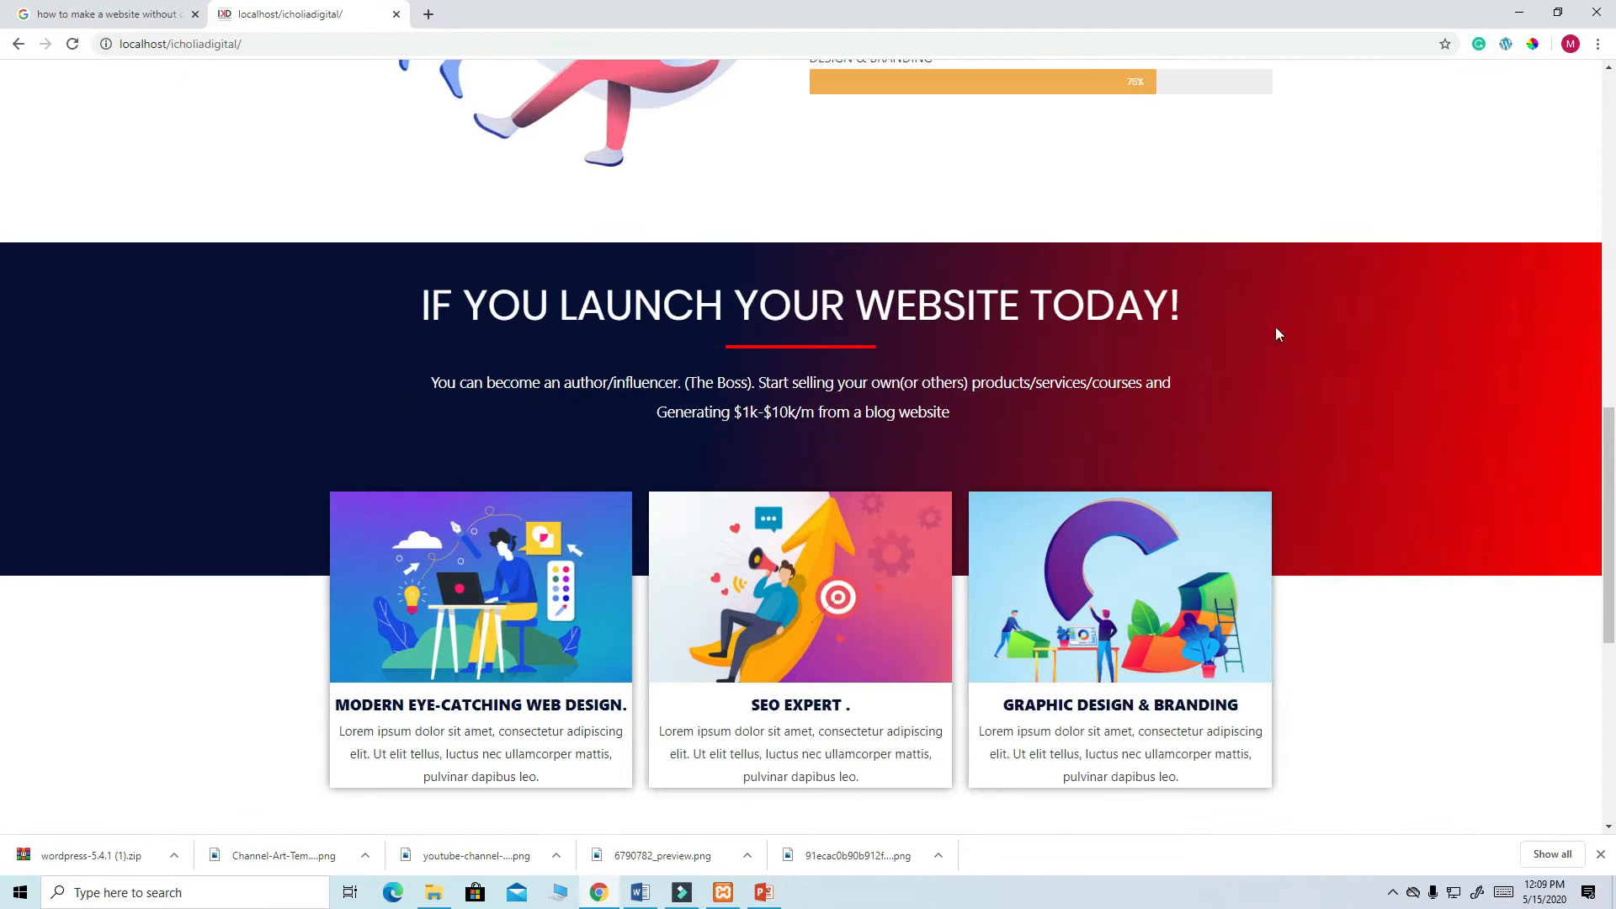
- Scroll the local IcholiaDigital home page, then browse through the Webhosting page
scroll(855, 619, down, 5)
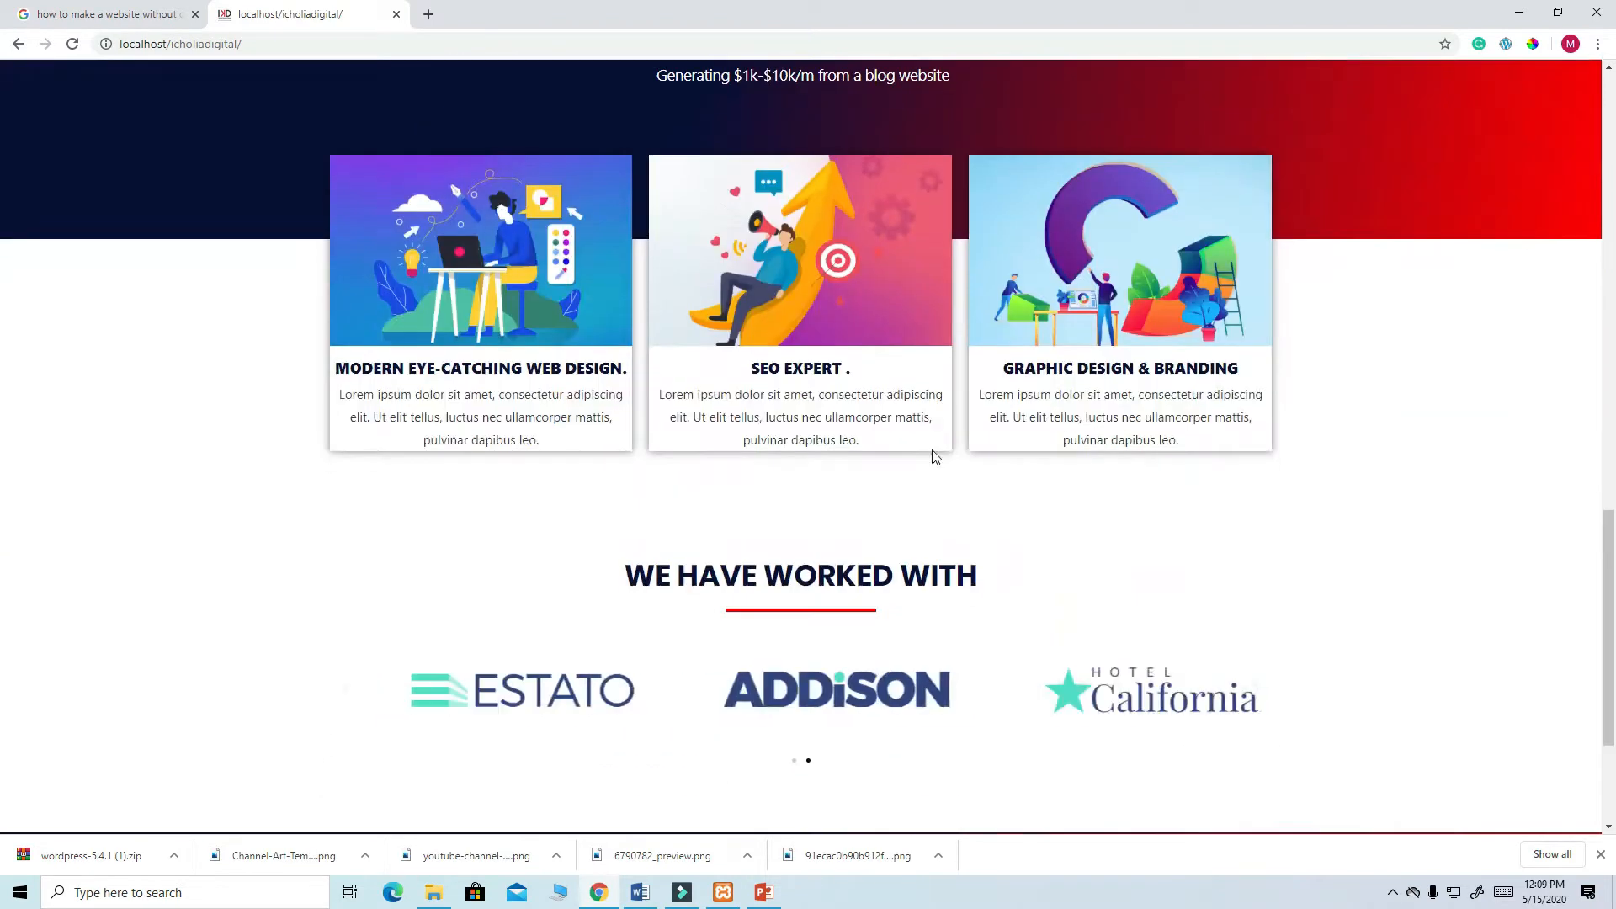
scroll(926, 557, down, 2)
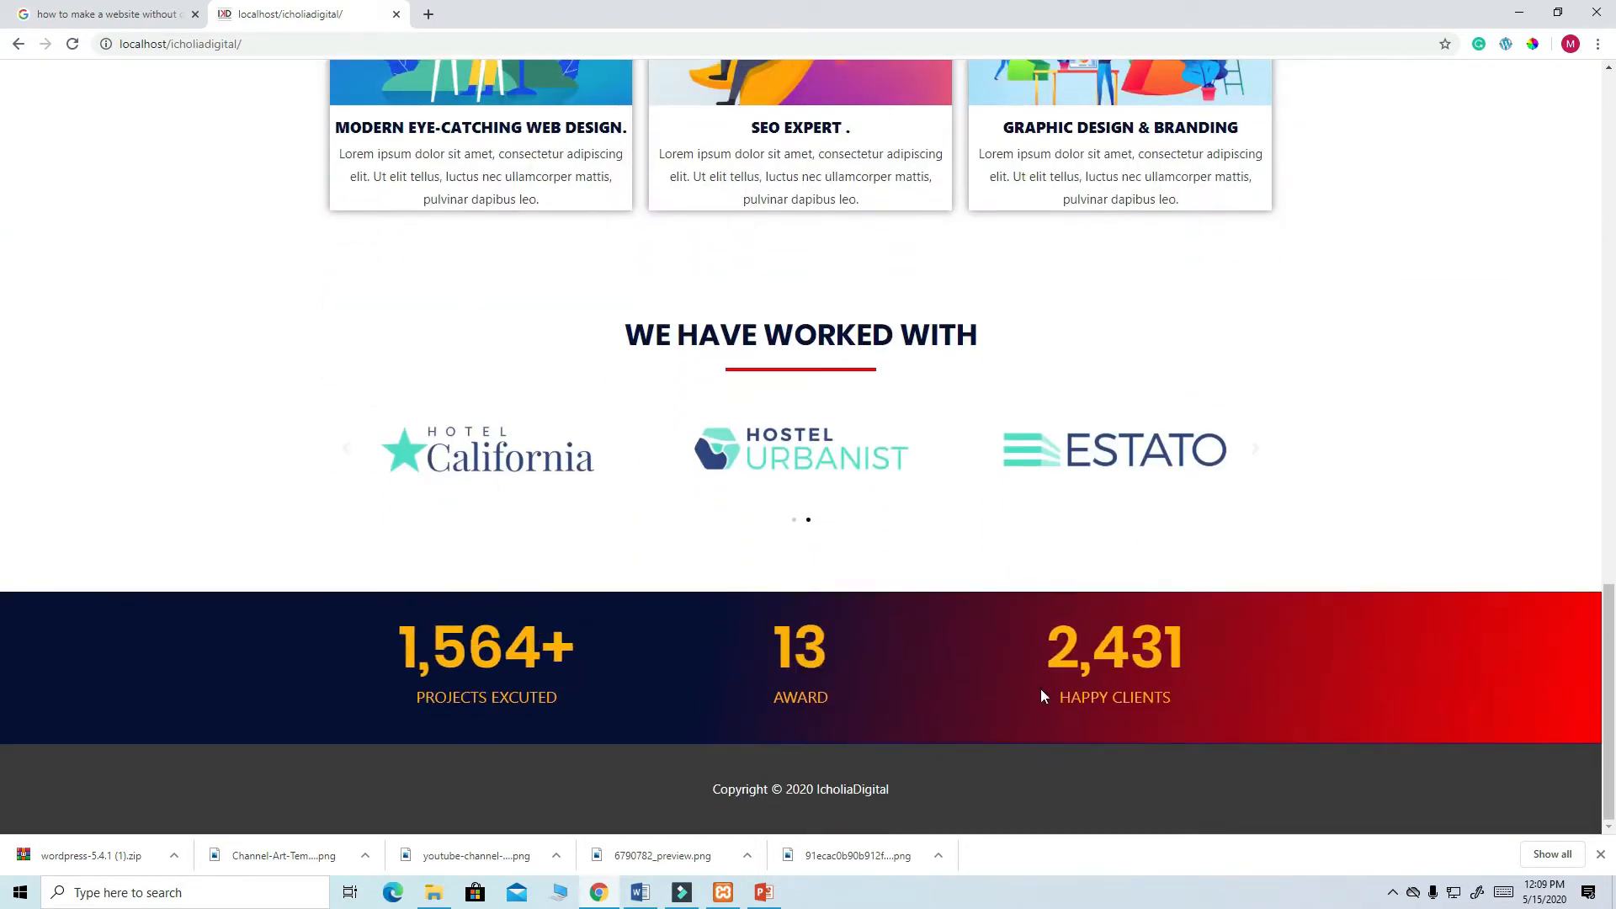
scroll(978, 660, up, 20)
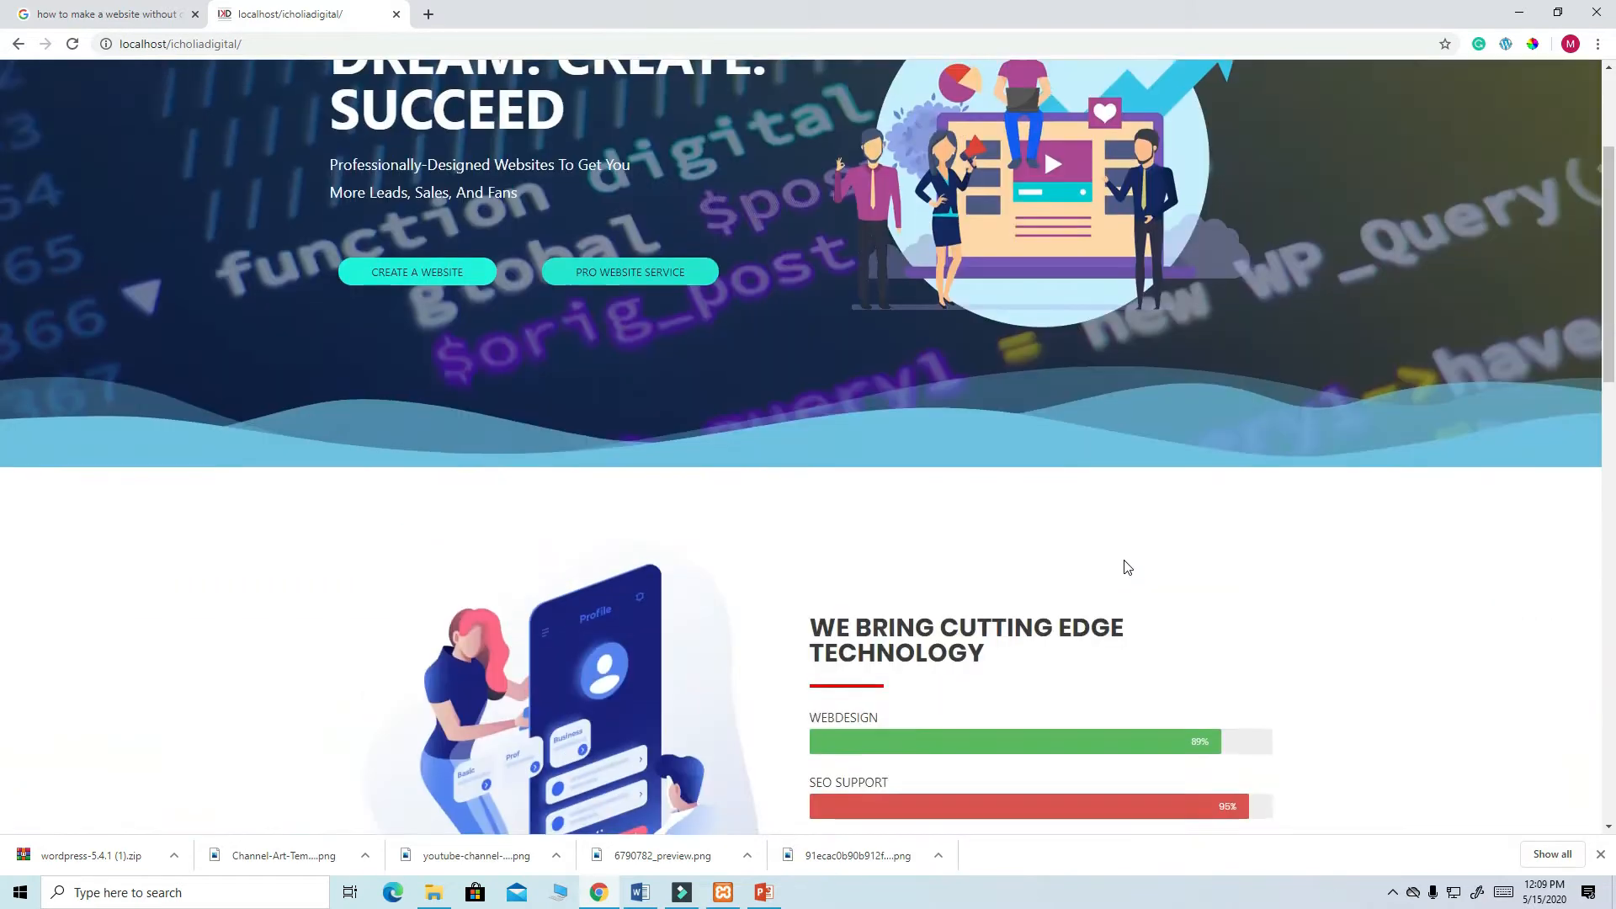
click(883, 101)
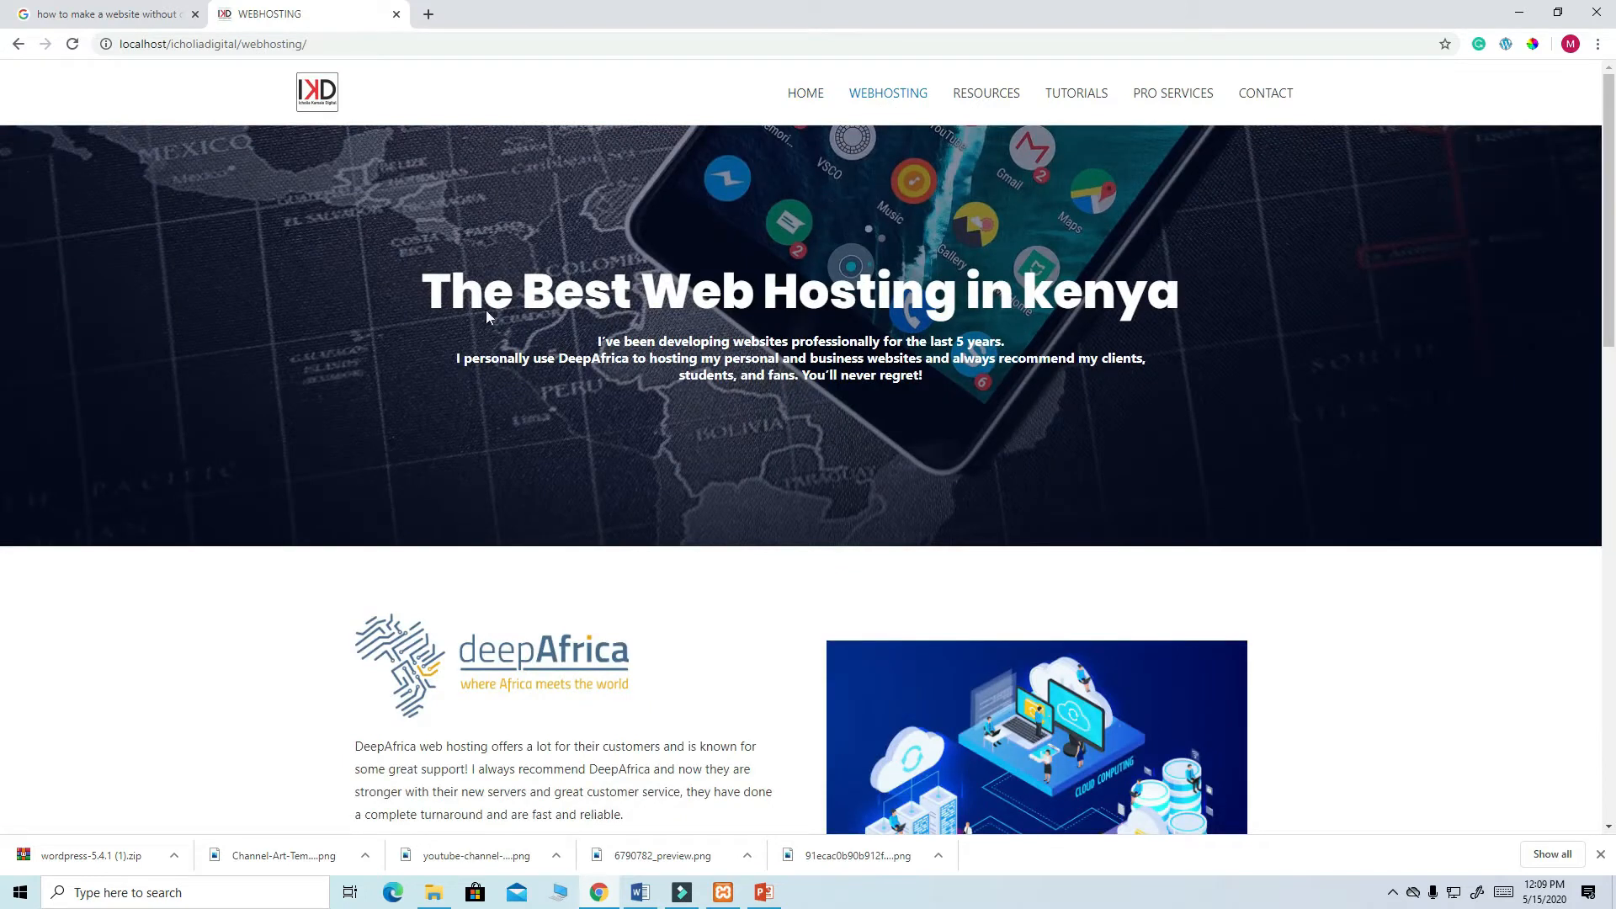
scroll(895, 299, down, 6)
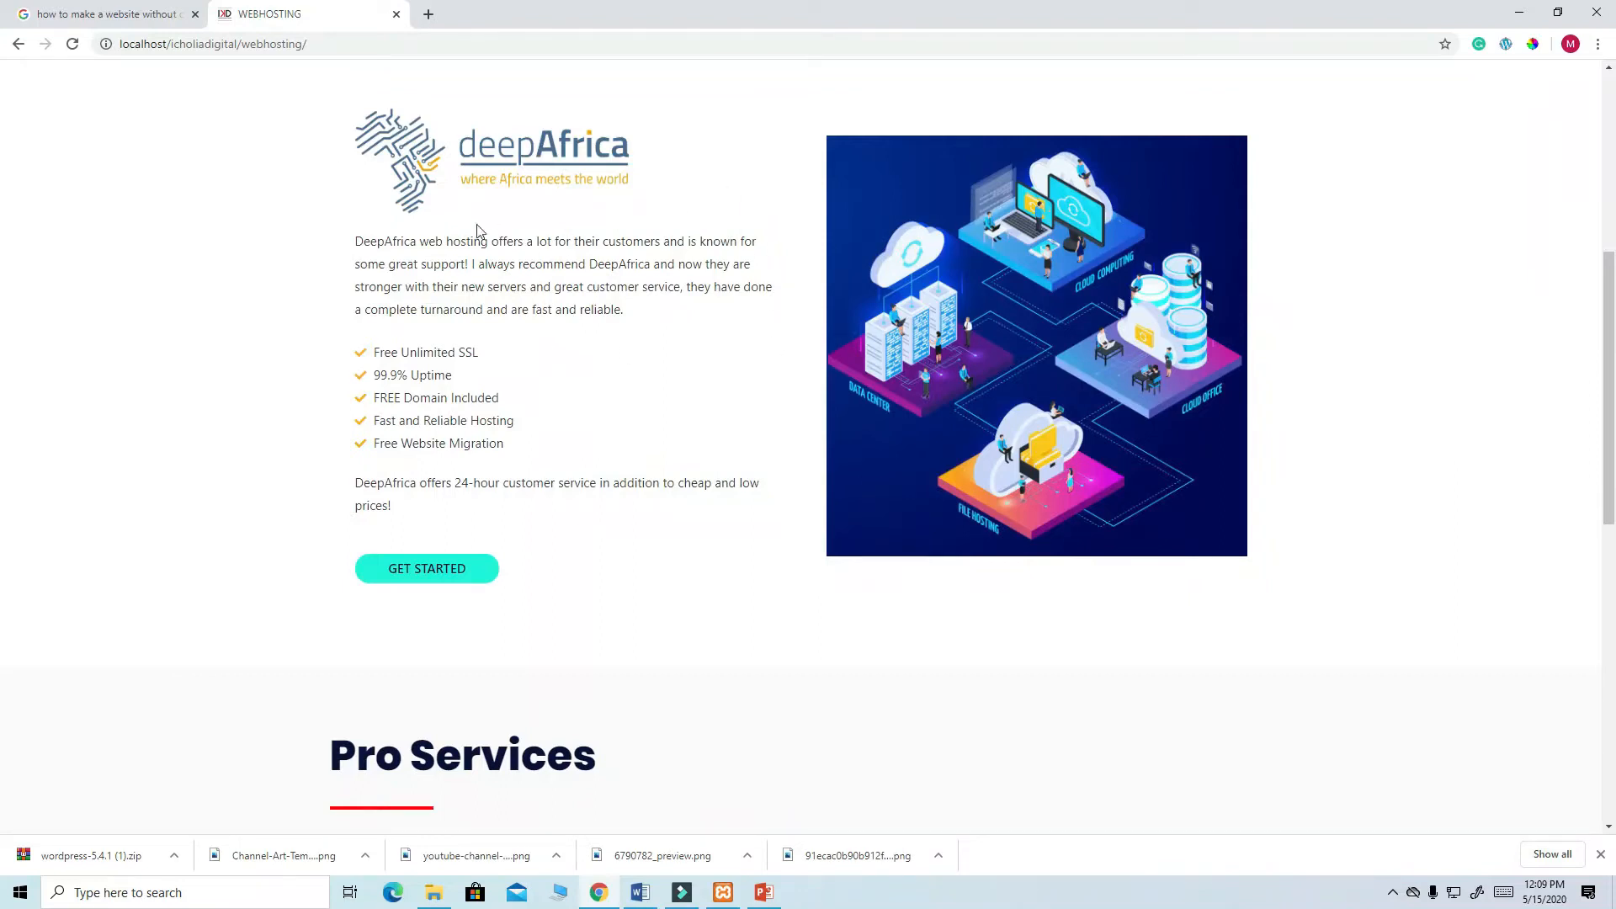
scroll(734, 199, down, 5)
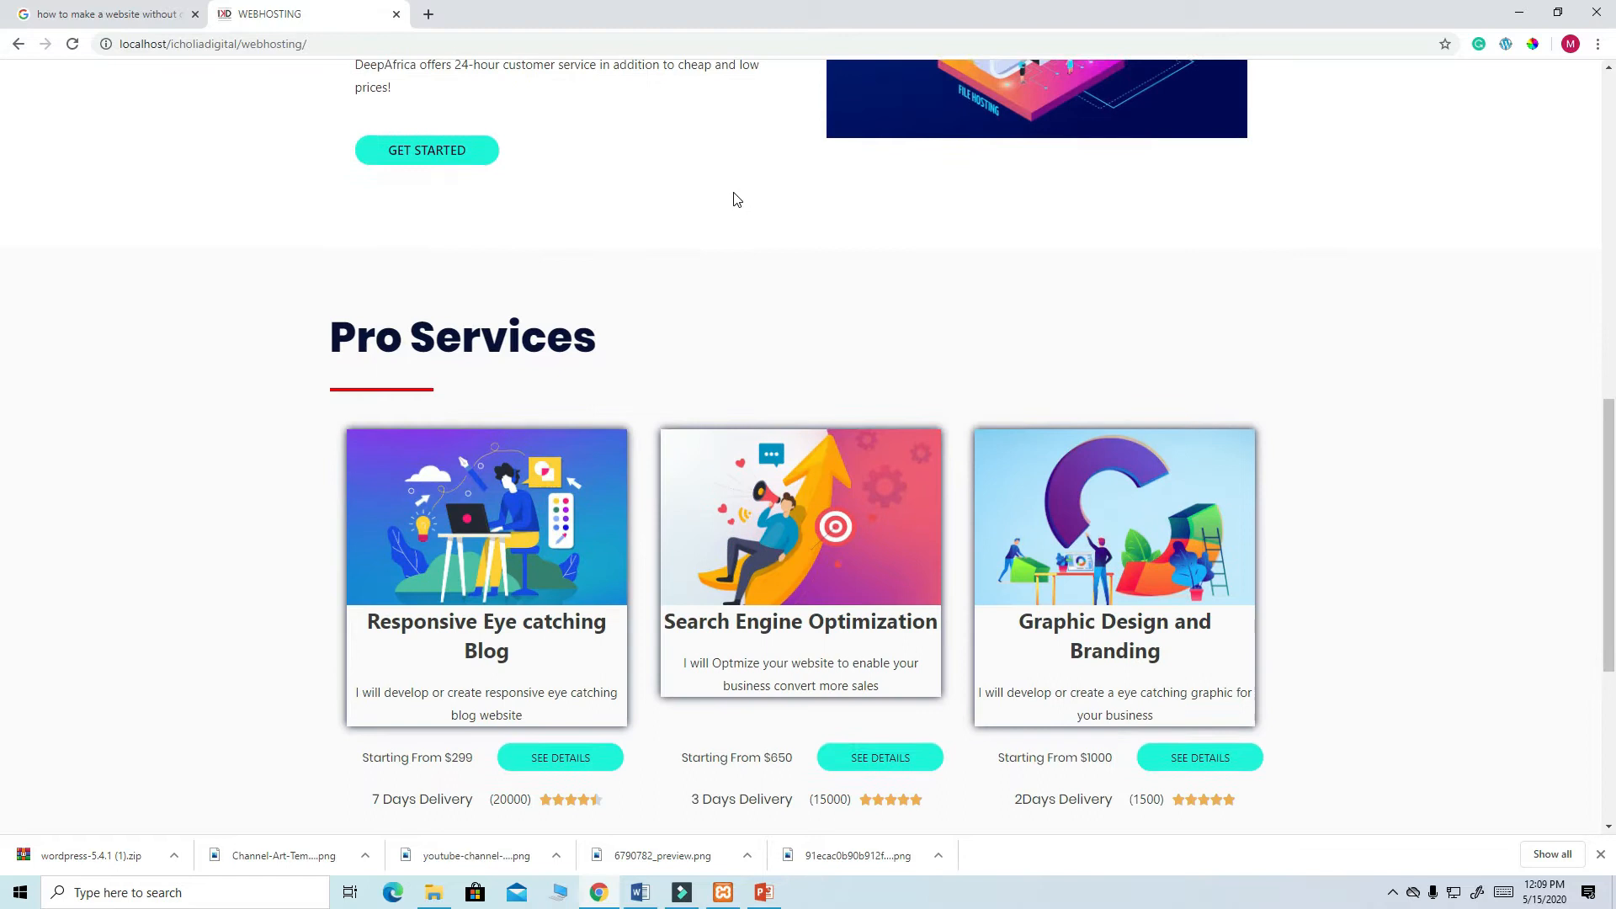
scroll(740, 169, down, 2)
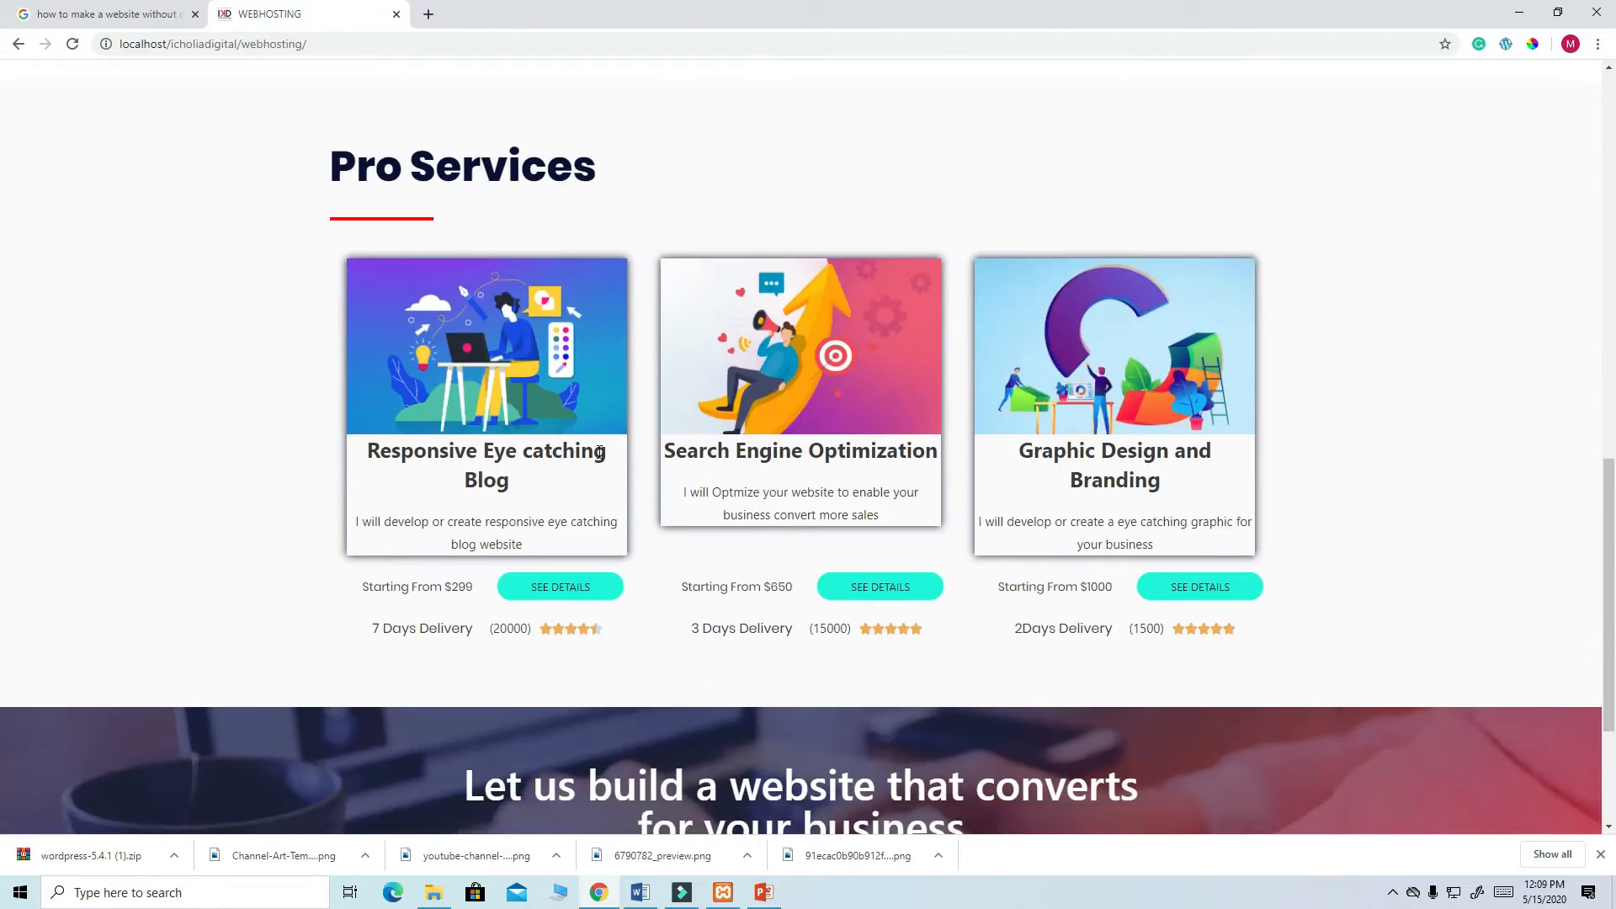
scroll(732, 429, down, 3)
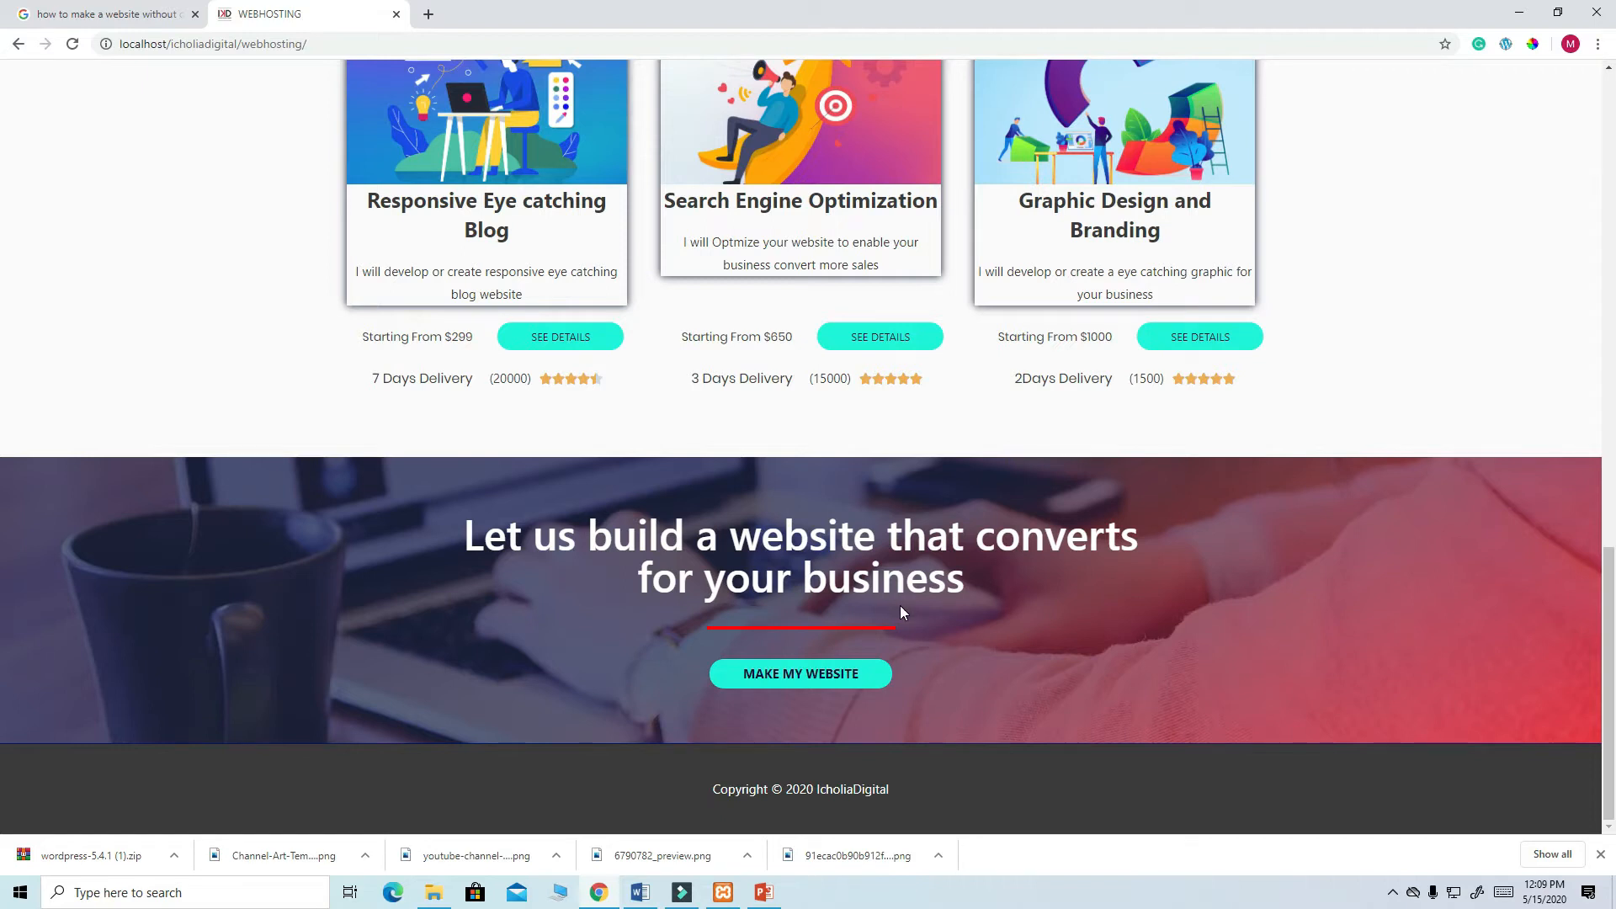
scroll(901, 604, up, 10)
- Browse the Resources page, close the tutorial tab, and minimize Chrome
click(982, 94)
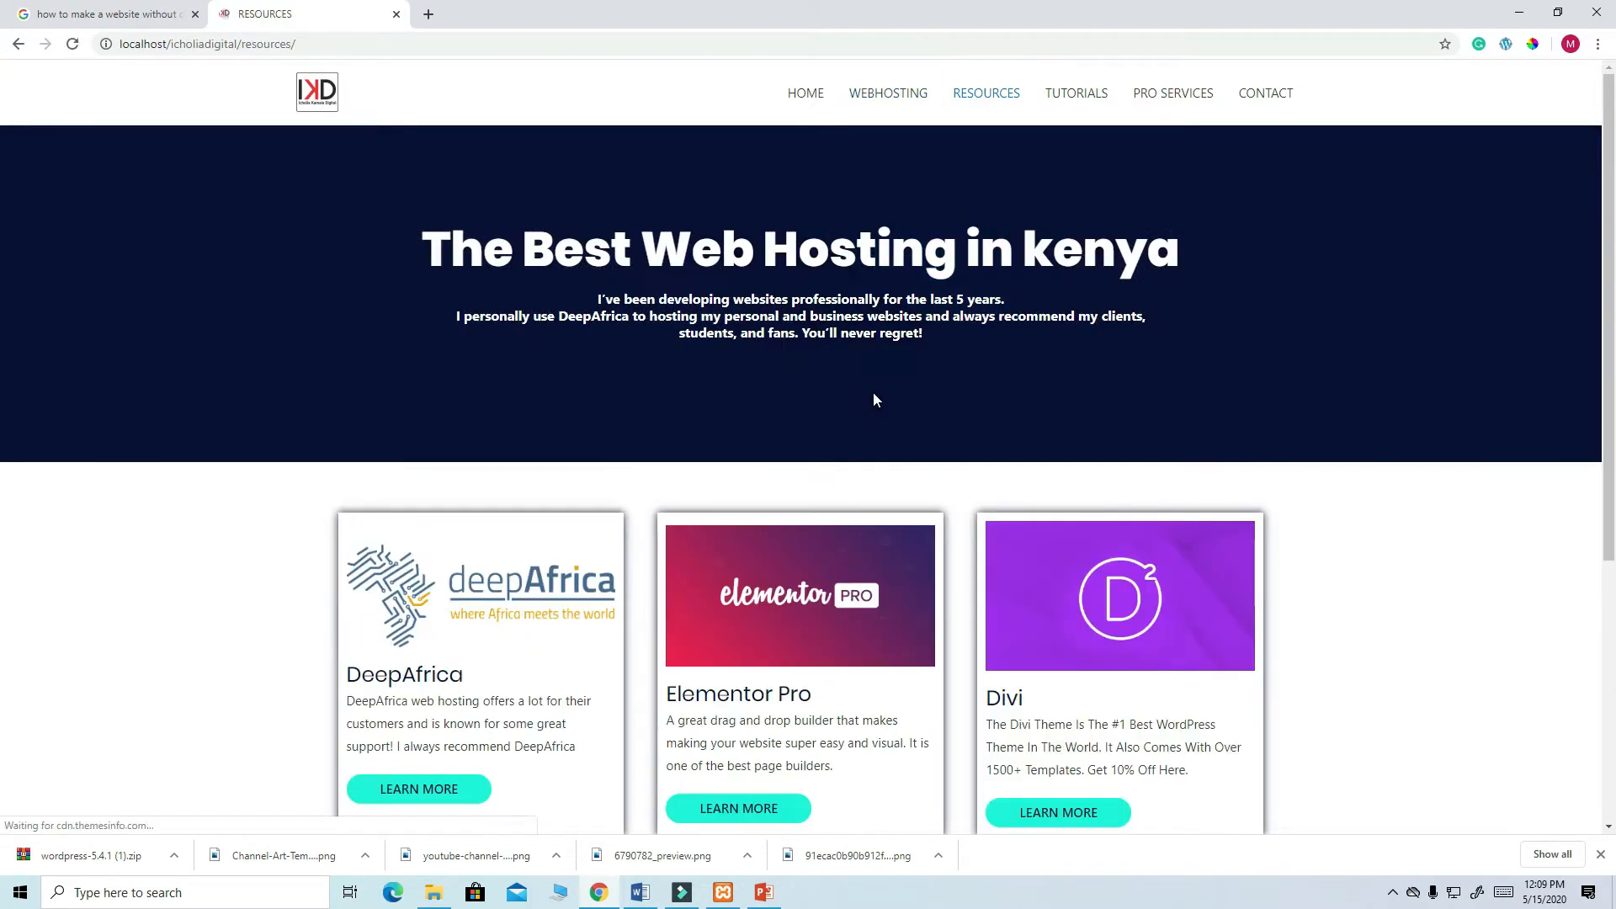
scroll(955, 352, down, 4)
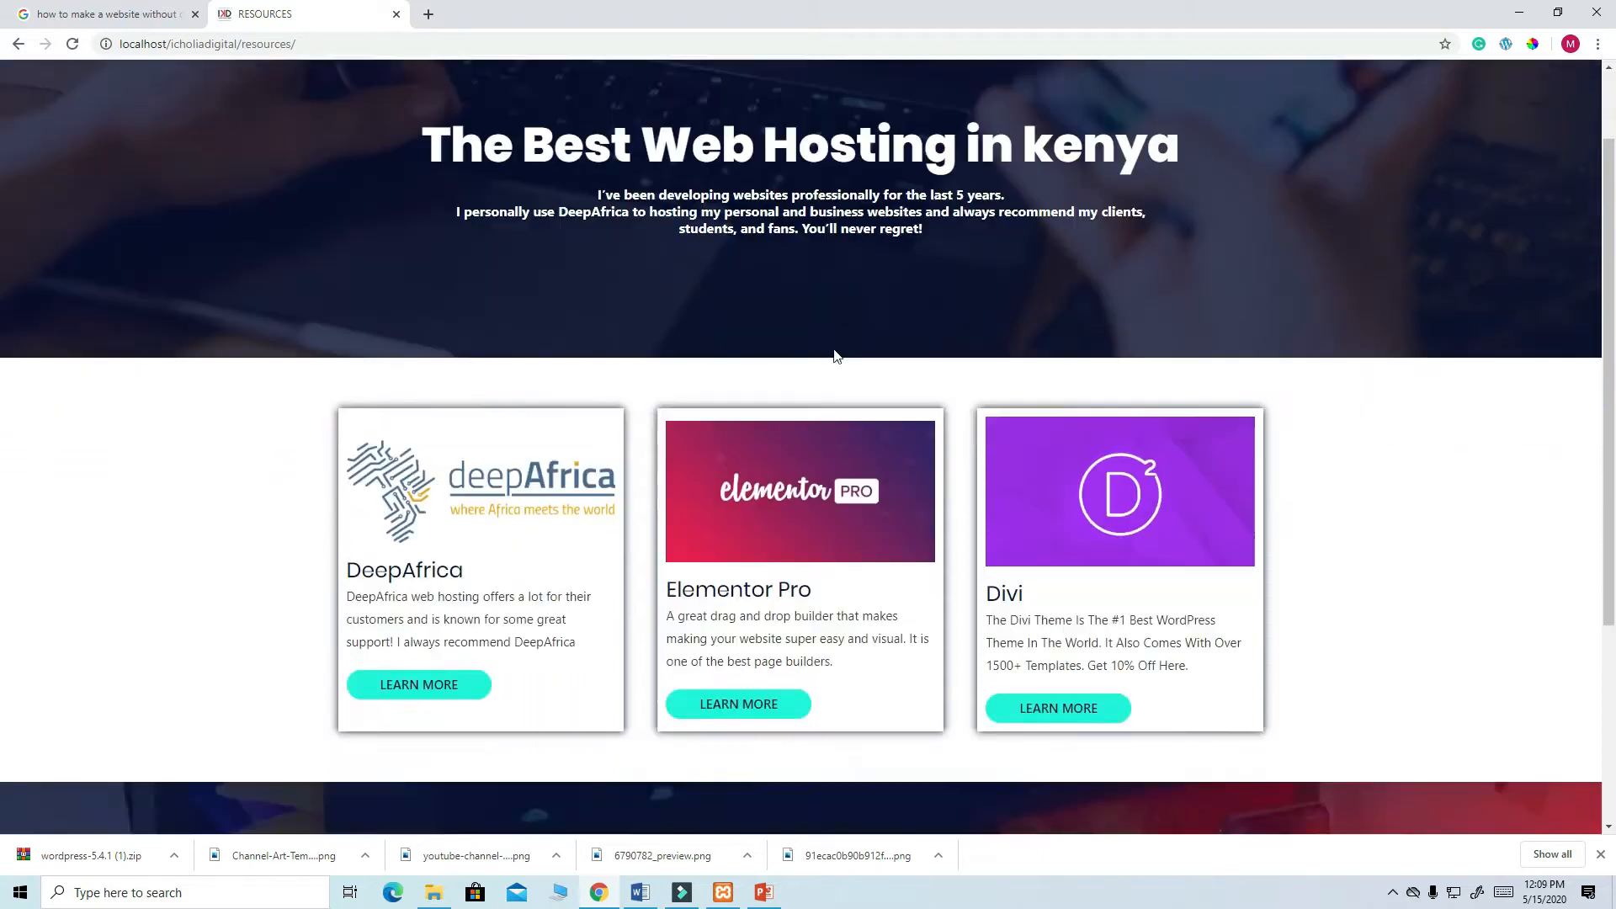
scroll(633, 593, down, 1)
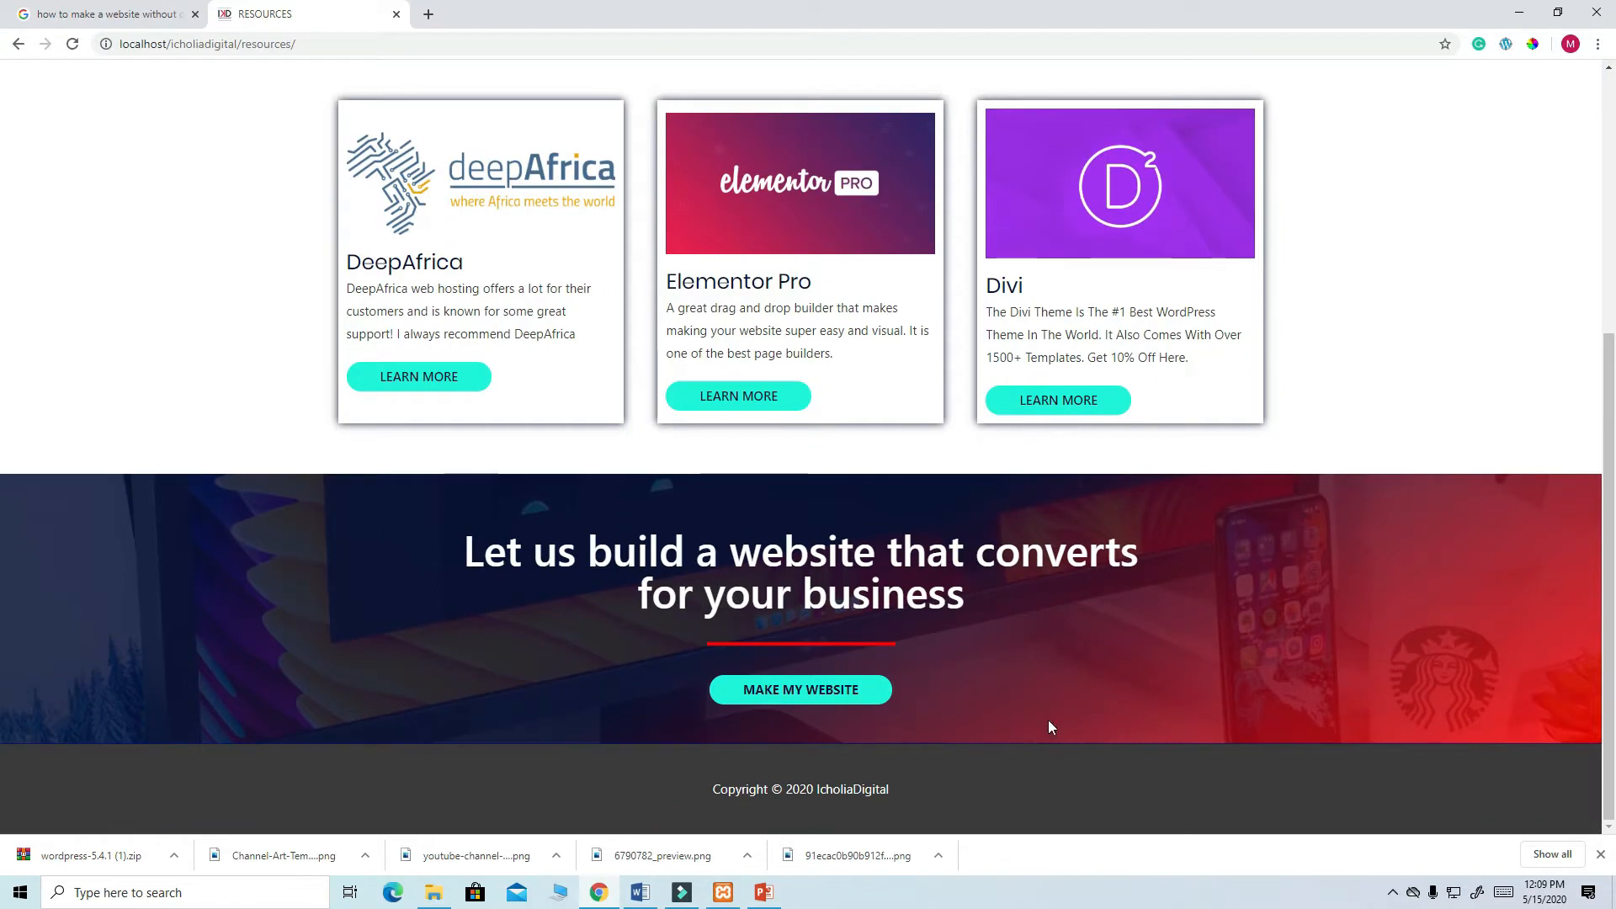
scroll(992, 680, up, 5)
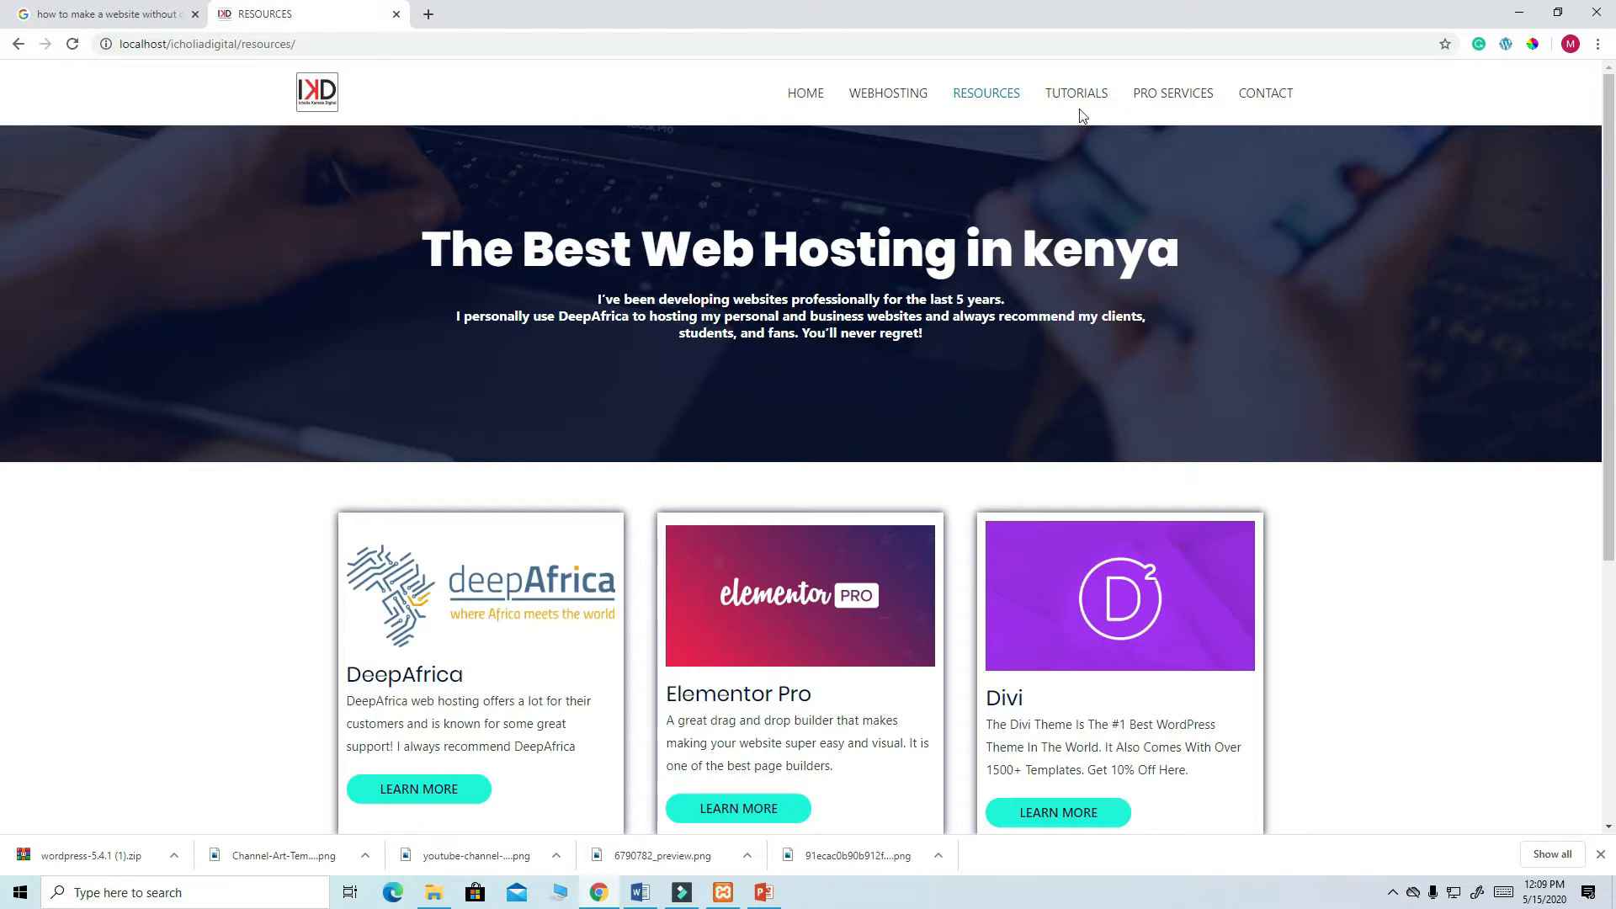
click(194, 13)
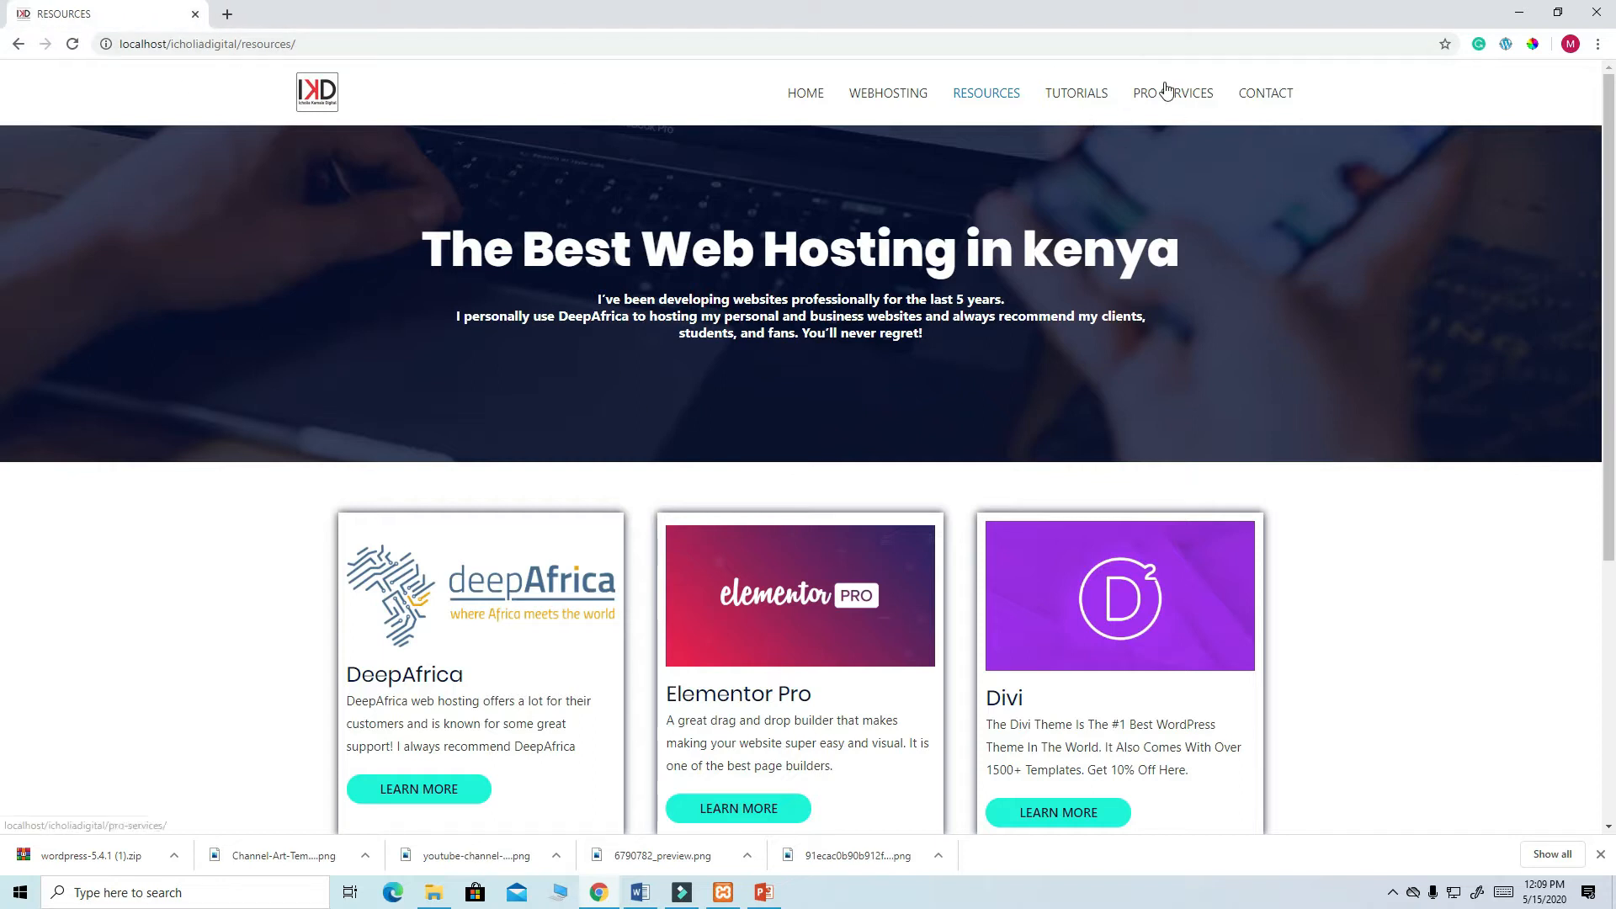
click(1522, 15)
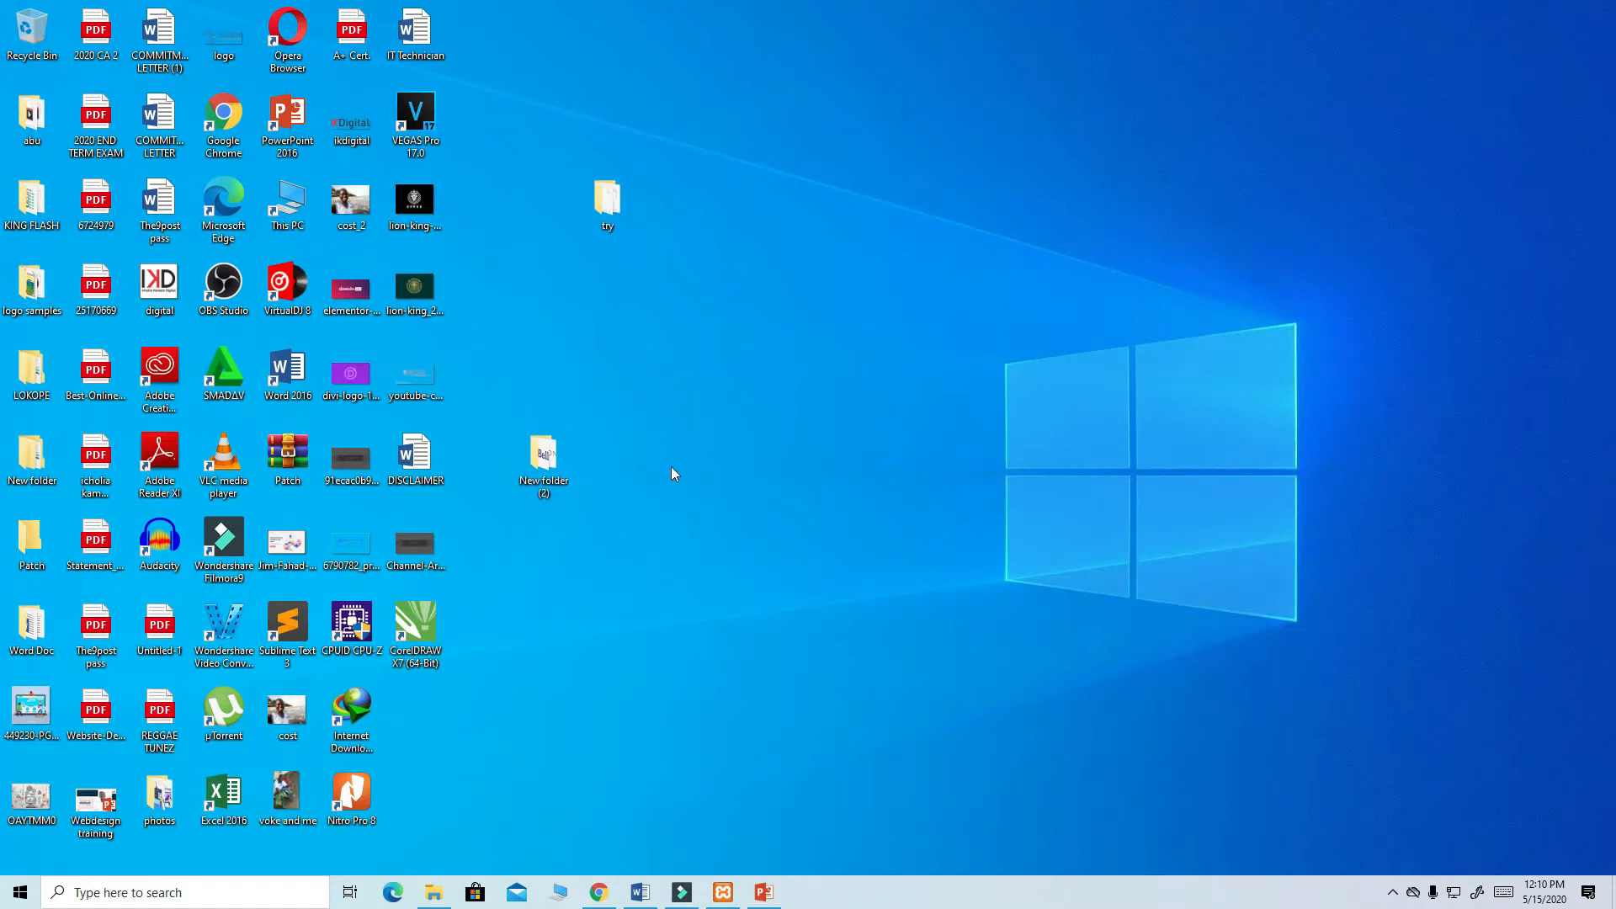
- From This PC, open Downloads and bring up the context menu for wordpress-5.4.1 (1).zip
double_click(293, 202)
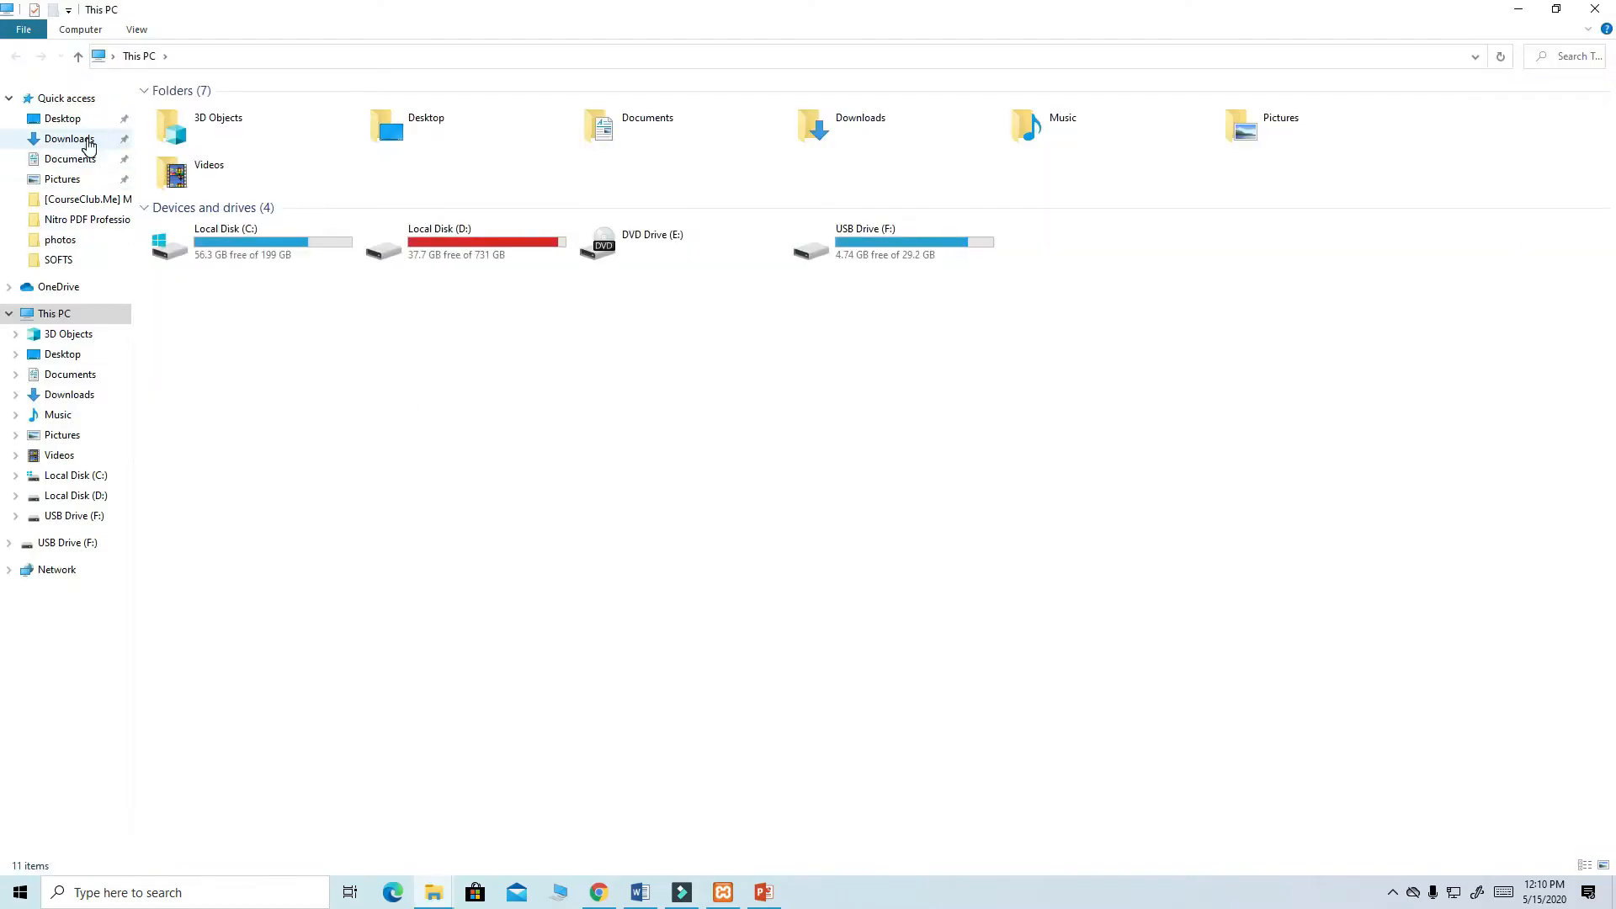
click(88, 142)
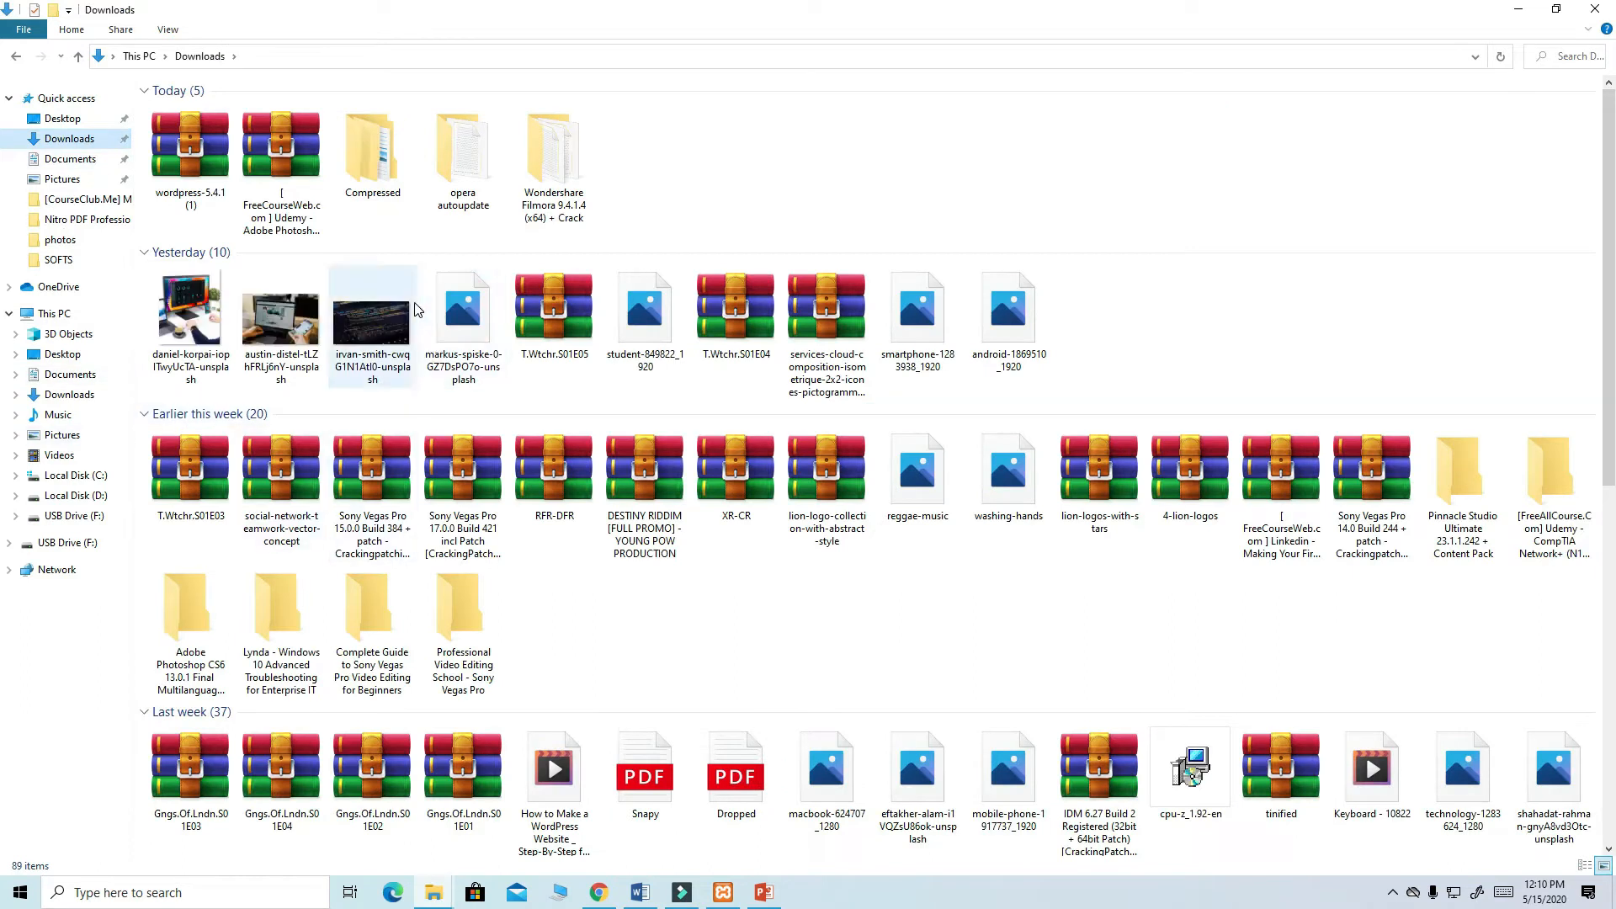
right_click(187, 141)
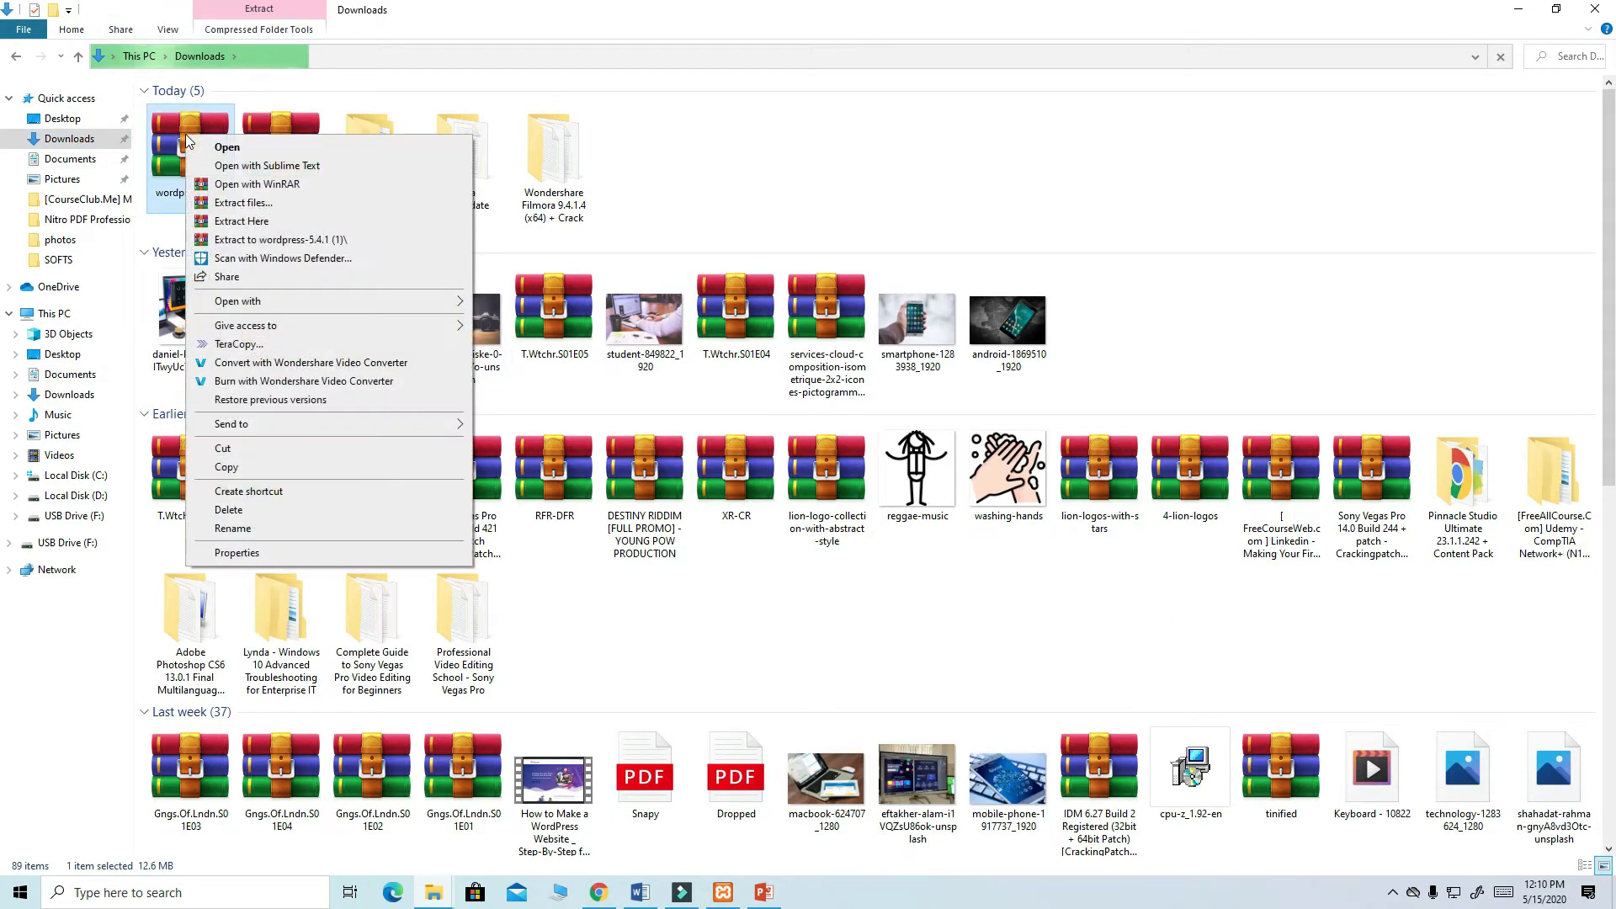
- Extract wordpress-5.4.1 (1).zip with WinRAR into C:\xampp\htdocs, then minimize Explorer
click(241, 206)
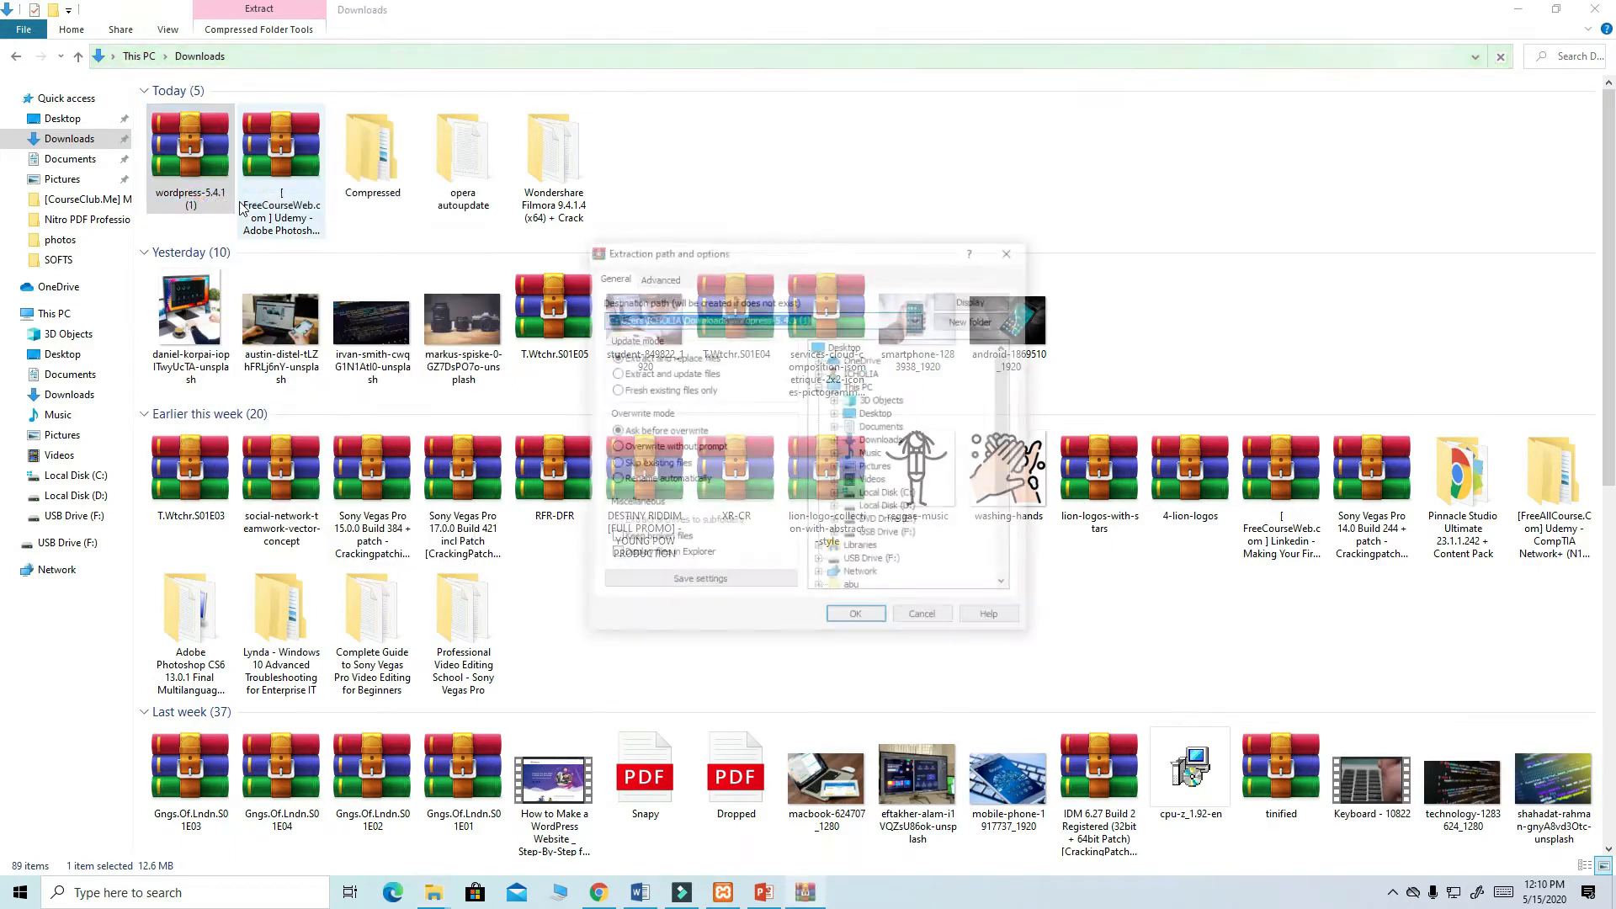
scroll(915, 461, down, 1)
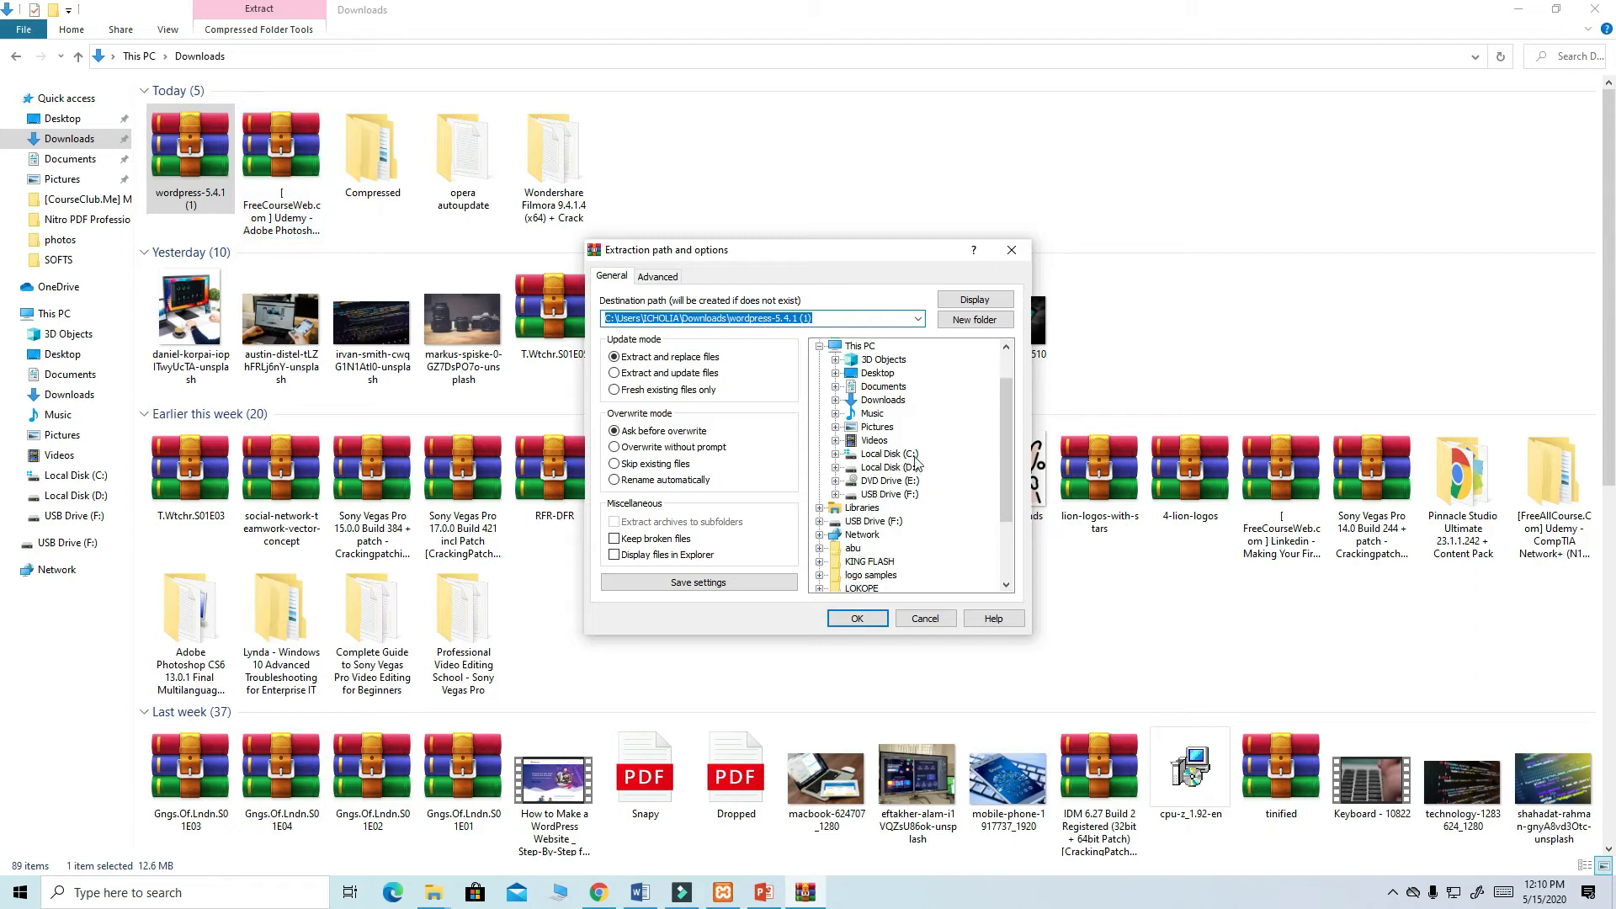
click(836, 457)
scroll(841, 457, down, 2)
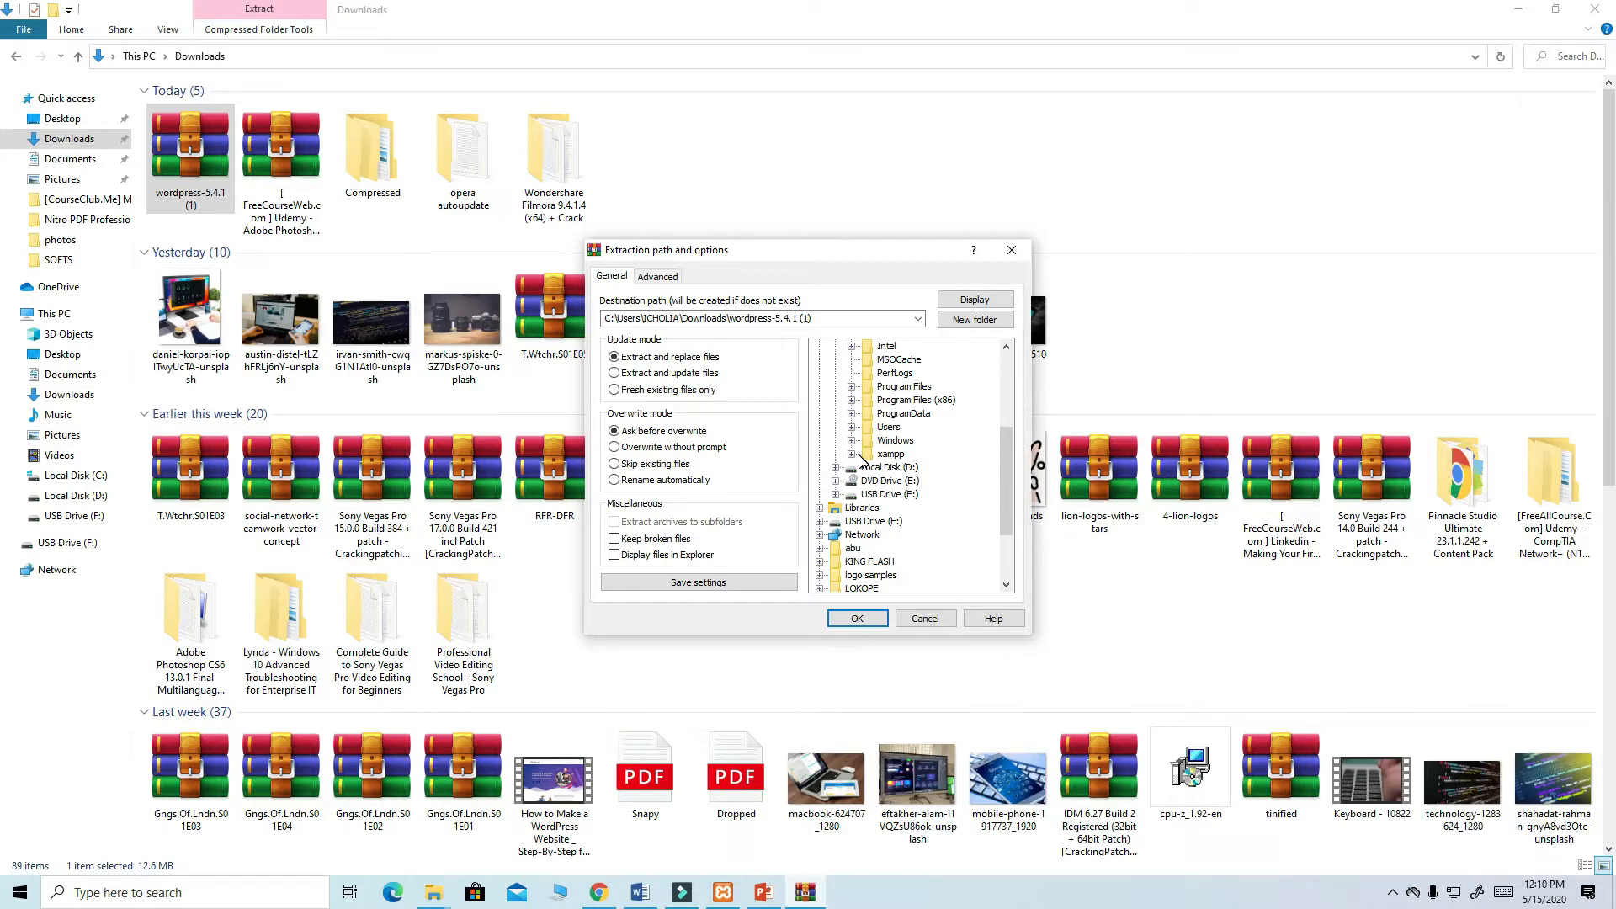
click(883, 455)
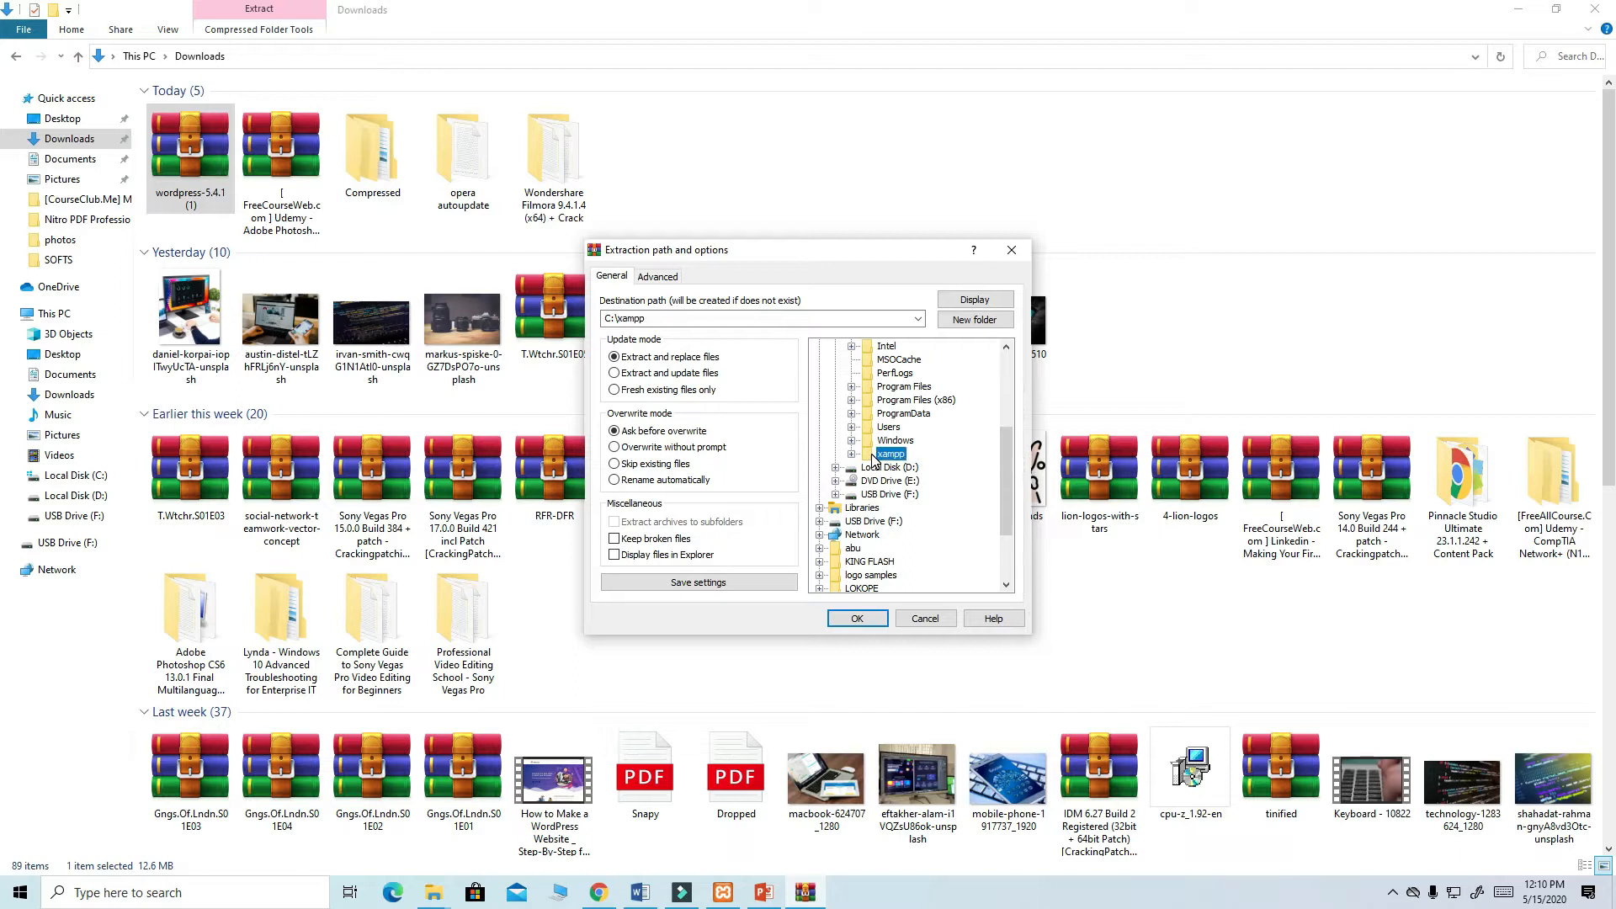
click(853, 454)
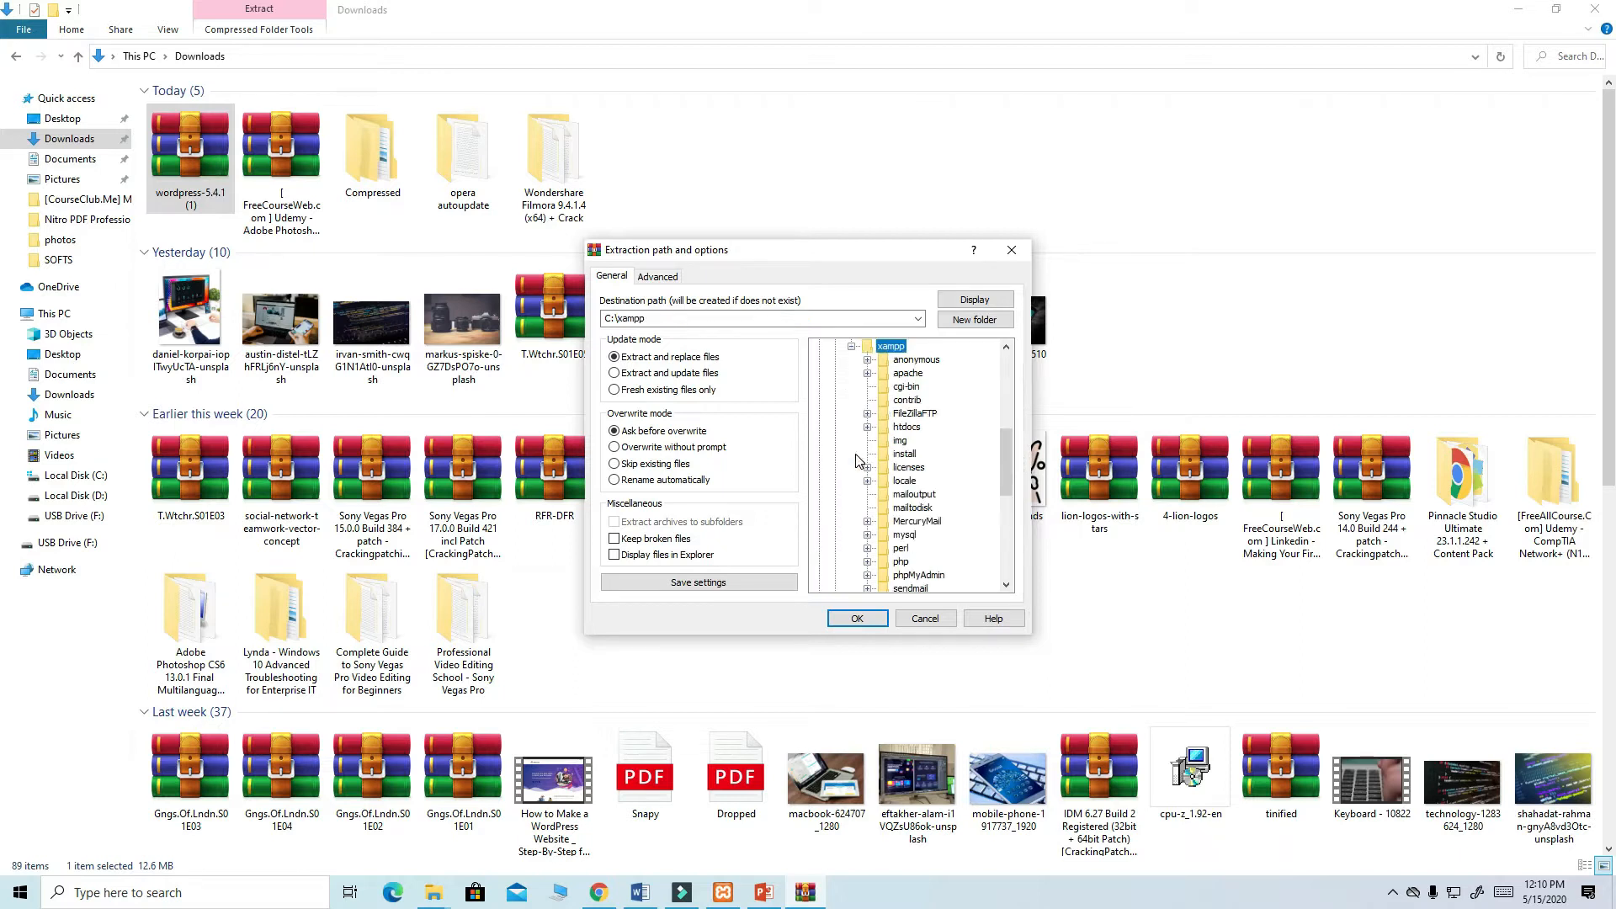
click(907, 428)
click(859, 621)
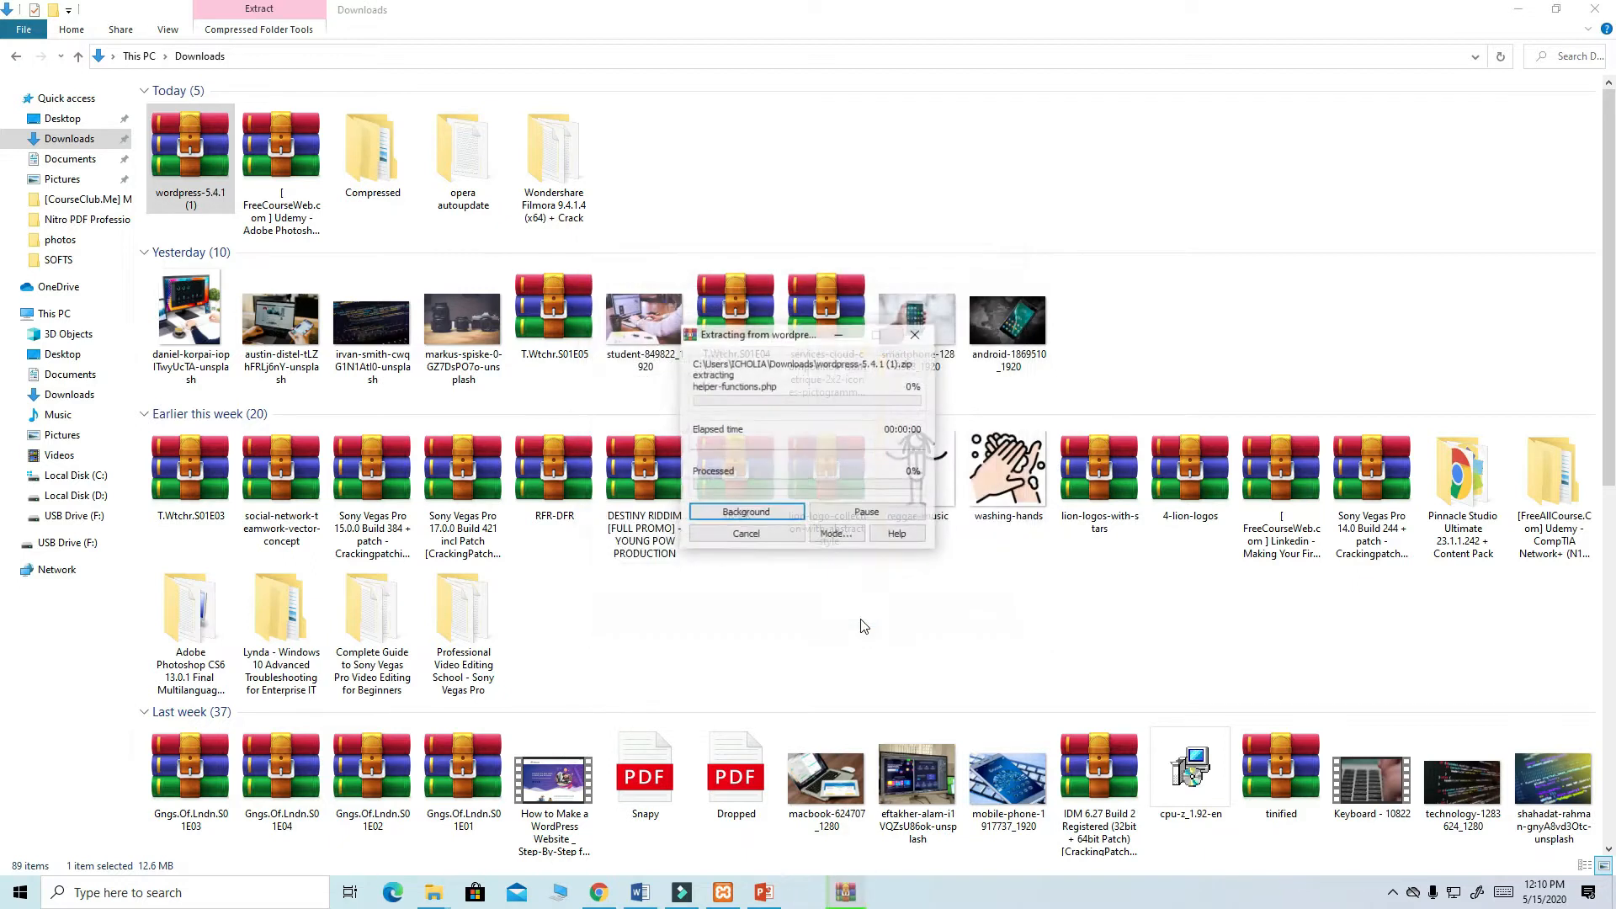
click(1520, 10)
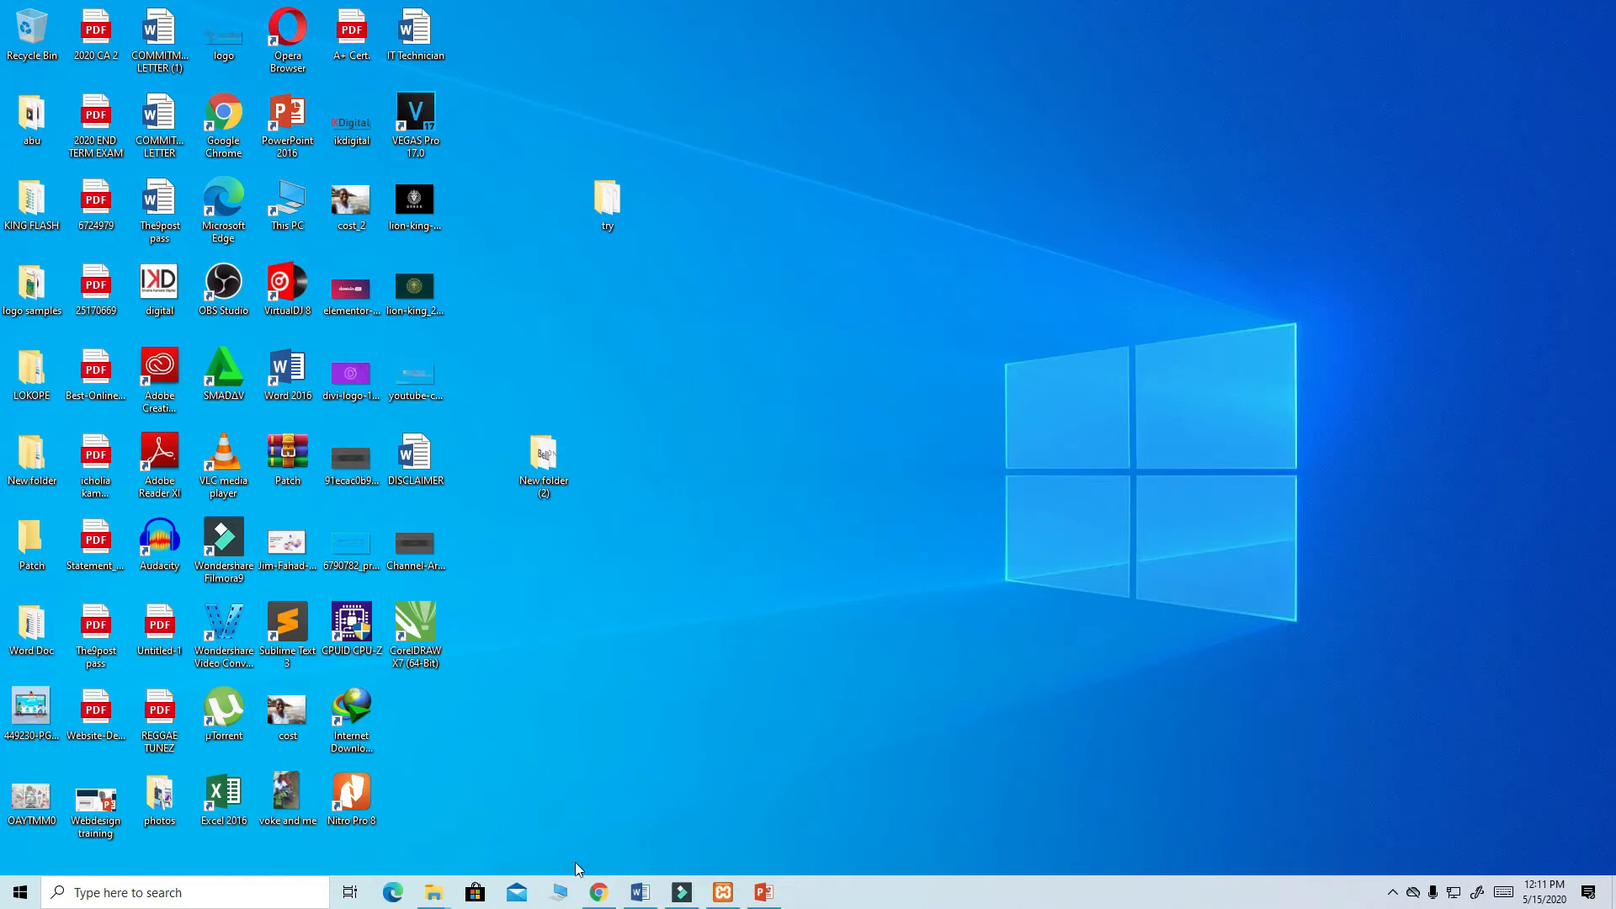
- Navigate File Explorer to C:\xampp\htdocs
double_click(296, 193)
double_click(263, 253)
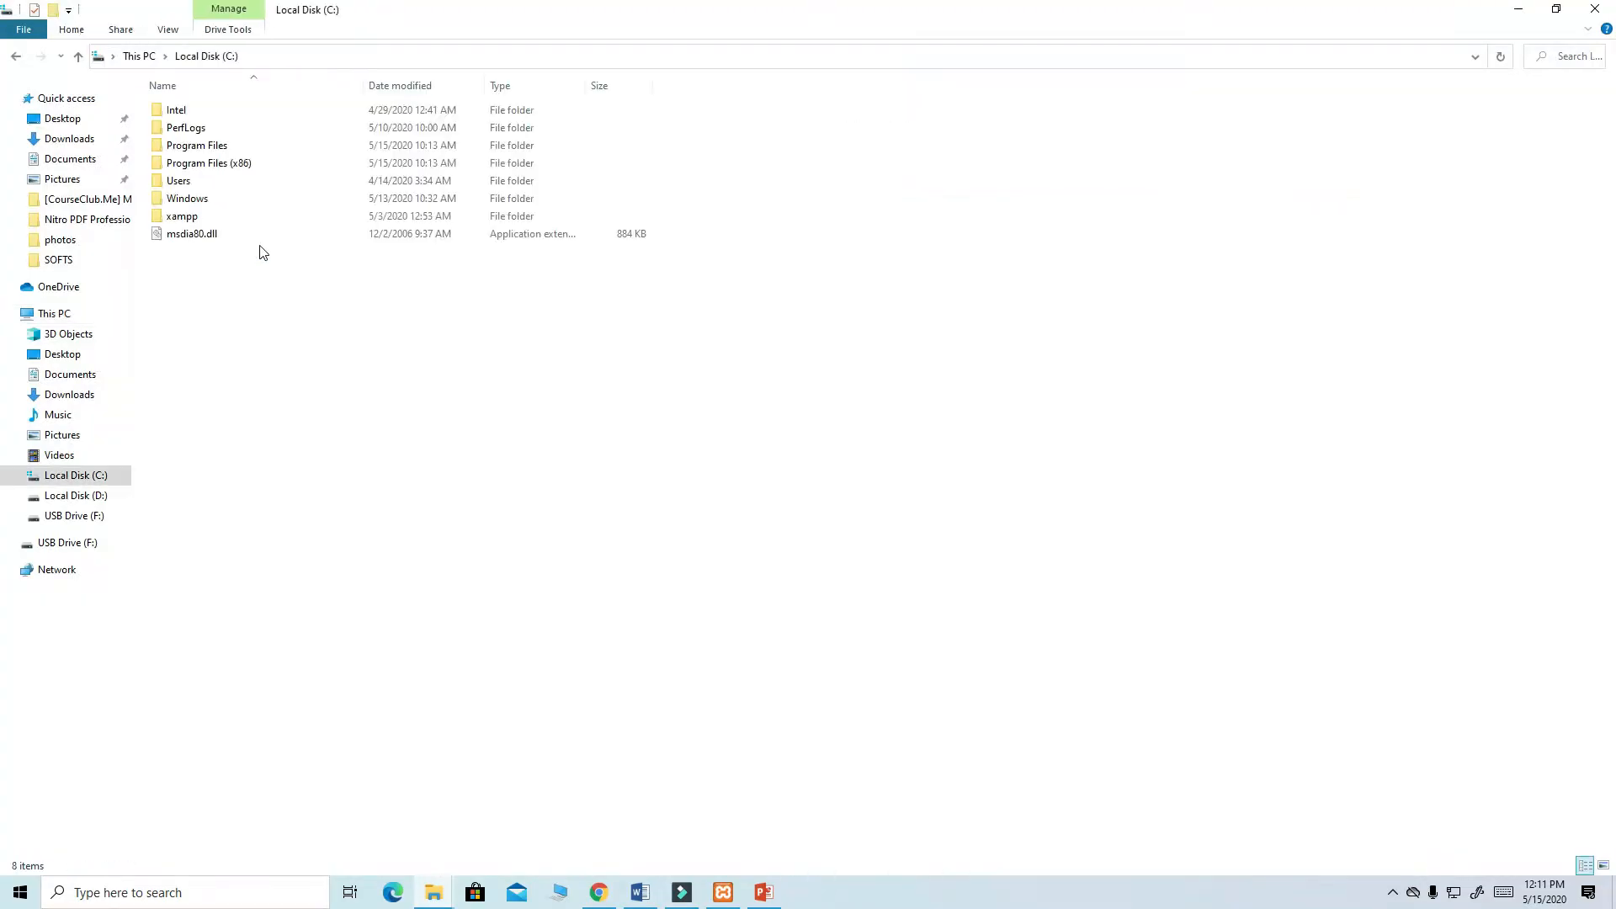
double_click(199, 219)
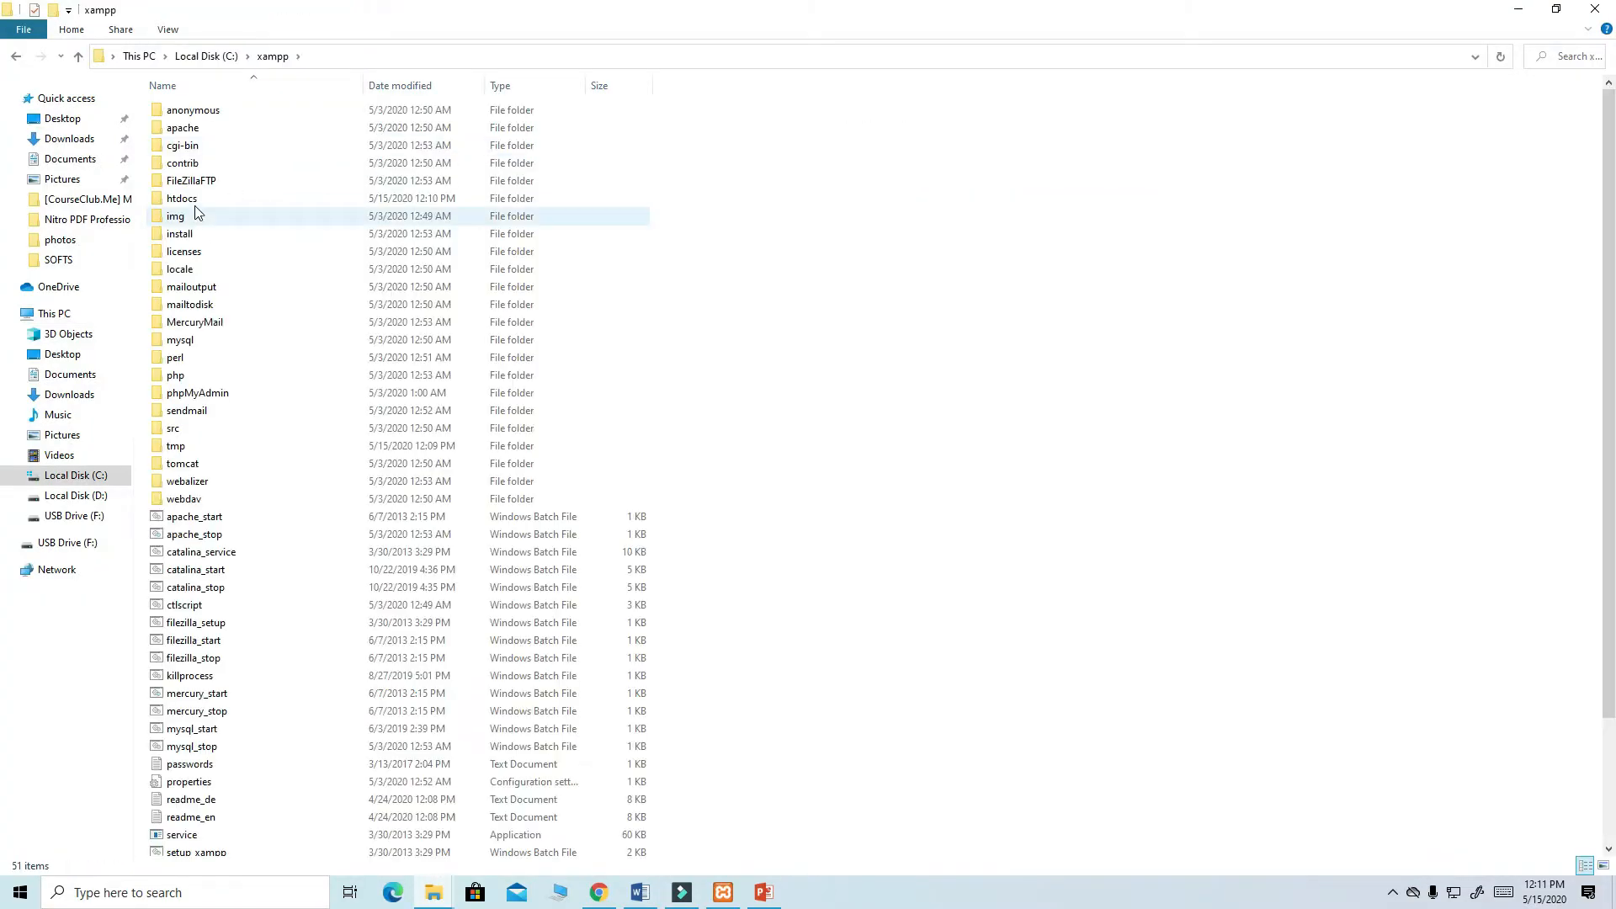
double_click(192, 200)
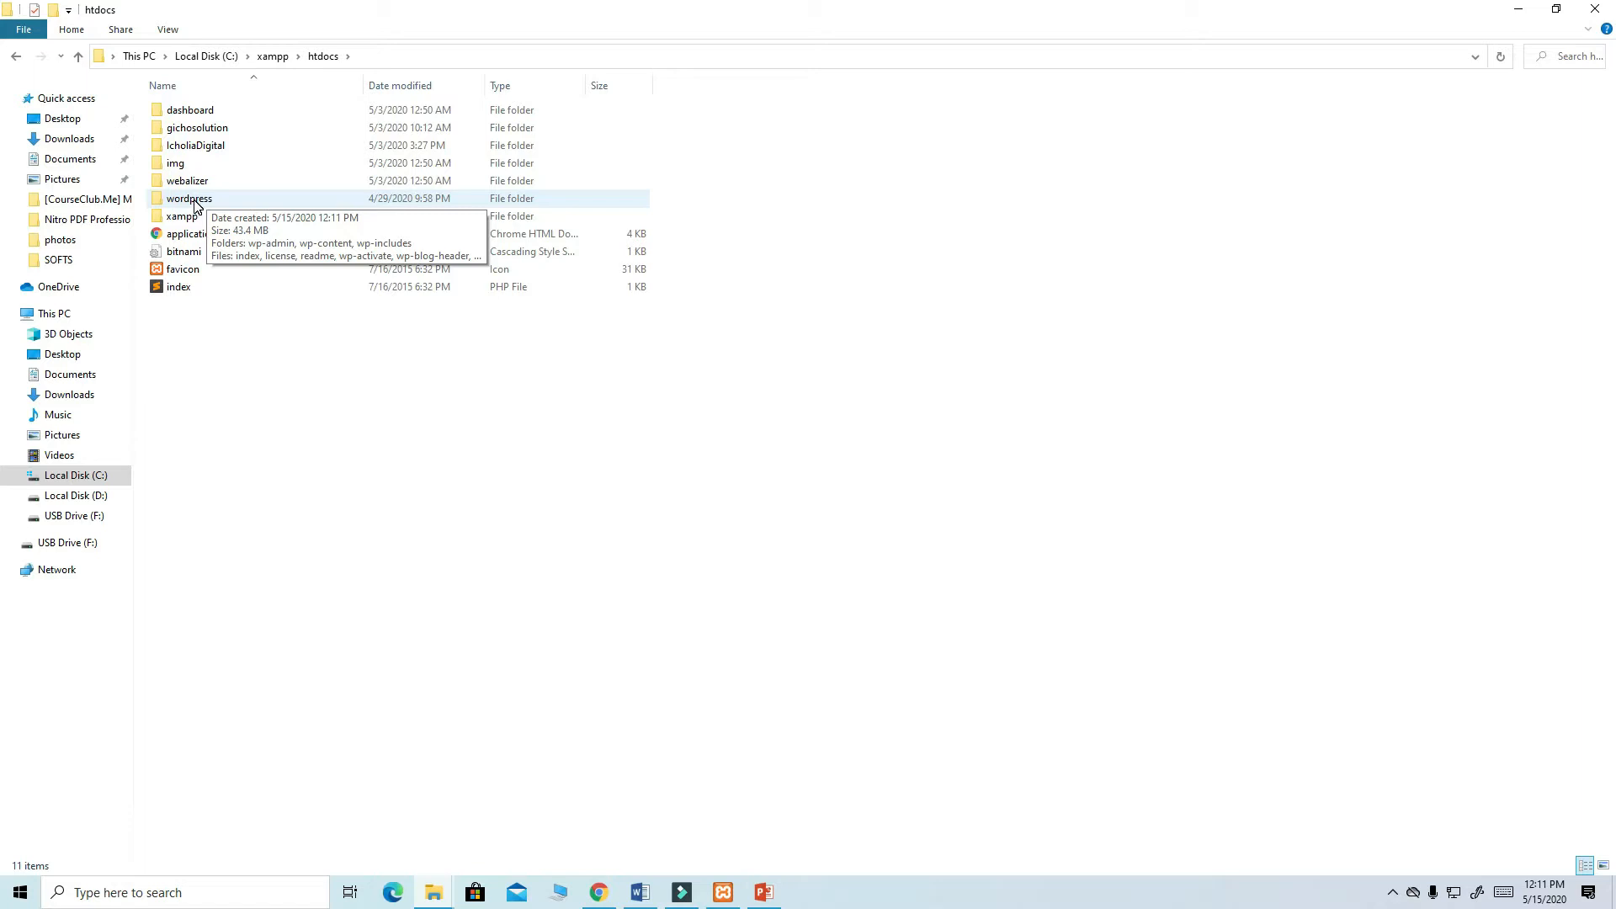
- Rename the extracted wordpress folder to IKDigital, then return to Chrome
right_click(193, 202)
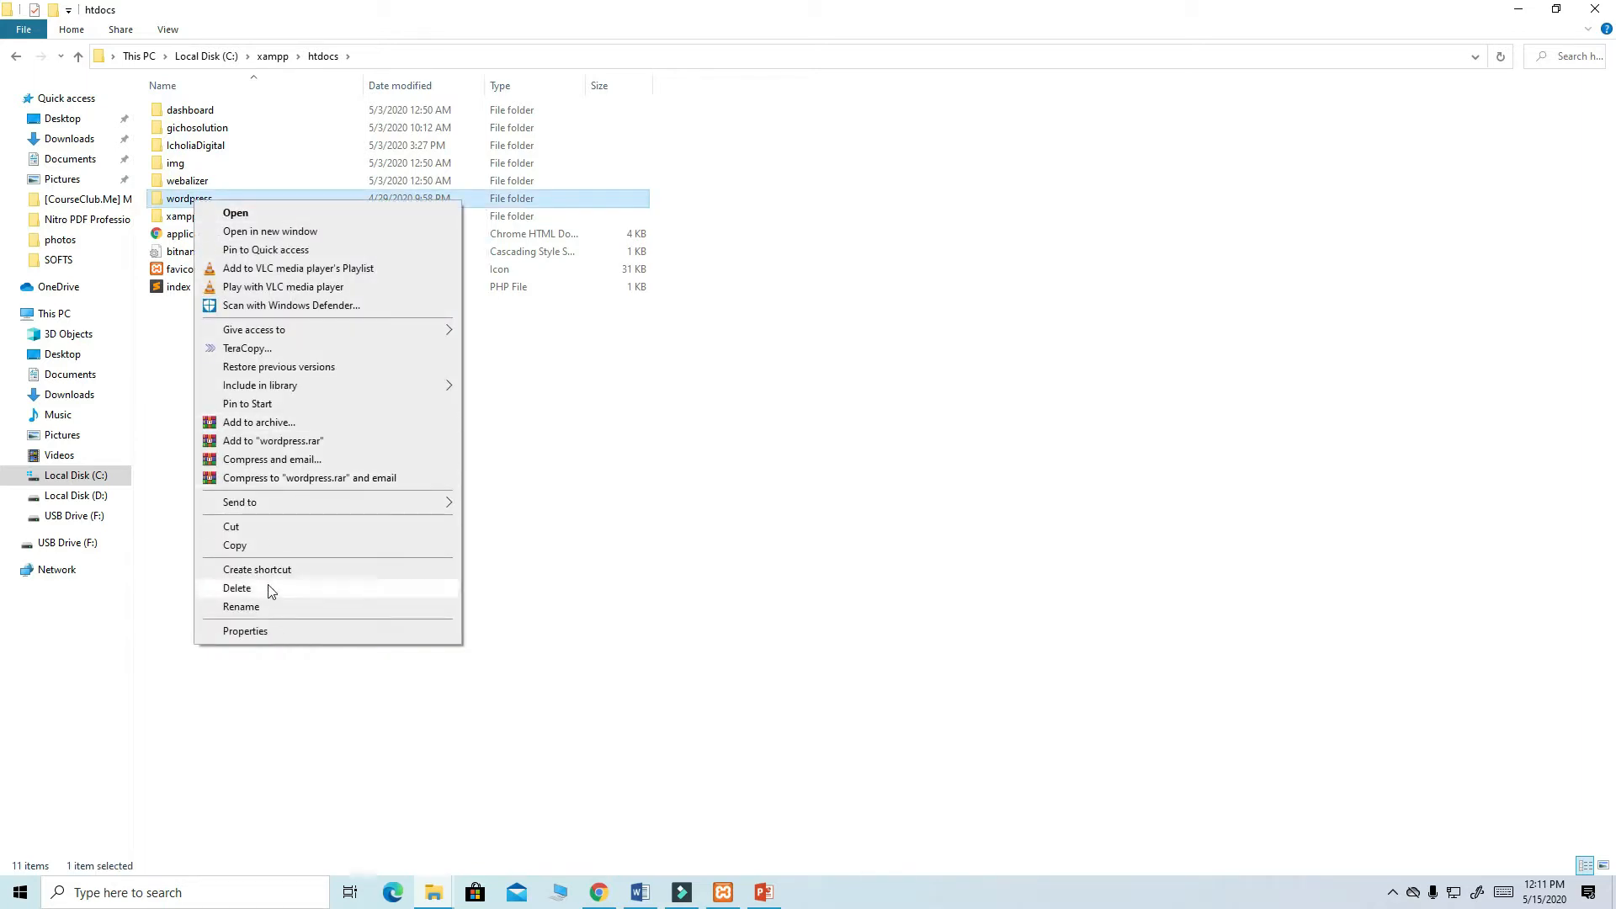
click(259, 605)
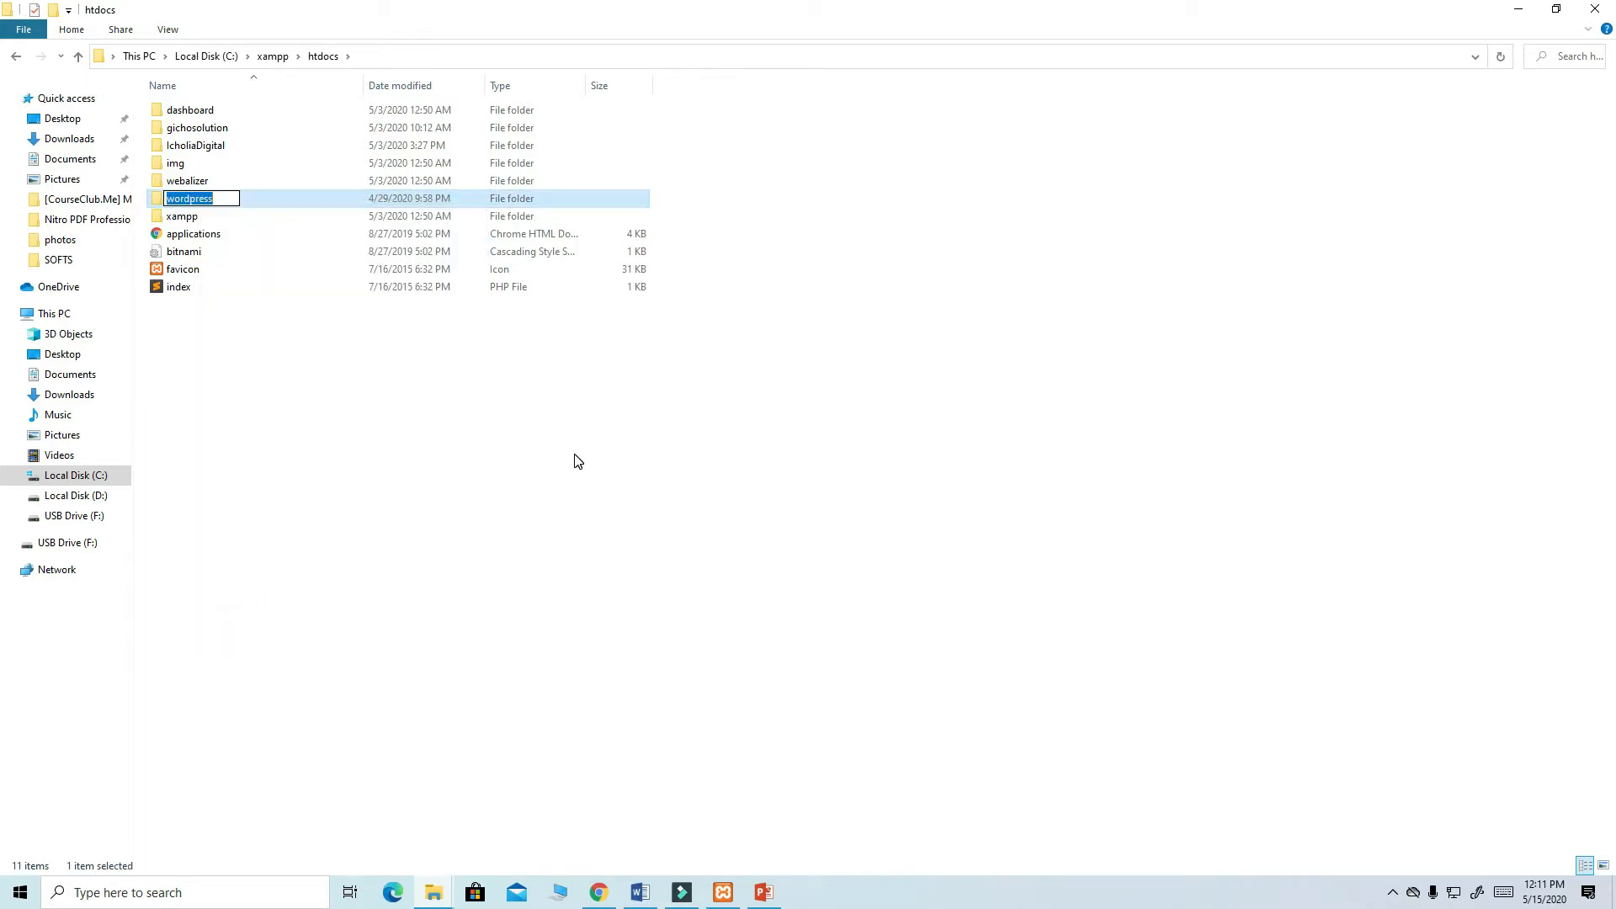
key(BackSpace)
text(IKDIGITA)
key(BackSpace)
key(BackSpace)
text(Digita)
key(Return)
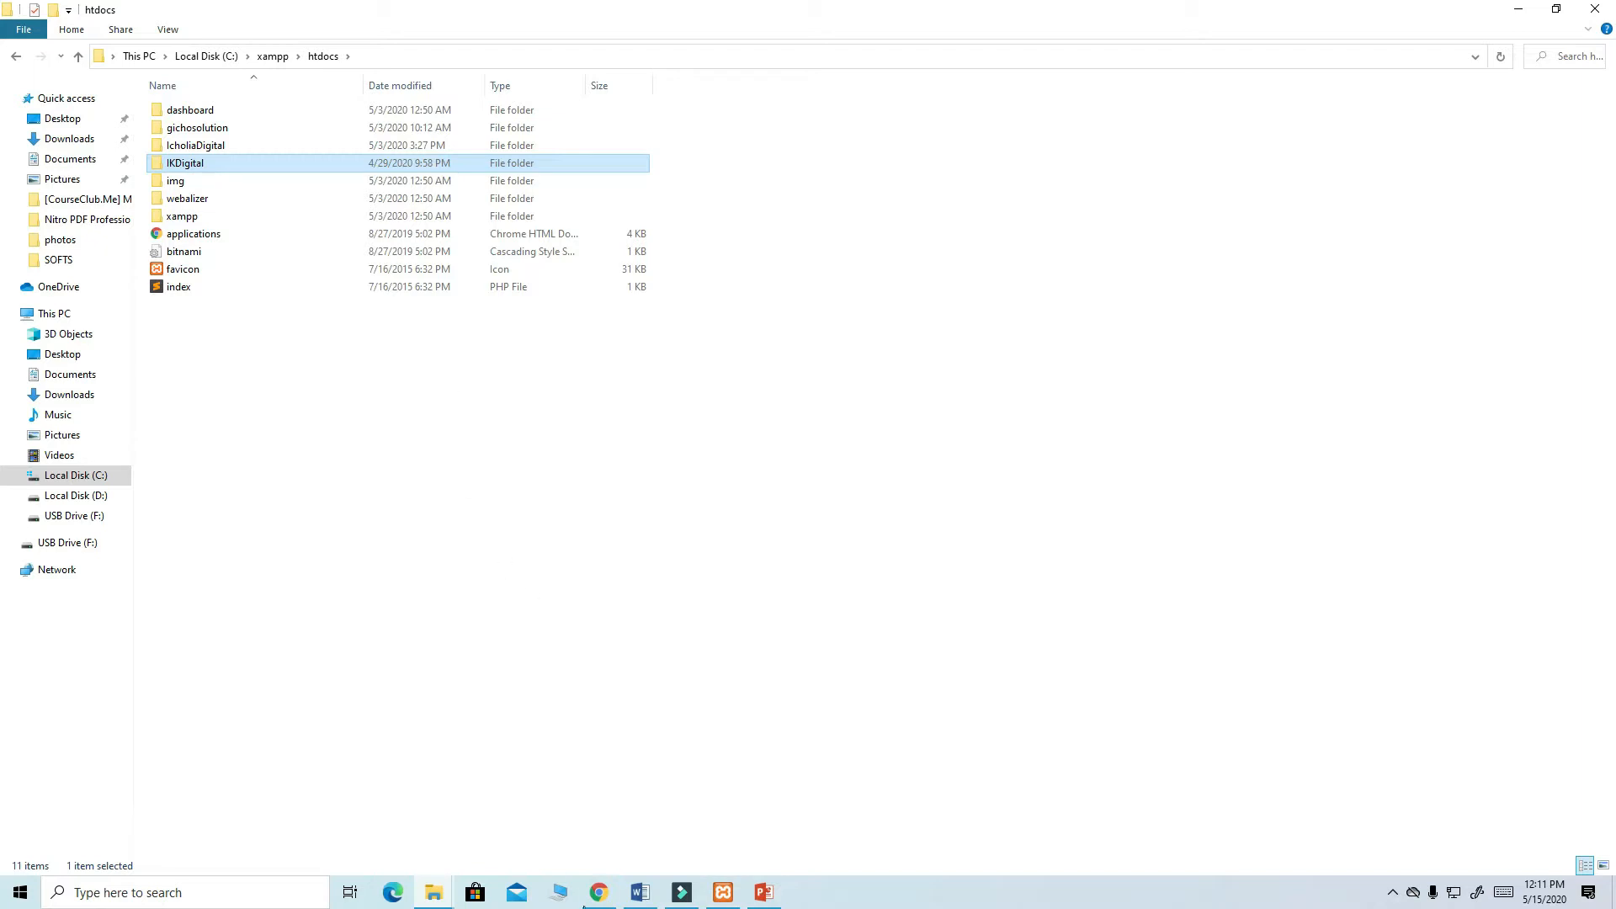
click(589, 901)
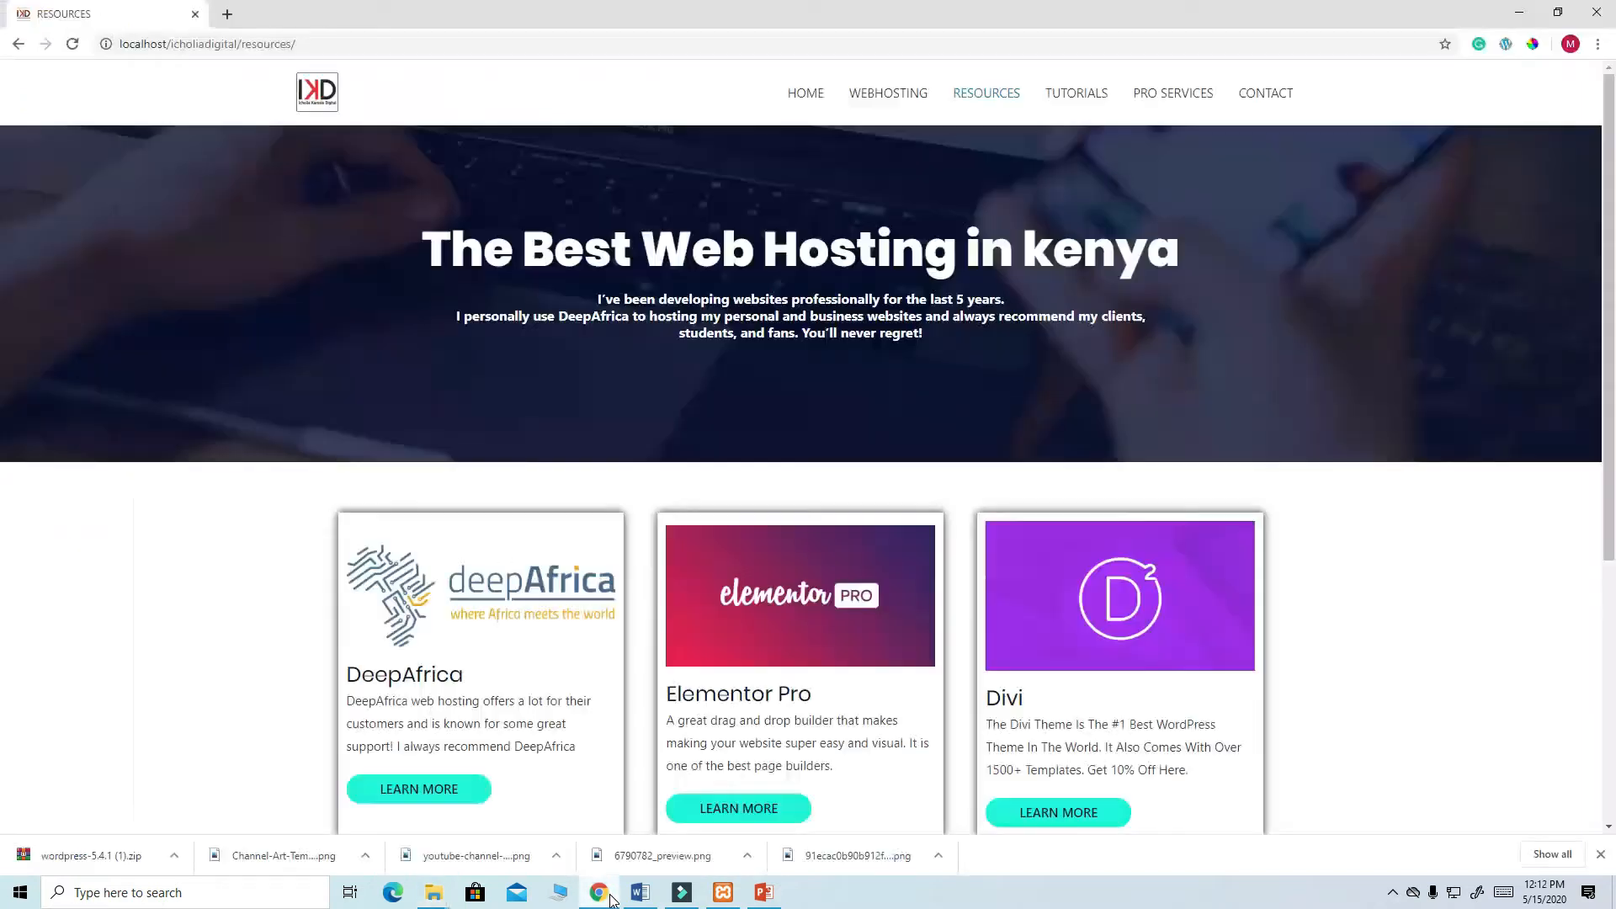
- Load localhost in a new Chrome tab to reach phpMyAdmin
click(229, 17)
text(lo)
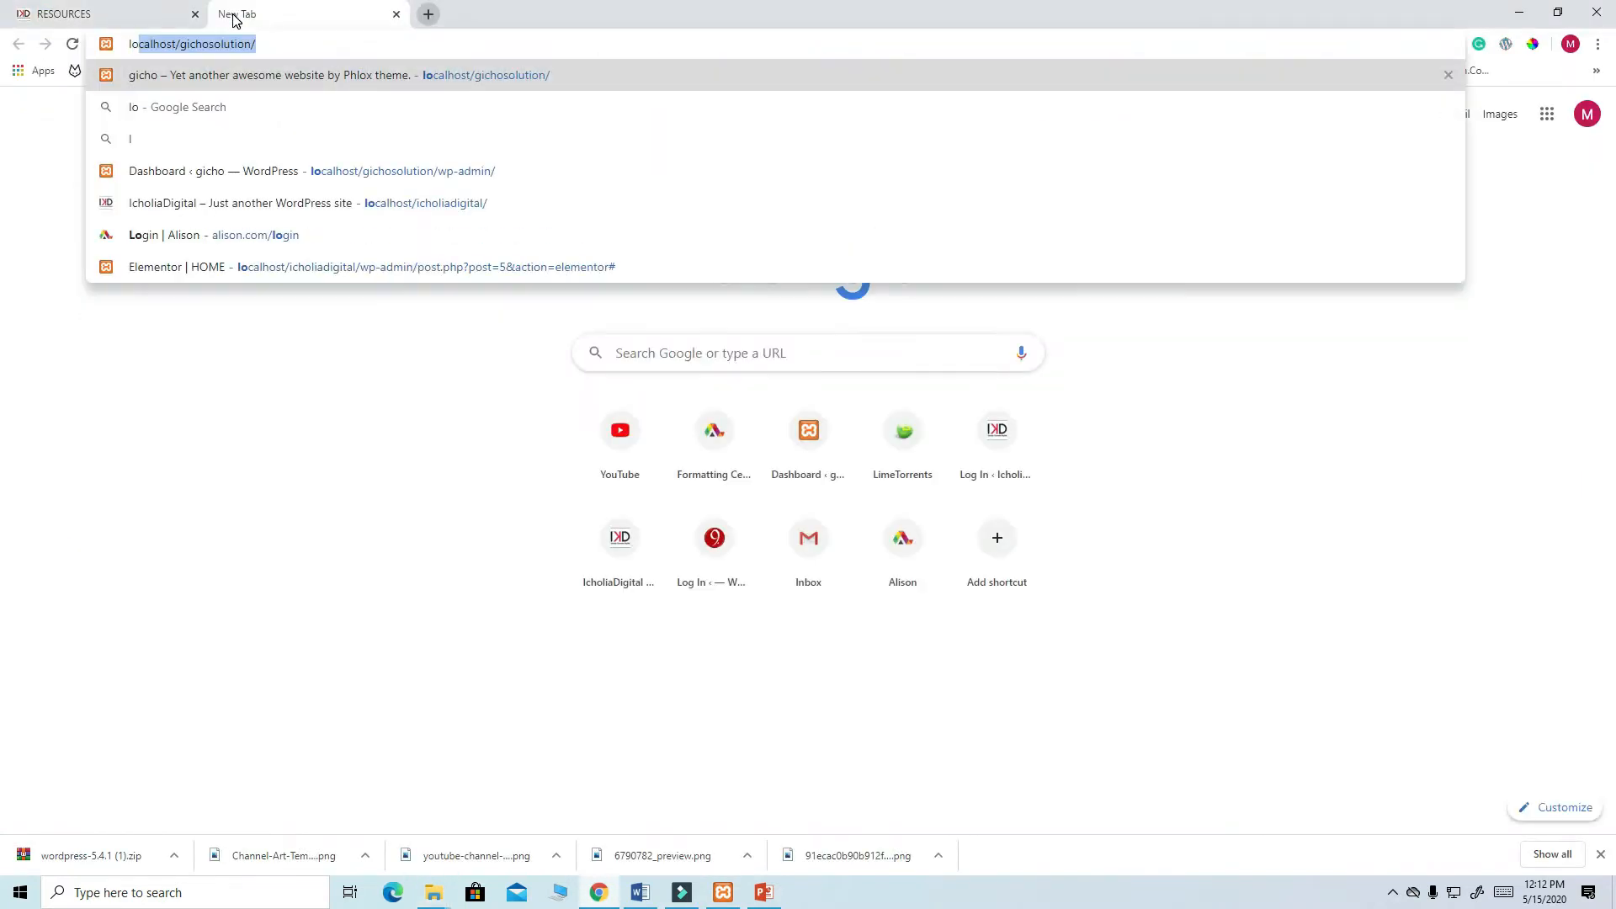
text(calhost/gichosolut)
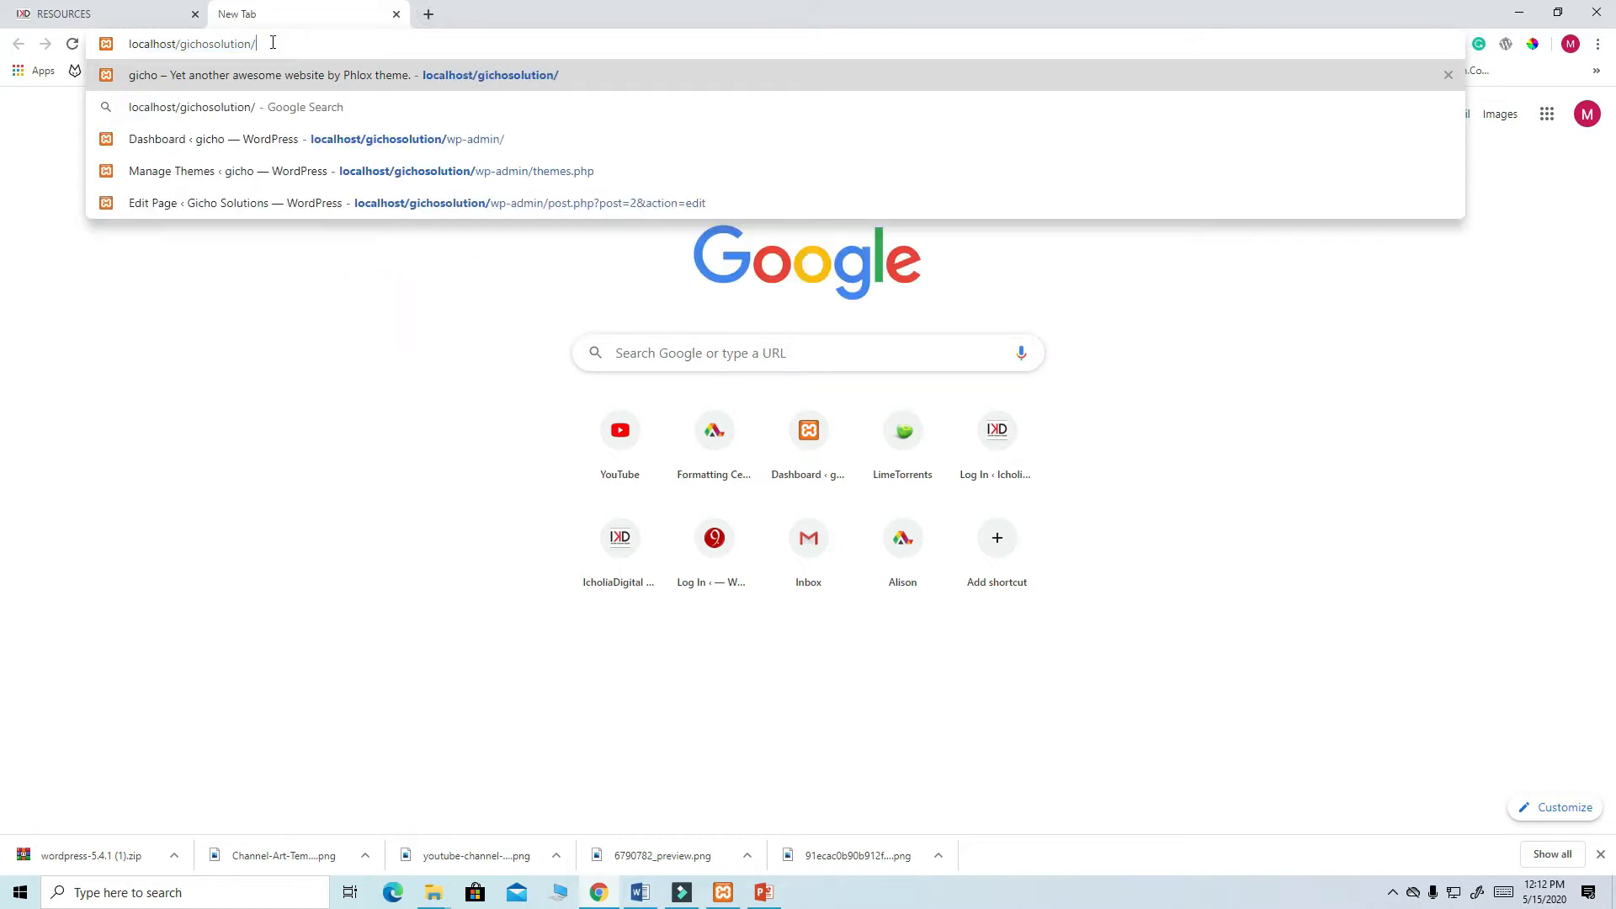
key(BackSpace)
key(BackSpace)
key(BackSpace)
key(BackSpace)
key(BackSpace)
key(BackSpace)
key(BackSpace)
key(BackSpace)
key(BackSpace)
key(BackSpace)
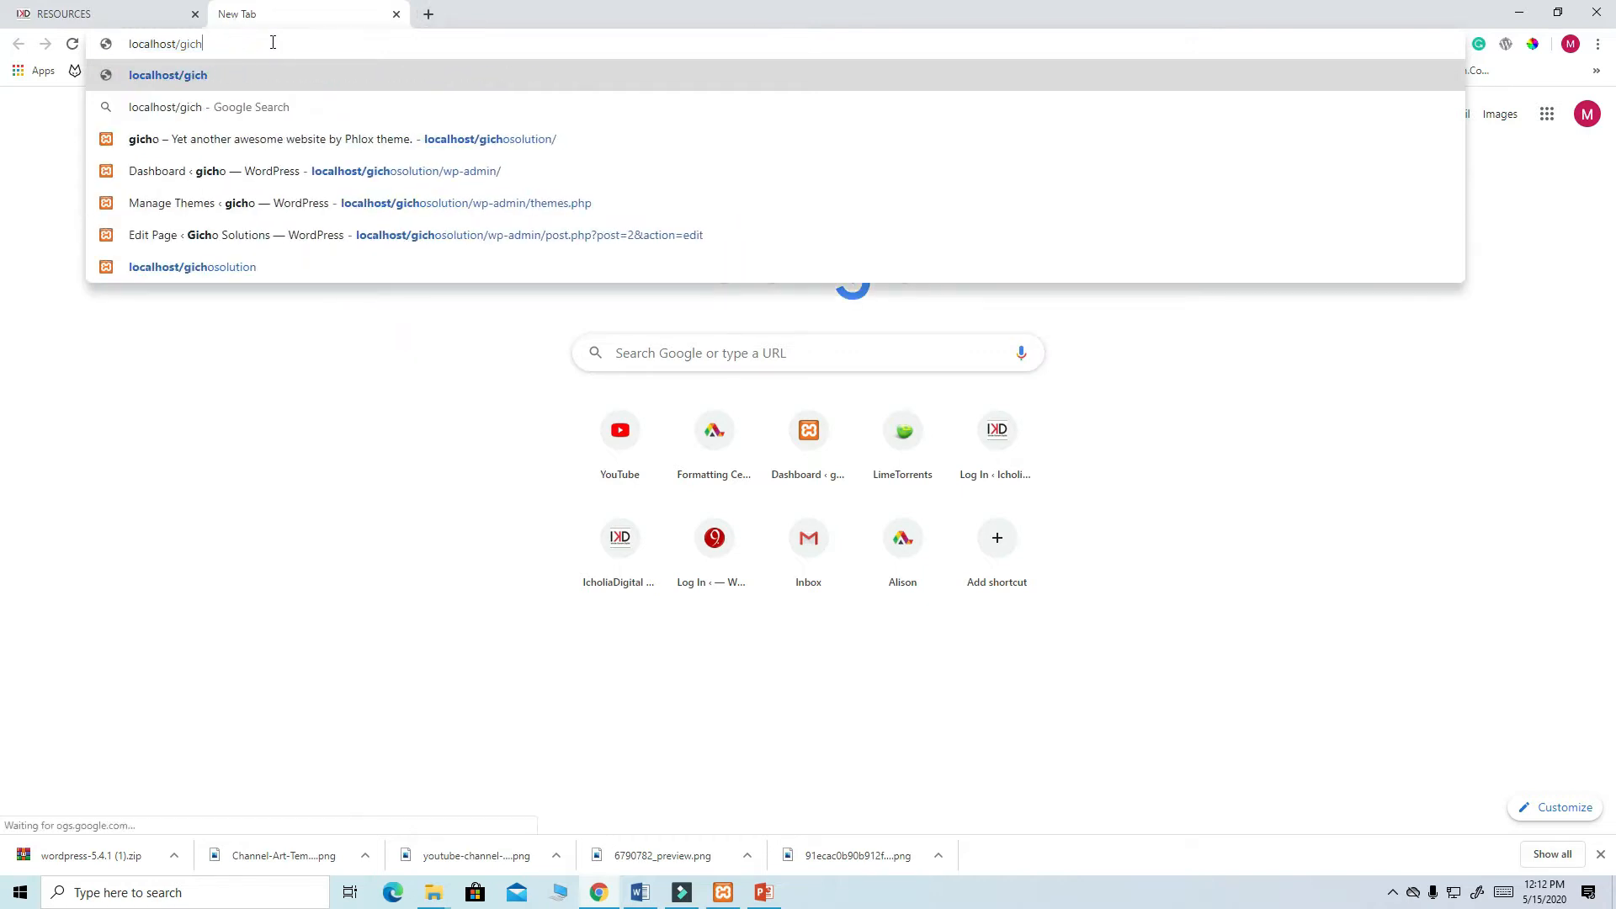
key(Return)
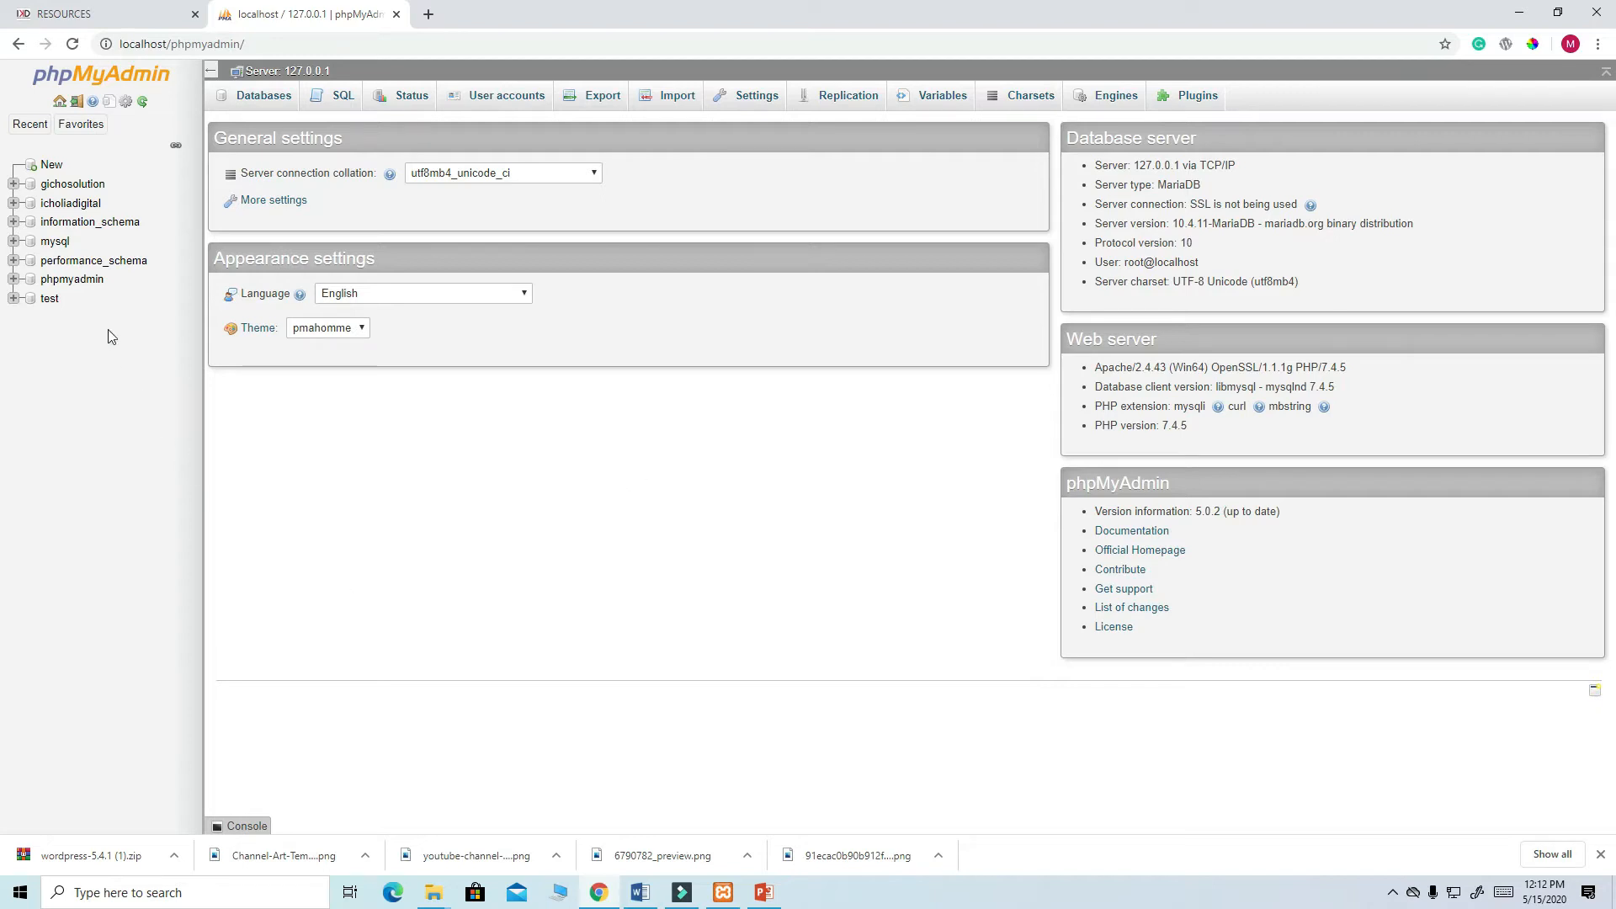
- Add a new database named ikdigital using the sidebar's New option
click(48, 166)
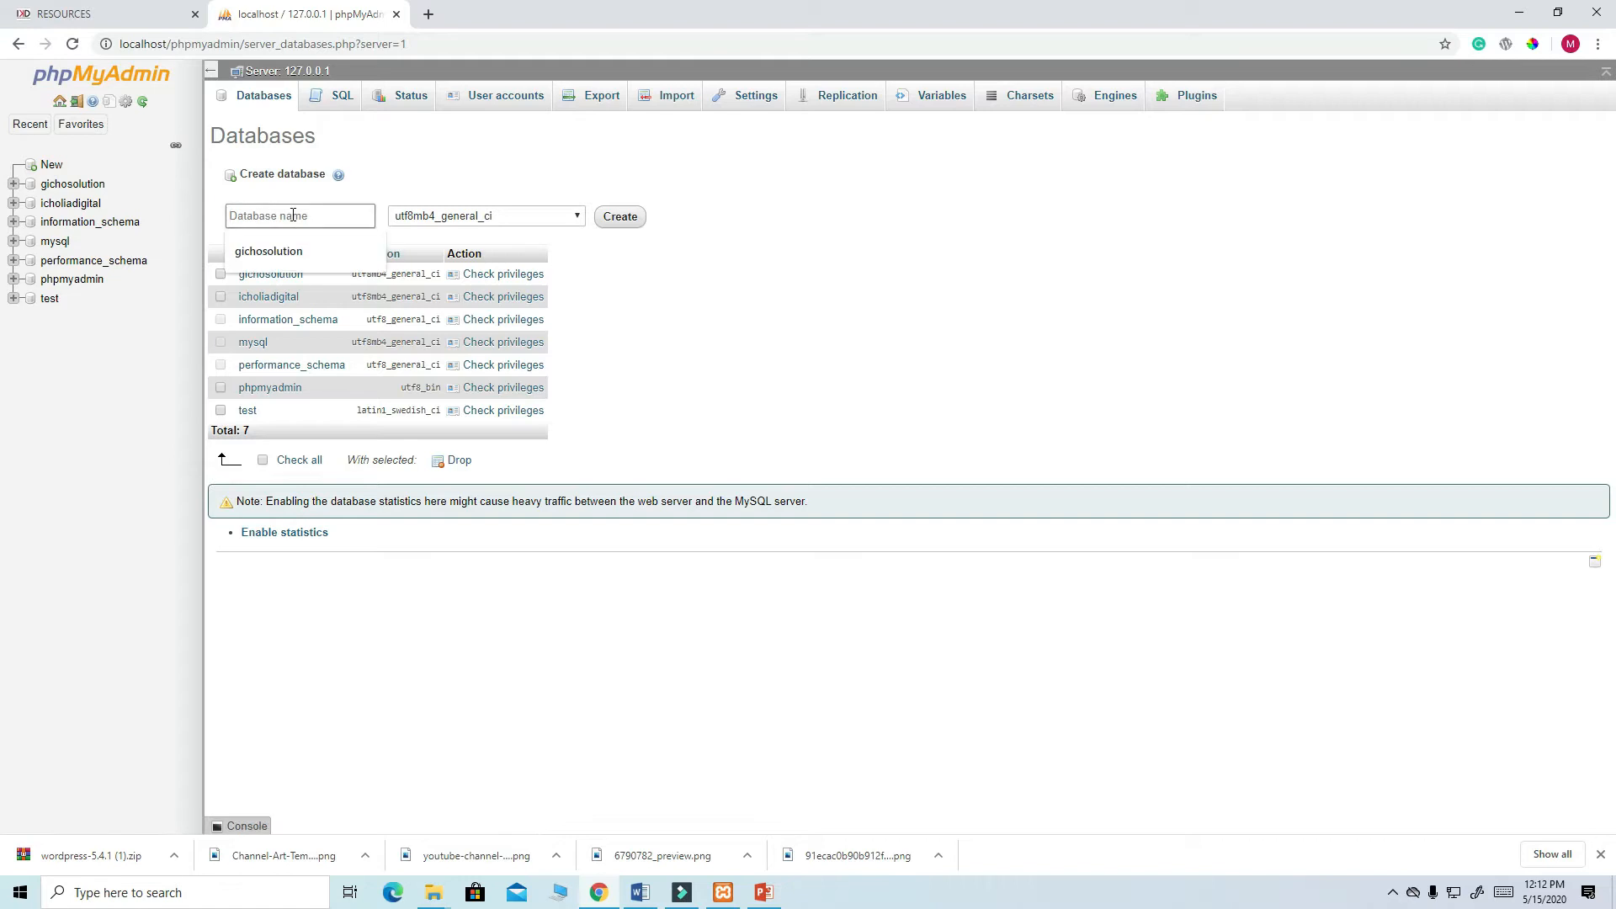
text(IKDigital)
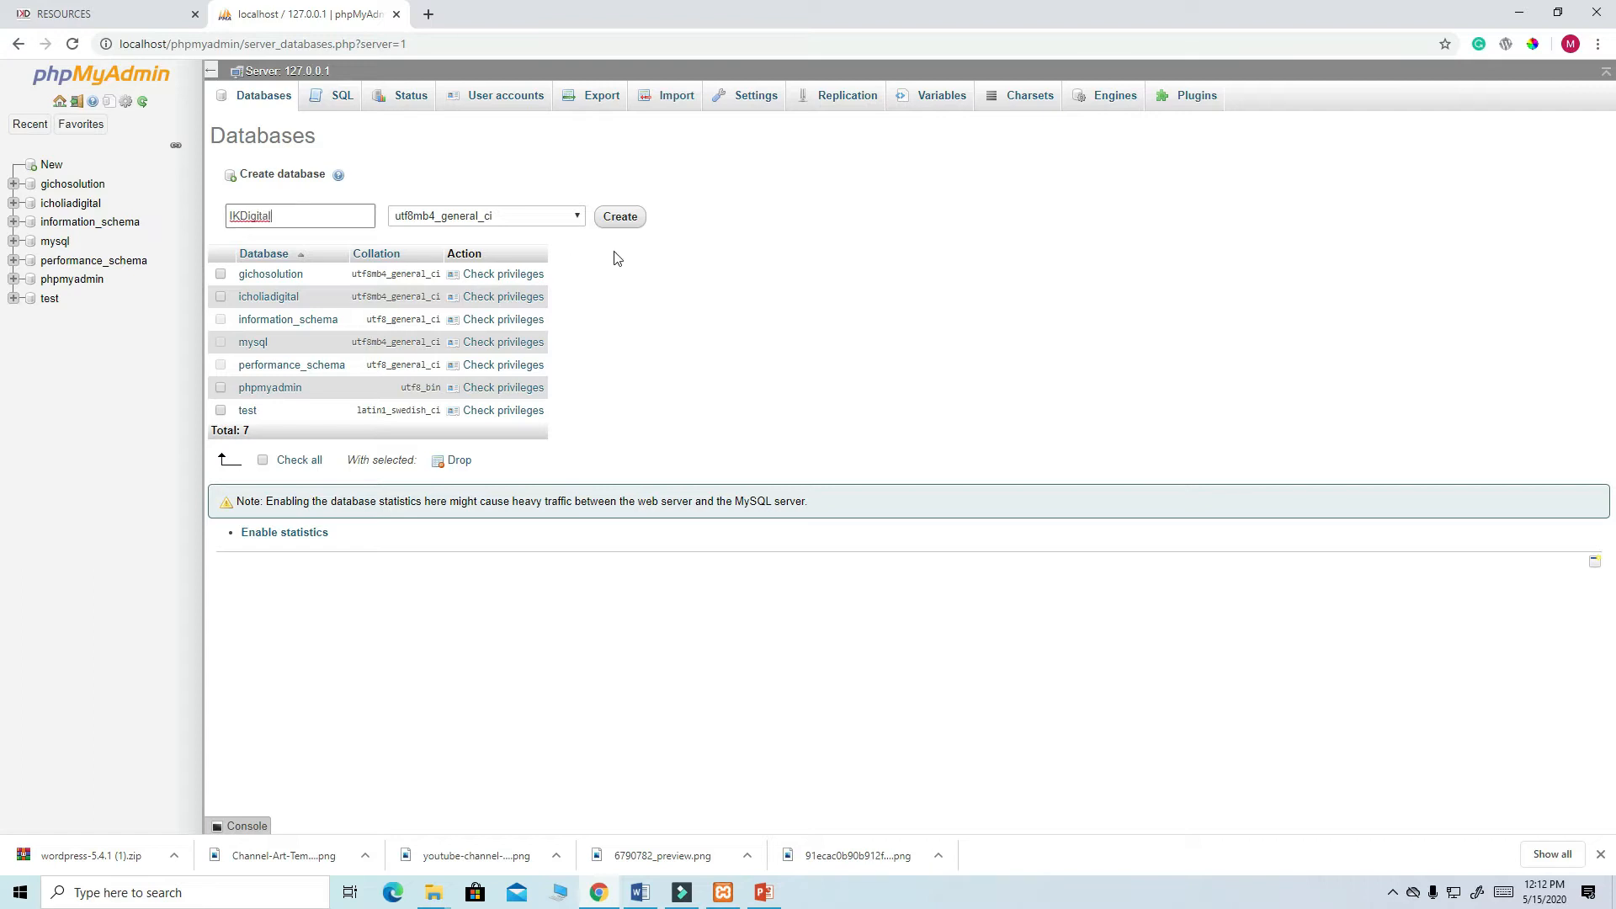
click(615, 220)
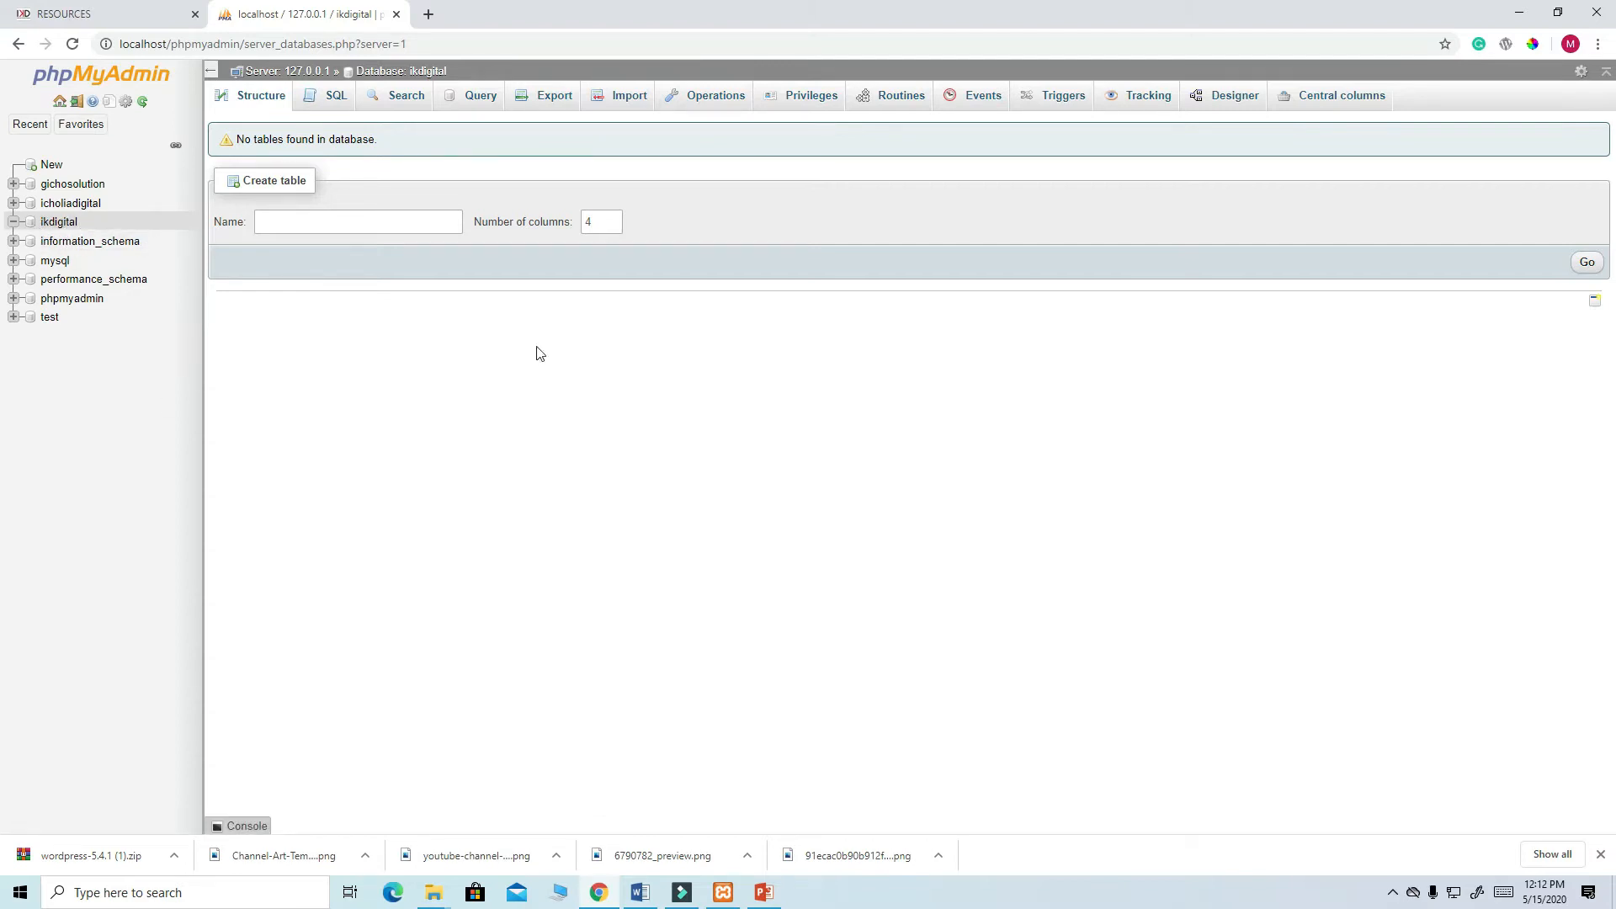
- In the htdocs window, open the IKDigital folder and its wp-config-sample.php in Sublime Text
mouse_move(599, 892)
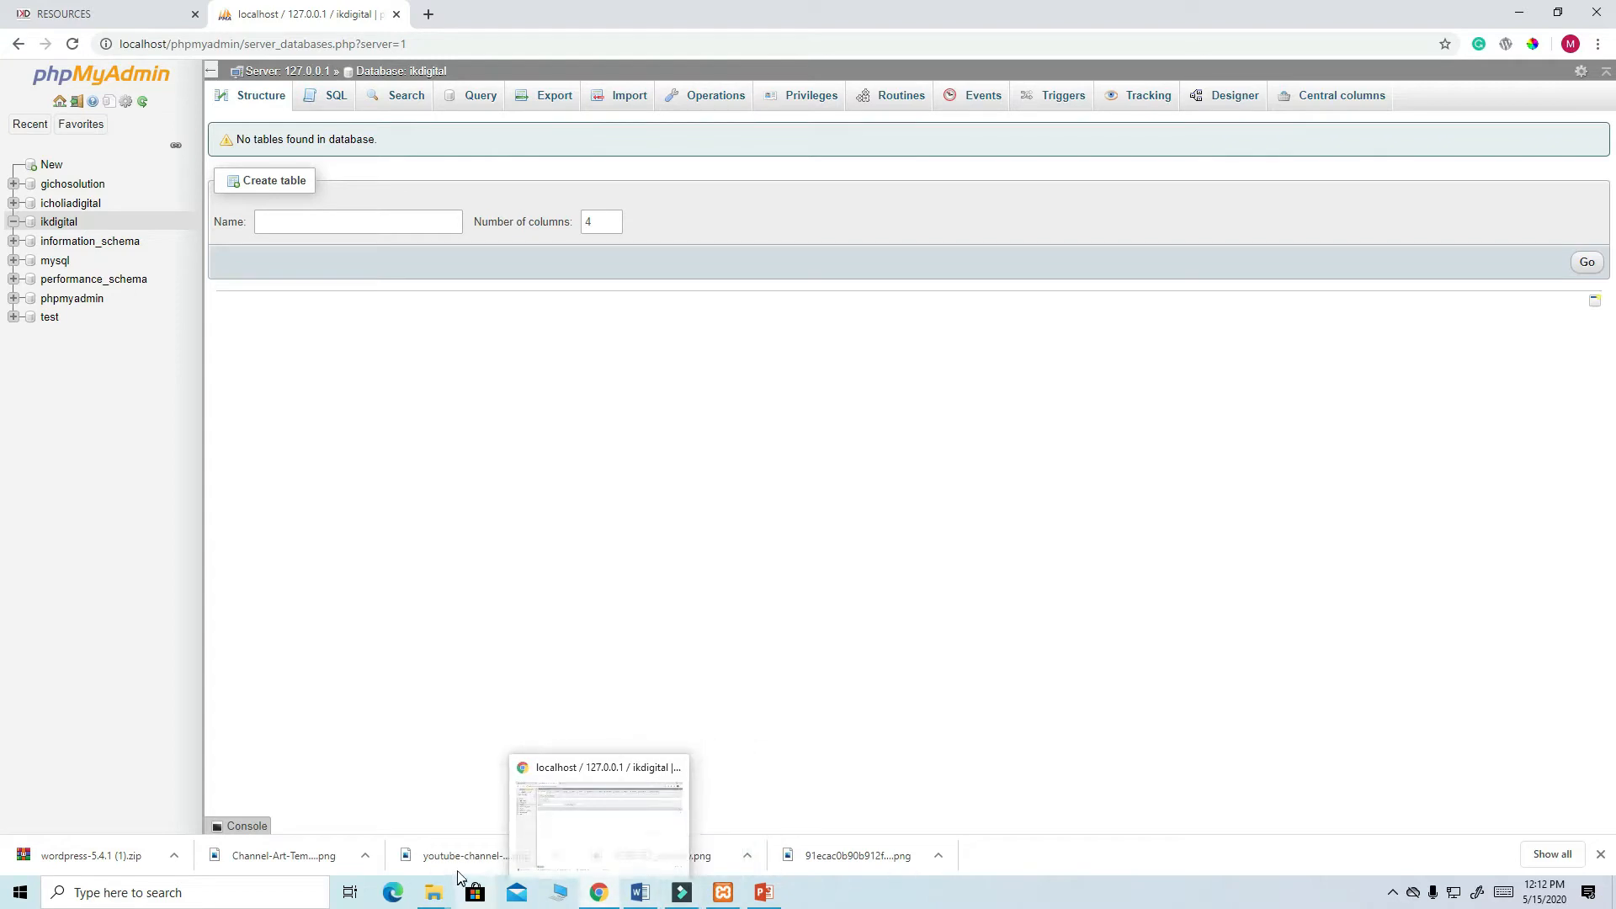
mouse_move(436, 890)
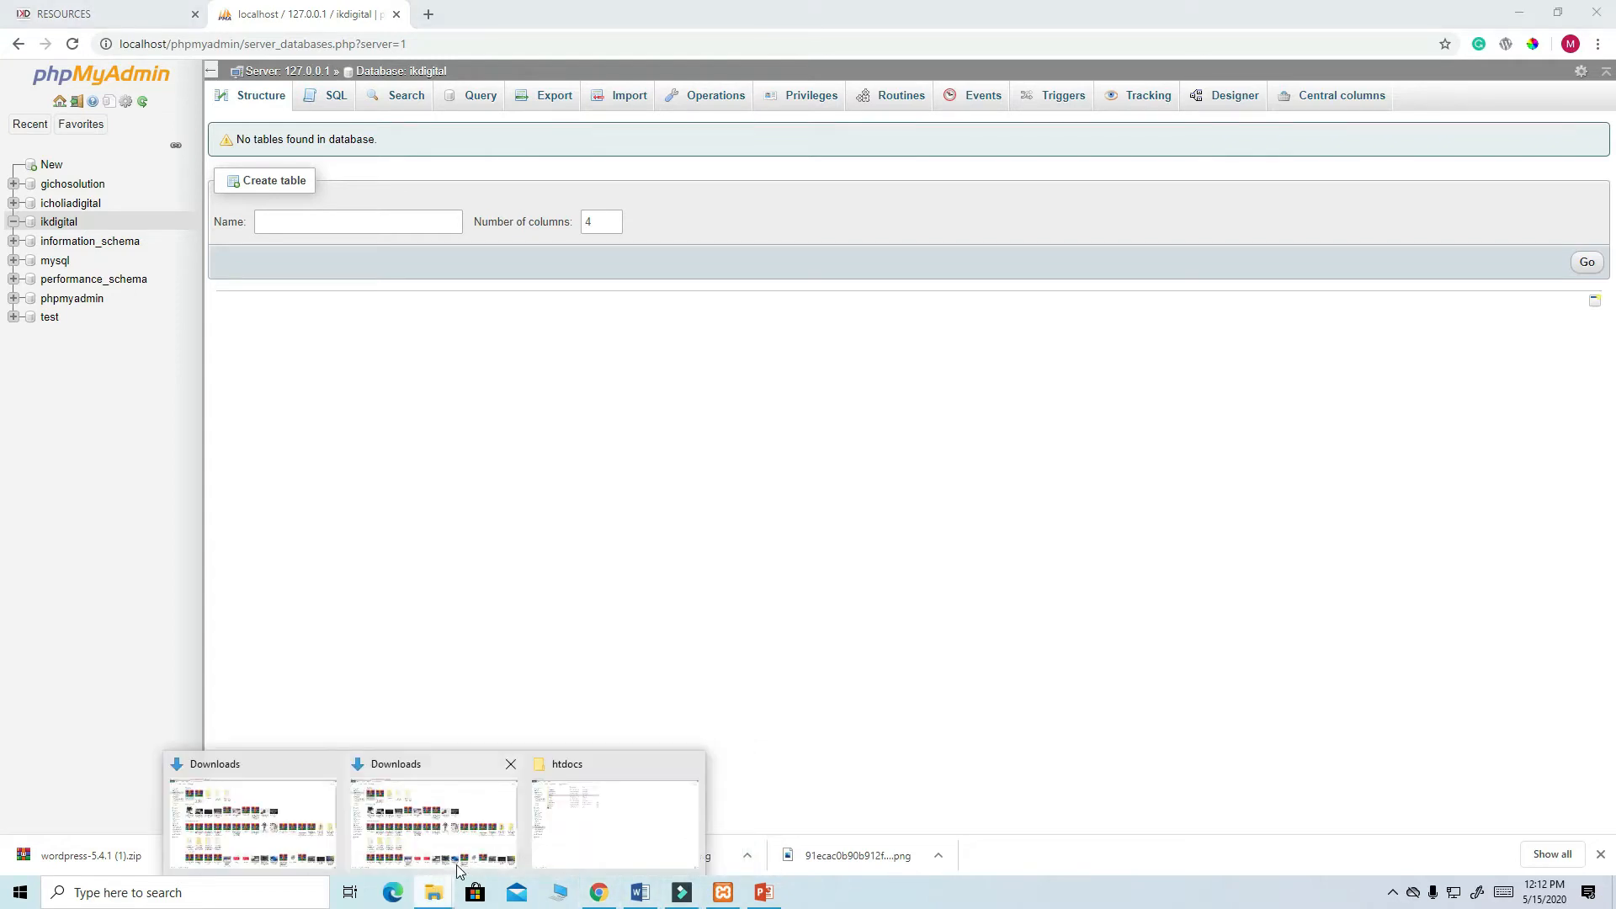
click(581, 829)
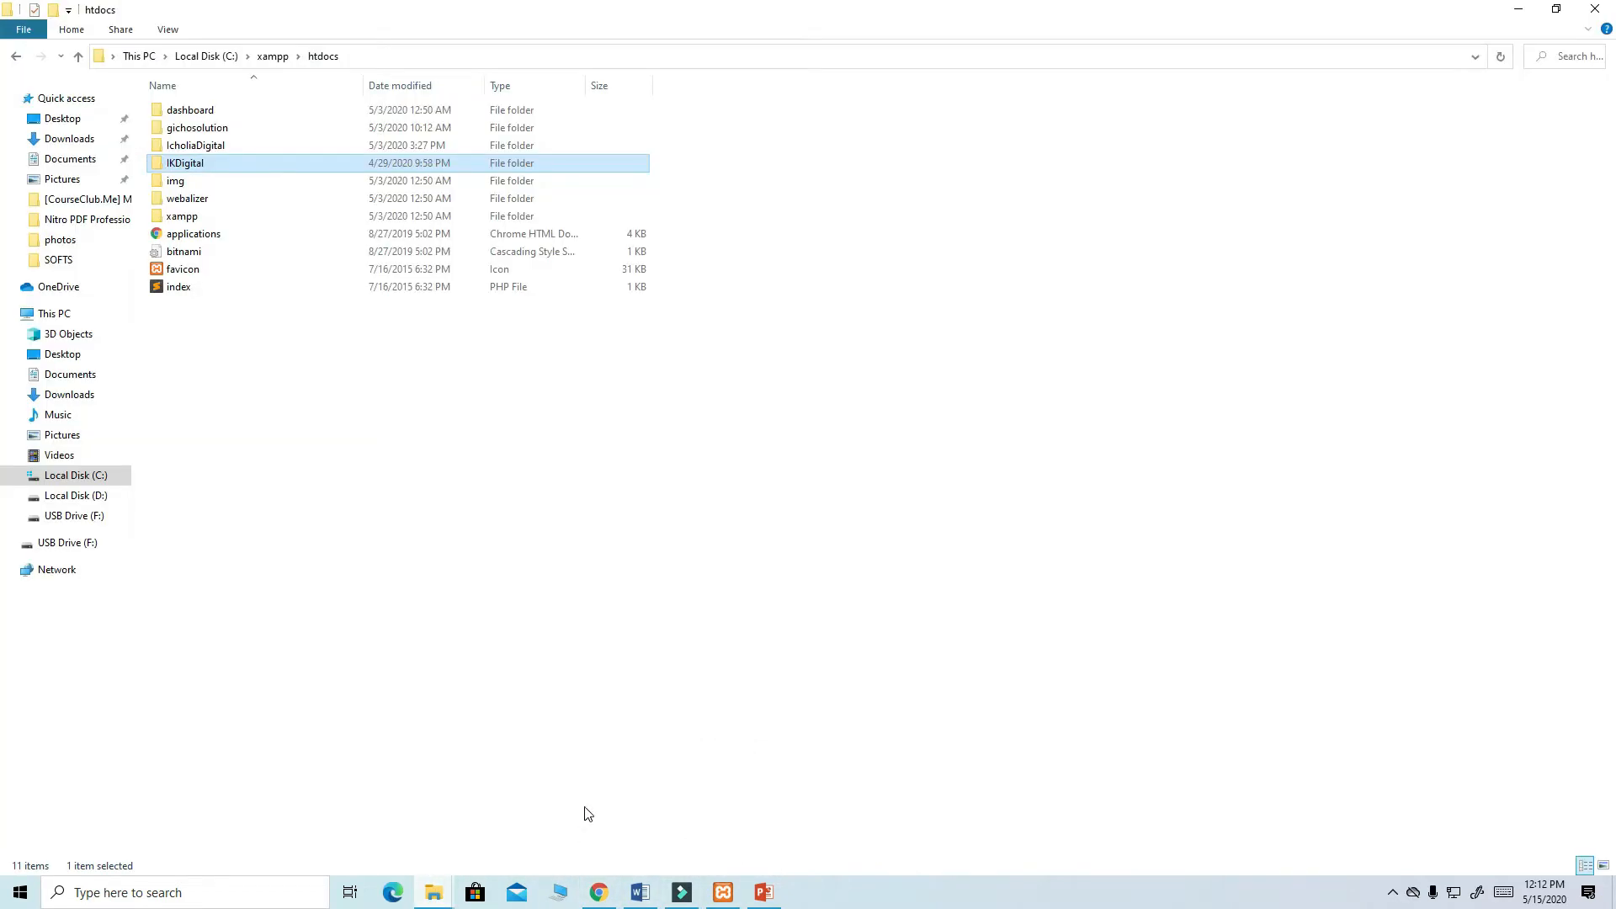
double_click(193, 165)
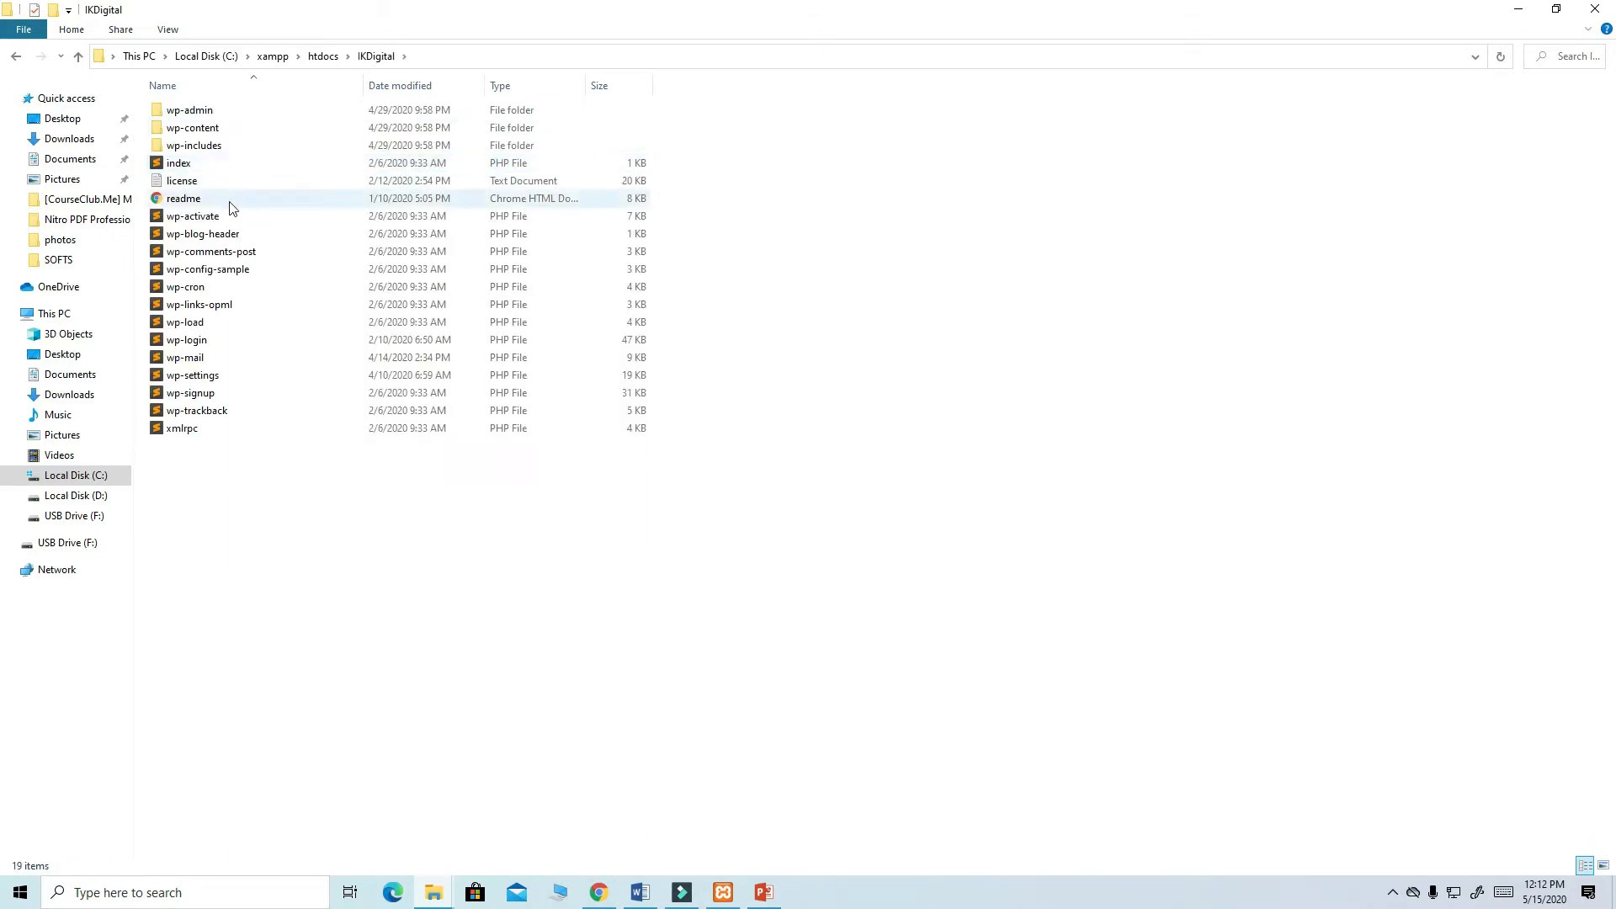
double_click(222, 276)
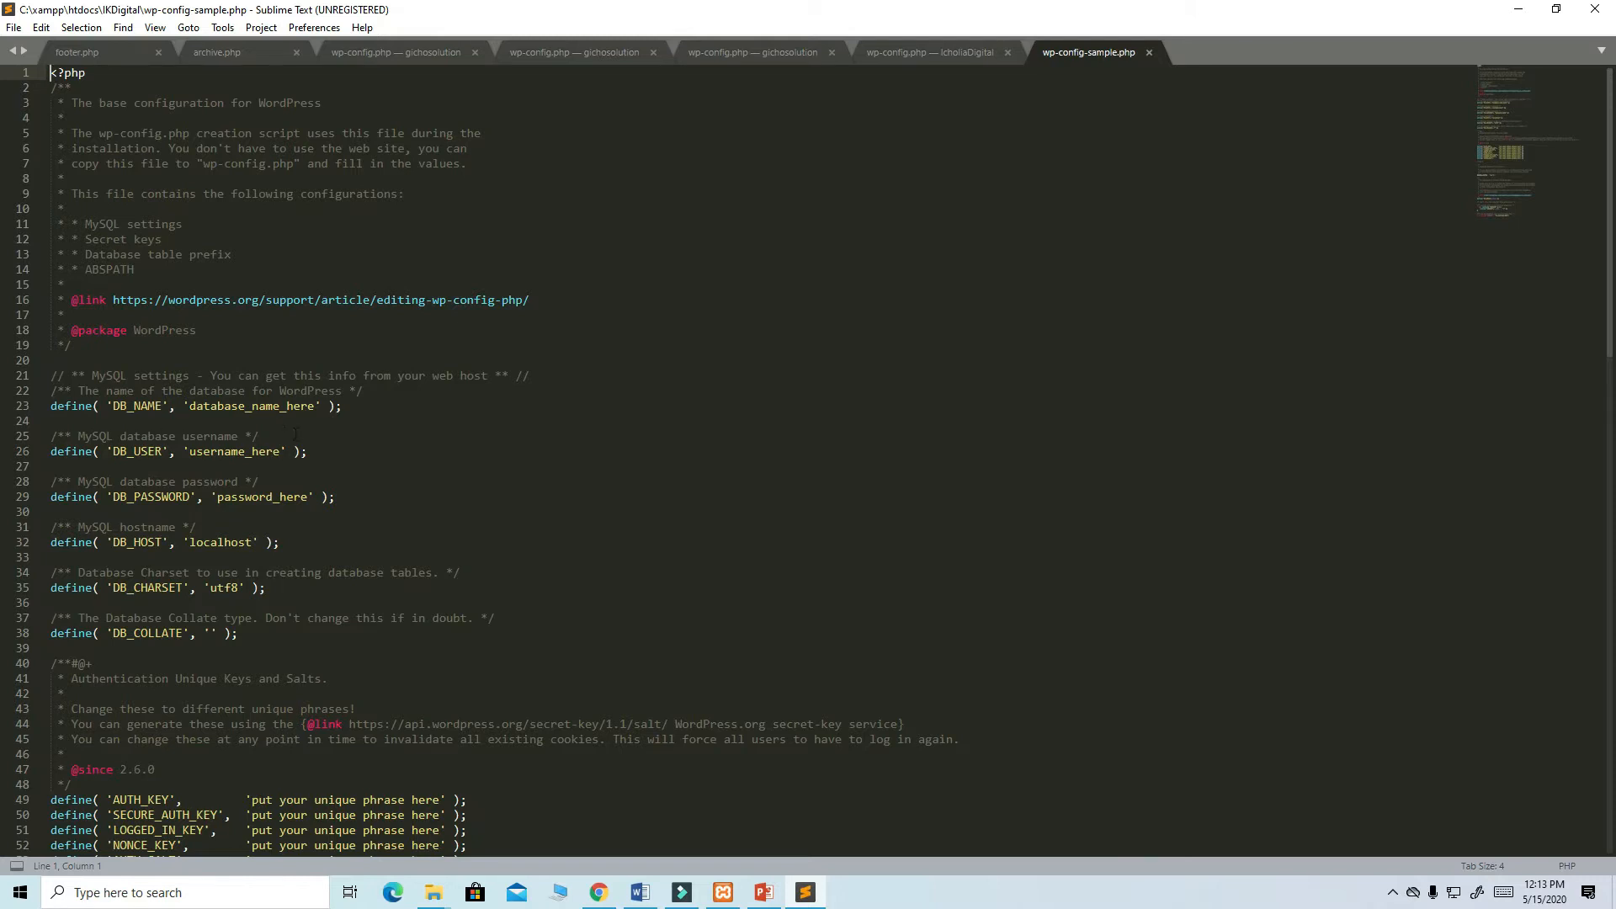
- Set DB_NAME to 'ikdigital', DB_USER to 'root', and clear DB_PASSWORD in wp-config-sample.php
drag(315, 406, 192, 406)
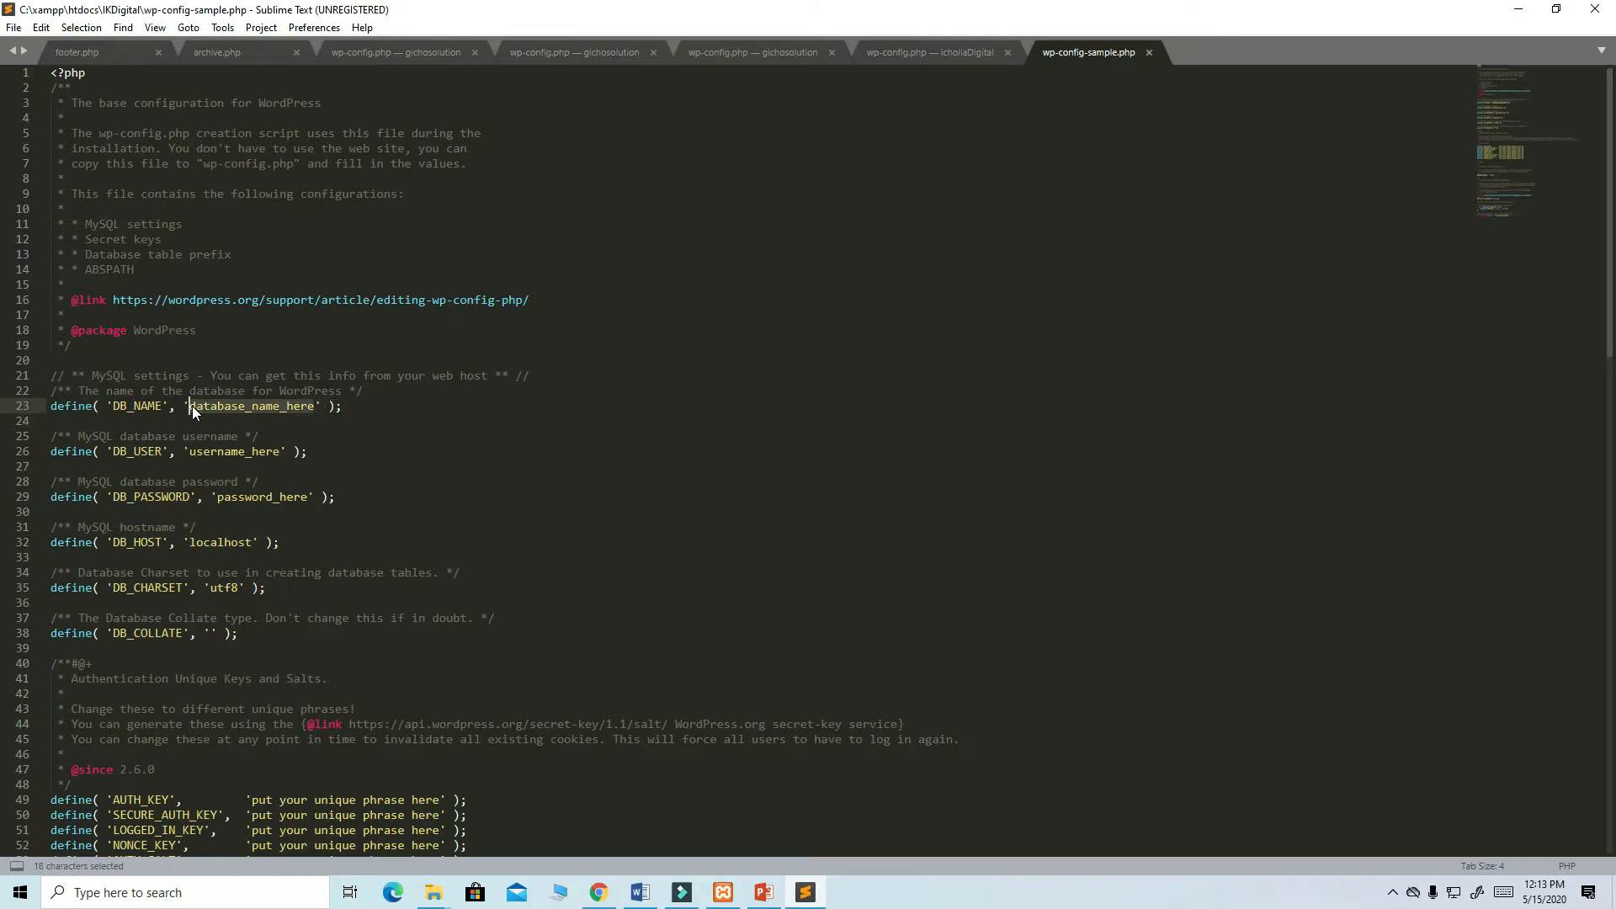
text(ik)
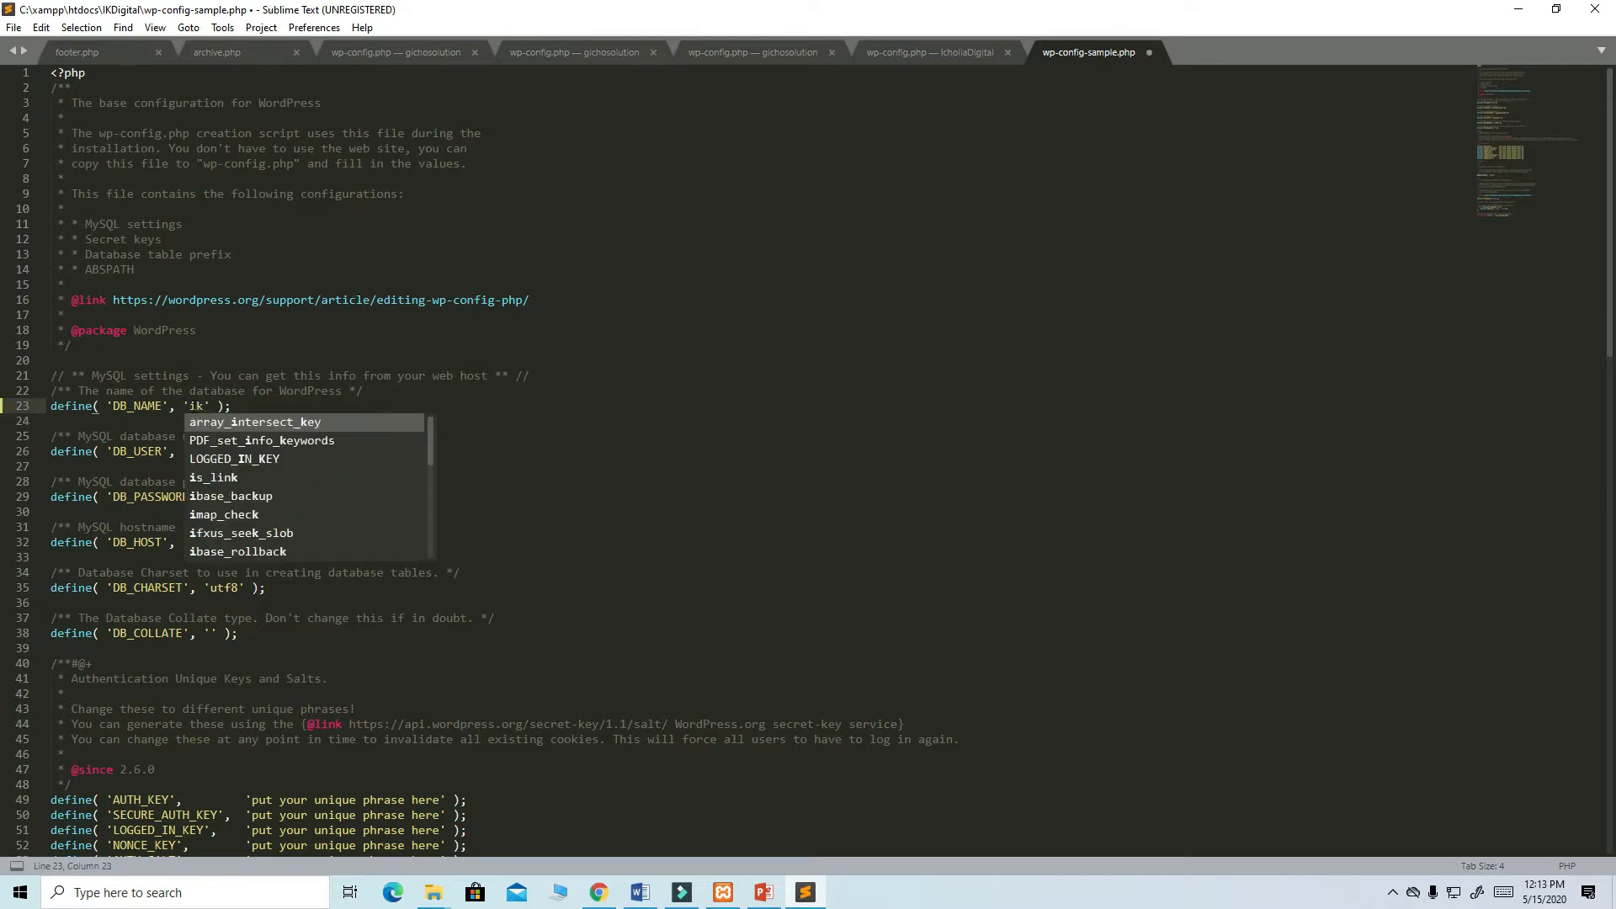
text(digita)
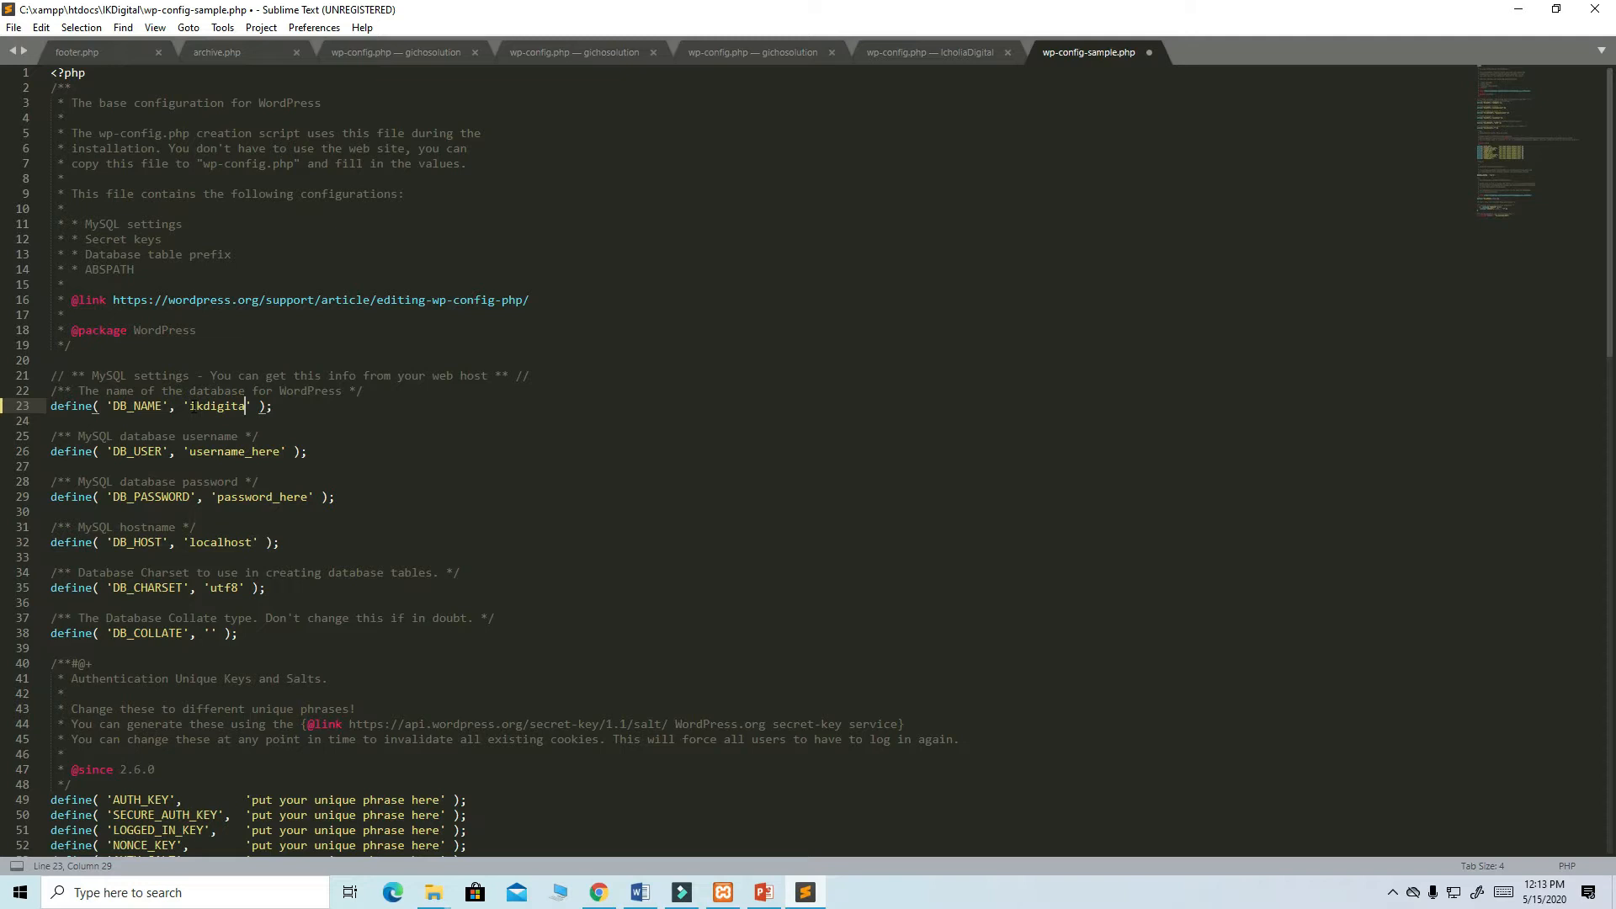
text(l)
drag(280, 455, 192, 458)
text(roo)
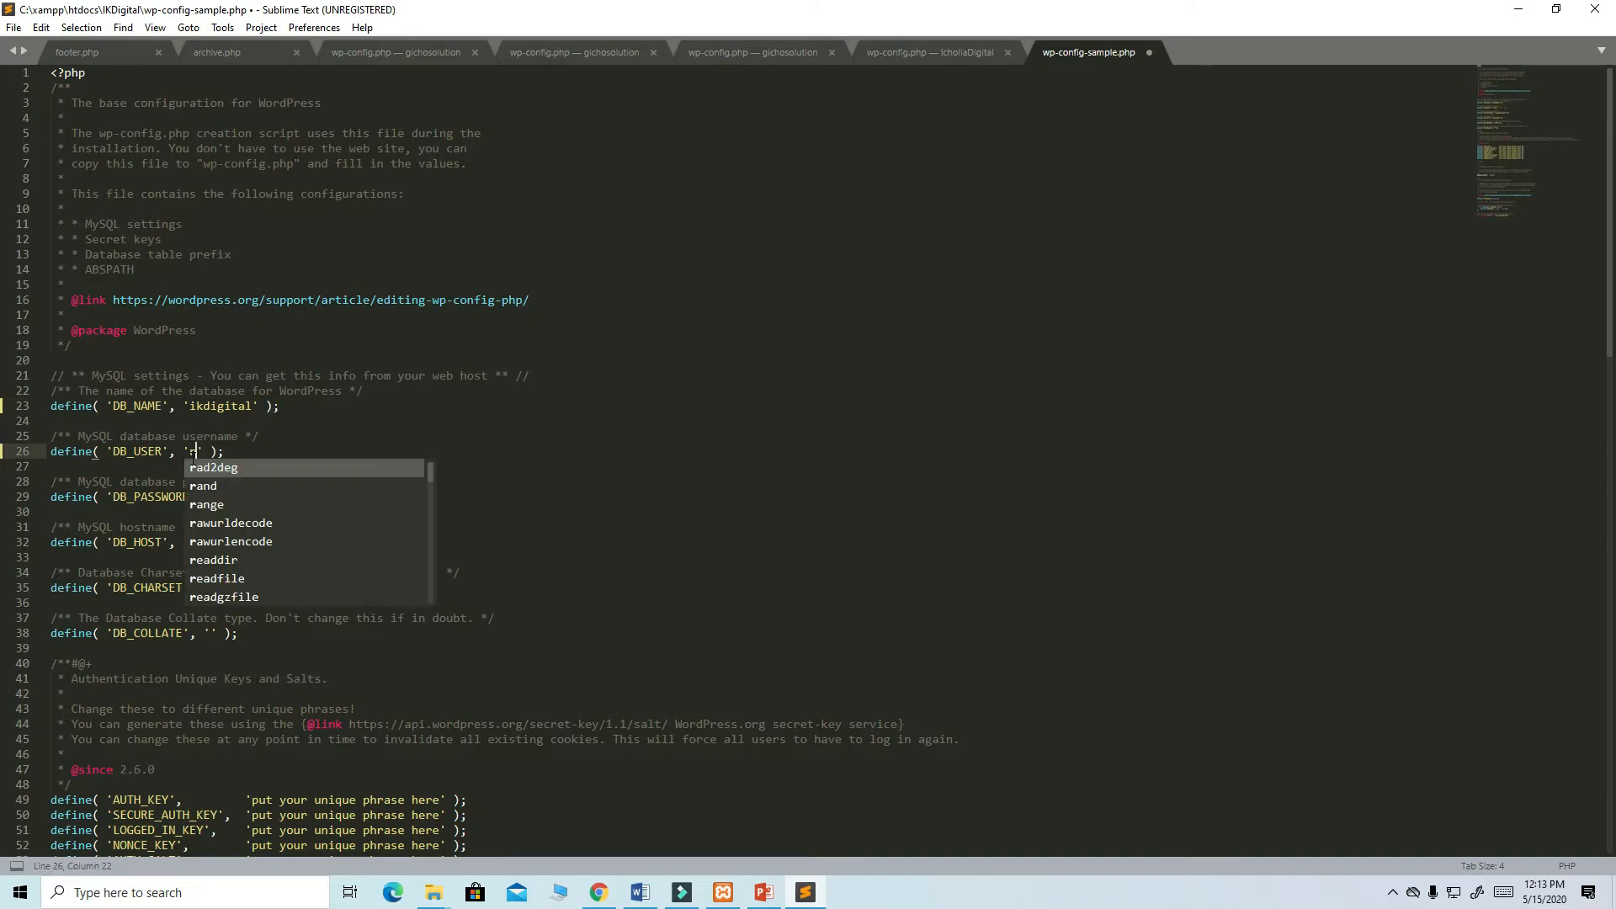
text(t)
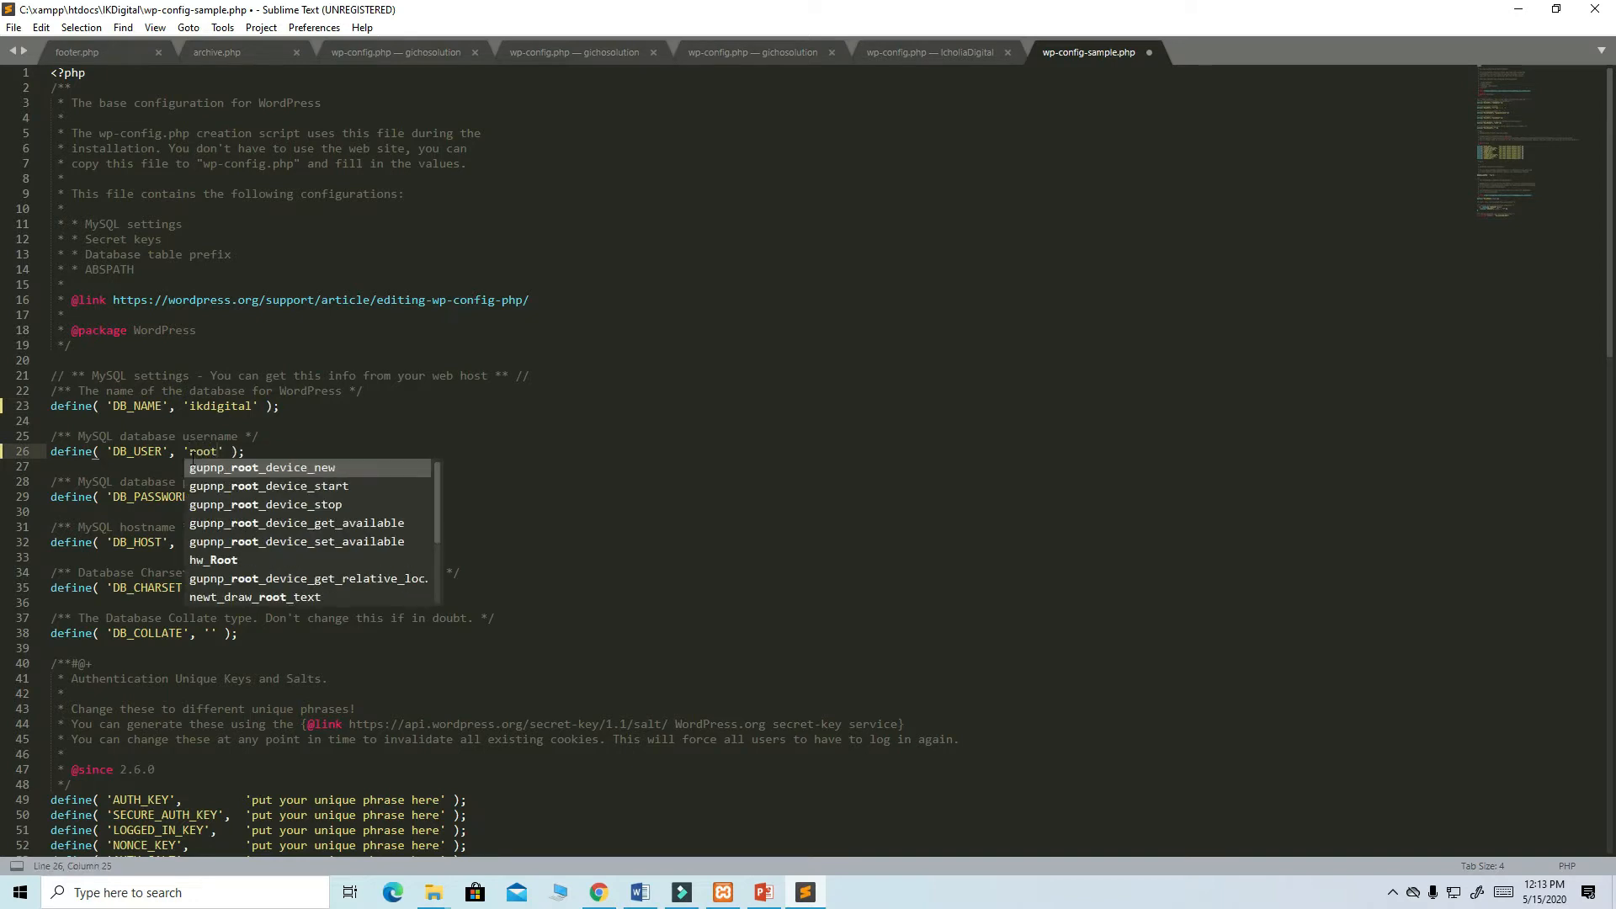
click(564, 483)
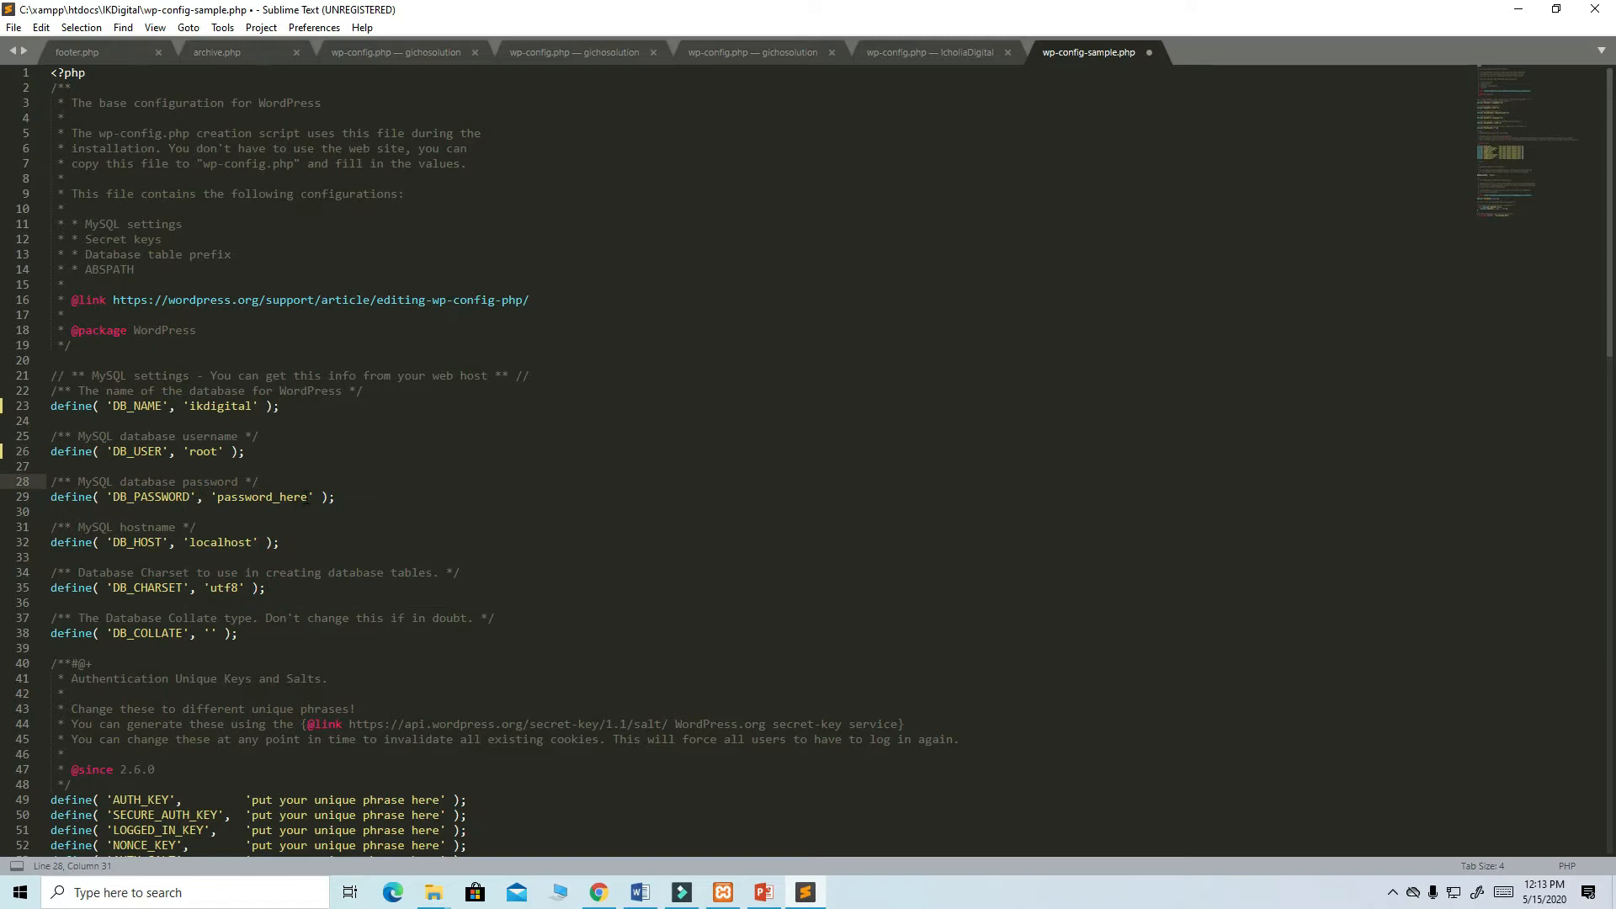
drag(308, 498, 220, 502)
key(BackSpace)
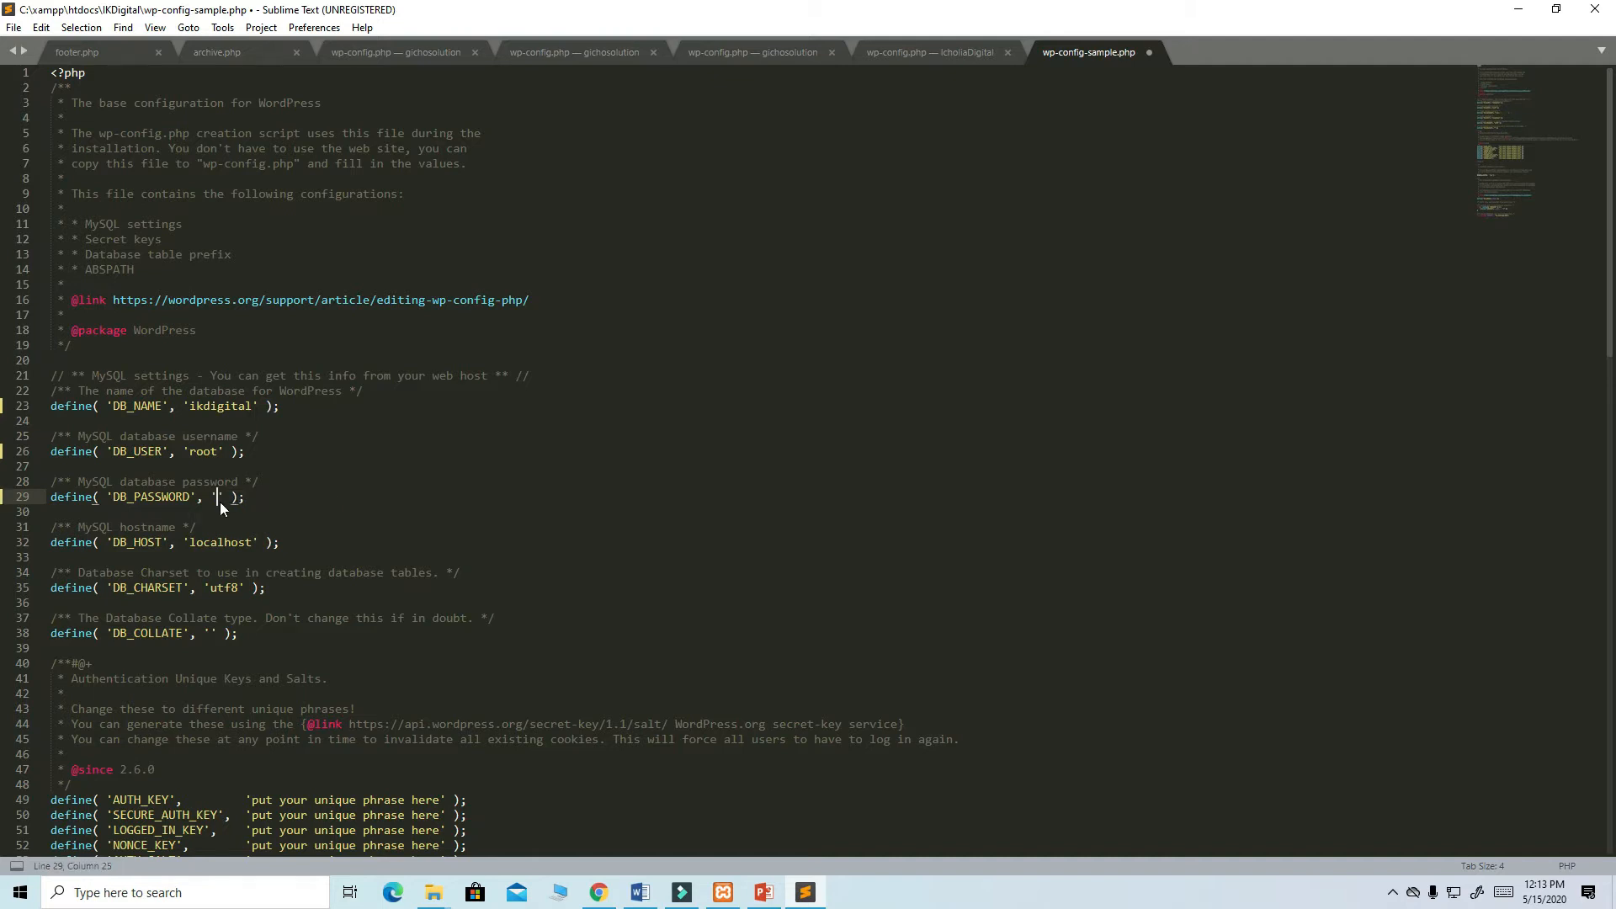
click(18, 30)
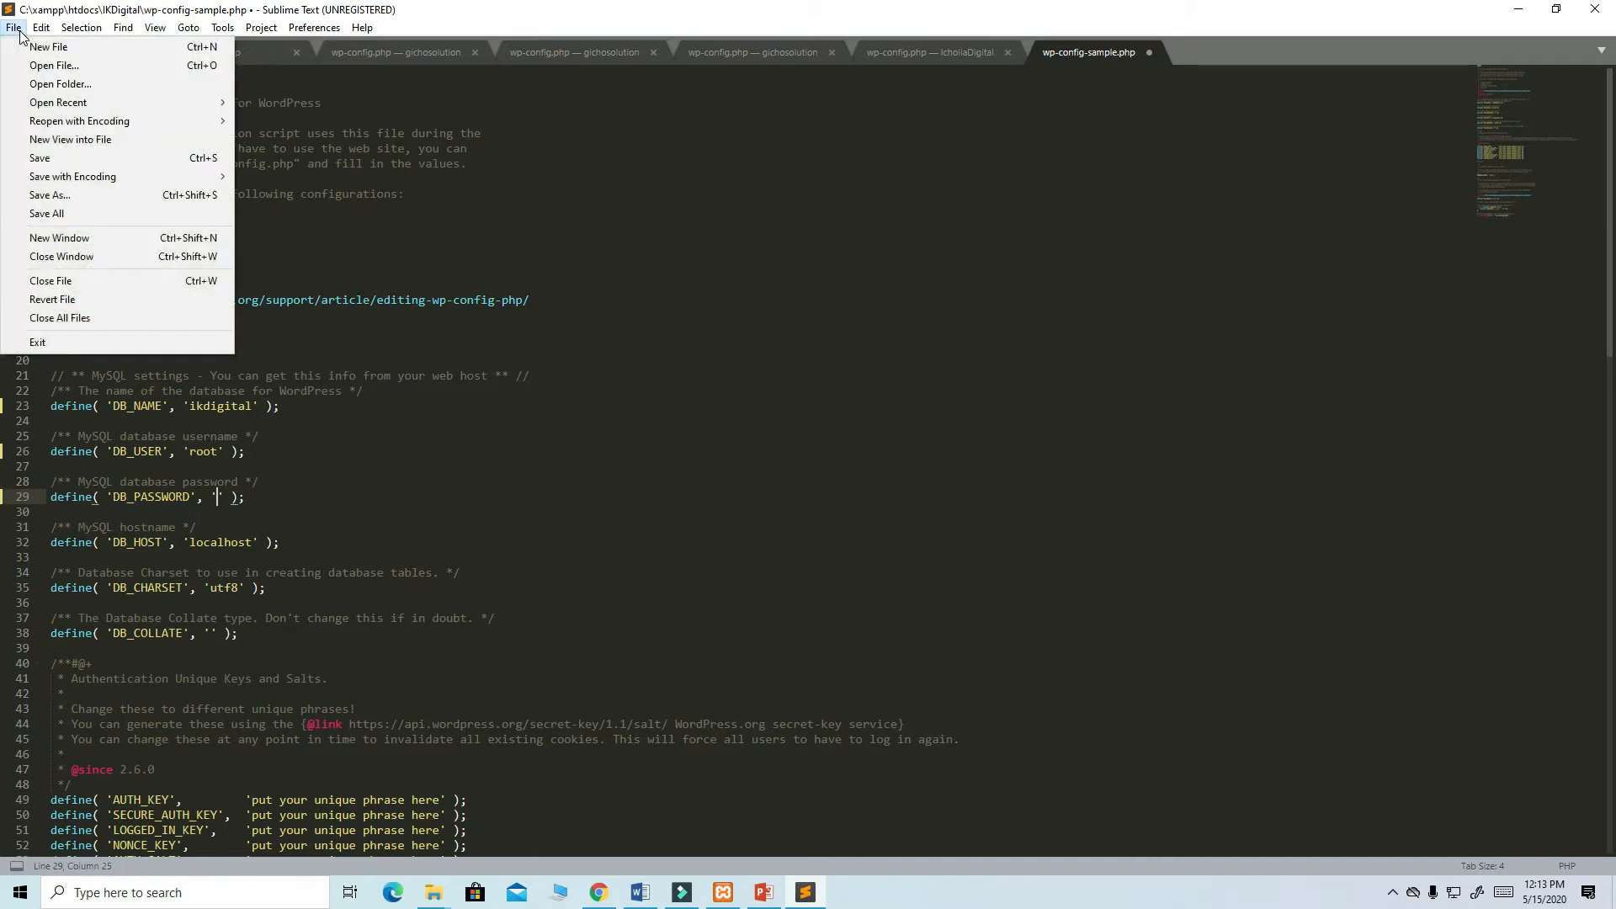
- Save the edited file as wp-config.php, dropping '-sample', then go back to Chrome
click(49, 195)
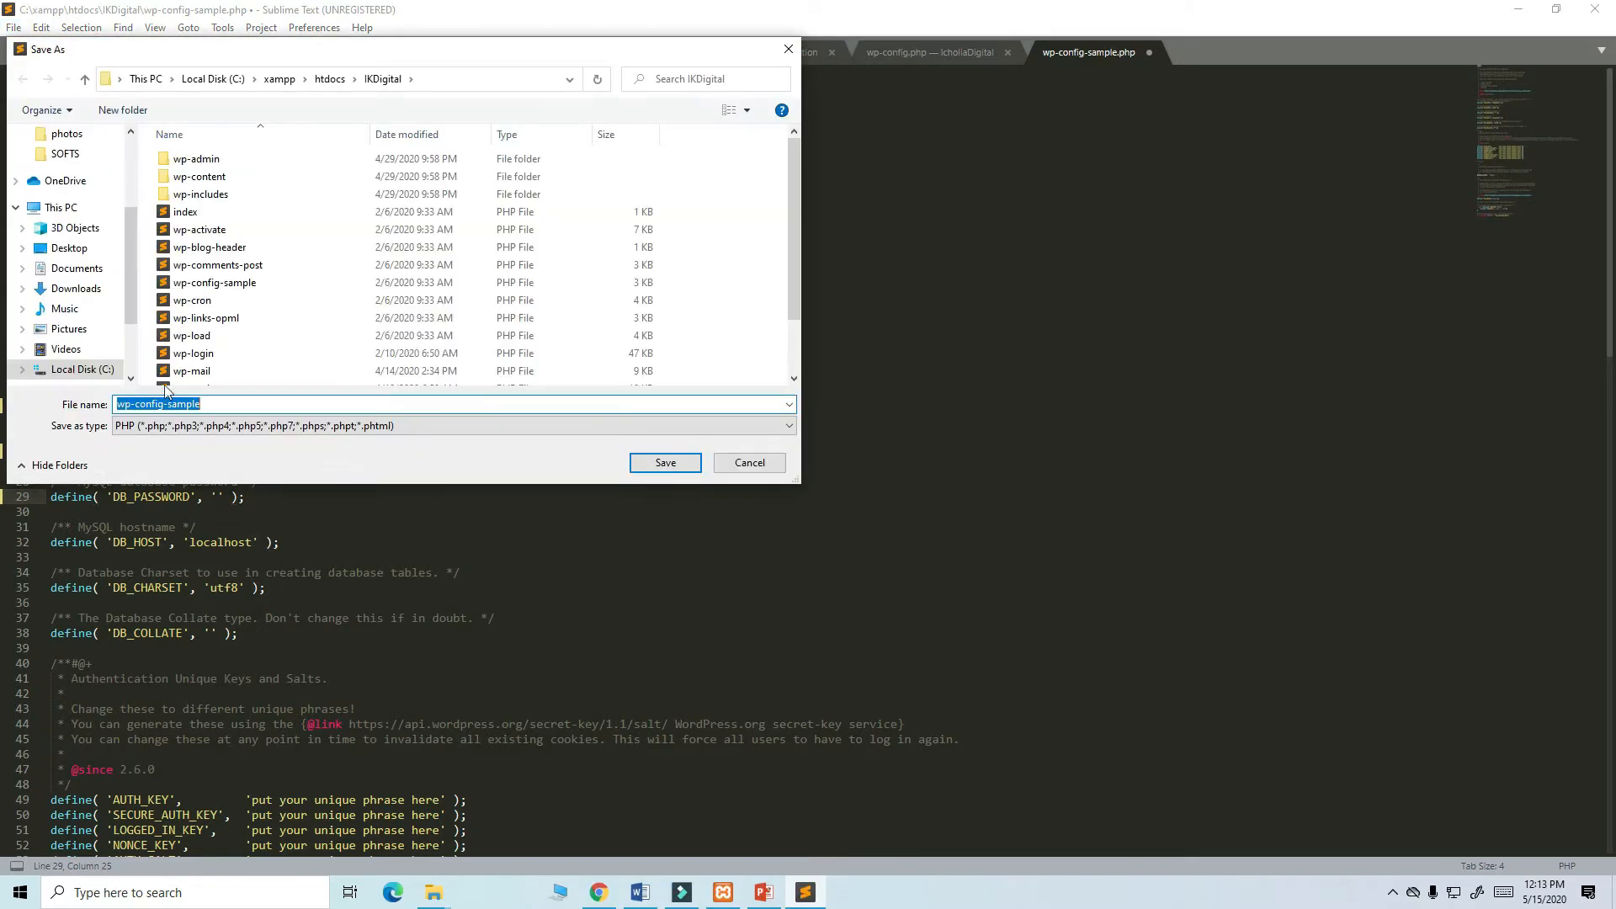
click(234, 405)
key(BackSpace)
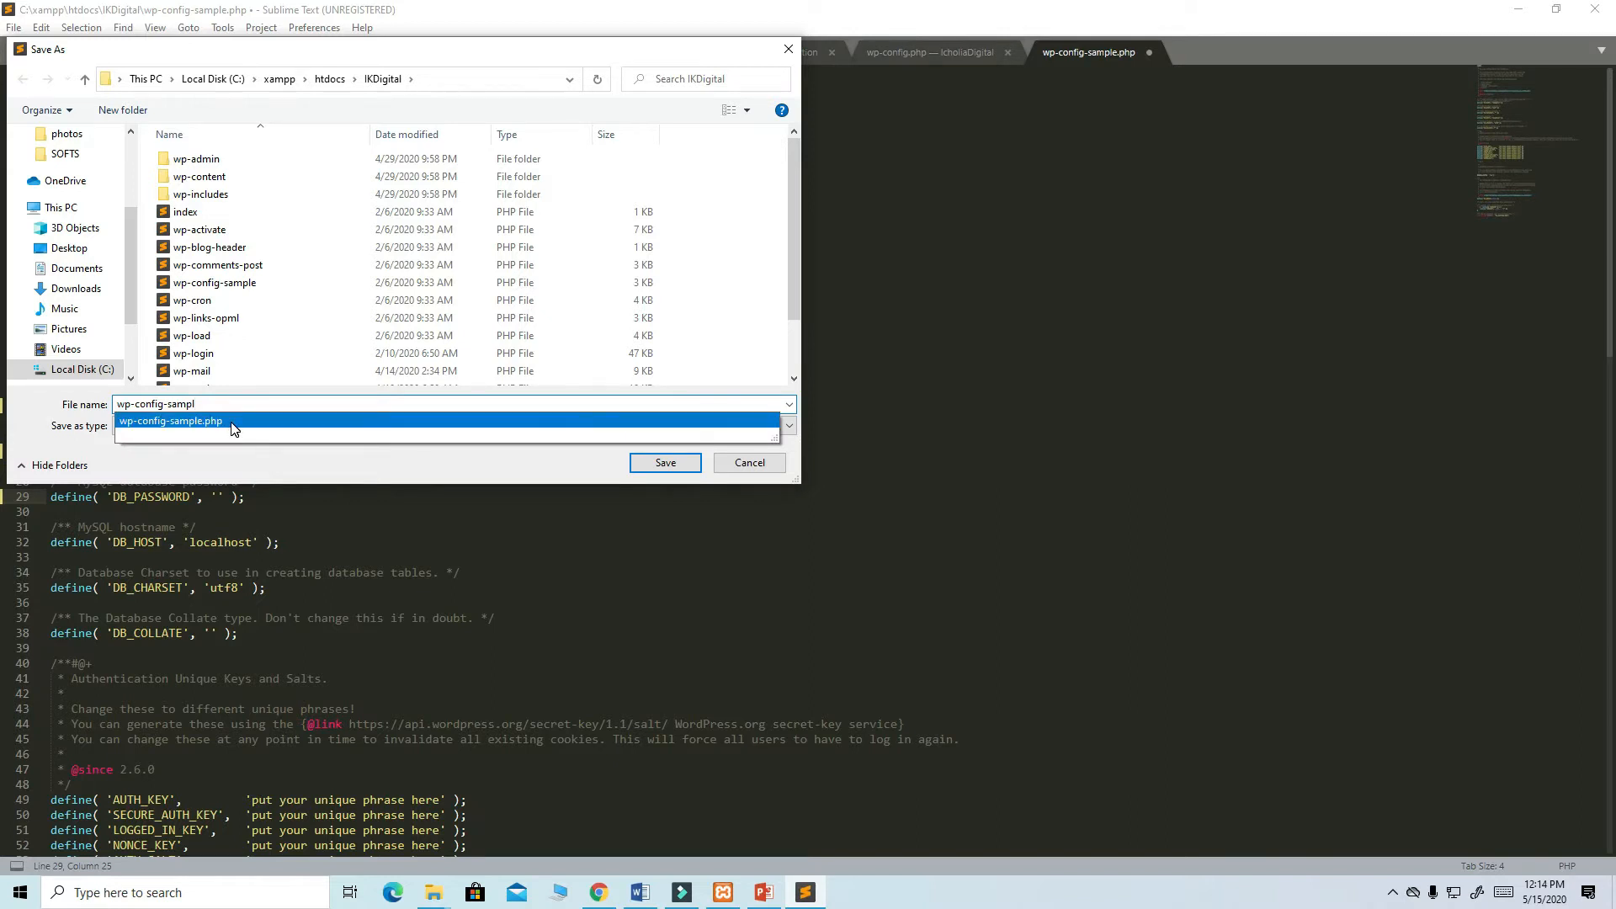
click(234, 428)
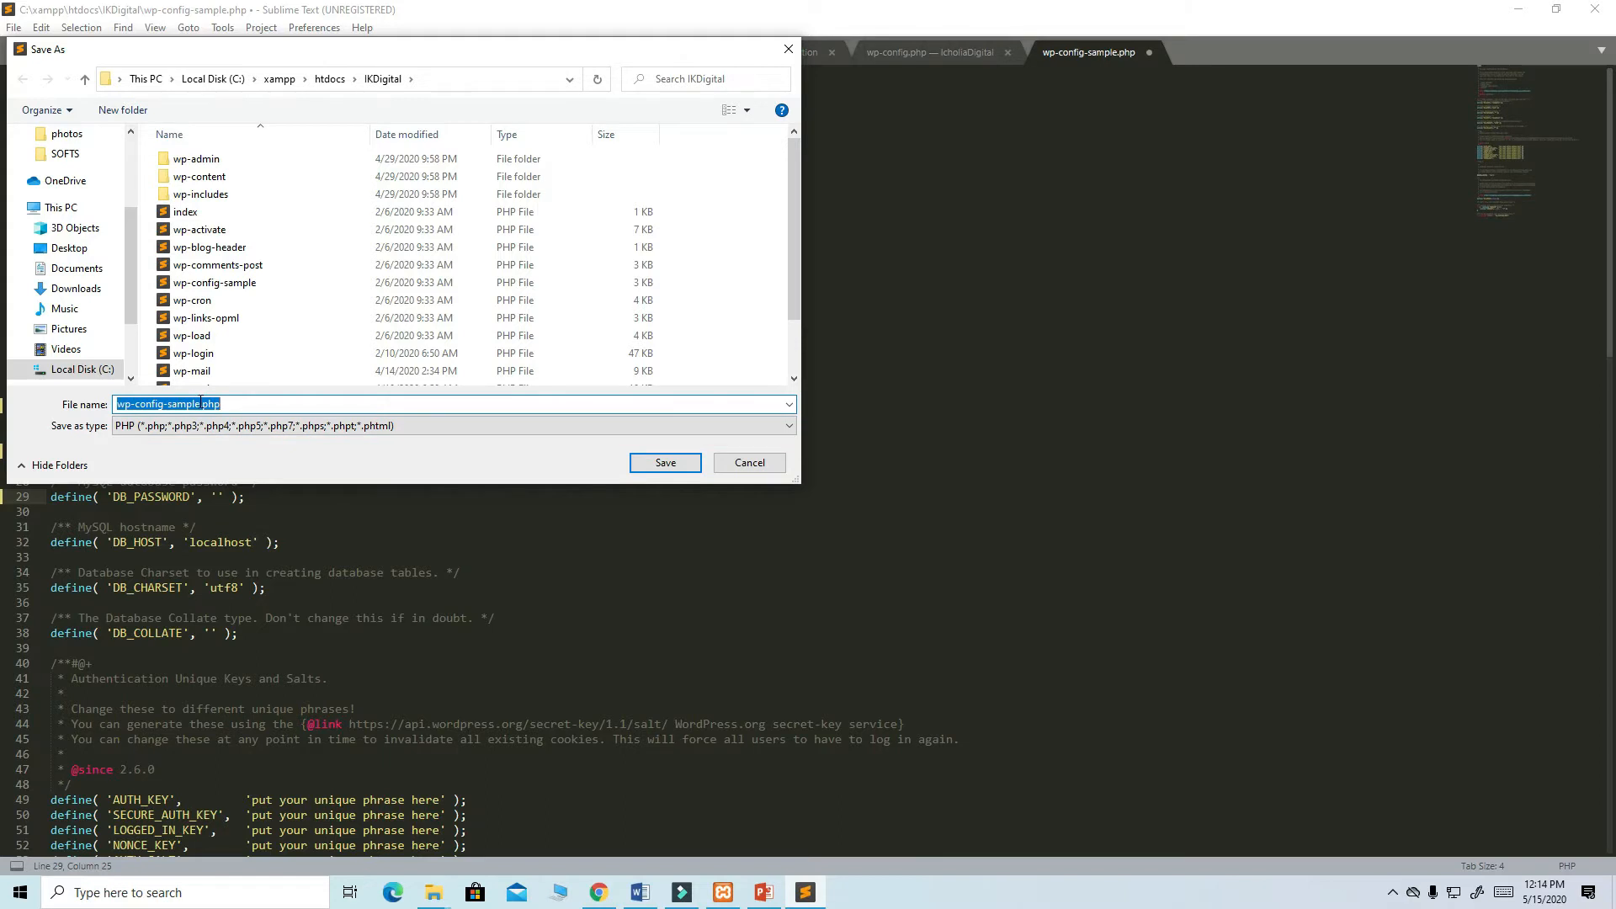
click(200, 403)
key(BackSpace)
key(BackSpace)
key(BackSpace)
key(BackSpace)
key(BackSpace)
key(BackSpace)
key(BackSpace)
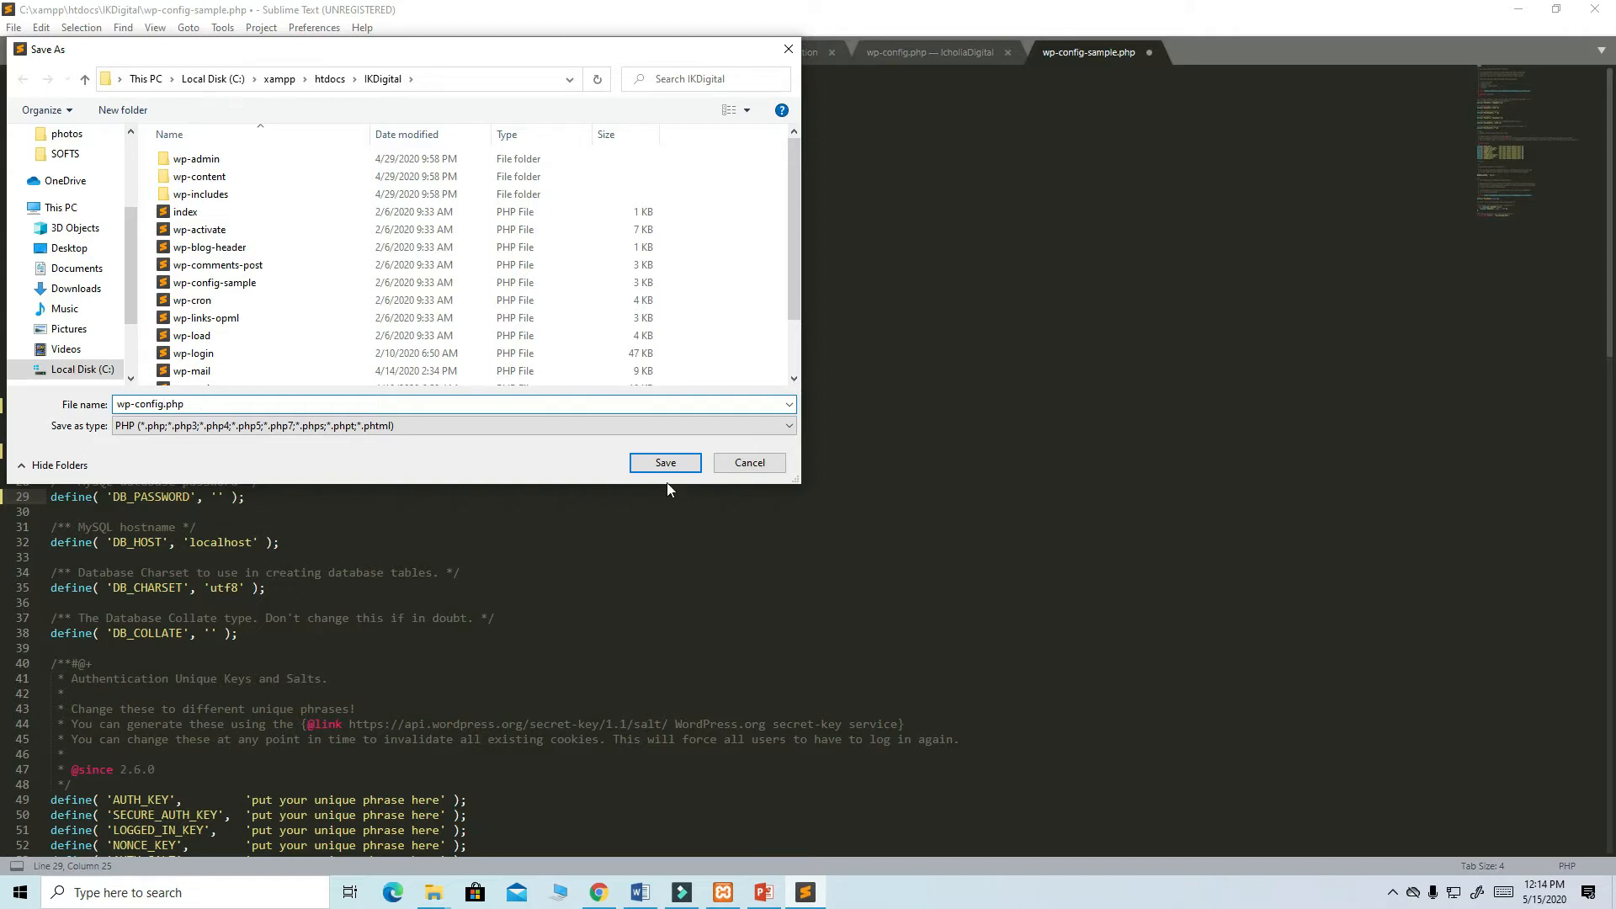
click(662, 461)
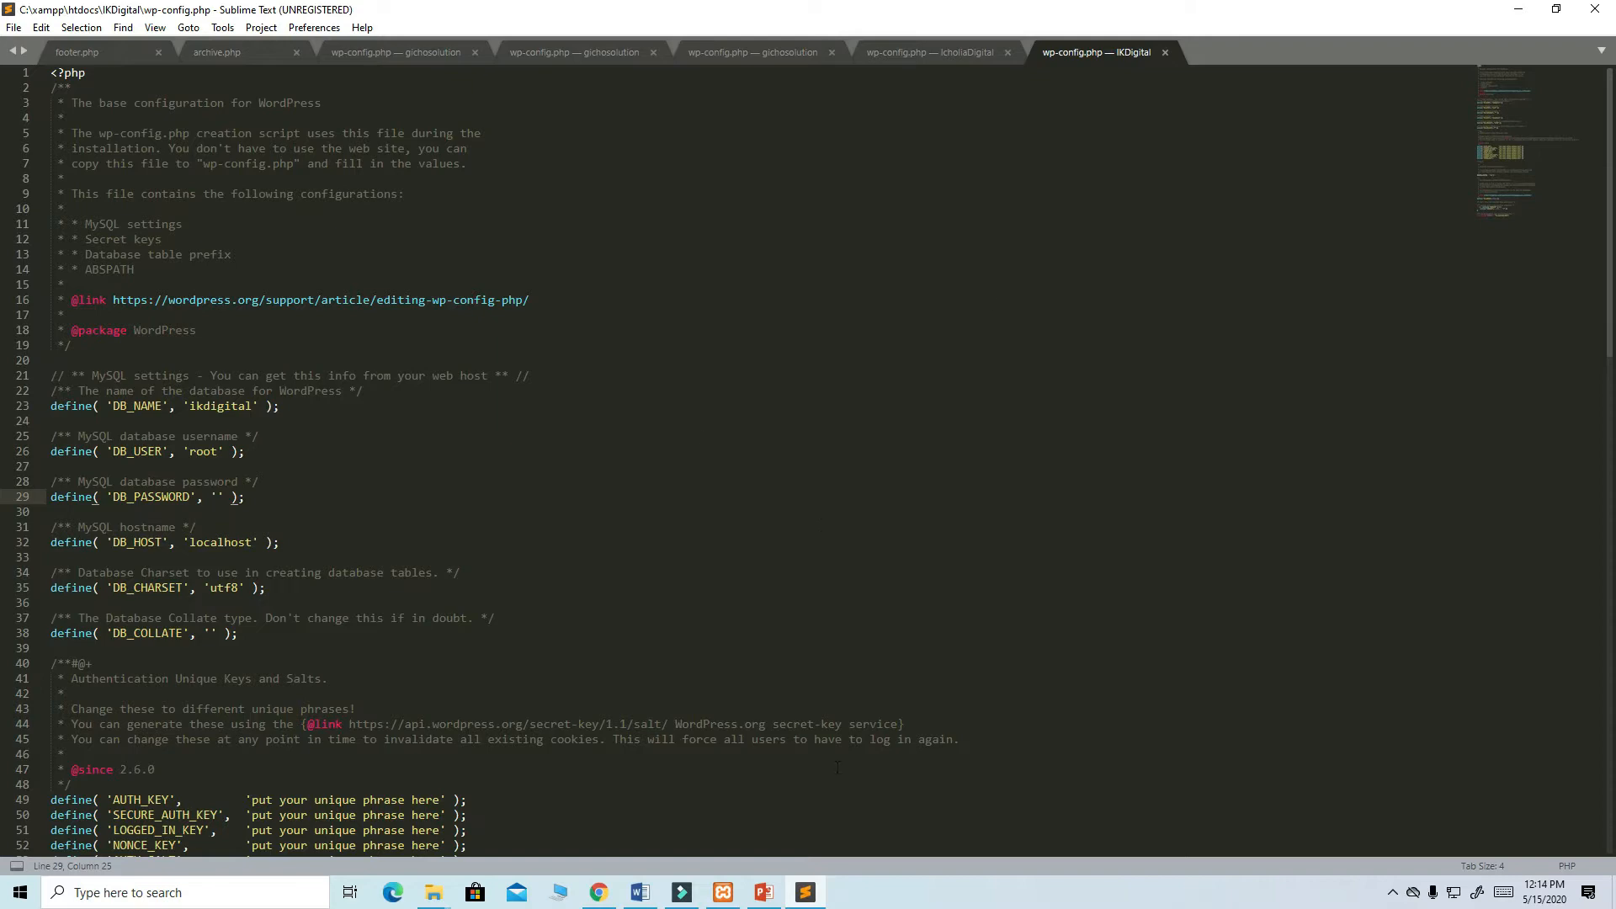
click(598, 892)
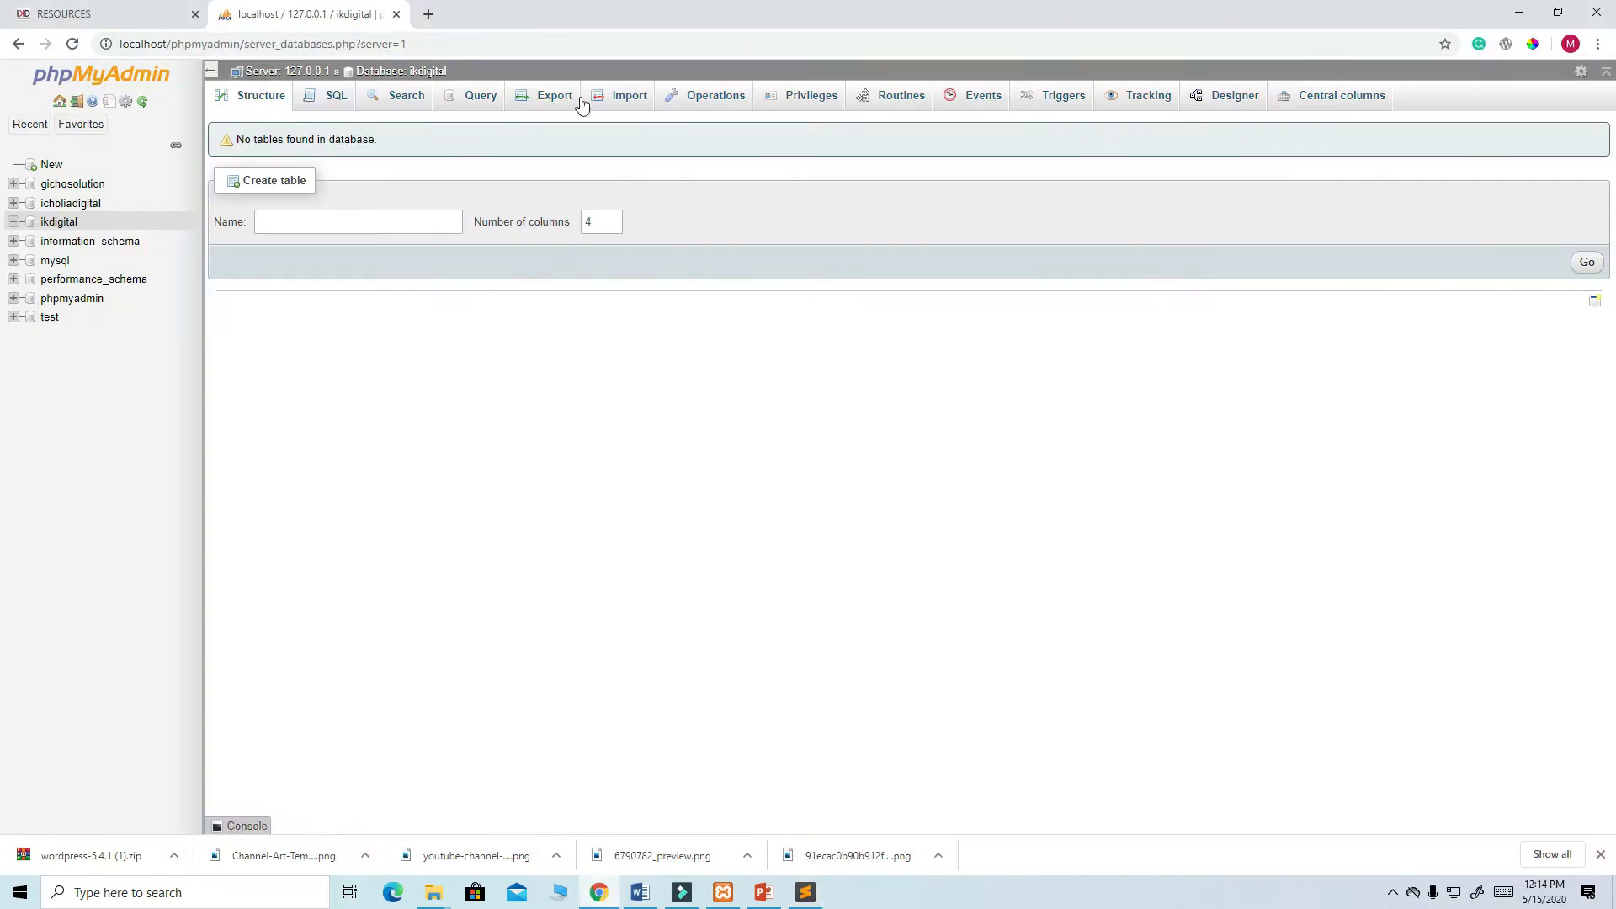
- Load localhost/ikdigital/ in a new tab to launch the WordPress installer
click(429, 15)
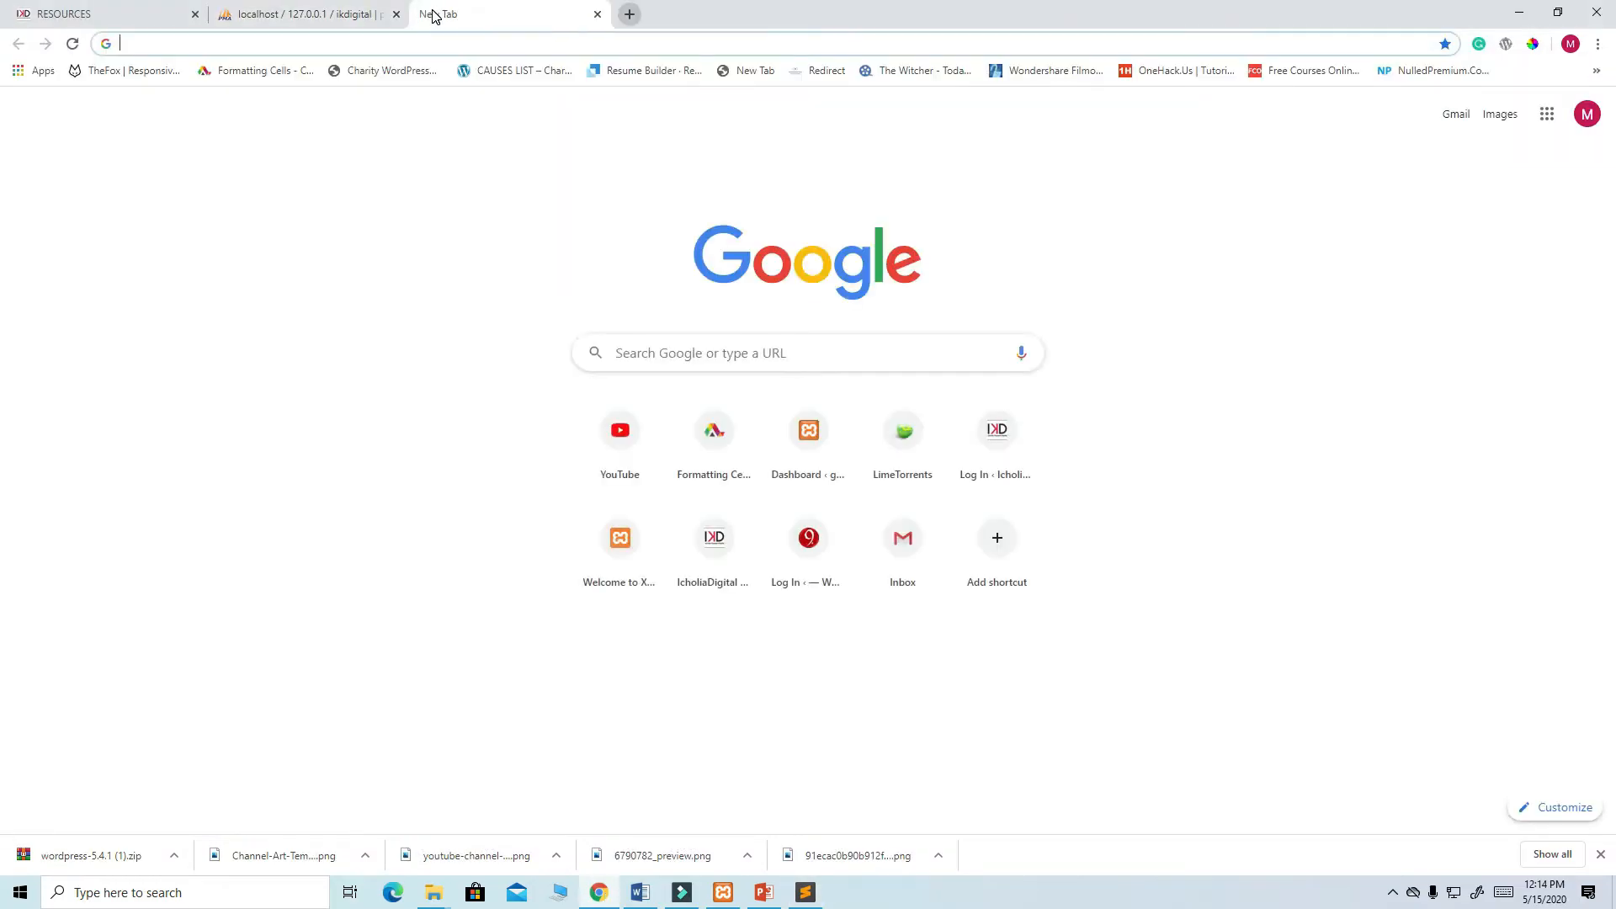
text(localhost/gichosolution/)
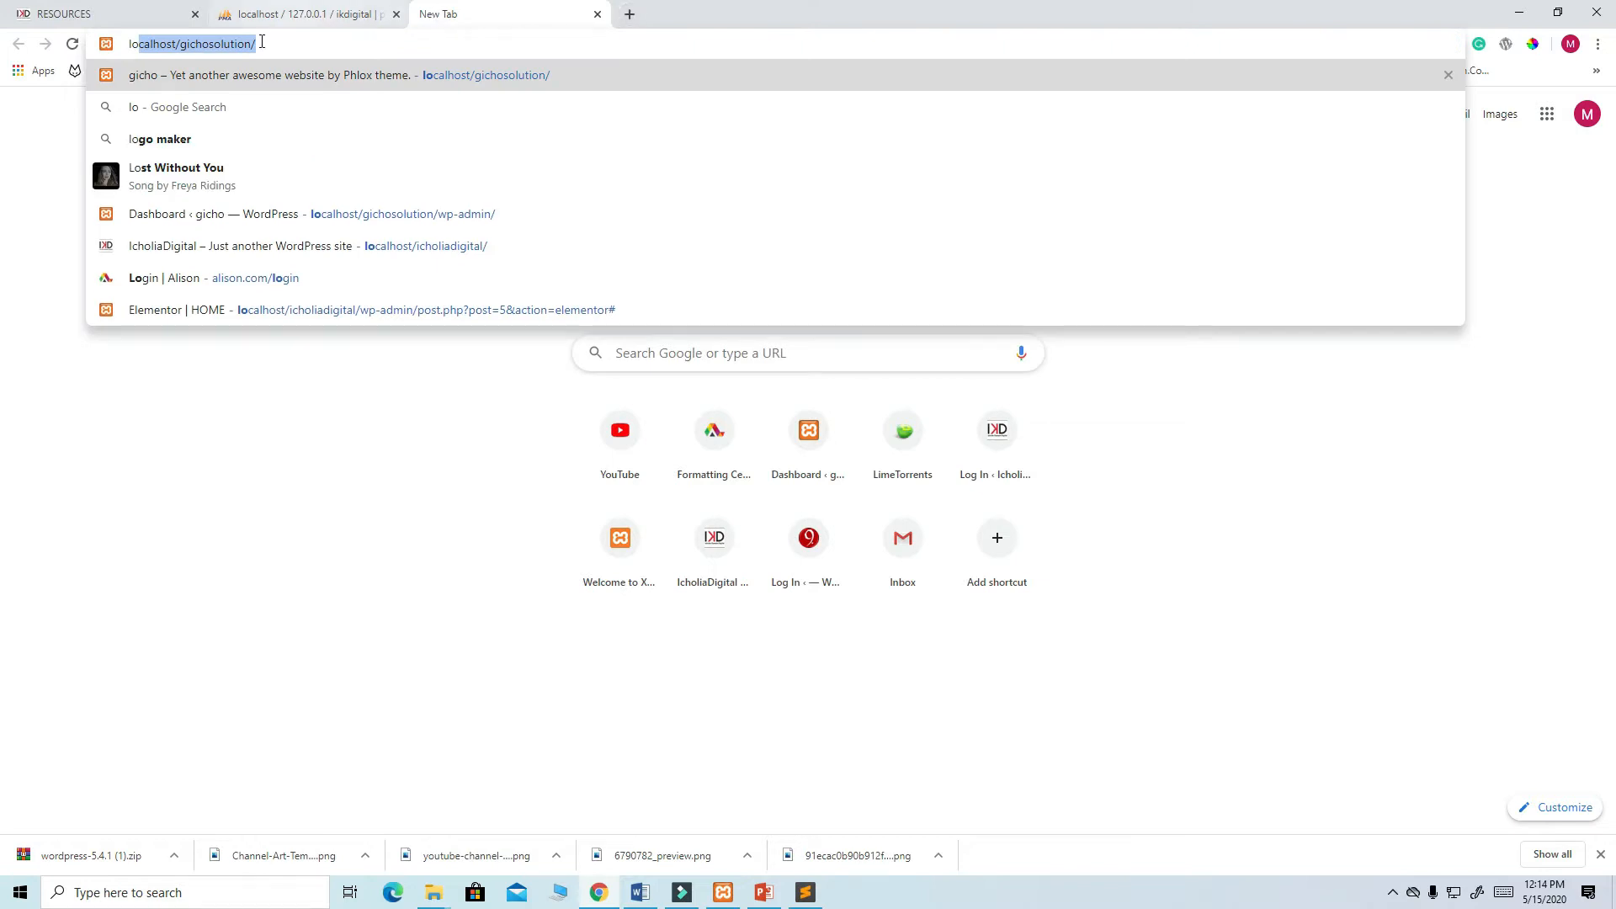
click(252, 43)
key(BackSpace)
key(BackSpace)
key(BackSpace)
key(BackSpace)
key(BackSpace)
key(BackSpace)
key(BackSpace)
key(BackSpace)
key(BackSpace)
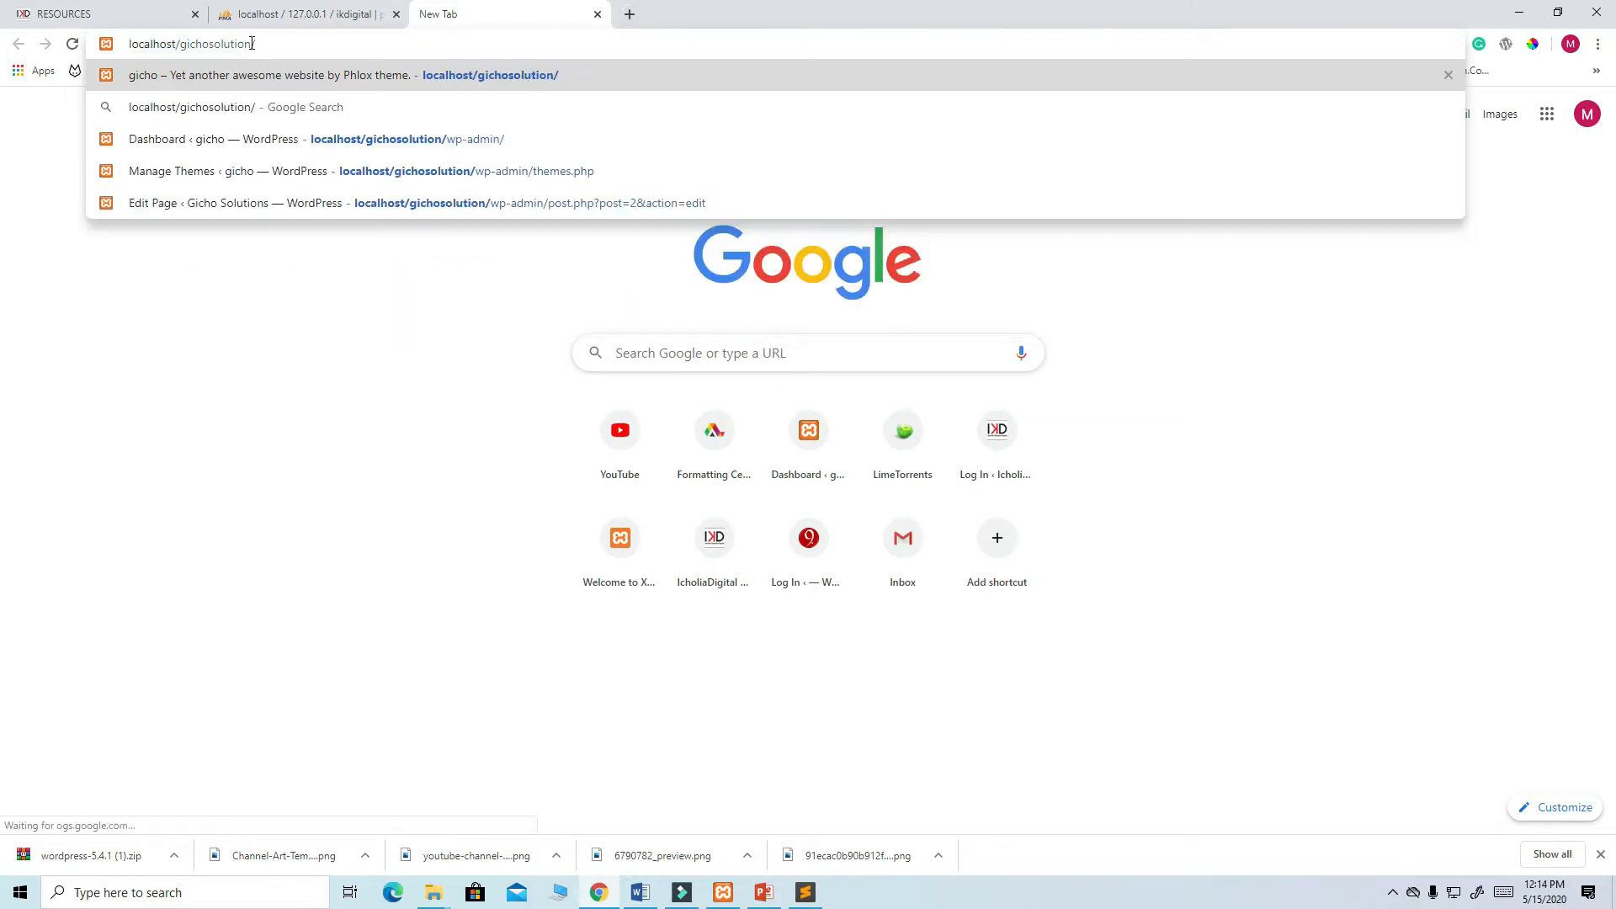
text(/)
key(BackSpace)
key(BackSpace)
key(BackSpace)
key(BackSpace)
key(BackSpace)
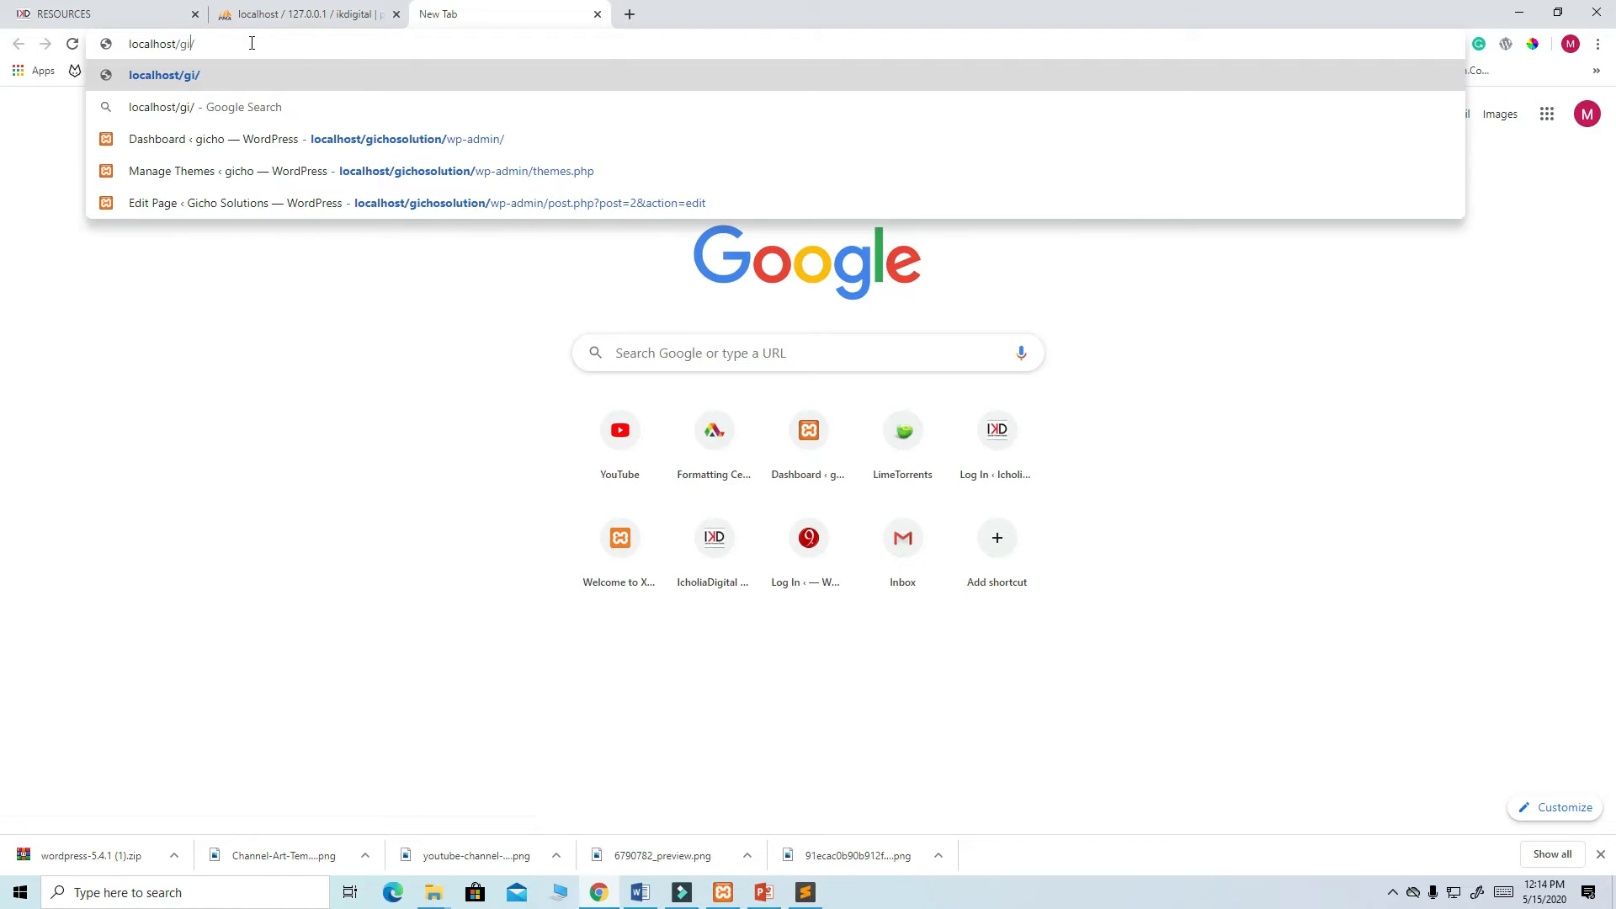
text(ik)
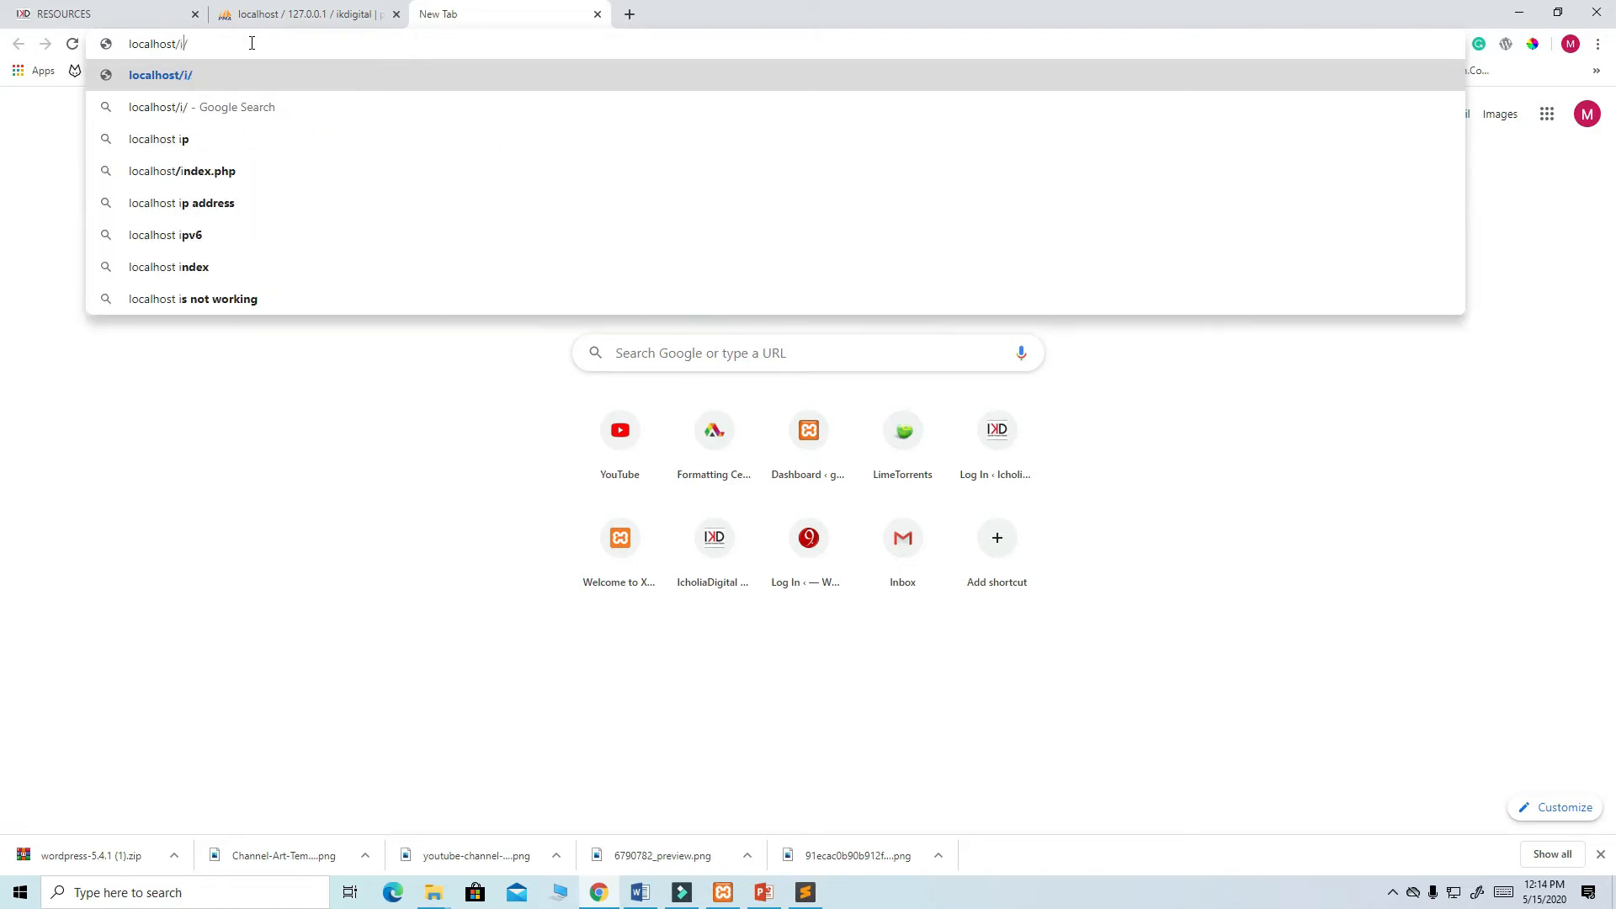
text(digita)
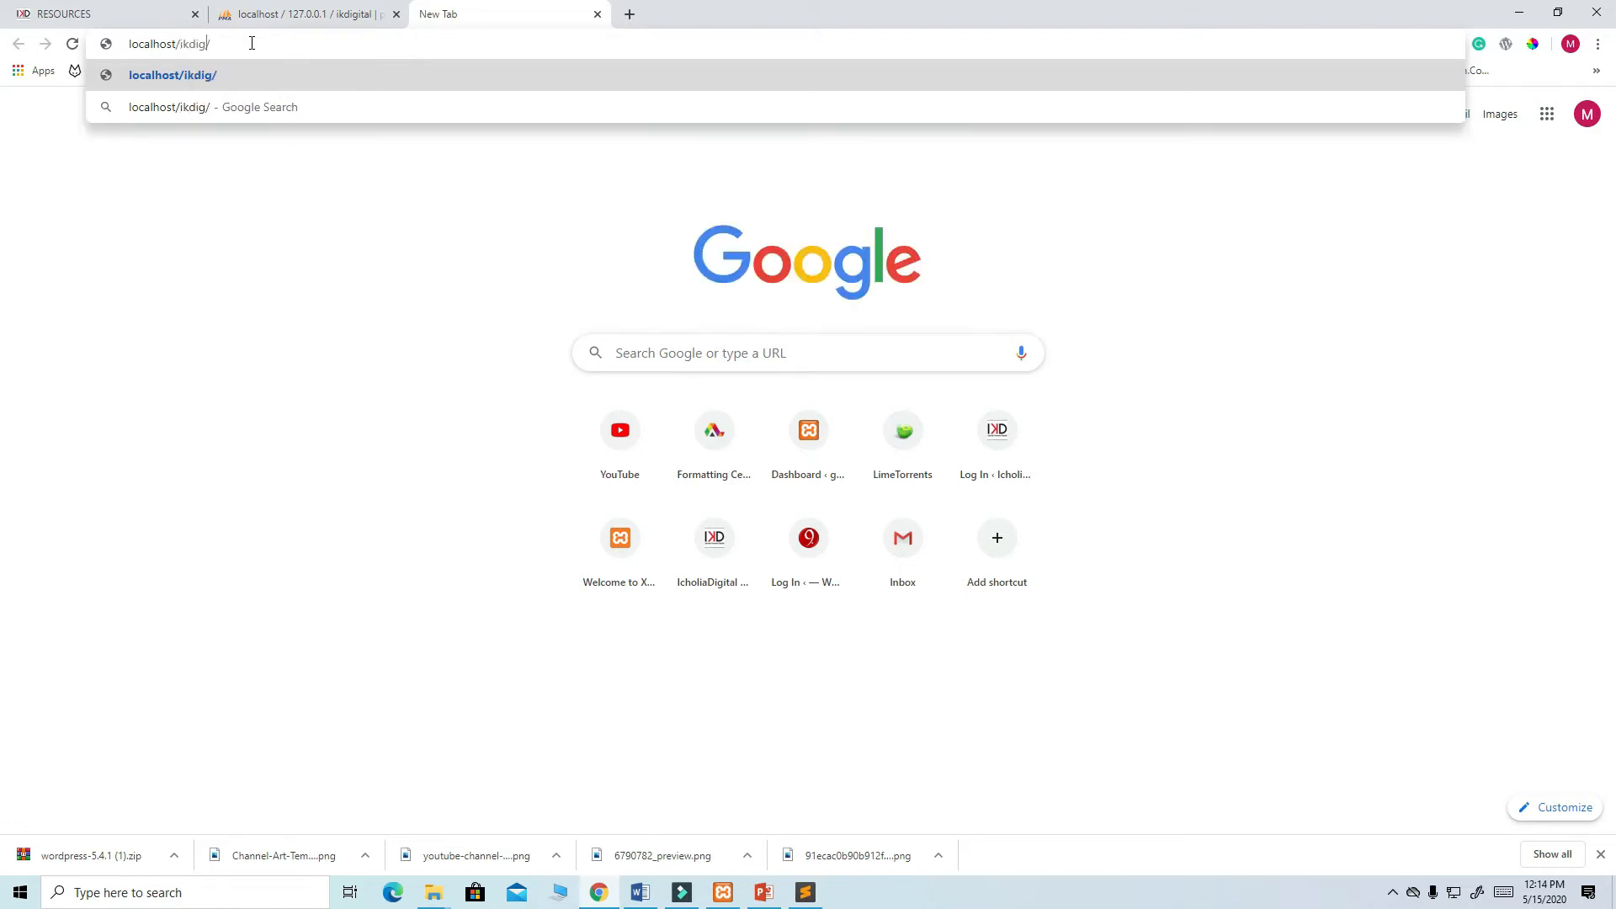
text(l)
key(Return)
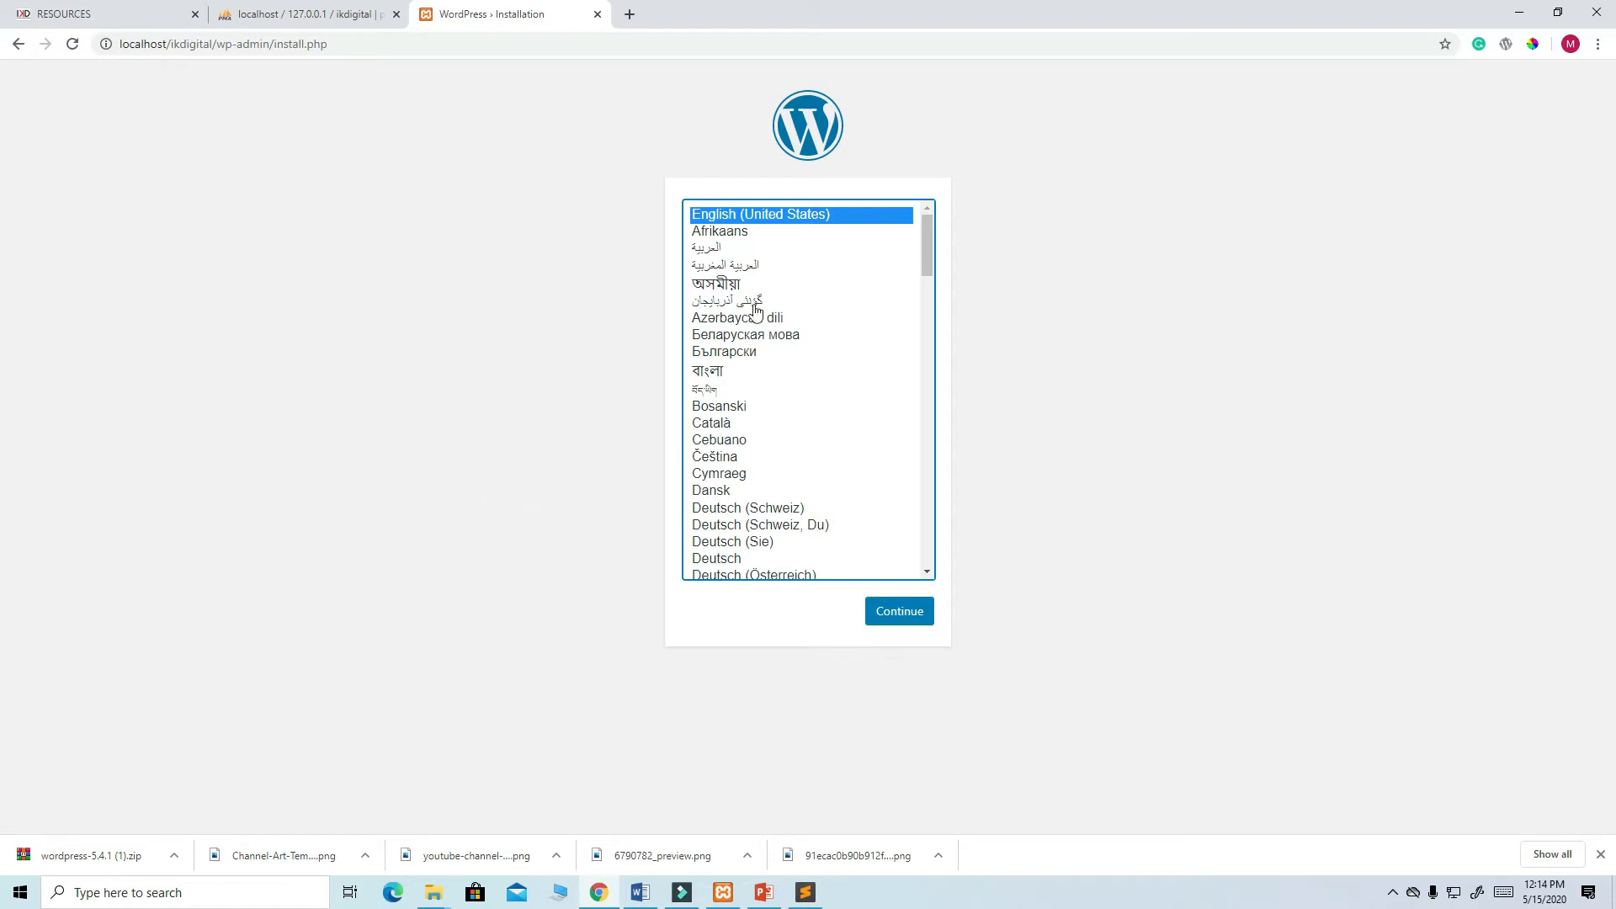
- Choose English (United States) as the language and enter 'IKDigital' as the site title
mouse_move(924, 246)
mouse_down()
mouse_move(921, 560)
mouse_move(921, 222)
mouse_up()
click(906, 618)
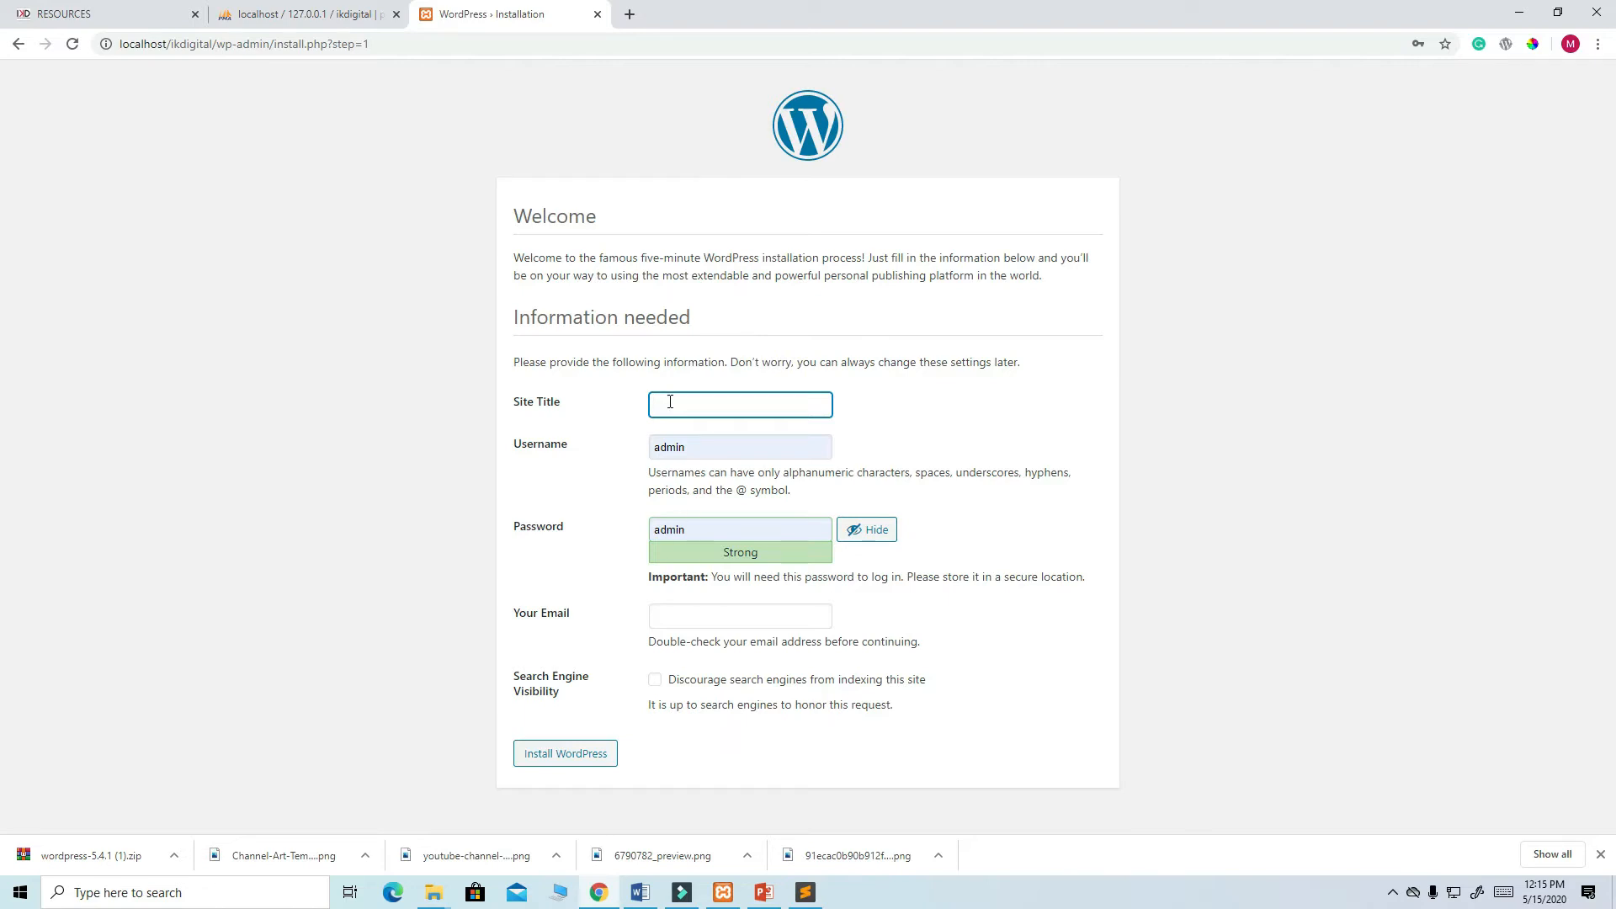
text(ID)
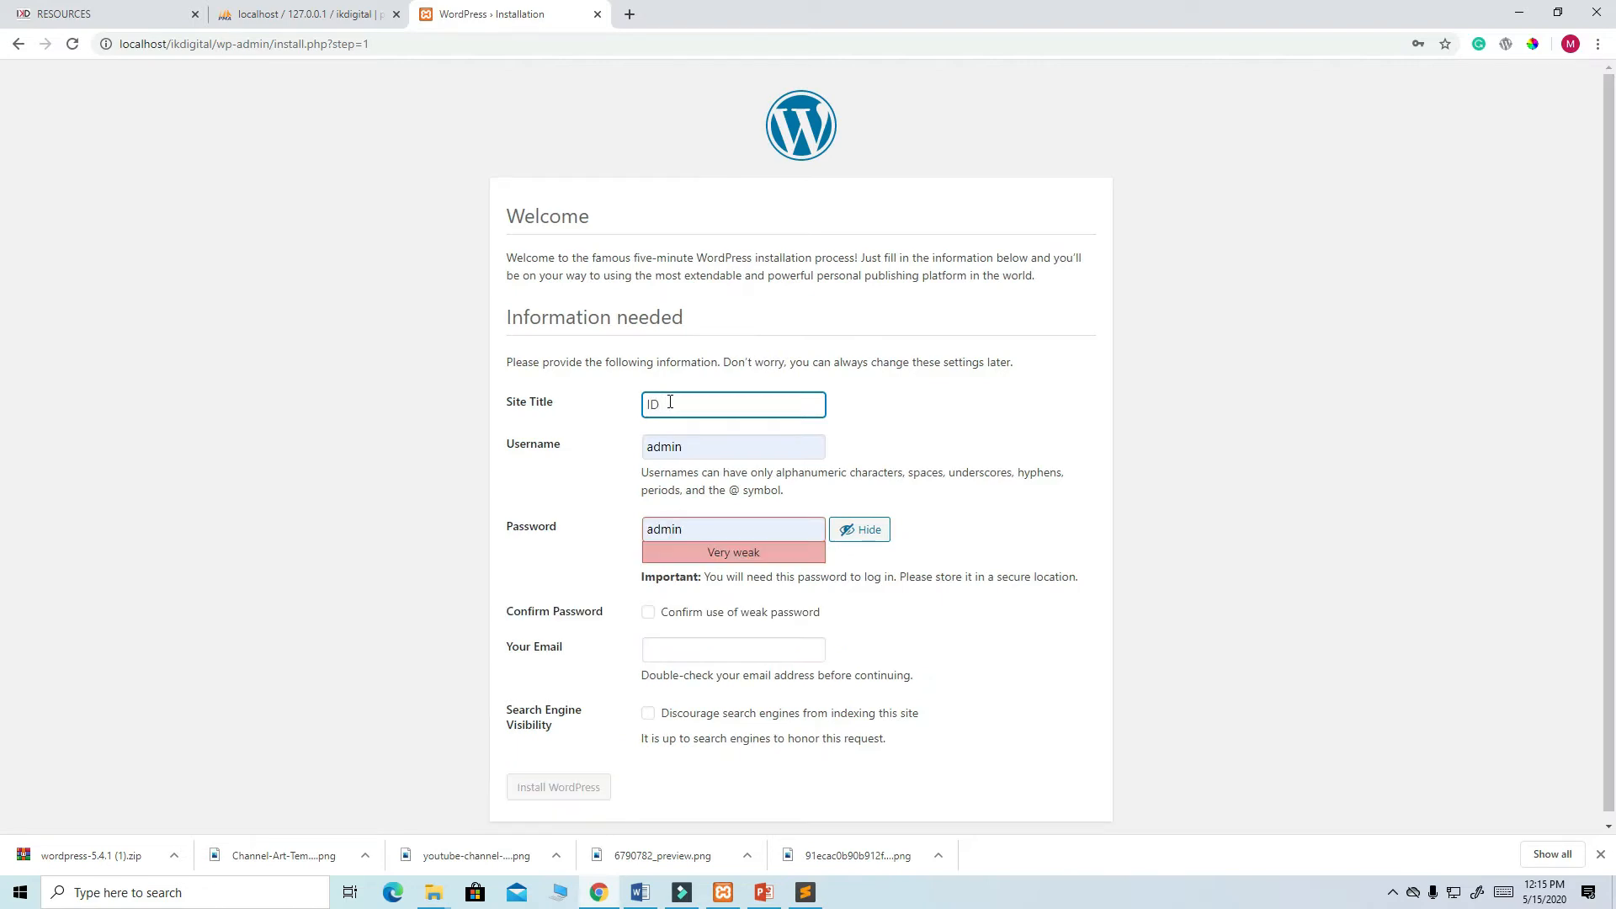
key(BackSpace)
key(BackSpace)
text(IKDigital)
- Confirm the weak password, enter the contact e-mail address, and install WordPress
scroll(859, 570, down, 1)
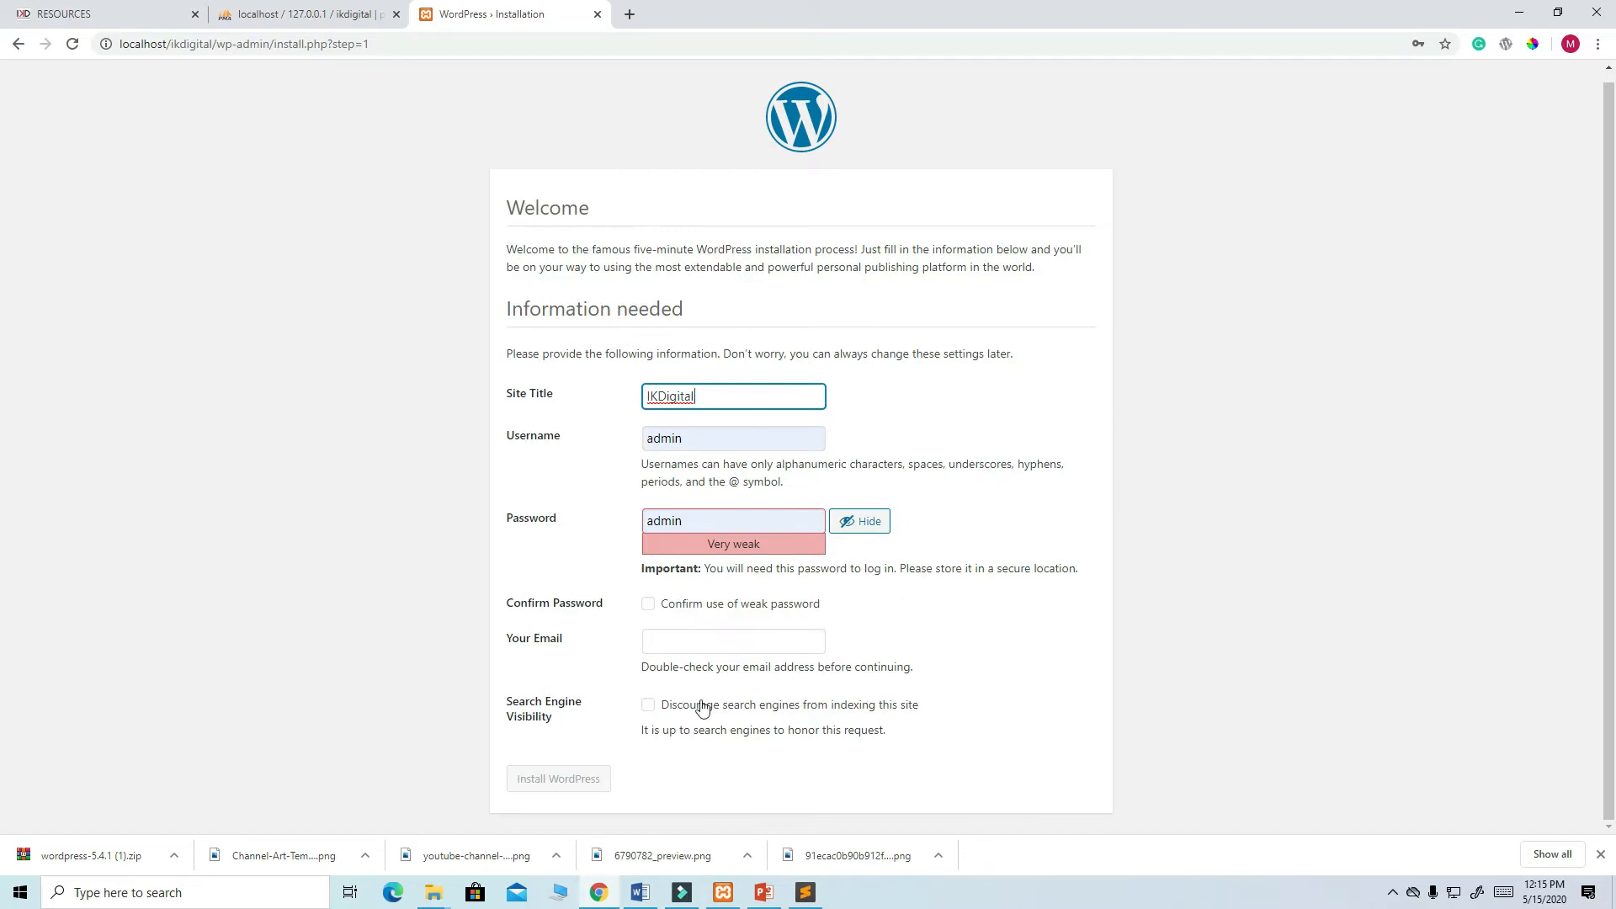
click(648, 605)
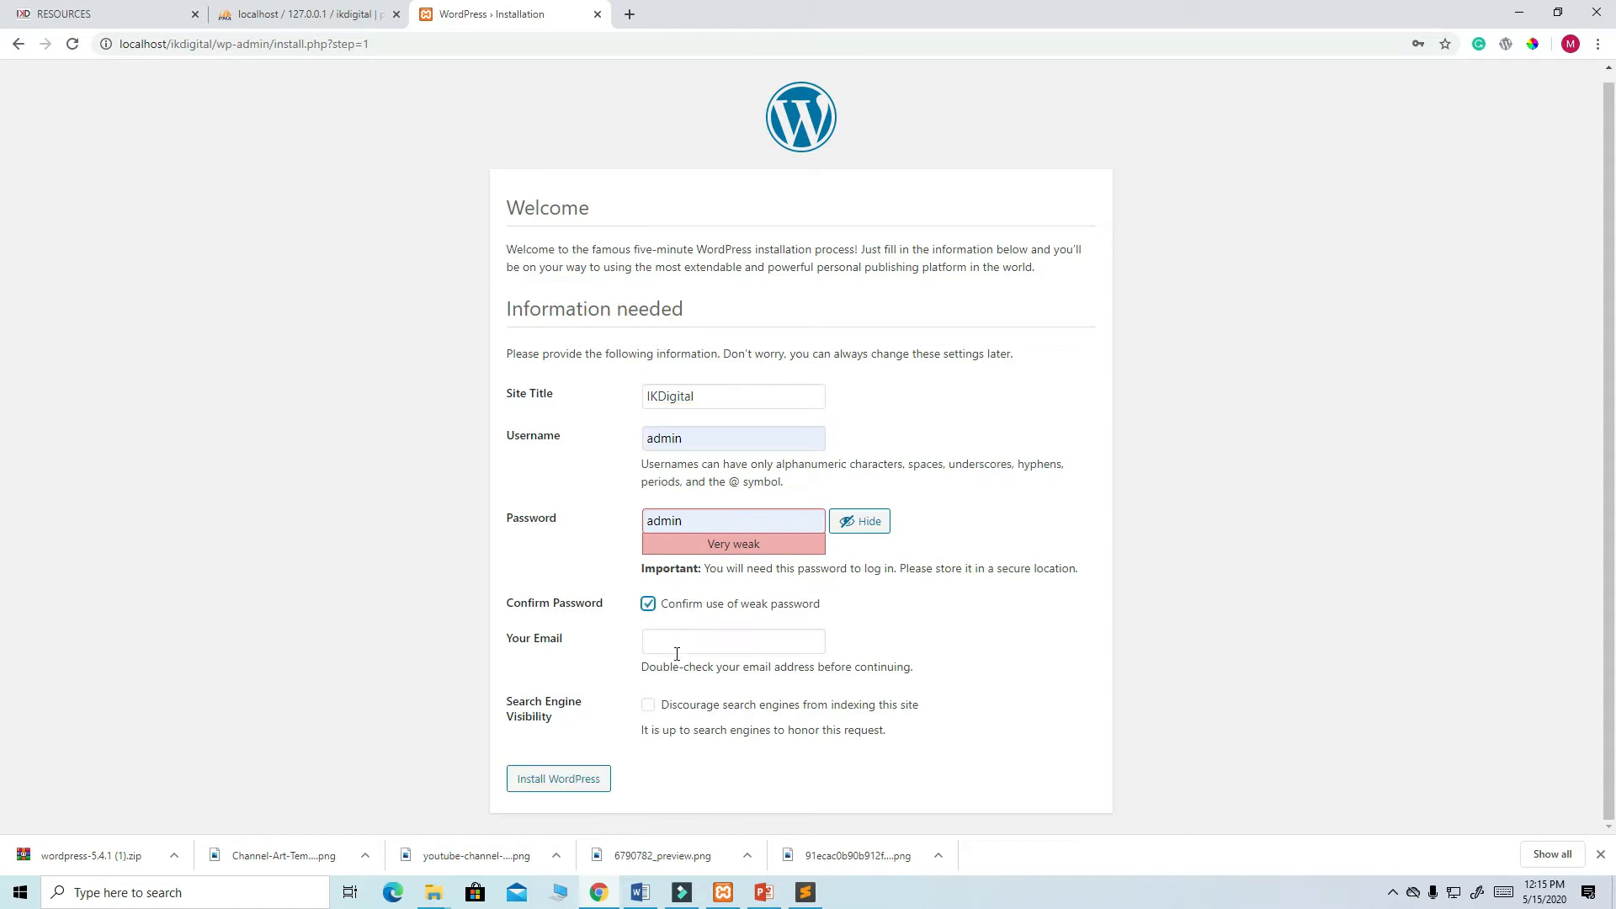
click(673, 640)
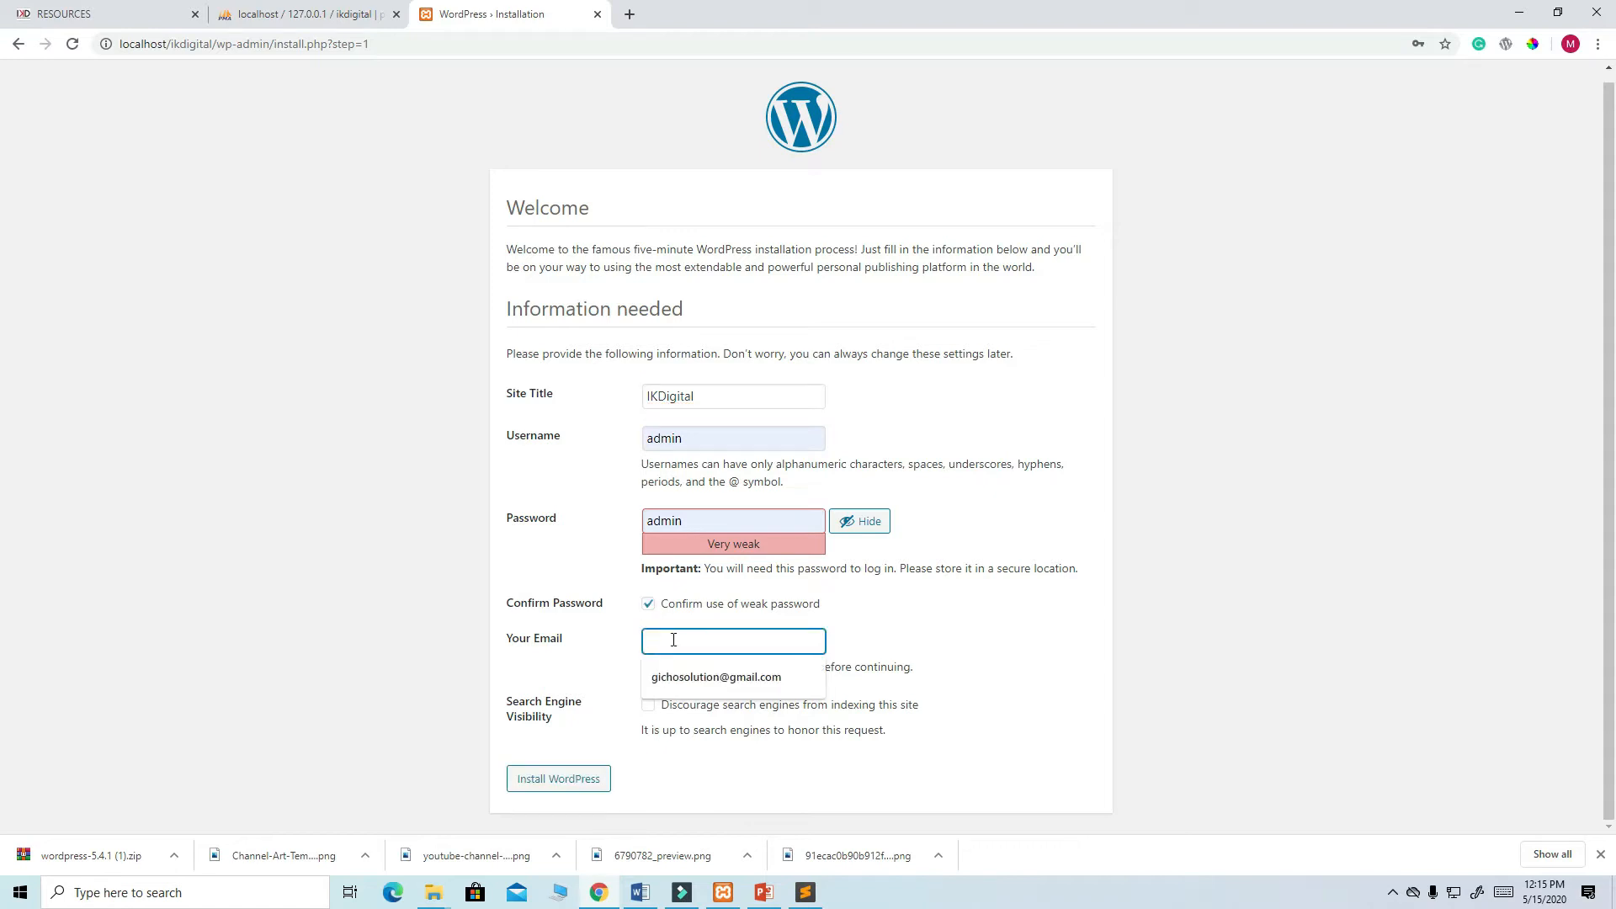
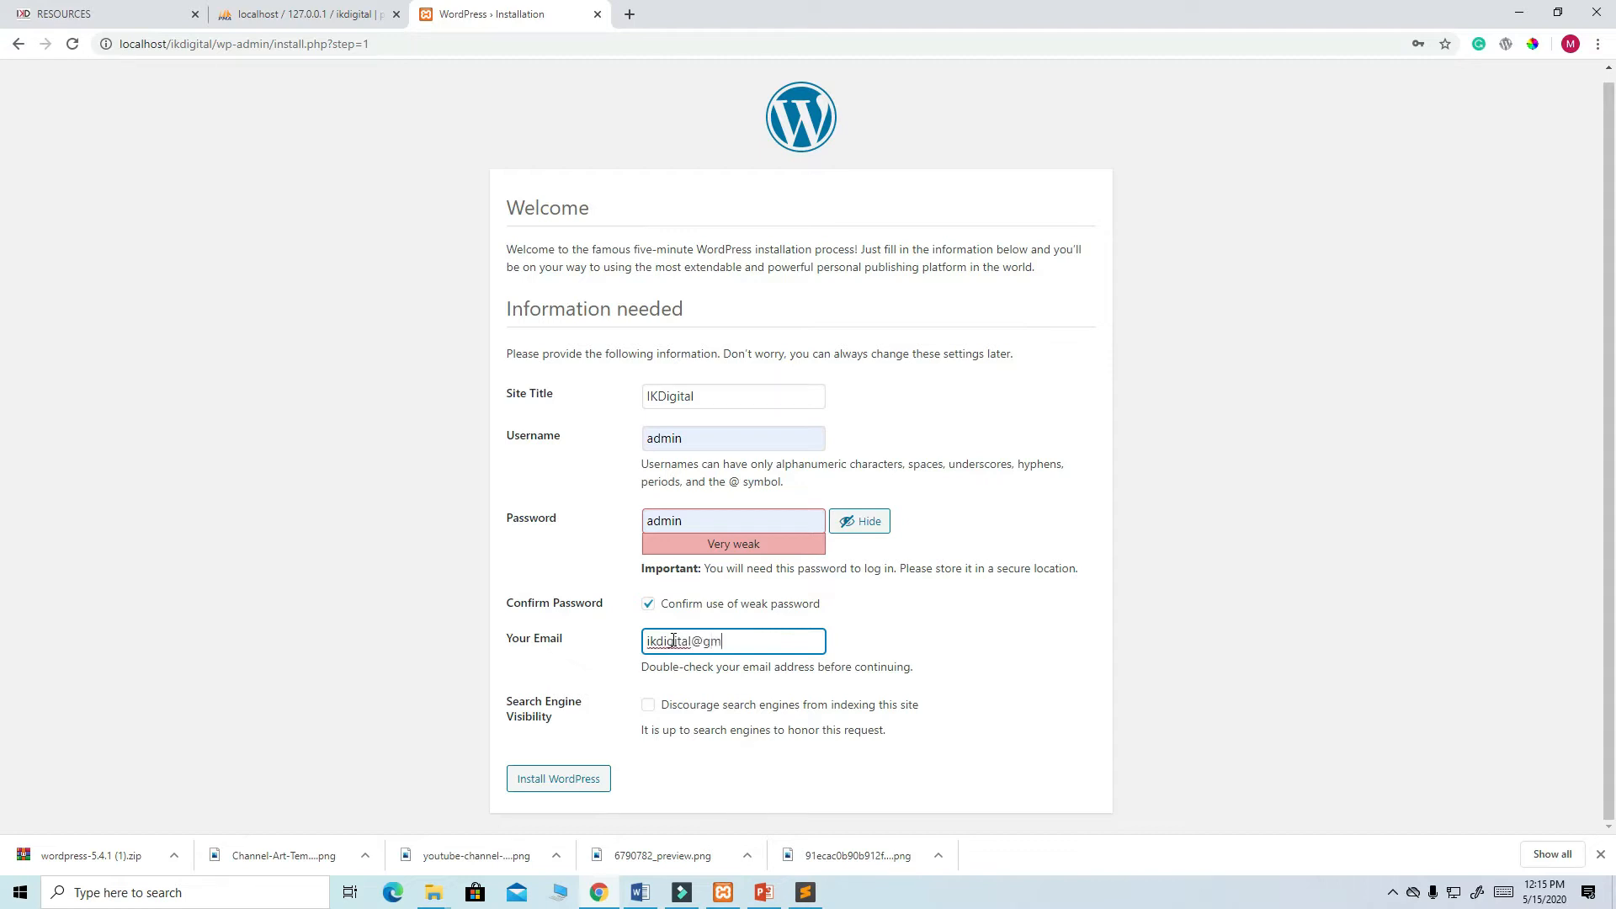
click(567, 783)
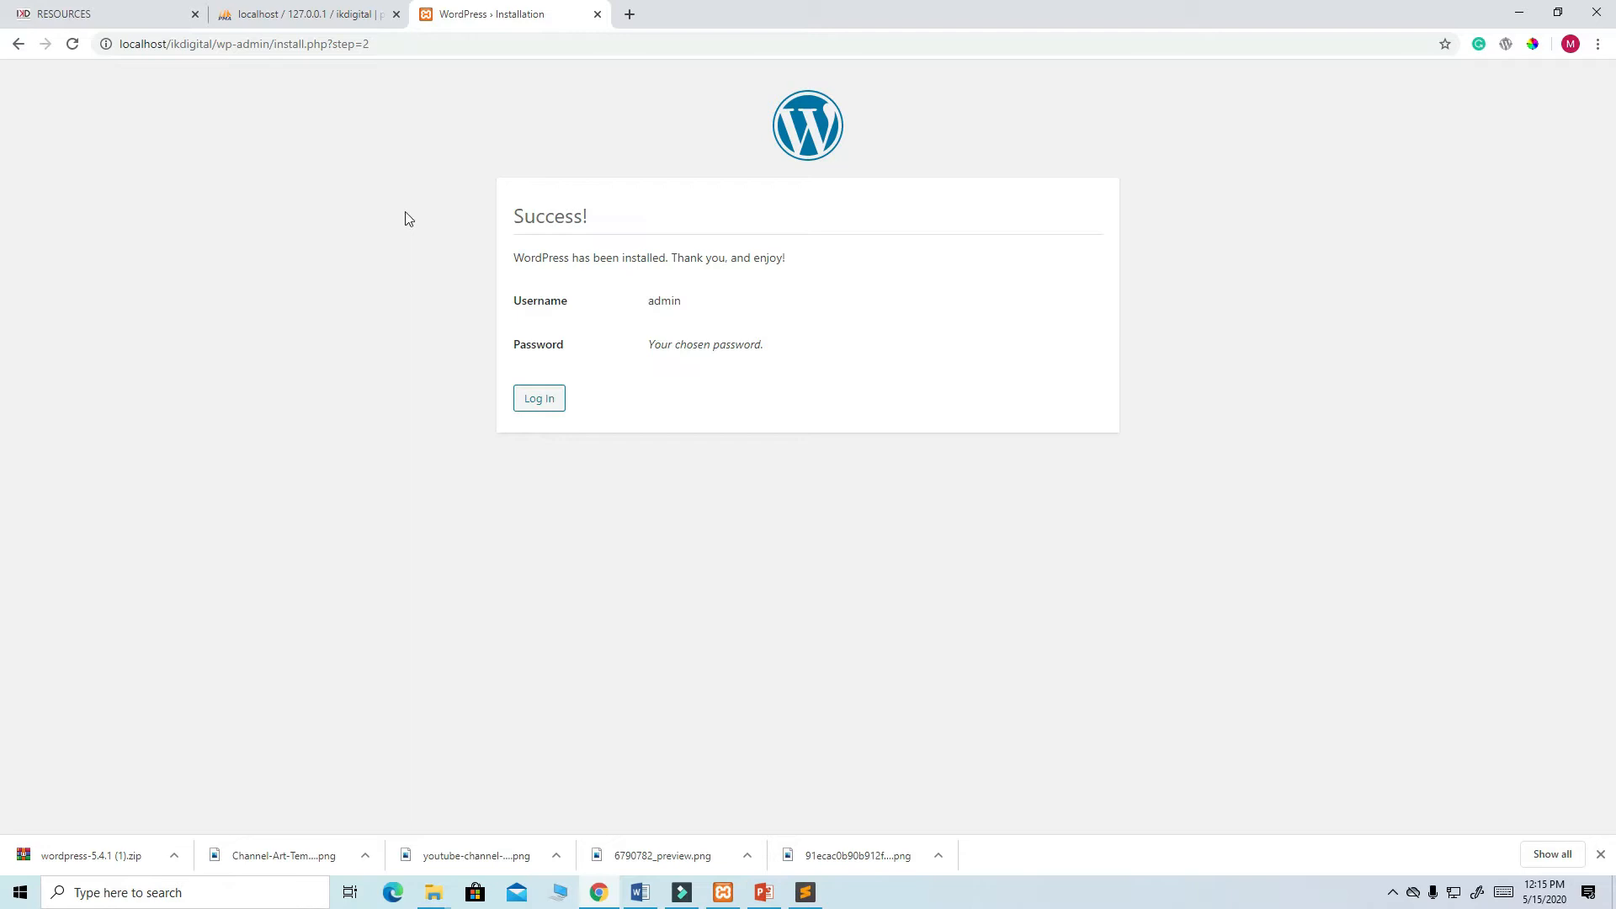
- Log in to the IKDigital admin dashboard with the autofilled credentials
click(546, 398)
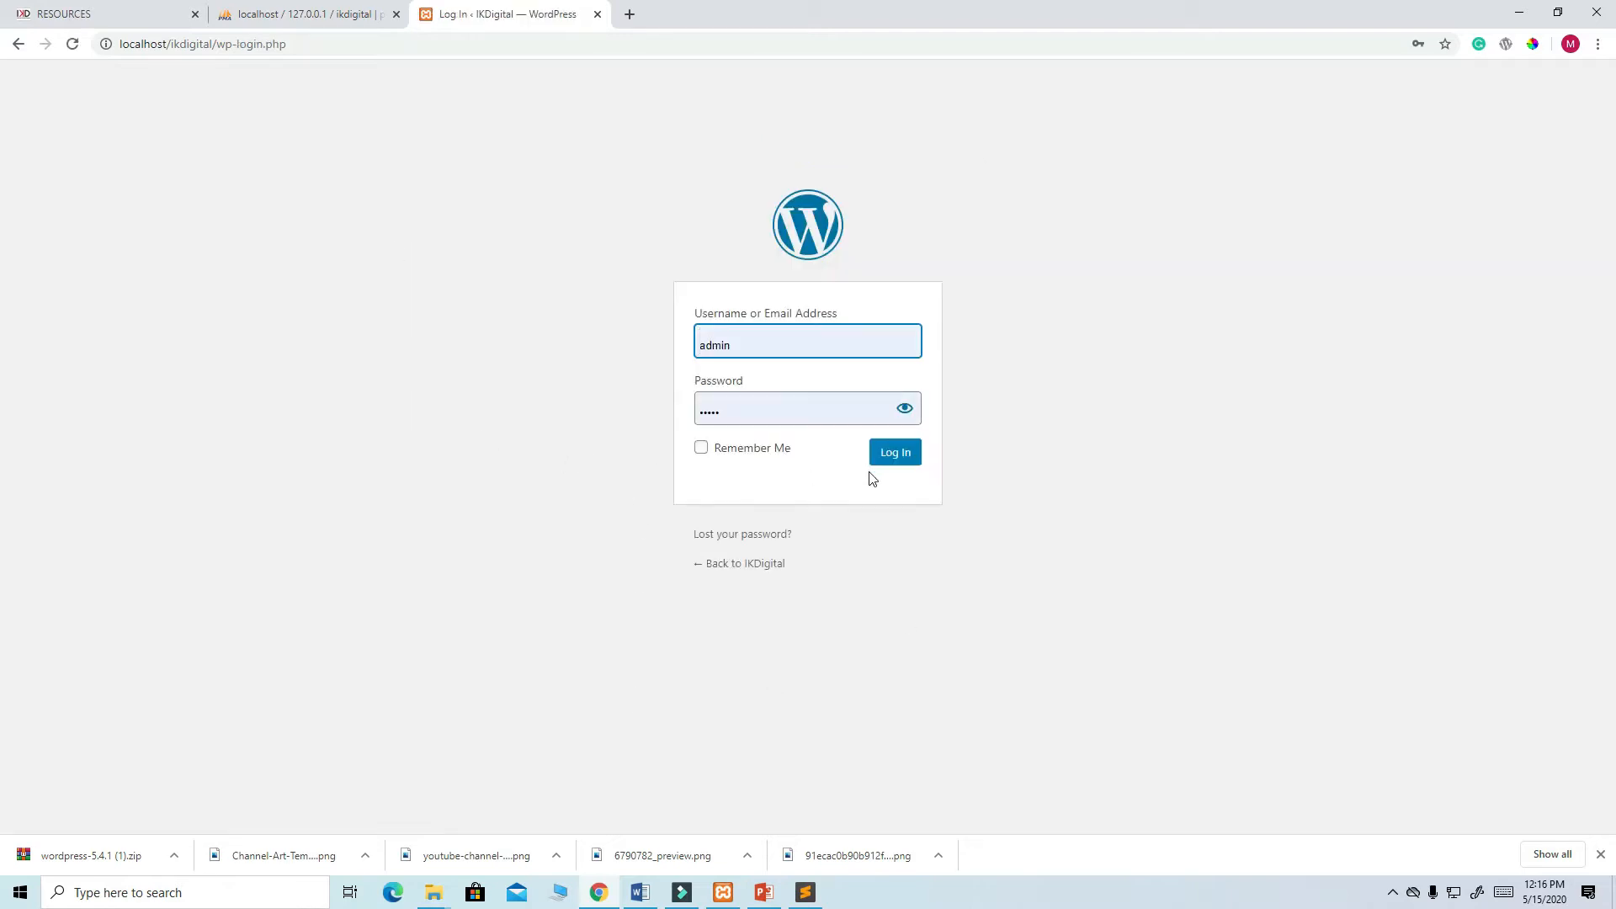
click(895, 454)
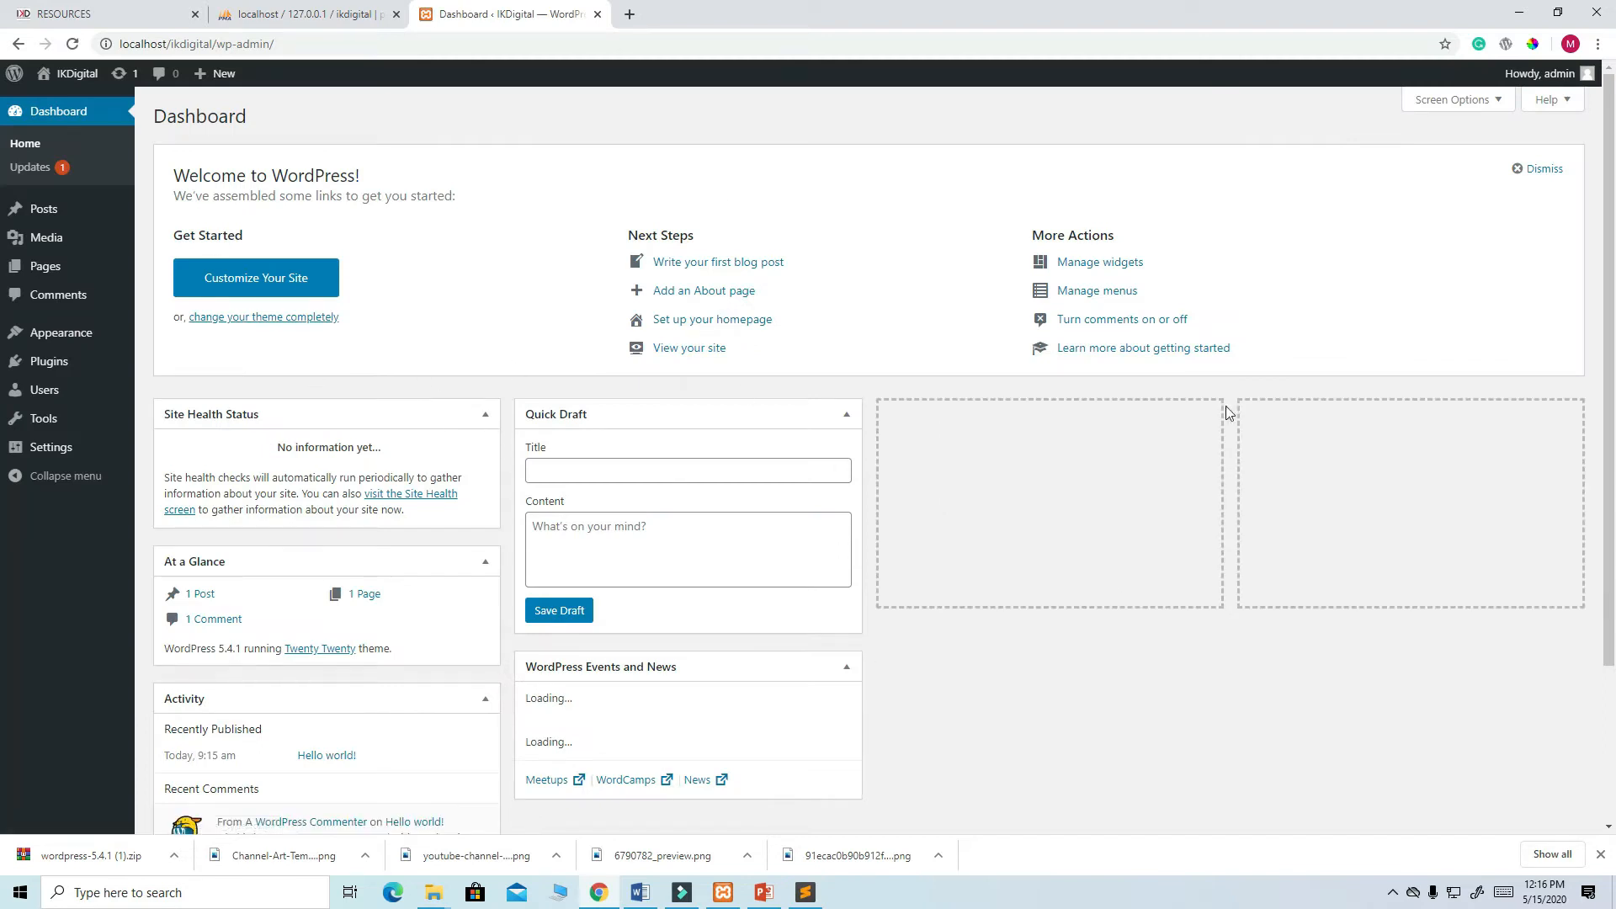
- Open the IKDigital public site via Visit Site in a new browser tab
scroll(1205, 387, down, 3)
scroll(595, 466, up, 3)
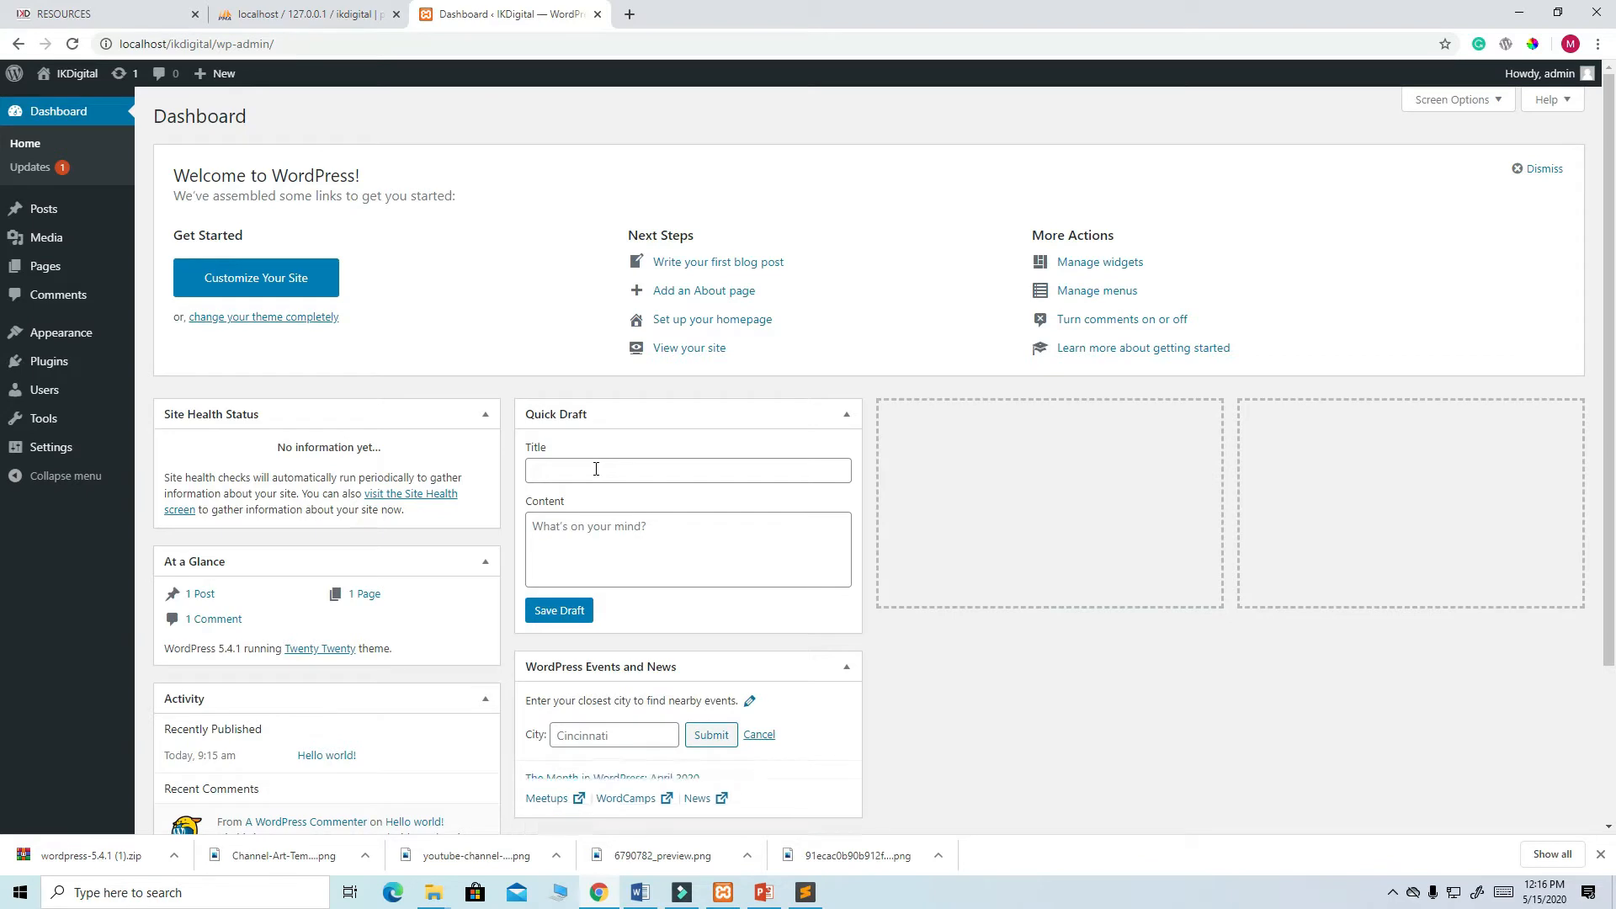
right_click(70, 74)
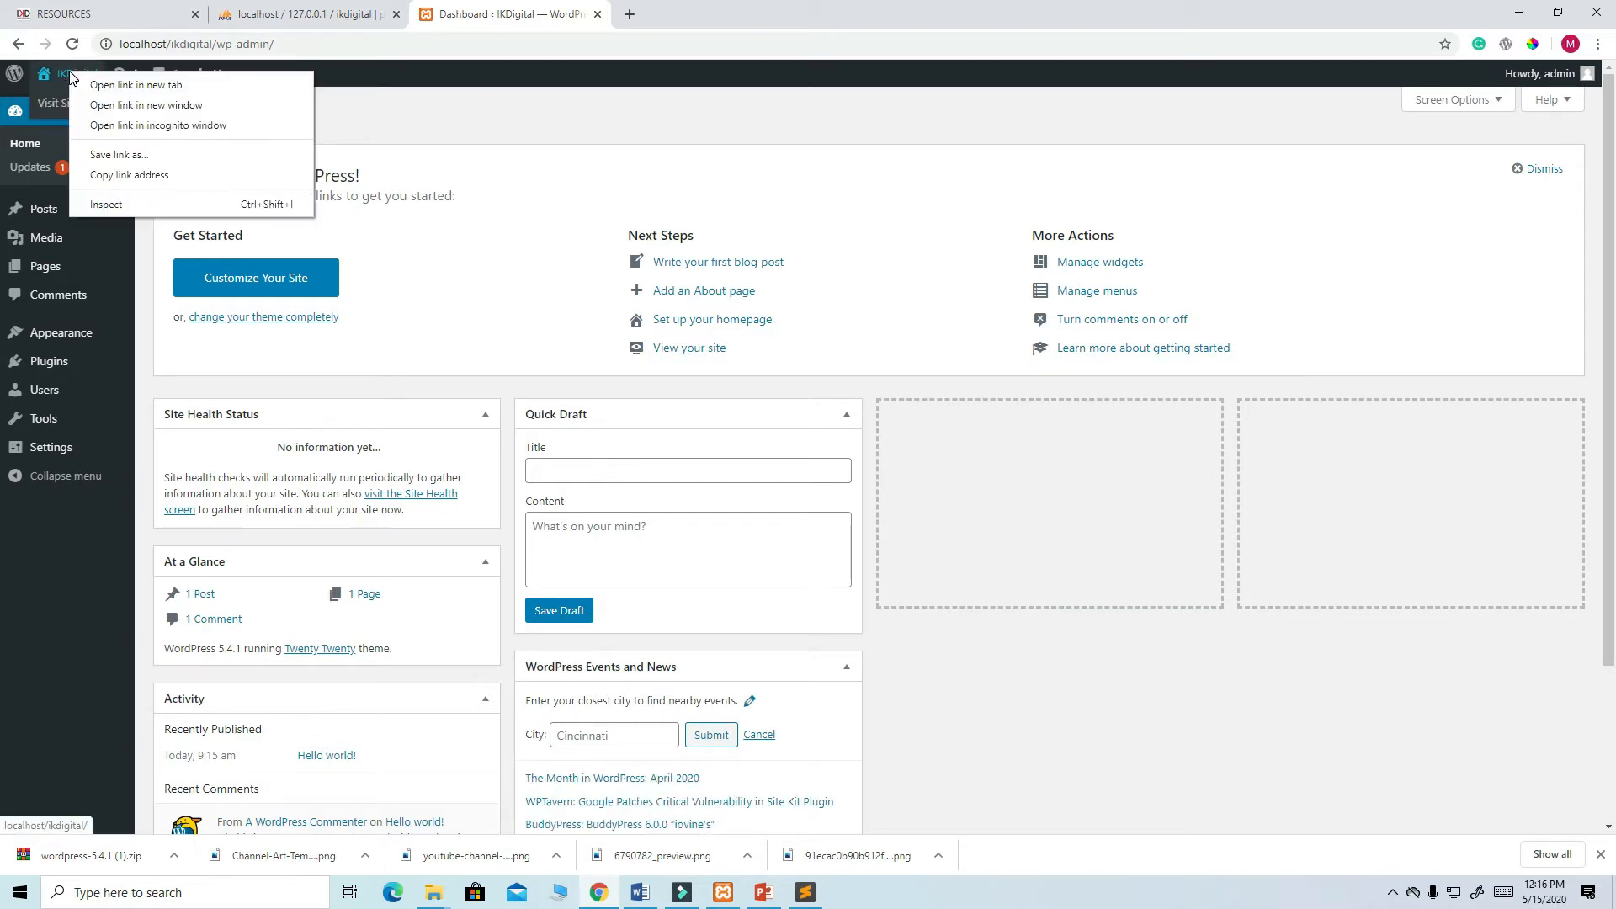
right_click(70, 104)
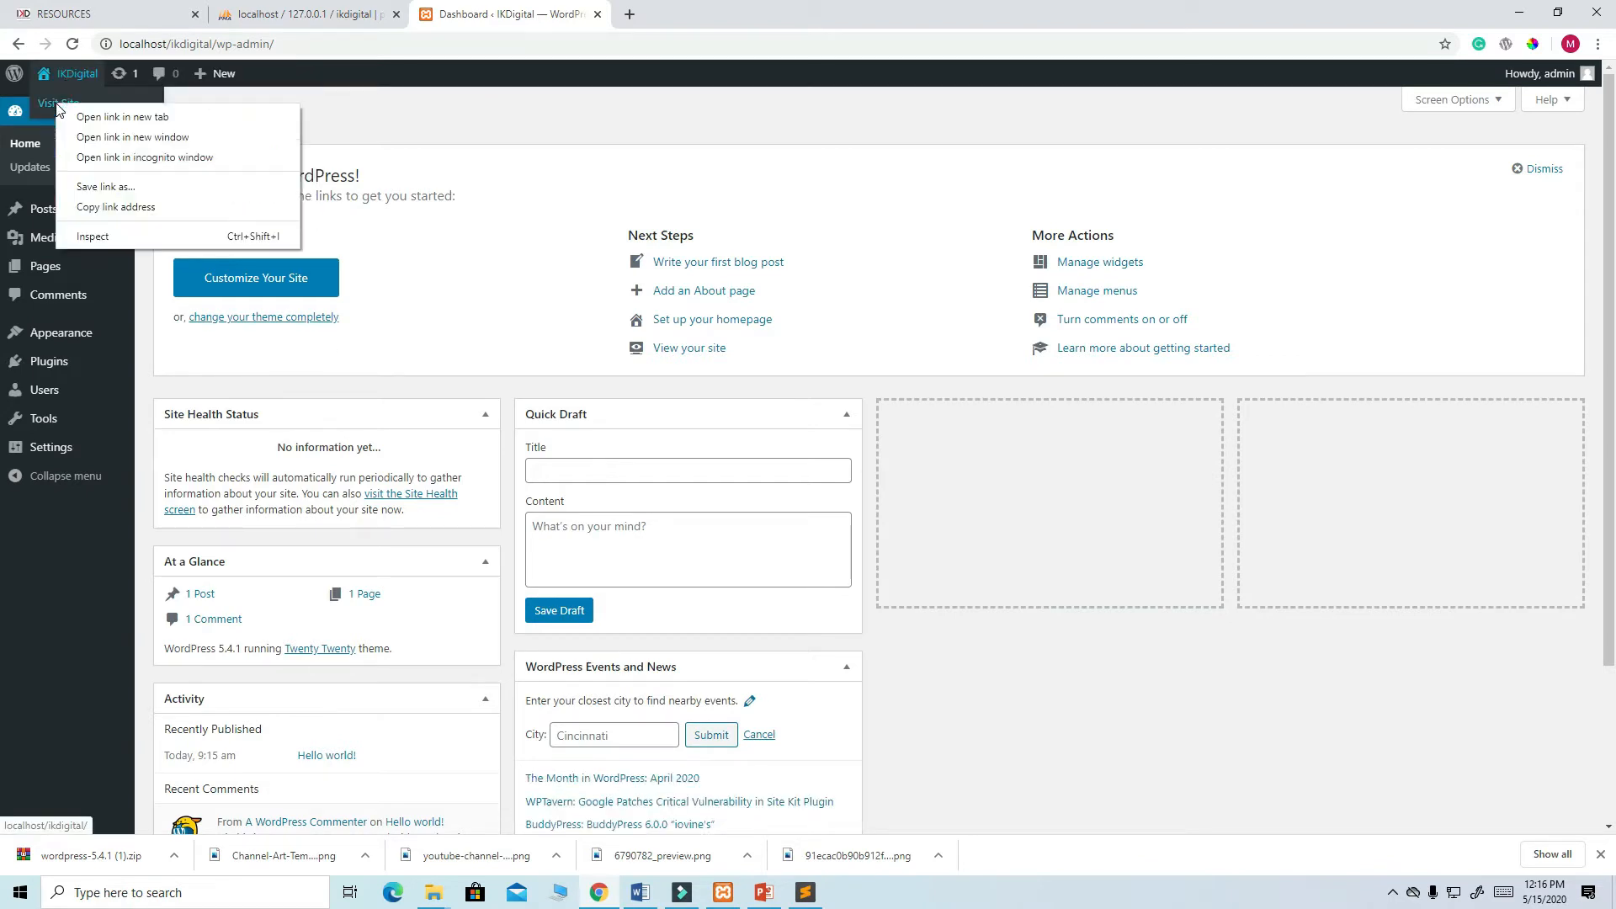
click(116, 119)
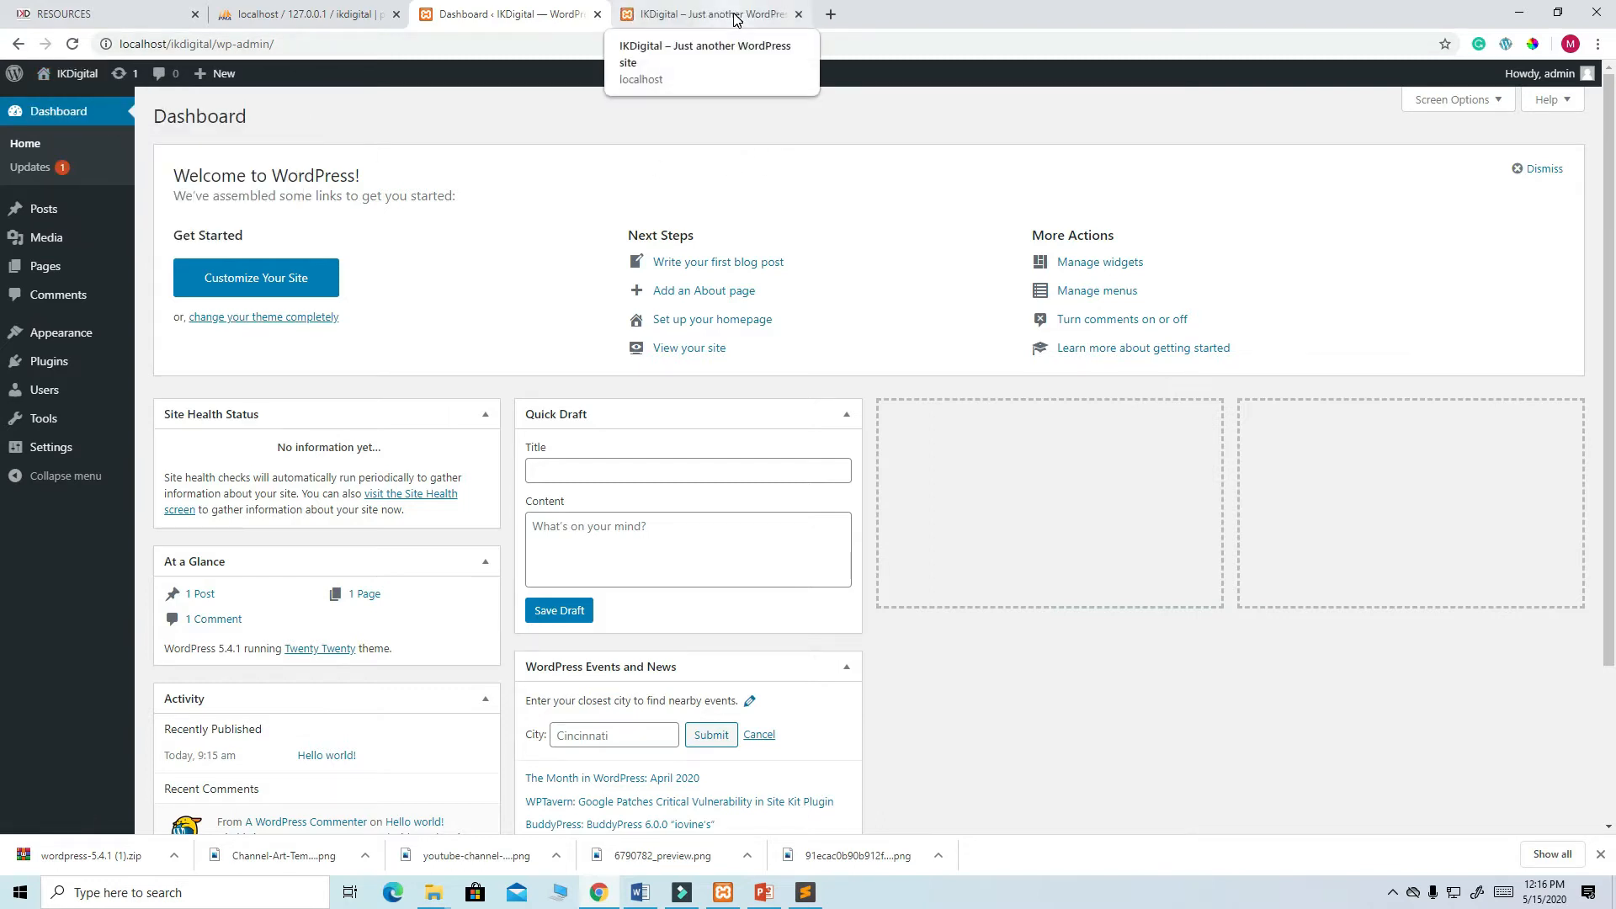
click(735, 18)
scroll(890, 497, down, 5)
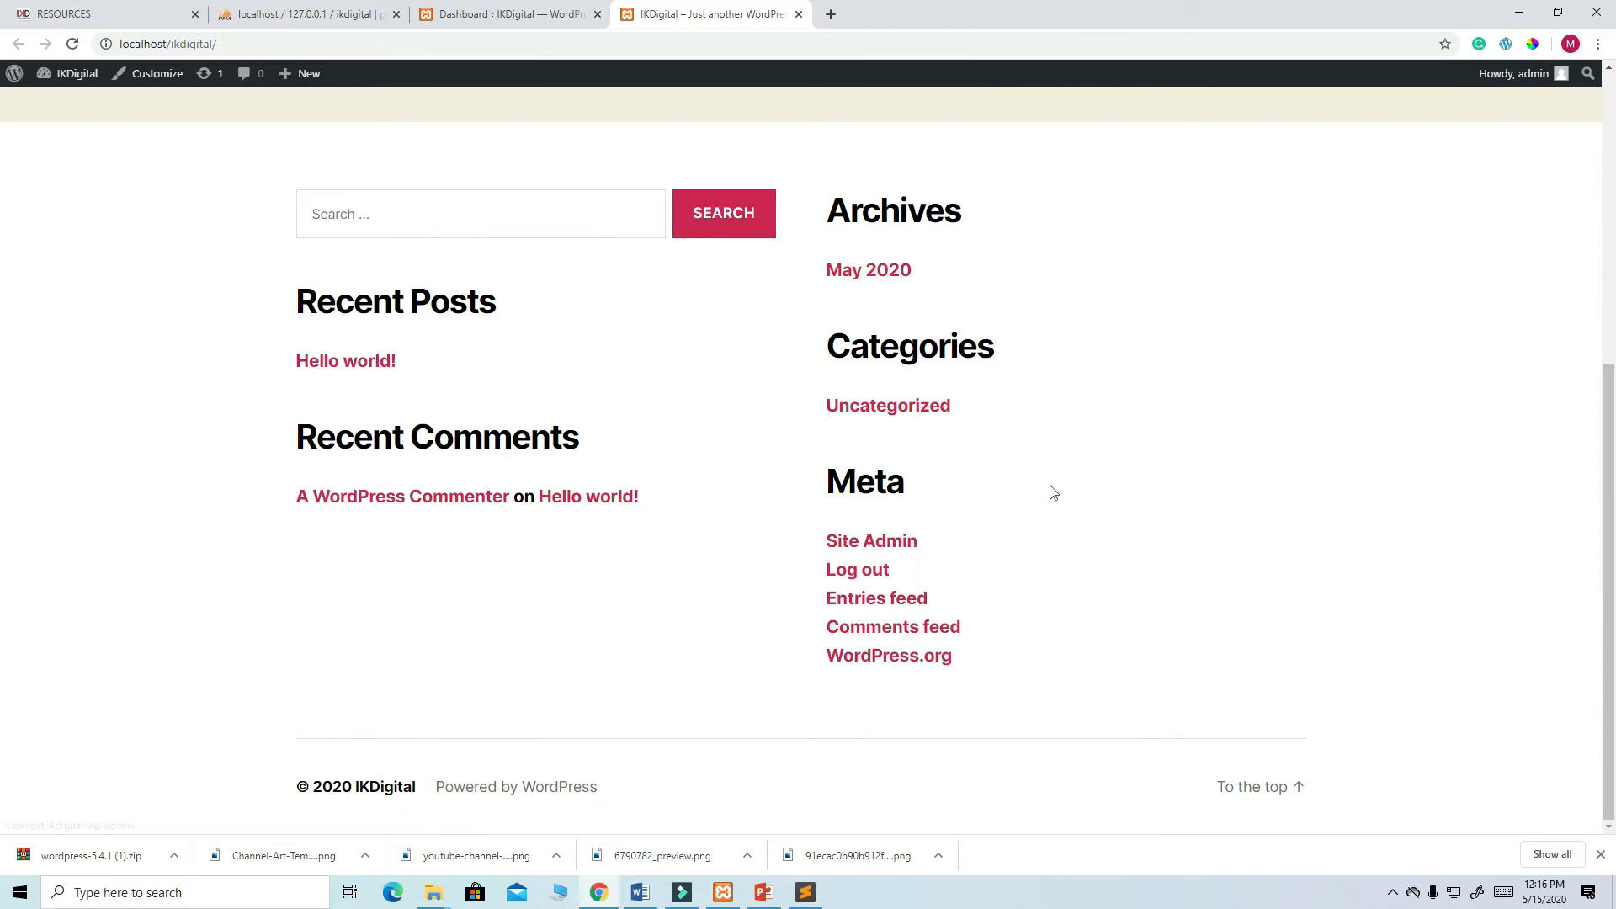
scroll(713, 419, up, 5)
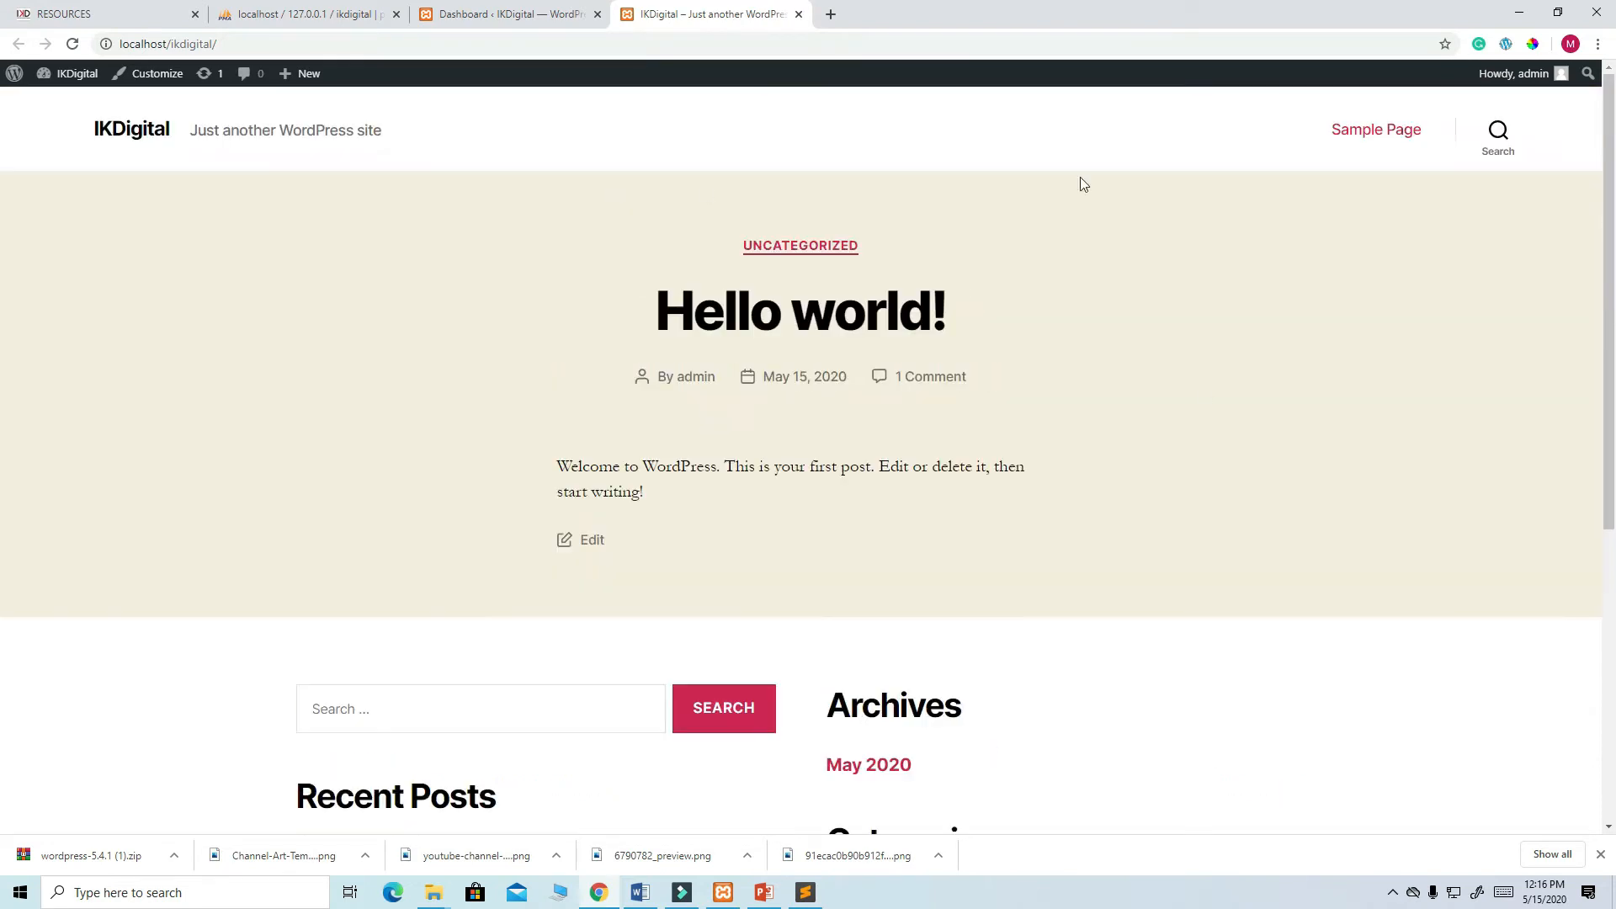
scroll(882, 407, down, 5)
scroll(884, 413, up, 5)
click(101, 14)
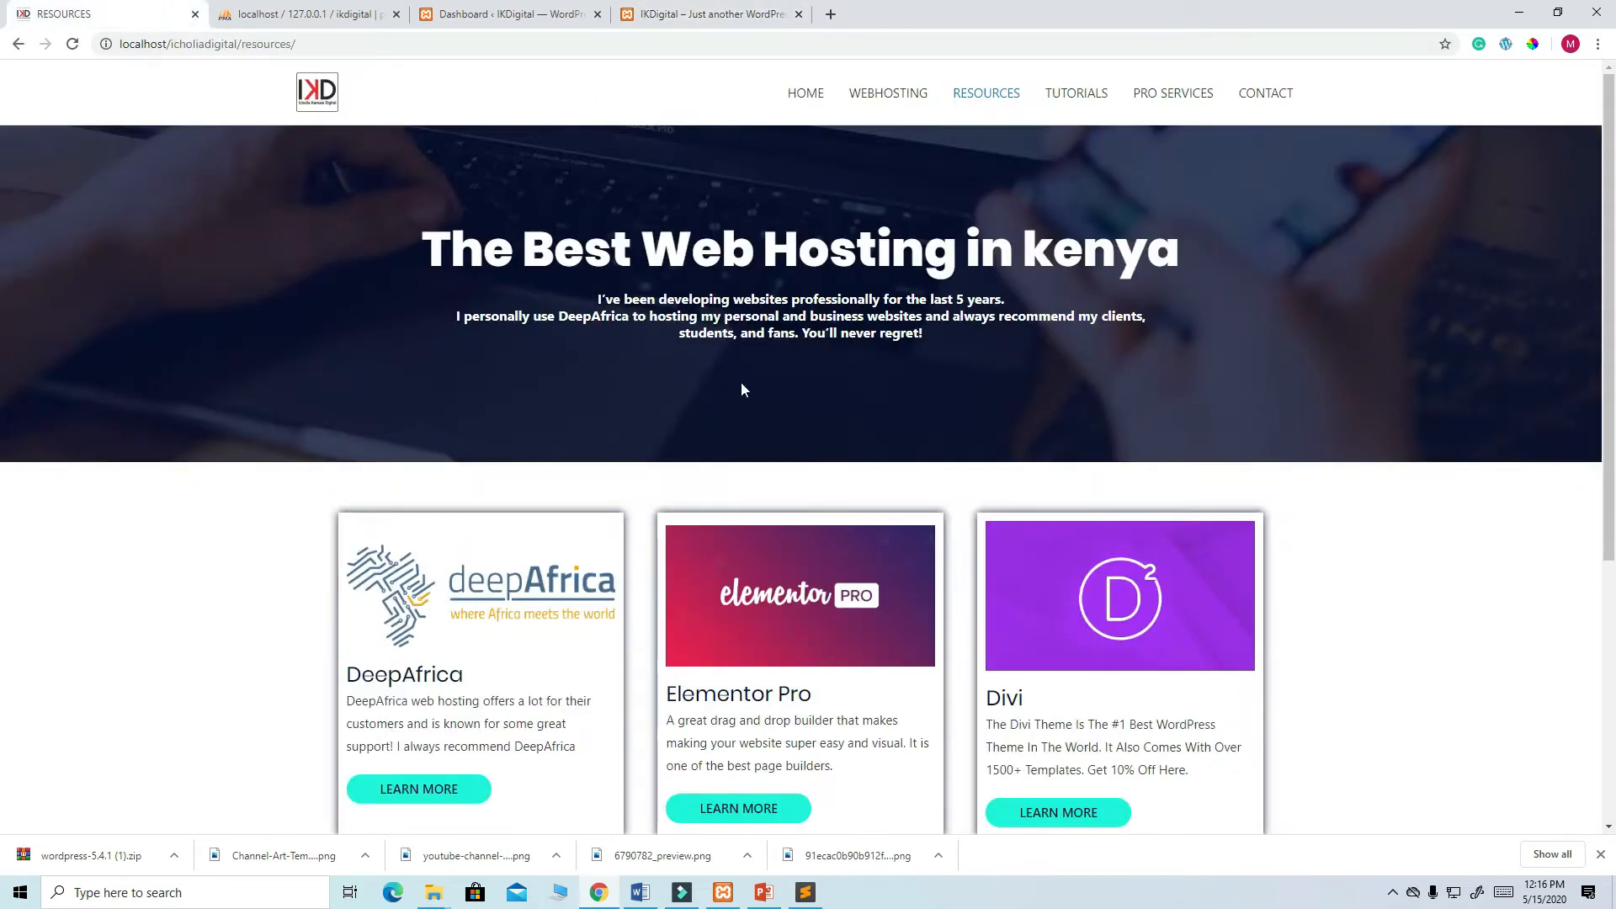
click(806, 94)
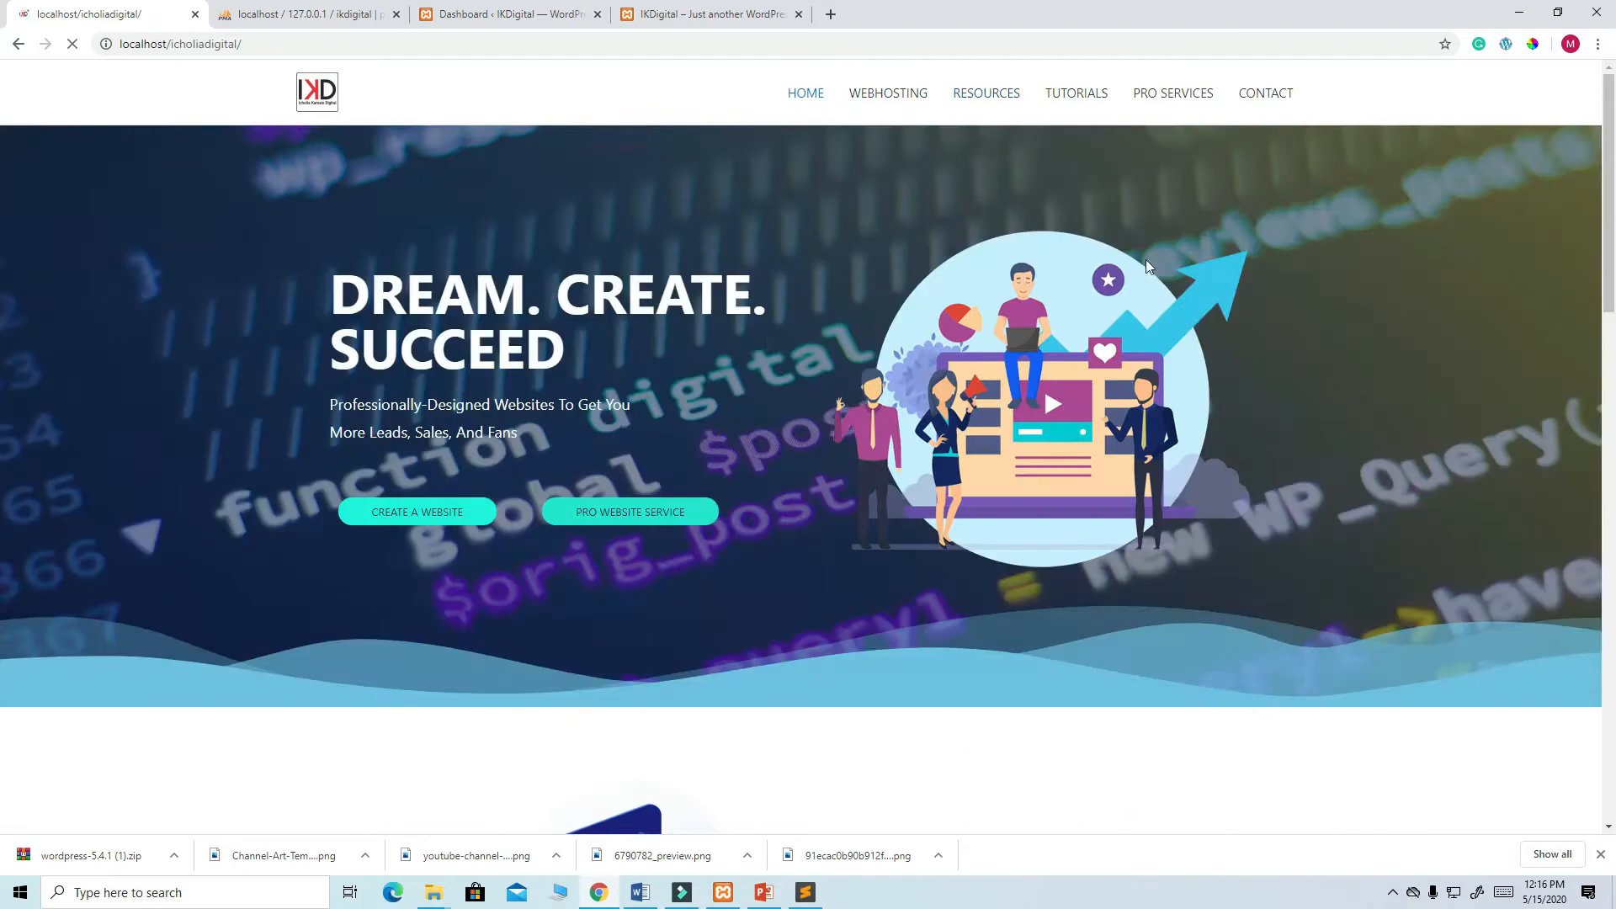
scroll(1212, 277, down, 1)
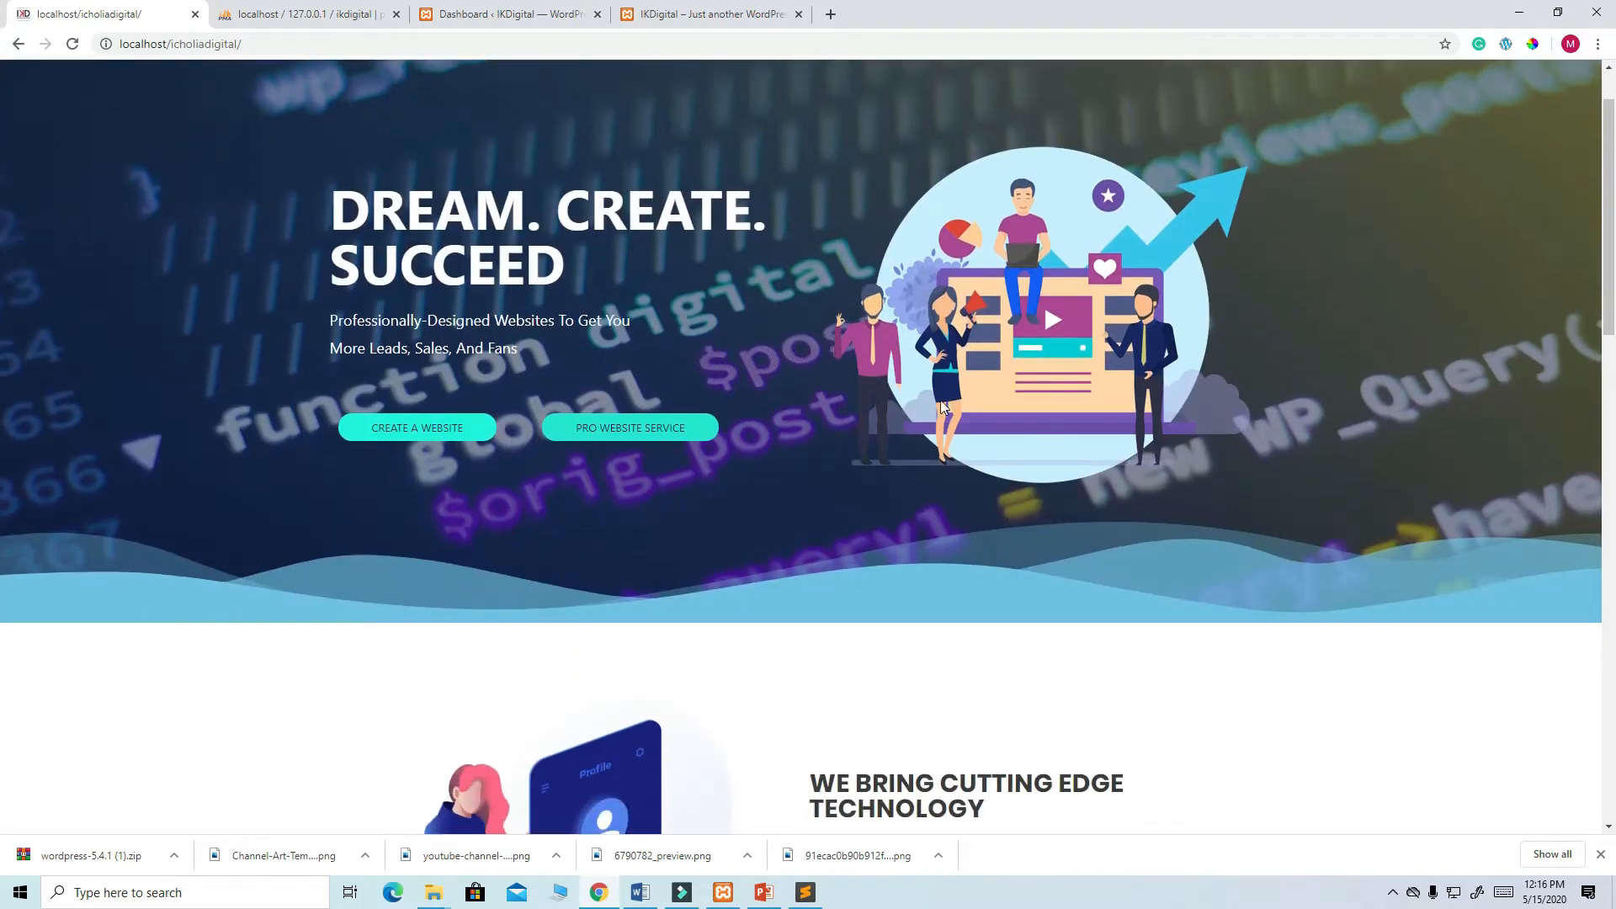
scroll(962, 502, down, 15)
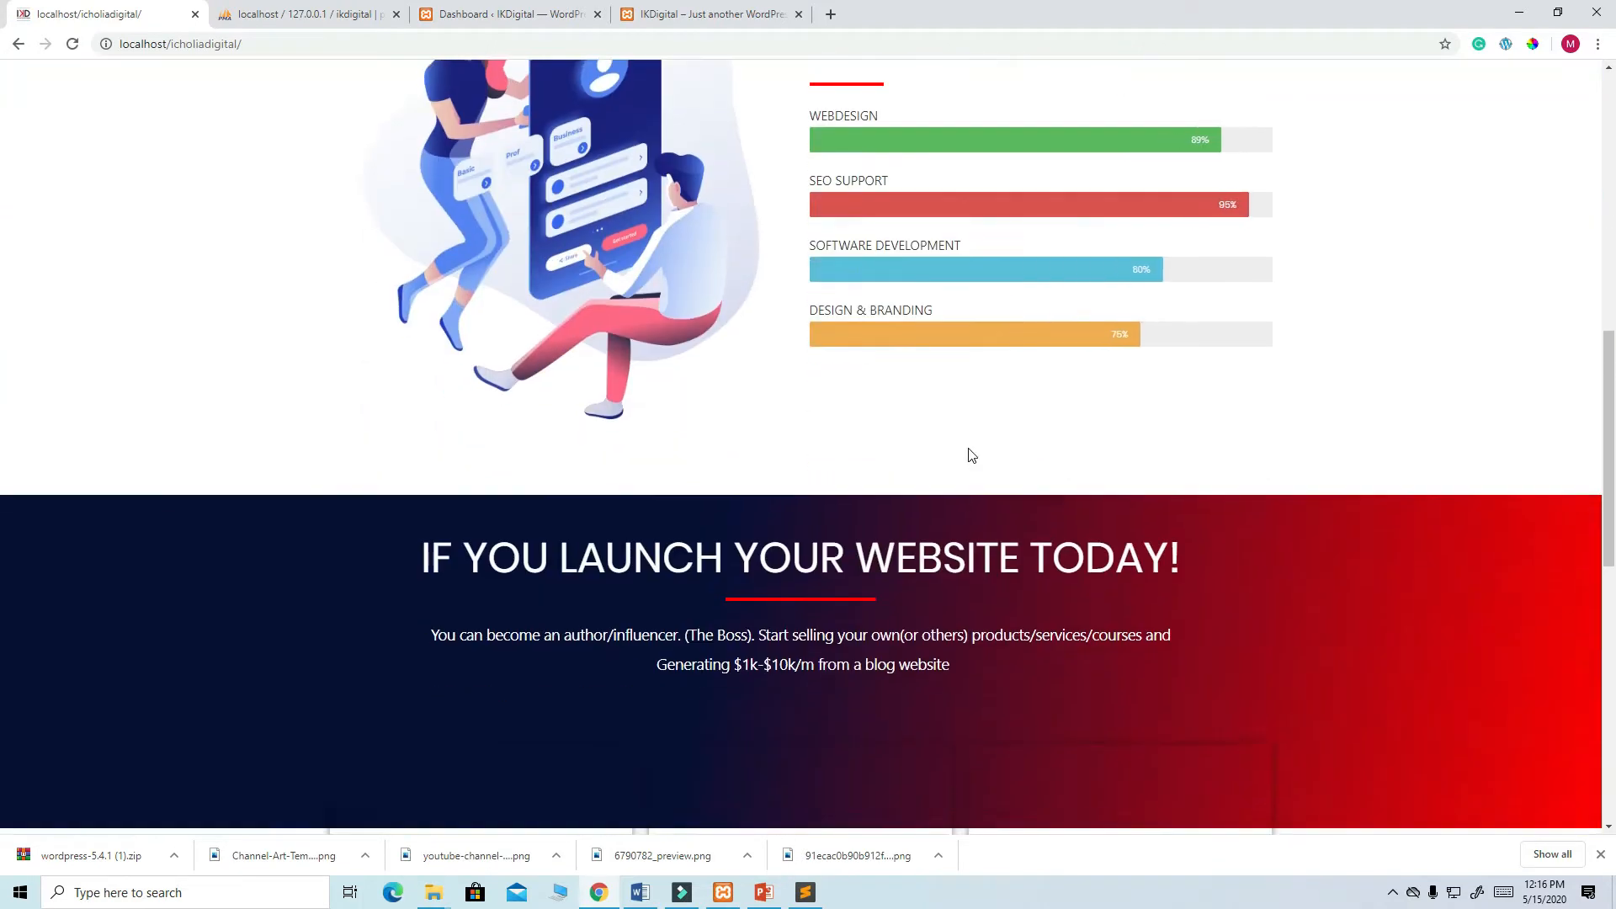
scroll(968, 455, down, 3)
scroll(968, 454, up, 20)
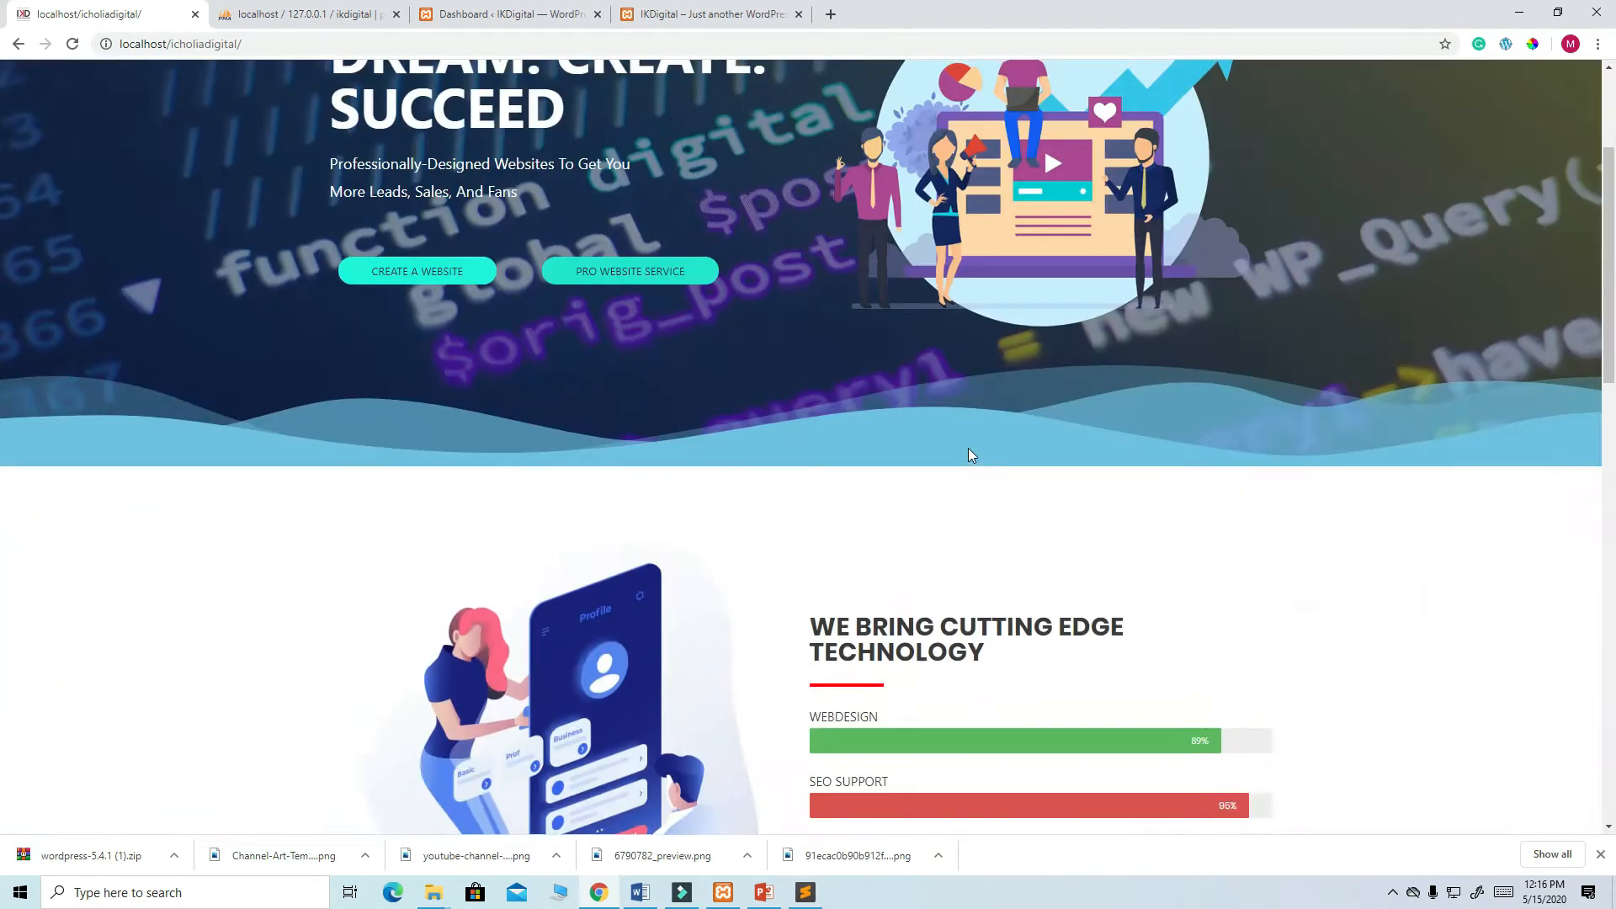
click(479, 17)
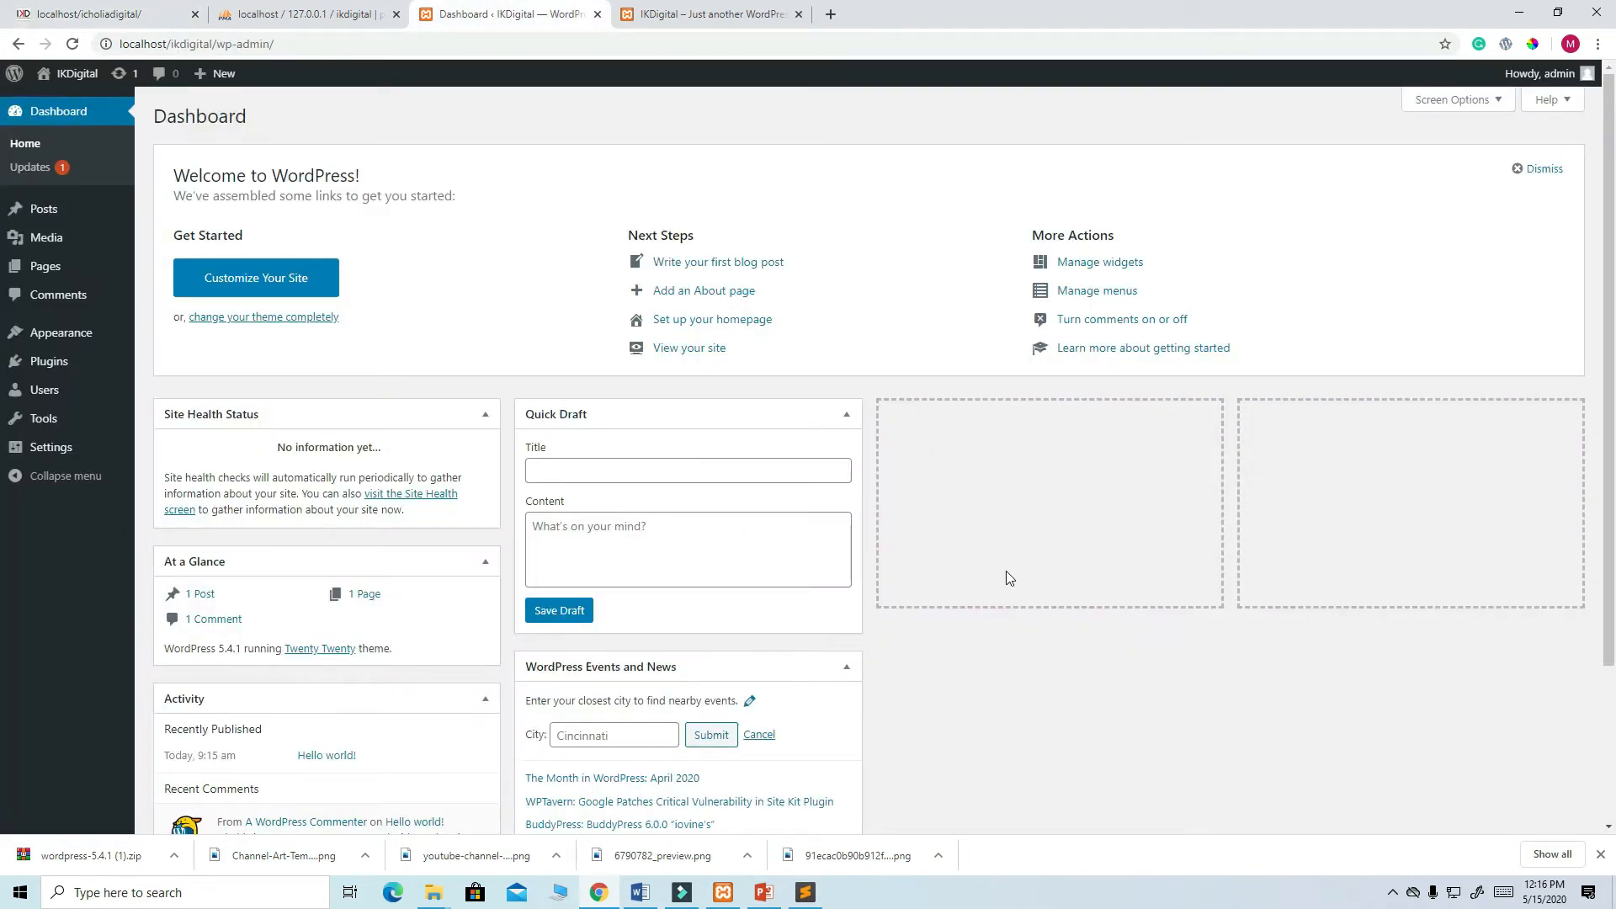
- Dismiss the Welcome panel, collapse all five dashboard widgets, and go to Pages > All Pages
click(1549, 168)
click(853, 155)
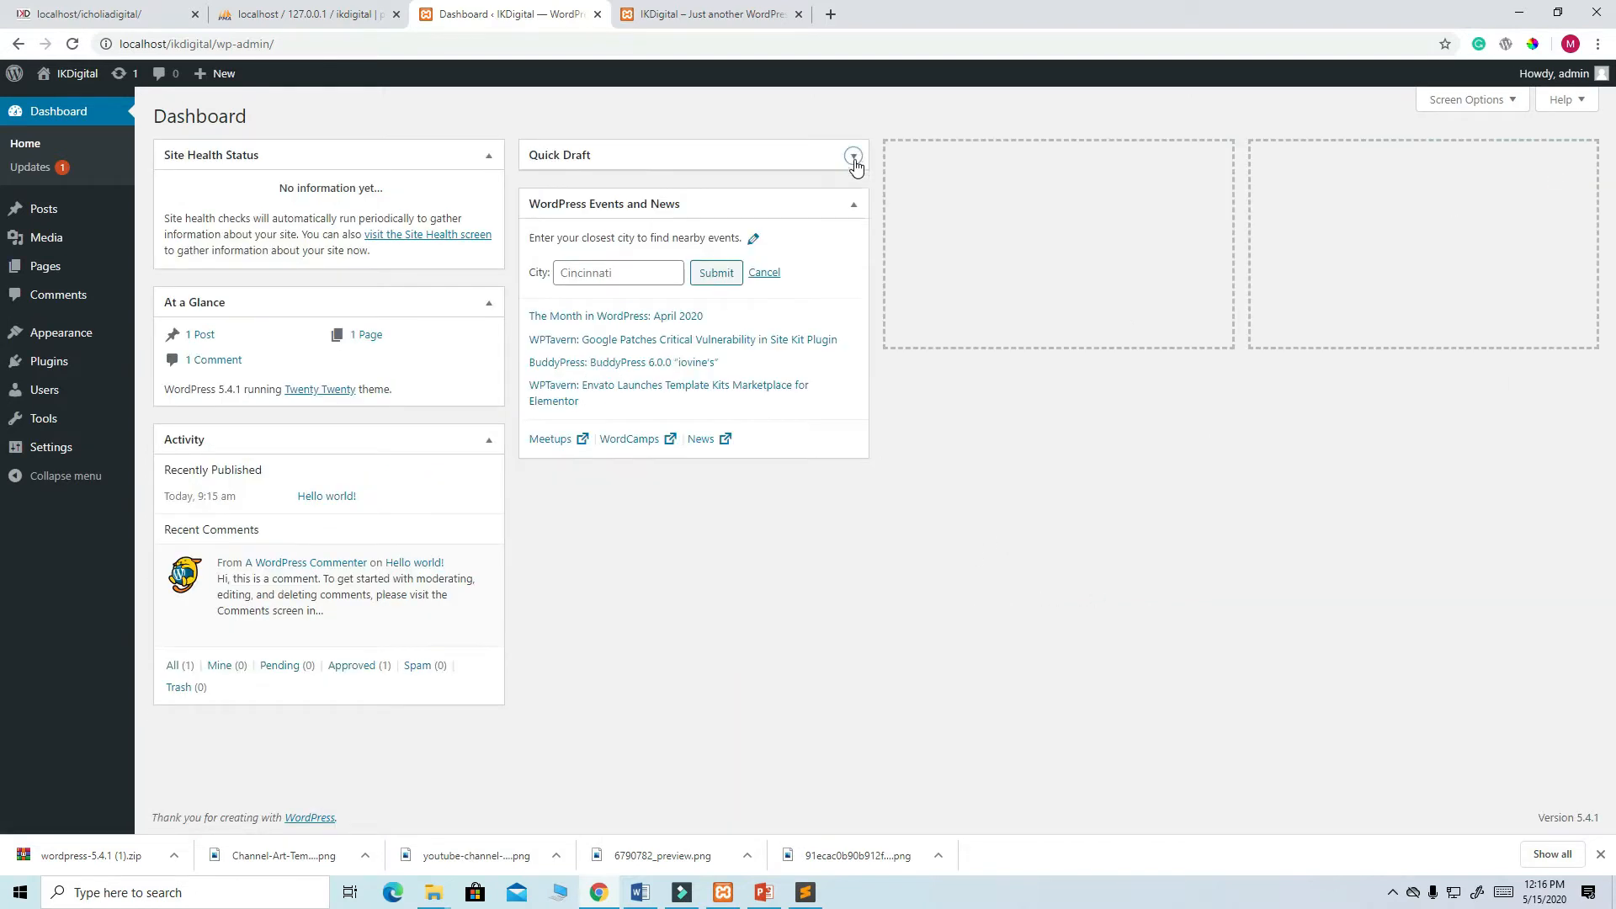
click(853, 205)
click(489, 156)
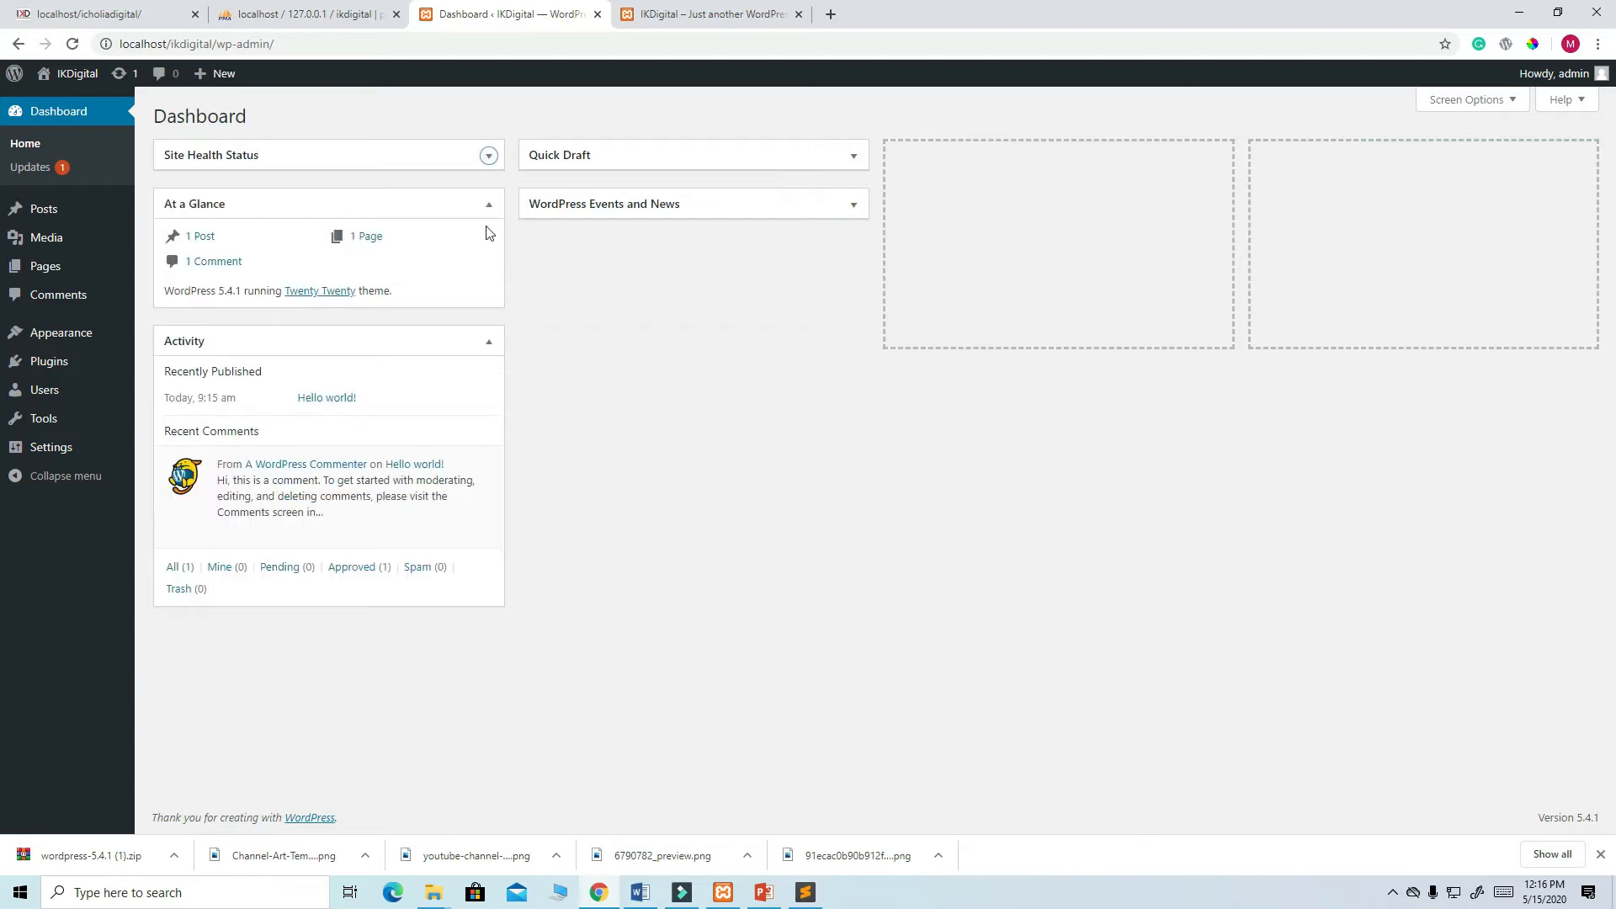
click(489, 204)
click(489, 254)
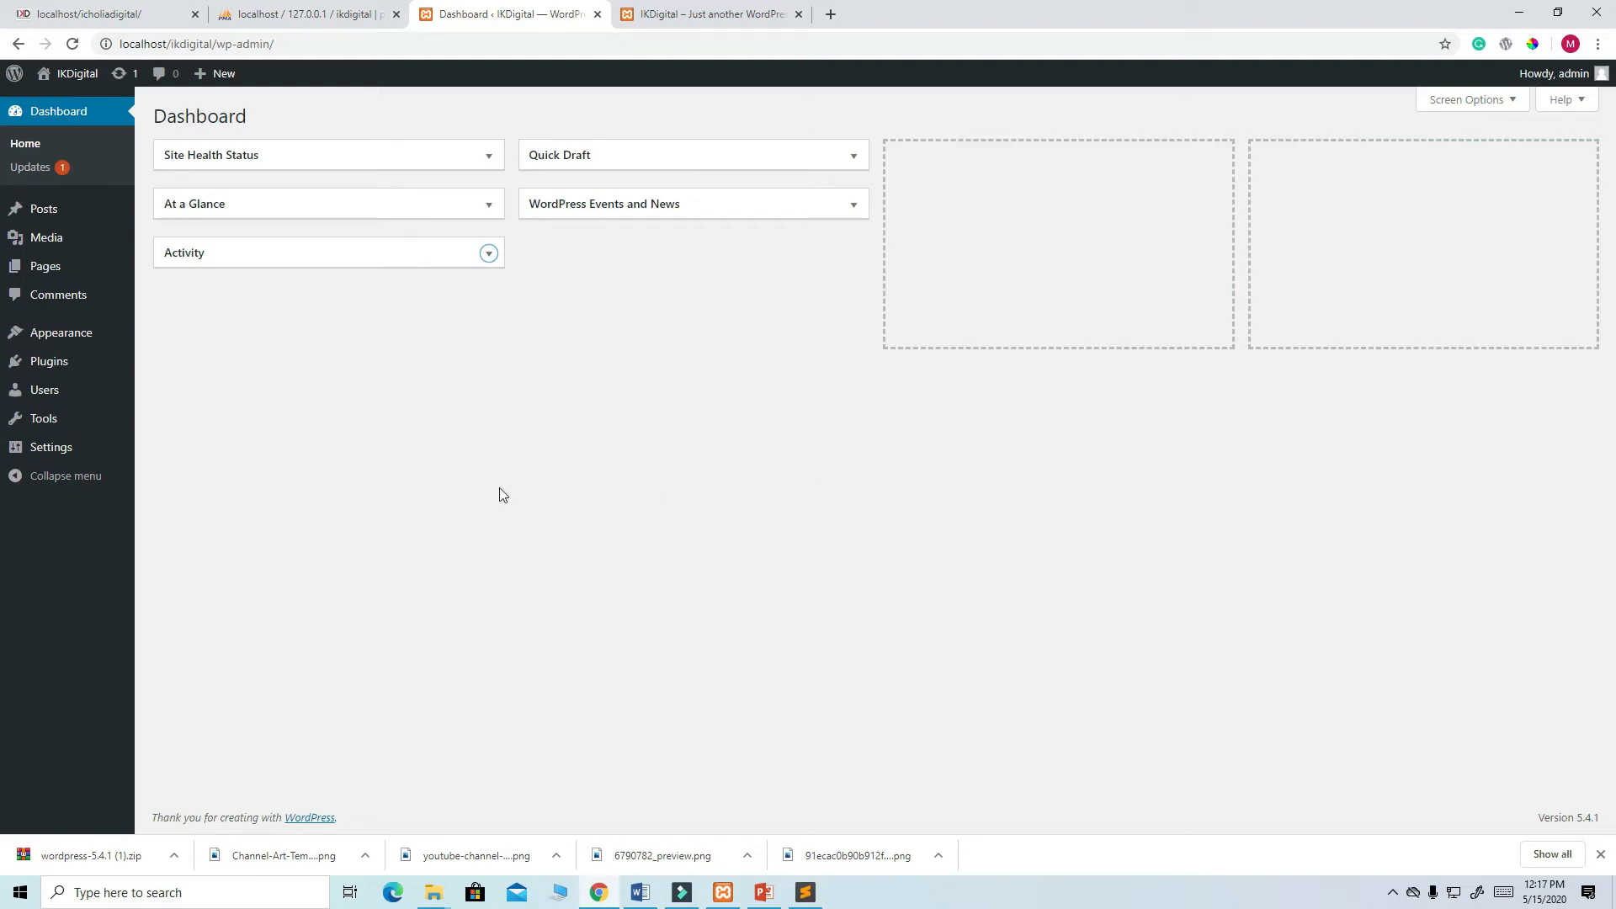
mouse_move(39, 267)
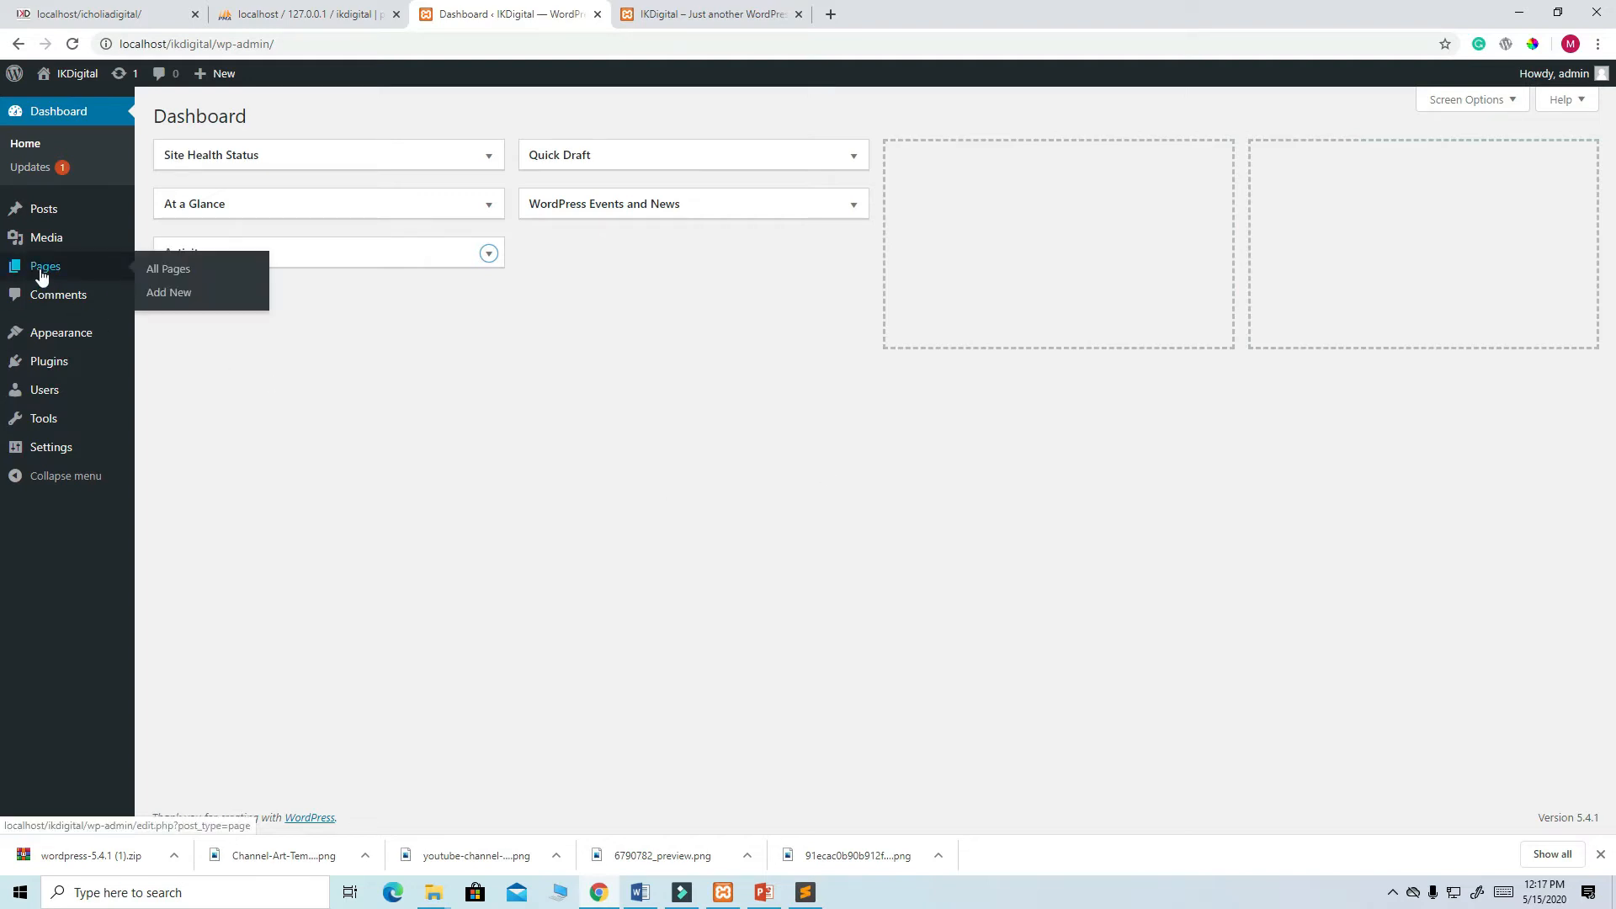
click(168, 276)
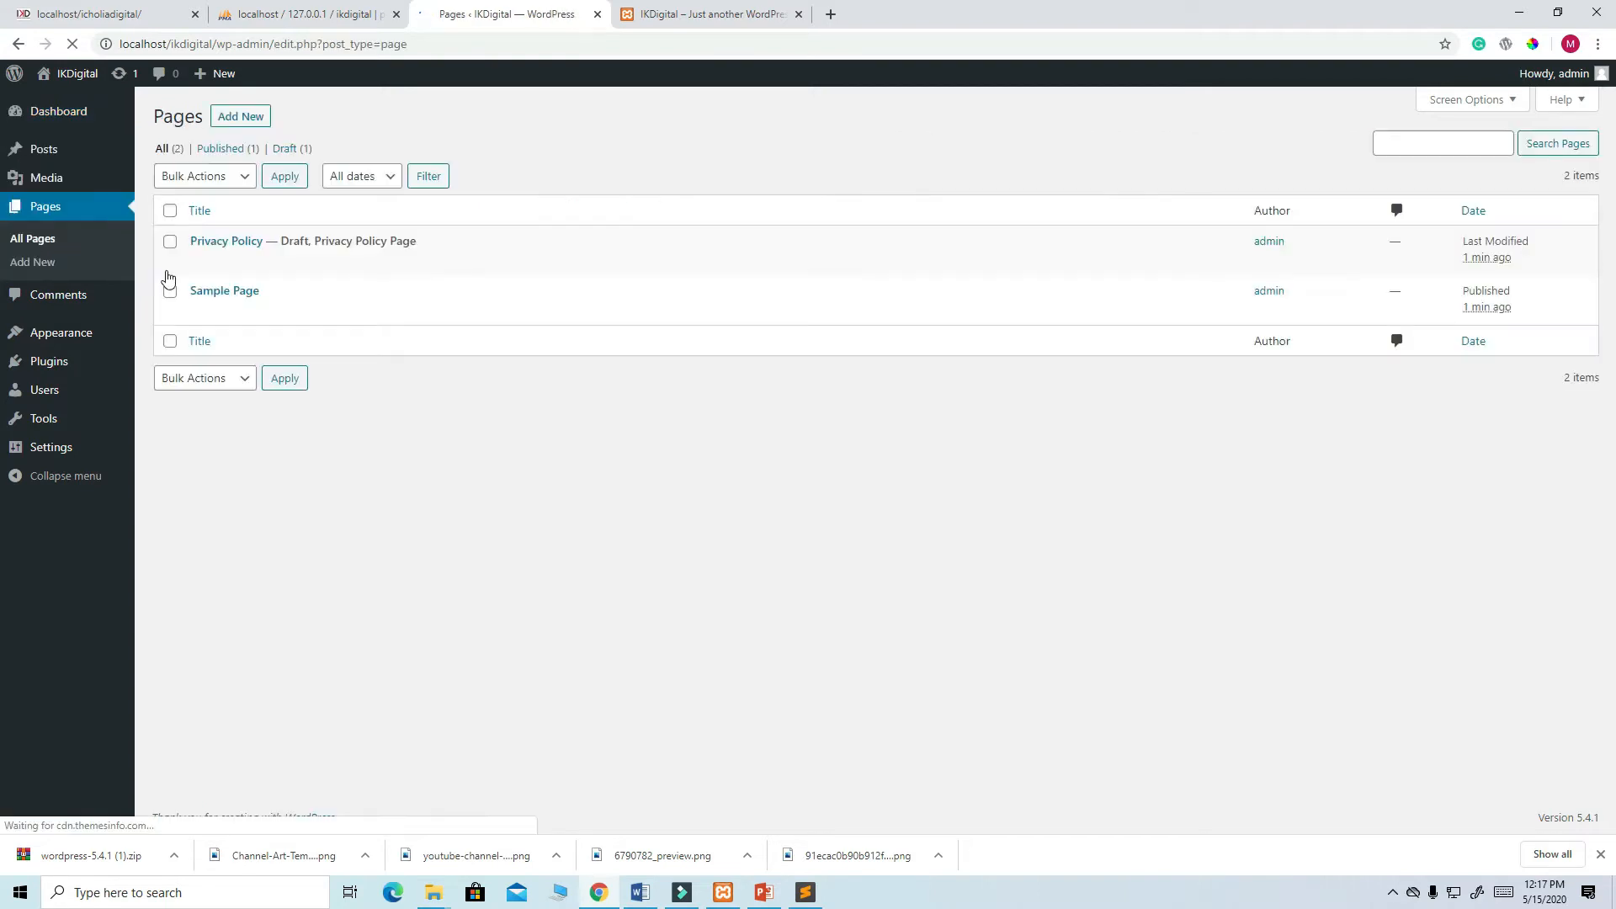
- Move the Sample Page and Privacy Policy pages to the Trash with a bulk action
click(170, 291)
click(170, 210)
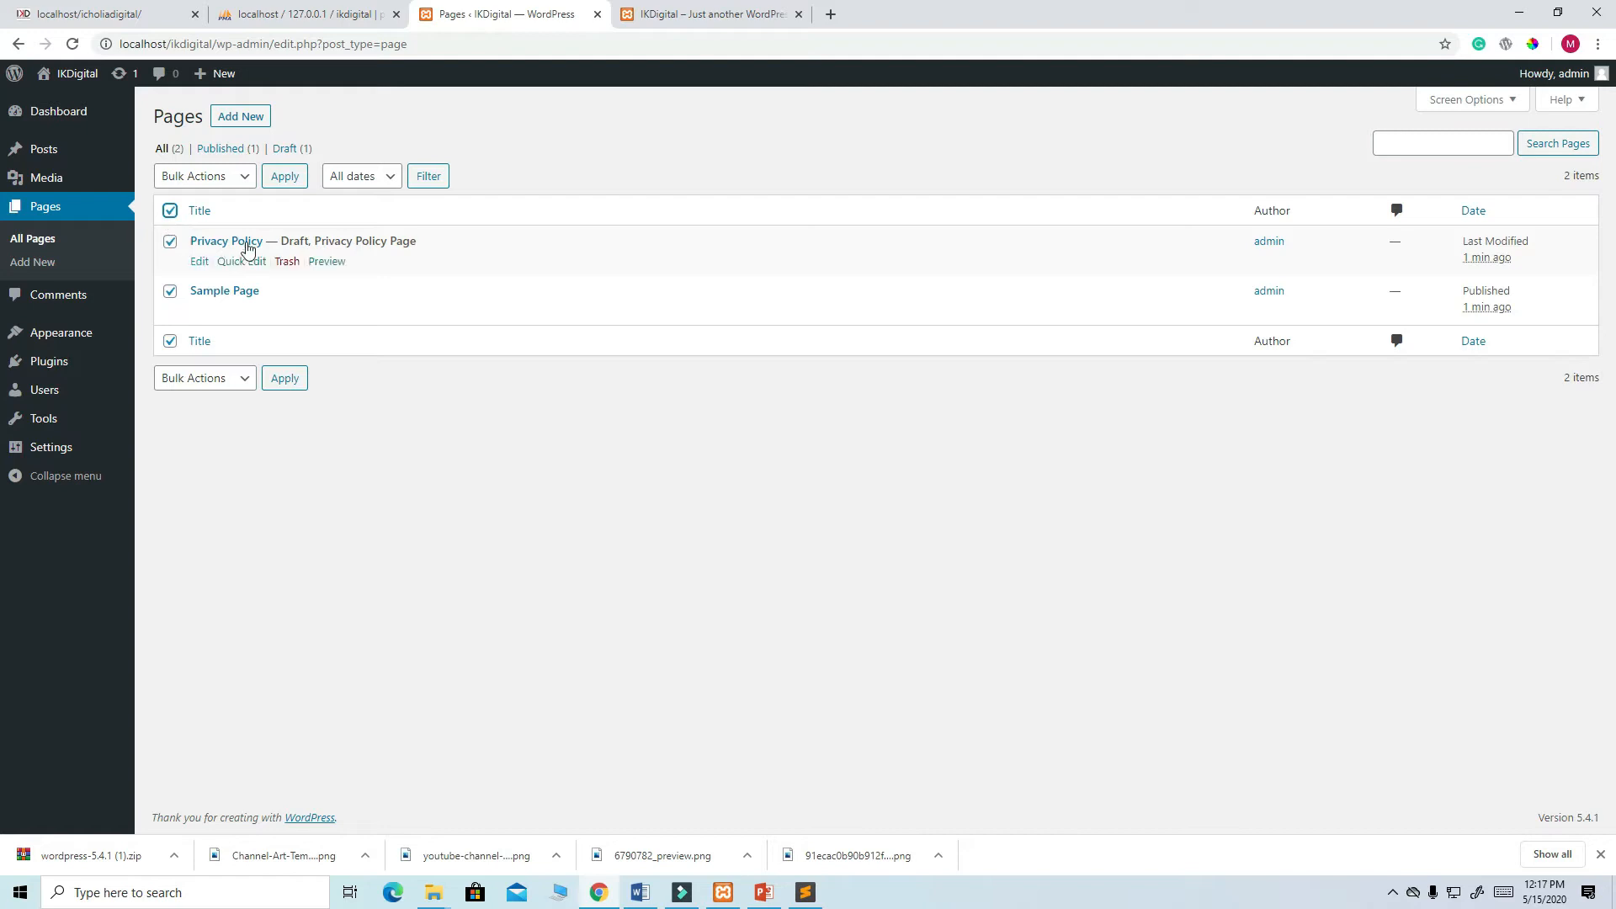
click(243, 179)
click(215, 232)
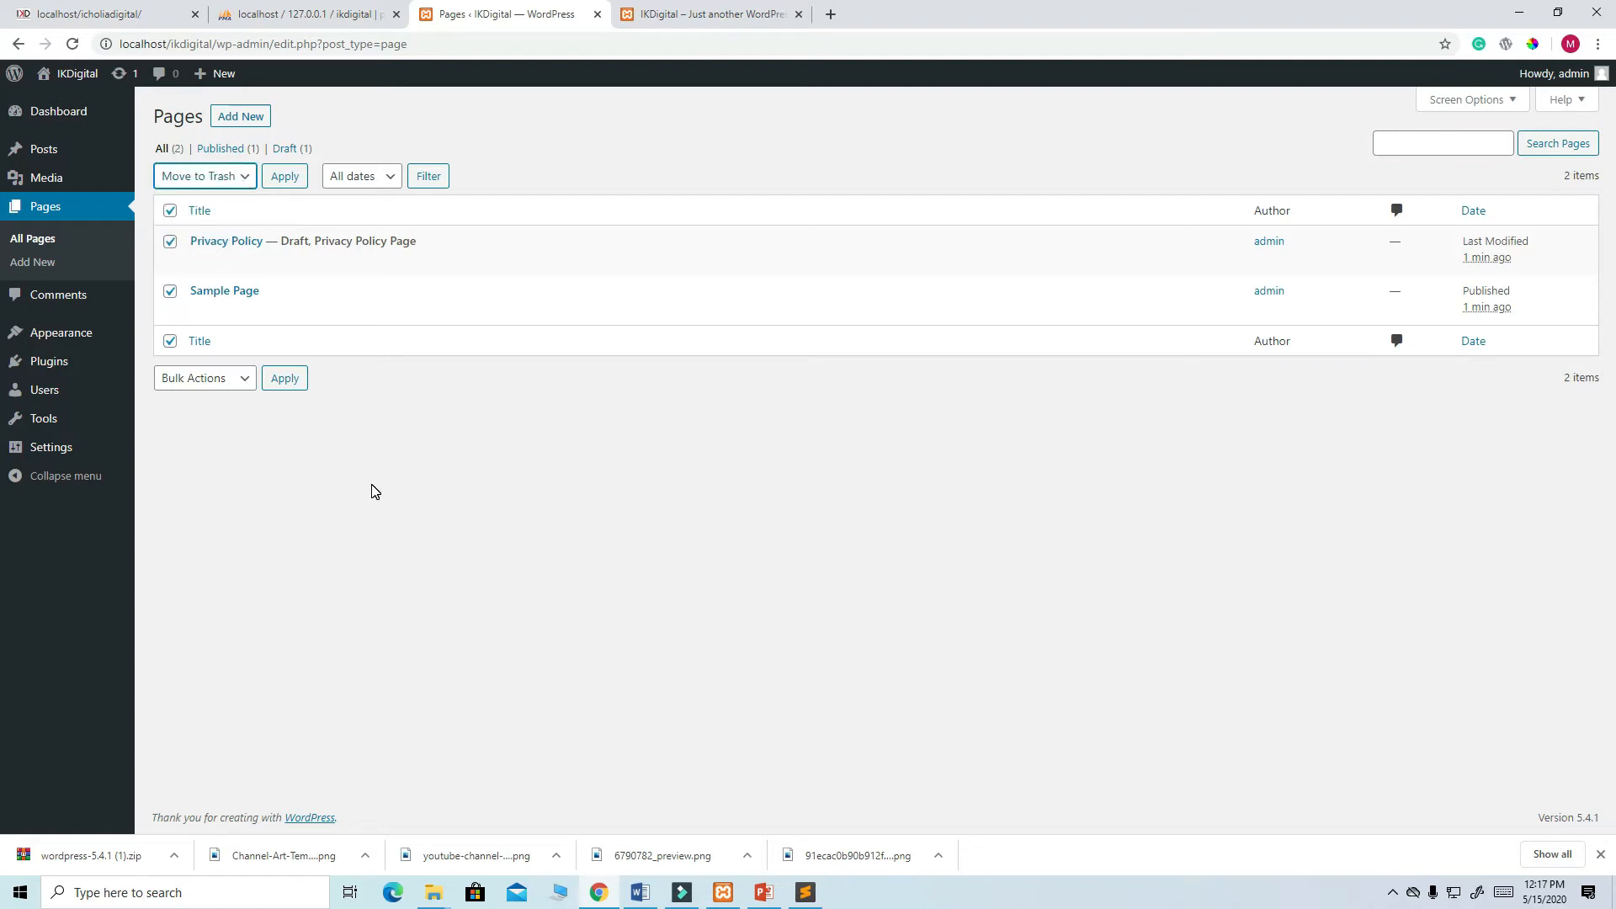
click(285, 176)
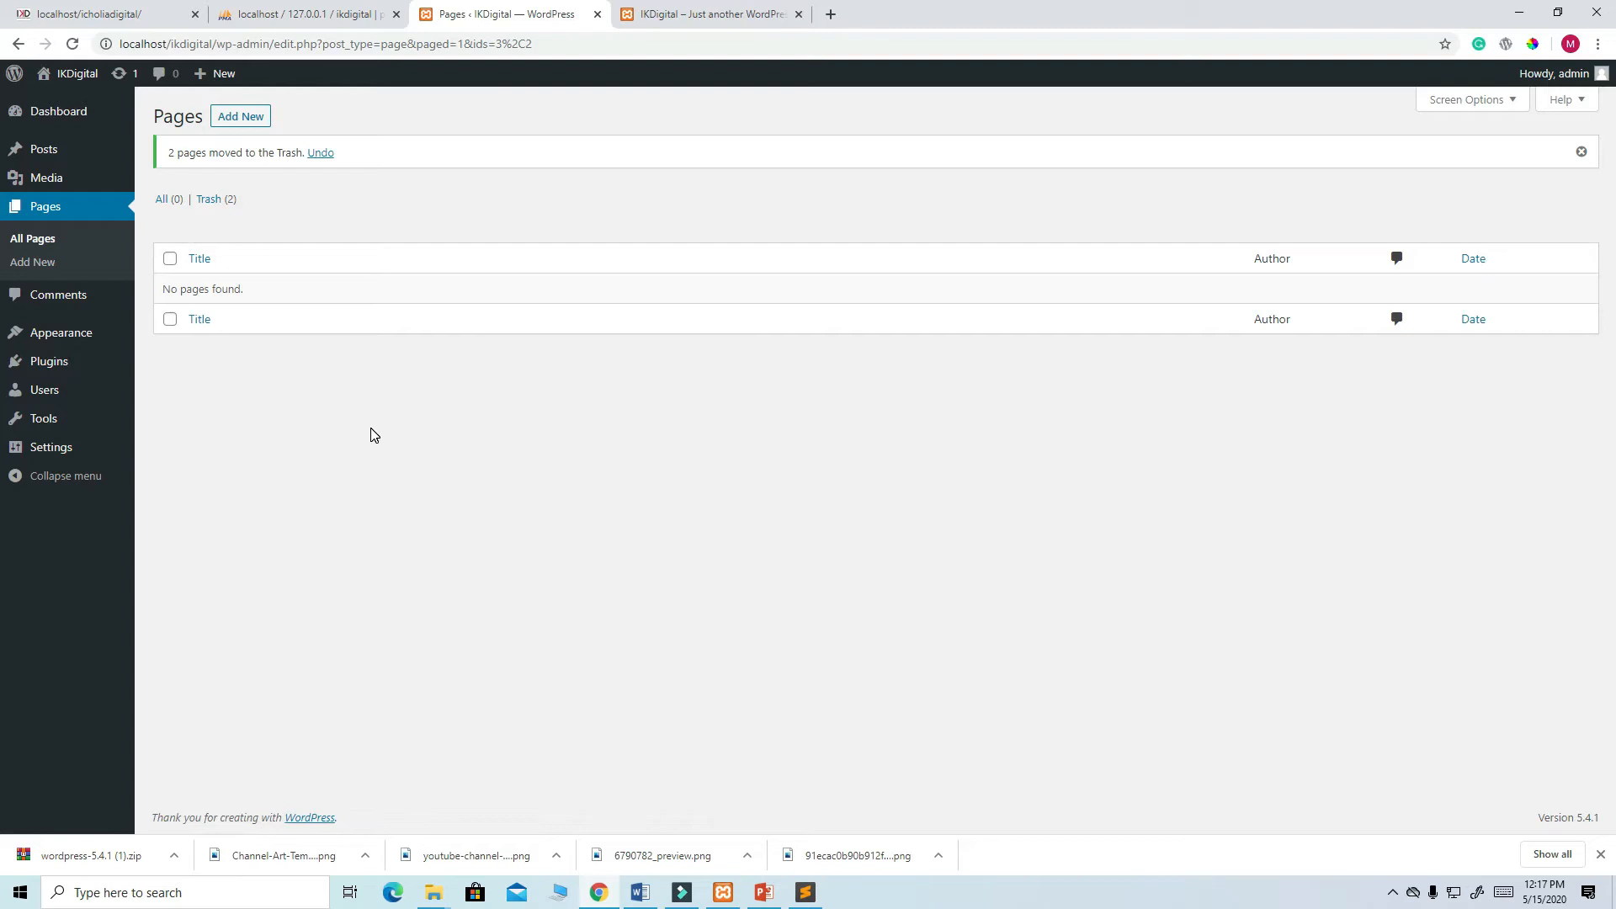
- Permanently delete both trashed pages, then start a new page
click(208, 202)
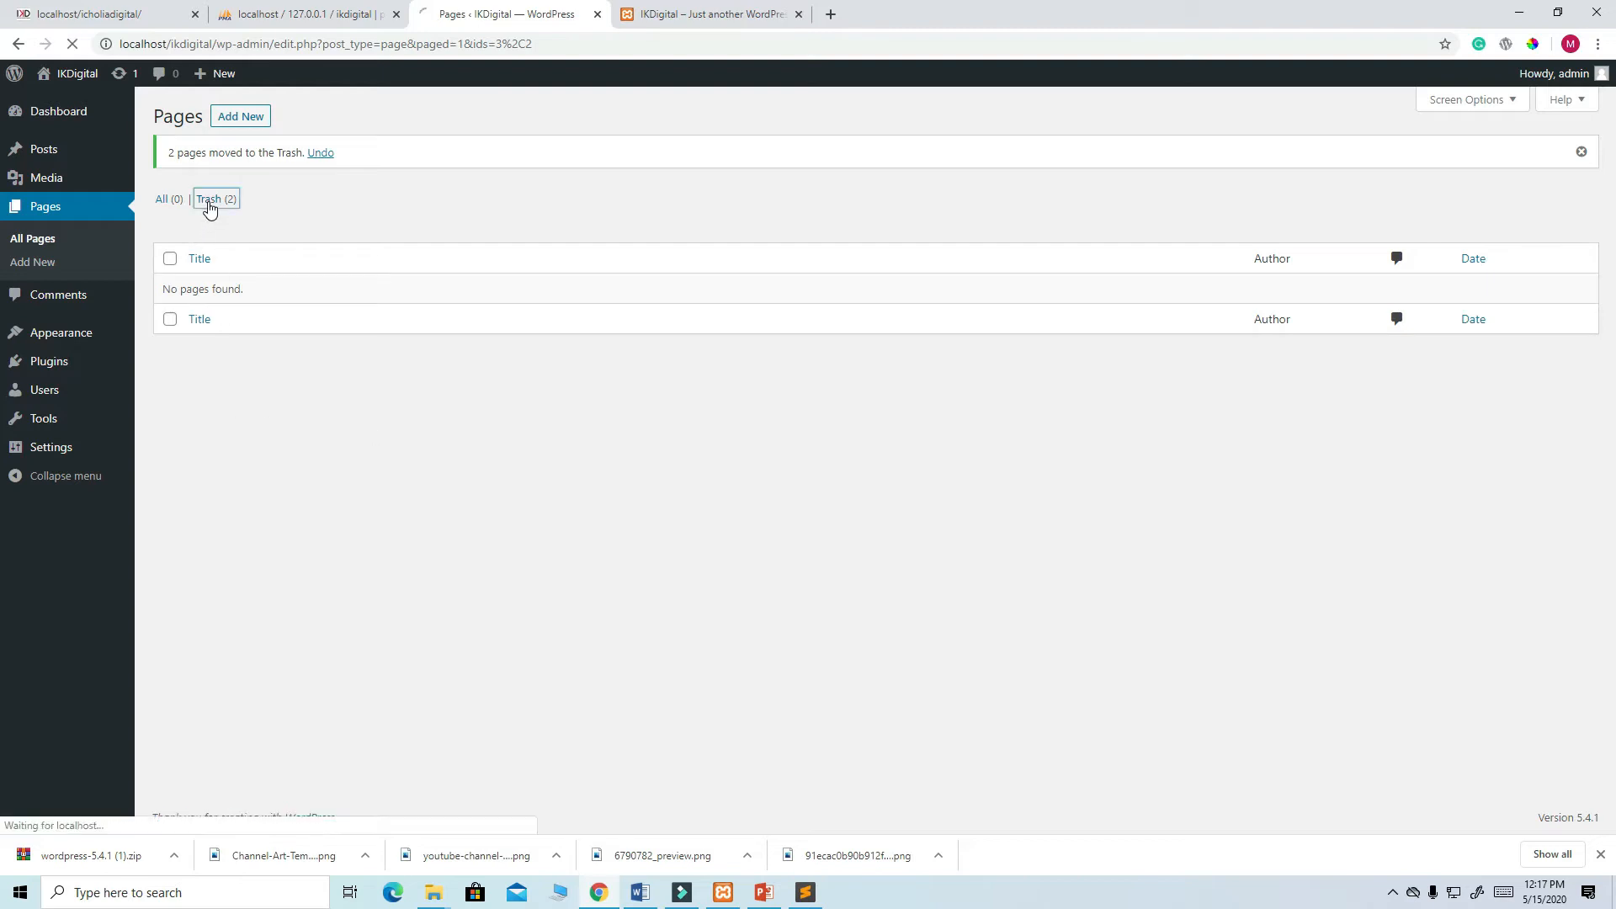
click(171, 211)
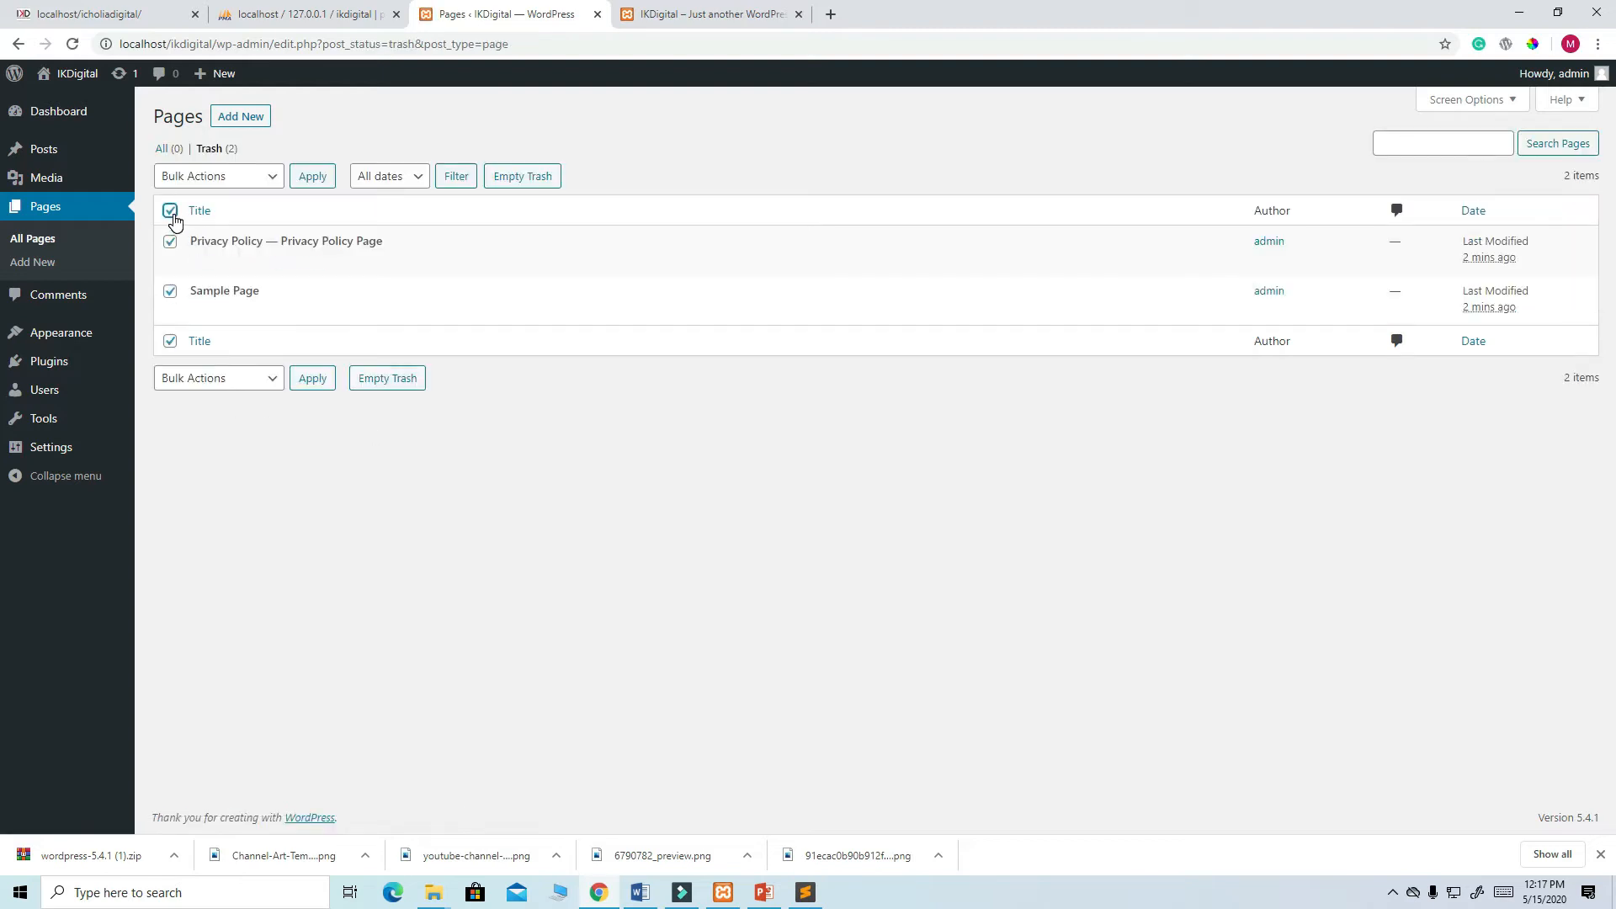
click(267, 178)
click(236, 232)
click(312, 180)
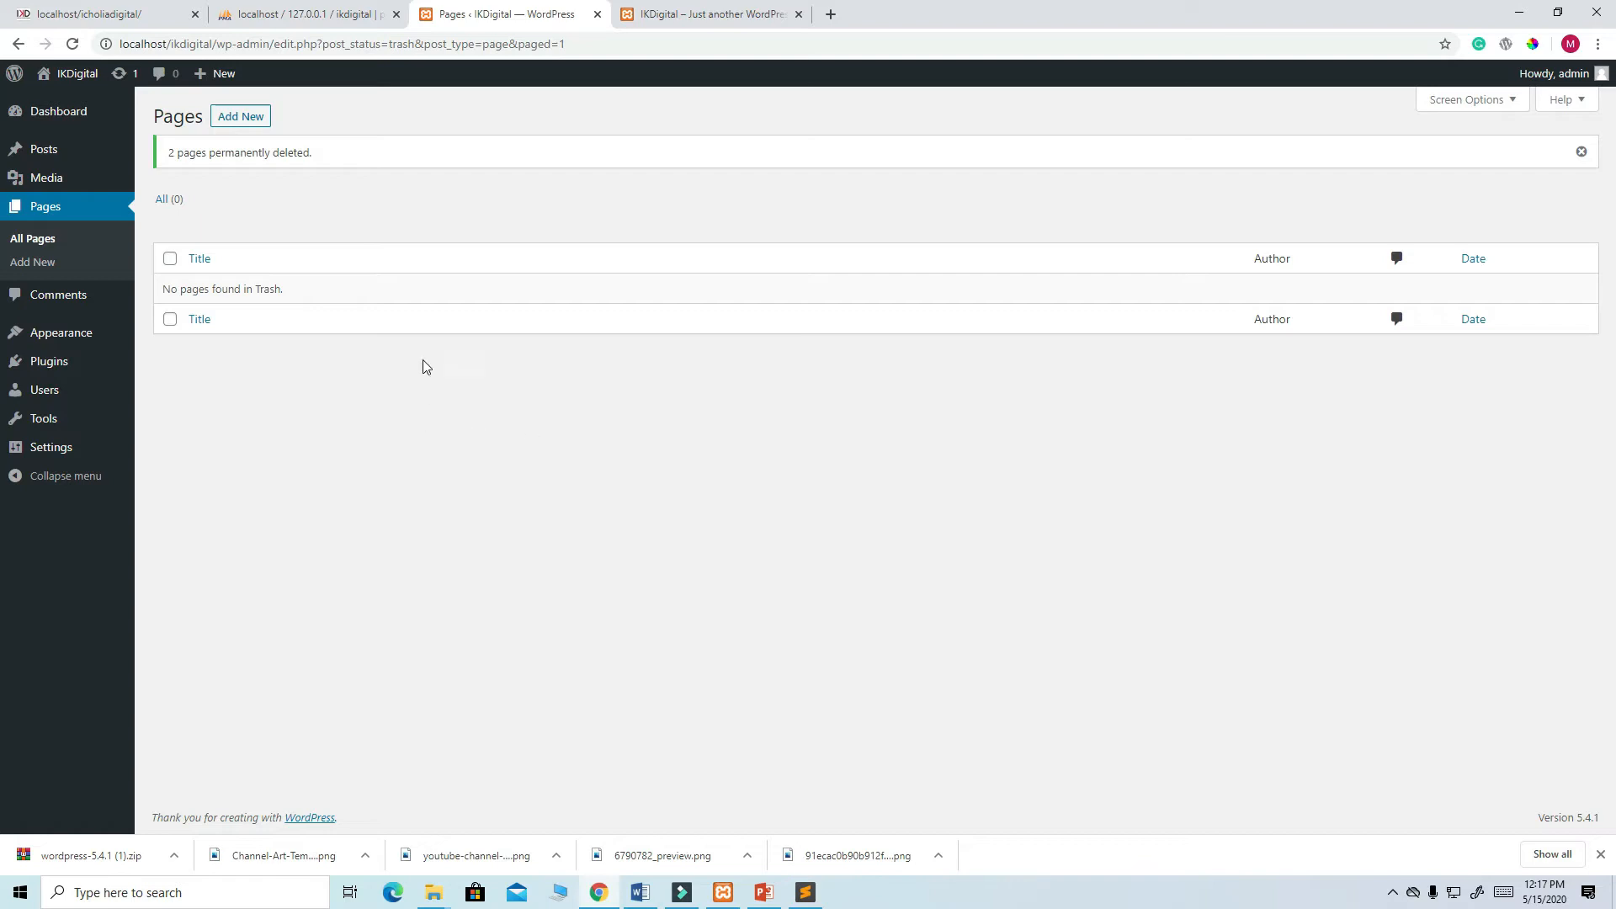
click(252, 123)
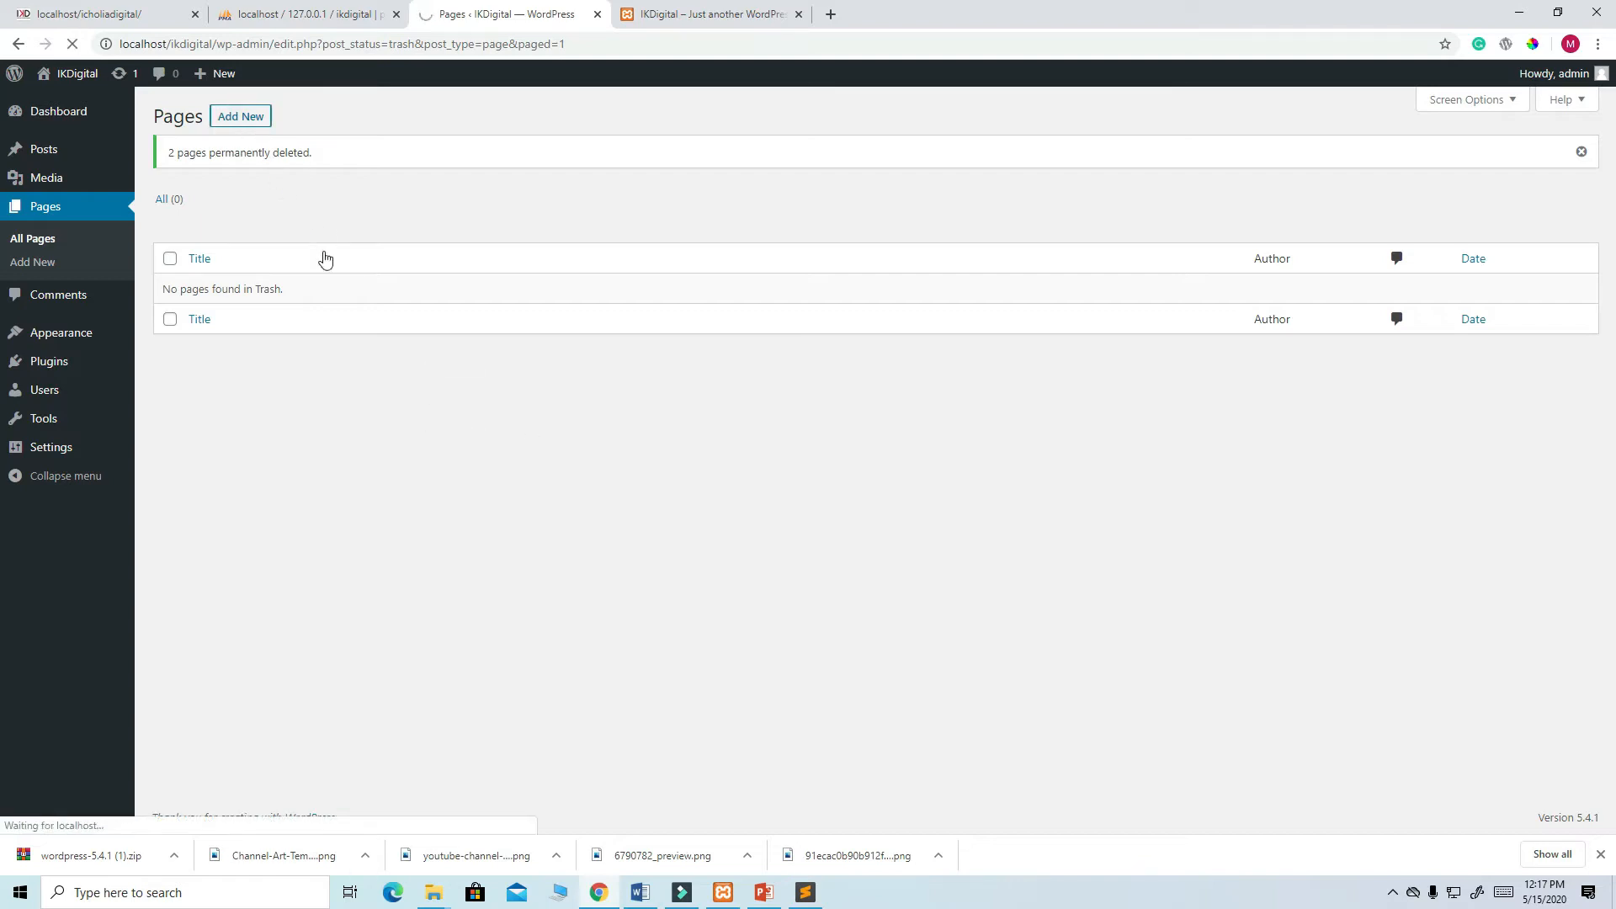
- Check the reference homepage menu, then create and publish a page titled HOME
click(124, 13)
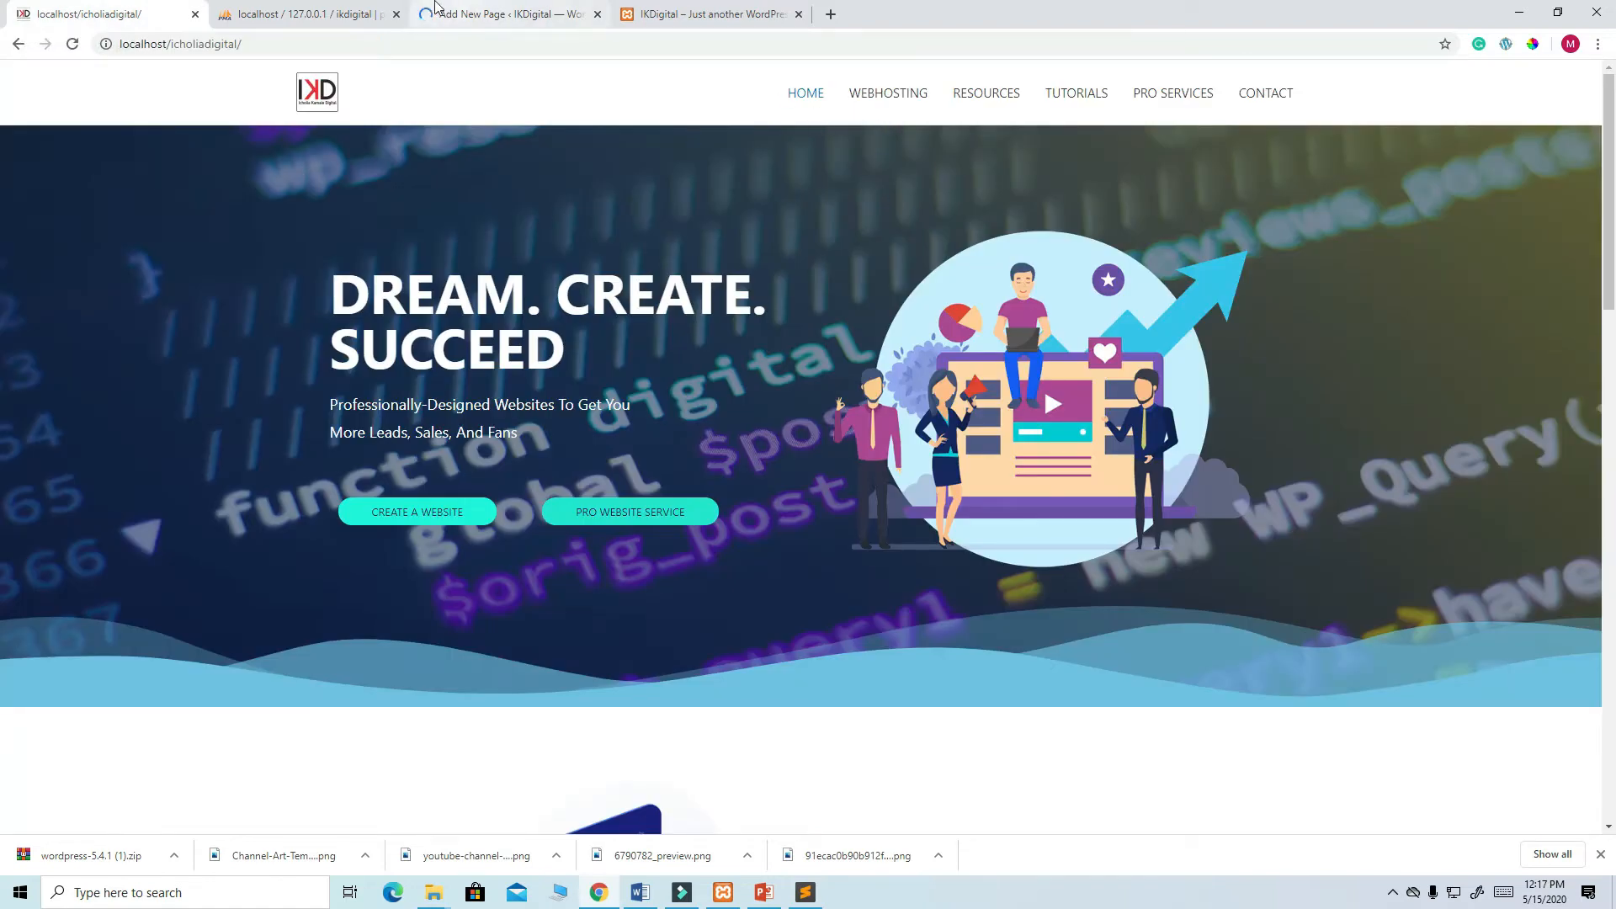
click(521, 13)
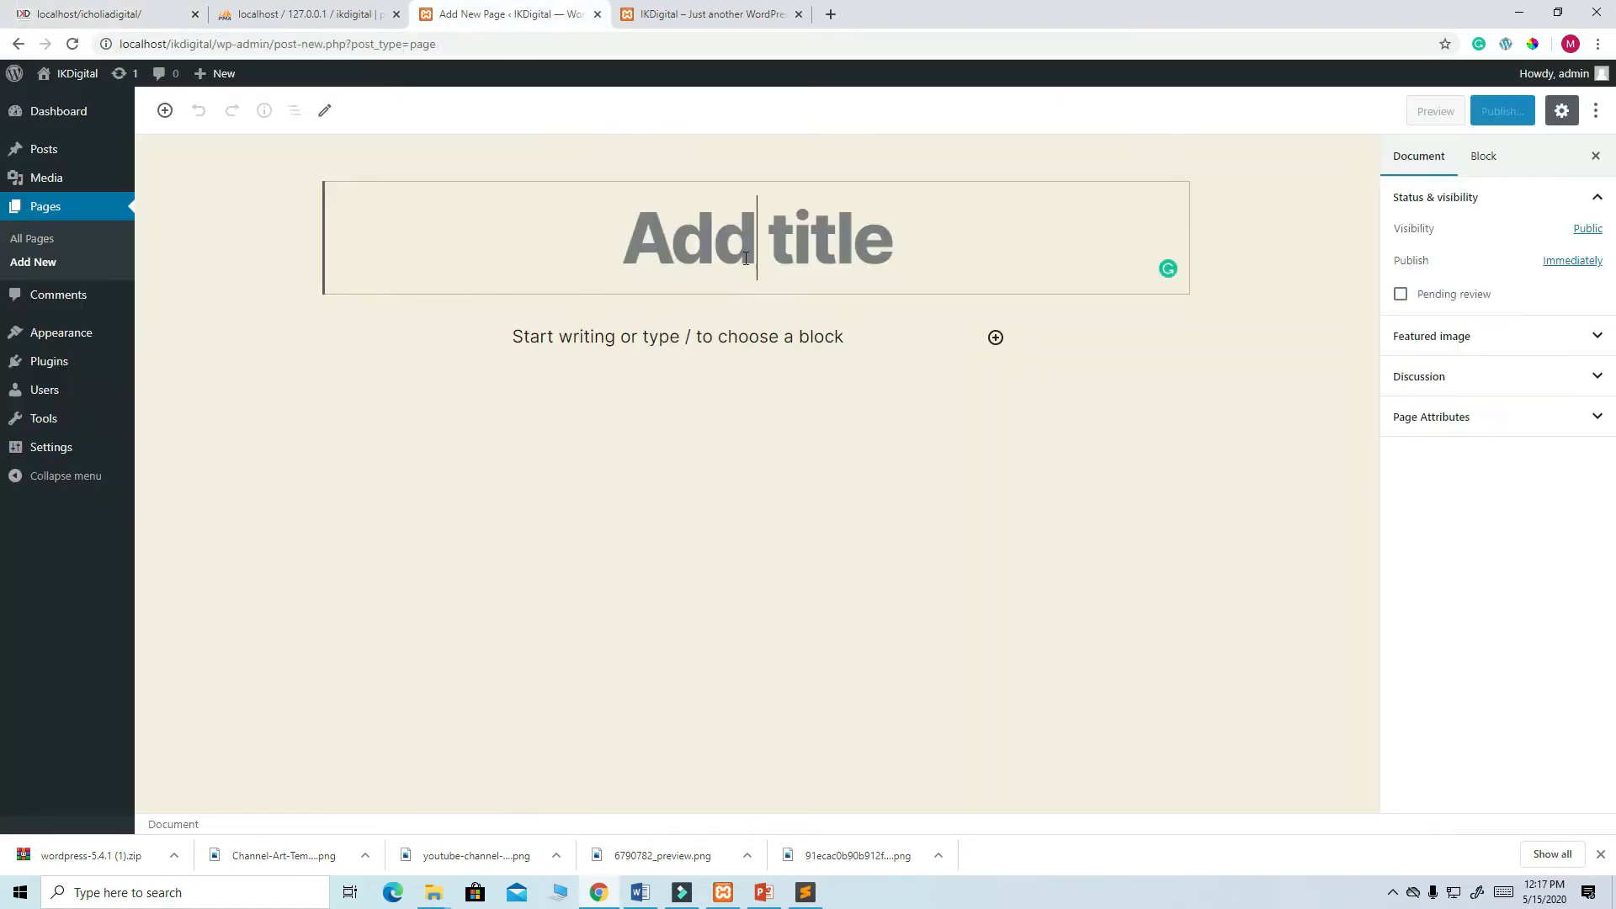
text(ho)
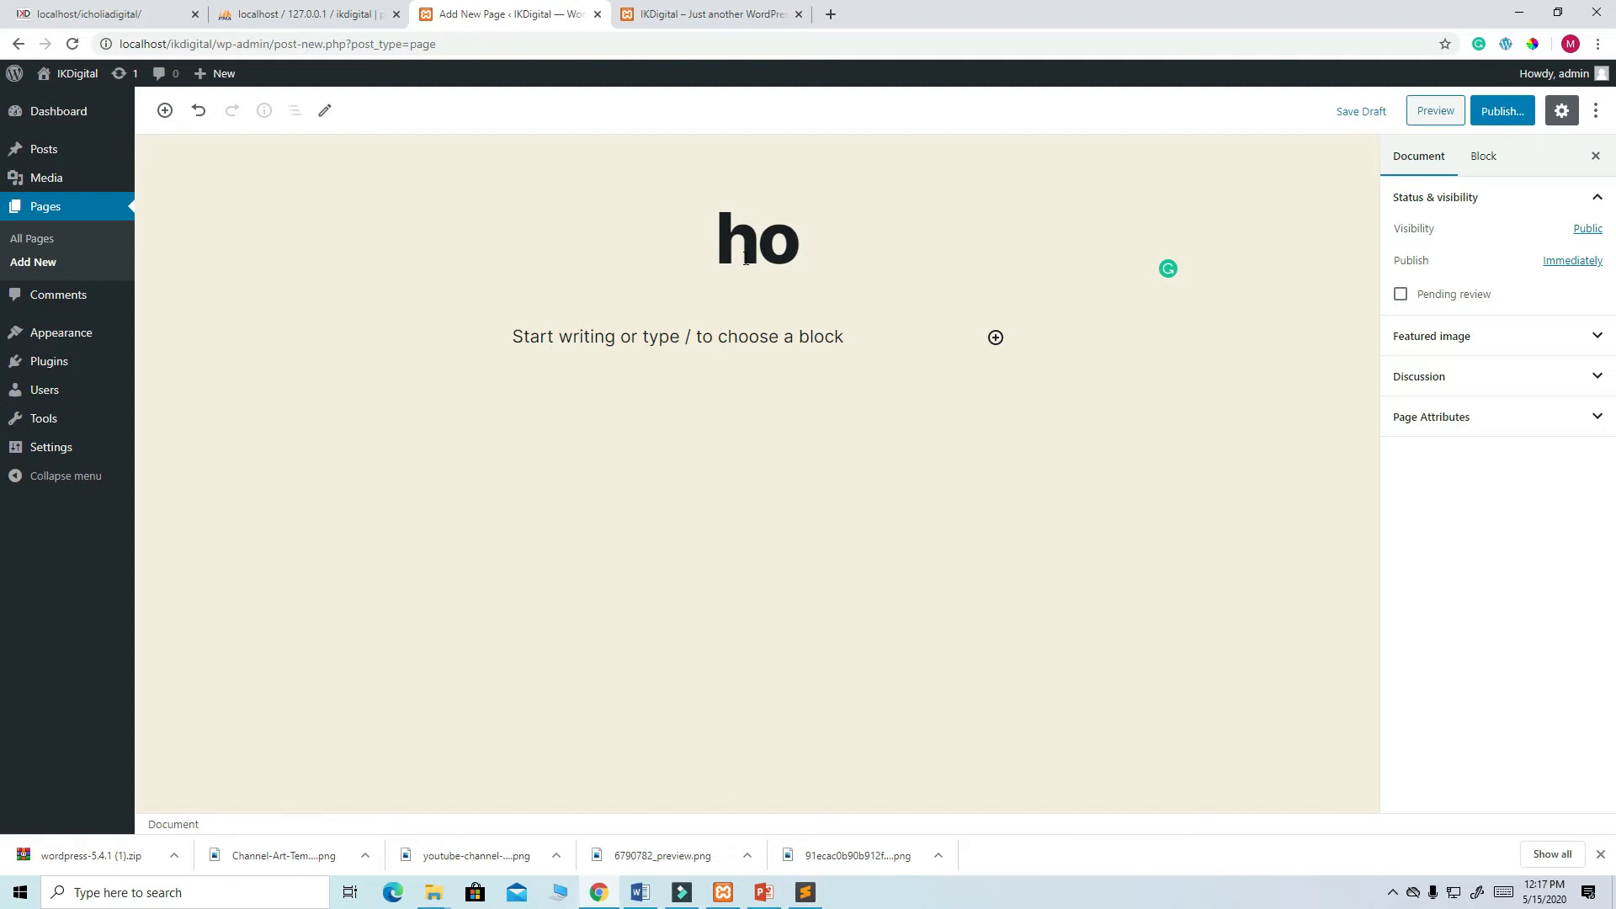
key(BackSpace)
key(BackSpace)
text(HOME)
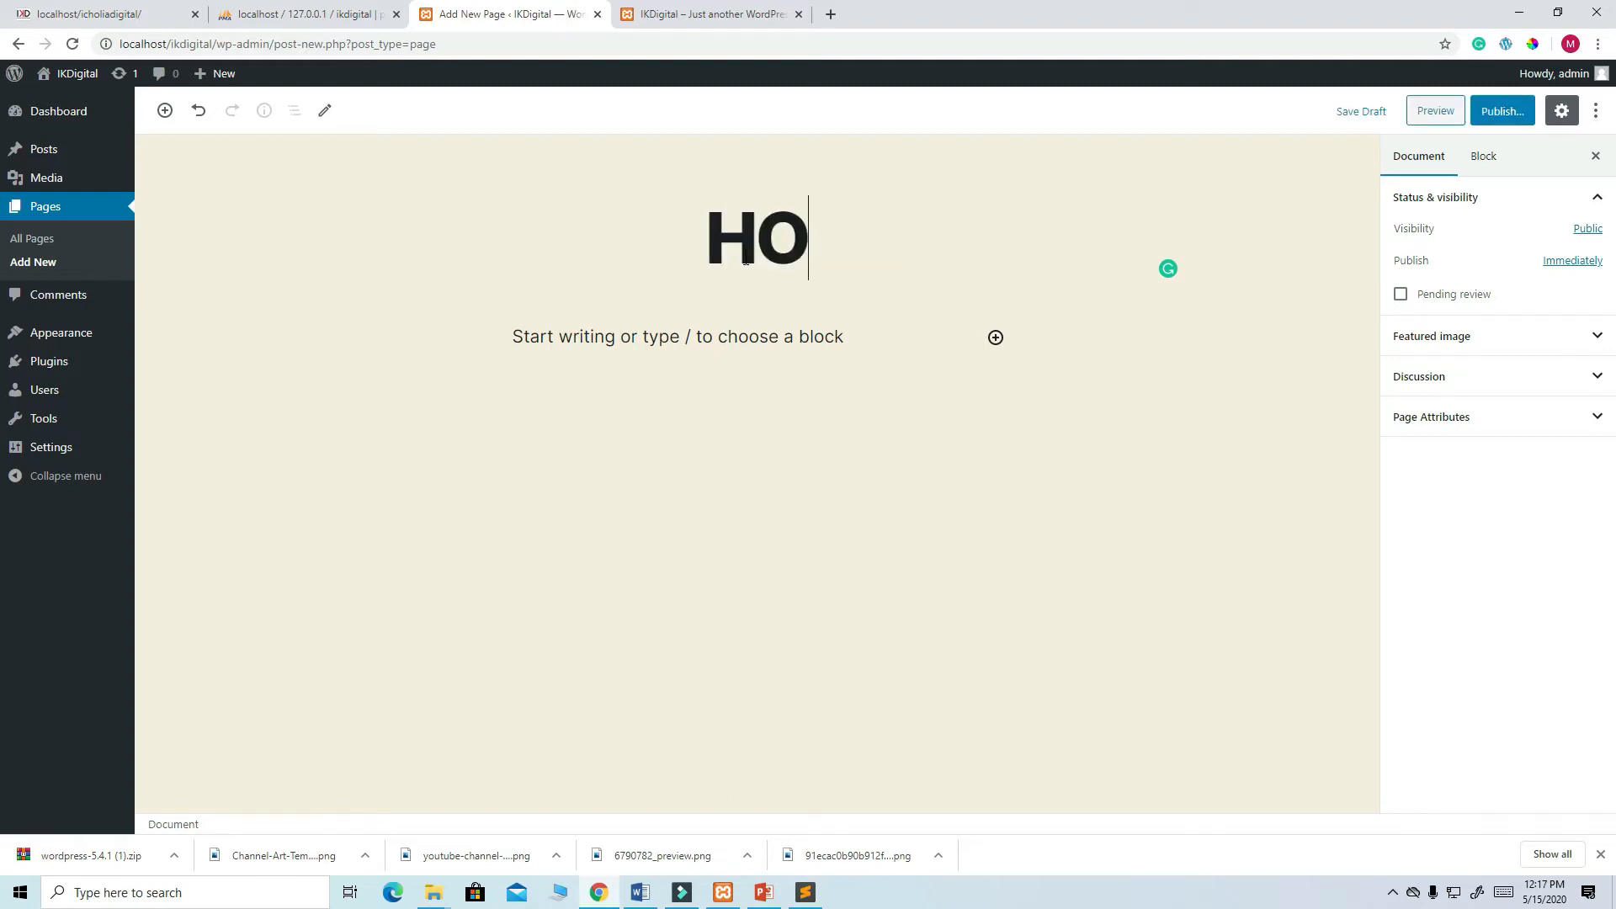
click(1502, 111)
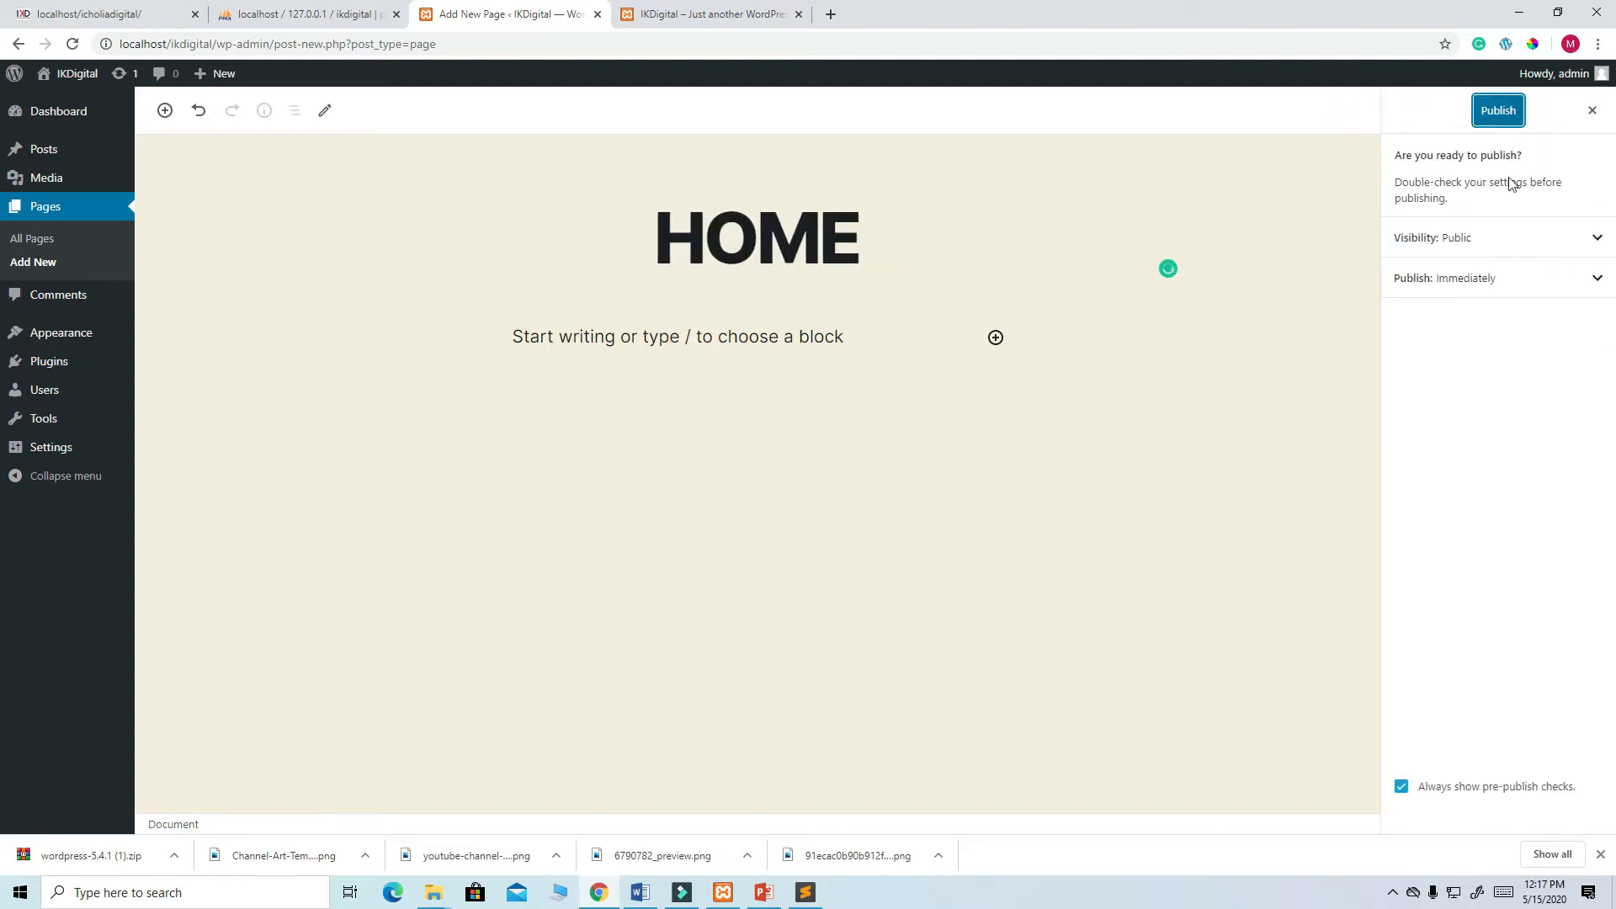
click(1498, 114)
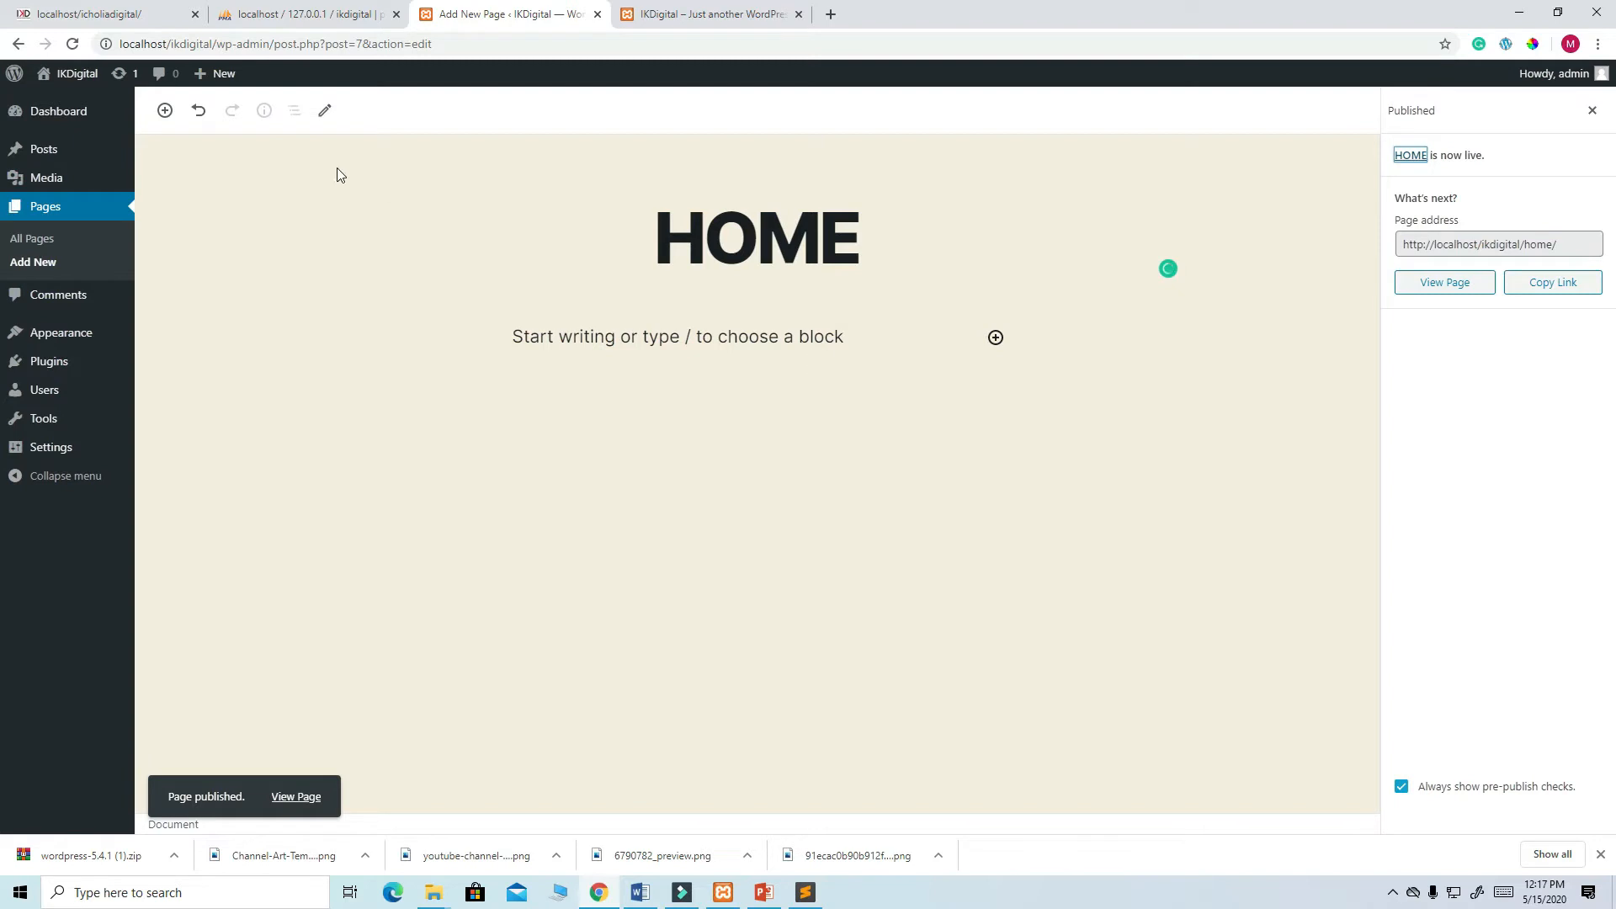
- Start another new page and check the reference homepage for the next menu name
mouse_move(223, 77)
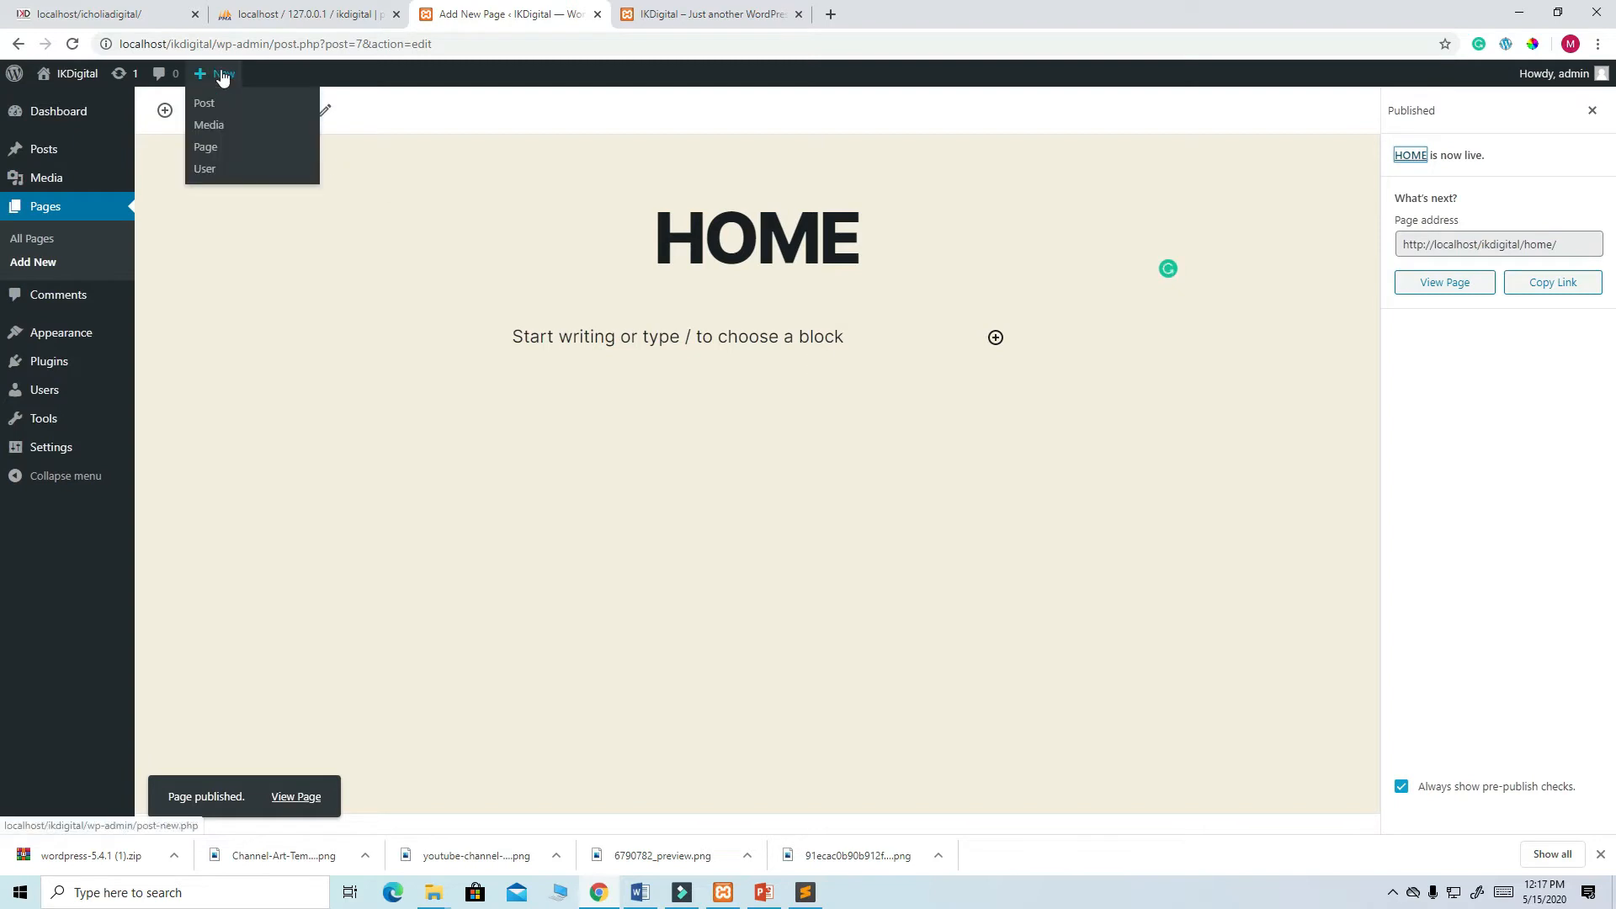
click(206, 153)
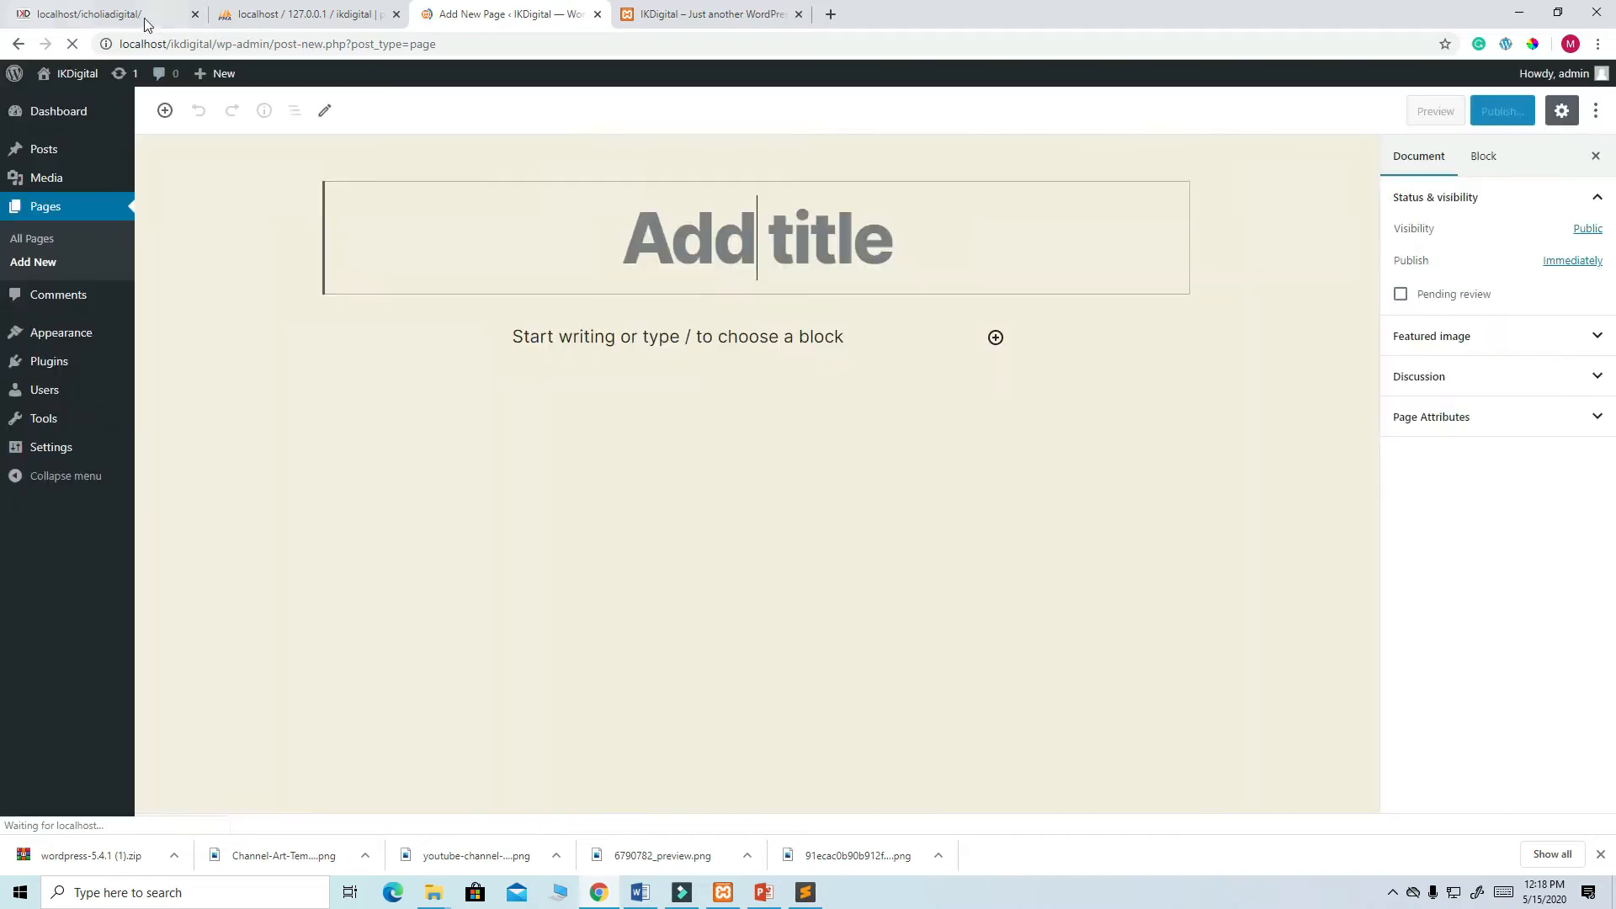
click(143, 16)
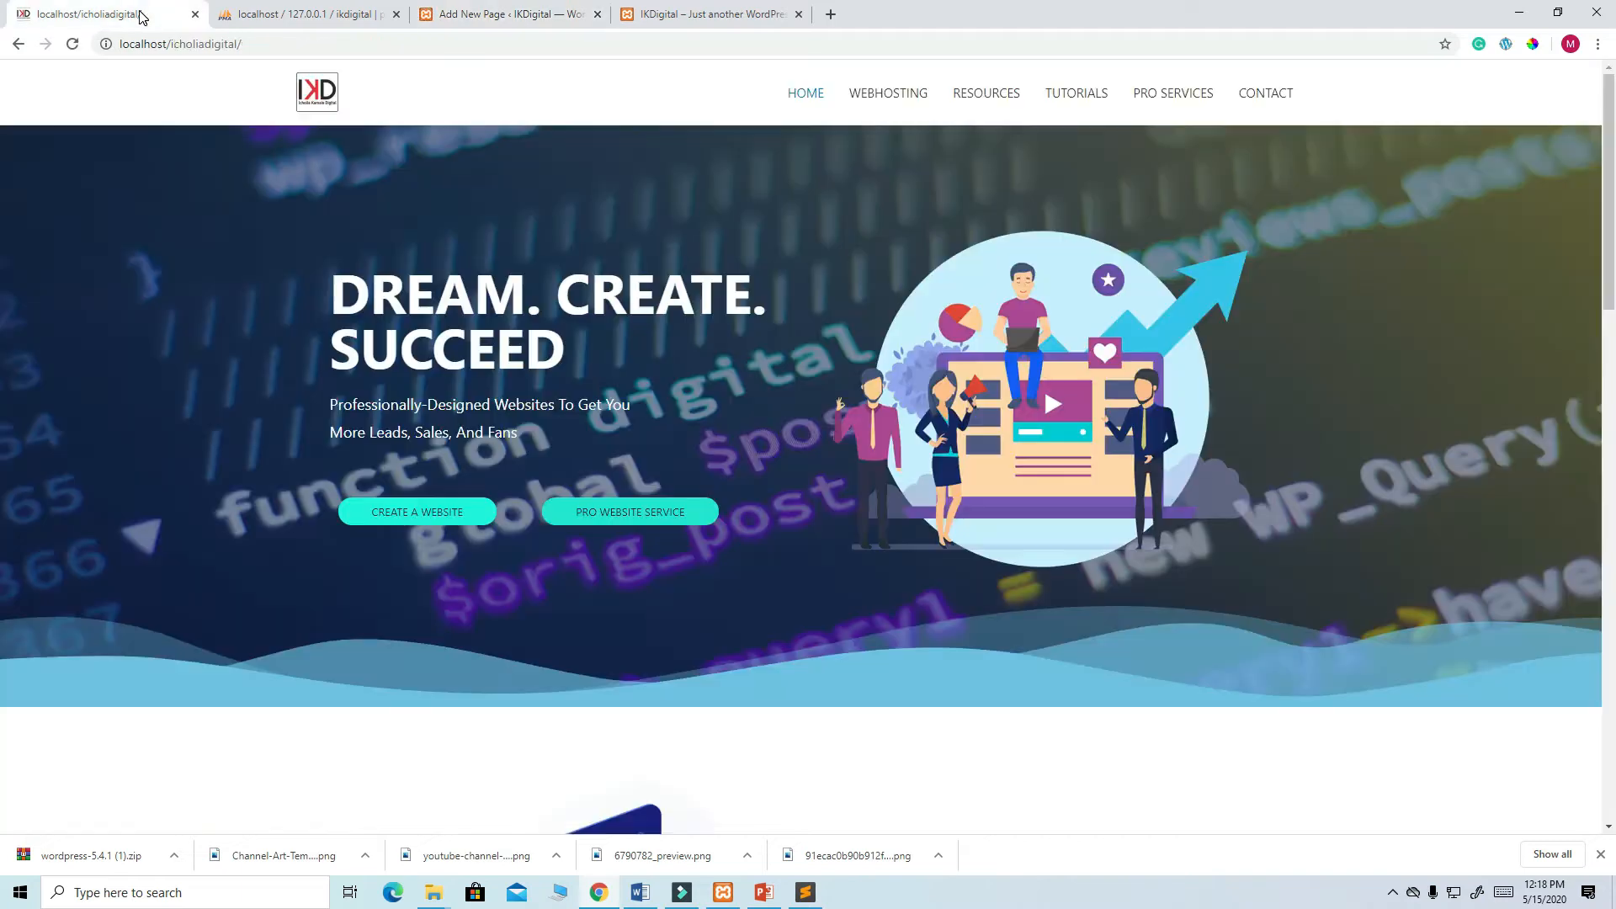
- Publish a new page titled HOSTING
click(472, 15)
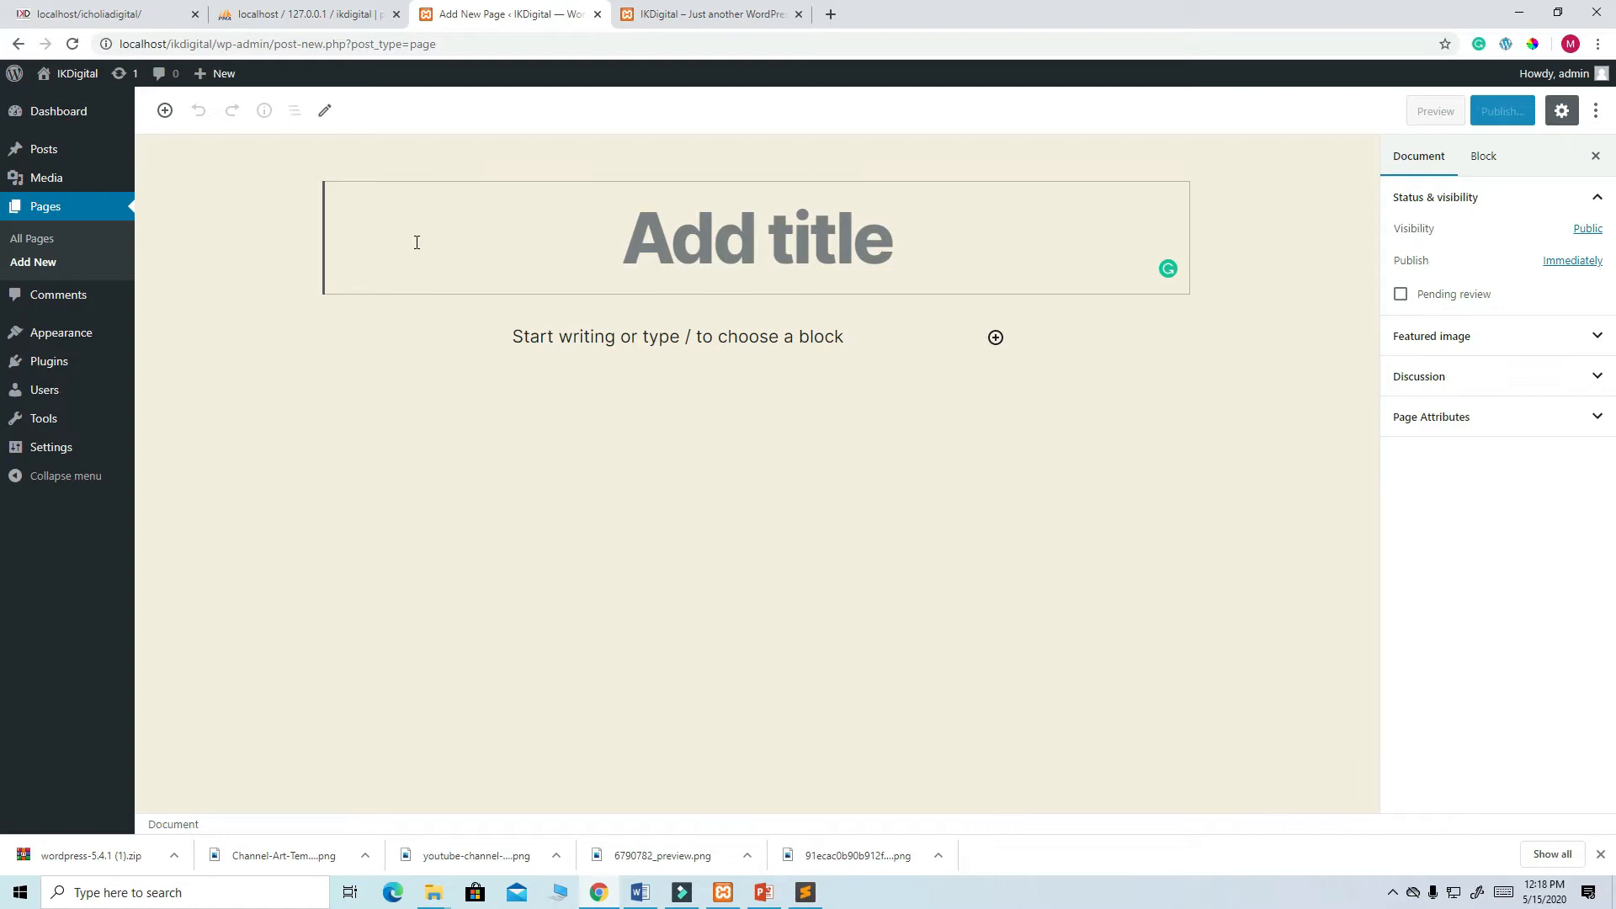
text(HOSTING)
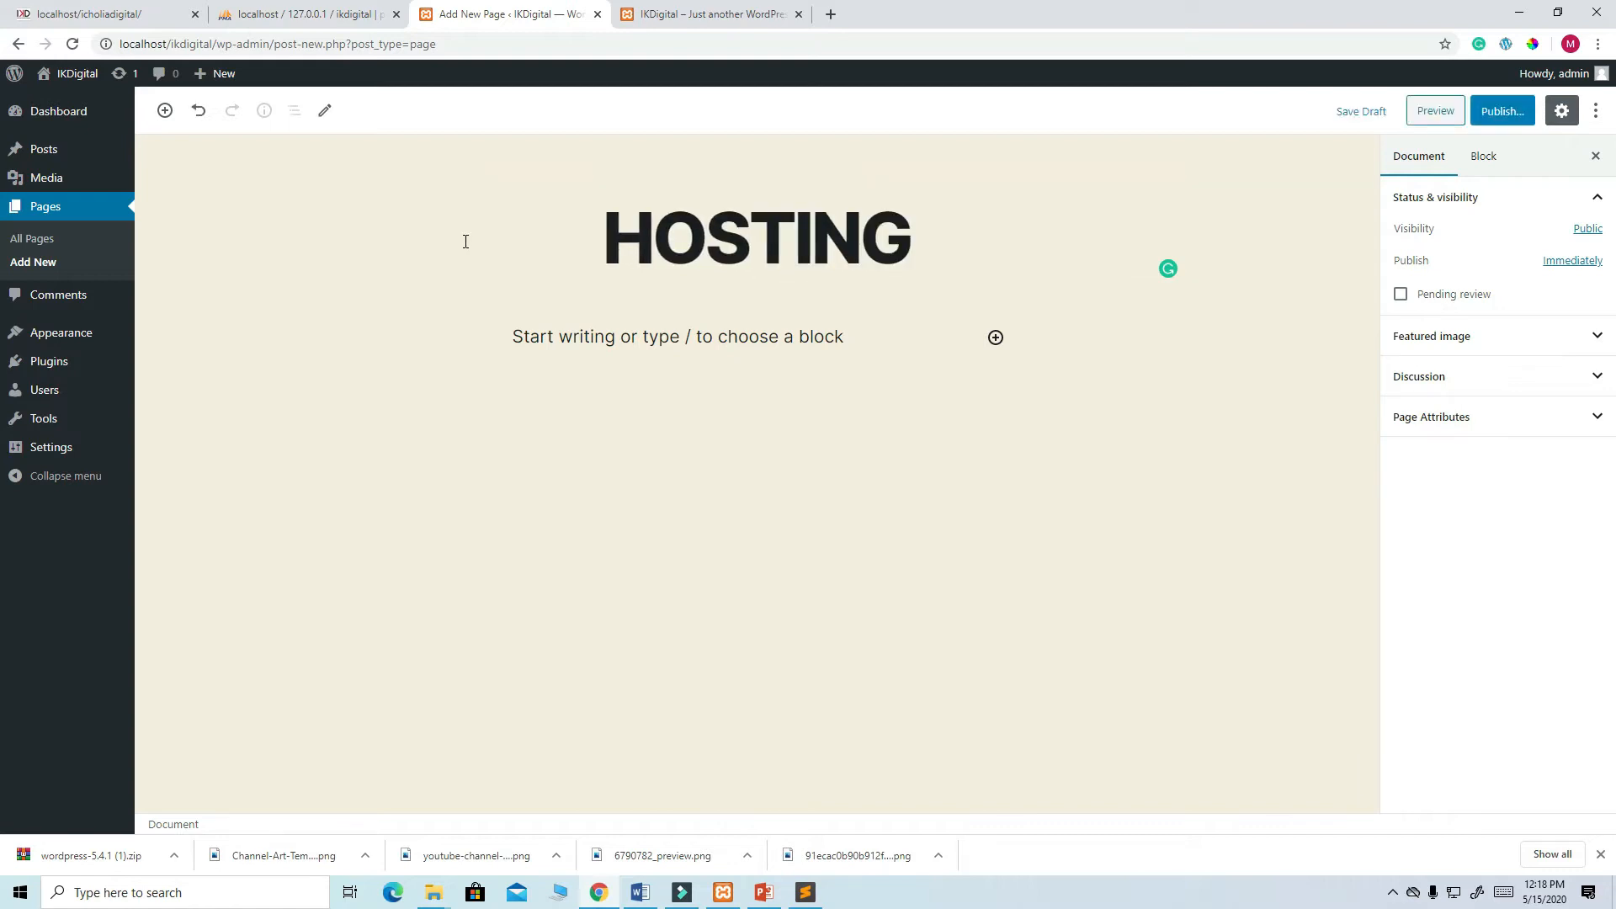
click(1505, 118)
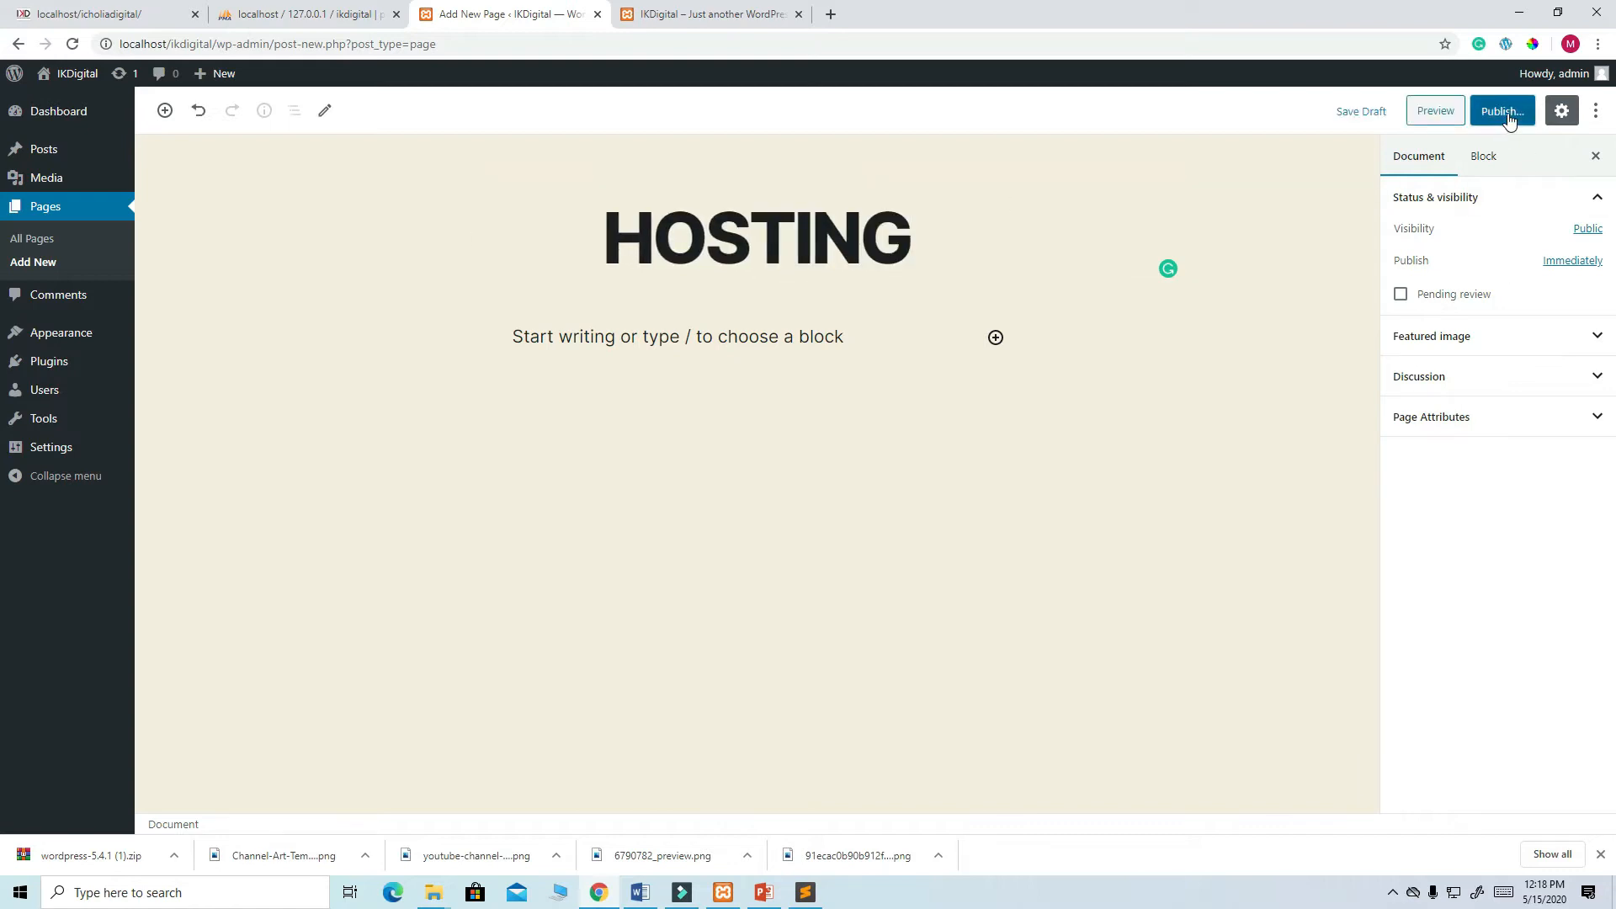
click(1505, 117)
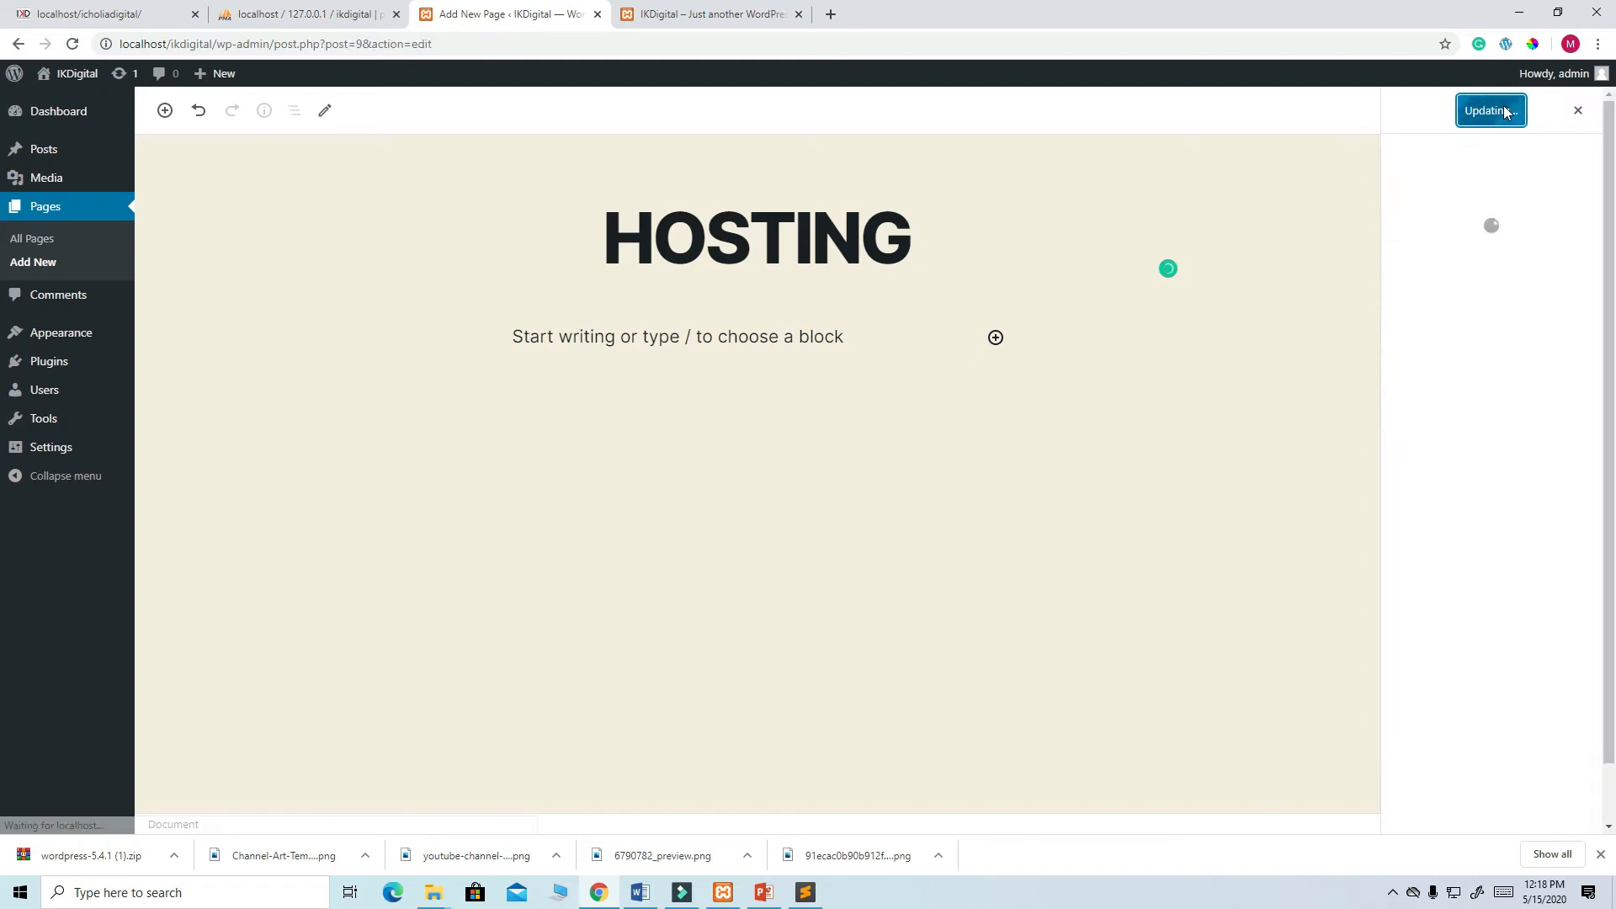
- Close the phpMyAdmin tab and recheck the reference homepage before returning to the editor
click(395, 15)
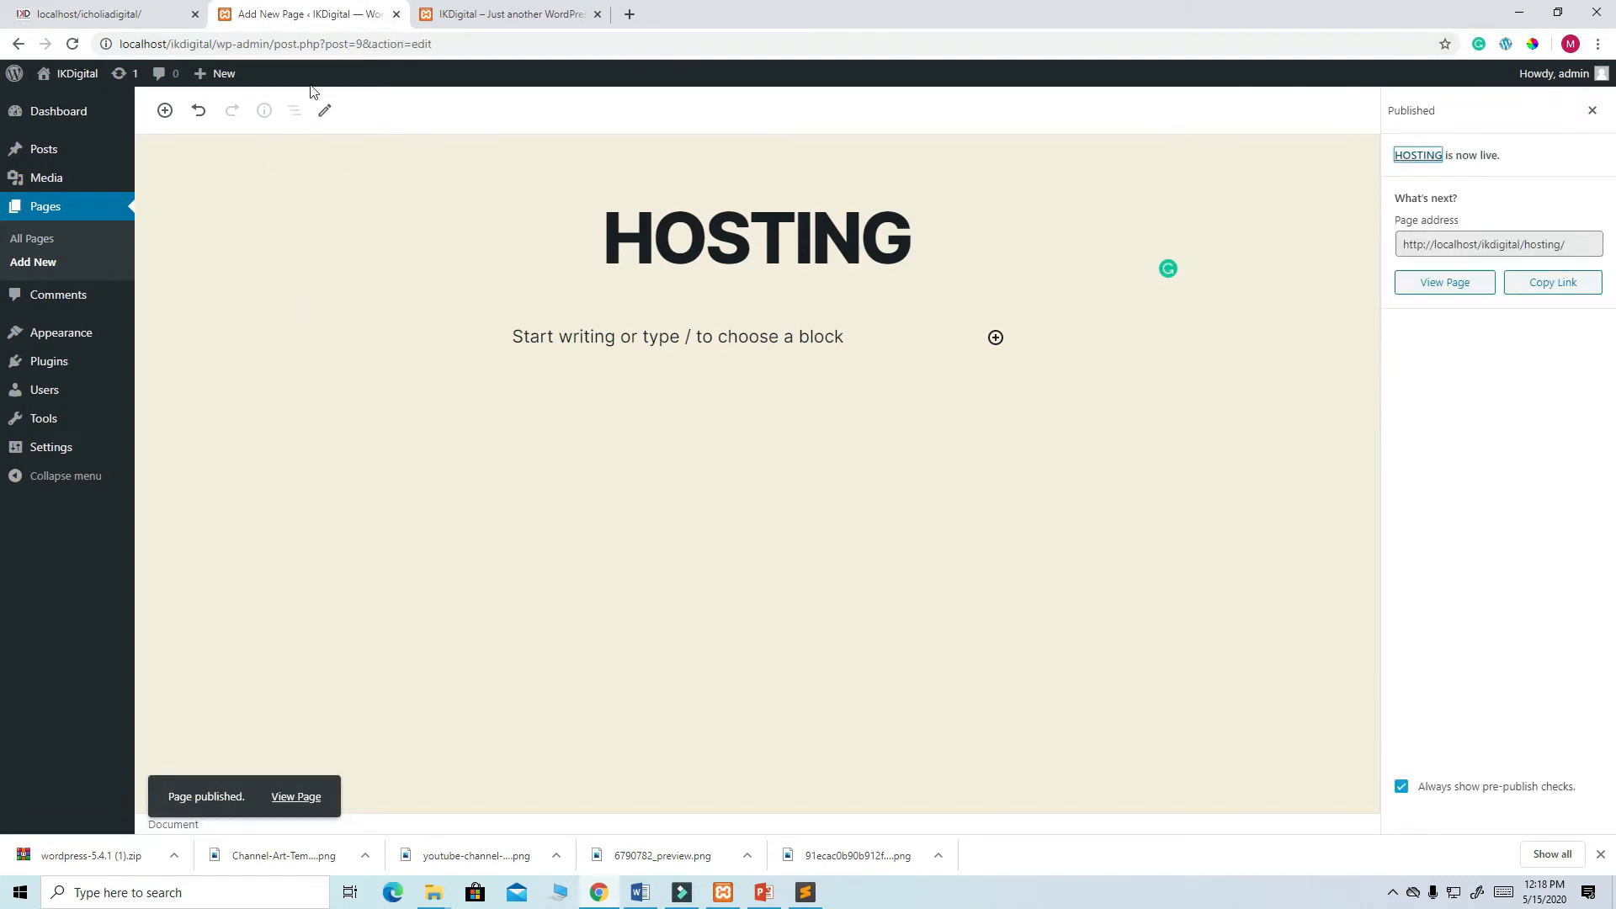
click(126, 13)
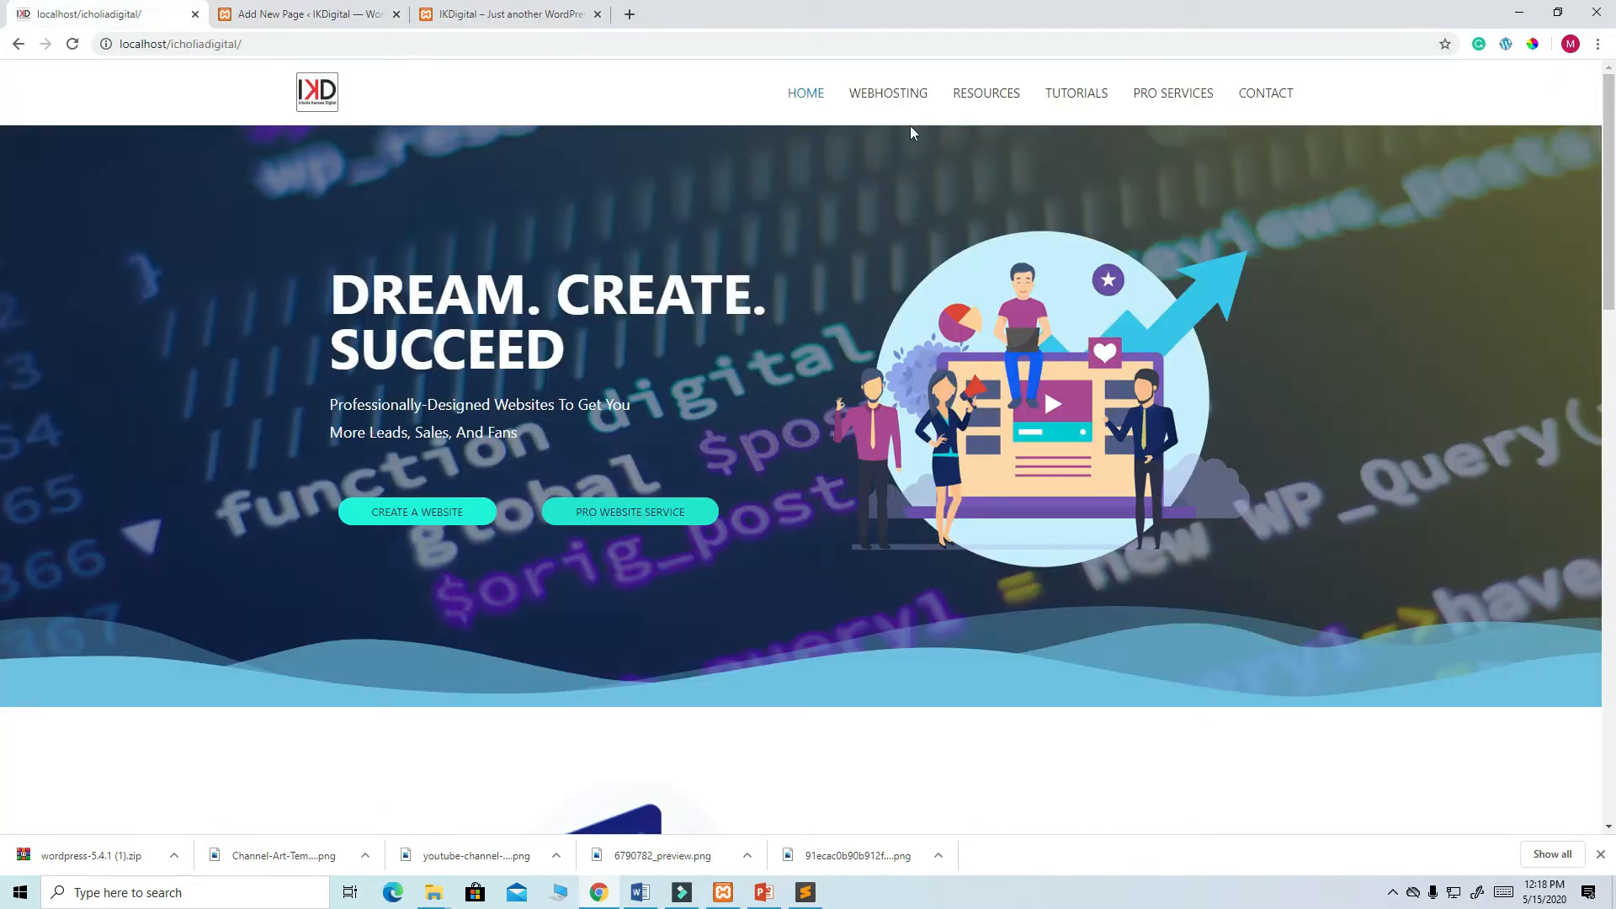
click(305, 18)
- Create and publish a page titled RESOURCES, then recheck the reference homepage menu
mouse_move(221, 80)
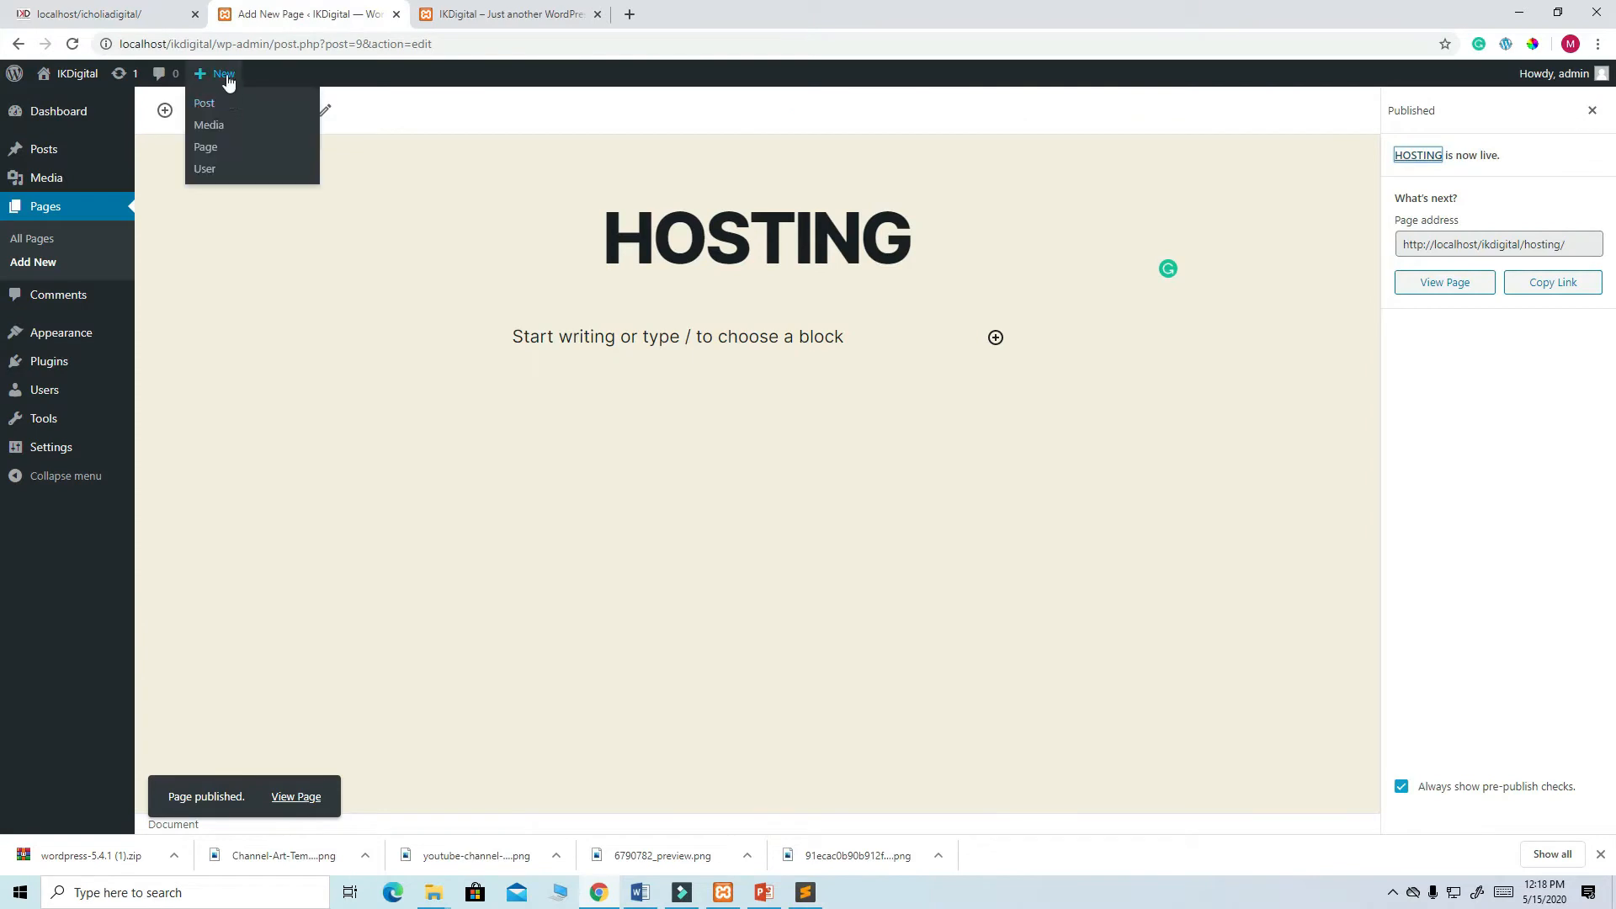
click(216, 149)
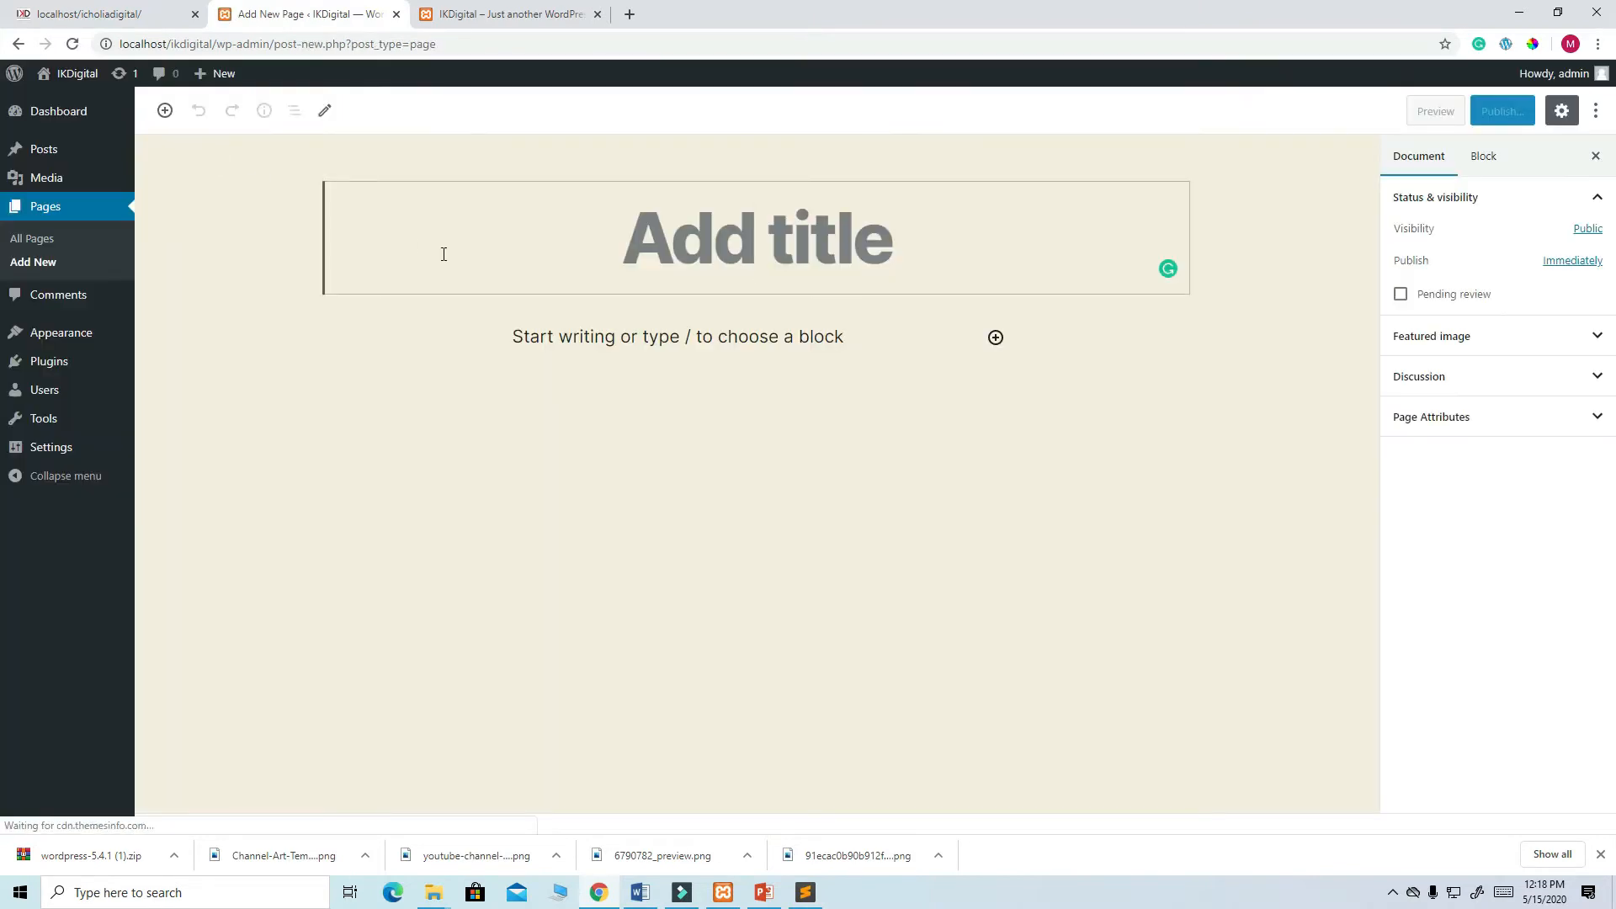
text(RESOURCES)
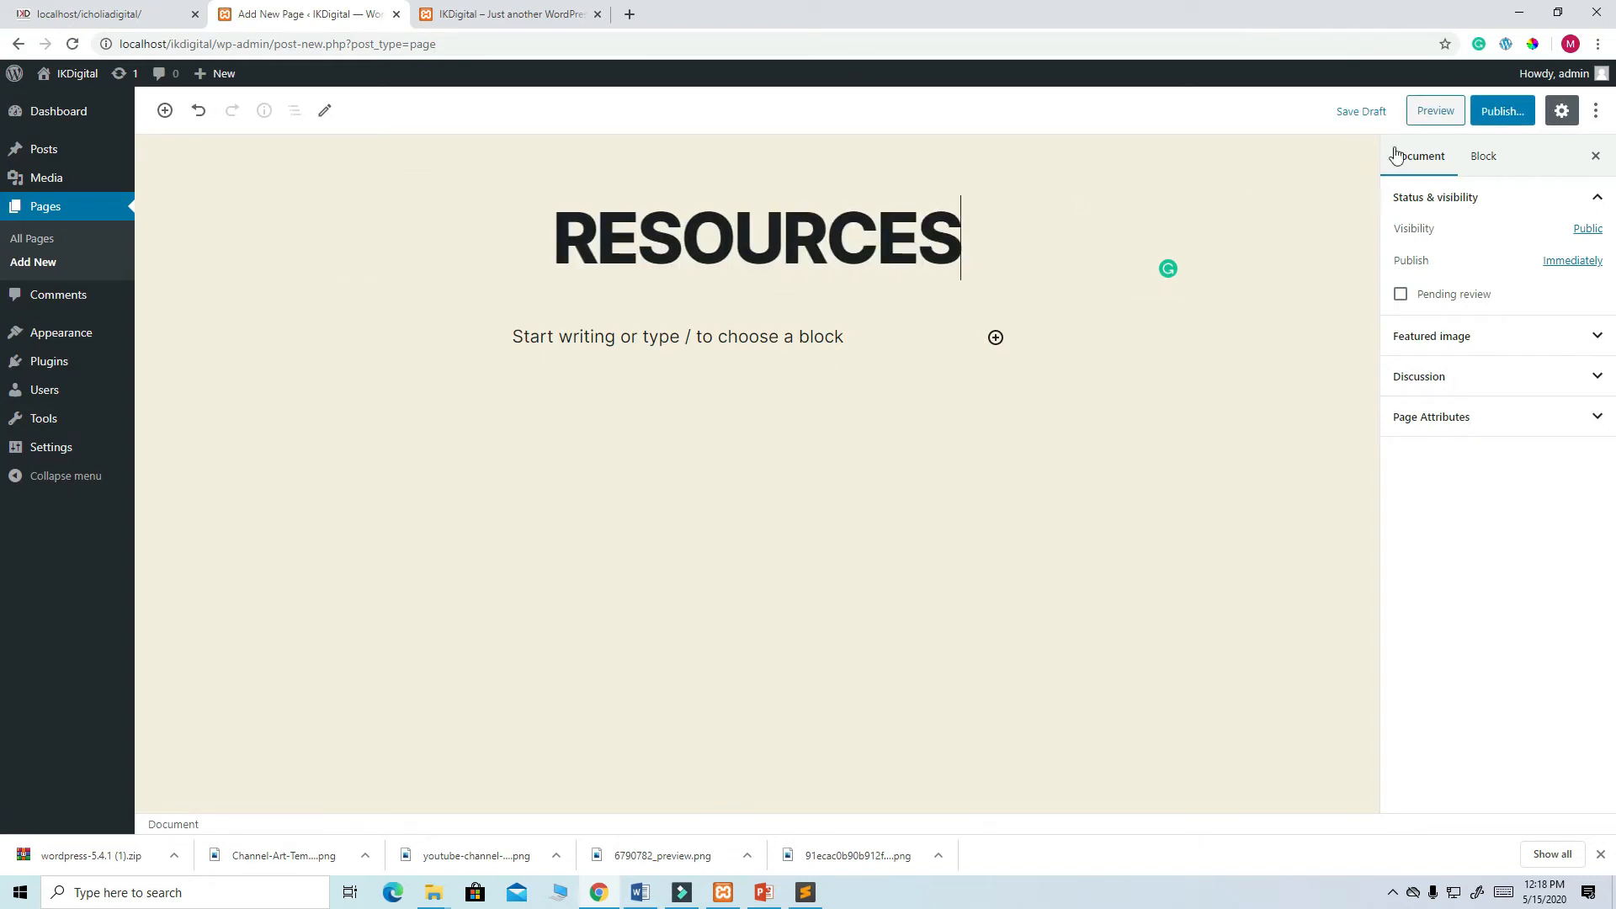
click(1502, 110)
click(1500, 111)
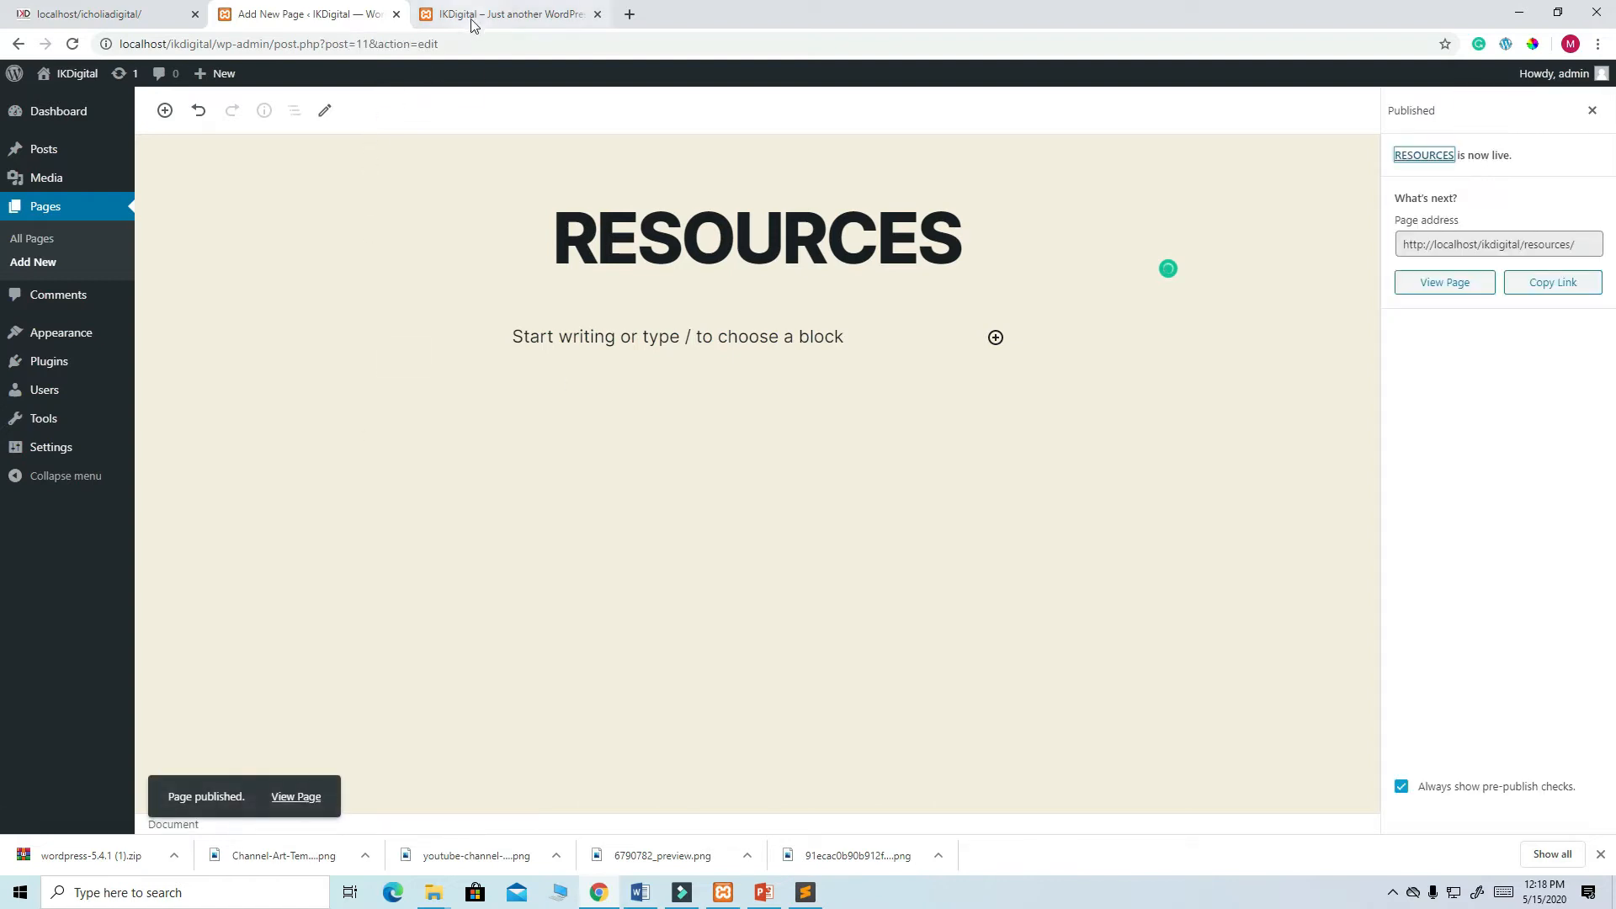
click(143, 15)
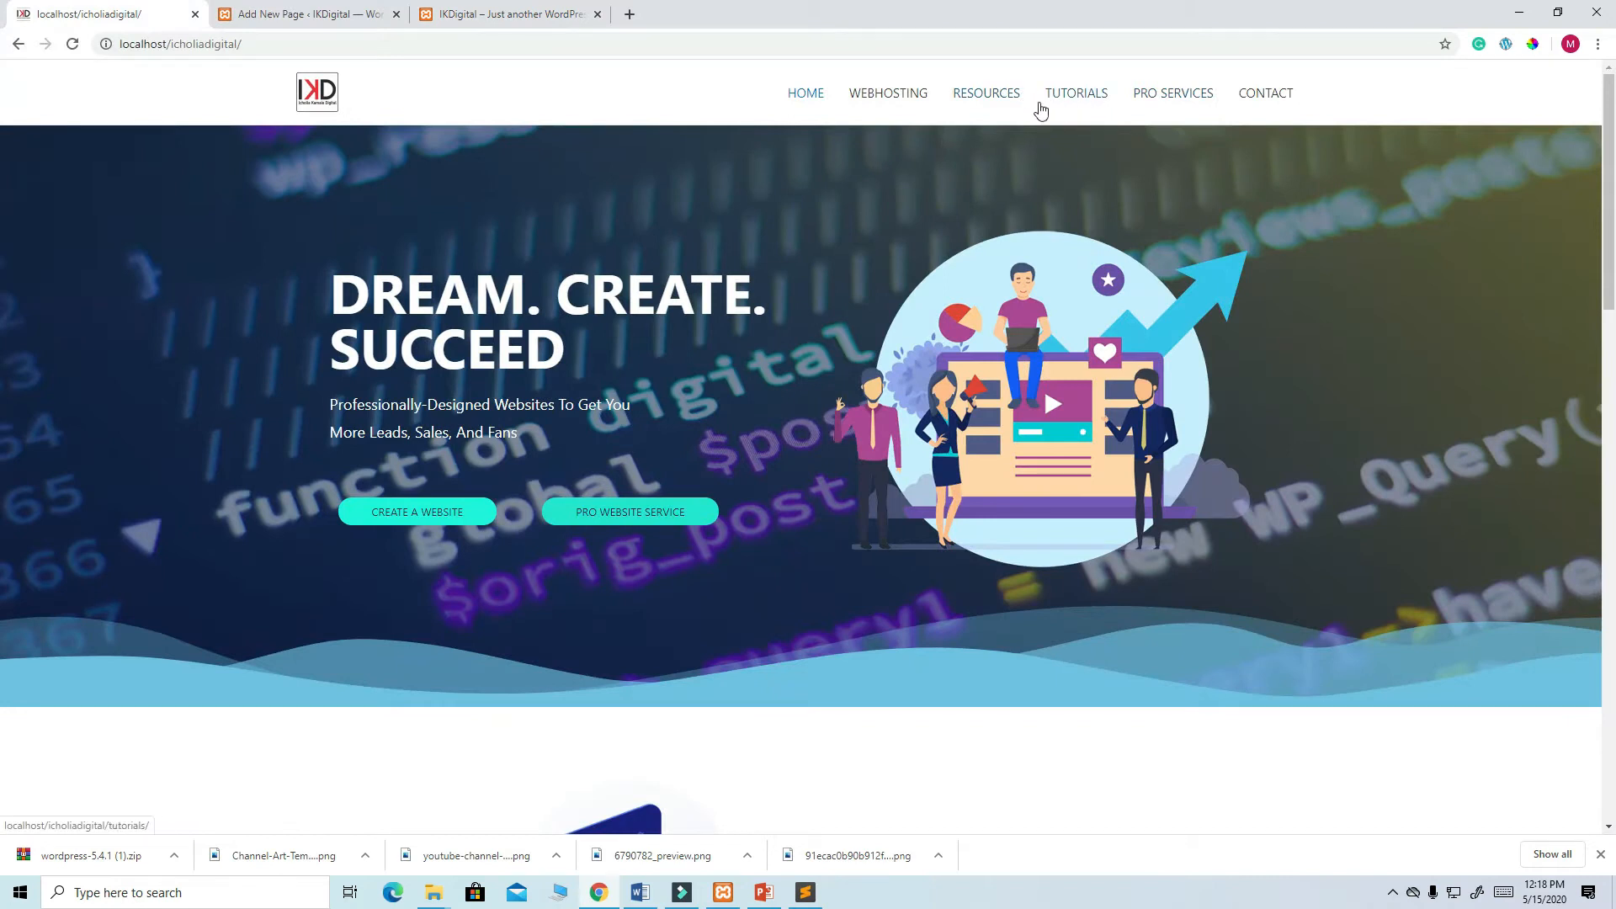
click(256, 19)
- Create and publish a page titled TUTORIALS, then compare against the reference homepage menu
mouse_move(217, 73)
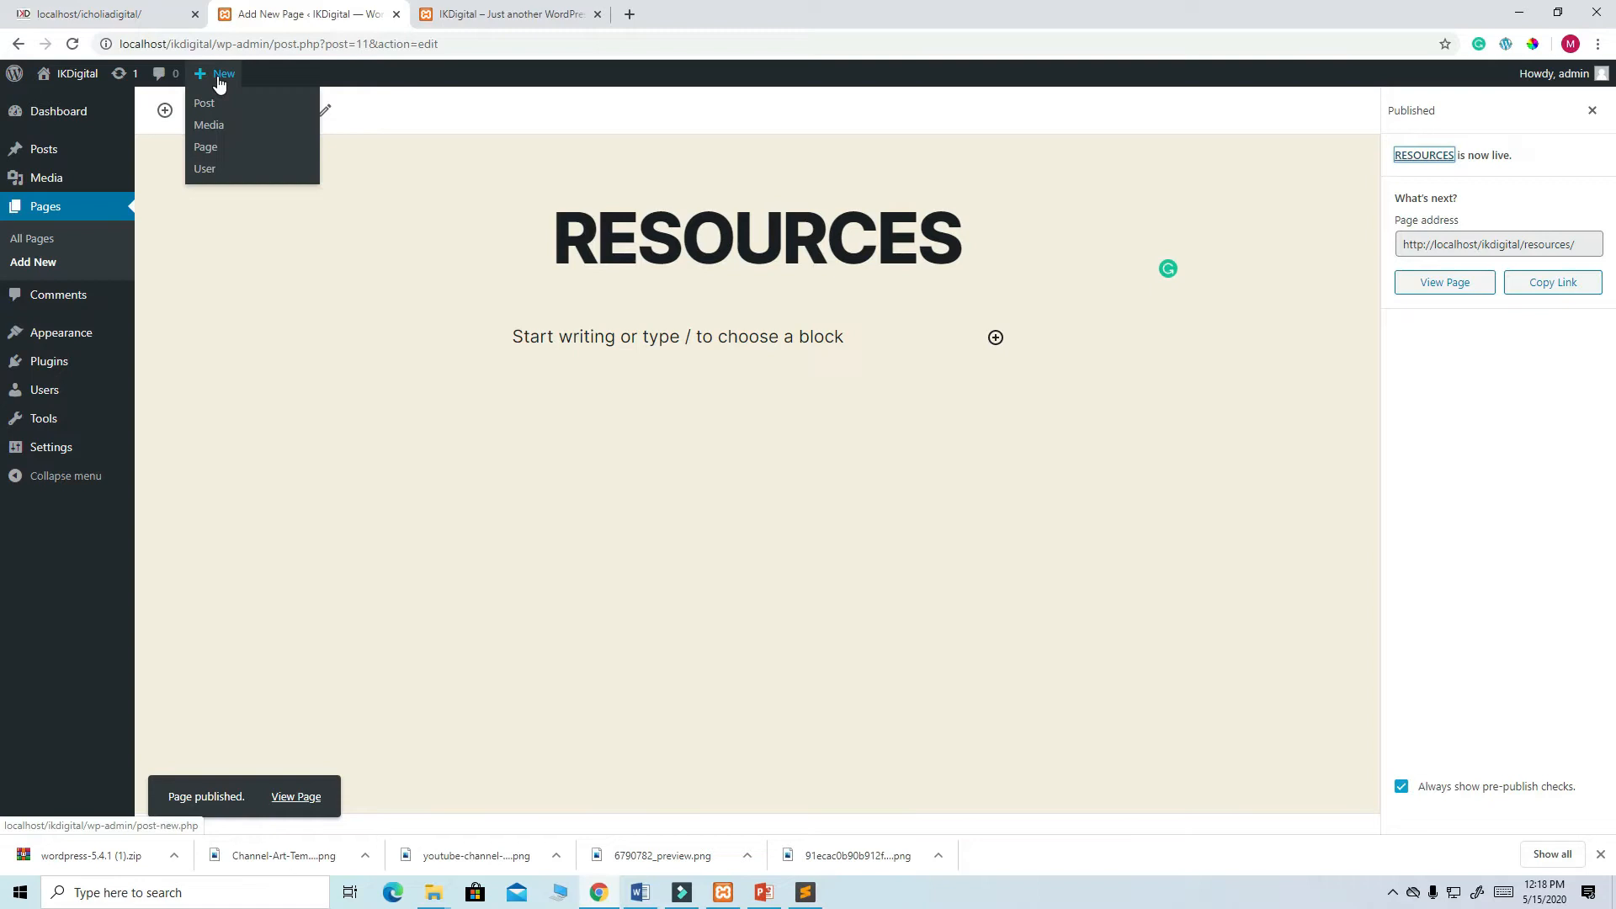
click(207, 149)
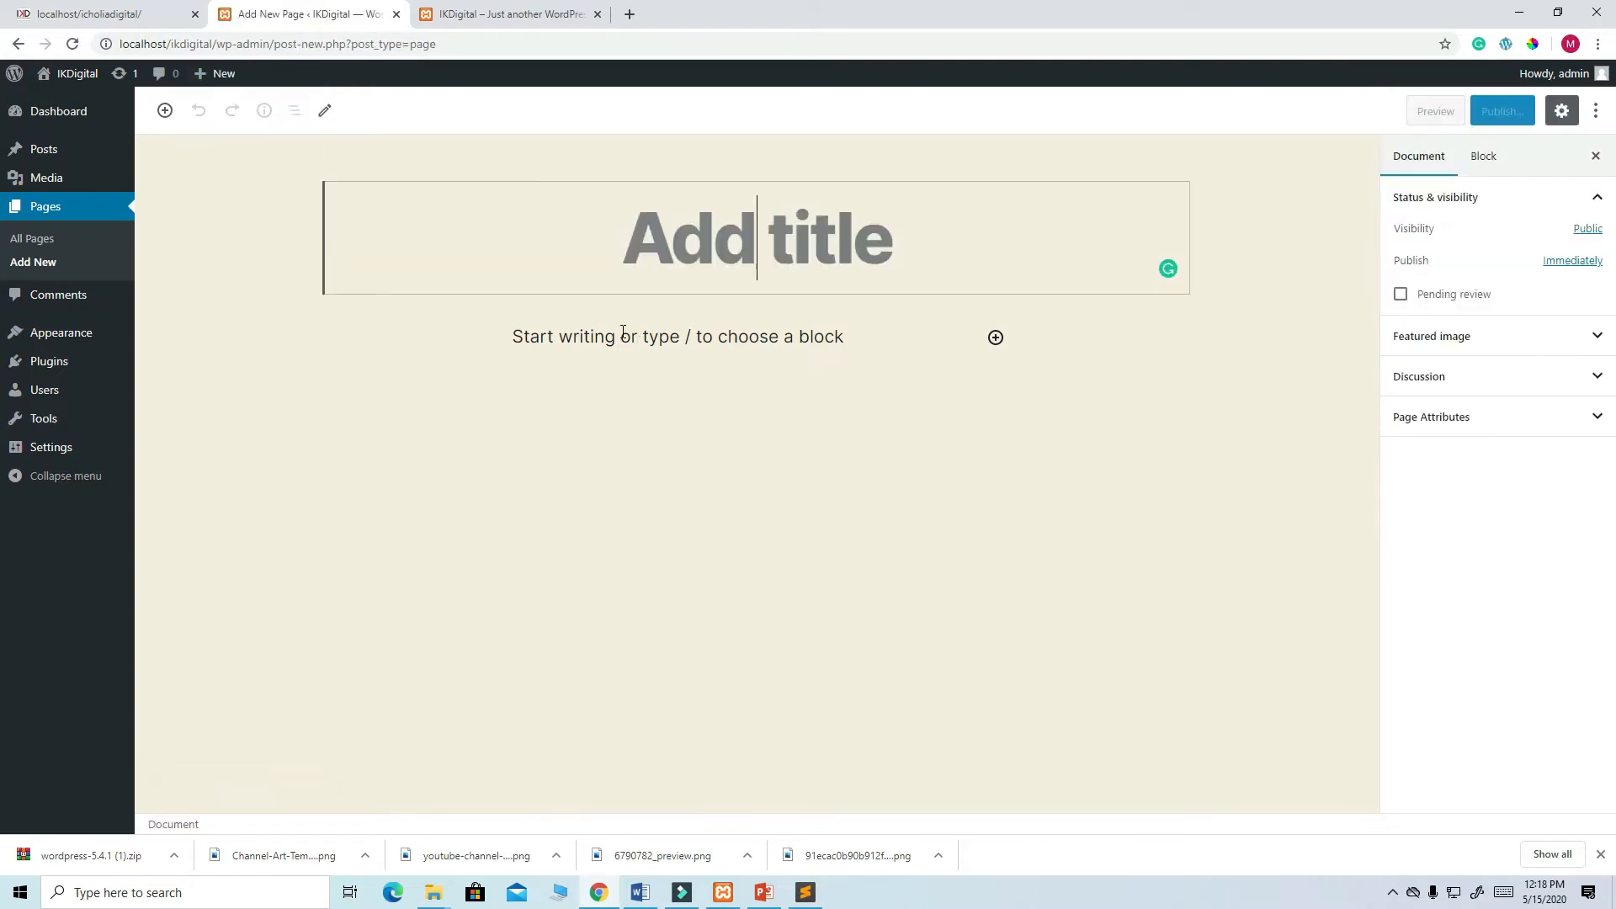
text(TUTORIALS)
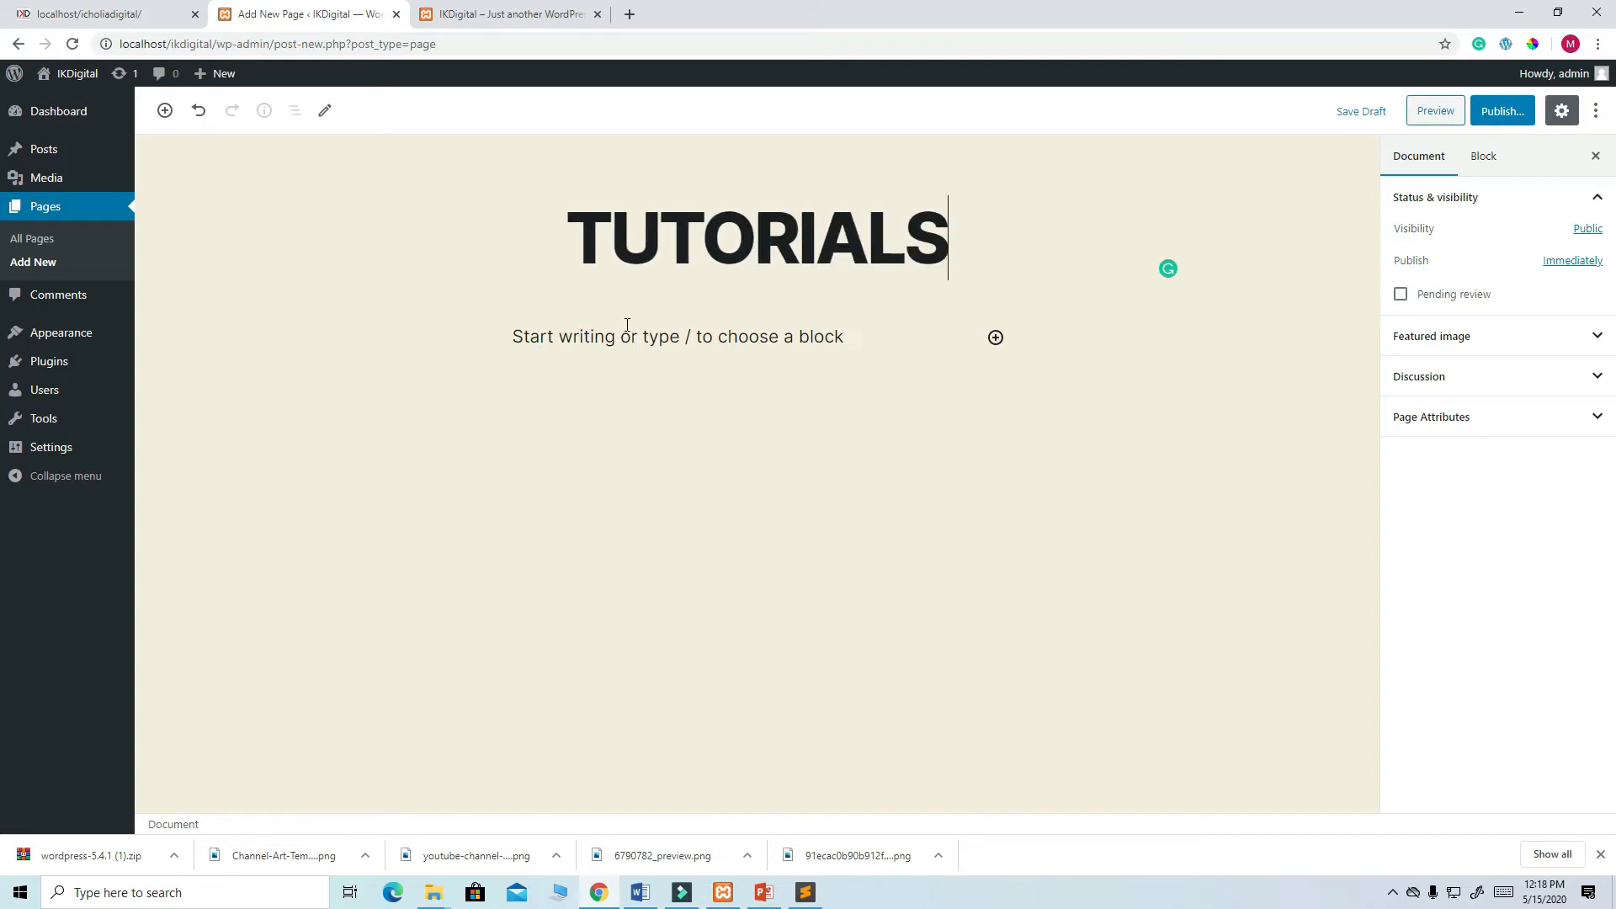
click(1503, 110)
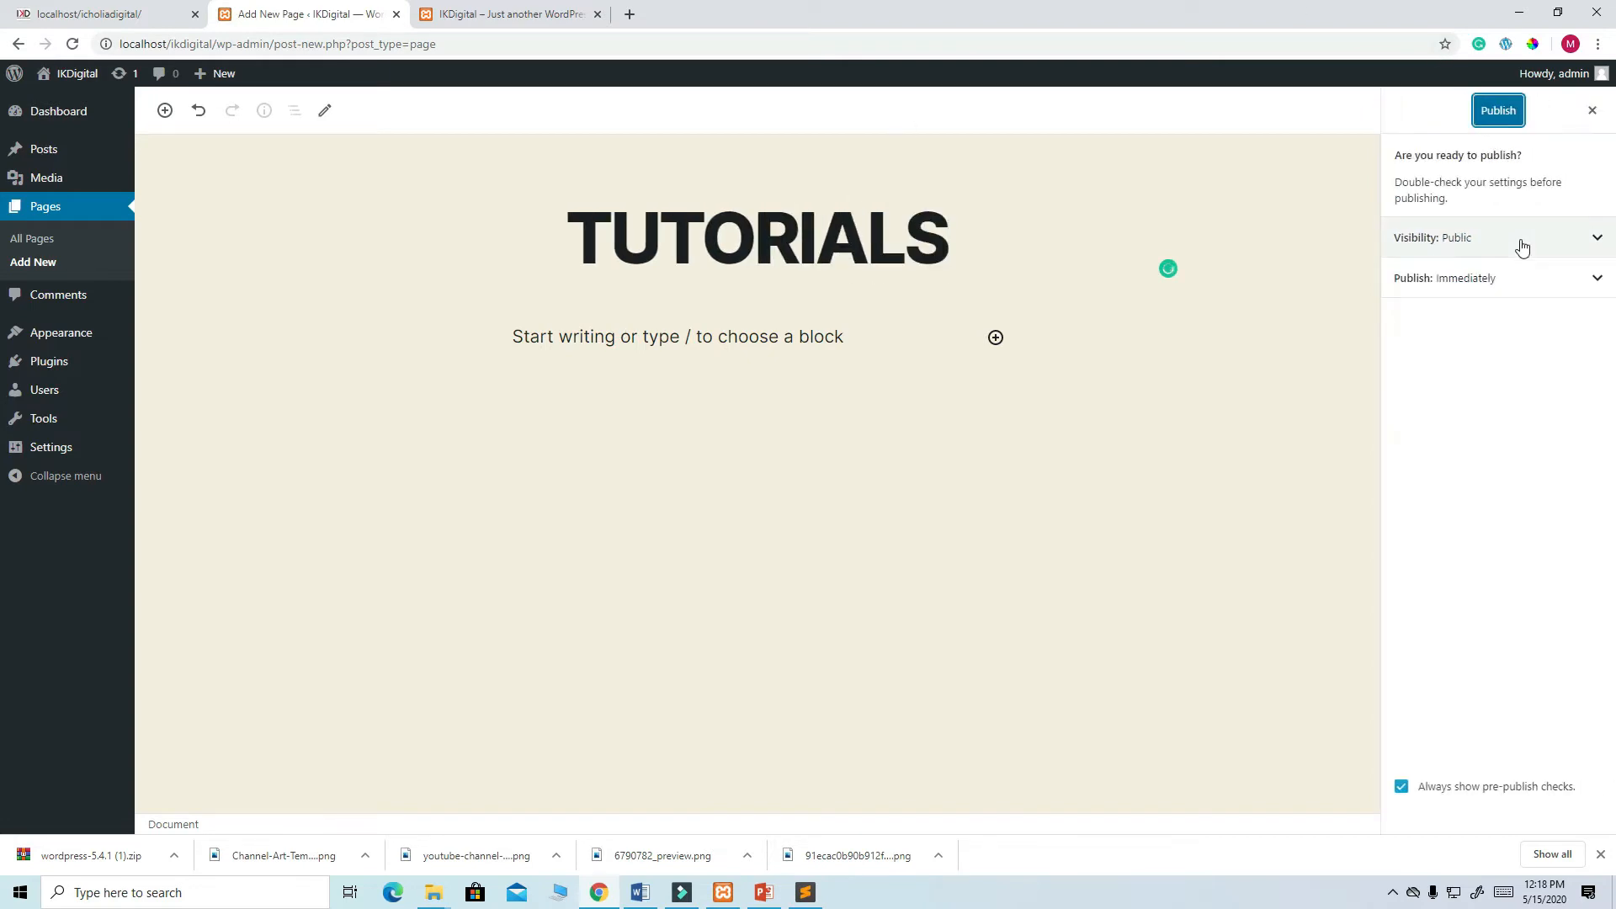
click(1505, 112)
click(132, 15)
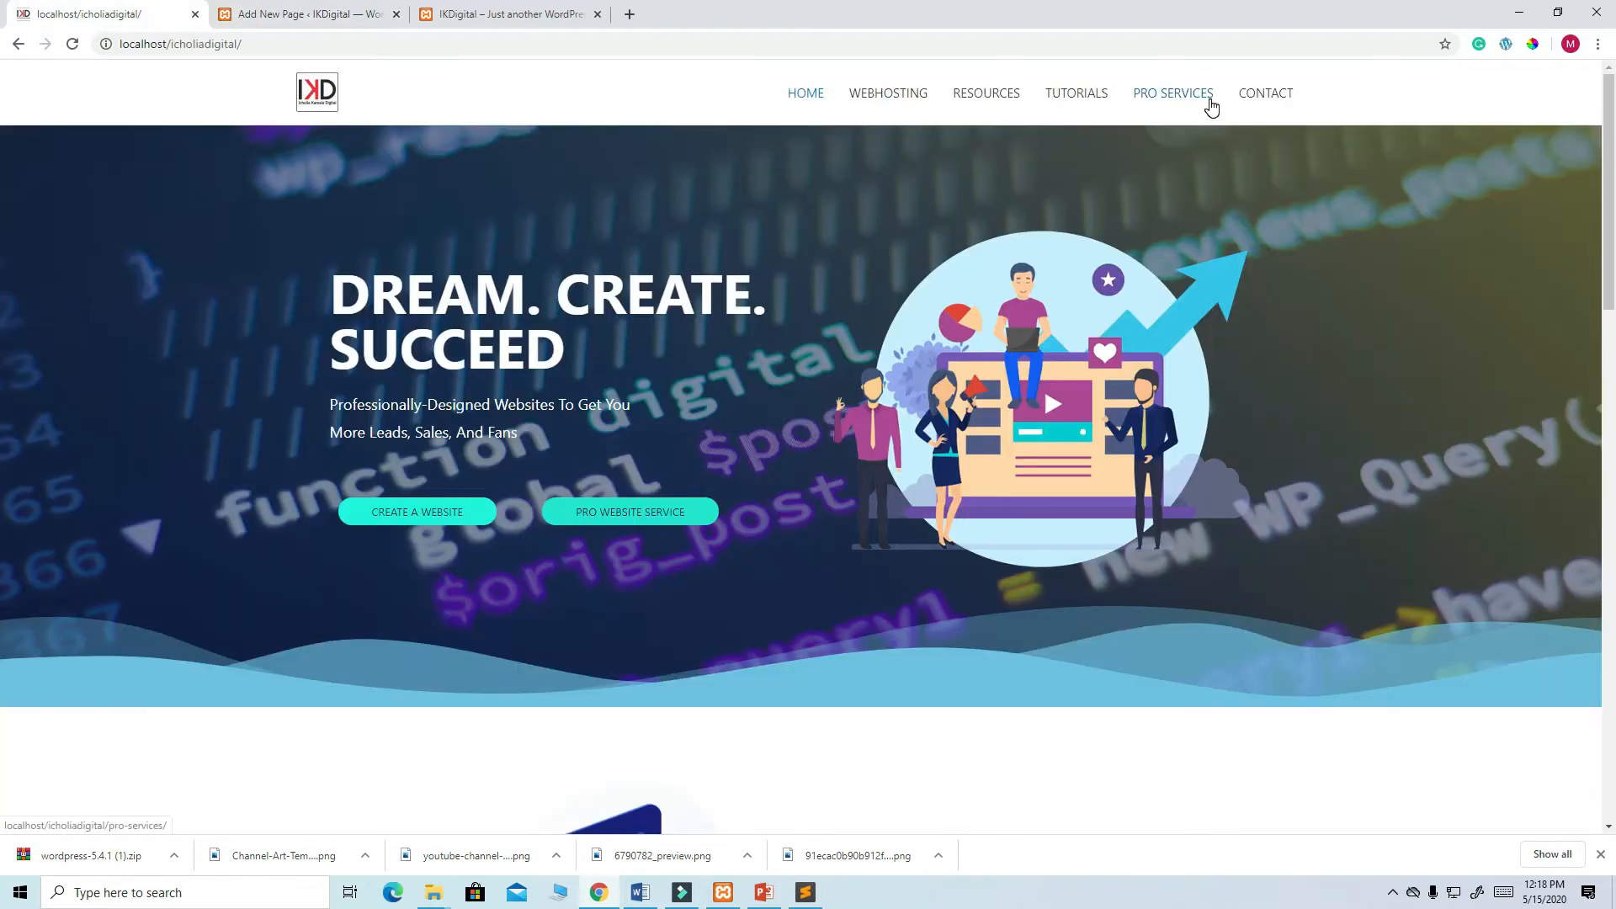
click(261, 14)
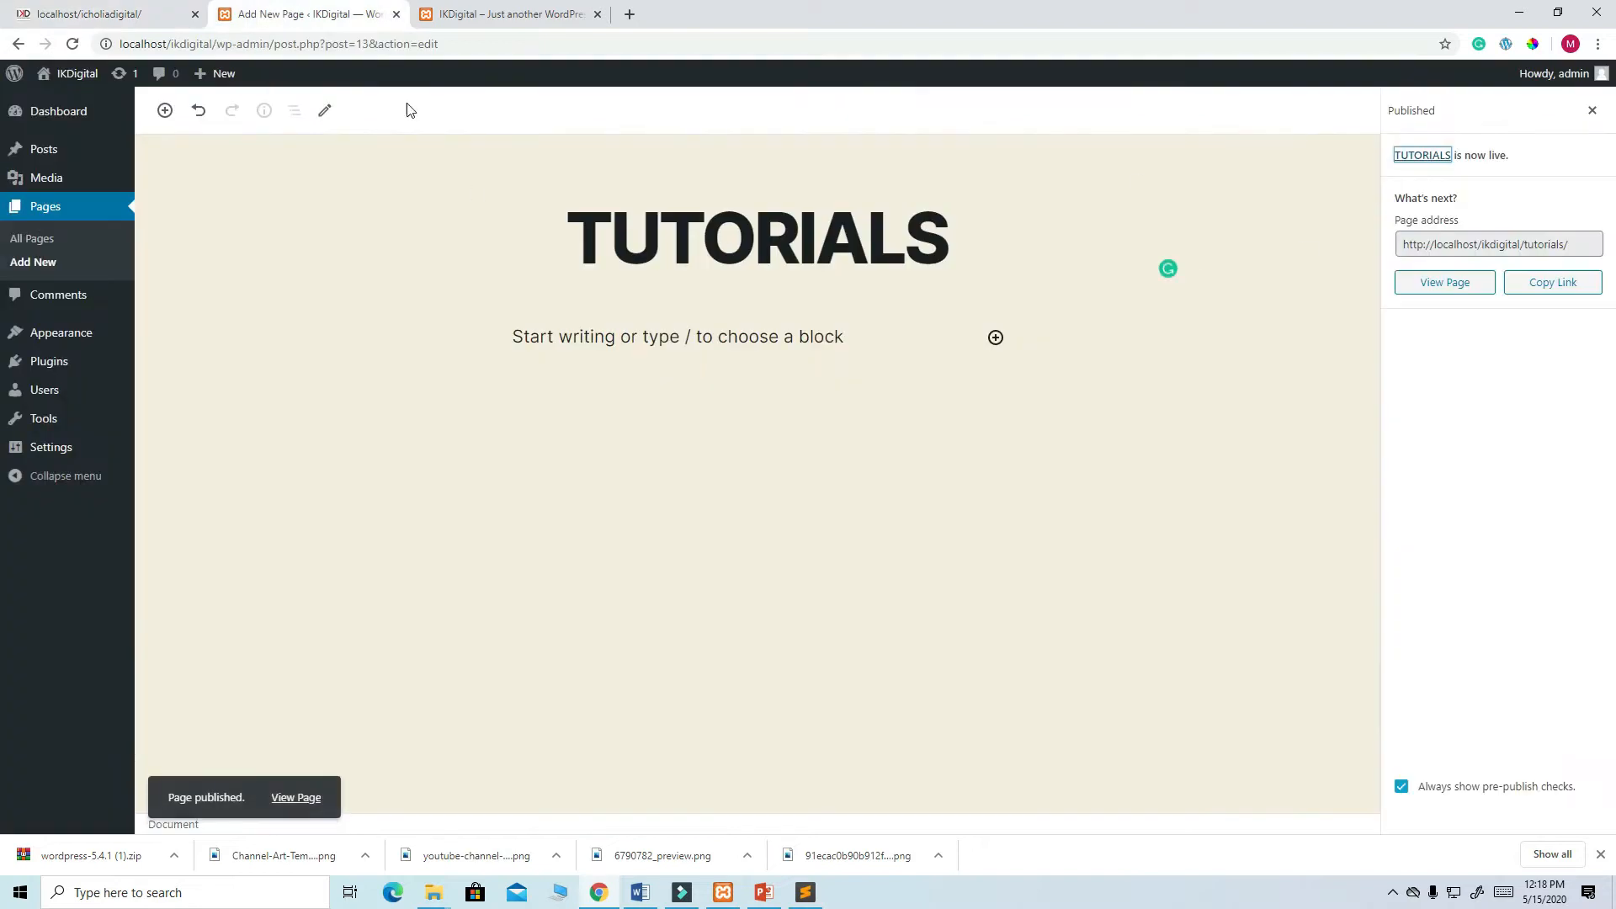
- Create and publish a new page titled PRO SERVICES
mouse_move(213, 82)
click(209, 149)
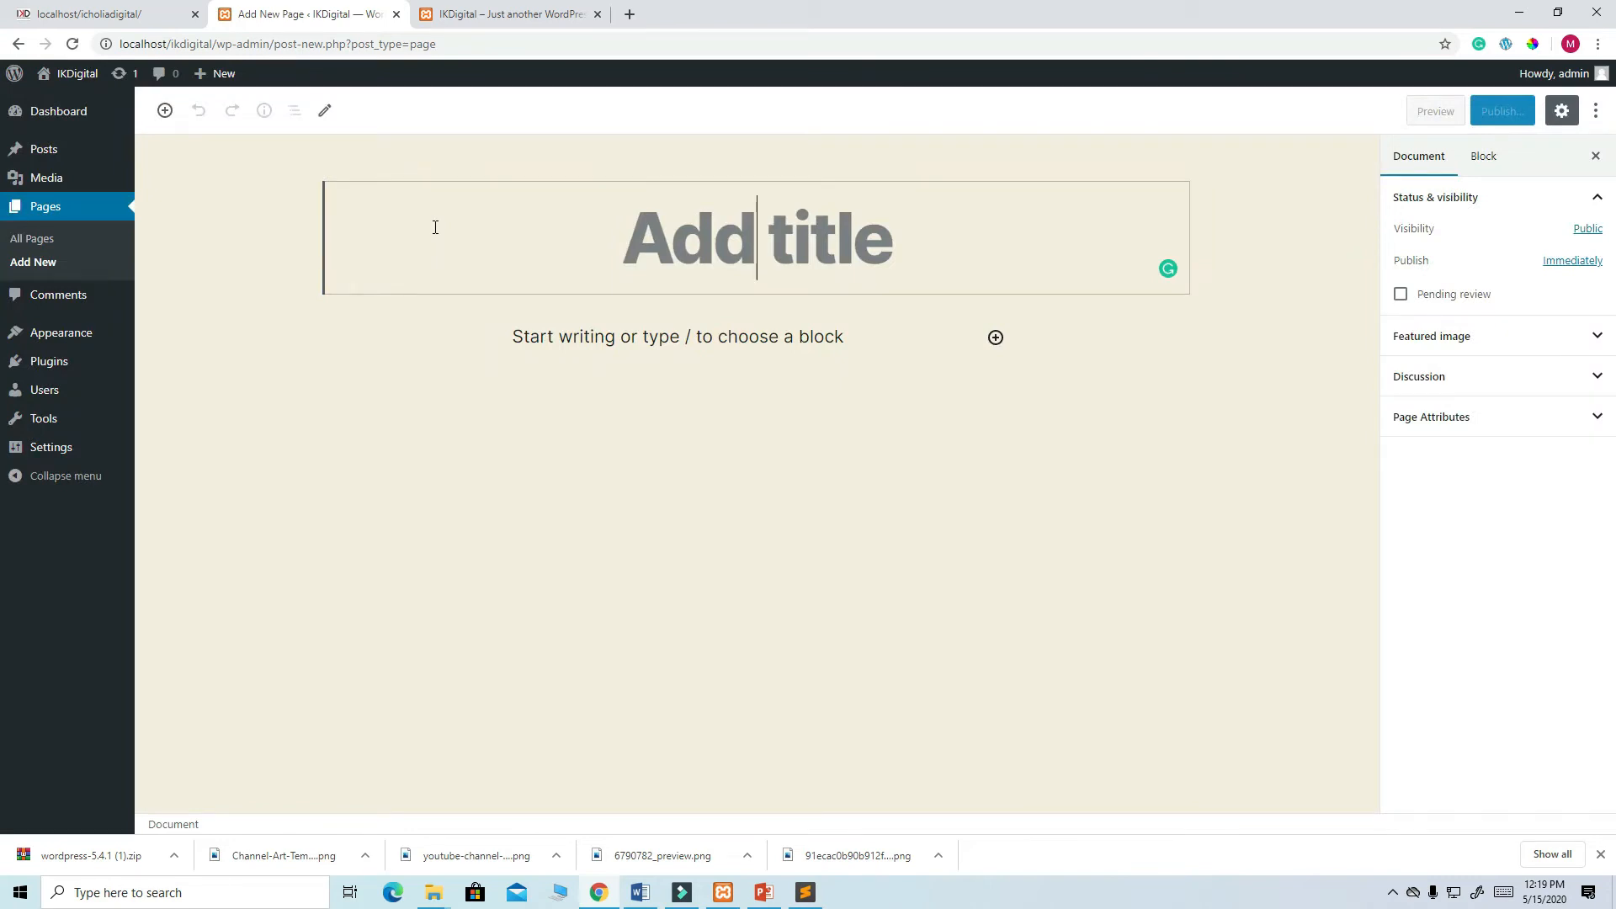
text(PRO SERVICE)
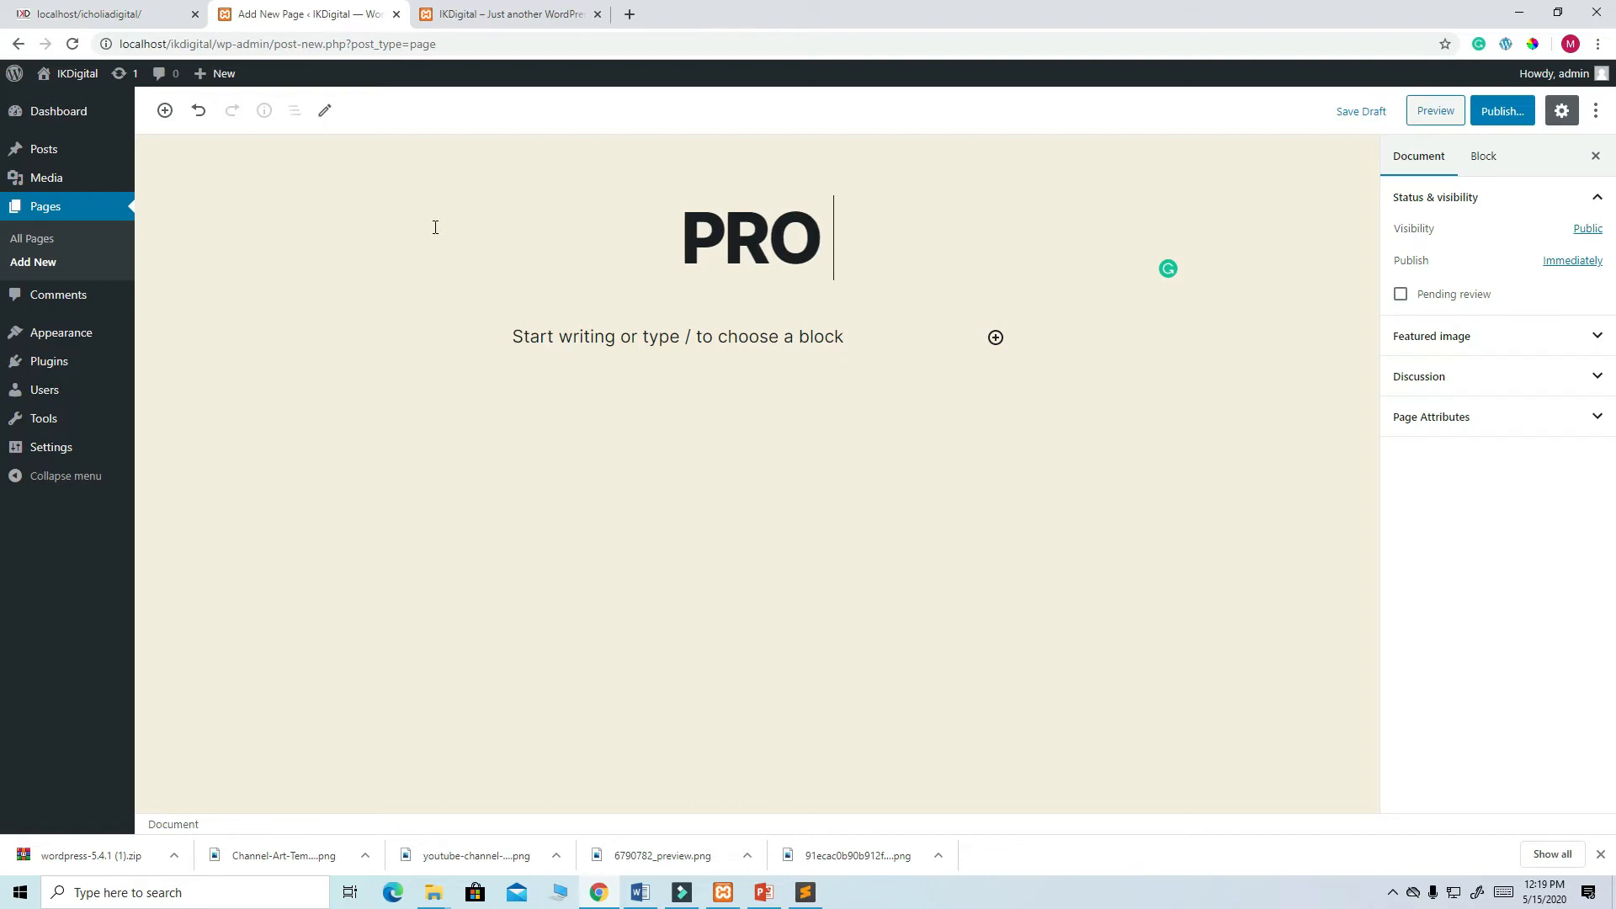
text(S)
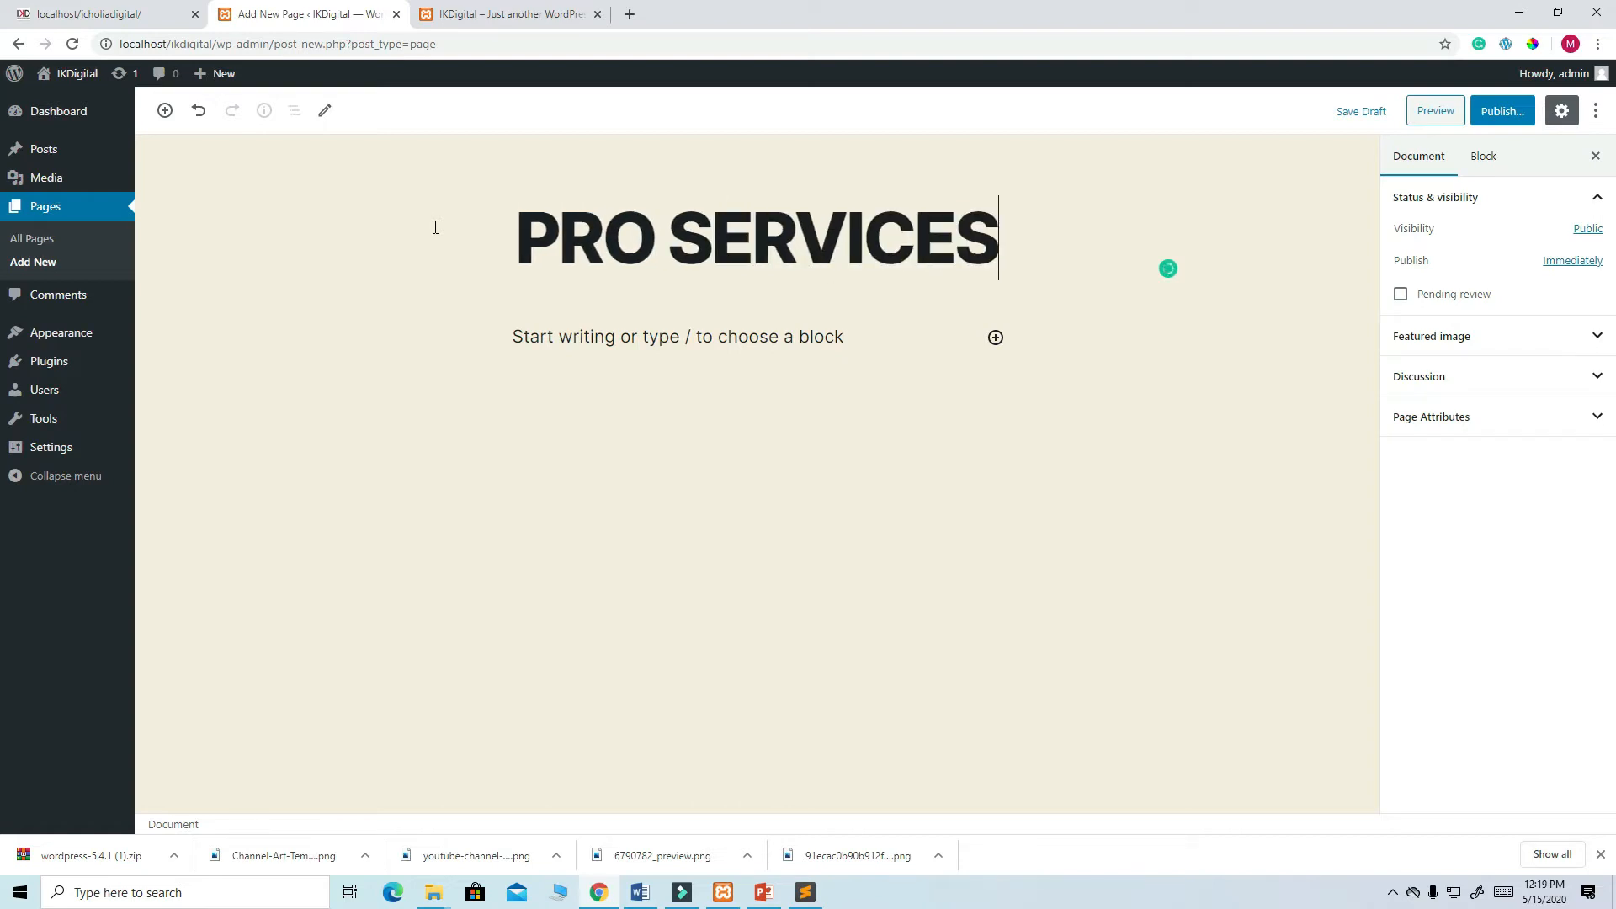
click(1506, 115)
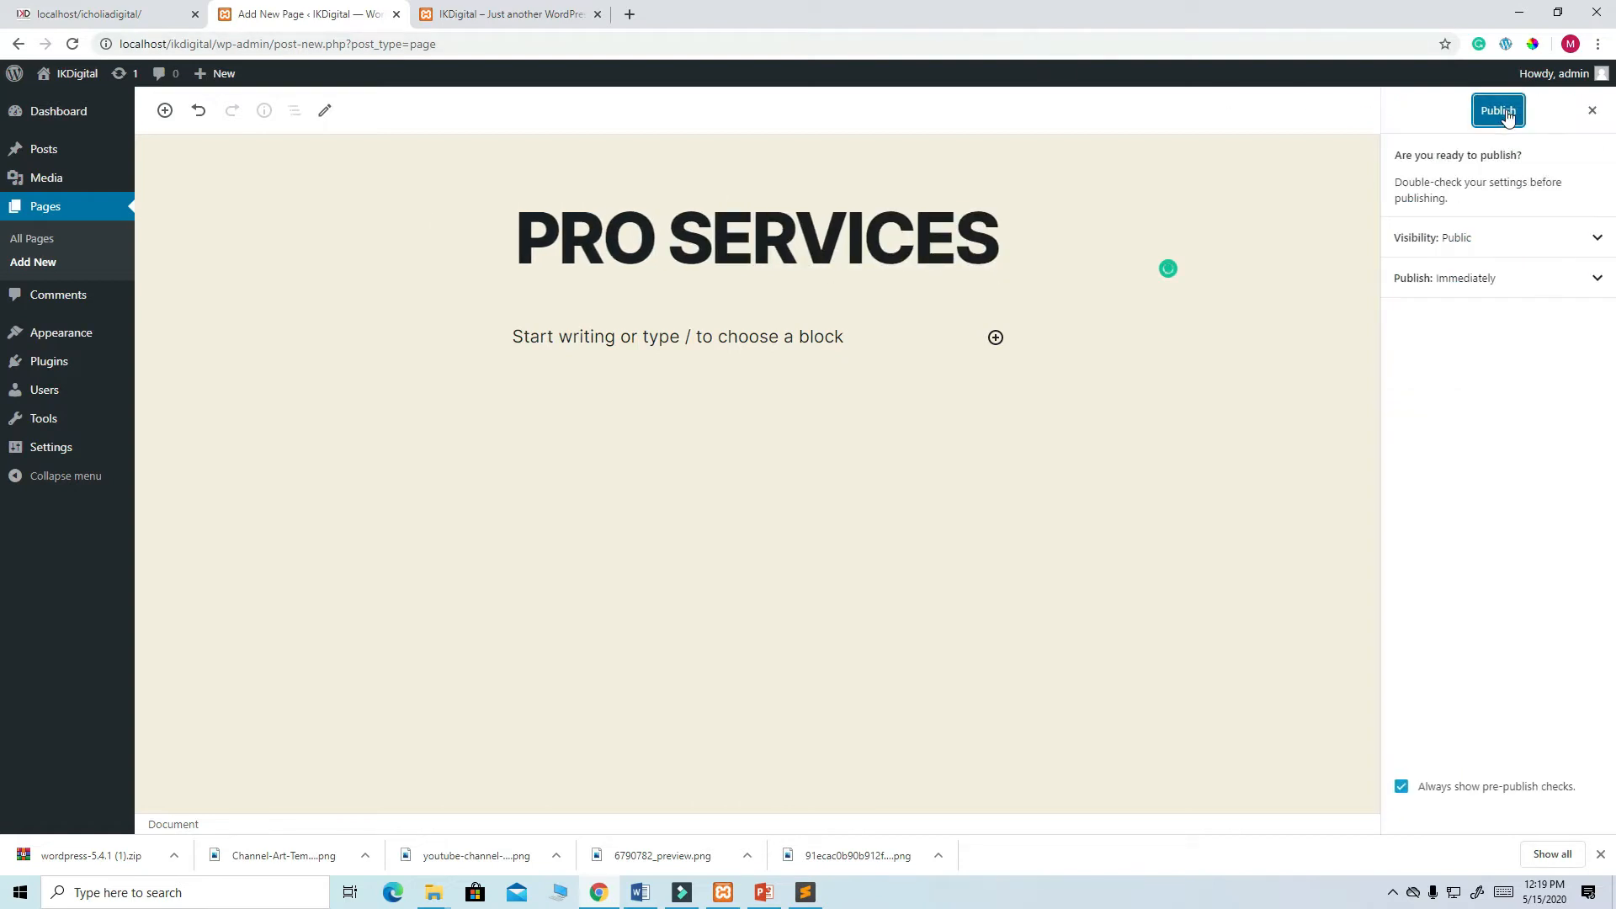
click(1507, 117)
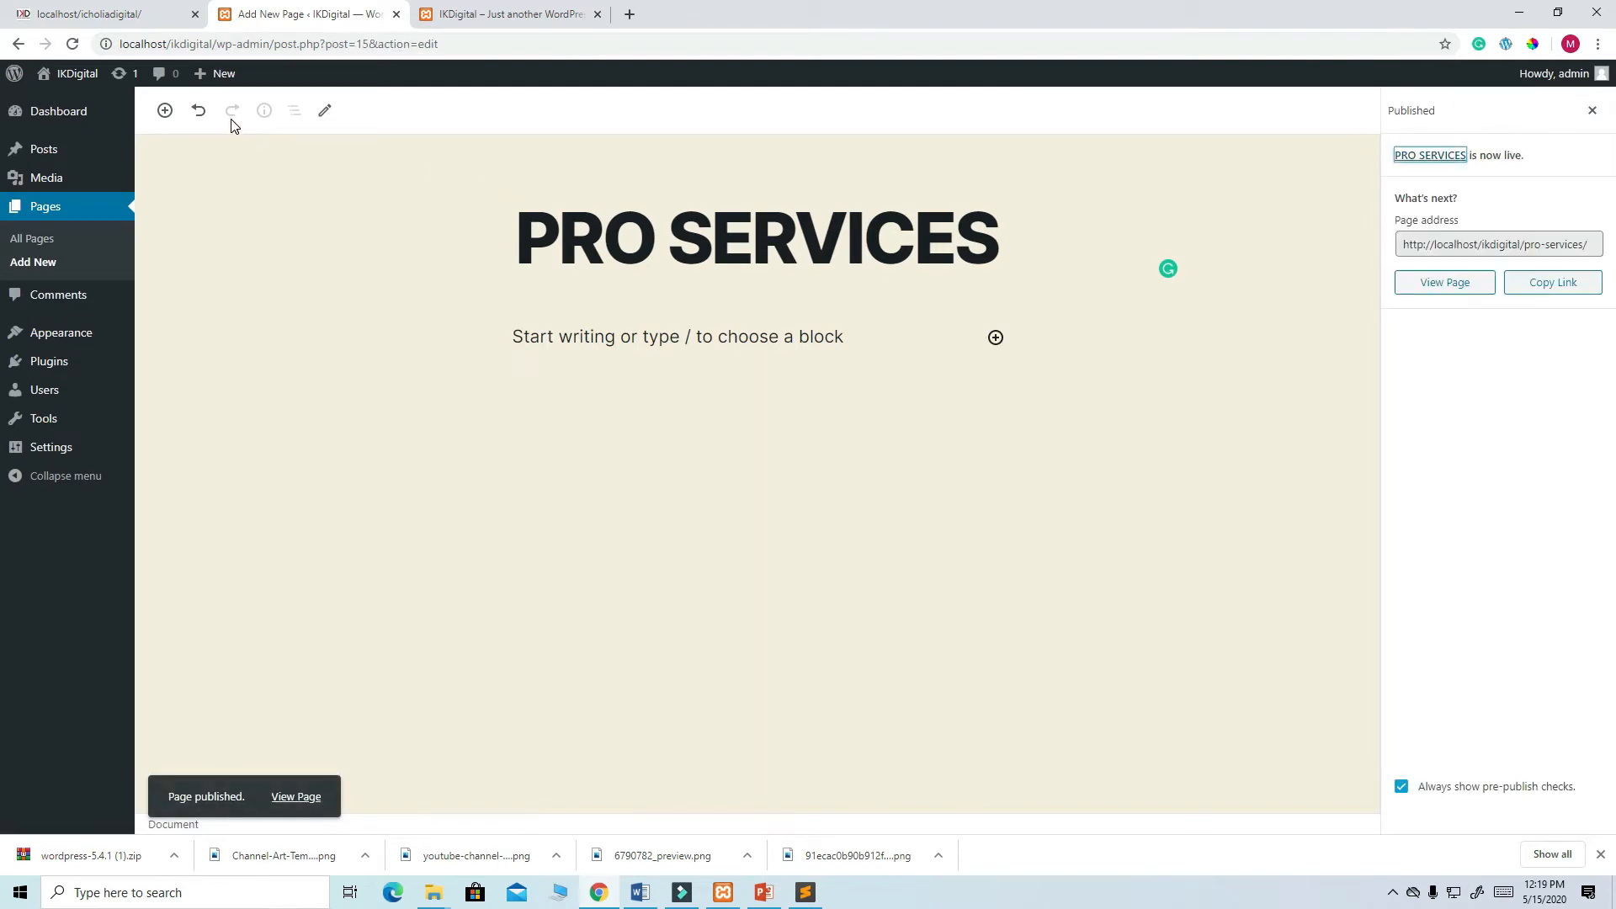
- Check the reference site's menu for remaining pages and start a new blank page
click(115, 19)
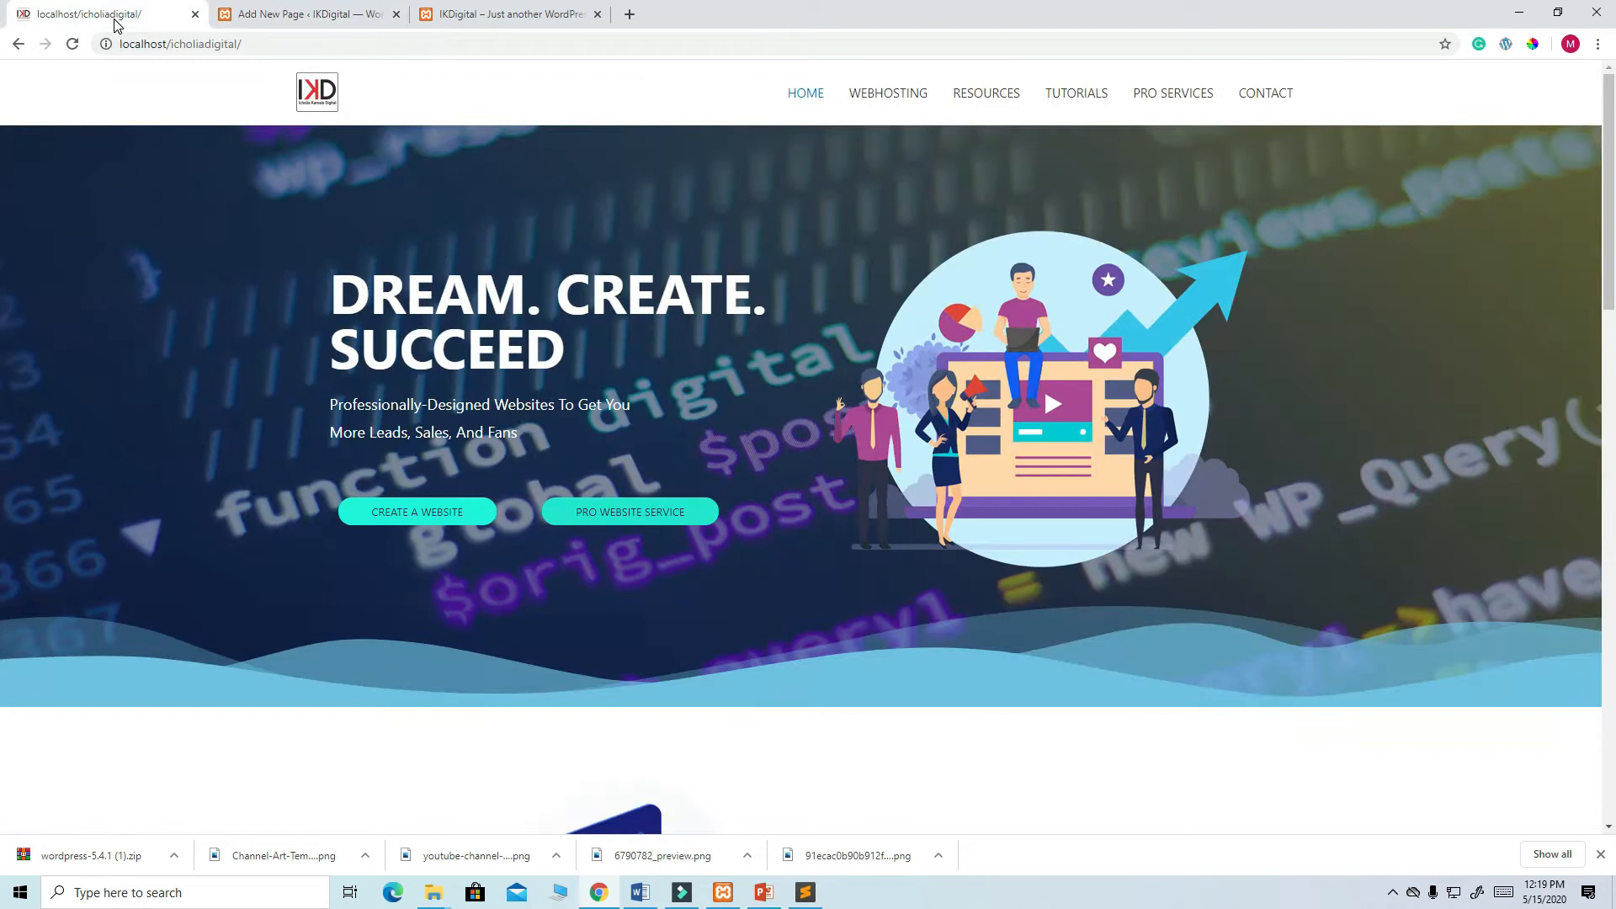
click(337, 15)
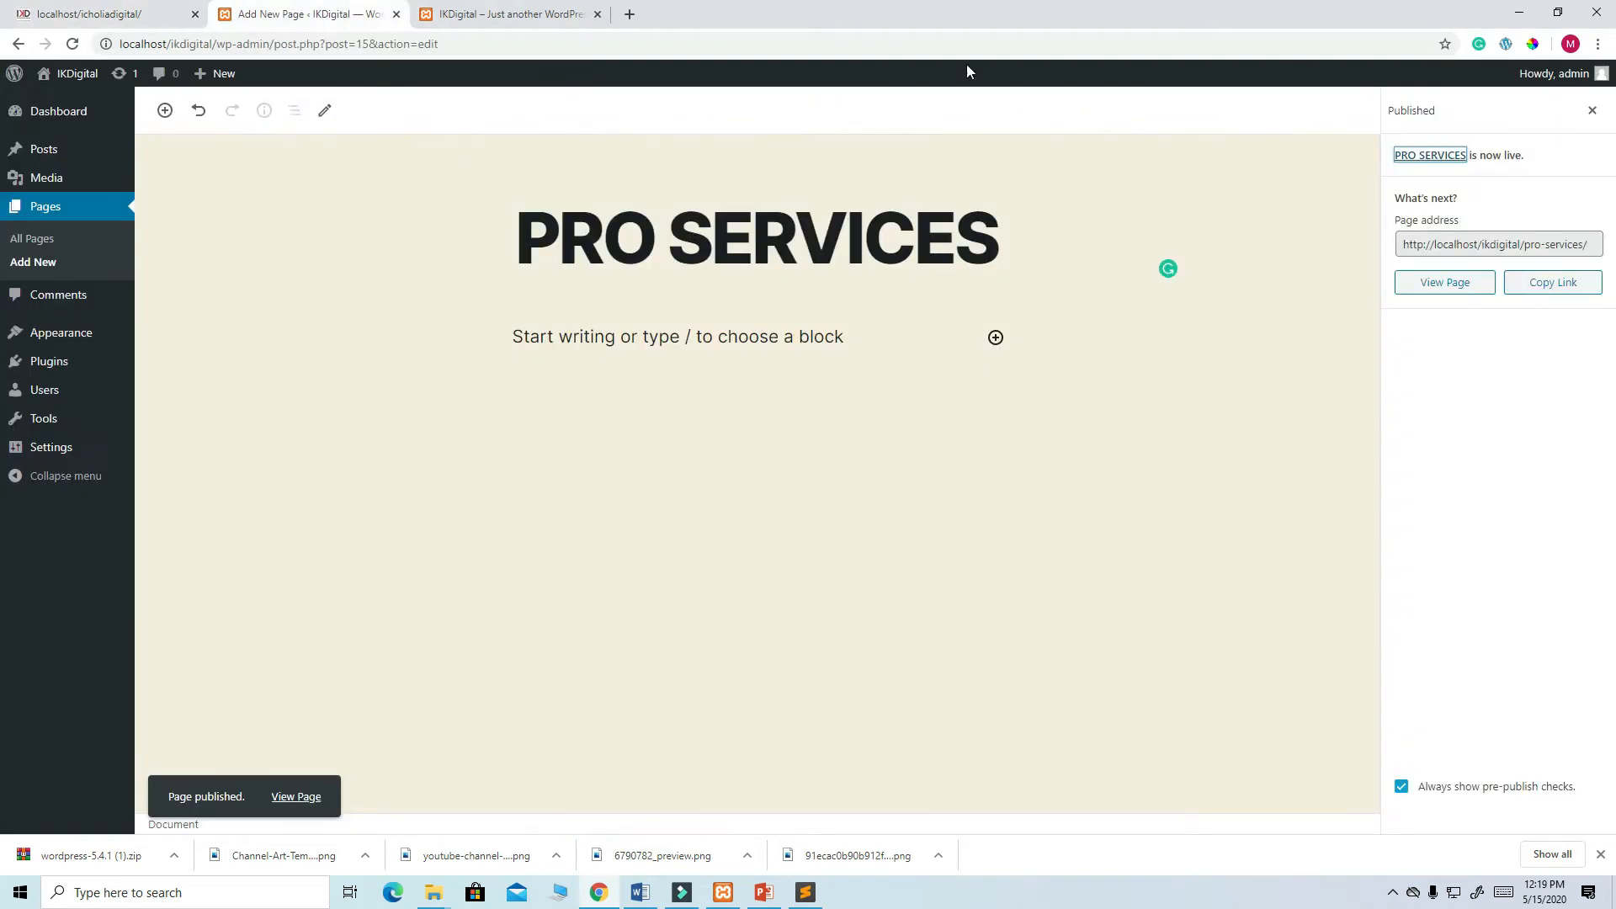
mouse_move(217, 75)
click(211, 153)
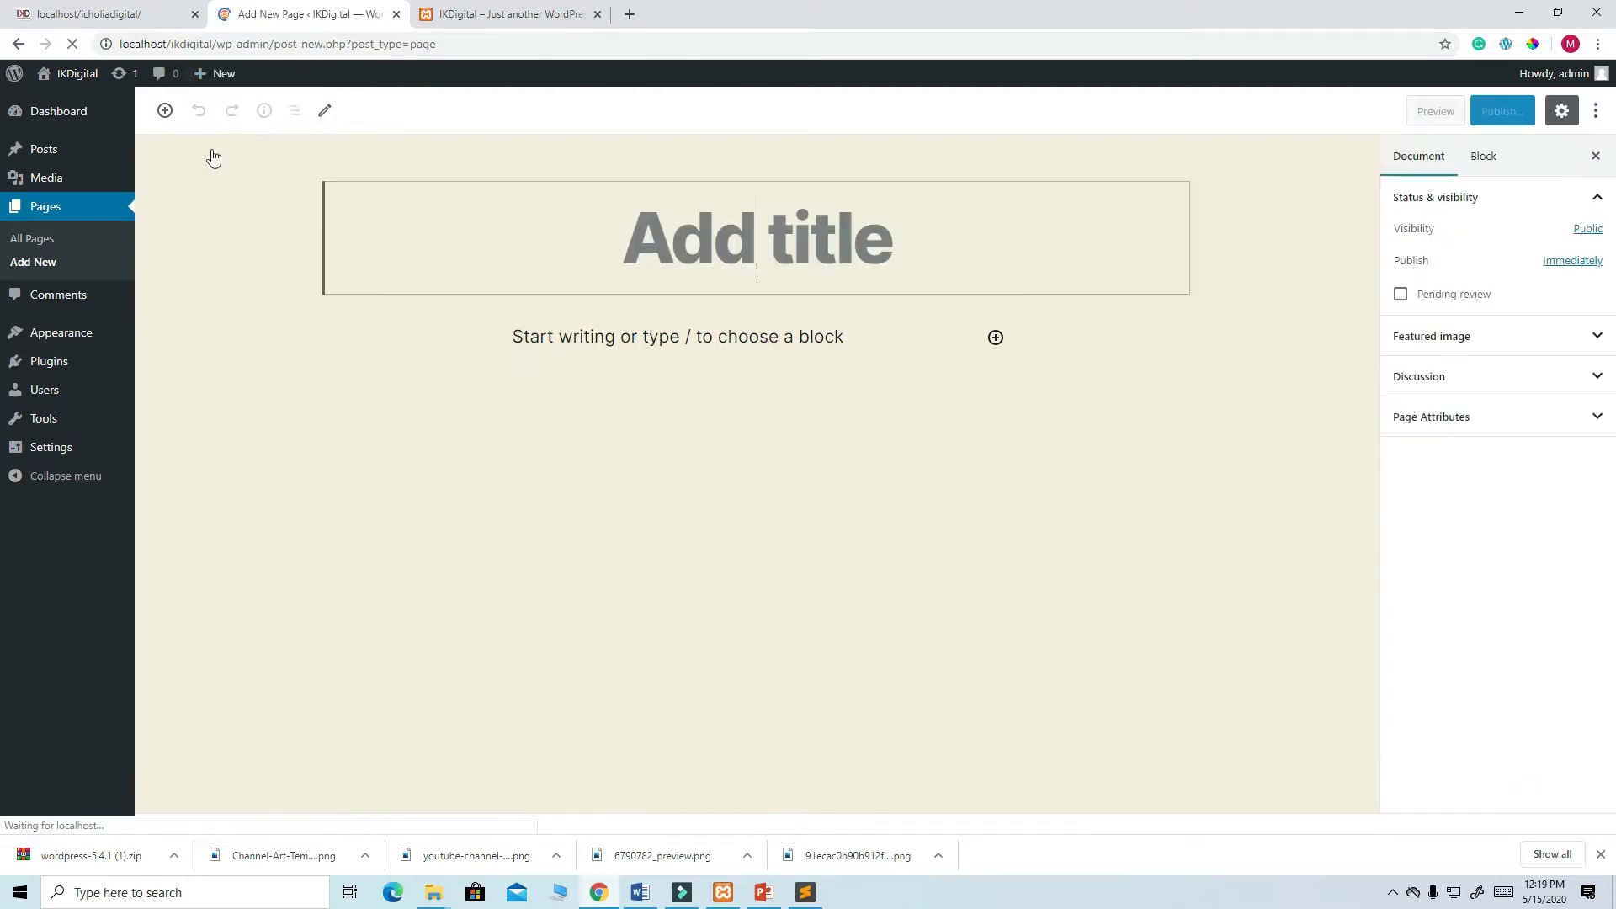
- Create and publish a new page titled TUTORIALS
text(TUT)
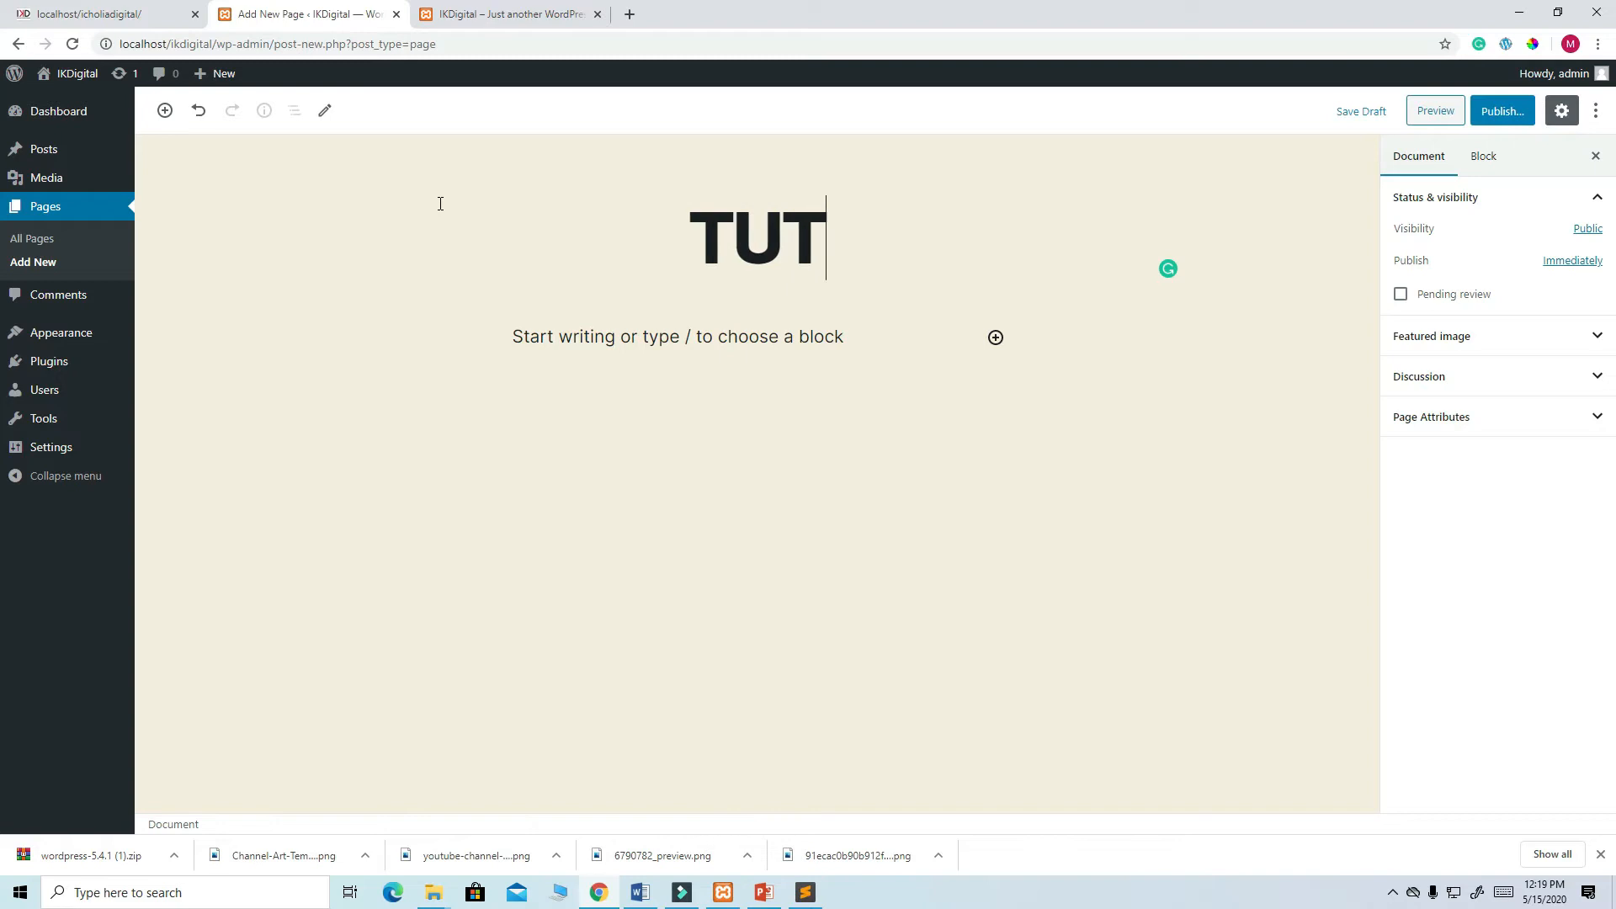
text(ORIALS)
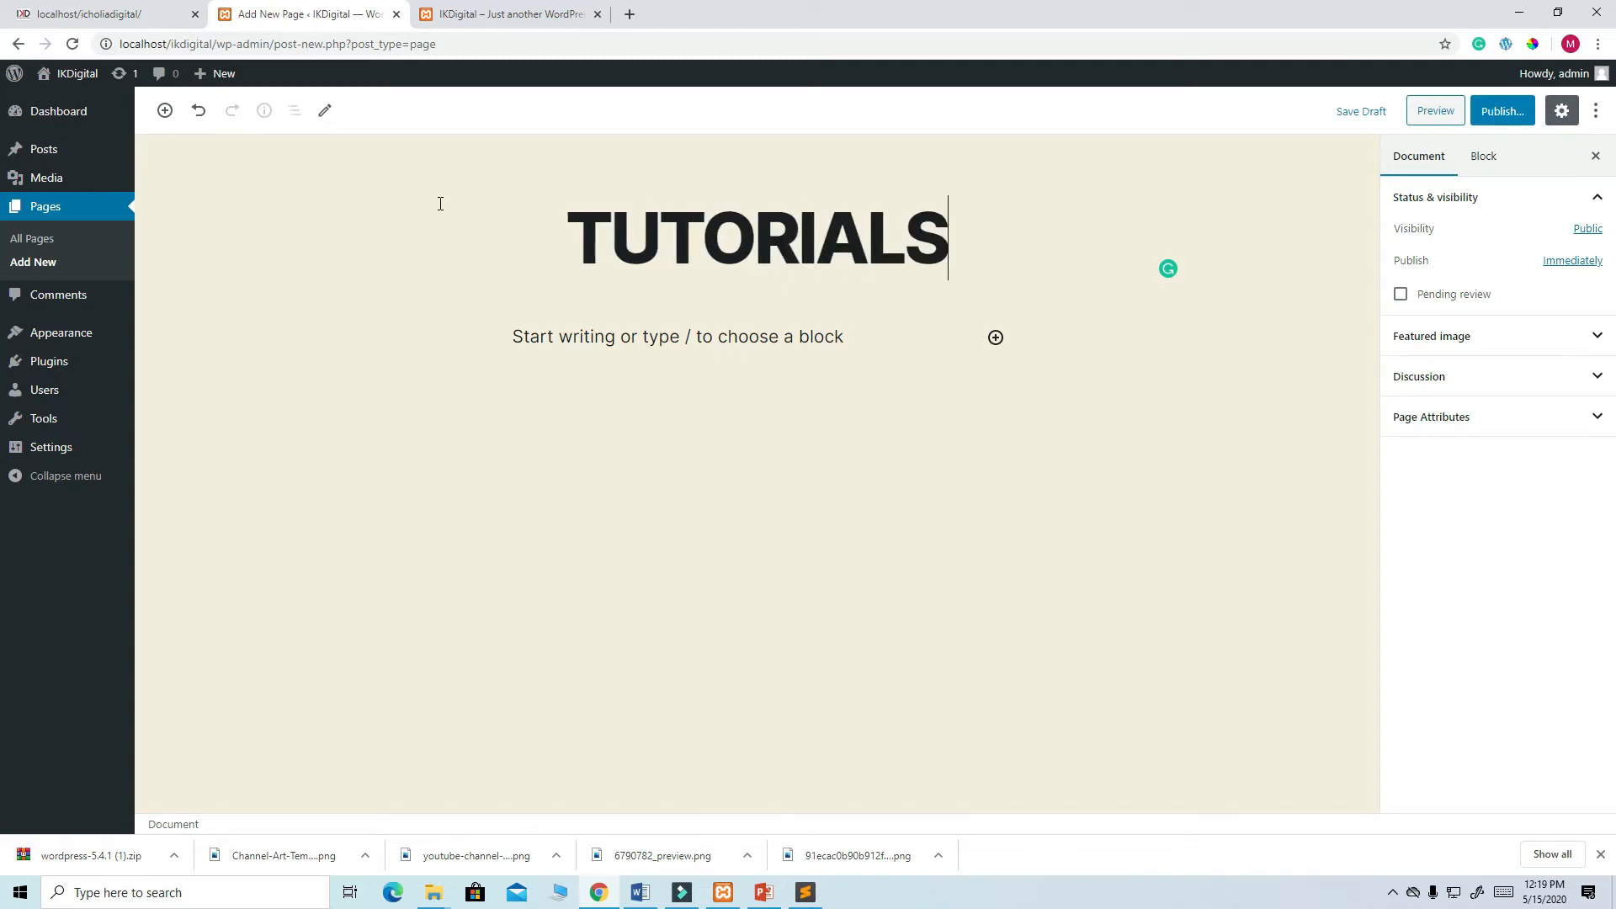
click(1503, 110)
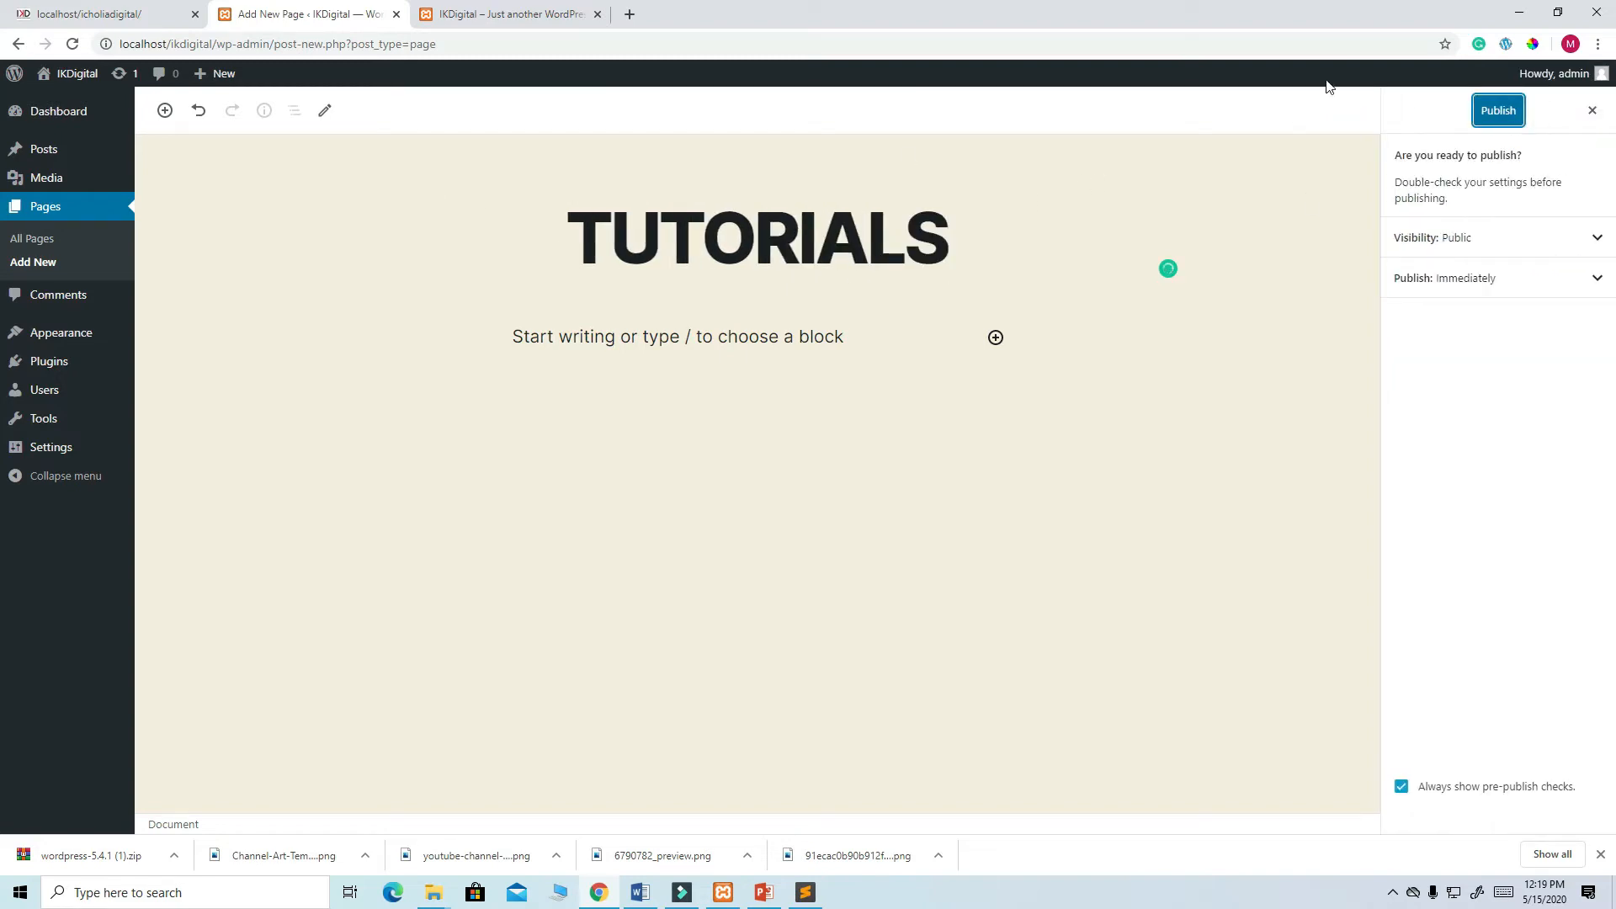
click(1503, 112)
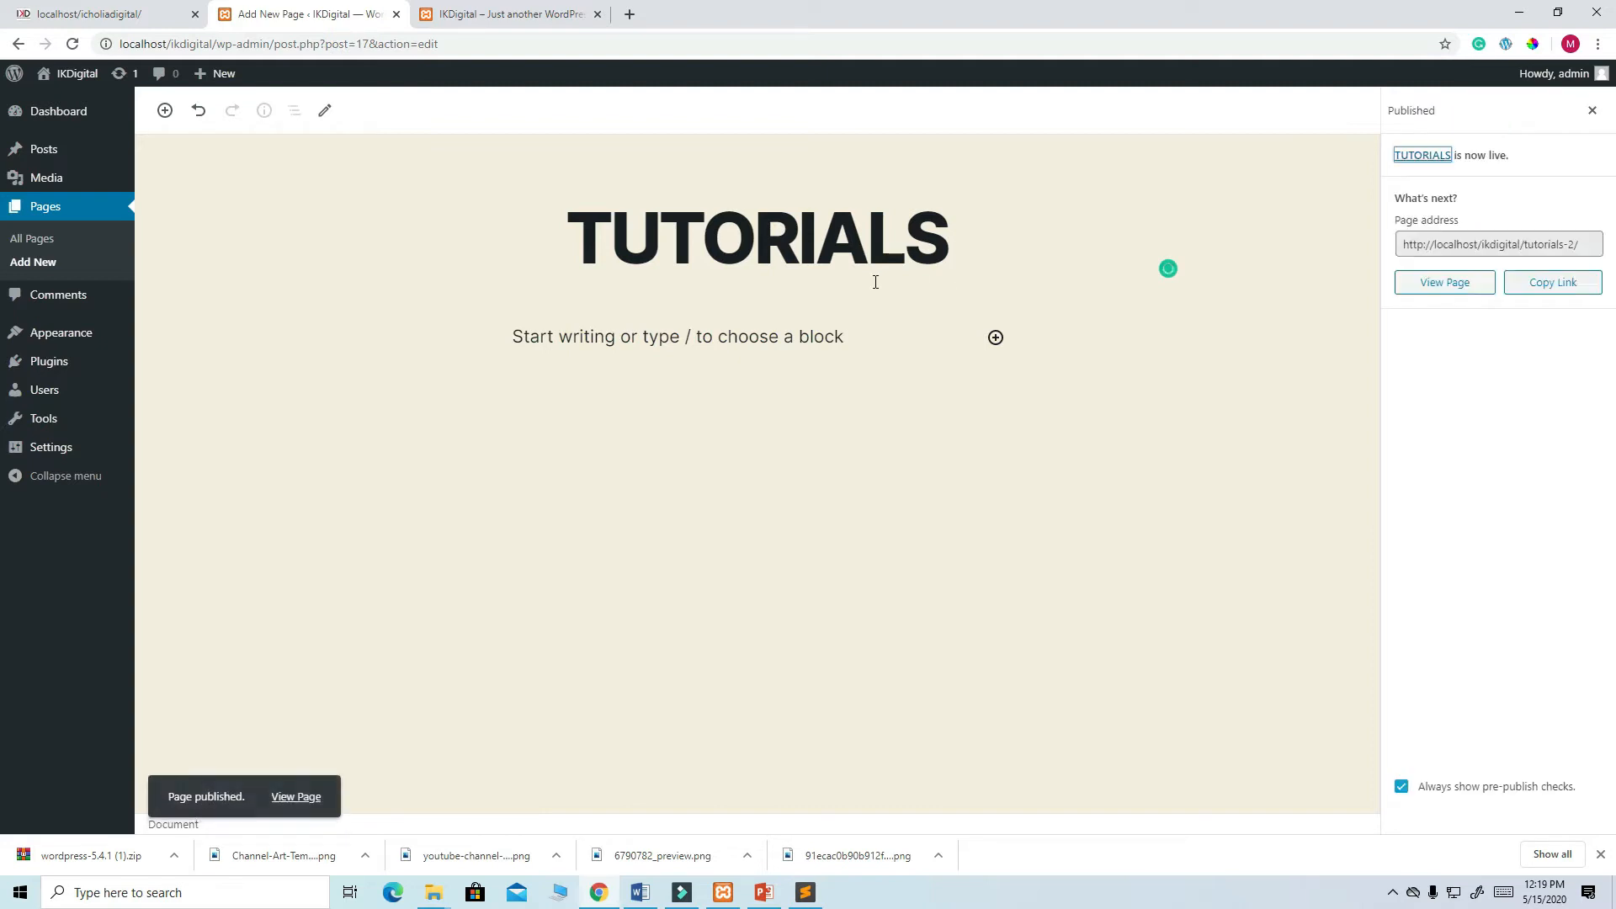
- Create and publish a second page titled CONTACT, then view the site's front page
mouse_move(220, 74)
click(222, 150)
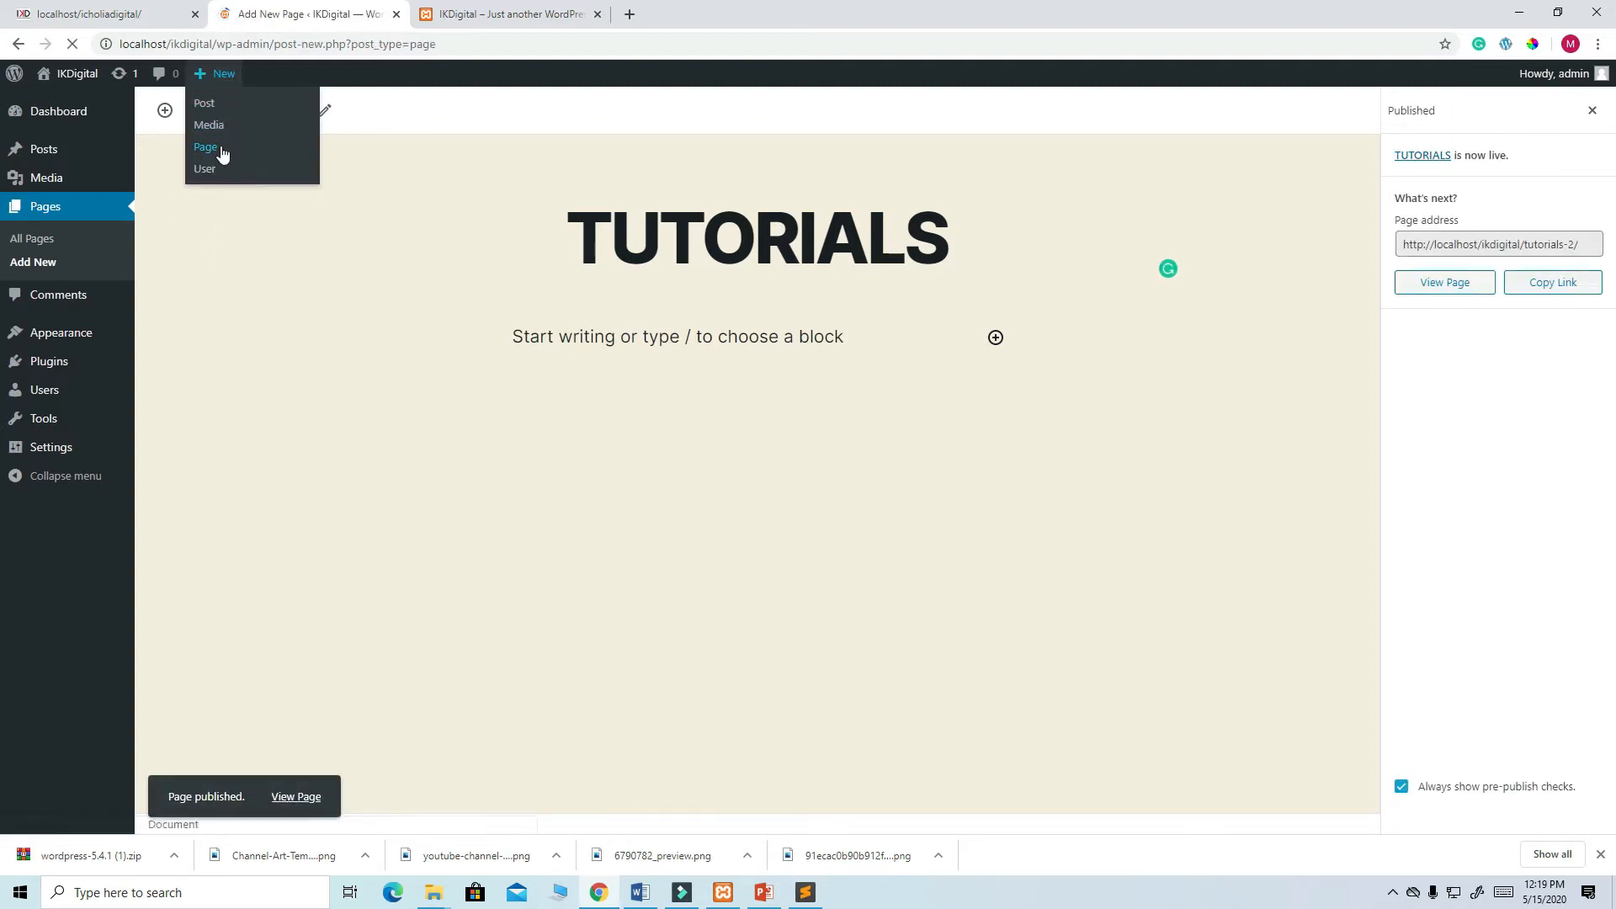
text(C)
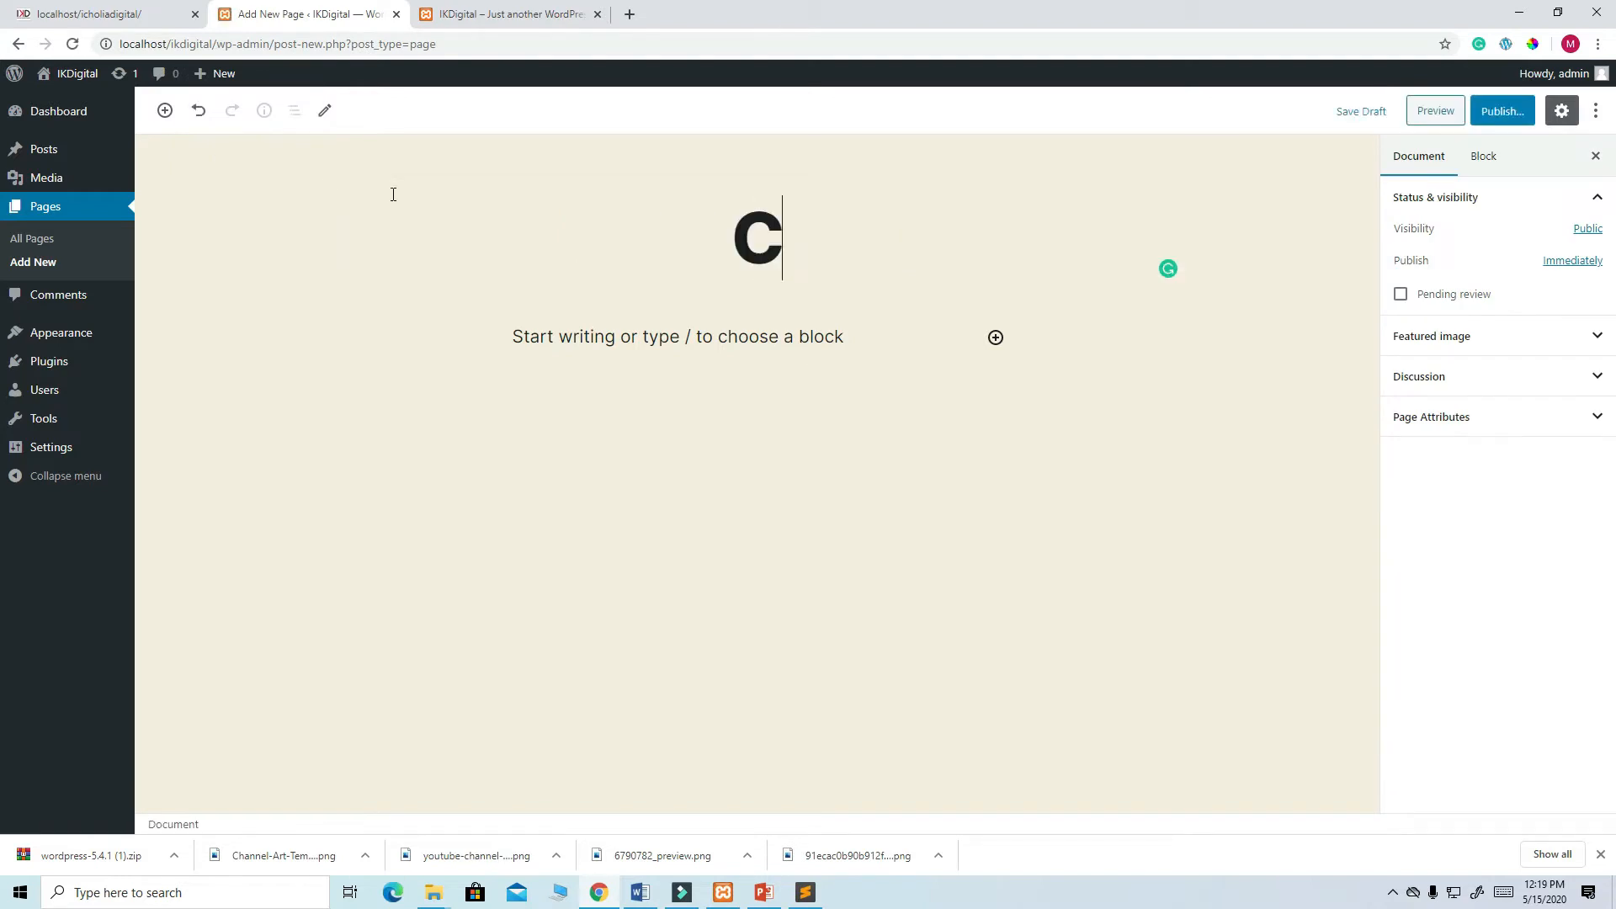
text(ONTACT)
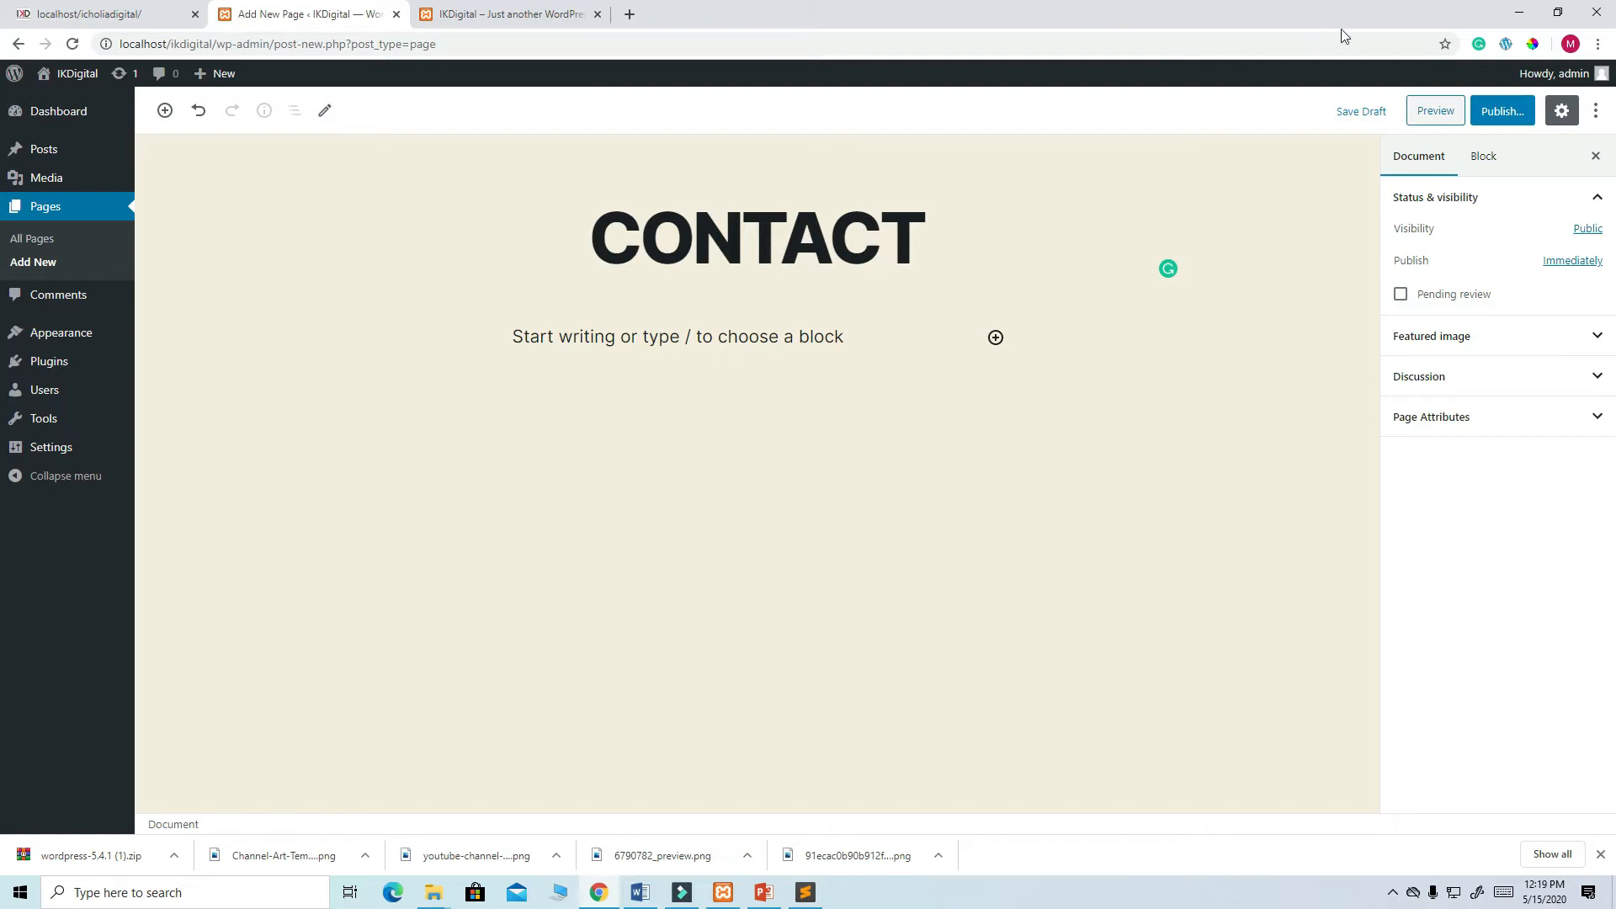
click(1502, 111)
click(1499, 113)
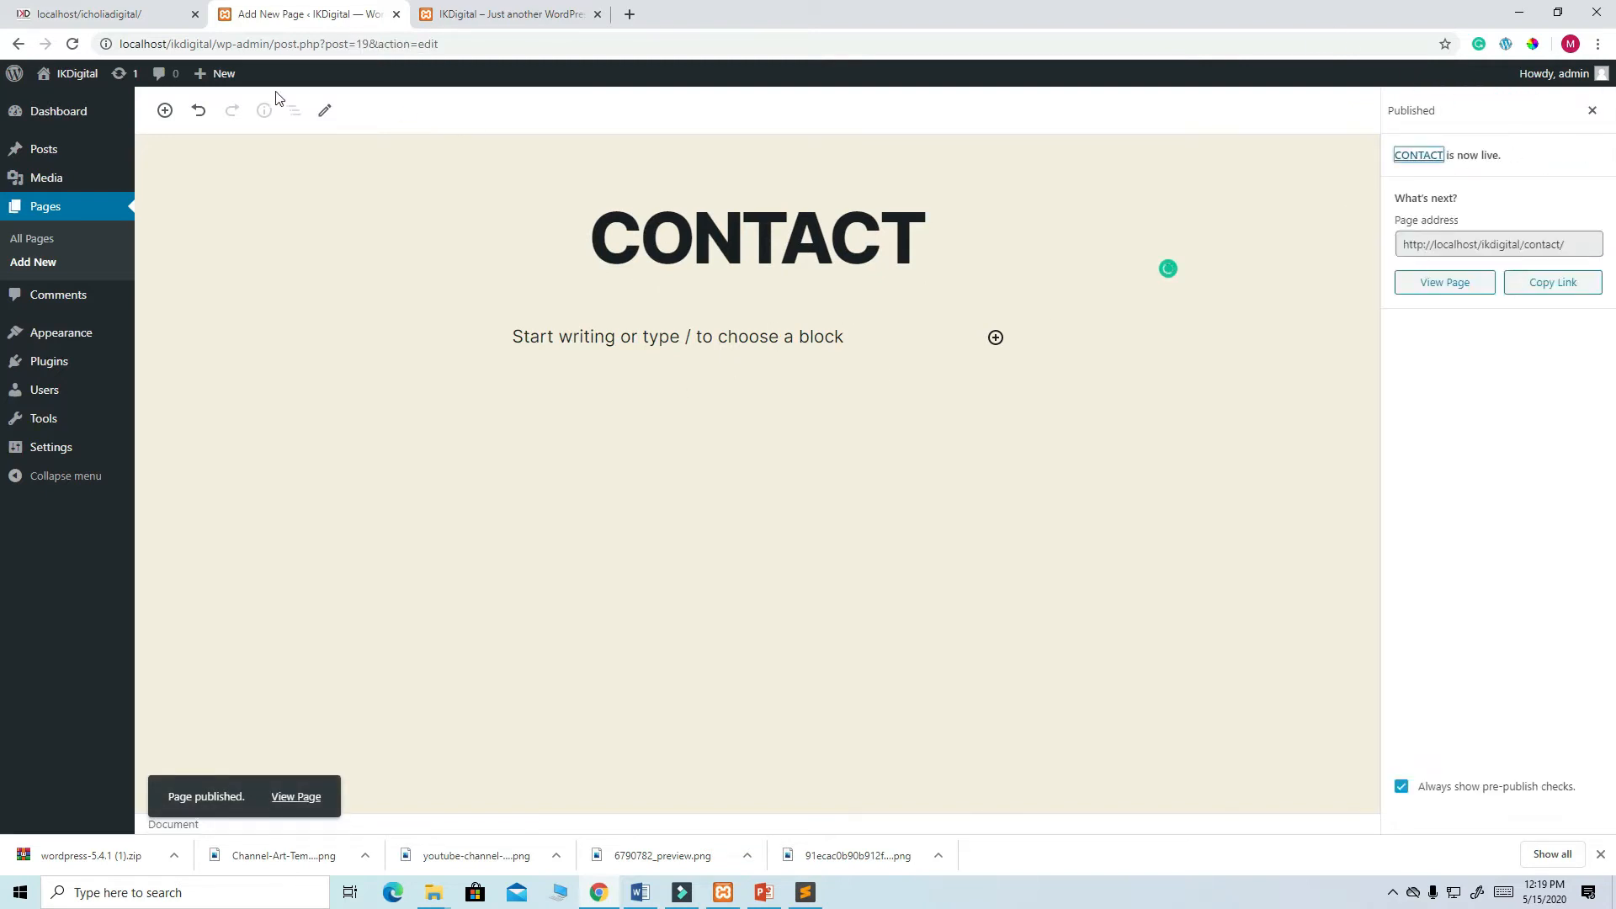
click(506, 17)
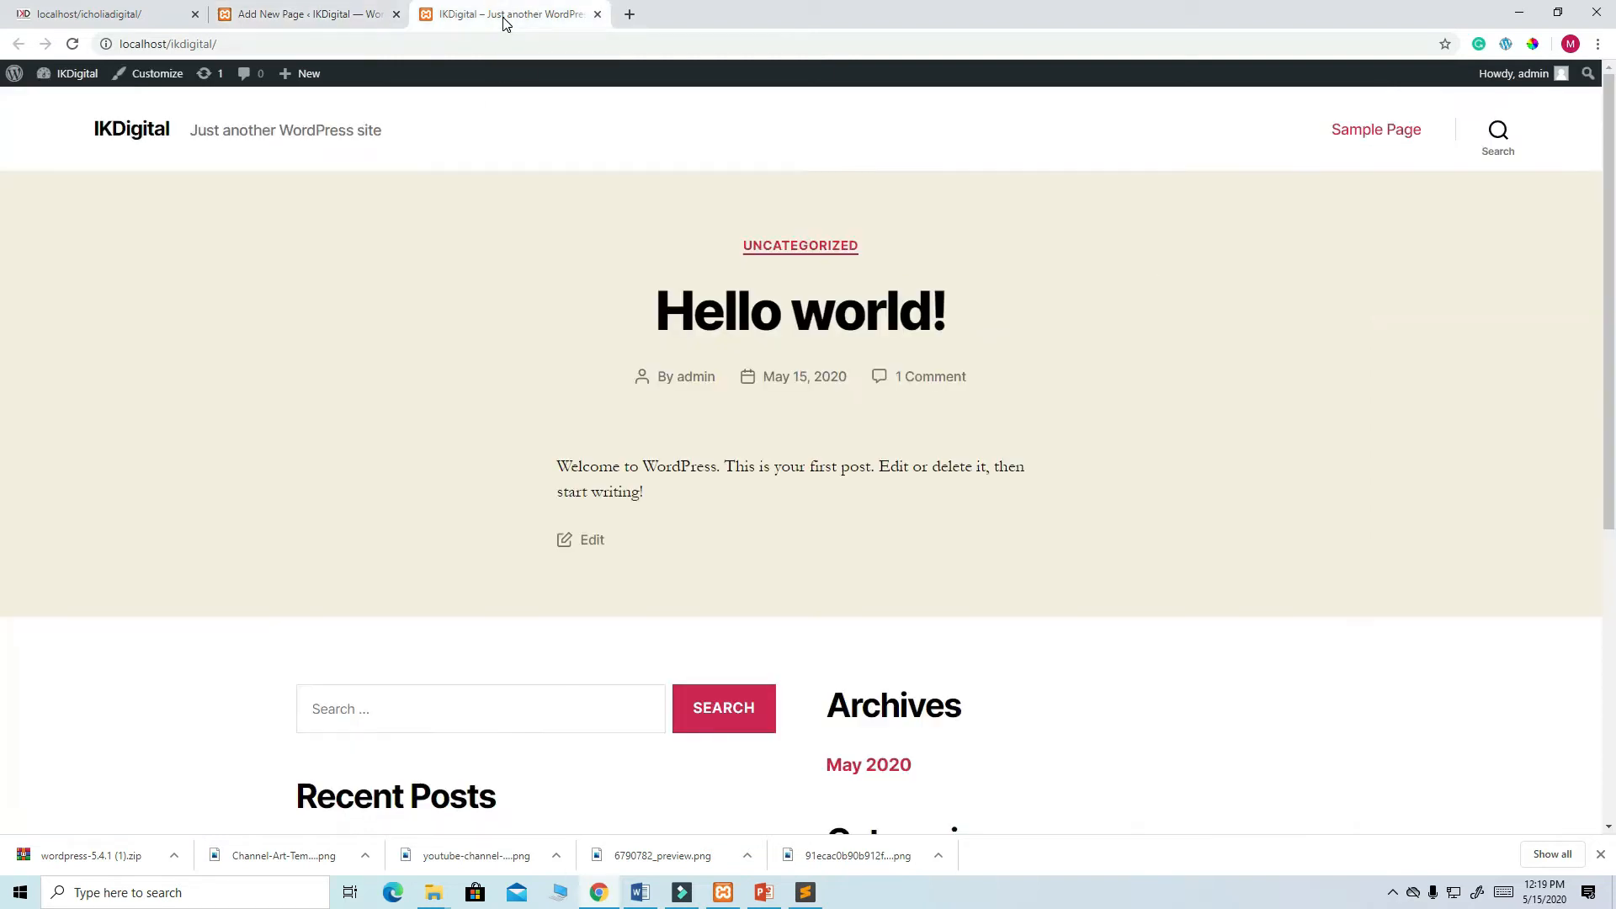
click(72, 44)
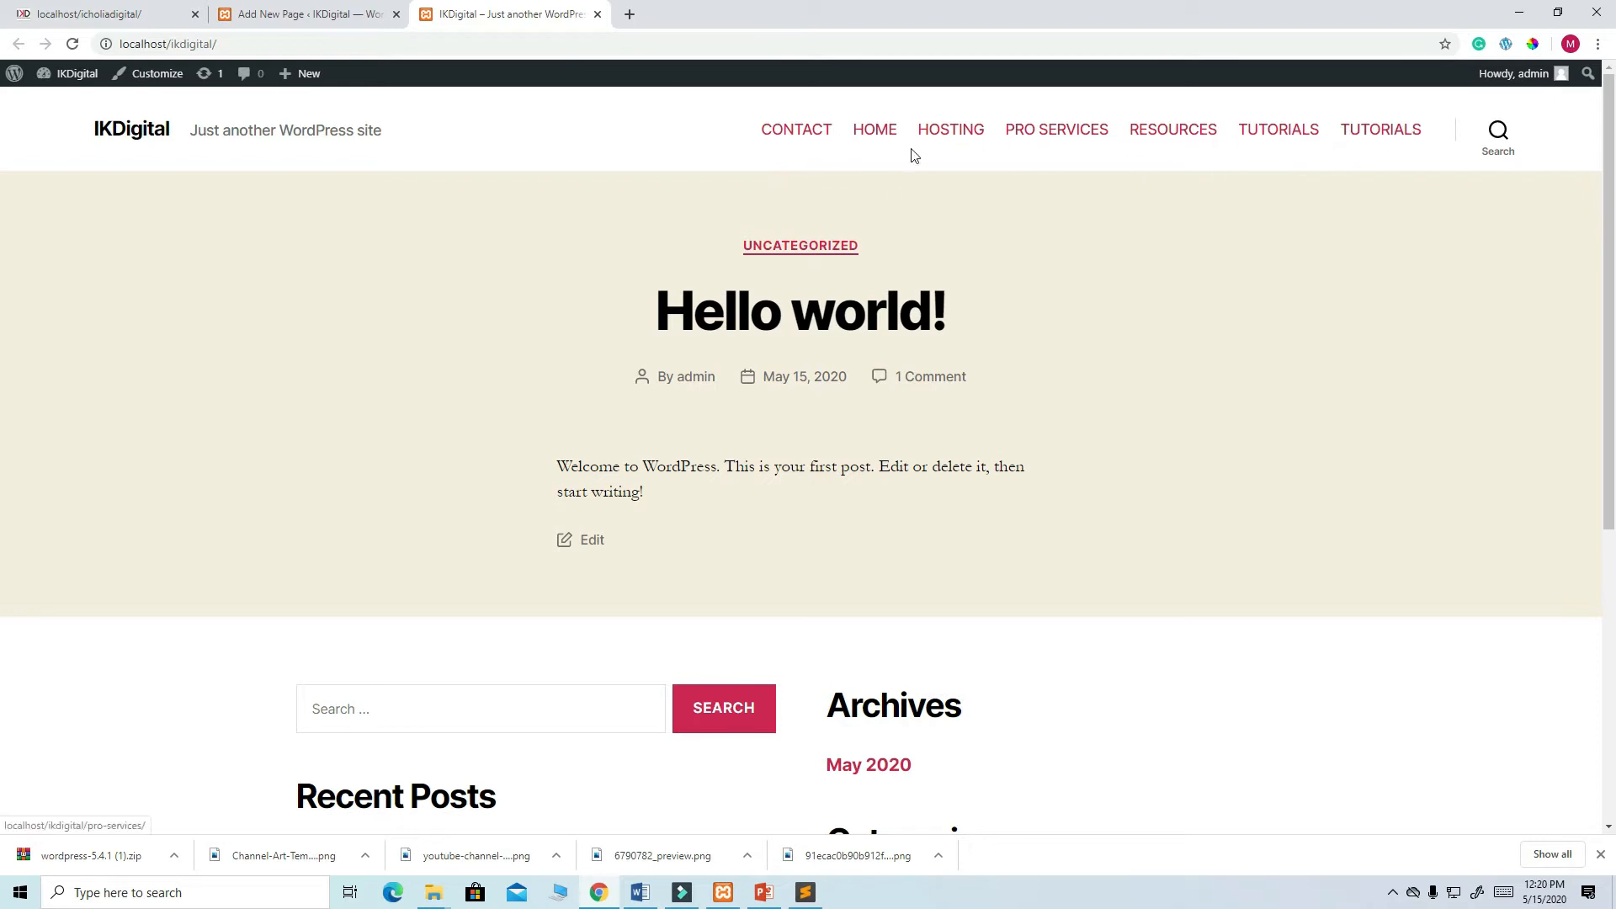
scroll(625, 268, down, 6)
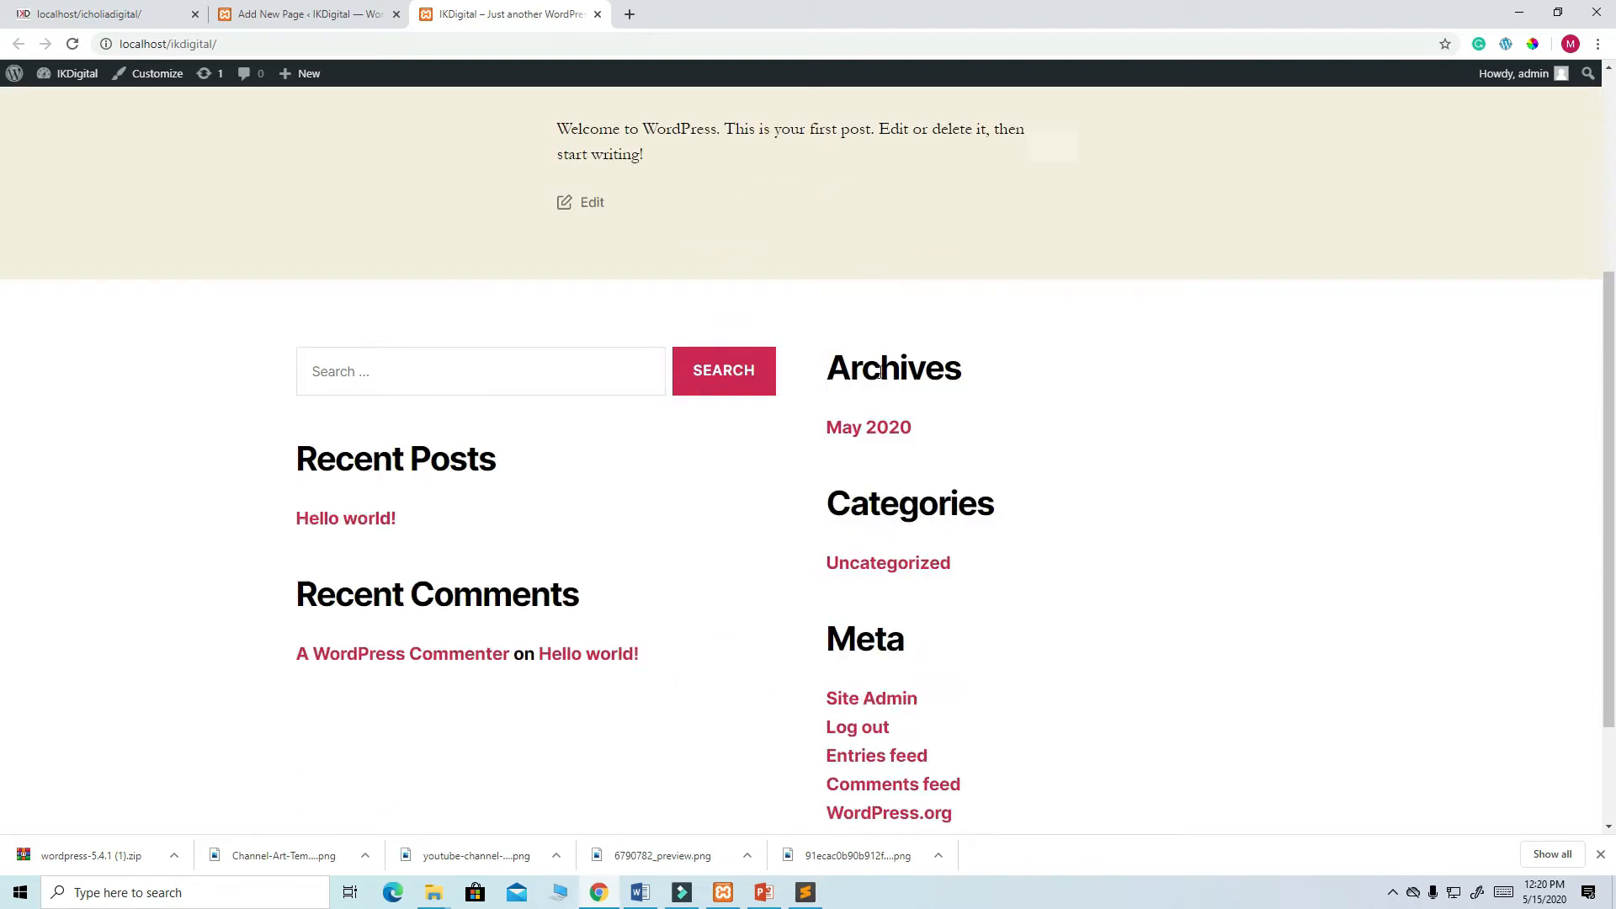
scroll(909, 418, up, 6)
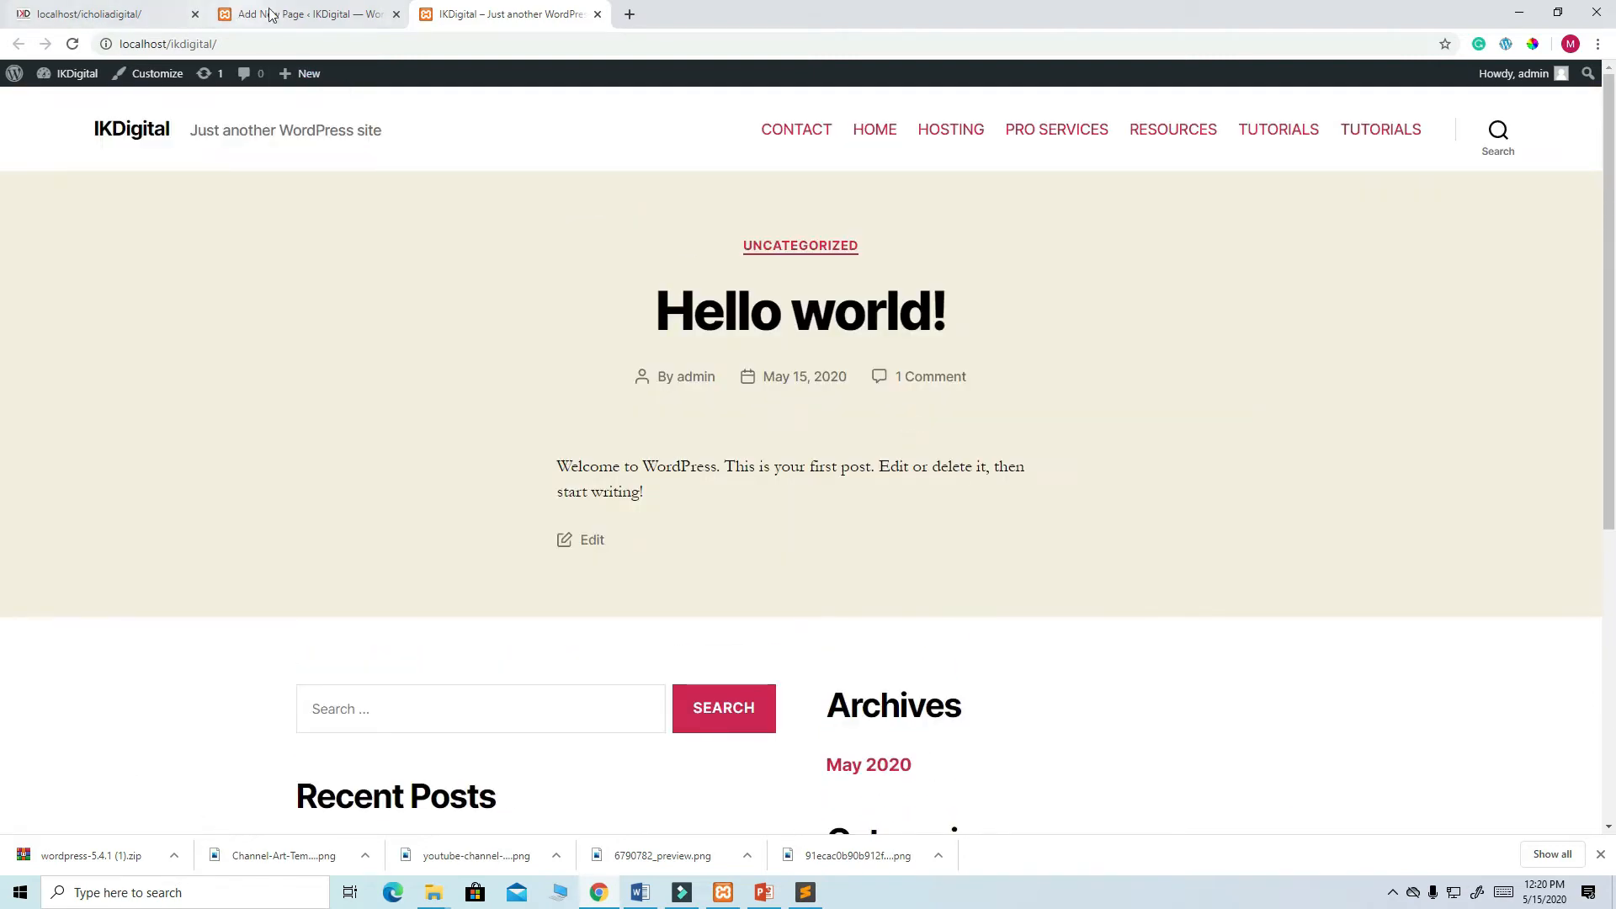
click(308, 15)
mouse_move(68, 354)
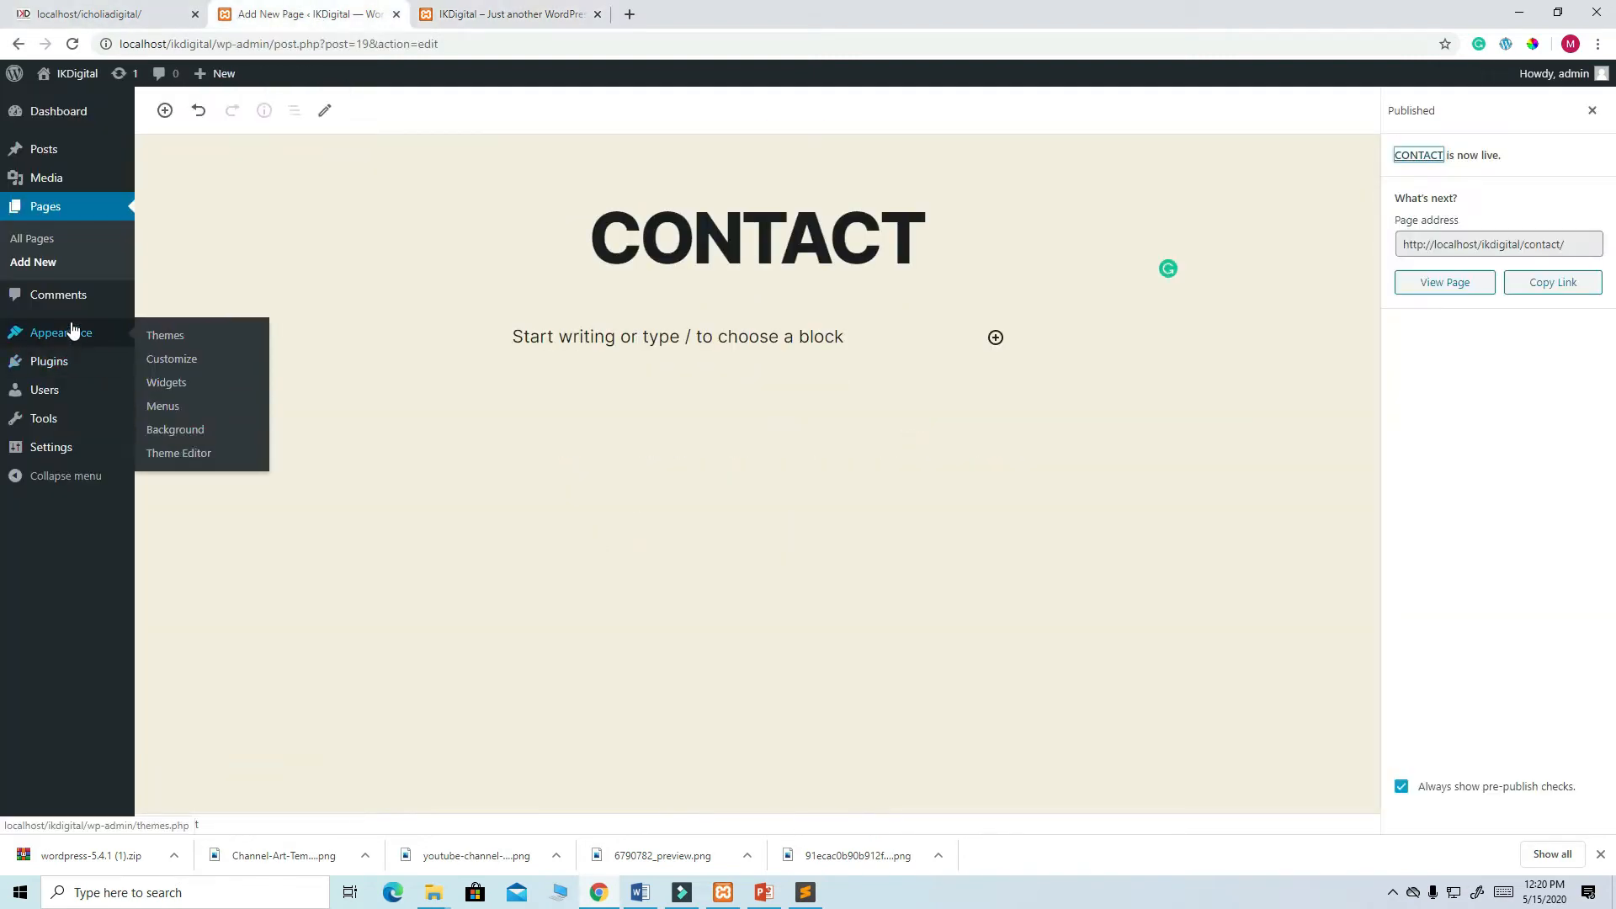
- Trash the duplicate TUTORIALS entry from All Pages, leaving six published pages
click(38, 239)
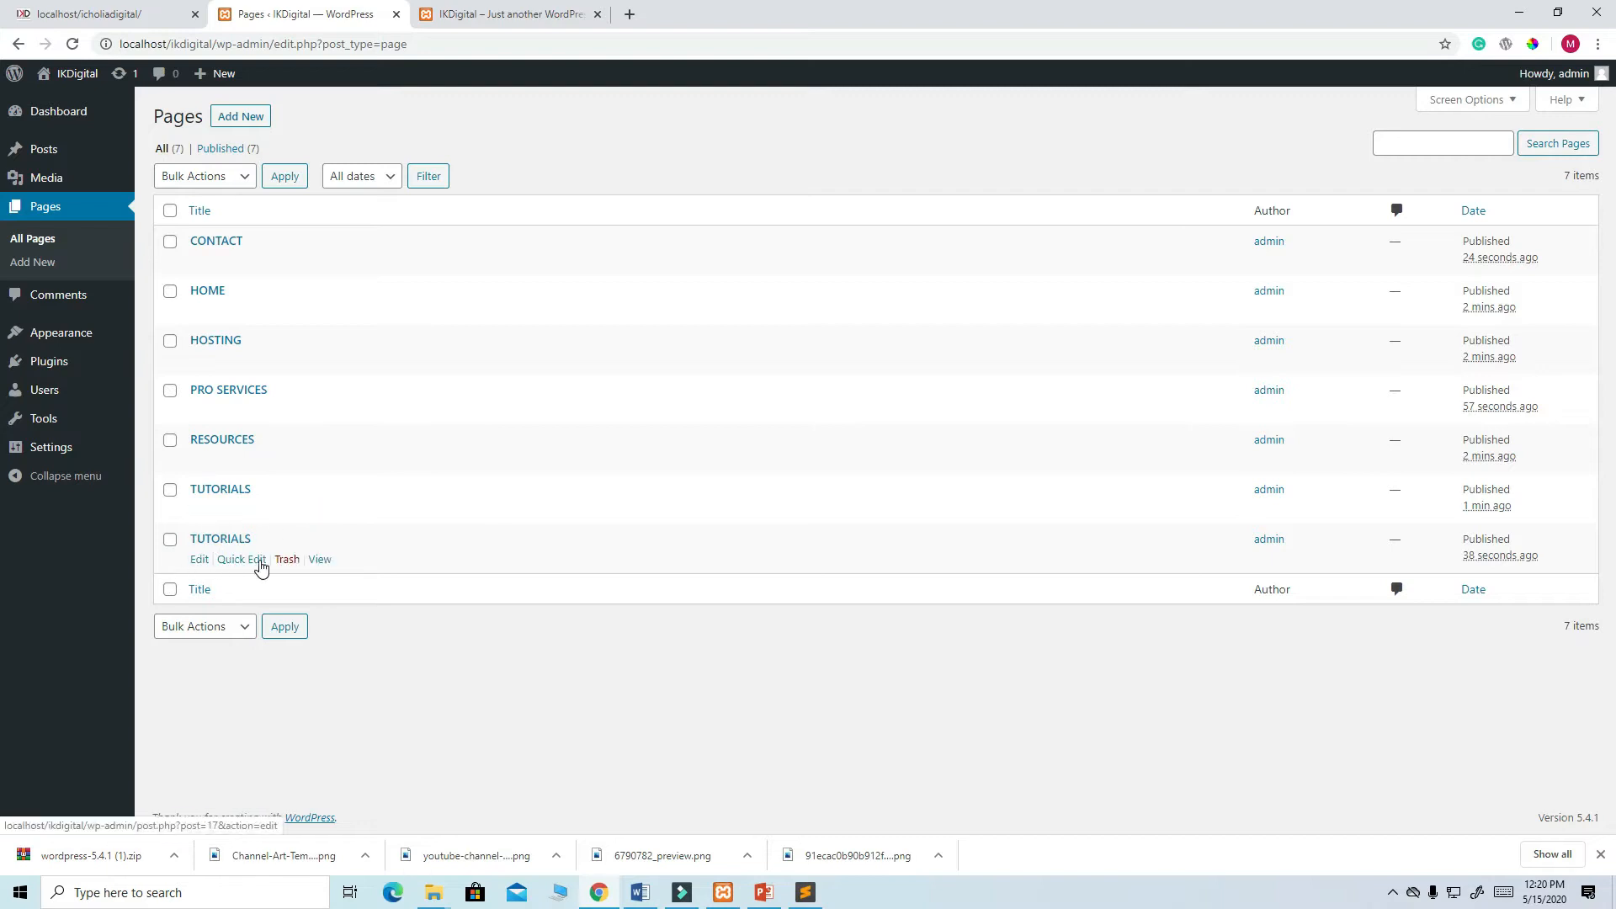
click(287, 561)
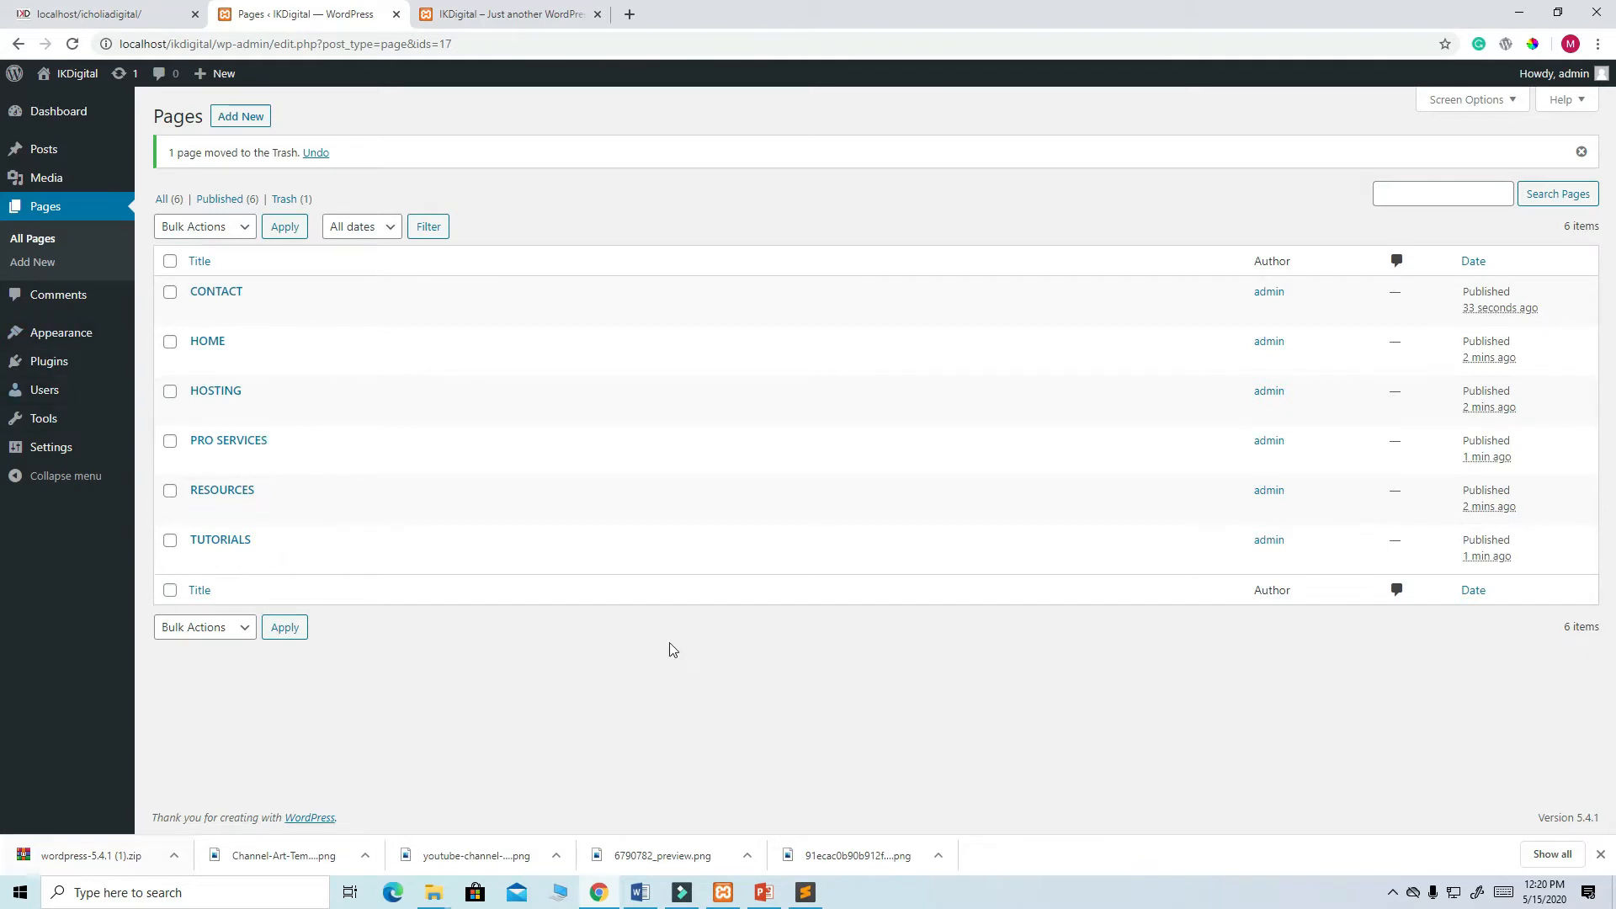
mouse_move(79, 341)
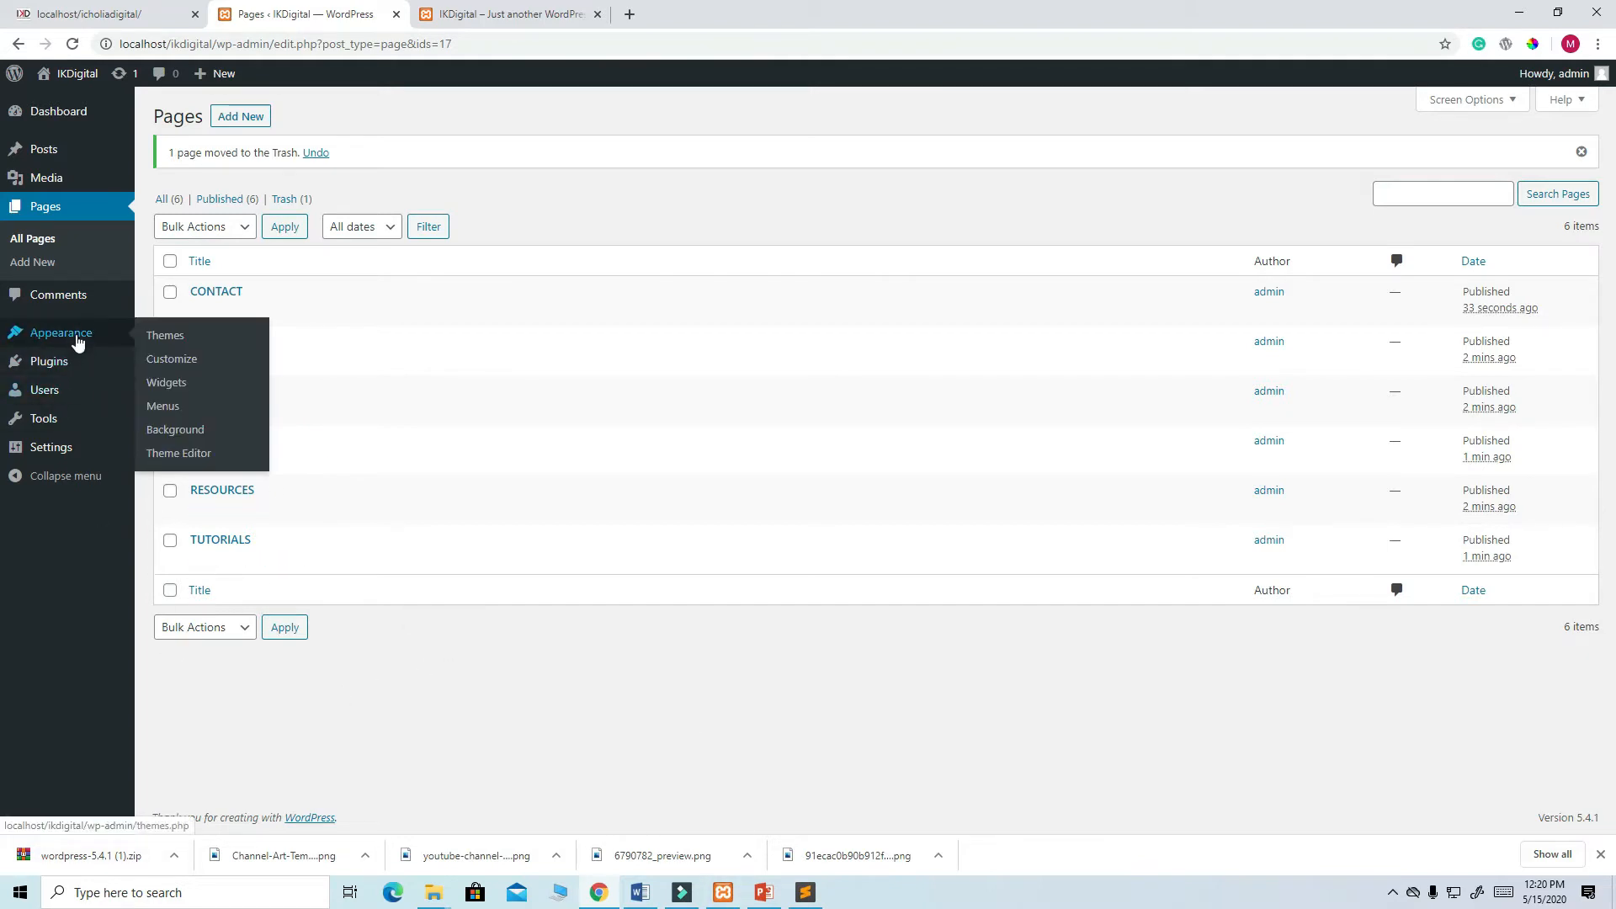
- Create a new navigation menu named MENU
click(163, 407)
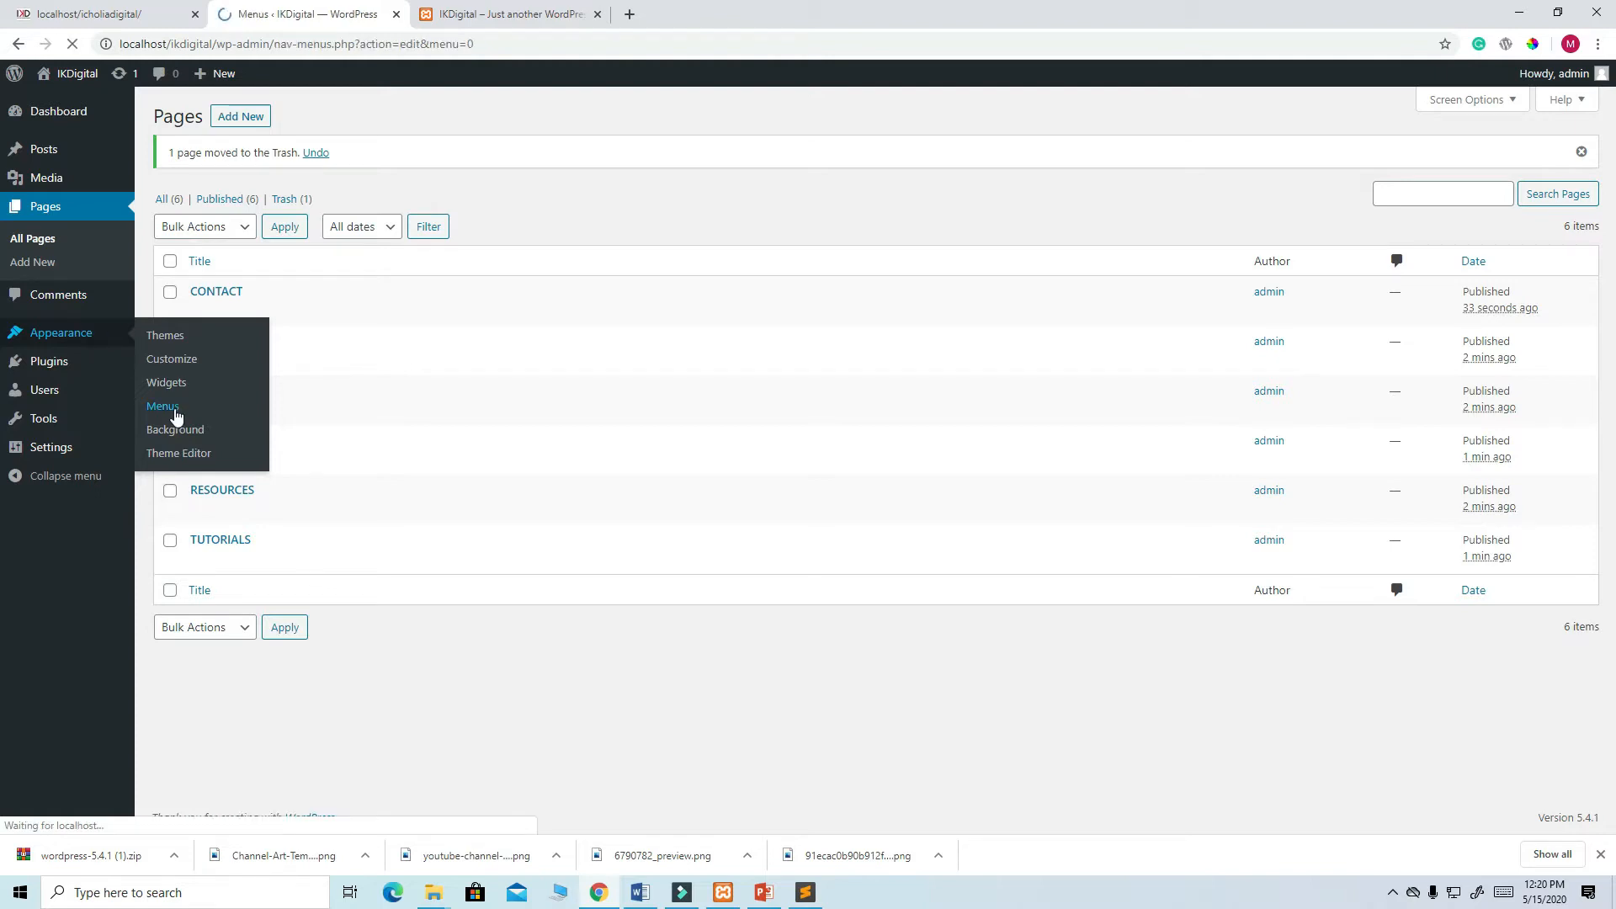
click(522, 306)
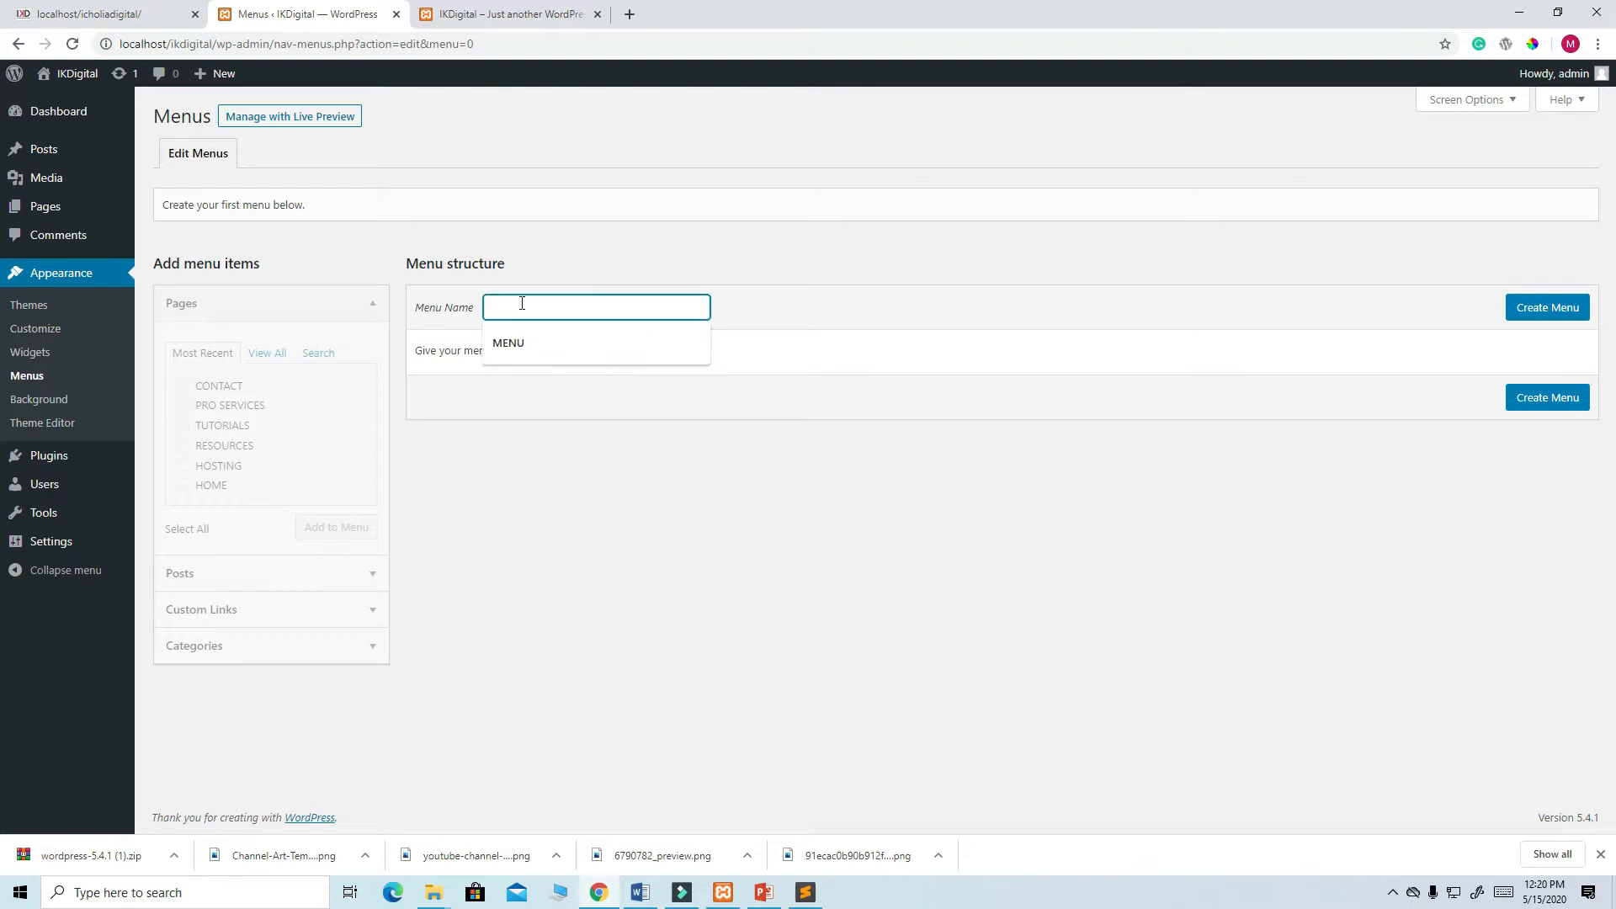
click(522, 343)
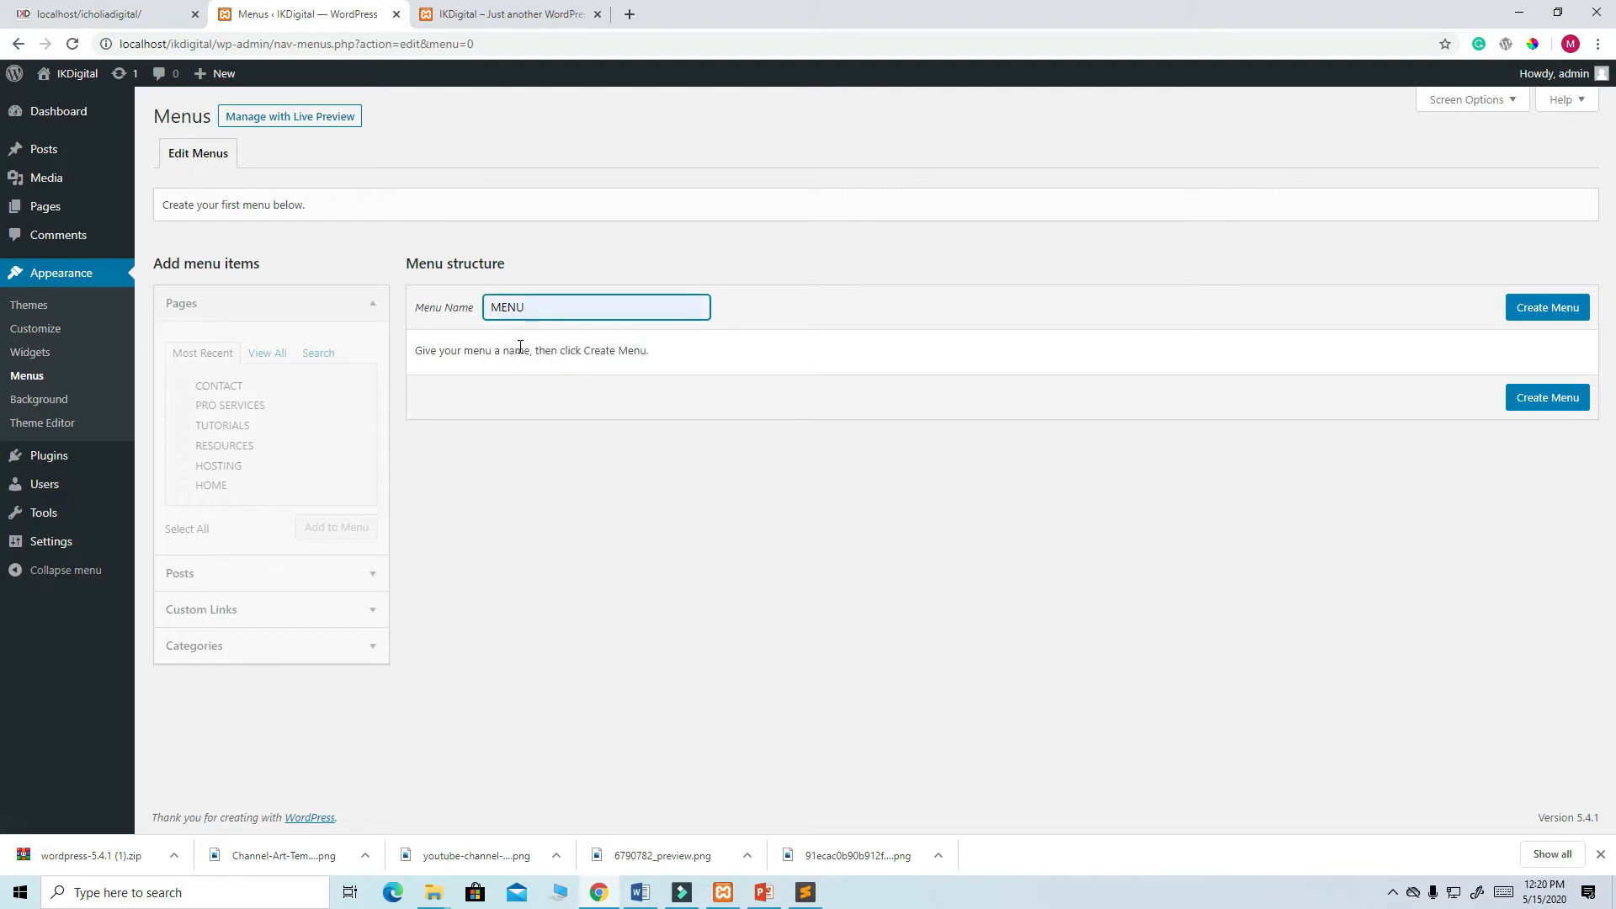
click(1551, 308)
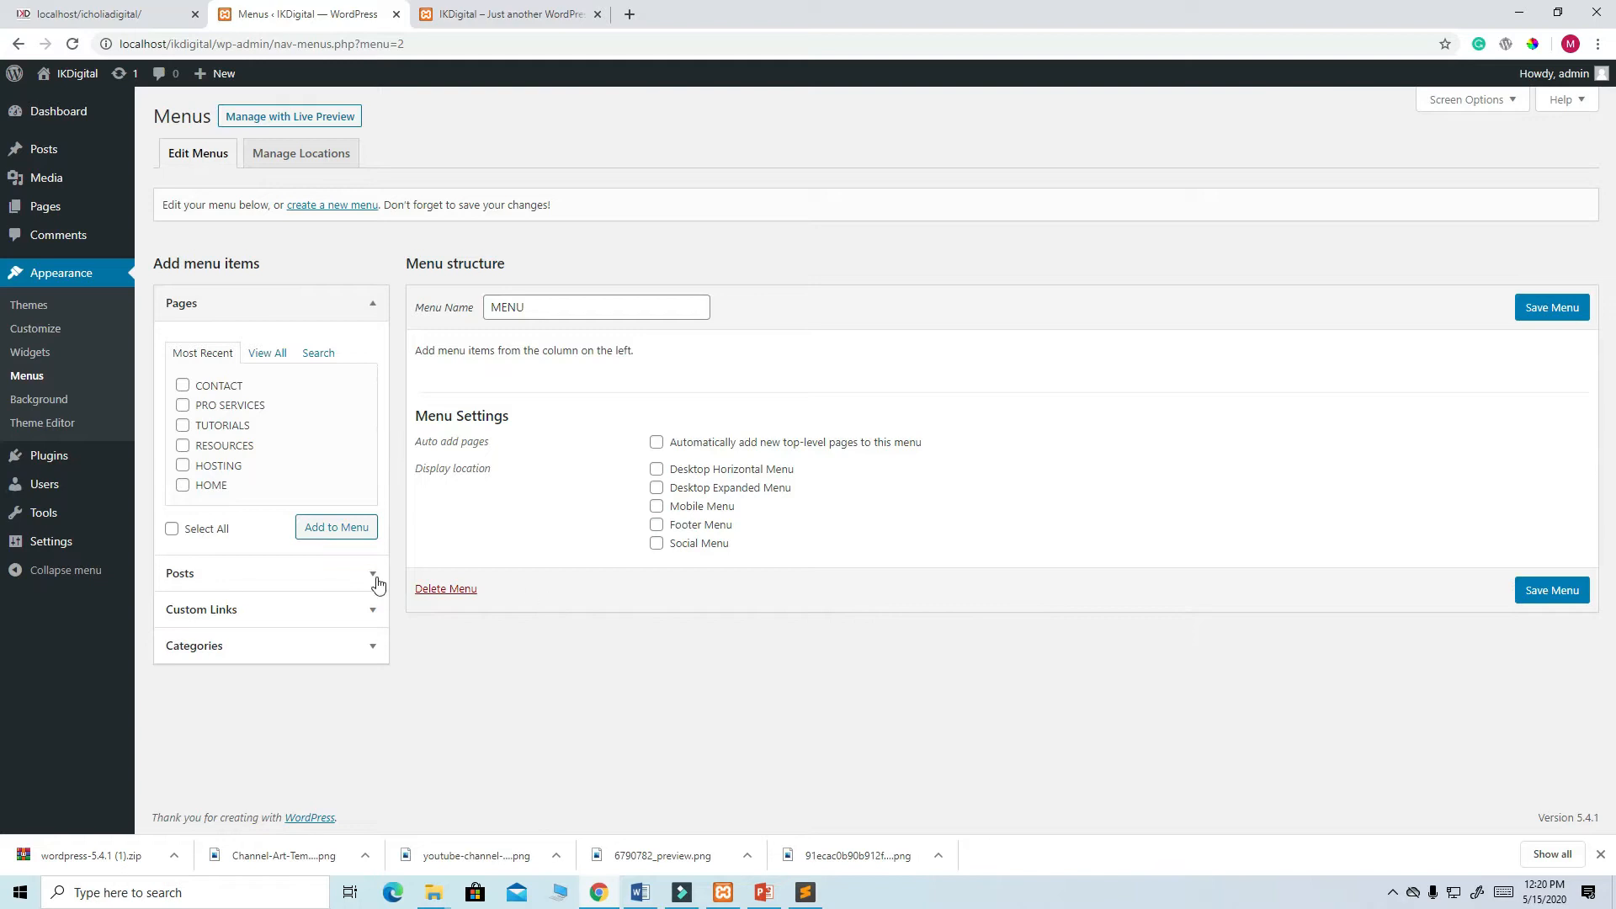
- Add all six pages to MENU and remove the Home custom link
click(279, 363)
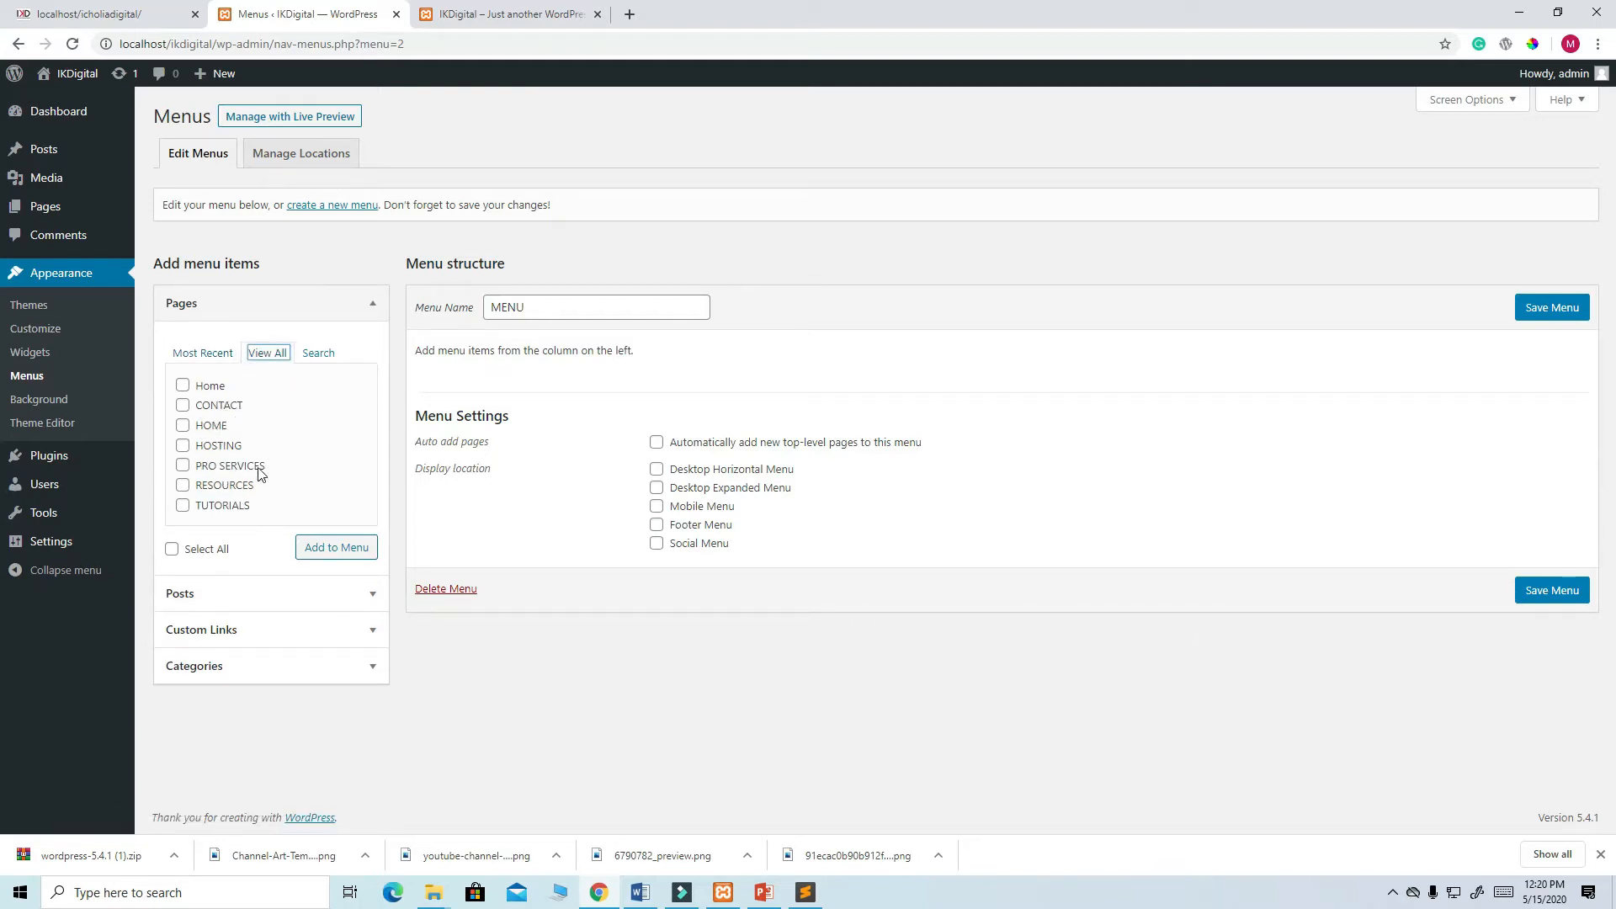
click(173, 551)
click(354, 551)
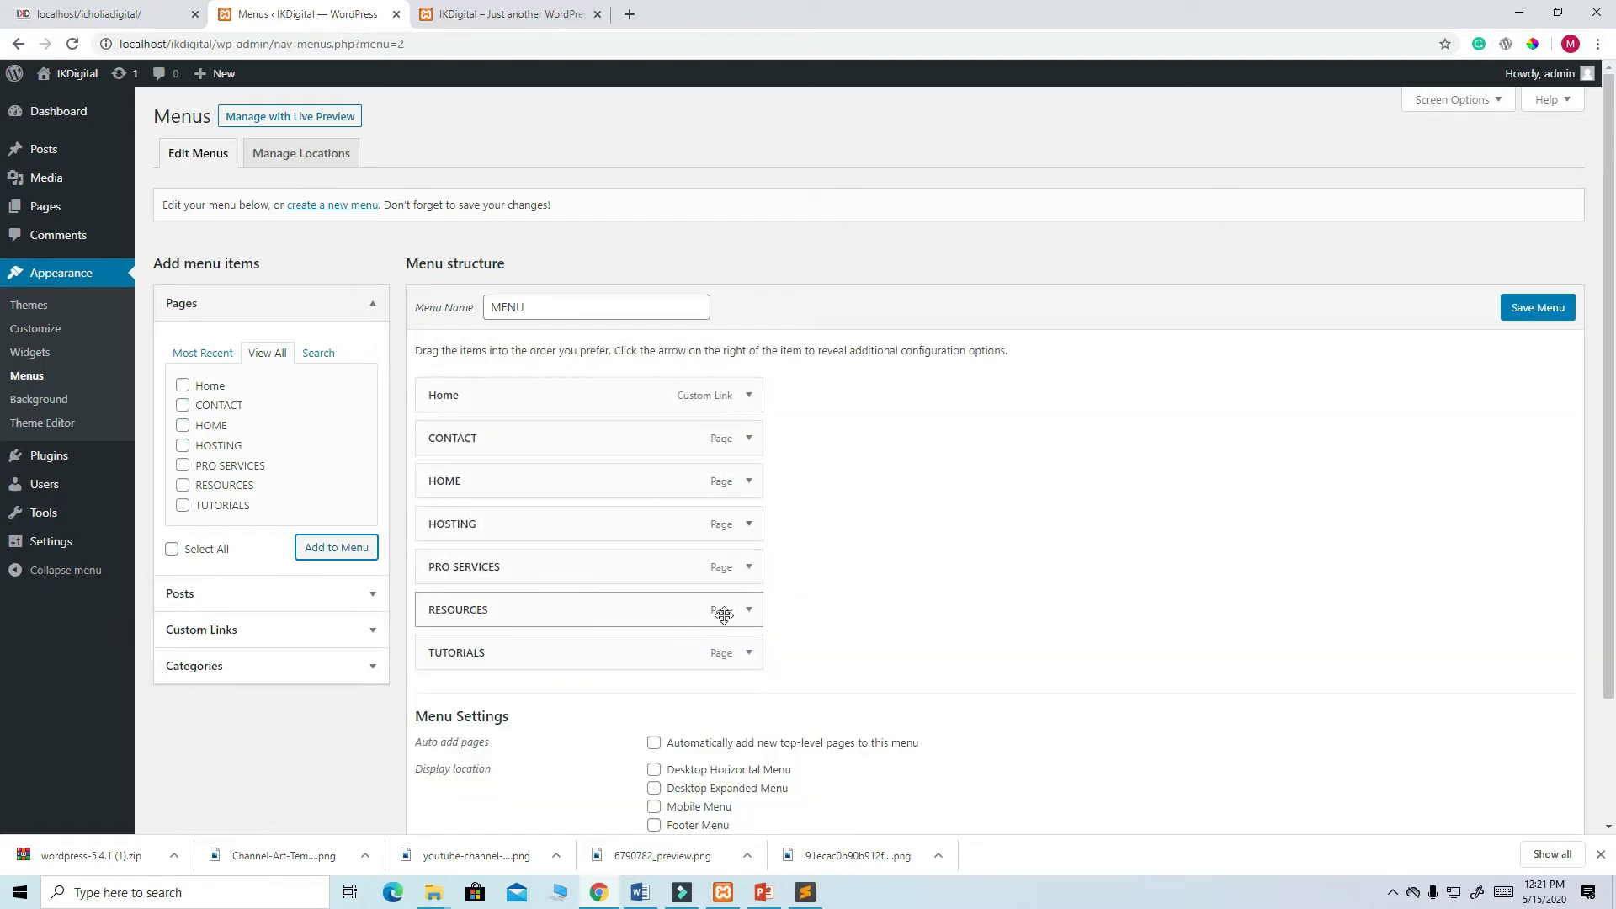
click(748, 396)
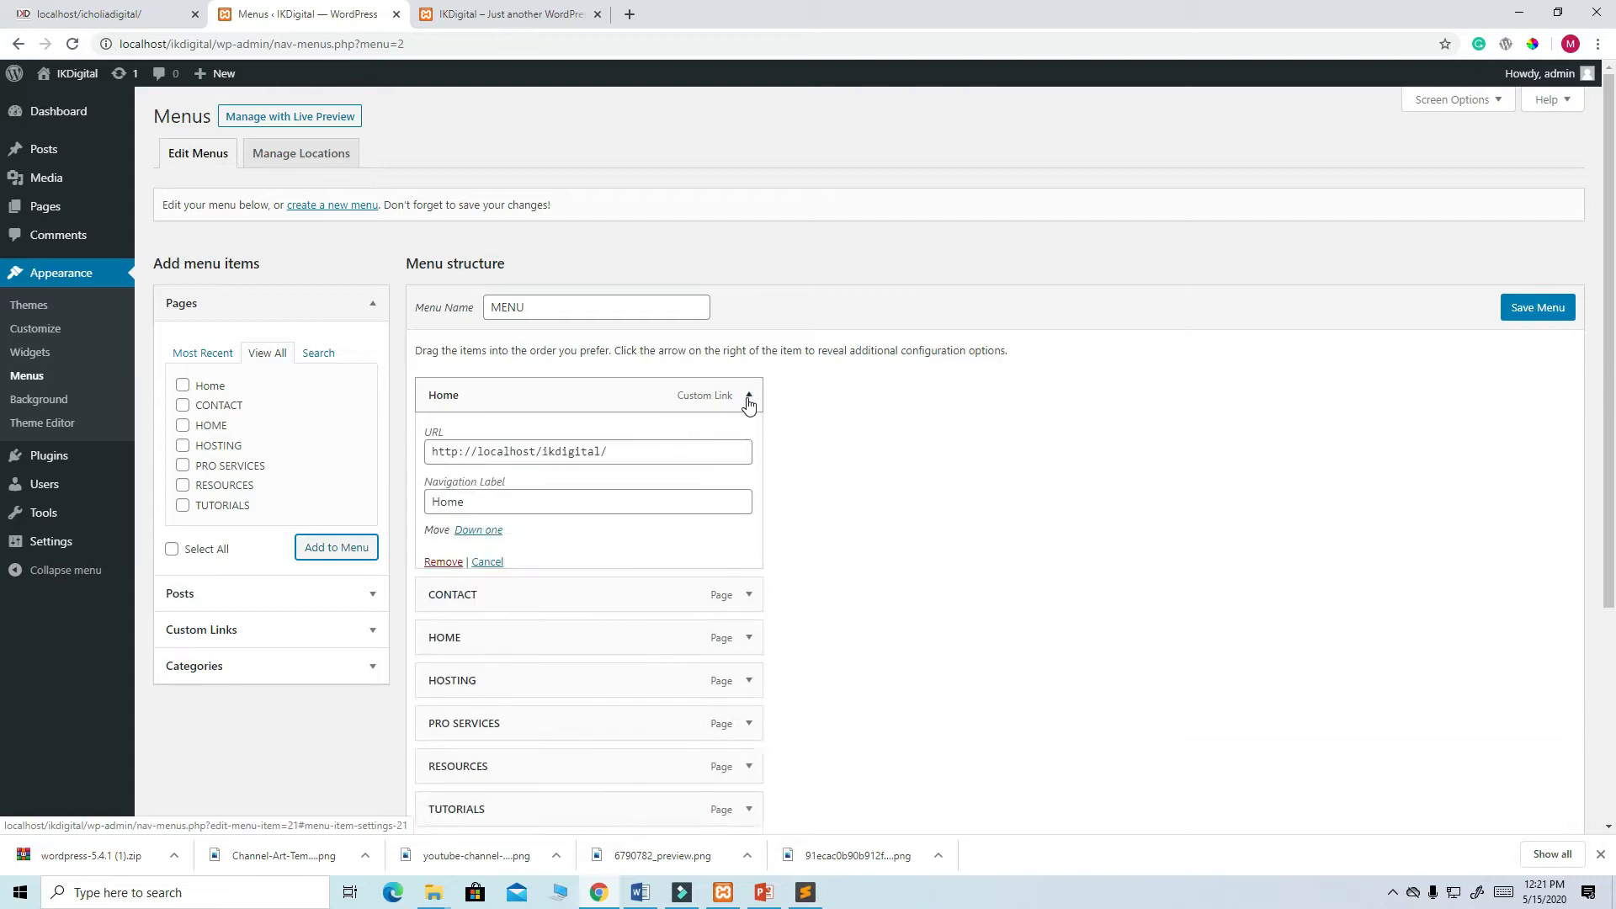
click(444, 564)
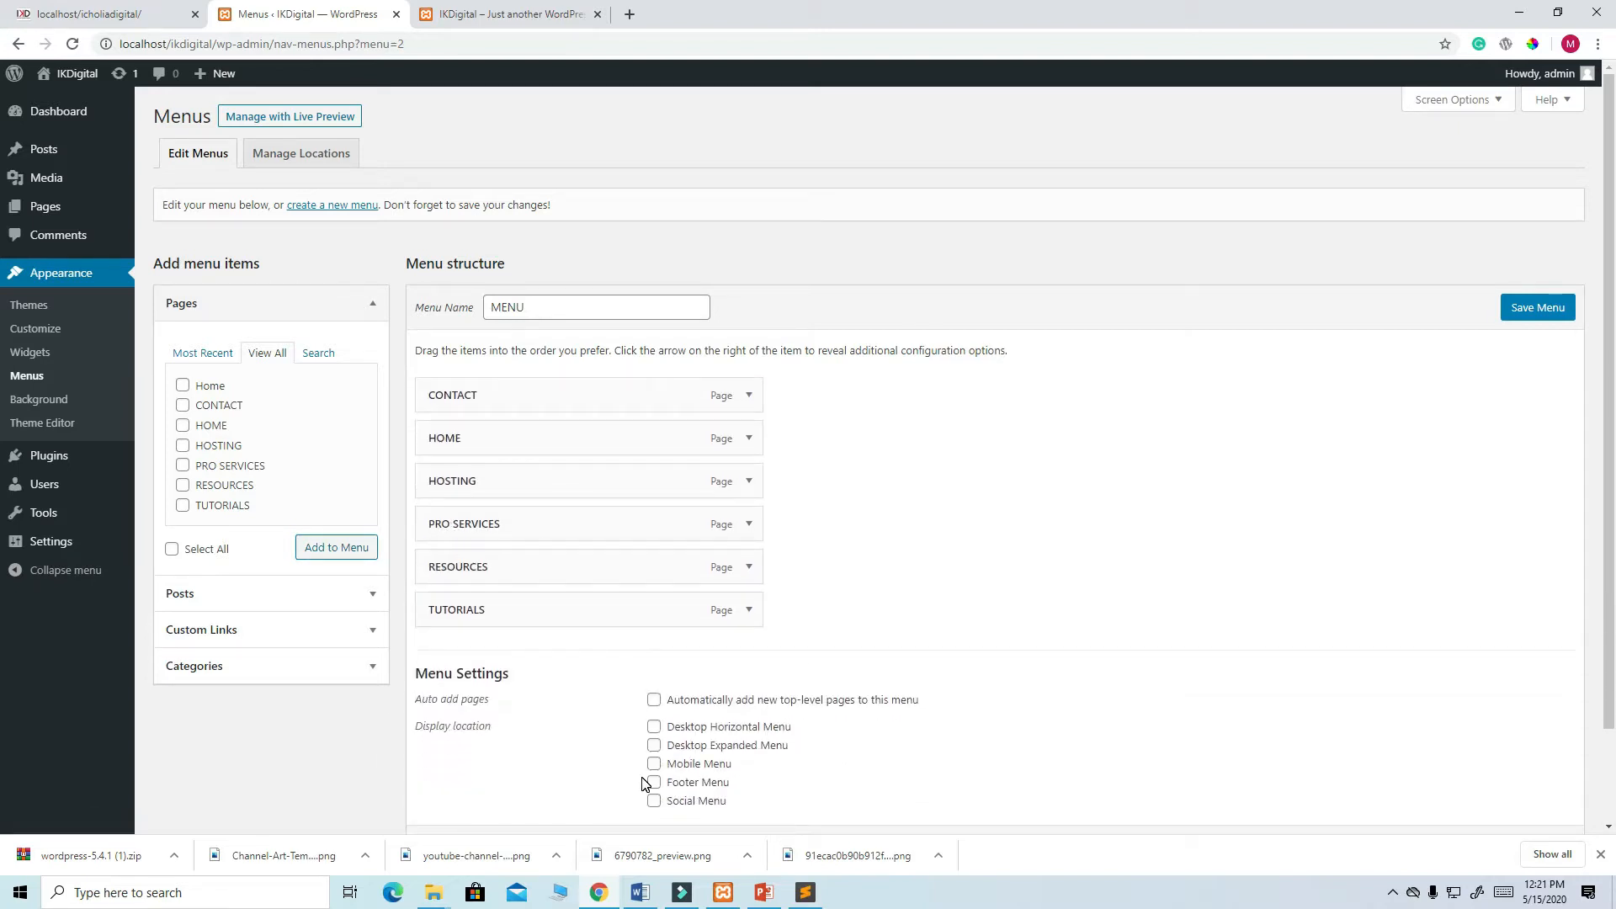
- Drag menu items into order HOME, HOSTING, RESOURCES, TUTORIALS, PRO SERVICES, CONTACT, matching the reference site
mouse_move(519, 439)
mouse_down()
mouse_move(523, 386)
mouse_move(519, 408)
mouse_up()
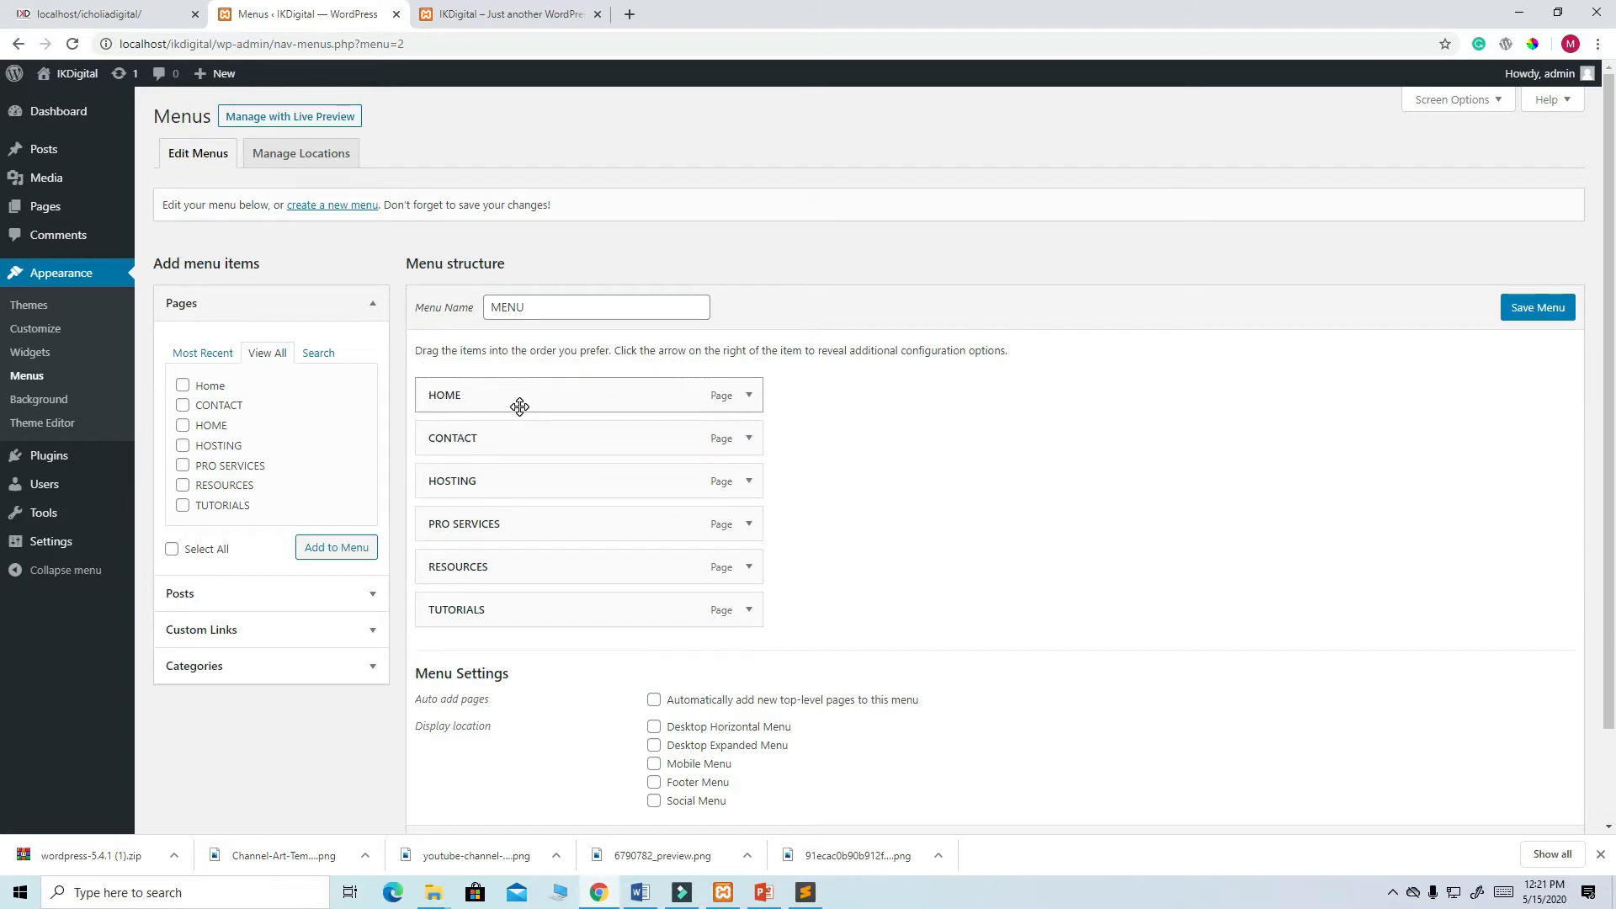
click(107, 10)
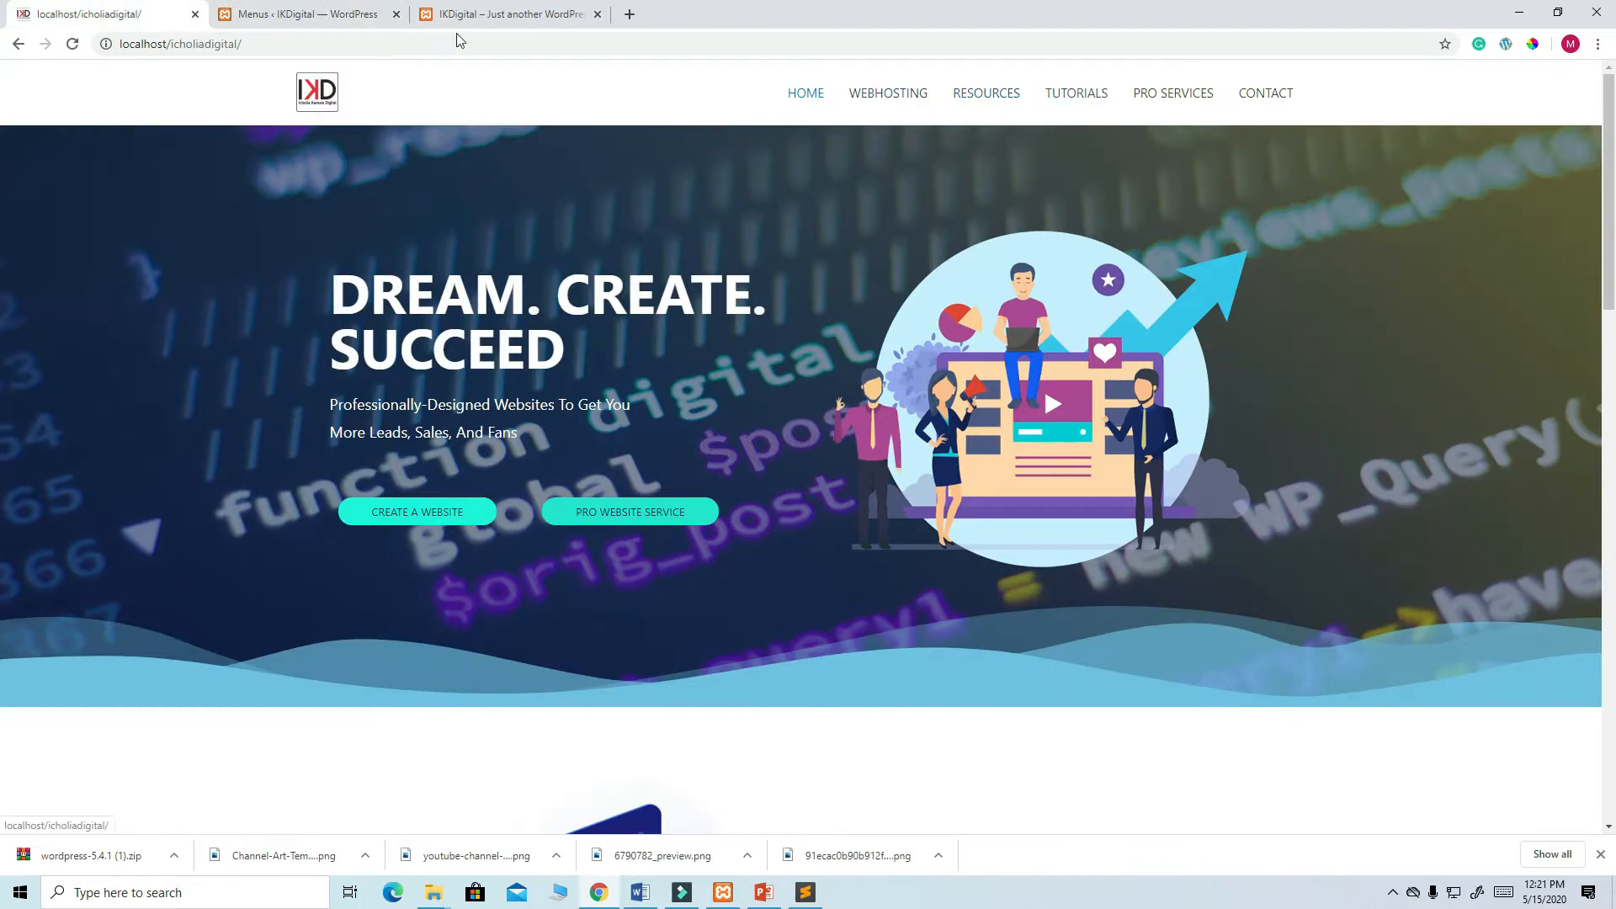
click(358, 15)
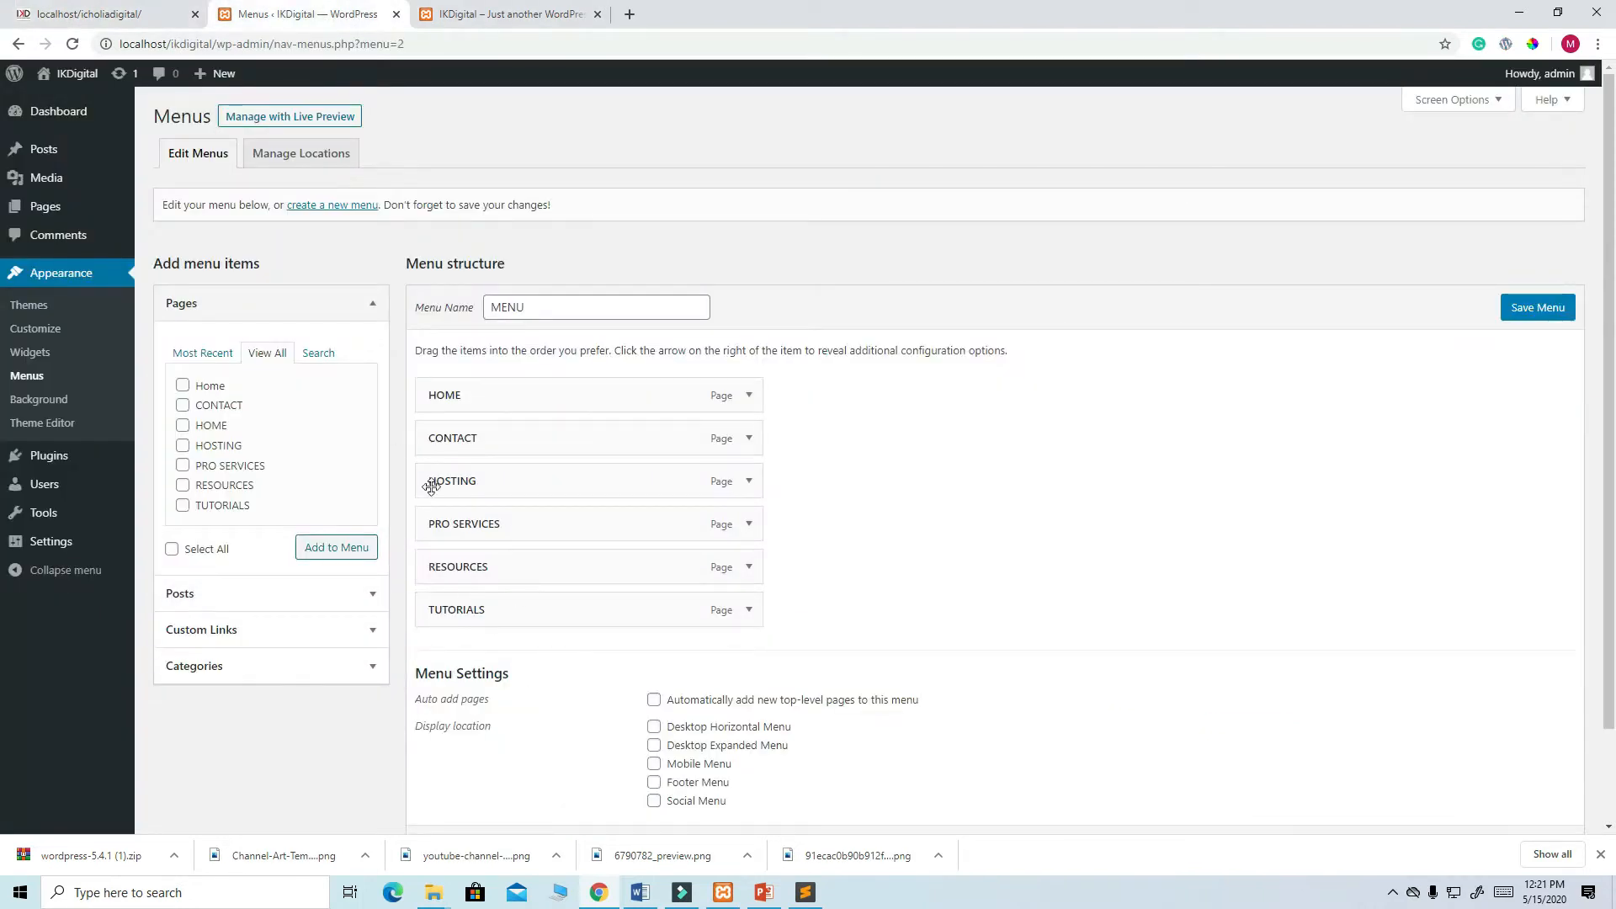
drag(482, 570, 483, 444)
drag(496, 521, 494, 447)
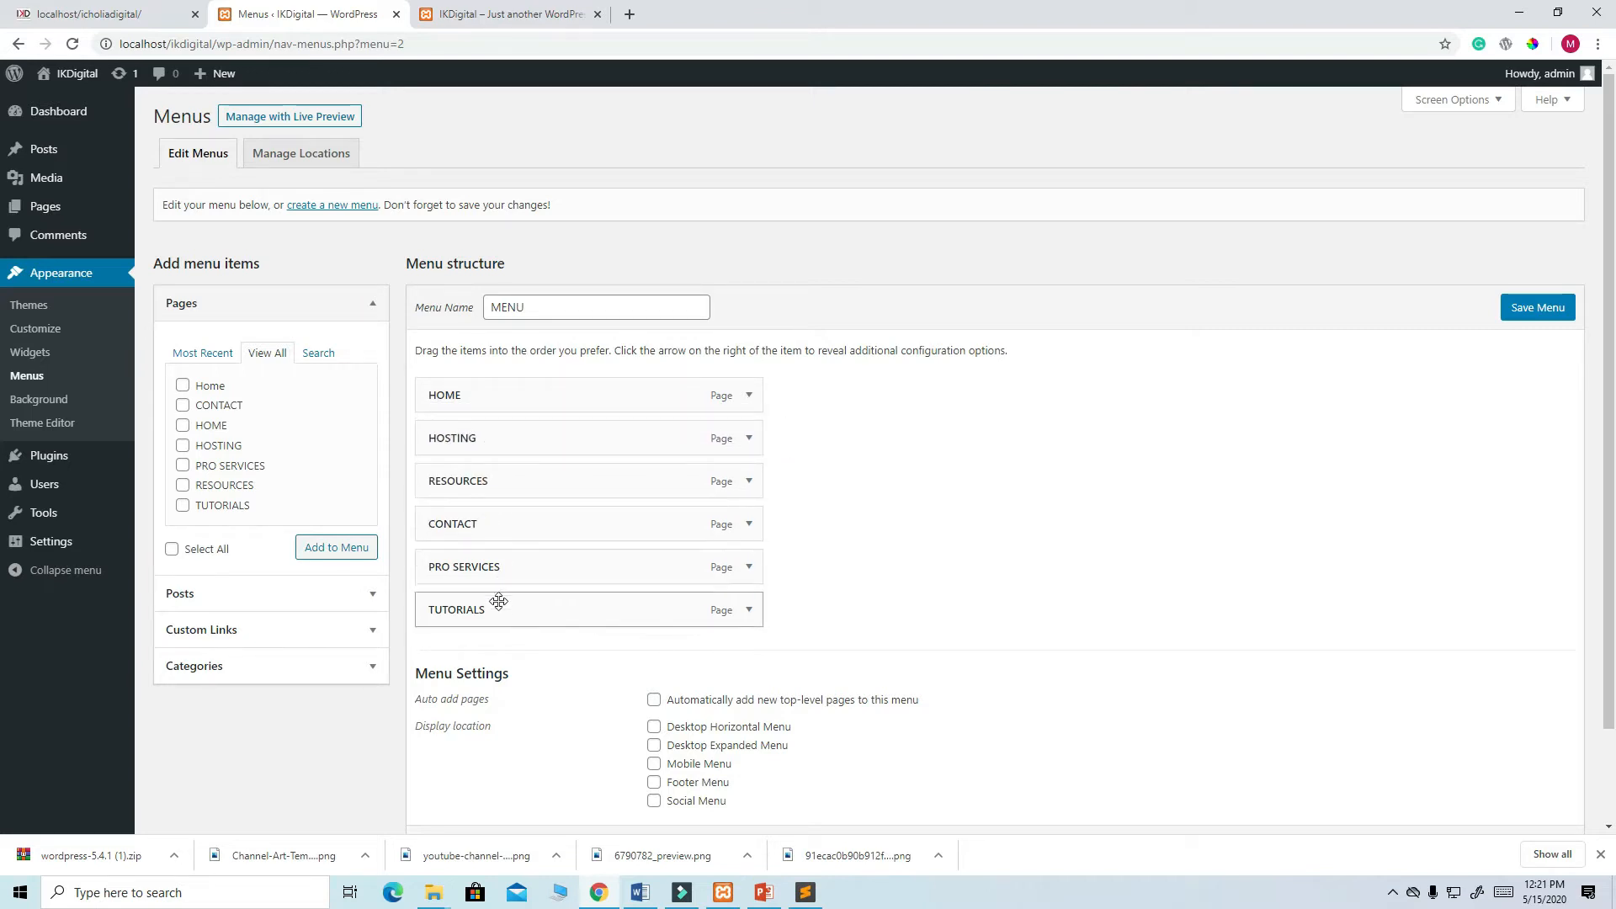
click(128, 18)
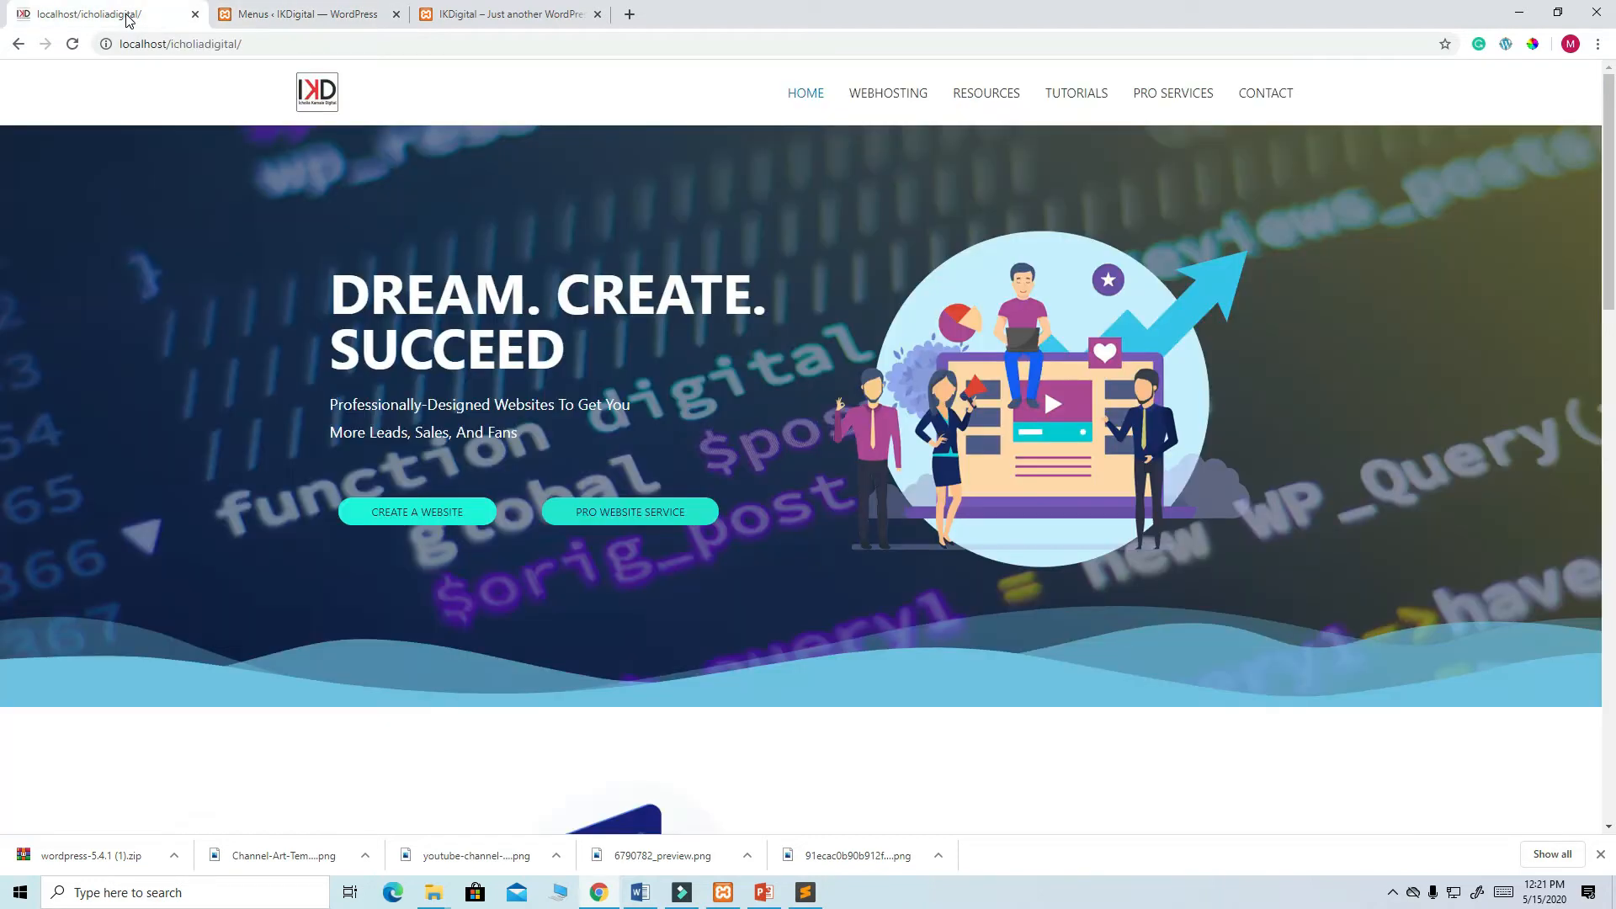
click(335, 16)
drag(462, 610, 471, 575)
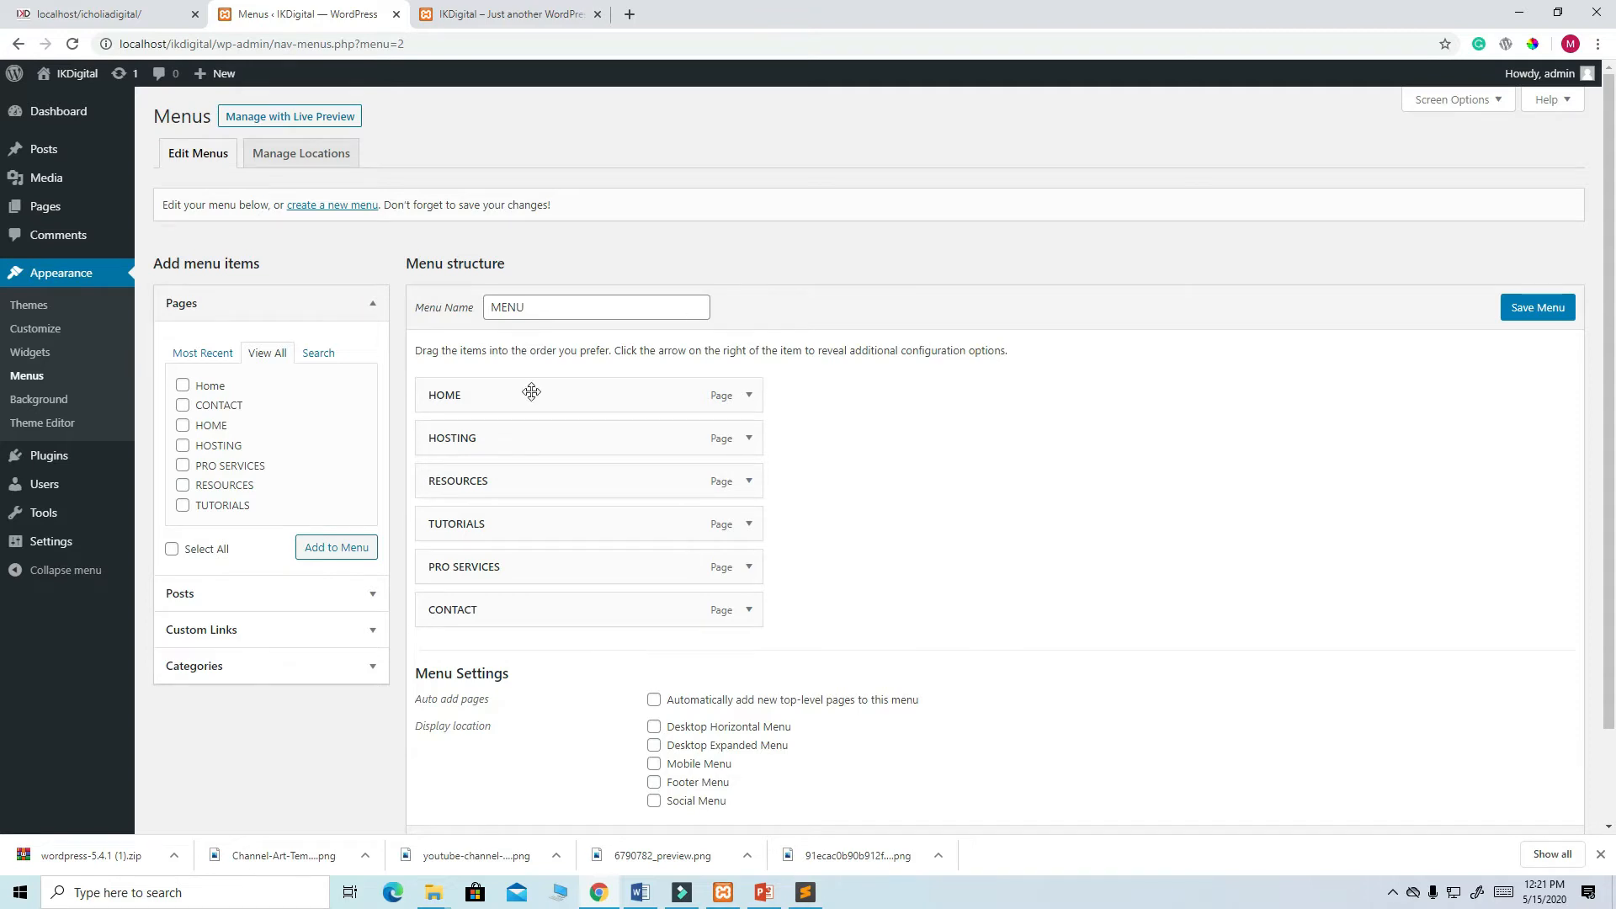
scroll(1113, 489, down, 2)
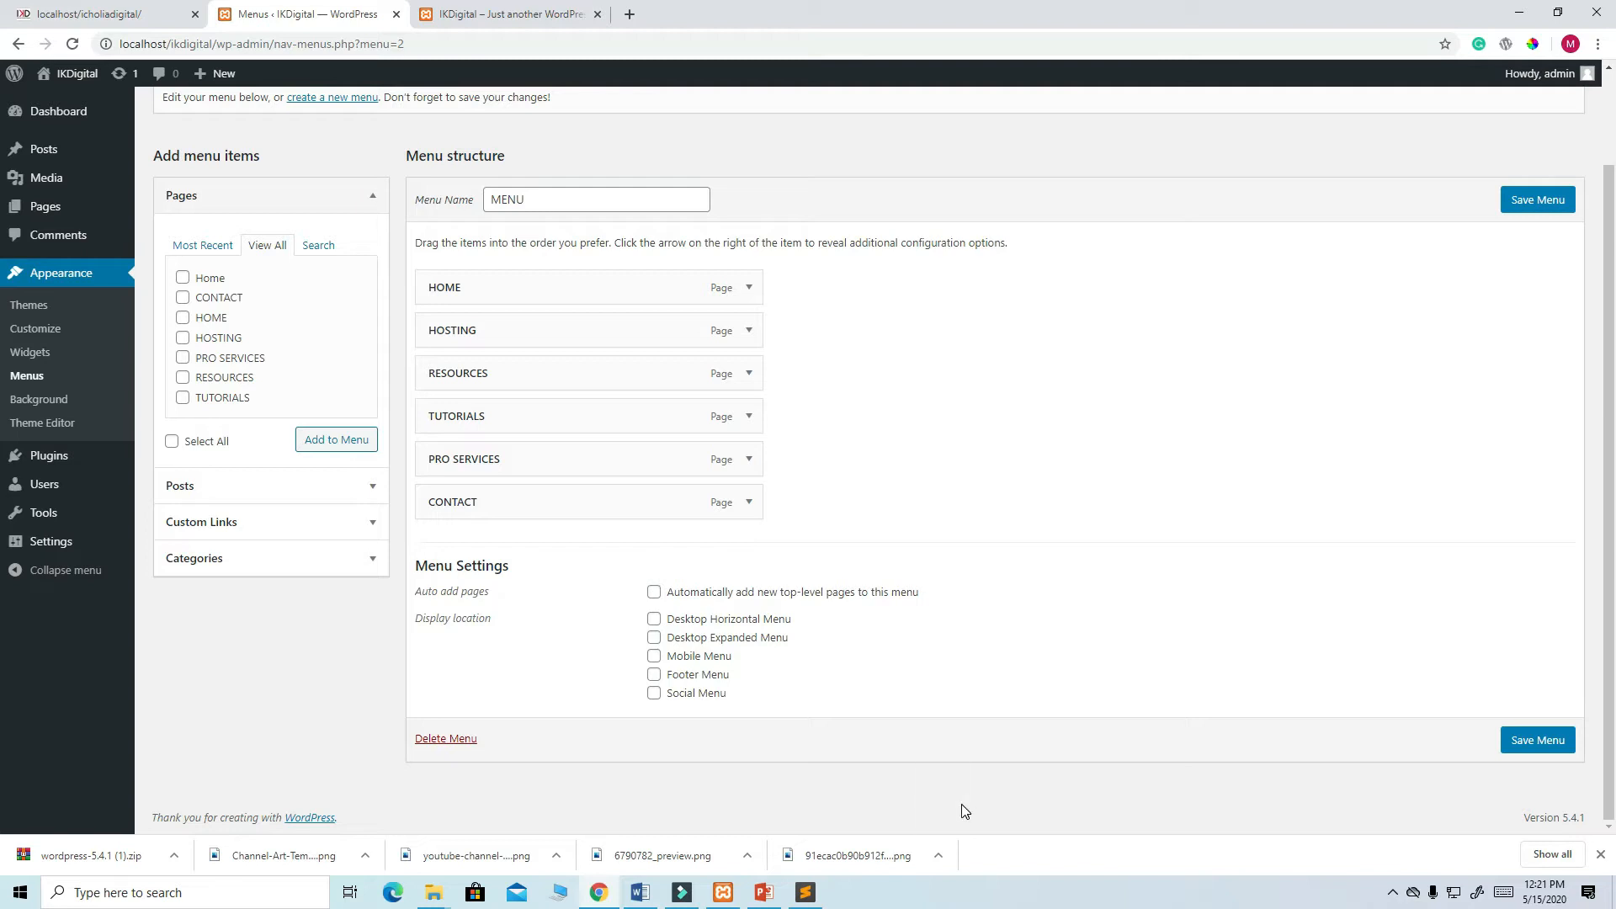
- After checking the front end, save MENU with its new item order
click(505, 13)
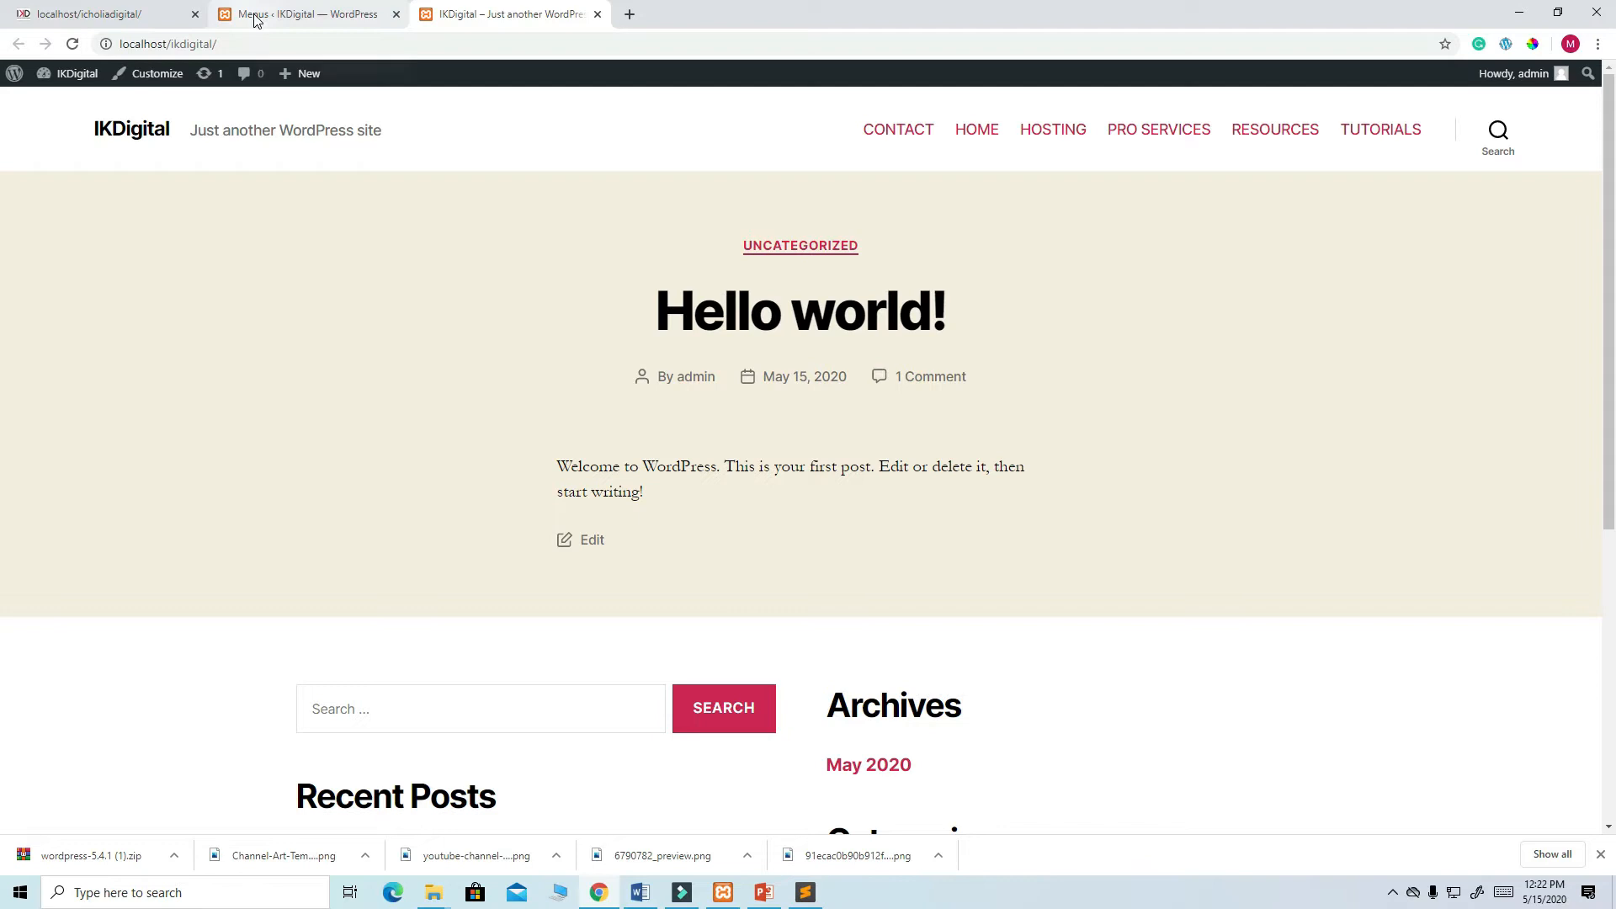
click(313, 21)
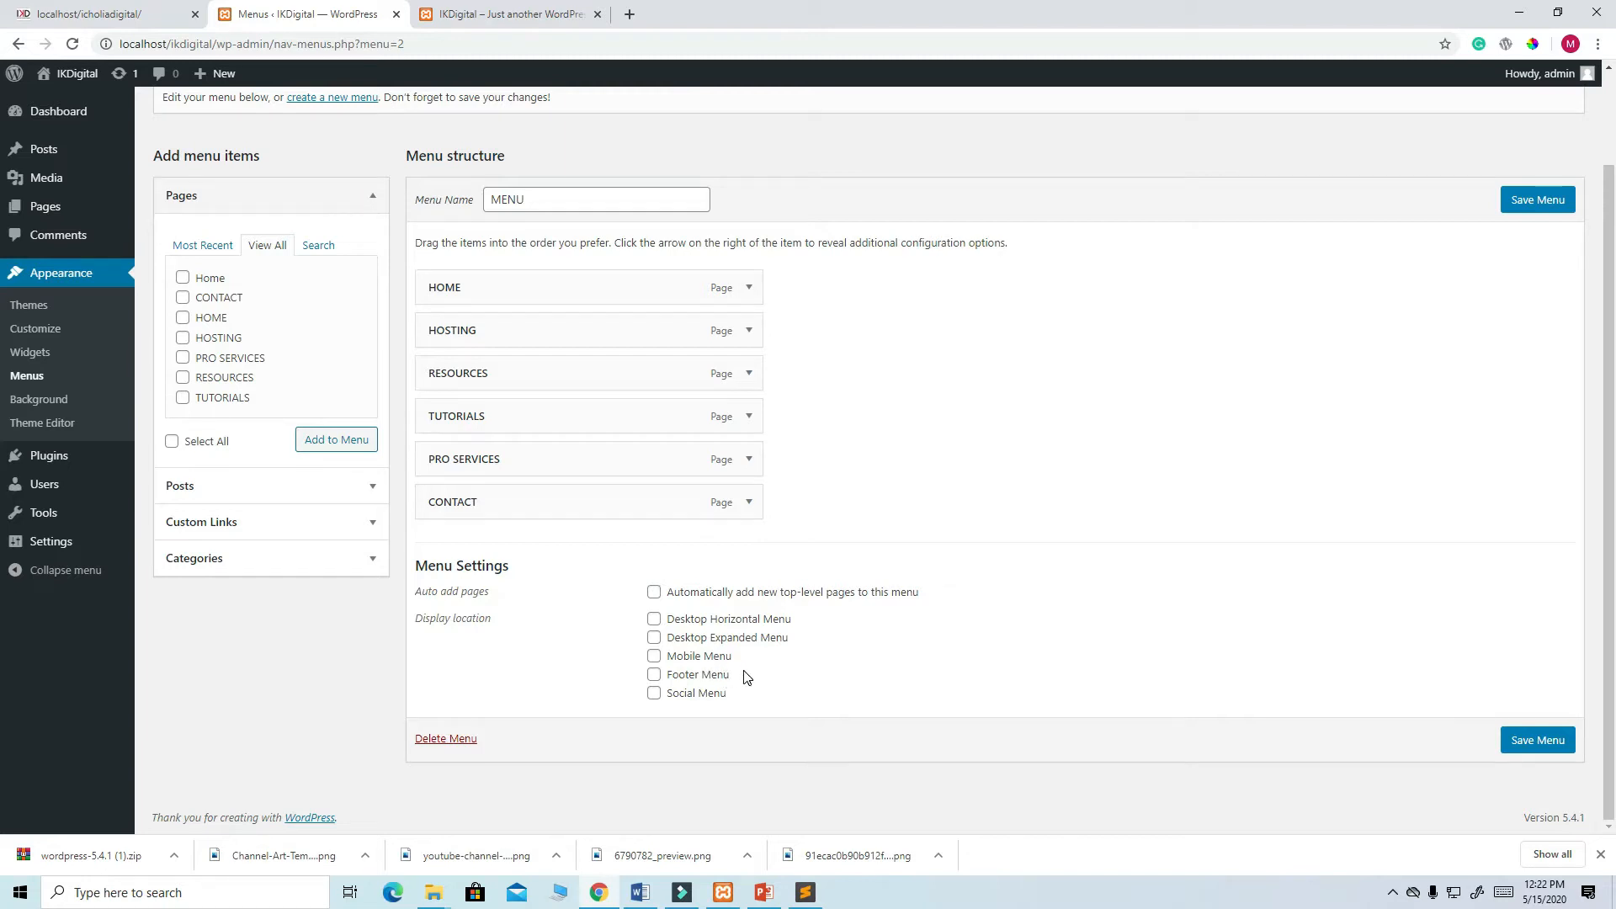
click(1549, 208)
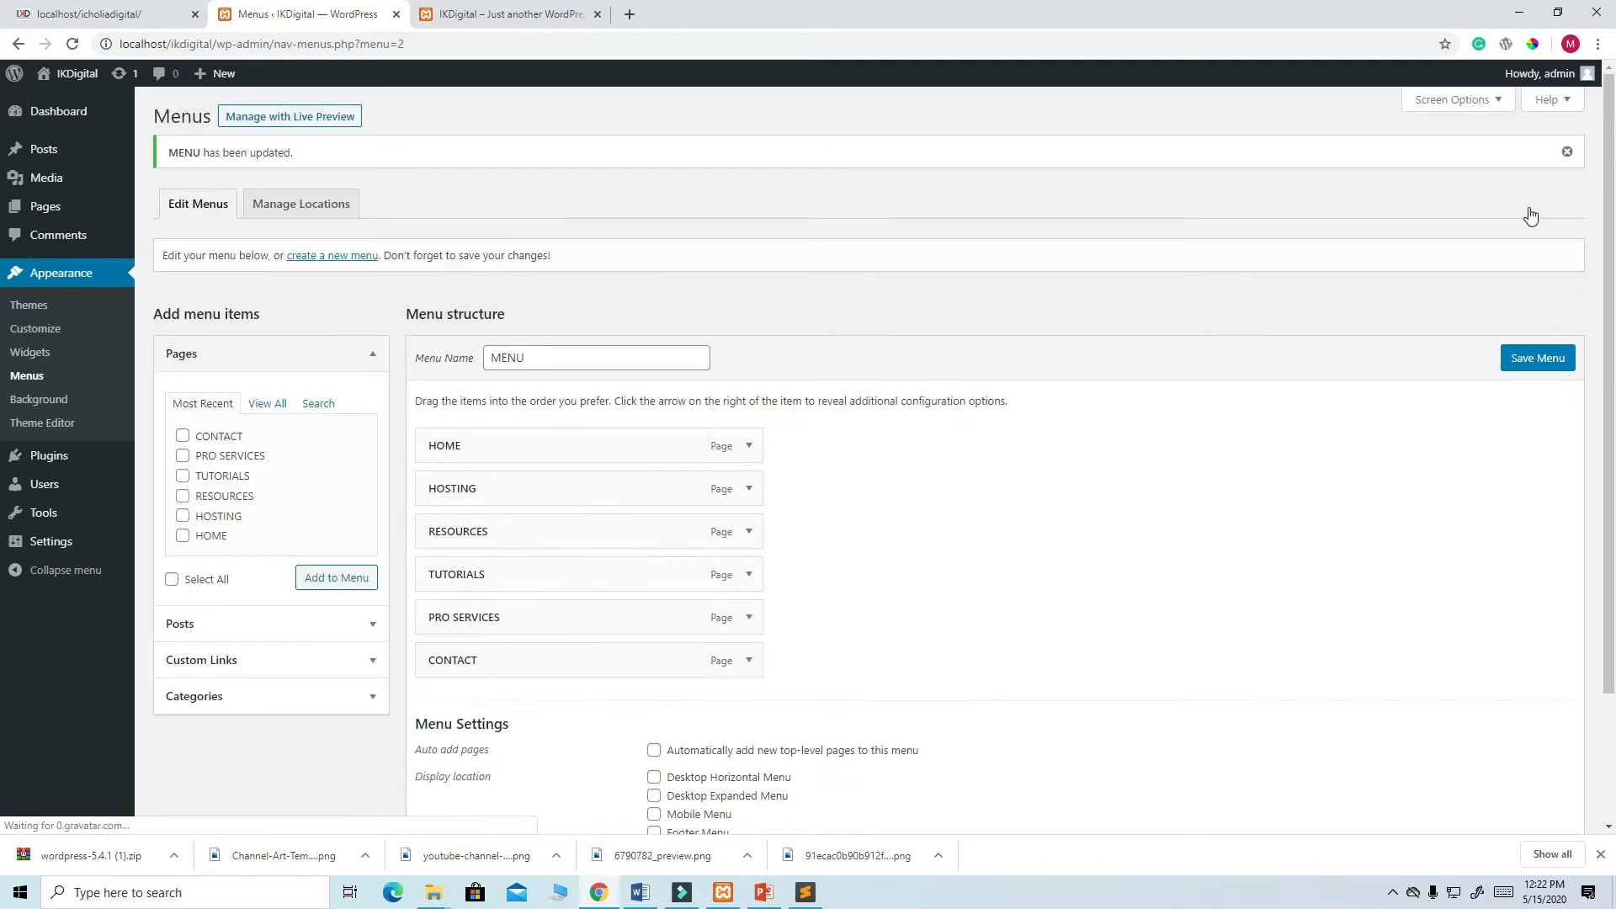
scroll(746, 354, down, 2)
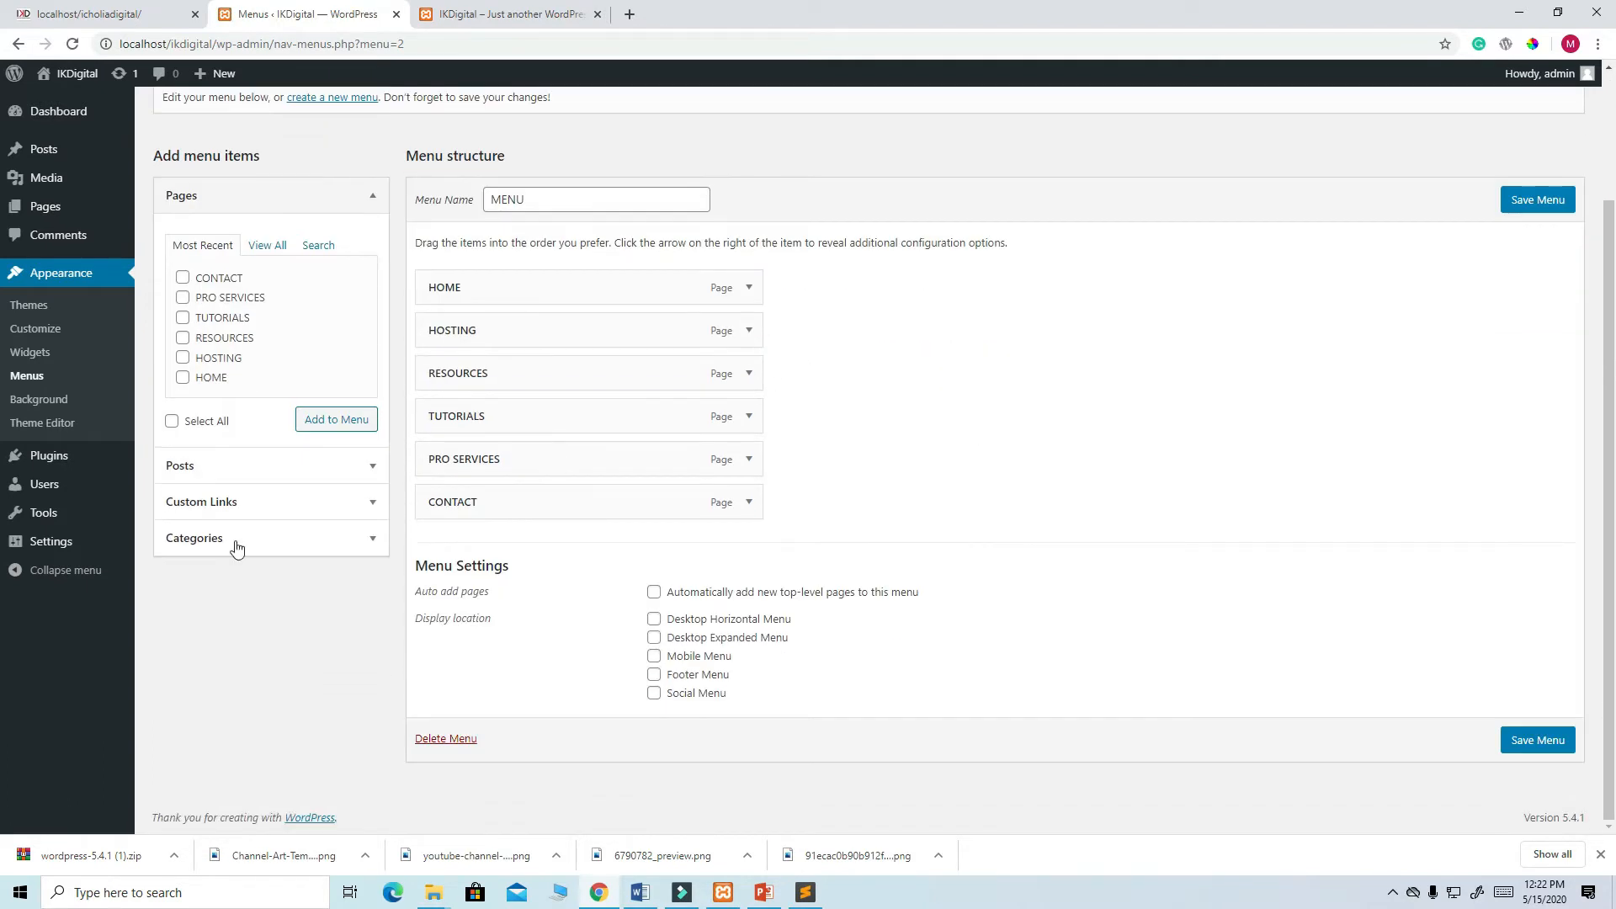
scroll(67, 344, up, 2)
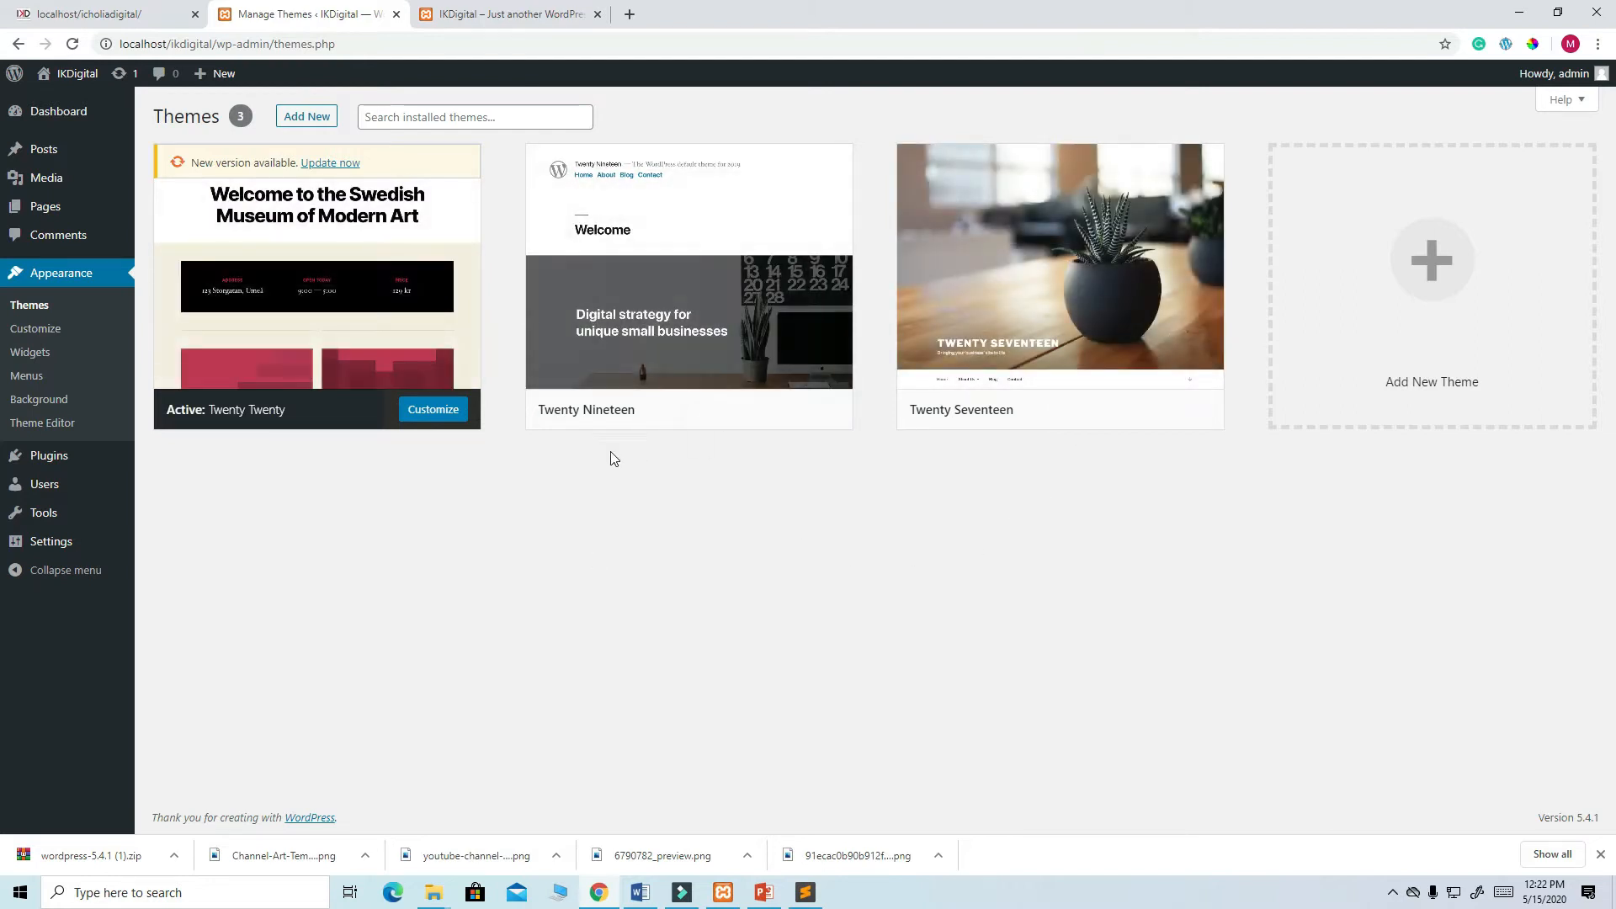
- Delete the Twenty Nineteen and Twenty Seventeen themes, confirming each deletion
click(703, 277)
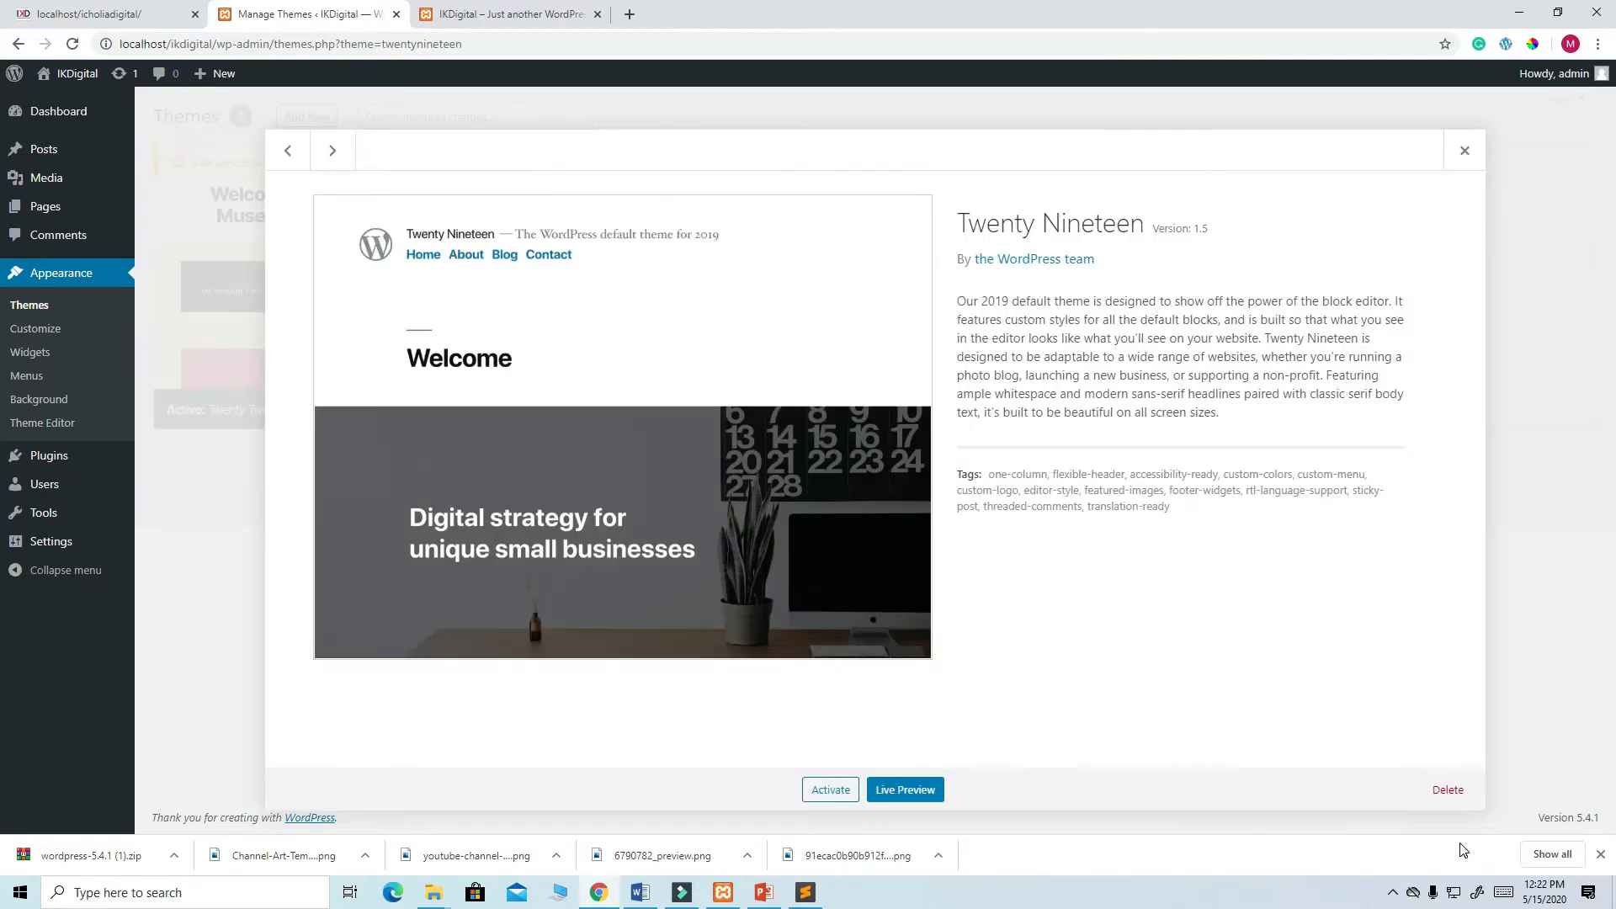
click(1427, 791)
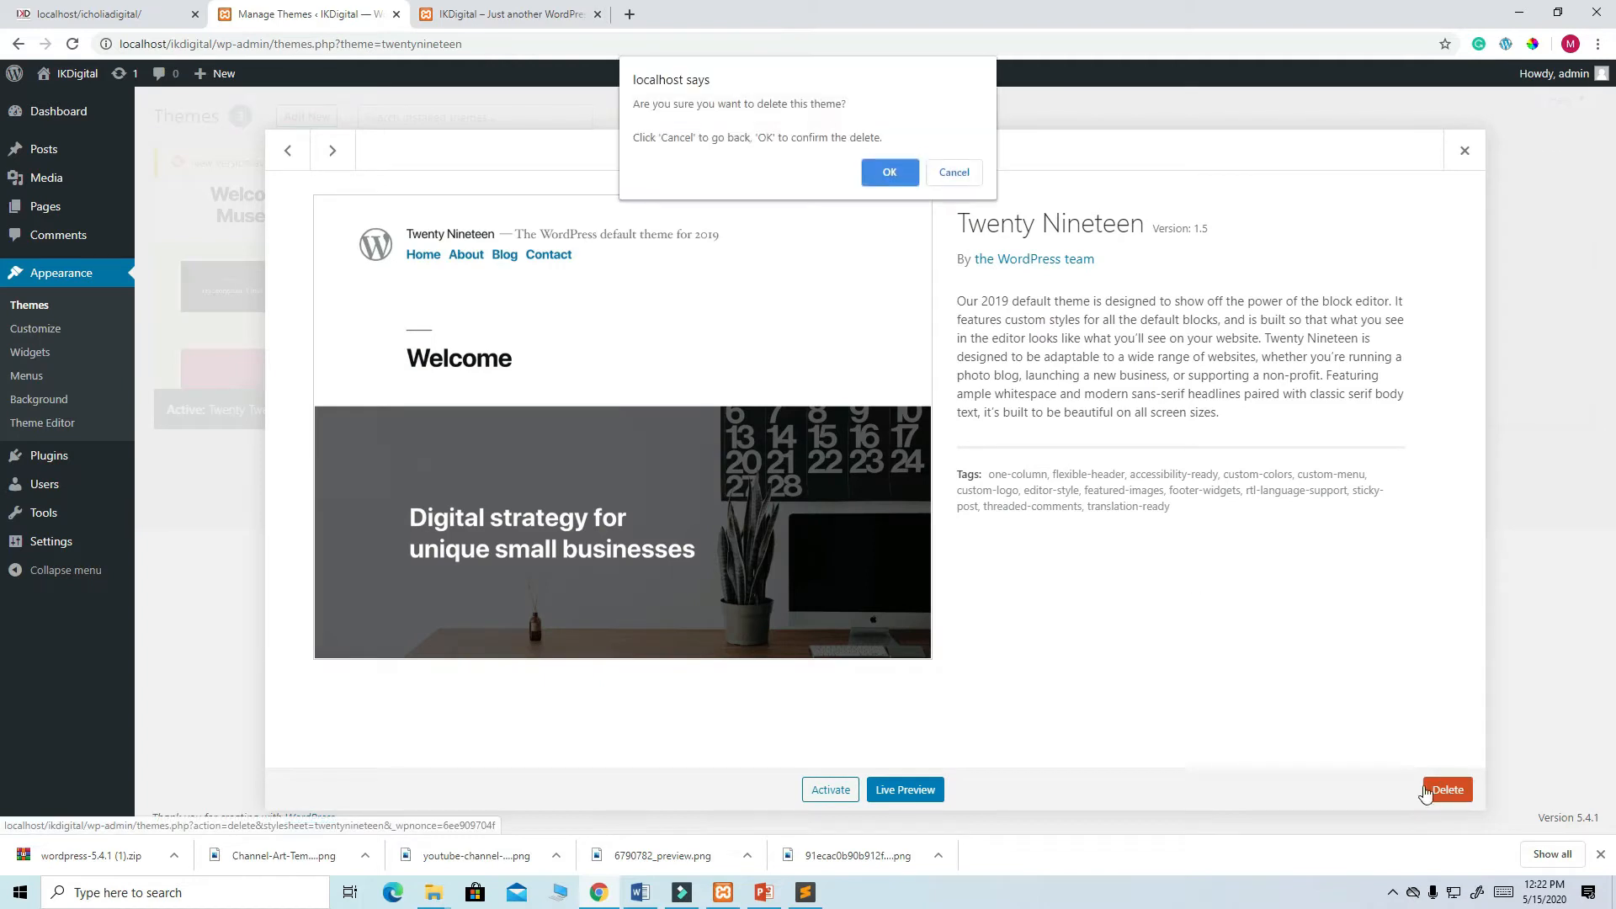
click(888, 175)
click(702, 267)
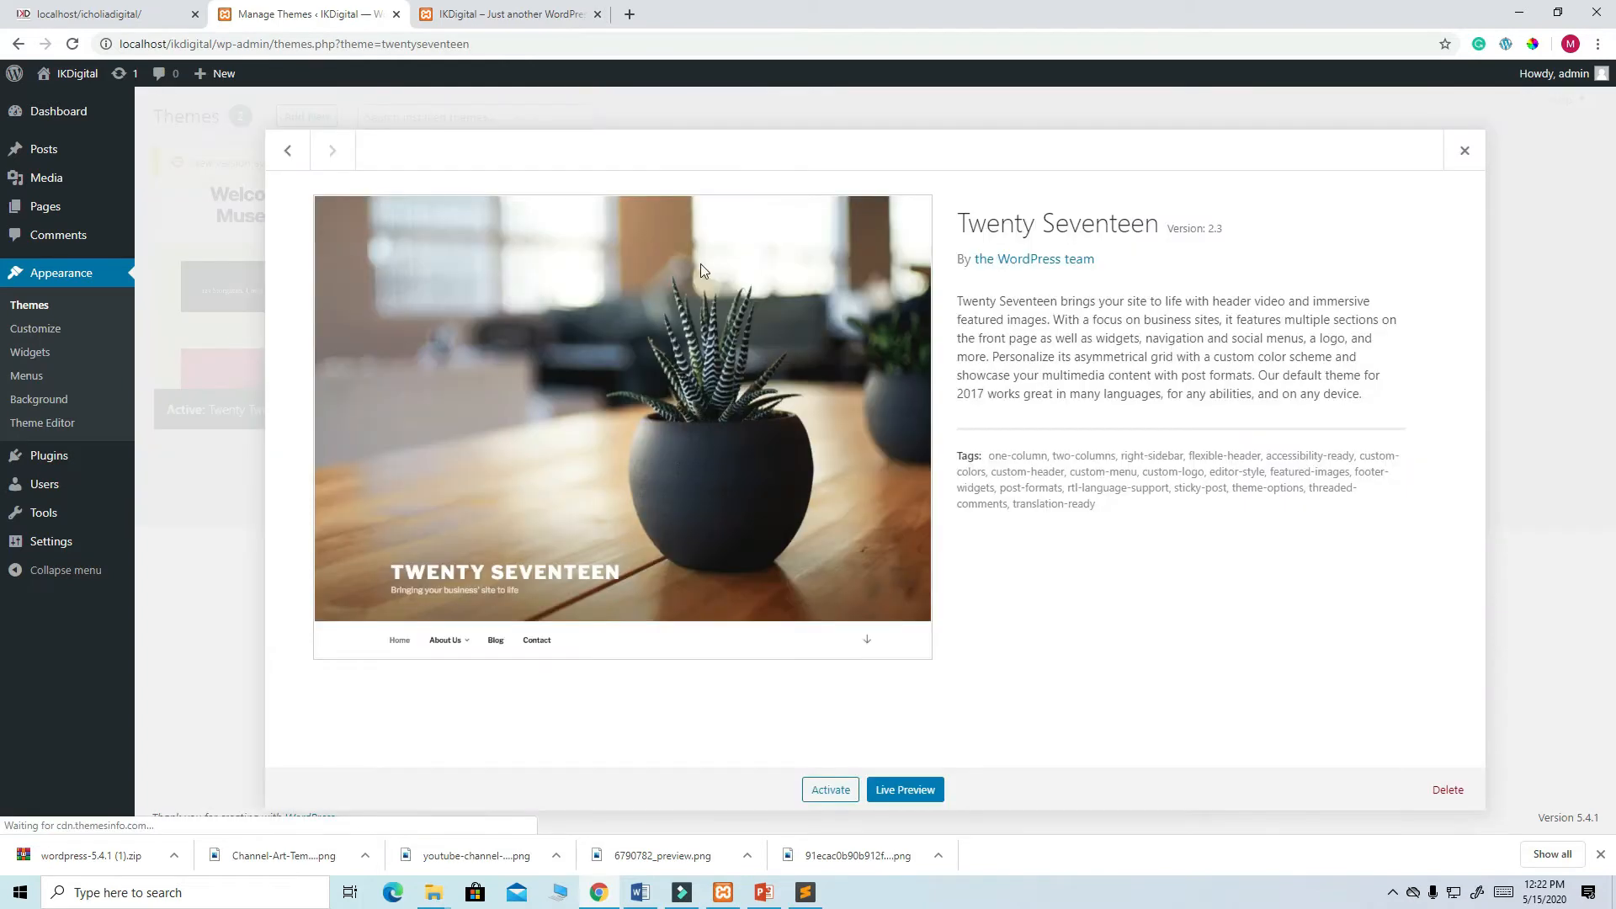
click(1462, 791)
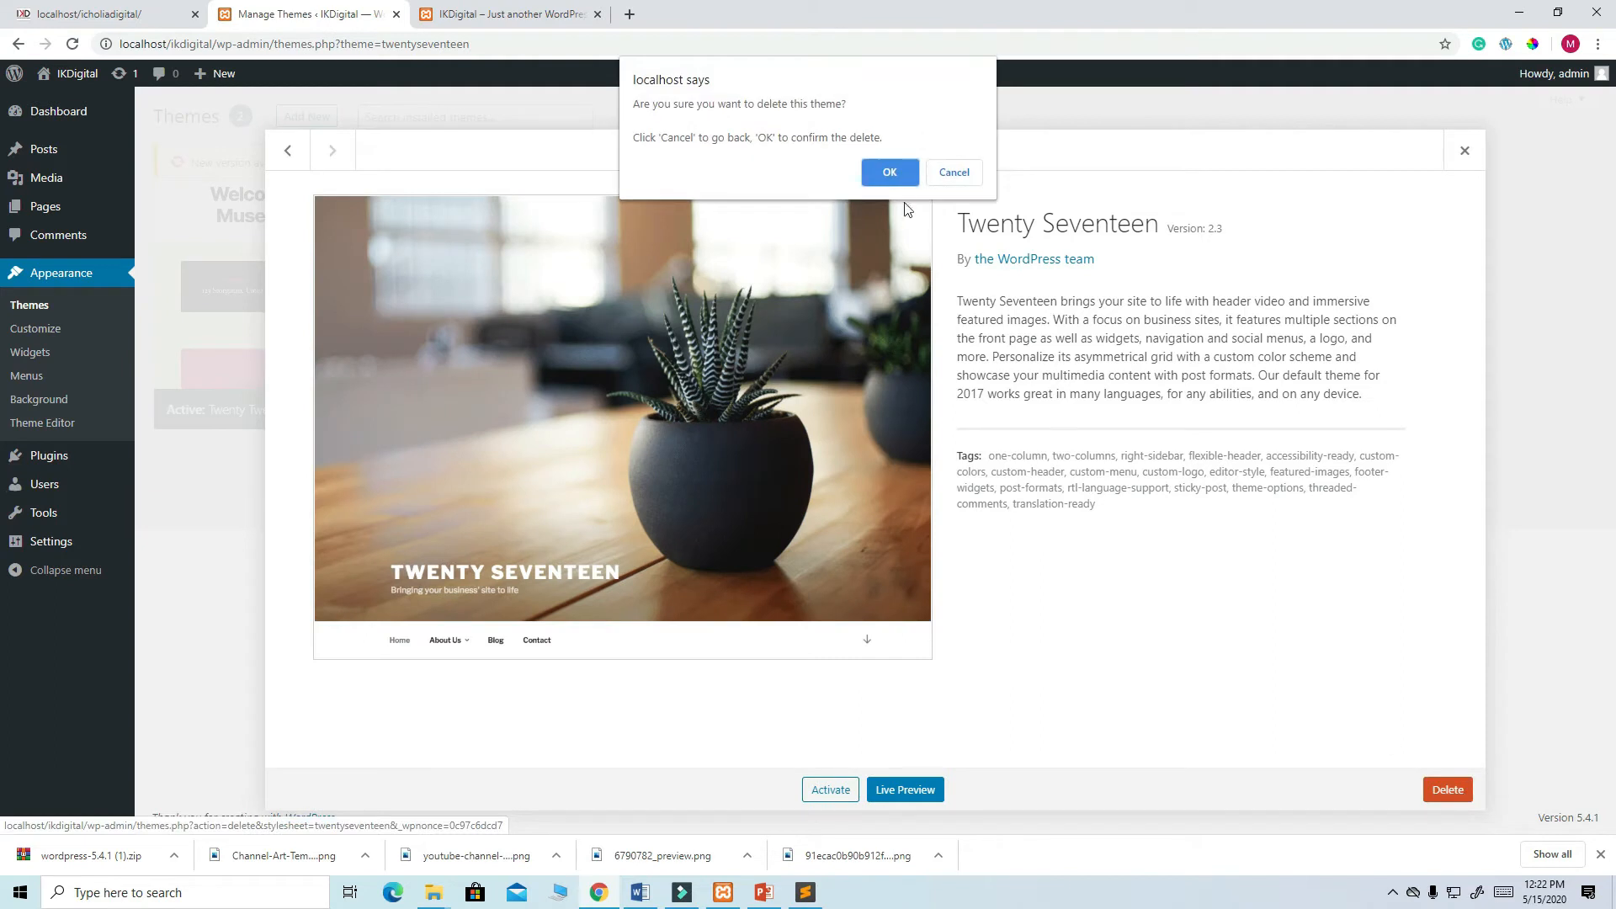
click(891, 175)
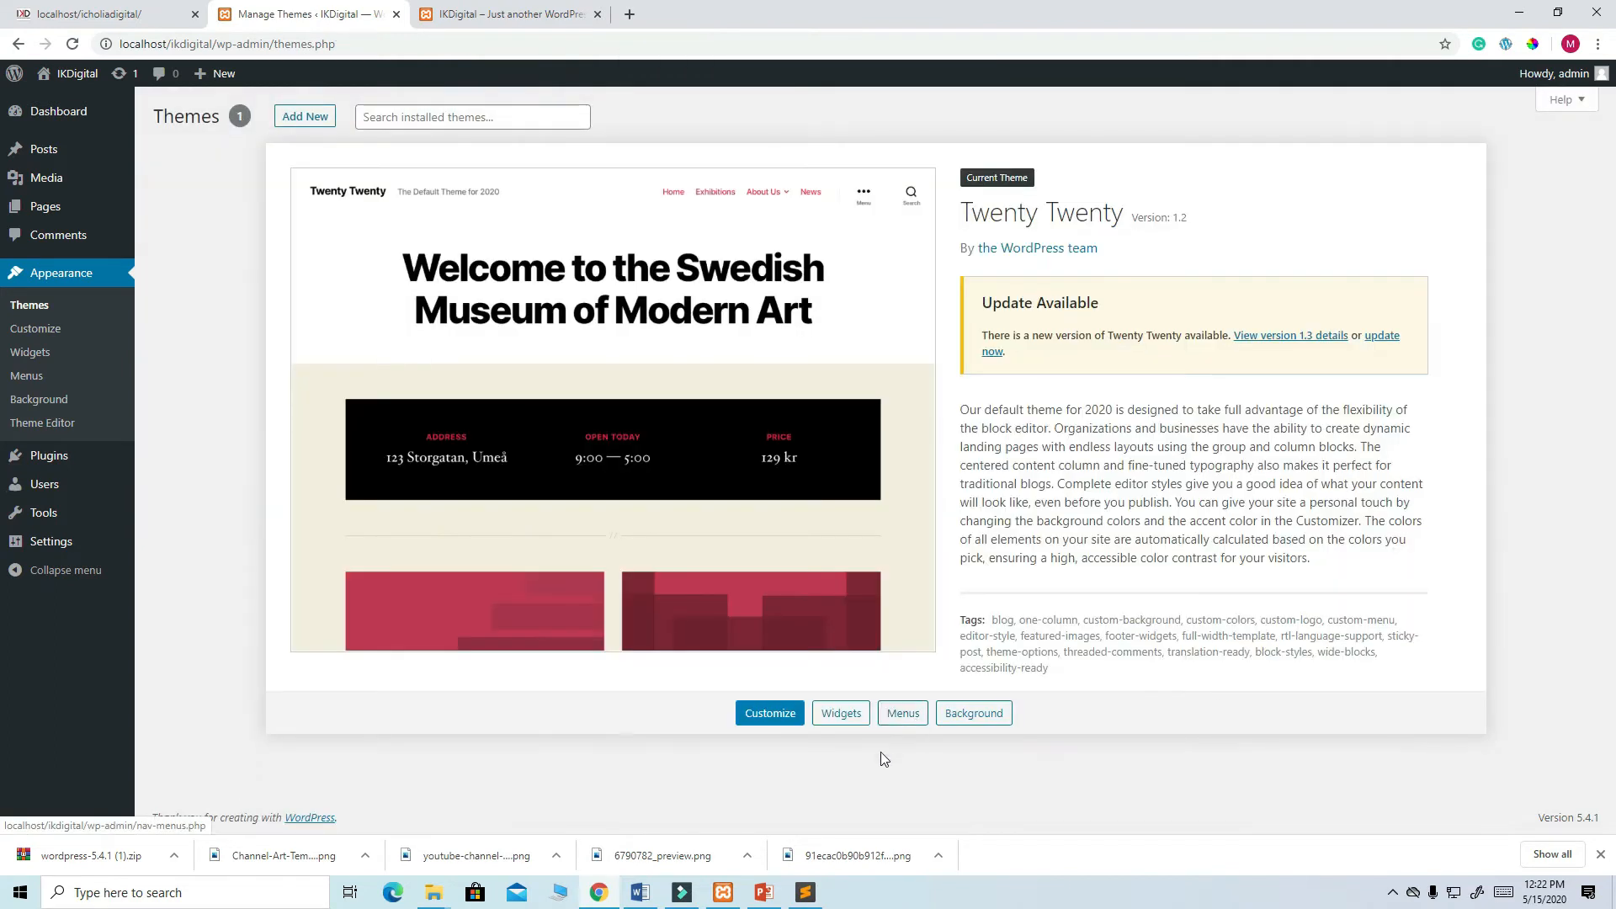
click(308, 117)
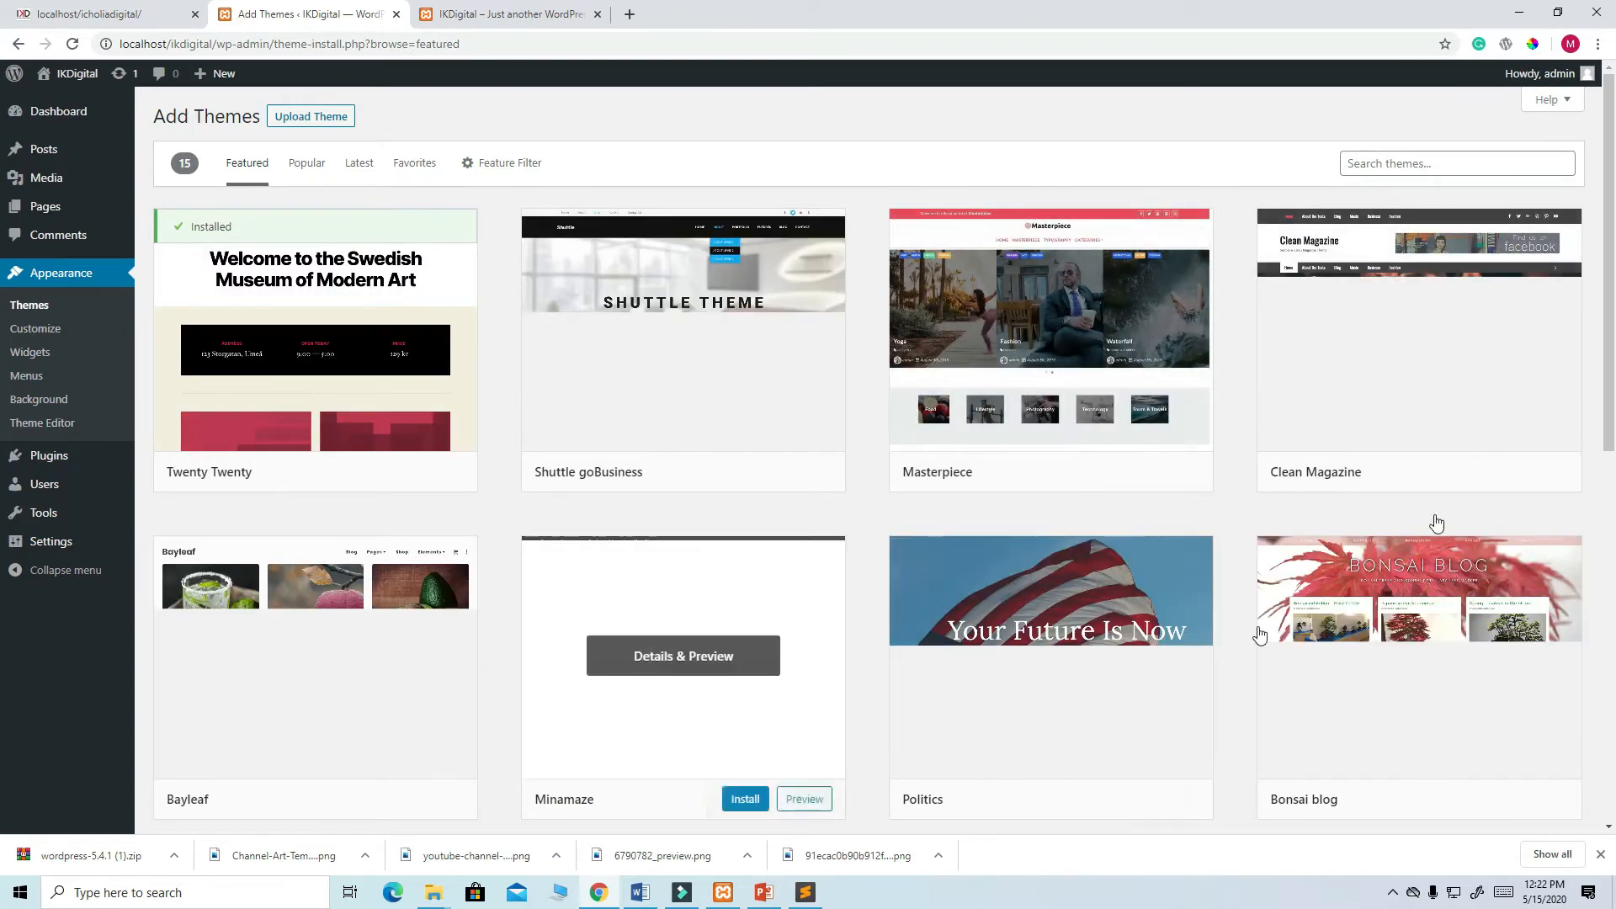
- Search the WordPress theme directory for ASTRA
scroll(1229, 488, down, 9)
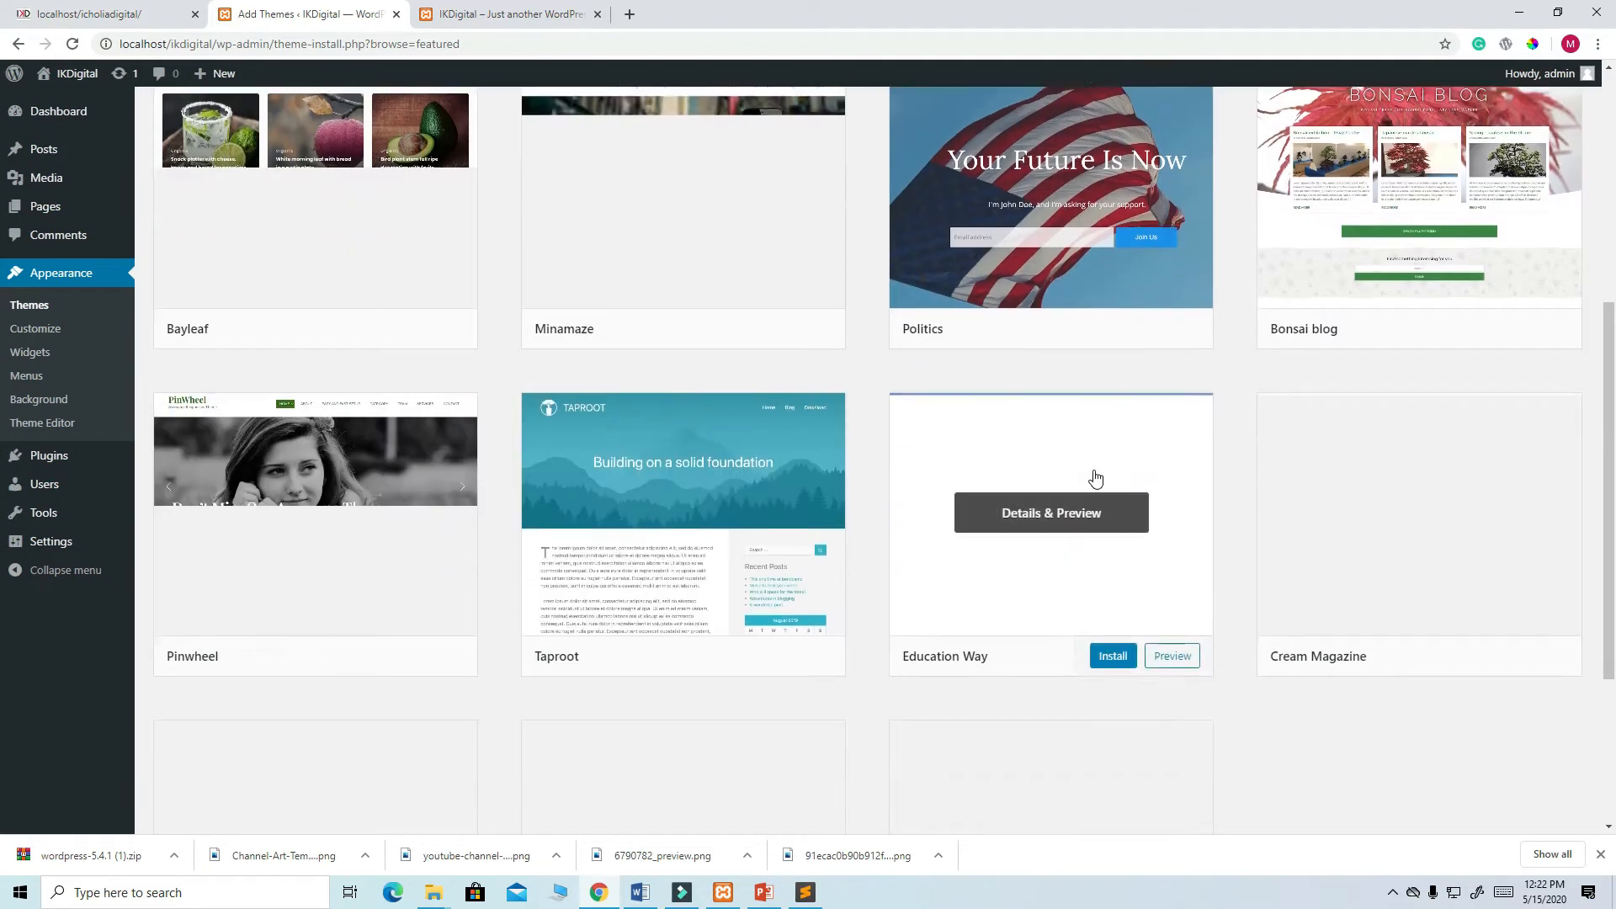
scroll(1178, 623, up, 6)
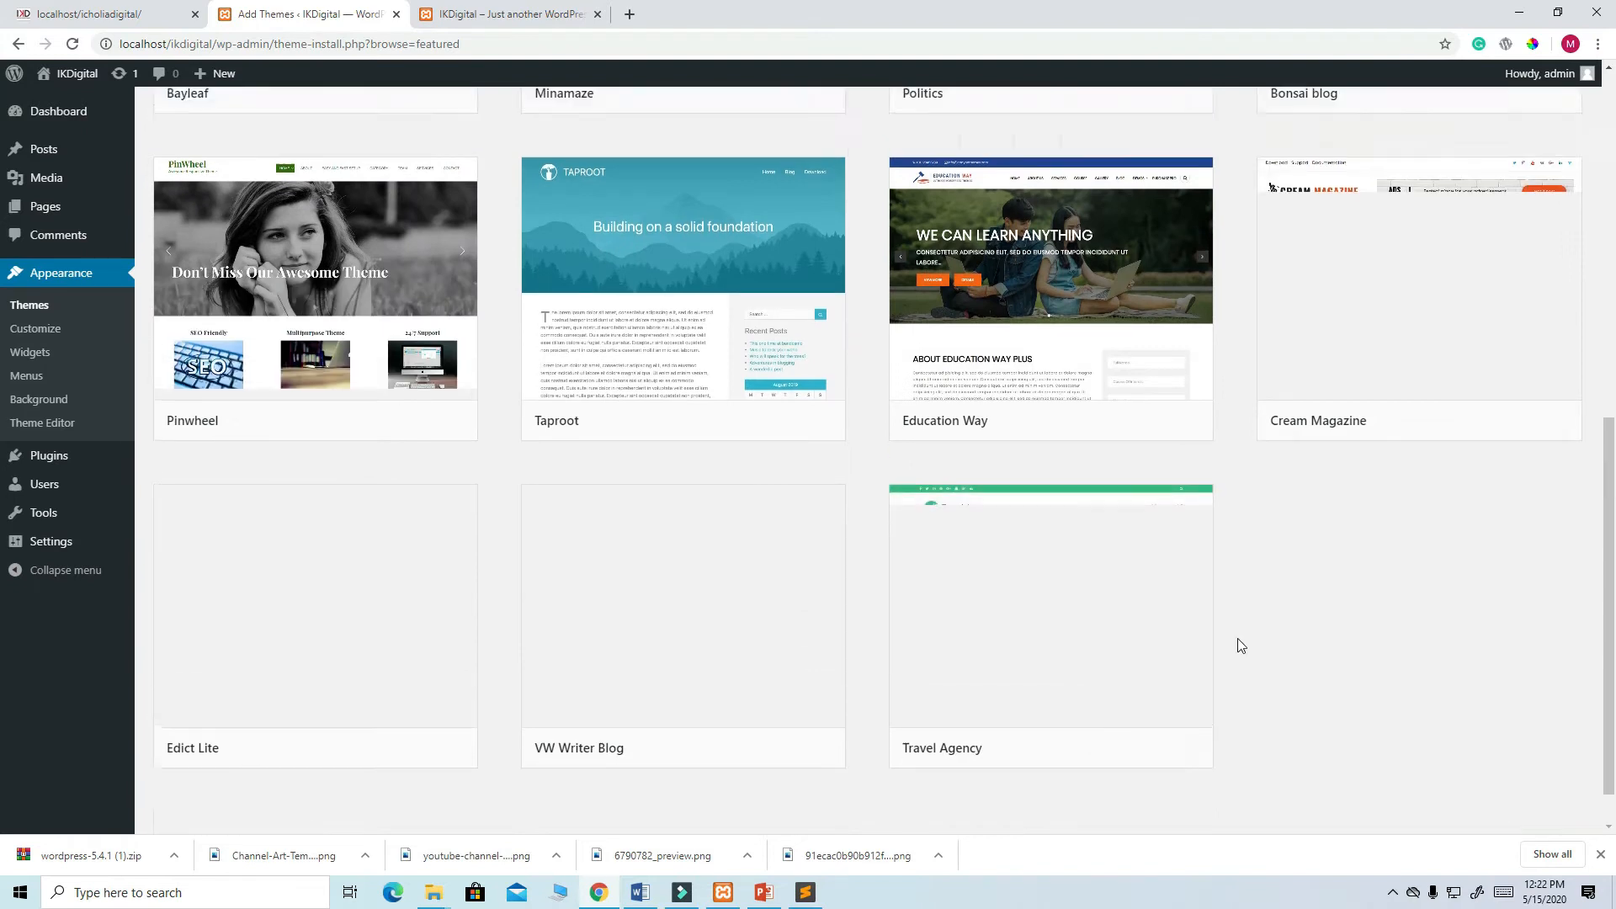
scroll(850, 491, up, 3)
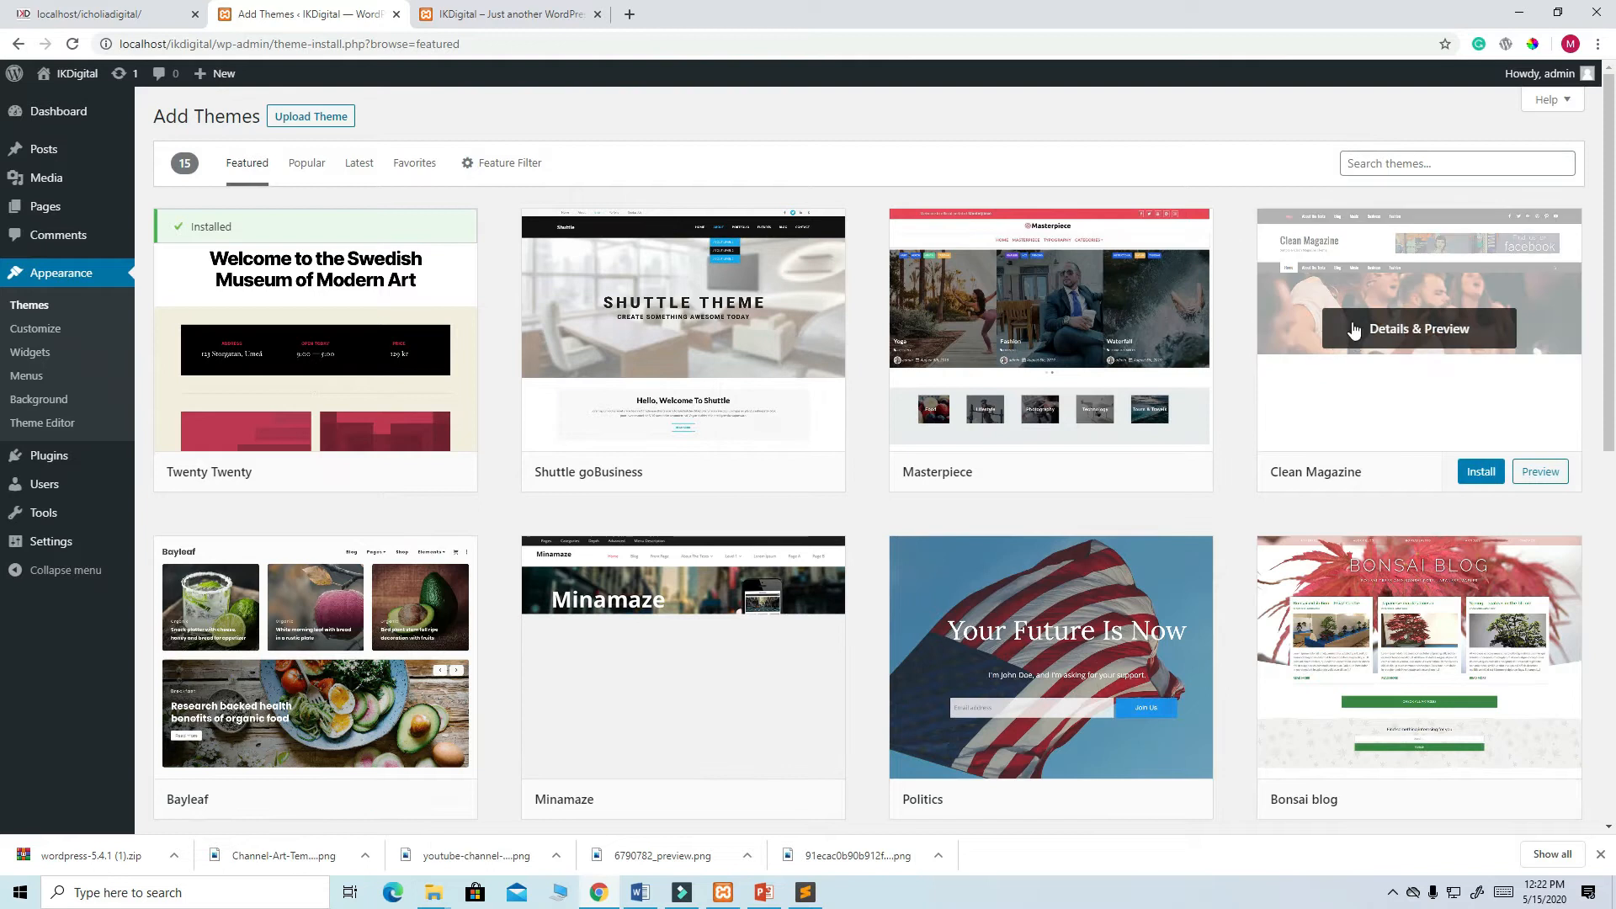
click(1382, 163)
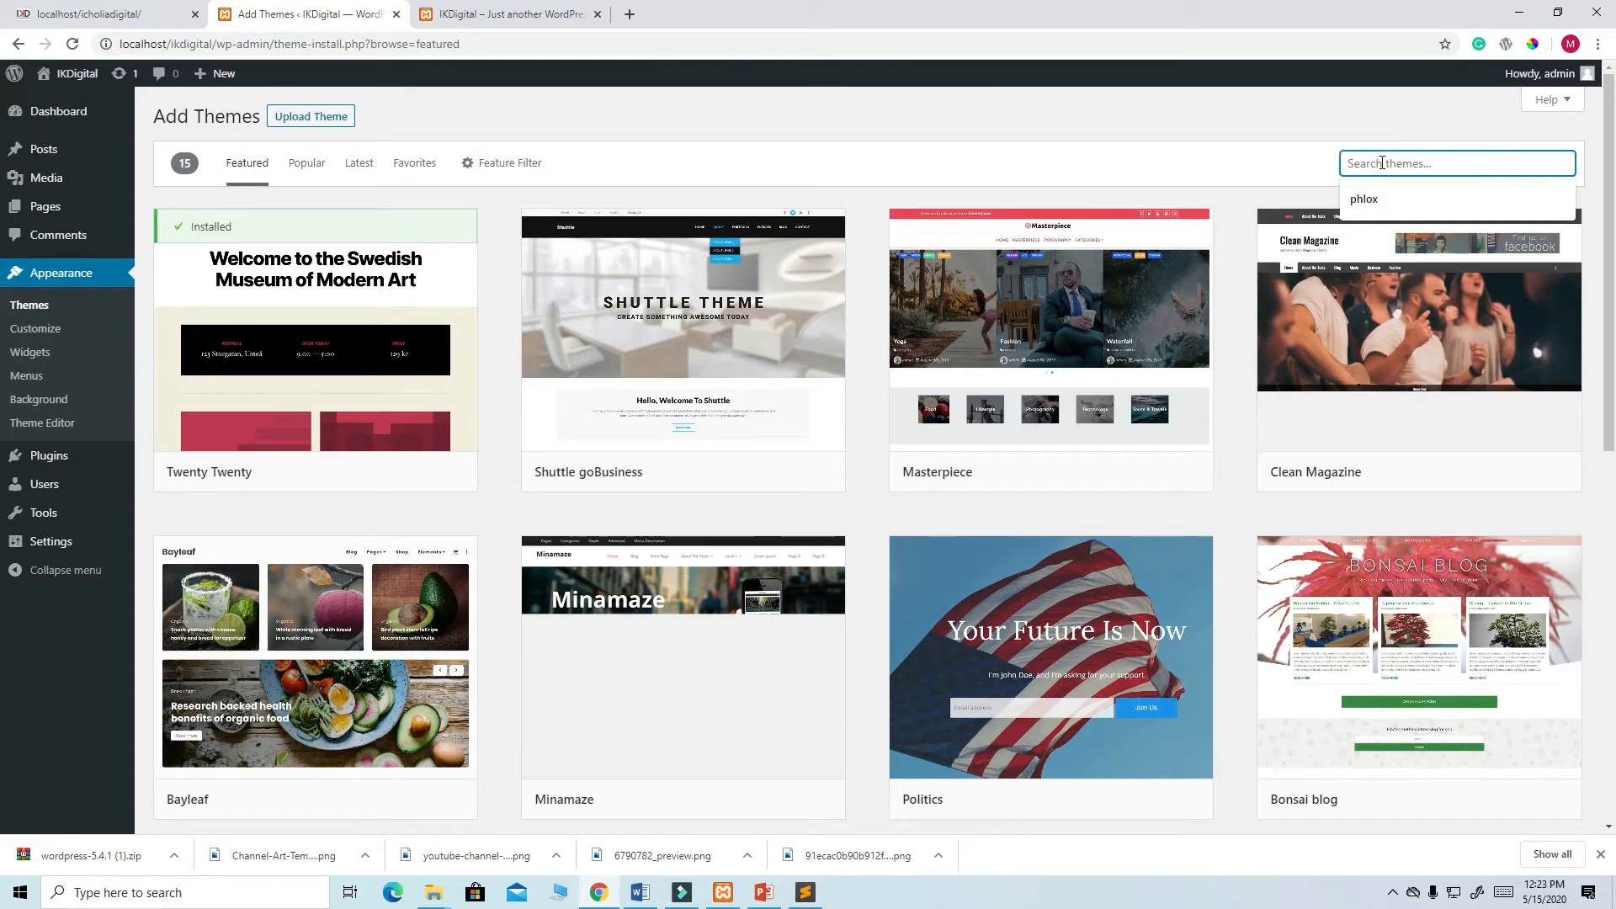
text(AS)
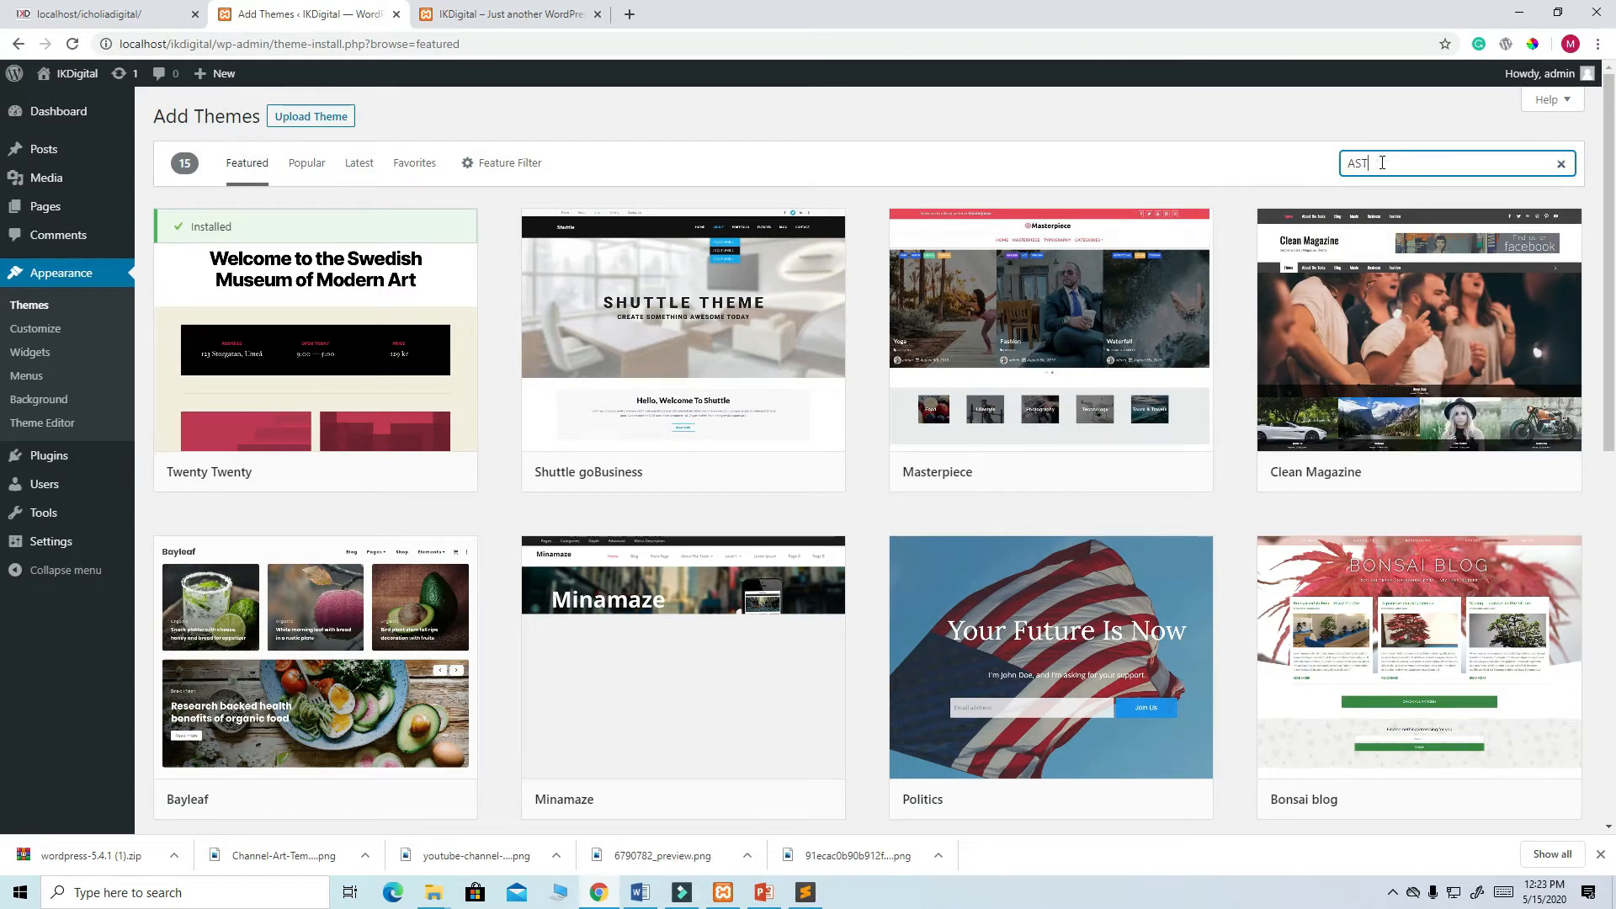
text(T)
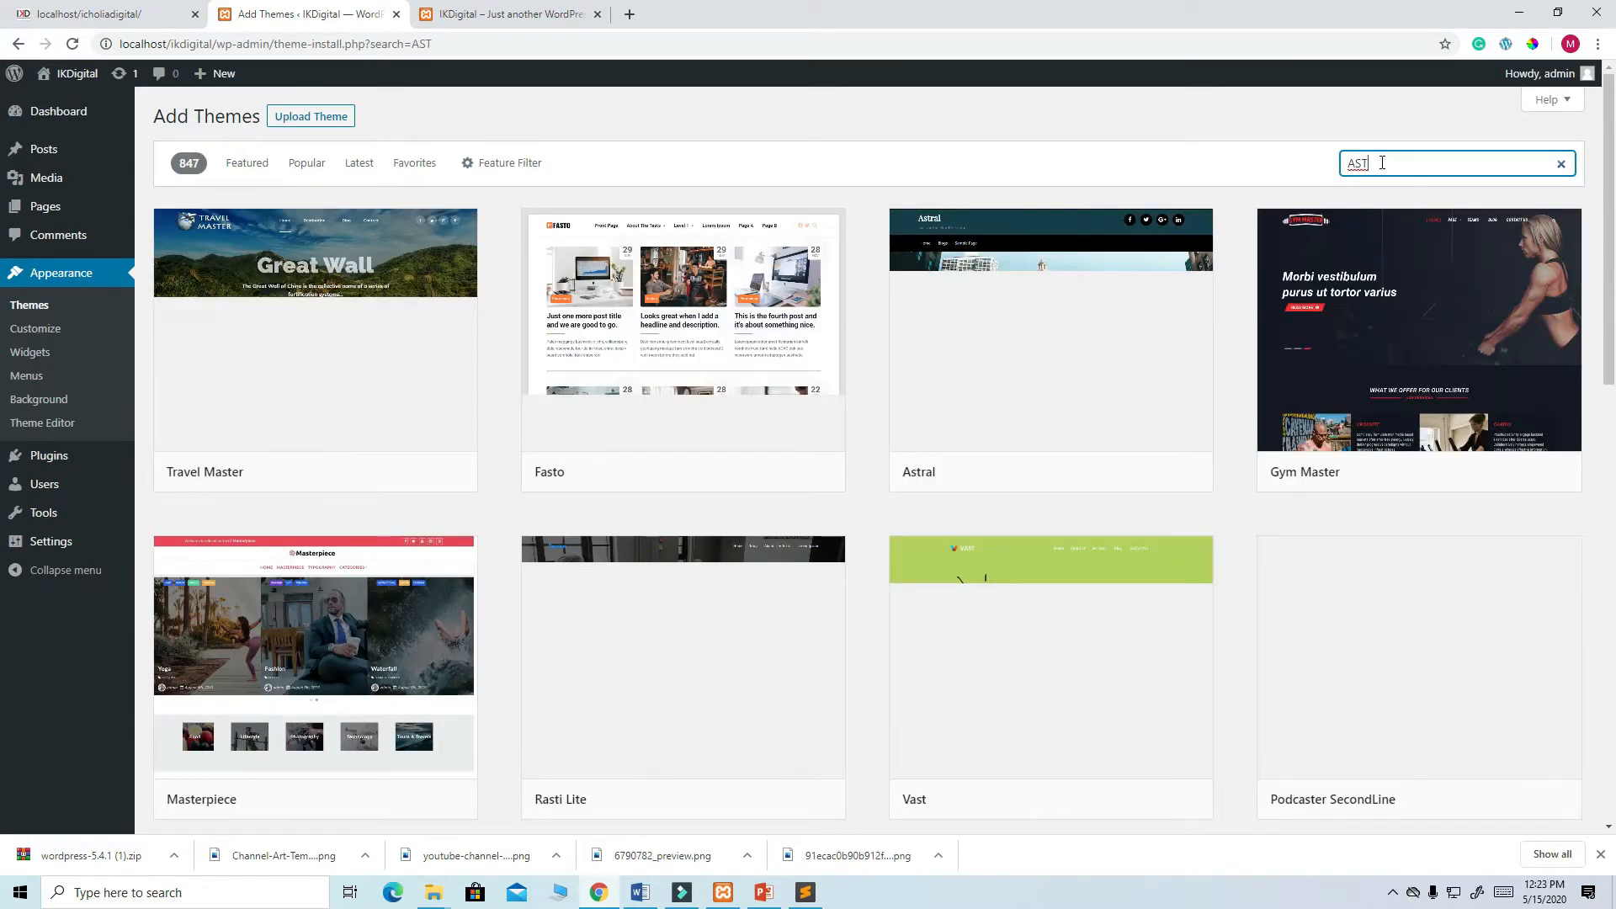
text(RA)
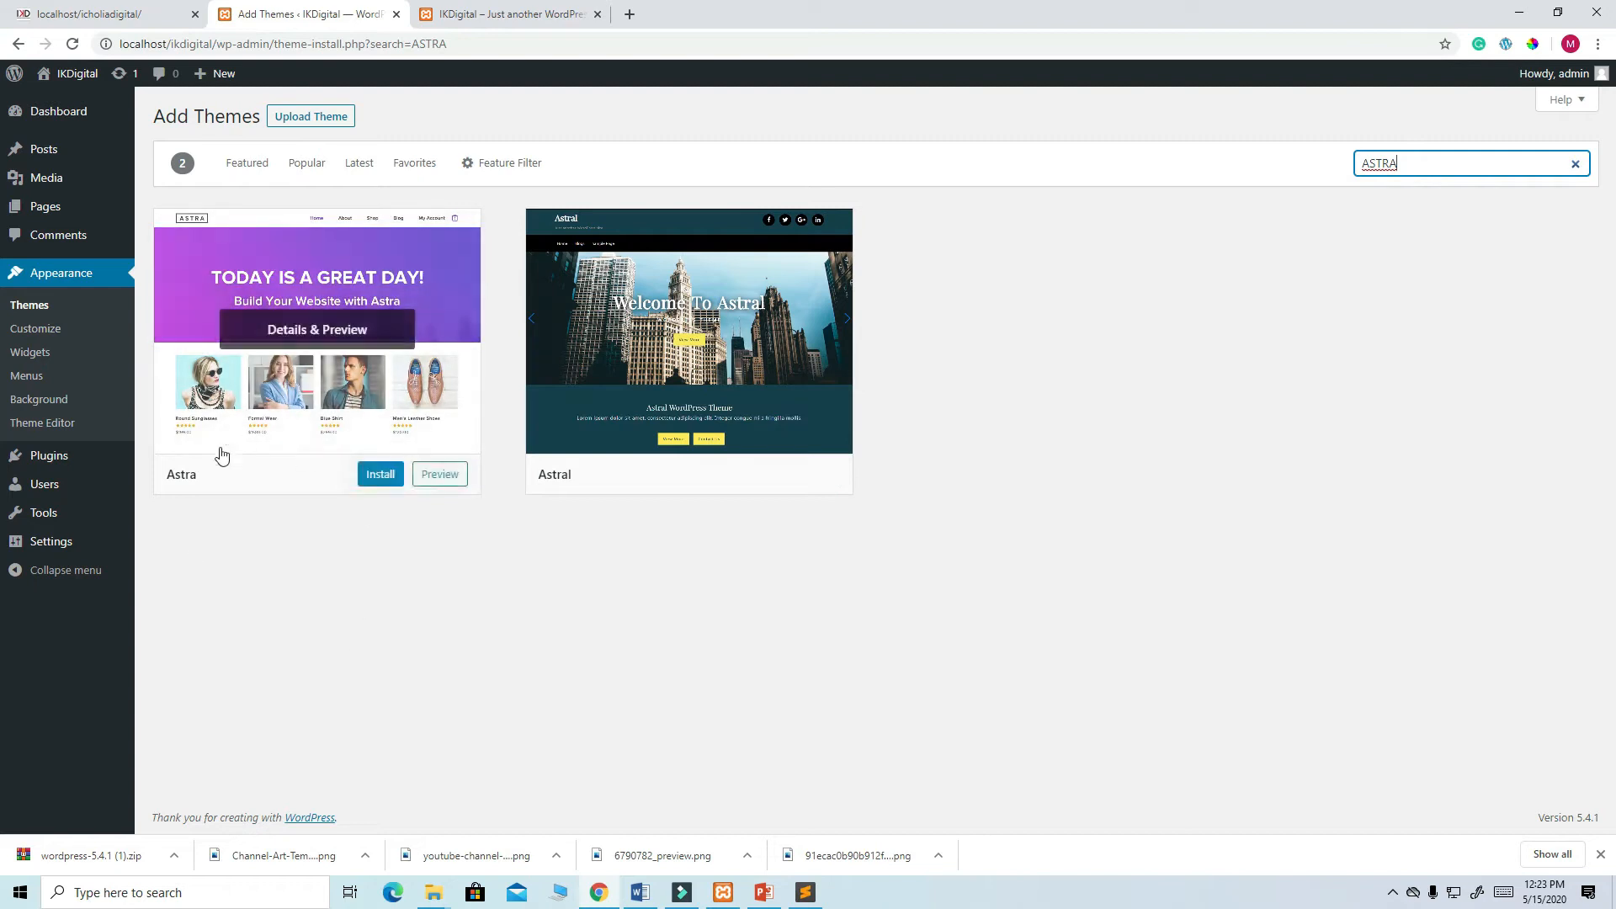
- Install the Astra theme, and close Sublime Text, the IKDigital folder and File Explorer windows
click(382, 476)
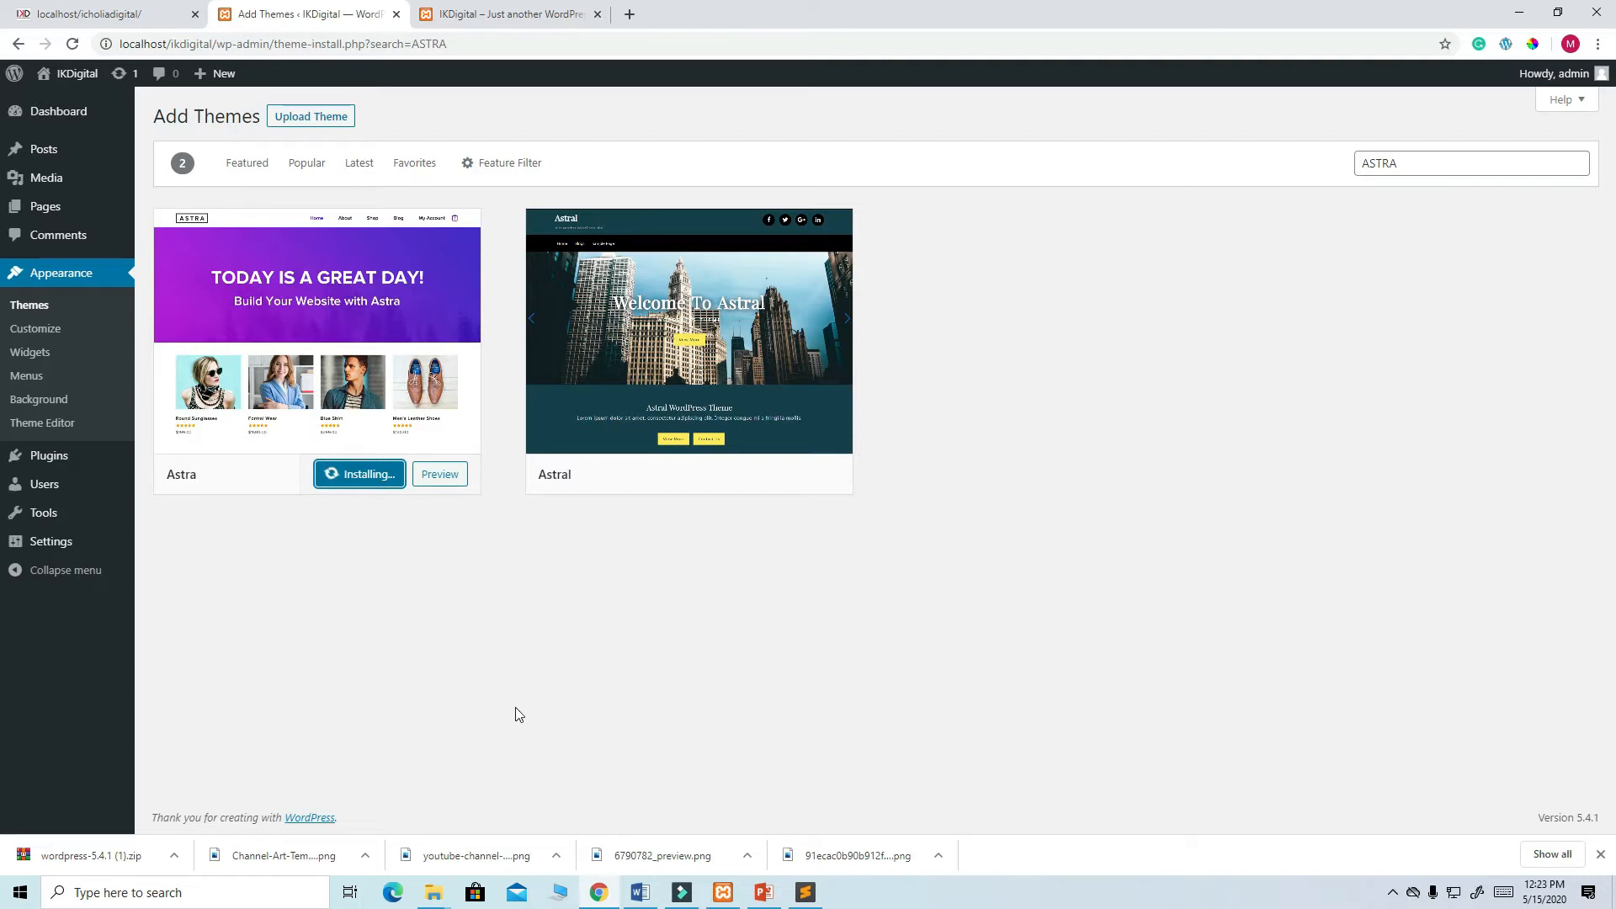
right_click(806, 892)
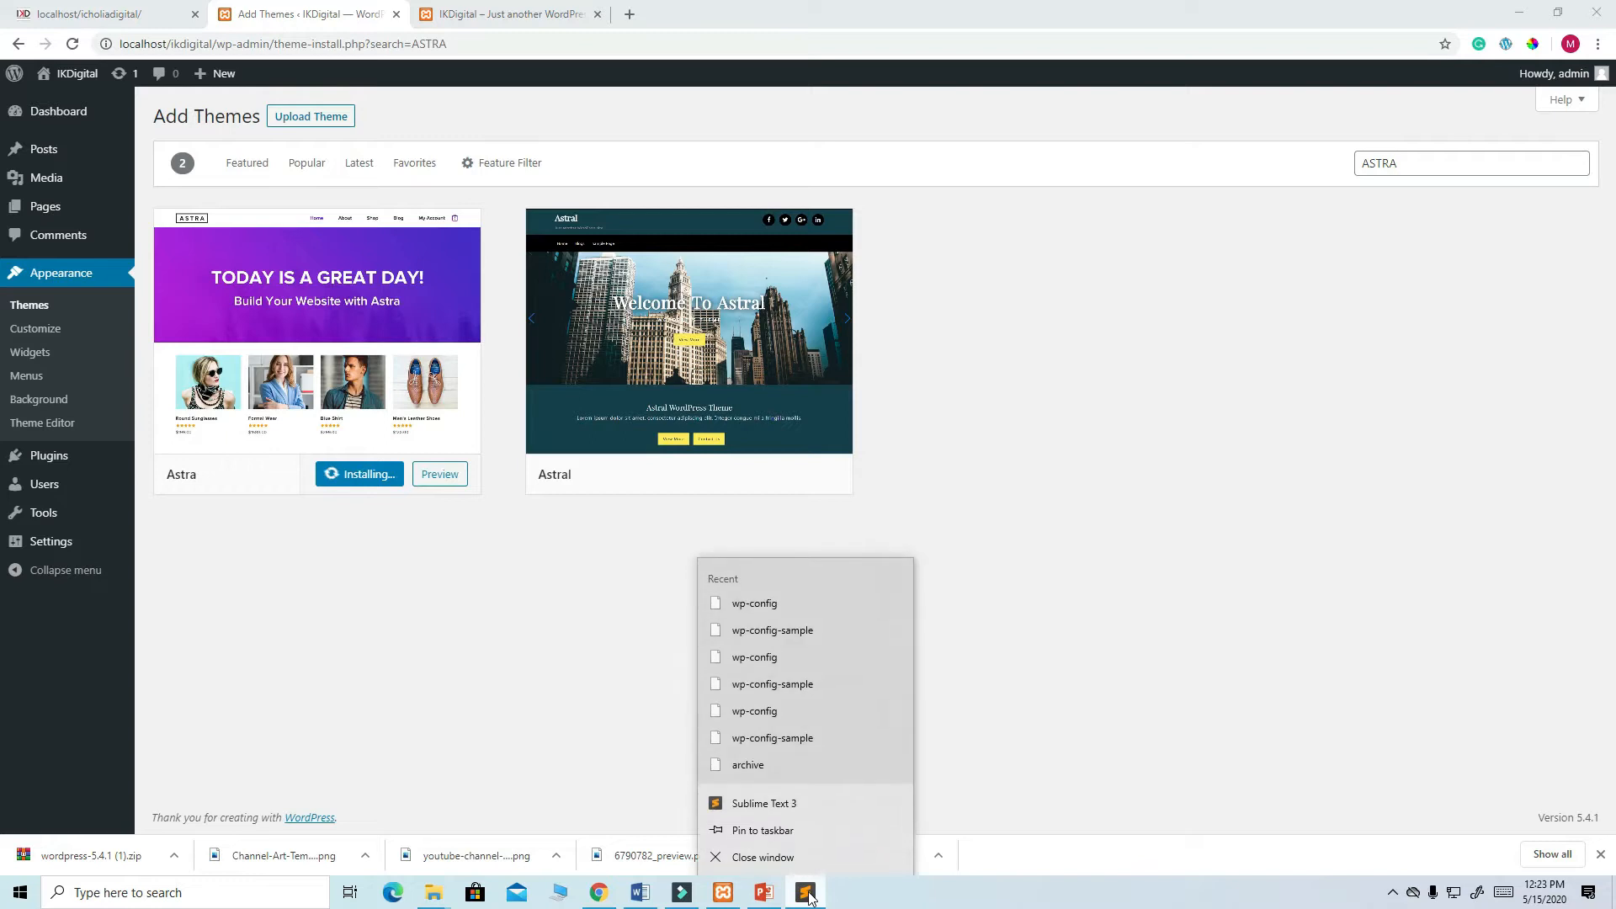
click(786, 857)
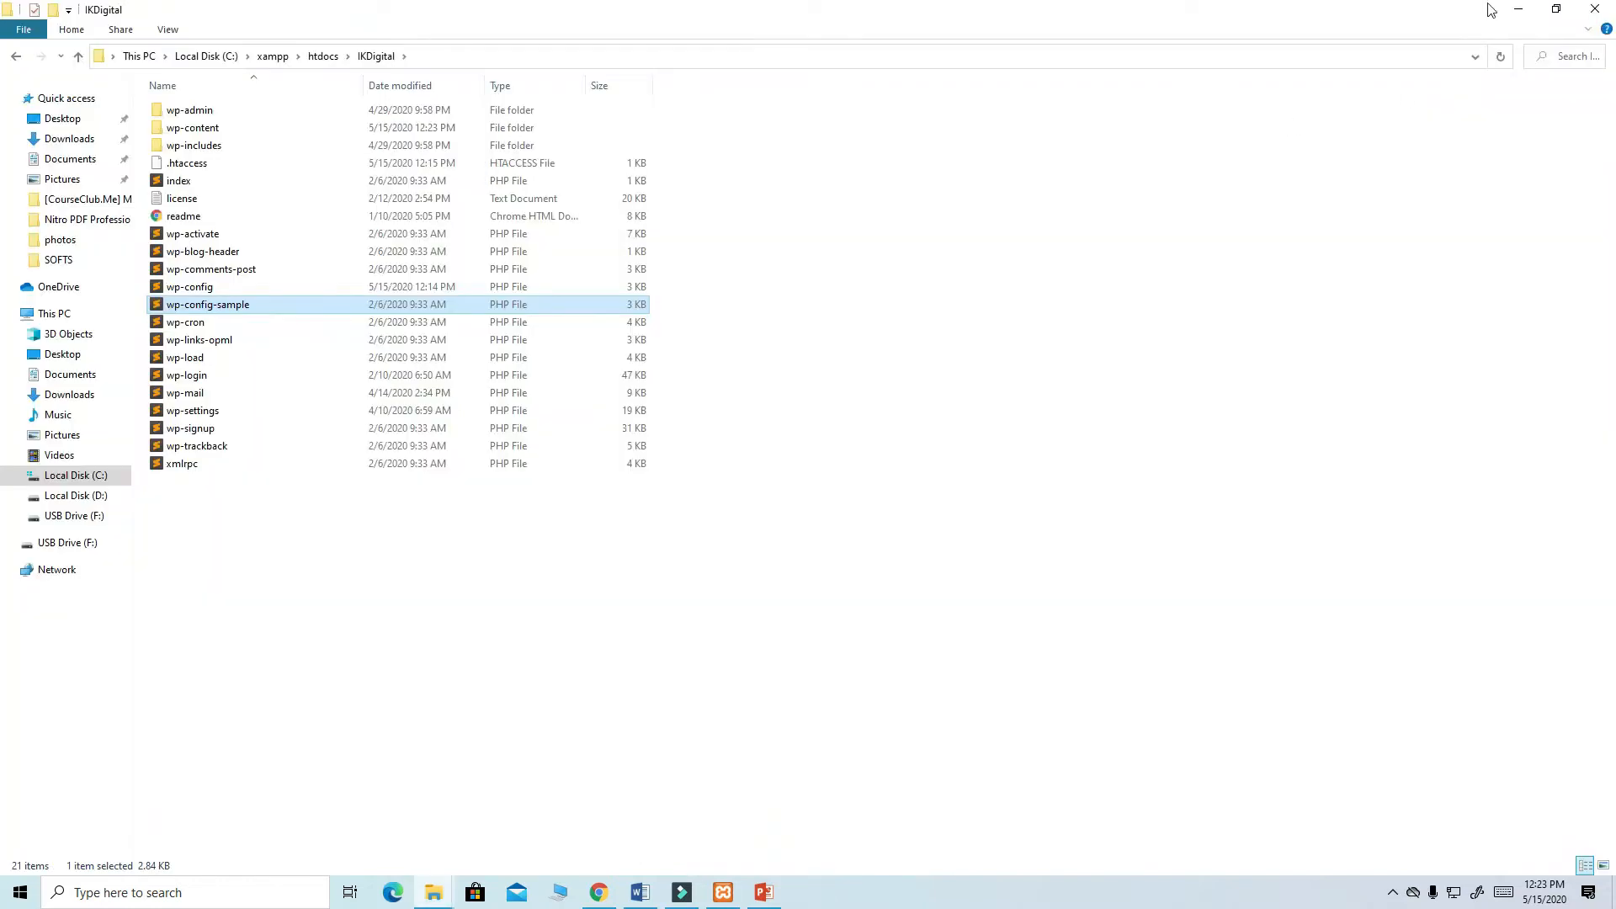
click(1594, 8)
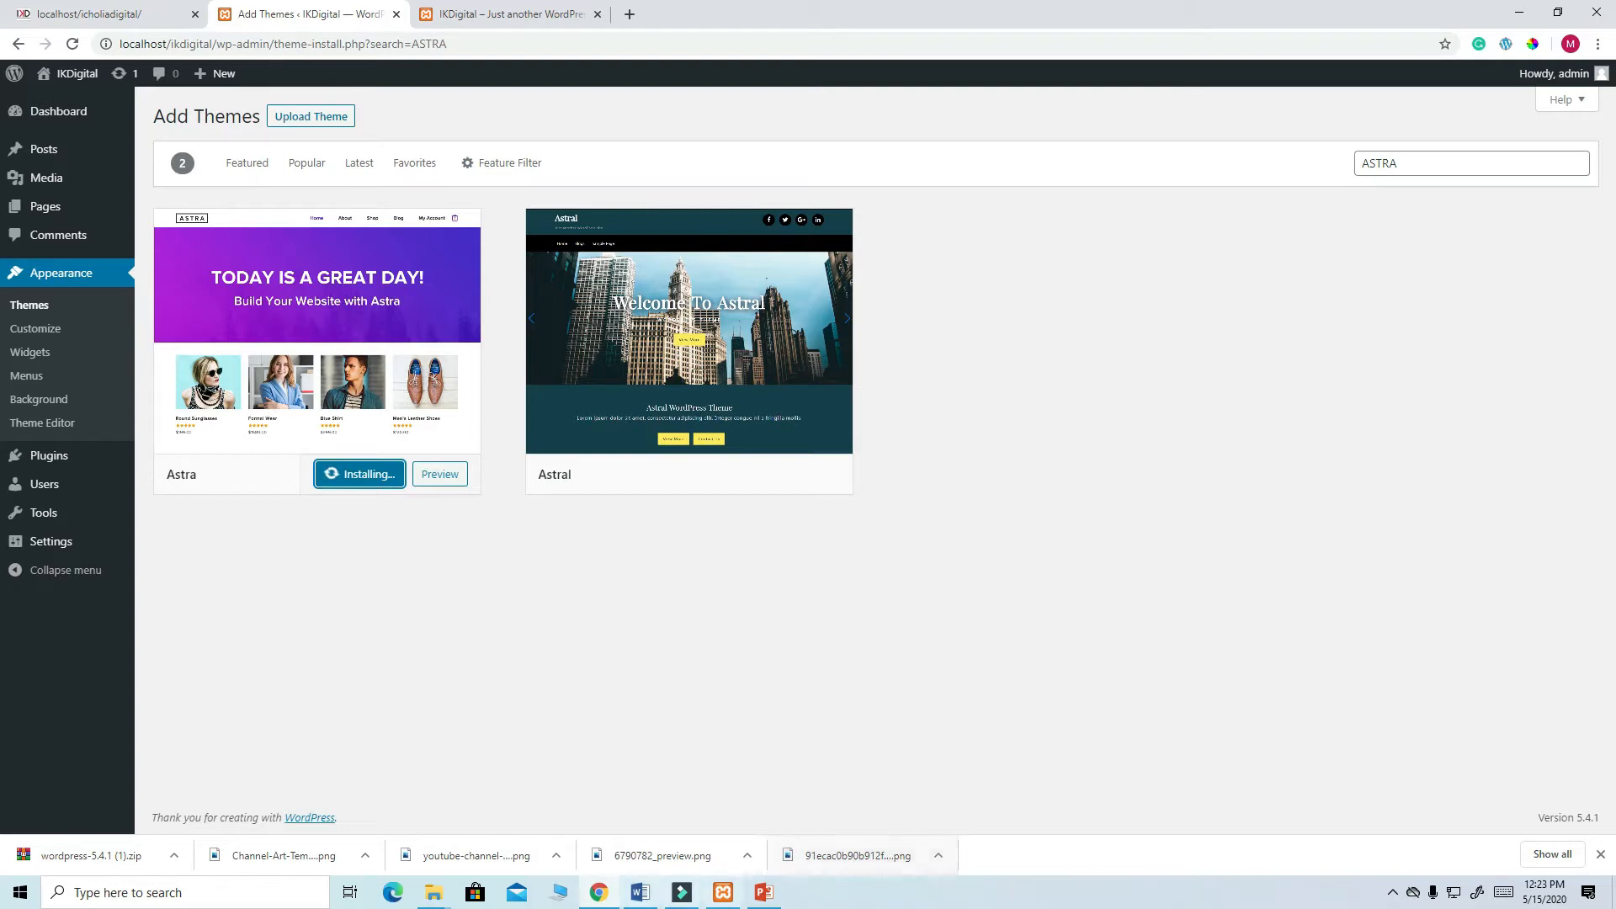
click(431, 894)
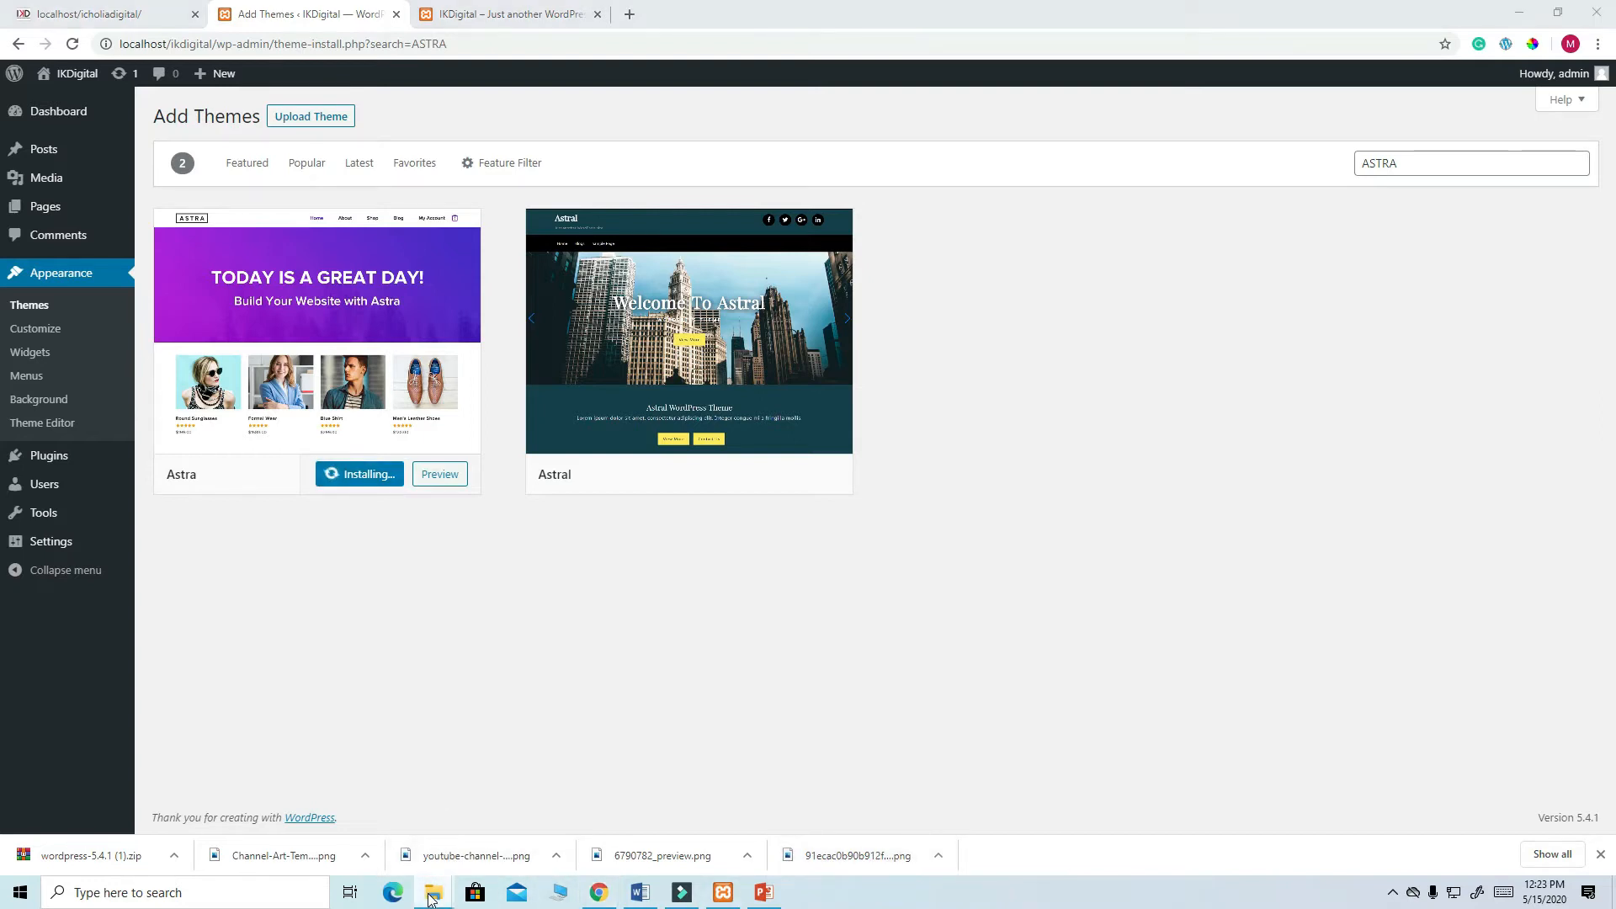
right_click(428, 894)
click(431, 858)
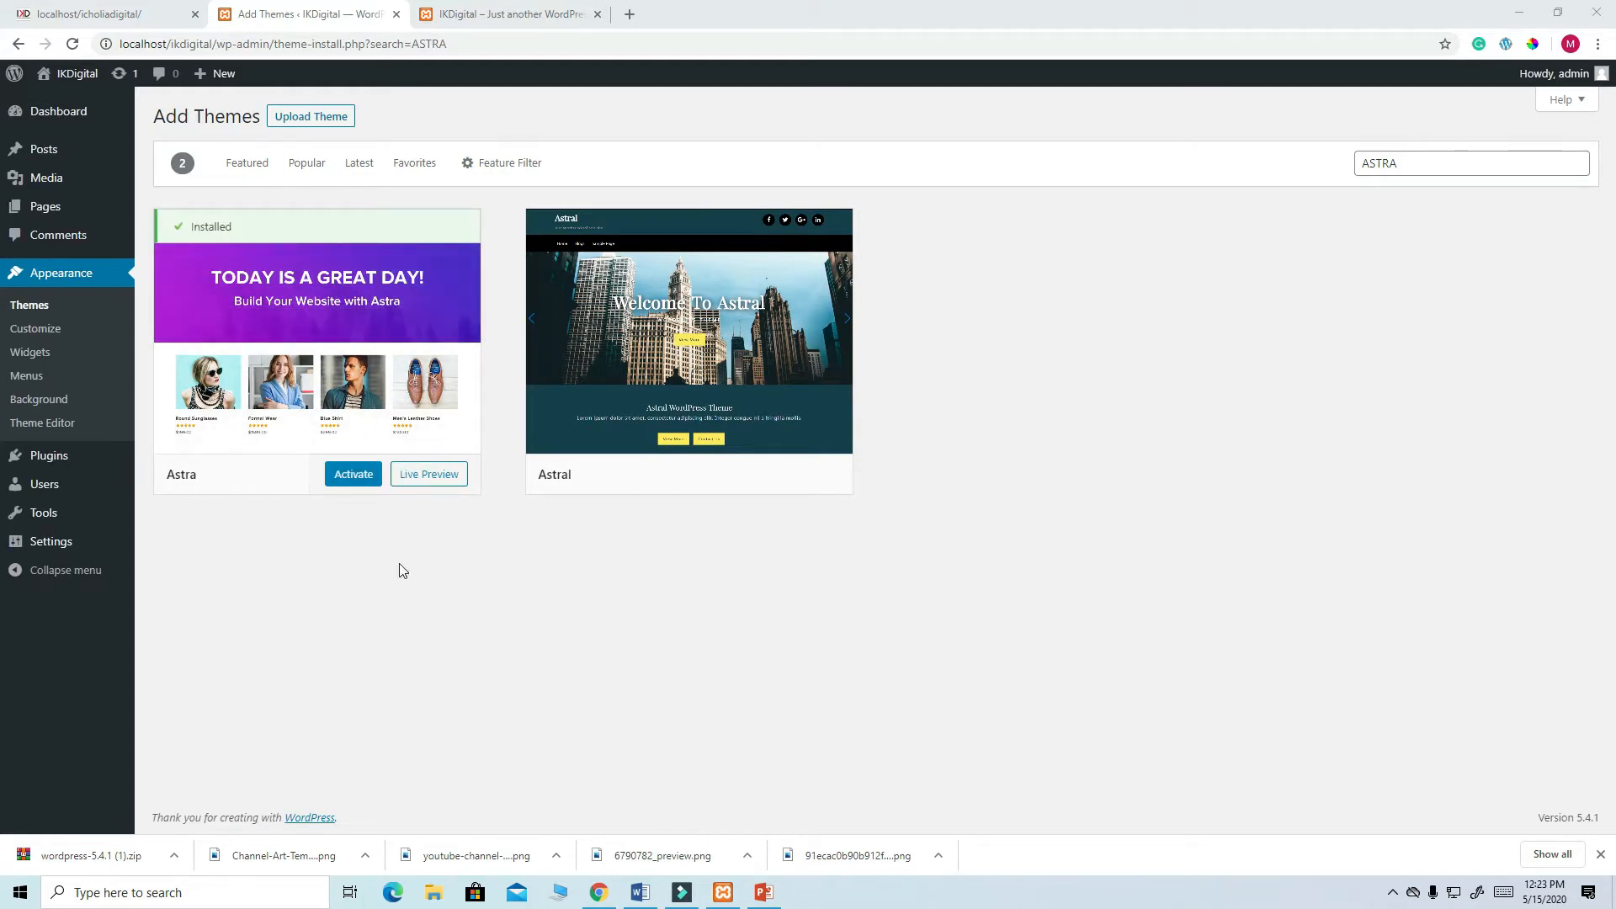
- Activate Astra and reload the IKDigital front page to see its new layout
click(352, 474)
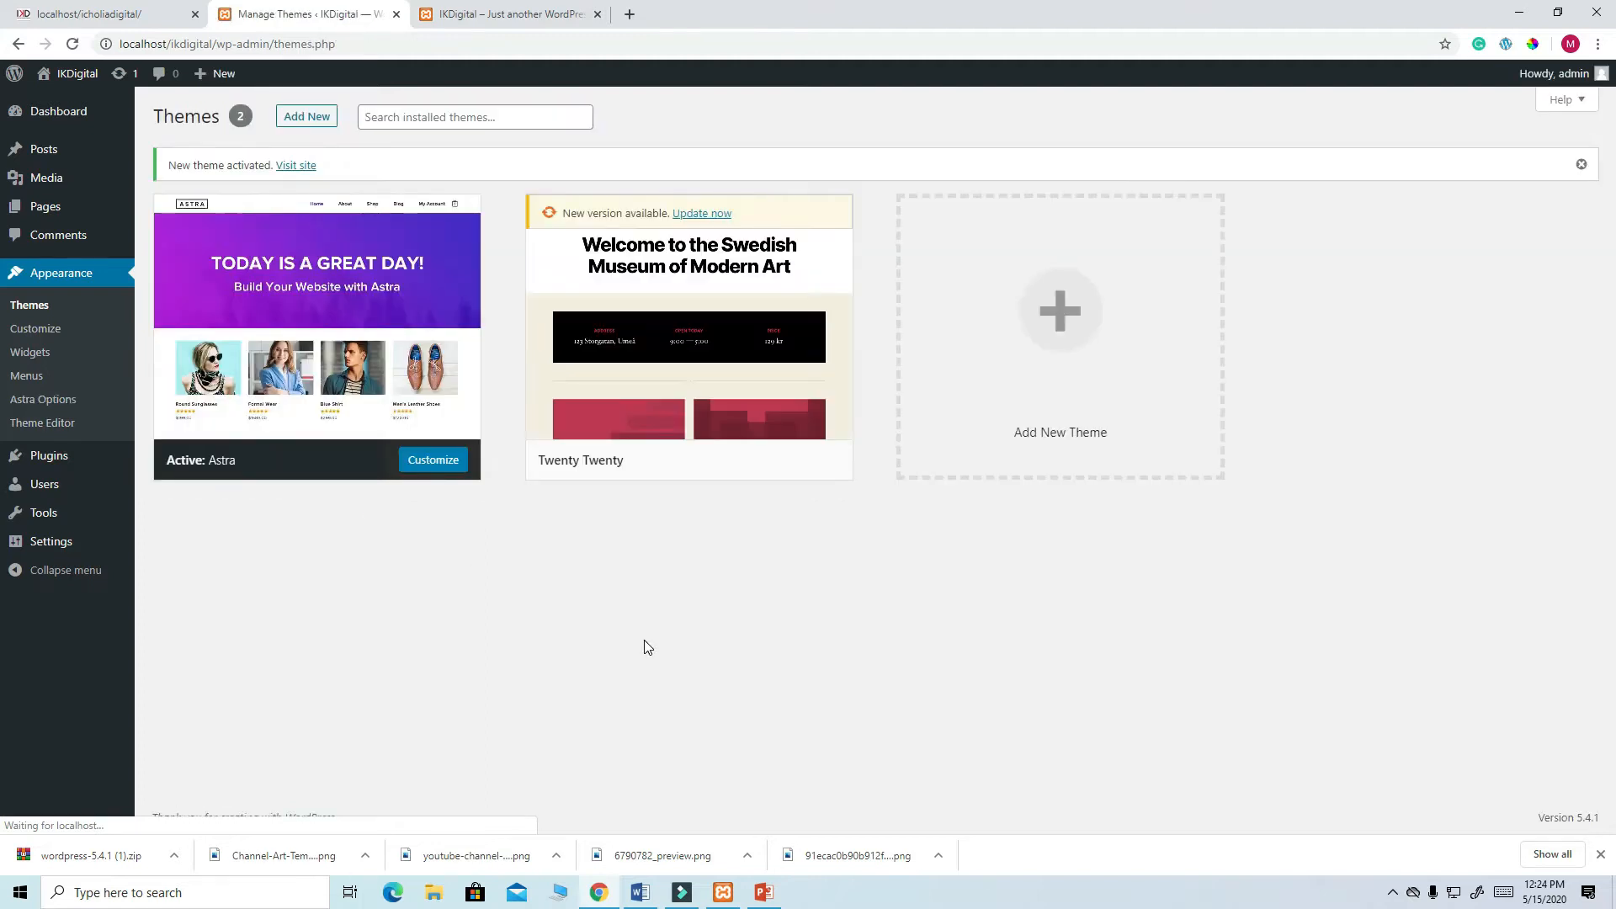
click(541, 14)
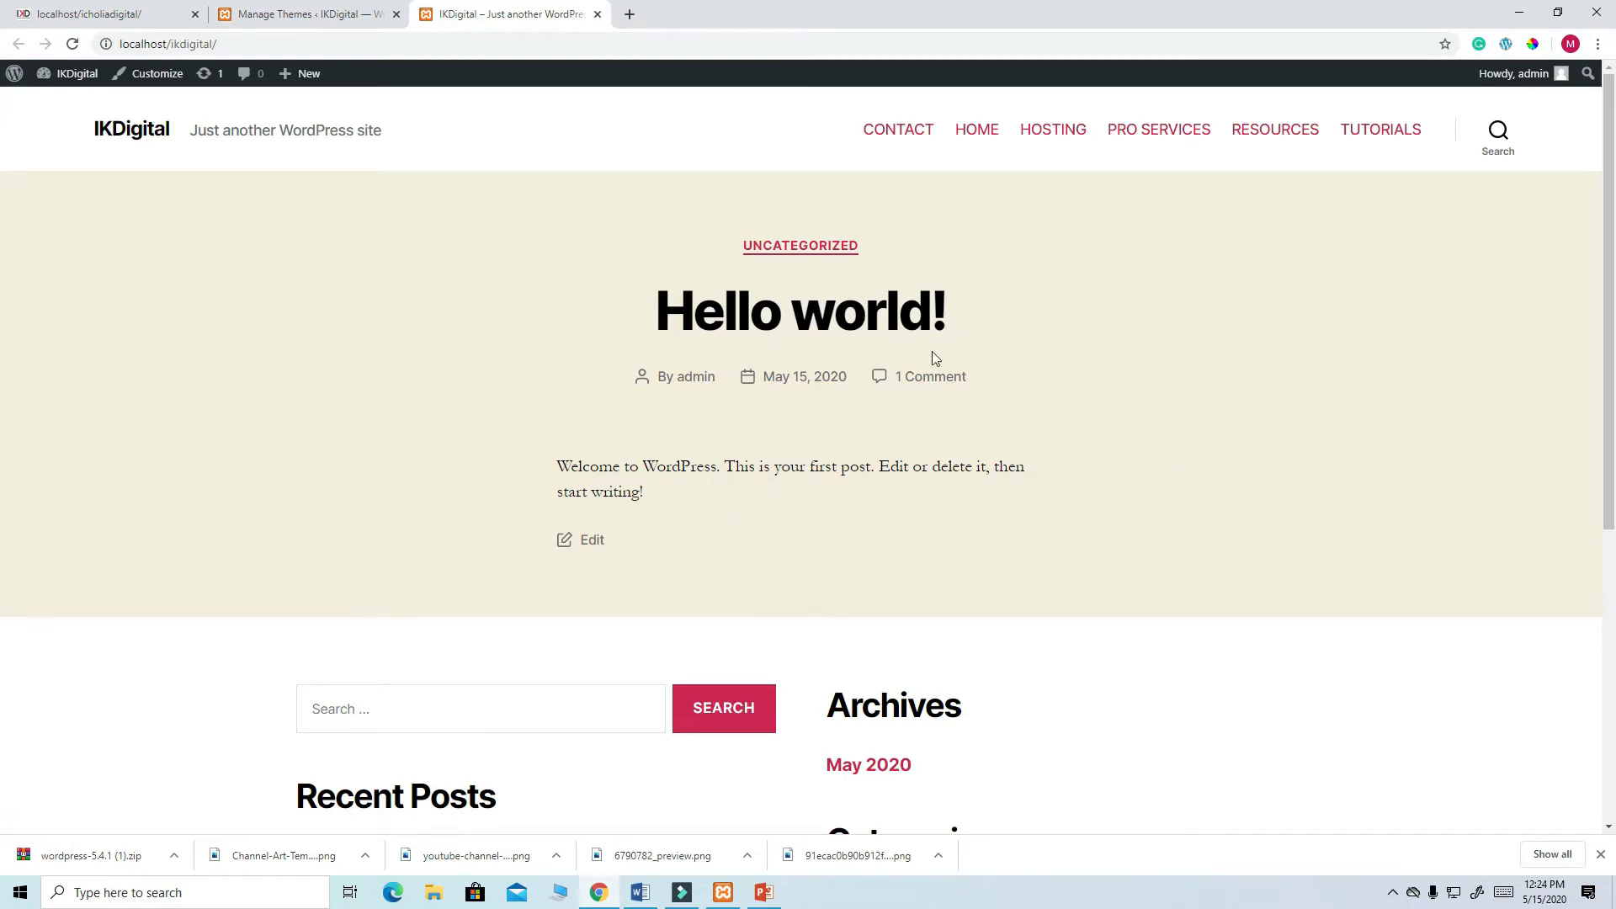
scroll(900, 345, down, 6)
scroll(913, 387, up, 6)
click(73, 44)
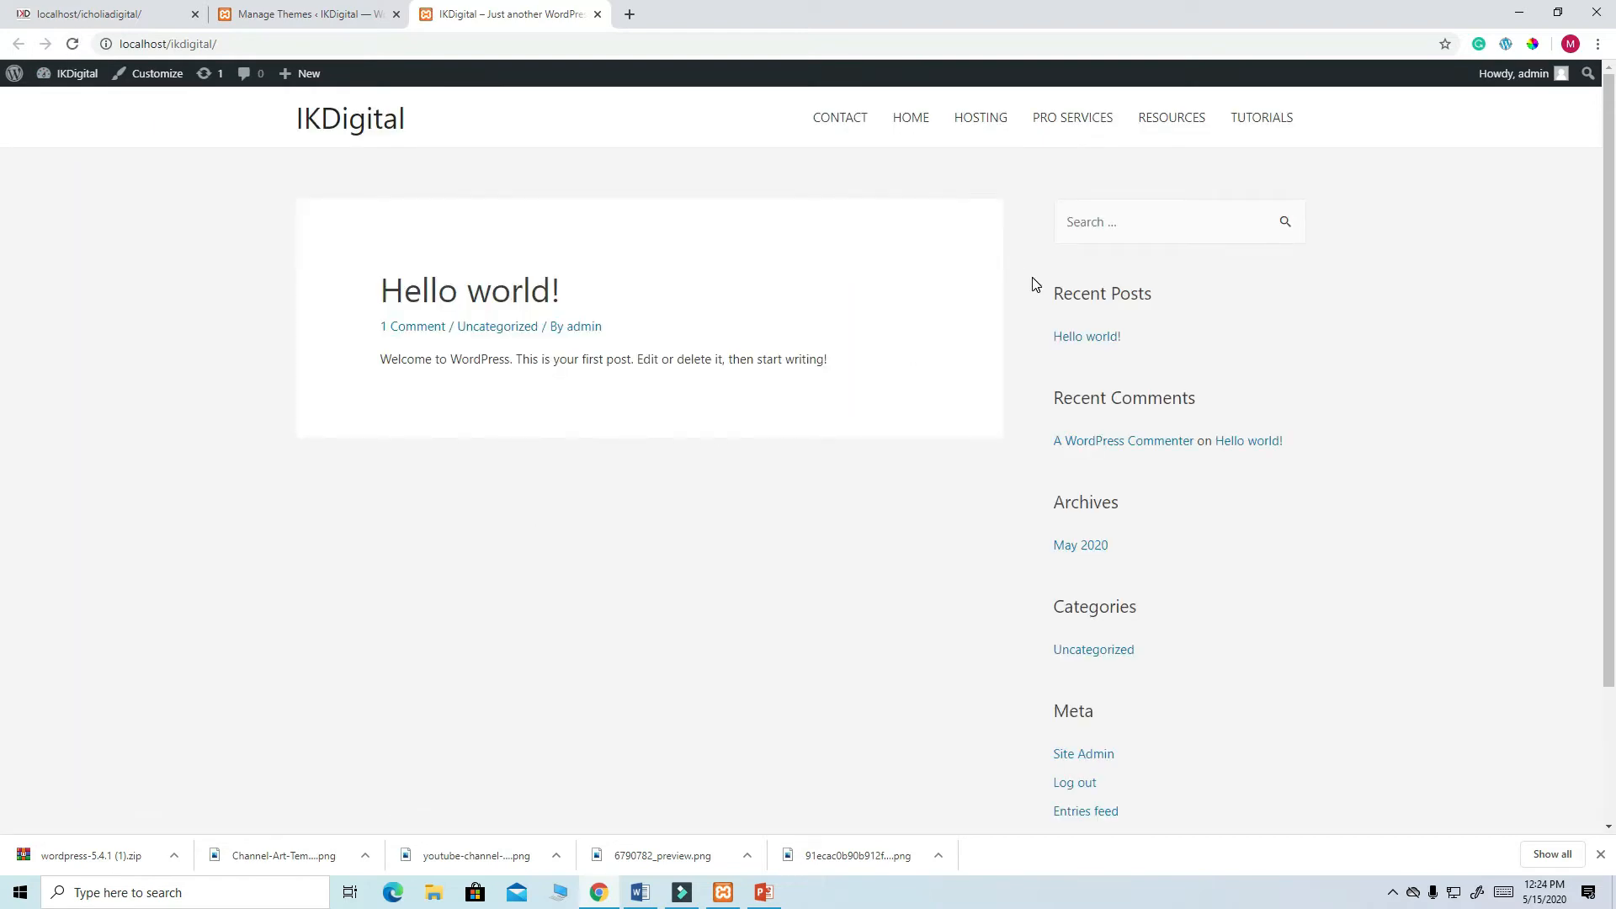
scroll(1052, 354, down, 2)
scroll(1183, 581, up, 2)
click(280, 14)
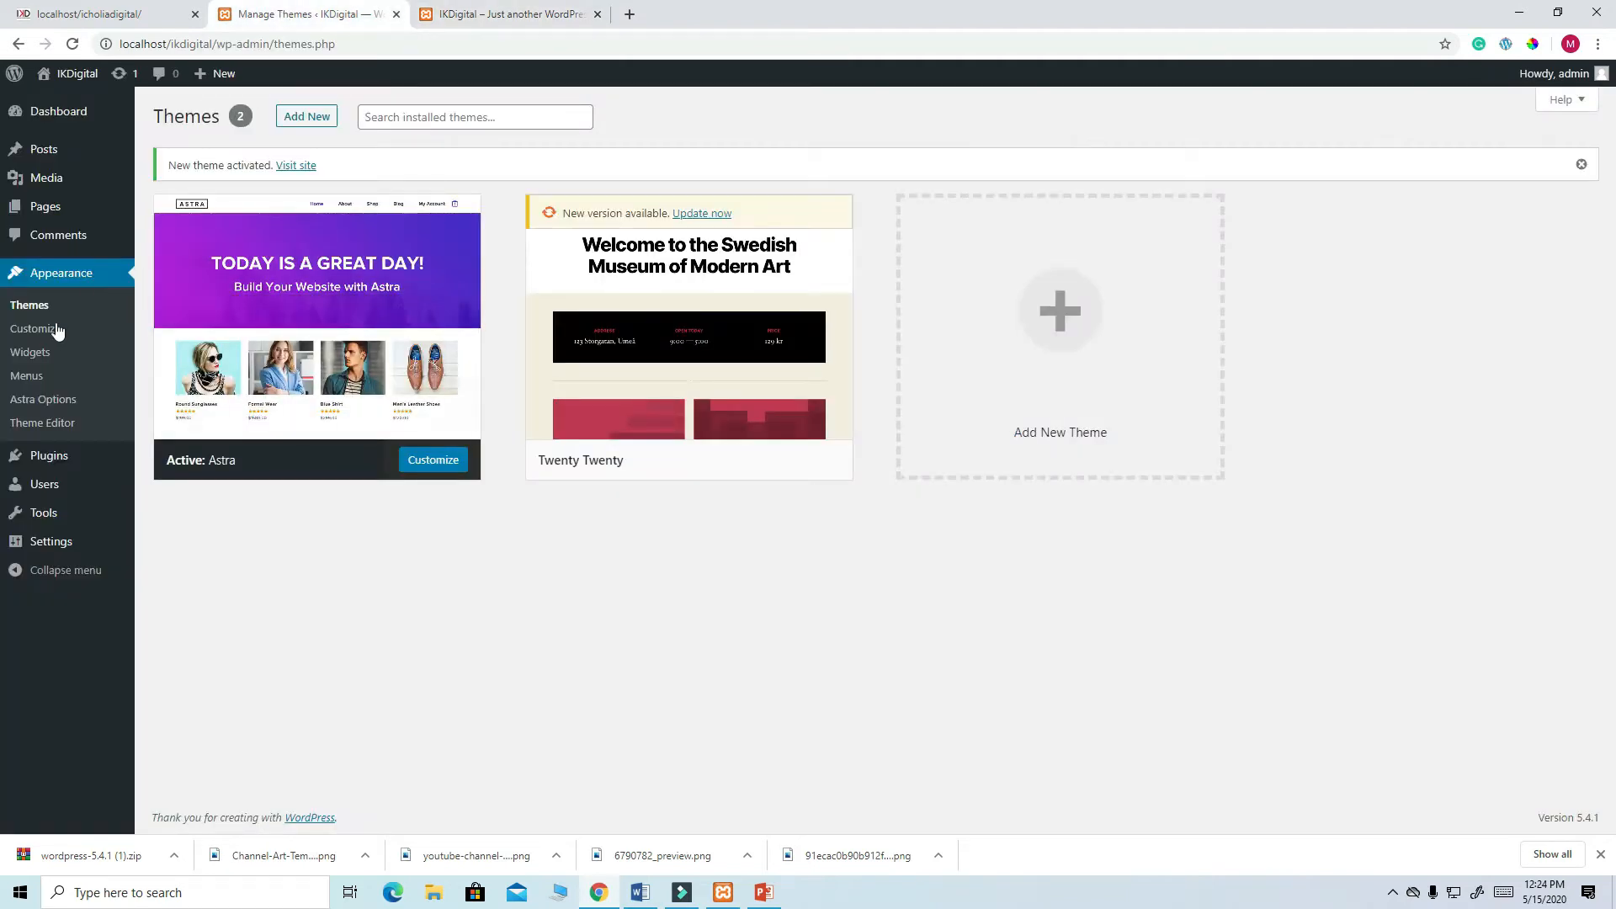
- Save MENU as Astra's Primary Menu and reload the live site to check its header
click(45, 379)
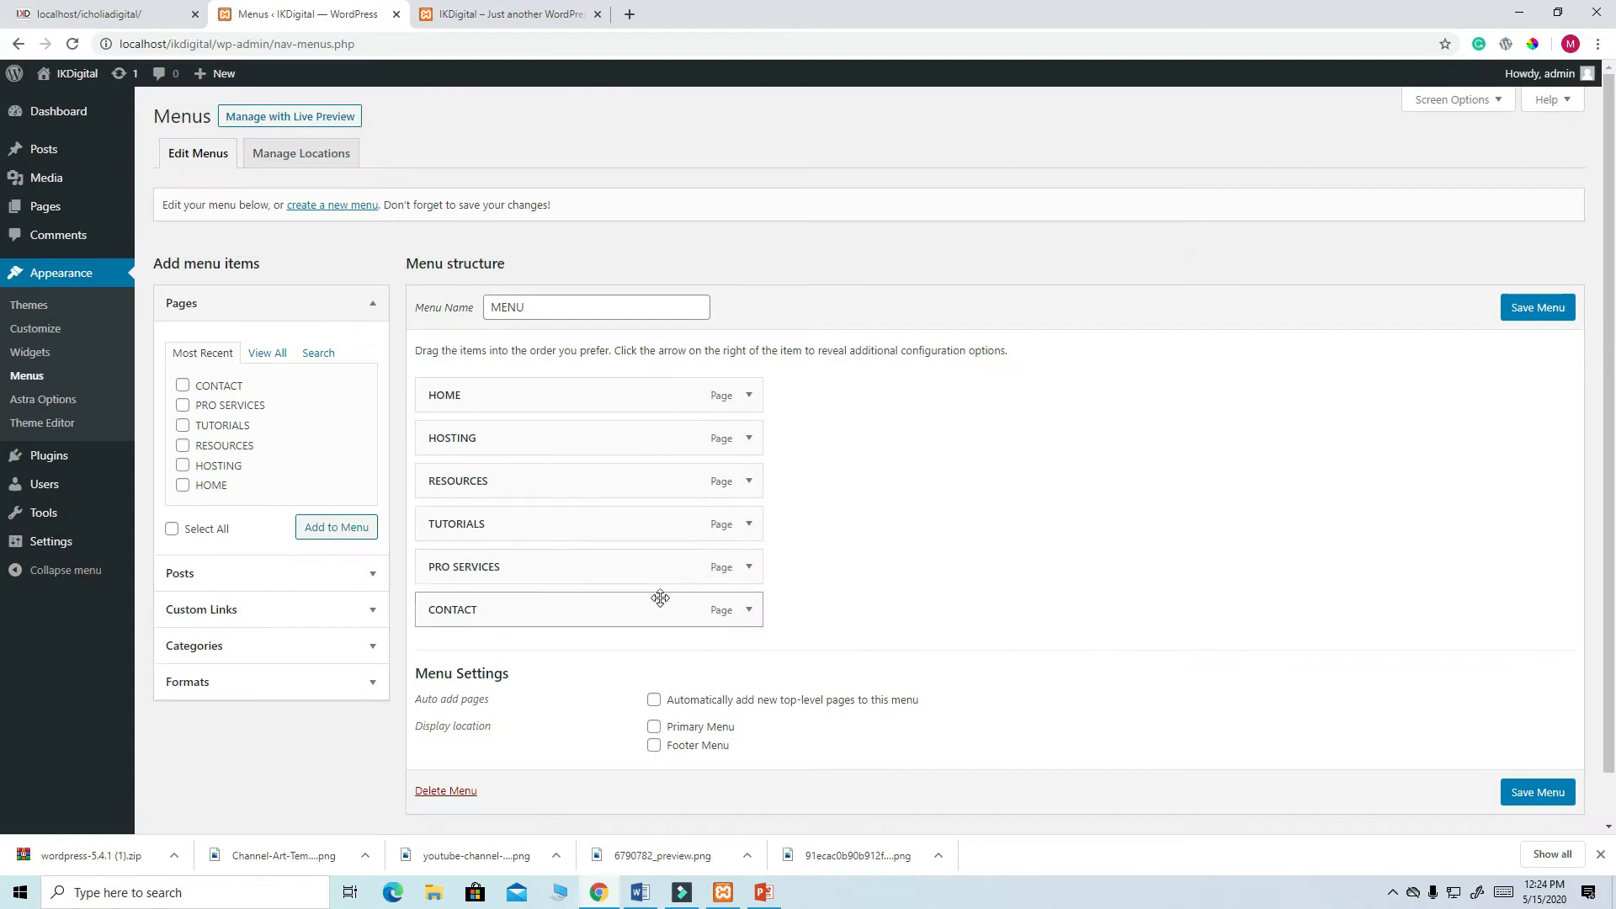
scroll(962, 721, down, 1)
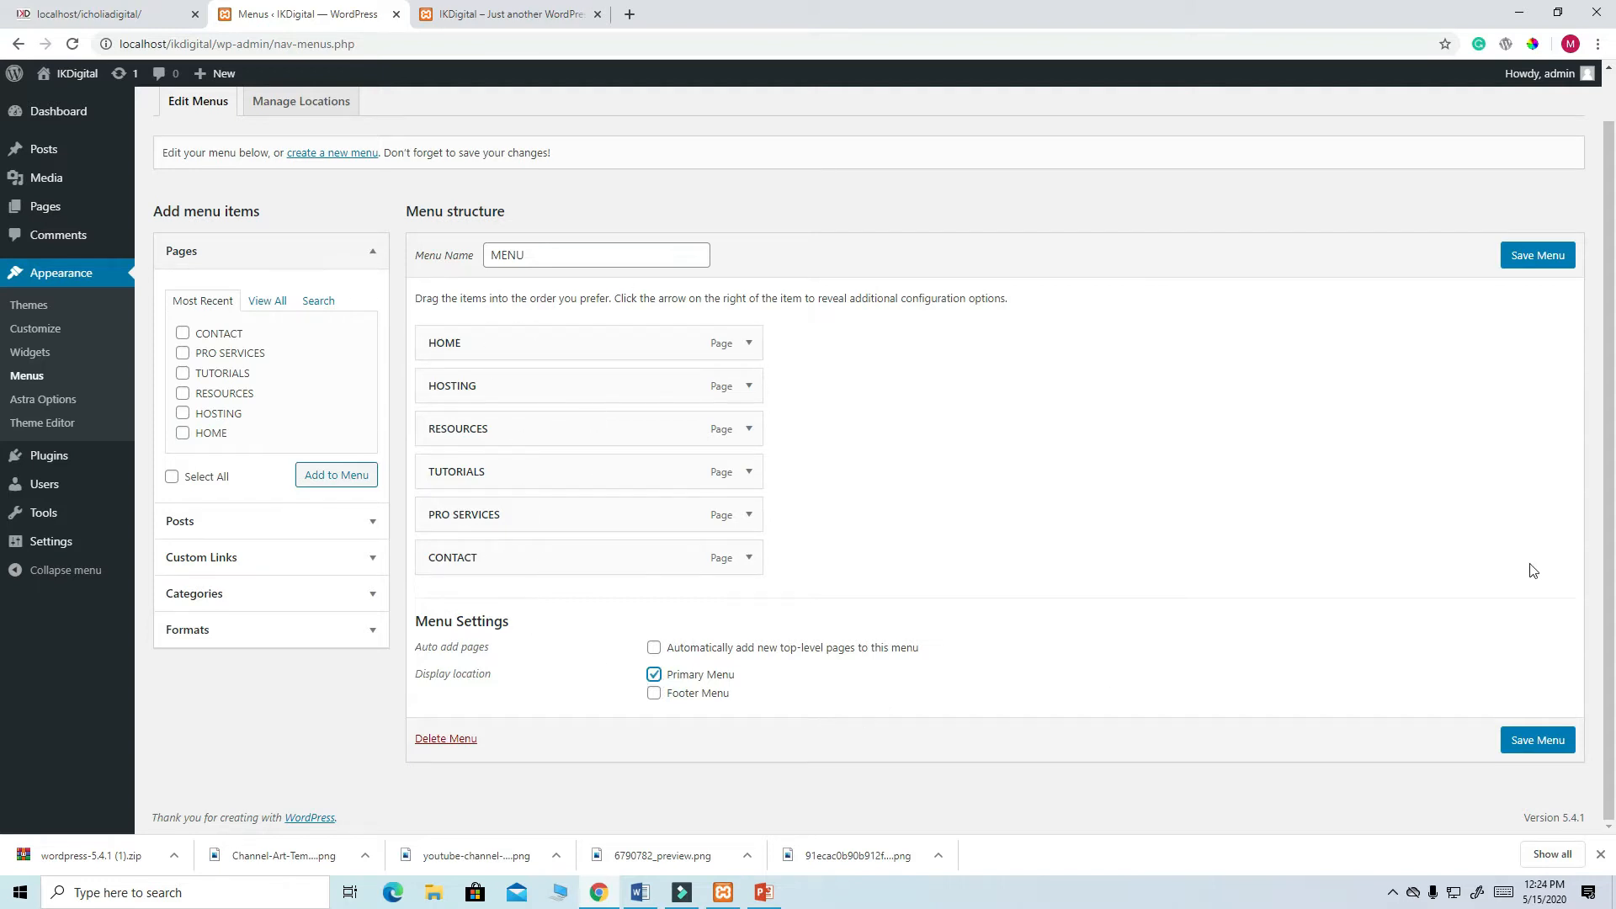
click(1547, 259)
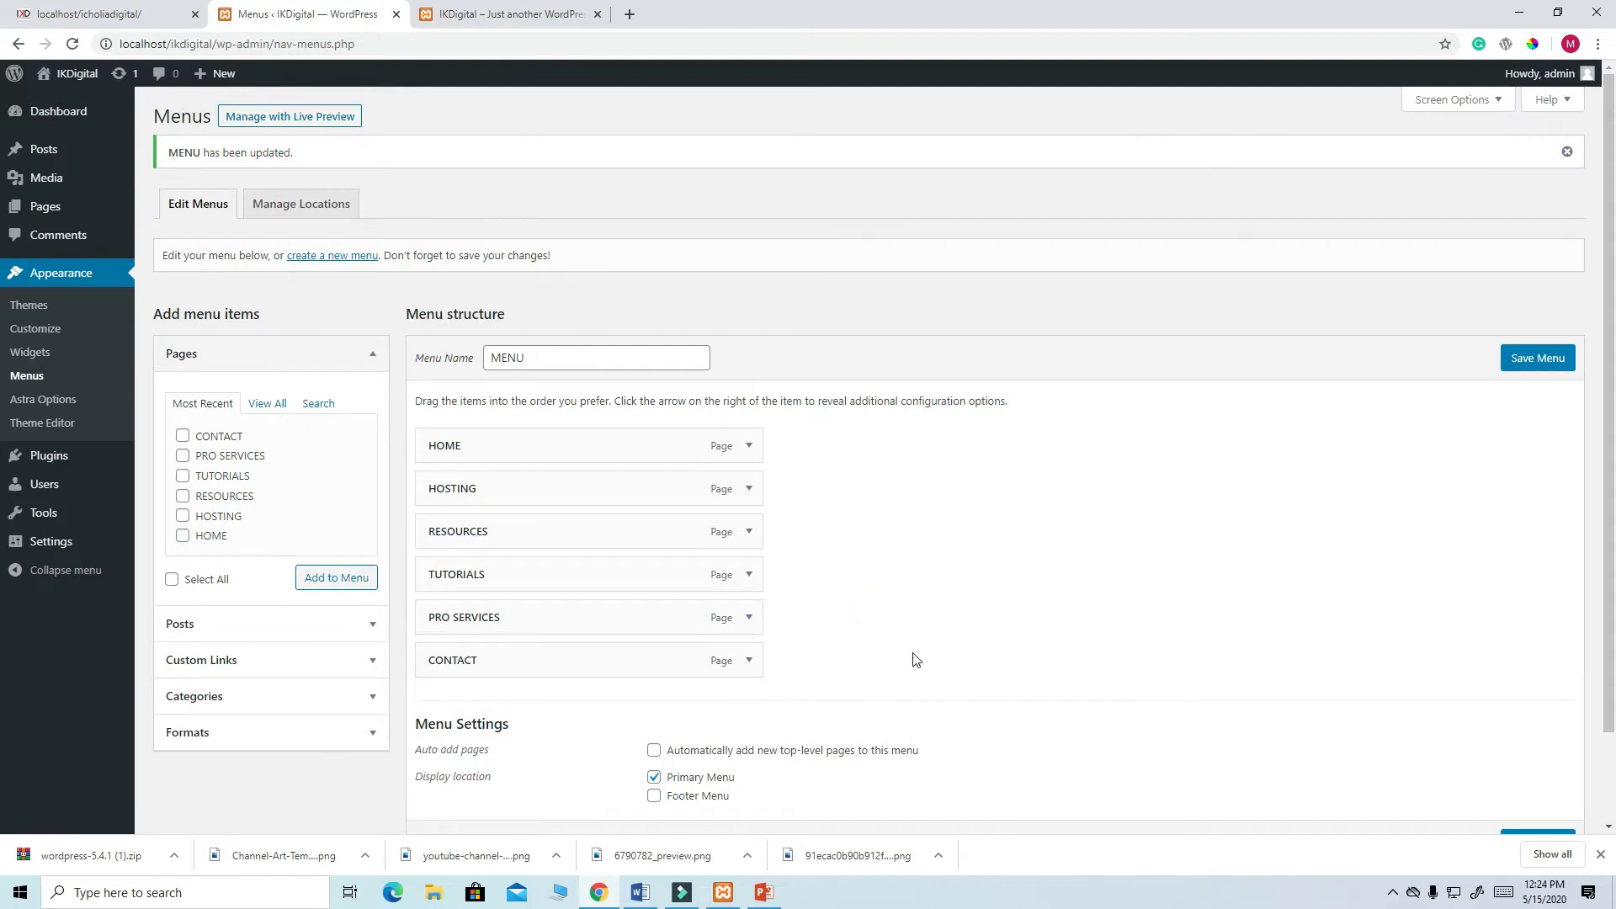
click(505, 15)
key(F5)
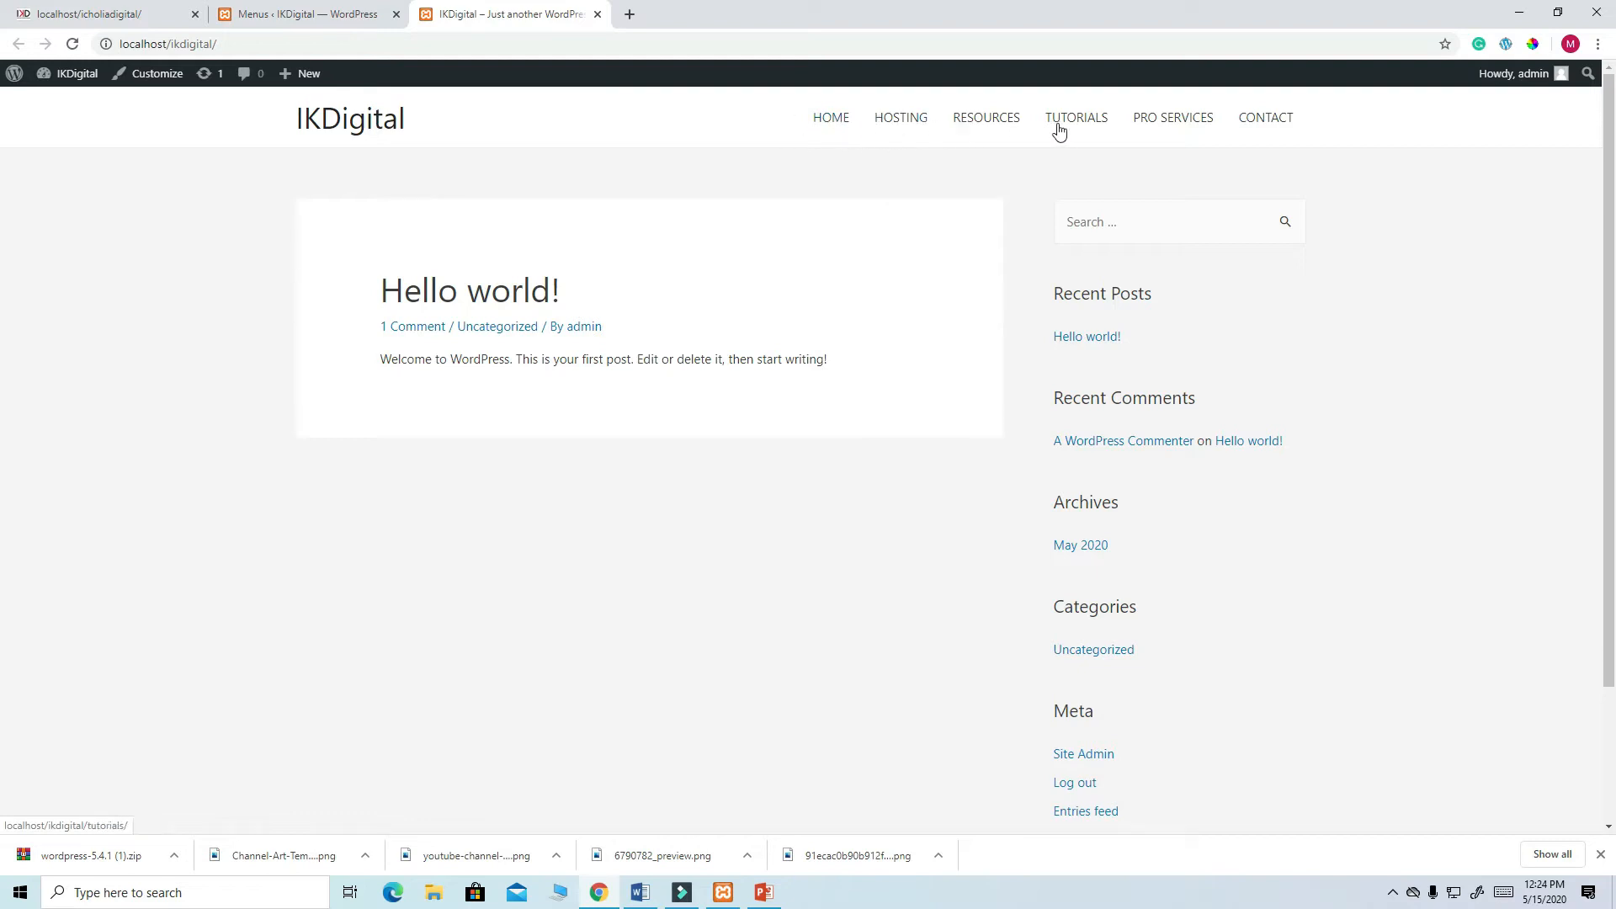
scroll(1176, 602, down, 1)
scroll(1180, 610, up, 1)
click(264, 8)
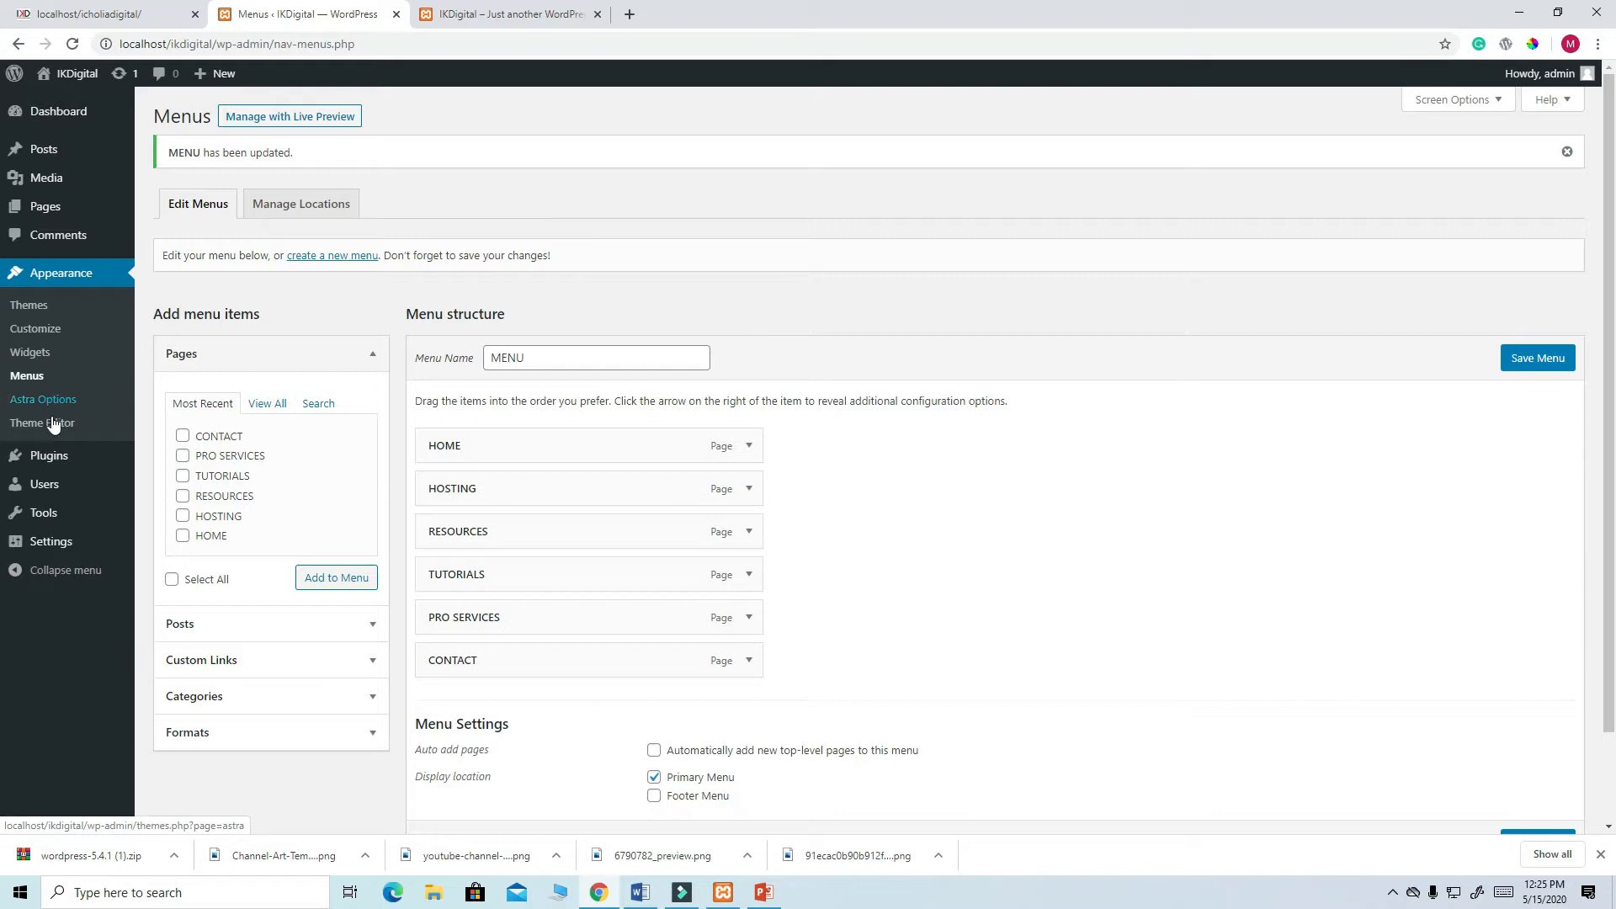
- Bulk-deactivate both installed plugins, Akismet Anti-Spam and Hello Dolly
mouse_move(68, 539)
mouse_move(85, 459)
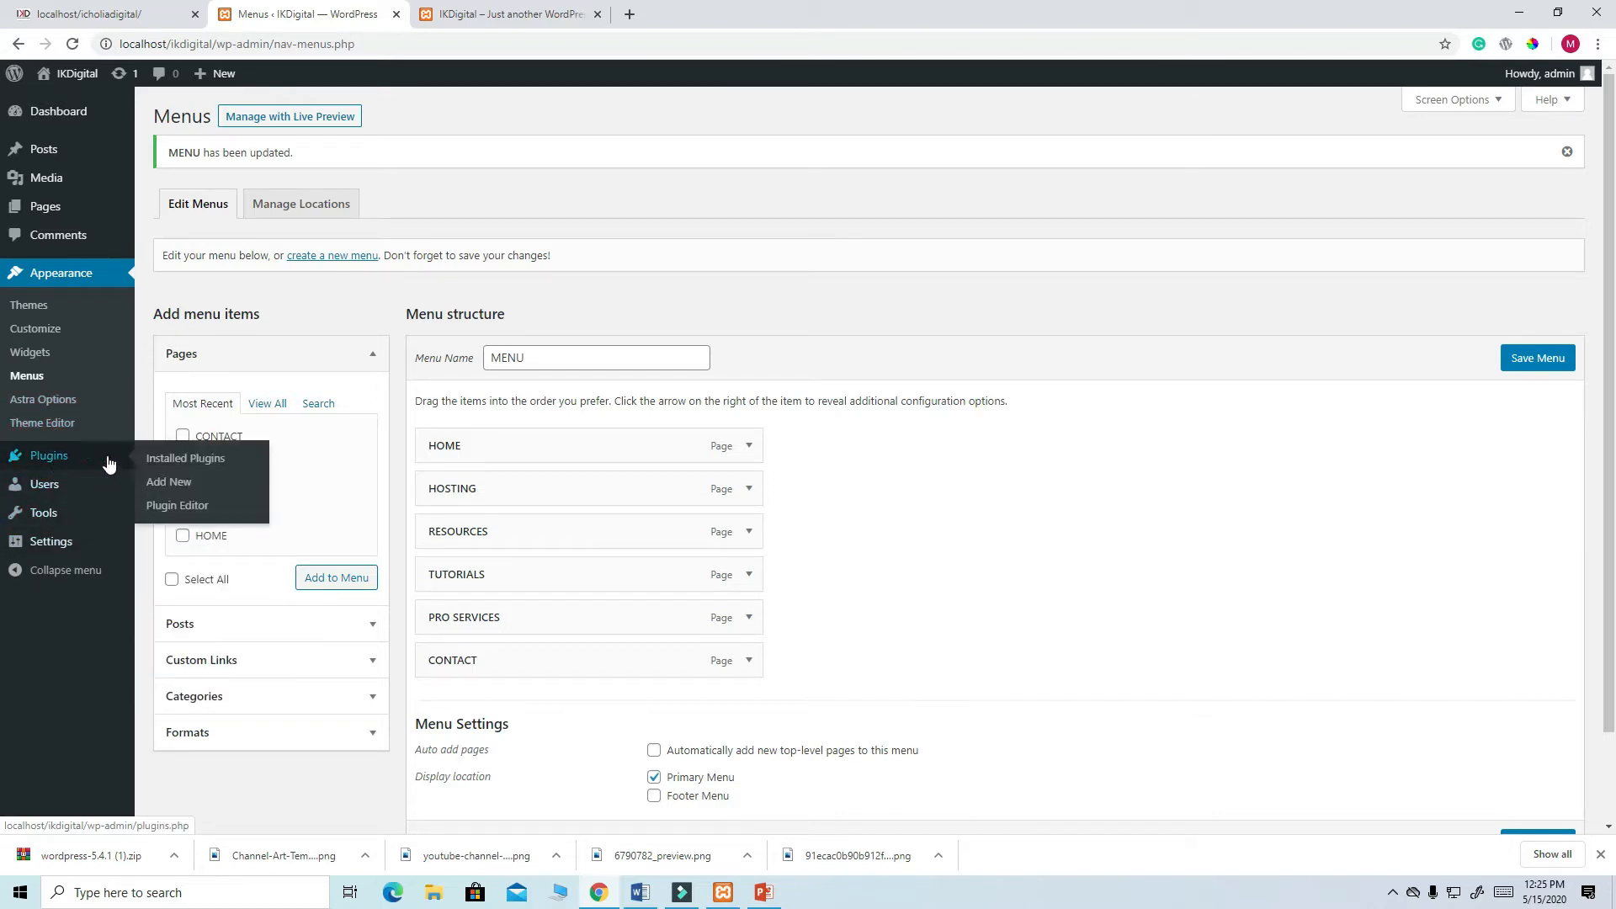
click(174, 459)
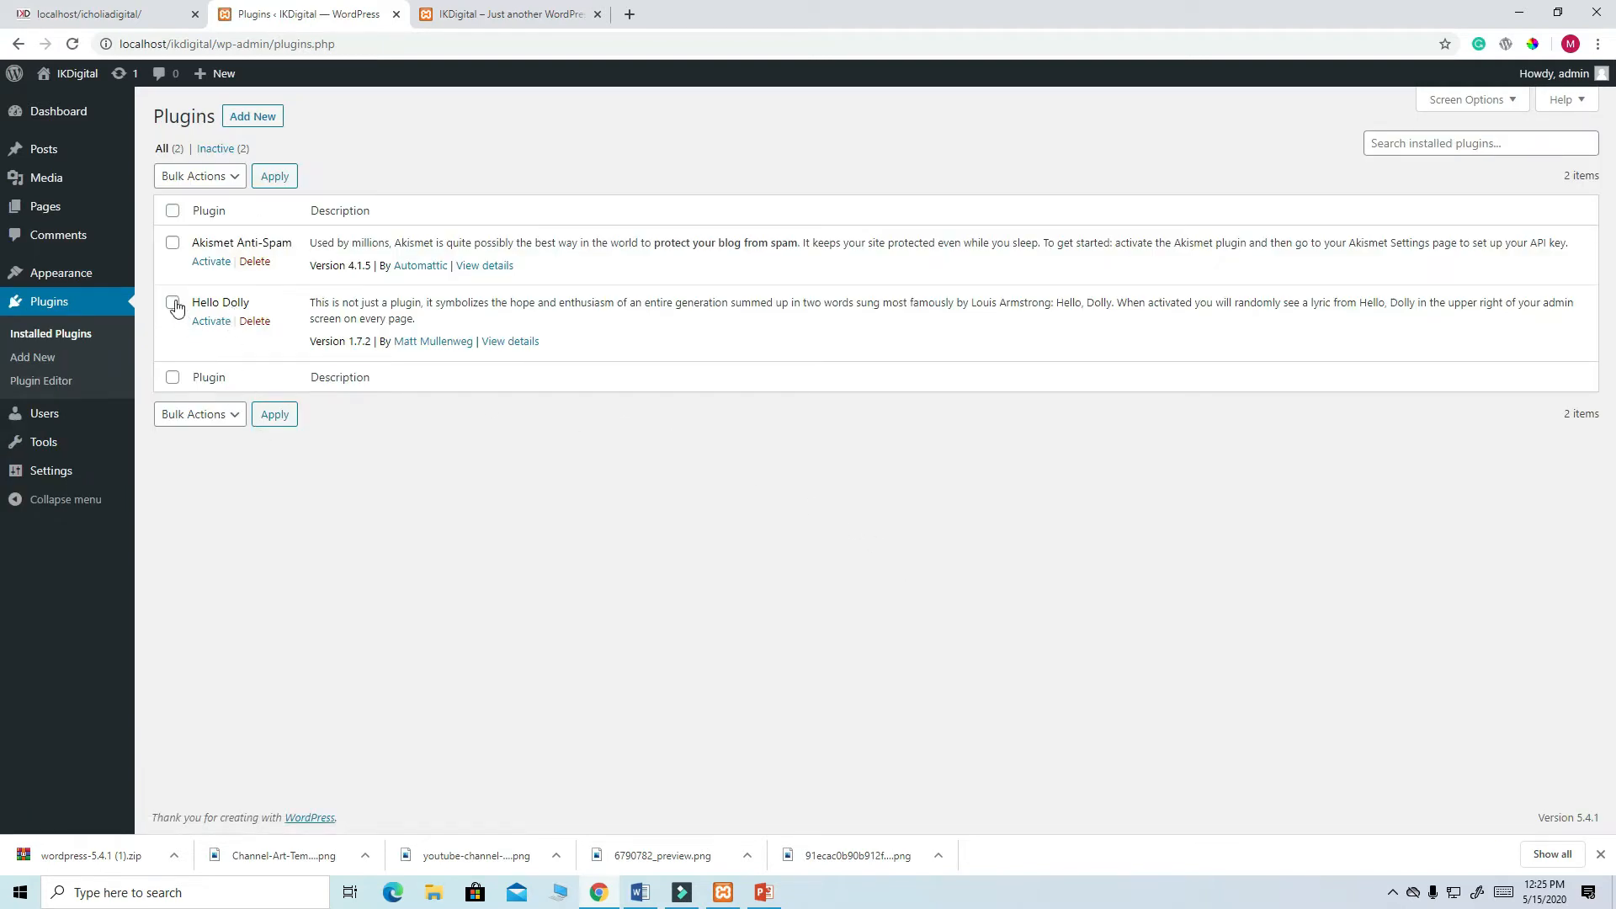
click(172, 213)
click(234, 179)
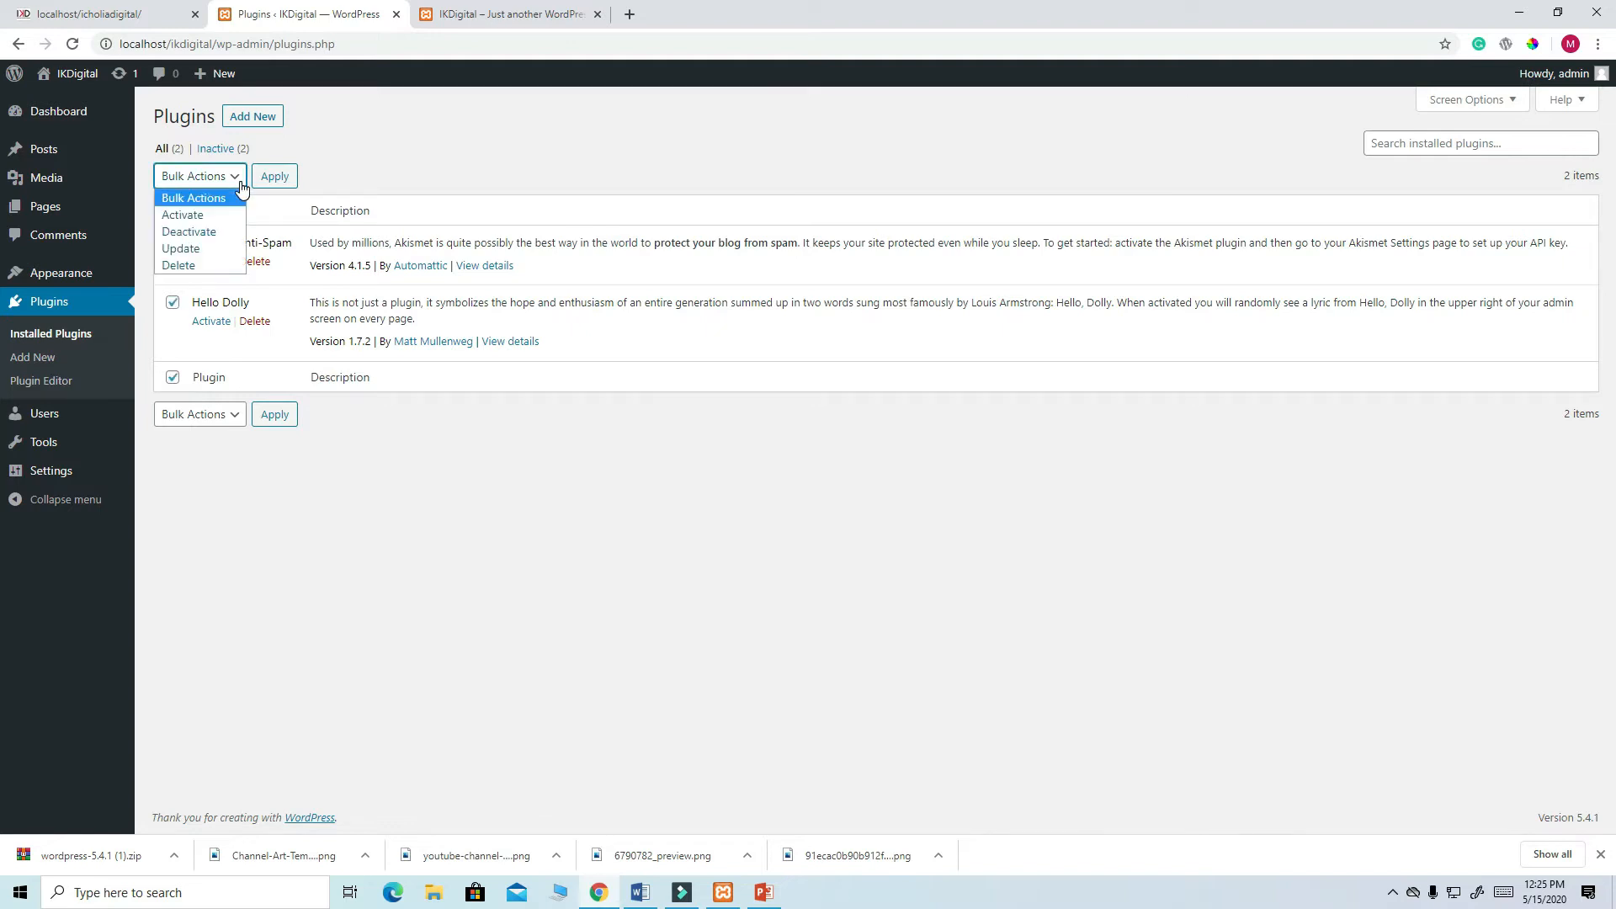
click(206, 233)
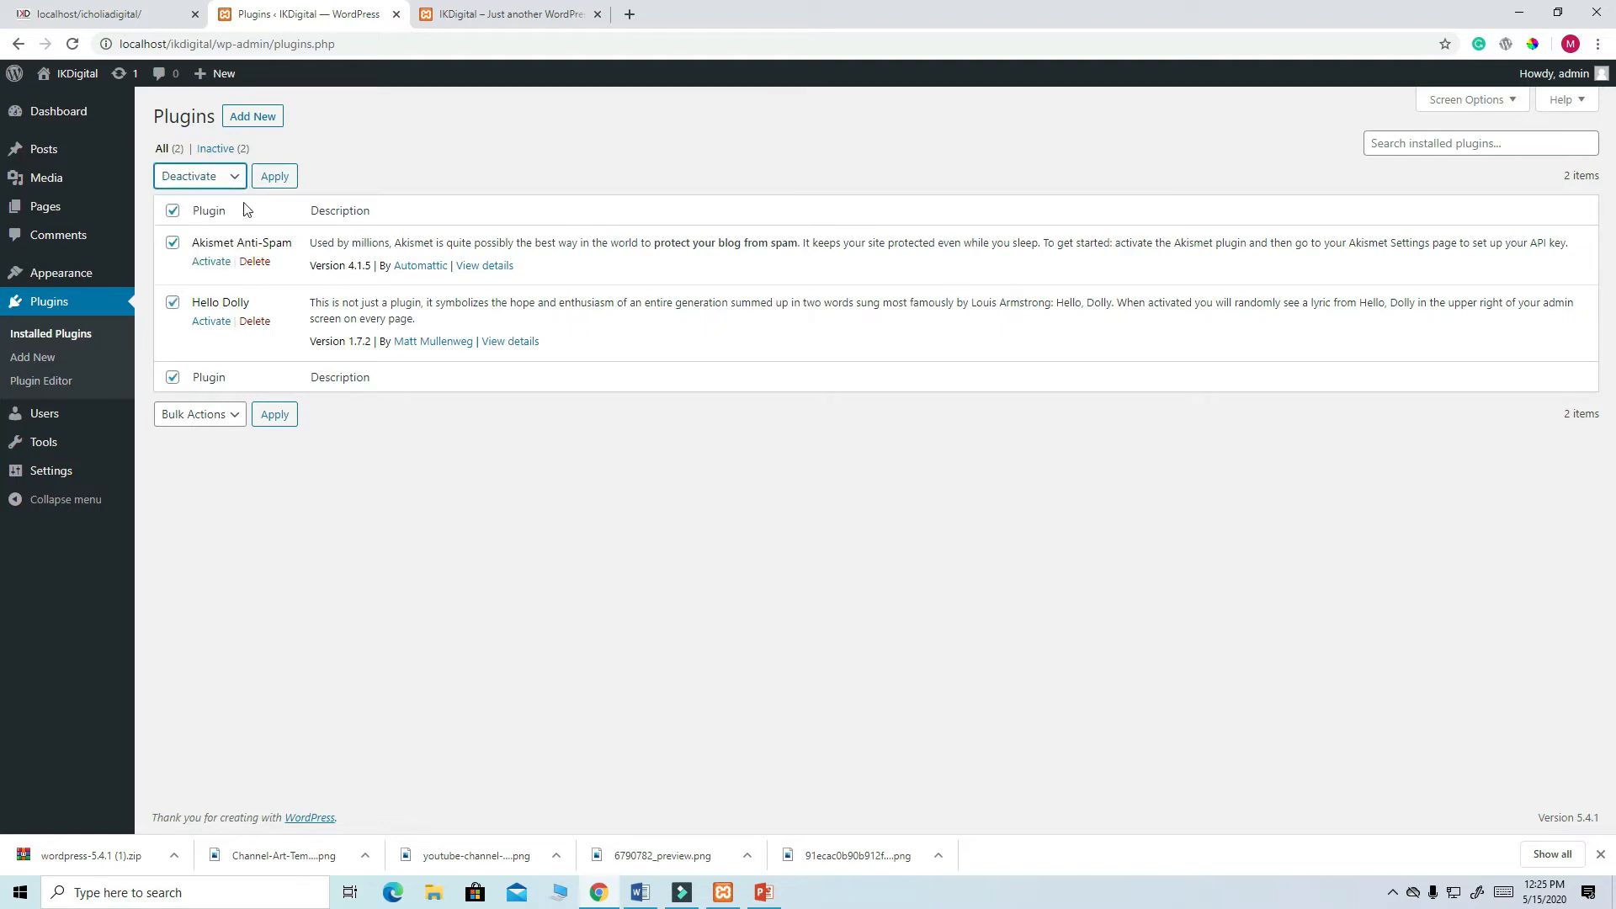
click(275, 176)
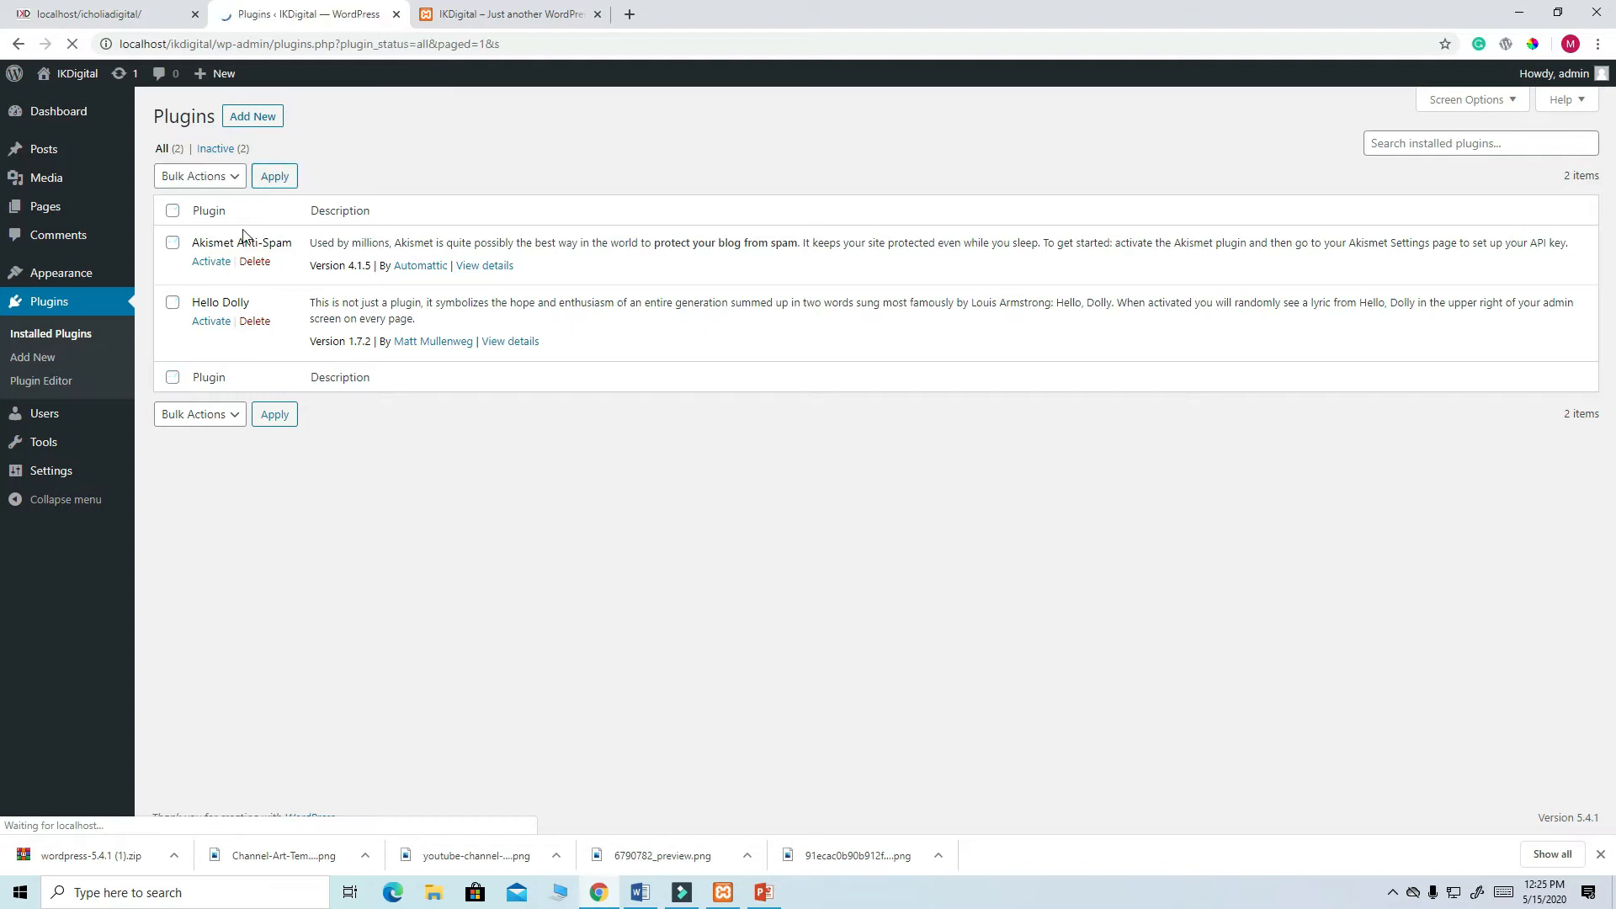
- Bulk-delete both deactivated plugins and confirm the deletion
click(175, 210)
click(227, 179)
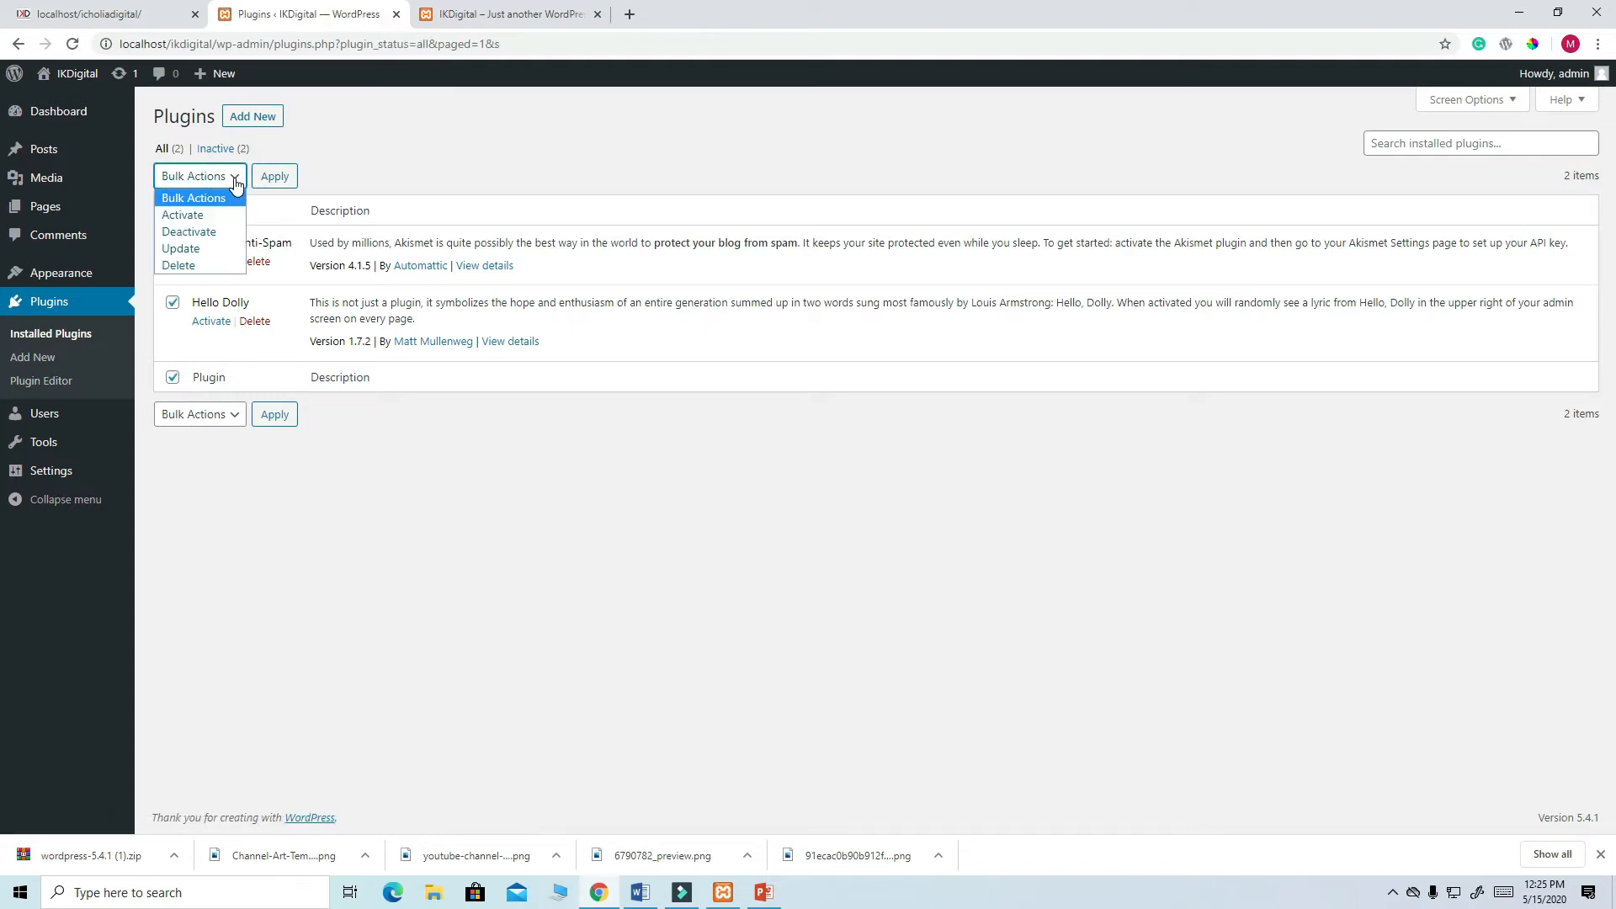
click(192, 266)
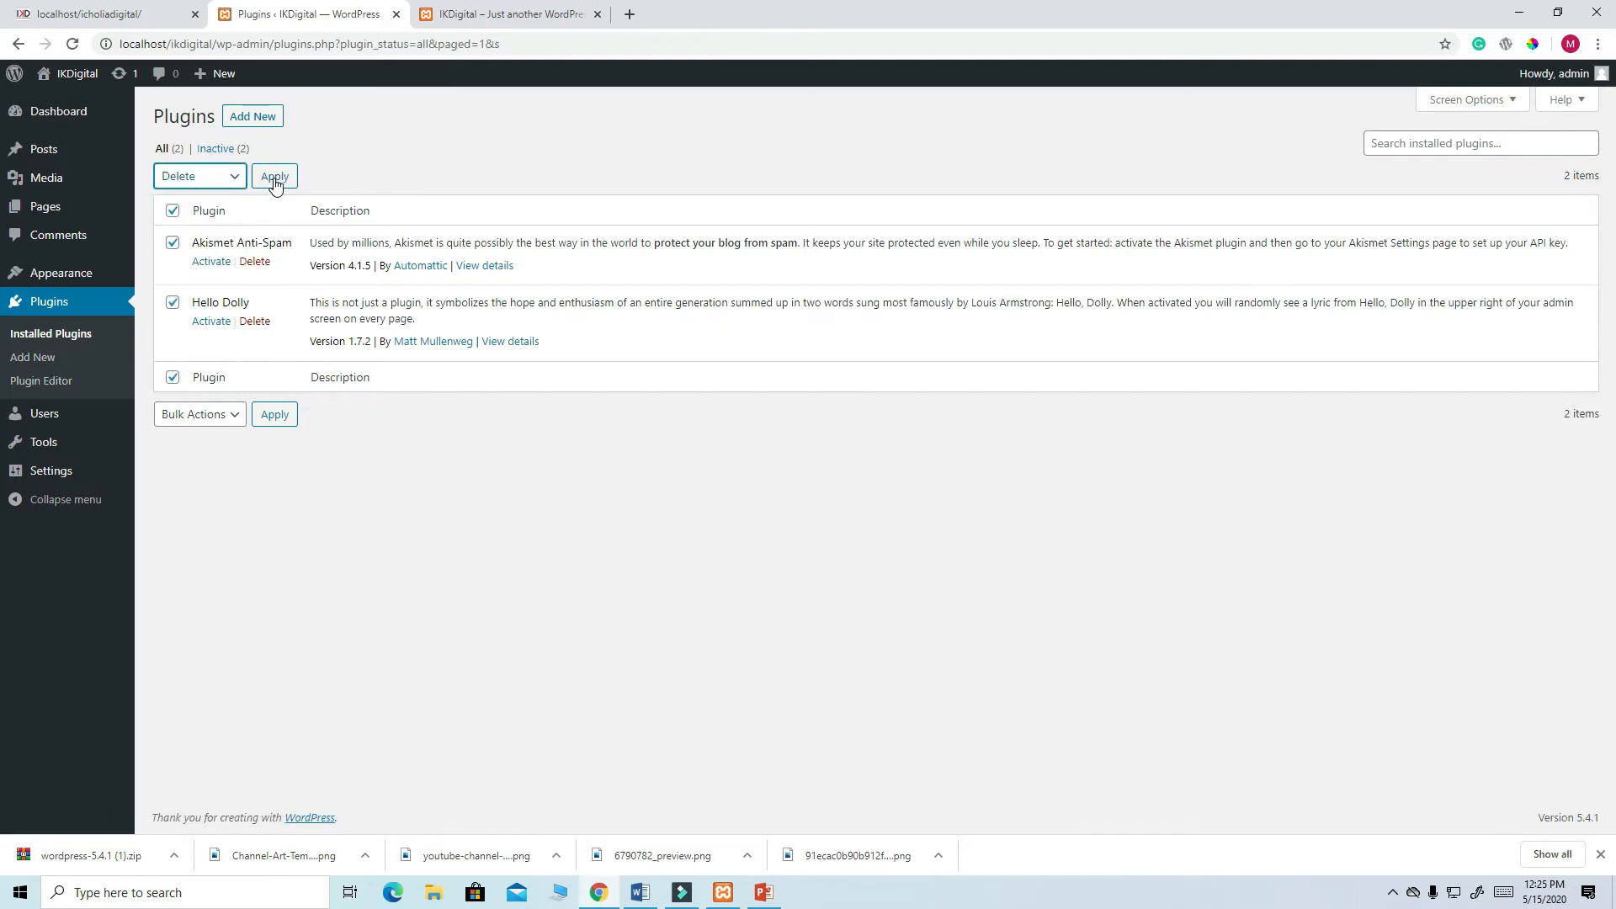
click(273, 177)
click(890, 158)
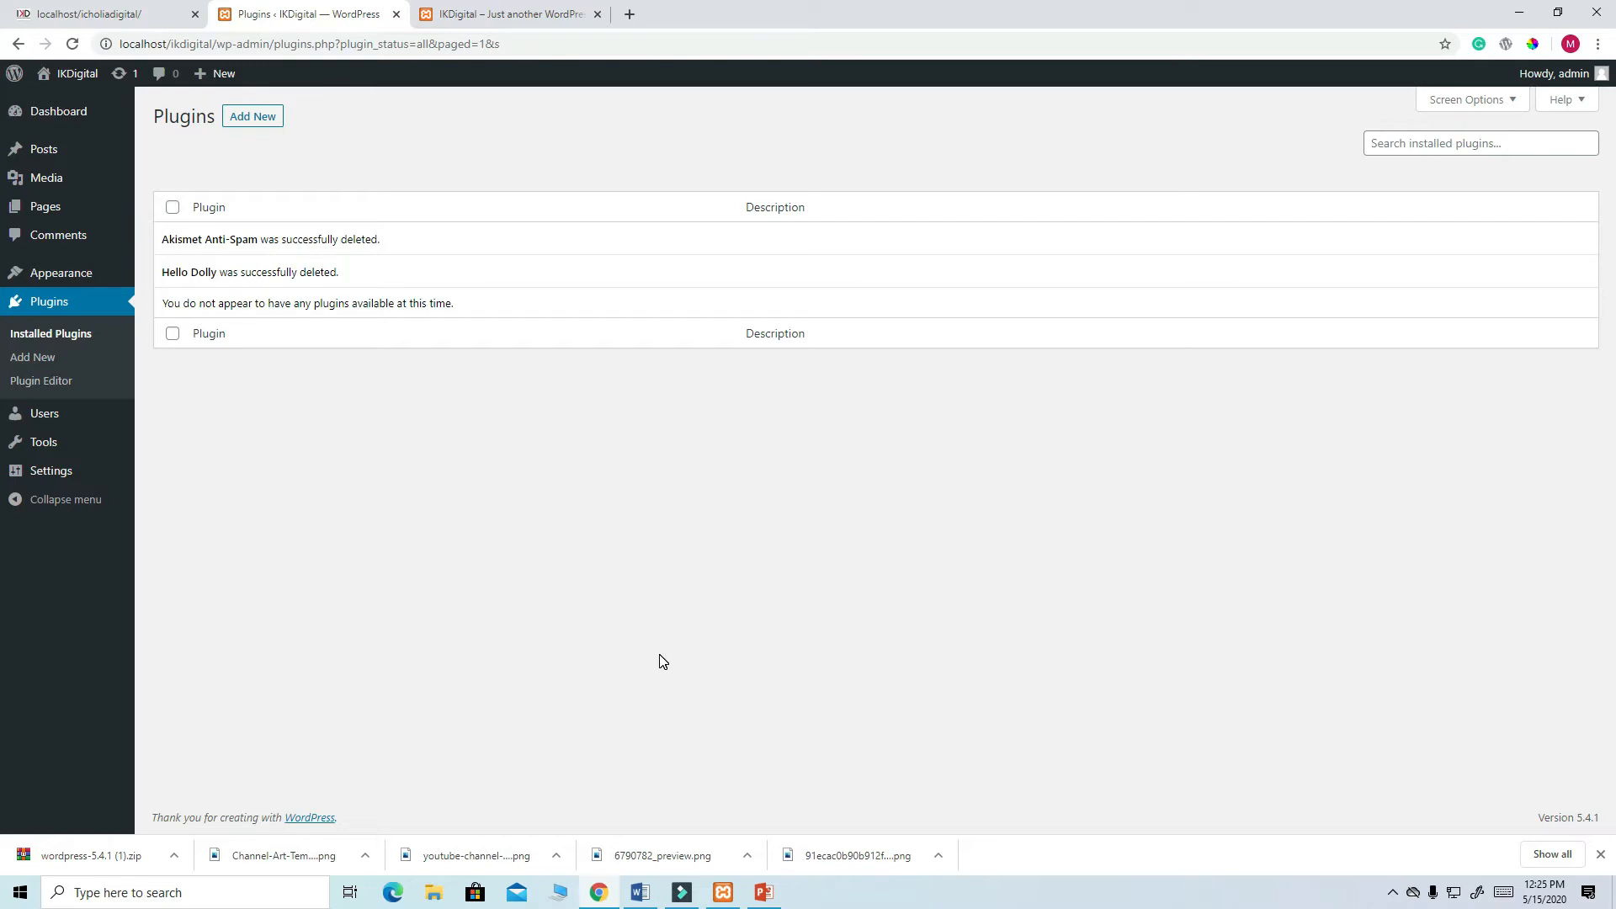
- Install Classic Editor from the Add New Plugins page and activate it
click(255, 123)
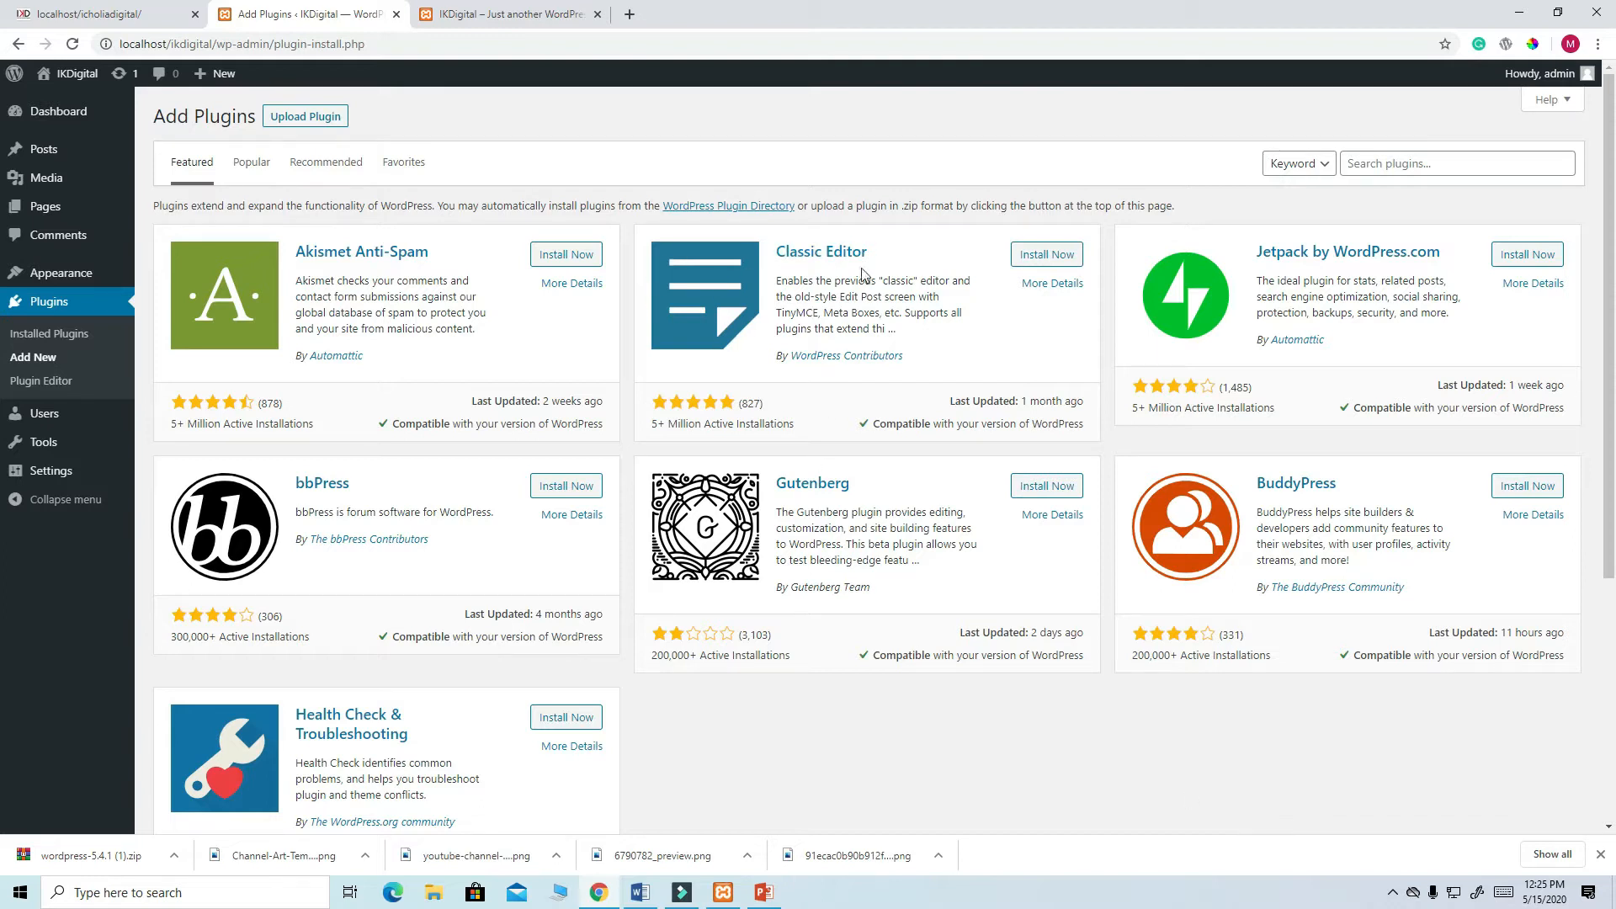
click(1045, 255)
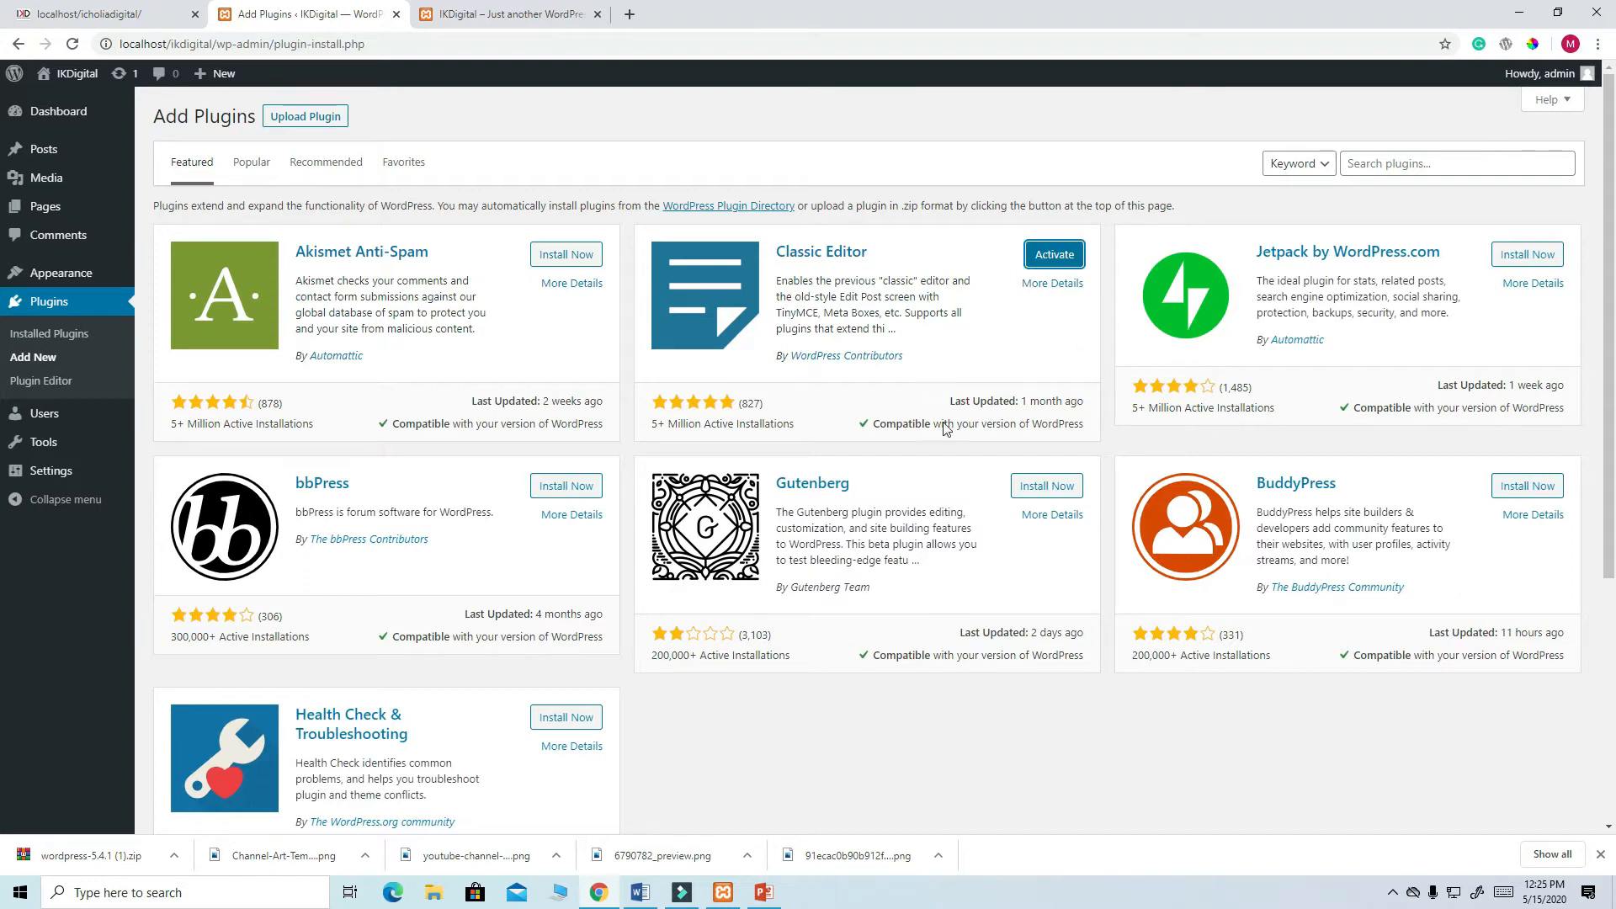
click(1054, 255)
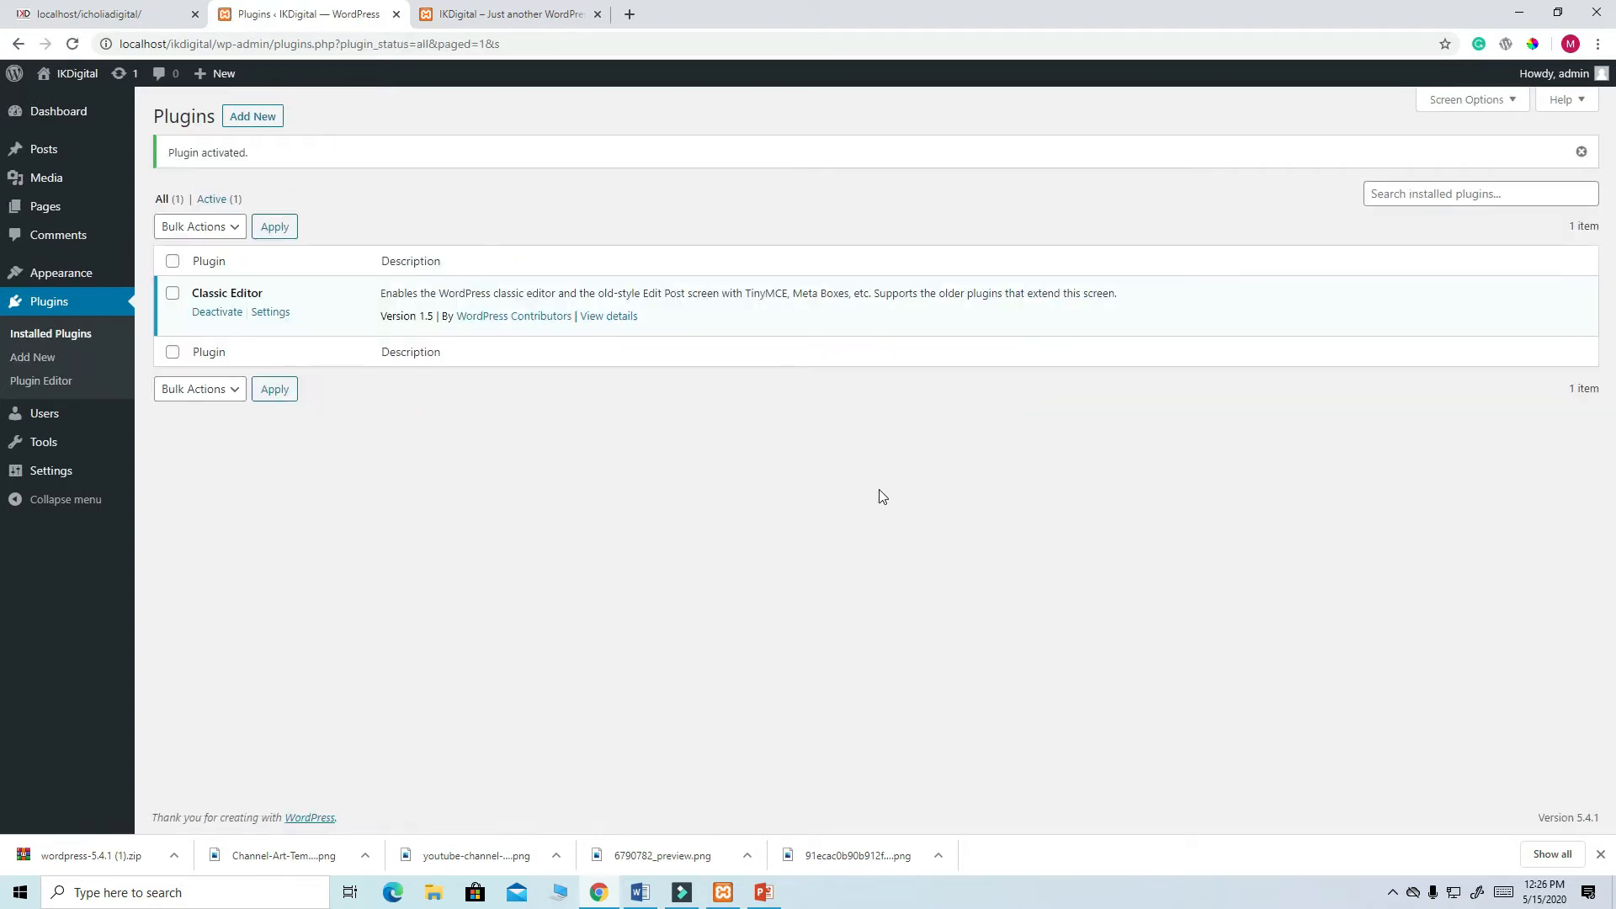
click(256, 122)
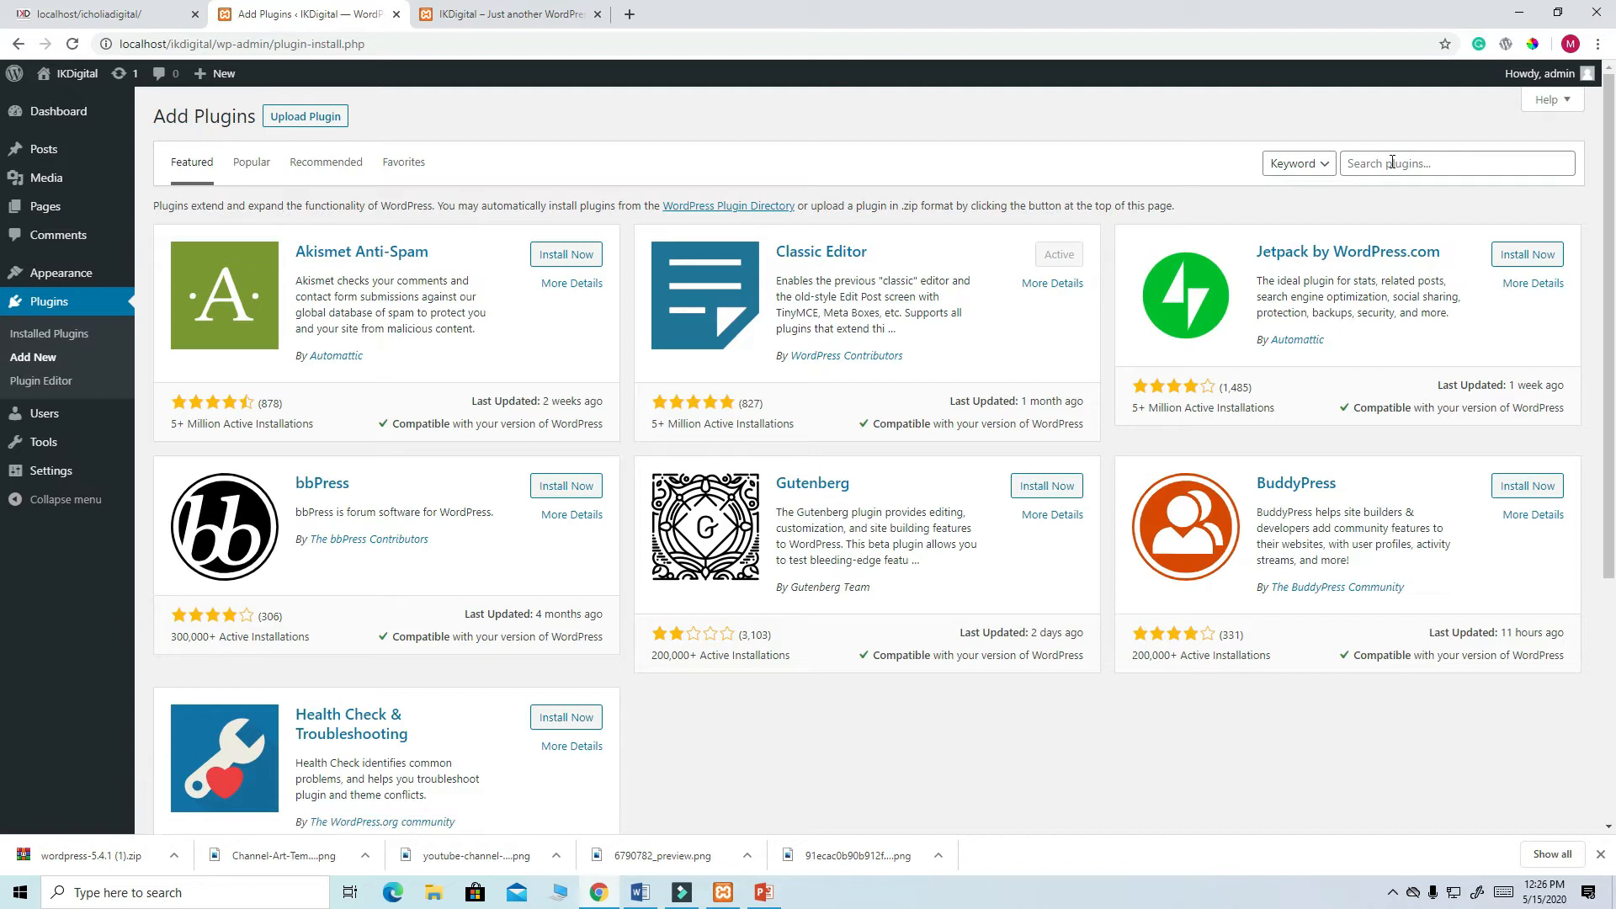
- Search plugins for 'ELEMENTOR' and install Elementor Page Builder
click(1392, 162)
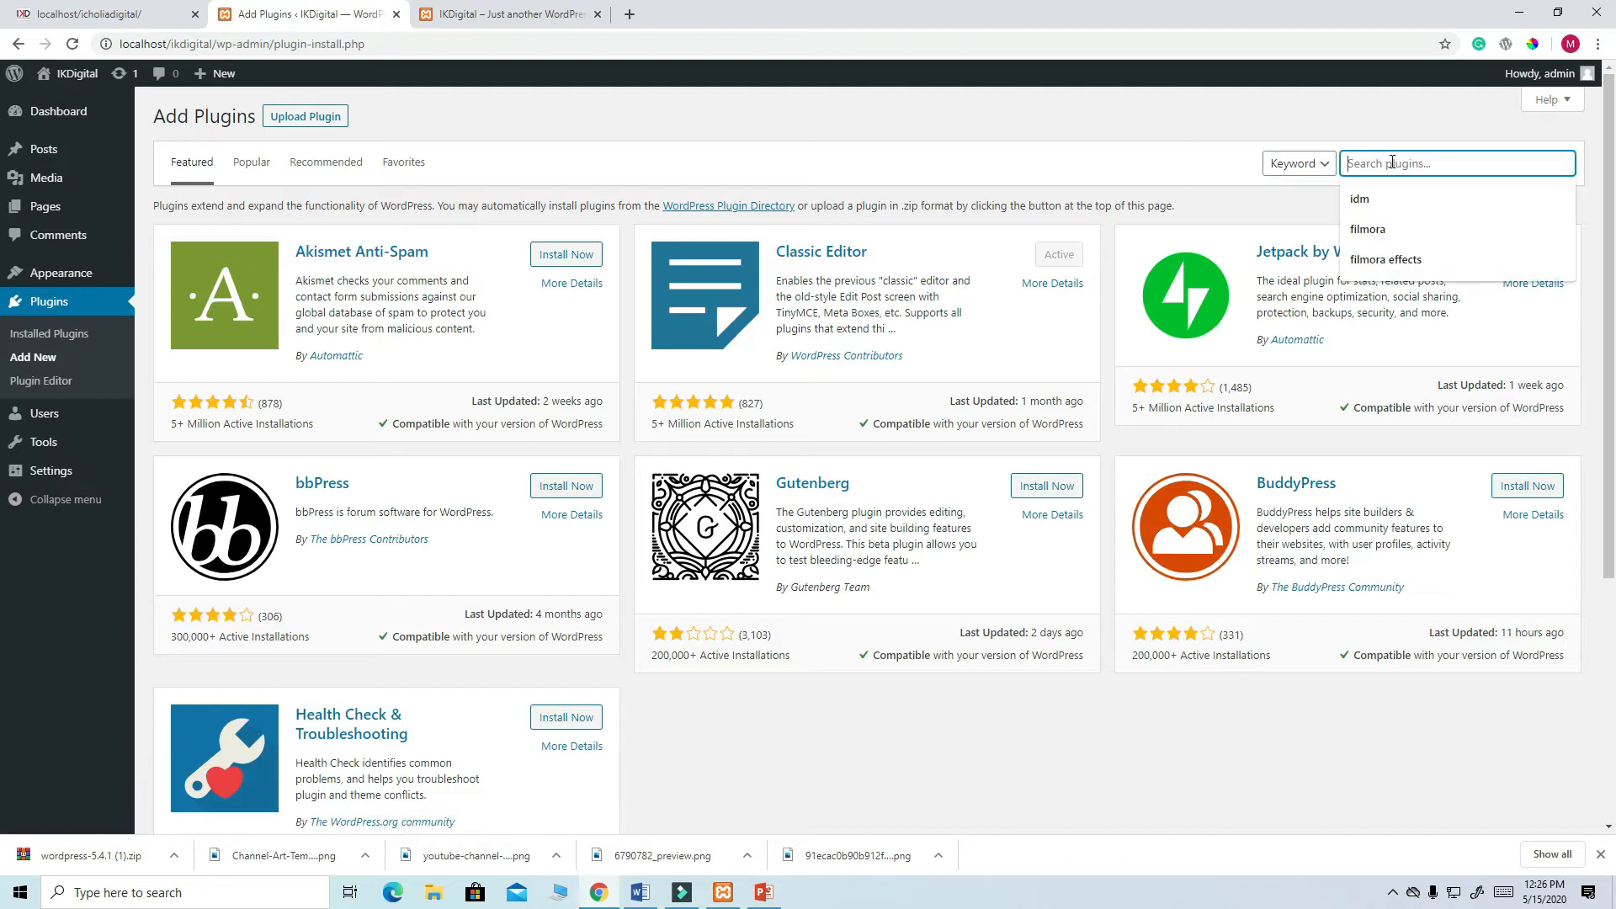
text(ELEMENTOR)
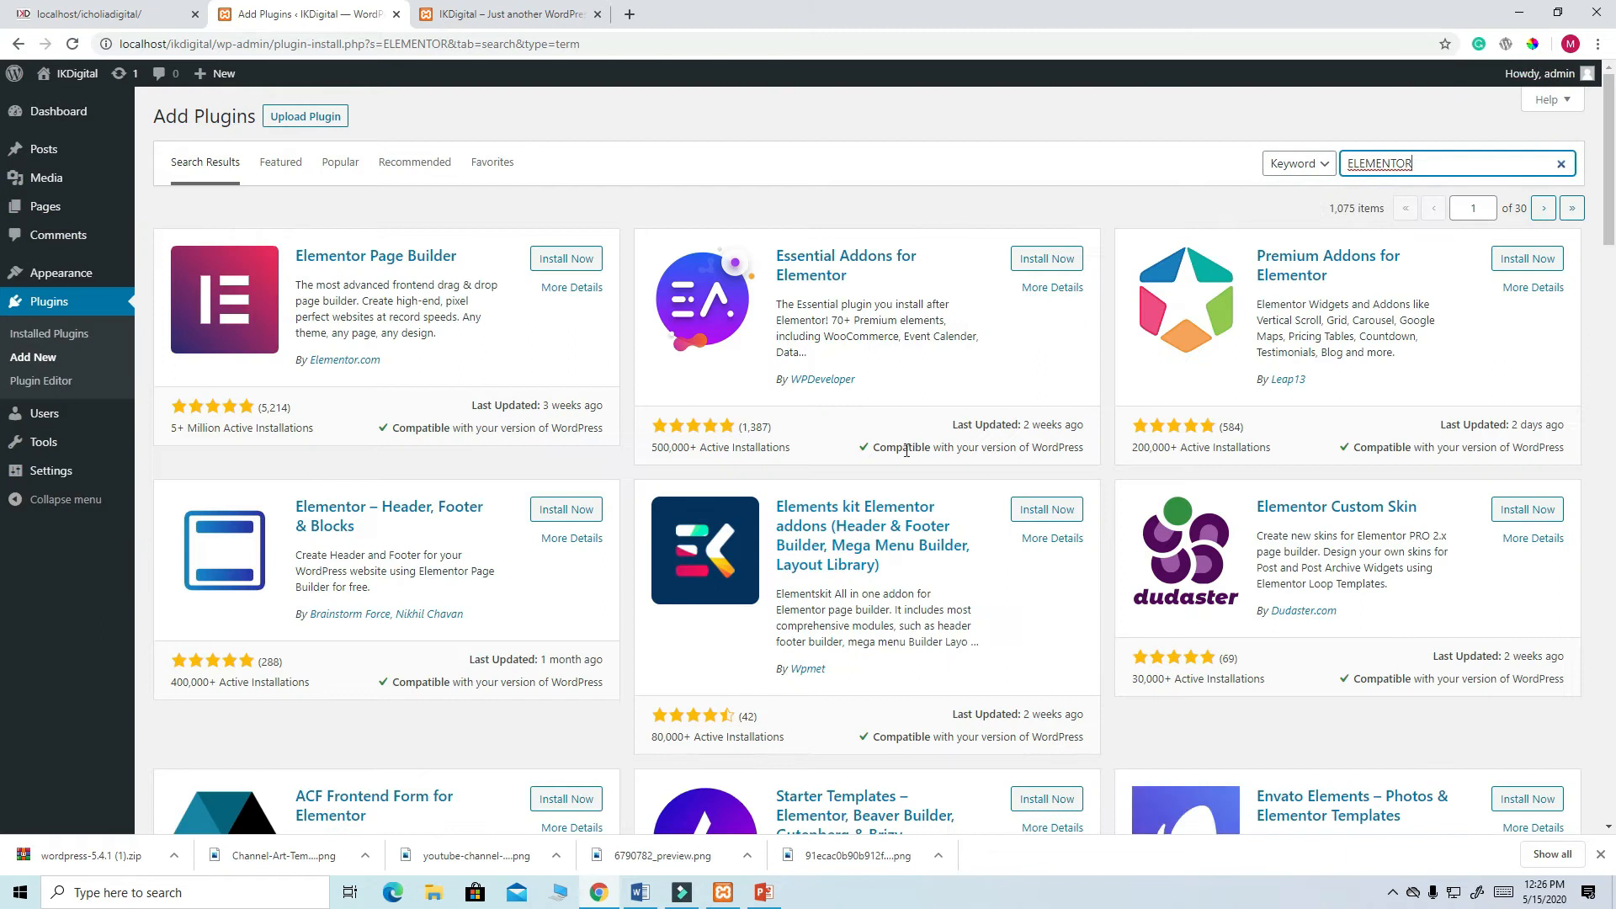
click(565, 261)
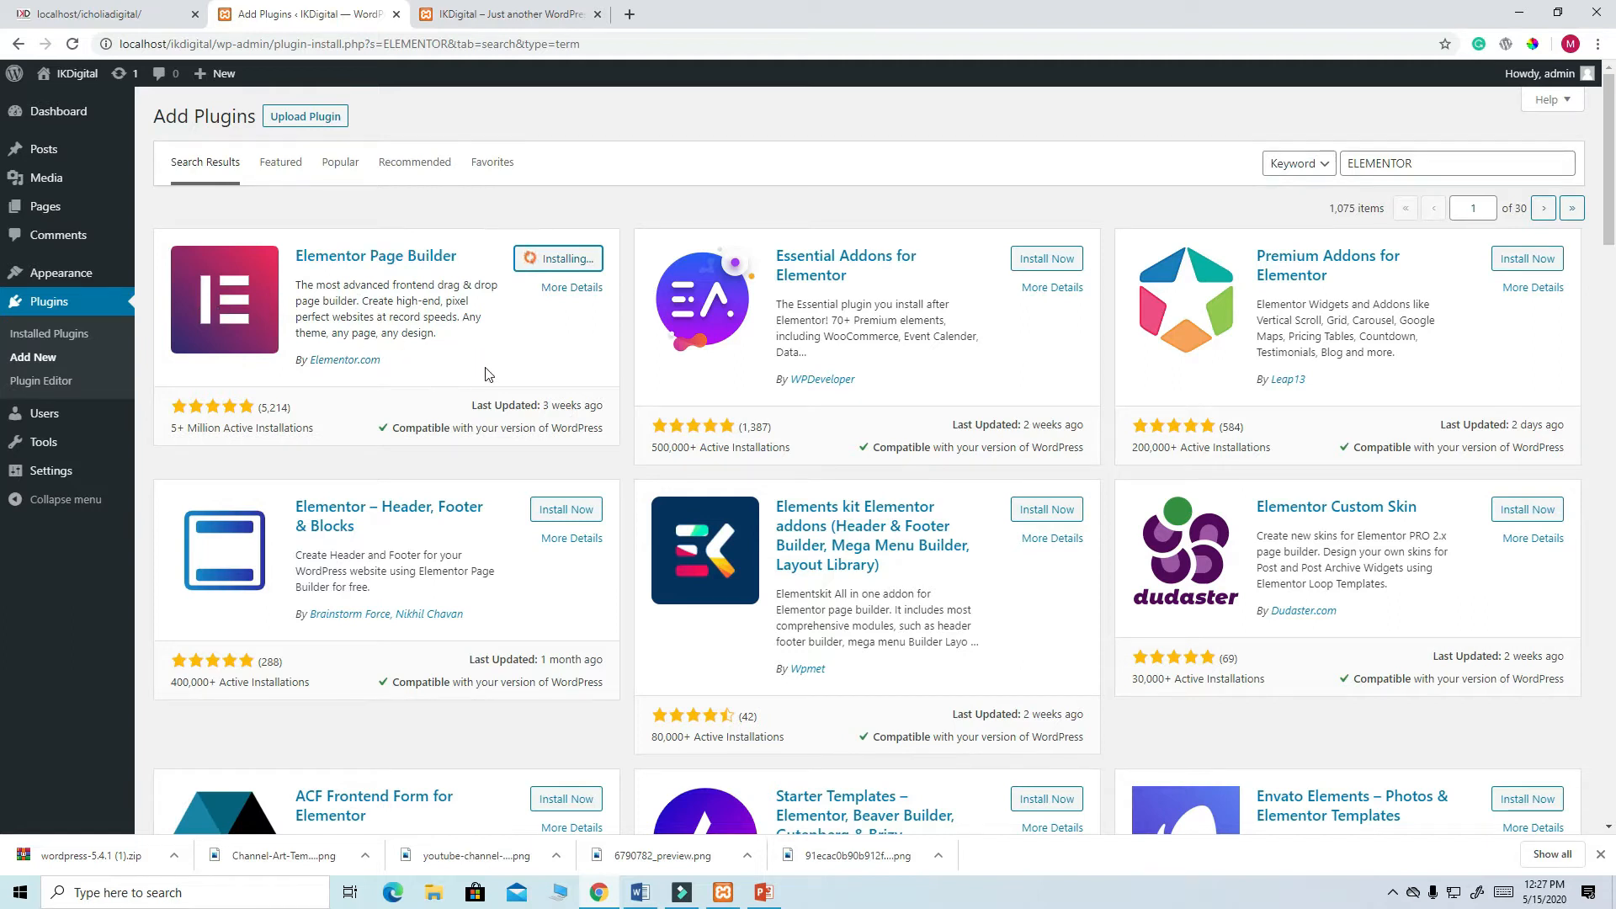
scroll(468, 392, down, 5)
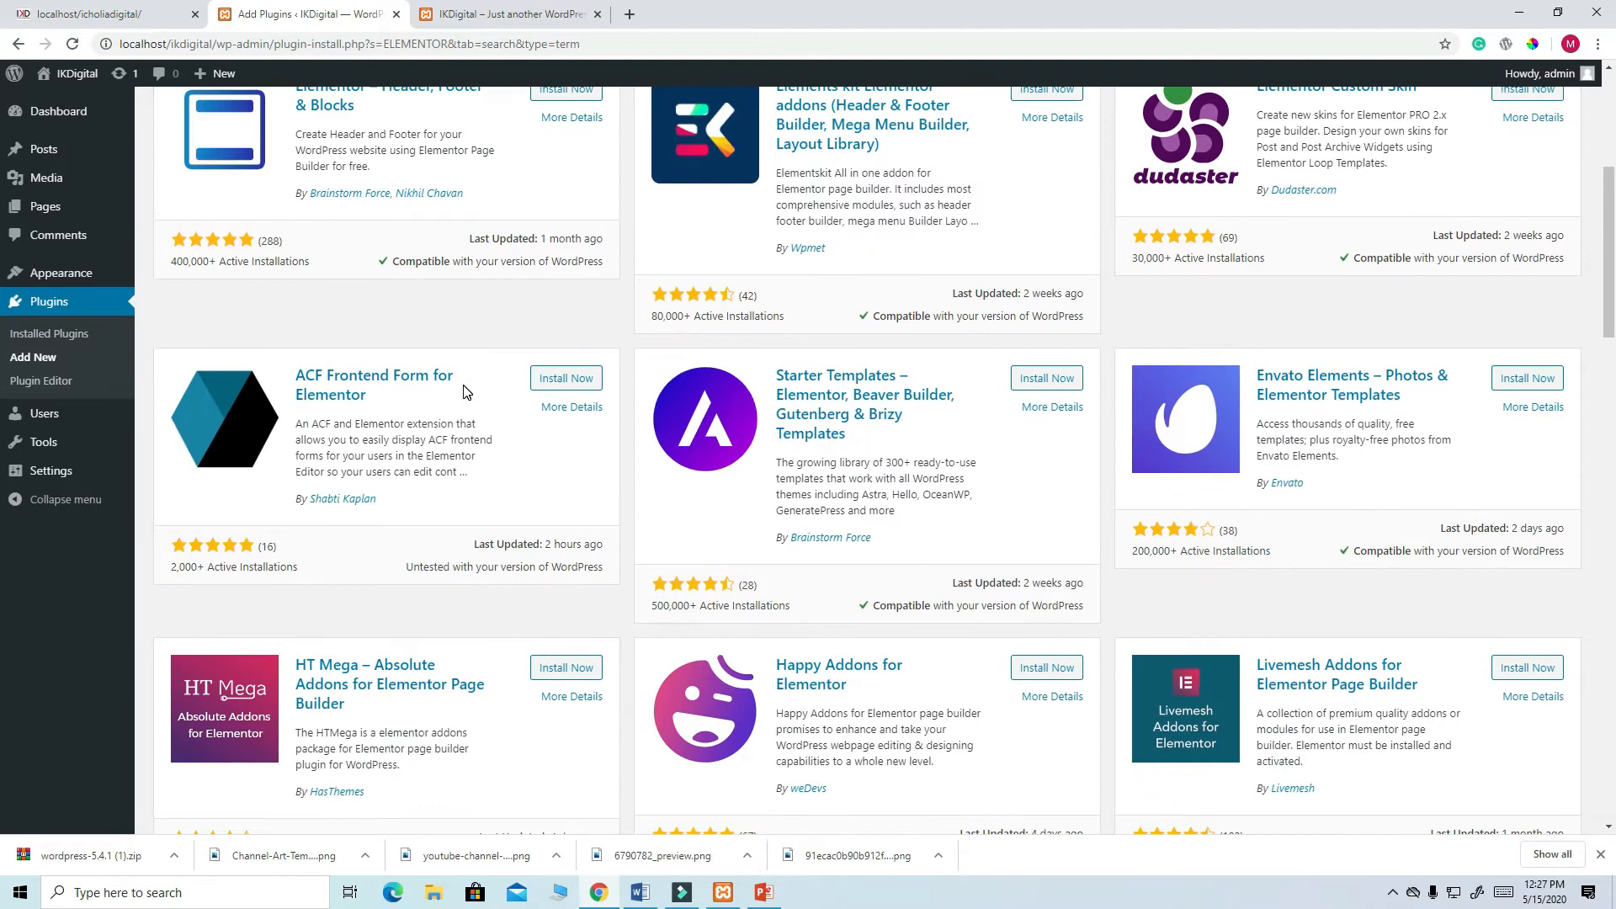
scroll(468, 392, down, 9)
scroll(749, 522, up, 6)
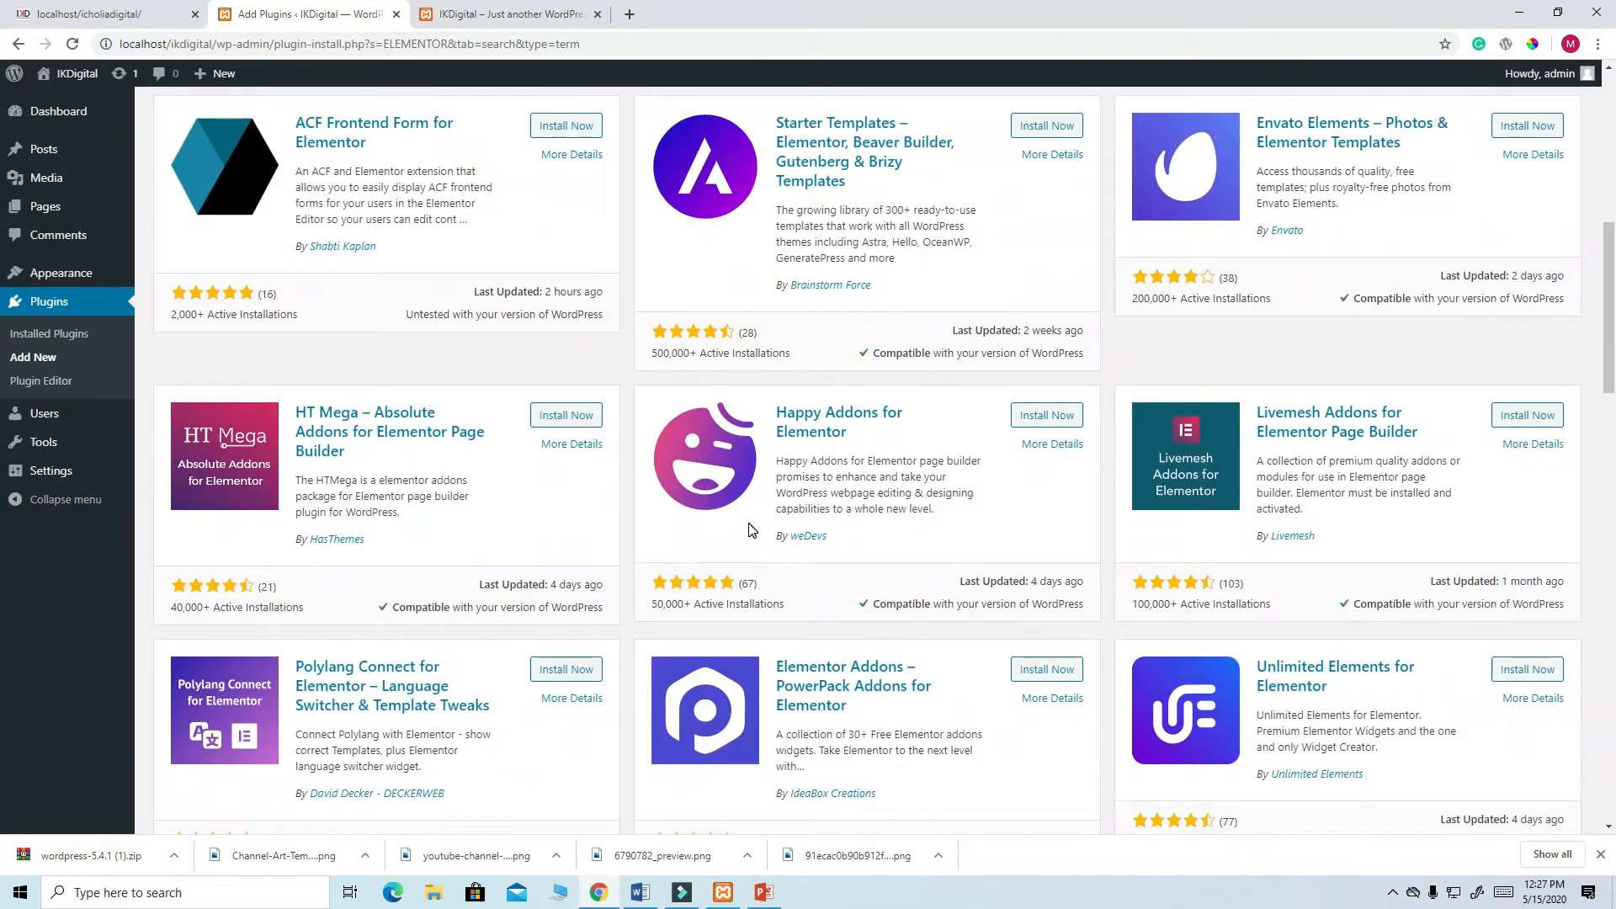
scroll(749, 529, up, 8)
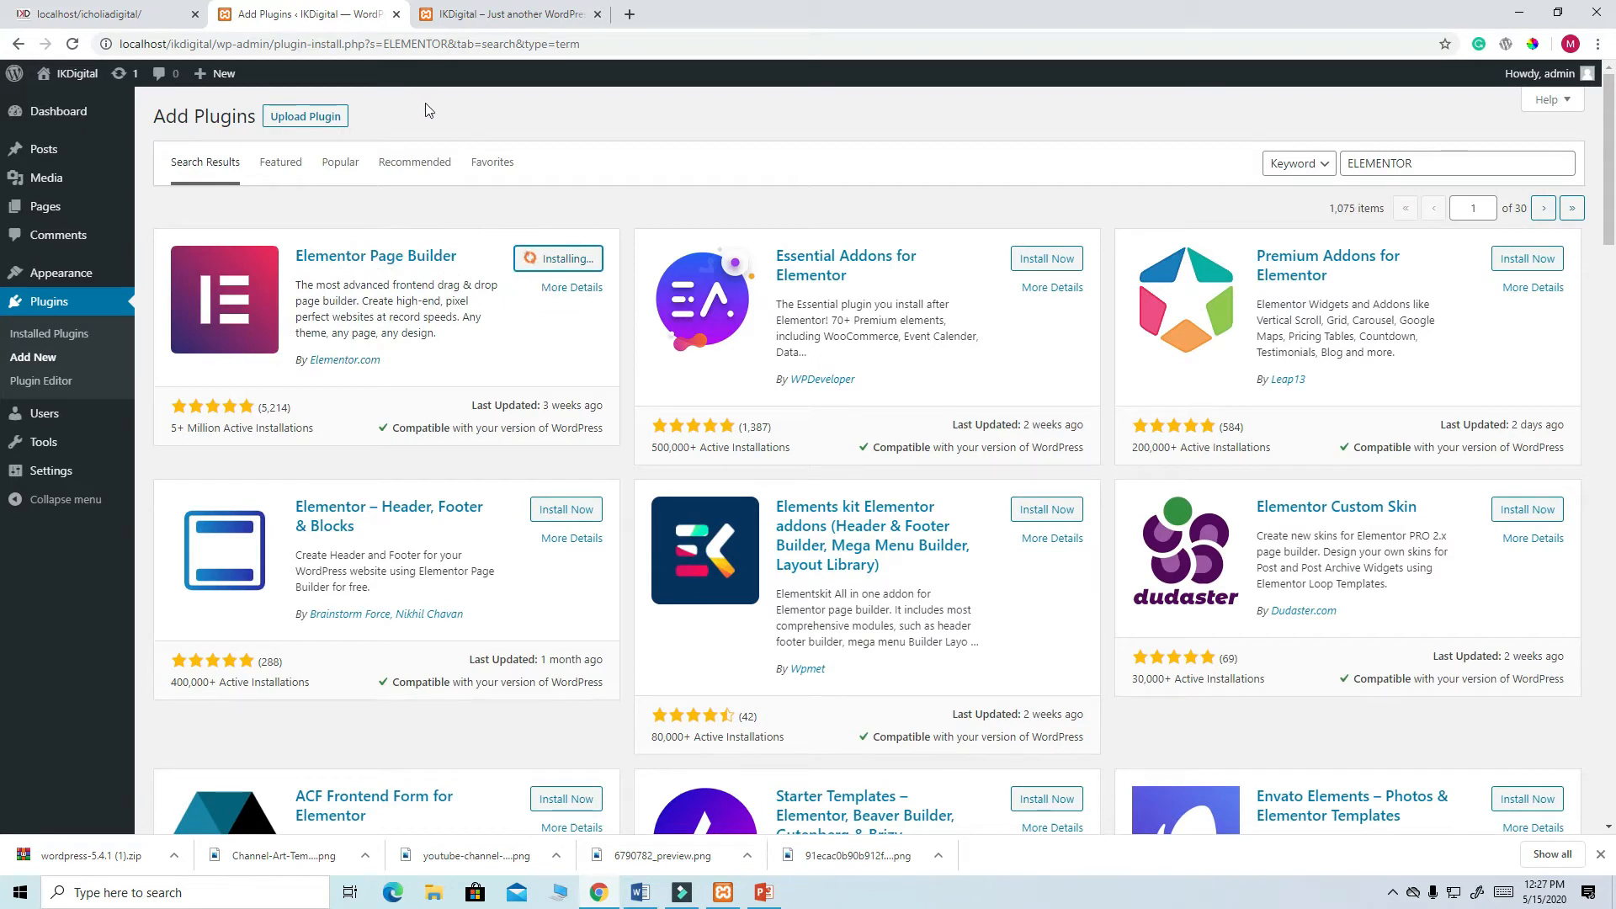
- Check the live site's front page, then activate the installed Elementor plugin
click(500, 14)
scroll(674, 458, down, 3)
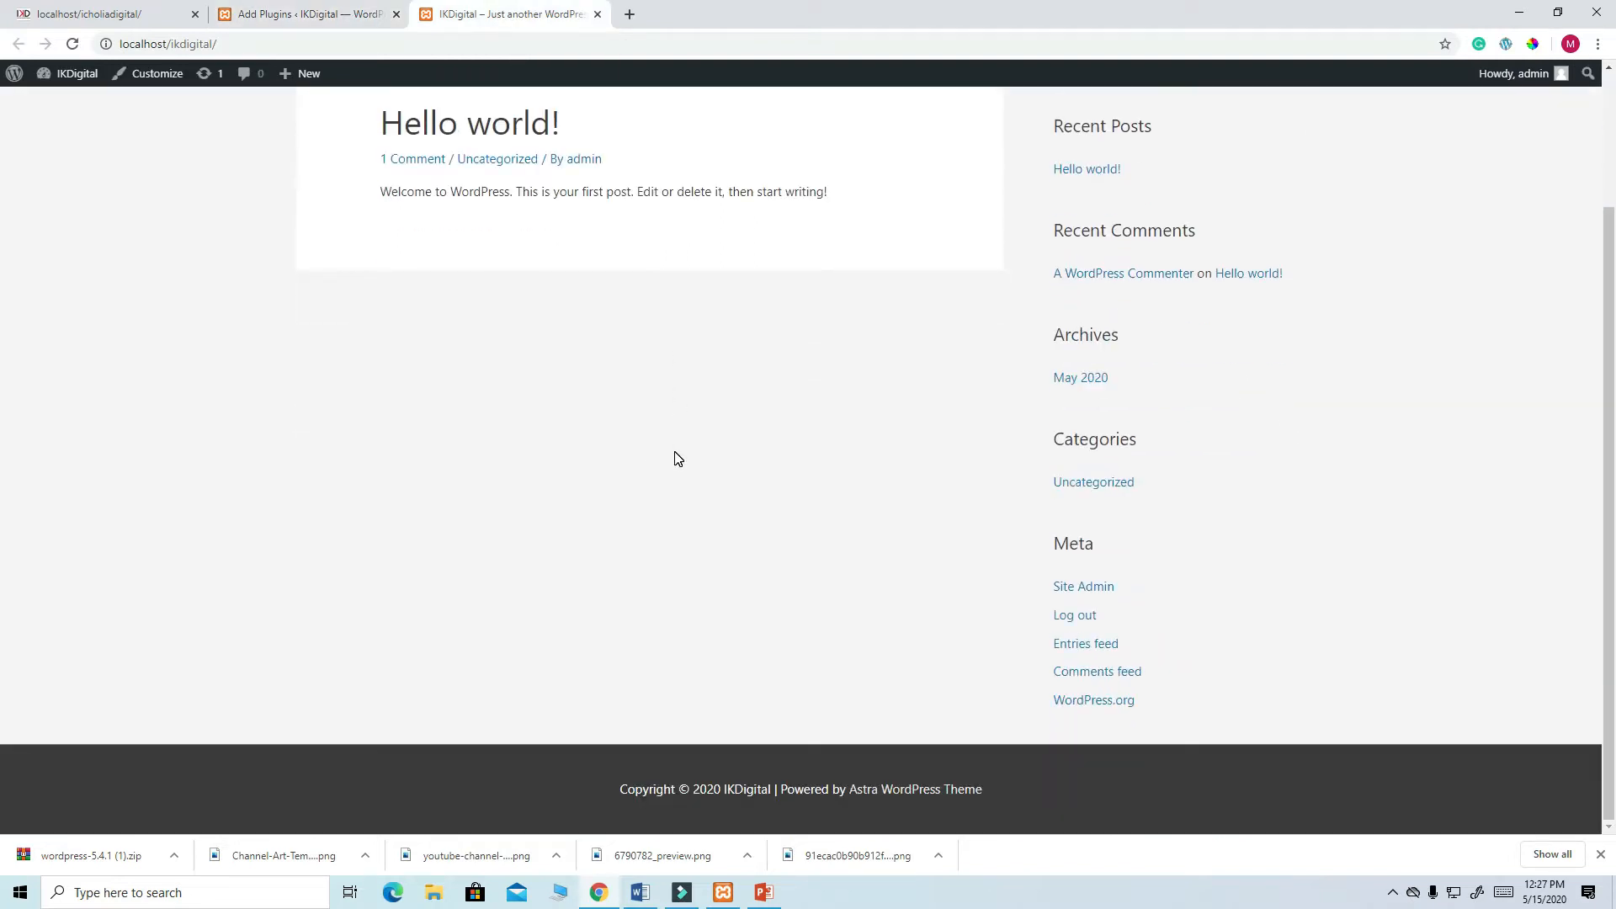
scroll(677, 458, up, 3)
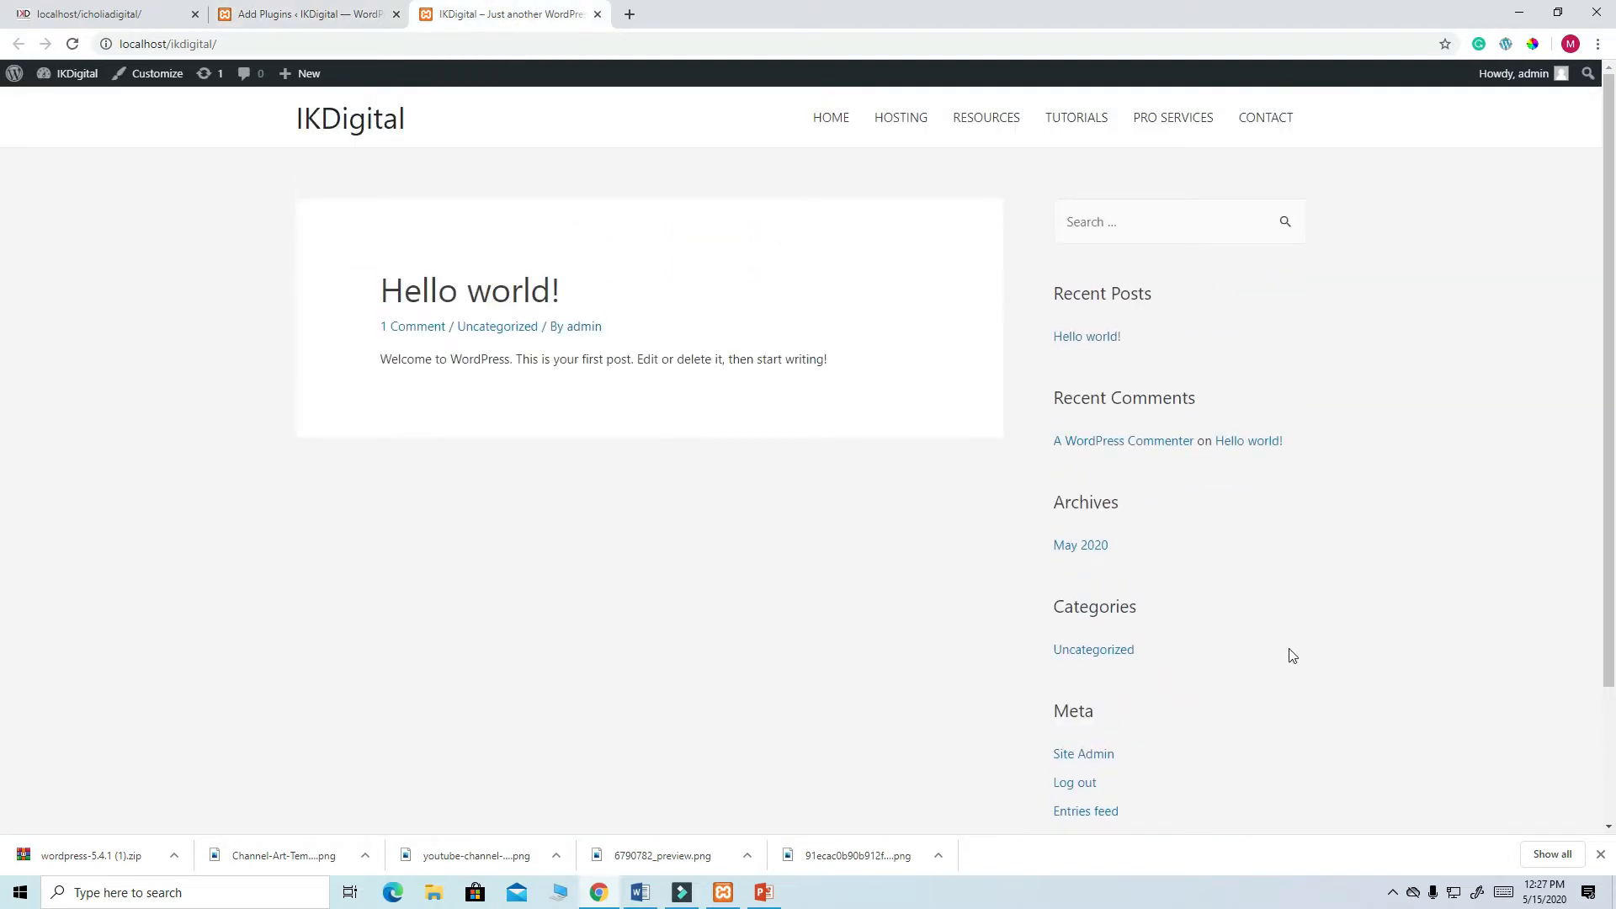
click(273, 12)
click(571, 287)
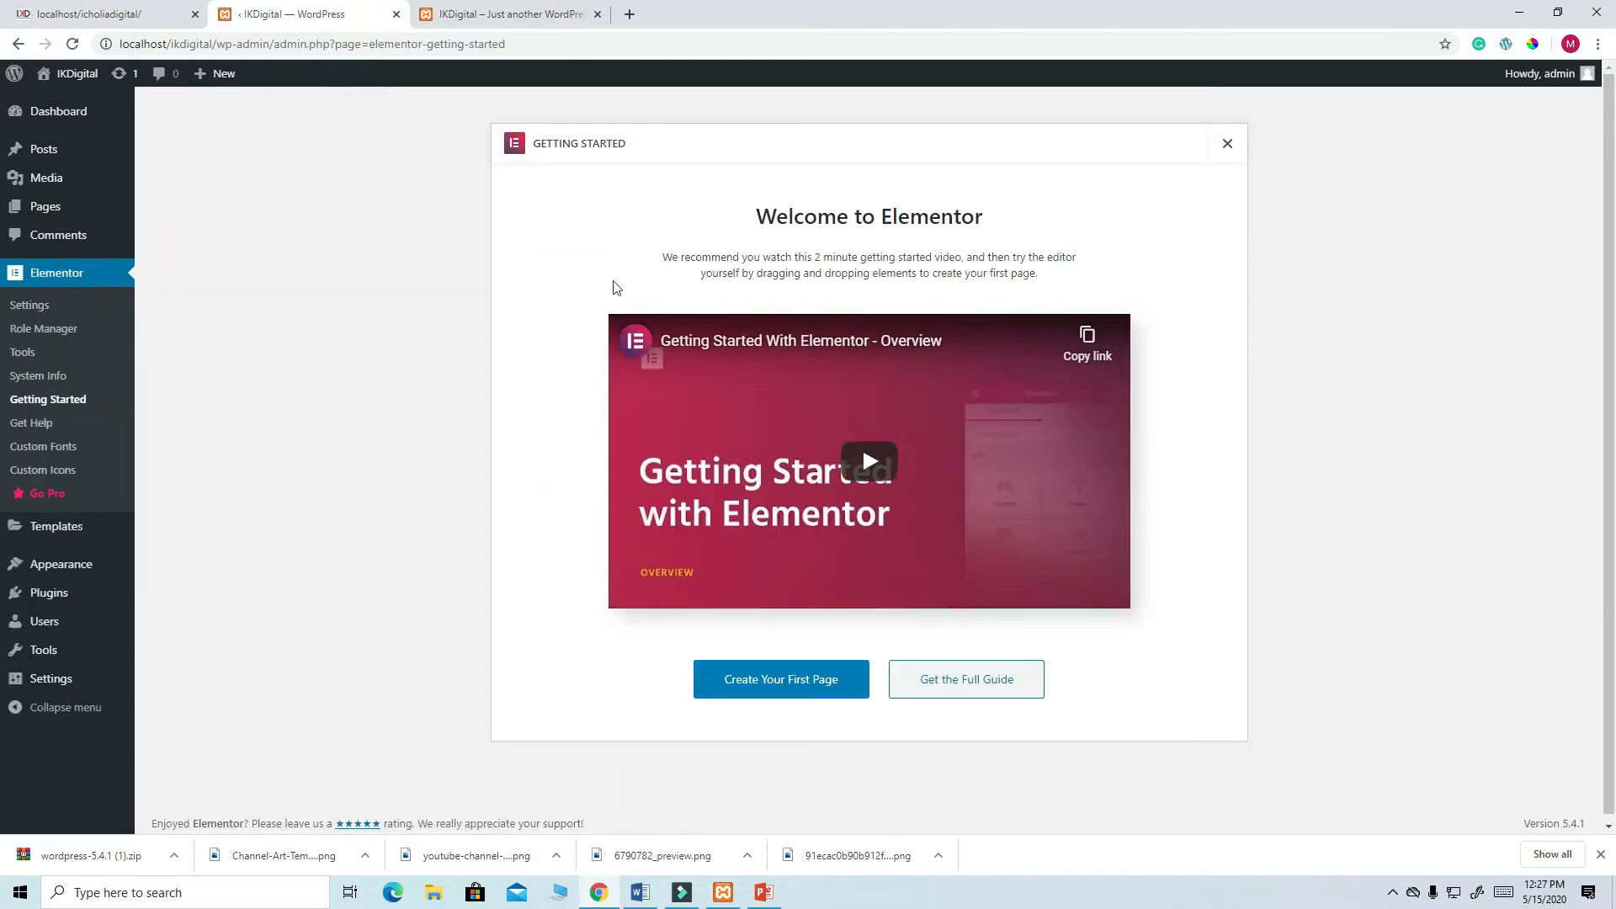
- Close the Elementor welcome screen, collapse the Elementor Overview widget, and open Settings > Reading
click(1228, 147)
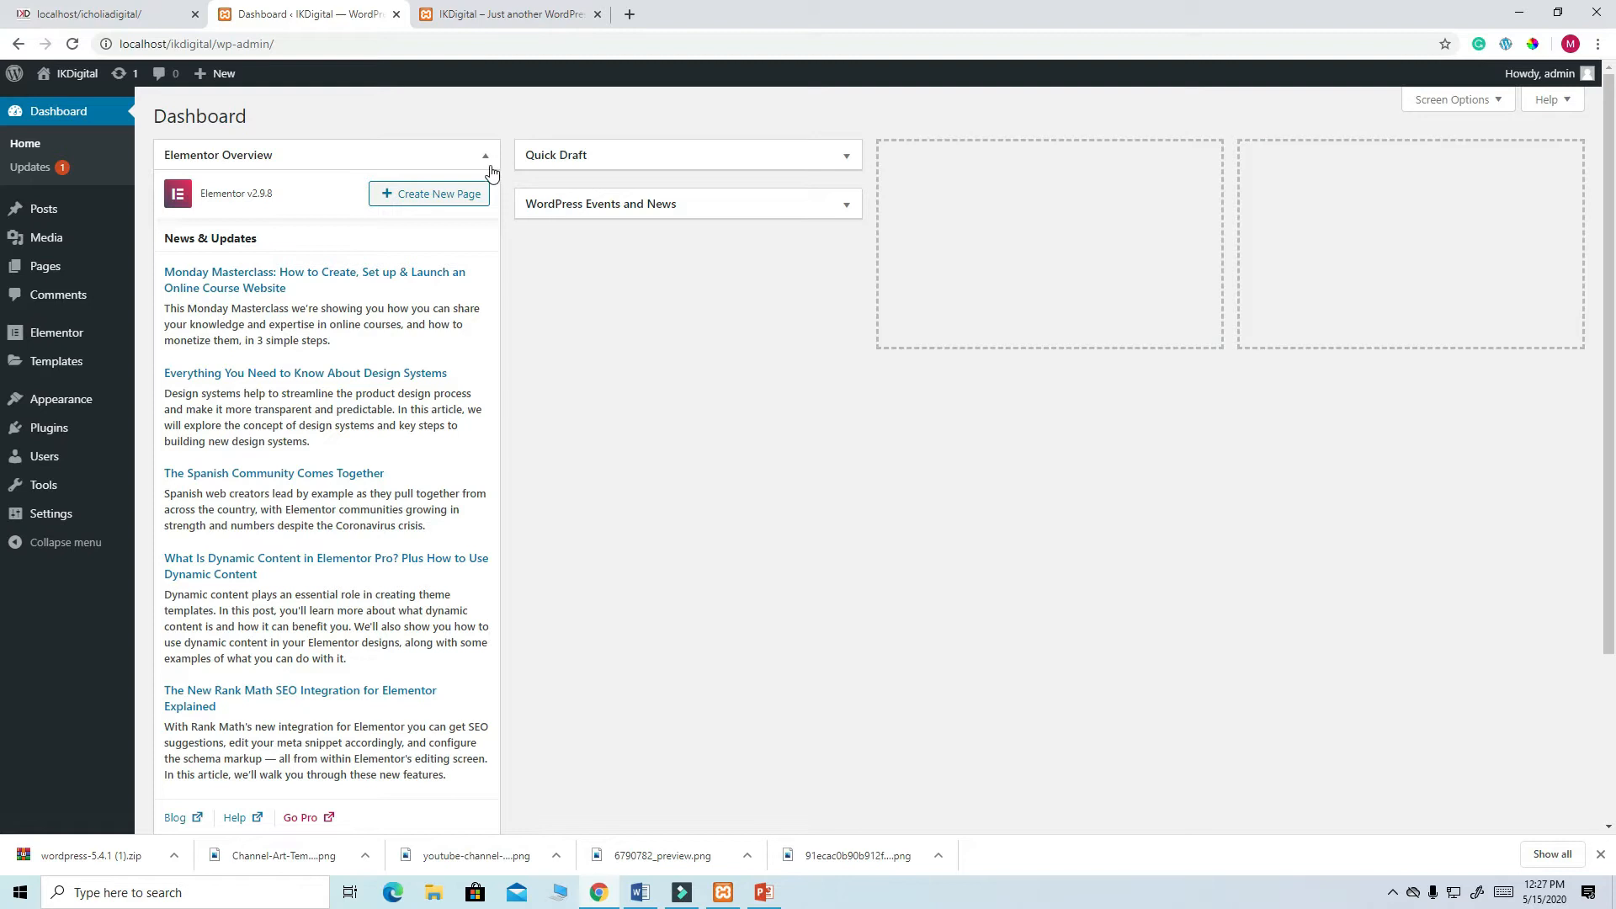
click(490, 164)
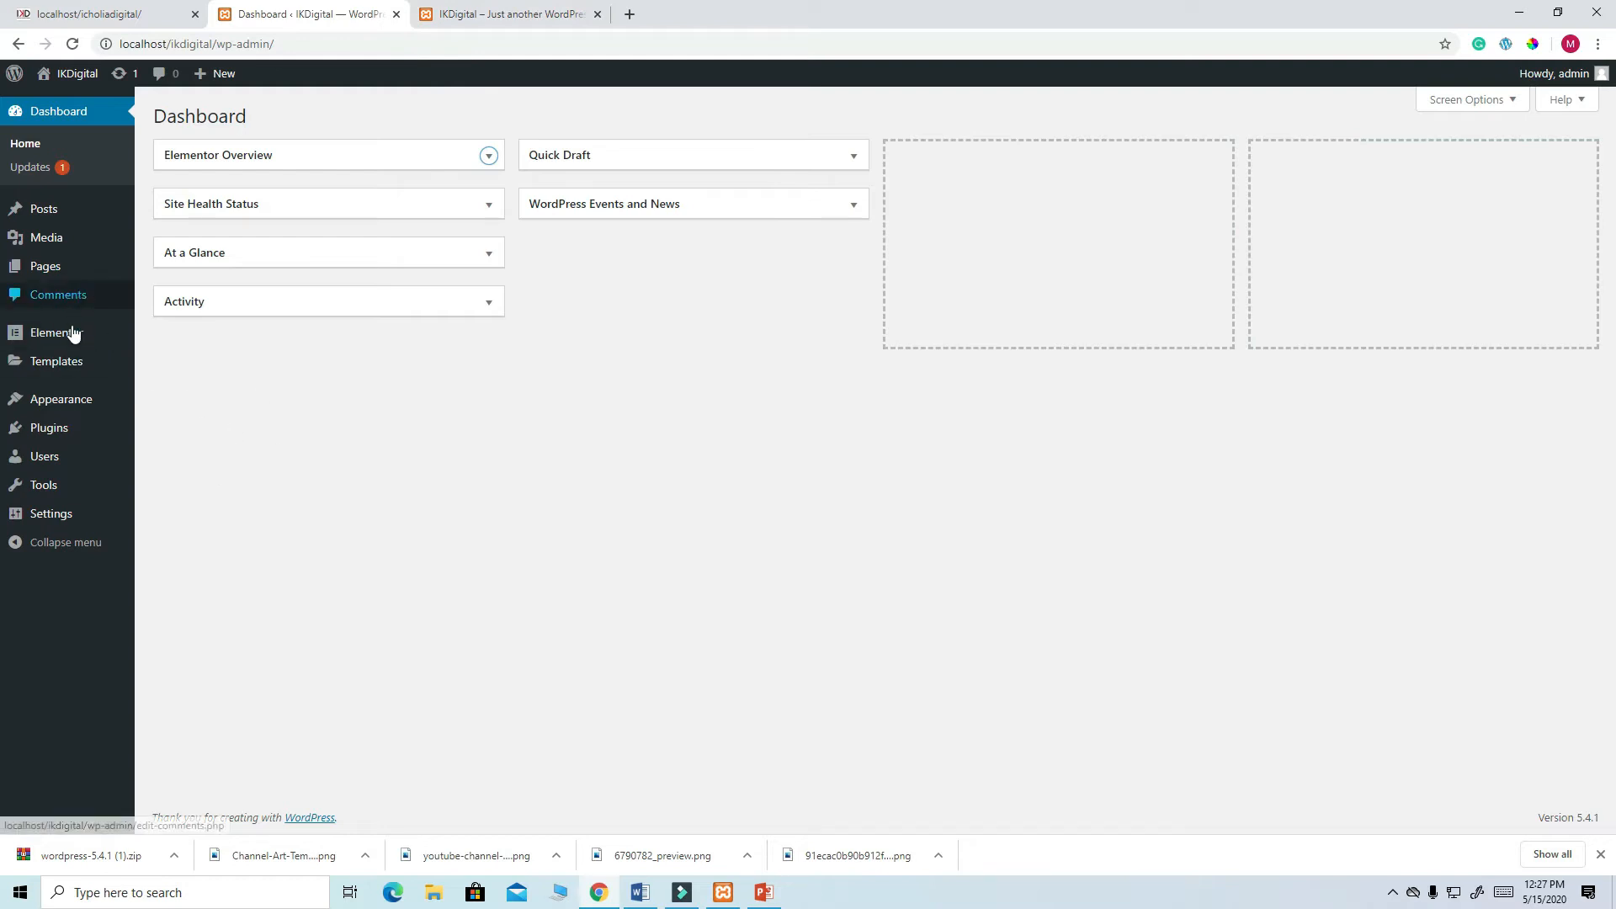
mouse_move(81, 409)
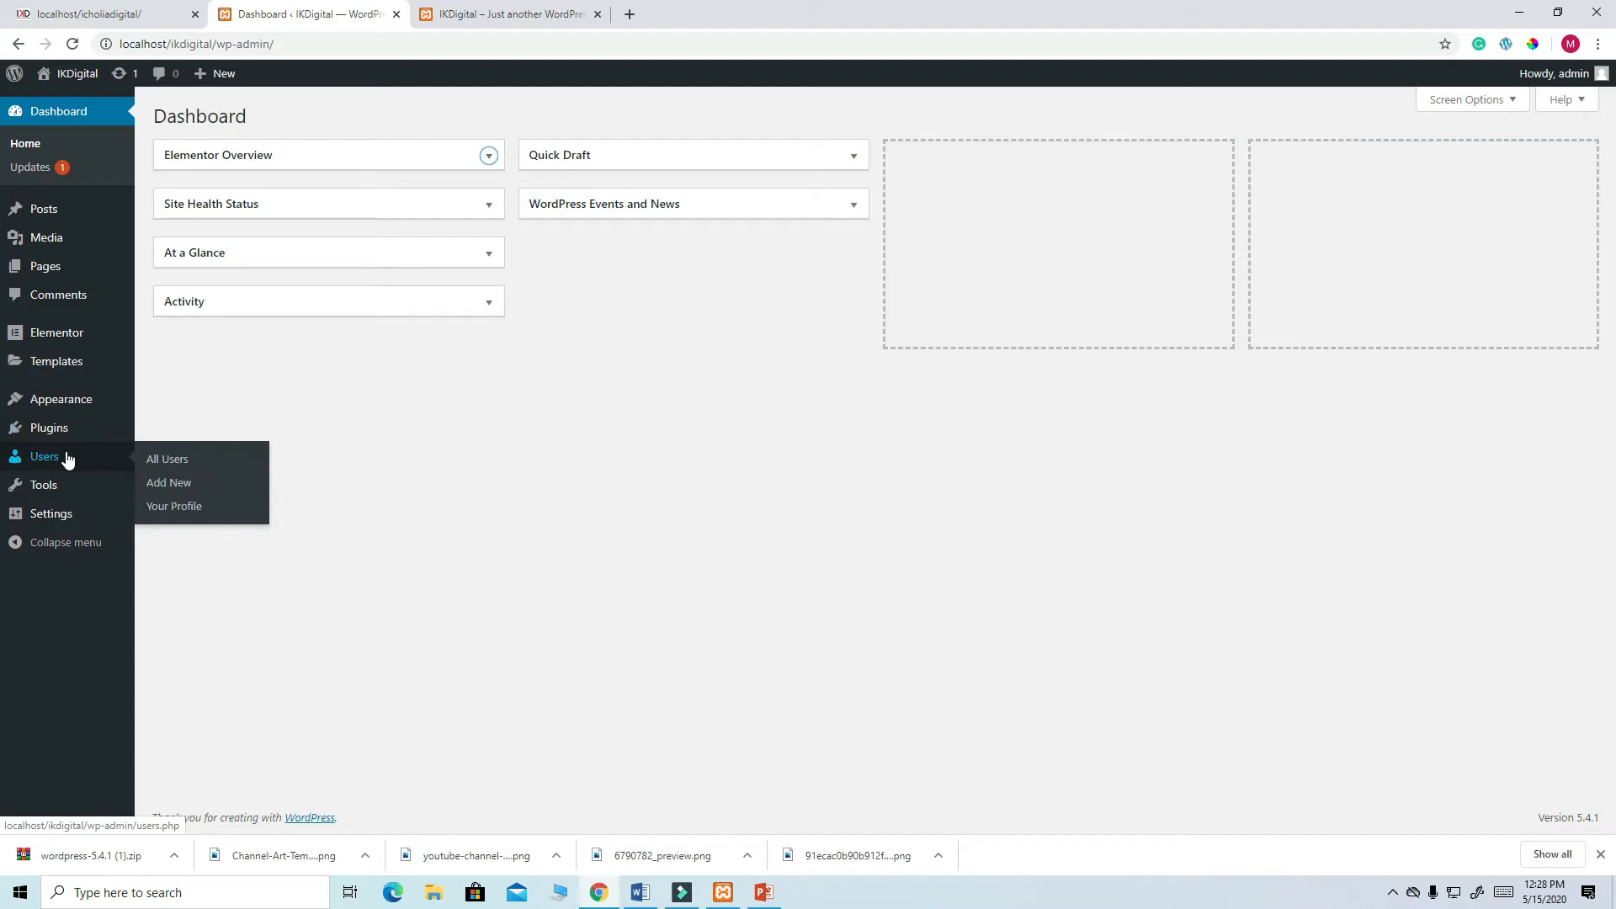
mouse_move(65, 521)
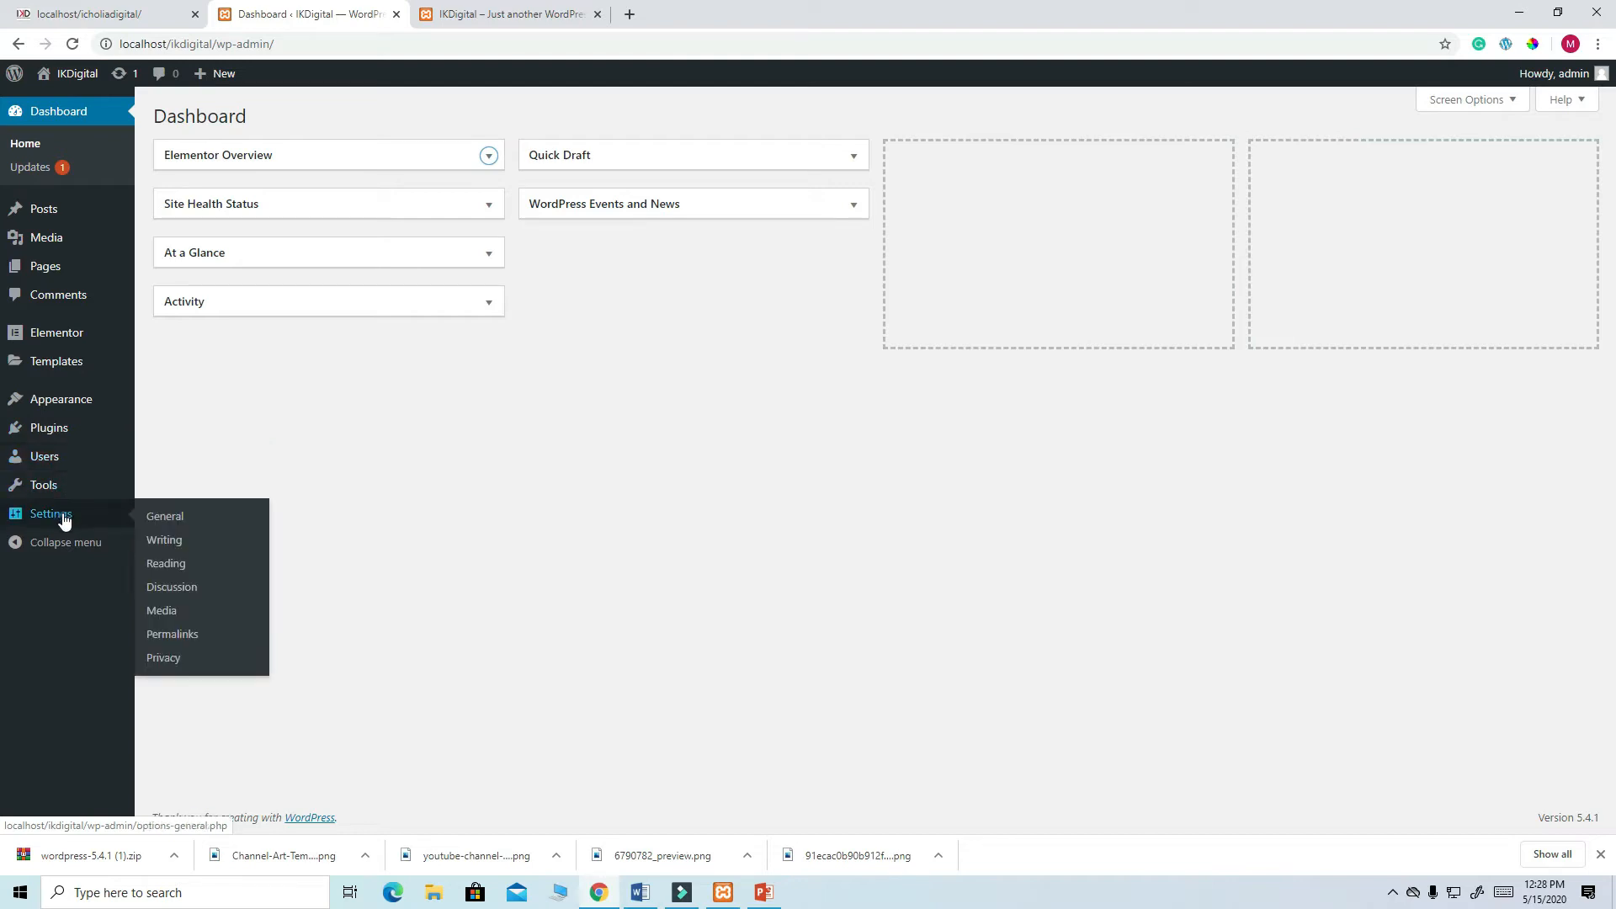
click(172, 570)
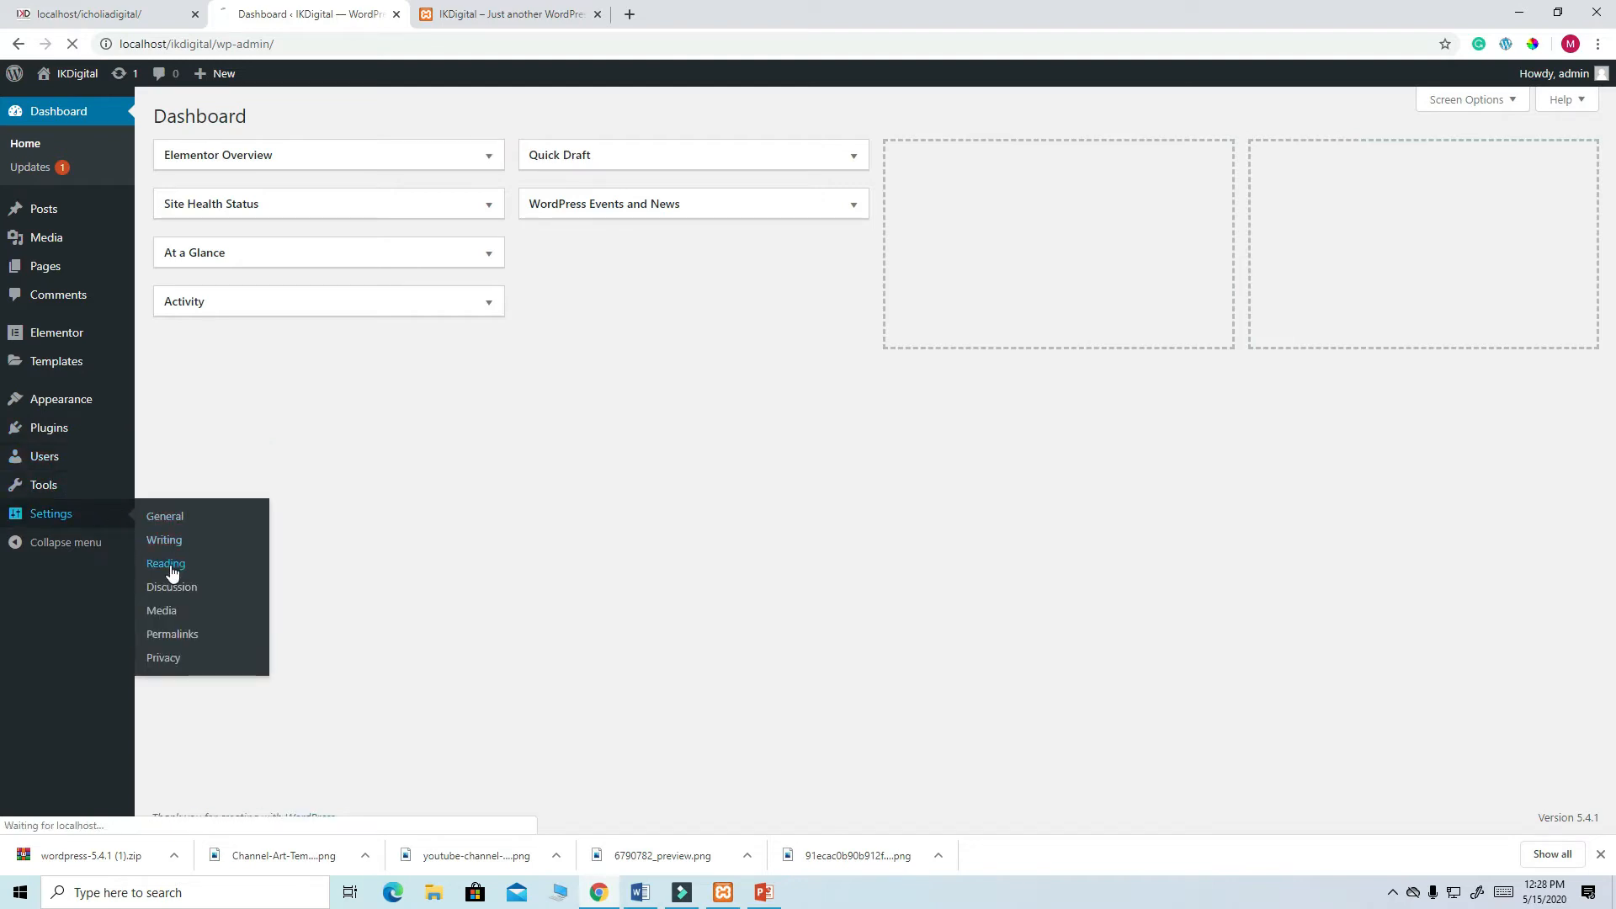
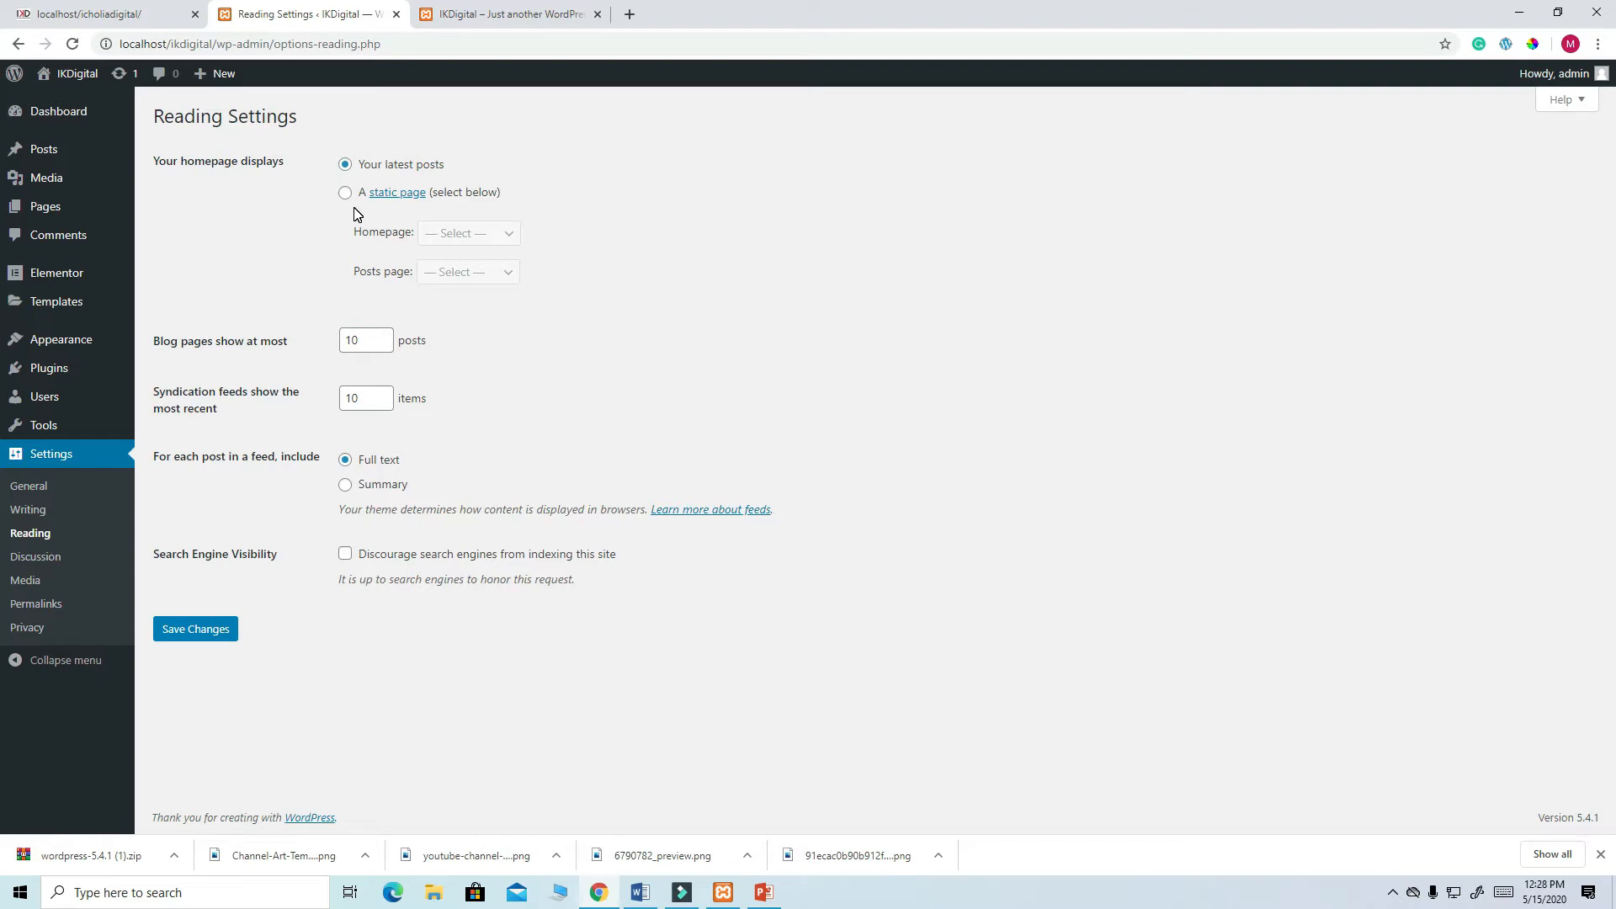
- Set the homepage to display the static page HOME and save the reading settings
click(346, 193)
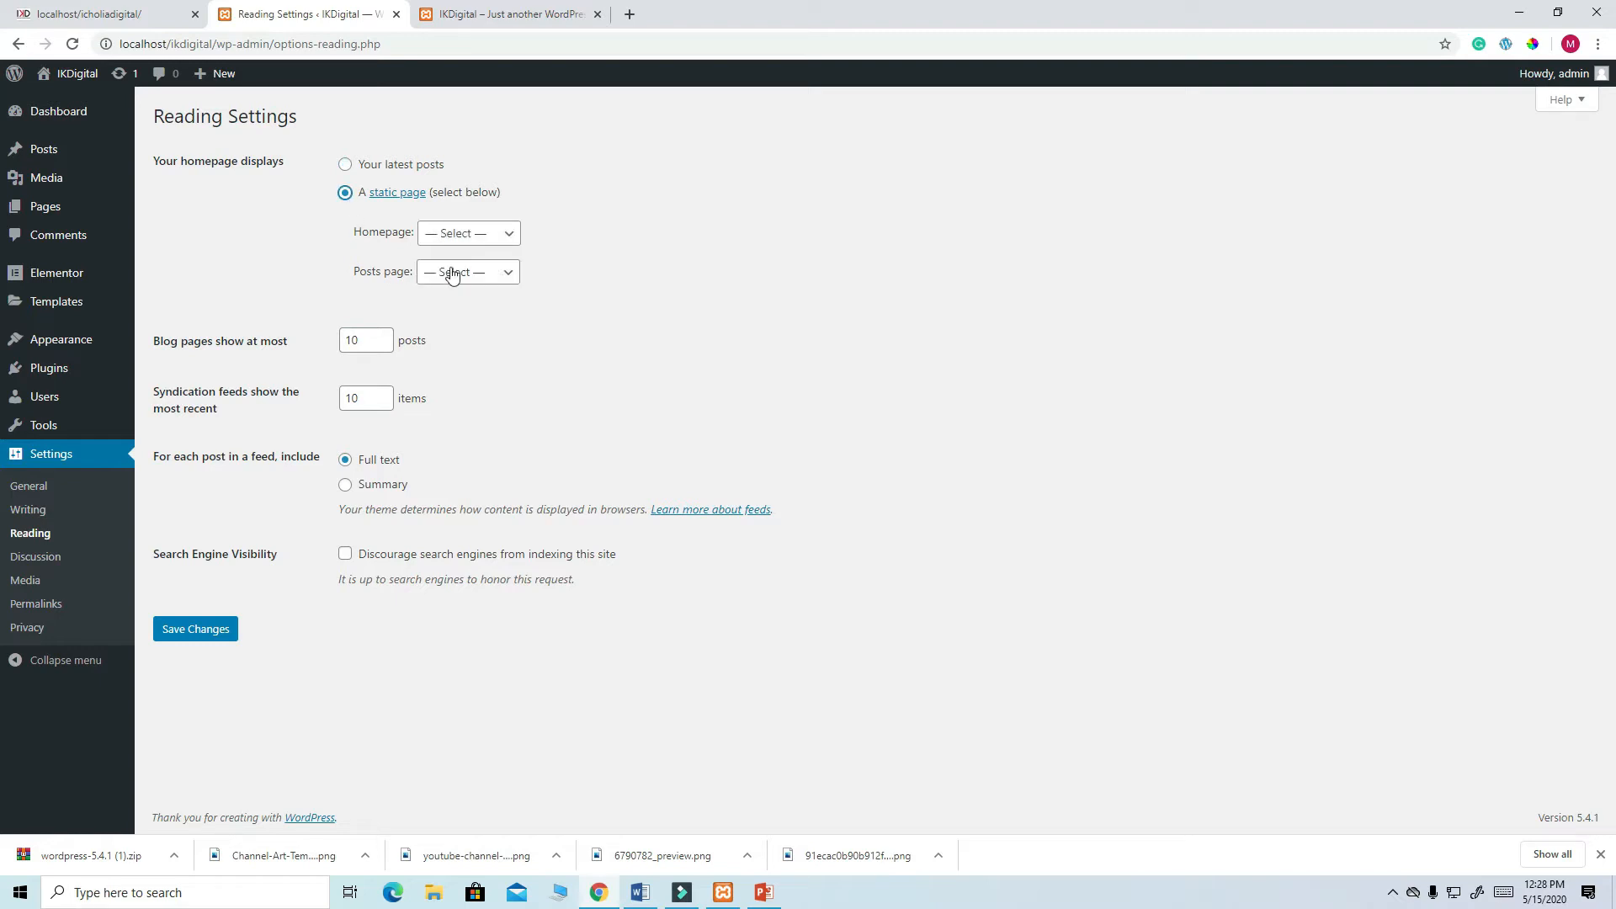
click(509, 238)
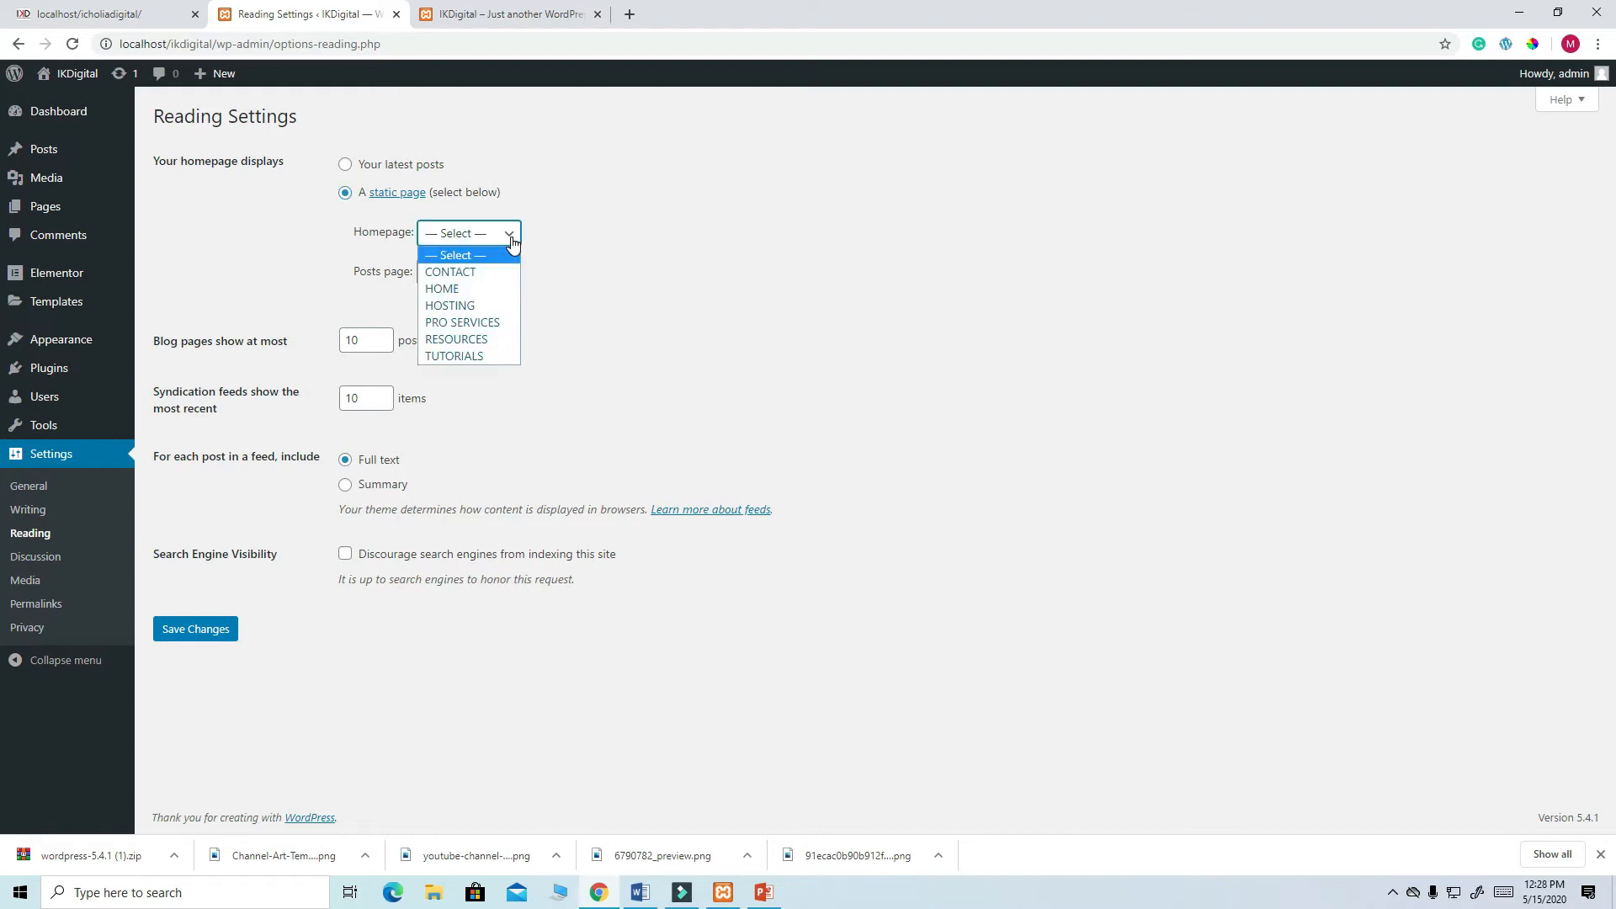
click(473, 291)
click(185, 632)
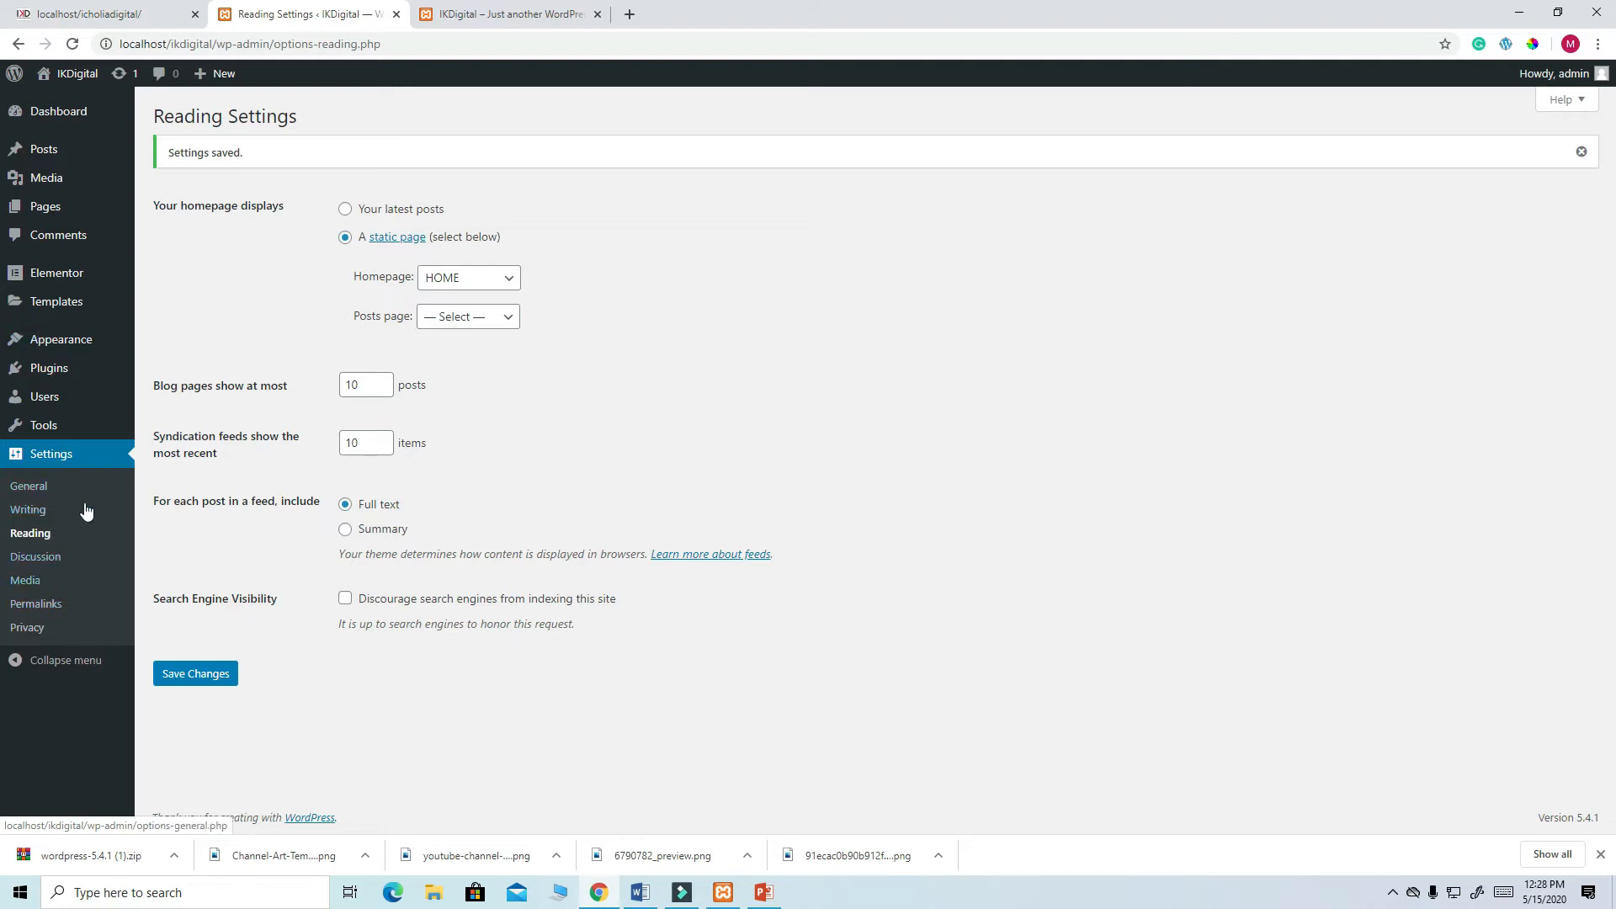
- Switch permalinks to the Post name structure, save, and view the live front page
click(49, 610)
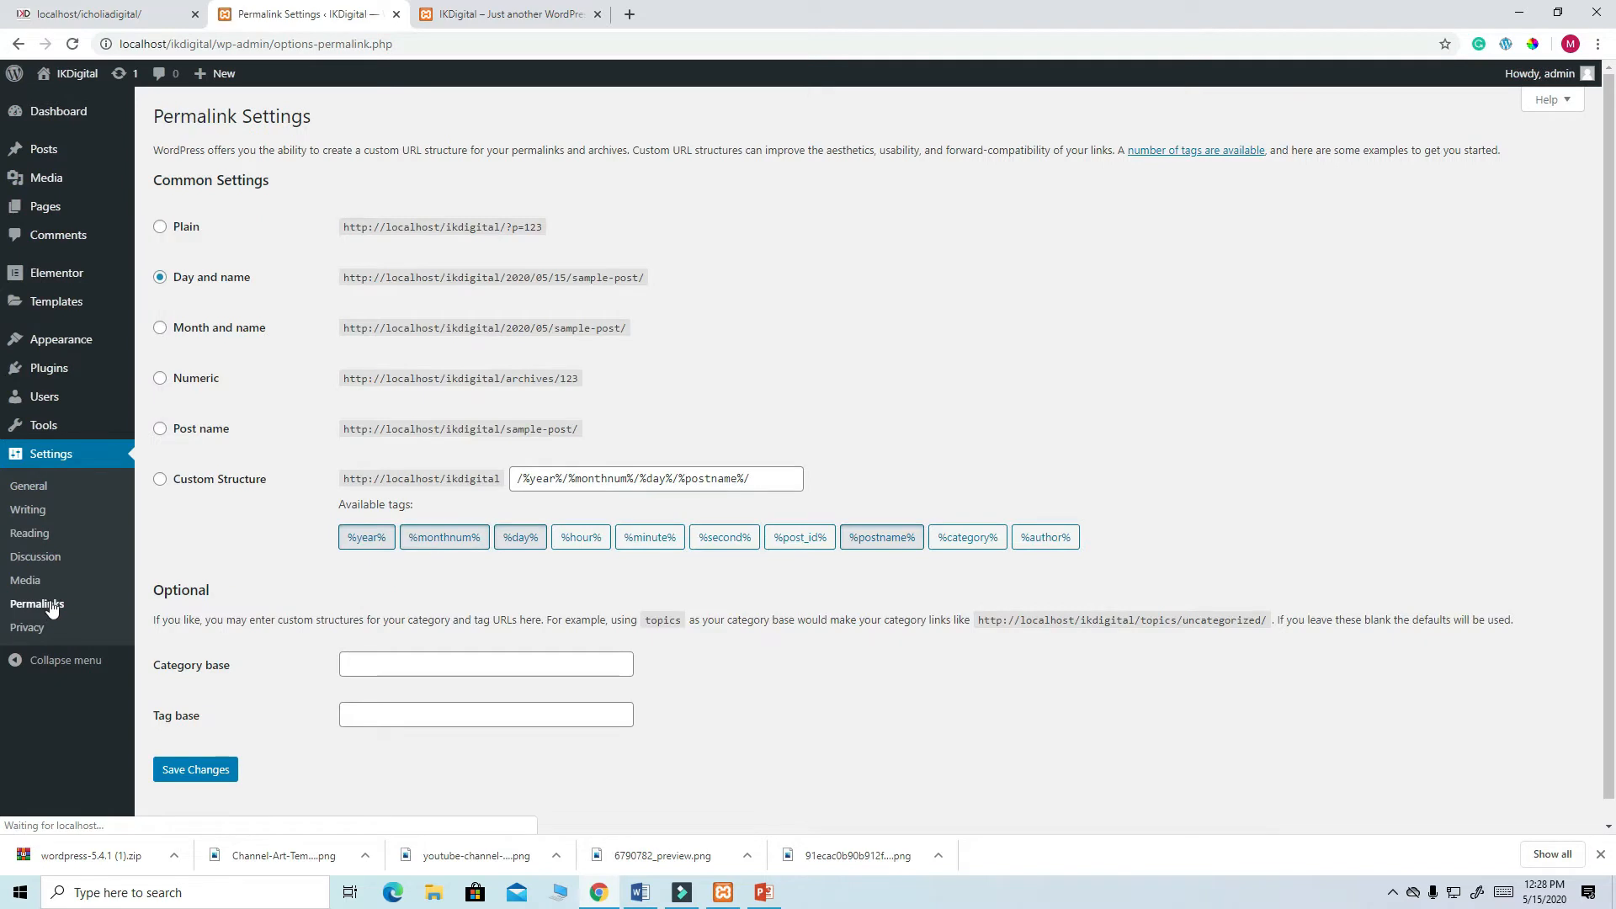
click(160, 429)
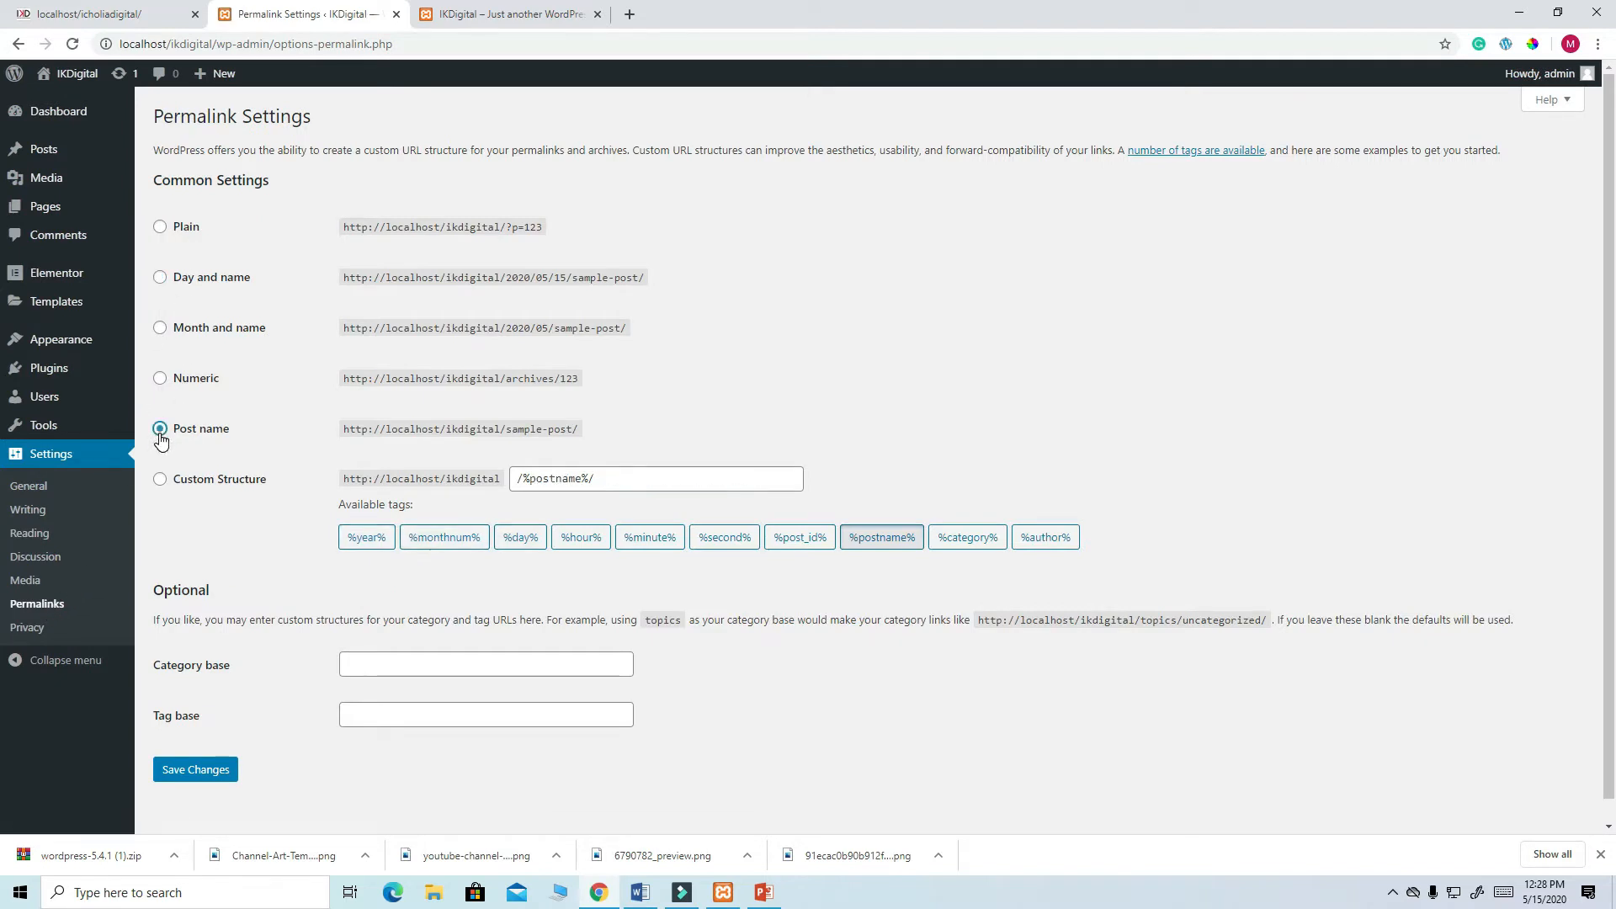
click(218, 779)
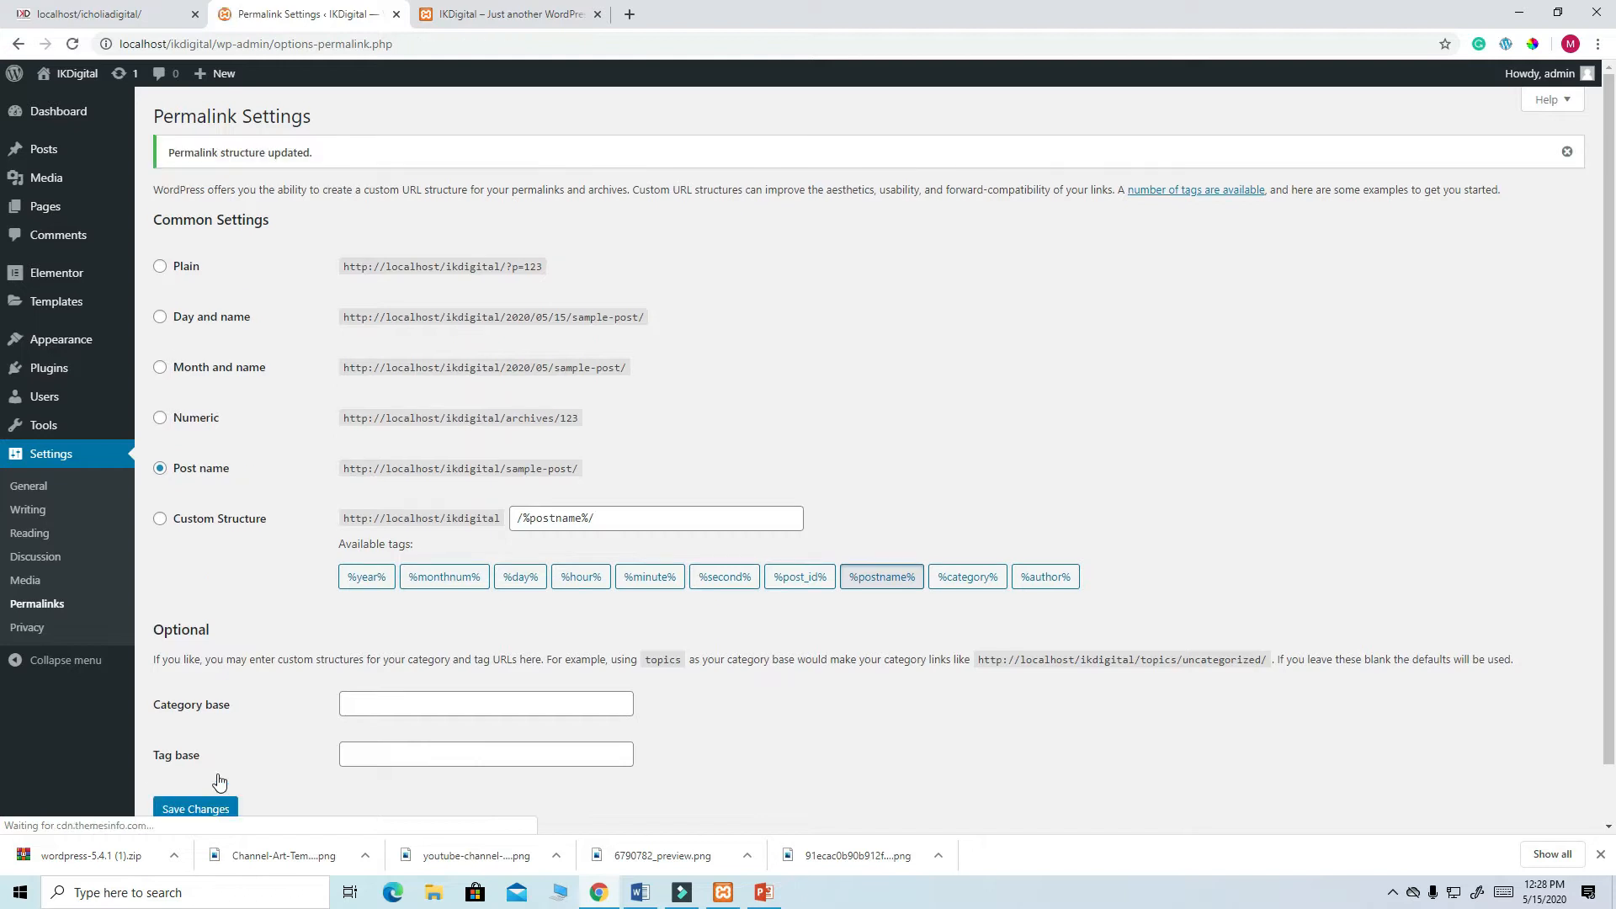
click(526, 16)
click(72, 44)
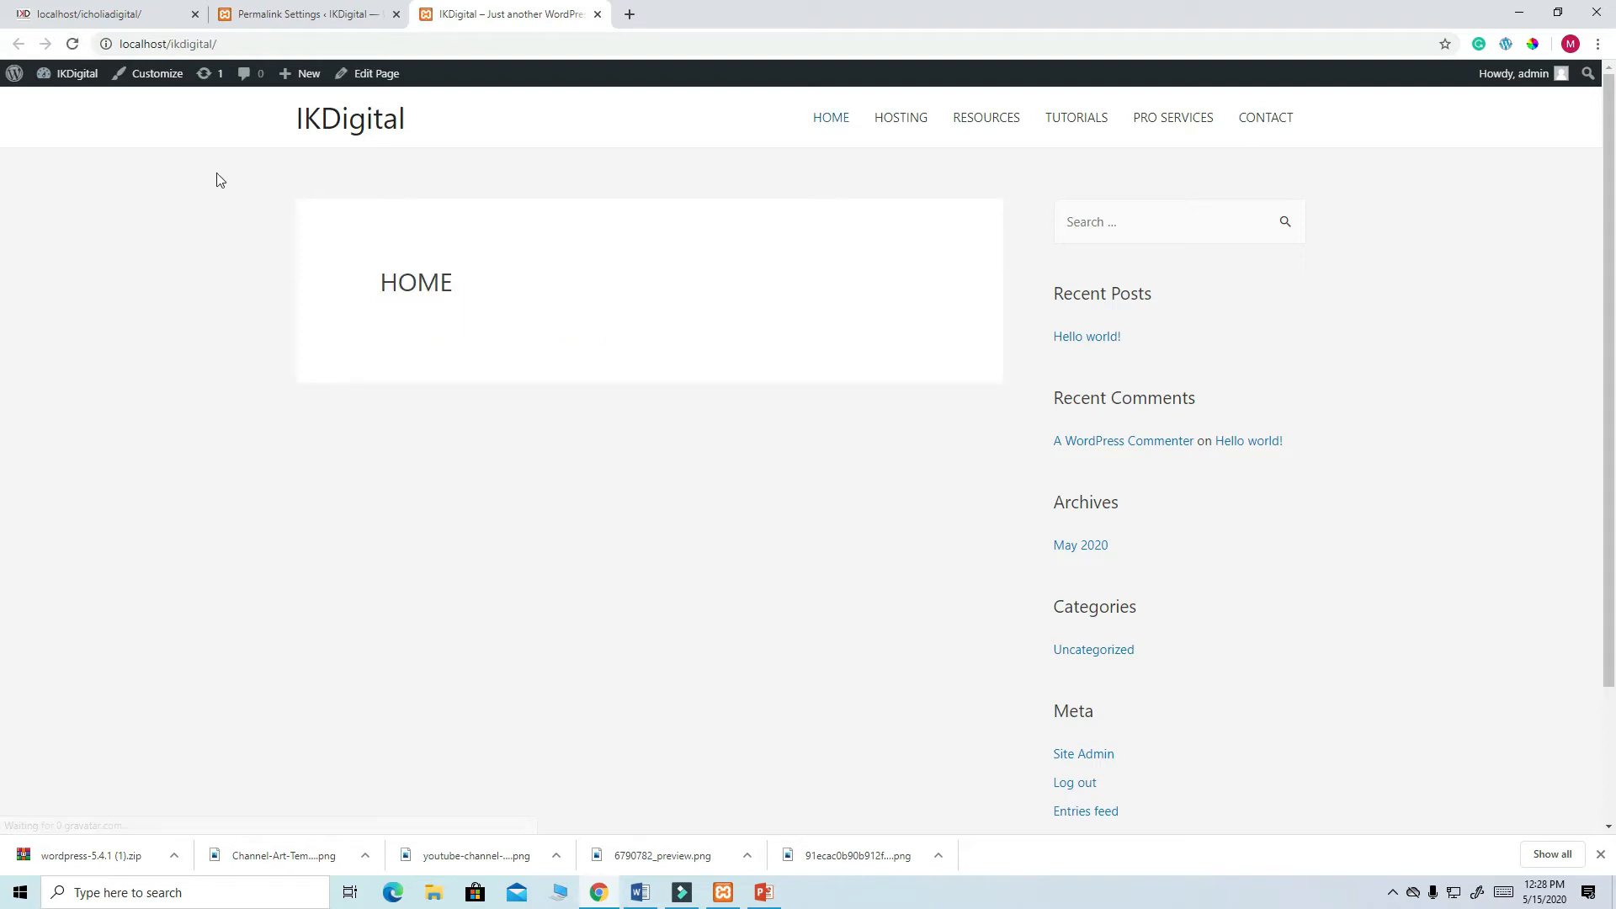
scroll(1296, 390, down, 3)
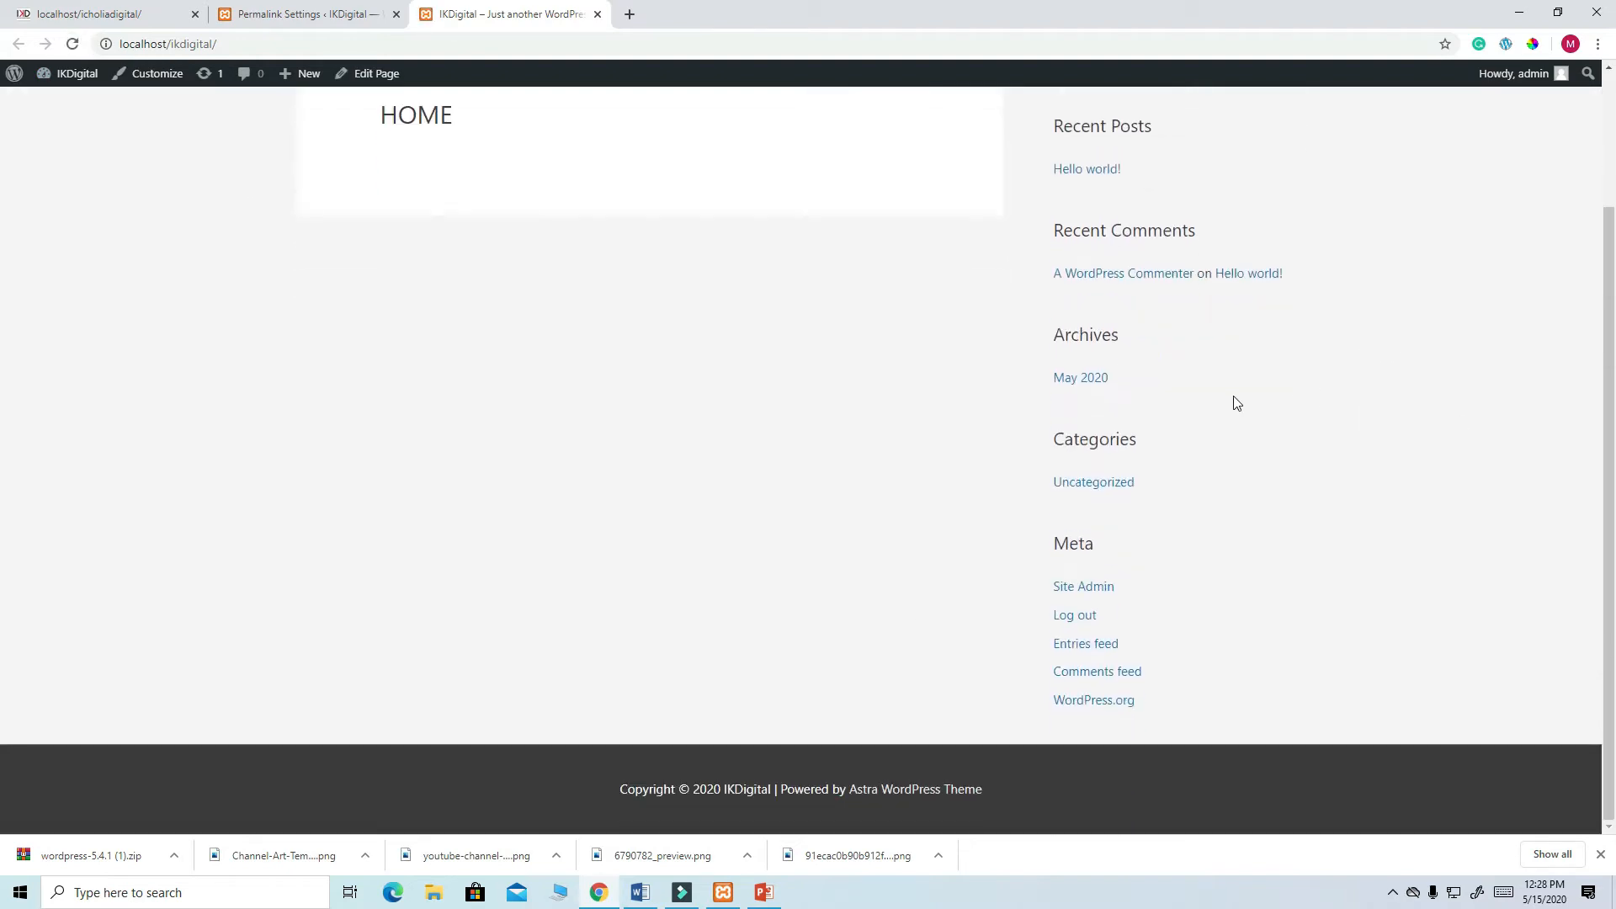
scroll(858, 349, up, 3)
scroll(1269, 278, down, 3)
scroll(1224, 346, up, 3)
click(68, 14)
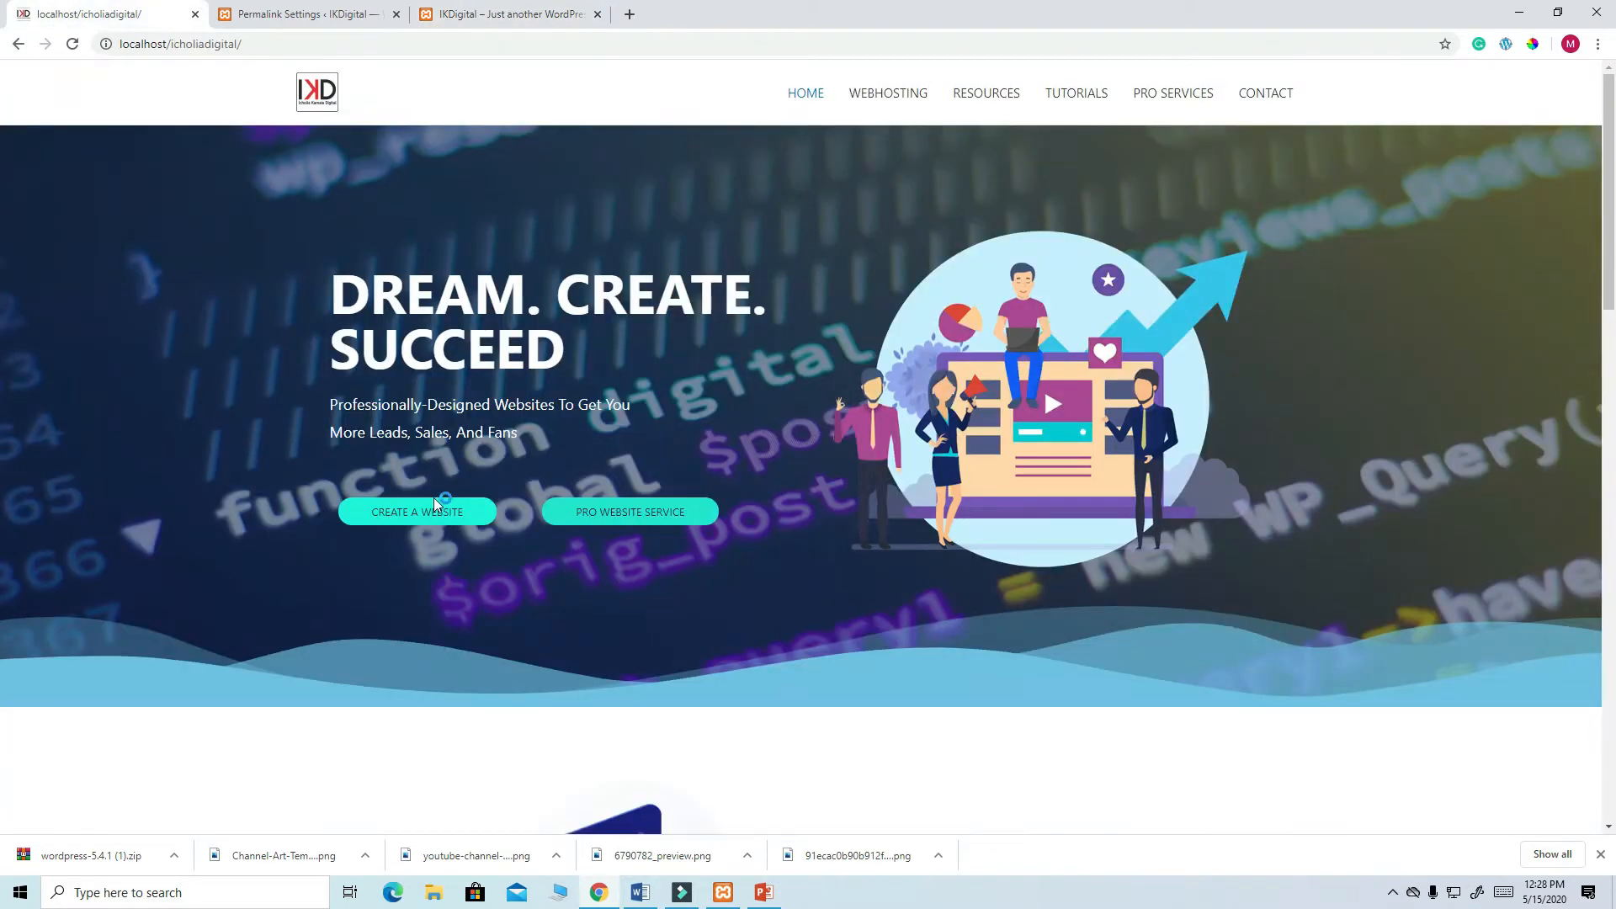
scroll(1059, 304, down, 5)
scroll(1059, 304, down, 10)
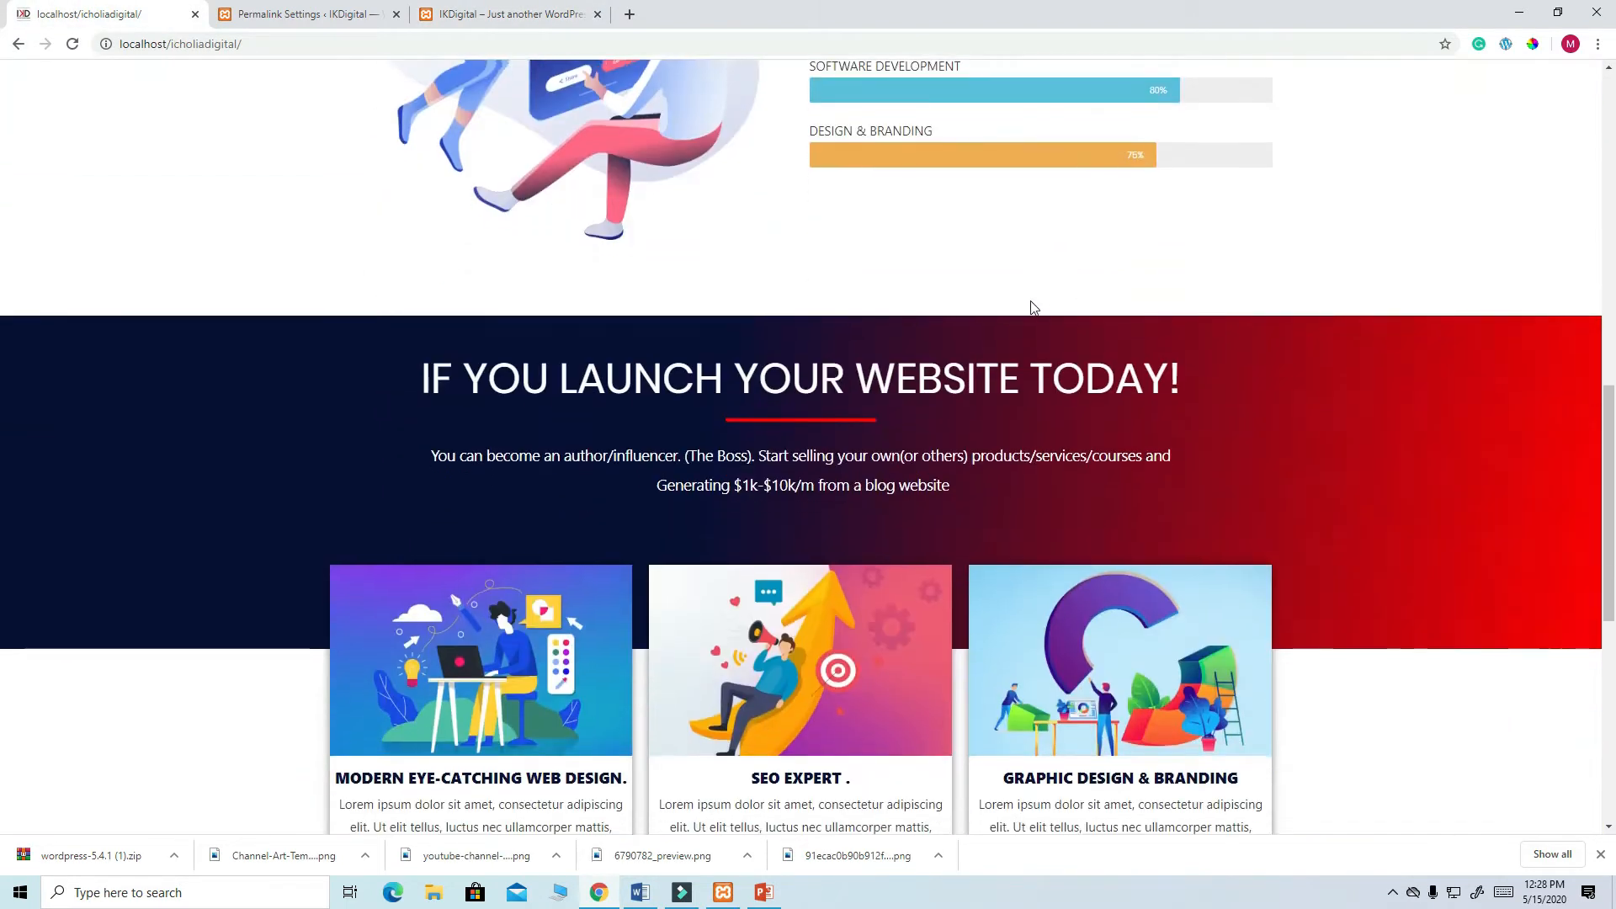
scroll(1033, 308, up, 15)
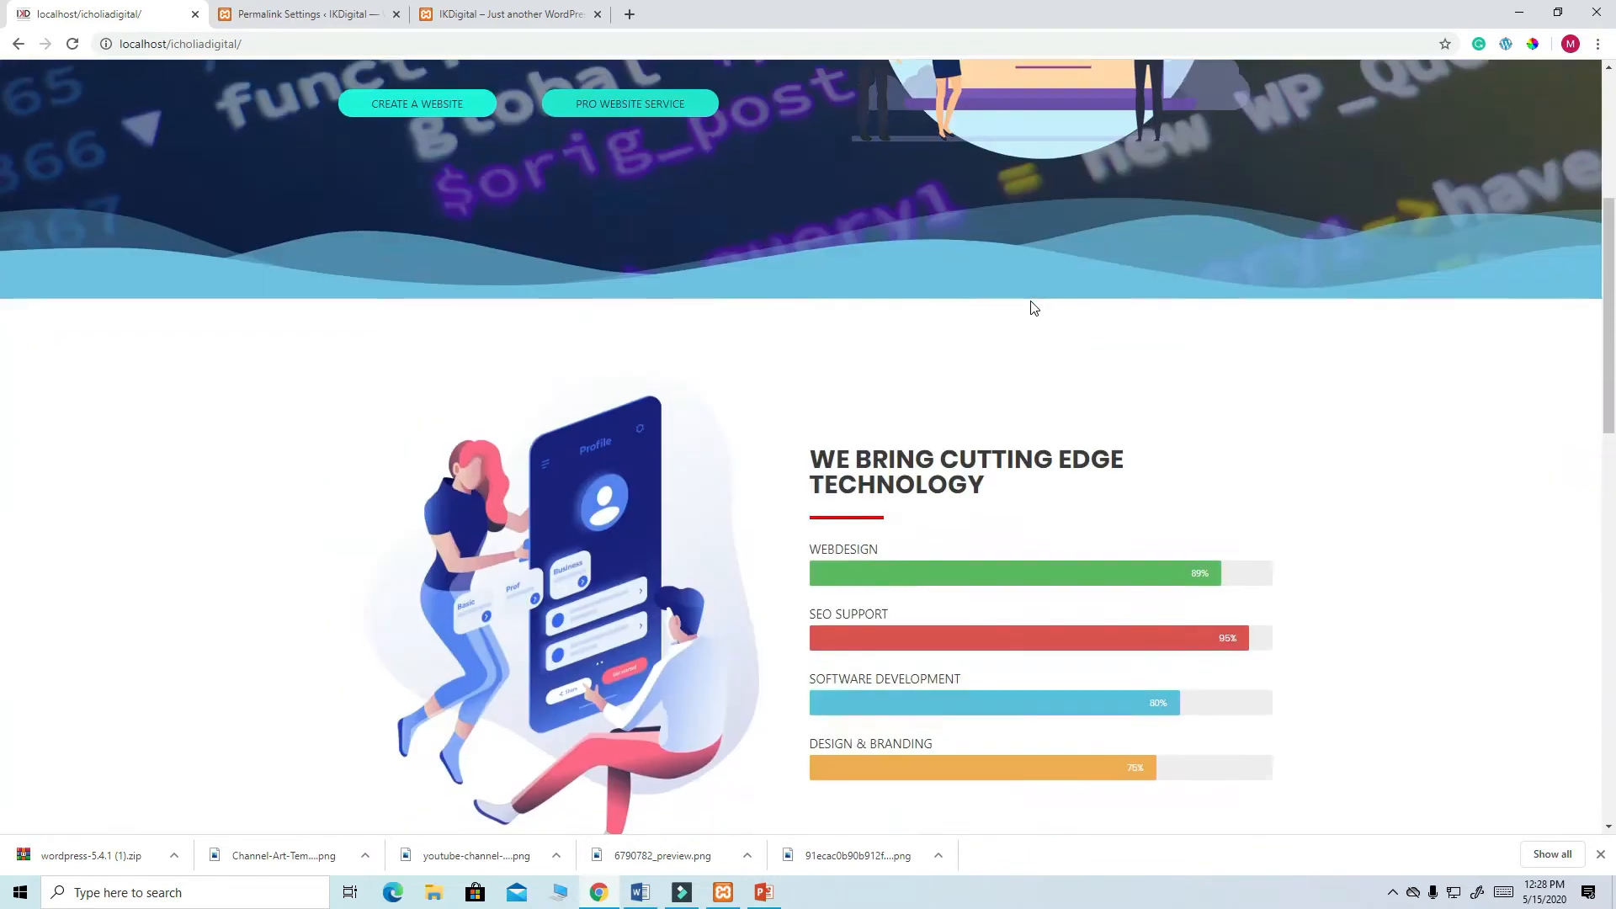
click(286, 14)
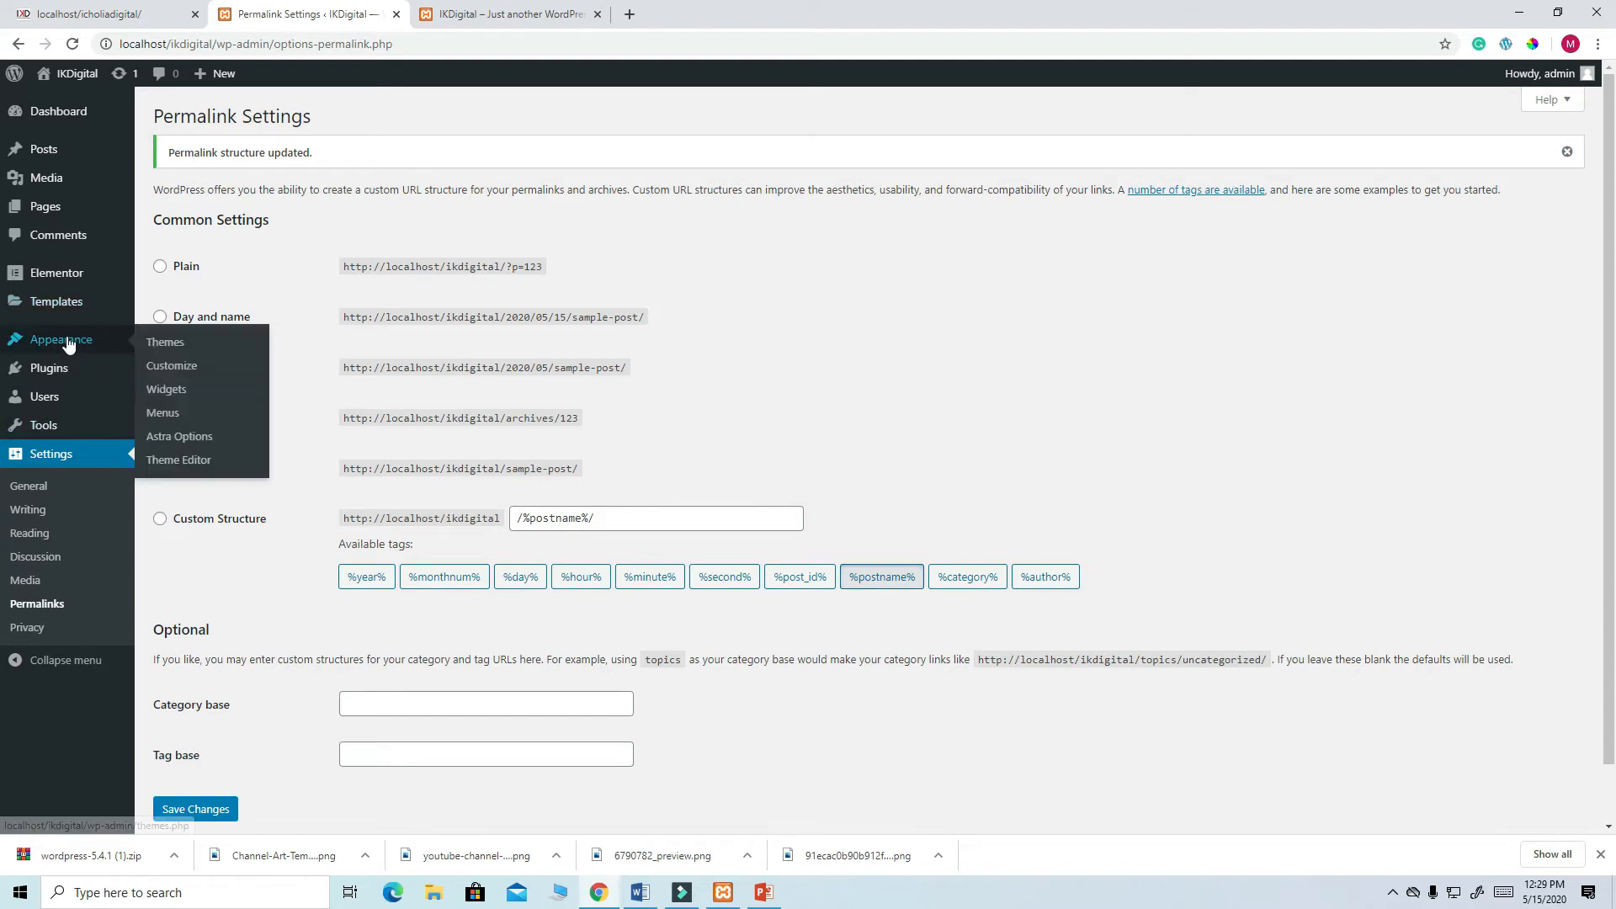
mouse_move(57, 215)
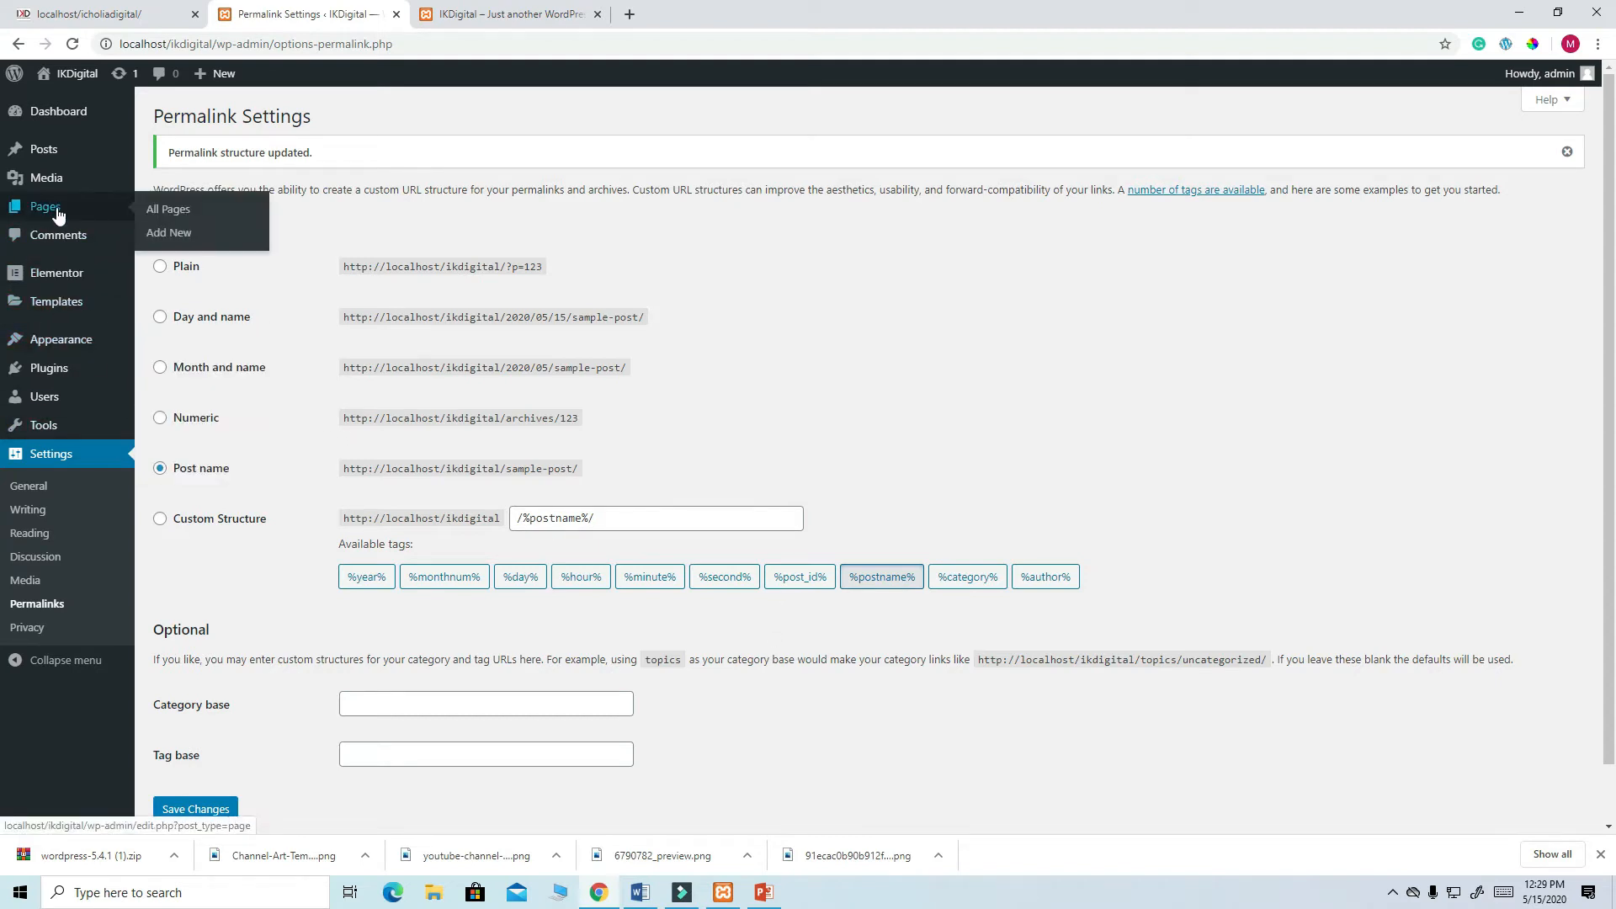
- Open the HOME page for editing from All Pages
click(169, 211)
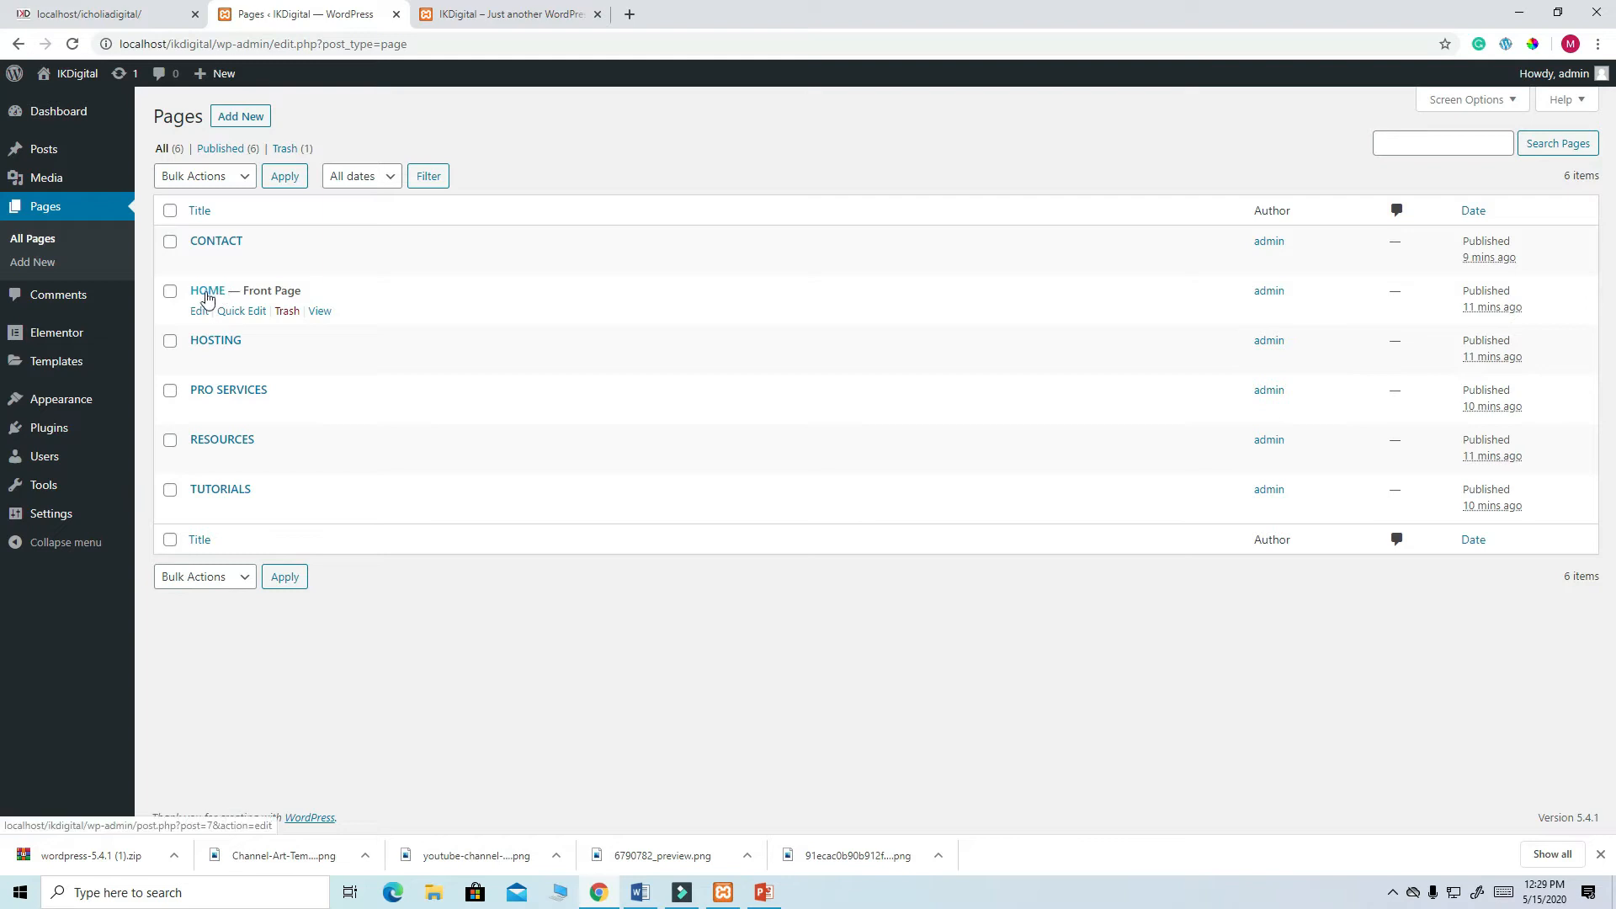
click(200, 312)
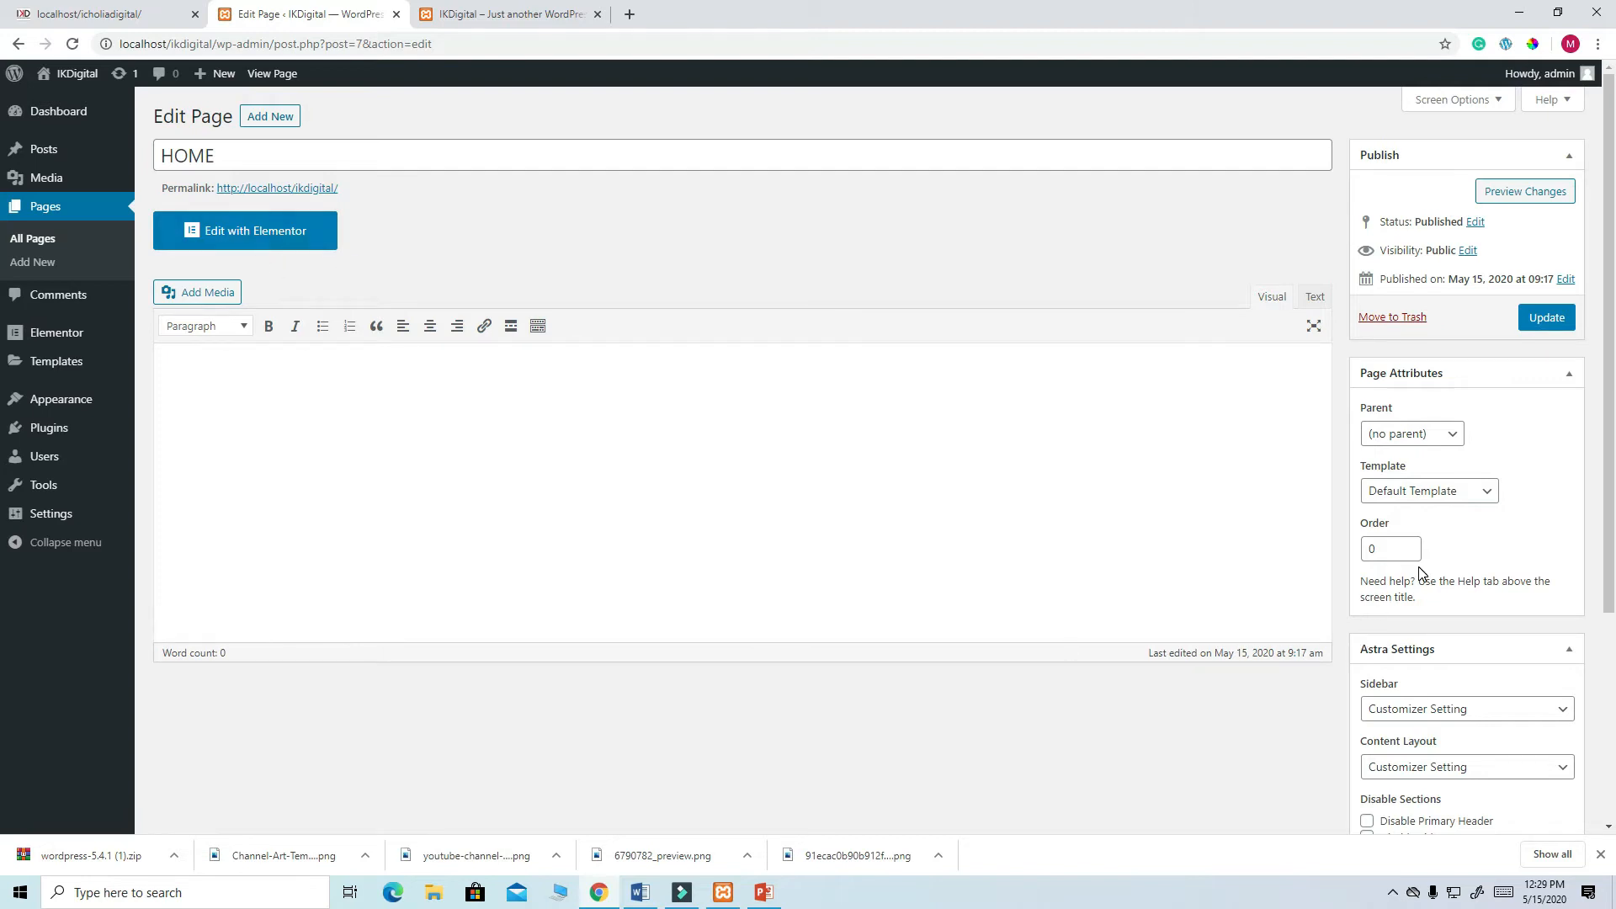
scroll(1481, 572, down, 2)
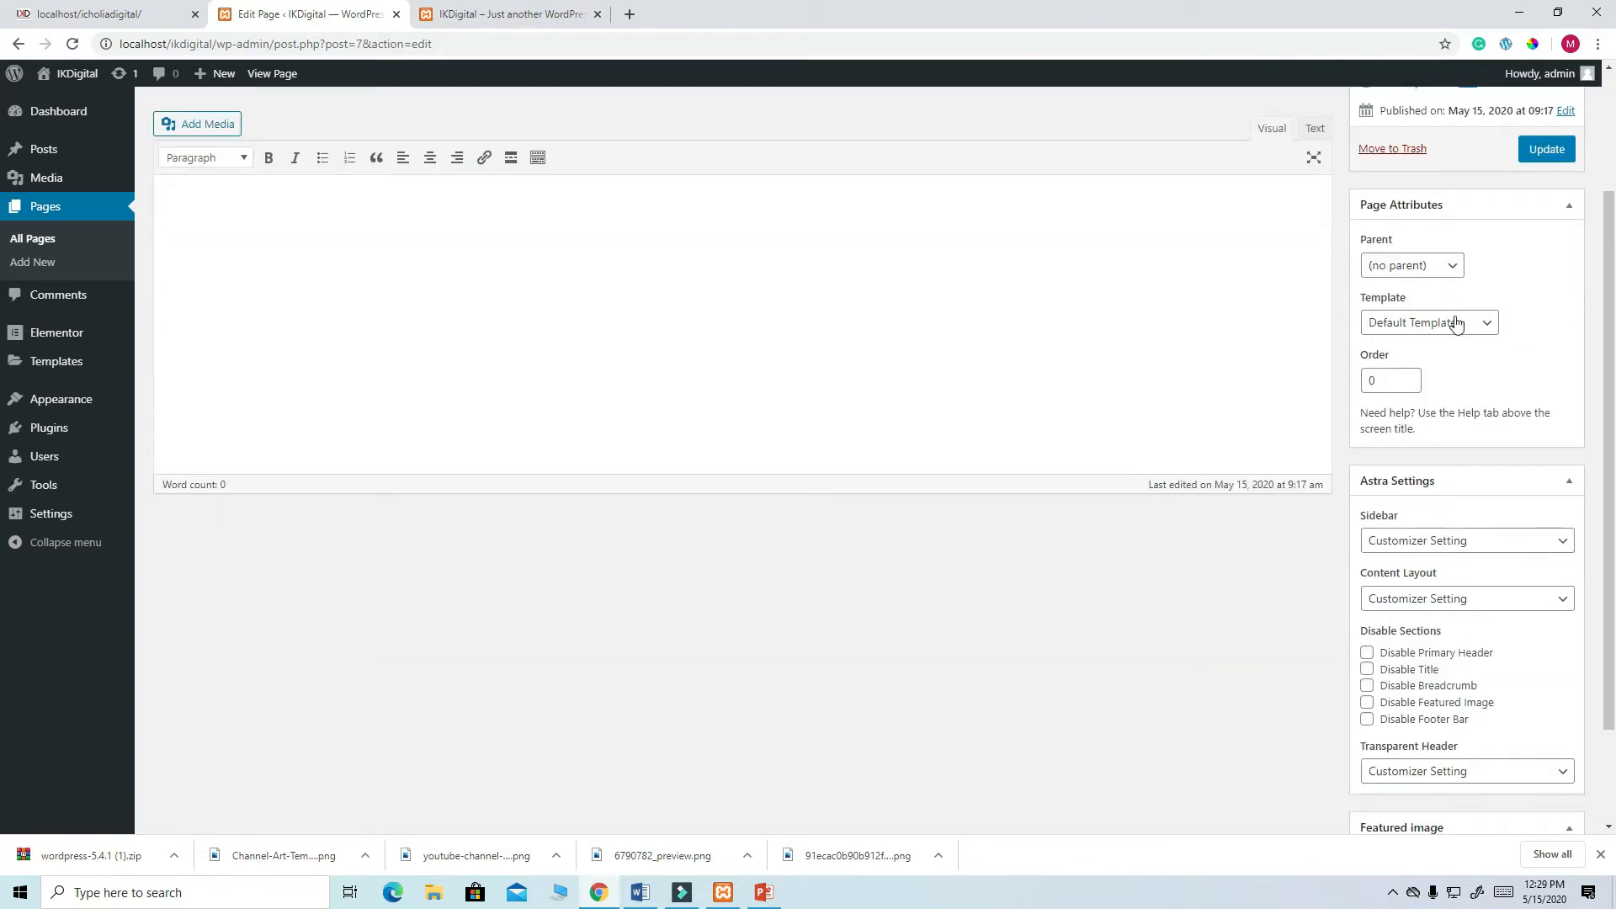
- Apply the Elementor Full Width template, disable the title, and update HOME
click(1489, 328)
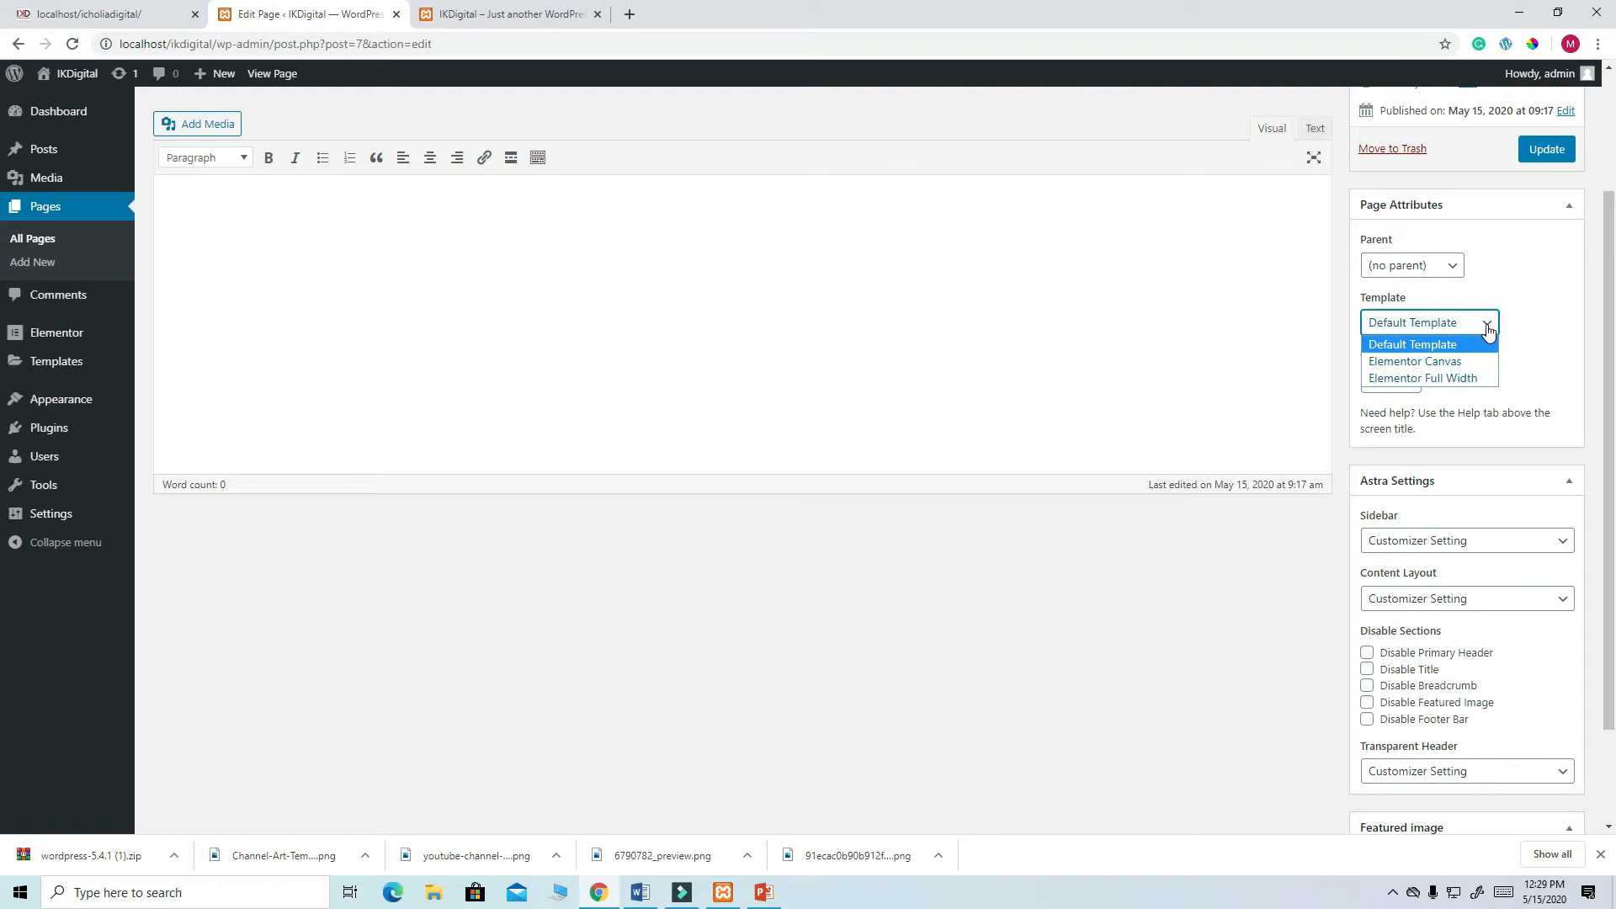
click(1456, 381)
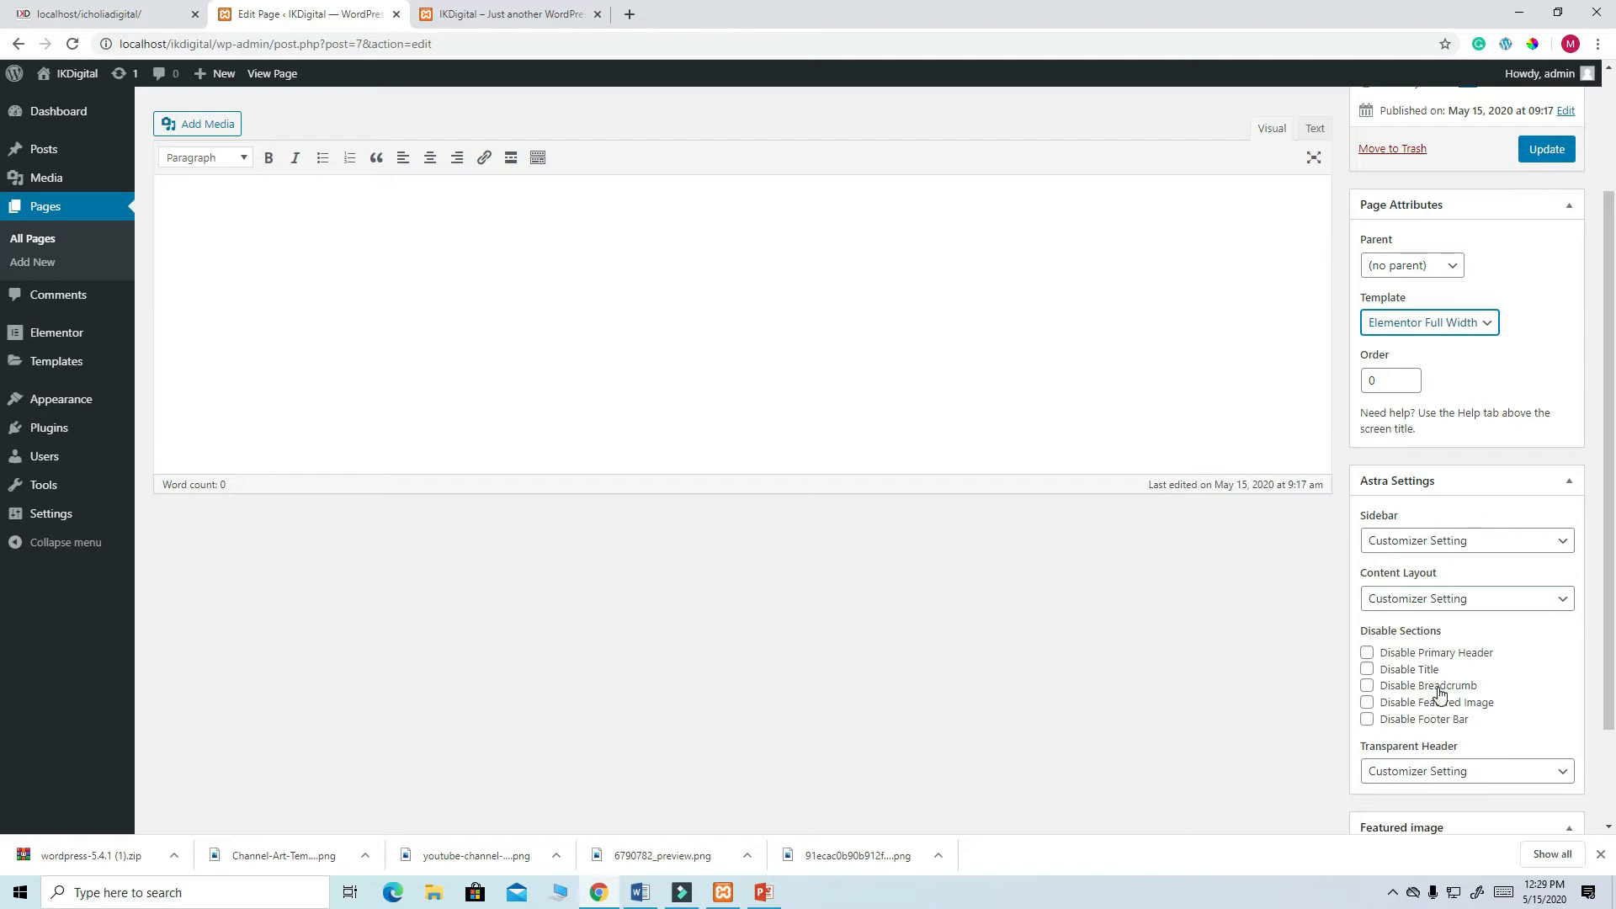
click(1367, 670)
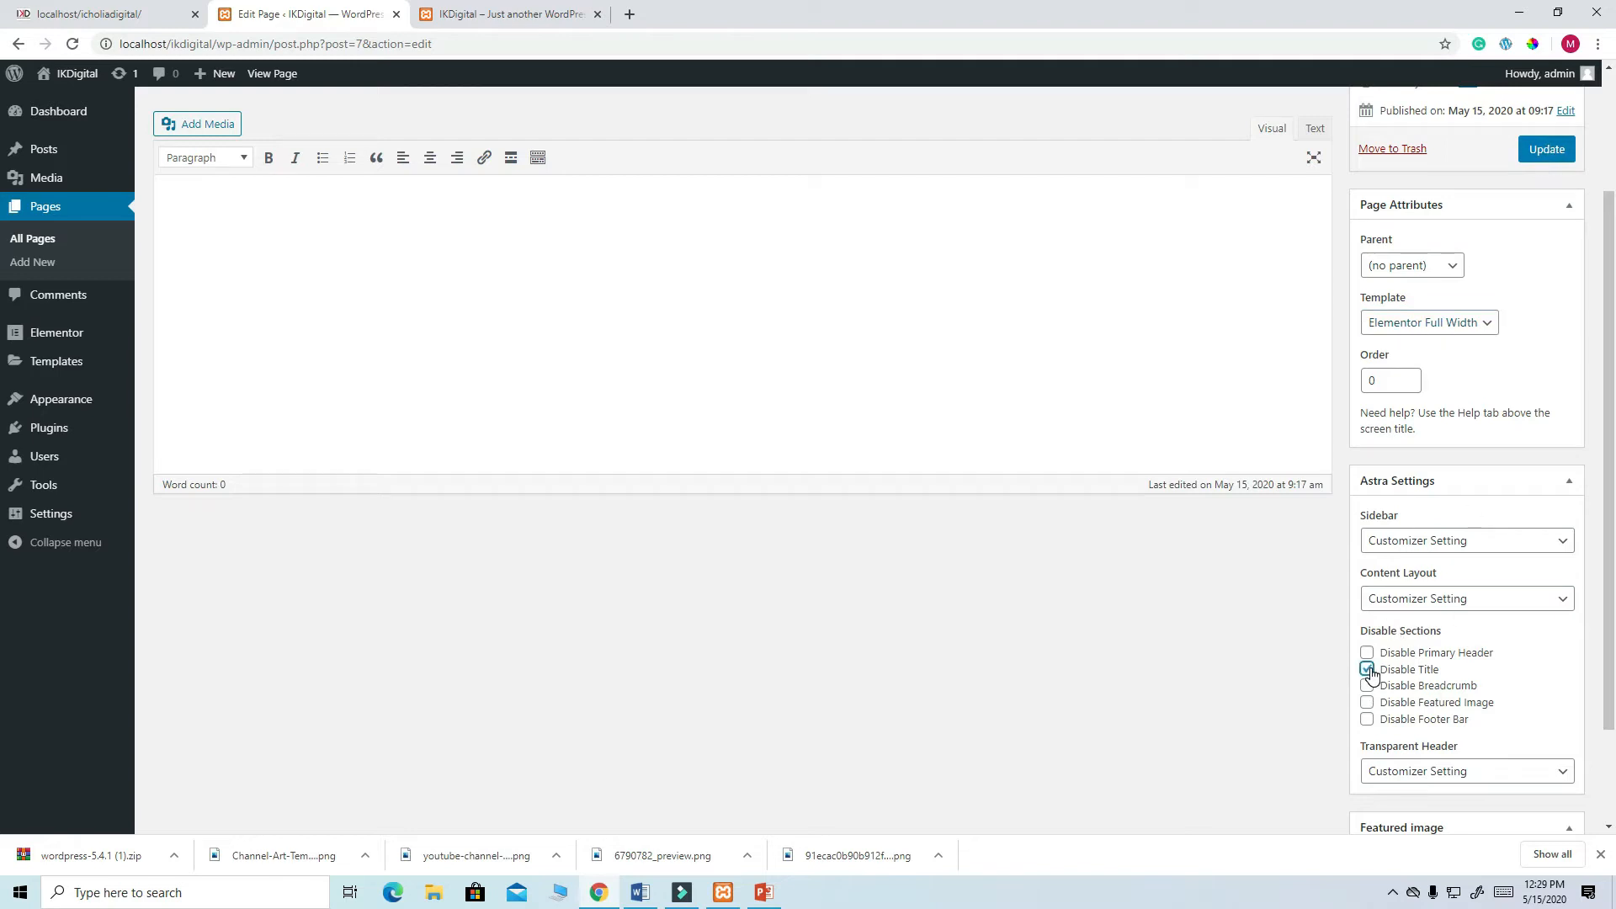
click(1555, 152)
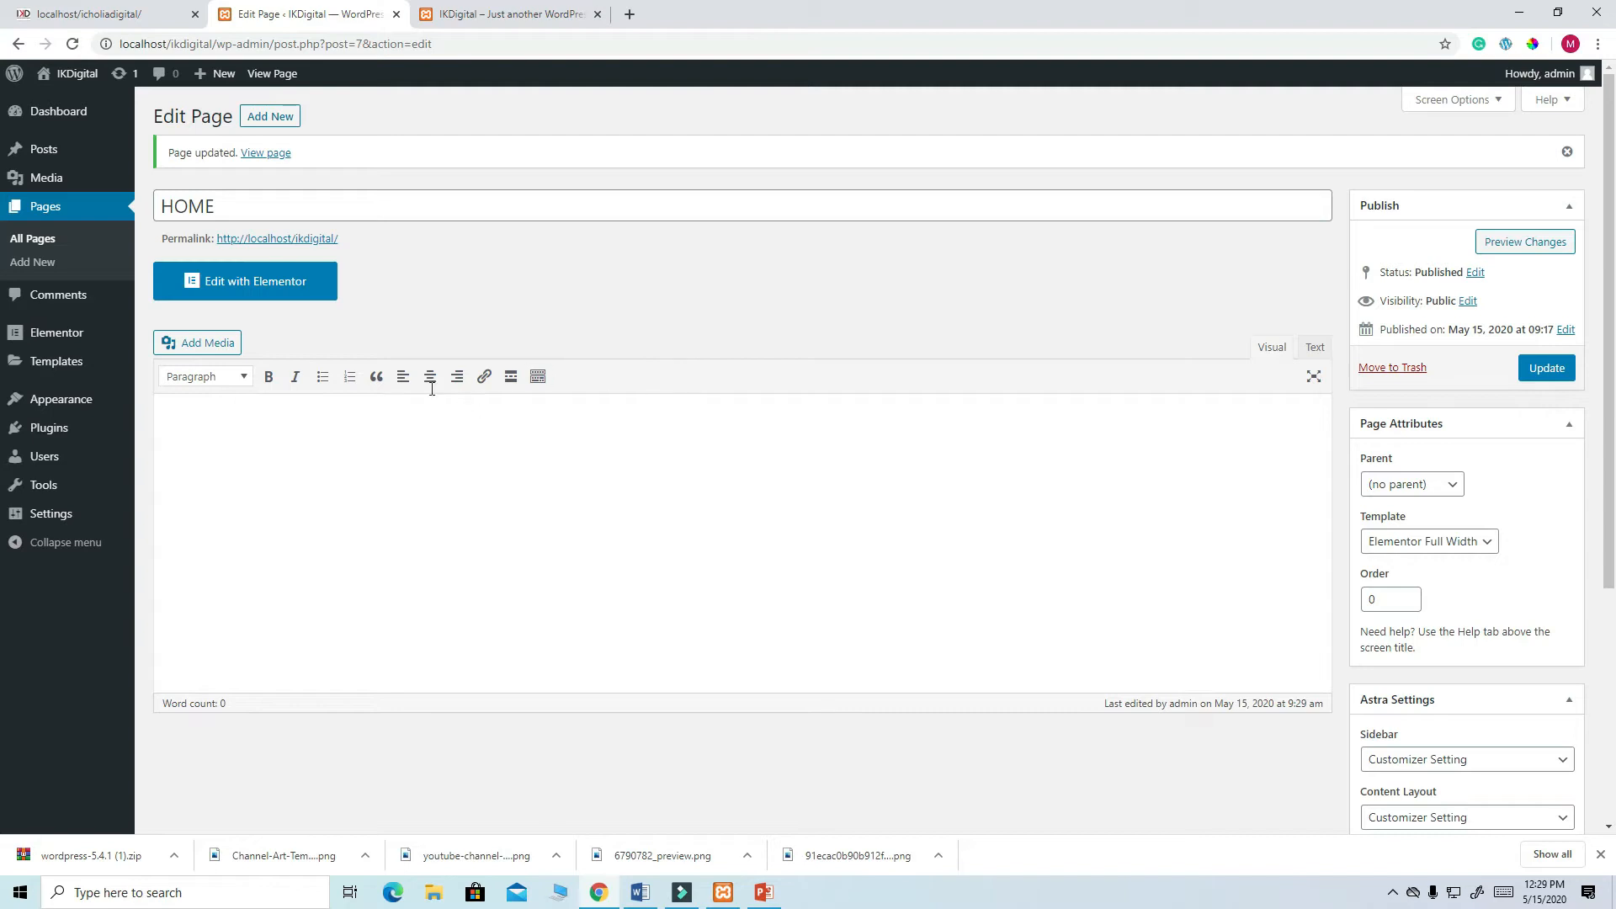
click(256, 291)
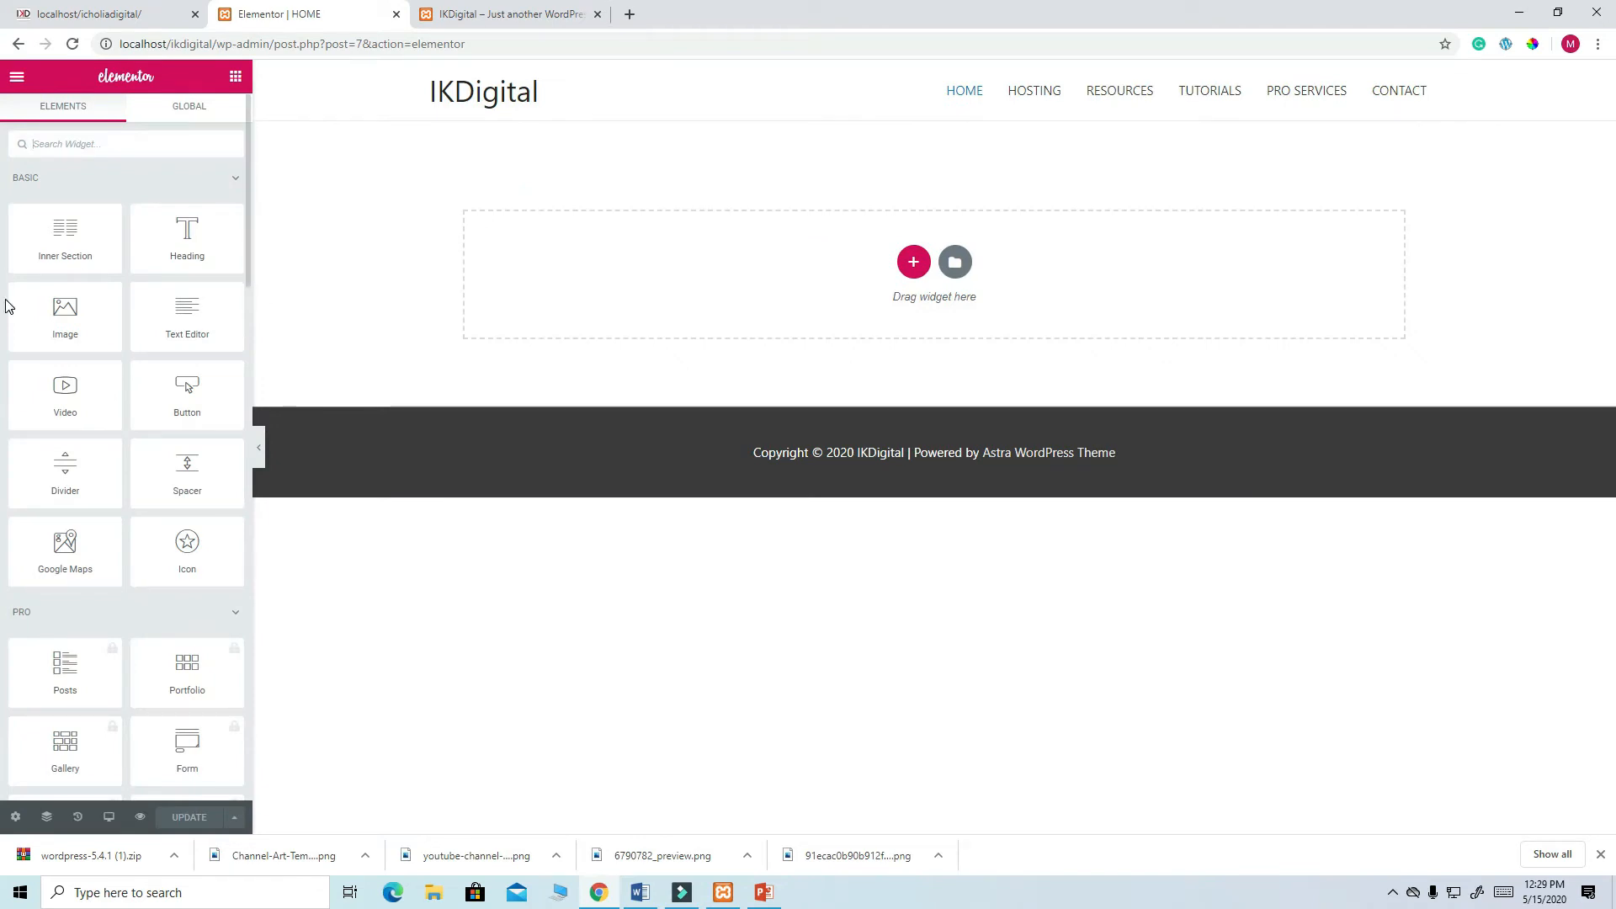
- Browse the Elementor widget panel, then start a new section to choose its column structure
scroll(234, 245, down, 10)
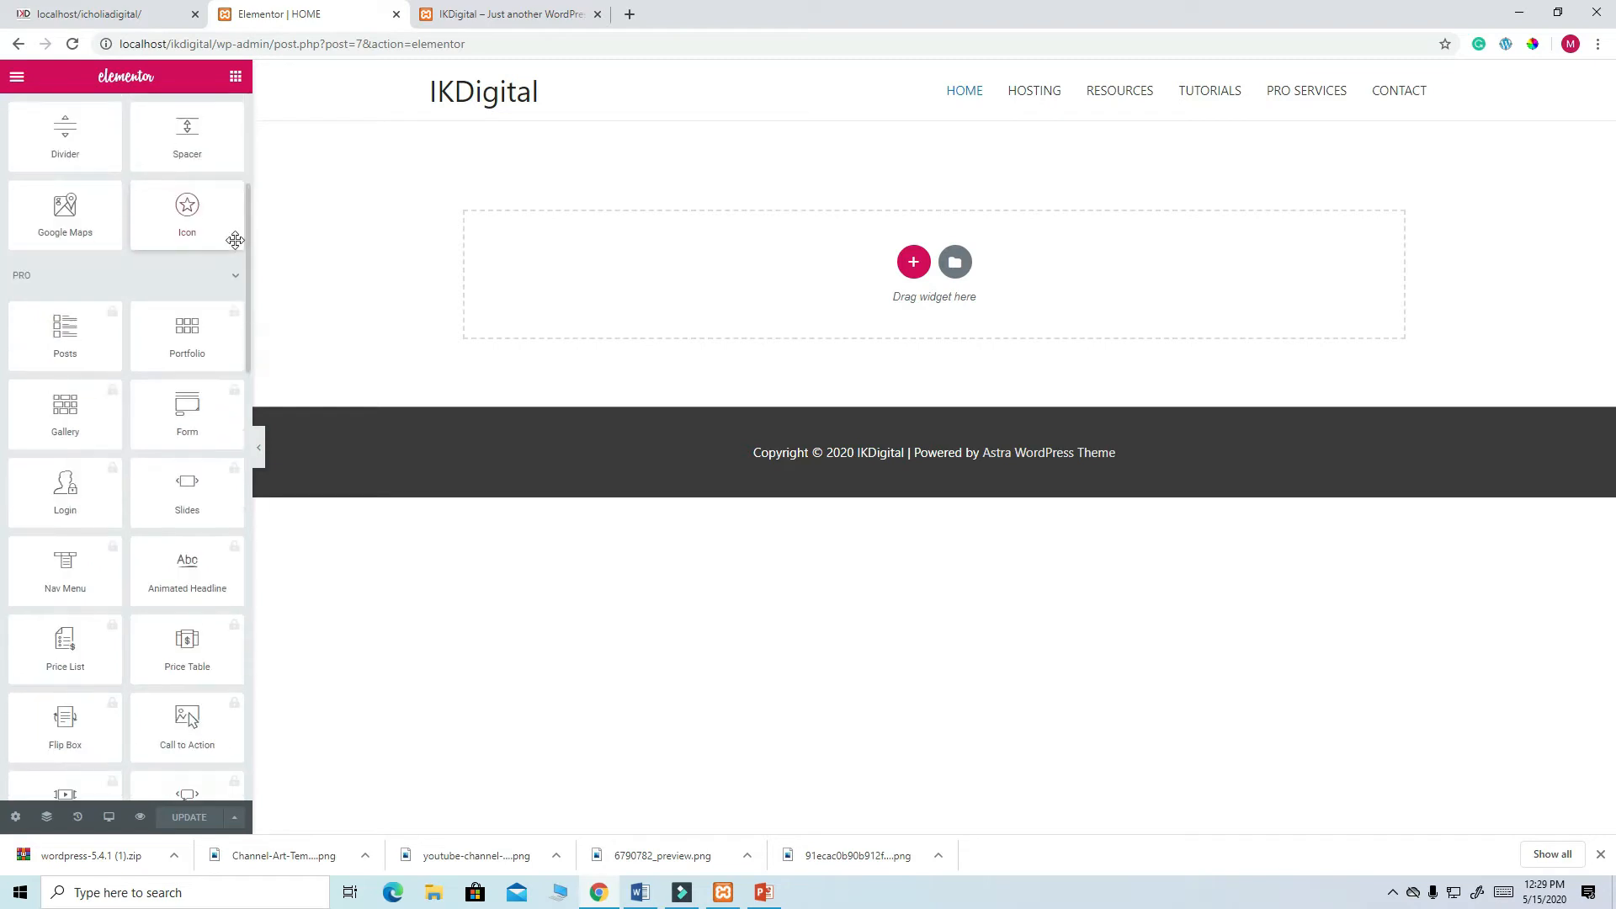
scroll(235, 249, down, 10)
scroll(231, 270, up, 12)
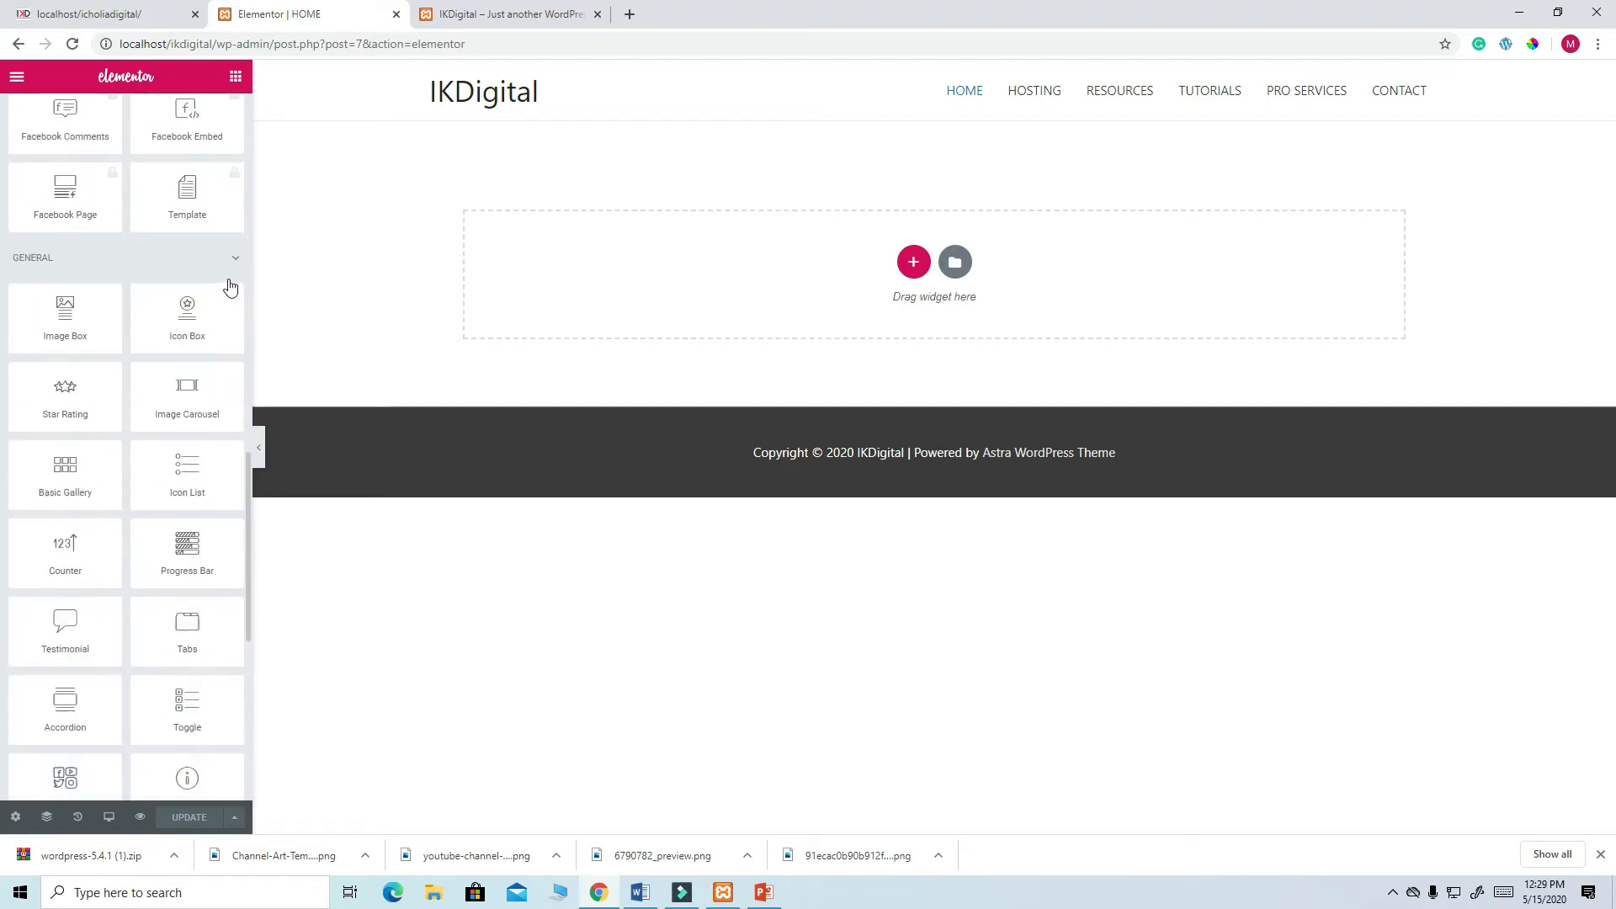
scroll(229, 279, up, 8)
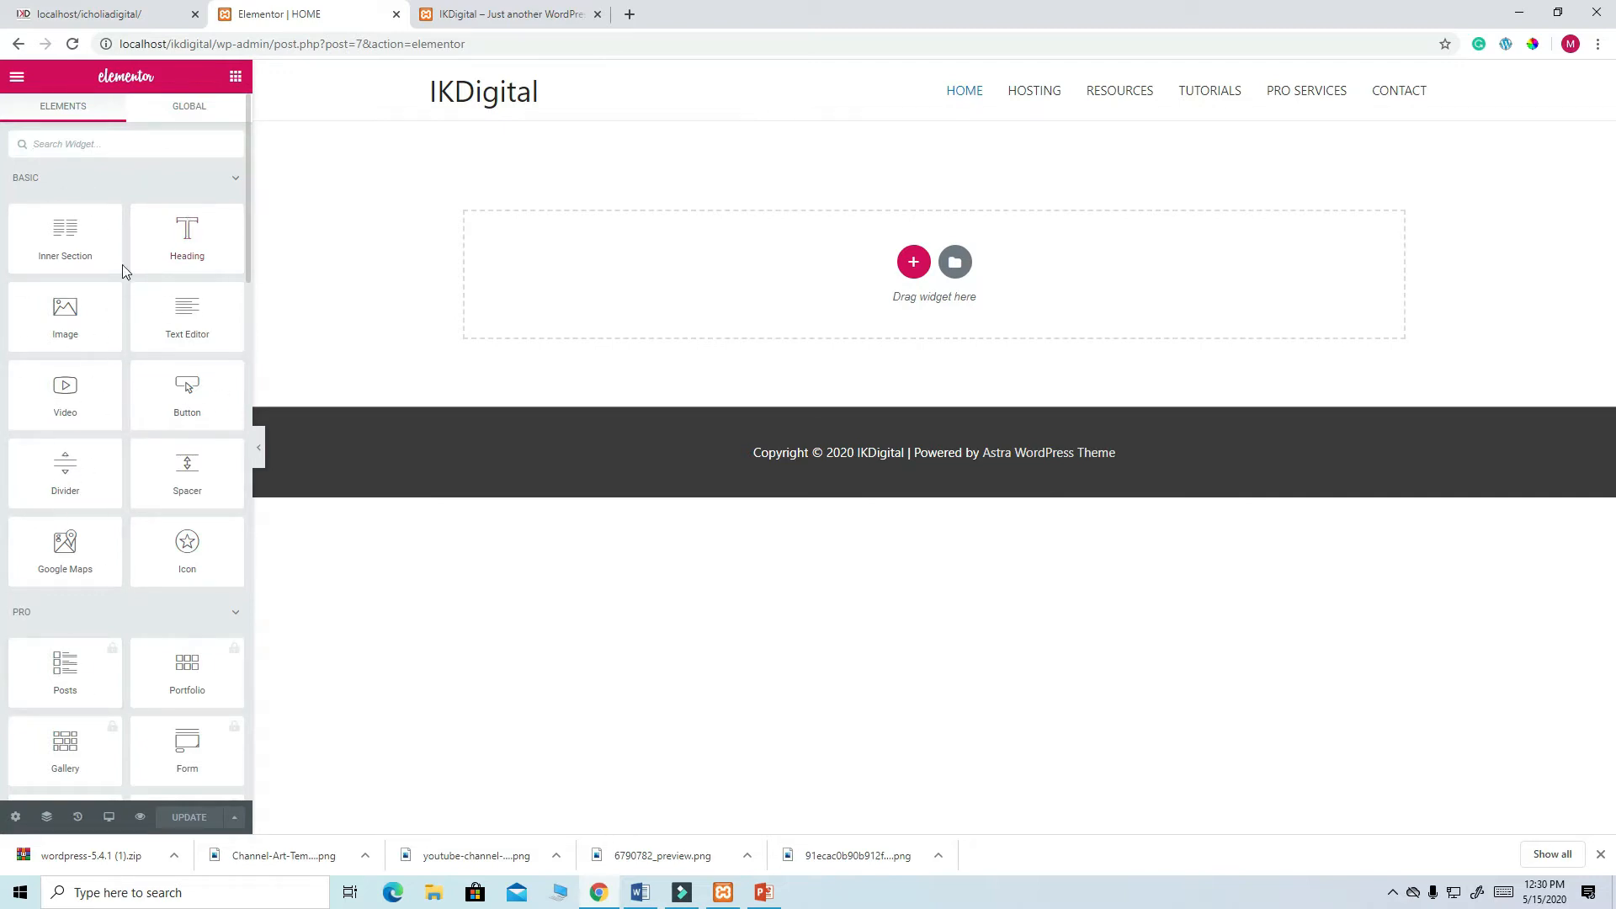
click(915, 266)
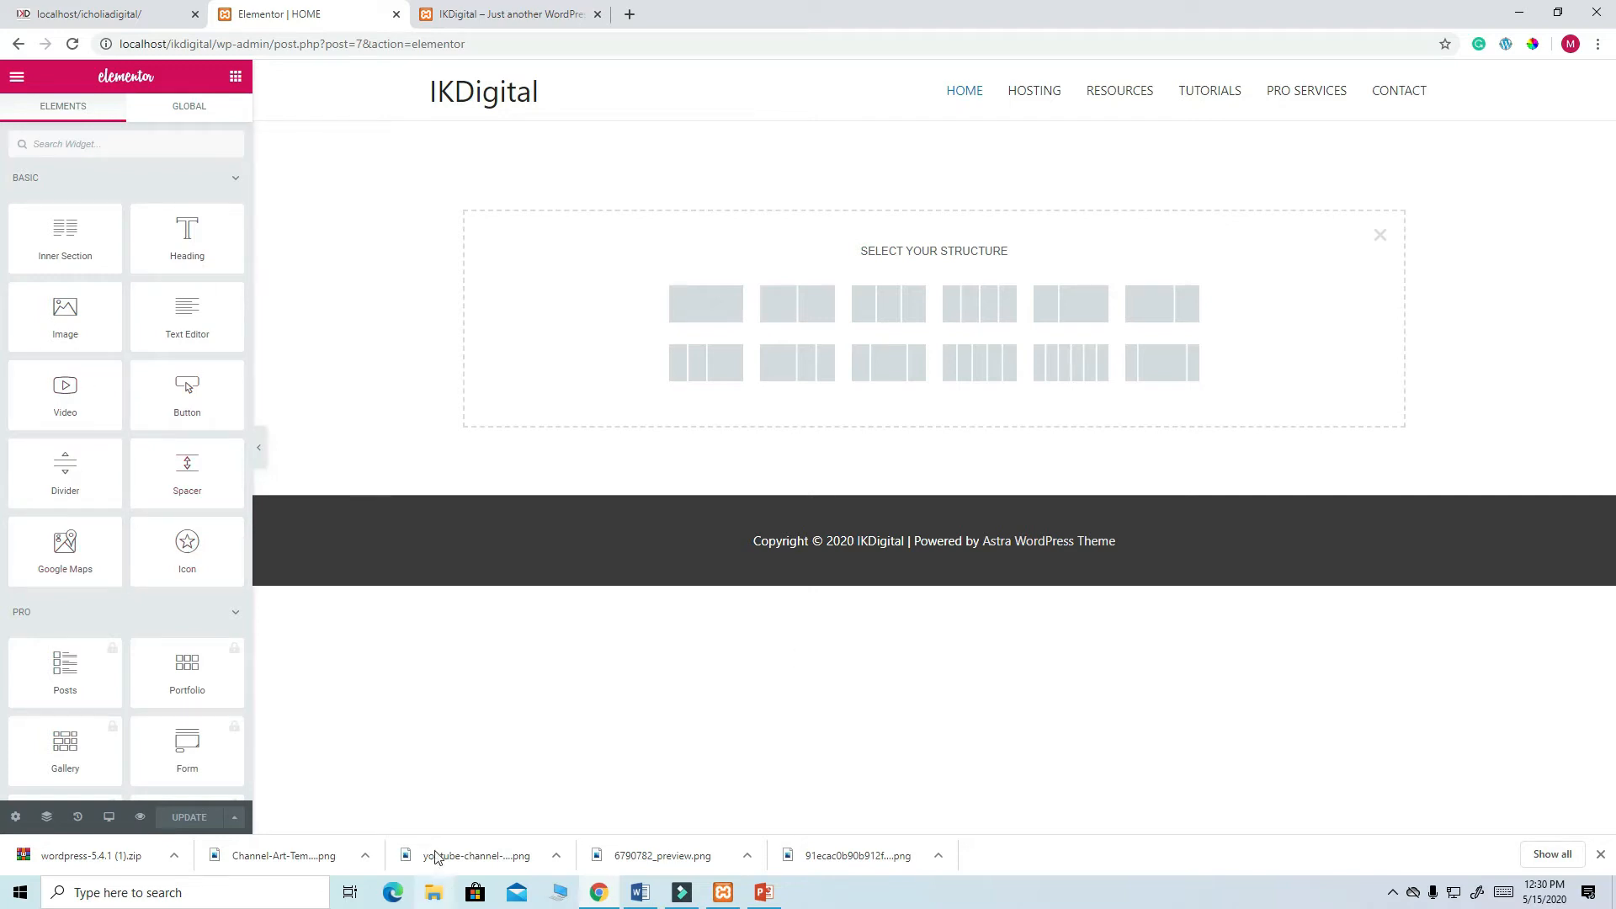
- Add a single-column section with a Heading widget, comparing against the live site's hero
click(110, 14)
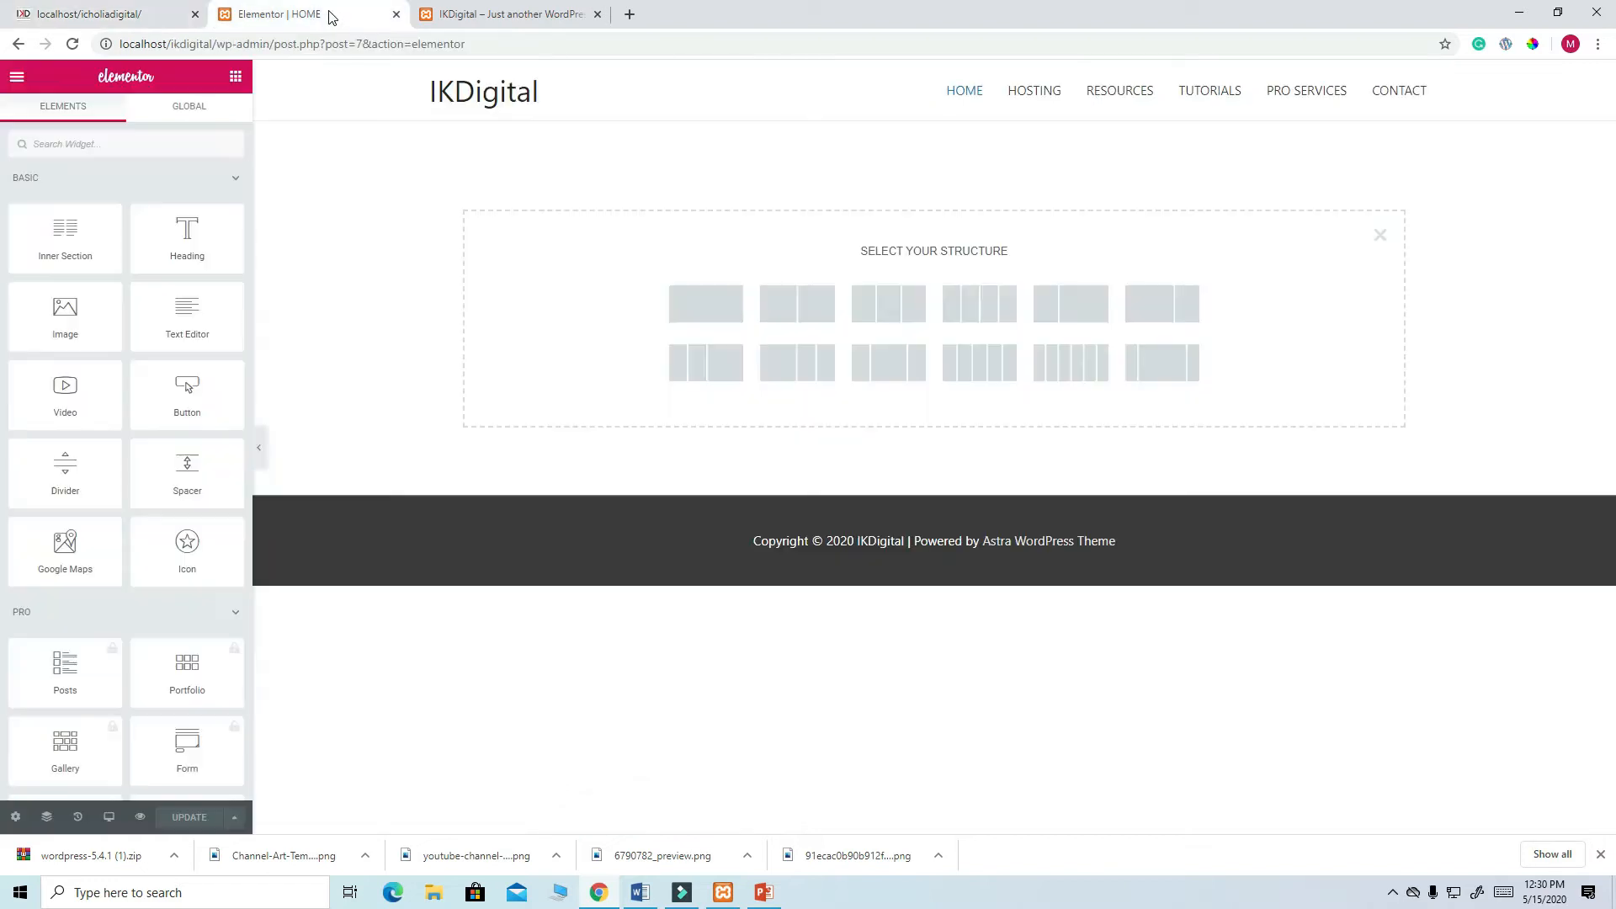
click(333, 14)
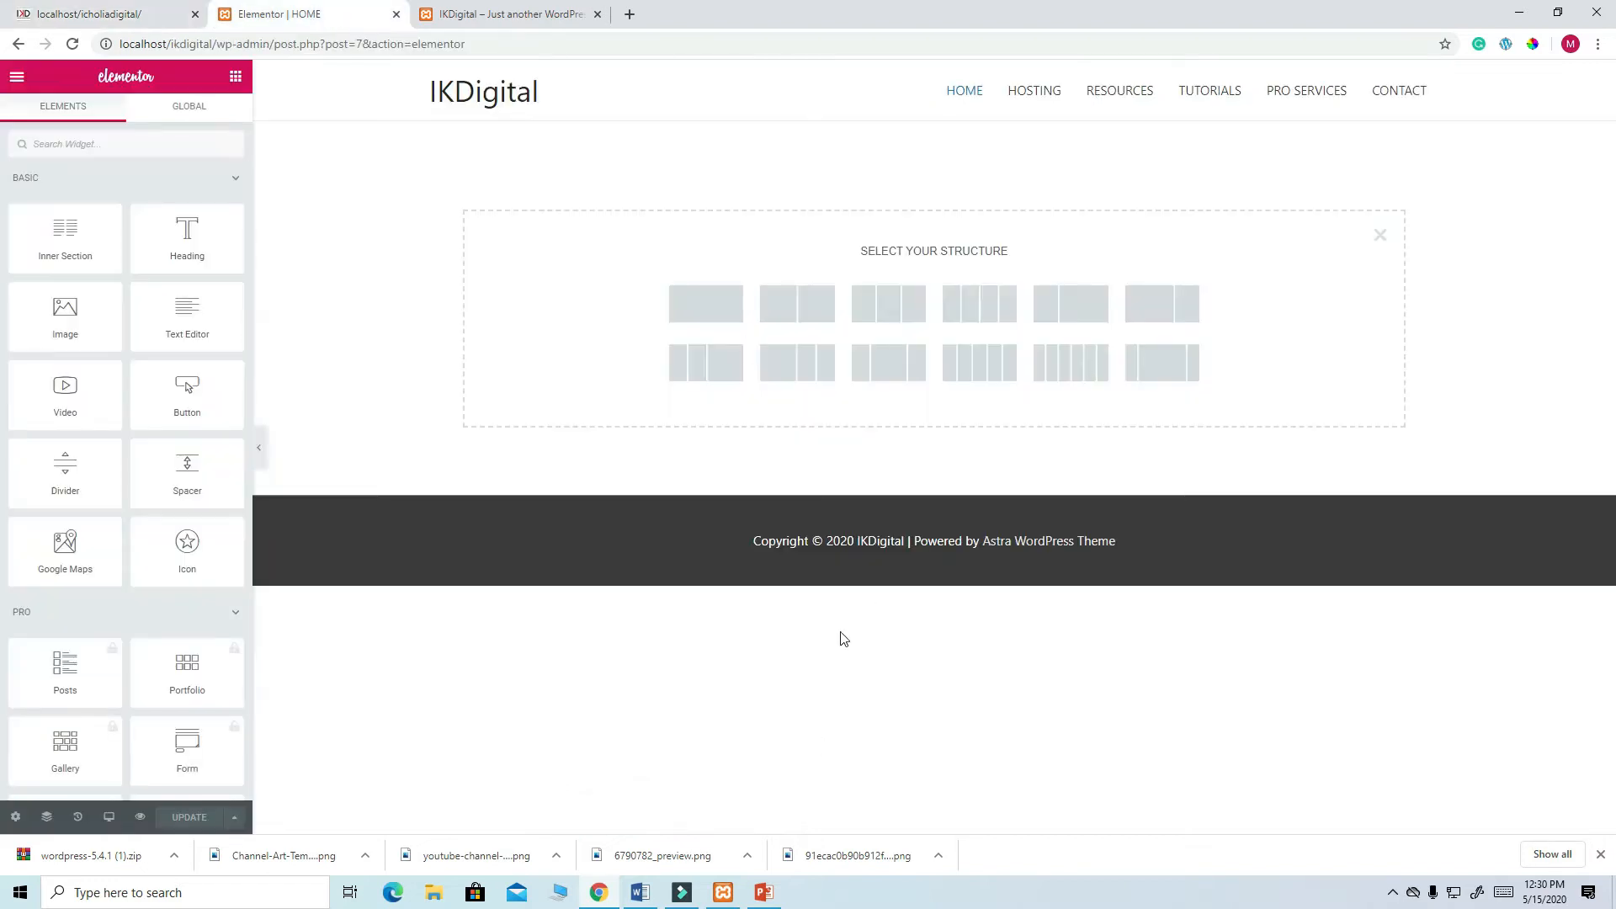
click(715, 311)
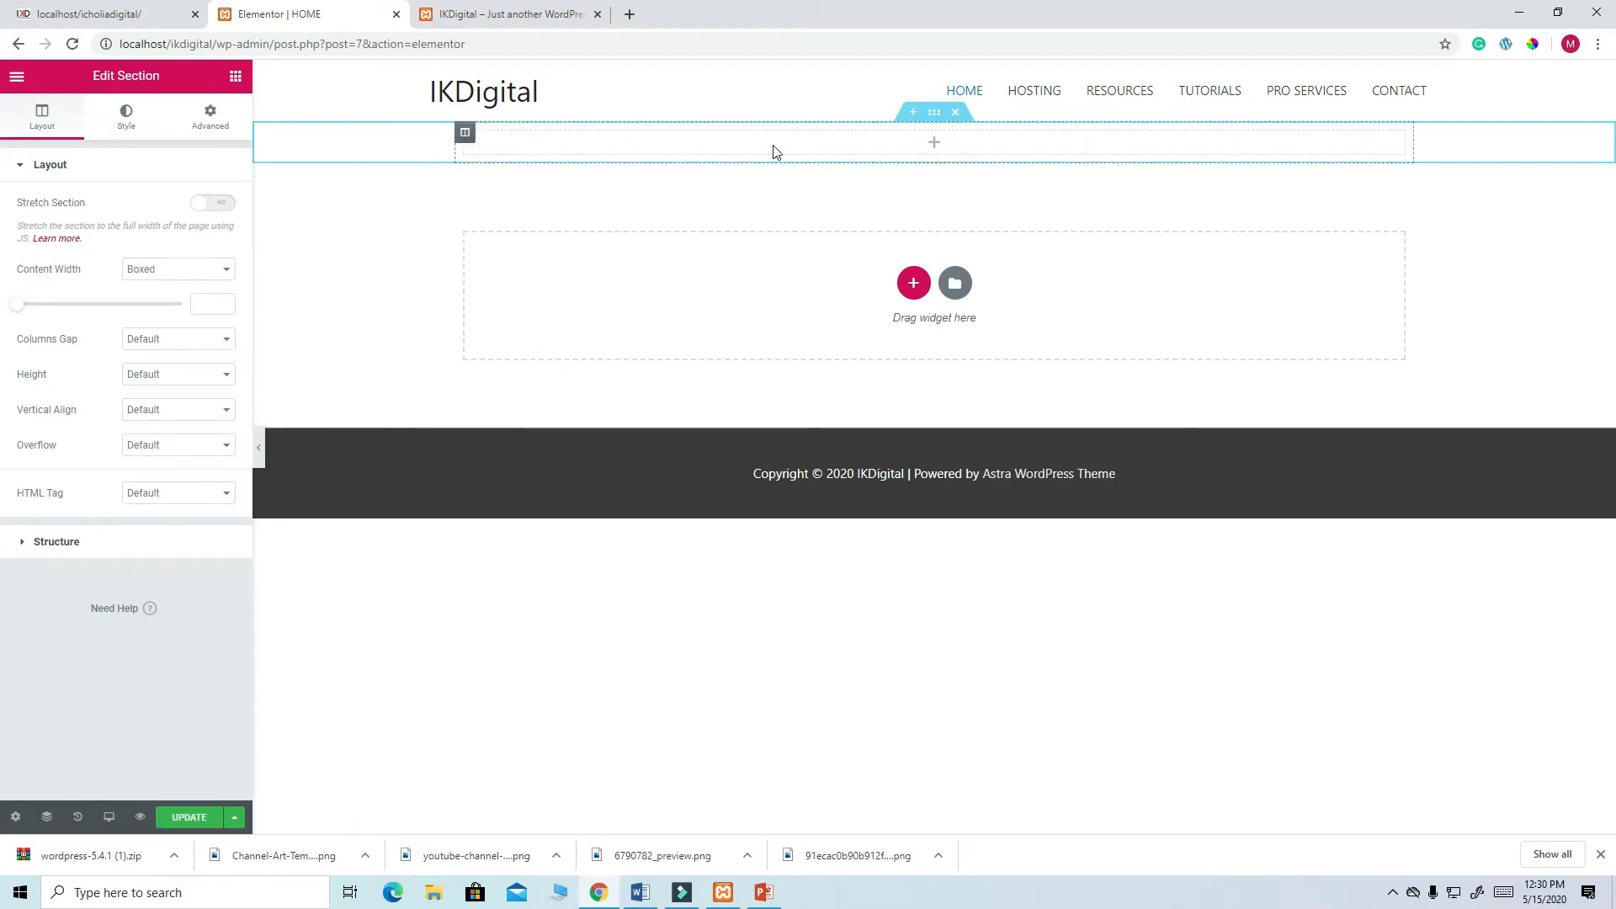
click(123, 15)
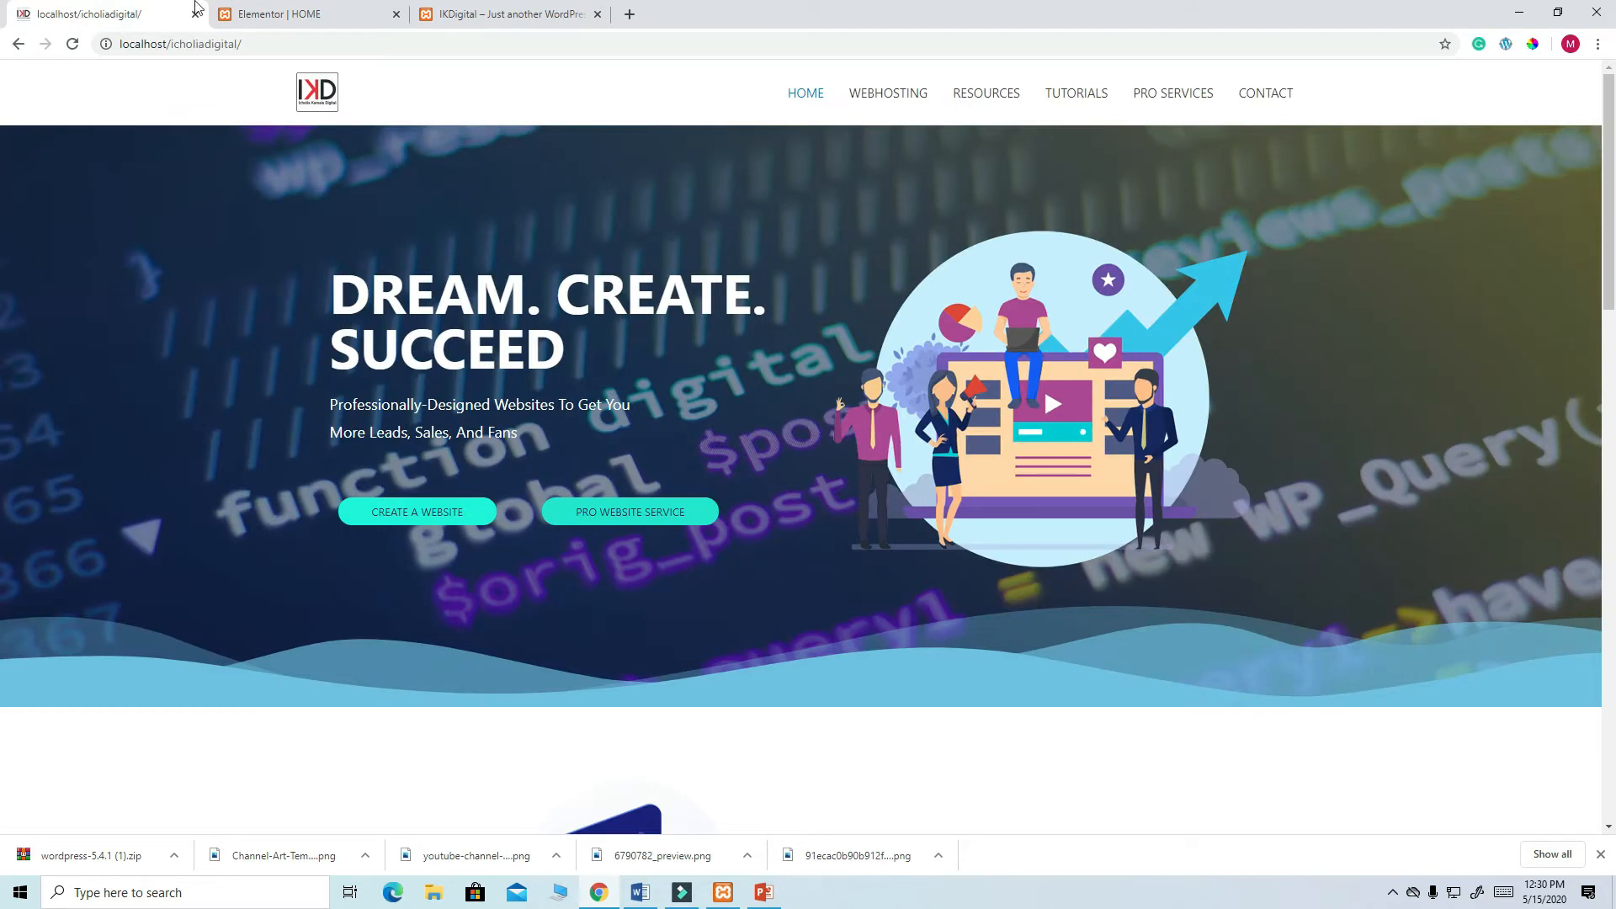
click(279, 17)
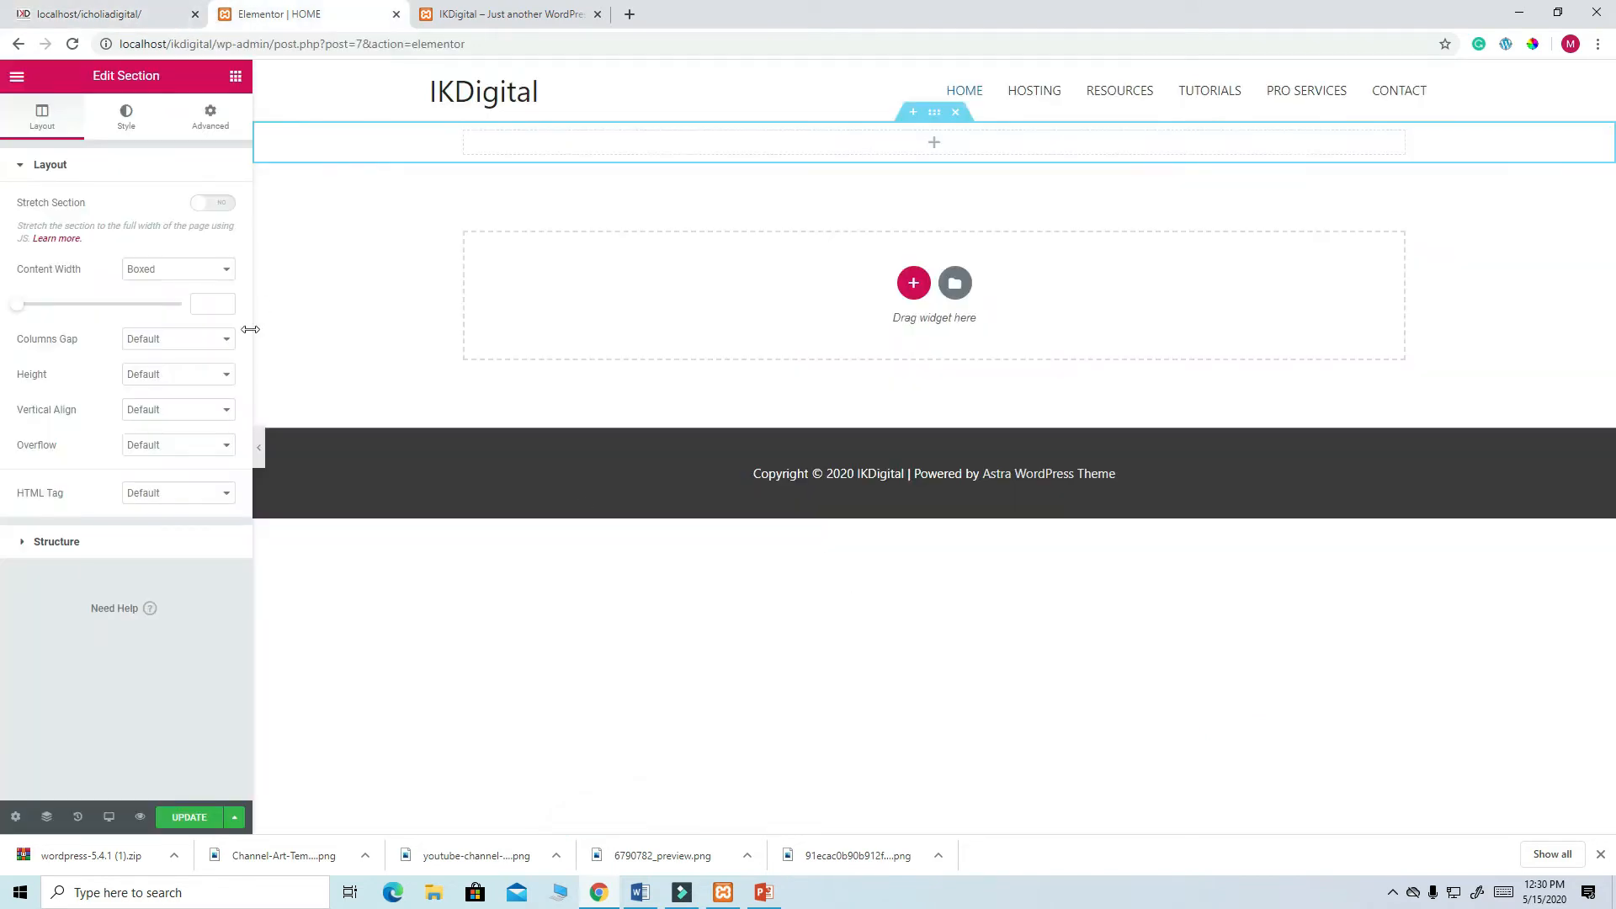
click(235, 78)
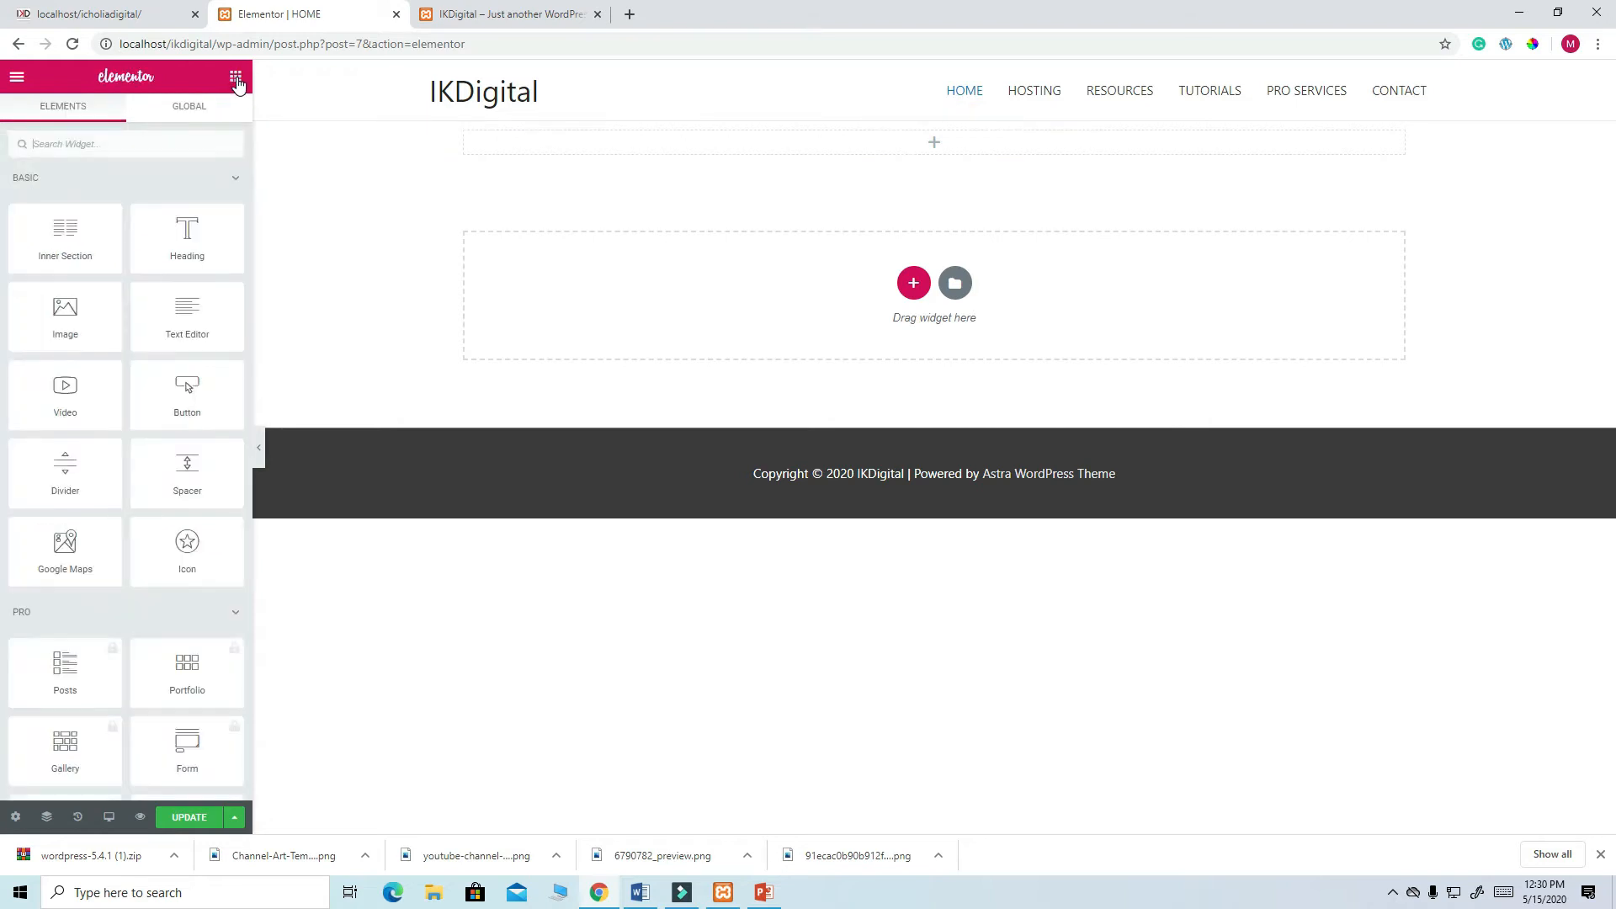
mouse_move(192, 237)
mouse_down()
mouse_move(921, 145)
mouse_move(559, 159)
mouse_move(217, 228)
mouse_up()
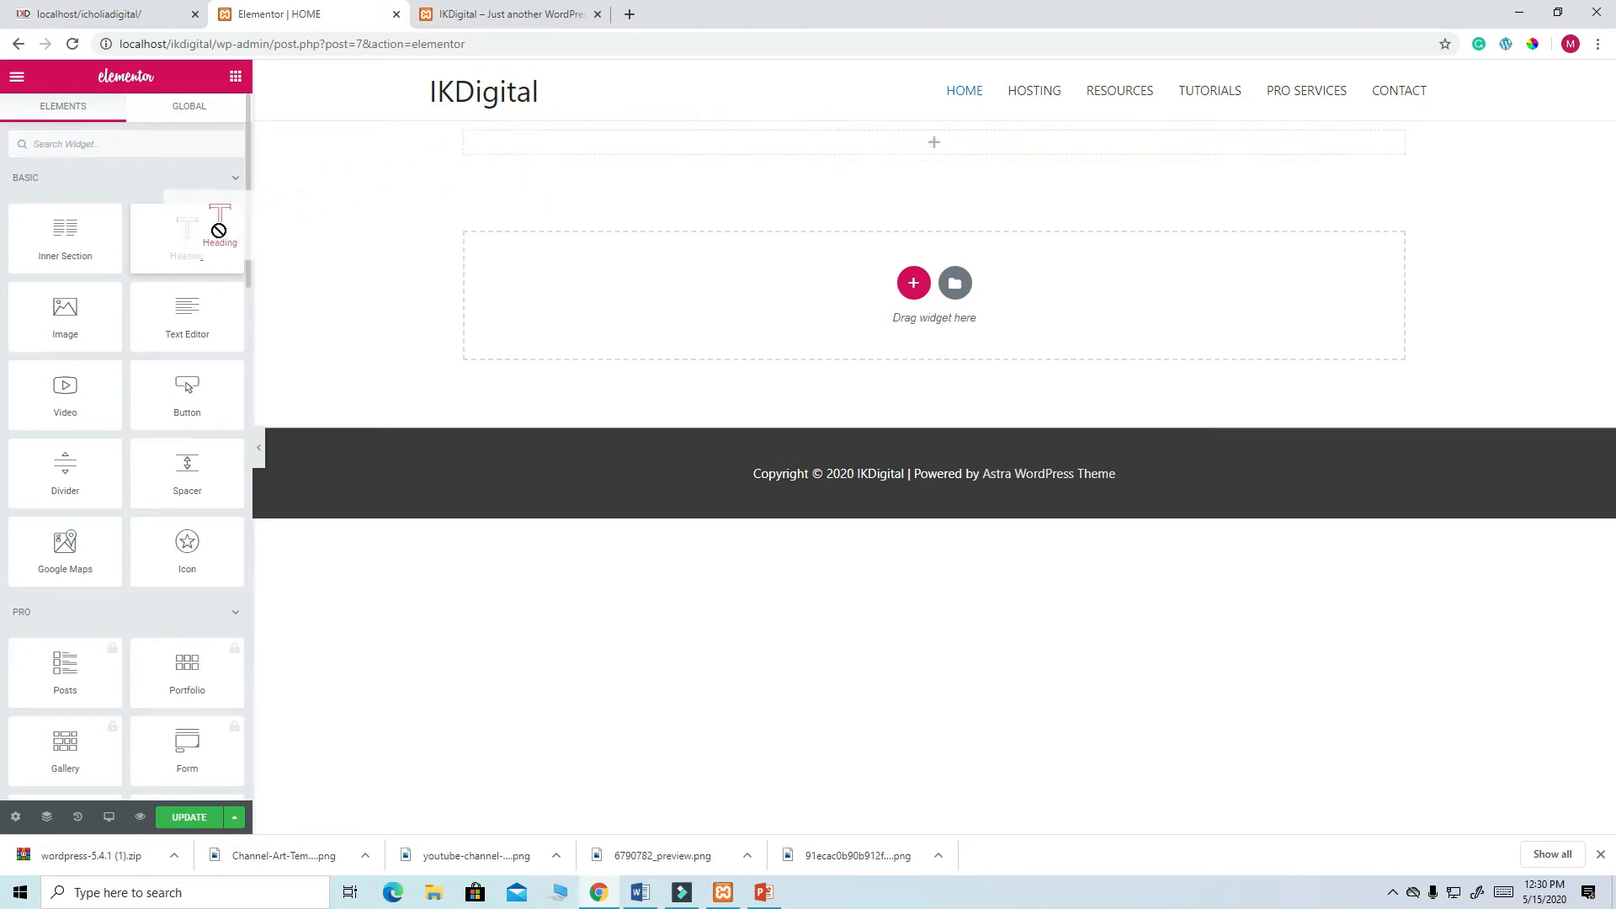
- Delete the empty top section and start a new section with a chosen layout
mouse_move(918, 141)
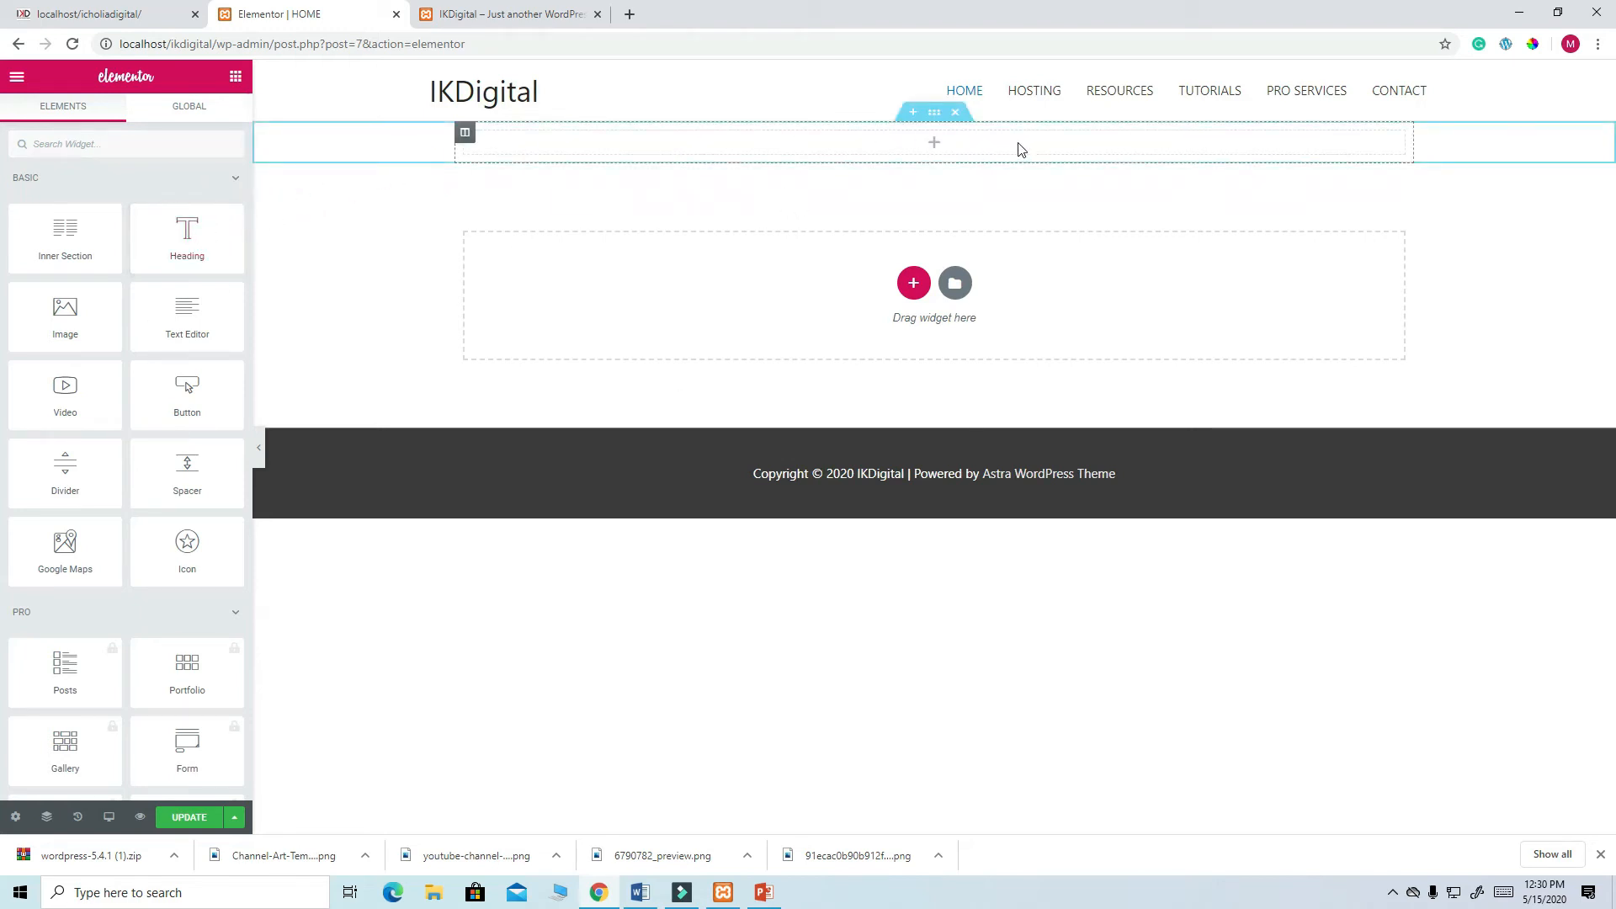
click(957, 115)
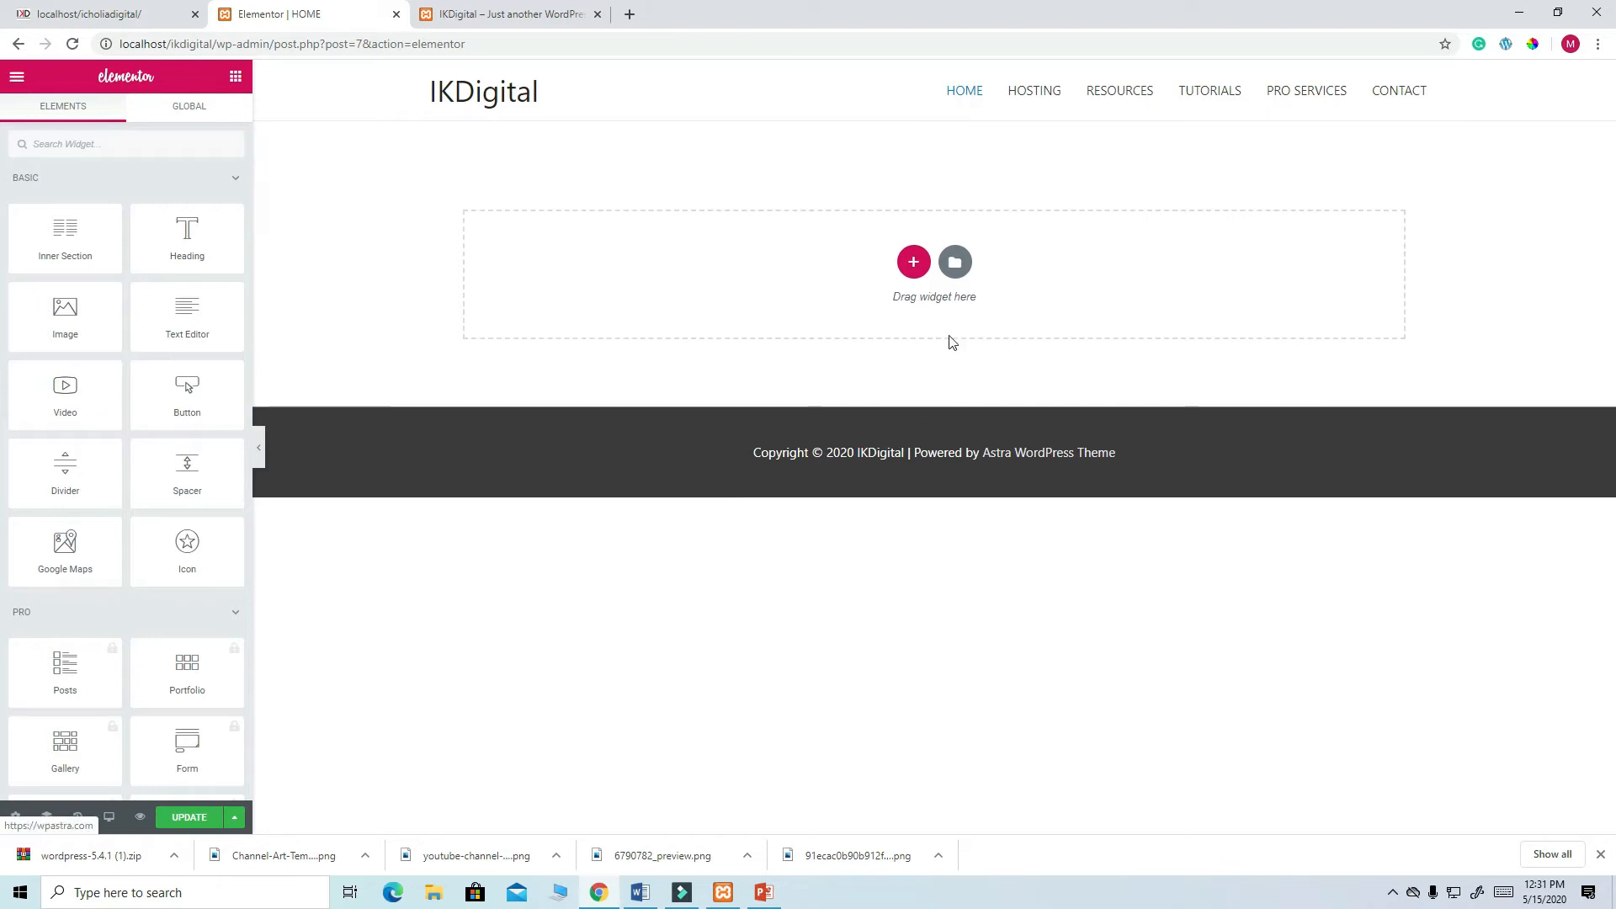
click(913, 262)
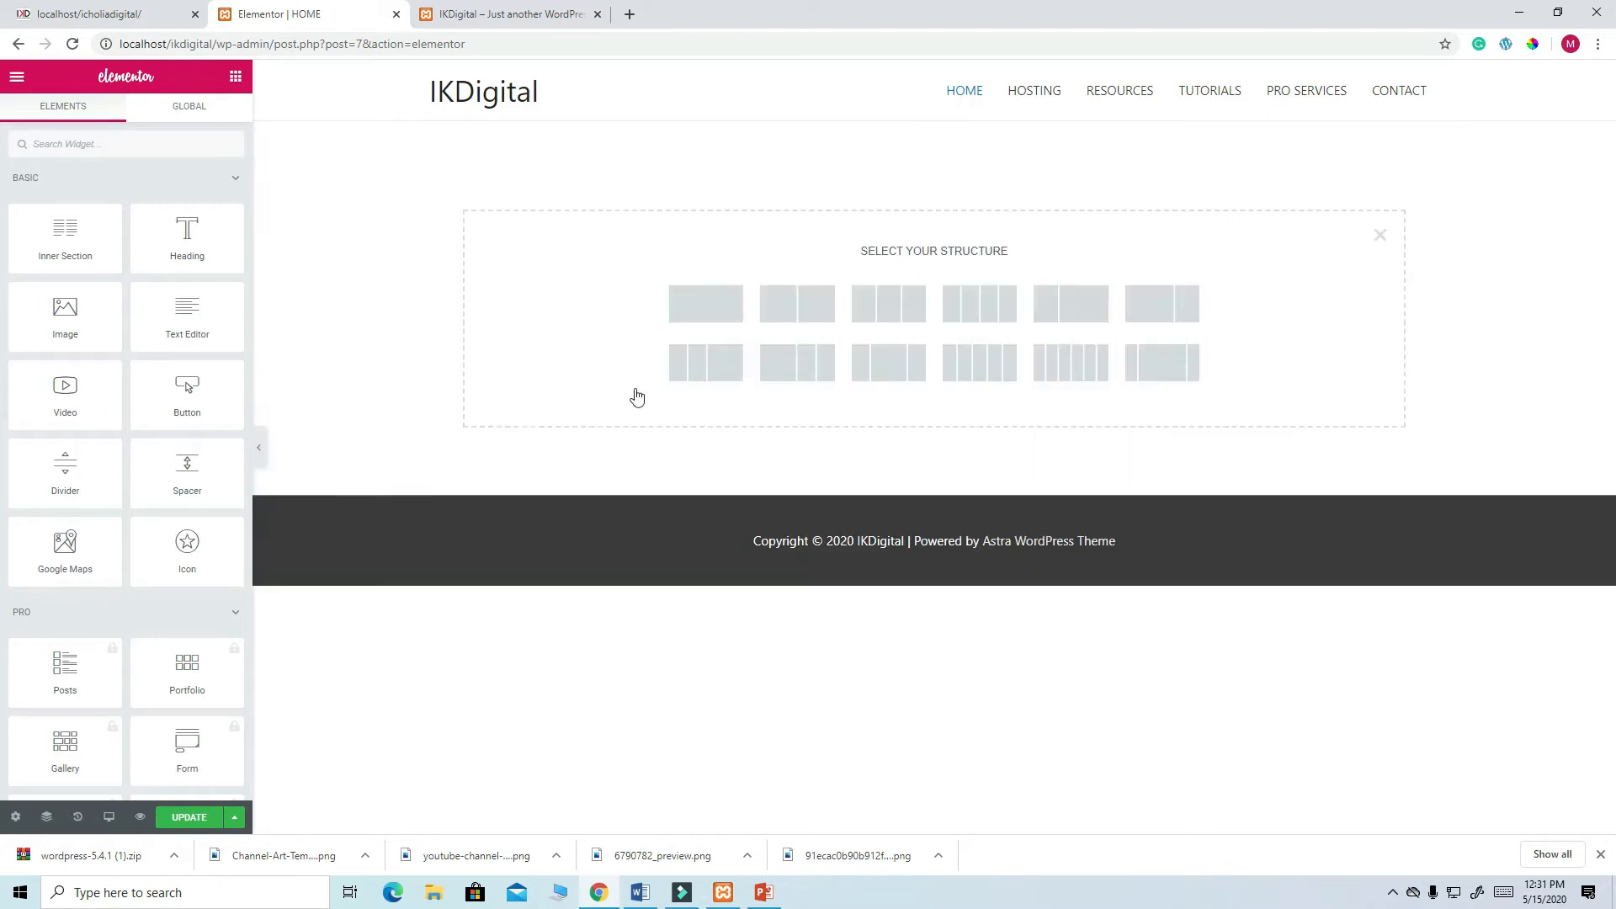
- Choose the two-column structure and place a Heading widget in its left column
click(802, 308)
click(67, 13)
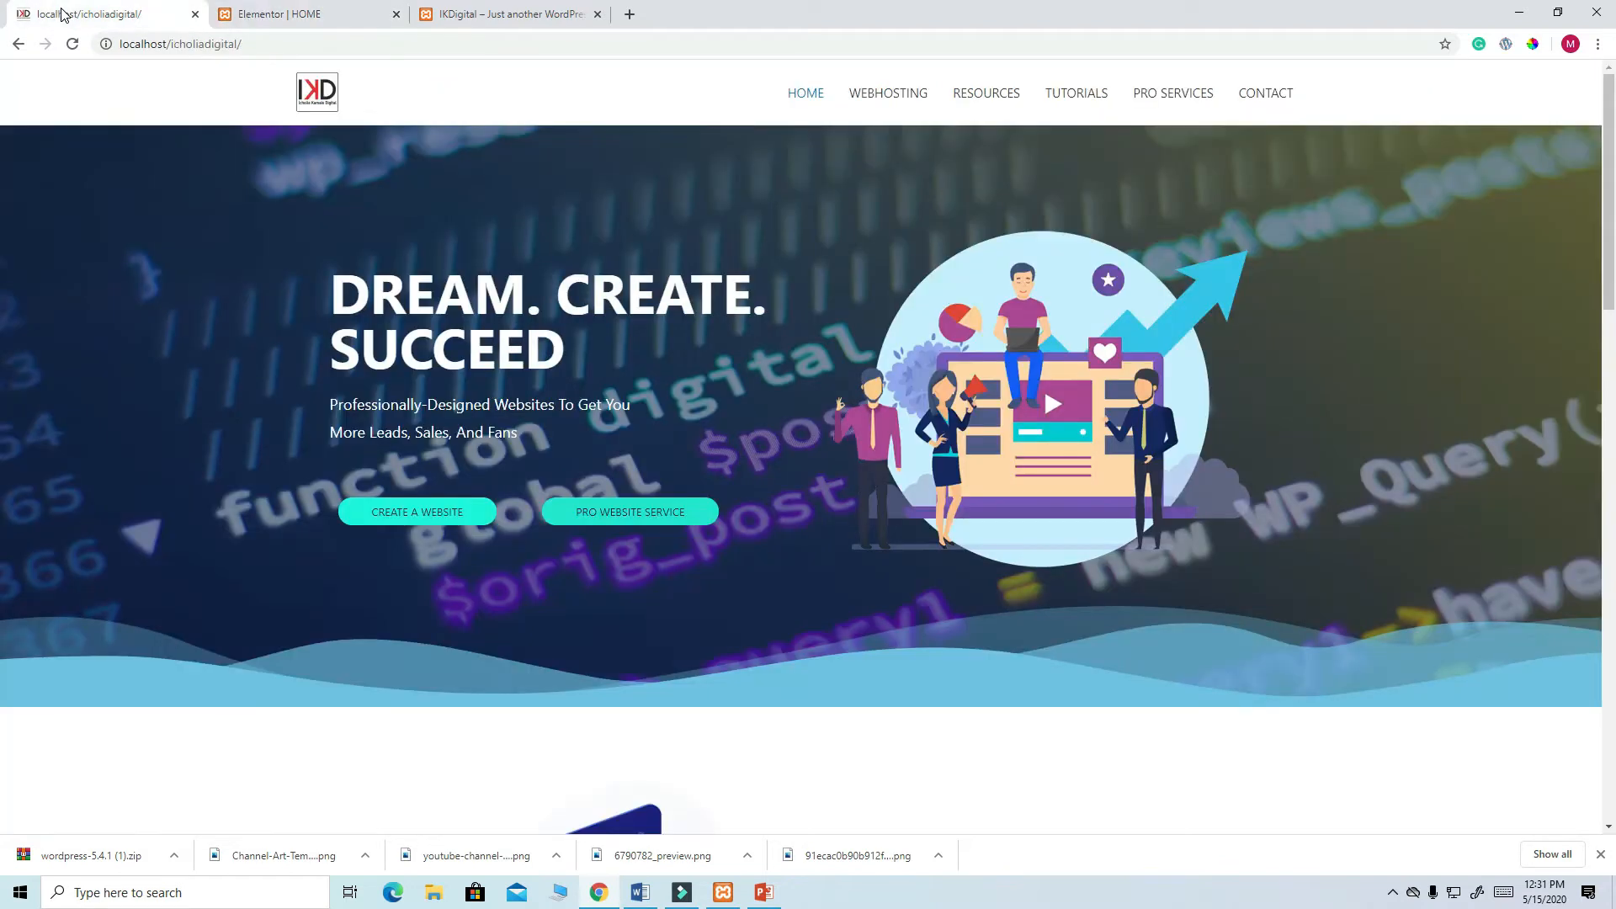
click(290, 15)
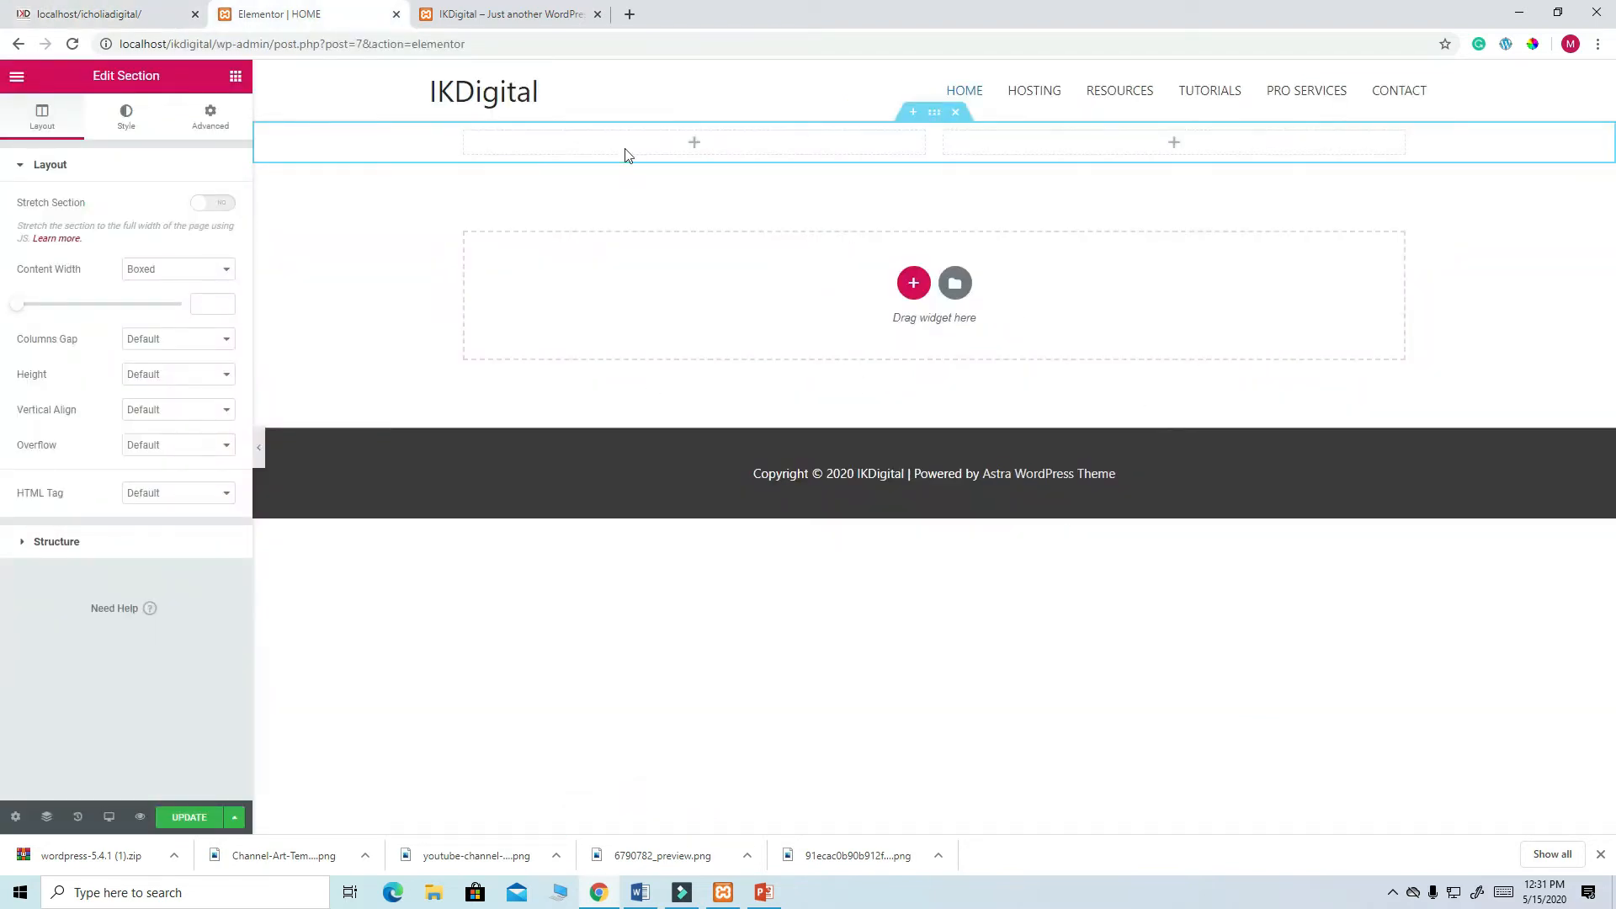
click(236, 77)
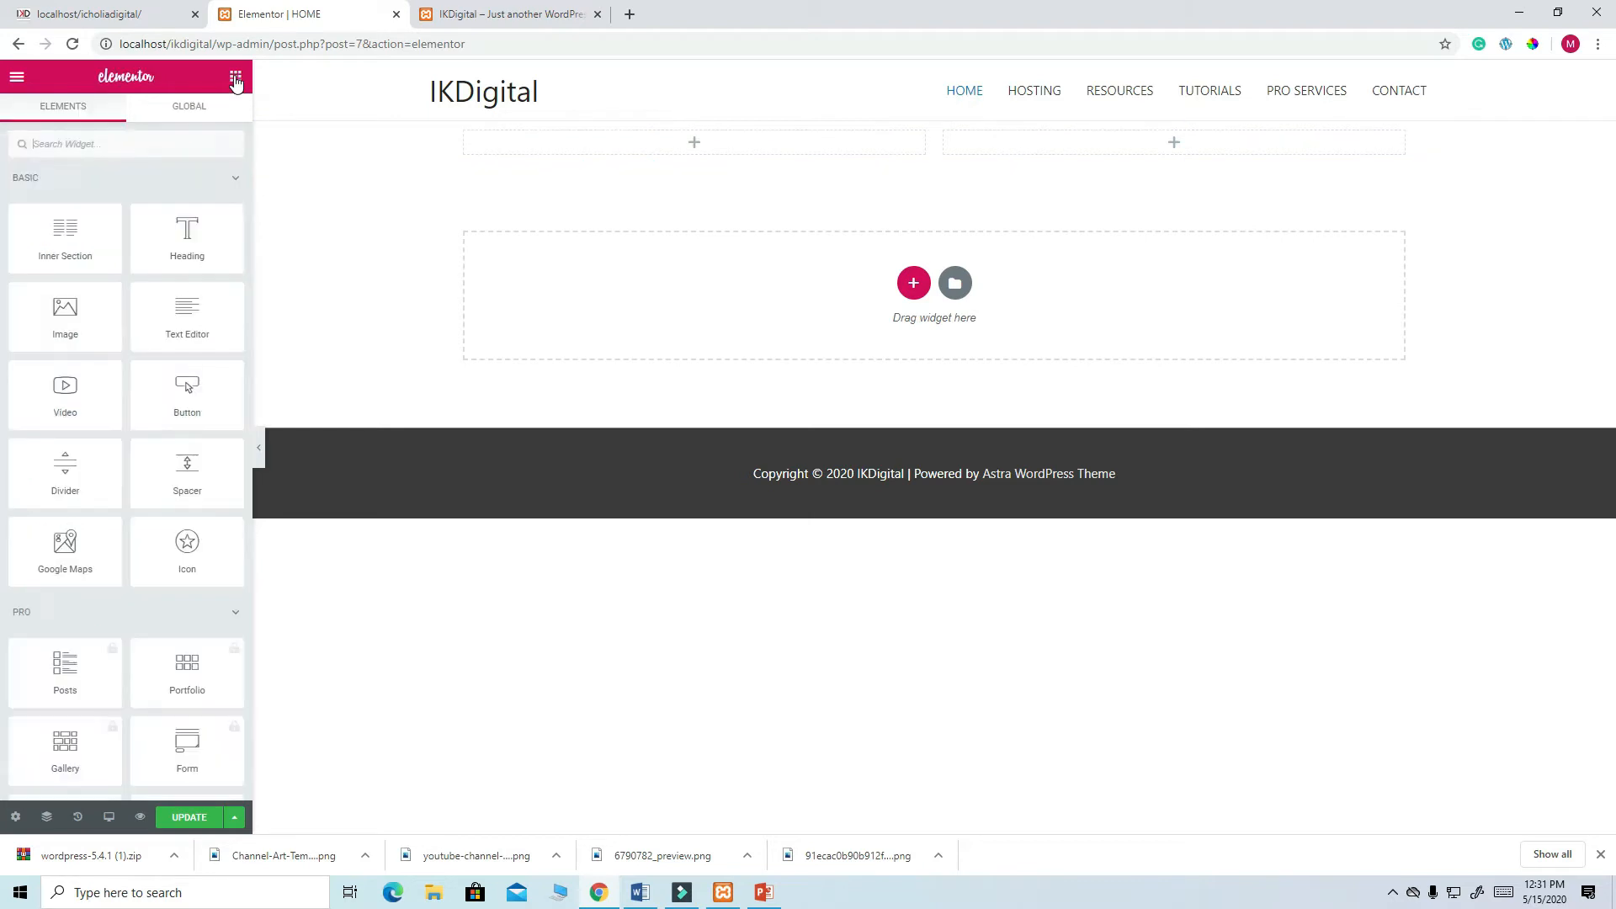
drag(186, 234, 721, 137)
- Replace the heading text with 'DREAM. CREATE. SUCCEED', correcting typos and the spelling of SUCCEED
drag(190, 227, 2, 244)
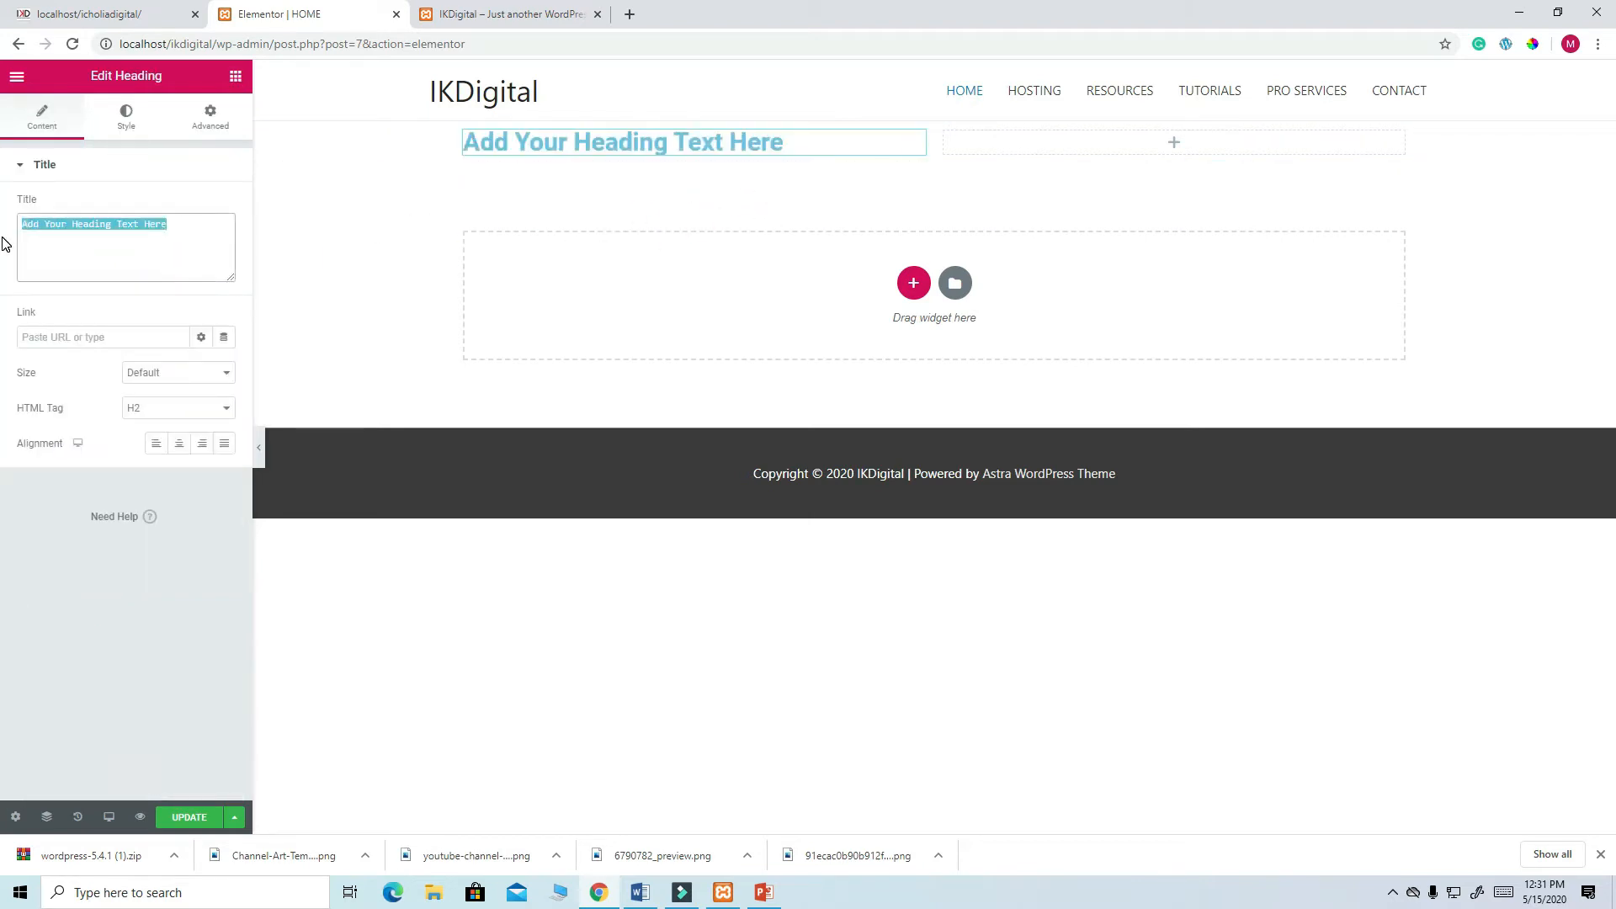
click(66, 15)
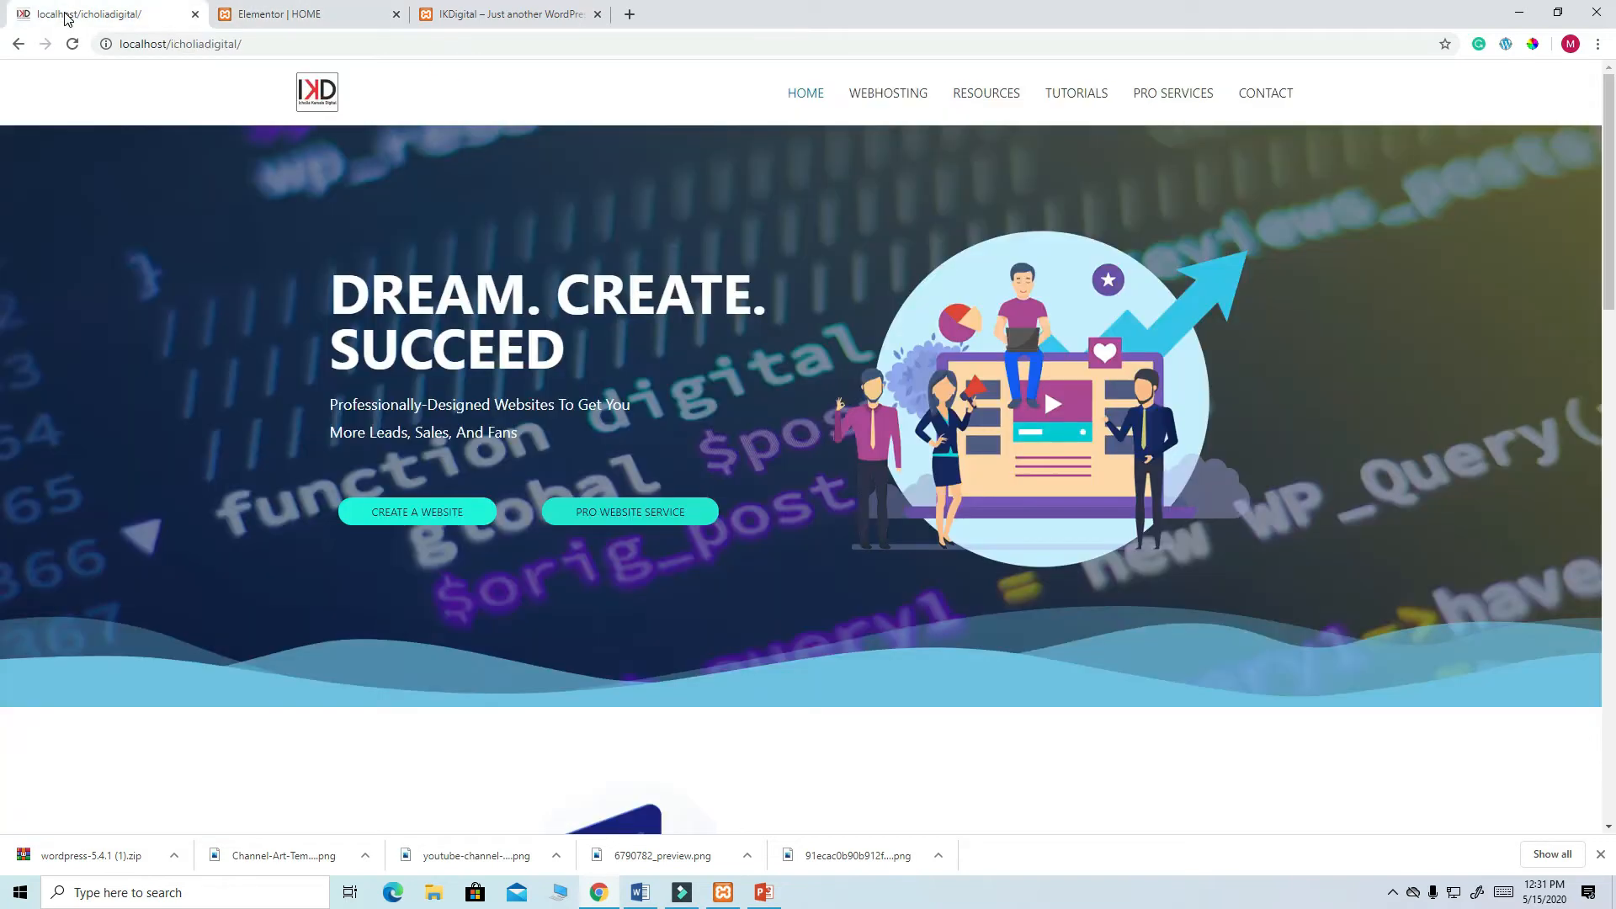
click(270, 17)
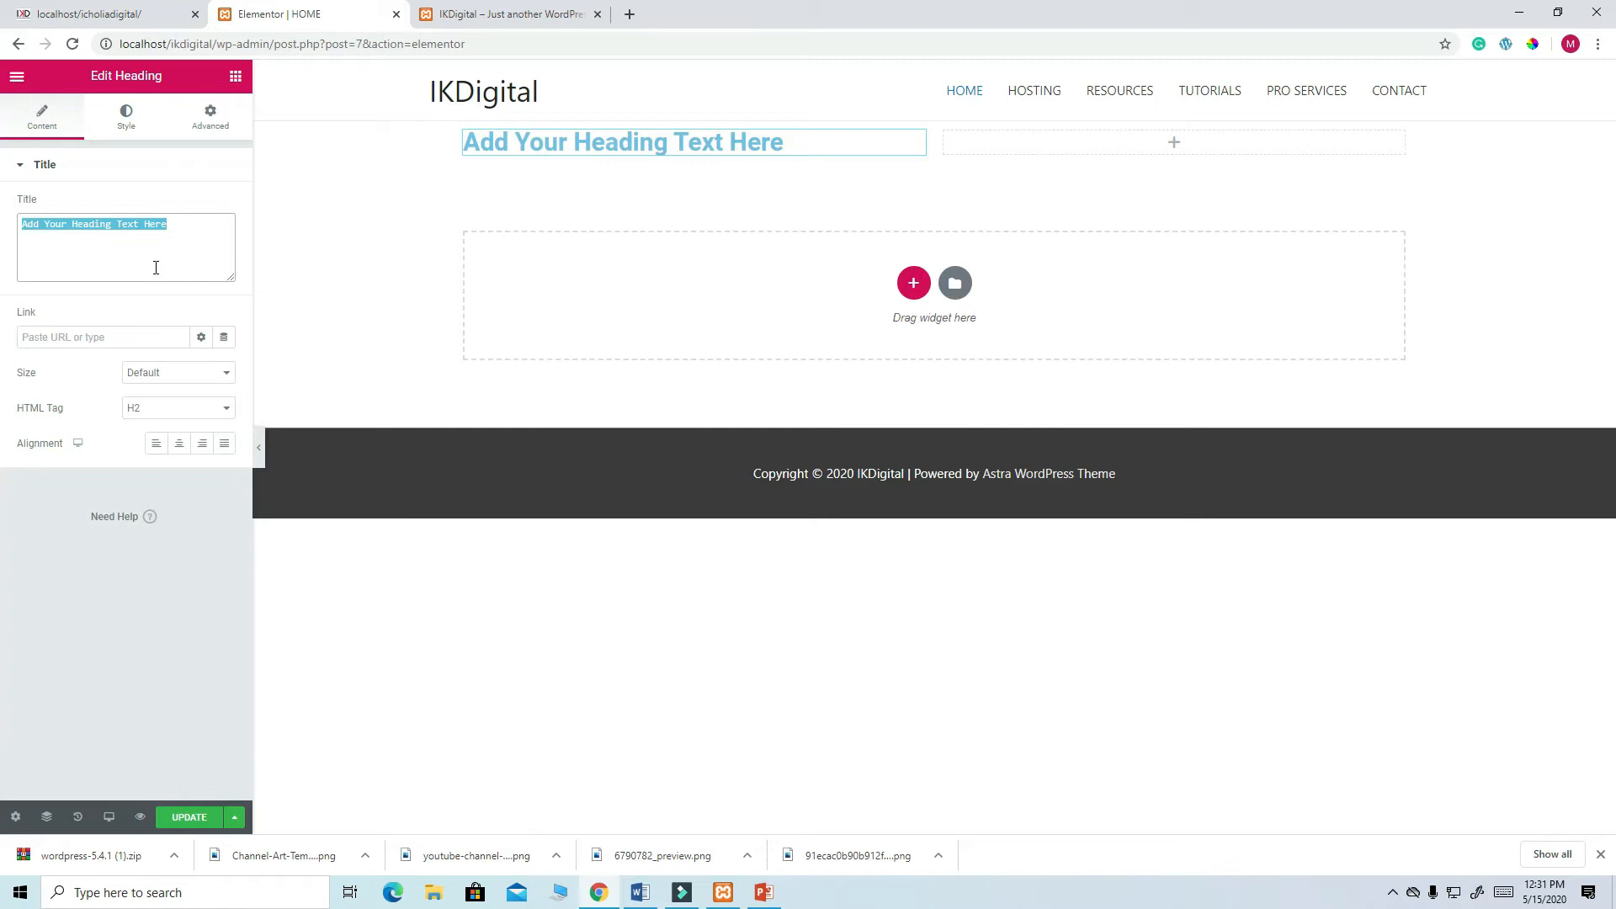
text(dE)
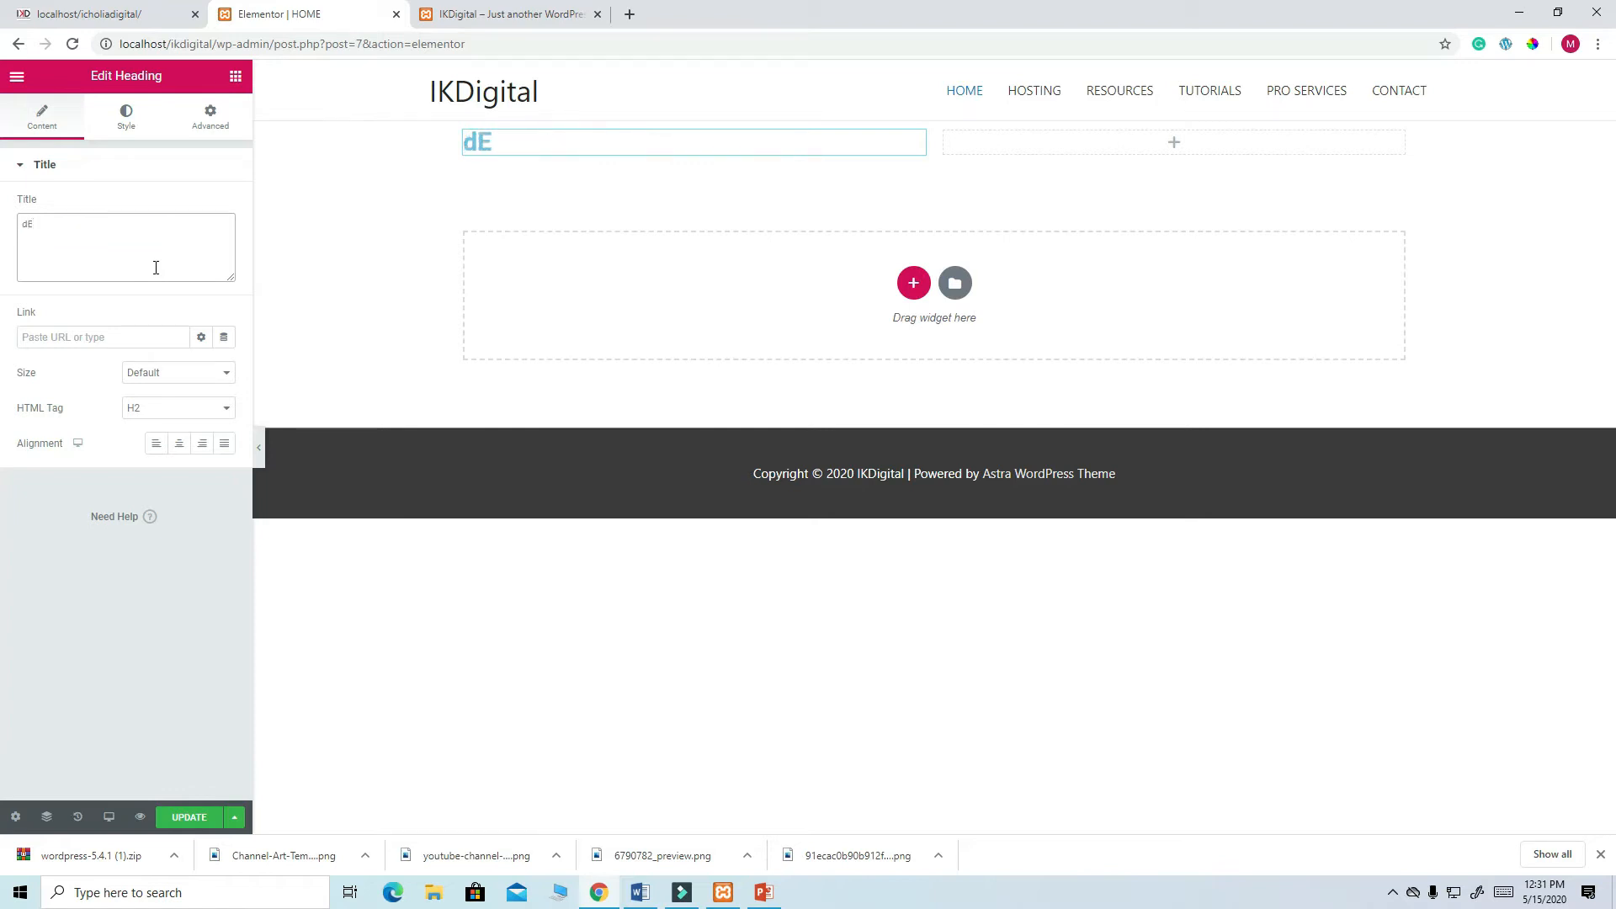
text(RA)
key(BackSpace)
key(BackSpace)
text(R)
key(BackSpace)
text(DREAM)
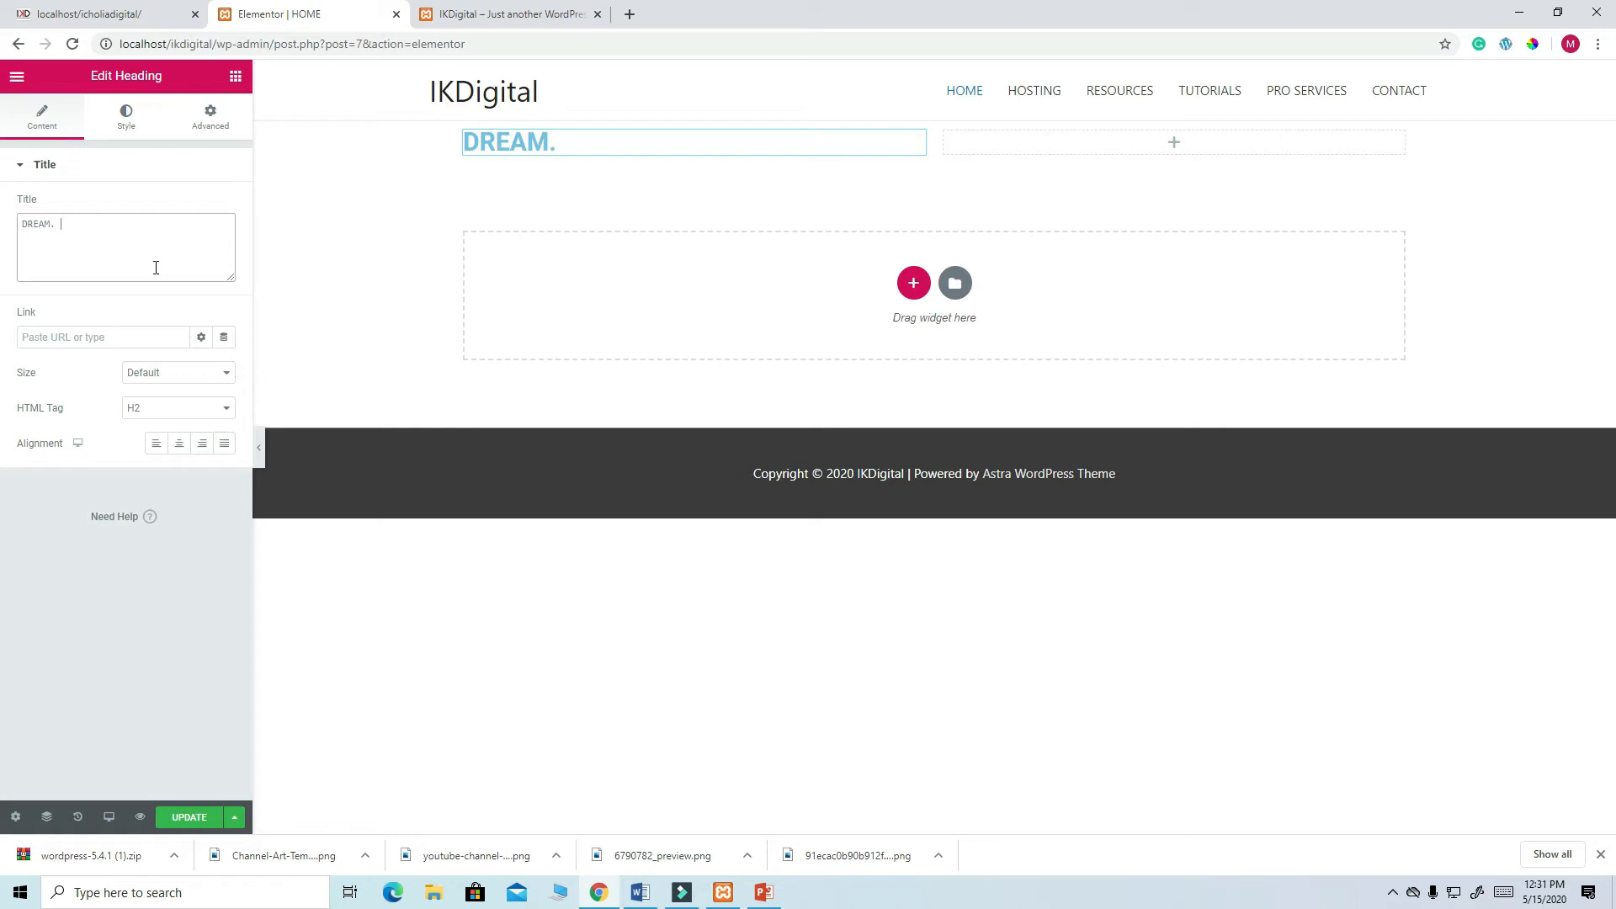
text(. CREATE)
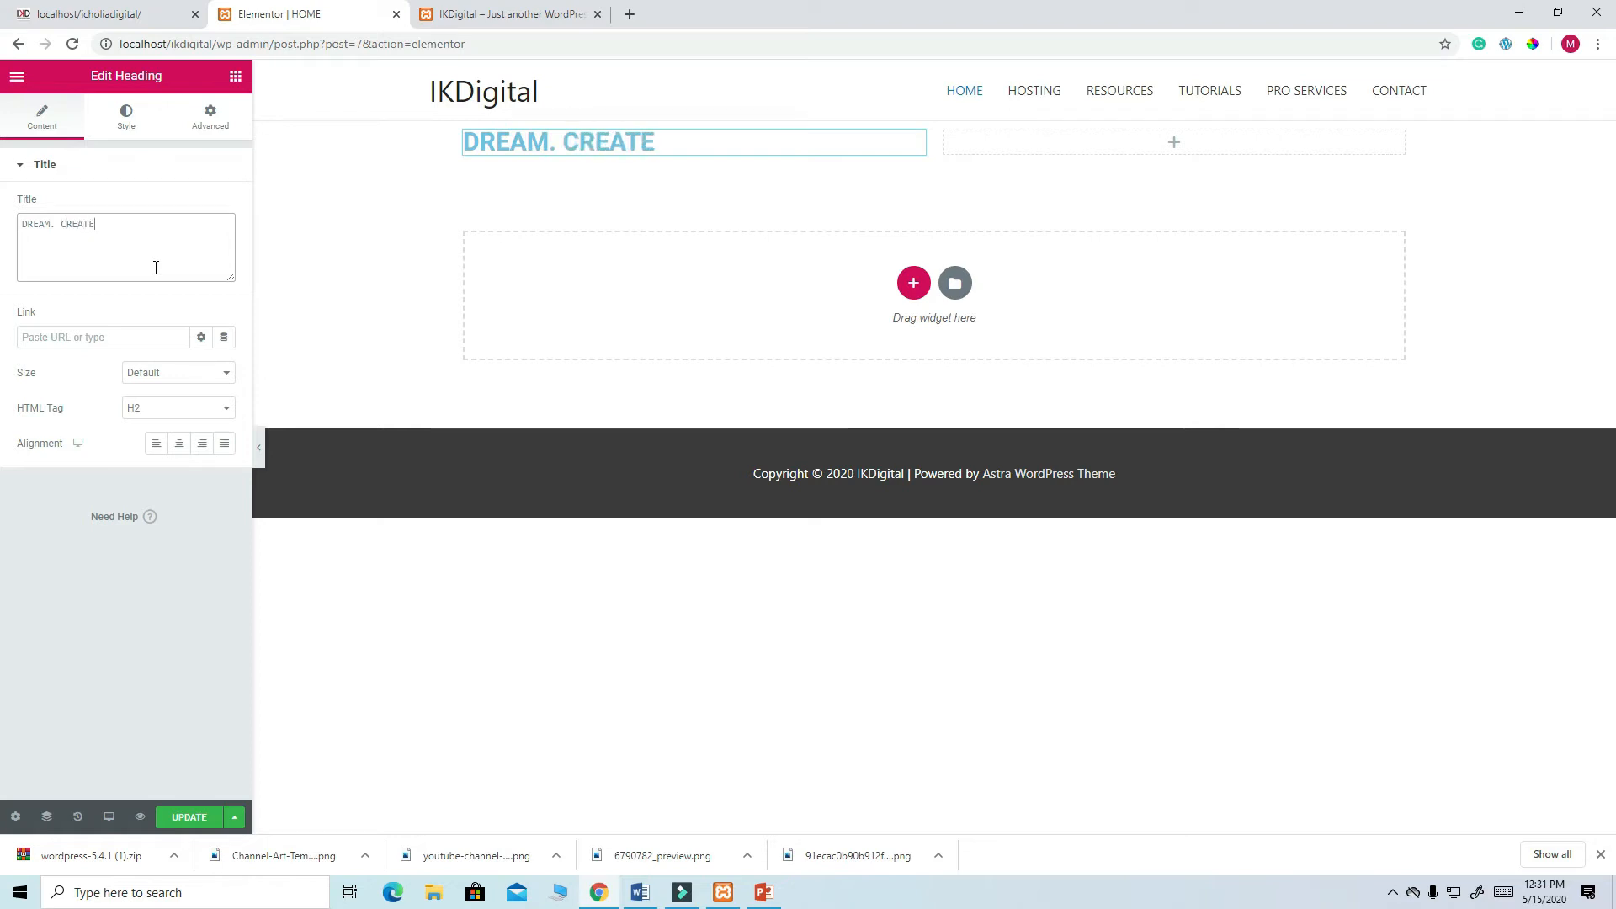
text(. SUCCEE)
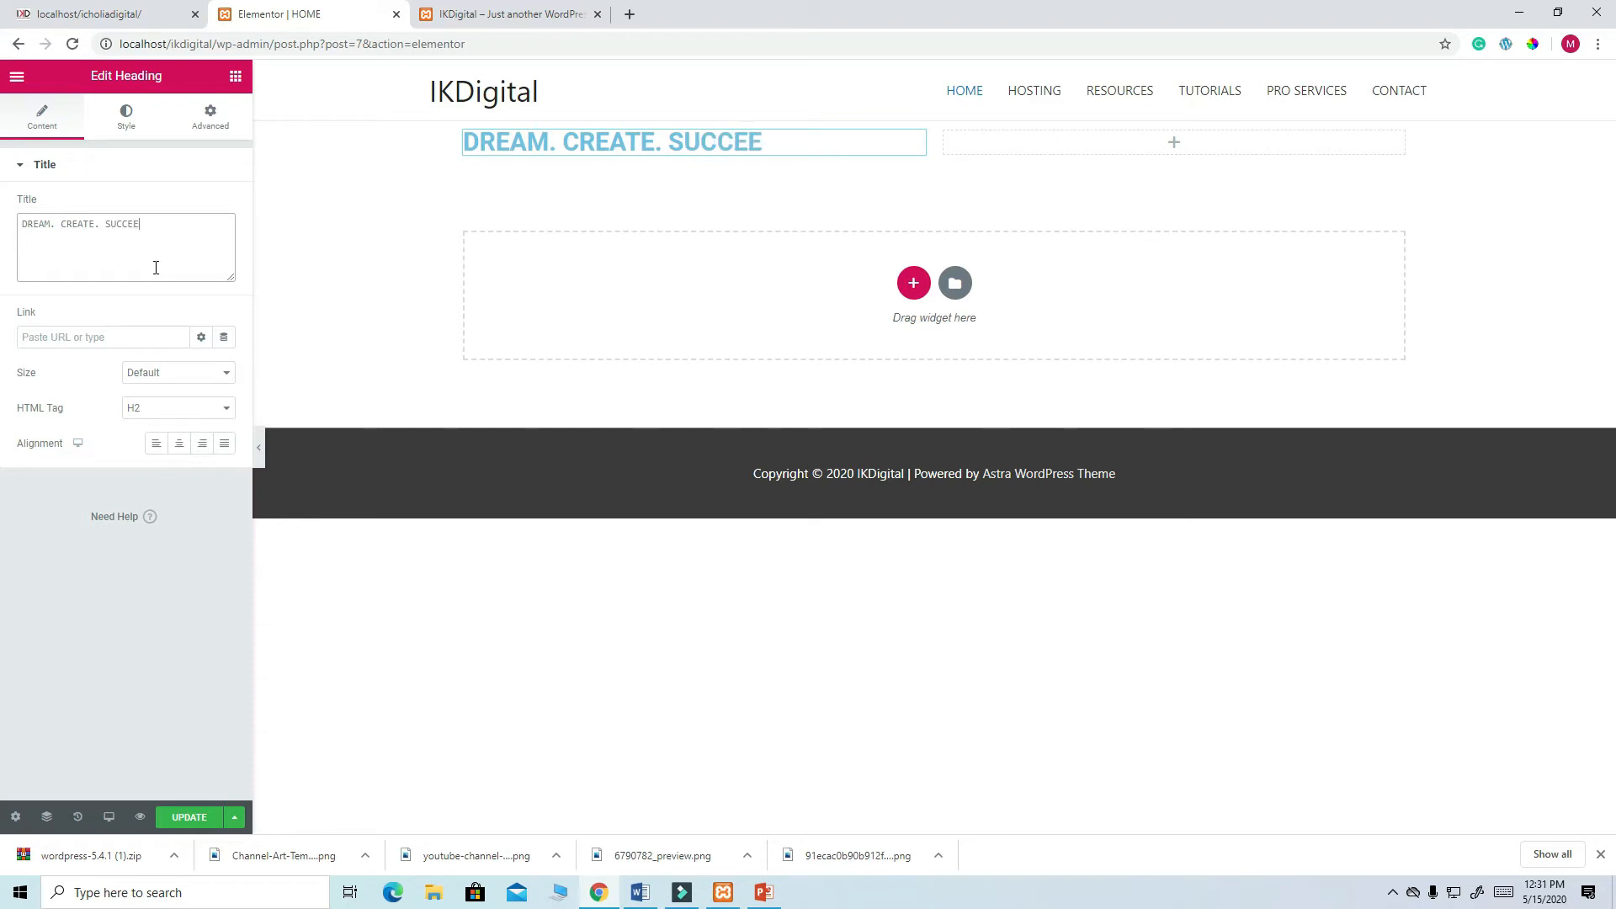
key(BackSpace)
text(D)
right_click(128, 223)
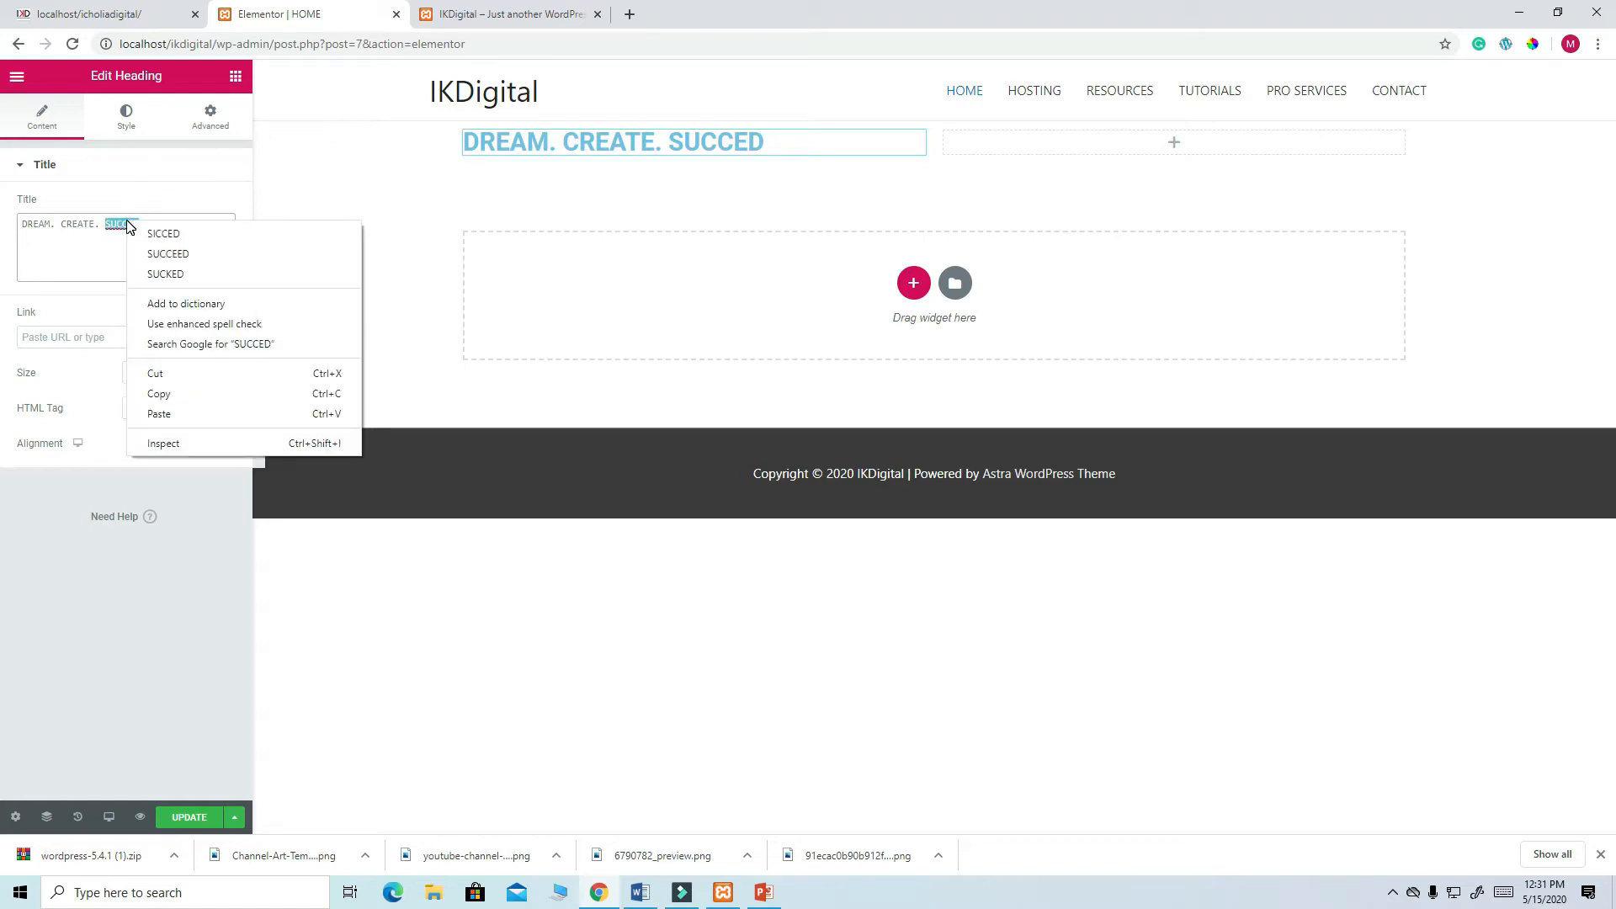
click(170, 255)
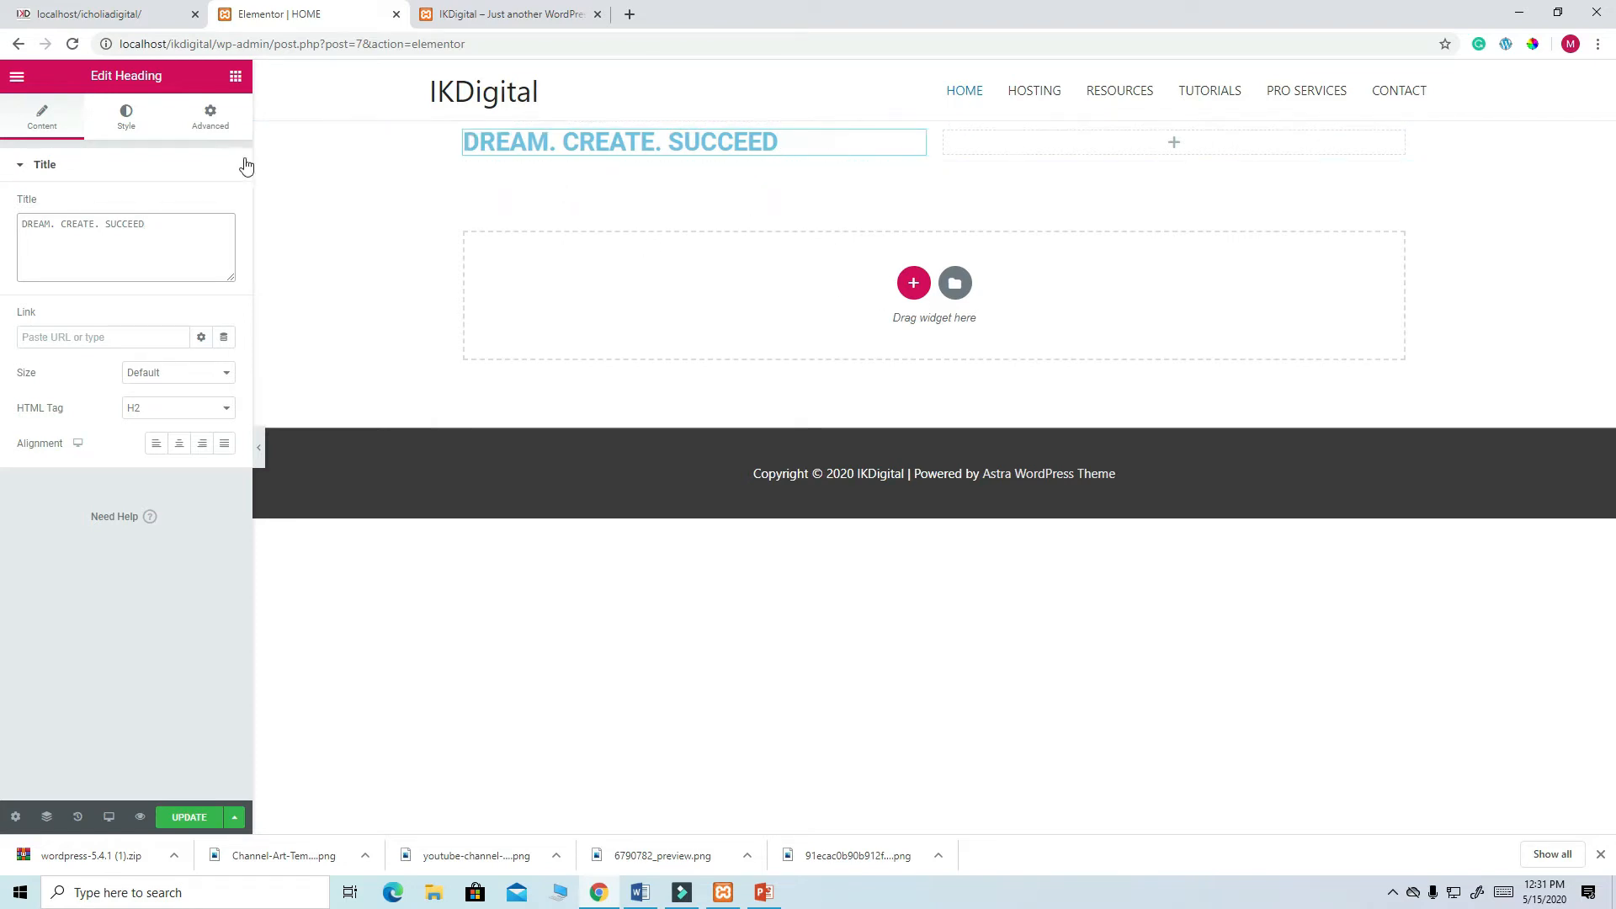
click(132, 119)
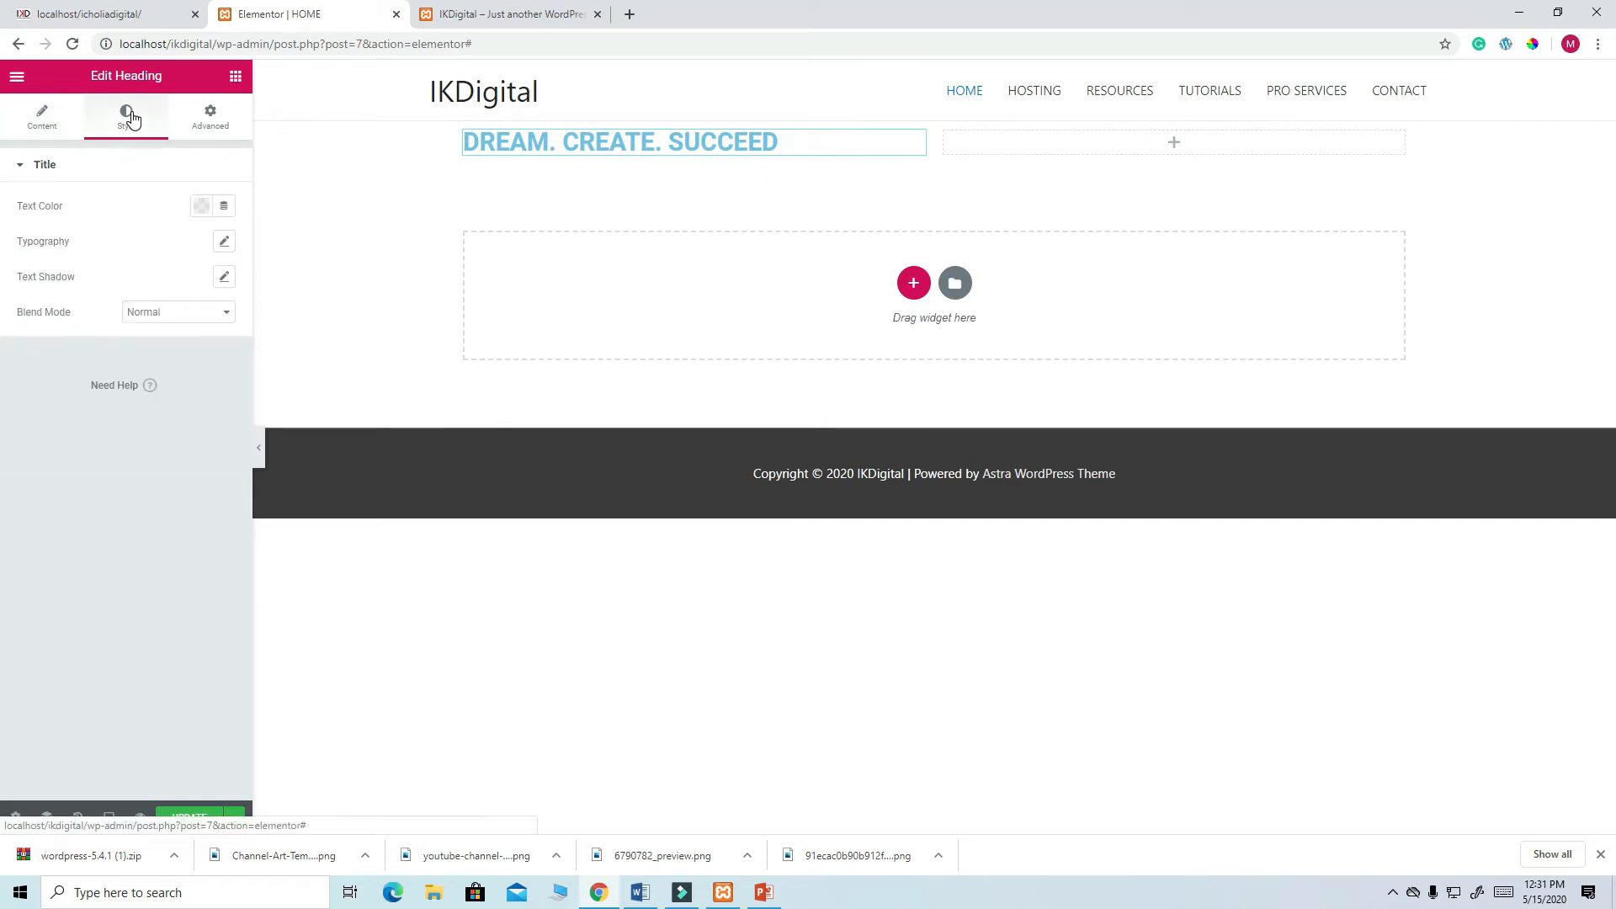
- Set the heading typography to Poppins at size 60, then bring Filmora9 forward
click(224, 244)
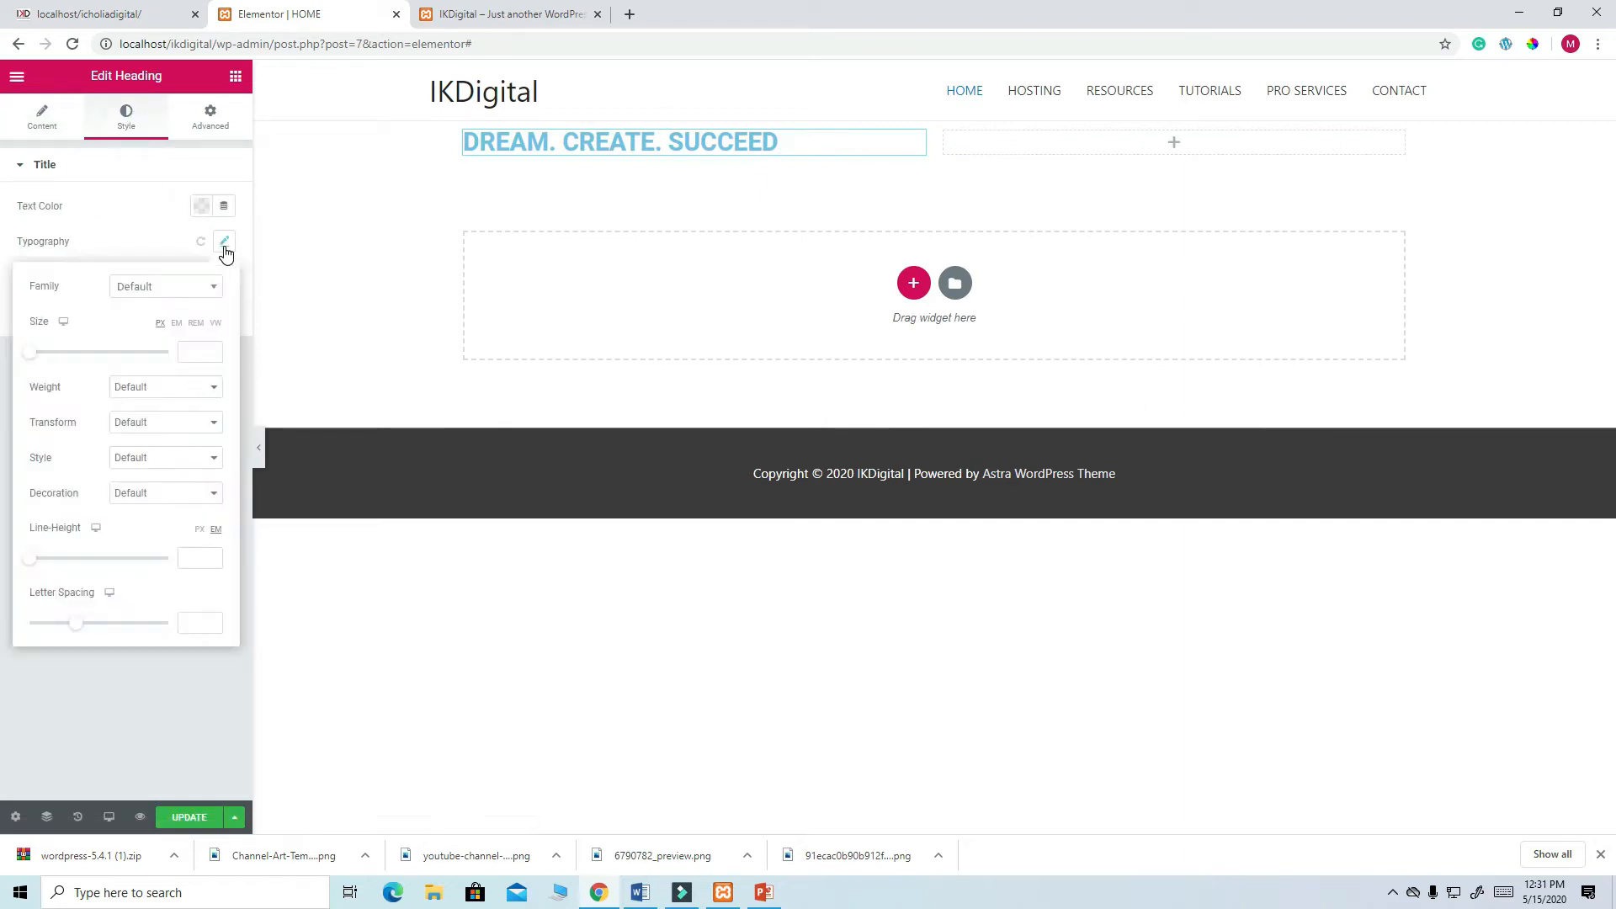
click(177, 292)
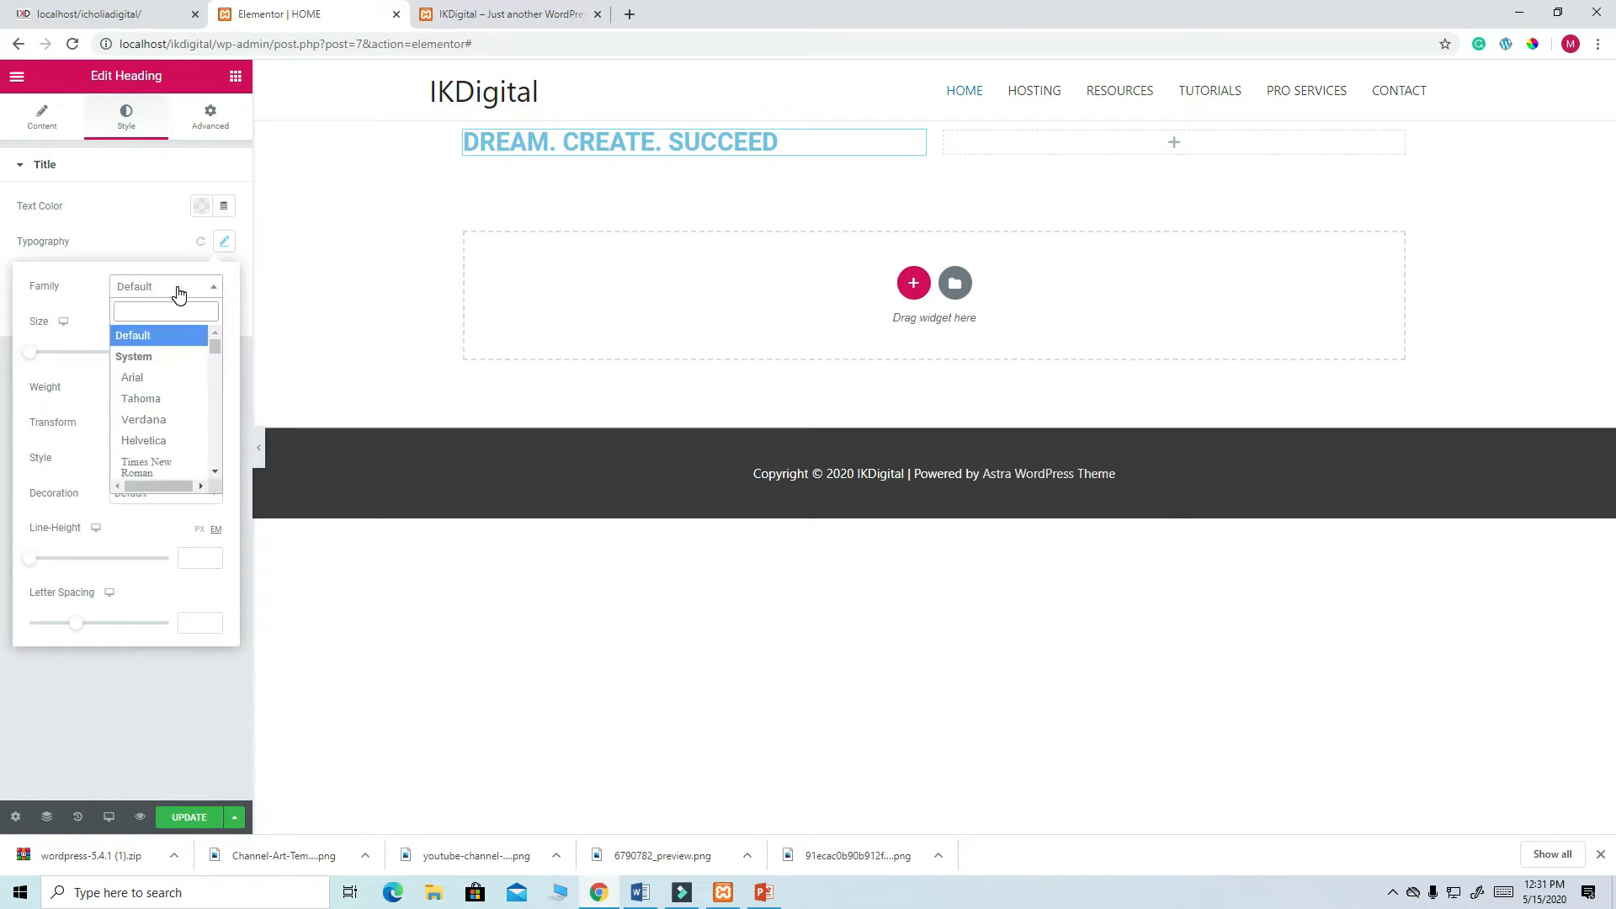
text(POP)
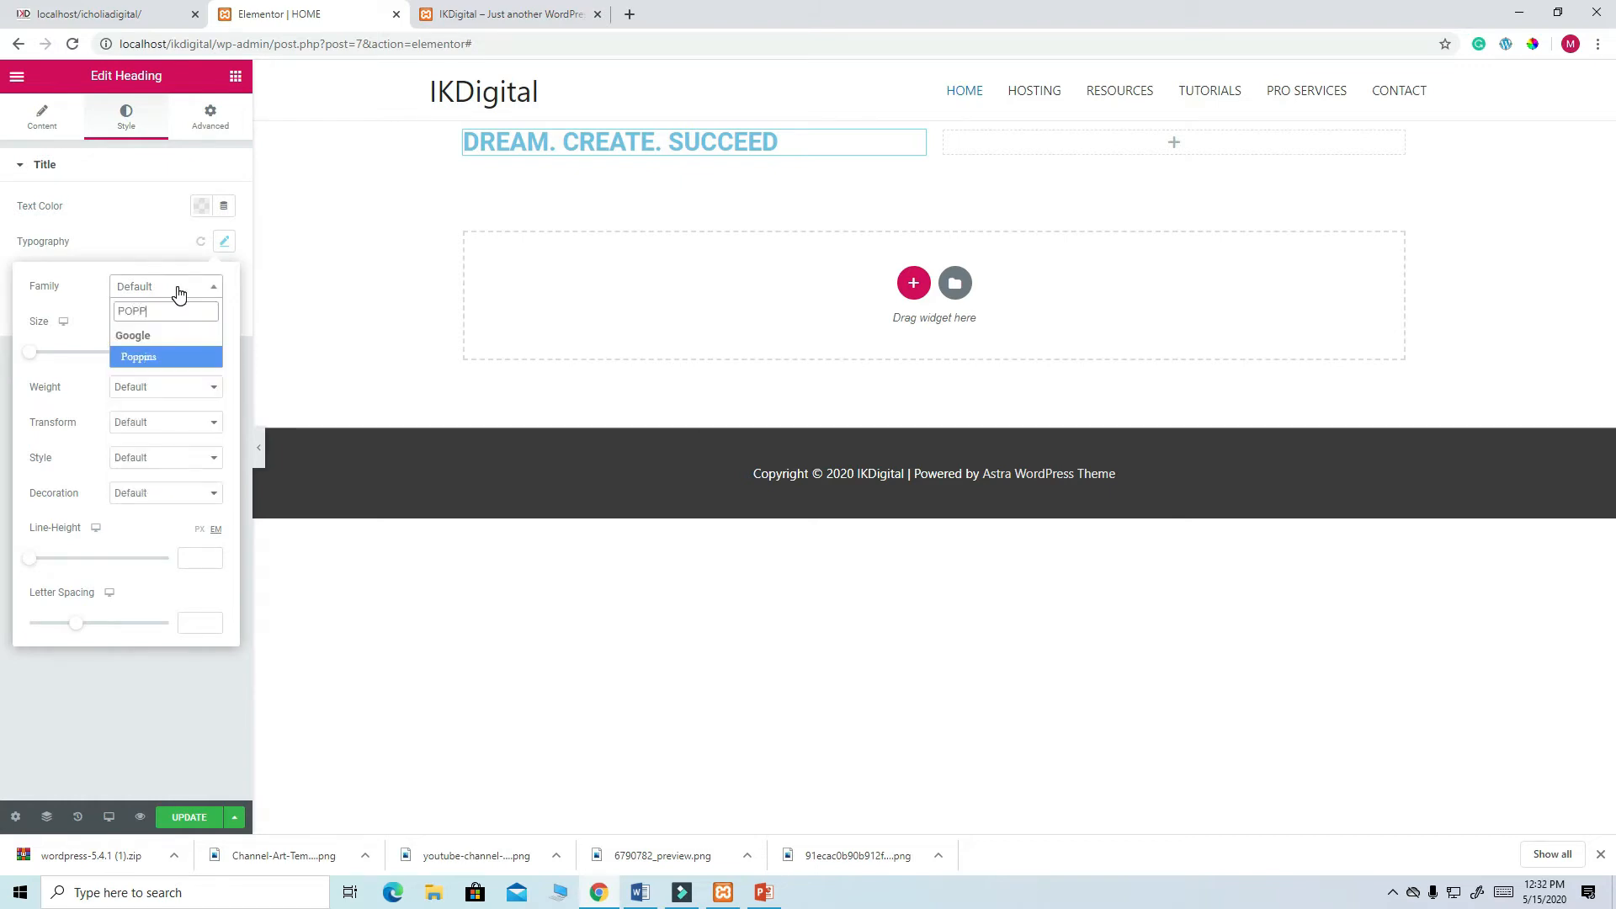
text(P)
click(164, 360)
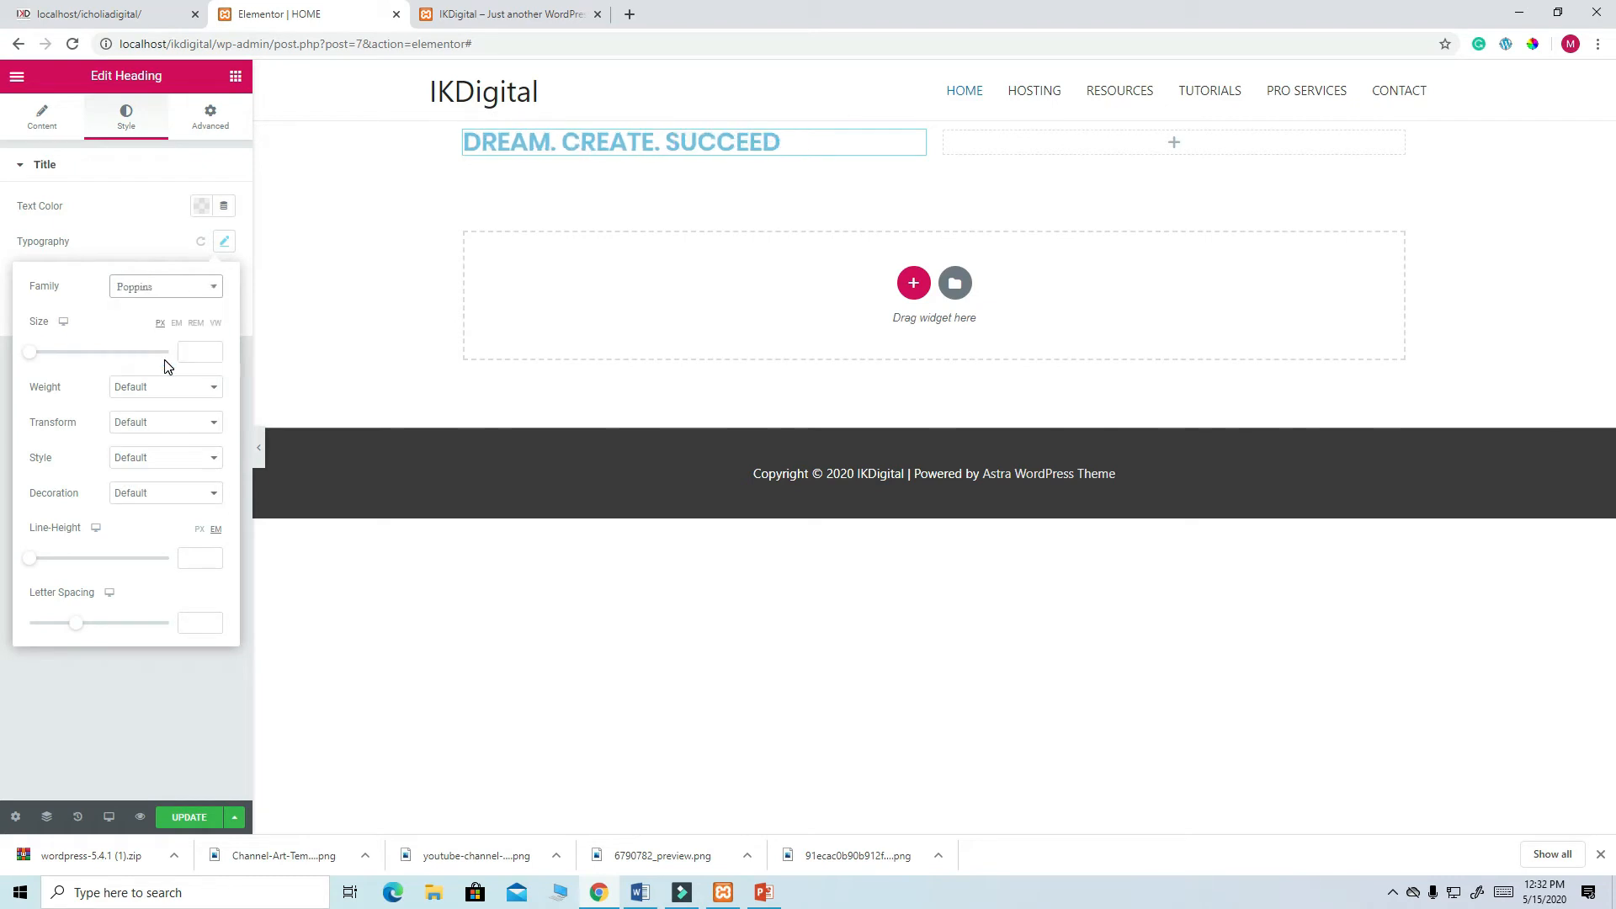
click(191, 349)
text(60)
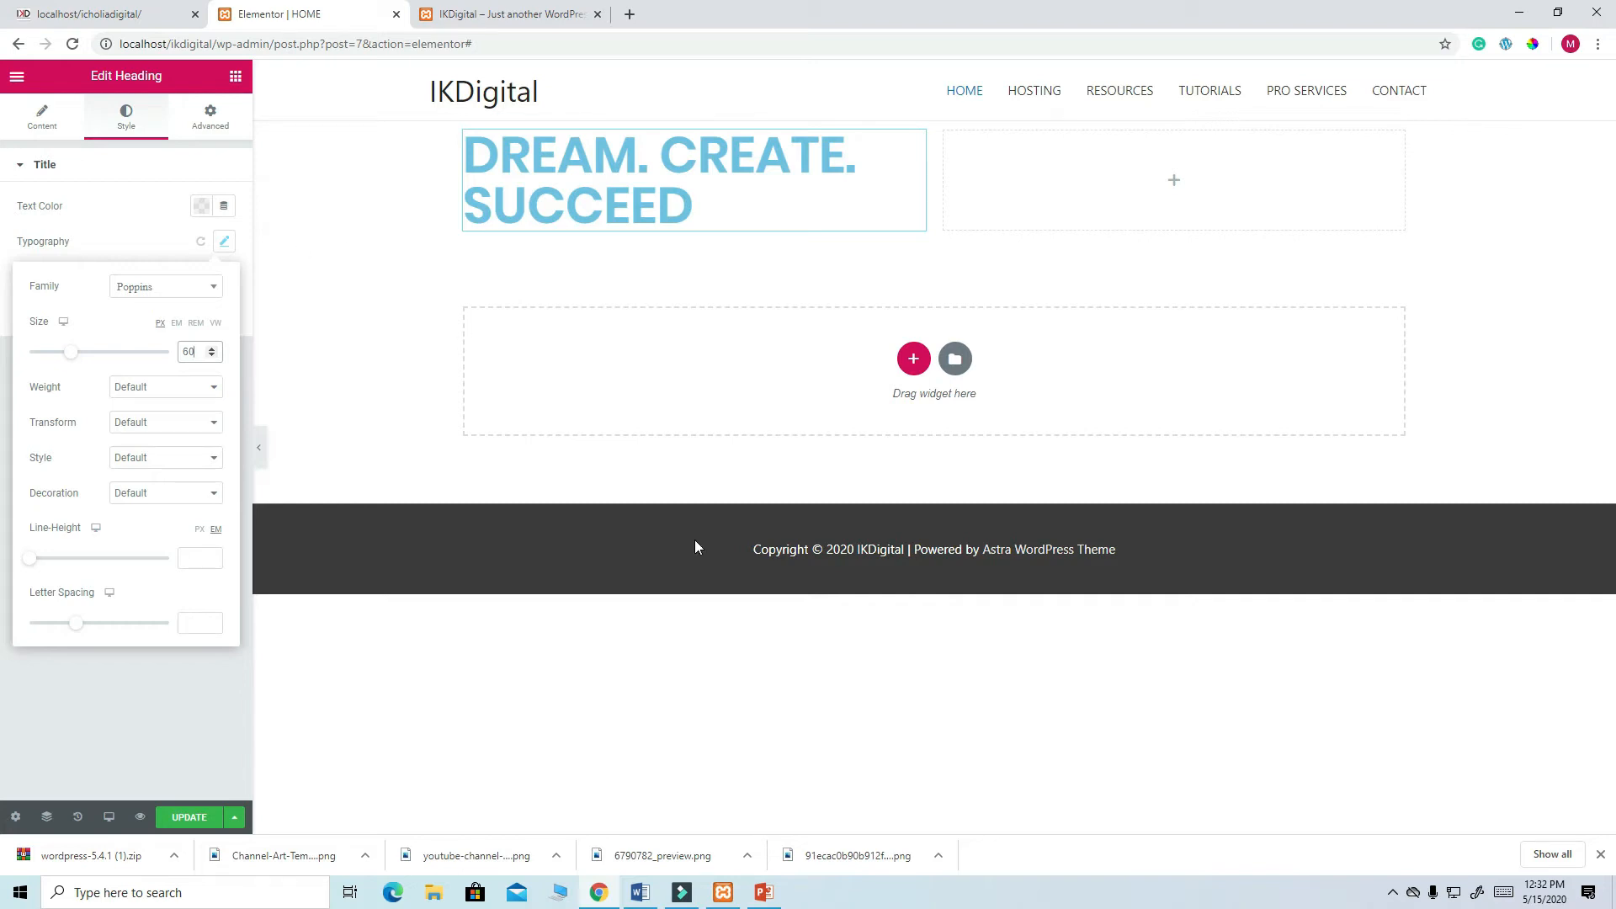
click(679, 894)
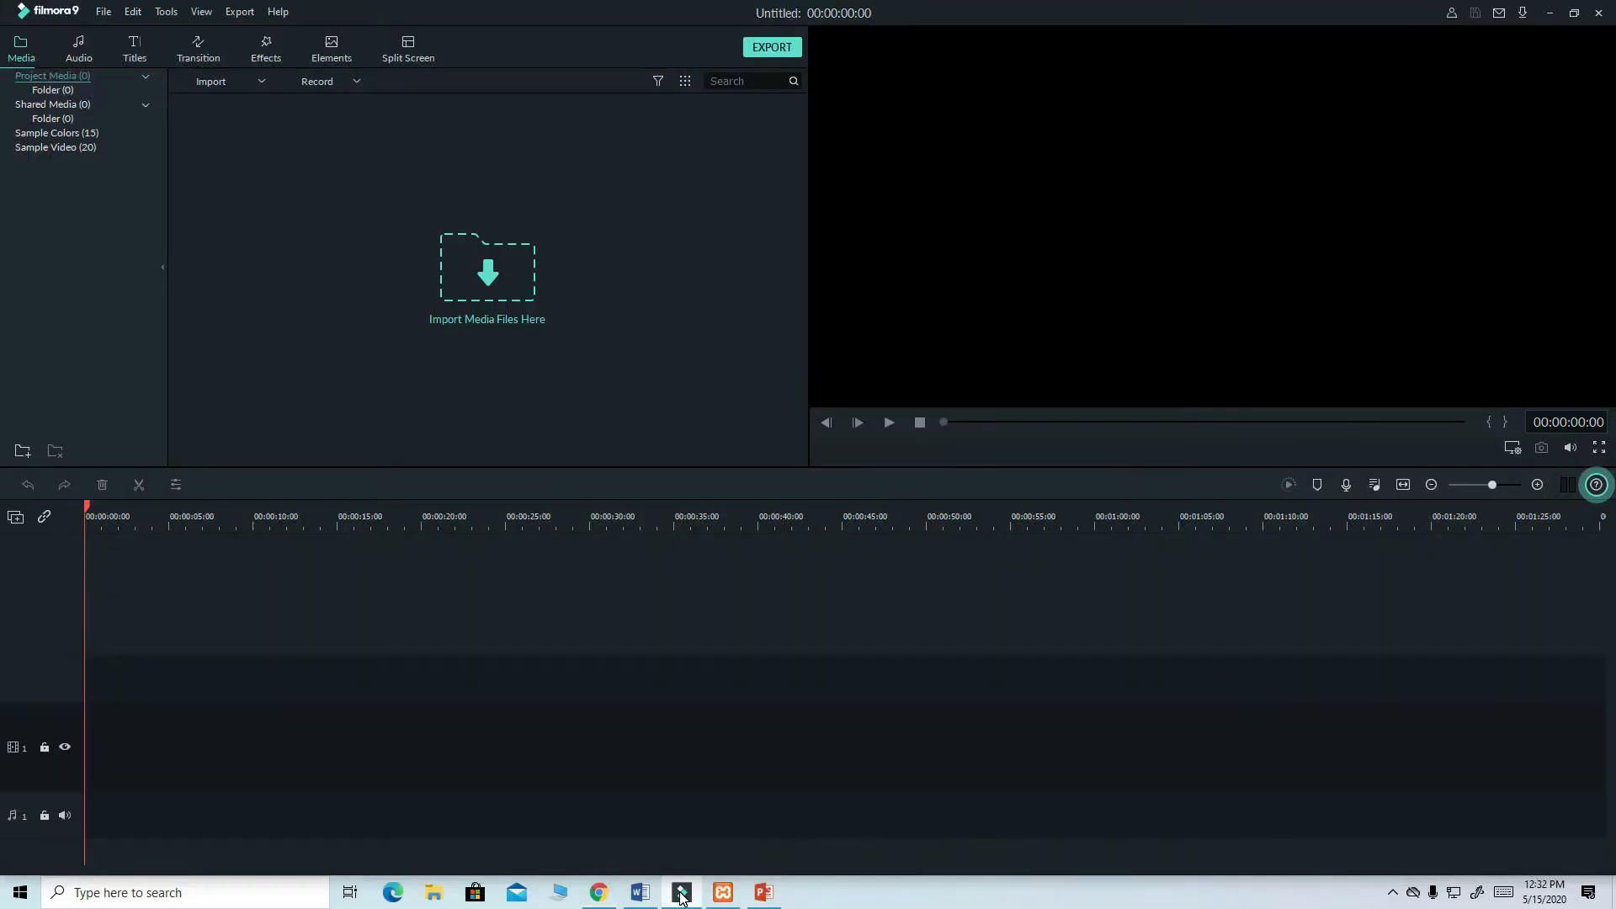
- Open Filmora's screen recorder from the system tray and return to the Elementor widget list
click(1392, 893)
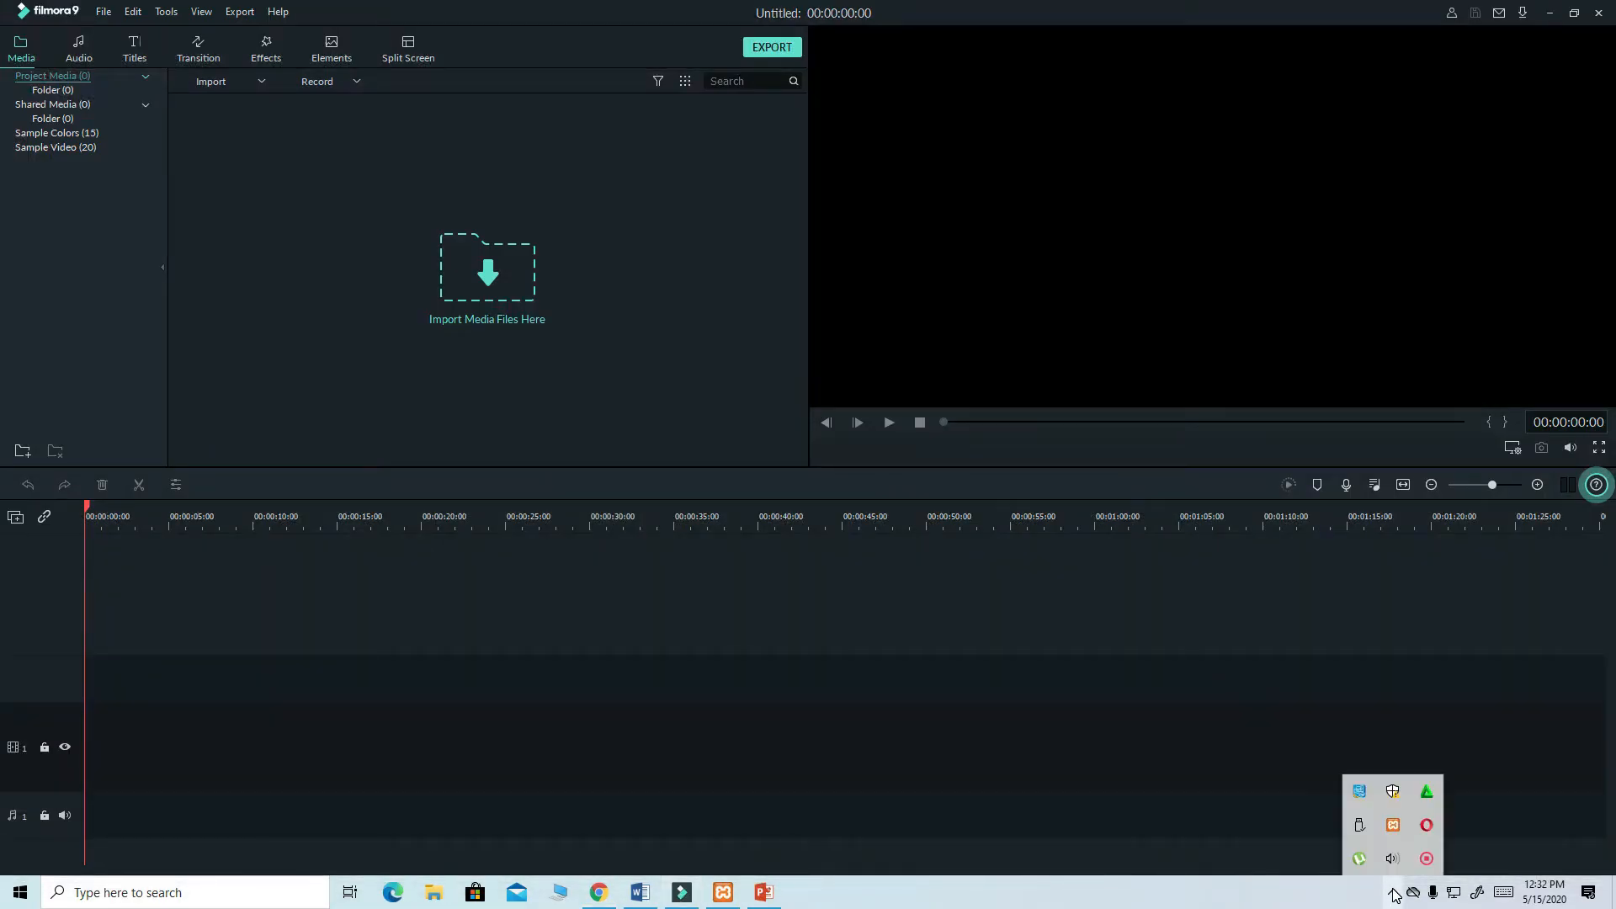
right_click(1428, 863)
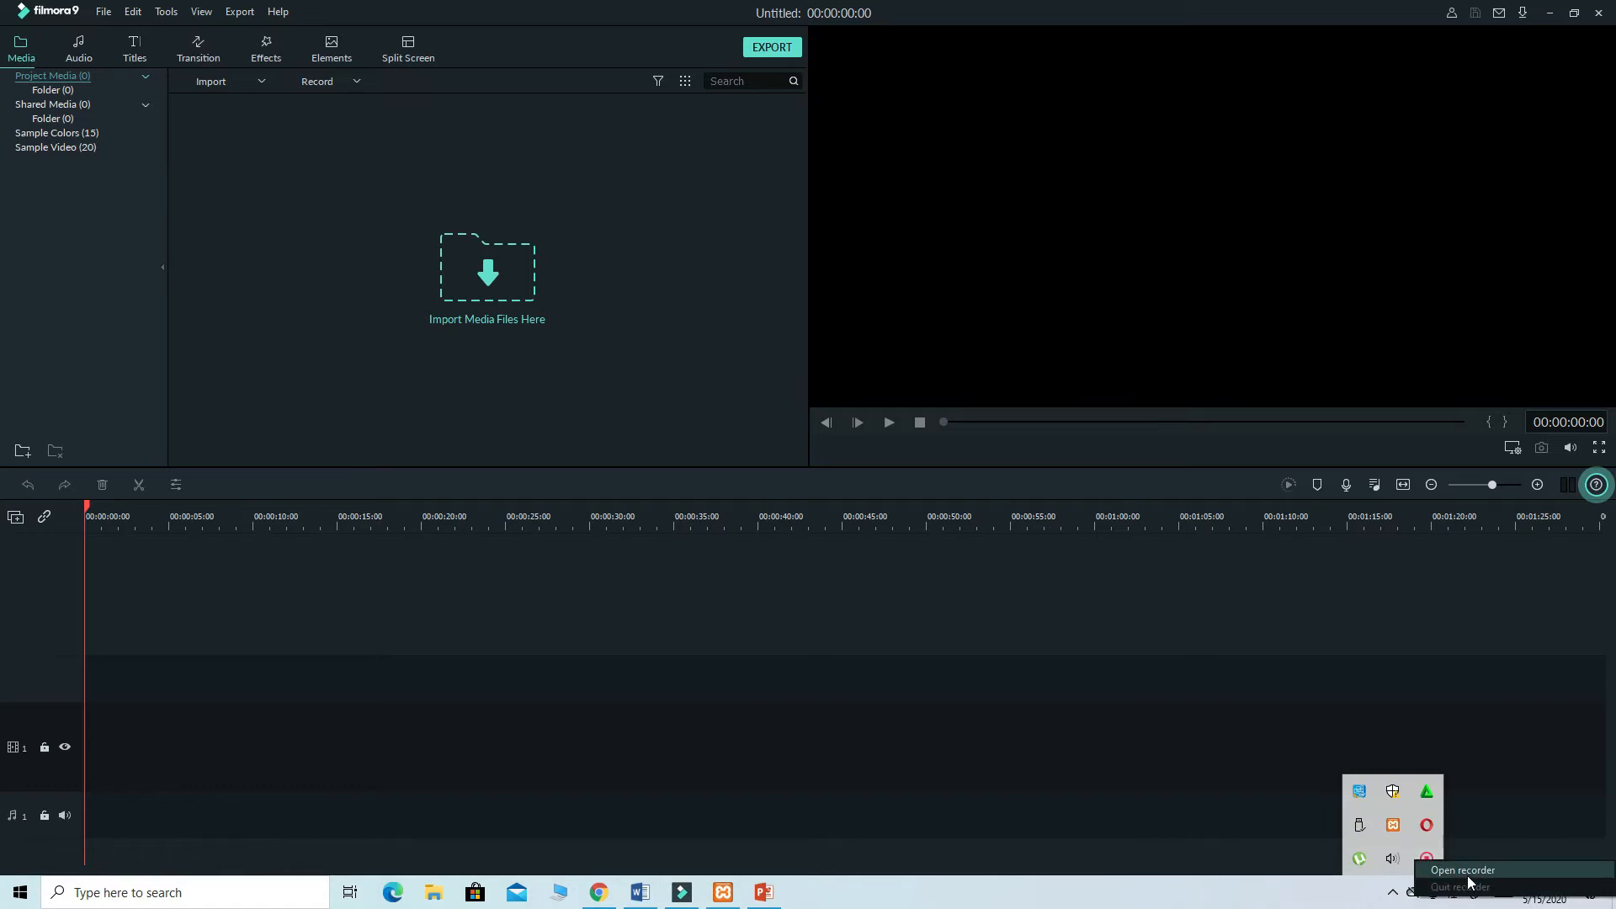
click(1469, 871)
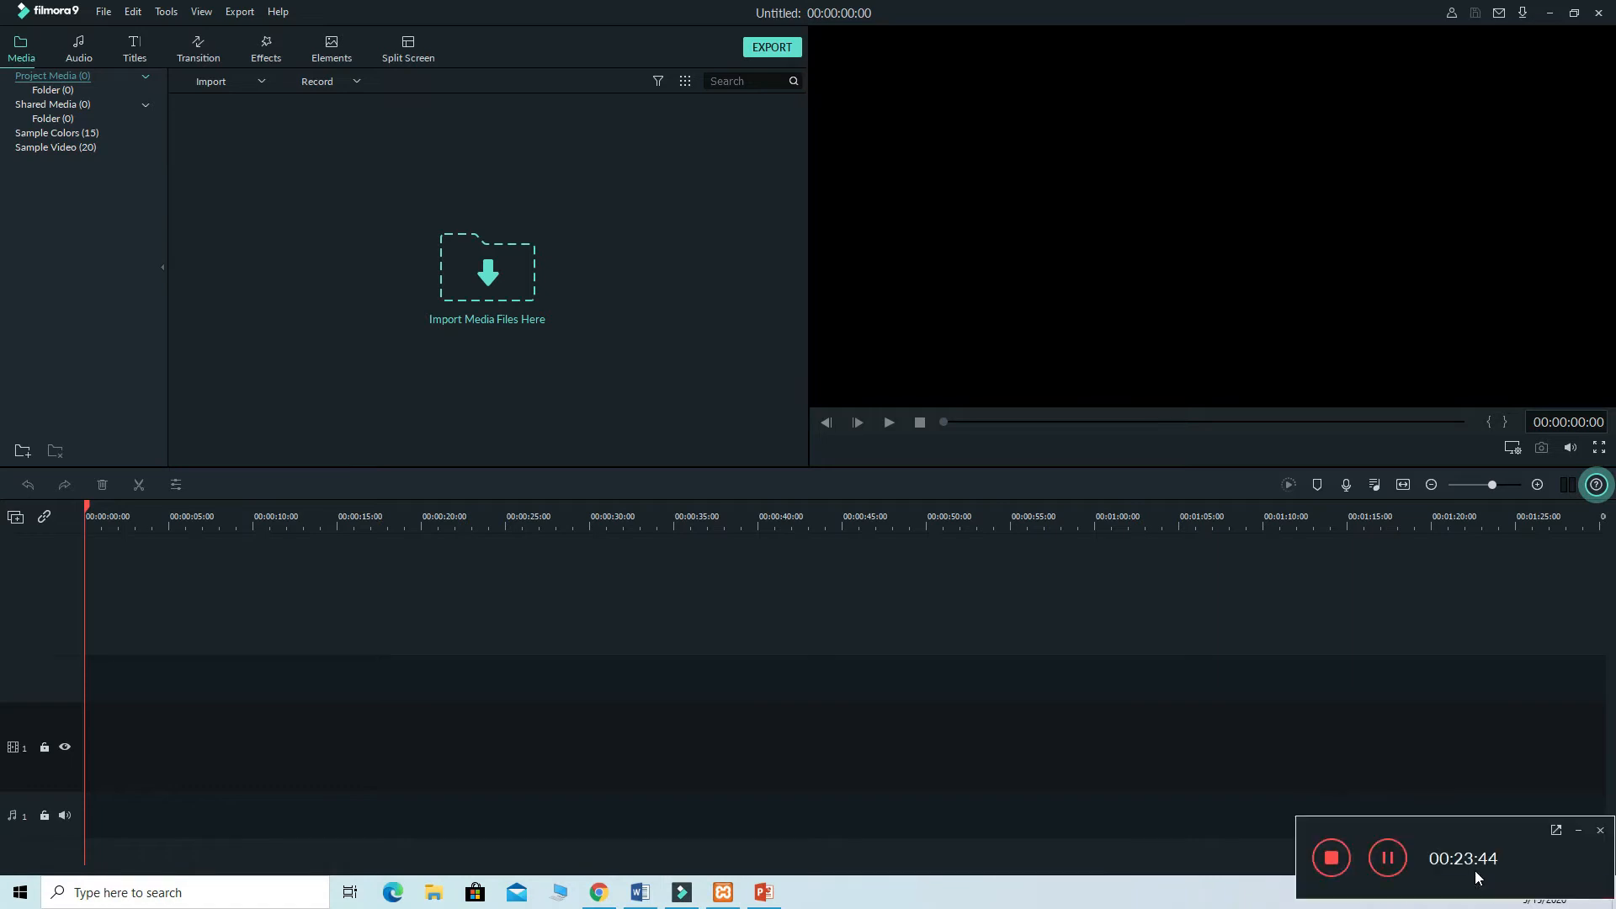
click(1390, 867)
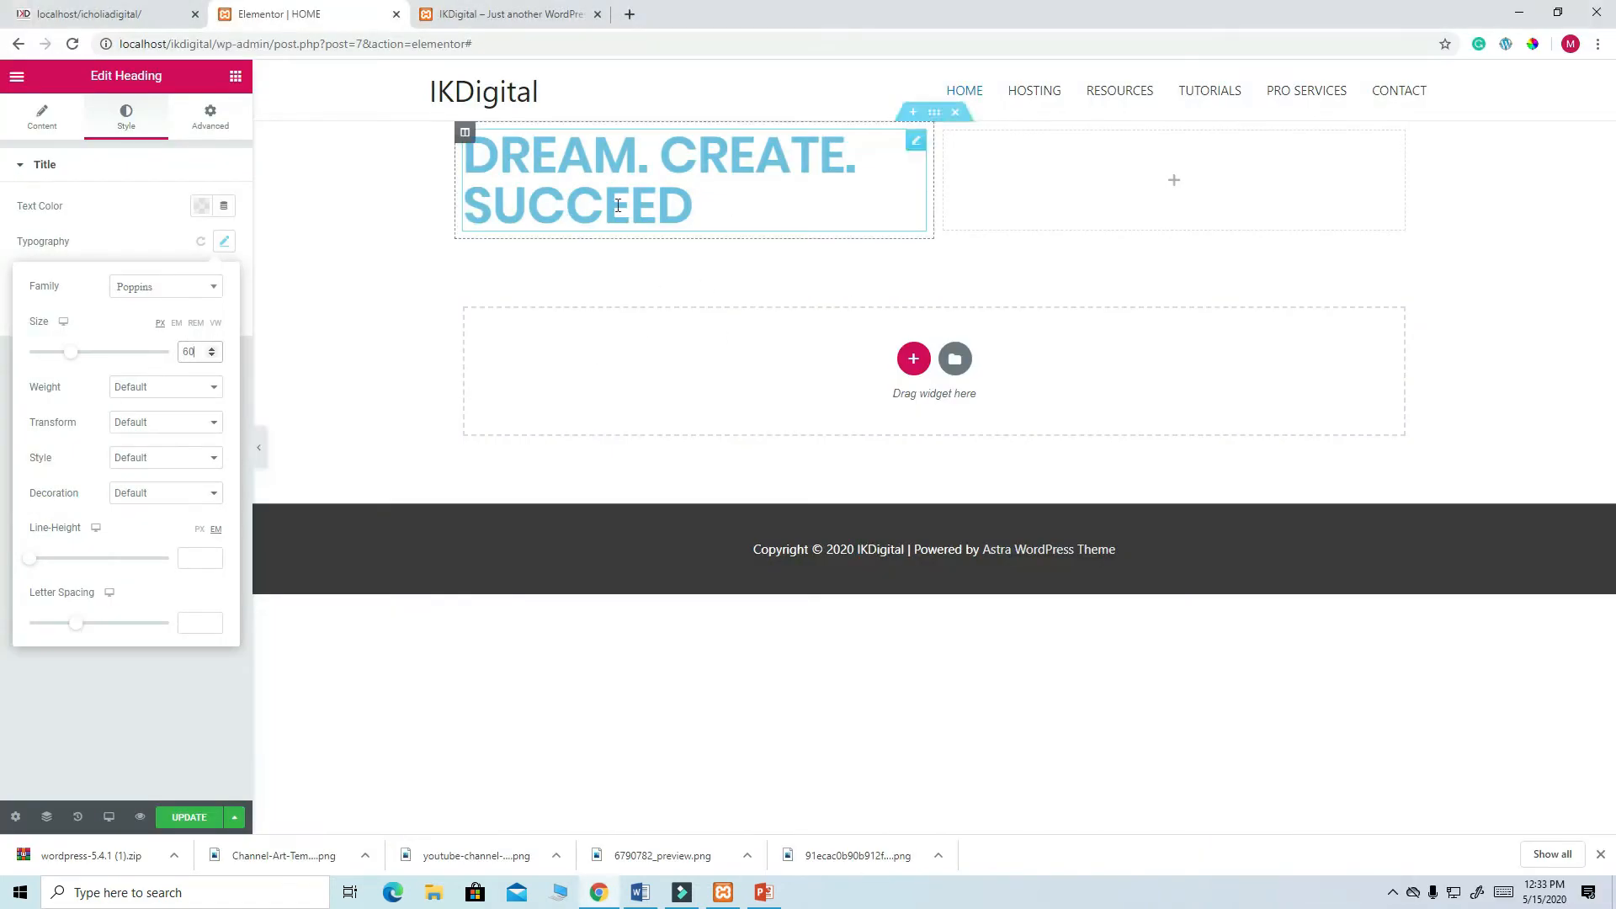
click(235, 76)
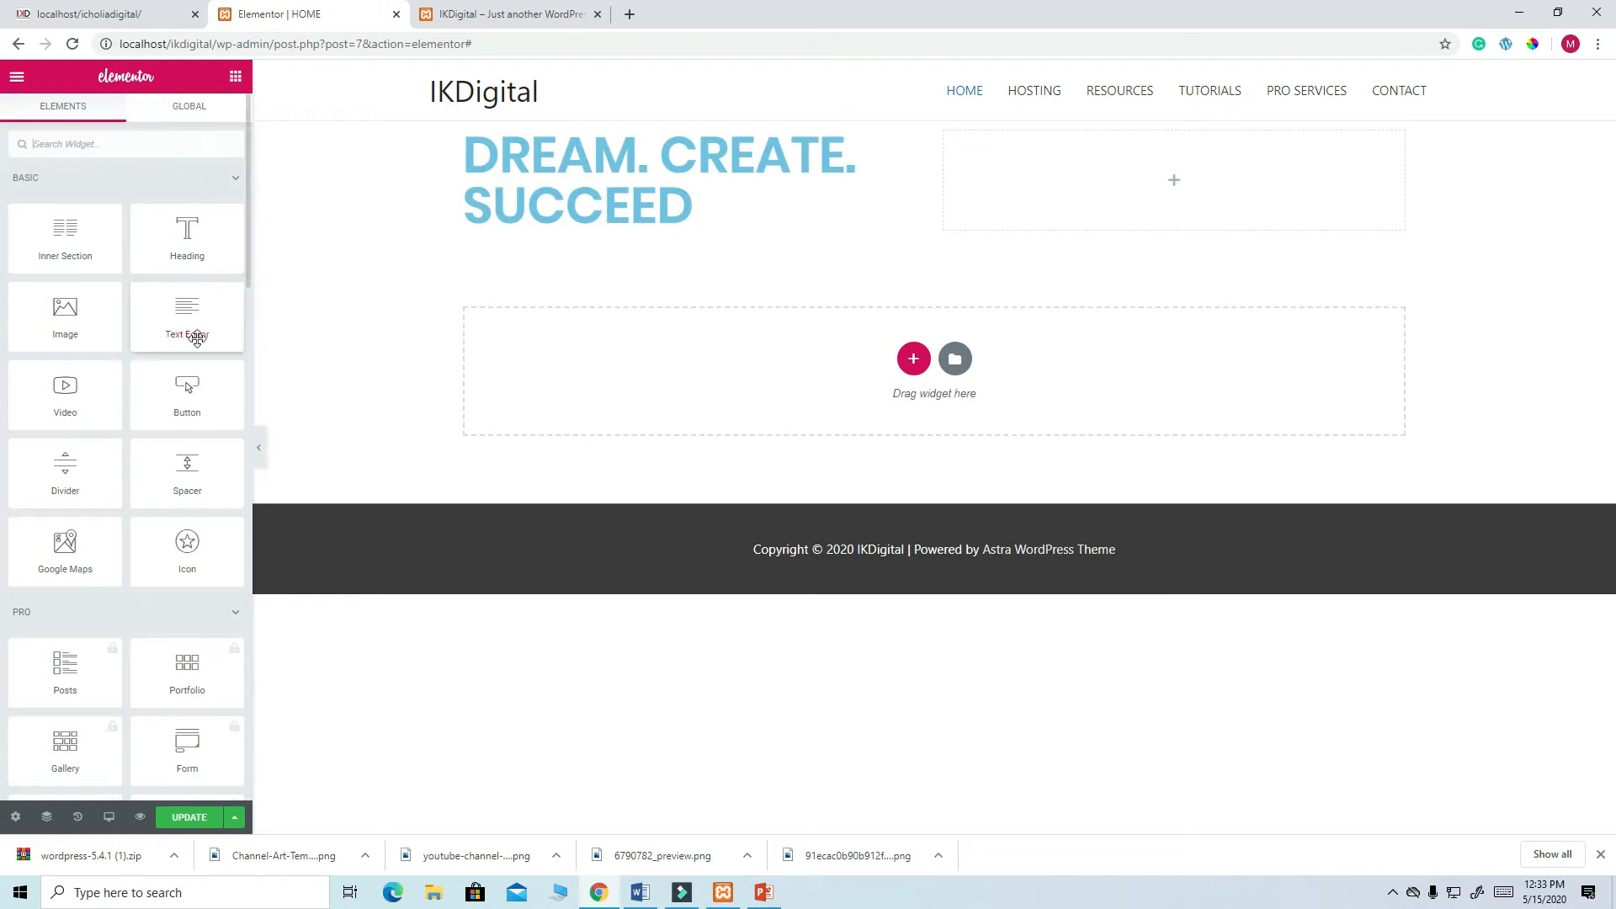
- Add a text block under the heading and paste in the live site's hero subtitle
drag(182, 322, 514, 225)
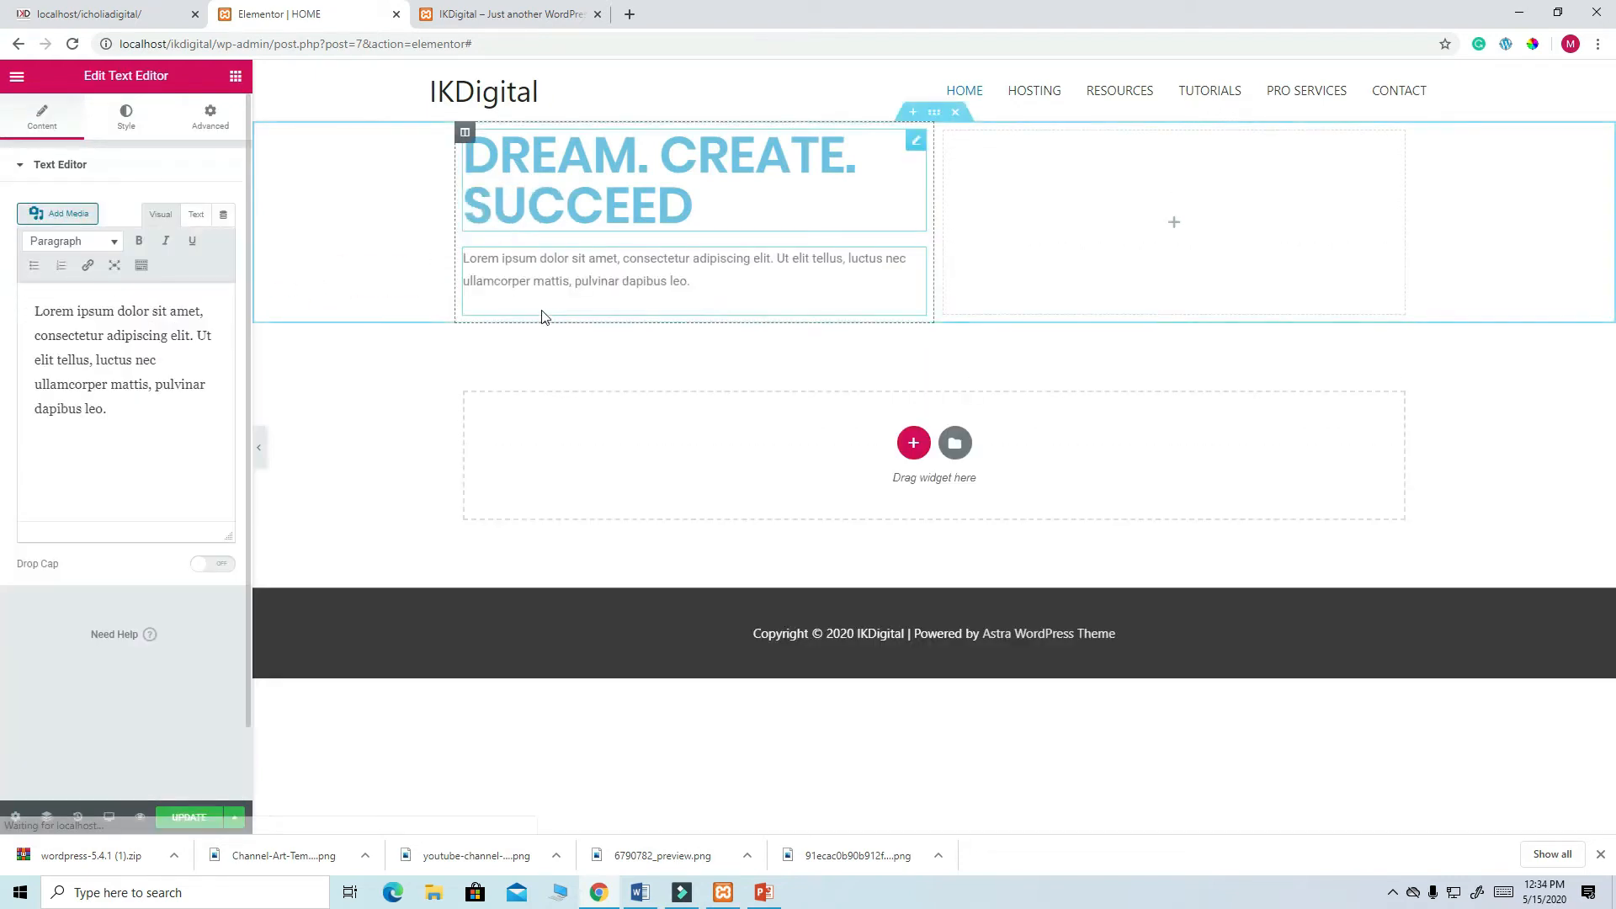
click(93, 21)
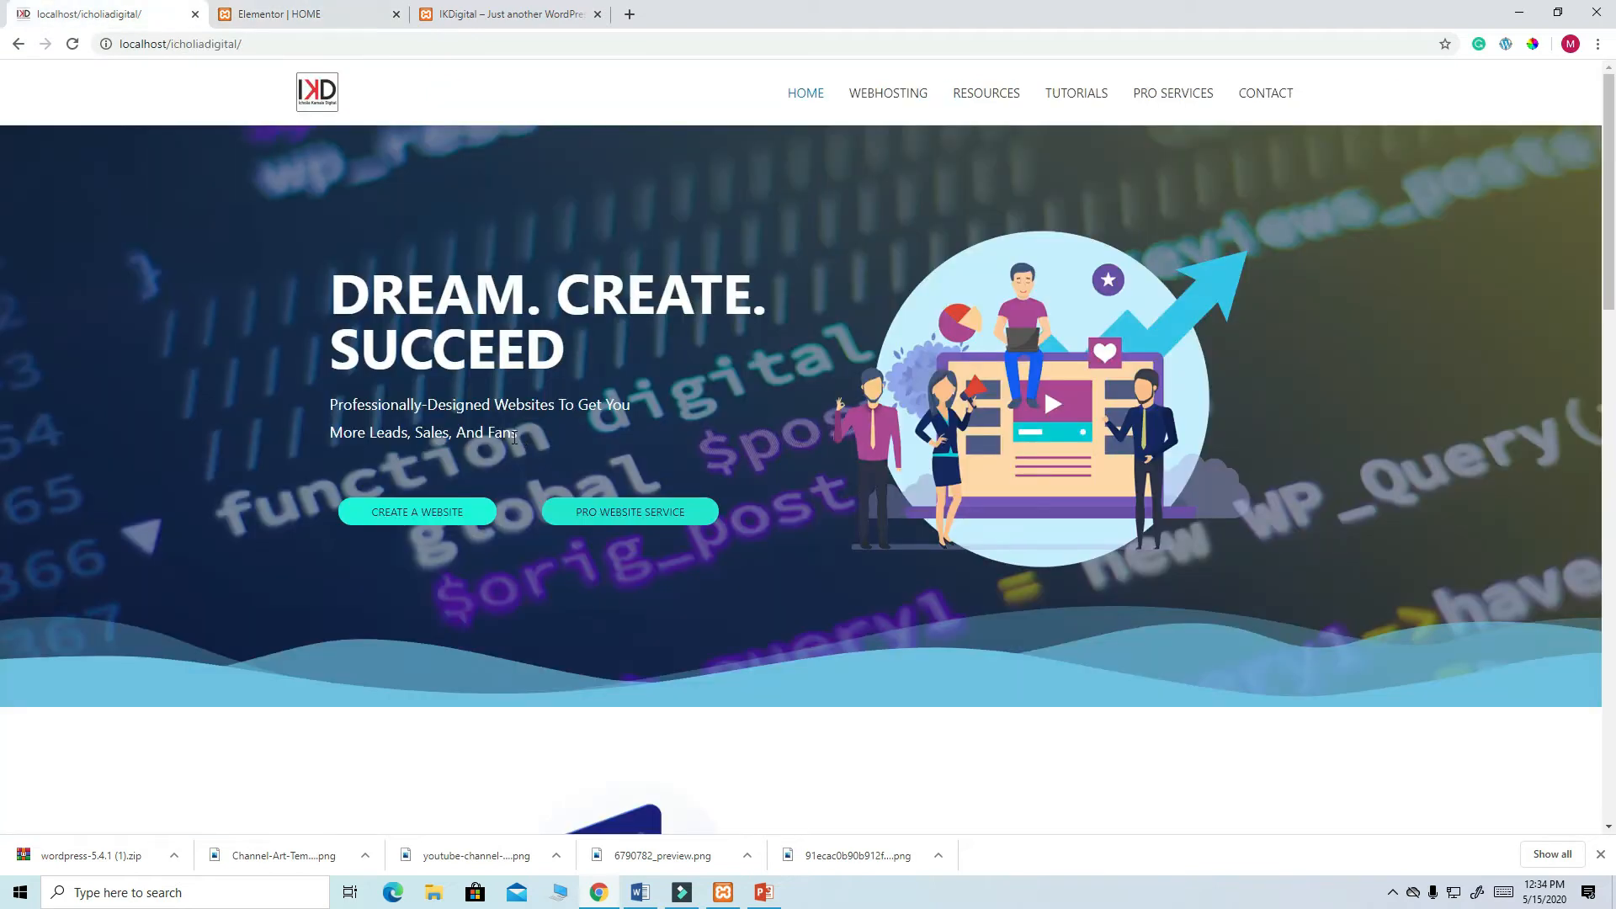
drag(516, 437, 325, 407)
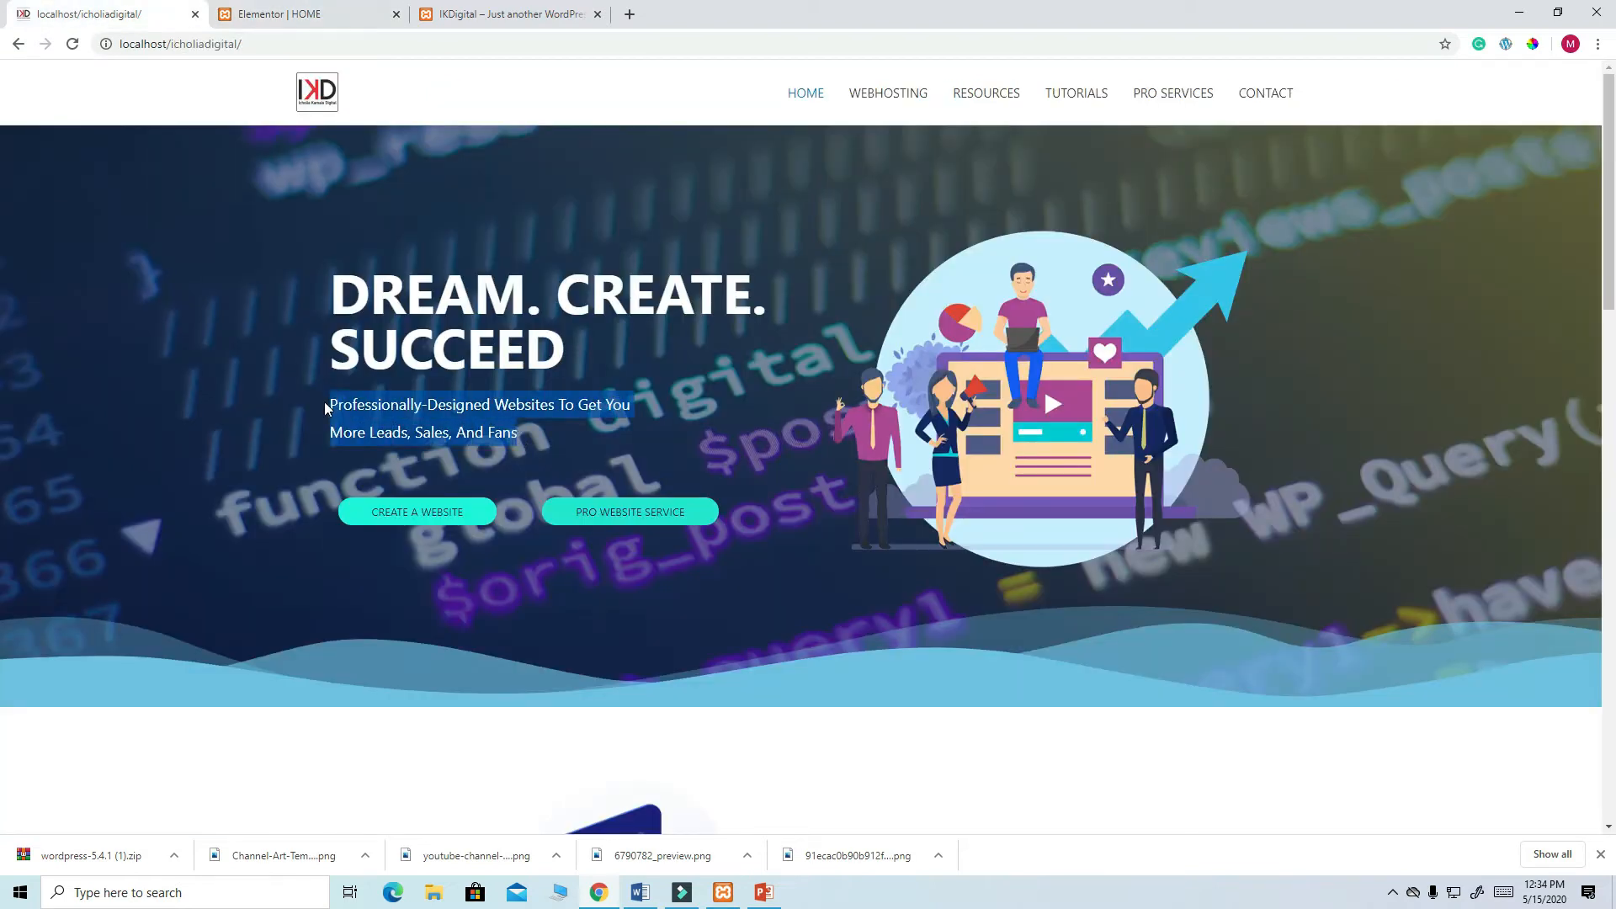
right_click(453, 410)
click(479, 422)
click(269, 14)
drag(118, 426, 39, 312)
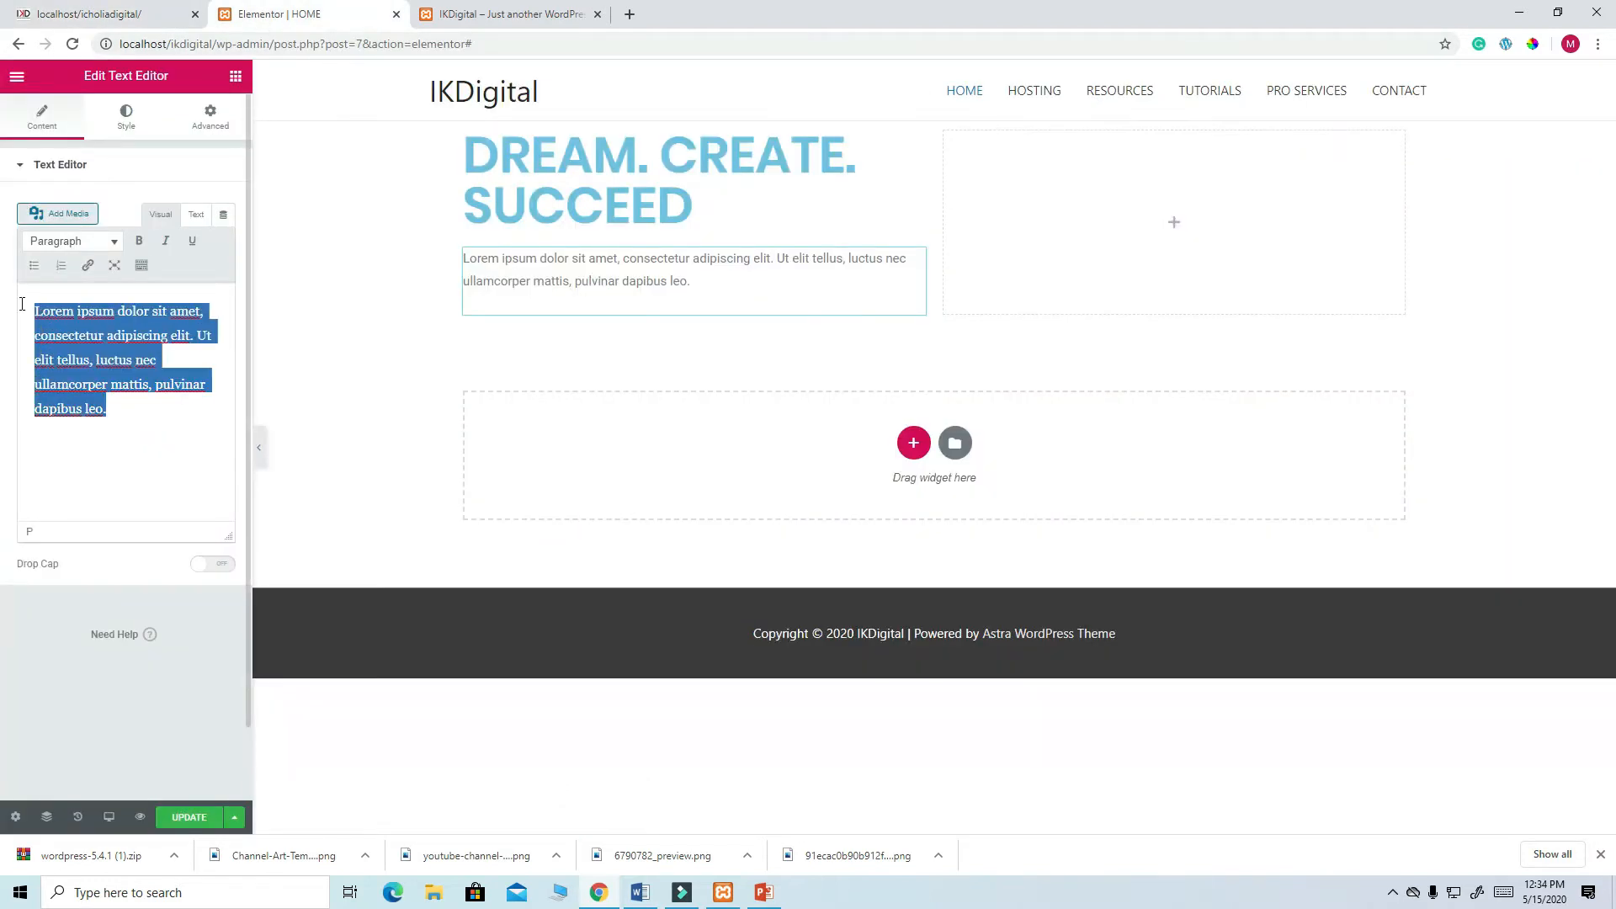
key(ctrl+v)
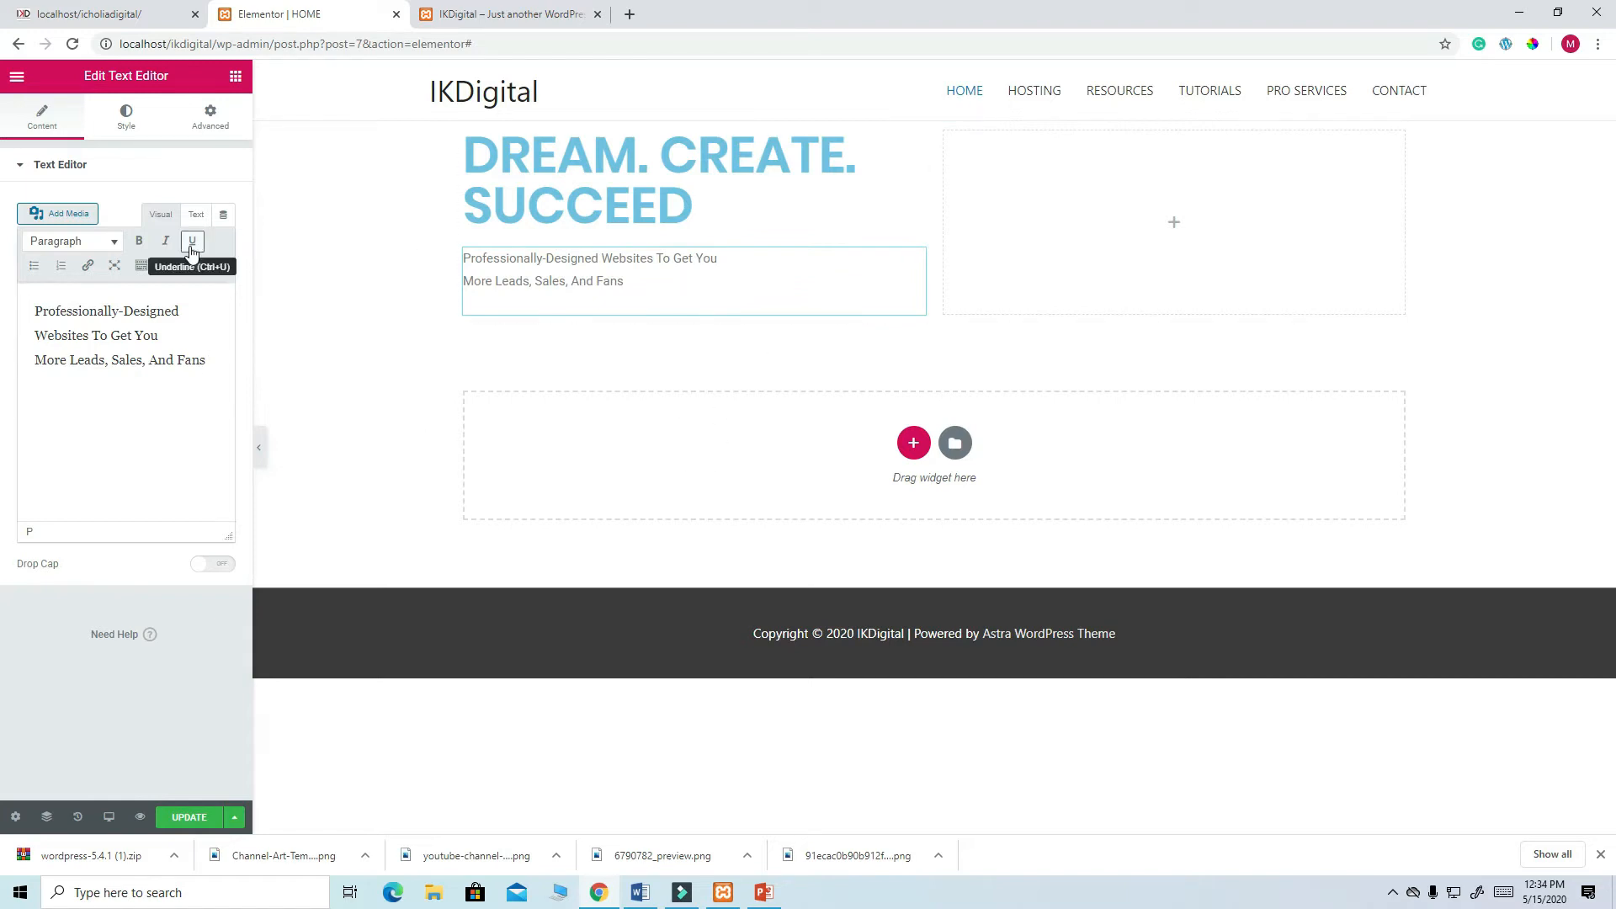
- After checking the live hero, place an Inner Section below the hero text
click(116, 15)
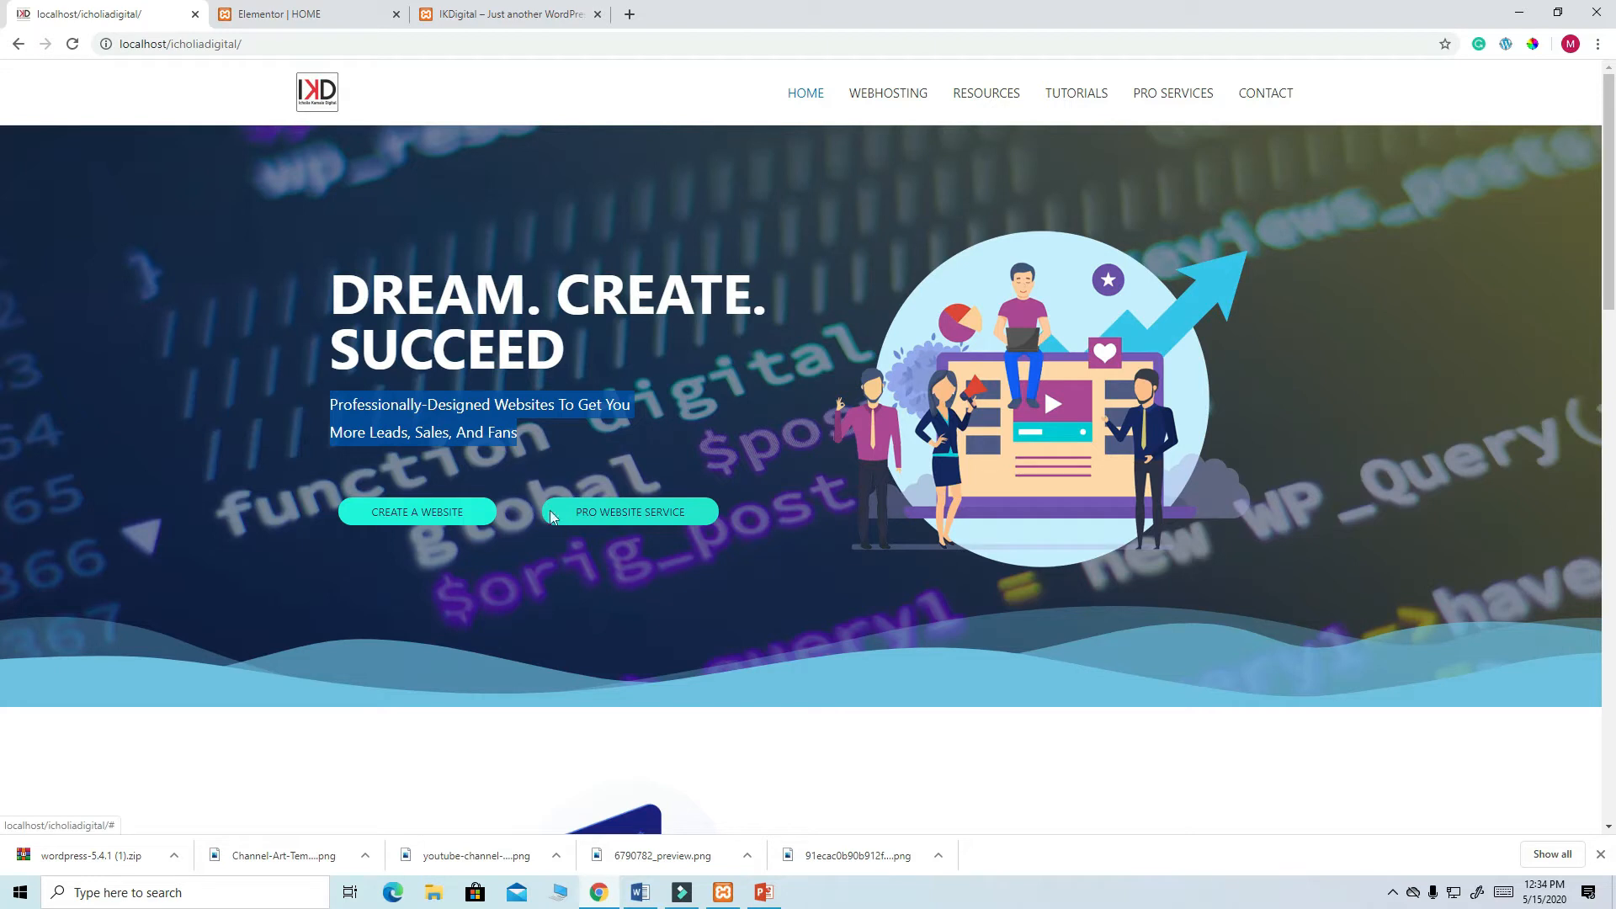
click(269, 15)
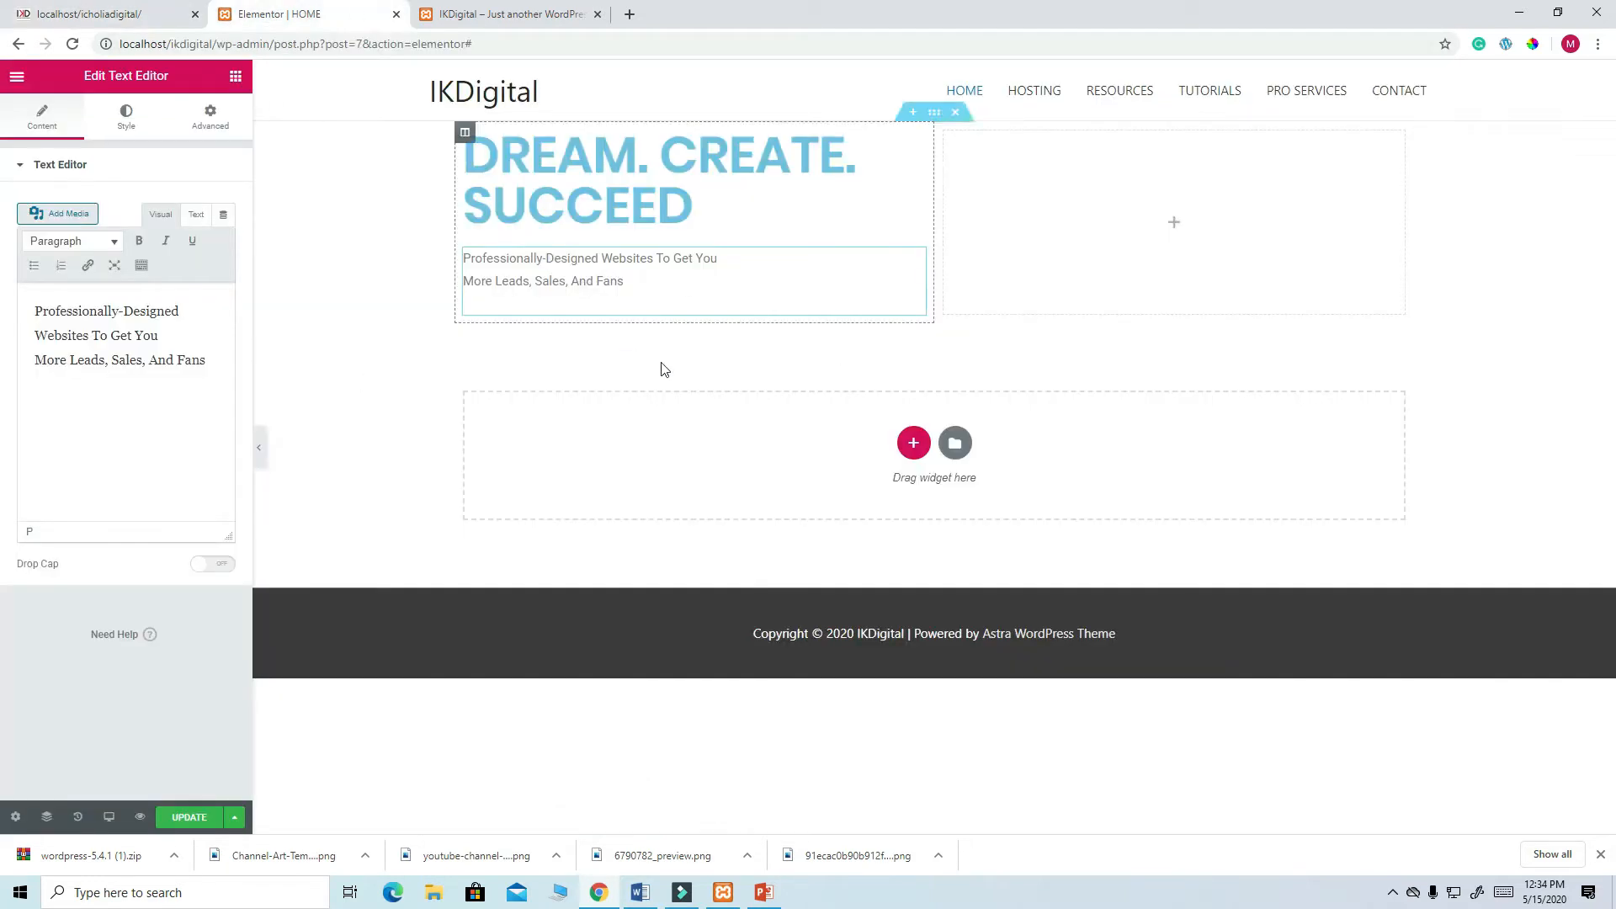
click(236, 77)
drag(65, 238, 541, 310)
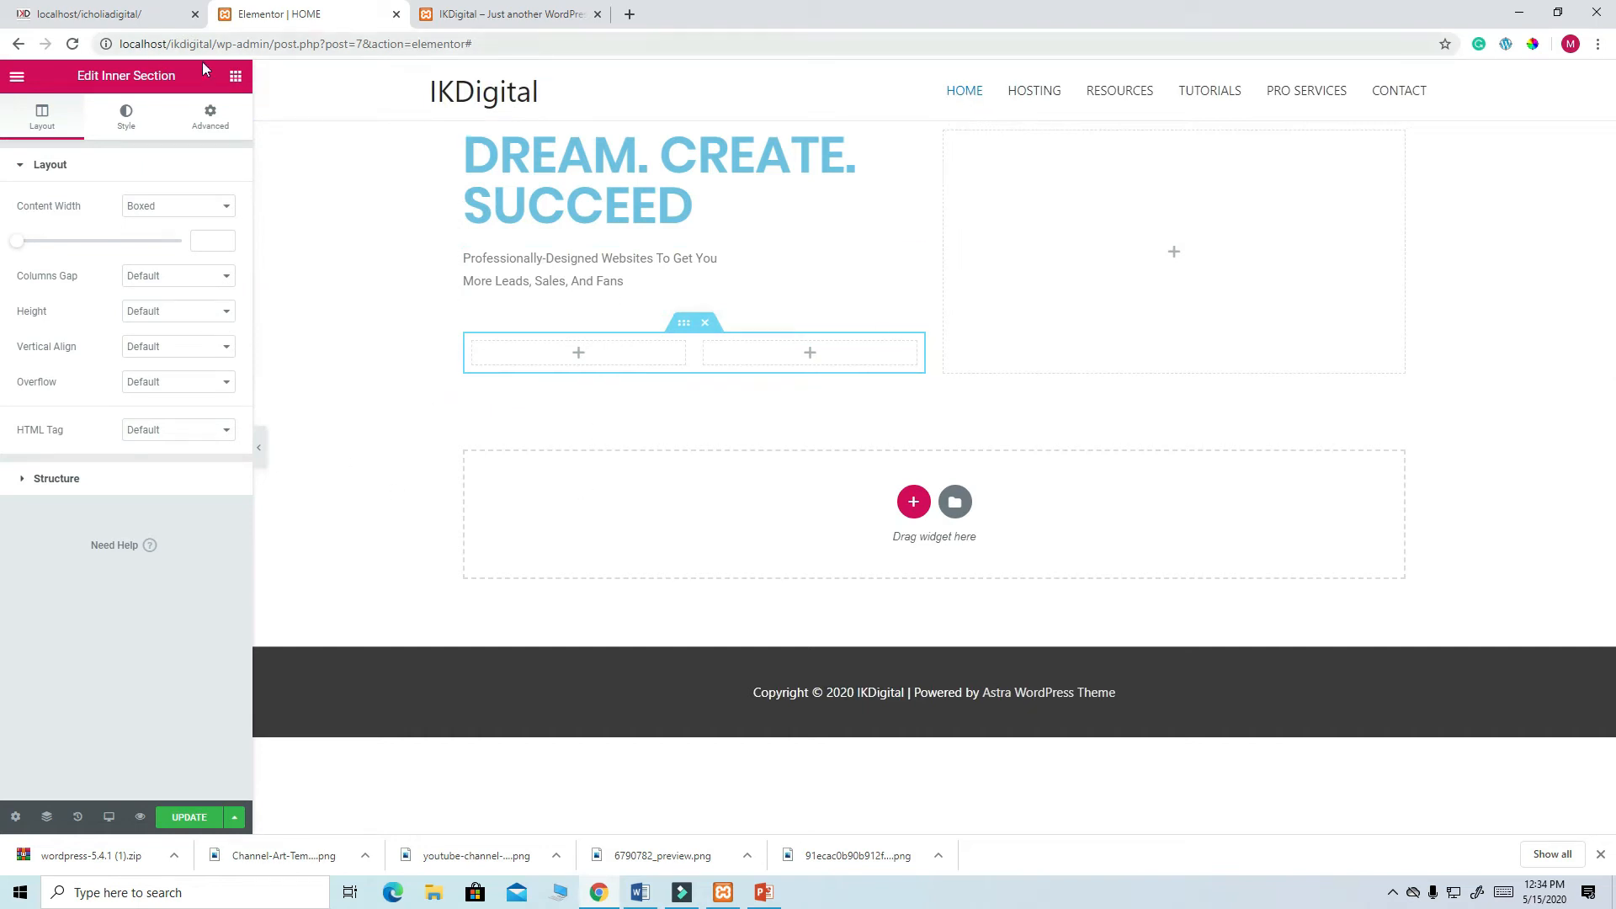
- Drag a Button into the inner section's left column and label it 'CREATE A WEBSITE'
click(236, 78)
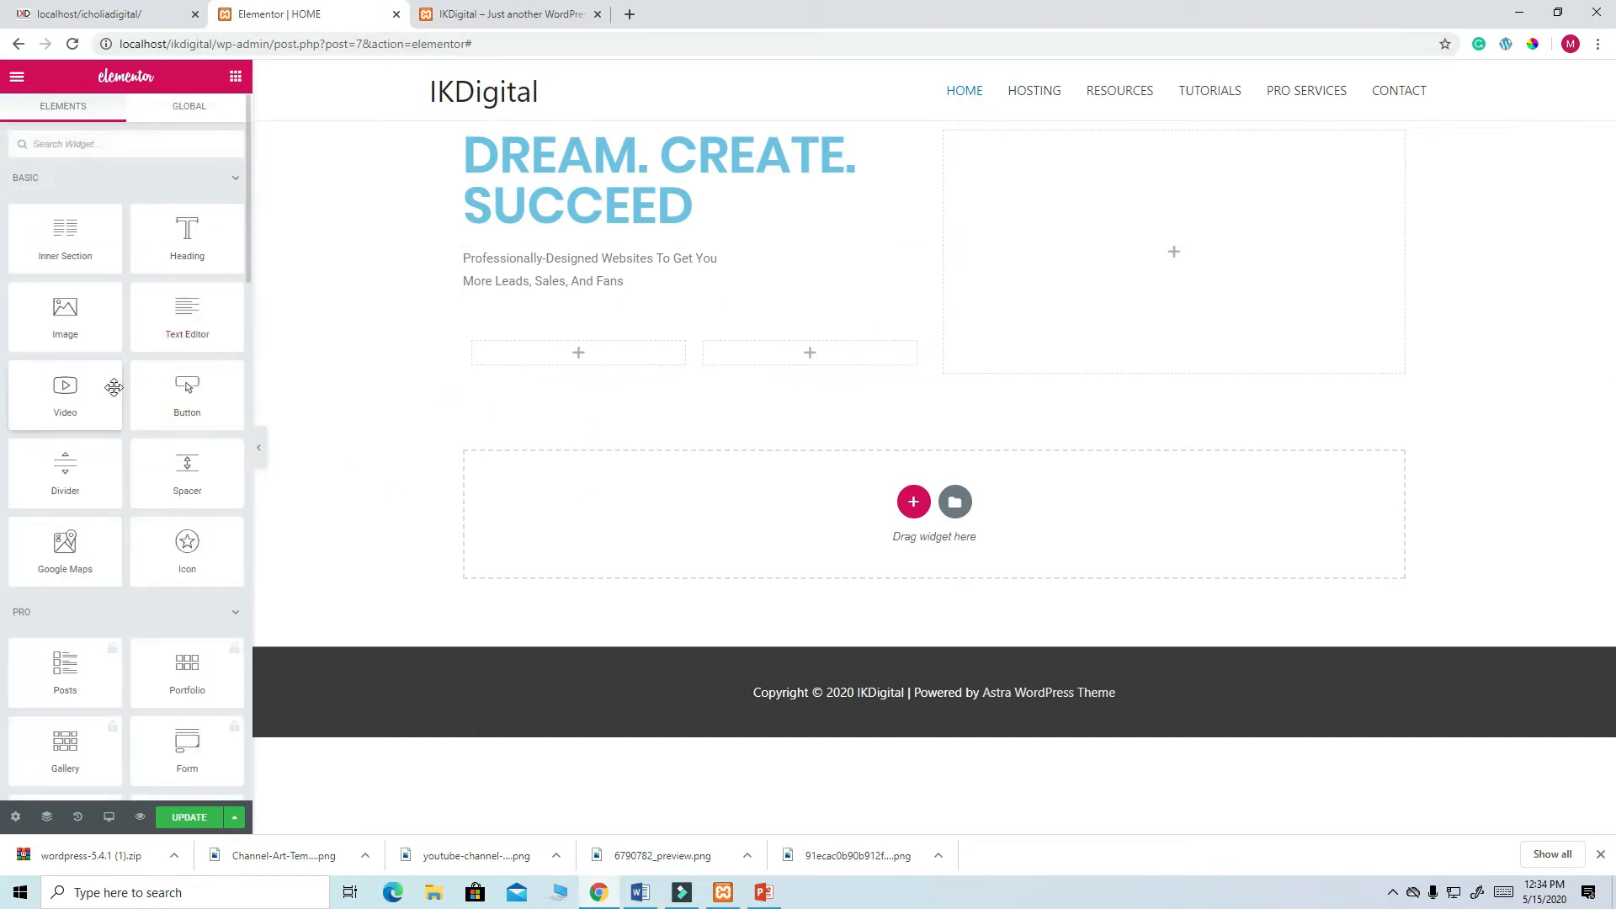
drag(192, 389, 559, 346)
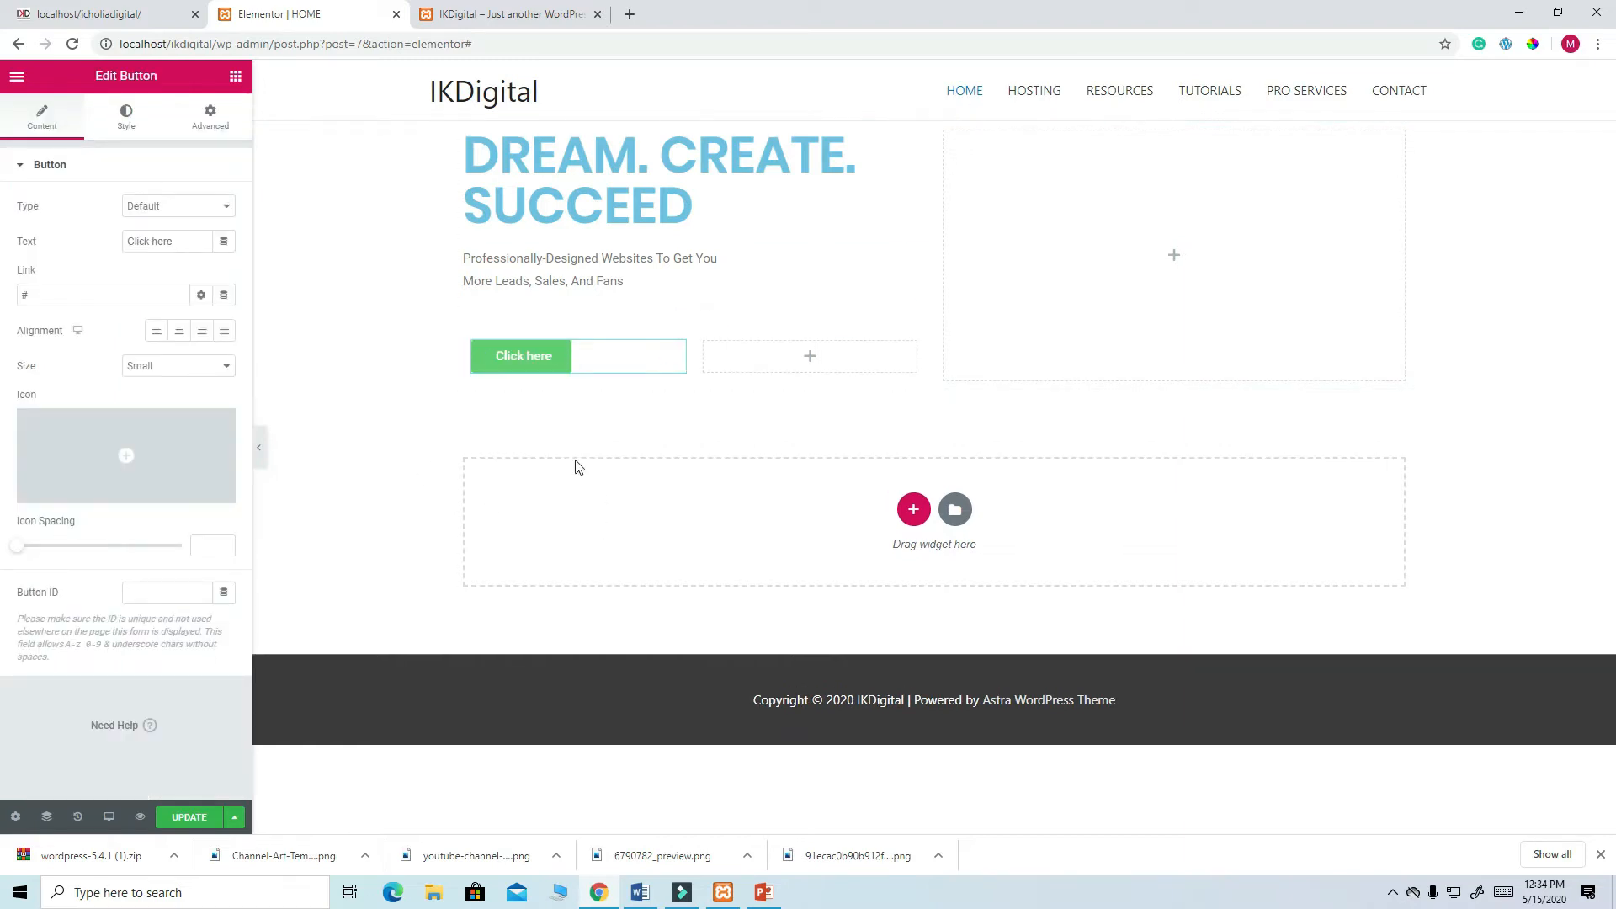
click(107, 16)
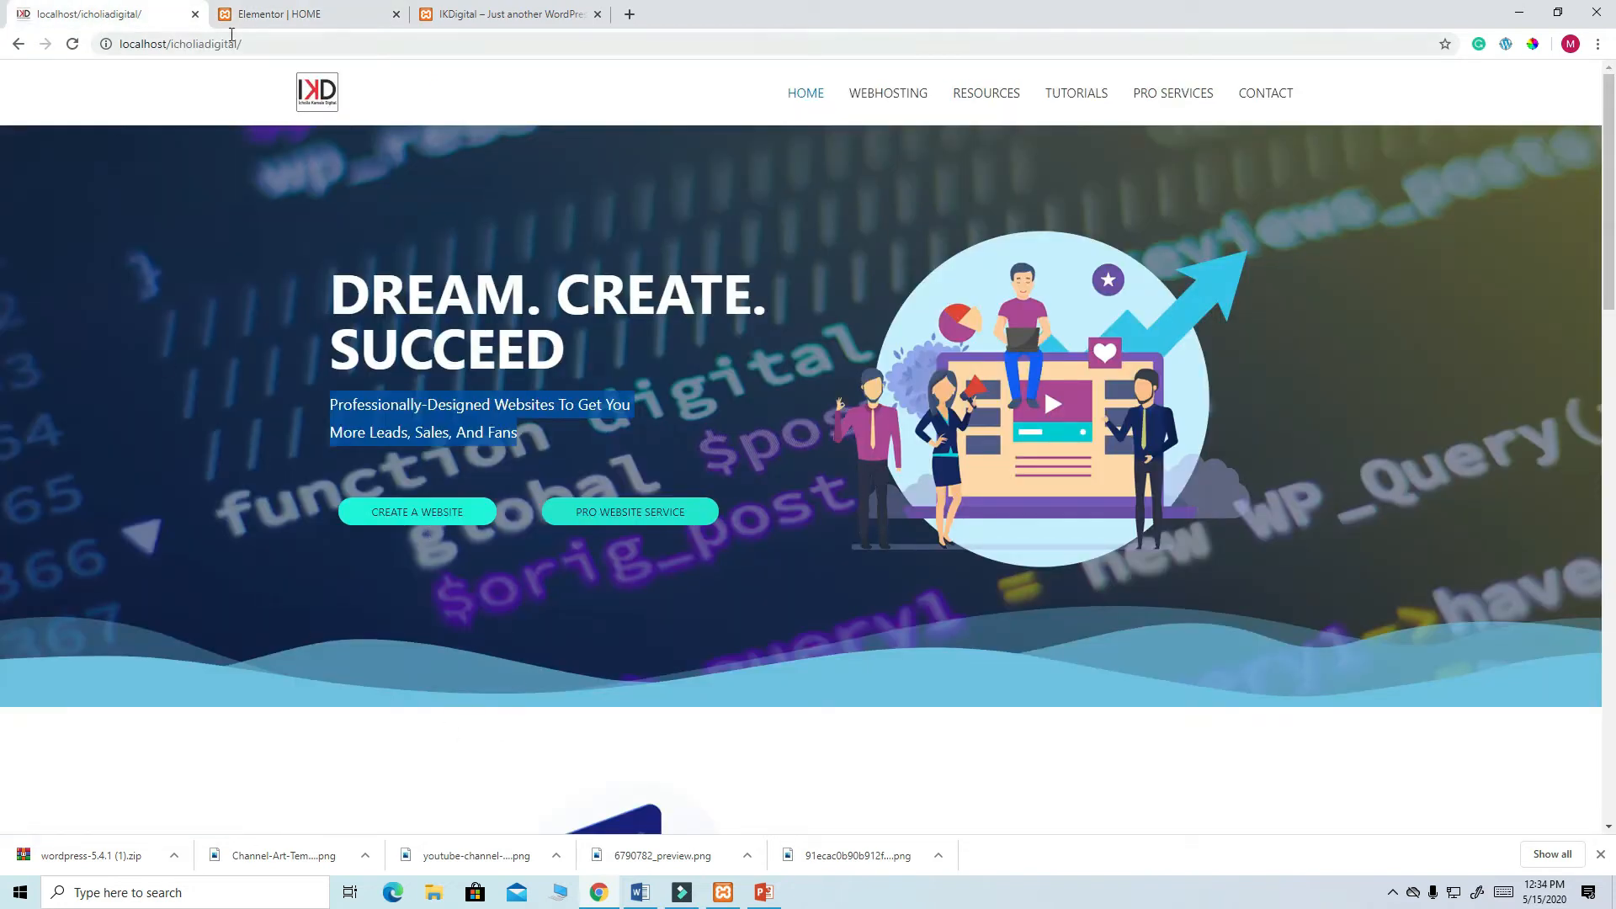
click(252, 15)
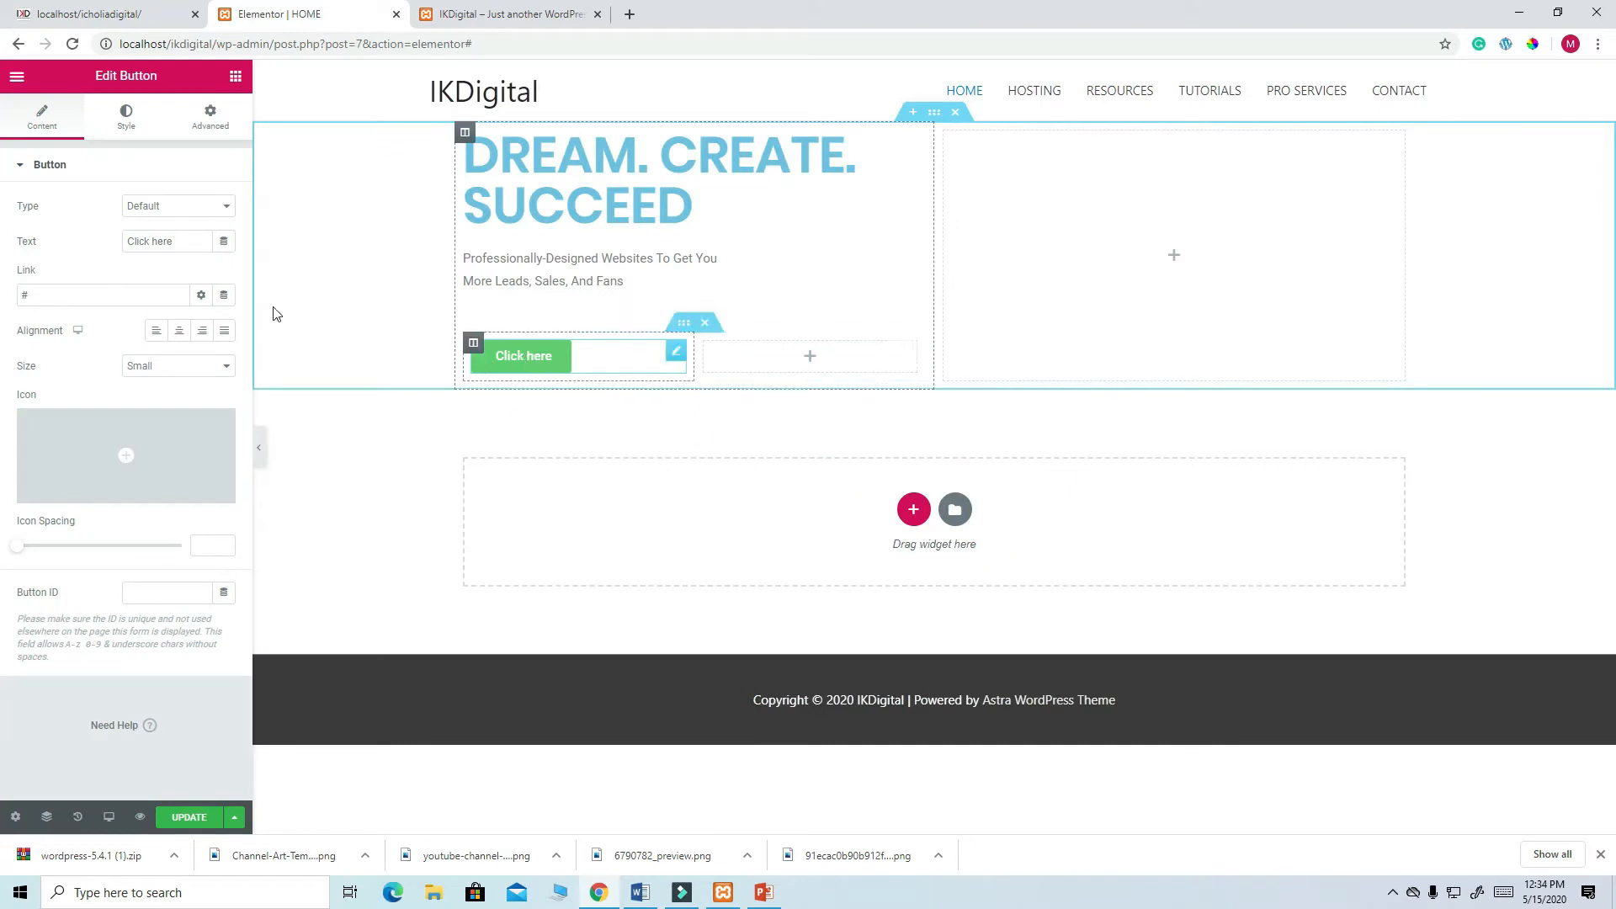
drag(174, 242, 120, 242)
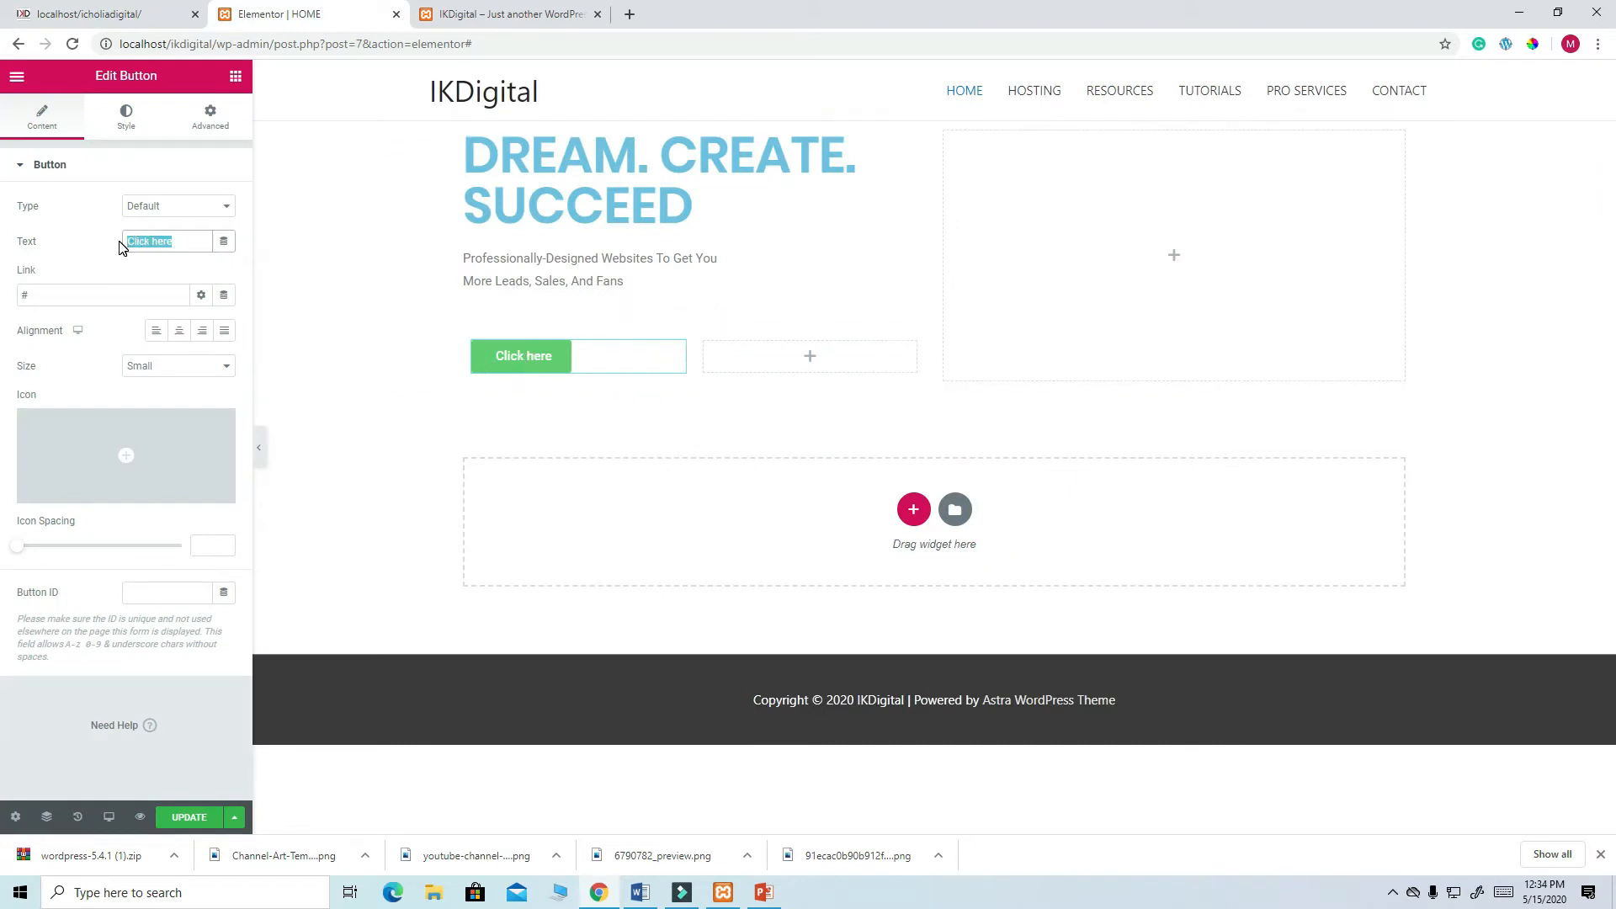
text(CREATE A WE)
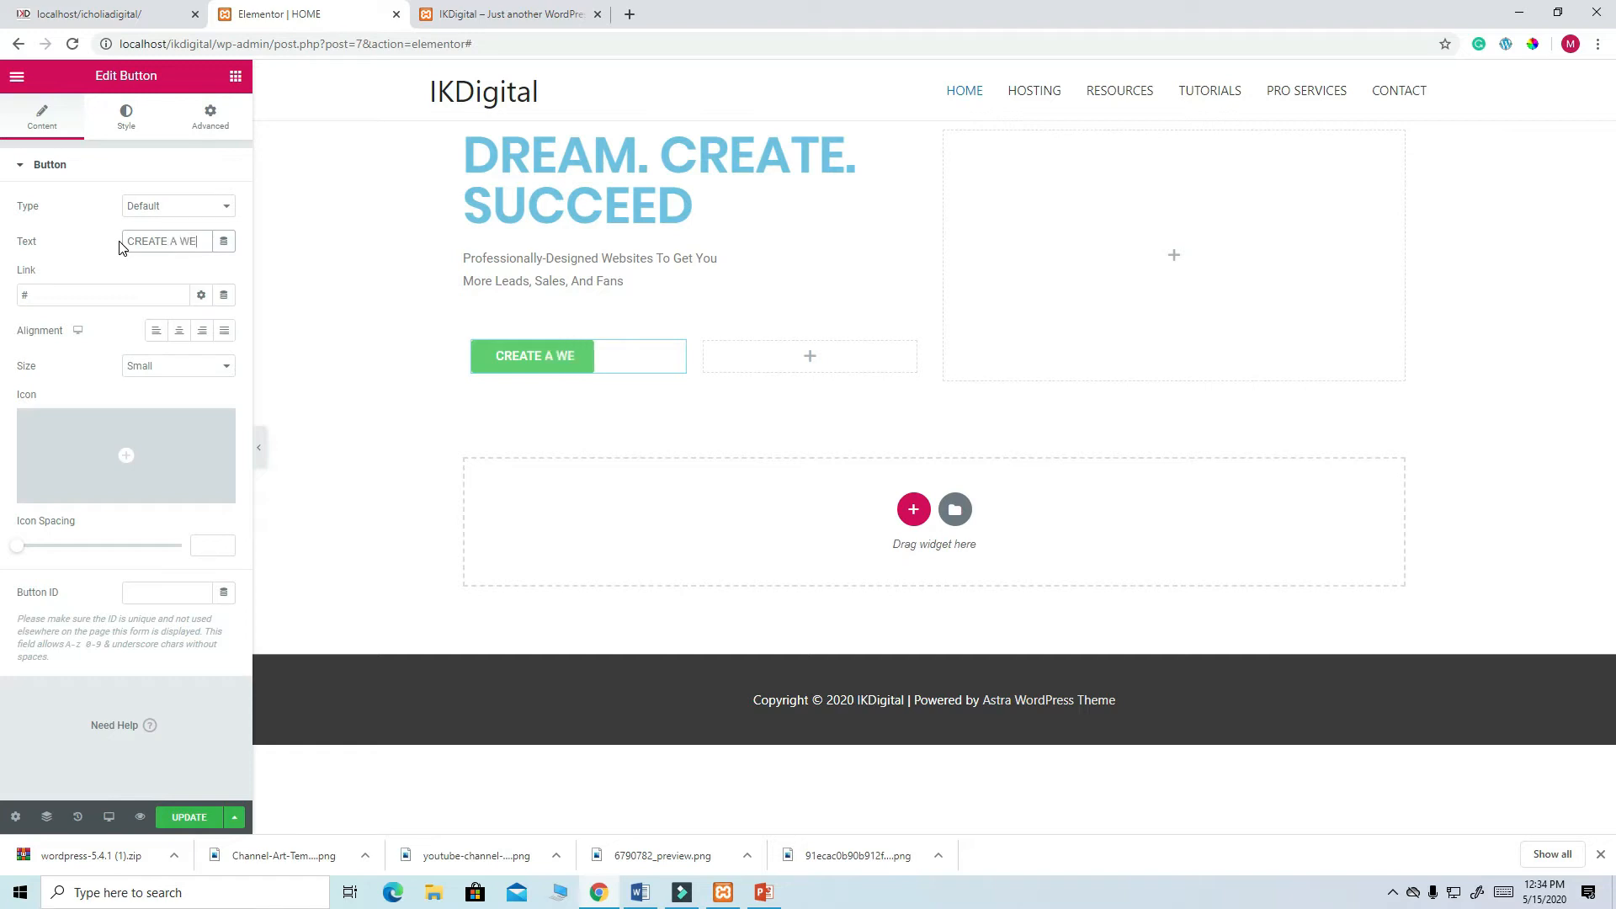
text(BSITE)
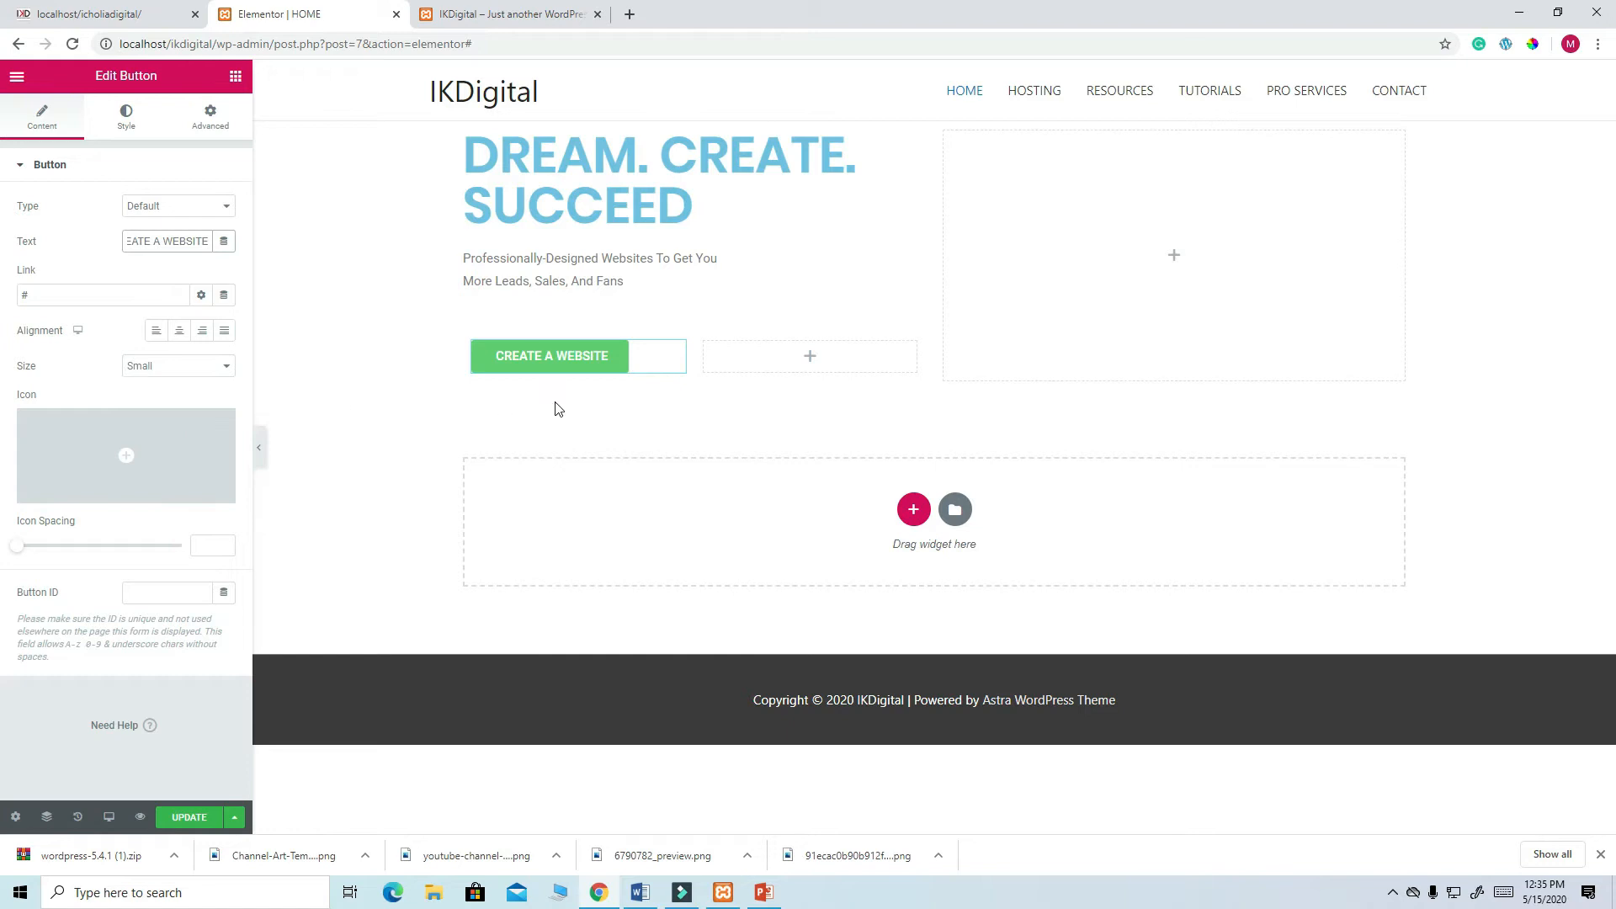
- Round the button's corners with a border radius of 20
click(127, 122)
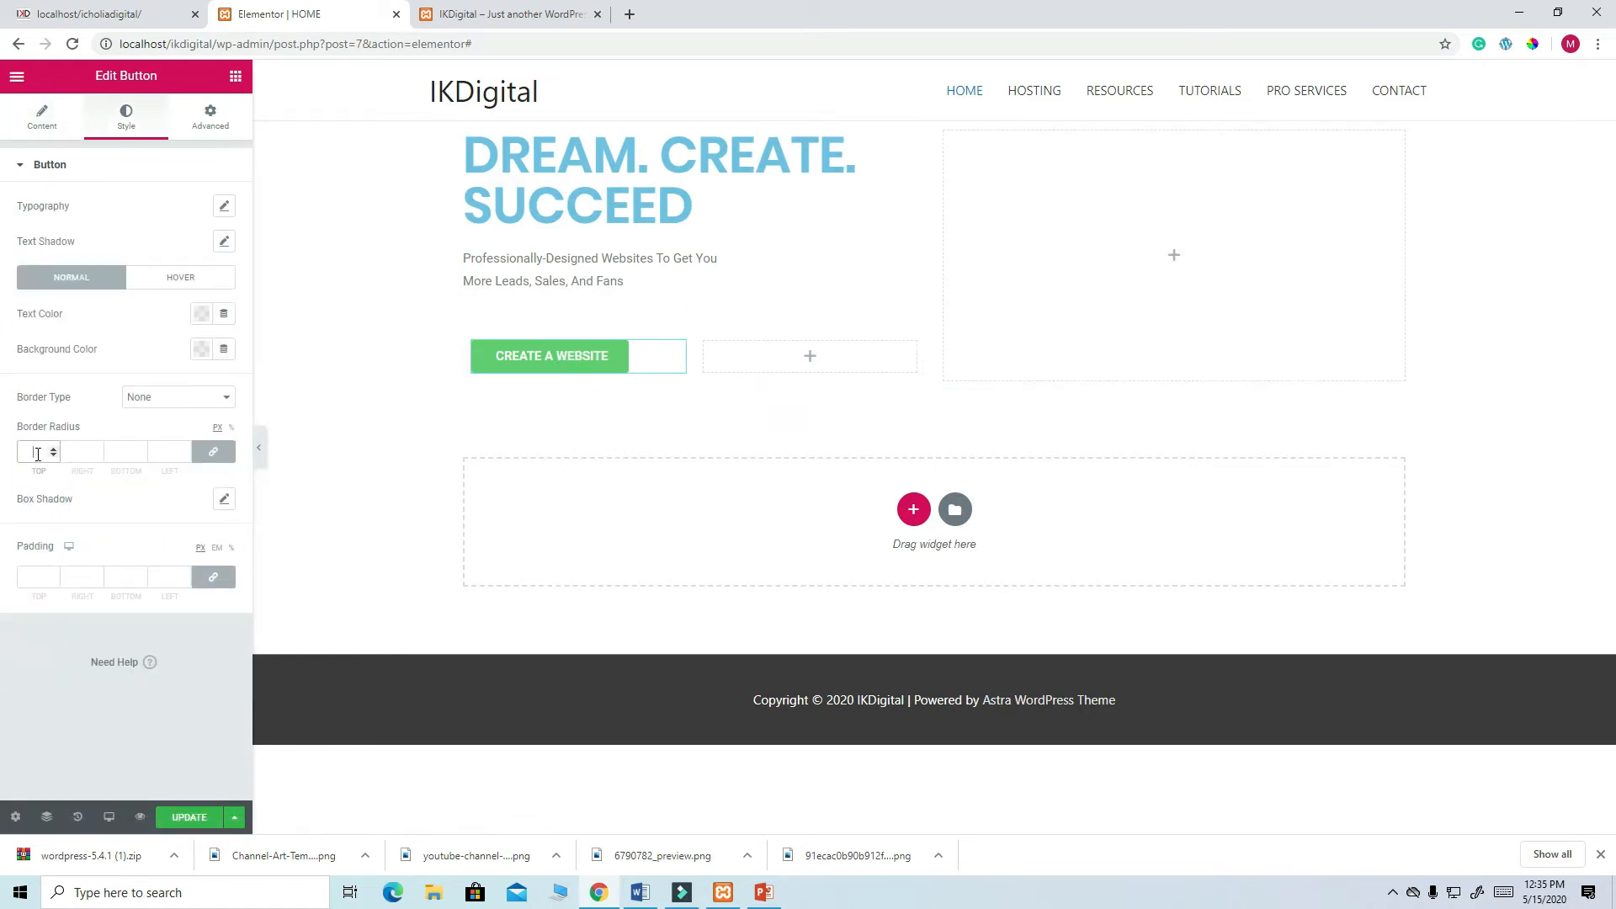
click(88, 14)
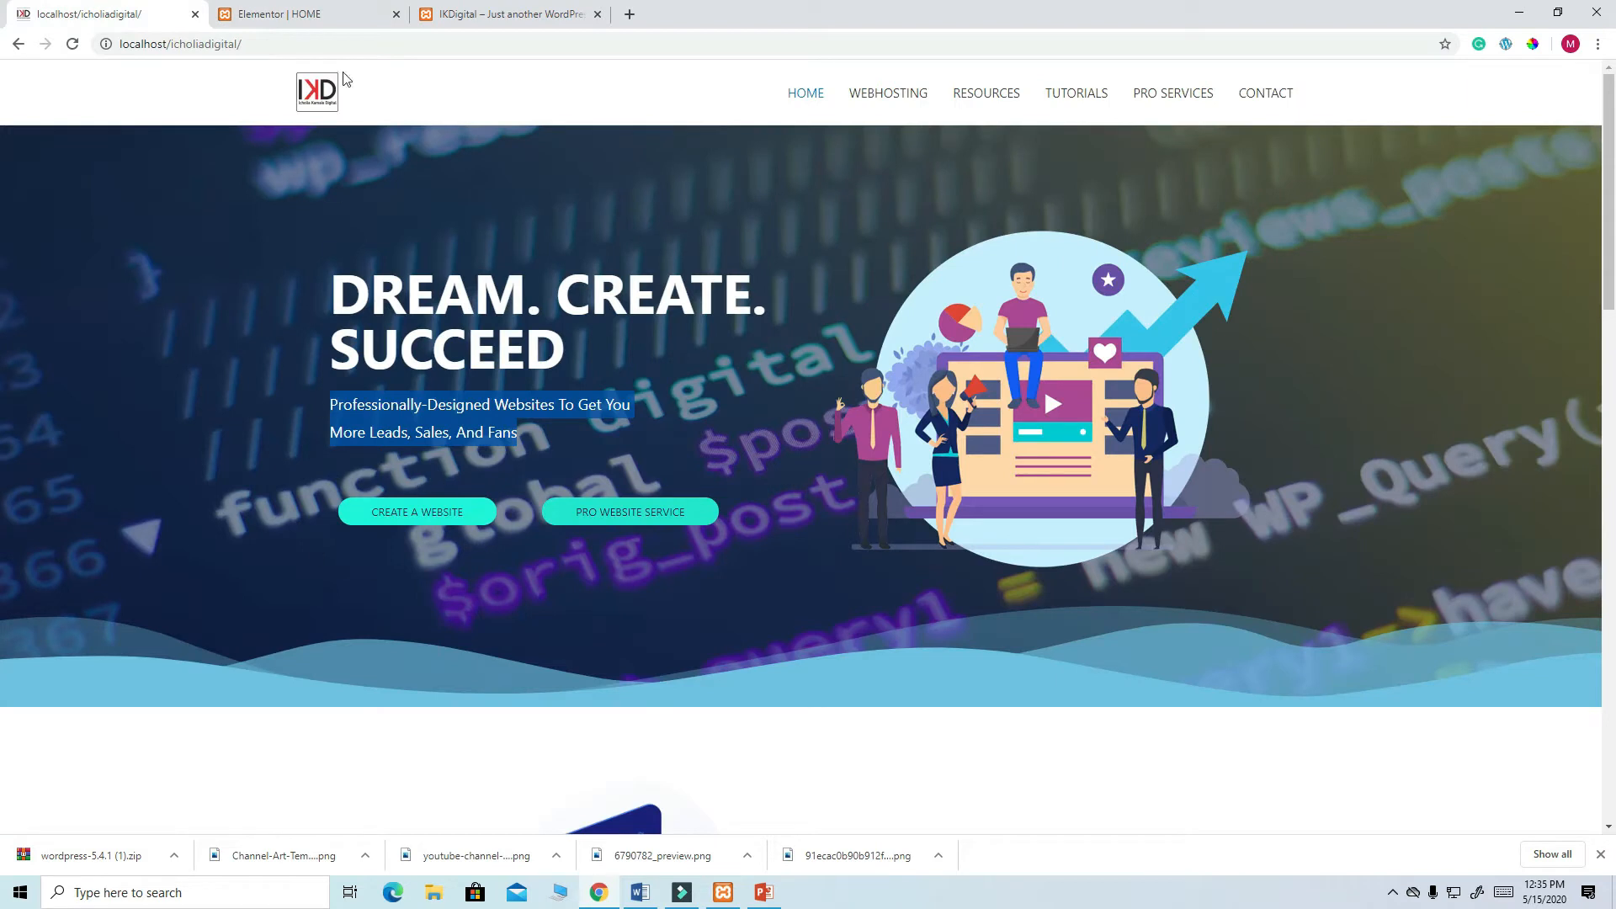
click(307, 19)
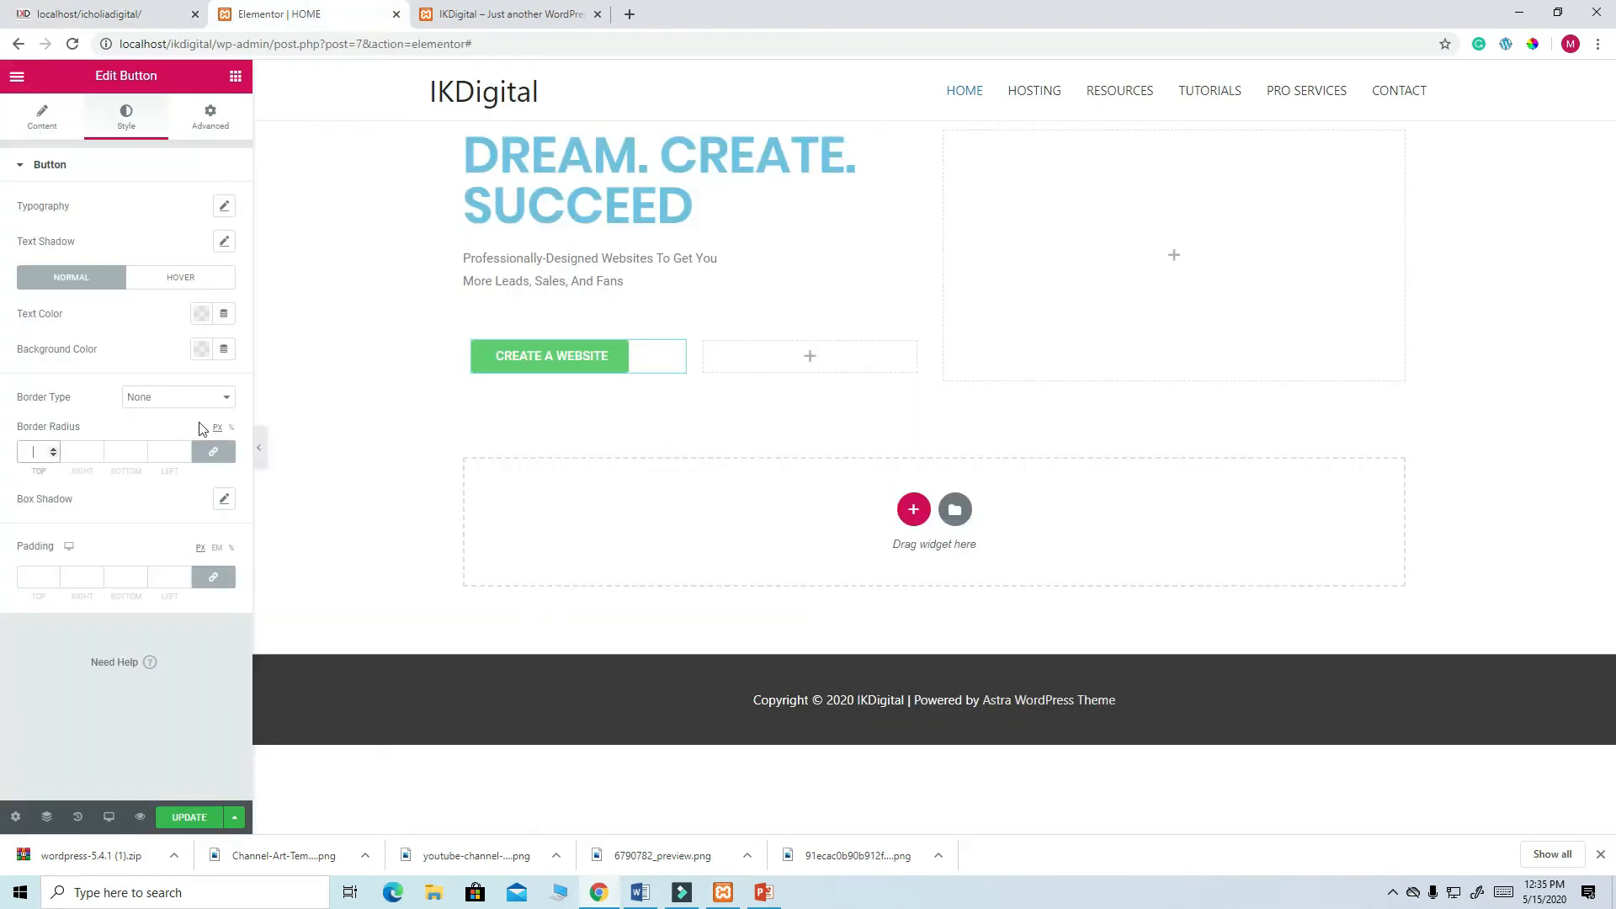
click(52, 454)
text(20)
- Sample teal 23E7D0 from the live site's button and apply it as the button background
click(119, 15)
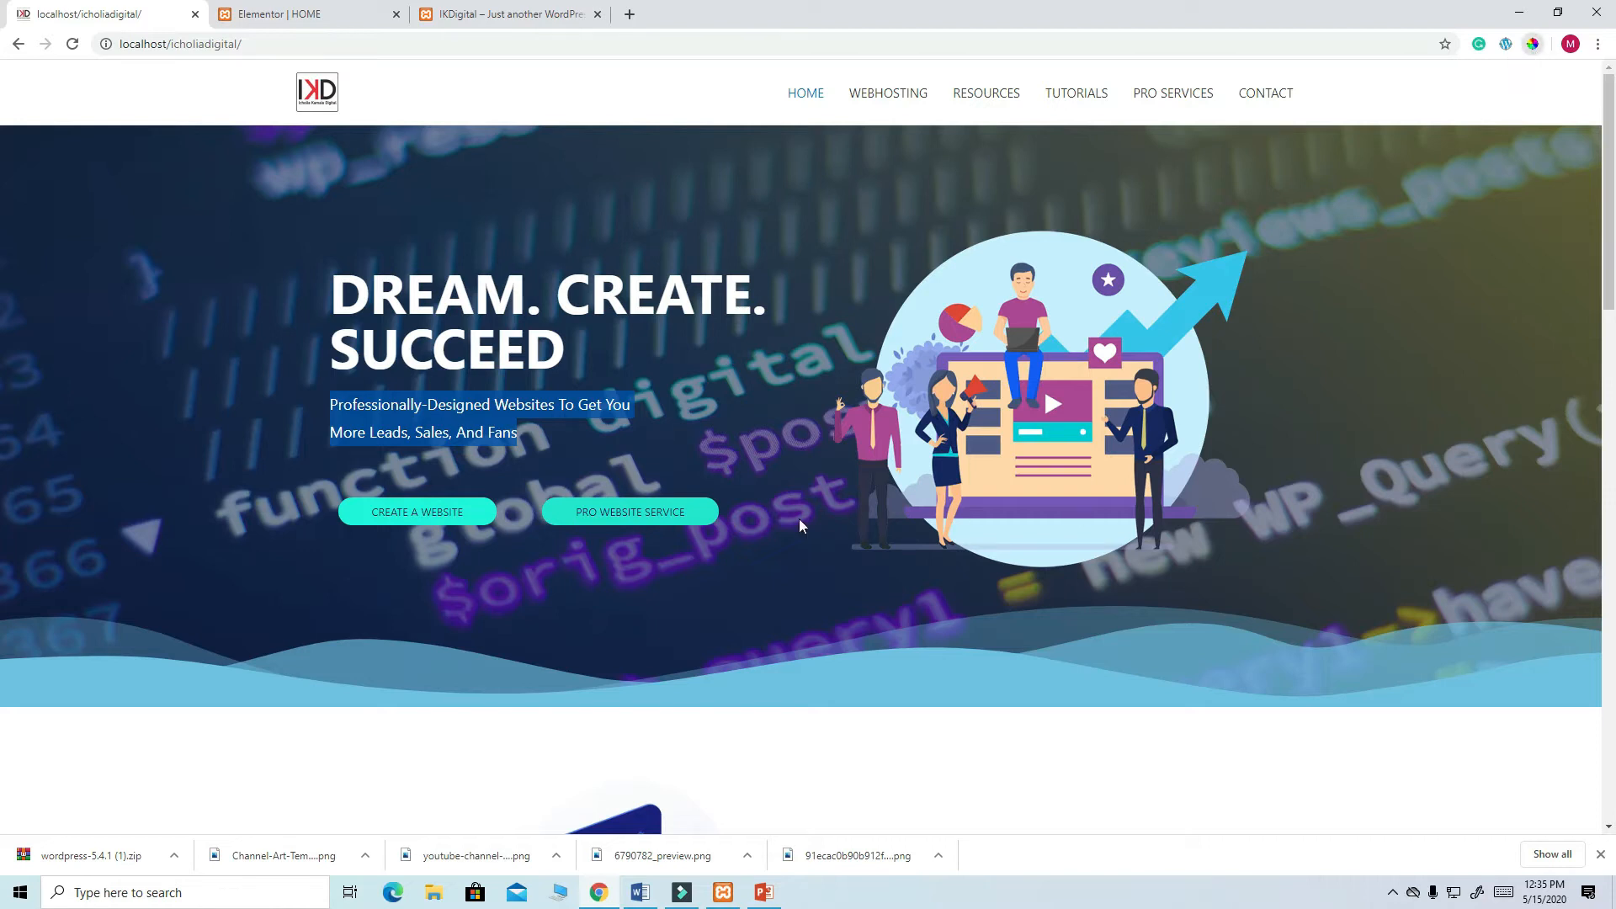
click(561, 511)
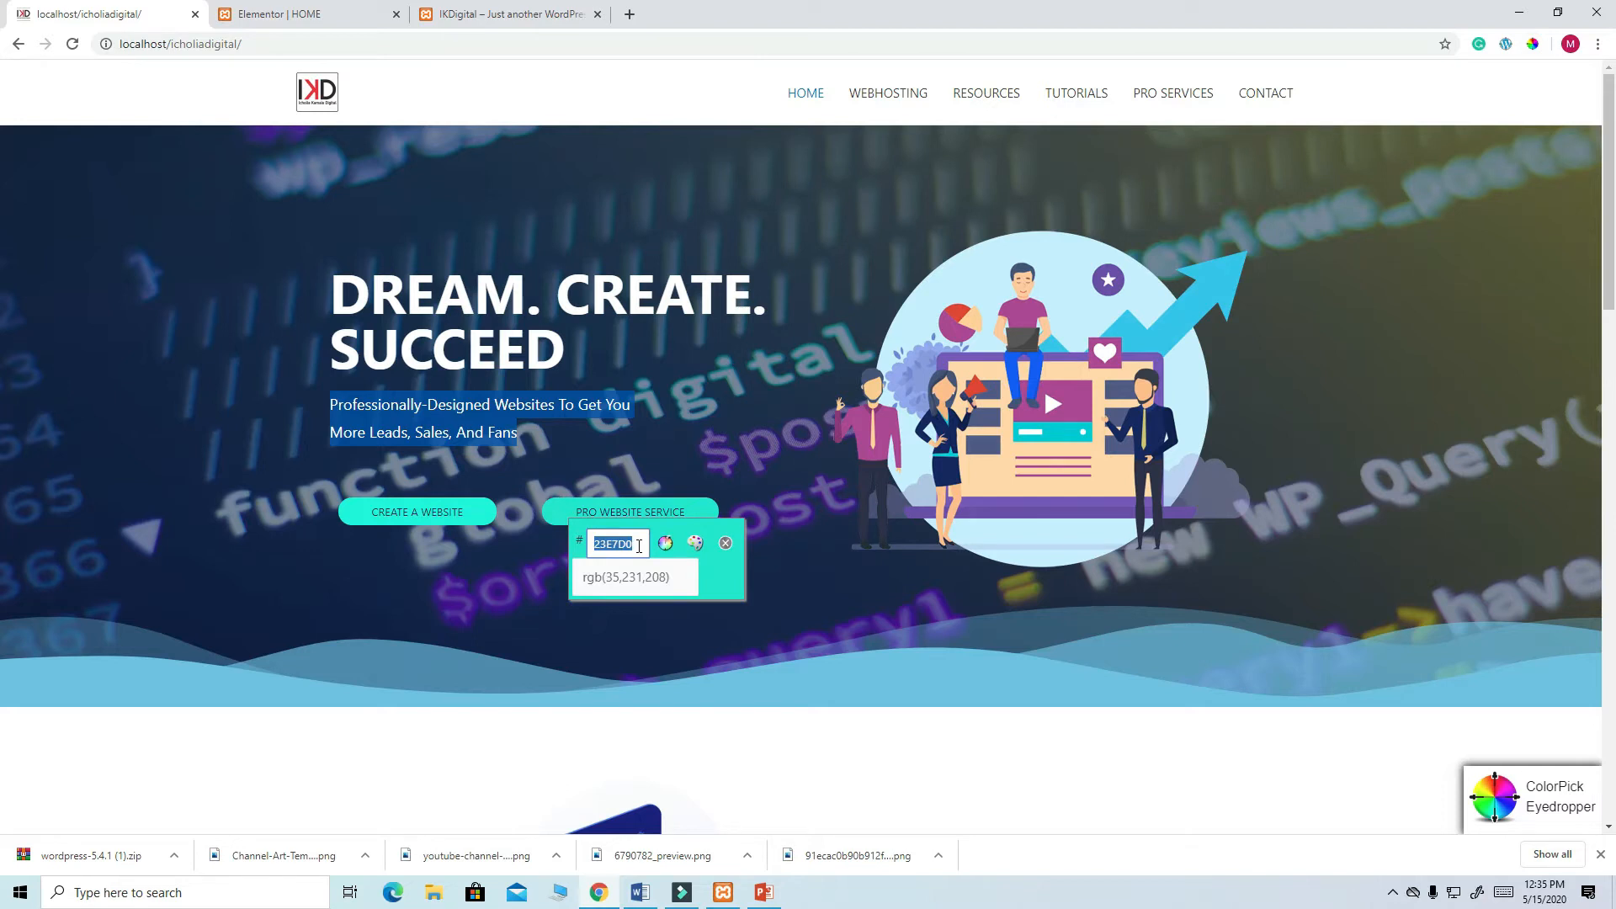
right_click(611, 544)
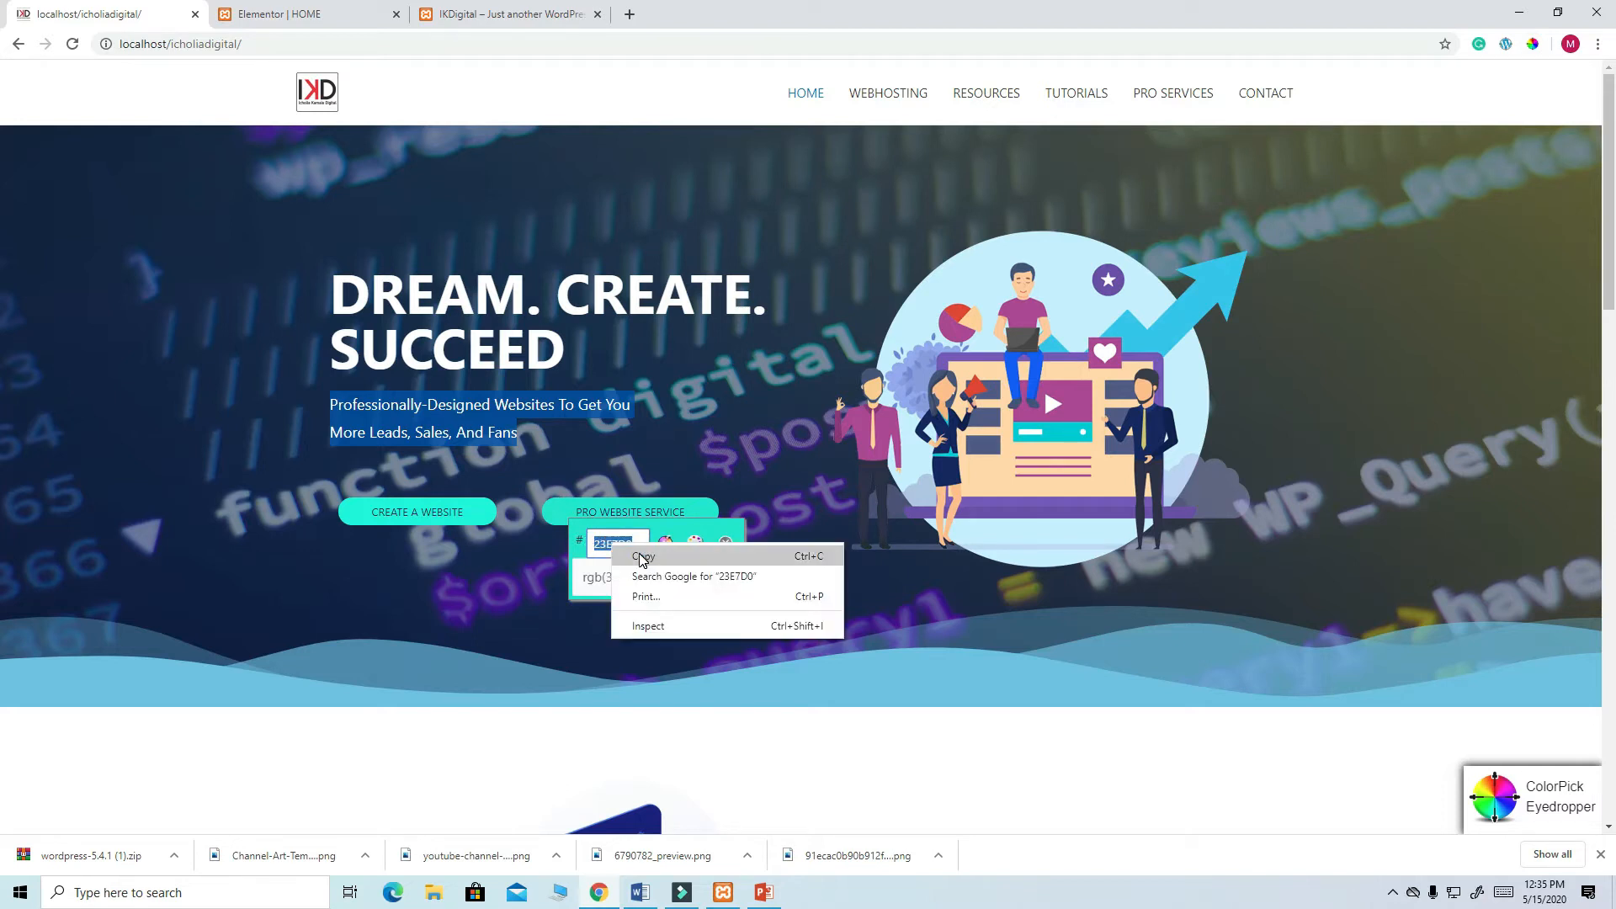
click(643, 556)
click(263, 15)
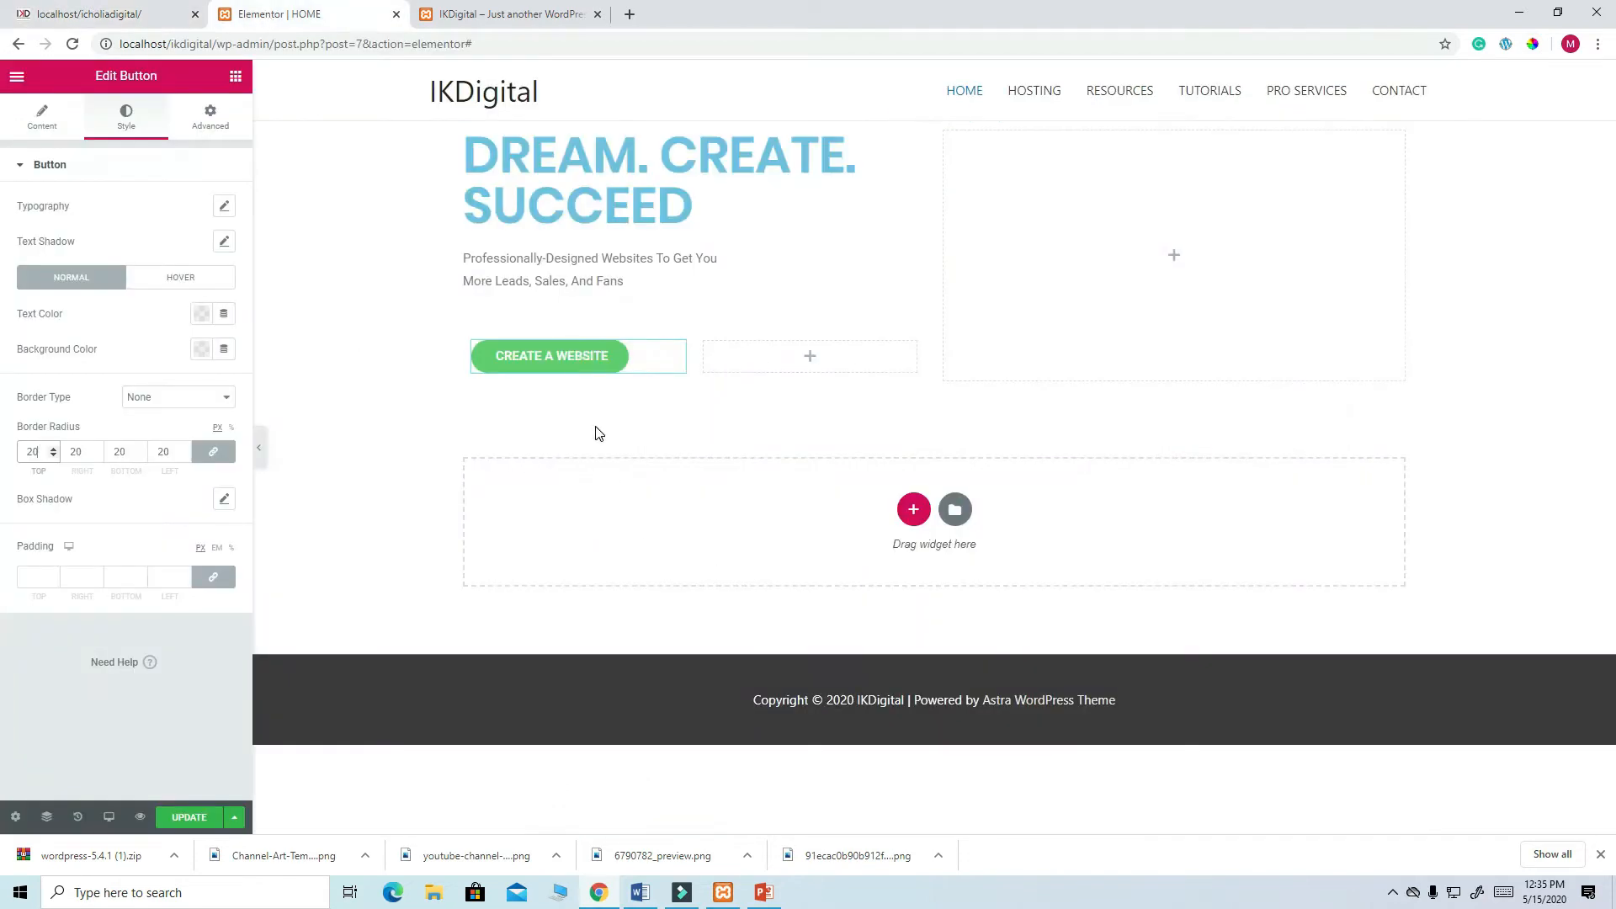
click(201, 350)
right_click(177, 611)
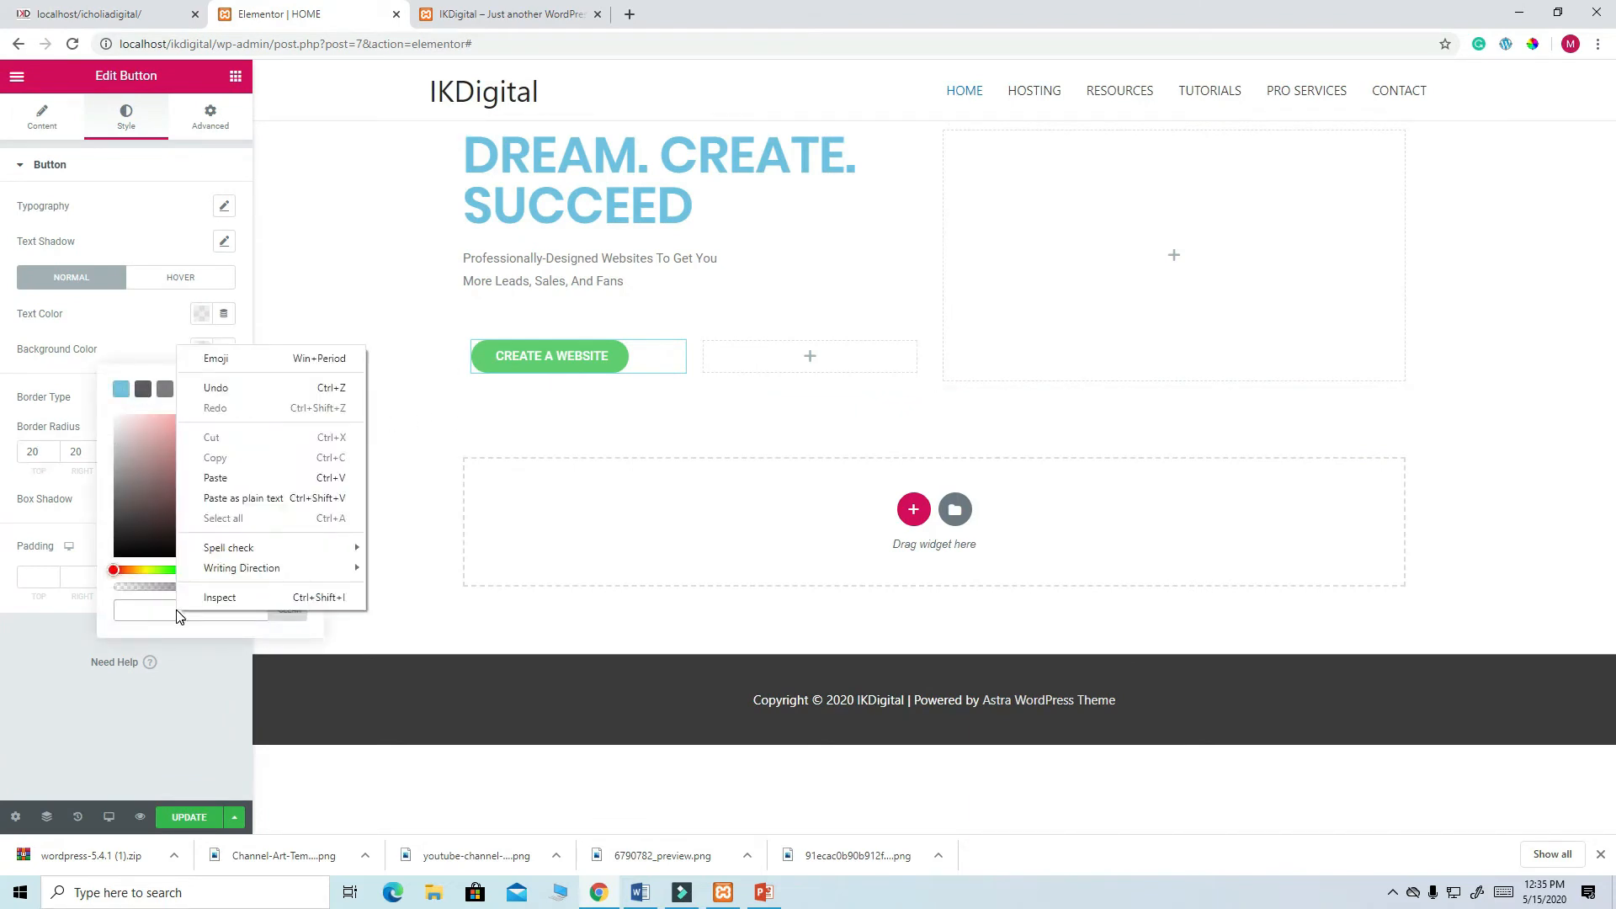
click(221, 476)
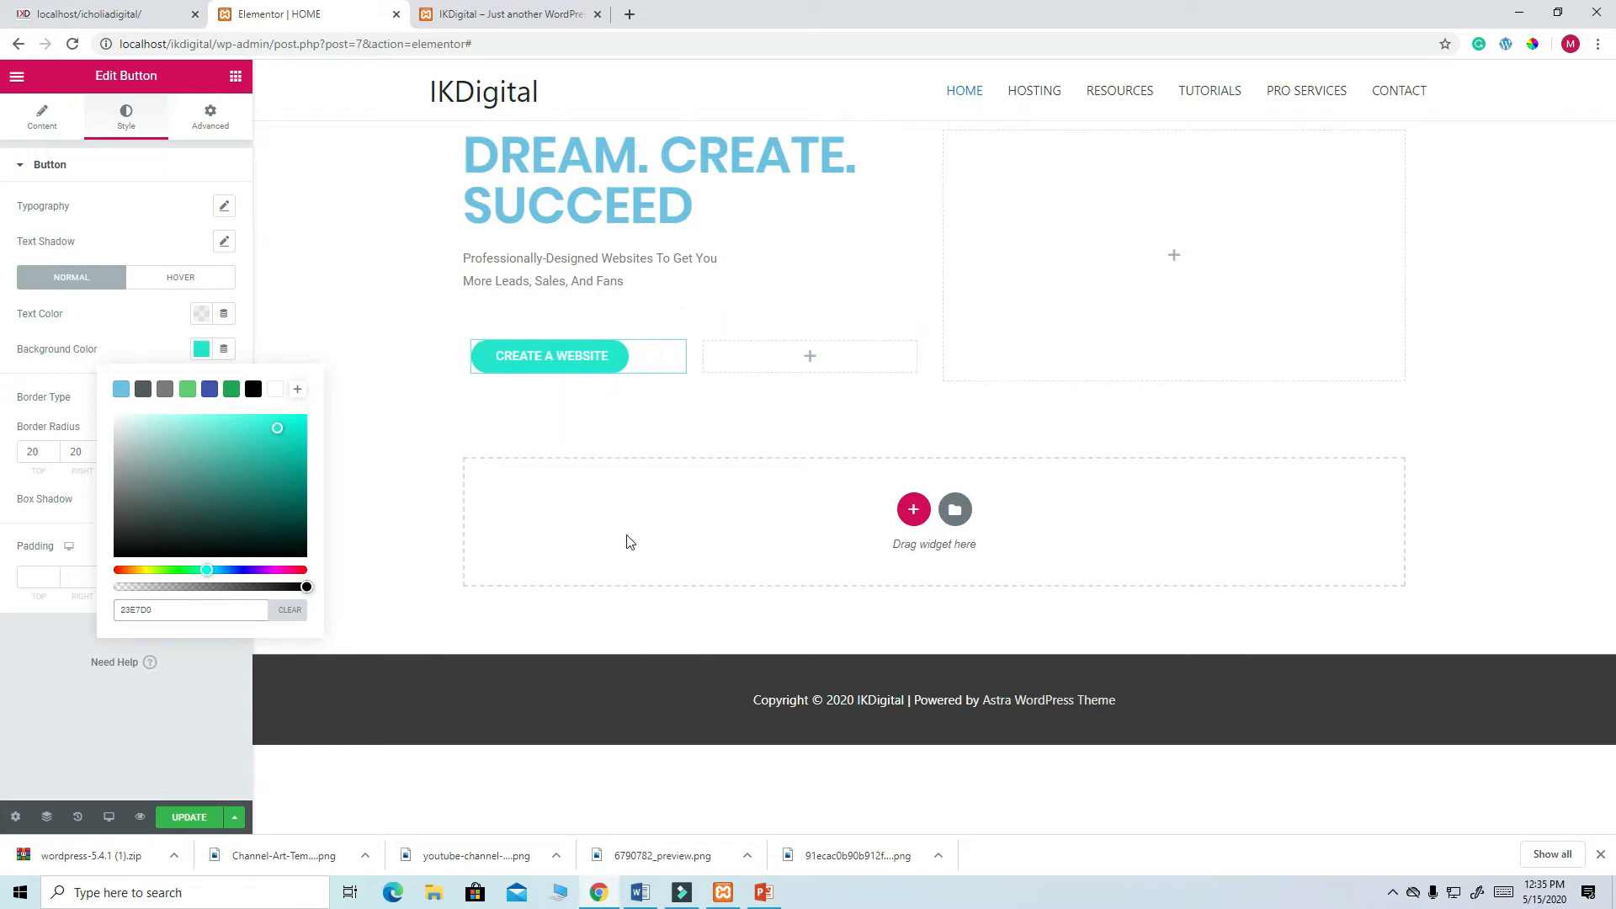
- Sample the live button's text colour, try a navy background, then undo back to teal
click(132, 18)
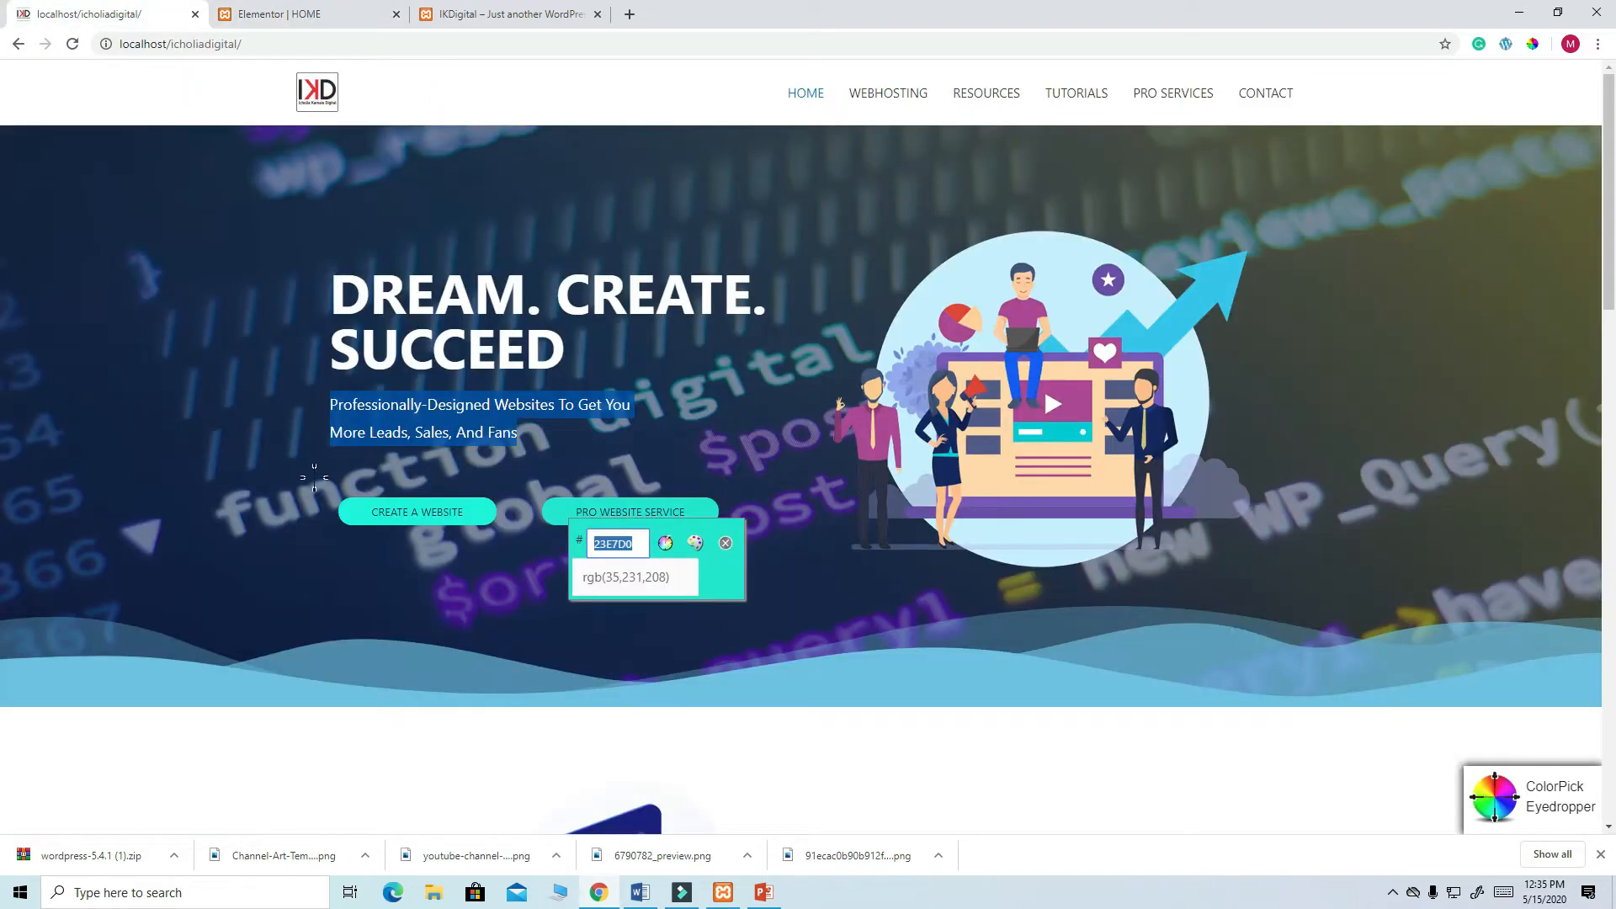
click(436, 512)
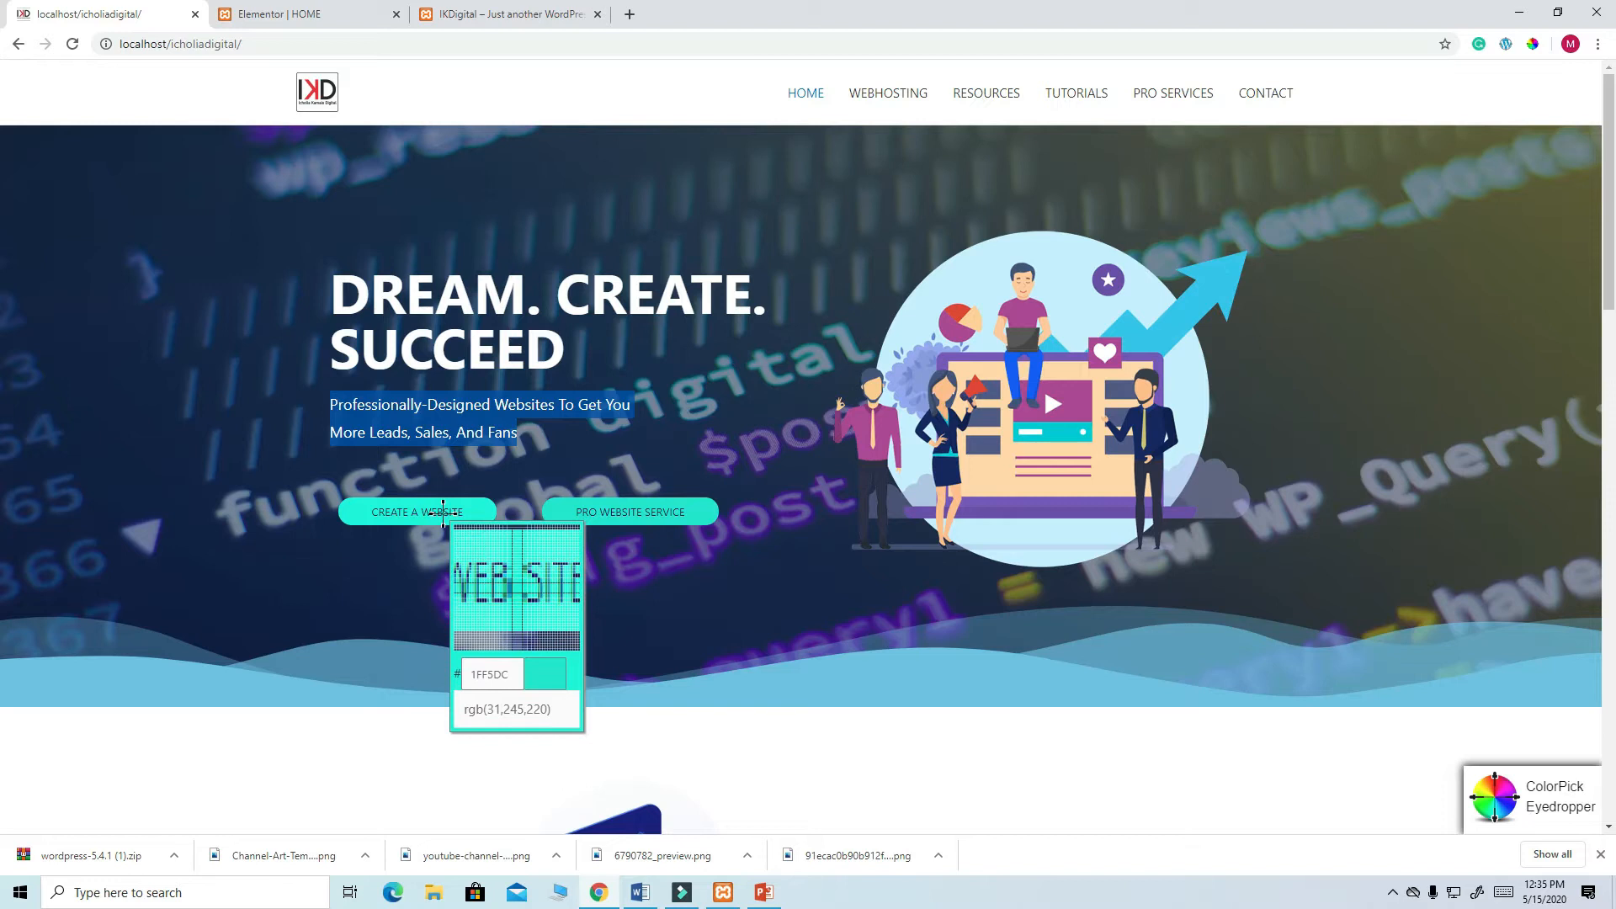
click(442, 514)
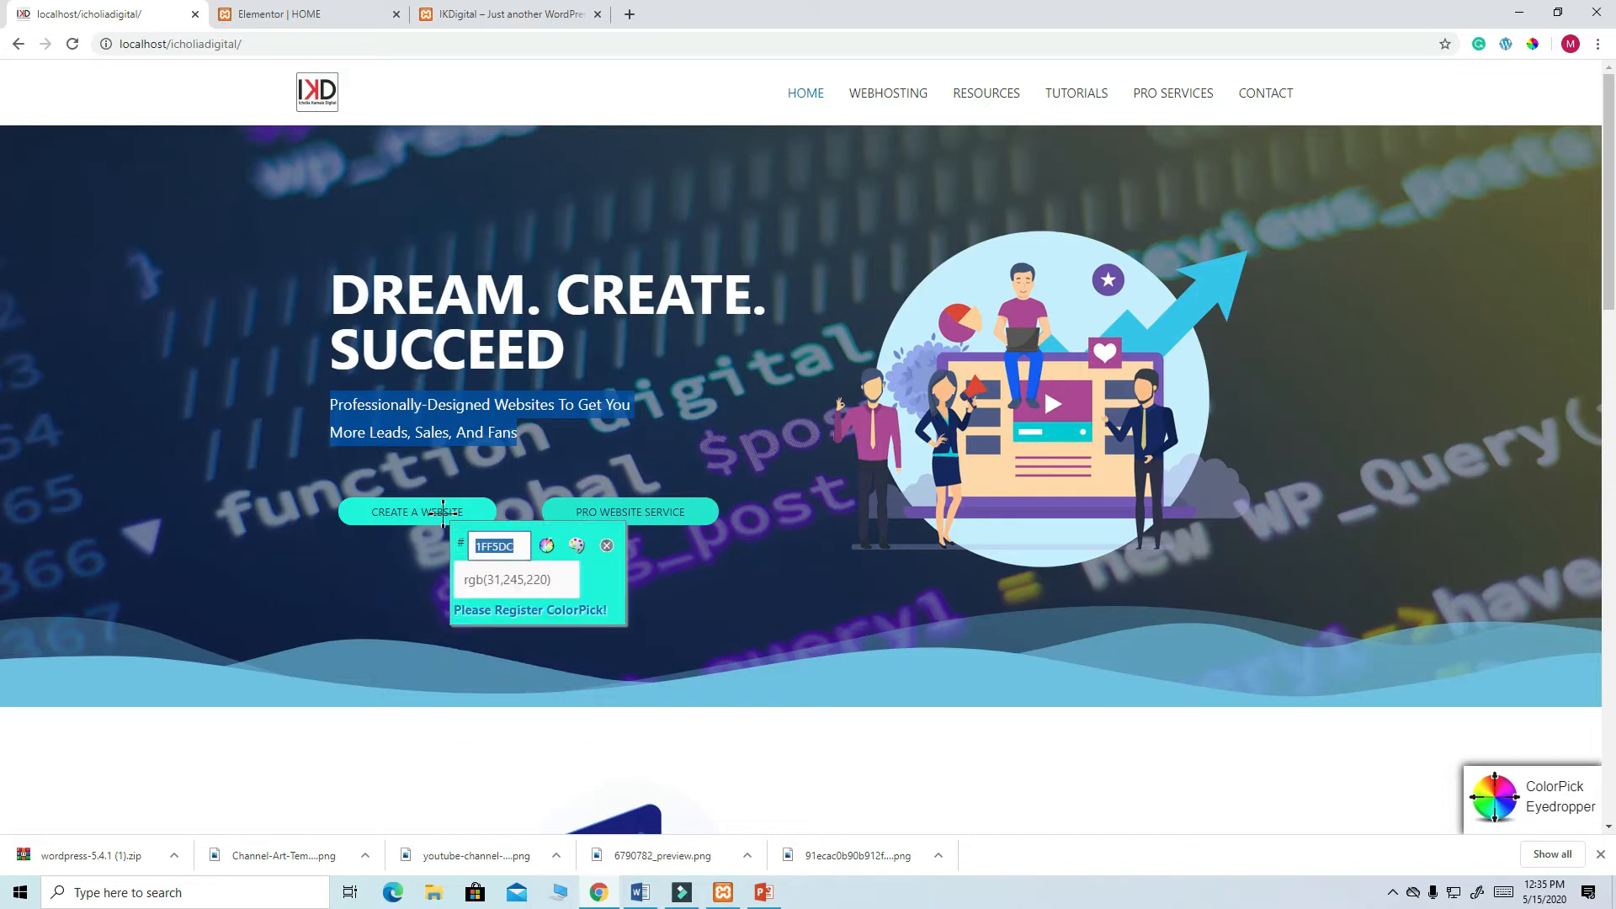
click(280, 13)
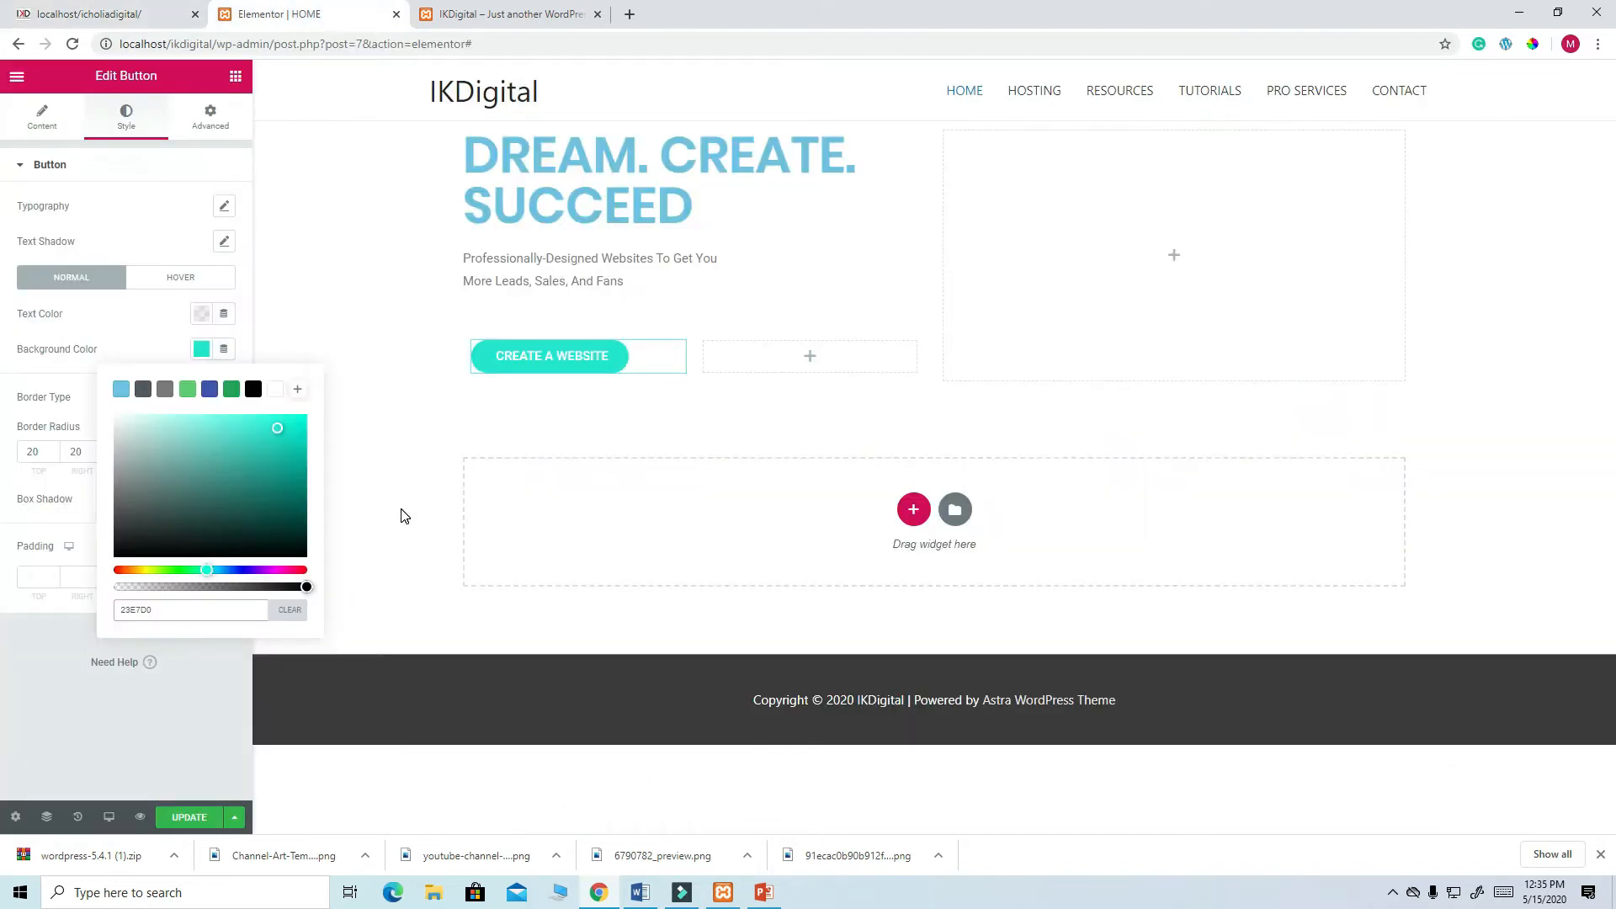
click(208, 392)
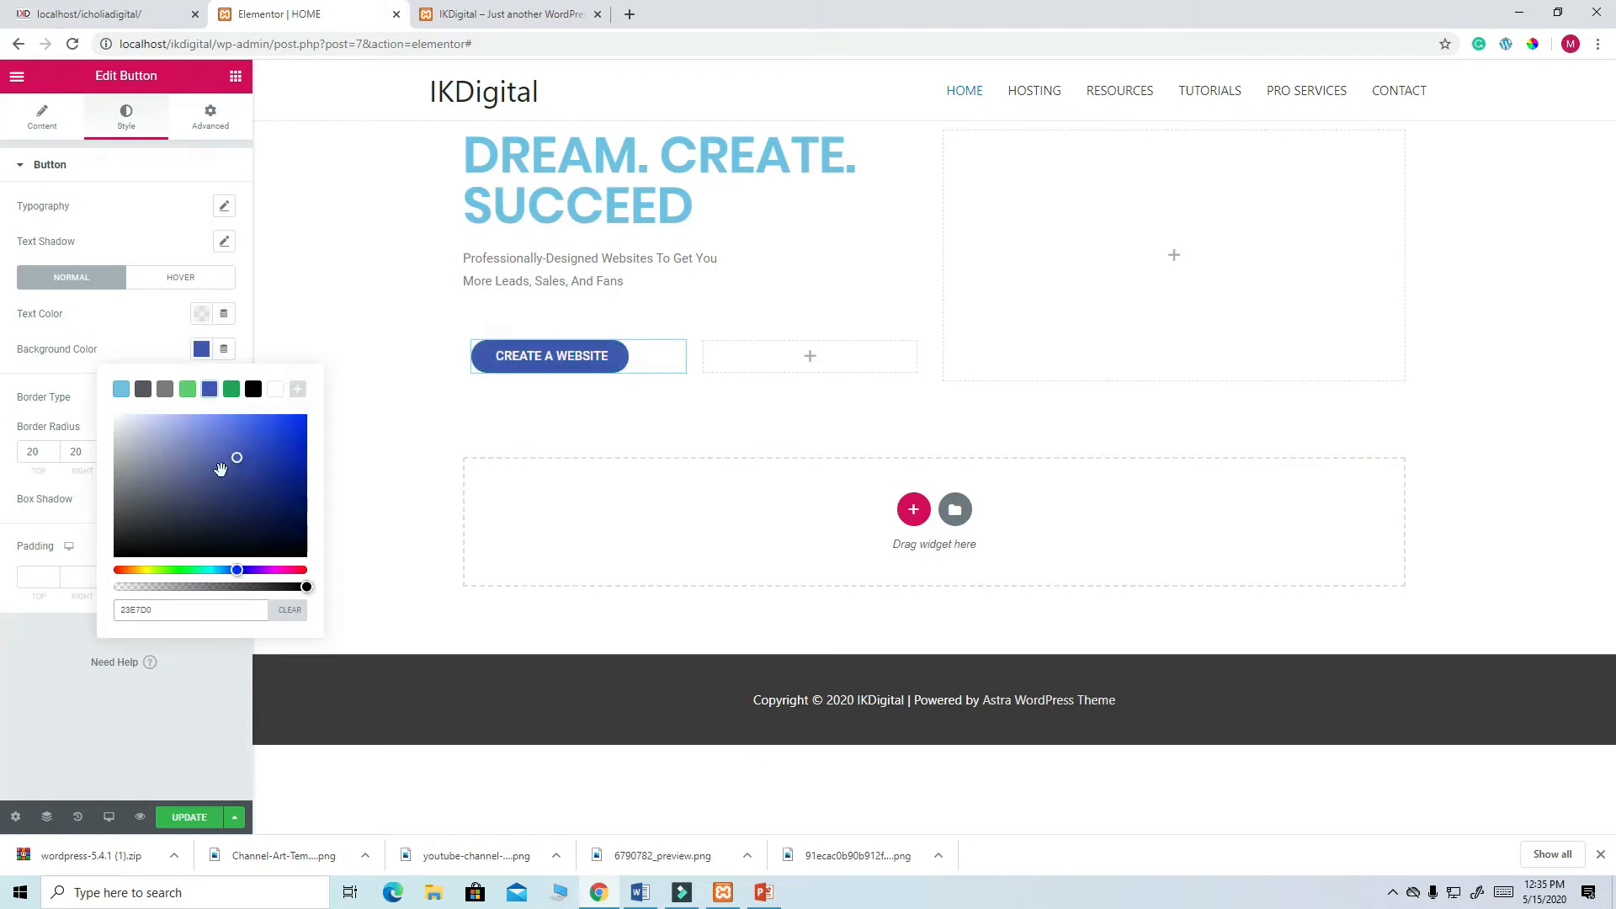
drag(238, 468, 246, 494)
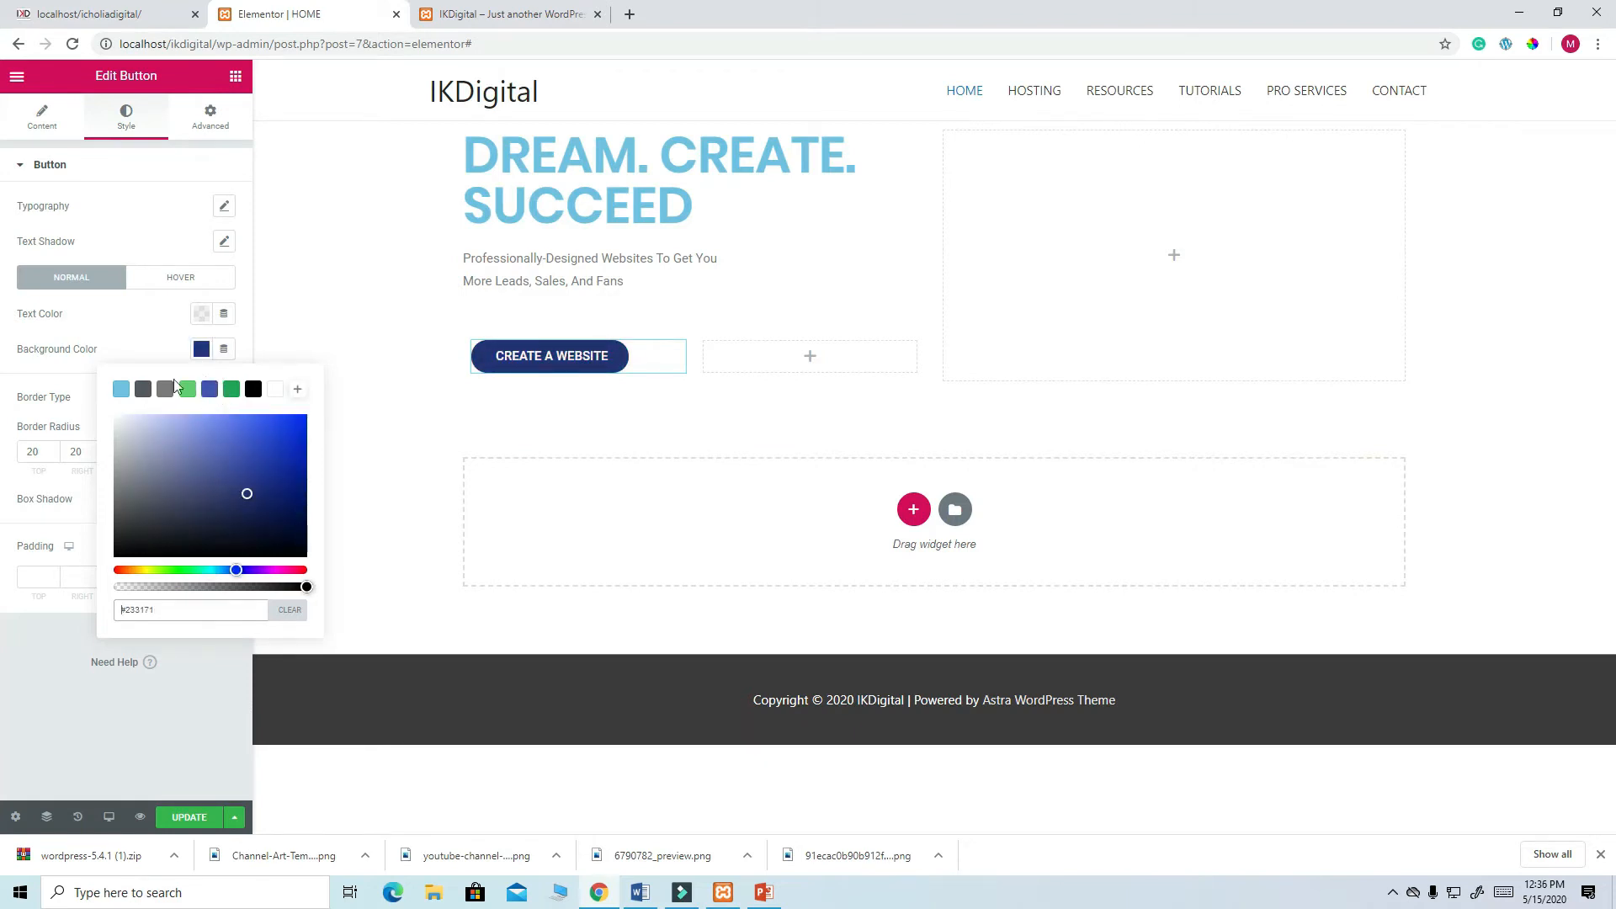
key(ctrl+z)
click(162, 328)
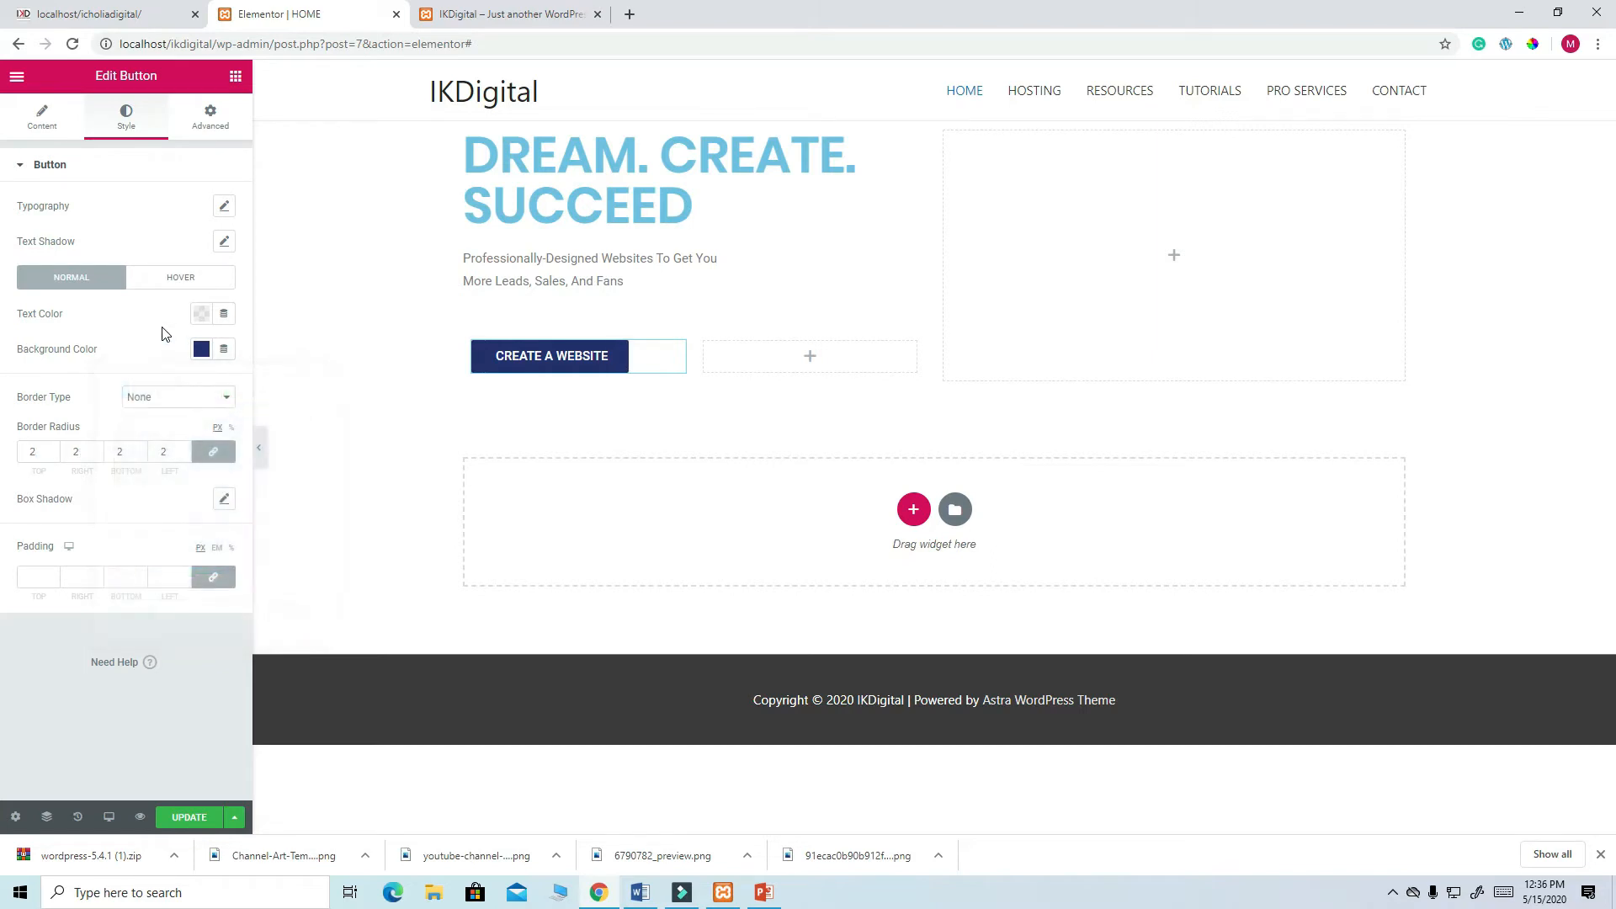
key(ctrl+z)
key(ctrl+z)
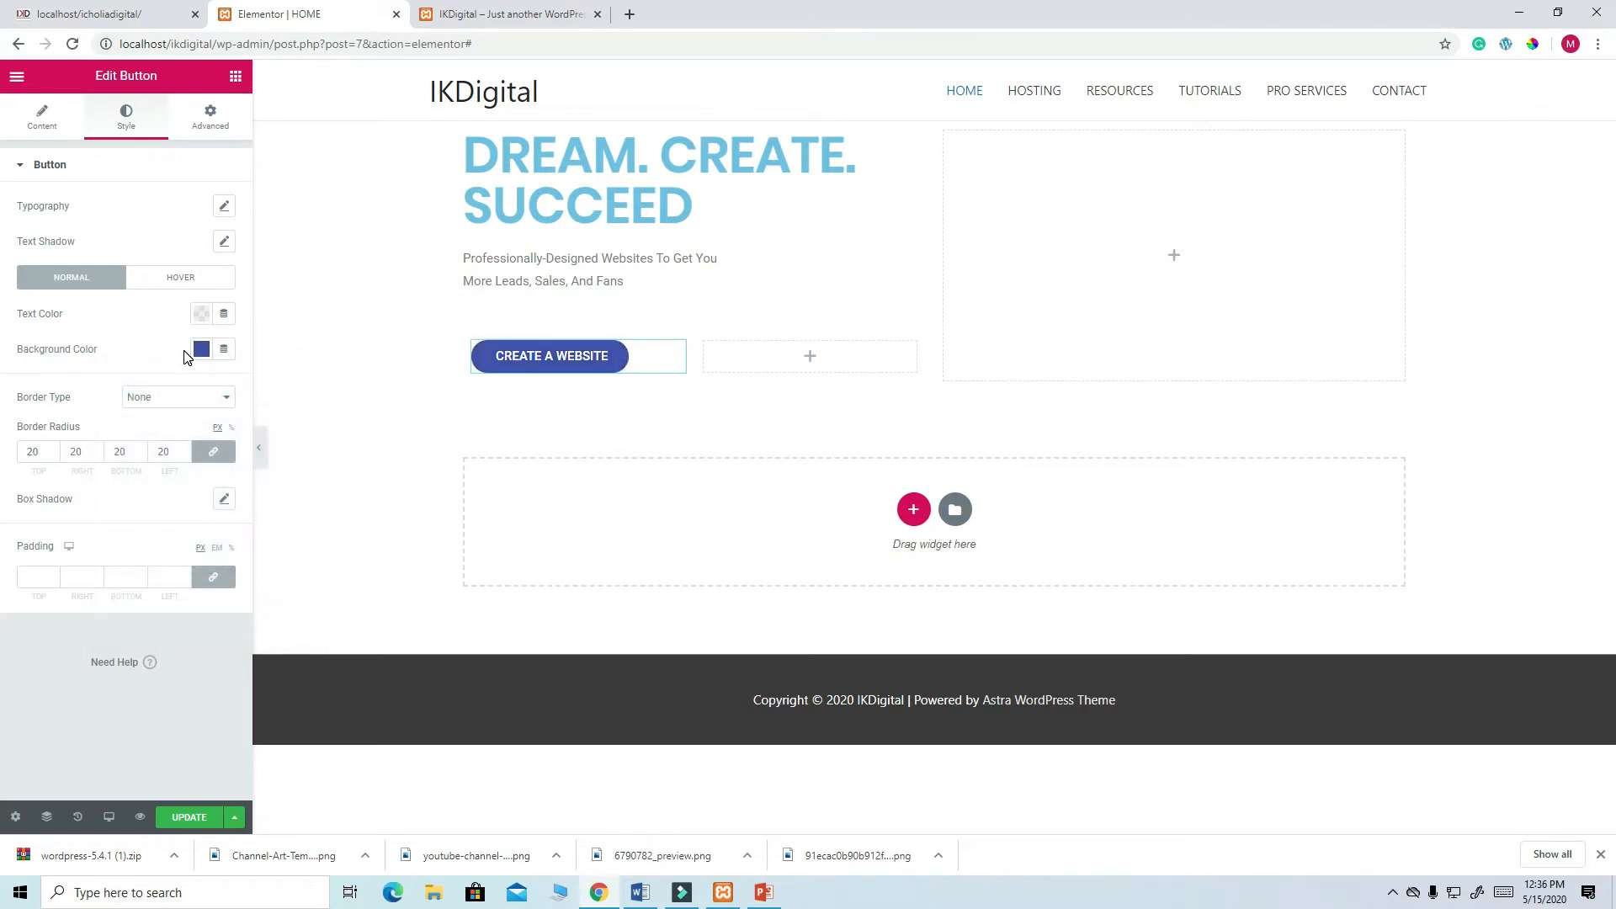
key(ctrl+z)
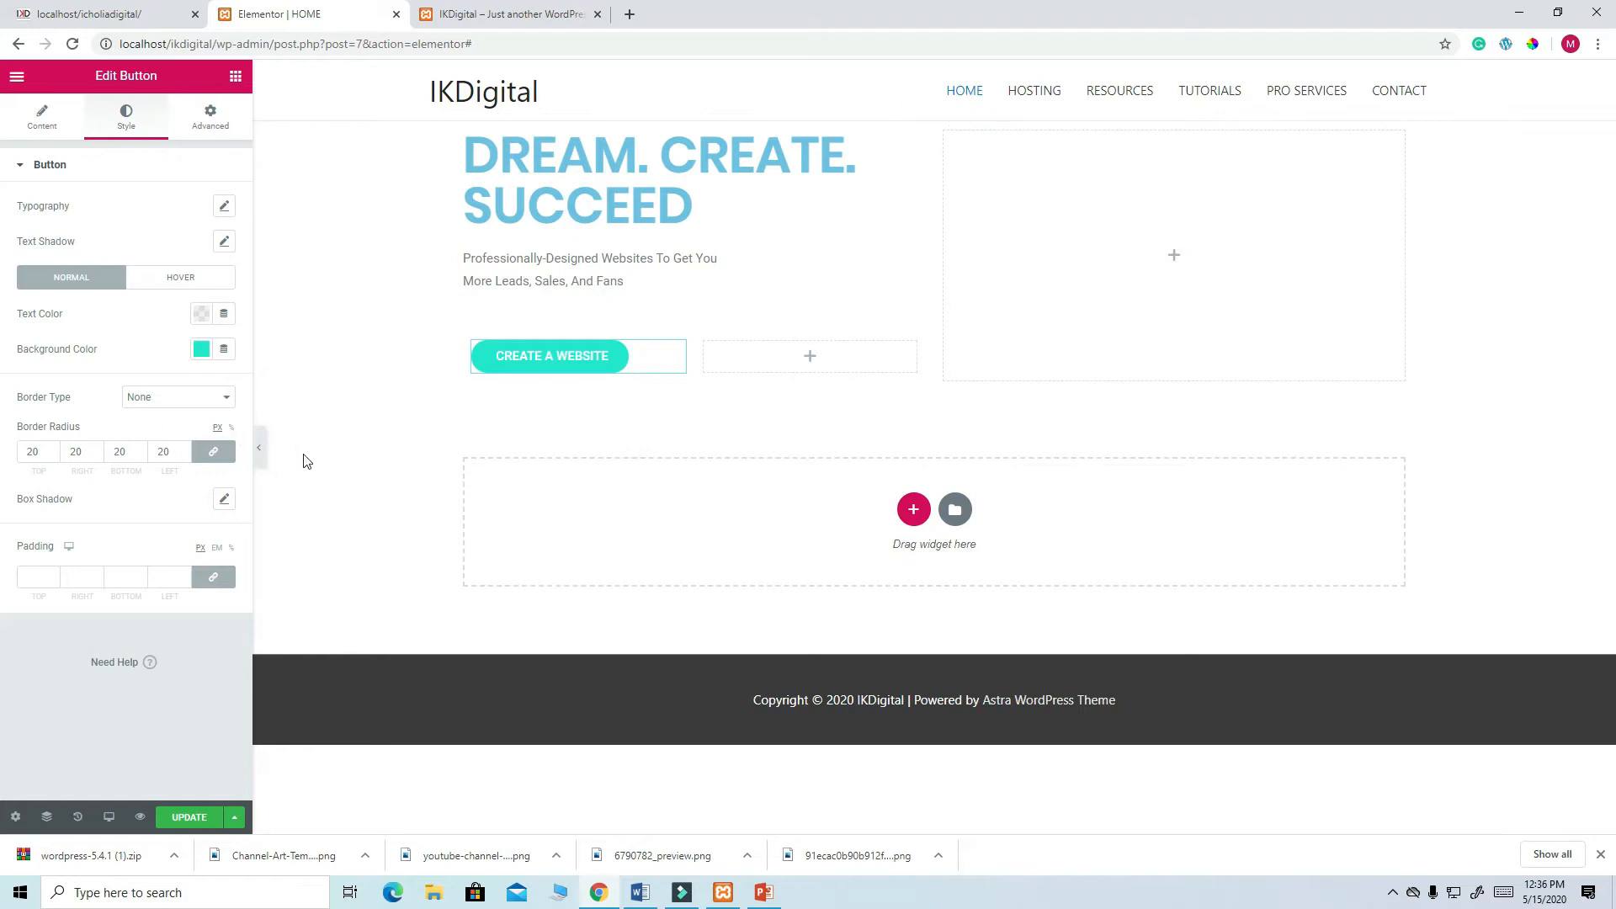
- Save the teal 23E7D0 background as a palette swatch
click(200, 318)
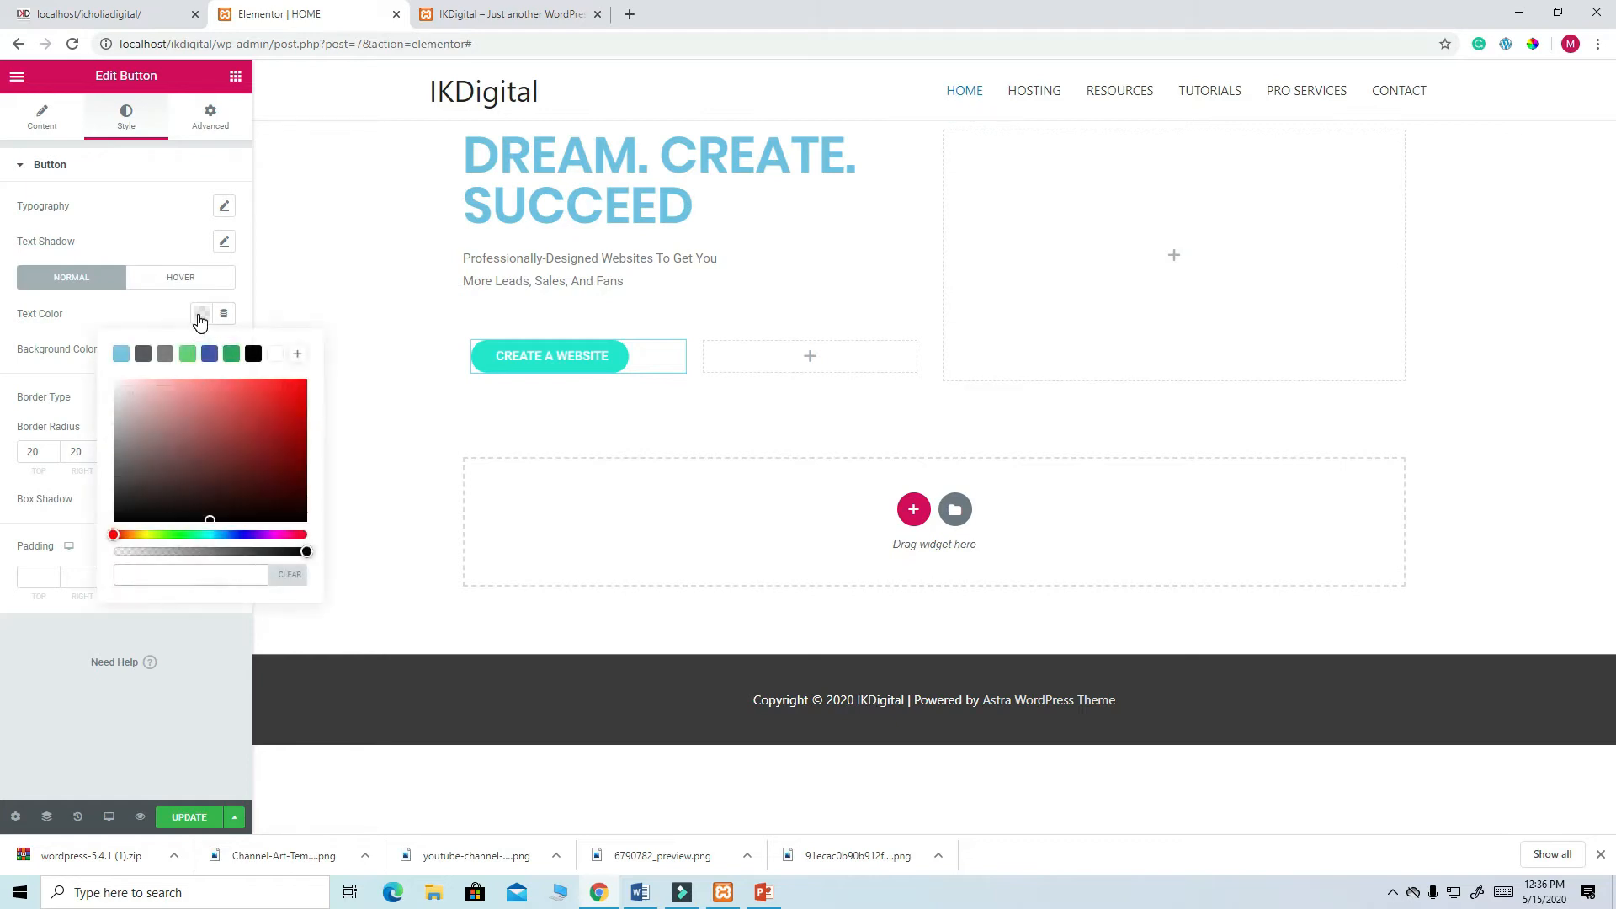
click(199, 325)
click(201, 348)
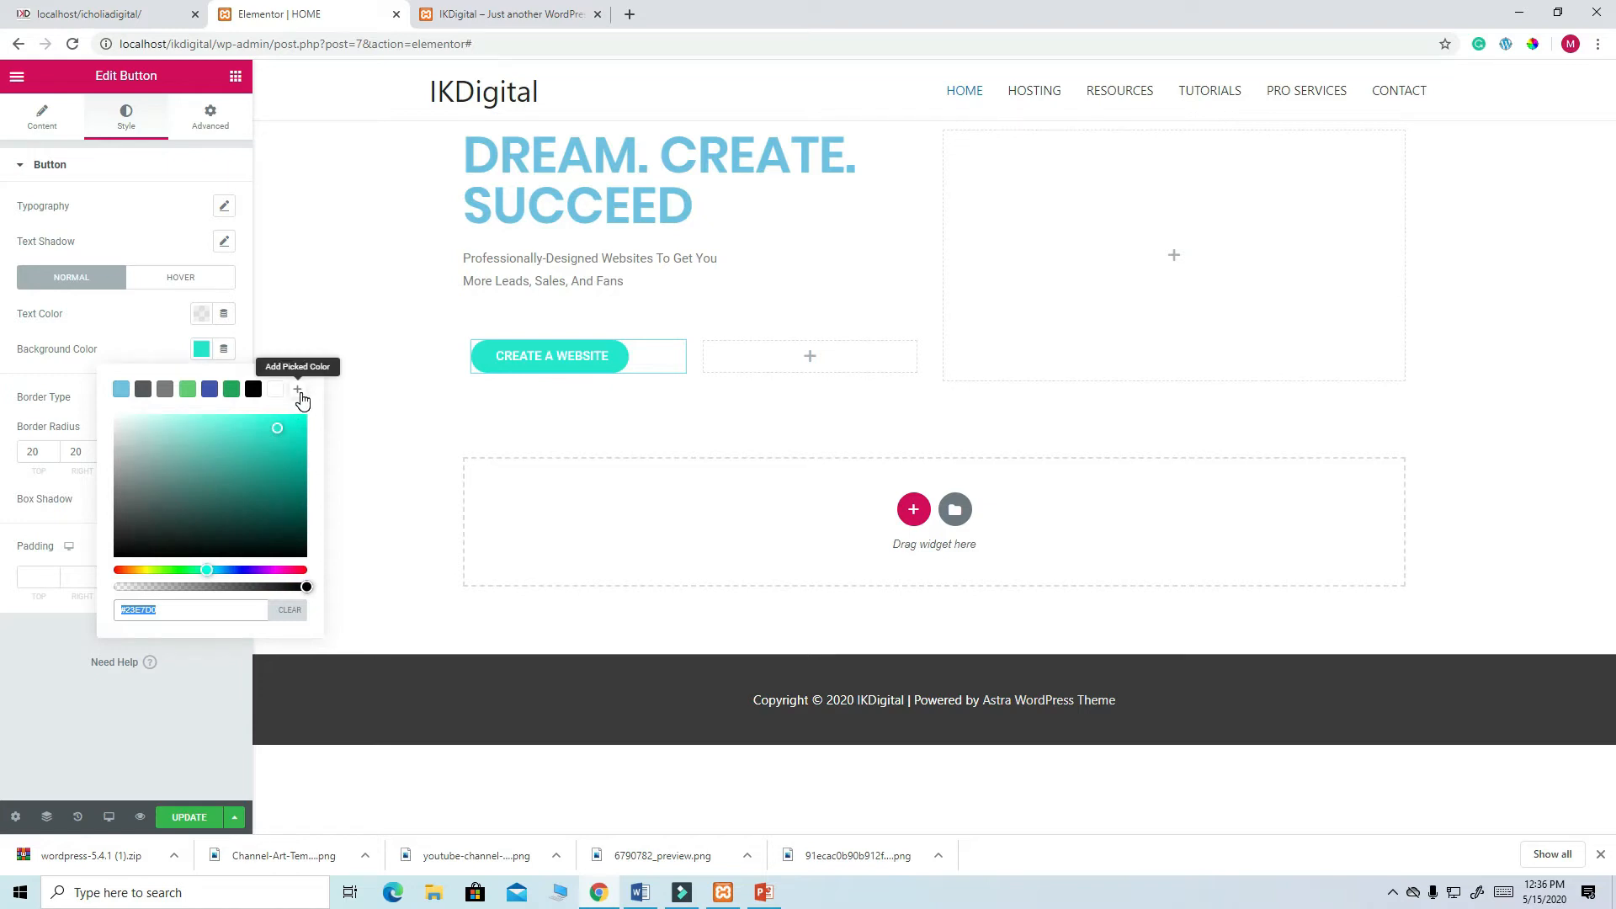
click(298, 390)
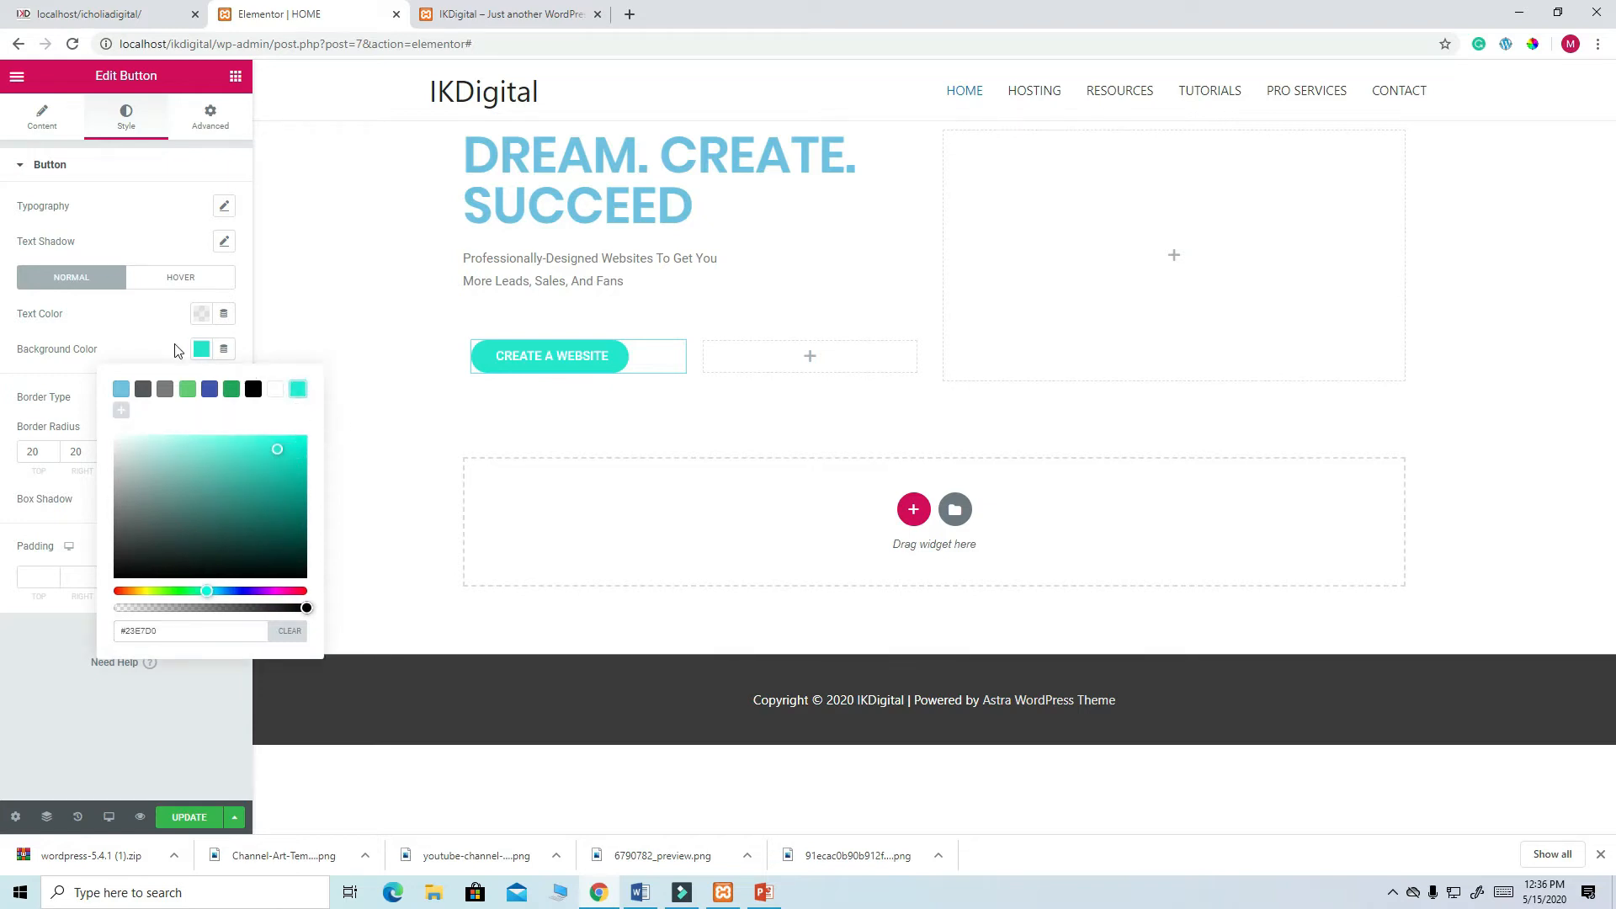
click(147, 334)
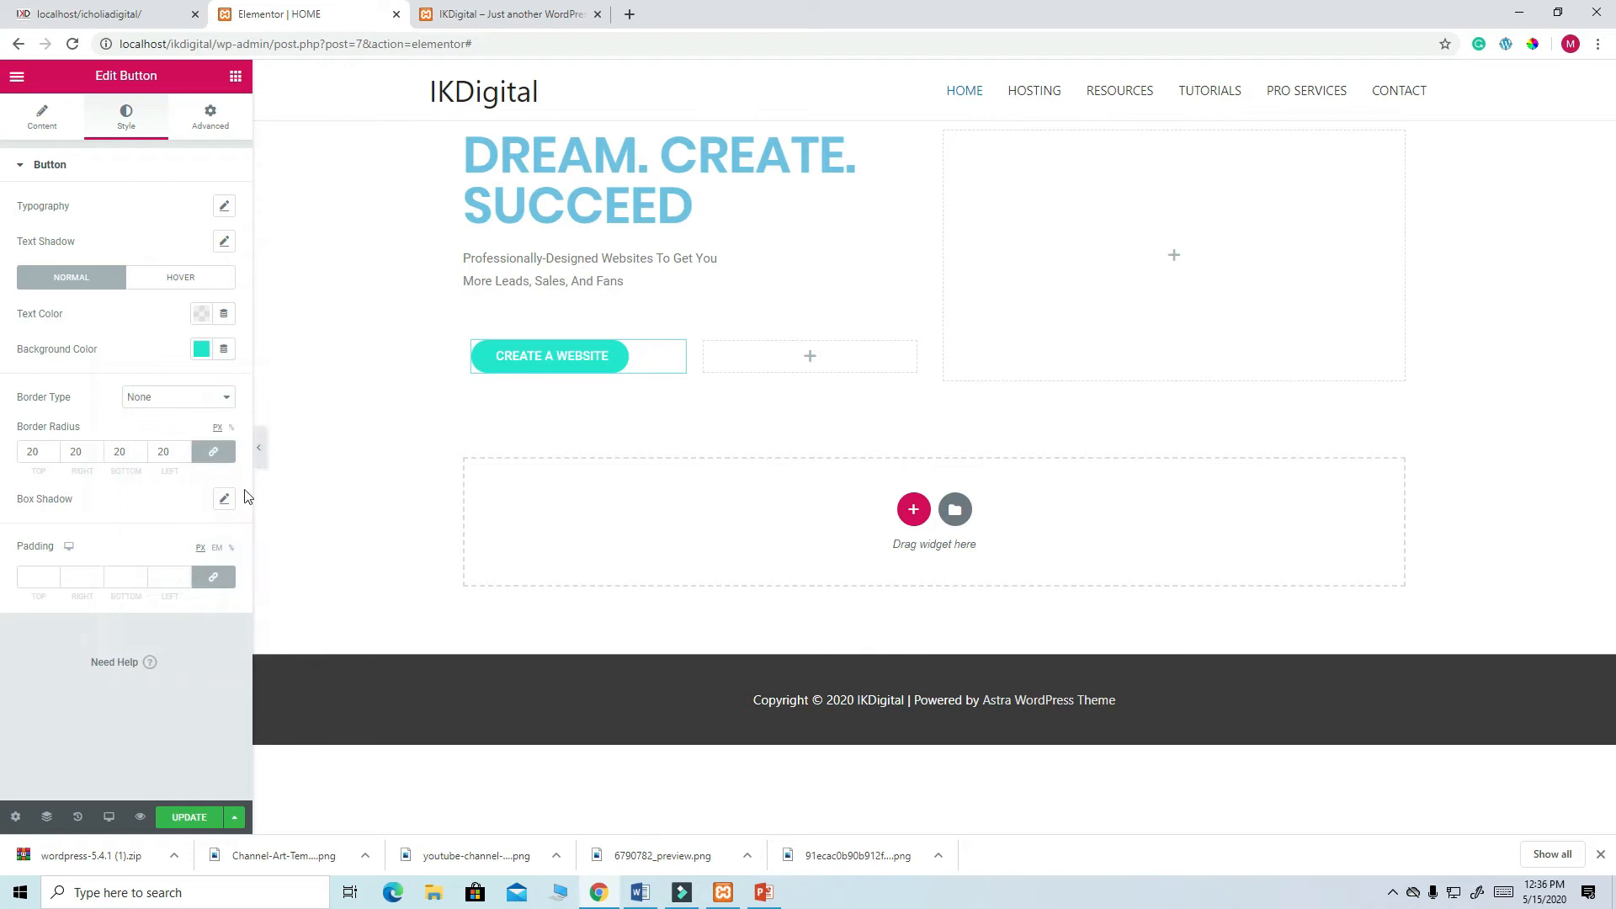
- Set the button text colour to dark navy and save it as a palette colour
click(201, 317)
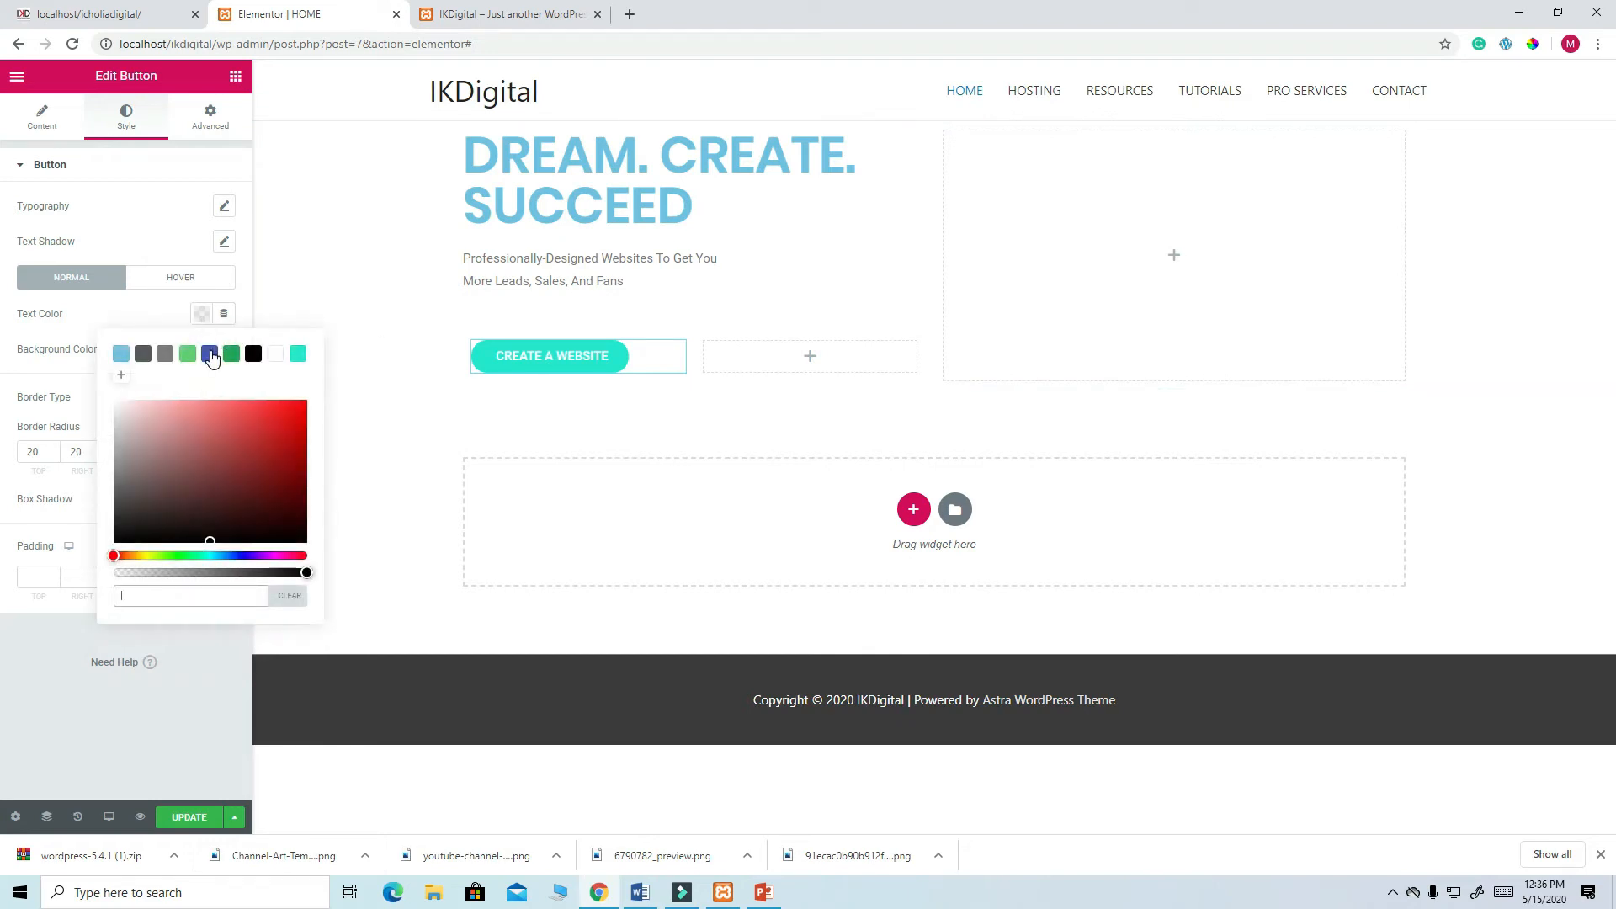
click(210, 354)
drag(238, 441, 274, 492)
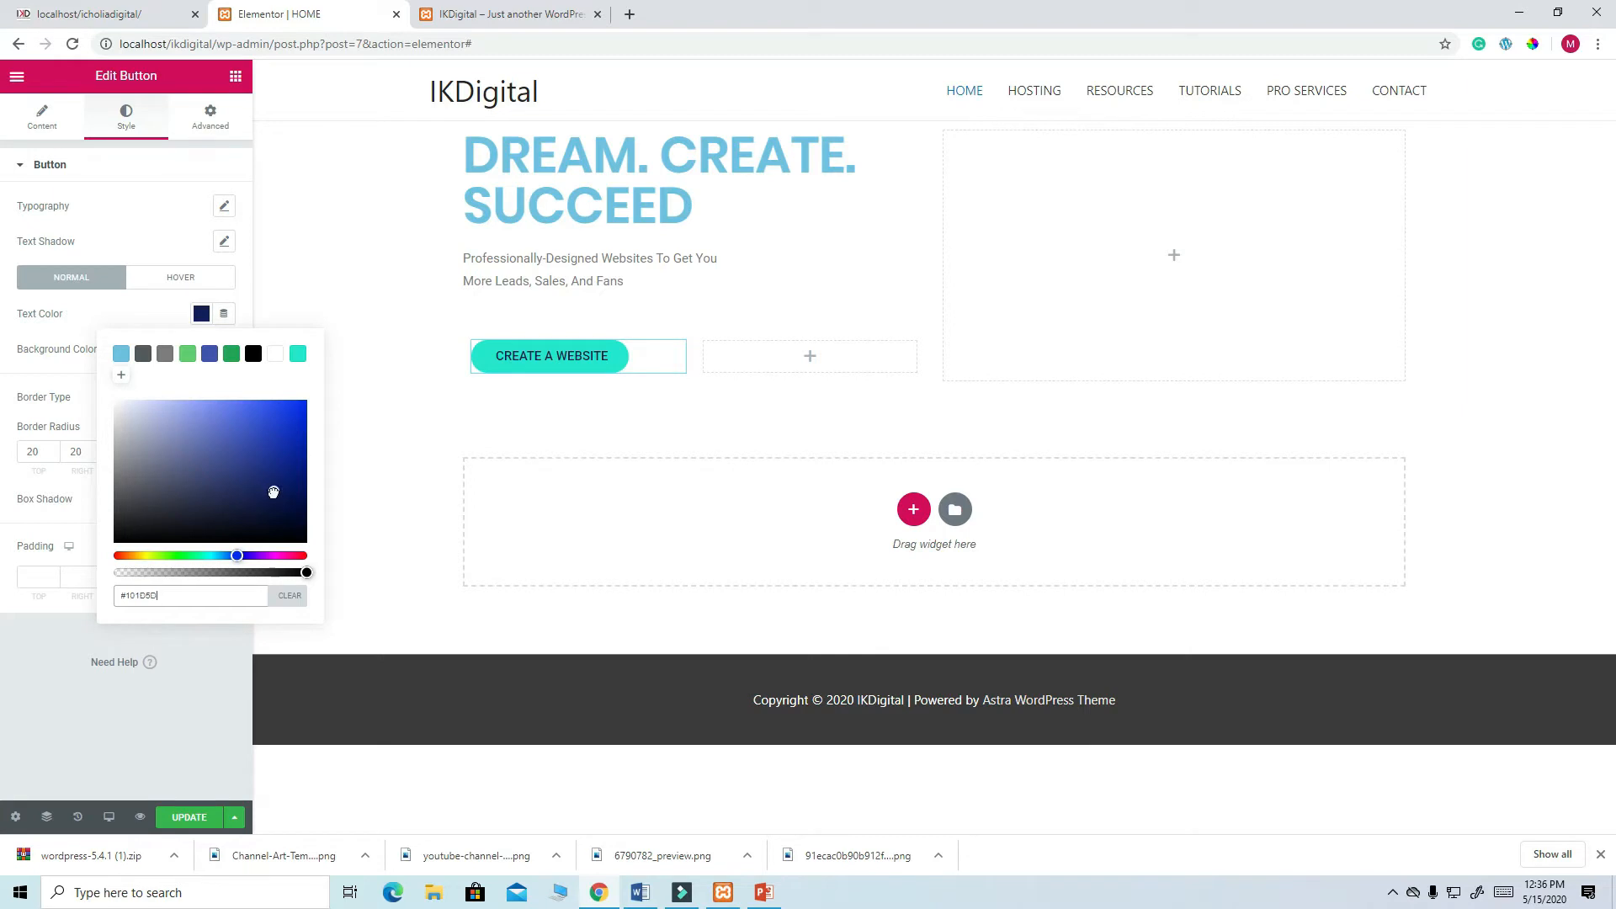
click(123, 376)
click(193, 659)
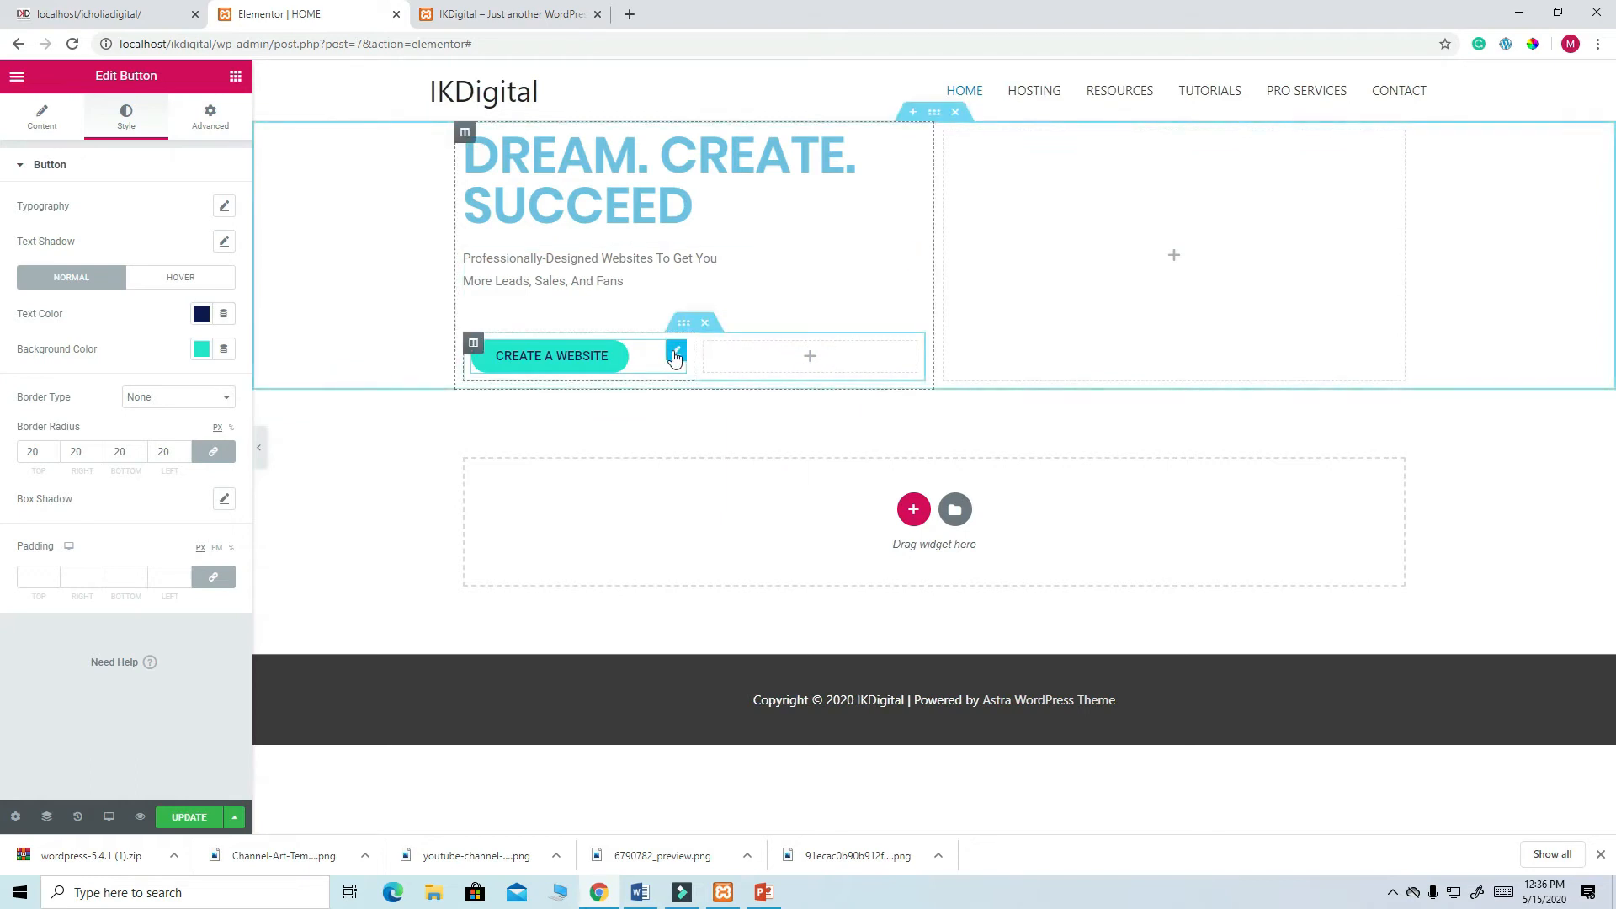
- Duplicate the CREATE A WEBSITE button into the right inner column and narrow the left column
right_click(673, 358)
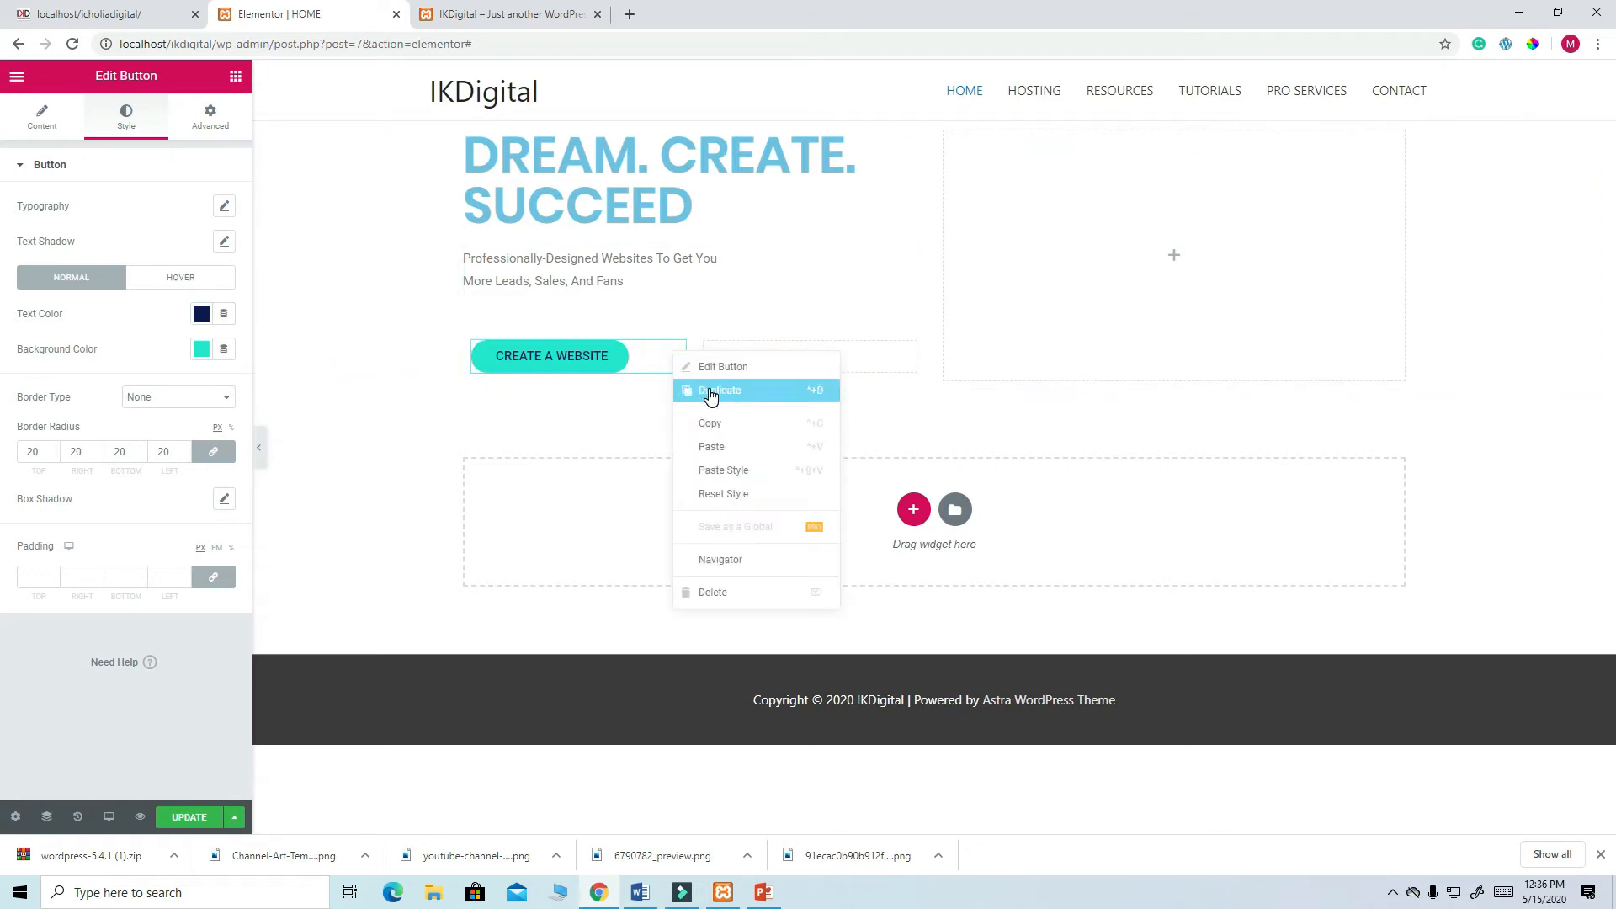
click(710, 392)
drag(674, 402, 779, 365)
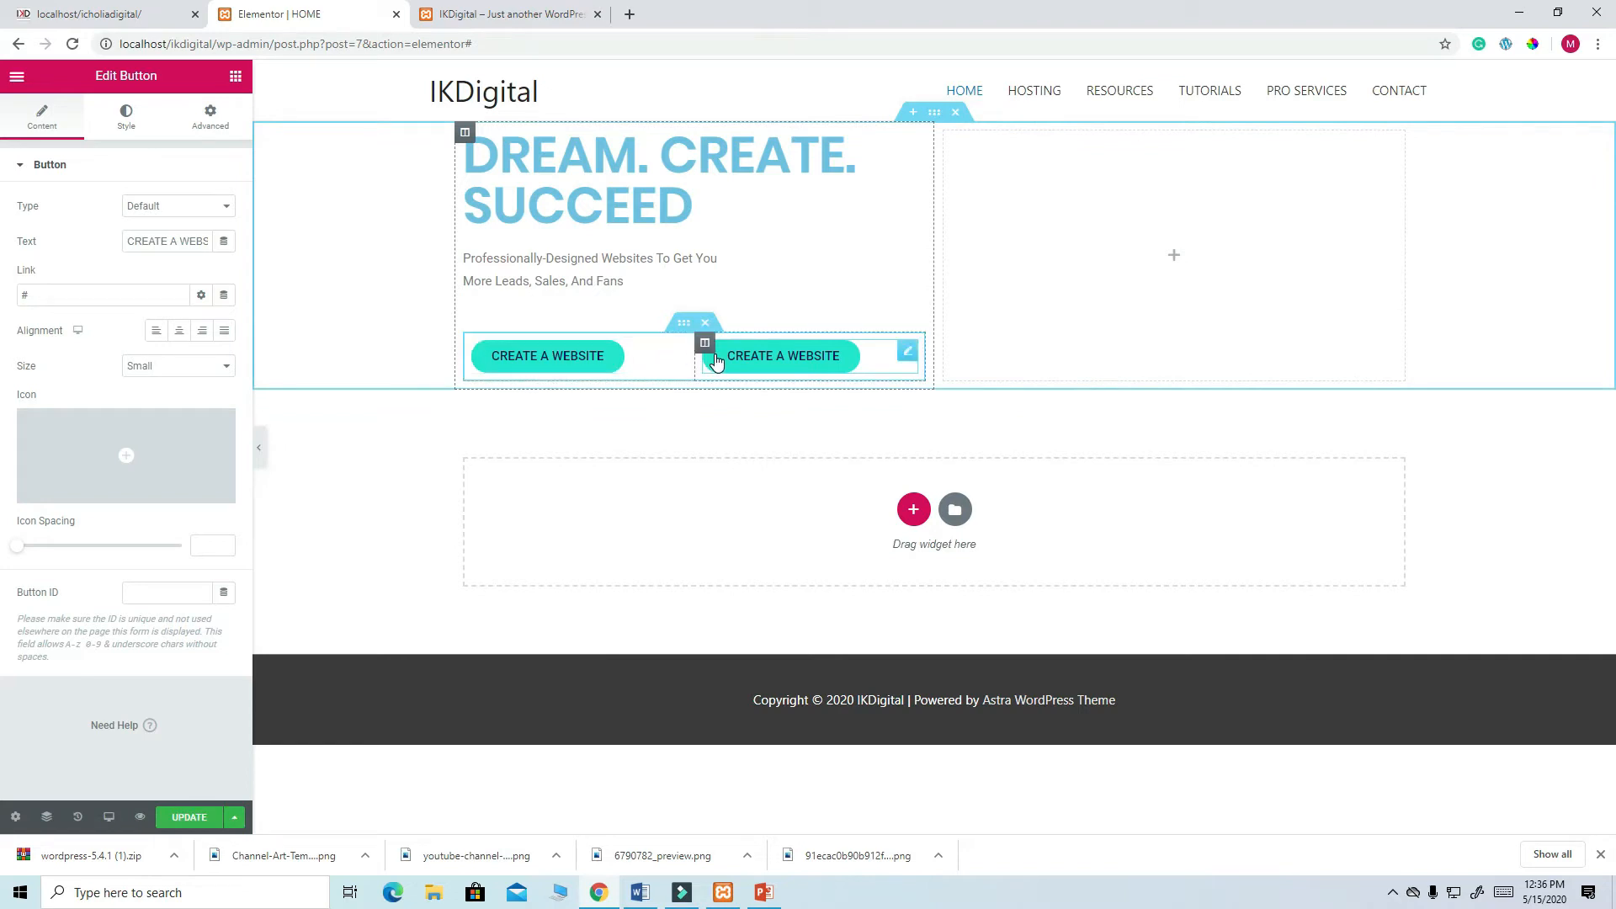
drag(694, 357, 636, 361)
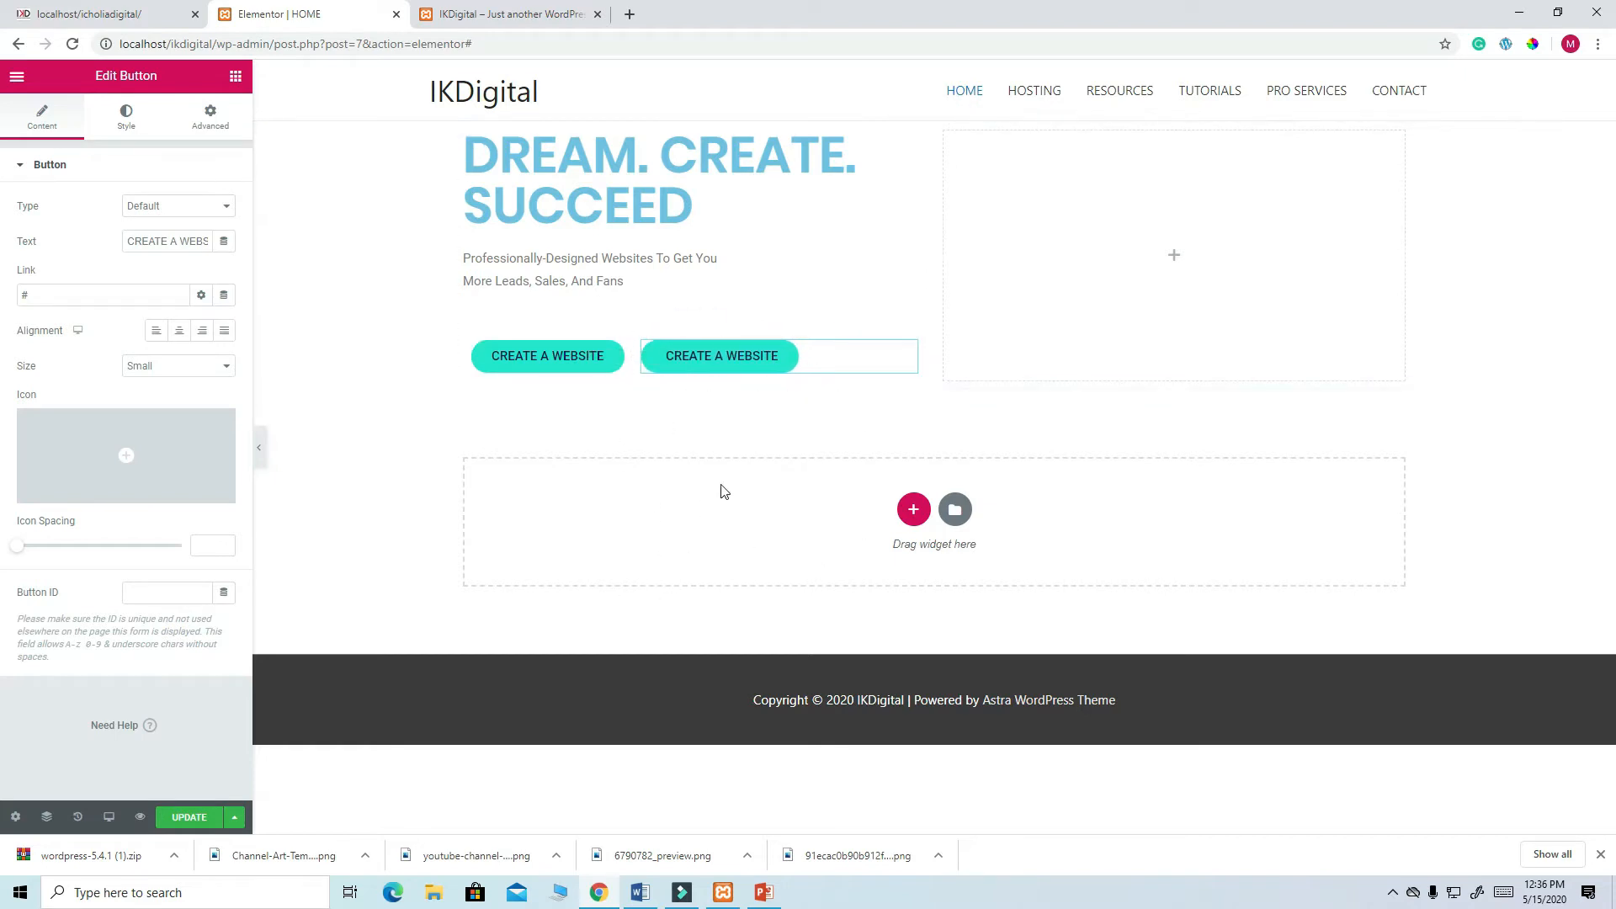
- Sample the live site's teal button colour for comparison, then return to the editor
click(116, 13)
click(563, 592)
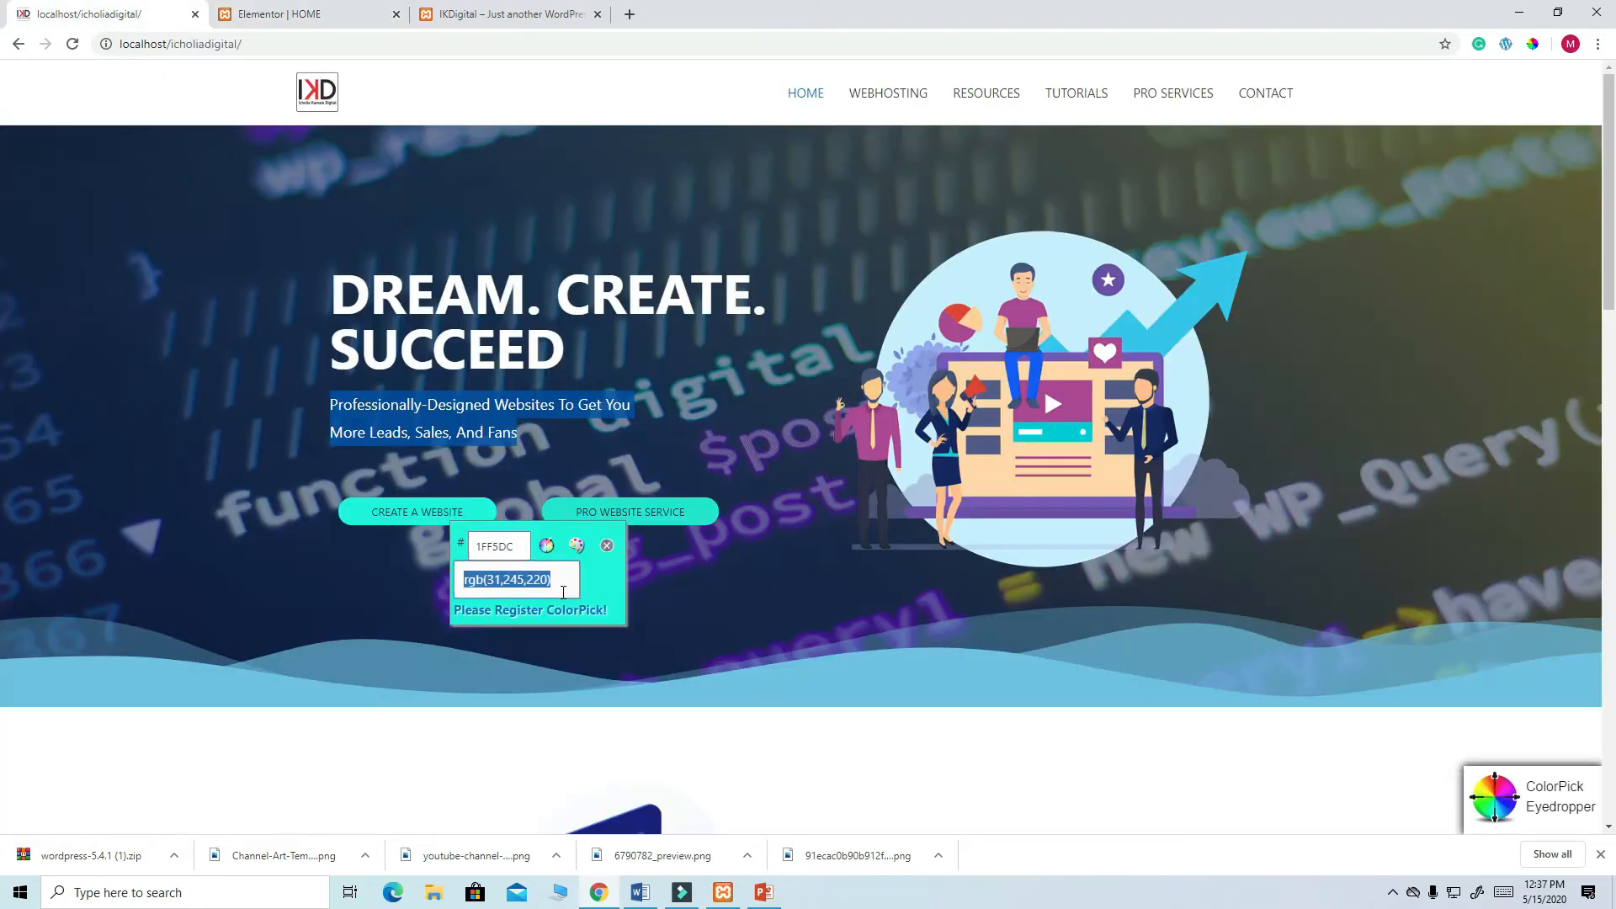
click(607, 547)
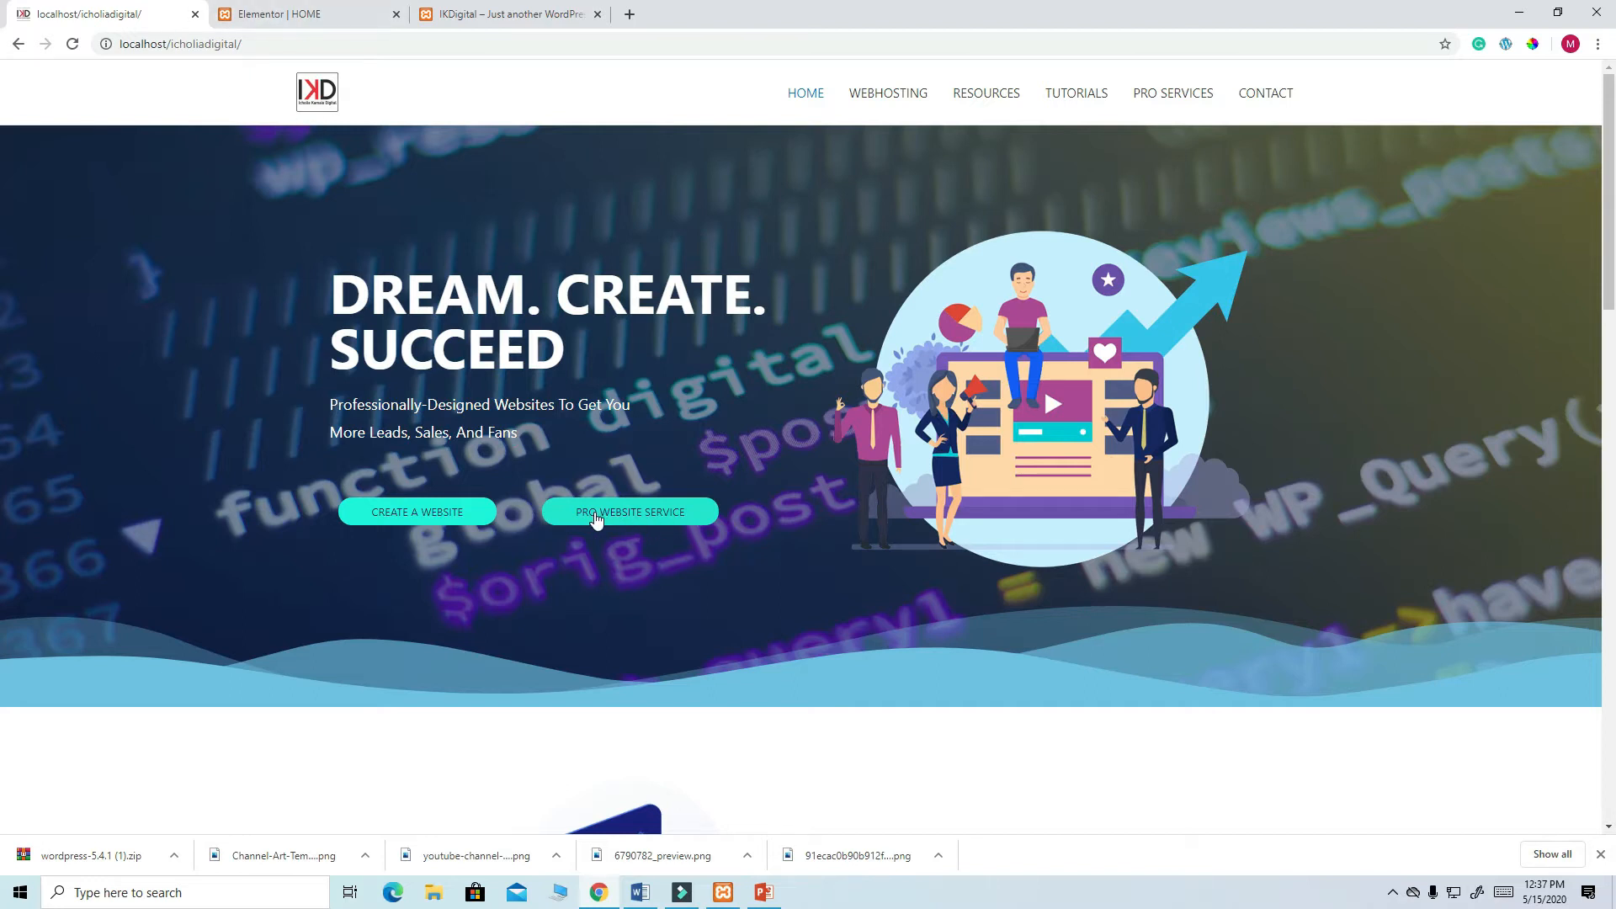
click(269, 14)
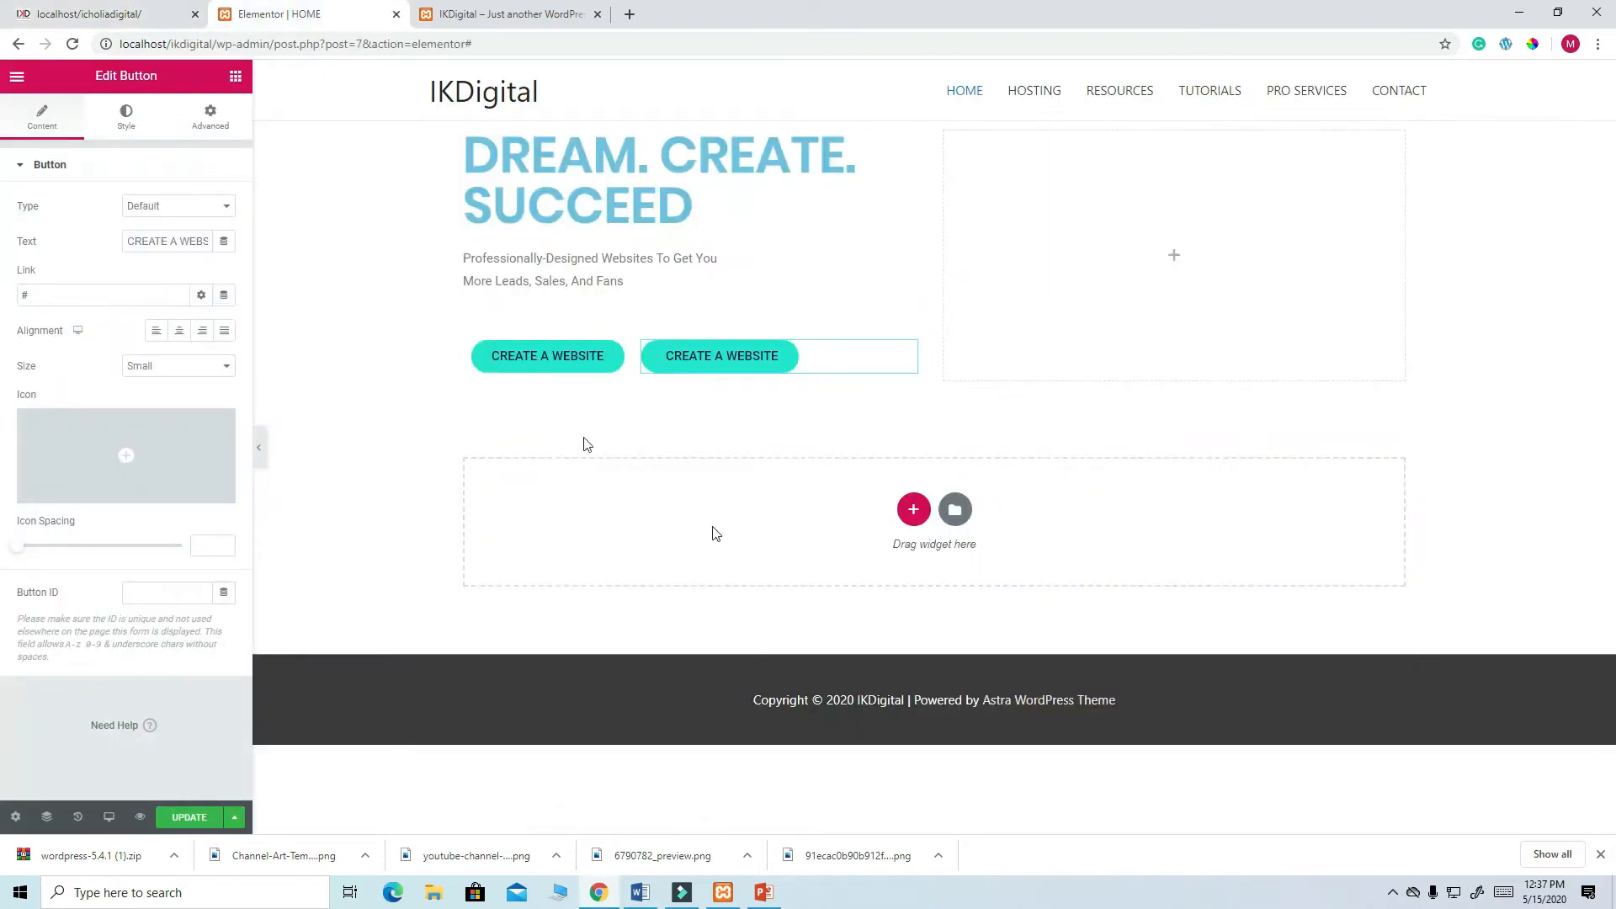
- Relabel the duplicated button as PRO SERVICES
click(191, 242)
triple_click(192, 242)
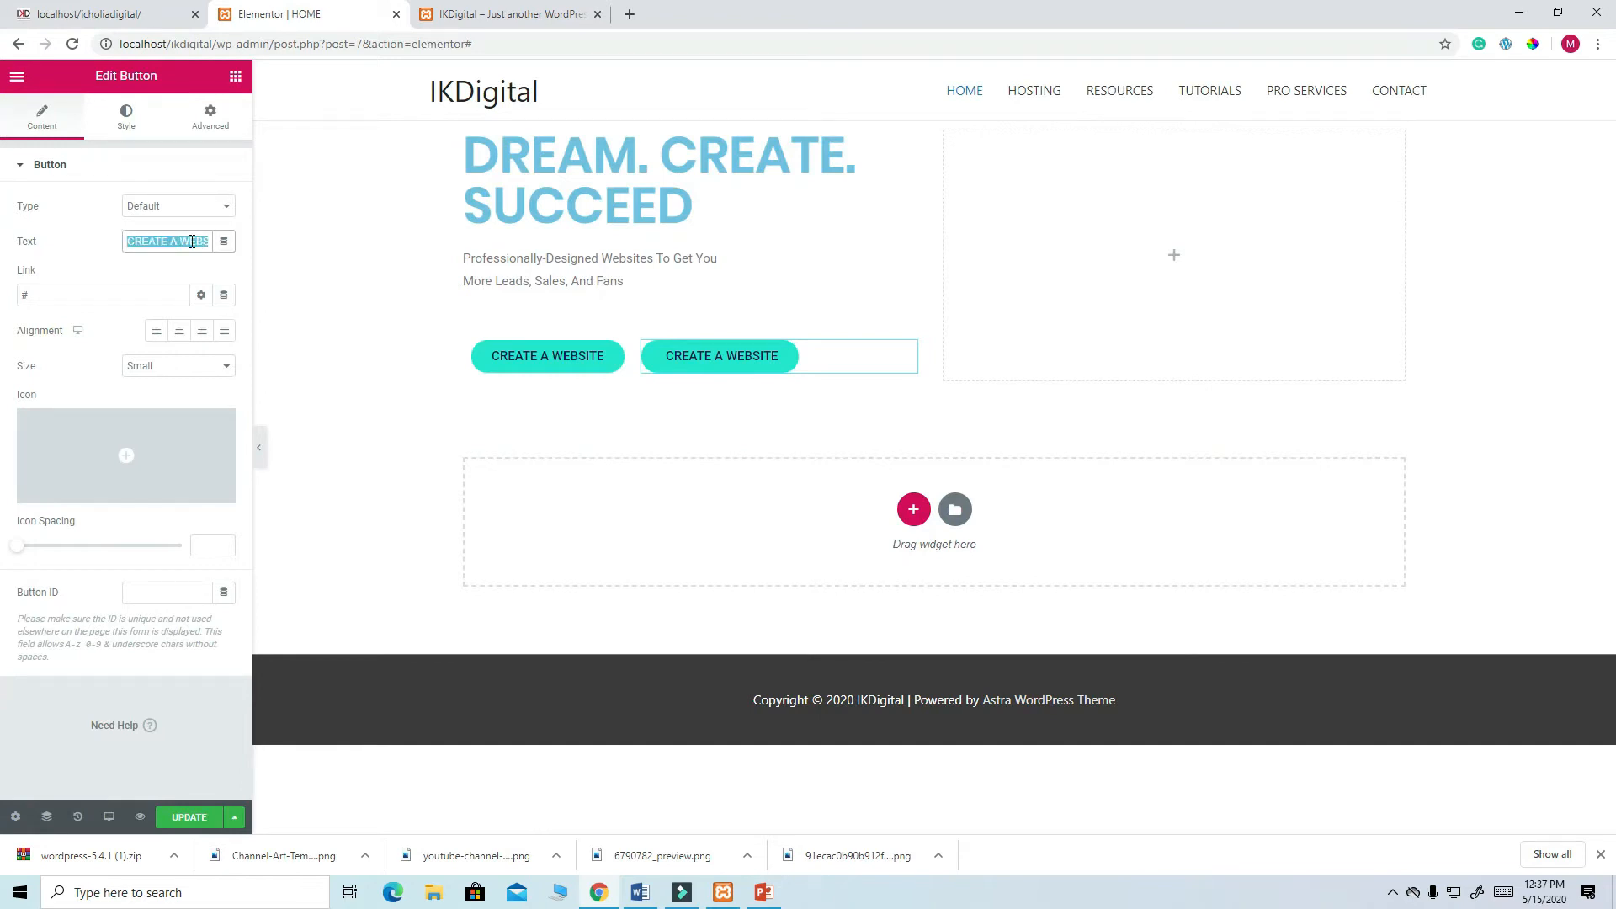
text(PRO SERVICES)
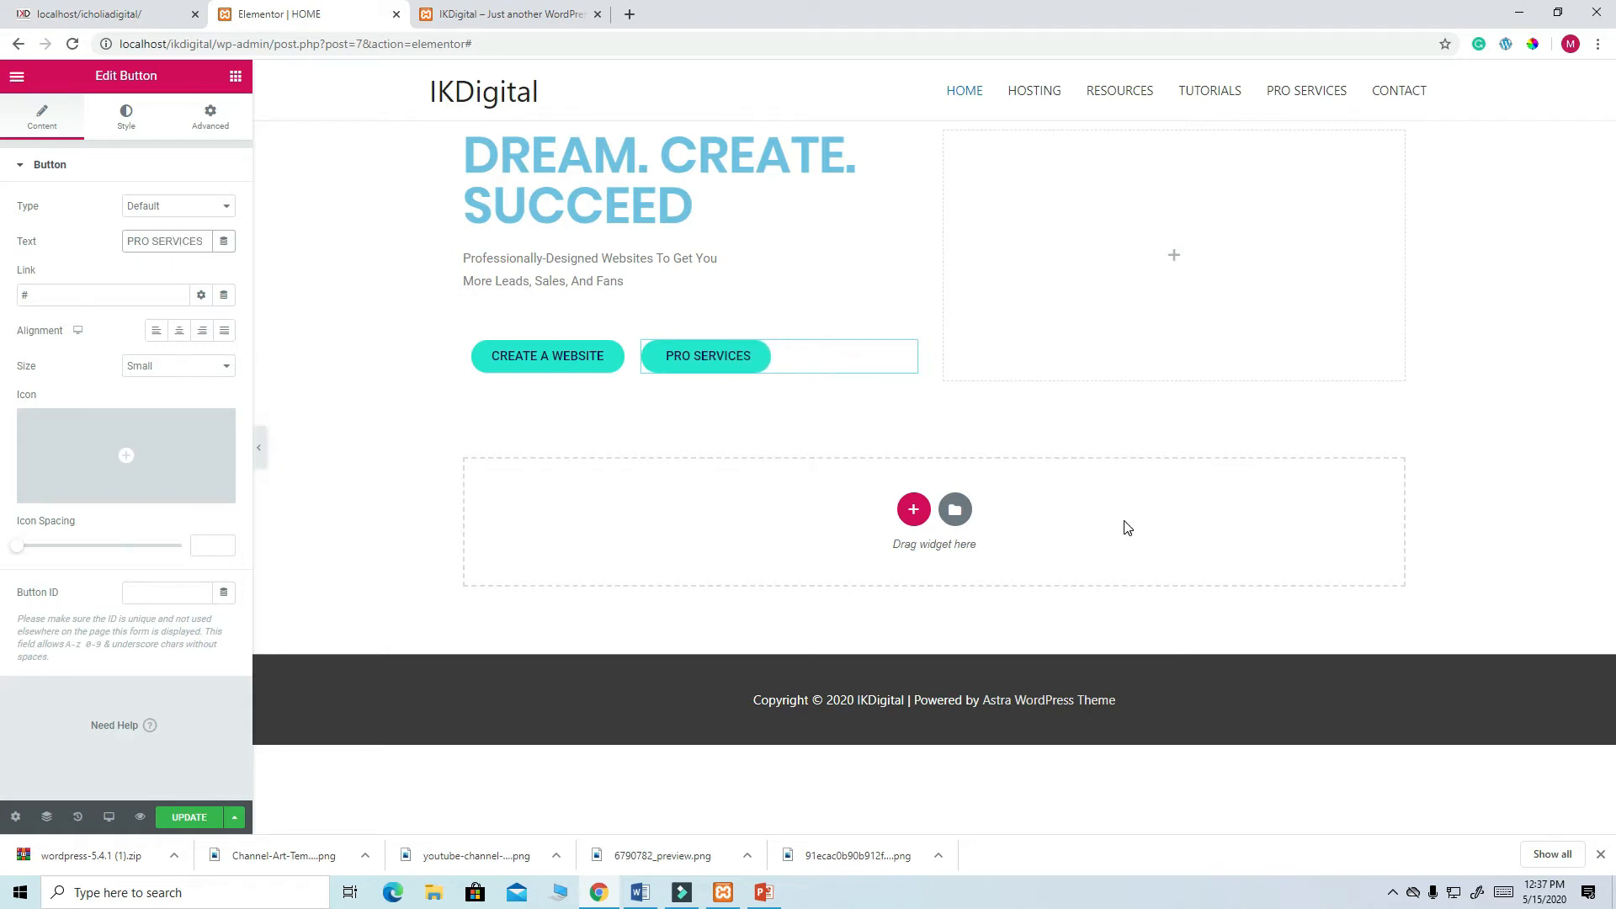
- Add an Image widget to the right column with digital-marketing-2 uploaded from the photos folder
click(1172, 257)
drag(52, 318, 1154, 274)
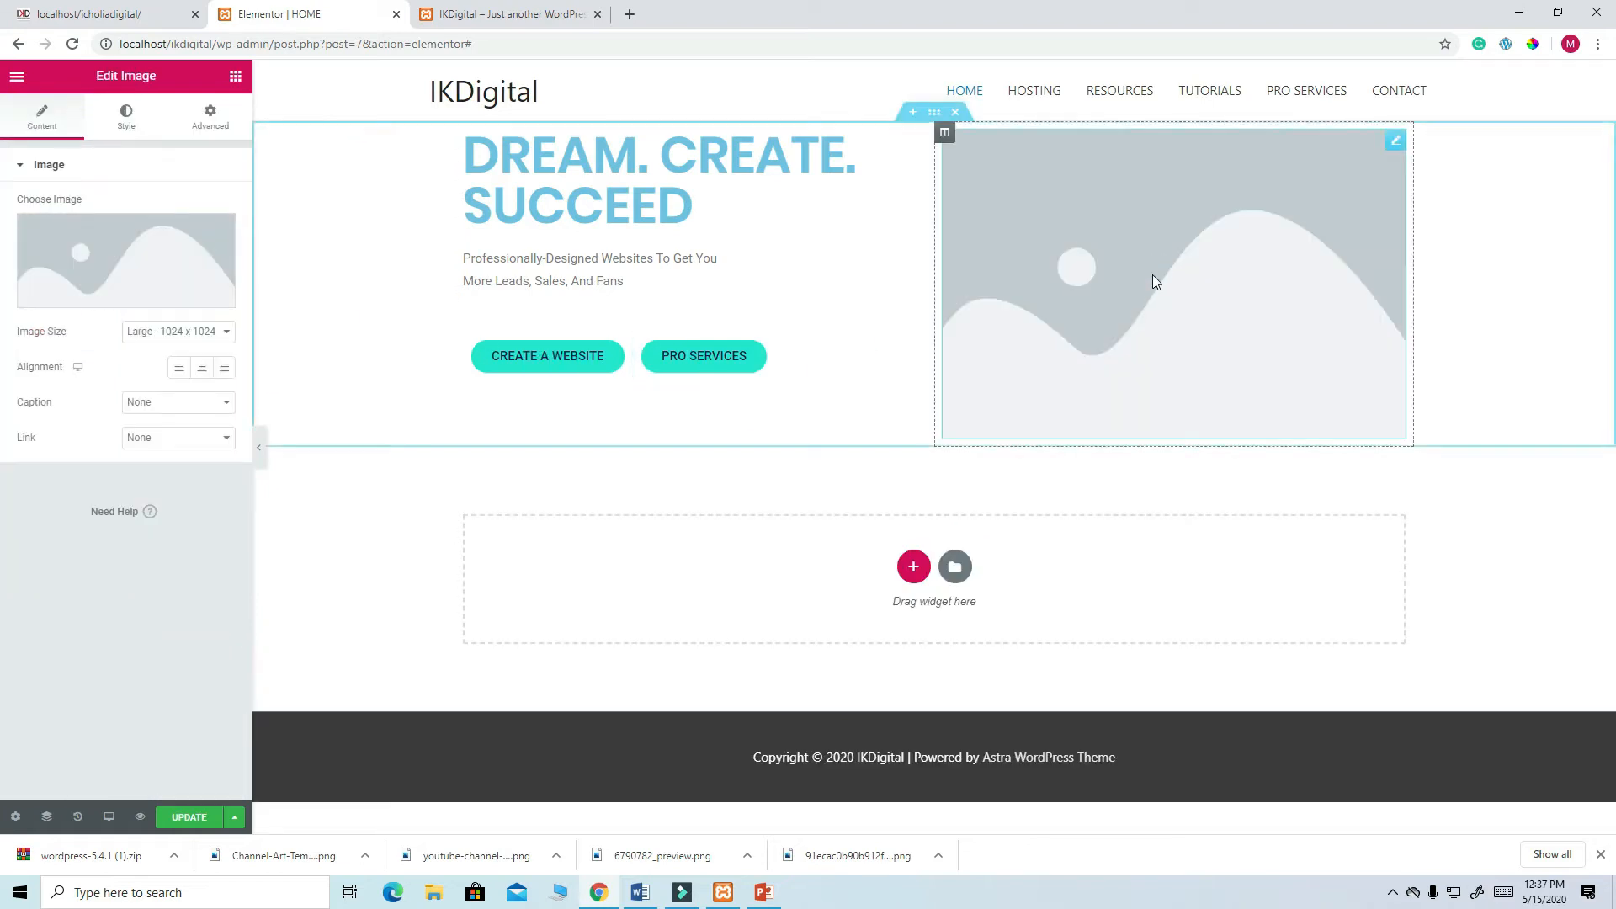
click(108, 248)
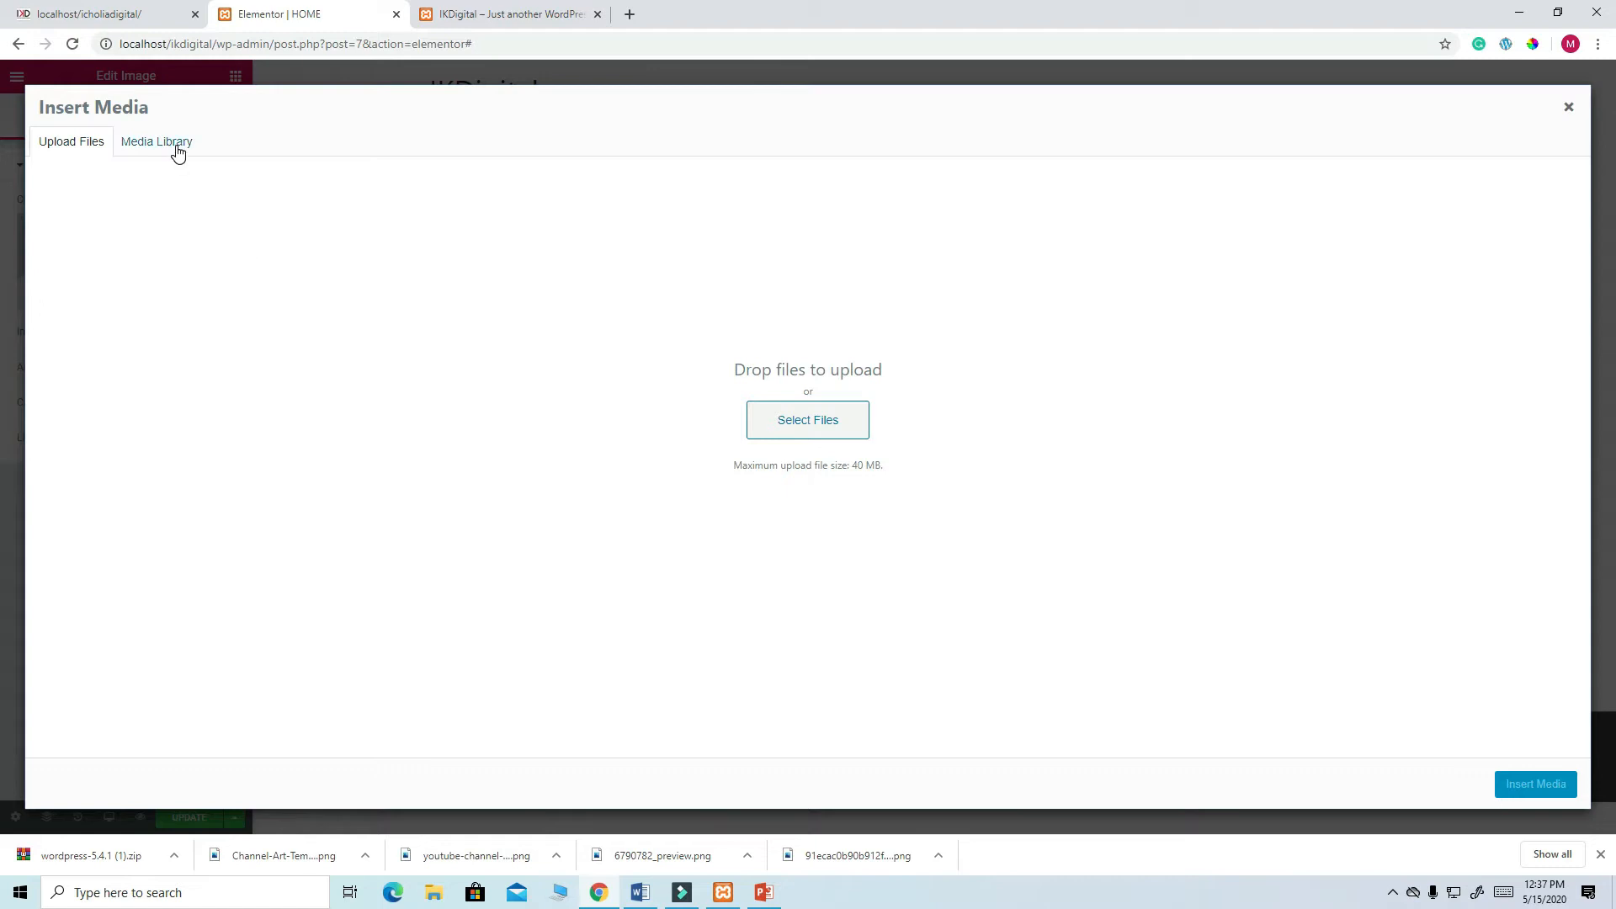
click(785, 420)
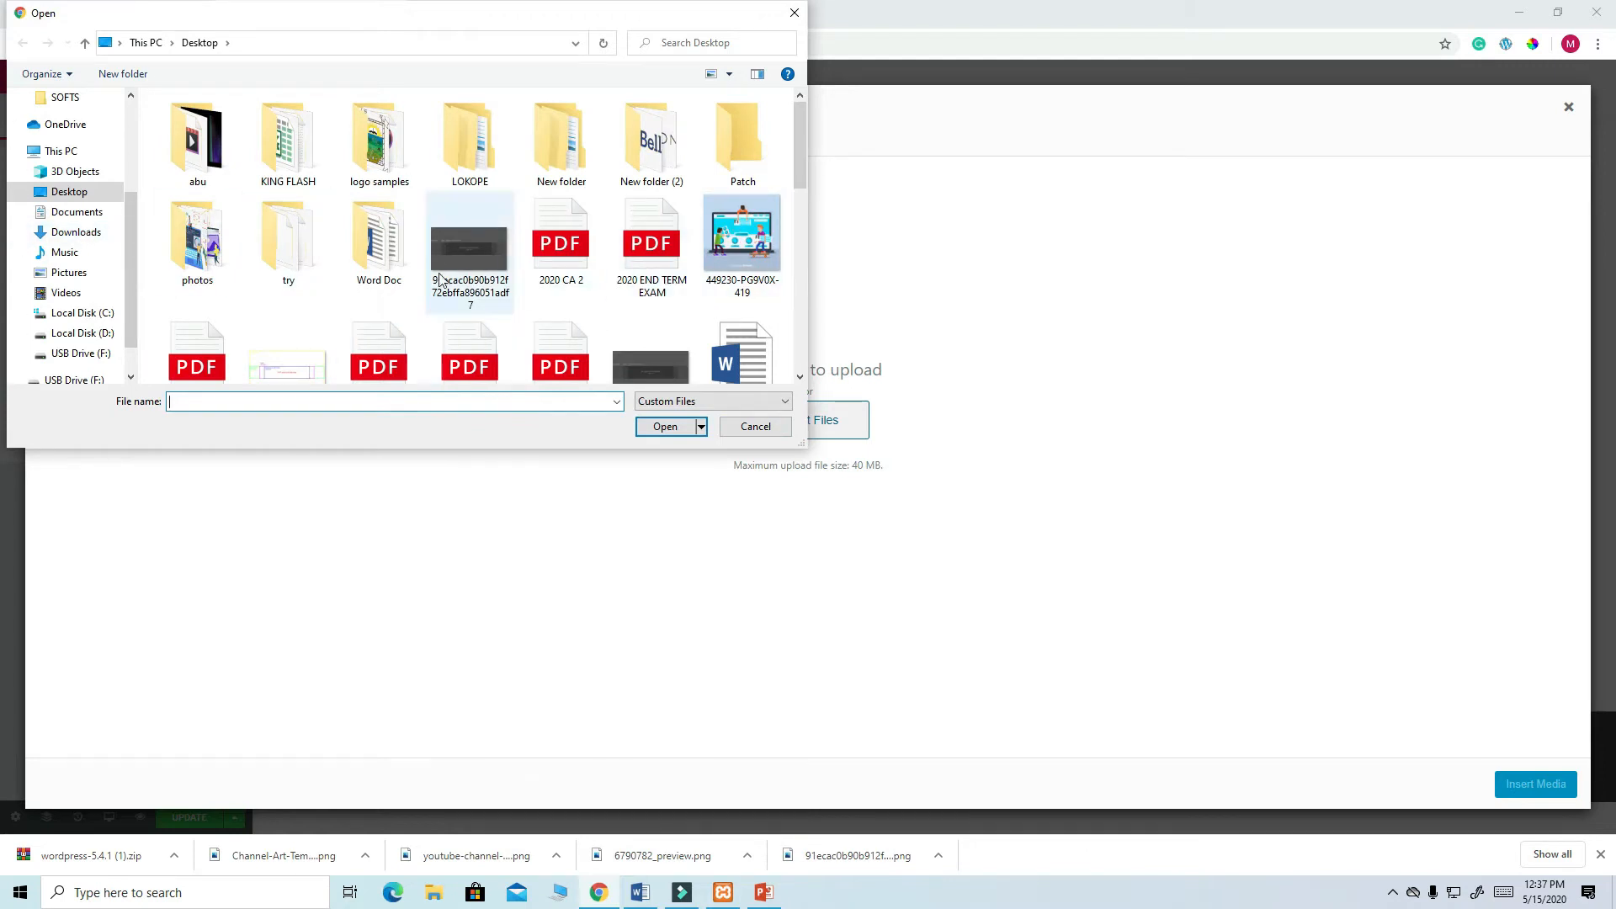
scroll(436, 254, down, 5)
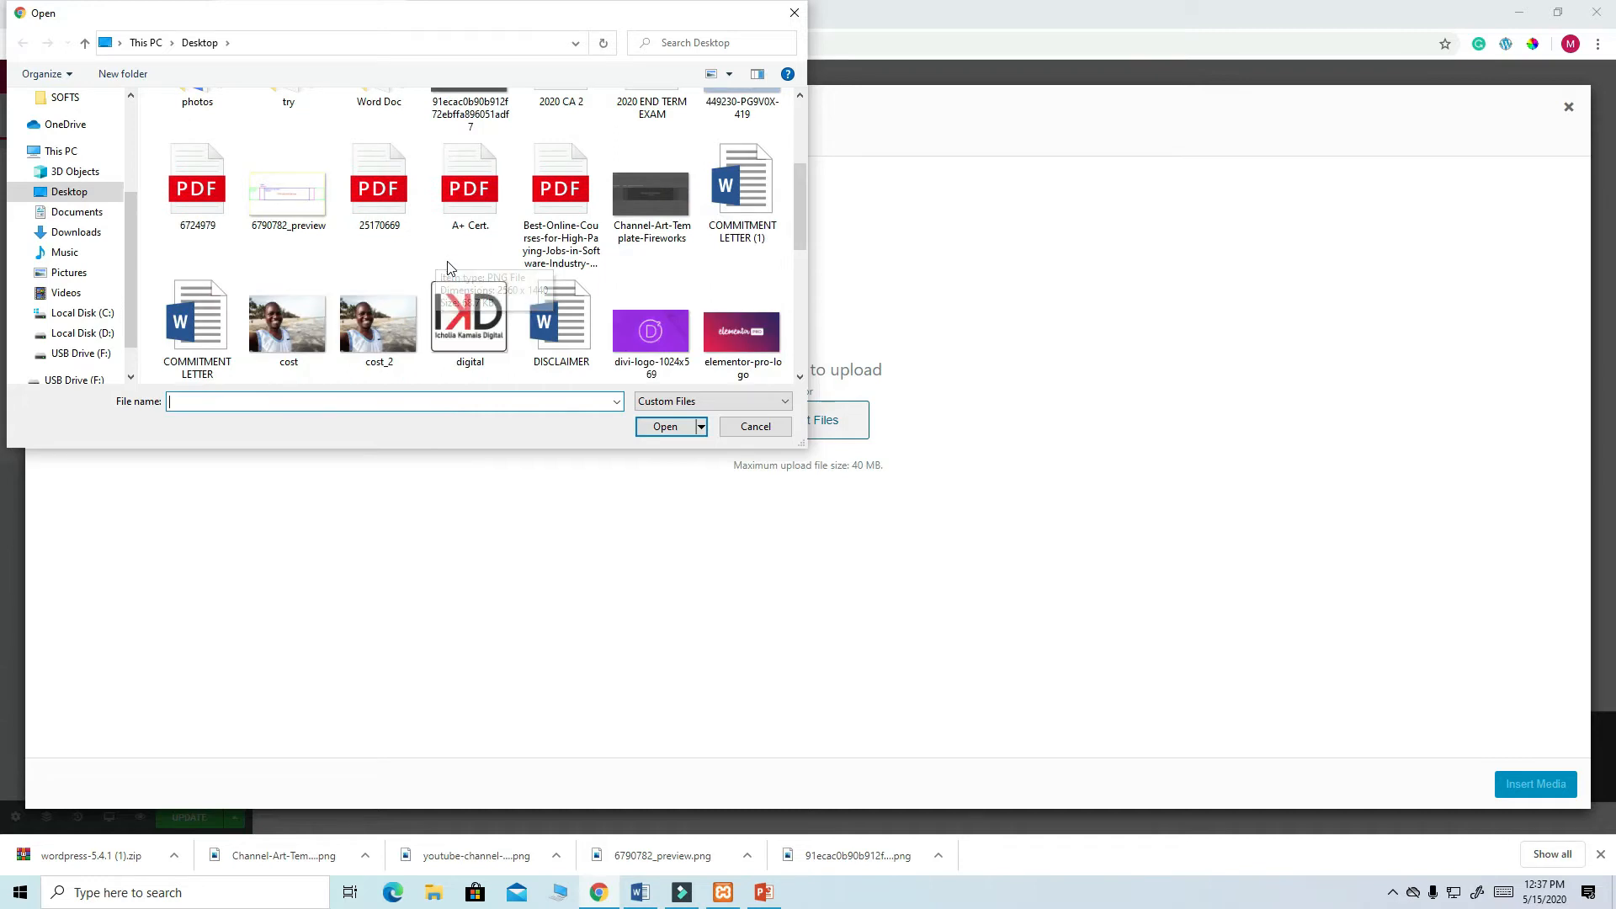
scroll(449, 268, up, 8)
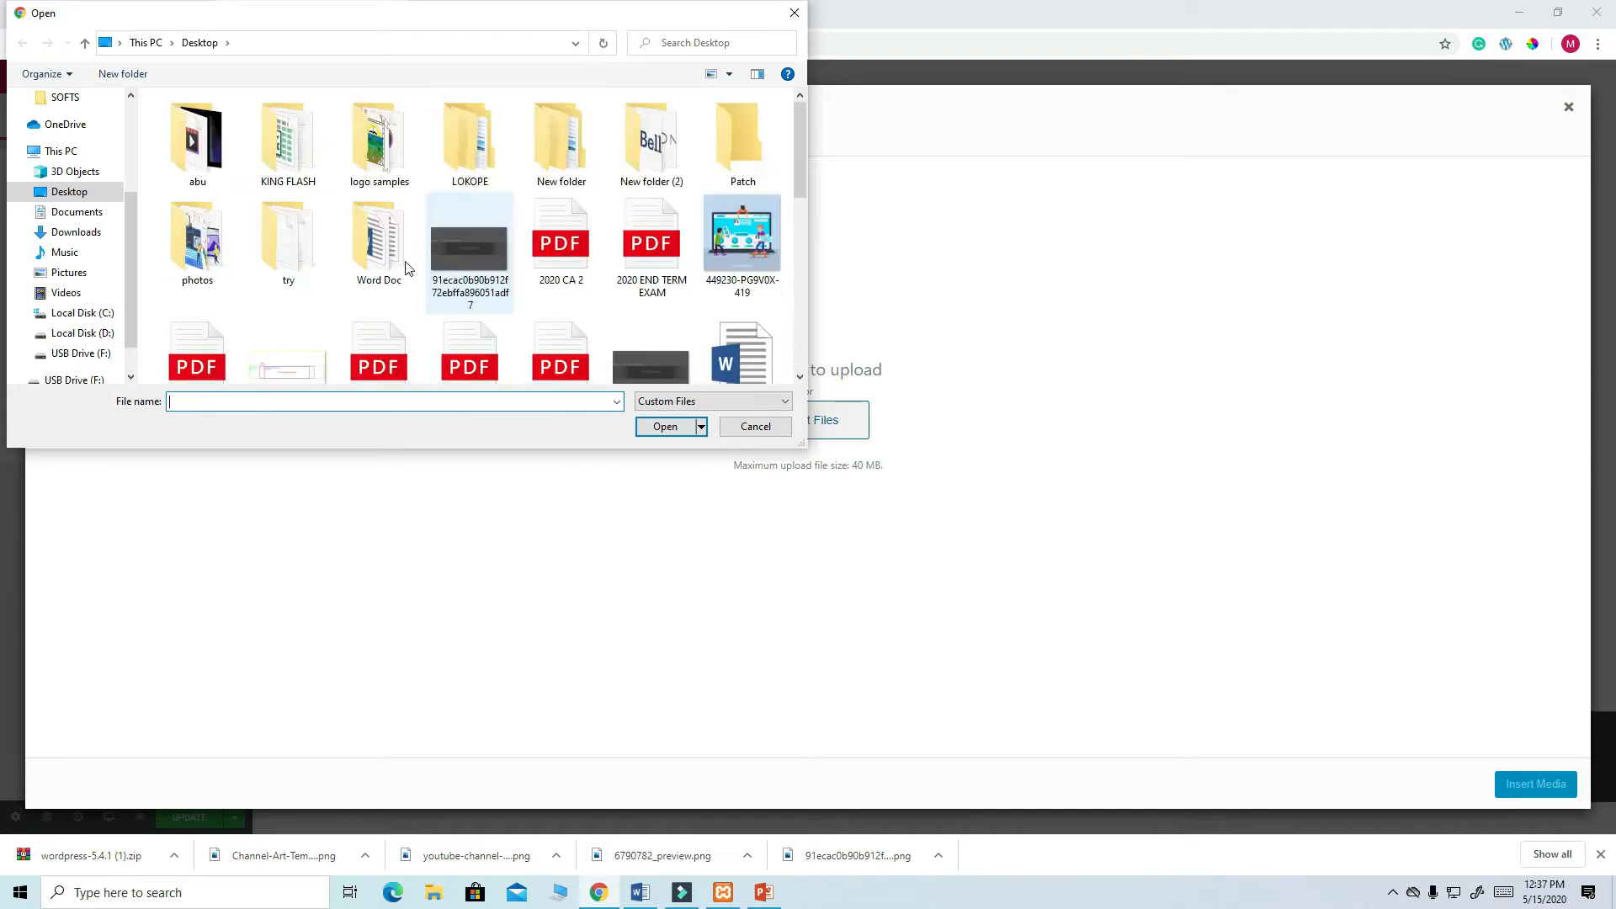
double_click(232, 281)
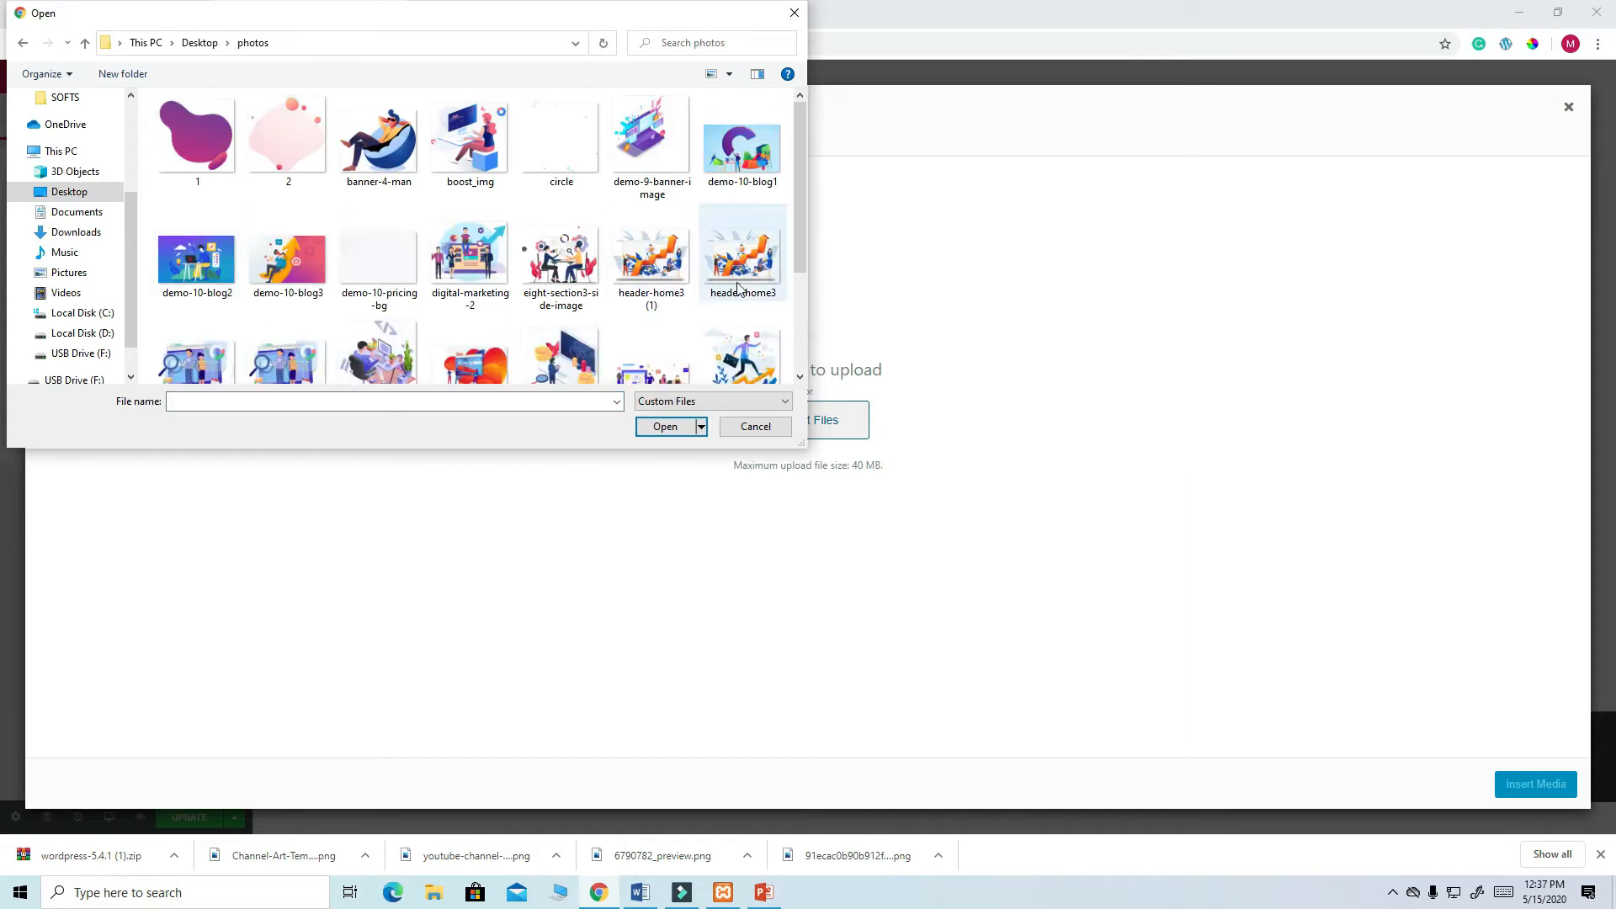
click(461, 265)
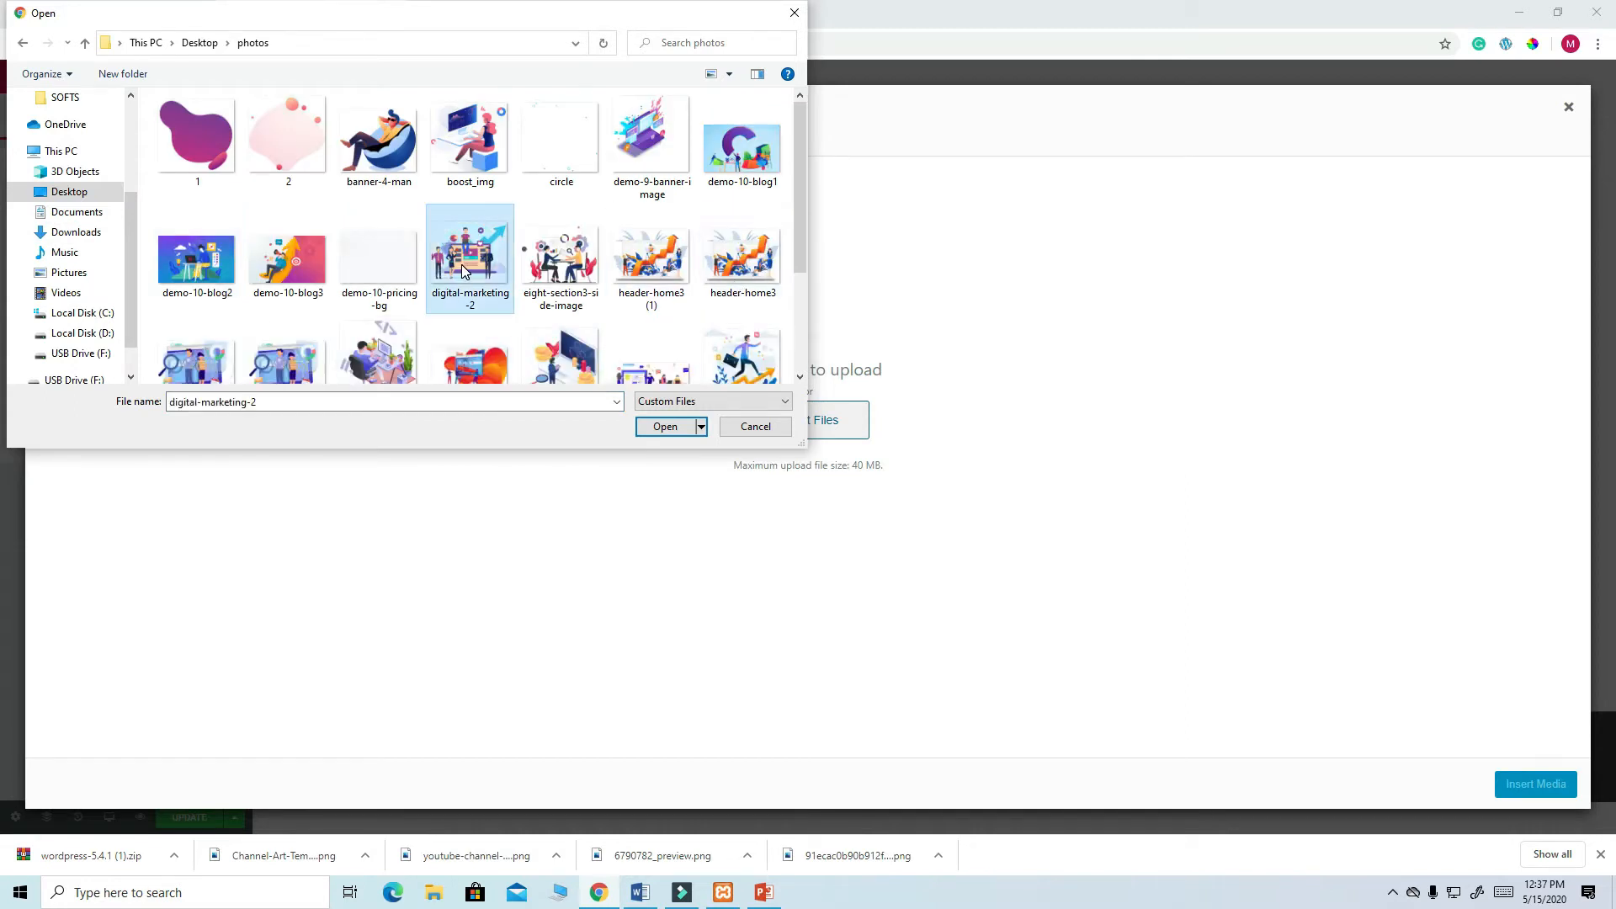
click(679, 431)
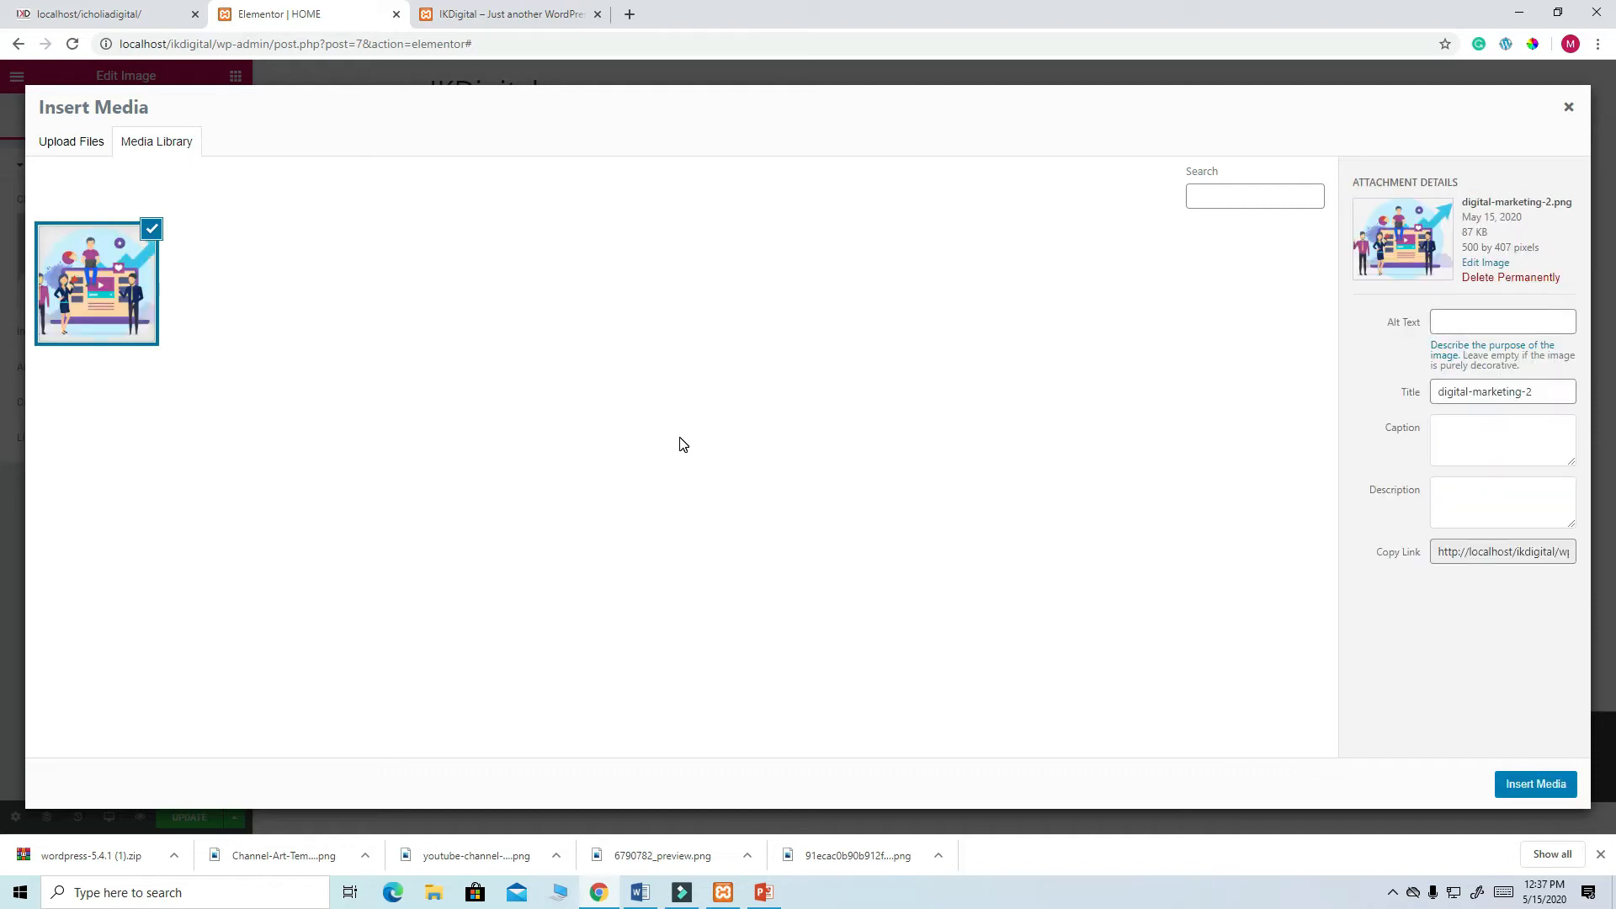
click(1535, 784)
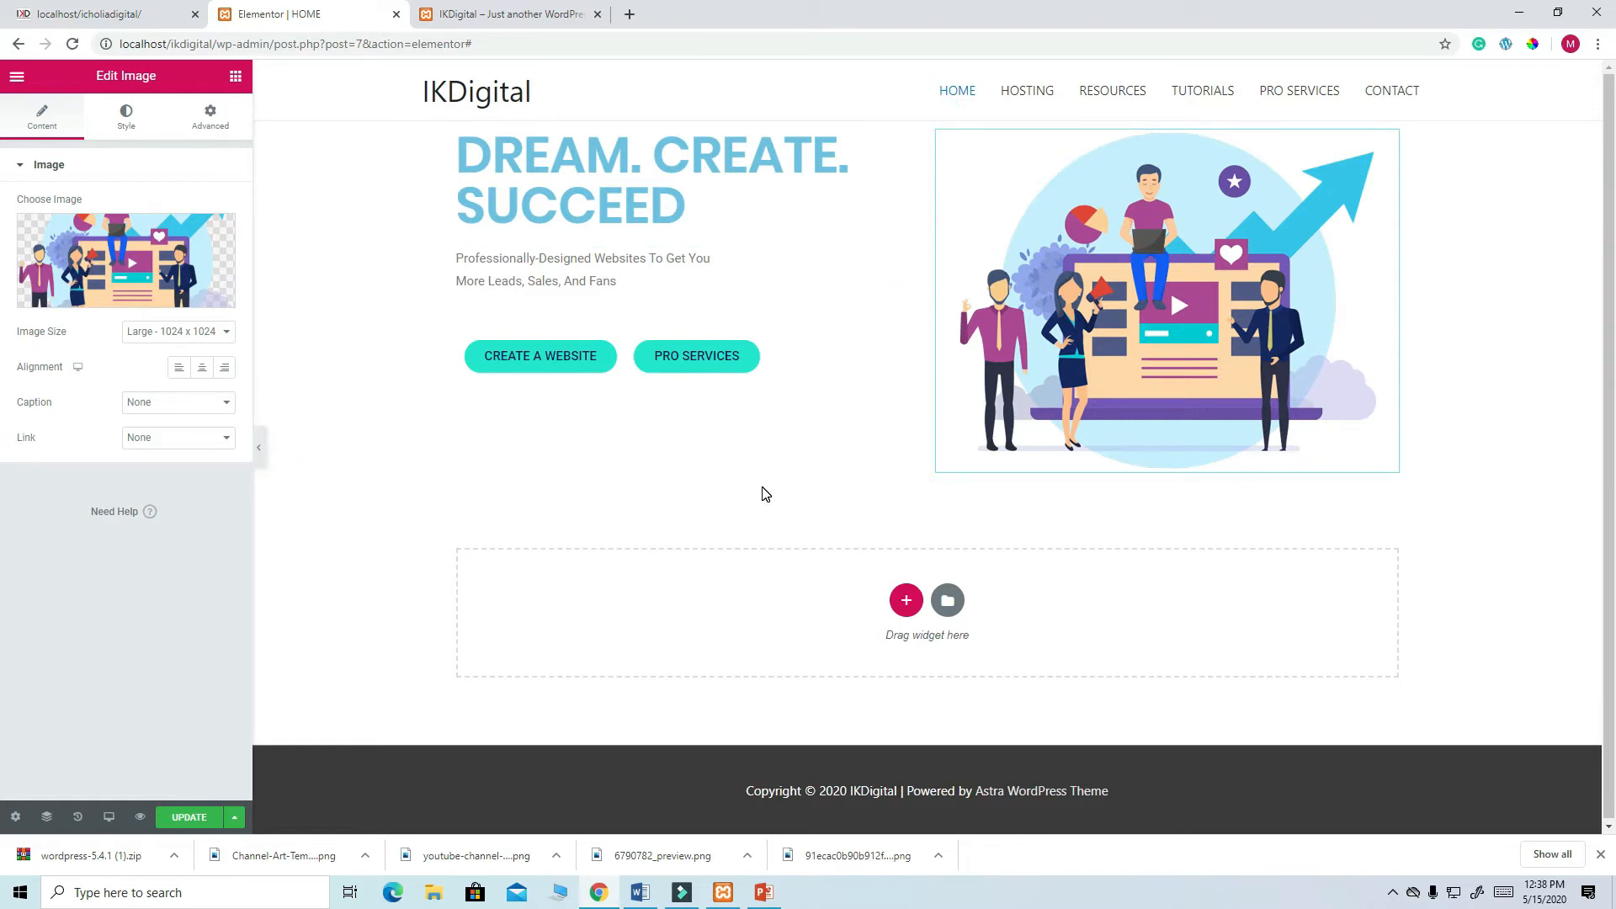
- Check the live hero, then set the hero section's Style background to Classic
click(89, 13)
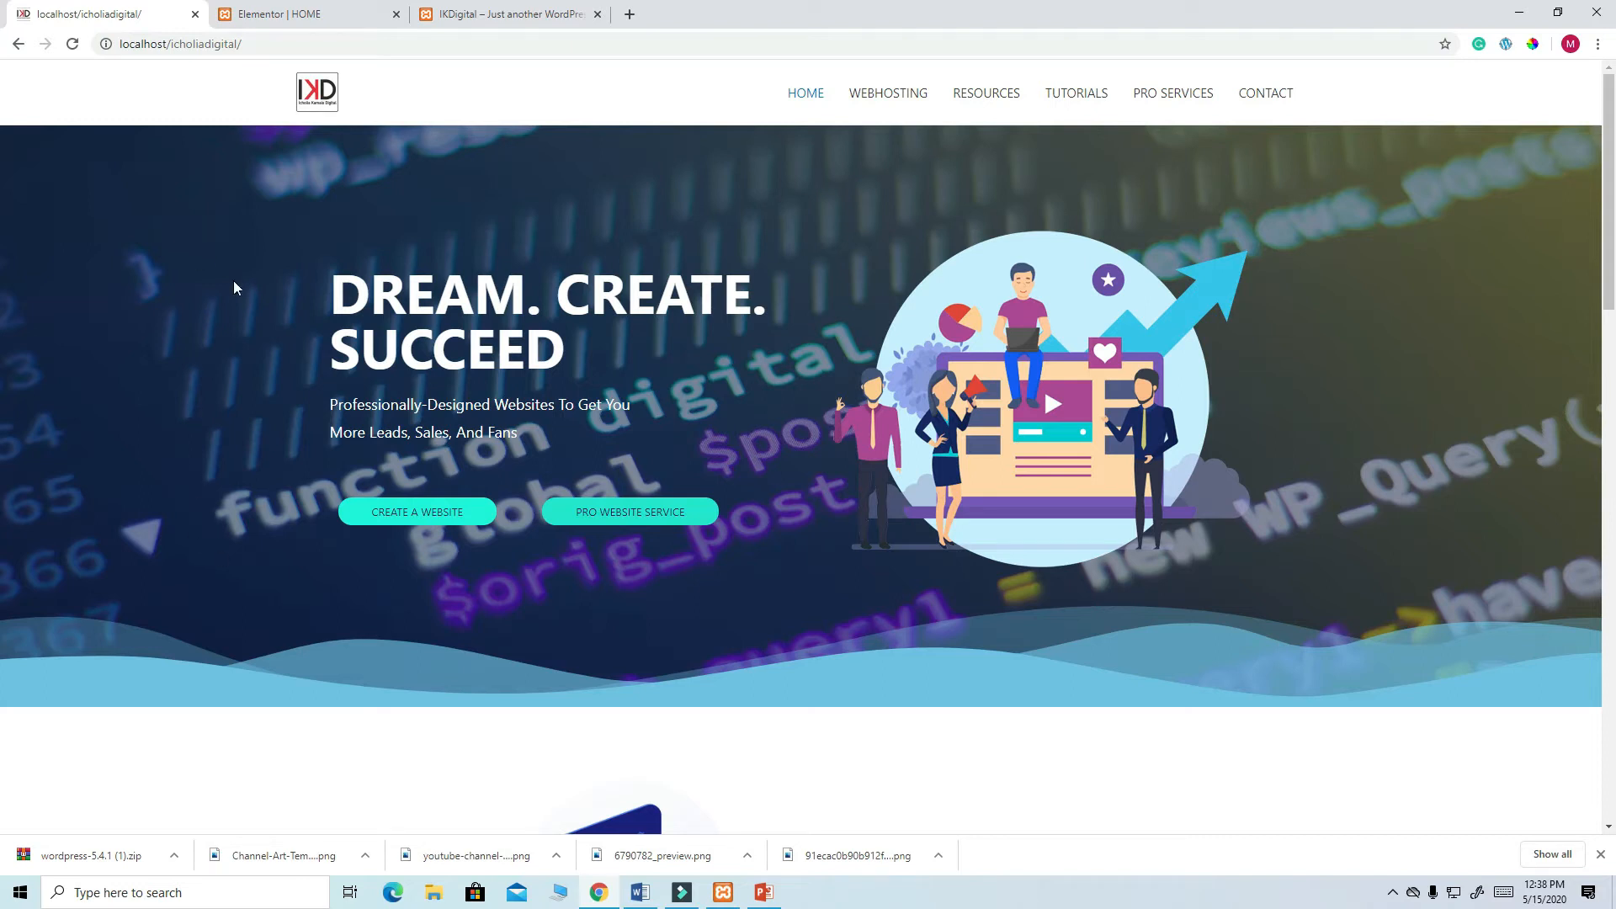
click(264, 16)
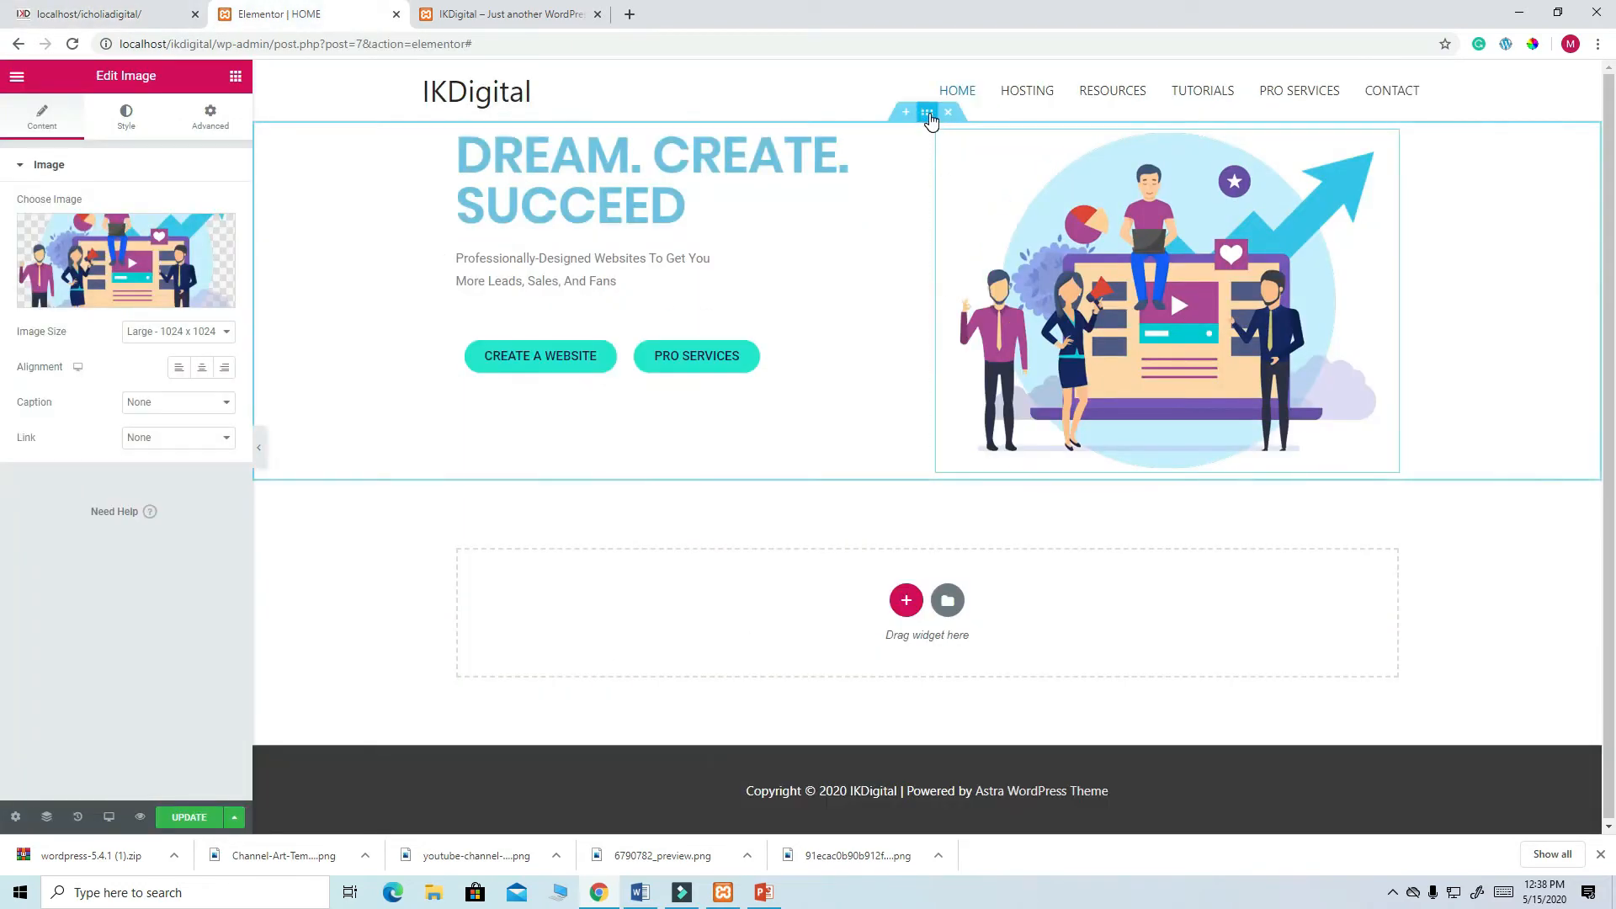
click(928, 114)
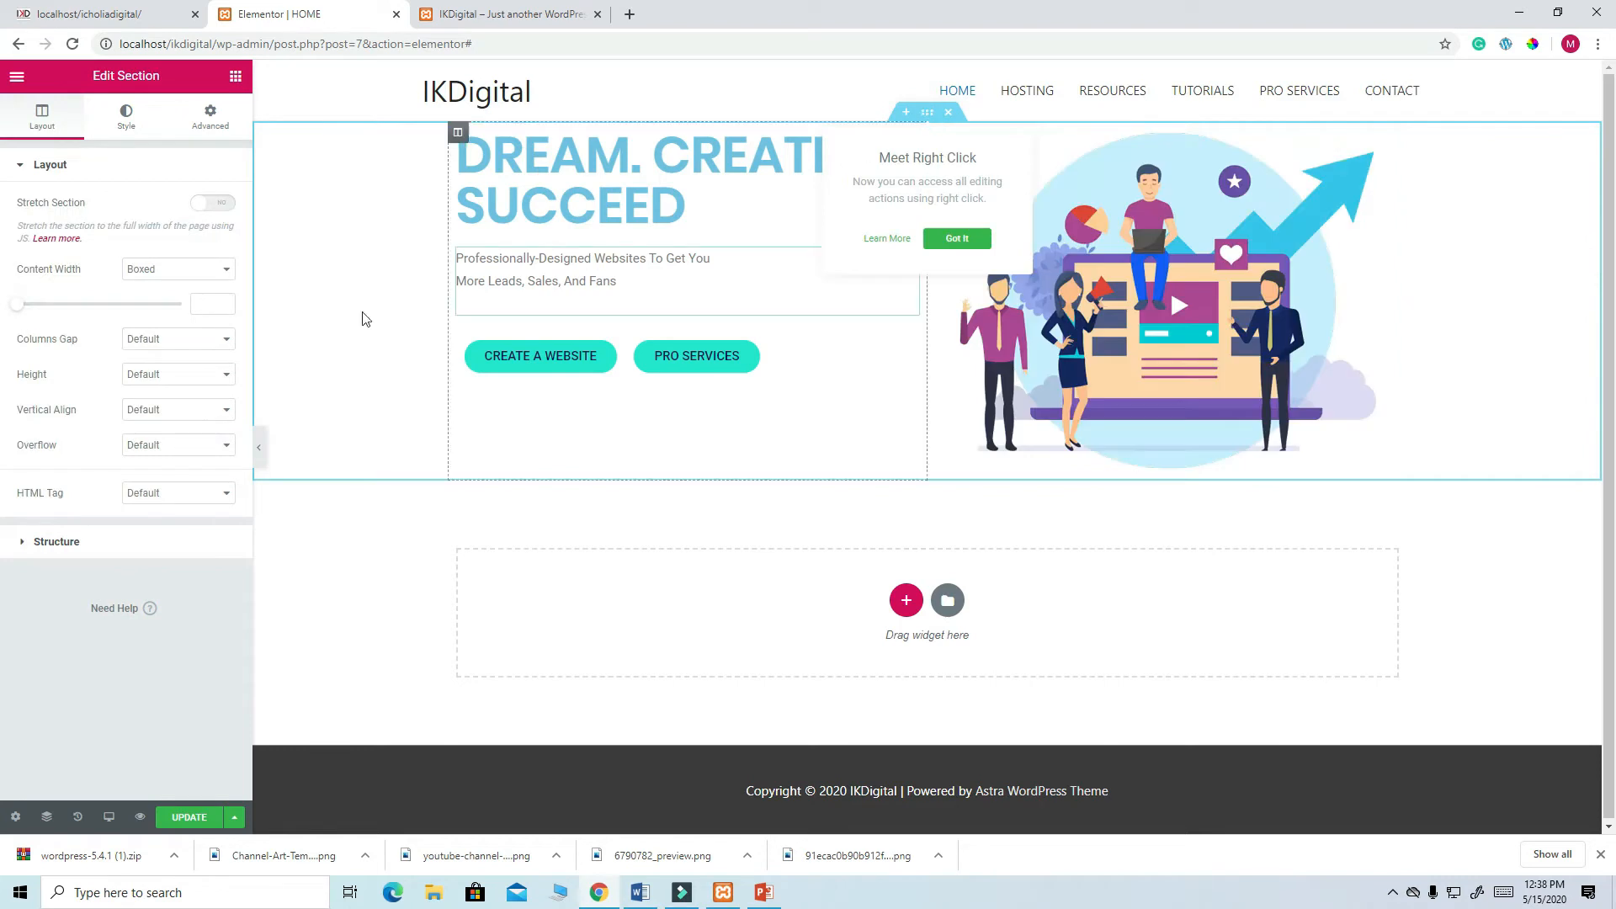
click(127, 118)
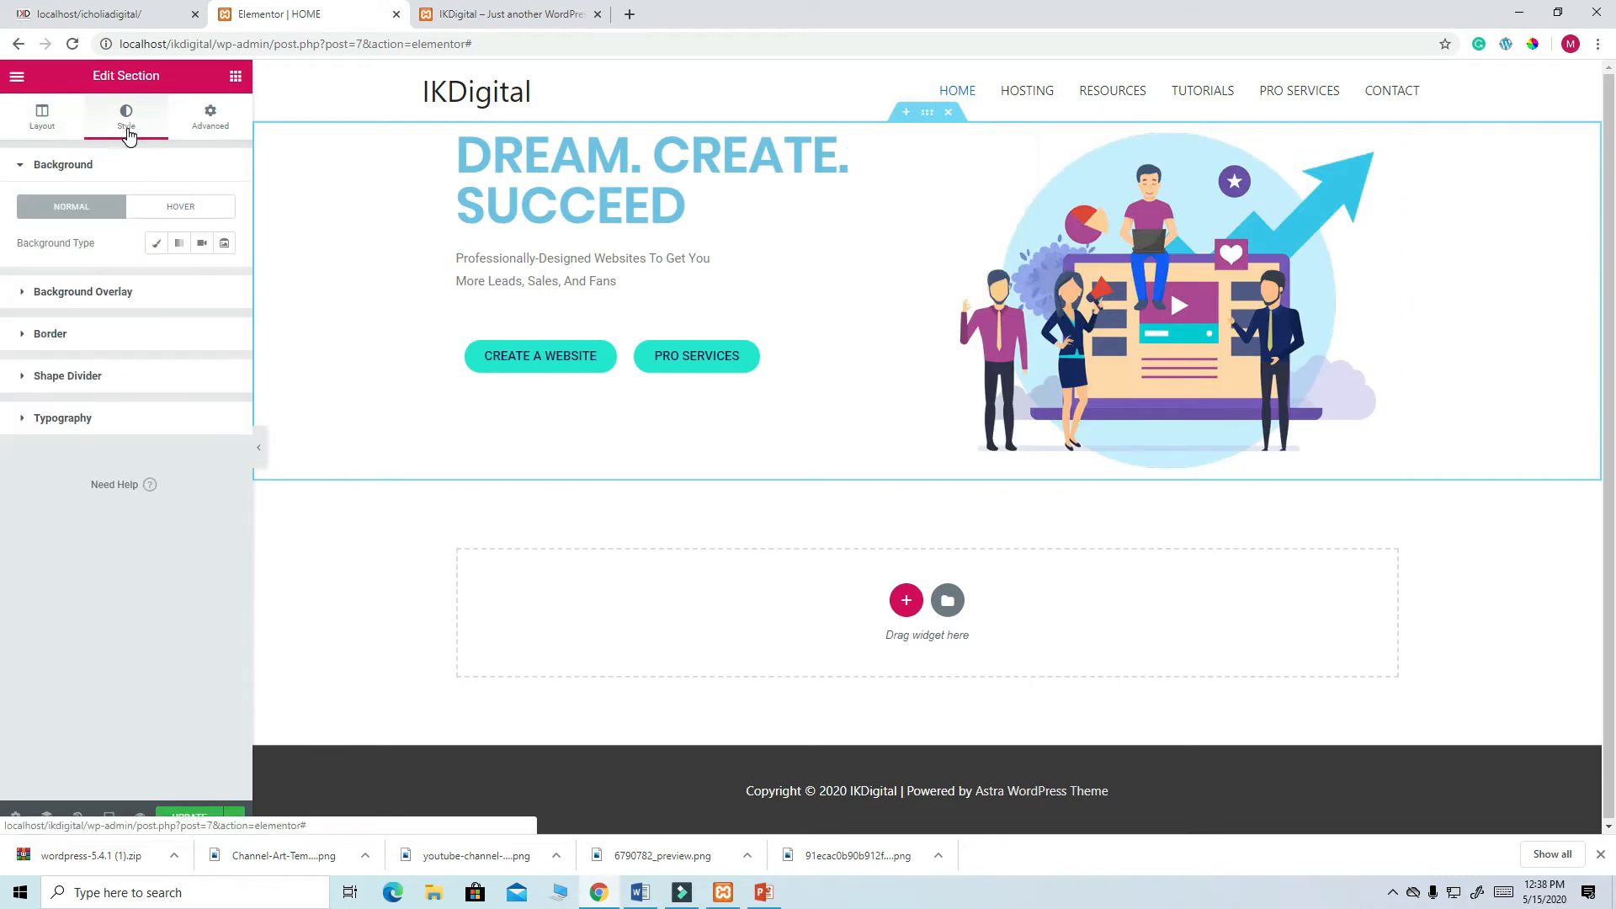
click(158, 244)
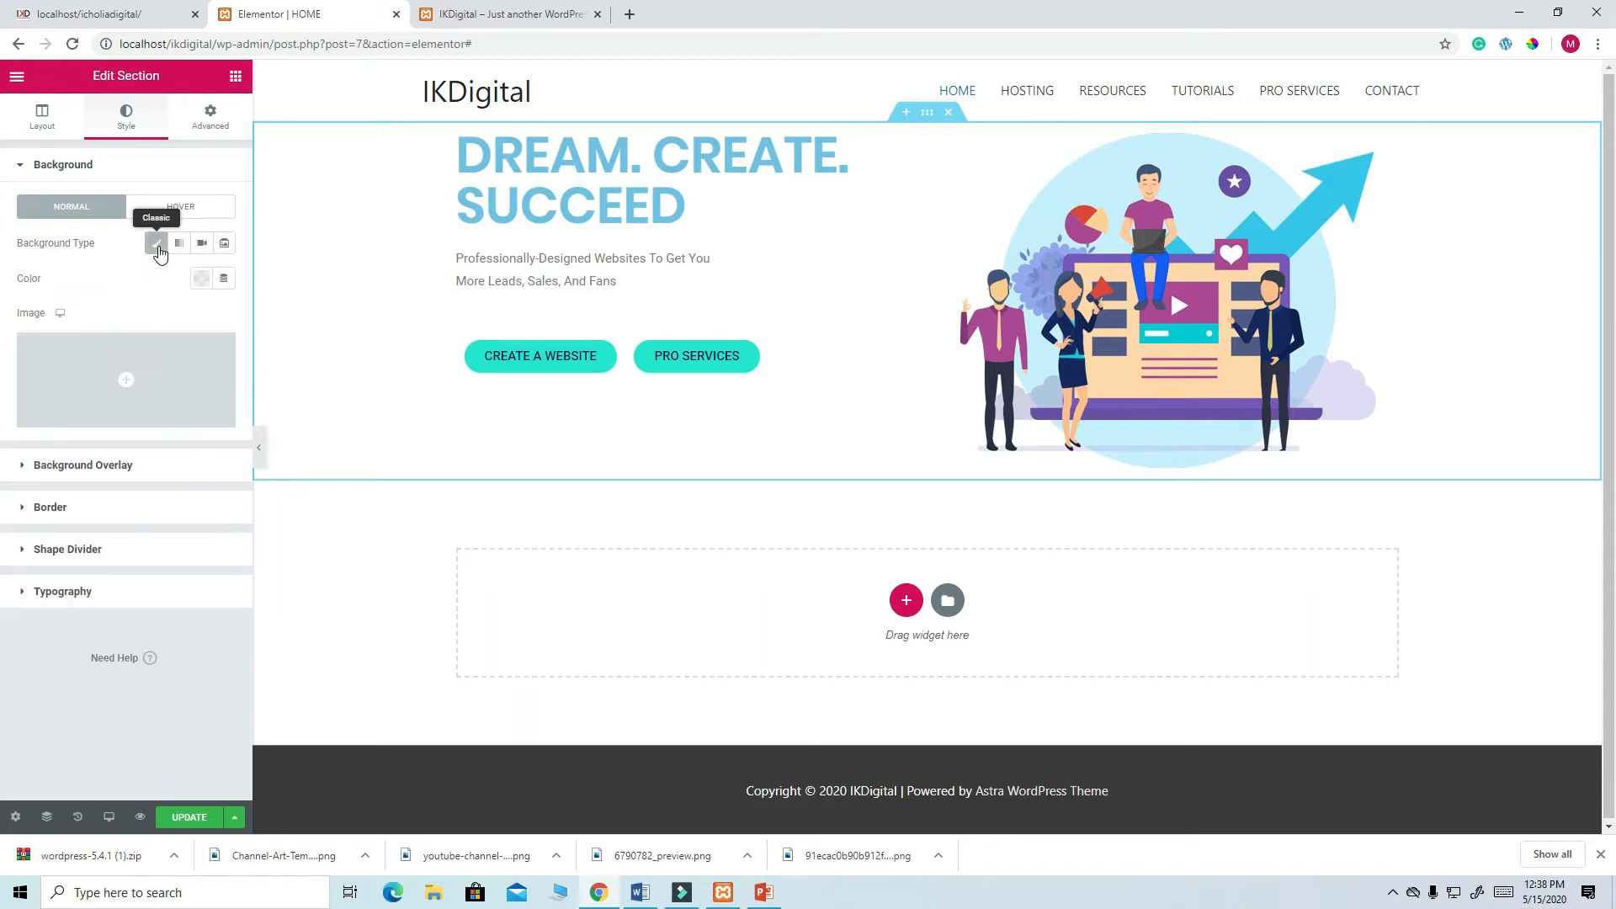
- Upload the dark code photo from Downloads and apply it as the section background image
click(131, 384)
click(74, 144)
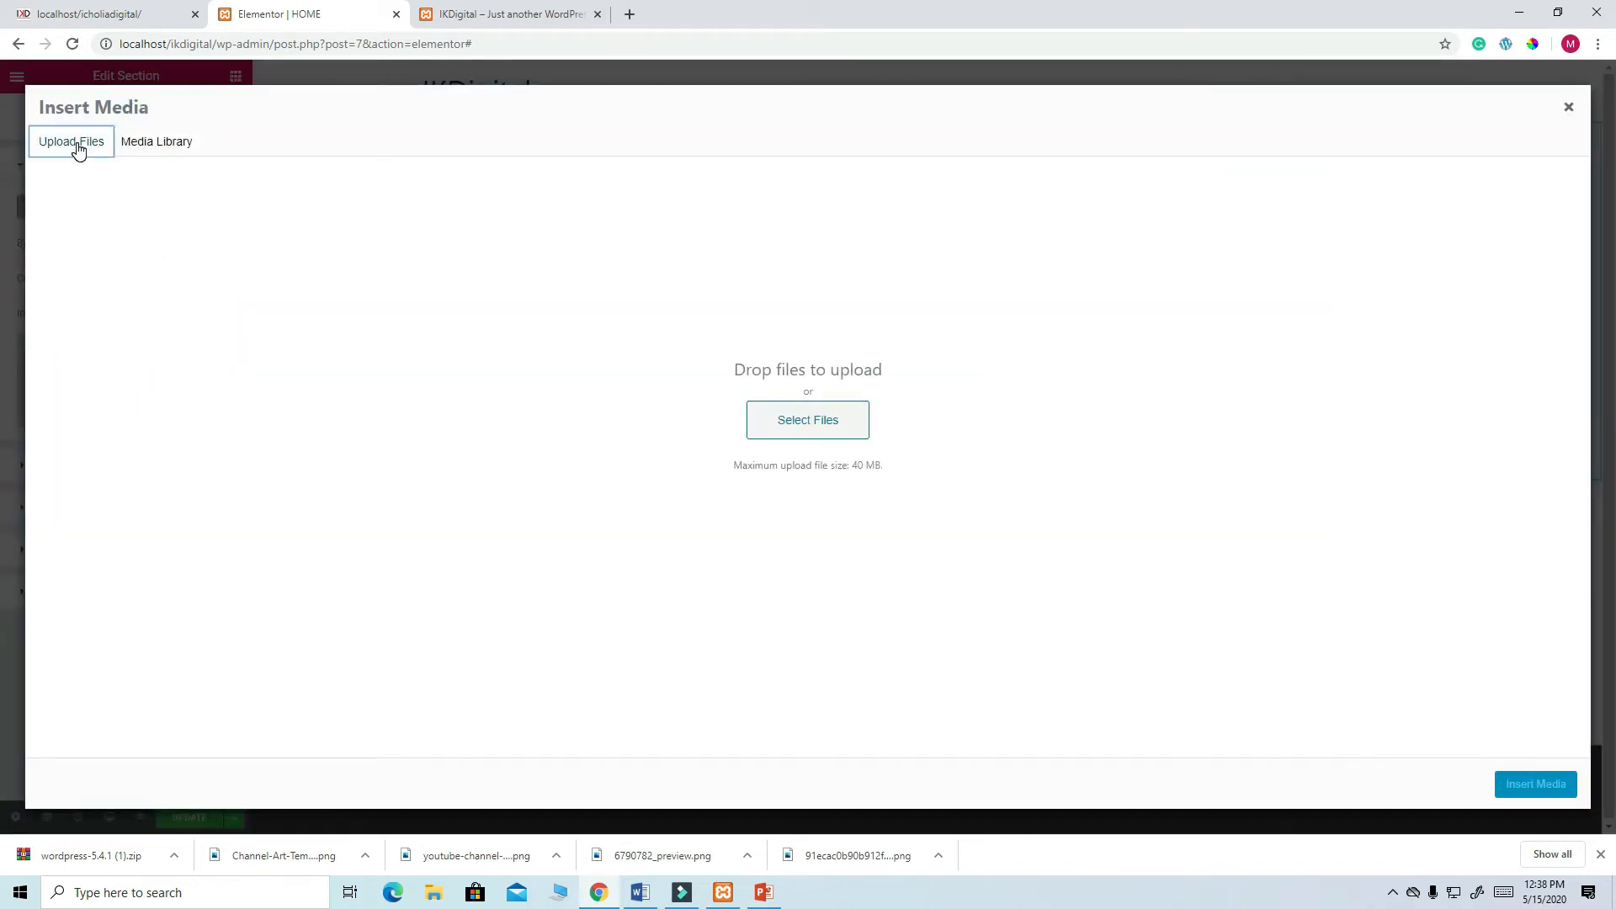
click(789, 434)
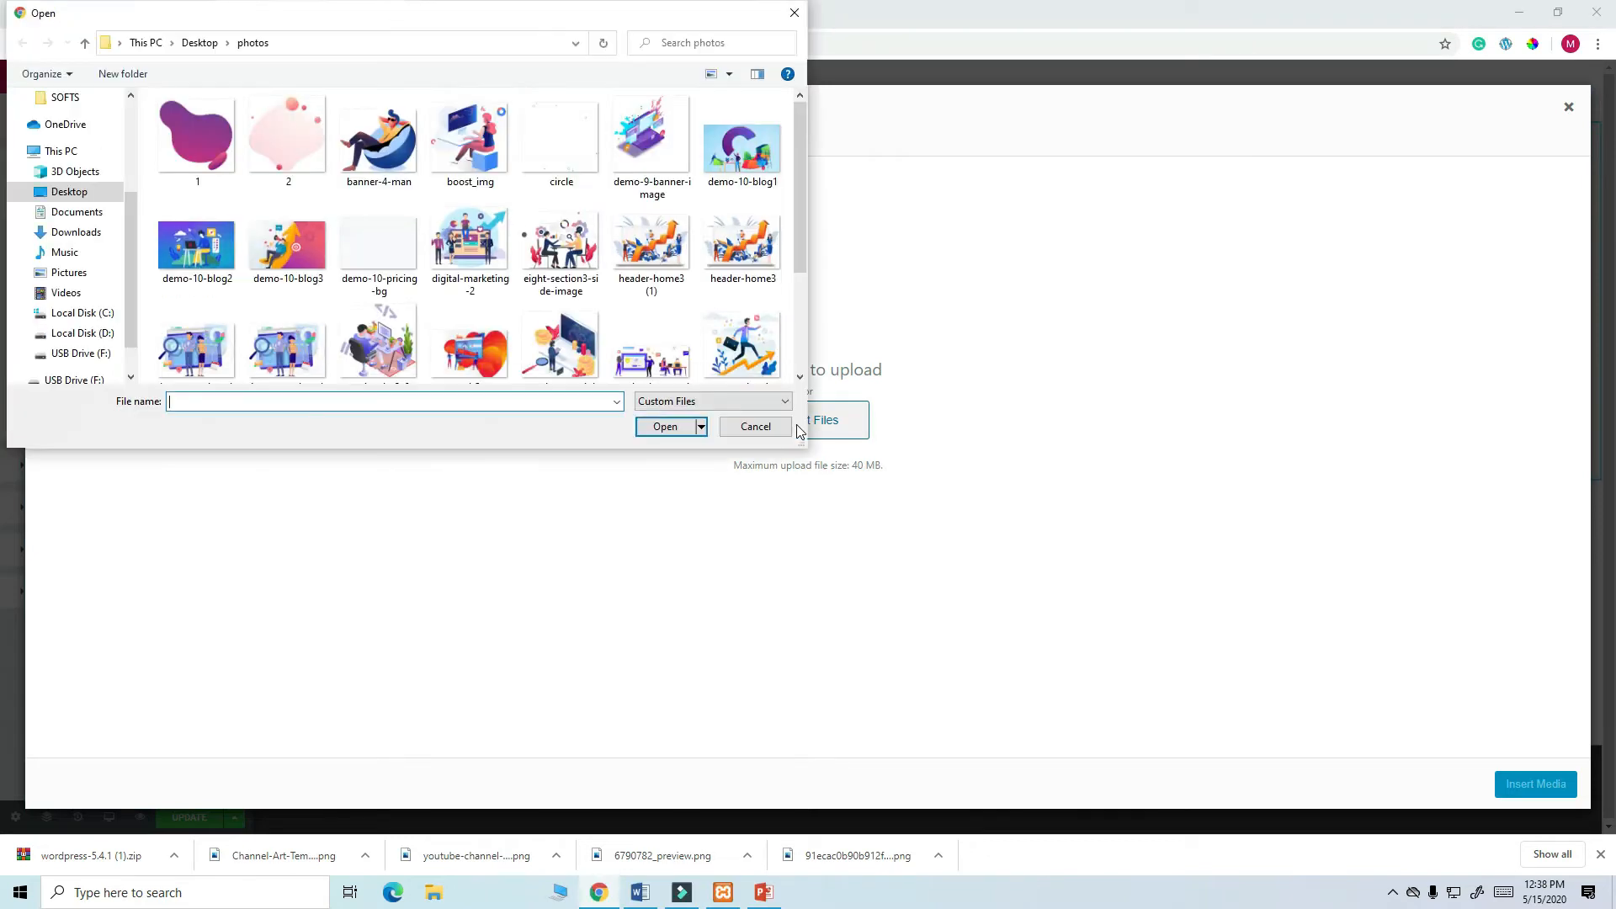
click(84, 233)
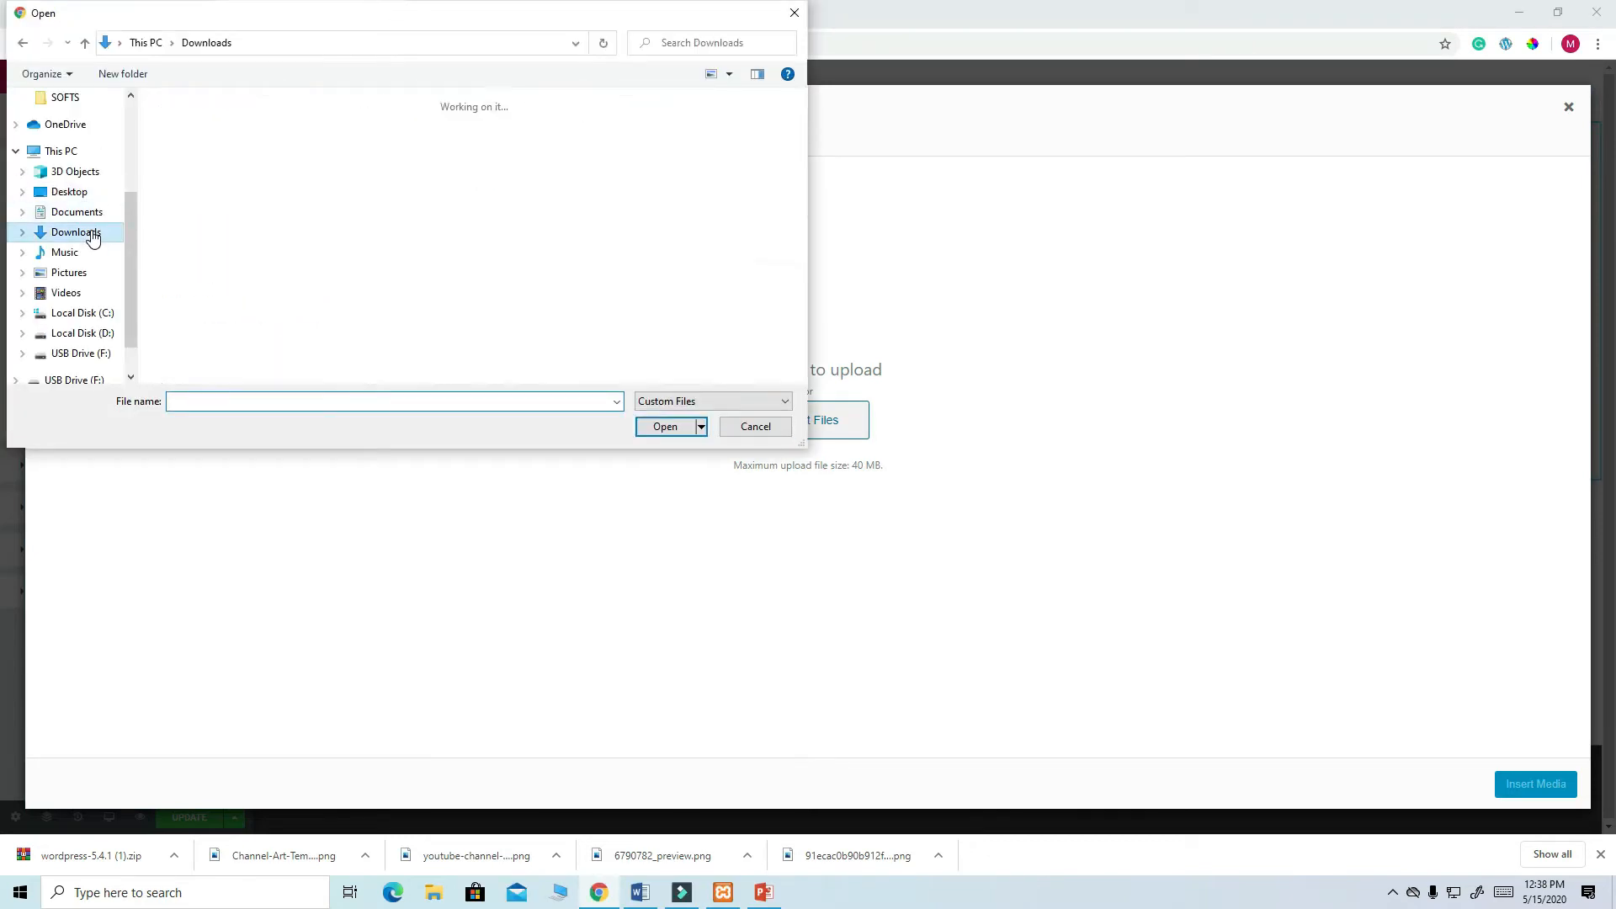
click(379, 349)
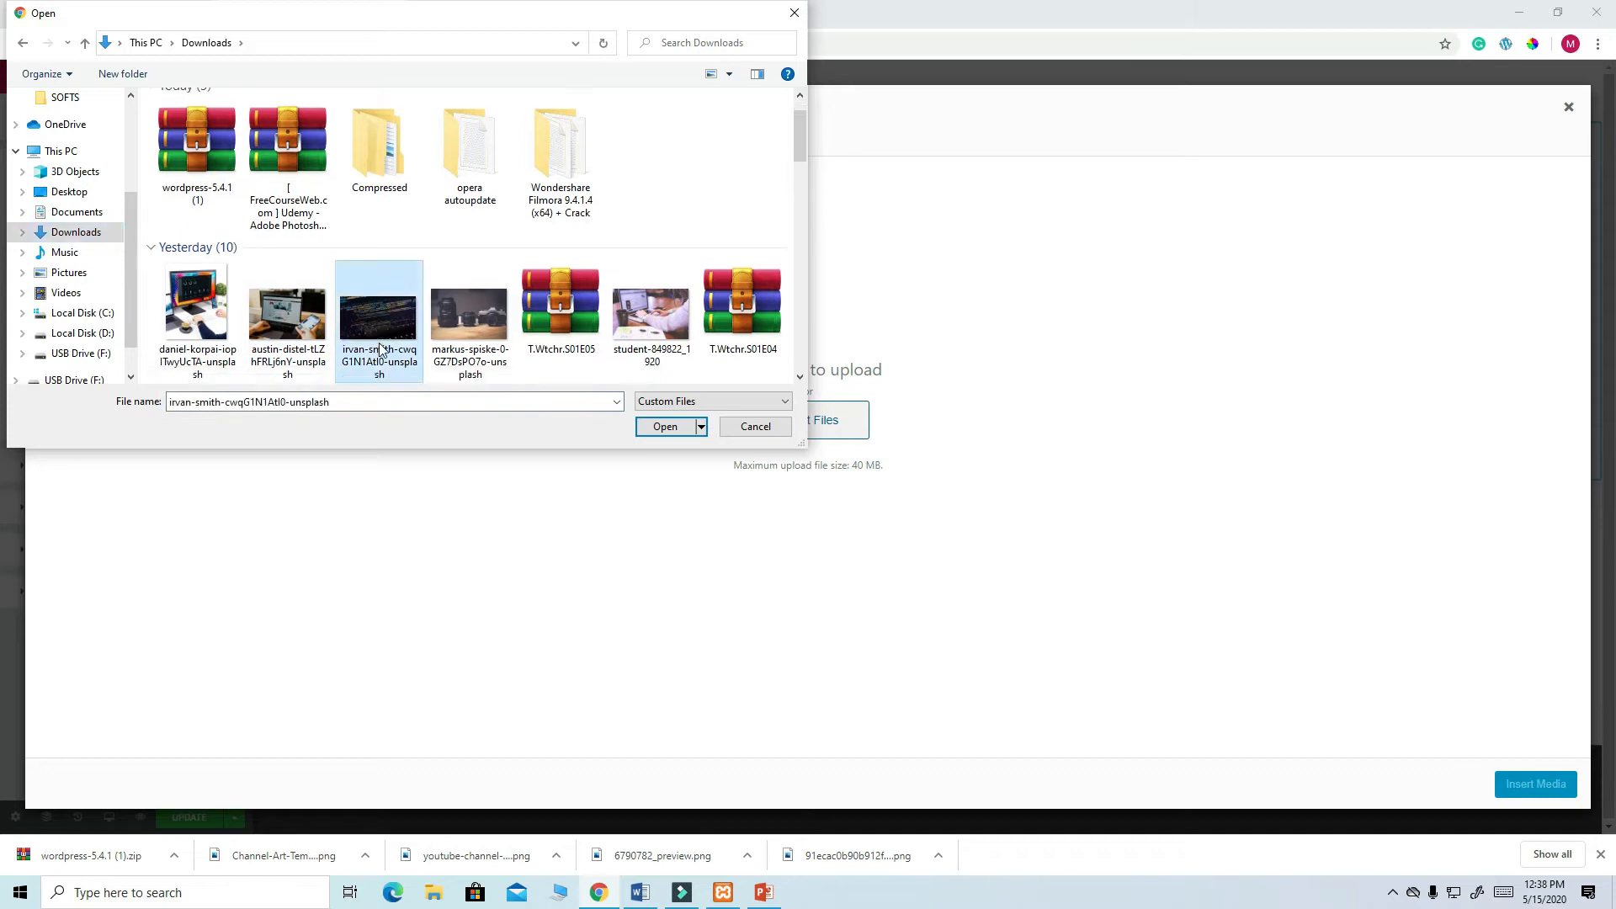
click(673, 430)
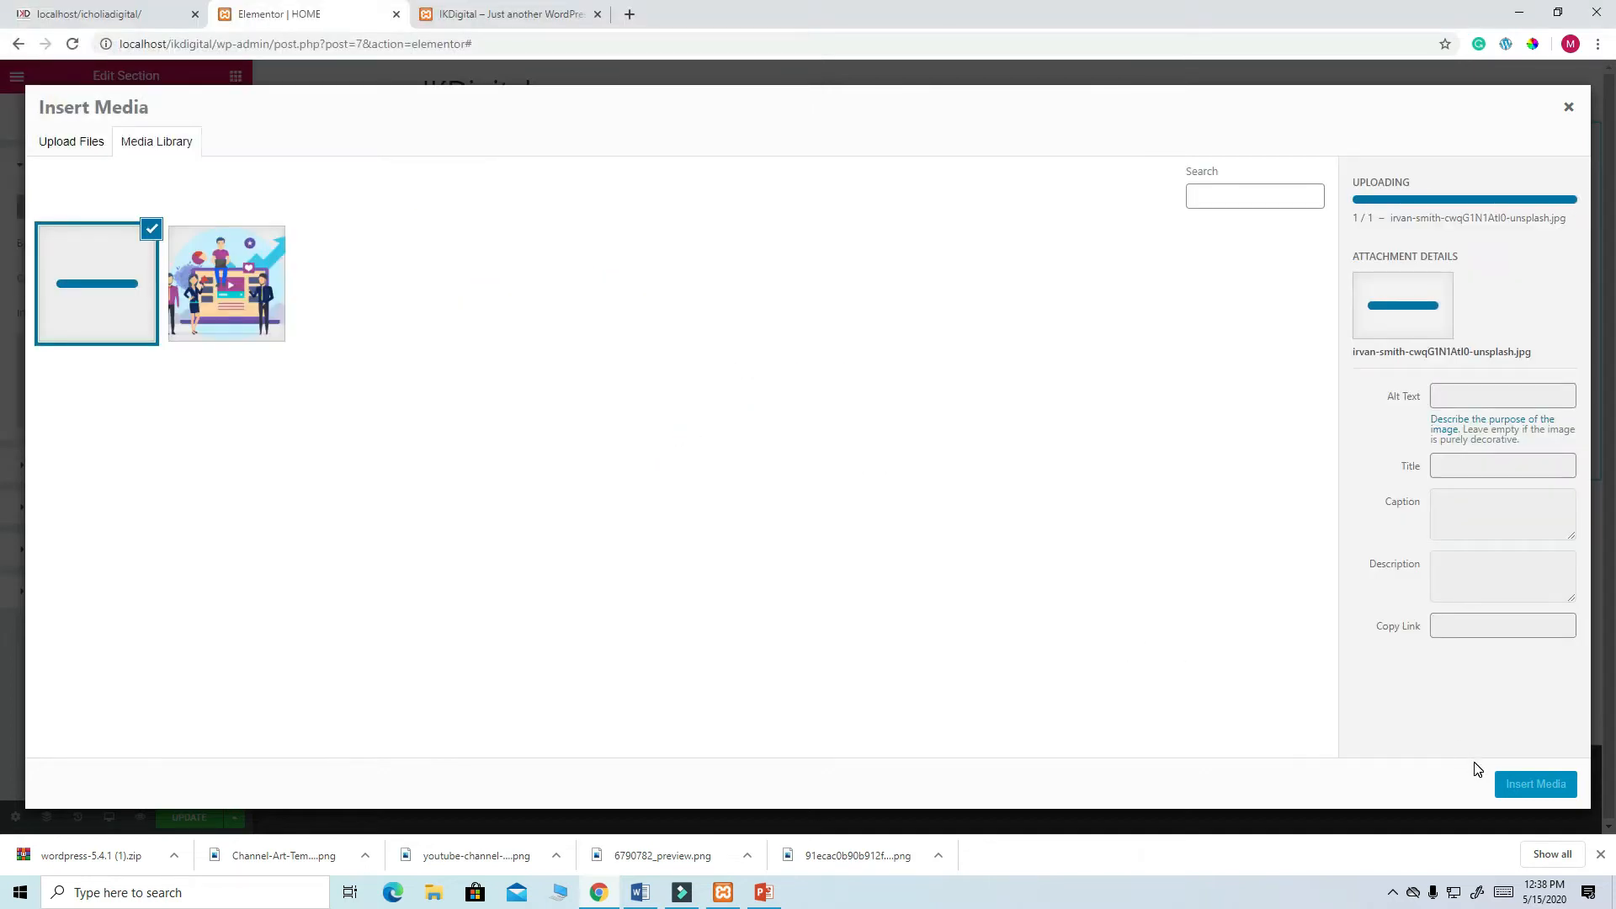
click(1532, 786)
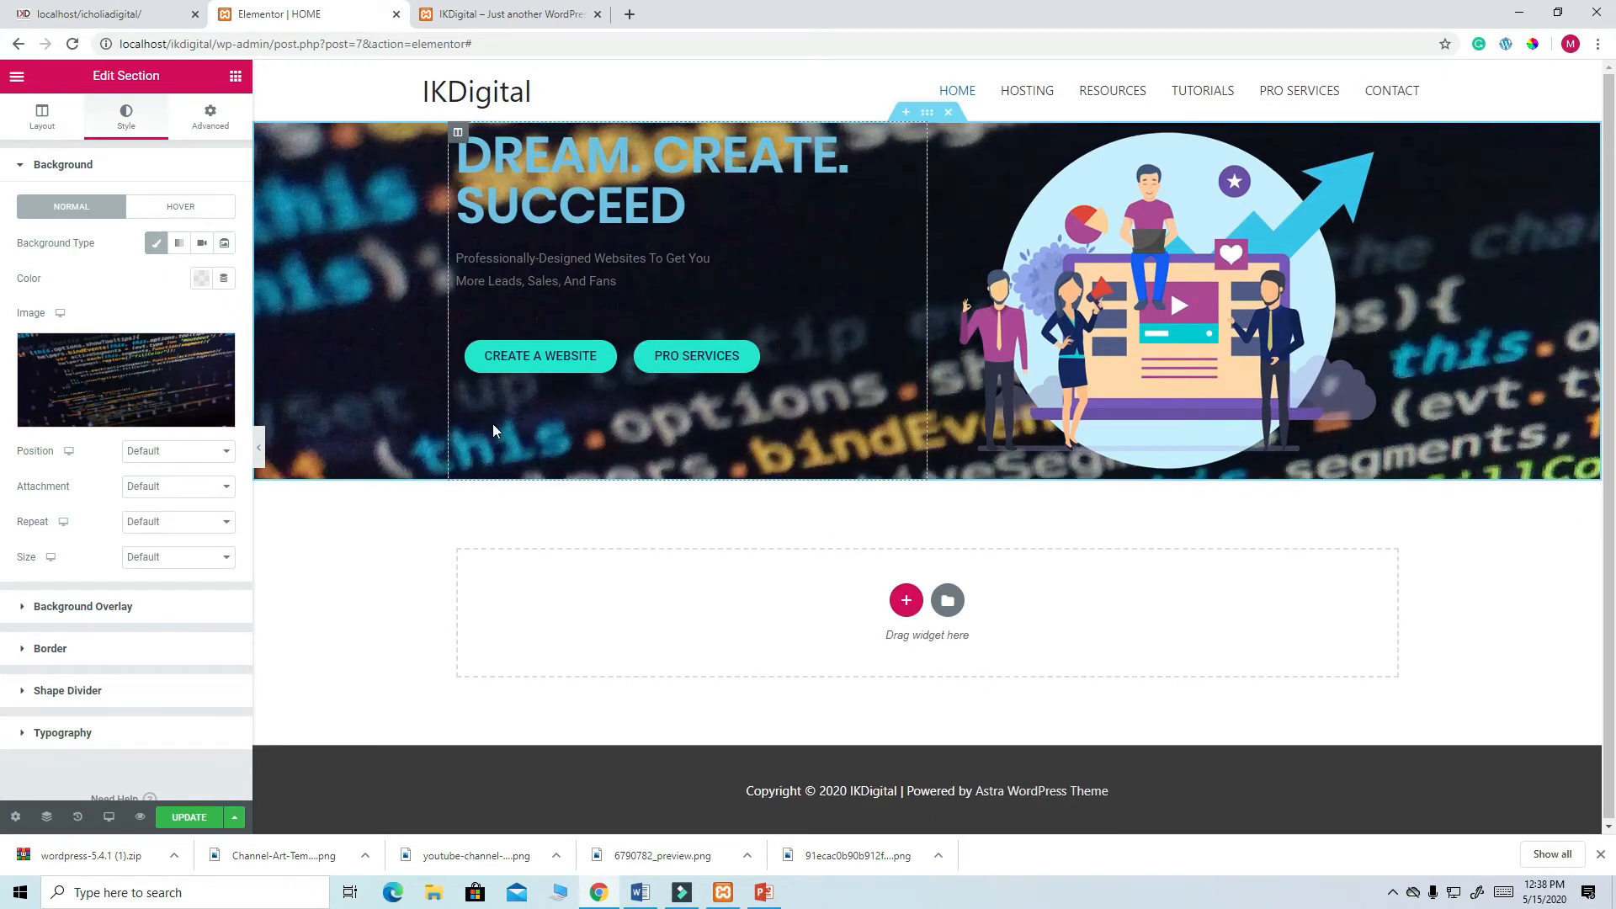
mouse_move(142, 383)
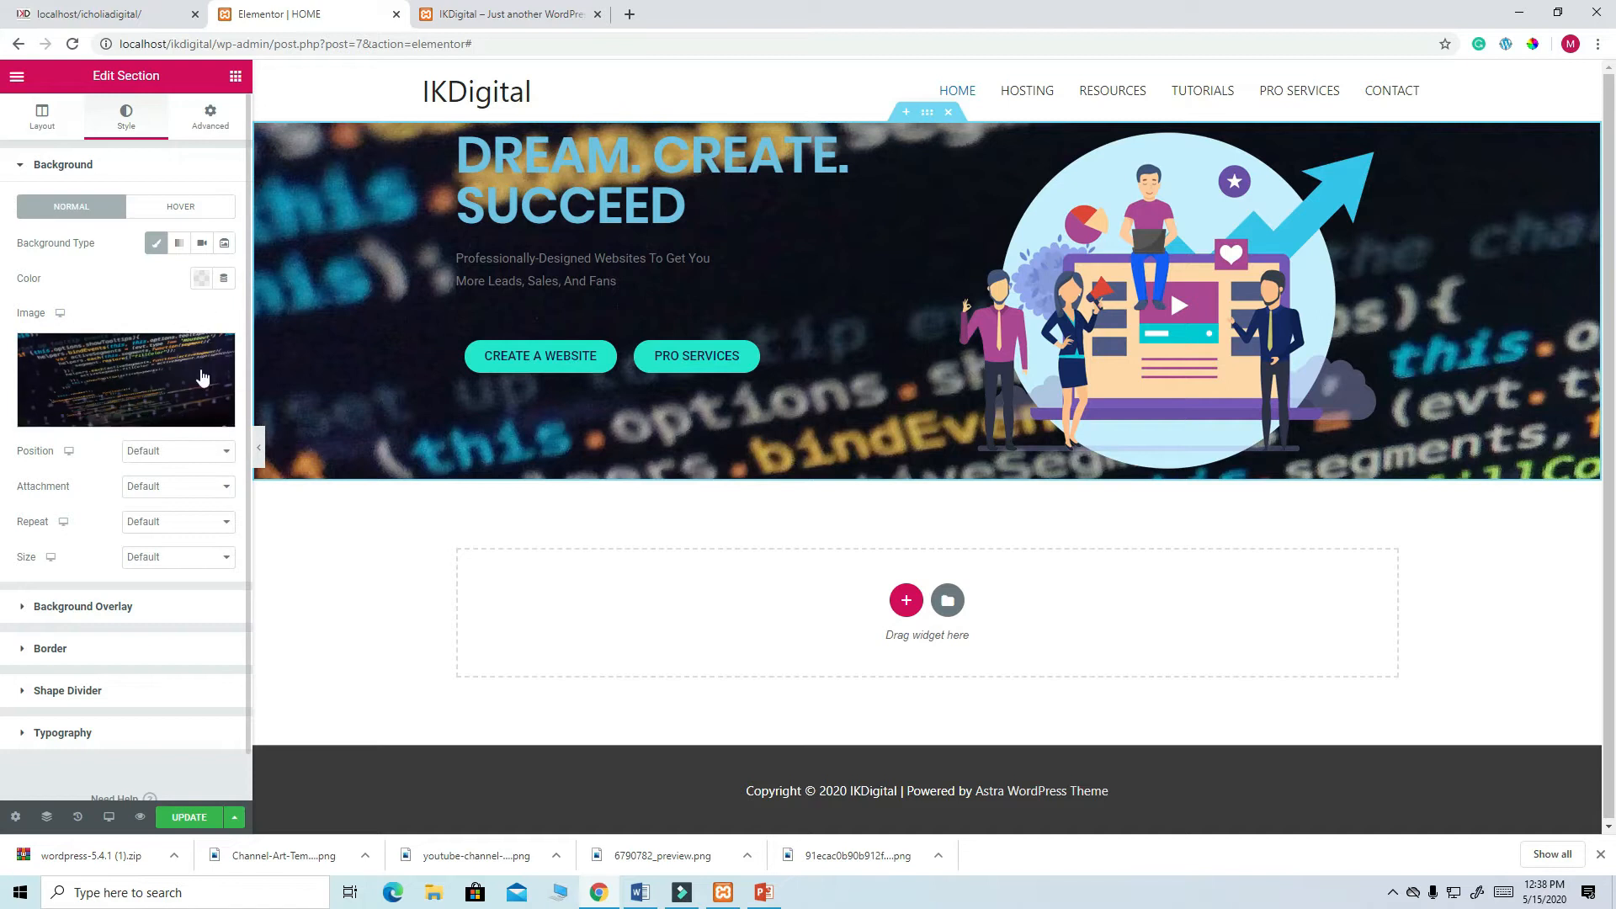
- Make the background overlay a gradient with navy #0E1A54 as its first colour
click(99, 607)
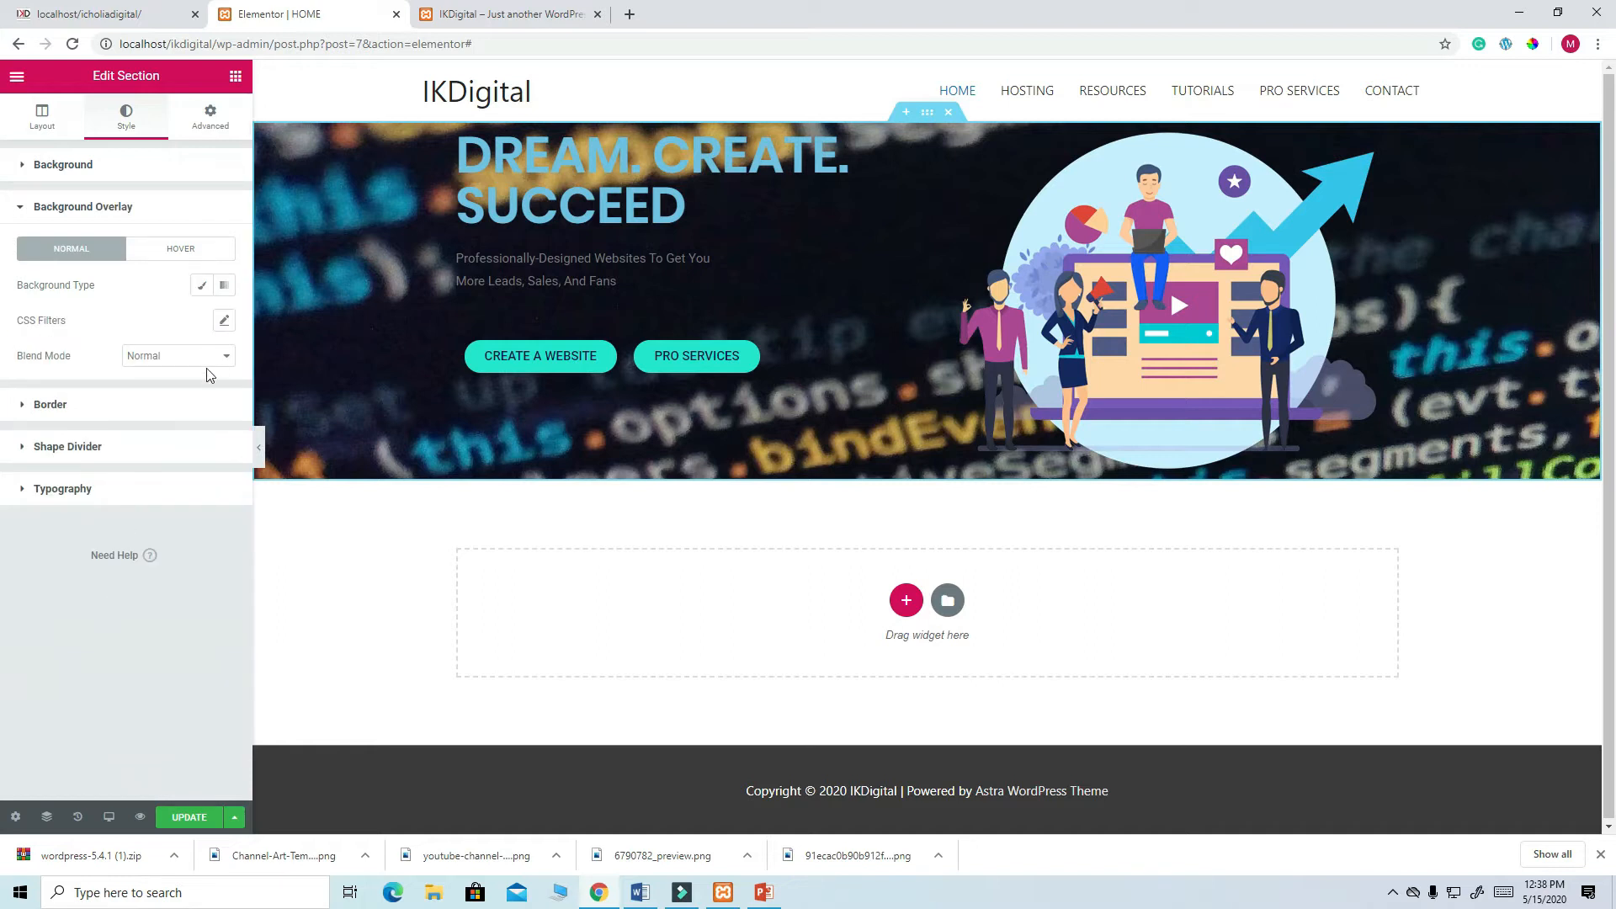
click(225, 289)
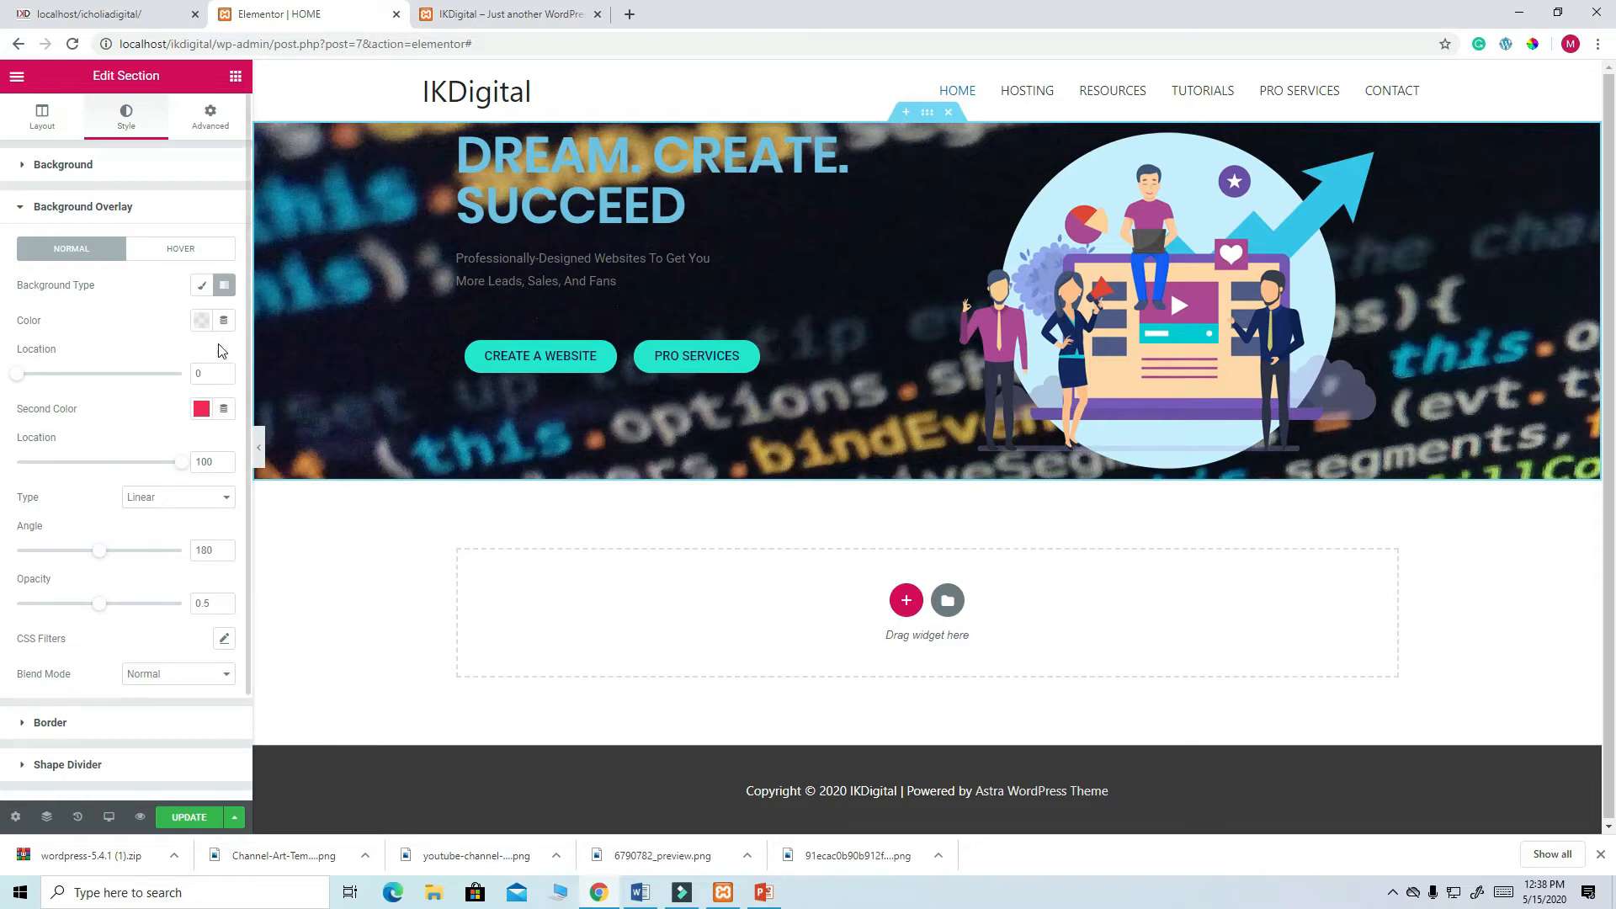
click(202, 321)
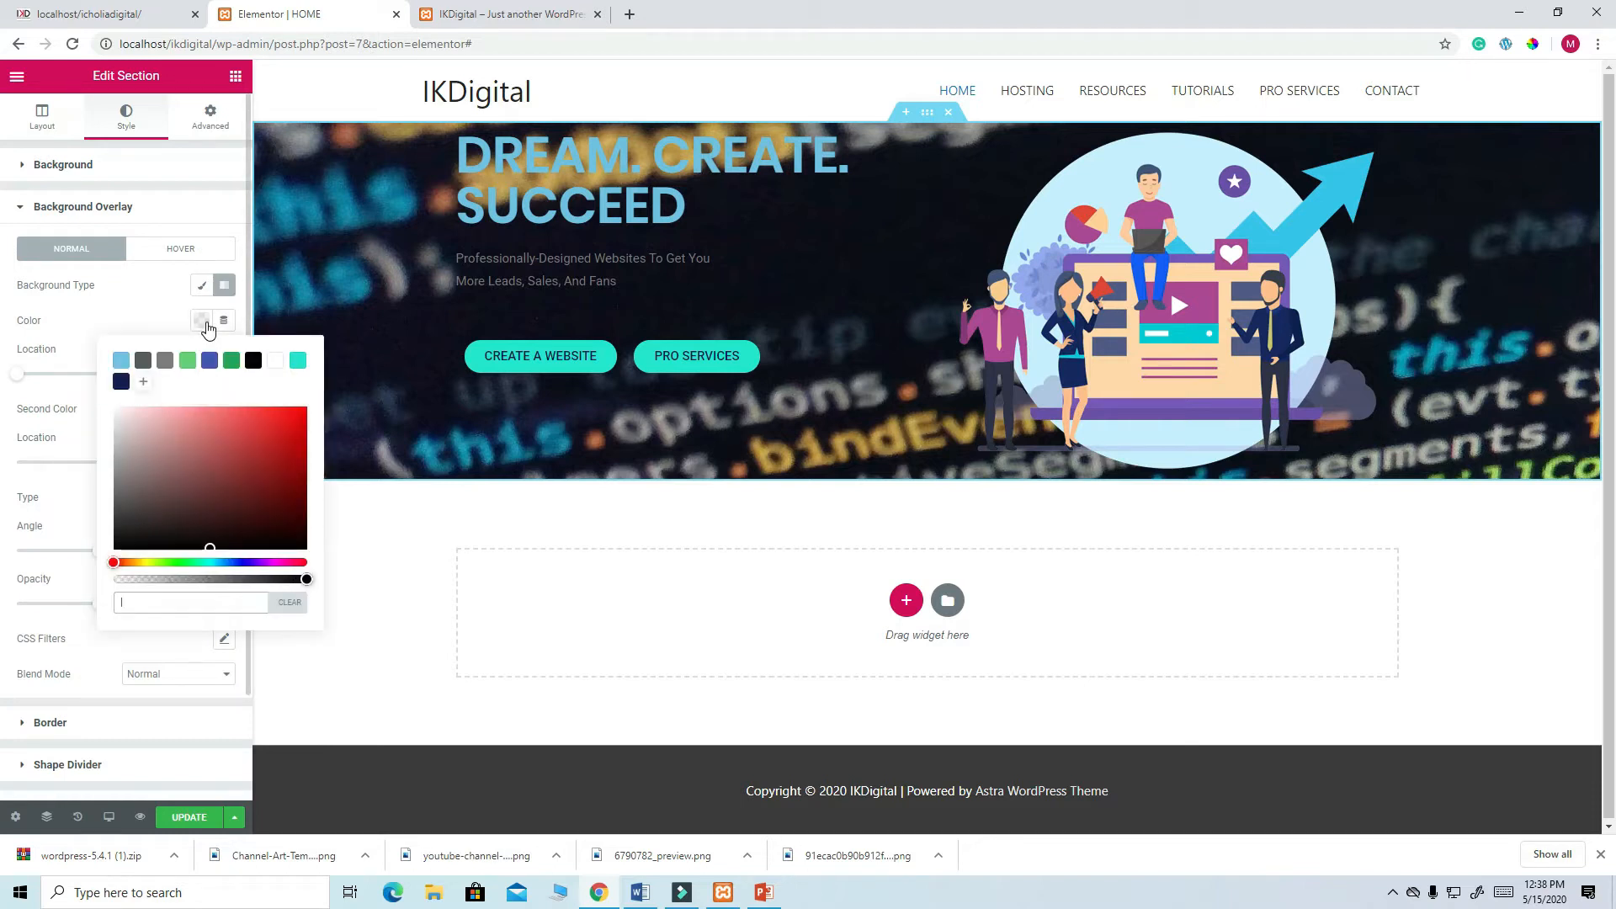
click(120, 381)
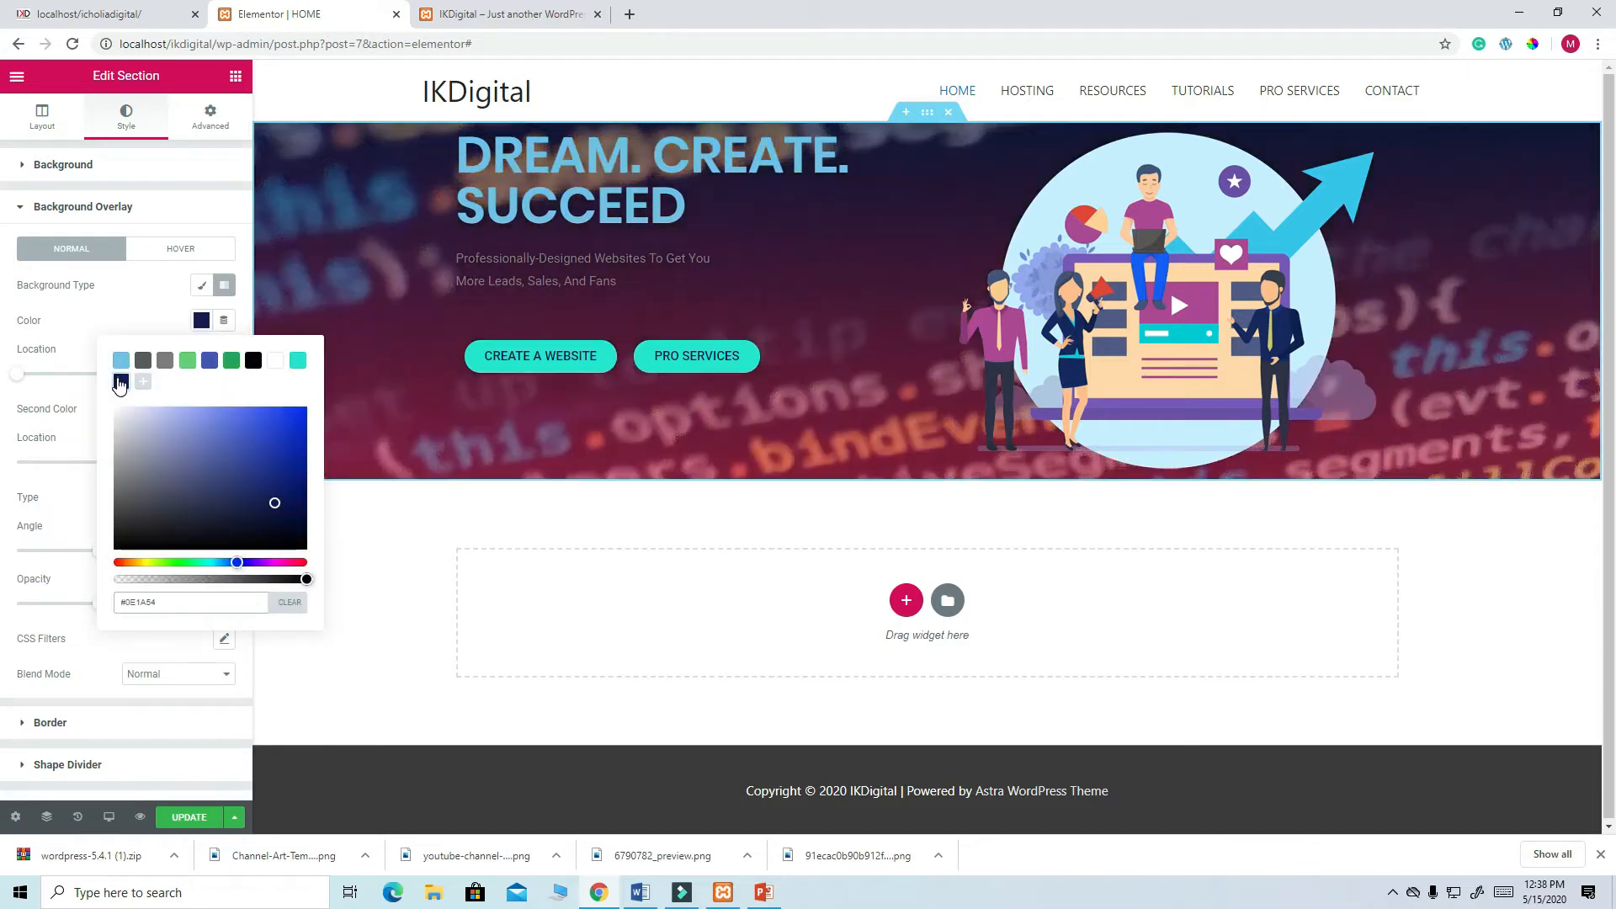
click(235, 219)
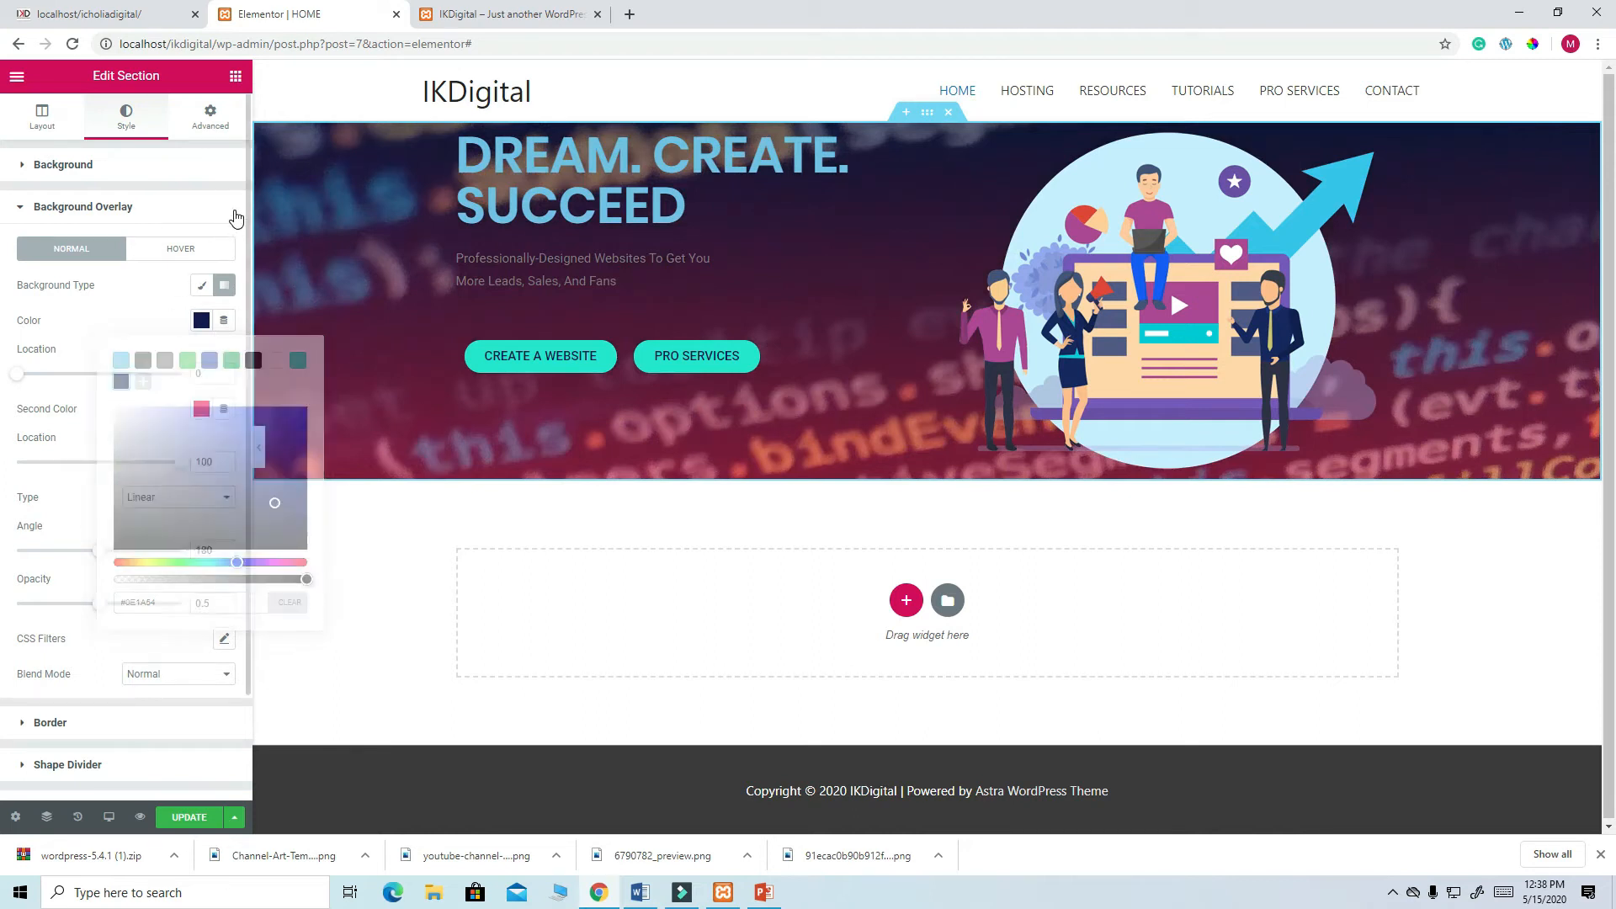
click(236, 217)
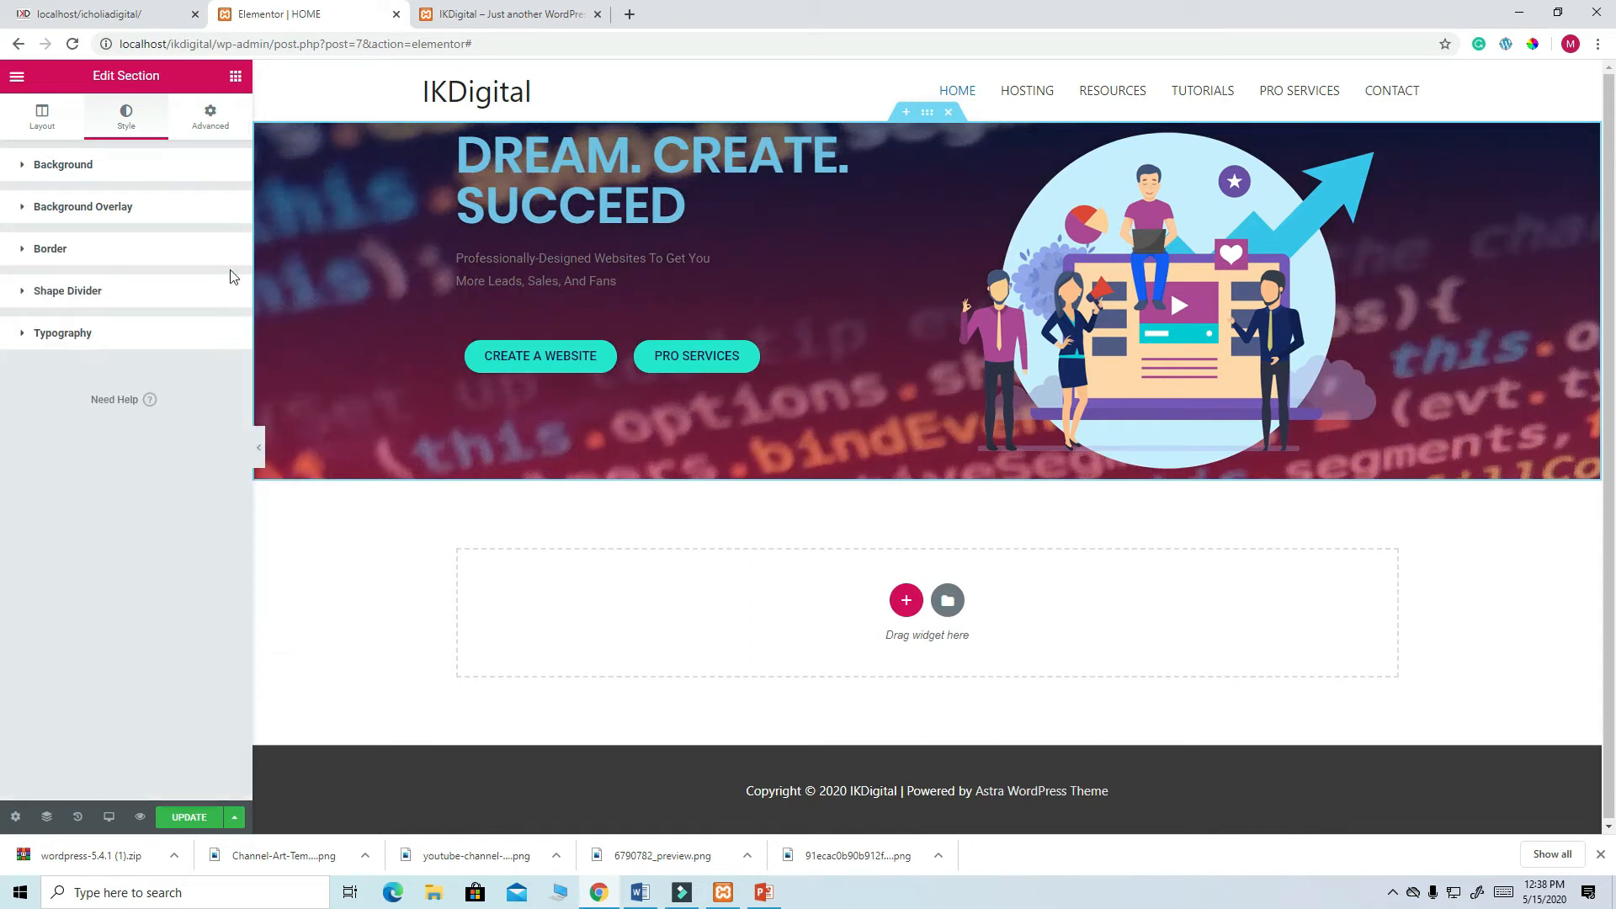
click(126, 210)
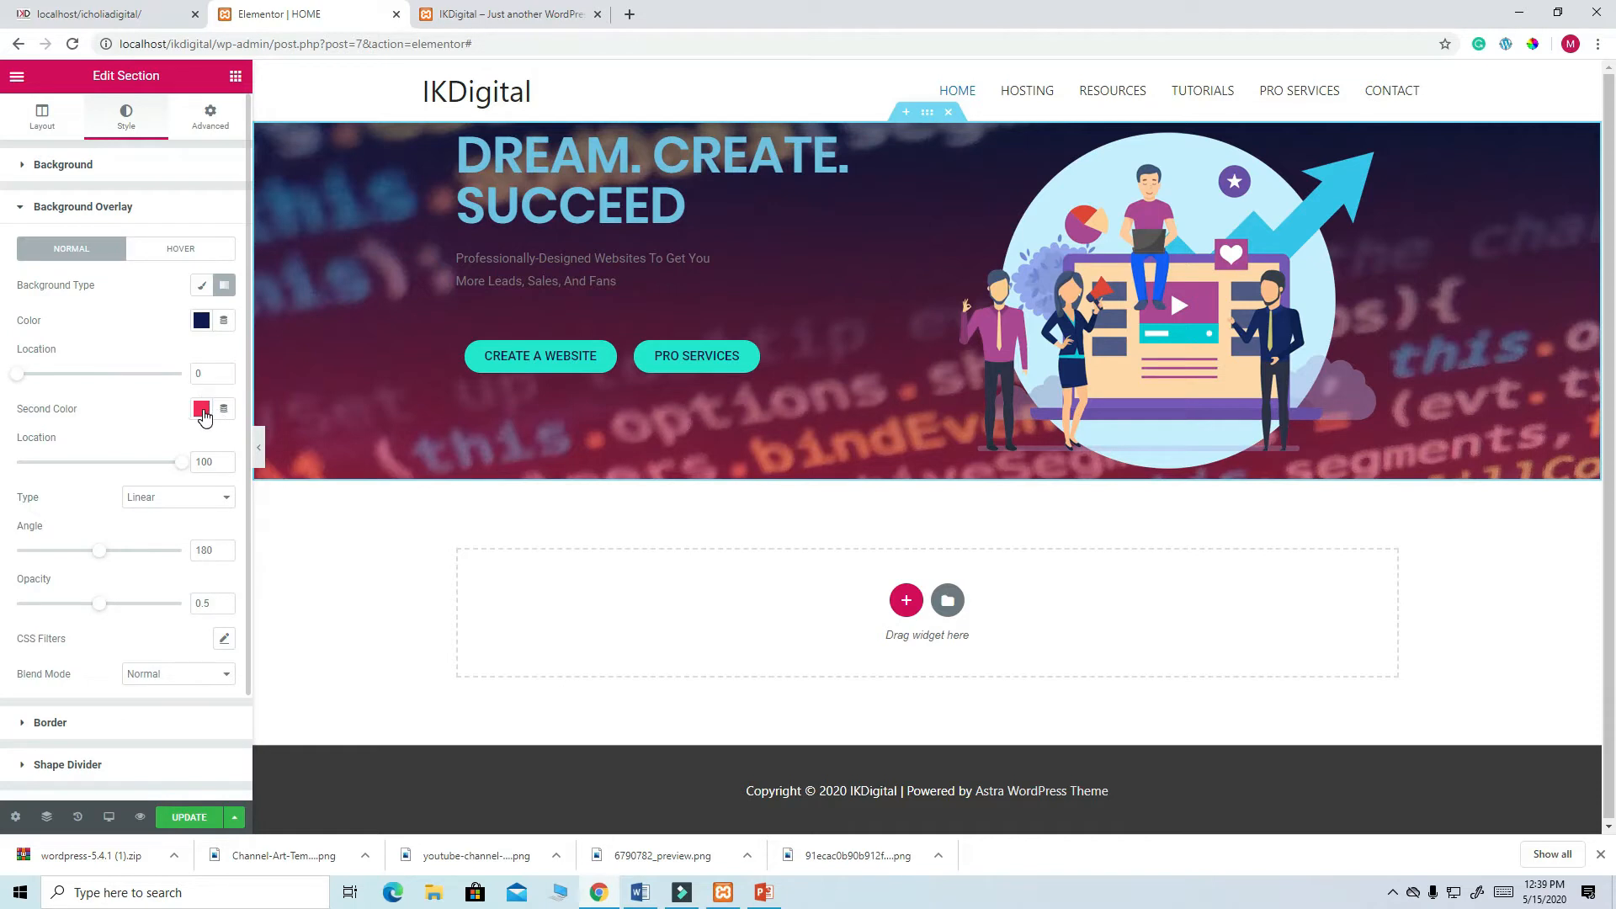
- Set the gradient's second colour to red #FF003F and save it as a swatch
click(202, 410)
drag(274, 505, 335, 479)
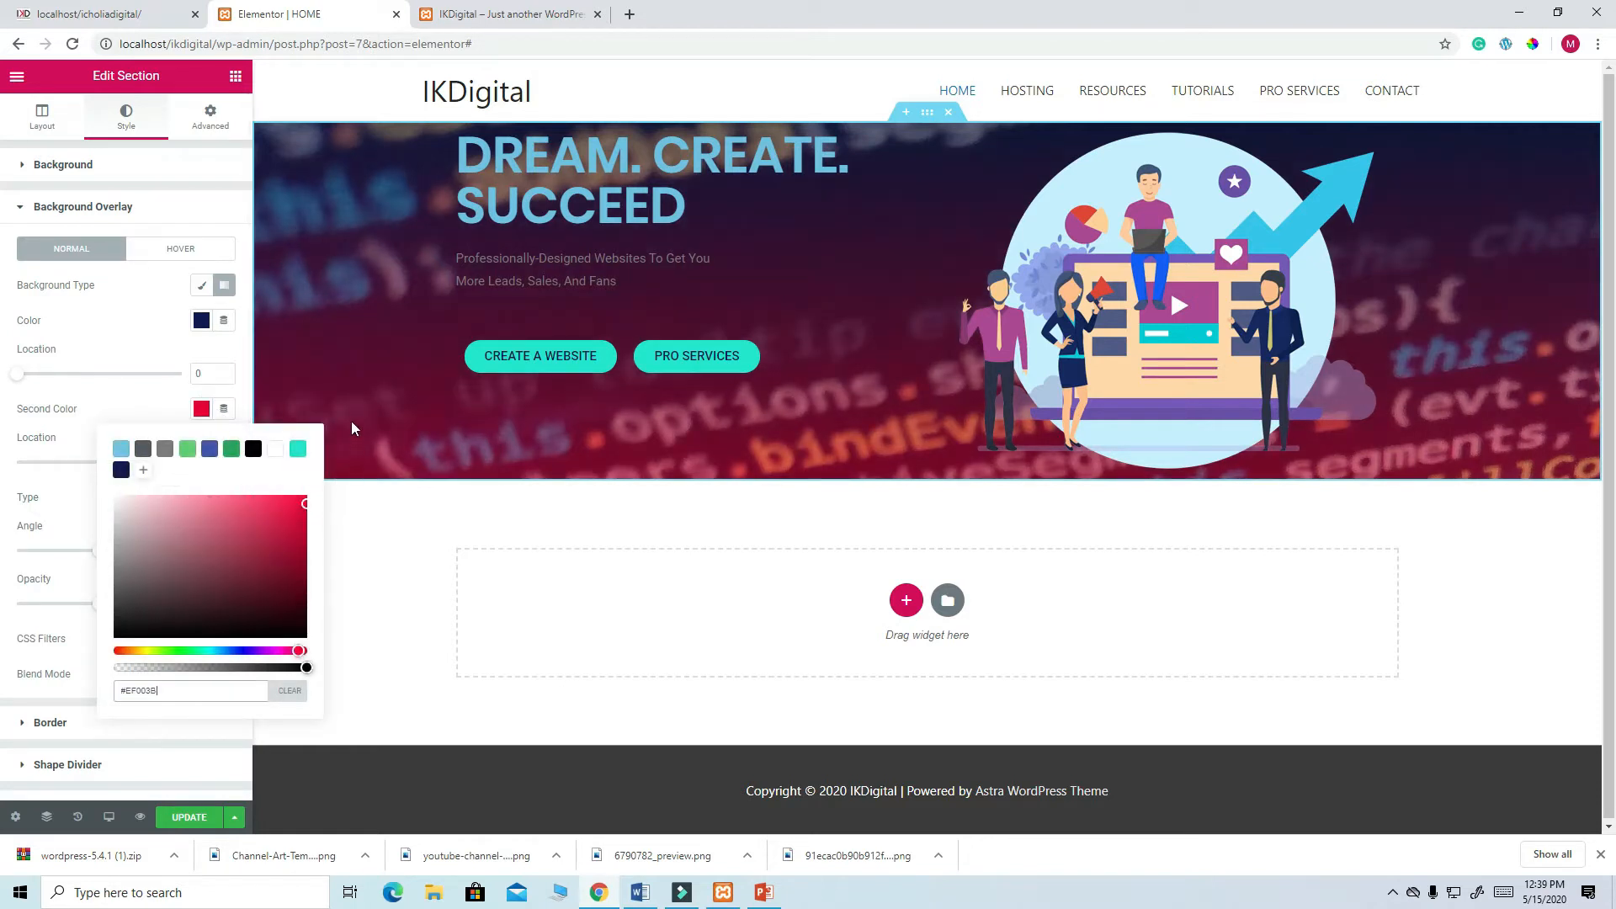
click(308, 508)
drag(306, 505, 311, 491)
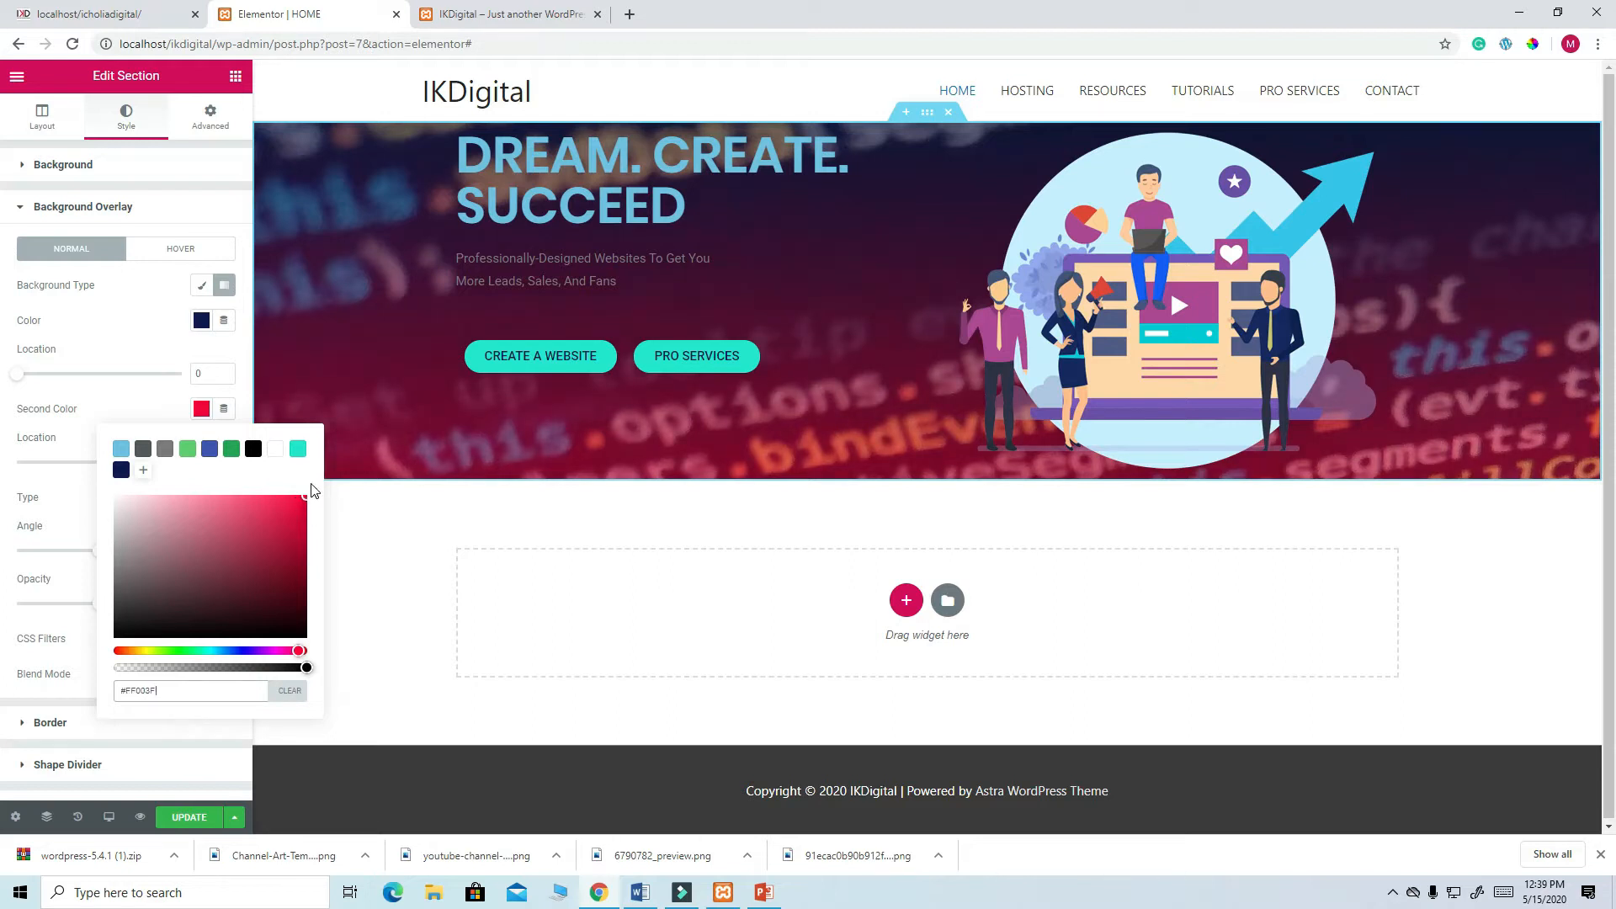
click(143, 470)
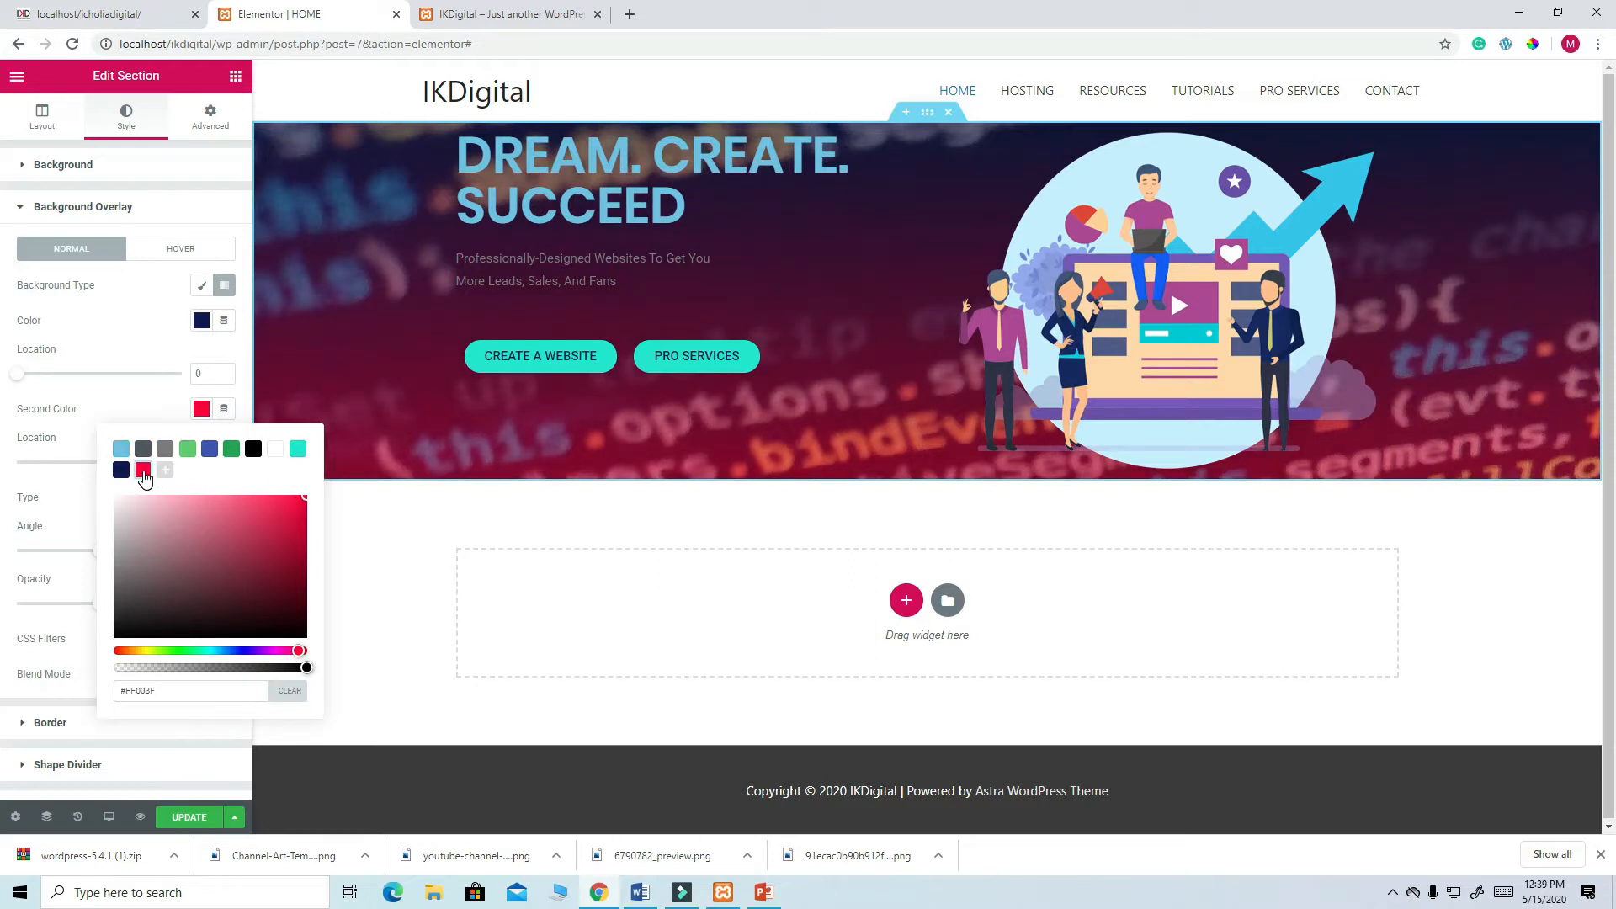
click(217, 729)
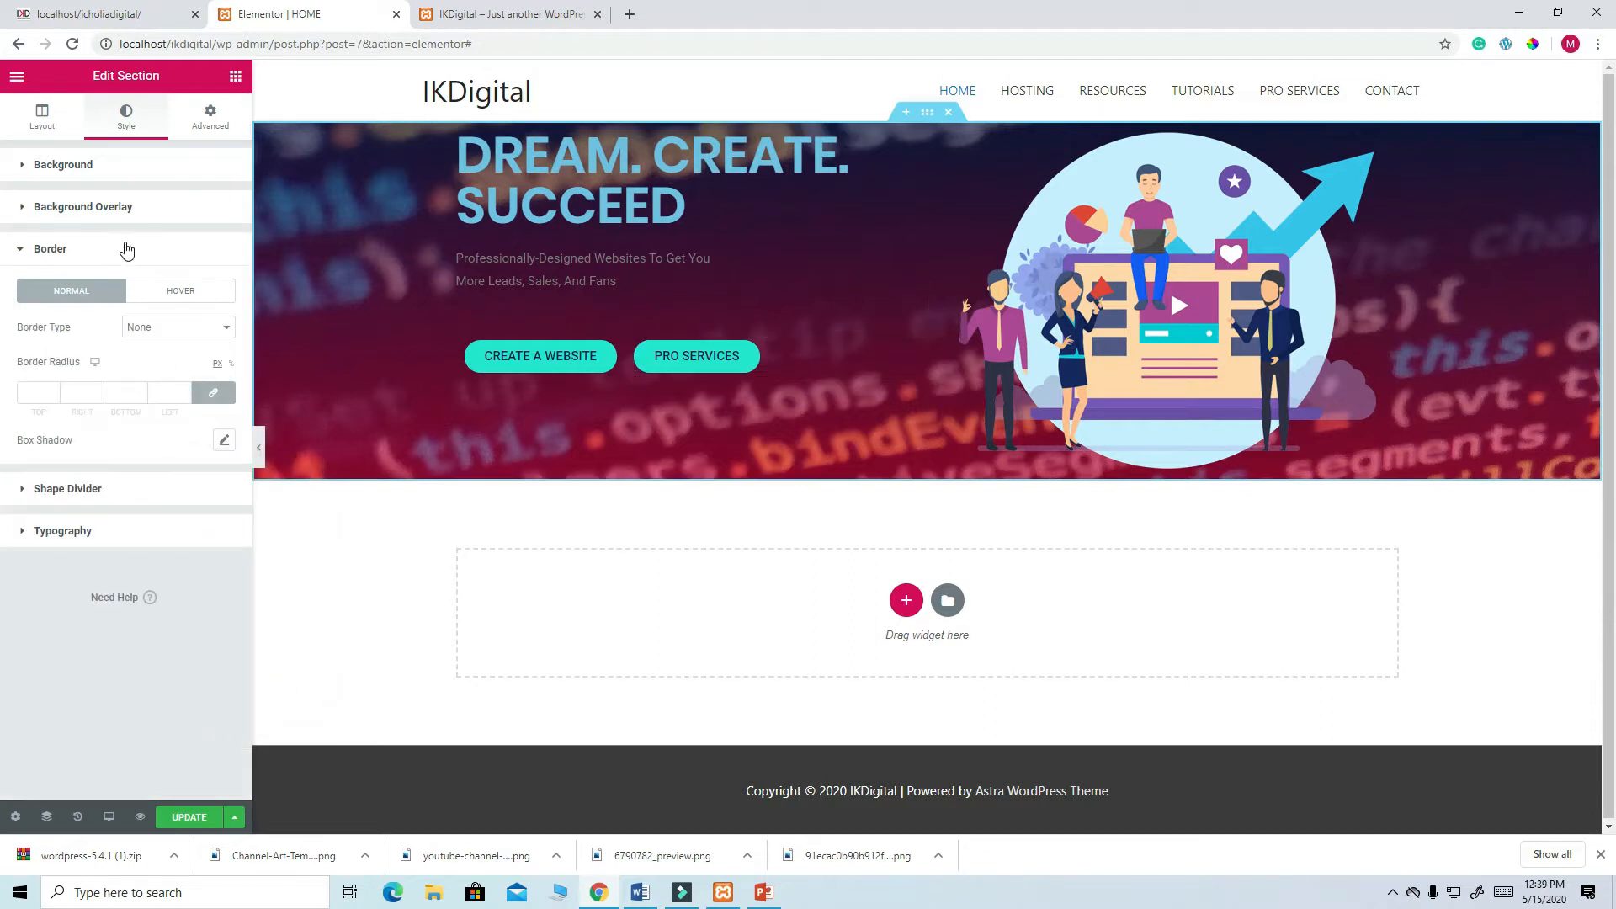
click(107, 208)
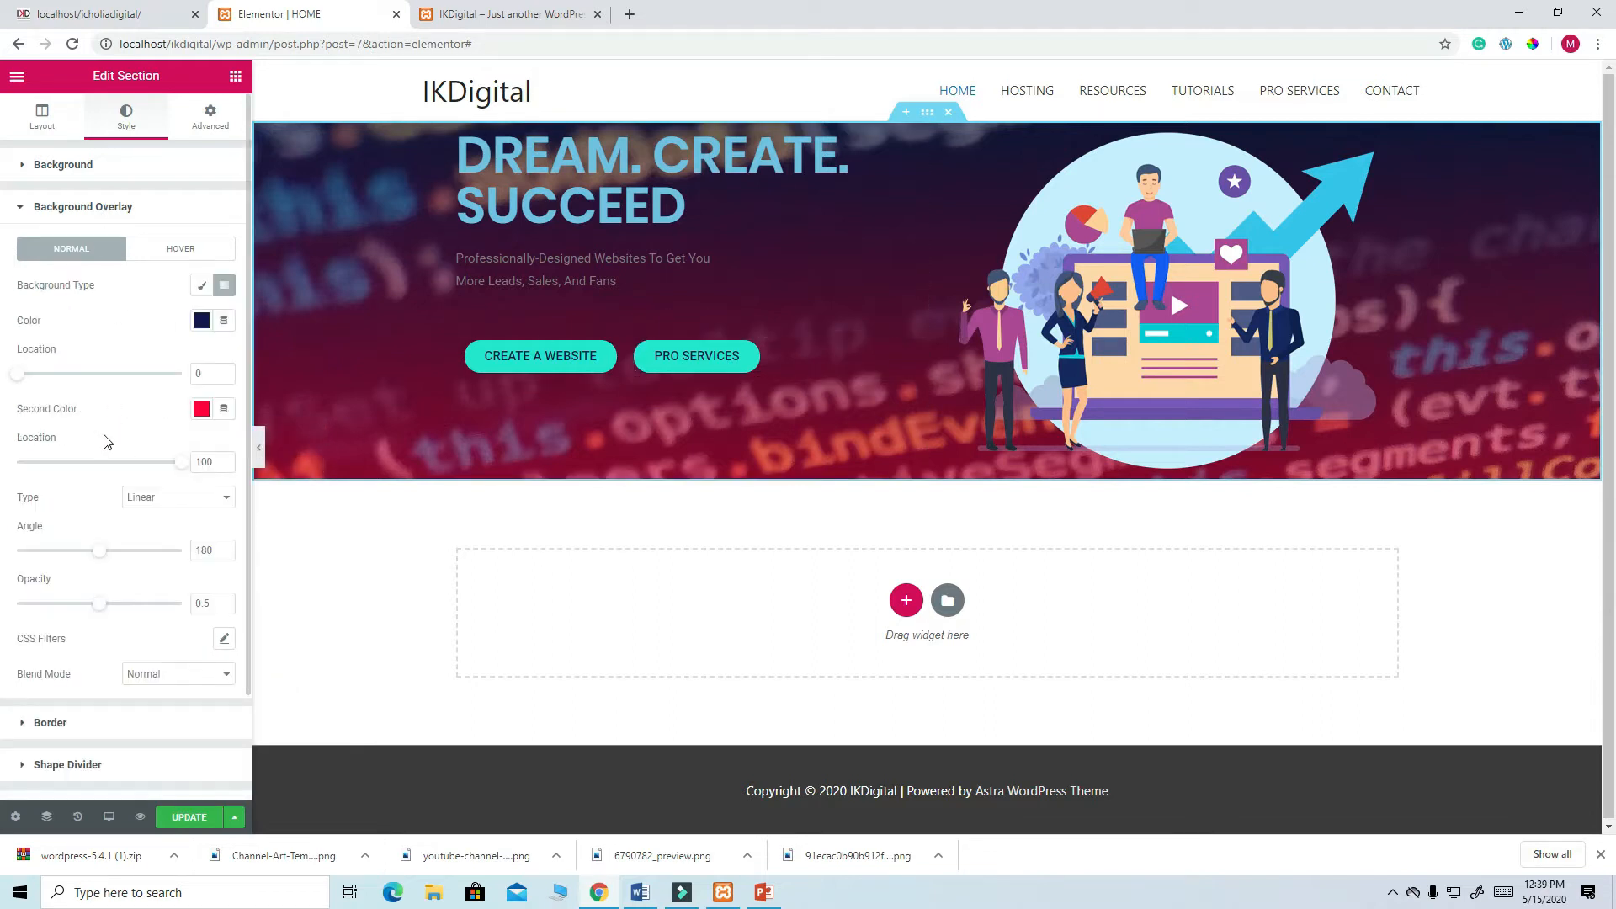
- Set the gradient locations to 50 and 79 and the angle to 40°, then update and view the live site
drag(19, 377, 69, 382)
mouse_move(180, 464)
mouse_down()
mouse_move(80, 465)
mouse_move(177, 464)
mouse_up()
drag(100, 560, 137, 555)
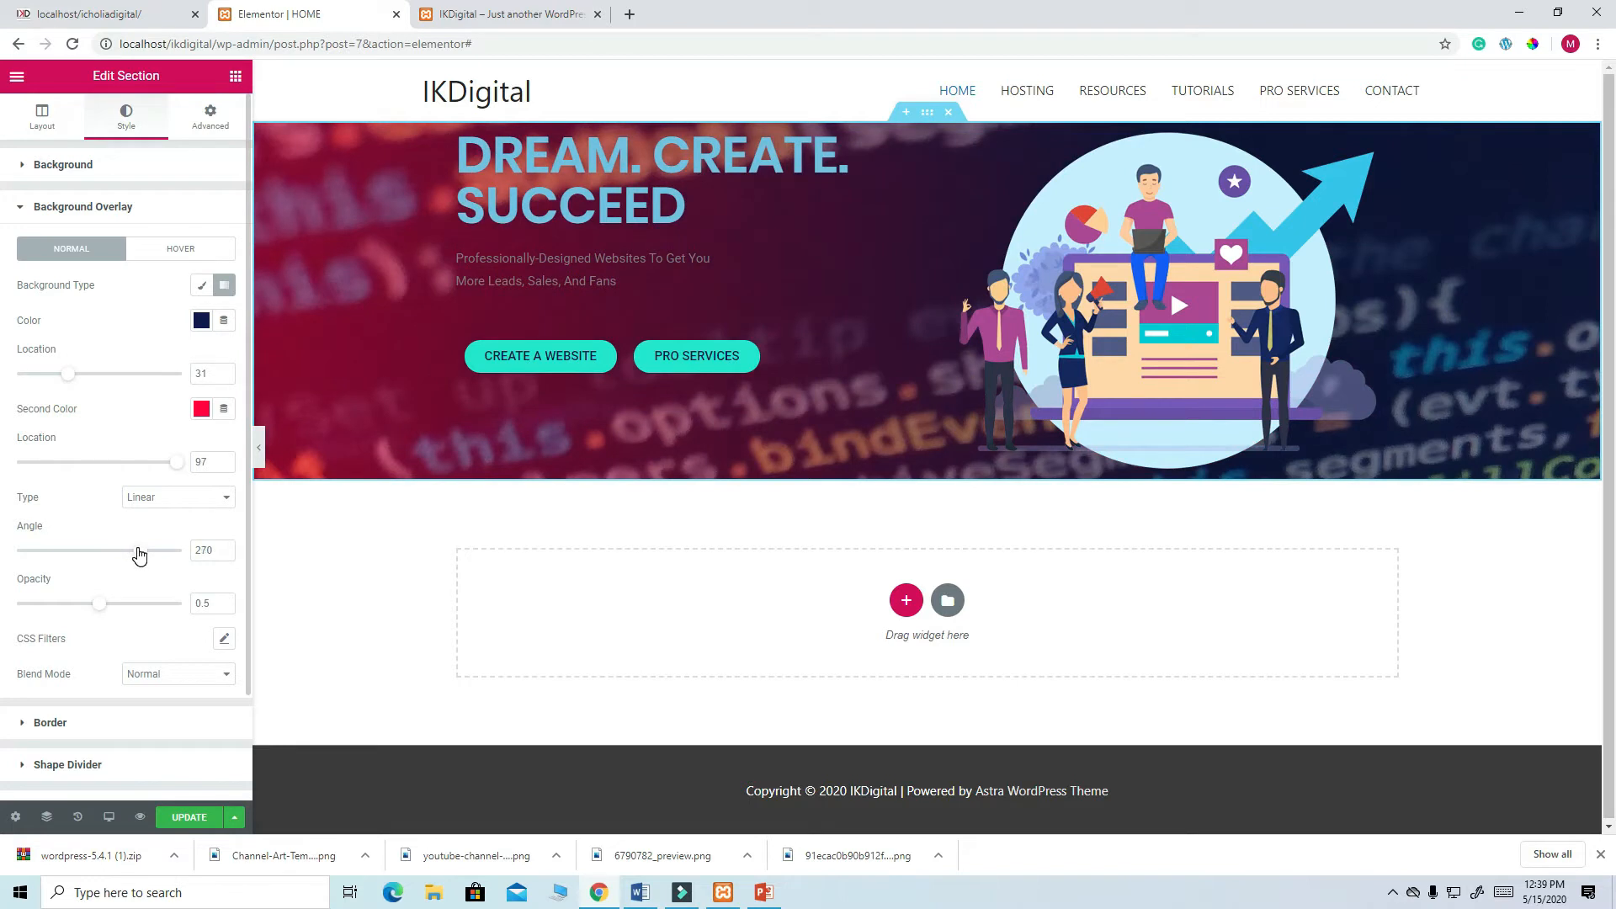
drag(137, 552, 34, 564)
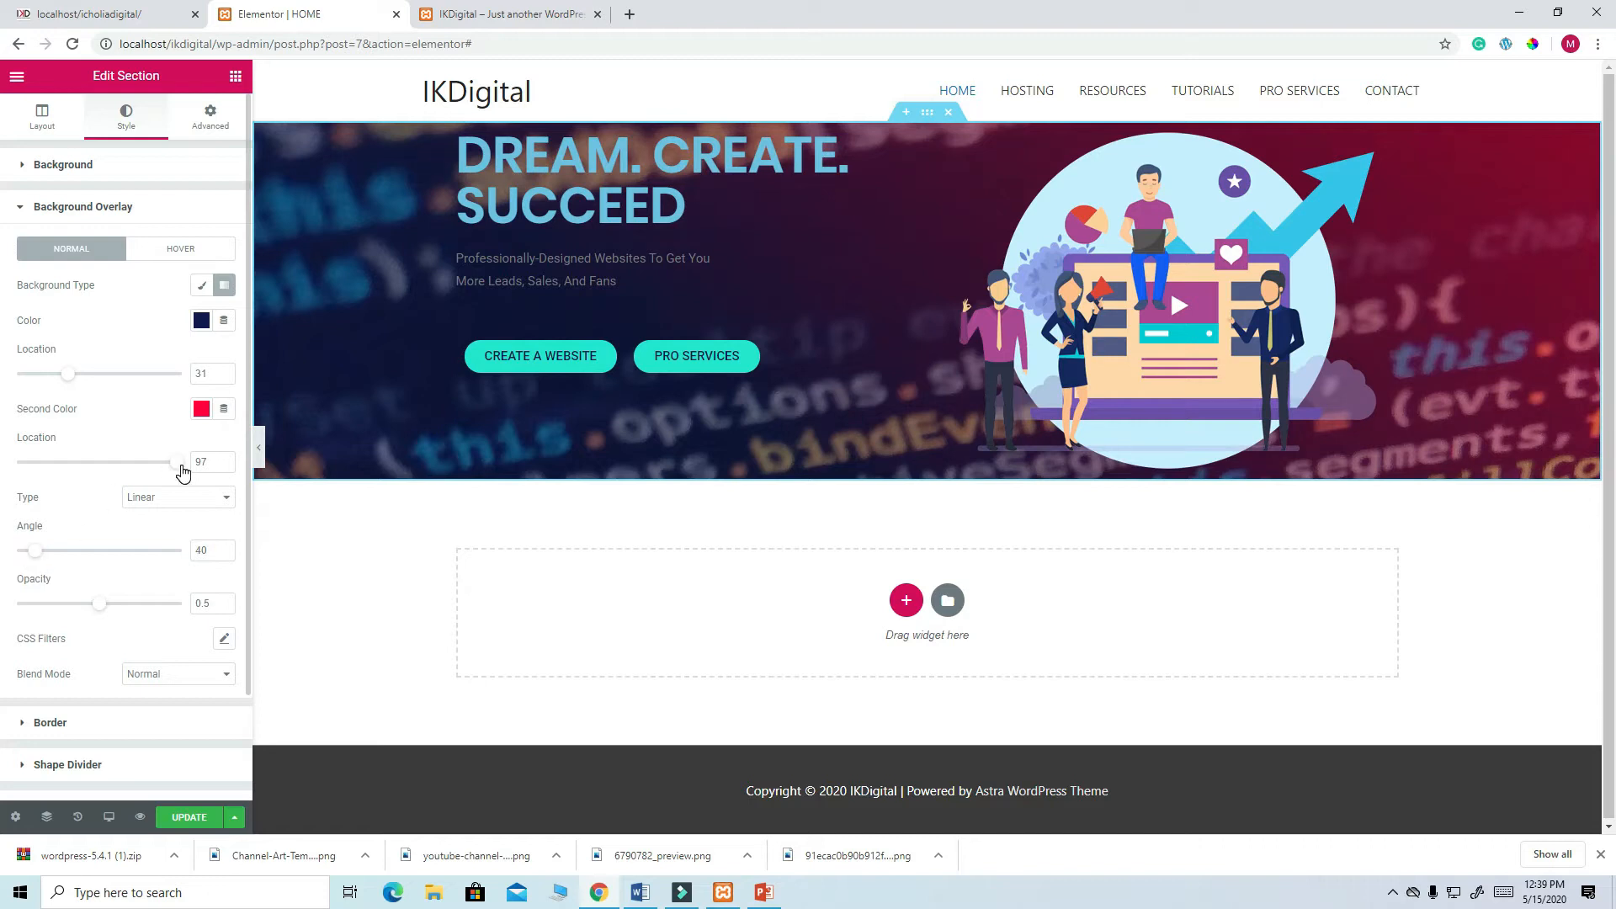
mouse_move(174, 468)
mouse_down()
mouse_move(126, 470)
mouse_move(152, 470)
mouse_up()
drag(73, 381, 104, 373)
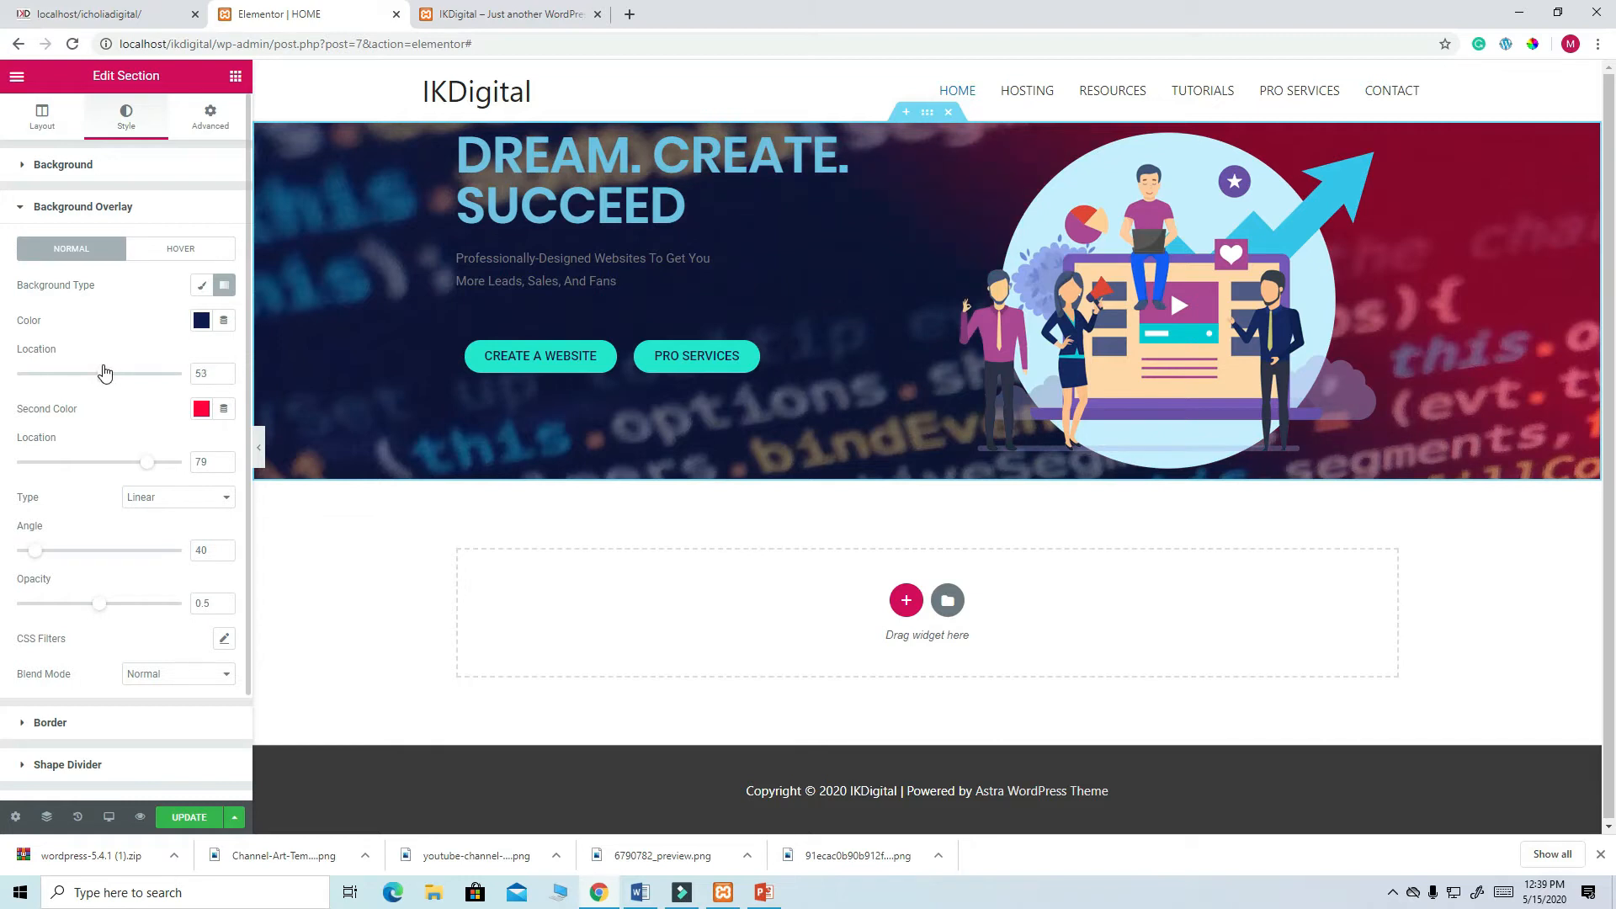
click(187, 818)
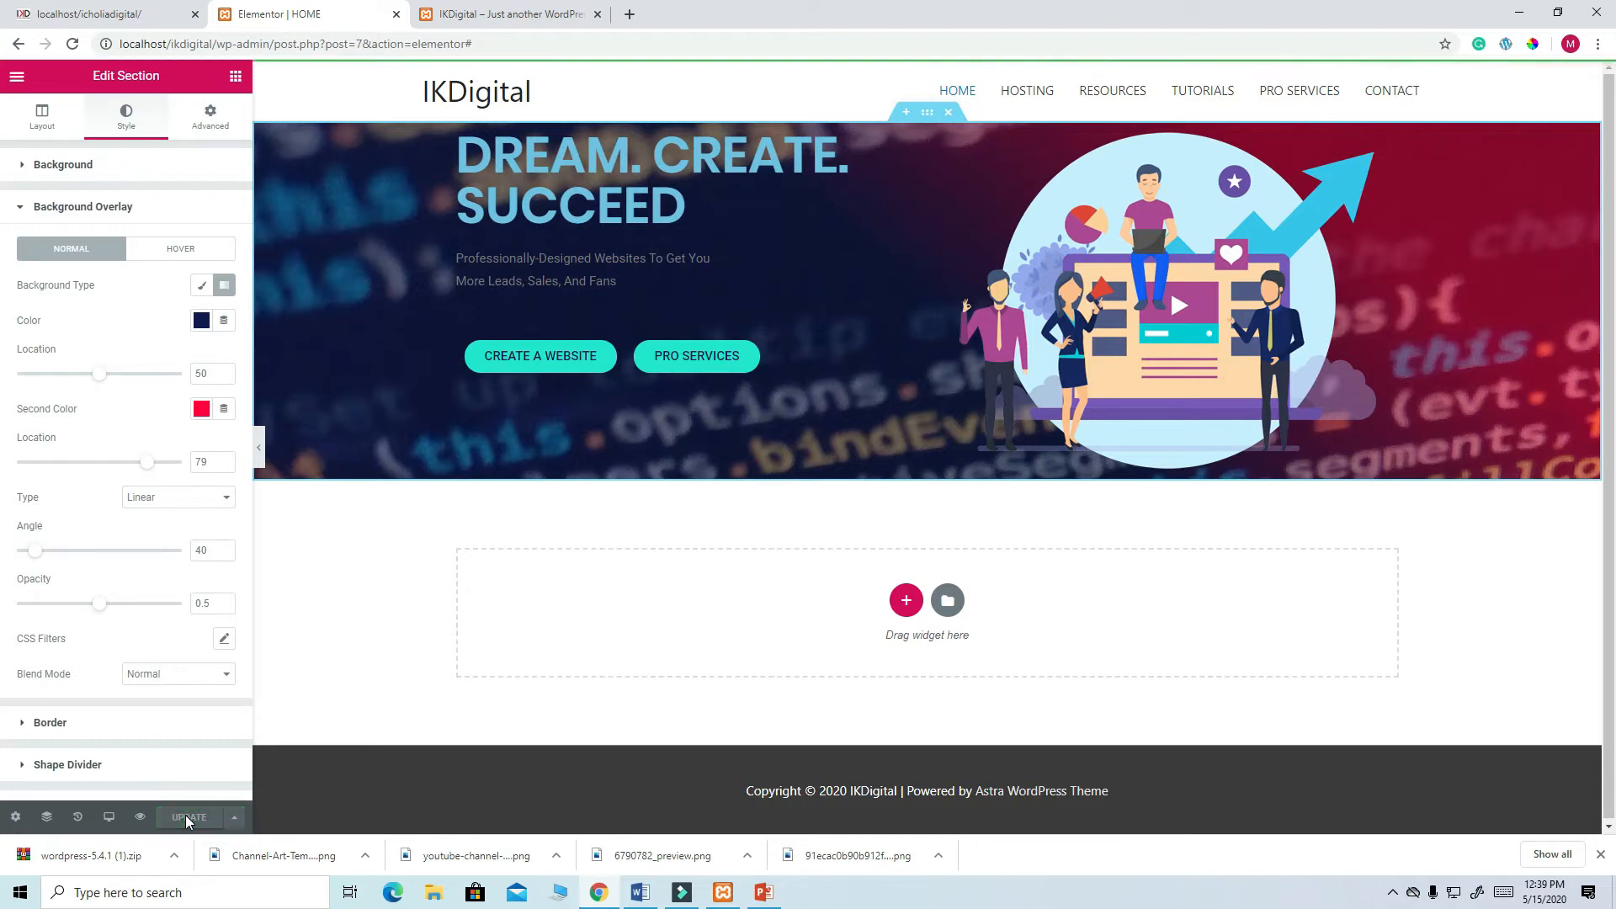
click(468, 15)
click(73, 45)
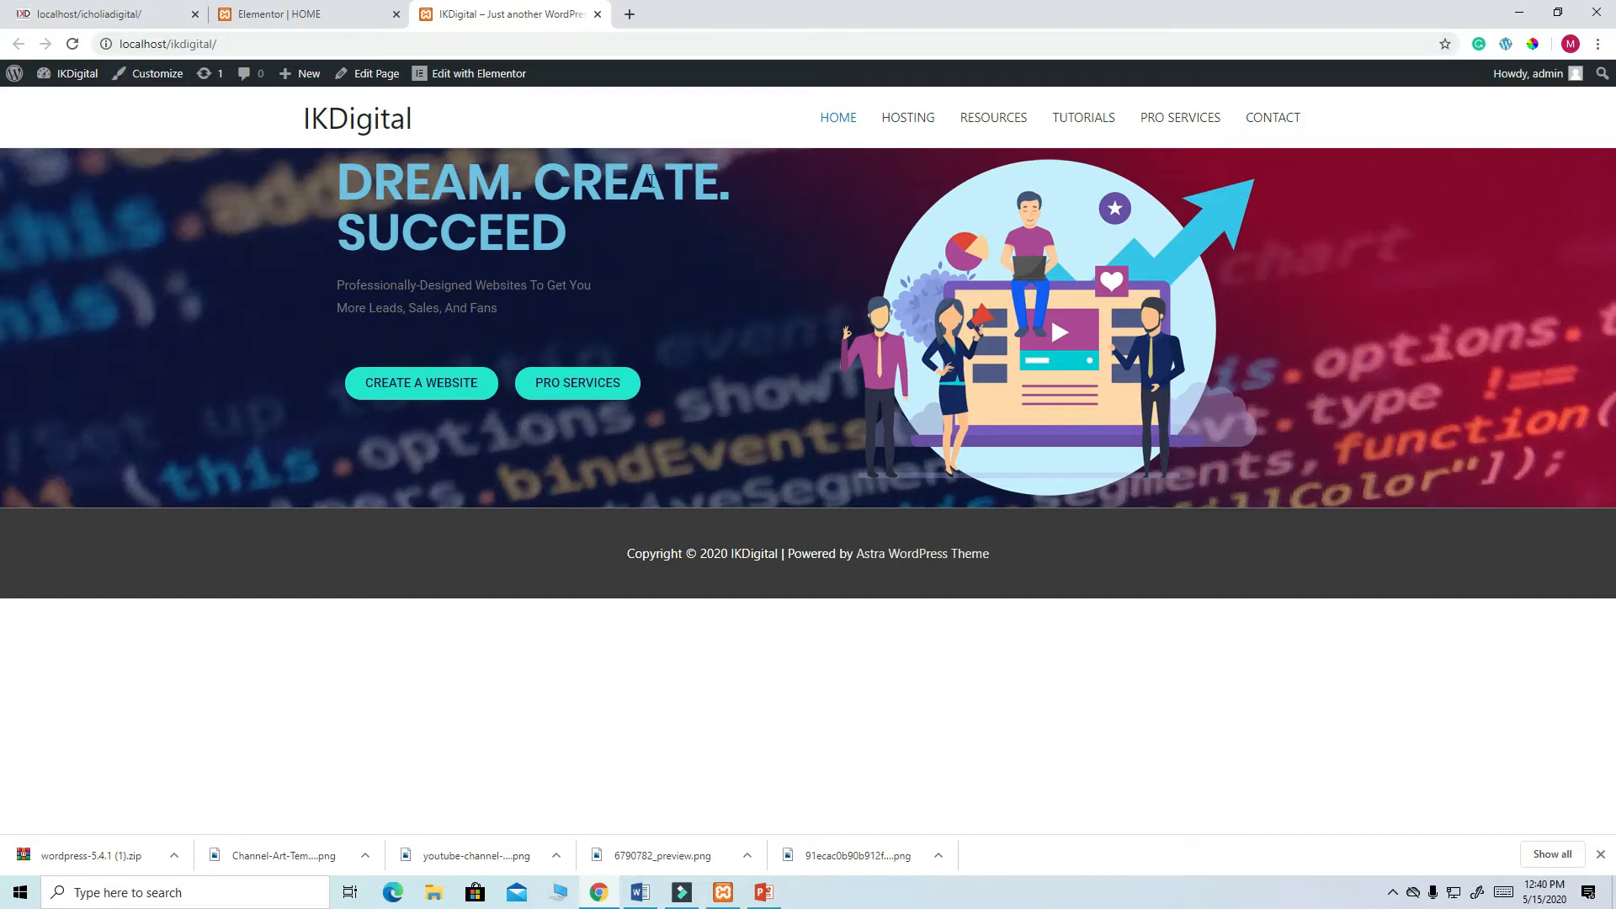
click(270, 18)
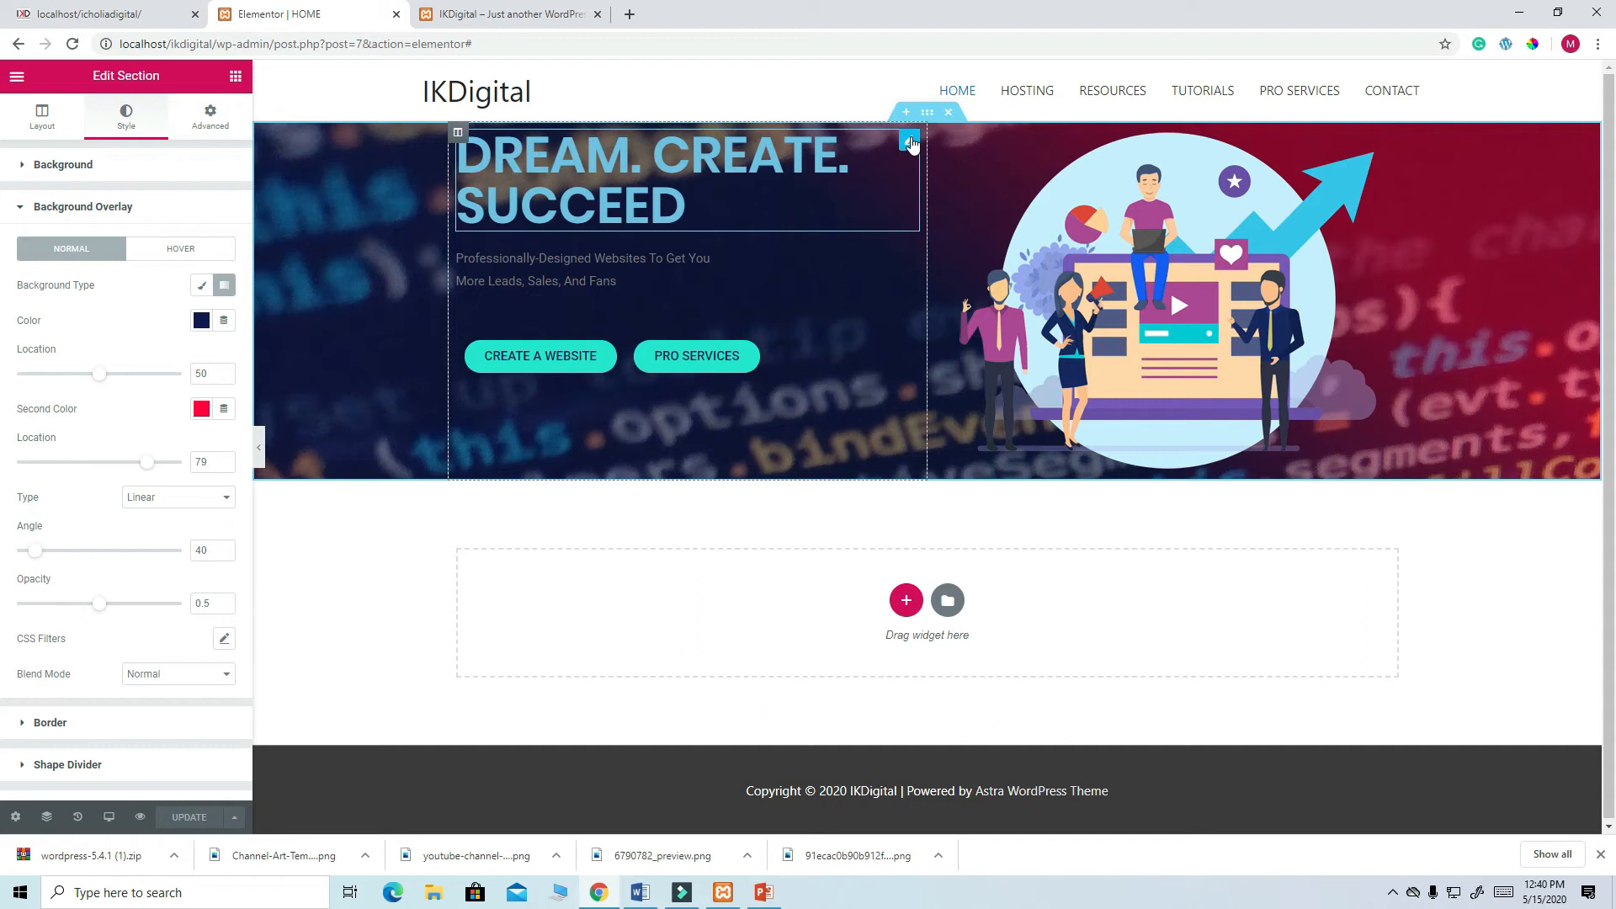
- Set the heading and tagline text colours to white (#FFFFFF) and update the page
click(909, 141)
click(200, 207)
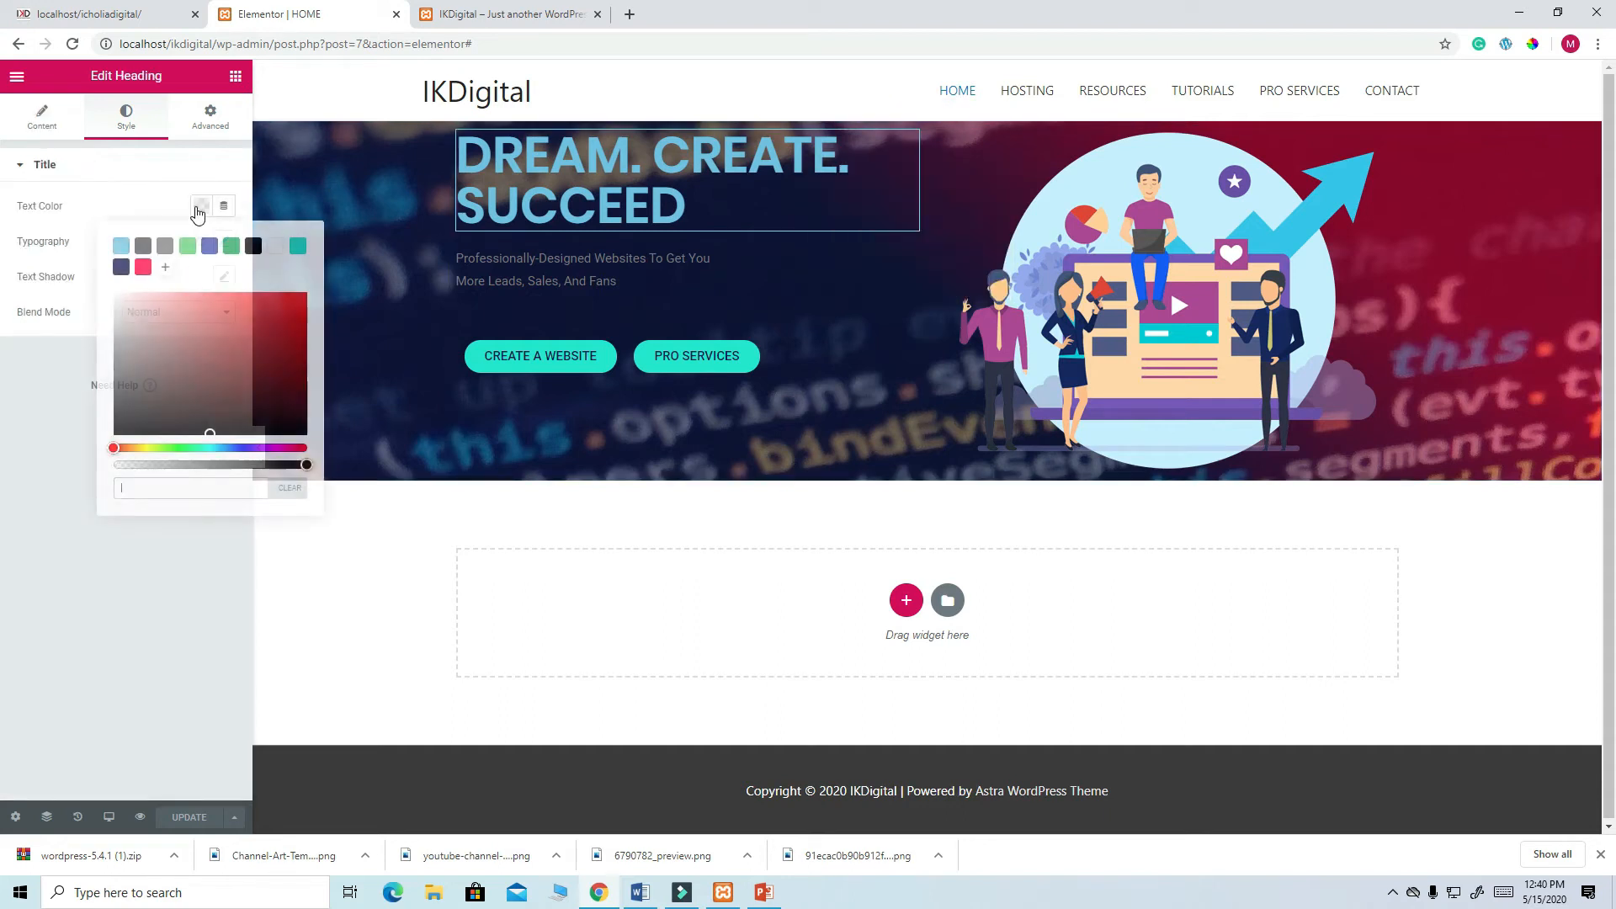
click(277, 248)
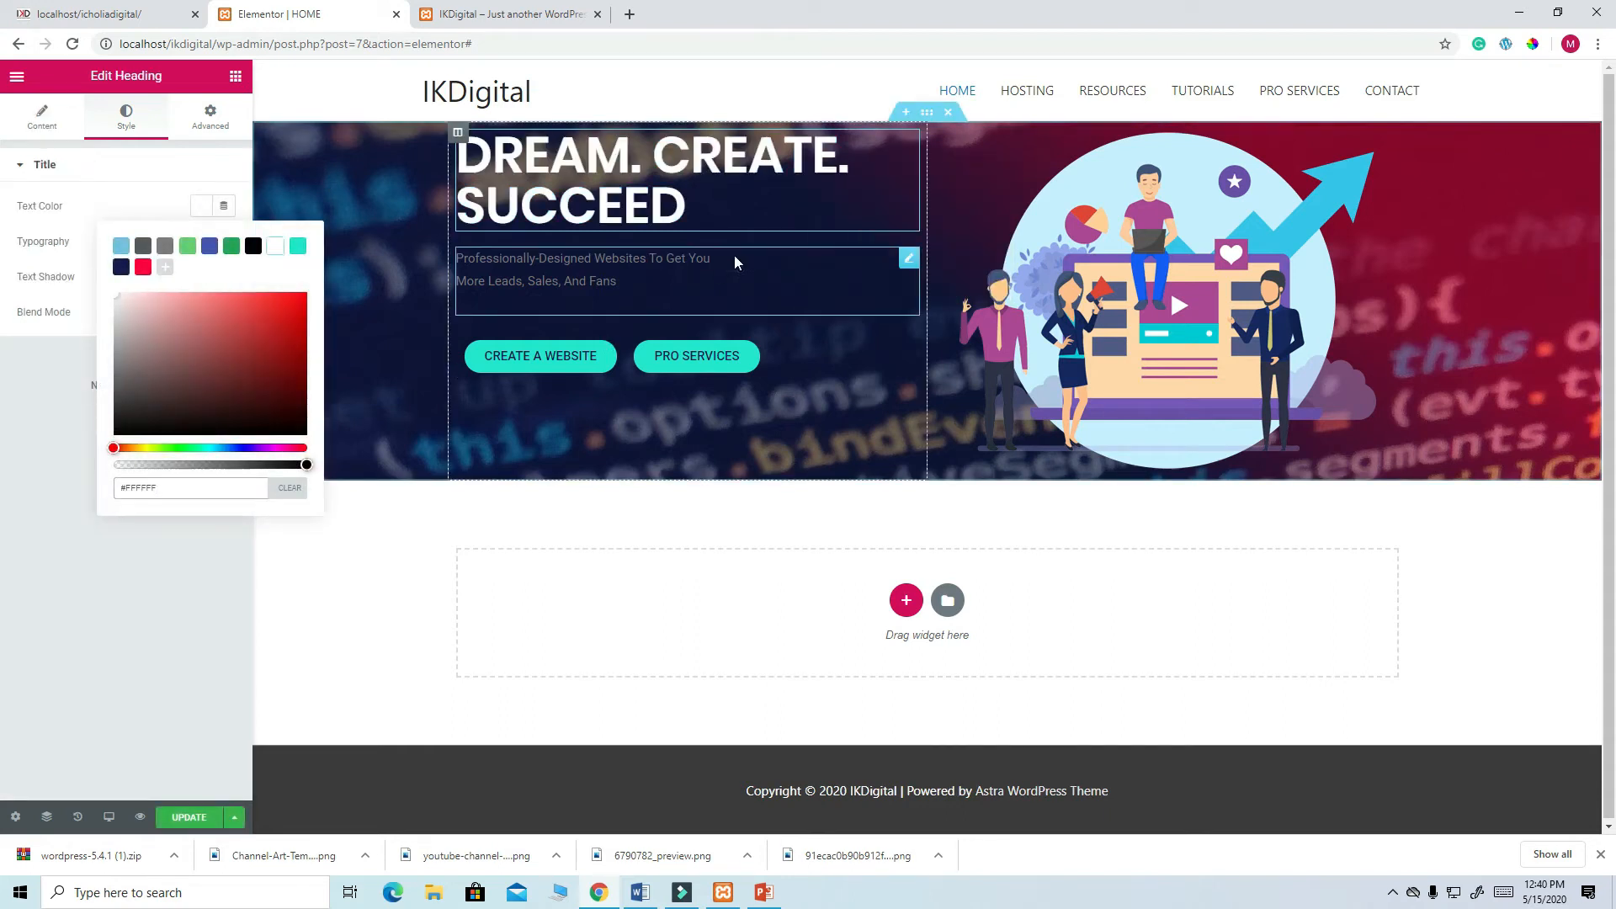
click(909, 261)
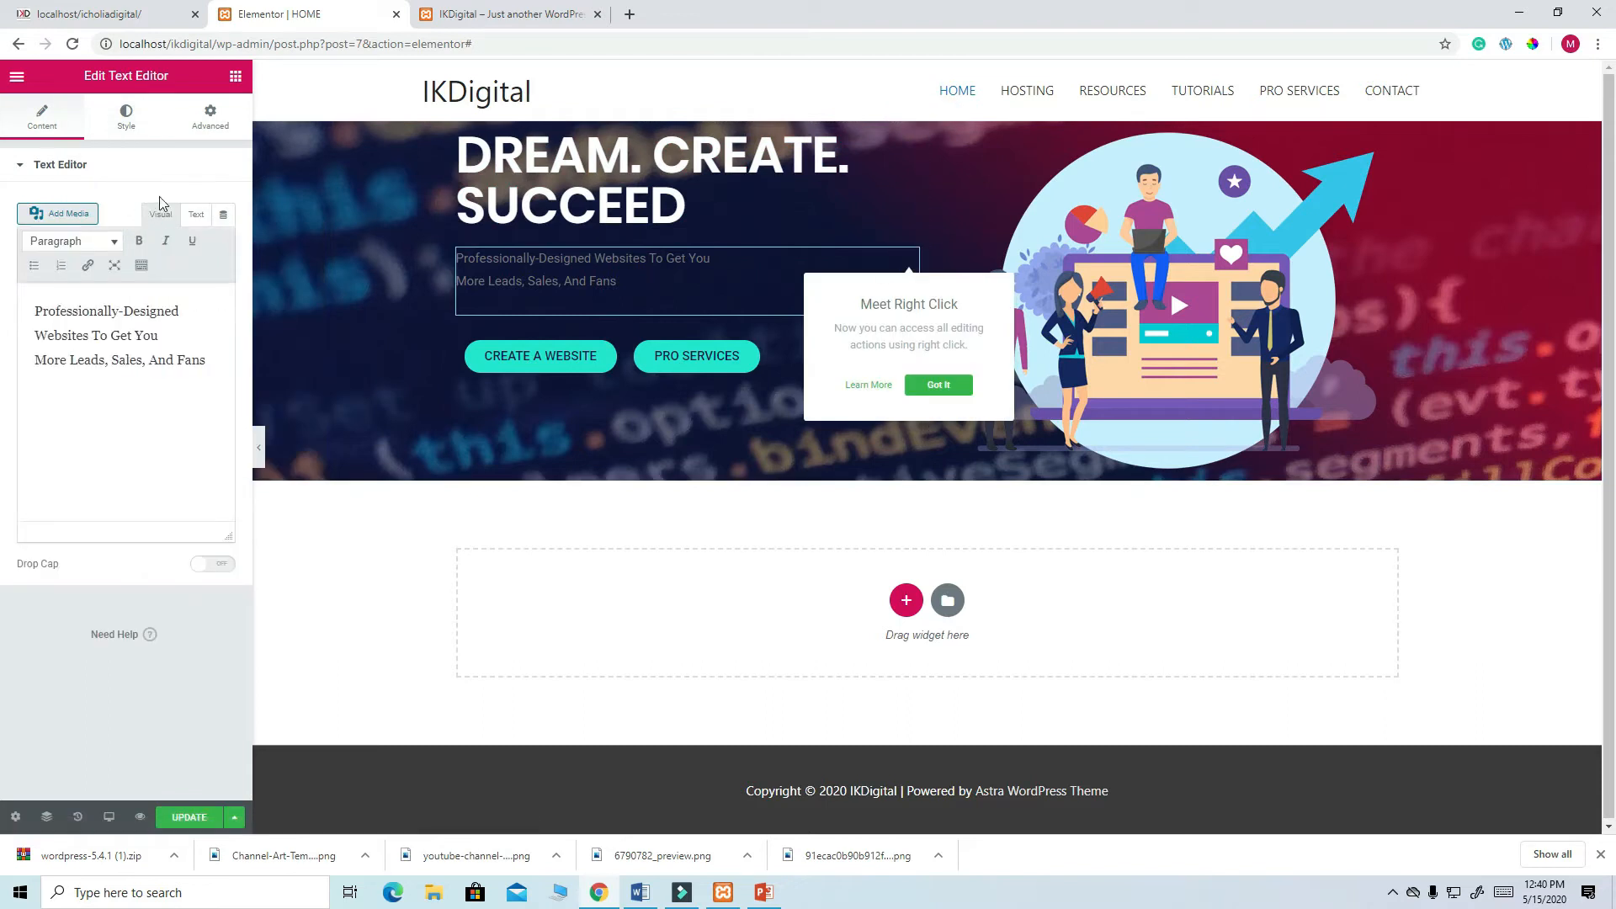
click(130, 126)
click(201, 241)
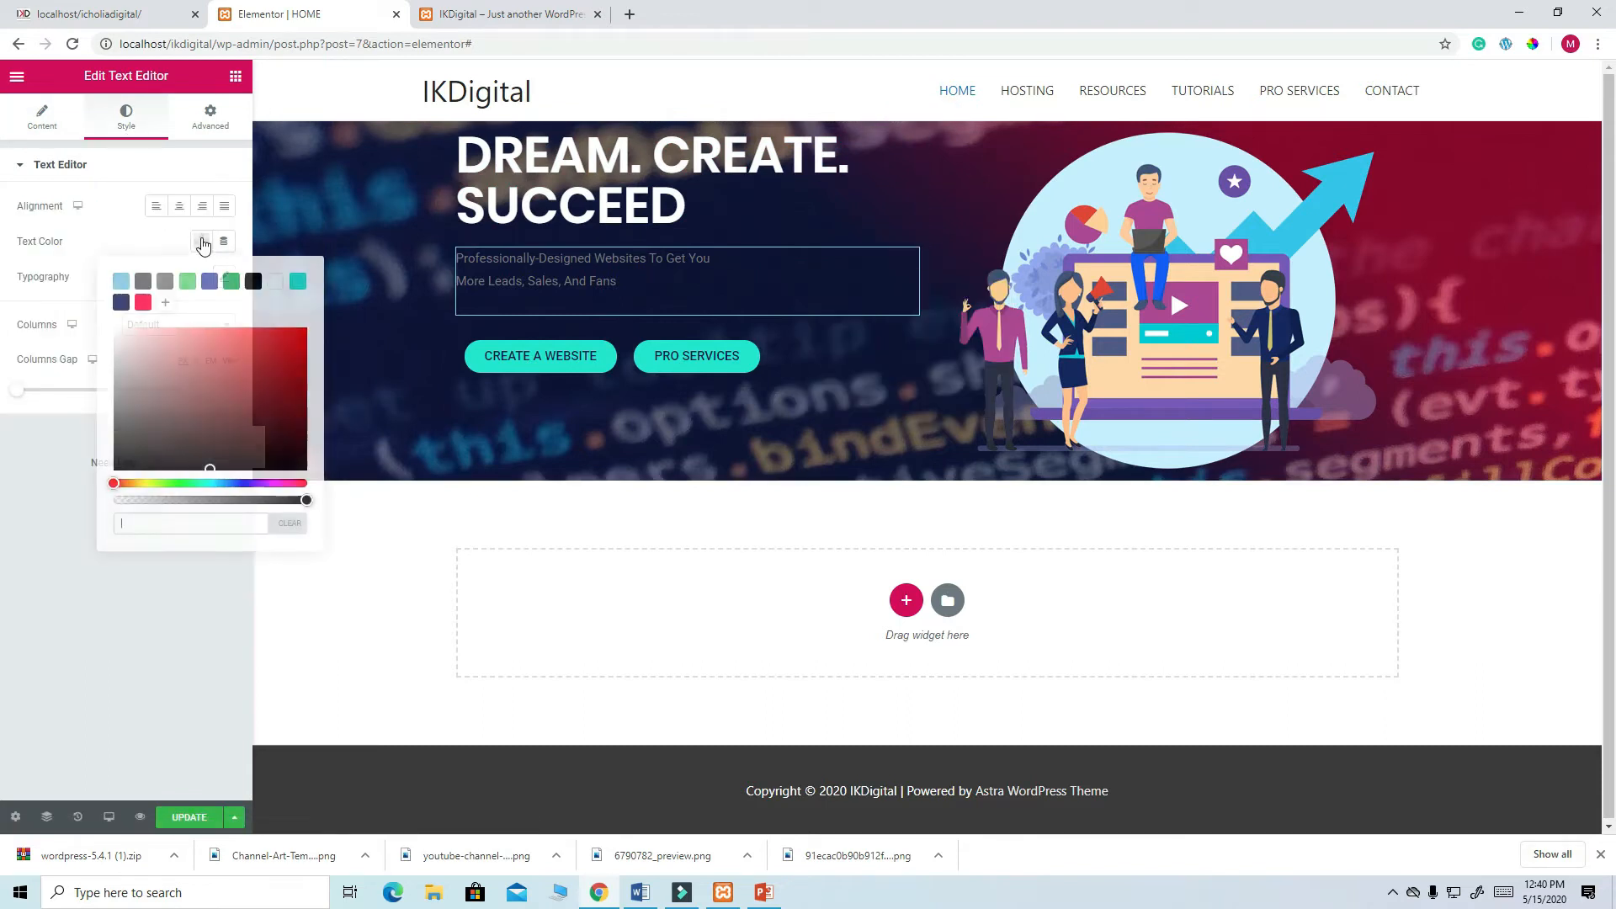
click(276, 284)
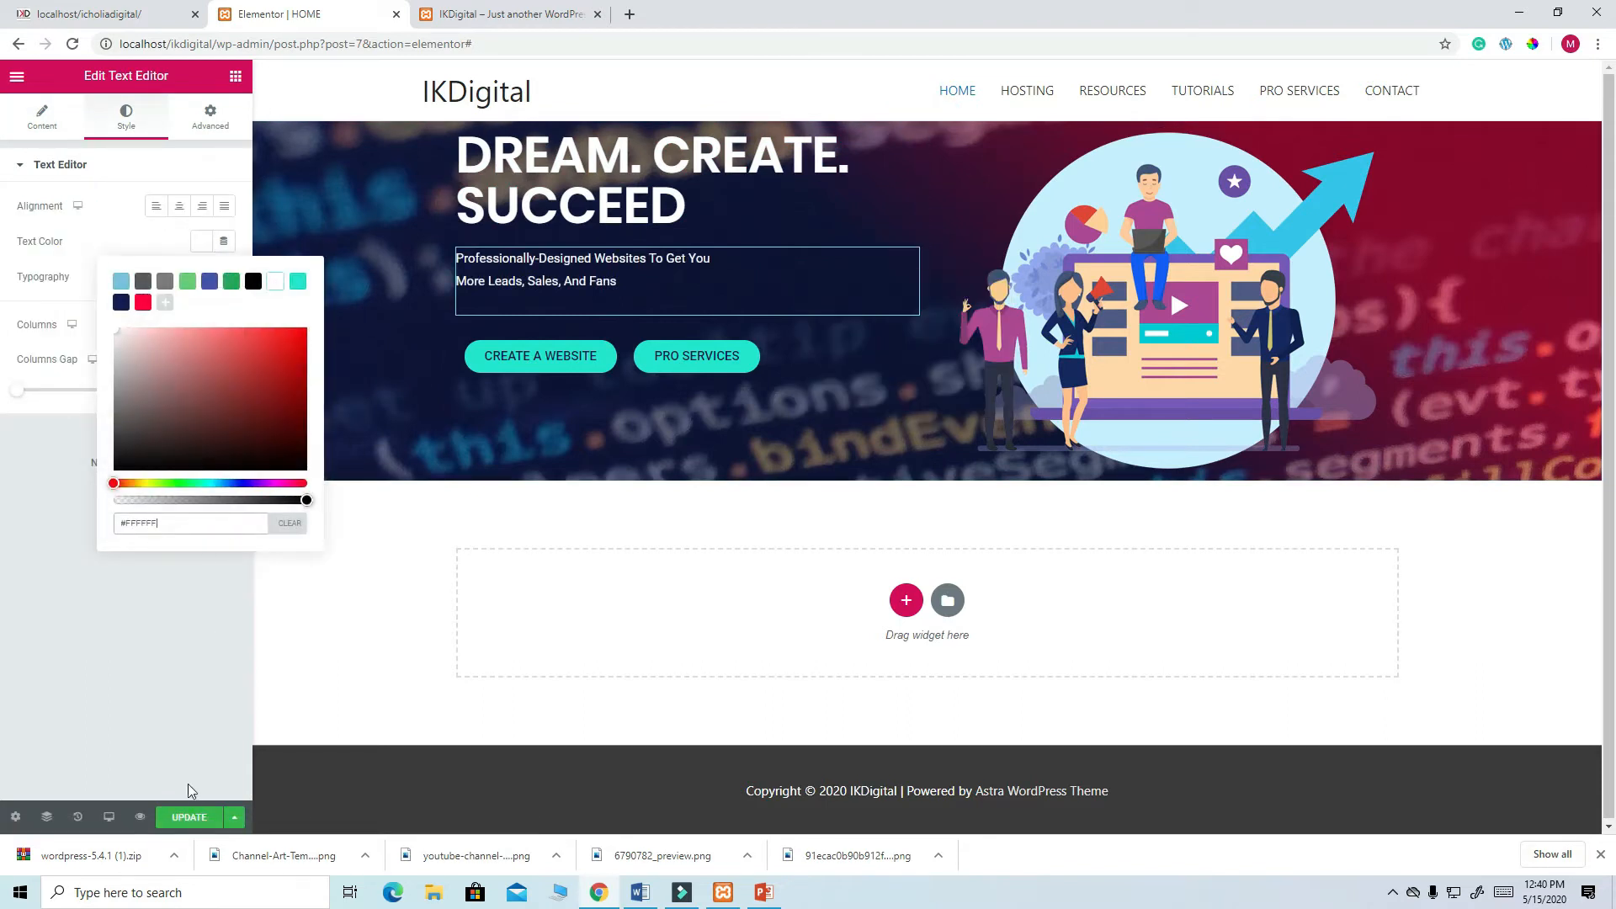
click(190, 818)
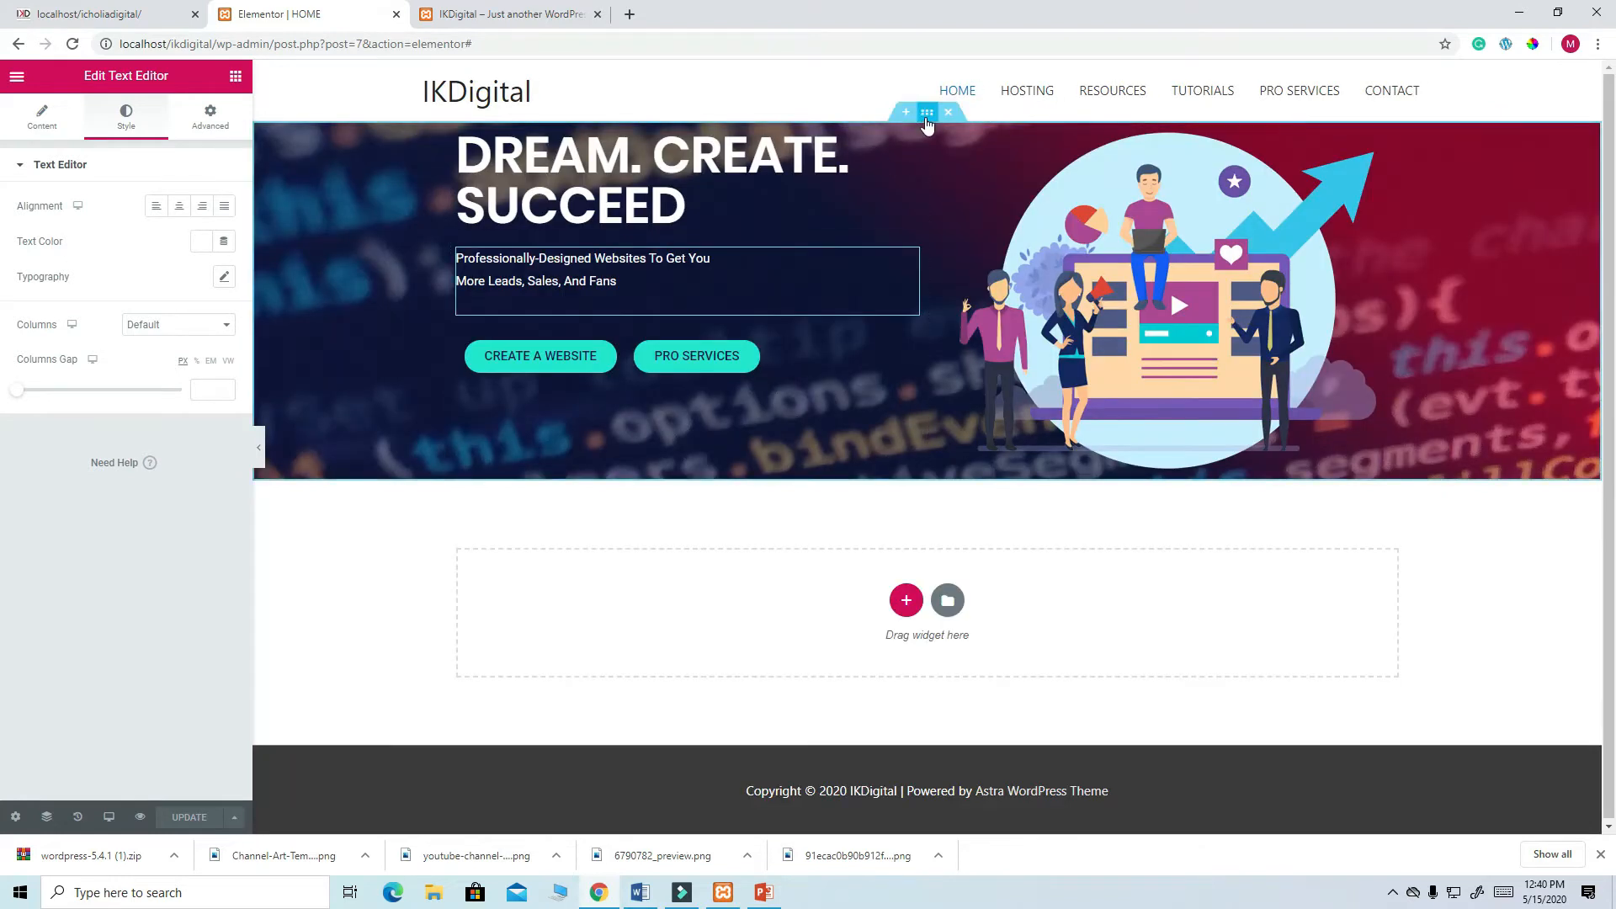
- Set the hero section's Height to Min Height 400 px, update, and reload the live site to check it
click(41, 125)
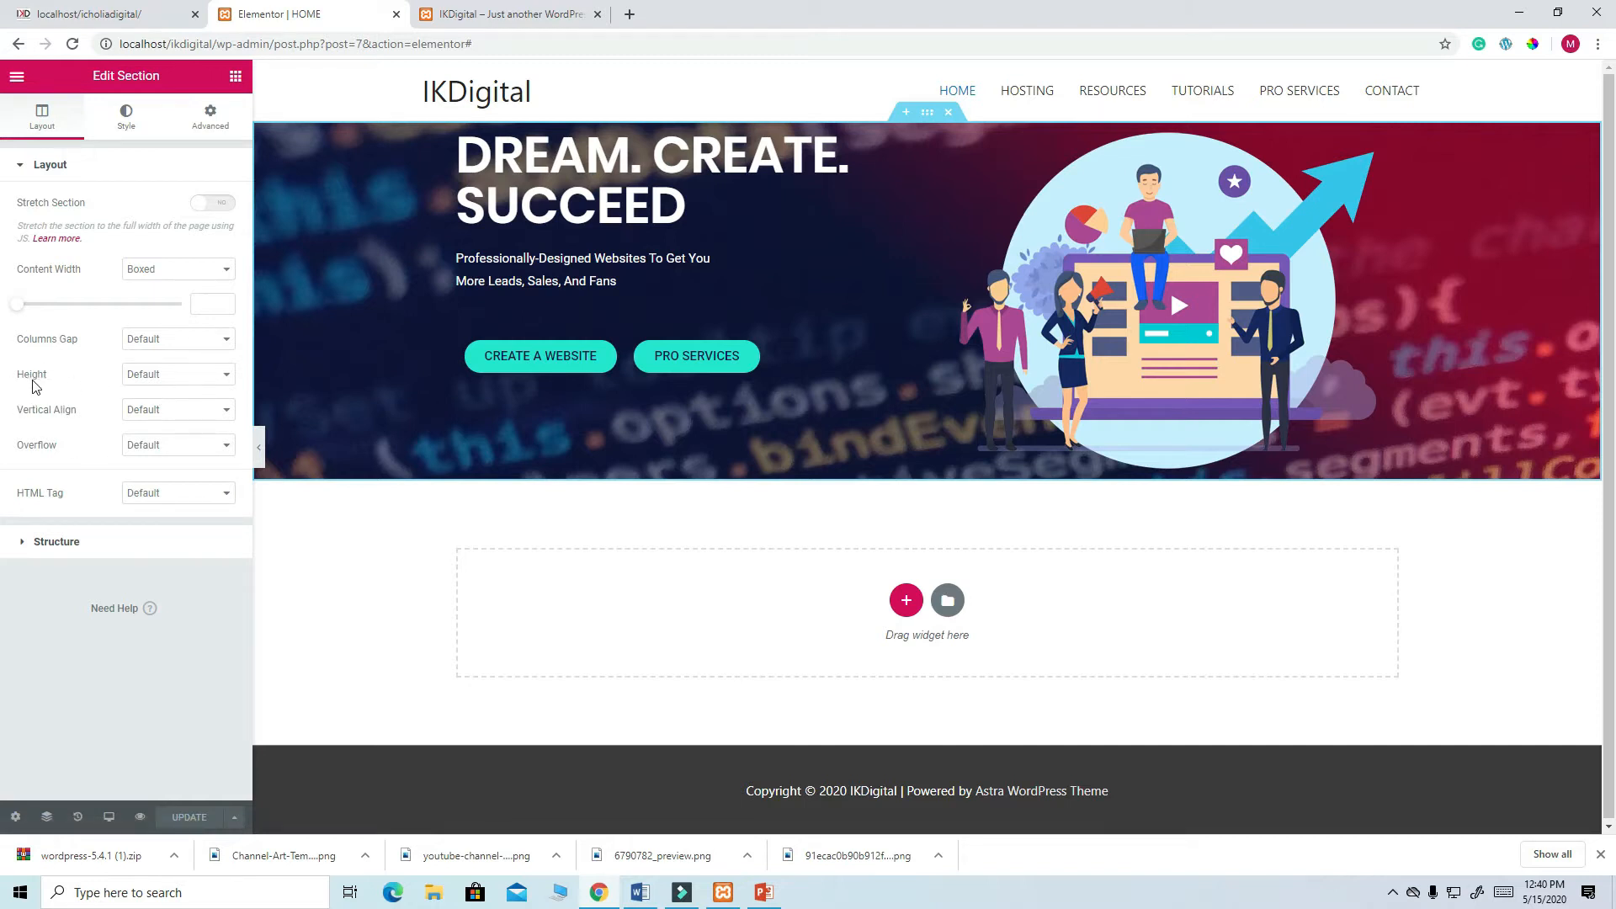
click(222, 376)
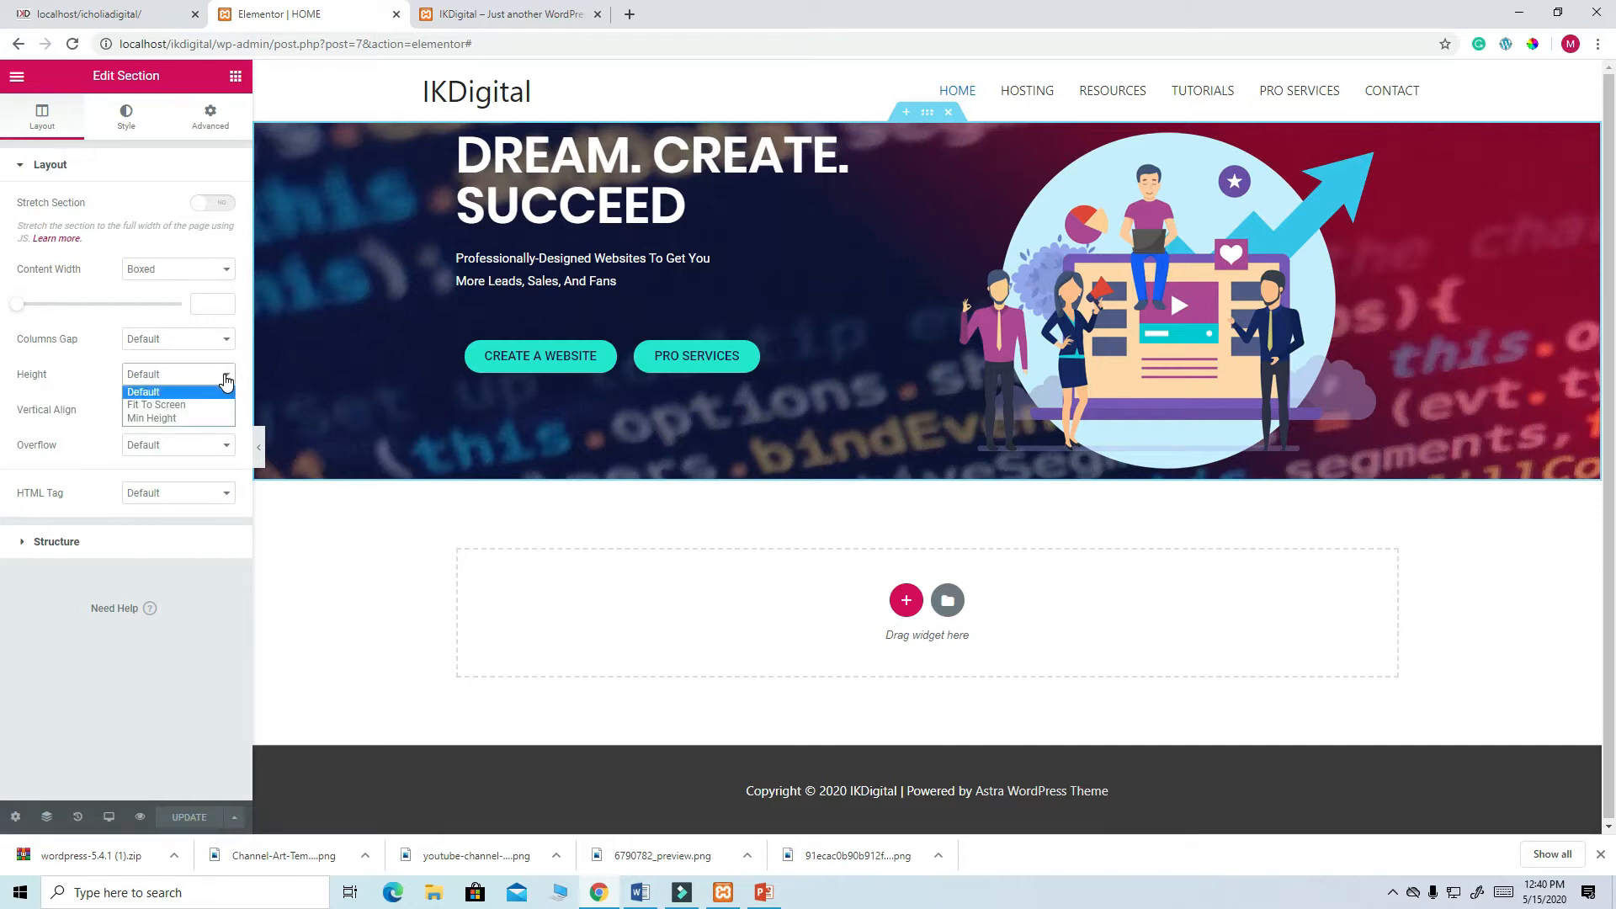
click(187, 419)
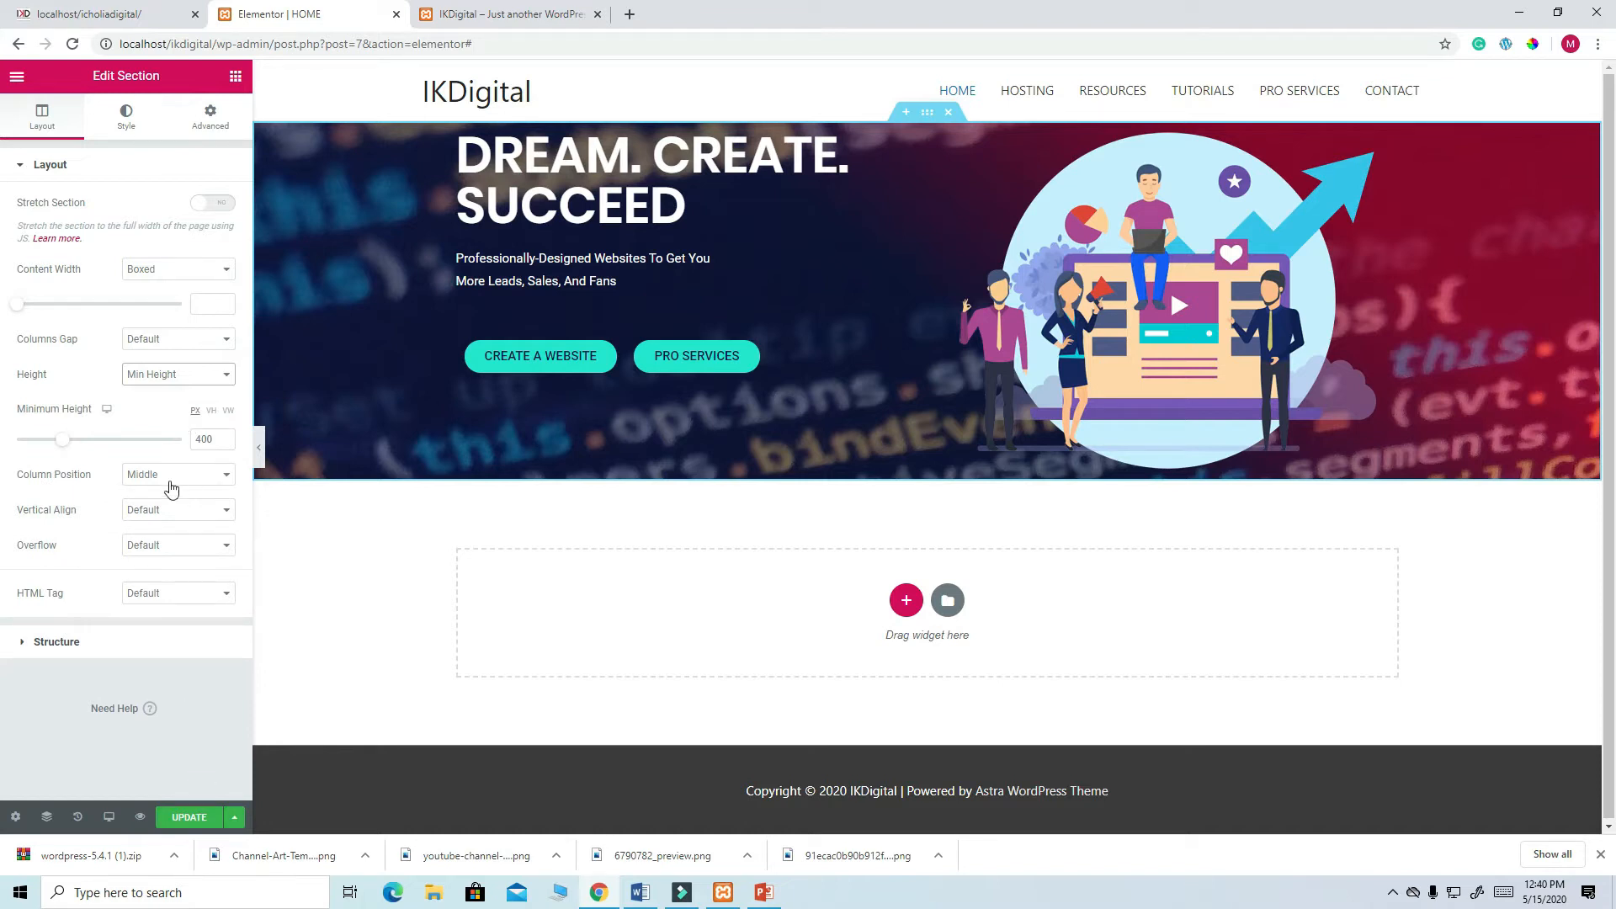
click(190, 818)
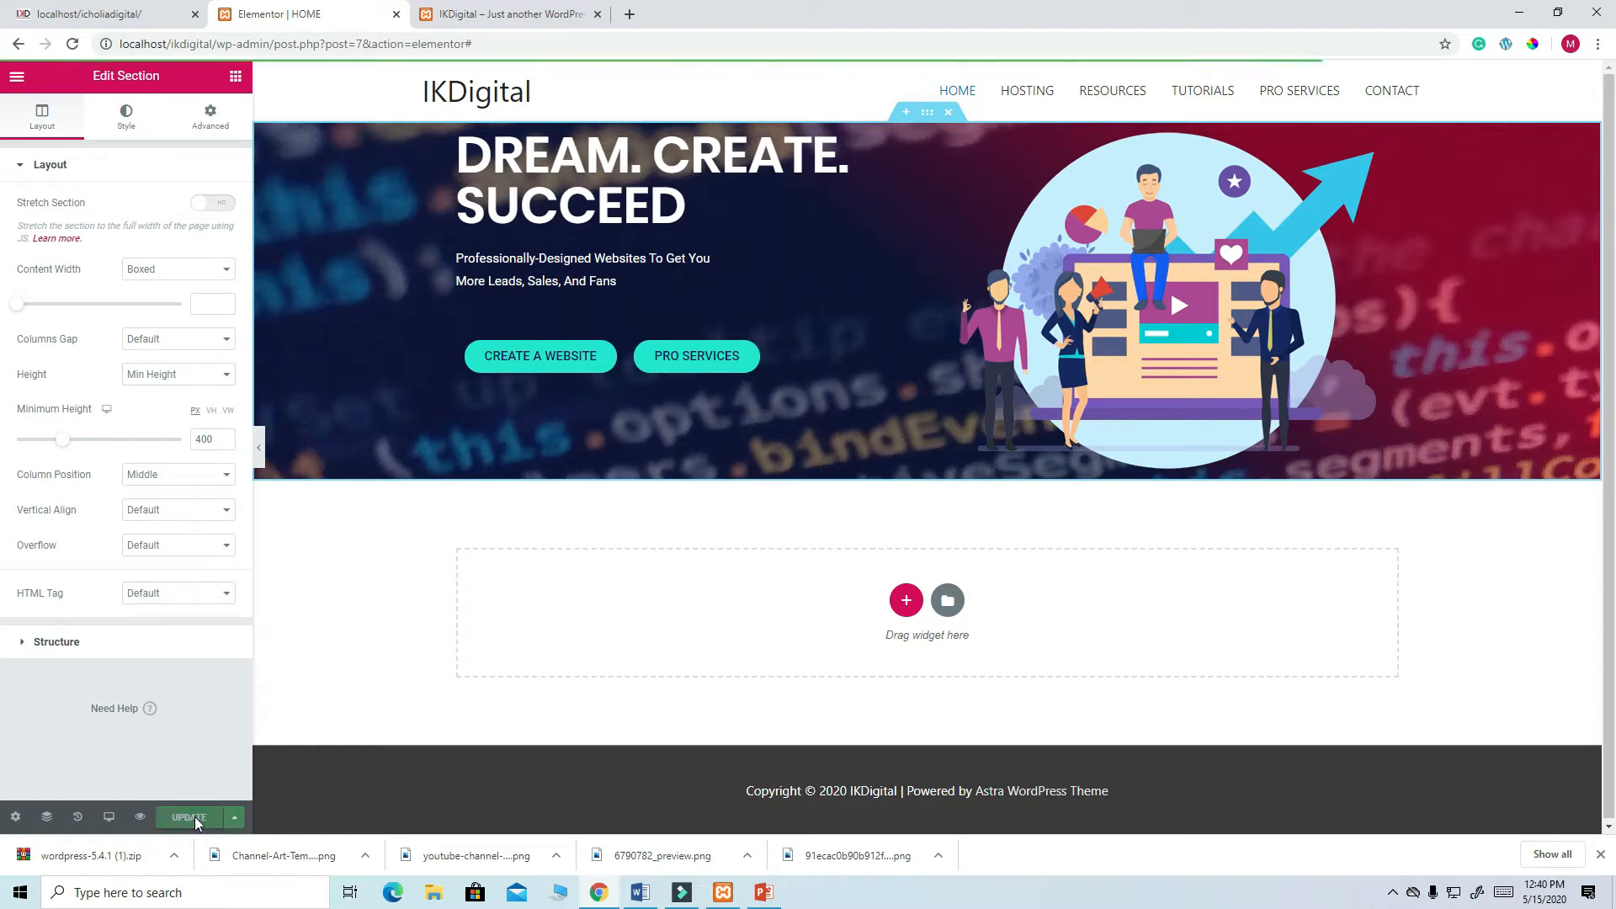
click(444, 15)
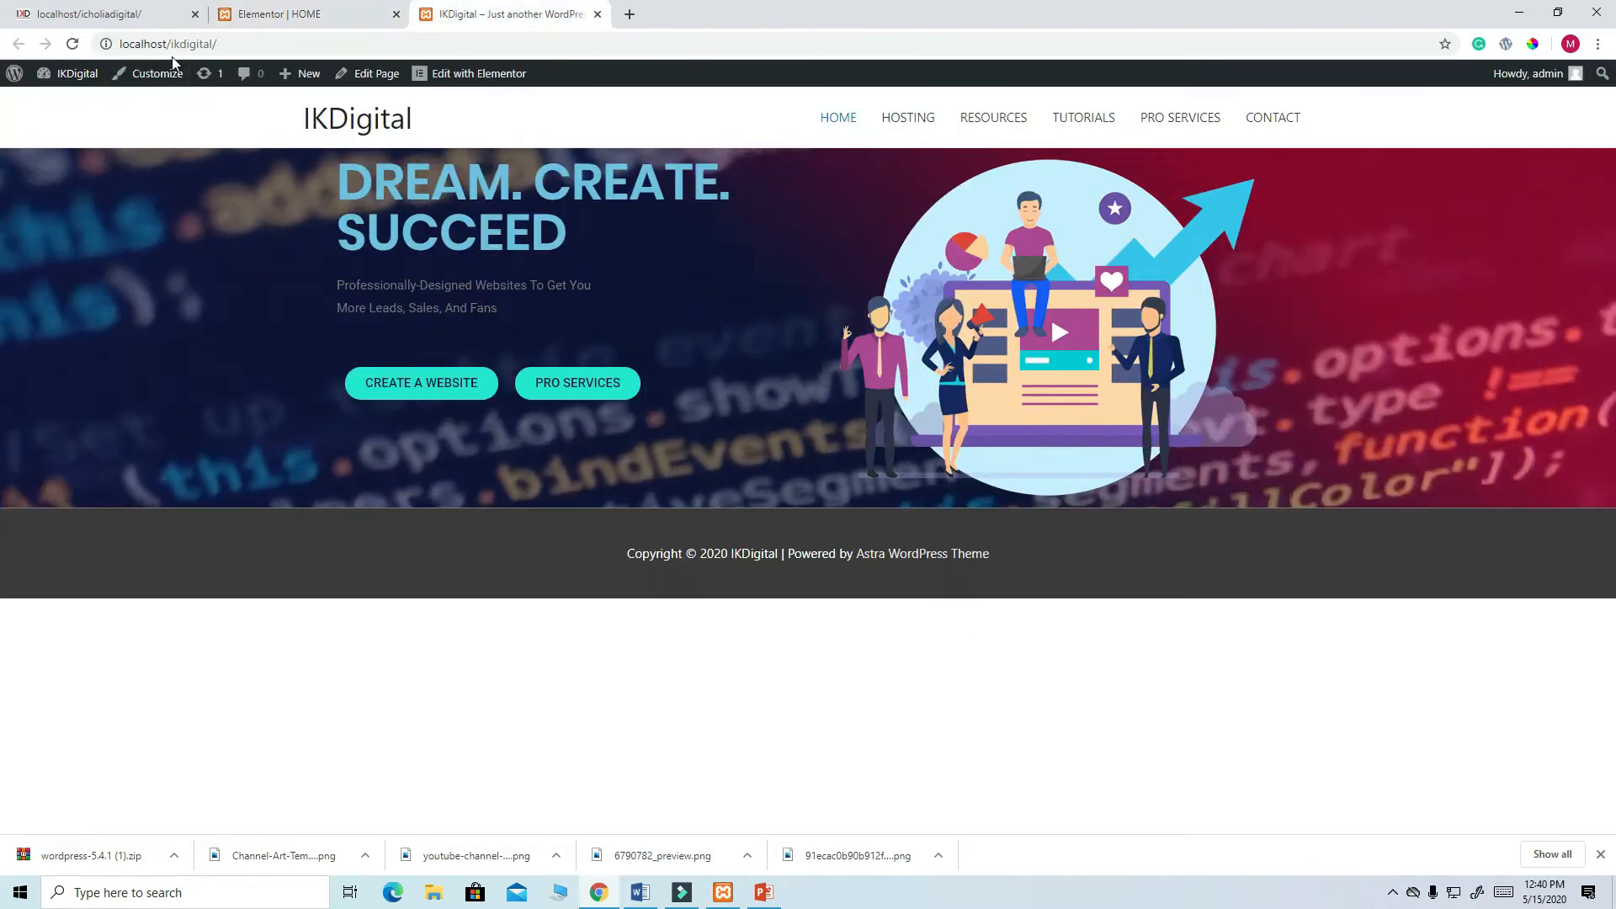
click(72, 44)
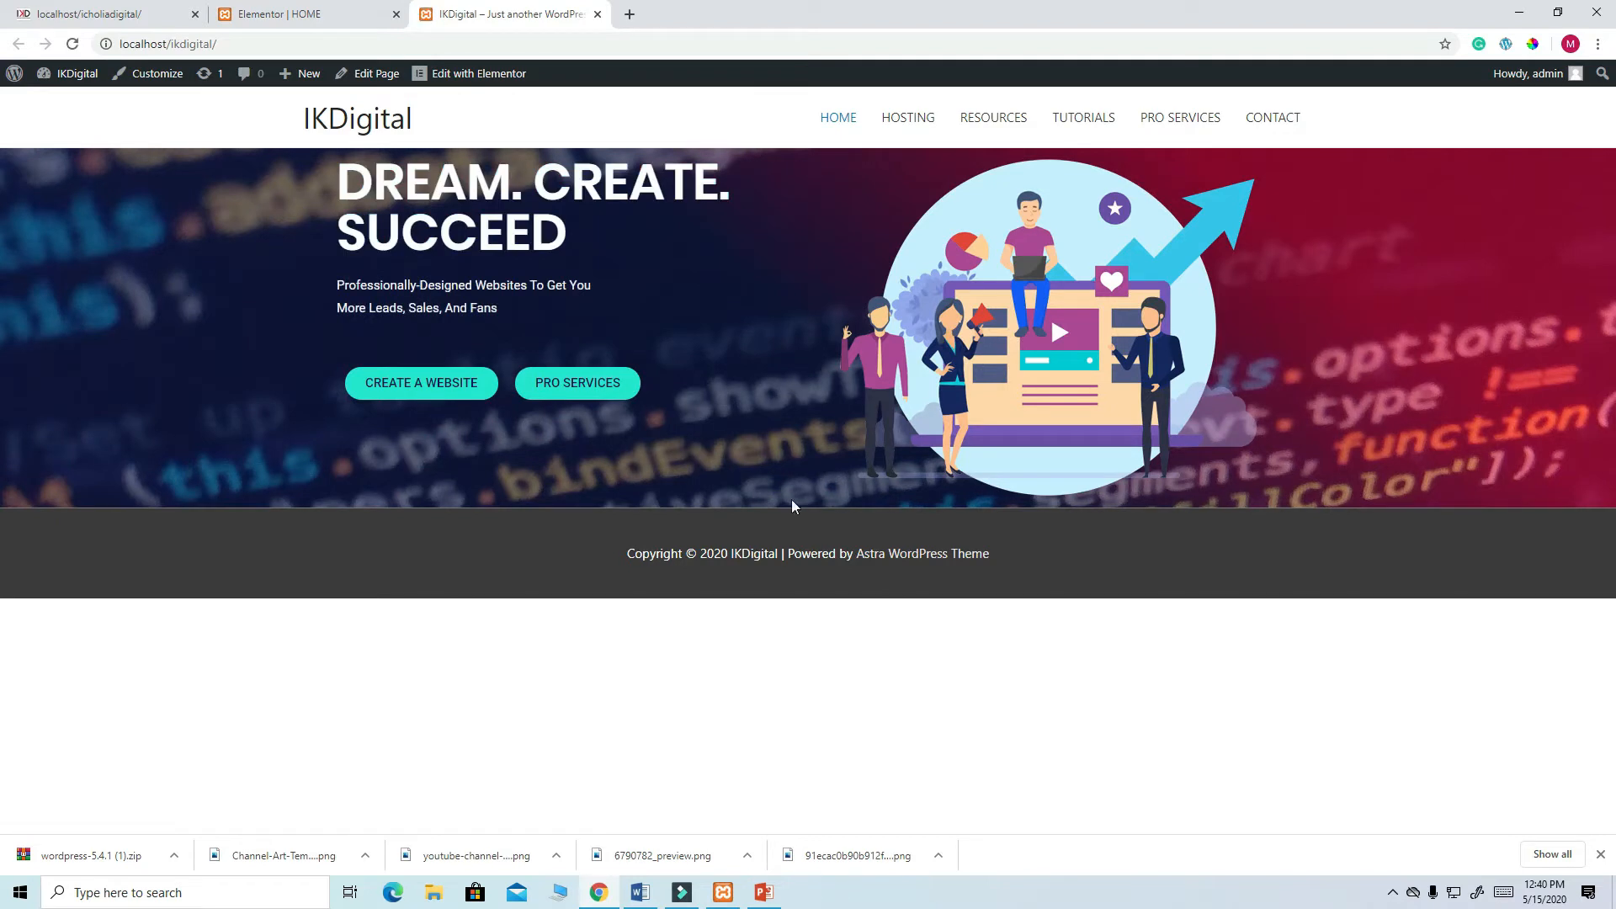
click(271, 19)
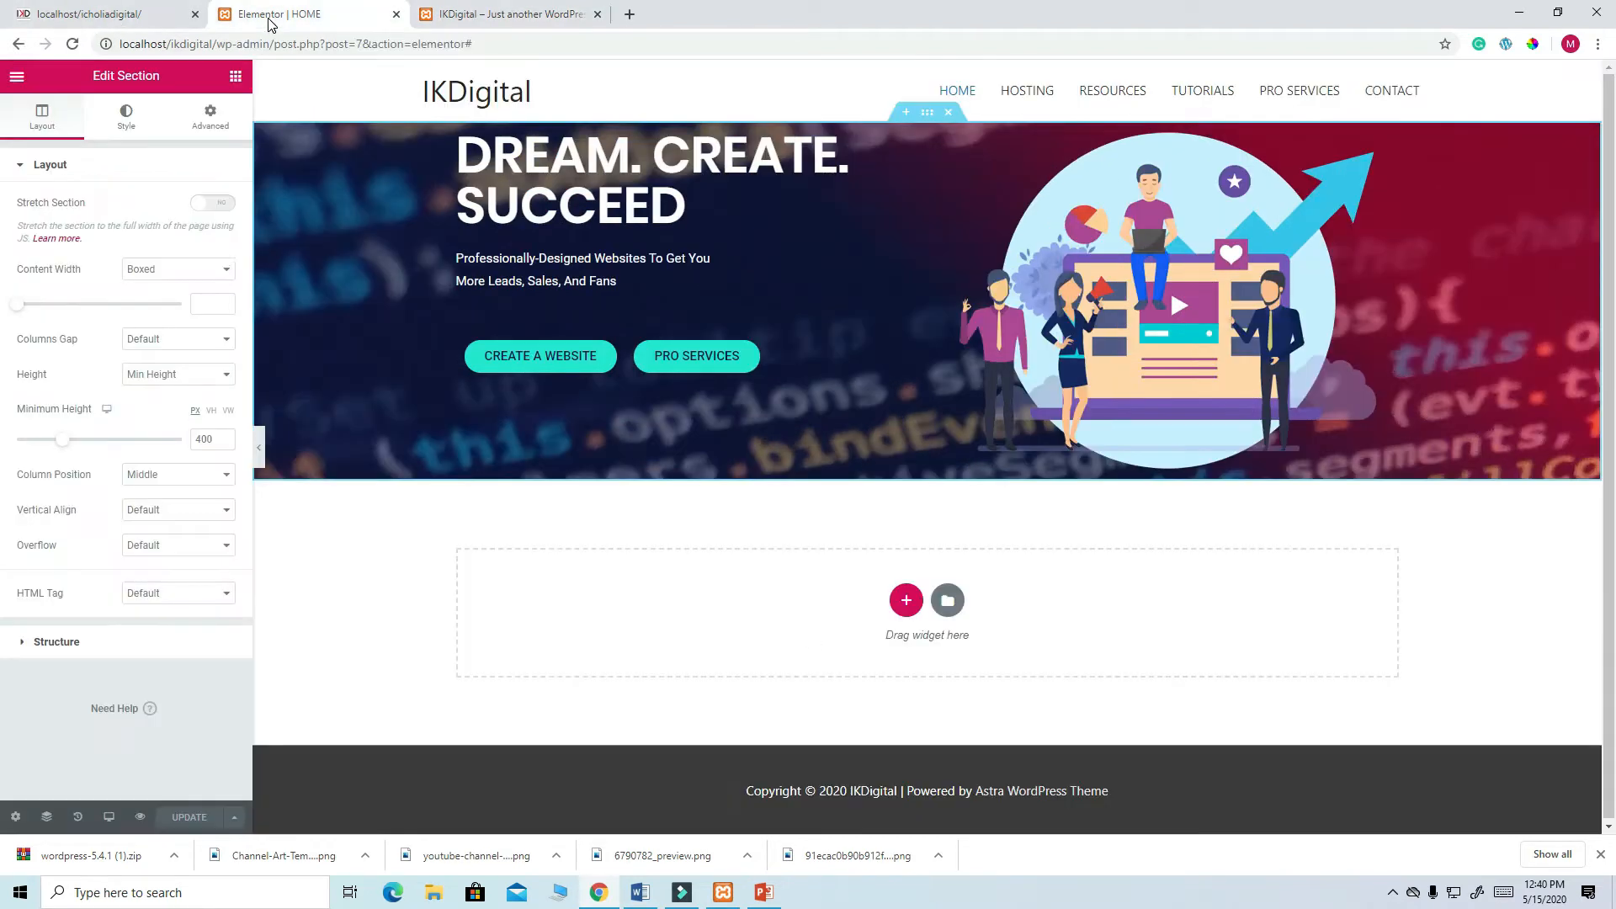
- Change the hero's minimum height to 600 px, update, and view the taller hero on the live homepage
click(201, 439)
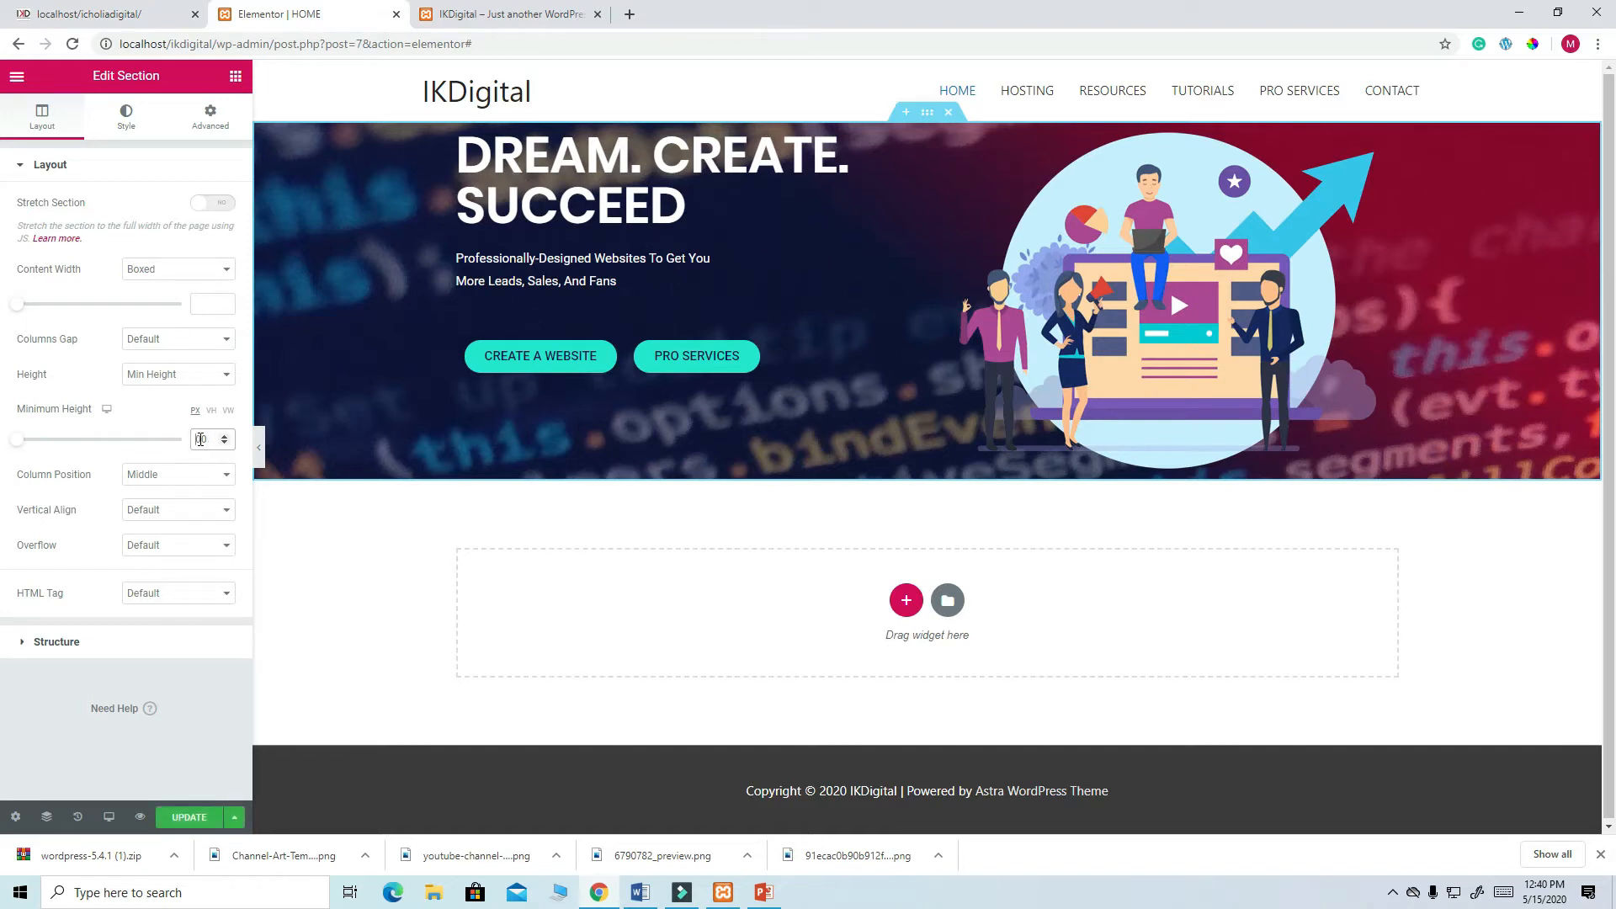
text(6)
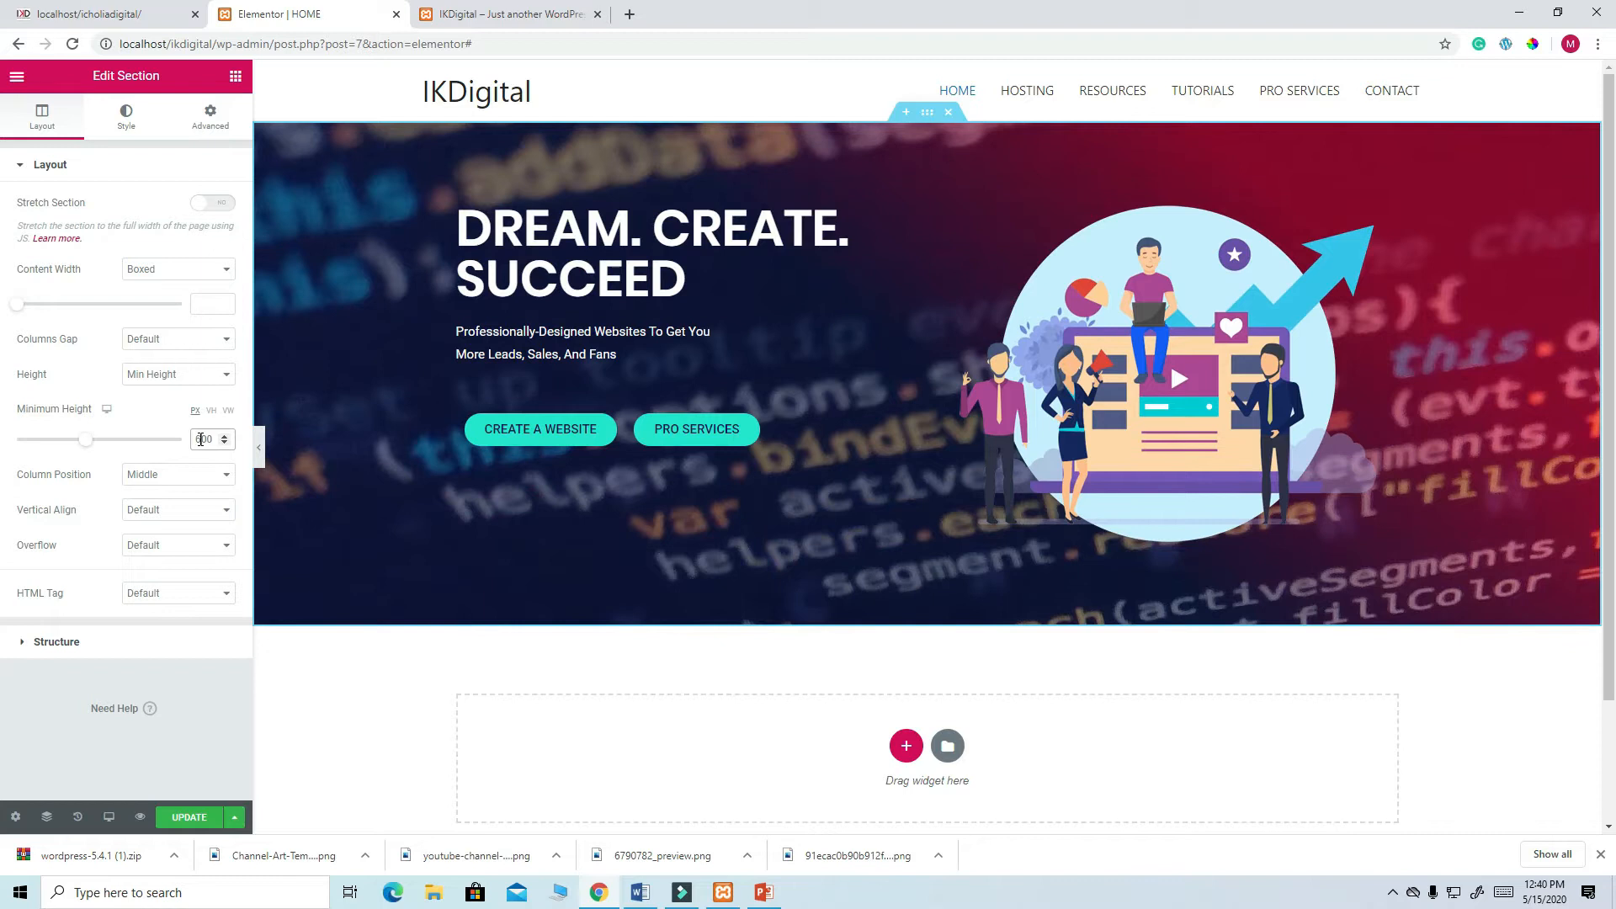
click(190, 819)
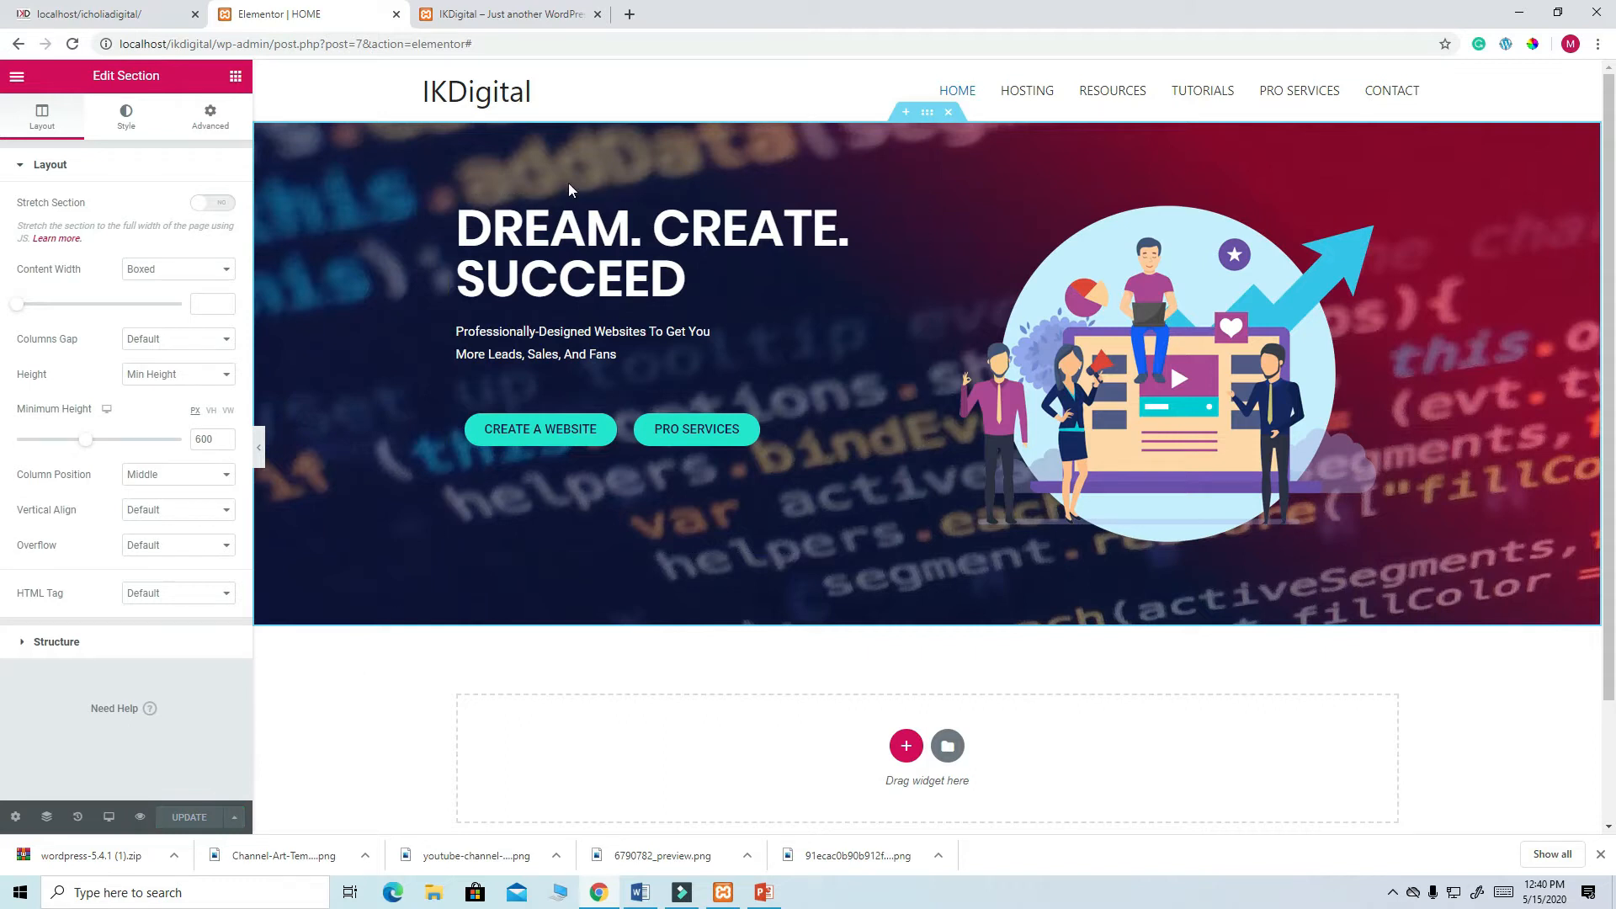
click(486, 10)
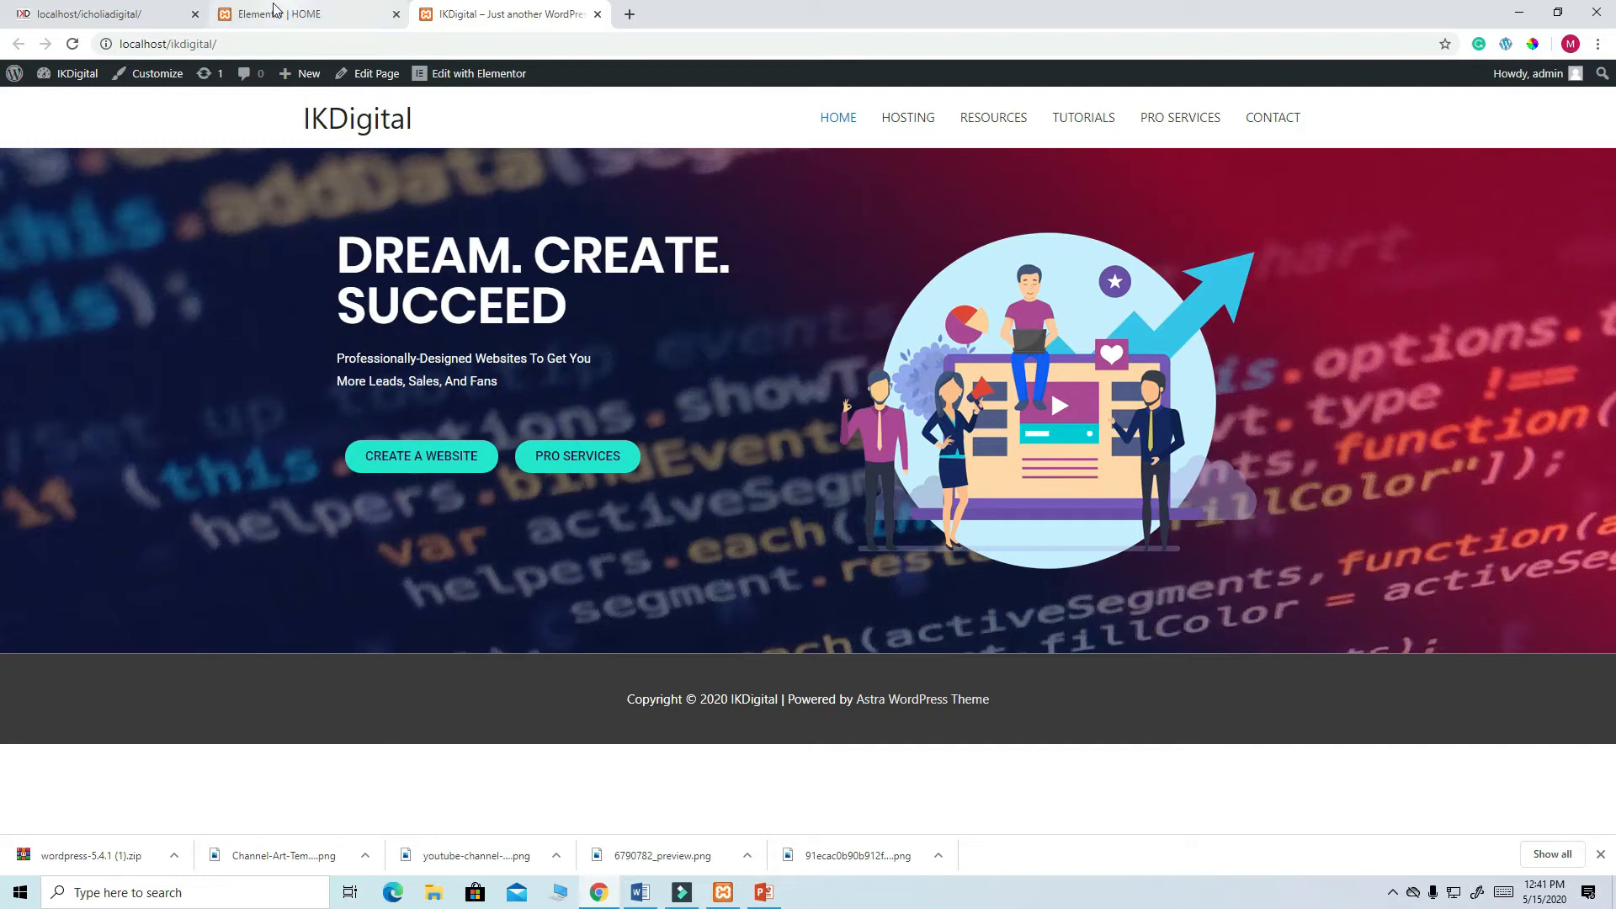
click(249, 23)
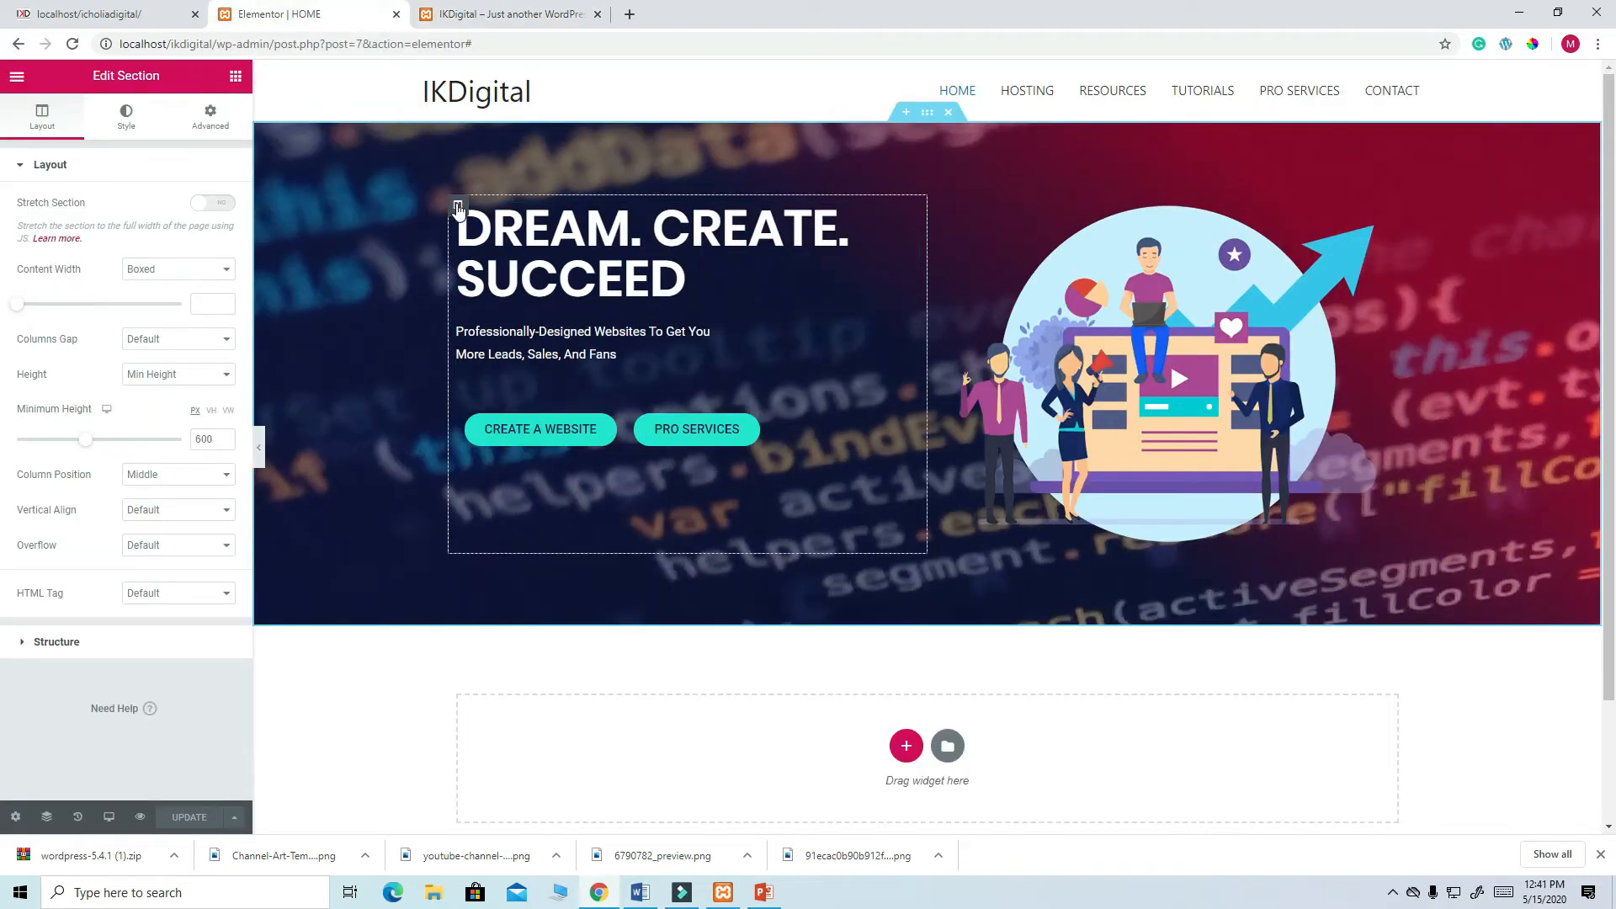
- Set the hero text column's Vertical Align to Middle and update the page
click(458, 207)
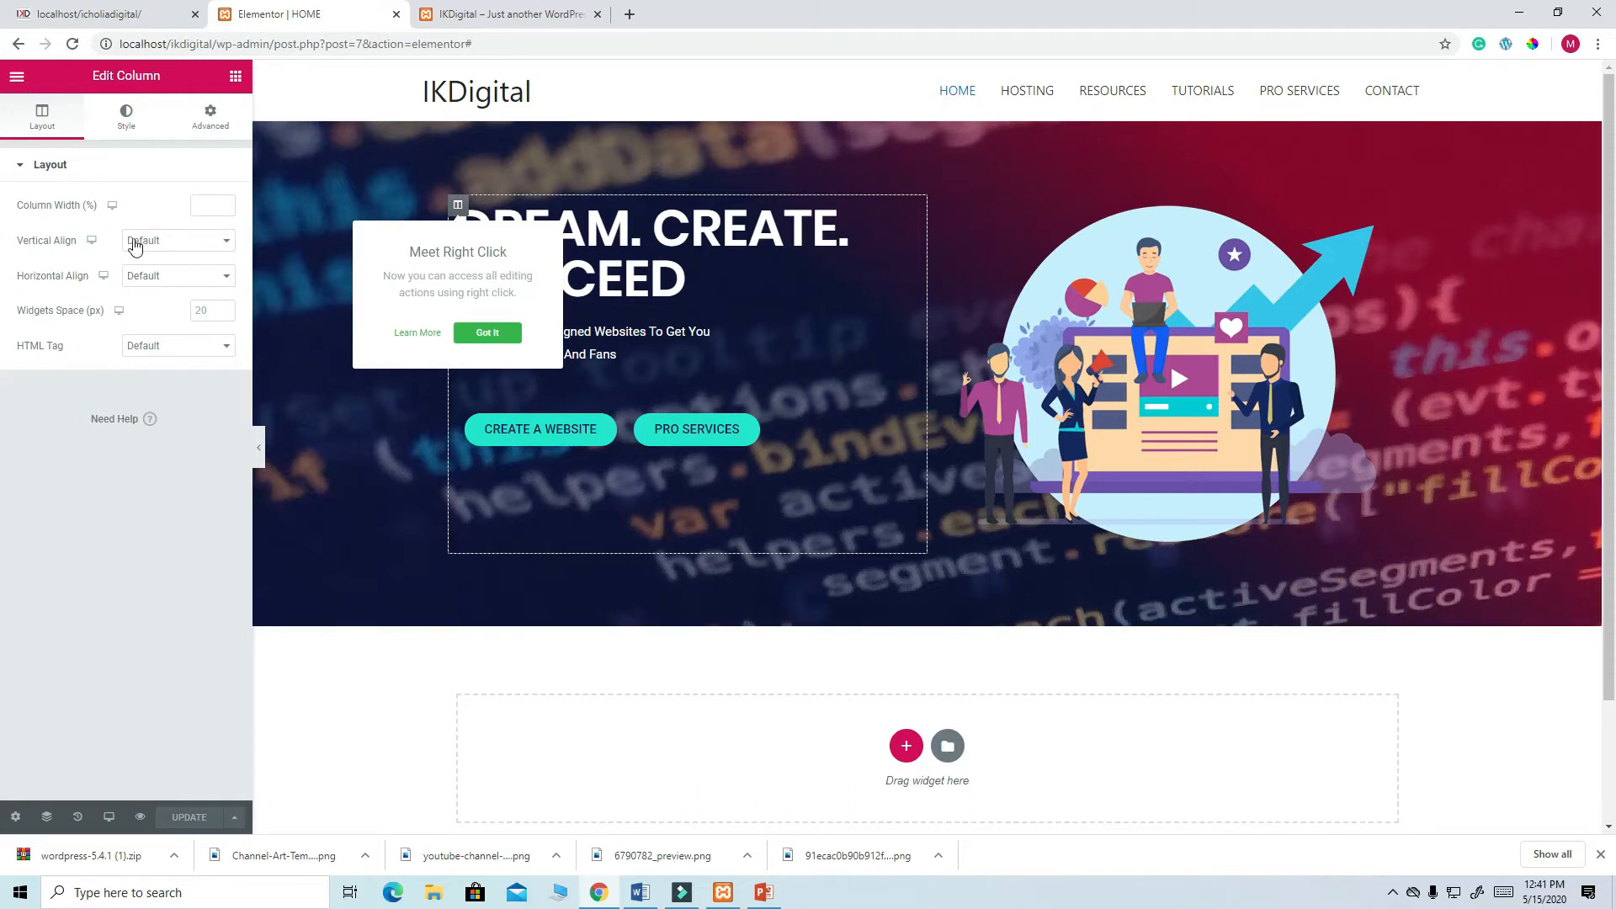
click(221, 242)
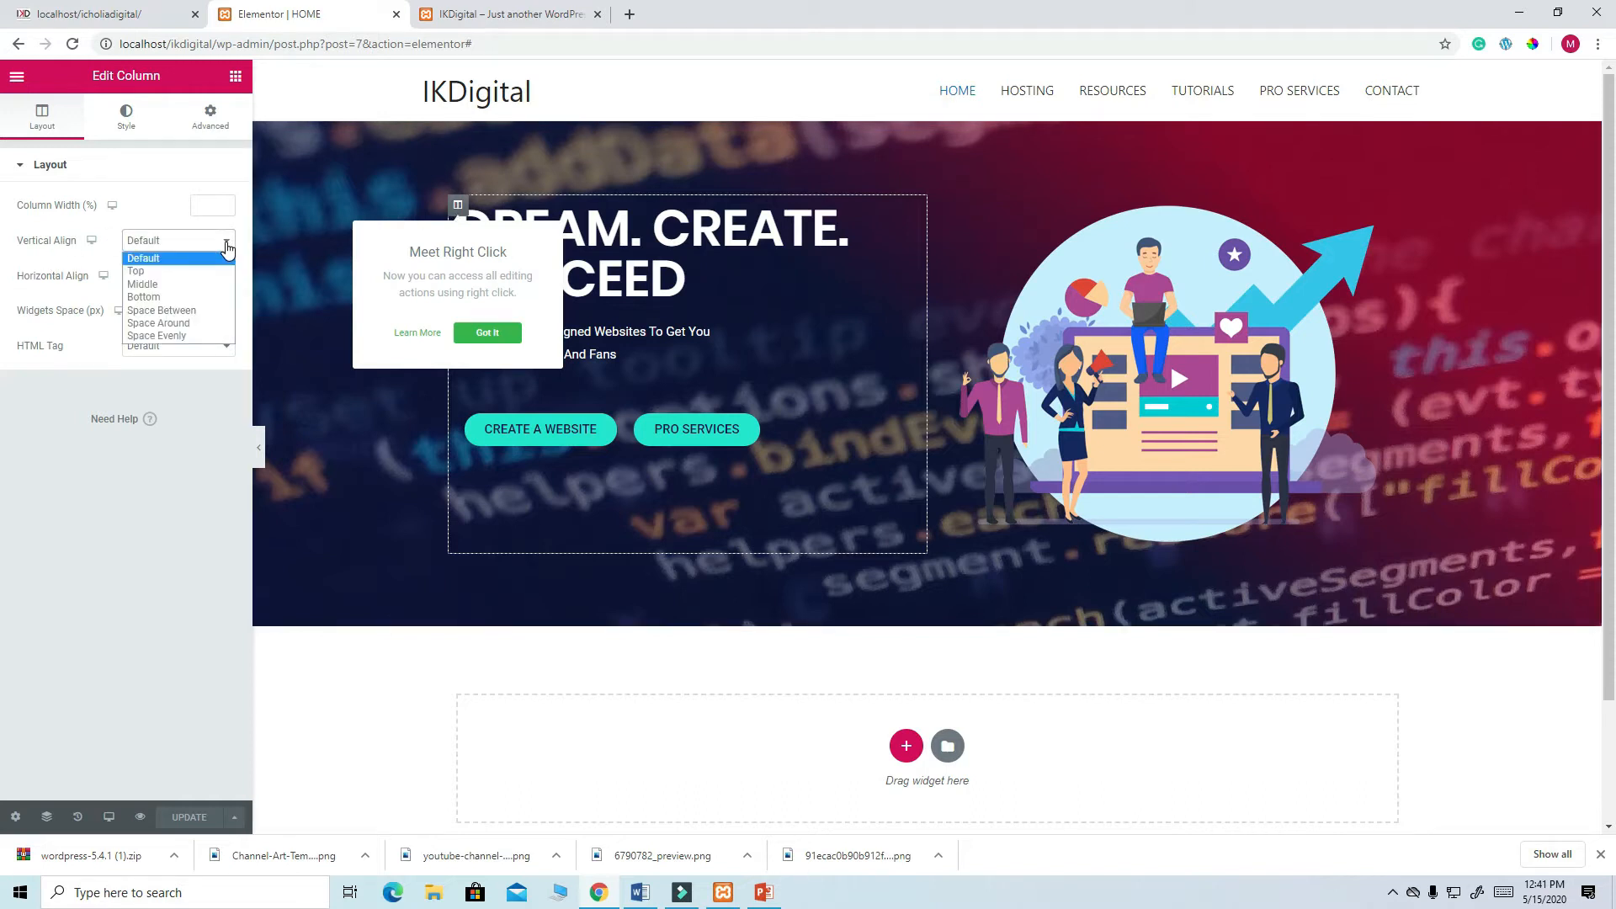
click(173, 286)
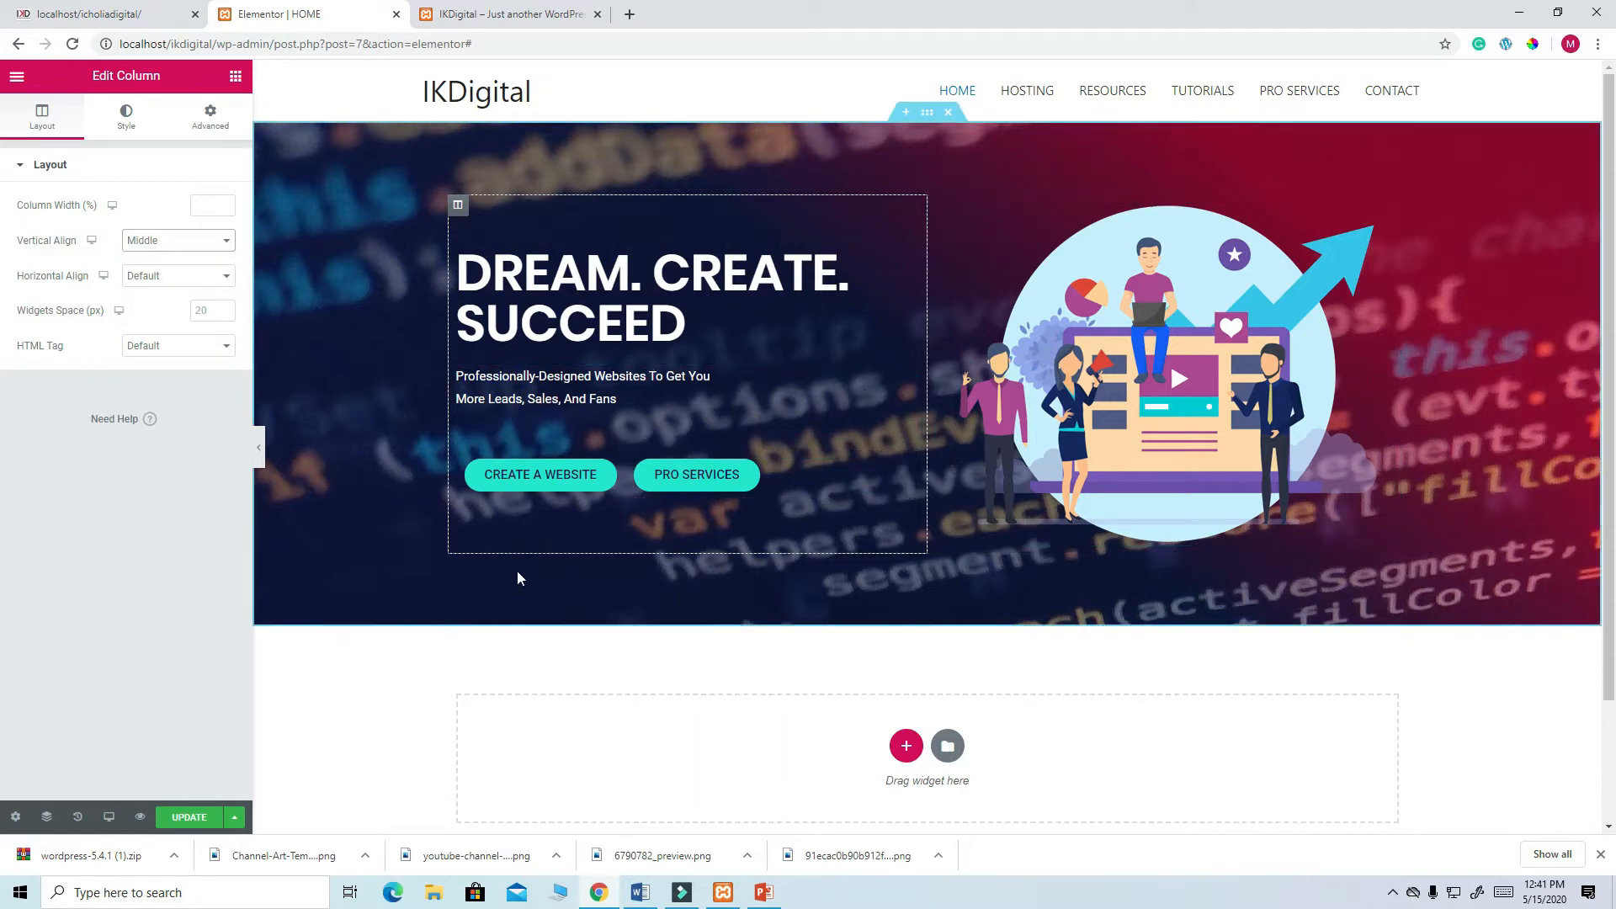
click(193, 818)
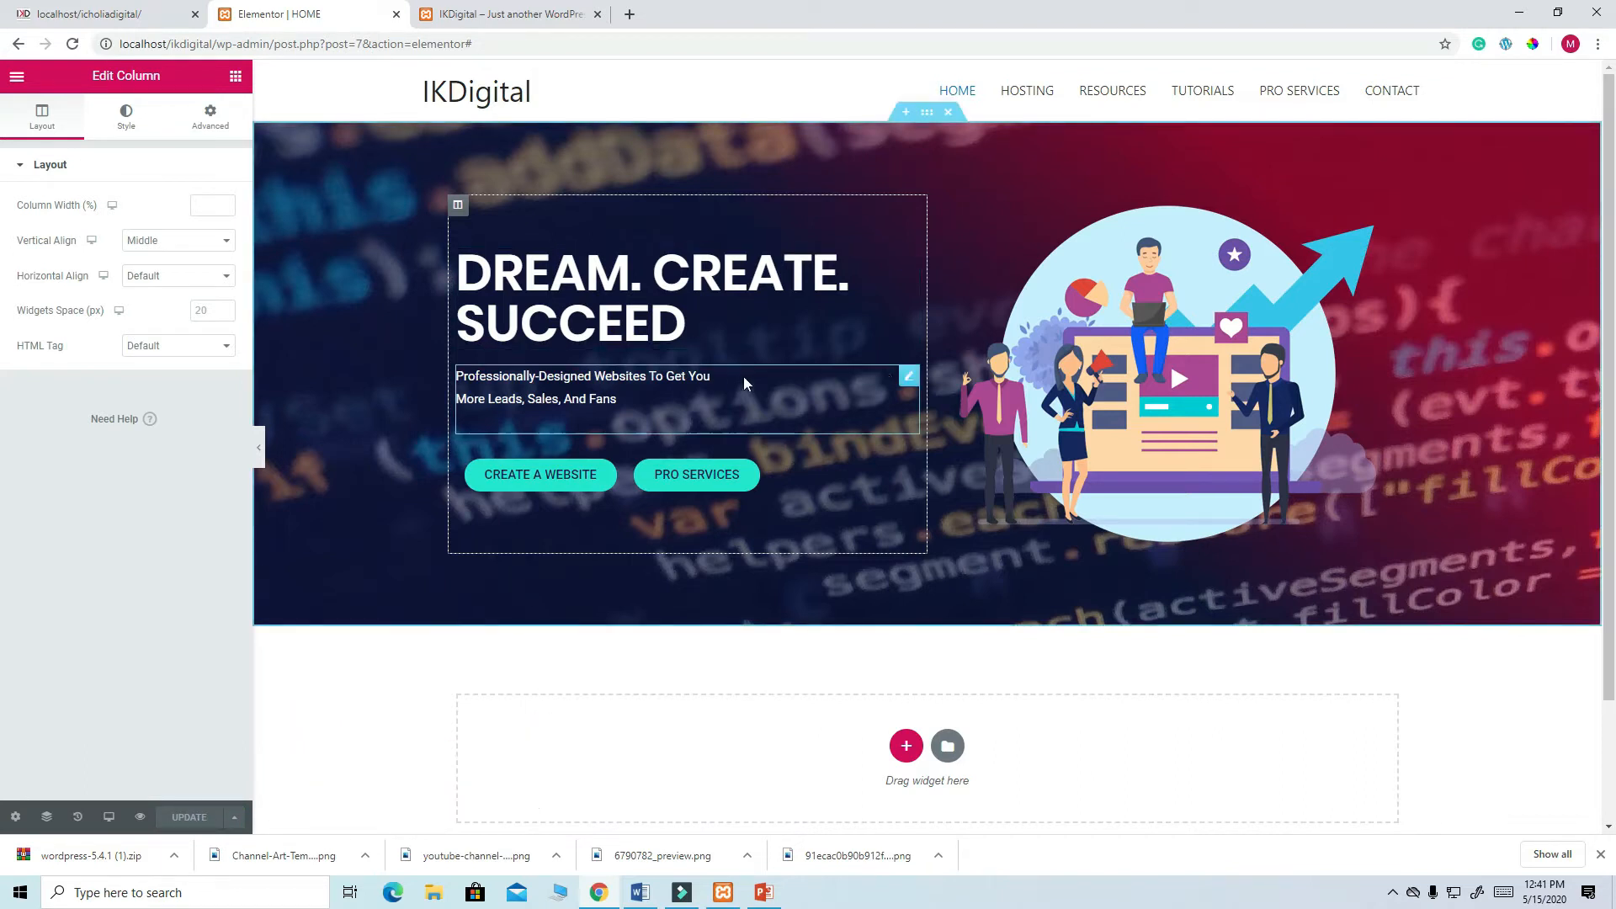
- Give the tagline paragraph Poppins font at size 16, update, and open the live IKDigital site
click(907, 381)
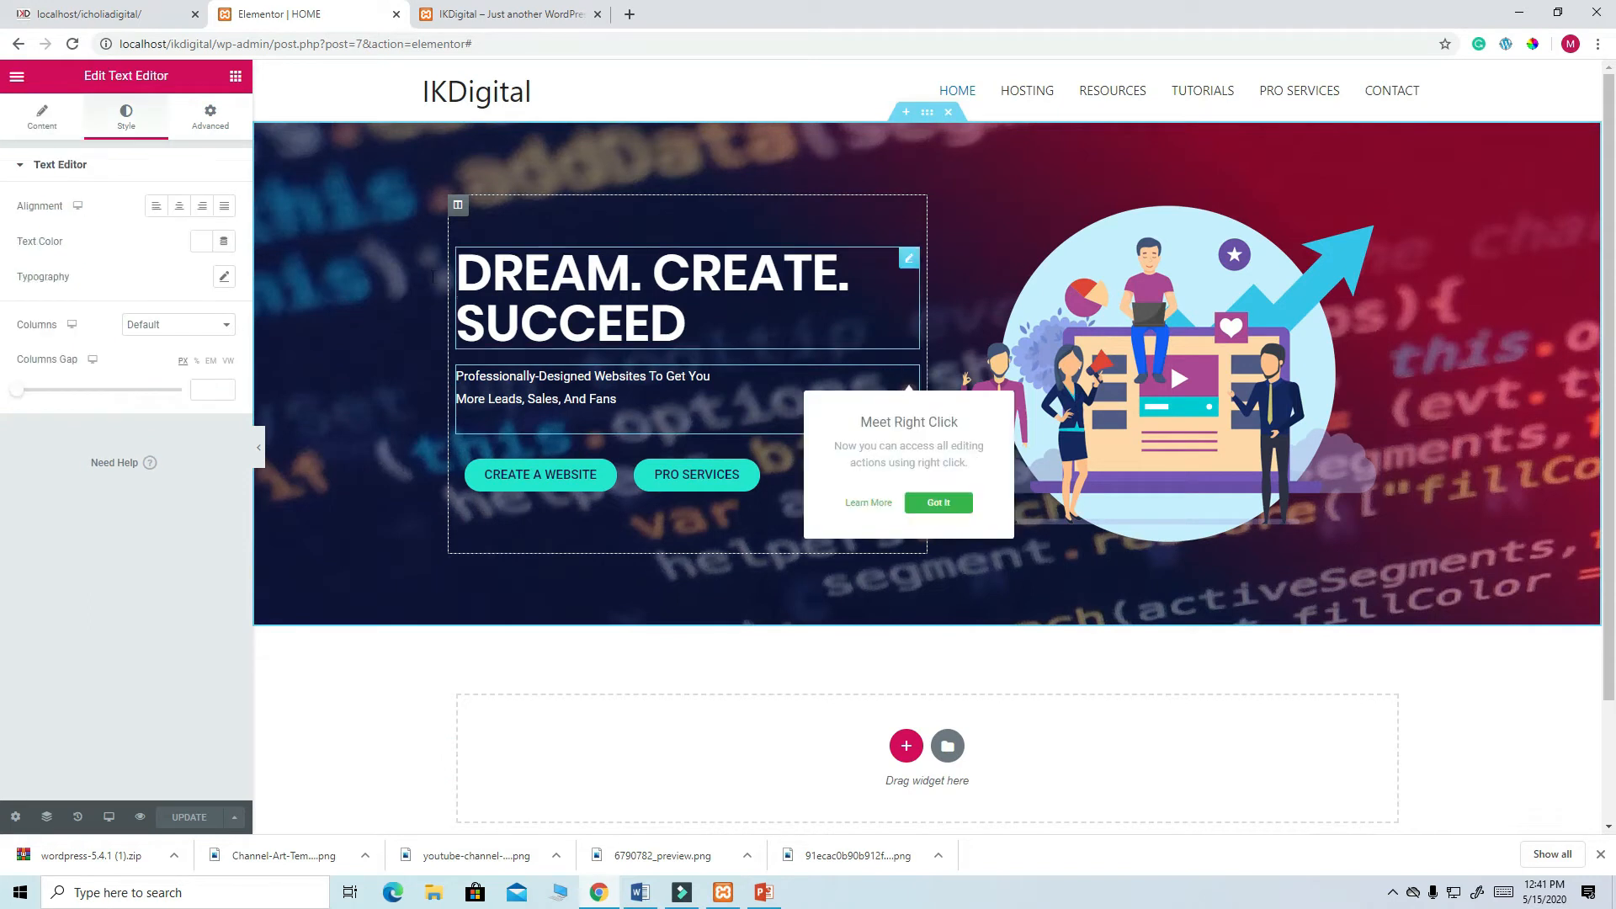
click(224, 276)
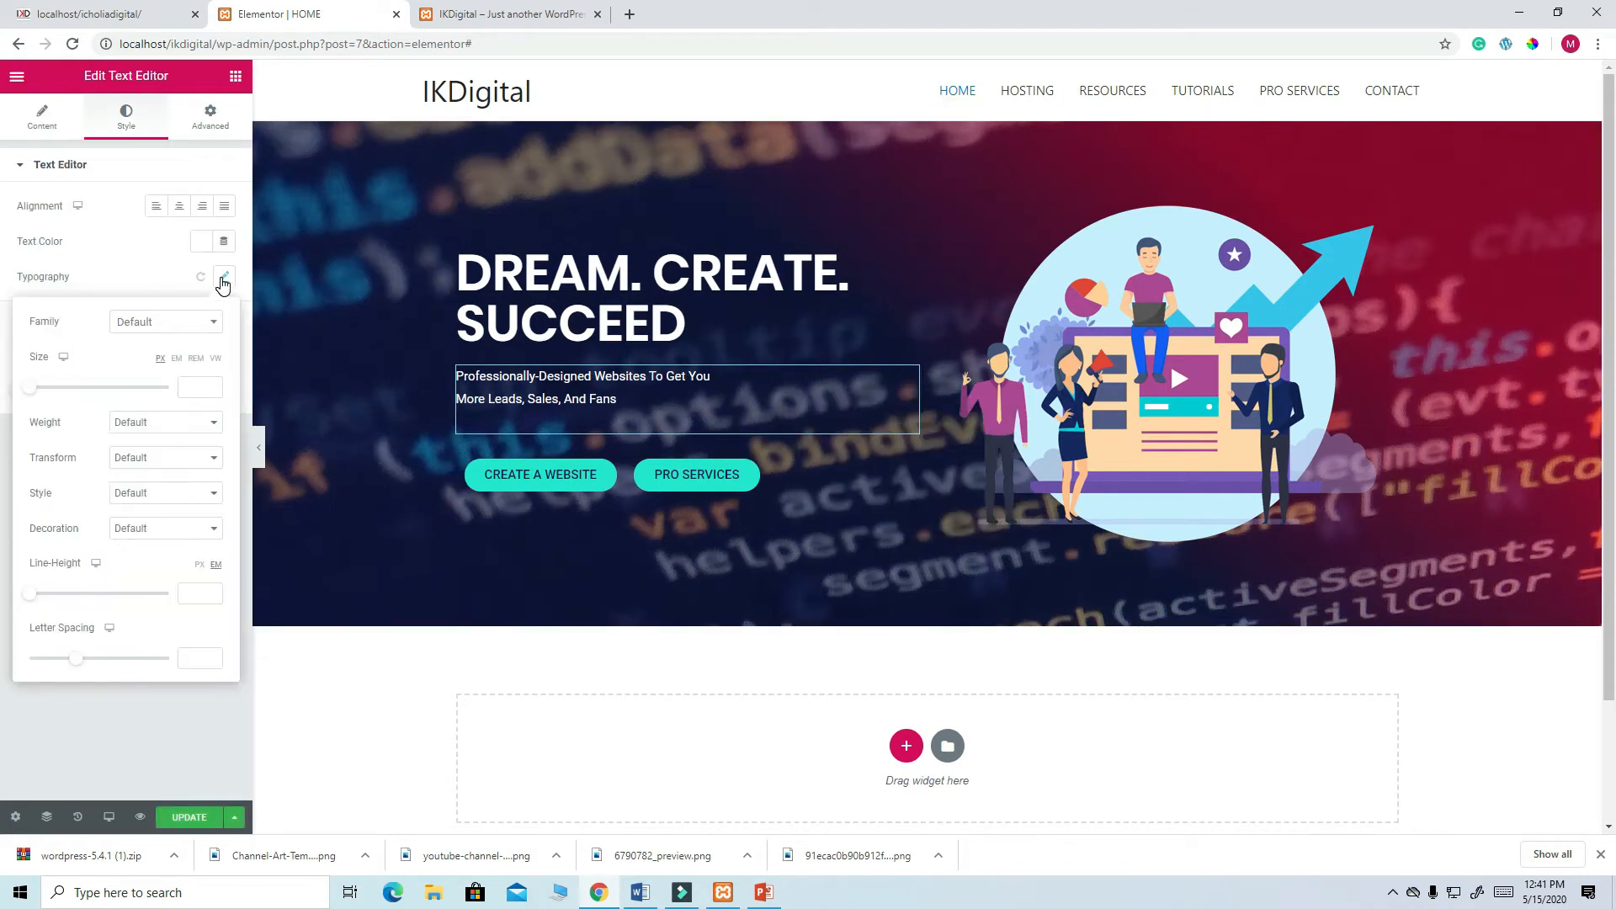
click(157, 323)
text(PO)
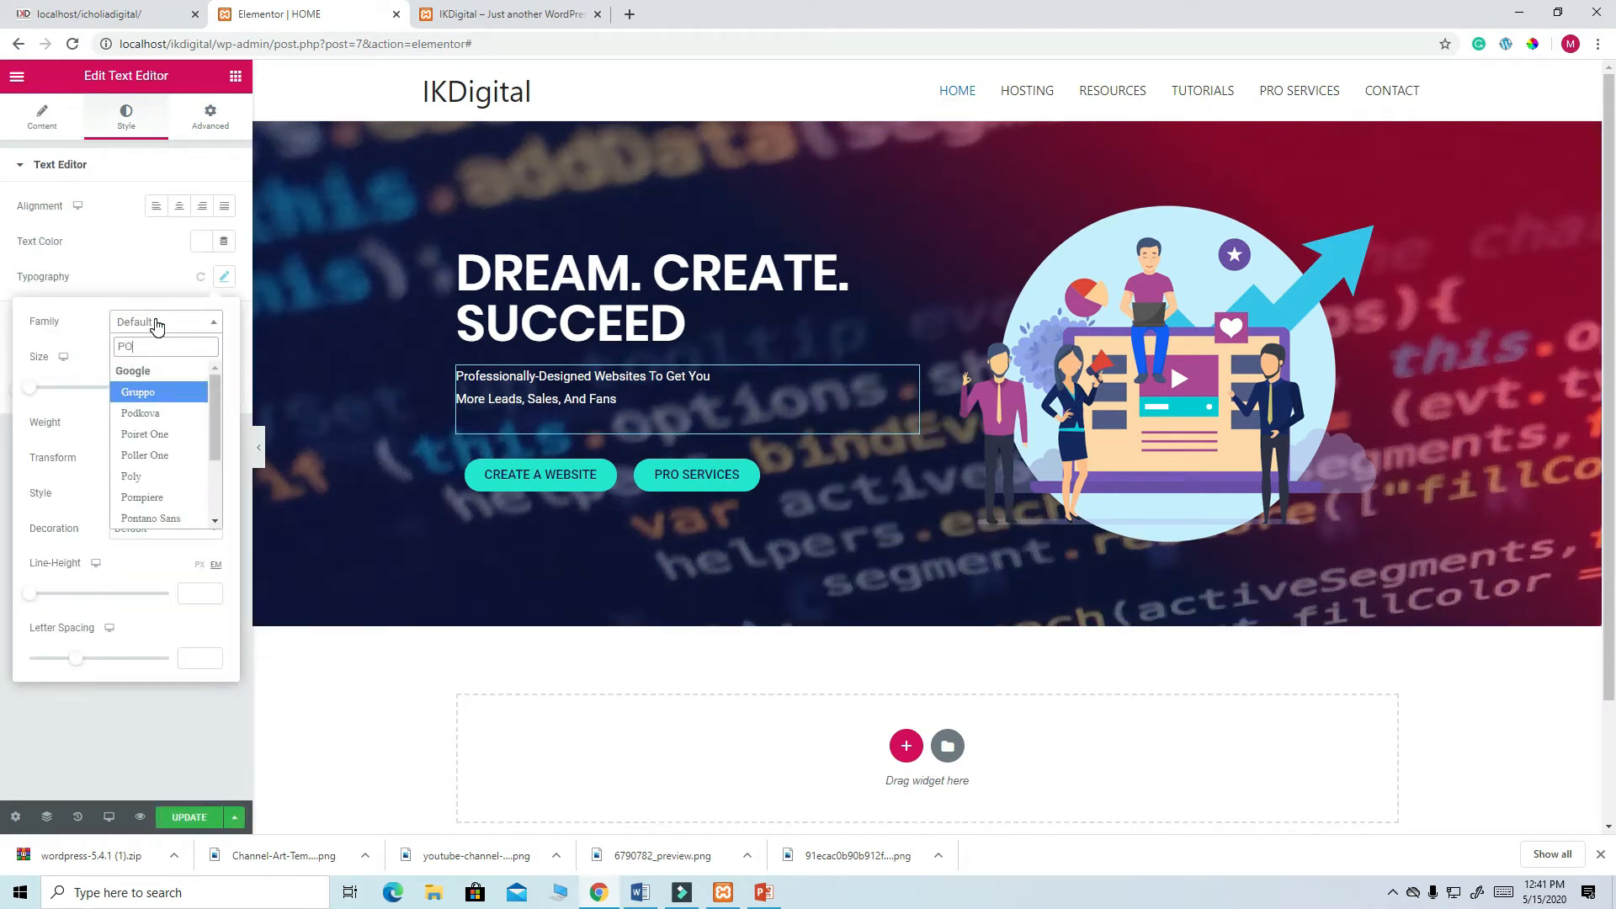
text(P)
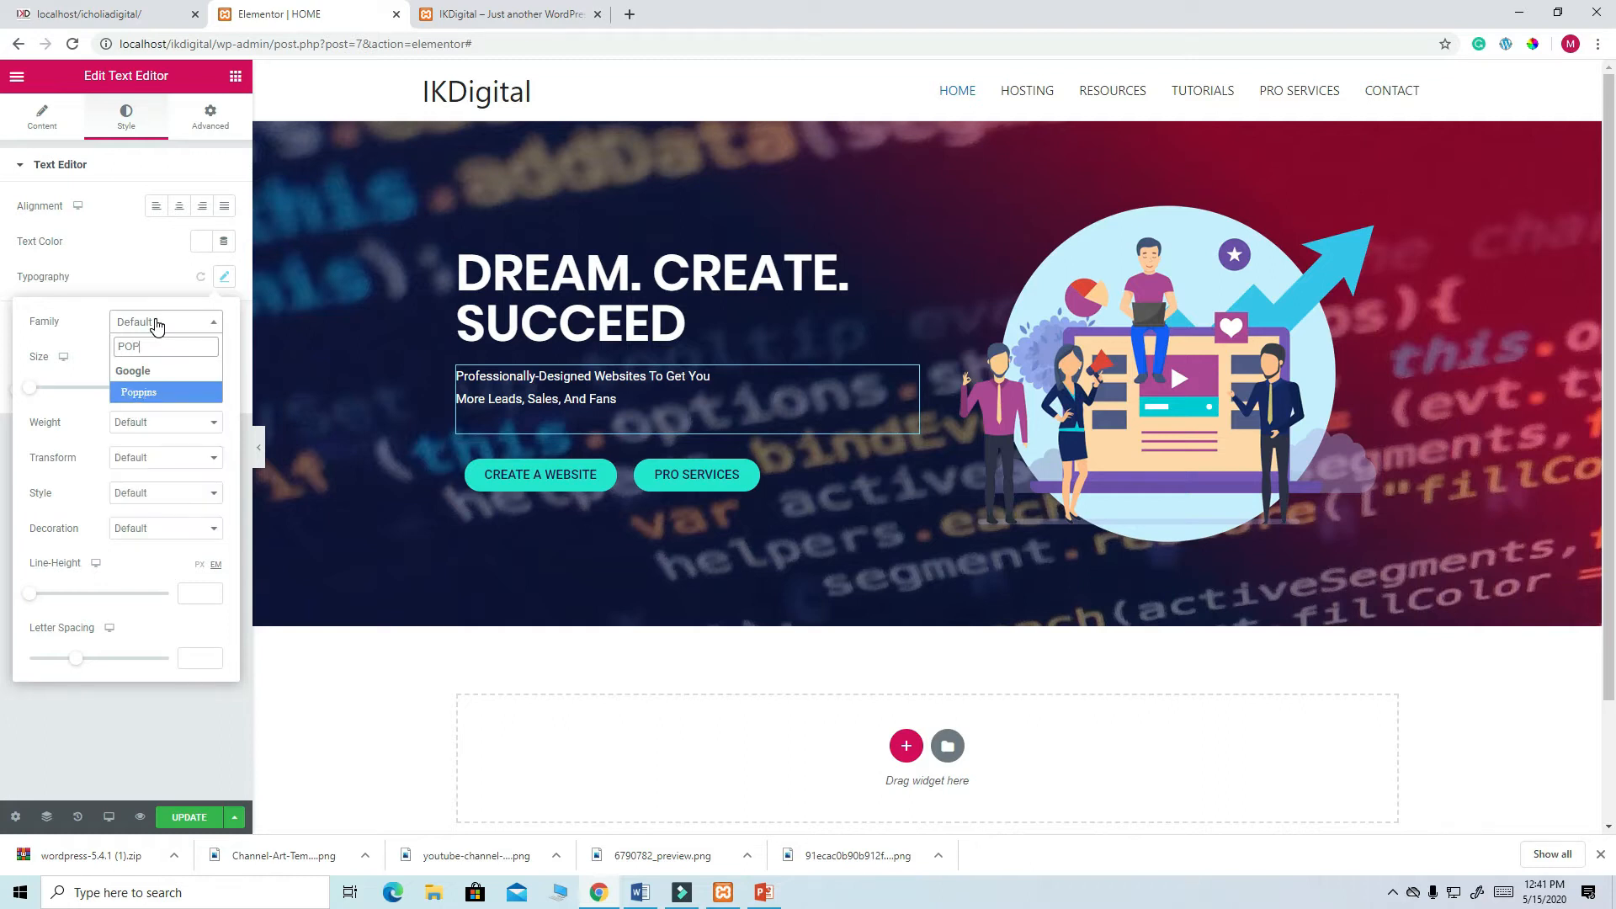
click(165, 396)
click(198, 388)
text(16)
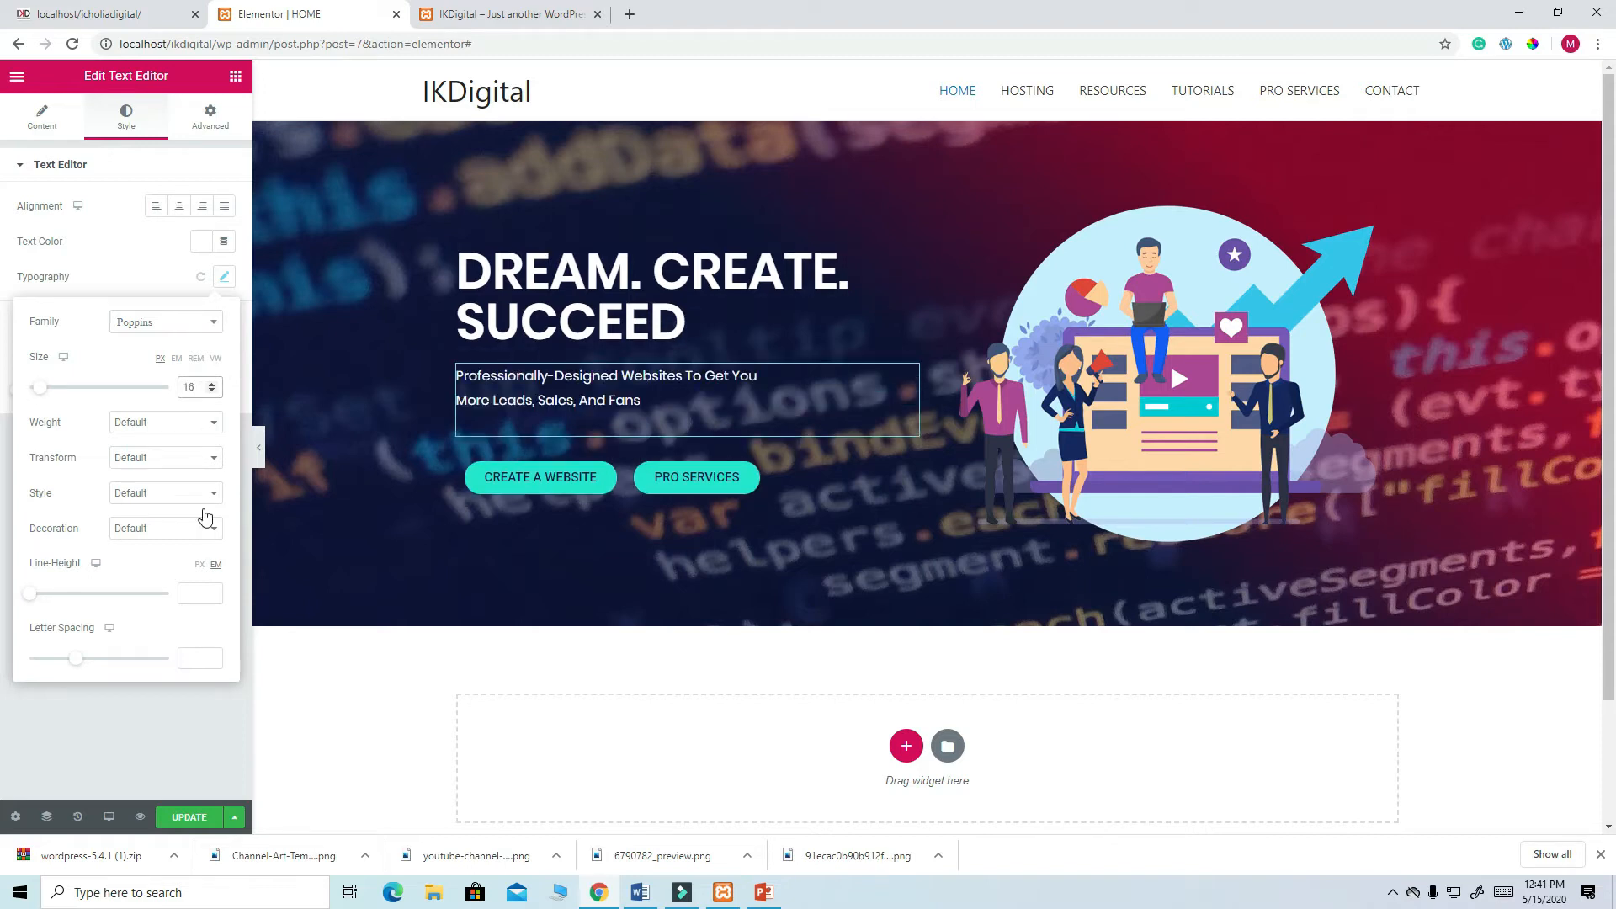
click(199, 823)
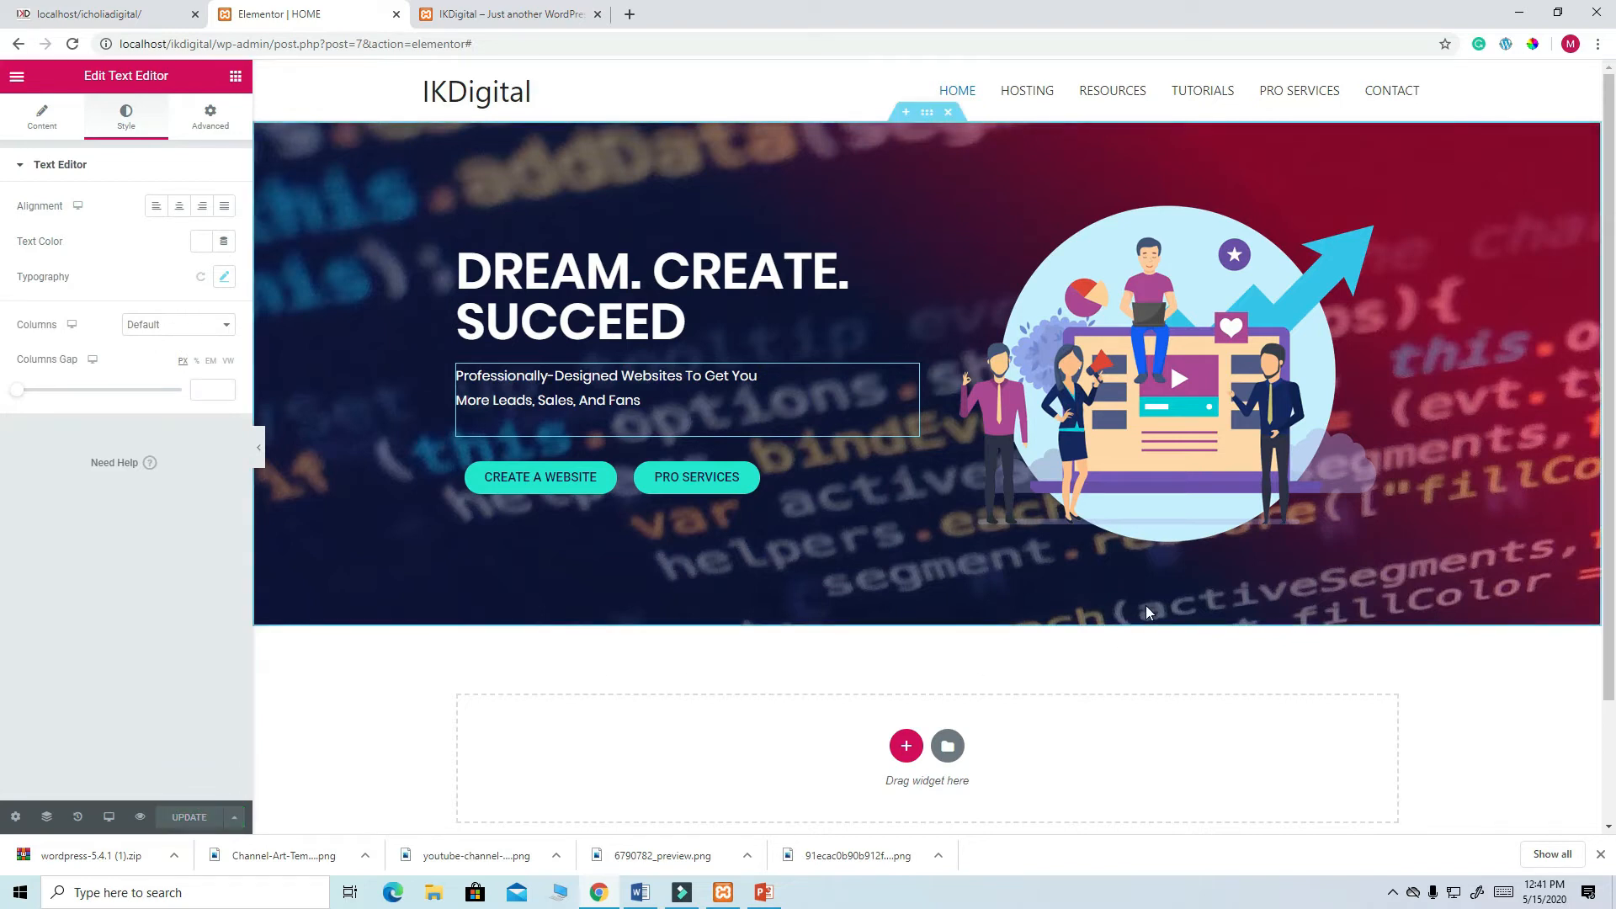
click(509, 14)
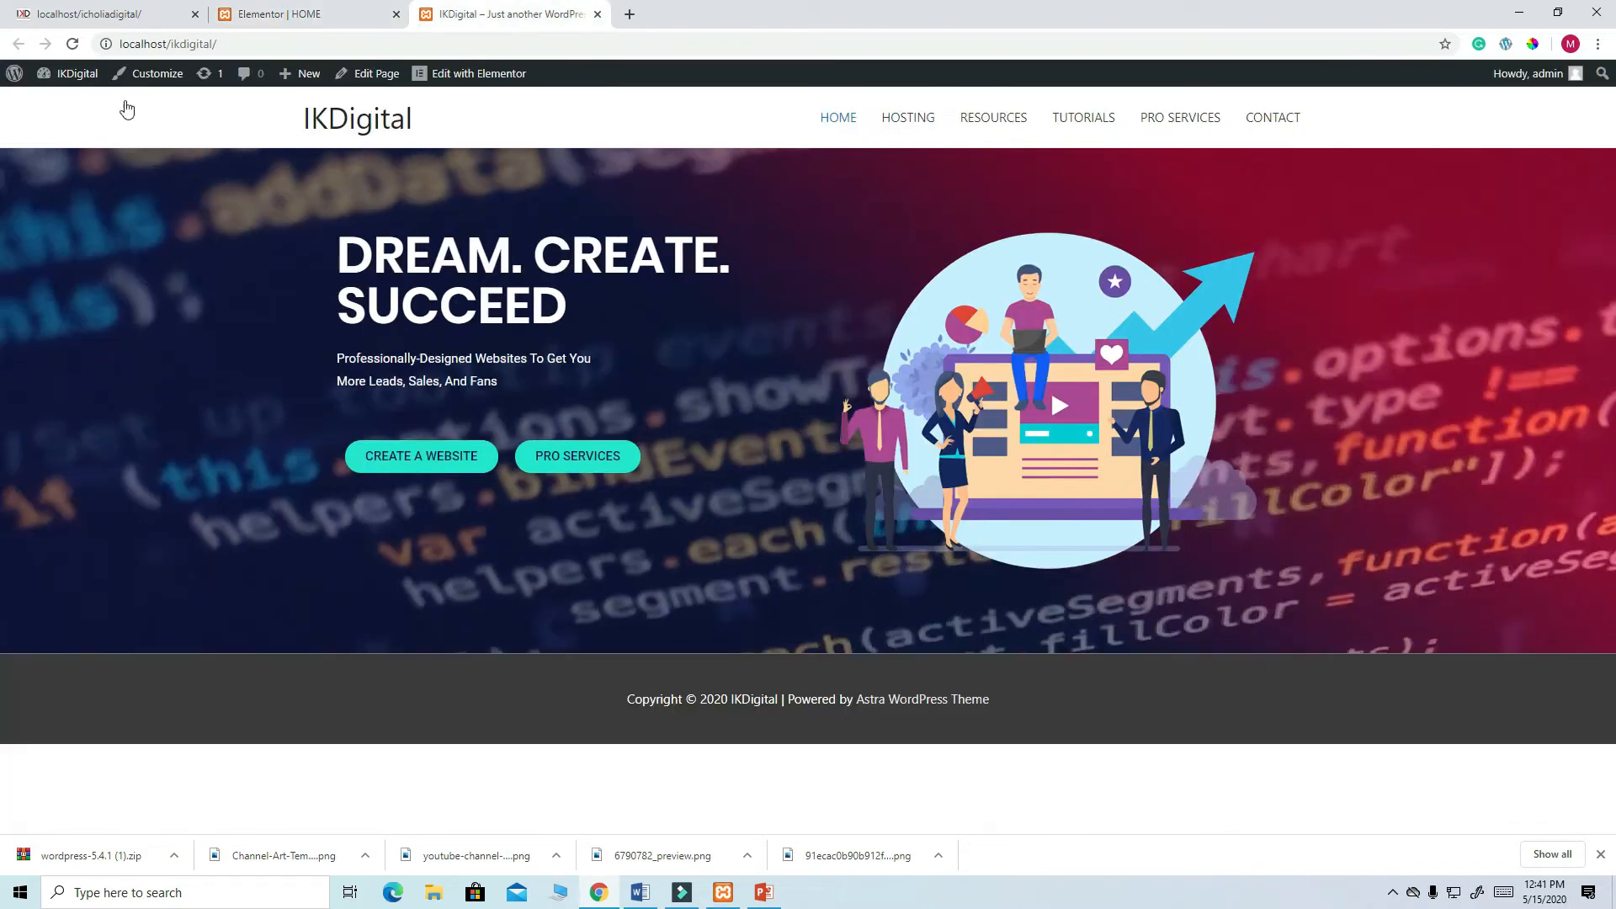
- Reload the live homepage, compare it with the reference site's wave-bottomed hero, then reselect the hero section
click(72, 44)
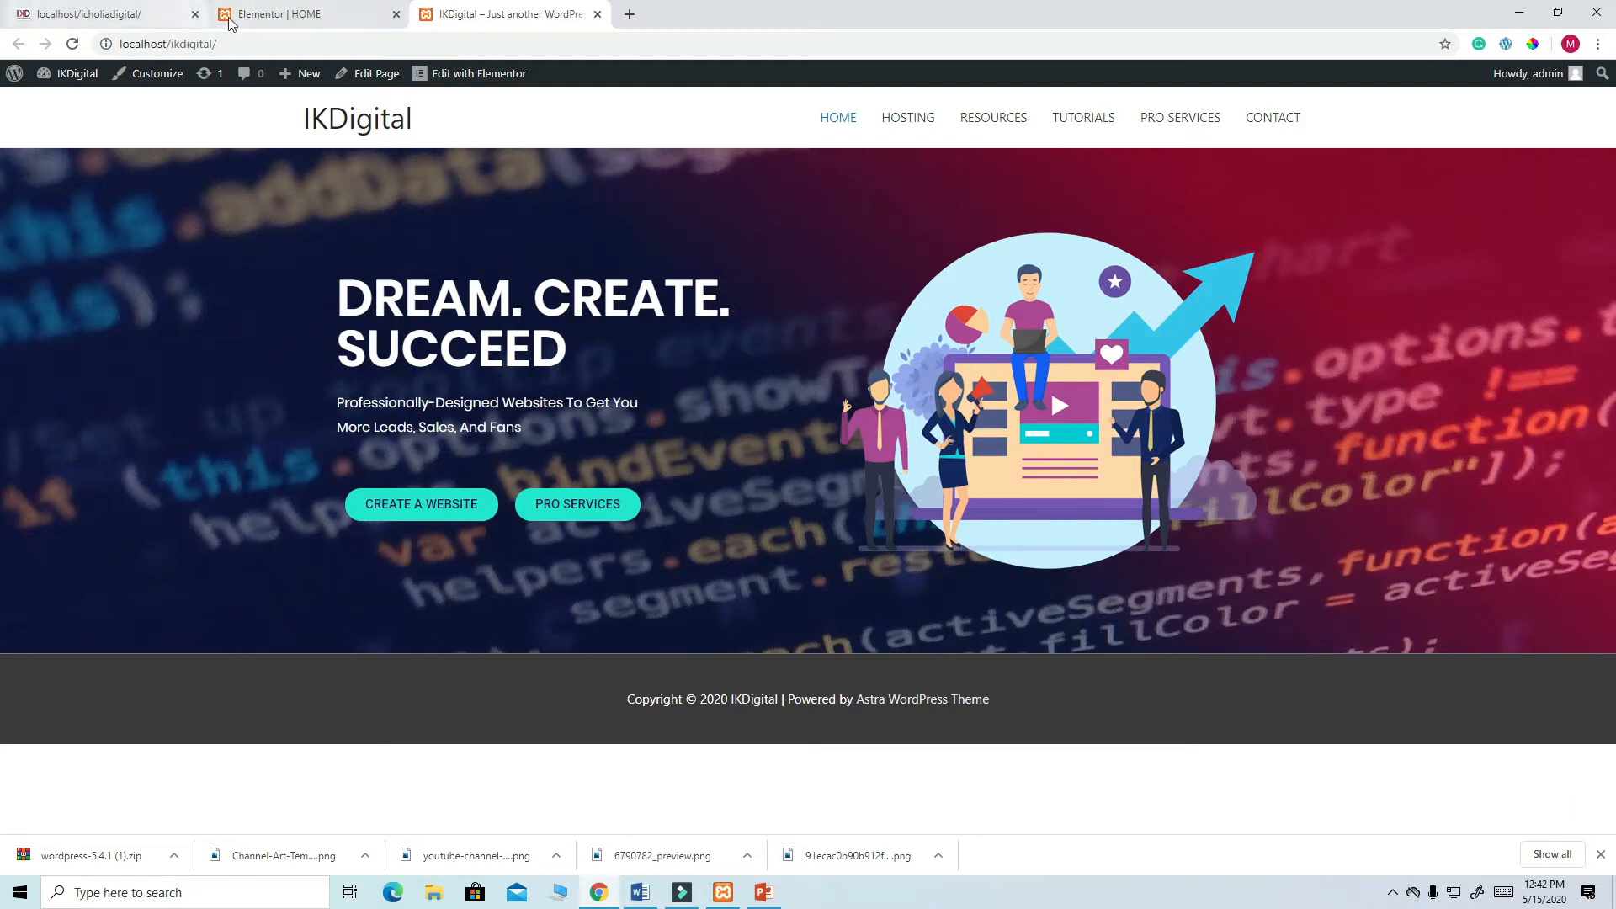
click(284, 17)
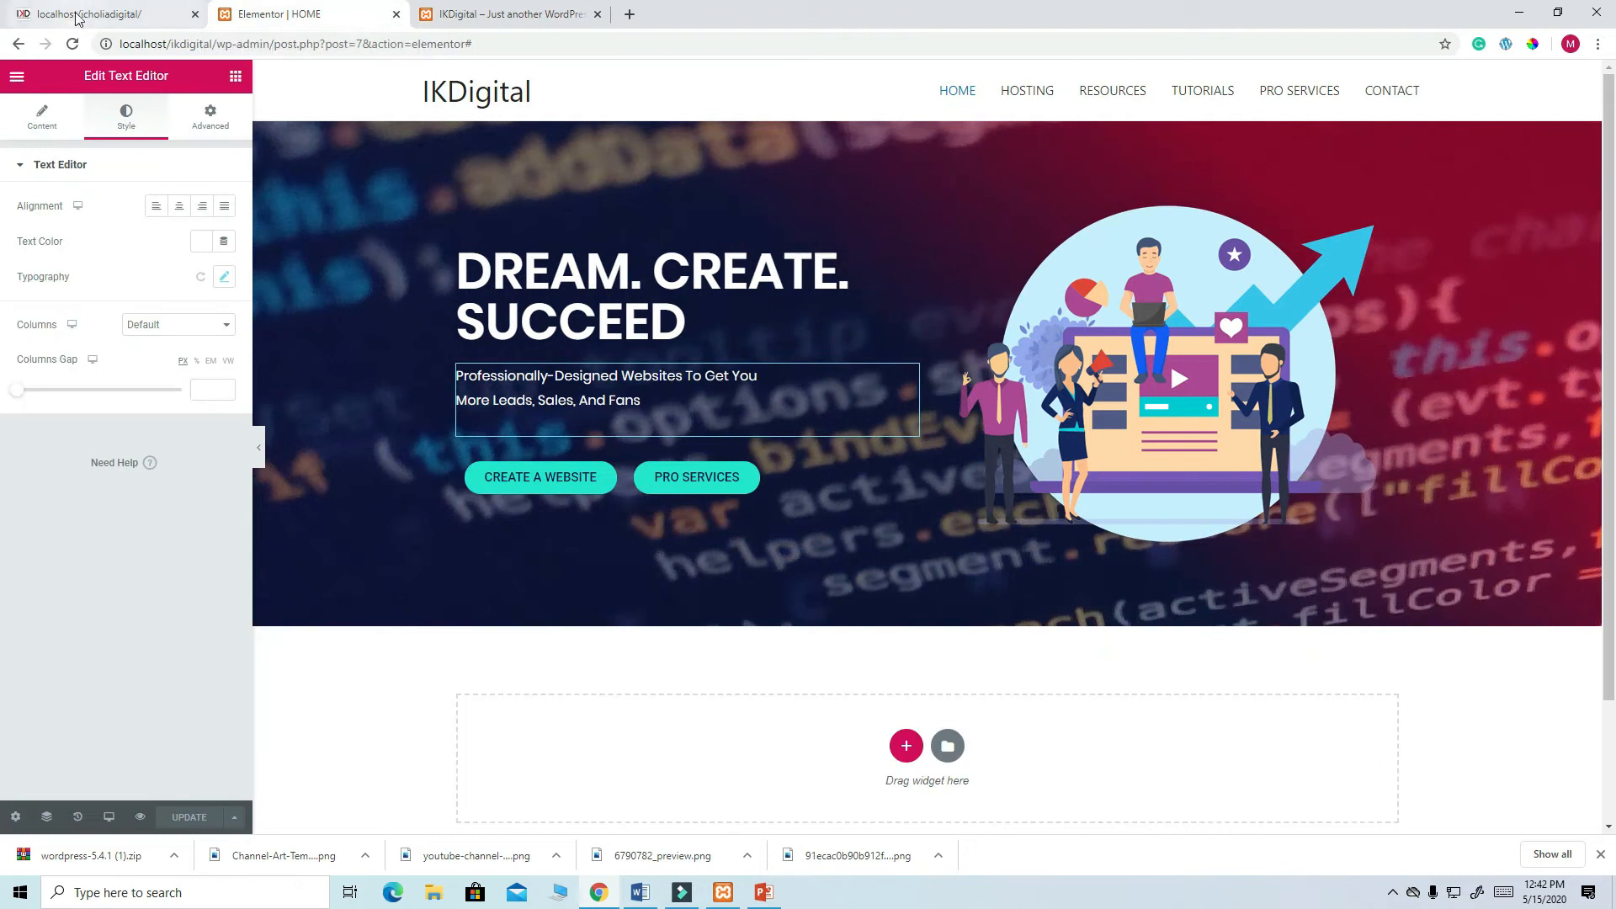
click(88, 14)
scroll(833, 499, down, 5)
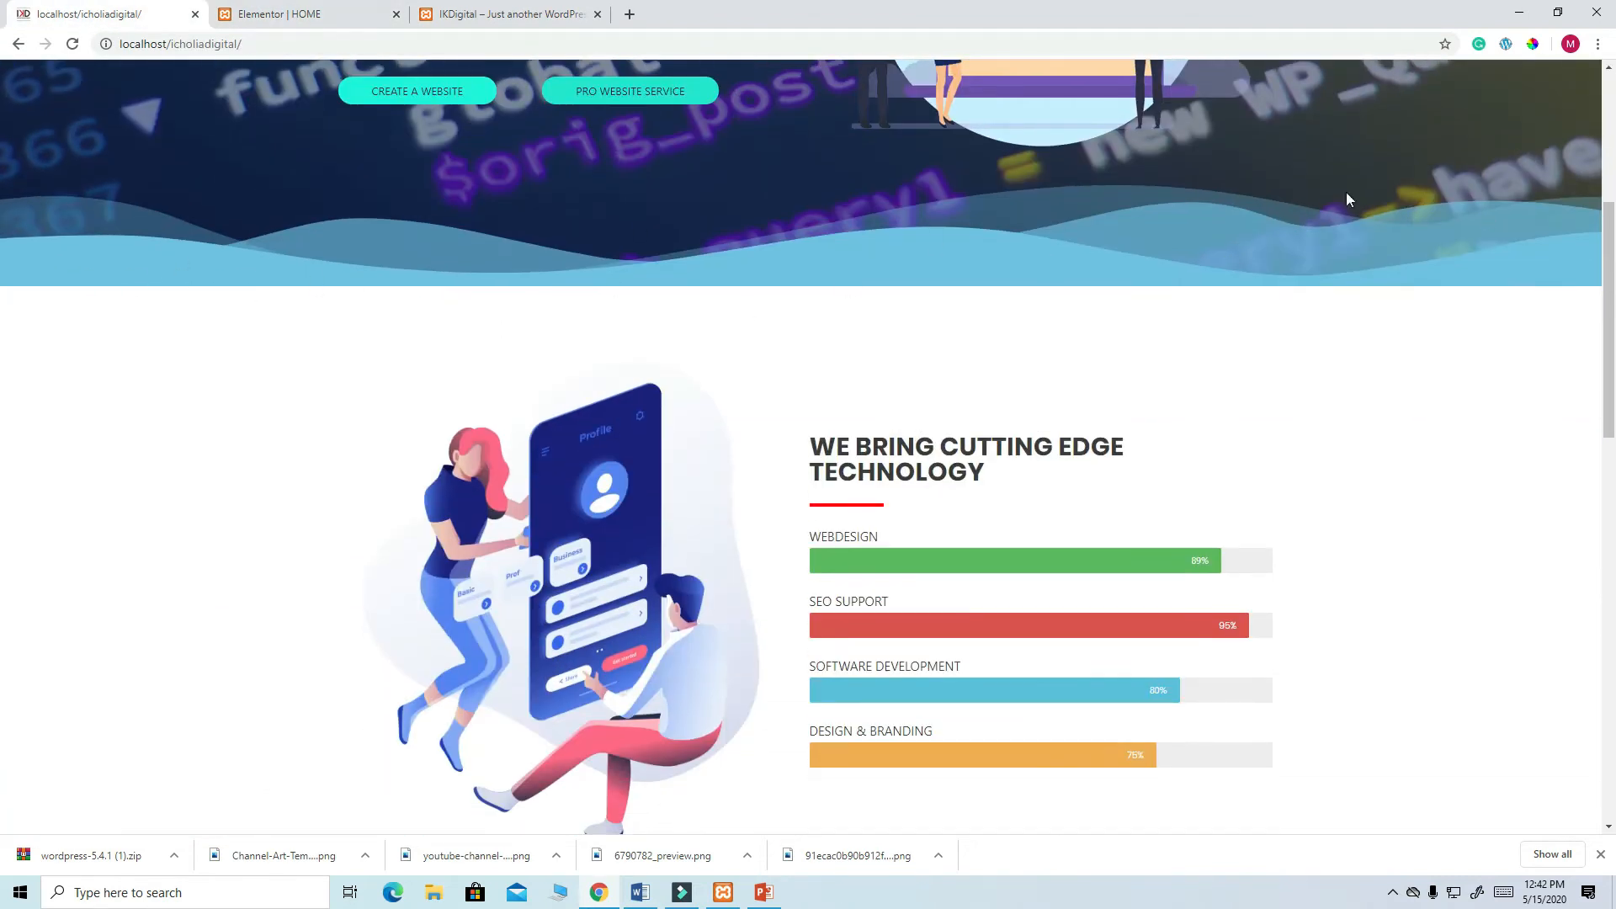
click(286, 15)
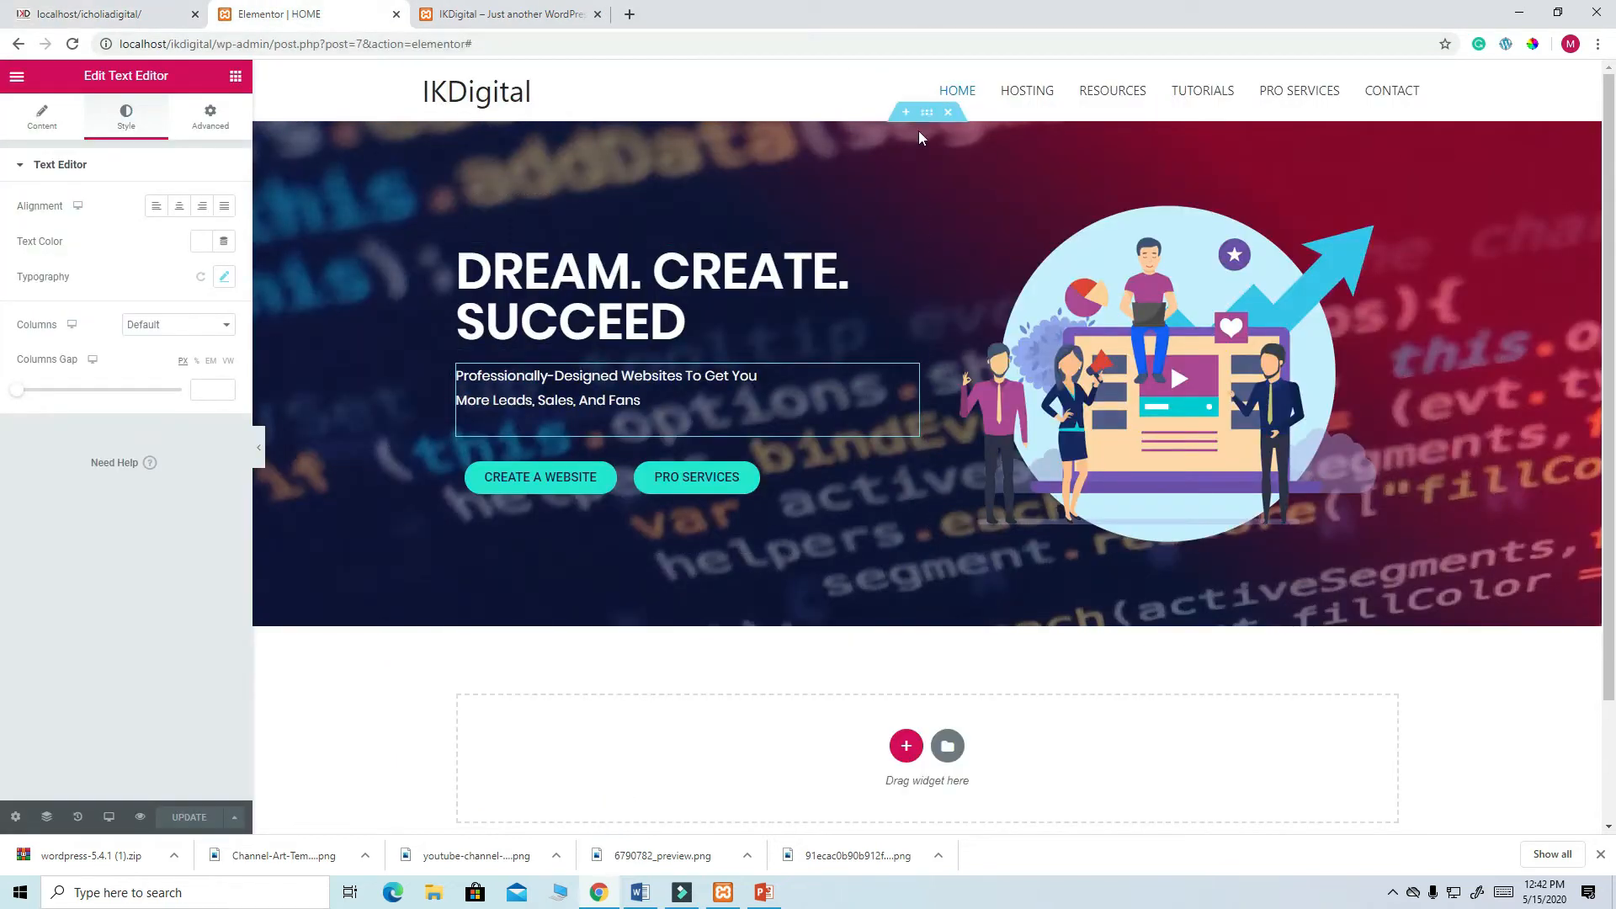
click(926, 114)
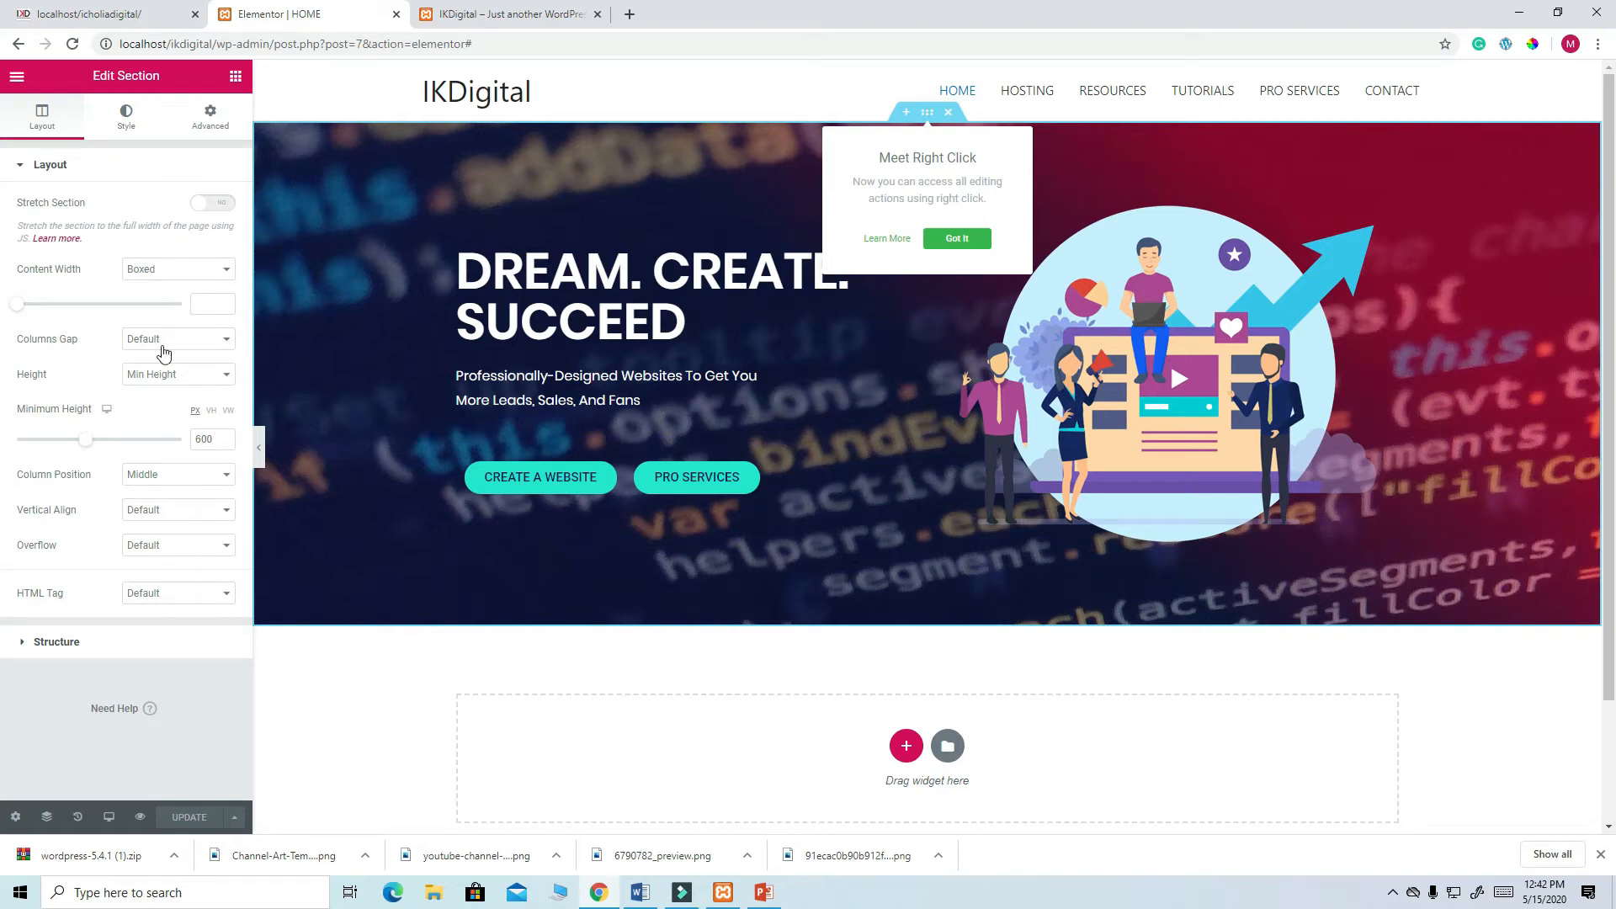
- In the hero's Style settings, keep border type None and list the bottom Shape Divider types
click(127, 118)
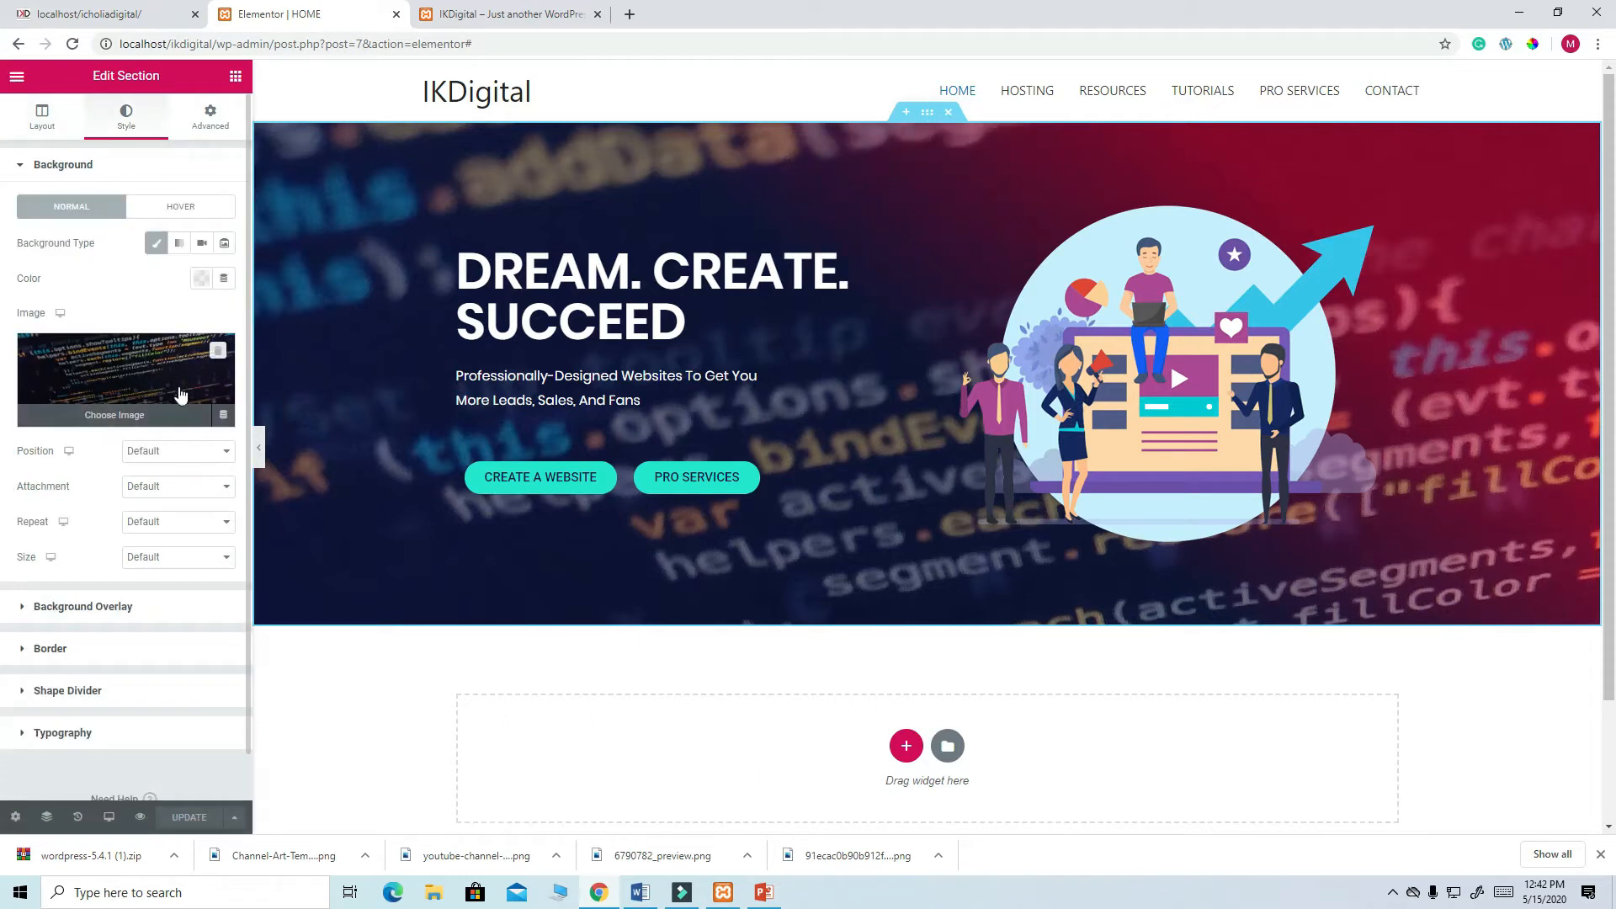
click(94, 651)
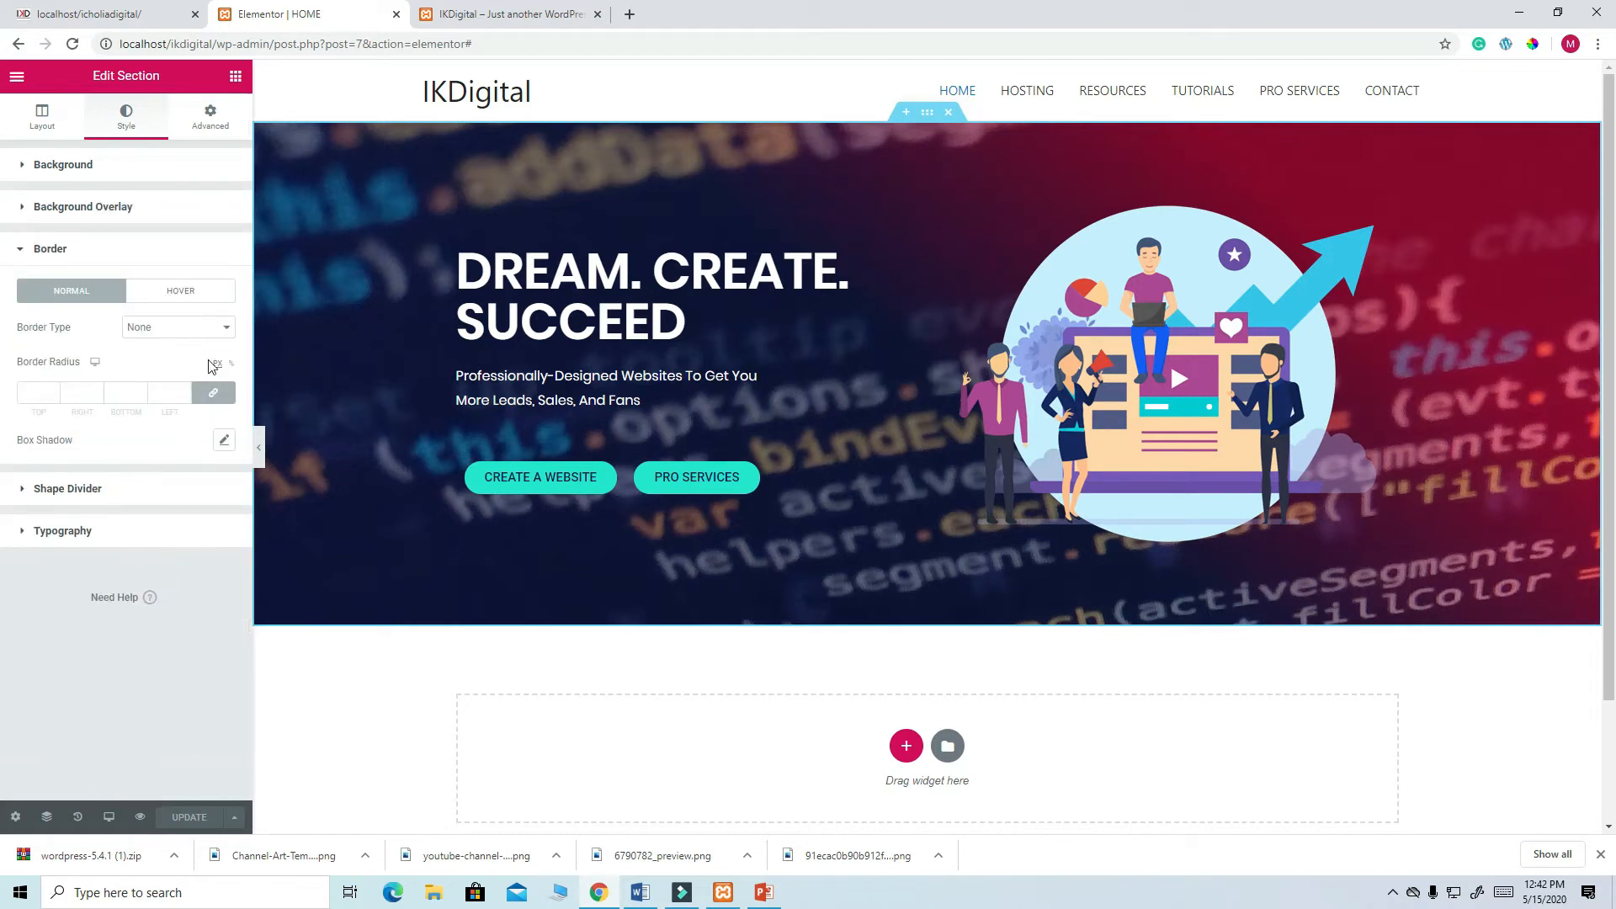
click(227, 332)
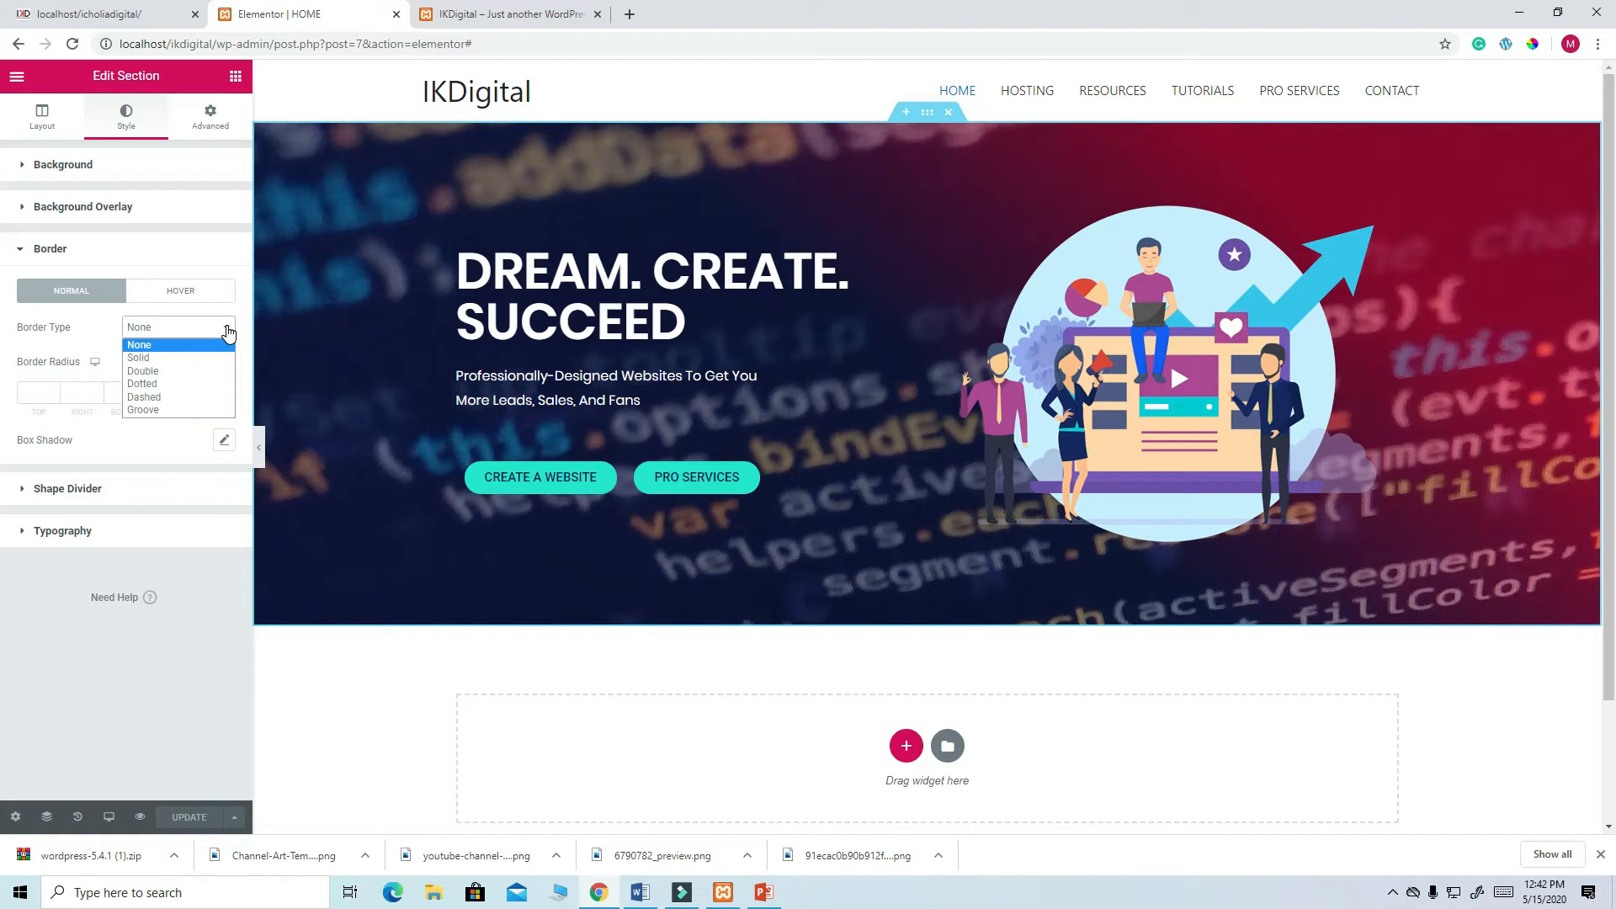
click(227, 331)
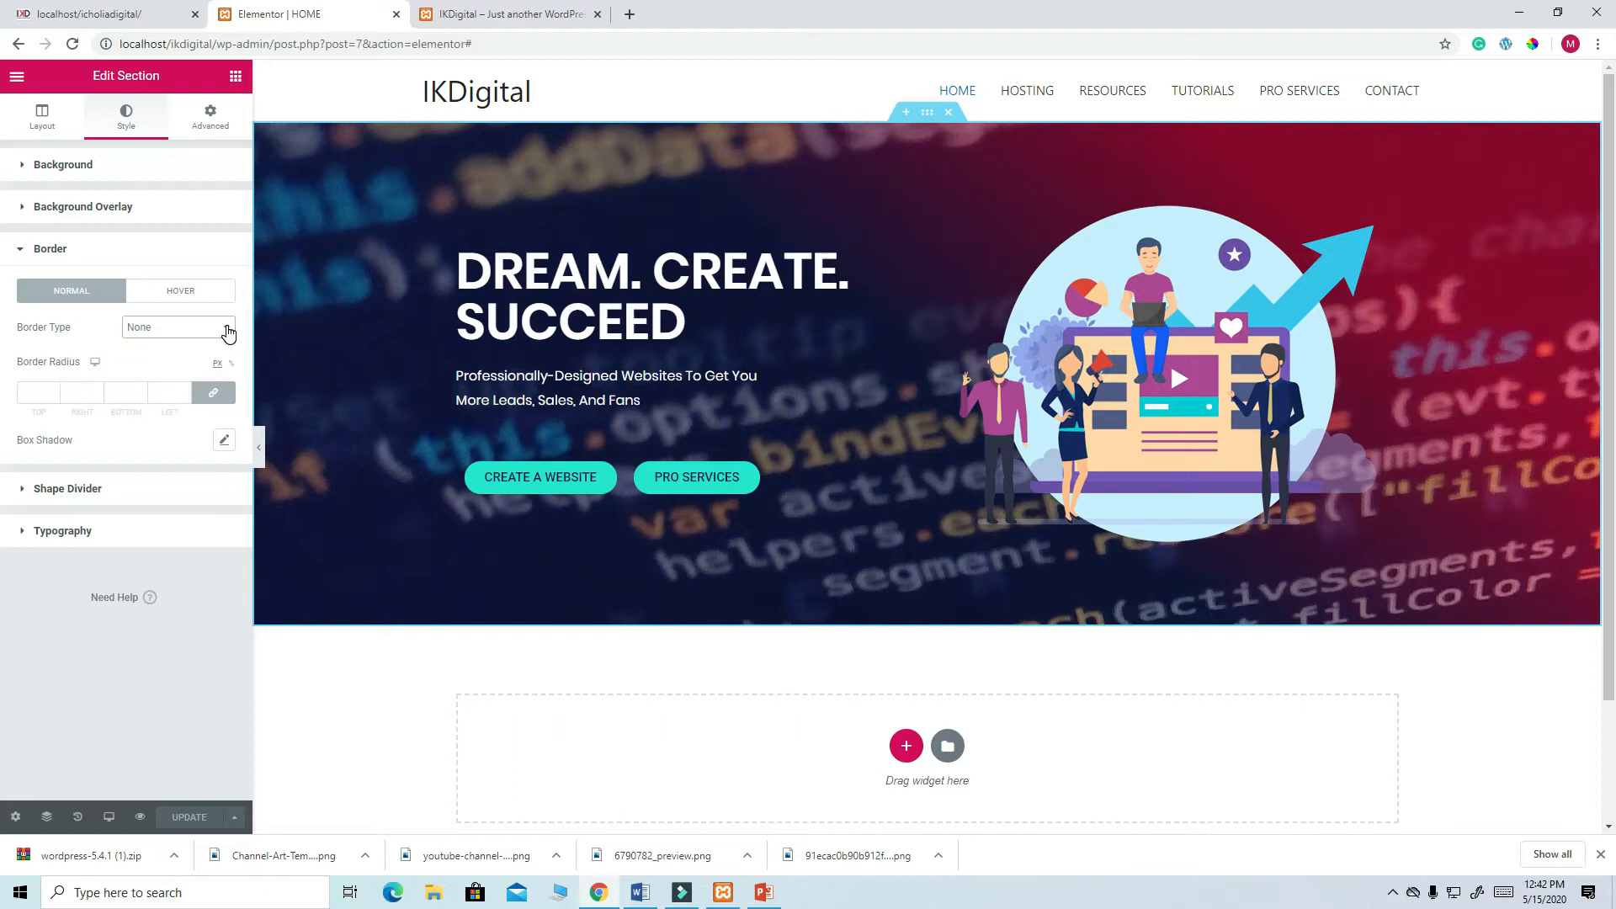
click(73, 497)
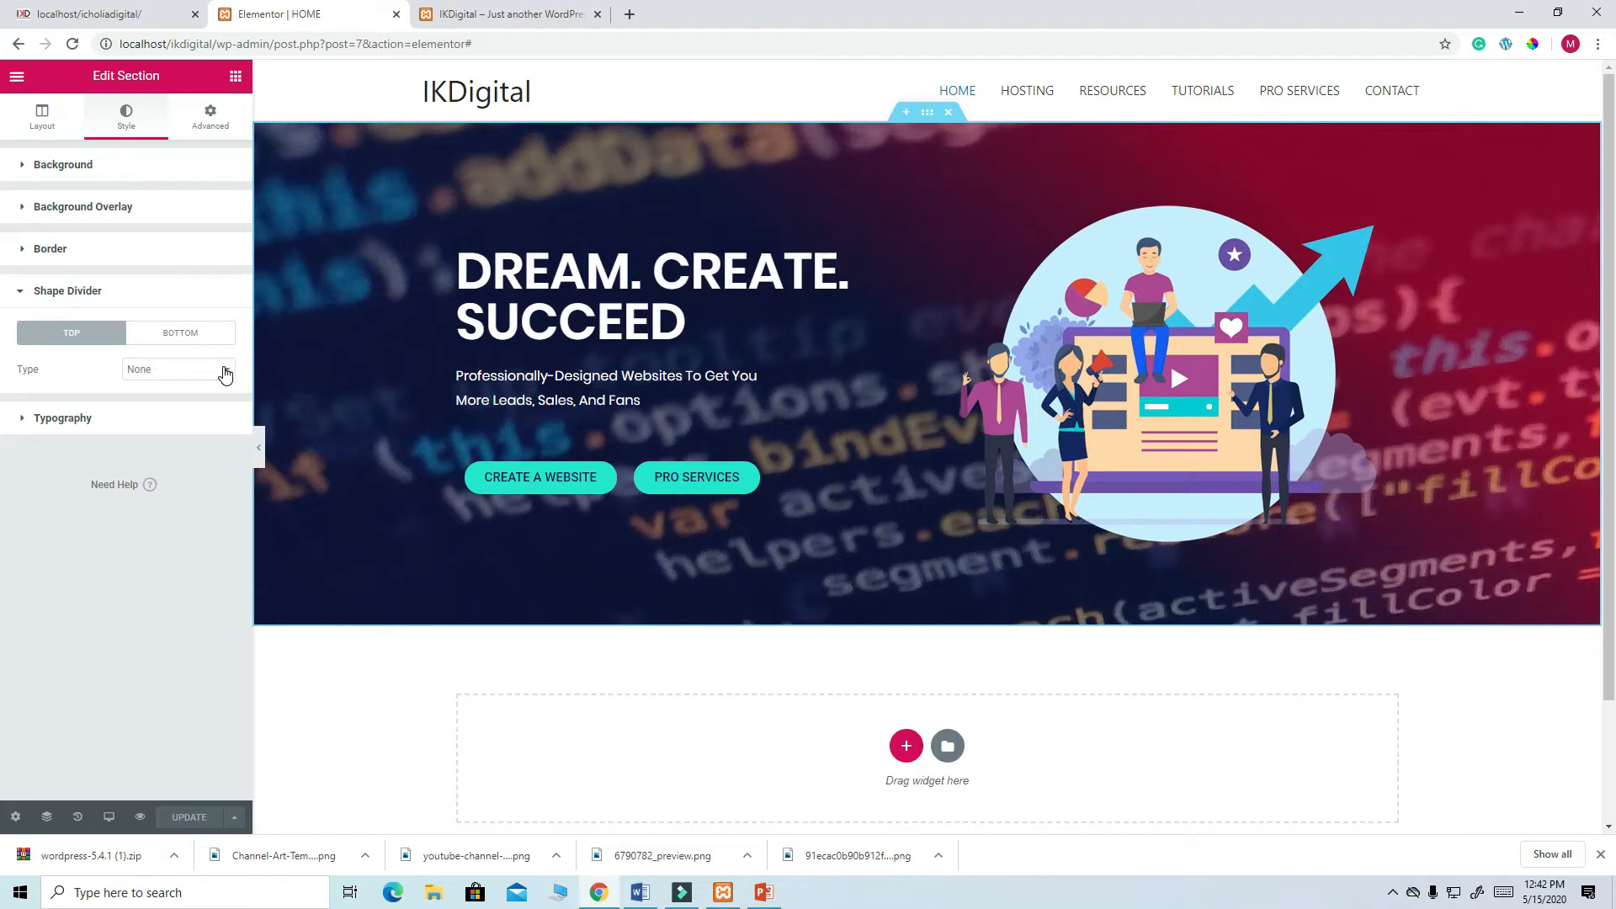
click(180, 339)
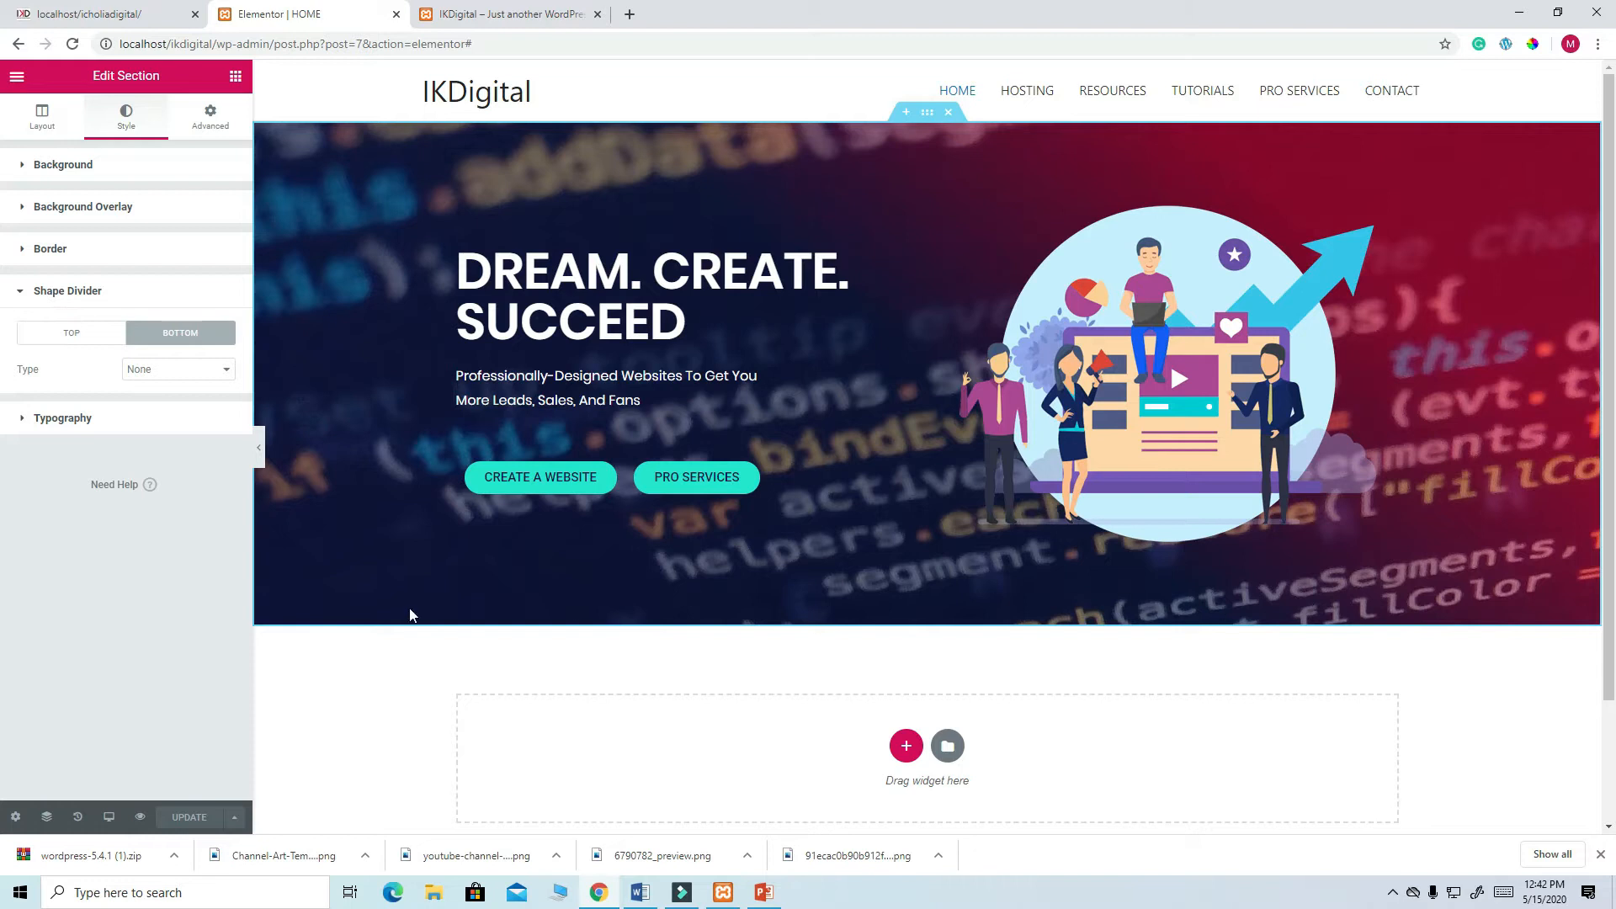
click(226, 374)
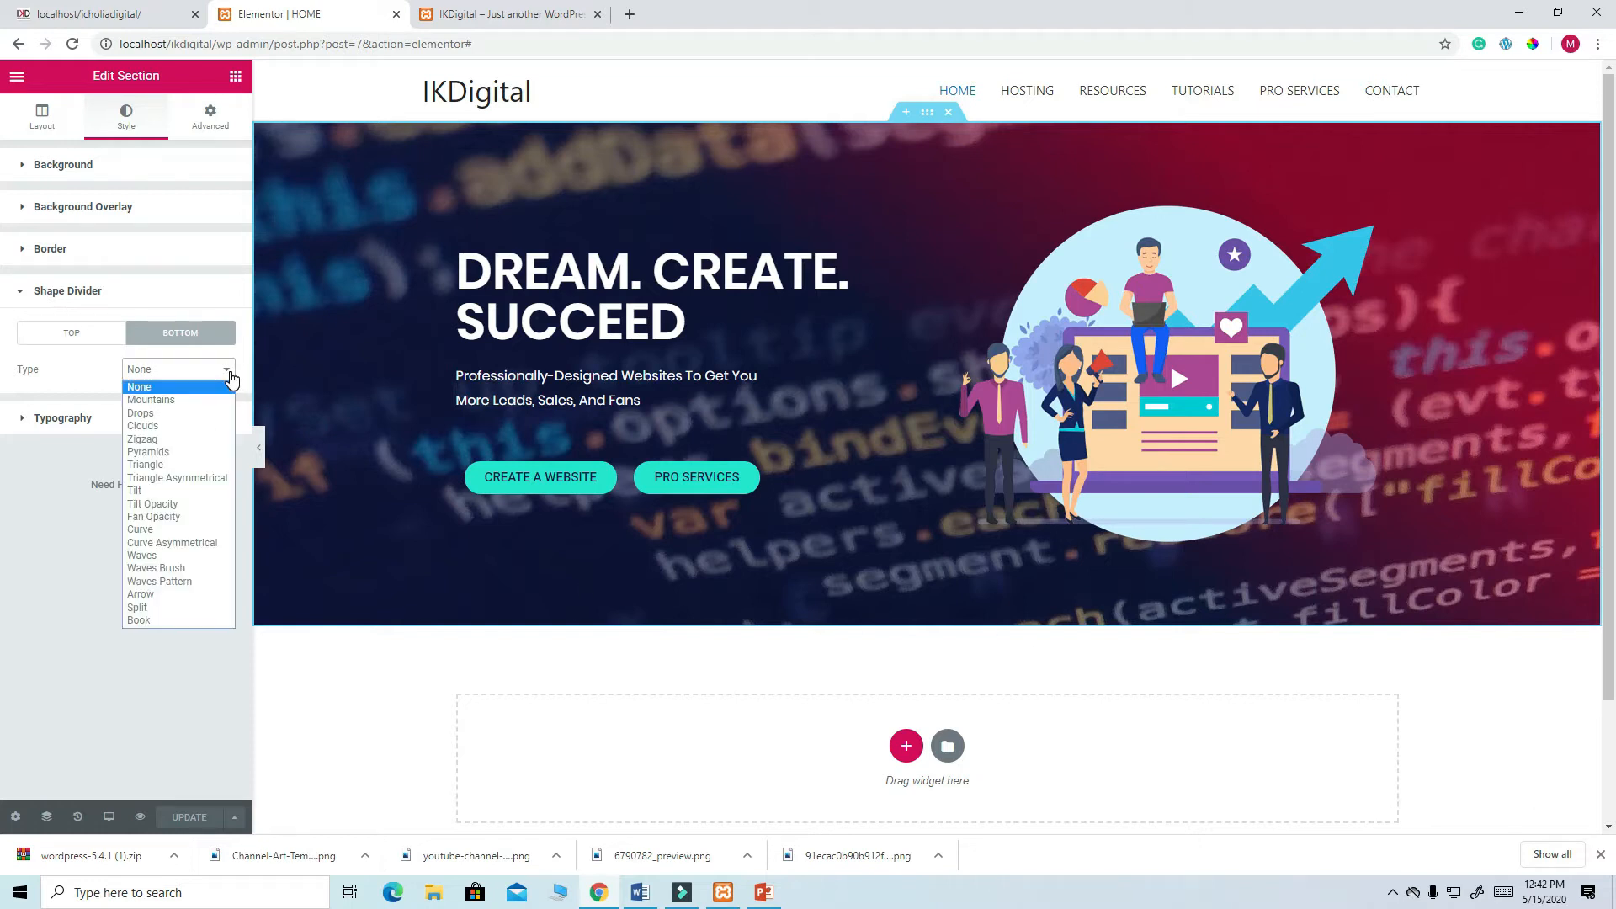
- Give the hero a teal Mountains bottom divider with width 100 and height 120
click(196, 400)
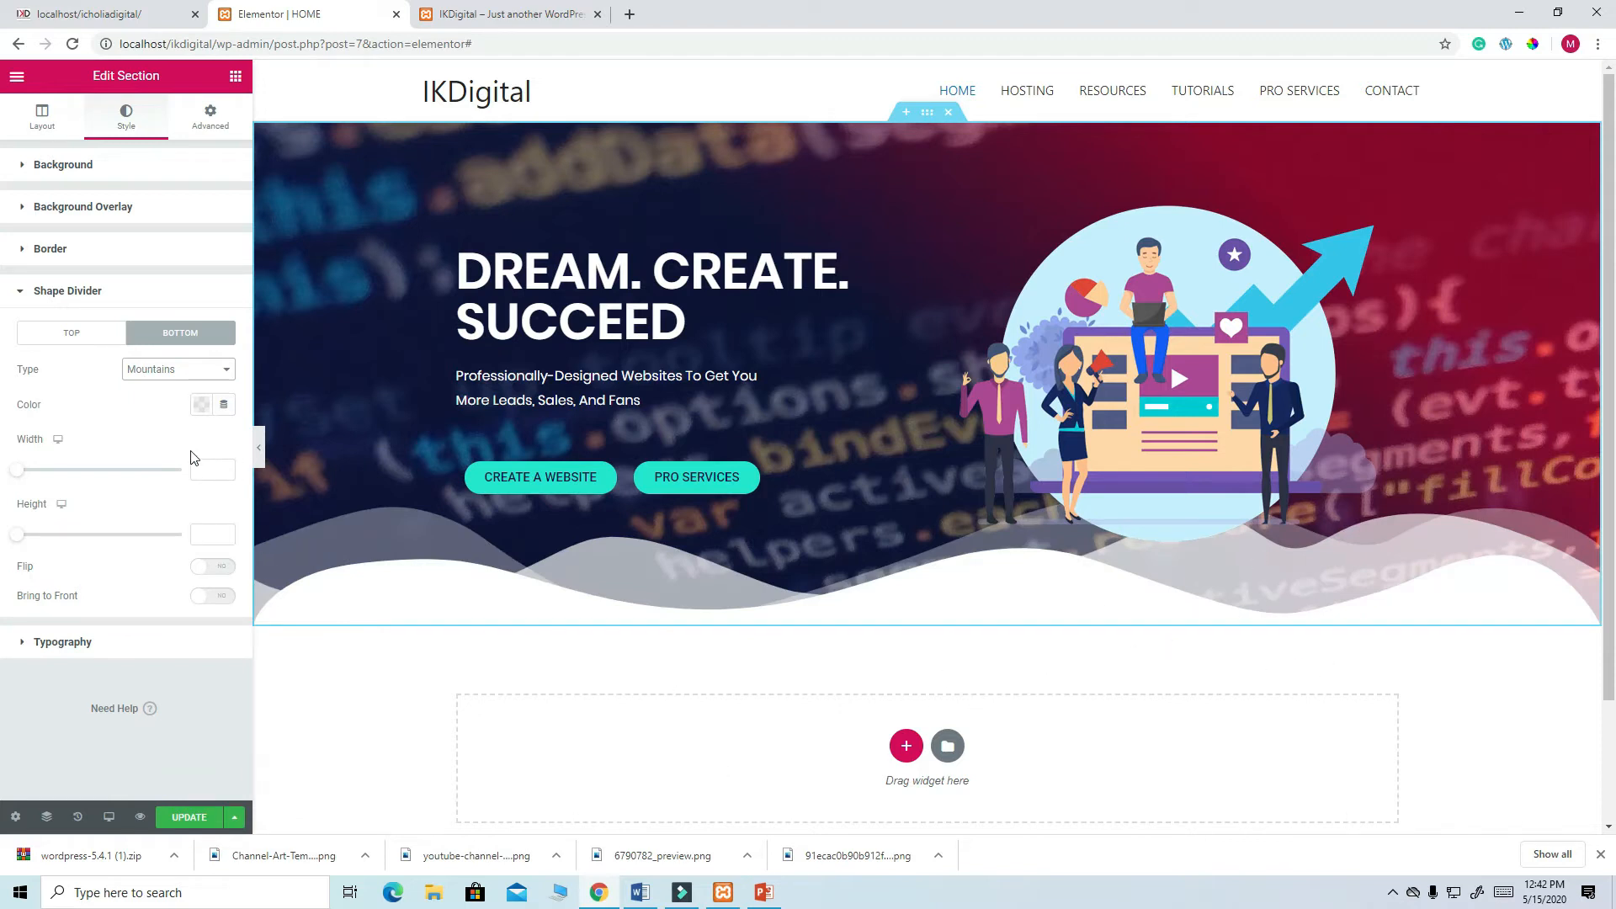
click(200, 407)
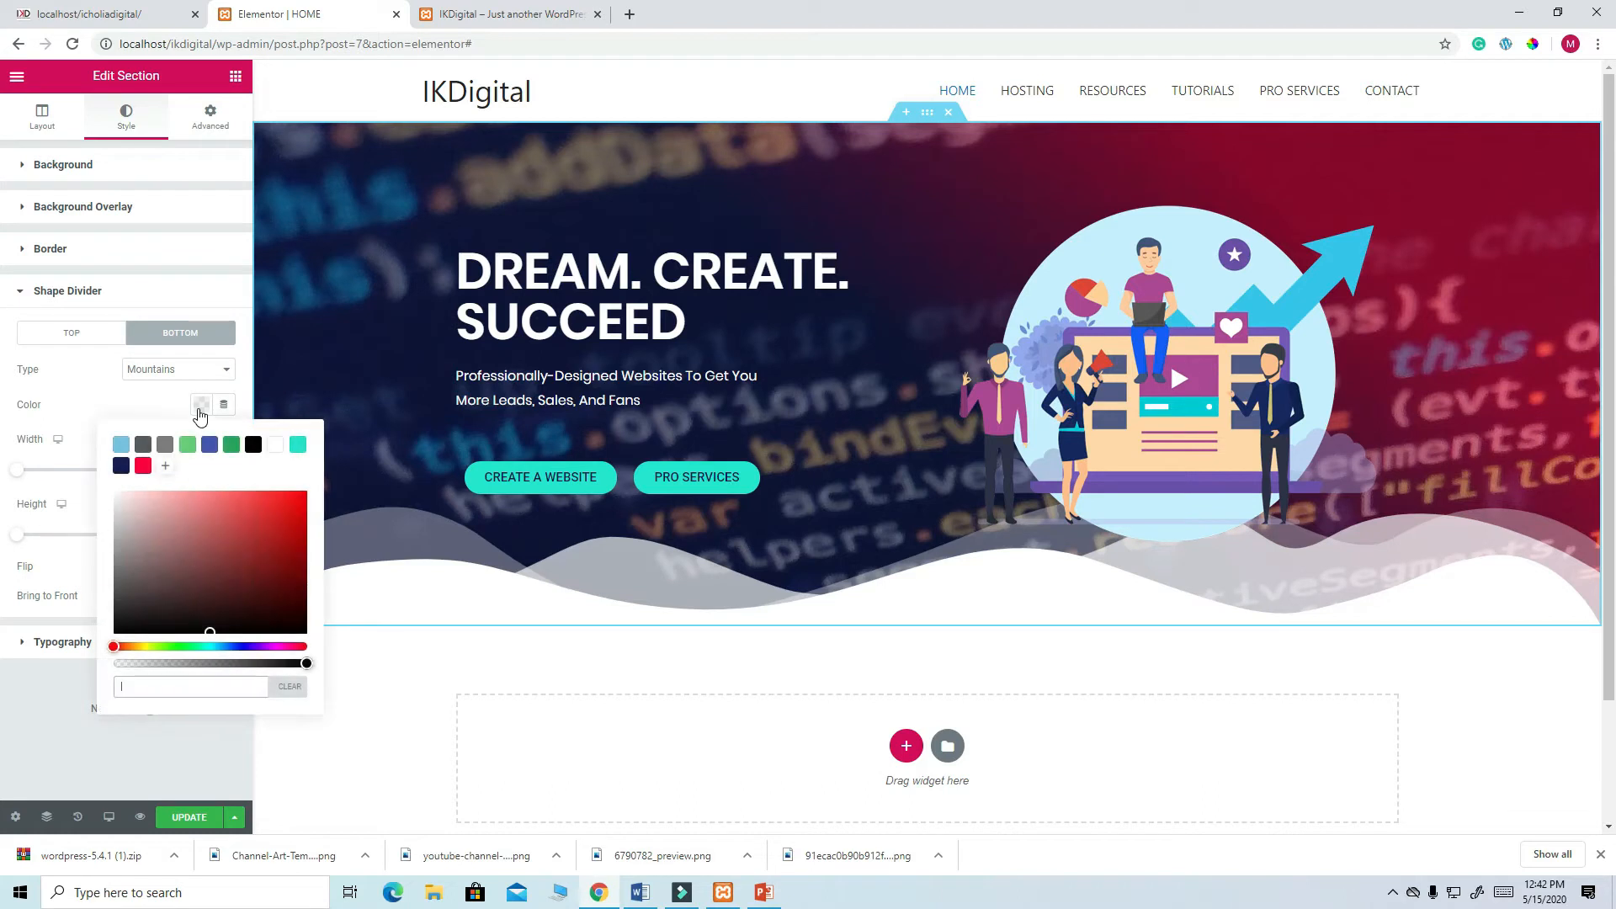
click(297, 445)
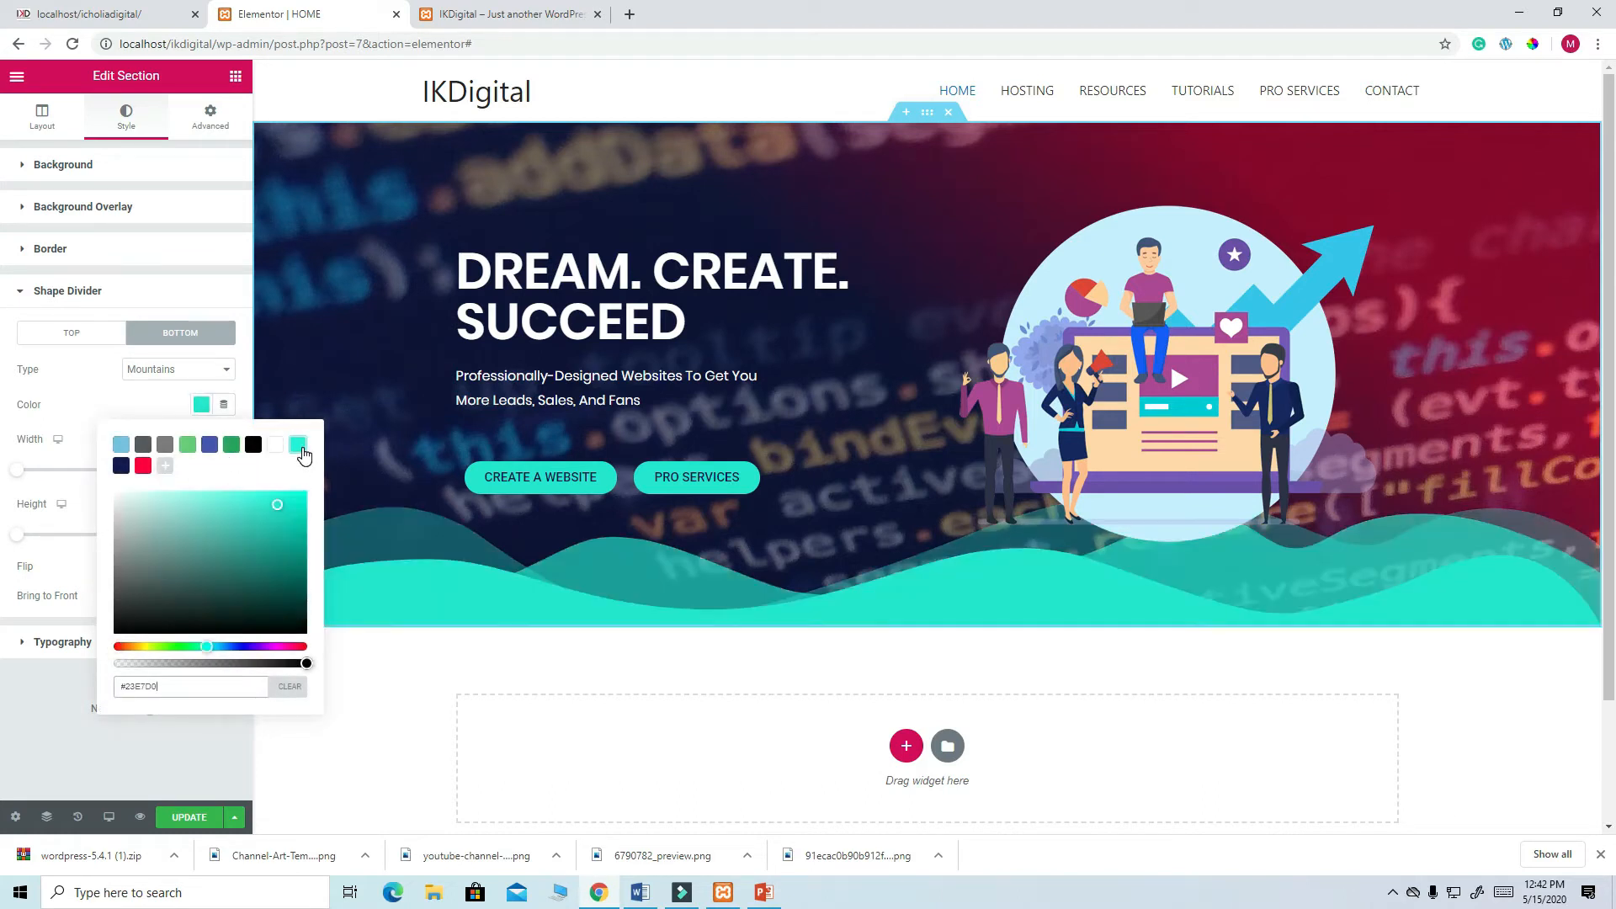
click(244, 387)
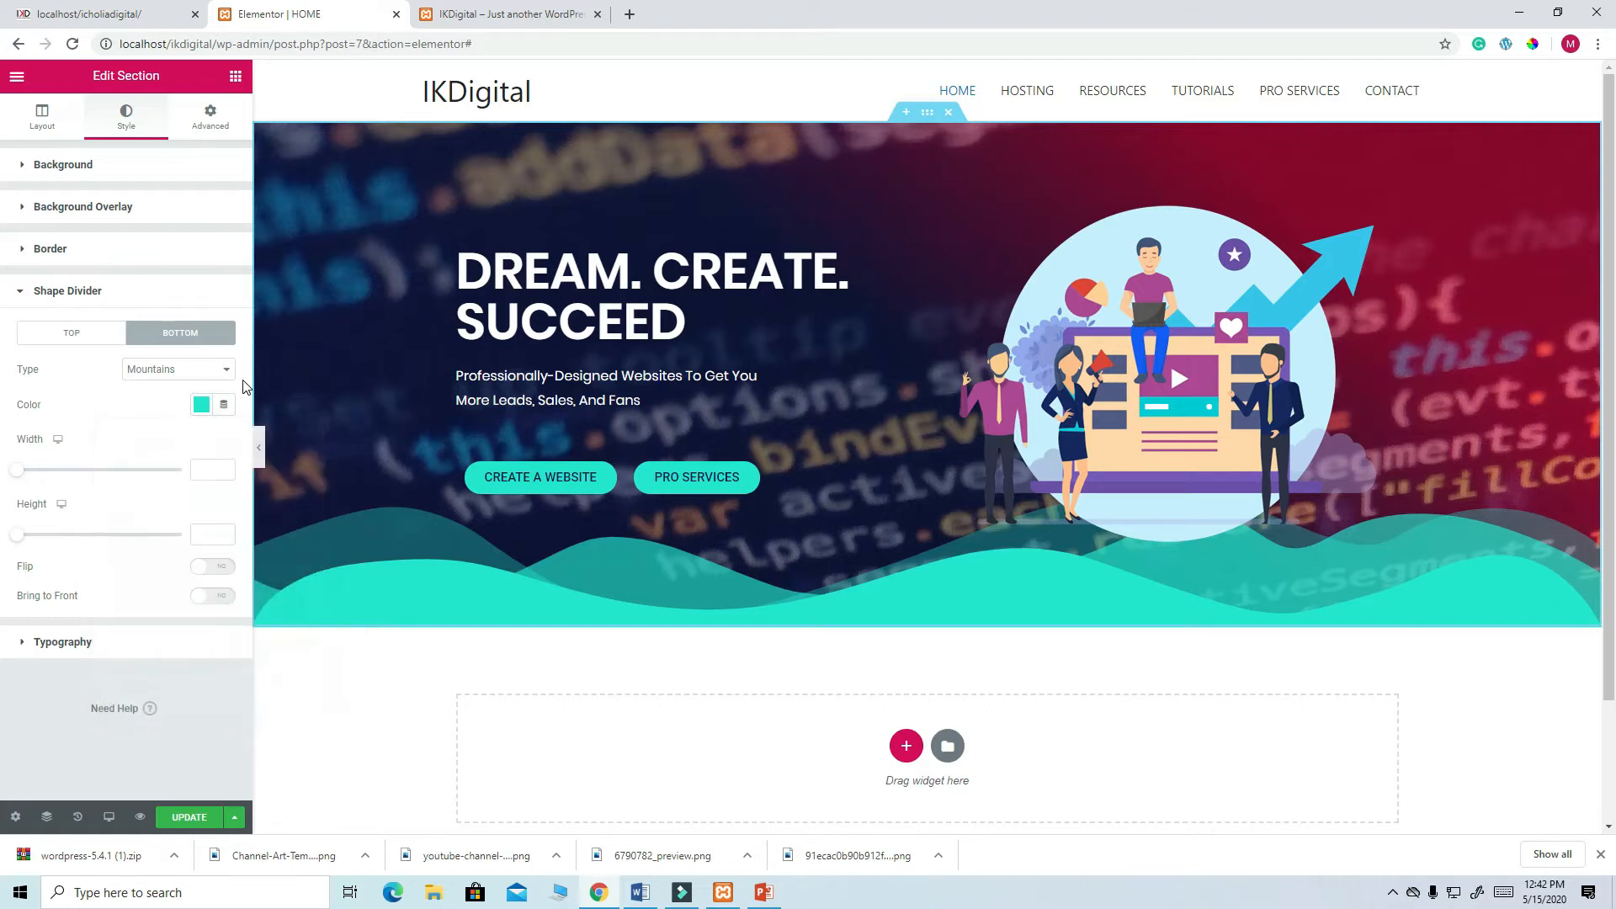
click(19, 472)
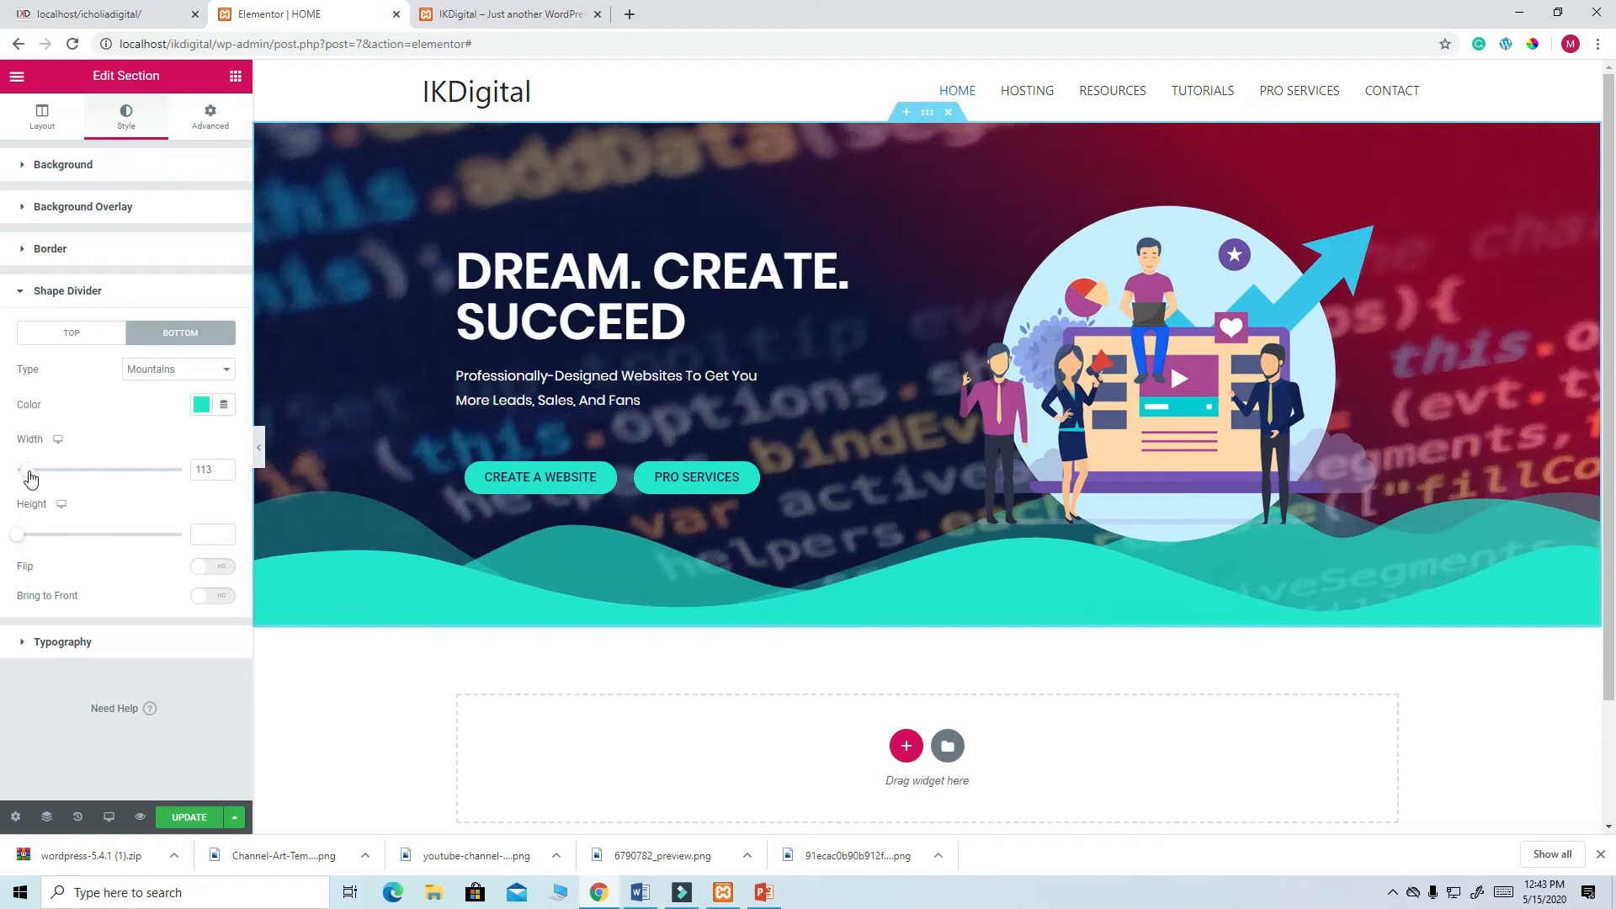
drag(21, 539, 61, 536)
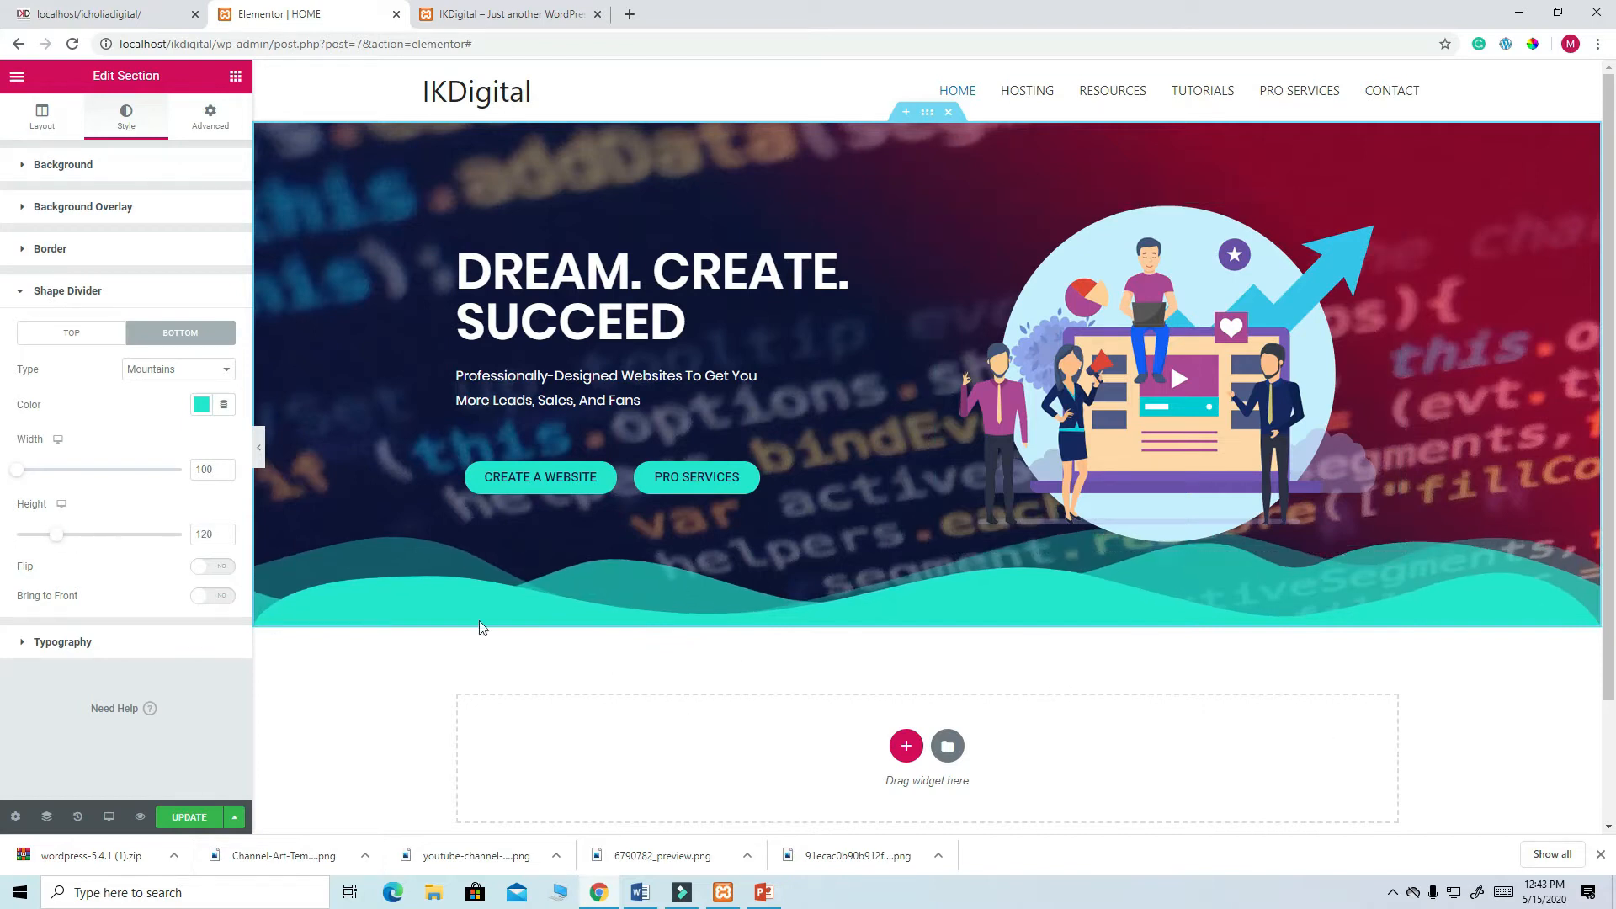
- Save the page, reload the live site to check the divider, and reselect the hero section
click(206, 818)
click(482, 15)
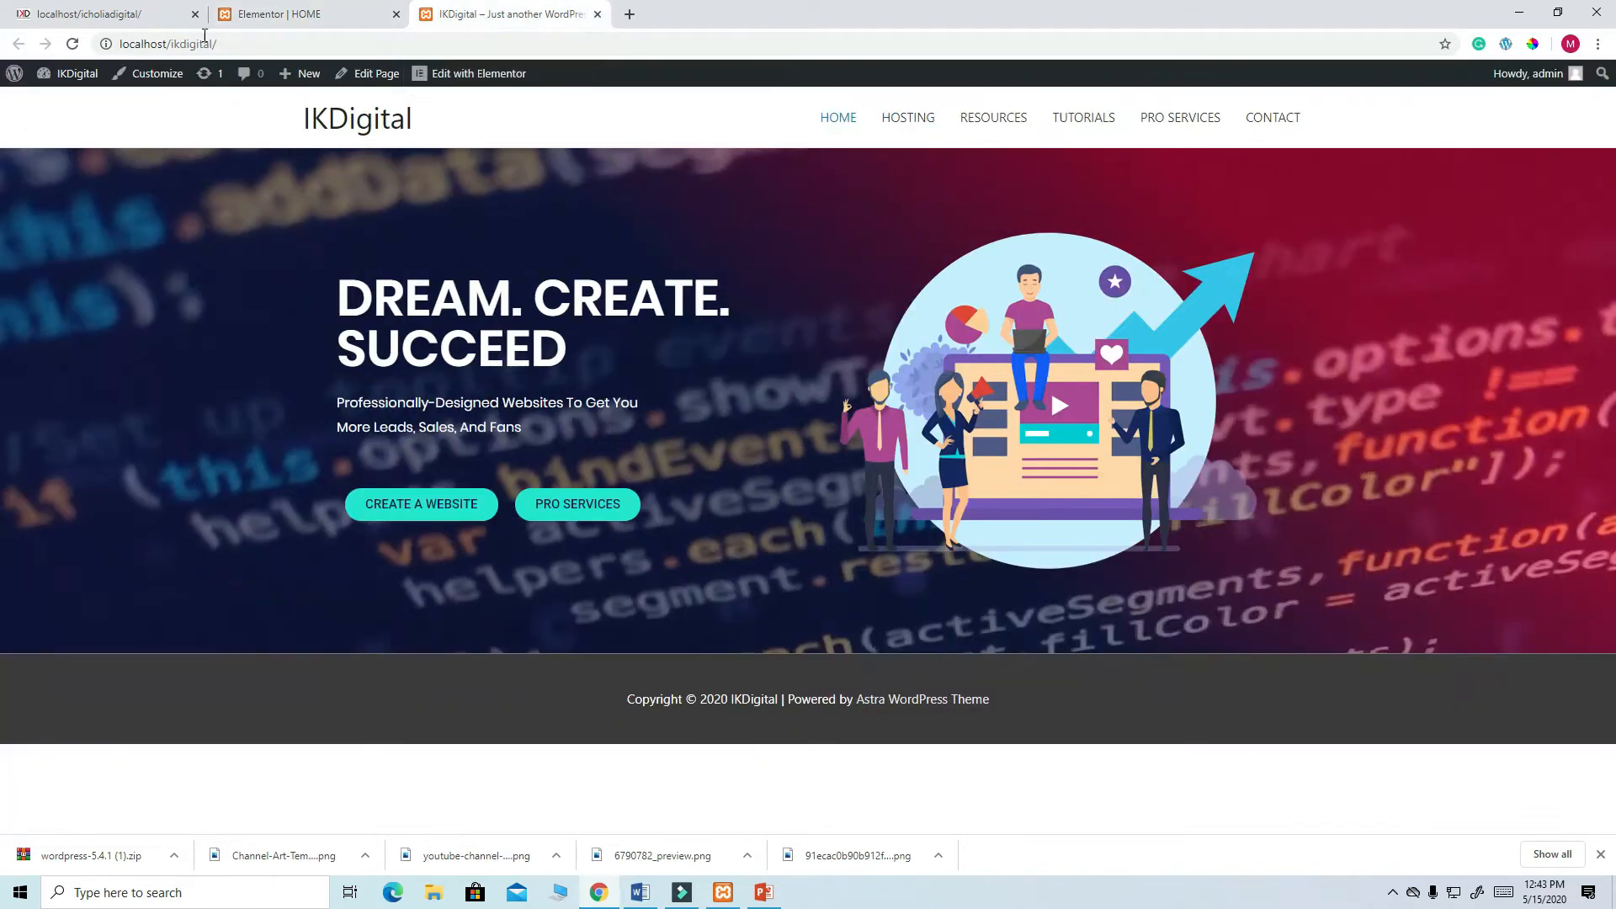
click(72, 45)
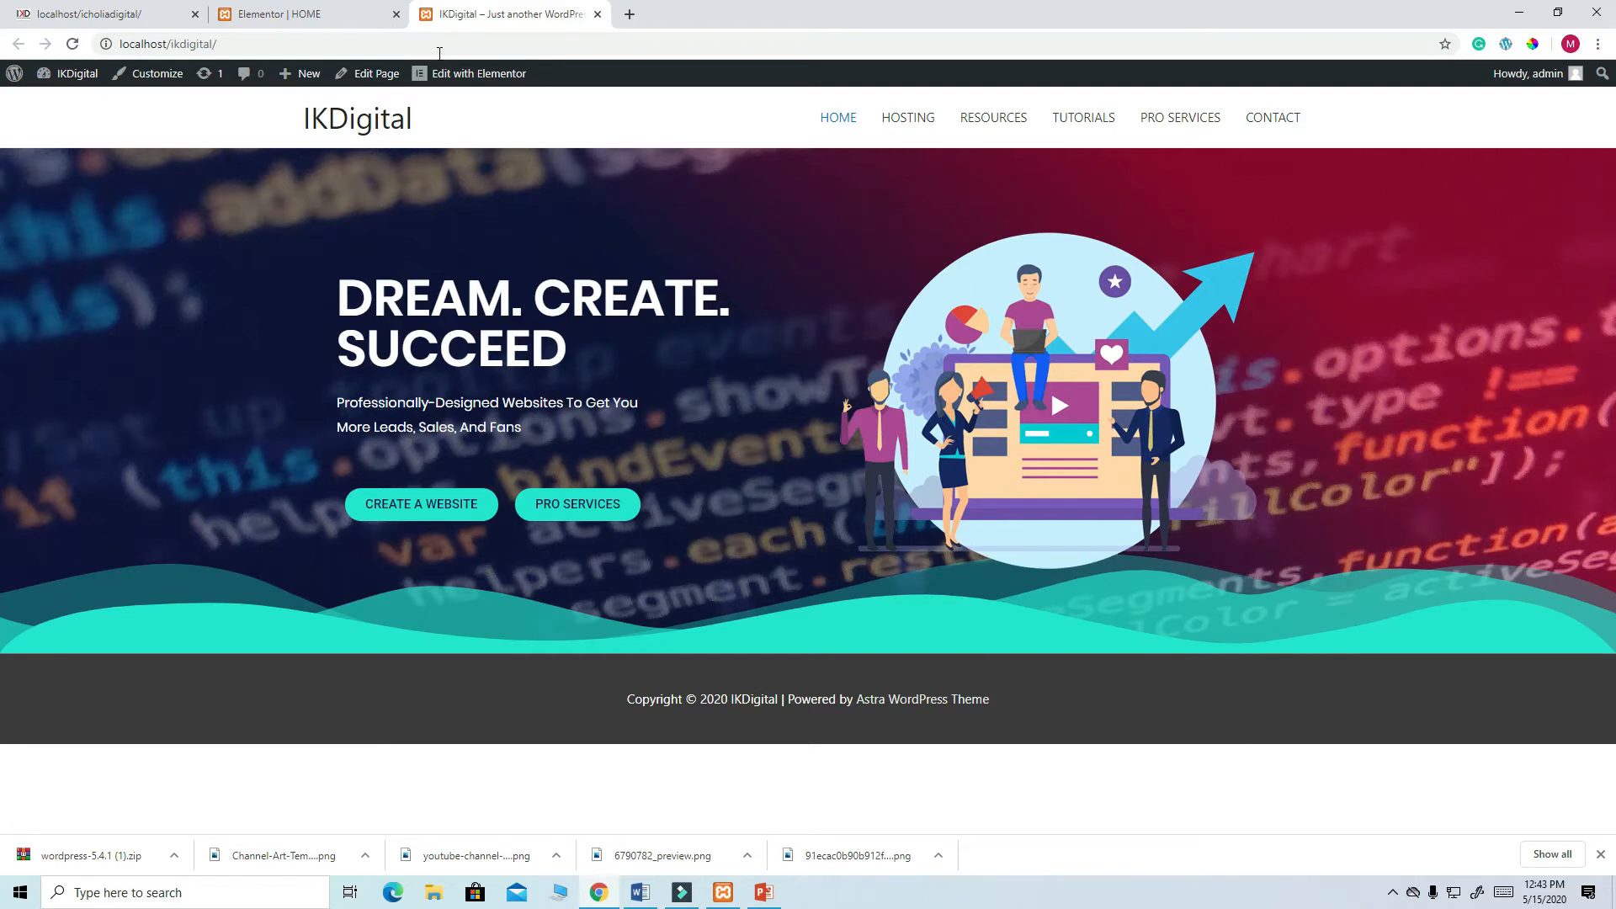
click(286, 14)
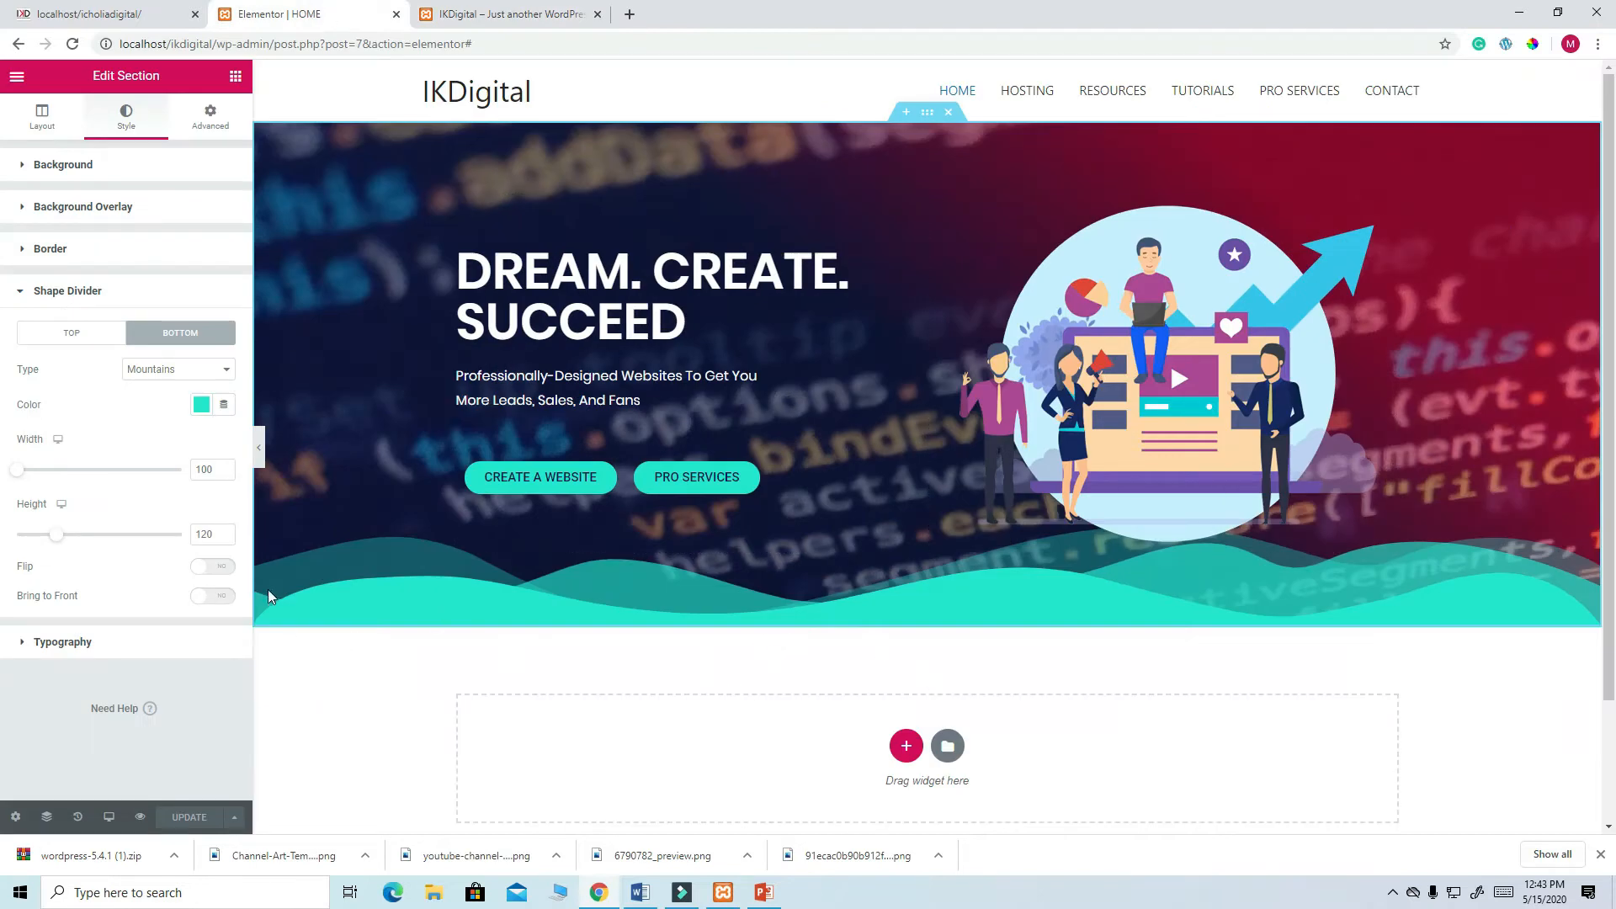
click(928, 120)
- Unlink the hero's Advanced padding, set Top 60 and Bottom 60, and update the page
click(210, 118)
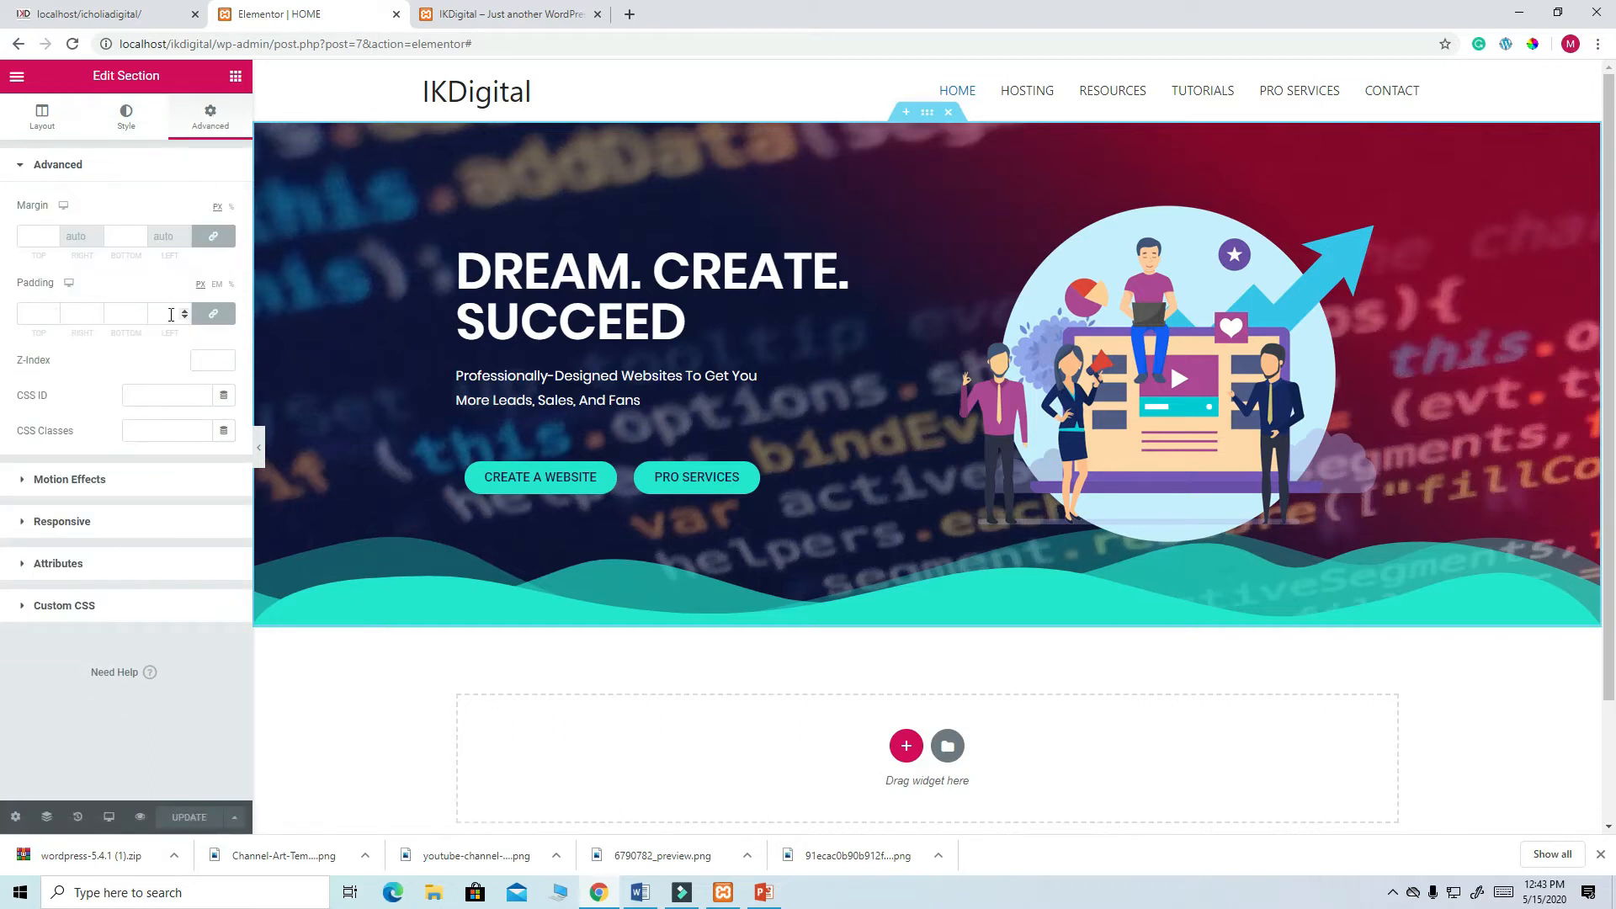
click(214, 315)
click(23, 315)
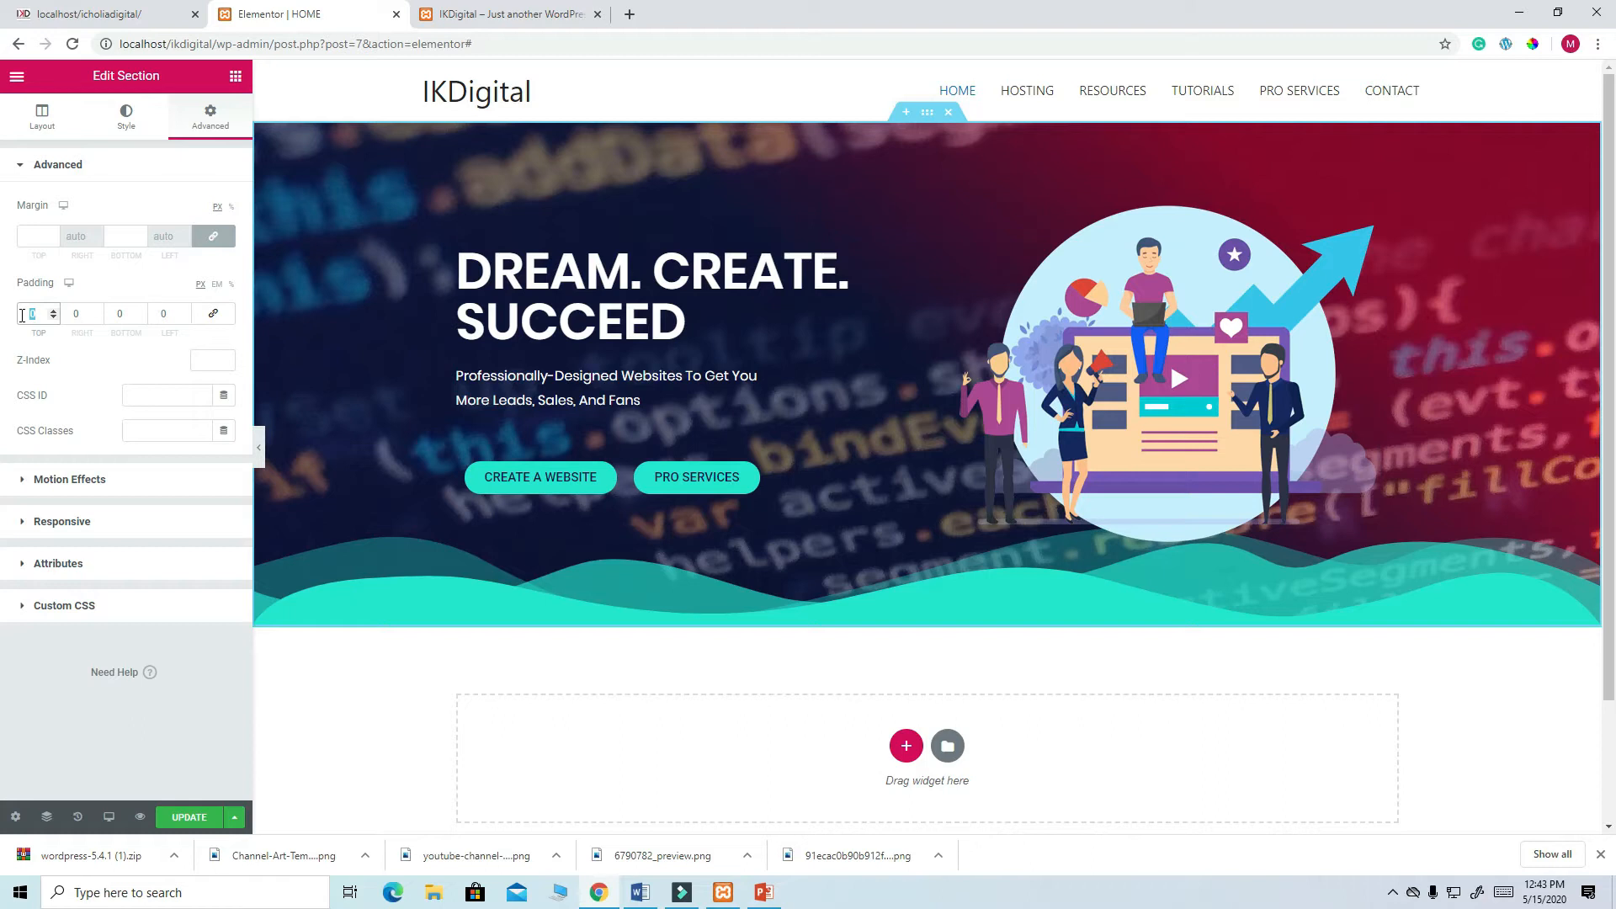
text(60)
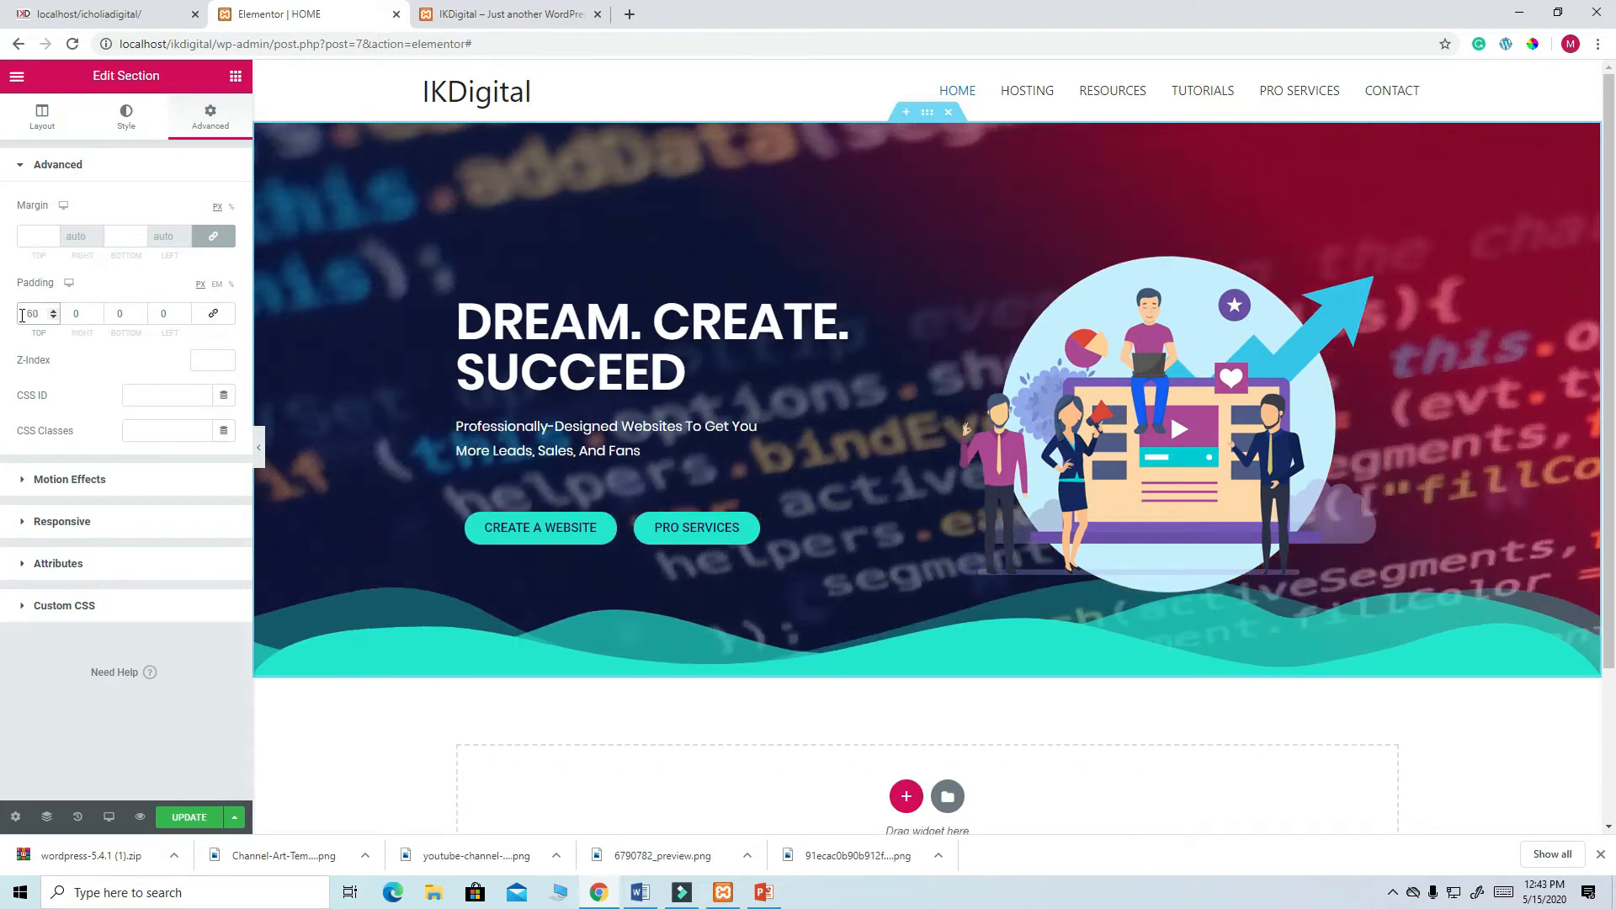
double_click(112, 316)
text(60)
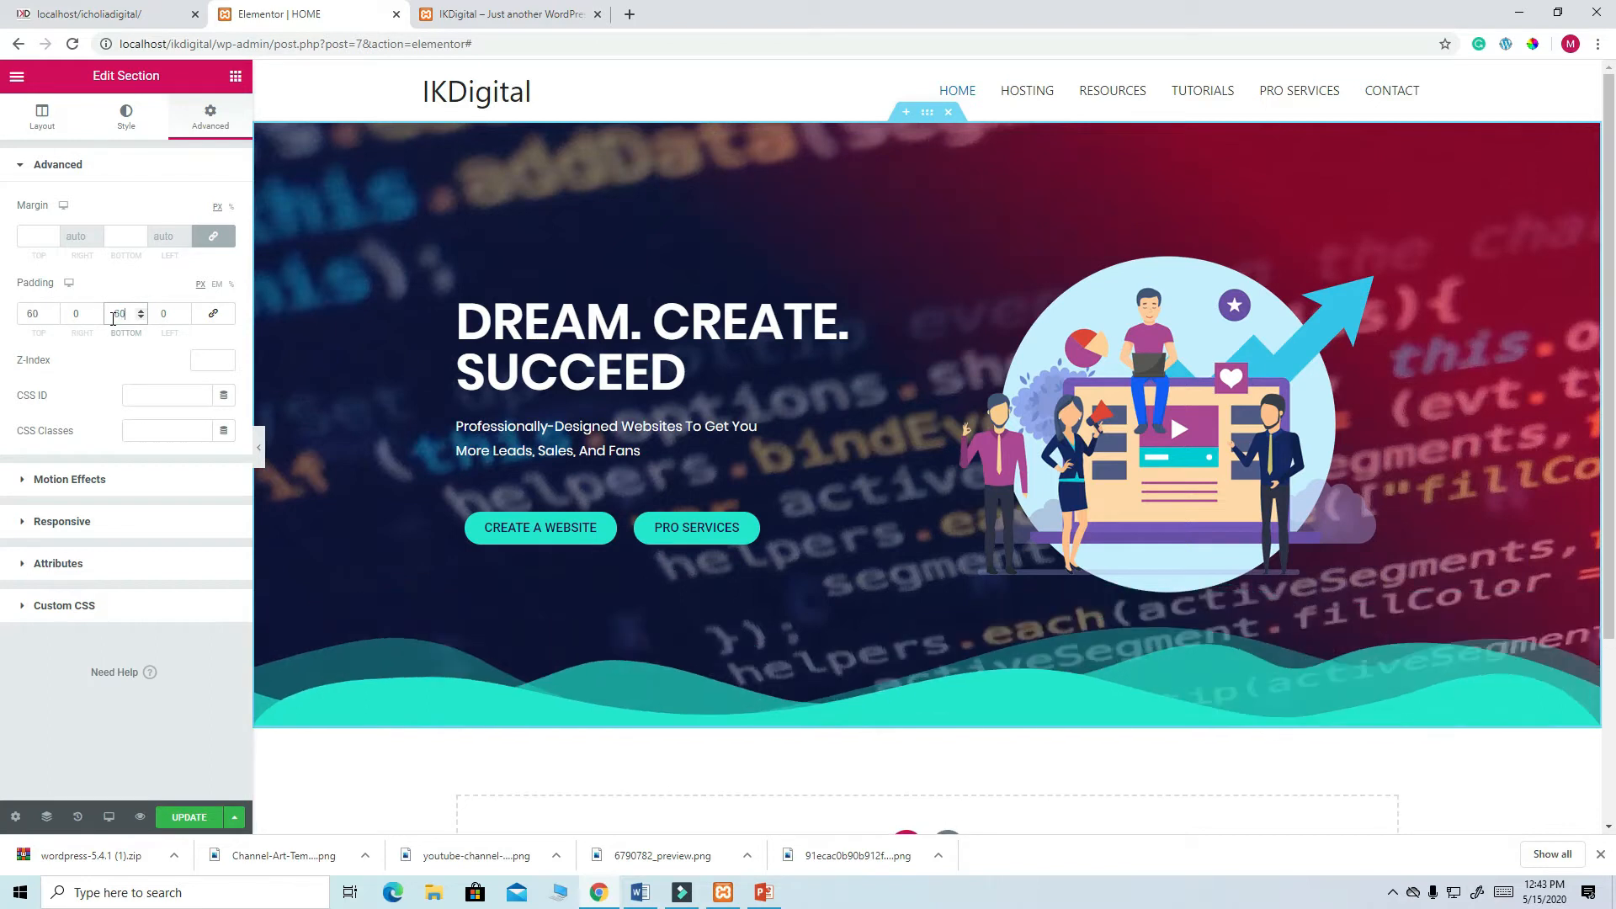
scroll(1010, 581, down, 3)
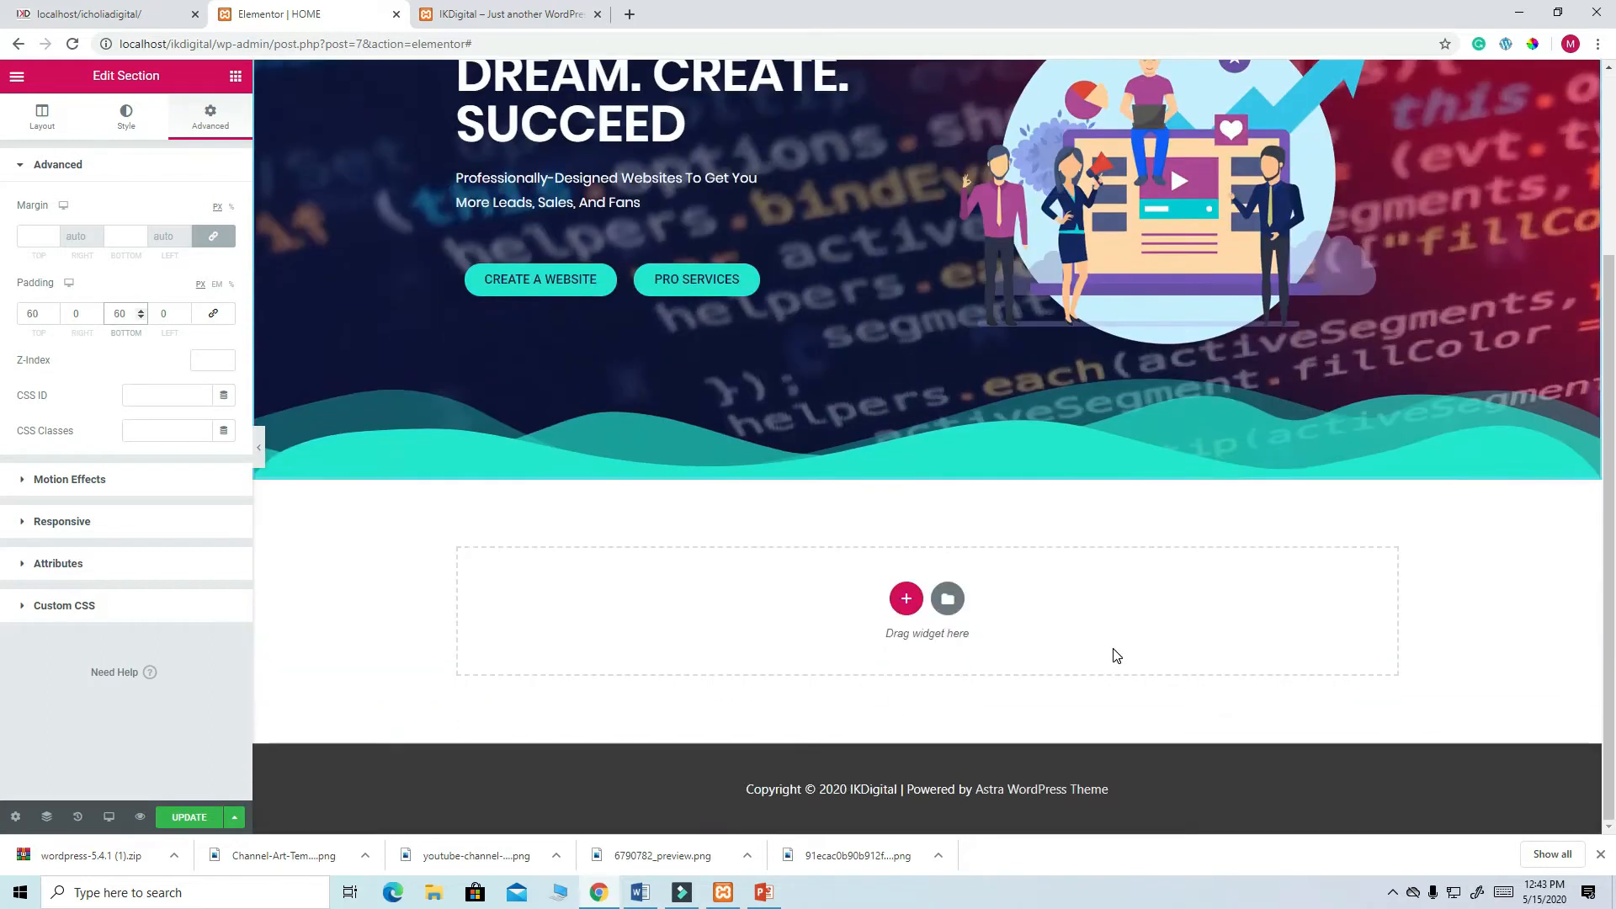
scroll(1120, 657, up, 2)
scroll(1094, 665, down, 2)
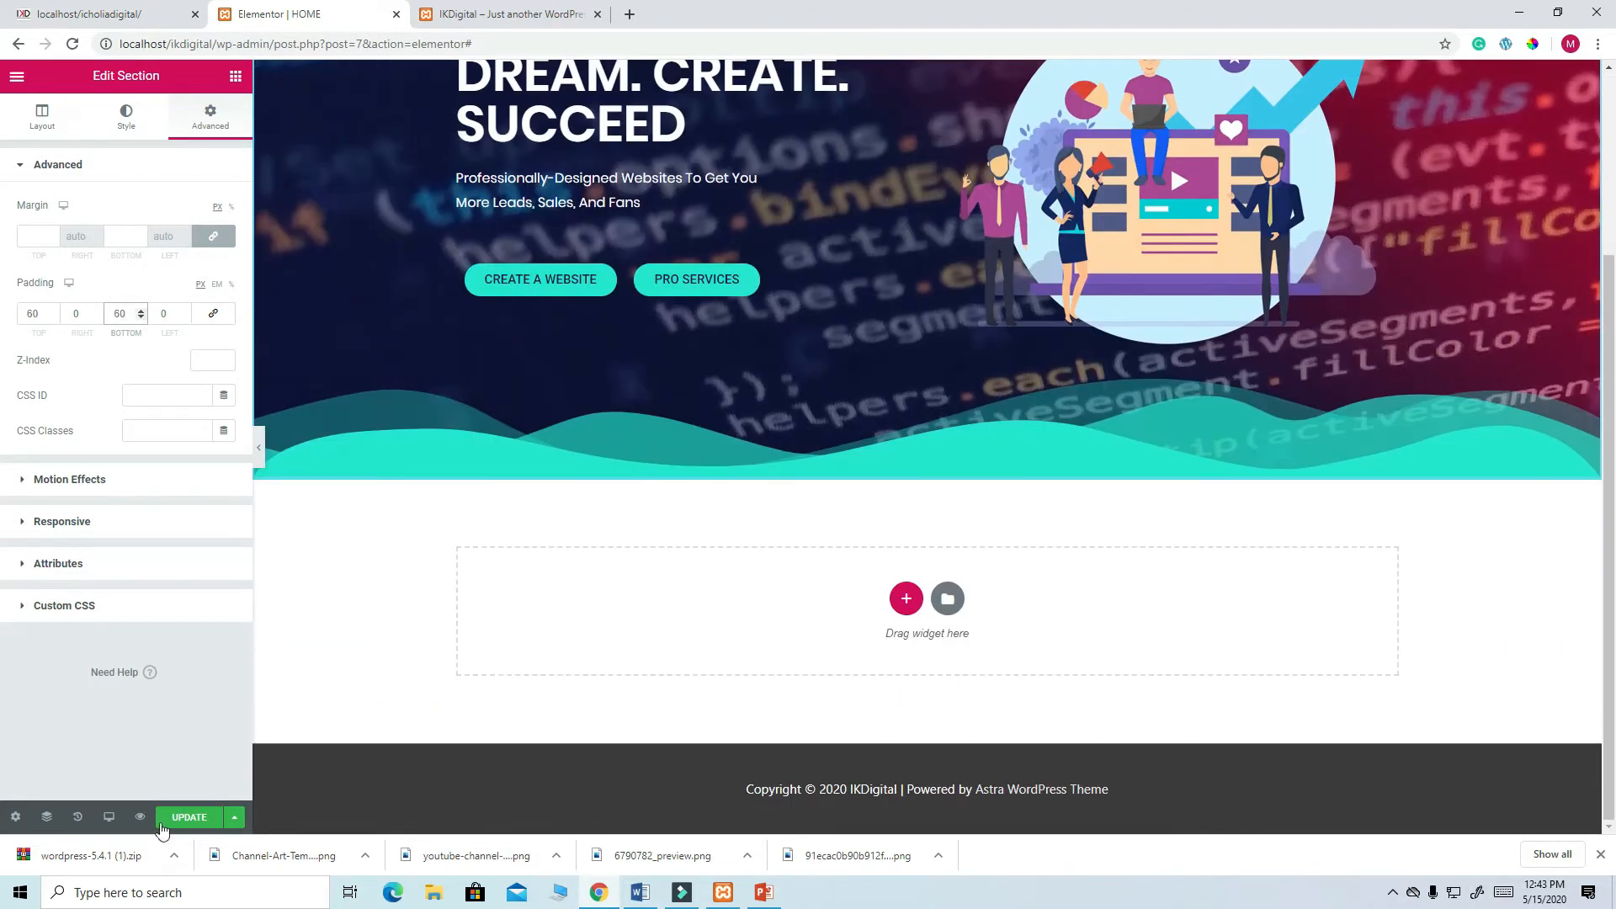
click(181, 818)
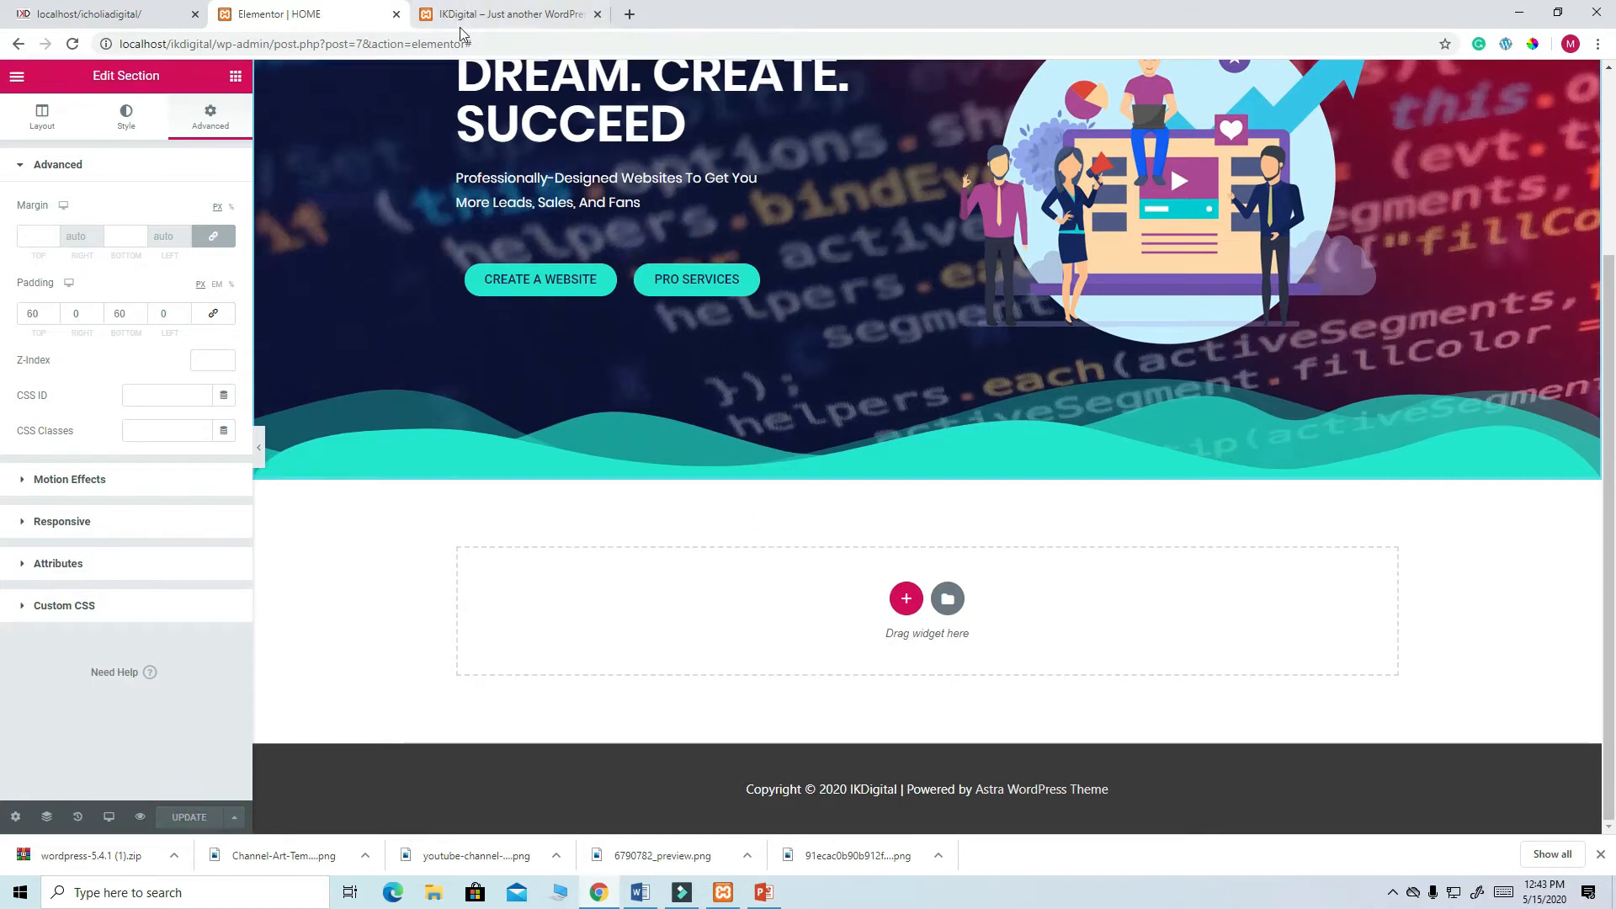
click(148, 16)
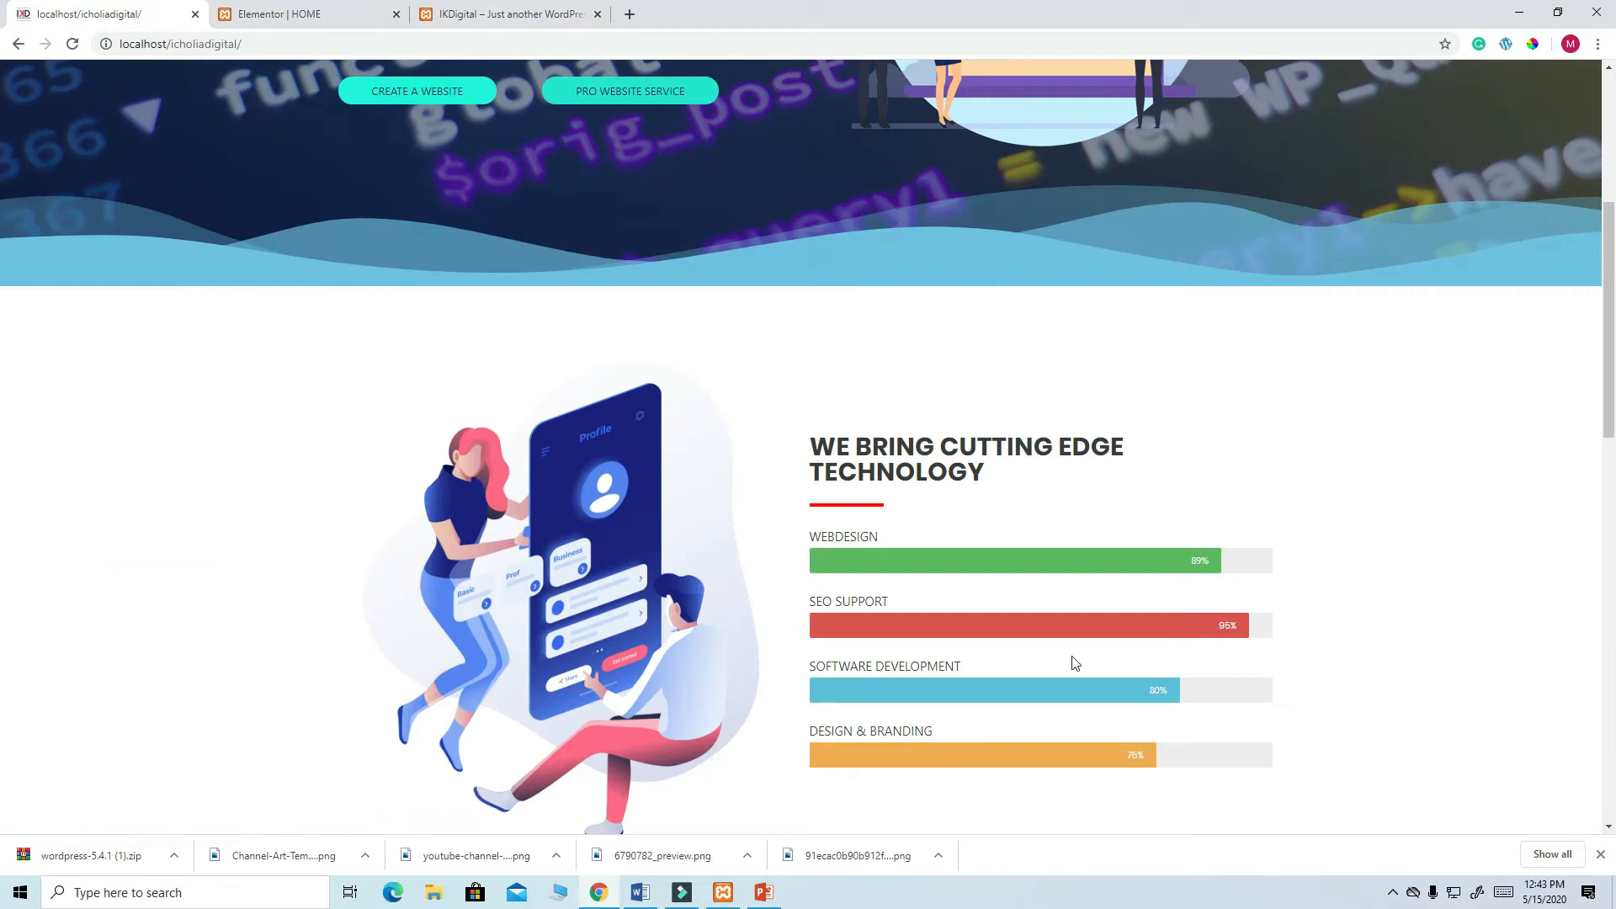
scroll(1238, 487, down, 4)
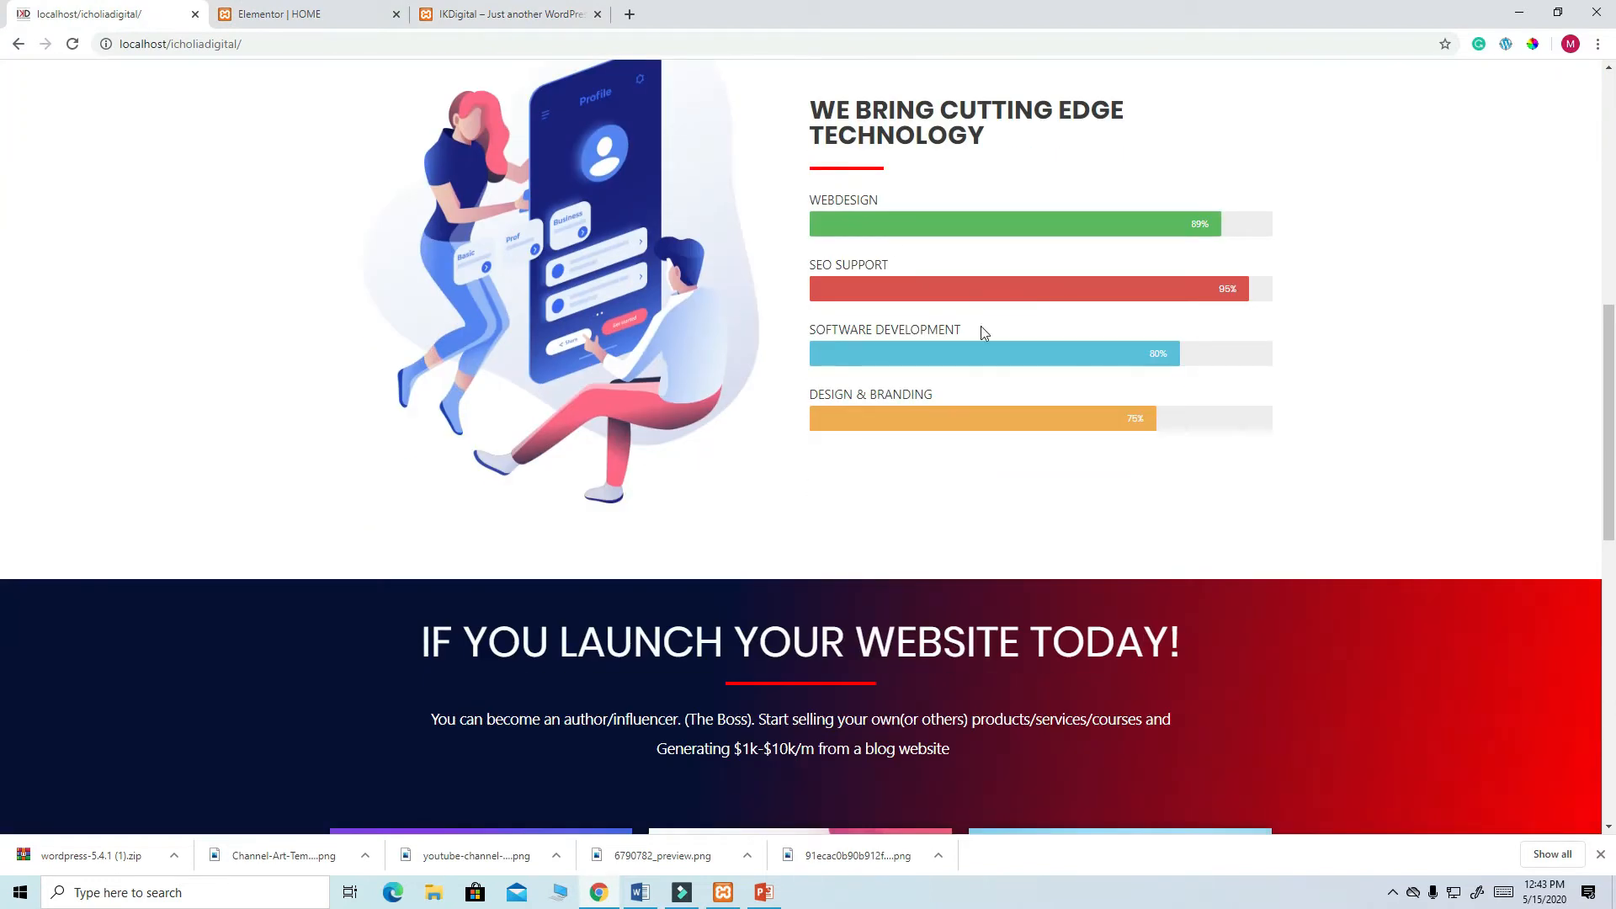
scroll(724, 404, up, 2)
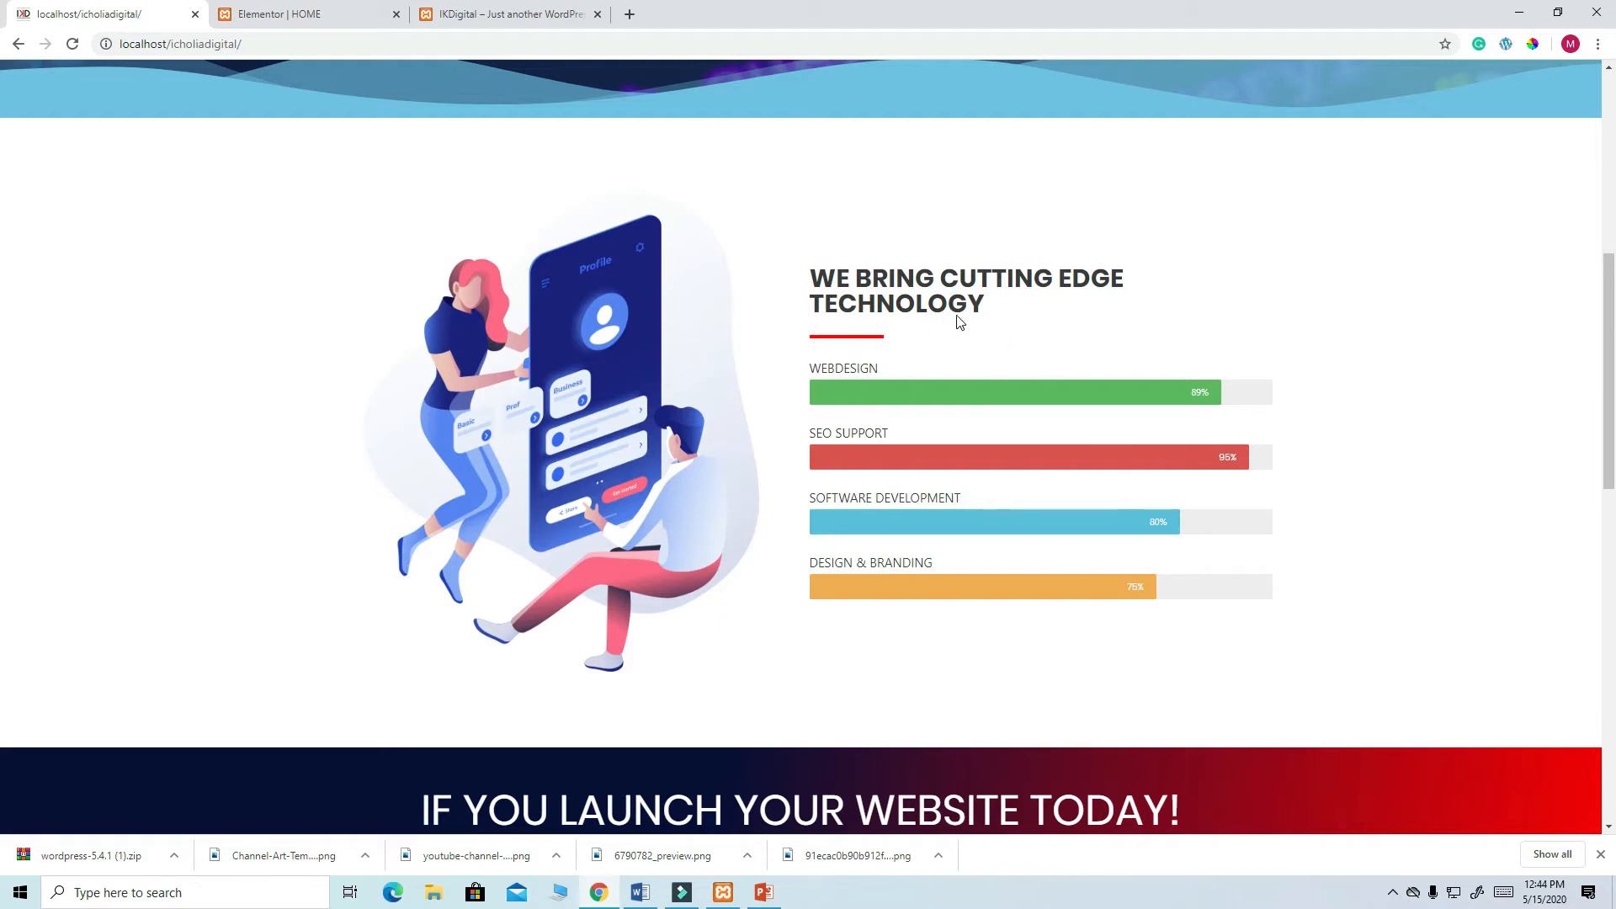
drag(981, 313, 814, 276)
right_click(893, 278)
click(936, 293)
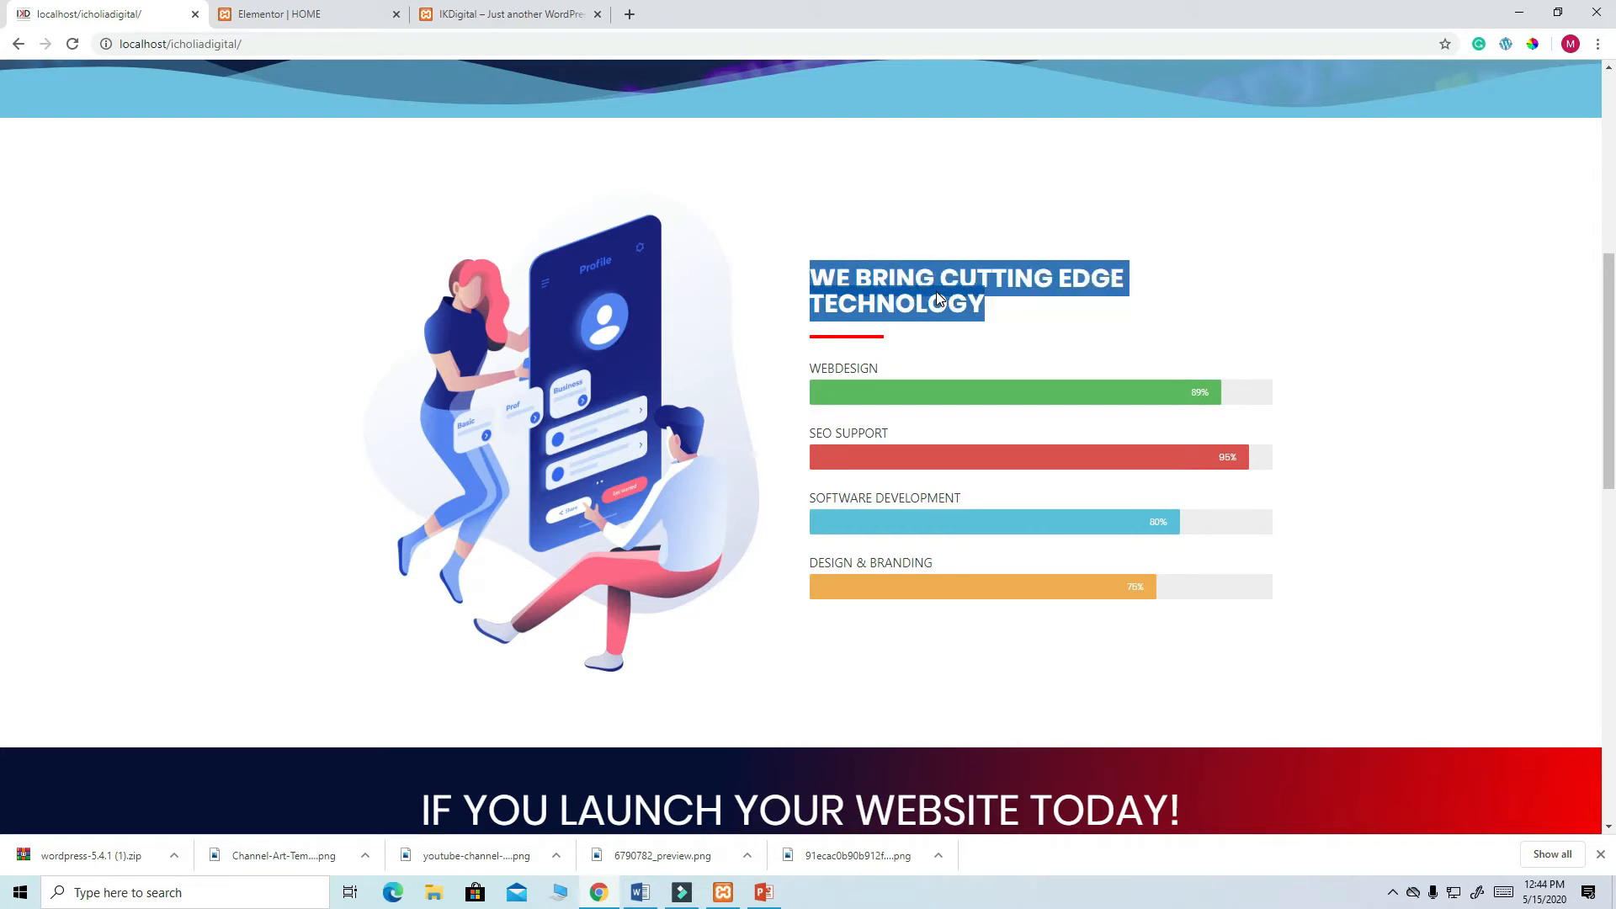
click(309, 15)
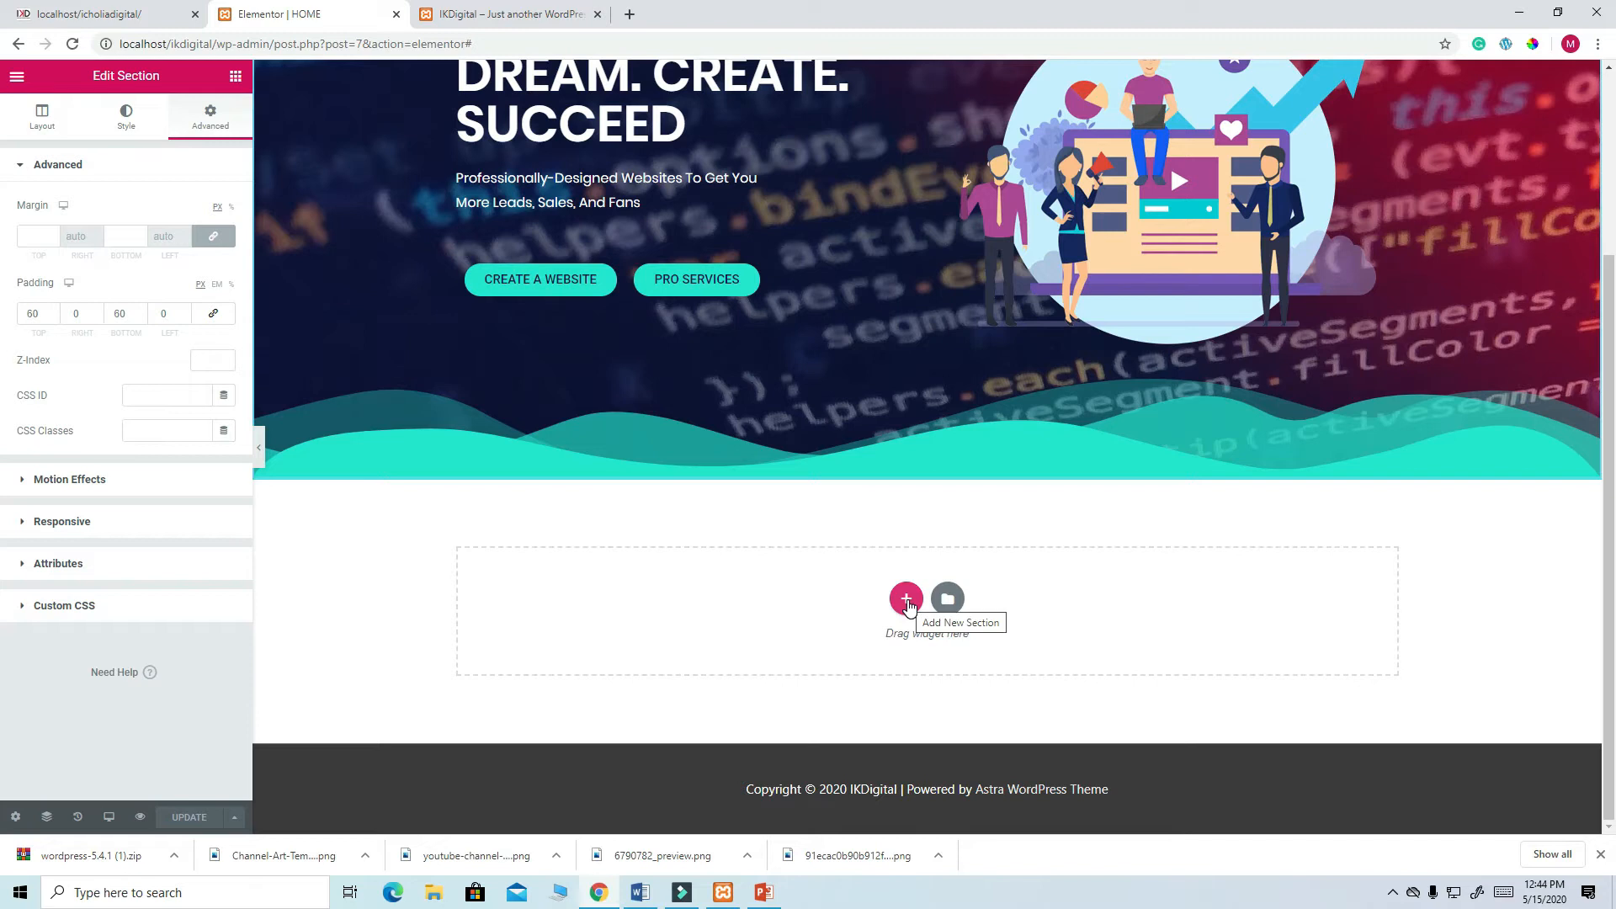
- Add a two-column section under the hero, drop an Image widget in its left column, and open the media library
click(906, 600)
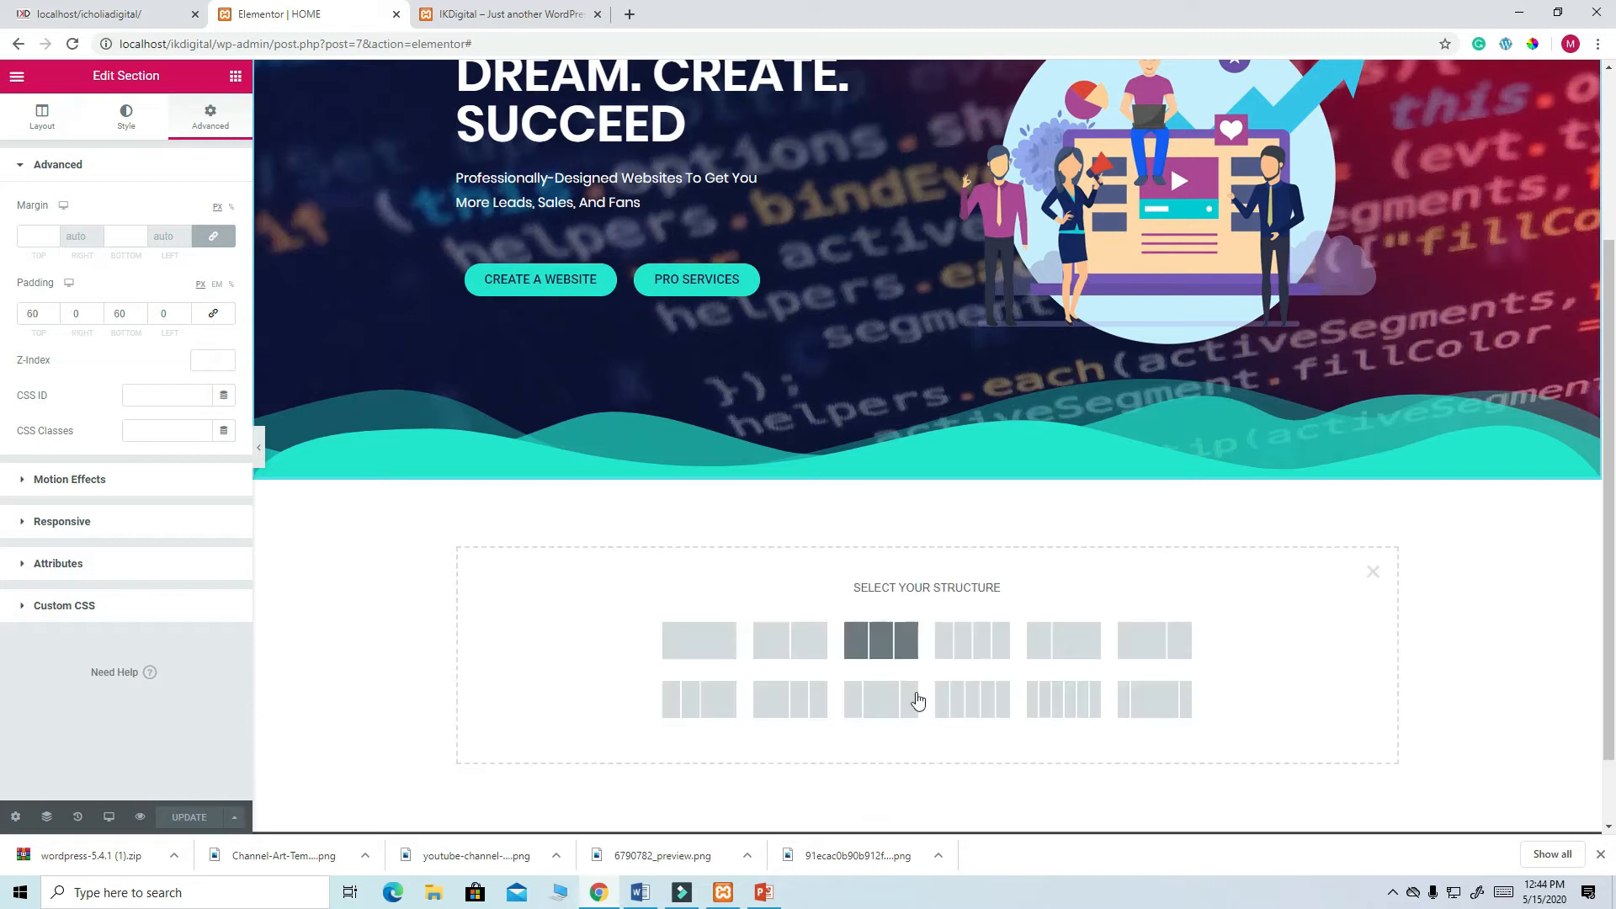
click(799, 645)
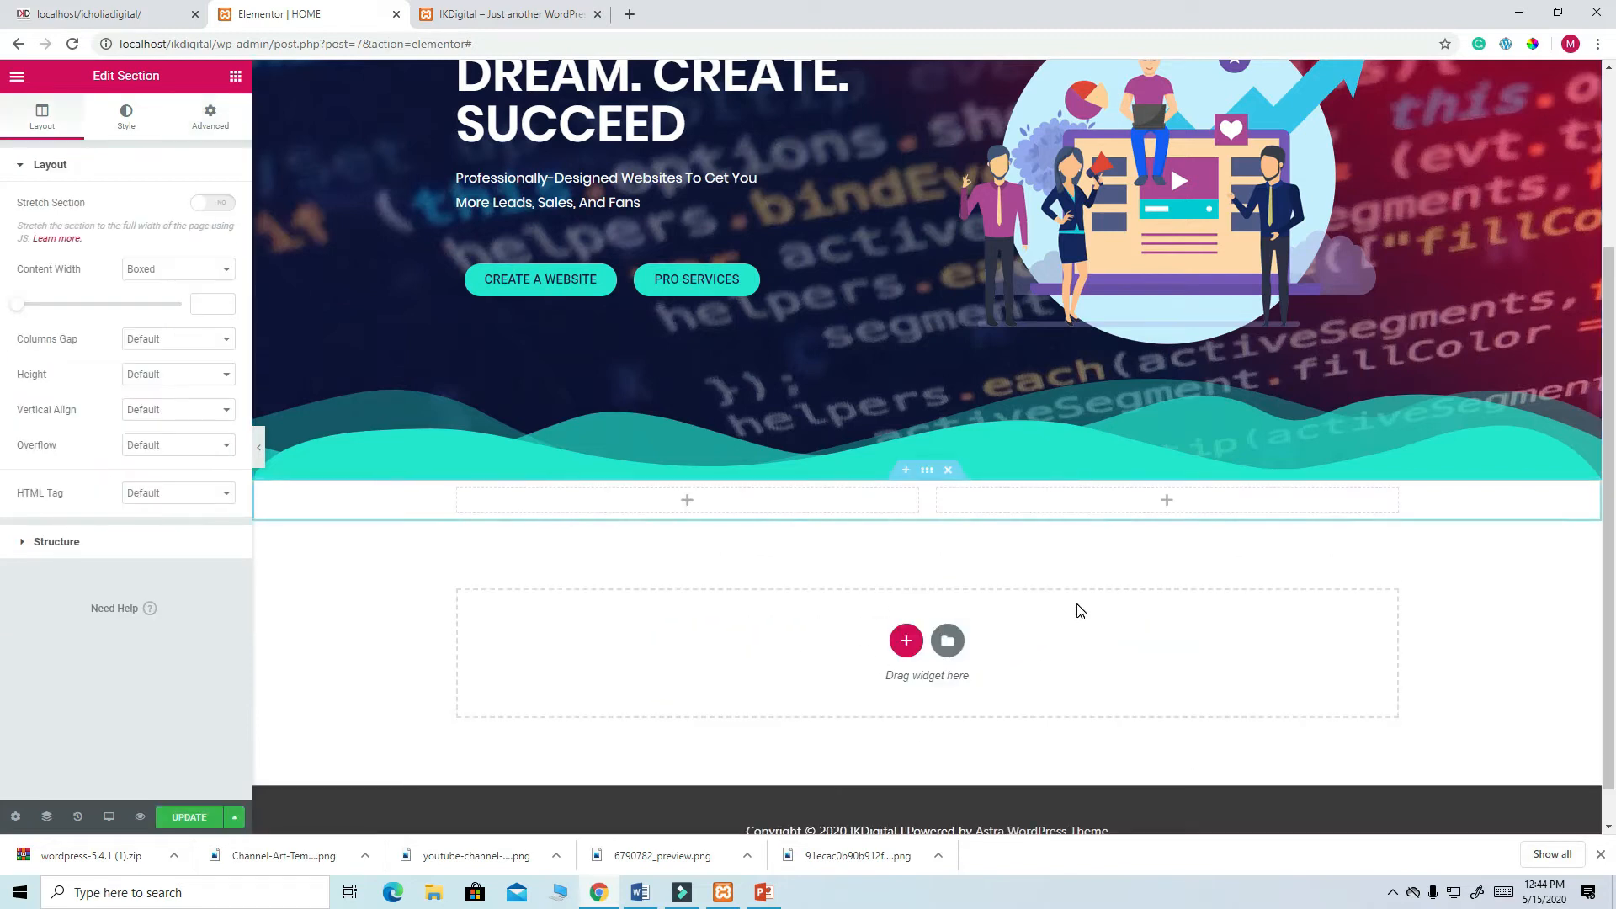
scroll(1080, 611, down, 1)
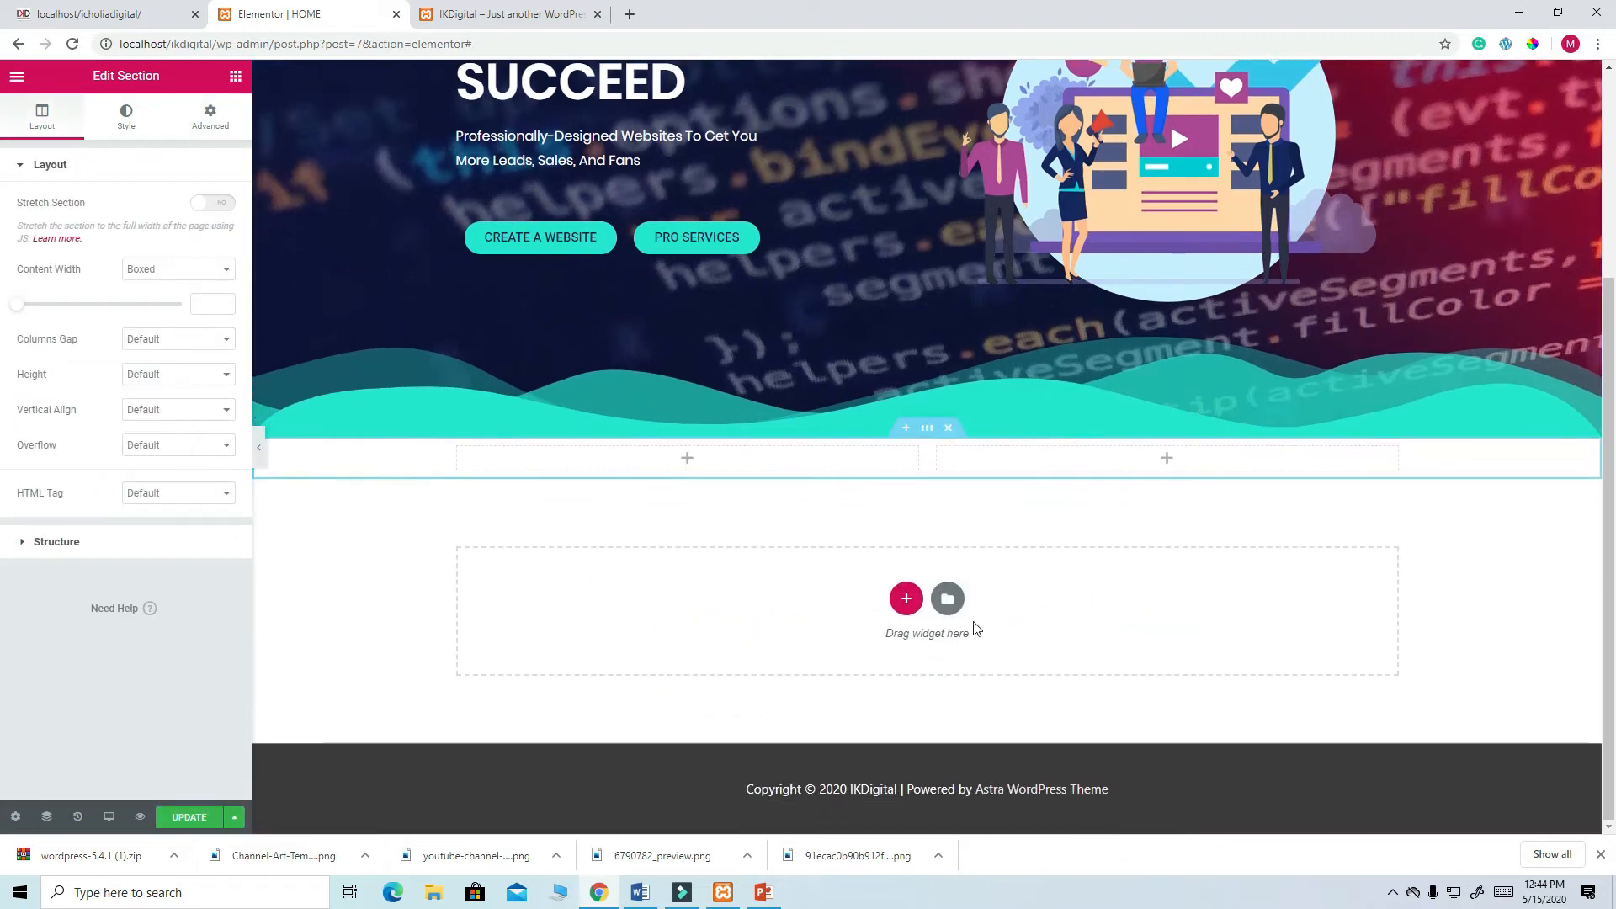
click(687, 460)
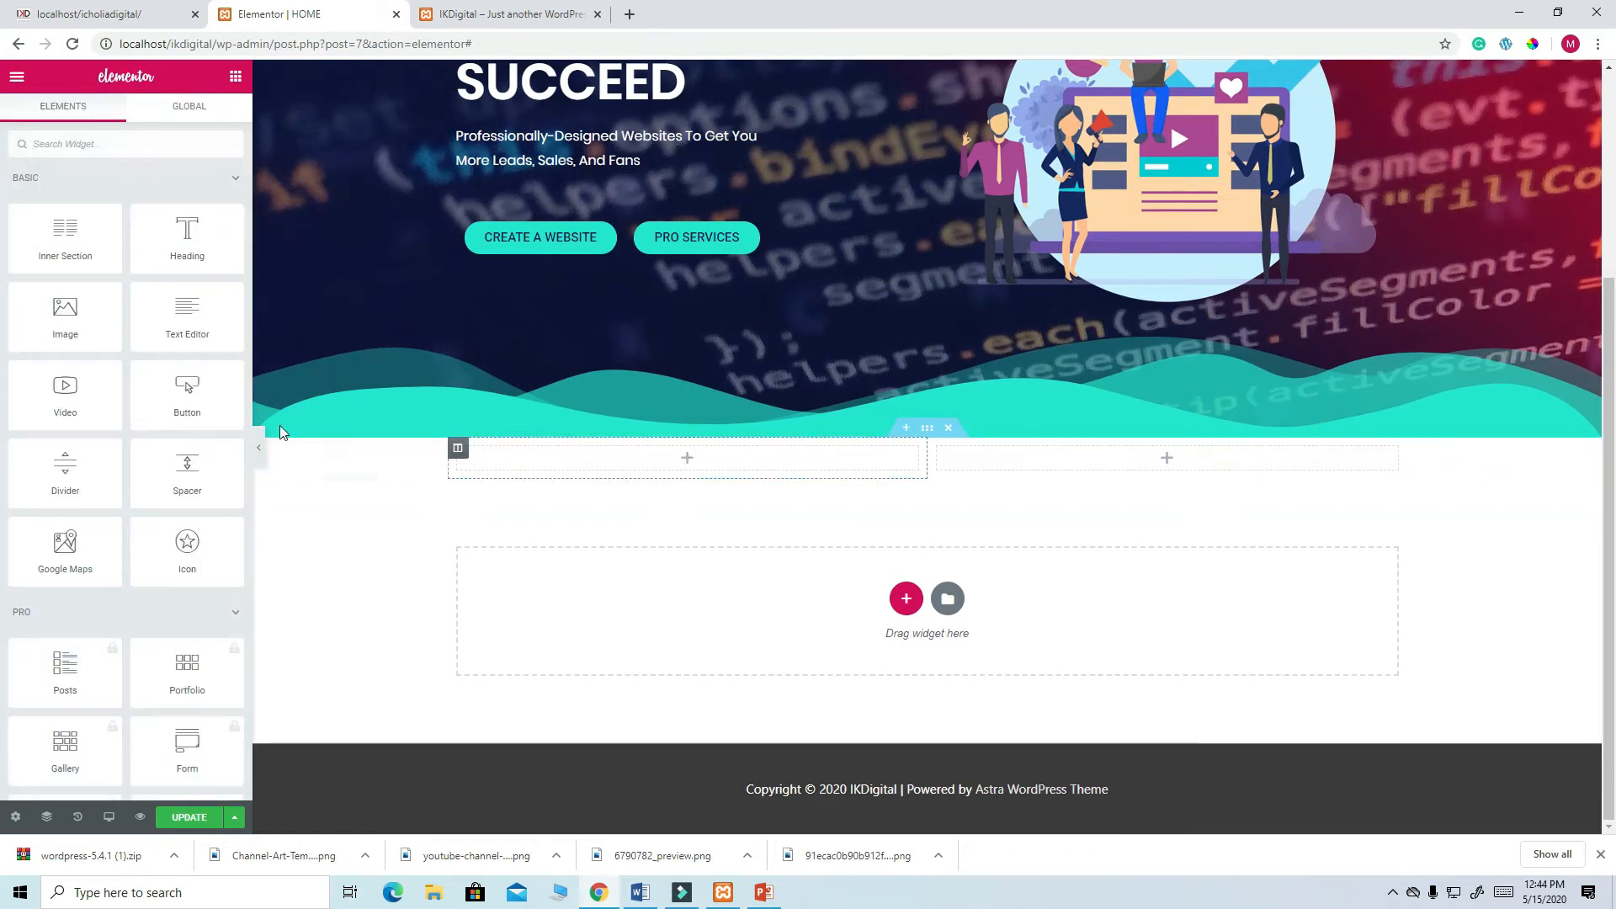
drag(65, 316, 674, 470)
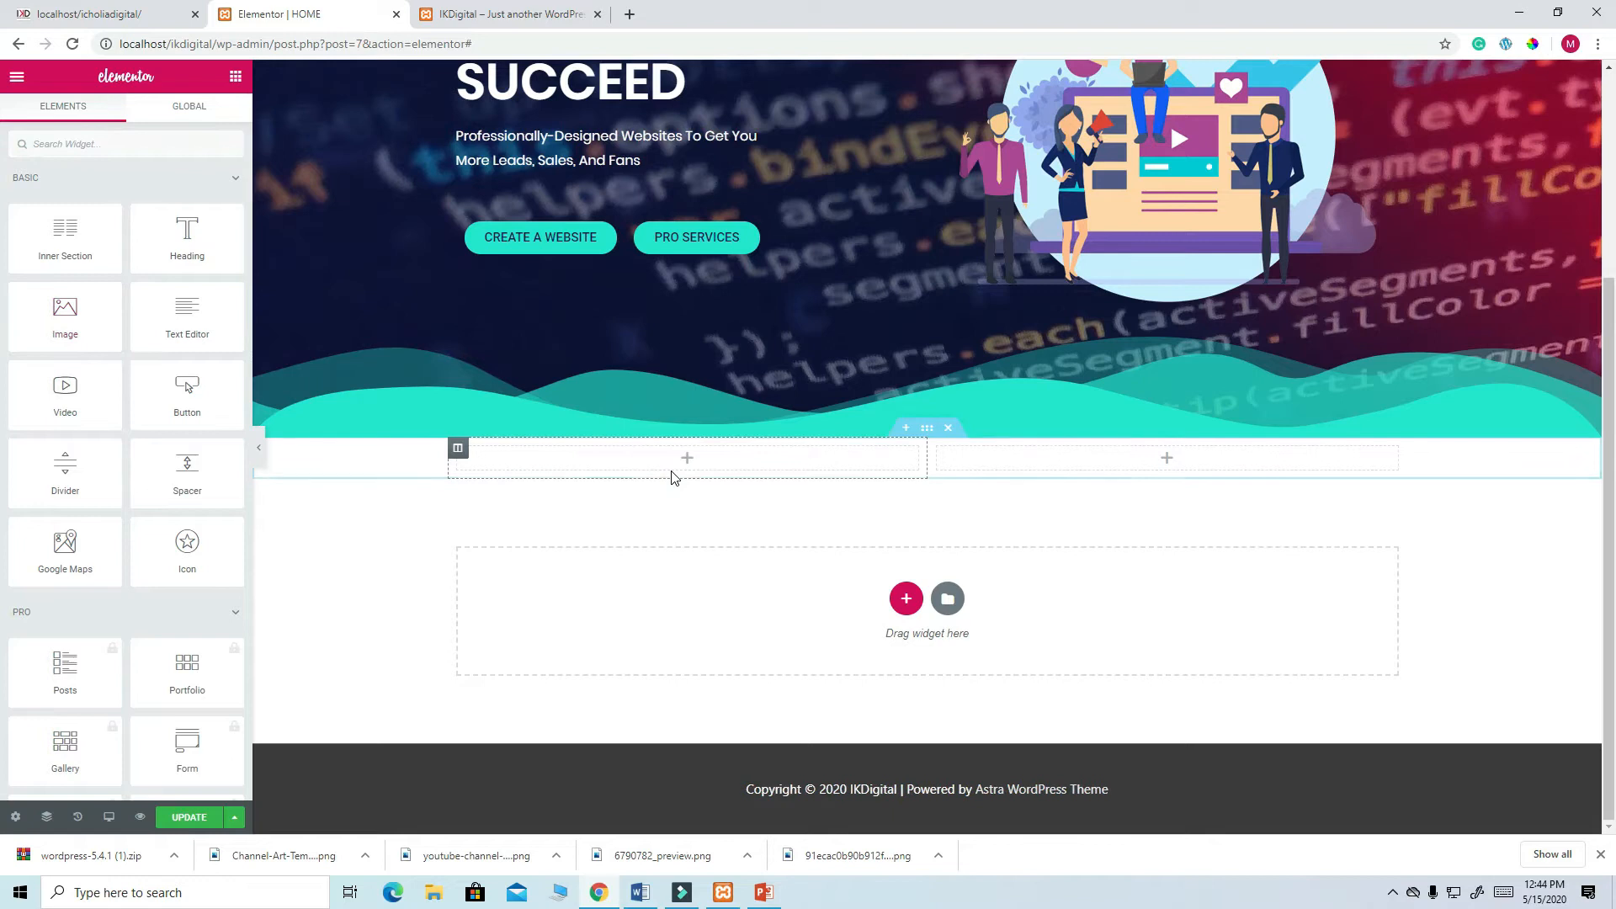
drag(65, 326, 679, 463)
click(155, 270)
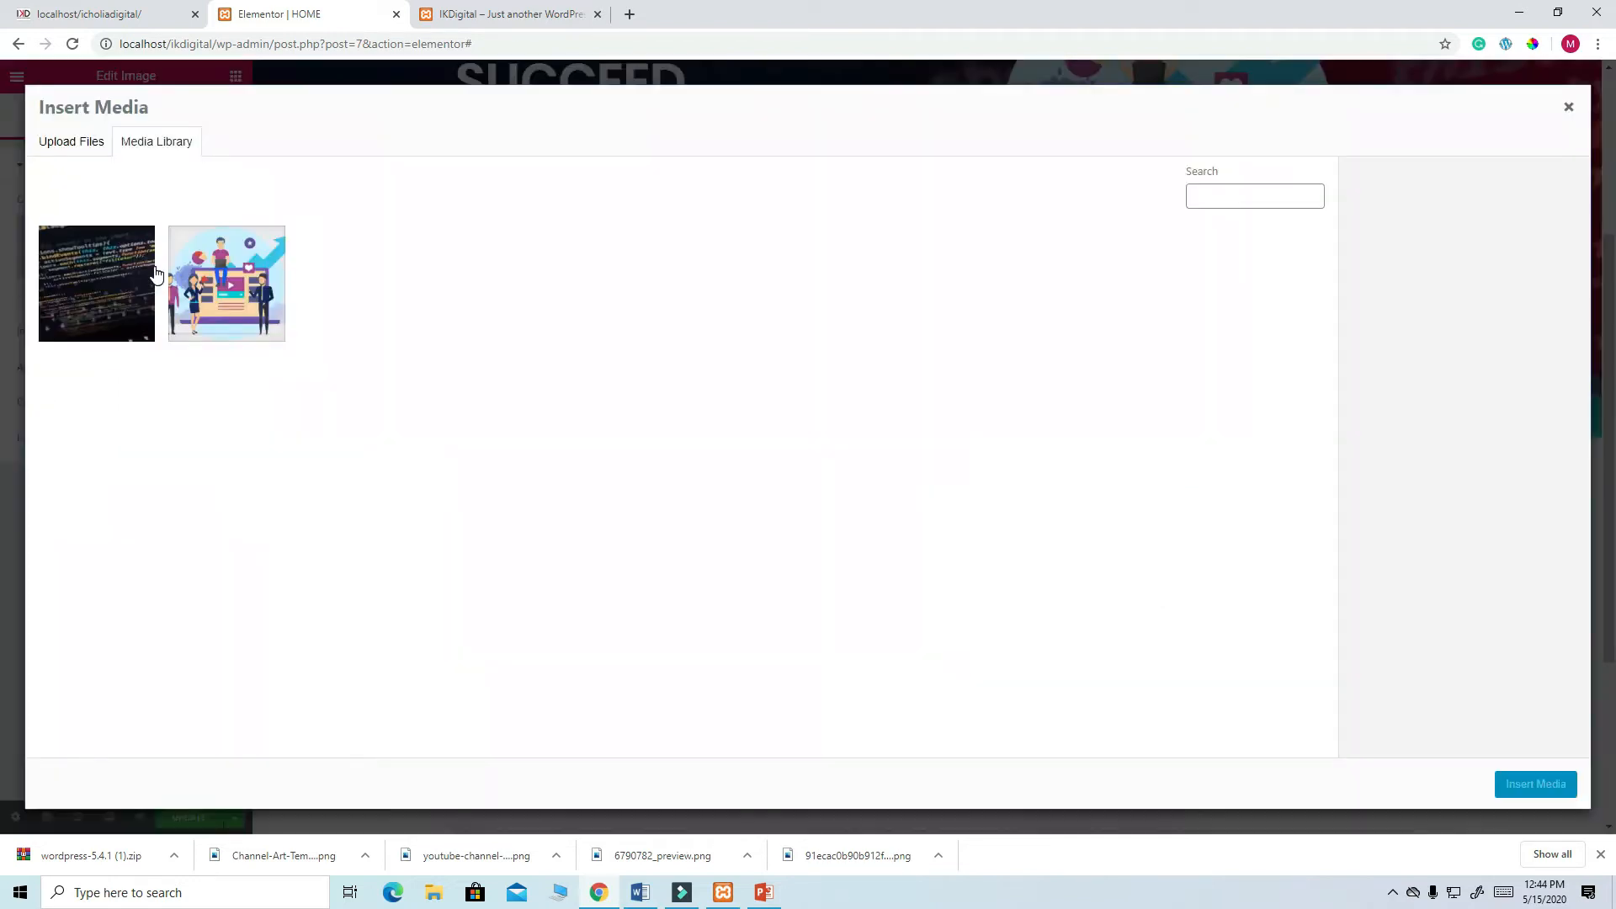
- Select all pictures in the Desktop photos folder and send them for upload to the media library
click(76, 145)
click(809, 421)
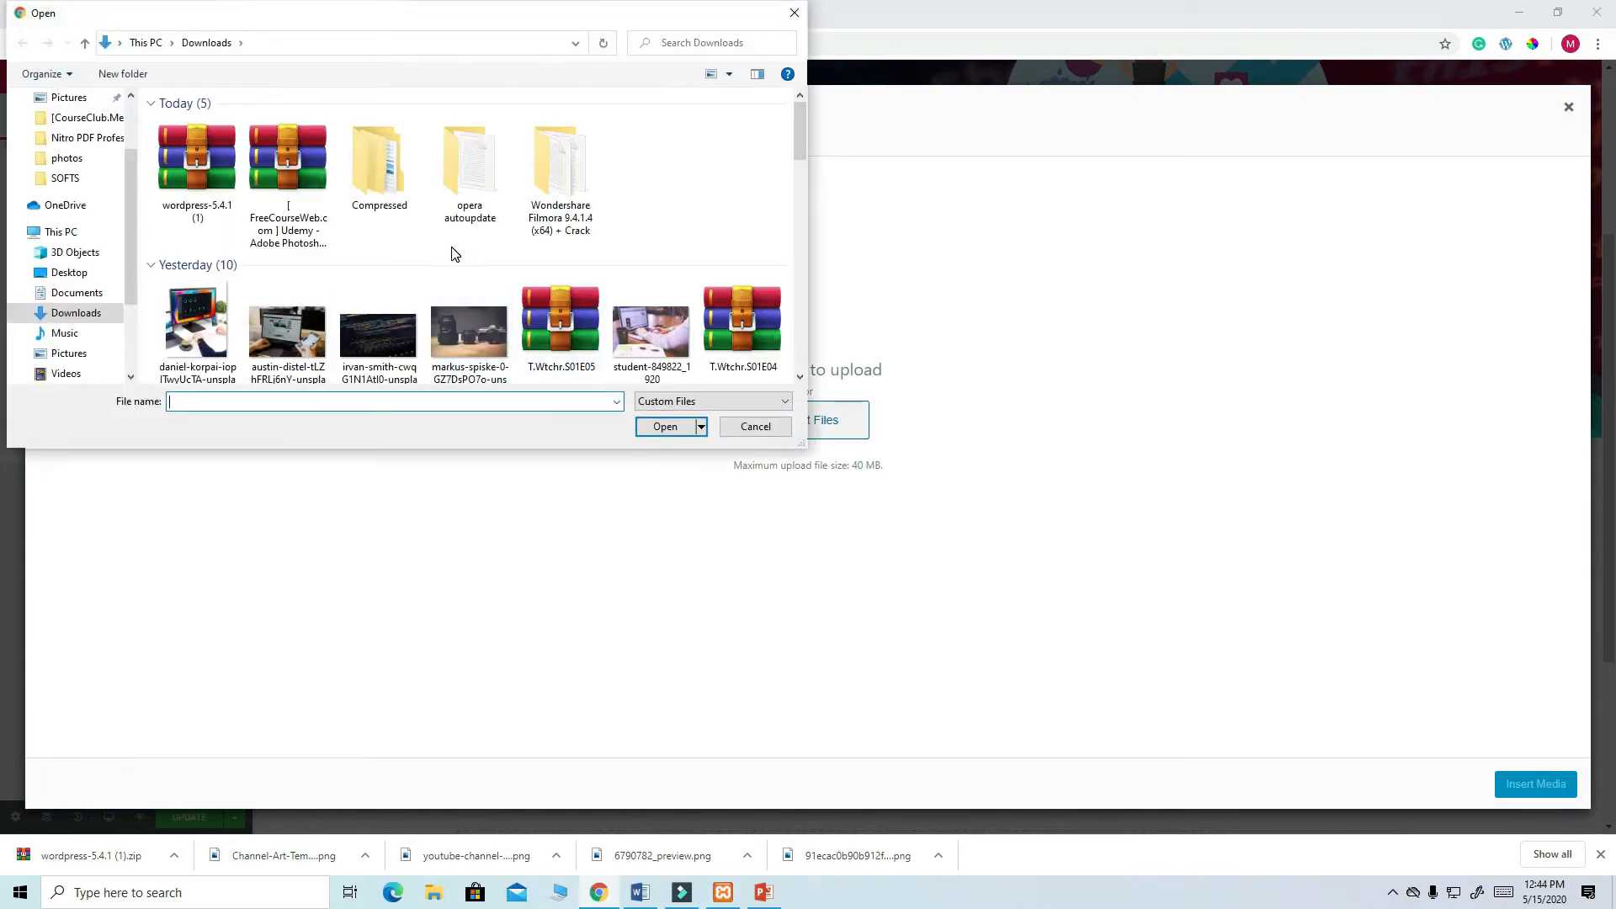
scroll(455, 255, down, 2)
scroll(556, 283, up, 3)
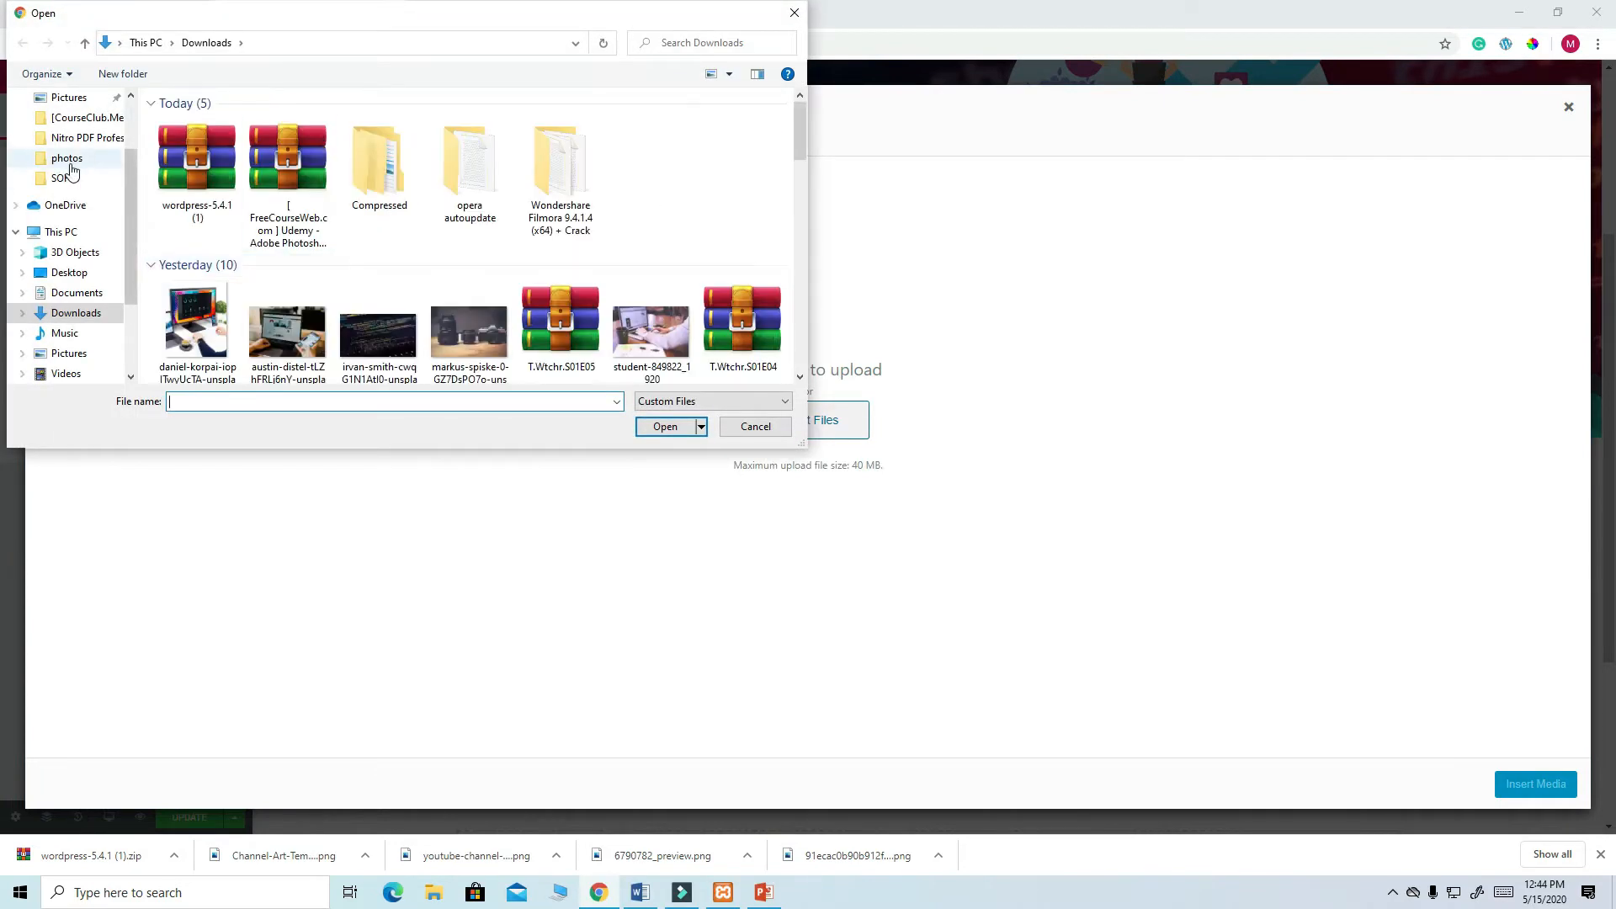
scroll(124, 189, up, 2)
click(70, 131)
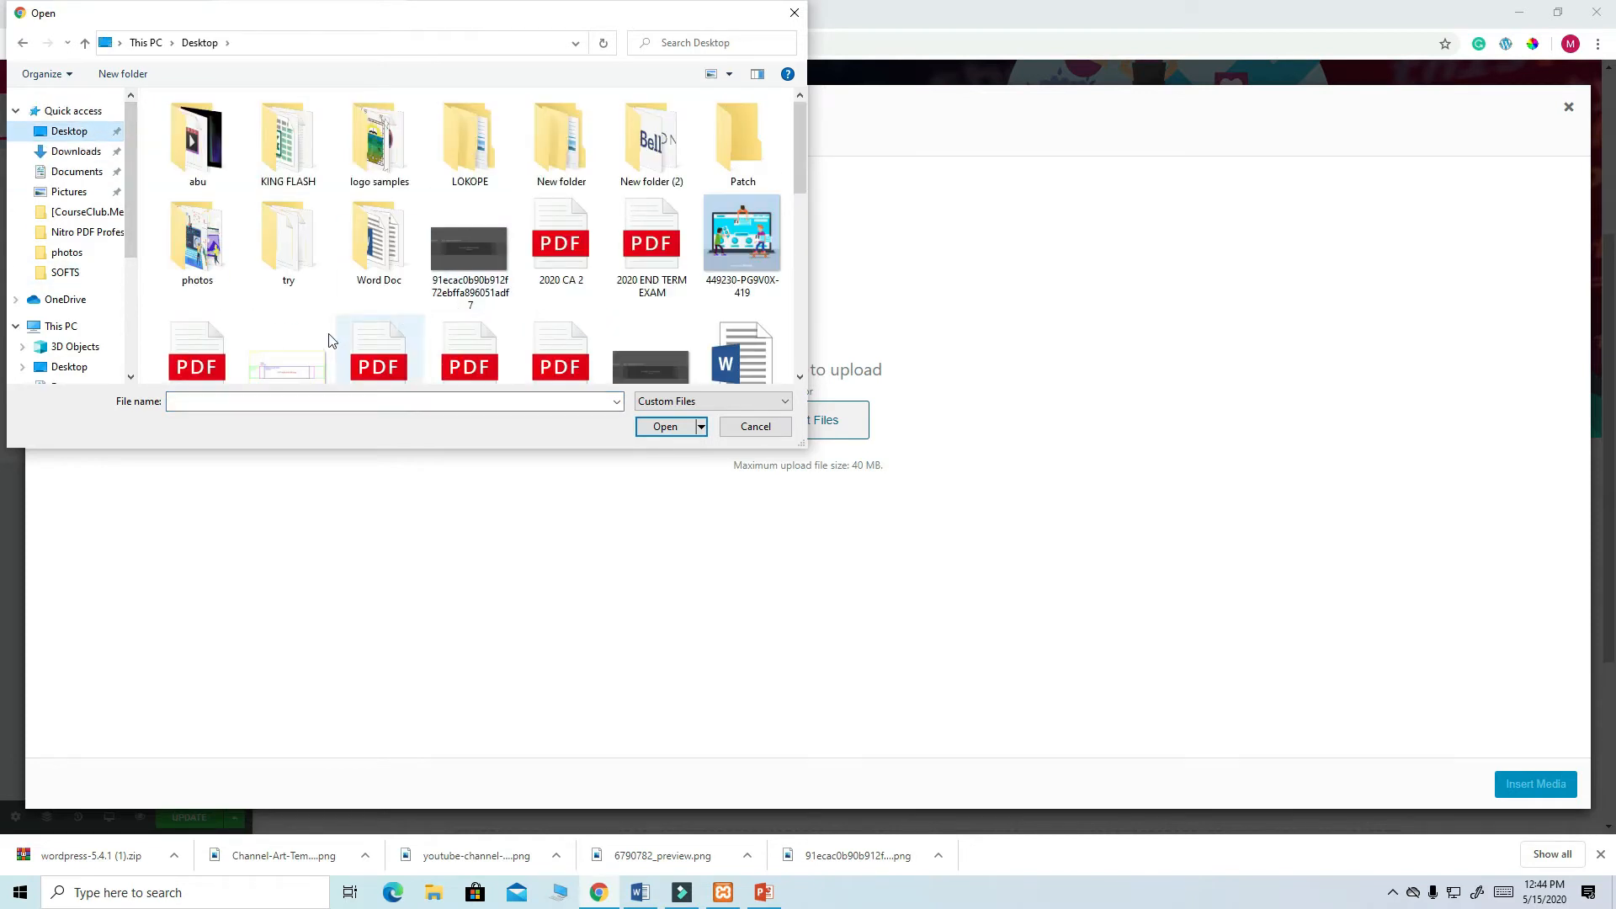
double_click(189, 261)
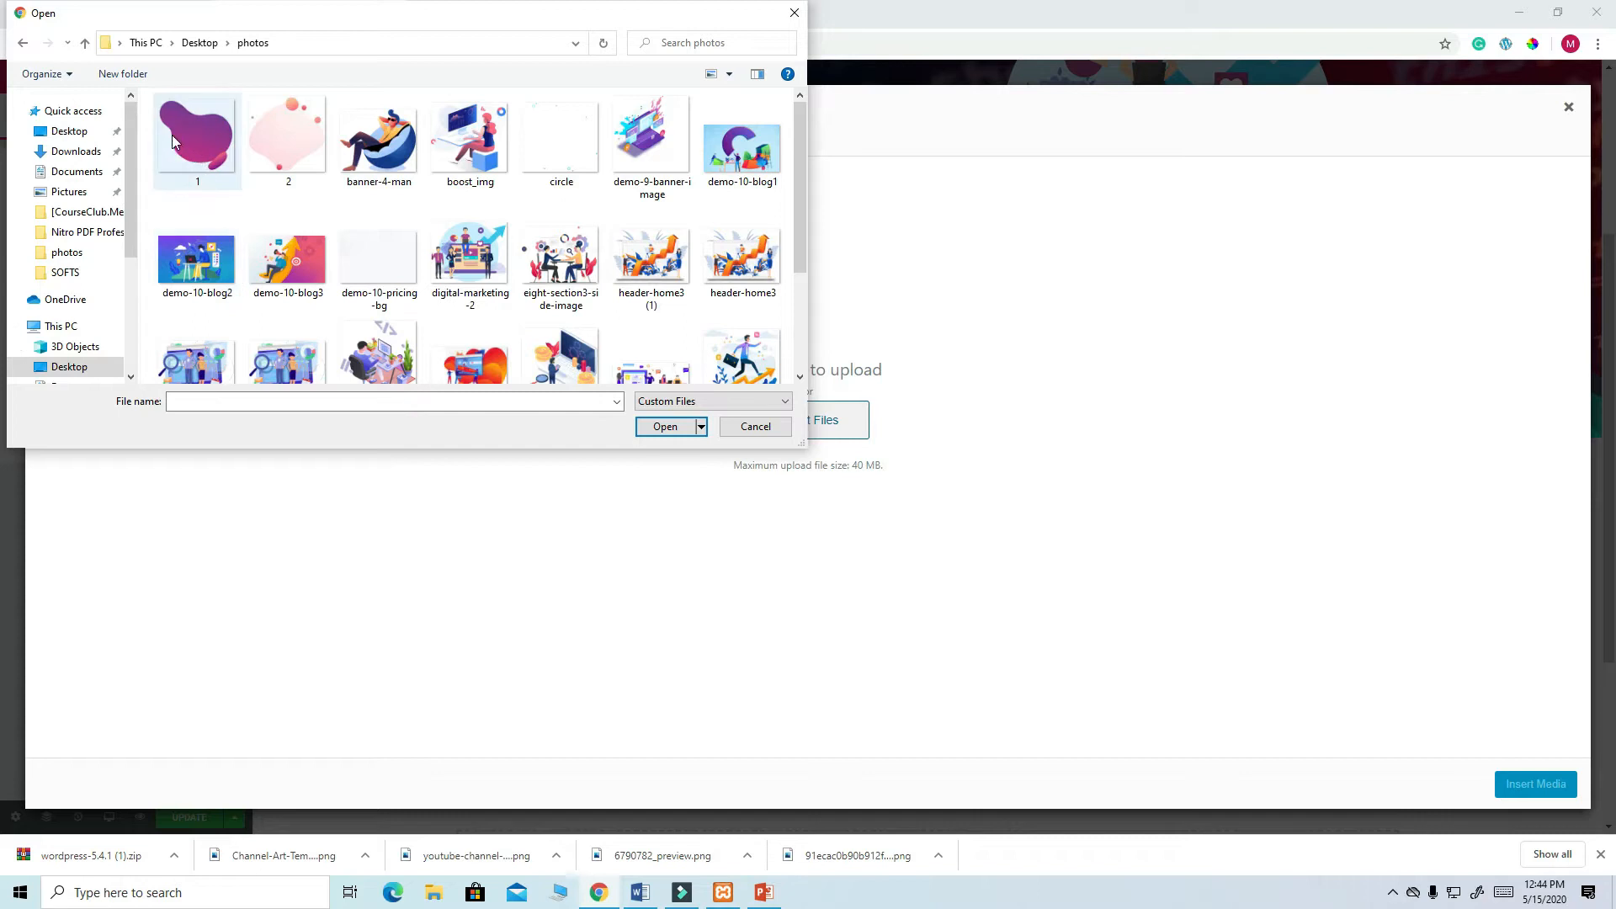
drag(152, 118, 750, 402)
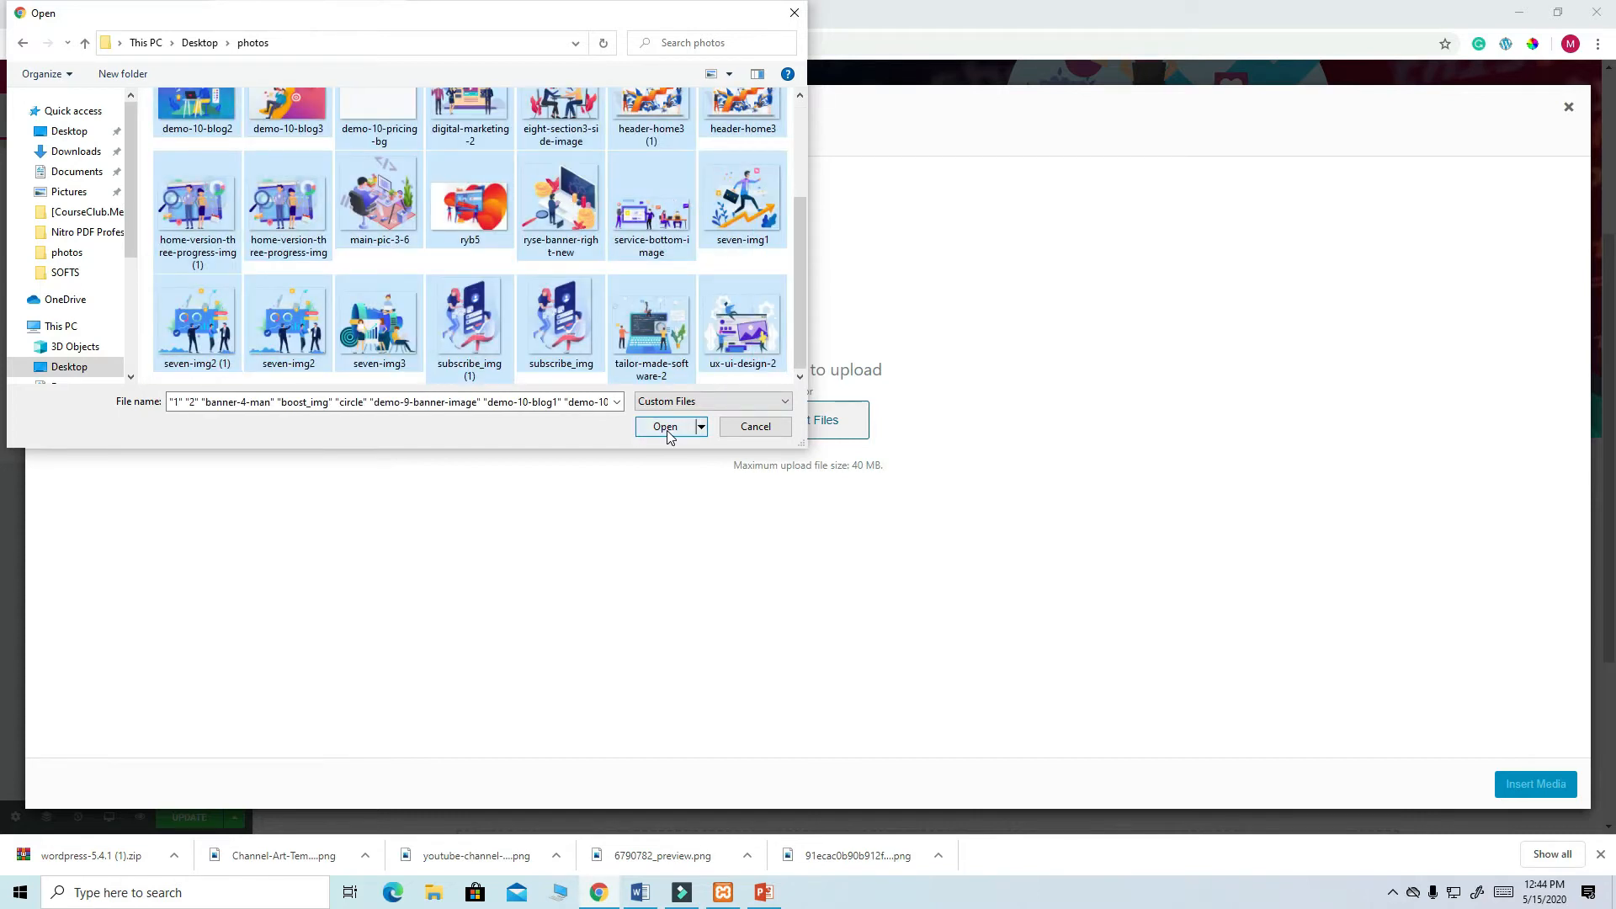
click(665, 427)
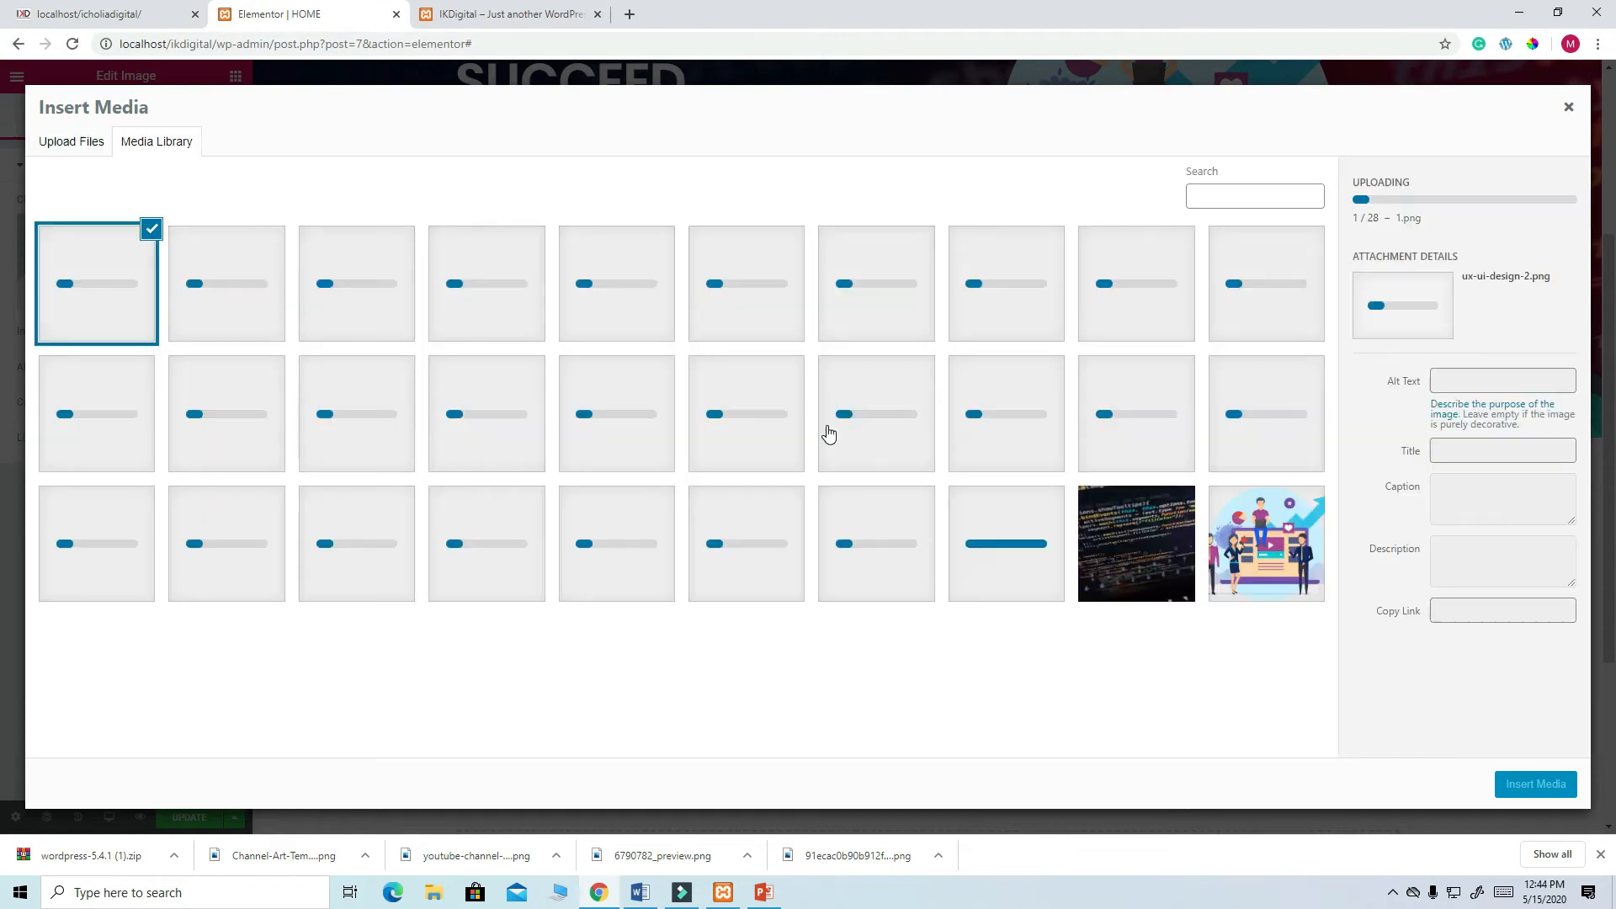
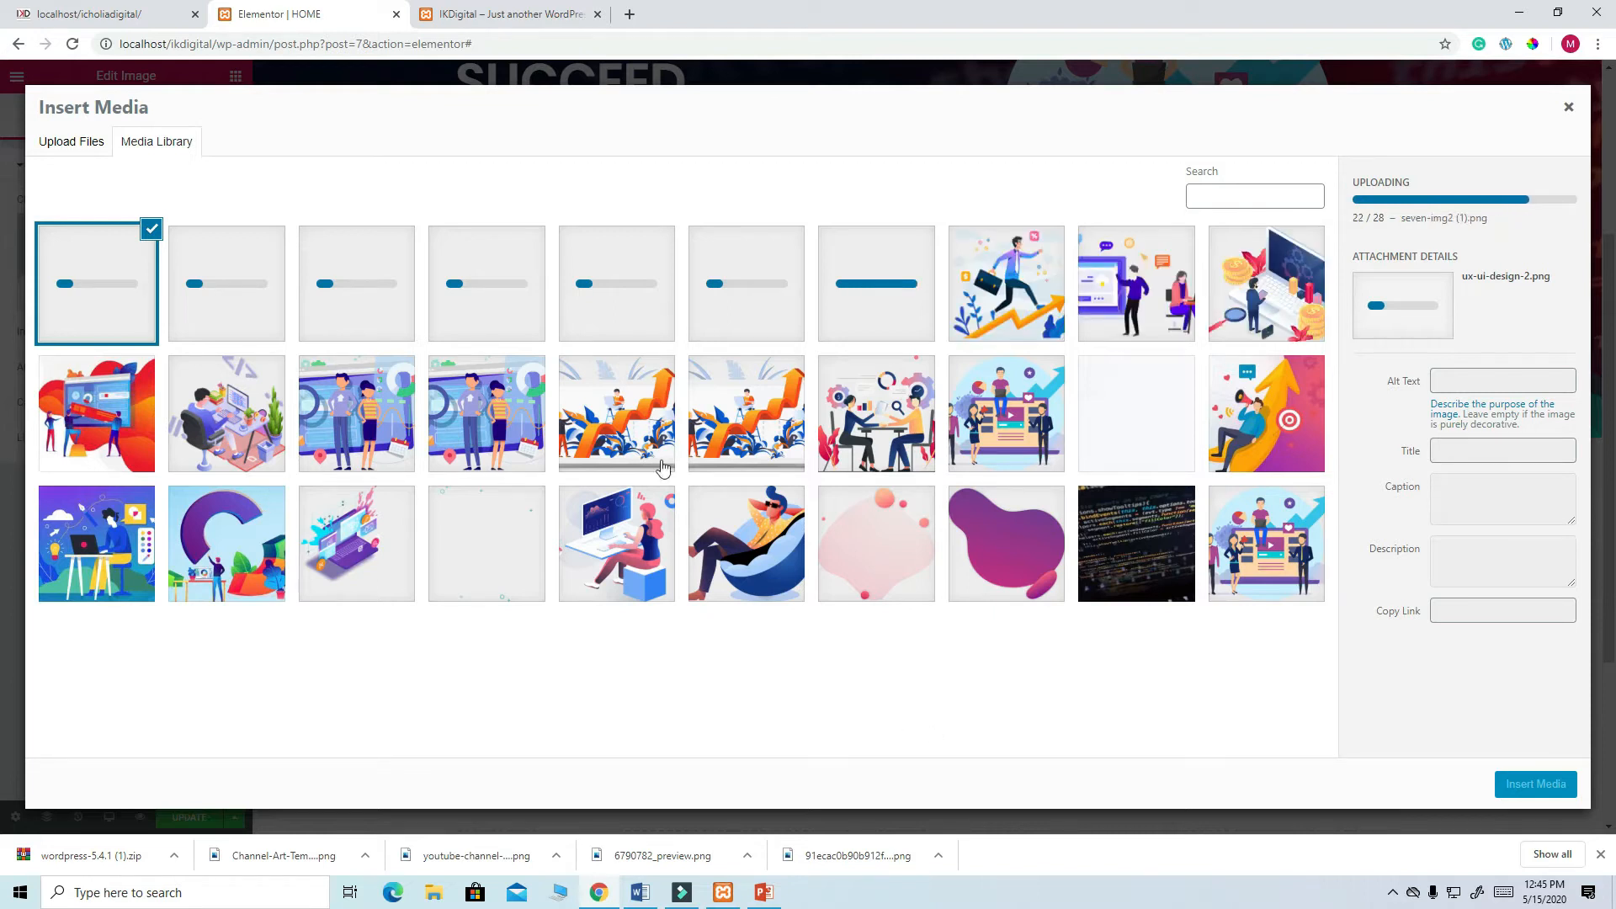
- After checking the live site, insert the subscribe_img image from the Media Library into the left column
click(91, 14)
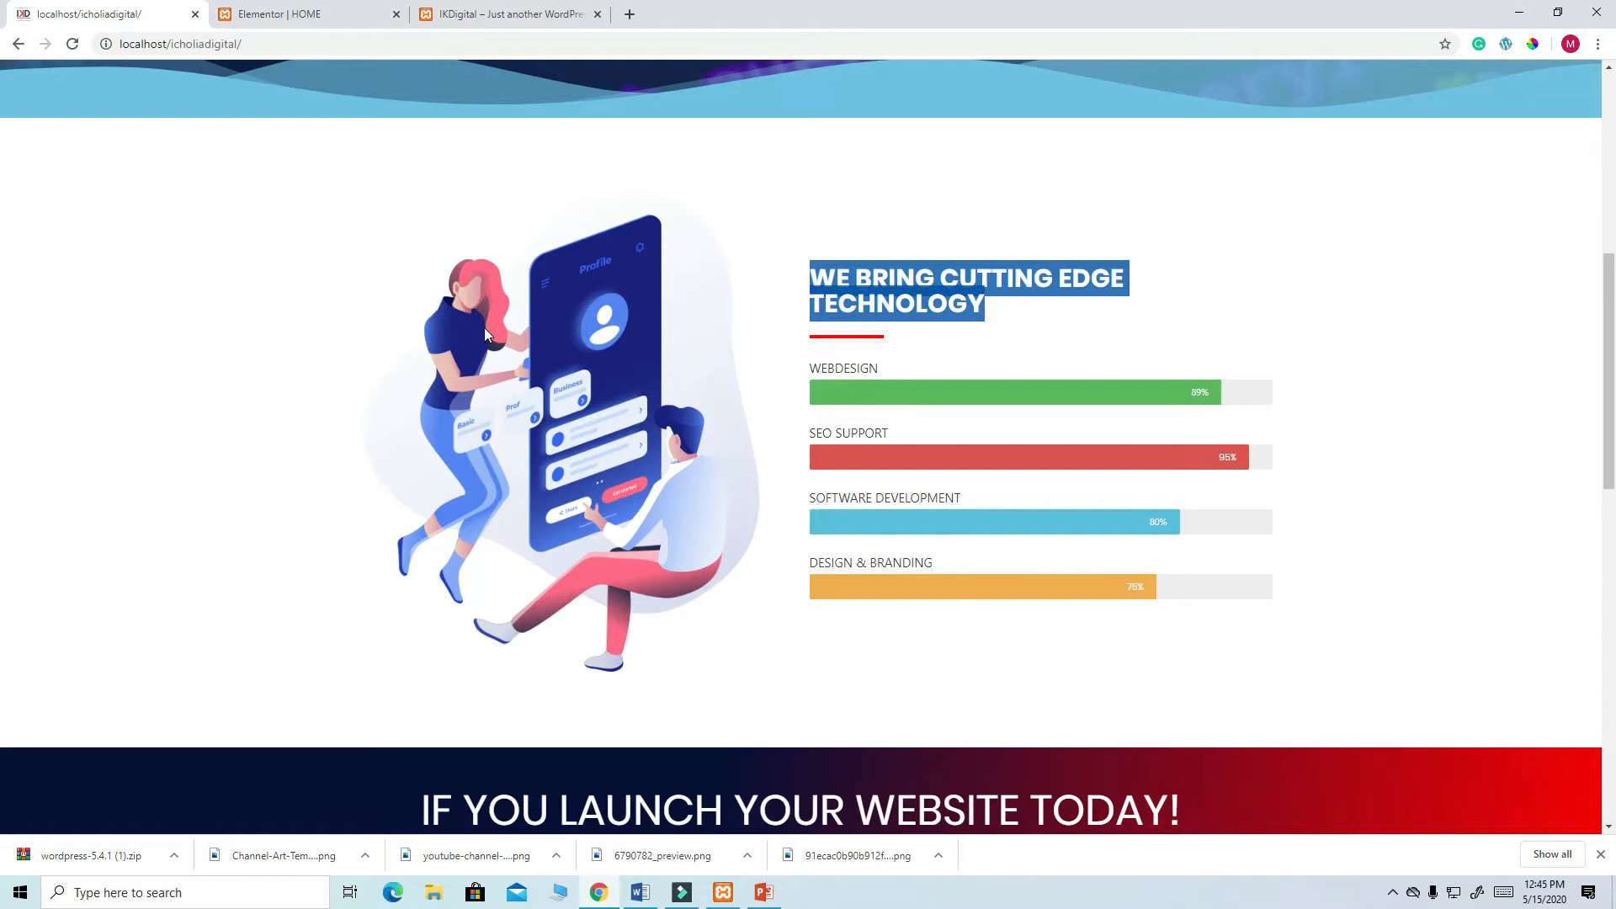
click(319, 15)
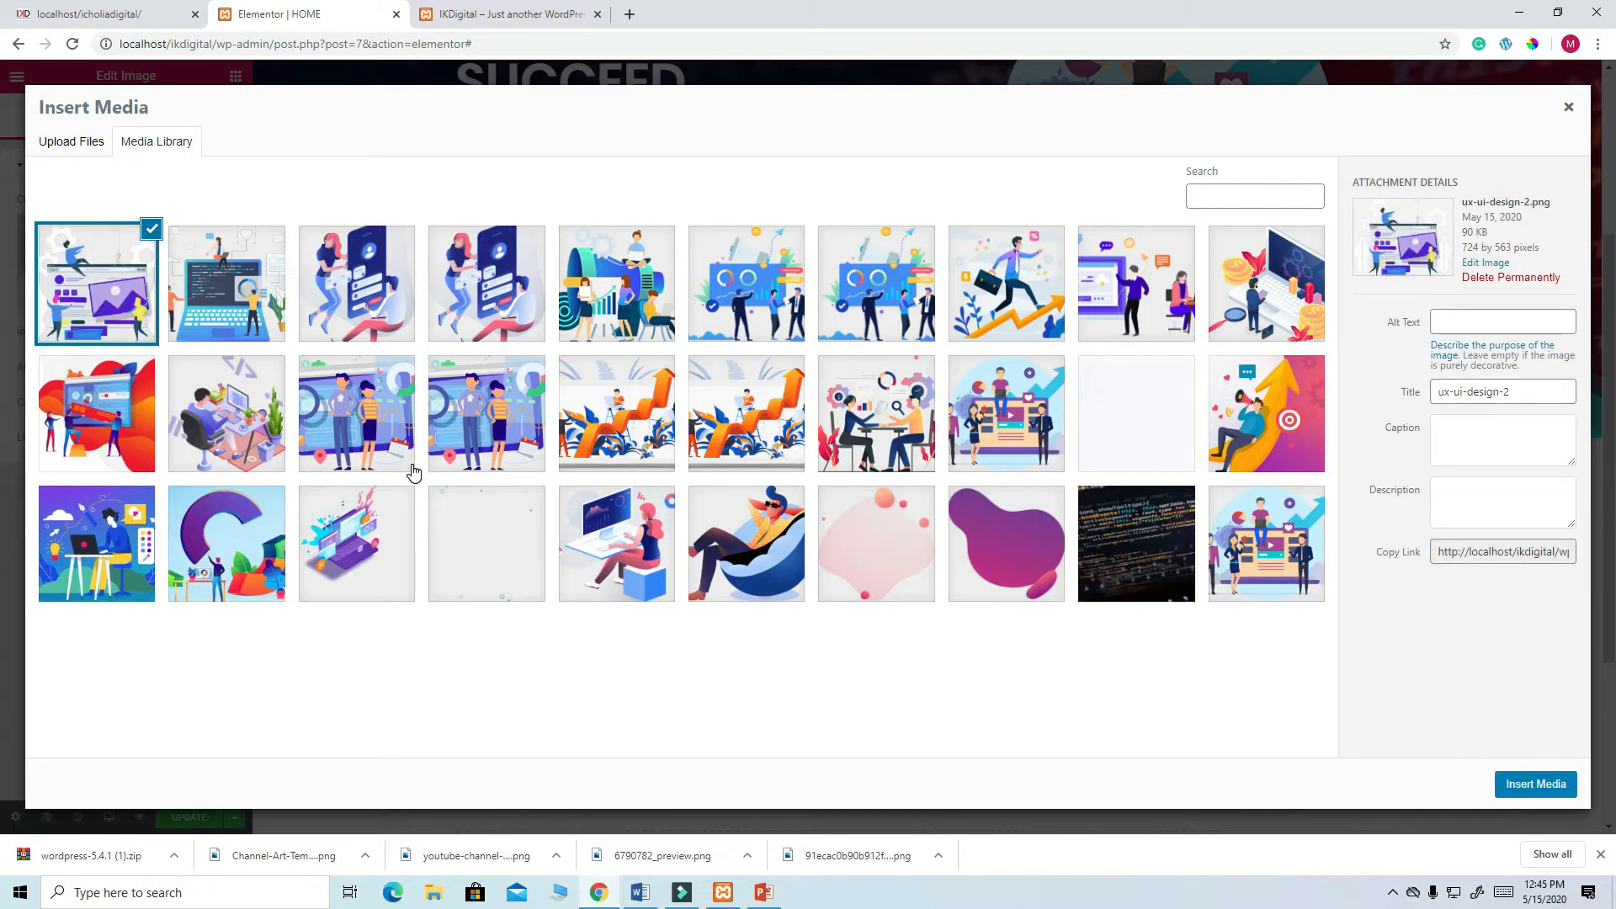
click(364, 274)
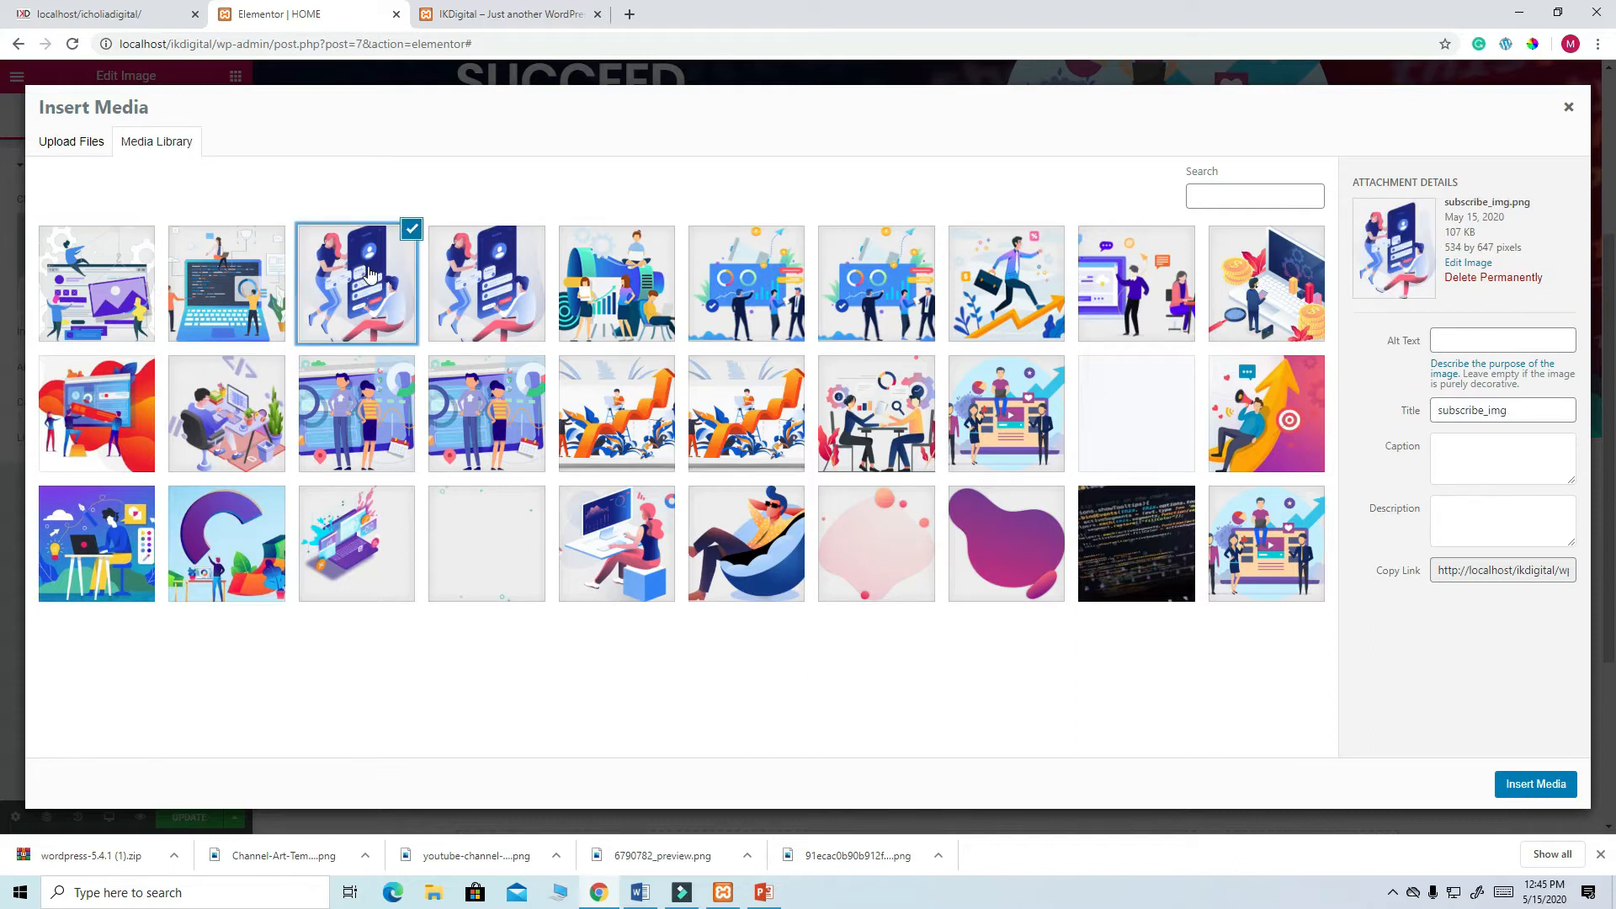
click(1520, 788)
- Browse the Elementor widgets and drop a Progress Bar widget into the empty right column
scroll(884, 644, down, 4)
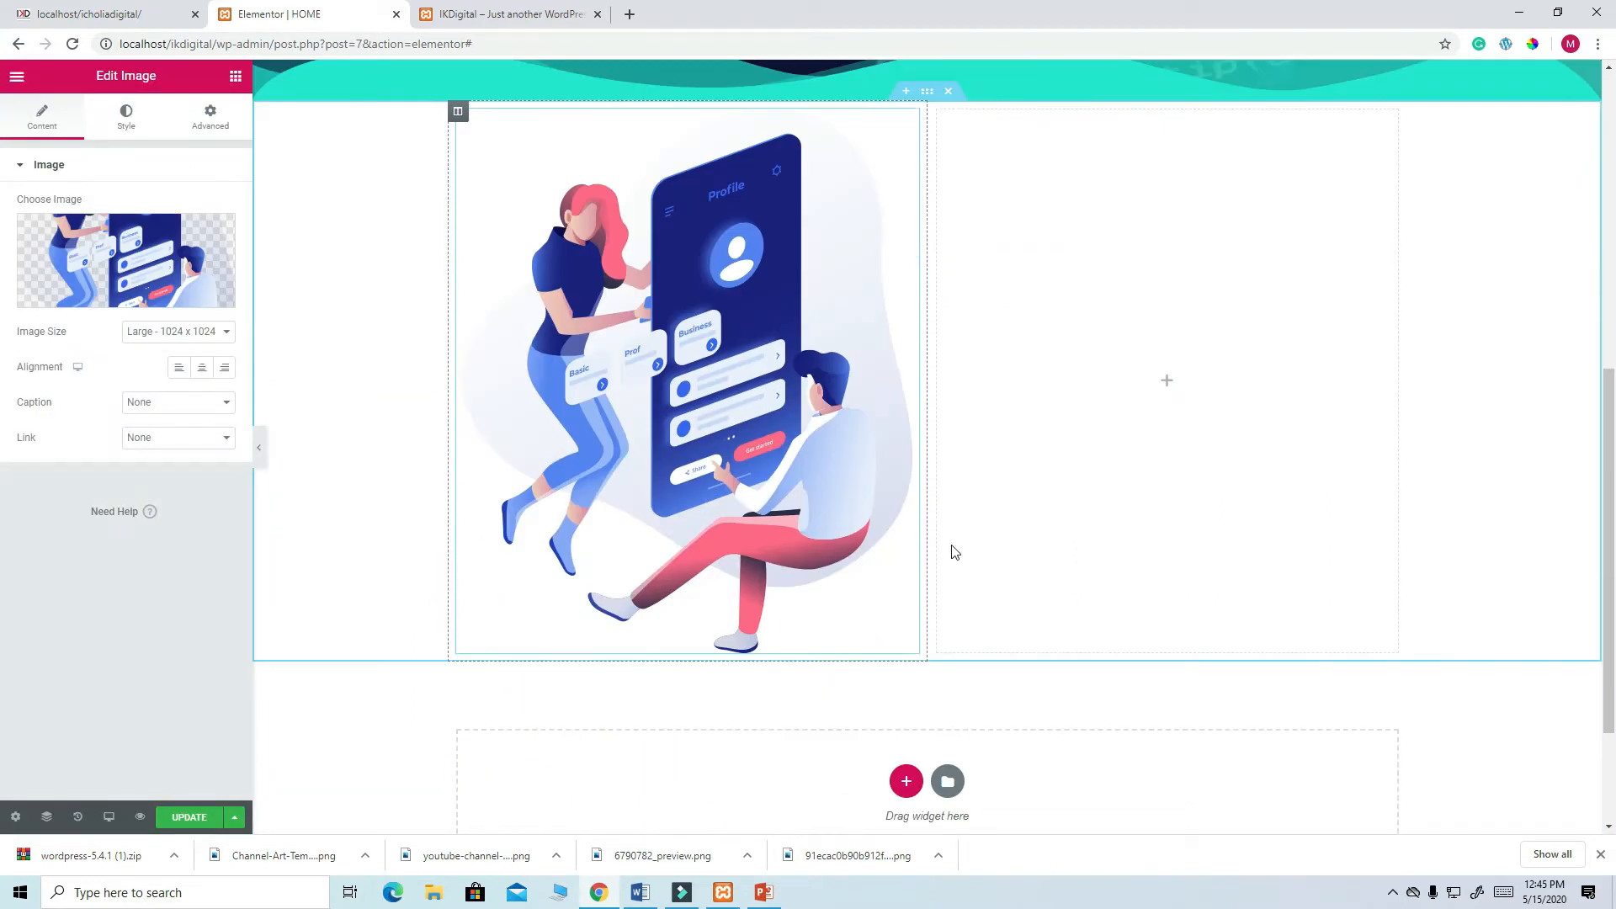
scroll(868, 518, up, 2)
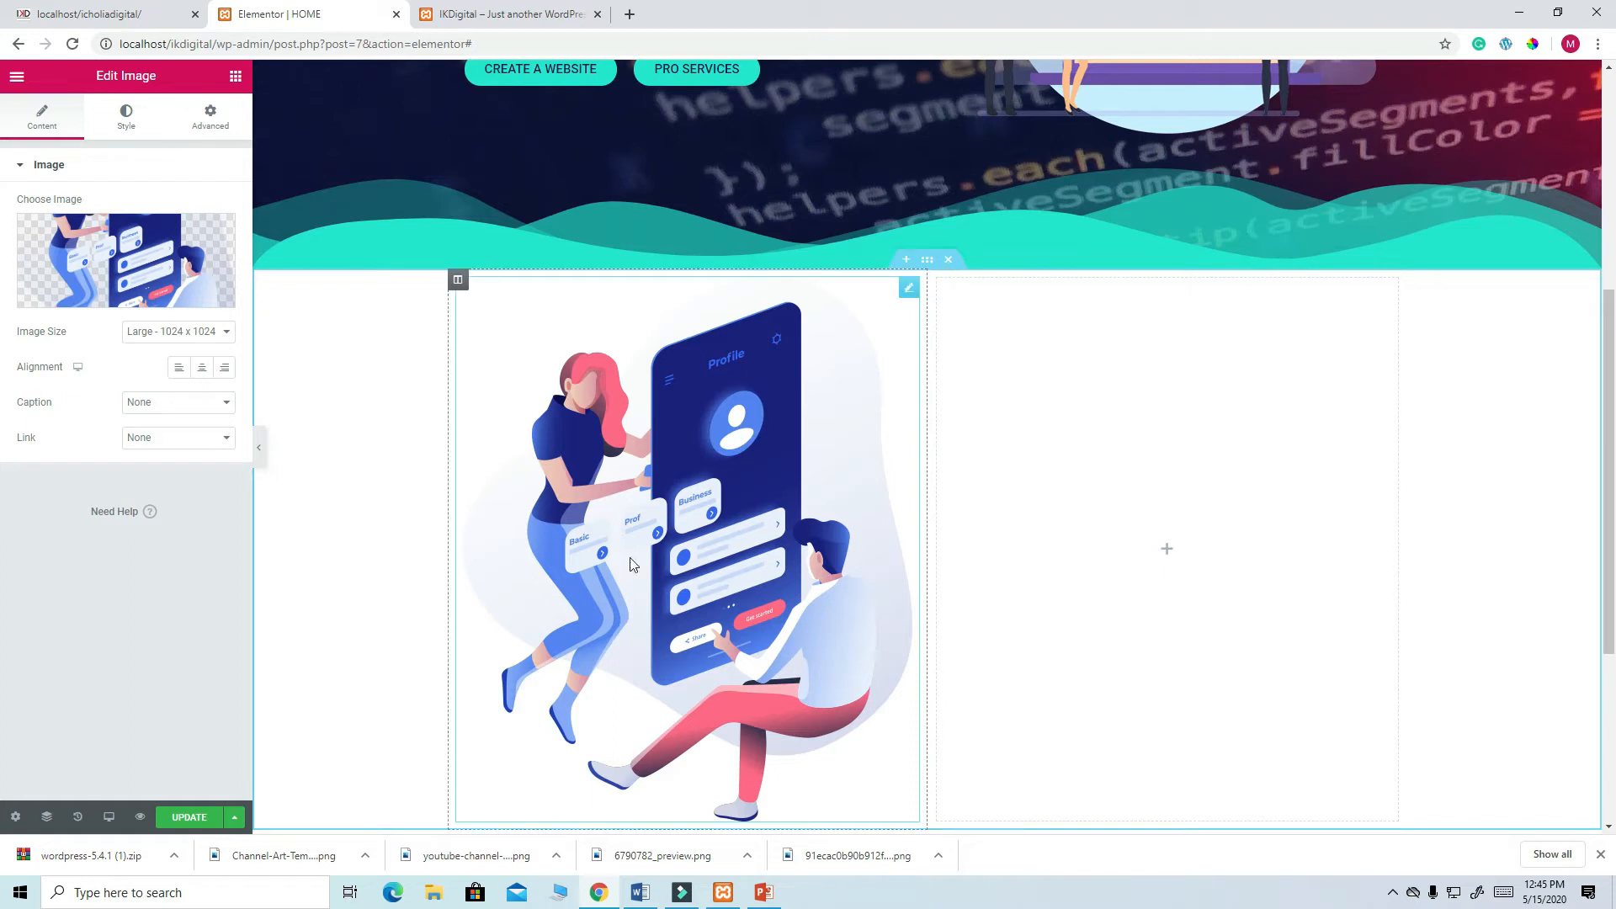
click(1173, 562)
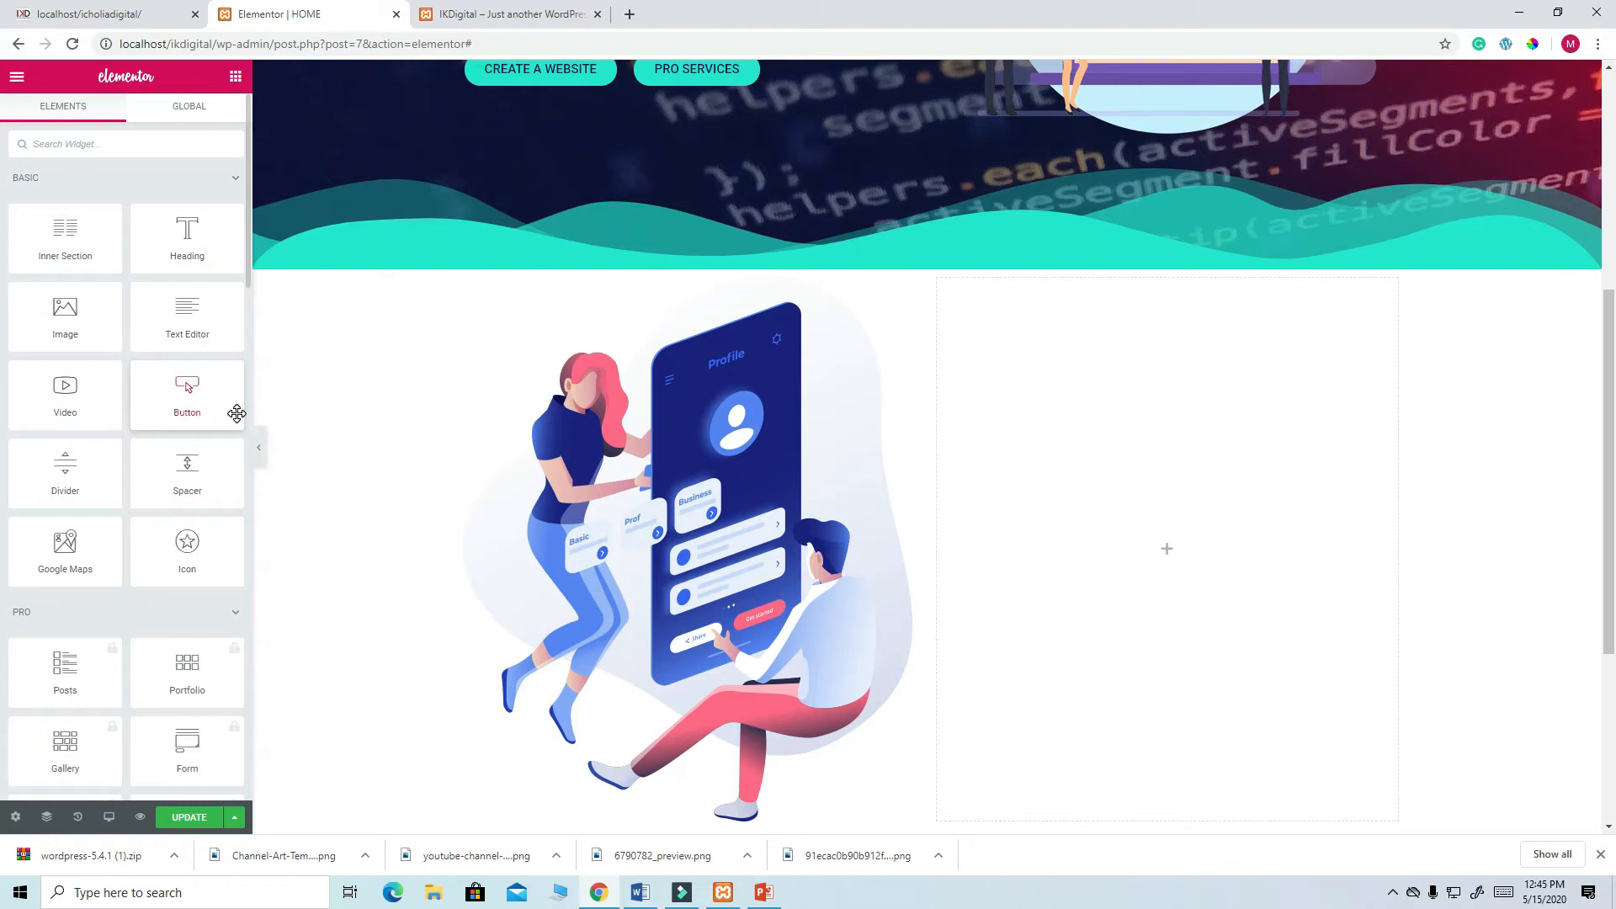
scroll(227, 414, down, 1)
scroll(219, 414, down, 2)
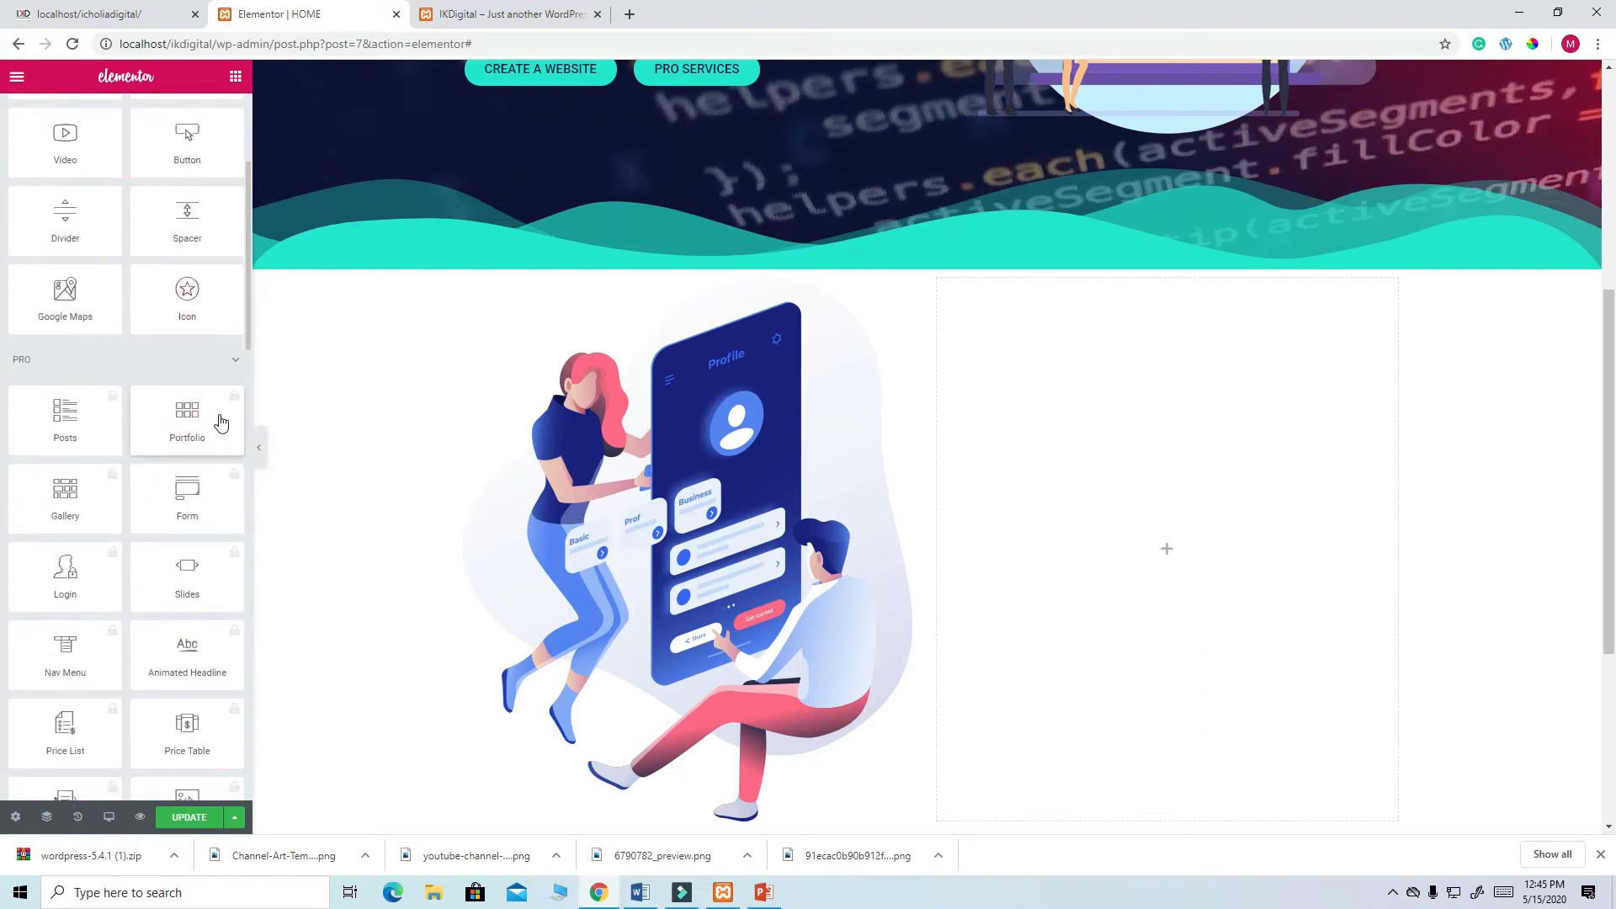
scroll(221, 421, down, 3)
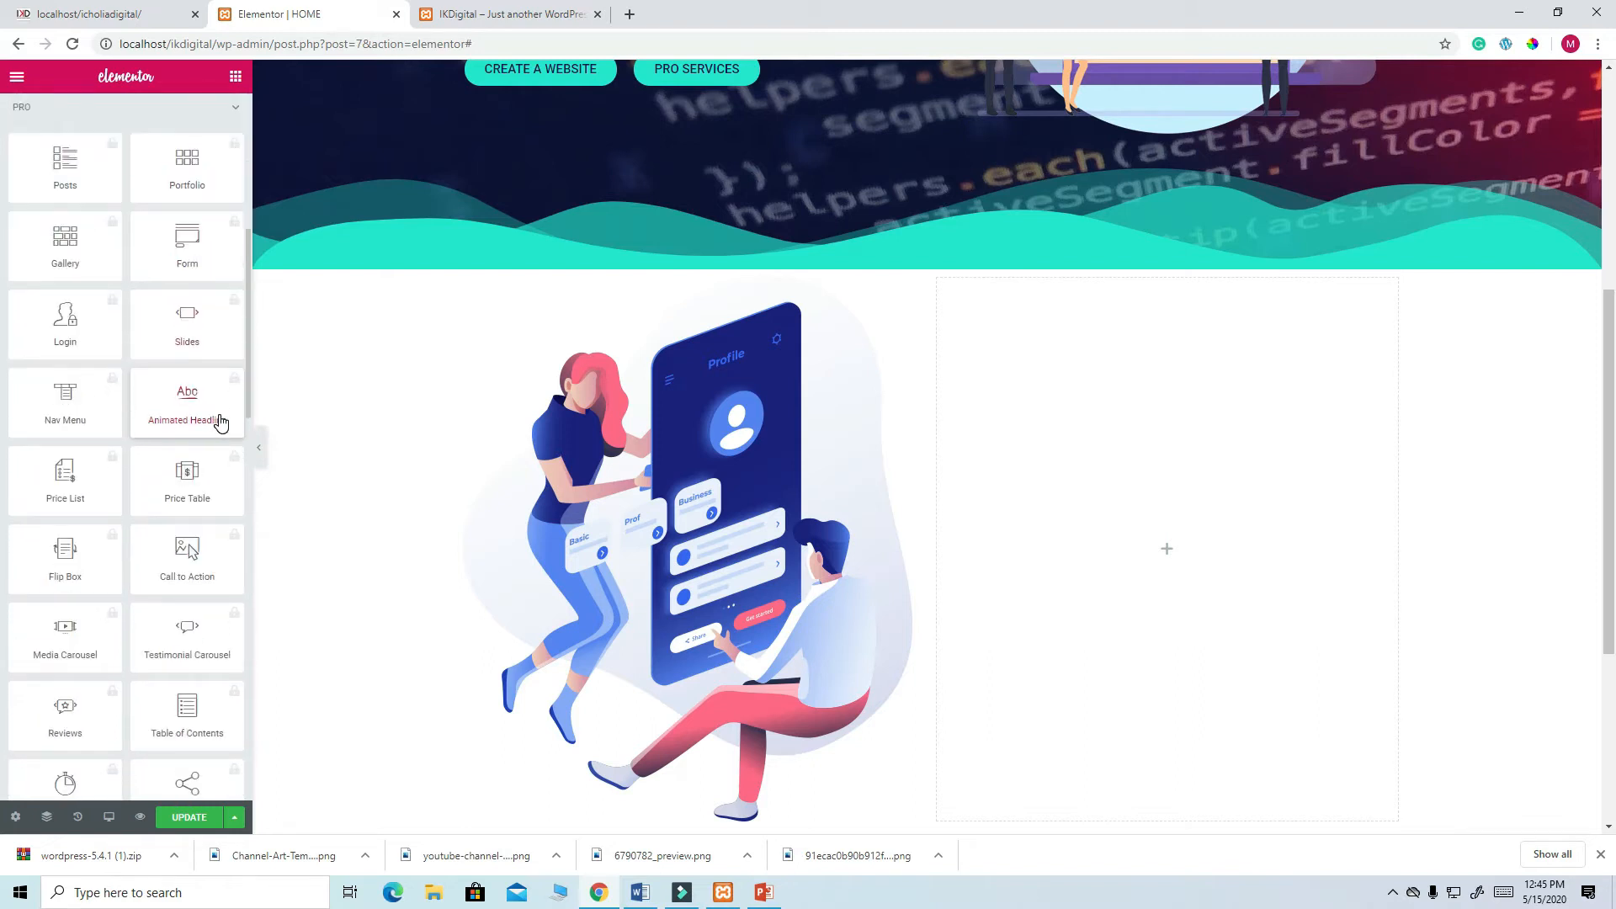
scroll(220, 421, down, 7)
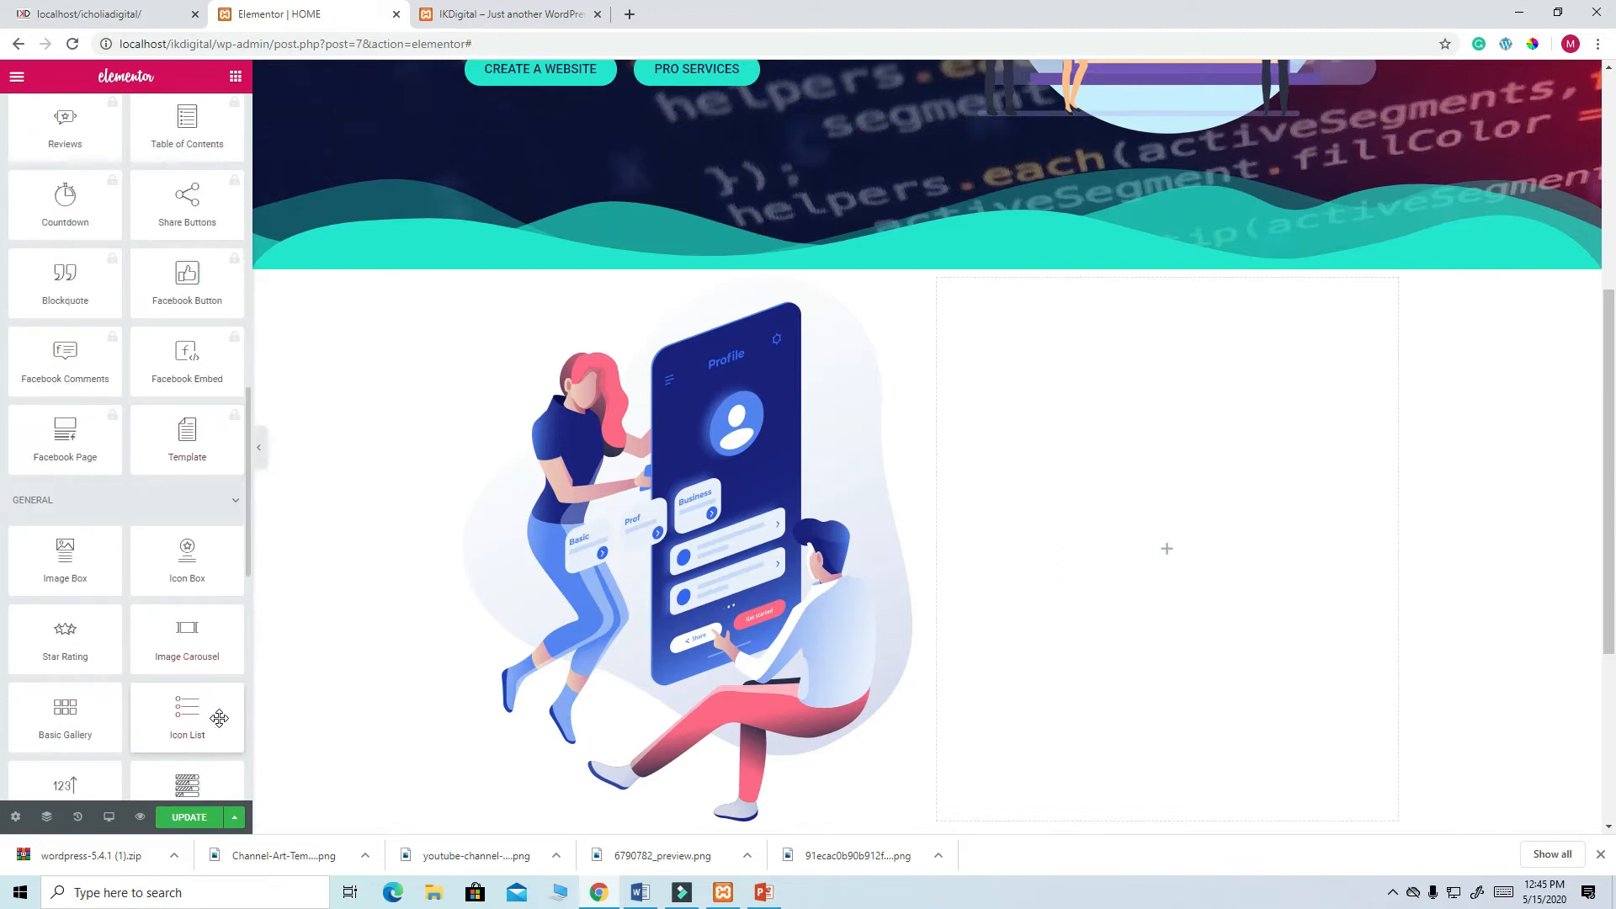
scroll(217, 690, down, 4)
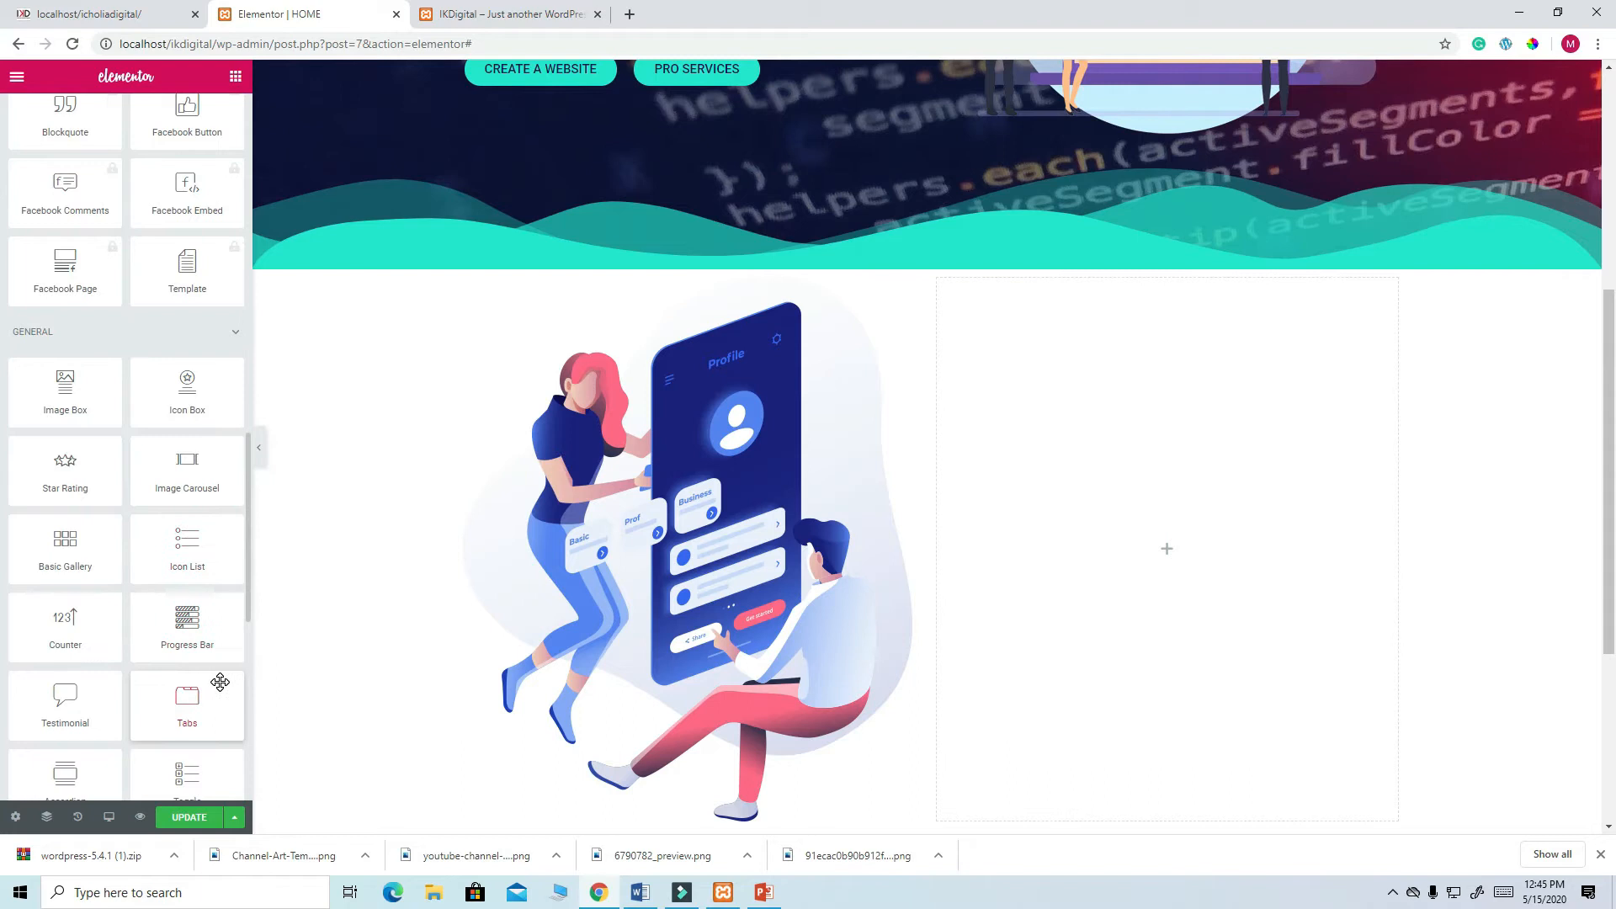
scroll(220, 682, down, 4)
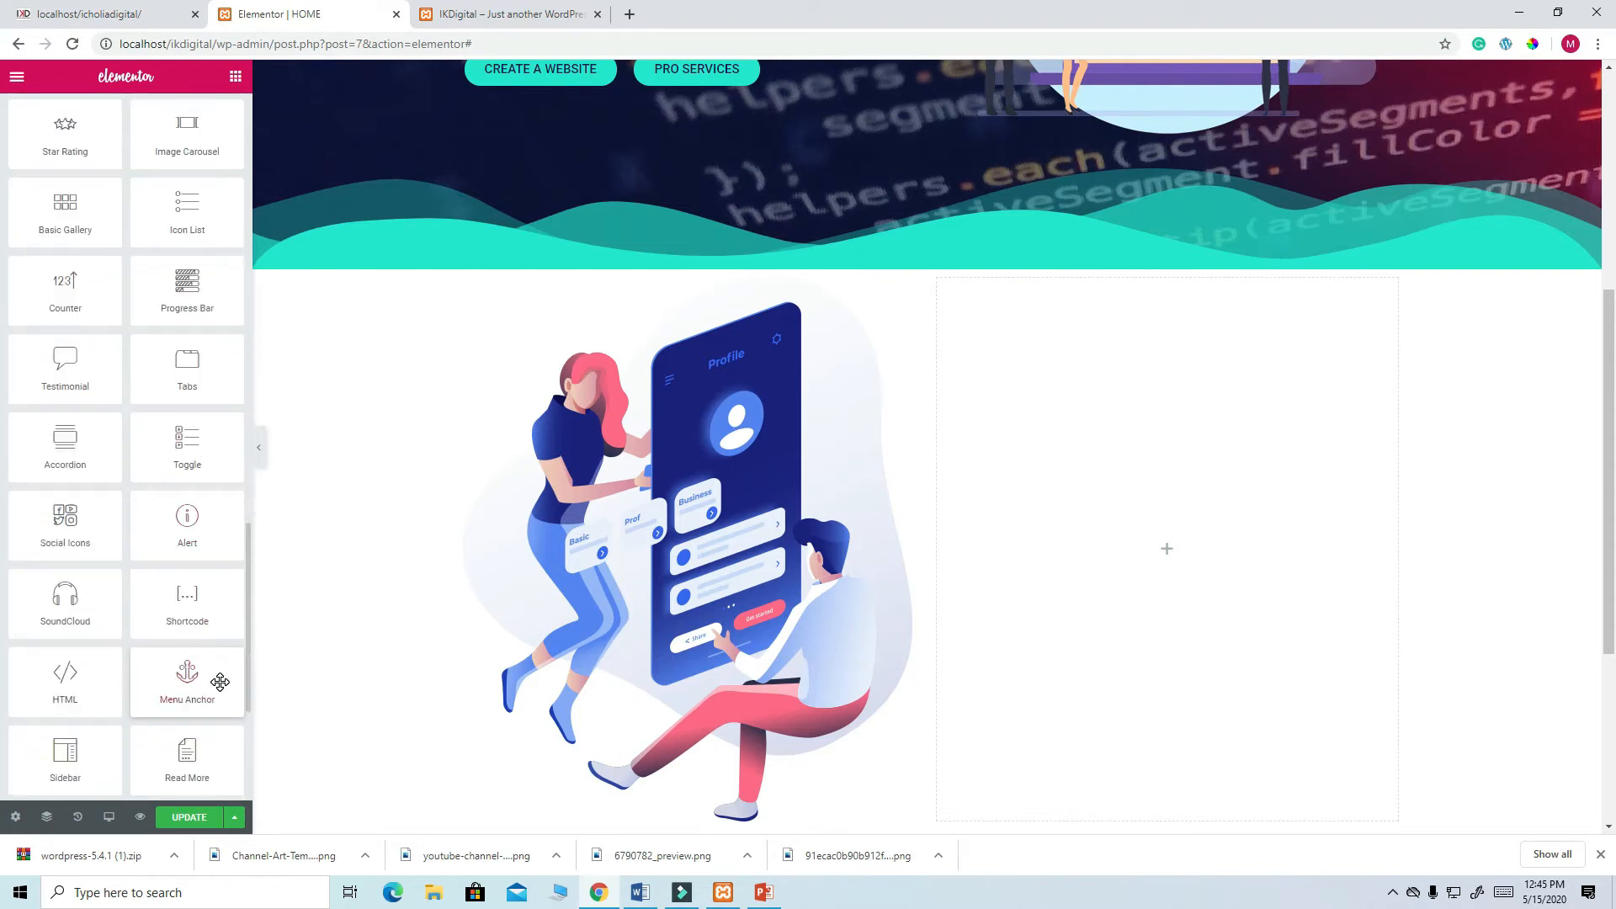
scroll(216, 664, up, 2)
scroll(216, 654, up, 2)
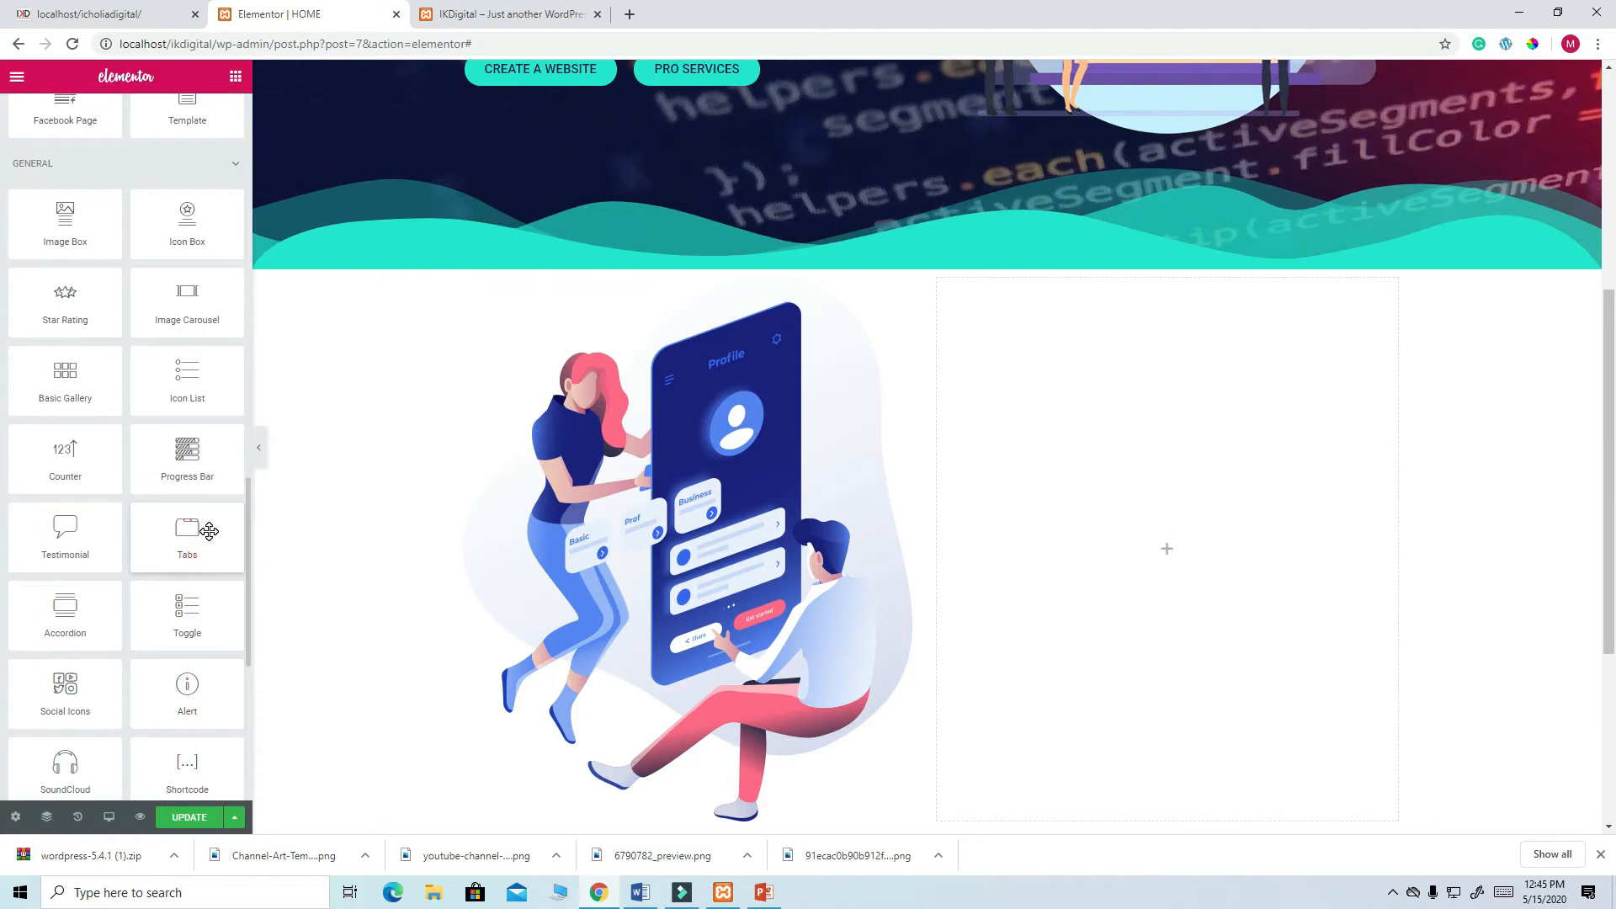
scroll(210, 530, up, 1)
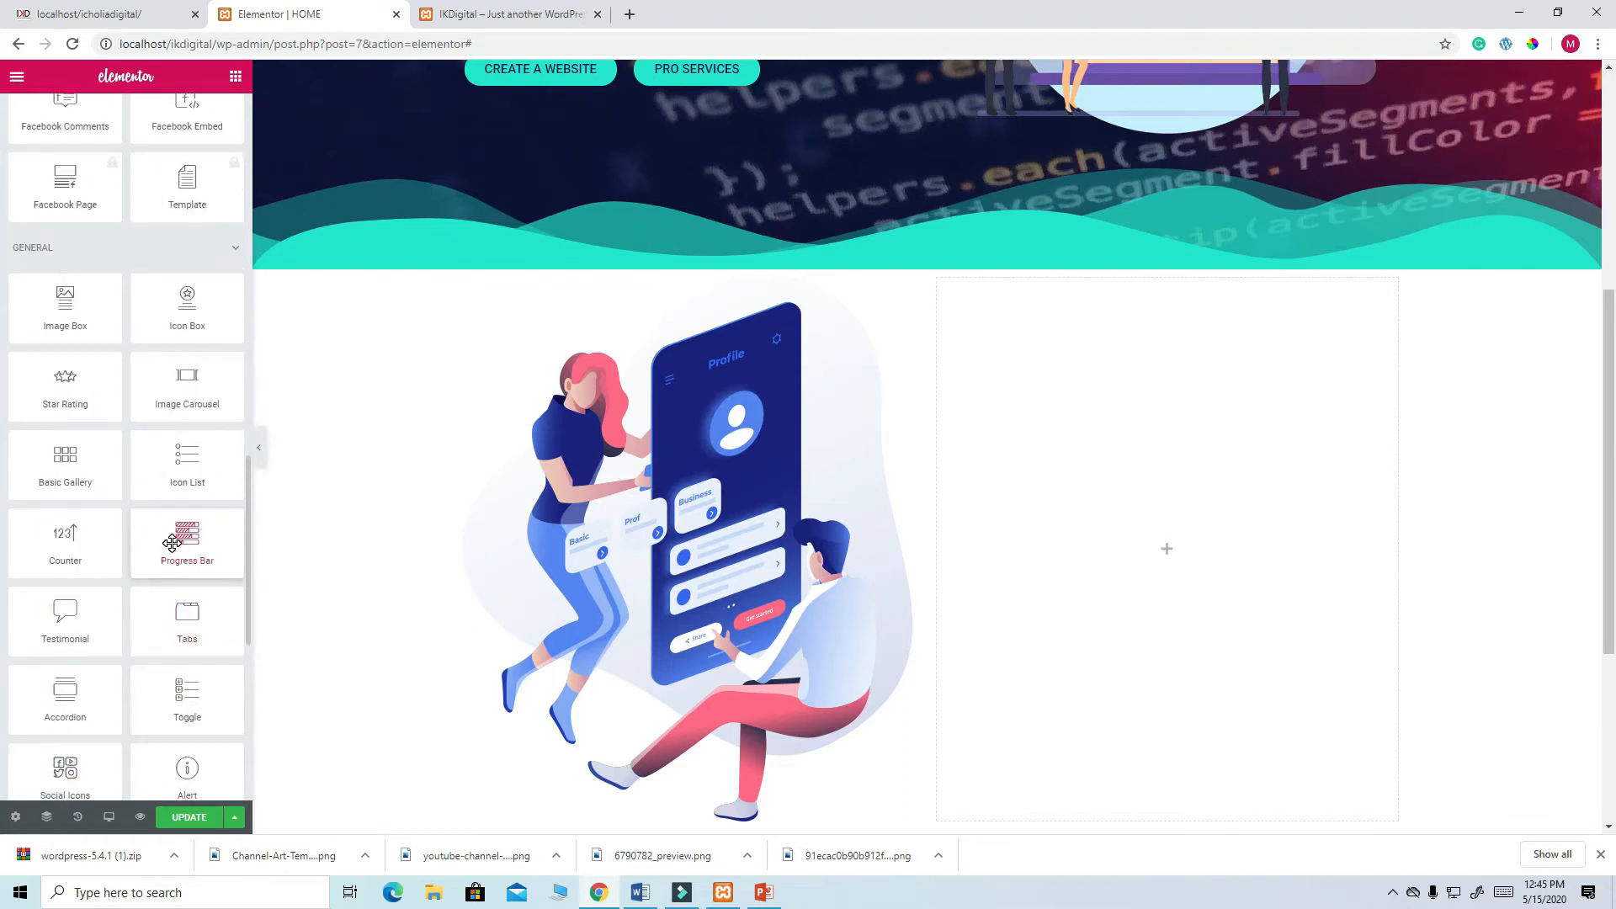
drag(182, 537, 1194, 545)
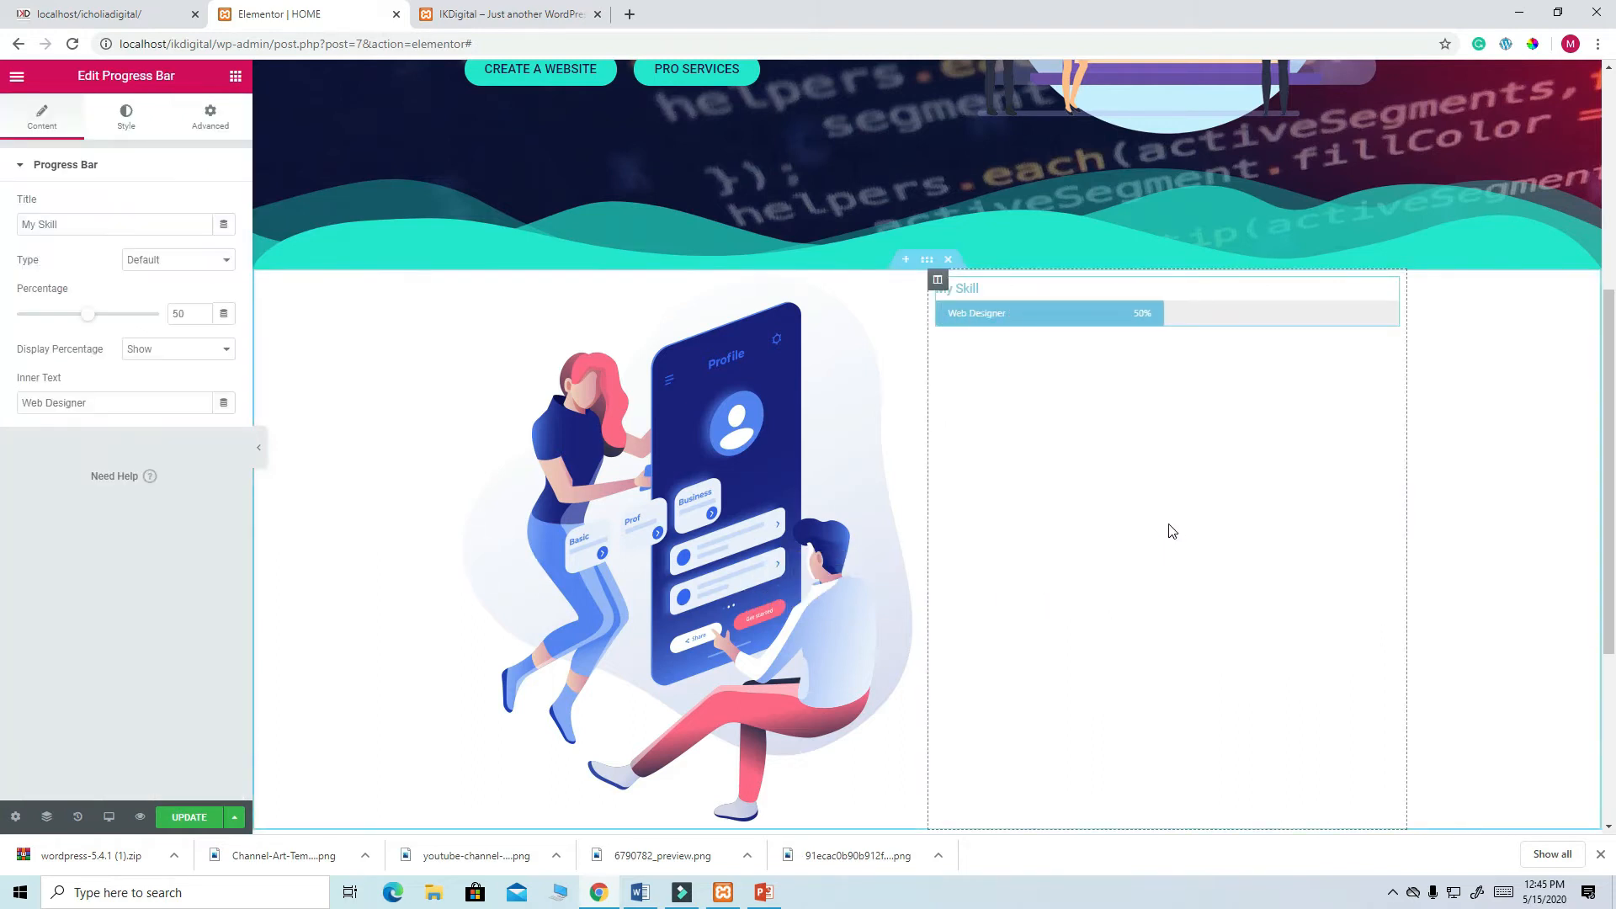
- Add a Heading above the progress bar and paste in 'WE BRING CUTTING EDGE TECHNOLOGY'
scroll(1089, 502, up, 1)
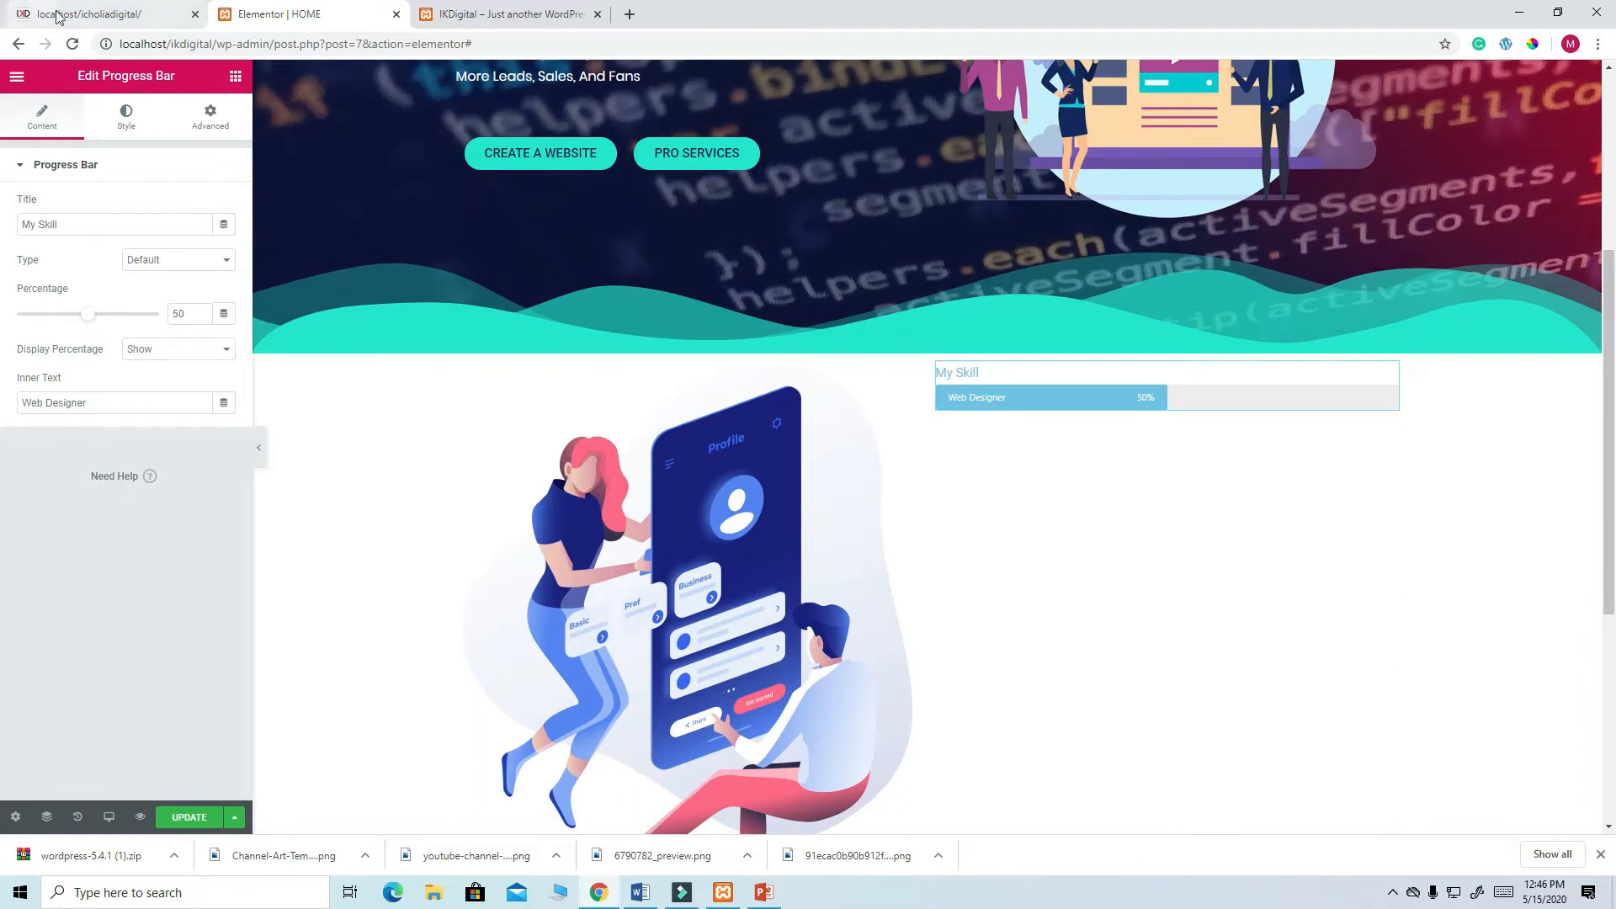
click(98, 14)
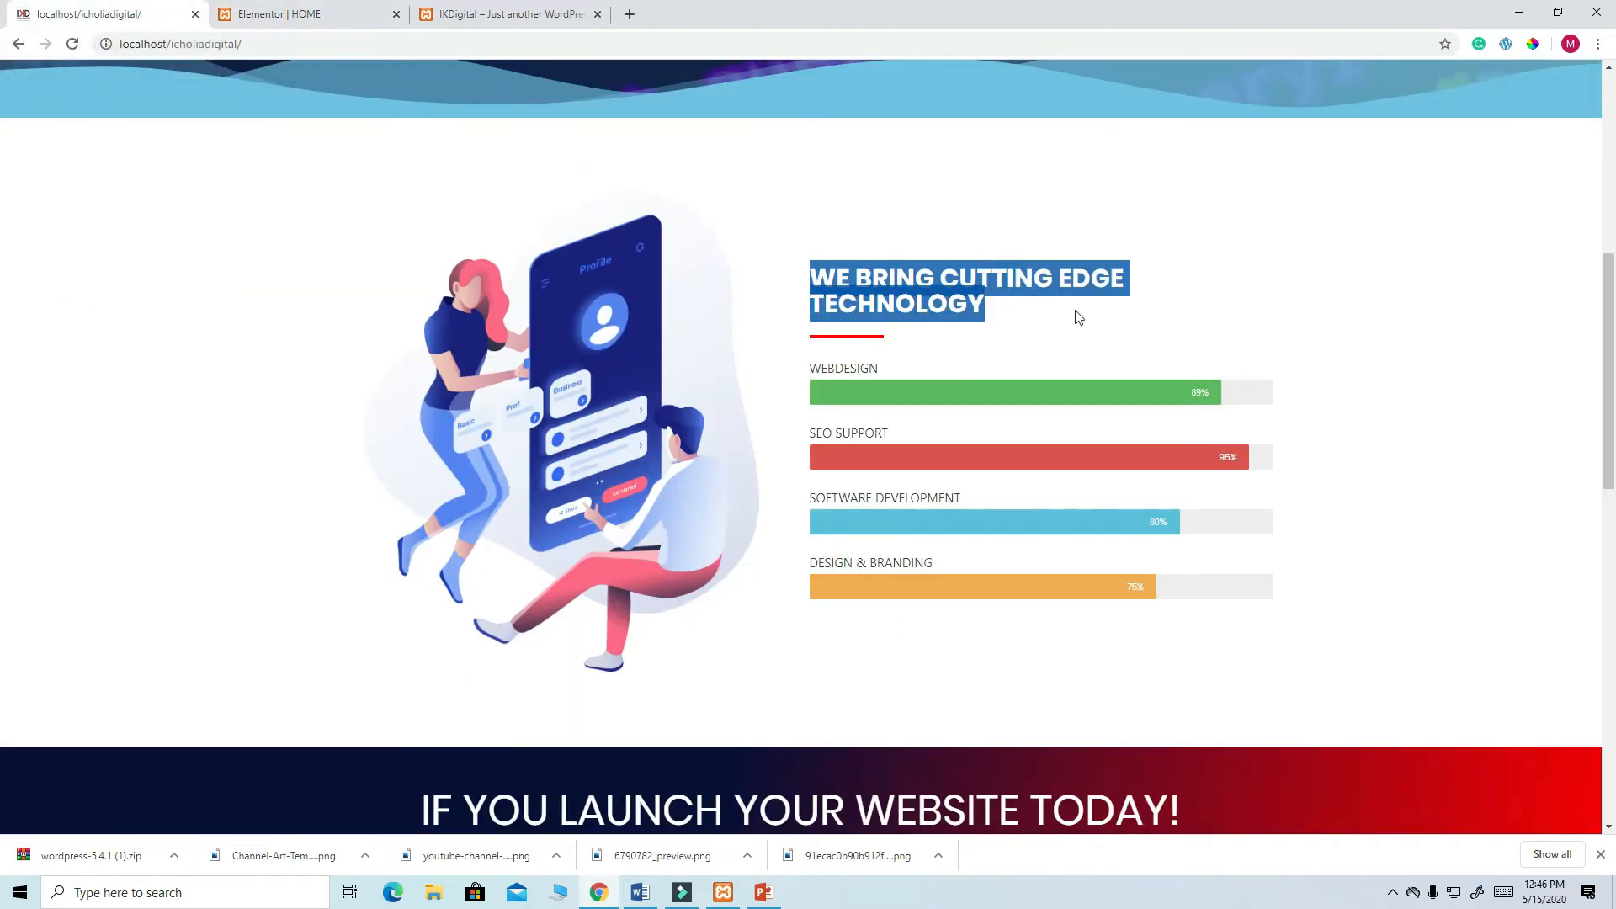
click(272, 15)
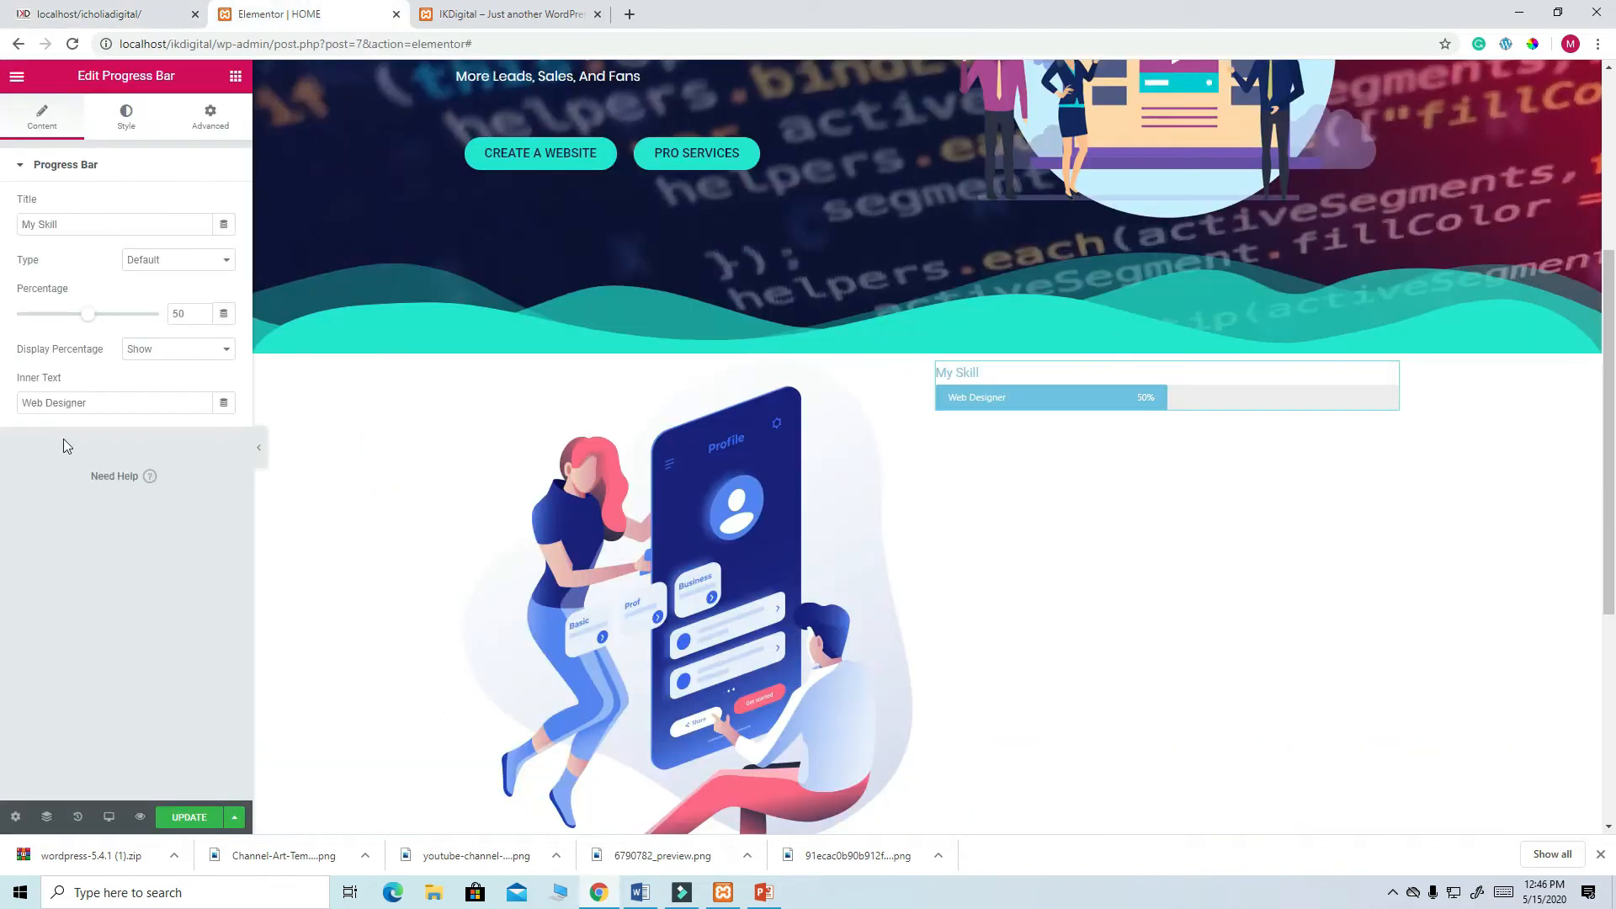
click(236, 76)
drag(184, 228, 1024, 361)
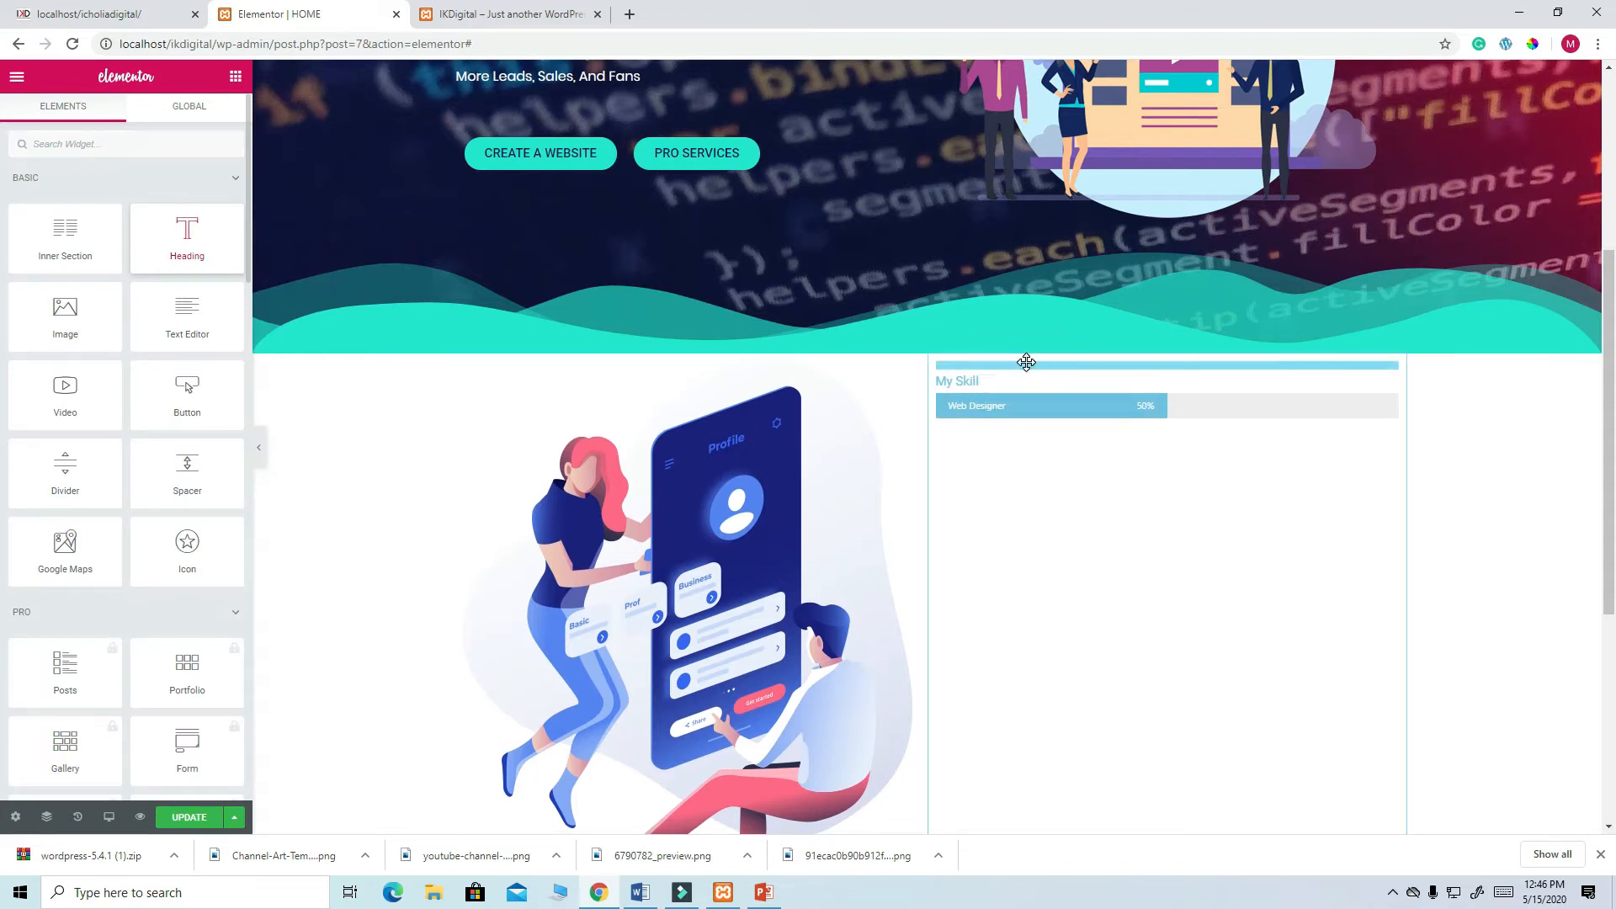
drag(196, 266, 2, 222)
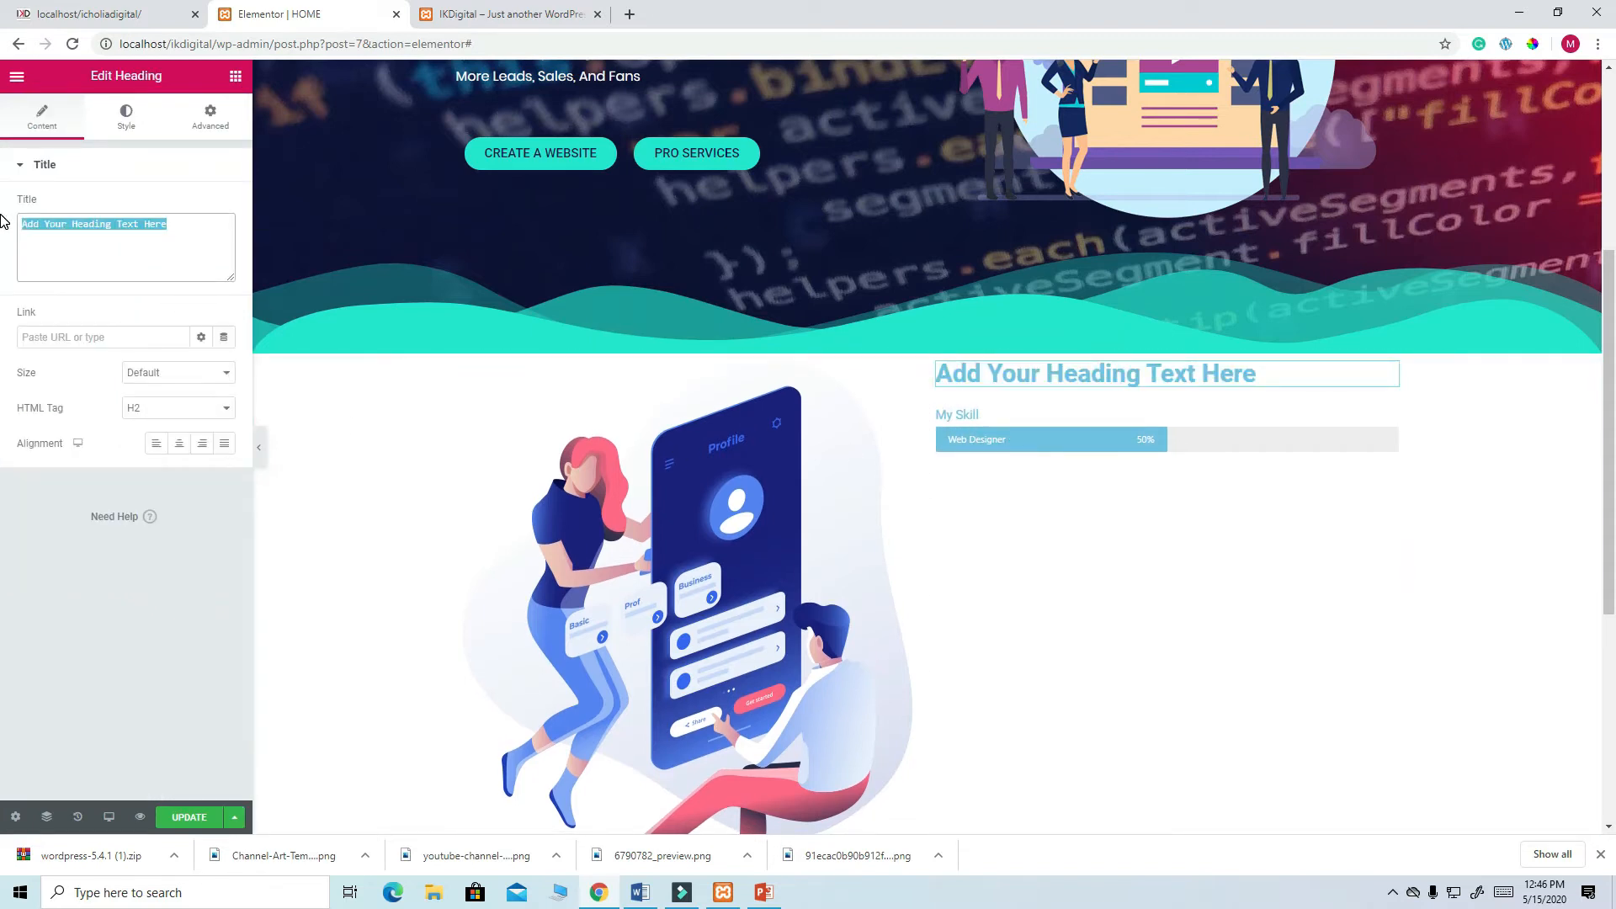
text(WE BRING CUTTING EDGE TECHNOLOGY)
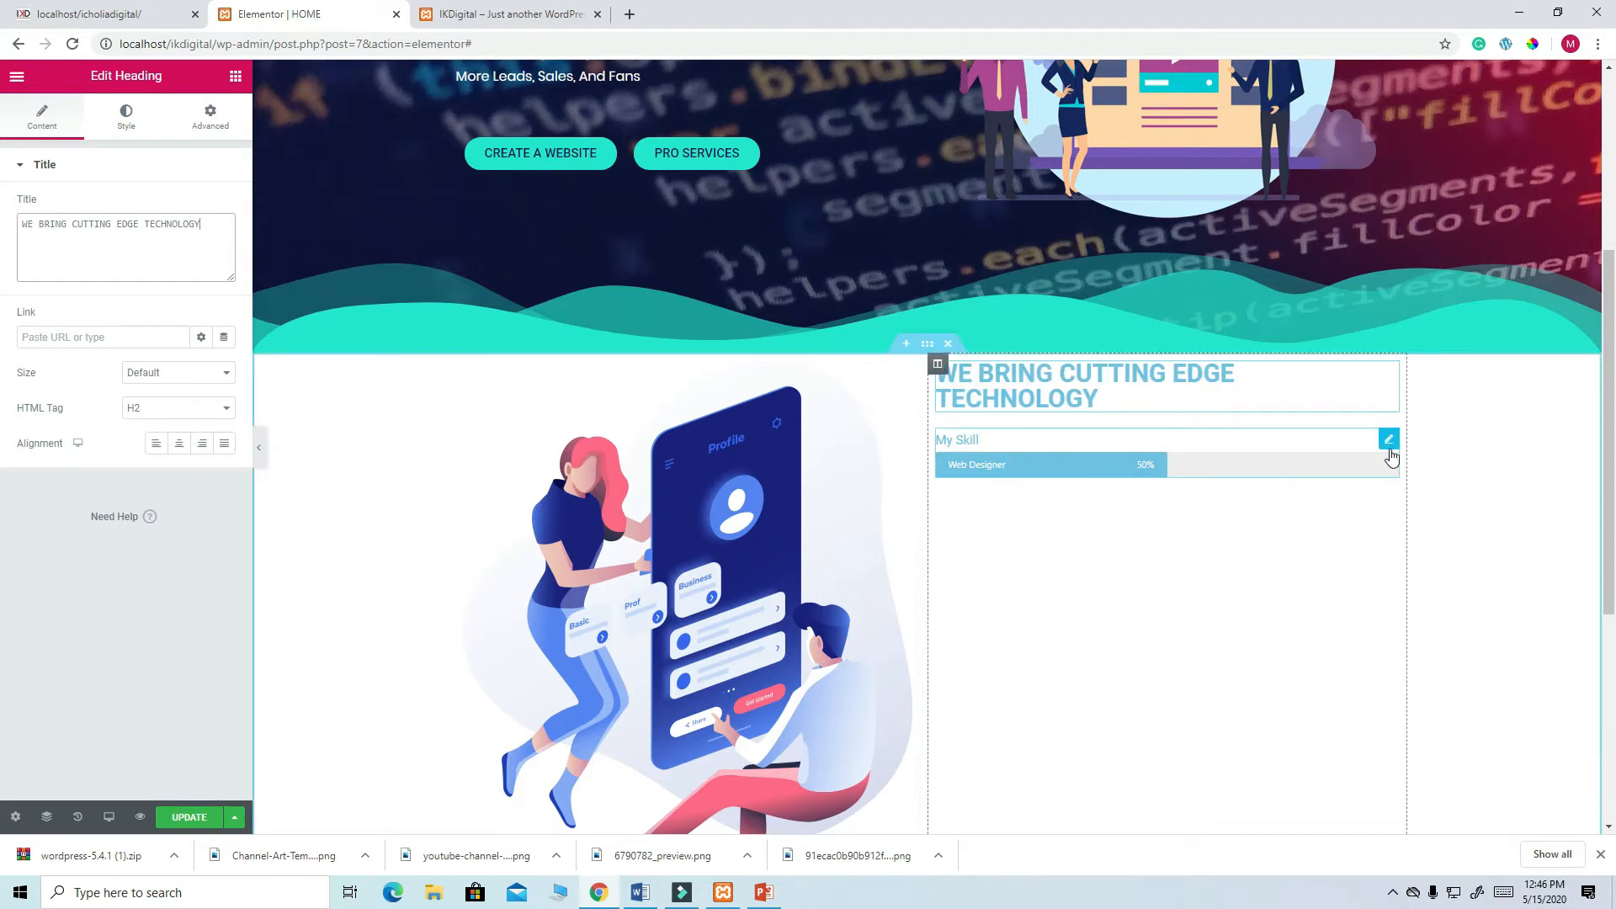
- Clear the progress bar's 'Web Designer' inner text and retitle it WEBDESIGN
click(1388, 443)
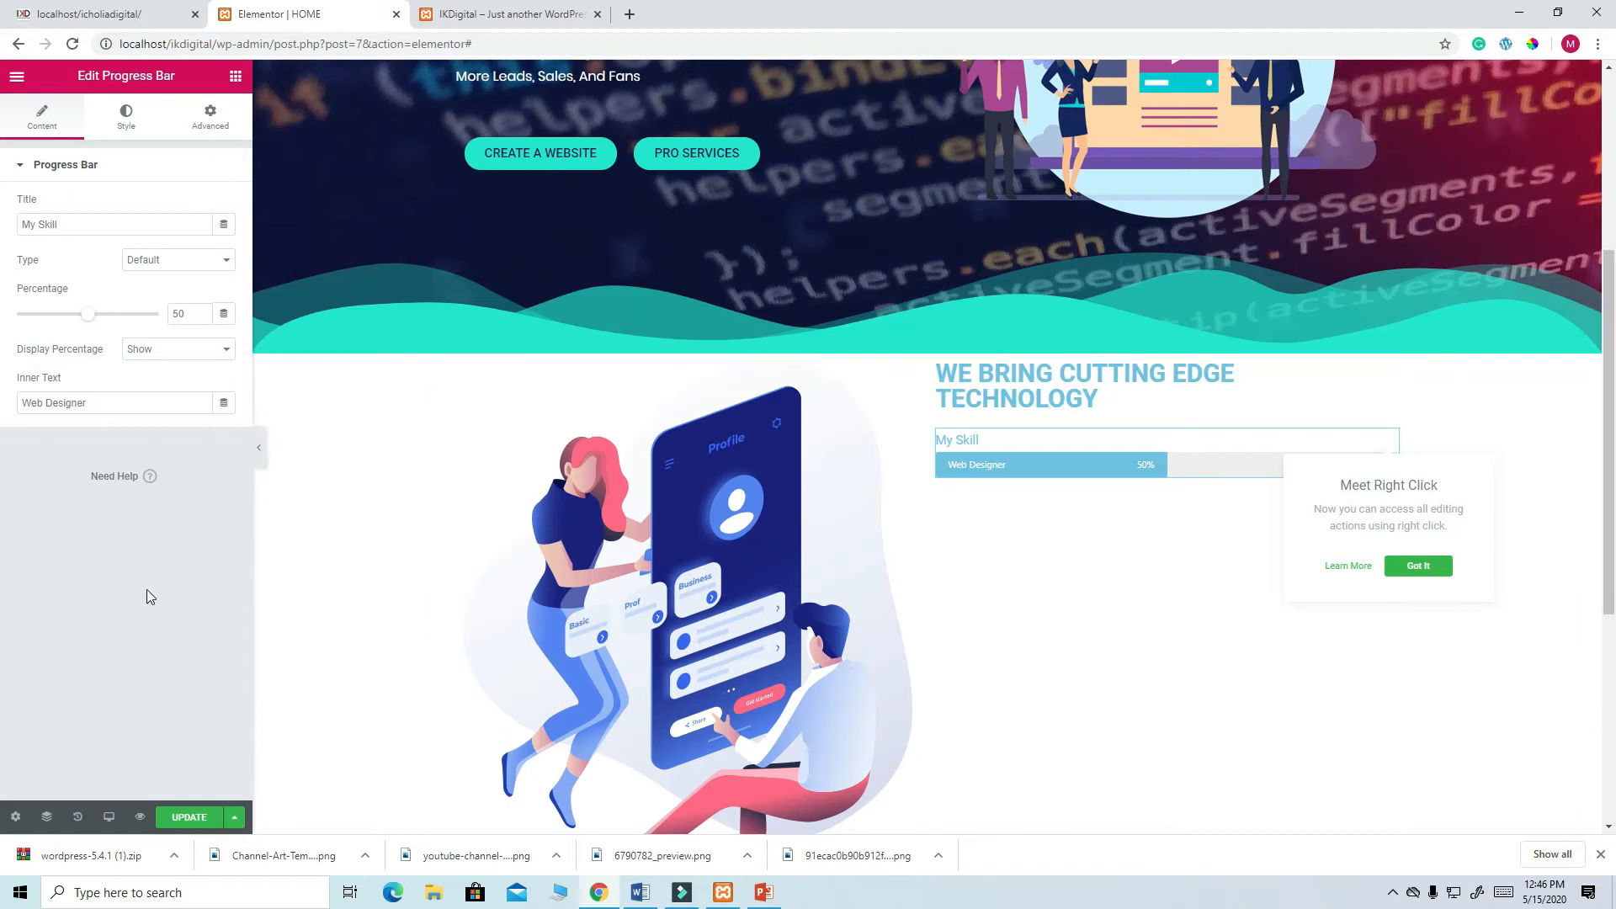
click(113, 12)
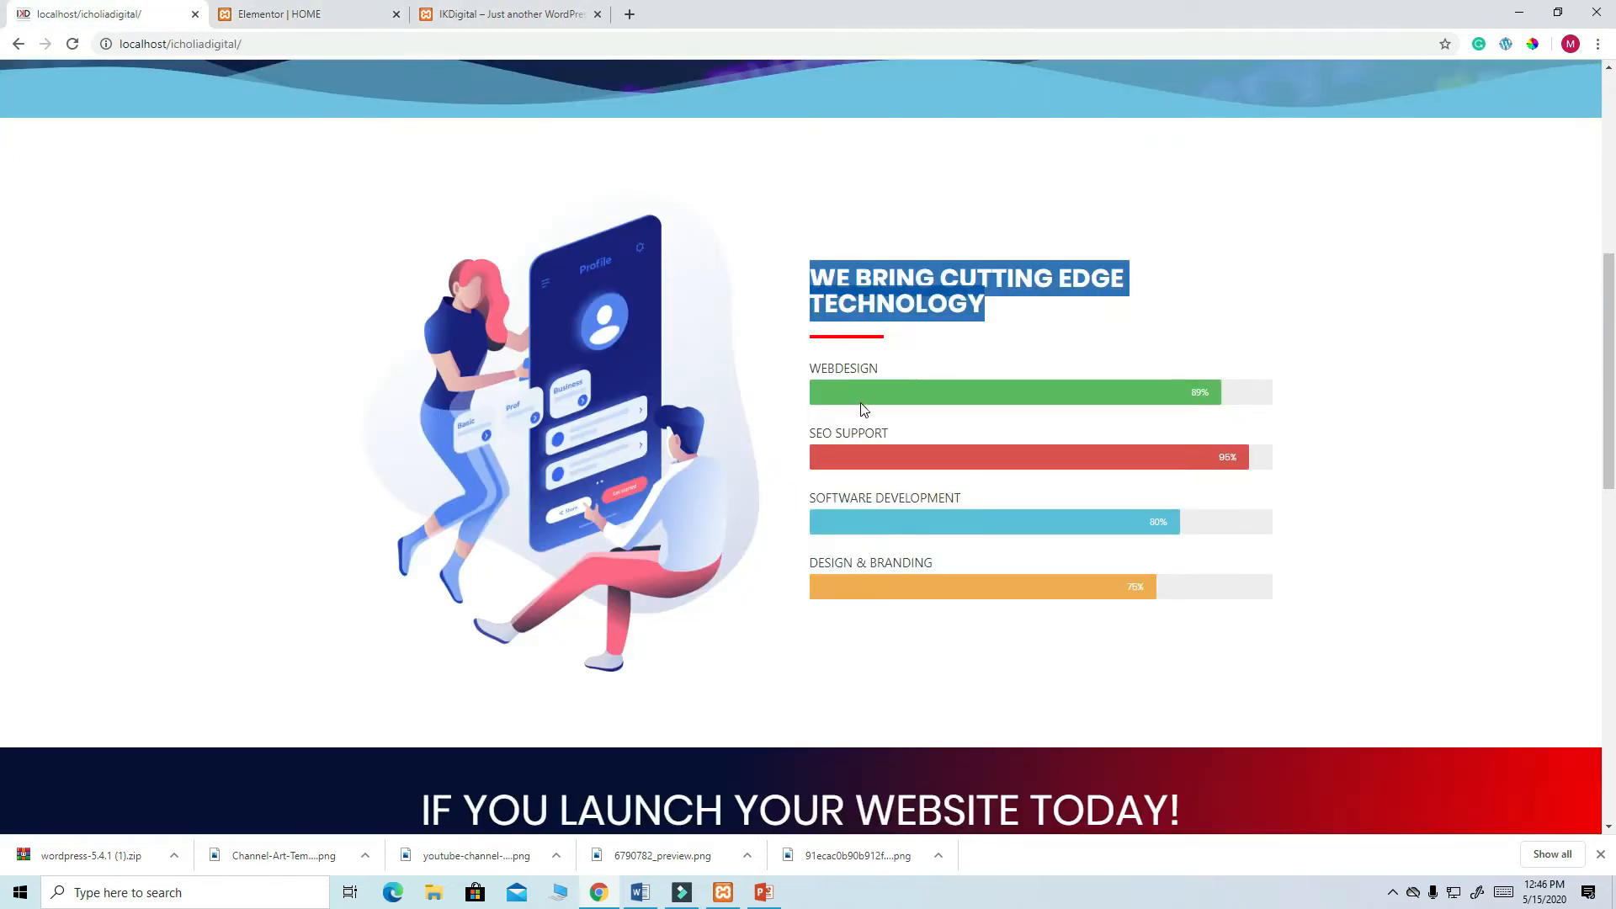
click(279, 17)
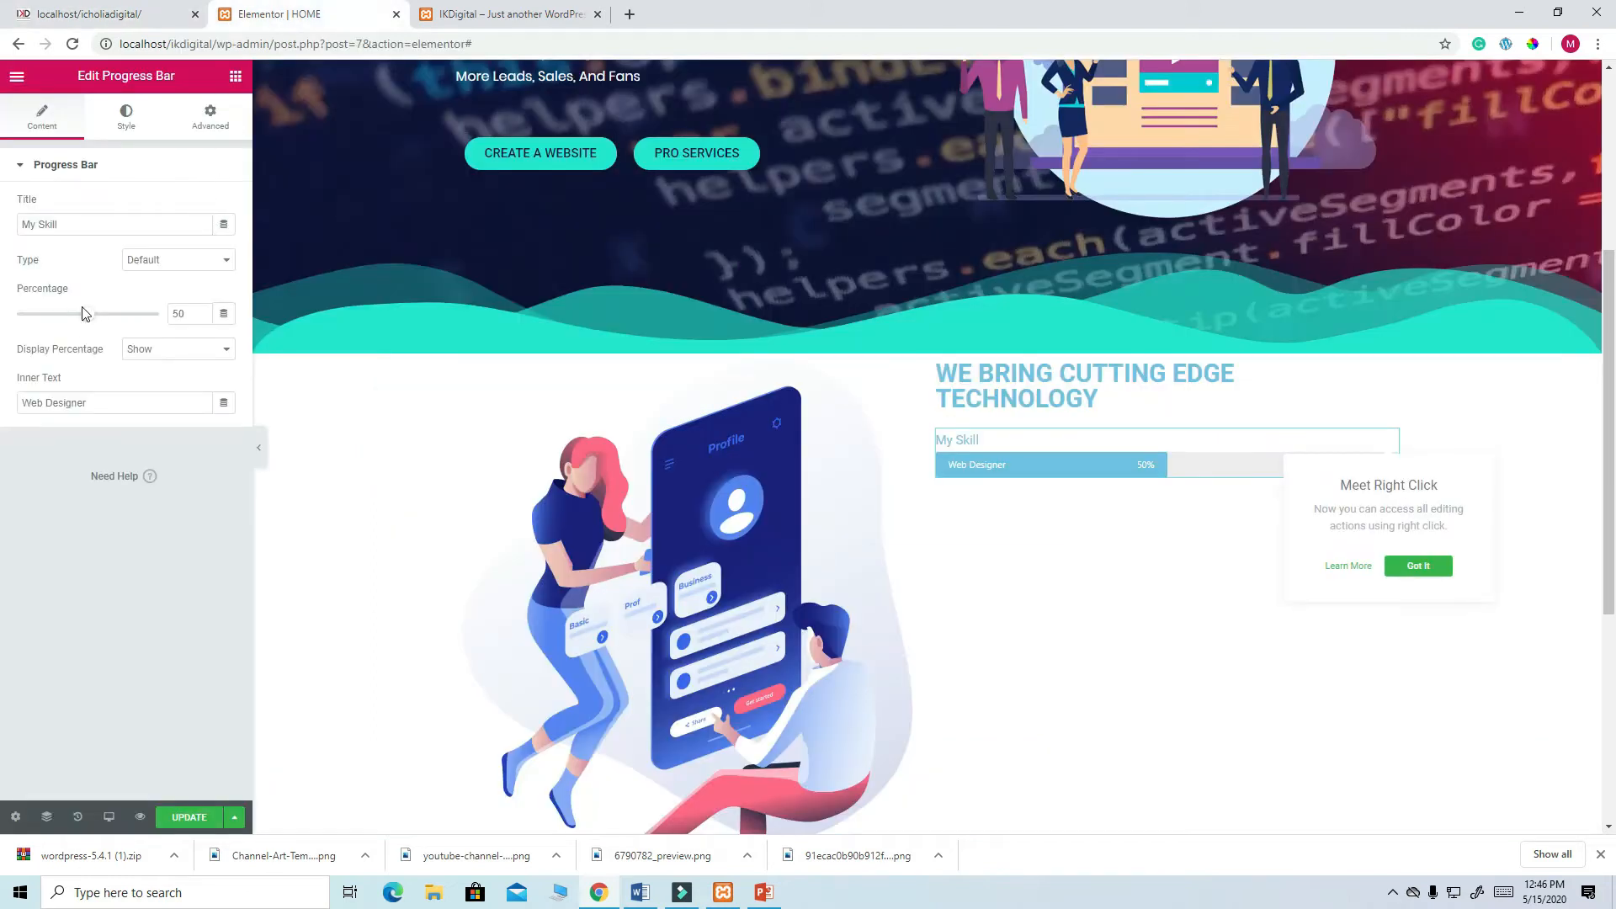
drag(110, 397, 2, 396)
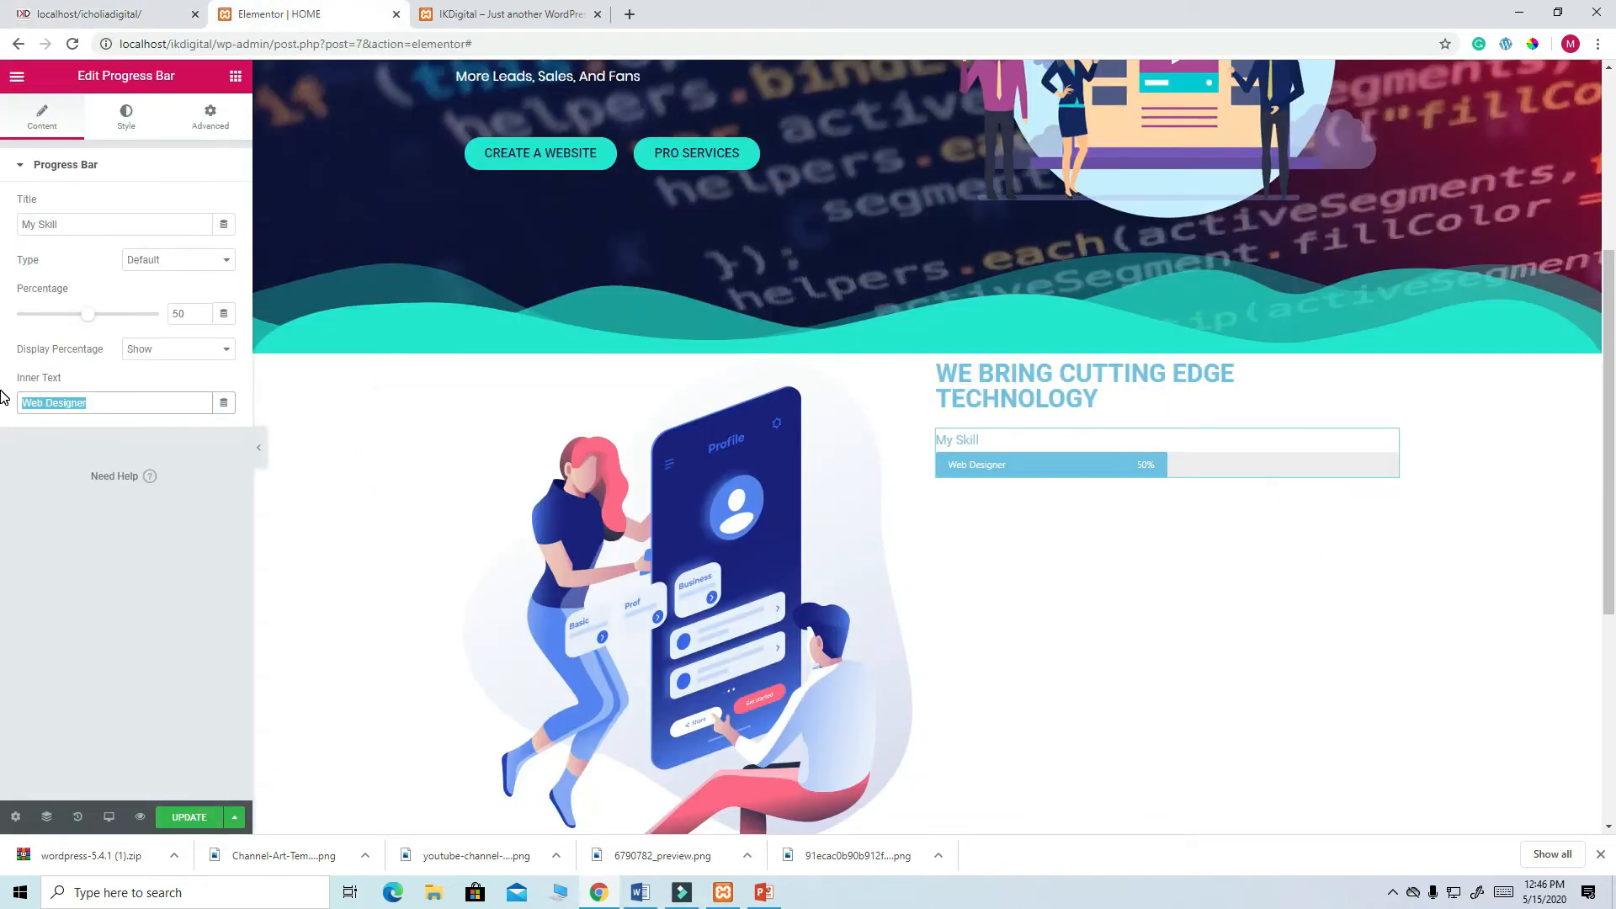
key(BackSpace)
click(71, 224)
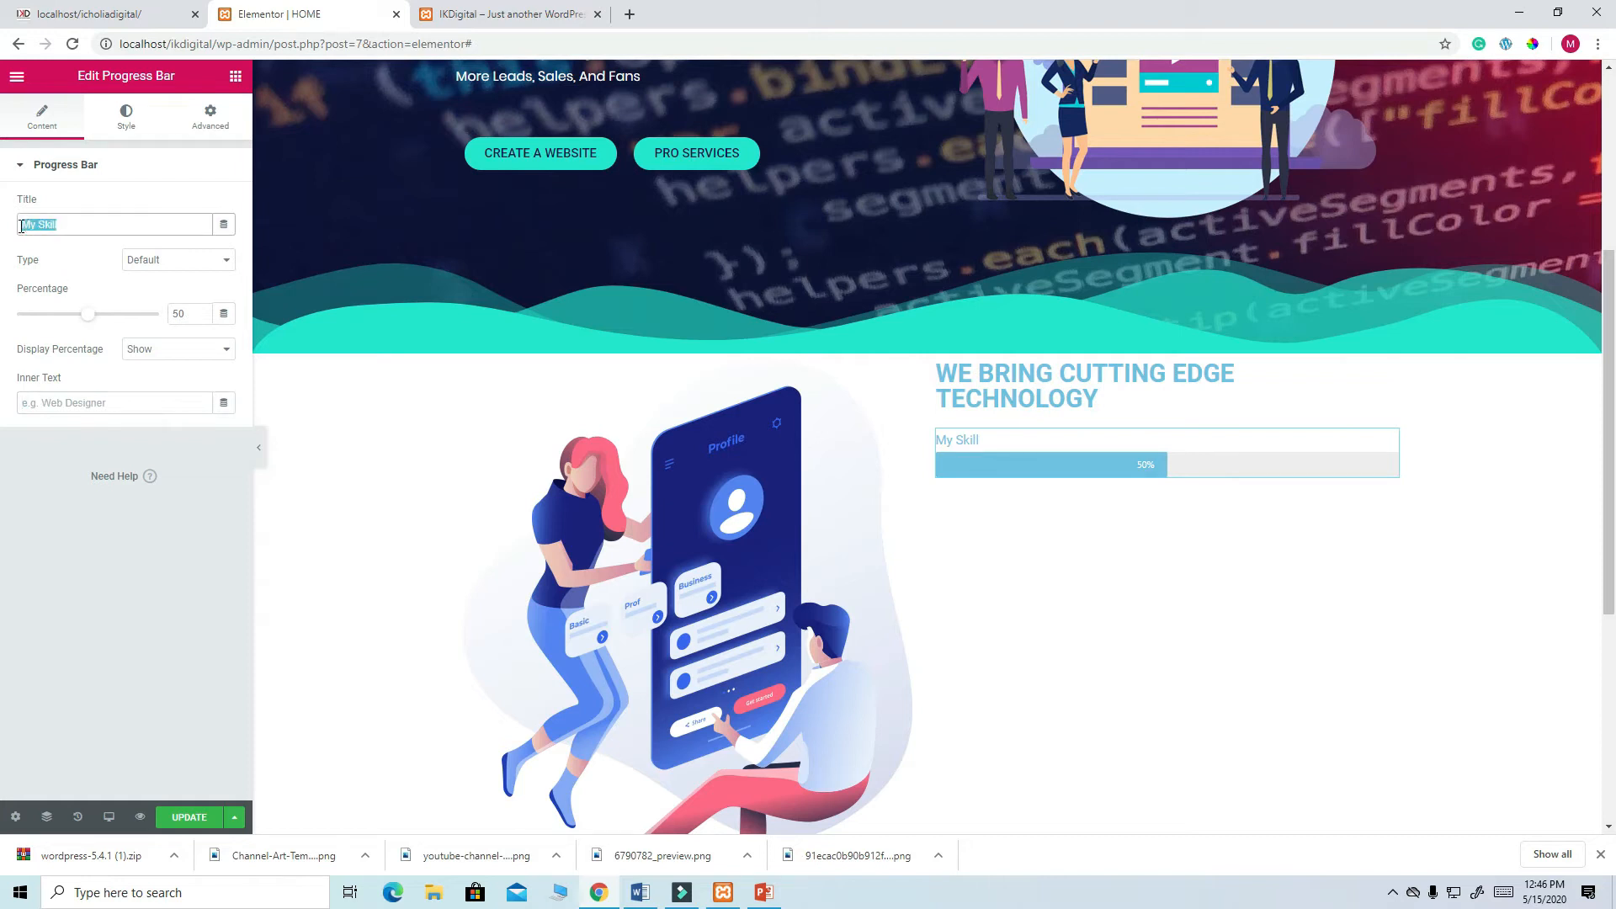
text(WEBDE)
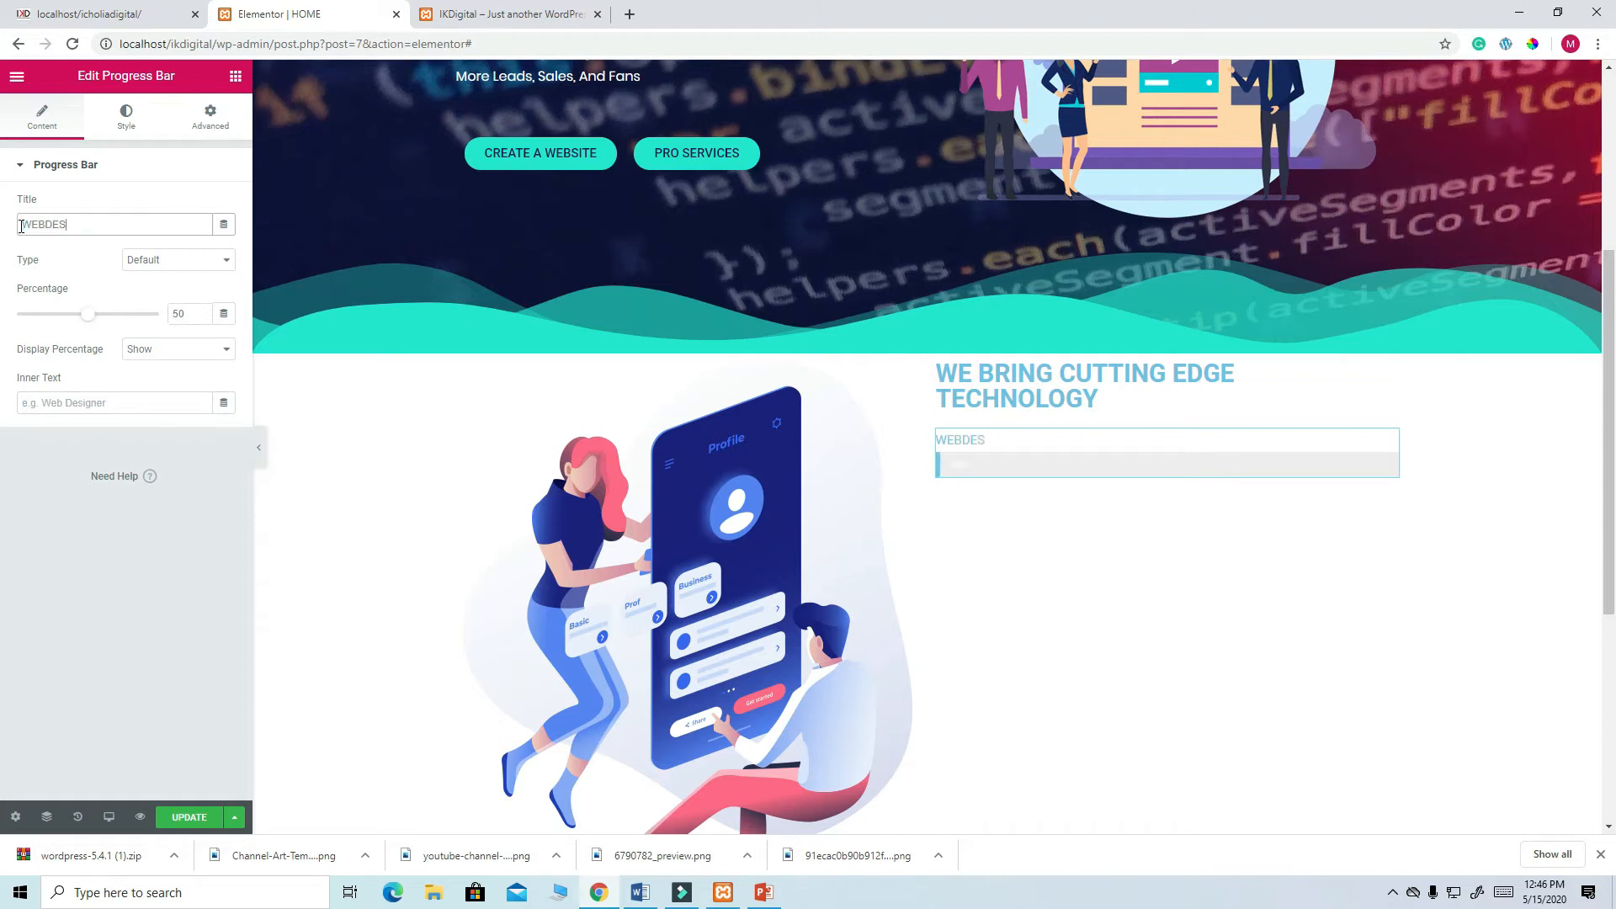
text(S)
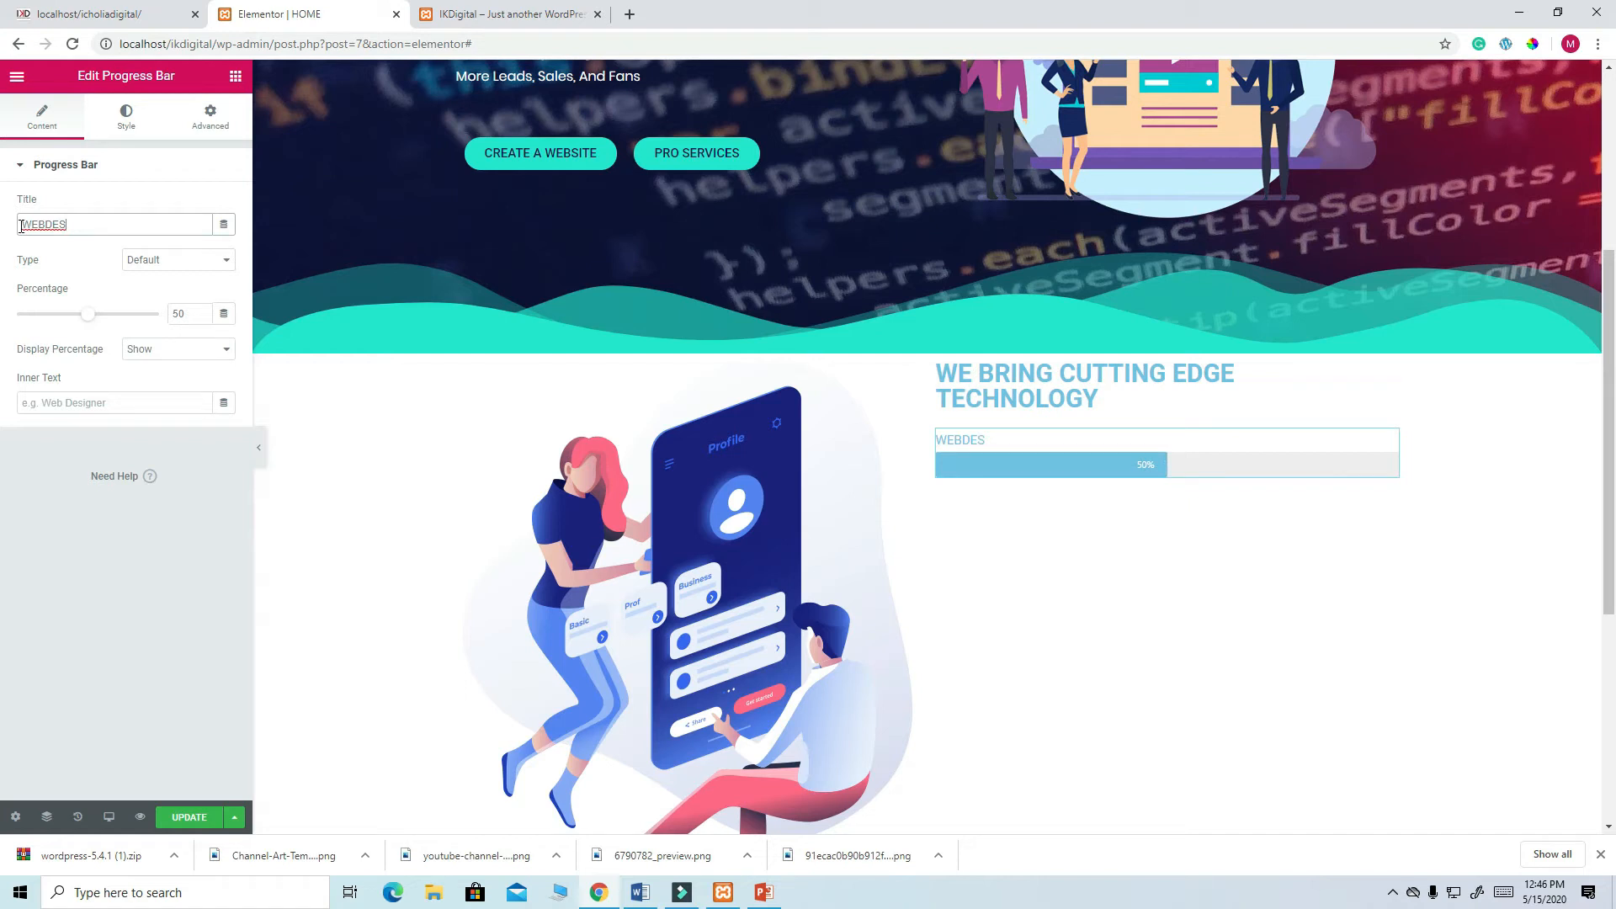
text(G)
key(BackSpace)
key(BackSpace)
text(SIGN)
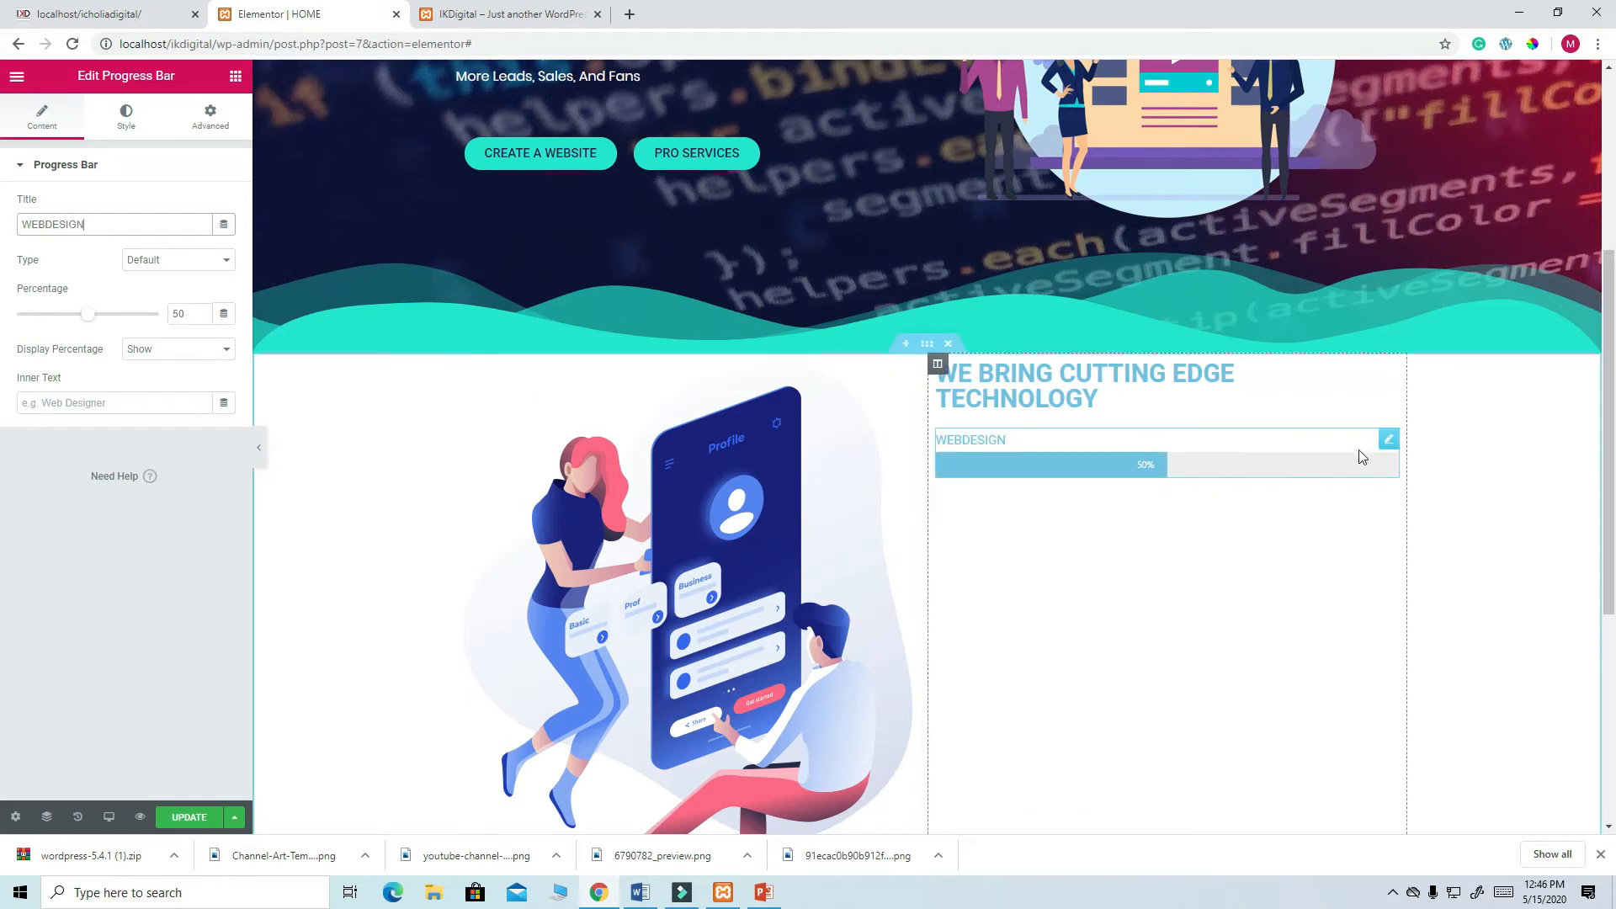
right_click(1386, 449)
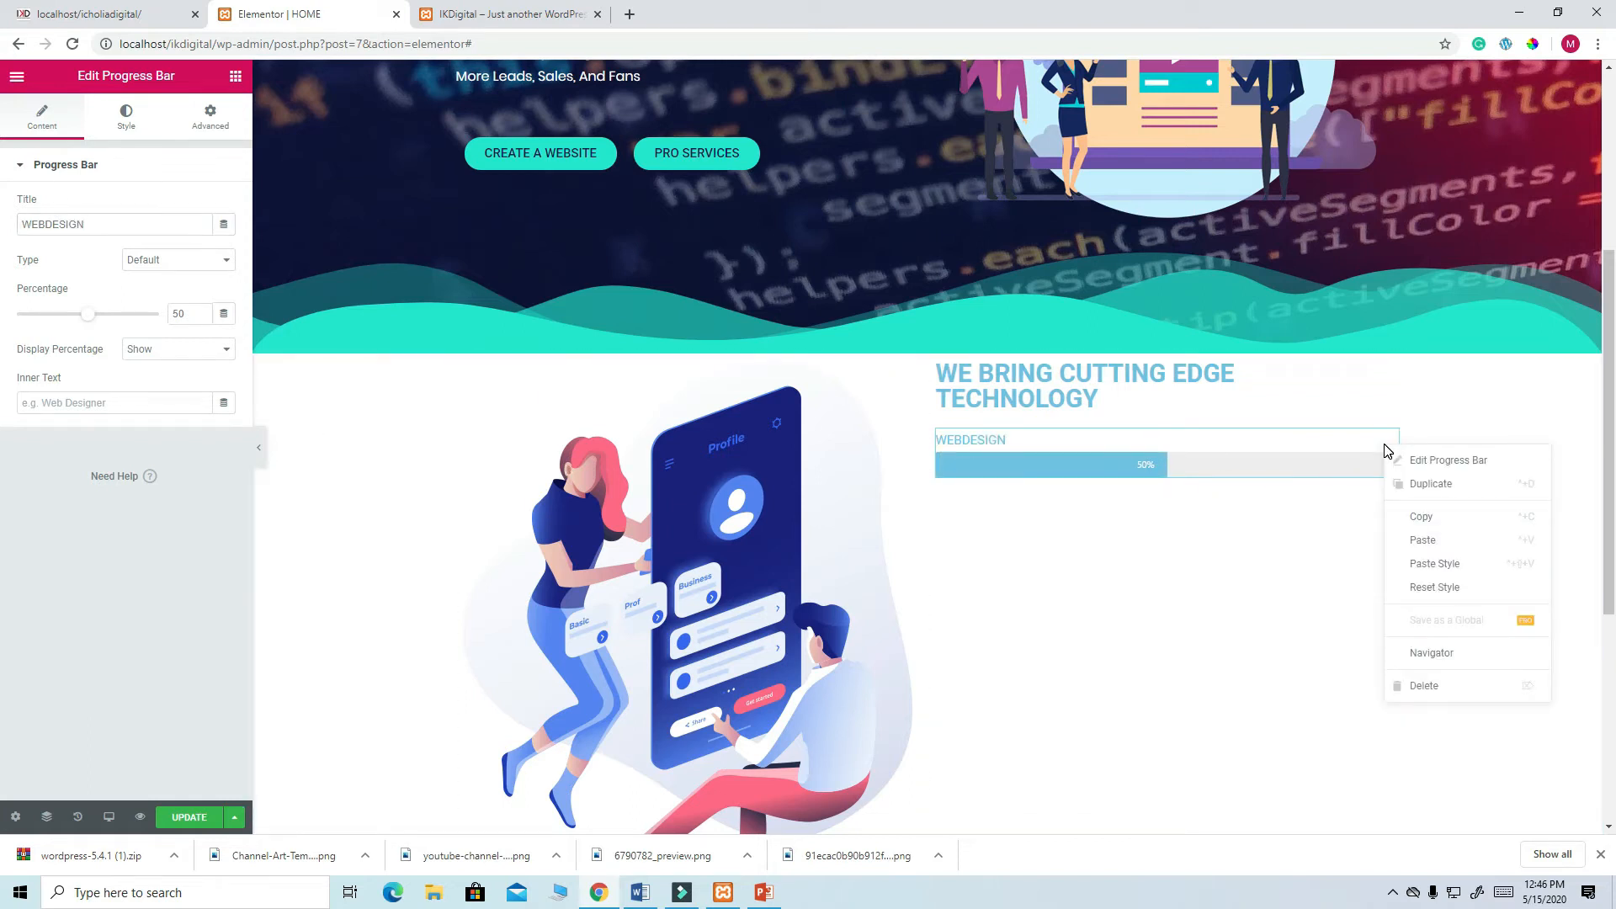
- Duplicate the WEBDESIGN bar and title the copy SEO SUPPORT
click(1417, 483)
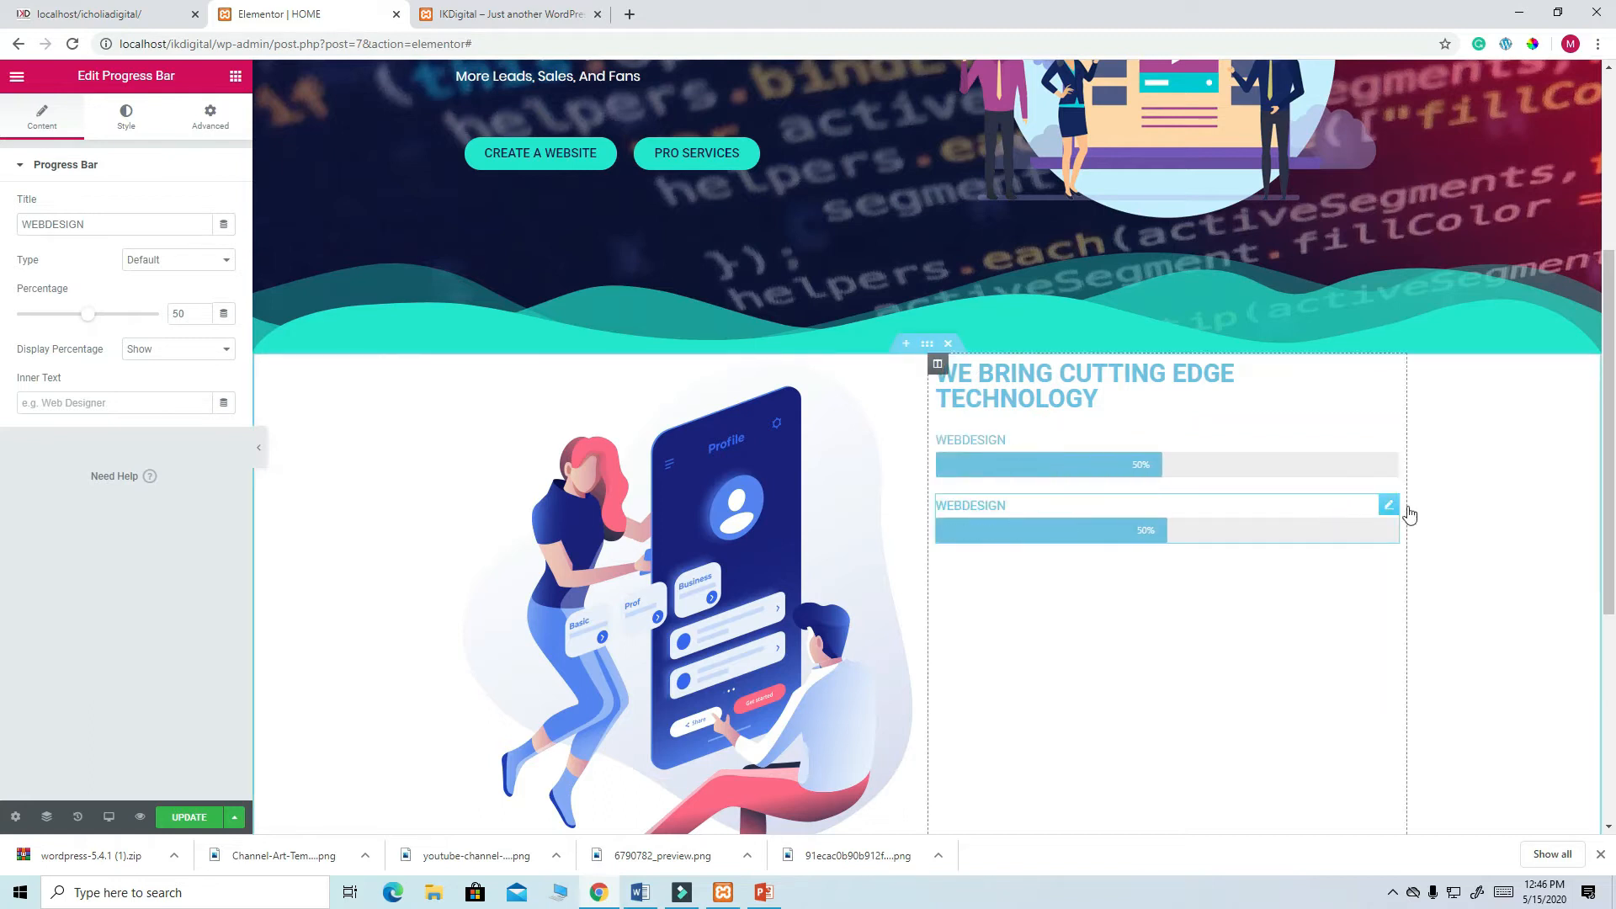
drag(126, 227, 5, 237)
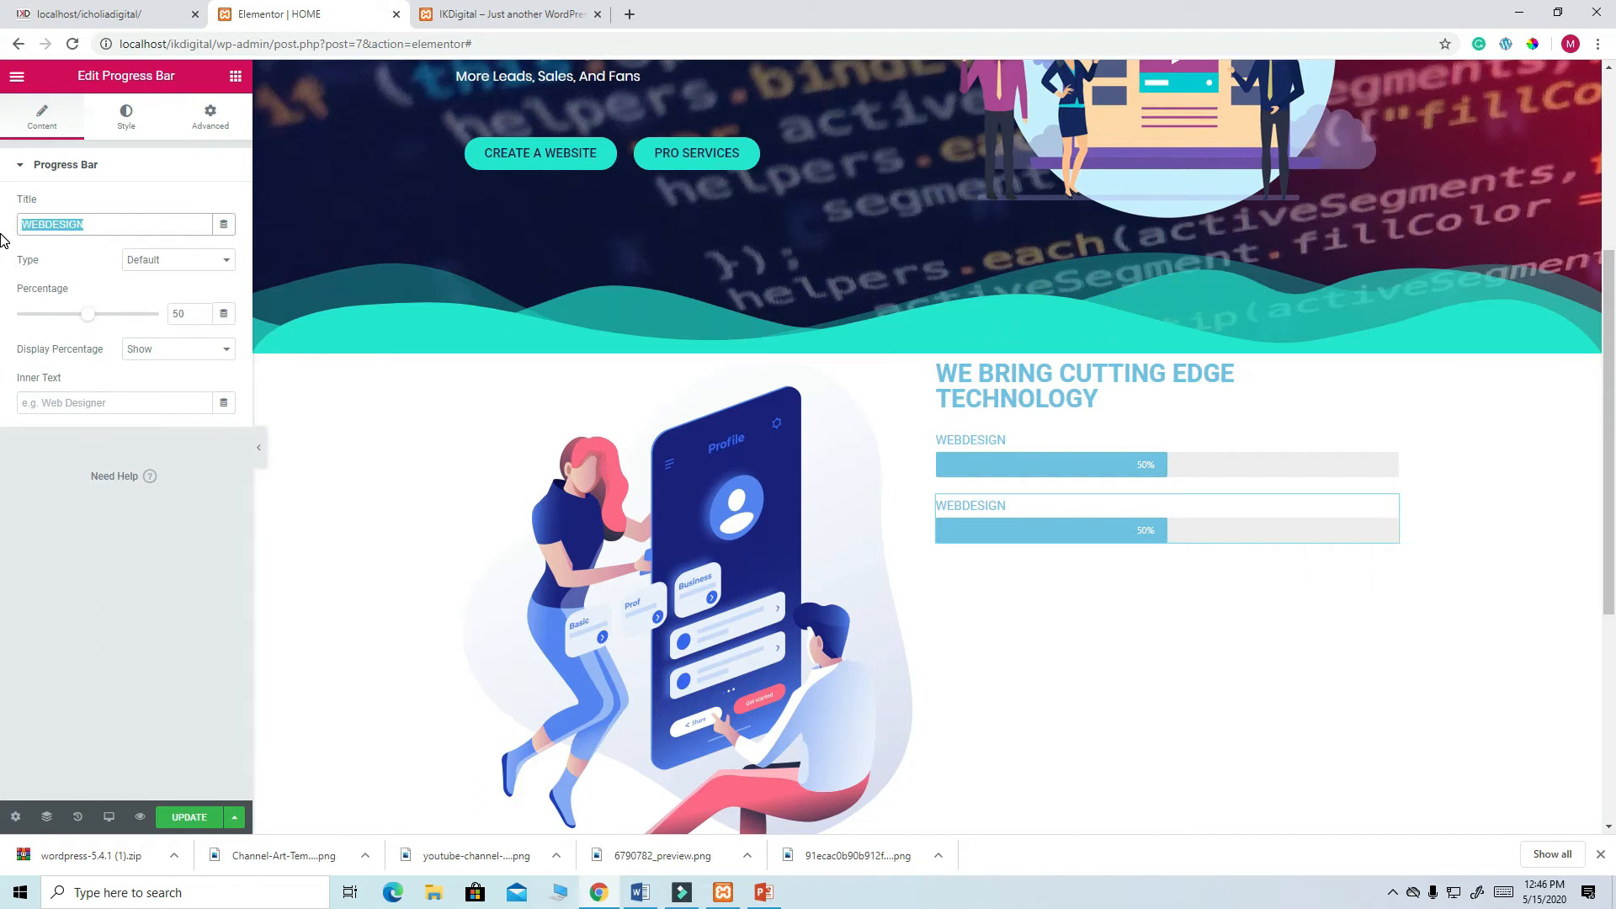
text(SEO)
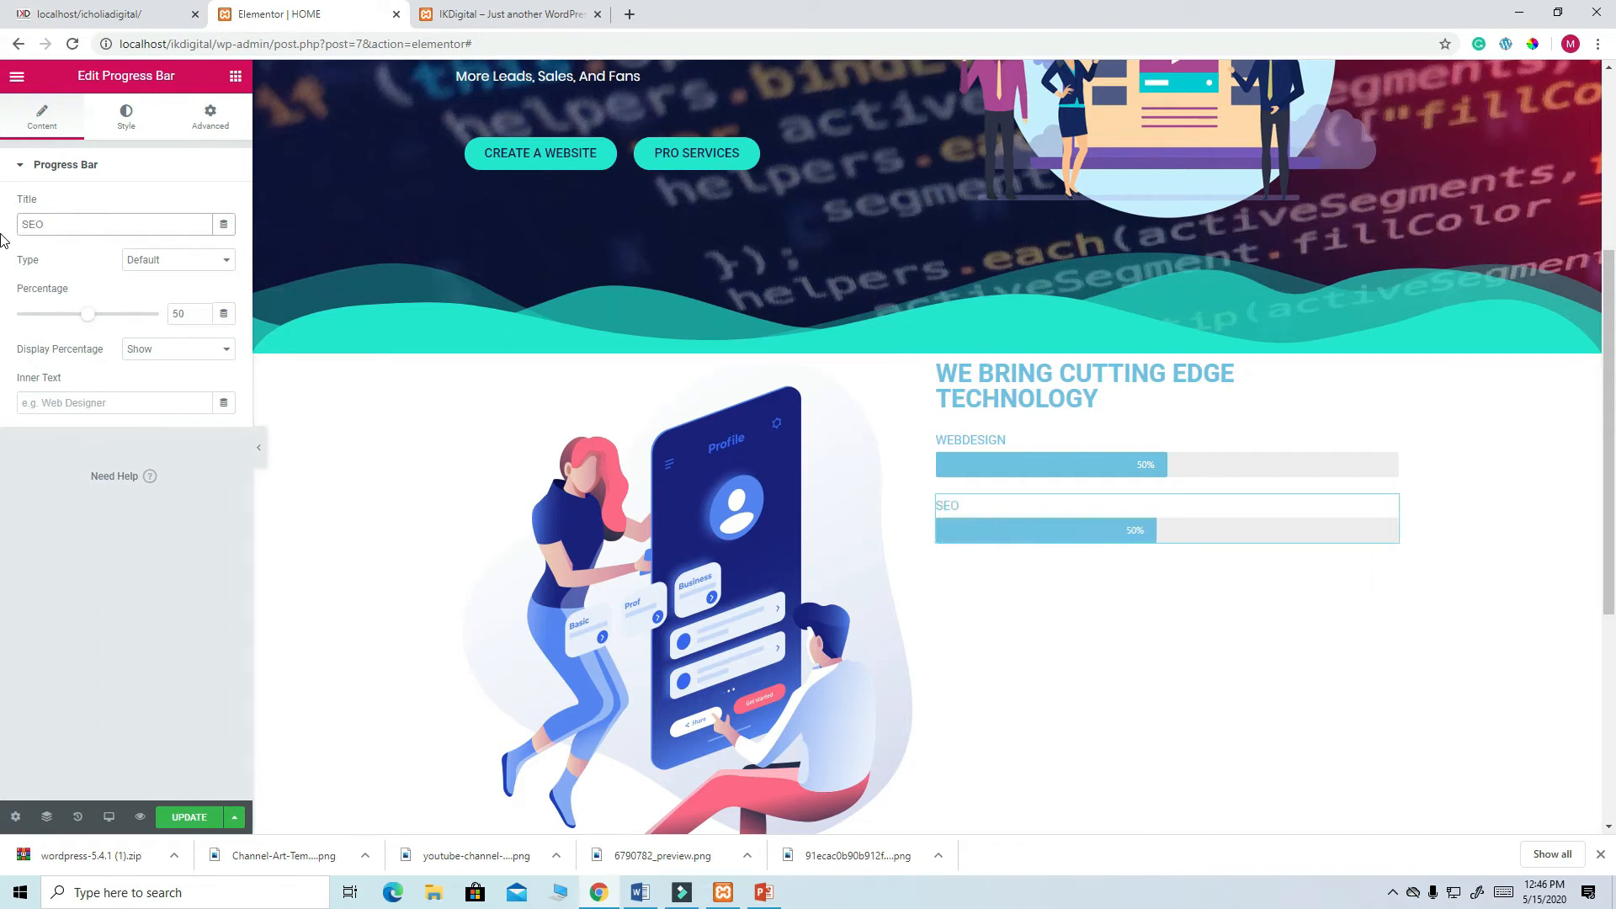
click(95, 17)
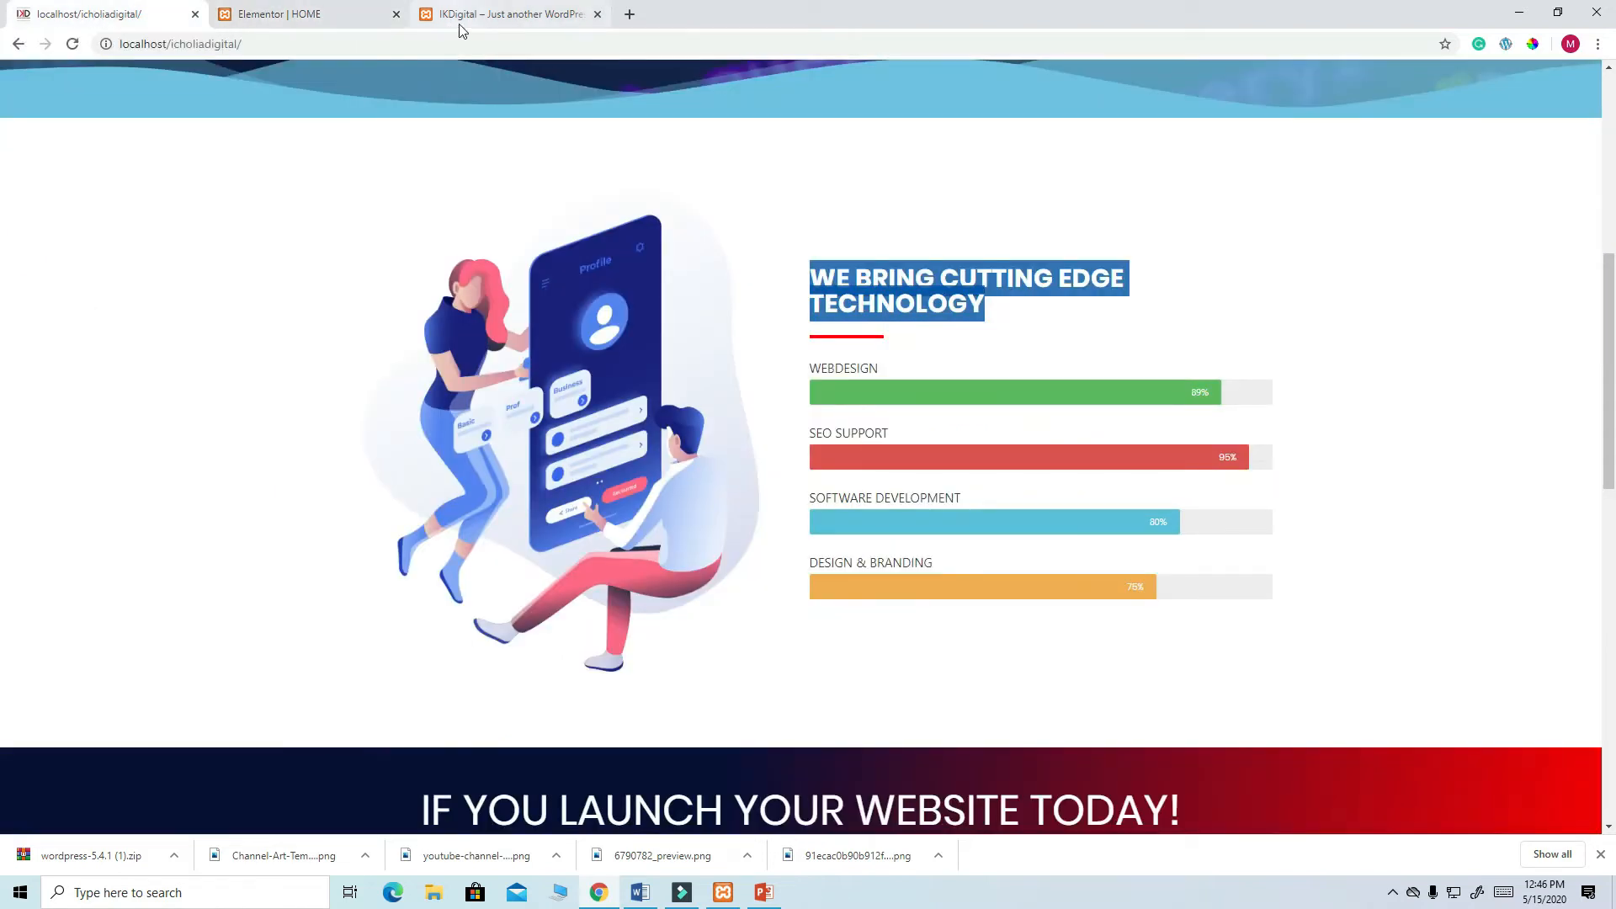
click(295, 15)
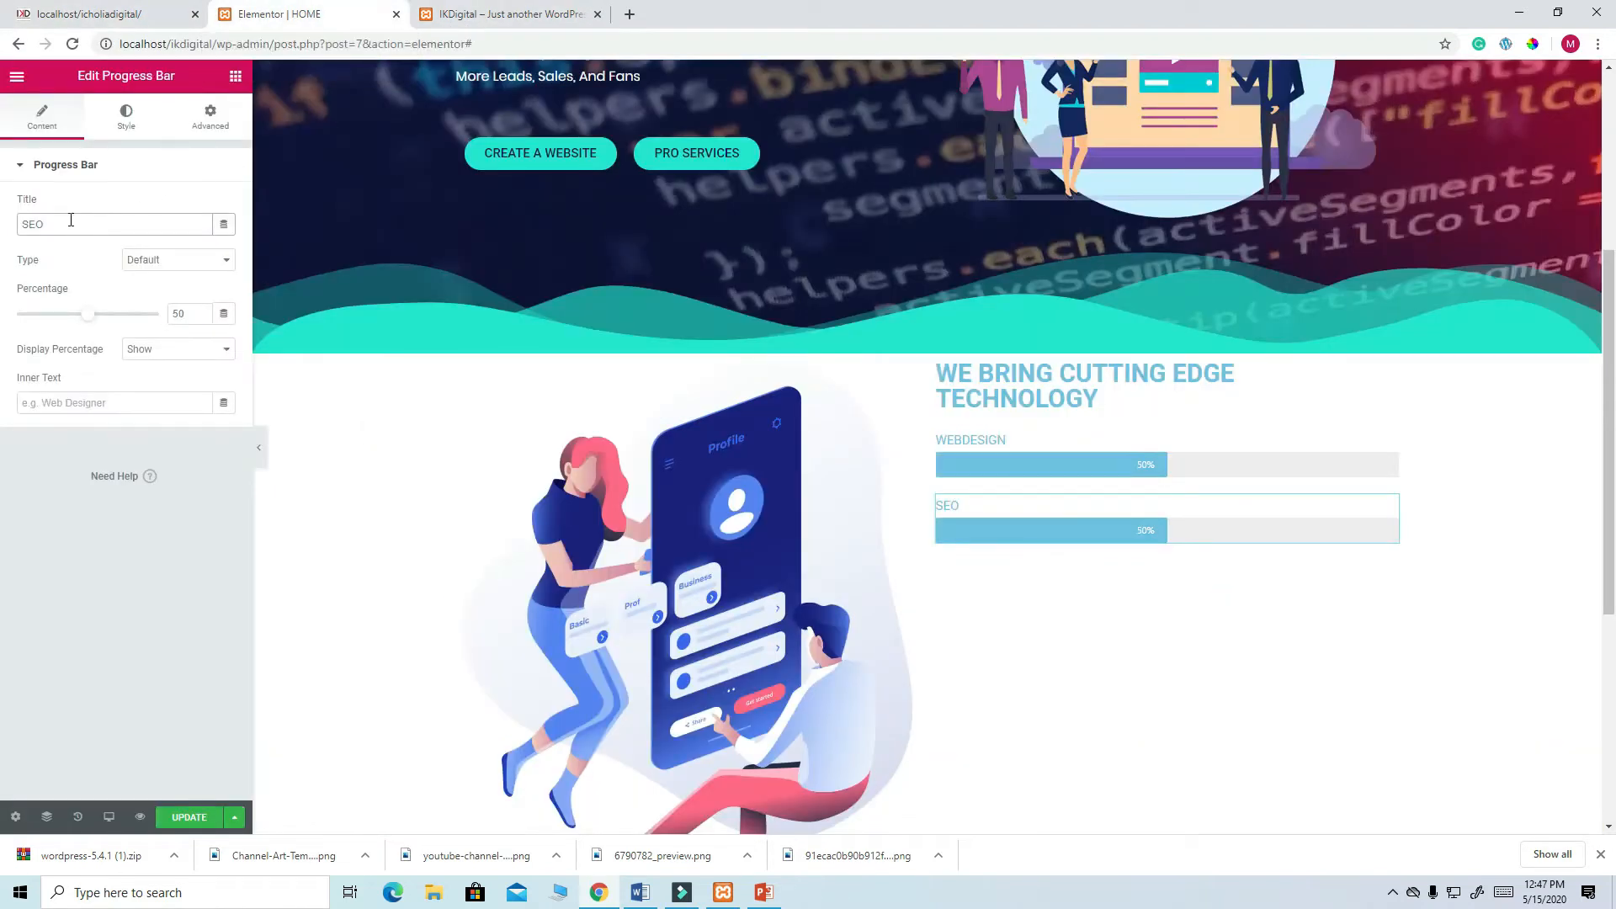
text(SUPPOR)
click(107, 15)
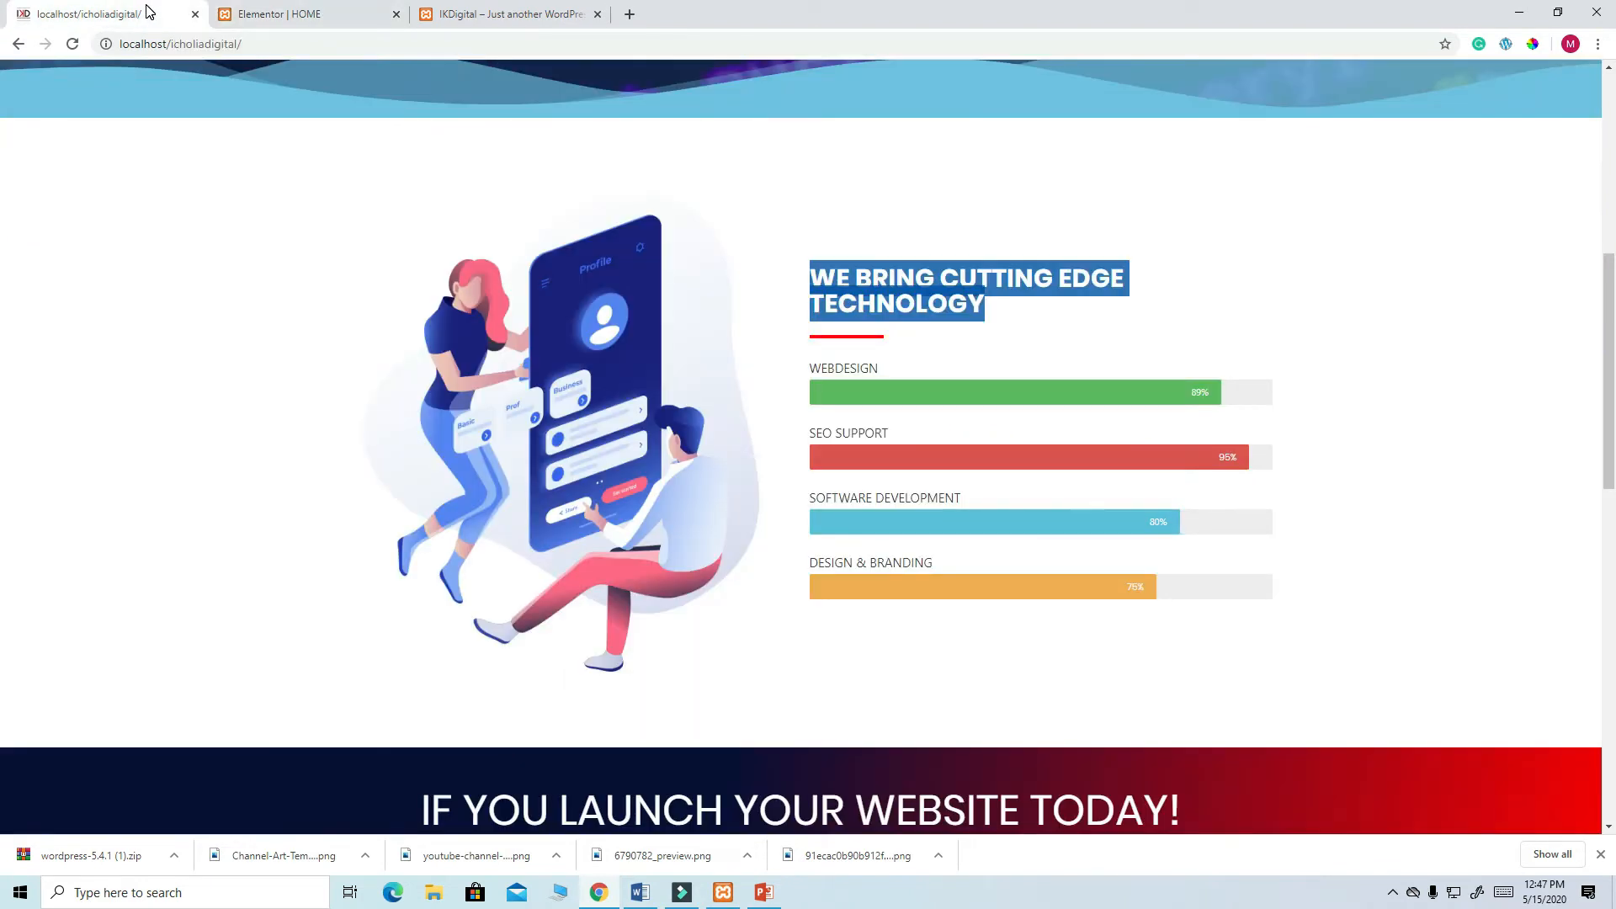
click(261, 12)
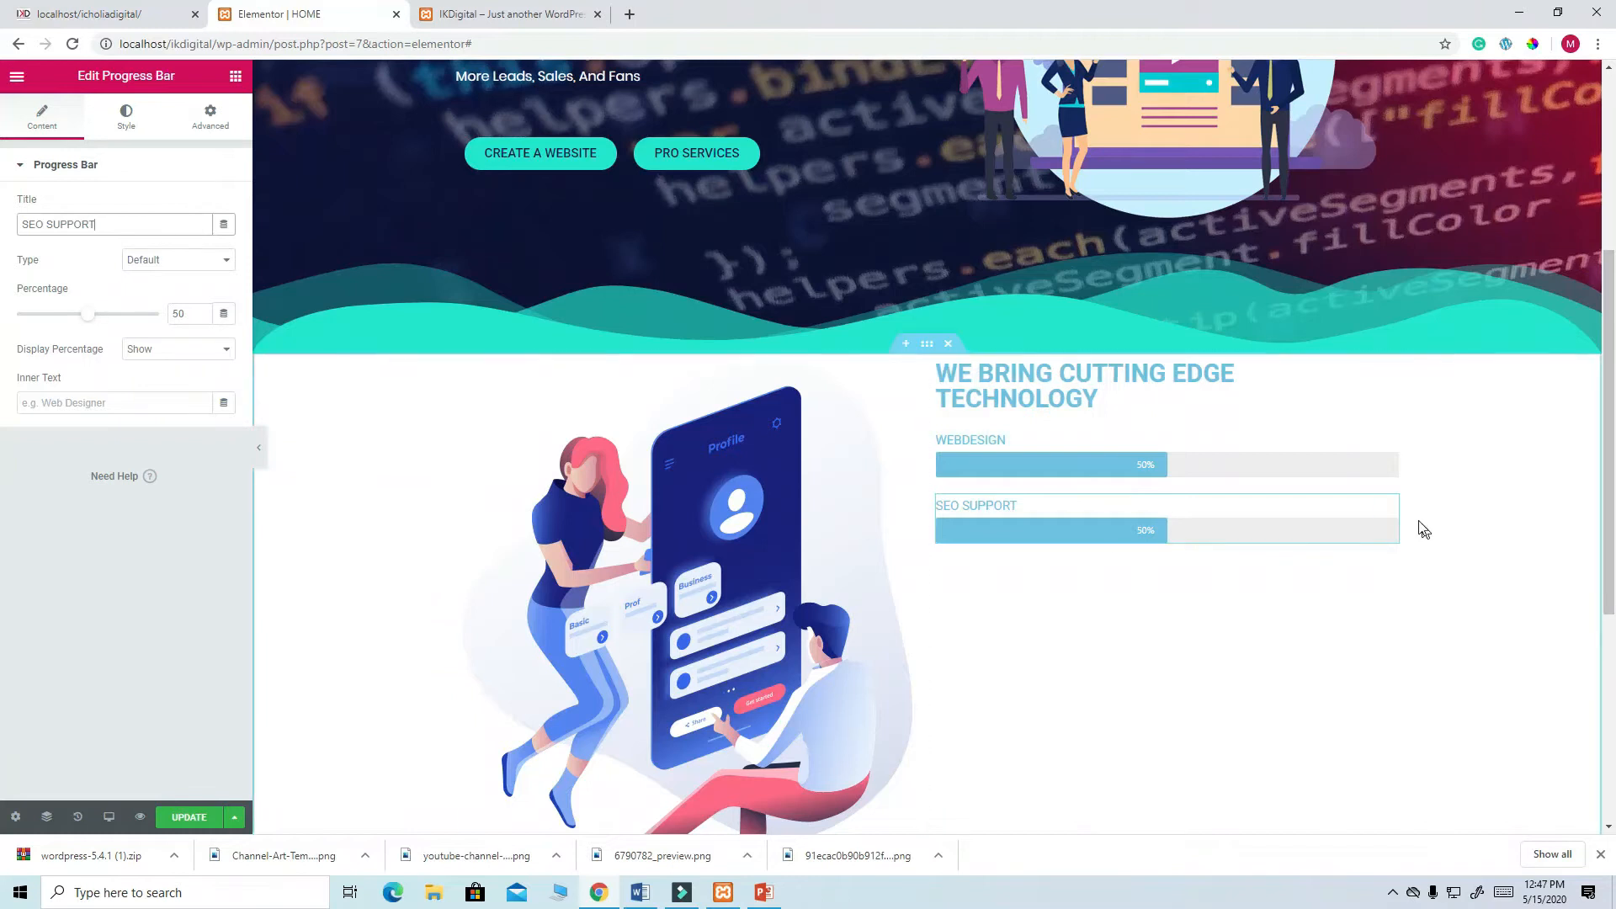
- Make two more copies titled SOFTWARE DEVELOPMENT and GRAPHIC DESIGN & BRANDING
right_click(1390, 508)
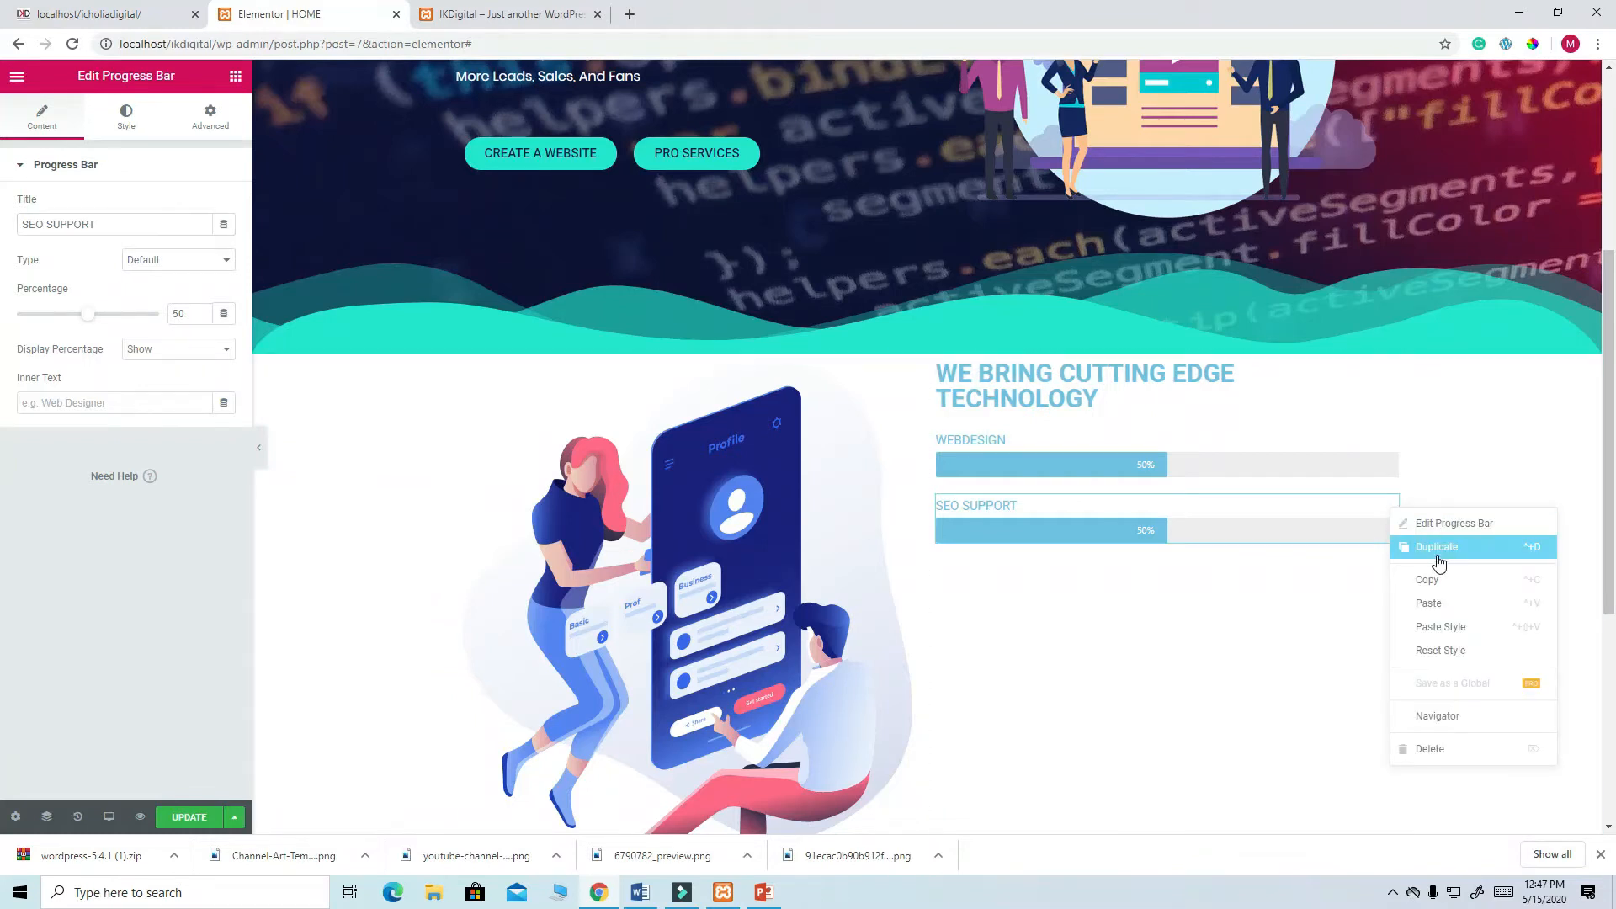
click(1439, 562)
right_click(1395, 573)
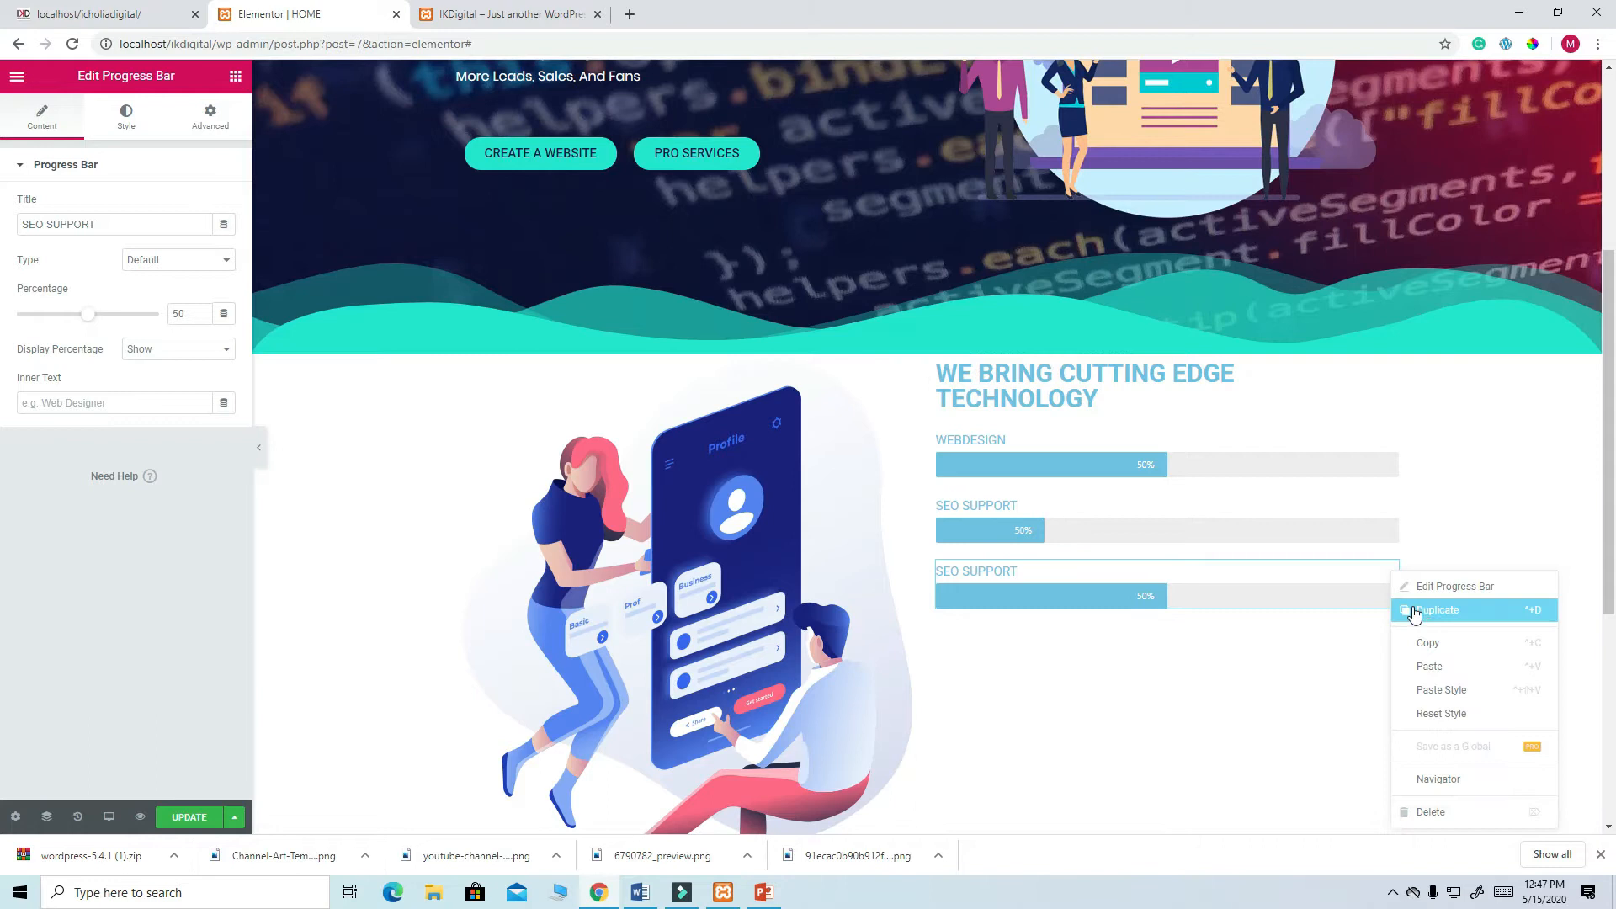
click(1419, 614)
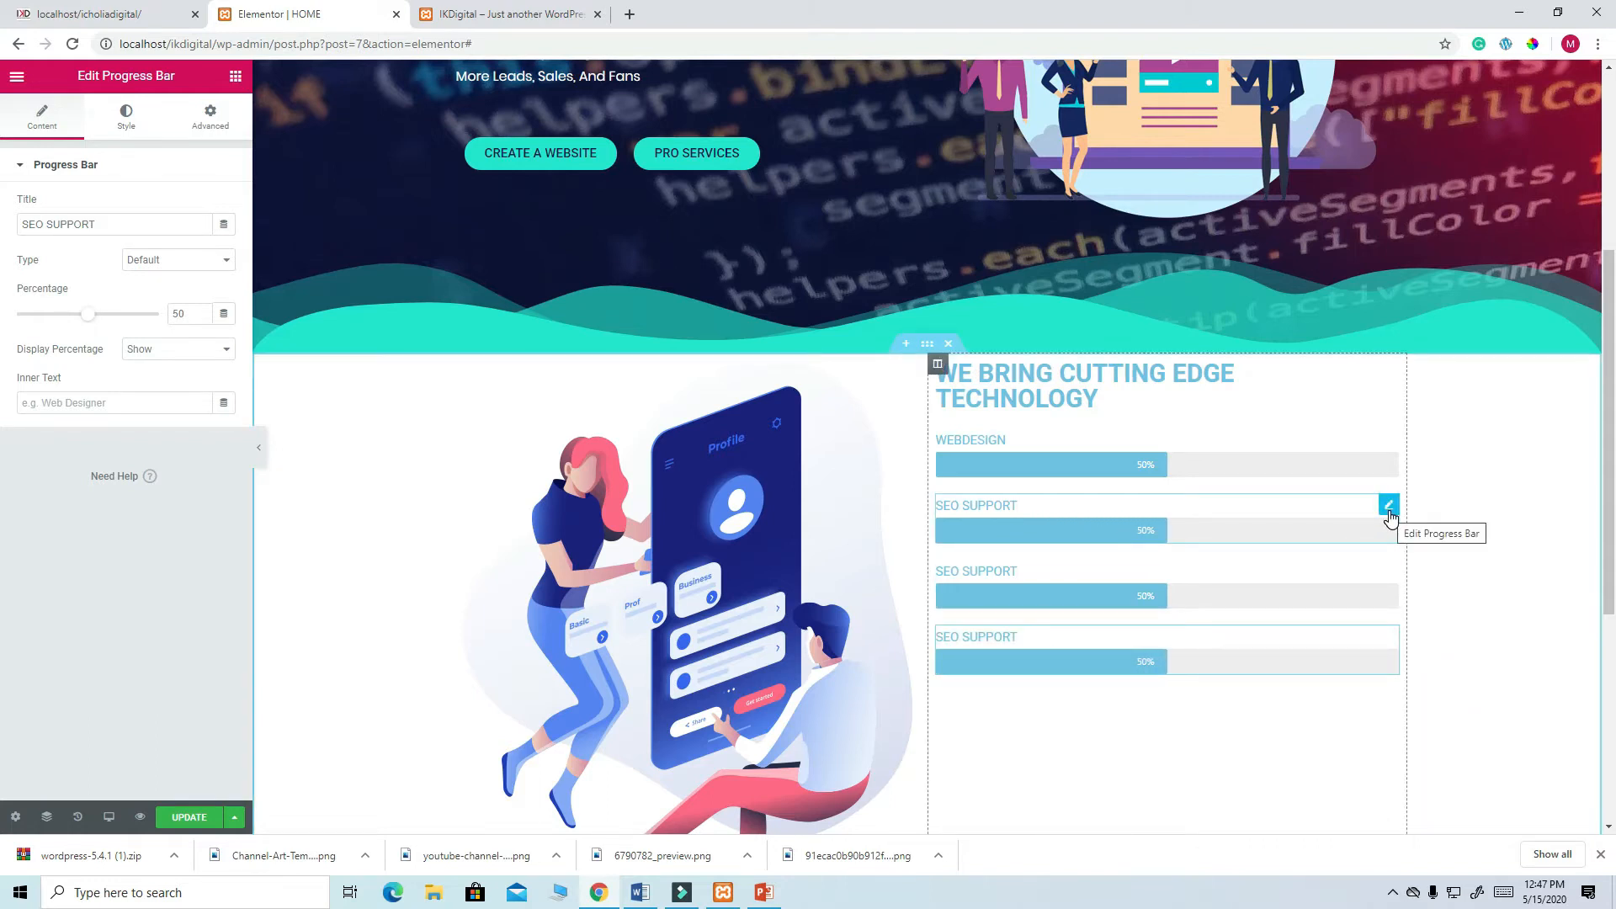
click(1388, 580)
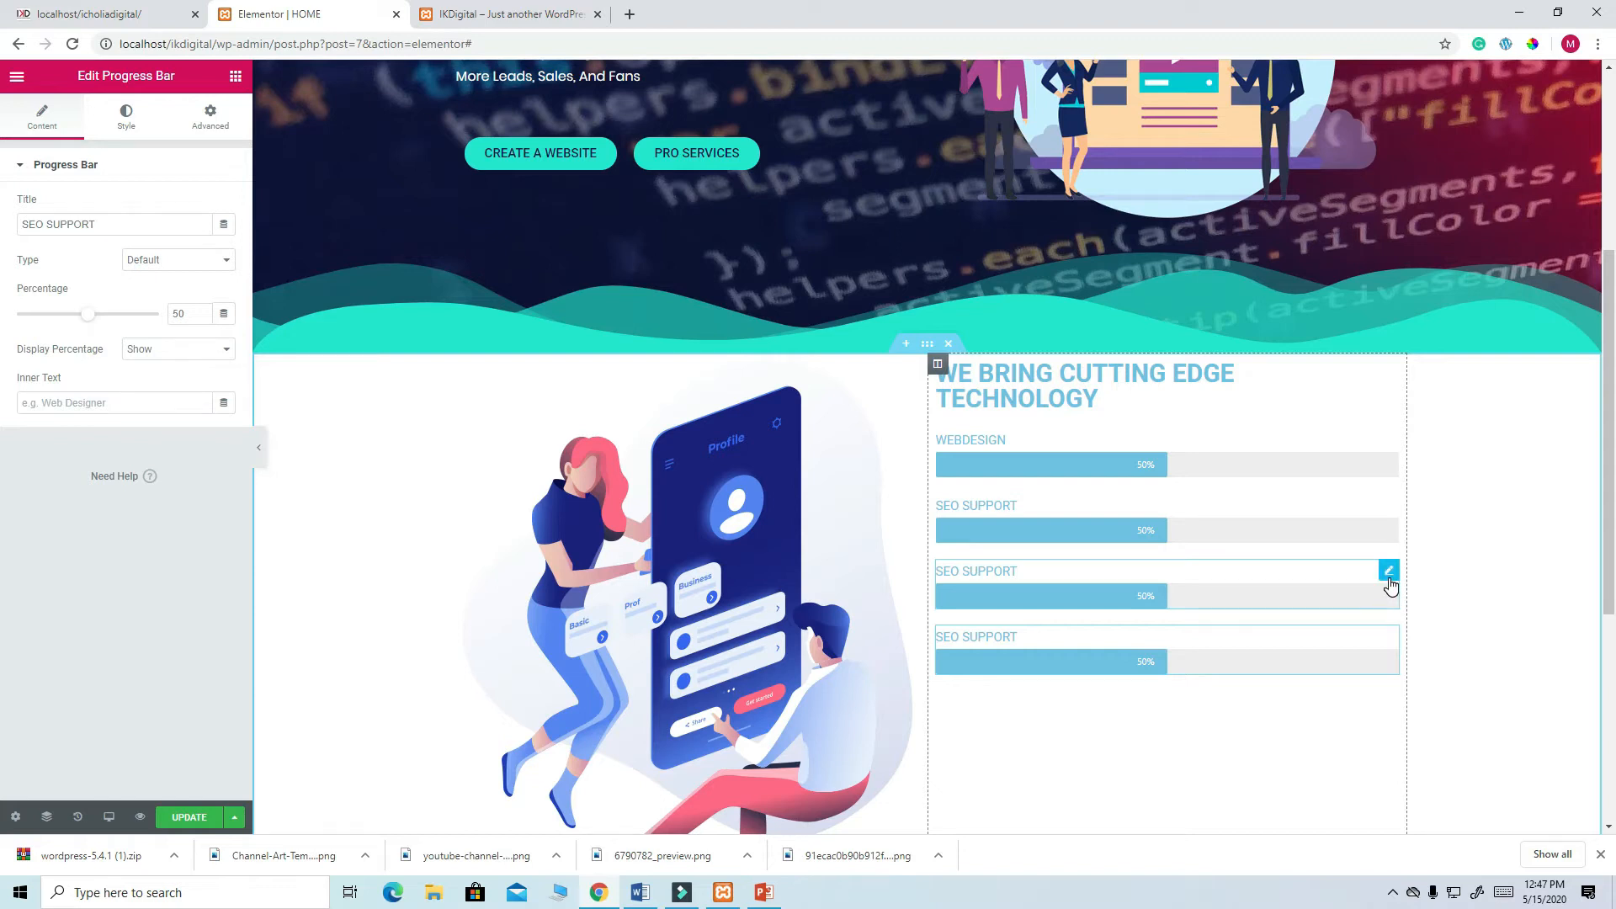
drag(109, 225, 30, 220)
text(S)
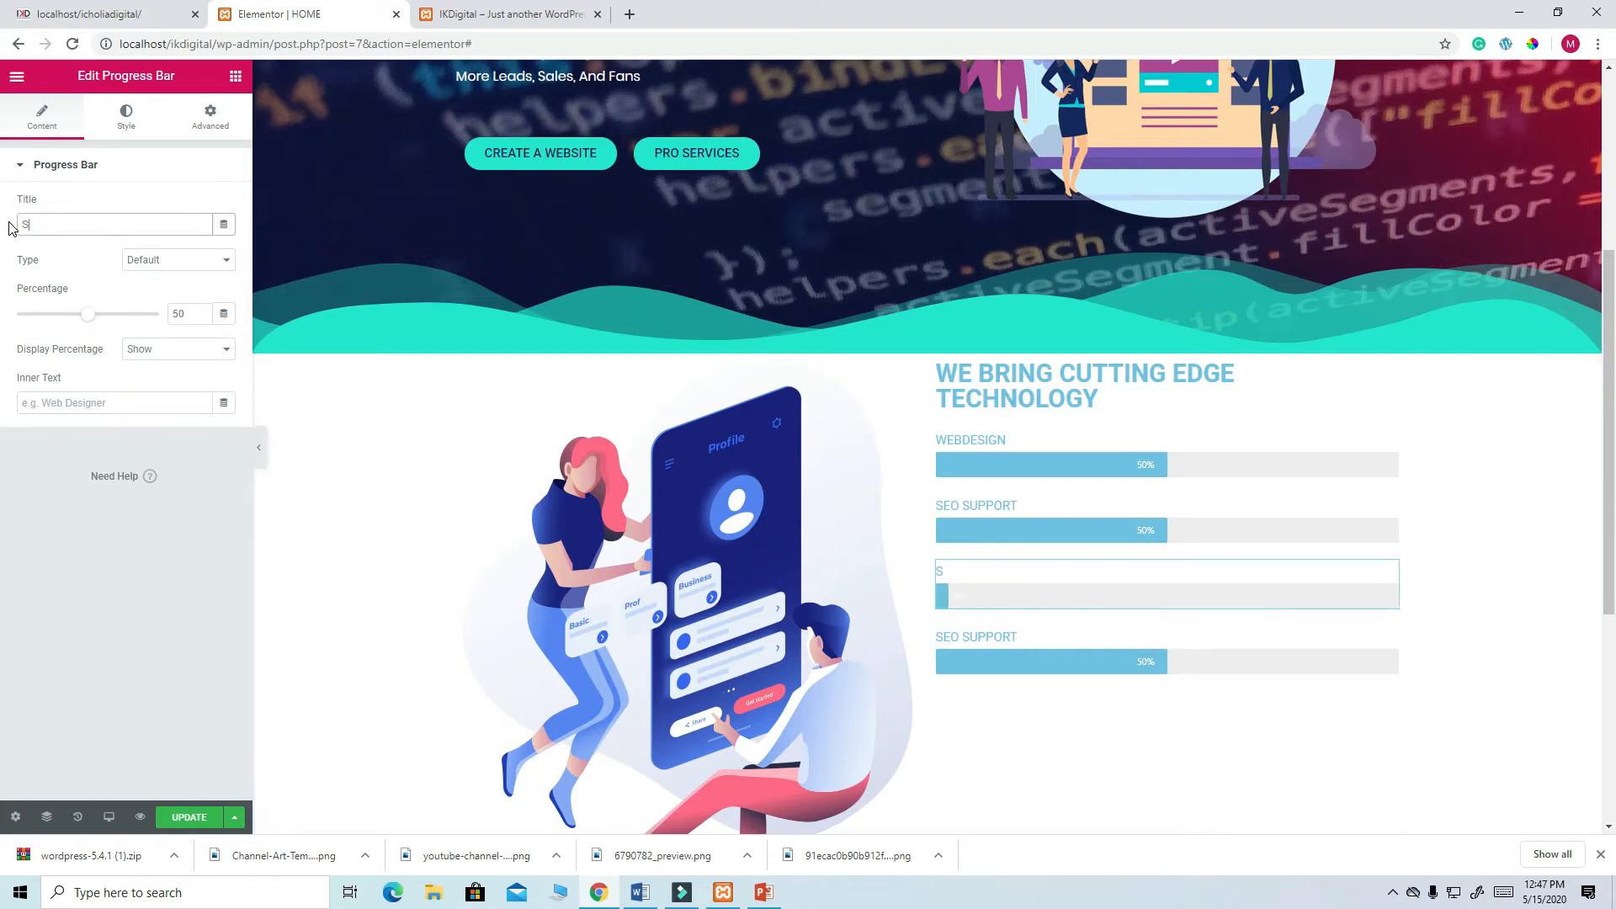
text(OFTWARE DEVEL)
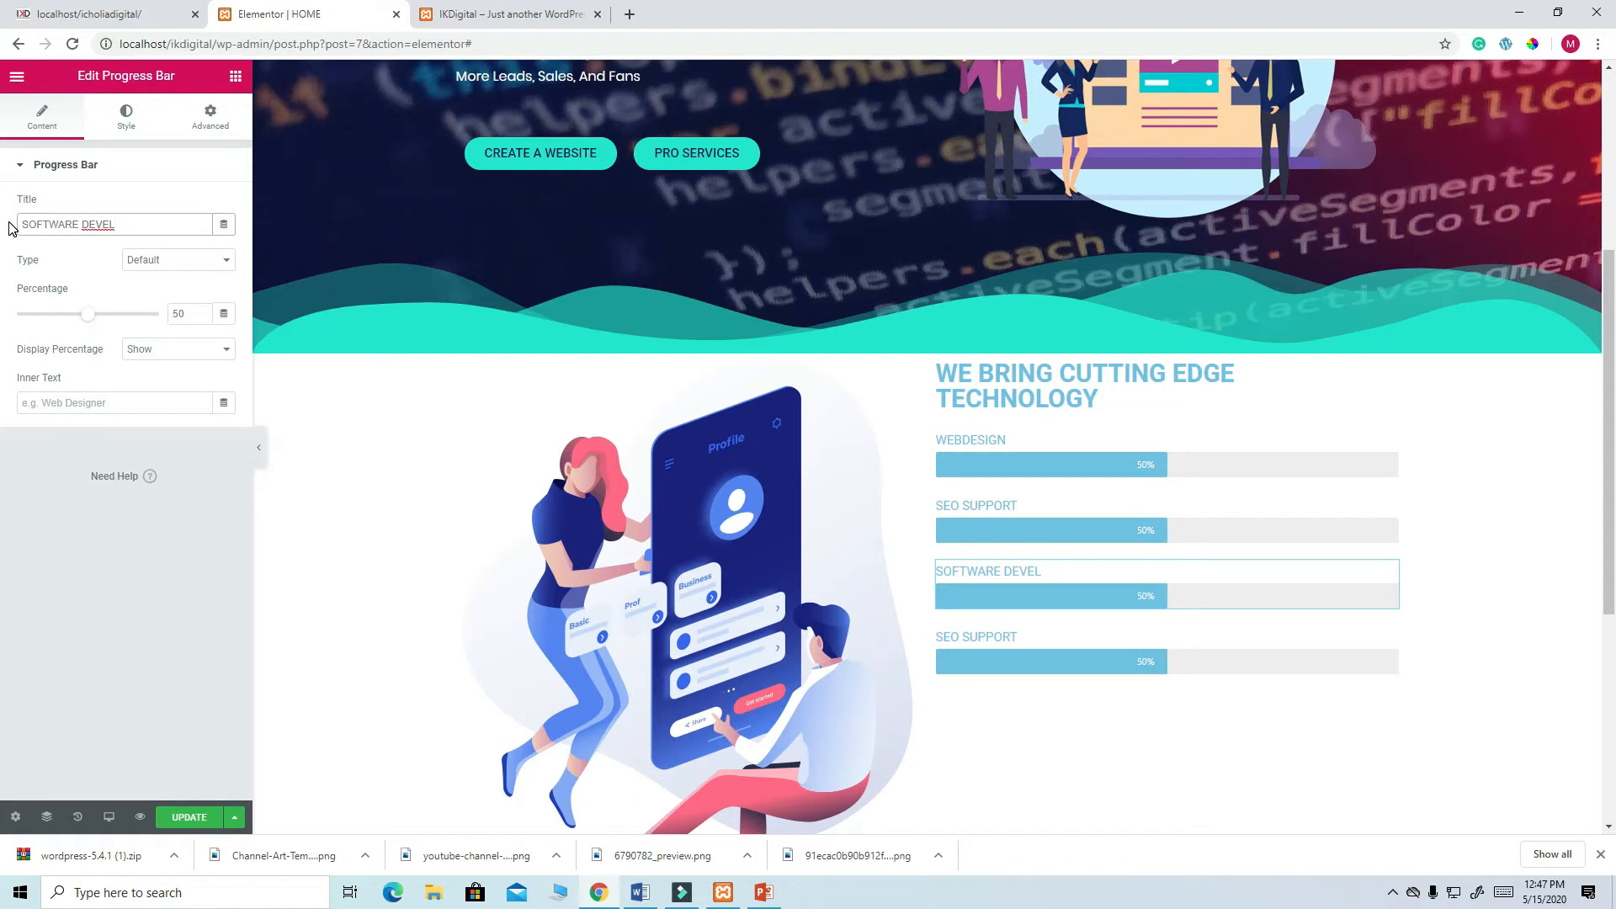
text(OPMENT)
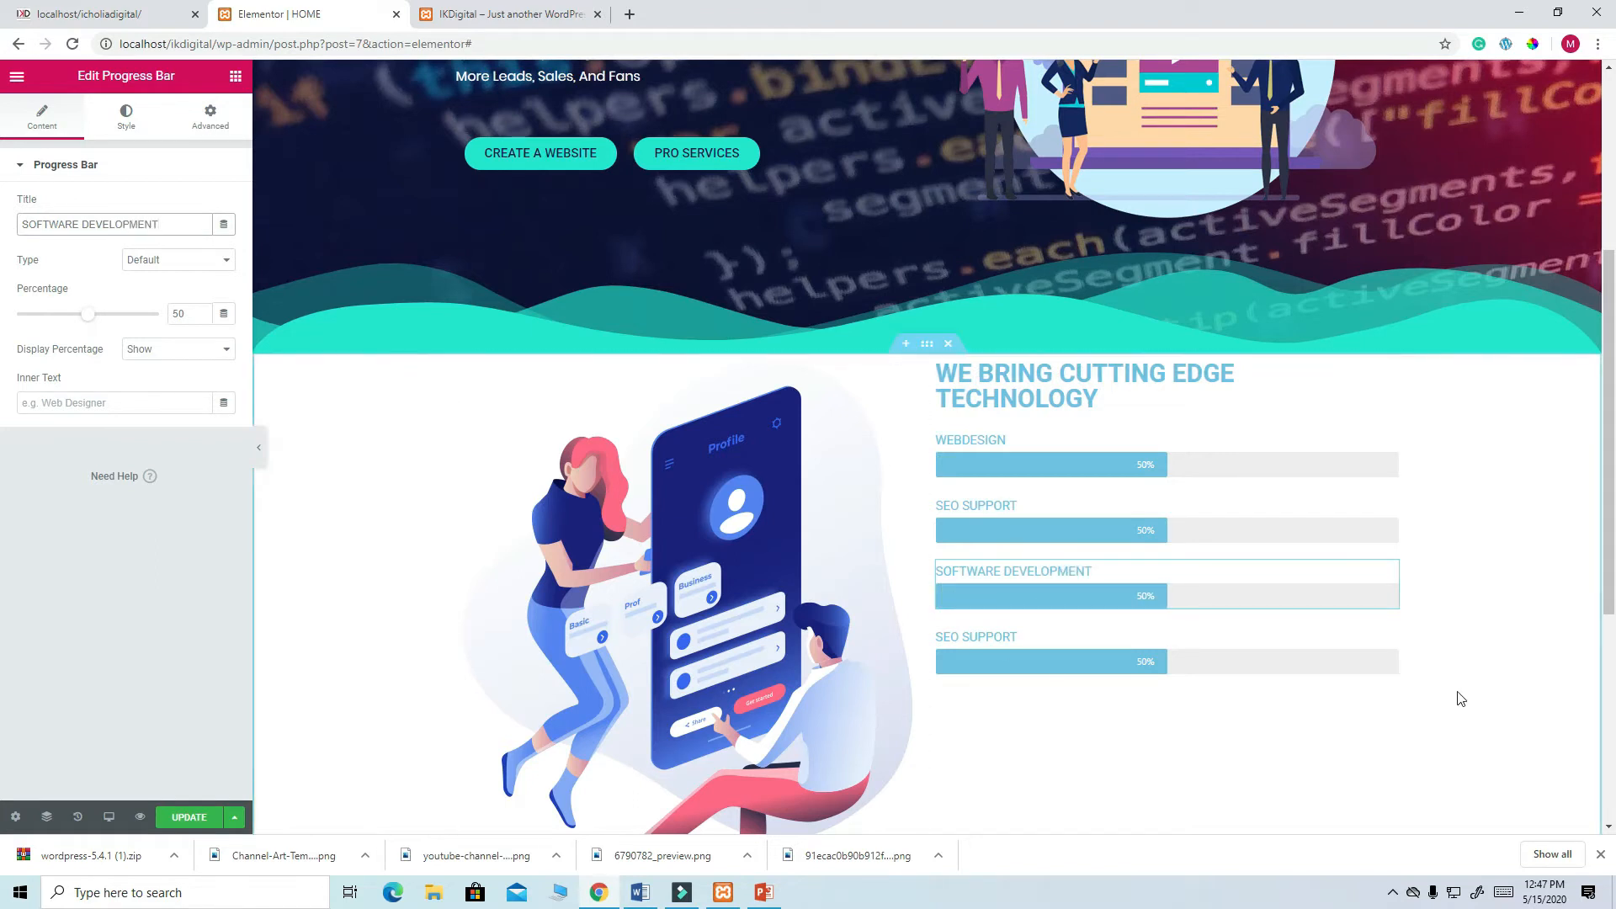
click(1391, 643)
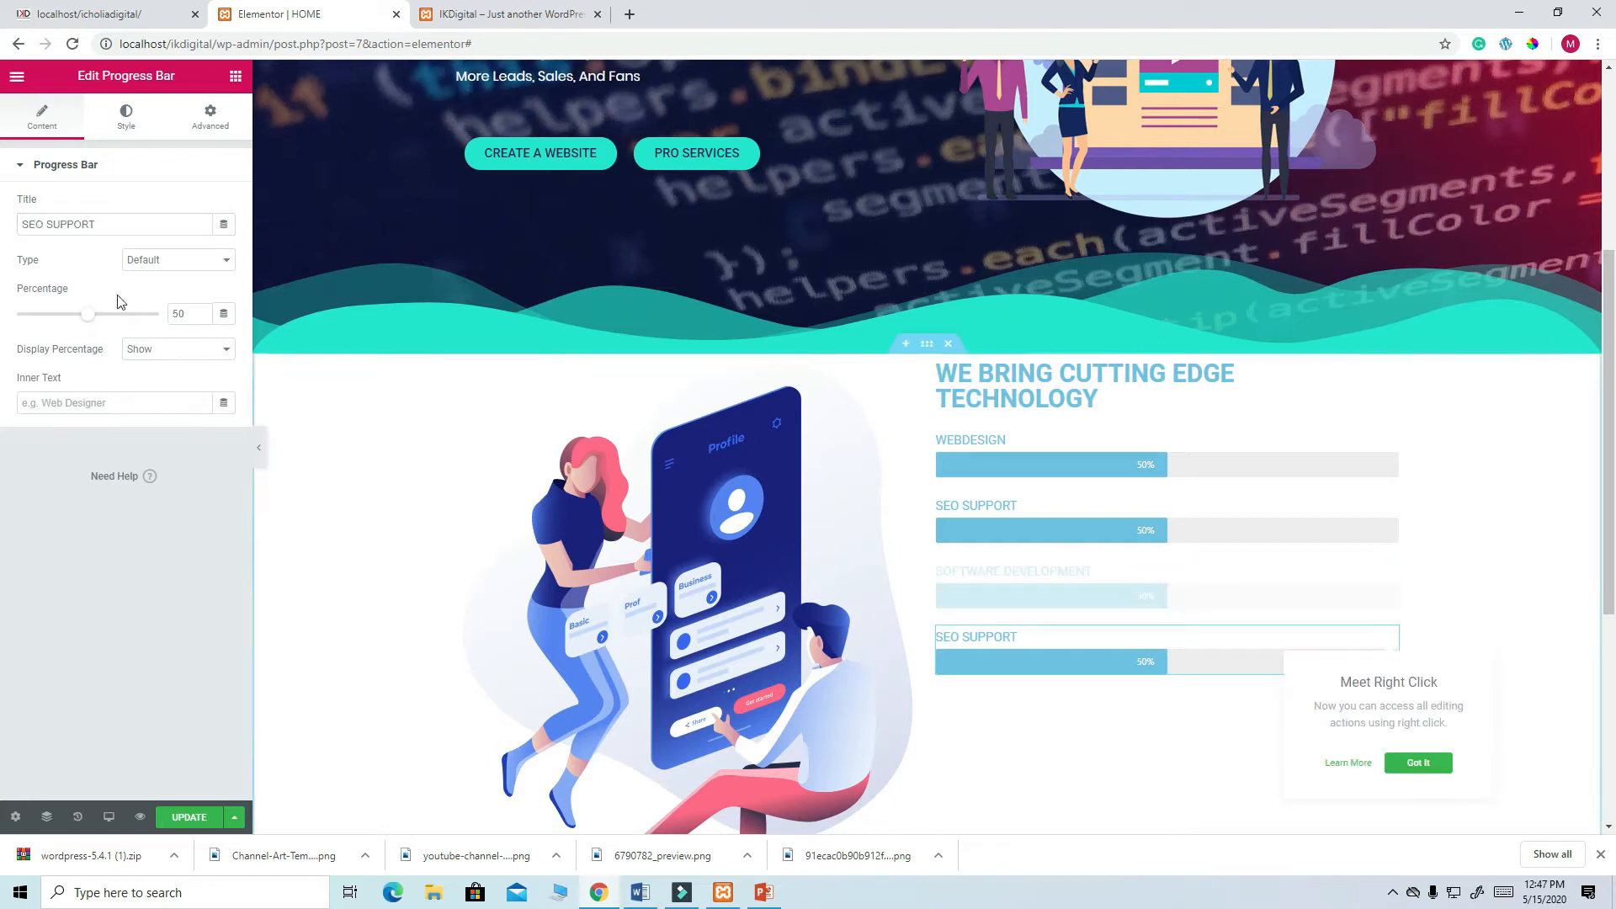
drag(108, 224, 7, 240)
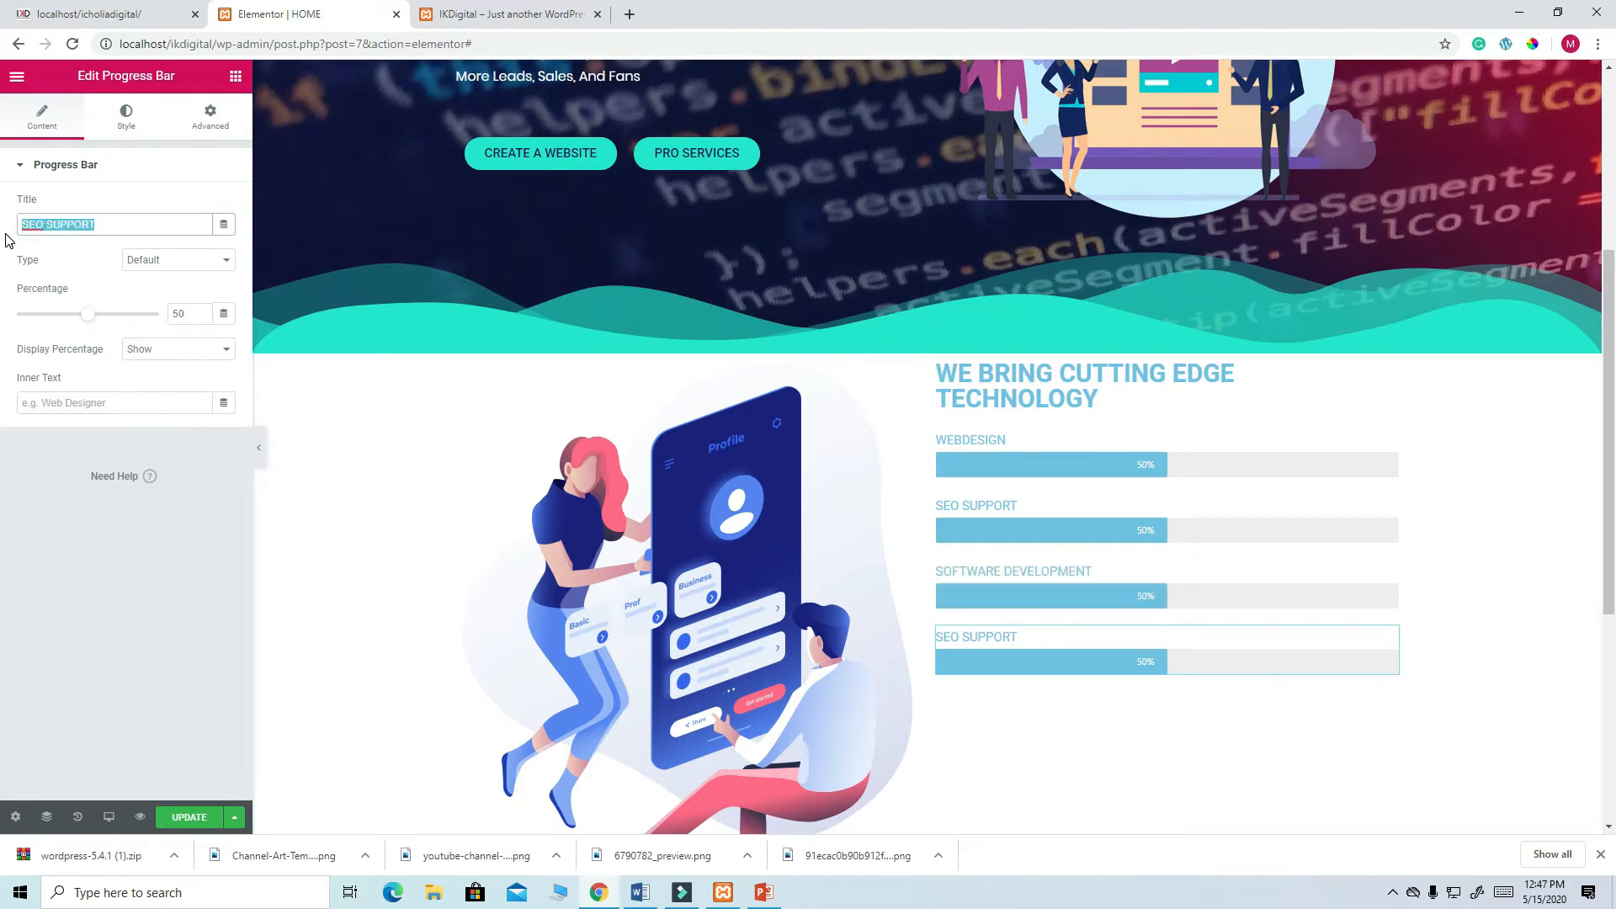
text(GRA)
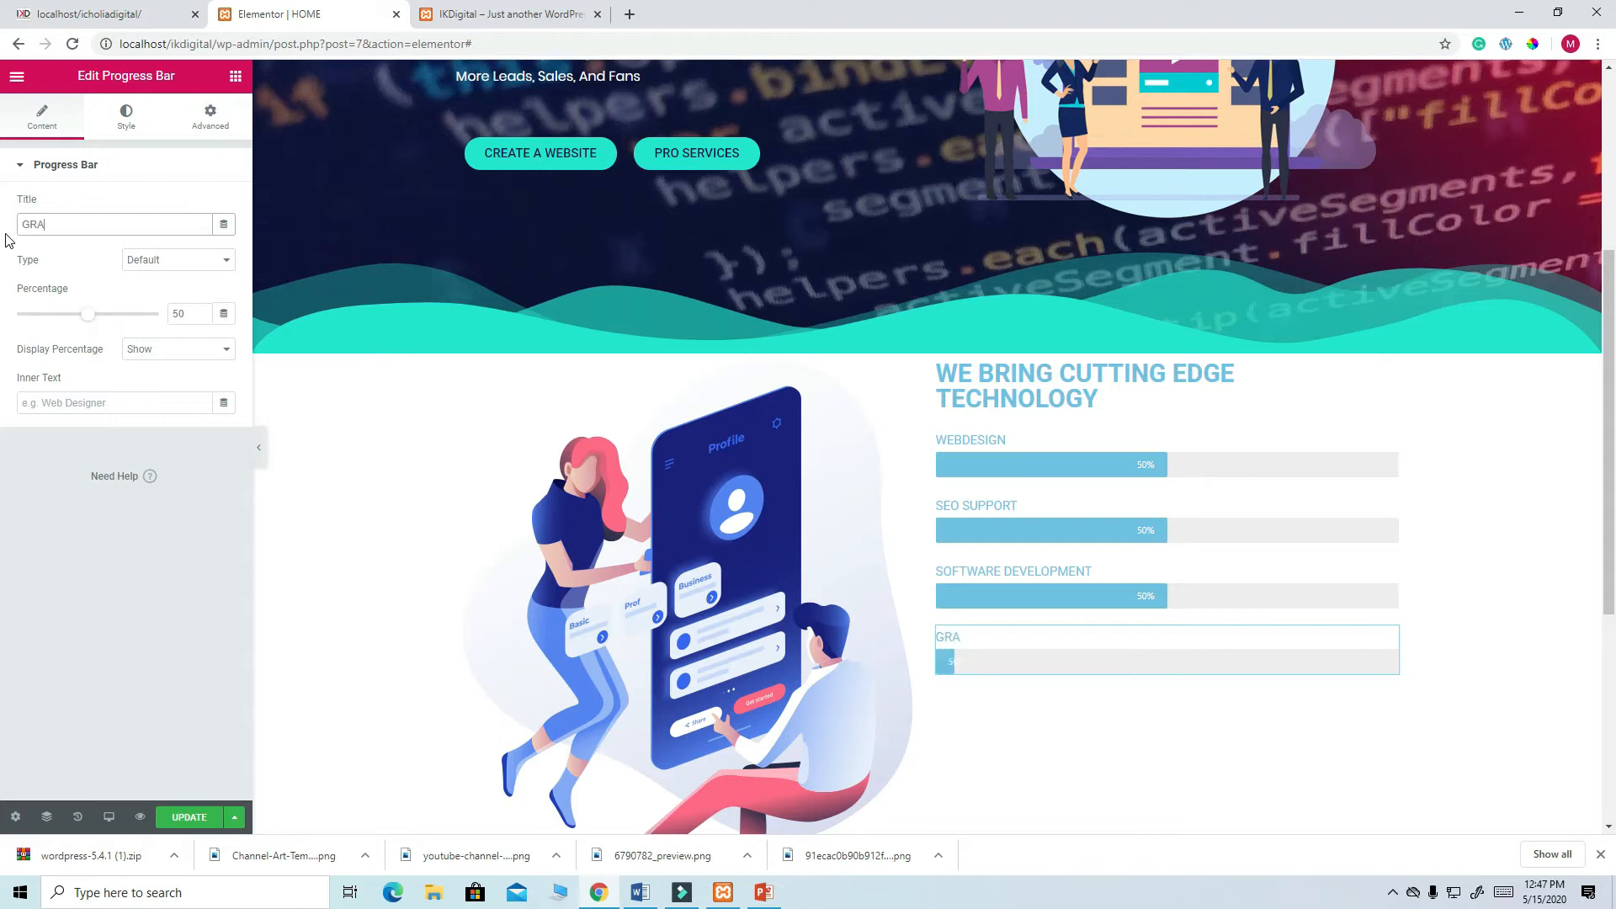
text(PHIC DESIGN )
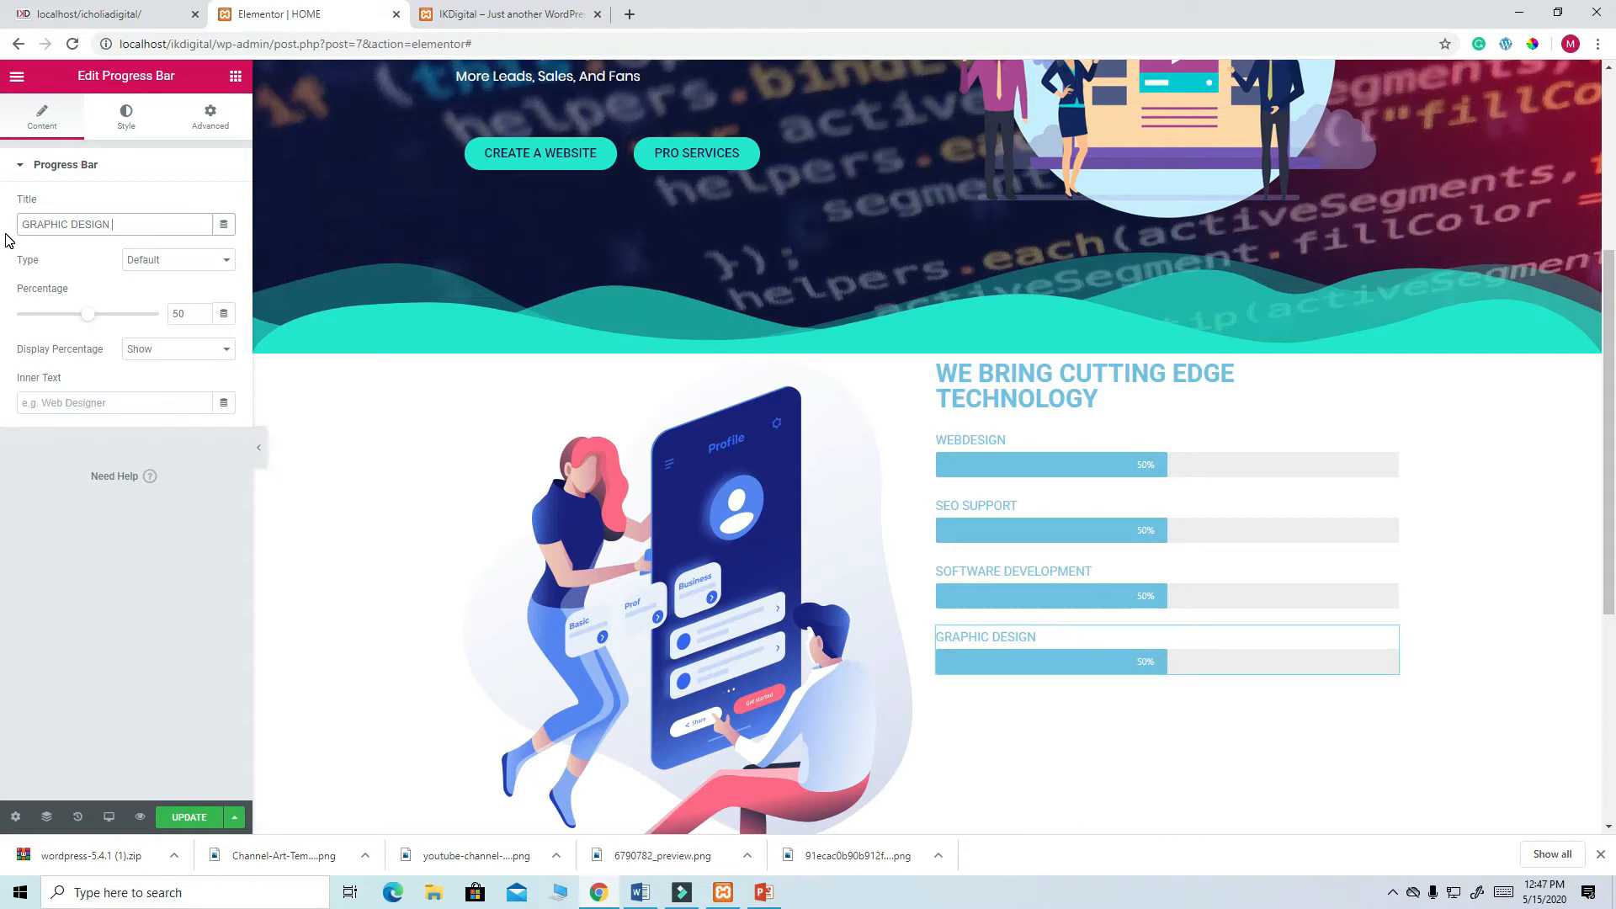
text(& BRANDING)
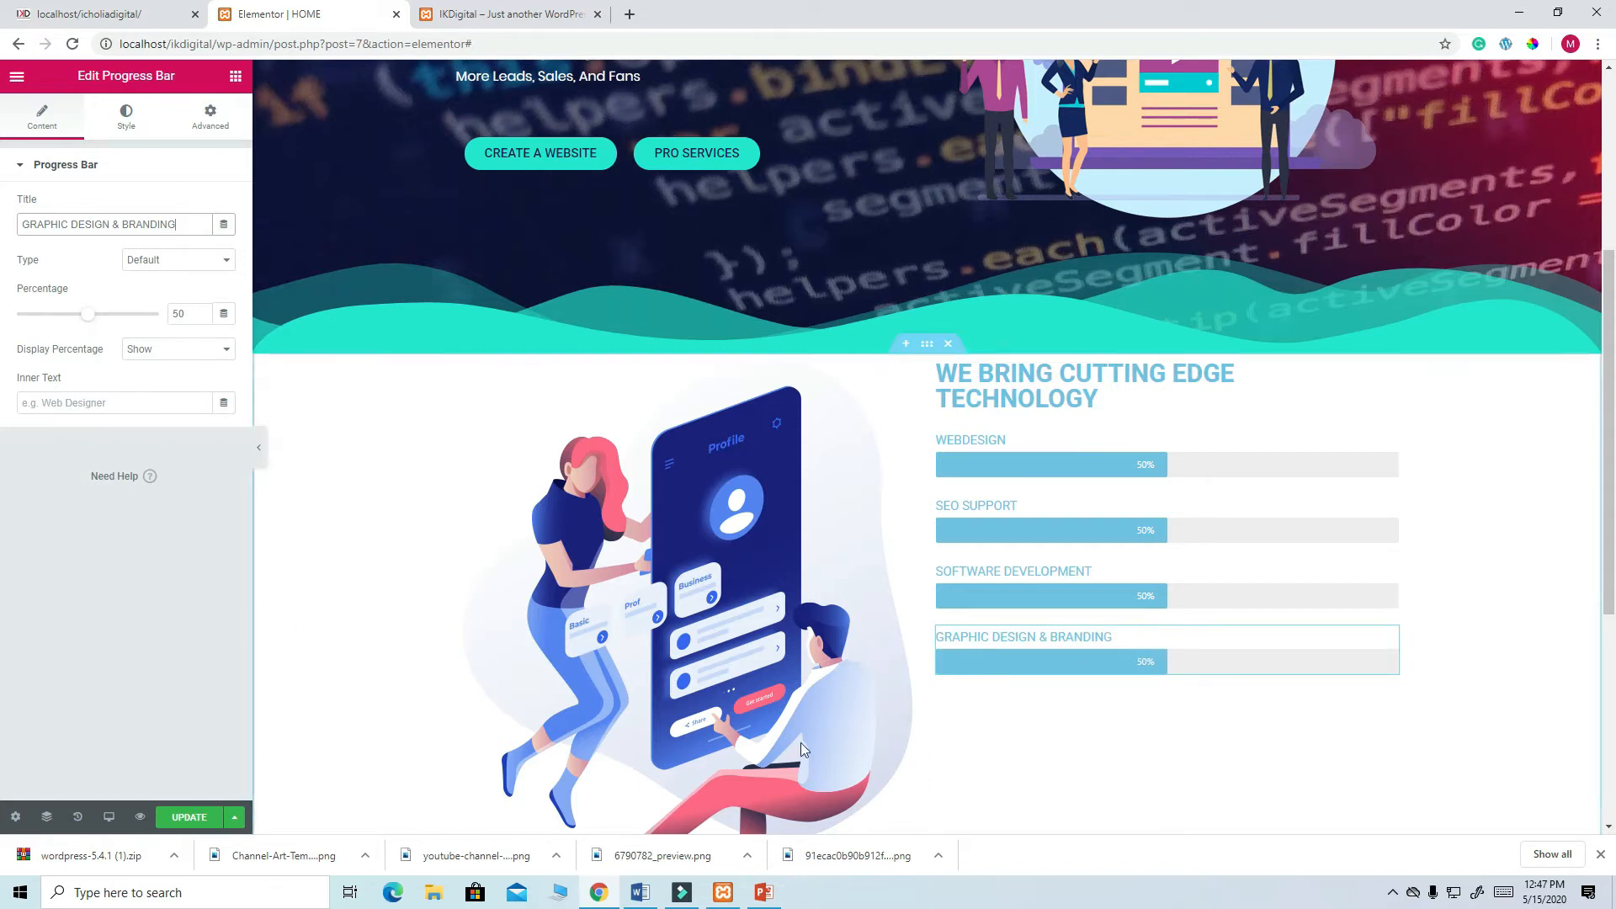
scroll(1305, 539, down, 2)
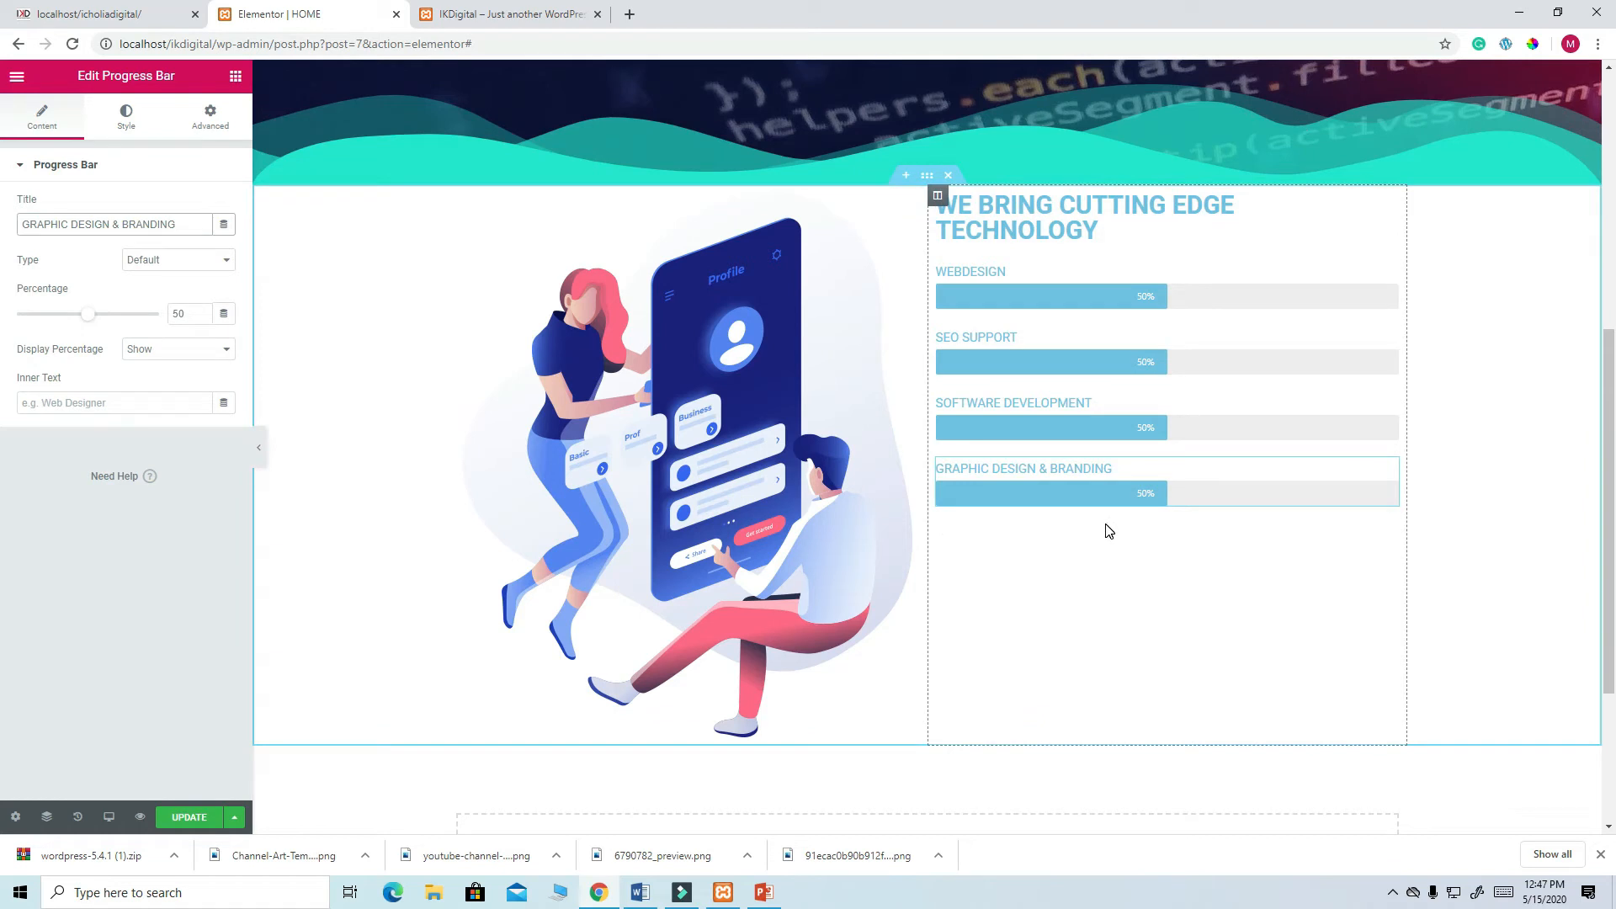
- Set the WEBDESIGN bar to 89% with the green Success type
click(153, 10)
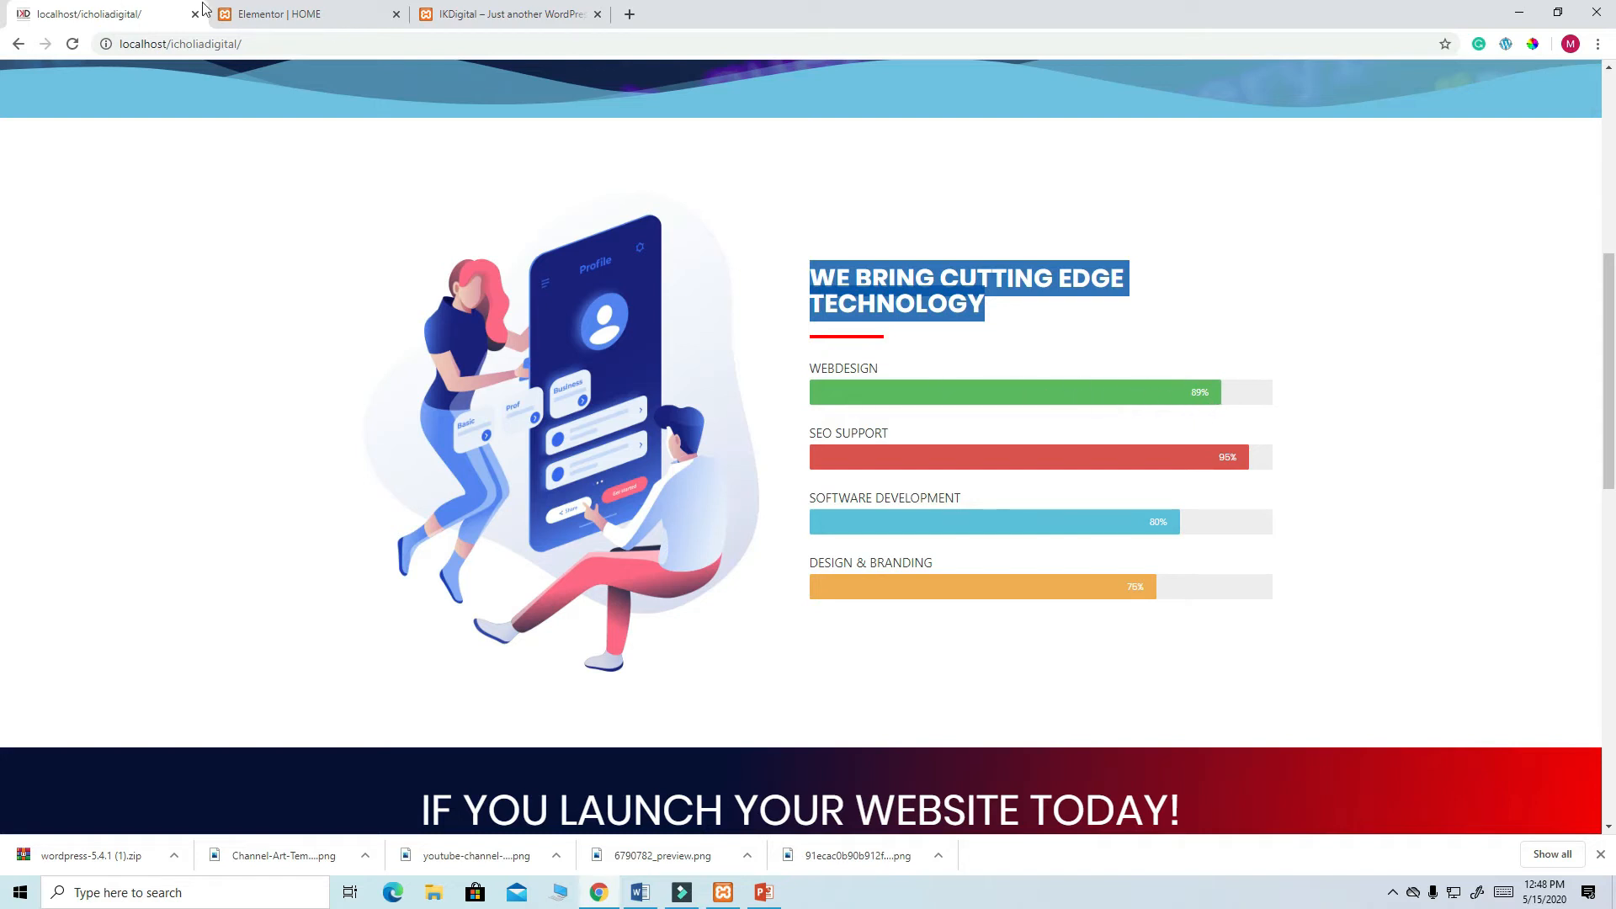
click(278, 13)
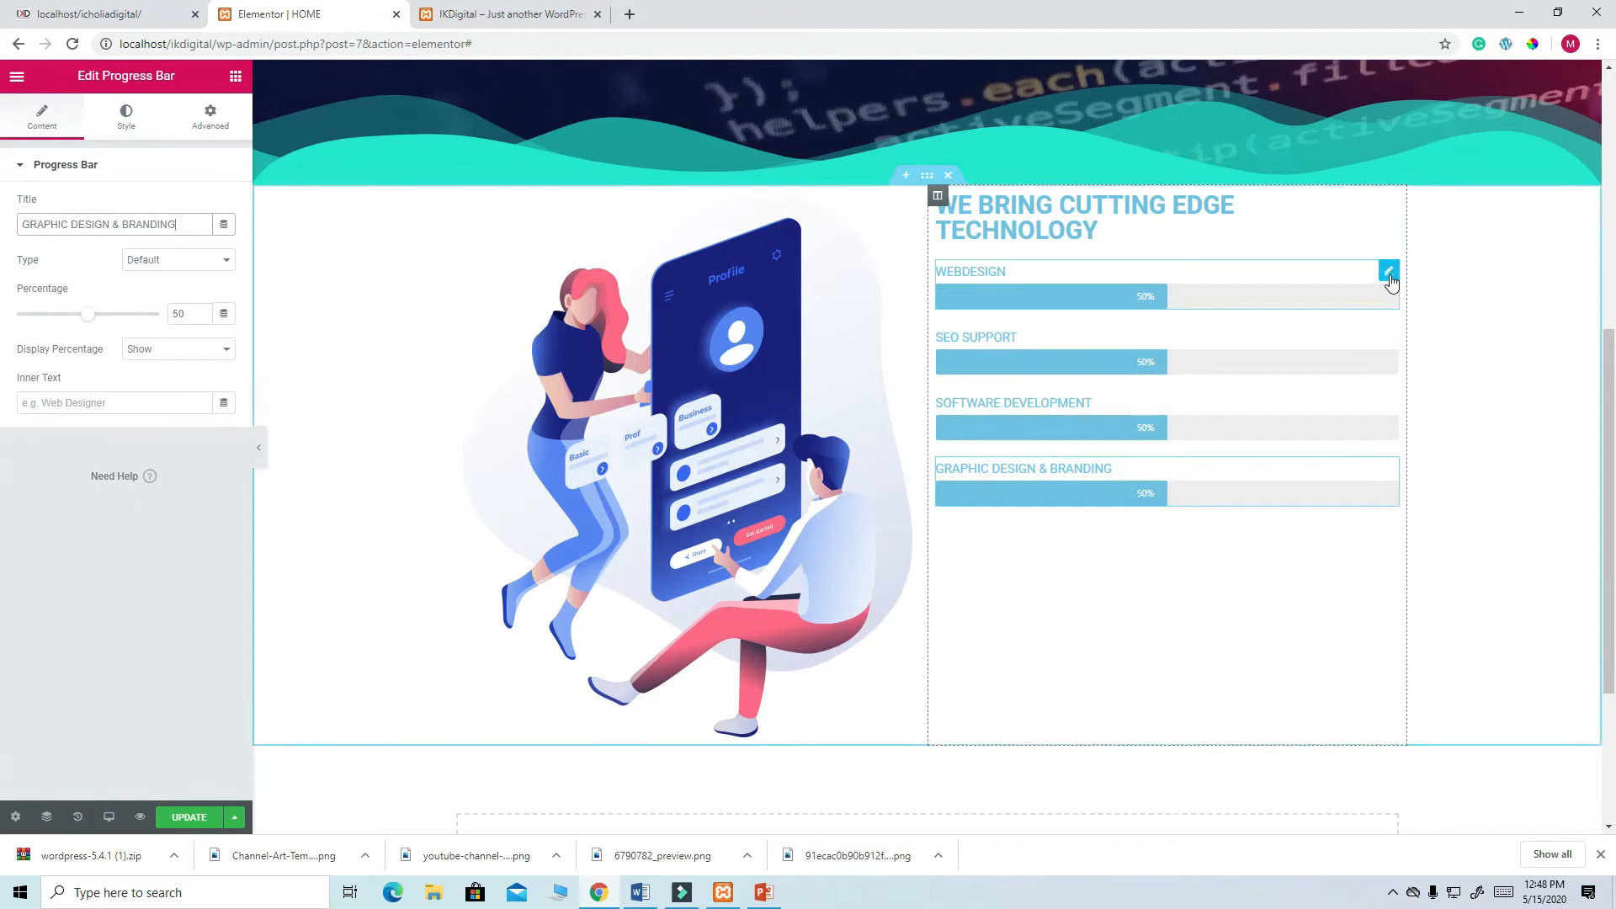
click(1389, 273)
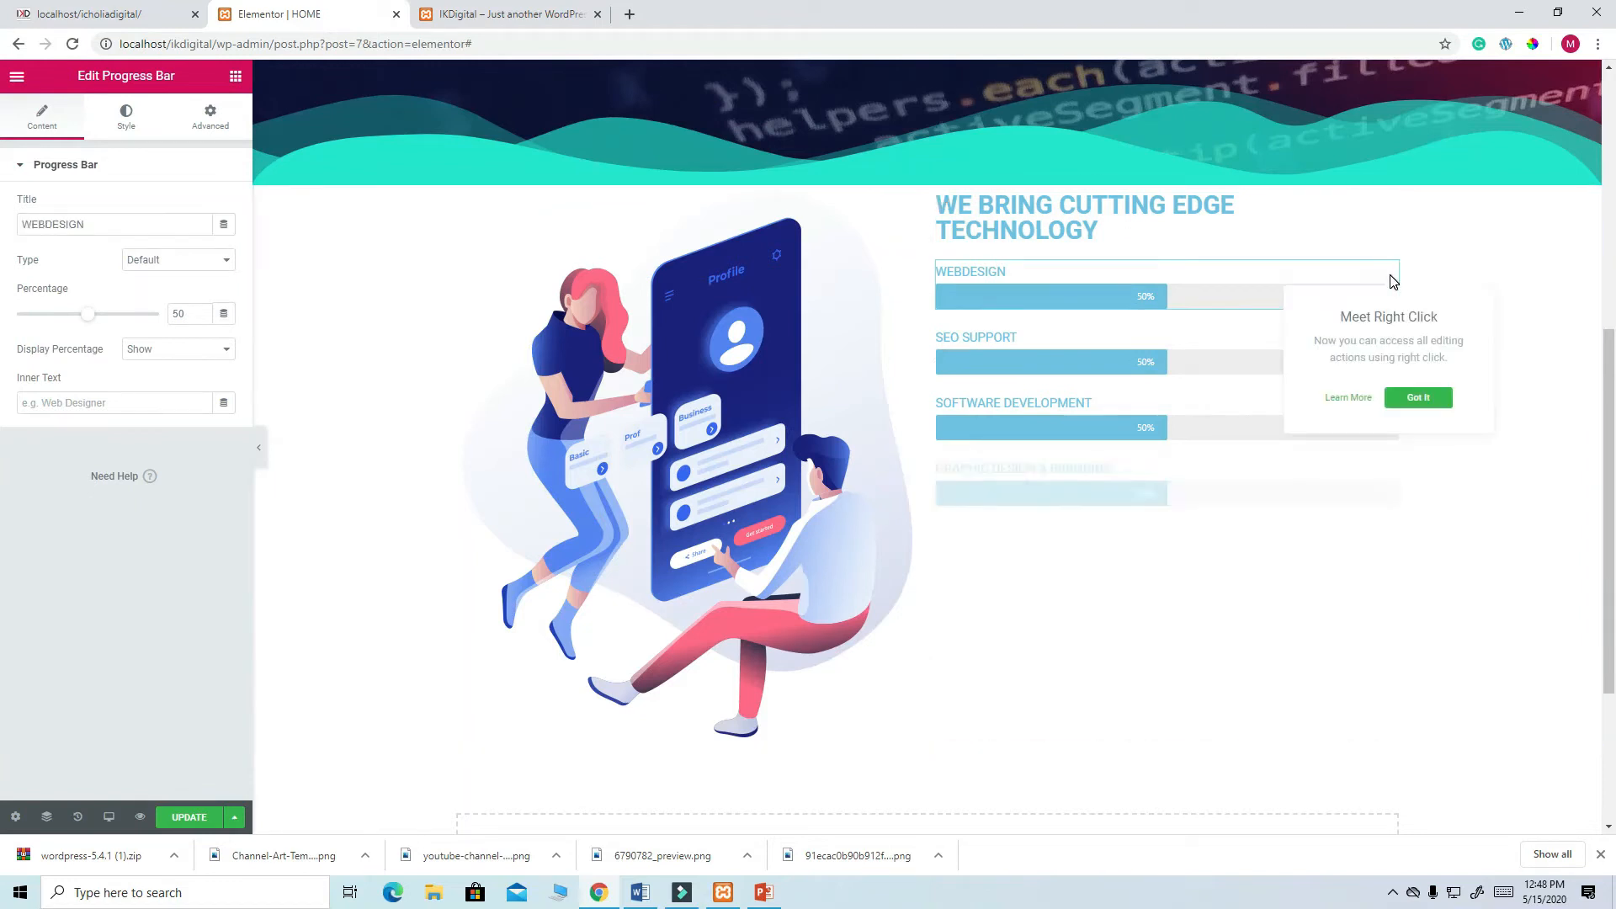
click(190, 312)
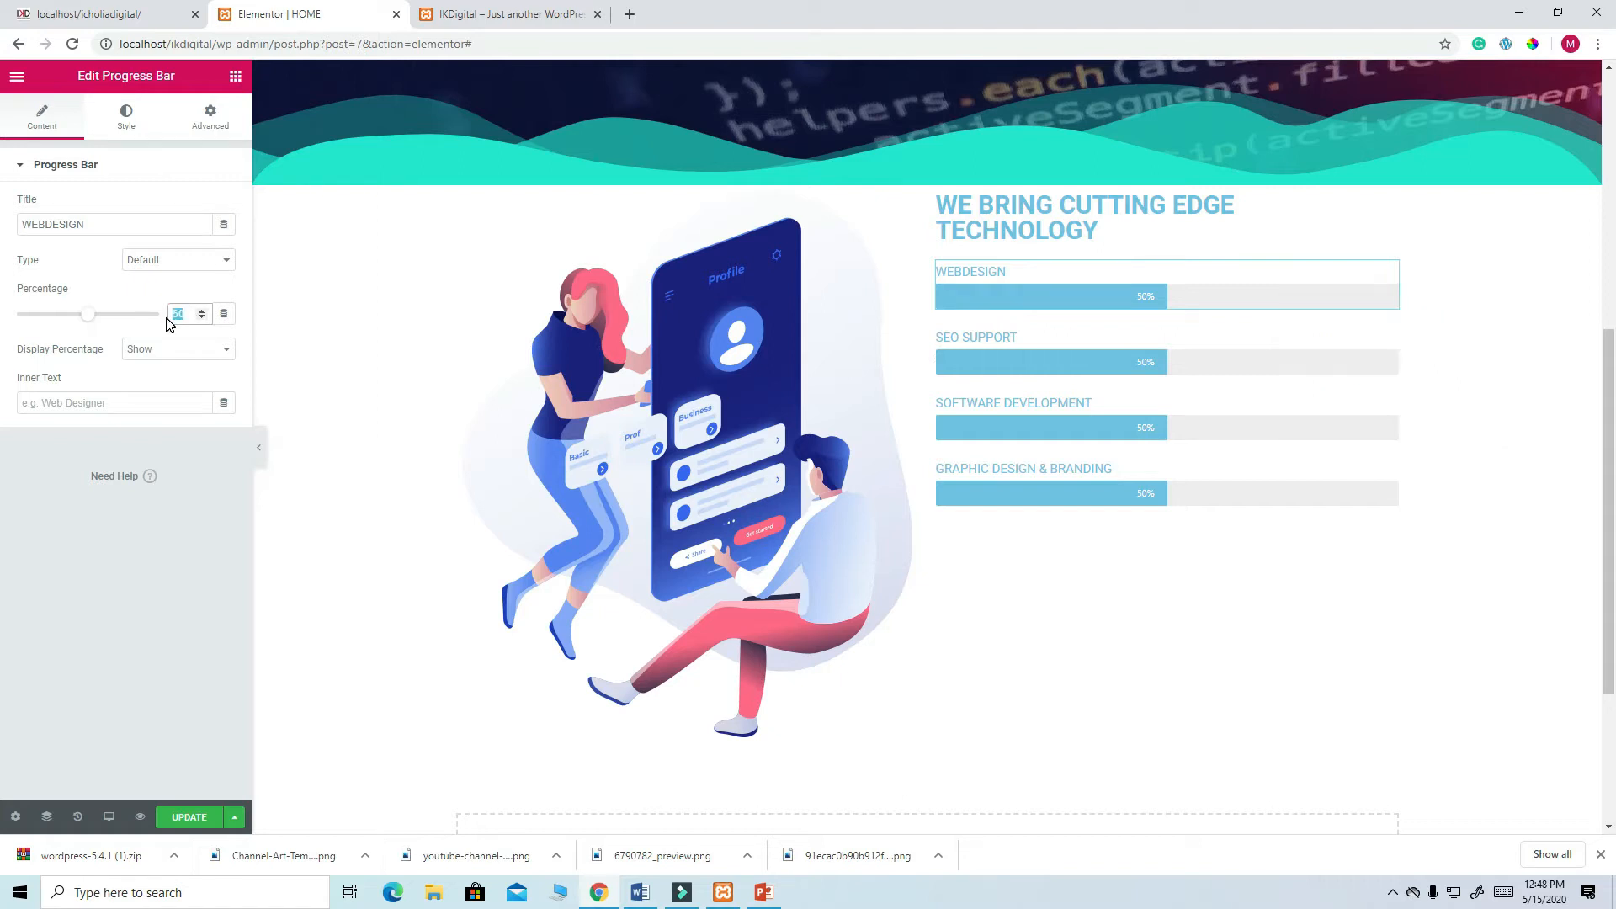
text(89)
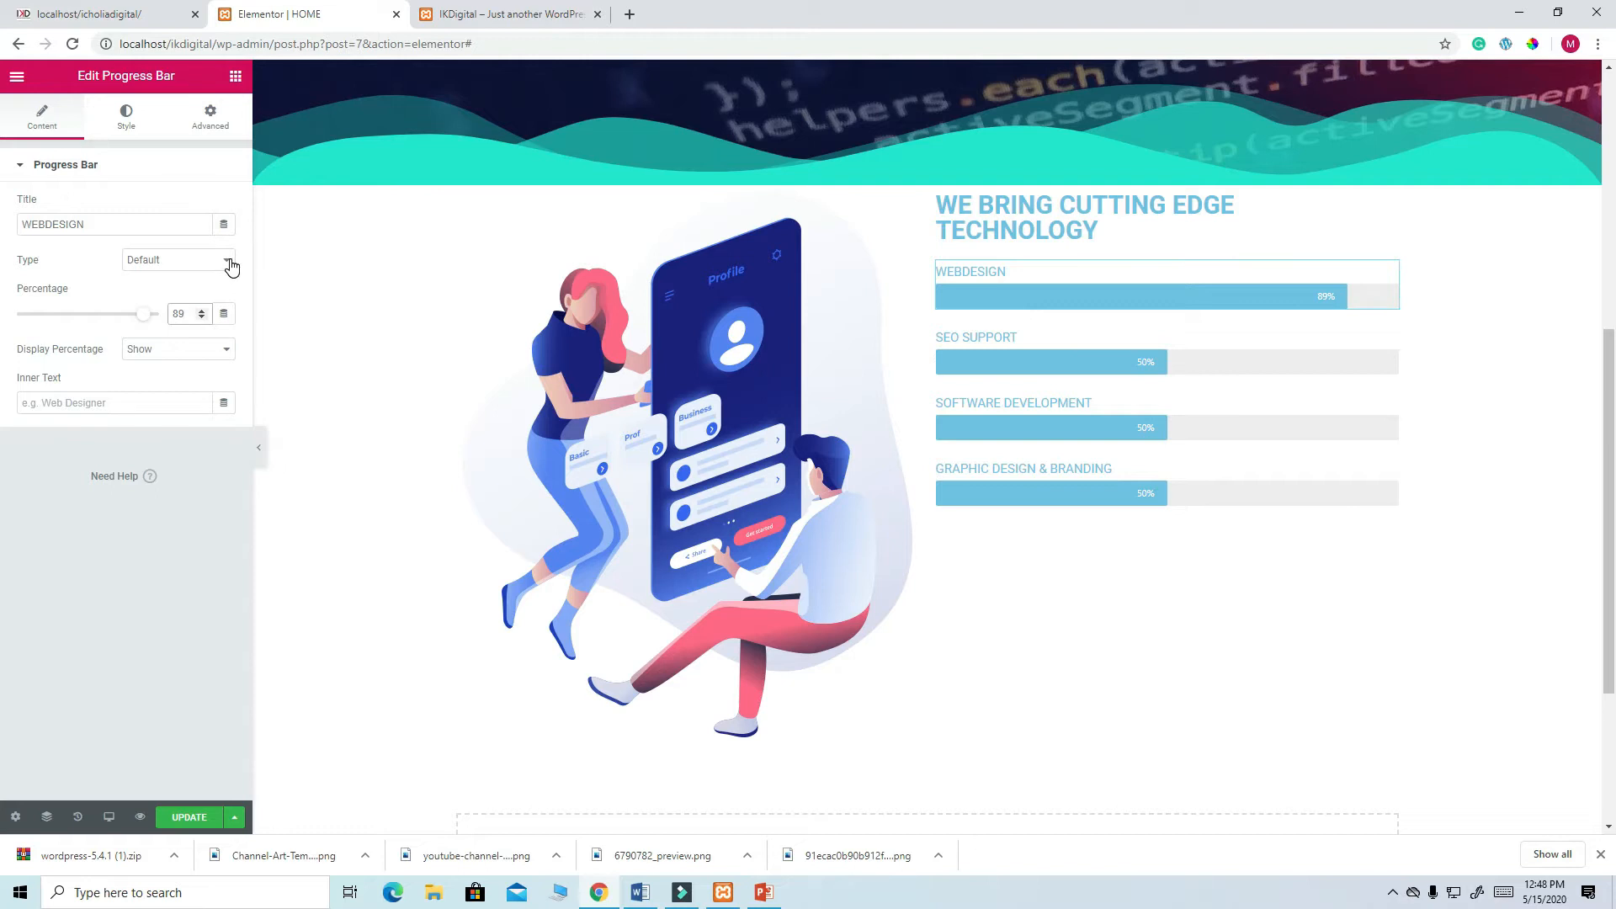
click(230, 265)
click(178, 303)
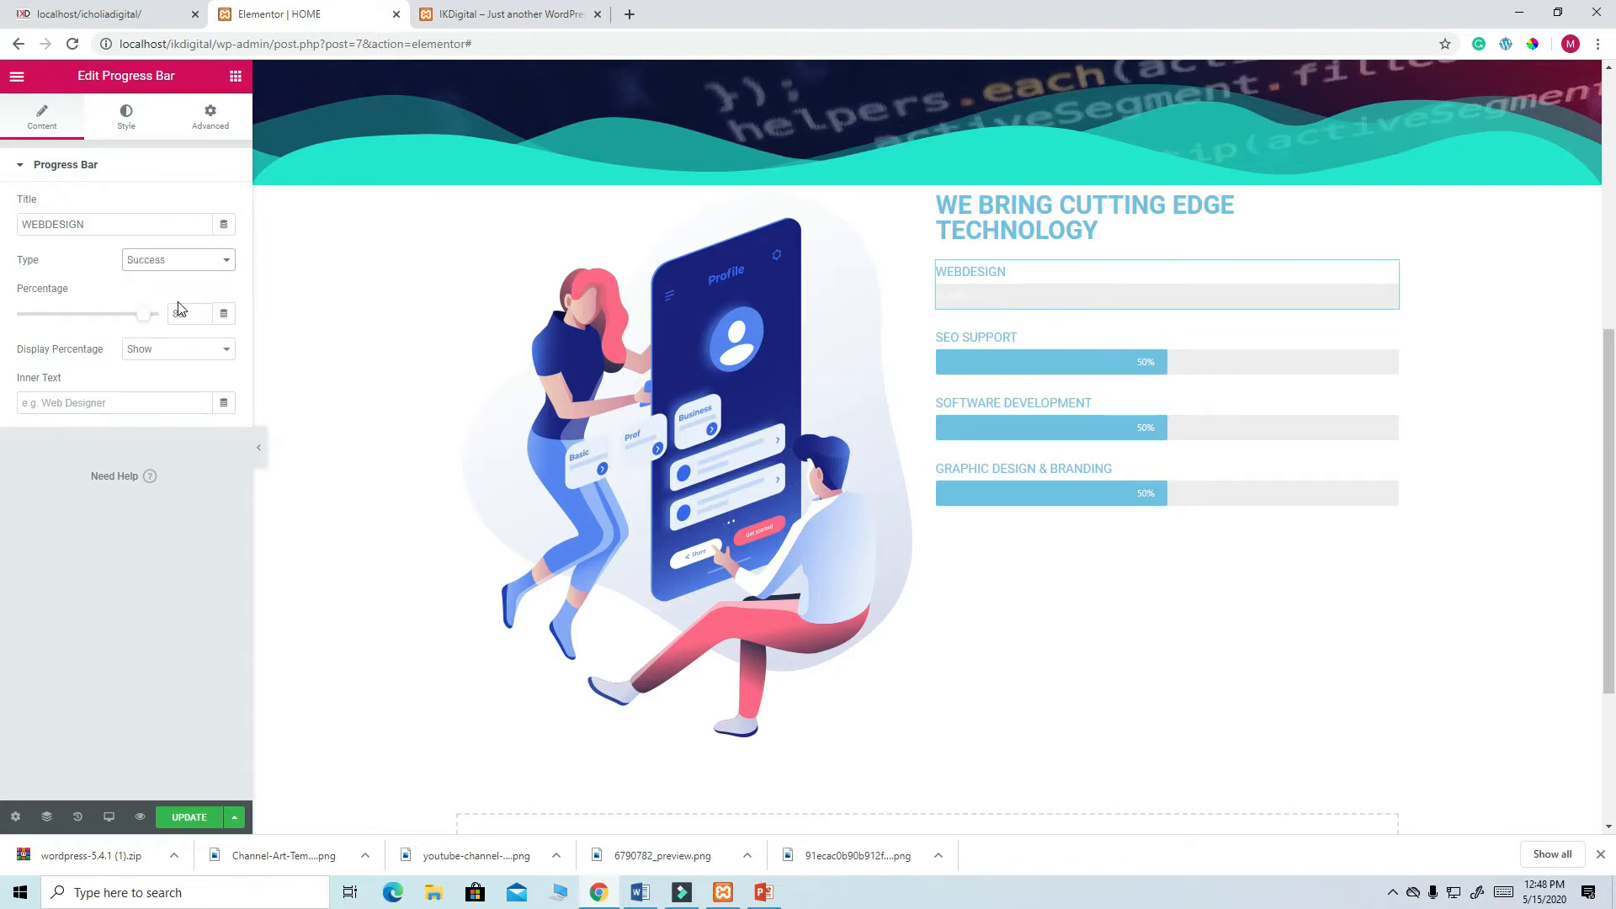
- Set the SEO SUPPORT bar to 95% with the red Danger type, comparing against the live site
click(131, 17)
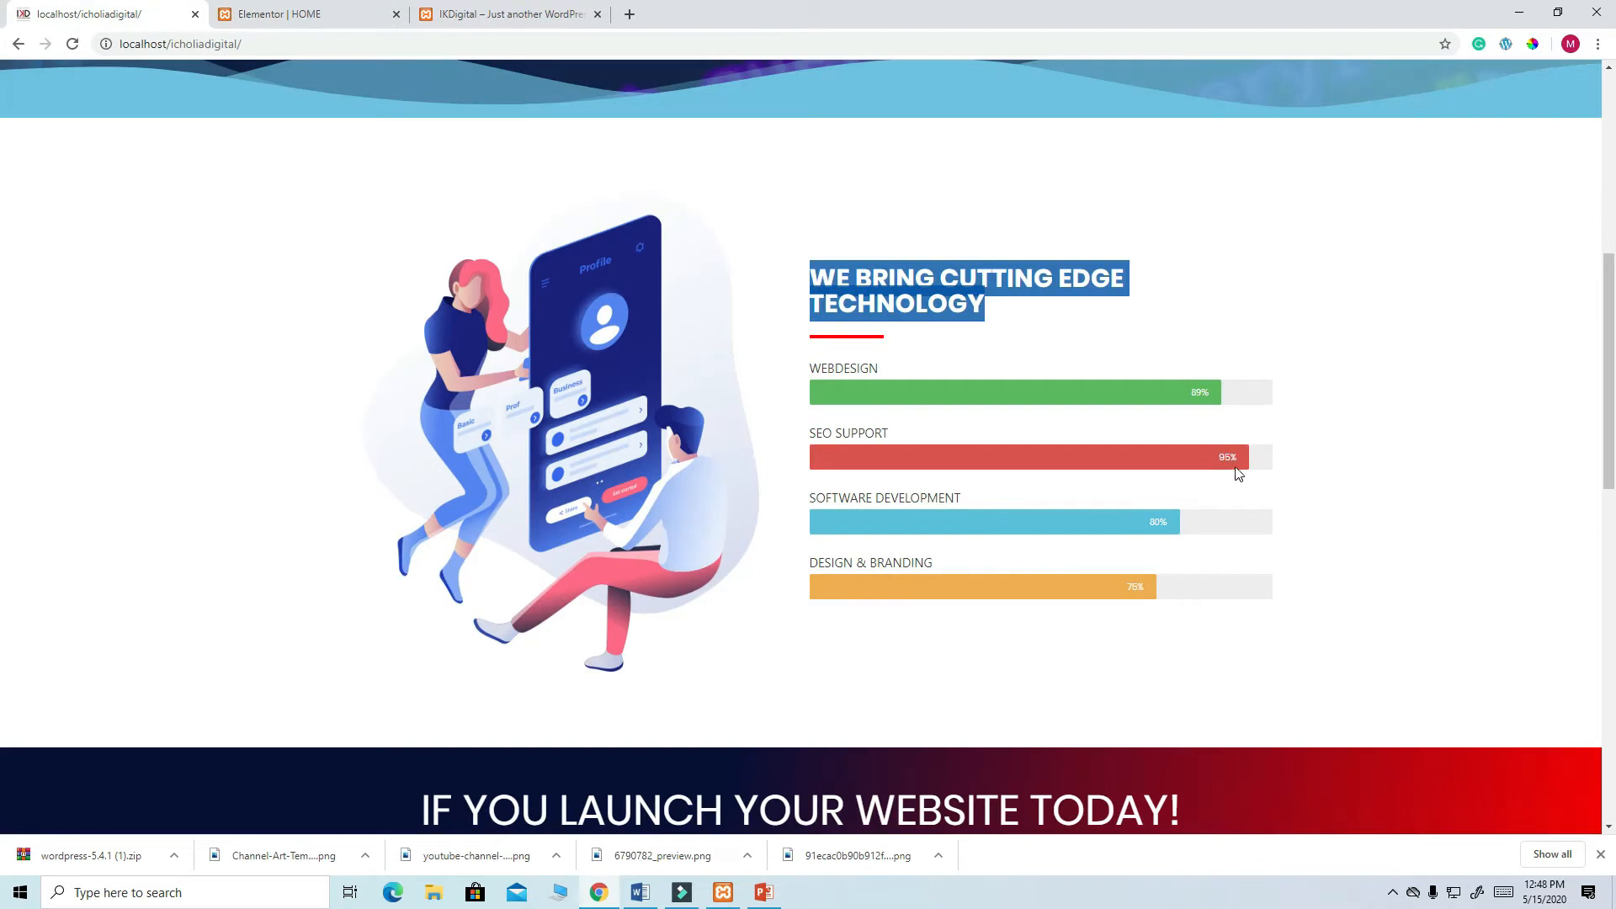
click(291, 14)
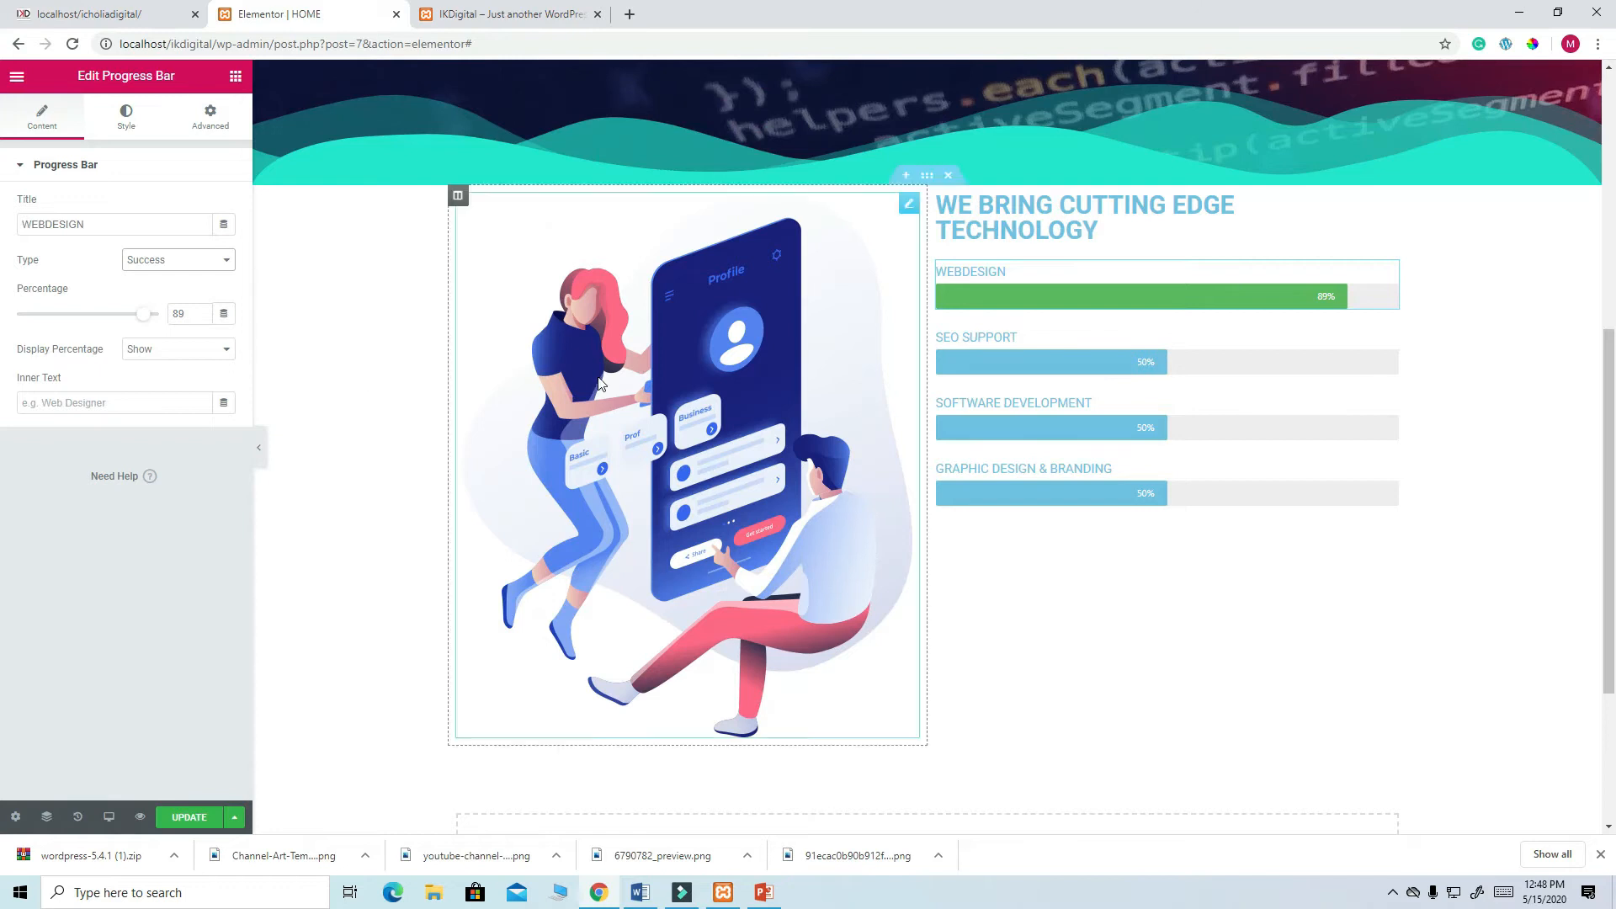
click(1390, 341)
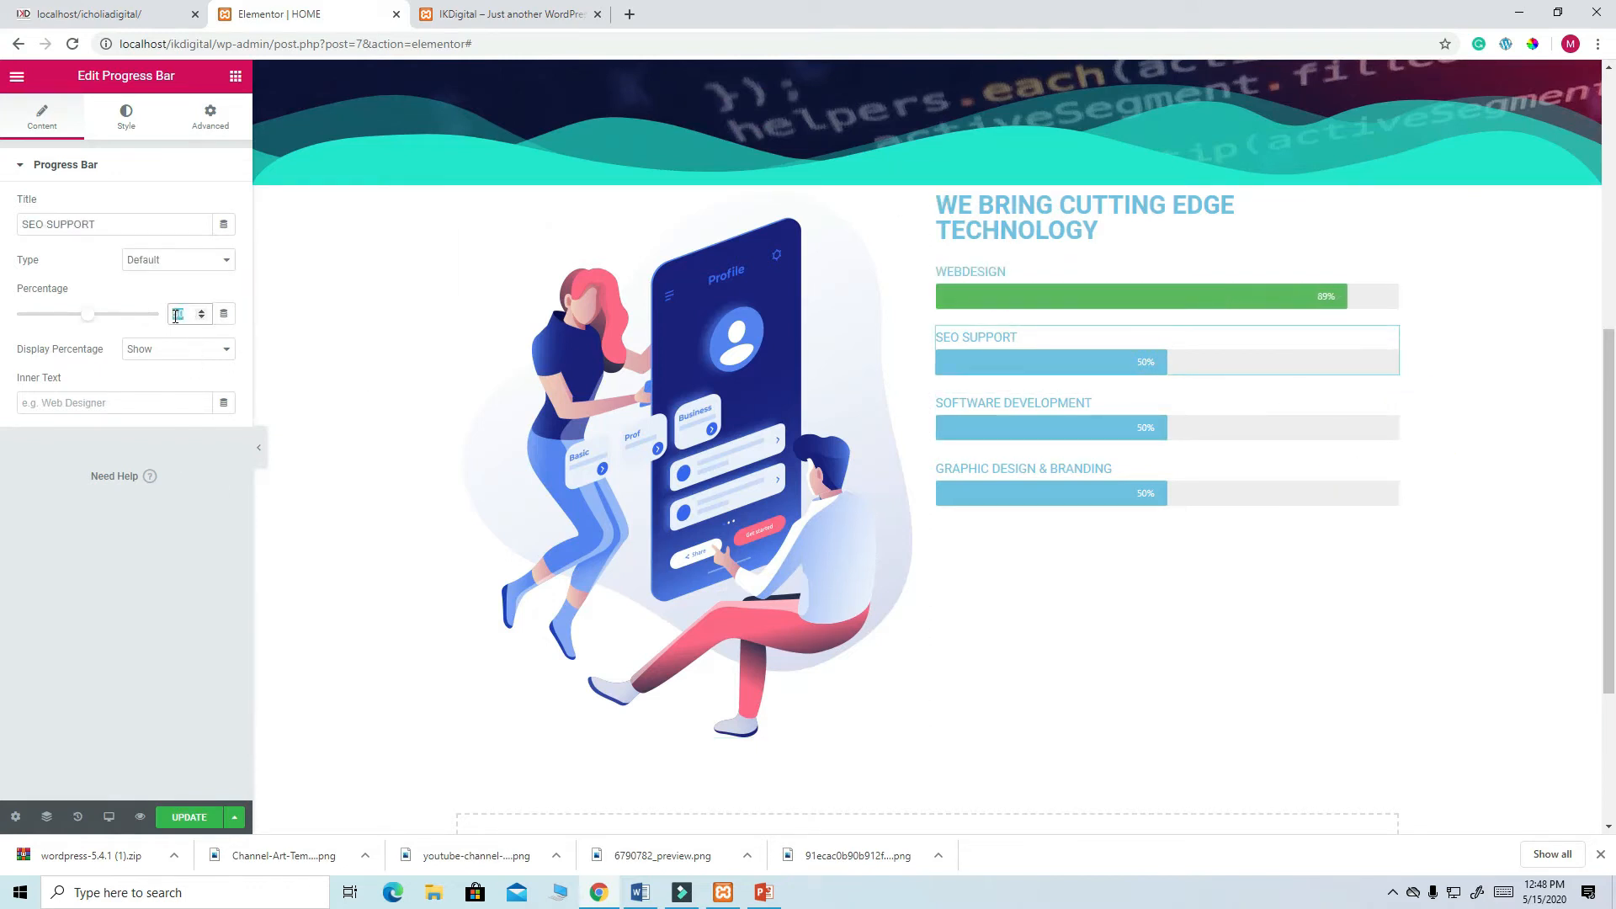
text(95)
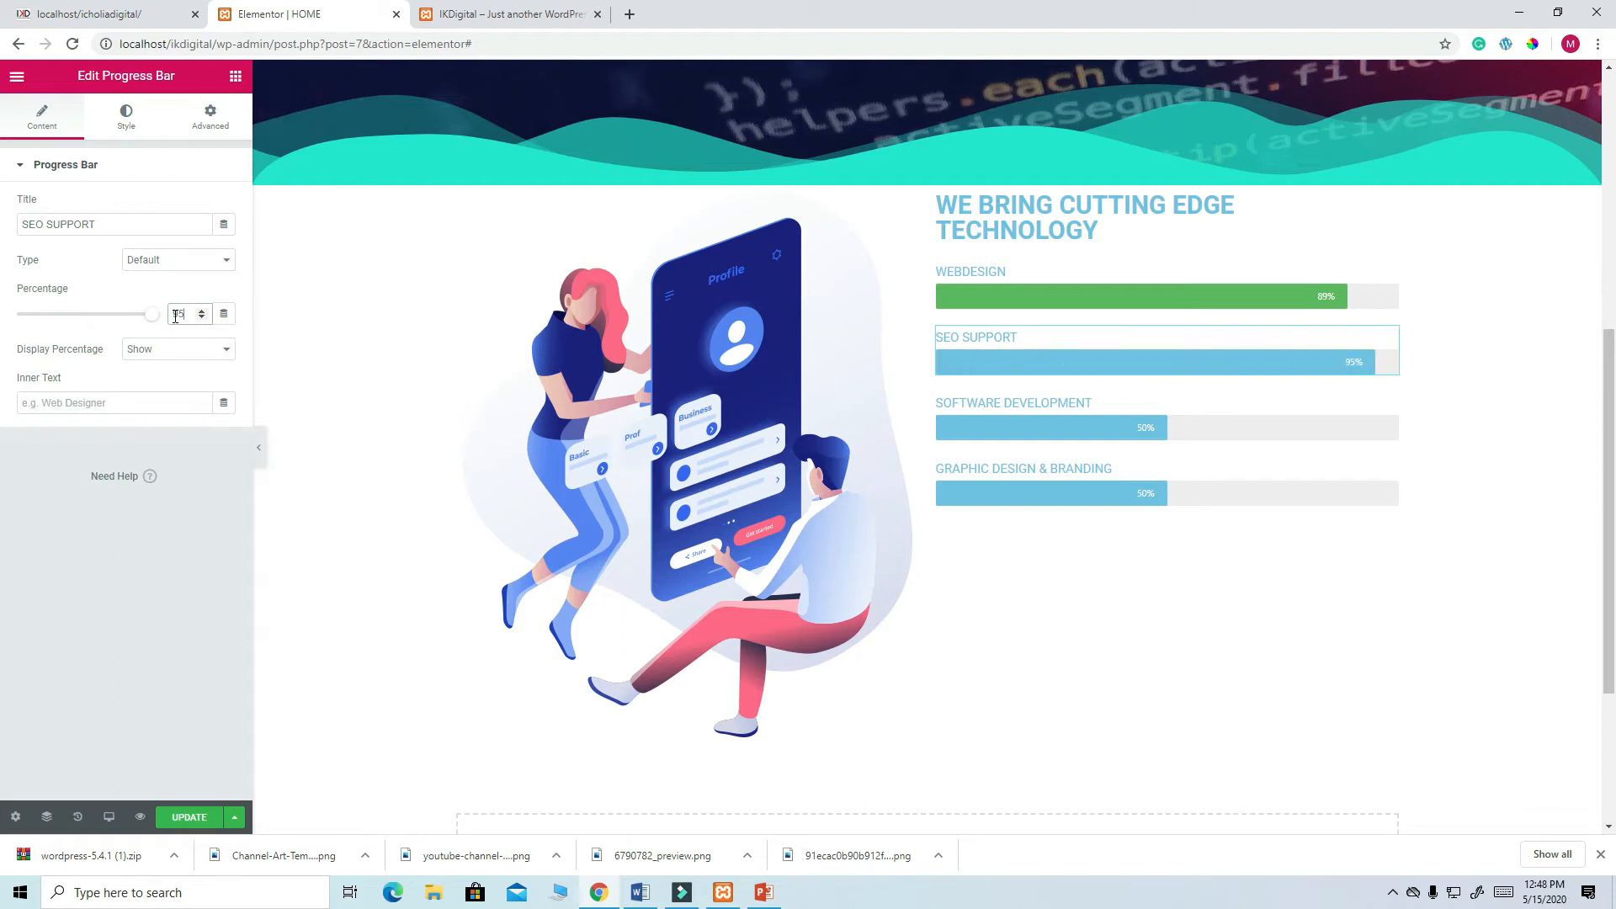
click(220, 262)
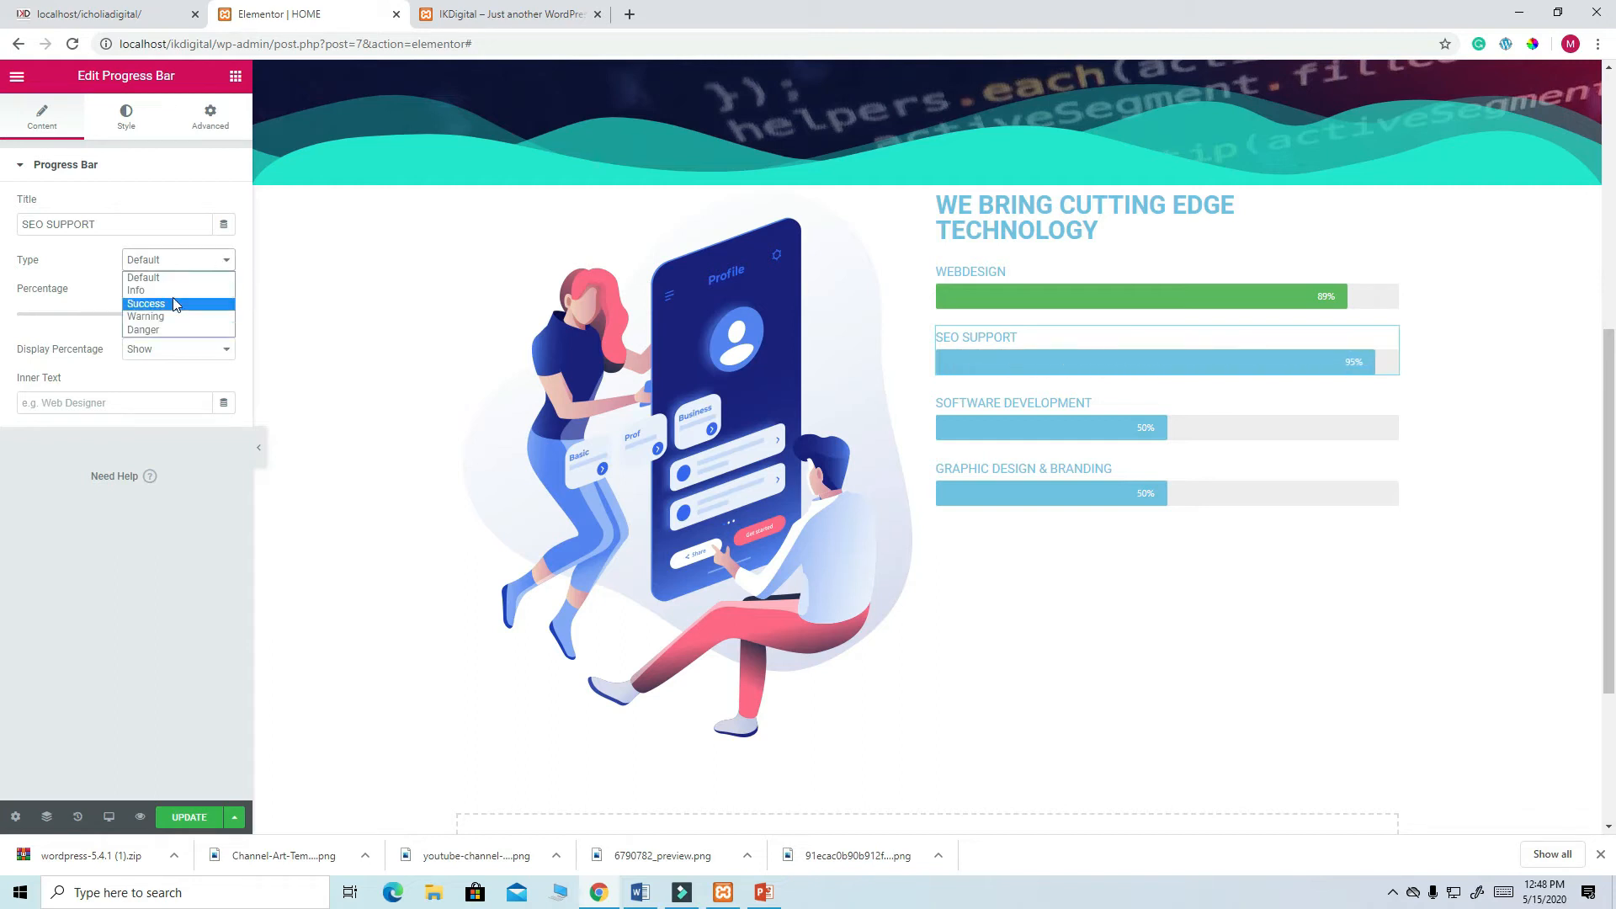
click(159, 330)
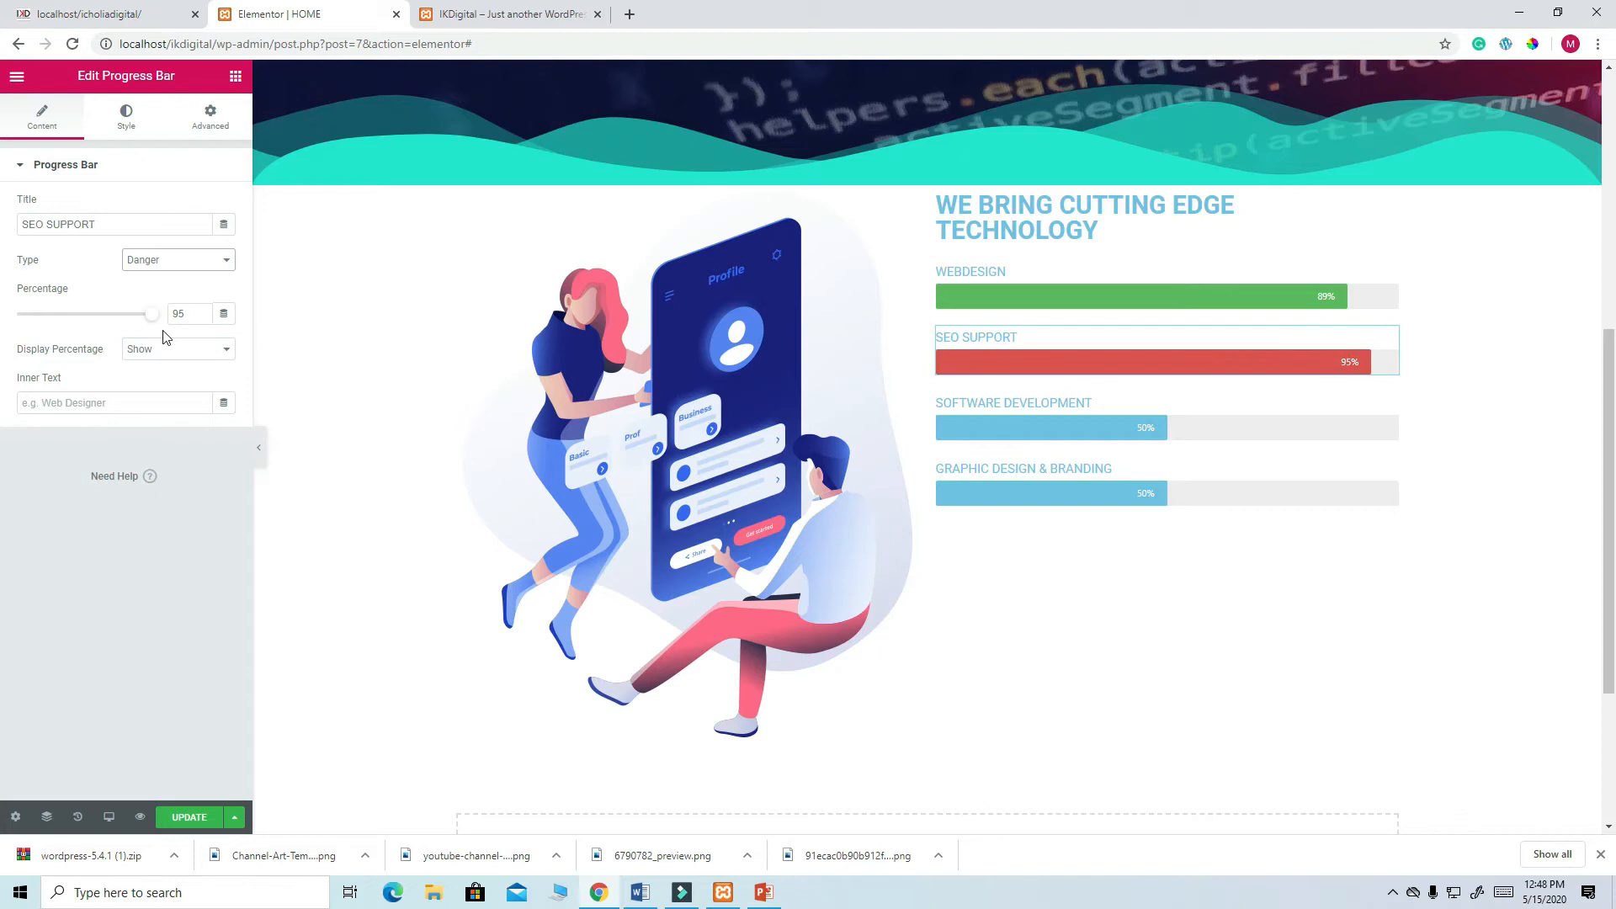
click(120, 18)
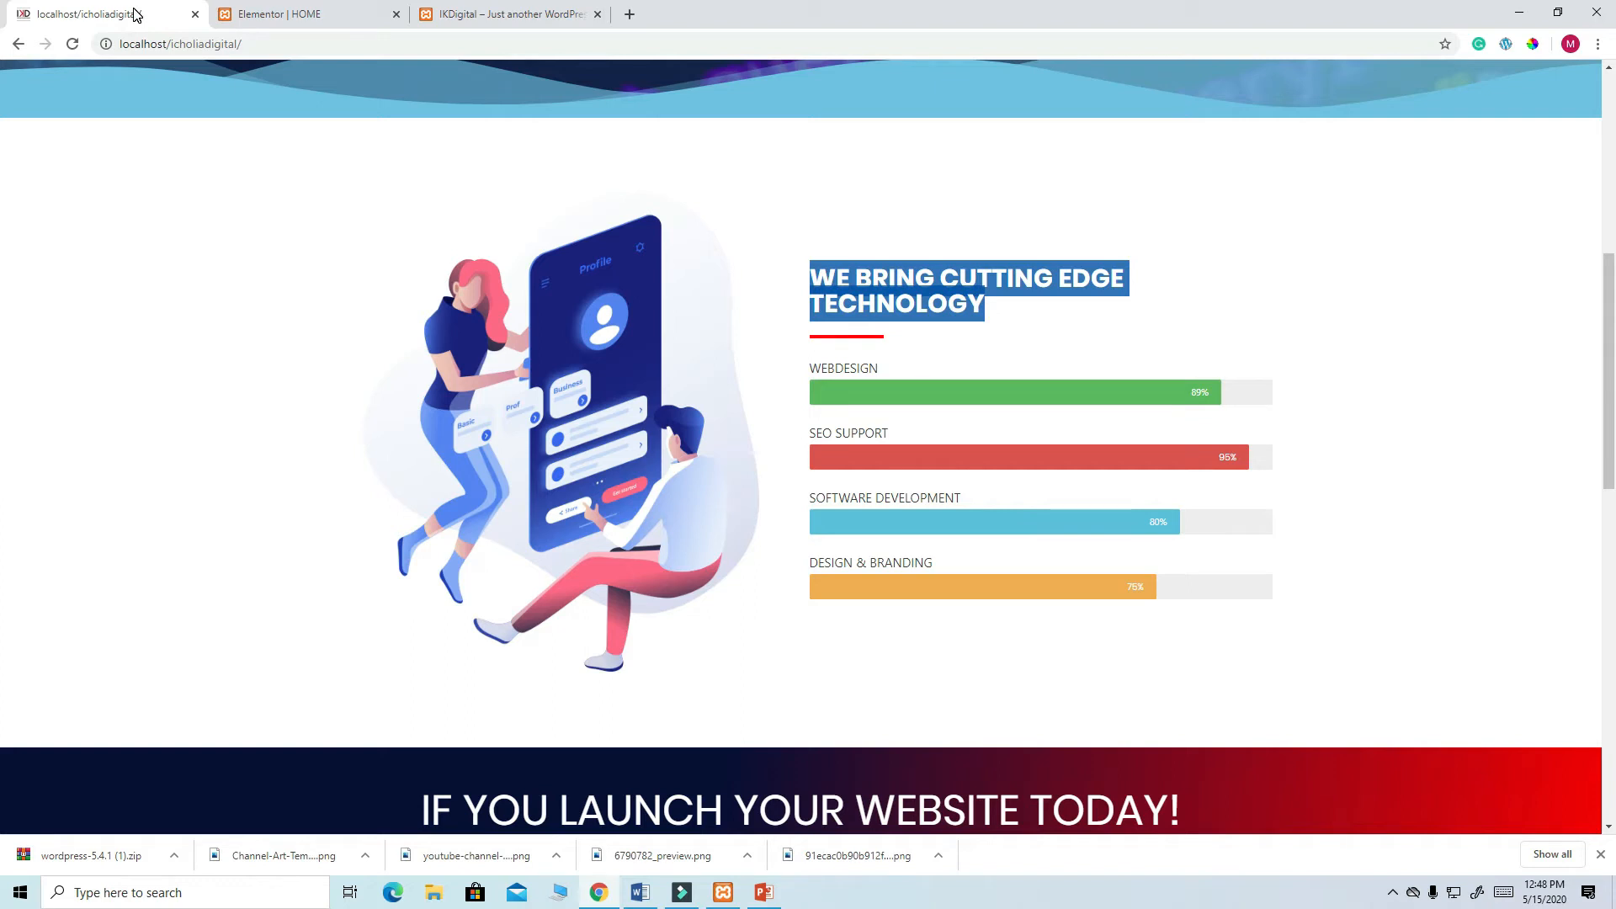
click(269, 15)
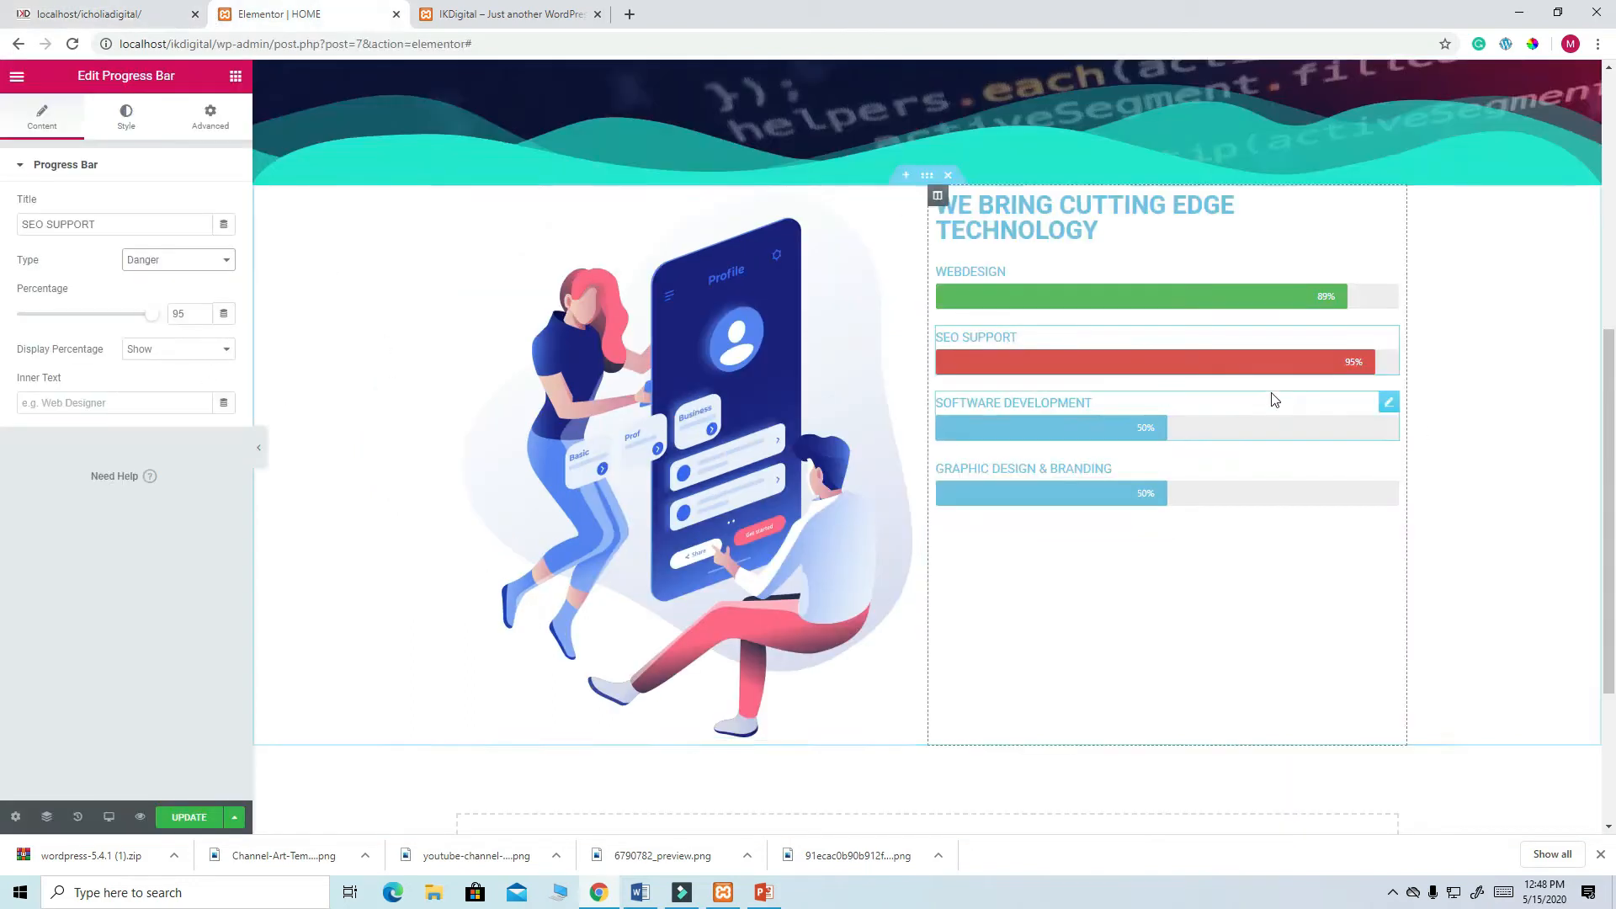
- Set SOFTWARE DEVELOPMENT to 80% with the Info bar type
click(1389, 405)
double_click(174, 314)
text(80)
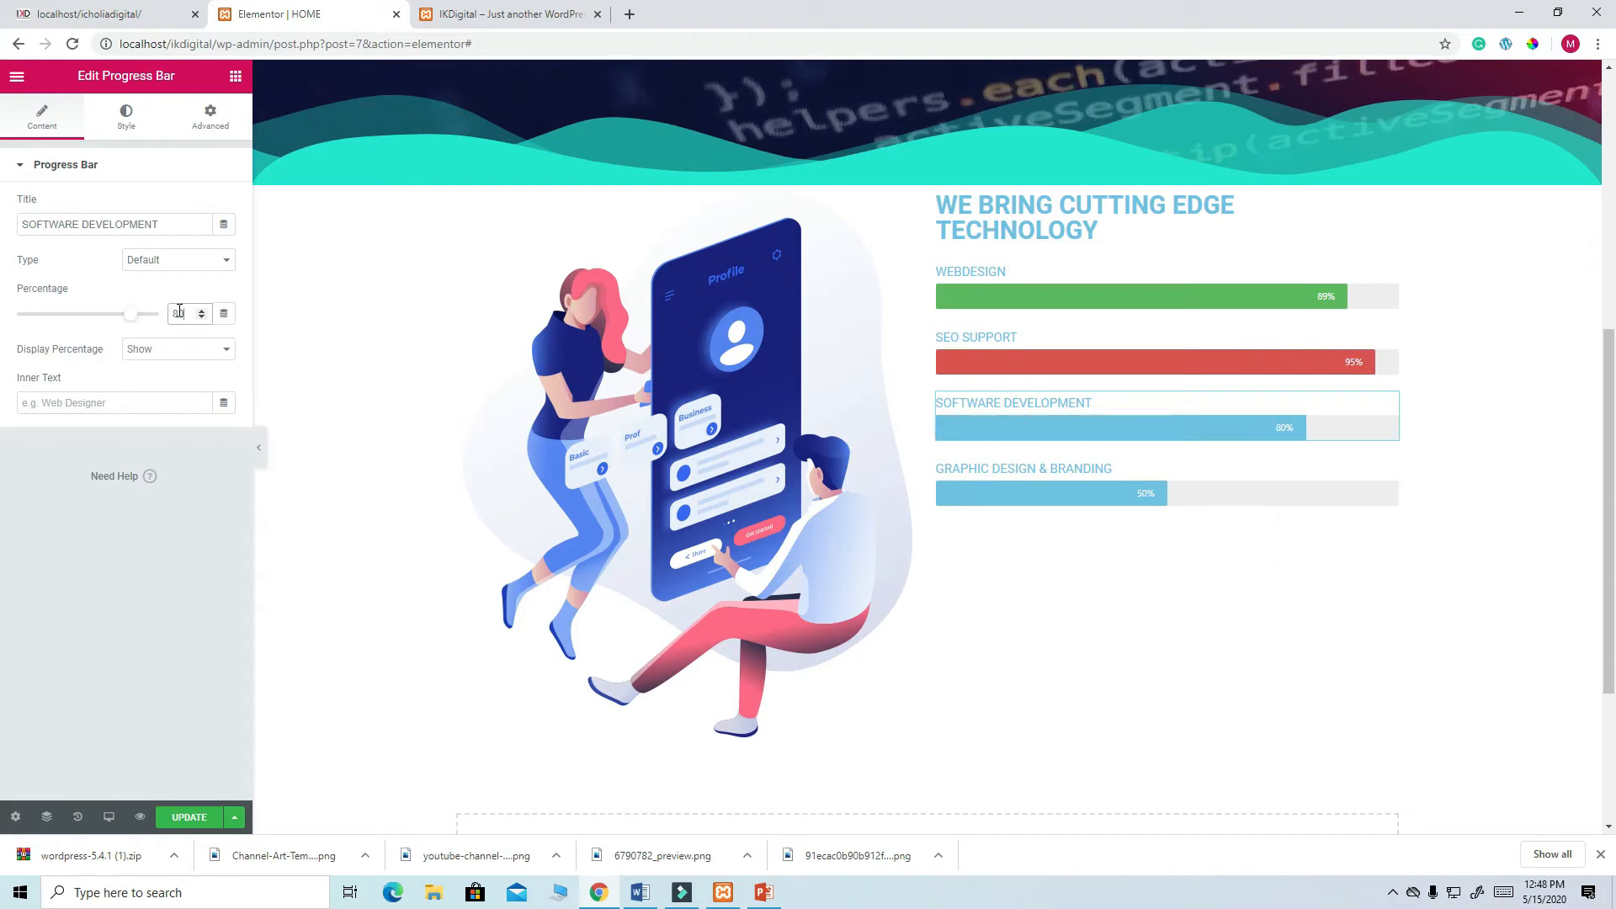
click(229, 263)
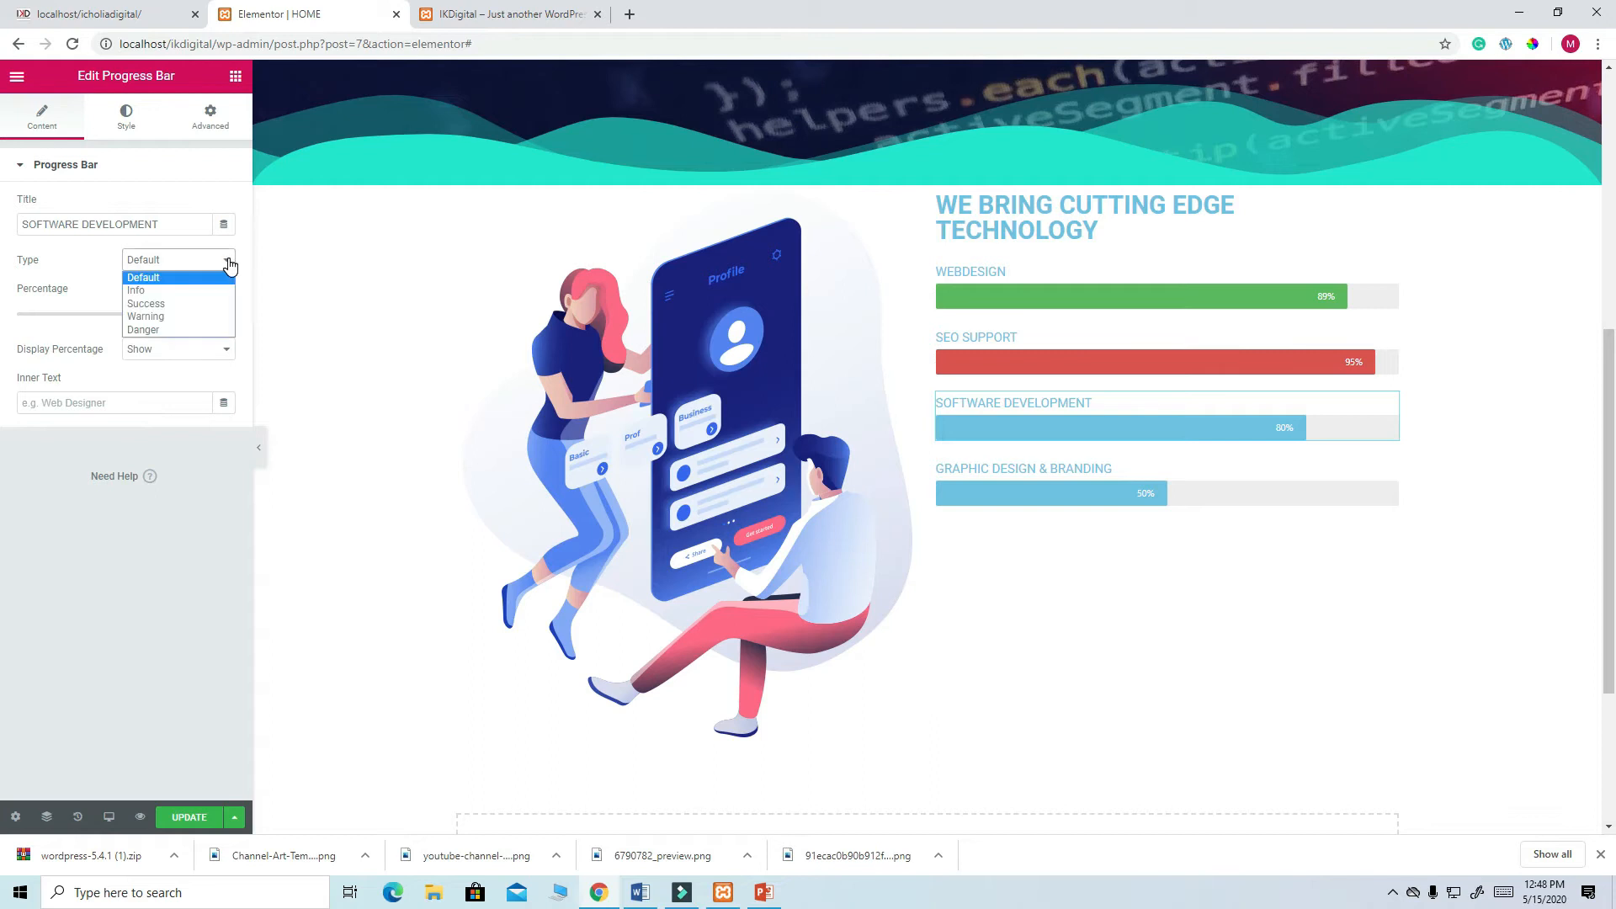
click(192, 290)
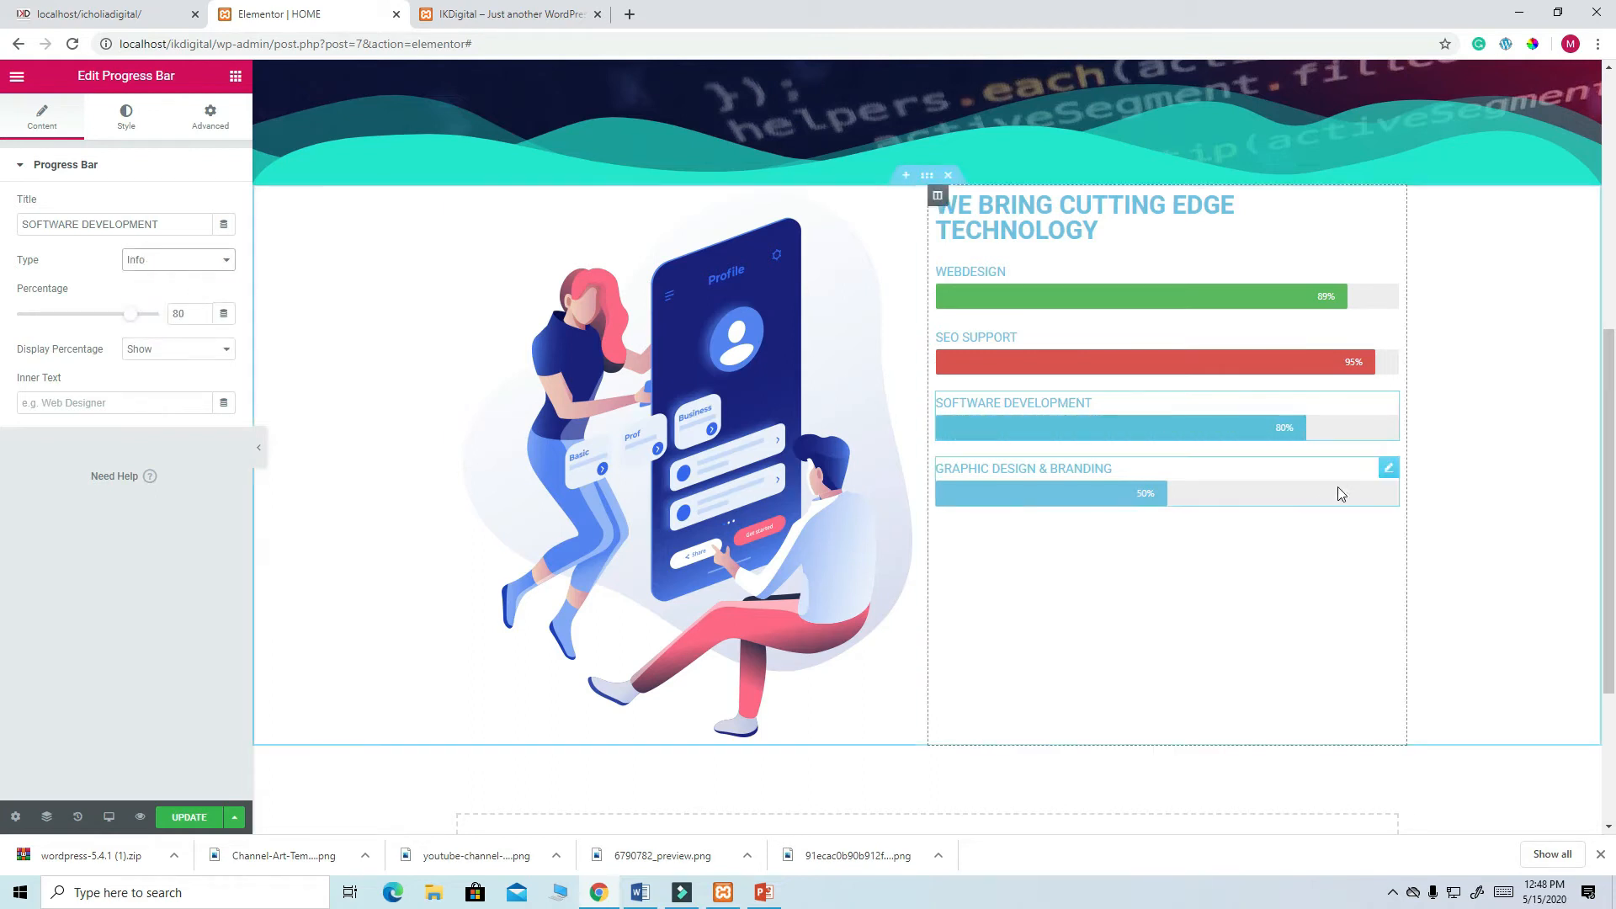
- Set GRAPHIC DESIGN & BRANDING to 75% with the orange Warning type, then compare with the live site
click(1386, 478)
drag(188, 314, 162, 320)
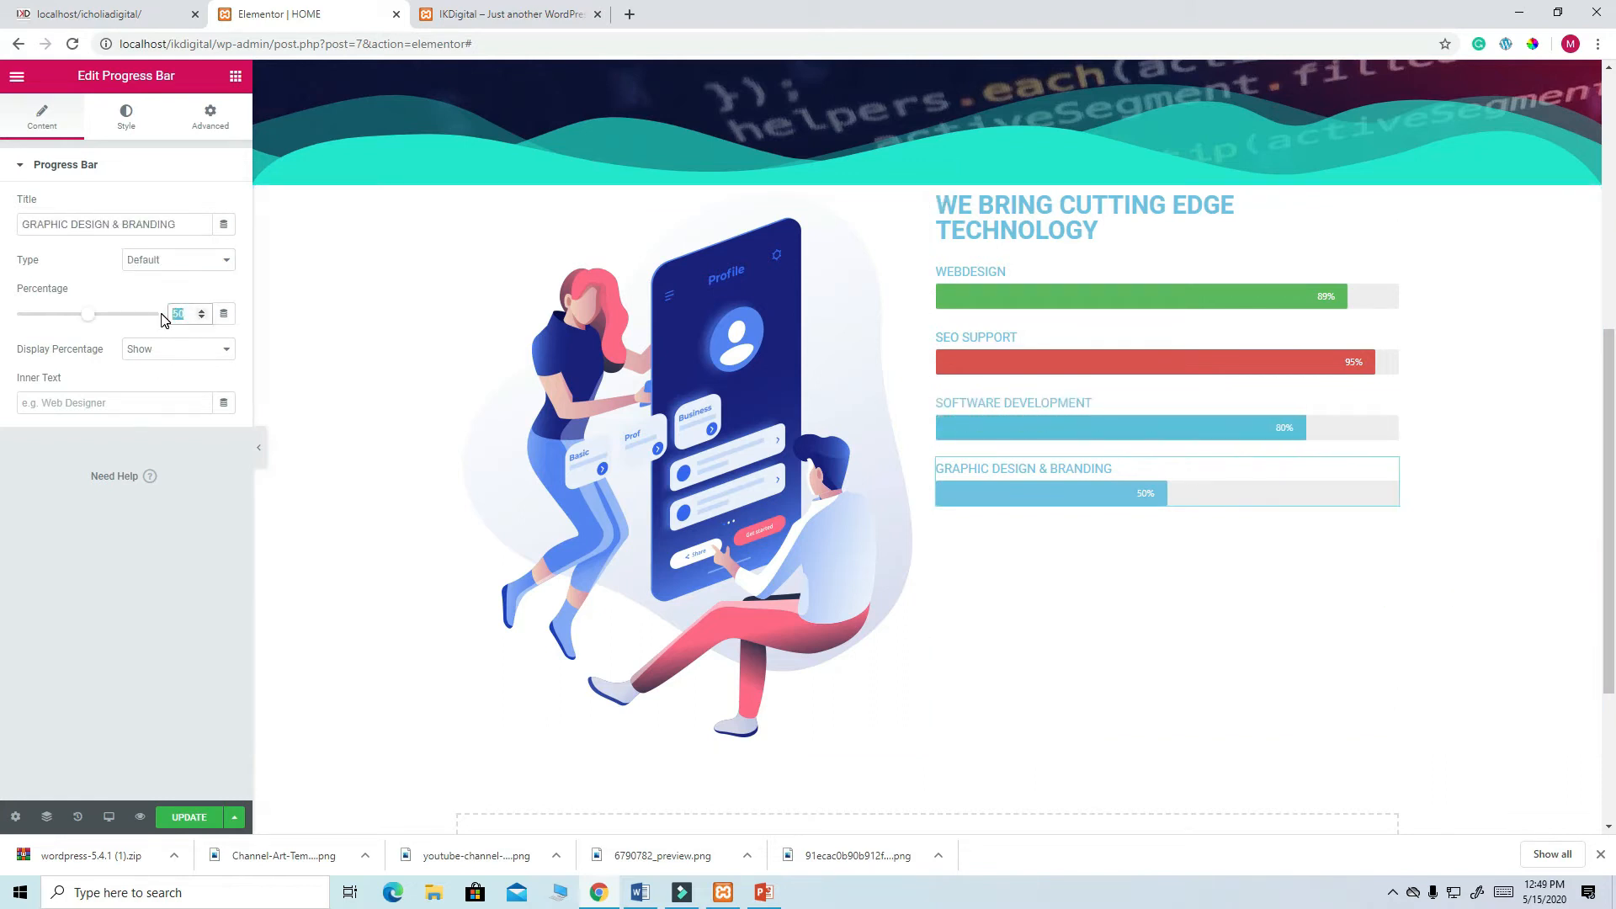
text(75)
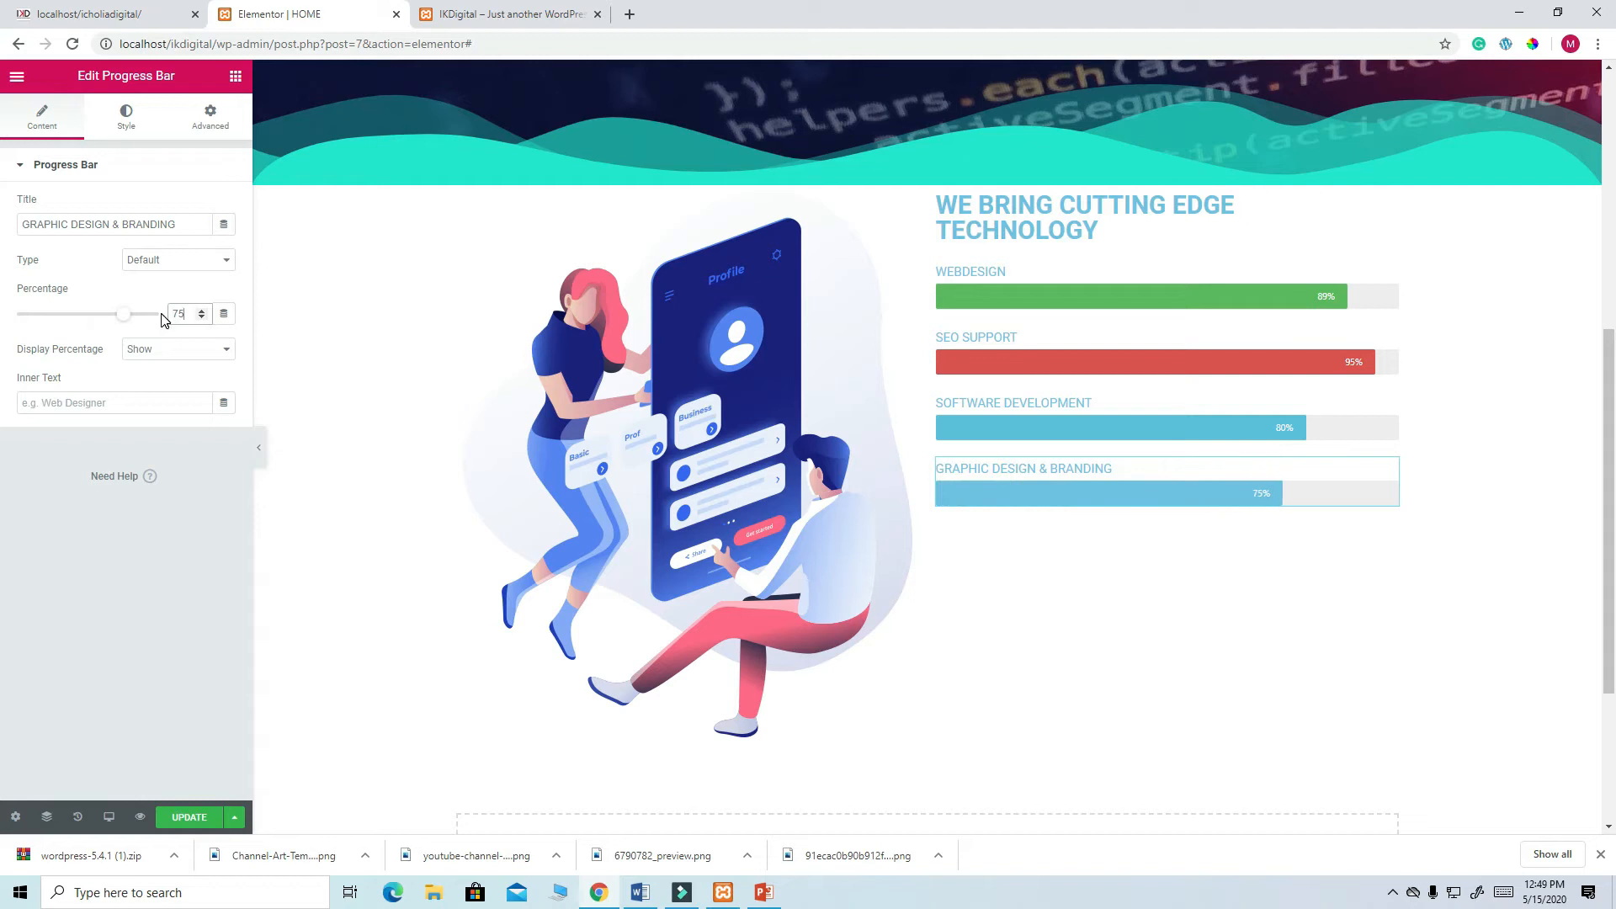
click(226, 264)
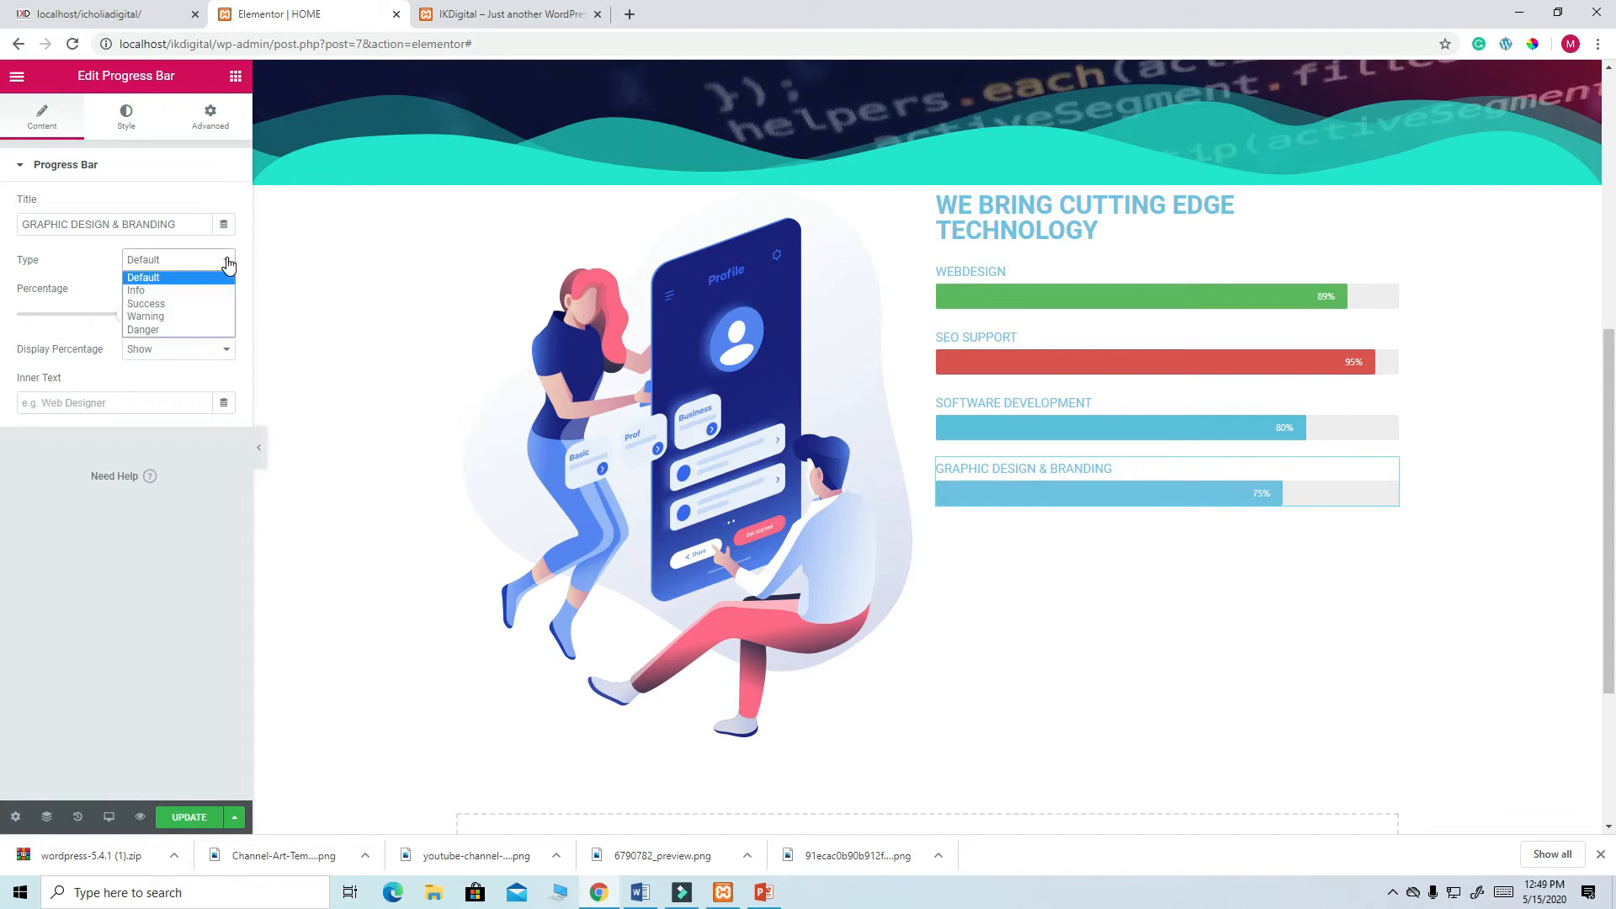
click(173, 318)
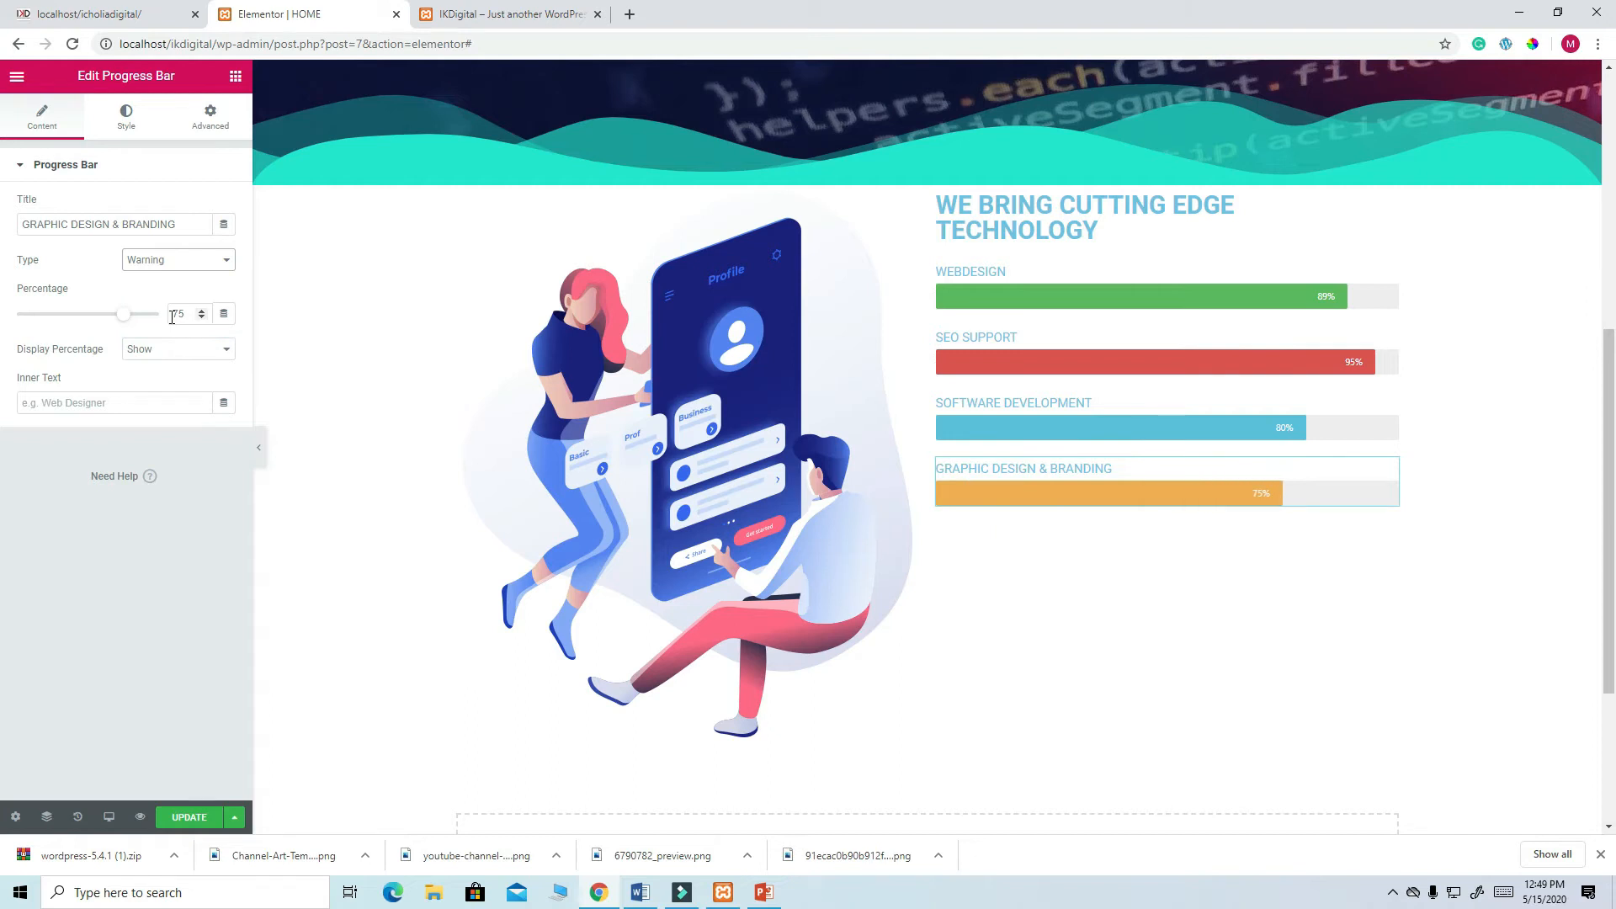
click(117, 17)
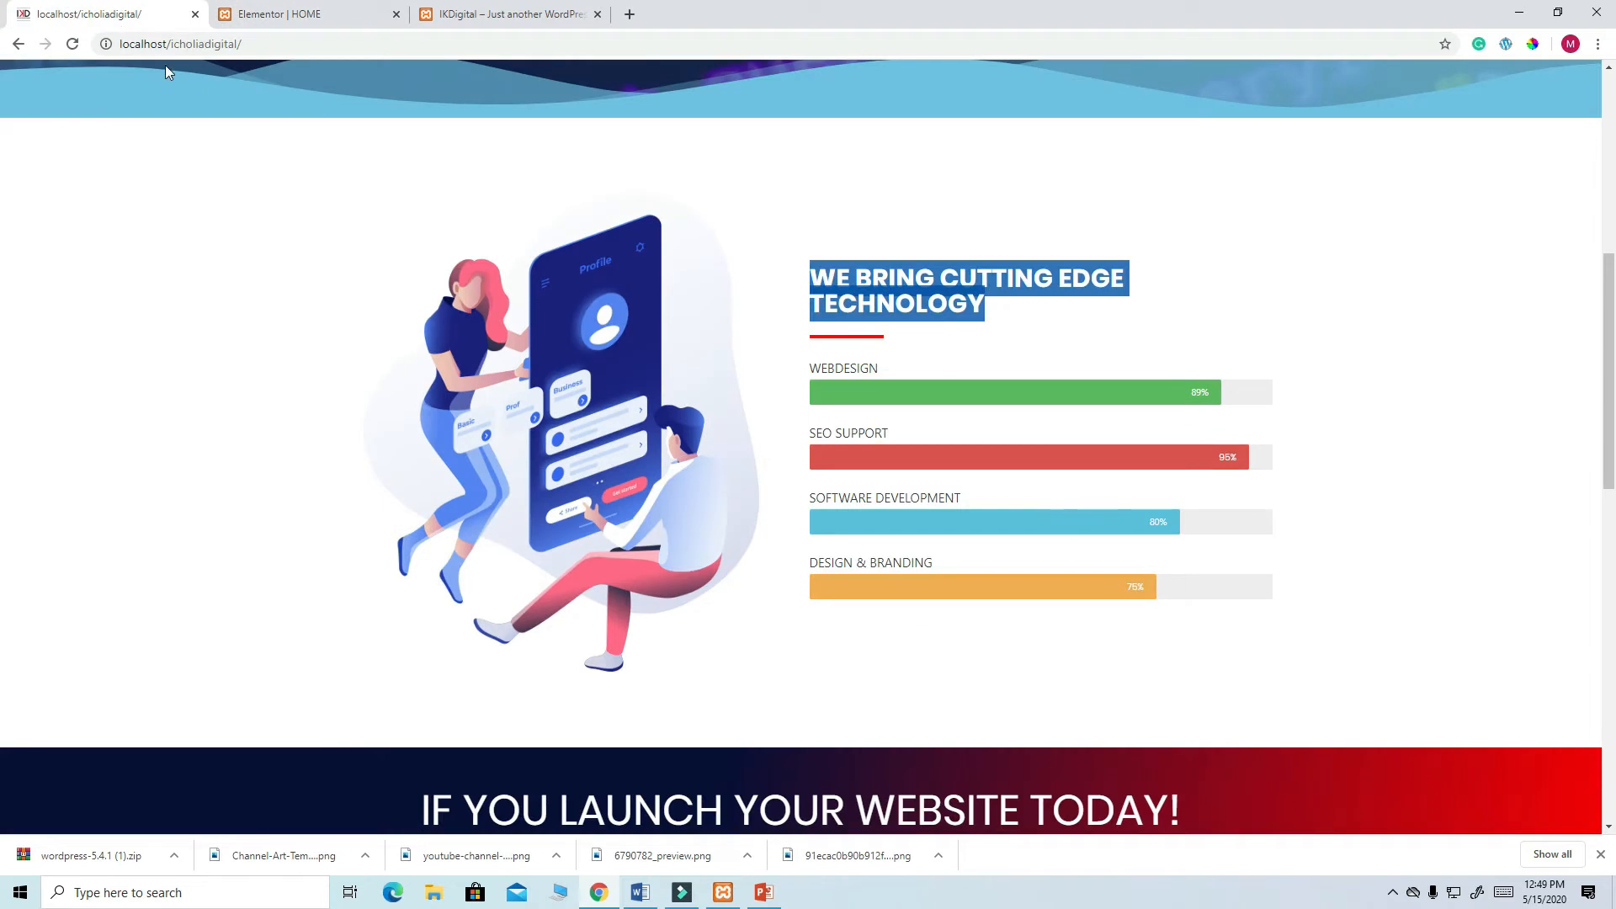
click(270, 14)
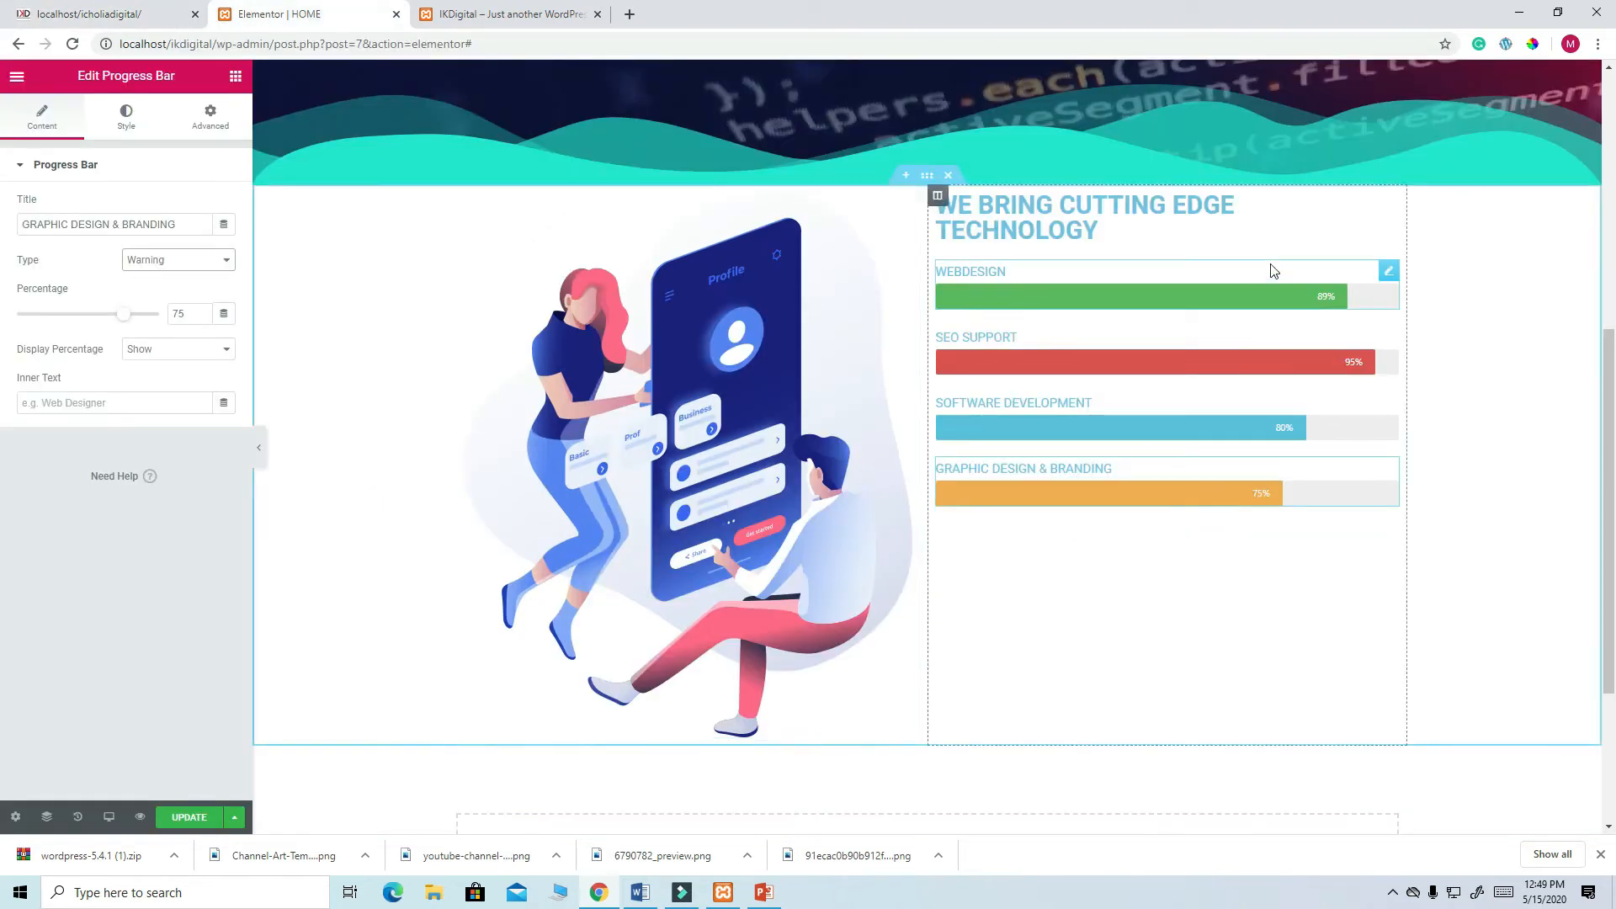
- Colour the WEBDESIGN title dark navy #0E1A54, leaving the bar fill green, and update the page
click(1388, 270)
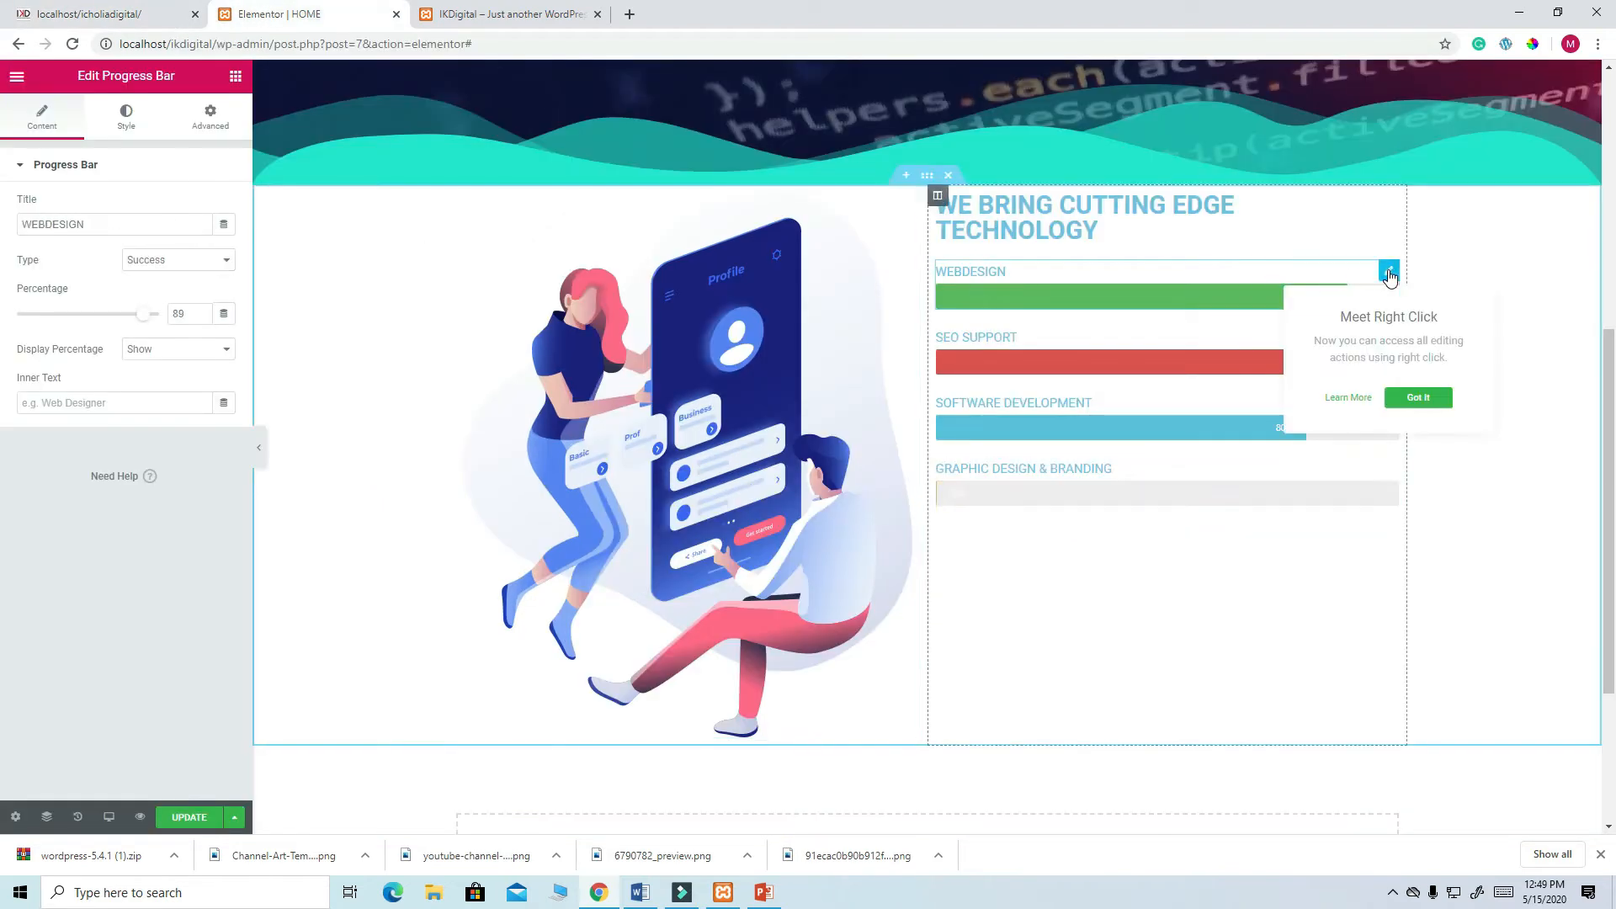
click(128, 122)
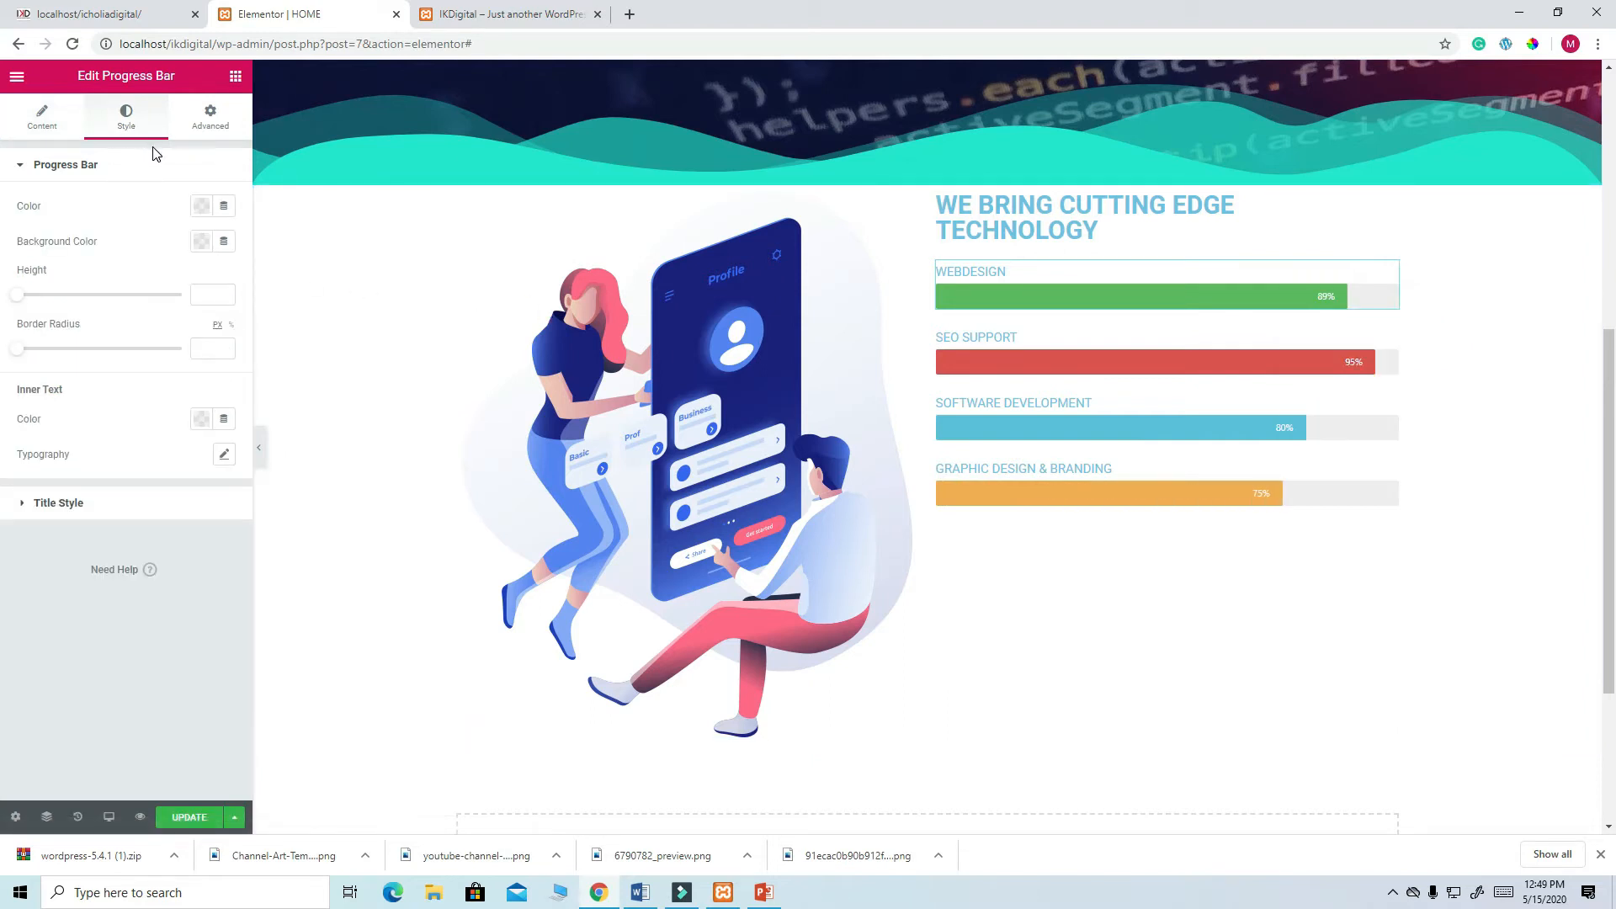
click(200, 207)
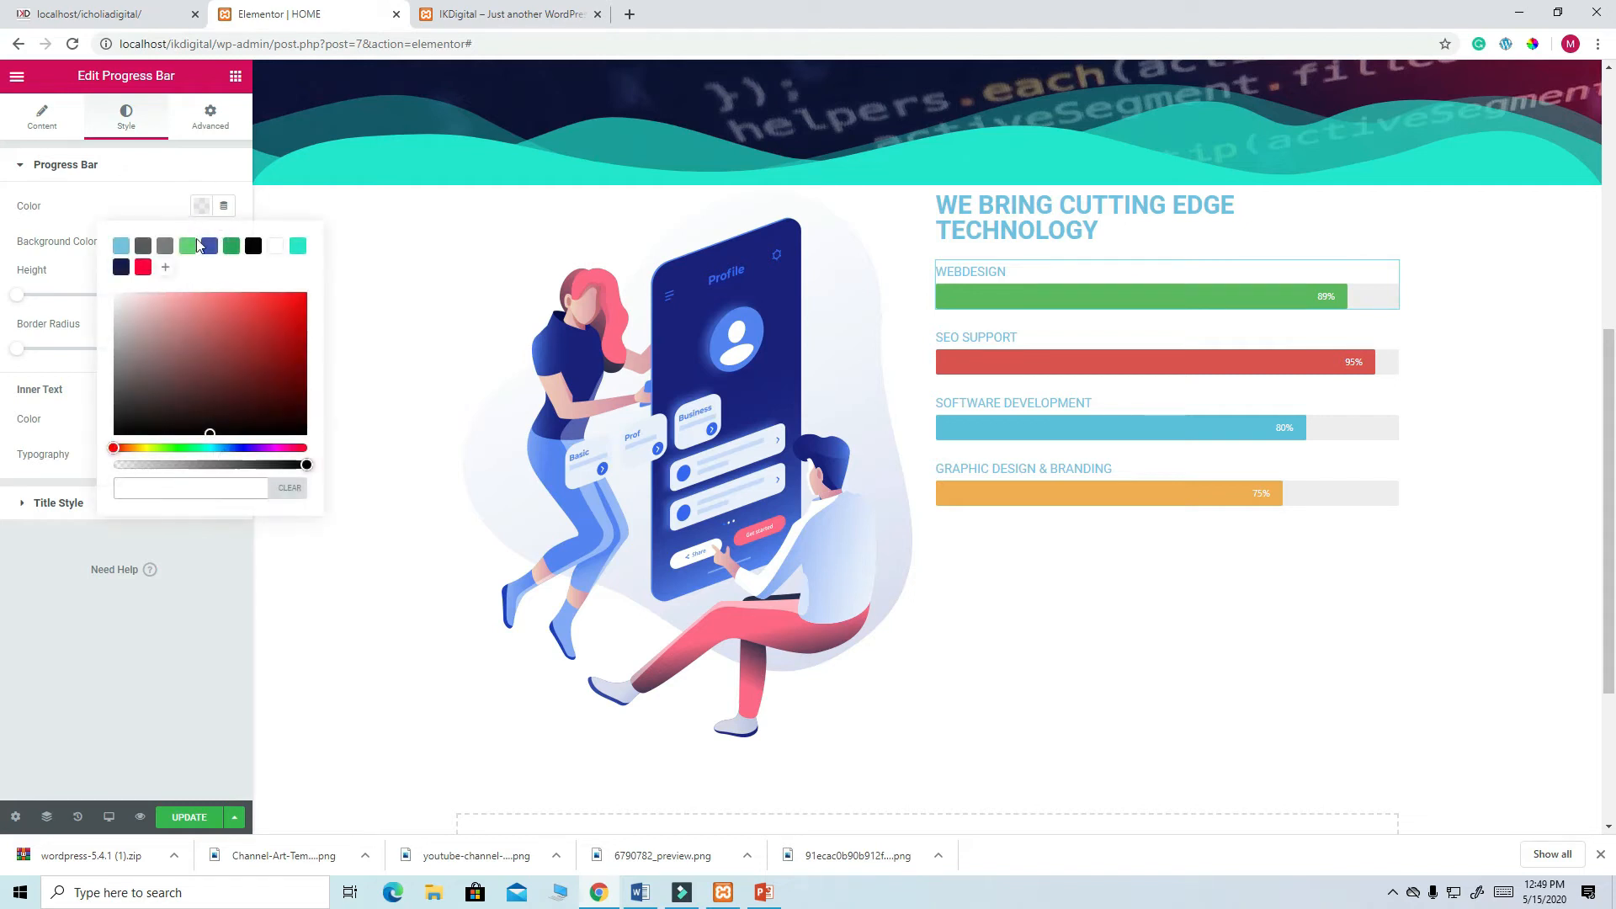
click(121, 267)
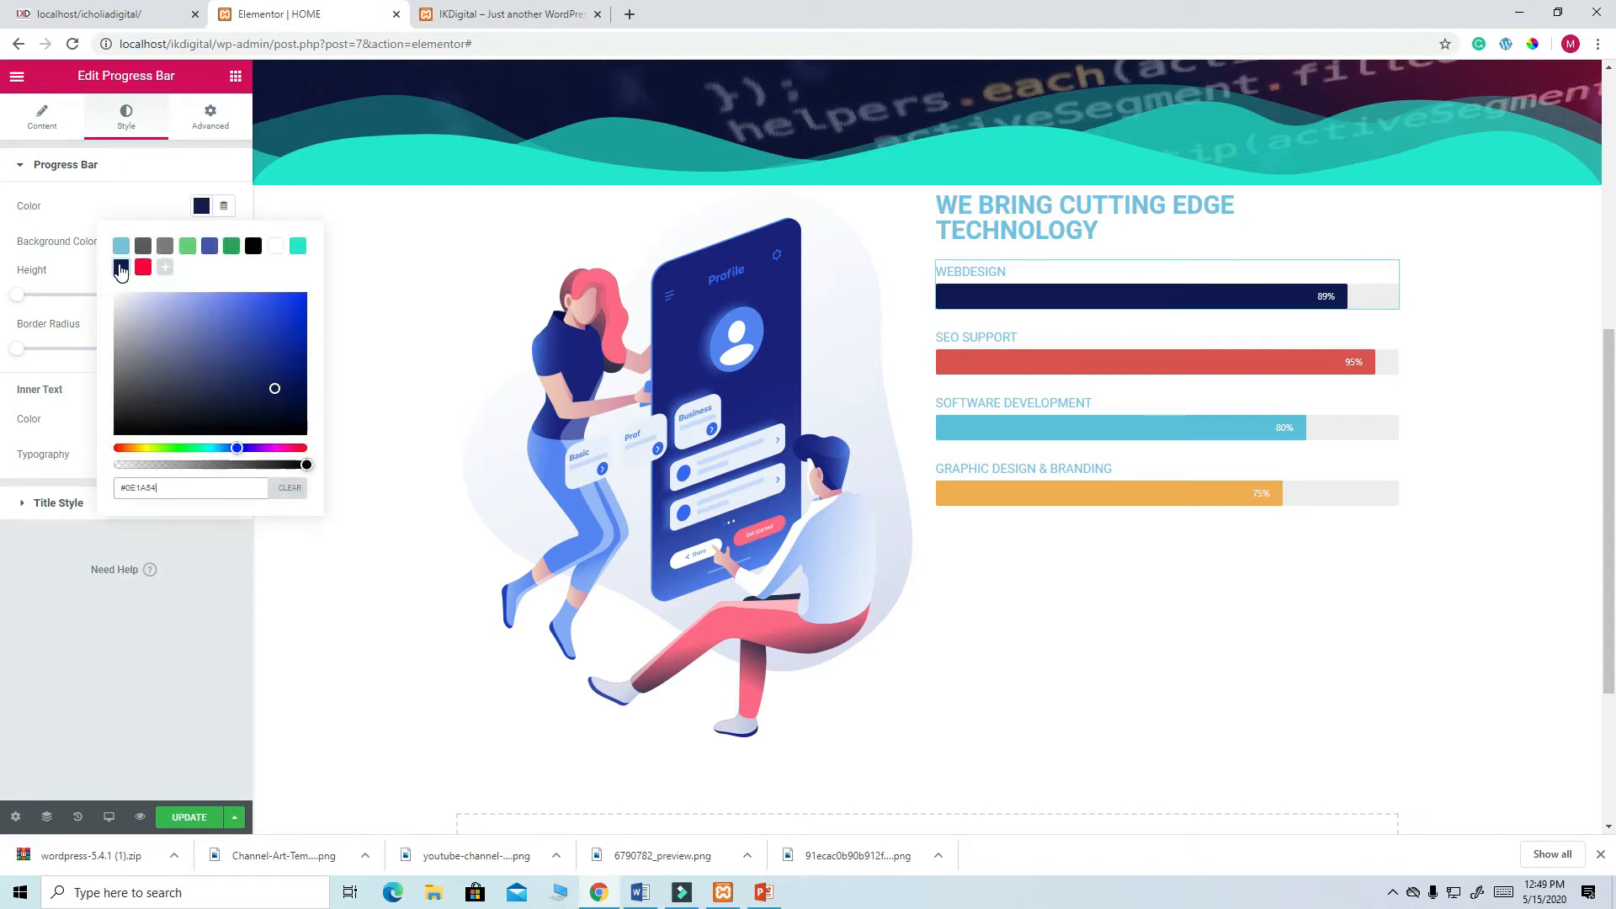
click(290, 490)
click(219, 537)
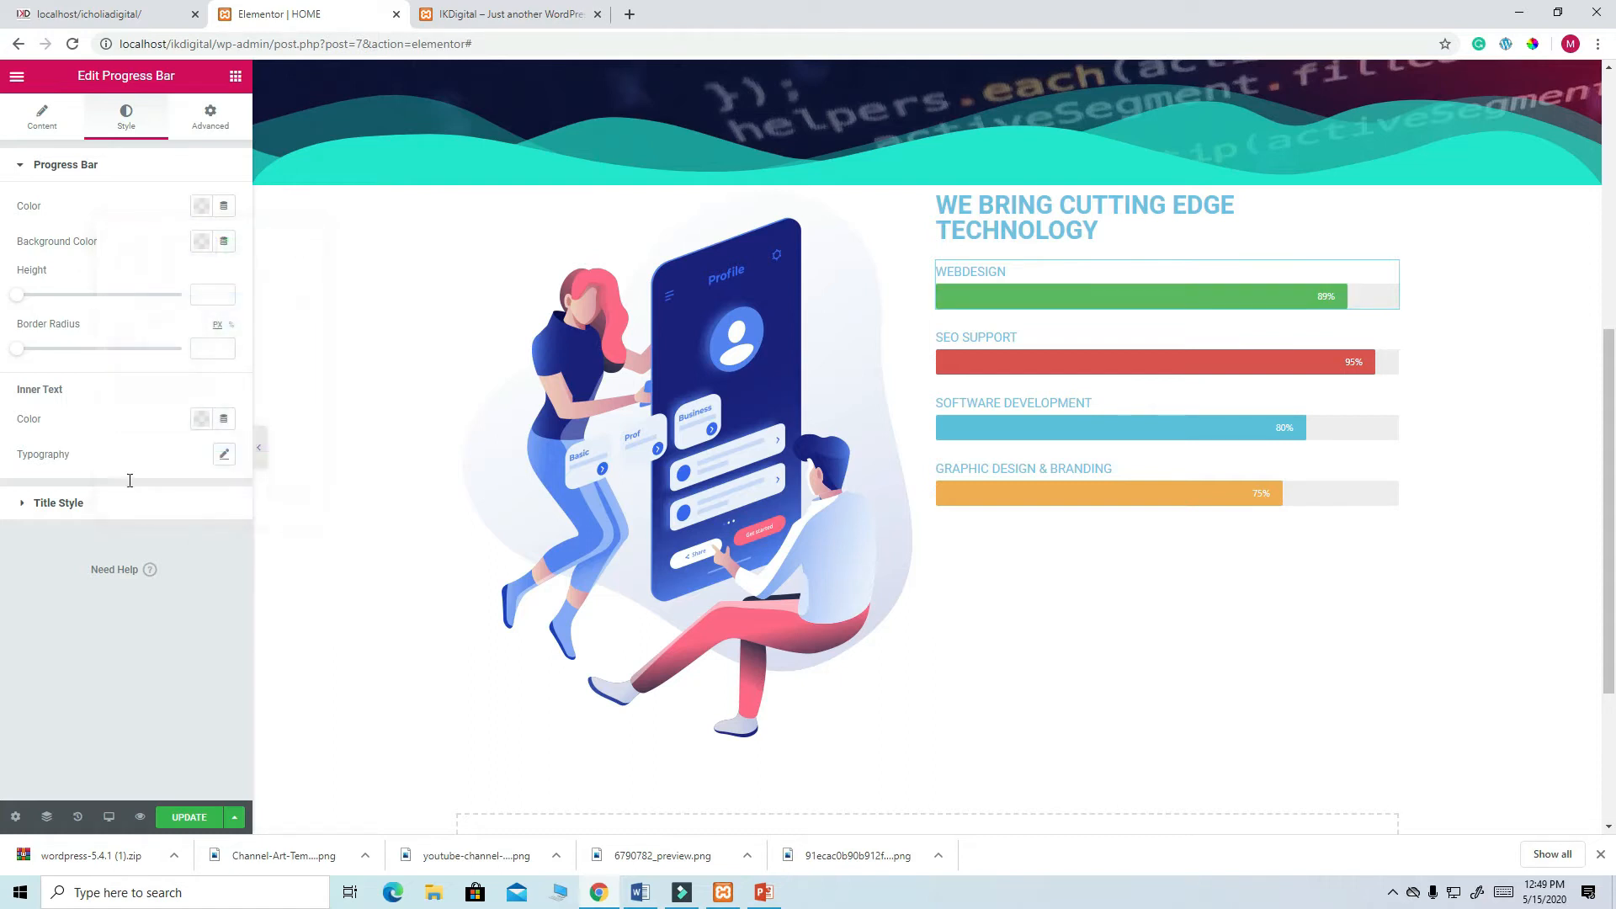
click(73, 505)
click(202, 248)
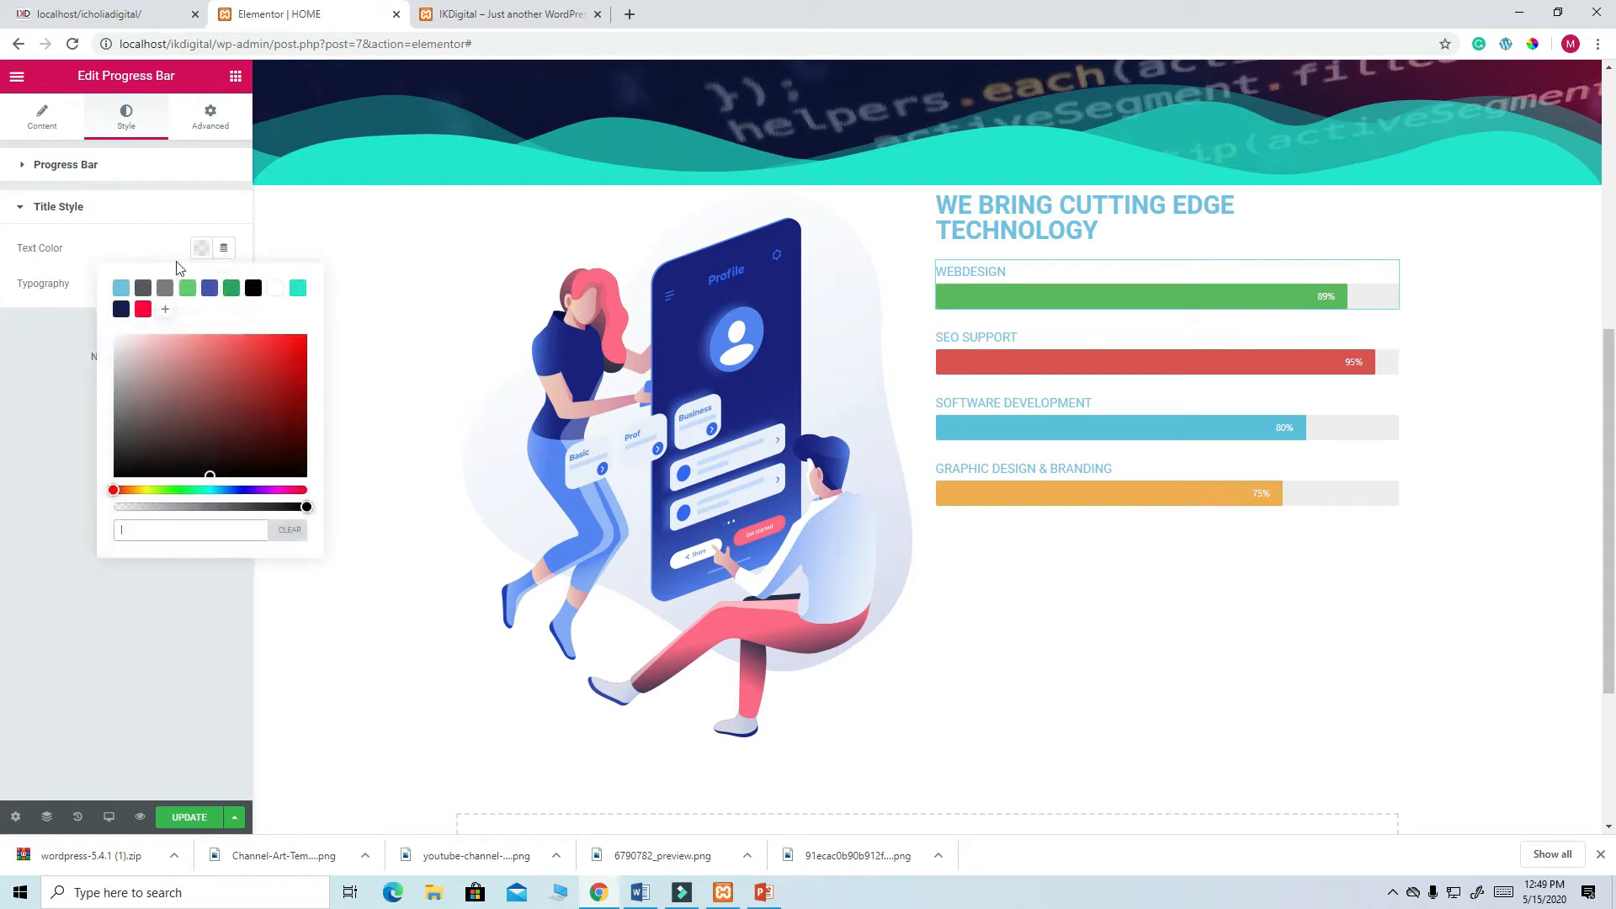
click(122, 310)
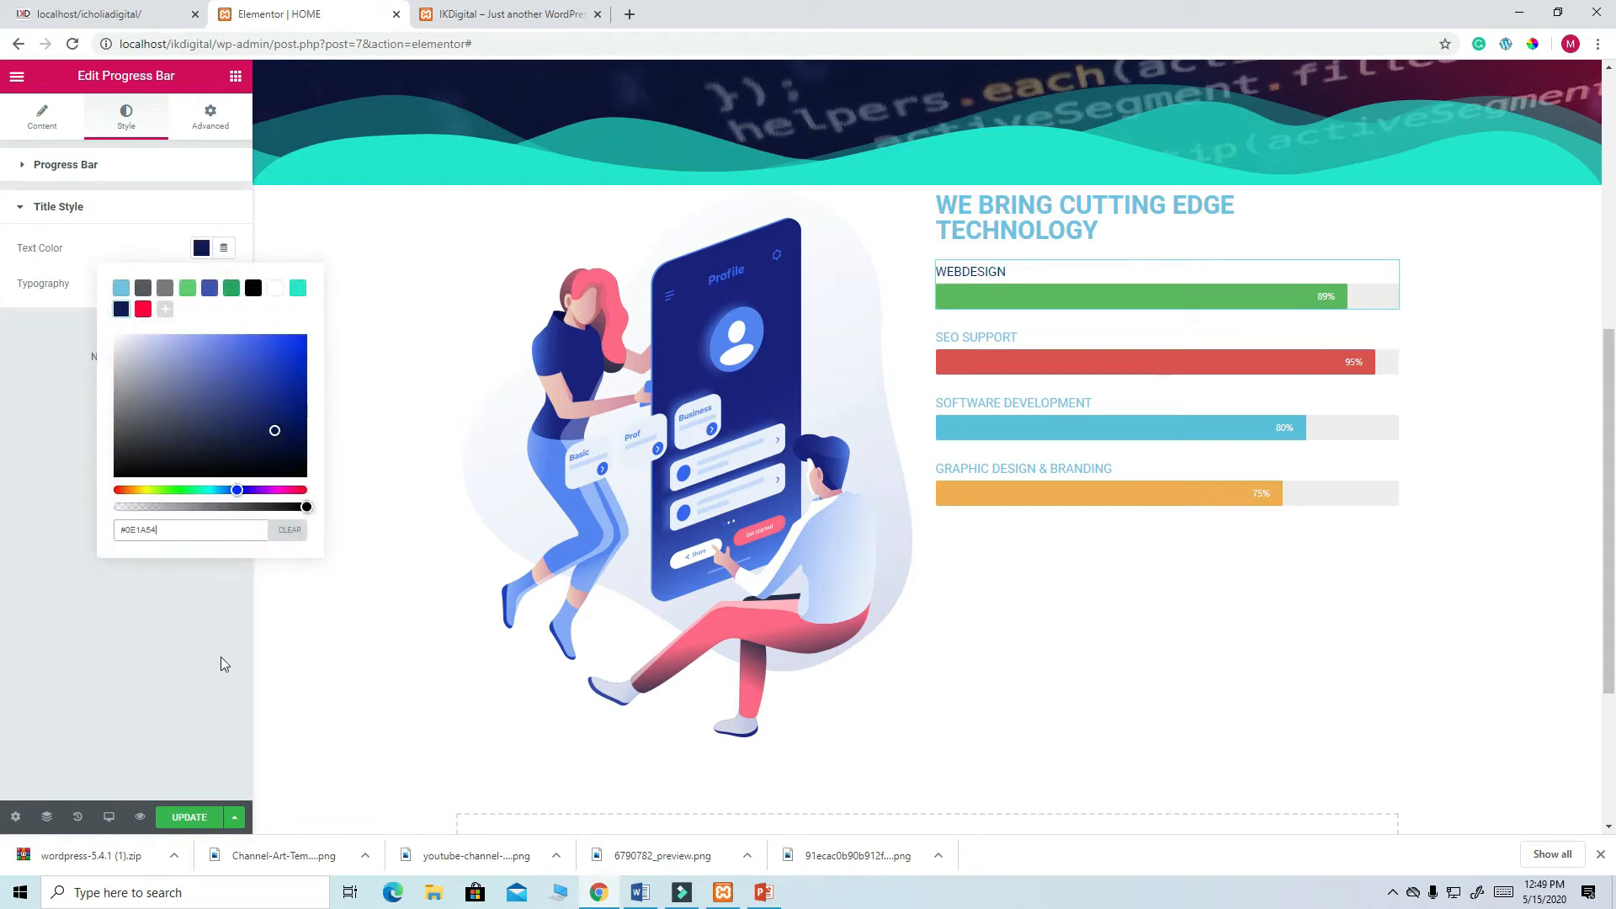
click(193, 818)
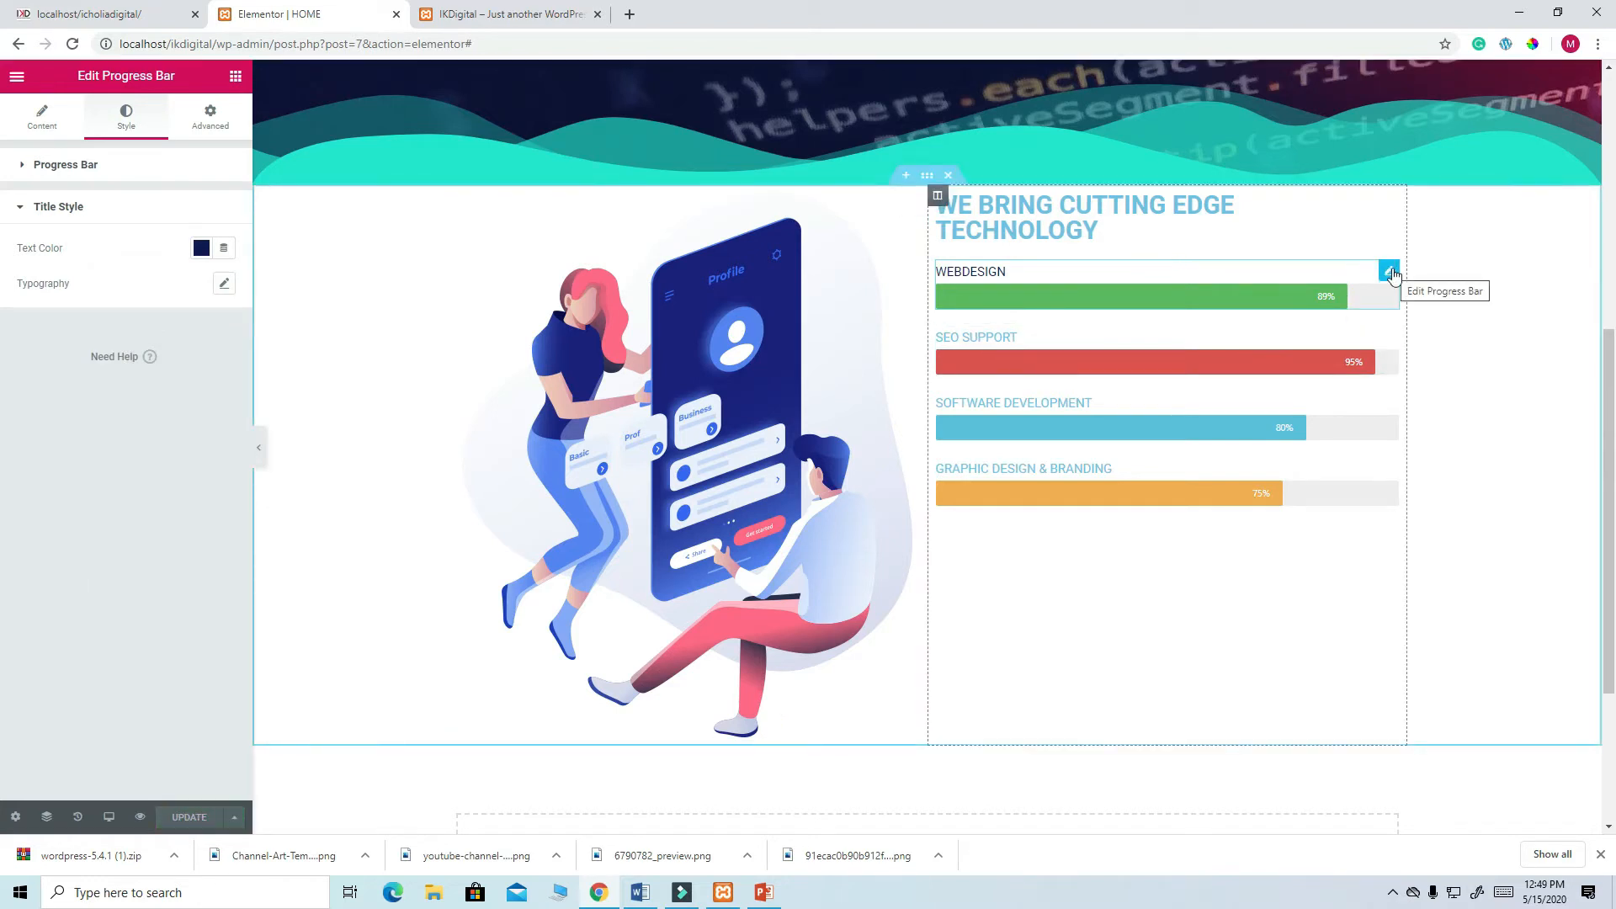
- Copy the WEBDESIGN bar's style and paste it onto SEO SUPPORT, SOFTWARE DEVELOPMENT and GRAPHIC DESIGN & BRANDING
right_click(1392, 271)
click(1428, 342)
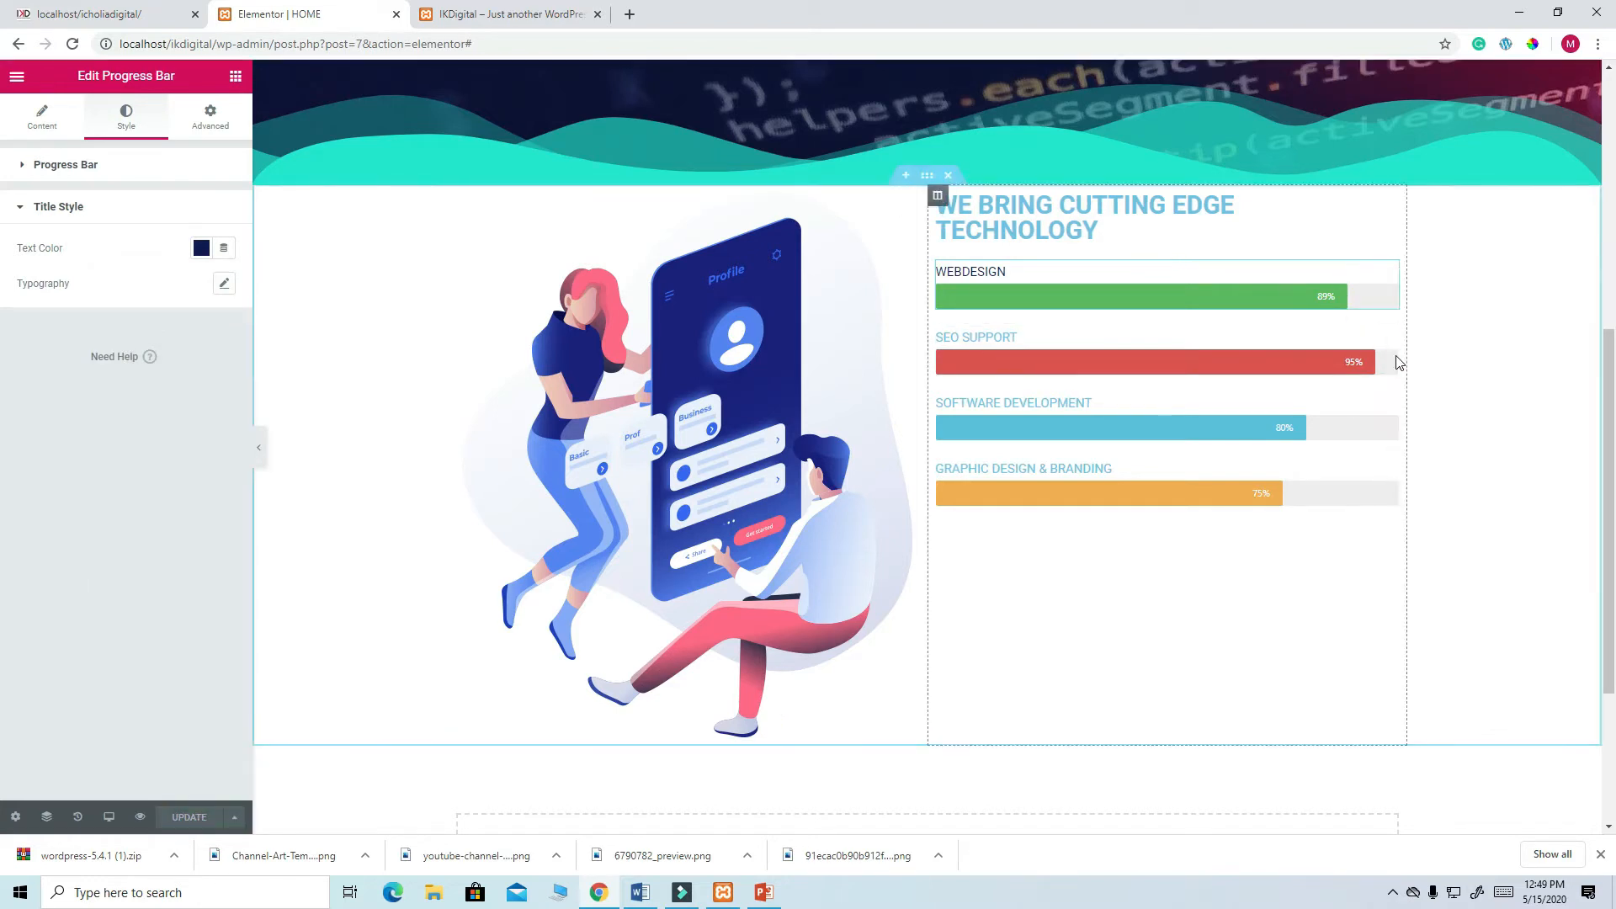
right_click(1388, 344)
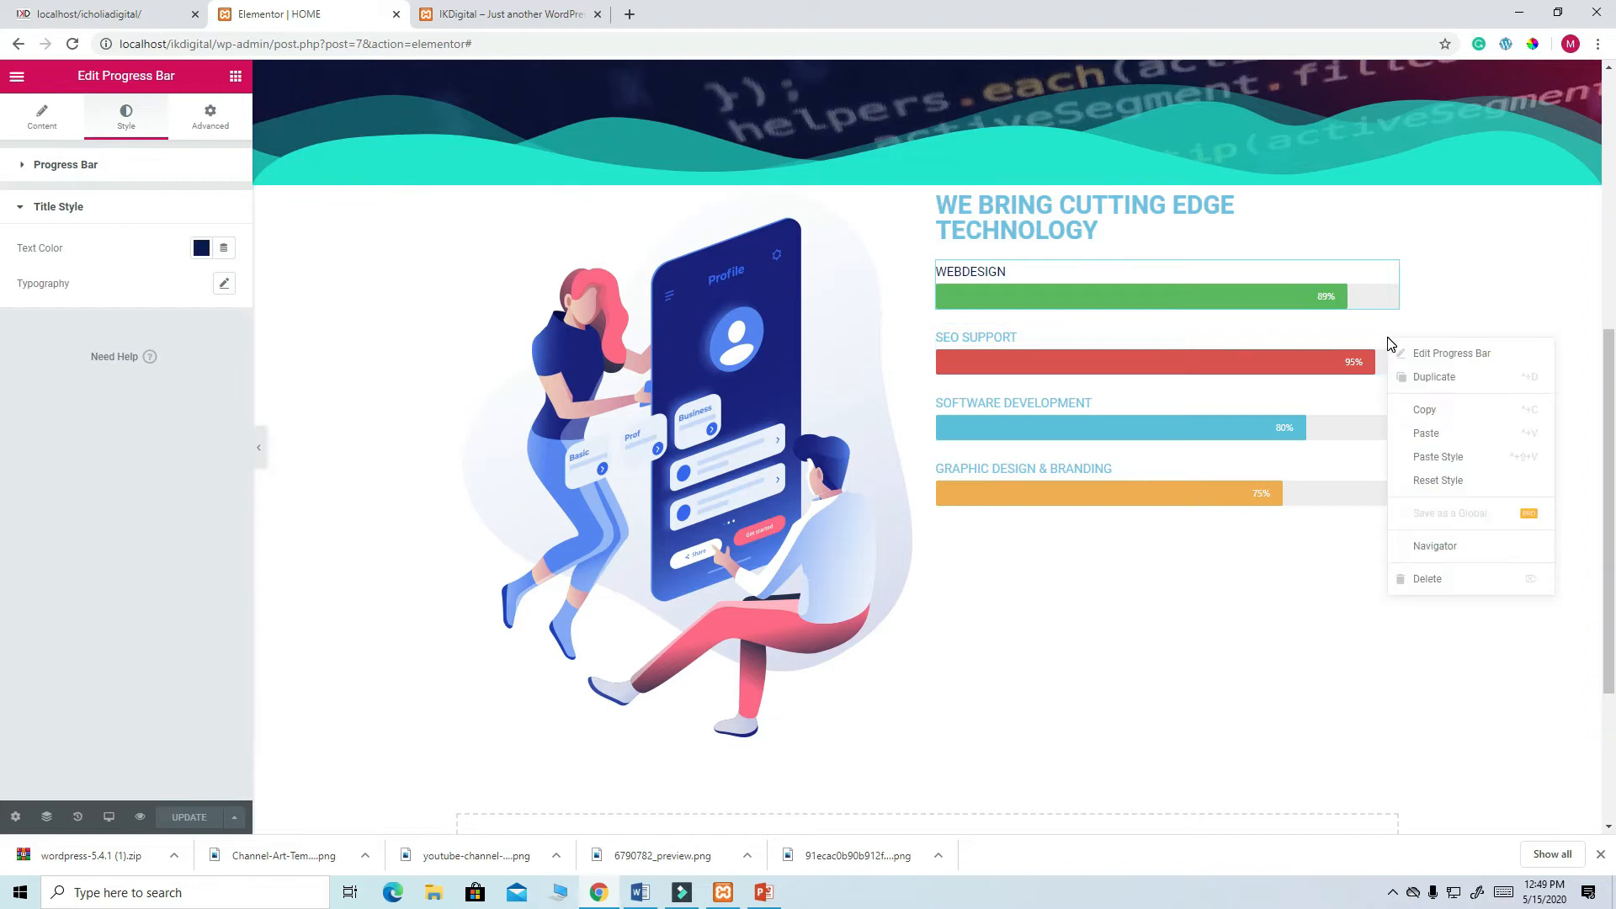
click(1456, 459)
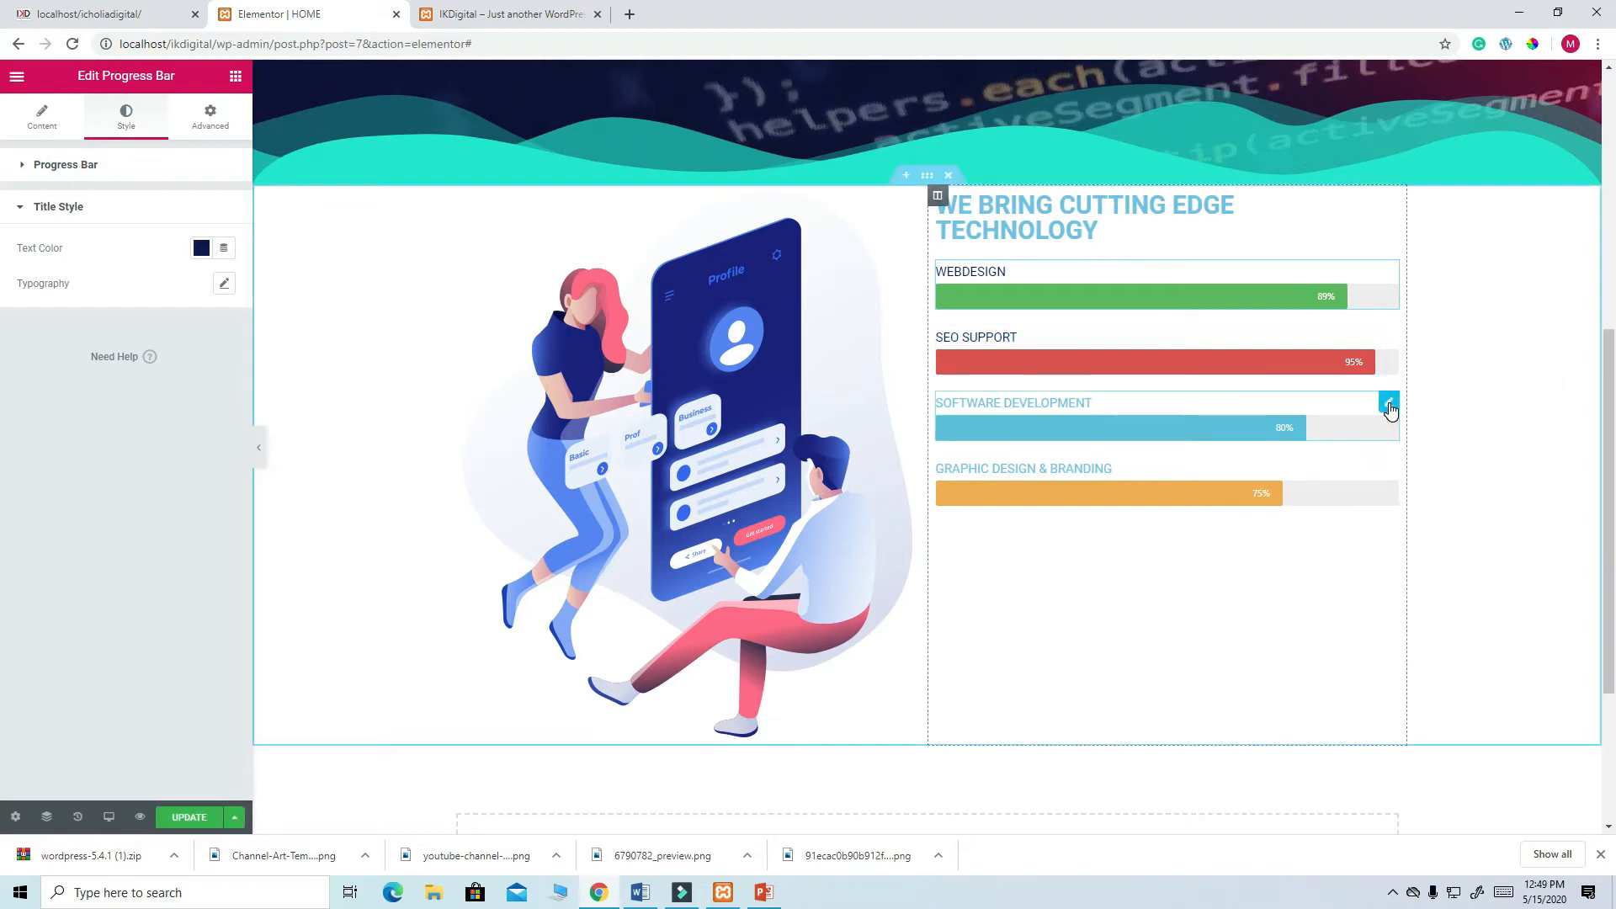
right_click(1389, 402)
click(1433, 528)
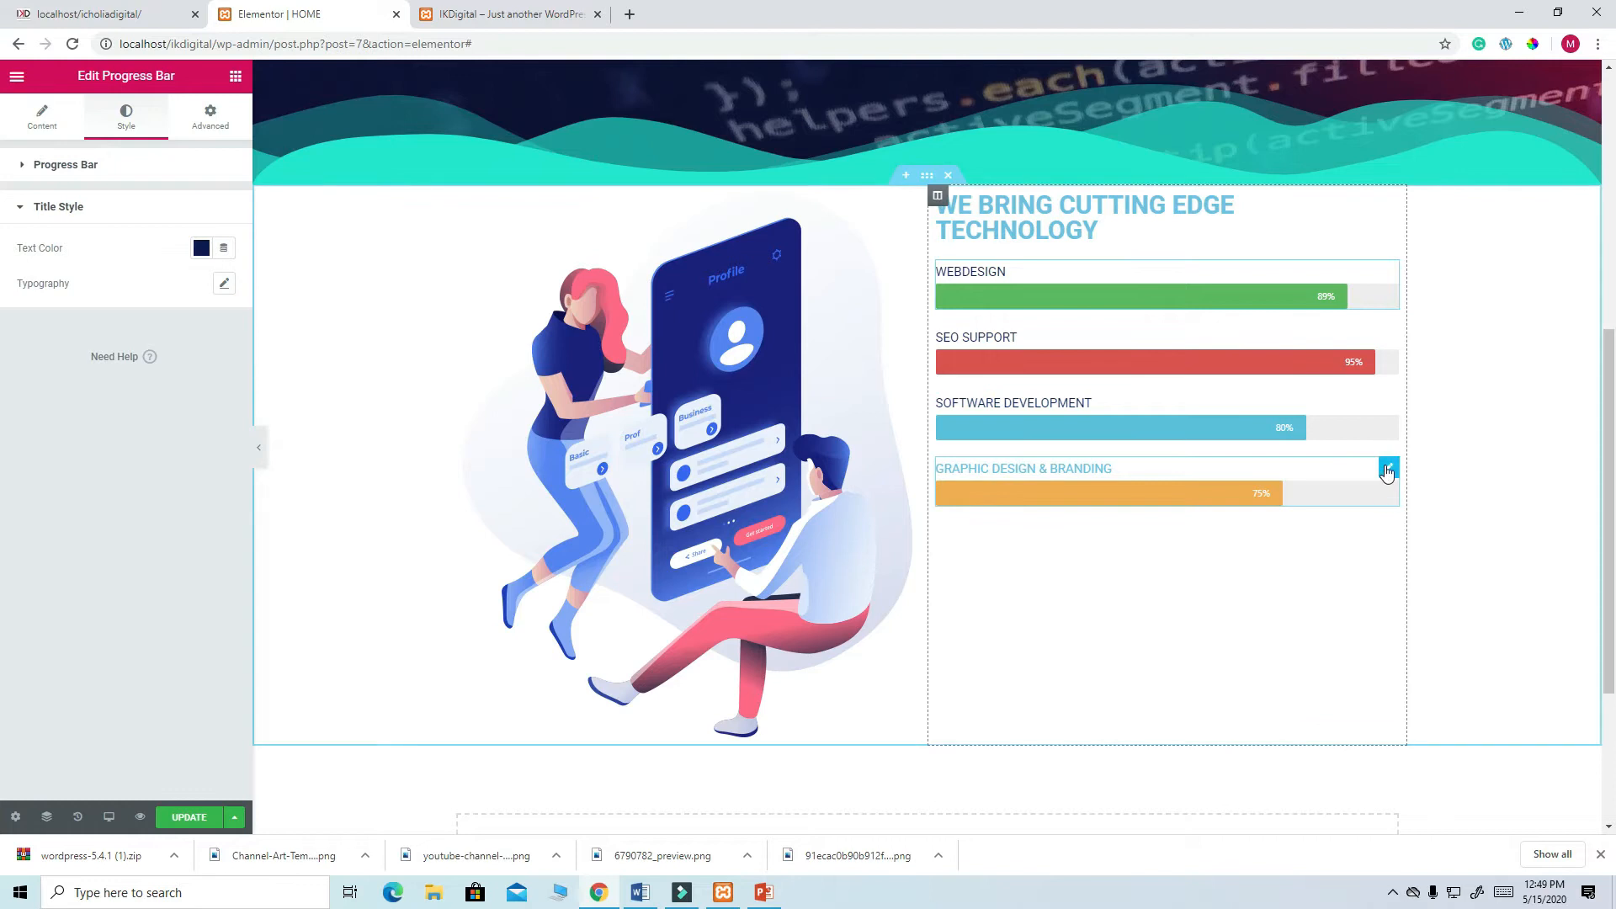
right_click(1389, 478)
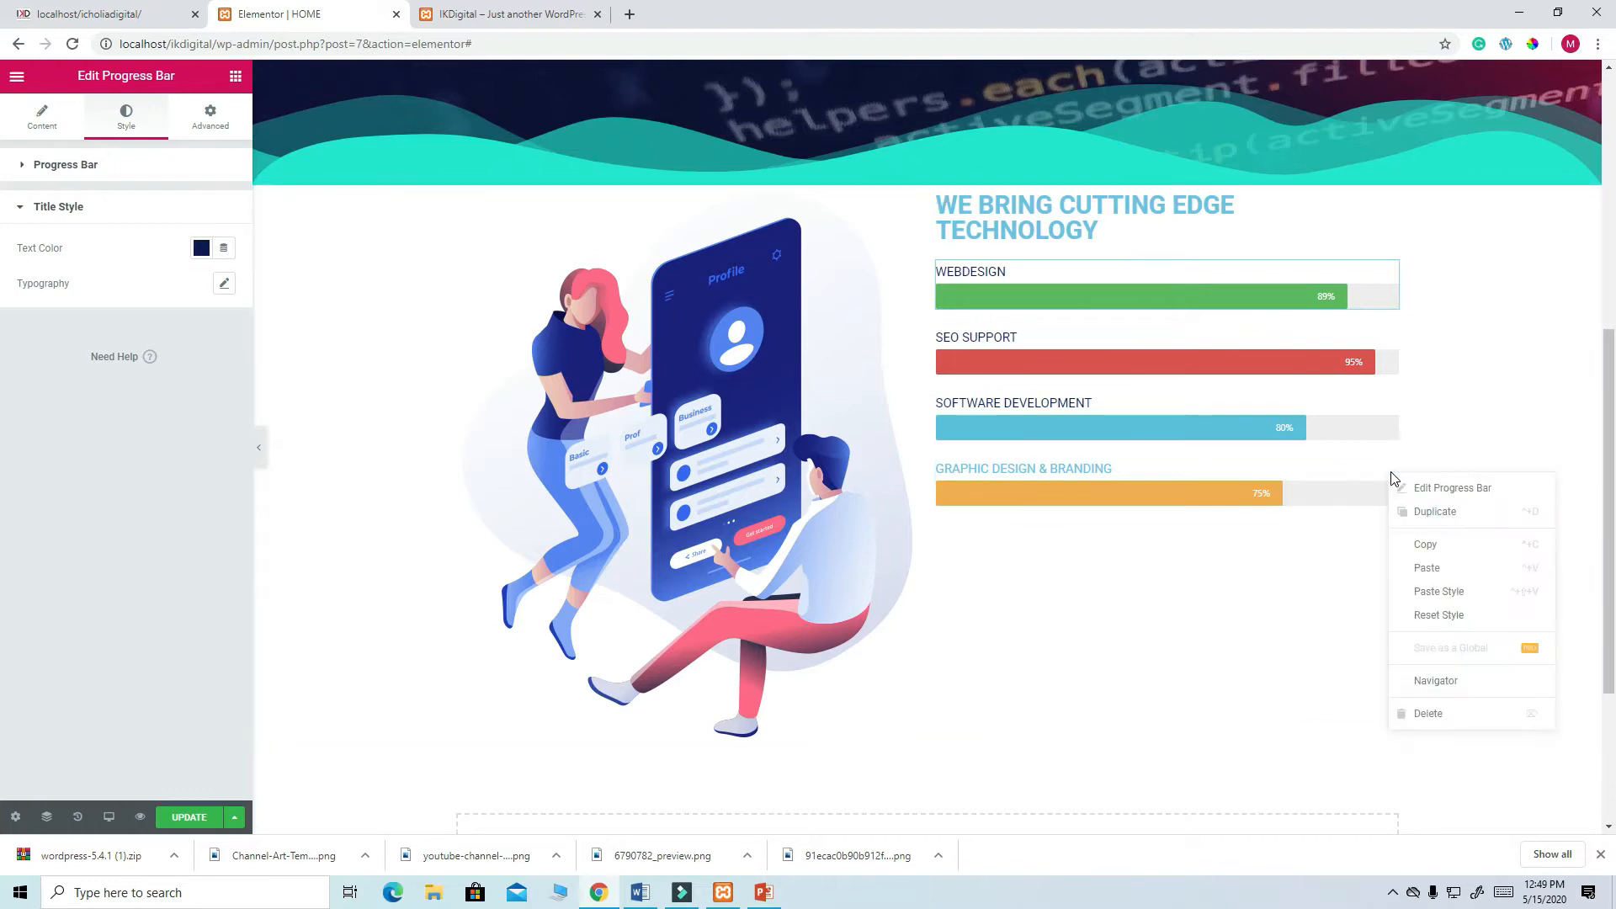
click(1449, 601)
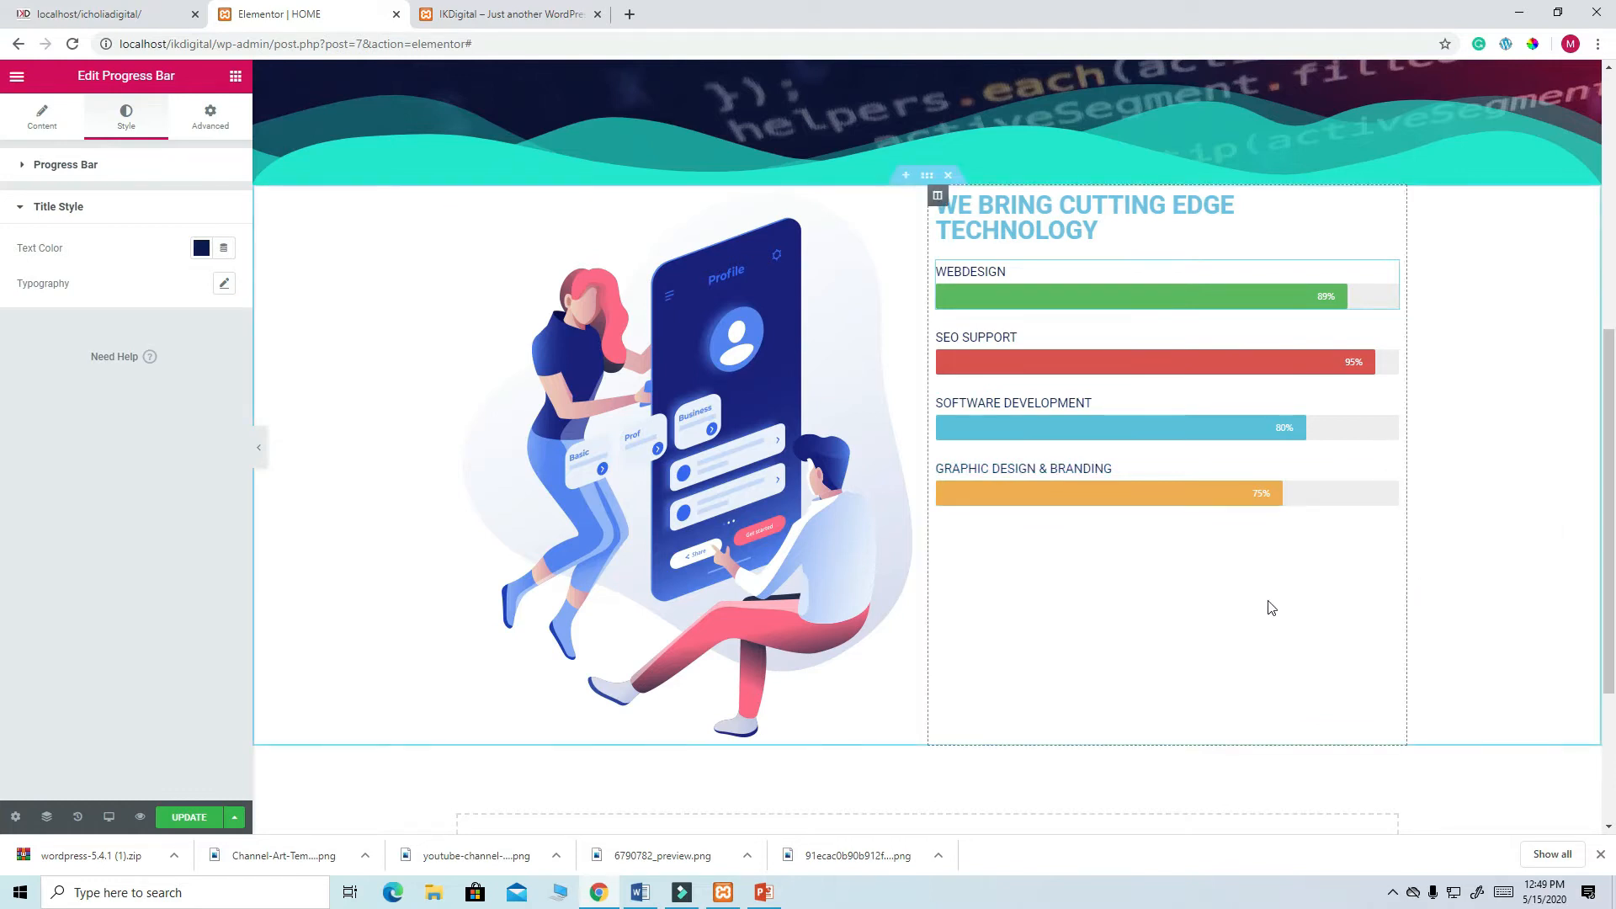
scroll(1271, 606, down, 2)
scroll(1271, 606, up, 4)
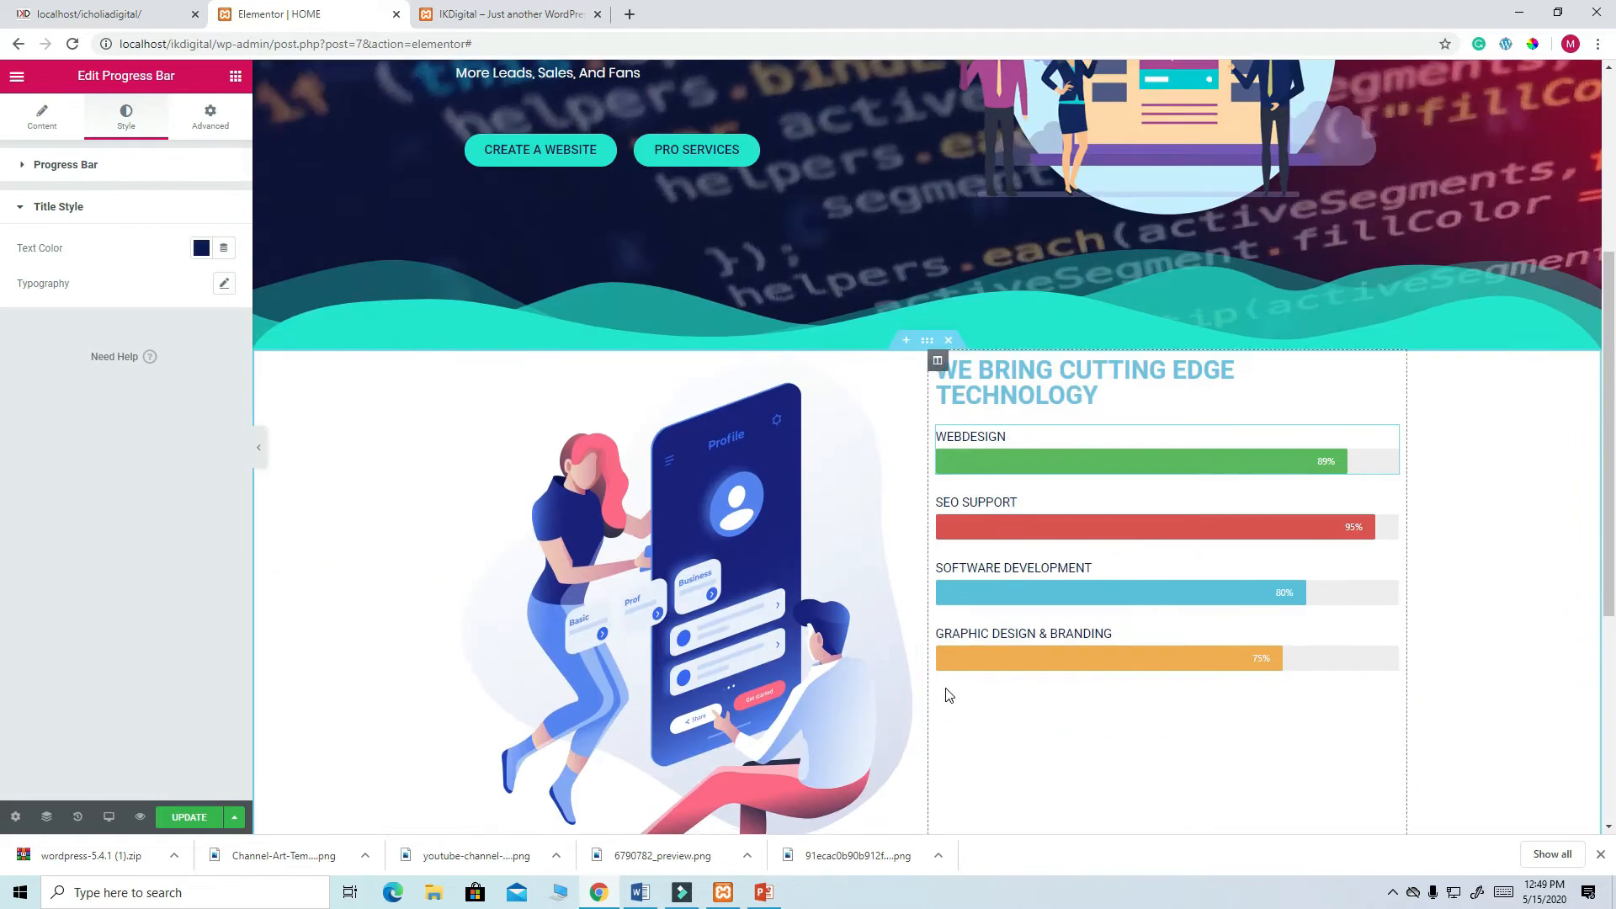
scroll(945, 693, down, 2)
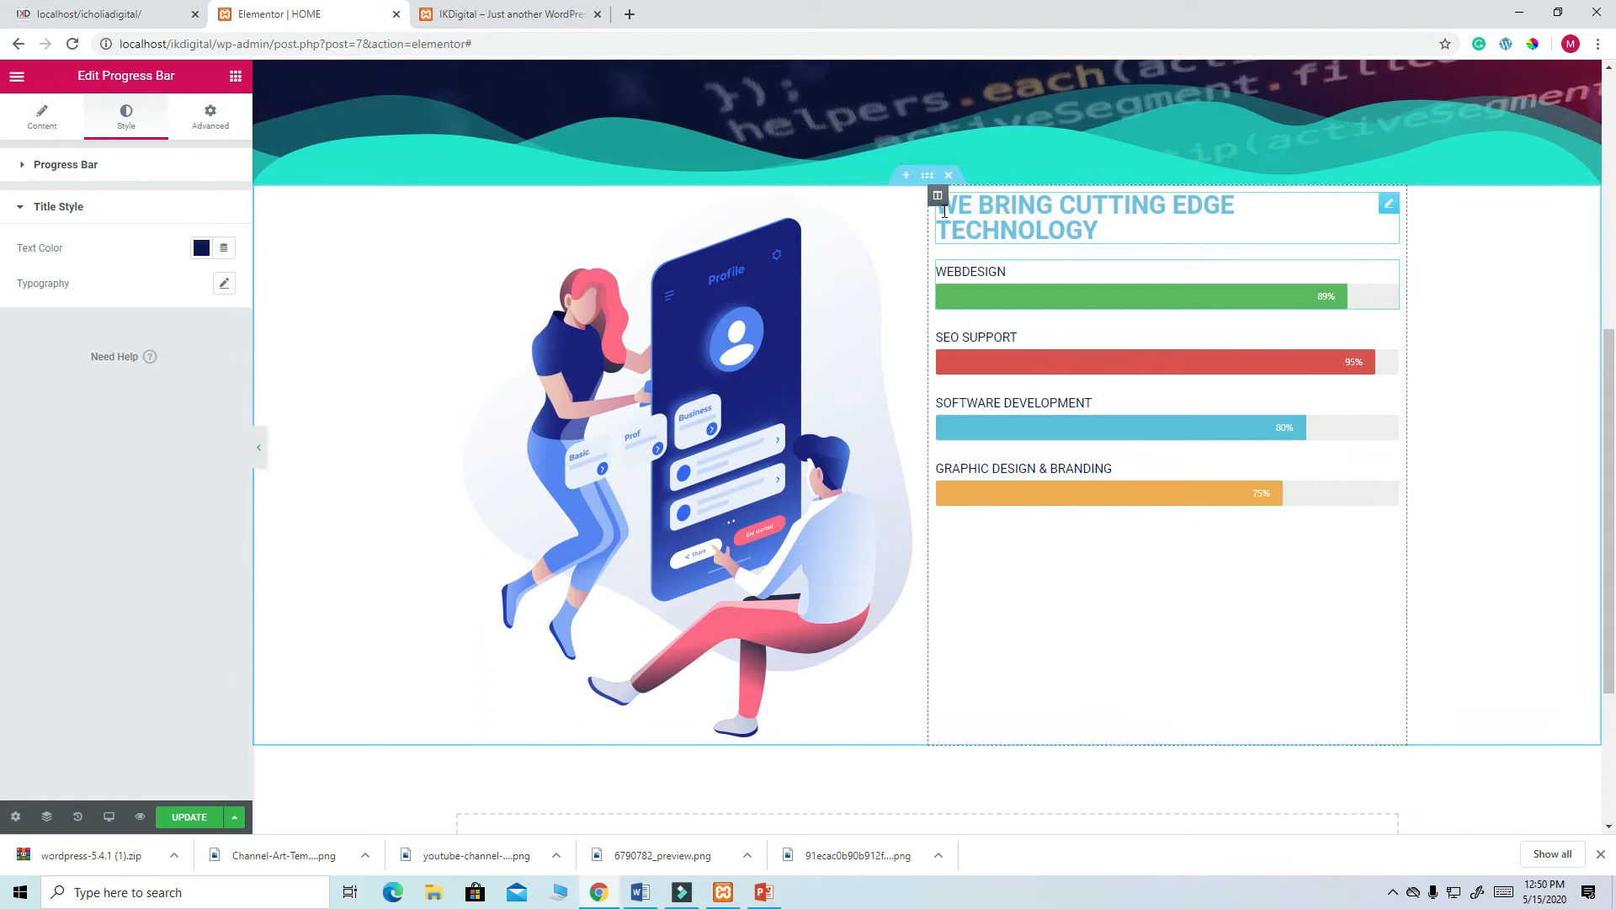
- Centre the right column's content vertically
click(938, 197)
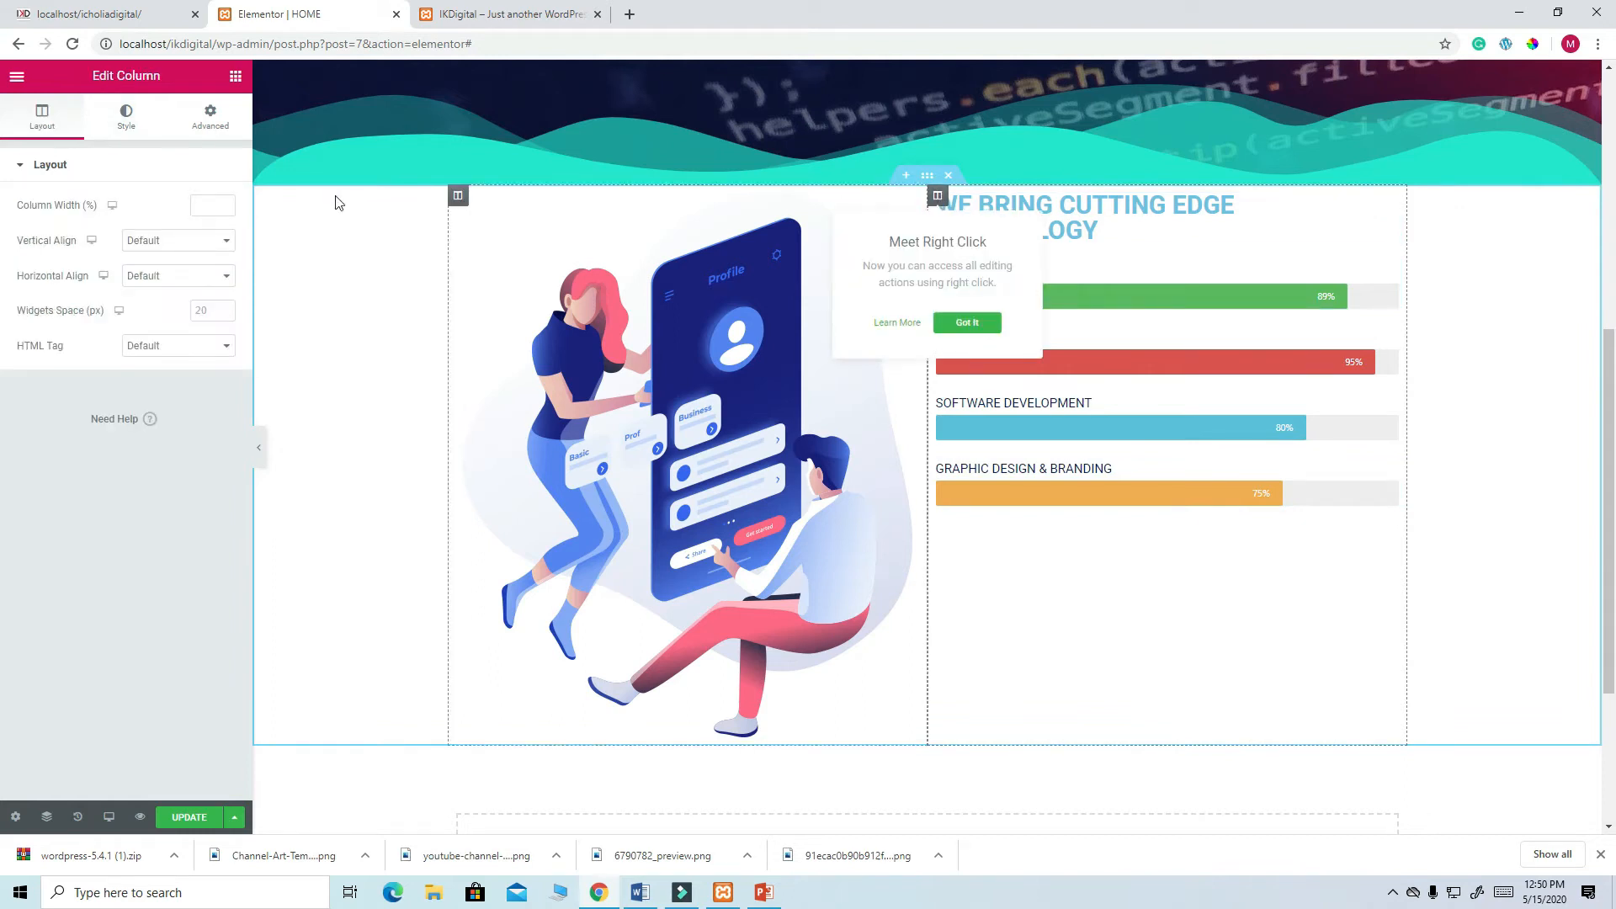
click(221, 243)
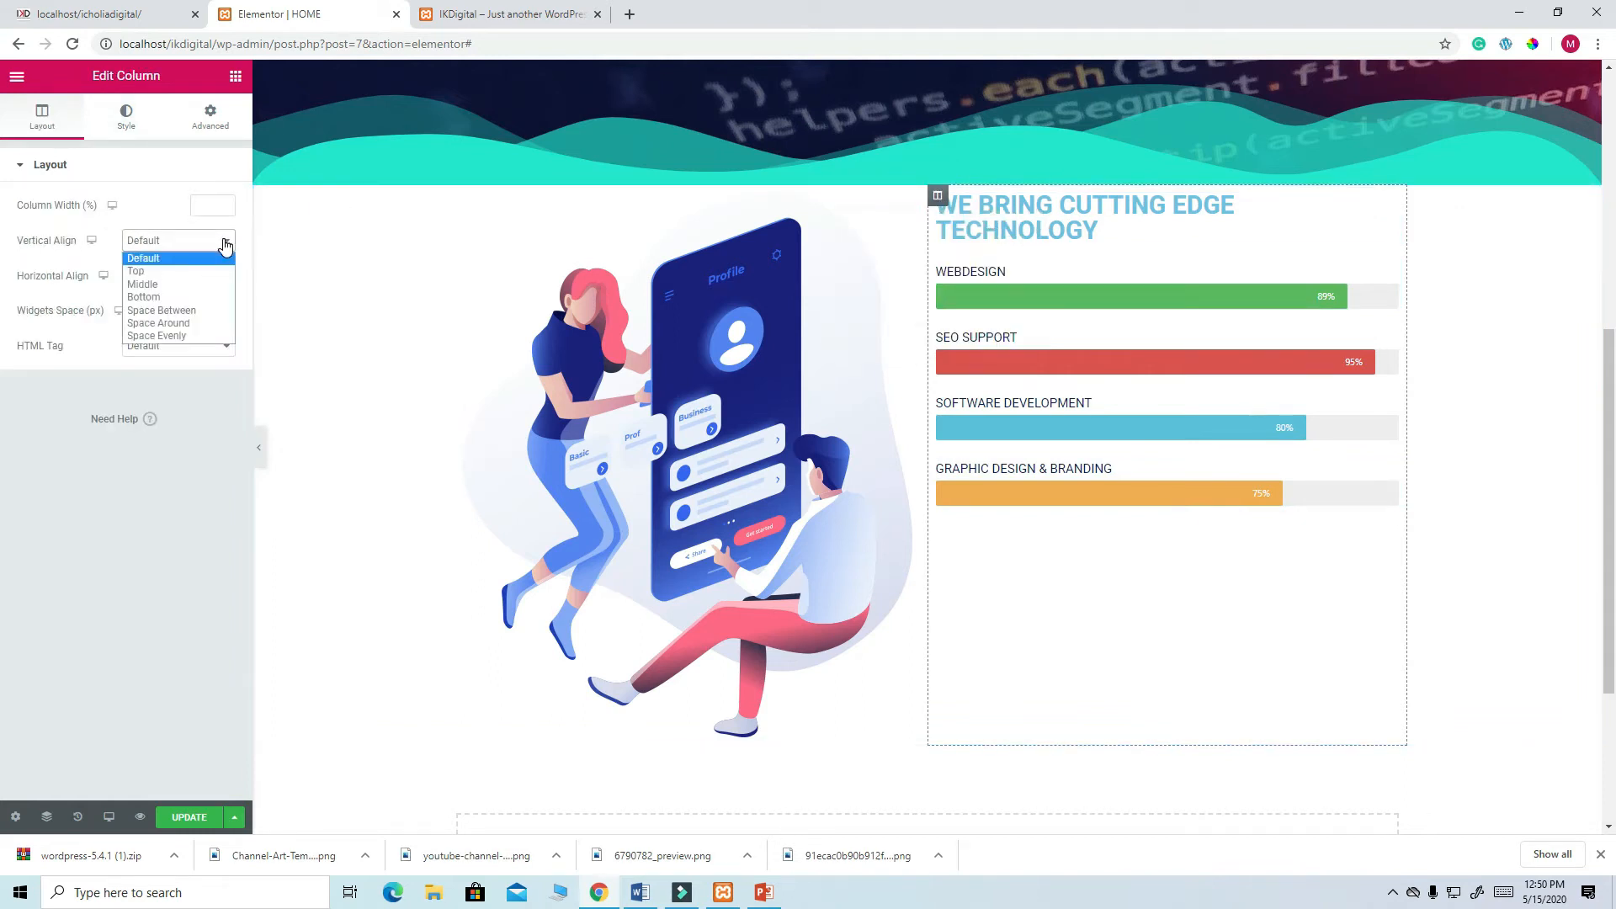
click(177, 285)
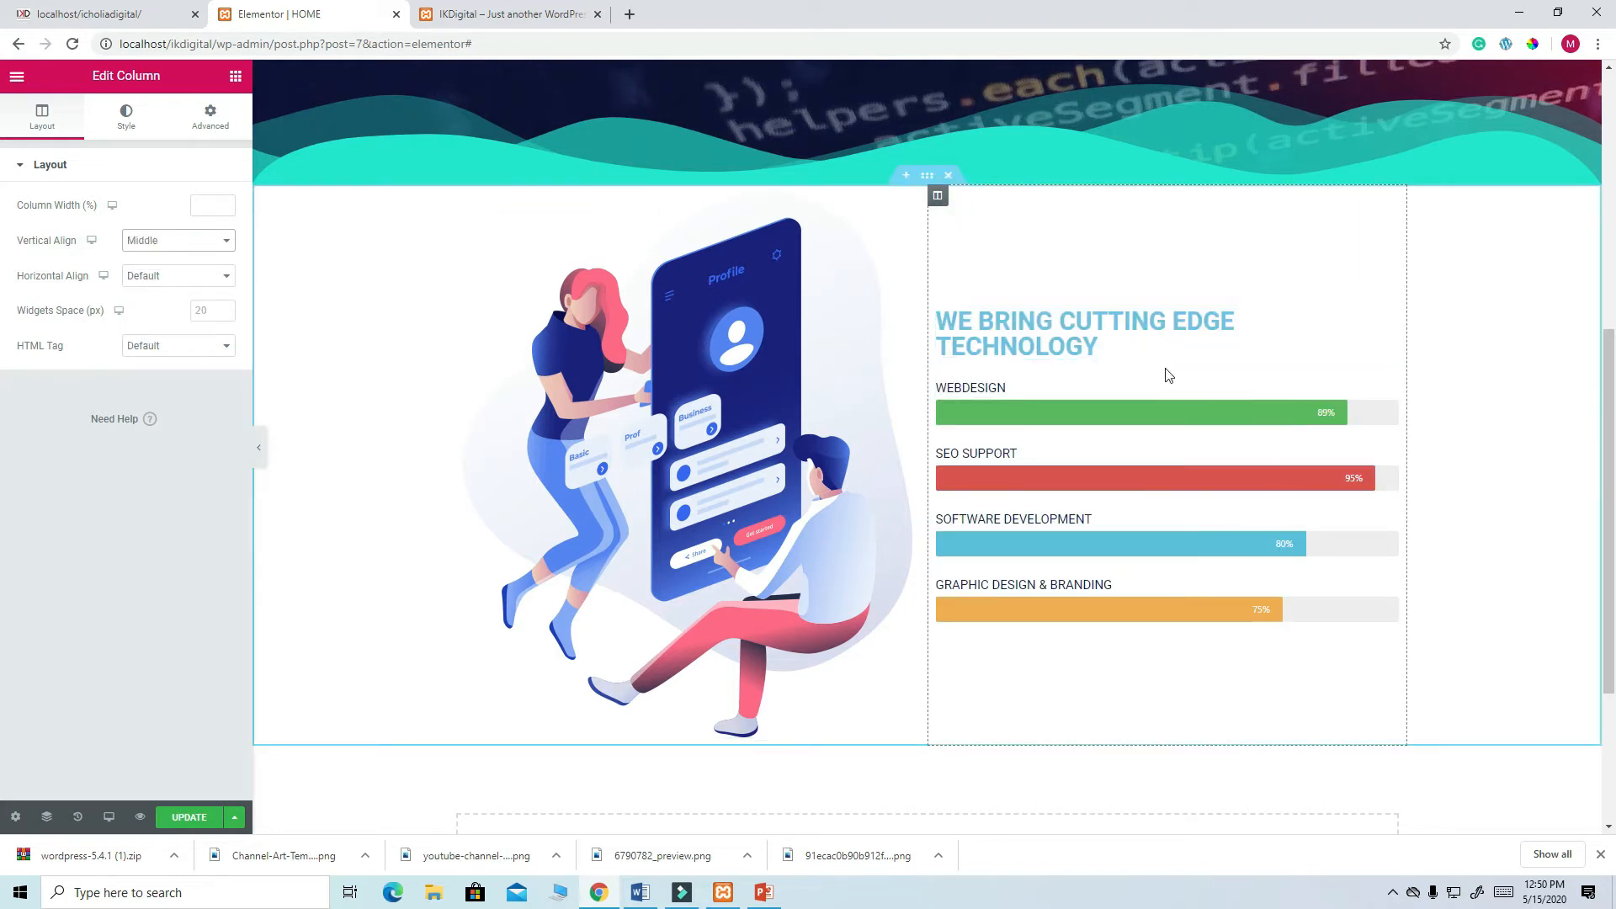
- Make the WE BRING CUTTING EDGE TECHNOLOGY heading dark navy #0E1A54 and update the page
click(1385, 323)
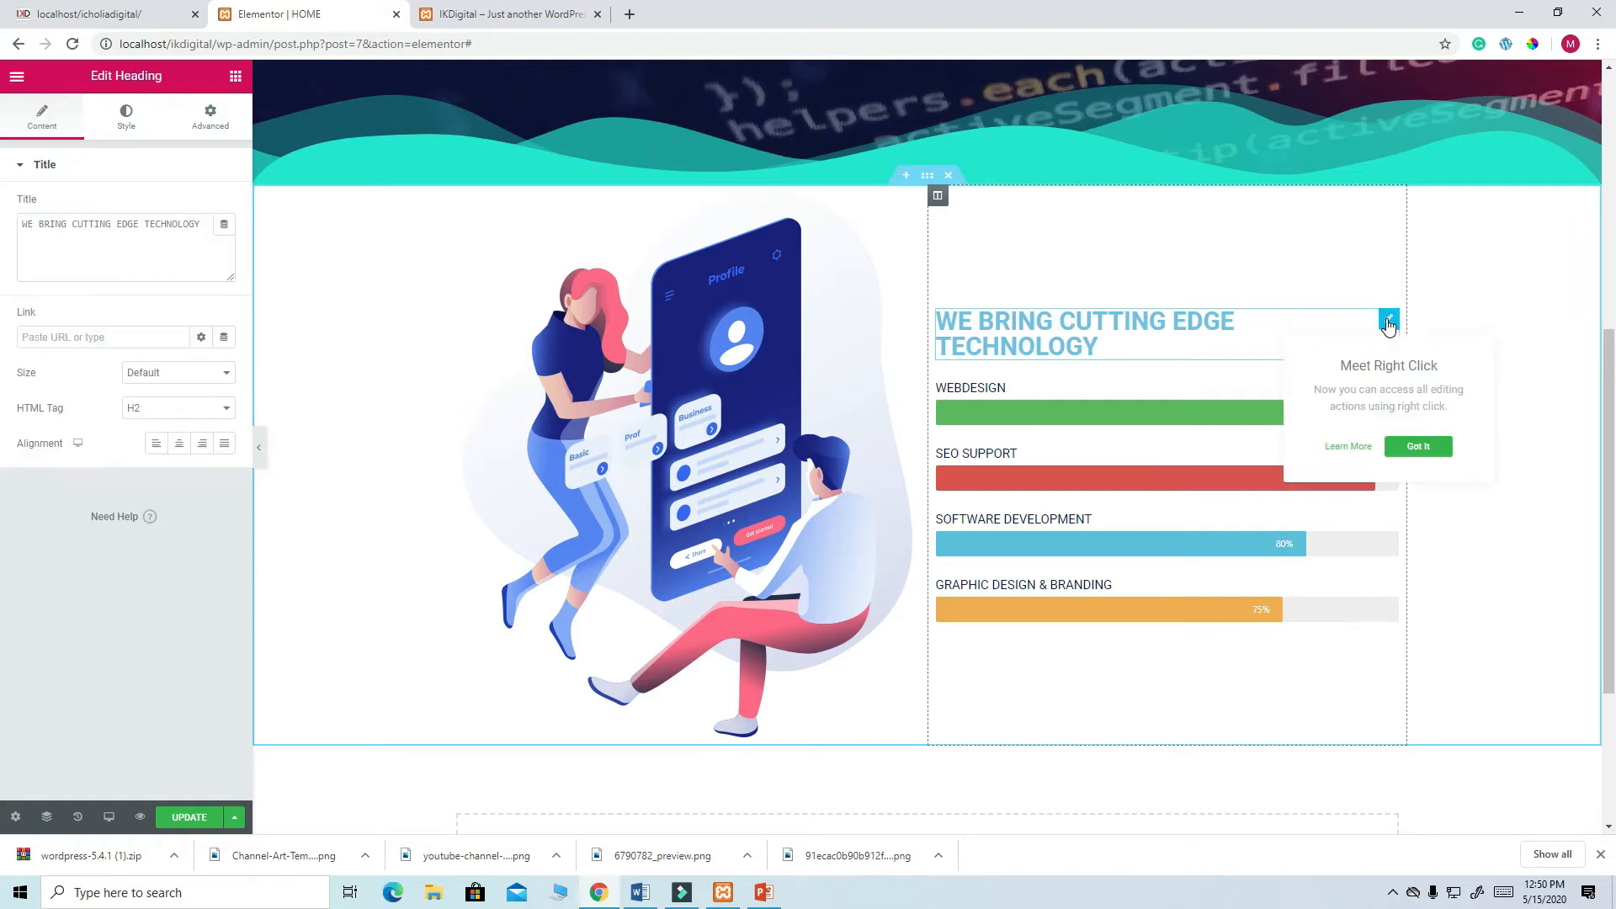
click(131, 120)
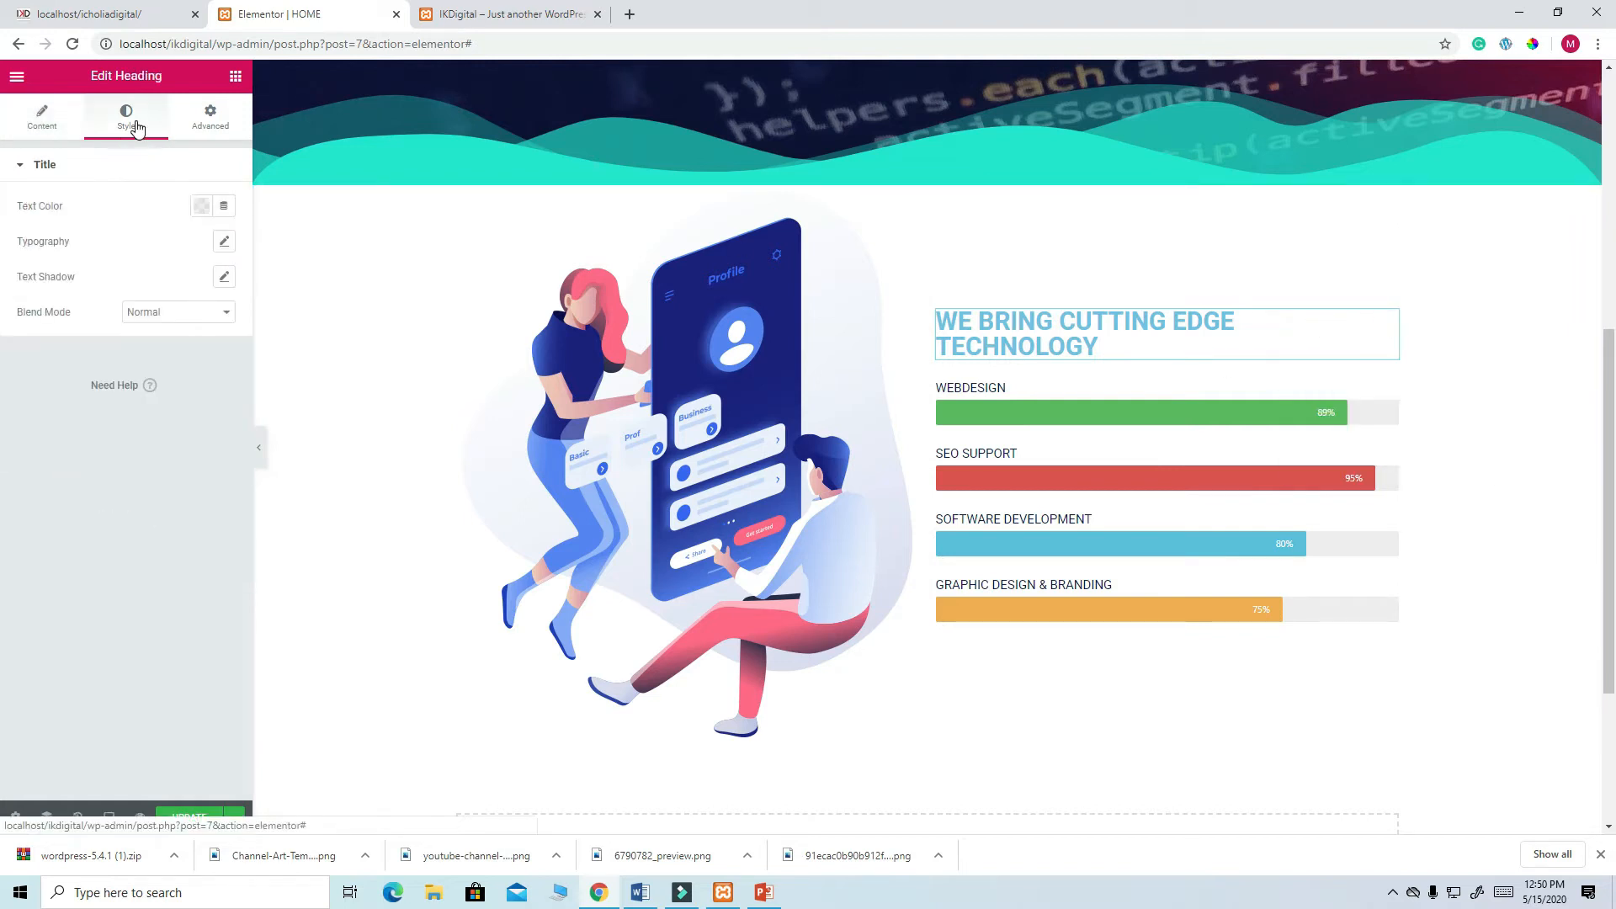
click(201, 206)
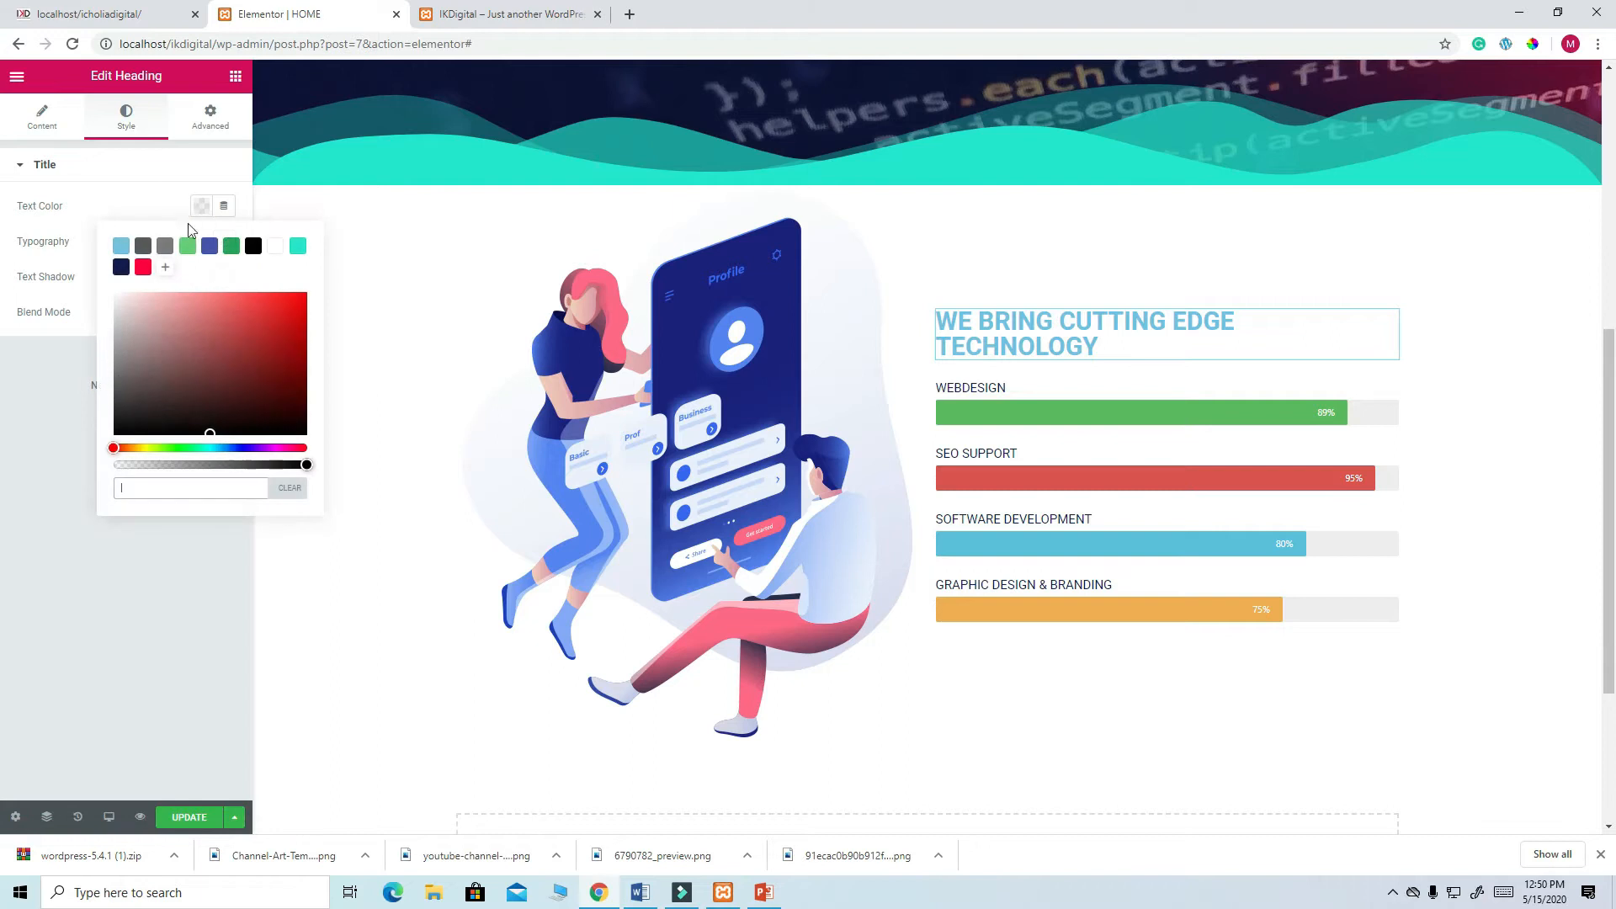
click(121, 268)
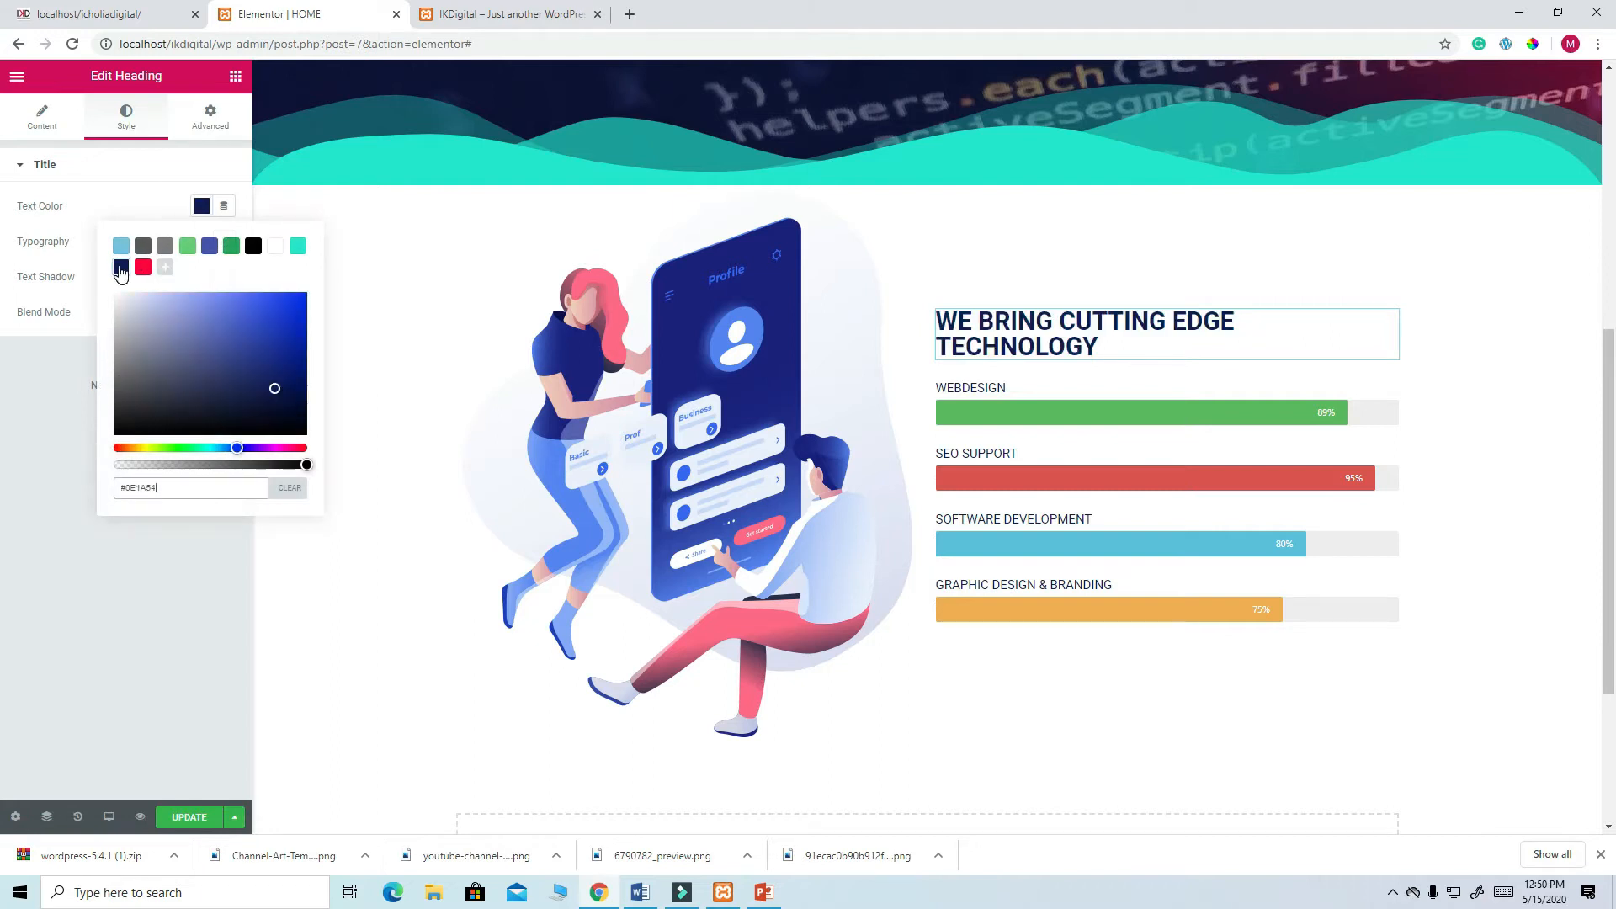
click(188, 818)
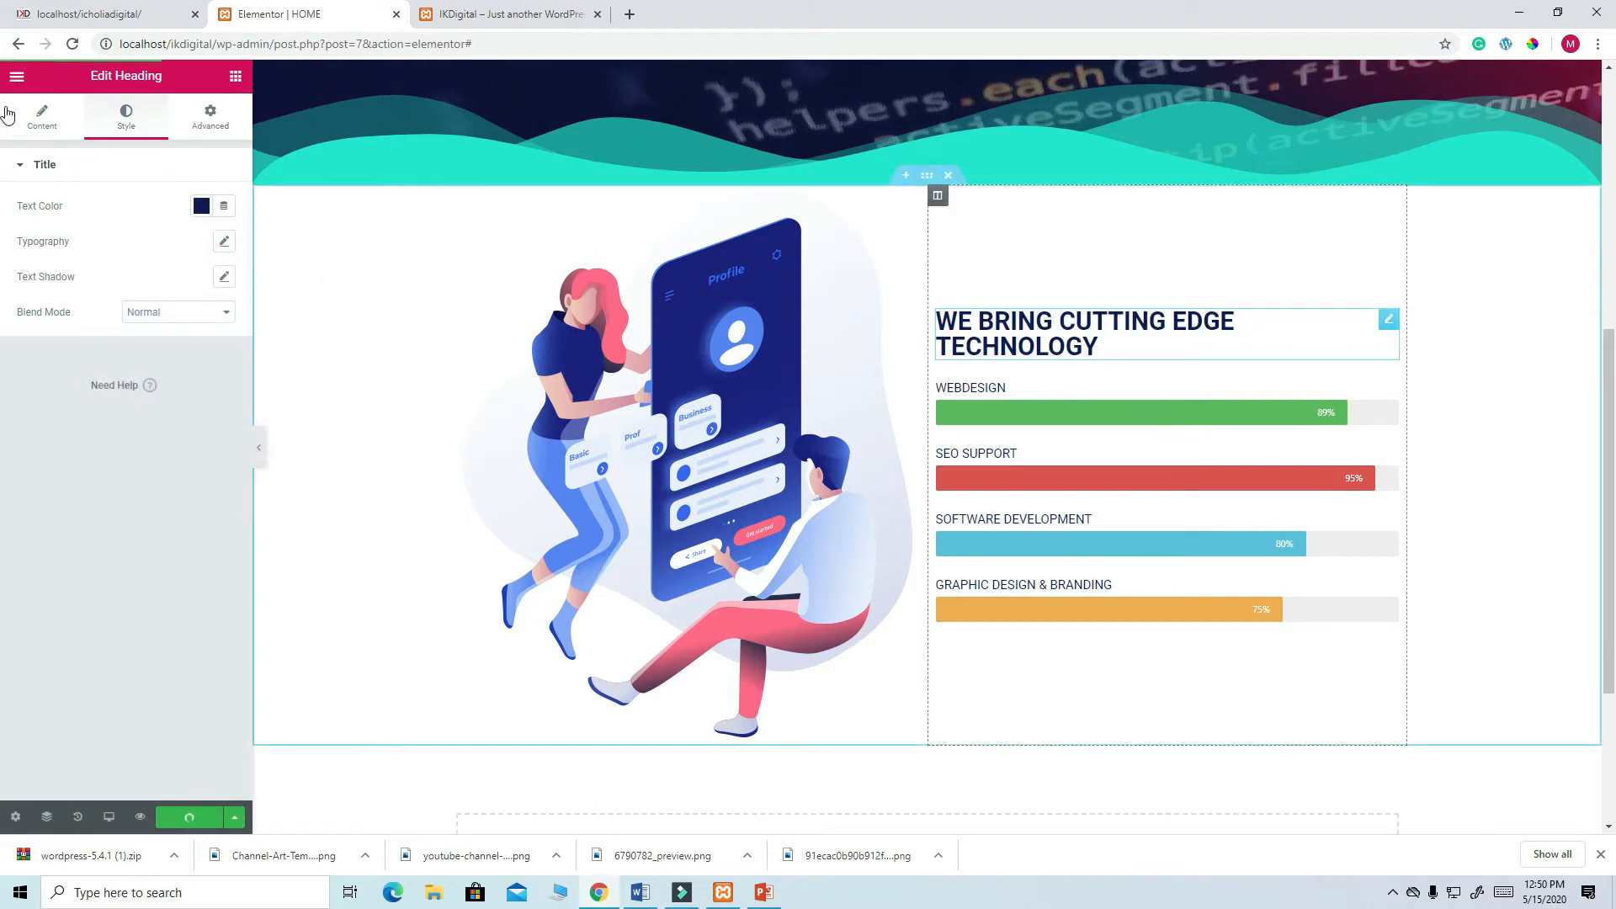
click(236, 78)
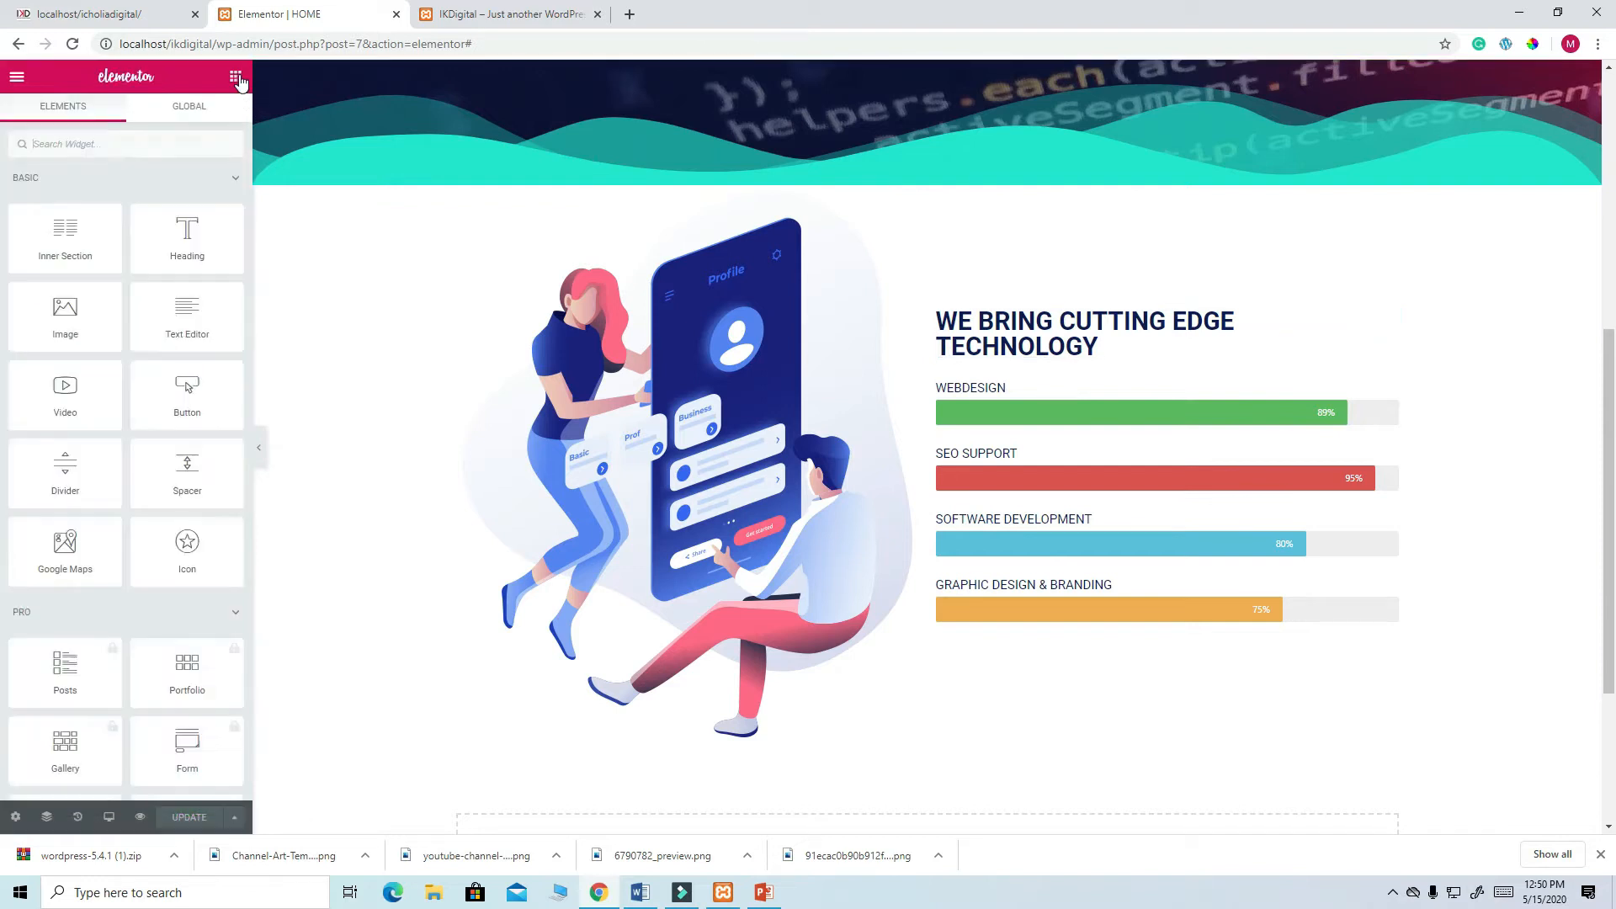
- Add a Divider above WEBDESIGN with width 30, red colour and weight 4, then update the page
drag(68, 468, 1083, 348)
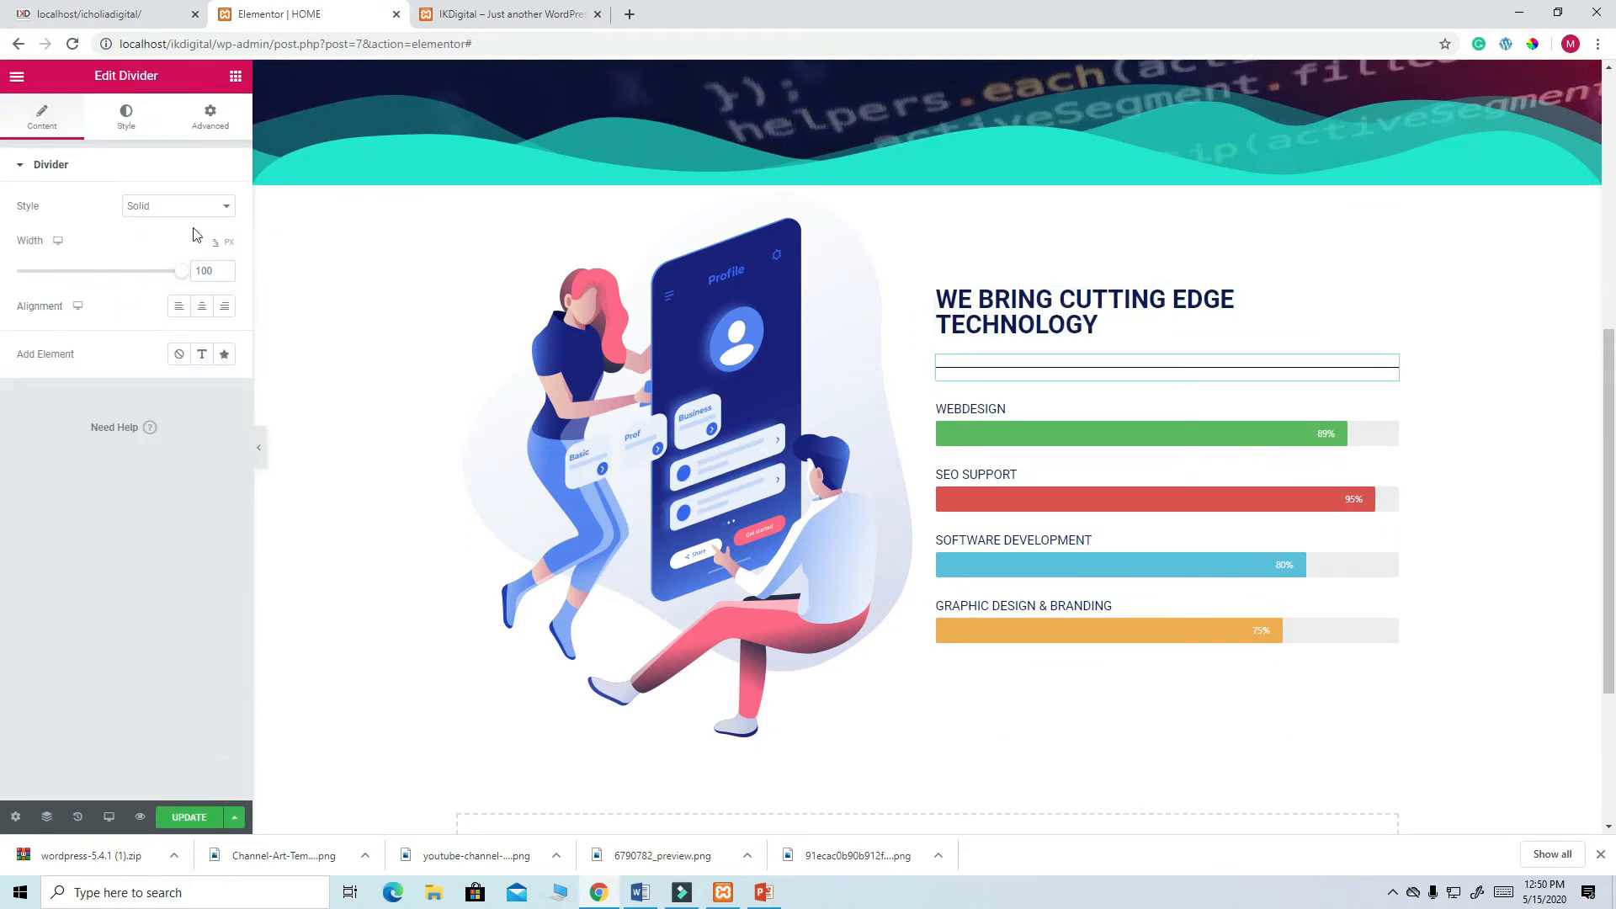
drag(182, 280, 51, 287)
click(127, 115)
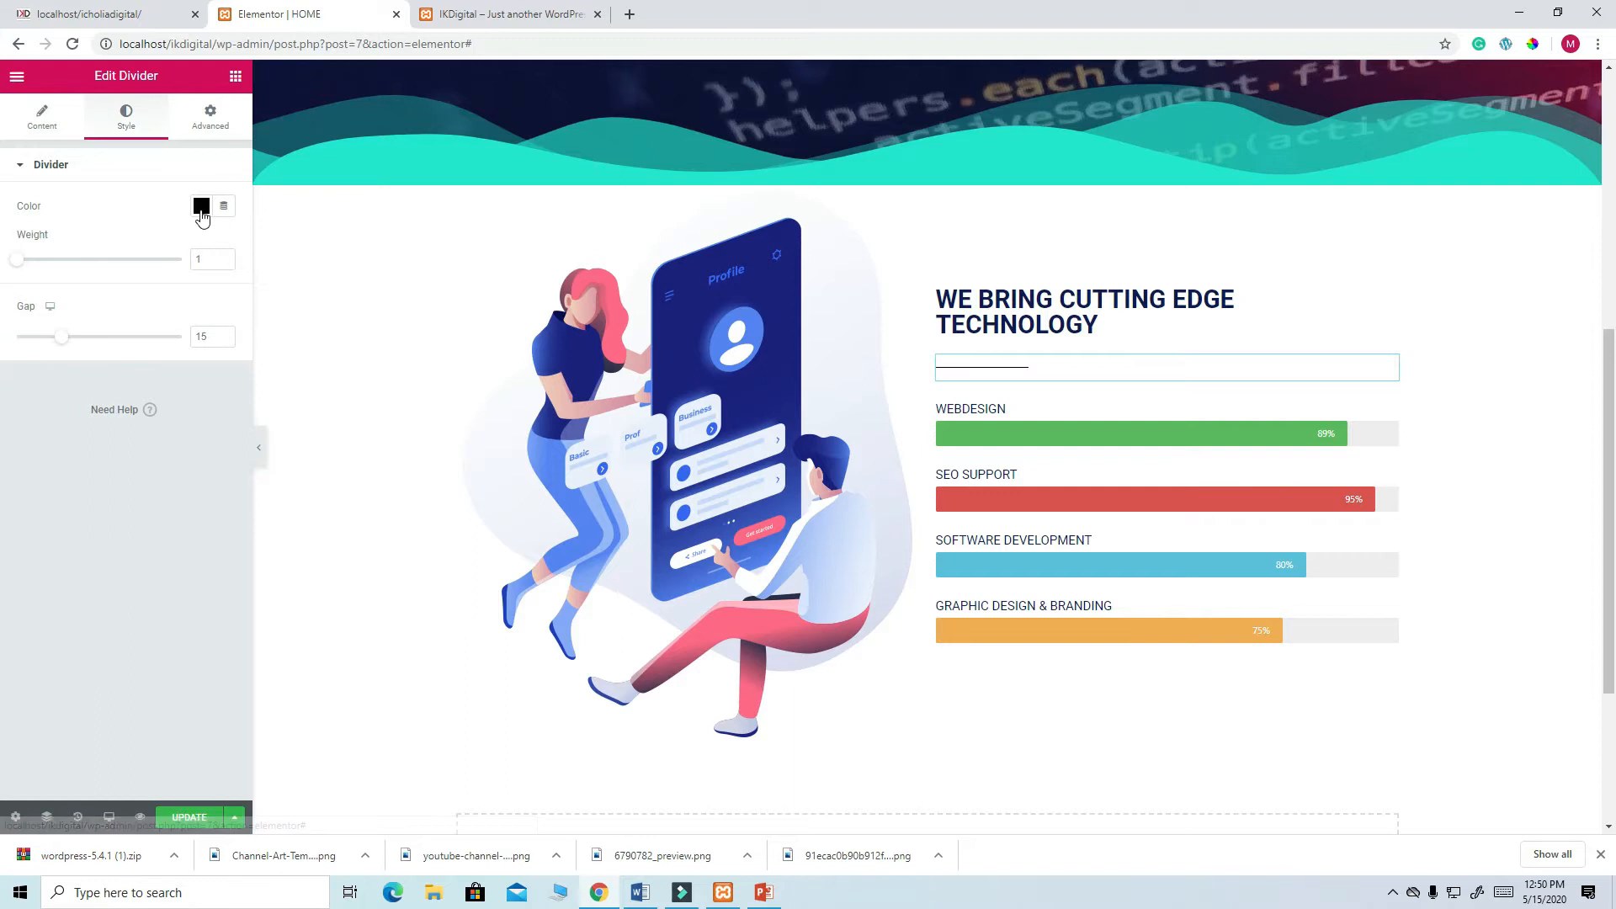
click(201, 206)
click(143, 268)
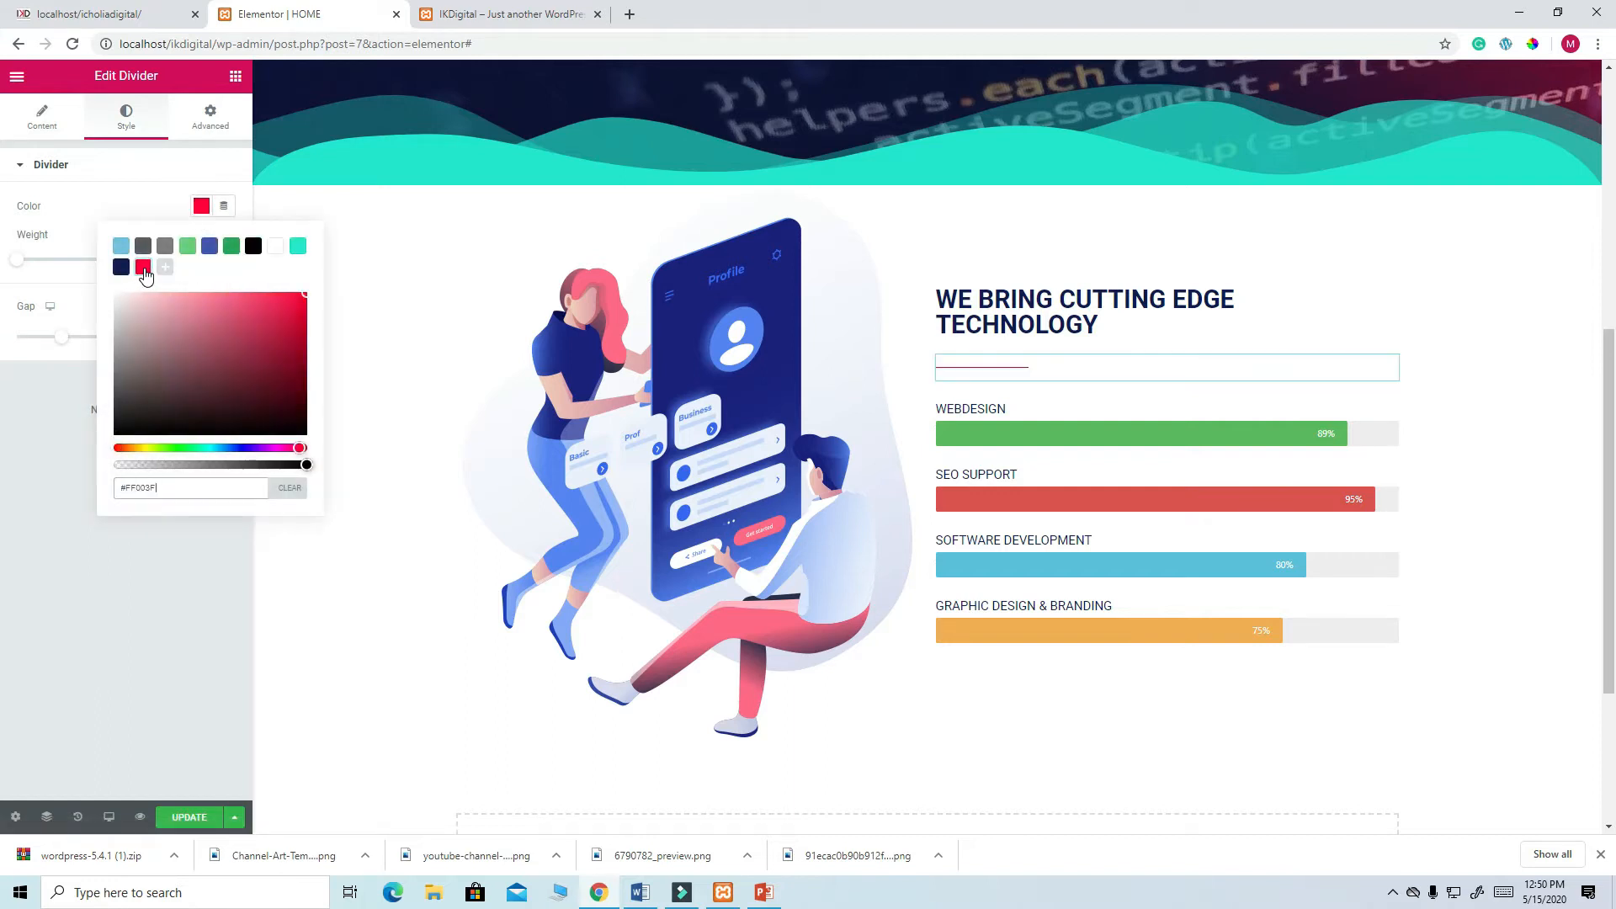
click(120, 171)
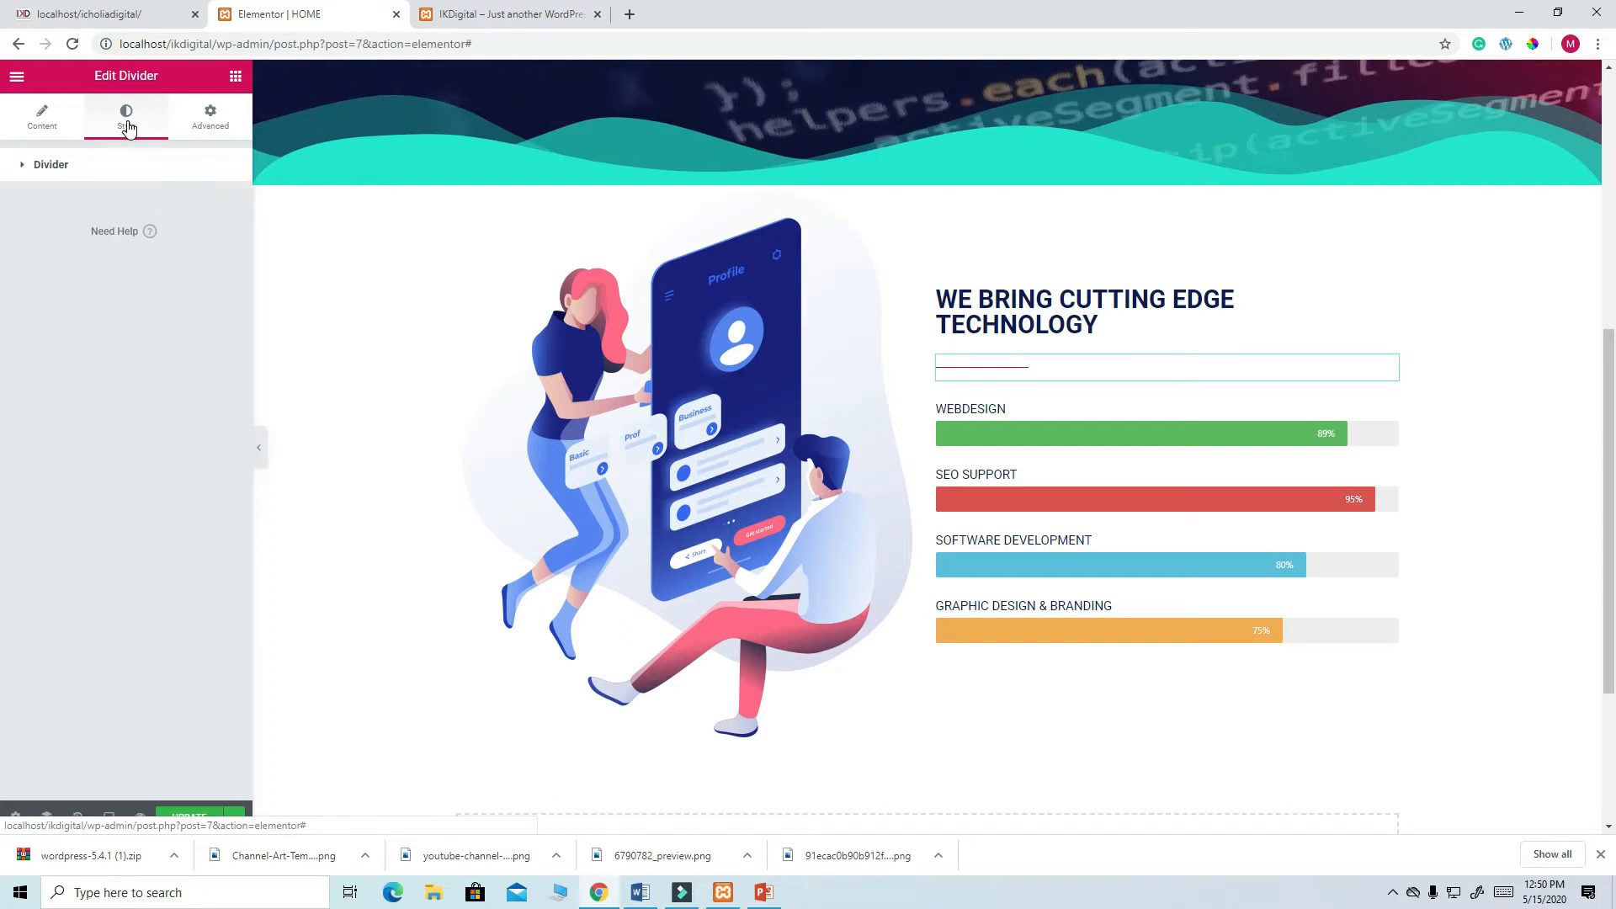
click(38, 124)
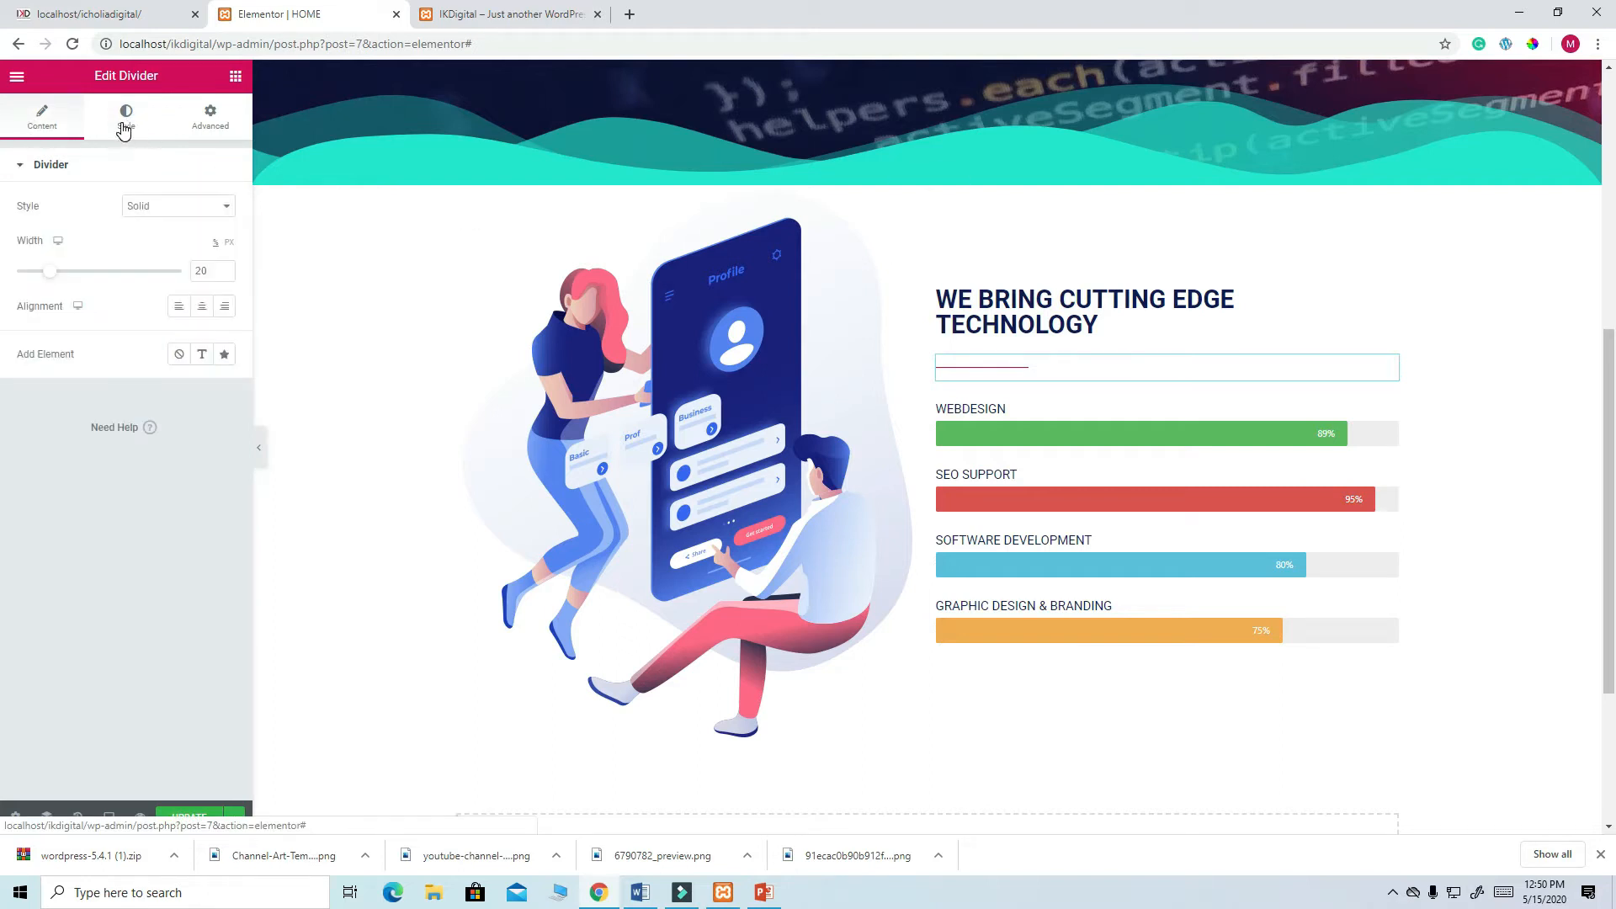
click(124, 126)
drag(20, 266, 72, 266)
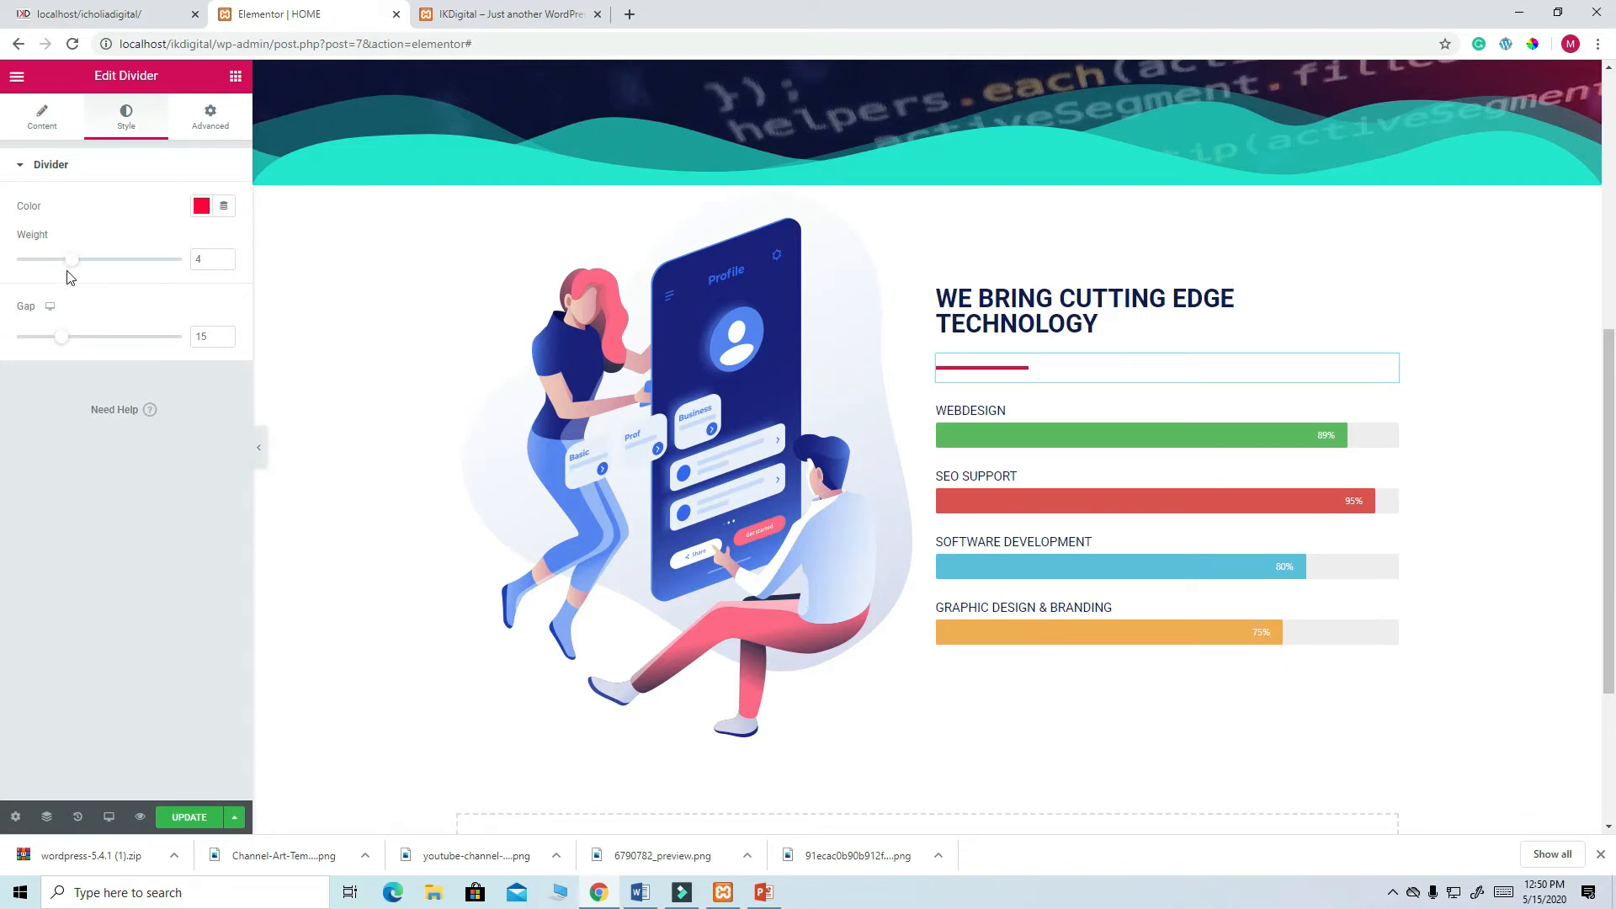
click(198, 818)
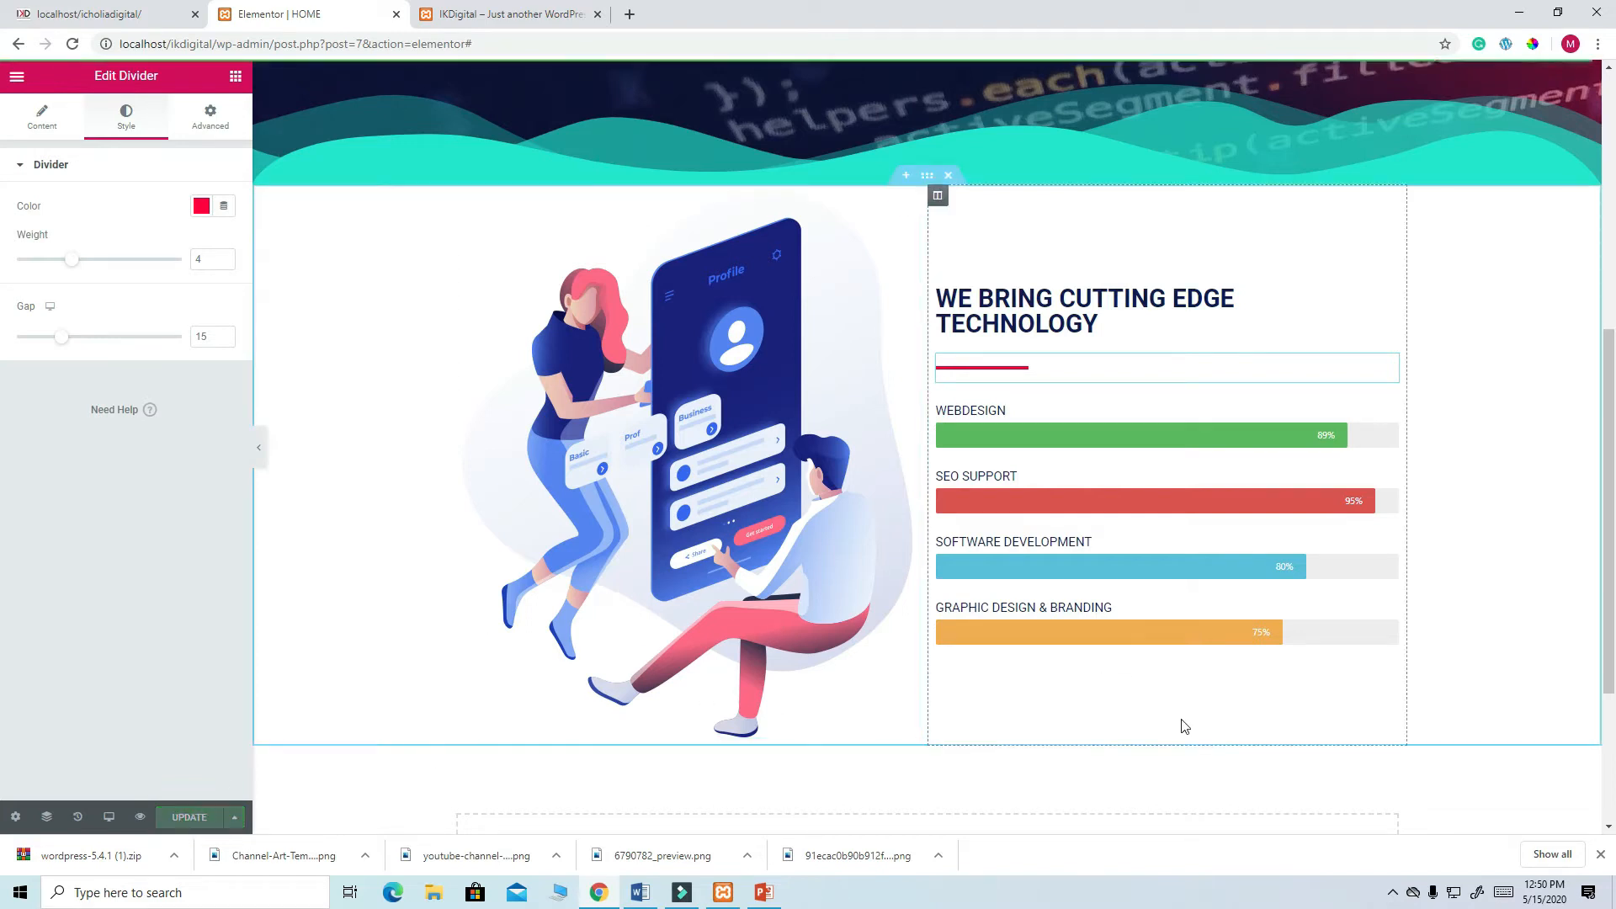
scroll(1184, 726, down, 2)
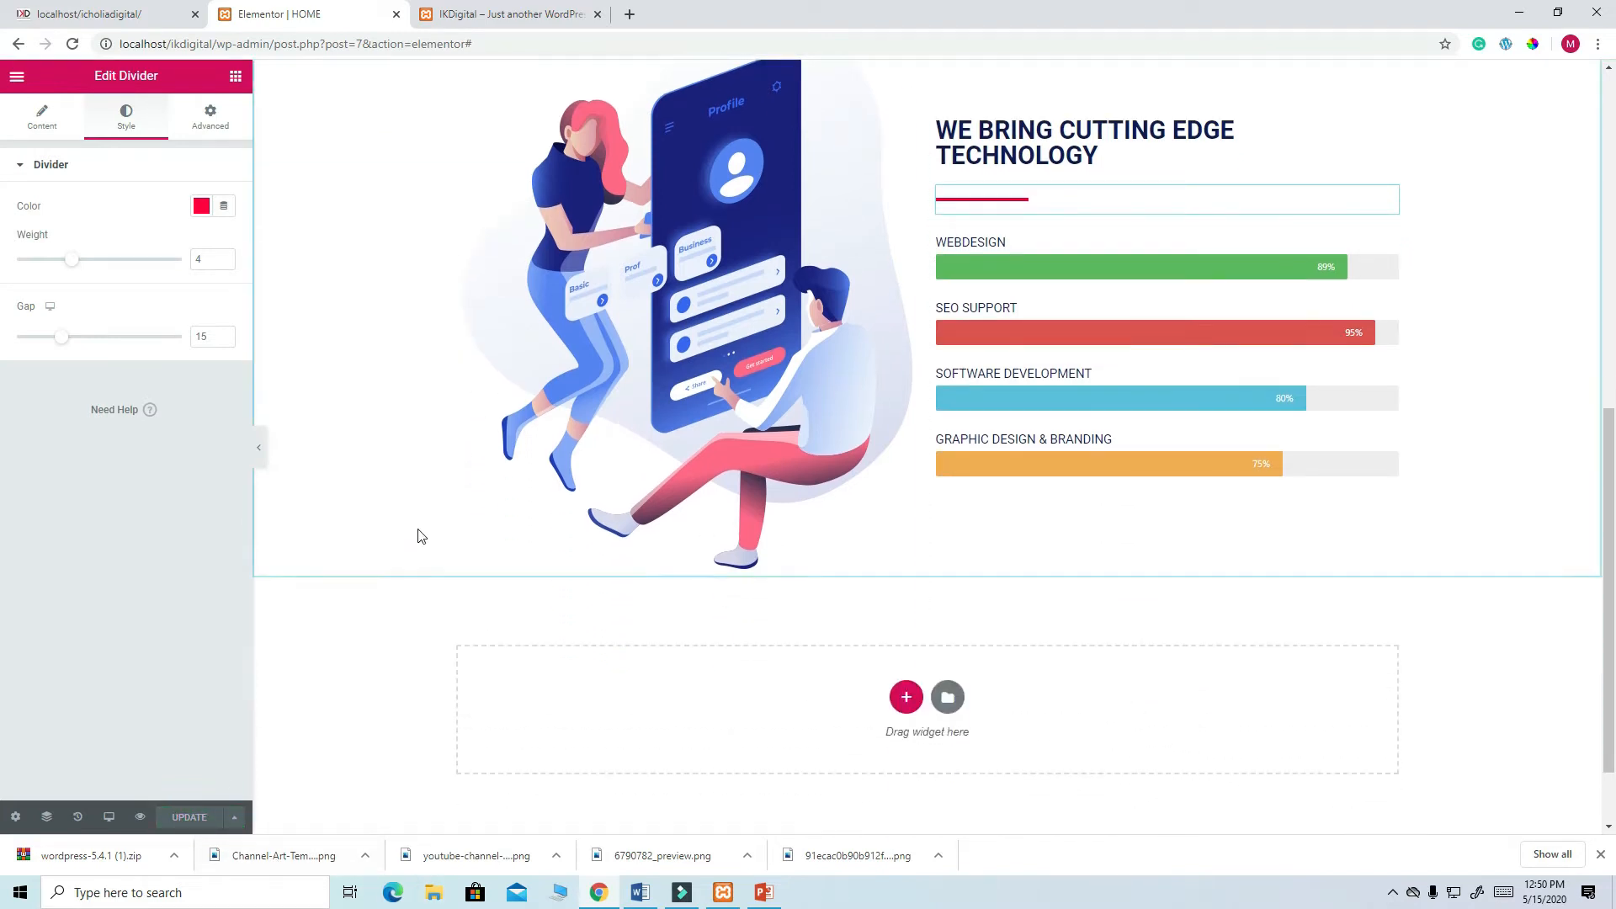
scroll(408, 534, up, 4)
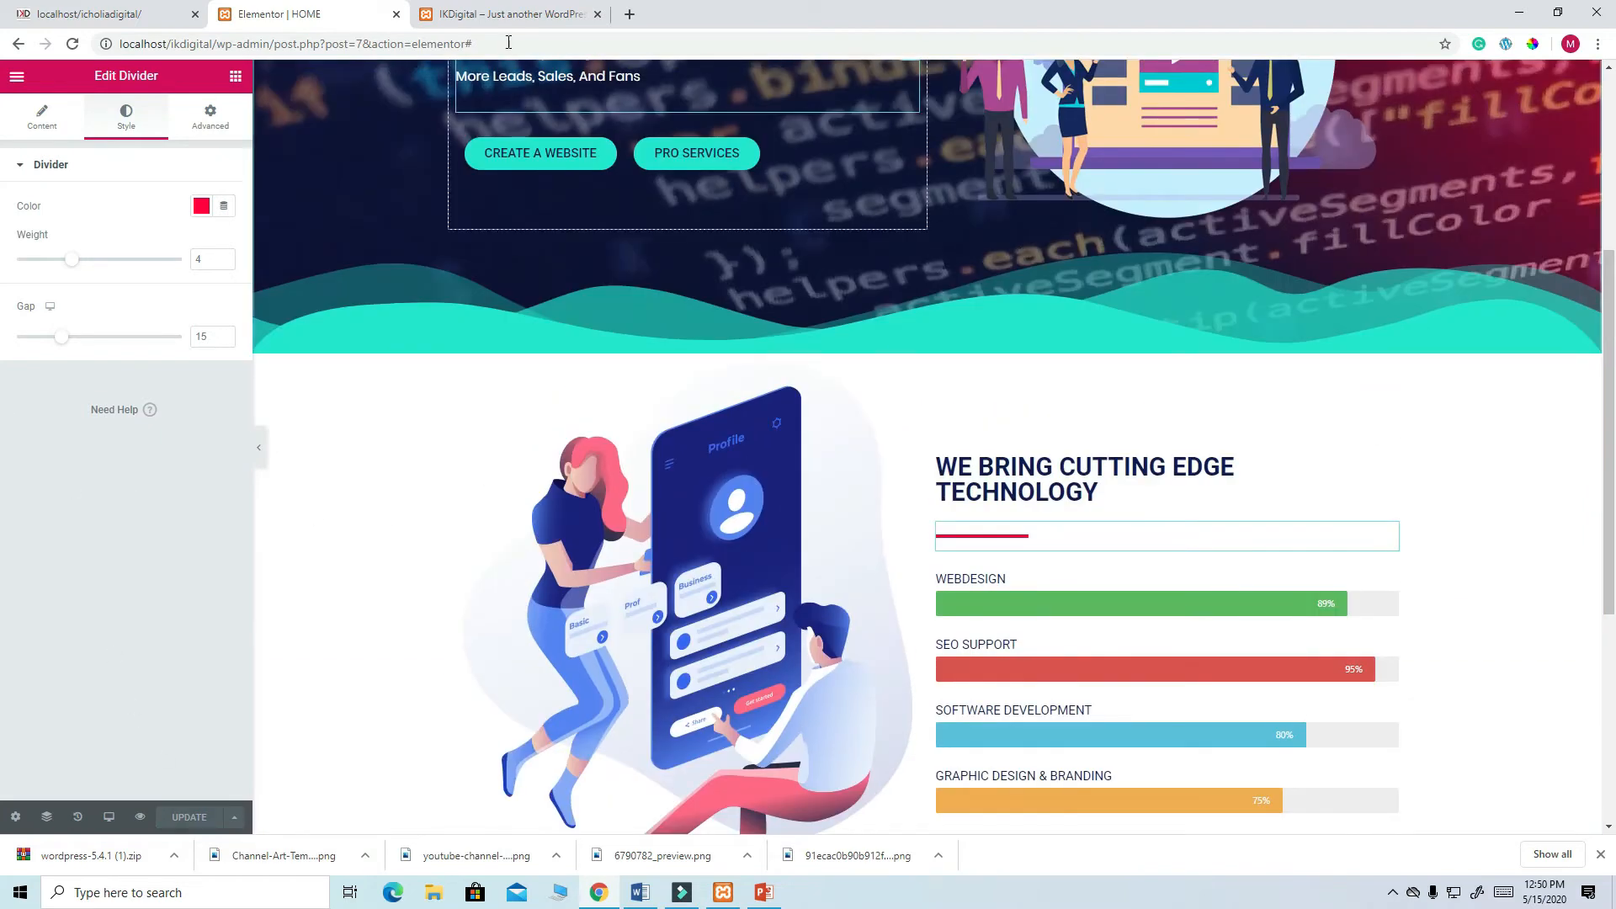
click(512, 15)
click(72, 44)
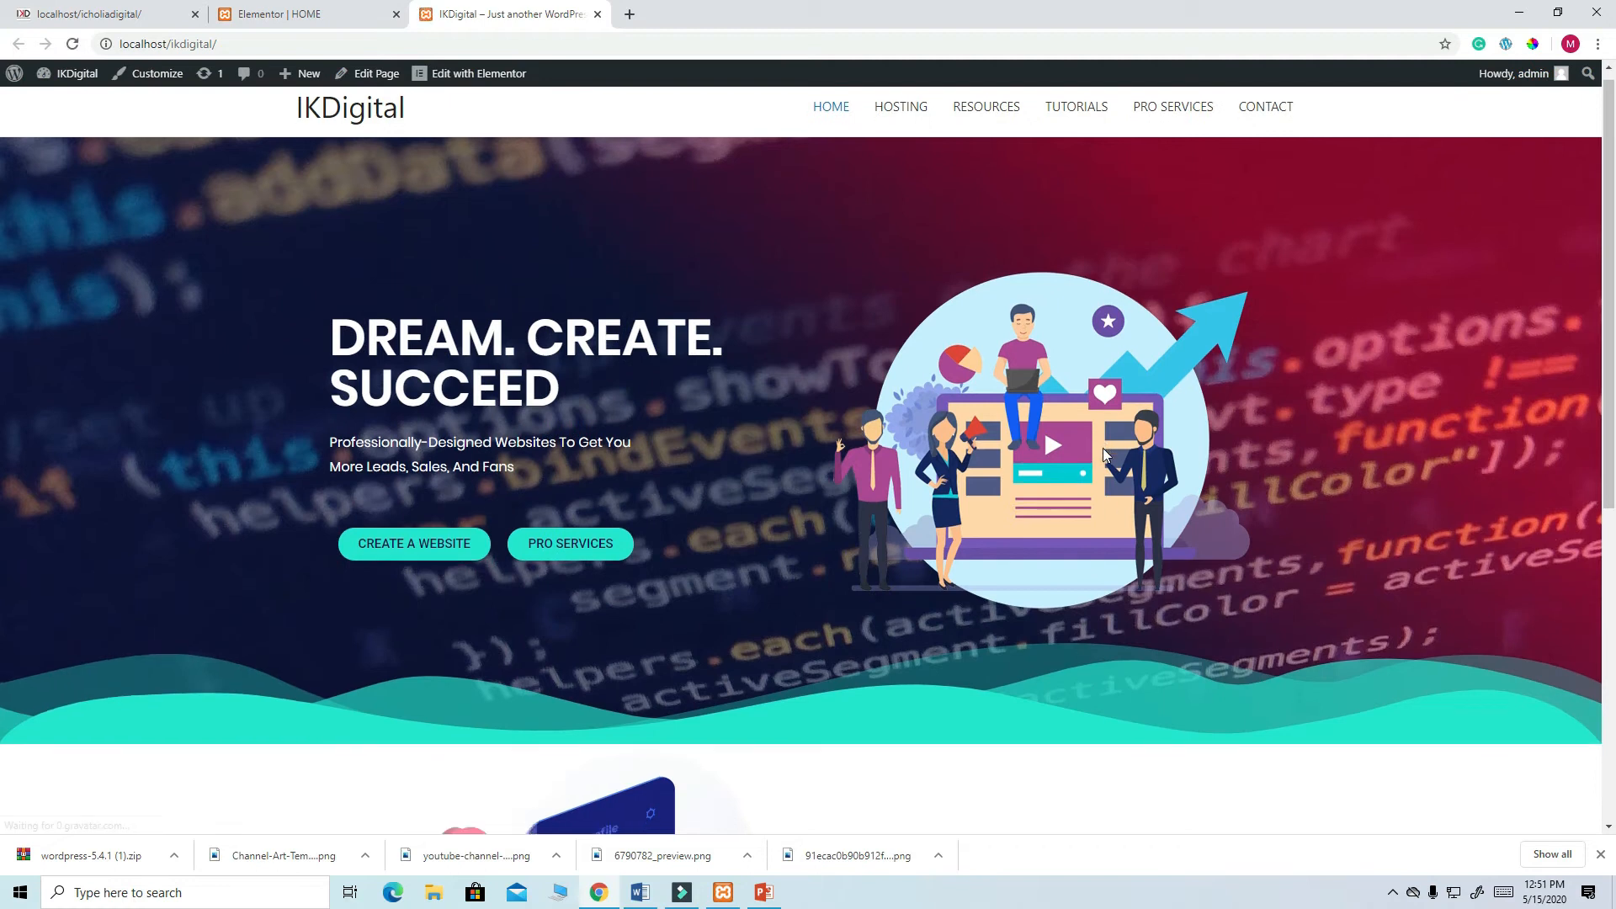
scroll(1103, 448, down, 6)
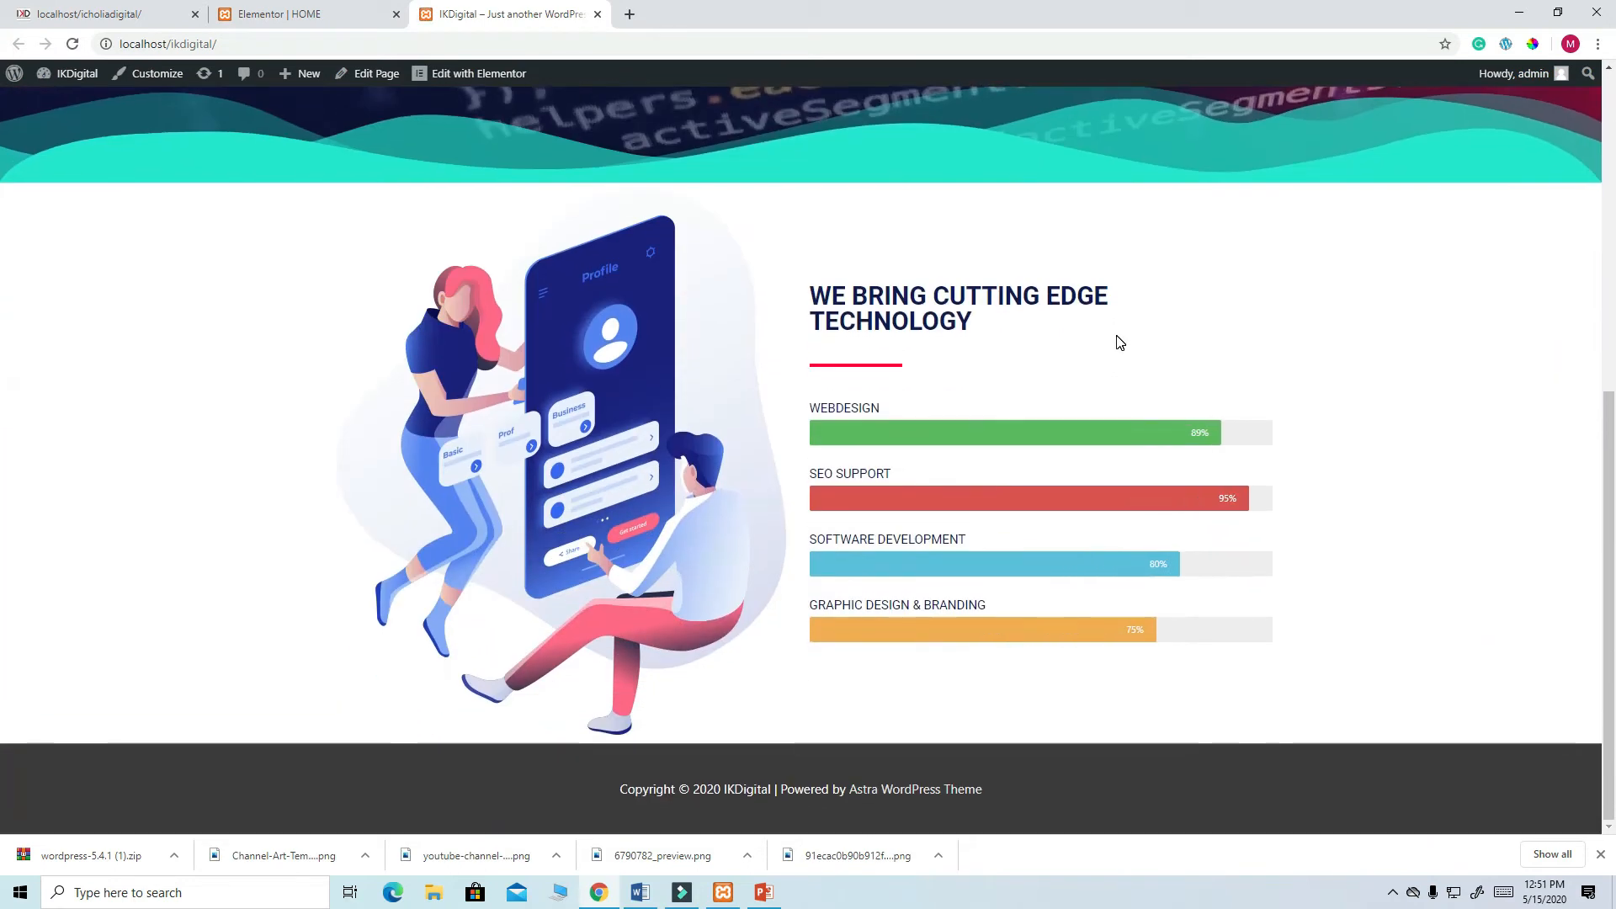
scroll(1119, 341, up, 7)
scroll(1119, 341, down, 4)
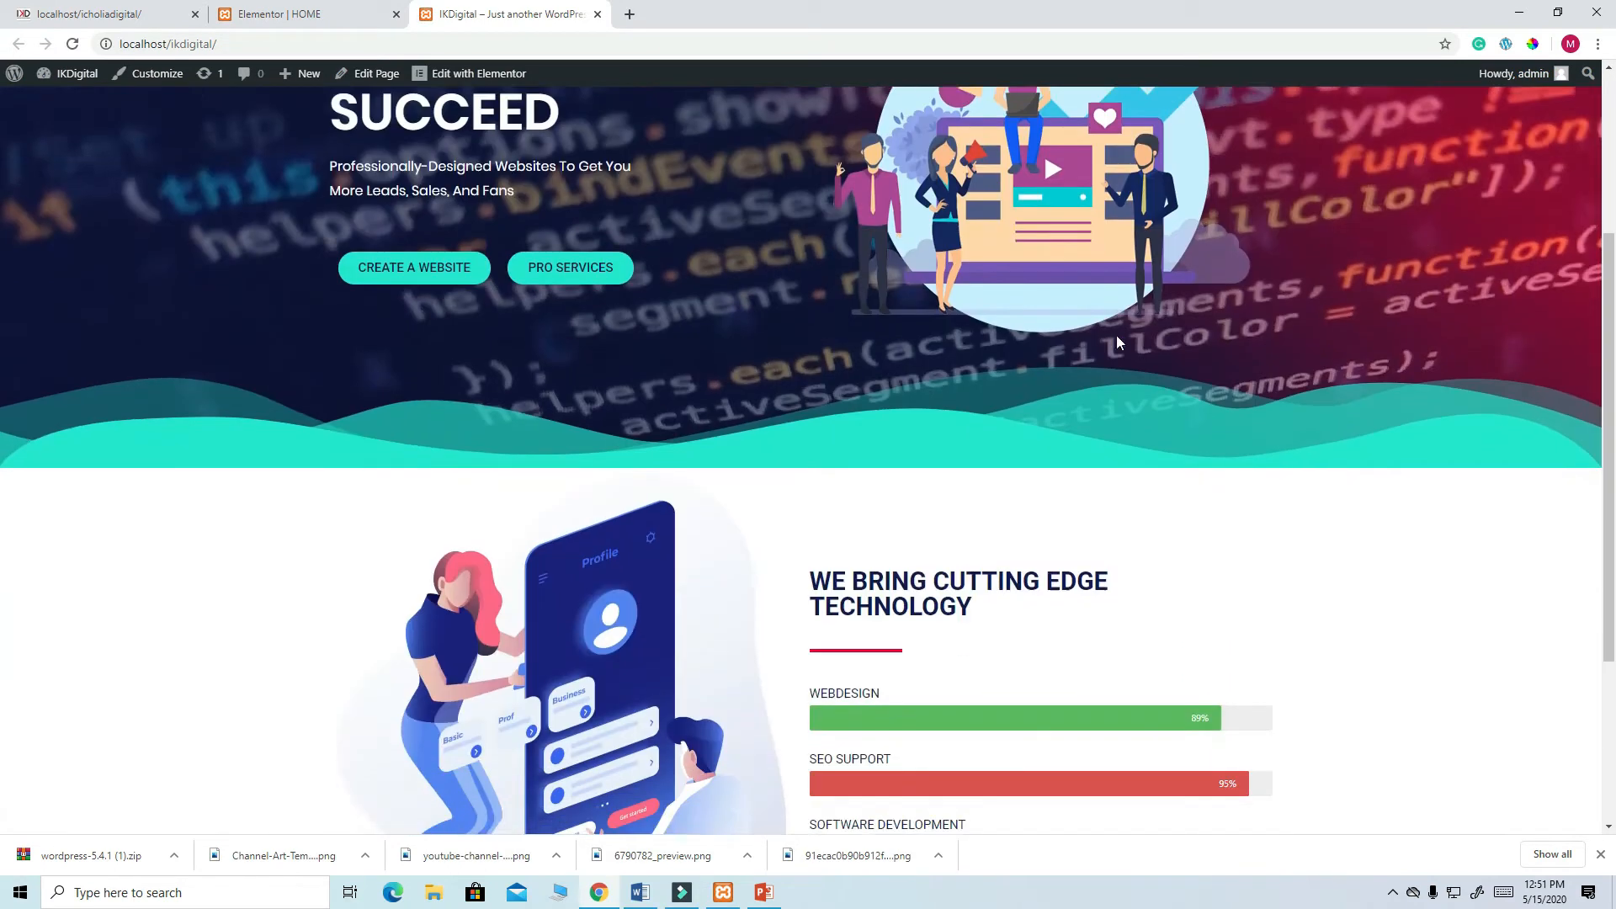
scroll(1118, 341, down, 3)
scroll(1118, 341, up, 4)
scroll(1118, 340, down, 4)
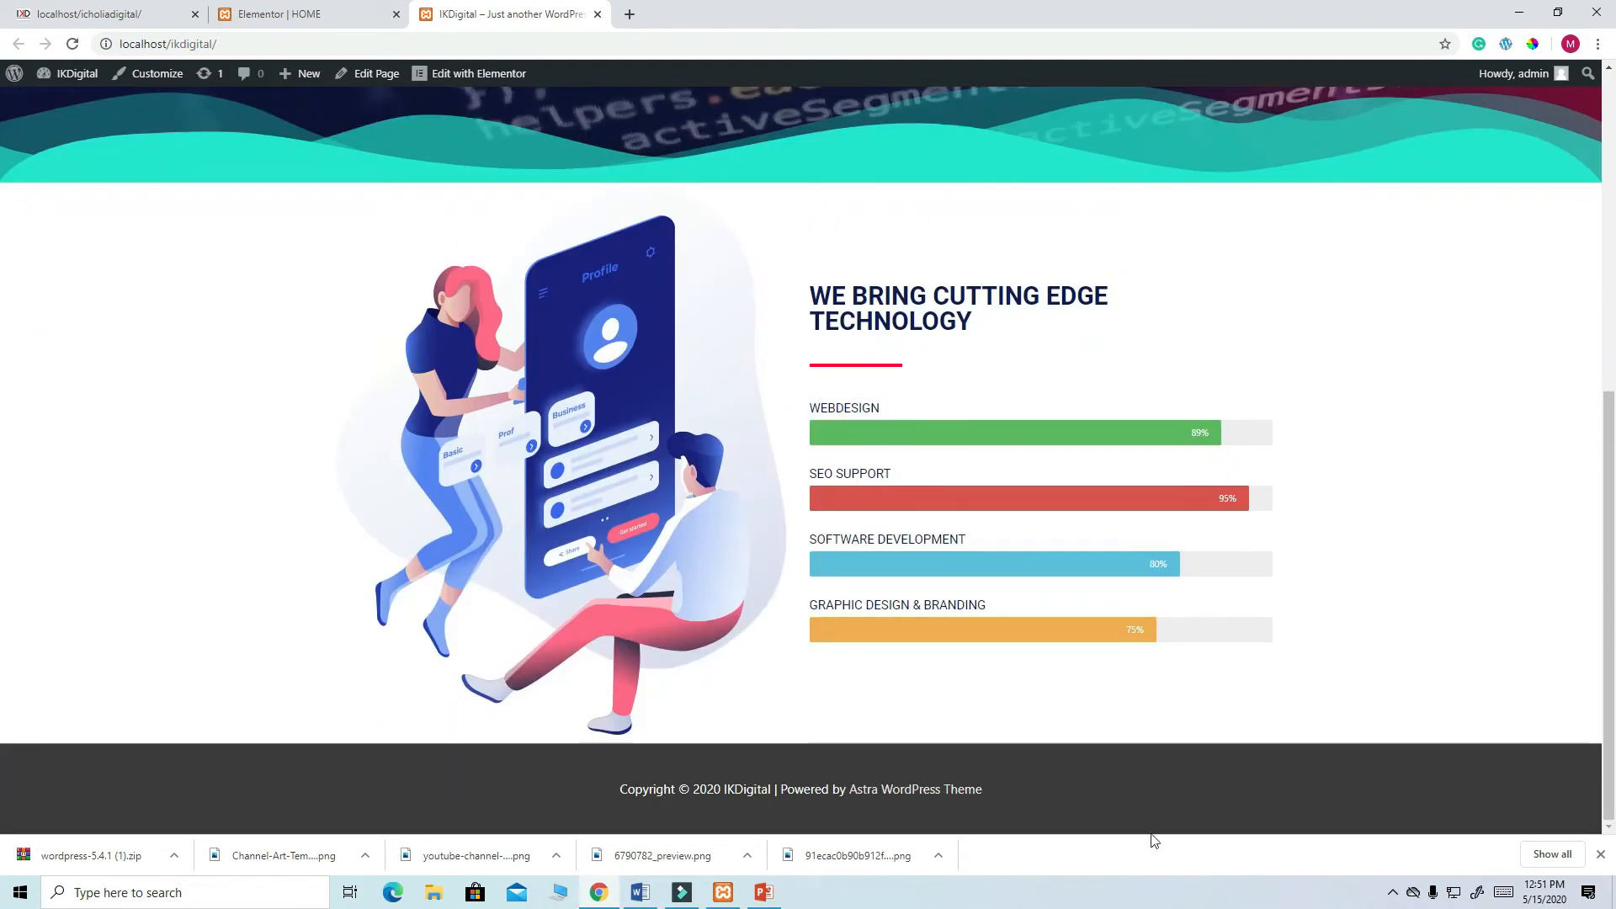
click(337, 14)
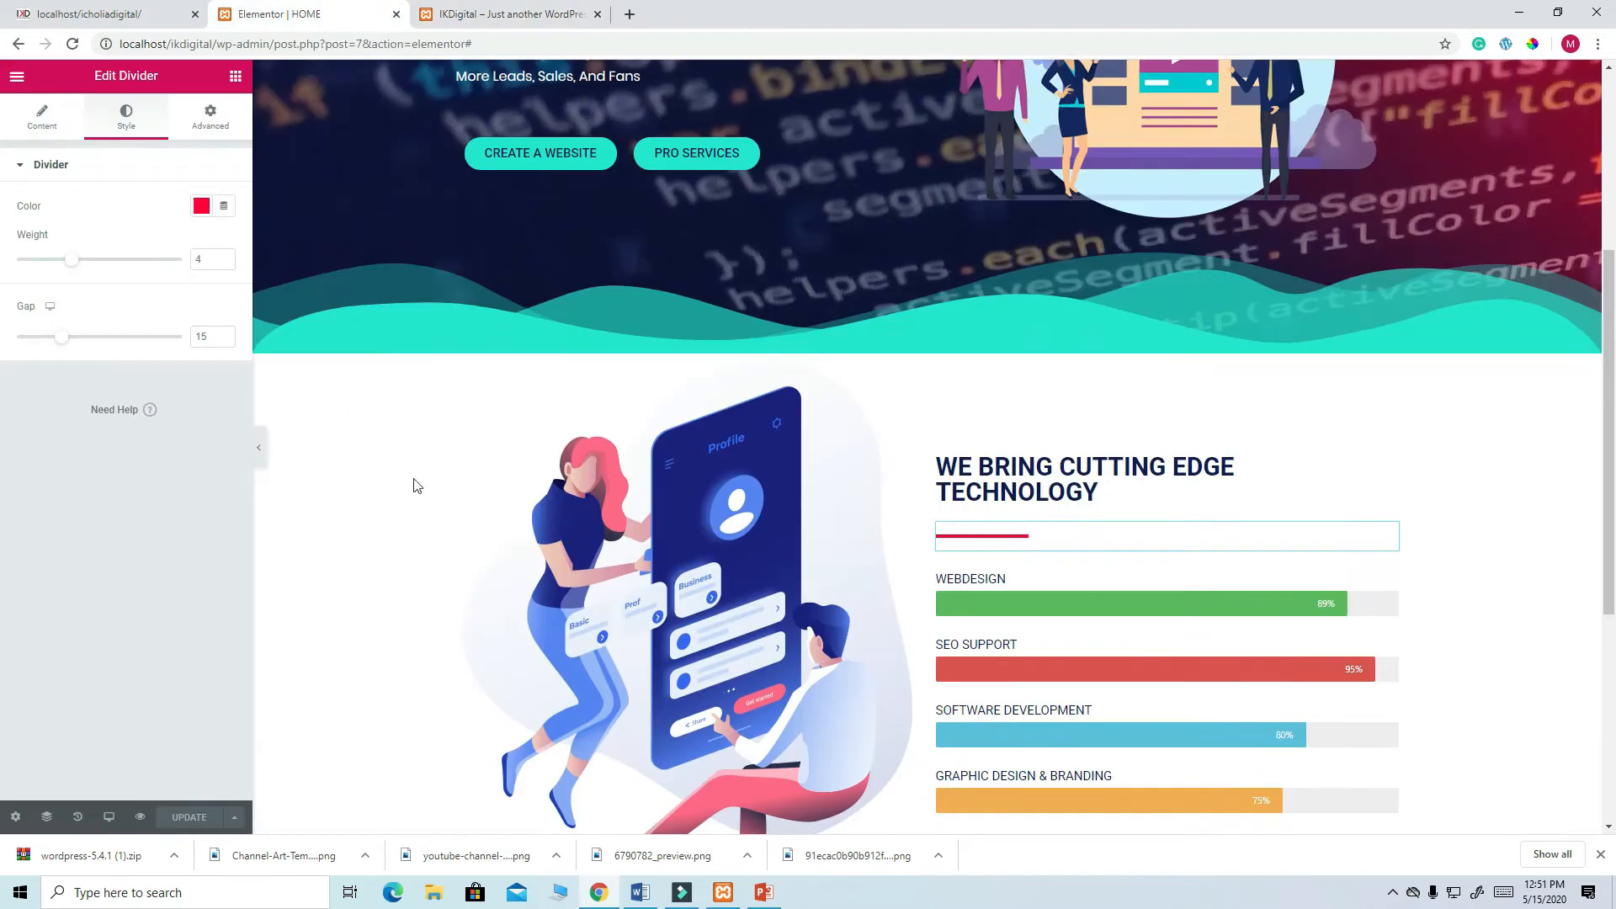
- Unlink the skills section's Advanced padding, set Top and Bottom to 60, and update the page
click(927, 345)
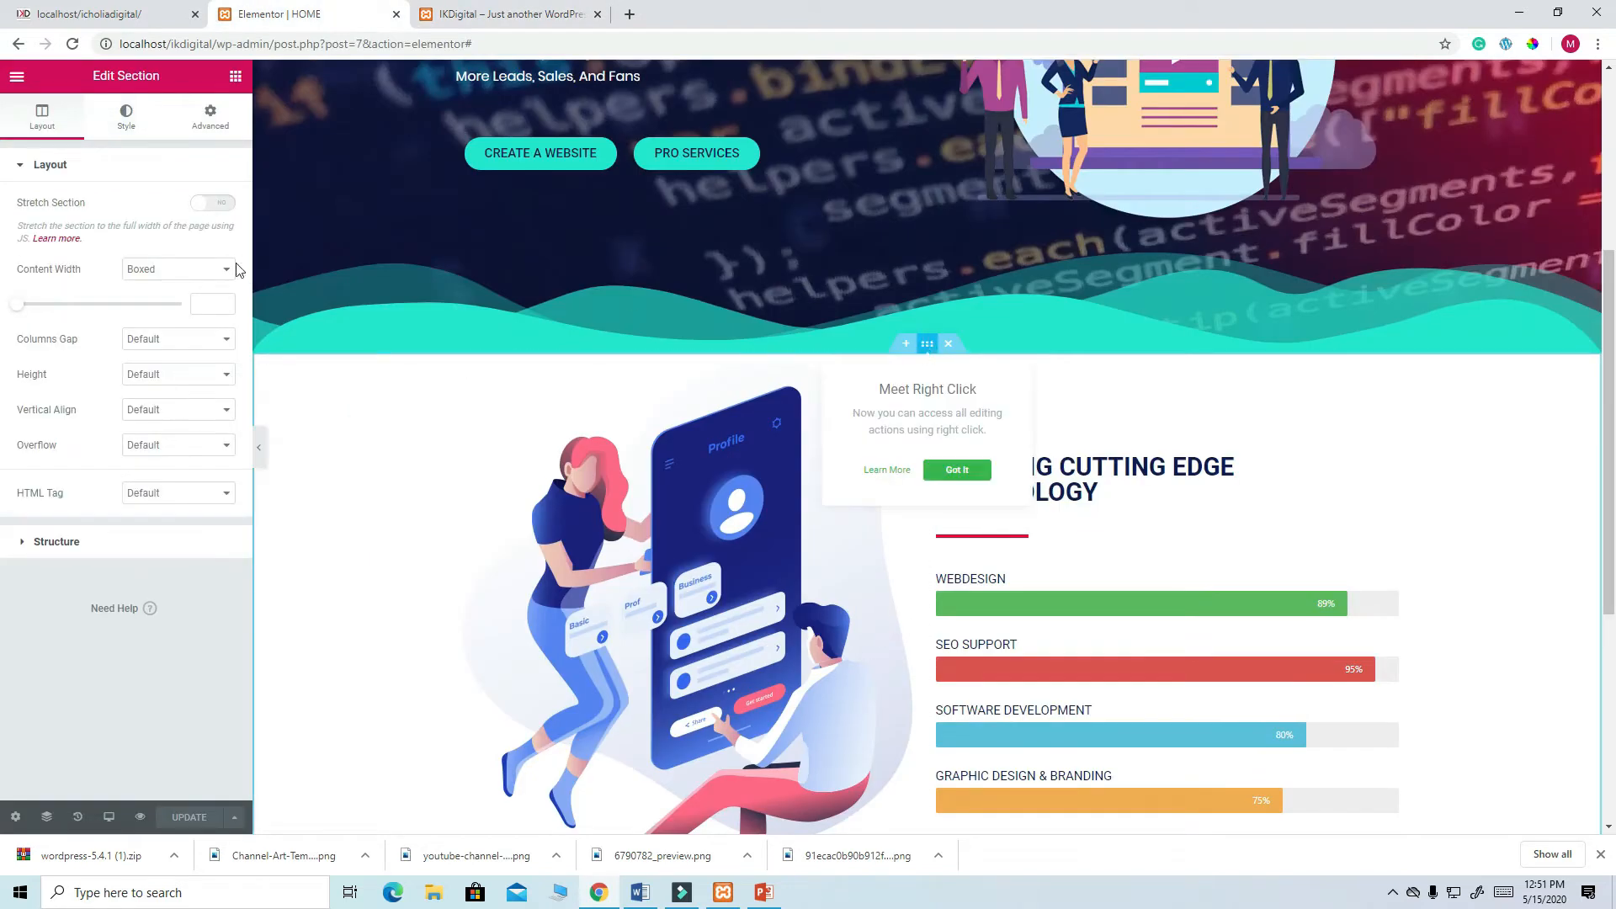
click(210, 116)
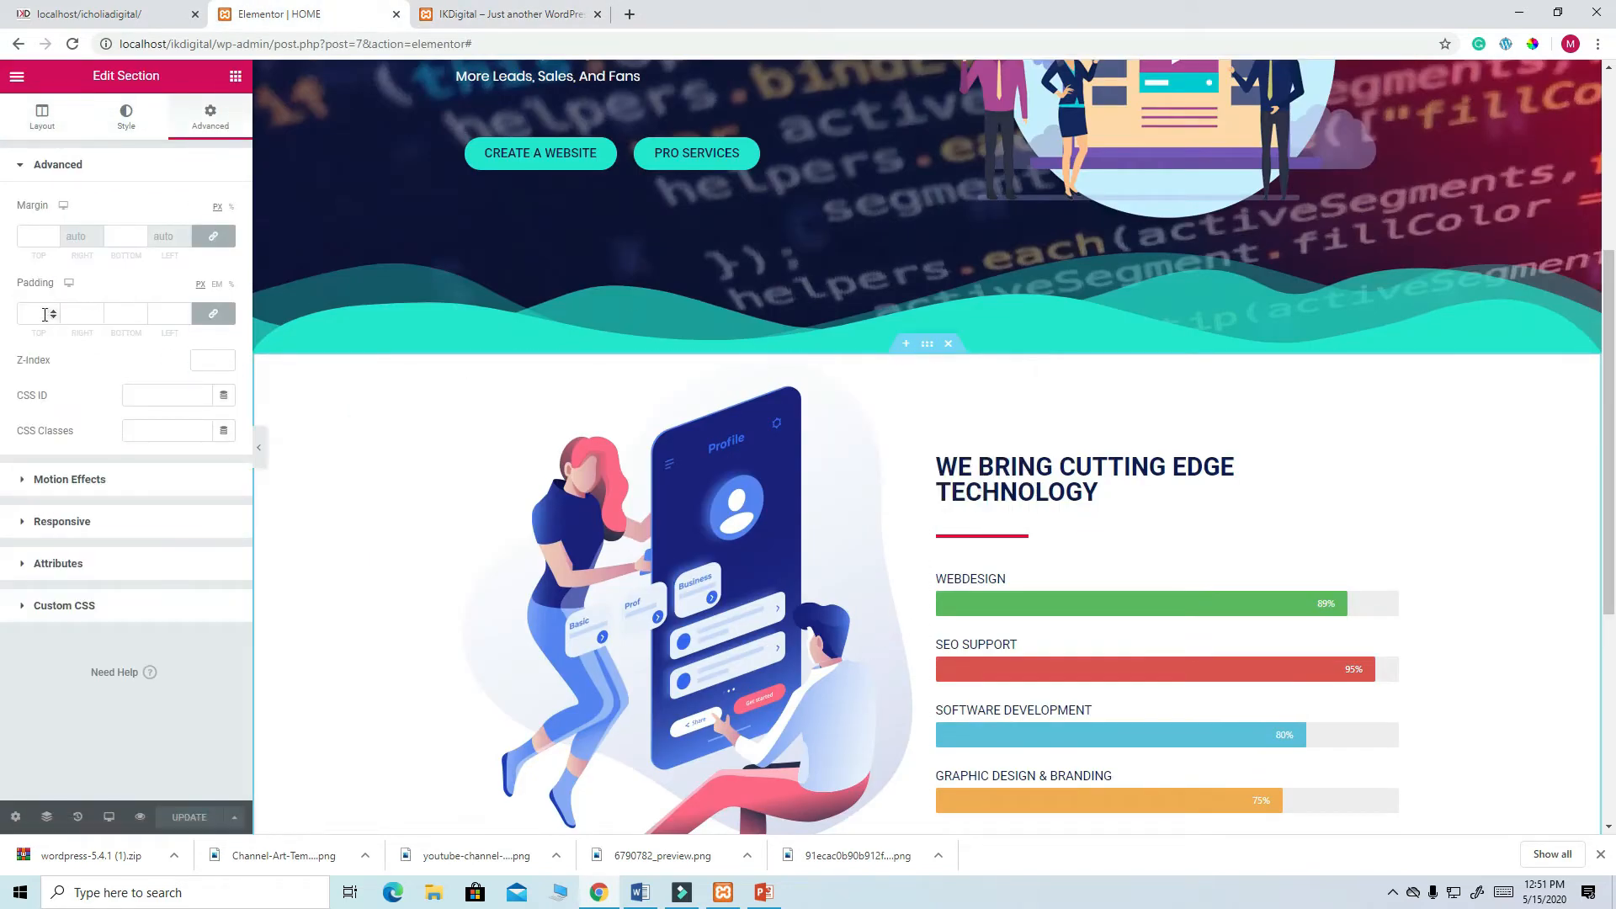
click(216, 315)
drag(46, 314, 26, 314)
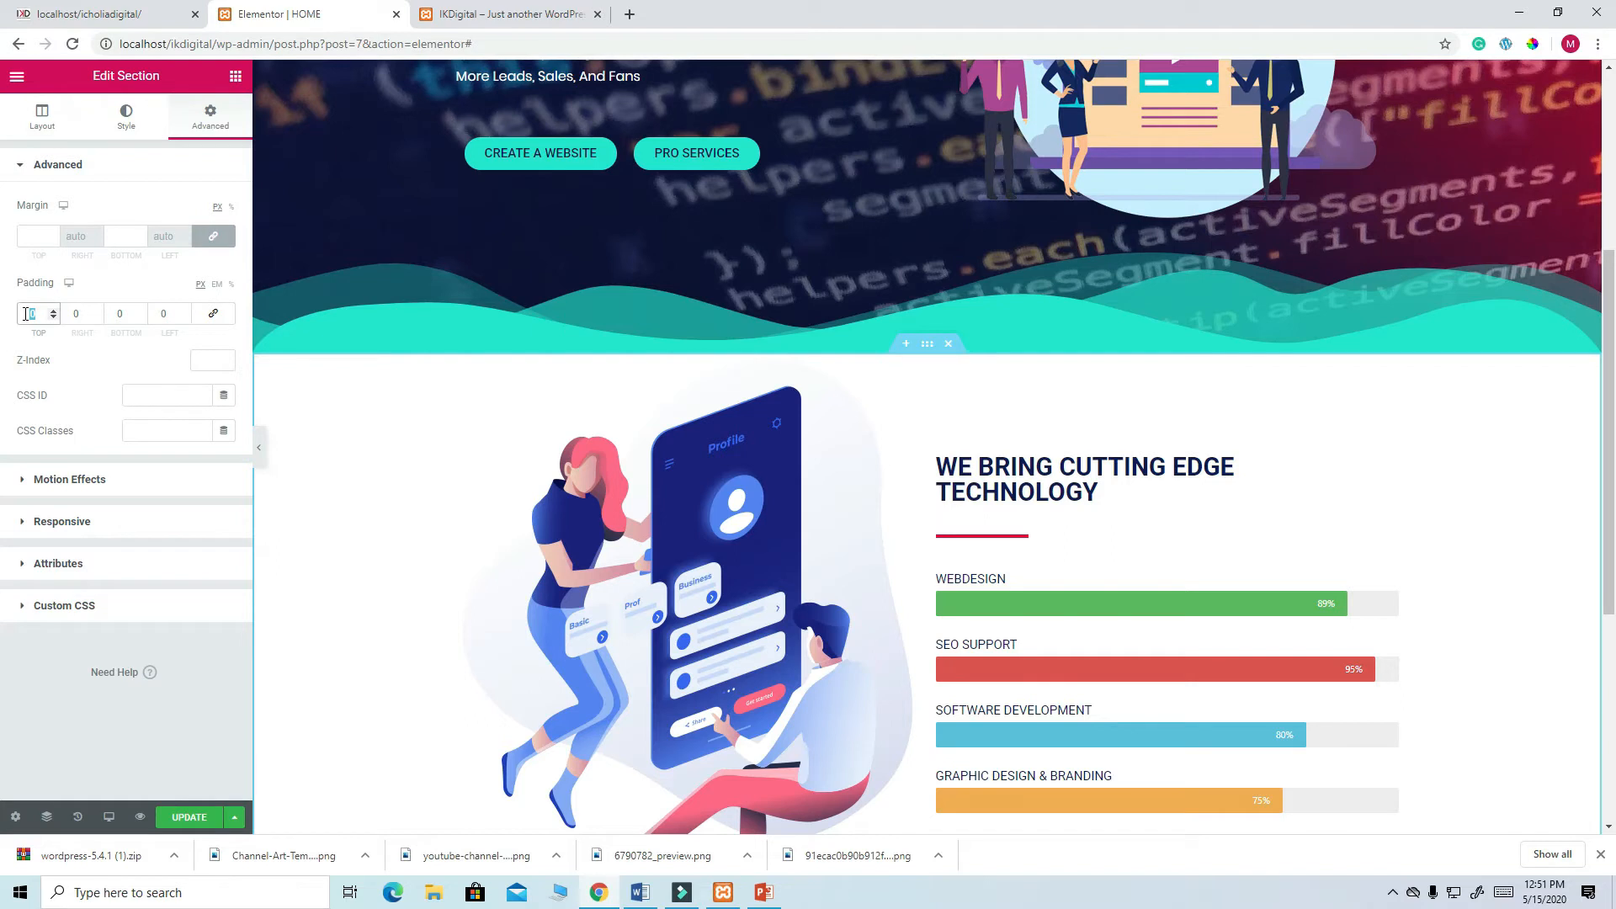
text(60)
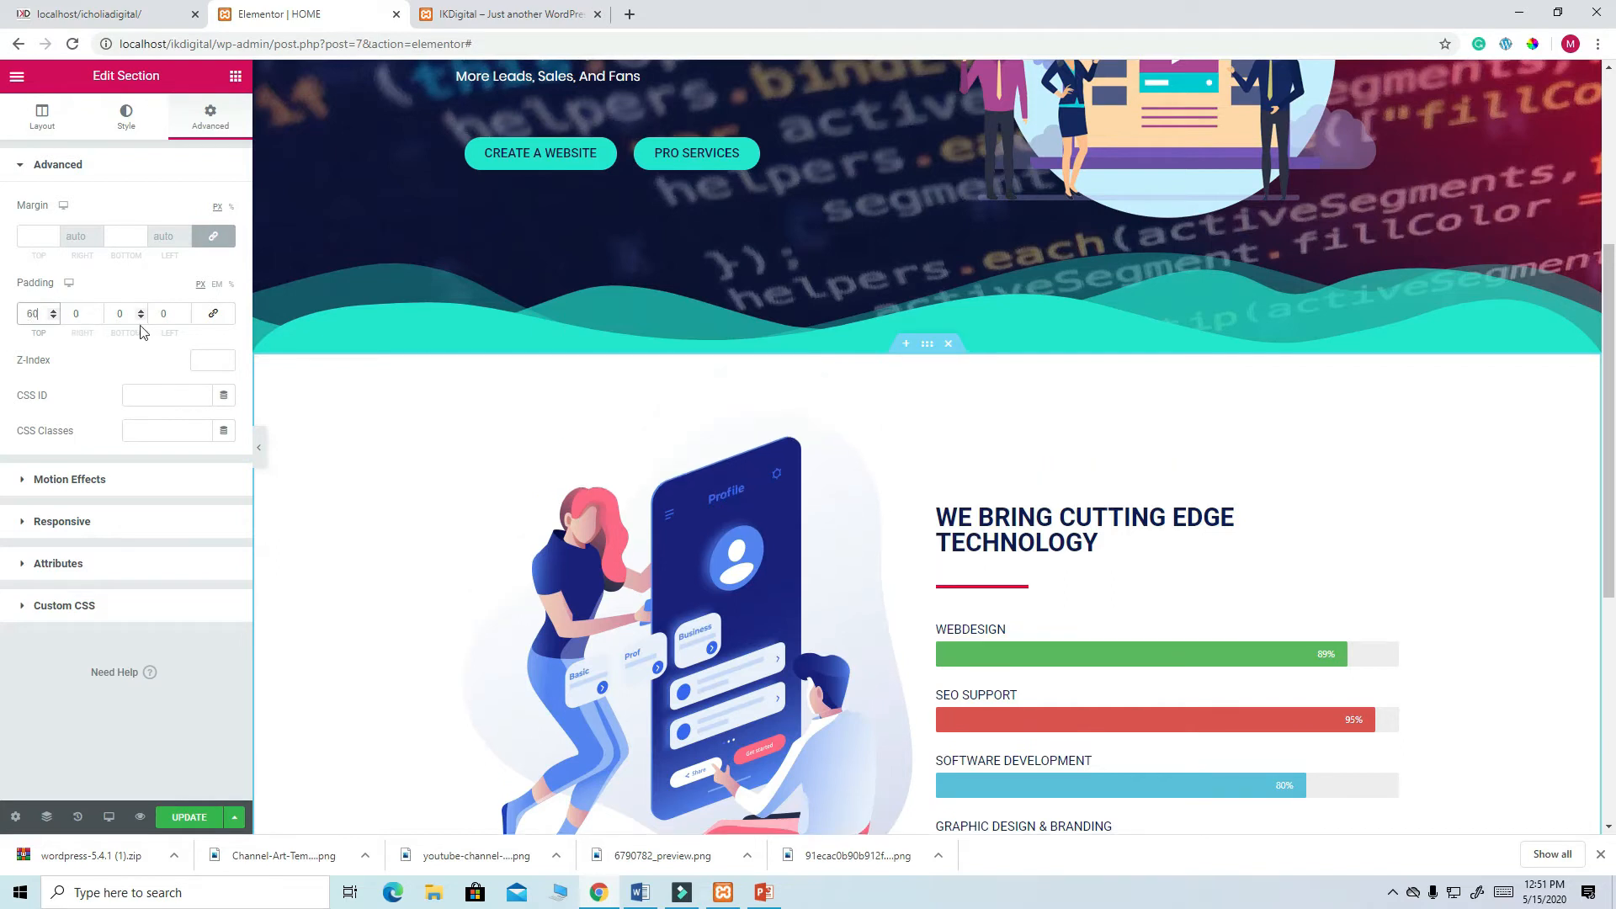
drag(130, 315, 117, 315)
scroll(974, 567, down, 5)
click(195, 818)
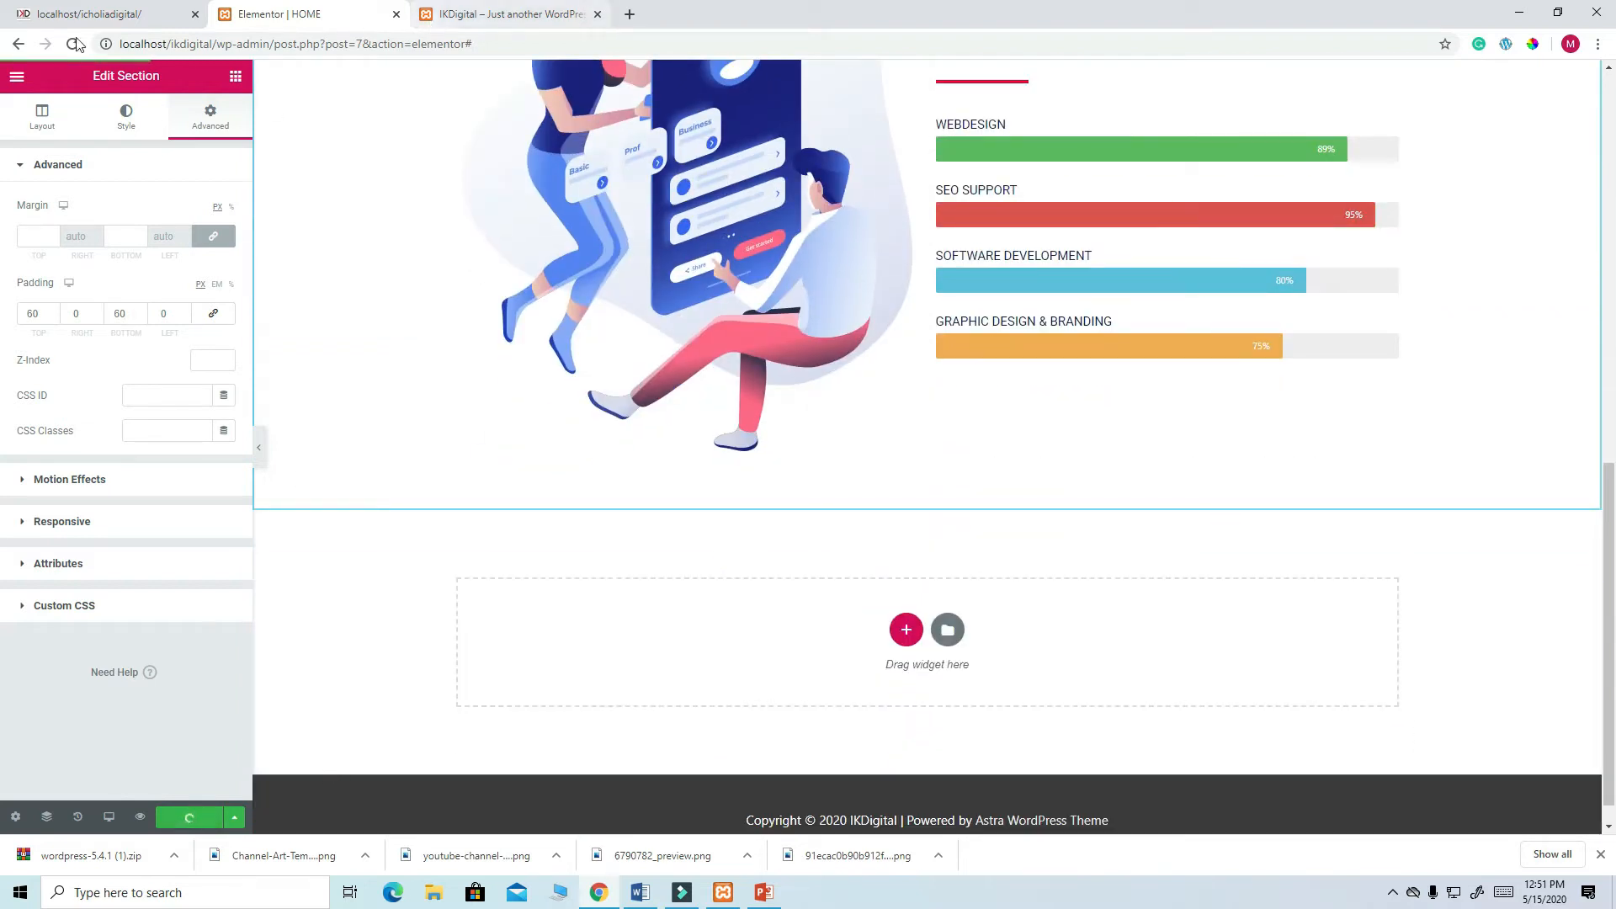
- Add a new single-column section containing a Heading widget
click(90, 17)
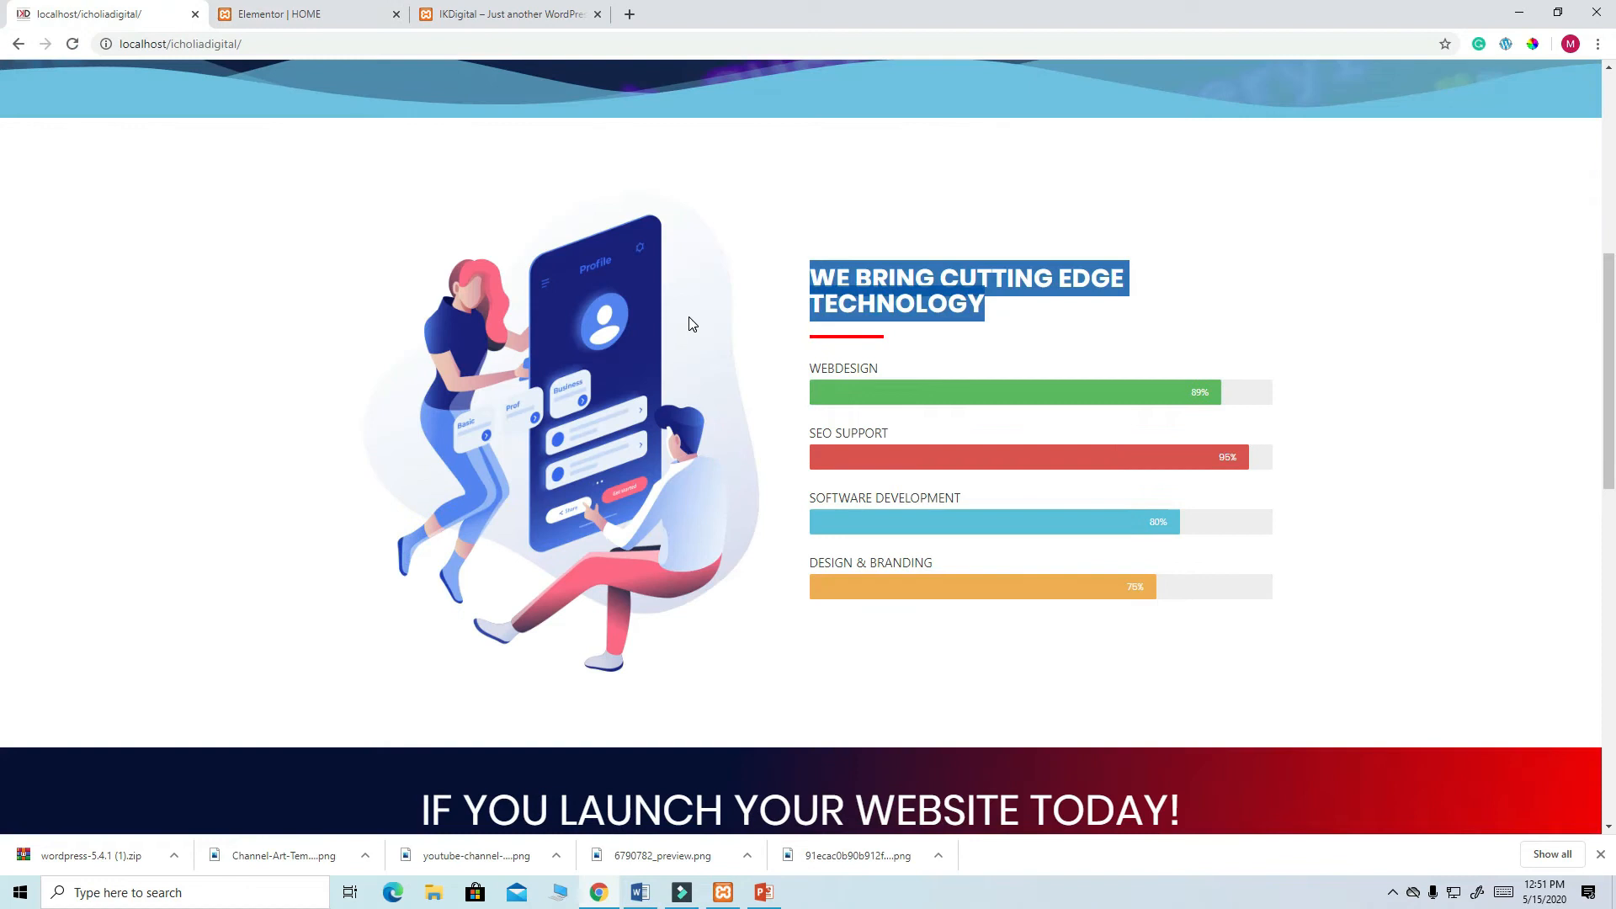
scroll(686, 317, down, 5)
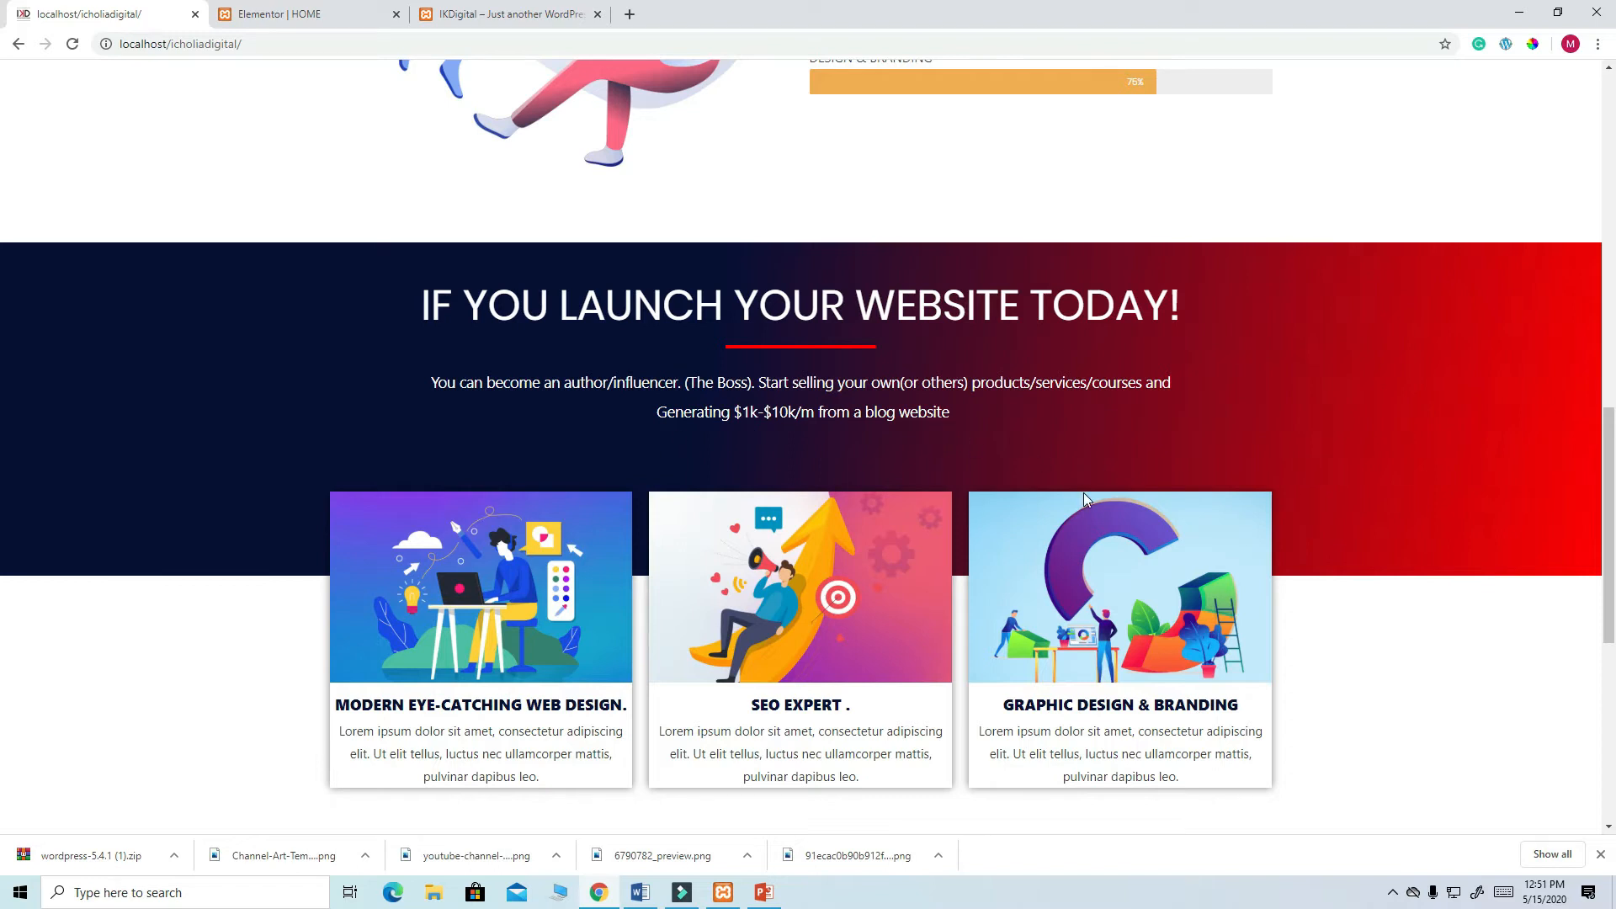
scroll(1084, 498, down, 3)
scroll(899, 513, up, 4)
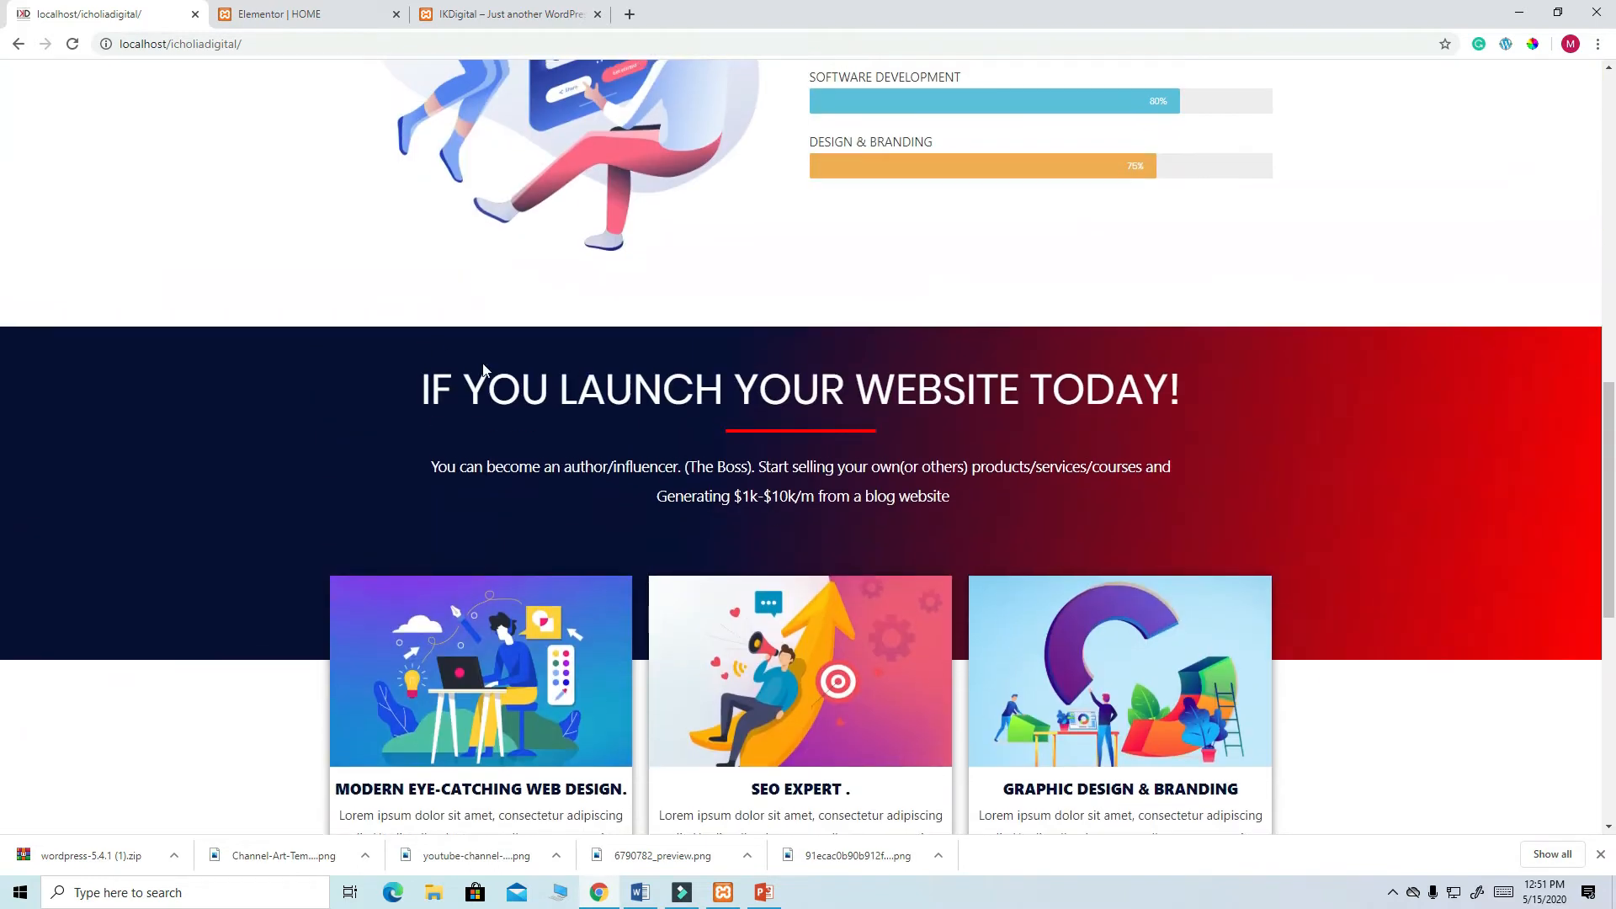
click(291, 17)
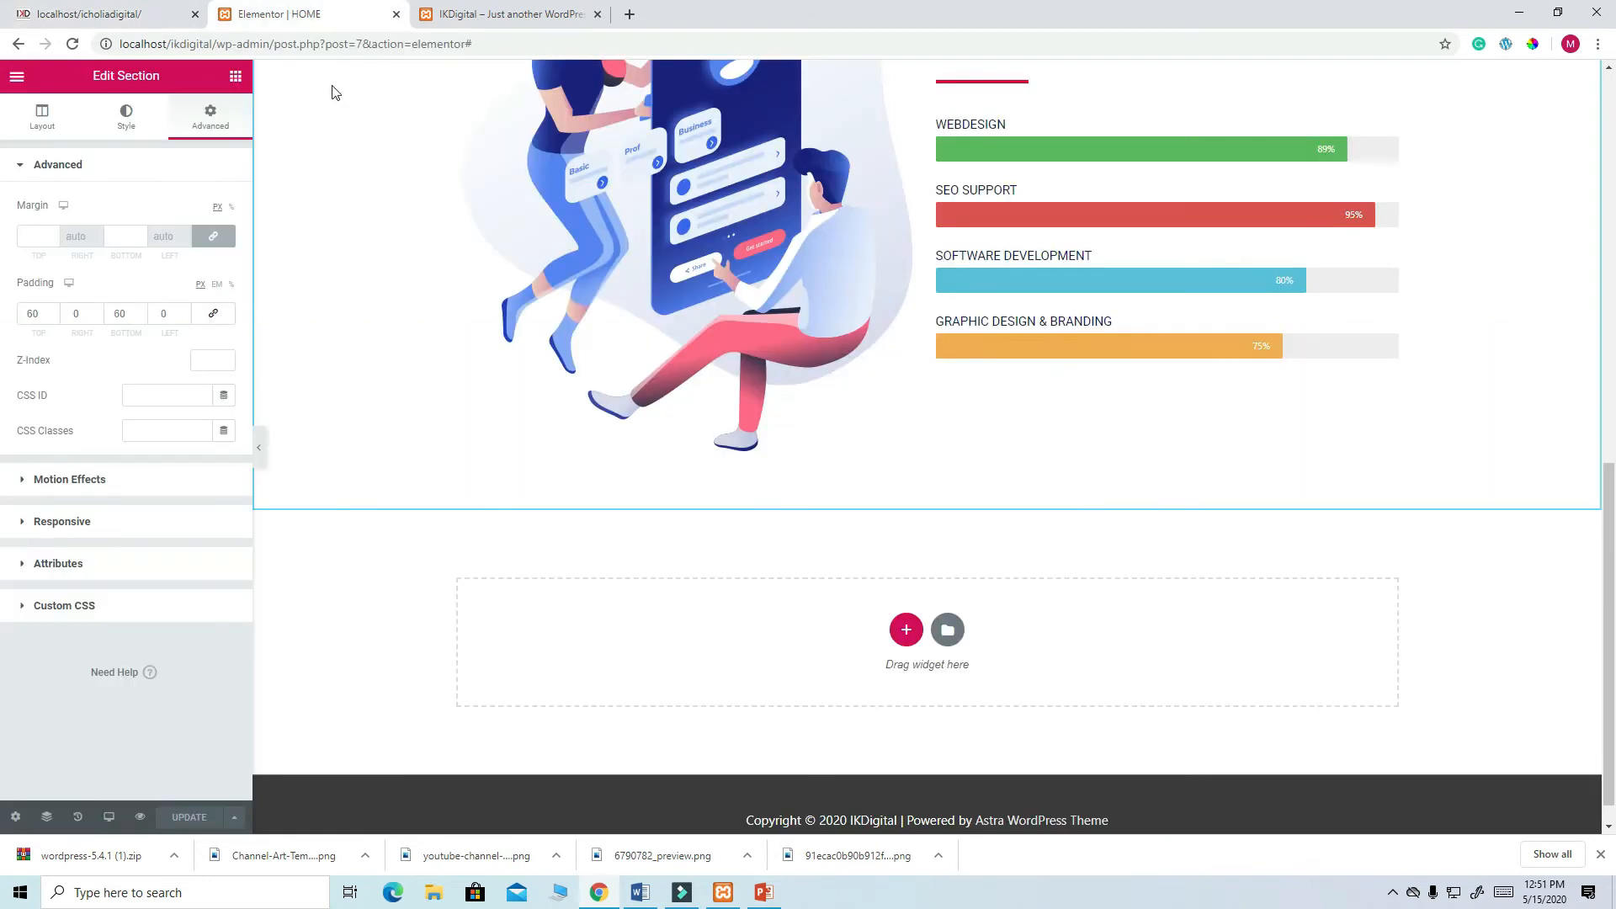
click(904, 629)
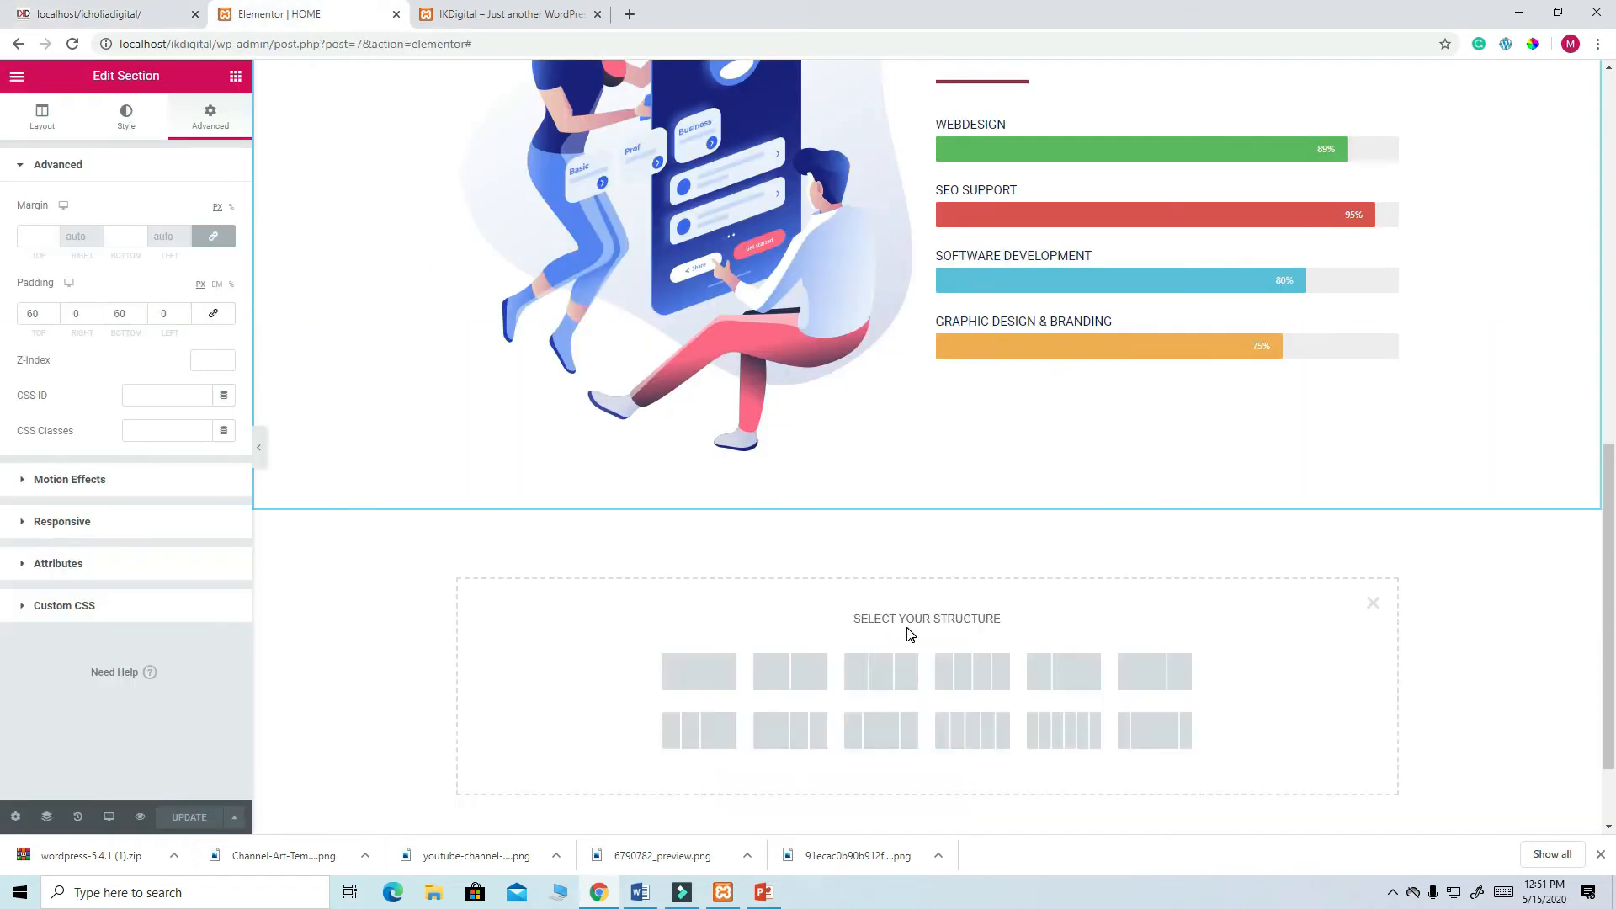
click(717, 684)
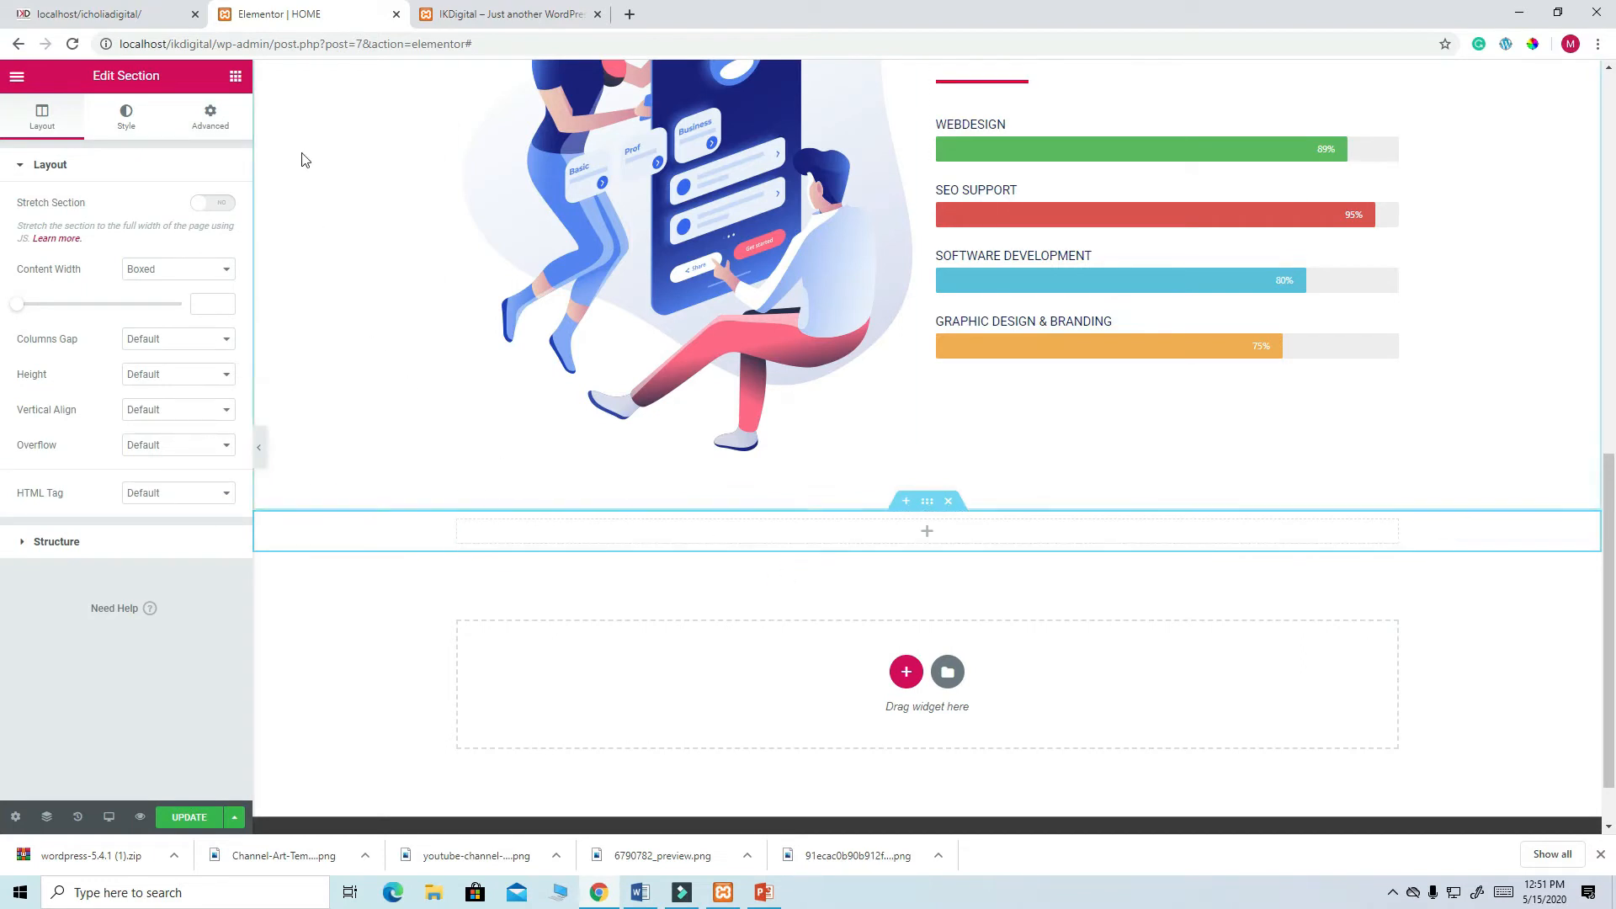
click(235, 78)
drag(187, 232, 945, 534)
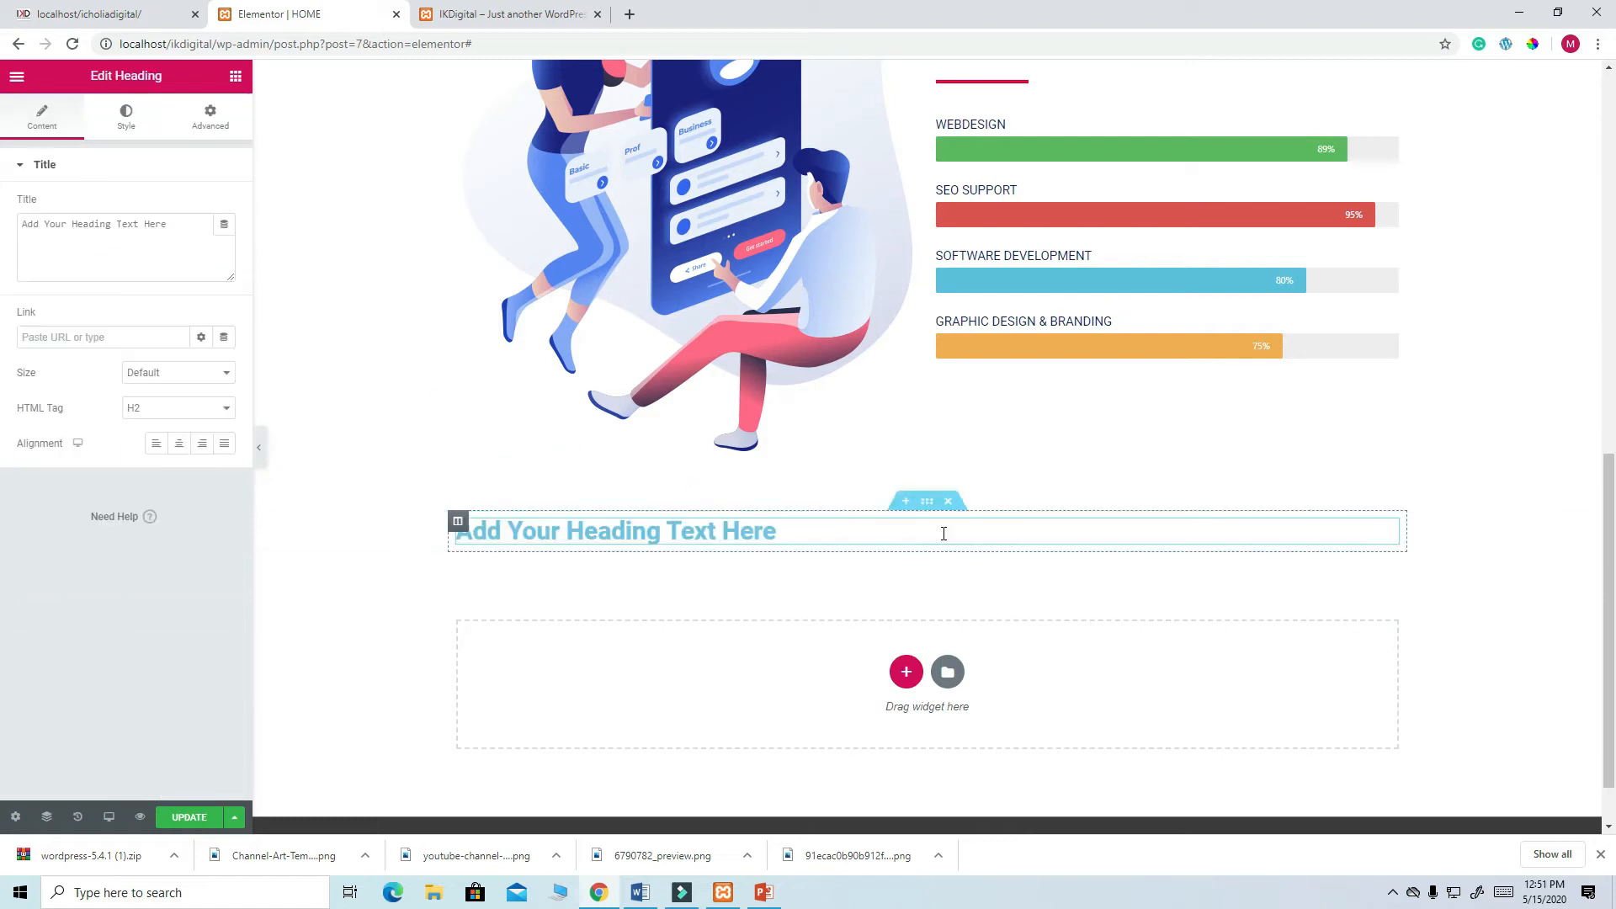
- Set the heading to 'IF YOU LAUNCH YOUR WEBSITE TODAY!', centre it, and add a Text Editor below
click(122, 14)
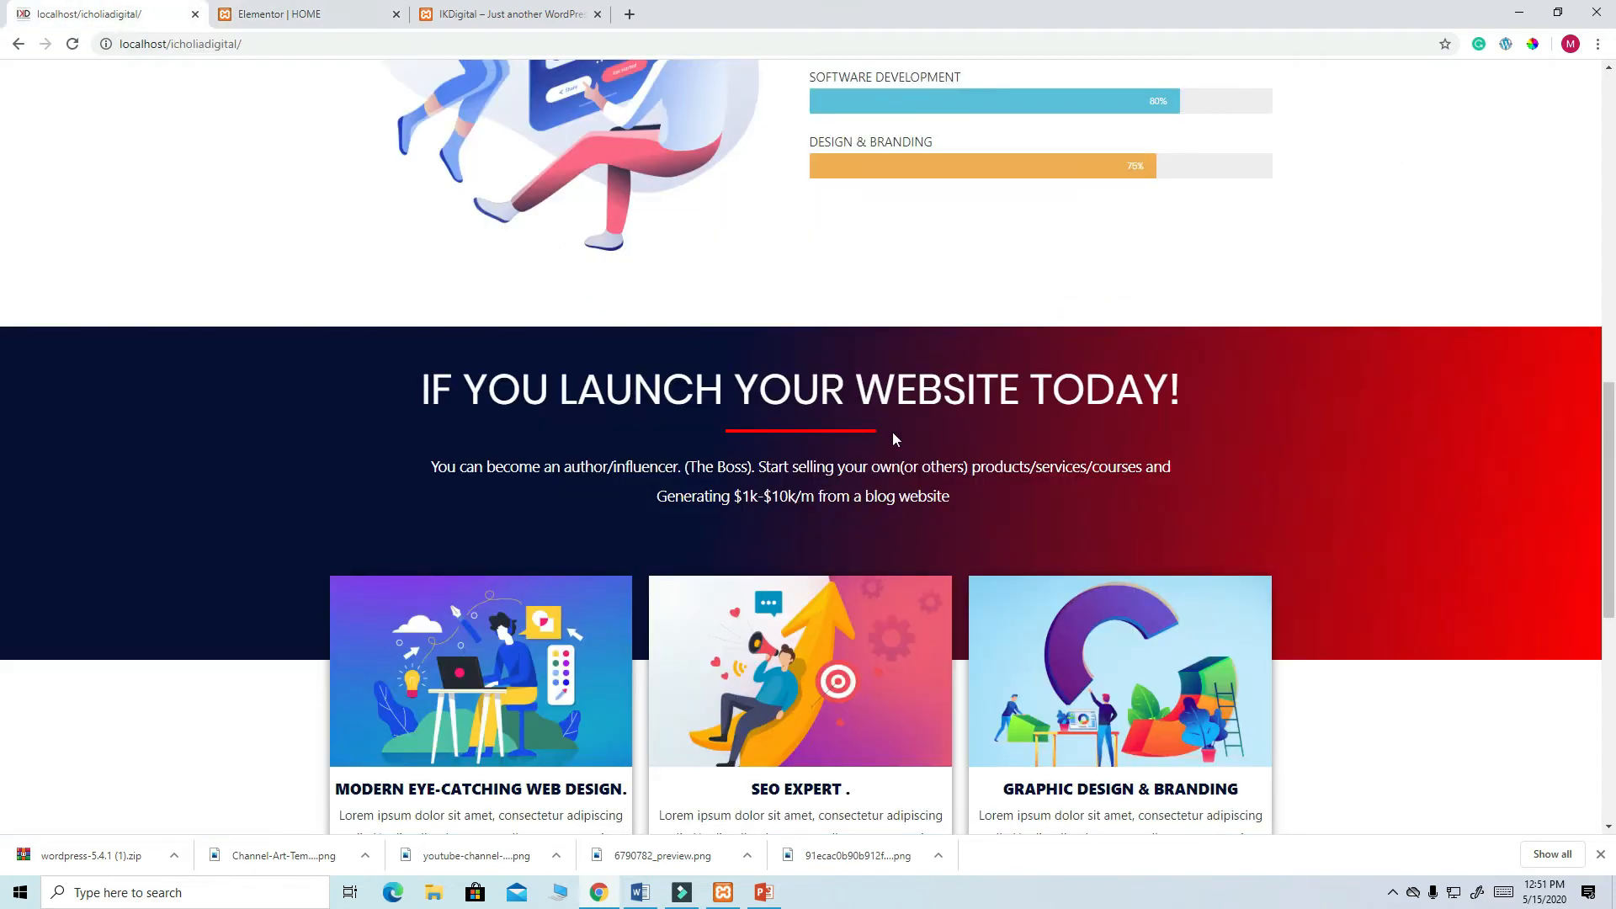
drag(421, 386, 1187, 396)
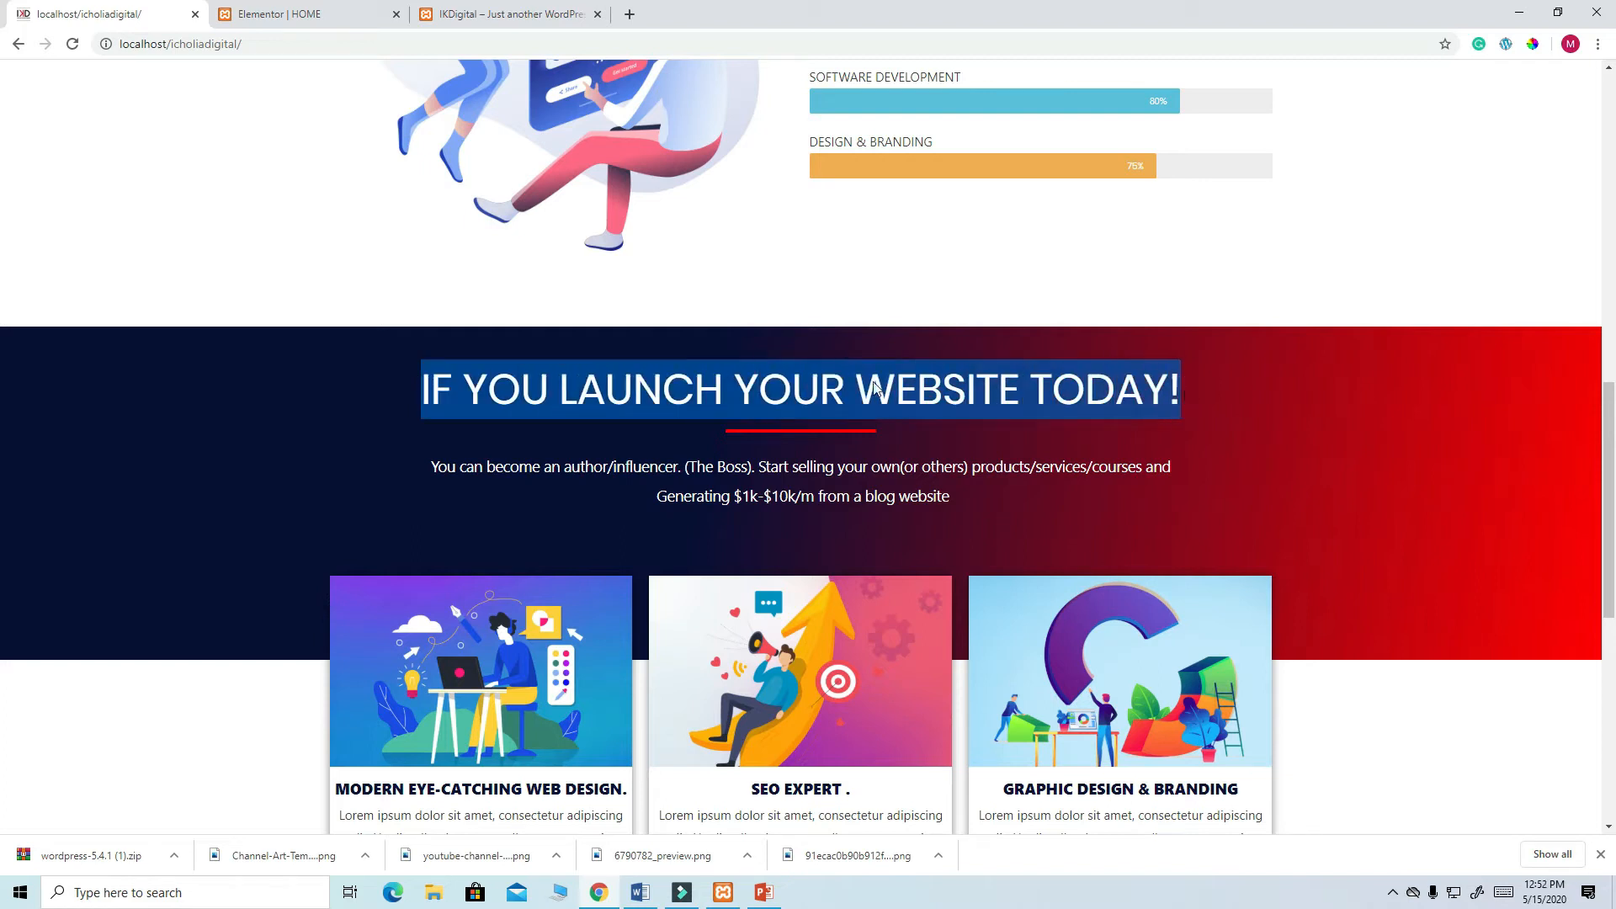
right_click(838, 385)
click(877, 397)
click(280, 15)
drag(216, 245, 4, 226)
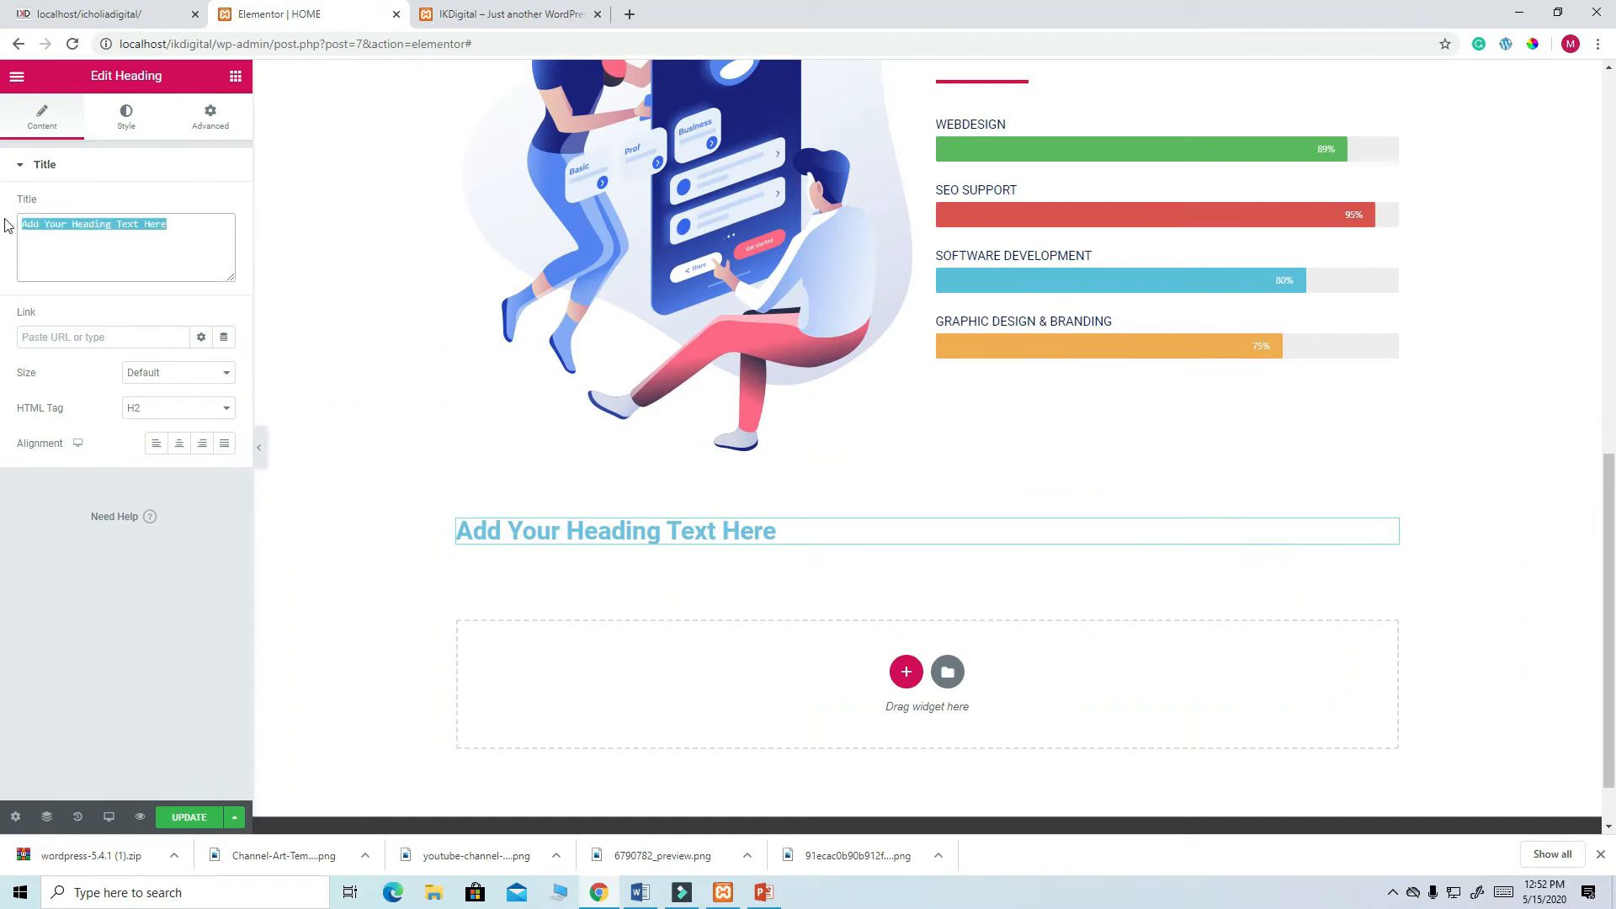
key(ctrl+v)
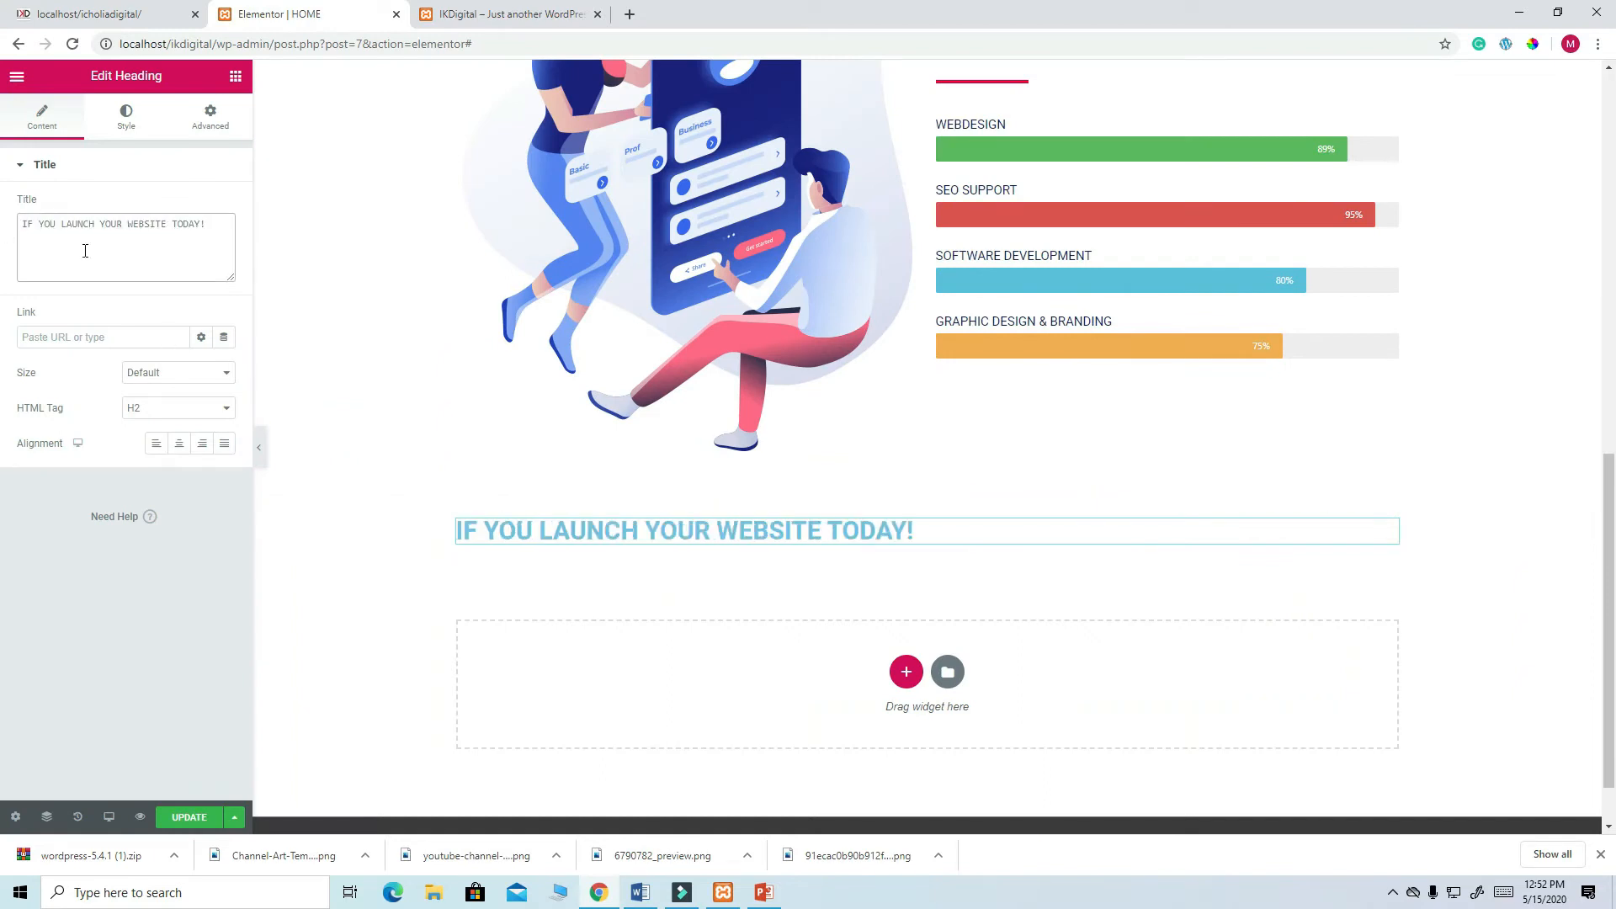
click(179, 443)
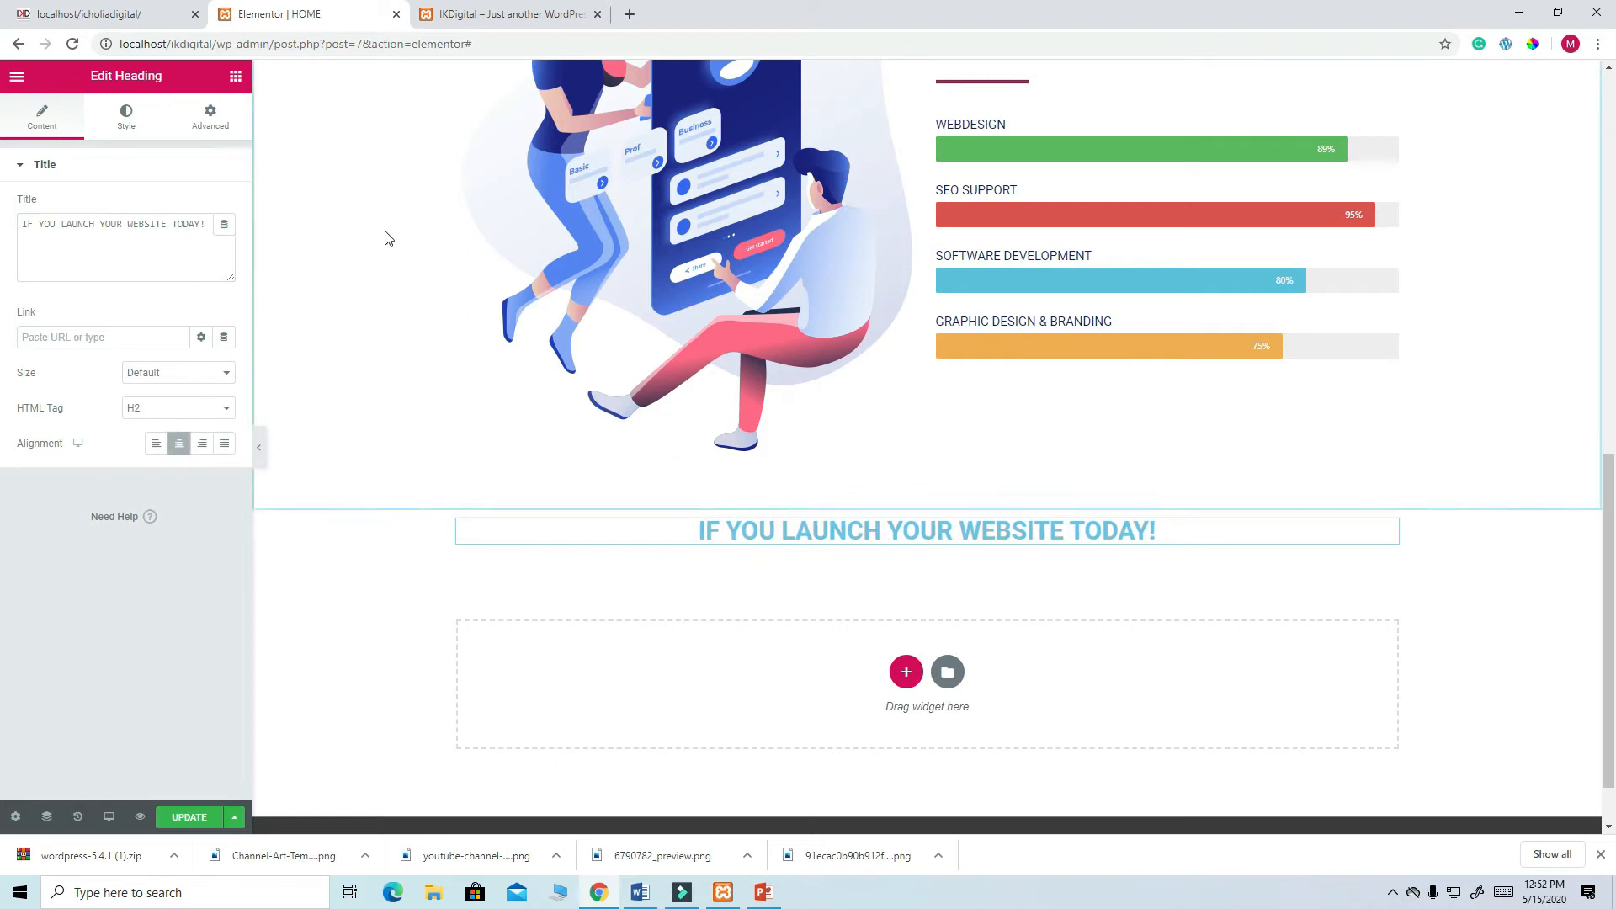
click(236, 76)
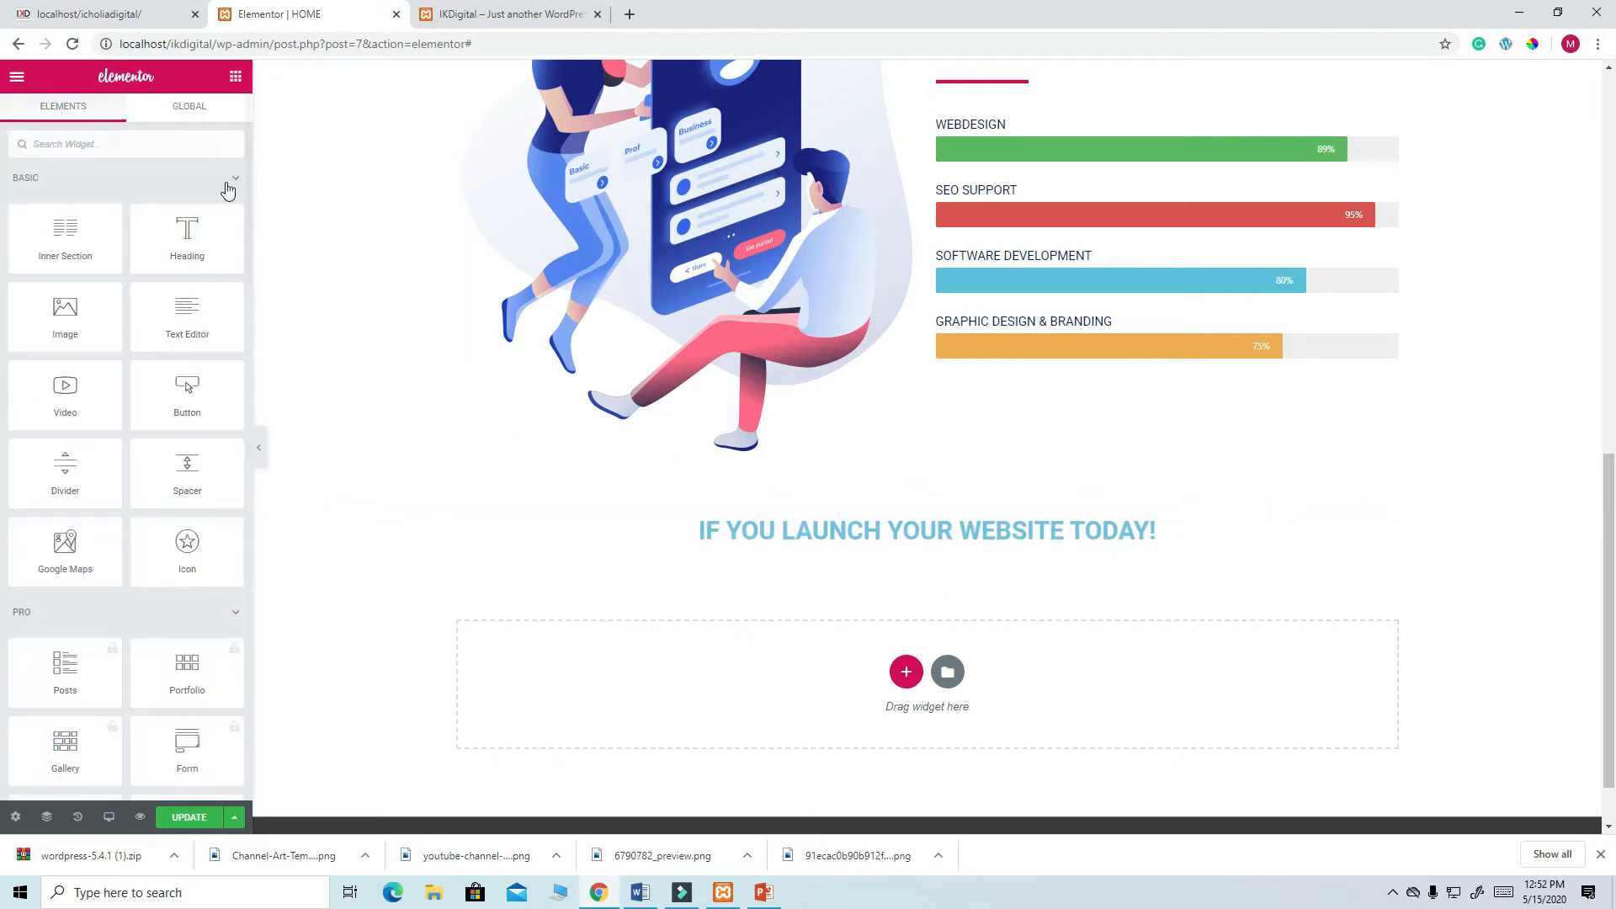
drag(183, 313, 891, 532)
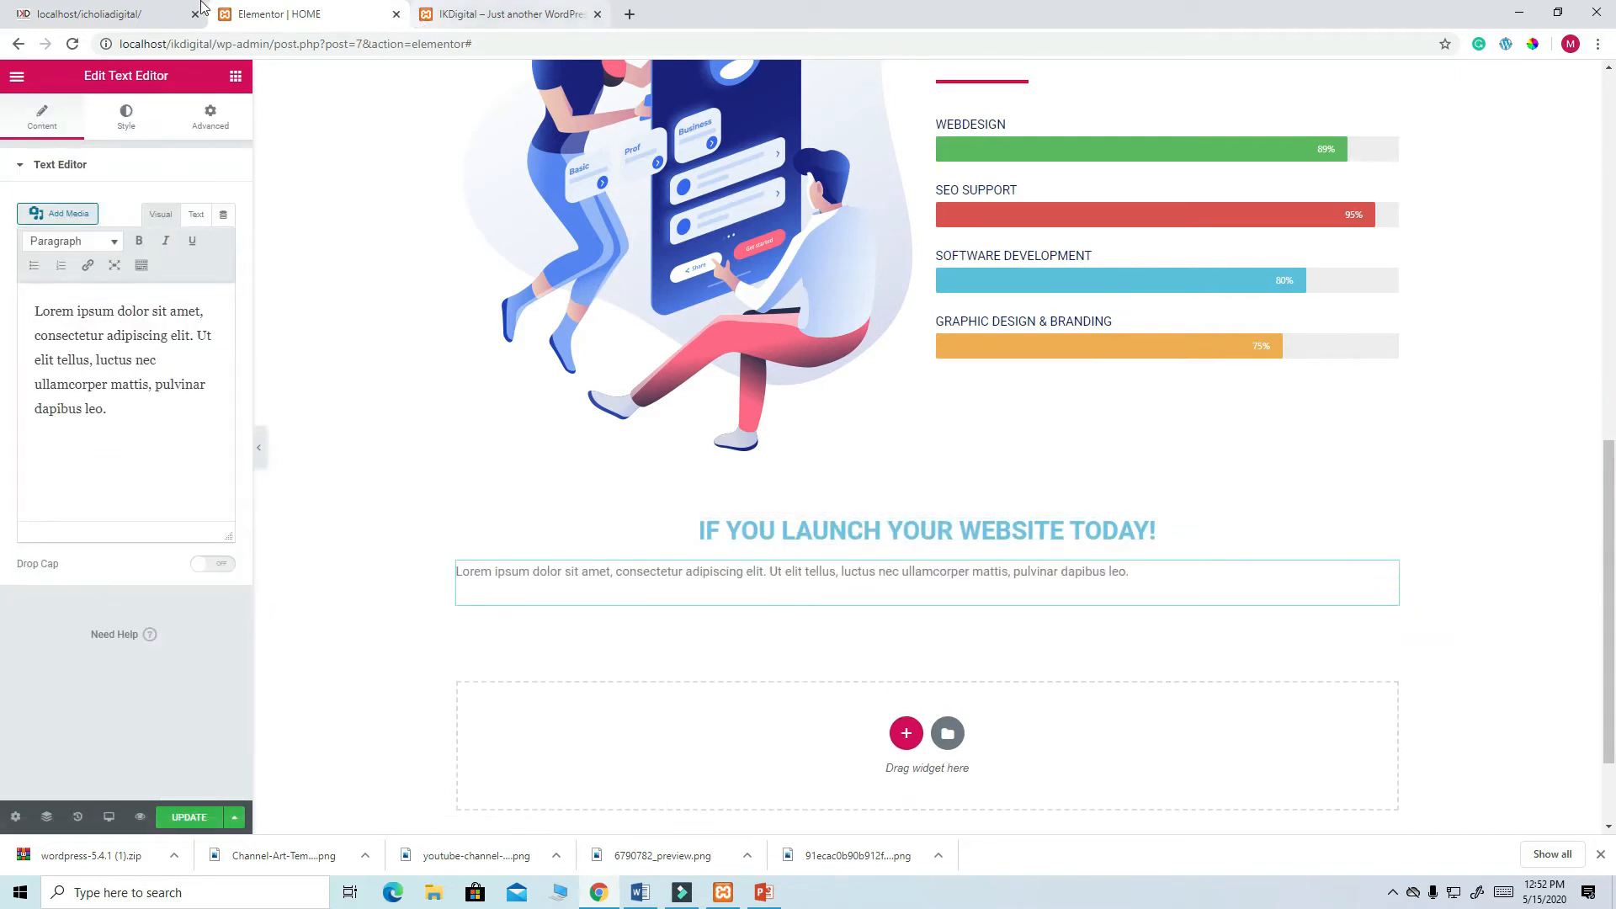
- Replace the Lorem ipsum with the live site's 'You can become an author/influencer…' paragraph
click(124, 10)
drag(947, 499, 422, 447)
right_click(630, 471)
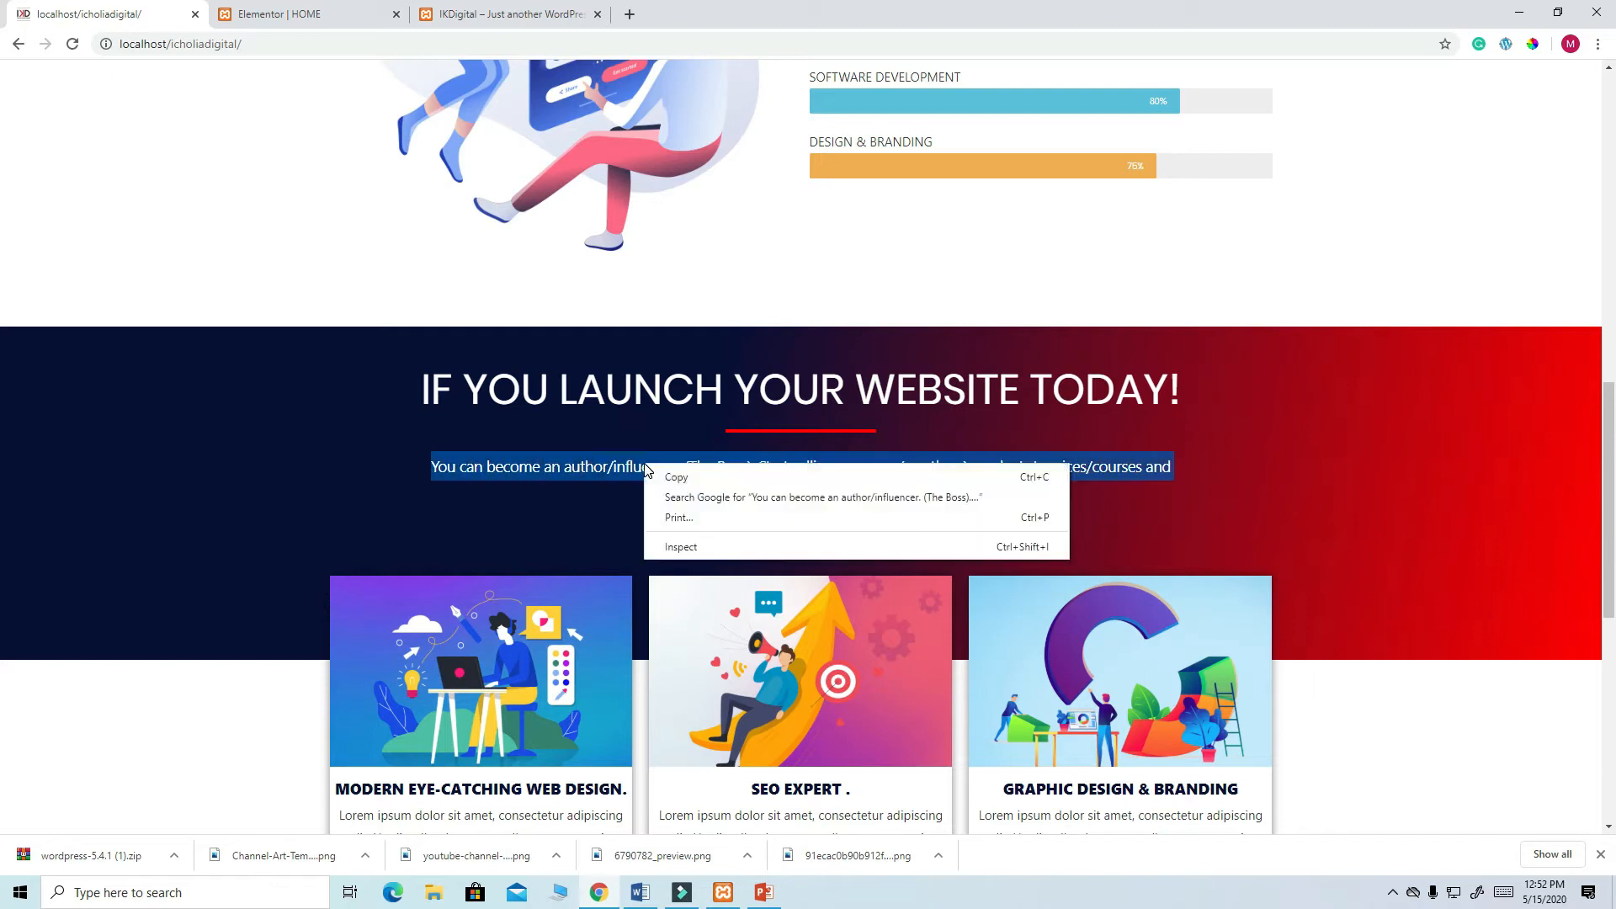
click(681, 475)
click(307, 21)
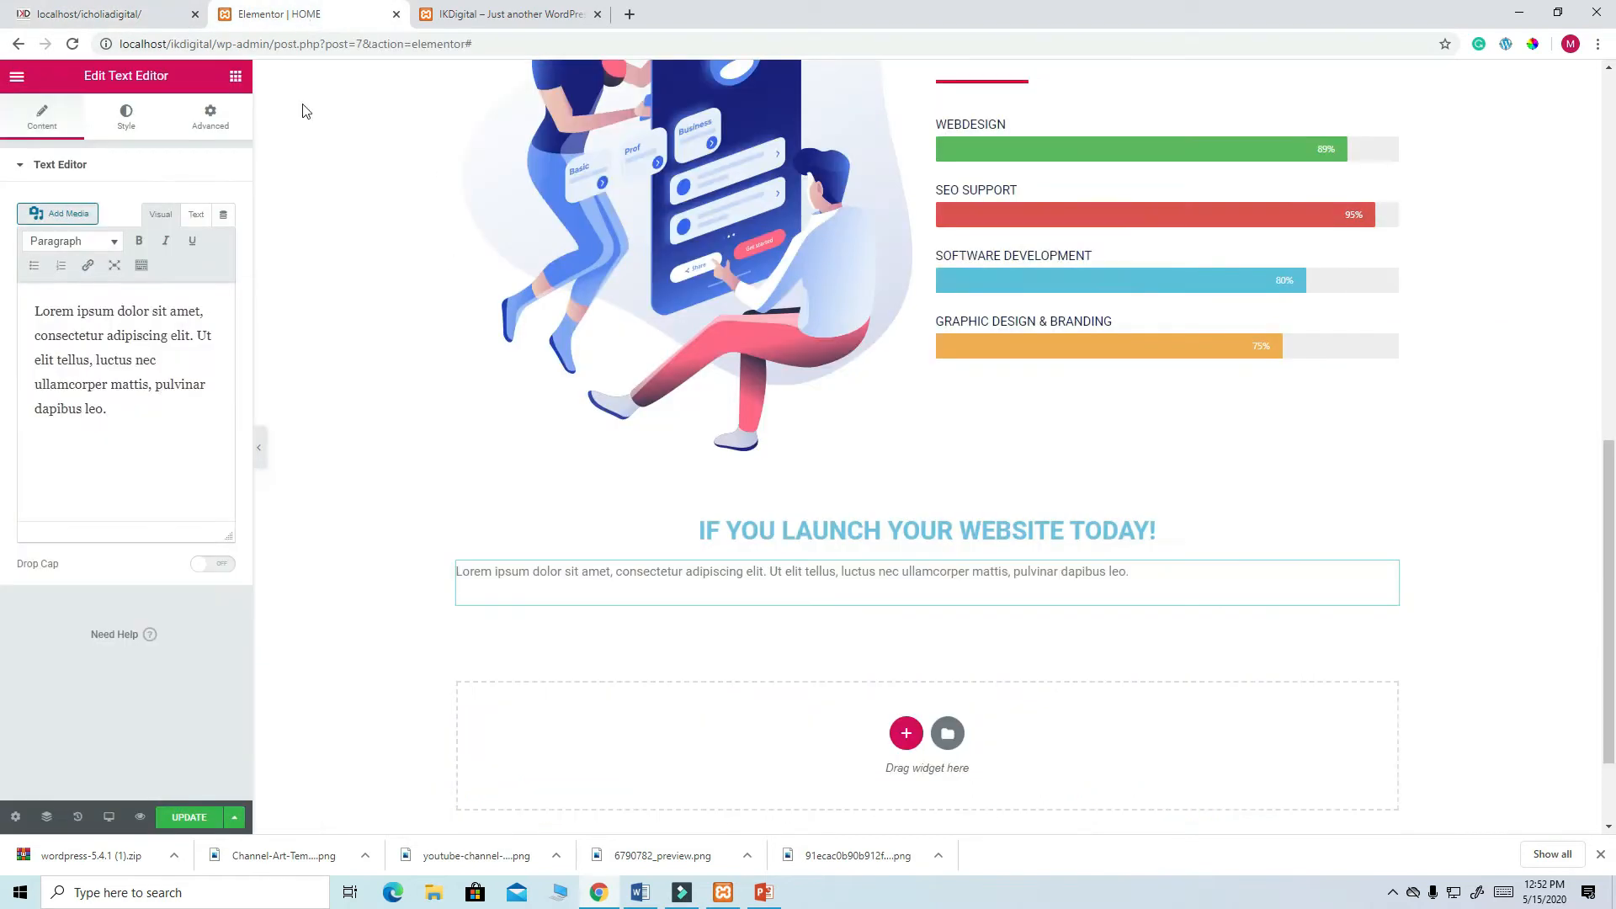
drag(110, 410, 16, 309)
key(ctrl+v)
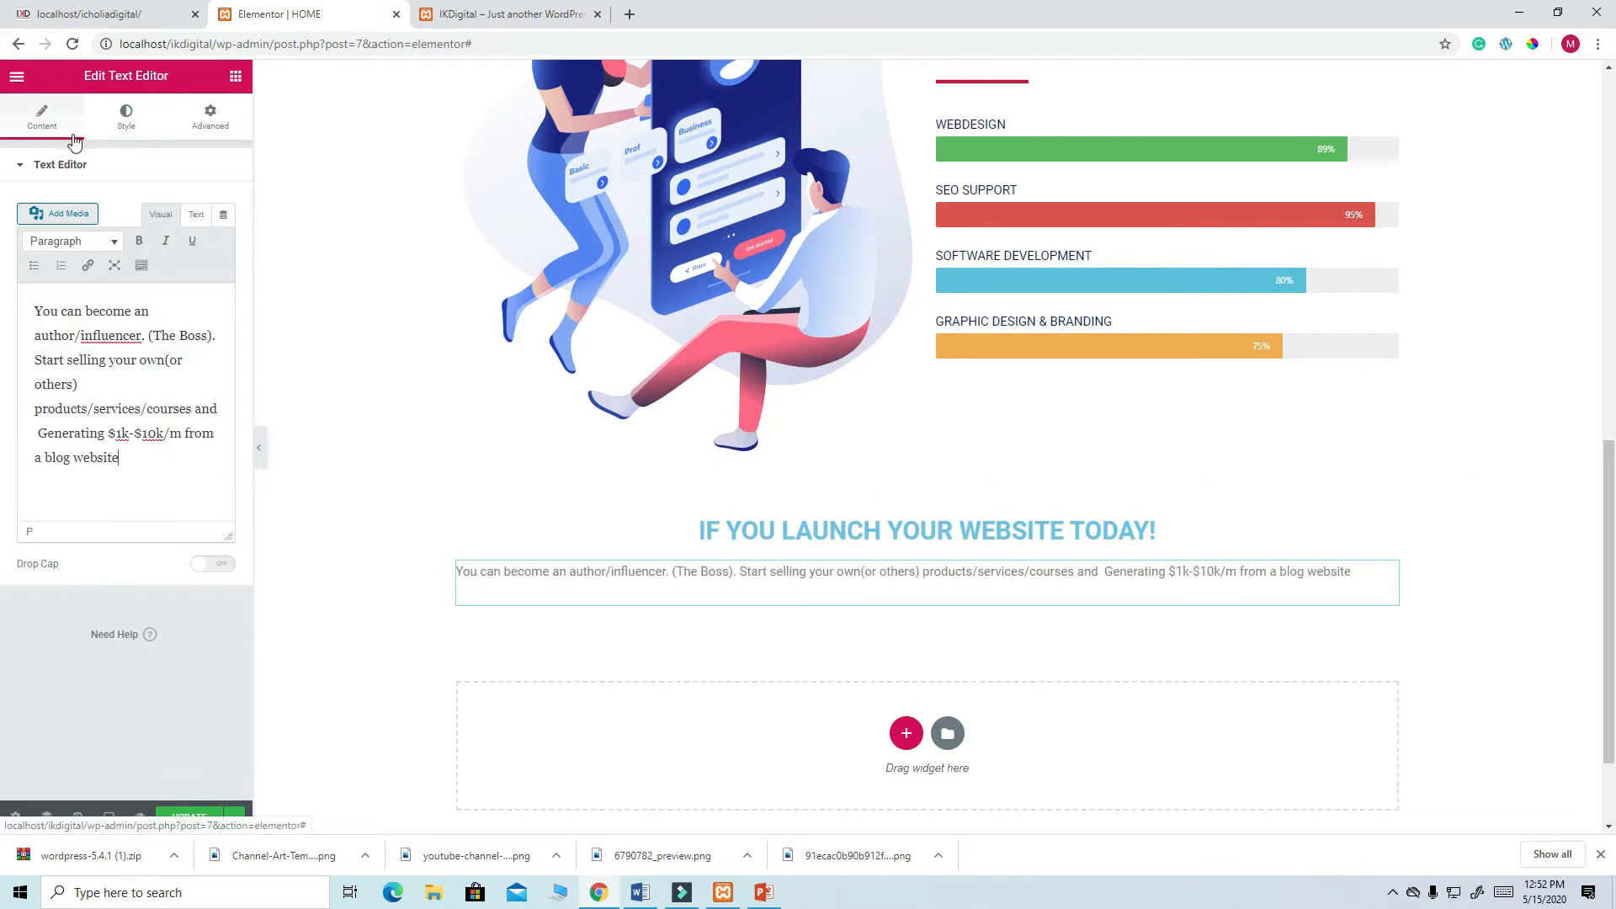
- Centre the paragraph, compare it with the live site, and select its section
click(131, 126)
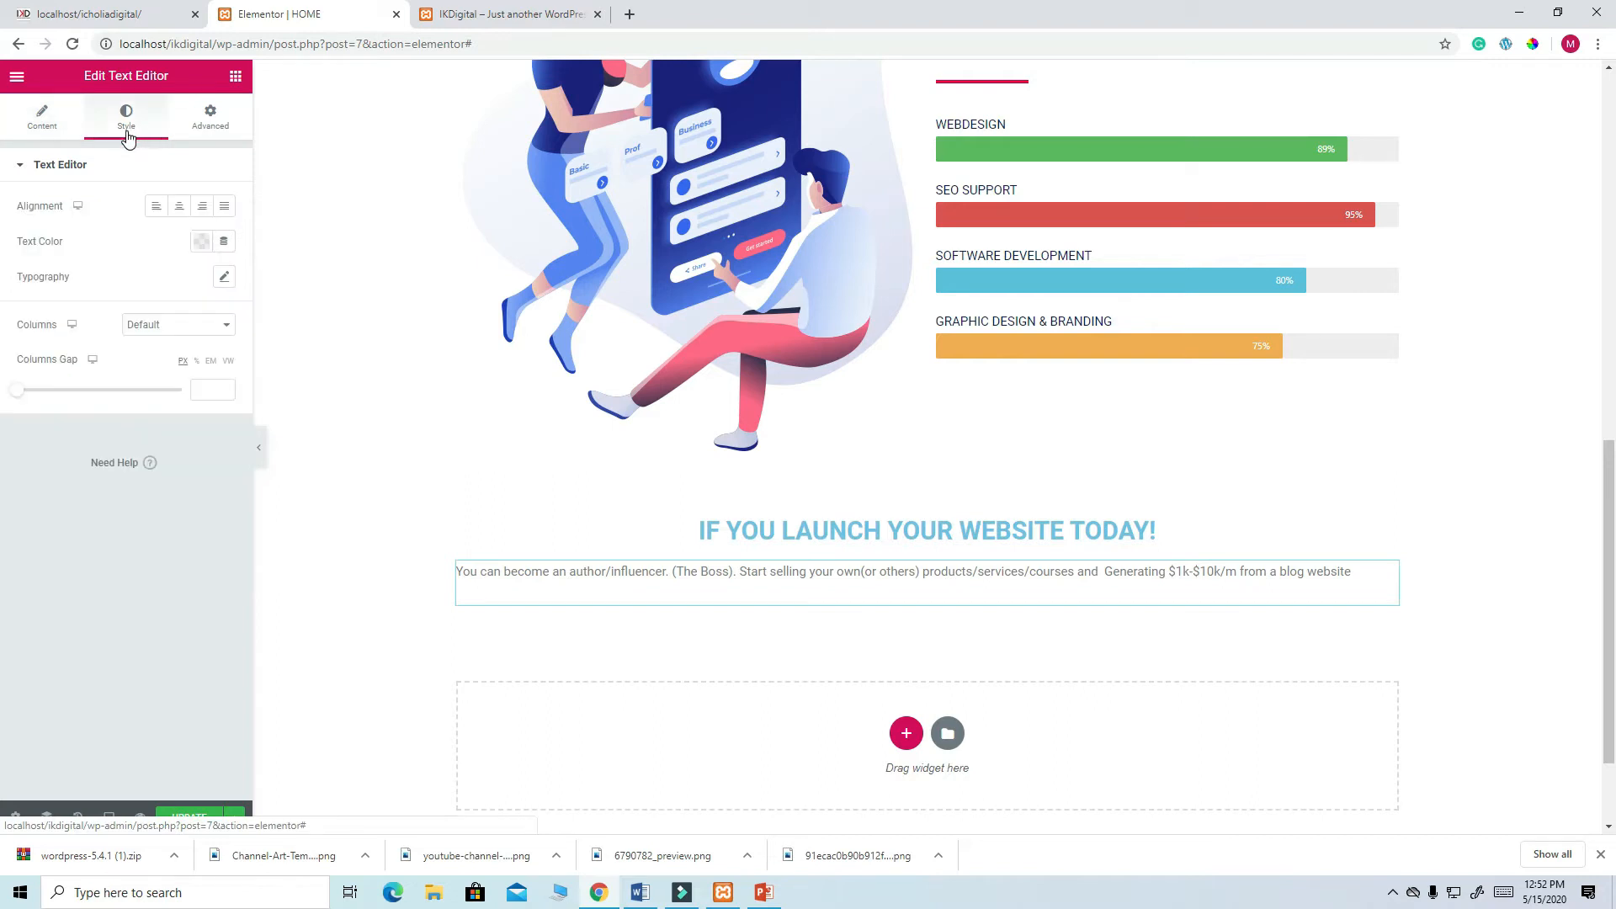
click(182, 211)
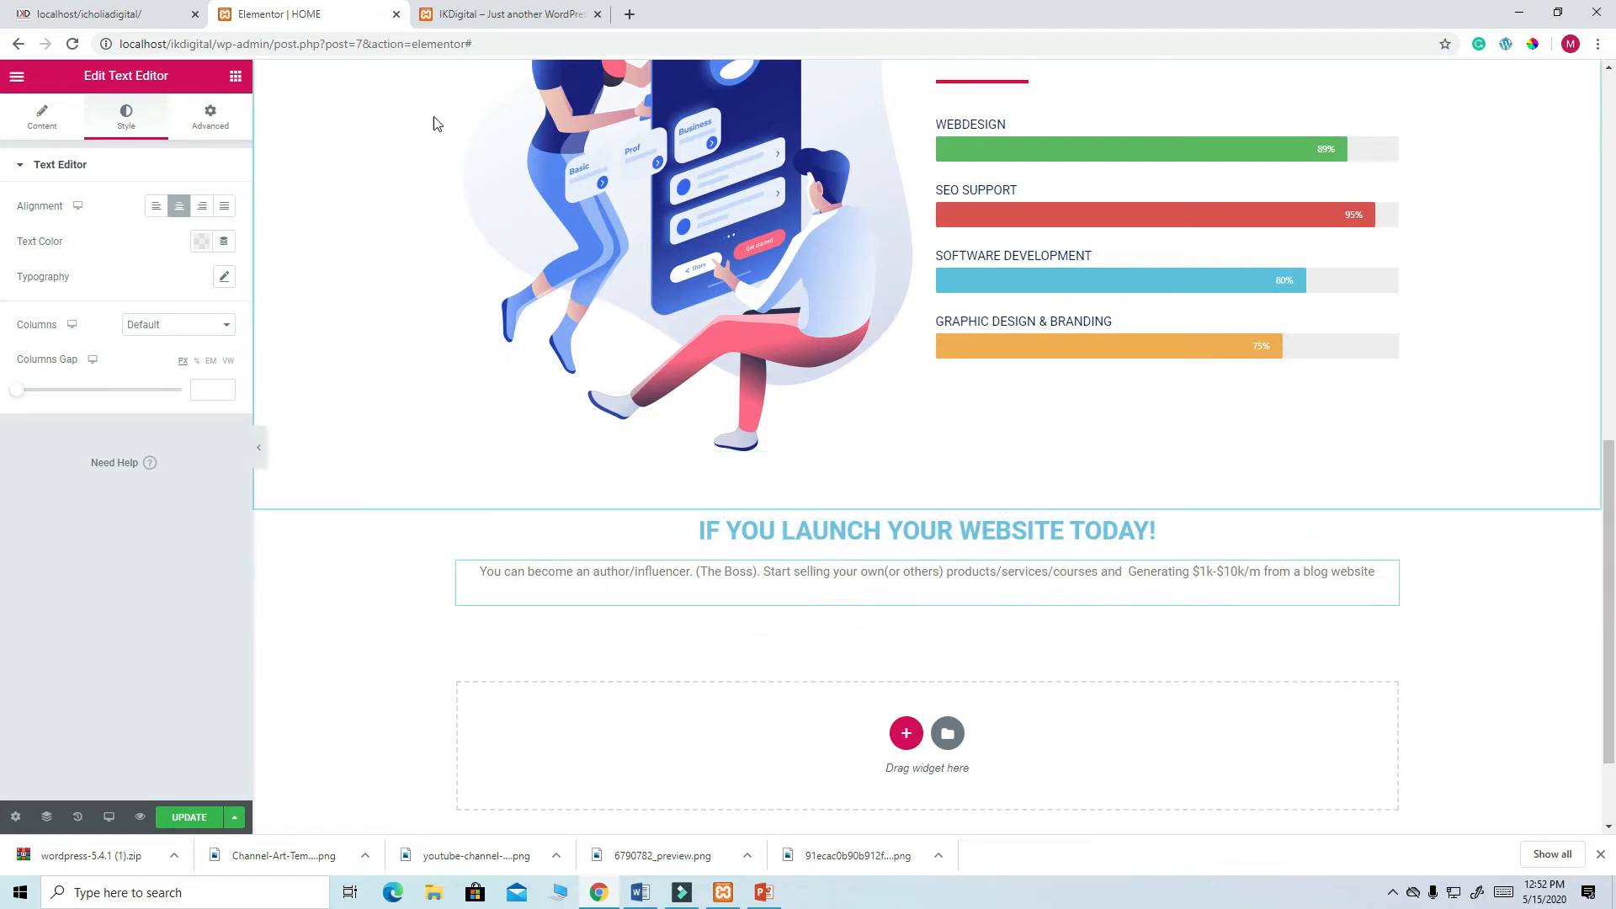
click(189, 22)
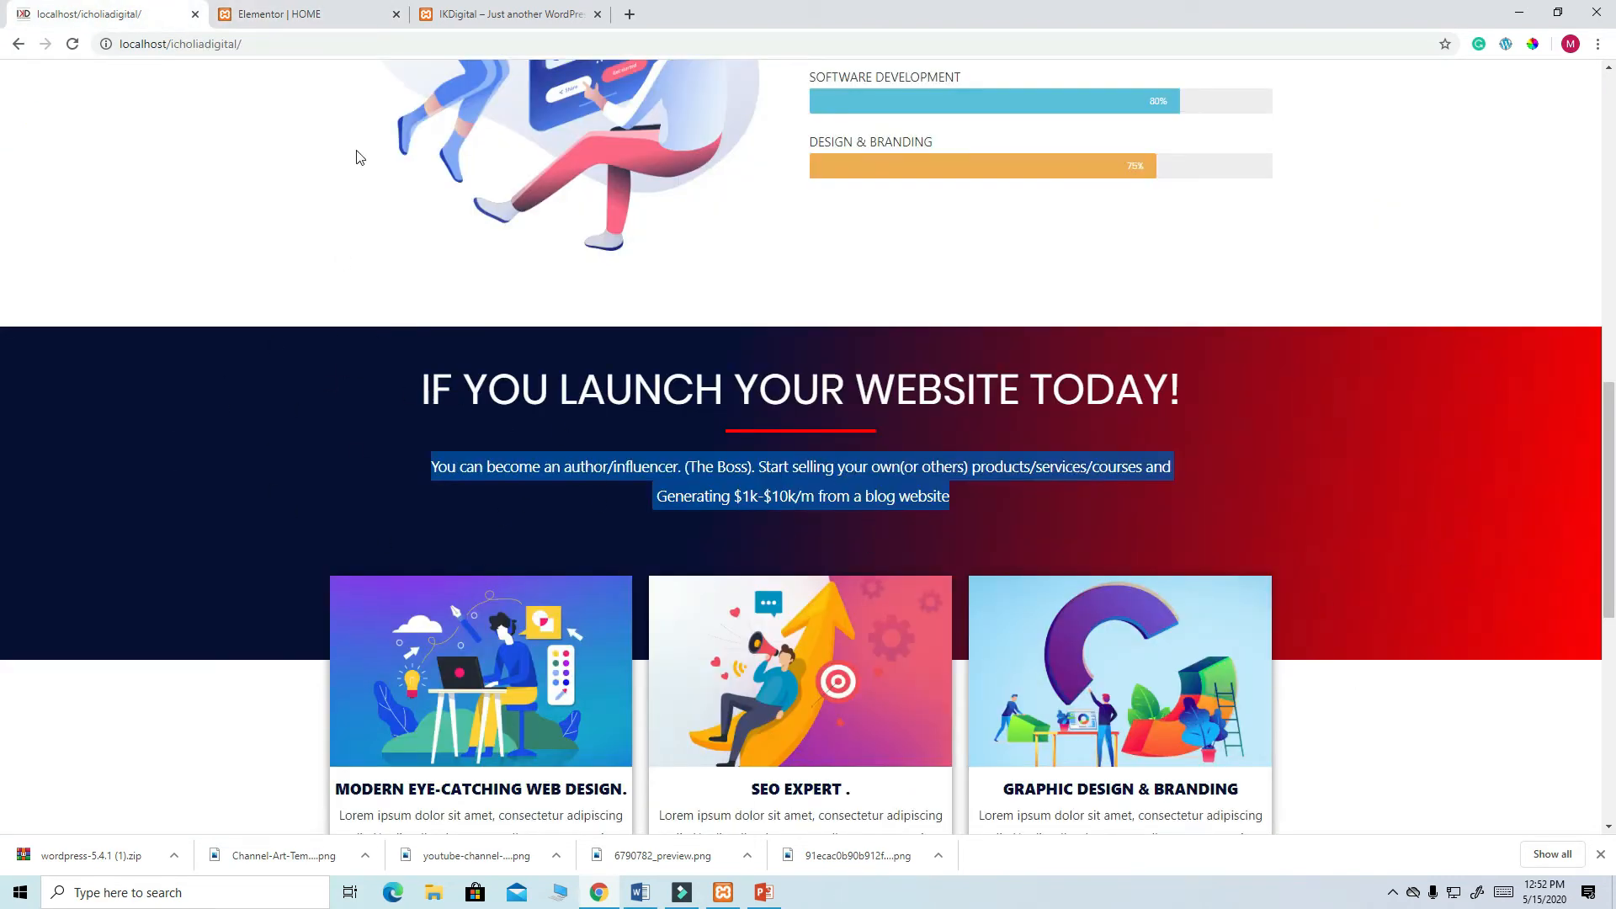
click(283, 22)
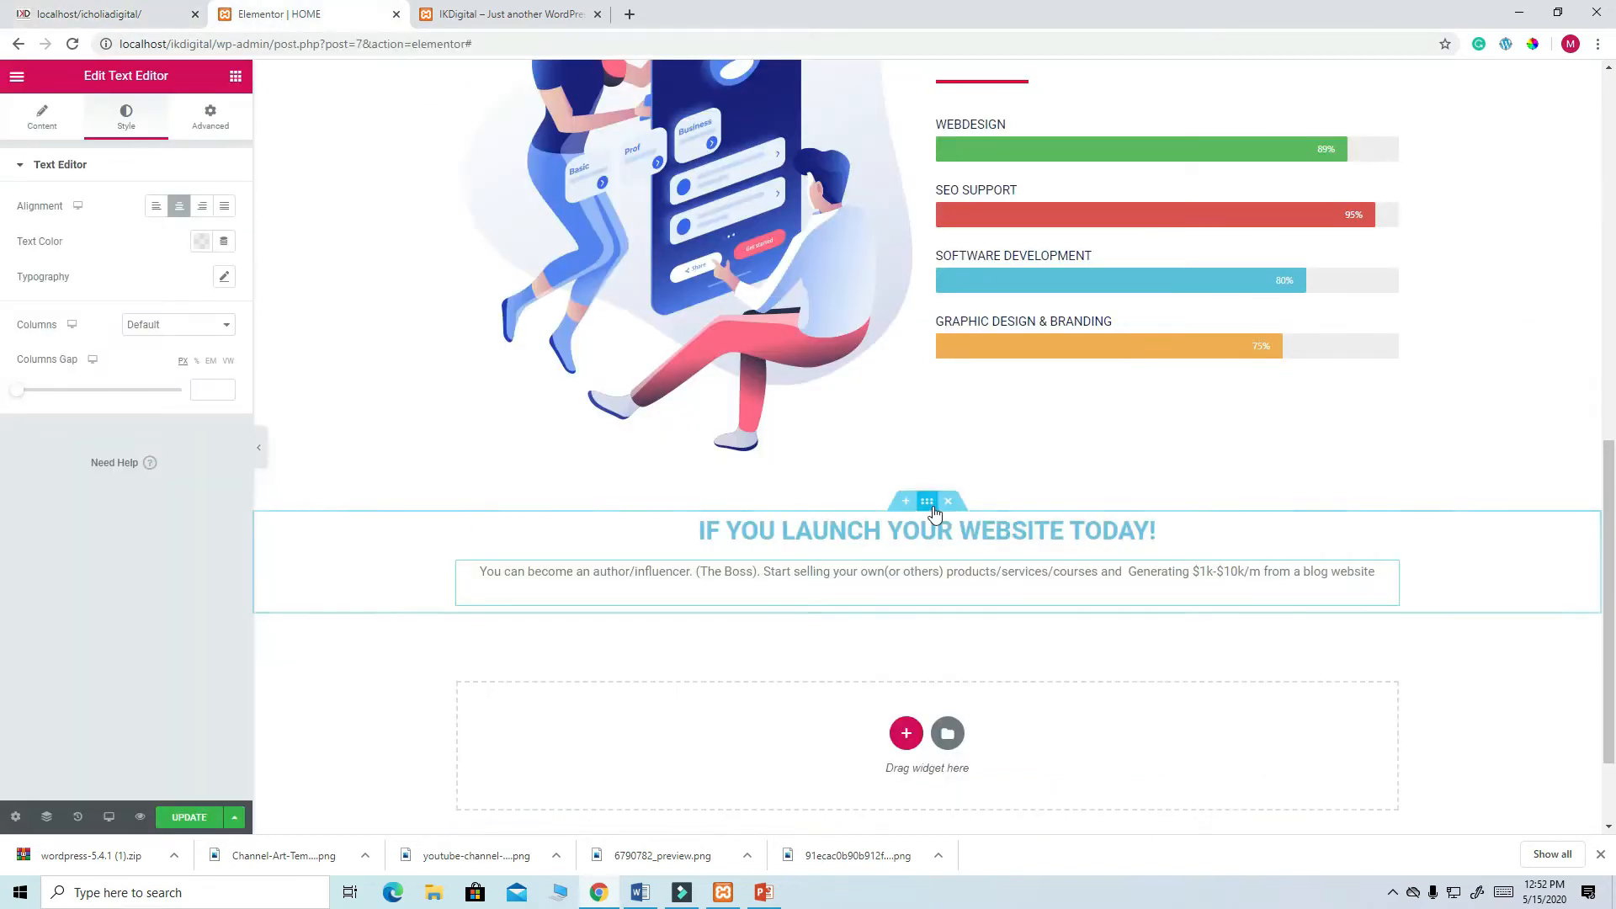
click(929, 503)
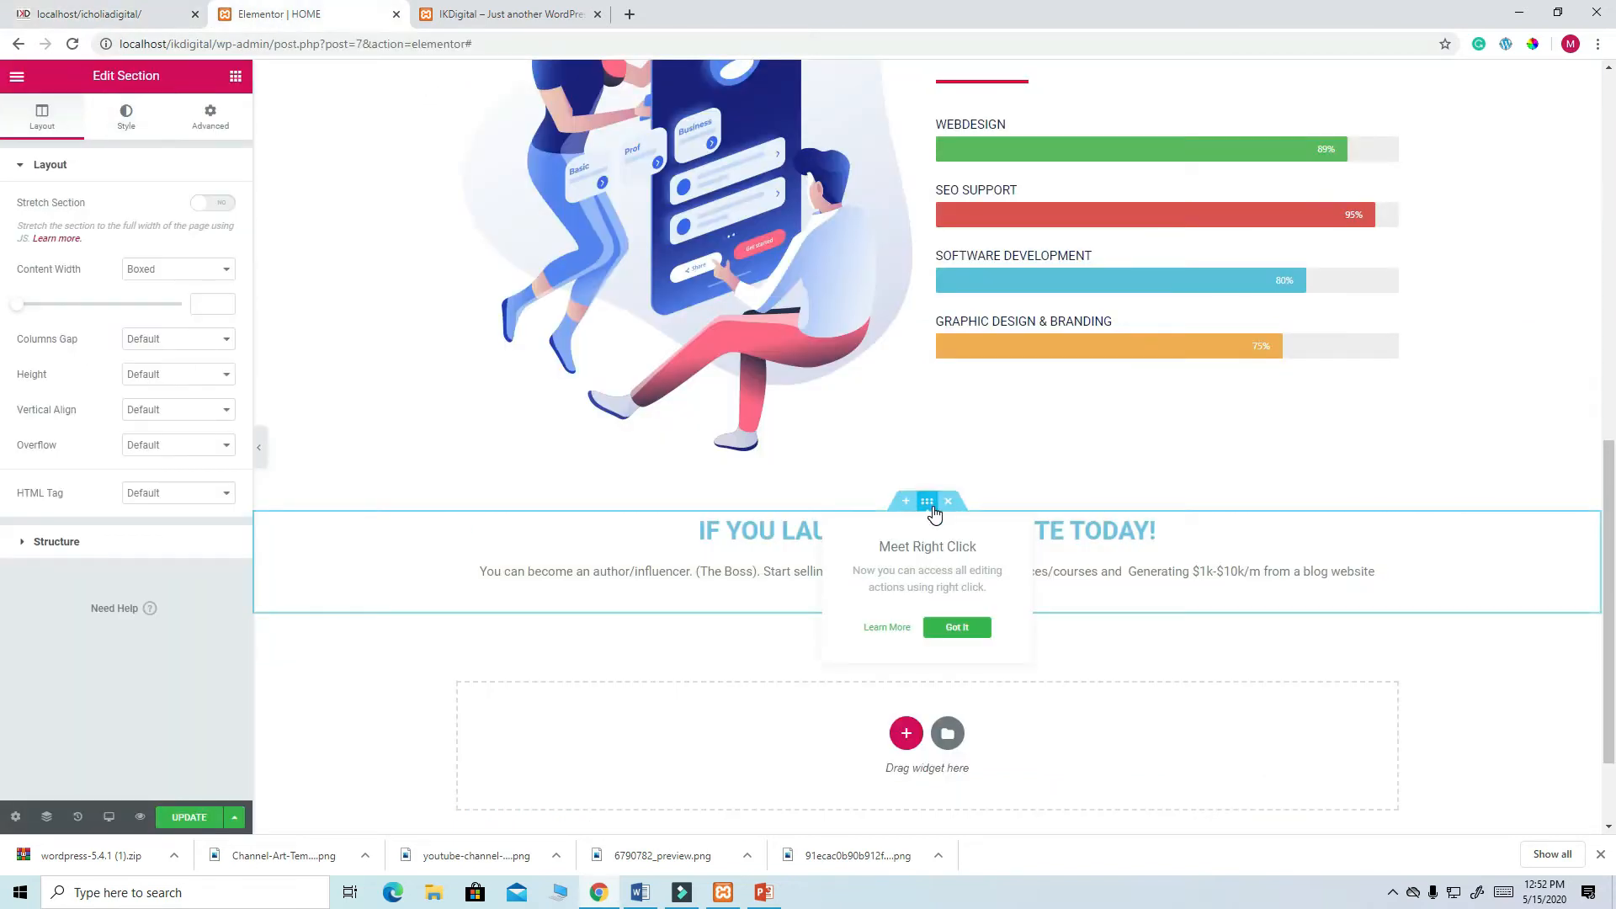
- Set the section background to a gradient running from dark navy to red
click(131, 128)
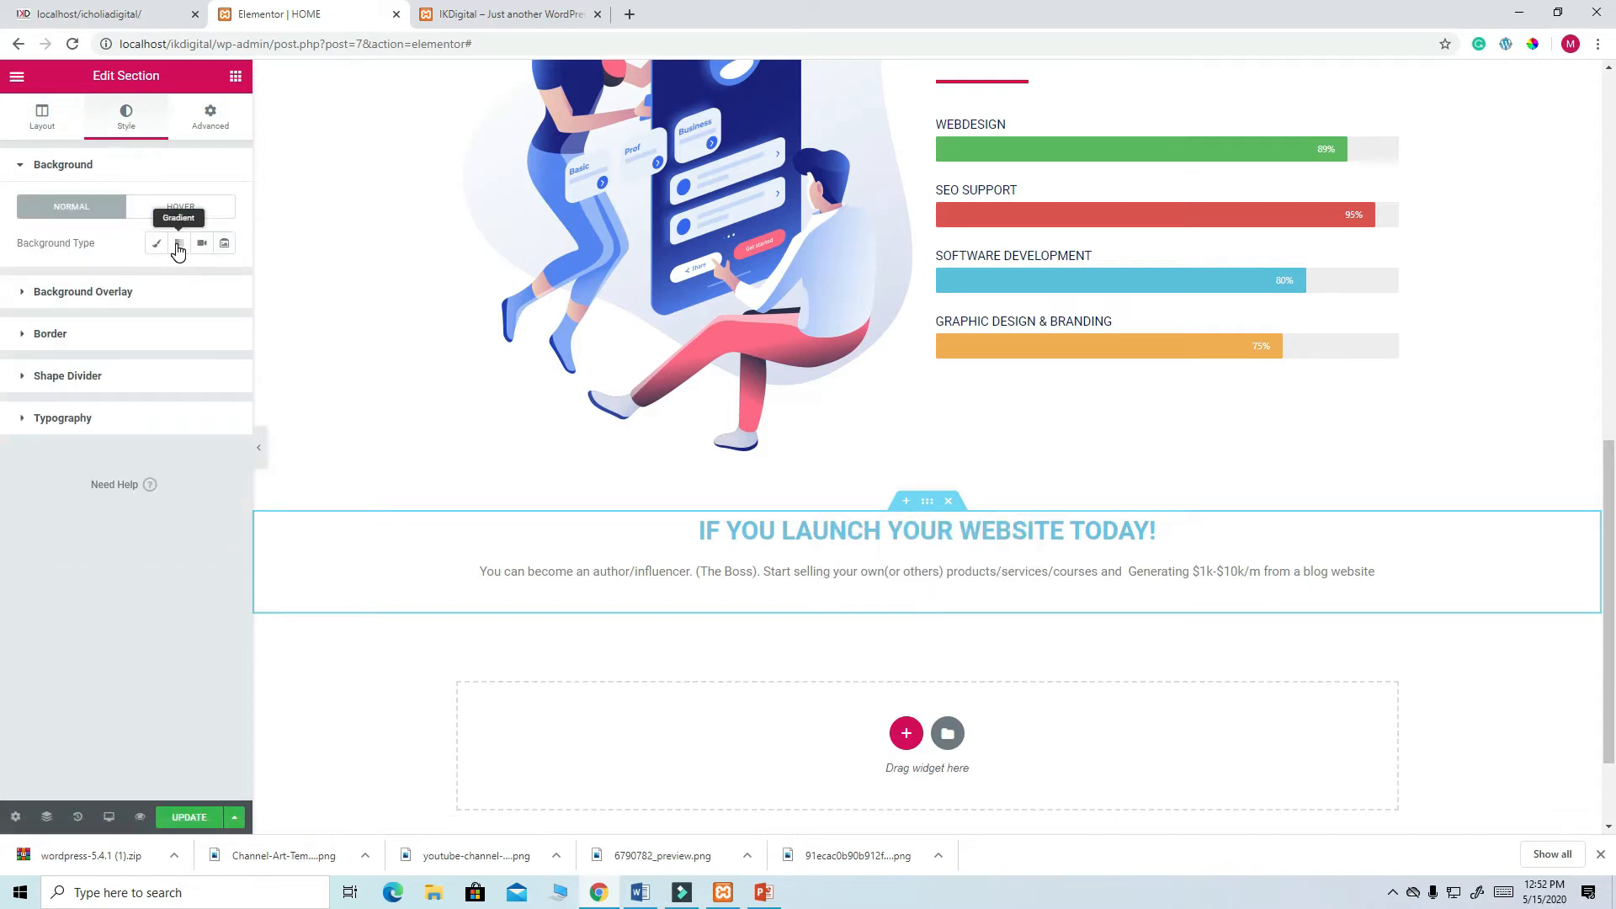
click(179, 244)
click(201, 279)
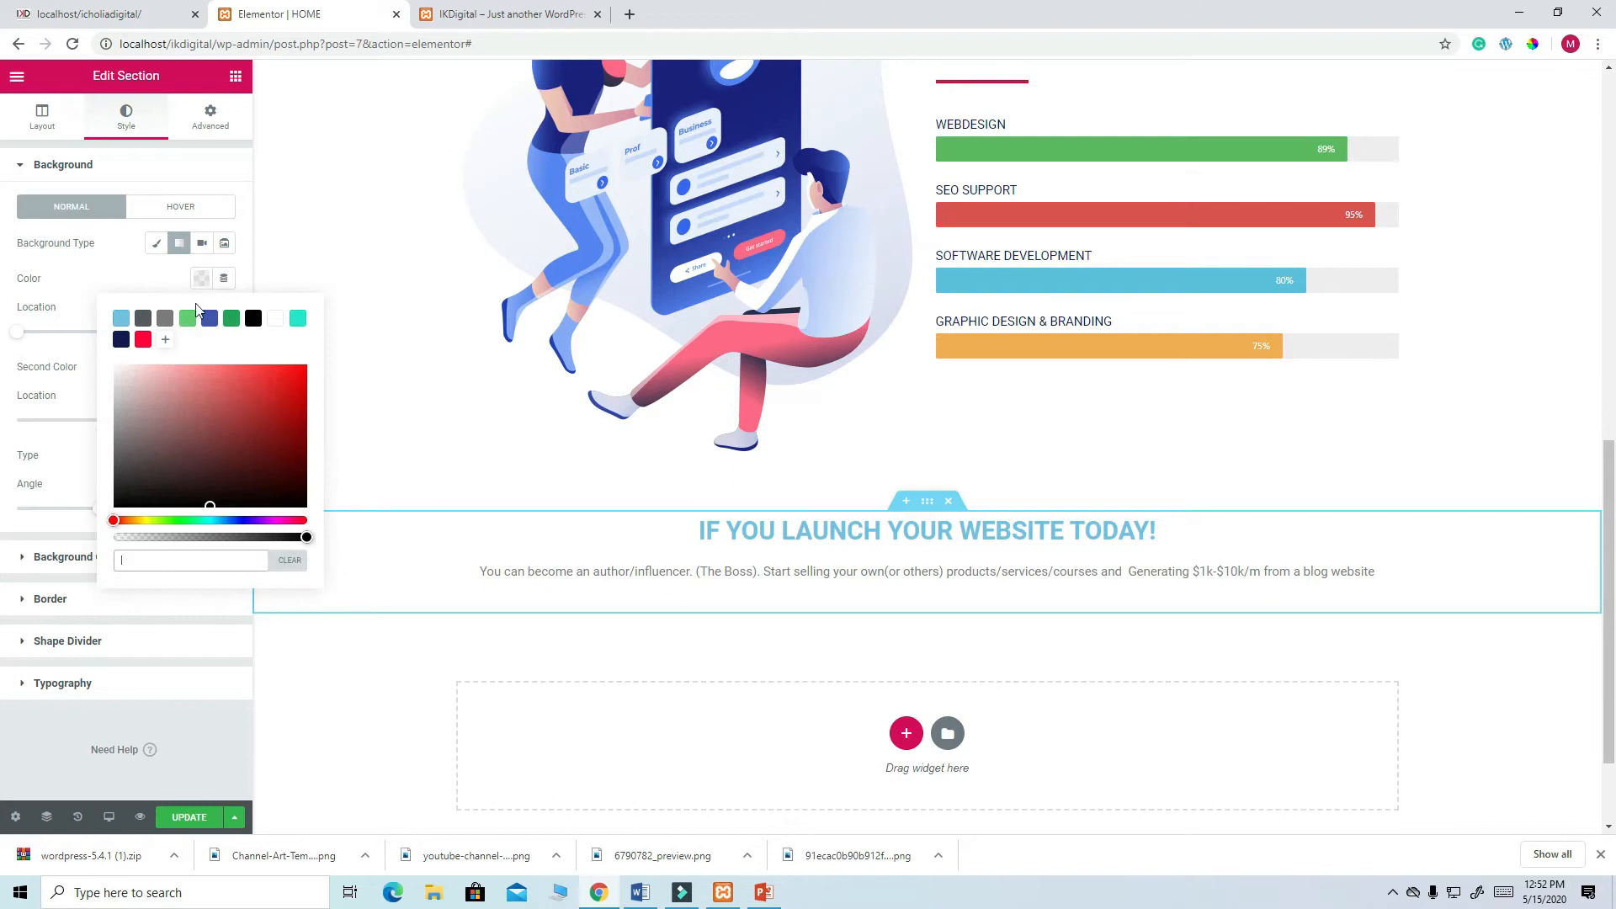
click(122, 341)
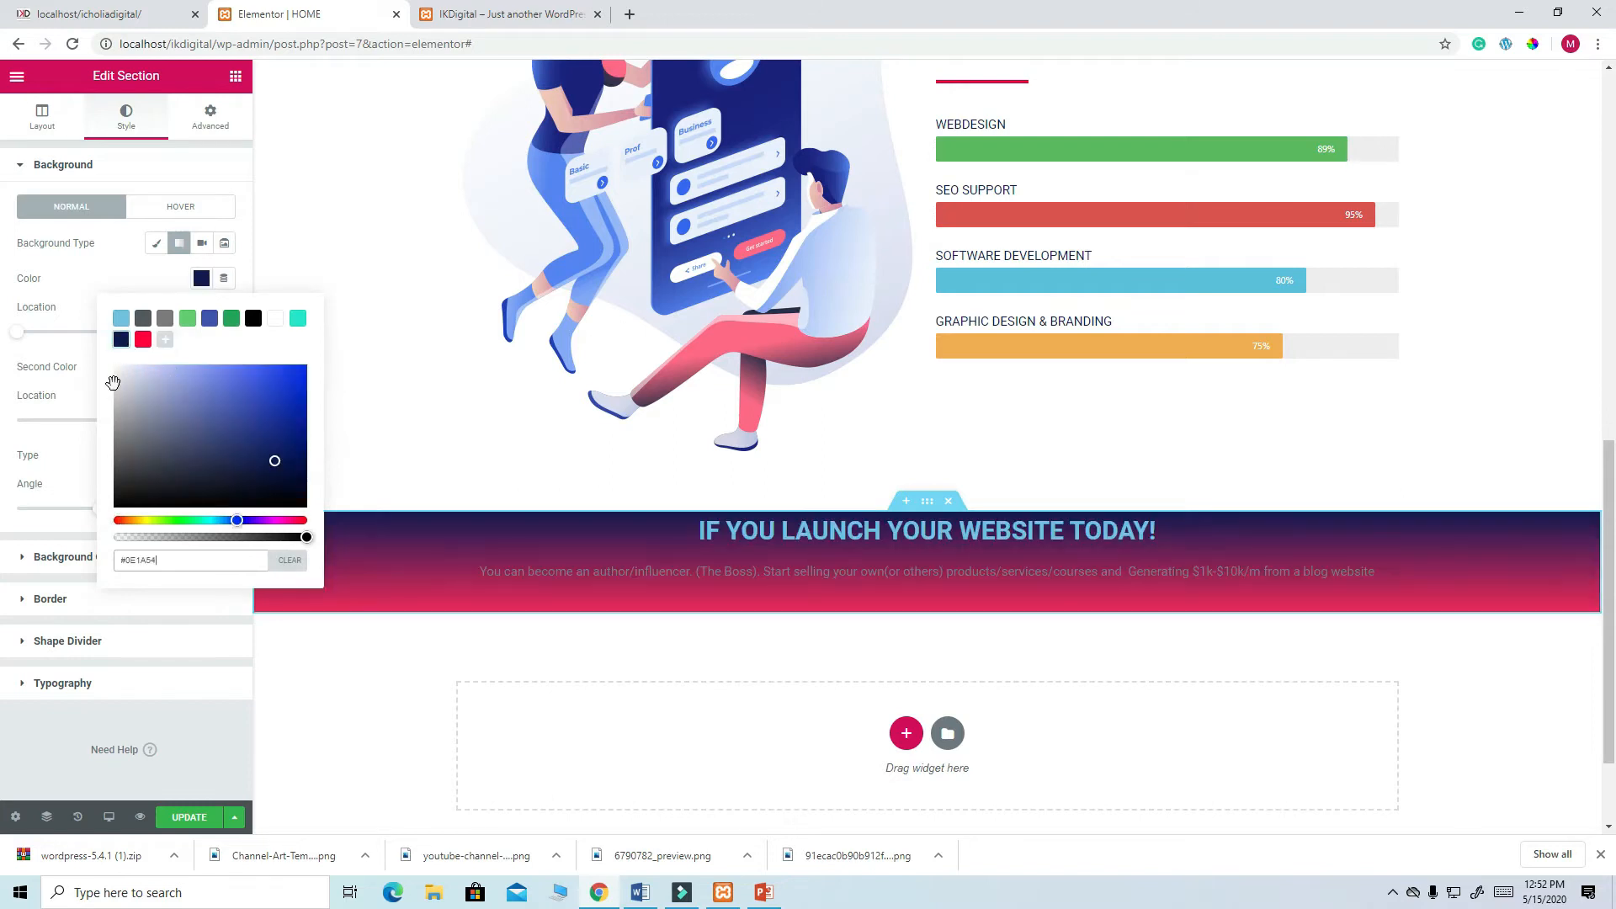
click(90, 396)
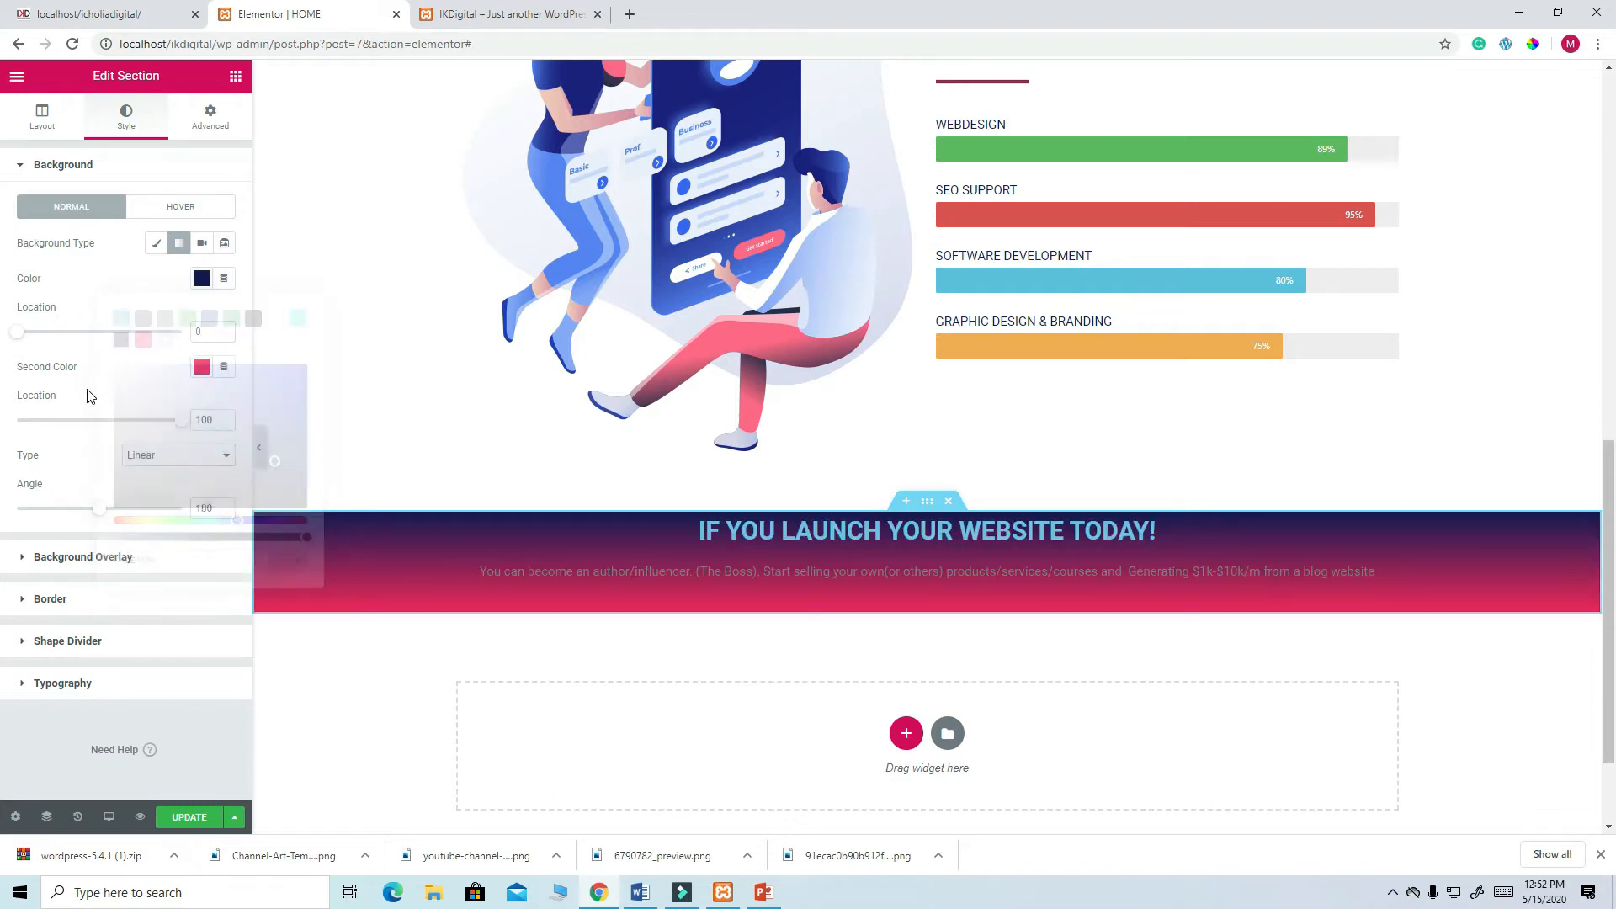
click(201, 368)
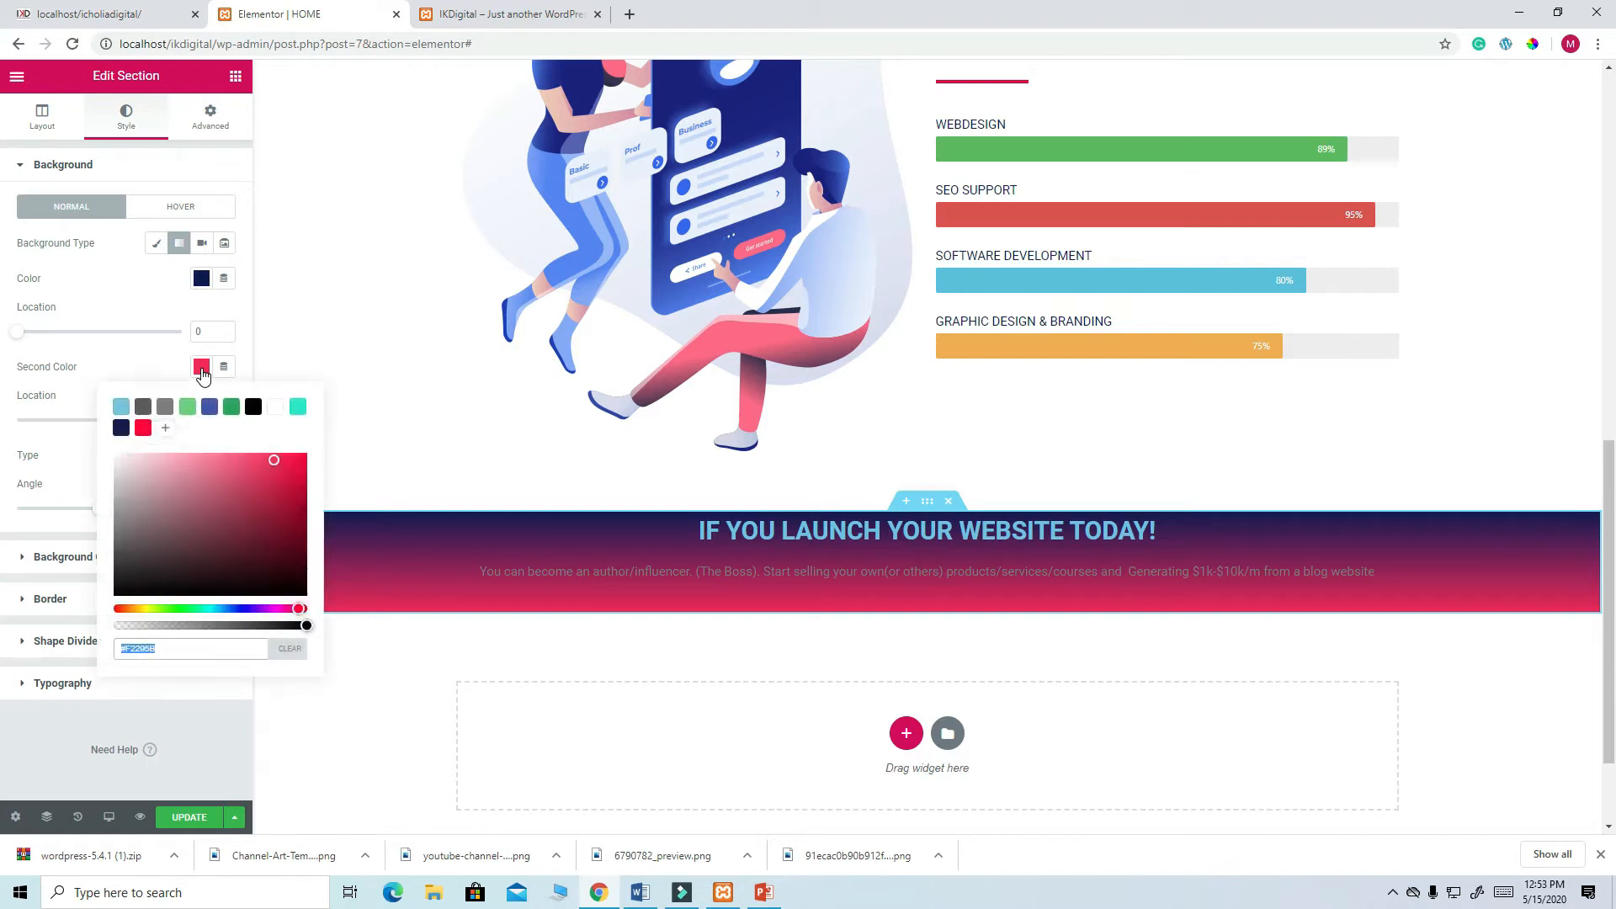
click(143, 428)
click(79, 473)
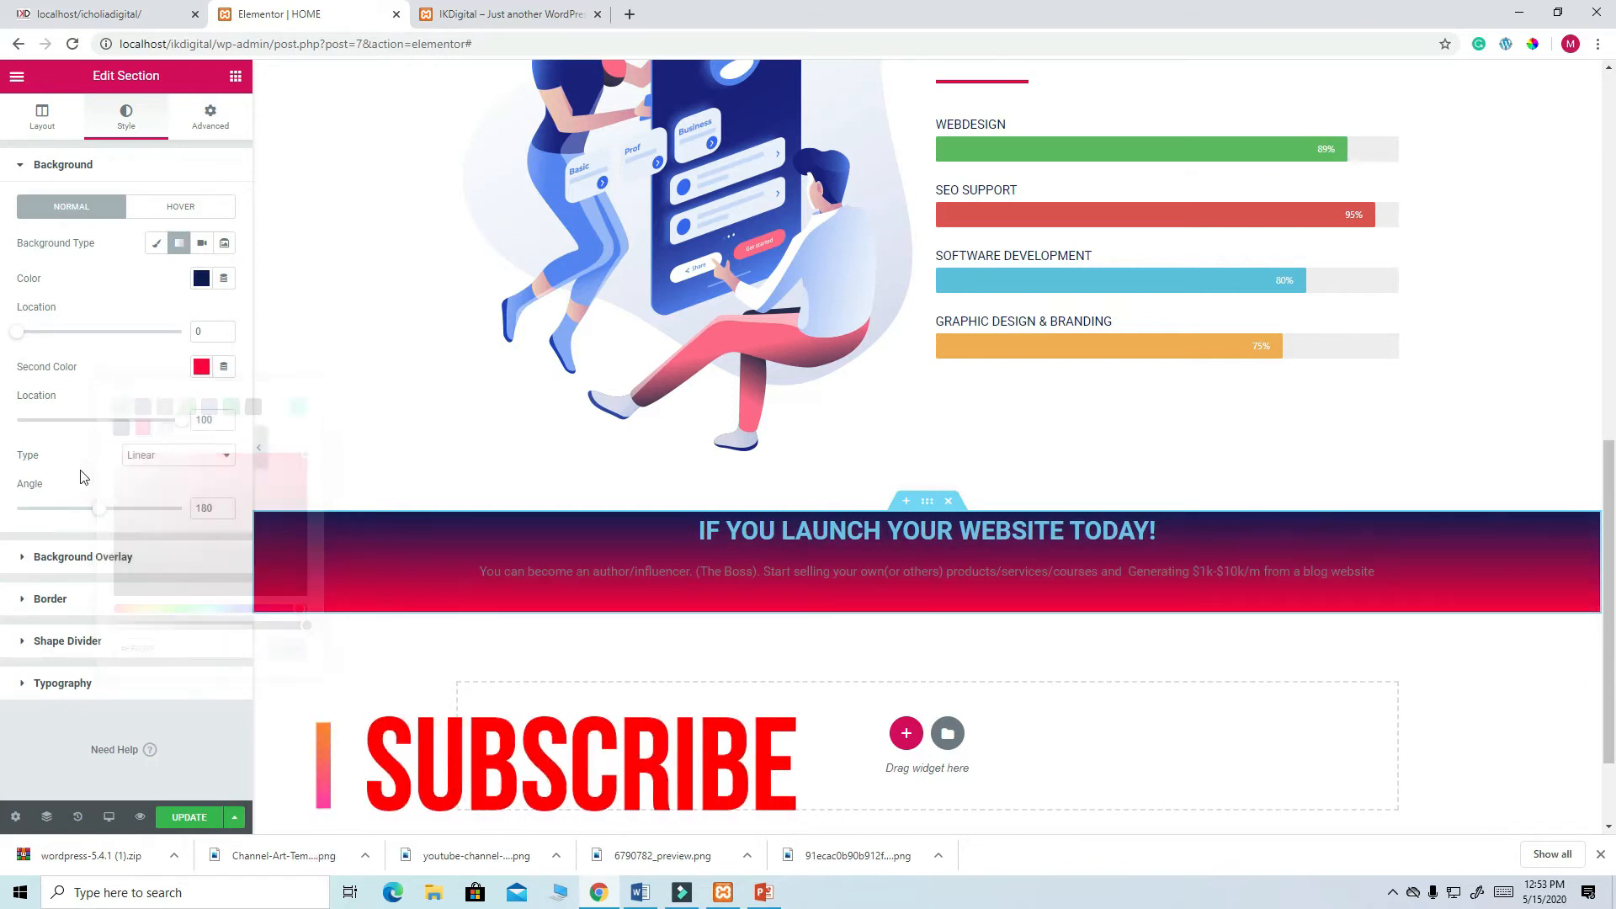
- Angle the gradient to 130 degrees and move the navy location to 43
click(137, 15)
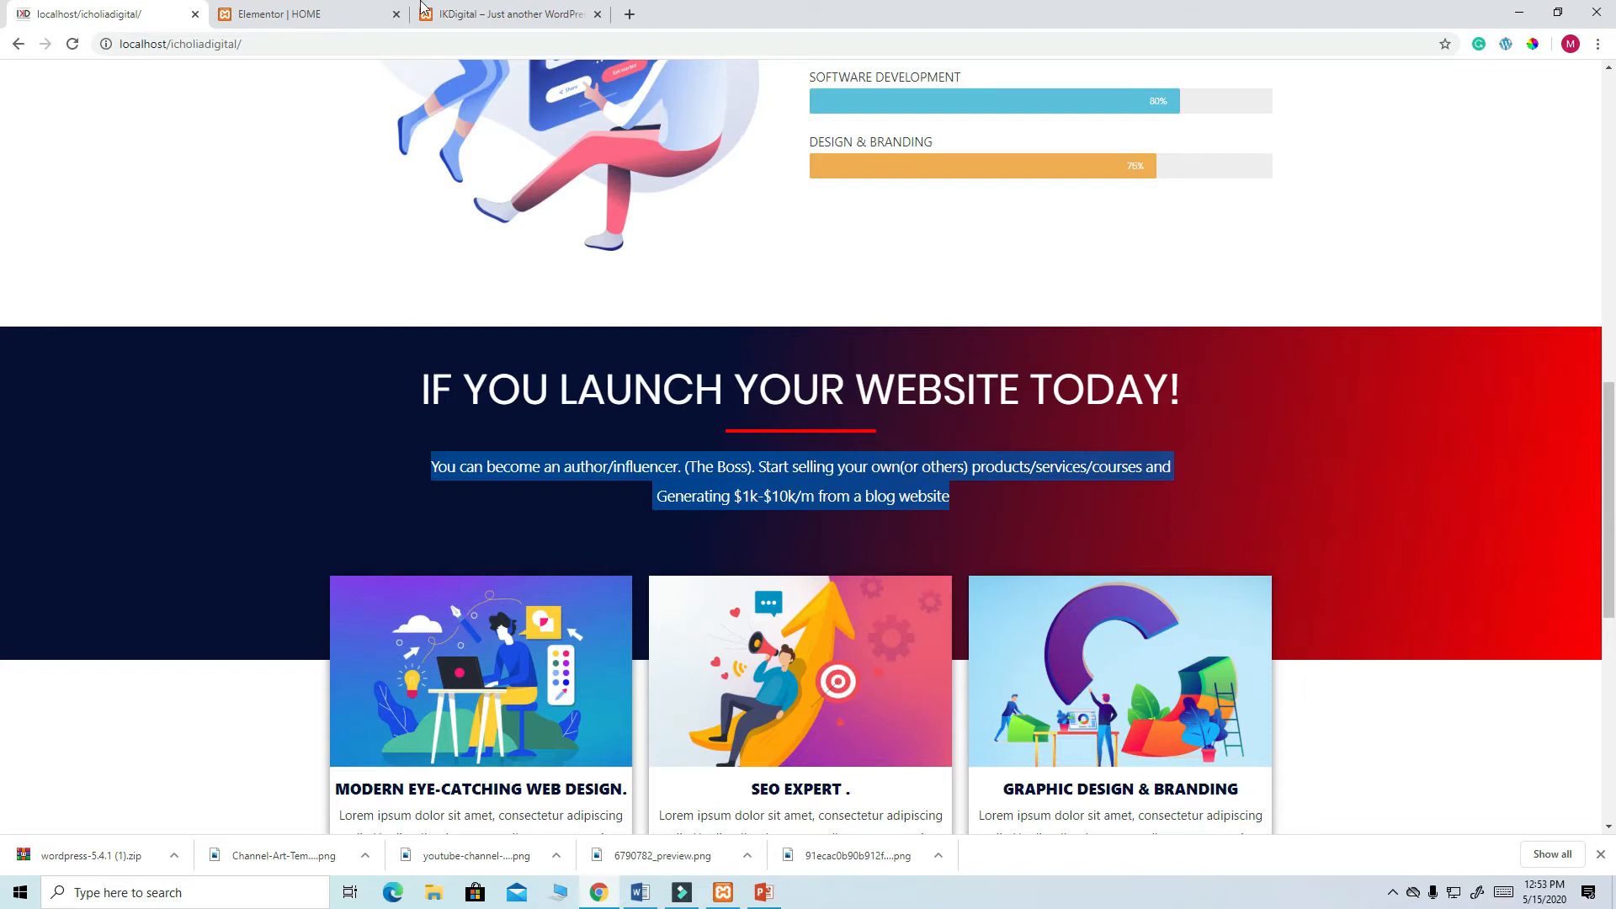
click(248, 15)
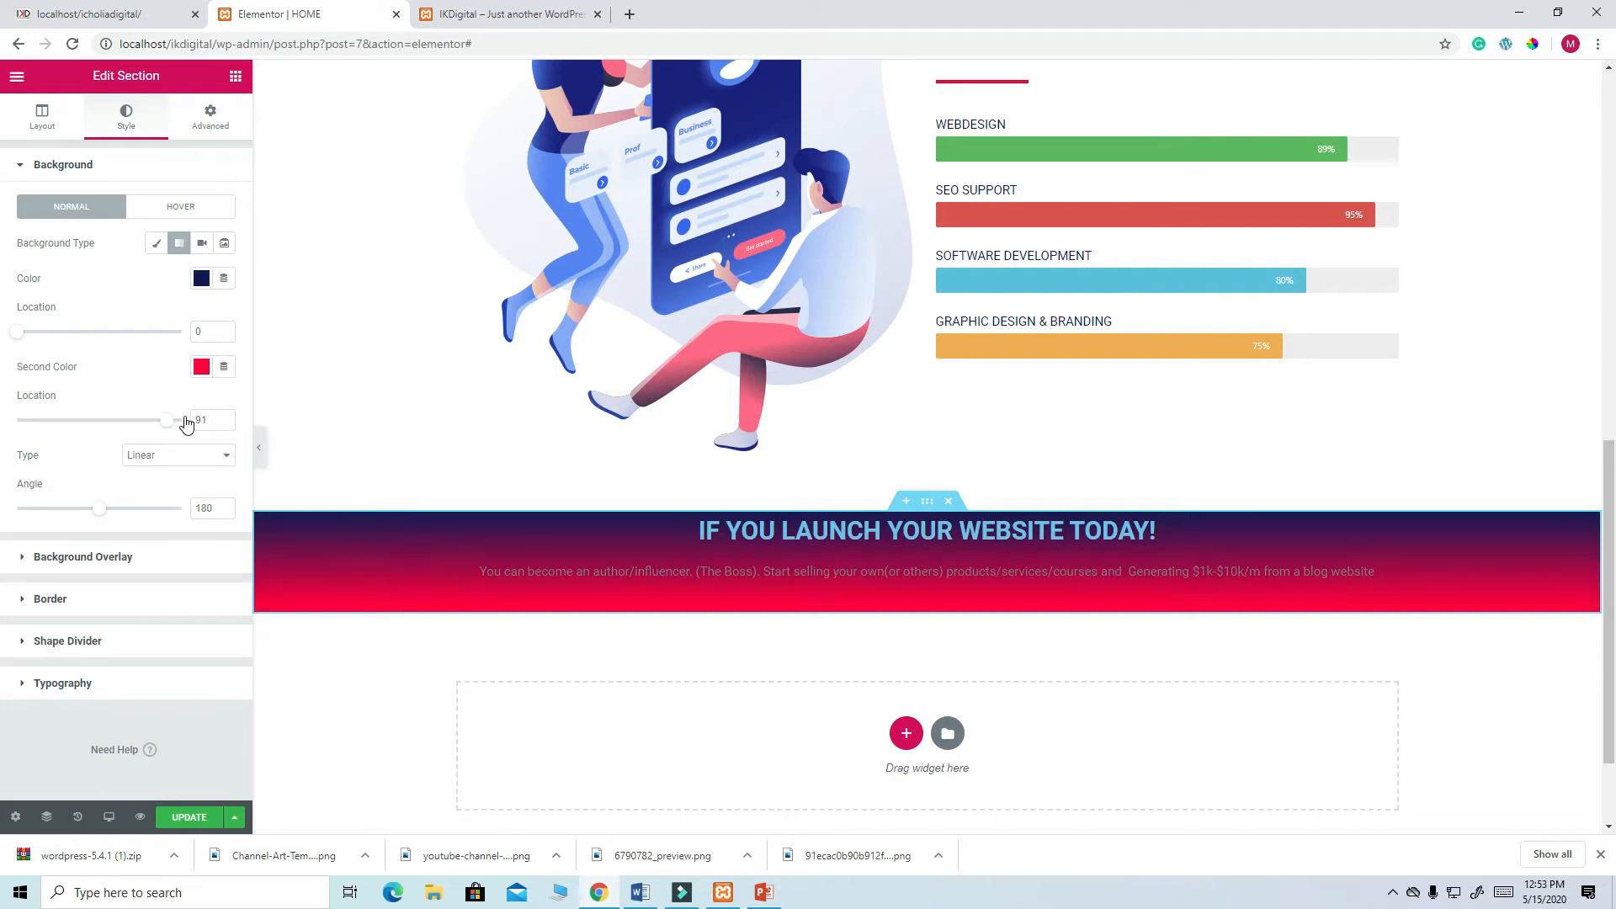
mouse_move(22, 337)
mouse_down()
mouse_move(97, 328)
mouse_move(7, 337)
mouse_up()
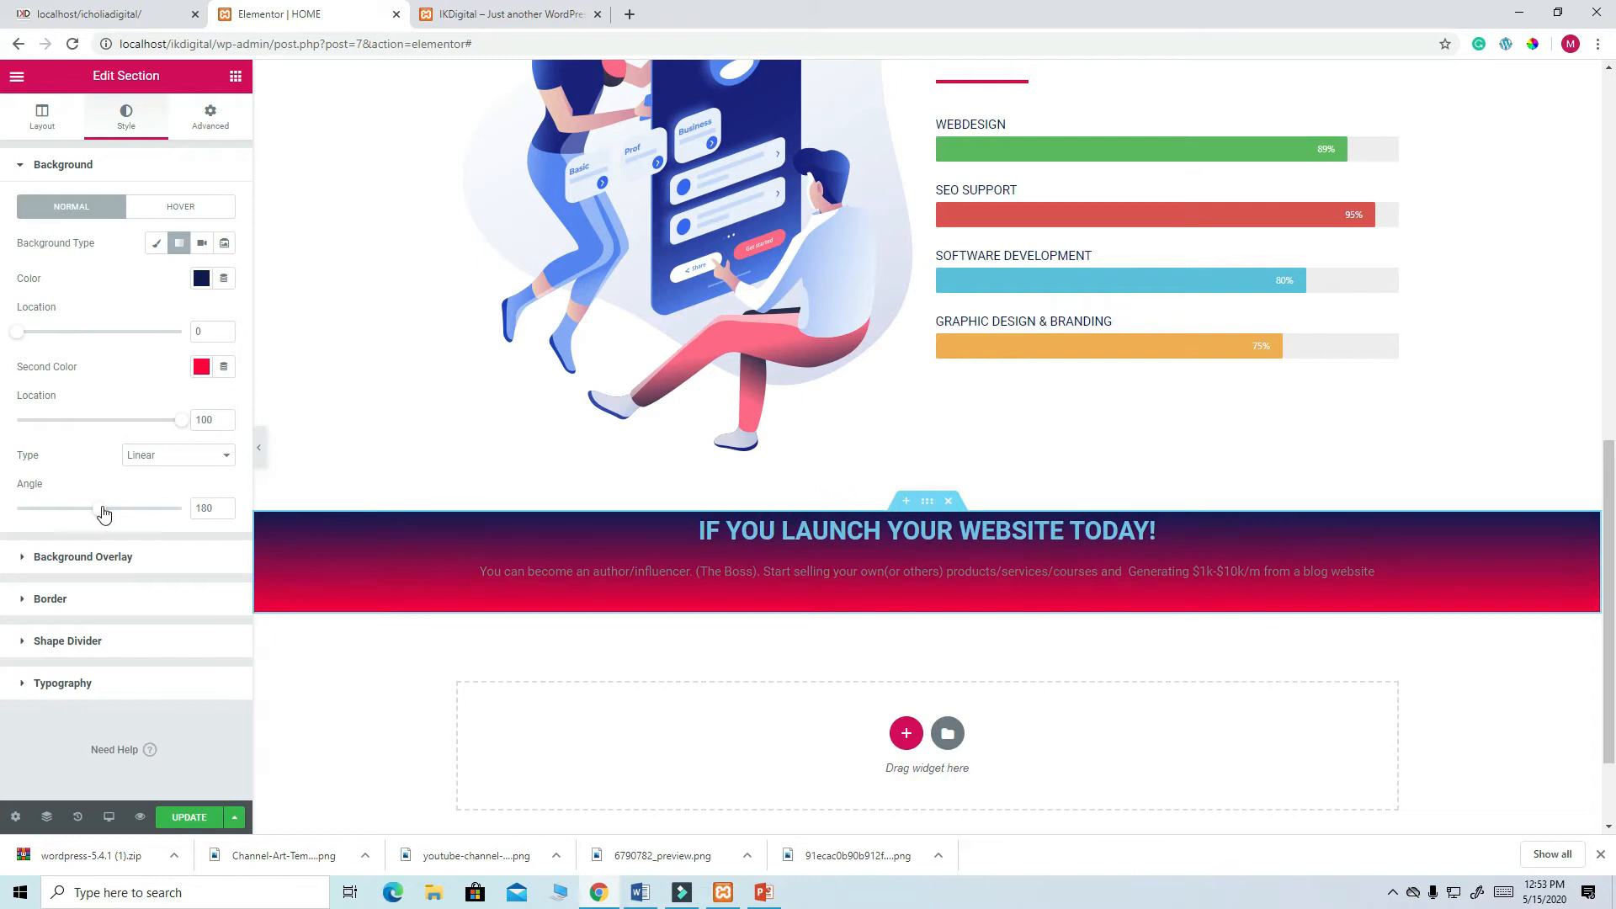
drag(103, 513, 83, 516)
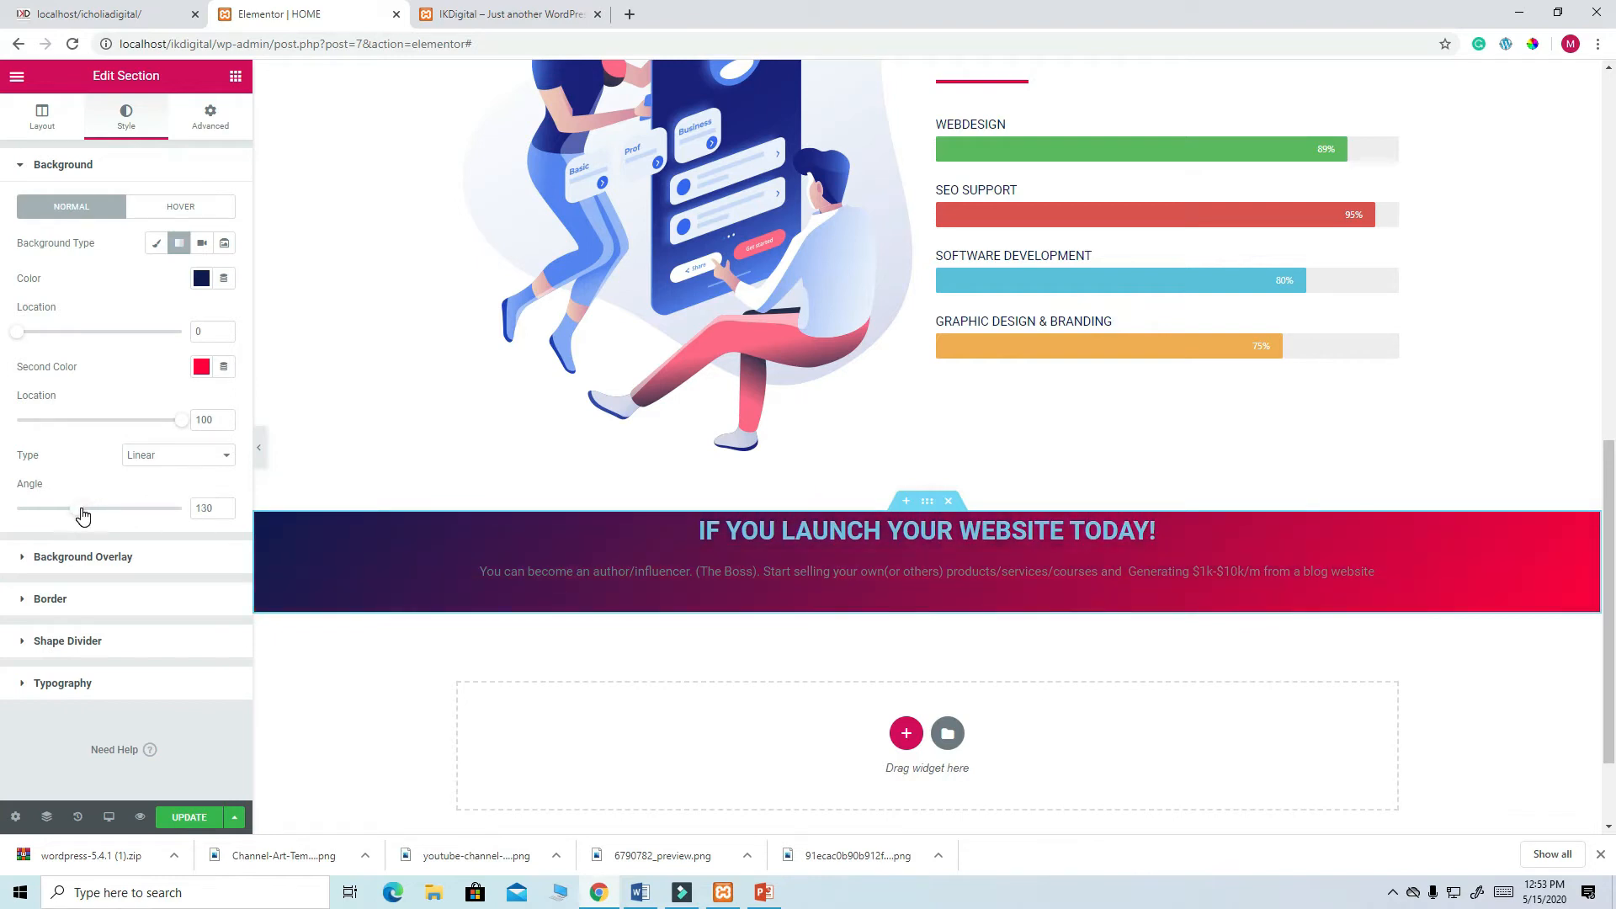
drag(19, 336, 90, 331)
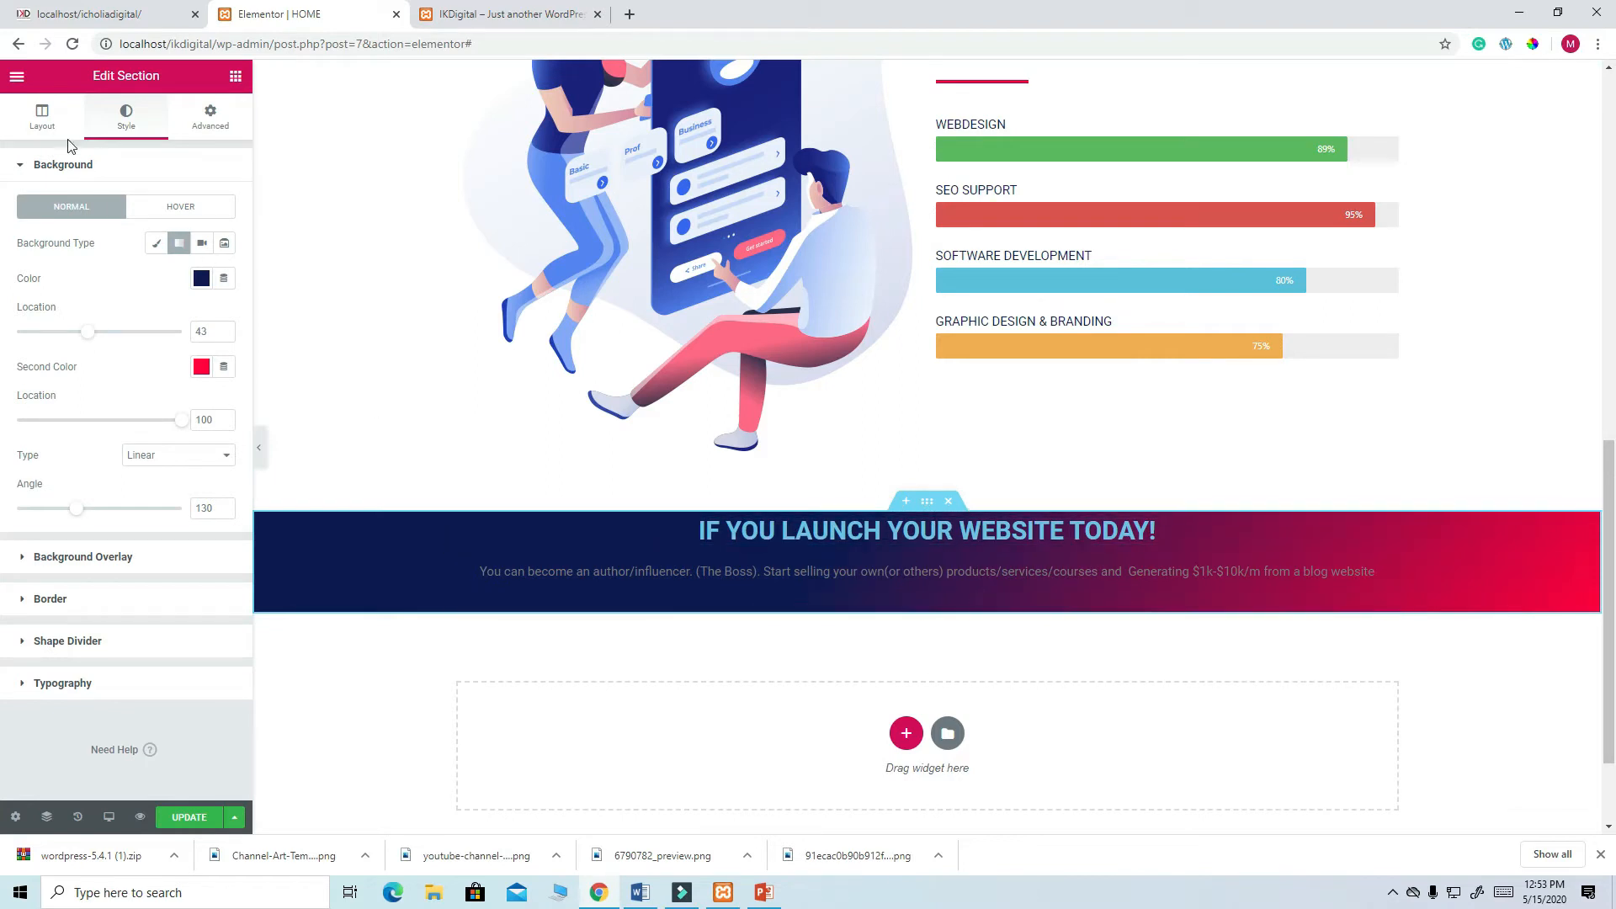
- Give the section a minimum height of 400 px
click(46, 122)
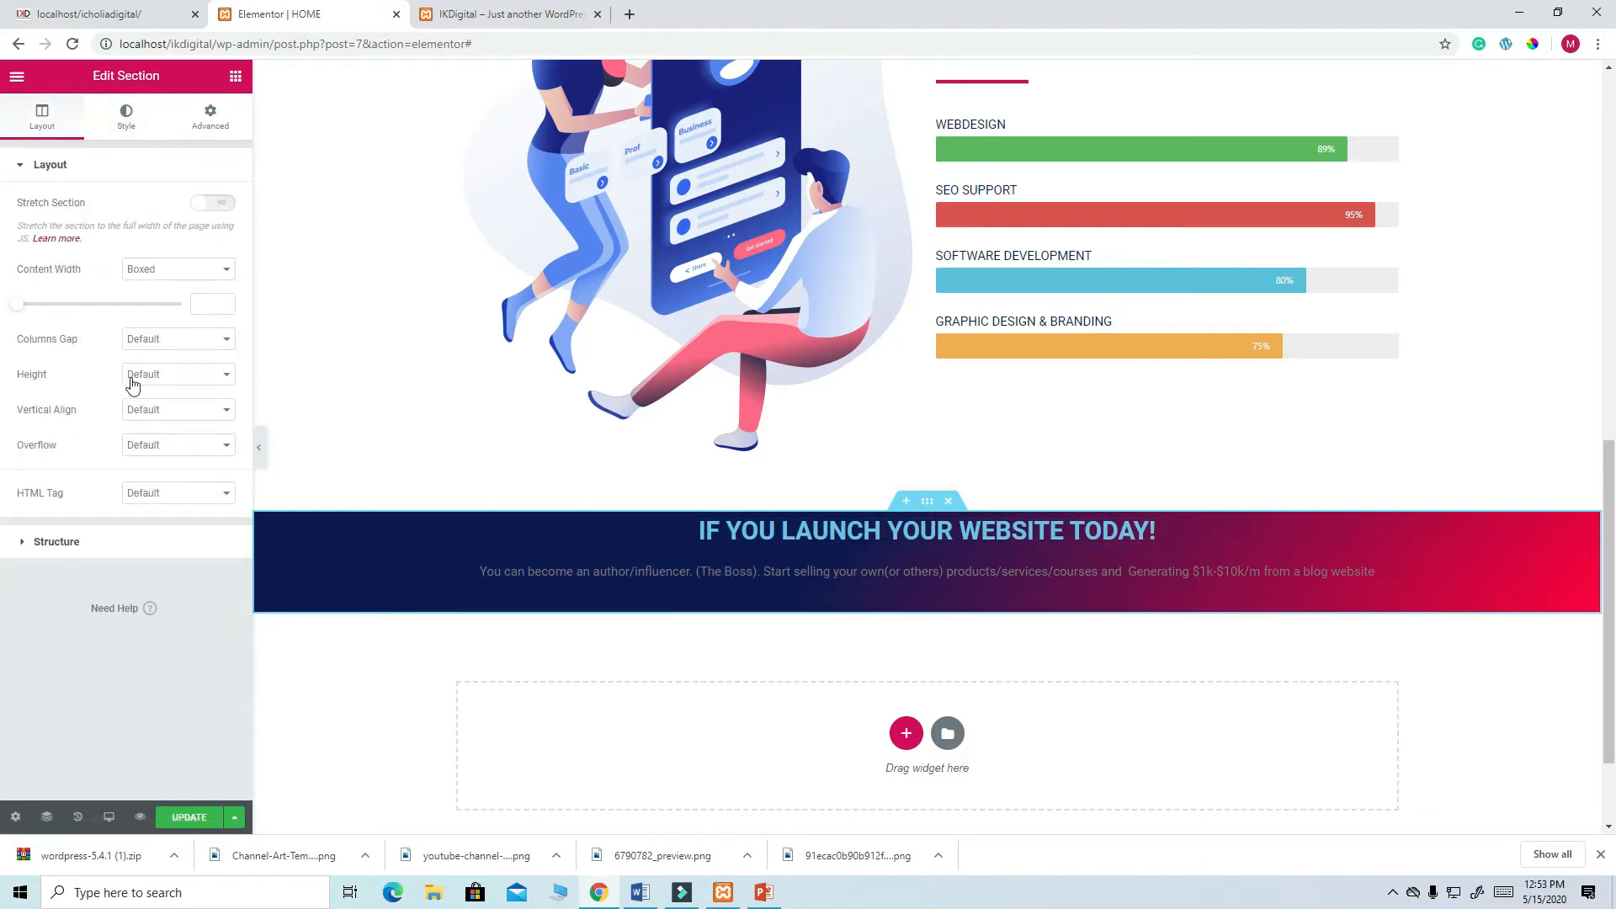
click(224, 374)
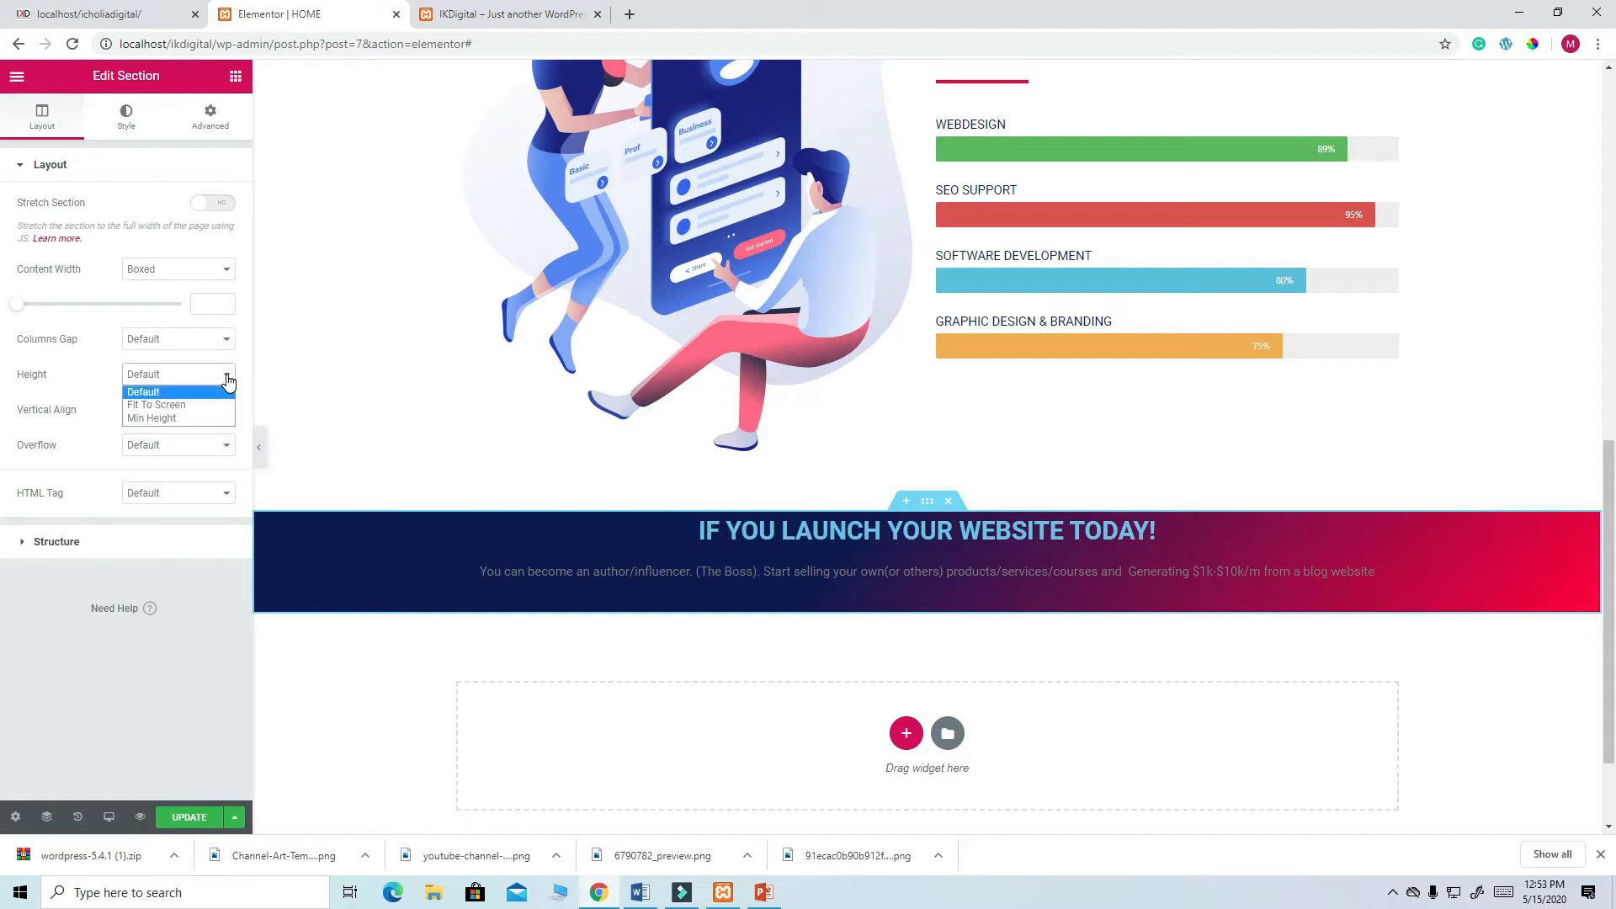
click(174, 419)
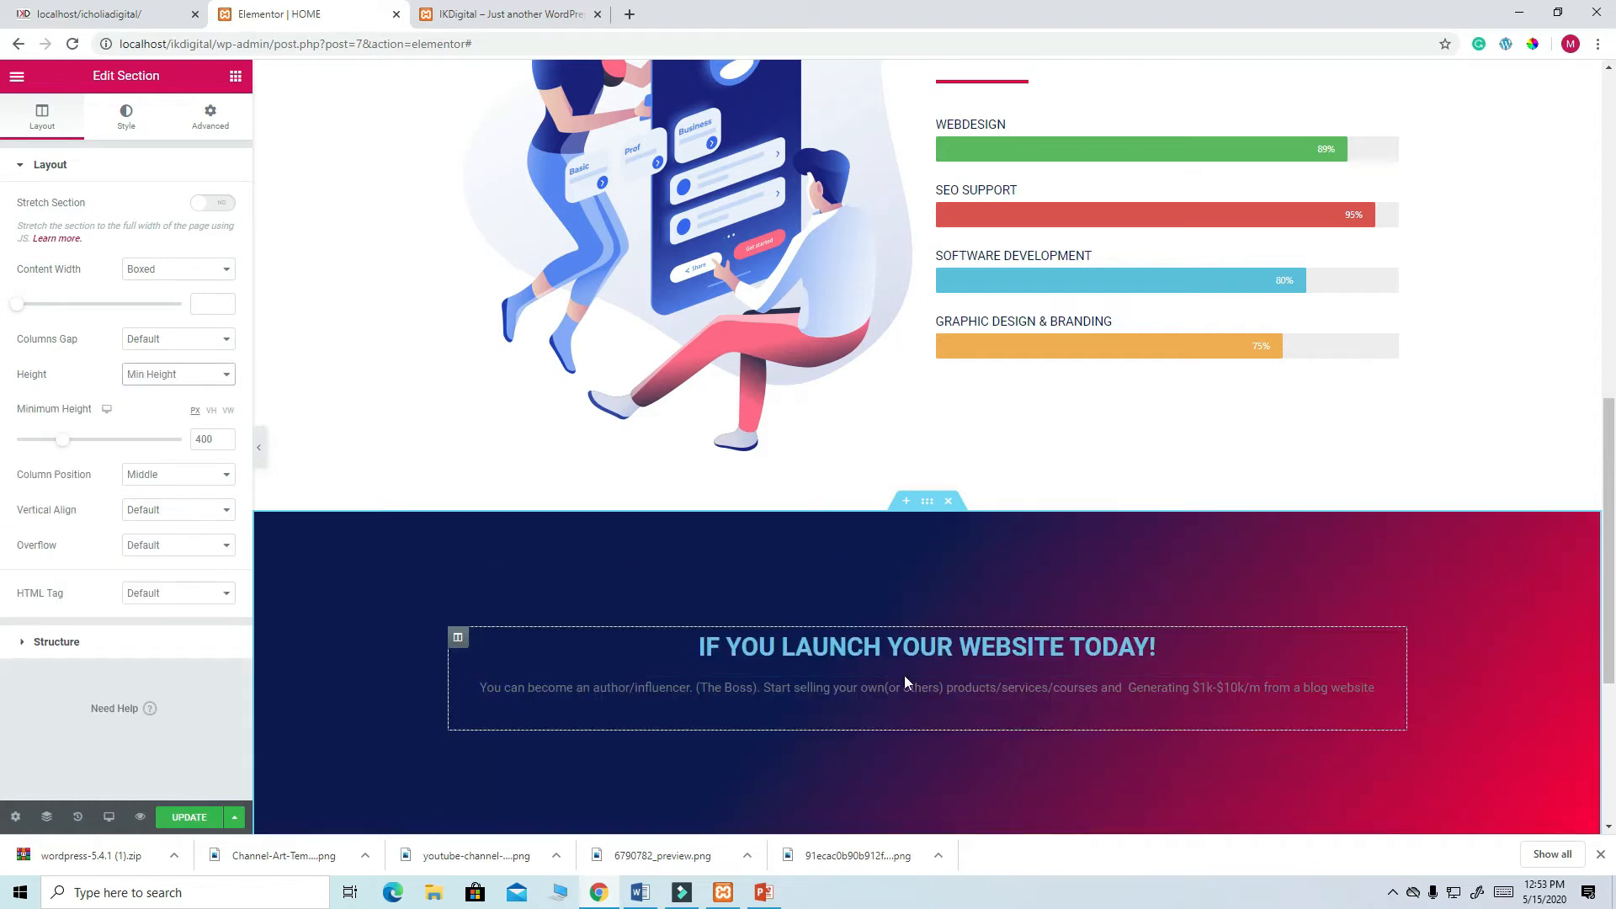
scroll(904, 675, down, 4)
scroll(941, 596, up, 2)
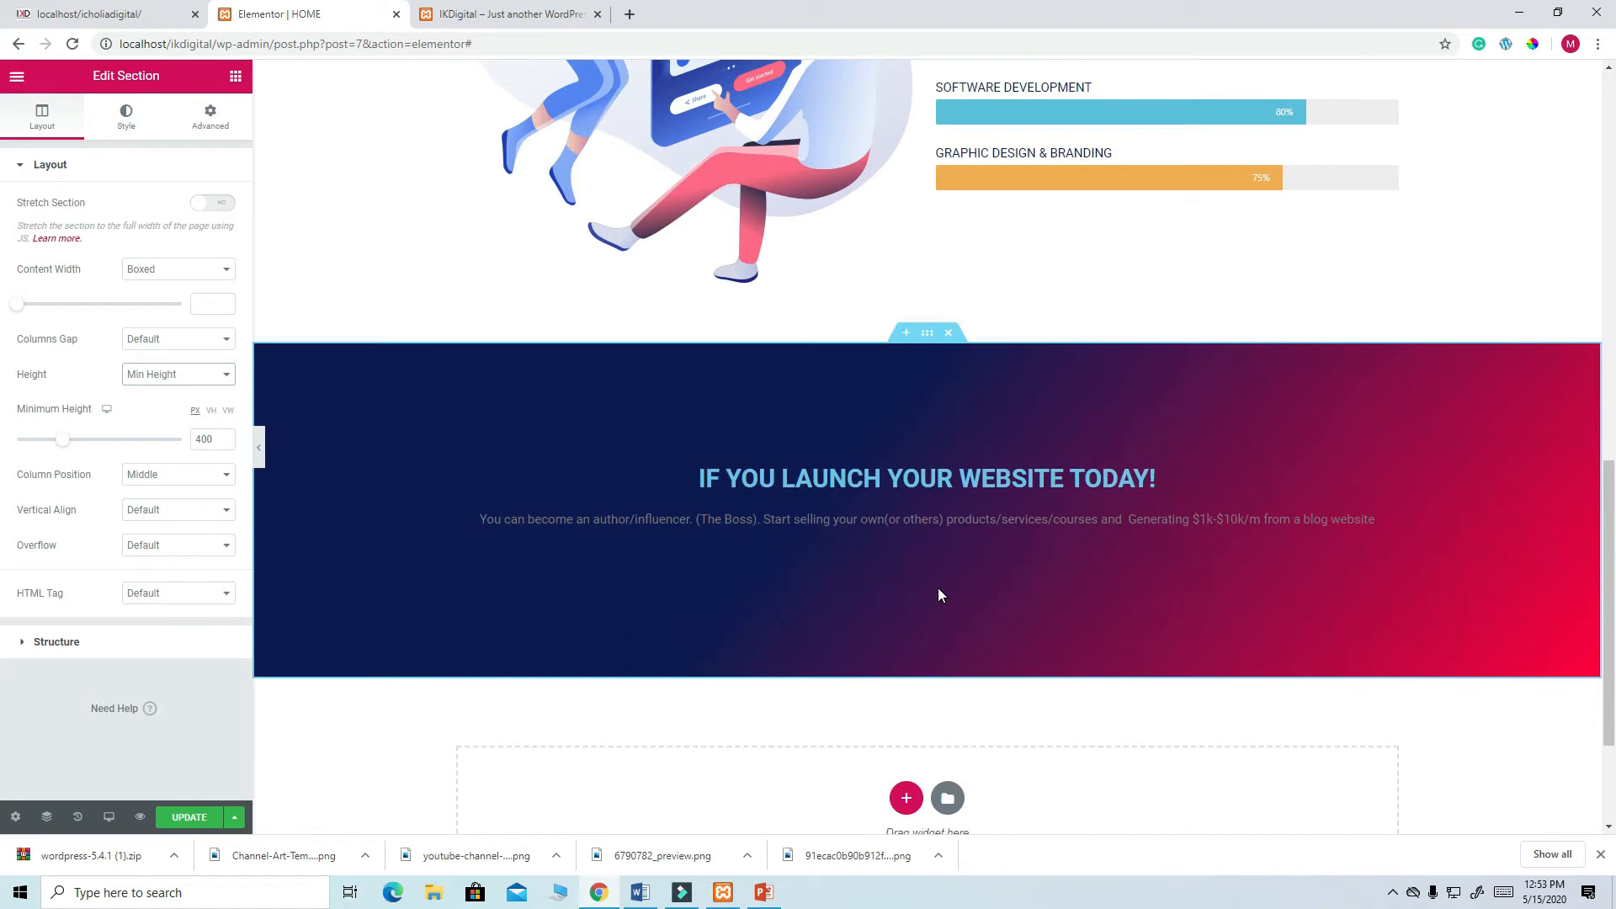
scroll(940, 595, down, 1)
click(126, 13)
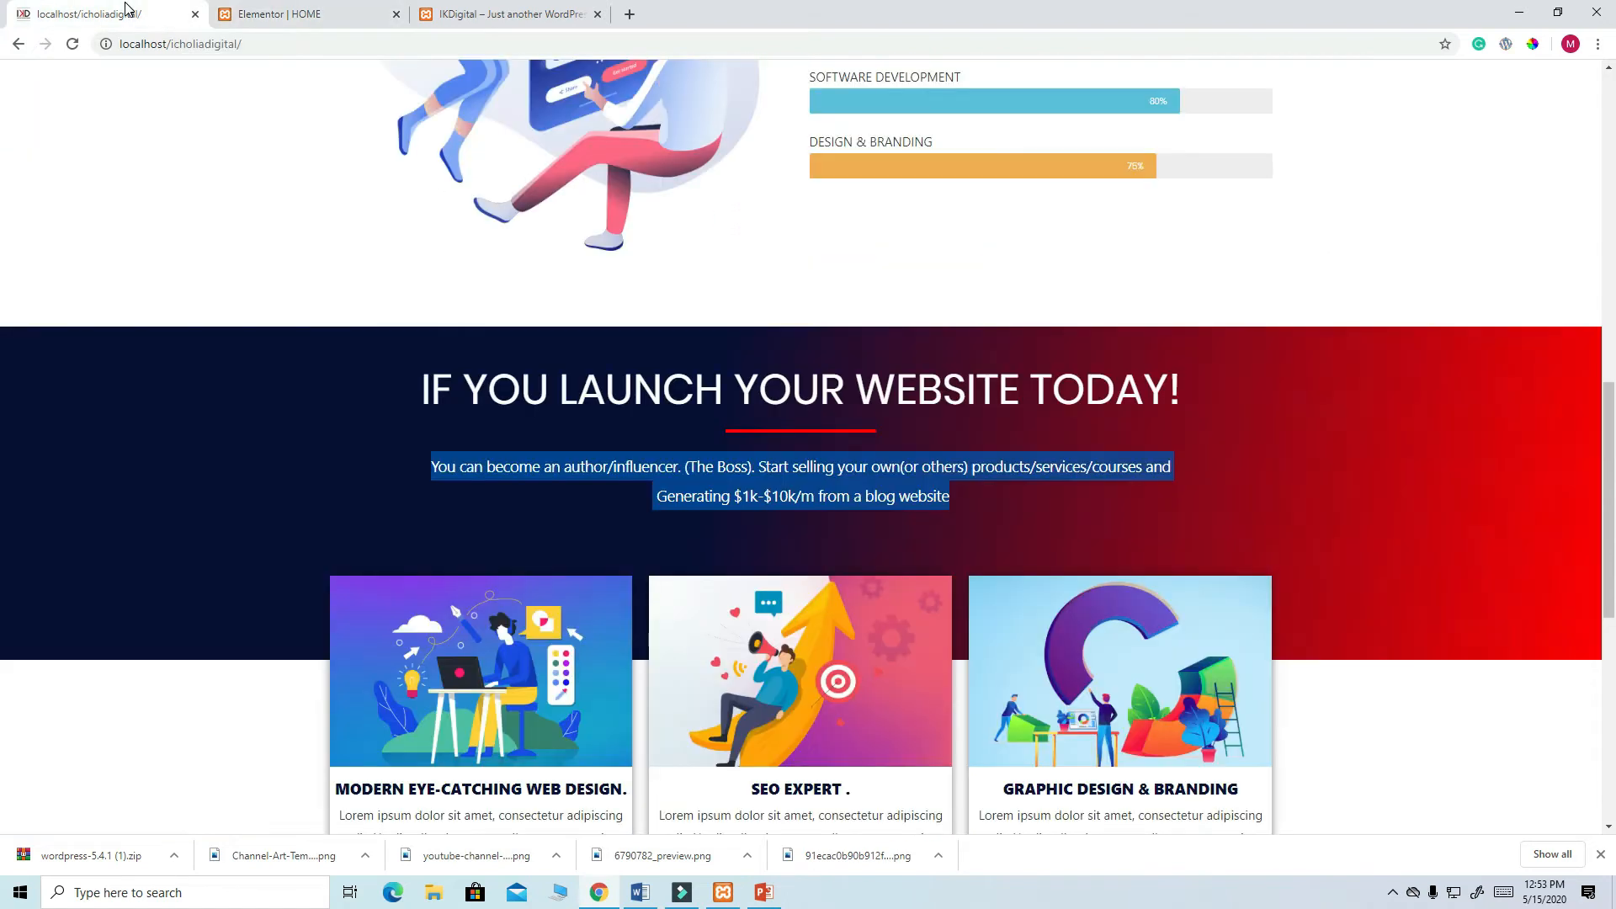
- Make the launch heading and its paragraph text white
click(255, 15)
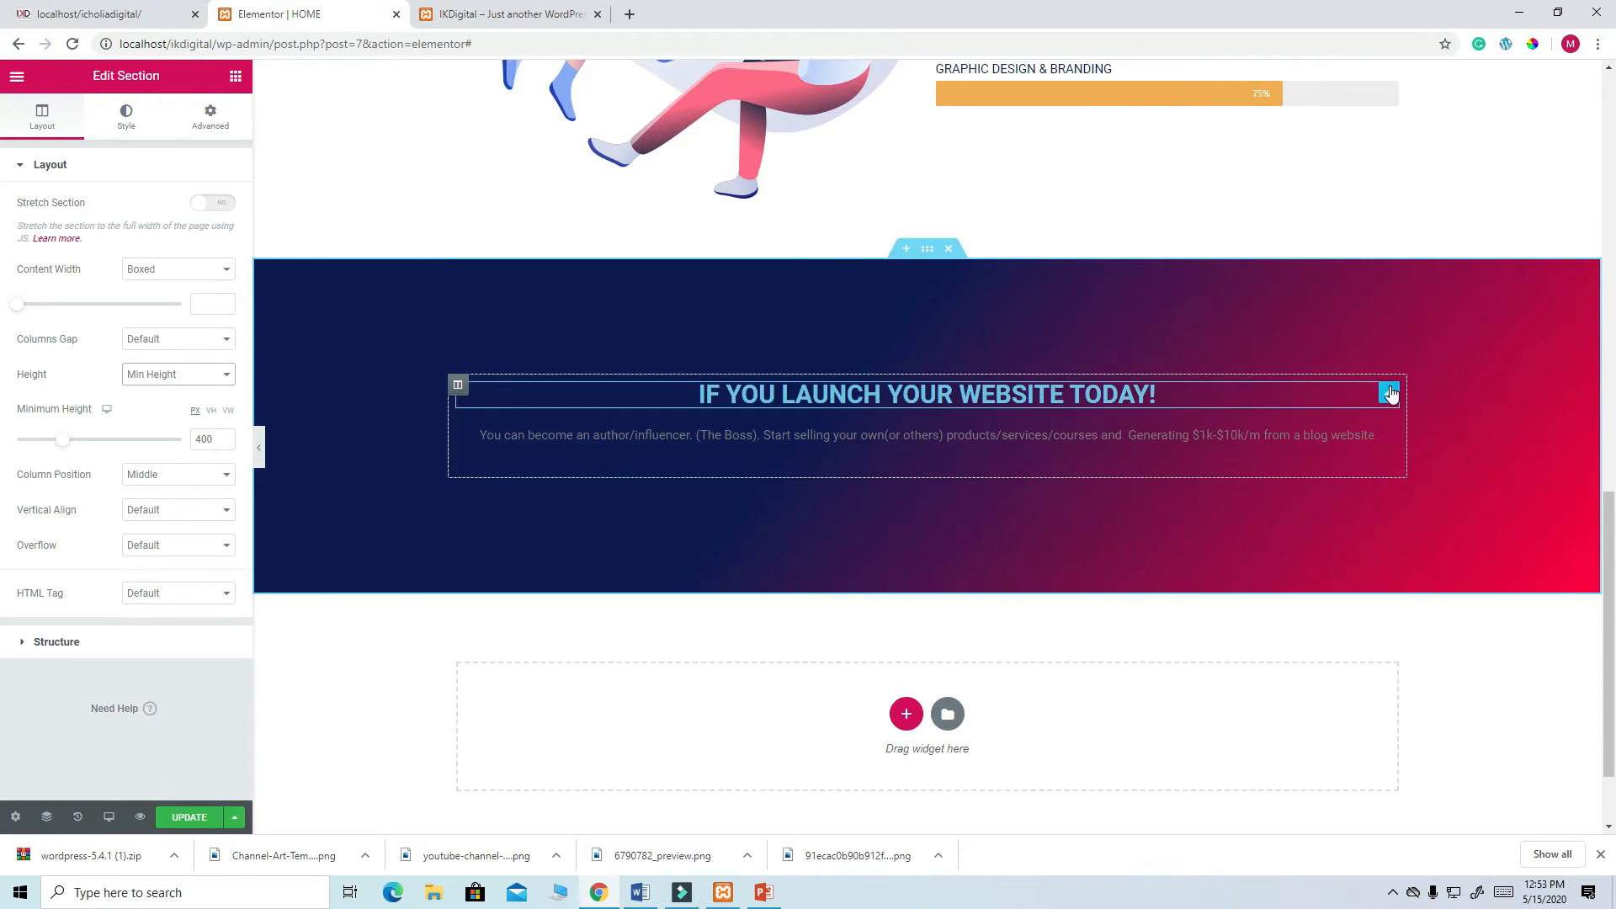
click(1389, 393)
click(134, 120)
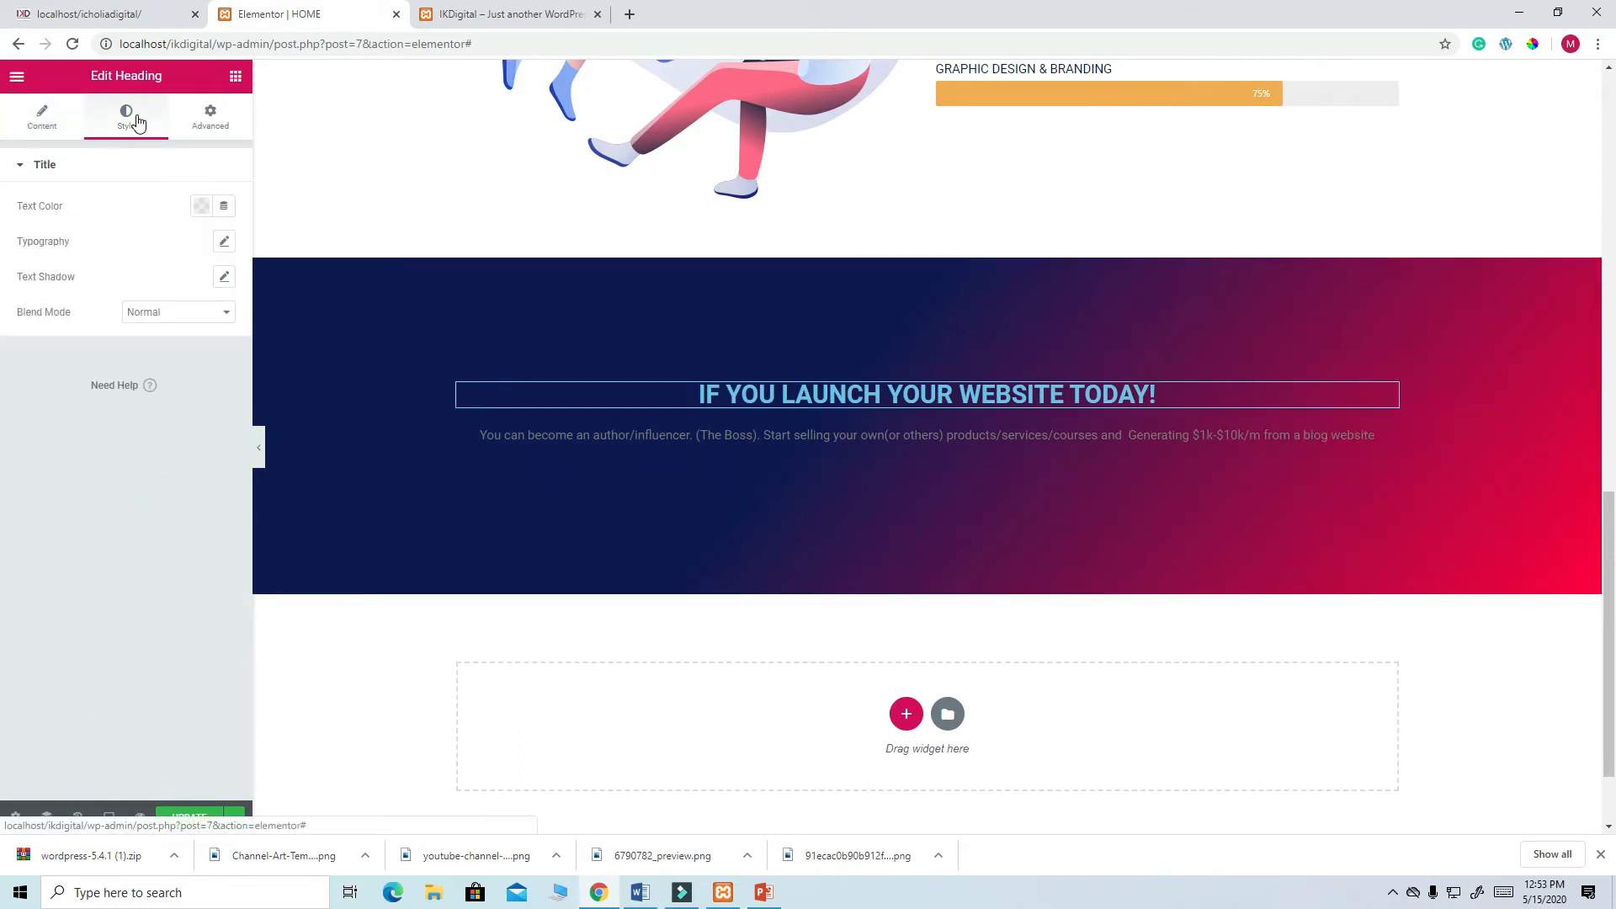
click(201, 206)
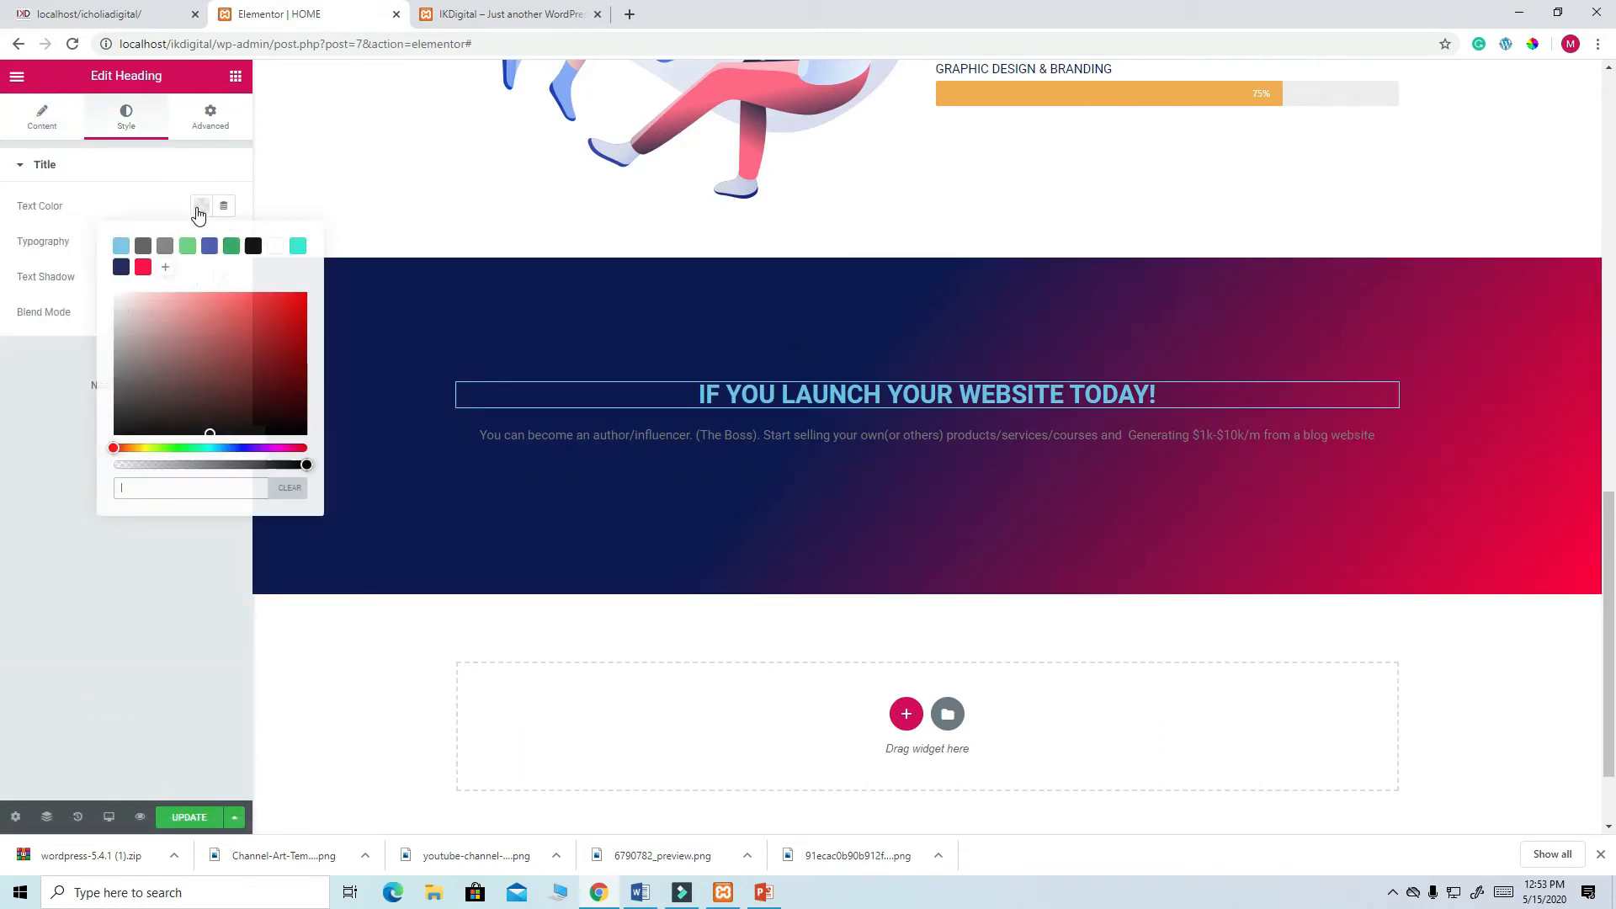
click(275, 245)
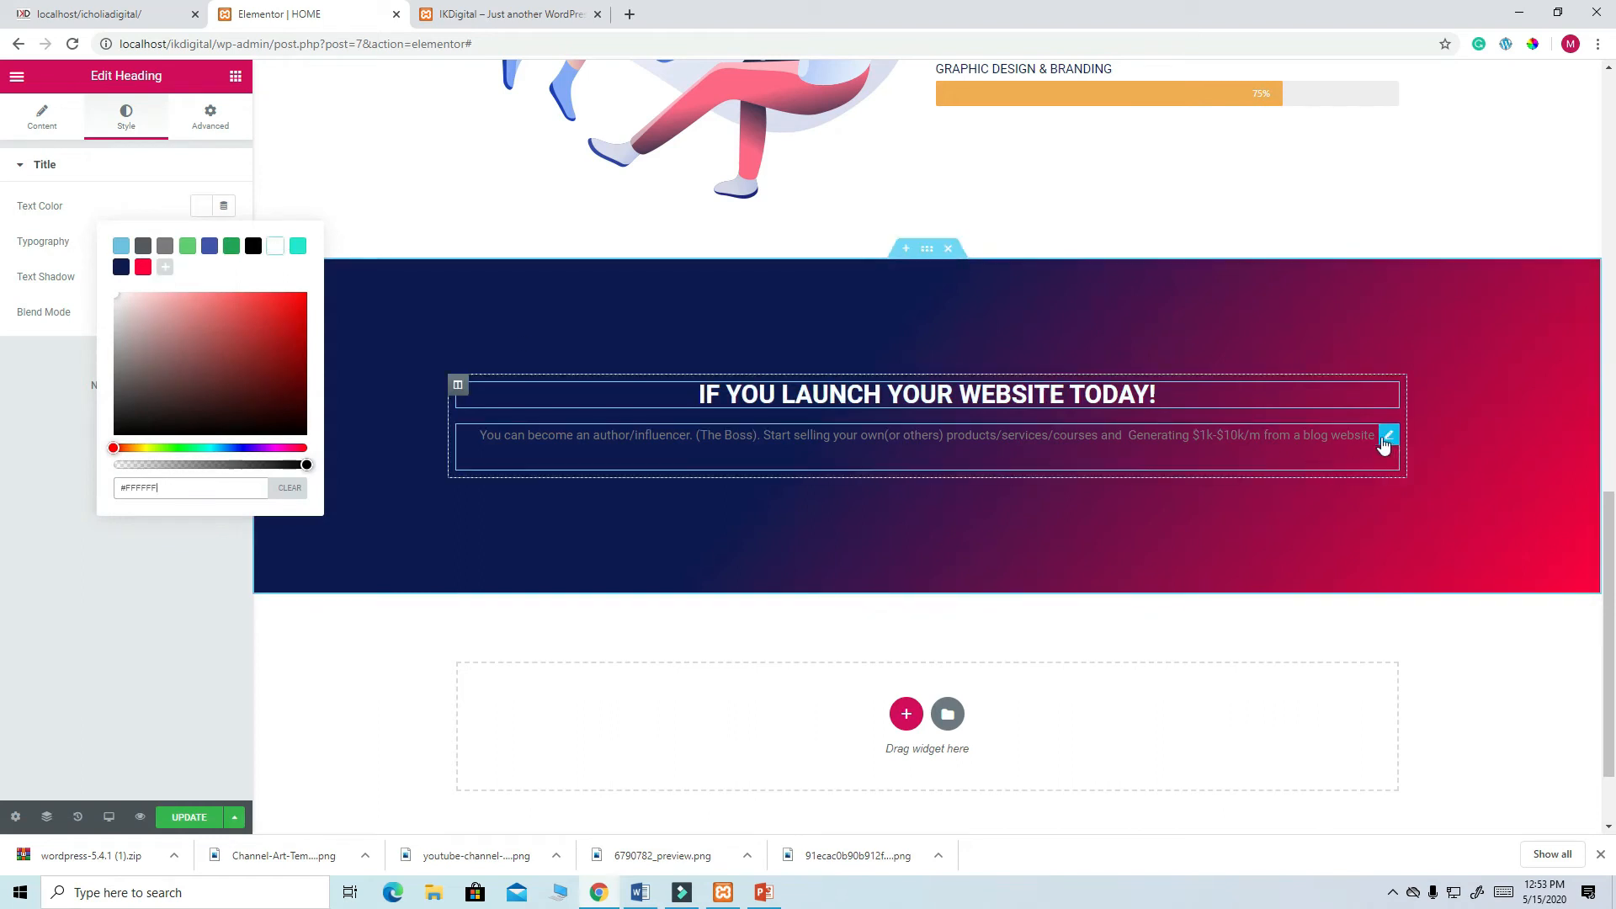
click(1388, 436)
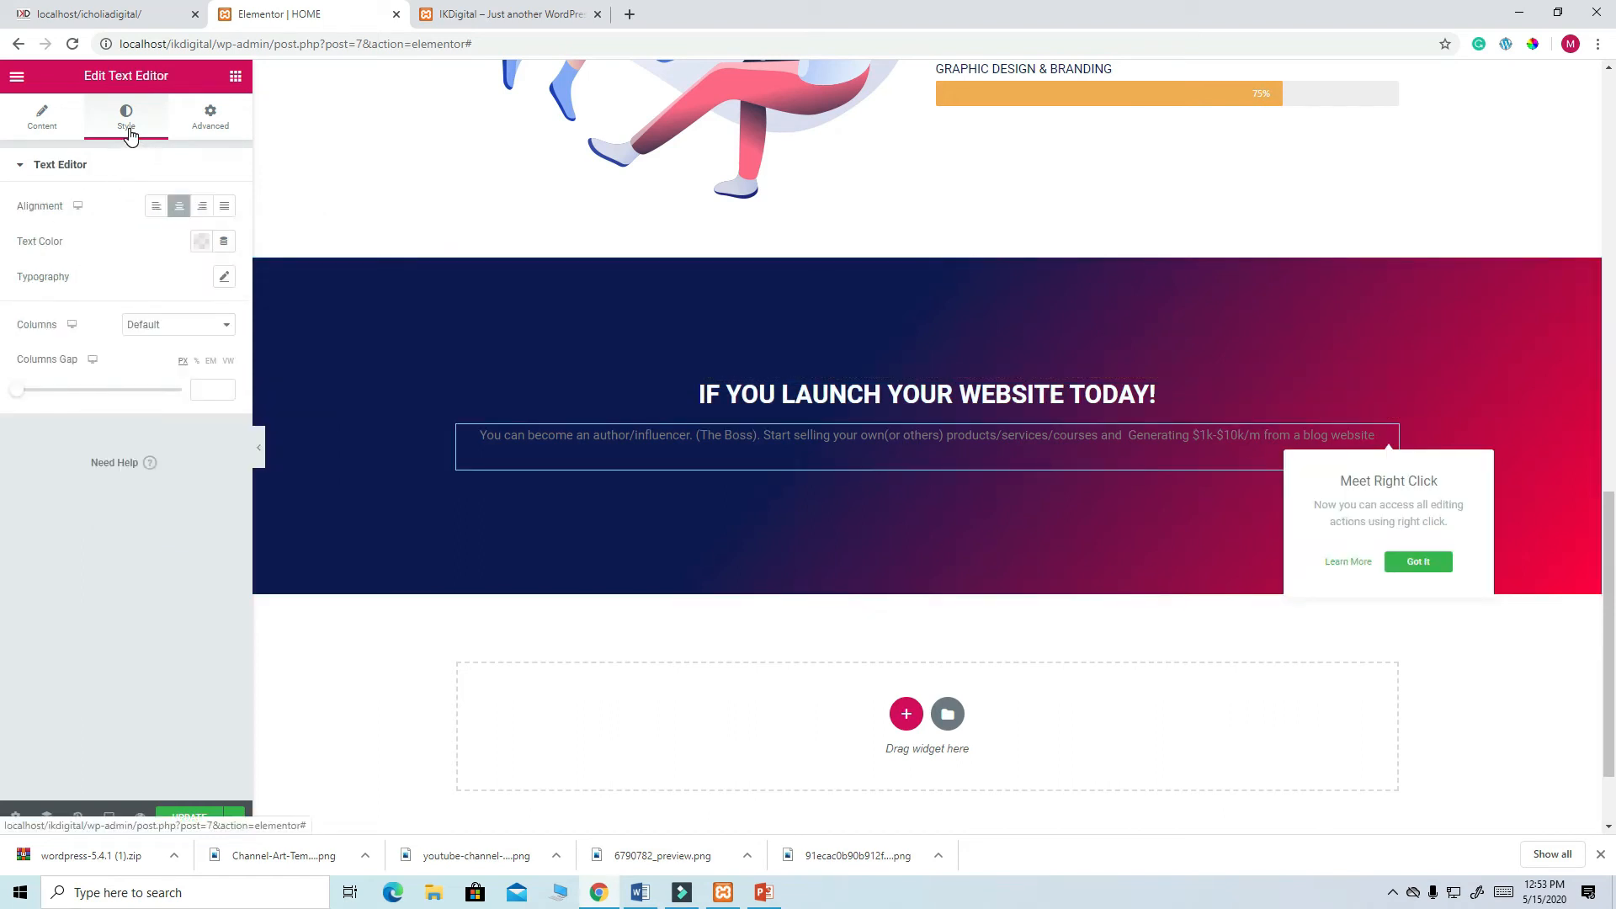
click(201, 241)
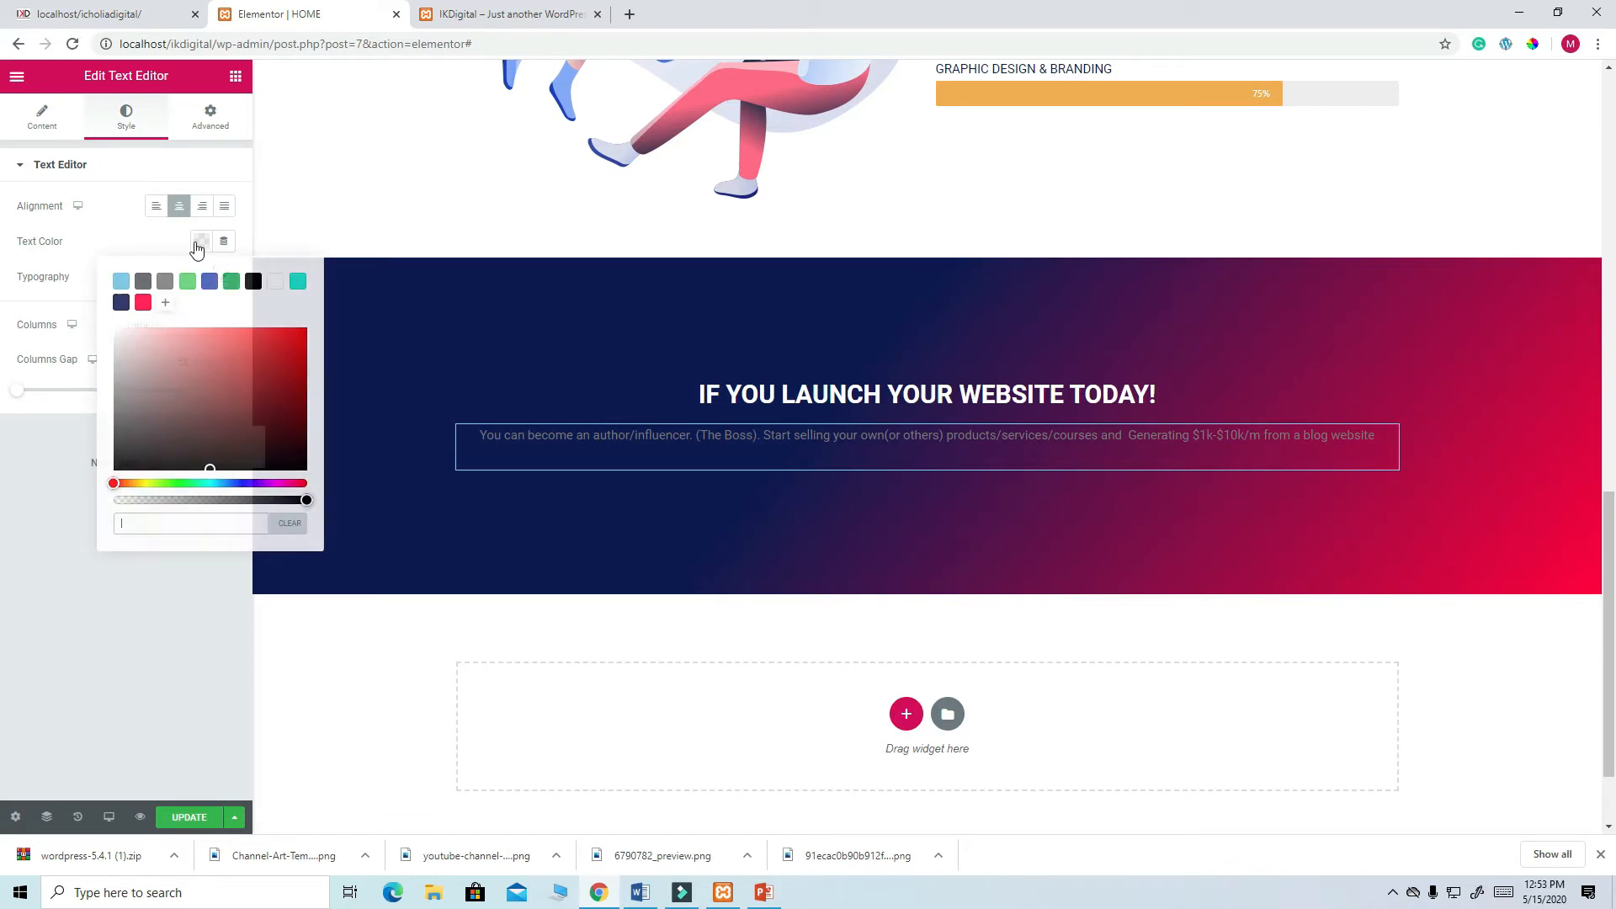
click(276, 281)
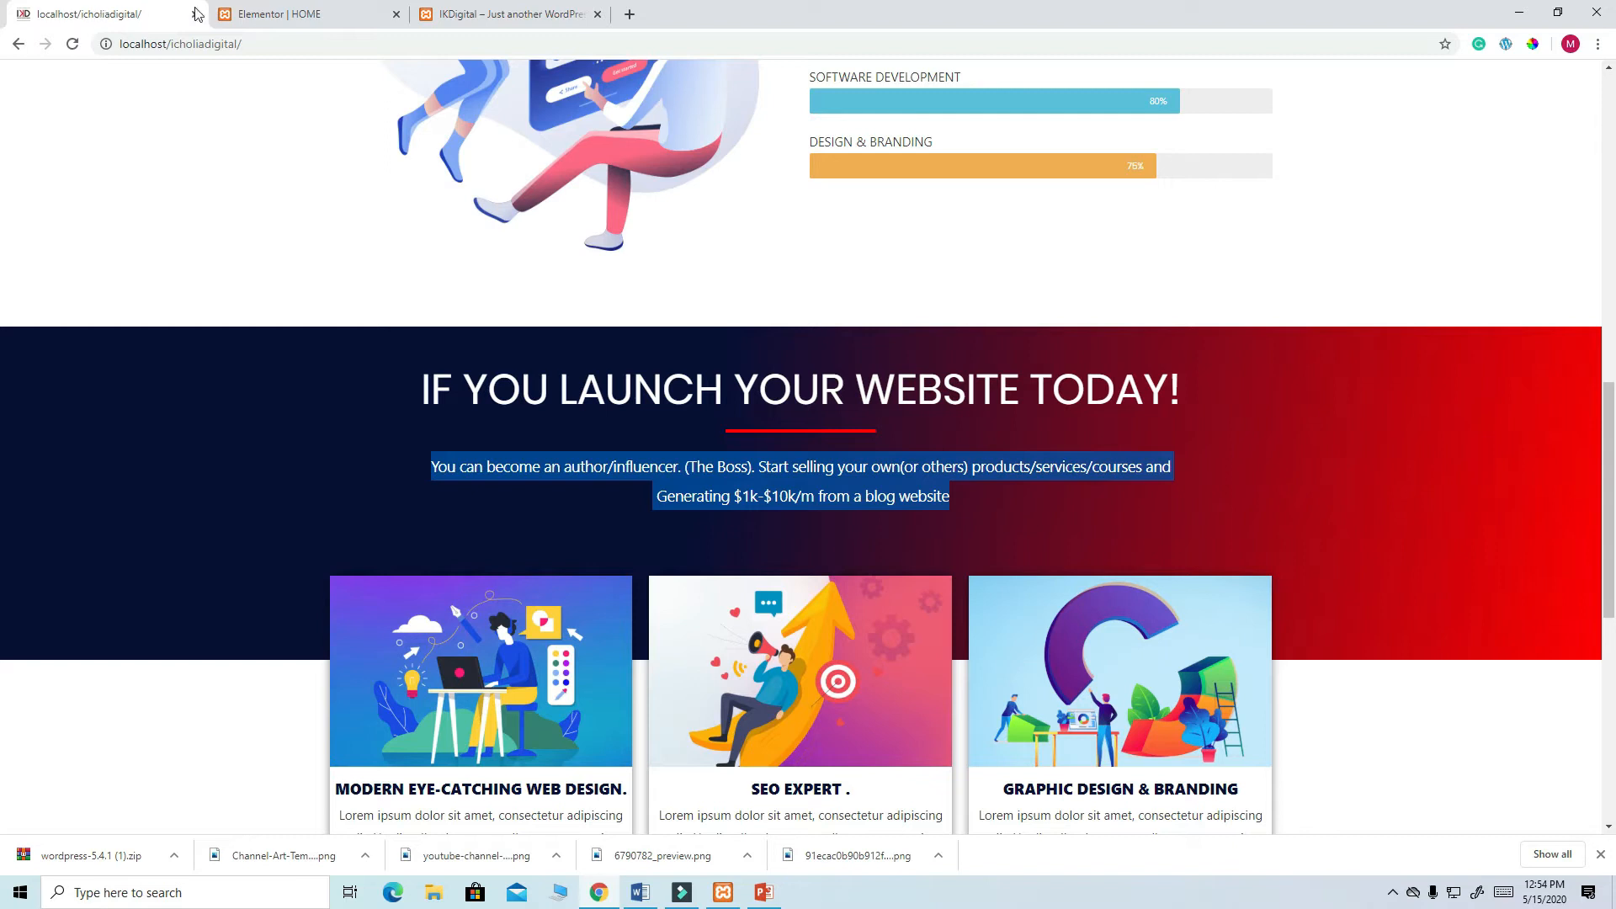
- Duplicate the red divider, move the copy under the launch heading, and centre it
click(253, 14)
scroll(983, 376, up, 6)
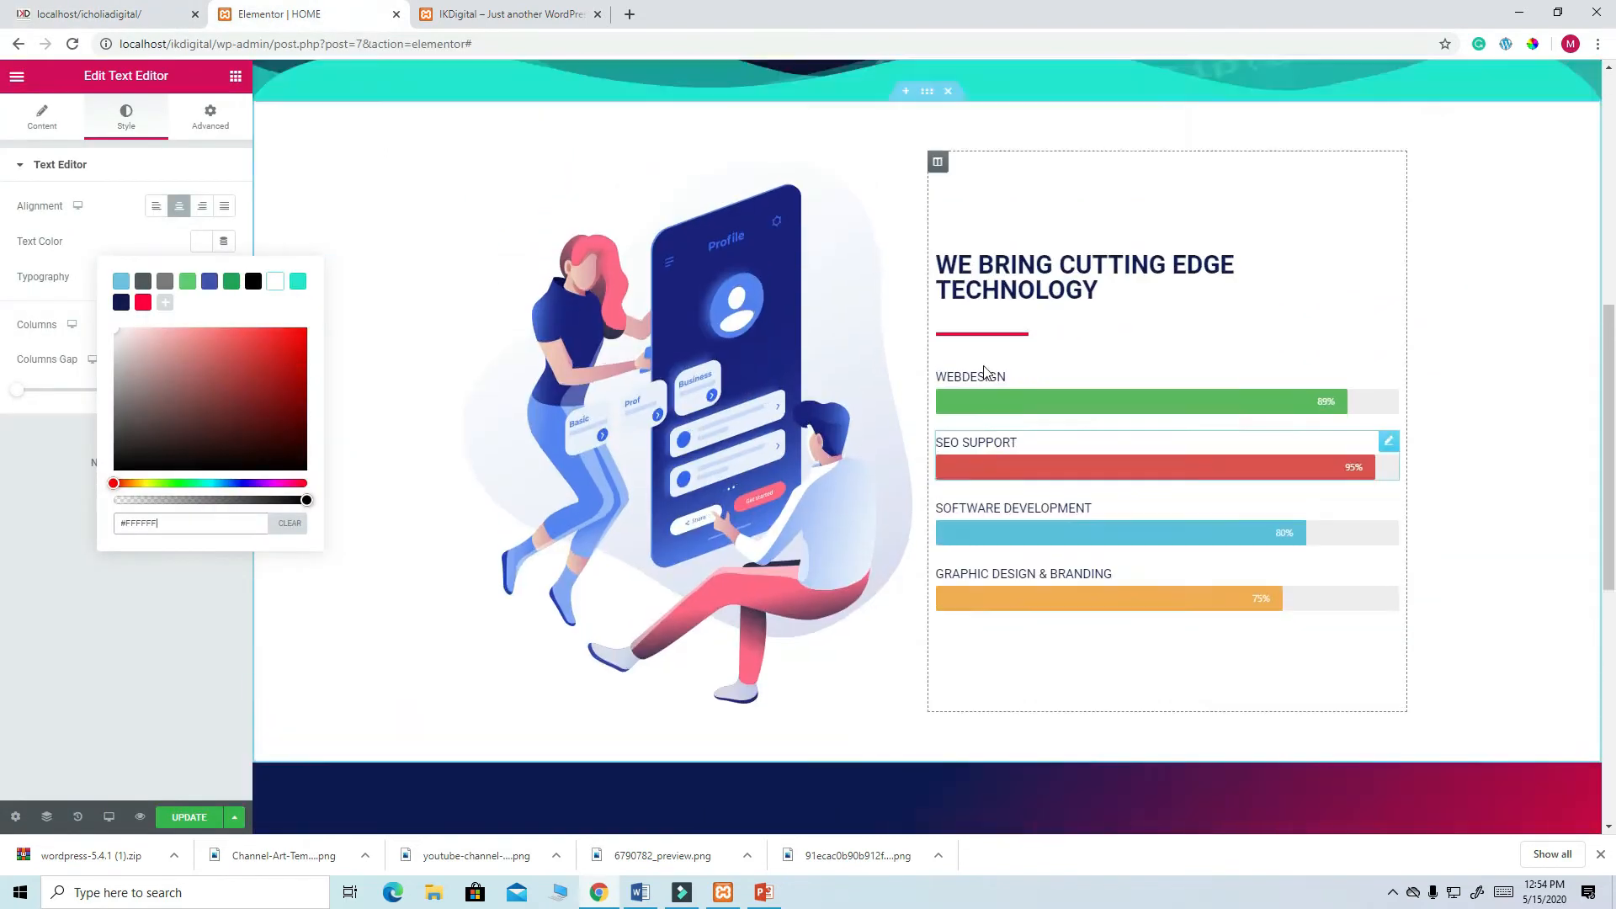
scroll(983, 368, down, 6)
scroll(983, 365, up, 3)
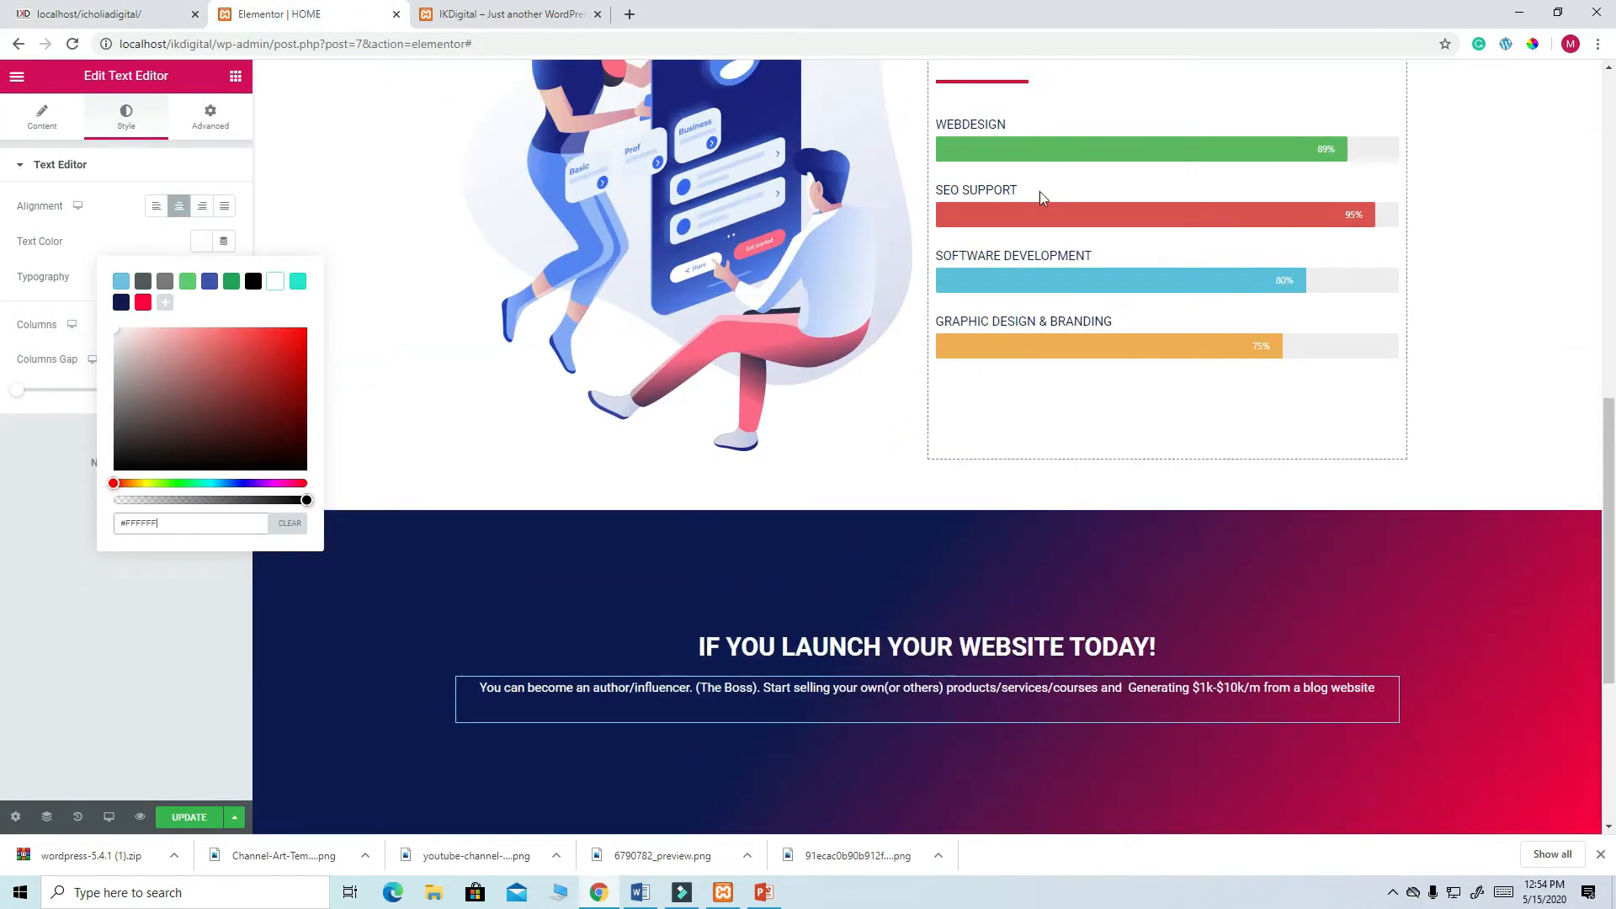
scroll(1052, 134, up, 1)
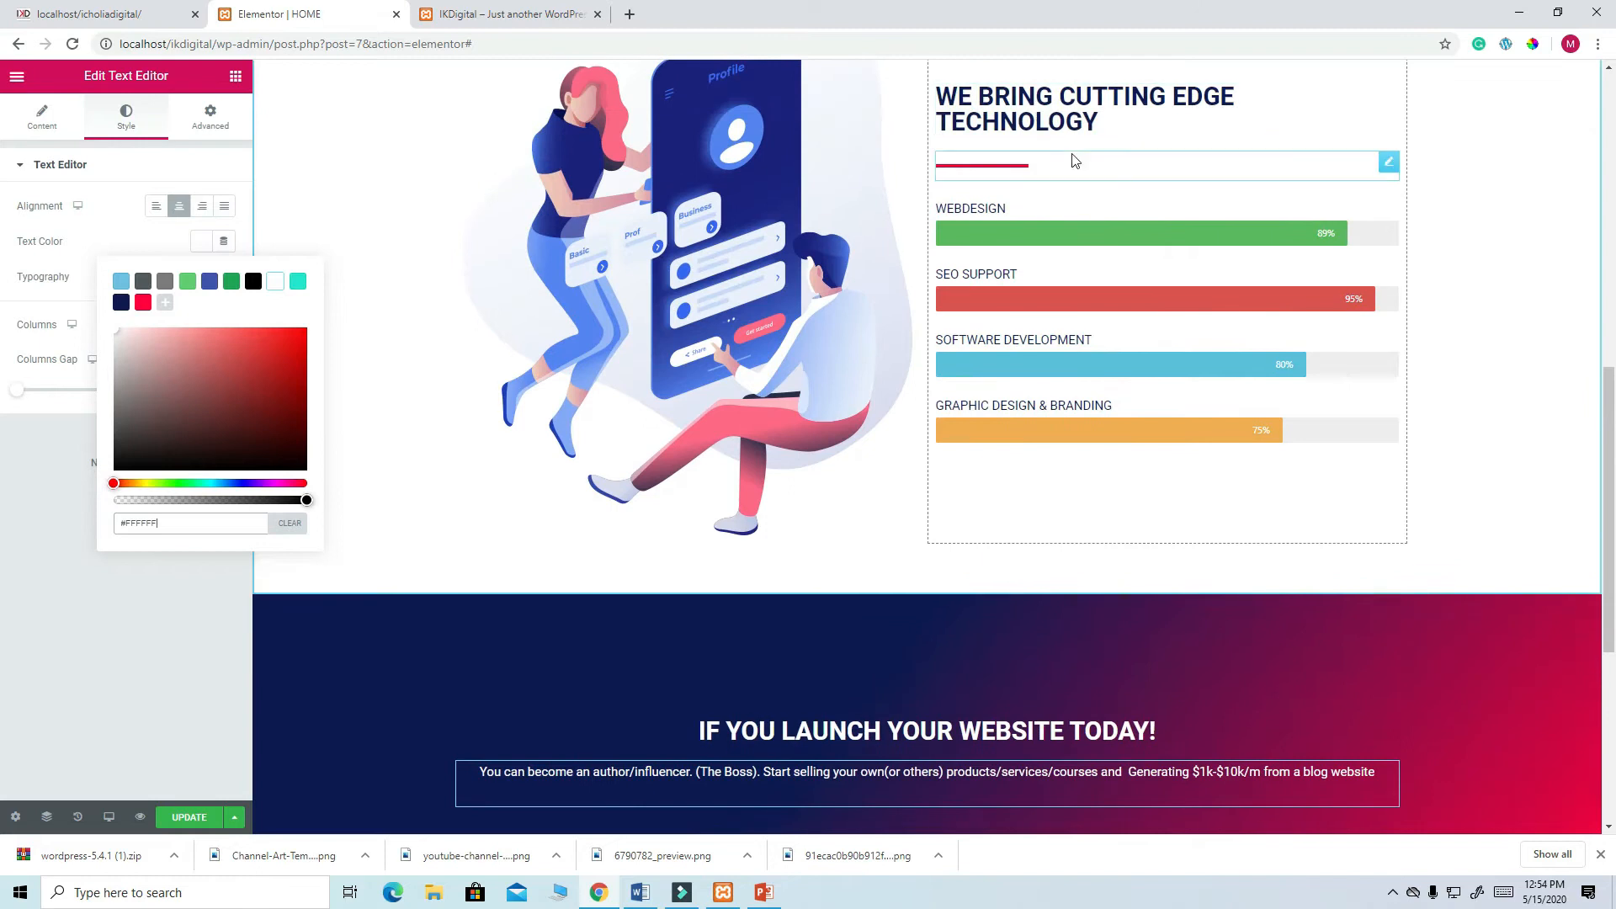
right_click(1388, 165)
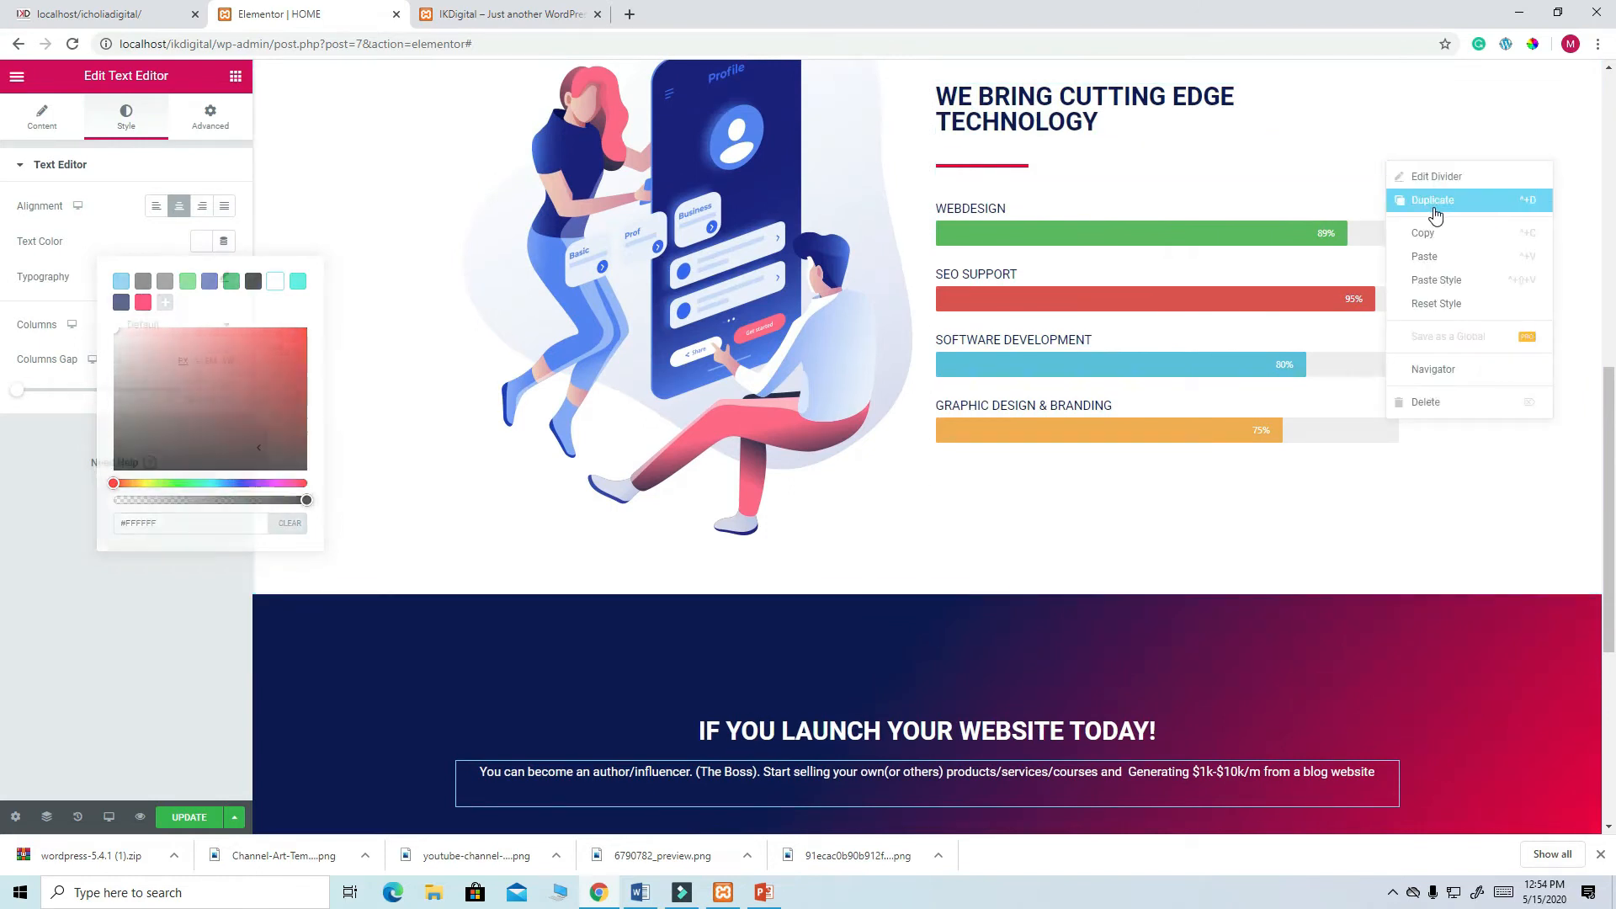
click(1435, 215)
drag(1389, 187, 924, 750)
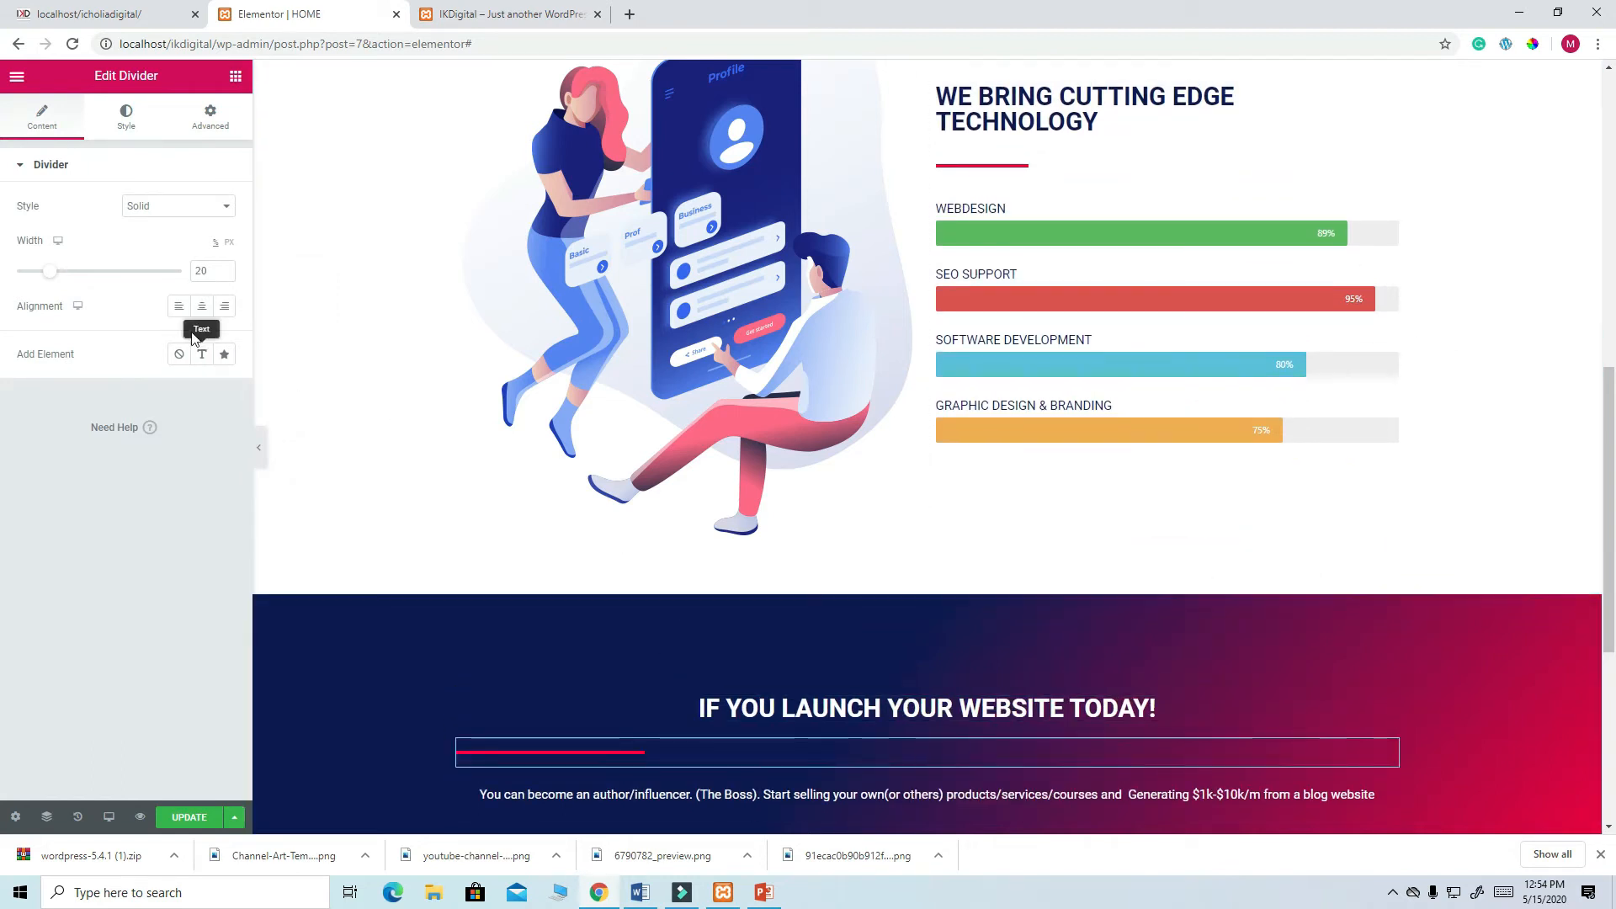
click(202, 305)
- Set the launch heading's font size to 50 and select the paragraph below
scroll(1239, 406, down, 4)
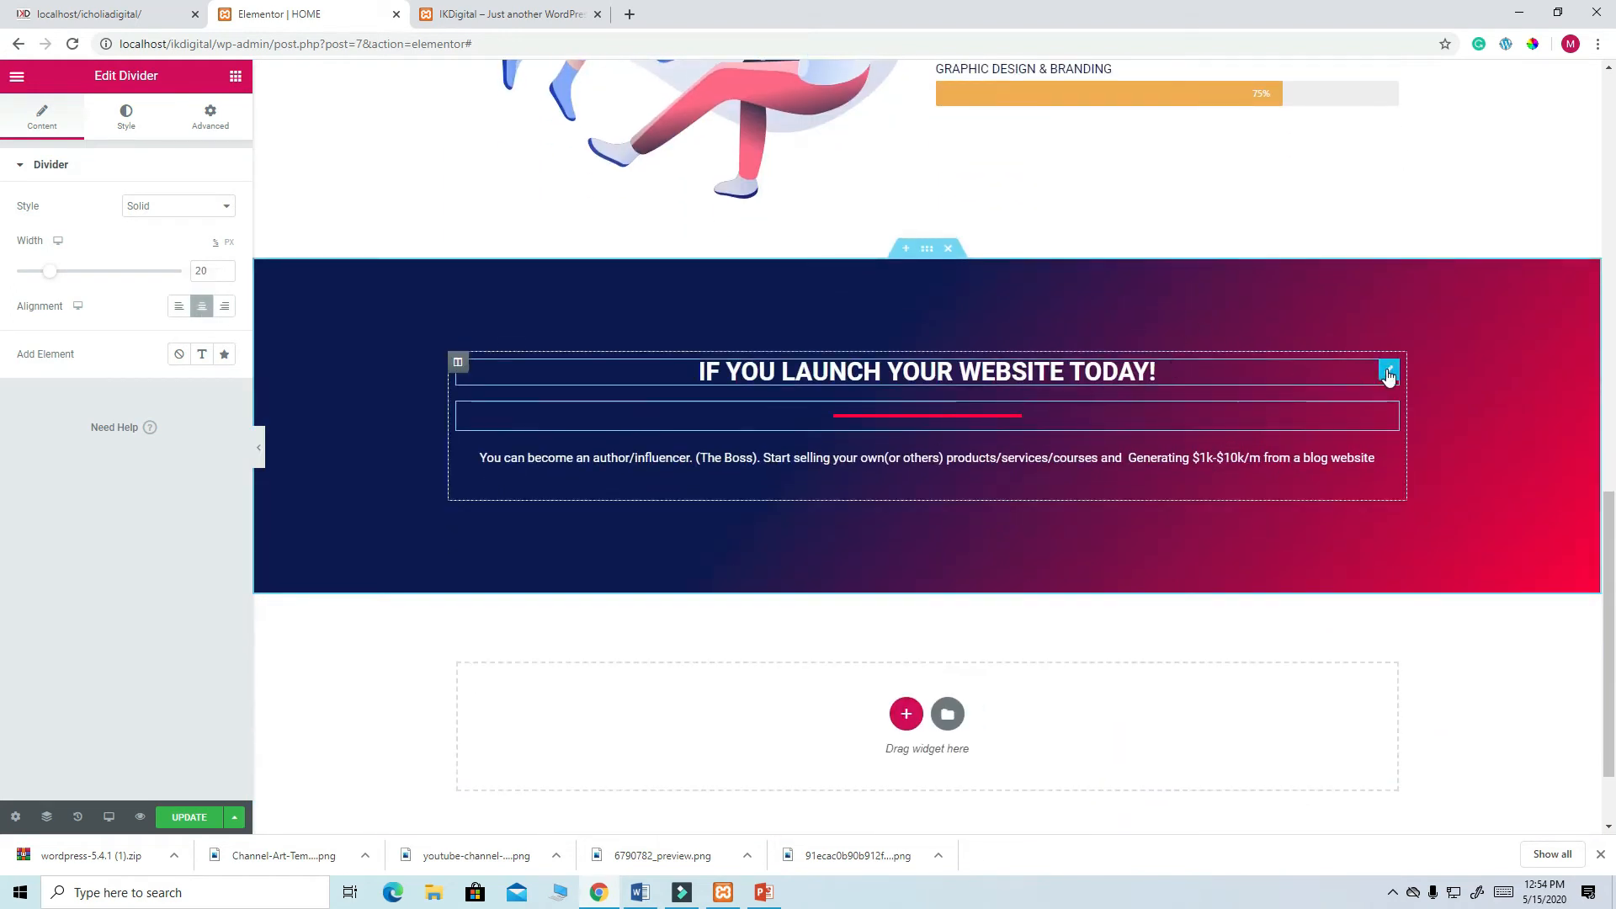
click(1389, 373)
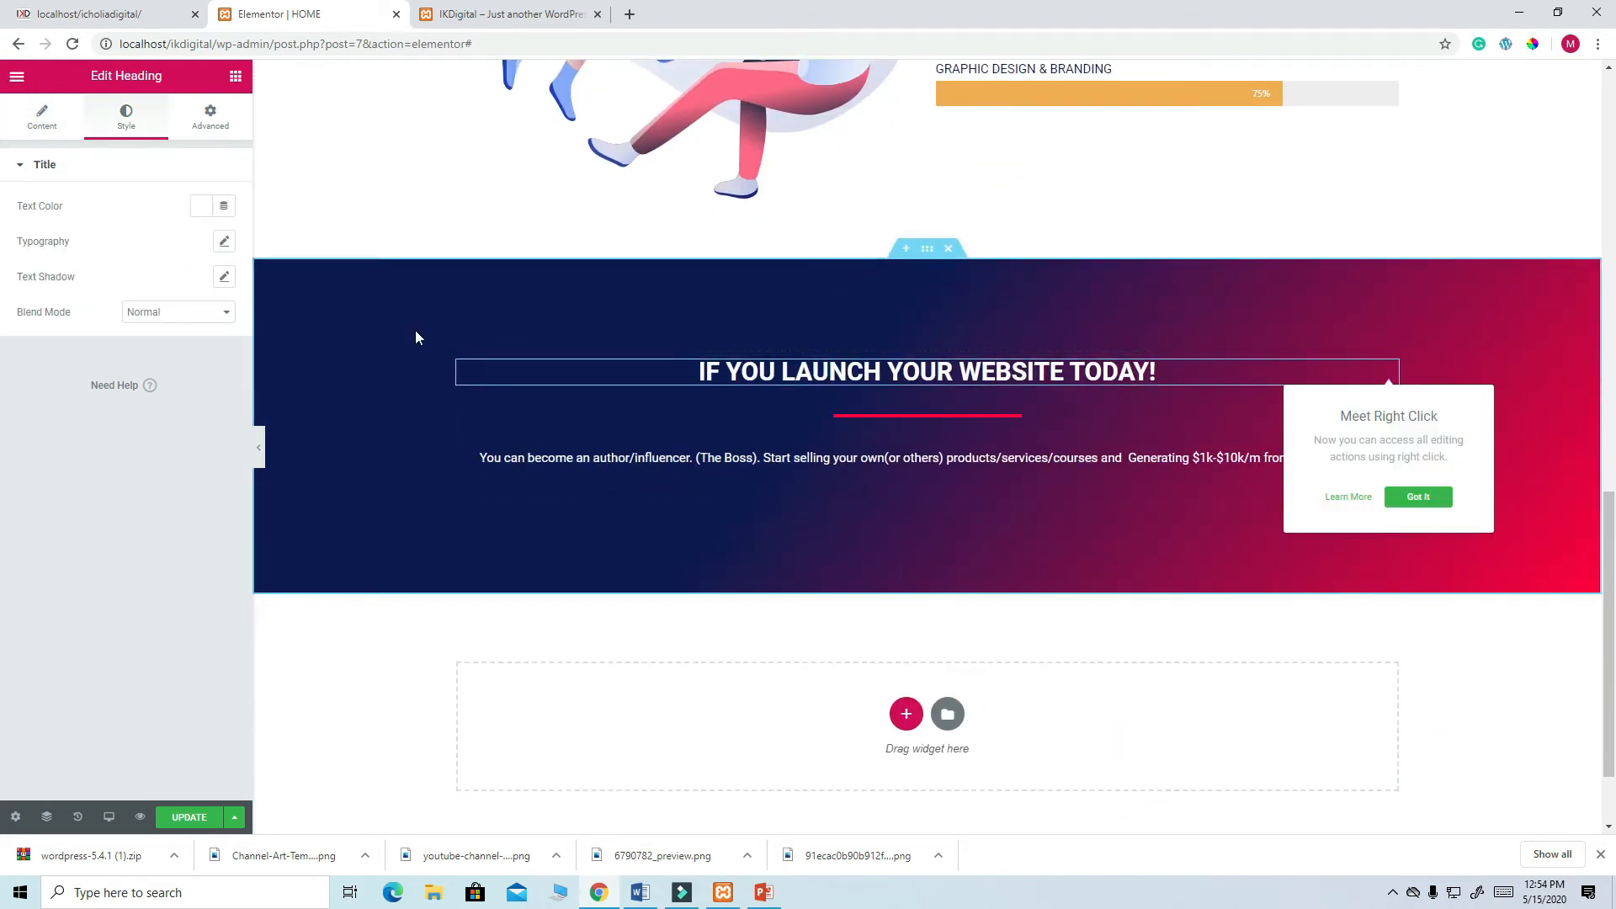
click(224, 244)
click(186, 350)
text(50)
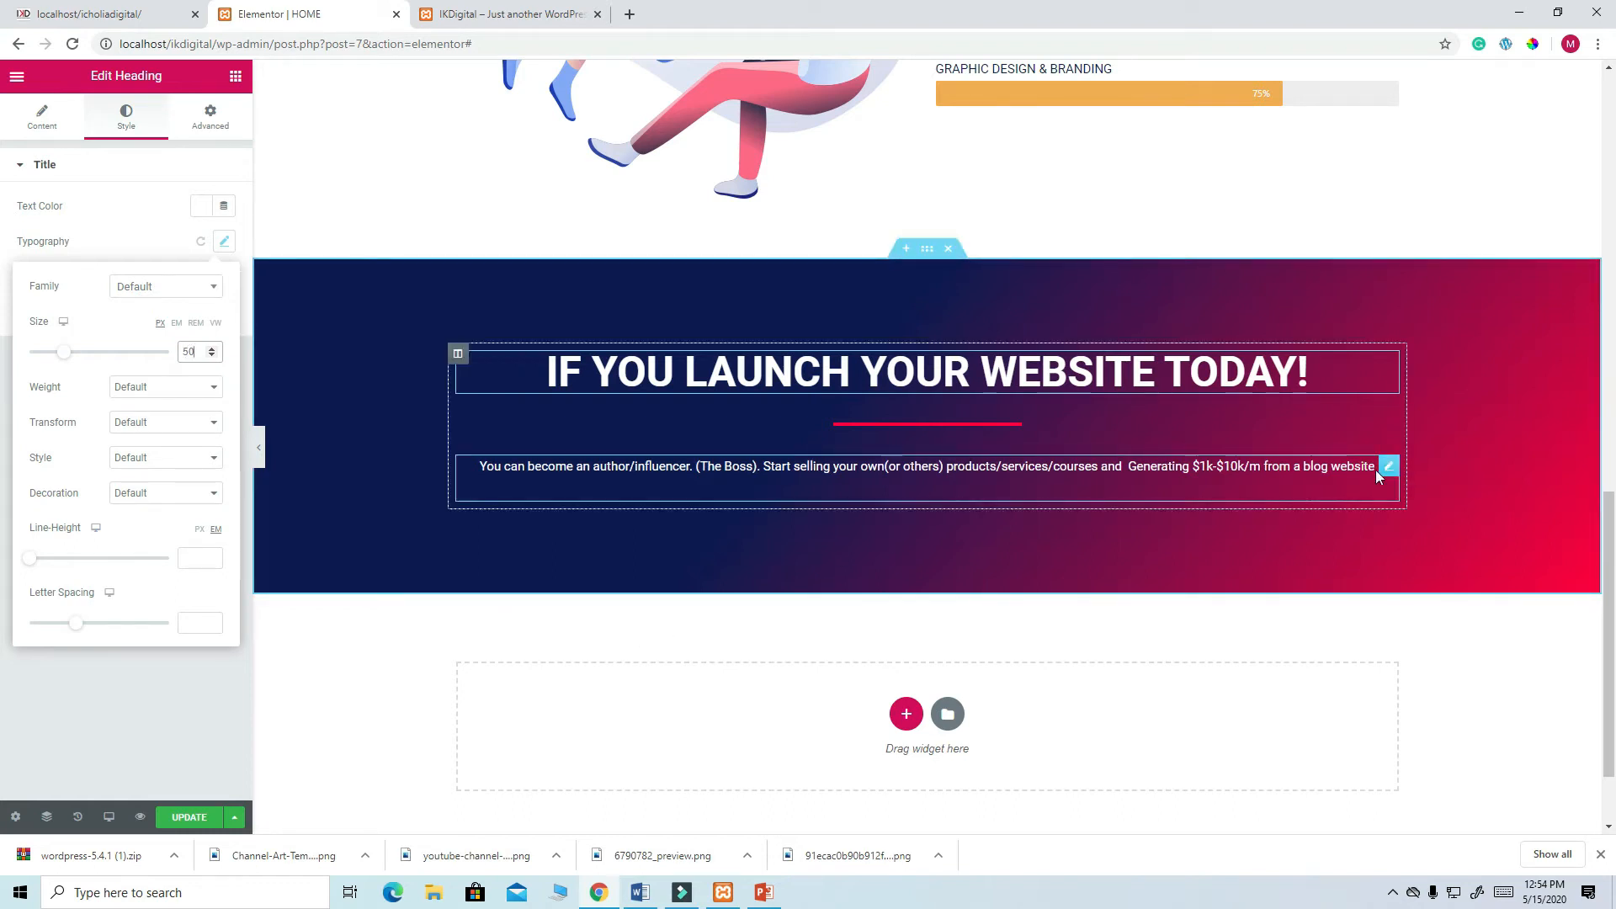
click(1389, 473)
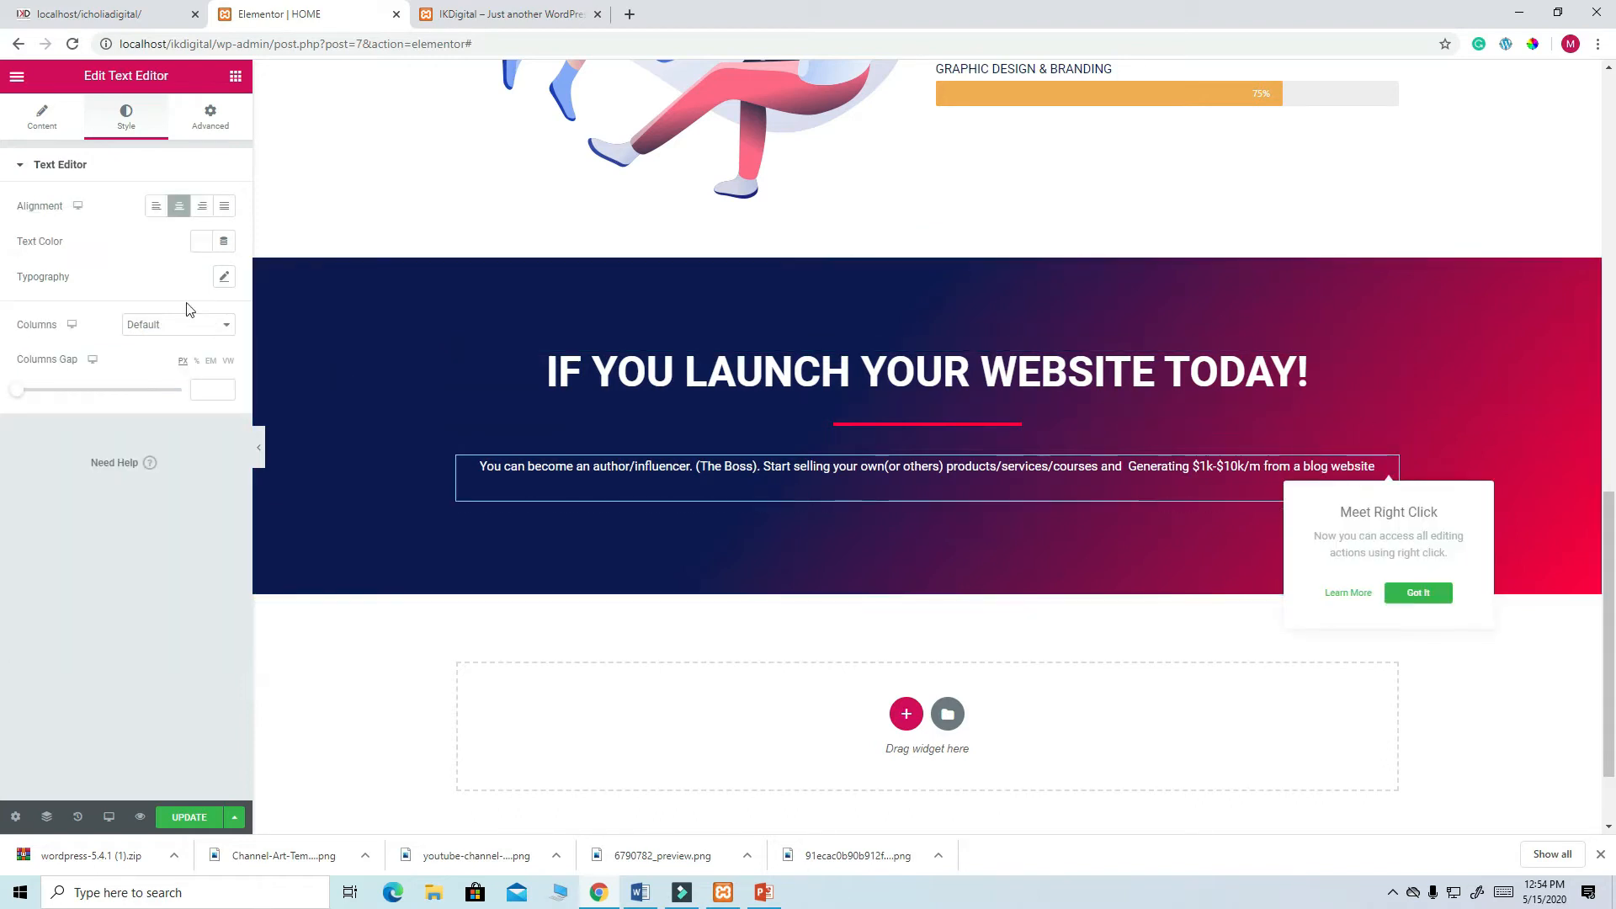
click(213, 128)
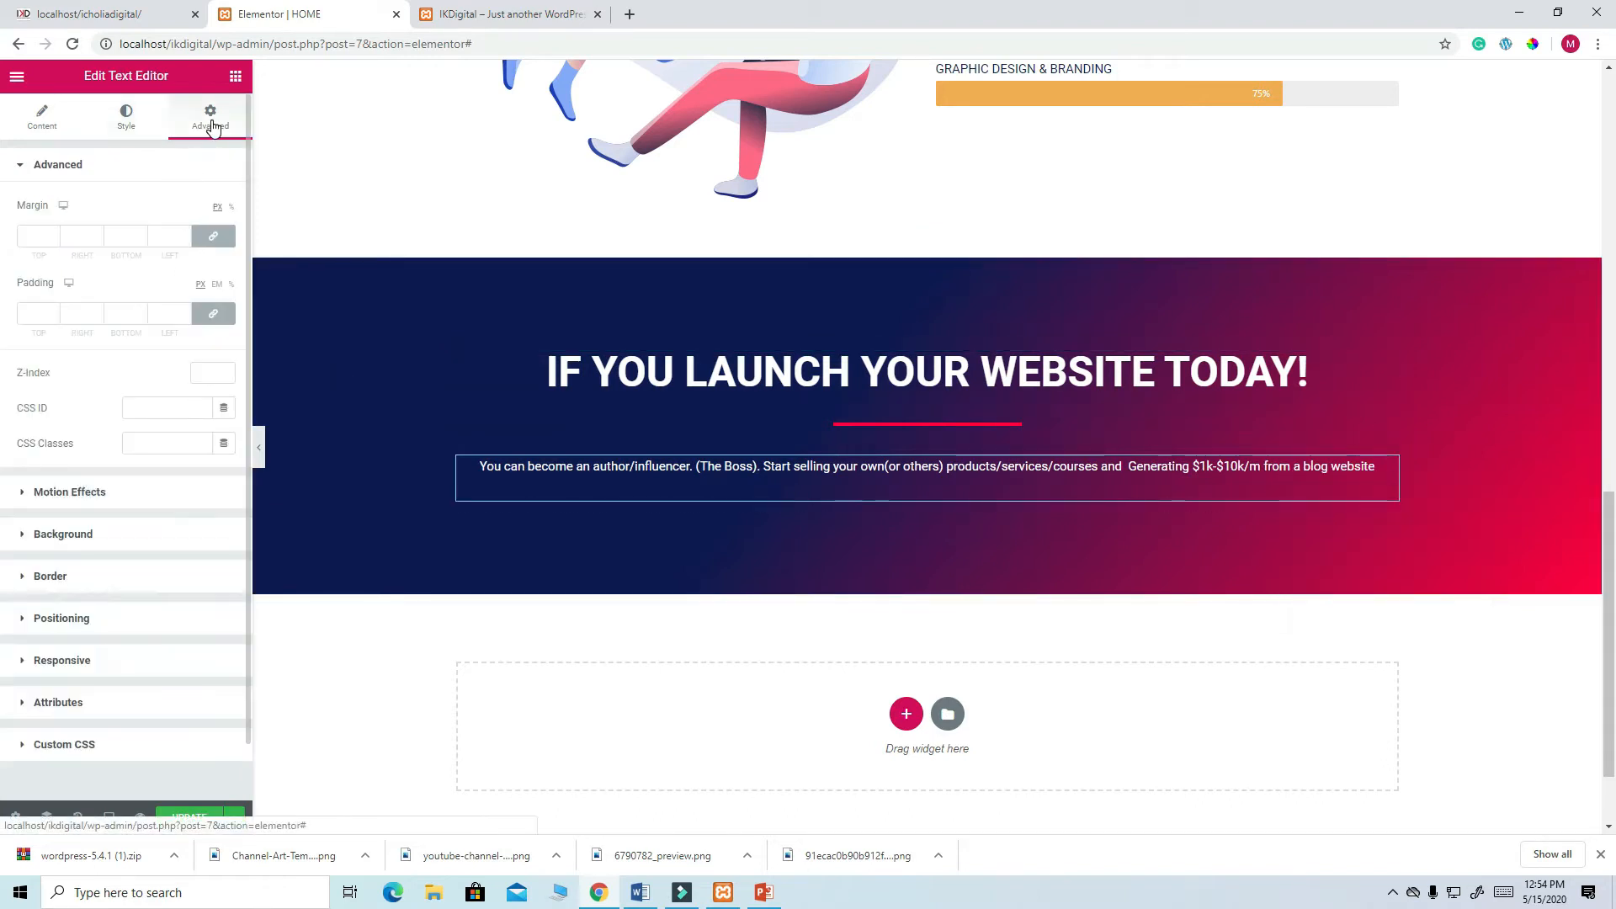
- Unlink the paragraph padding and give right and left a first value of 60
click(33, 317)
text(20)
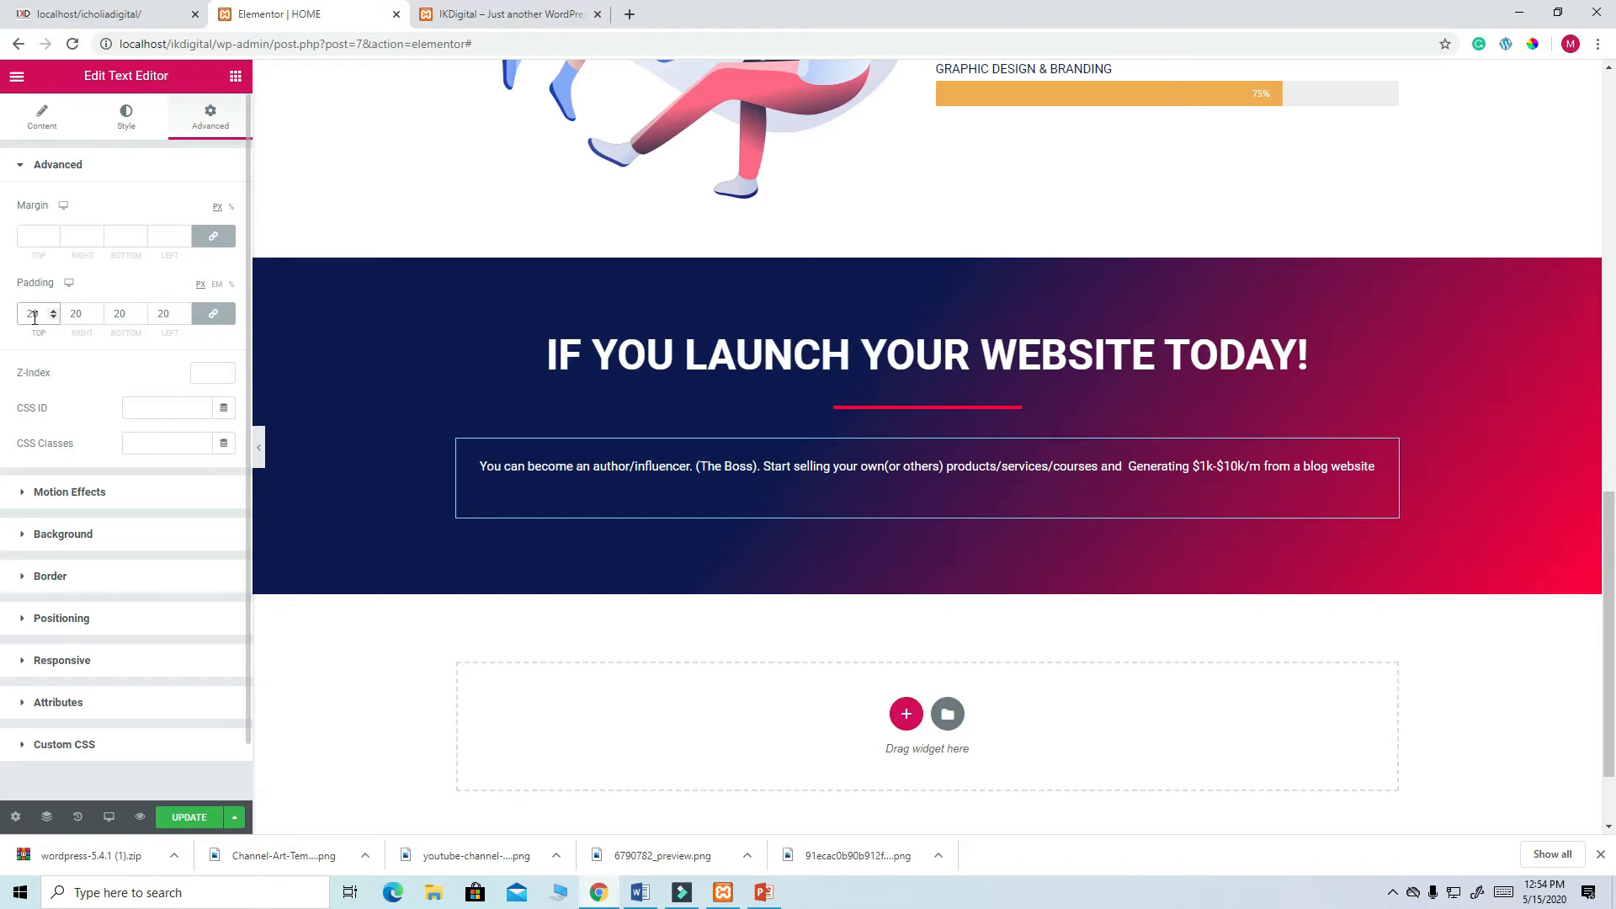
key(BackSpace)
key(BackSpace)
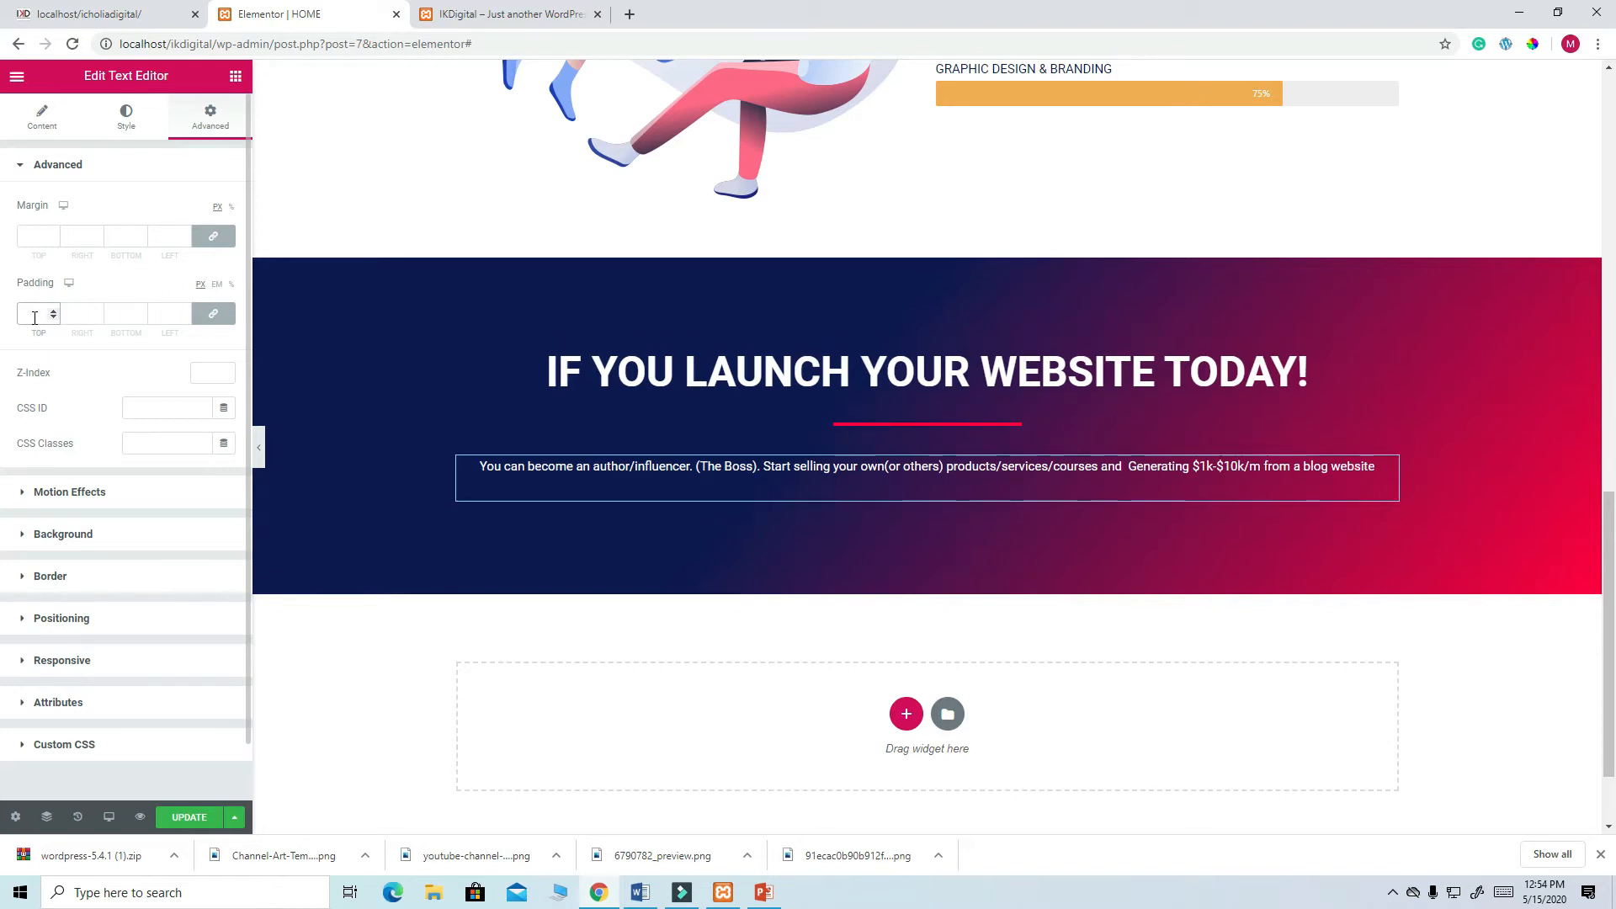
click(213, 313)
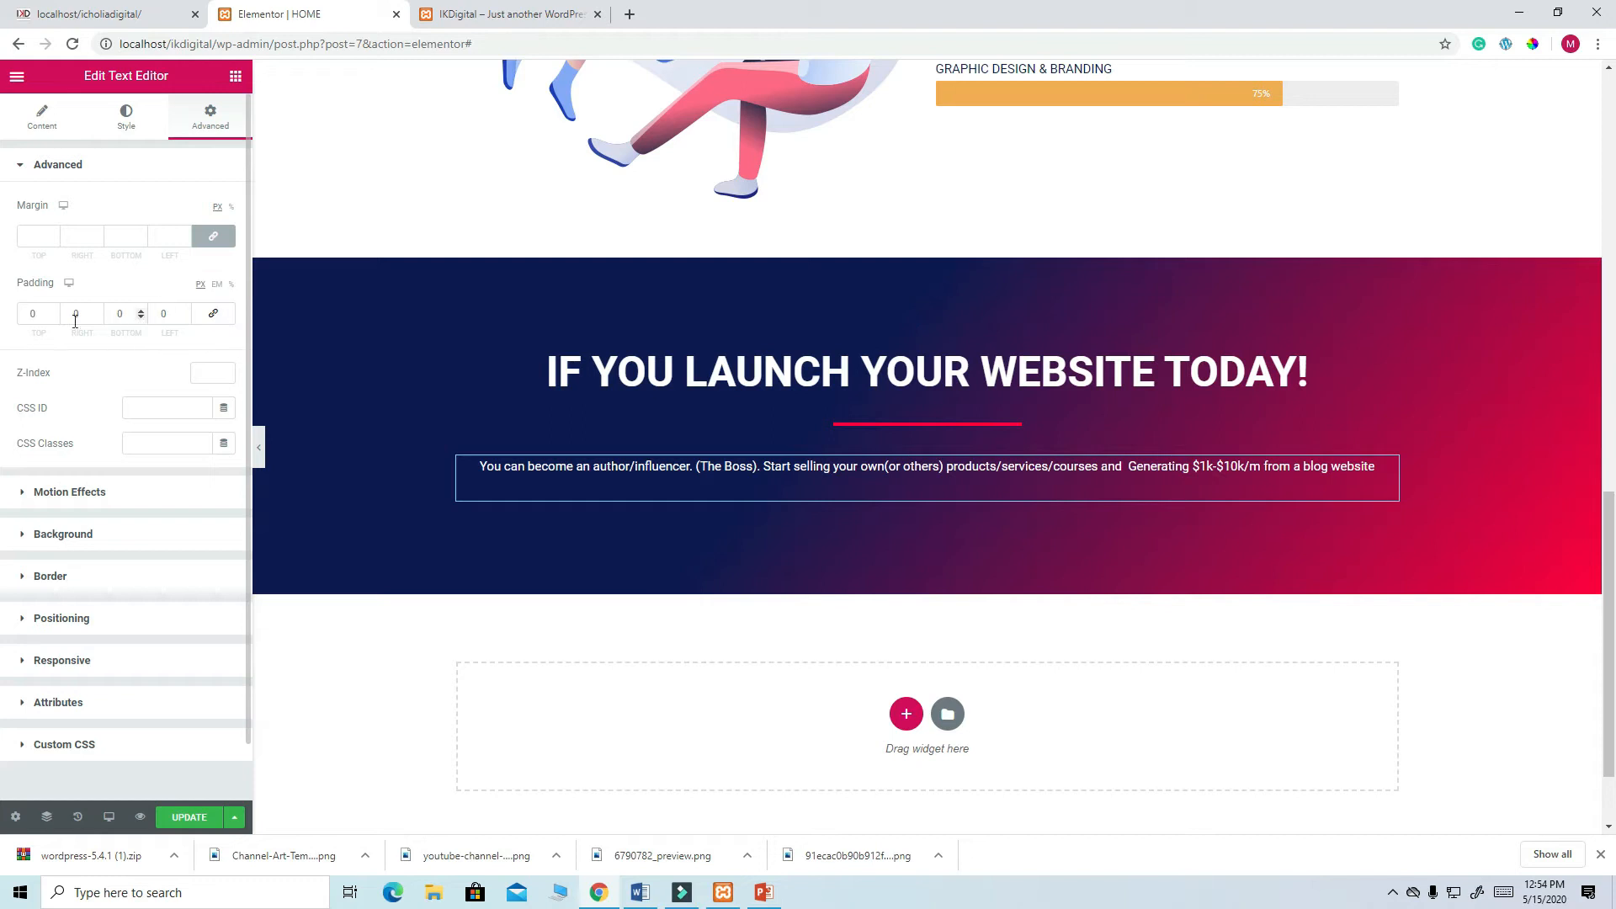
click(75, 317)
text(60)
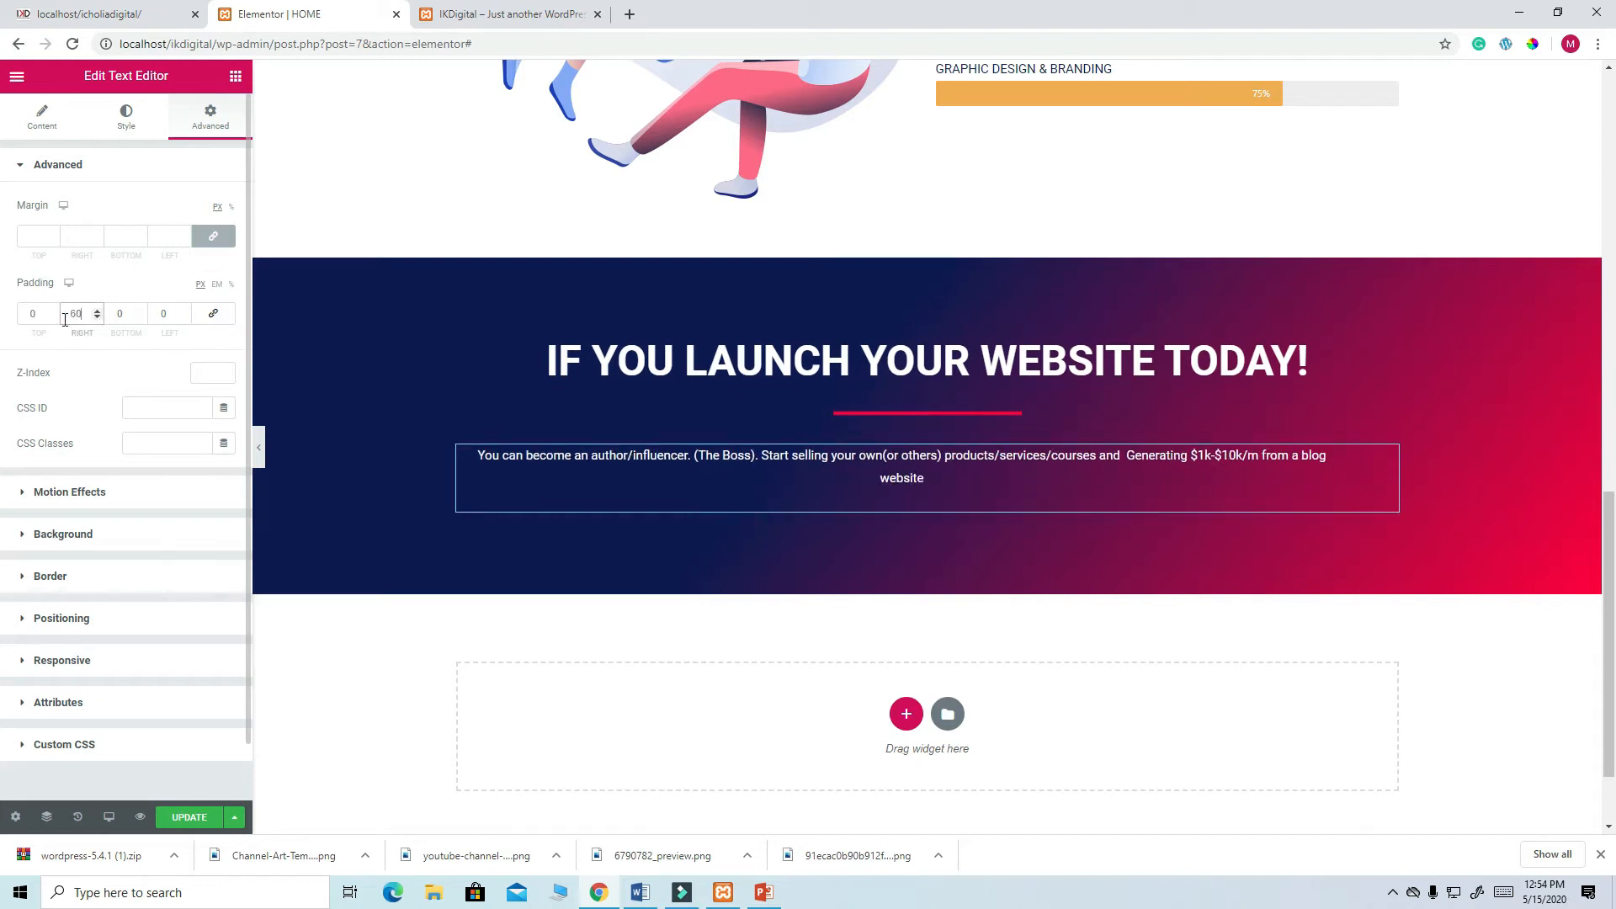
click(157, 313)
text(60)
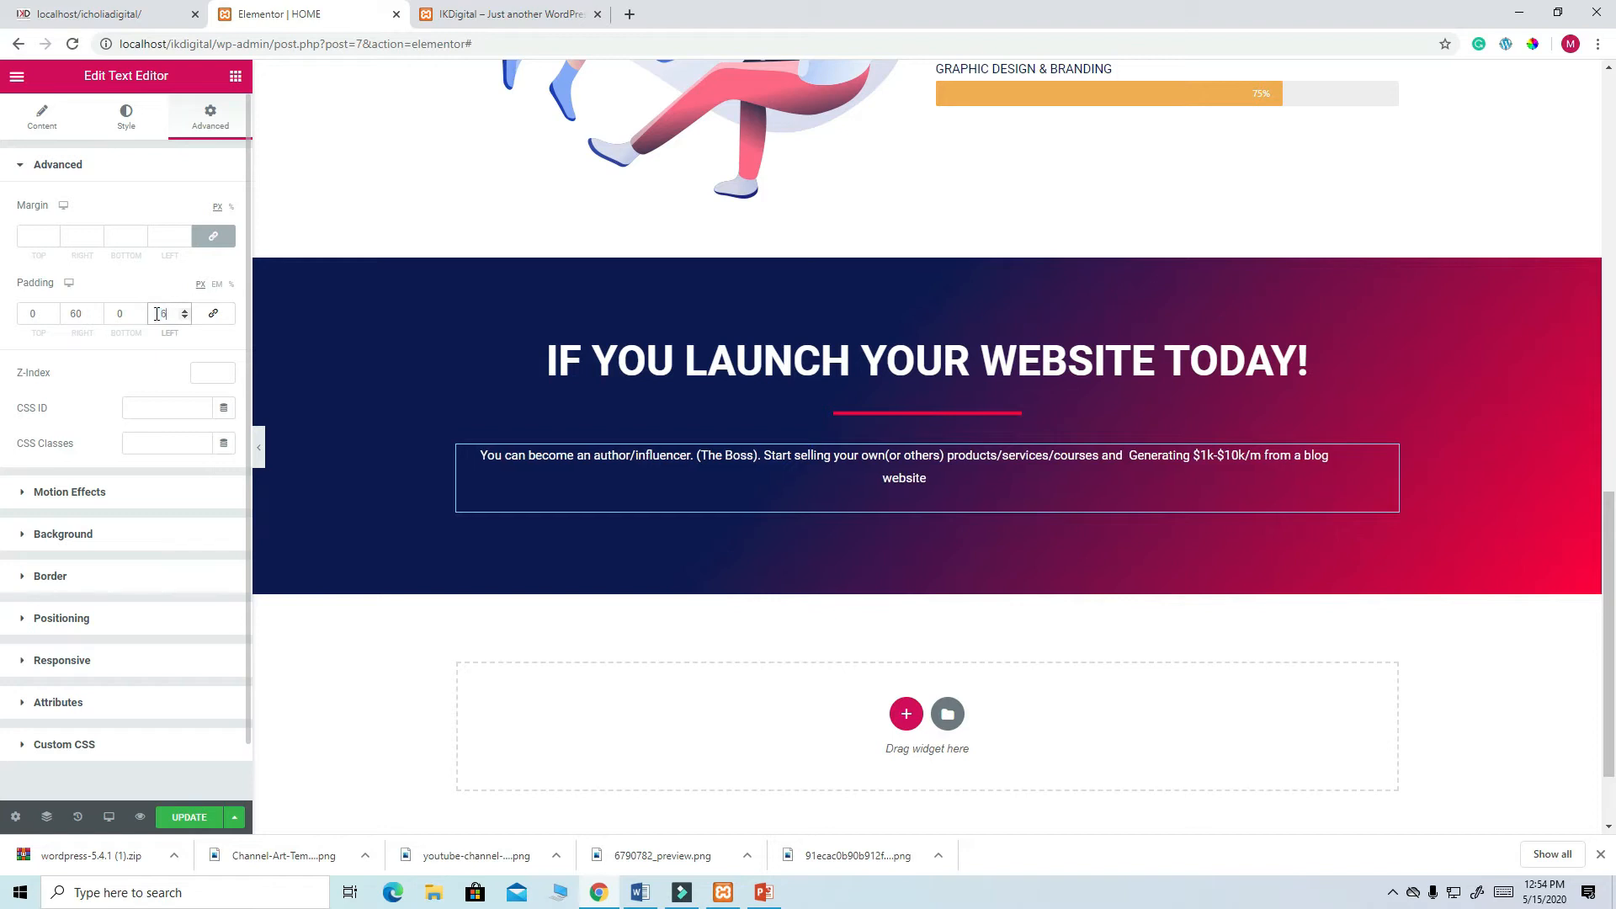
- Raise the right and left padding to 100 and save the page
click(79, 313)
text(10)
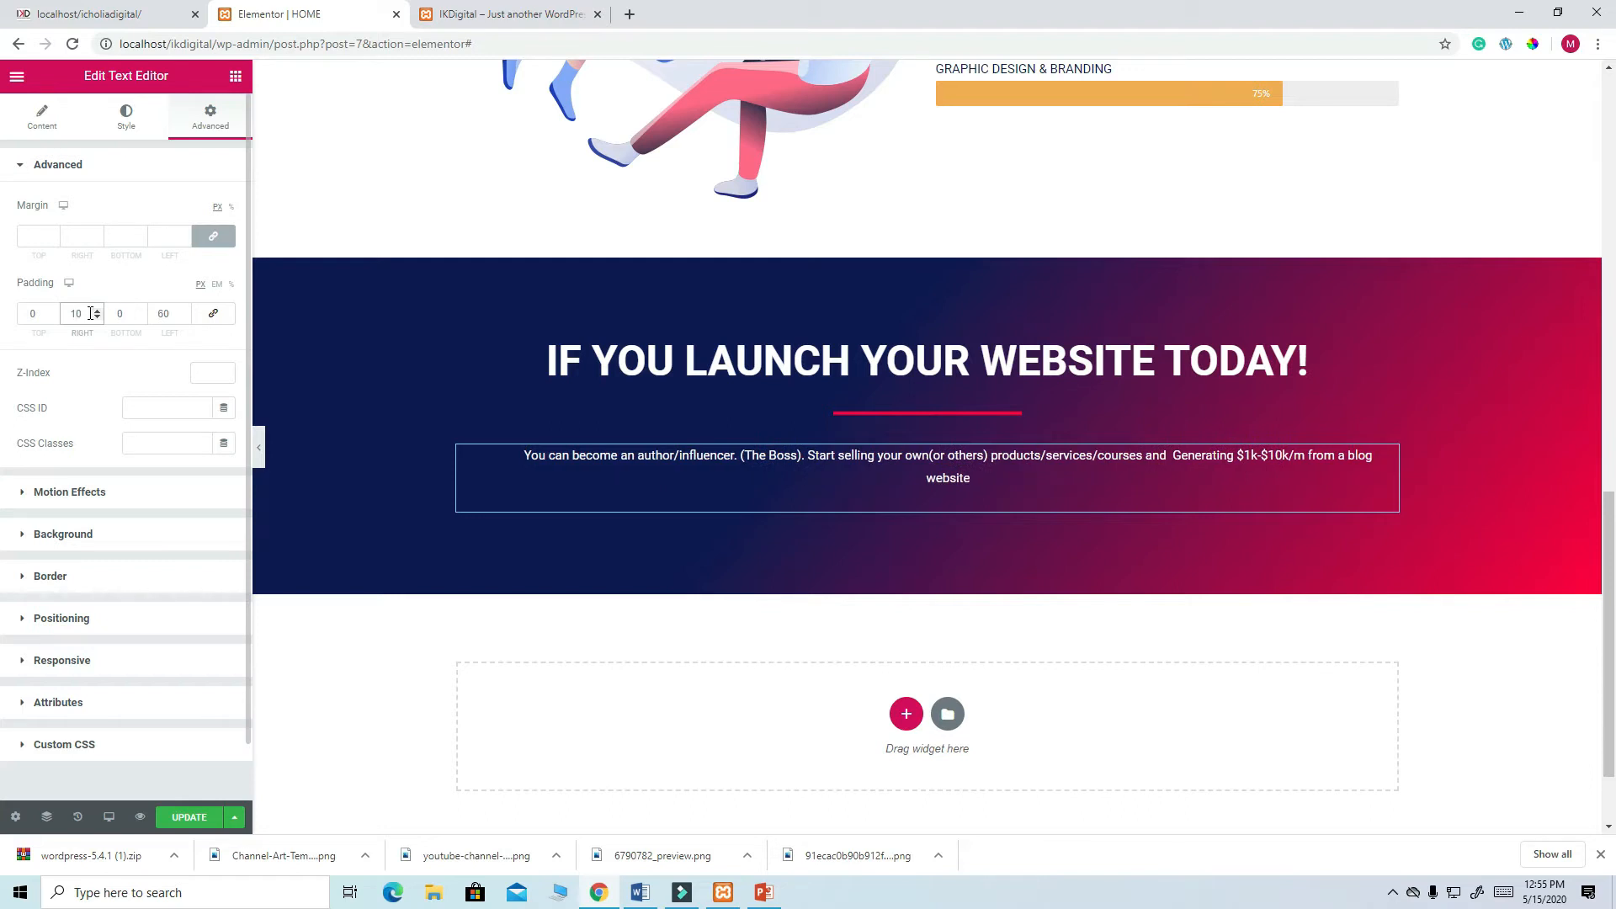
text(0)
click(164, 313)
key(BackSpace)
key(BackSpace)
text(1000)
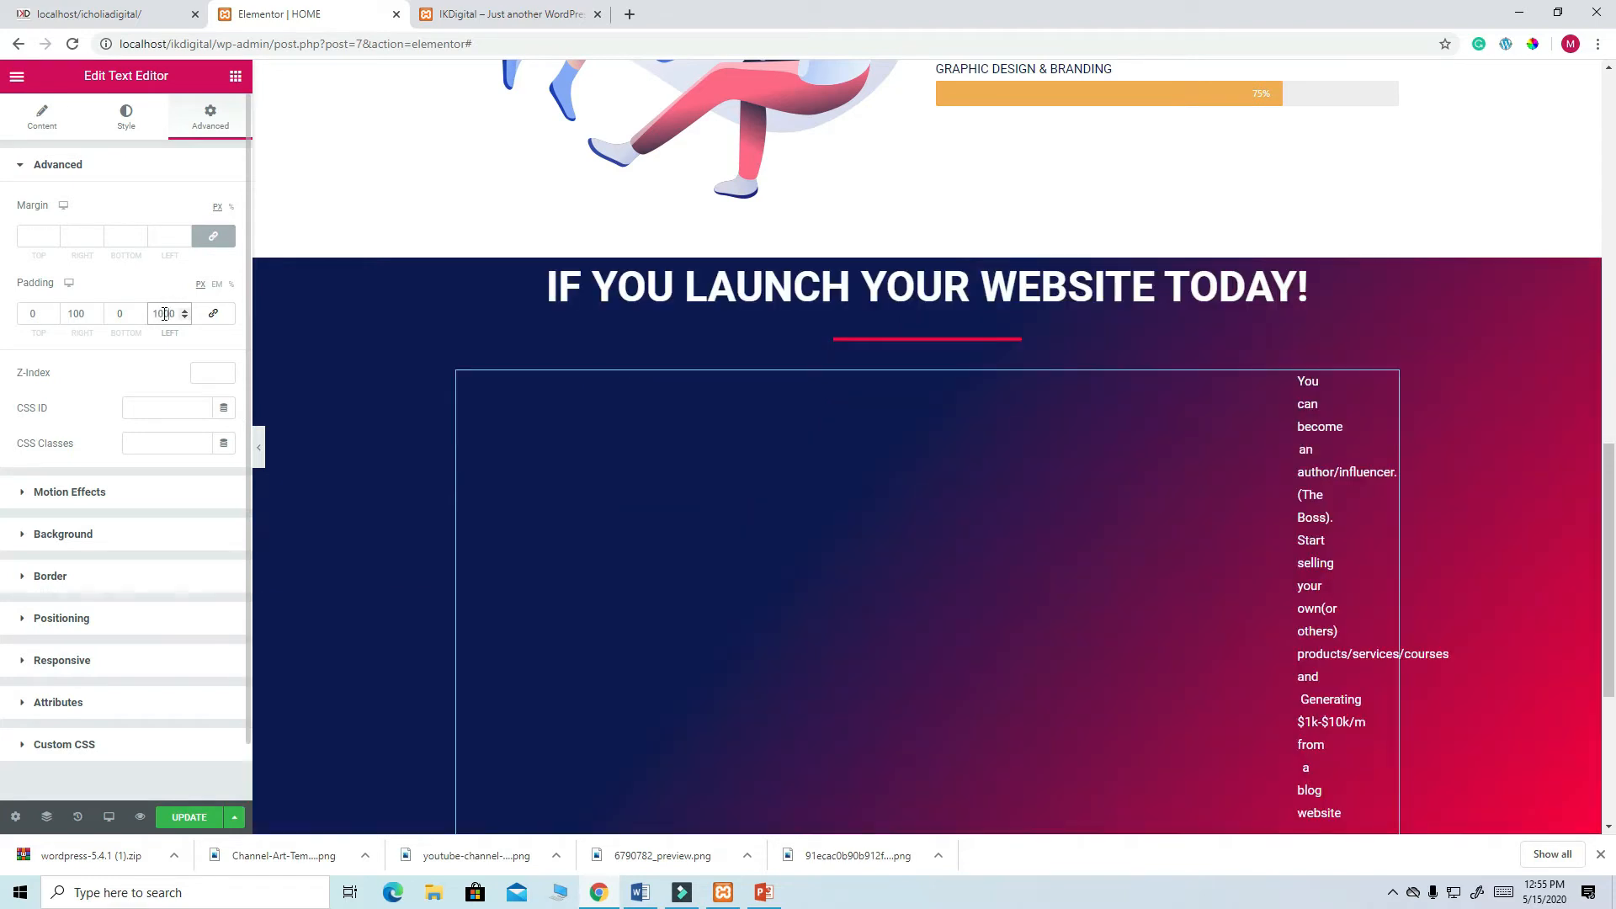
key(BackSpace)
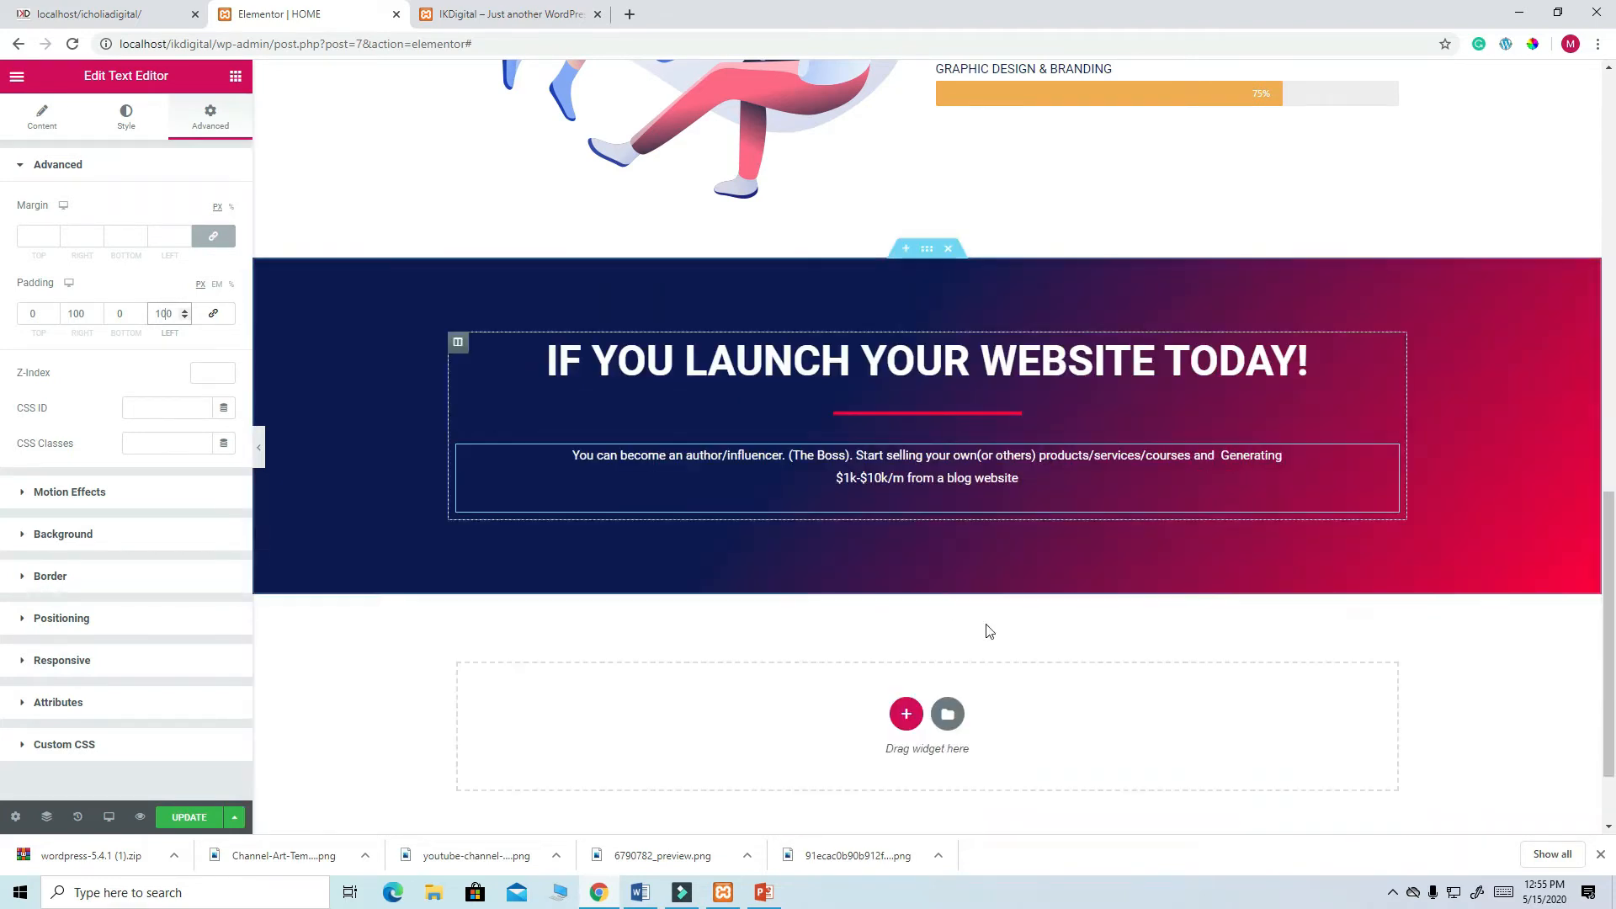
scroll(1057, 541, down, 2)
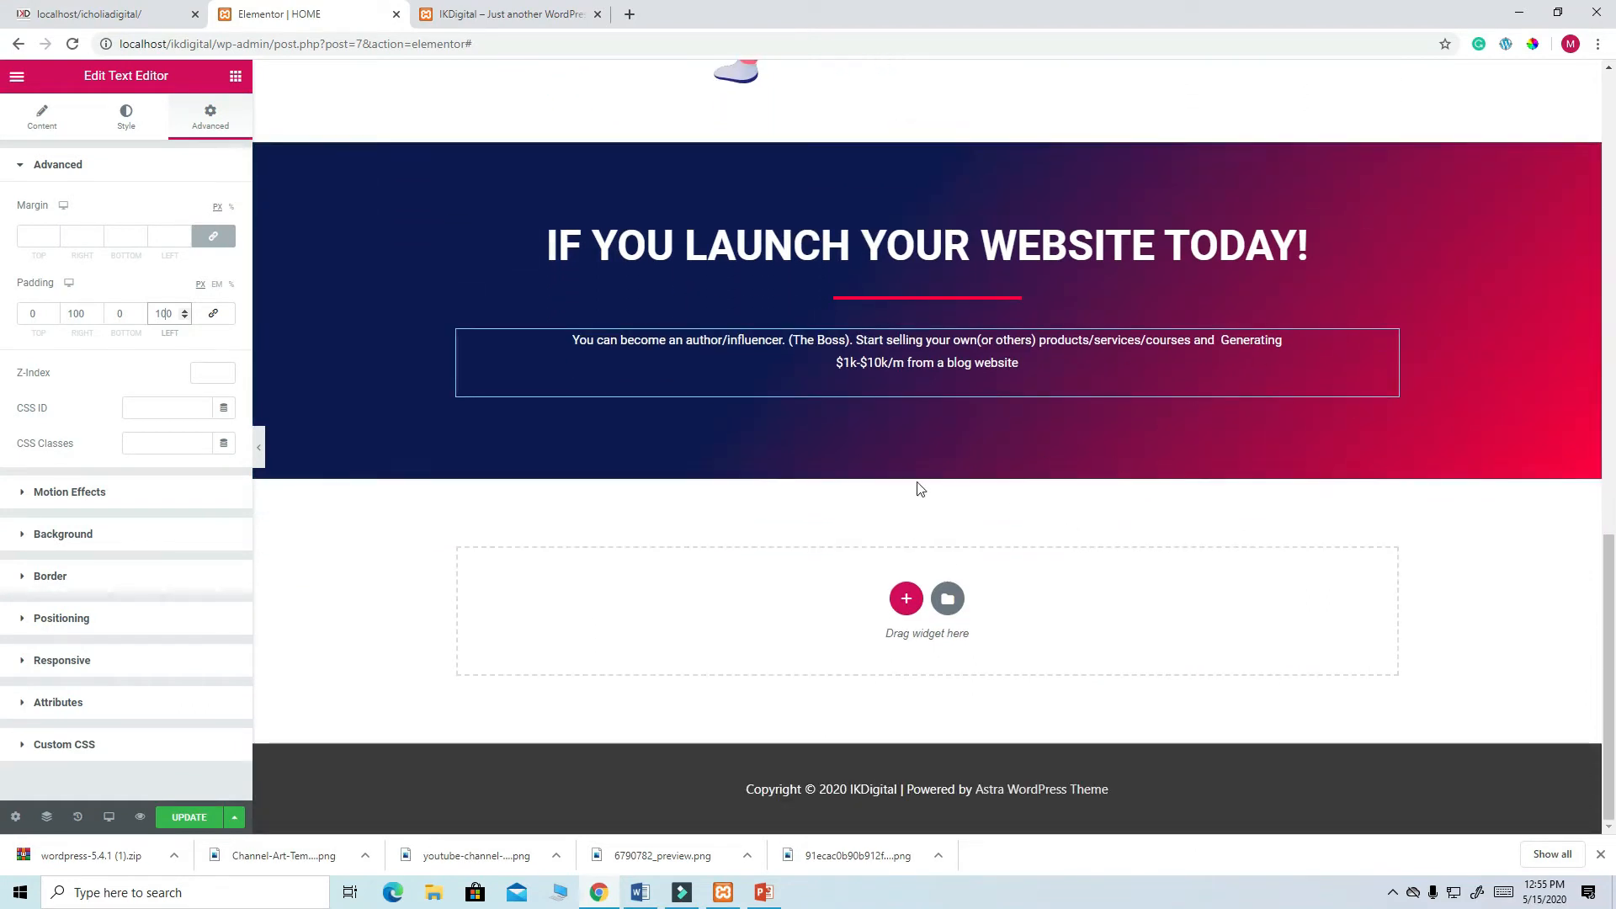
click(199, 819)
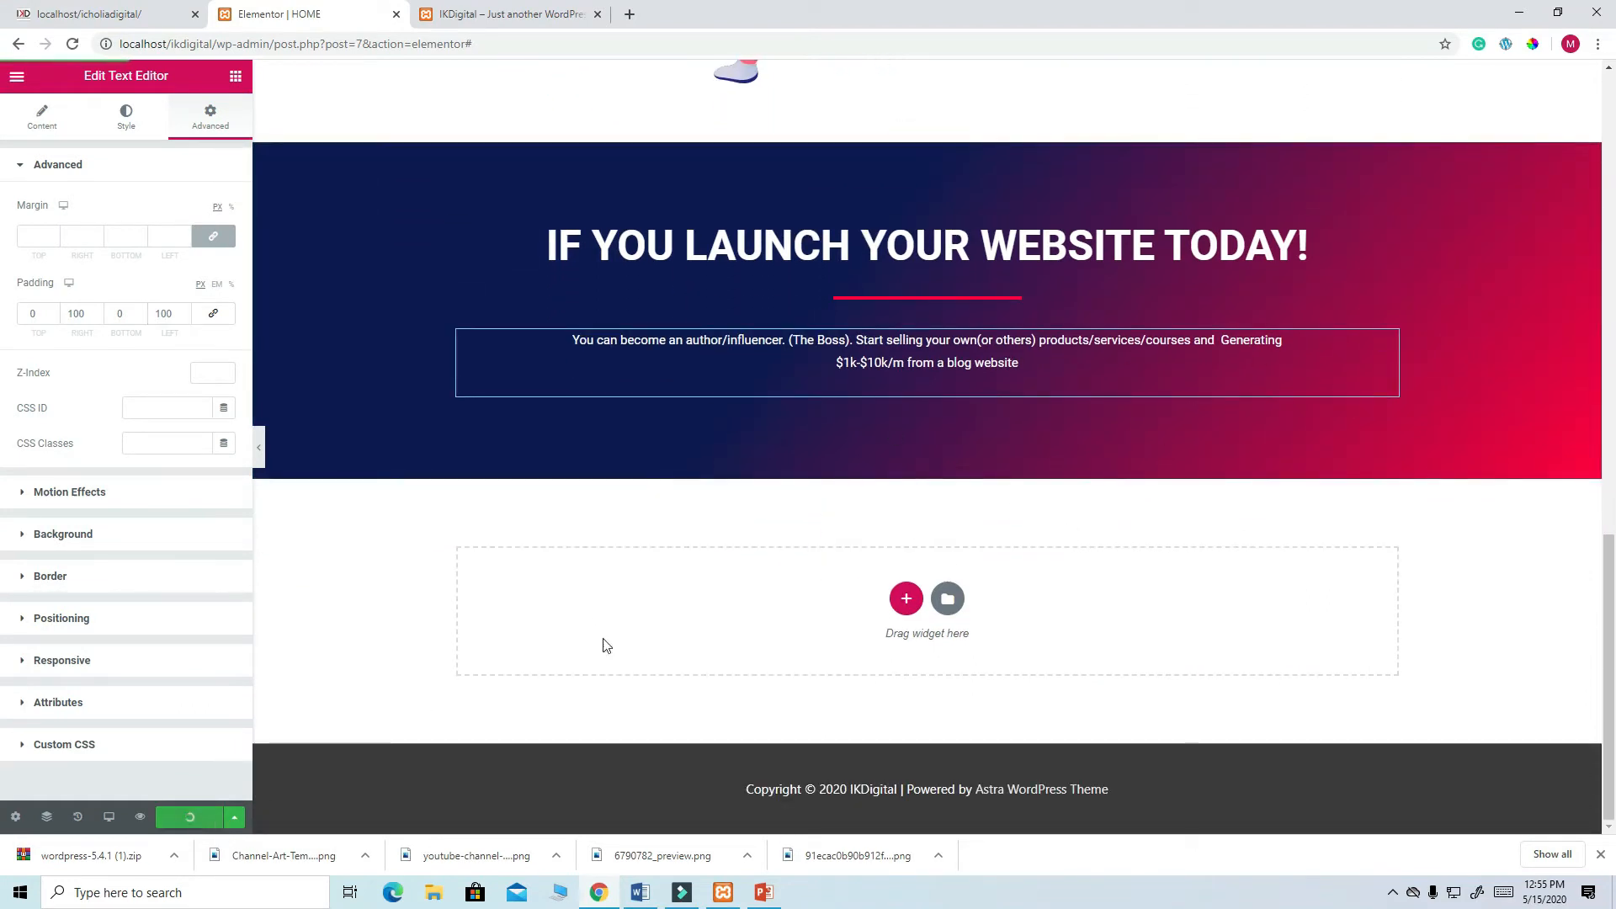
- Set the paragraph's bottom padding to 100 and update the page again
scroll(786, 569, up, 3)
scroll(786, 568, down, 3)
scroll(786, 568, up, 3)
scroll(786, 568, down, 3)
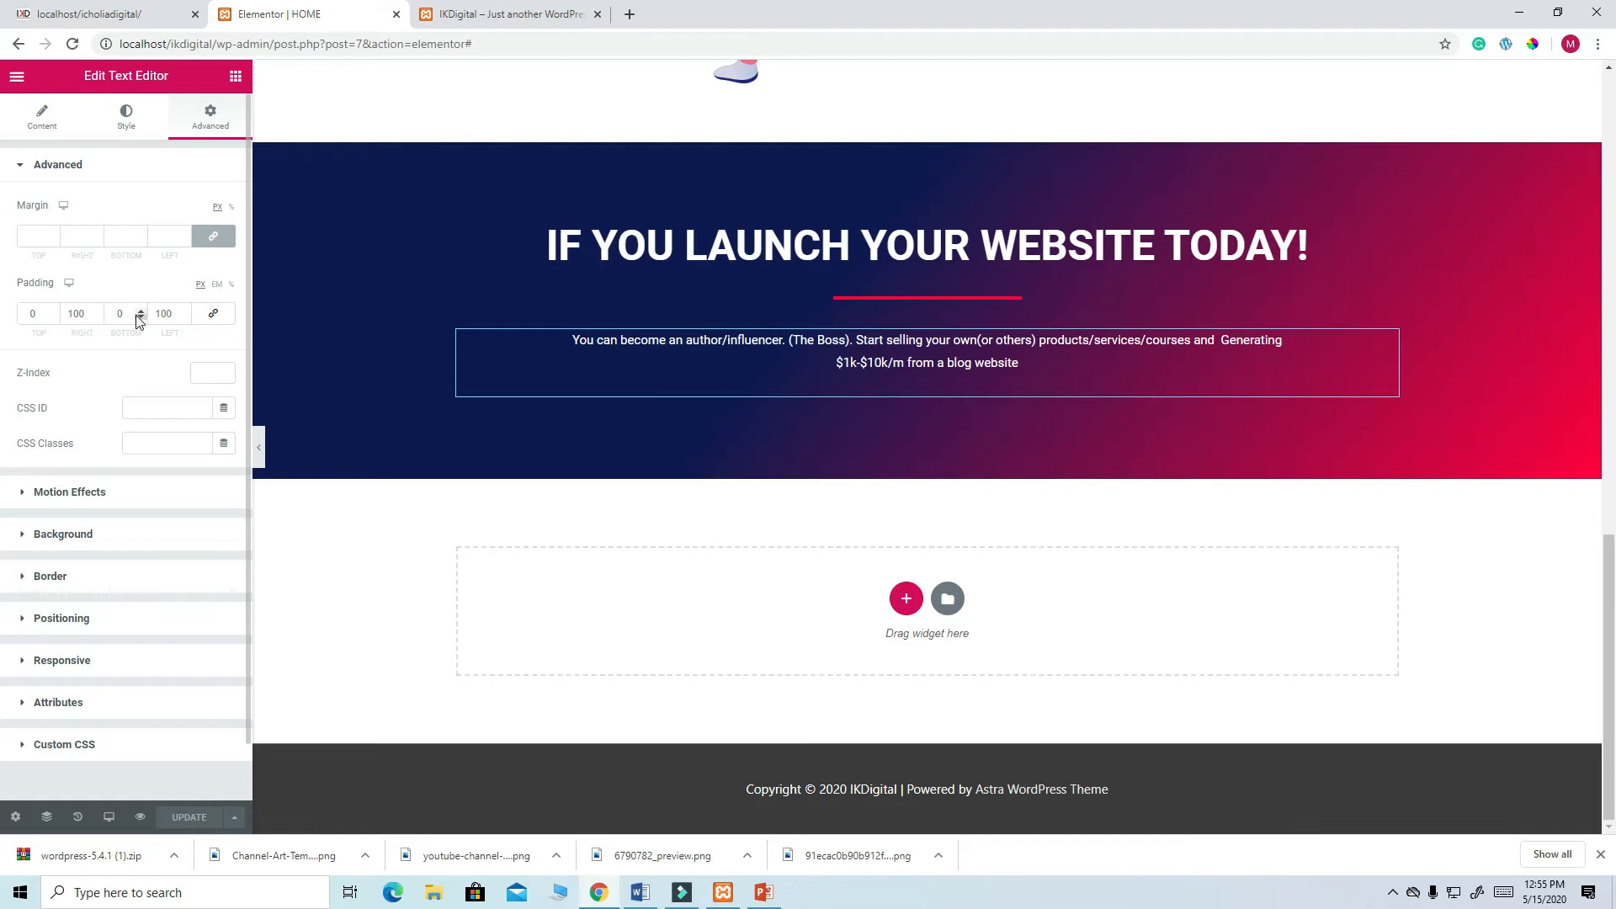
double_click(112, 315)
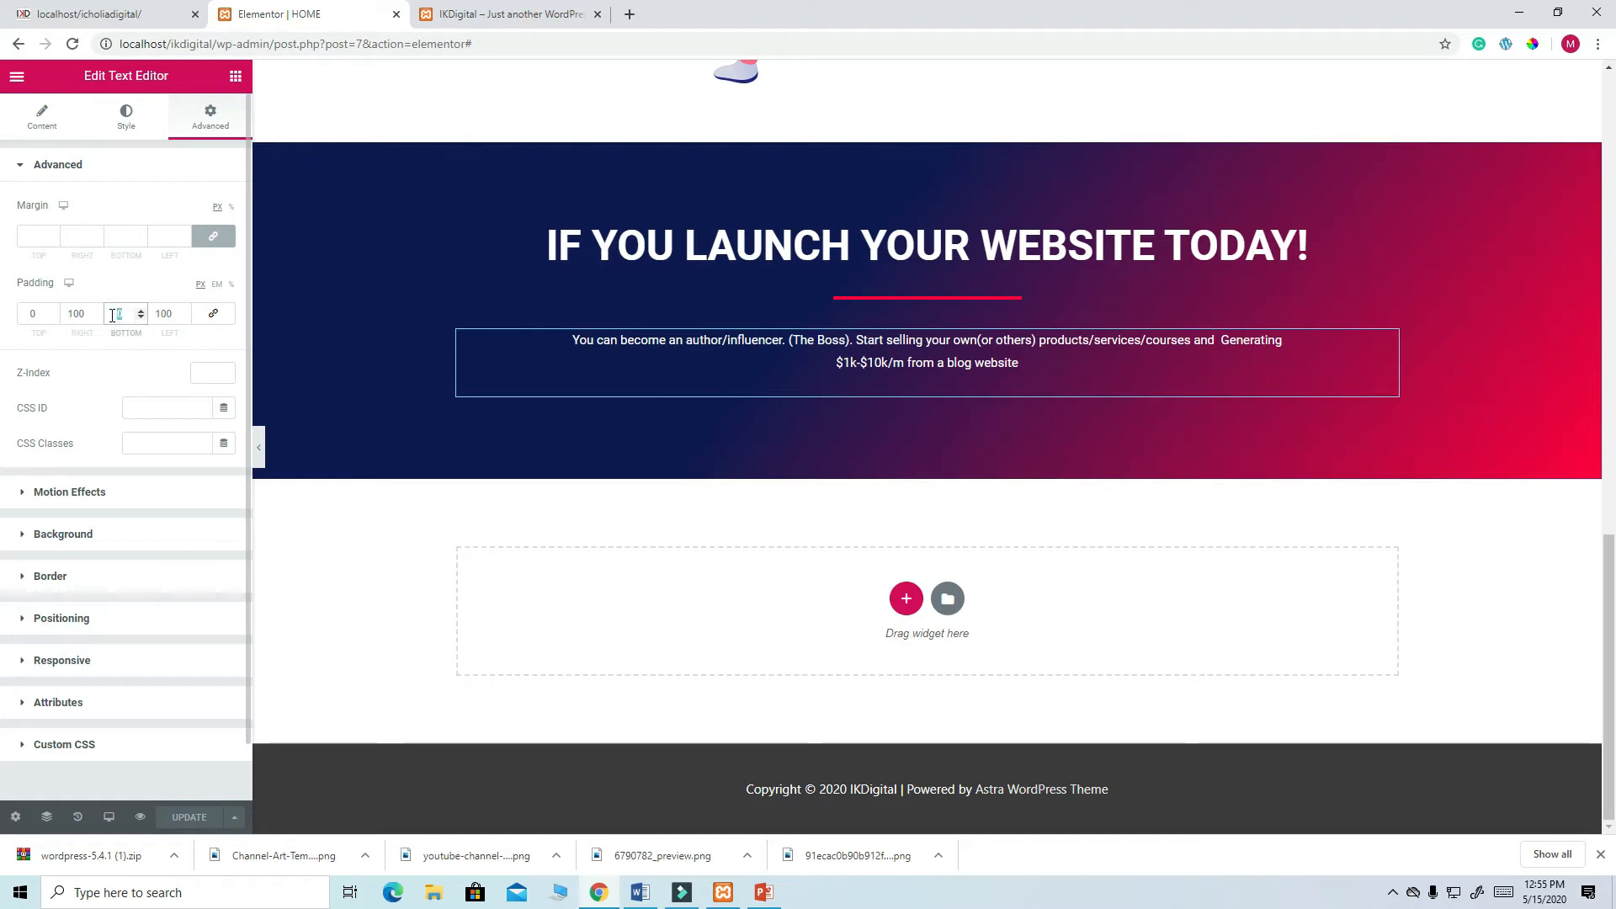
text(100)
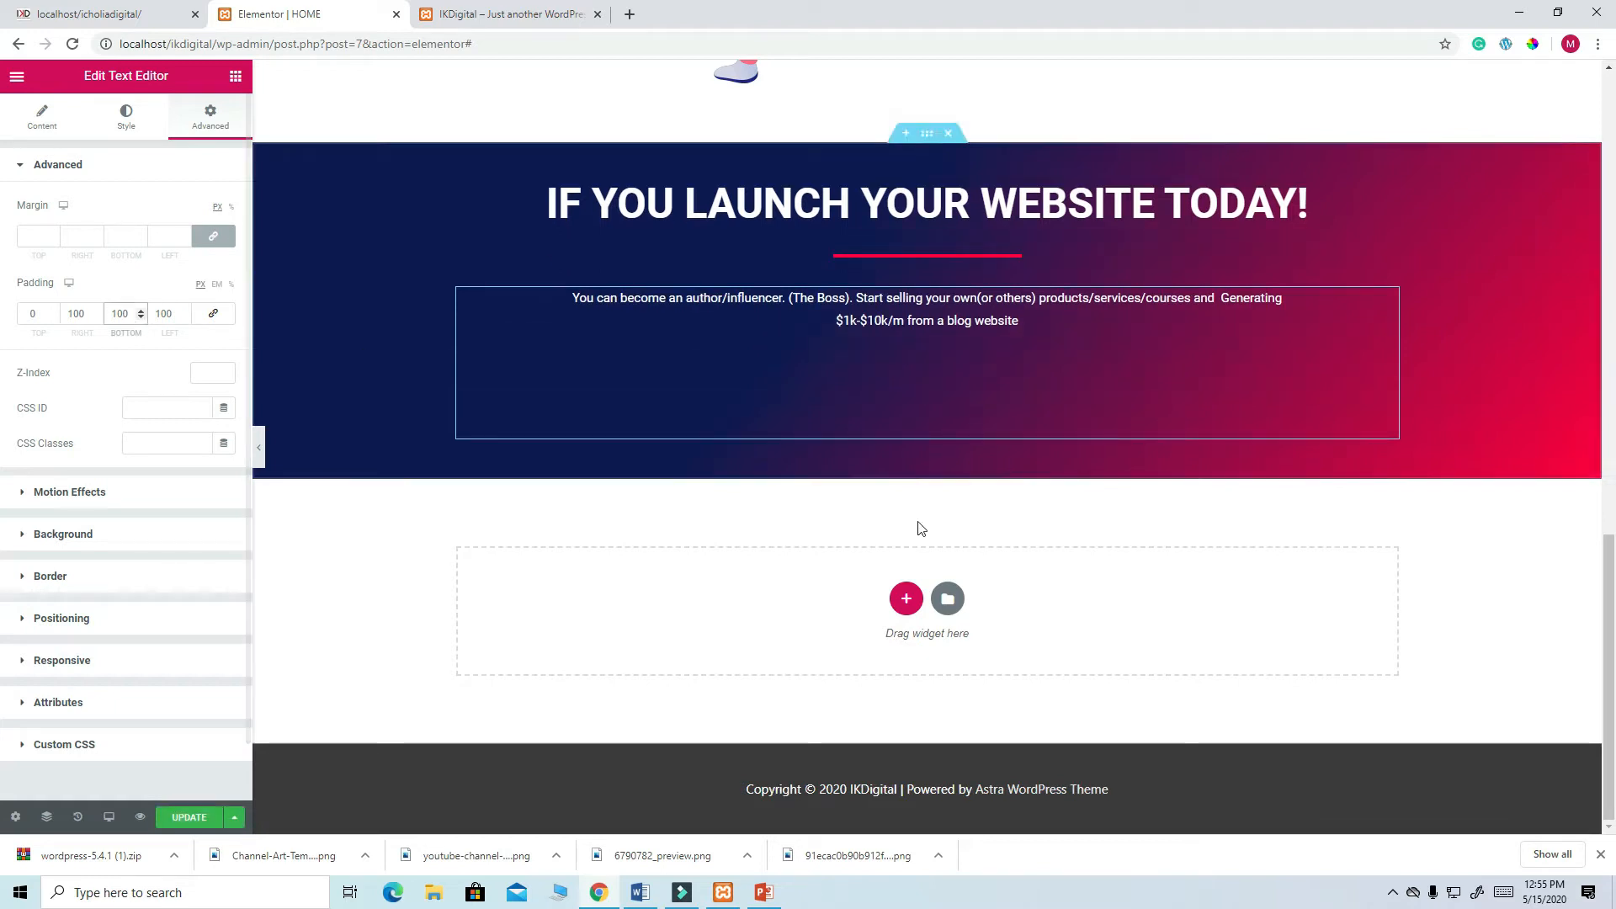
scroll(957, 524, up, 2)
scroll(958, 524, up, 2)
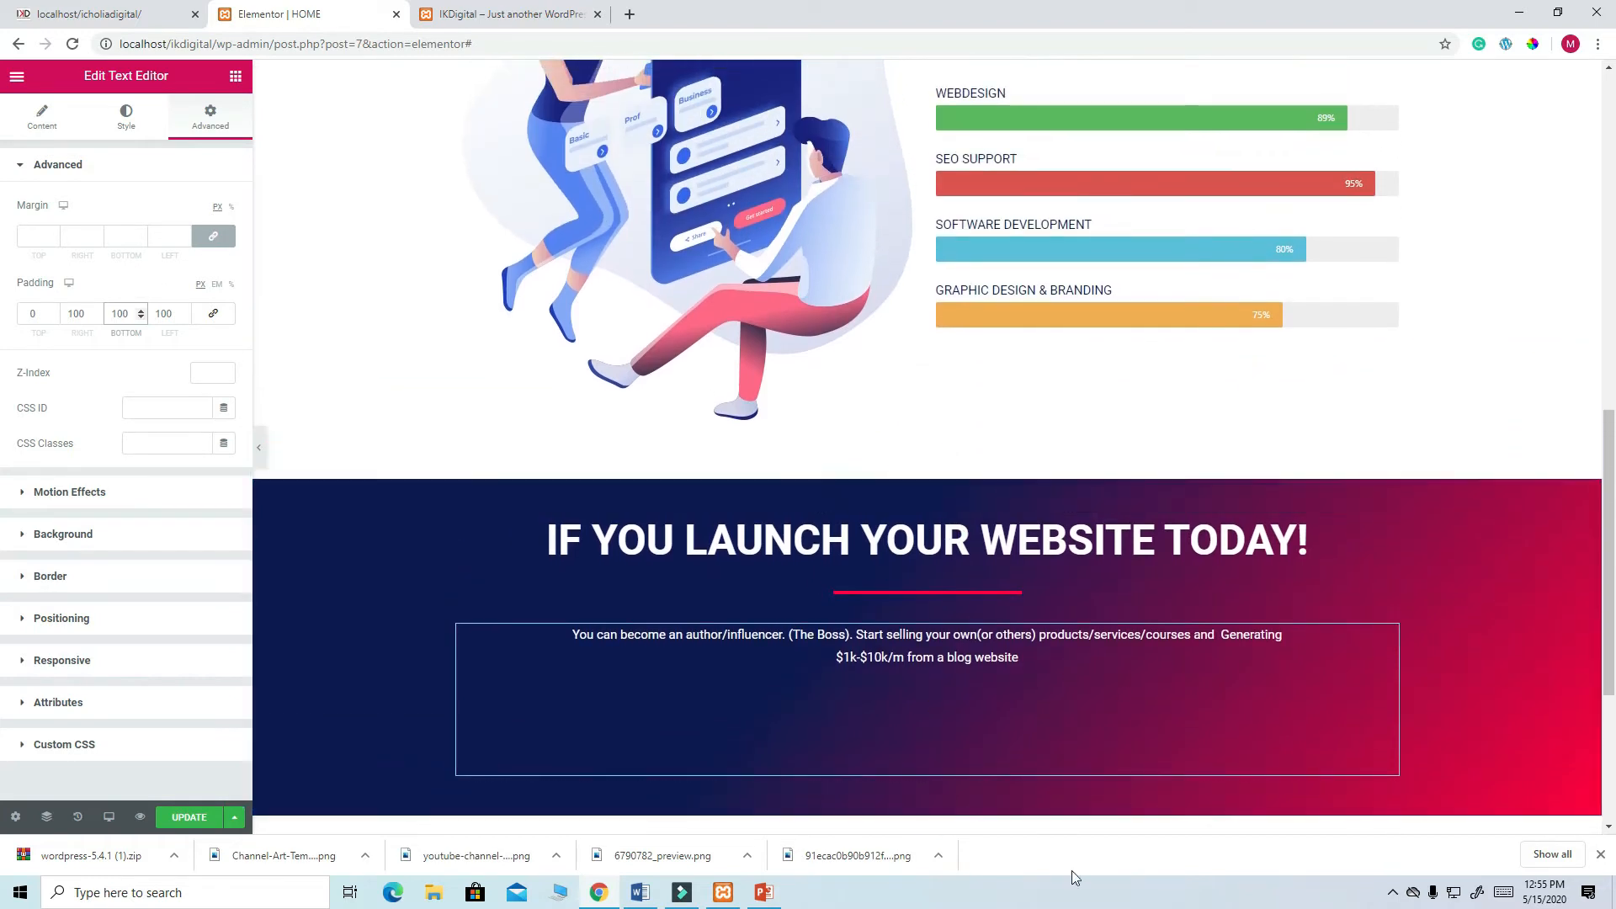
scroll(835, 729, down, 2)
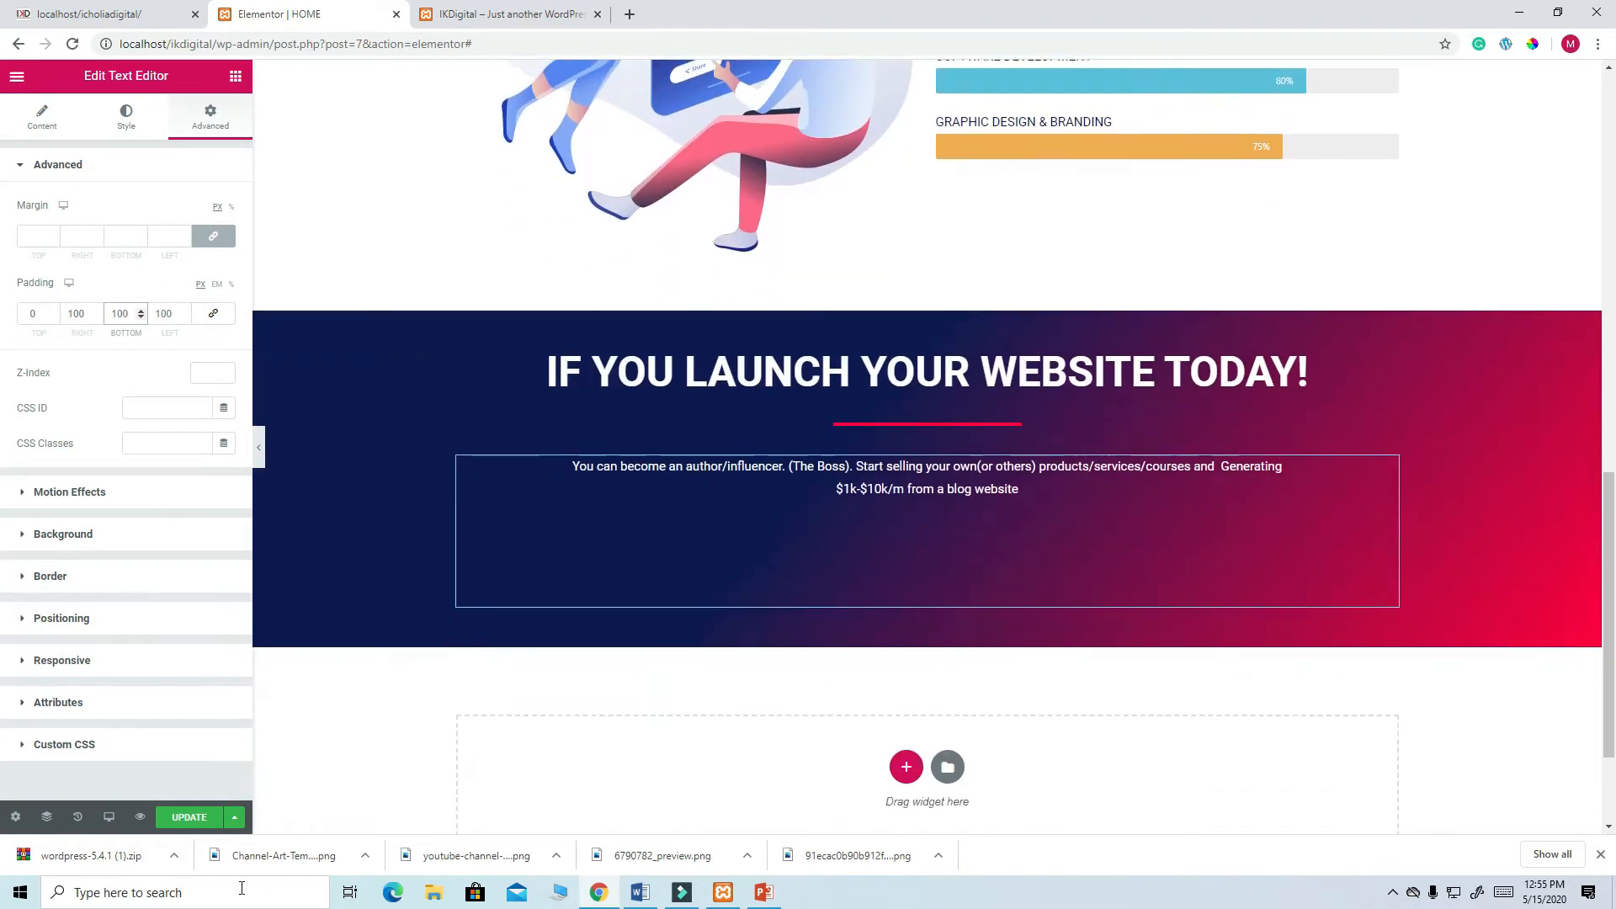
click(188, 820)
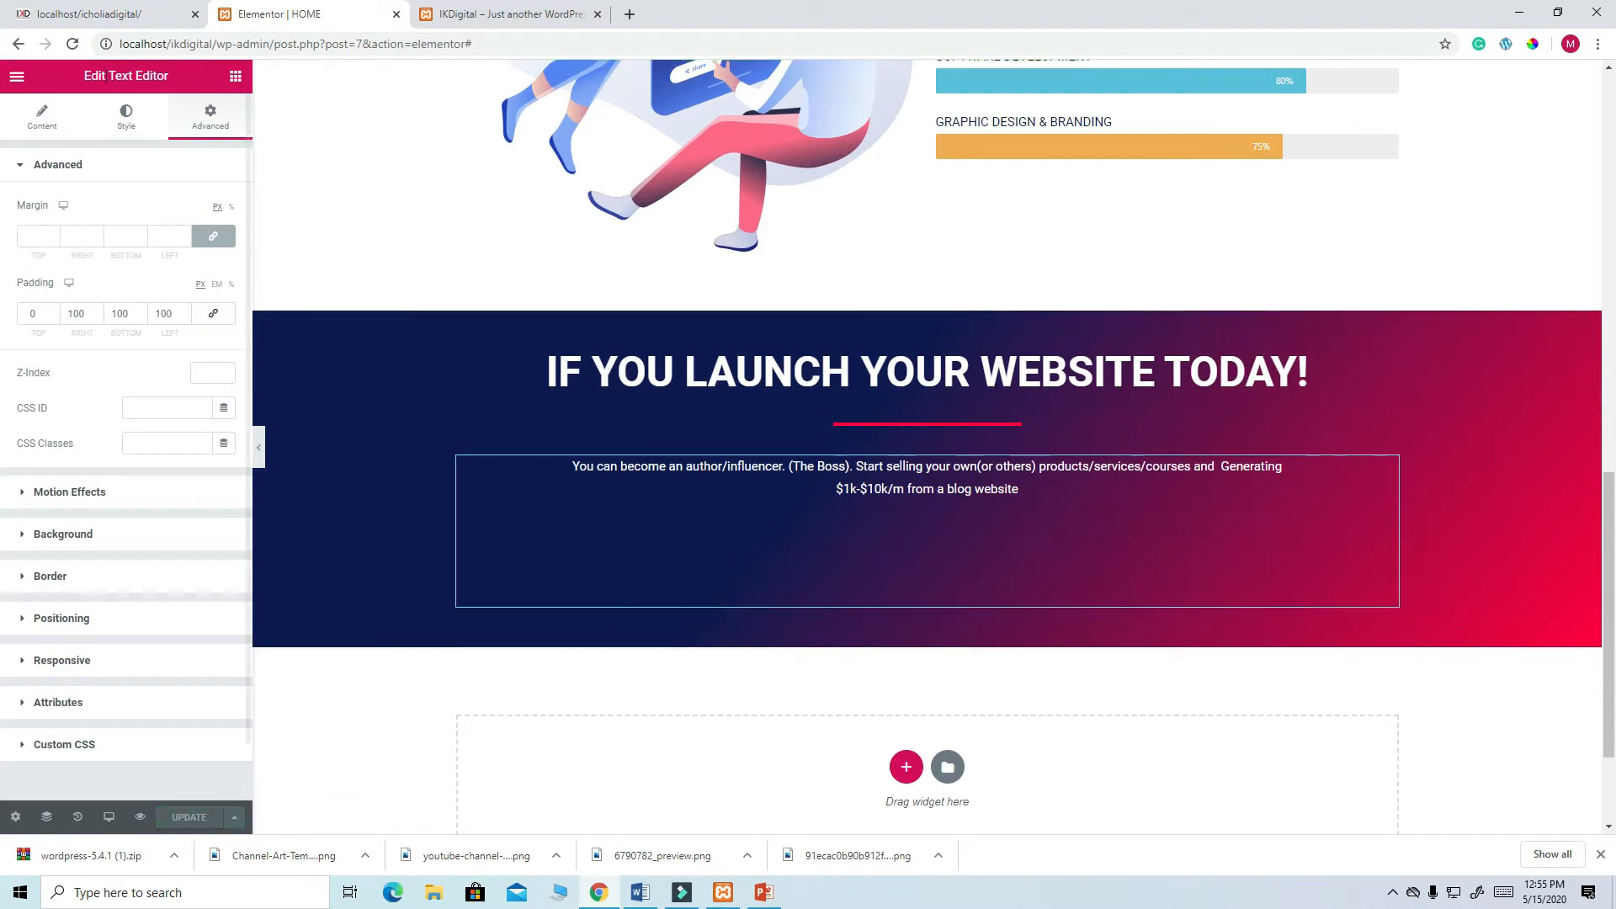
- Compare the padded paragraph with the live site
click(100, 15)
scroll(564, 541, down, 4)
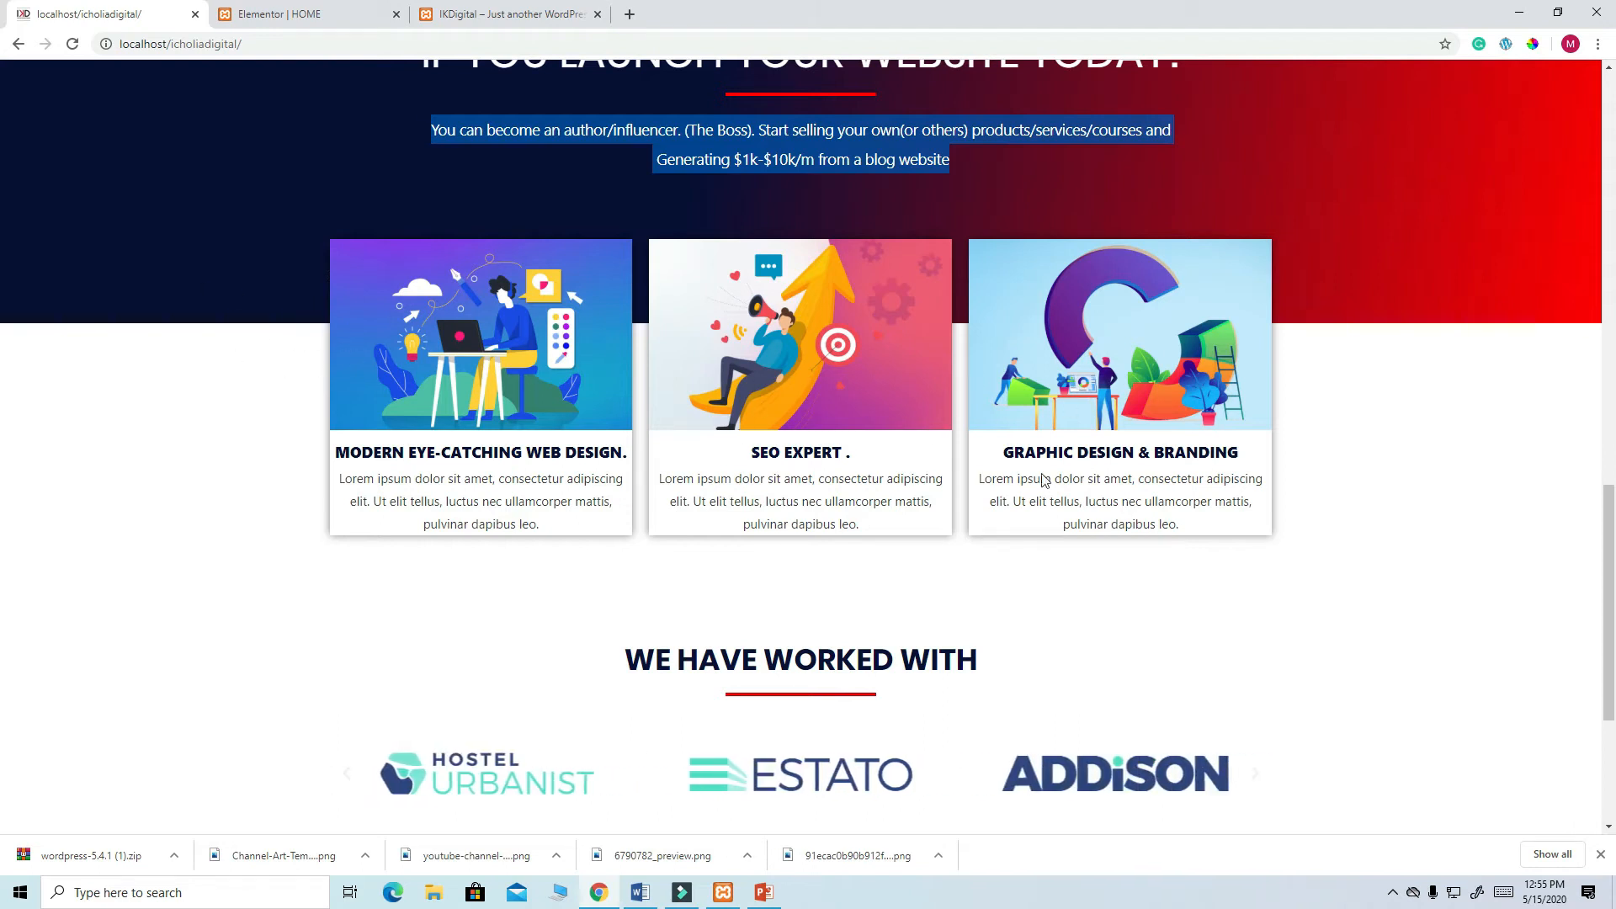
click(271, 14)
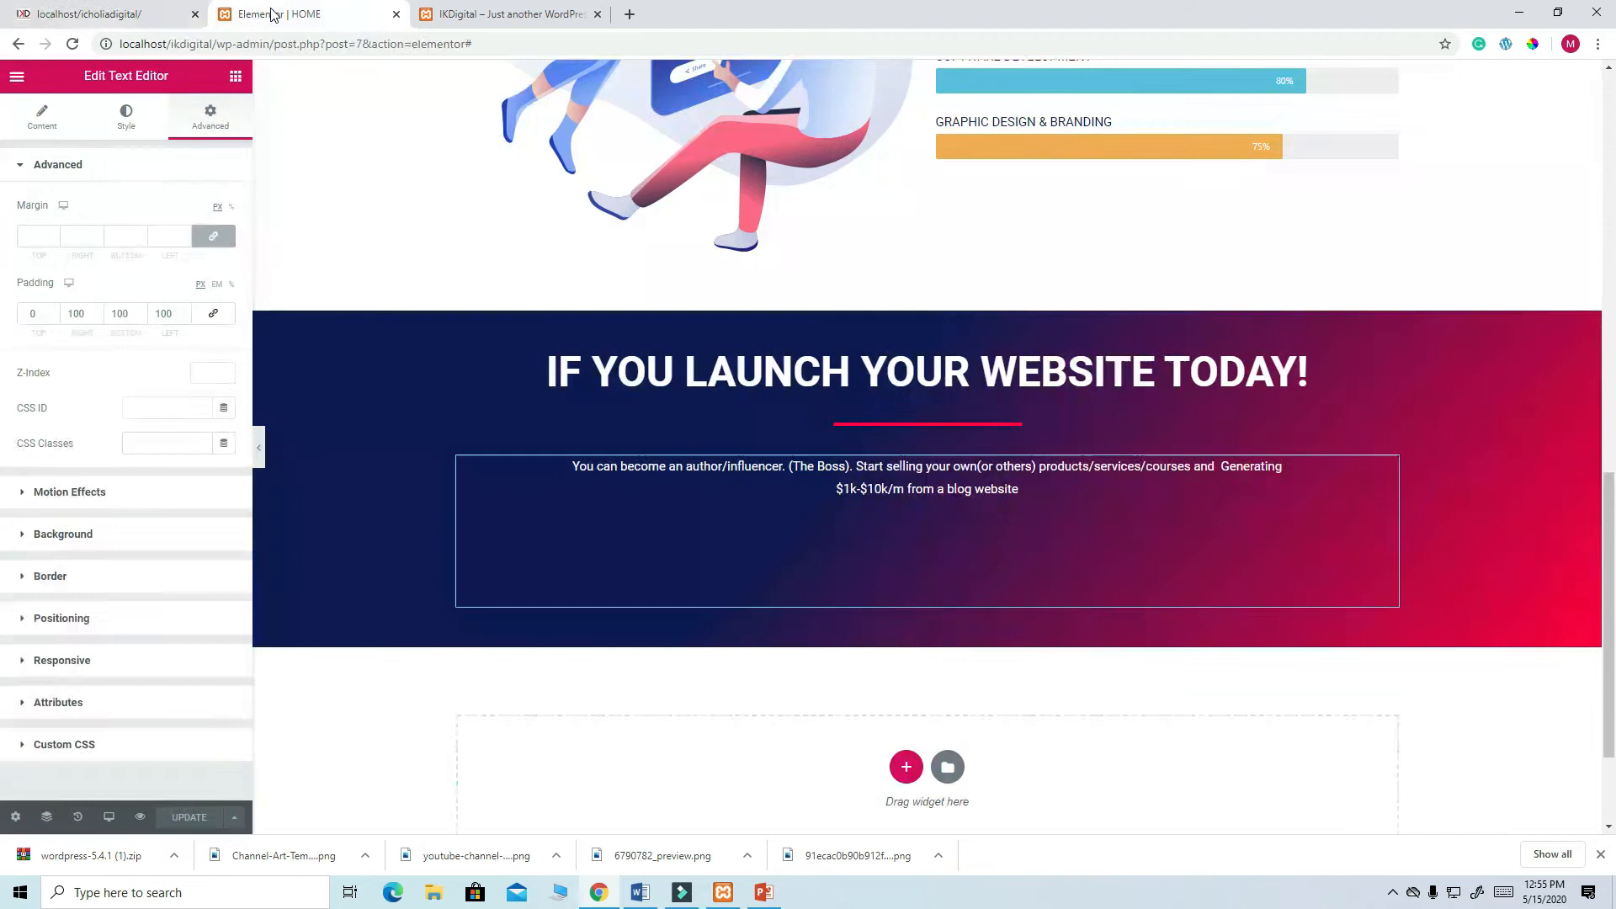
scroll(730, 632, down, 1)
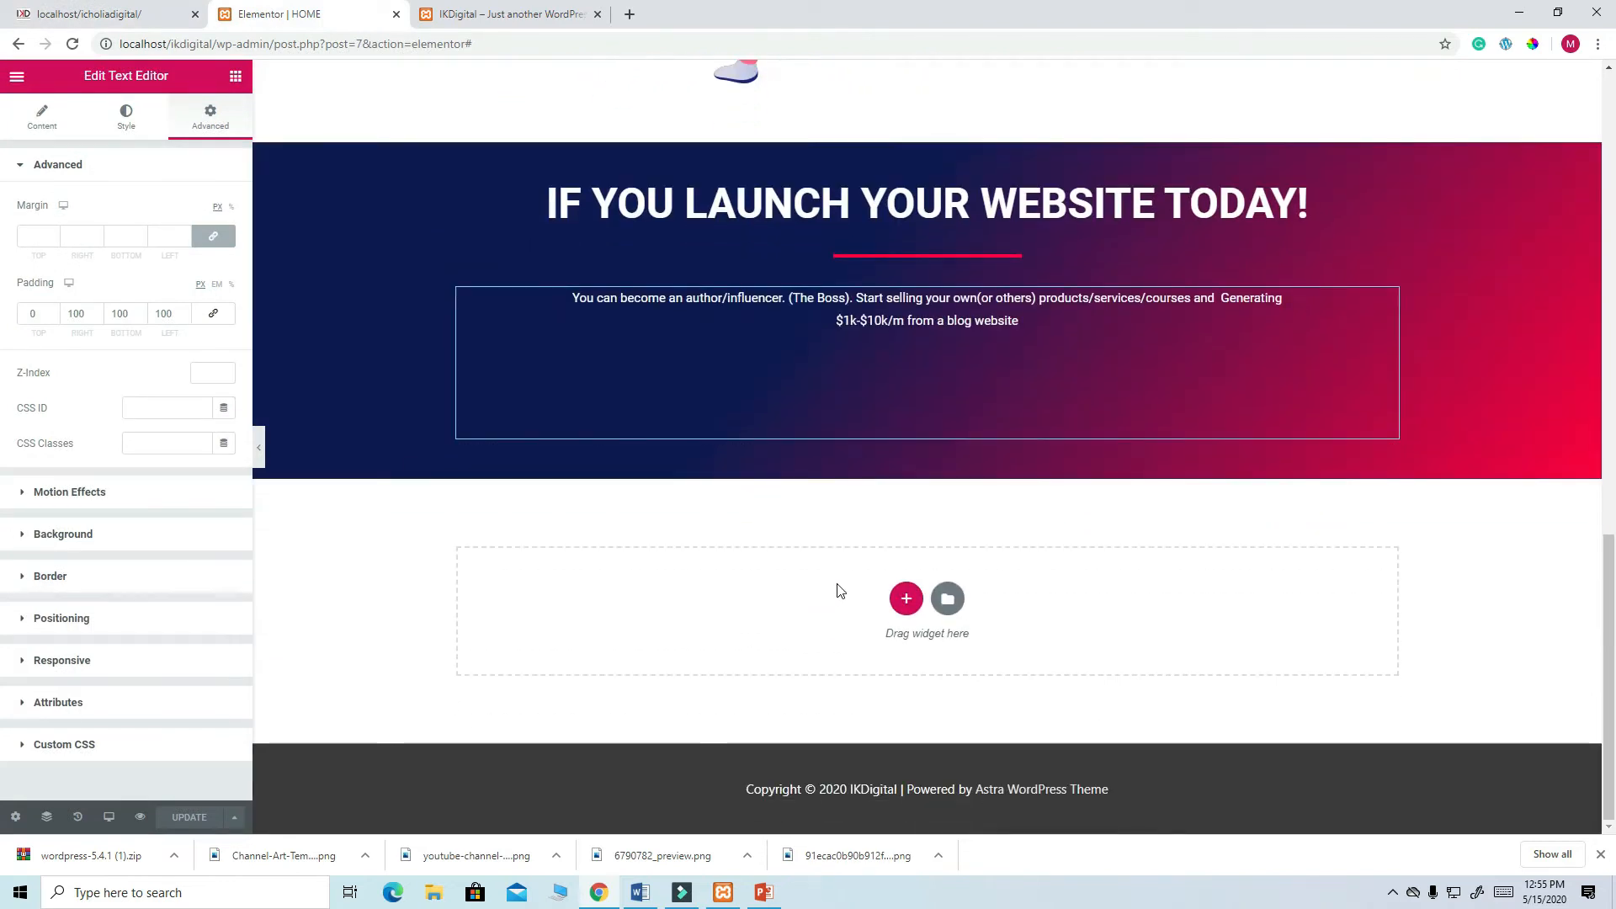
- Insert a three-column section below the banner and place an Image Box in column one
click(907, 600)
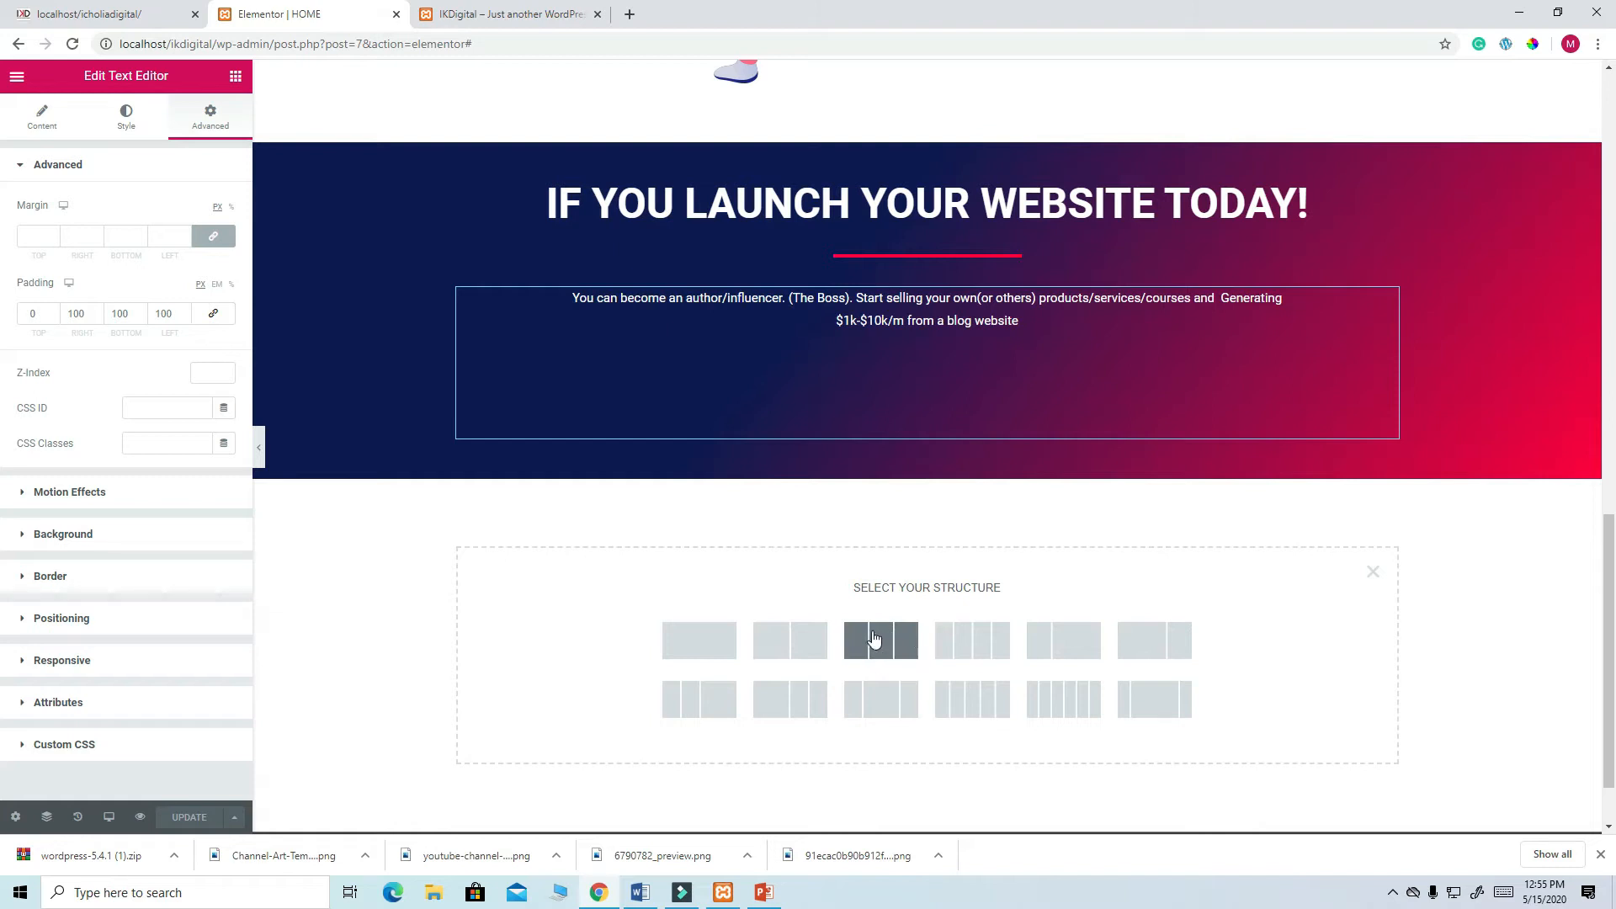
click(891, 635)
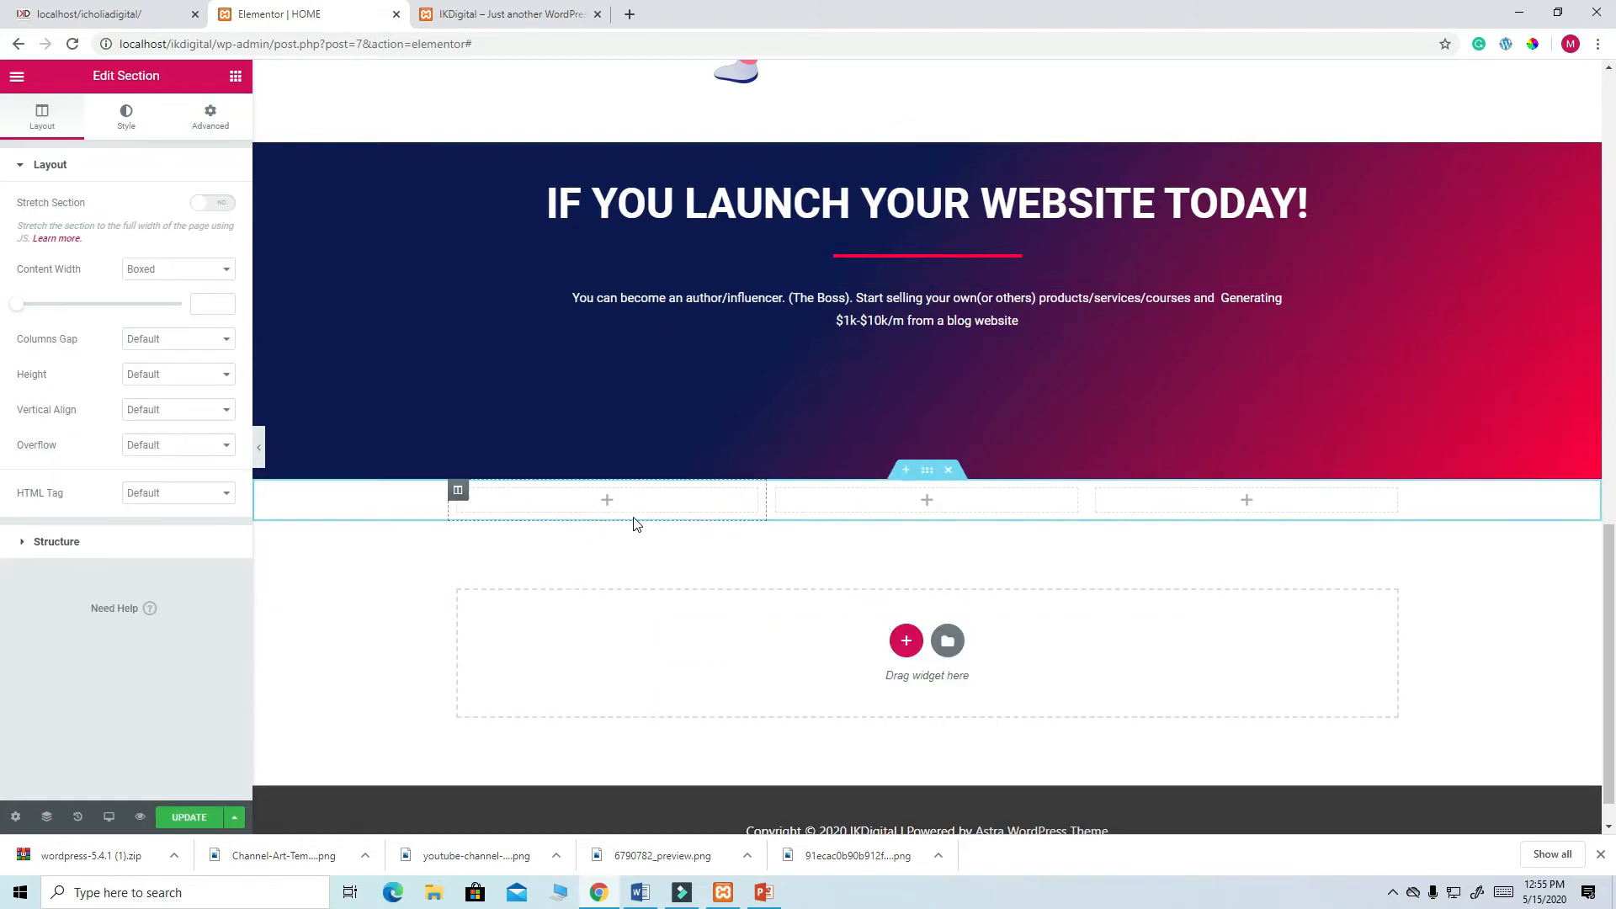
click(235, 77)
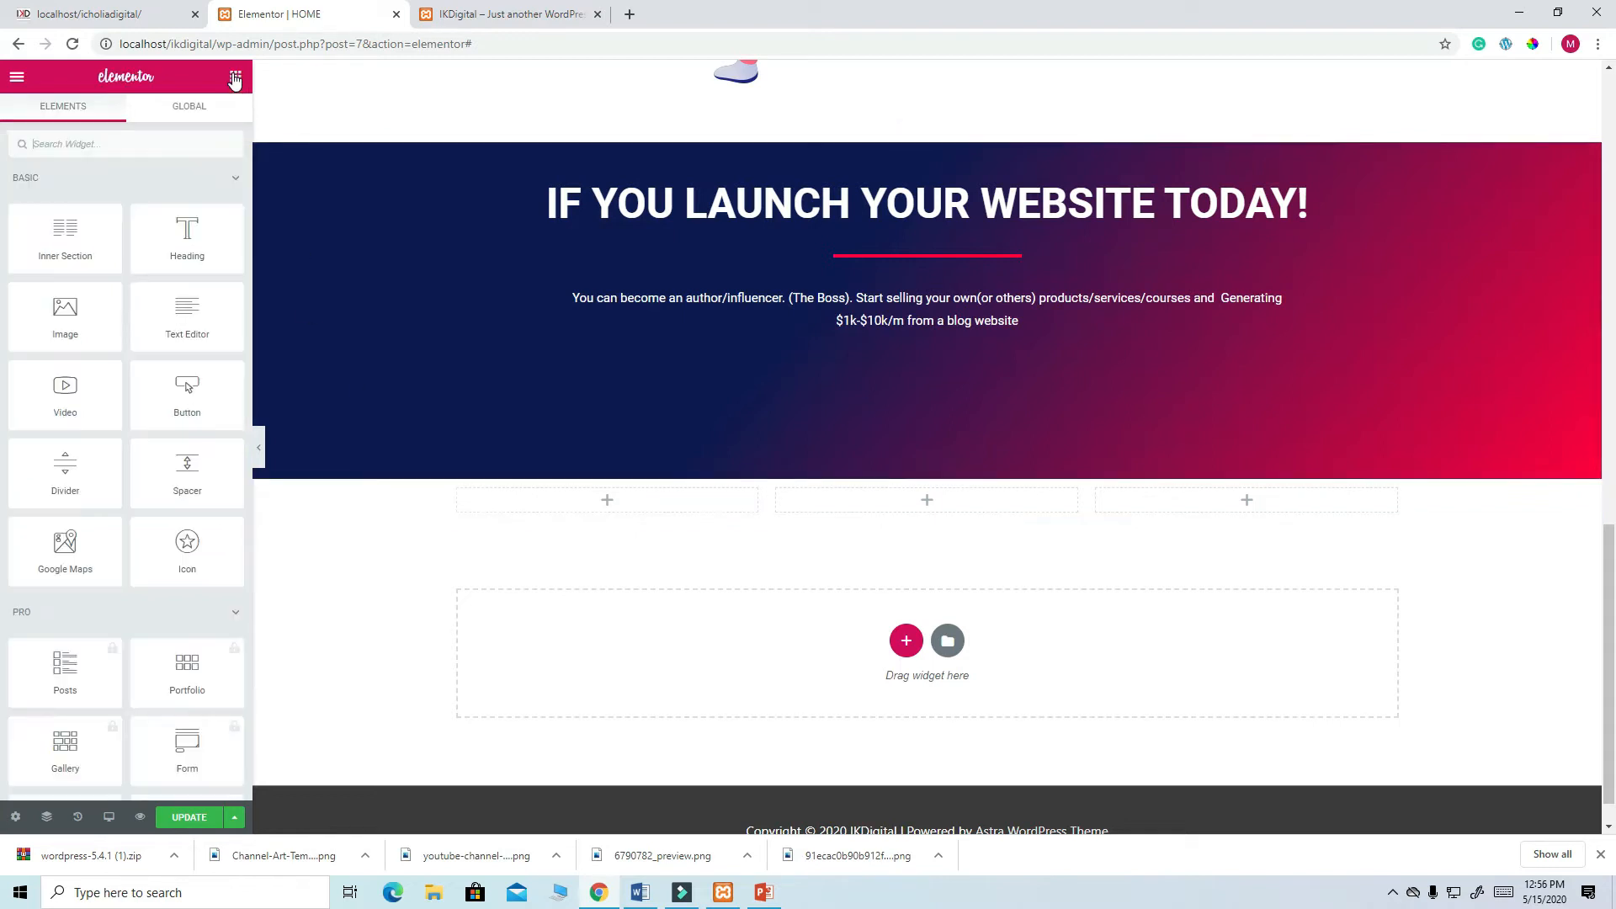
click(138, 142)
text(im)
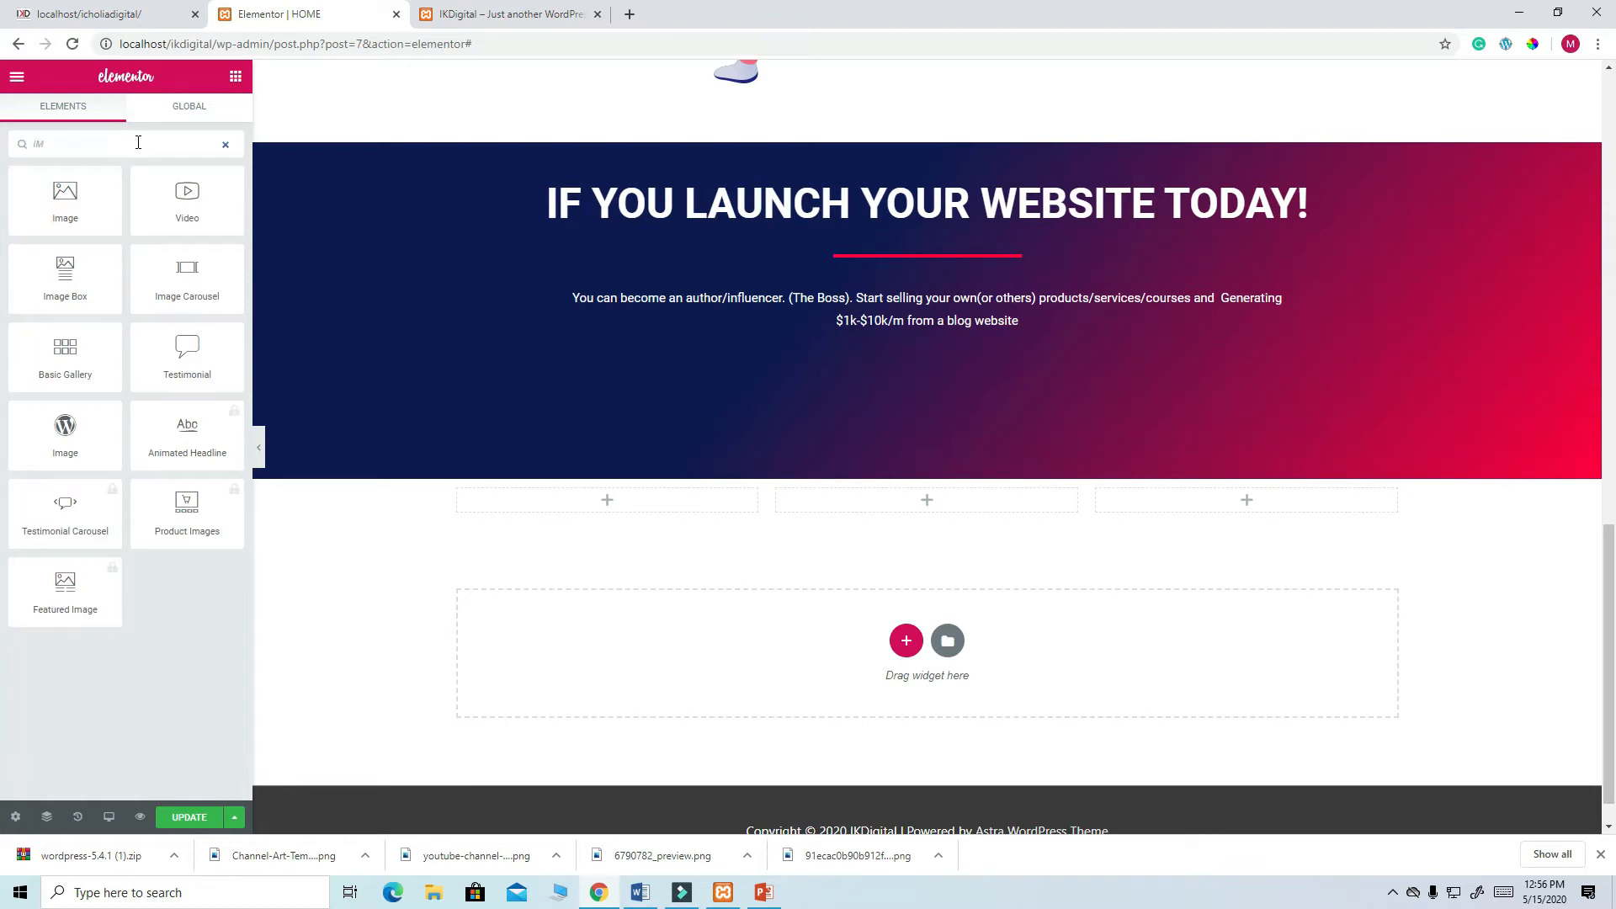
drag(66, 278, 583, 509)
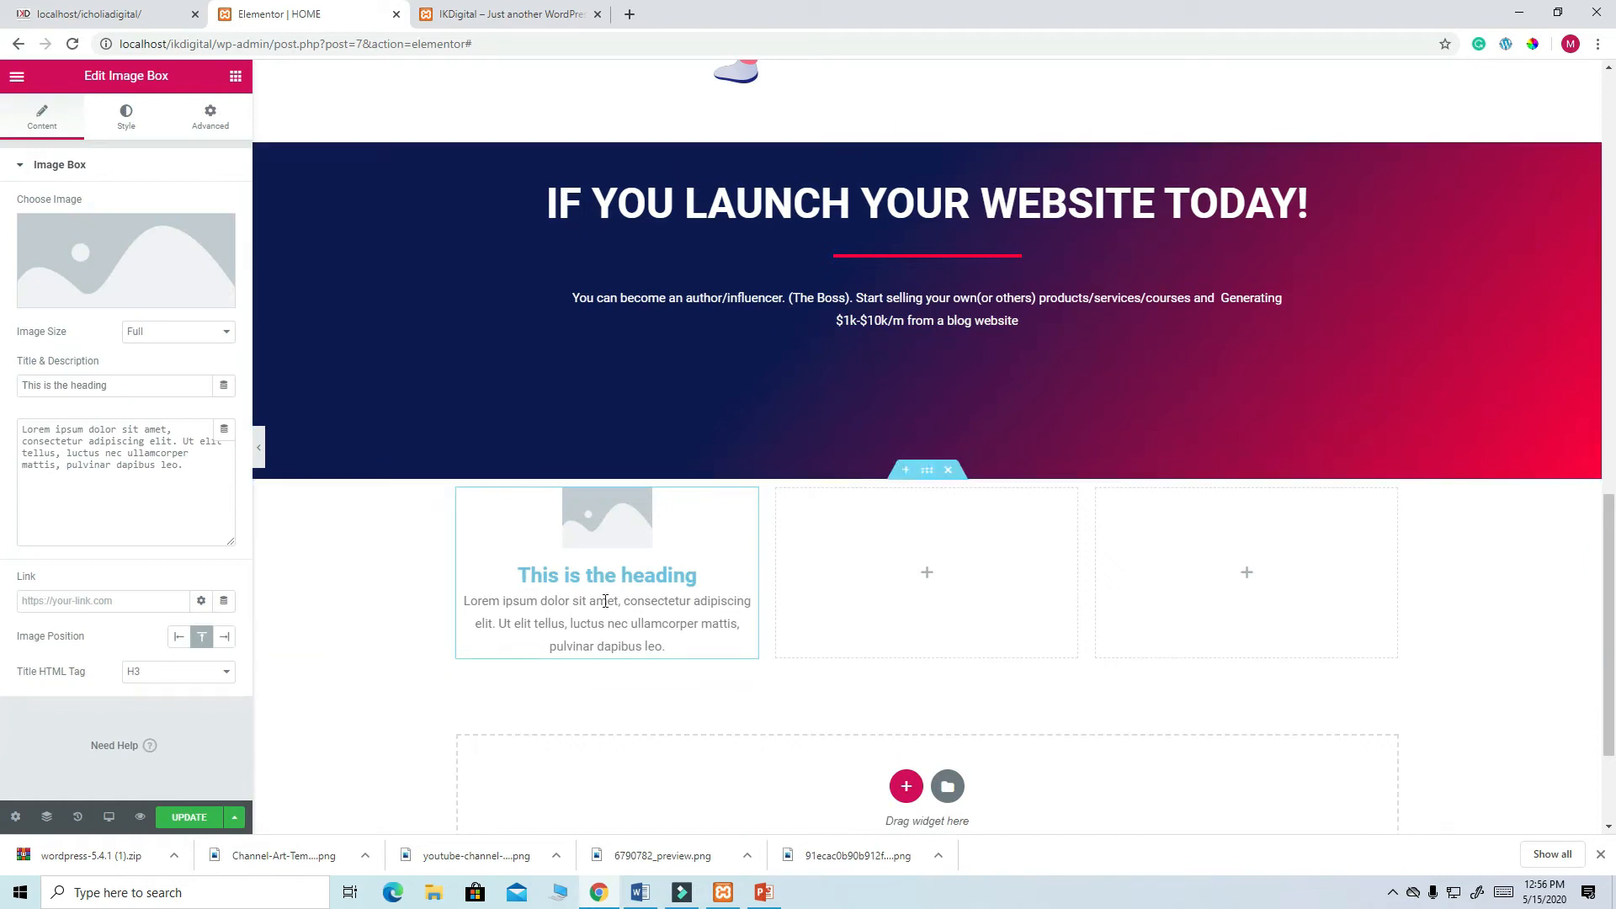
click(126, 10)
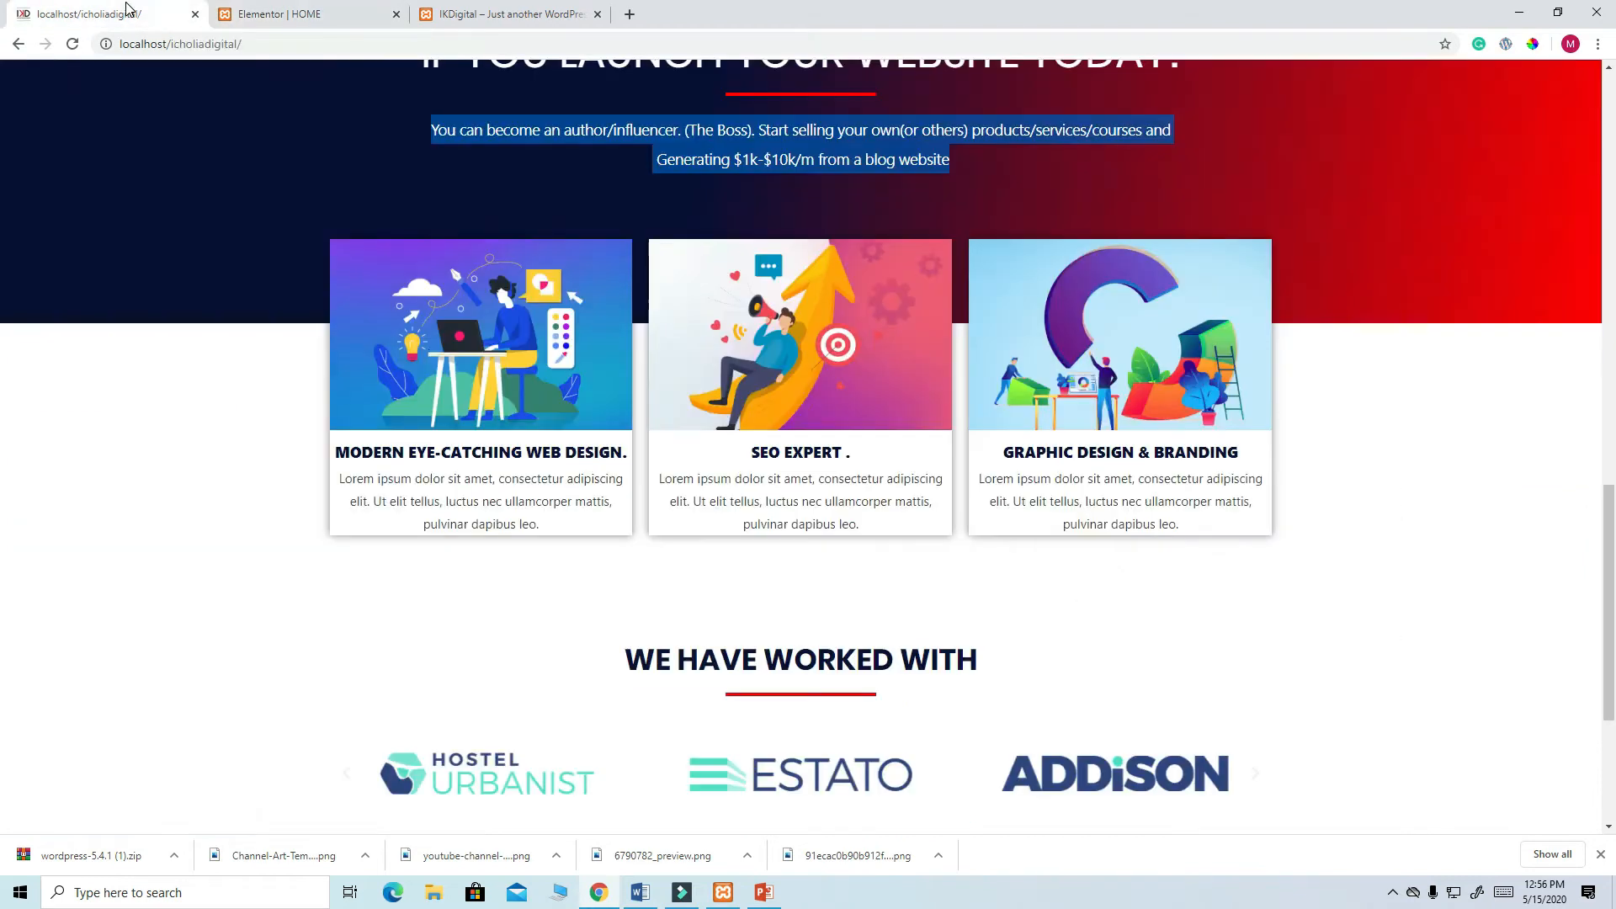
- Insert the laptop-worker illustration from the Media Library into the first Image Box
click(277, 17)
click(136, 282)
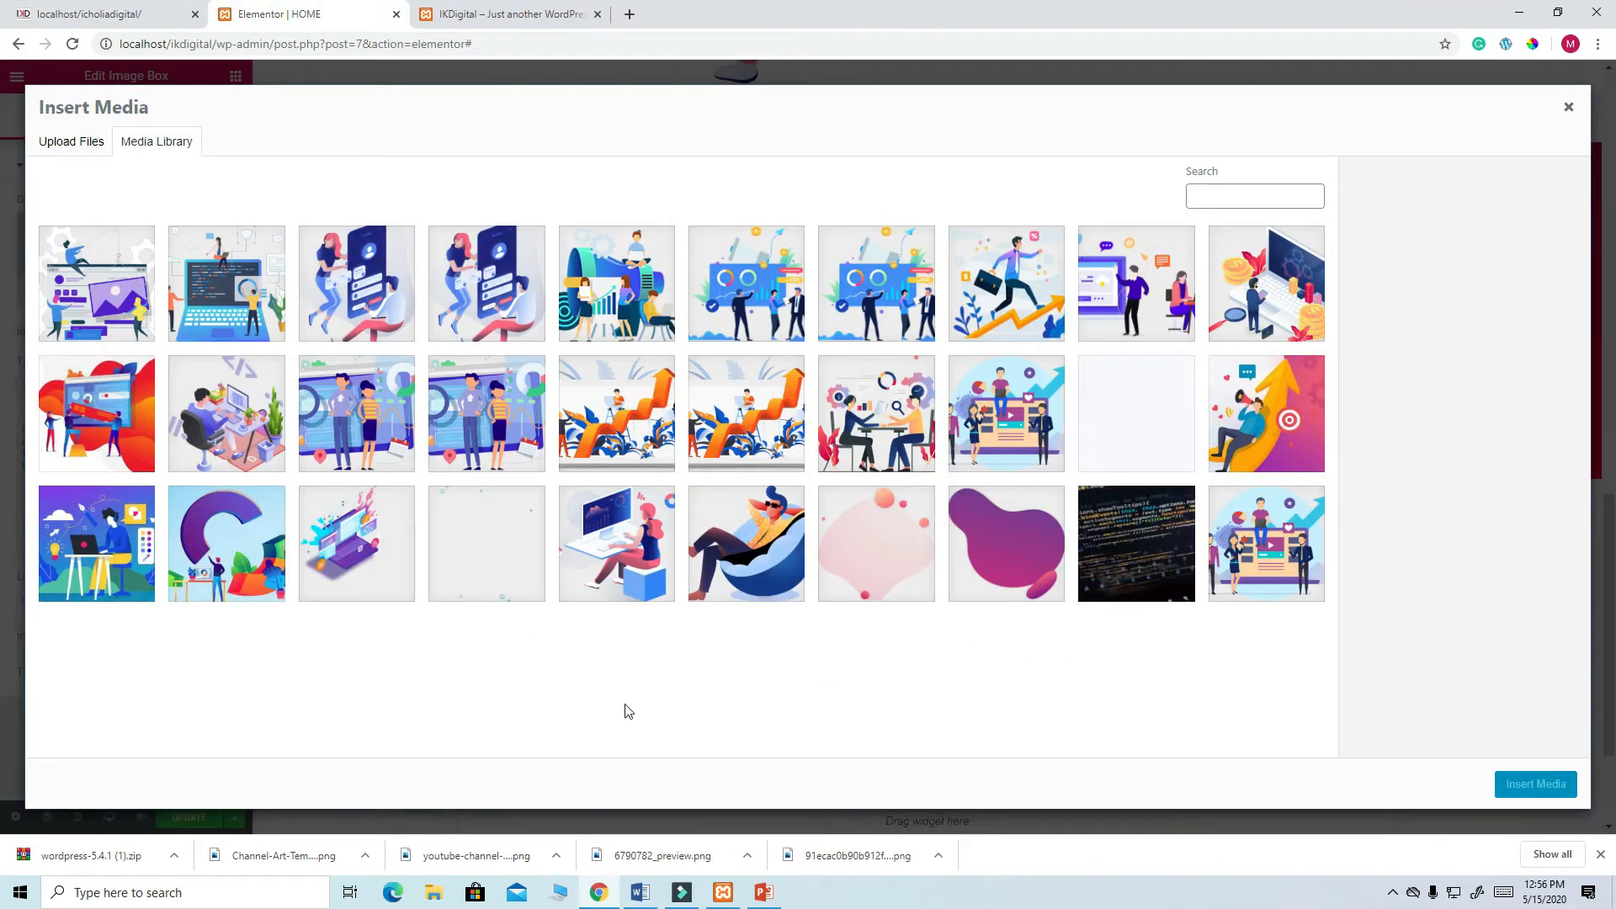
click(97, 542)
click(1528, 787)
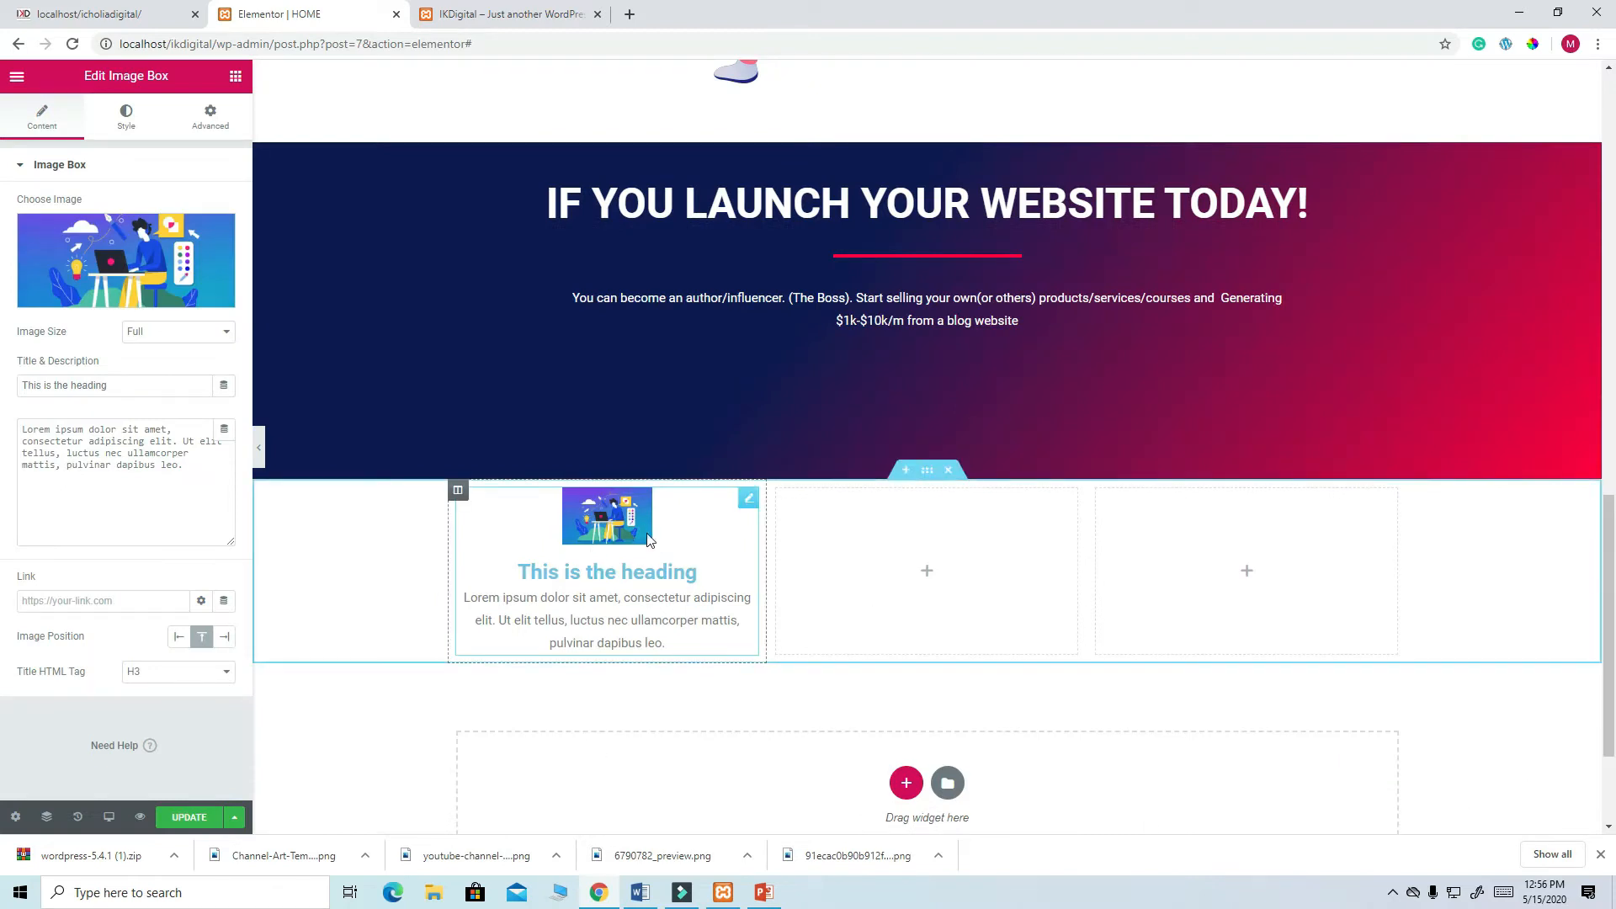
- Set the first Image Box's image width to 100% and return to its Content settings
click(126, 118)
drag(56, 305, 271, 317)
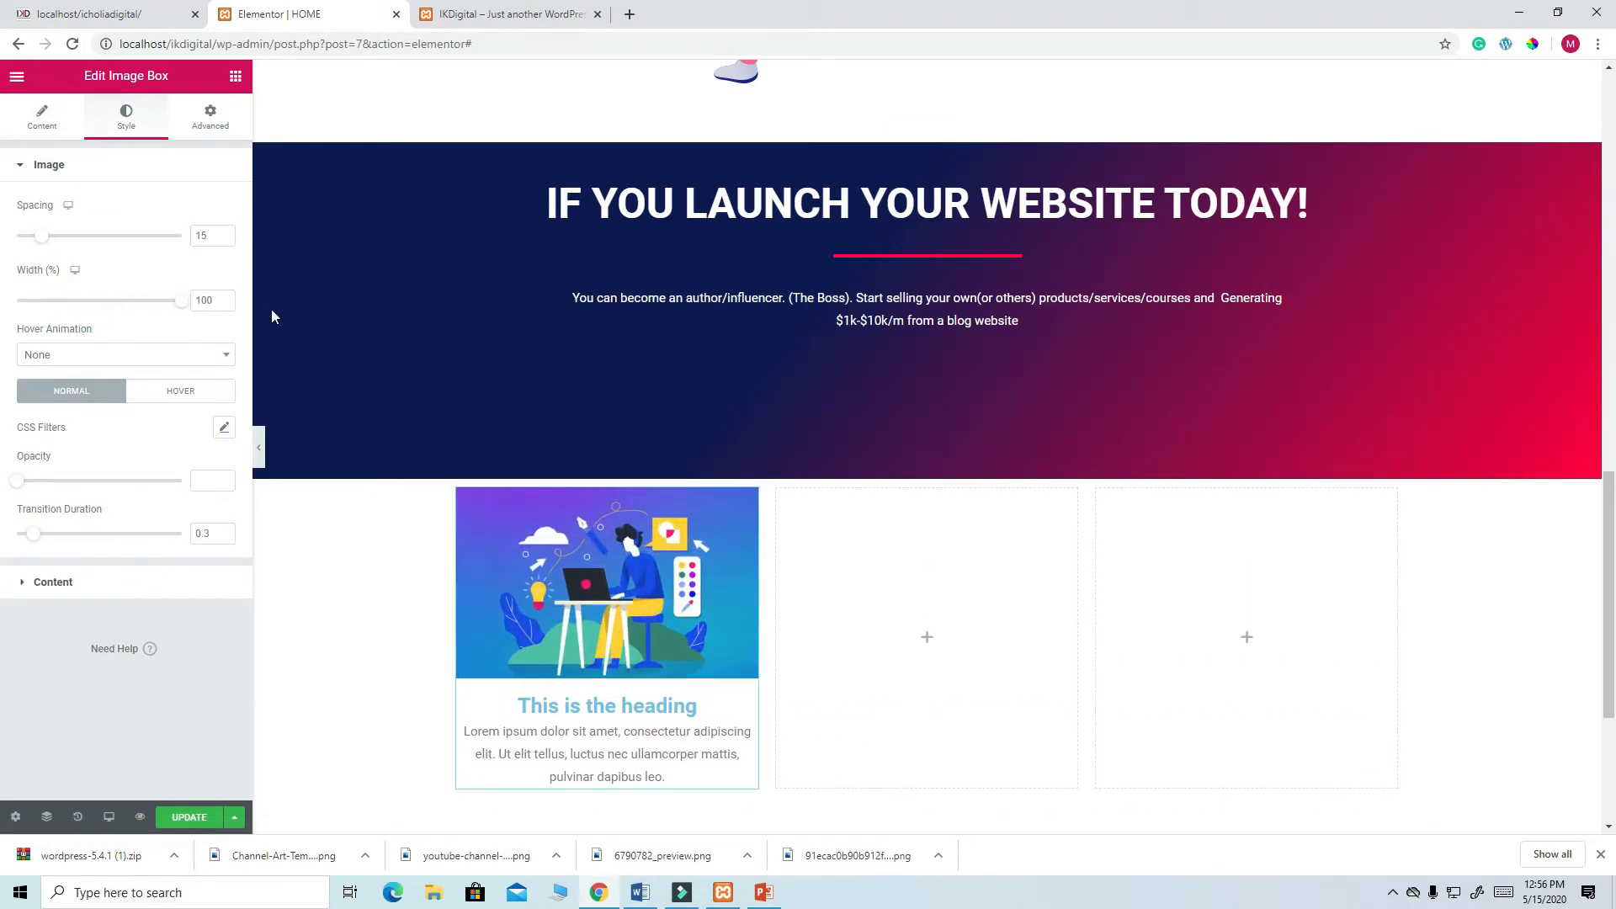
scroll(836, 695, down, 3)
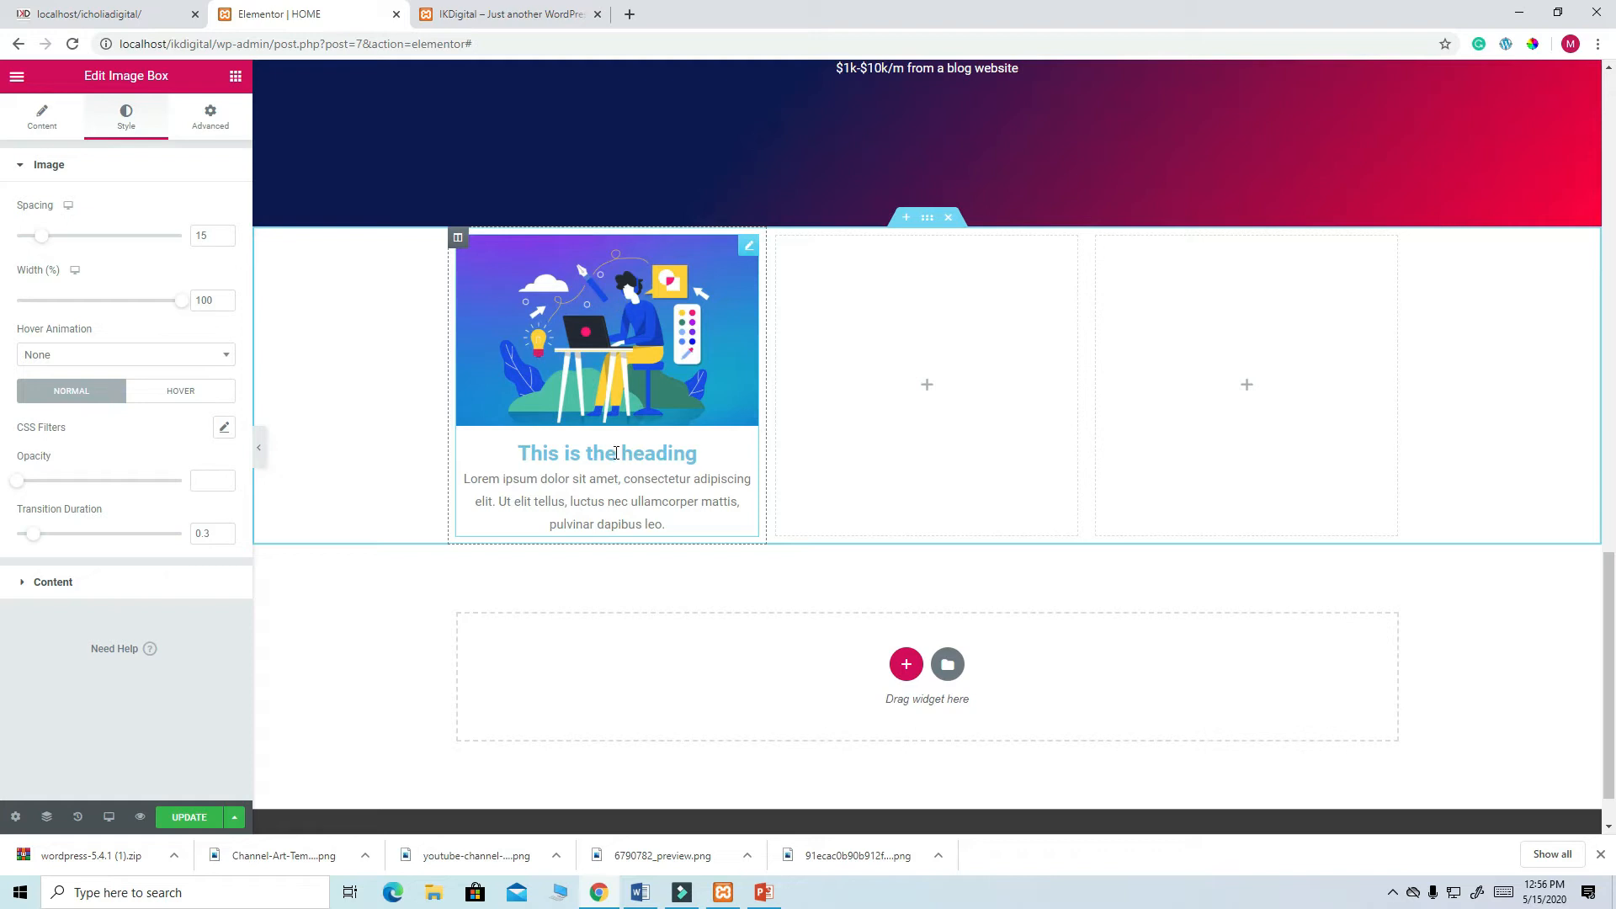
click(66, 583)
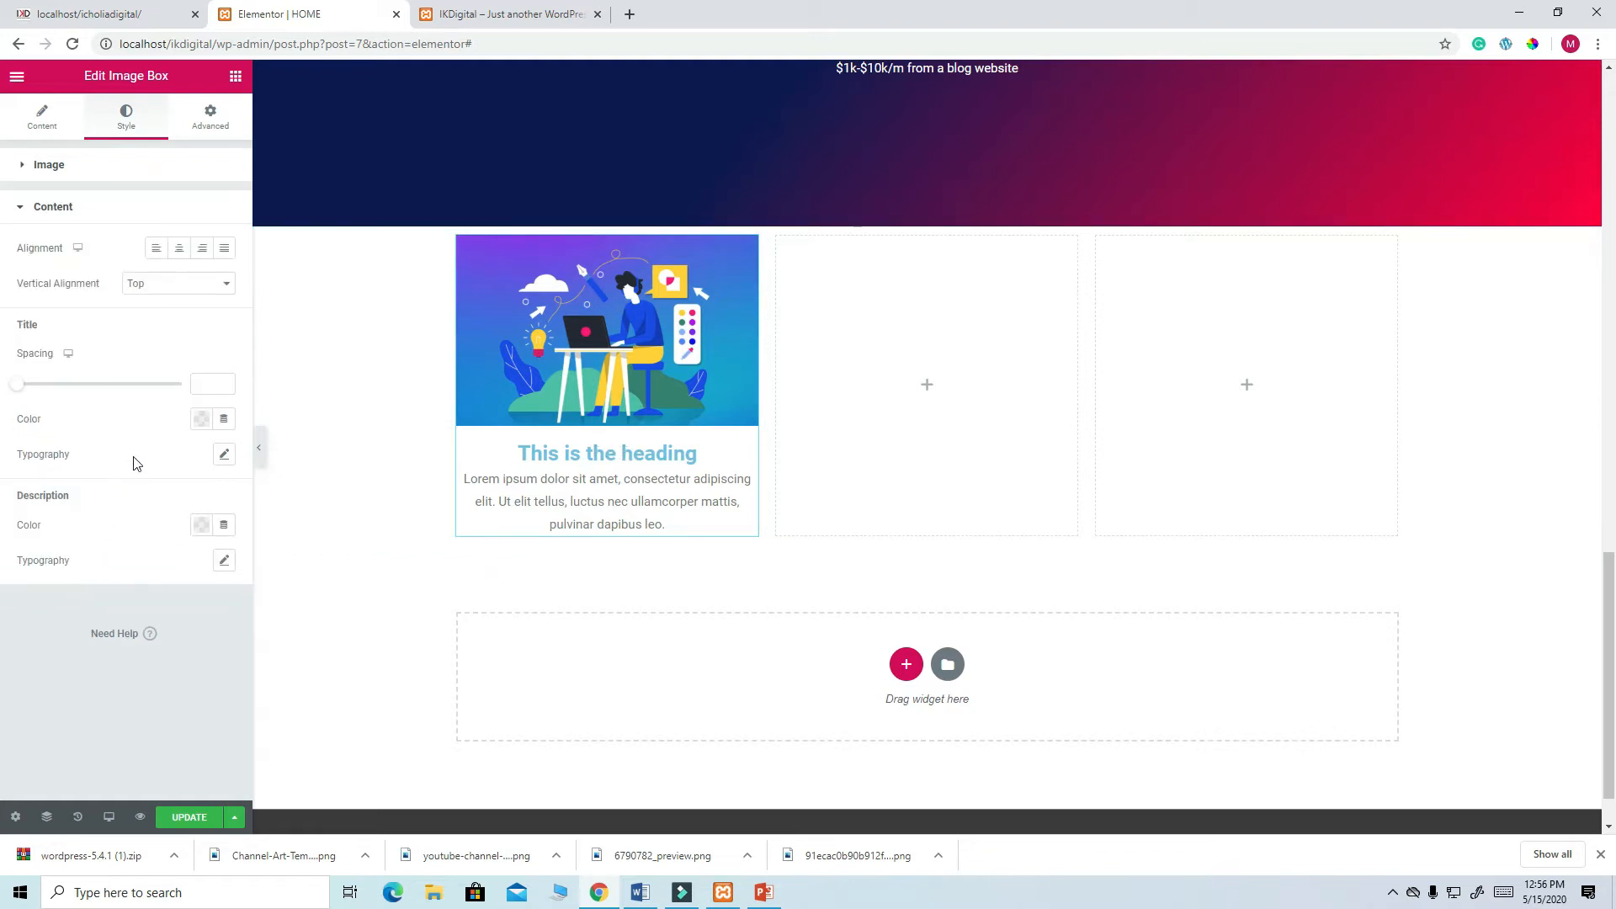
click(68, 213)
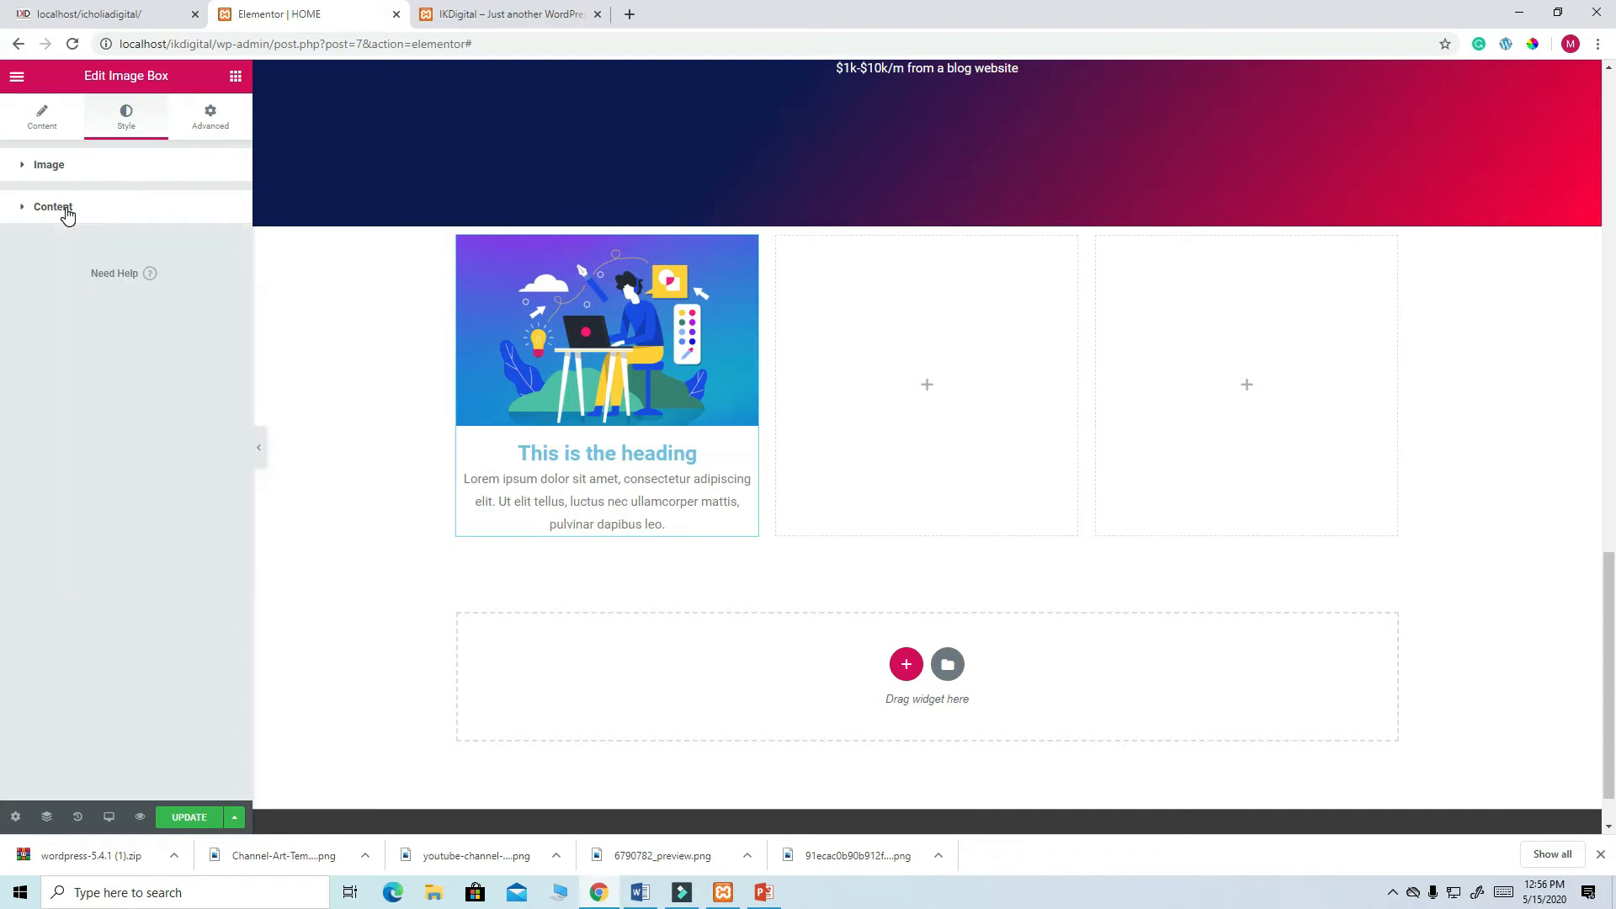
click(67, 212)
click(43, 130)
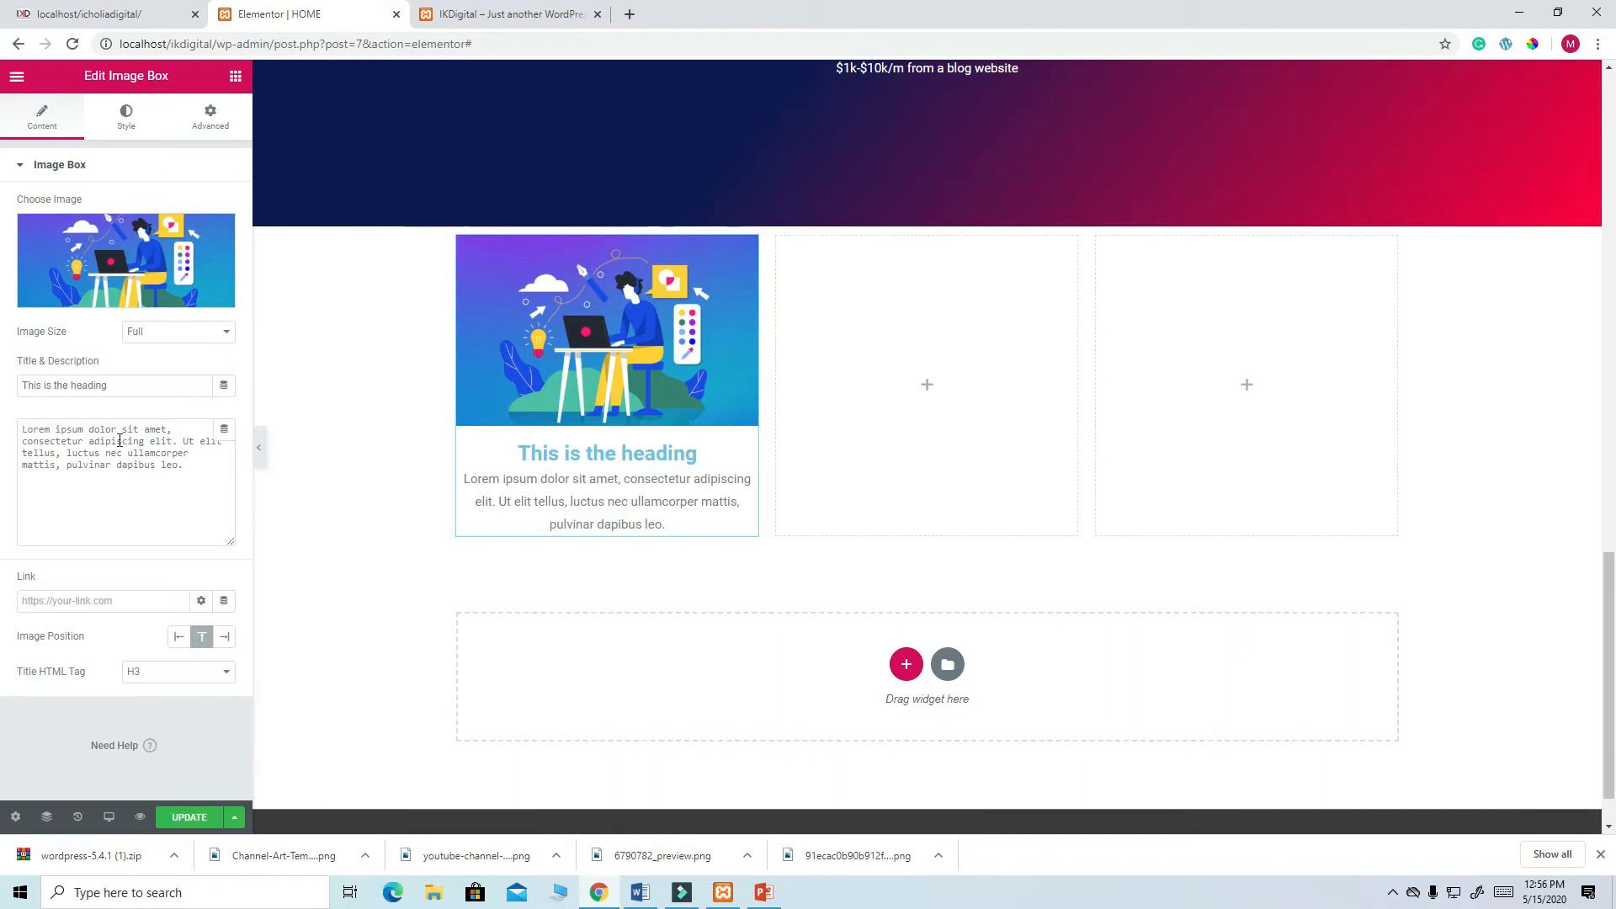
click(140, 13)
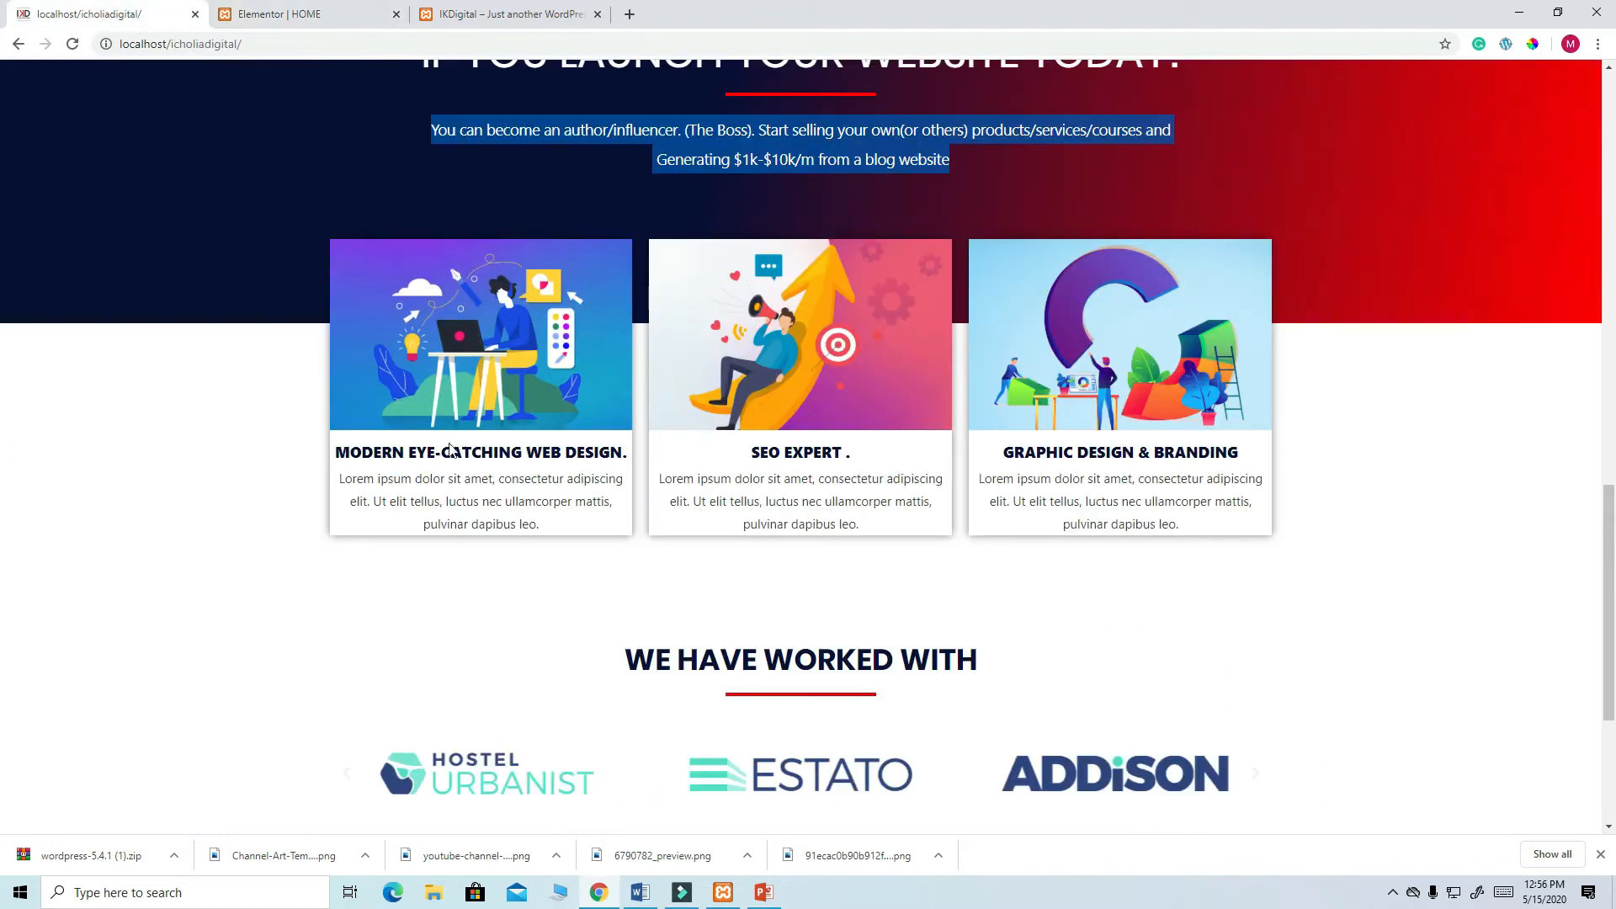
- Paste the live site's title 'MODERN EYE-CATCHING WEB DESIGN.' into the Image Box title
drag(336, 455, 624, 454)
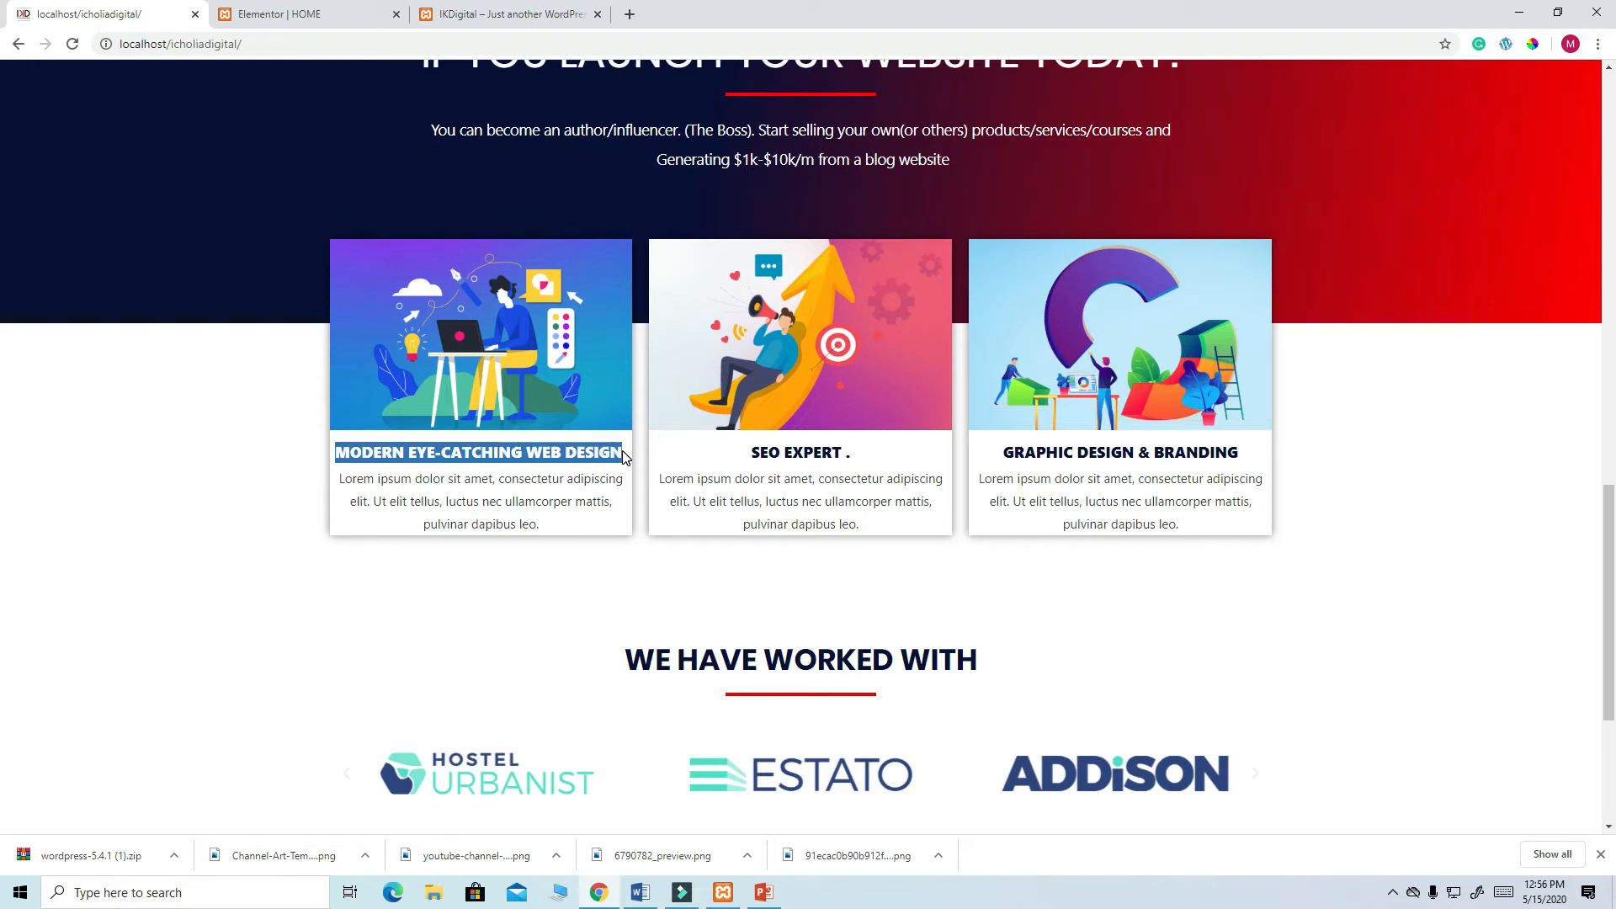
right_click(546, 455)
click(580, 464)
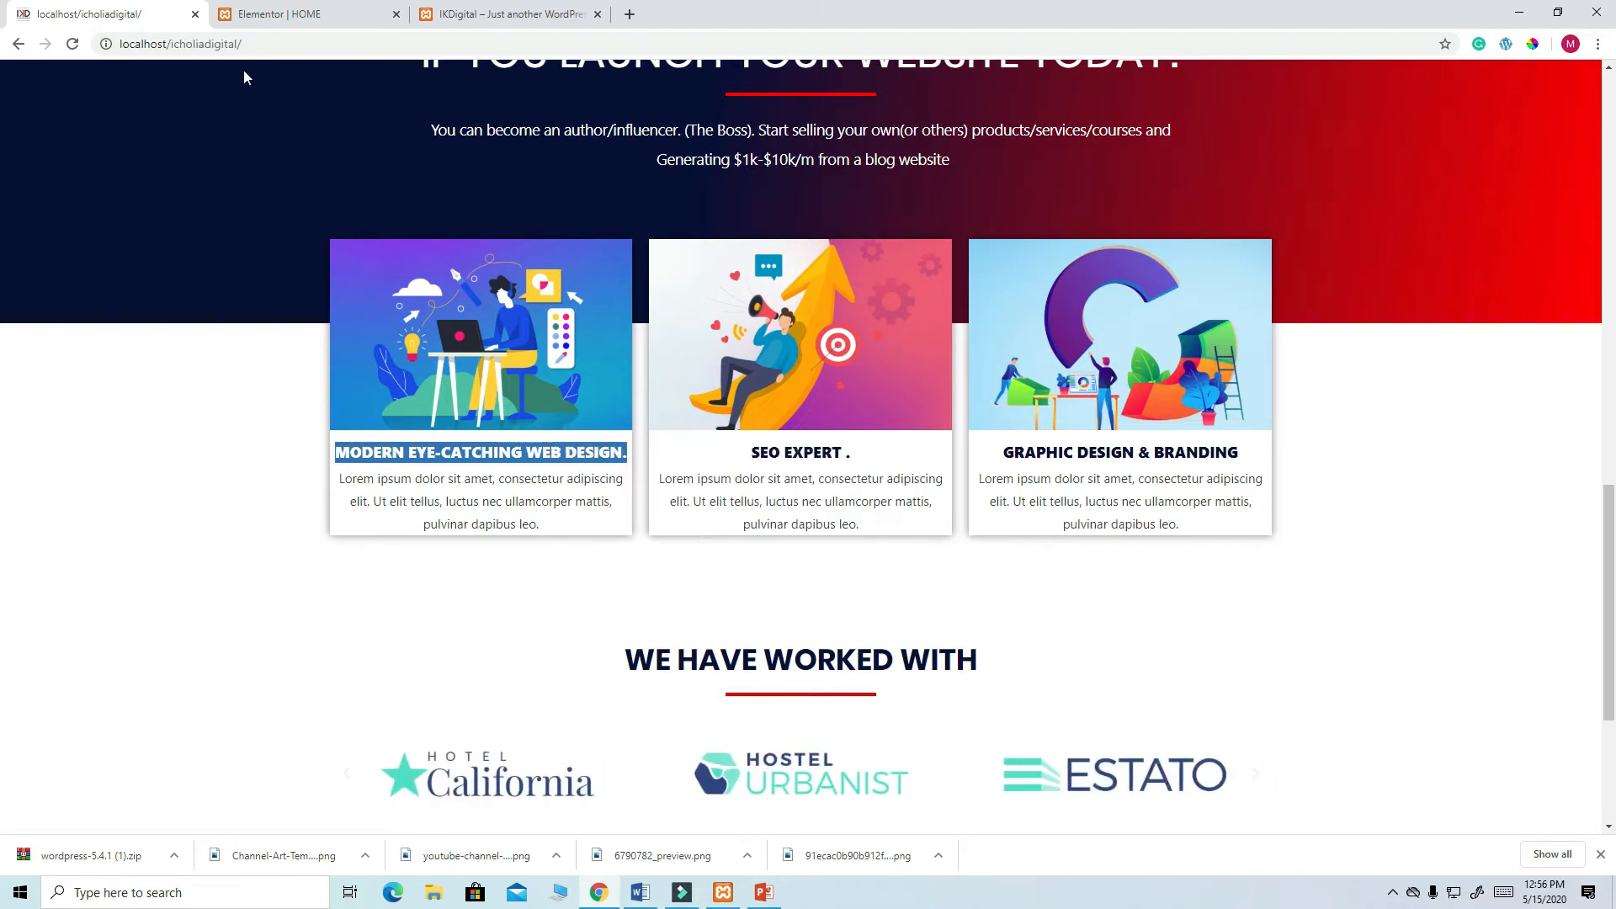
click(271, 15)
click(130, 385)
drag(130, 386, 2, 383)
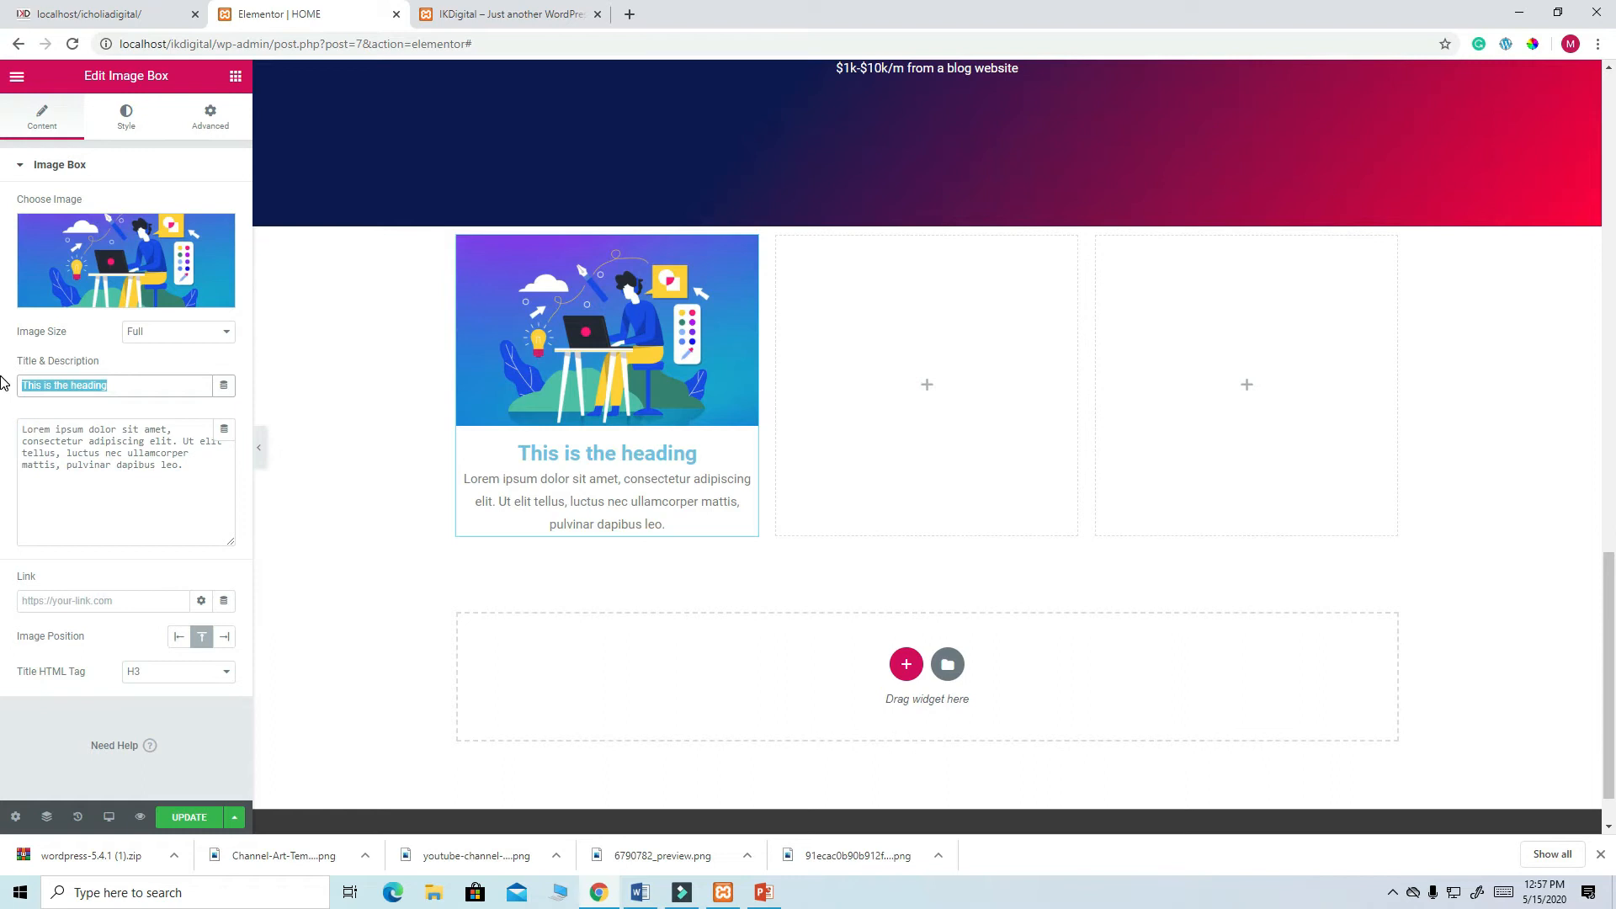
key(ctrl+v)
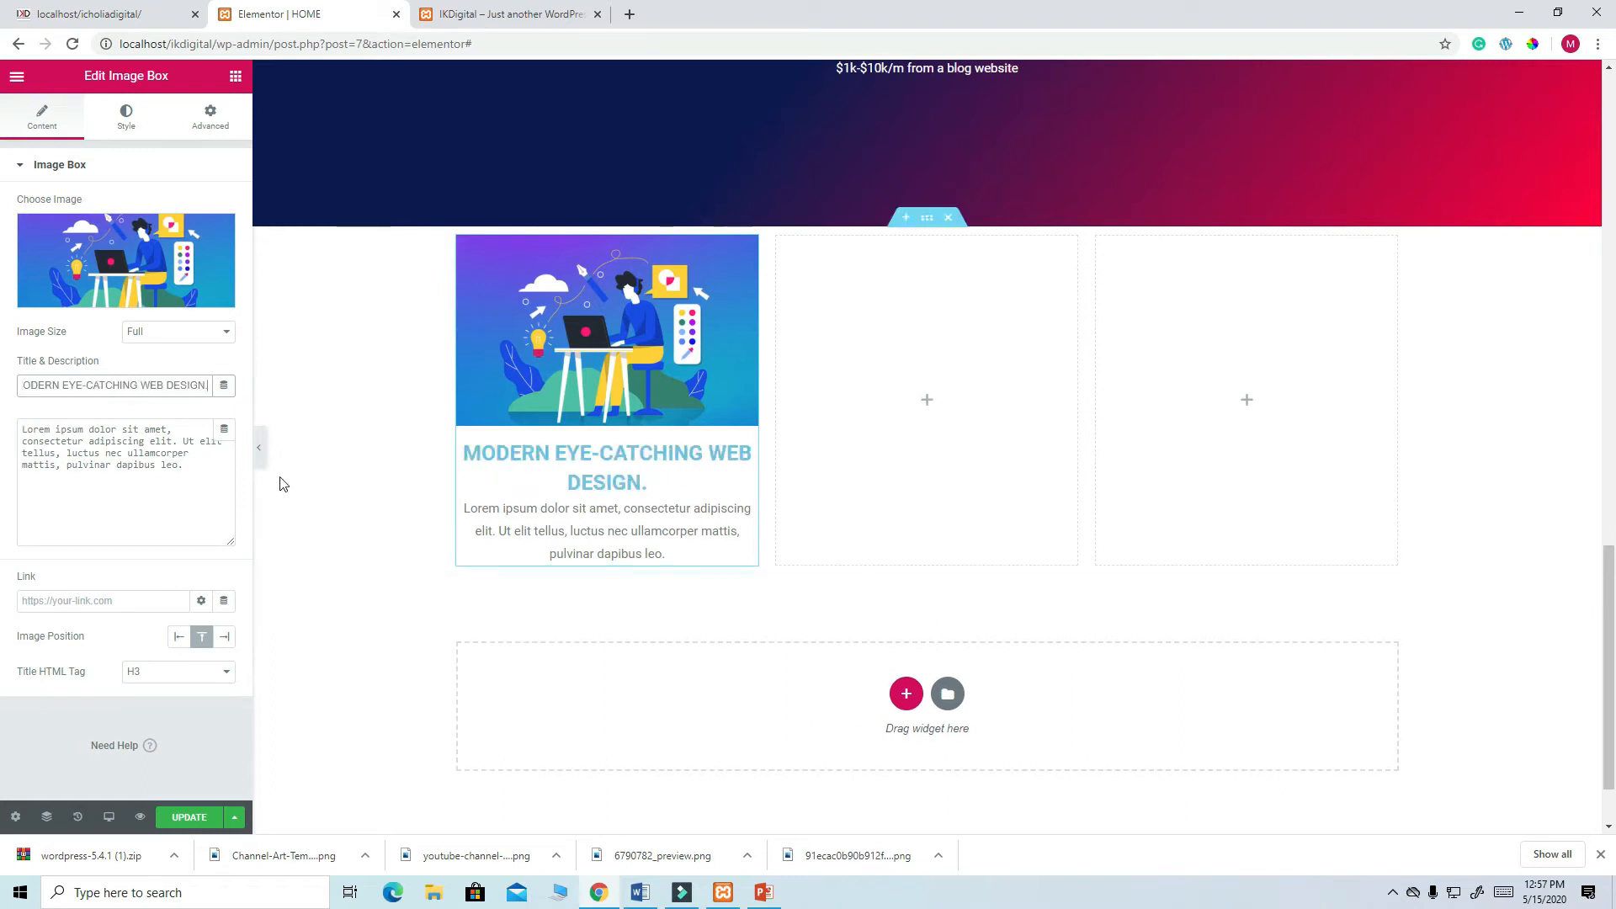
- Compare with the live site and reduce the image spacing from 15 to 0
click(145, 17)
click(261, 15)
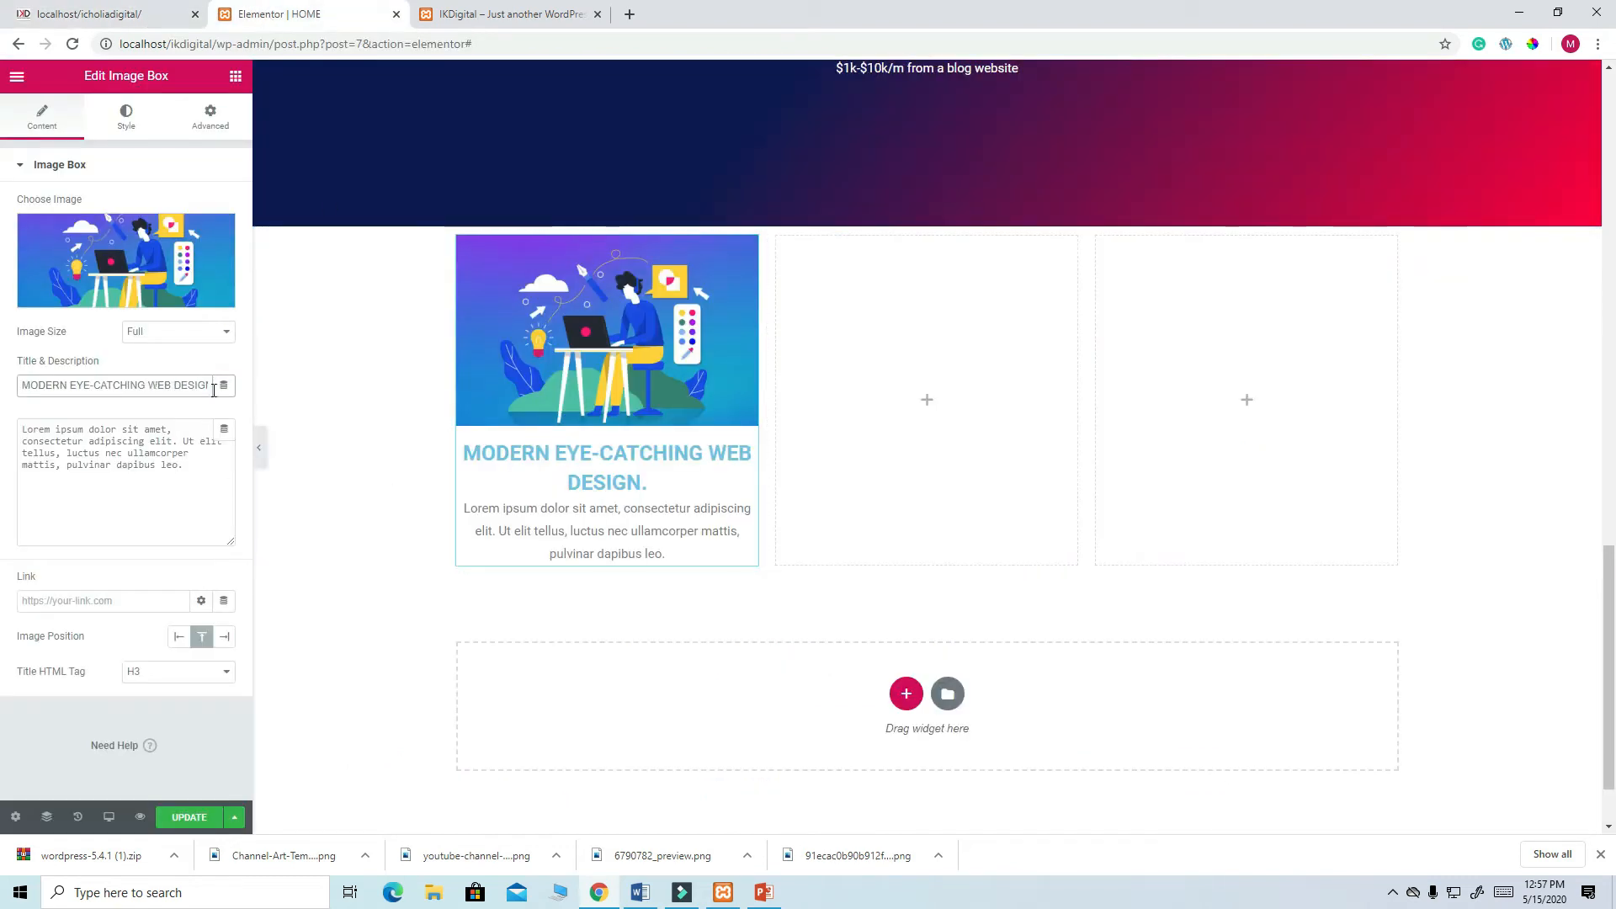
click(126, 122)
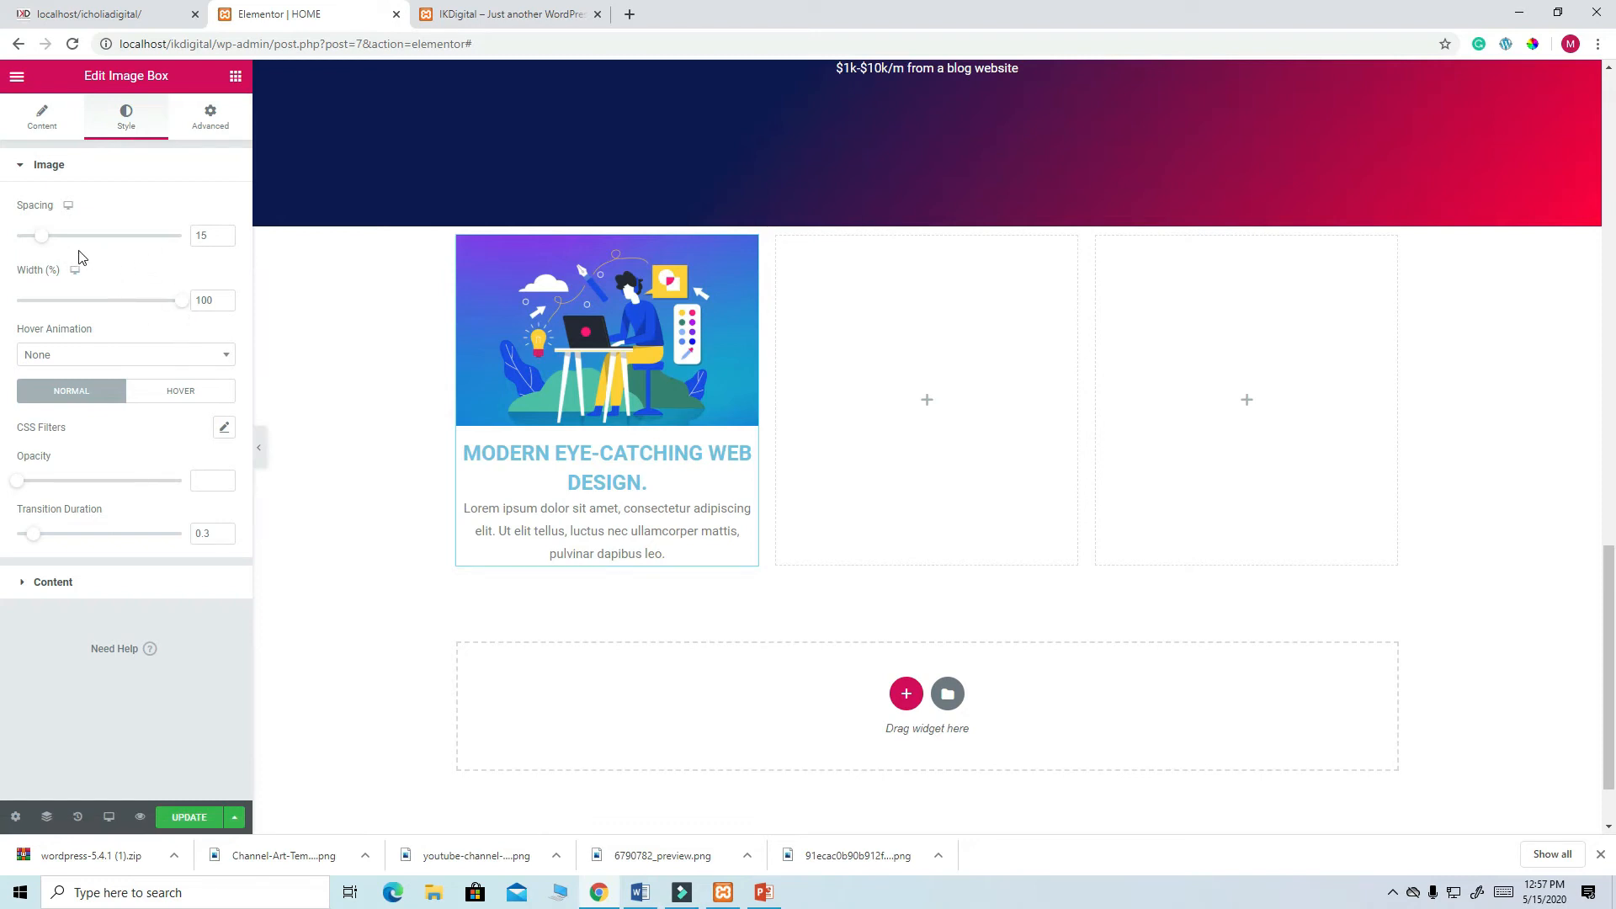
drag(38, 239, 34, 243)
- Shrink the first image box's title font size to 19 in Title Typography
click(42, 118)
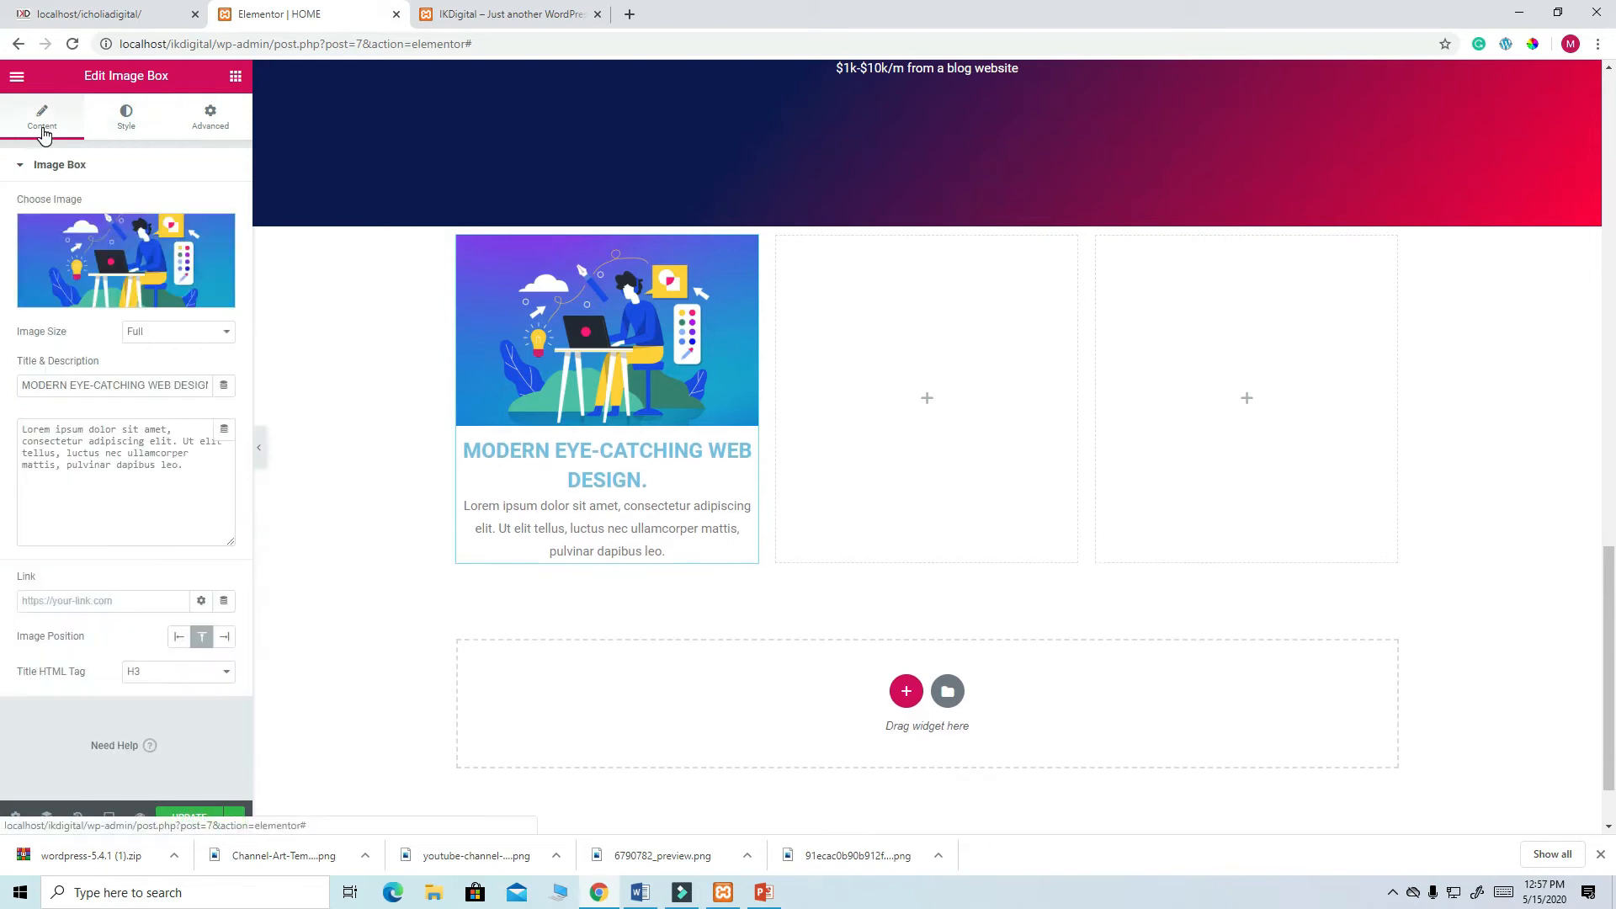
click(129, 124)
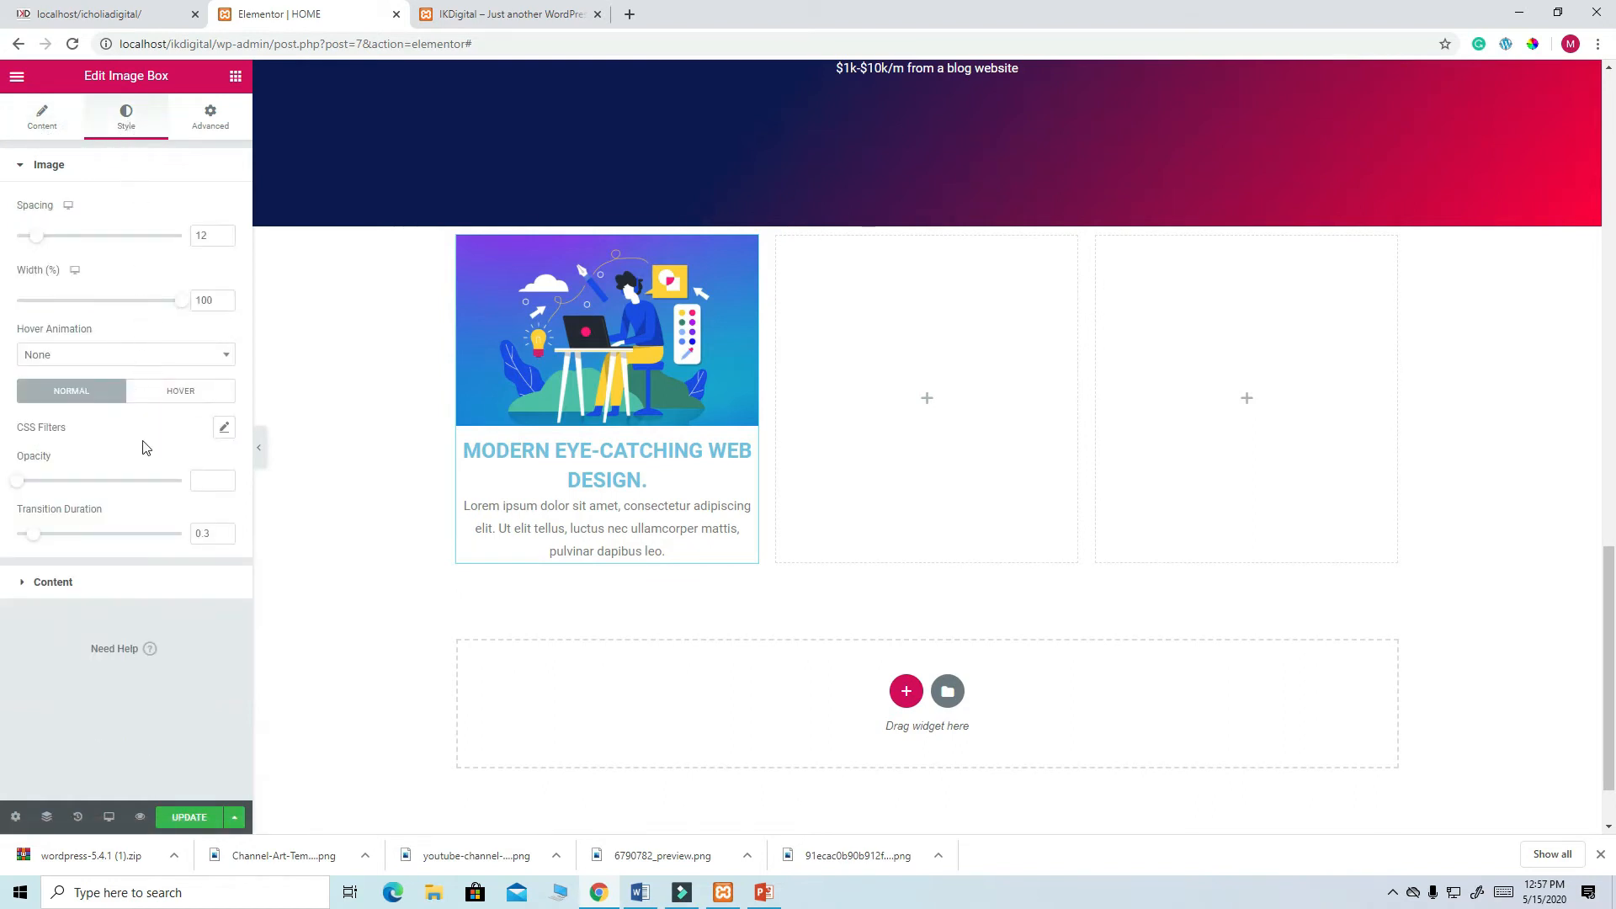
click(53, 583)
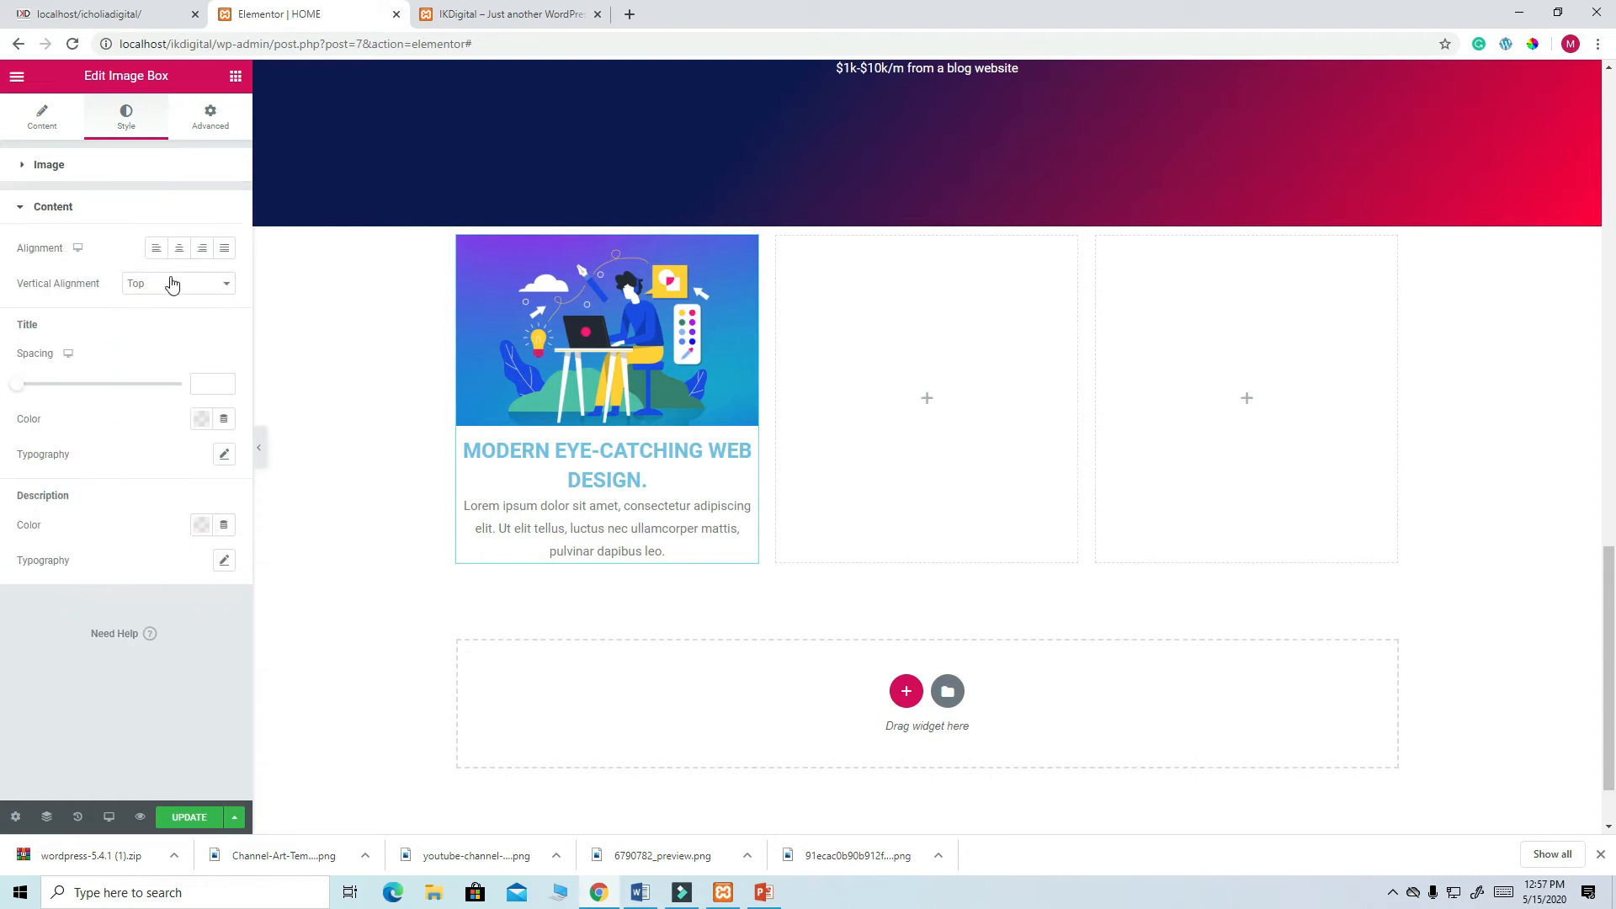
click(225, 456)
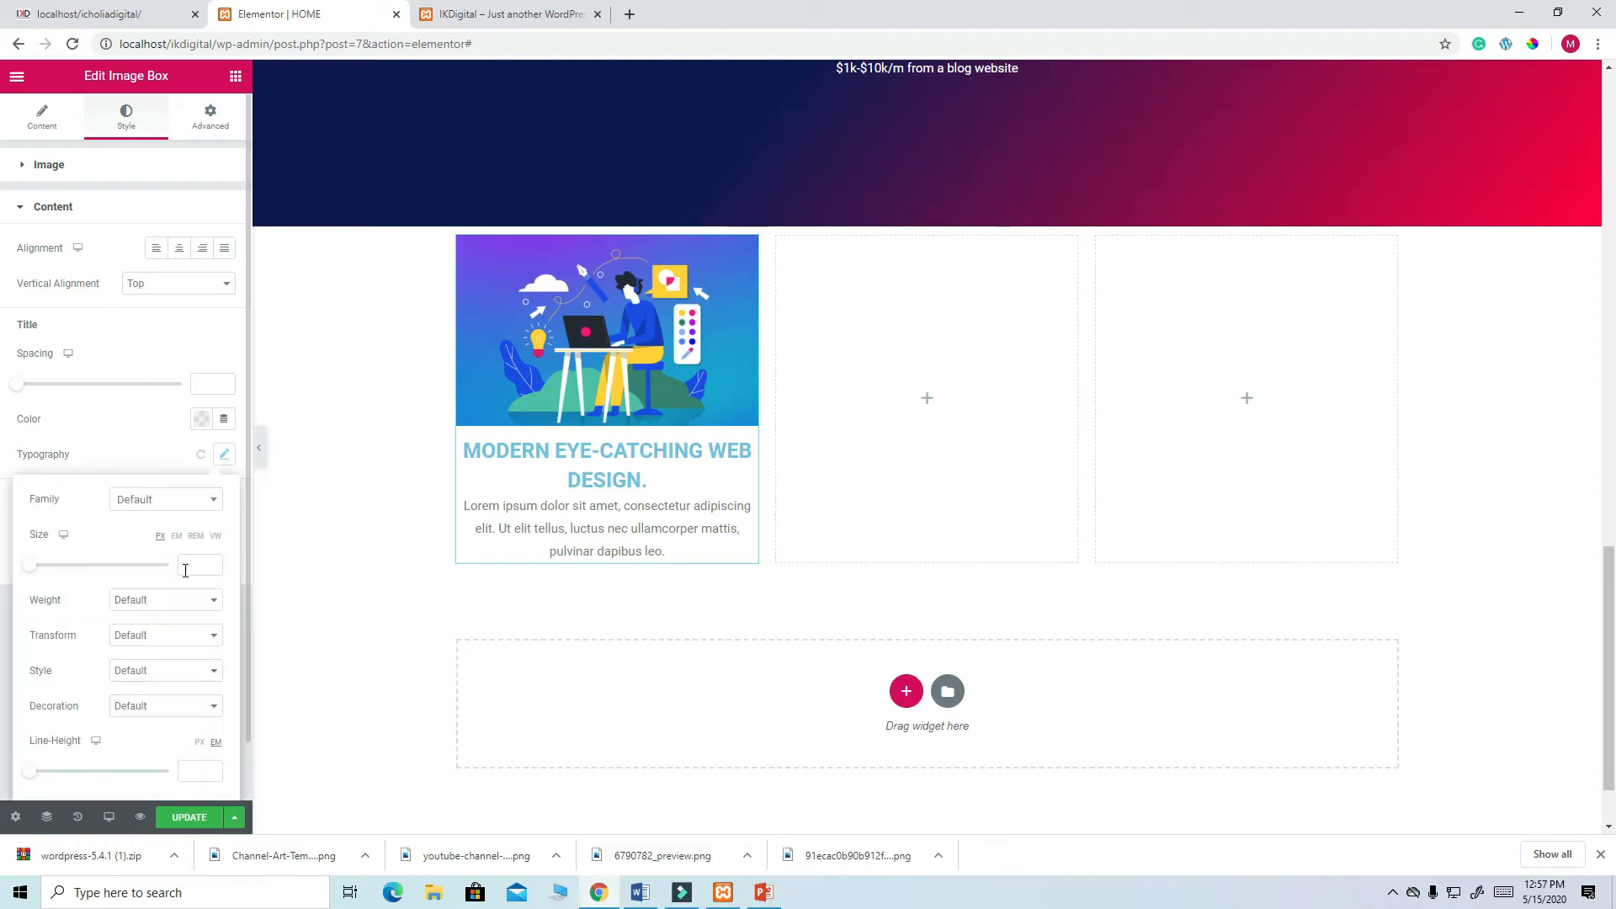
drag(32, 566, 46, 573)
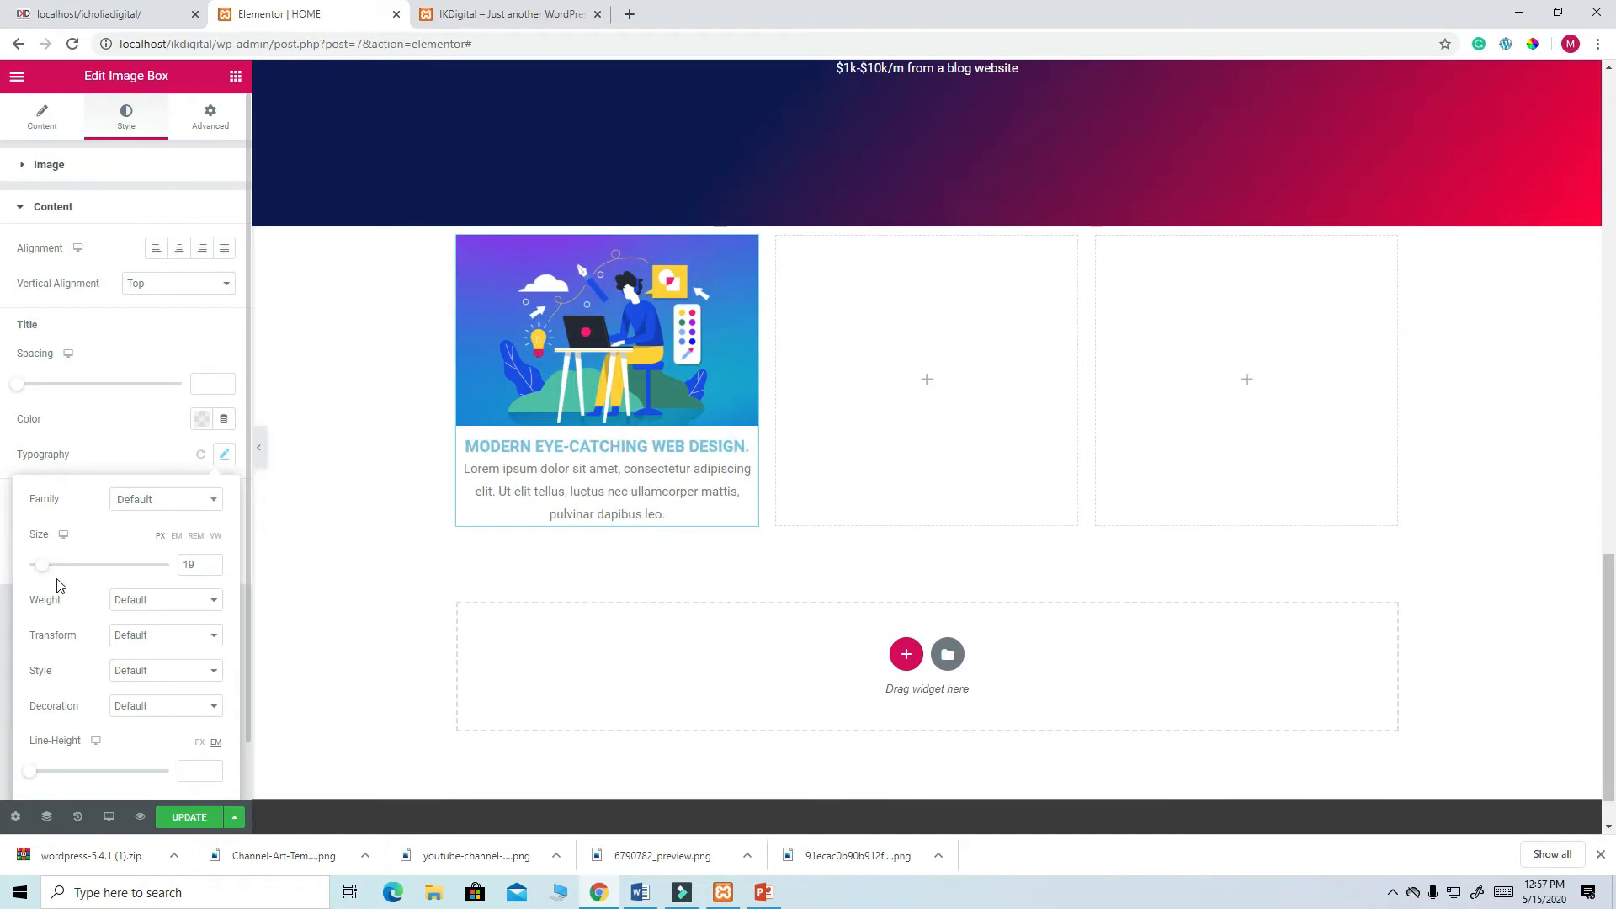
click(190, 818)
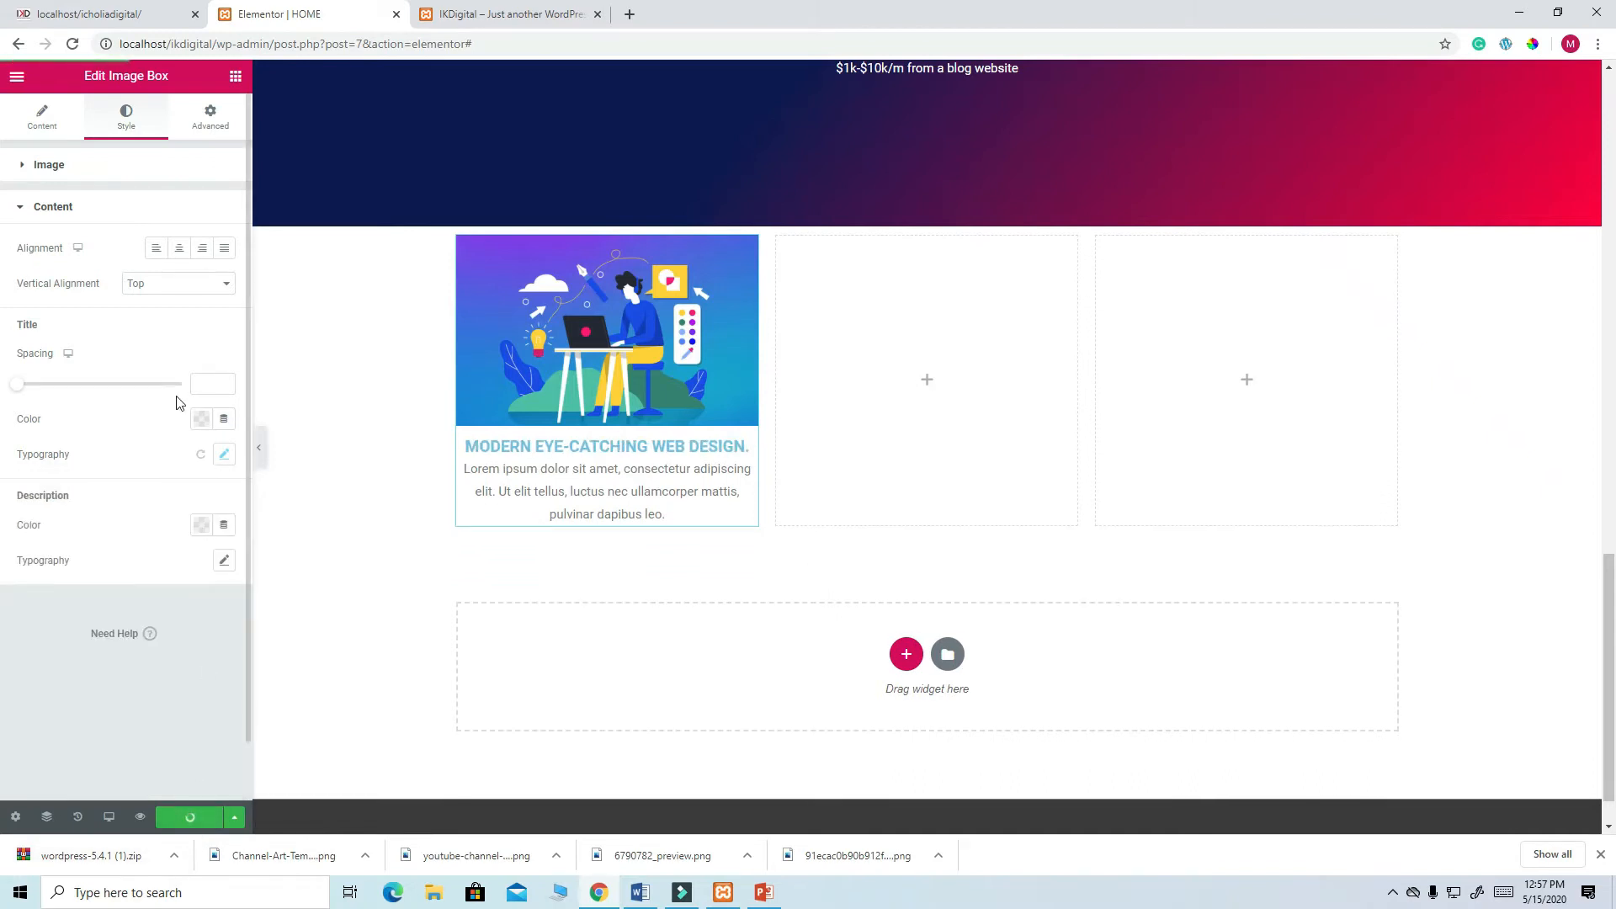
- Try title weights 600 and 500, settle on 700, and save the page
click(222, 454)
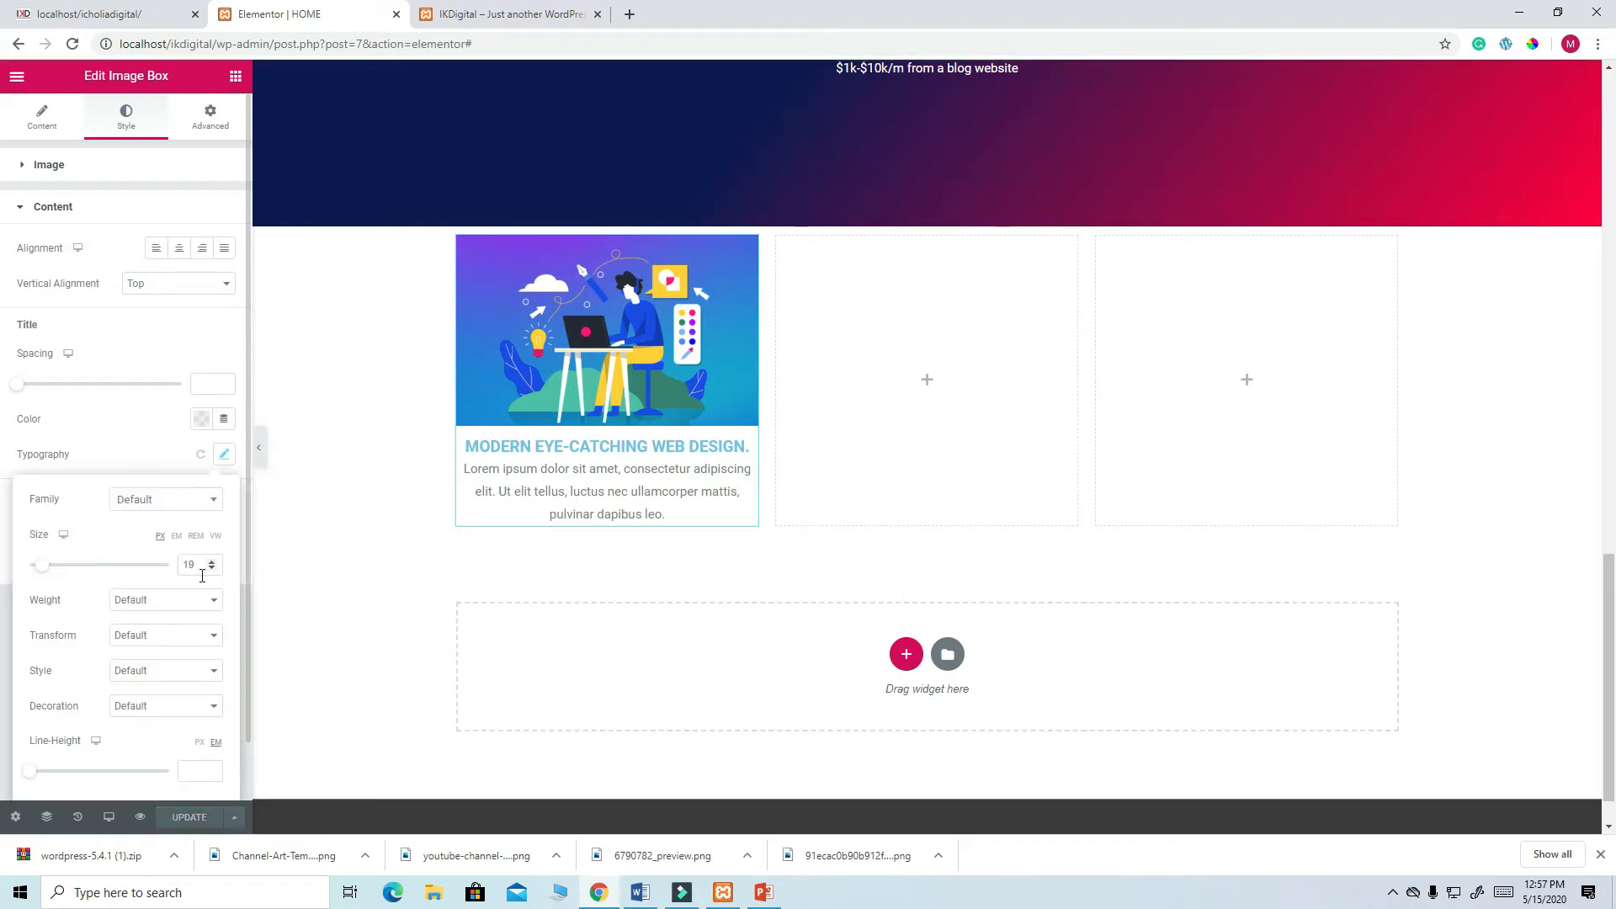
click(213, 603)
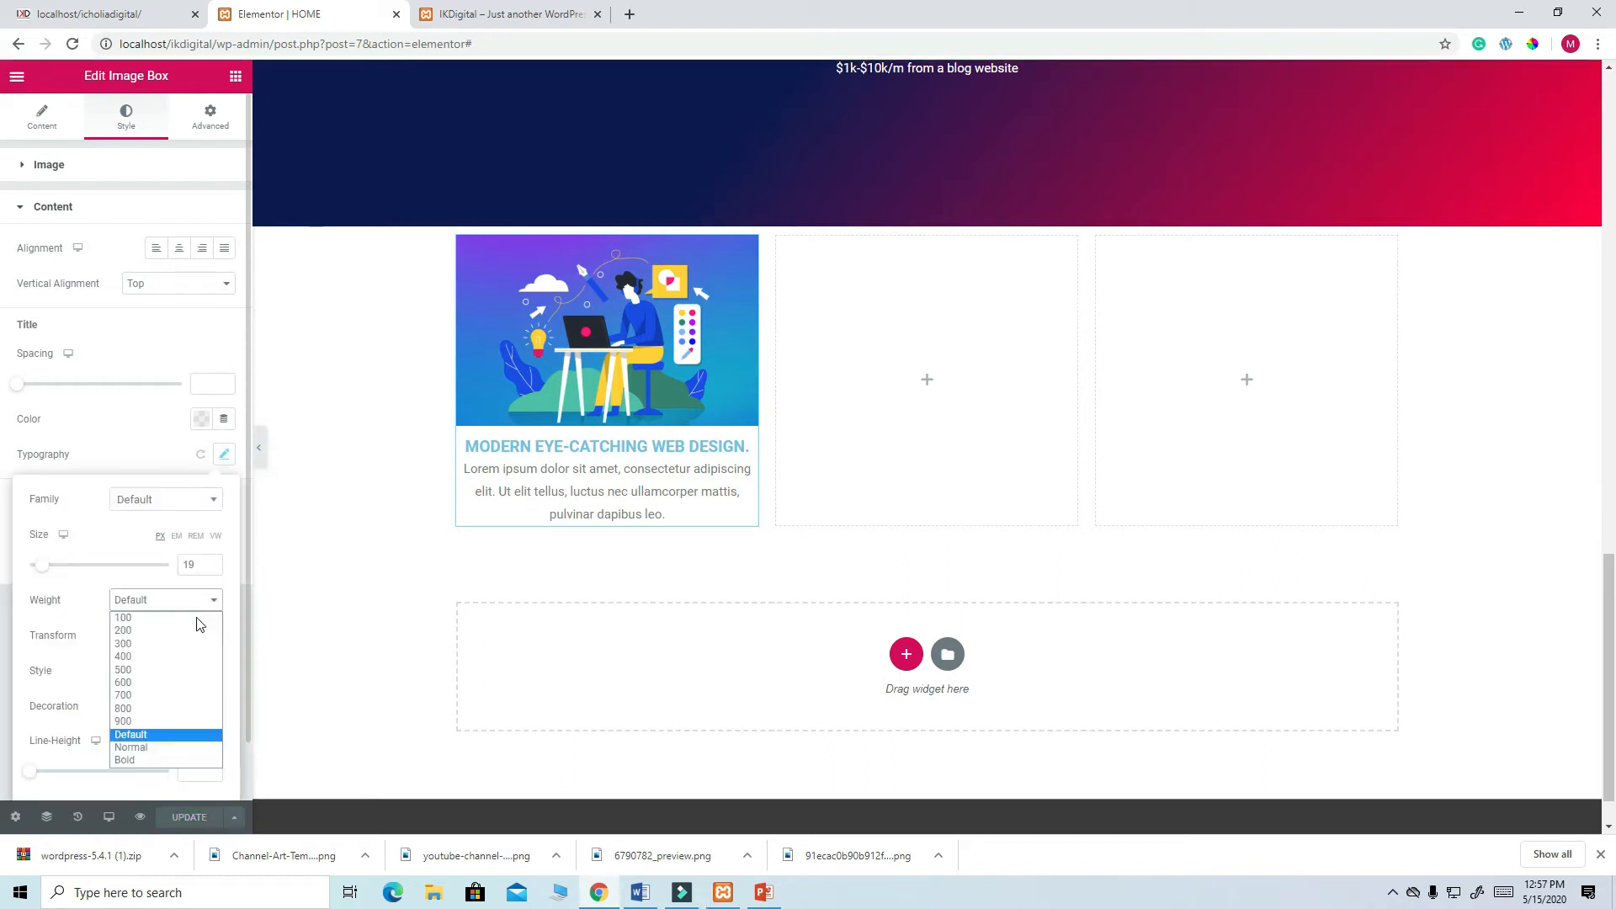
click(136, 685)
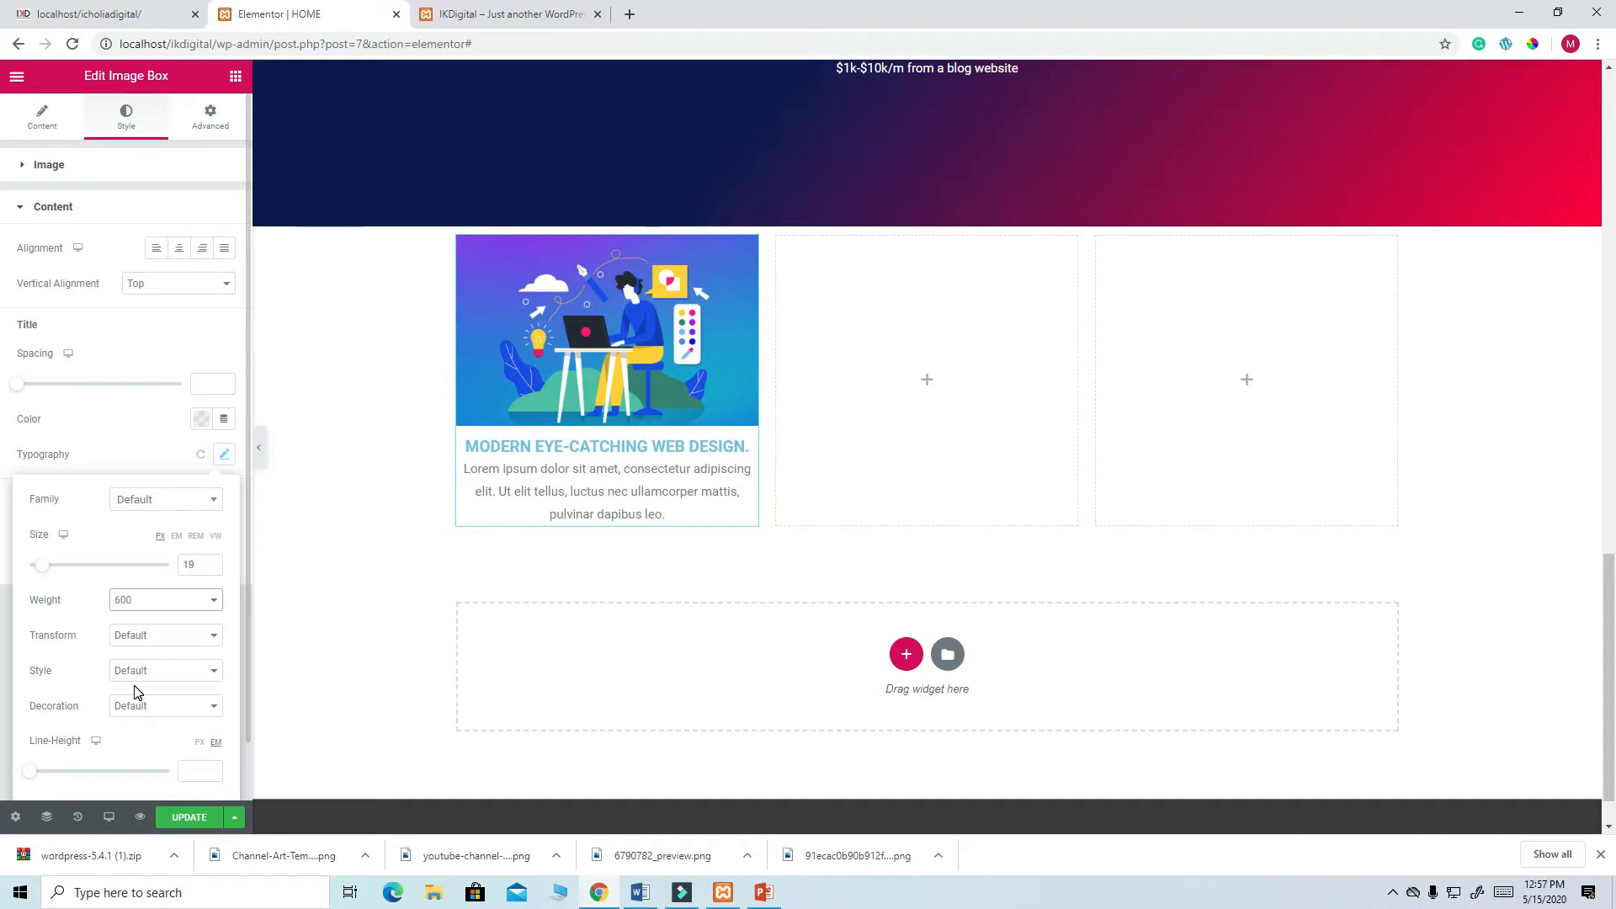
click(215, 603)
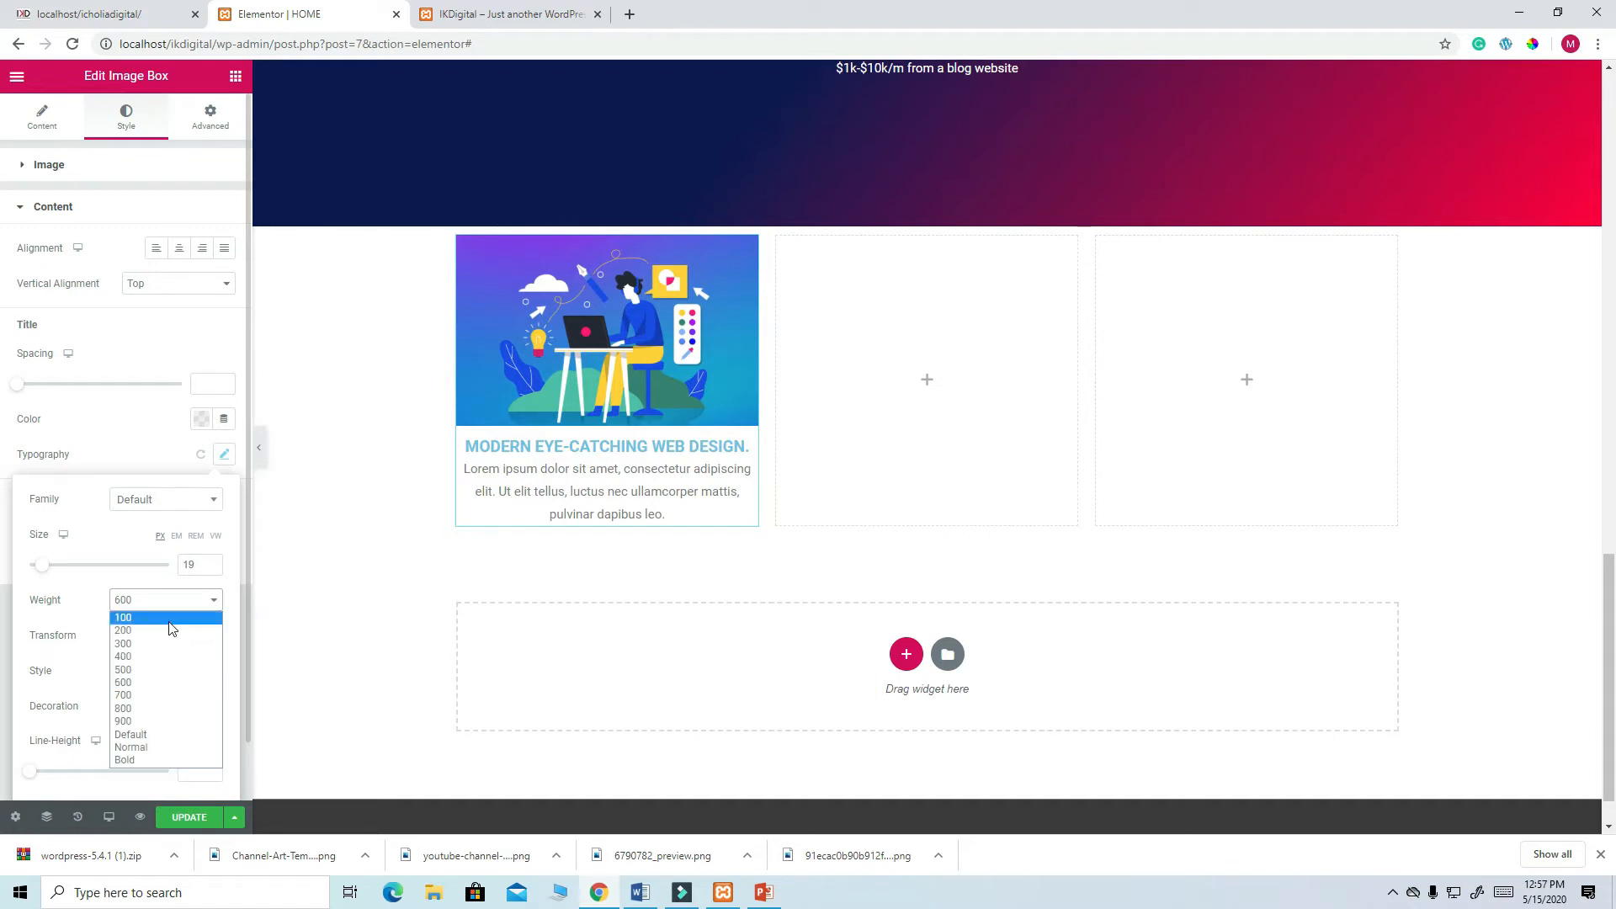
click(134, 671)
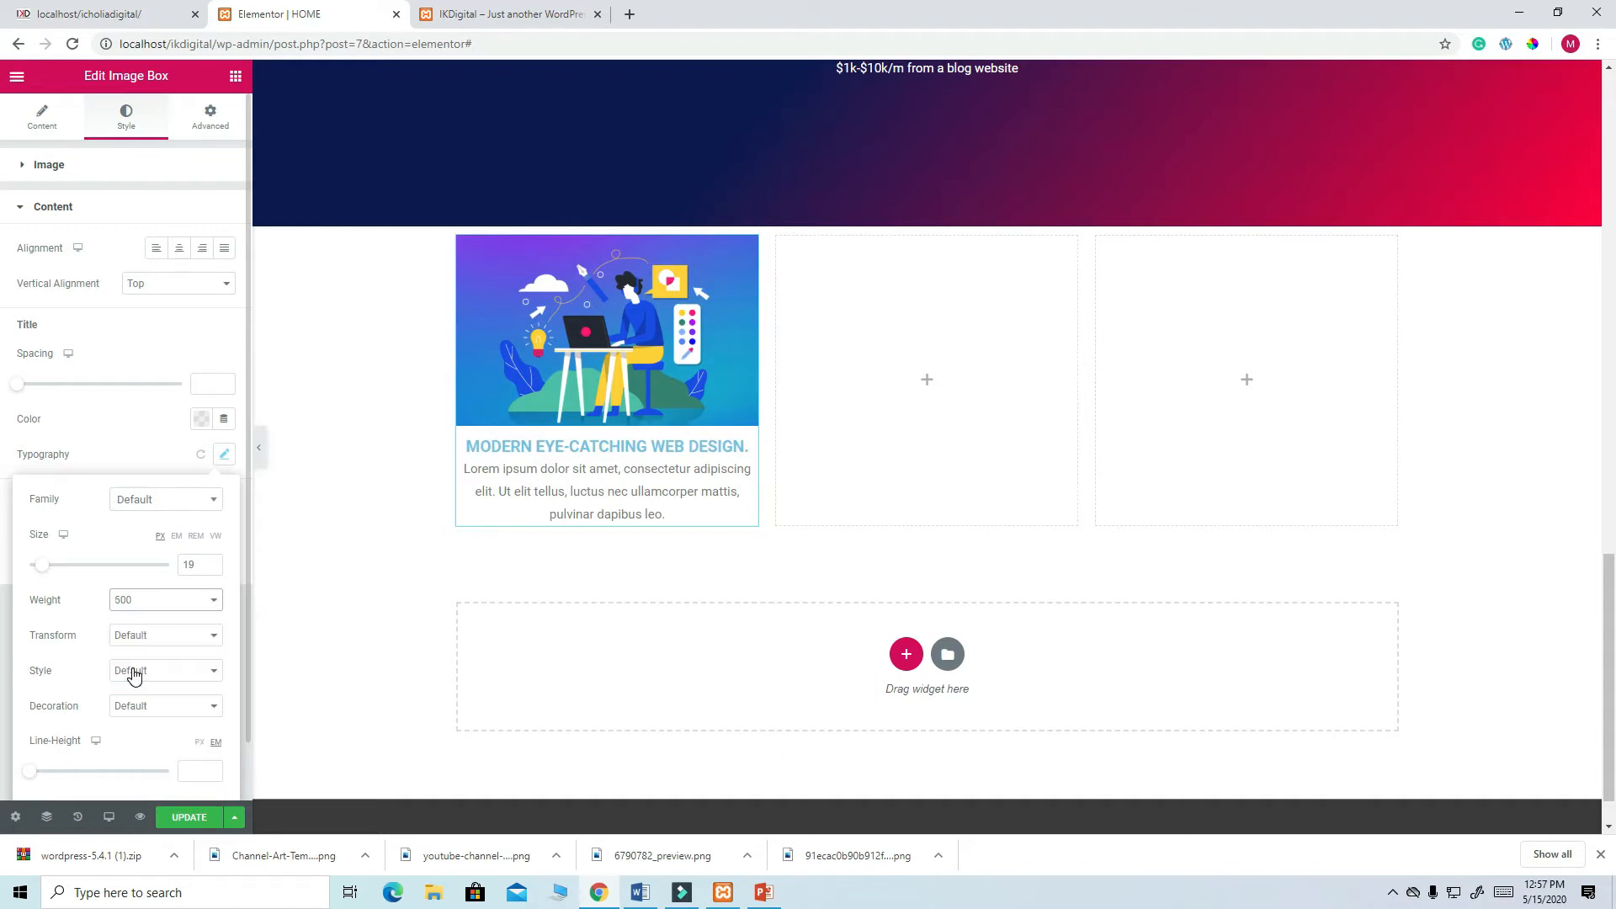
click(211, 601)
click(131, 695)
click(202, 818)
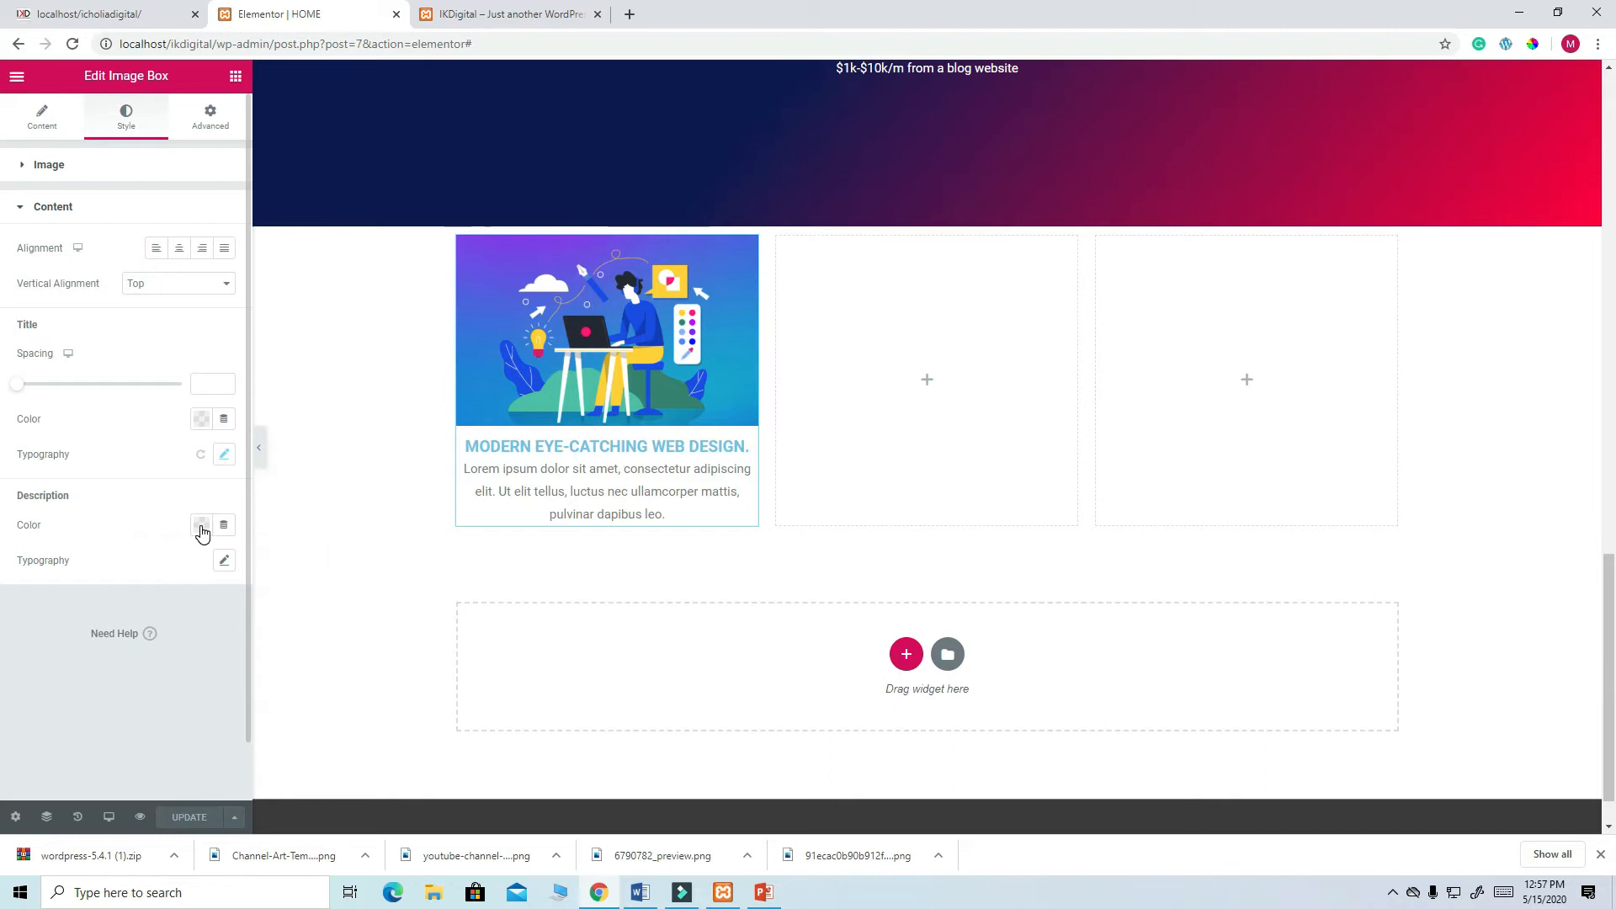
- Try dark navy on the description text, then reset it to the default colour
click(202, 524)
click(122, 586)
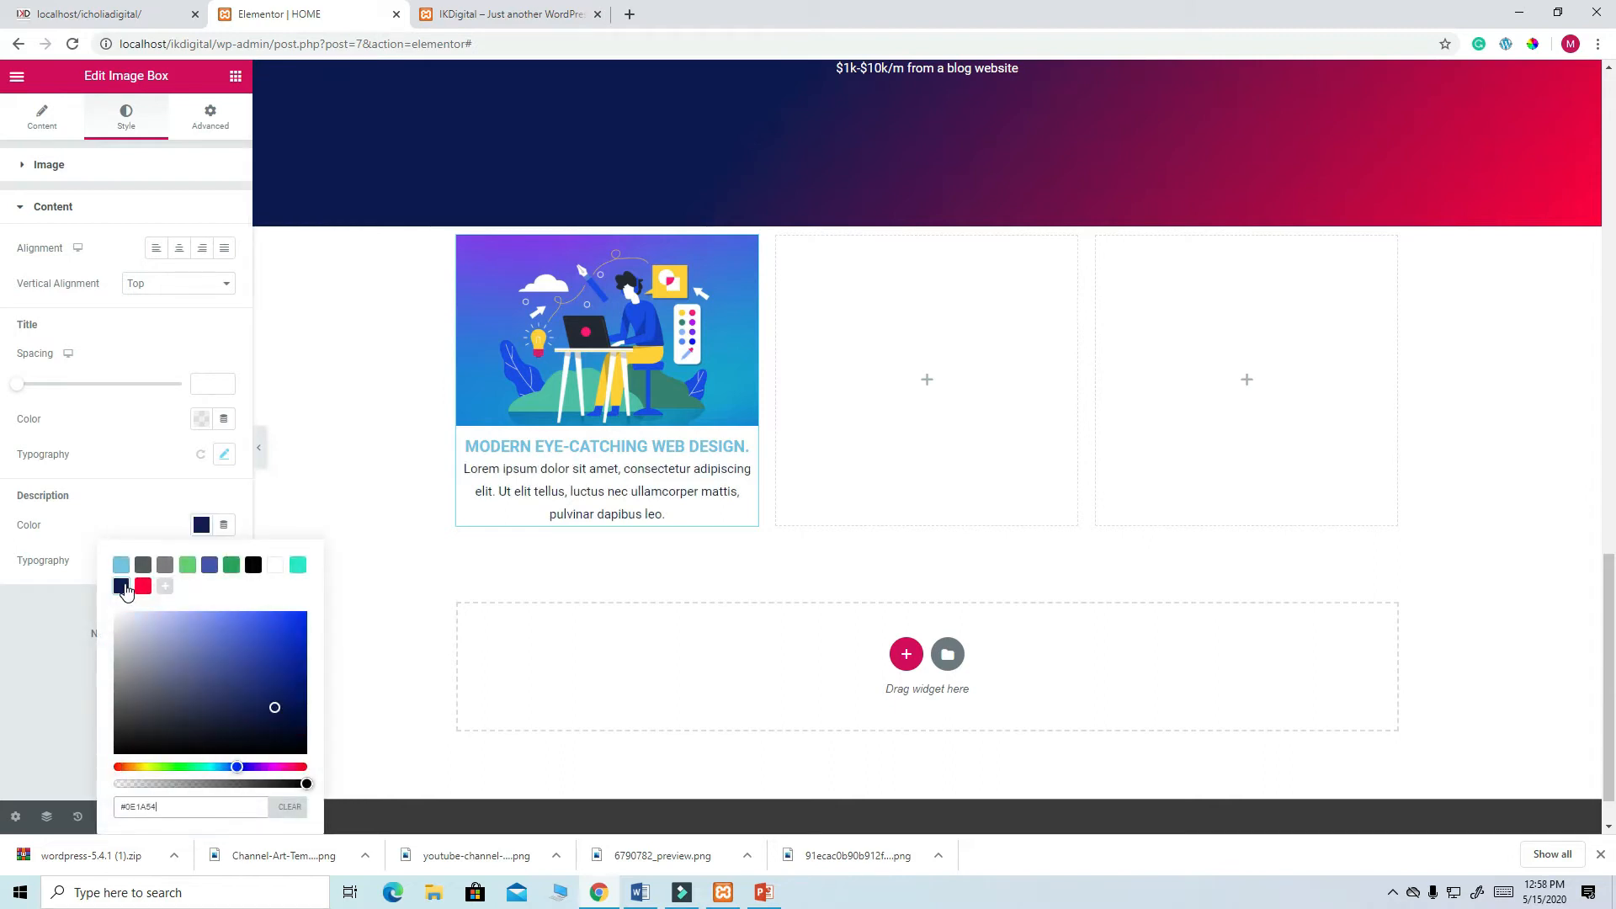
click(293, 808)
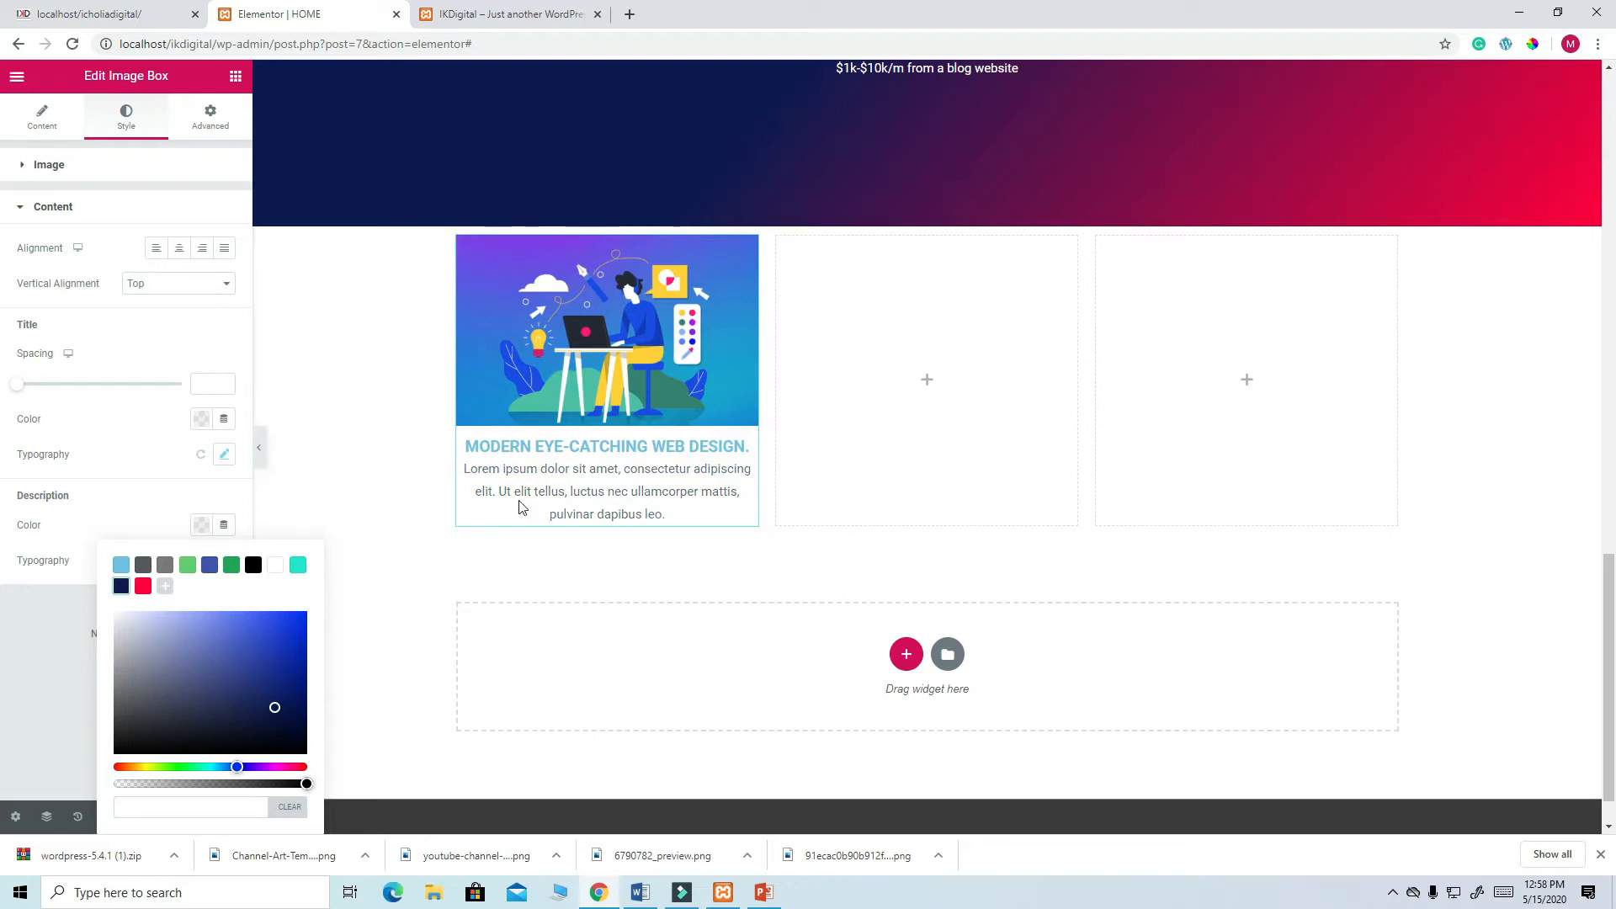
click(67, 684)
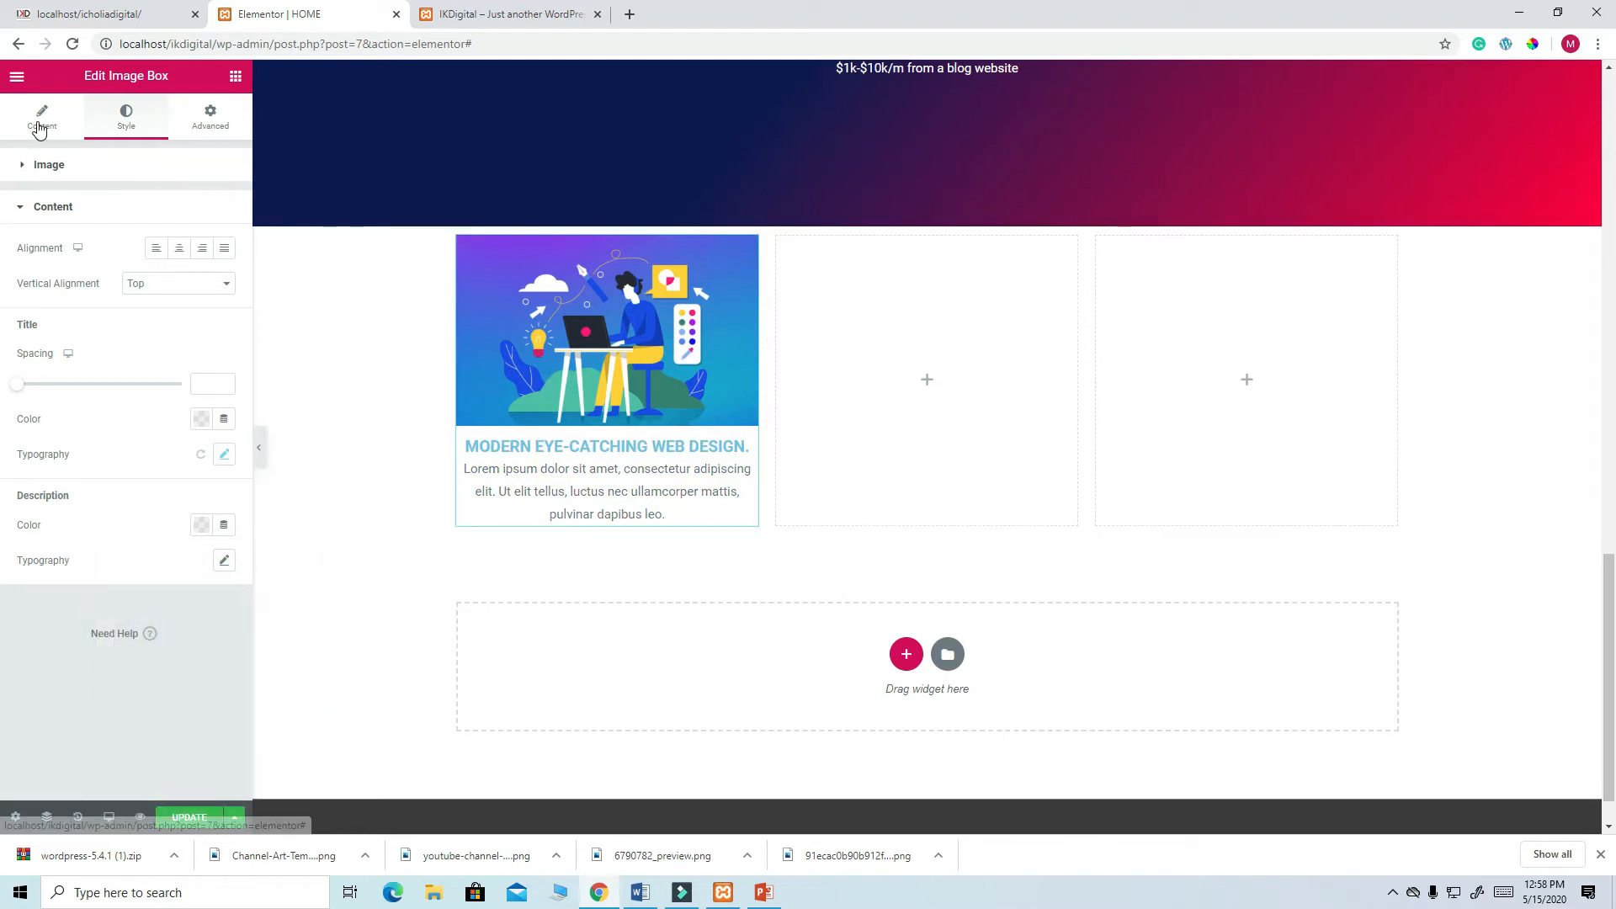
- Set the title colour to the navy preset #0E1A54, save, and view the live site
click(40, 129)
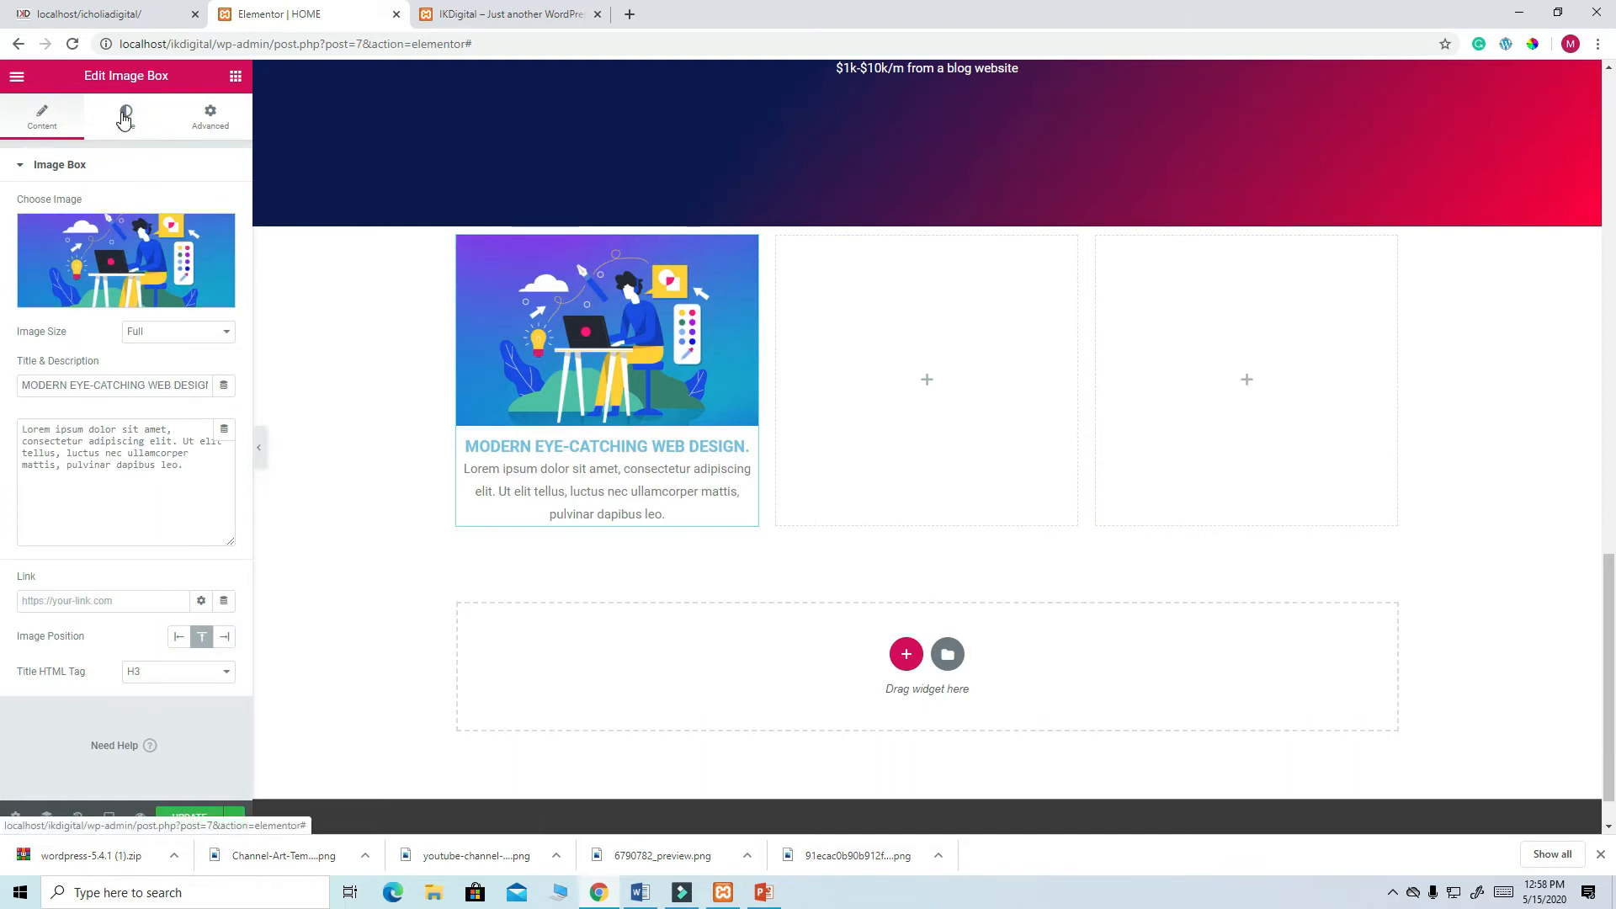
click(124, 119)
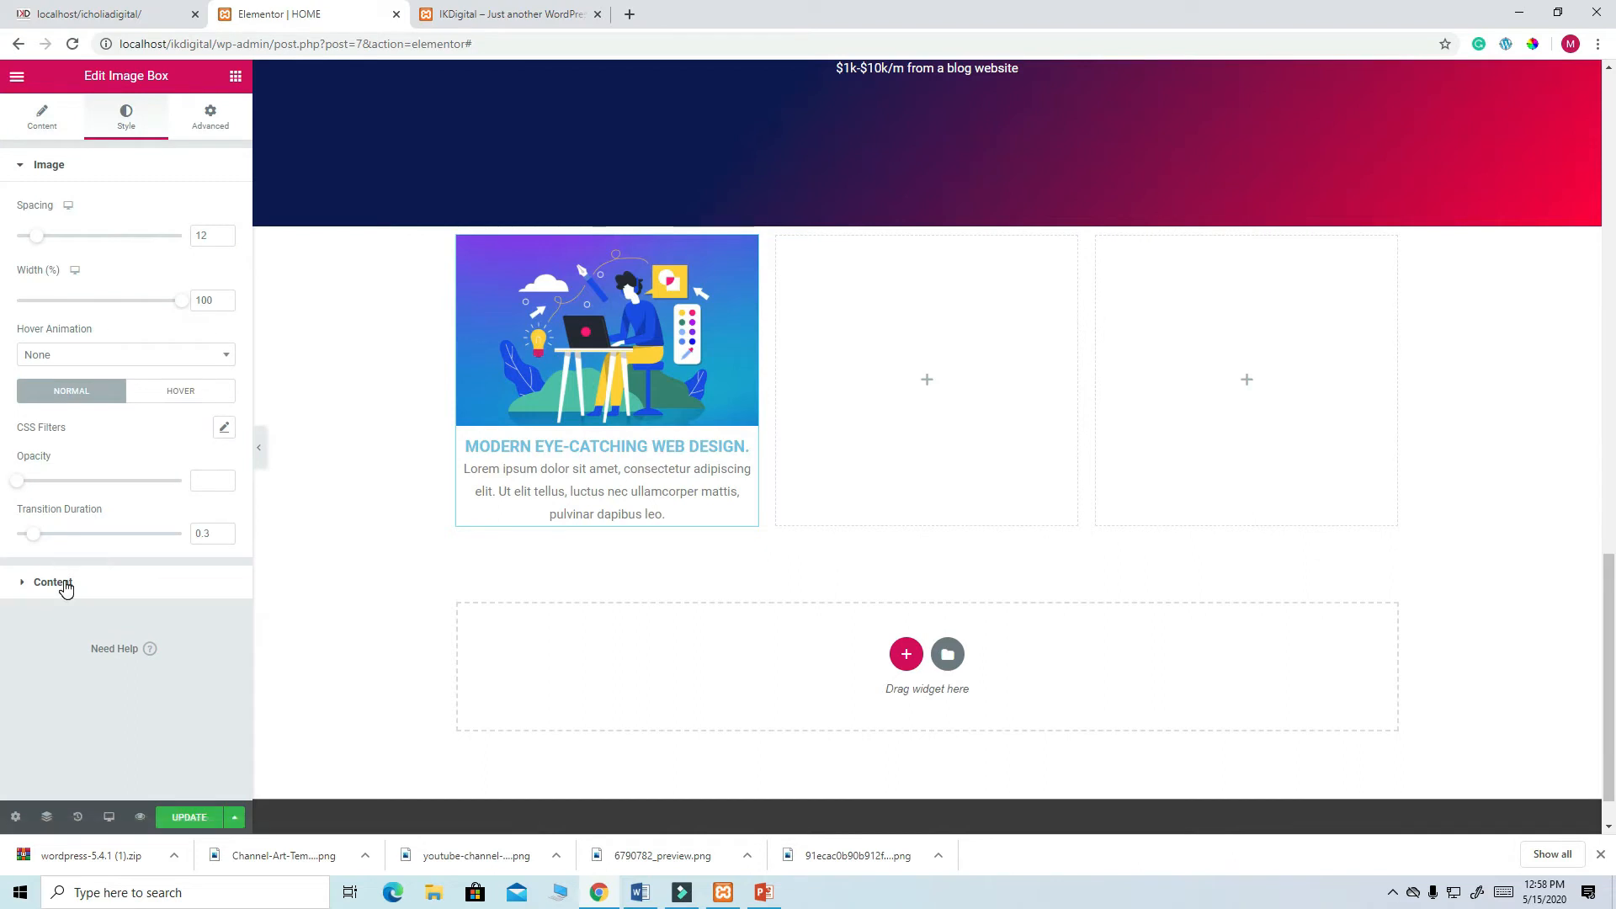
click(61, 585)
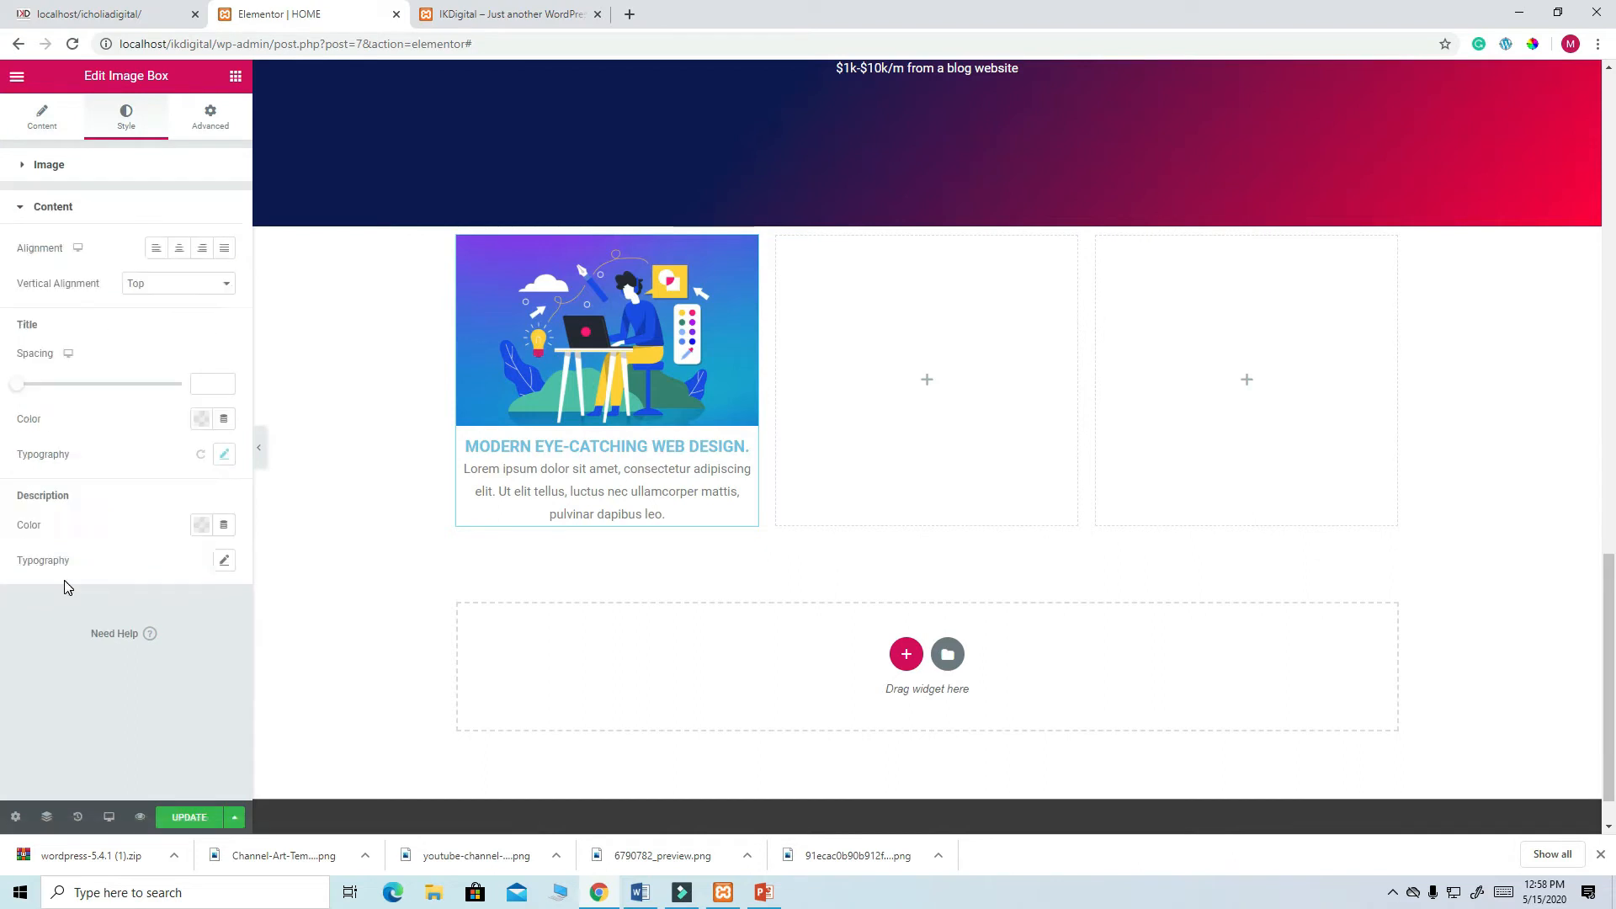
click(223, 456)
scroll(192, 511, down, 1)
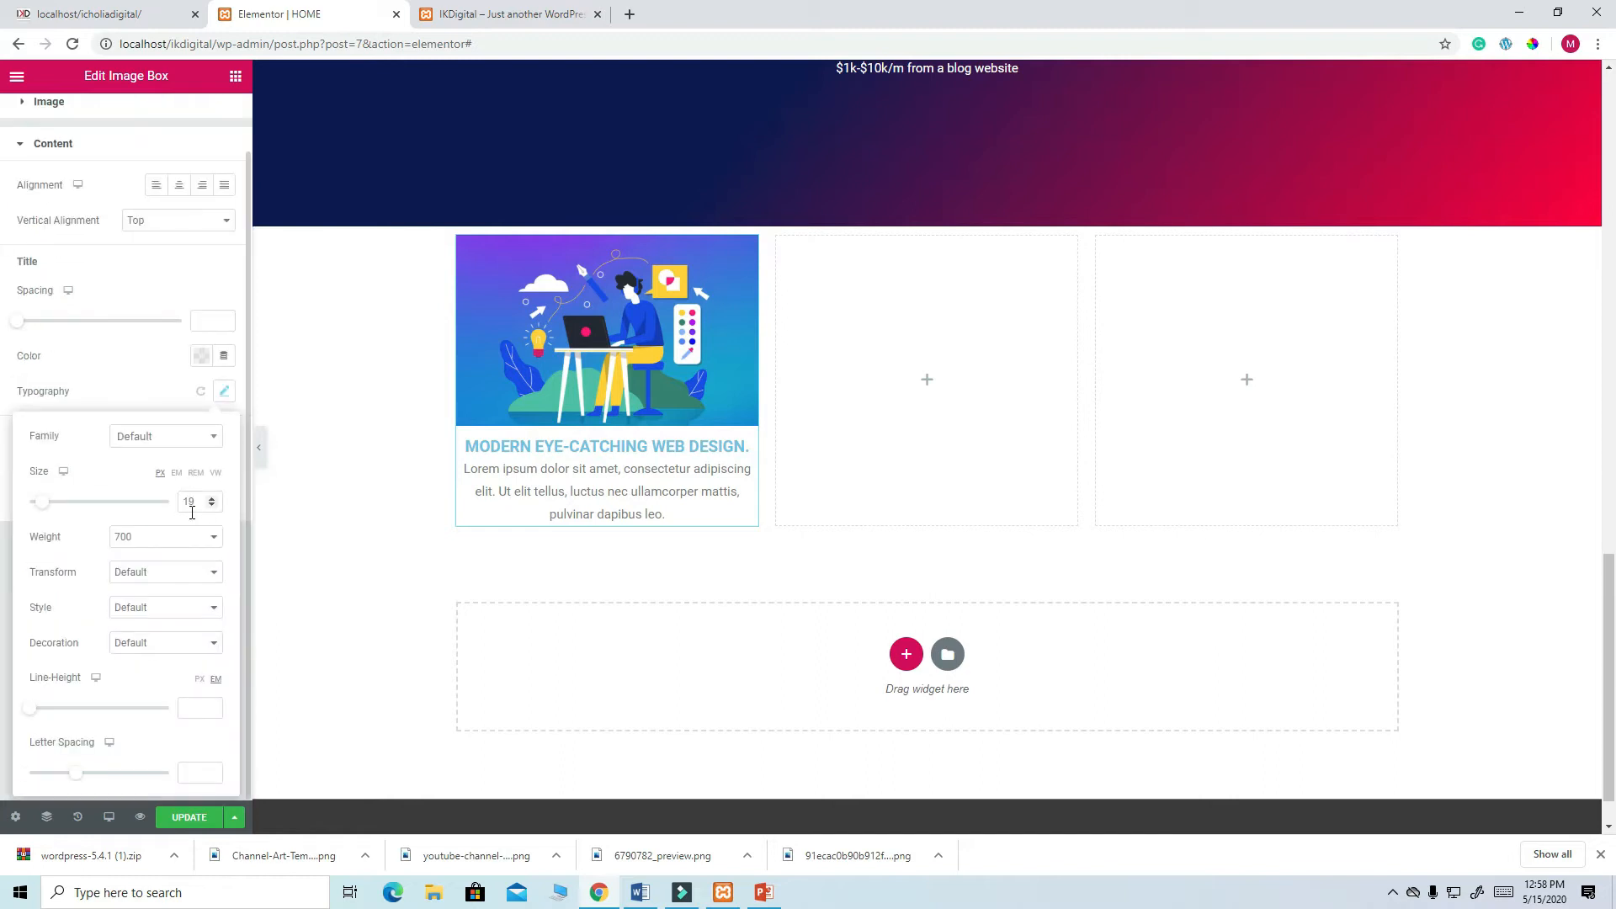
scroll(198, 492, up, 1)
click(201, 420)
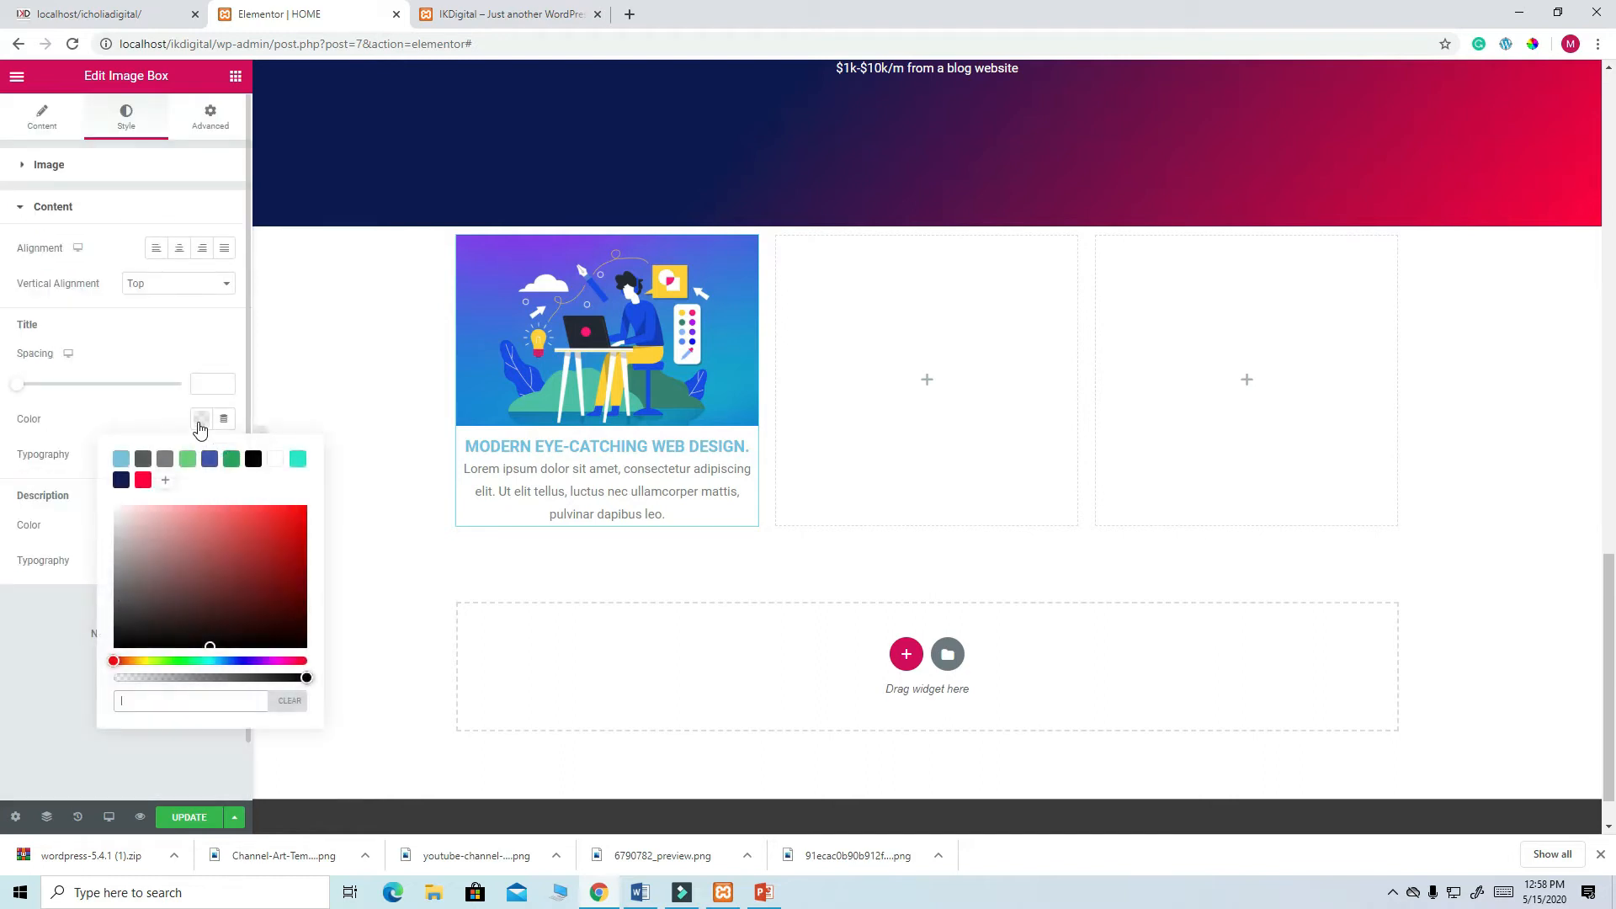
click(122, 481)
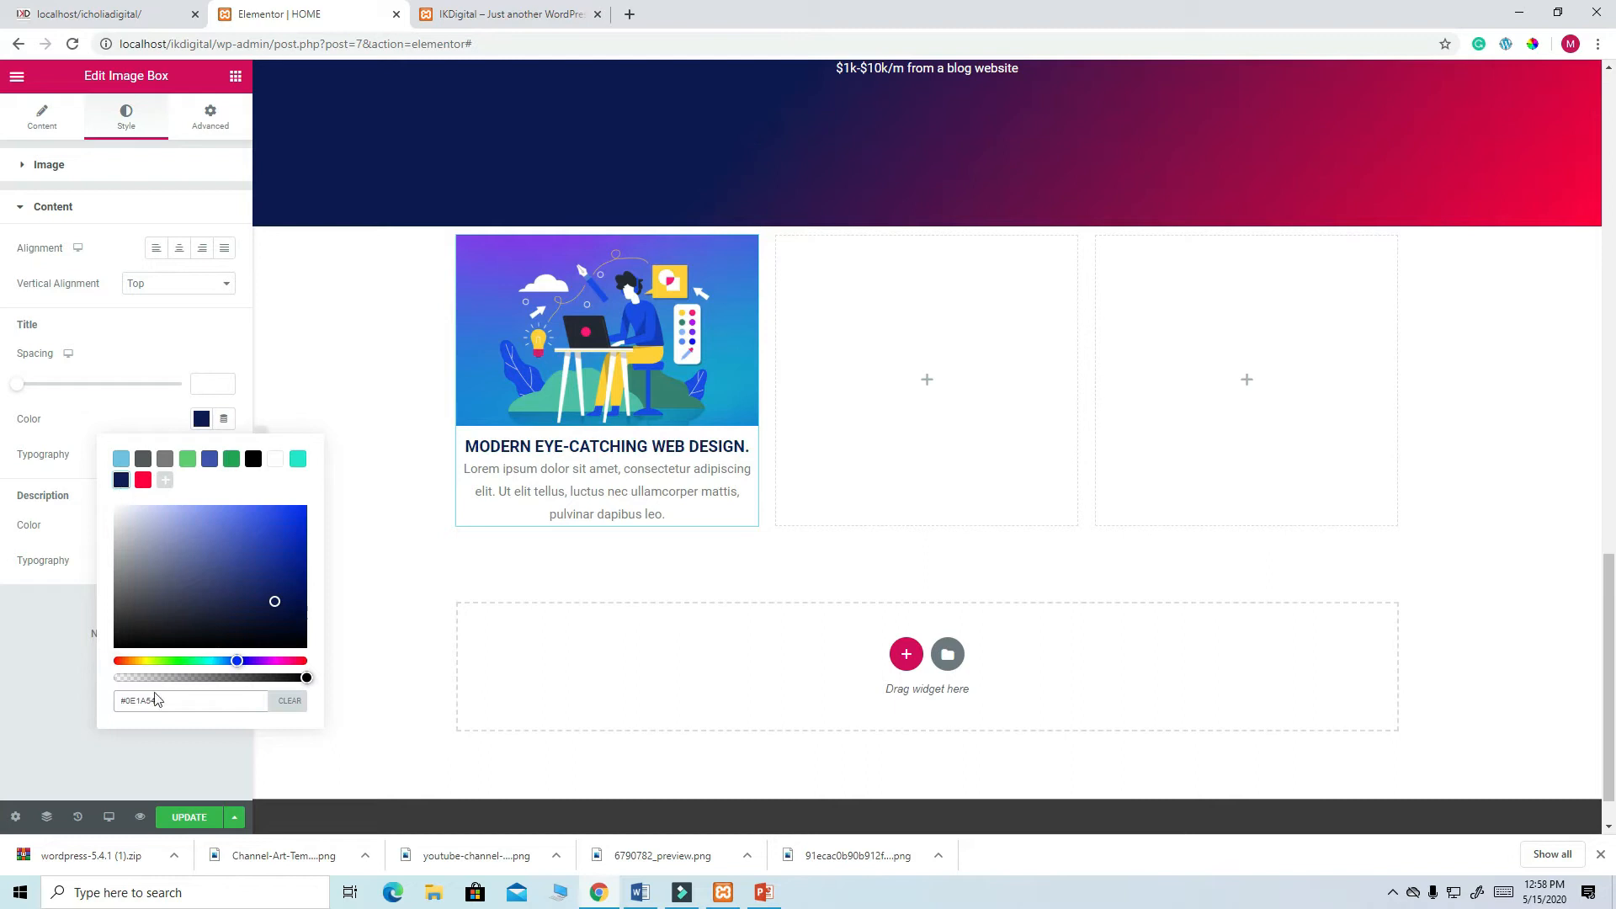
click(190, 816)
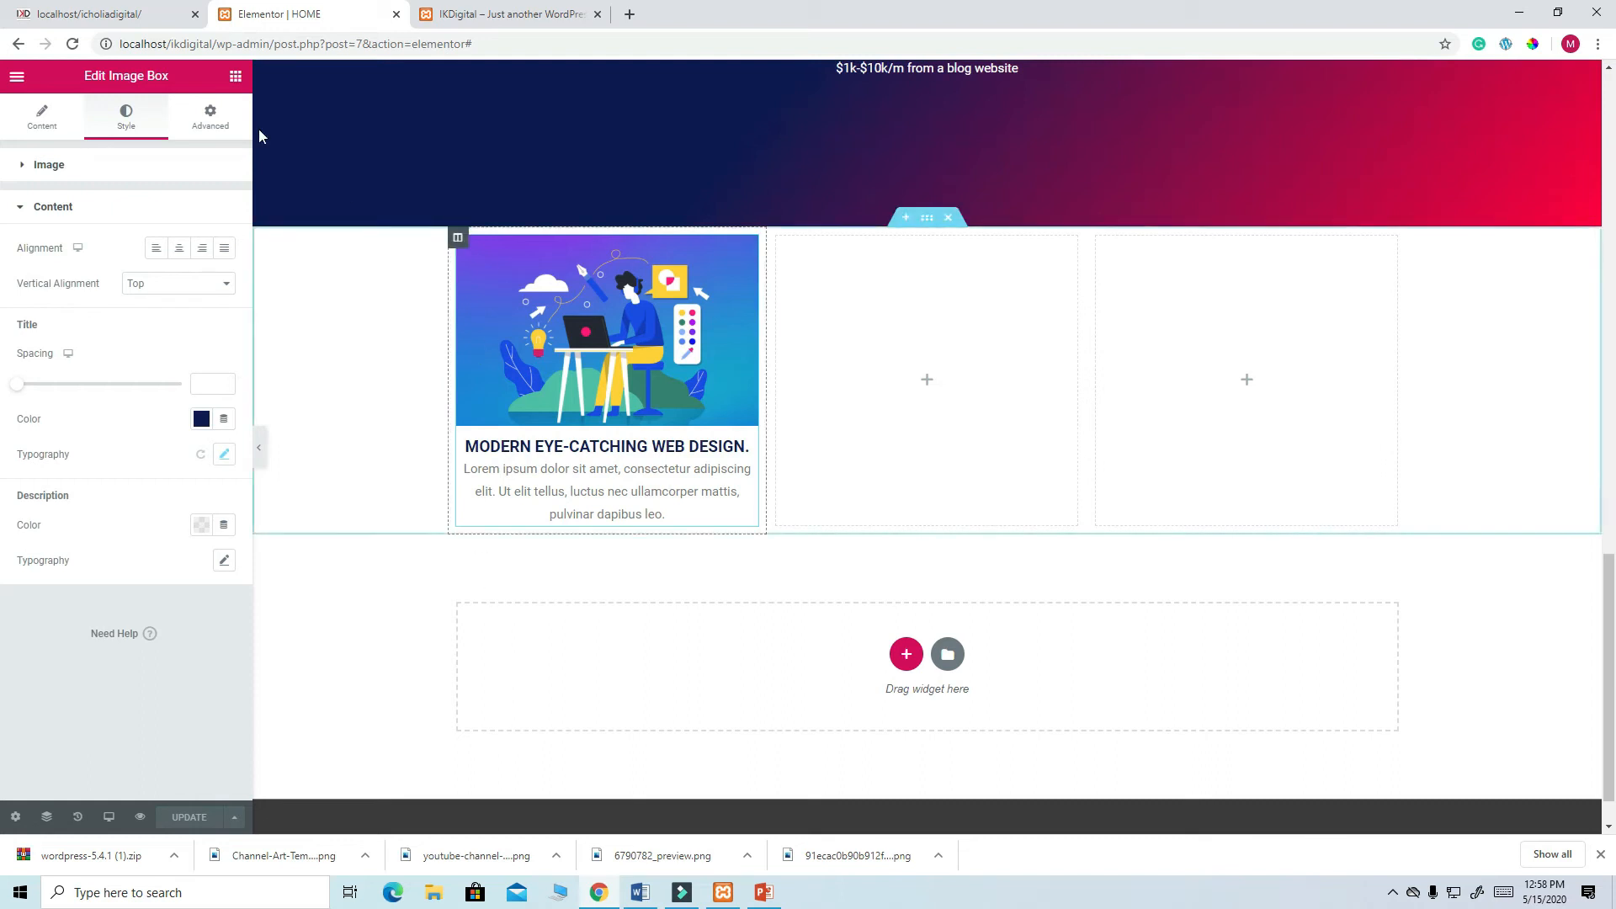
click(160, 15)
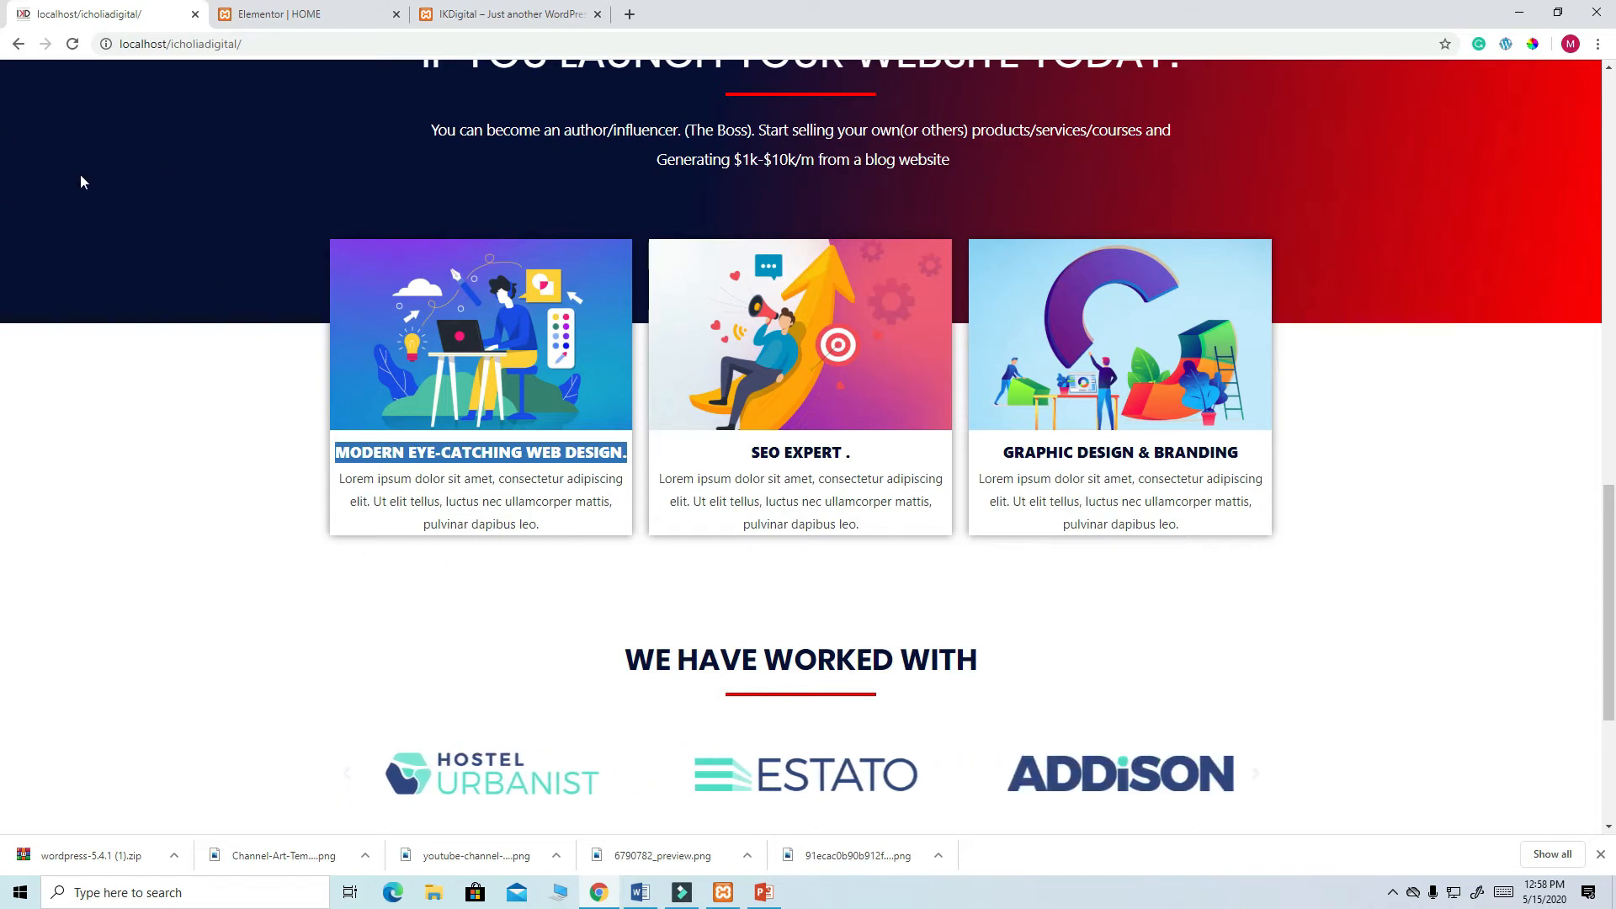
click(295, 15)
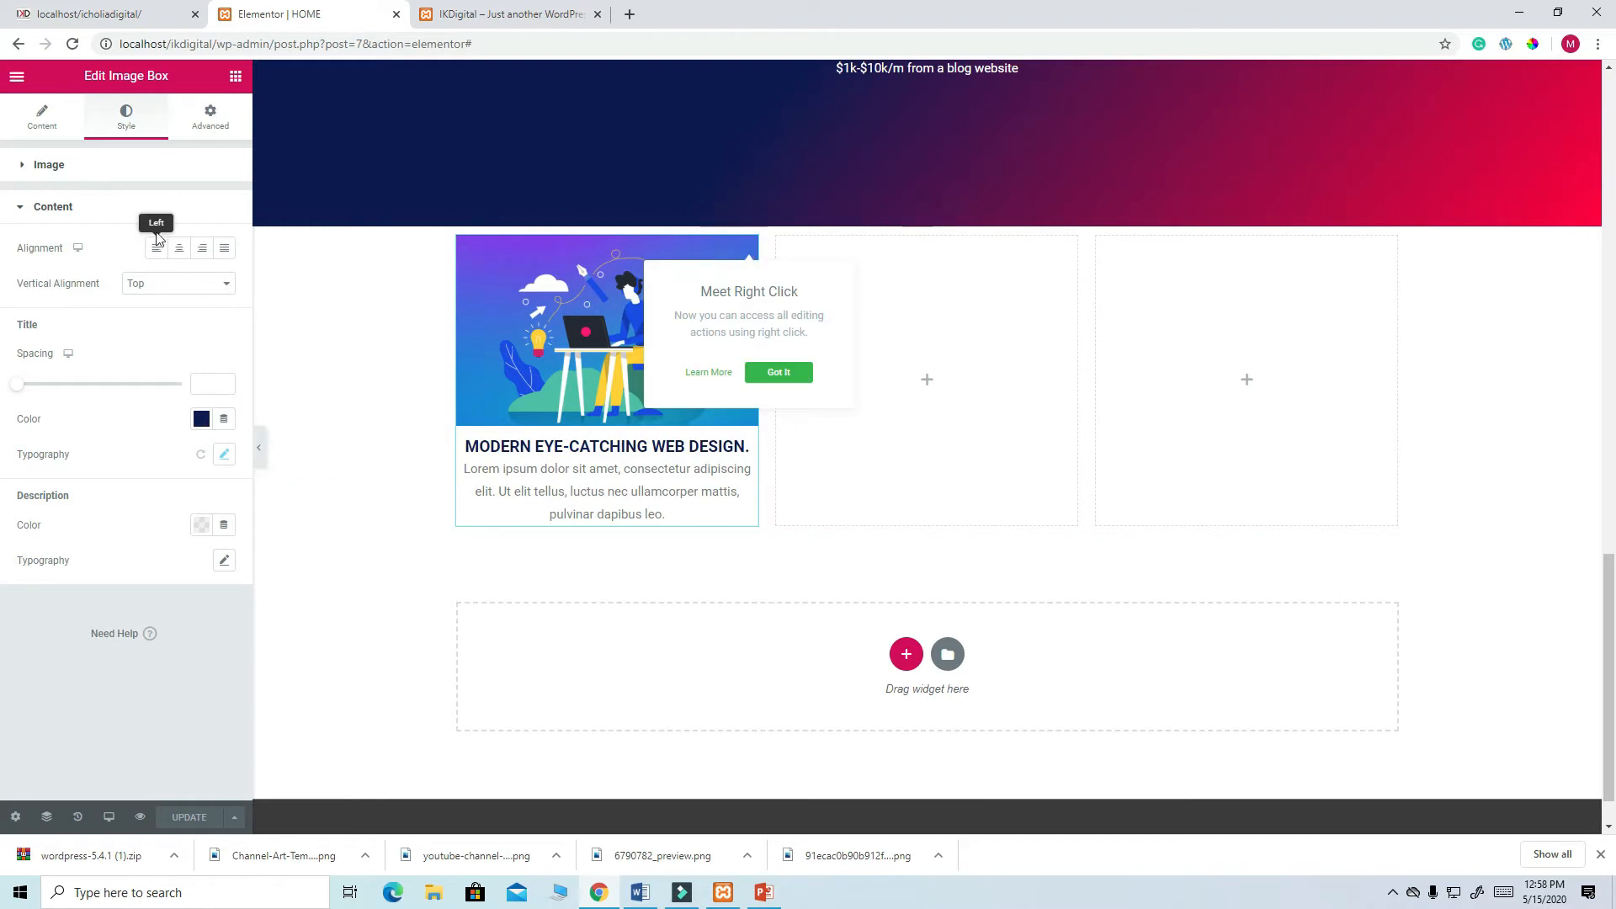
- Bring up the image box's Border section under Advanced
click(131, 124)
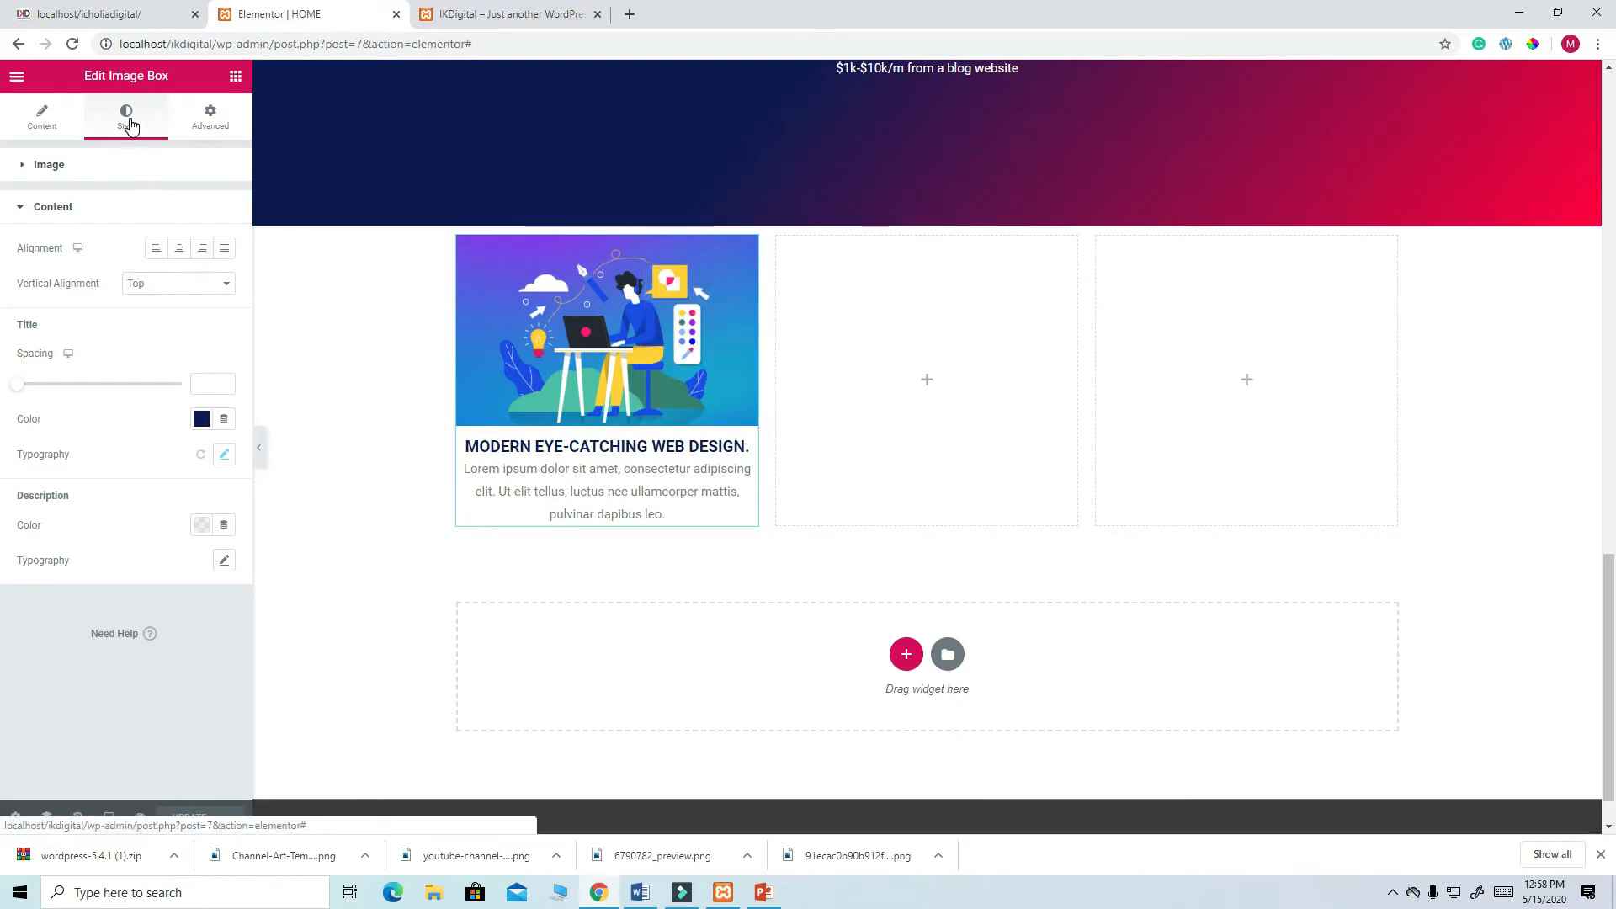
click(210, 118)
scroll(164, 370, down, 1)
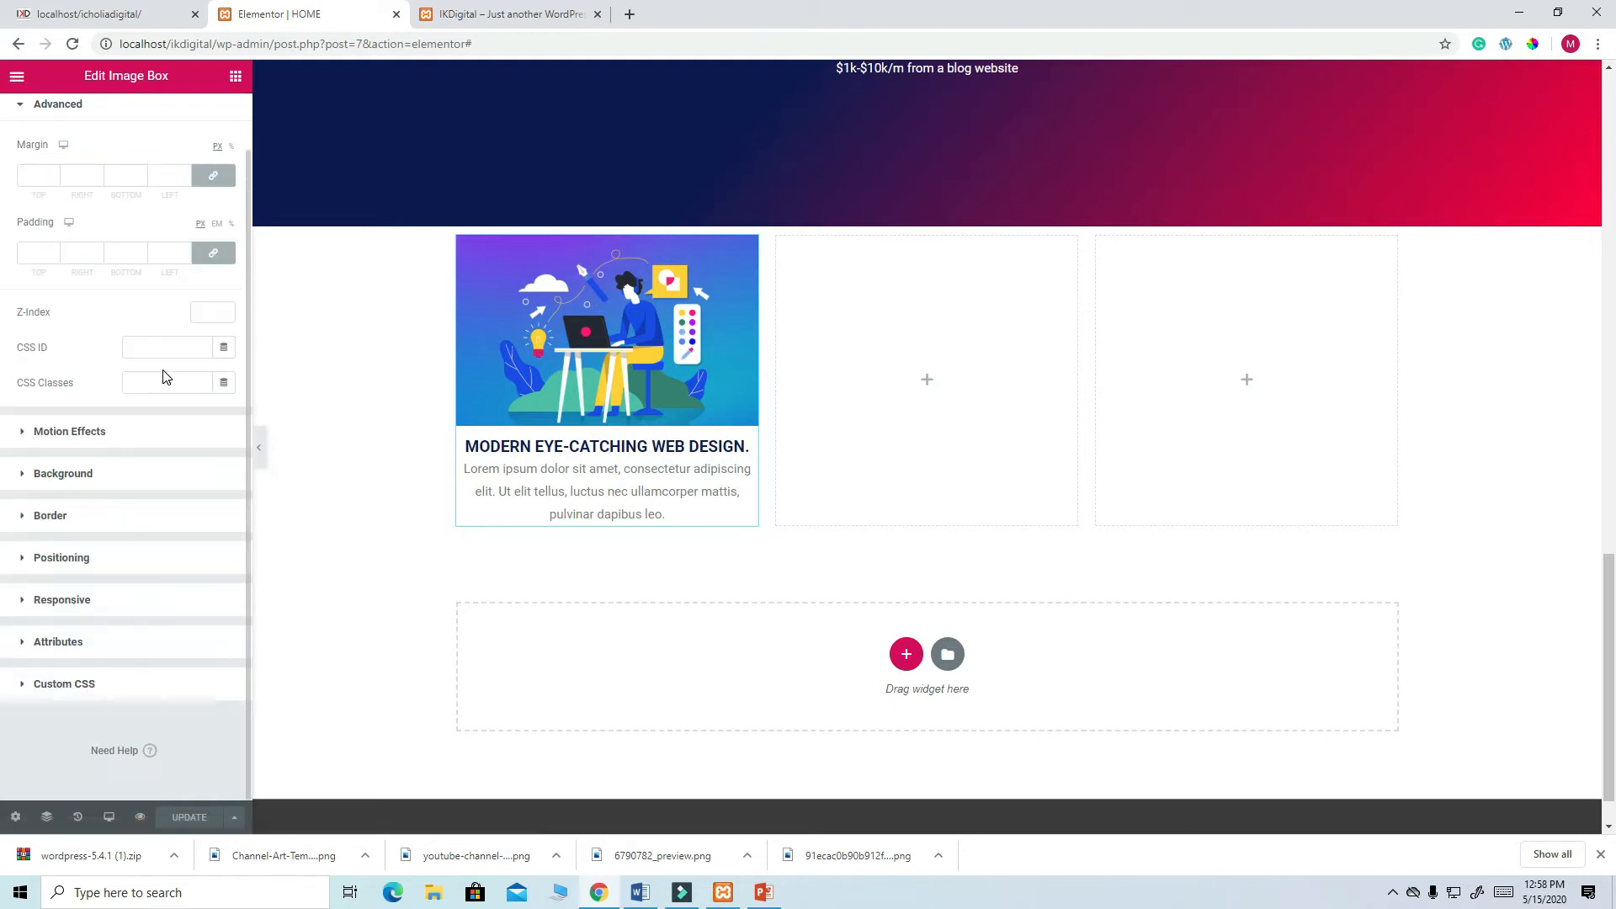
click(53, 517)
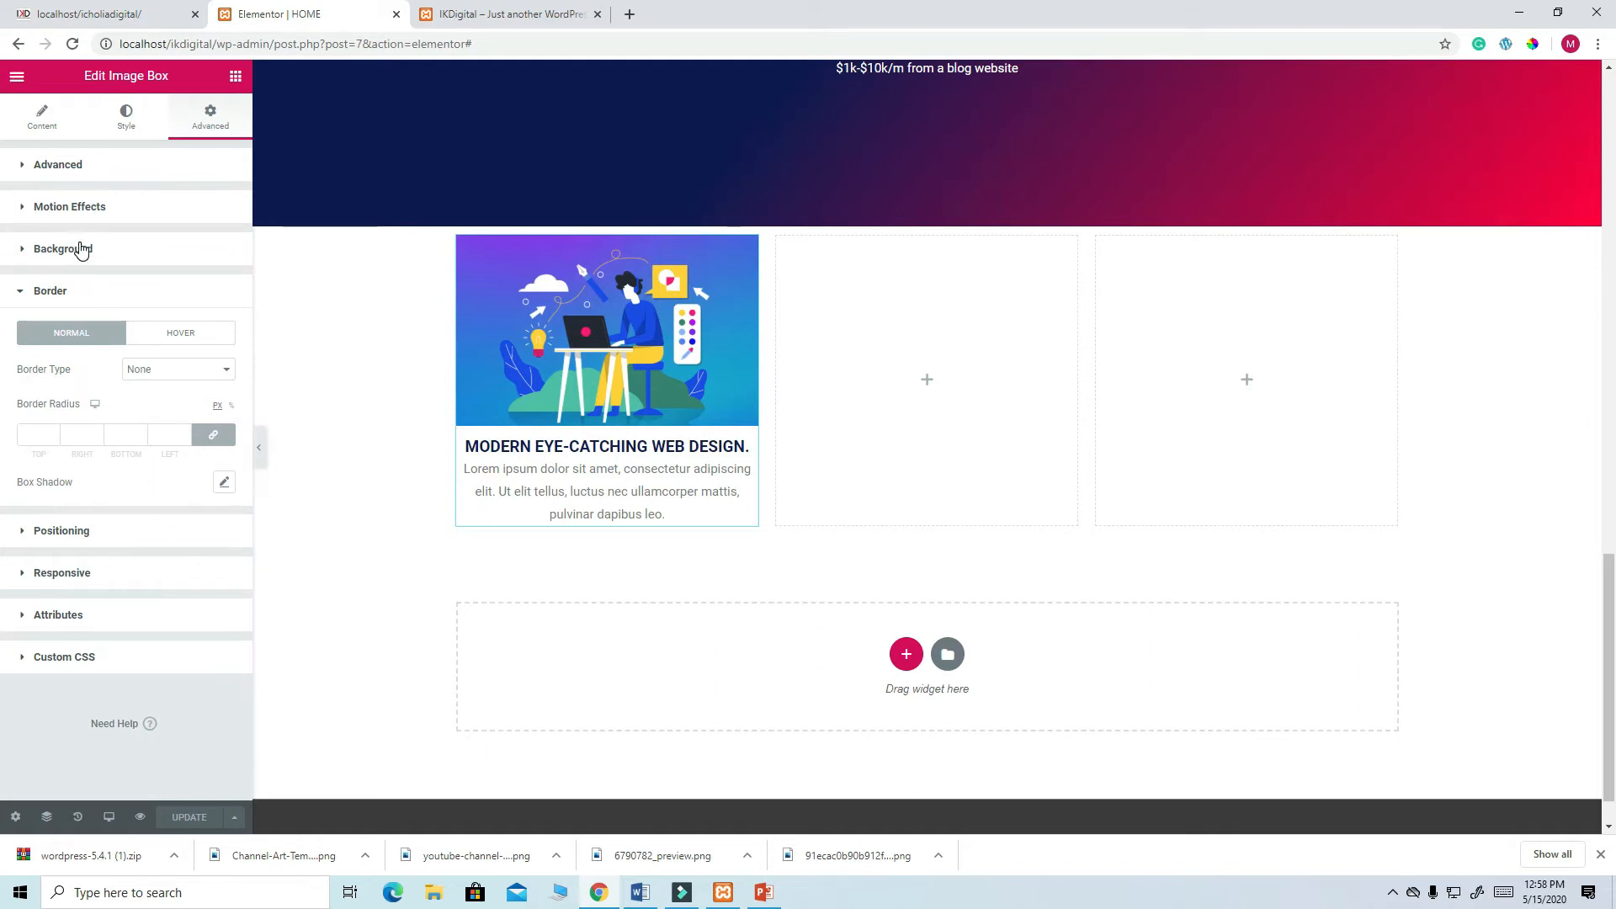
click(80, 251)
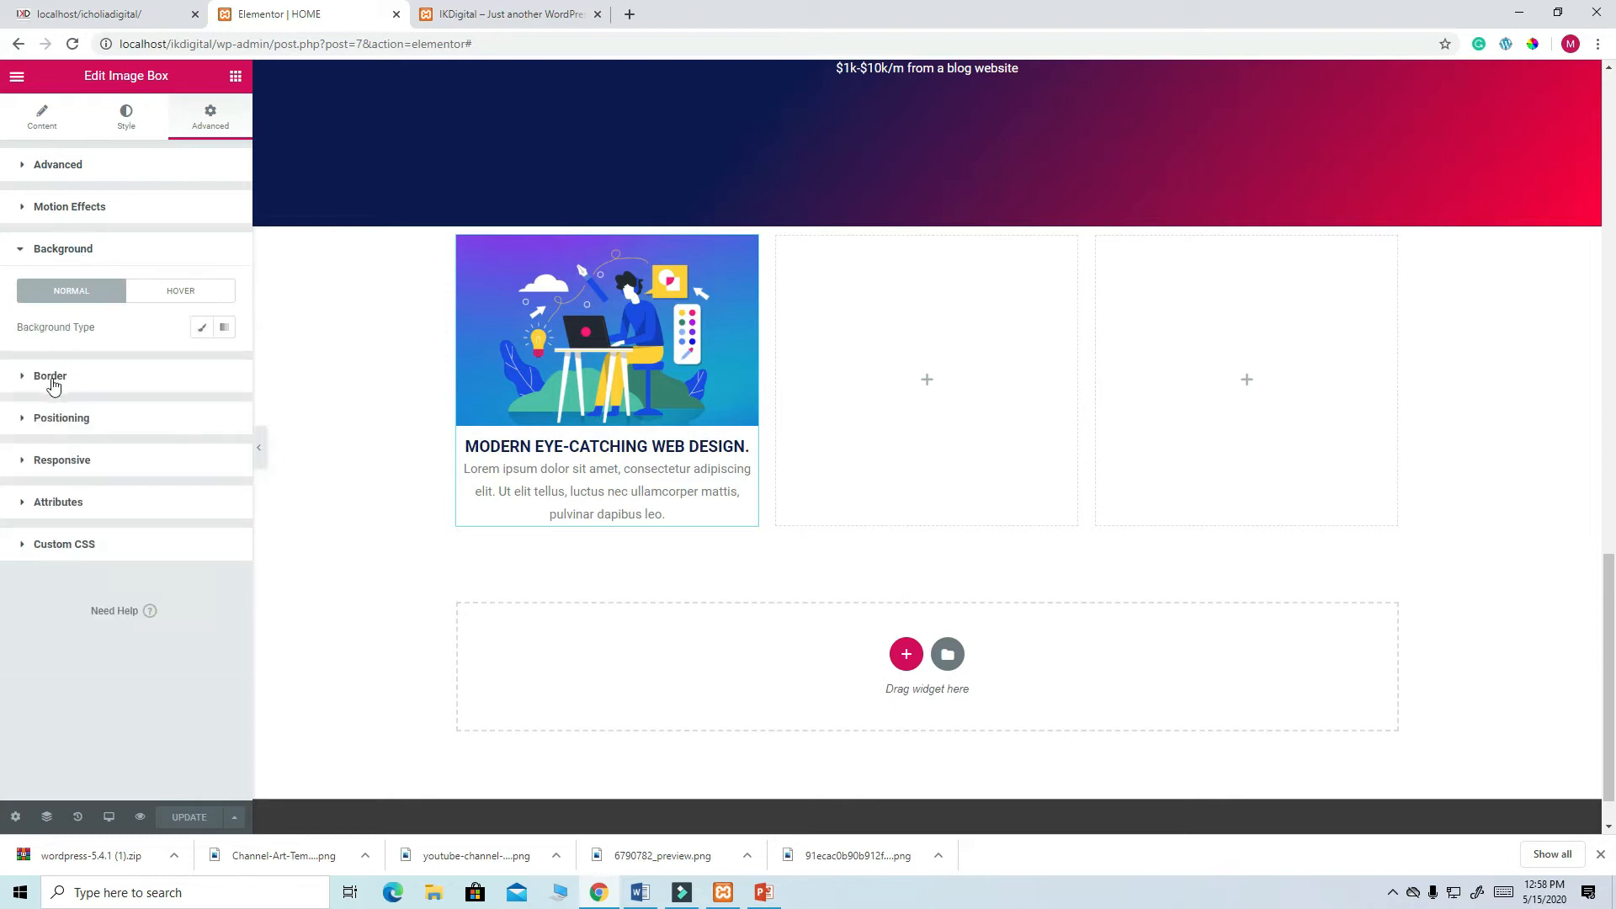
click(52, 384)
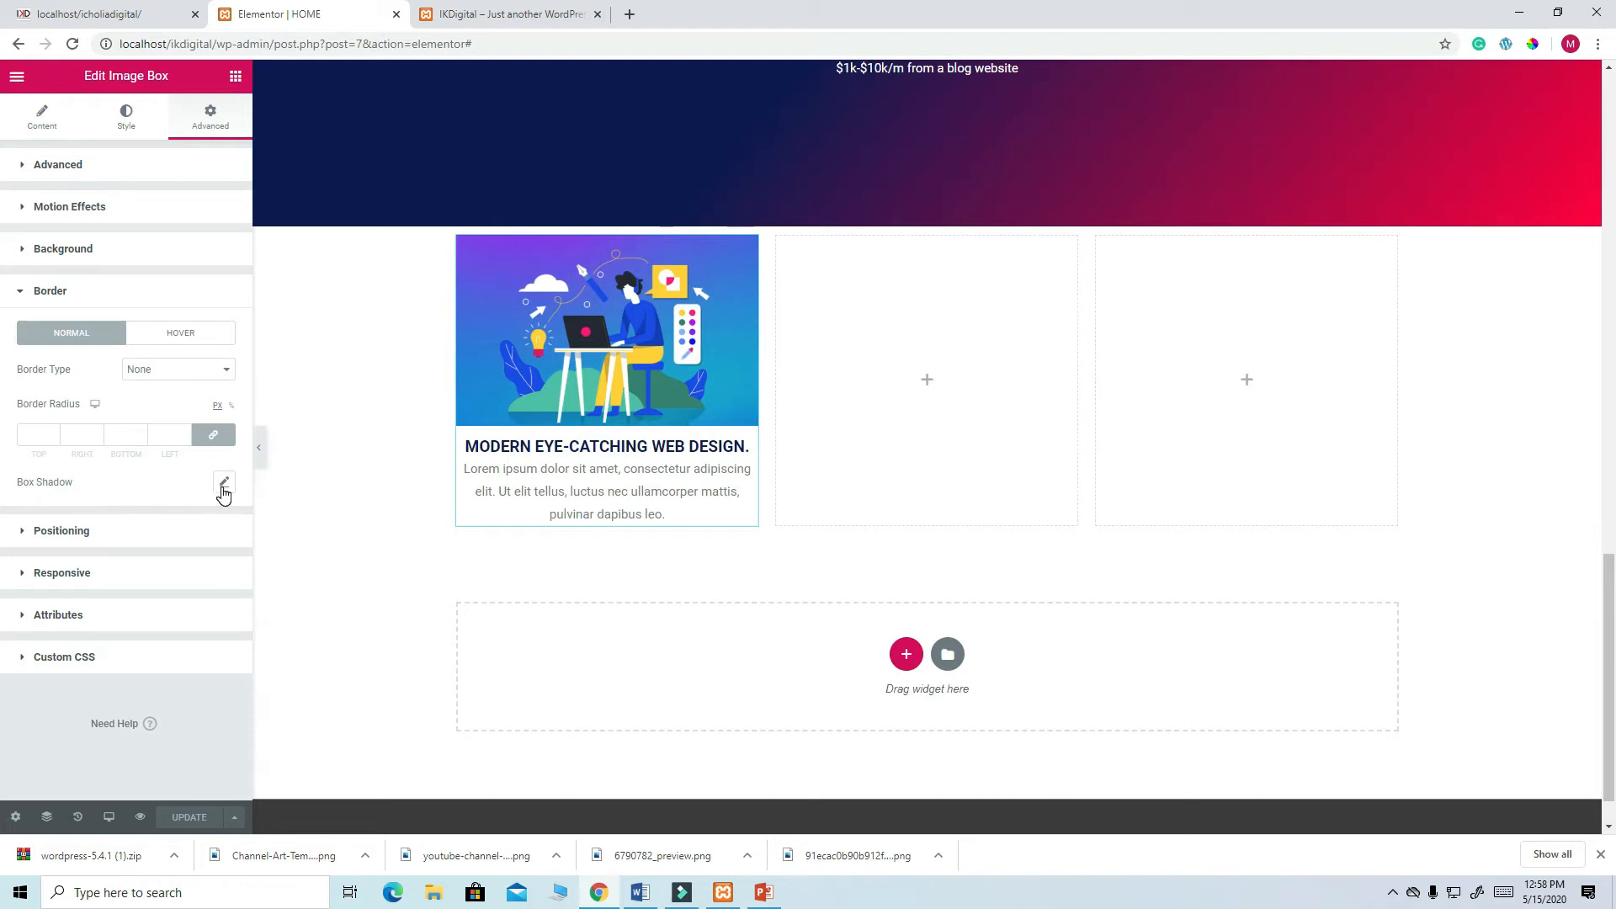
- Set the box shadow colour to navy rgba(14, 26, 84, 1) and save the page
click(224, 483)
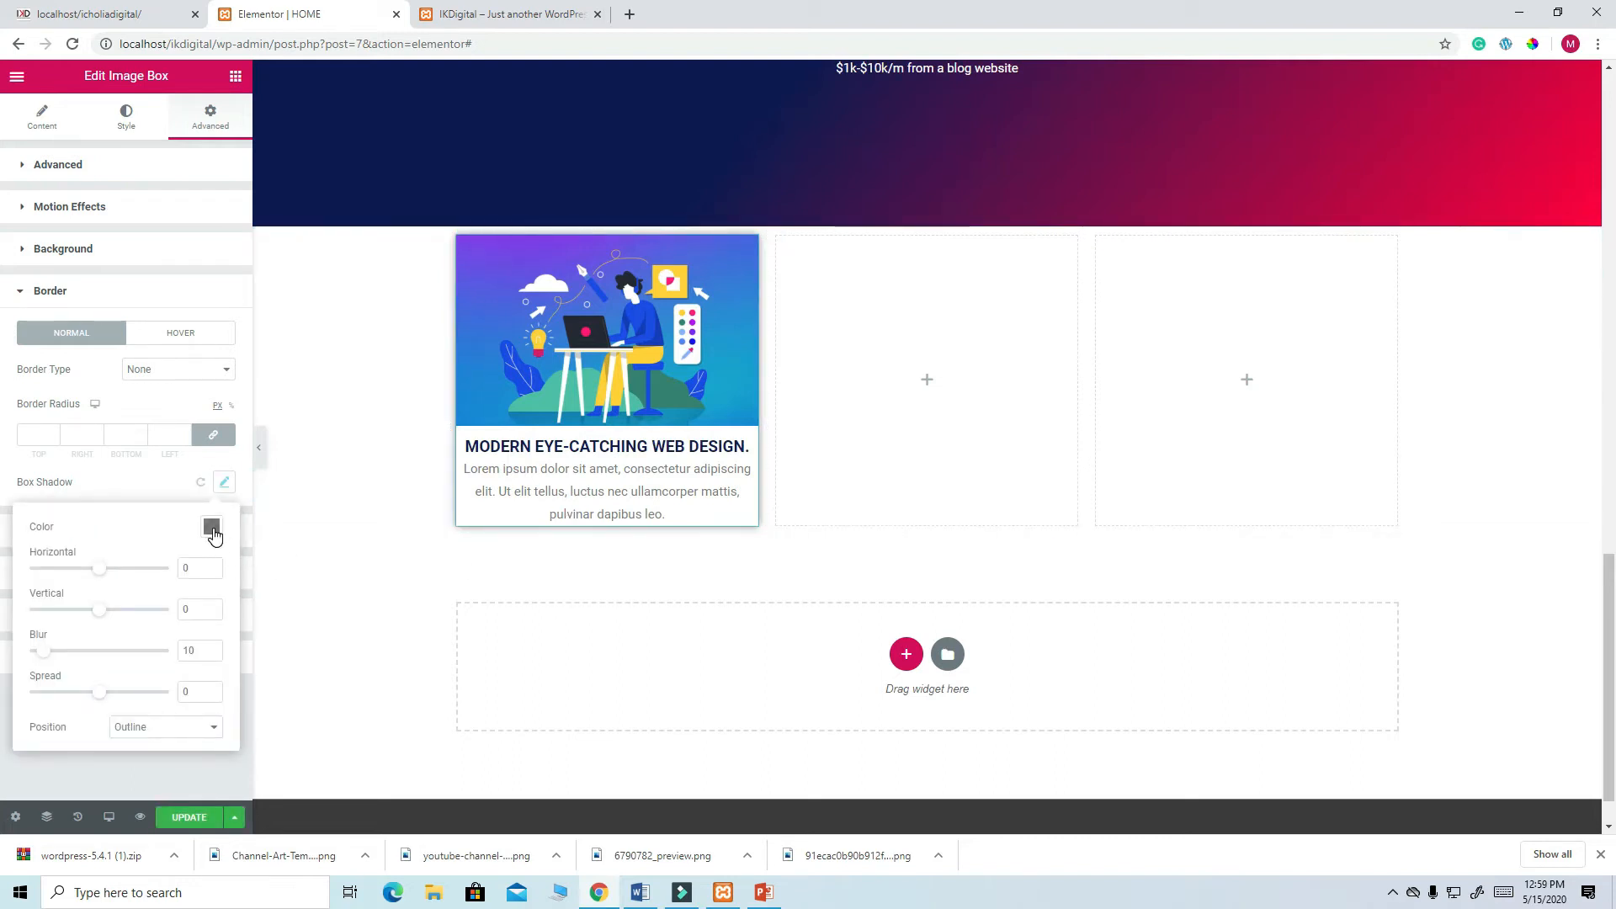
click(211, 526)
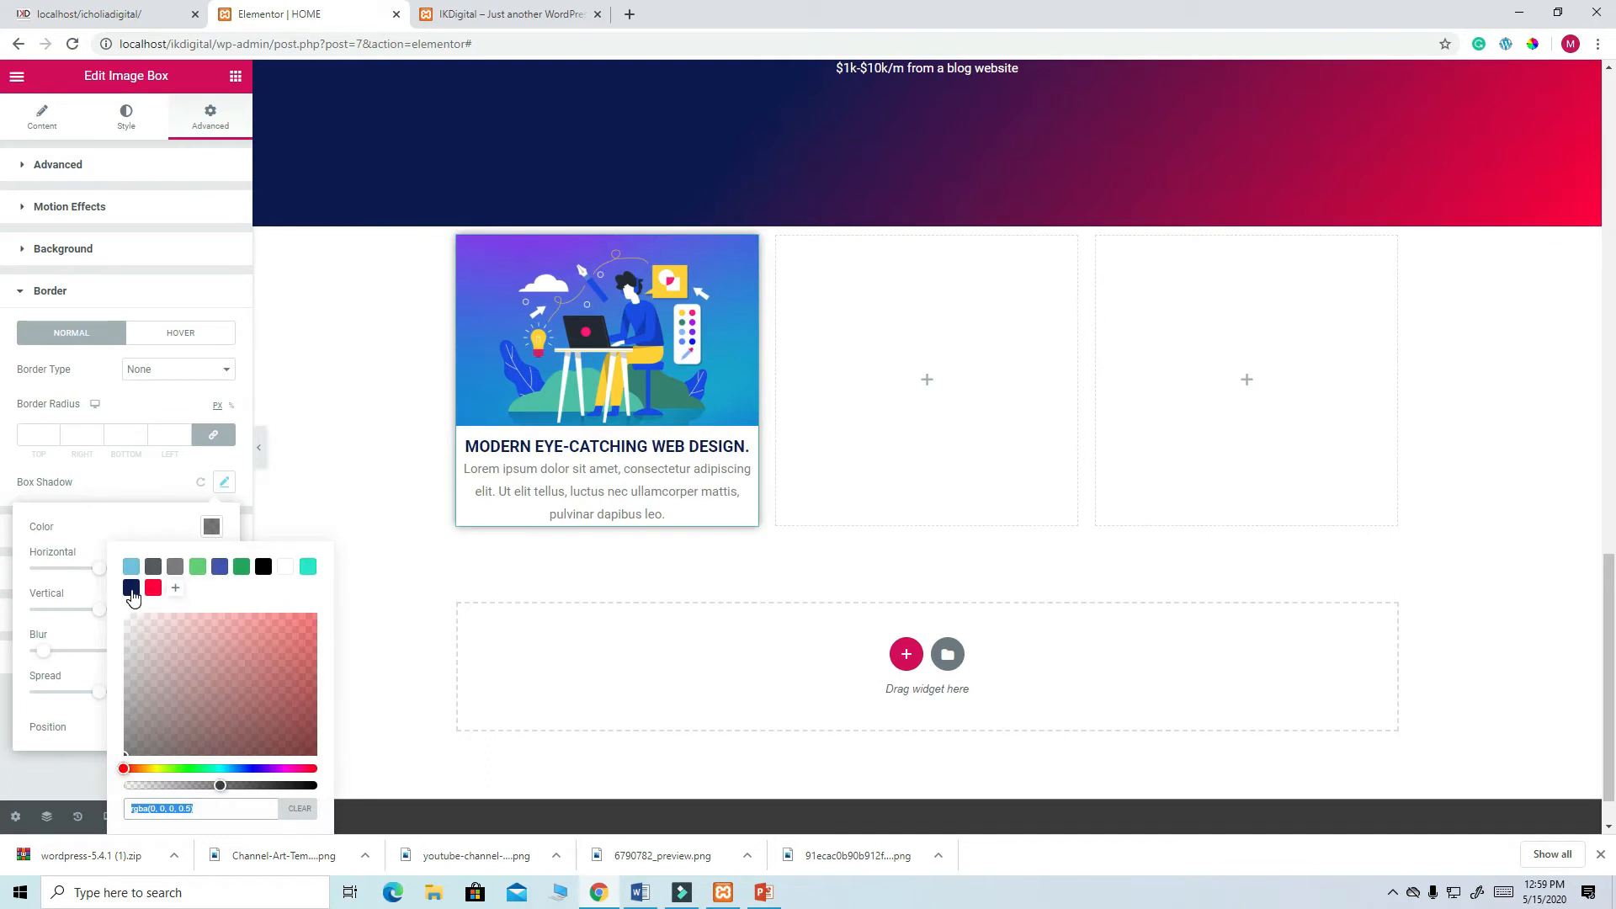
click(131, 588)
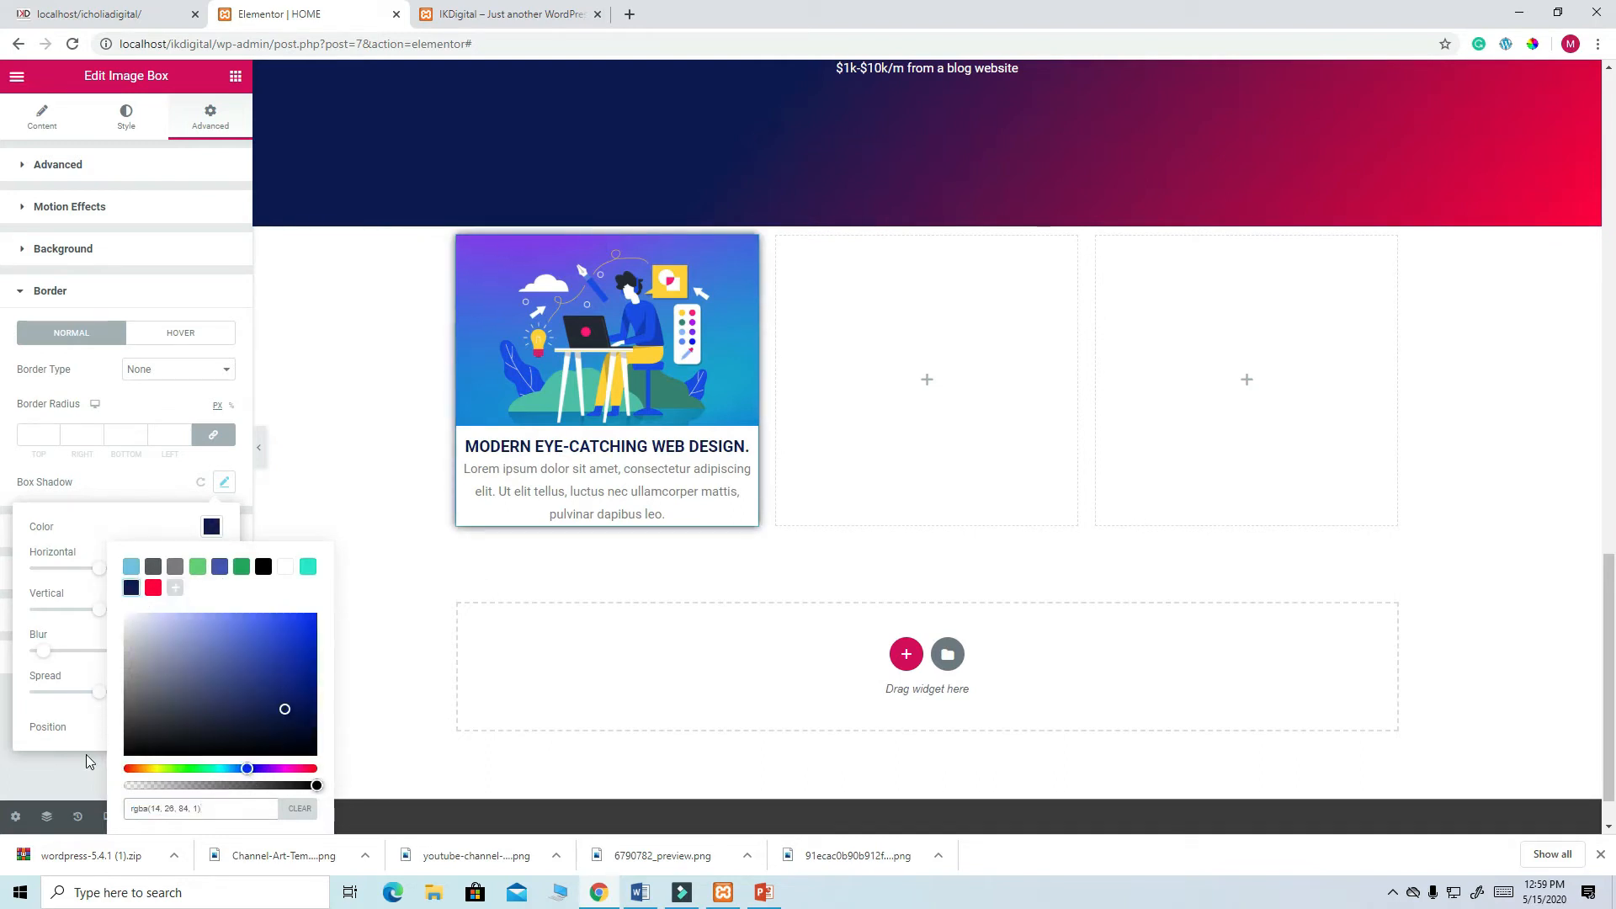
click(74, 783)
click(190, 818)
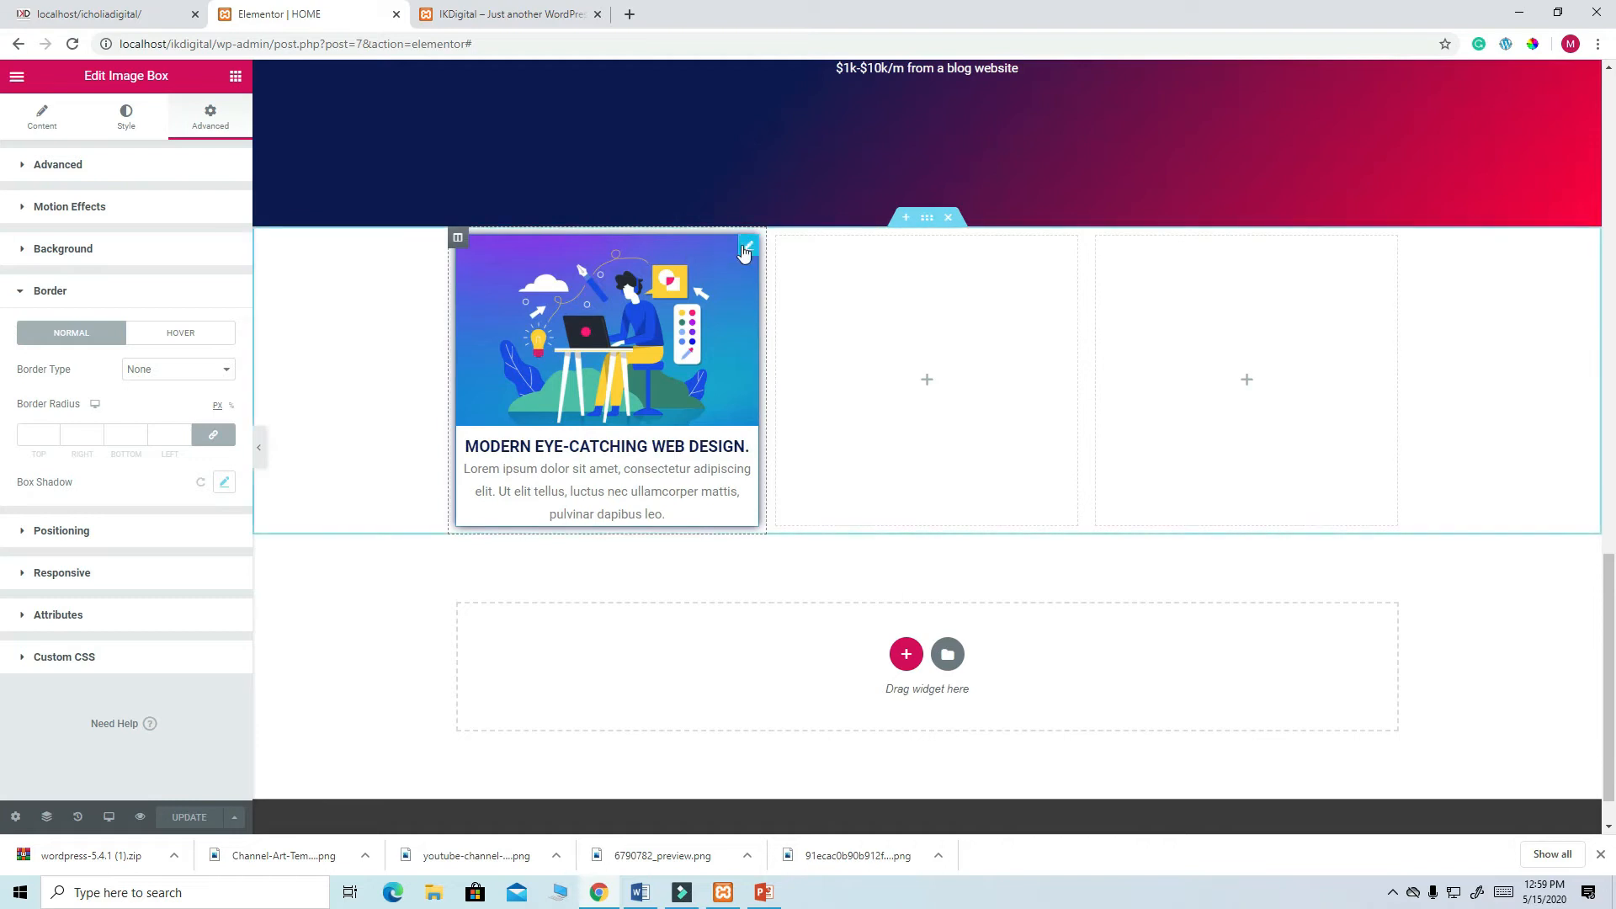
click(745, 253)
click(209, 119)
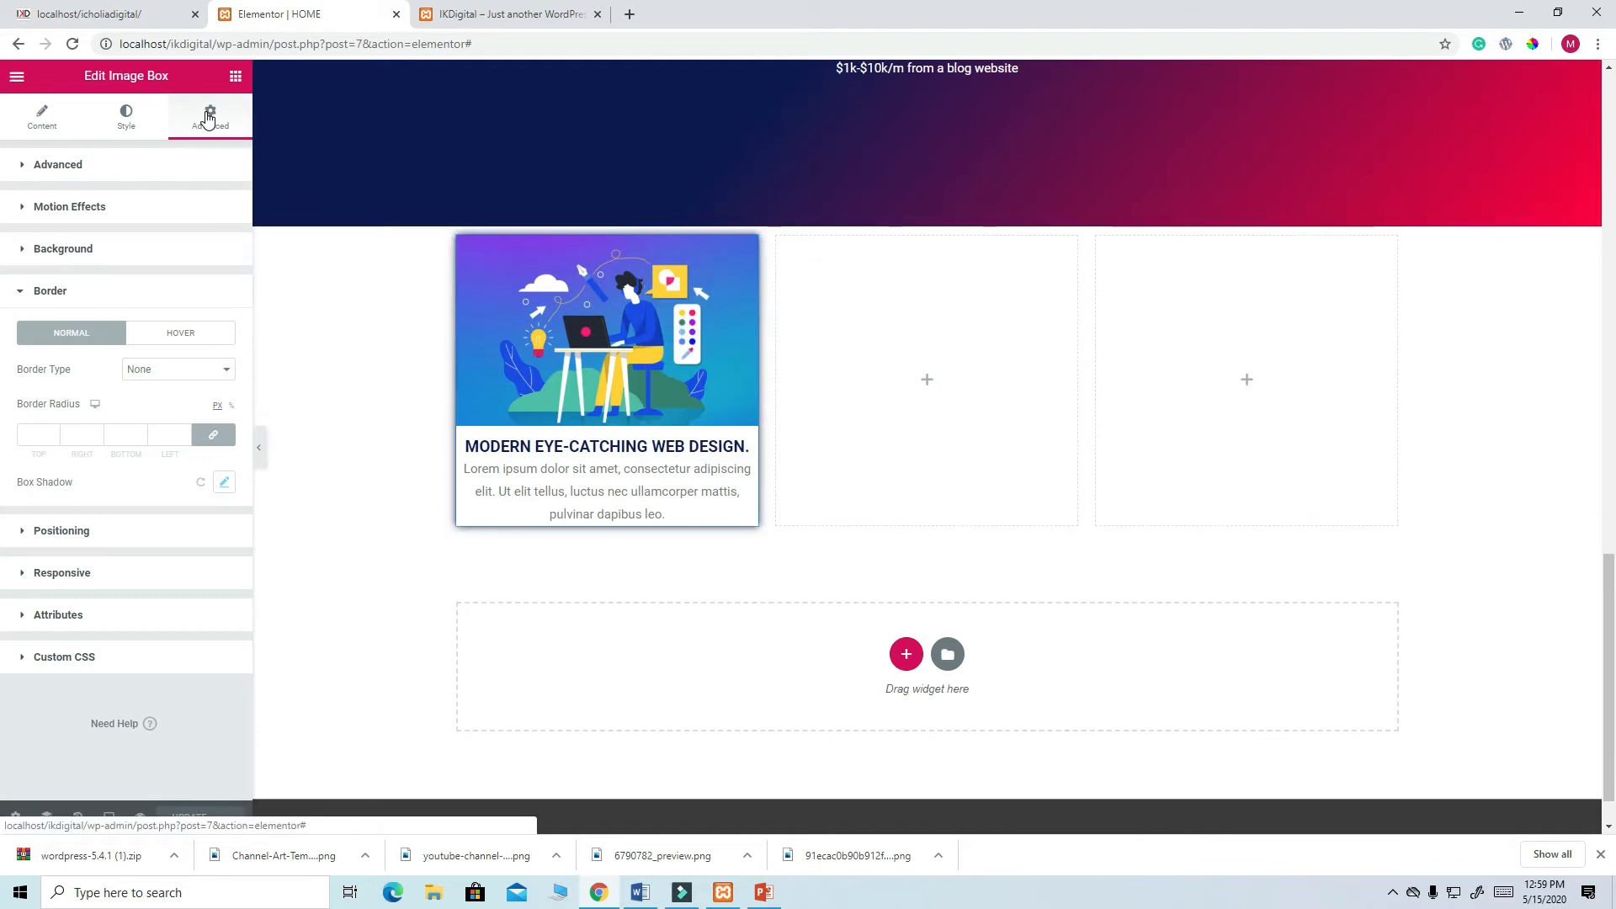
- In Advanced, leave the image box's padding empty and enter 20 in the linked Margin fields
scroll(452, 320, up, 4)
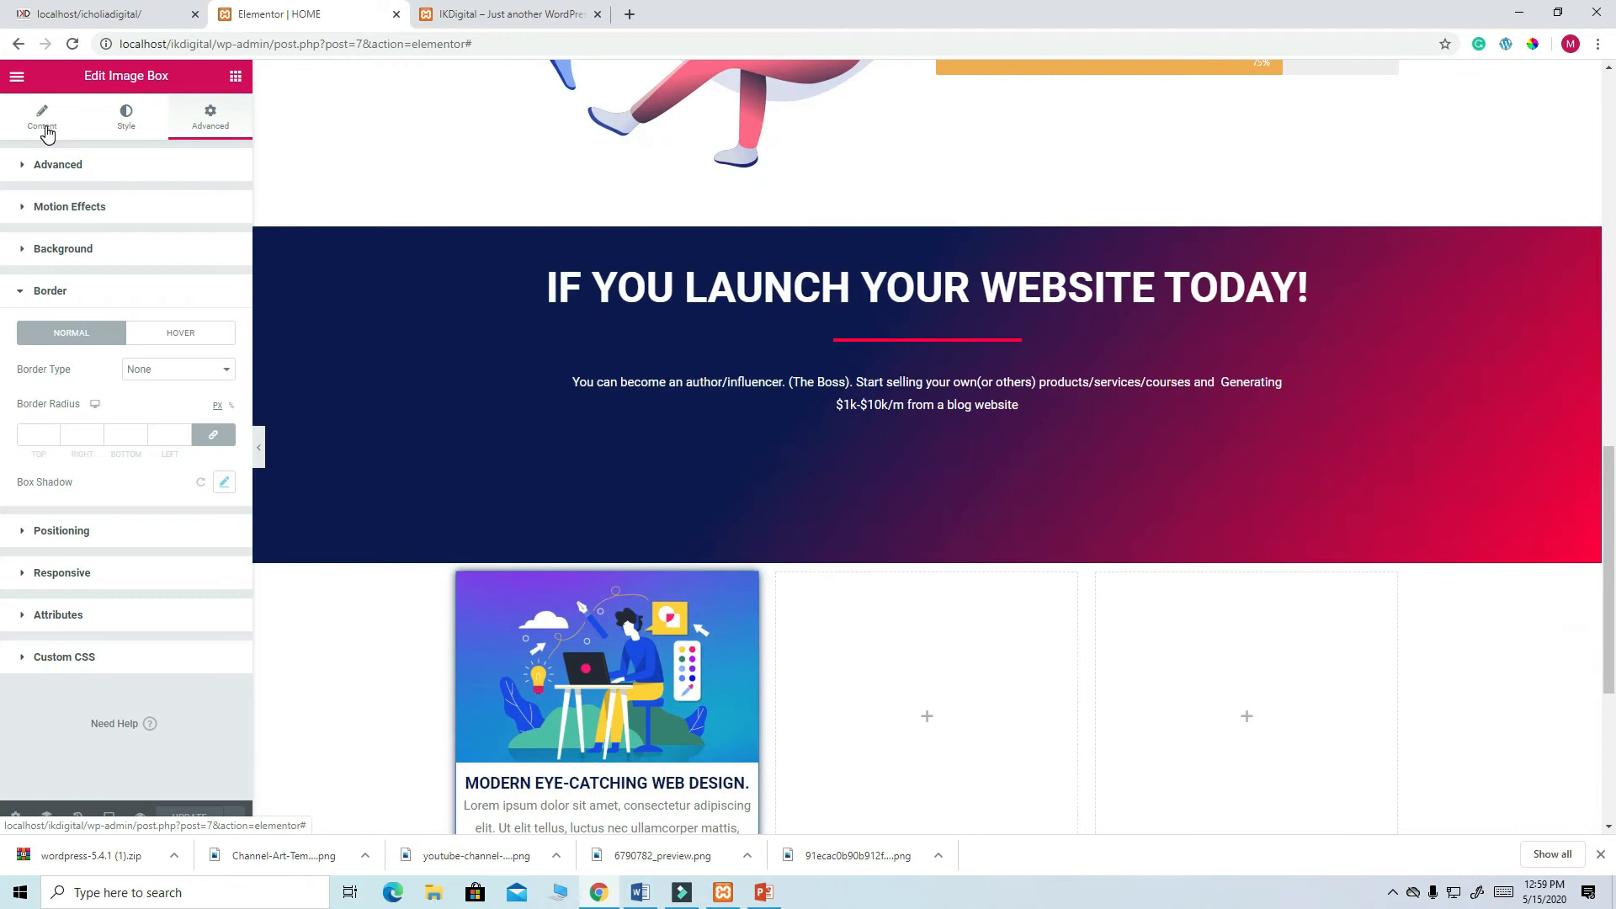
click(46, 130)
scroll(691, 496, down, 2)
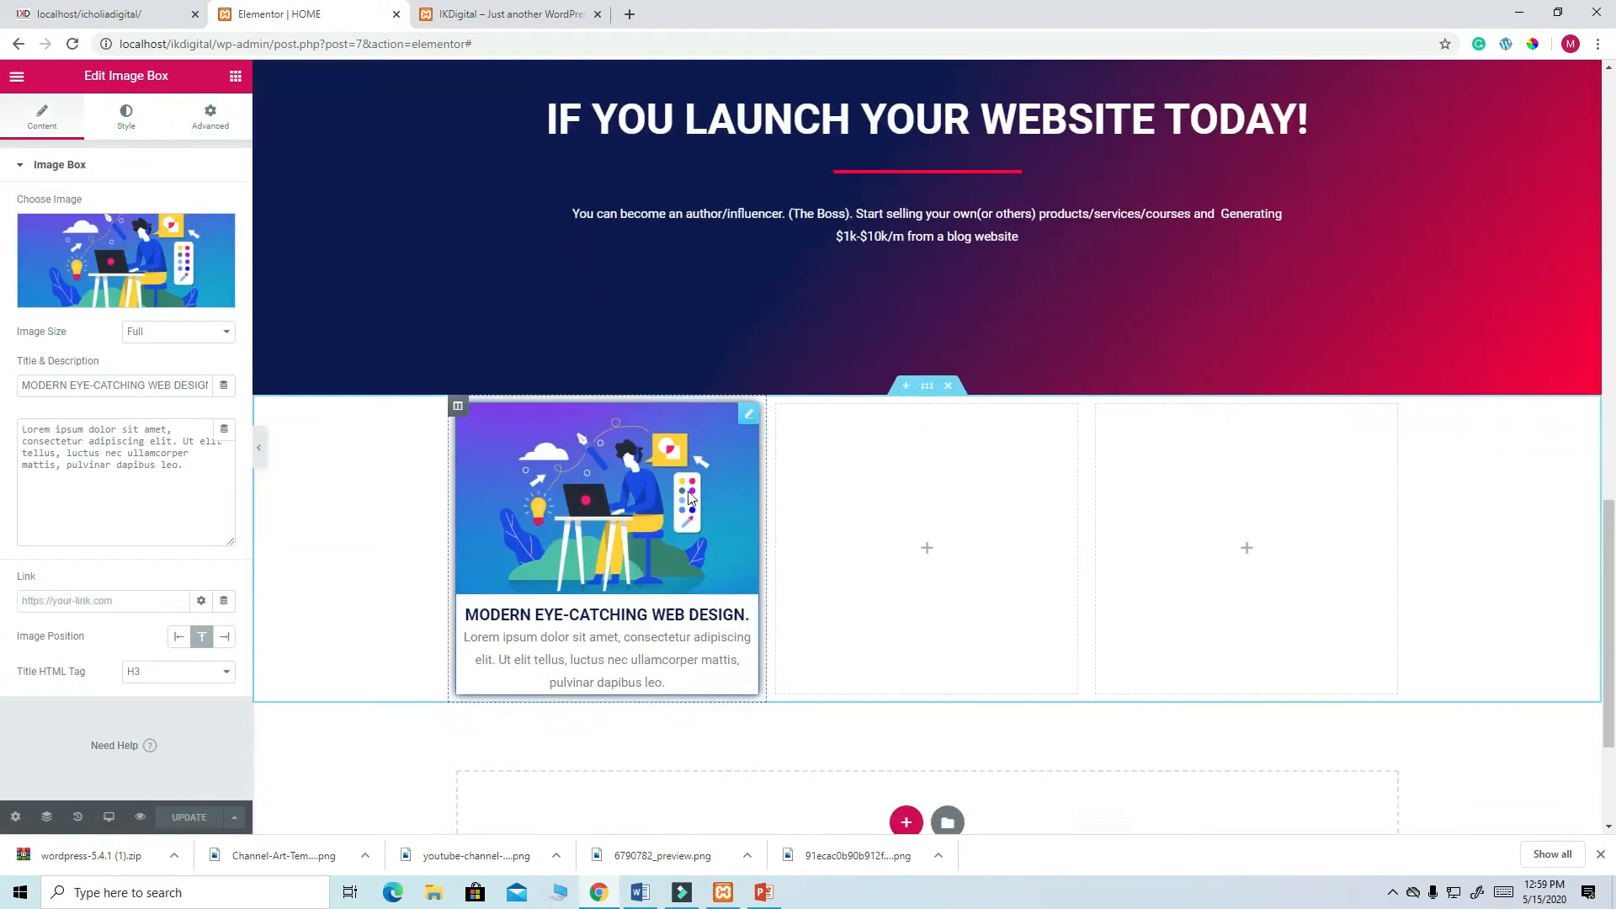
click(751, 419)
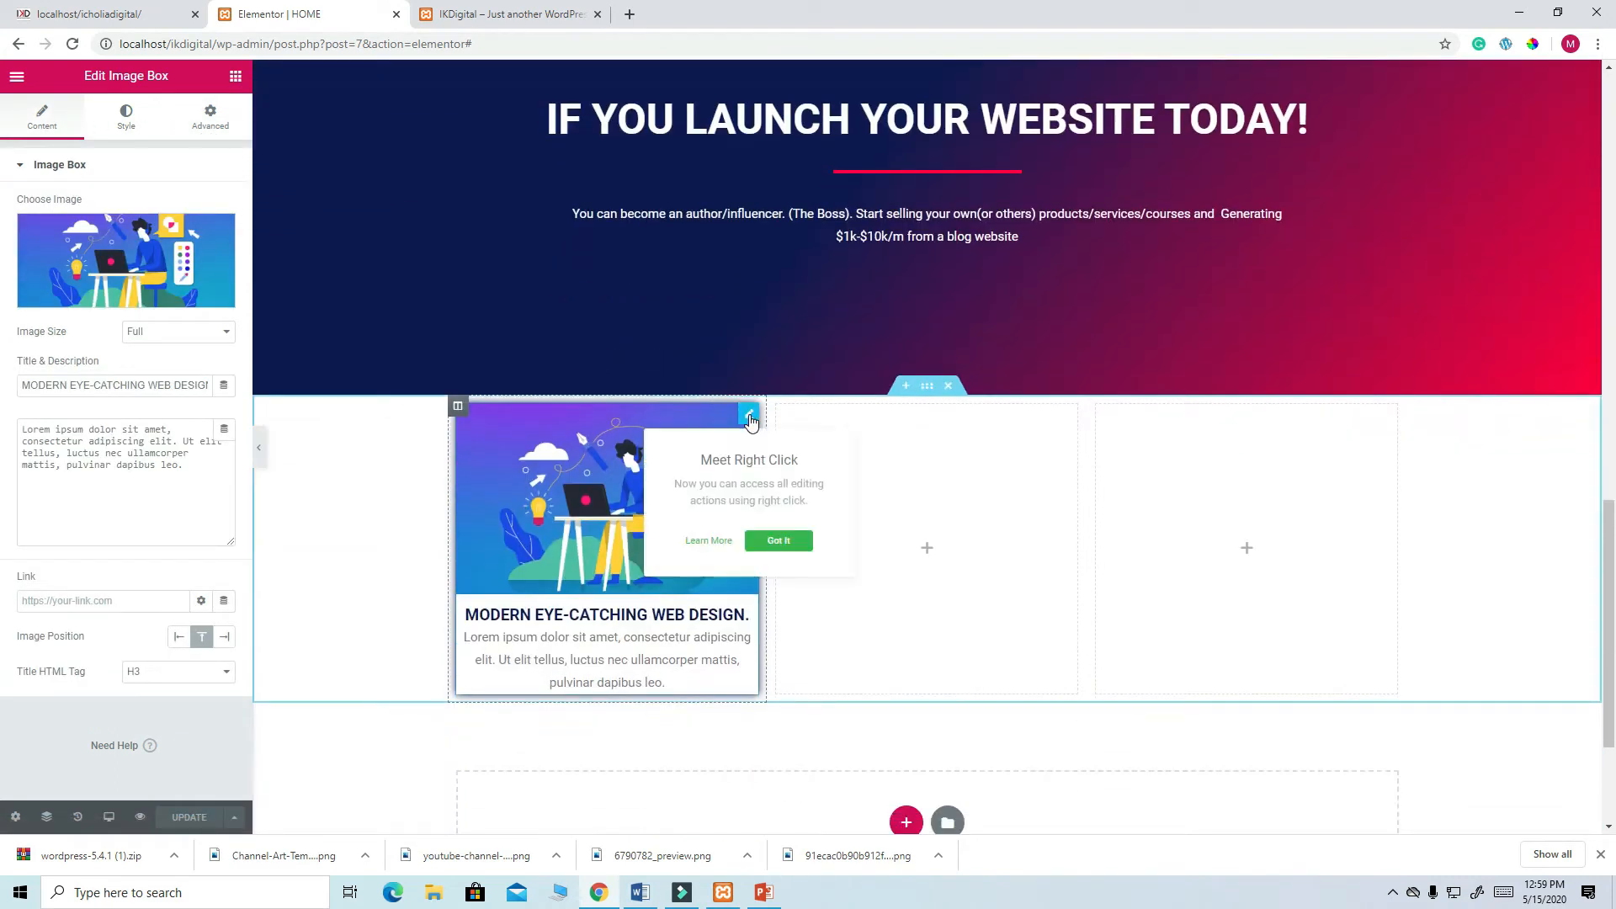
click(217, 130)
click(36, 315)
text(20)
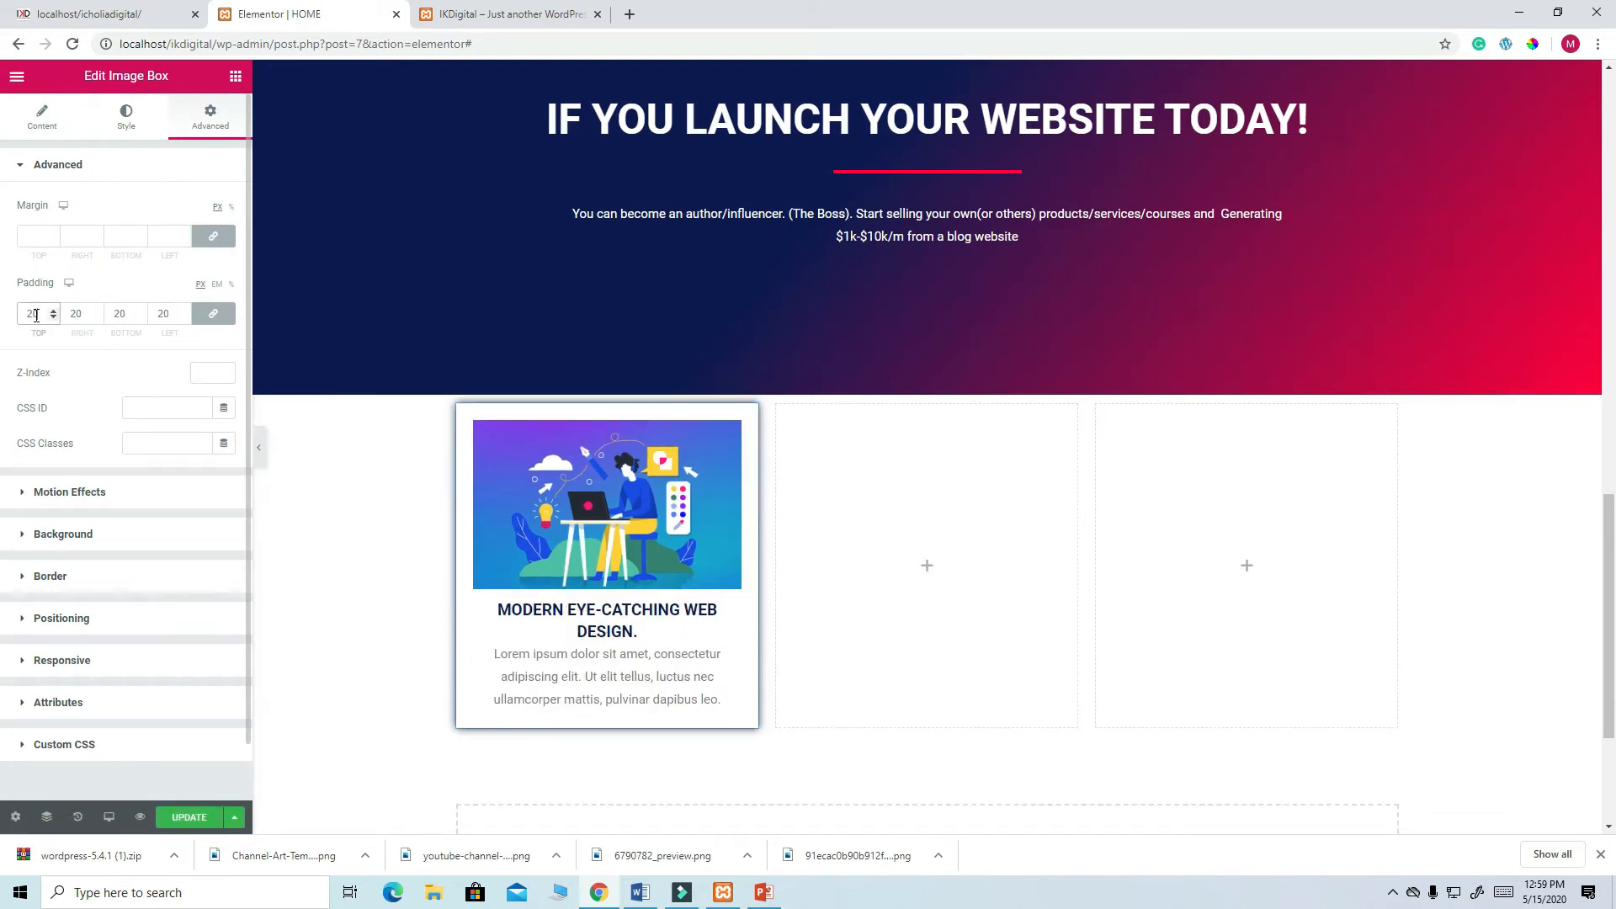
key(BackSpace)
key(BackSpace)
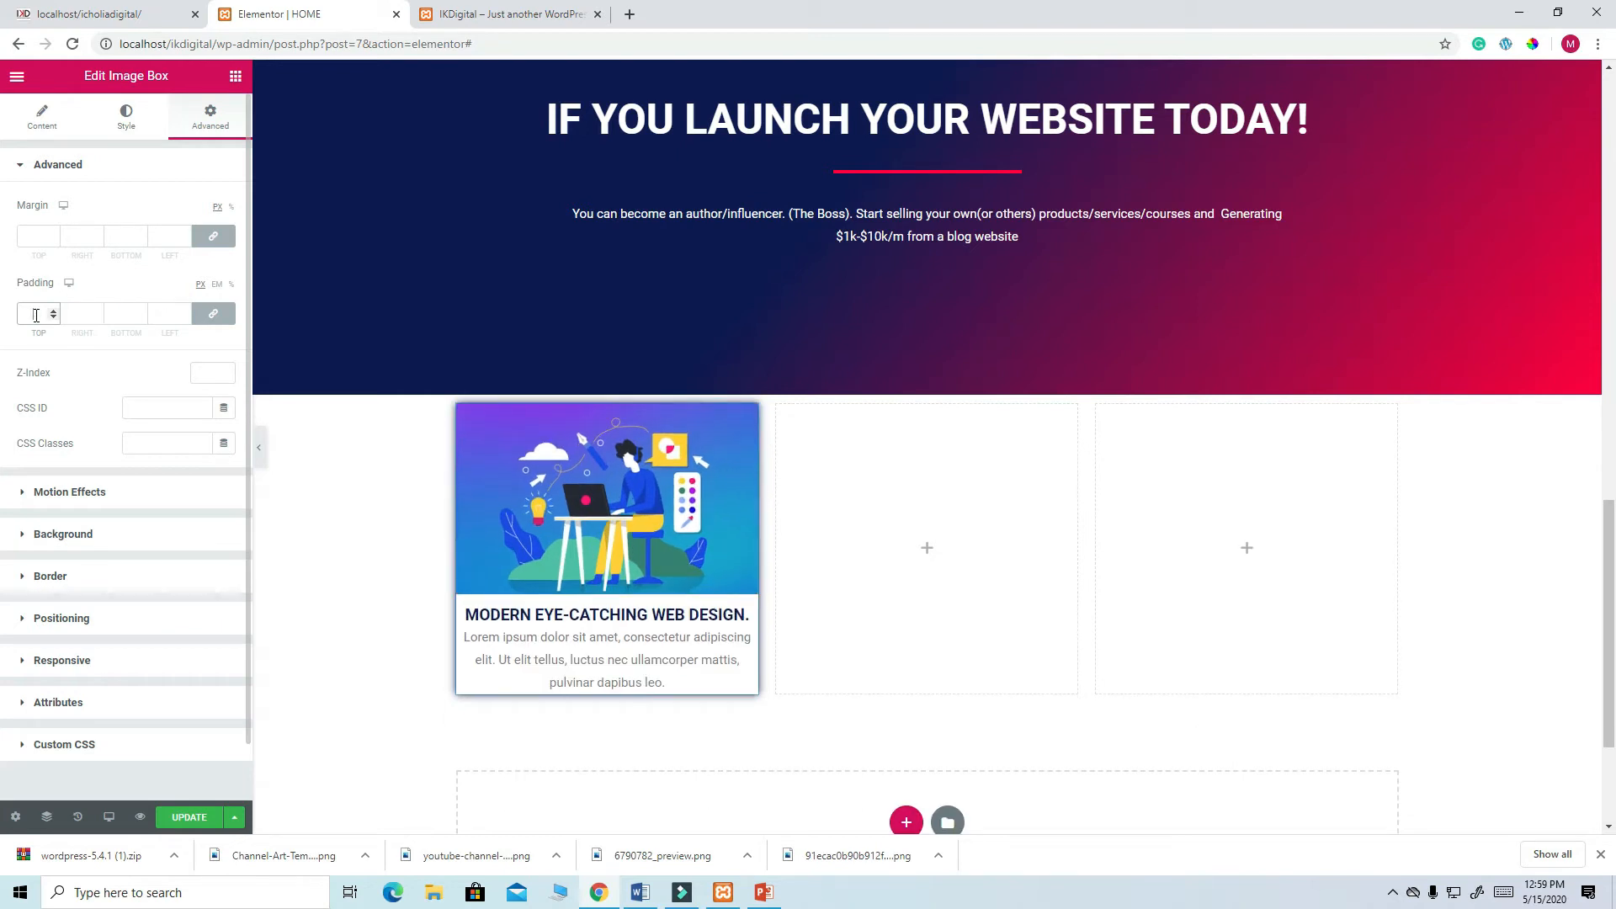
click(35, 233)
text(2)
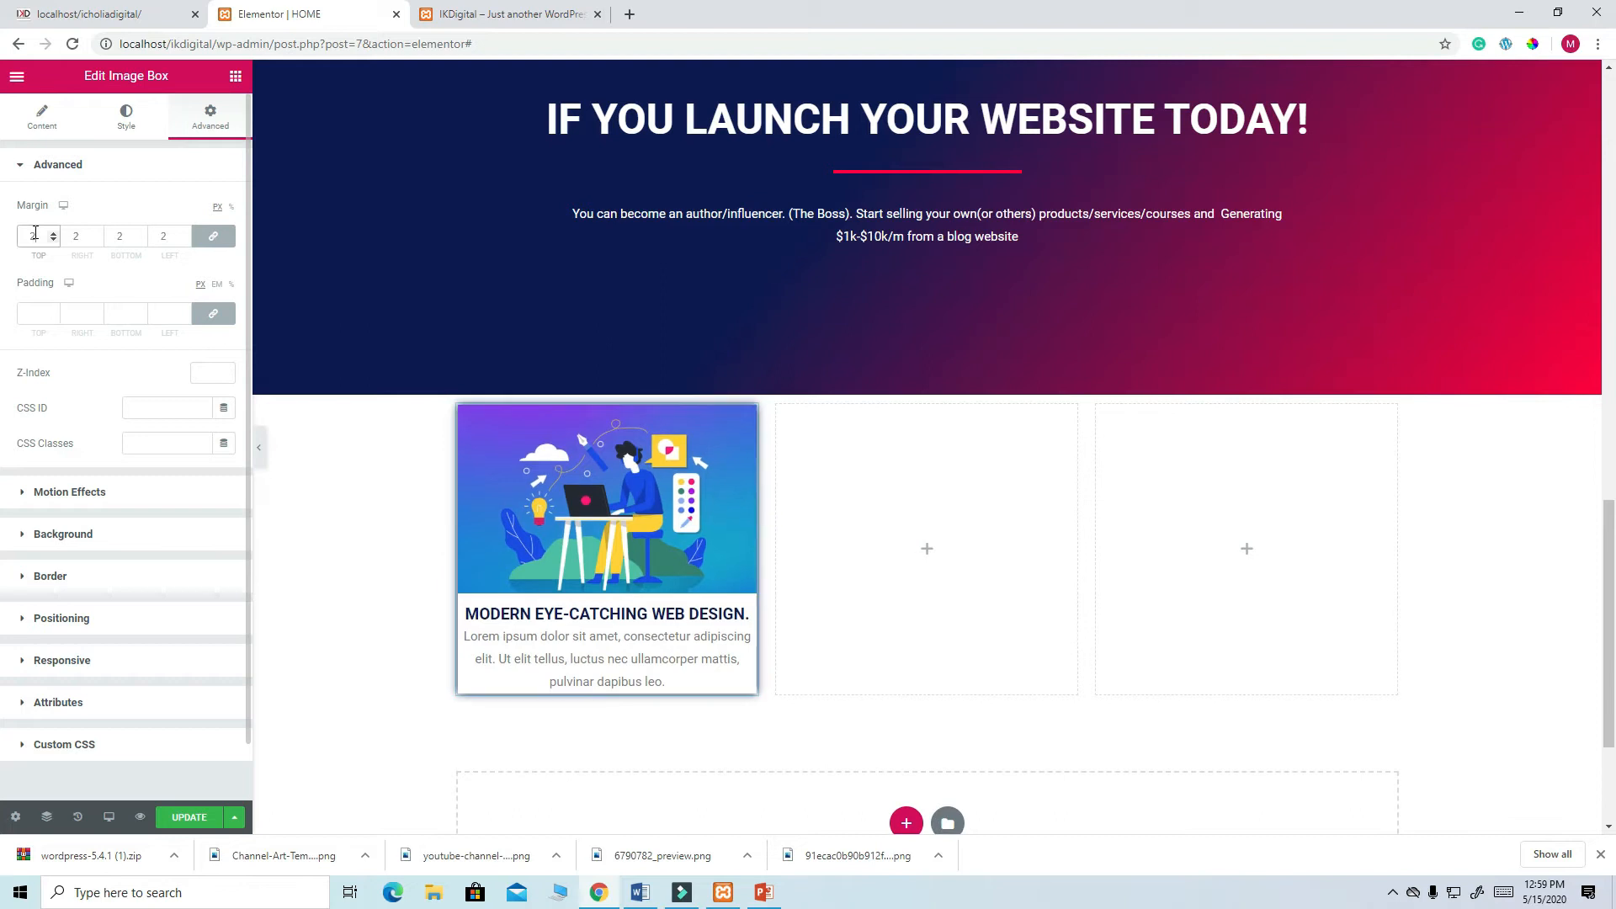
text(0)
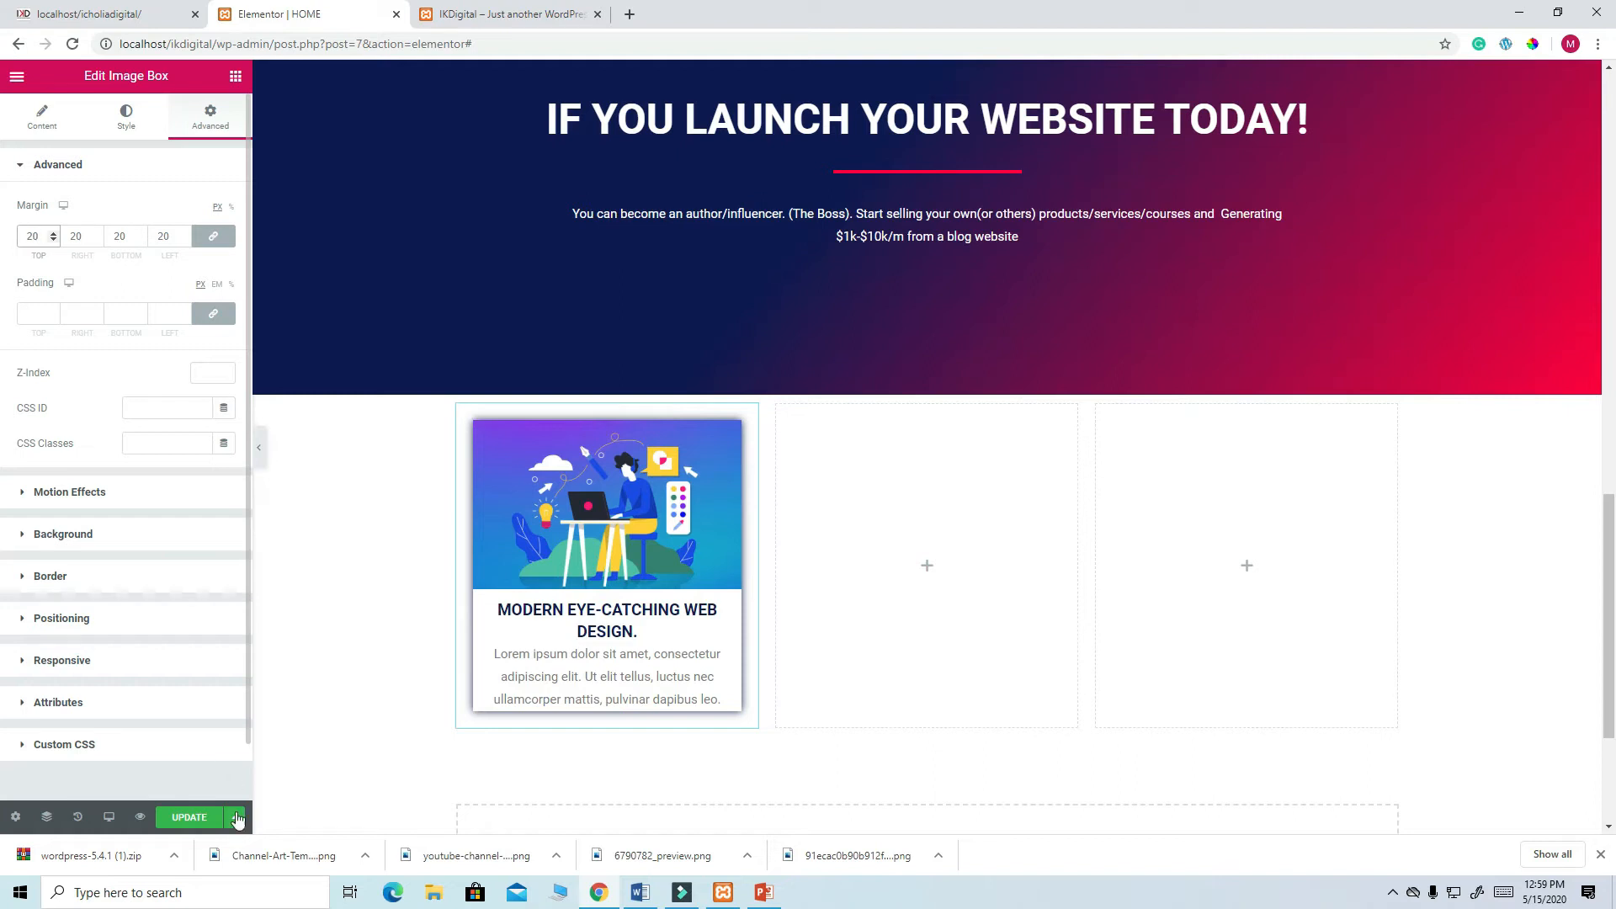
- Save the HOME page and copy the web design image box into the middle and right columns
click(208, 818)
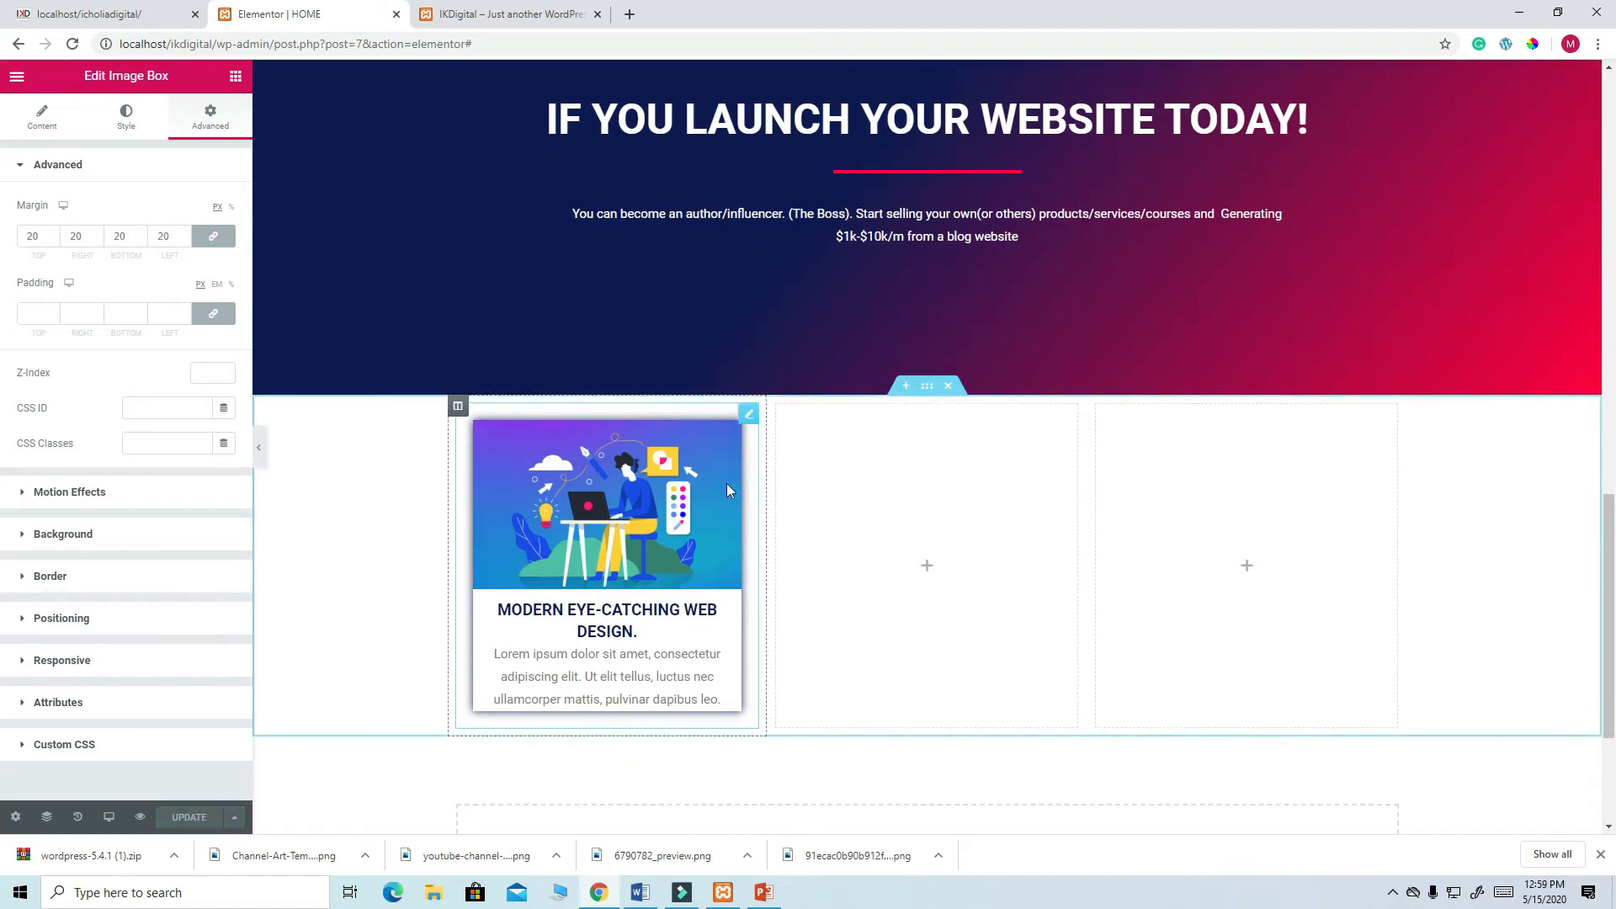
right_click(747, 418)
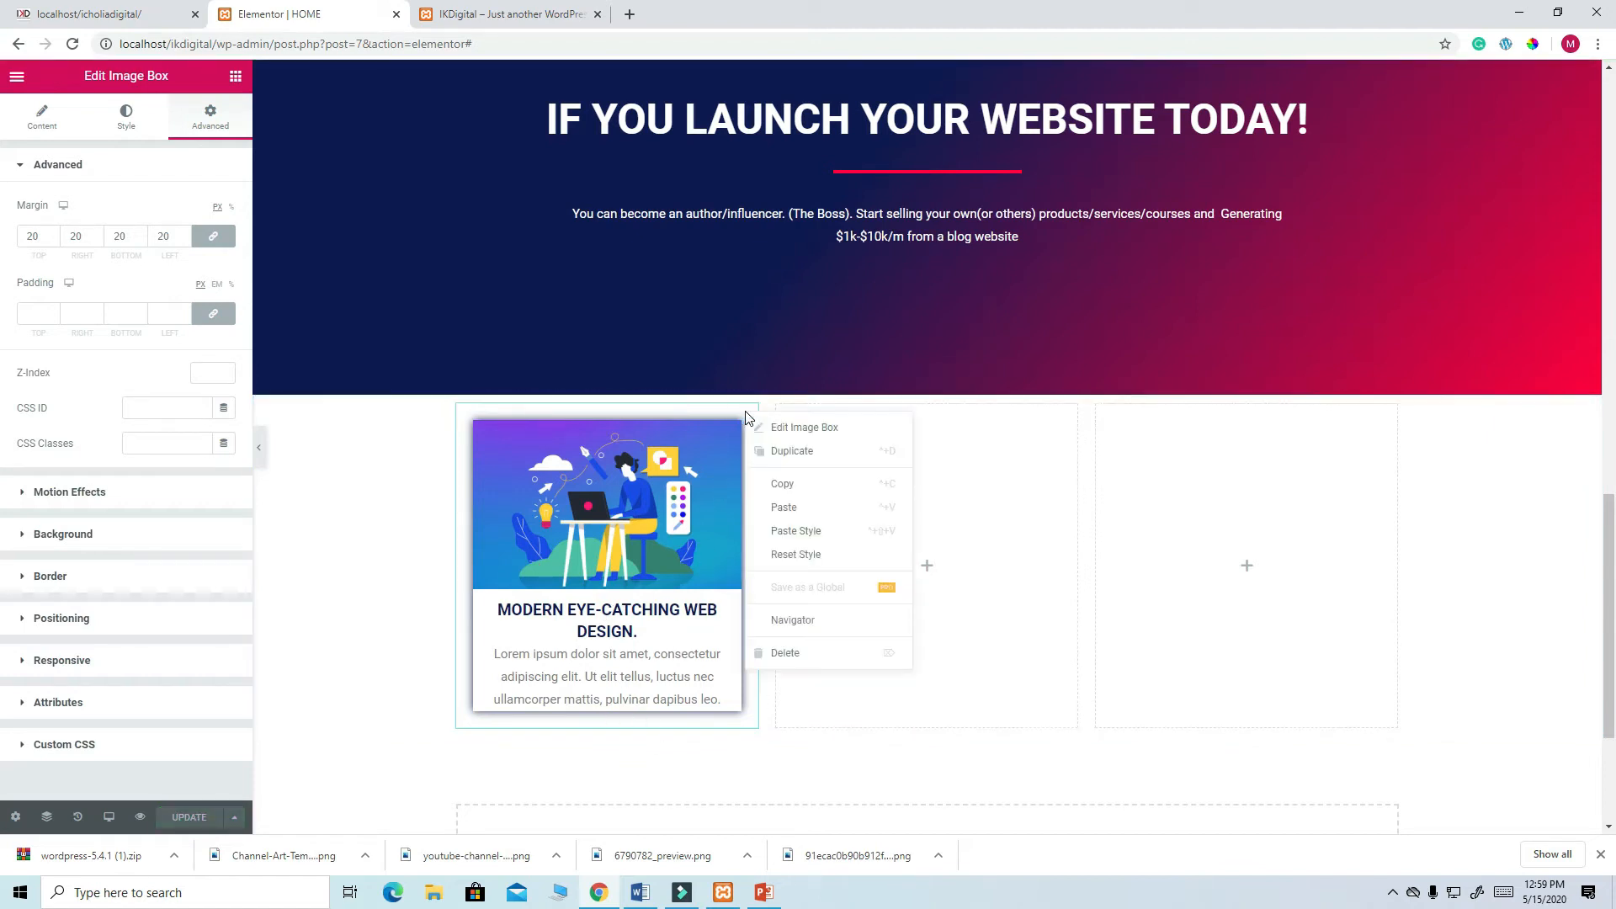
click(783, 459)
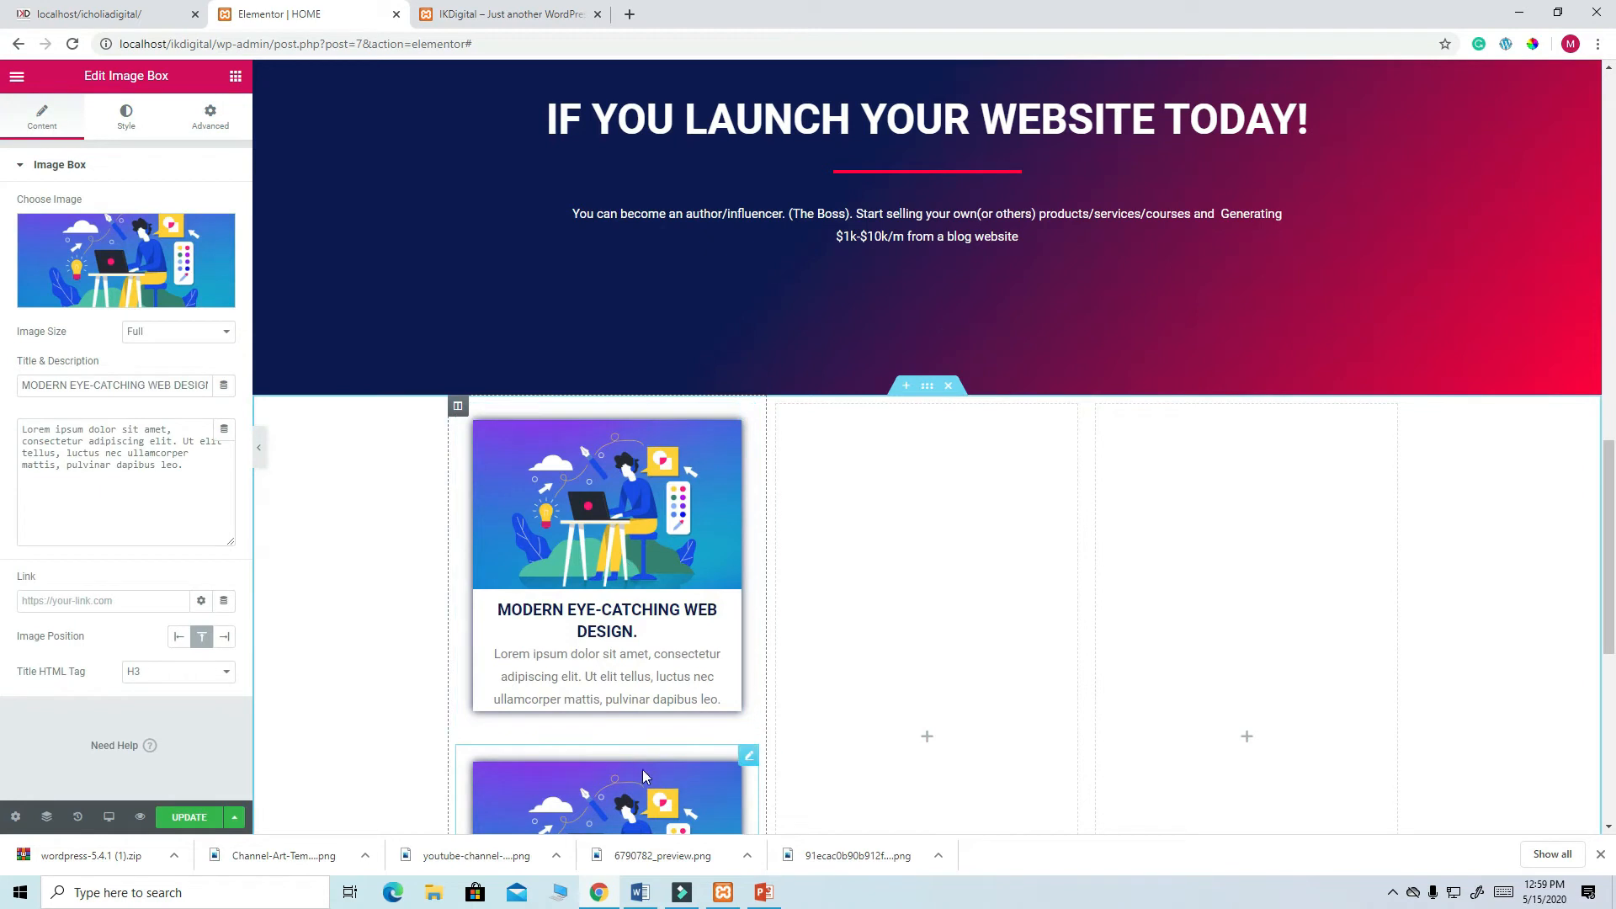
drag(664, 773, 897, 532)
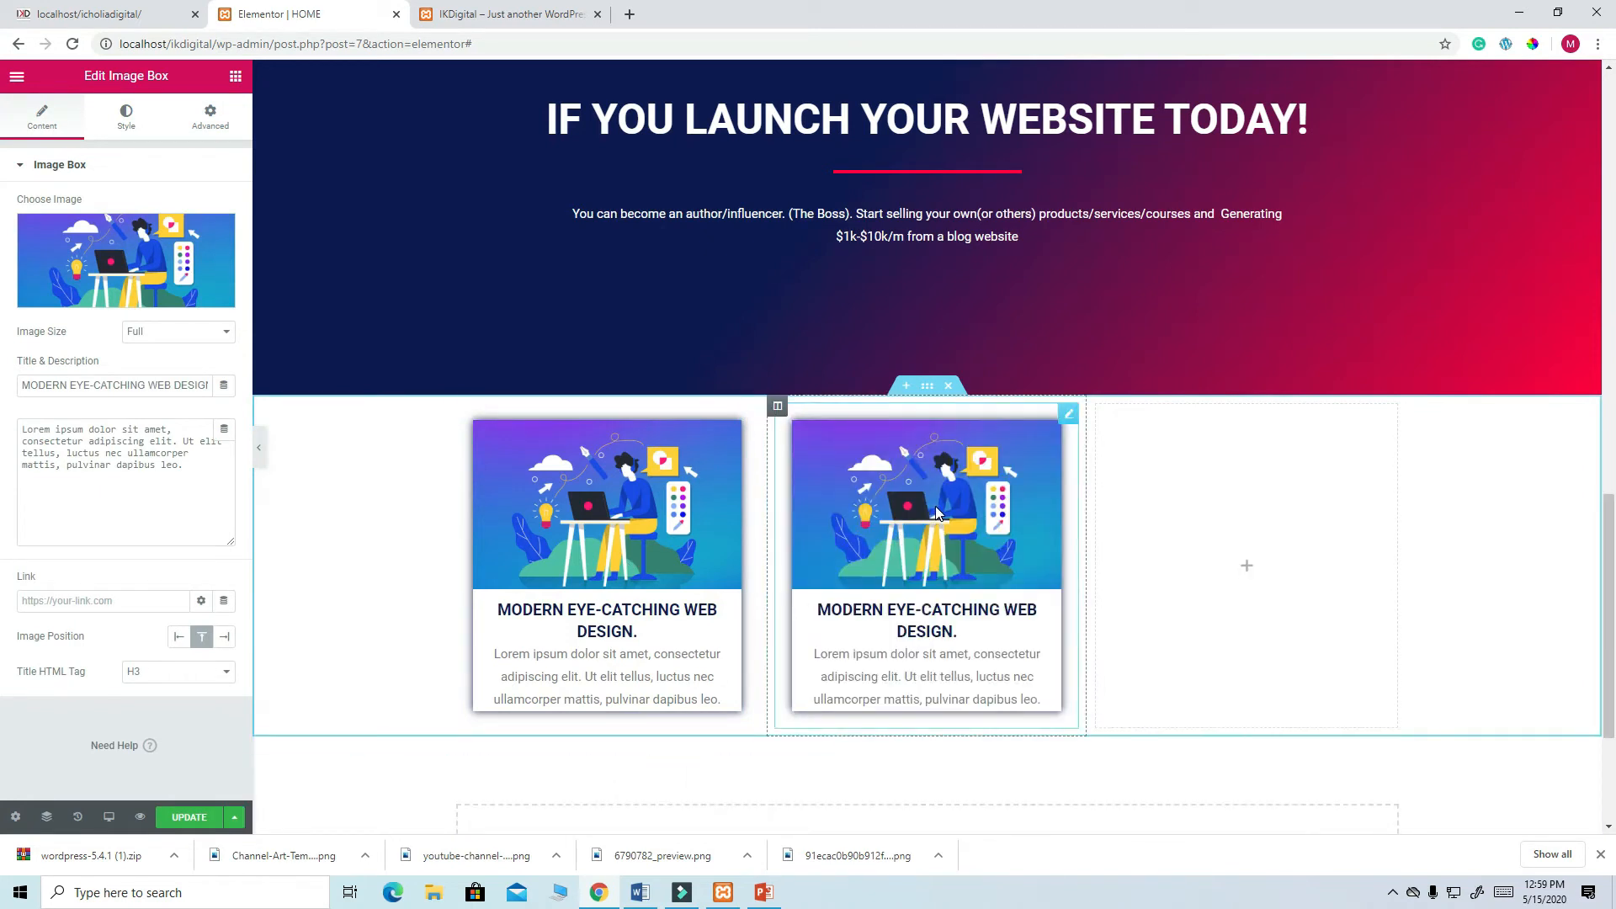
right_click(932, 512)
click(976, 547)
drag(932, 804, 1234, 512)
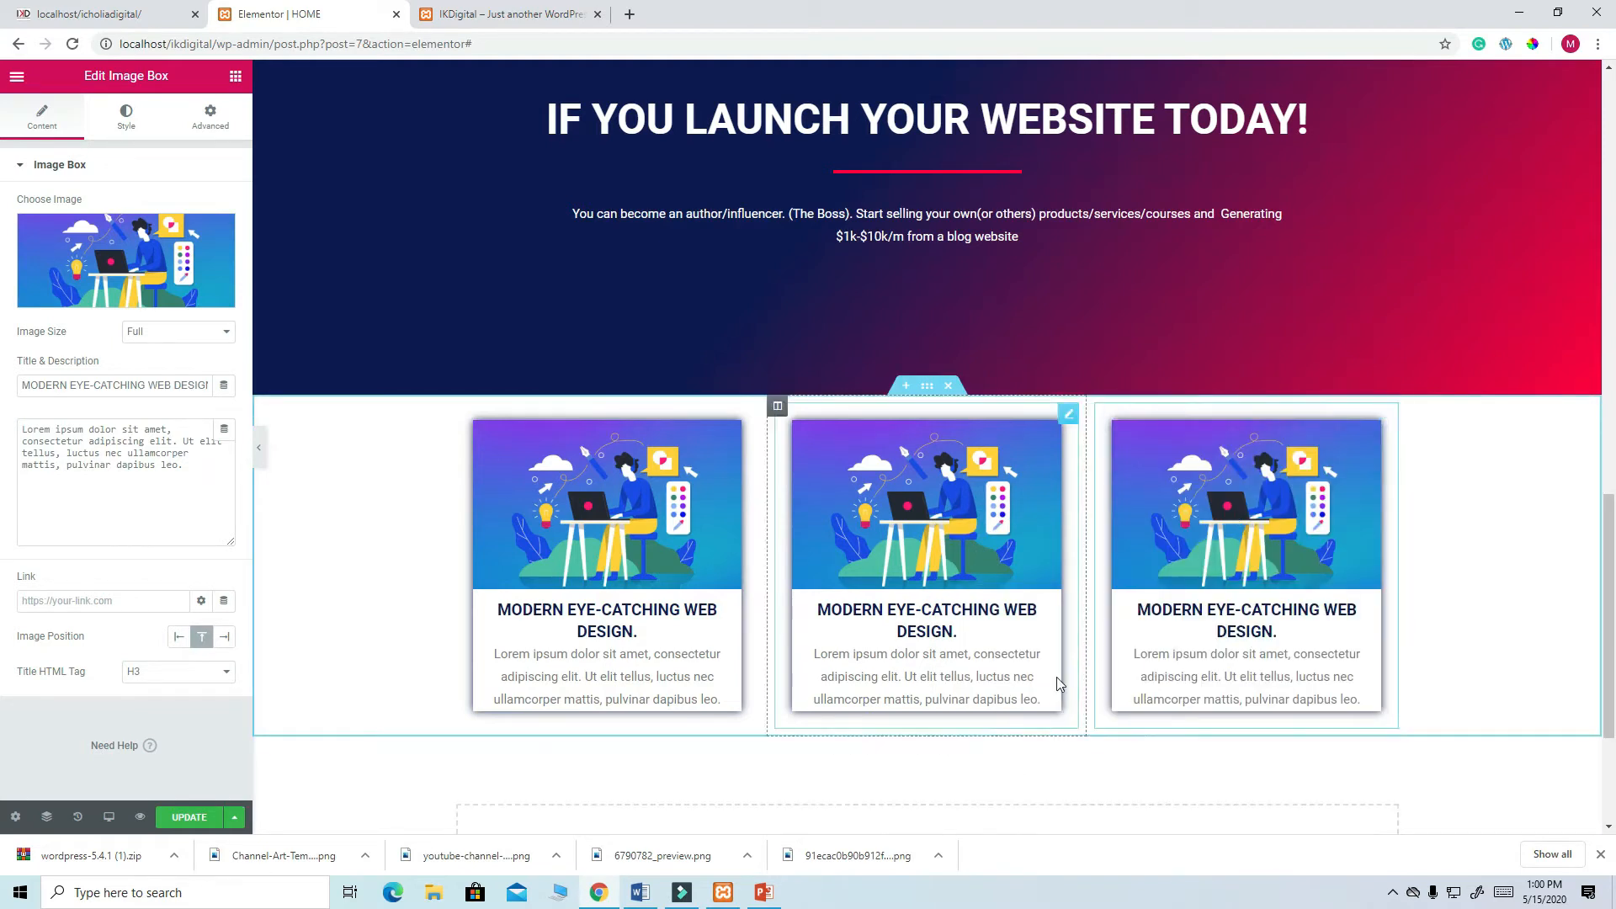
- Select the middle image box and bring up the media library to replace its image
scroll(1011, 756, down, 3)
scroll(1013, 747, up, 2)
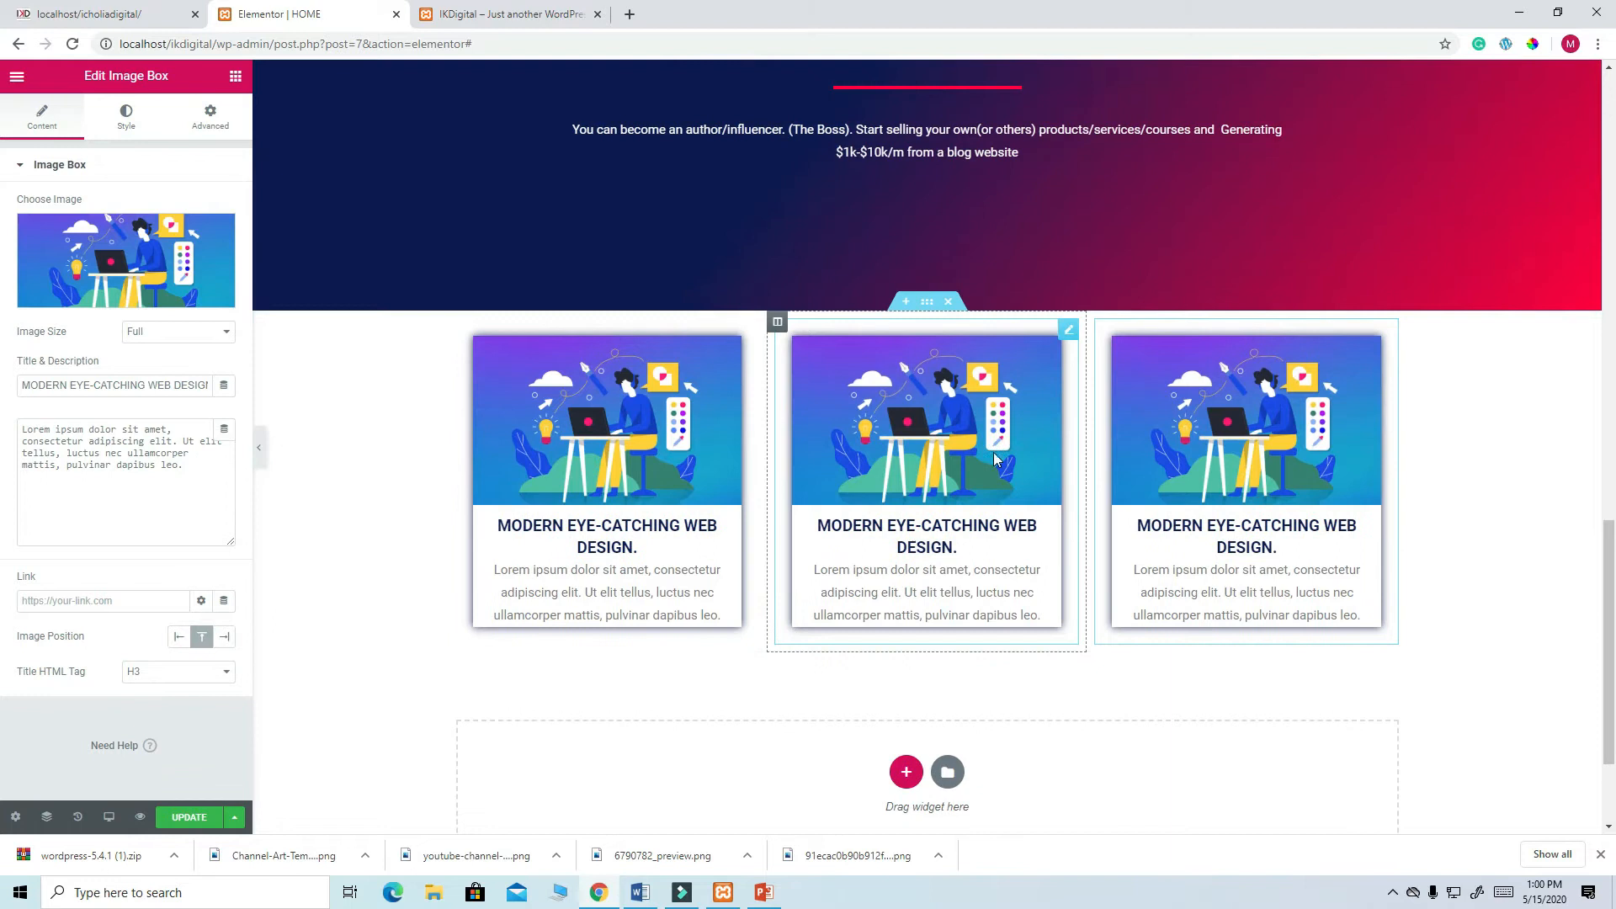
click(1068, 333)
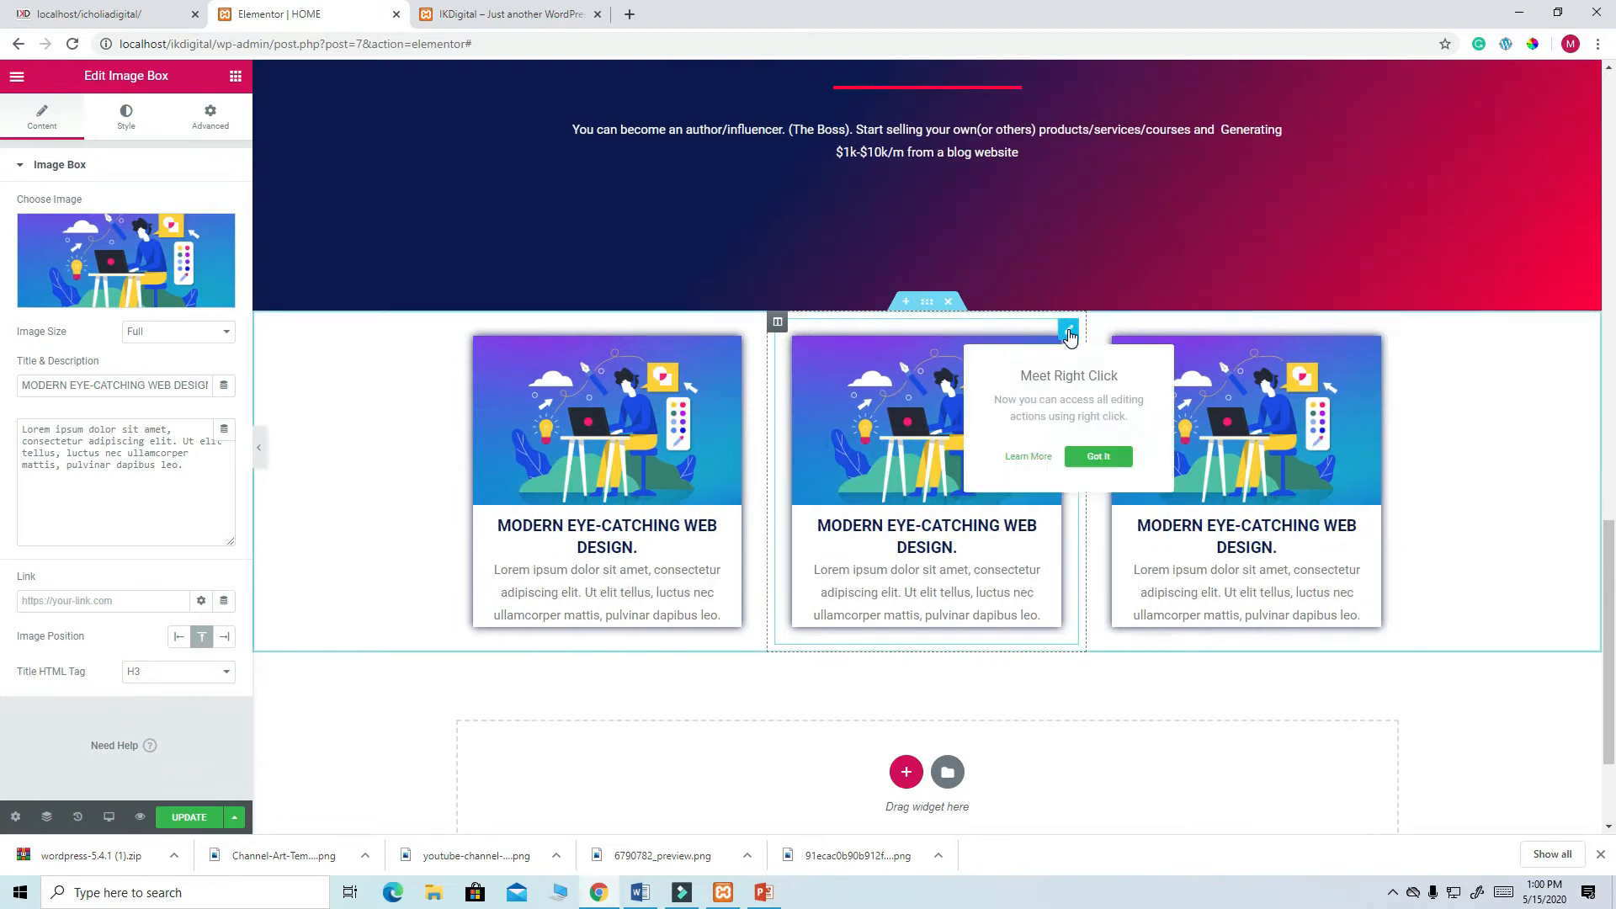
click(119, 254)
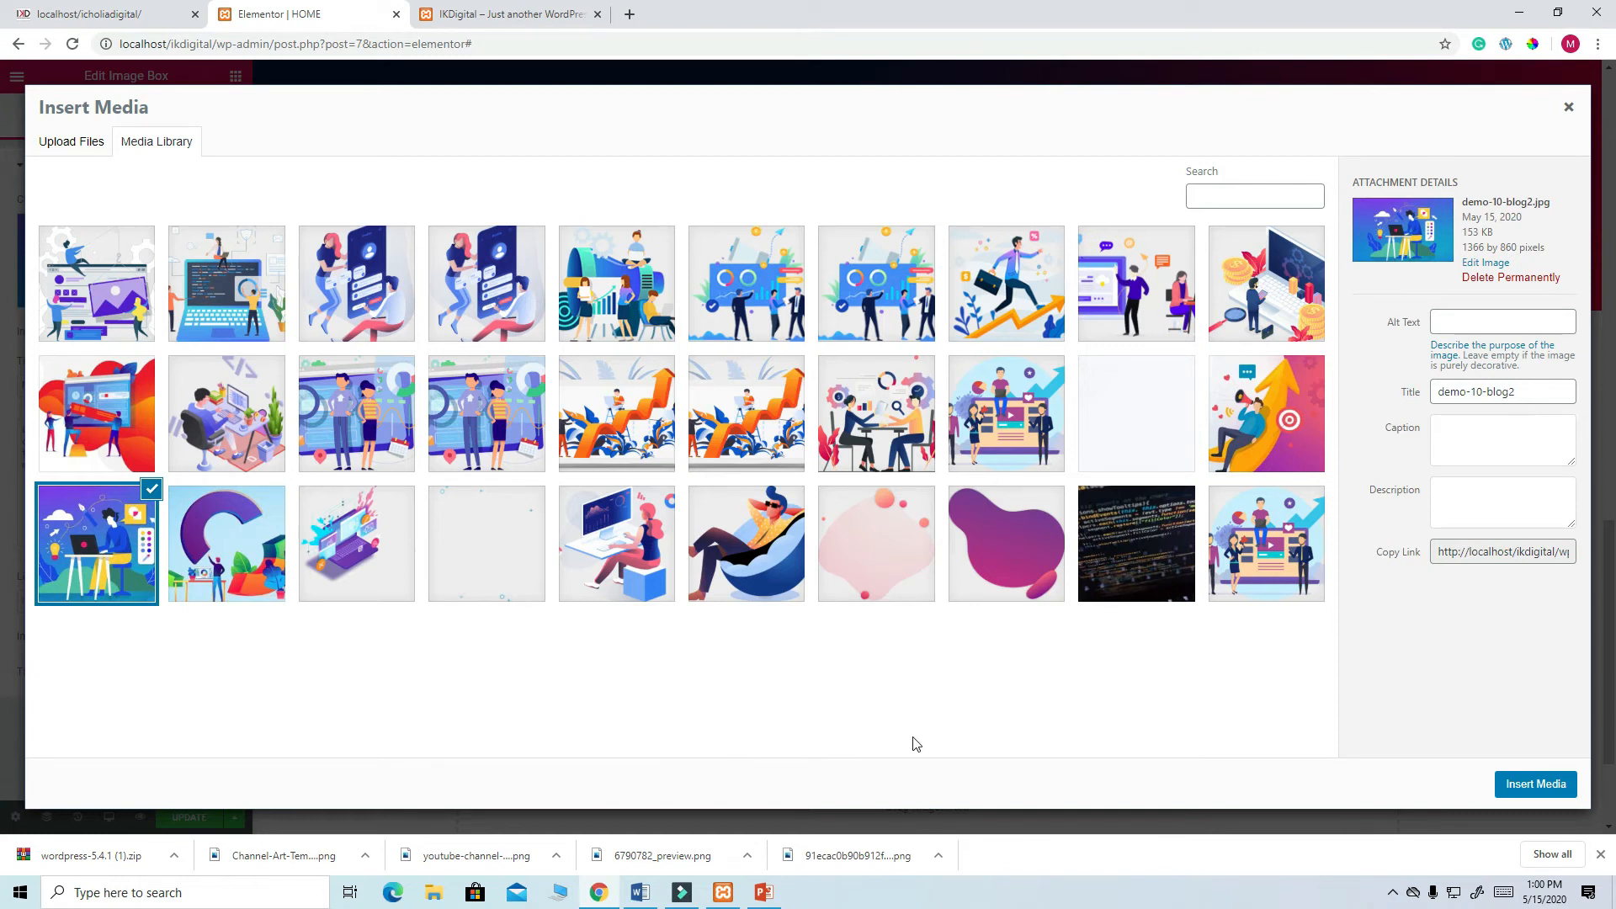
- Insert the megaphone-and-target illustration into the middle image box
click(114, 17)
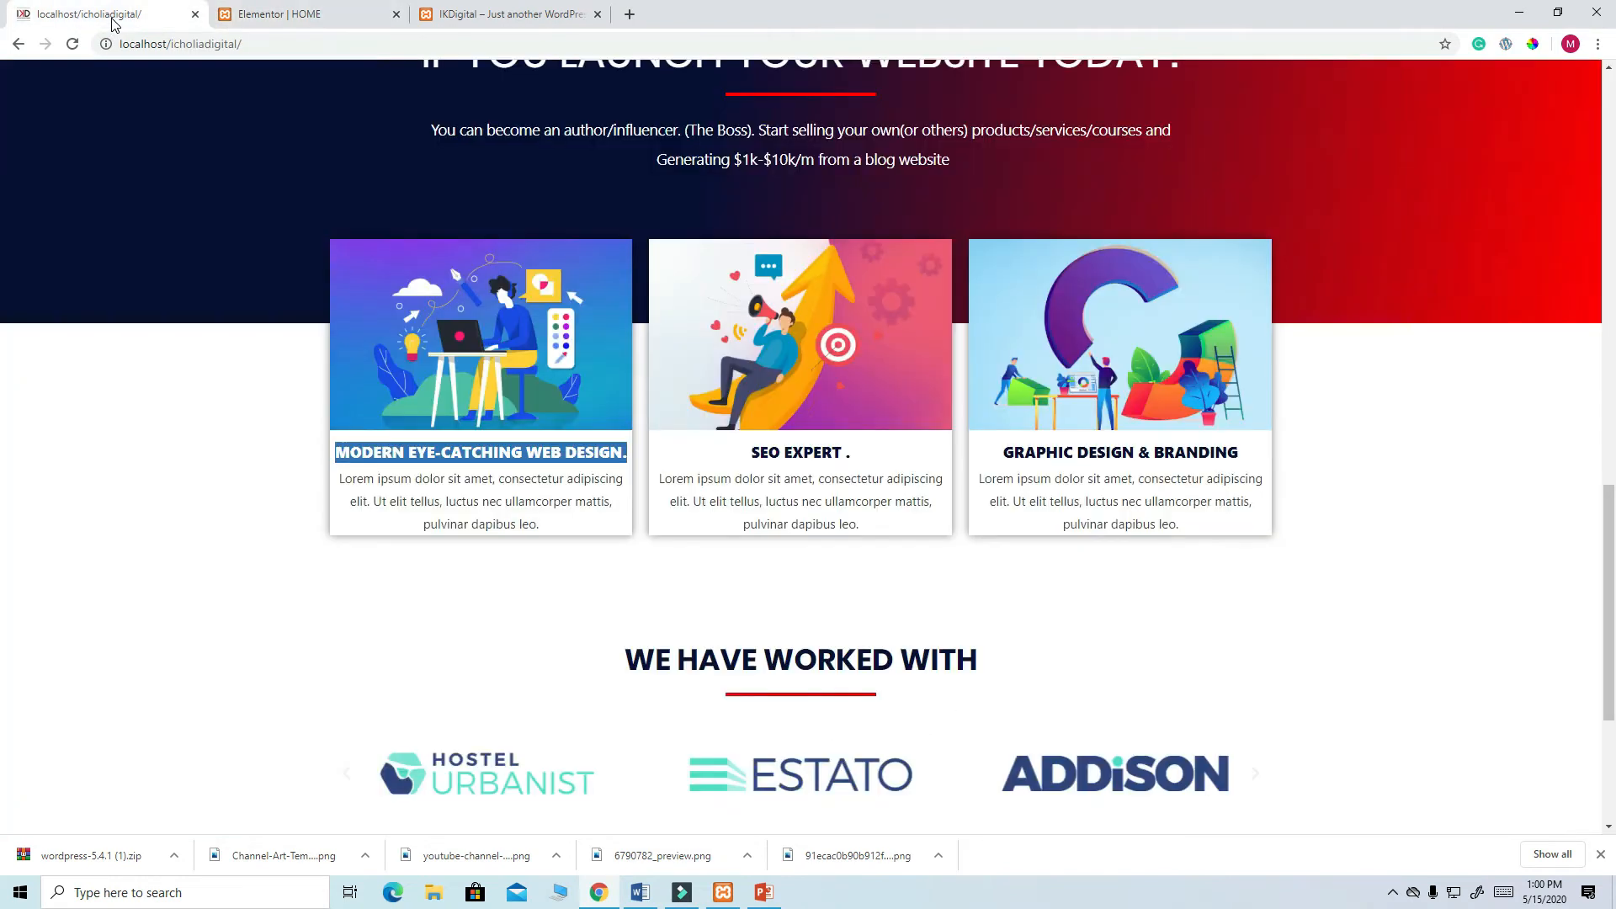
click(327, 17)
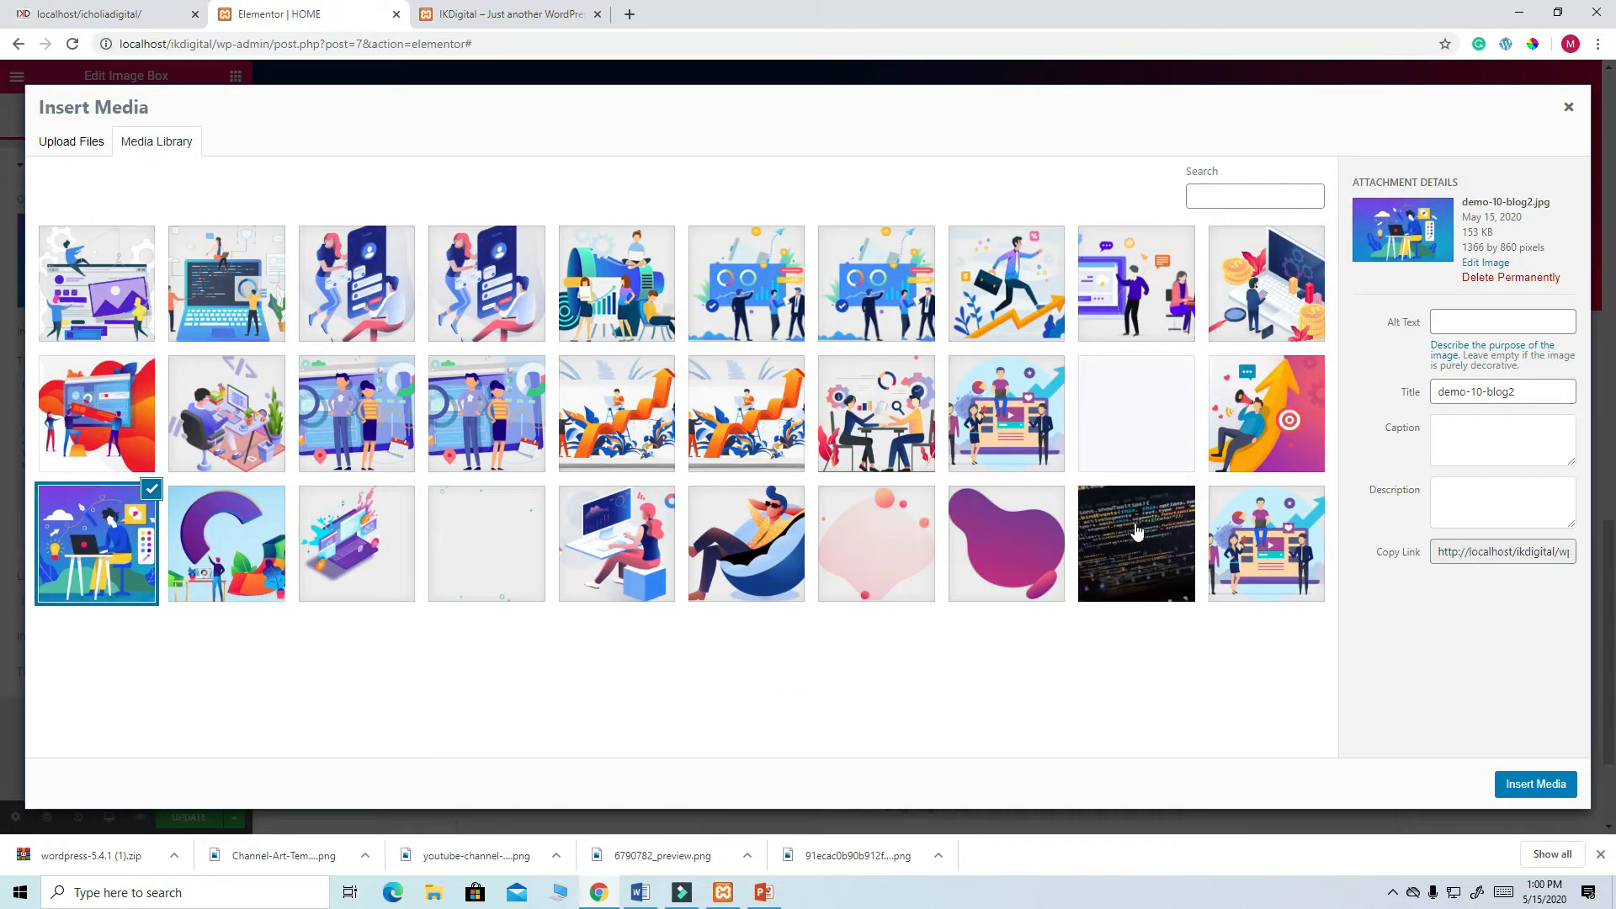
click(1260, 416)
click(1533, 786)
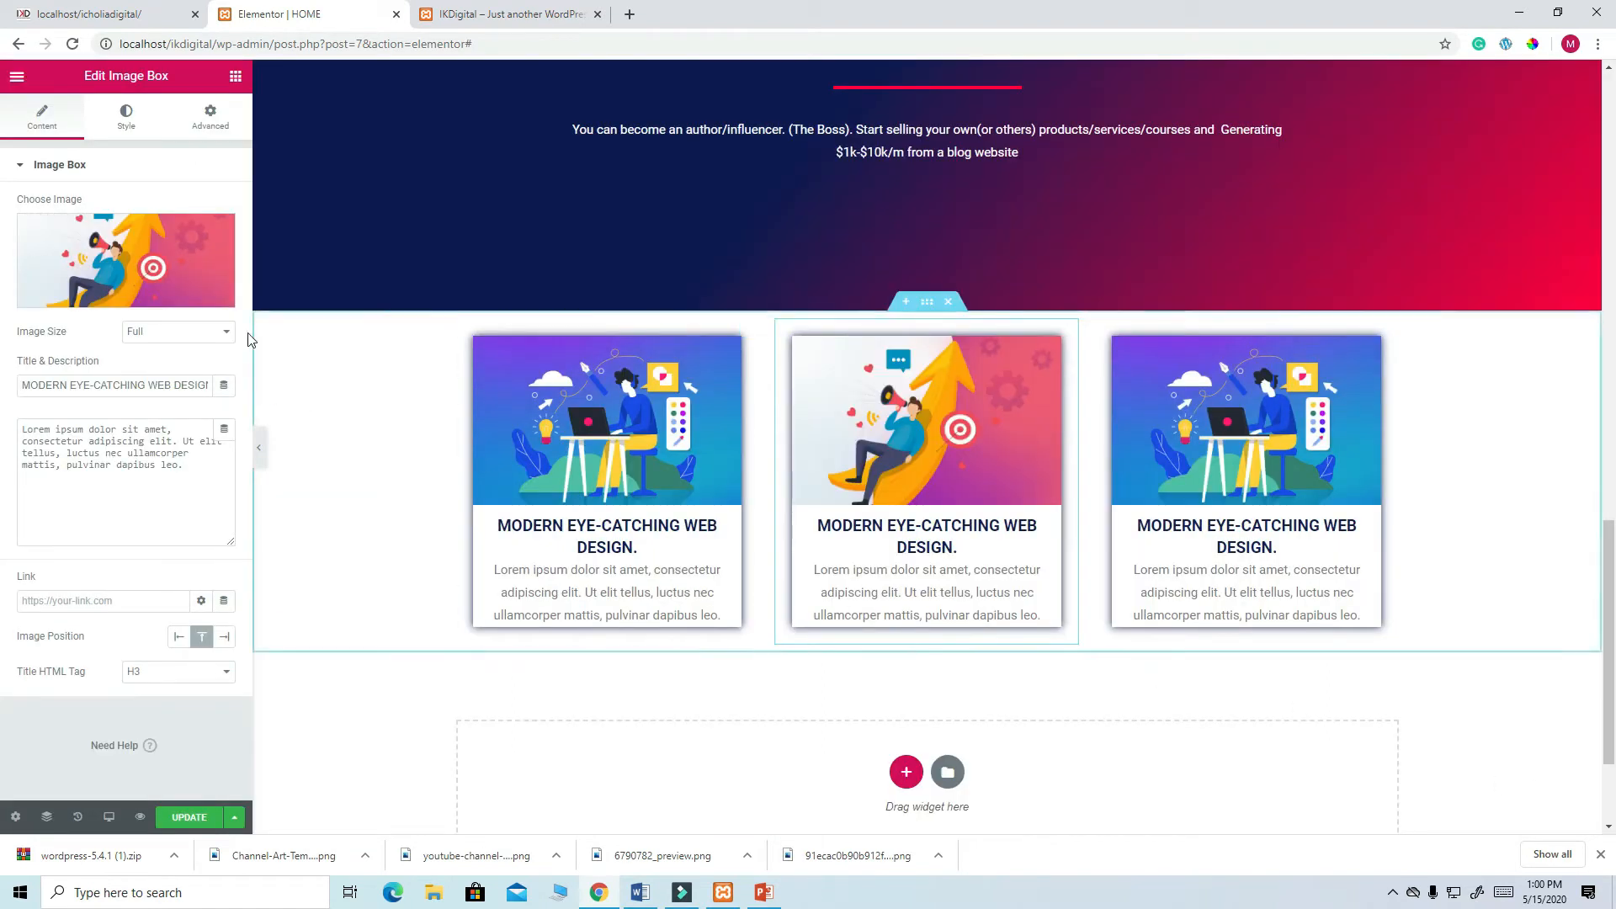
- Copy 'SEO EXPERT' from the reference site and paste it as the middle box's title
click(110, 14)
drag(847, 453, 734, 452)
right_click(796, 454)
click(830, 465)
click(290, 14)
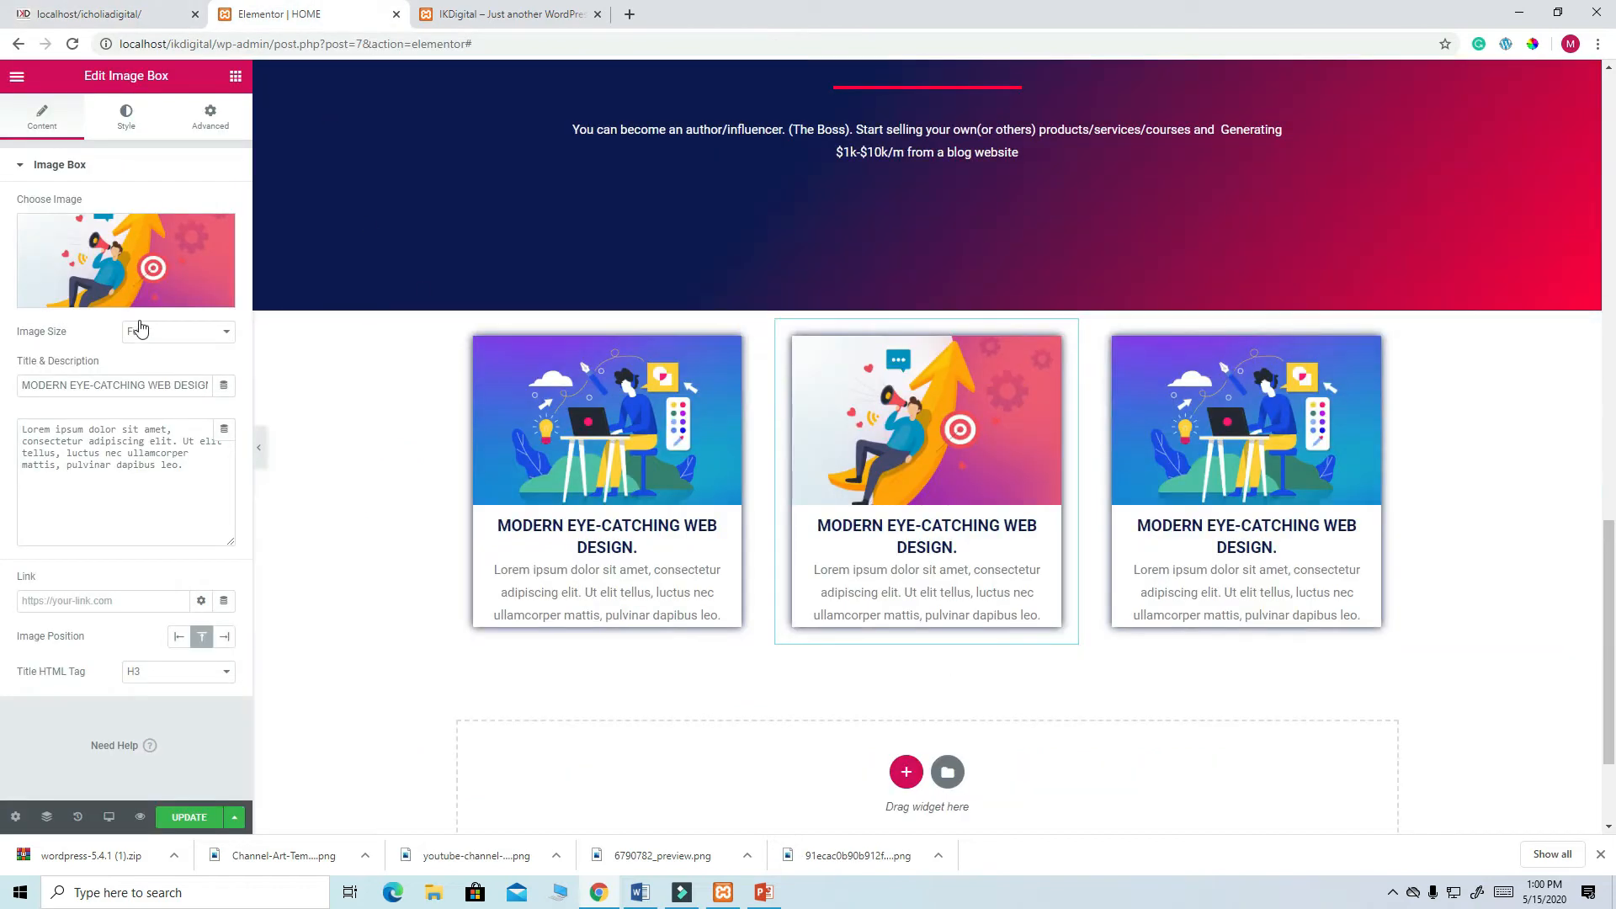
click(164, 385)
triple_click(166, 385)
key(ctrl+v)
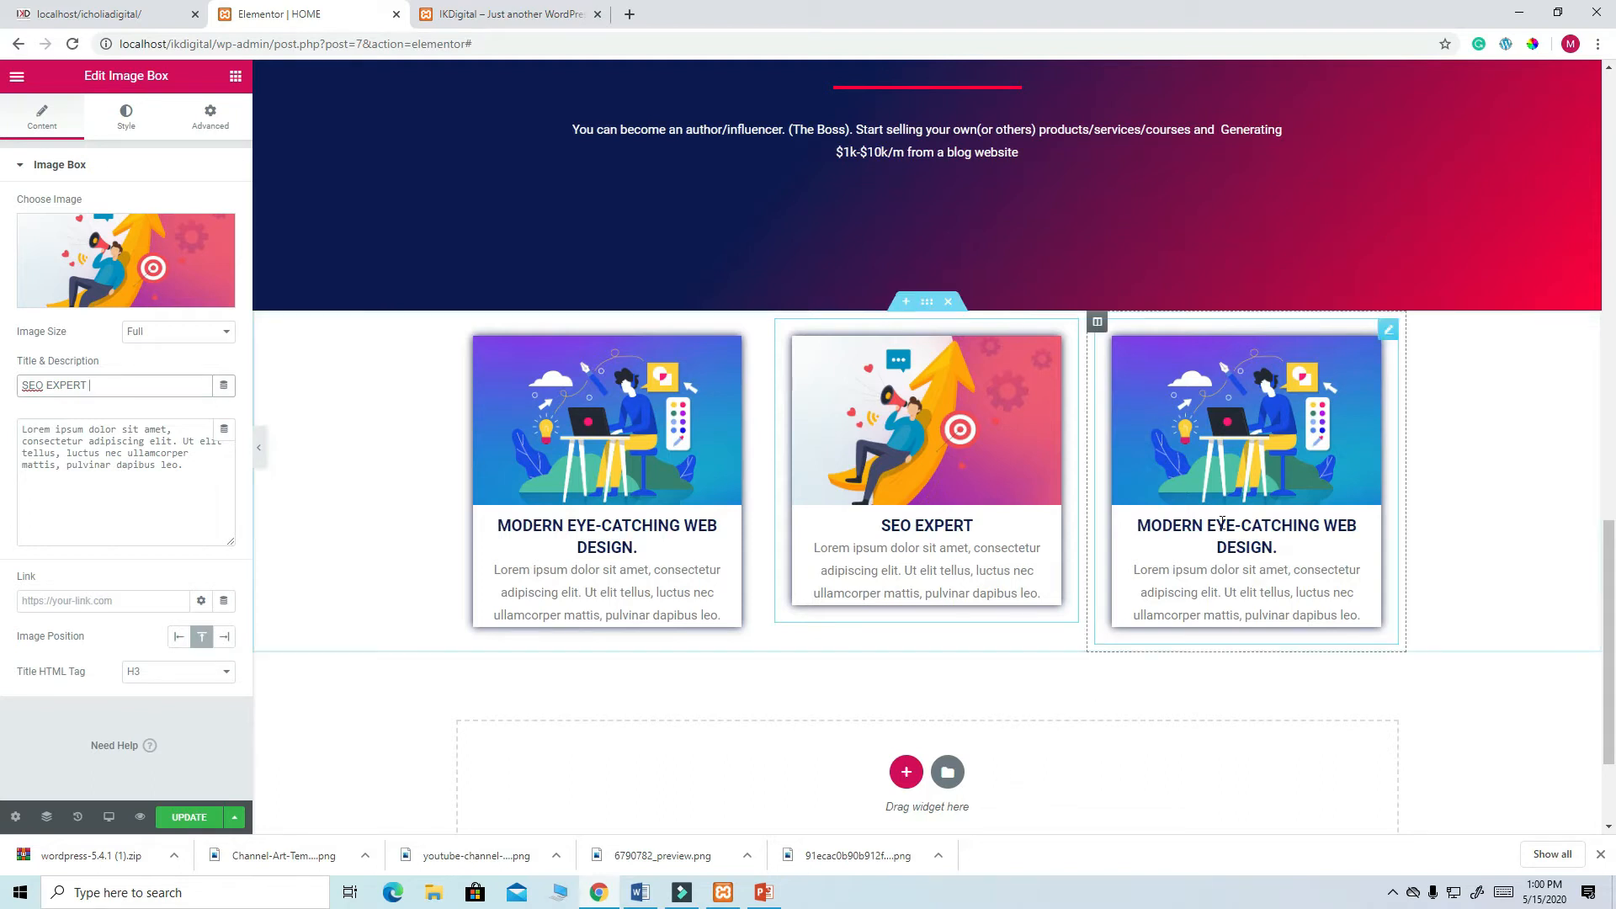
click(1389, 340)
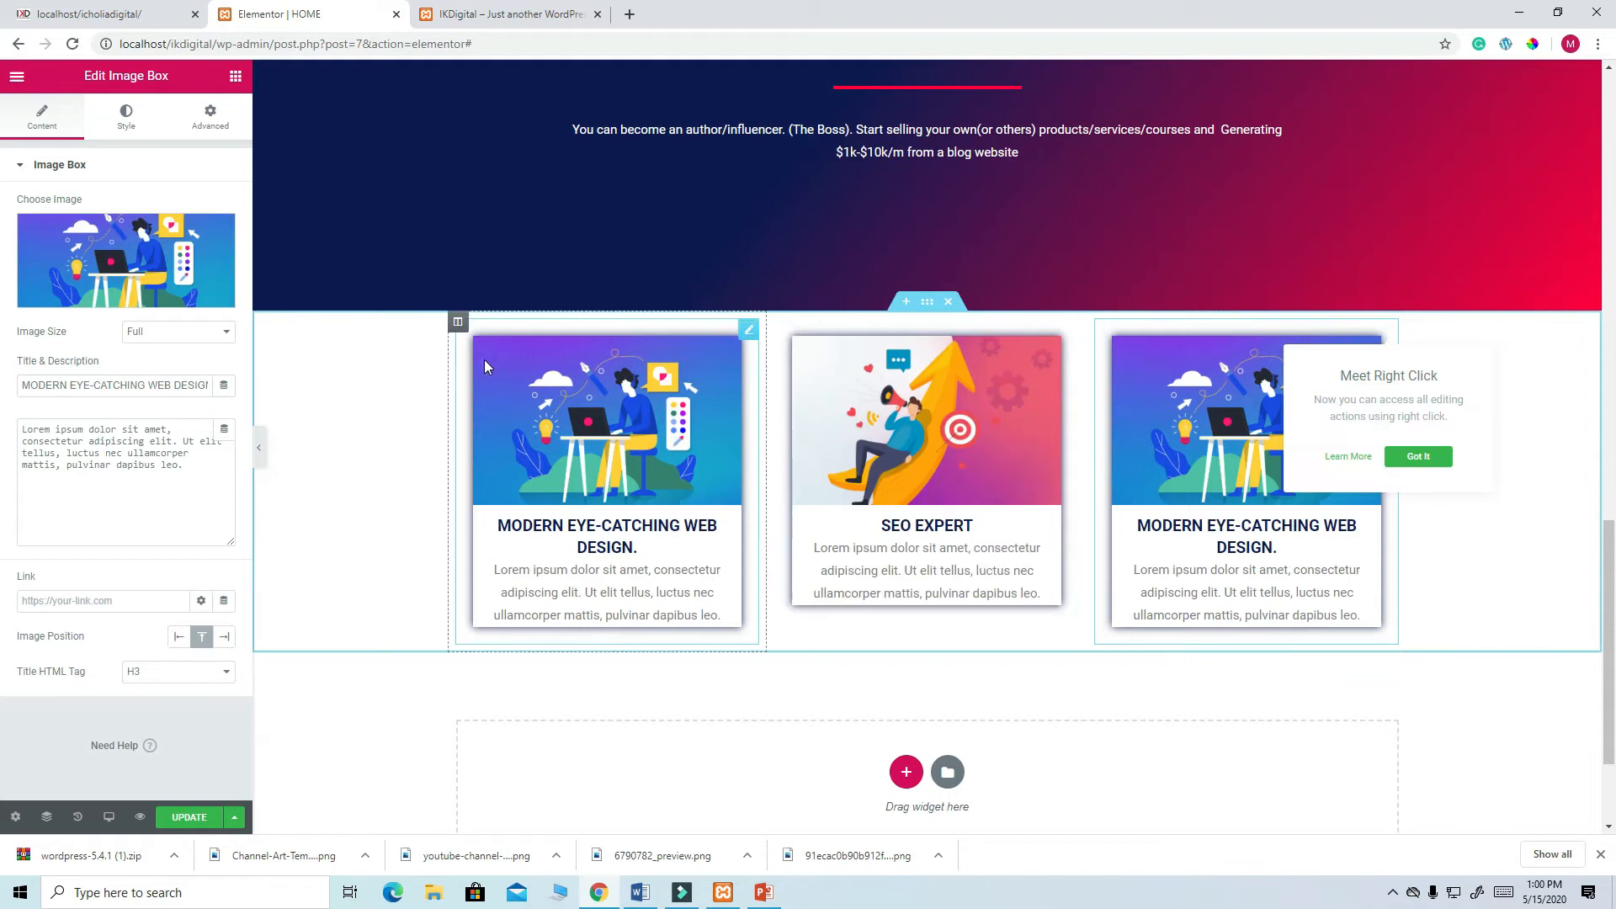
- Insert the purple C-shape illustration into the third image box
click(127, 278)
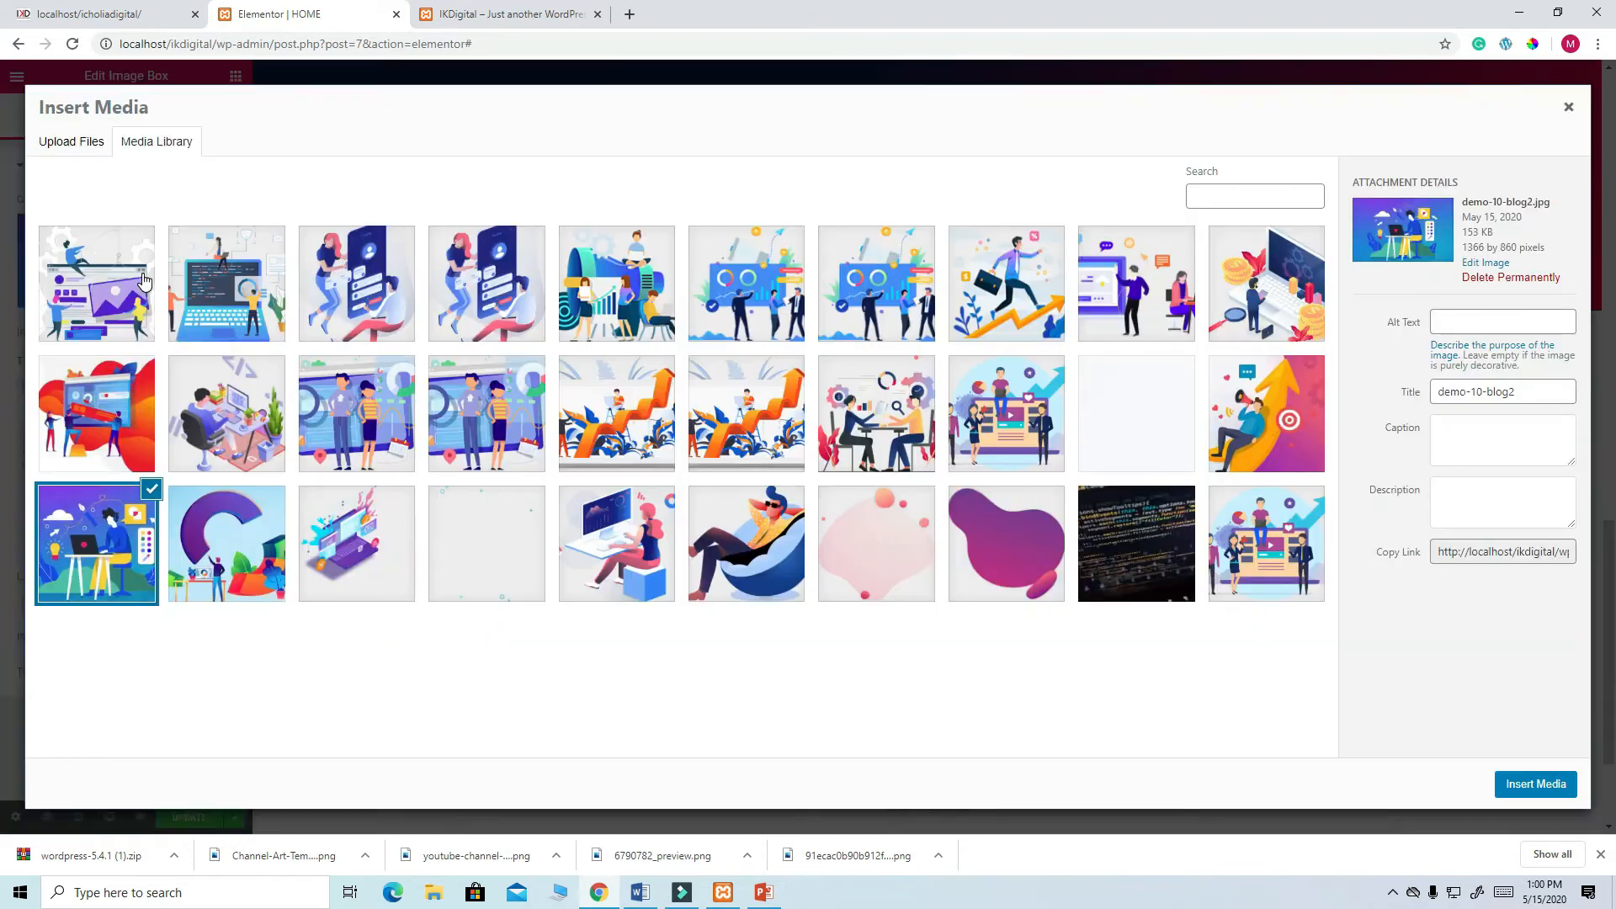
click(239, 557)
click(1548, 785)
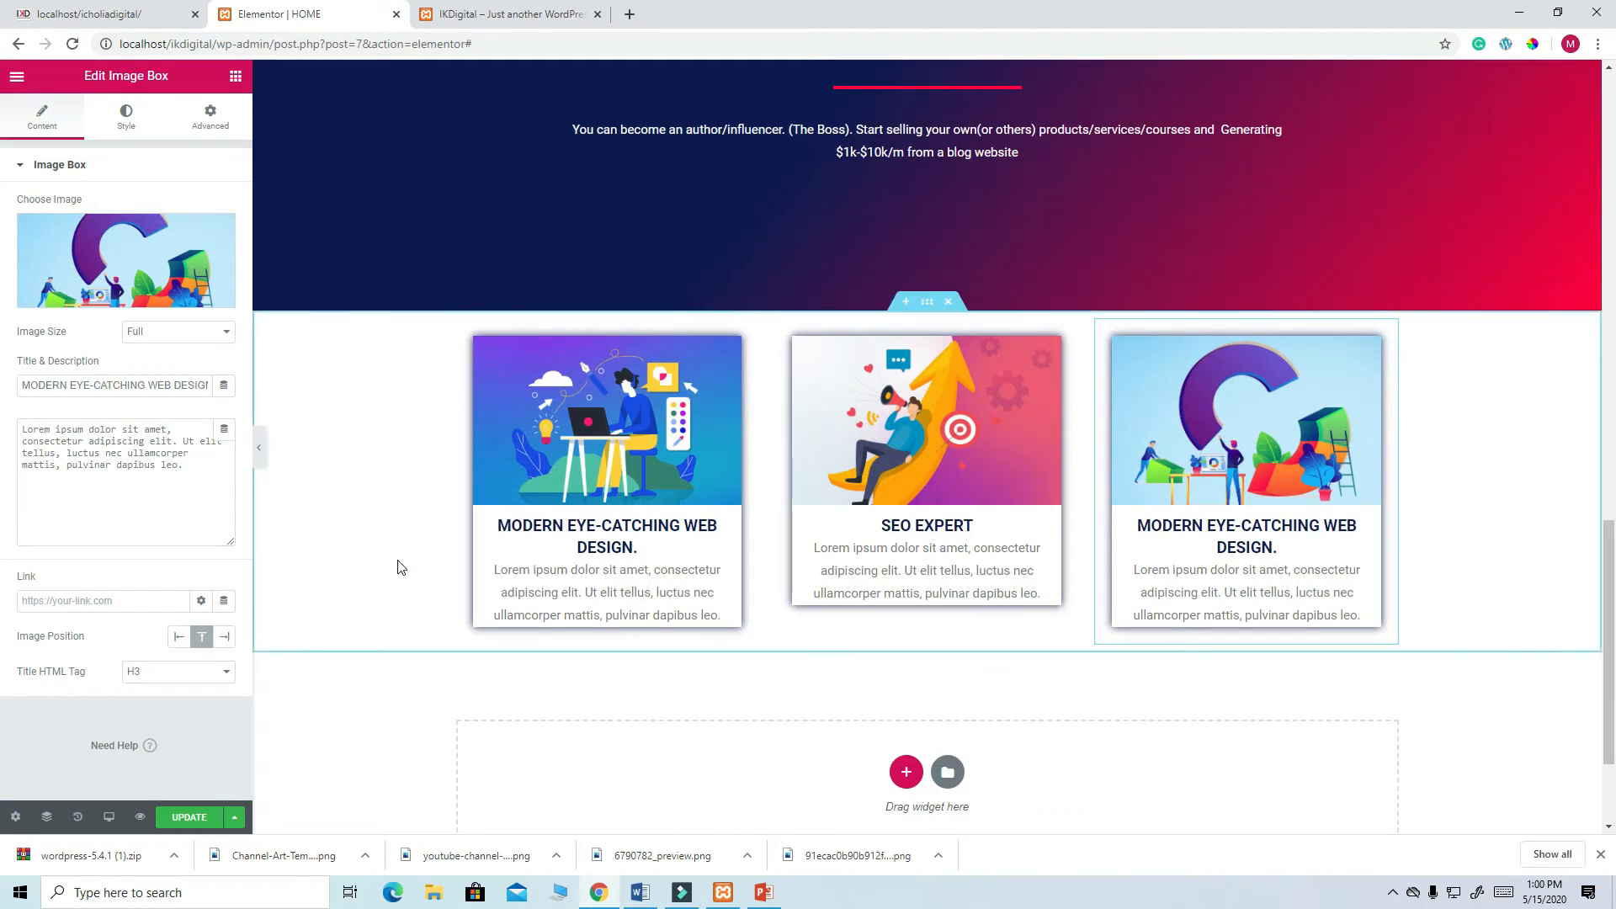
- Copy 'GRAPHIC DESIGN & BRANDING' from the reference site and paste it as the third box's title
click(123, 16)
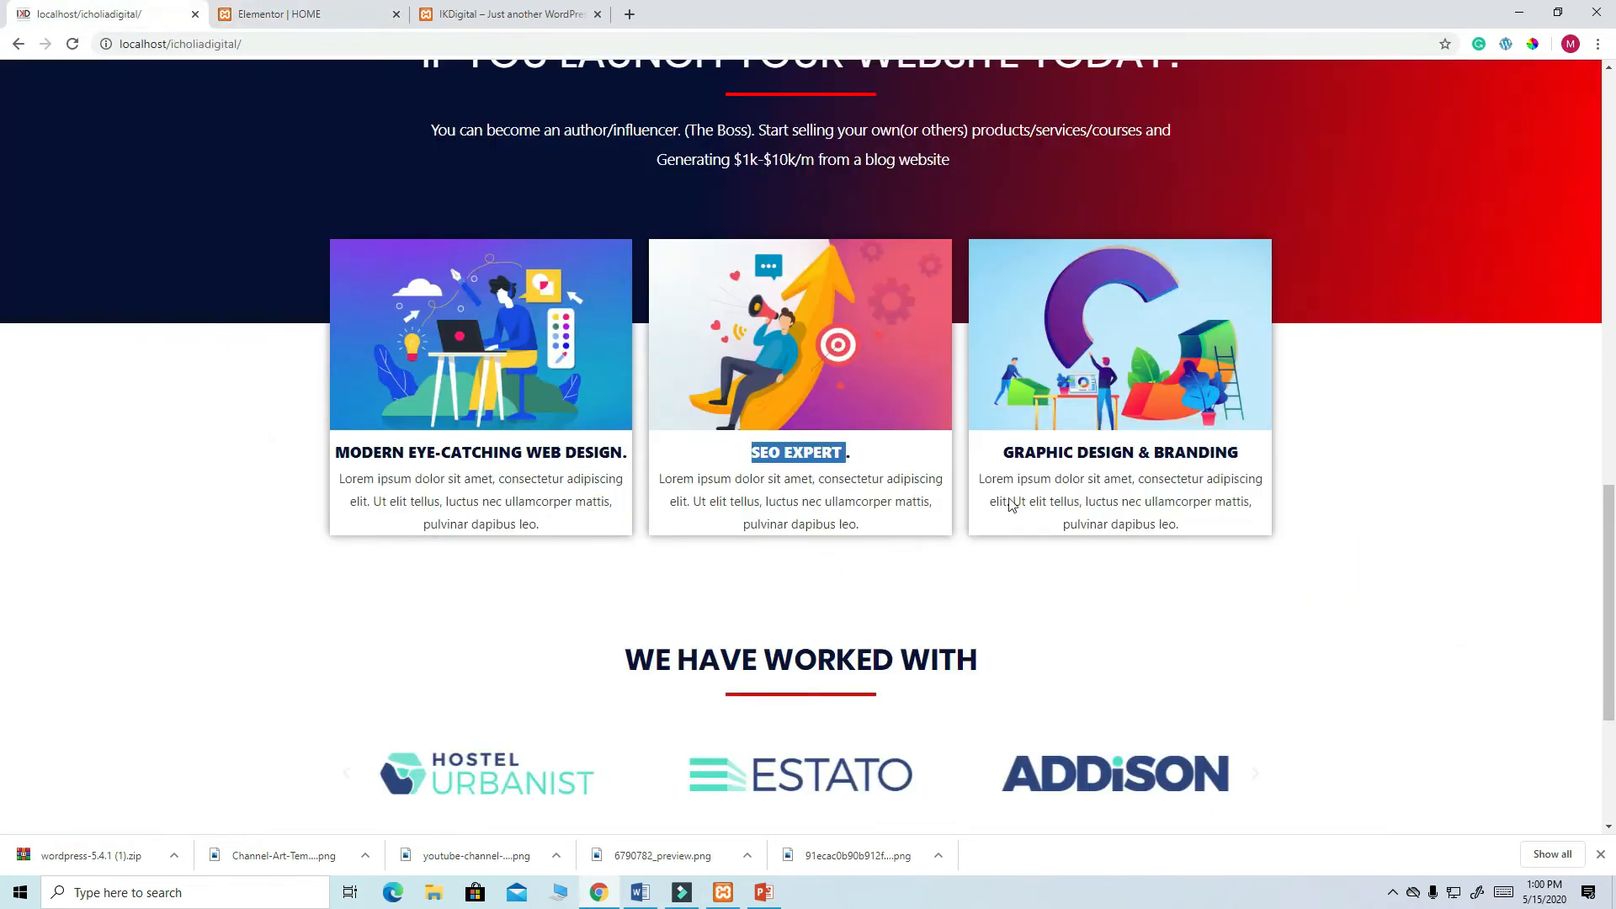
drag(1003, 452, 1242, 459)
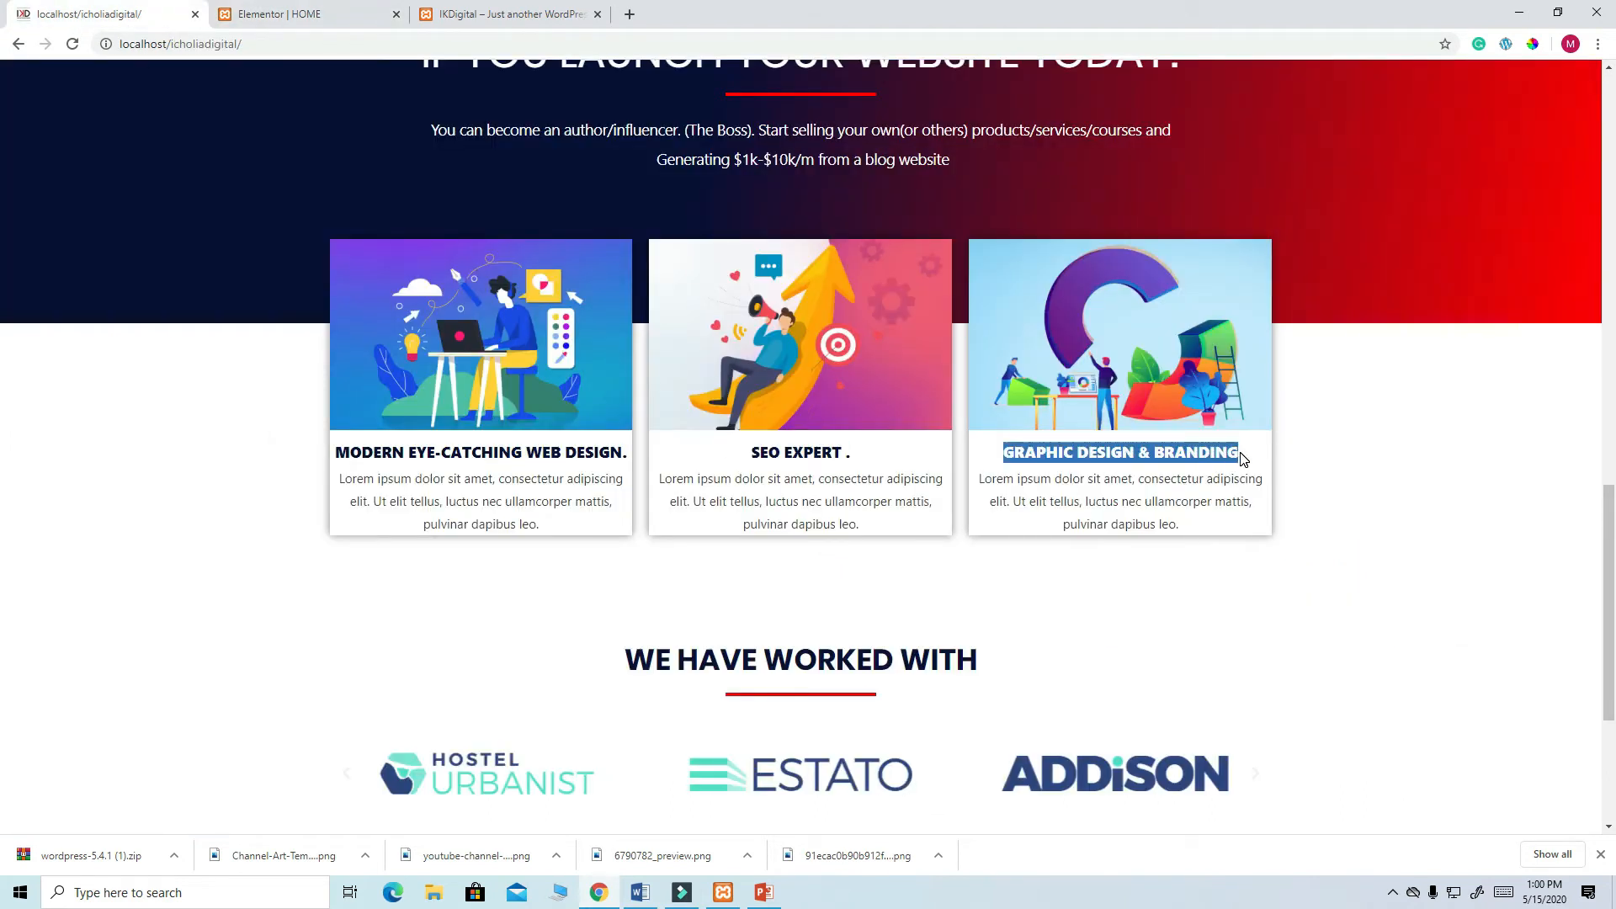
right_click(1181, 457)
click(1213, 467)
click(319, 18)
double_click(127, 386)
triple_click(127, 387)
key(ctrl+v)
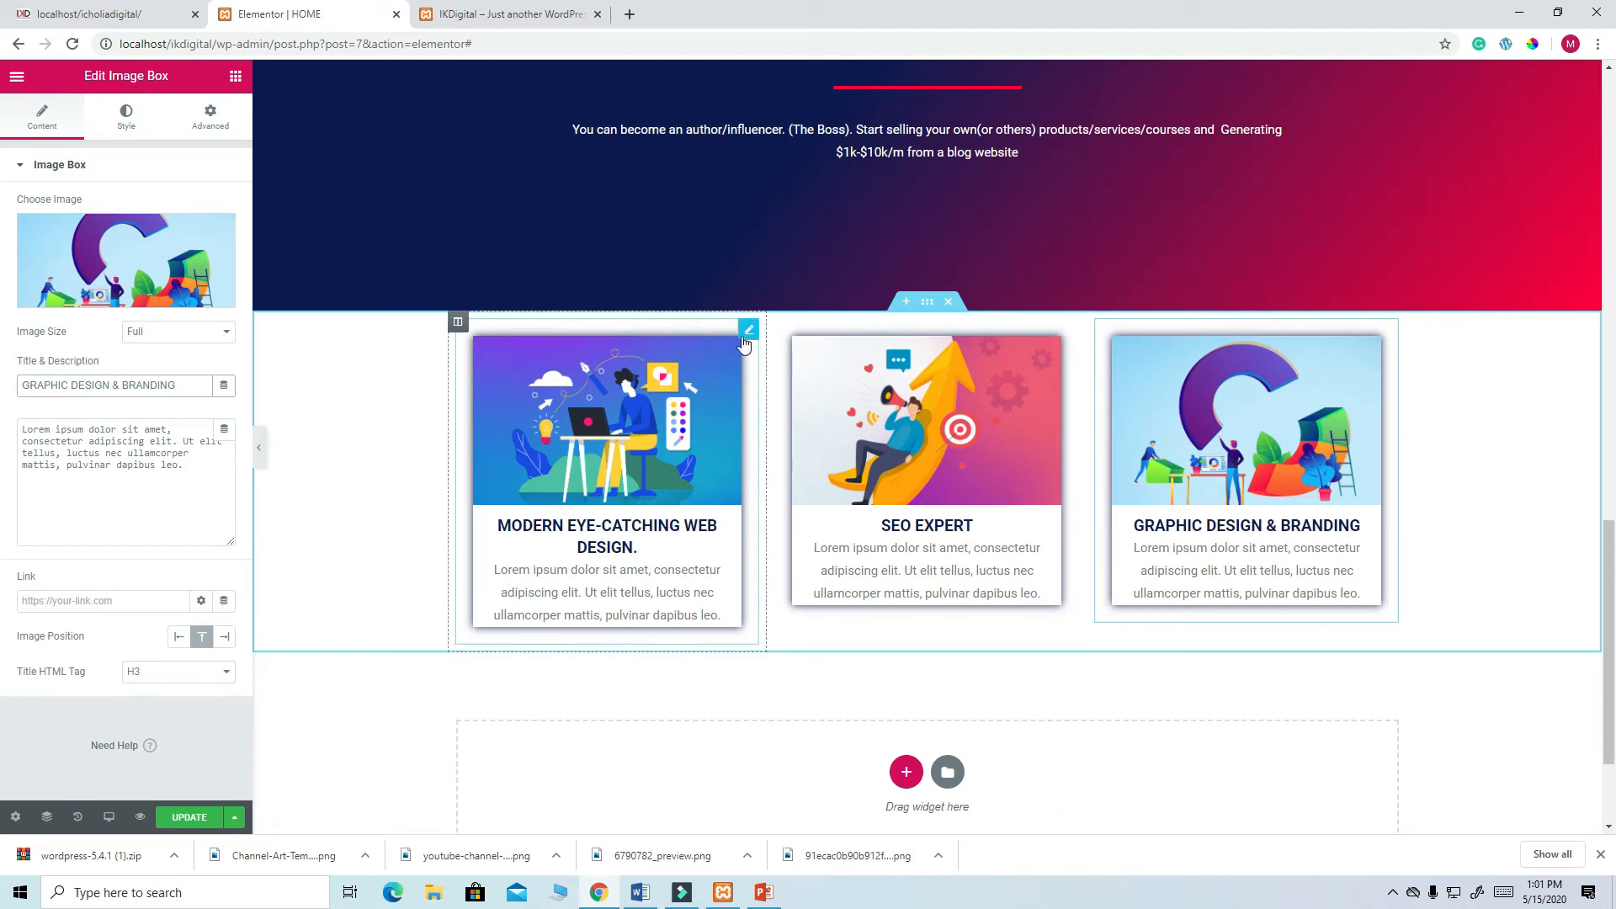
click(746, 331)
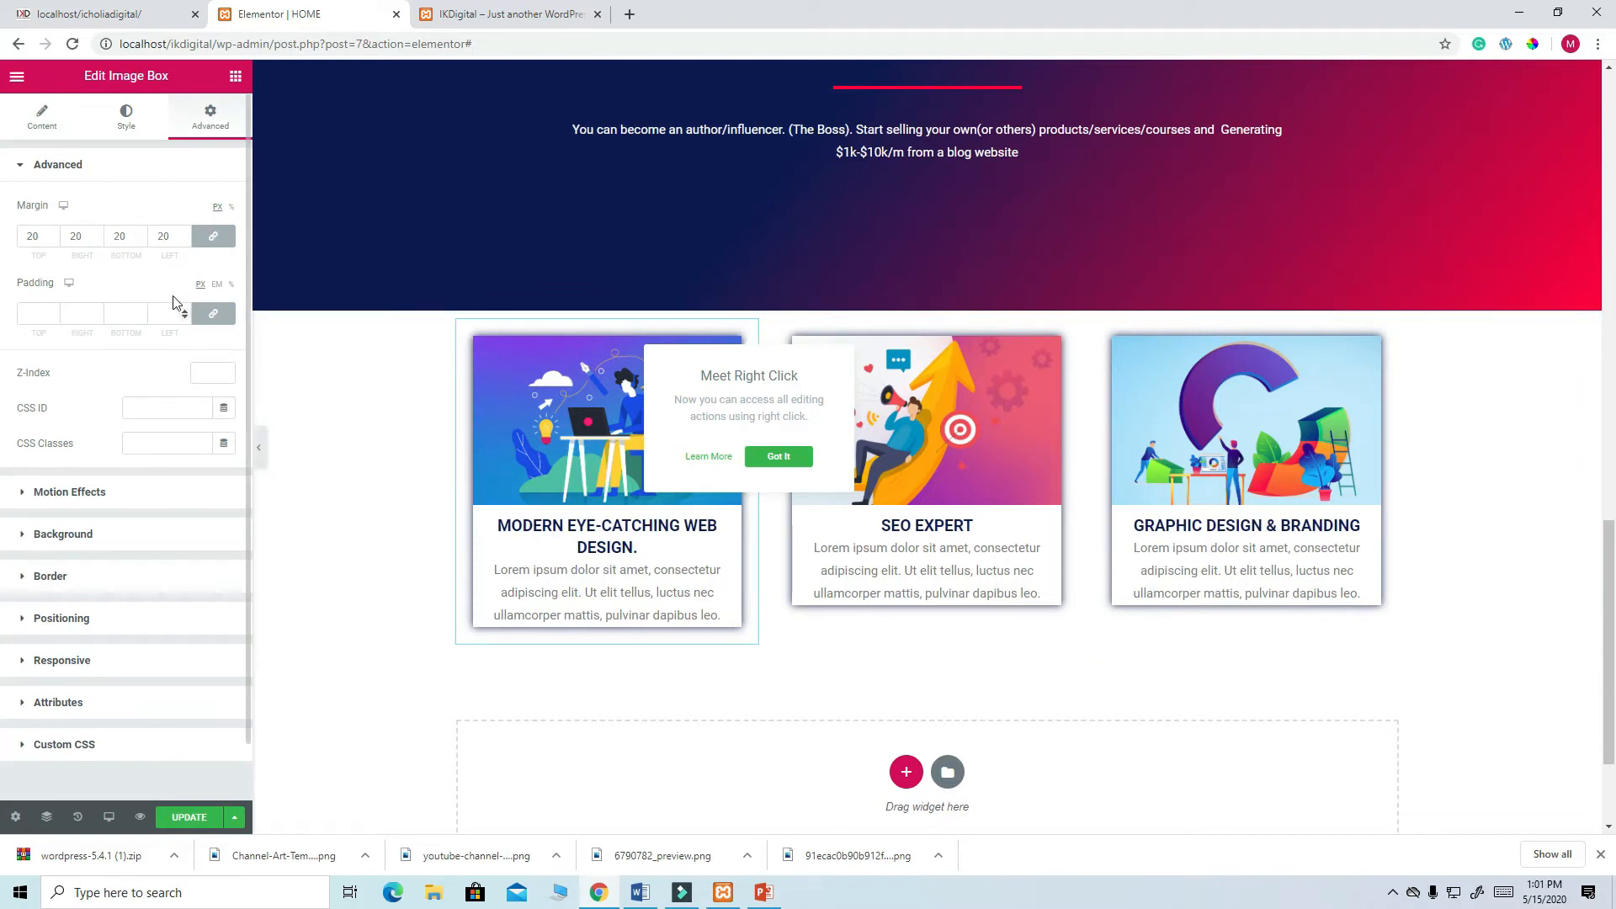
- Set the first image box's title typography size to 18 and save the HOME page
click(128, 125)
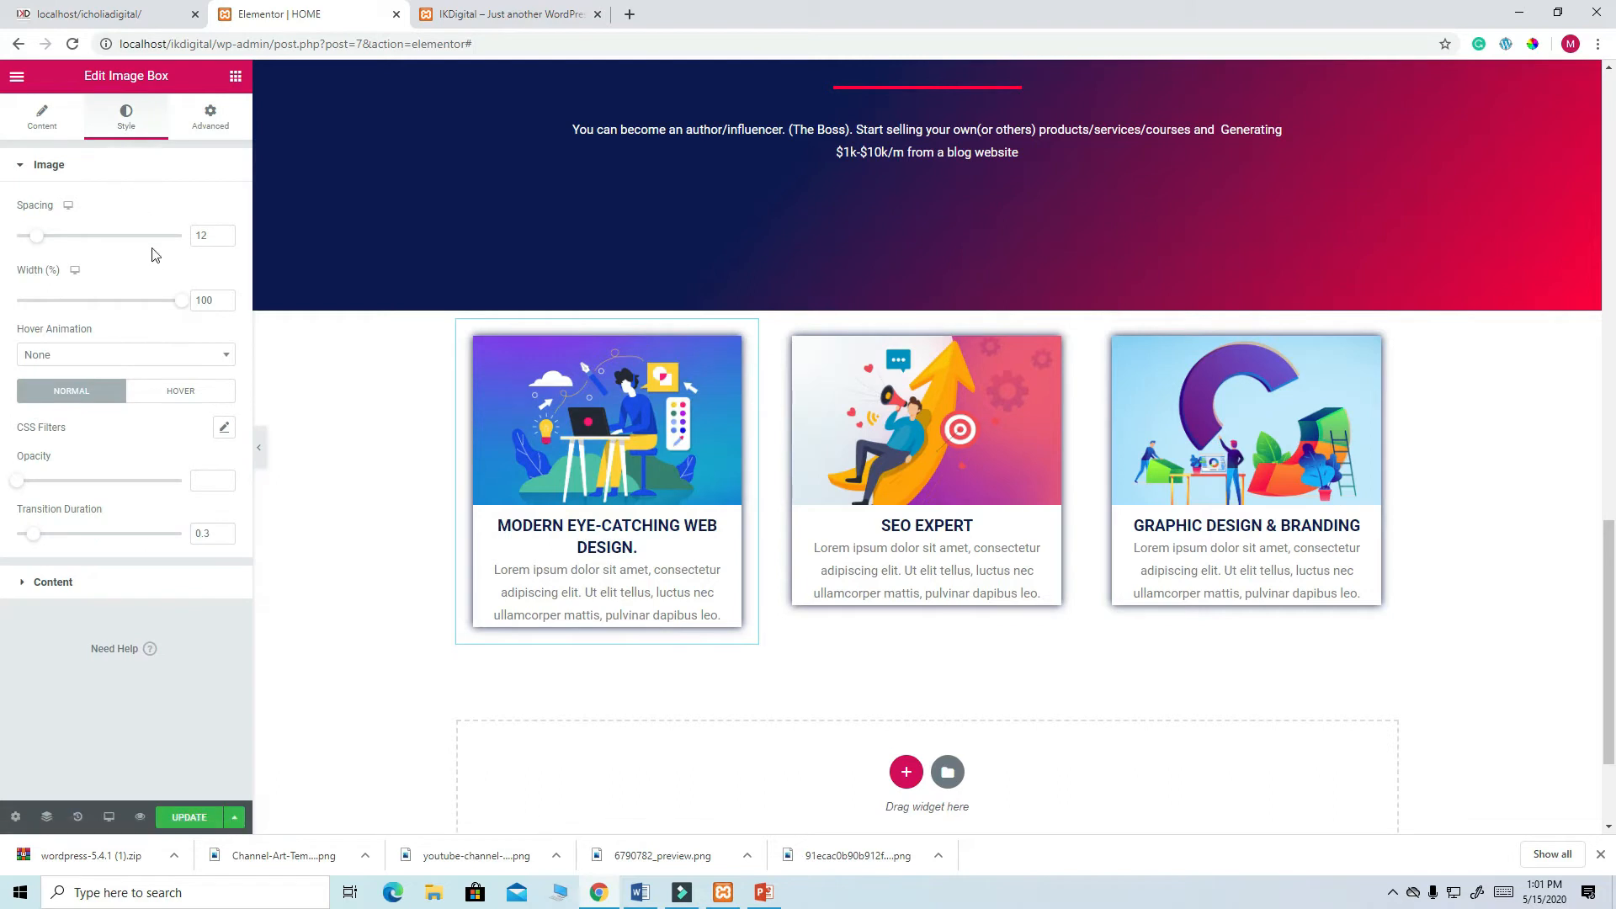
click(44, 118)
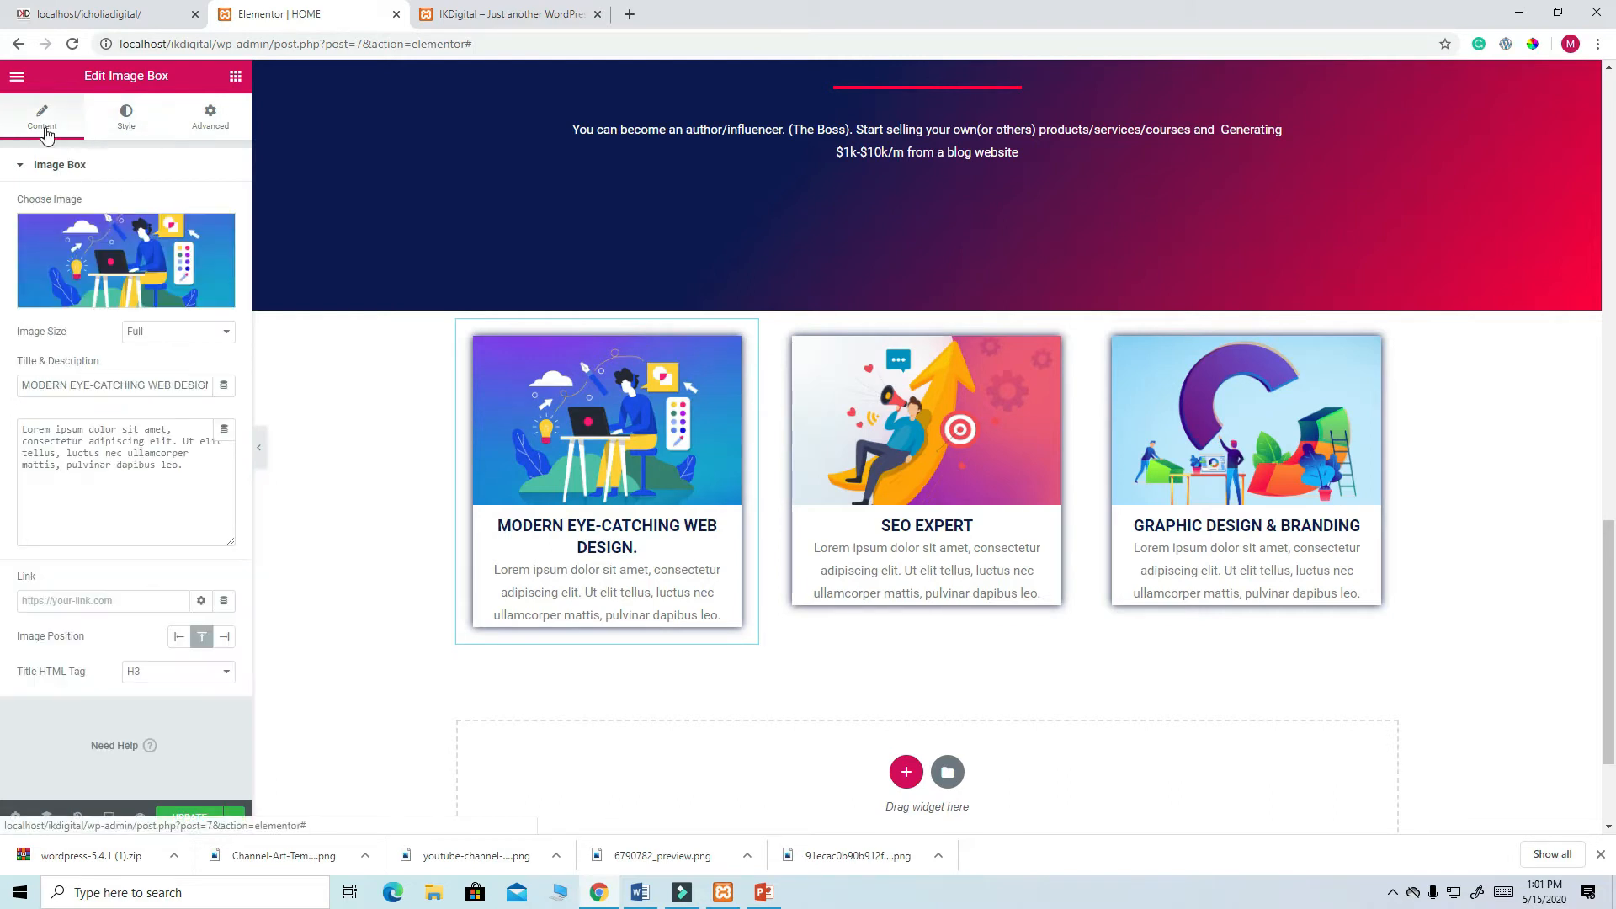
click(126, 118)
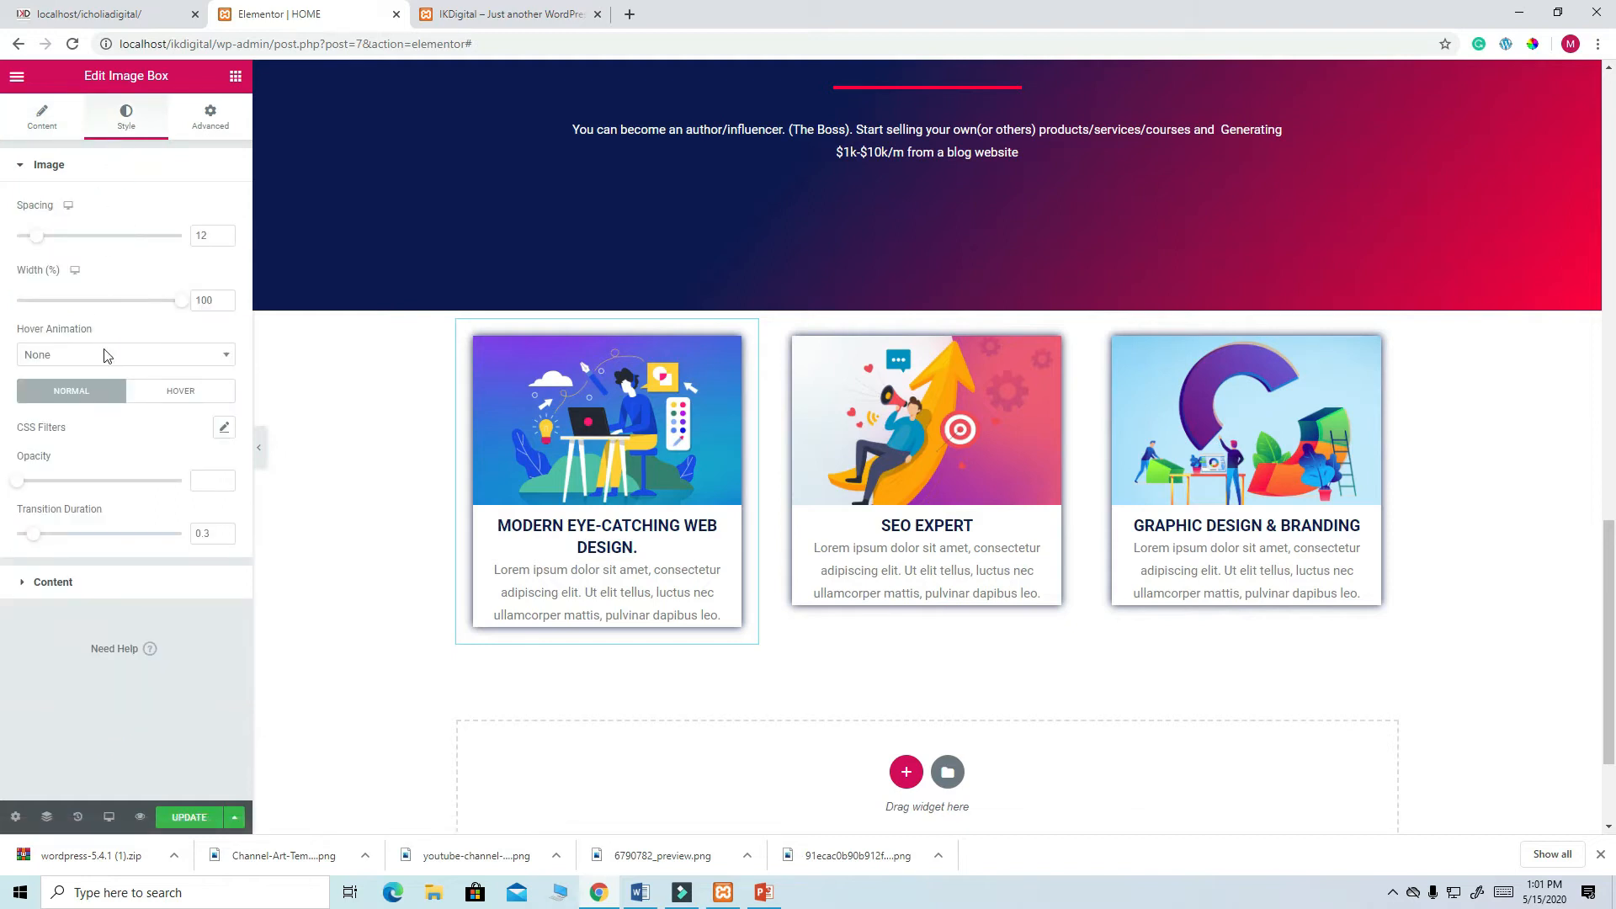
click(56, 585)
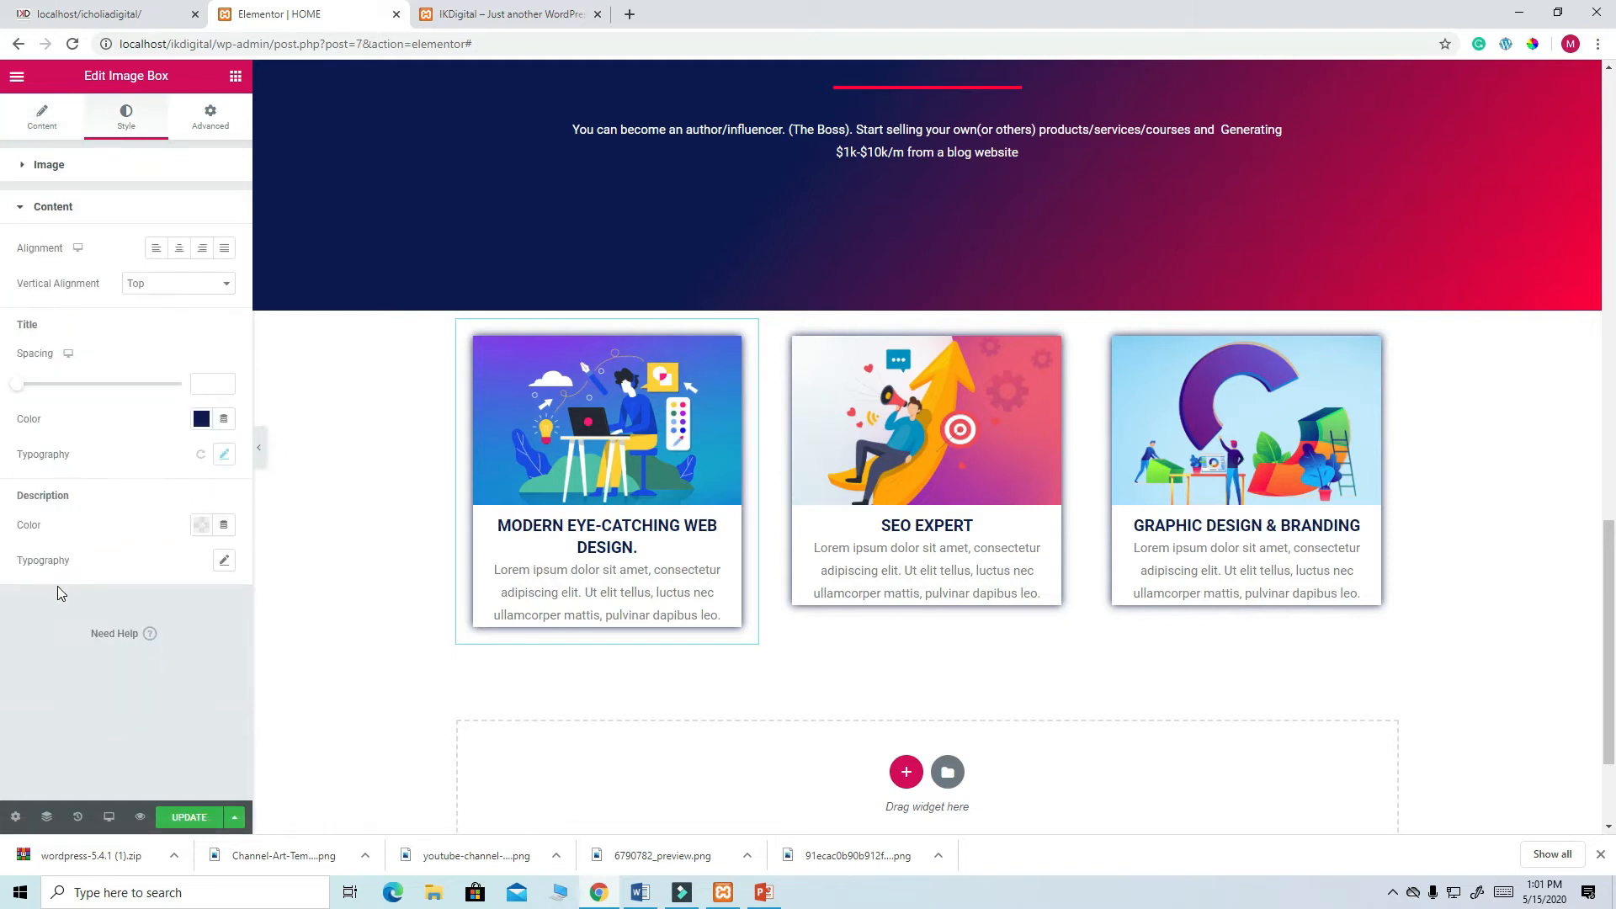
click(224, 454)
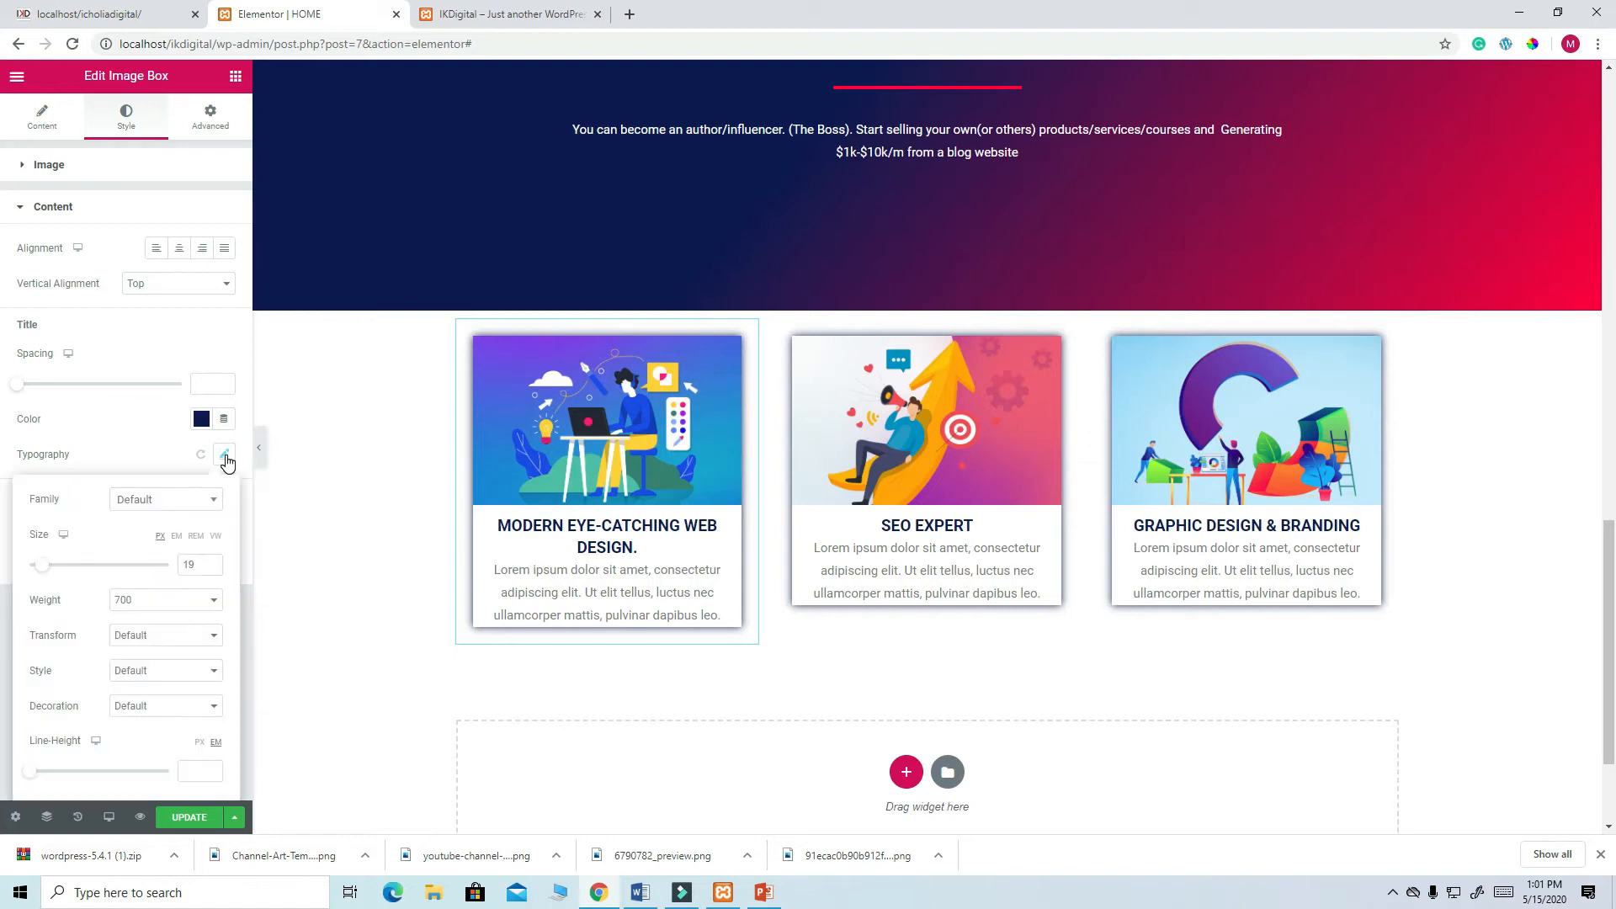
click(198, 564)
key(BackSpace)
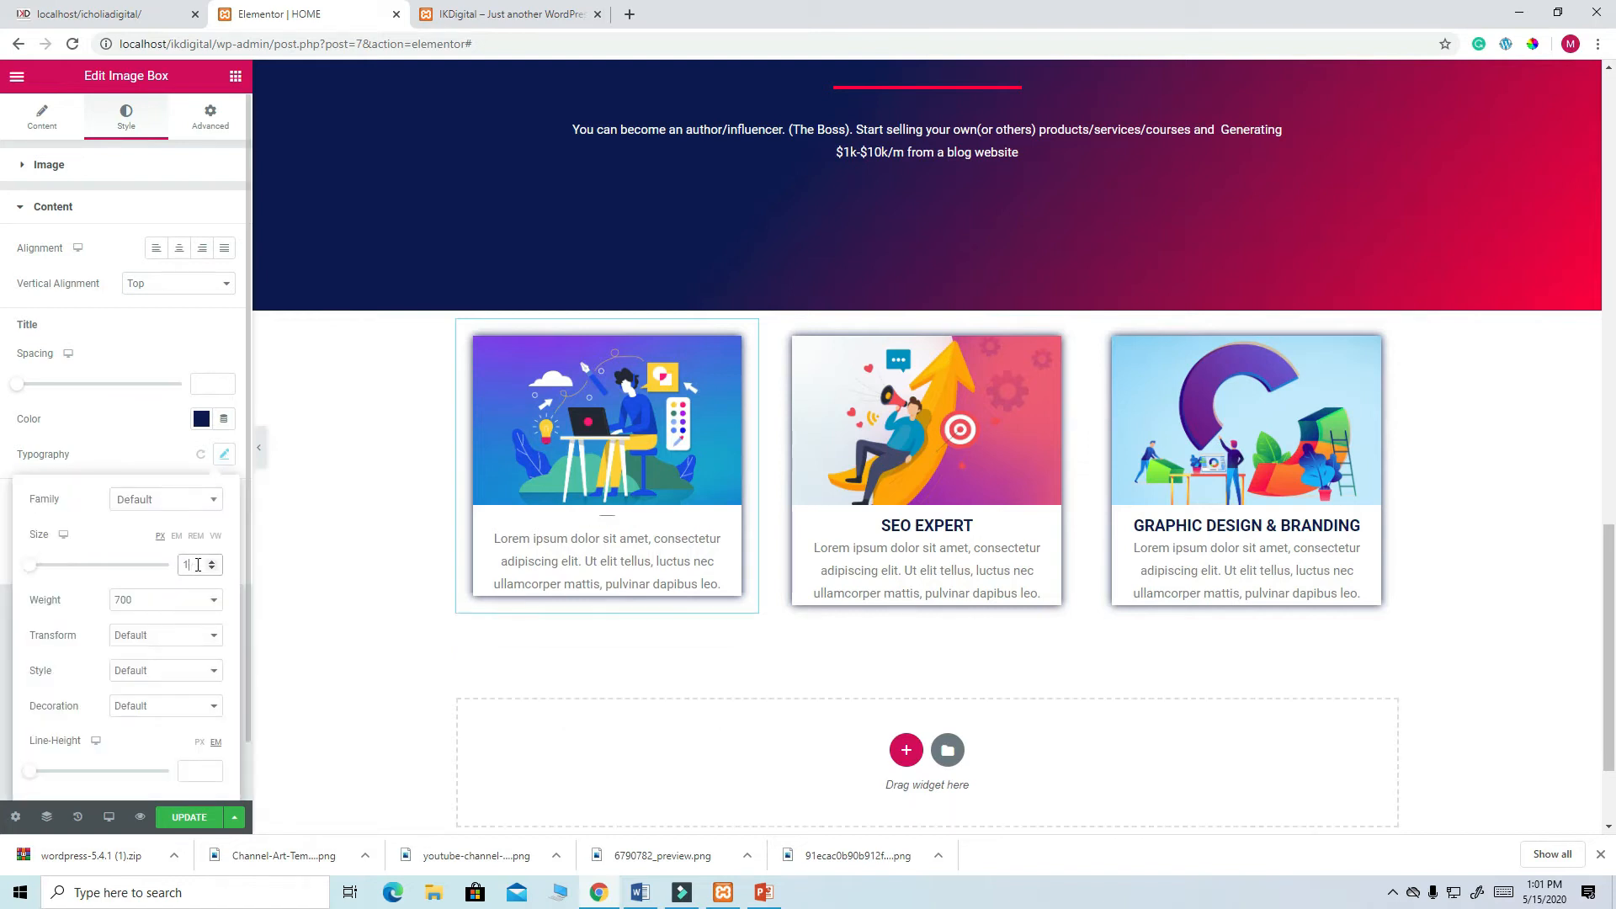
text(8)
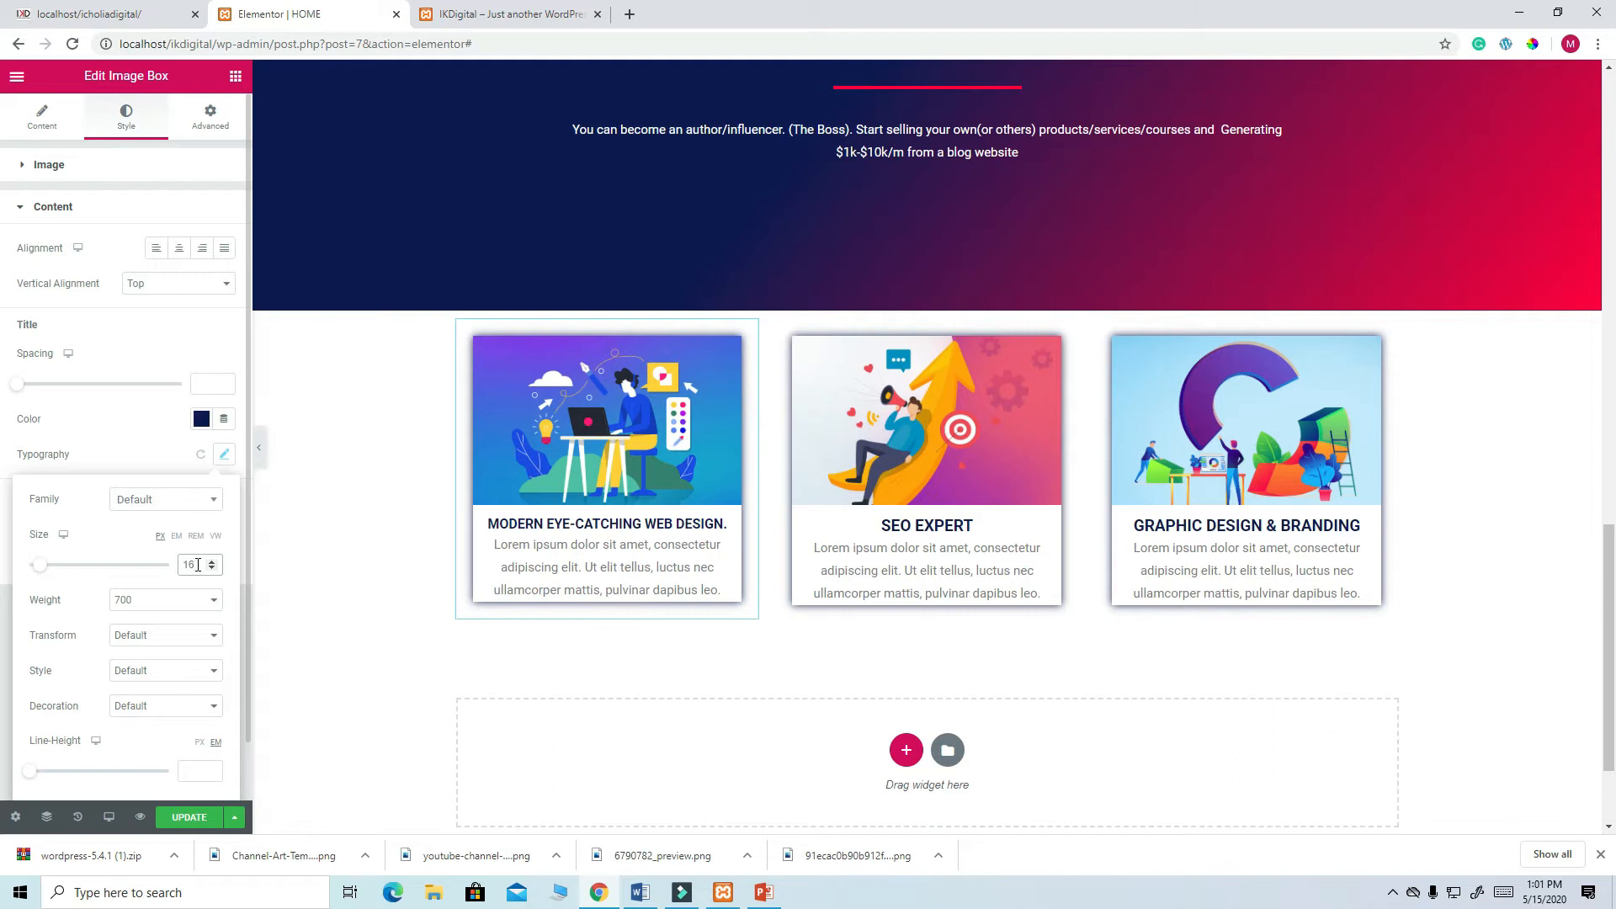
click(201, 829)
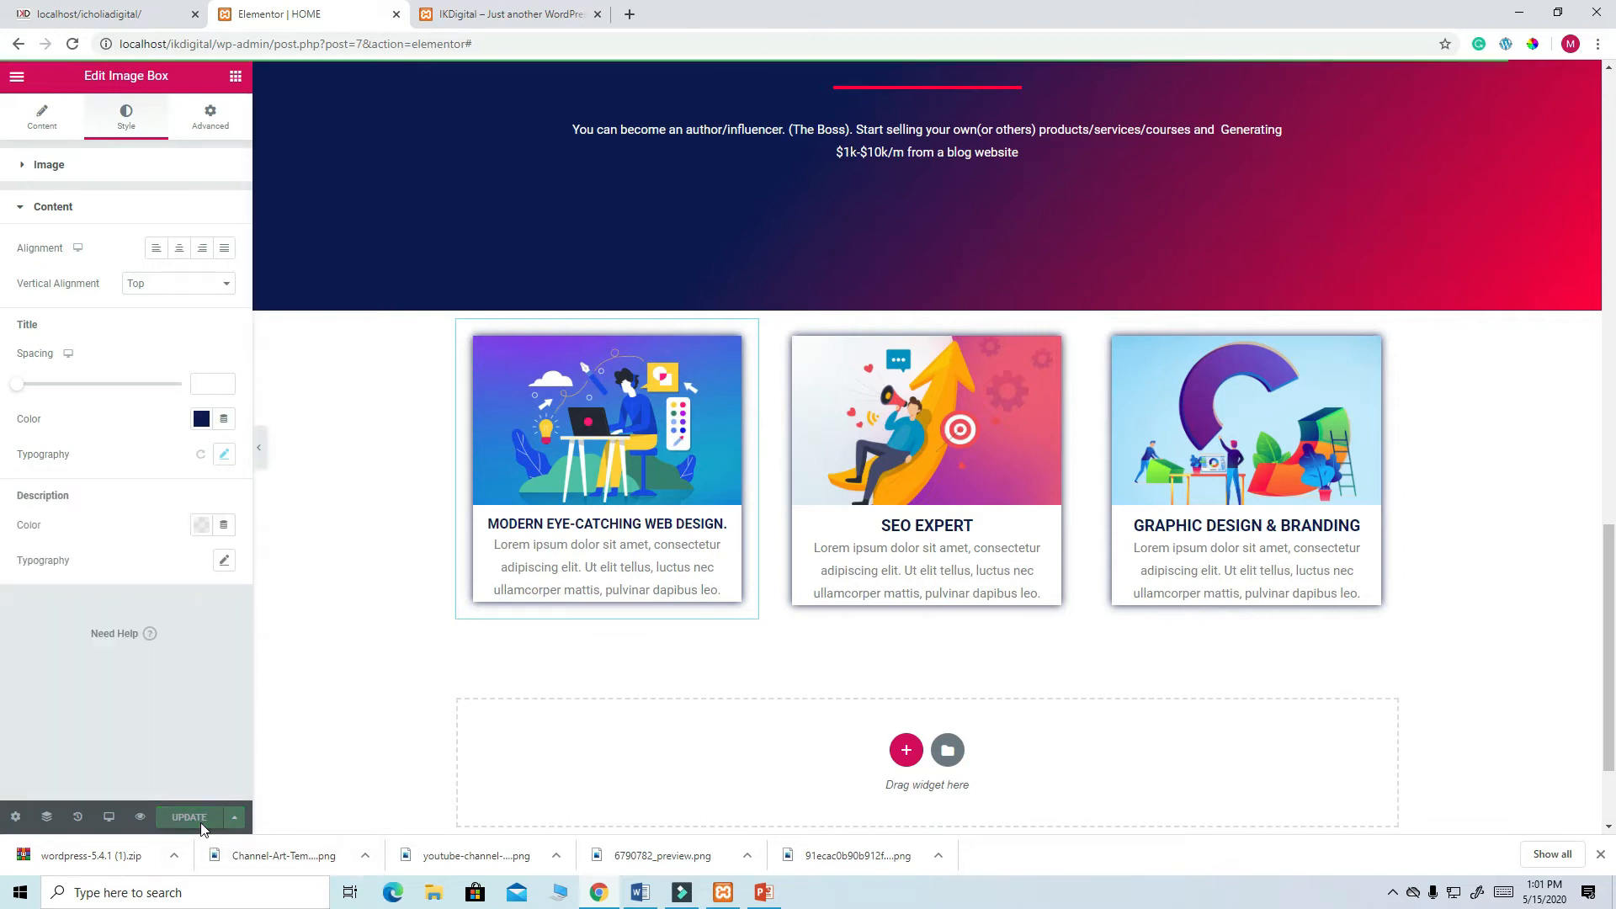
click(471, 14)
- Reload the live HOME page and scroll down to review the service cards
click(72, 44)
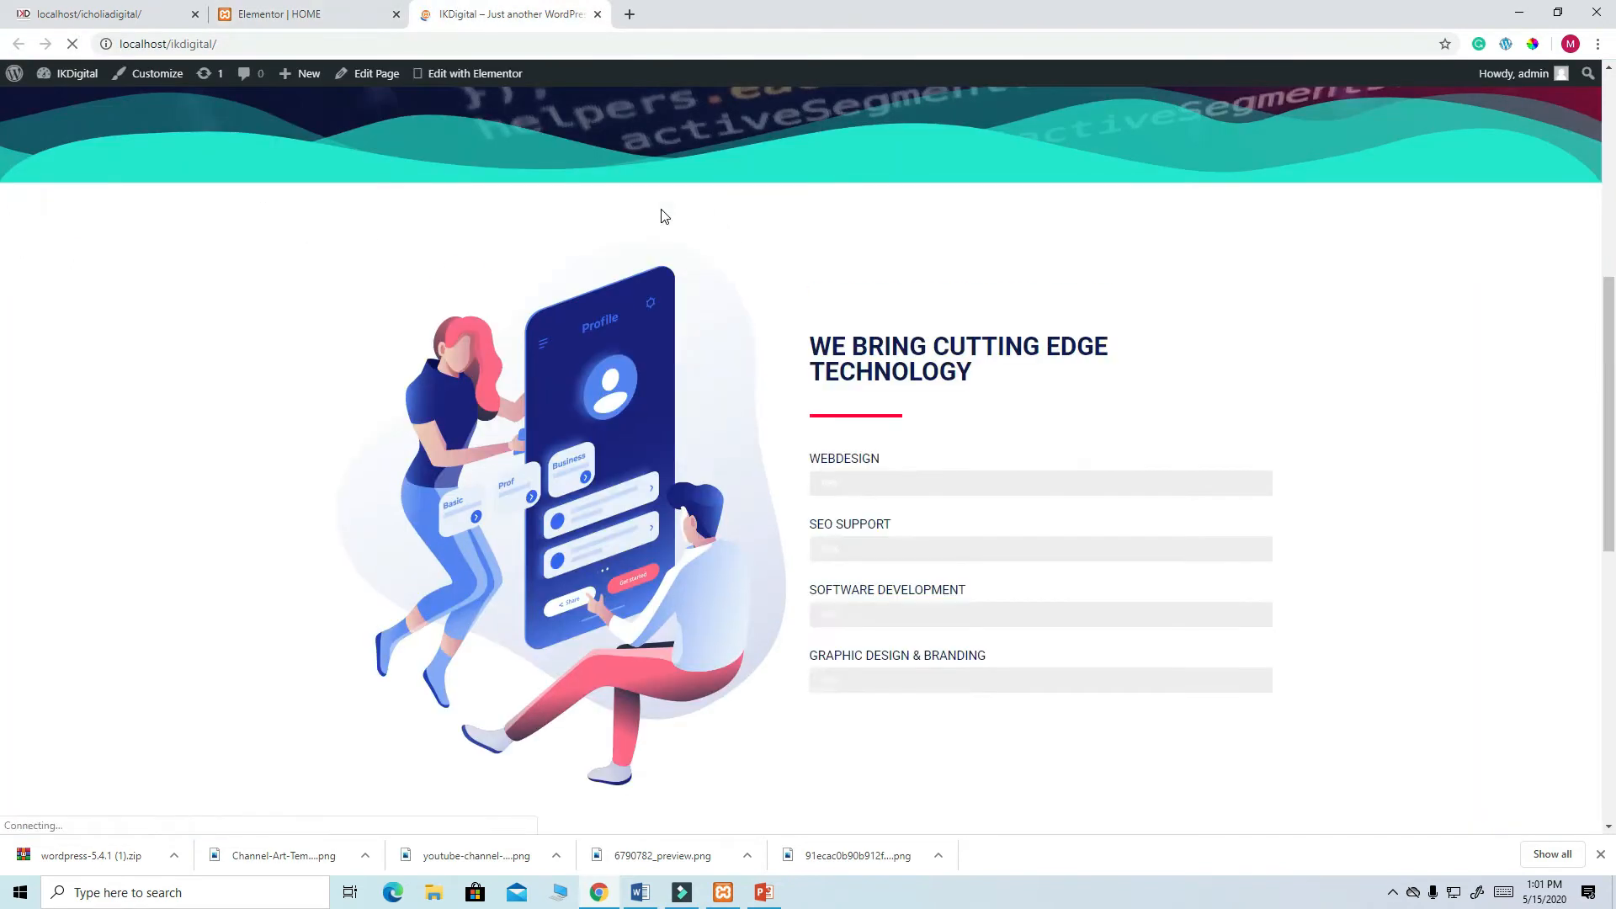
scroll(797, 205, down, 6)
scroll(797, 202, down, 2)
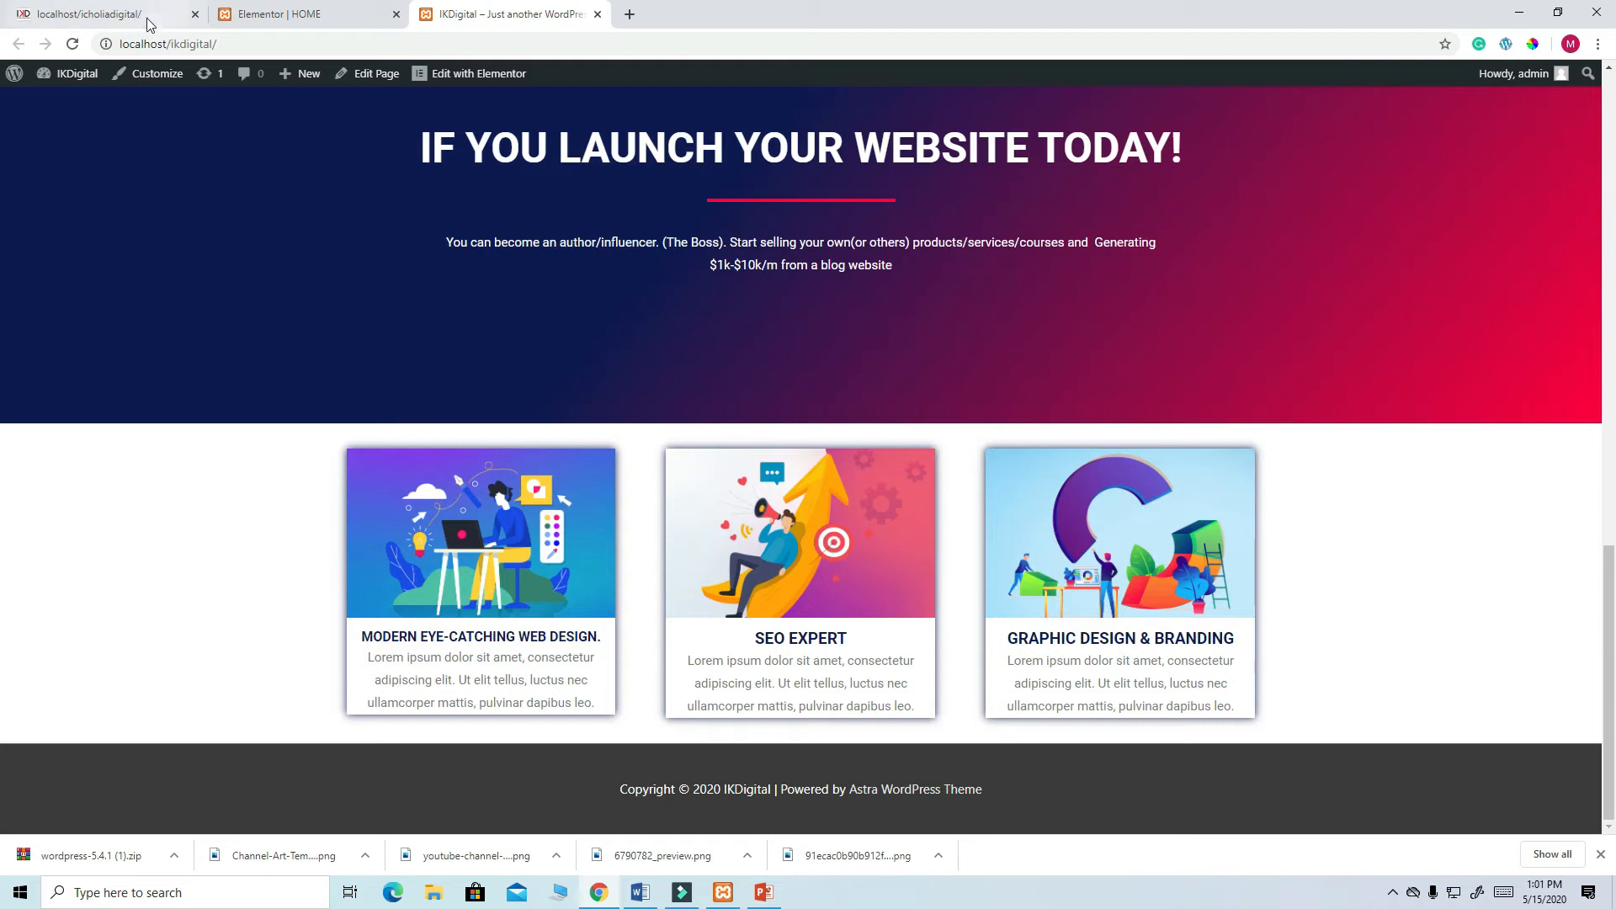
- Give the service cards section linked top and bottom margins of -100, and save
click(244, 14)
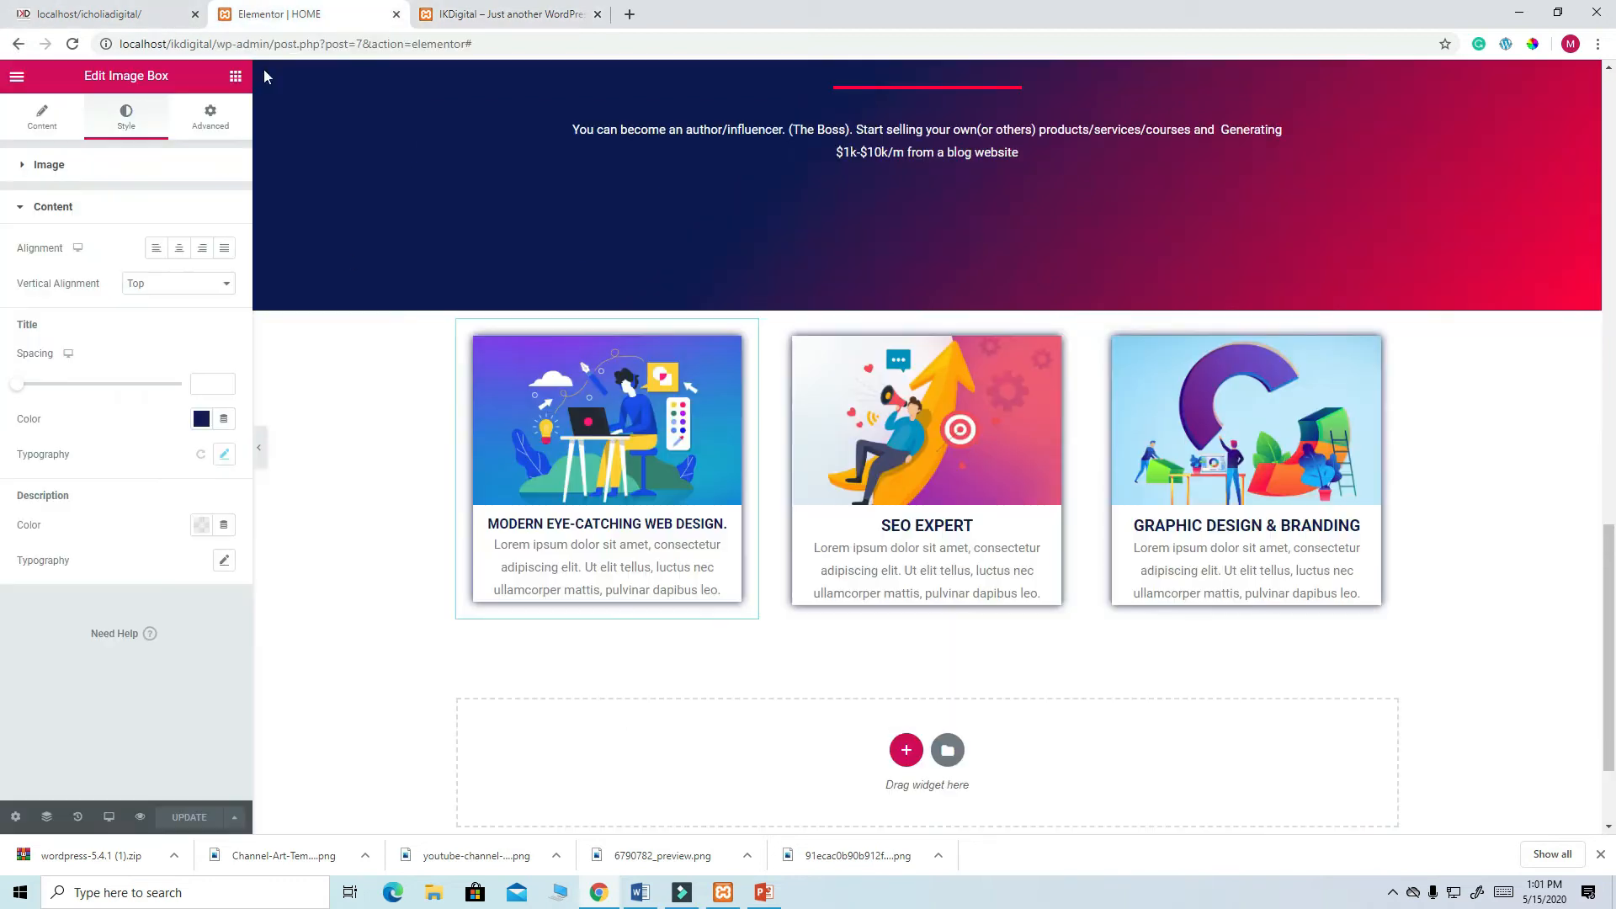
click(928, 303)
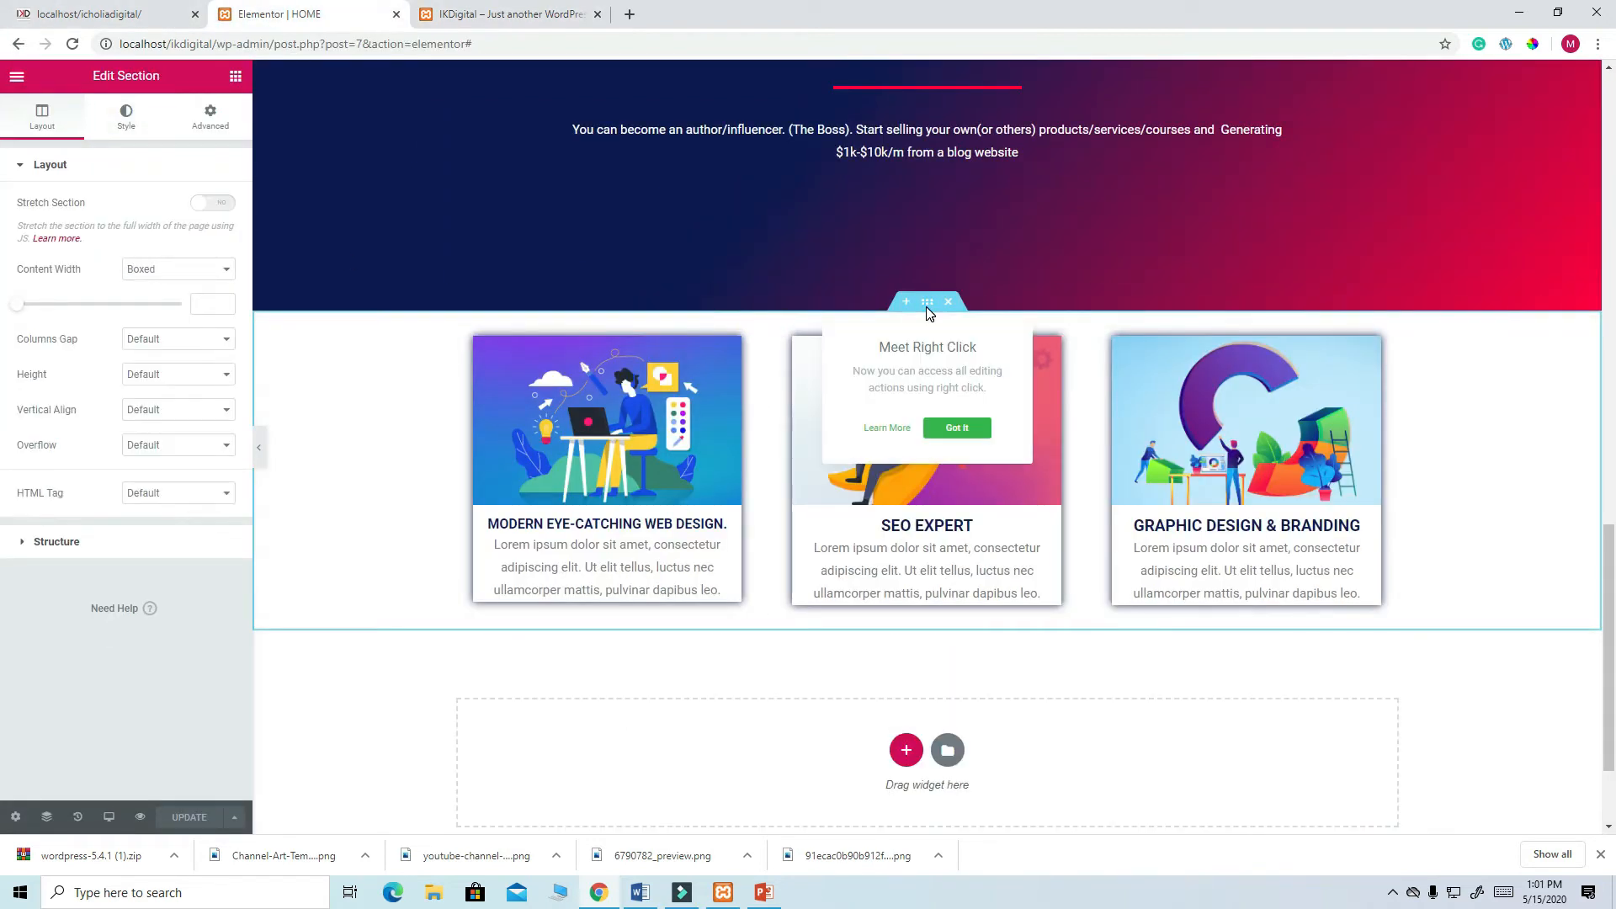
click(217, 131)
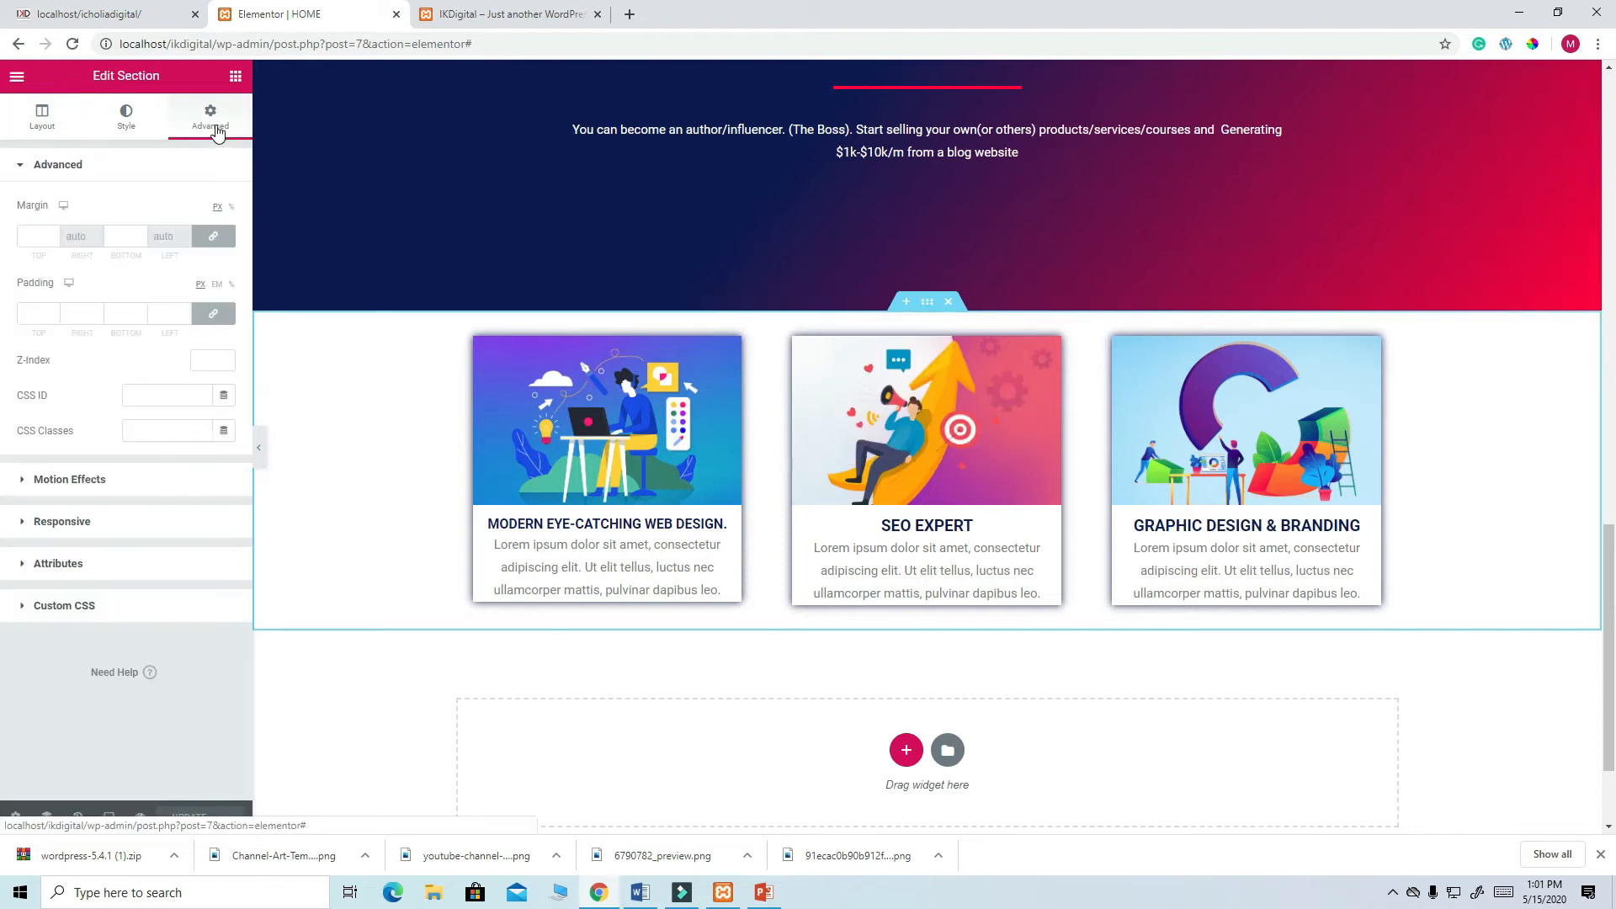
click(38, 238)
text(100)
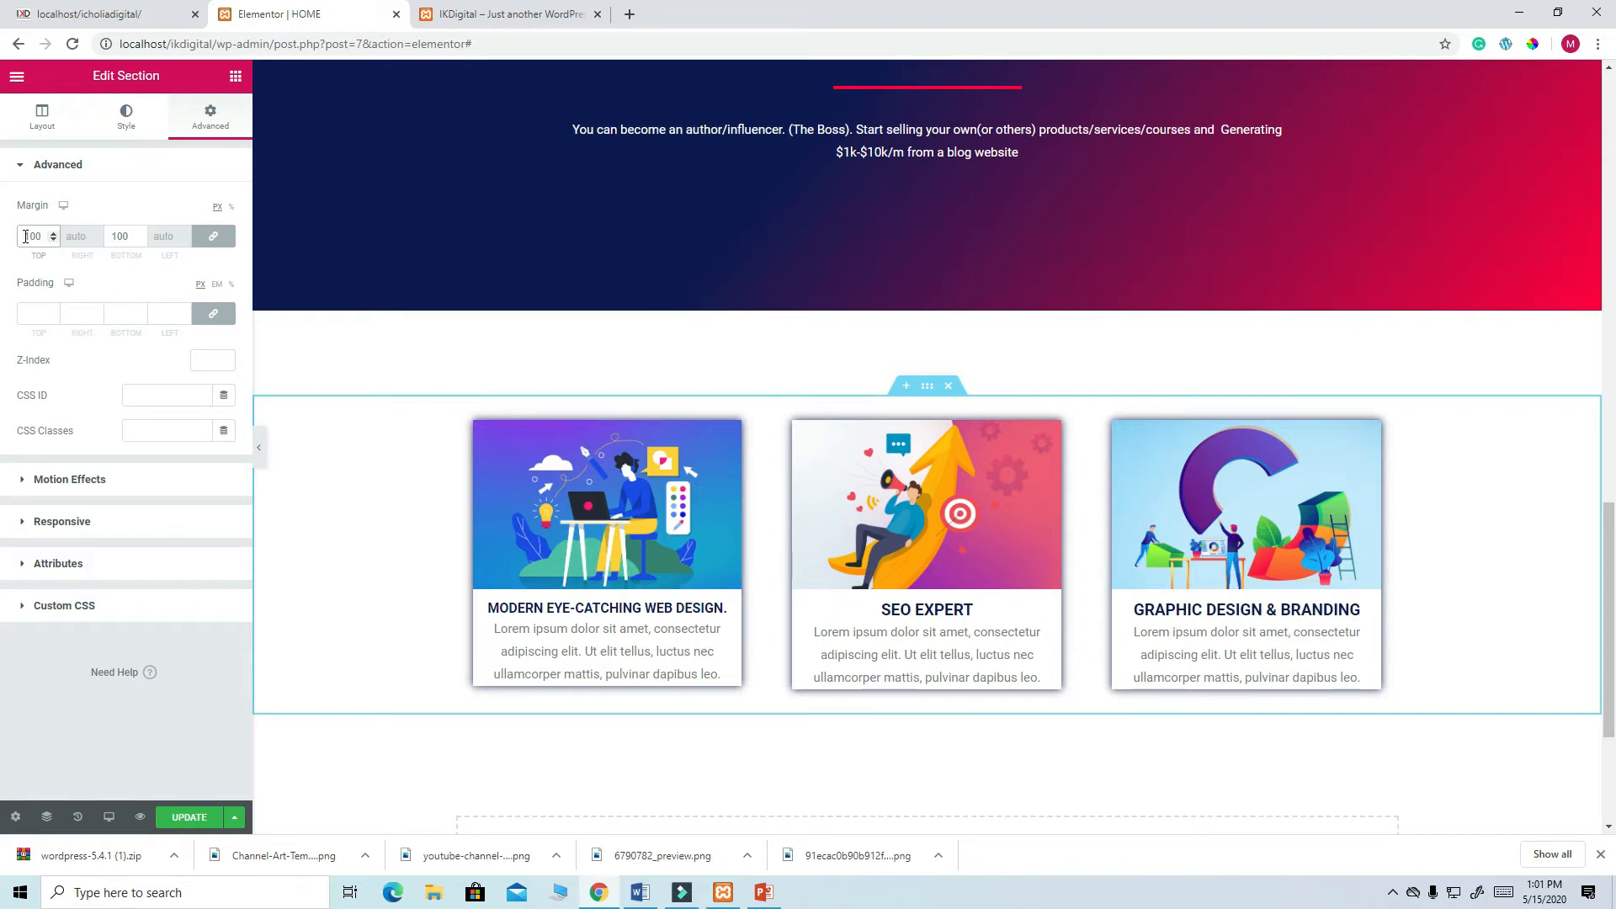
text(-)
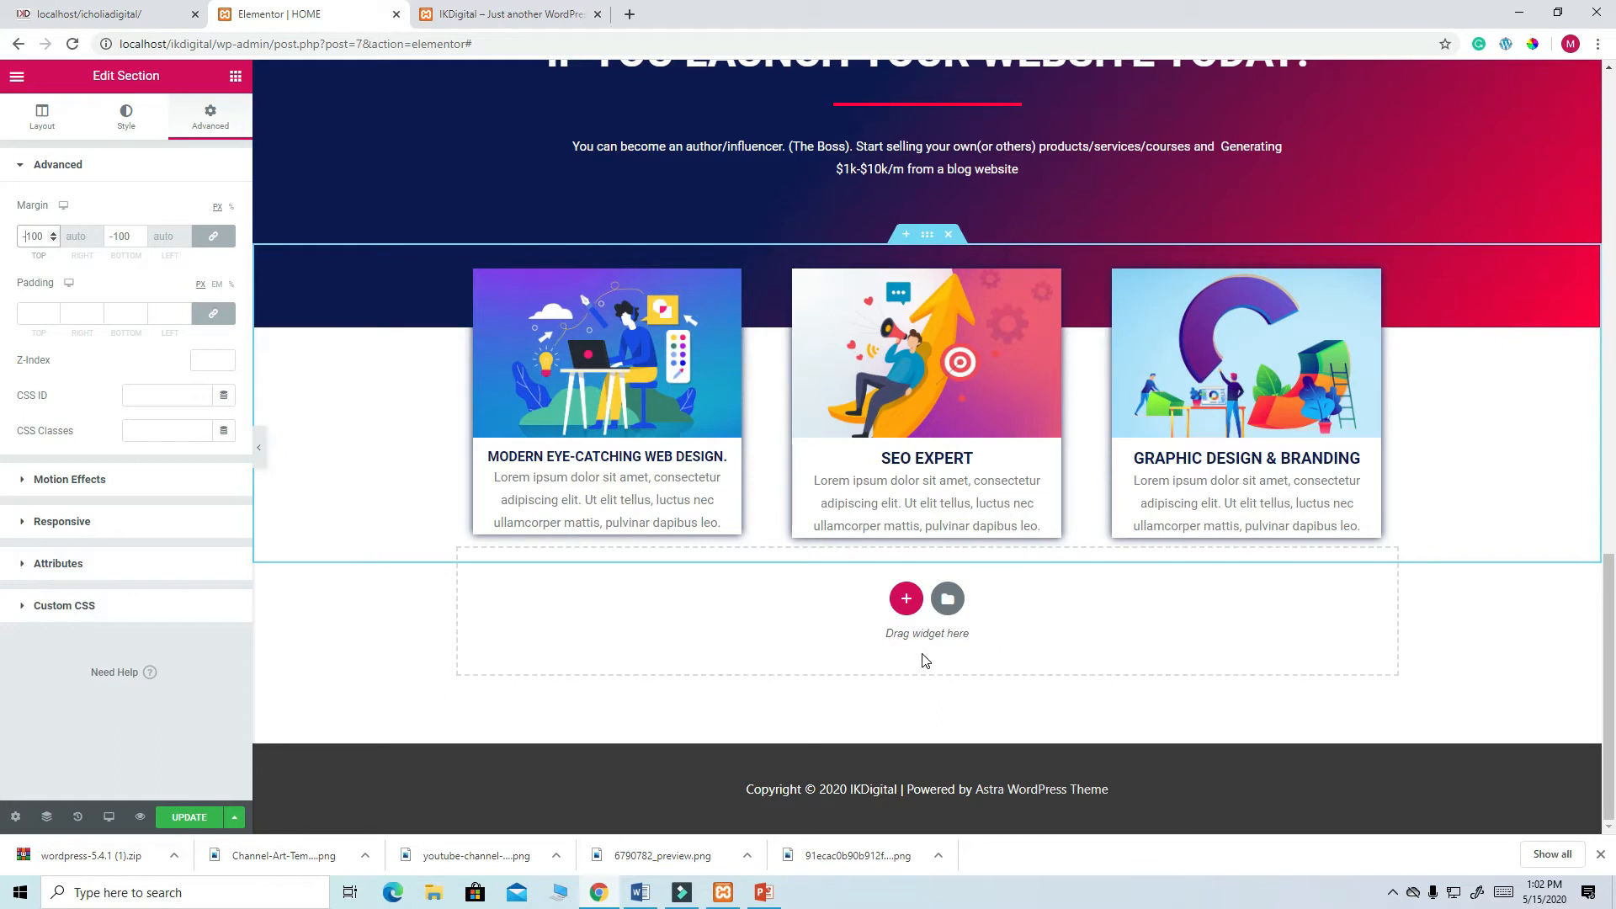
click(197, 820)
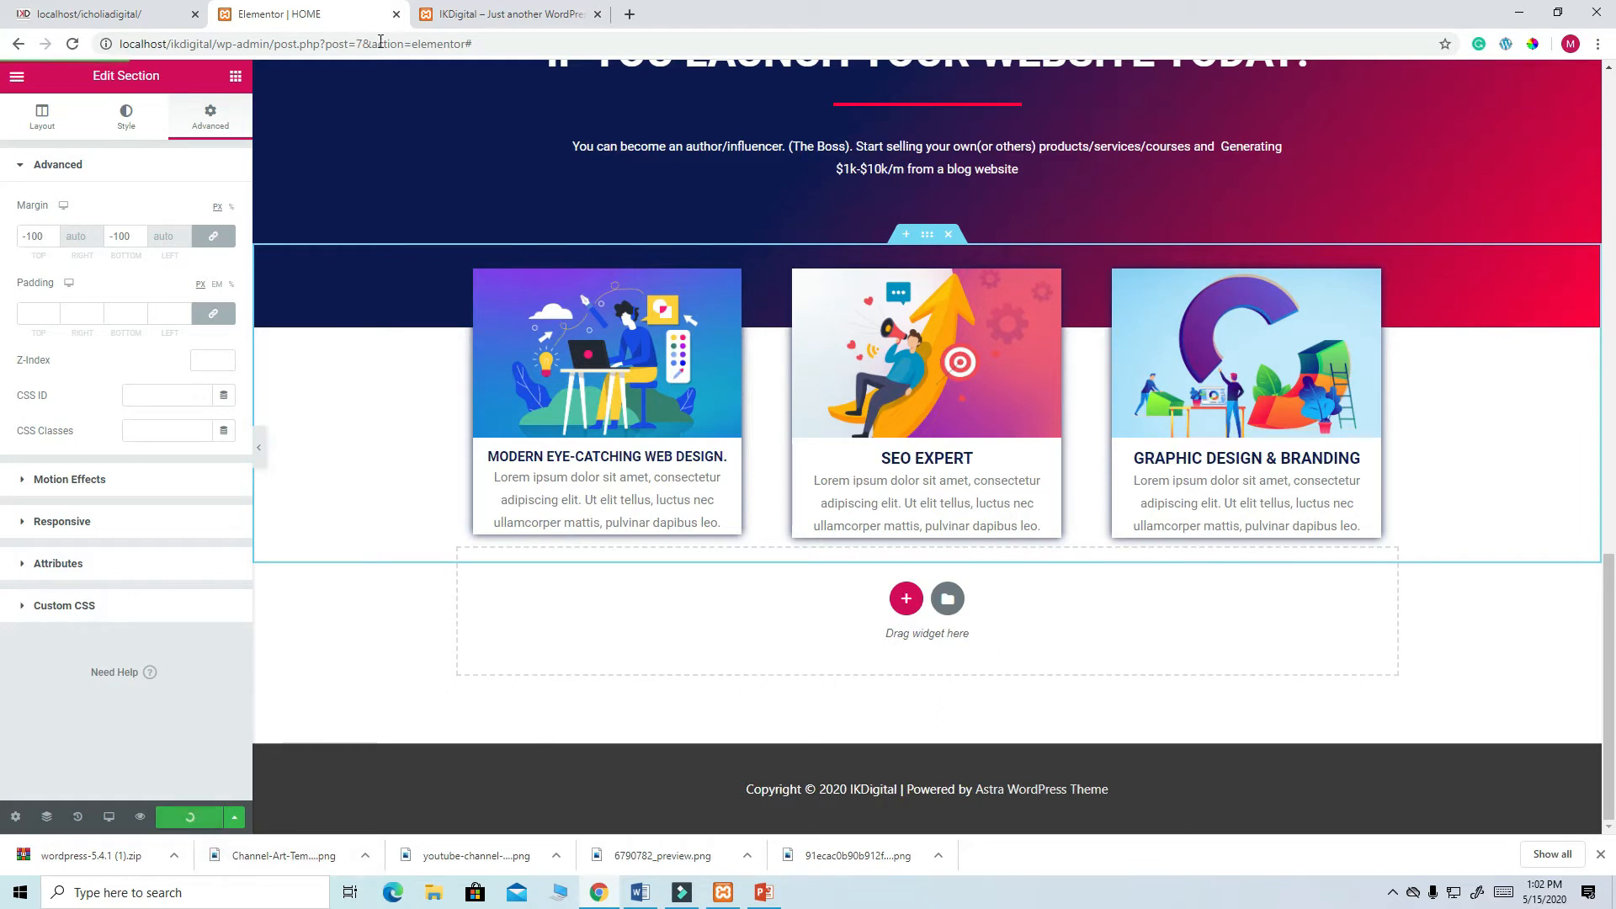
- Reload the live site to check the cards overlapping the dark banner
click(495, 11)
click(72, 43)
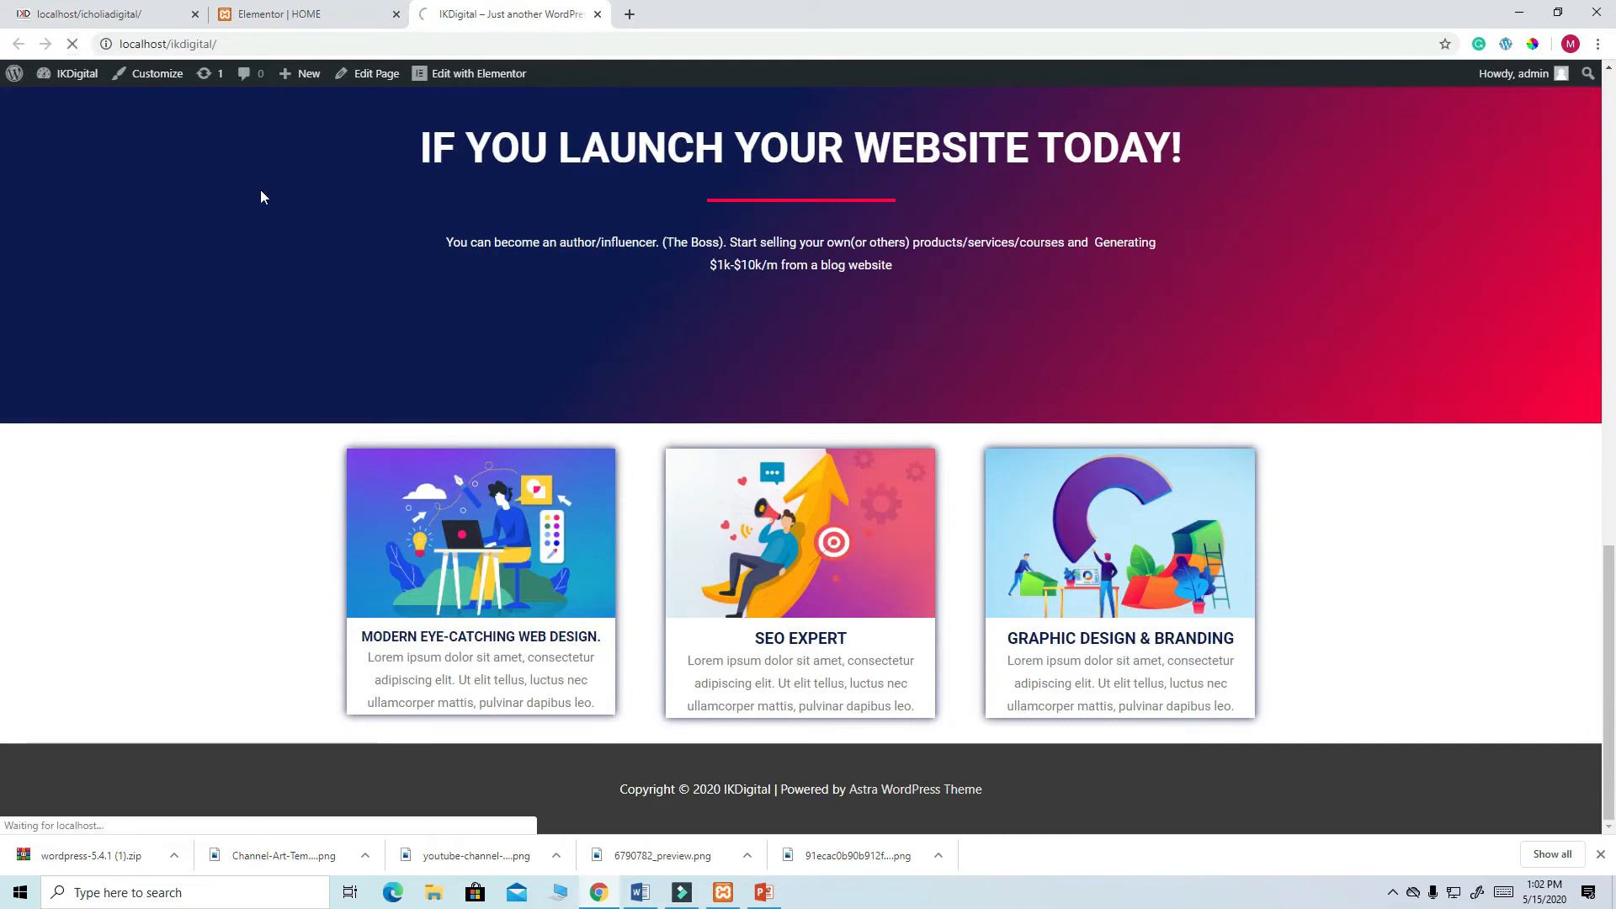
scroll(260, 189, down, 15)
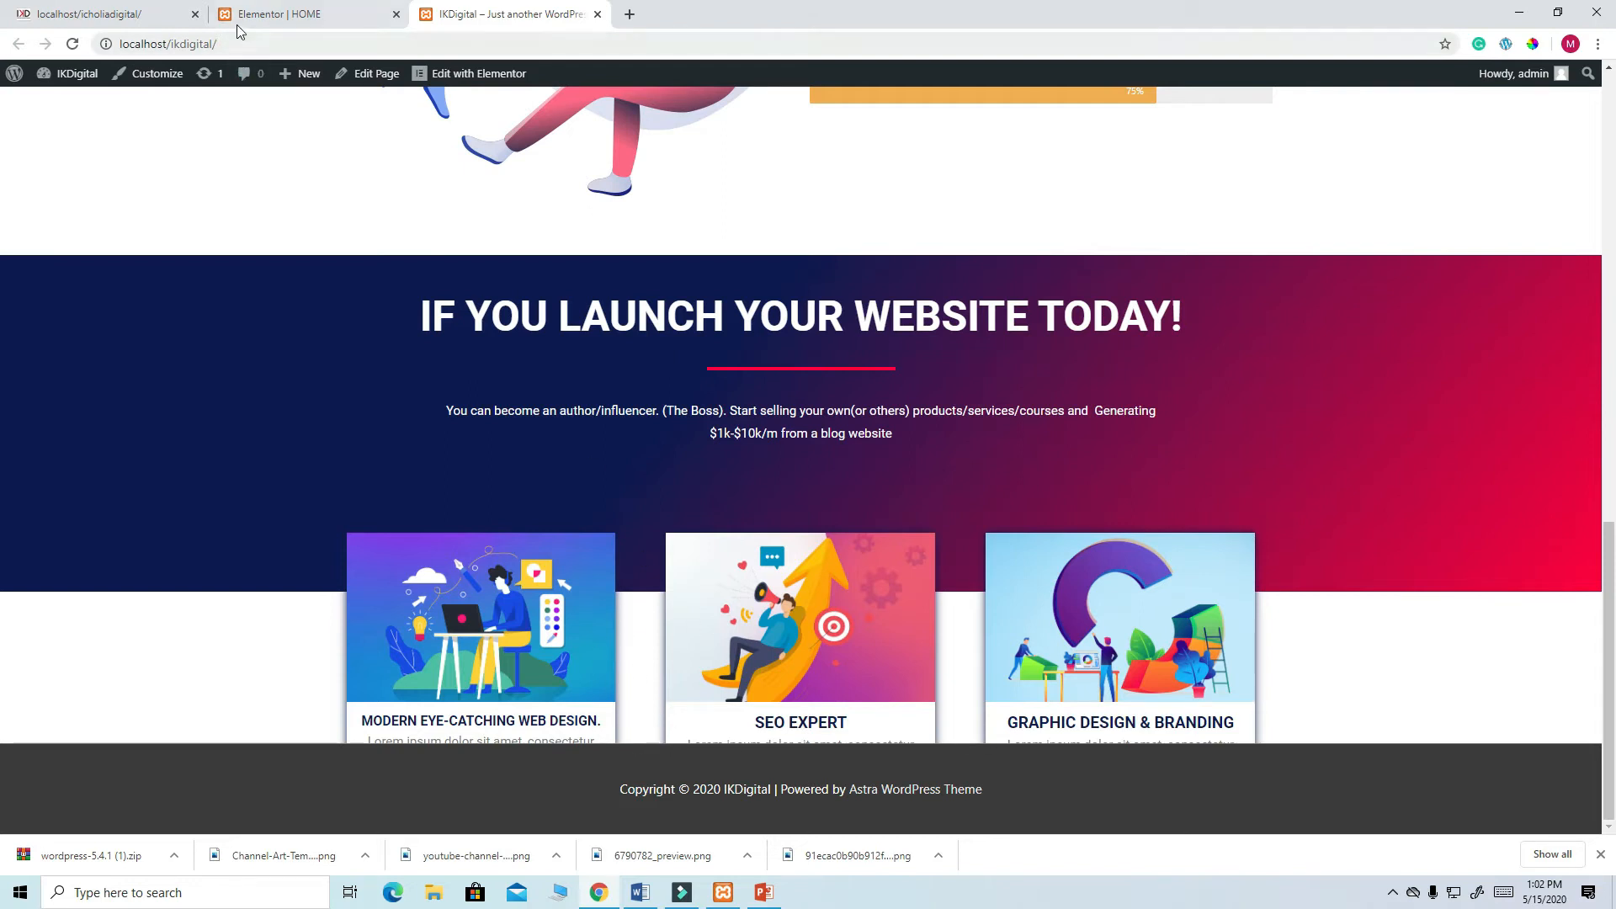
click(263, 17)
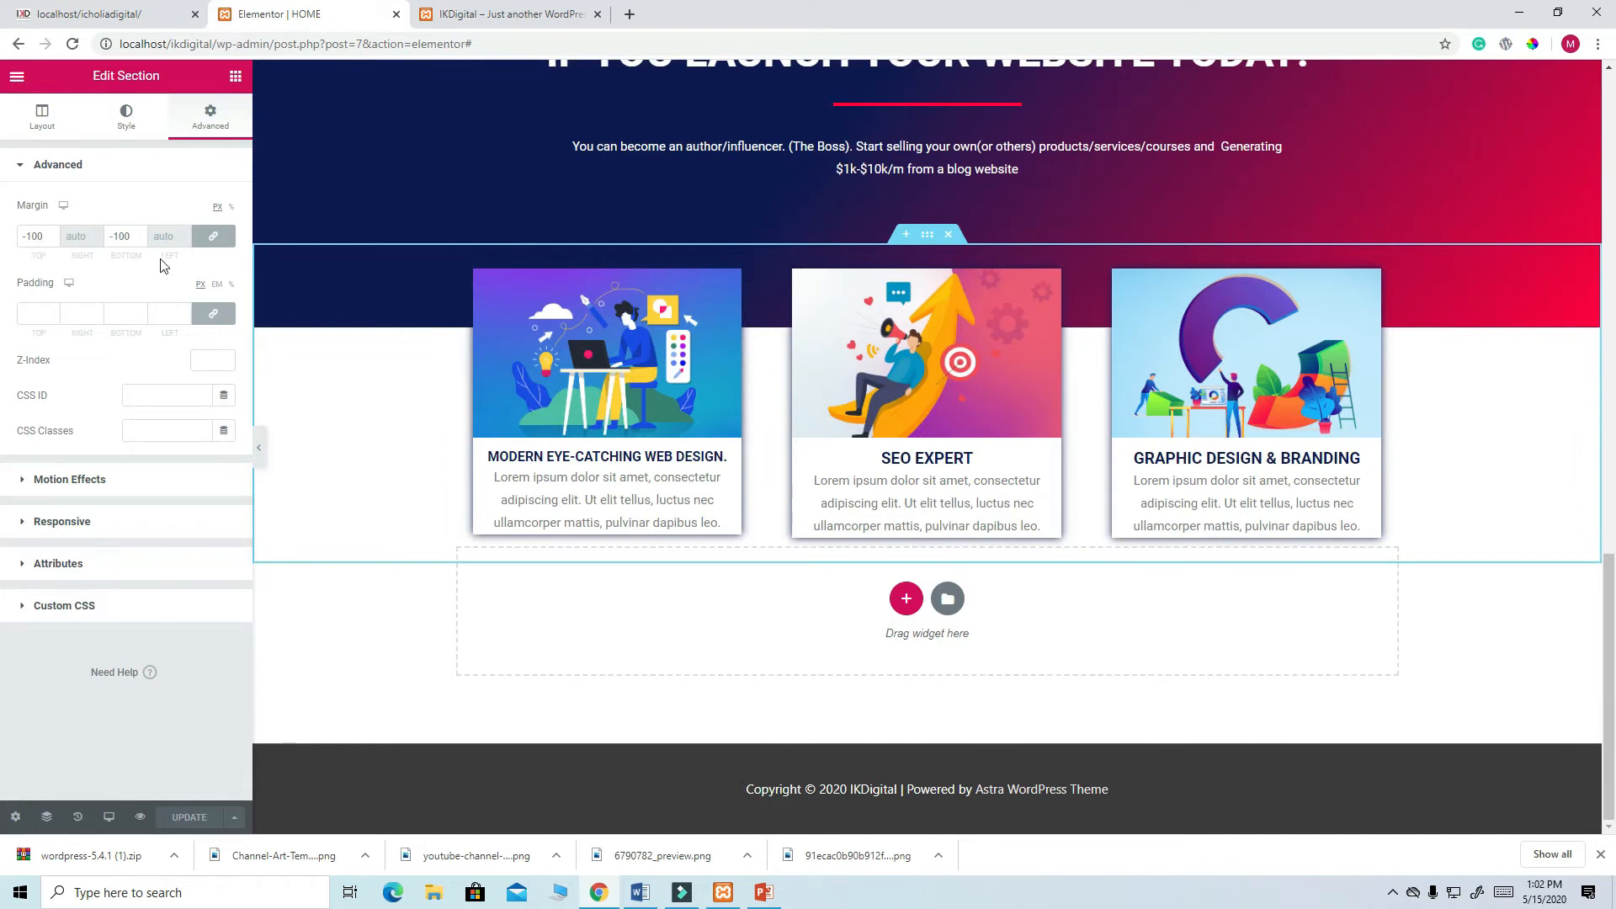
- Change the section's bottom margin to 100, keep the unlinked top at -100, and save
click(116, 236)
key(BackSpace)
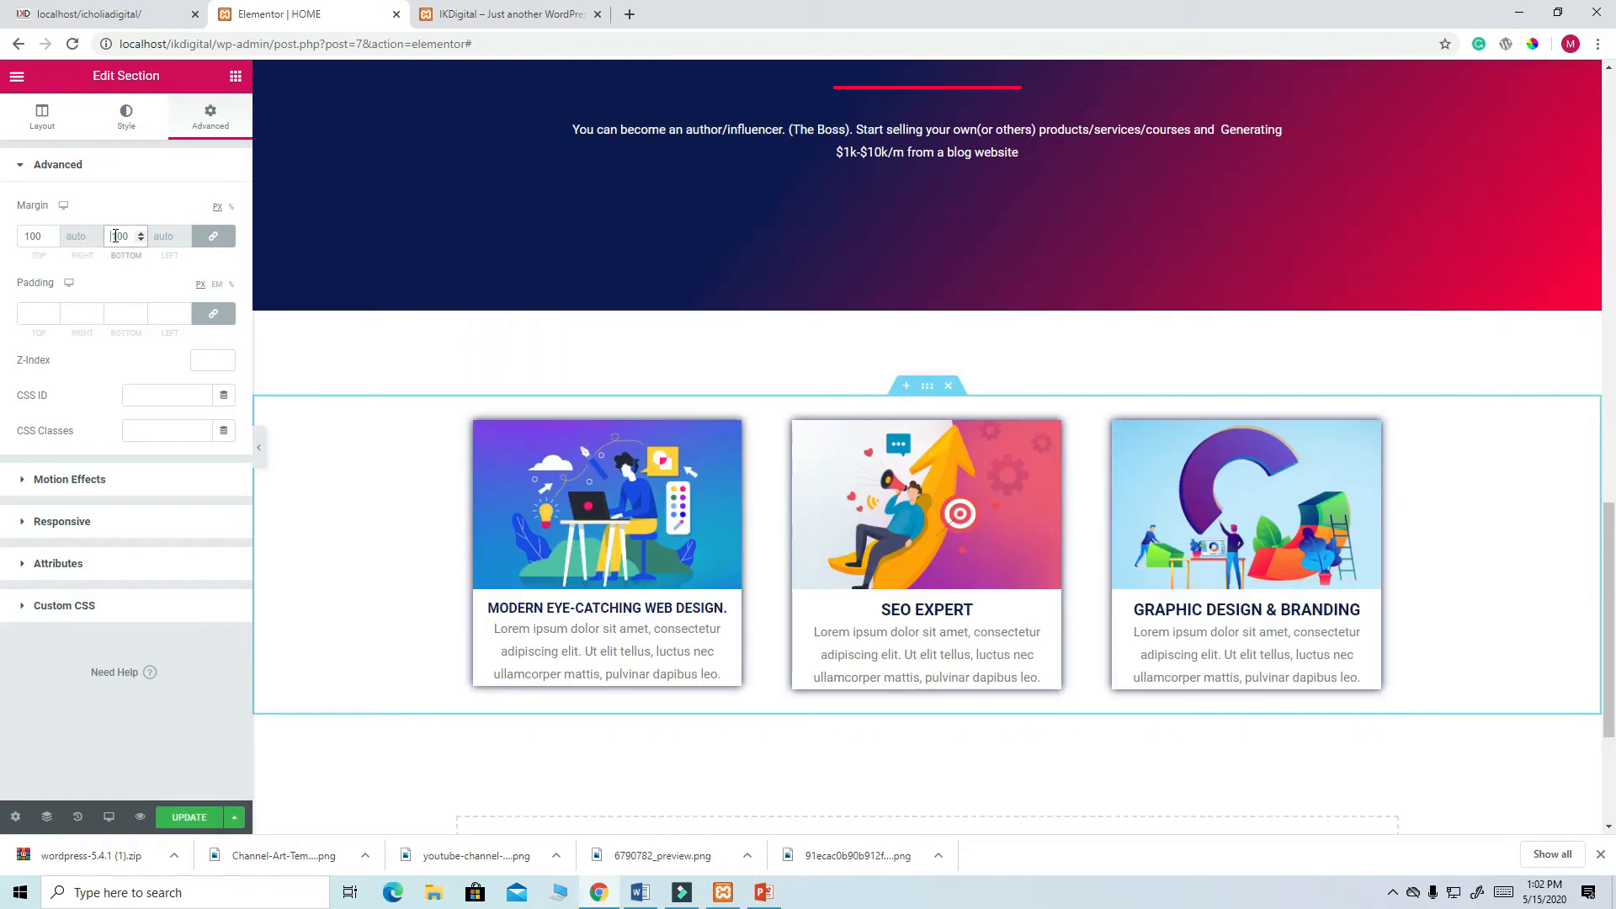
click(213, 236)
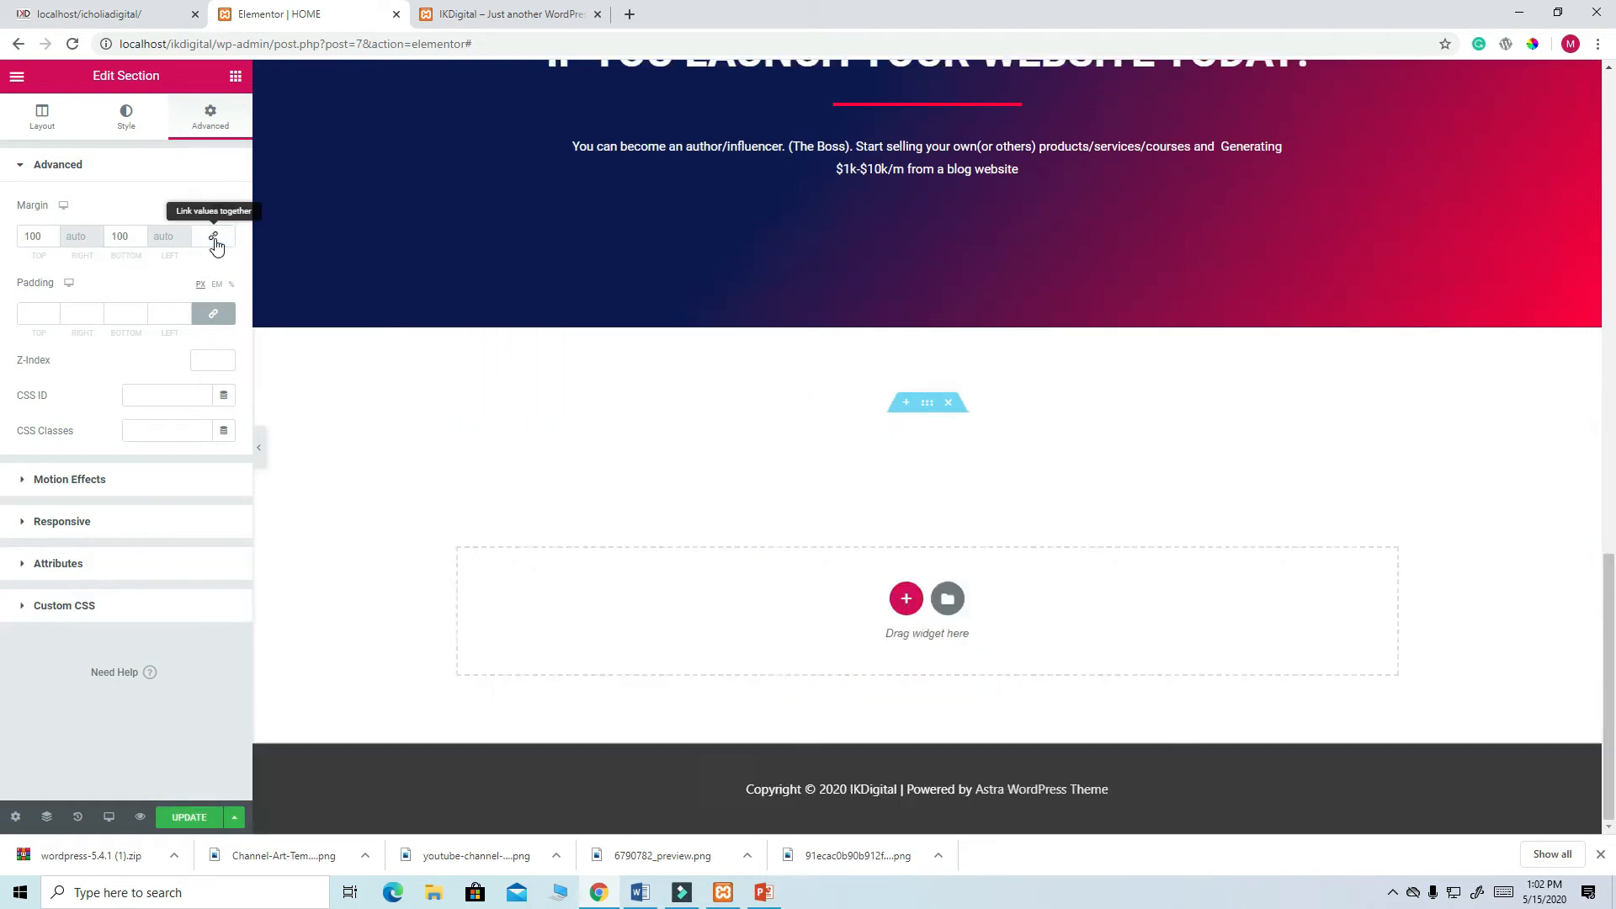
click(28, 234)
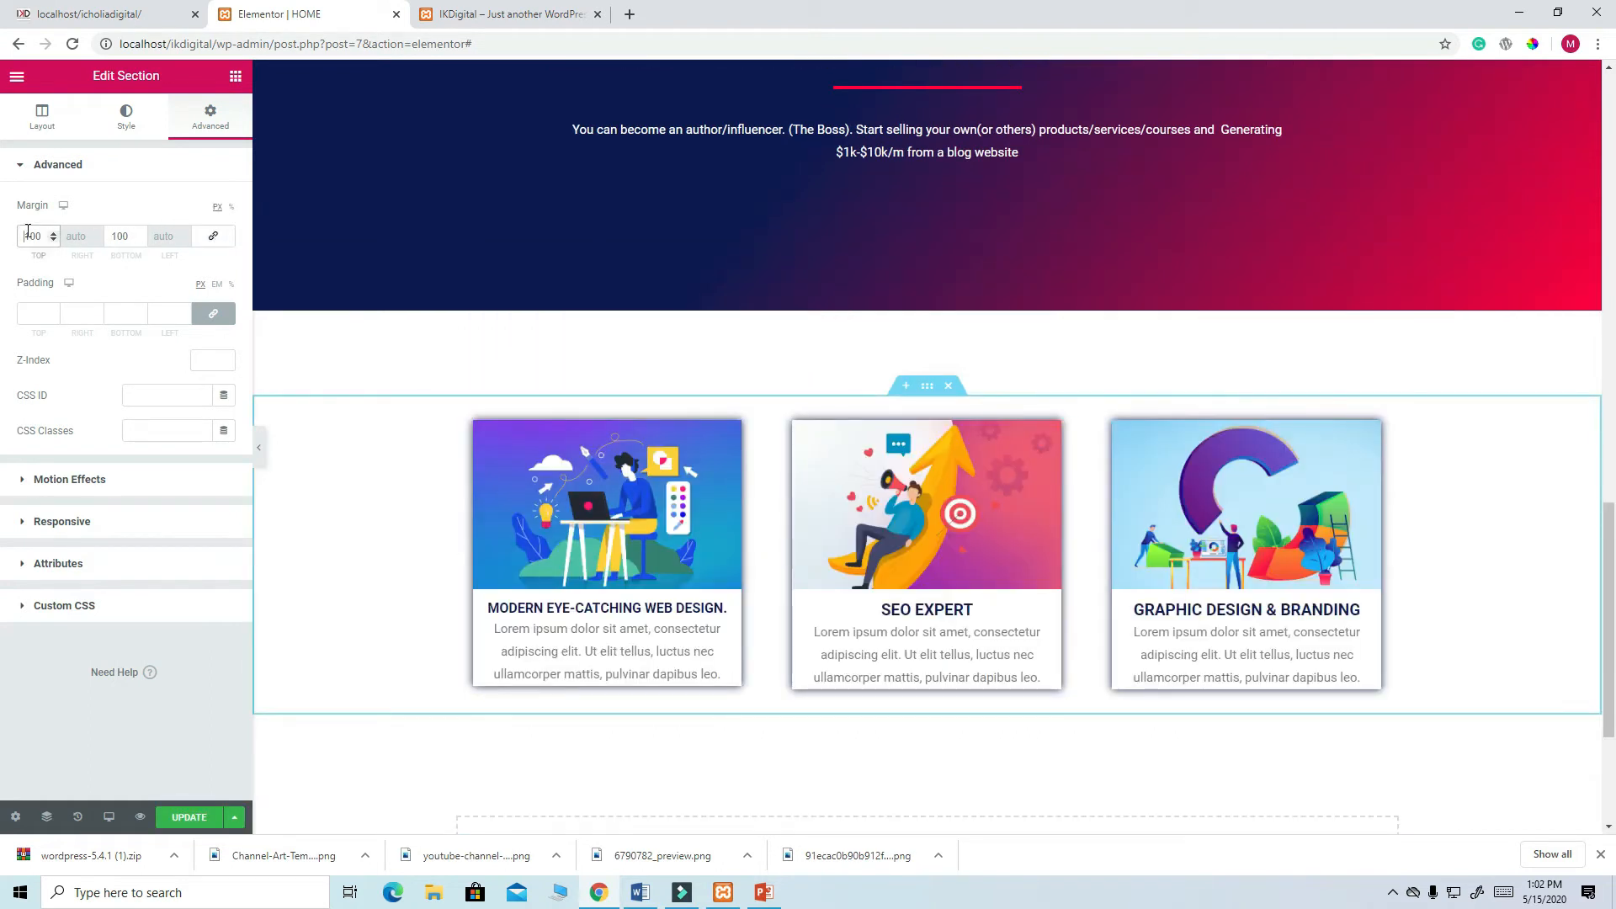
text(-)
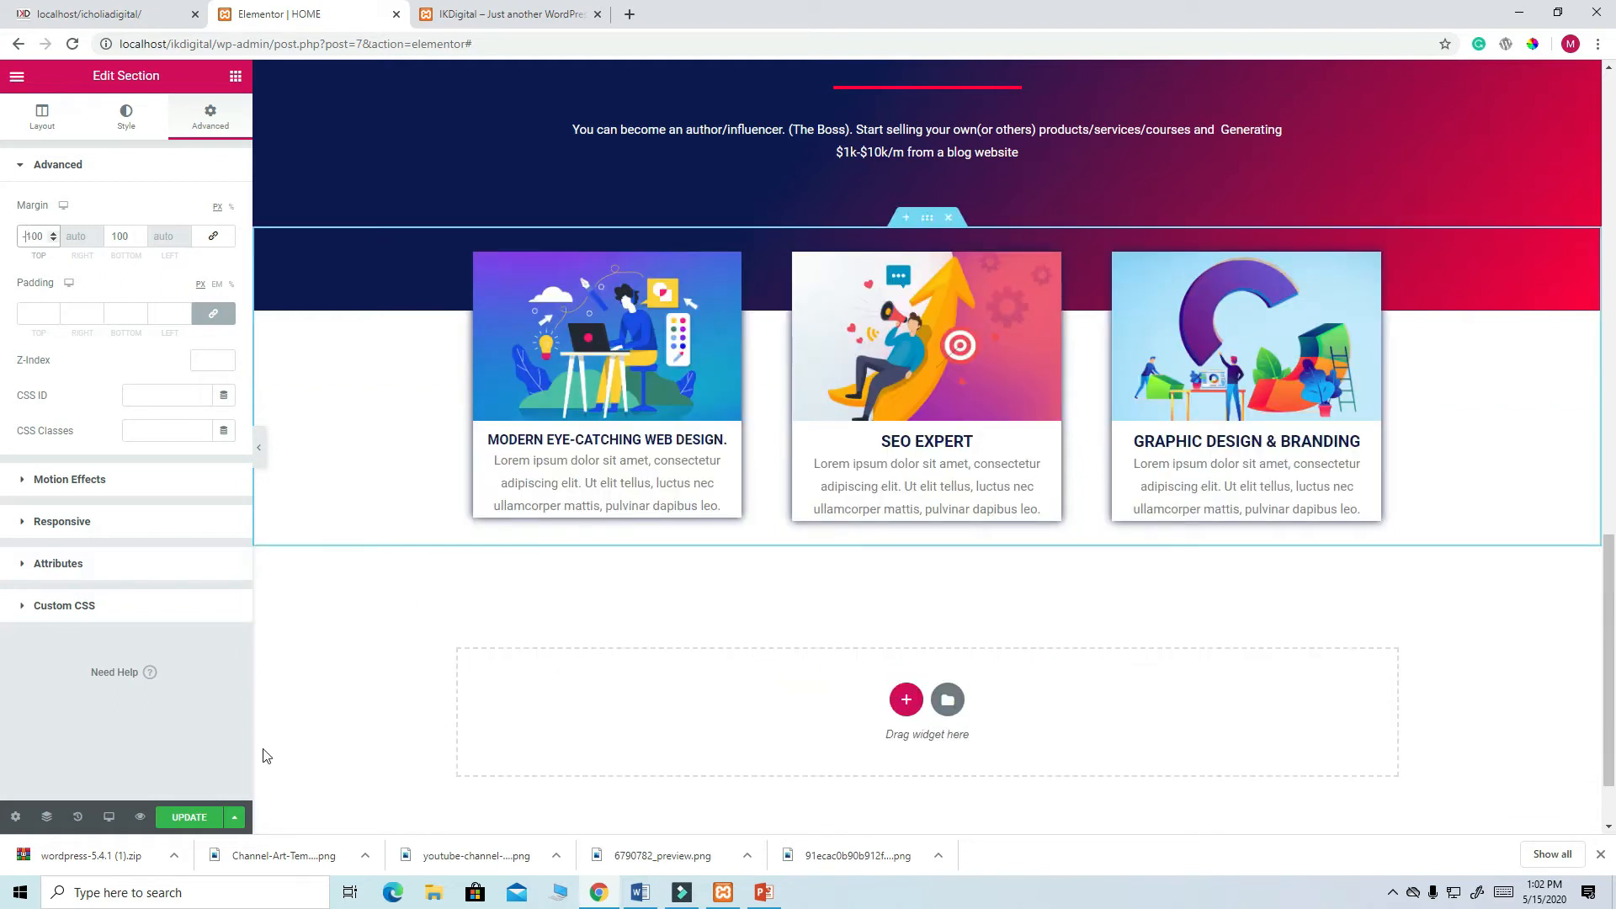
click(194, 818)
- Reload the live site to check the spacing above the footer
click(471, 13)
click(72, 44)
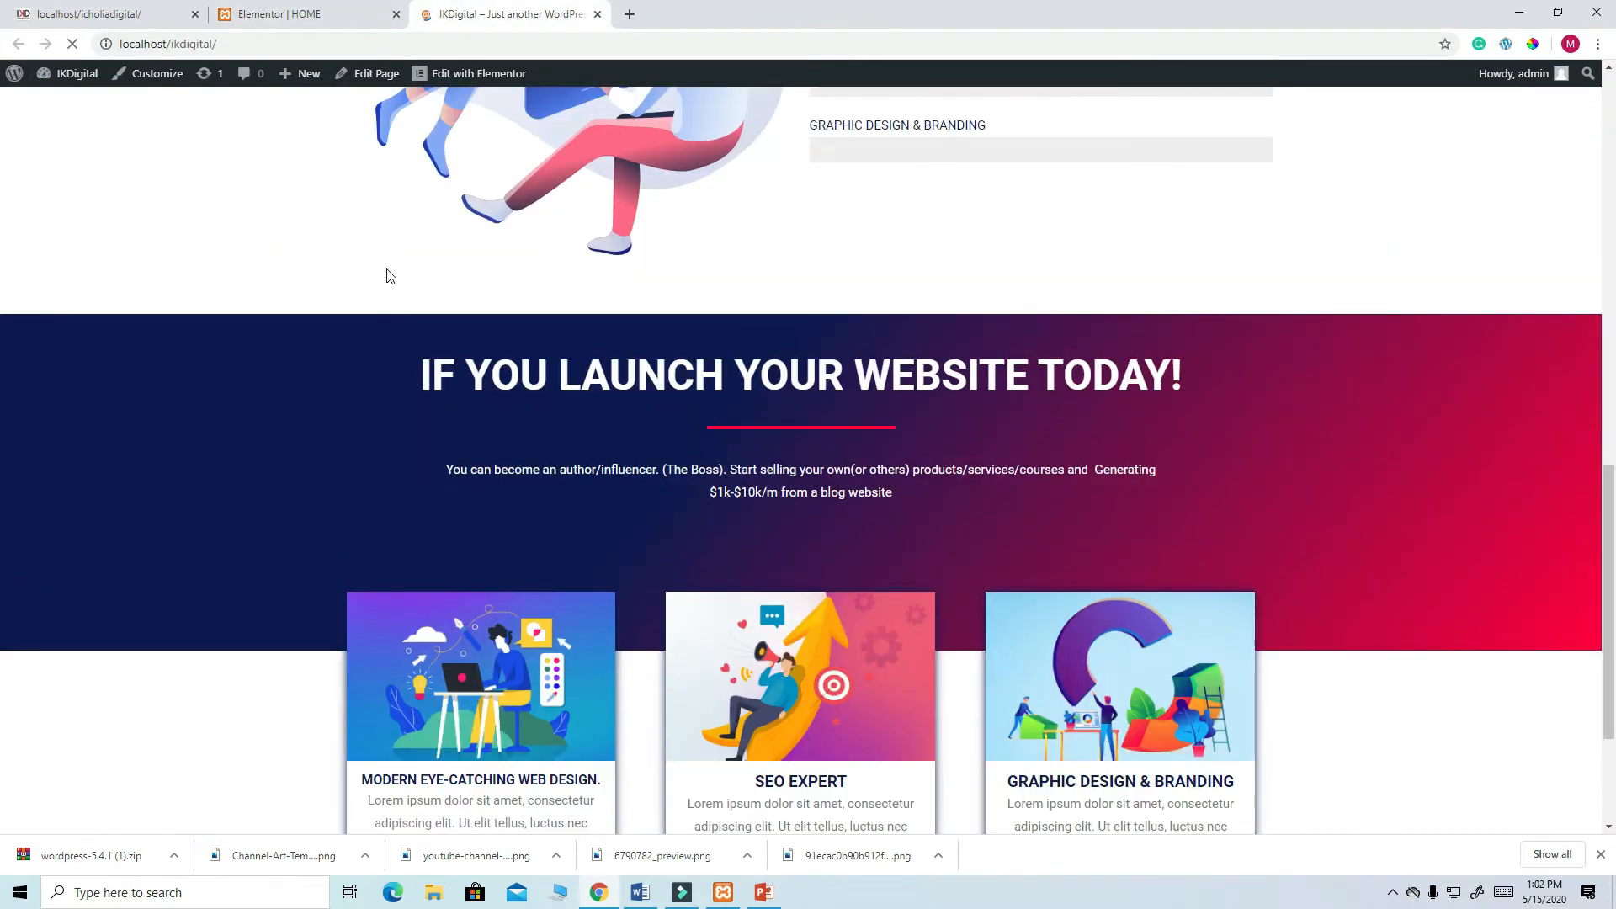
scroll(856, 573, down, 3)
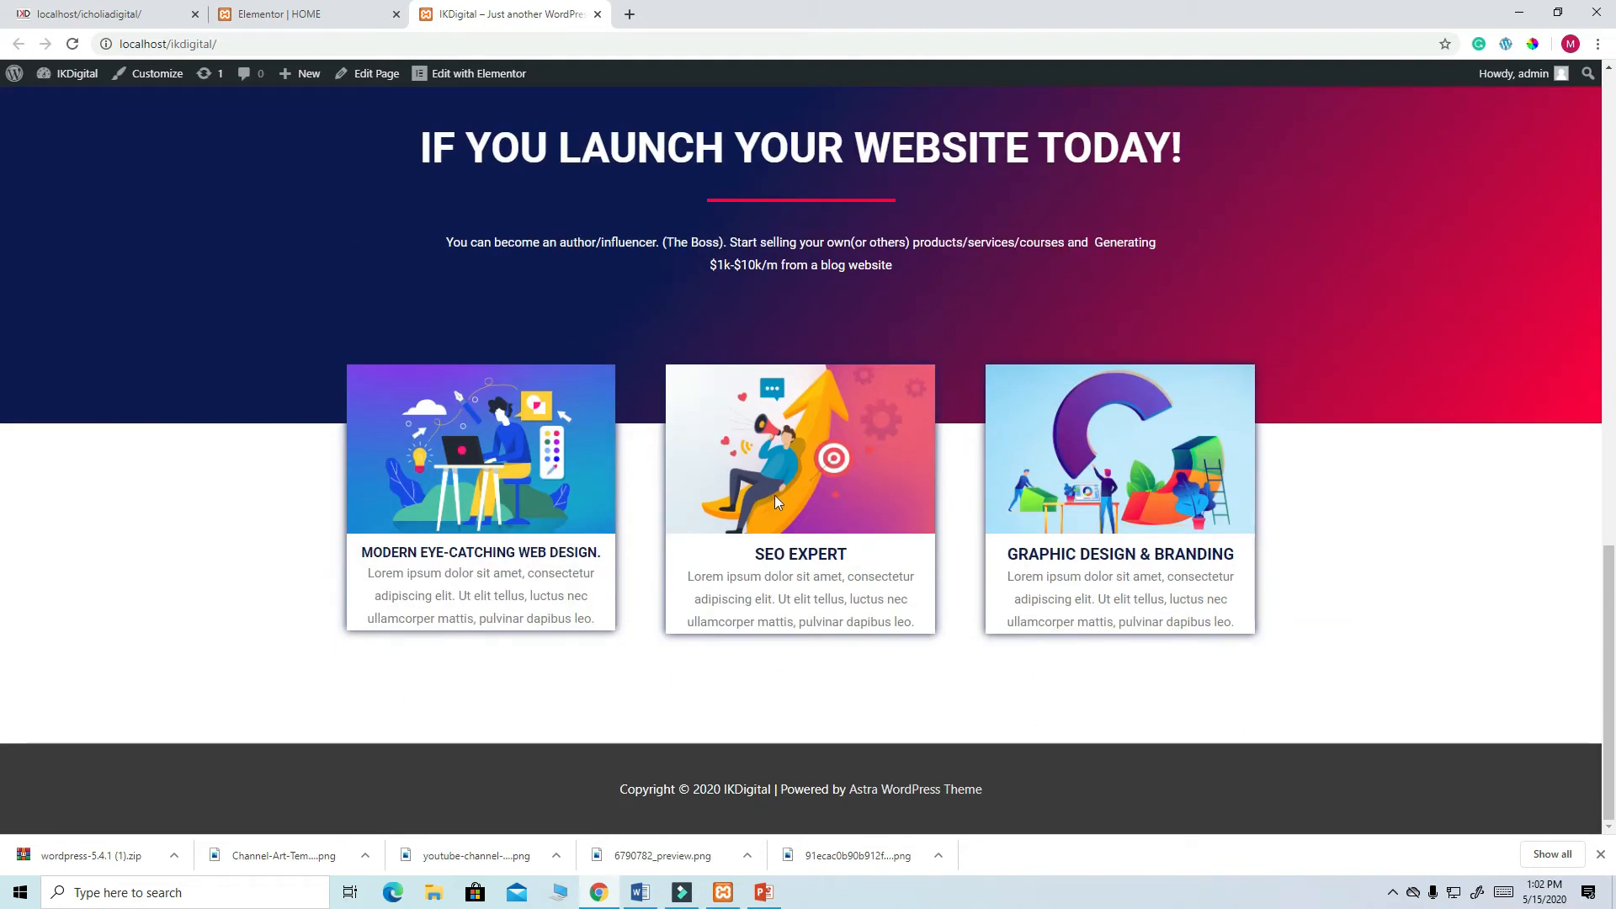
- Copy the heading 'WE HAVE WORKED WITH' from the reference site
click(109, 14)
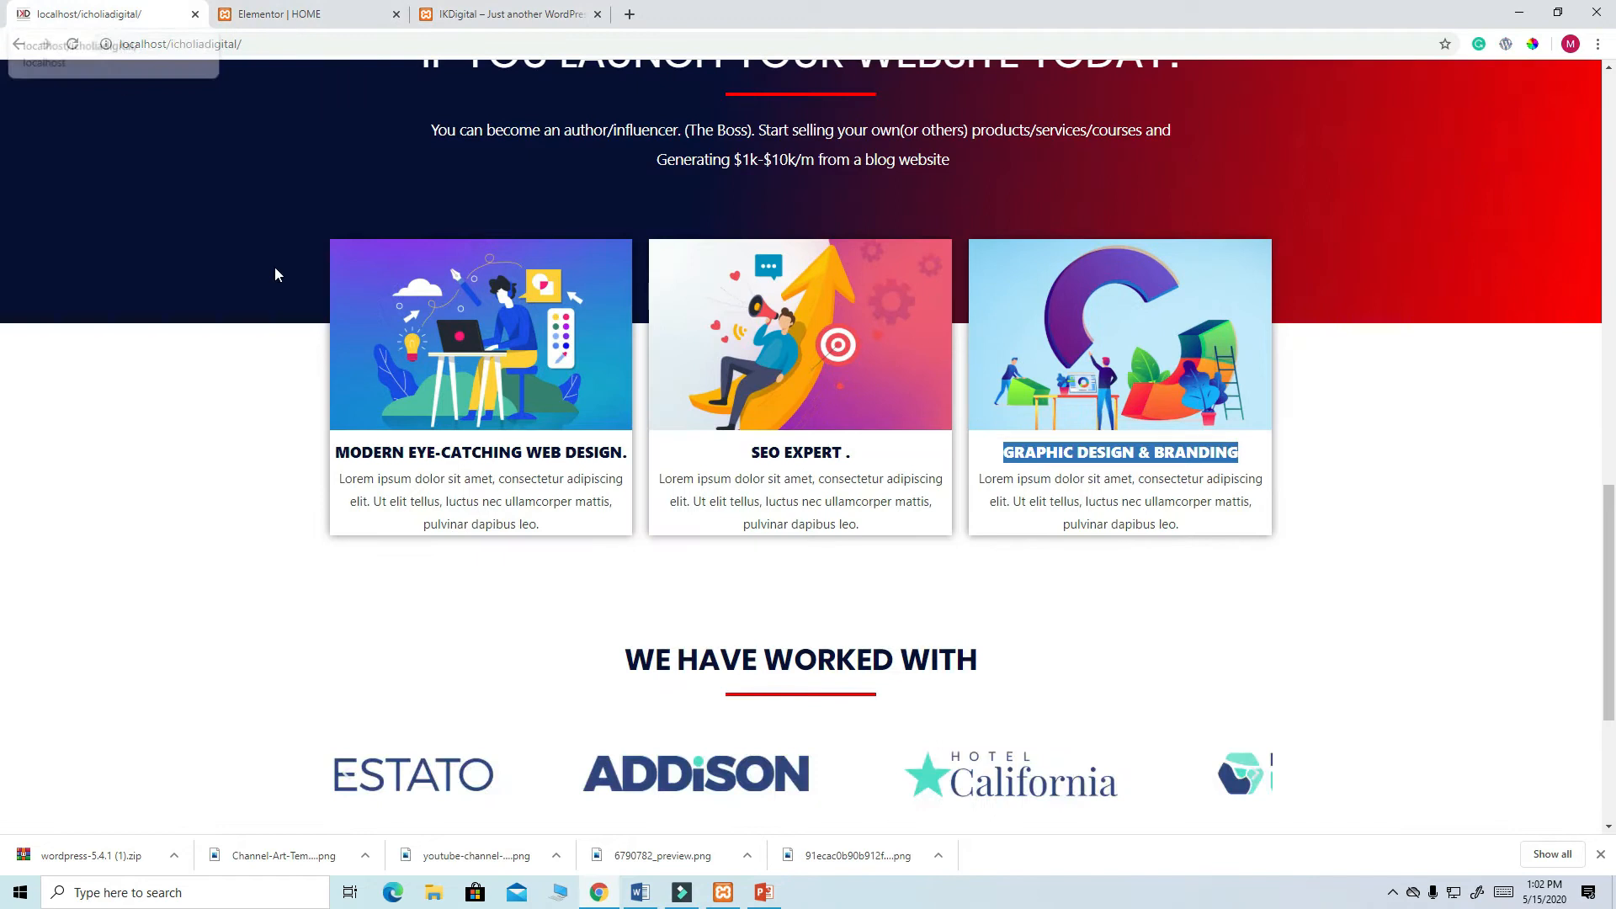
scroll(688, 356, down, 4)
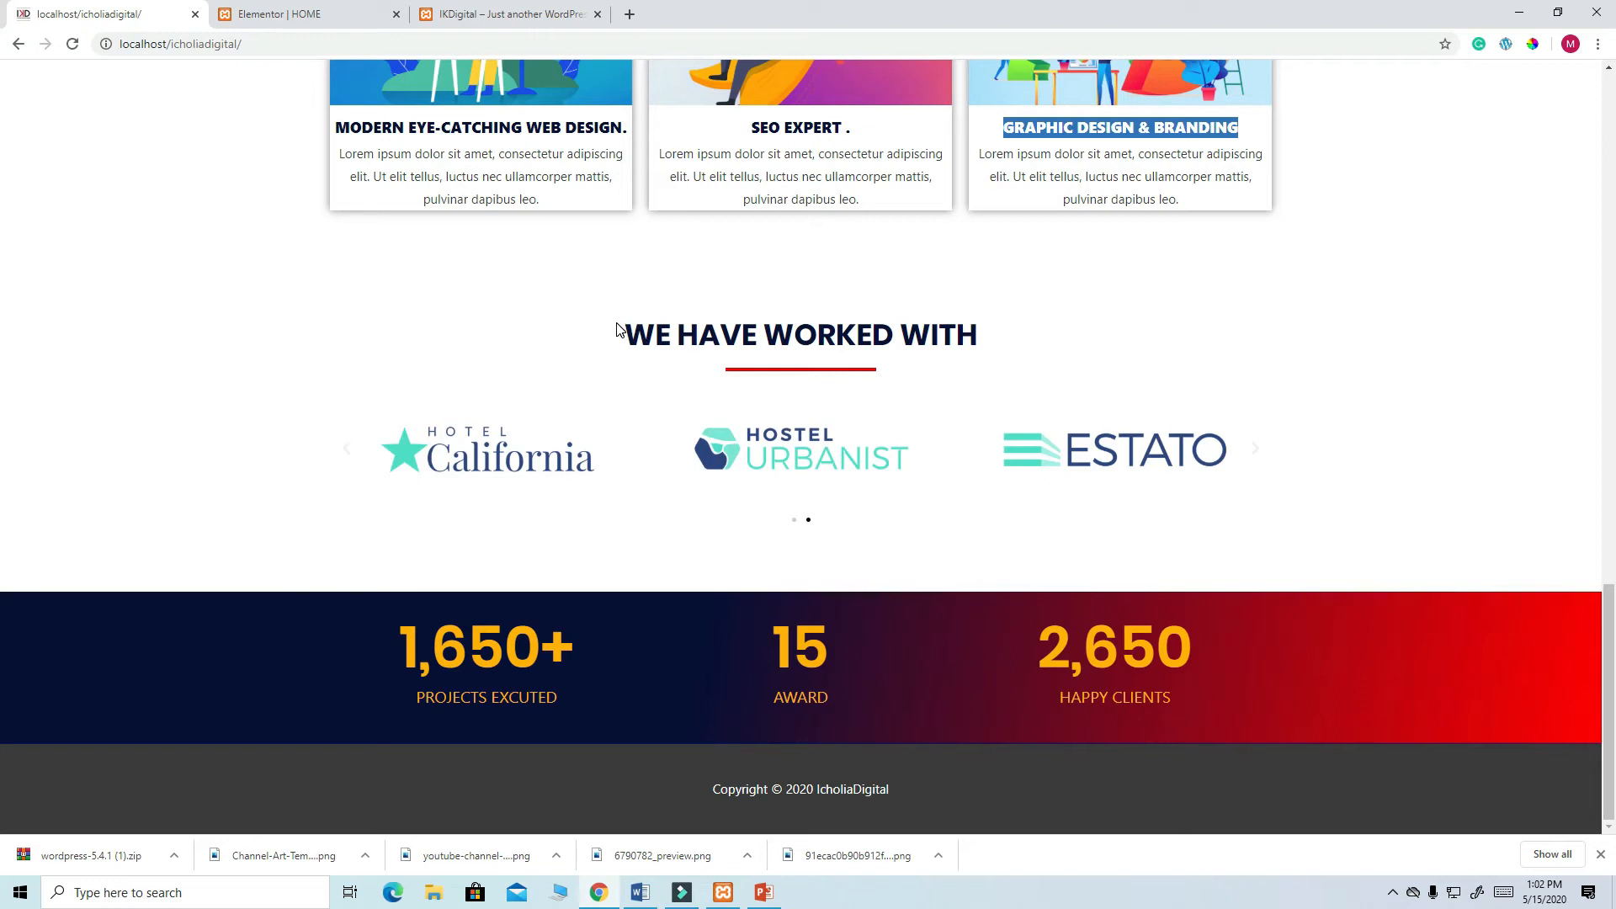
drag(623, 331, 987, 352)
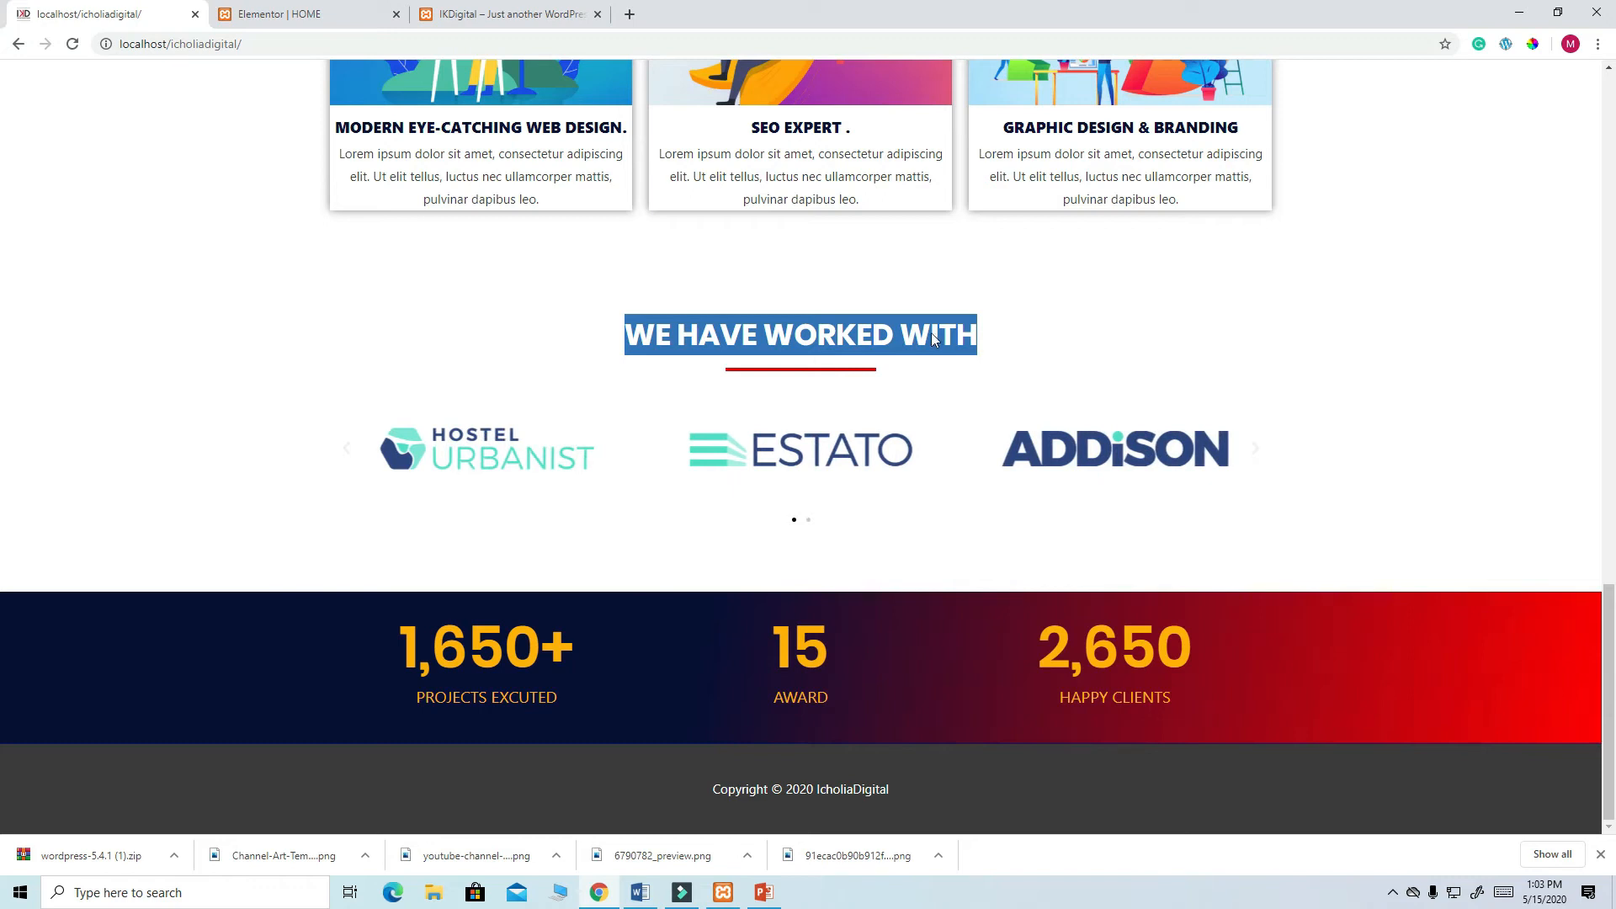
right_click(871, 326)
click(909, 336)
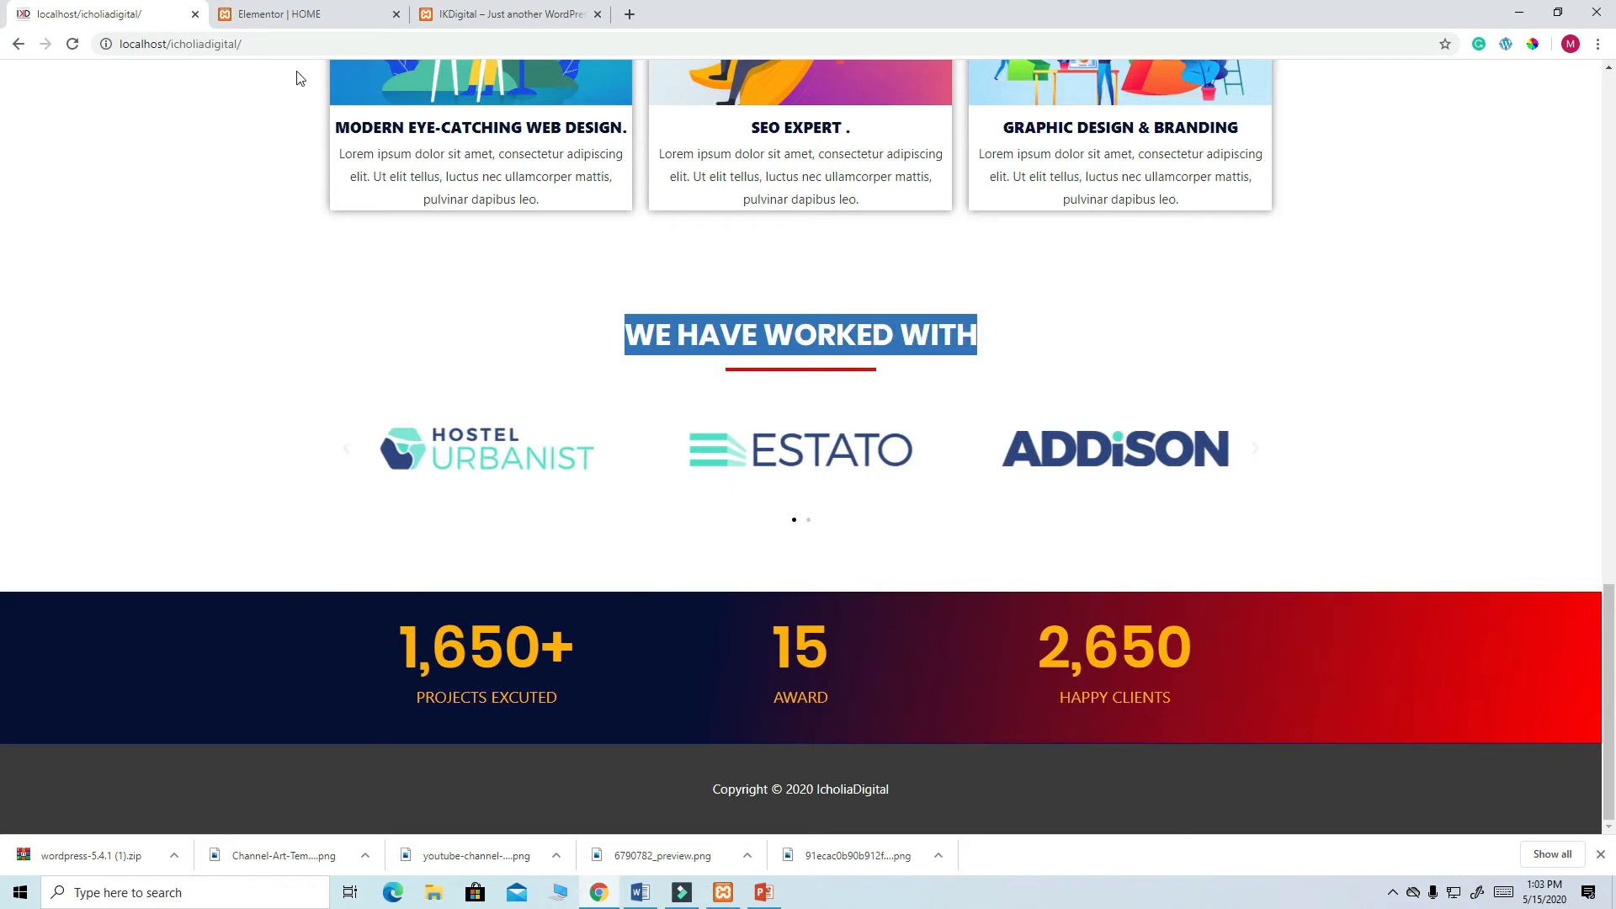
- Add a new section below the service cards in the Elementor editor
click(288, 17)
scroll(842, 472, down, 2)
click(903, 598)
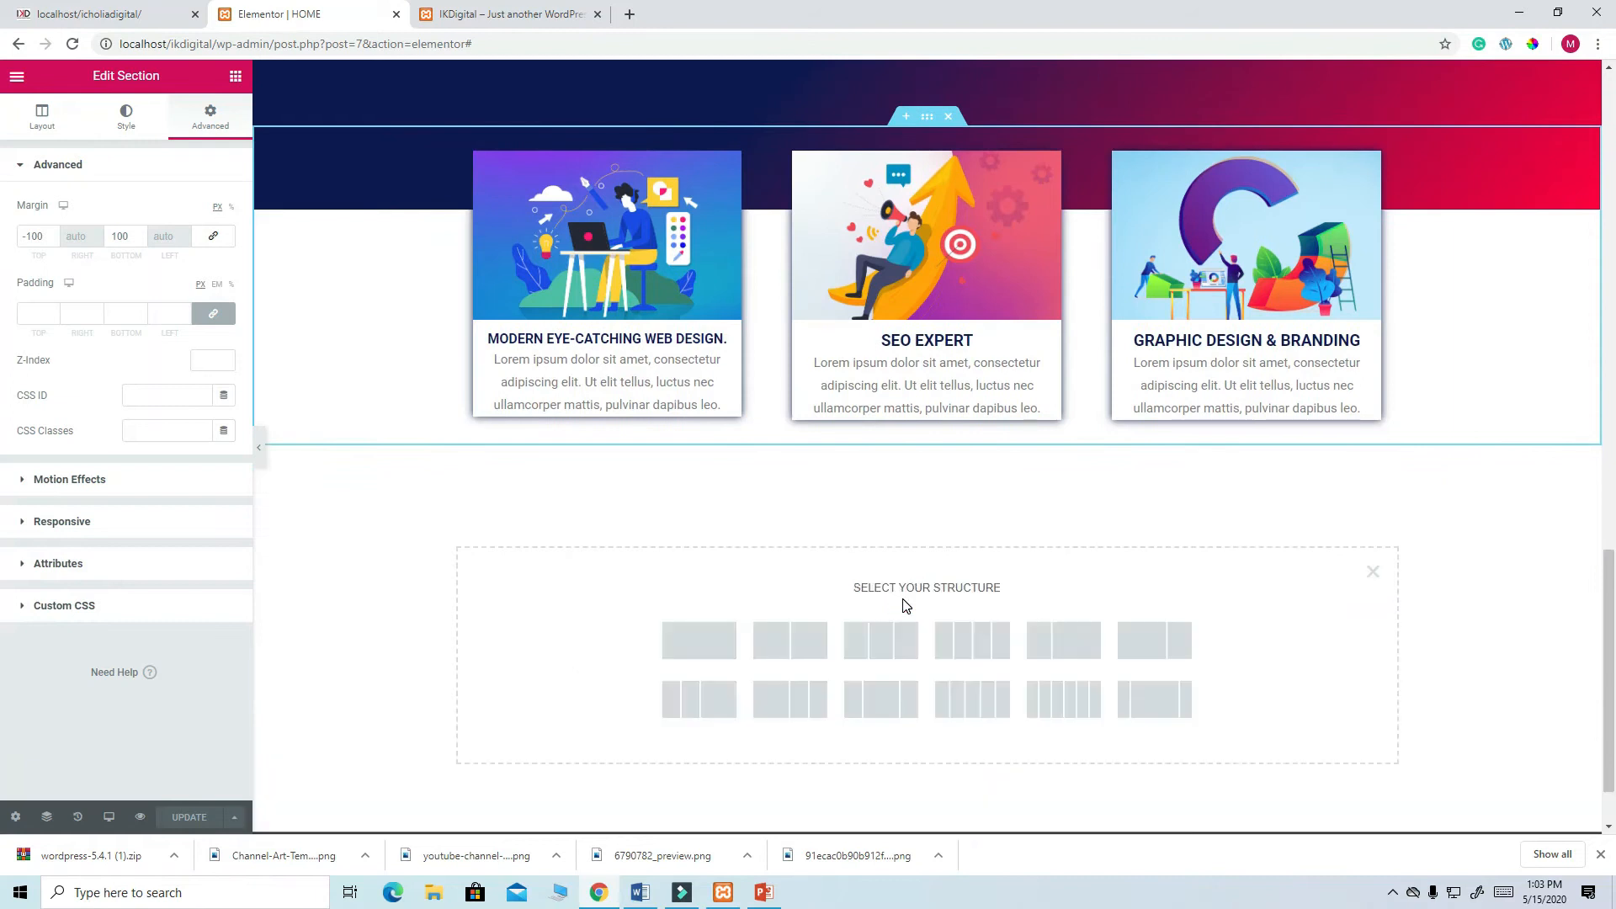
- Add a centred 'WE HAVE WORKED WITH' Heading widget in a one-column section
click(707, 642)
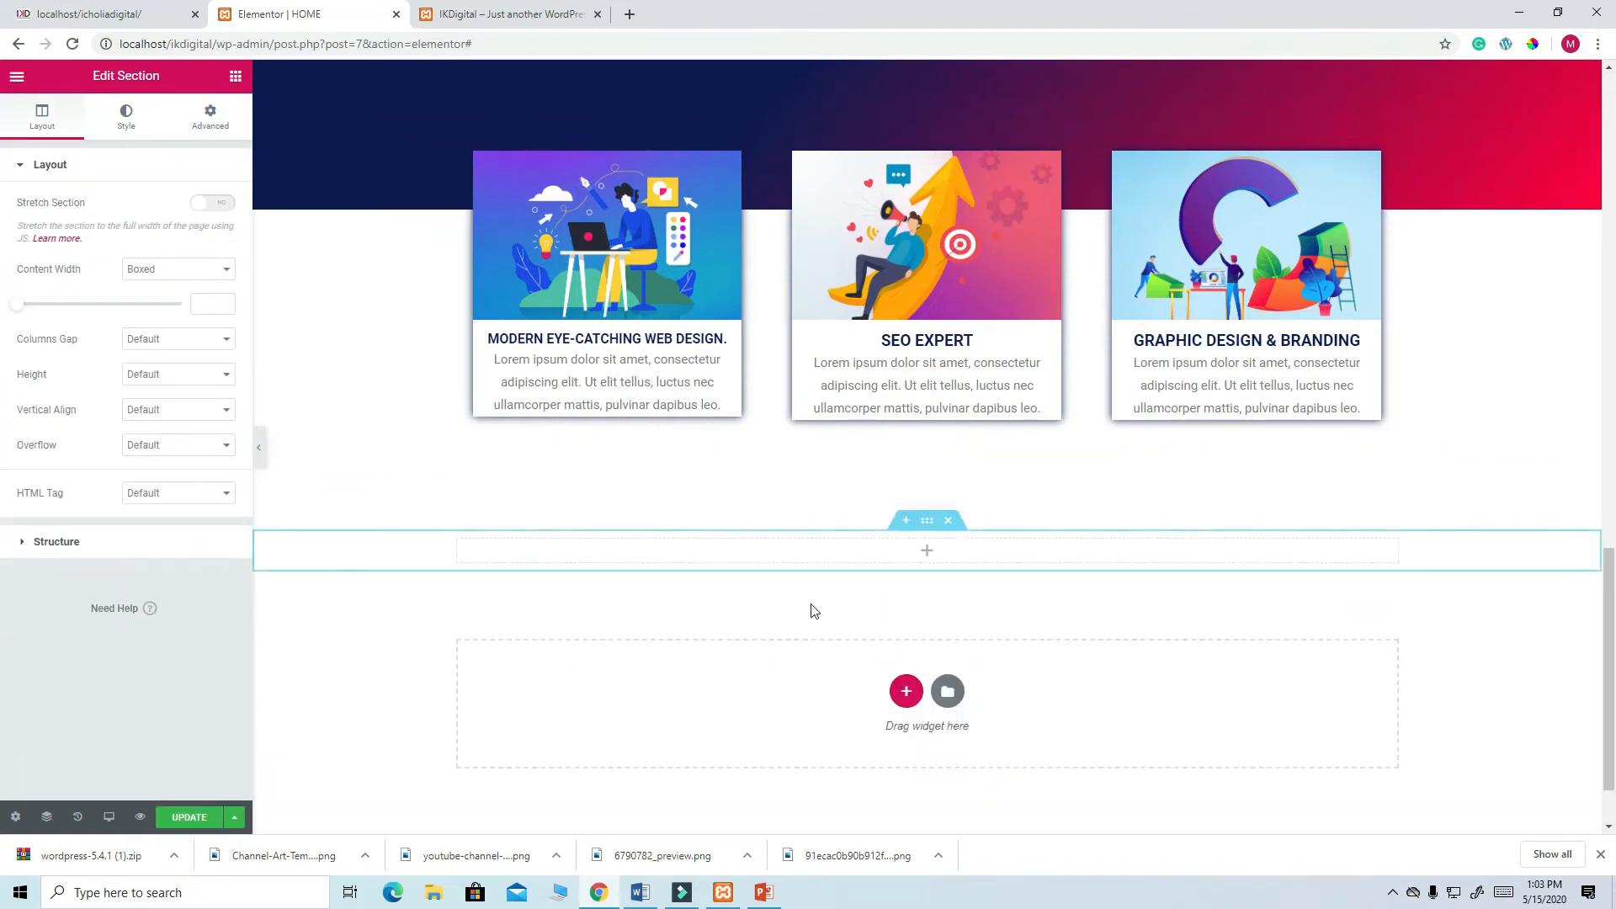
click(235, 77)
drag(187, 234, 912, 545)
drag(130, 249, 12, 229)
key(ctrl+v)
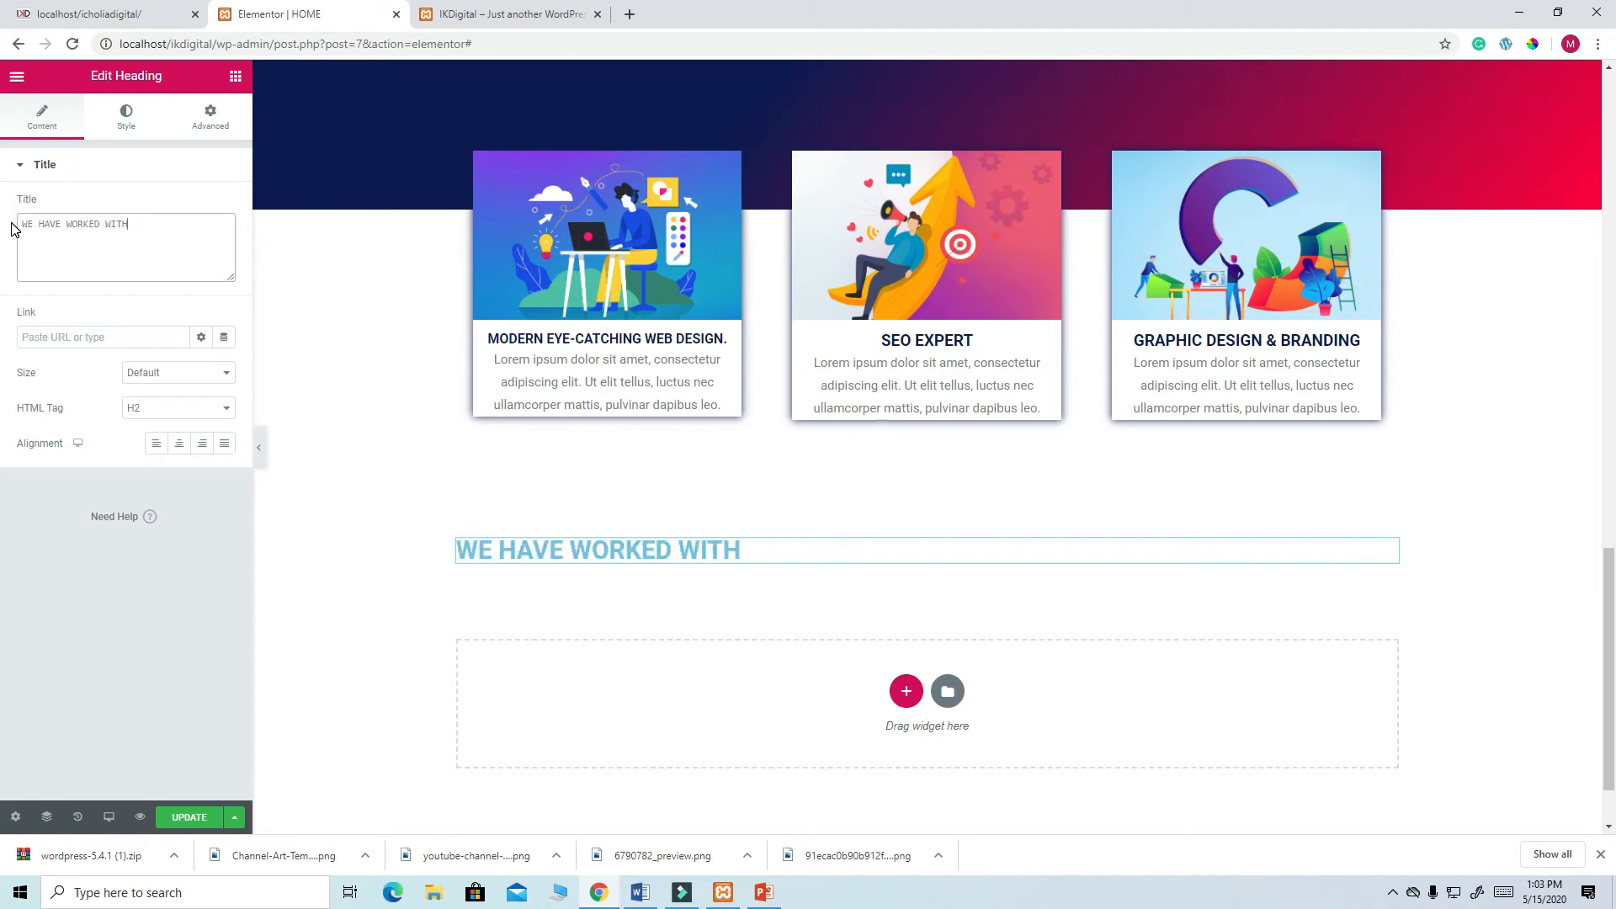
click(179, 444)
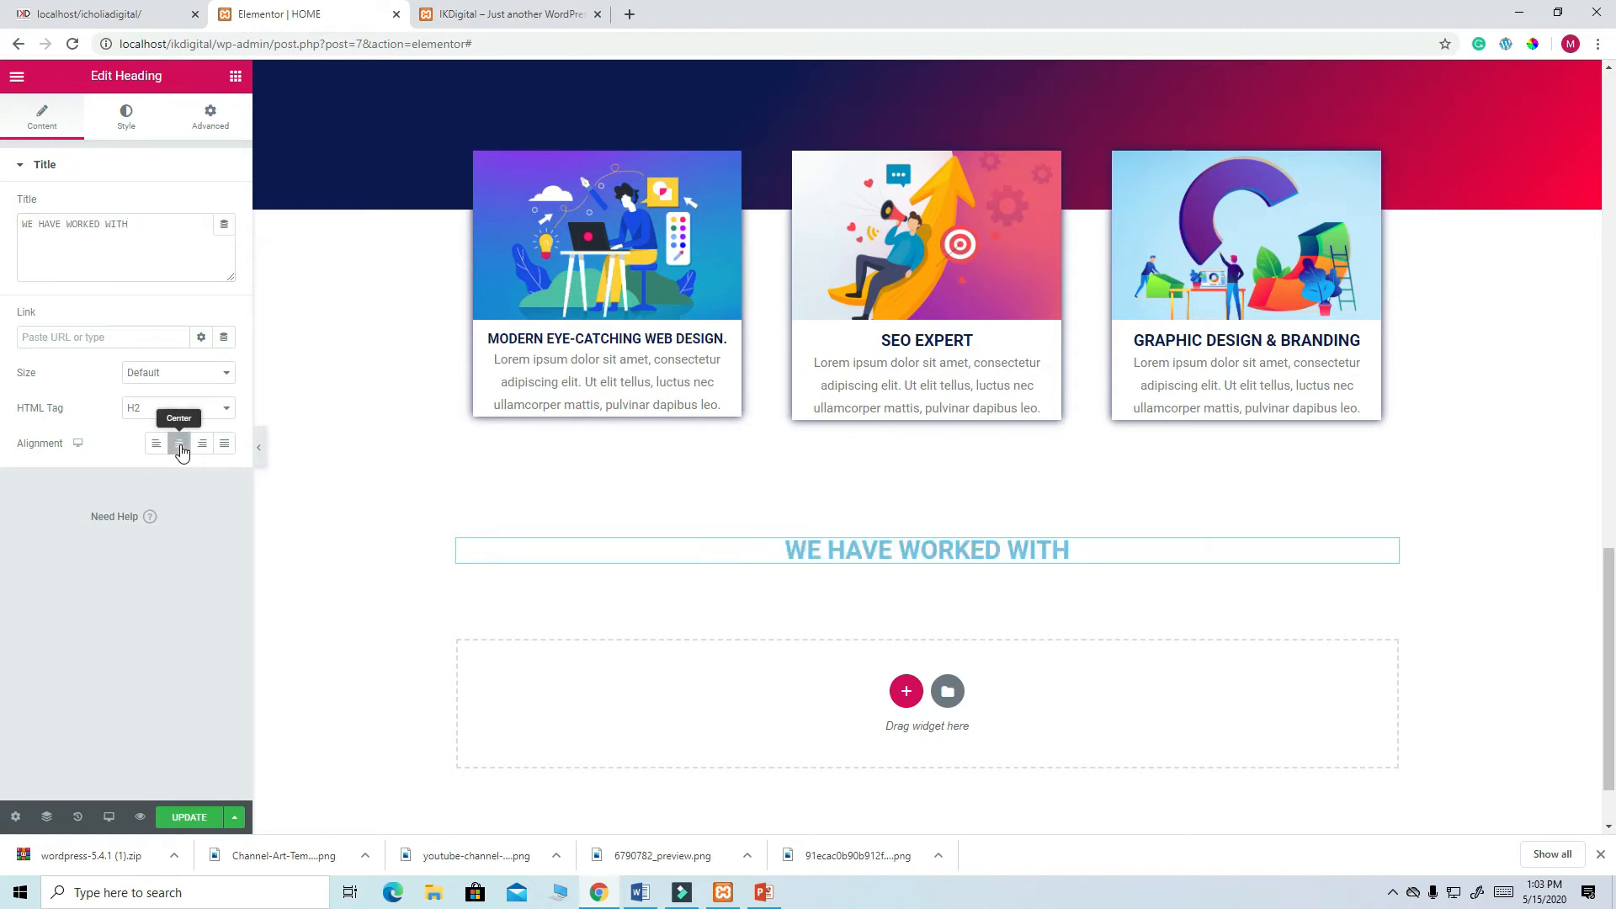
- Colour the heading navy #0E1A54, save, and compare with the reference site
click(128, 120)
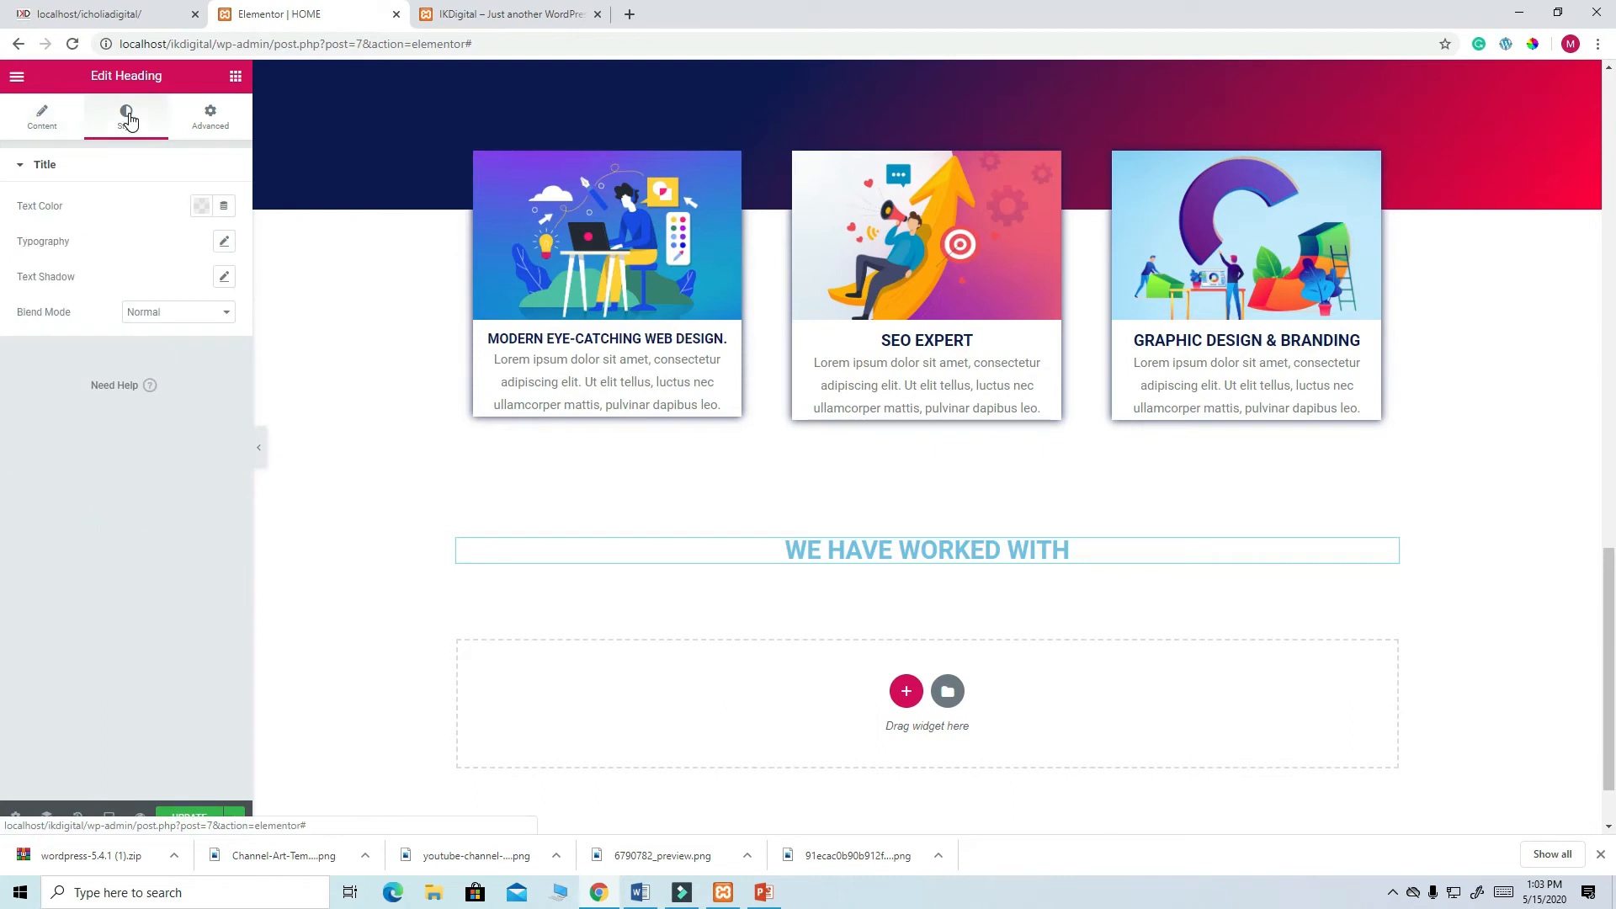
click(201, 206)
click(121, 267)
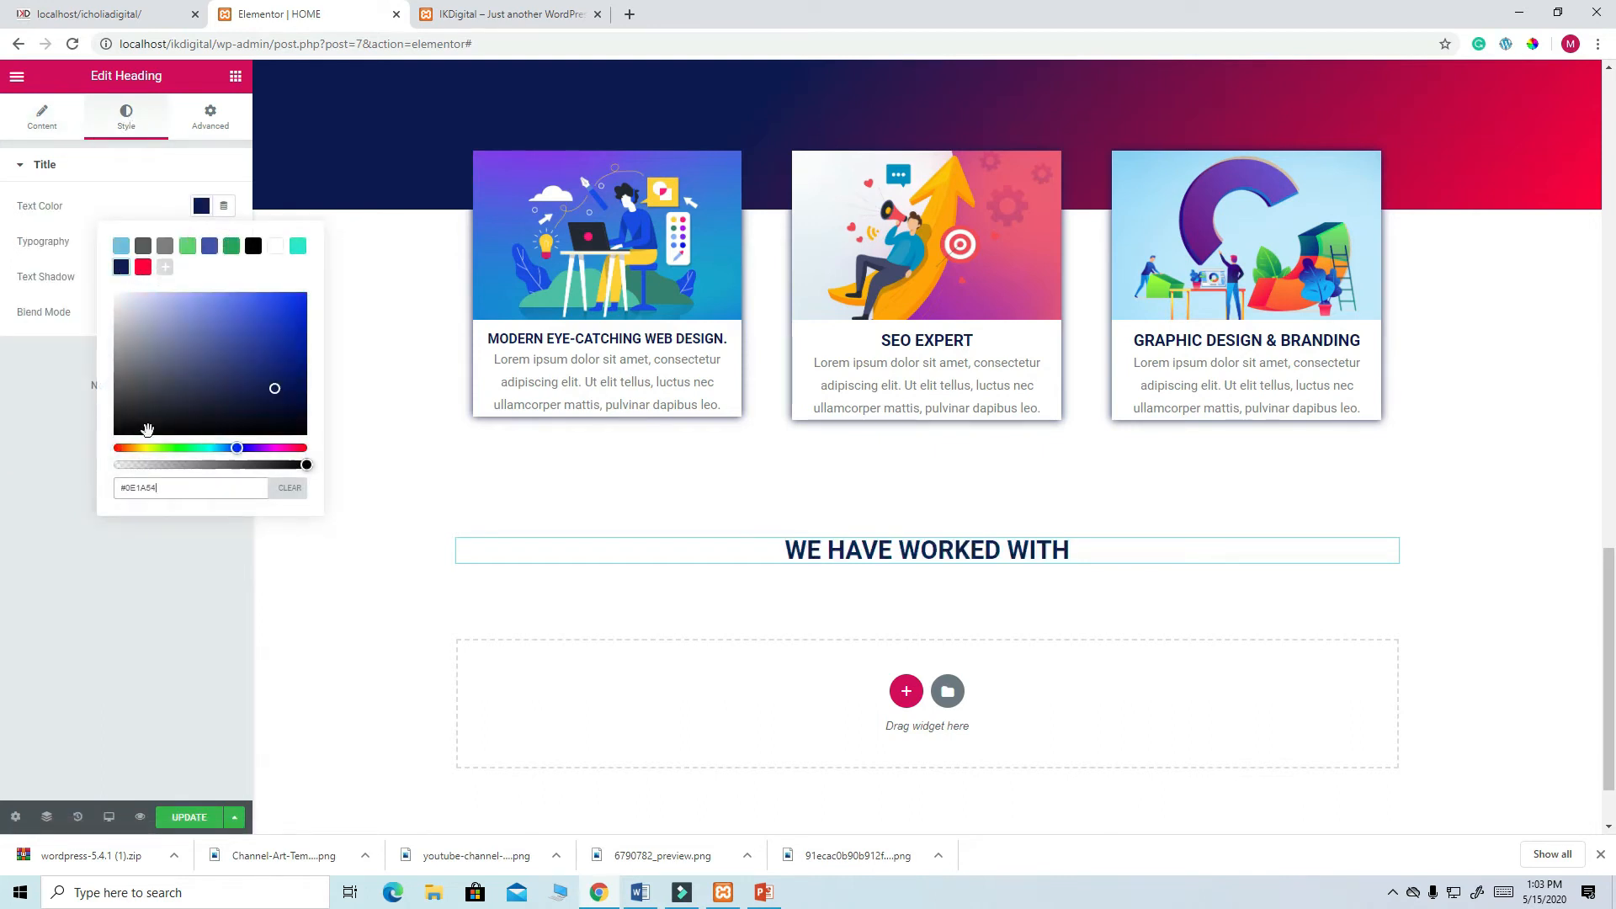
click(199, 823)
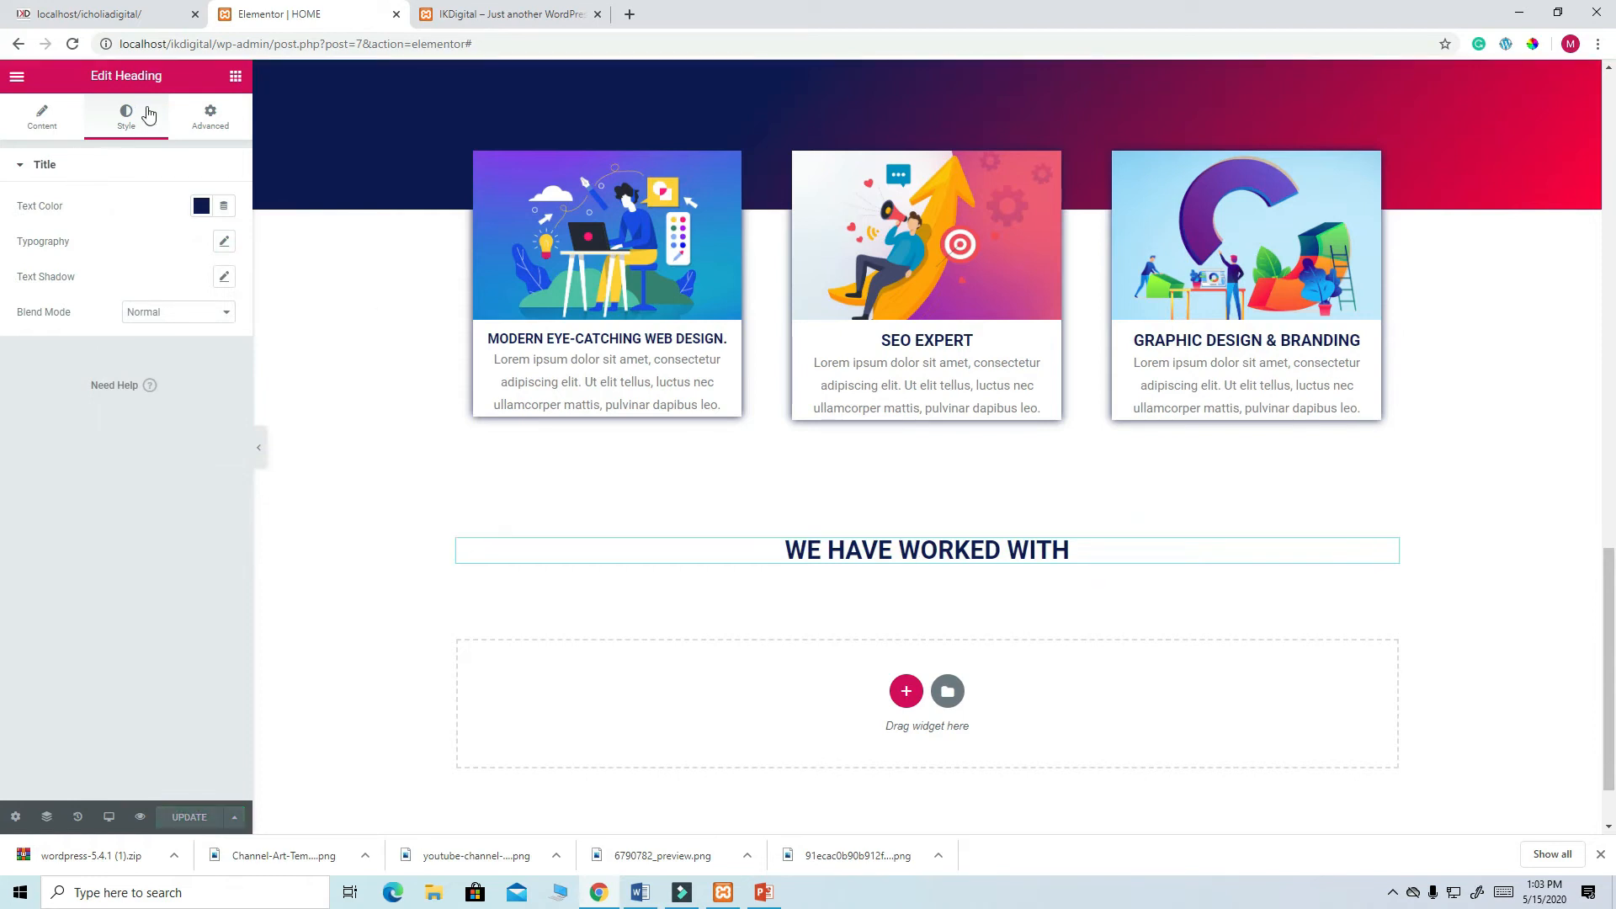
click(135, 15)
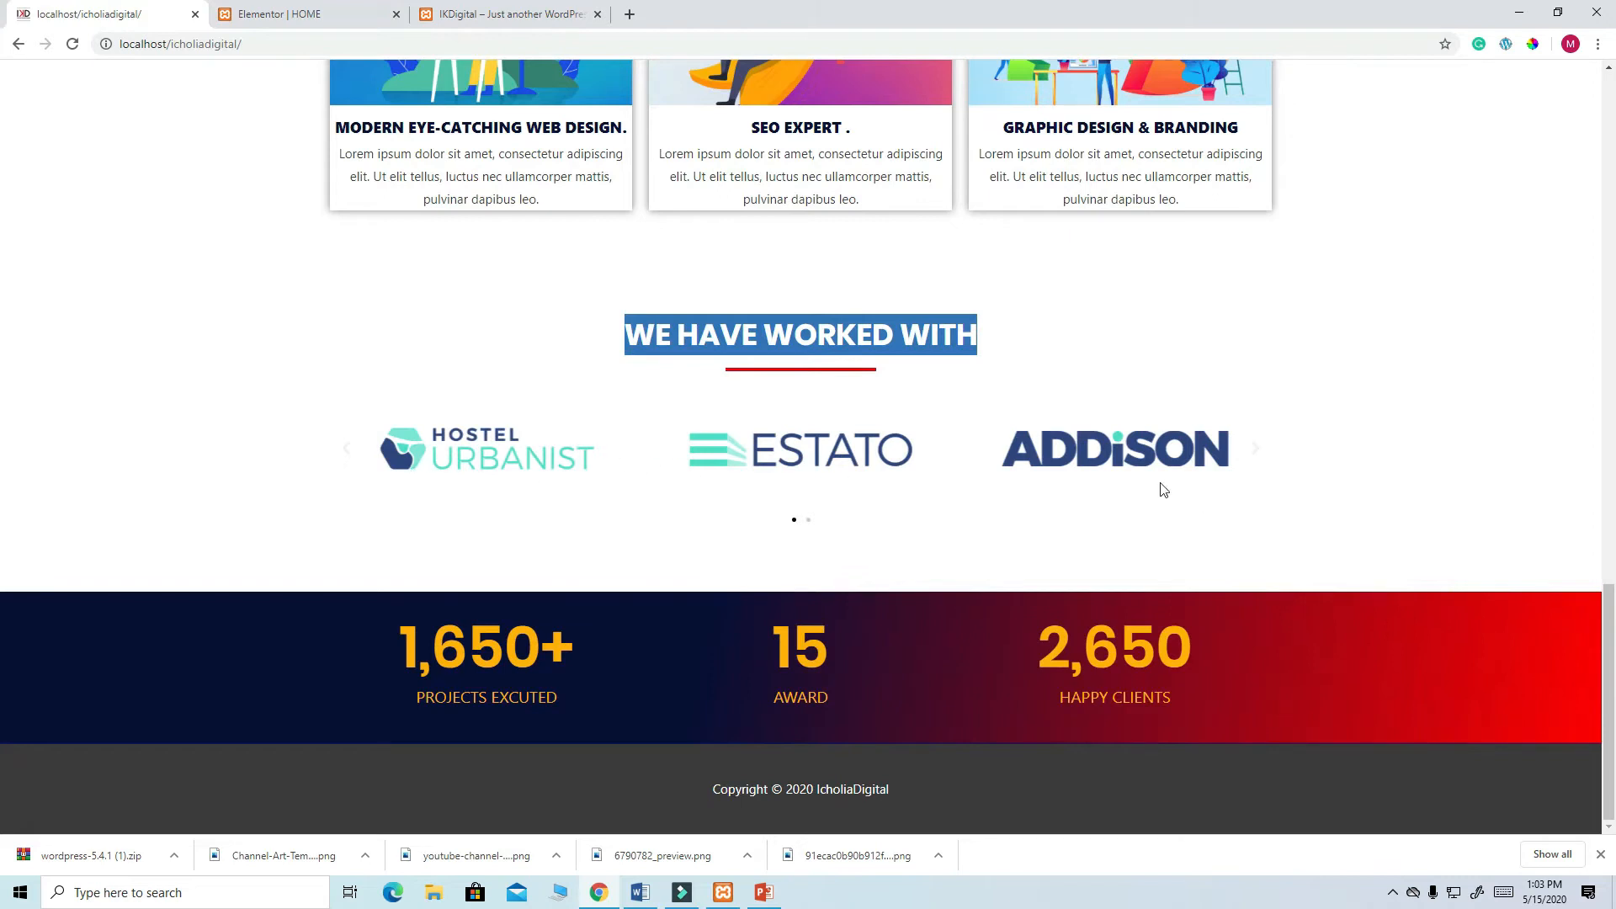
click(270, 14)
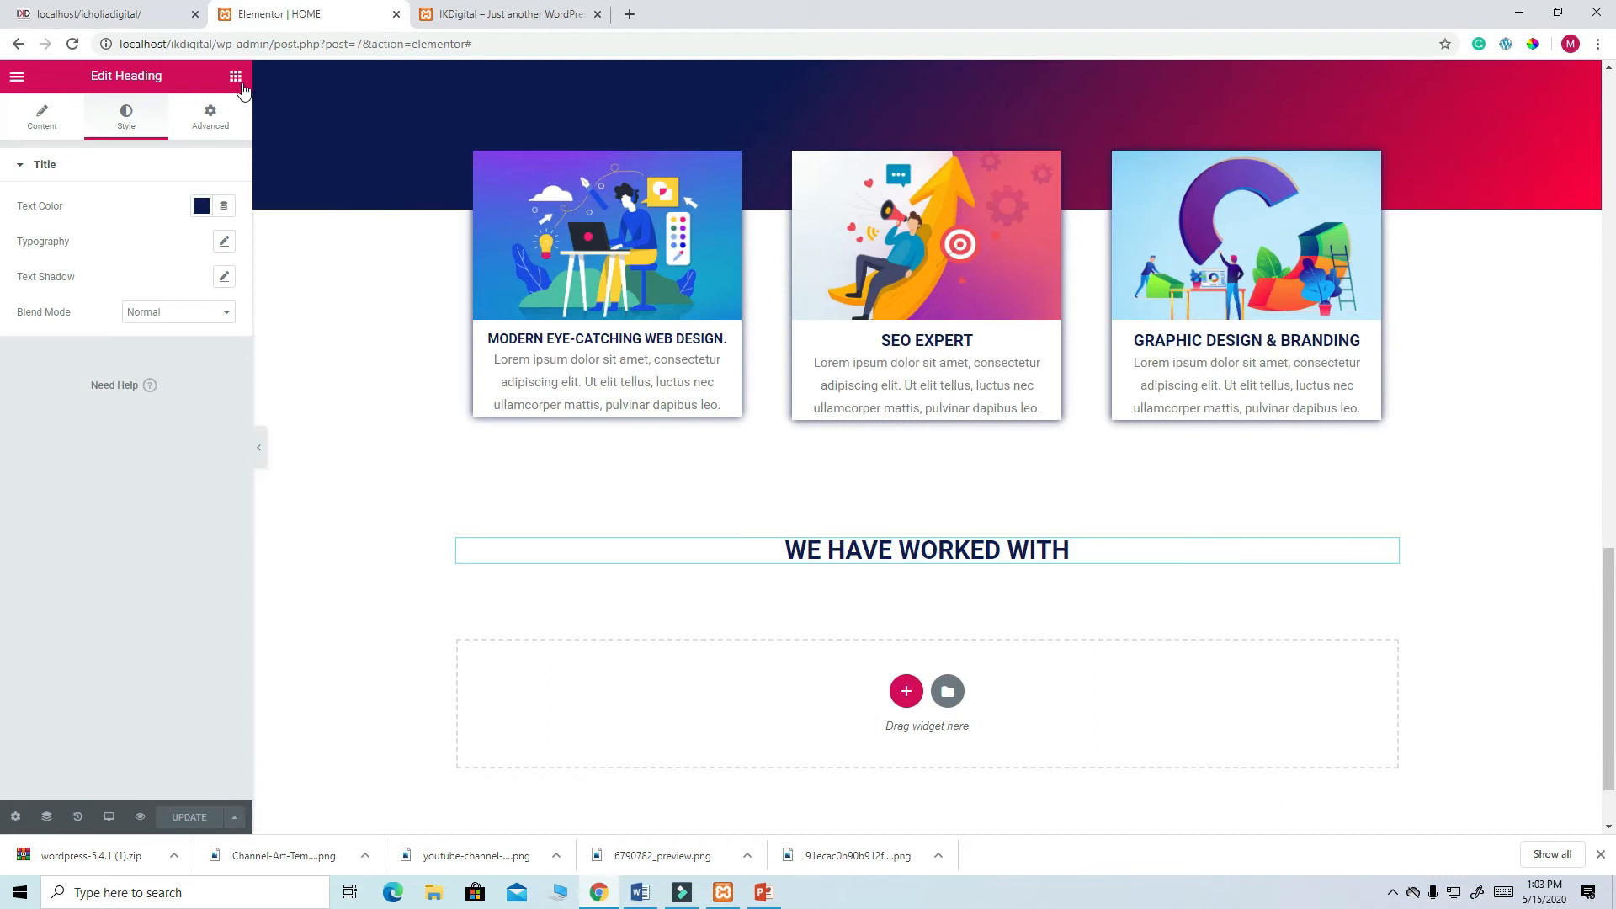
click(236, 79)
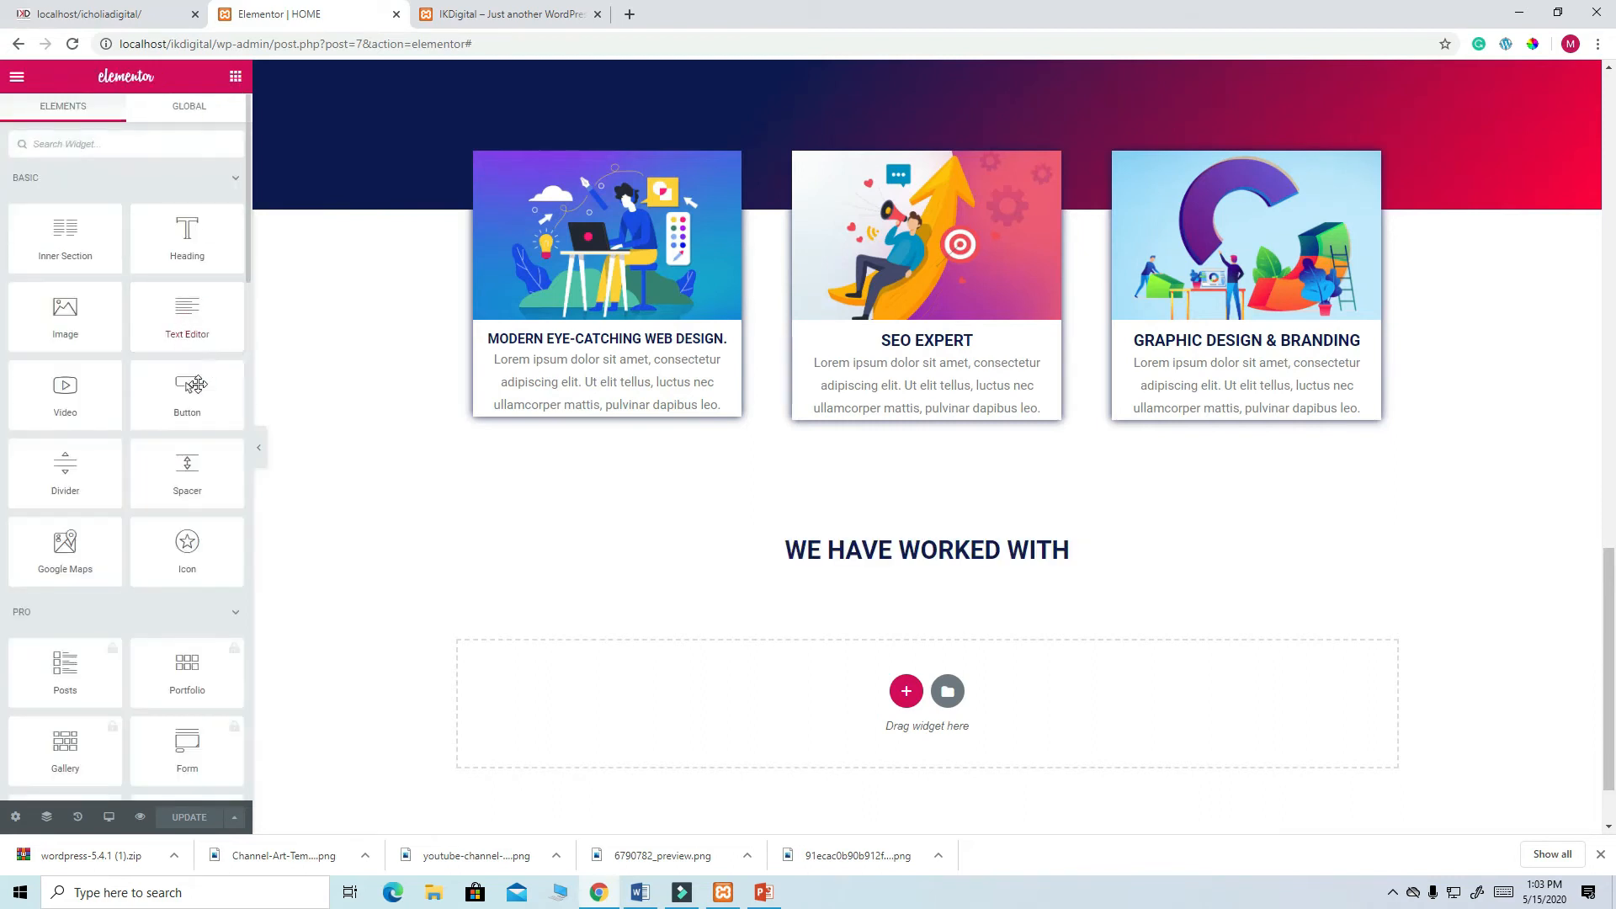
- Add an Image Carousel widget under the 'WE HAVE WORKED WITH' heading
scroll(234, 499, down, 2)
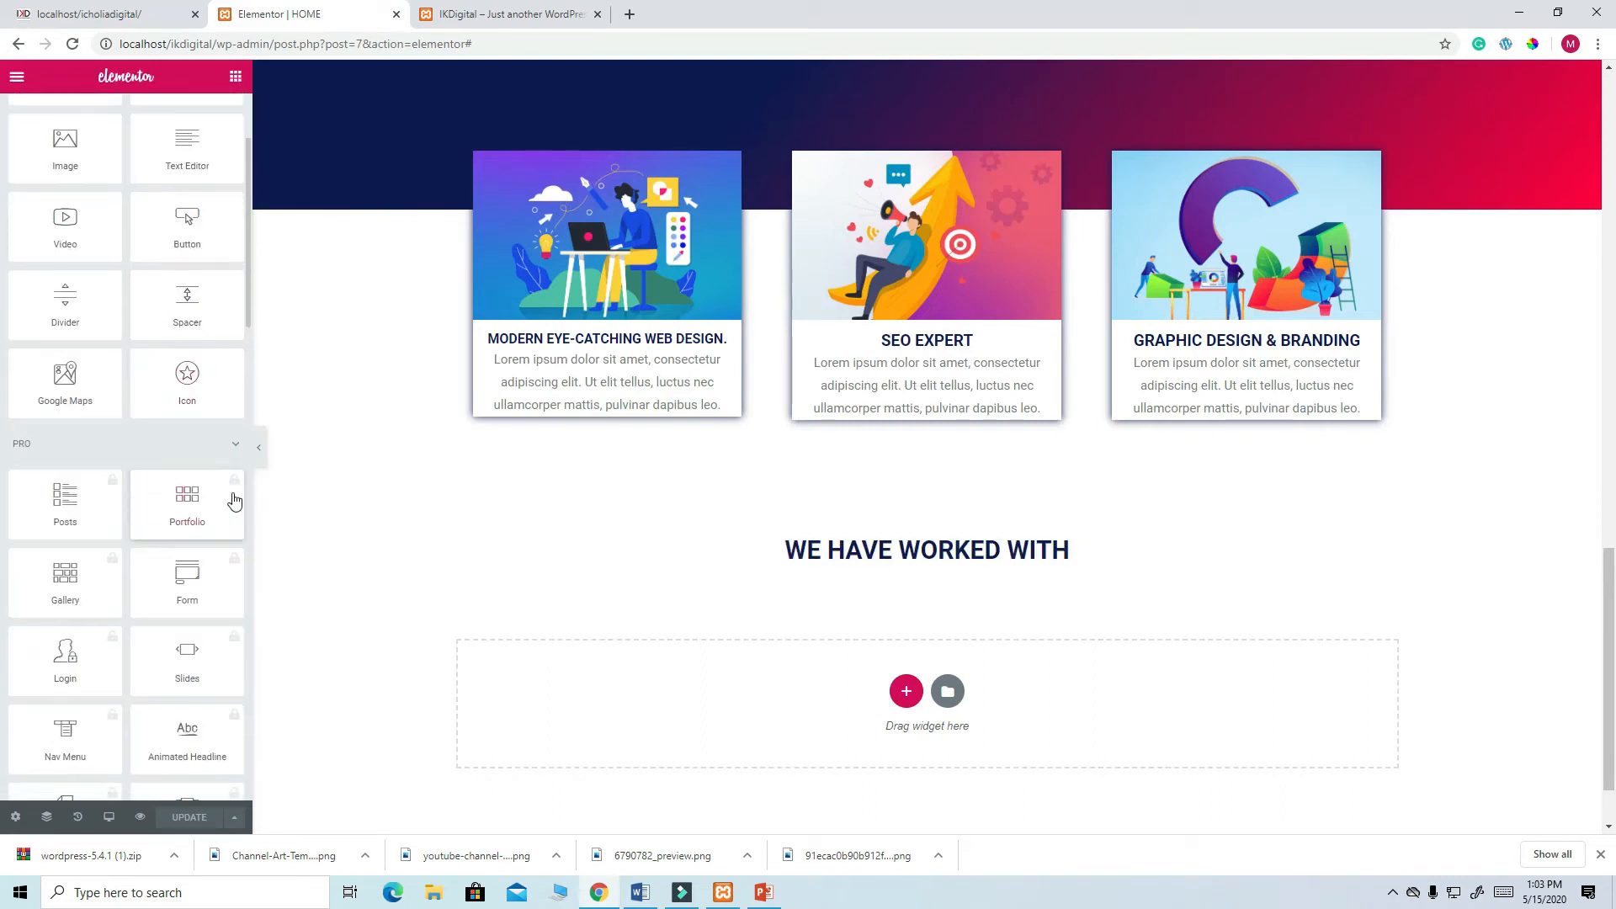
scroll(214, 442, down, 1)
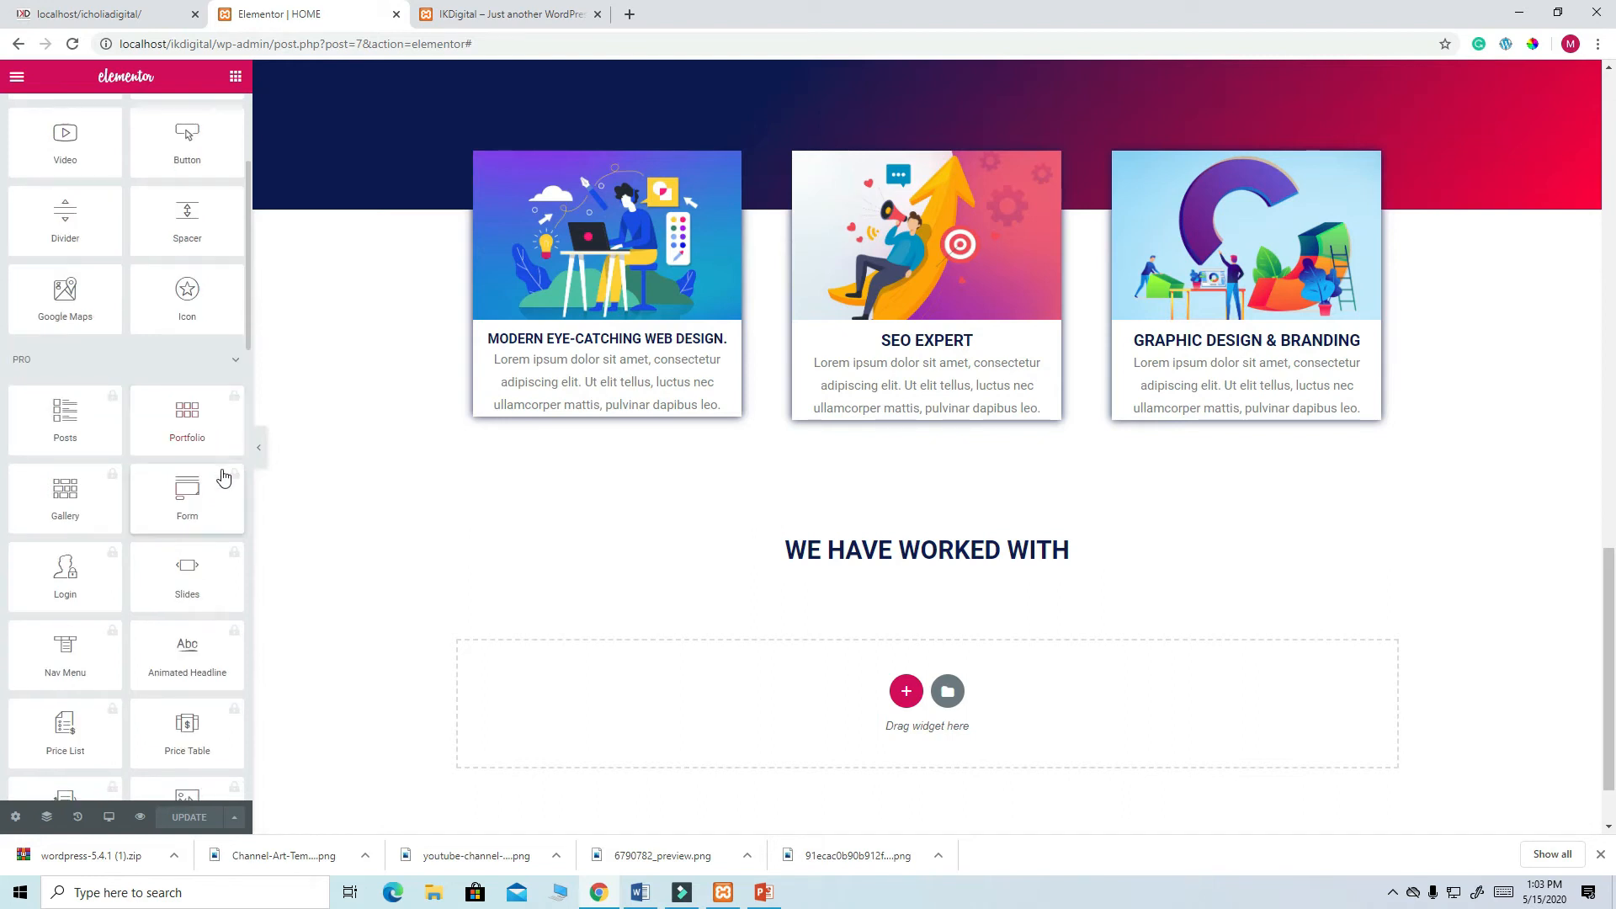
scroll(221, 471, down, 1)
scroll(212, 468, down, 2)
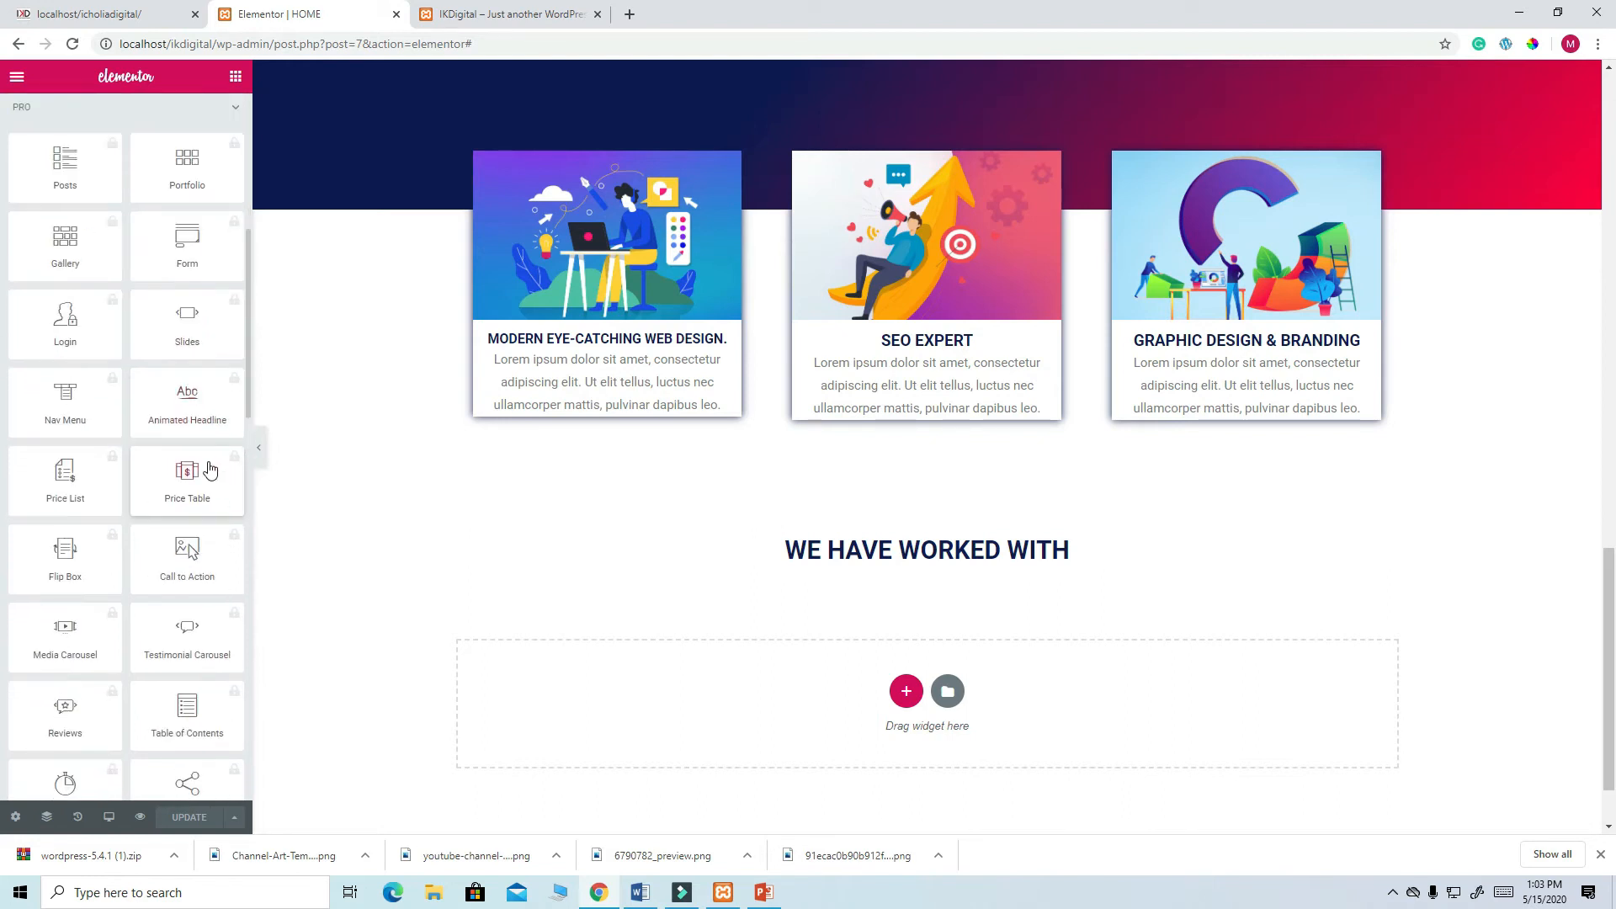
scroll(214, 478, down, 1)
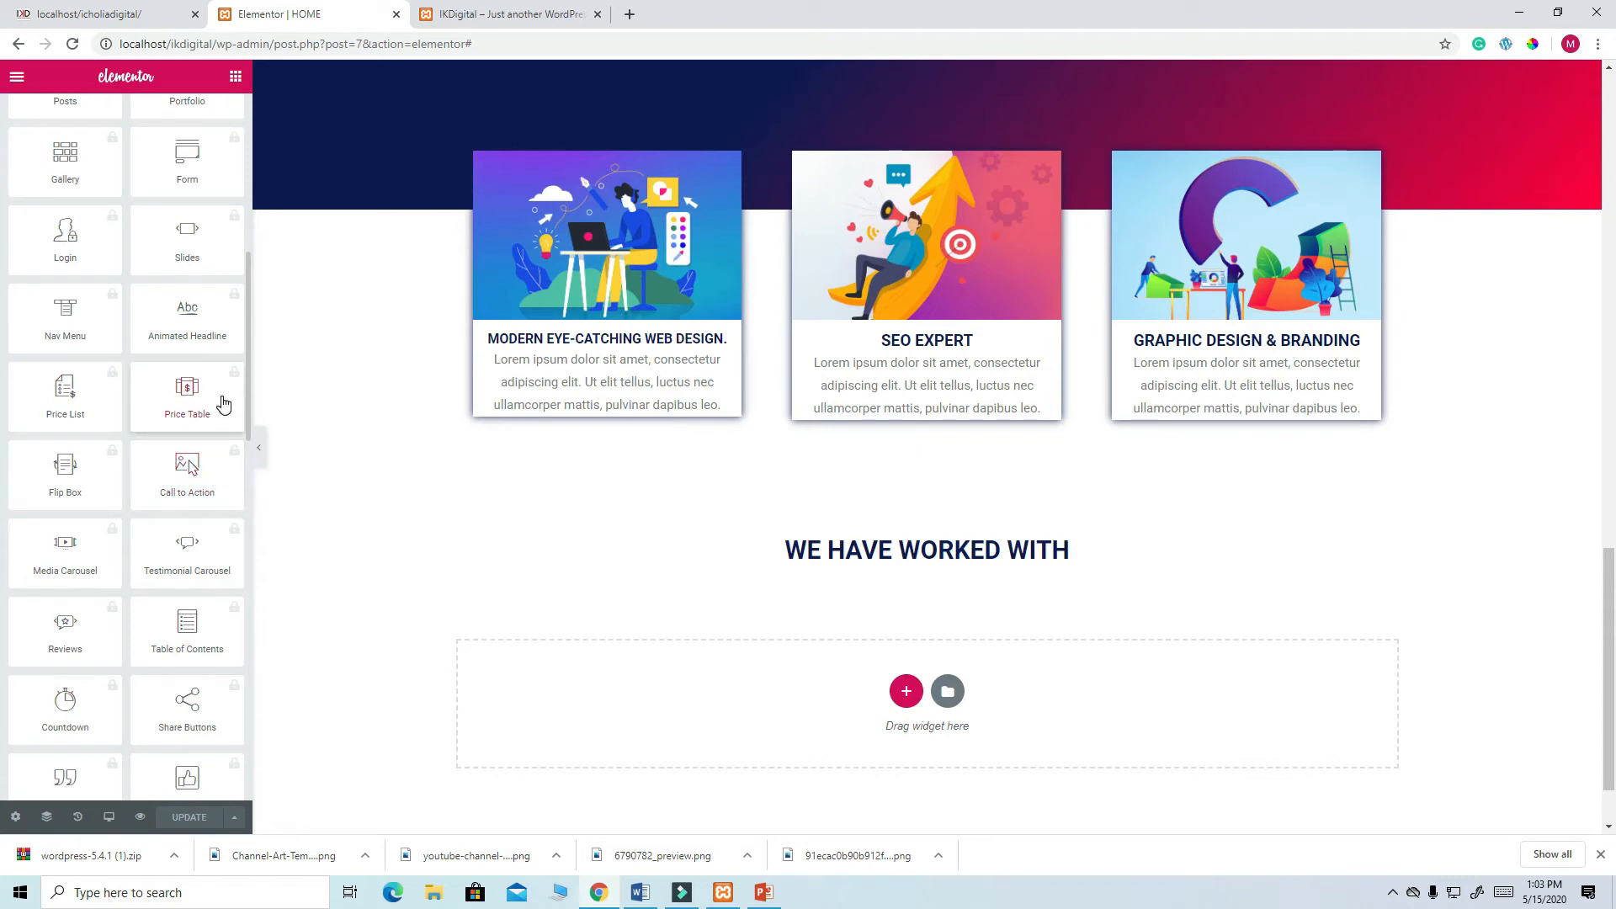
scroll(220, 384, down, 3)
scroll(221, 385, down, 2)
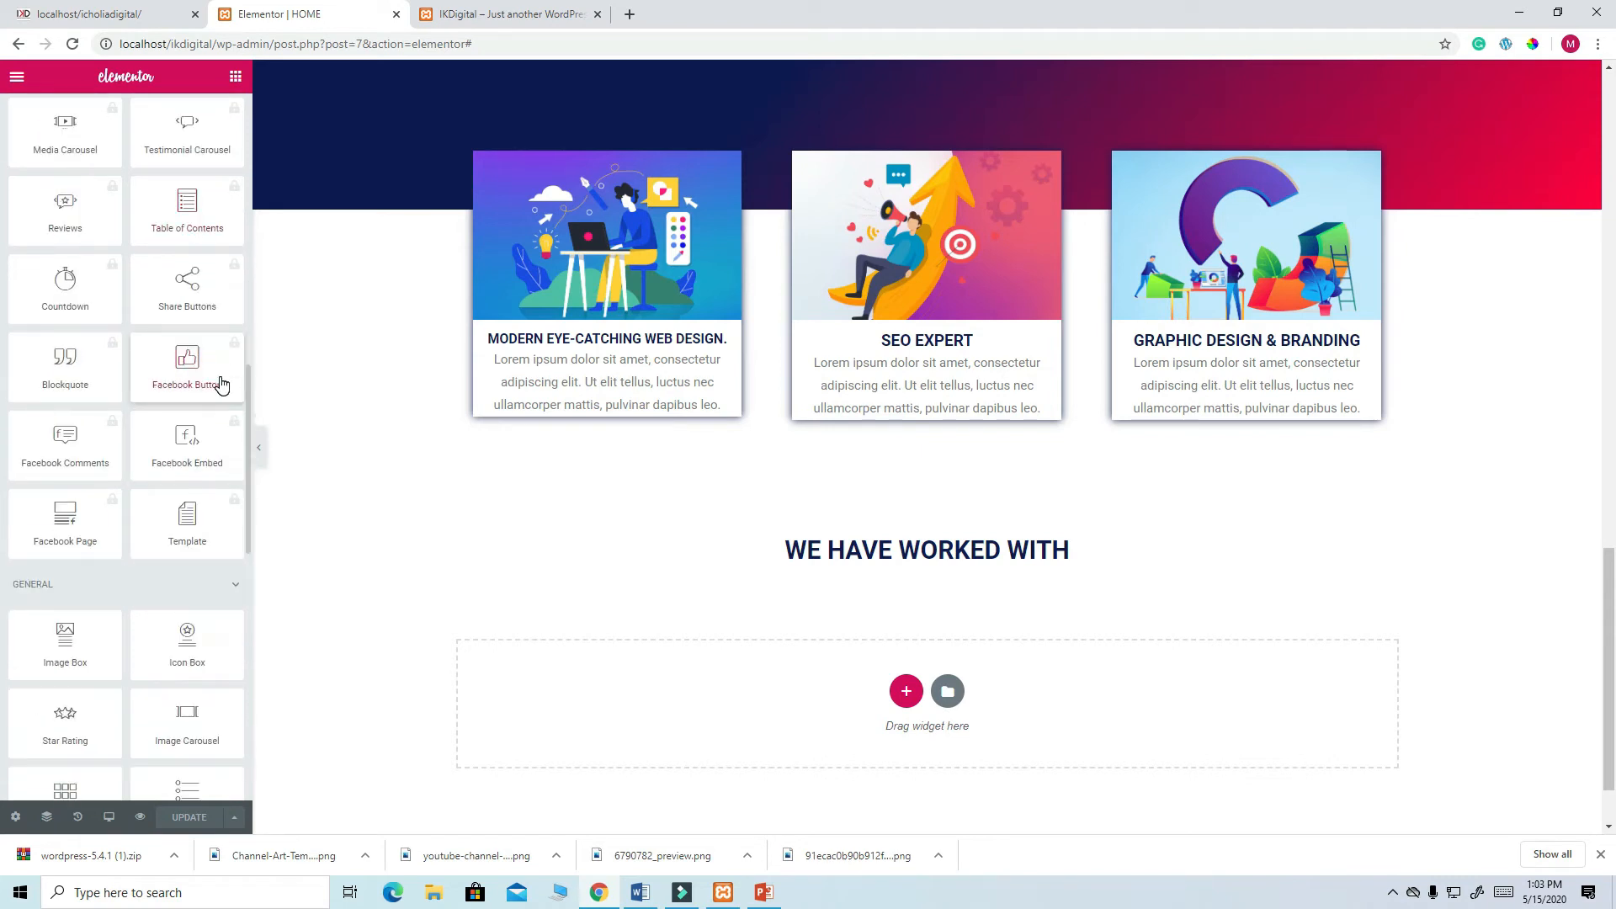
drag(187, 716, 942, 563)
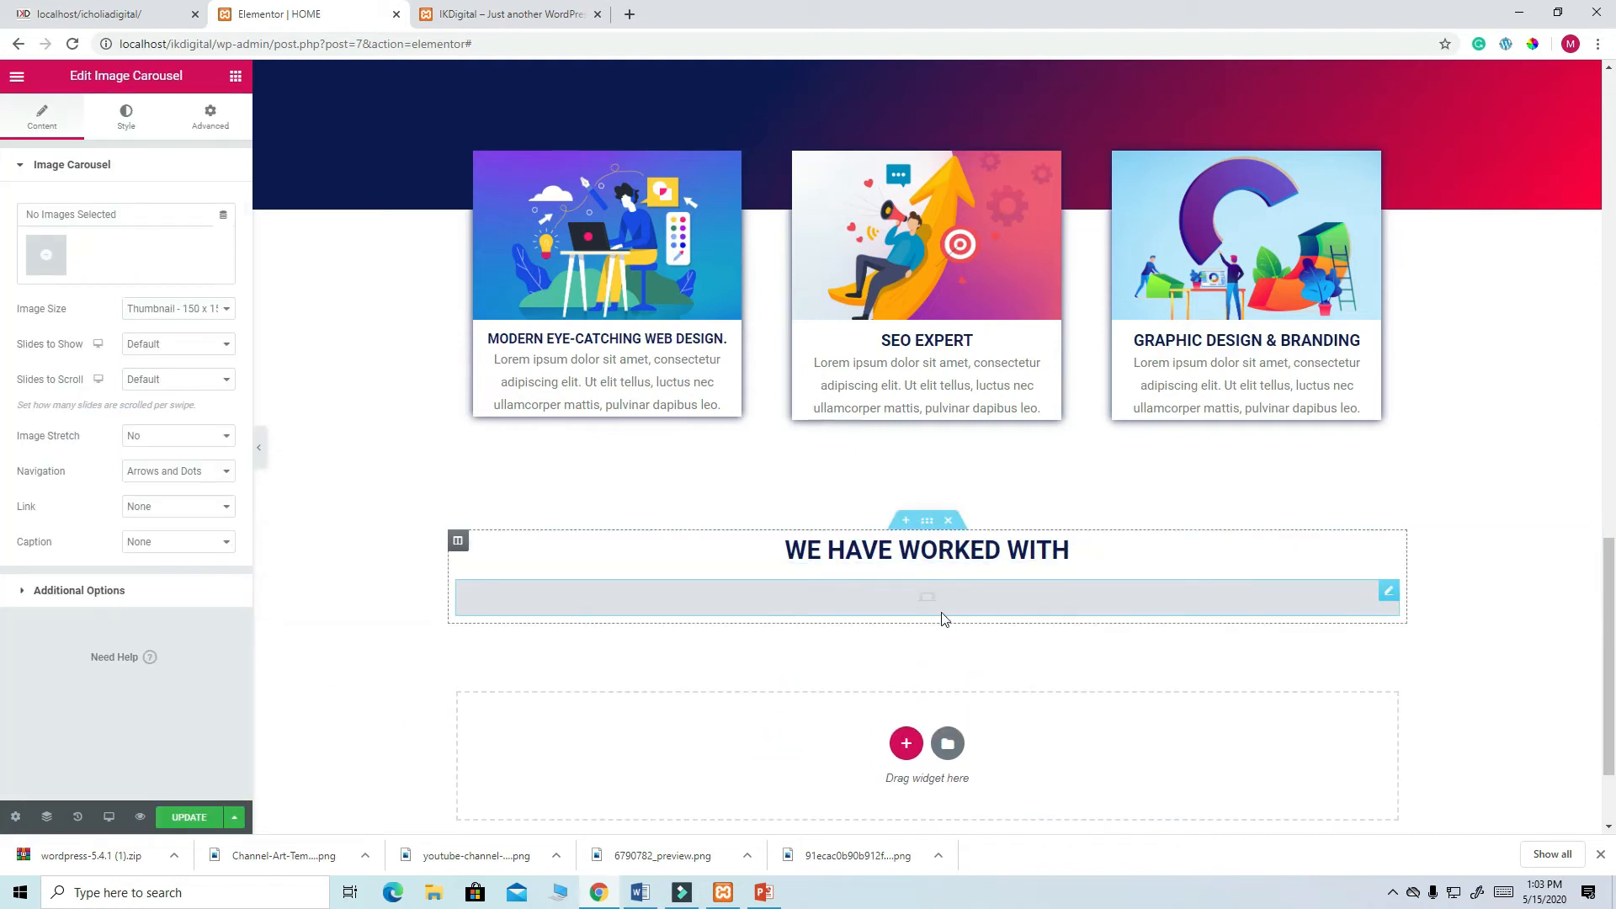
- Duplicate the red divider, place the copy under the heading, then select the carousel
scroll(1155, 300, up, 3)
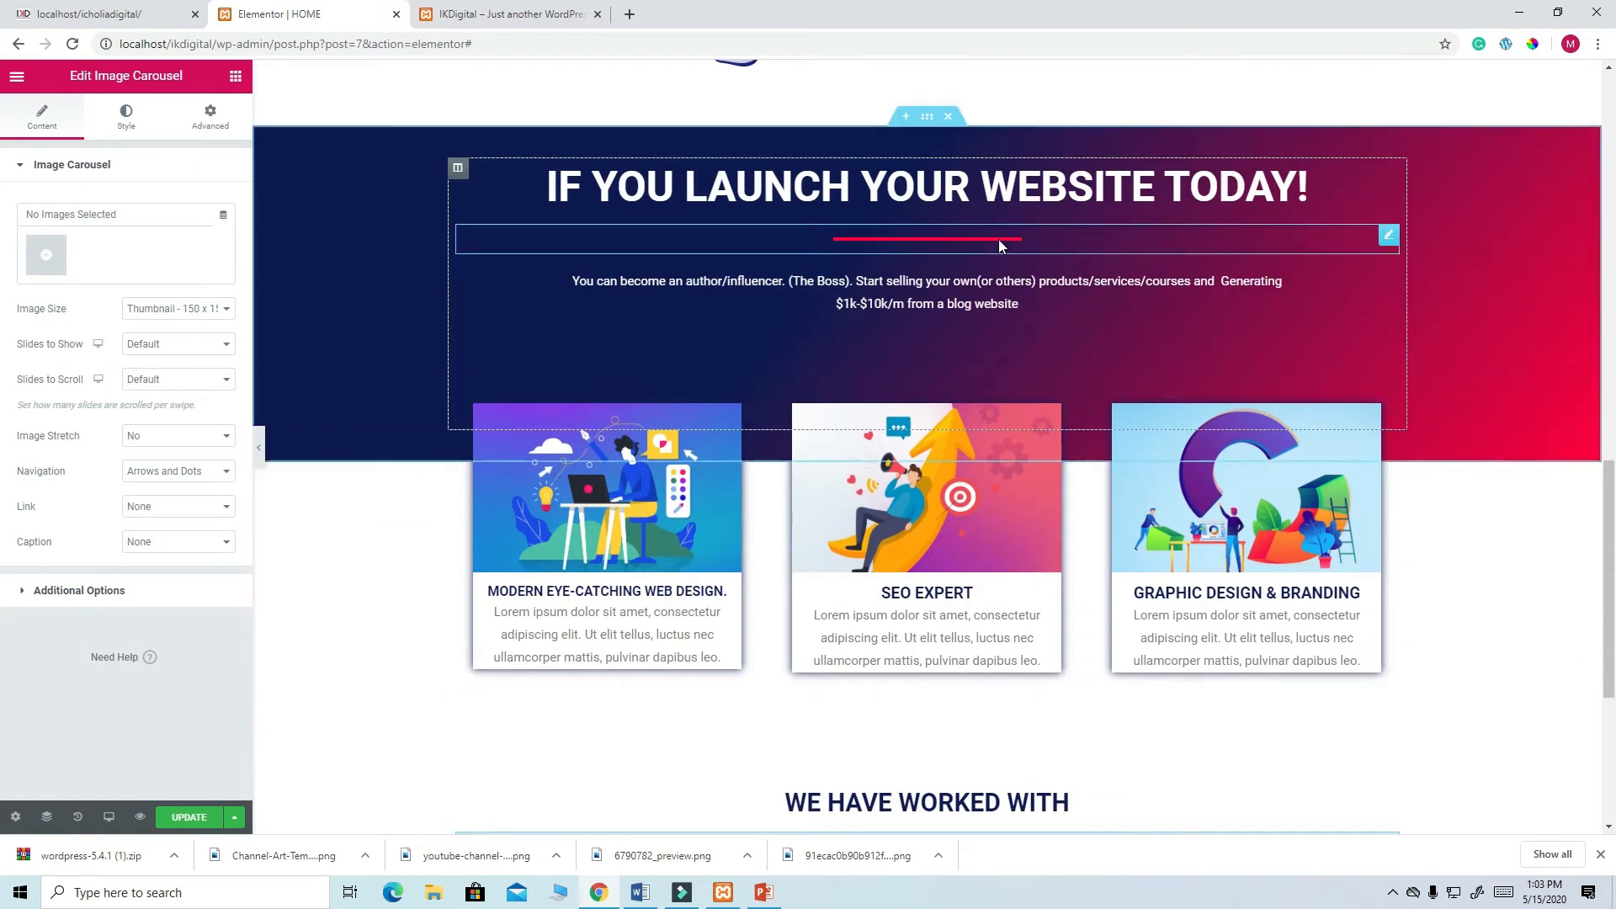
right_click(1387, 242)
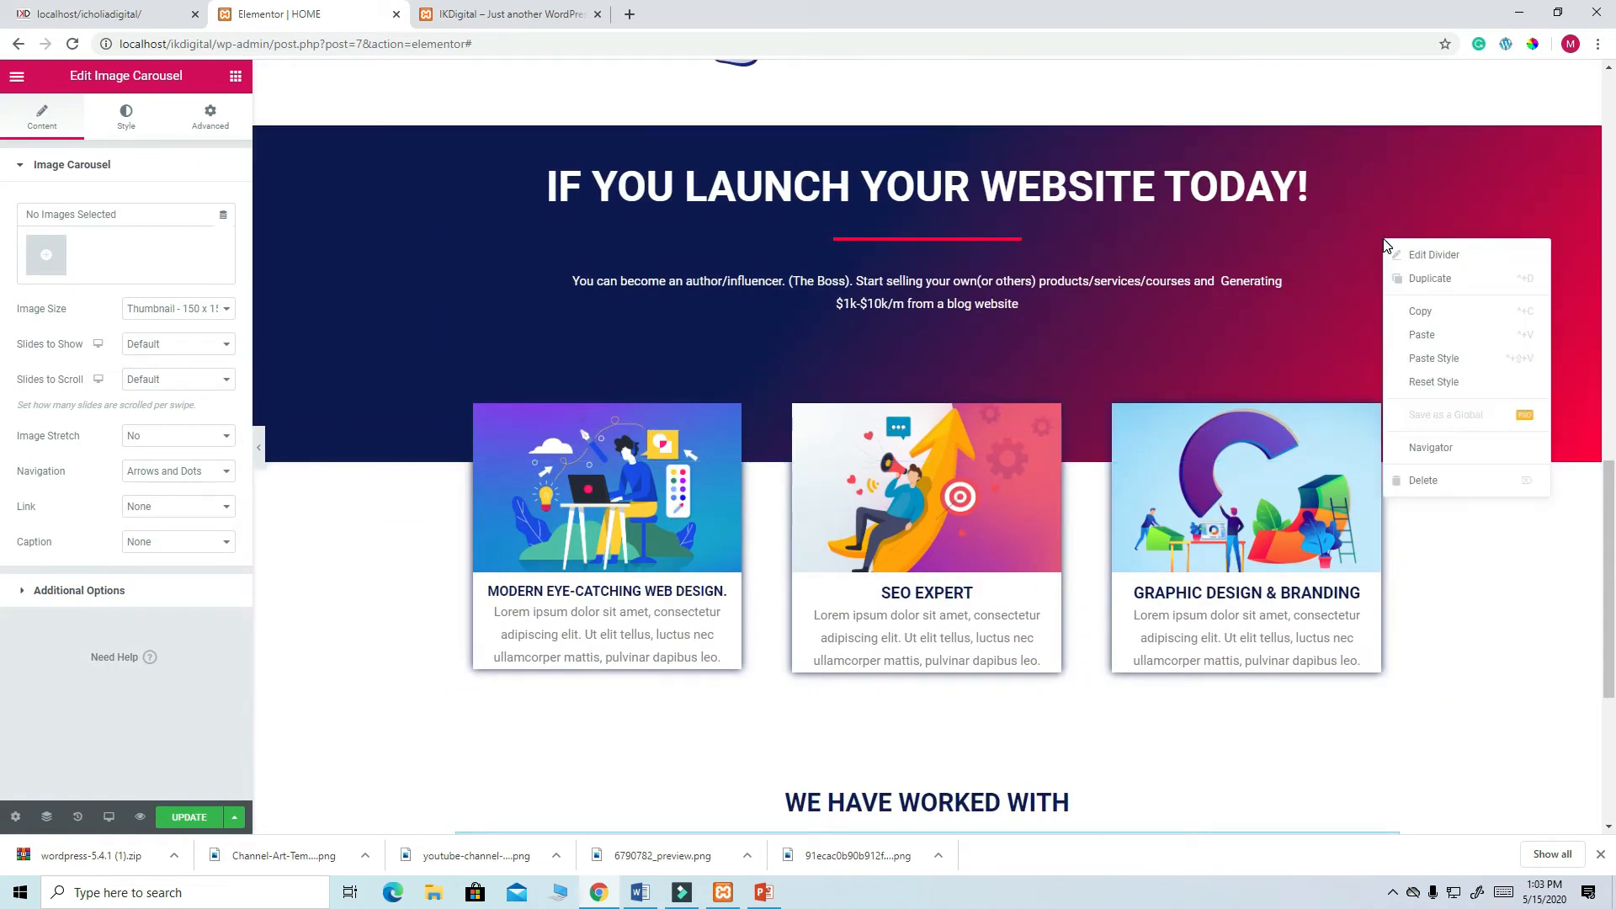
click(1434, 281)
drag(1389, 262, 913, 734)
scroll(966, 722, down, 1)
scroll(967, 722, down, 3)
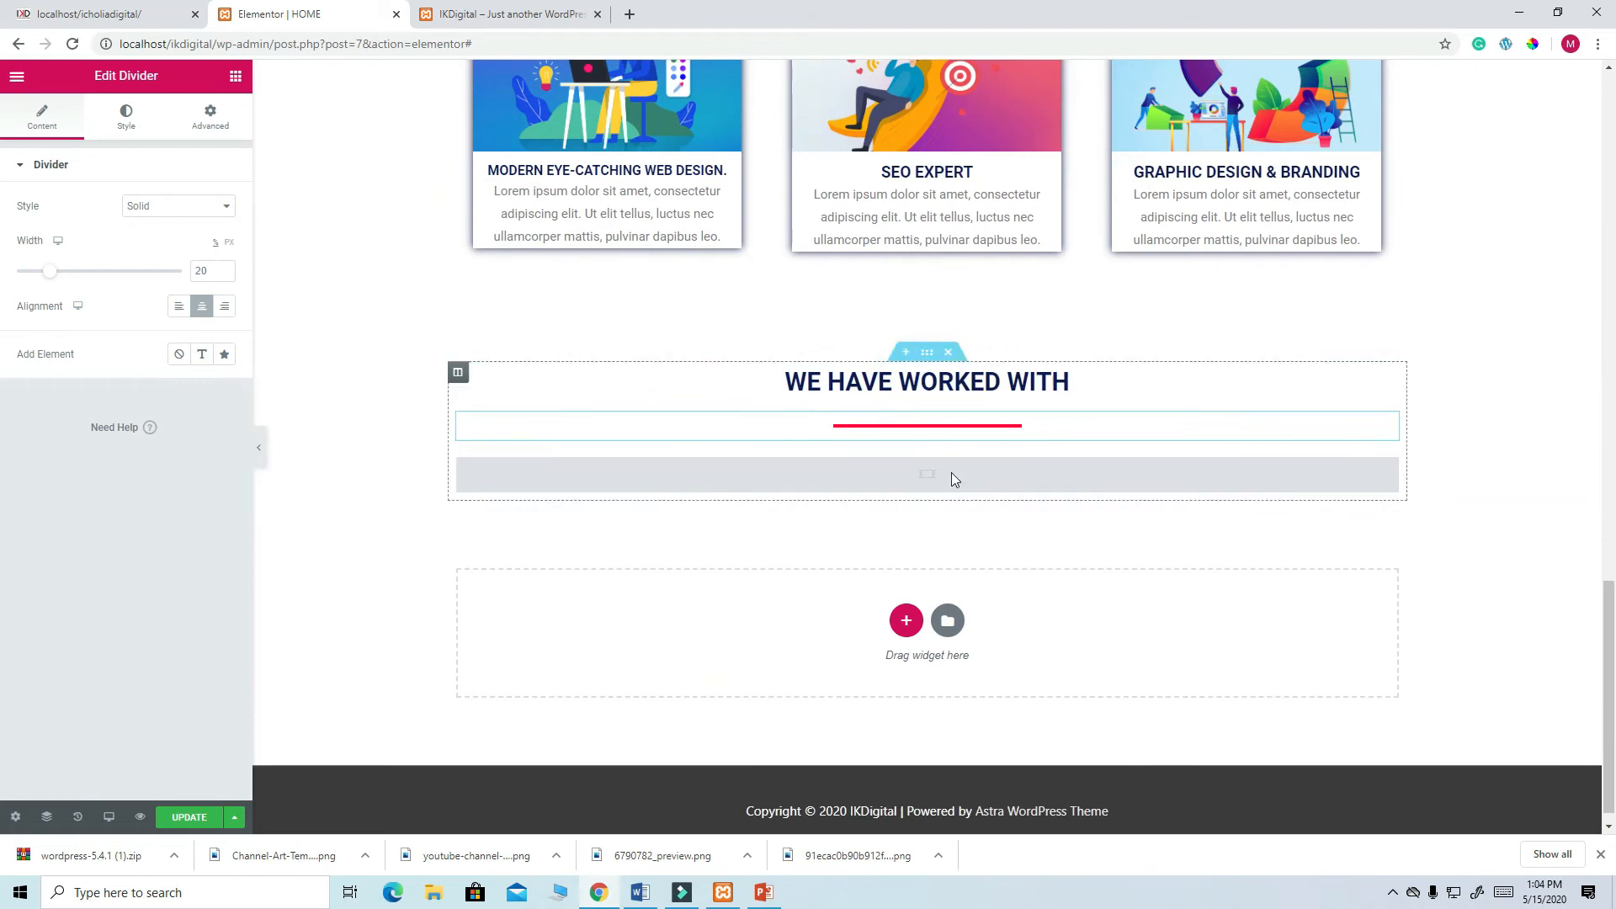
click(924, 471)
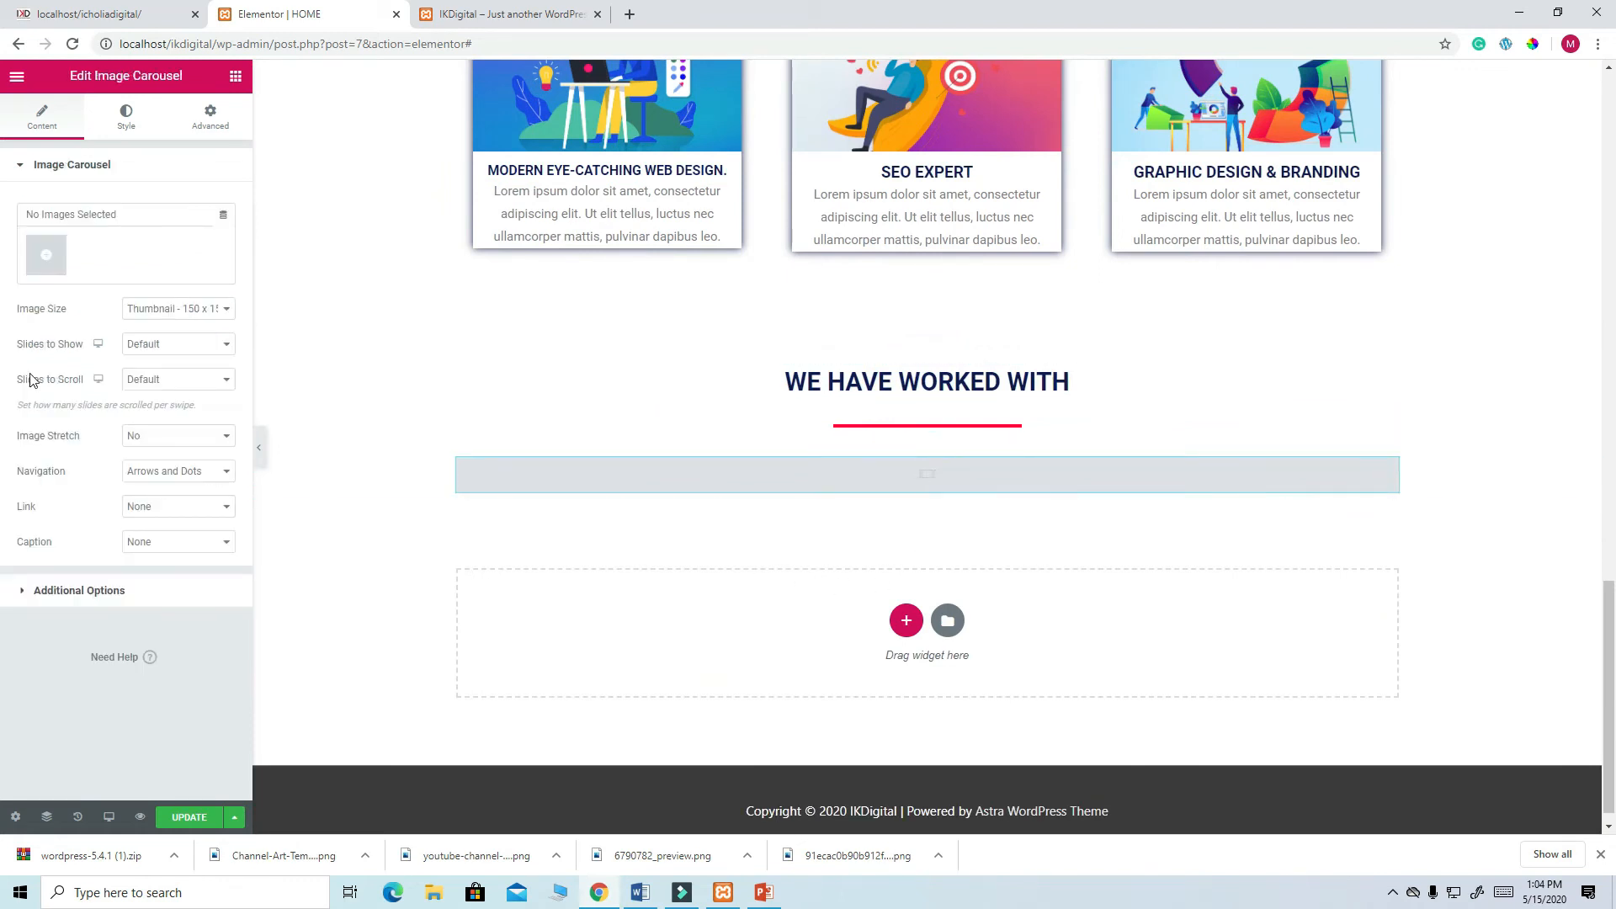
- Start uploading carousel images from the Desktop, then close the file browser
click(47, 261)
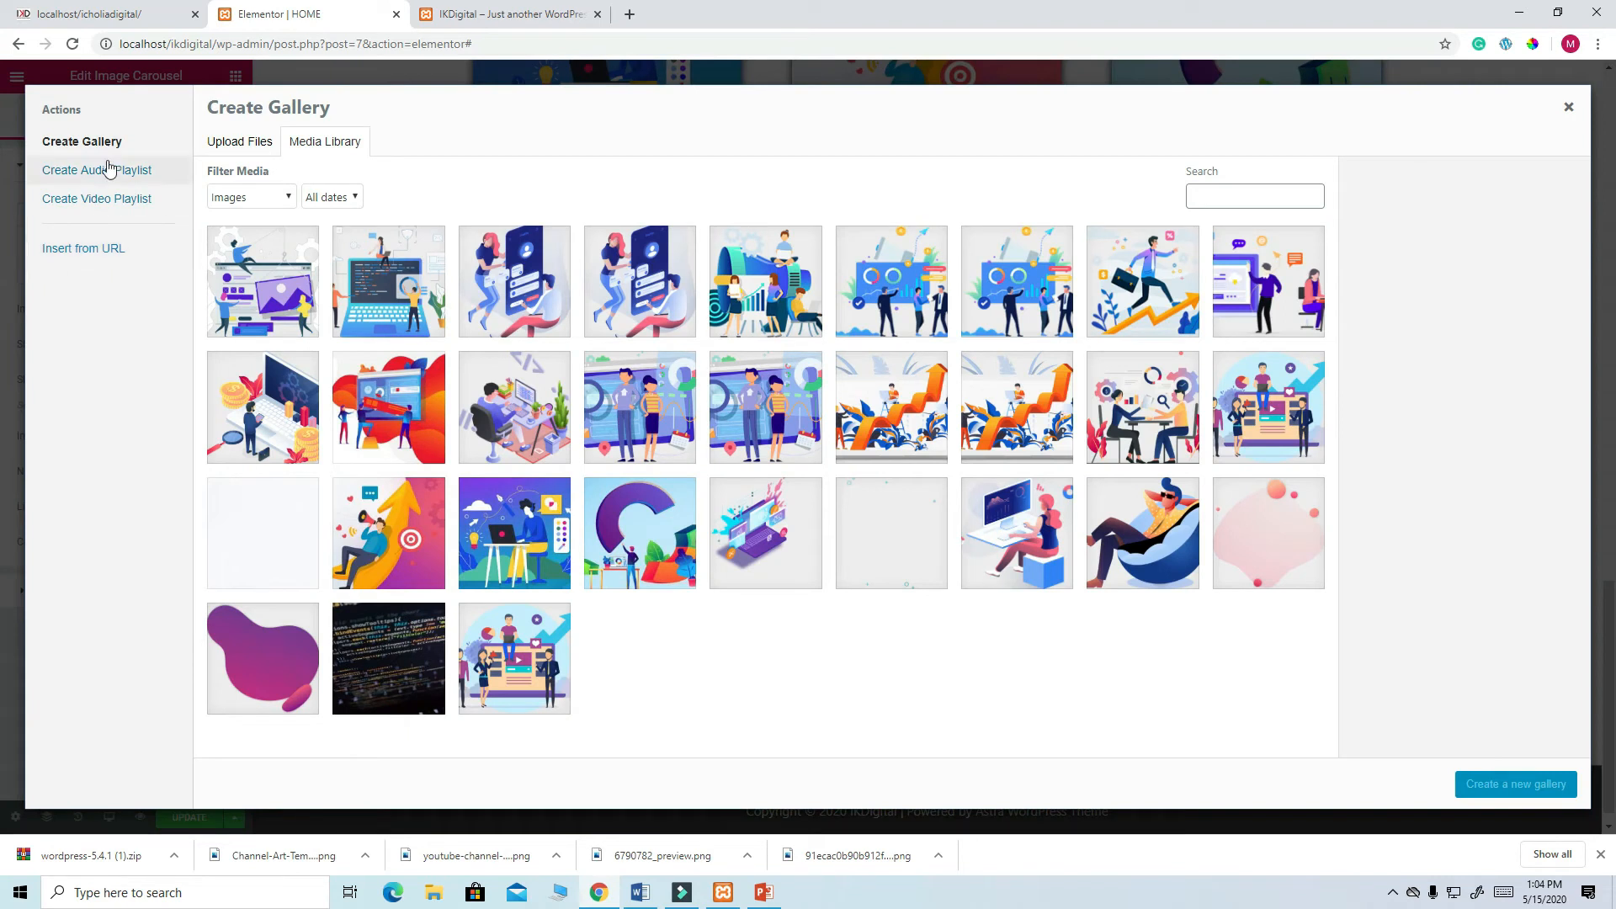
click(241, 148)
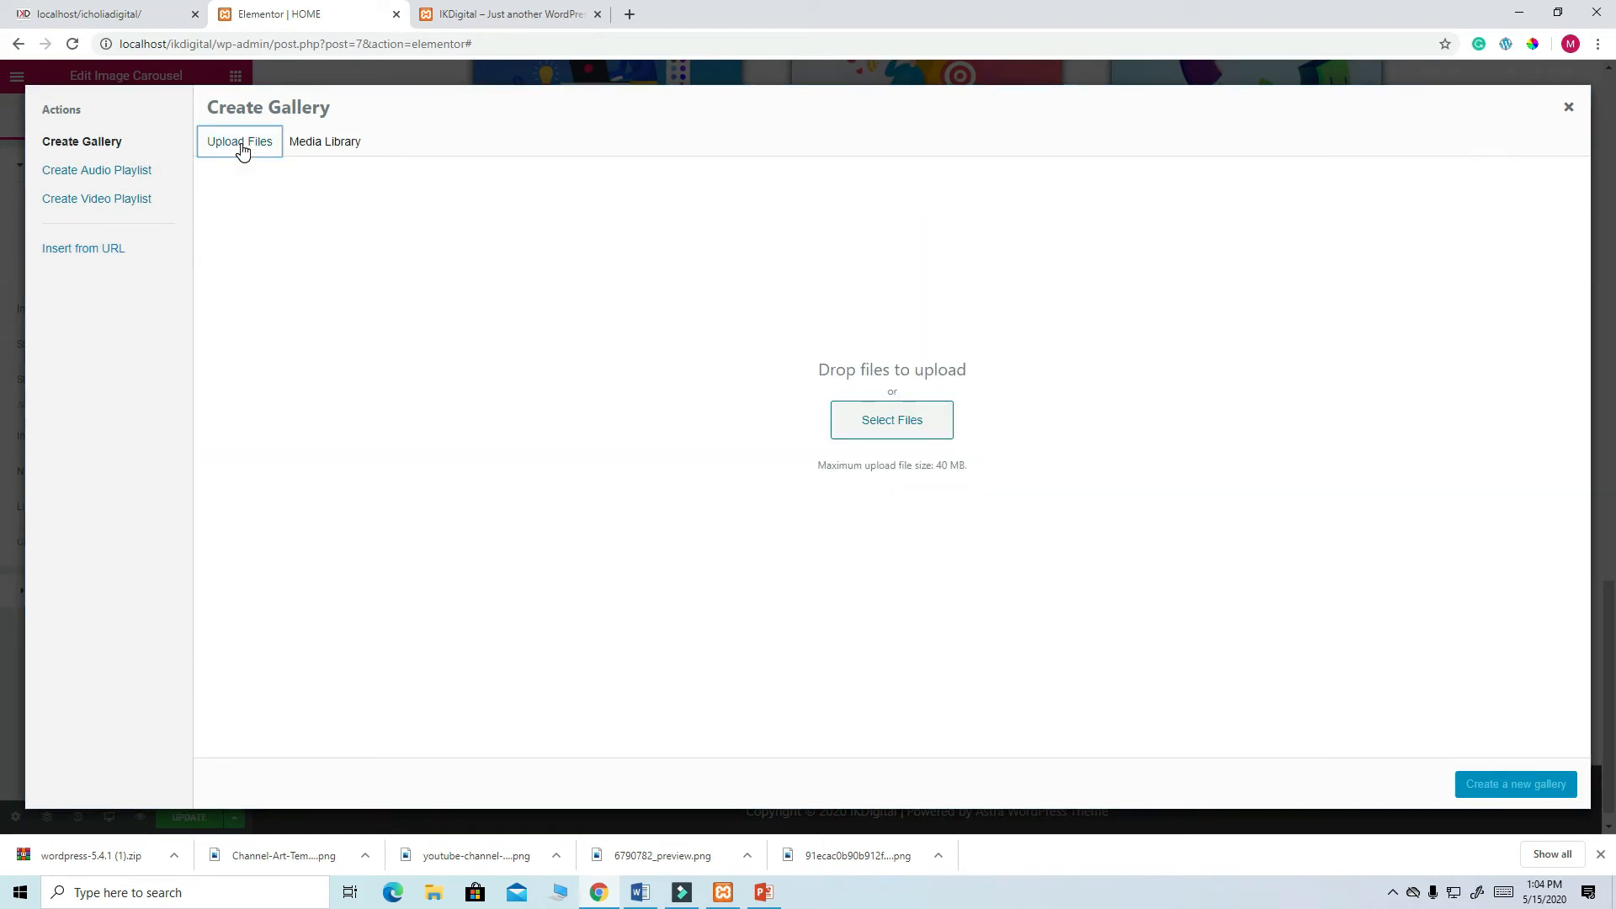
click(871, 439)
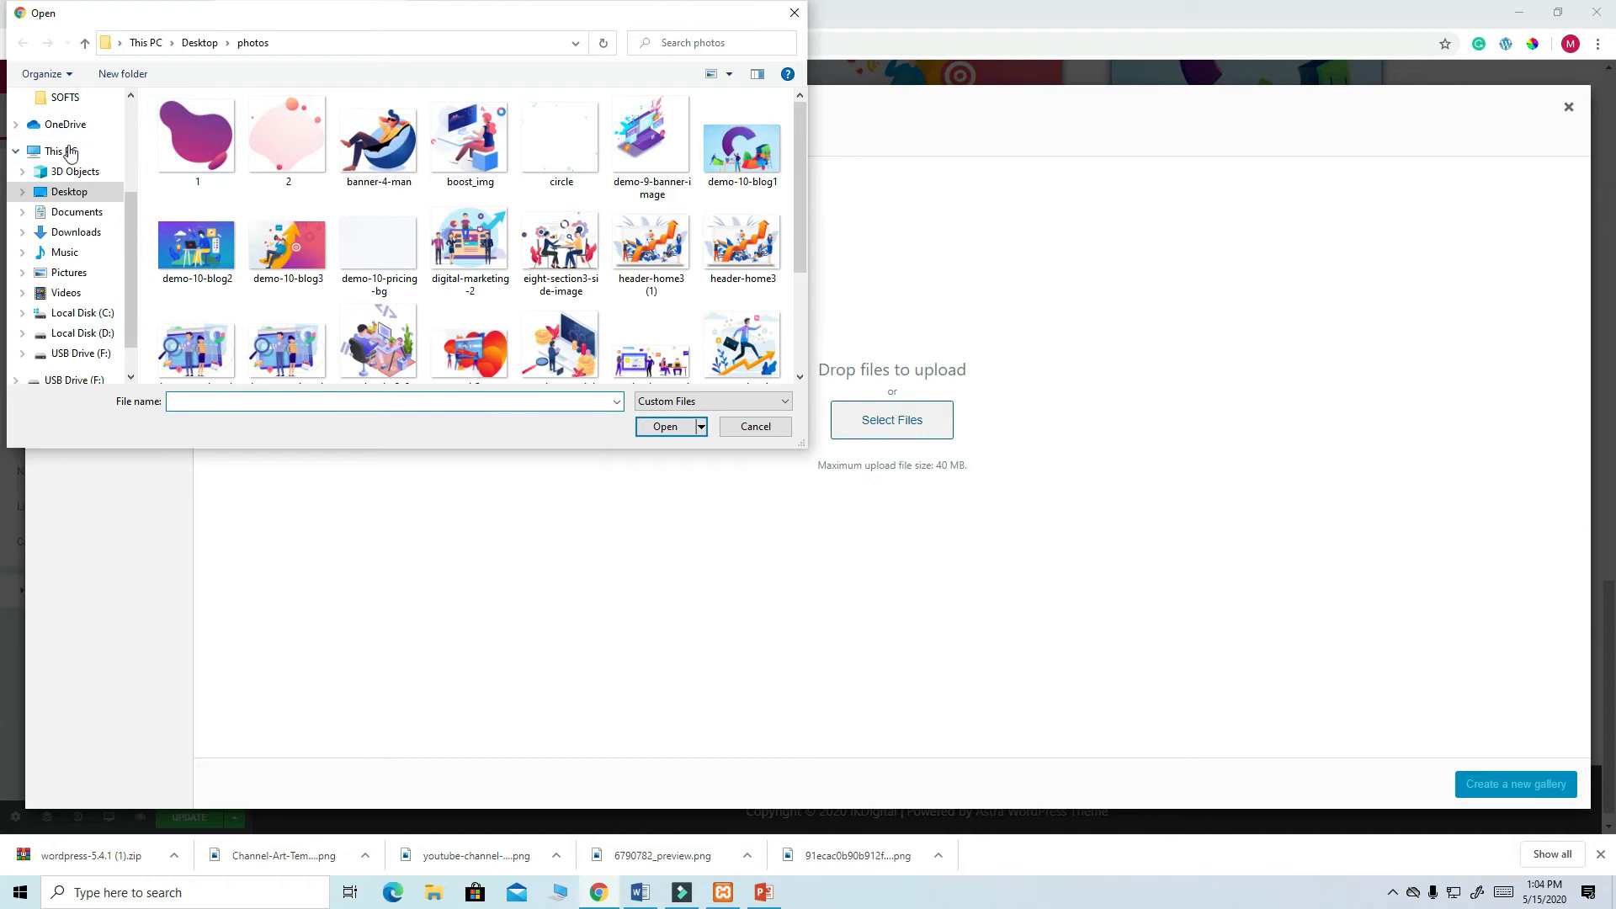
click(76, 192)
mouse_move(800, 135)
mouse_down()
mouse_move(800, 330)
mouse_move(796, 133)
mouse_move(776, 322)
mouse_move(770, 122)
mouse_up()
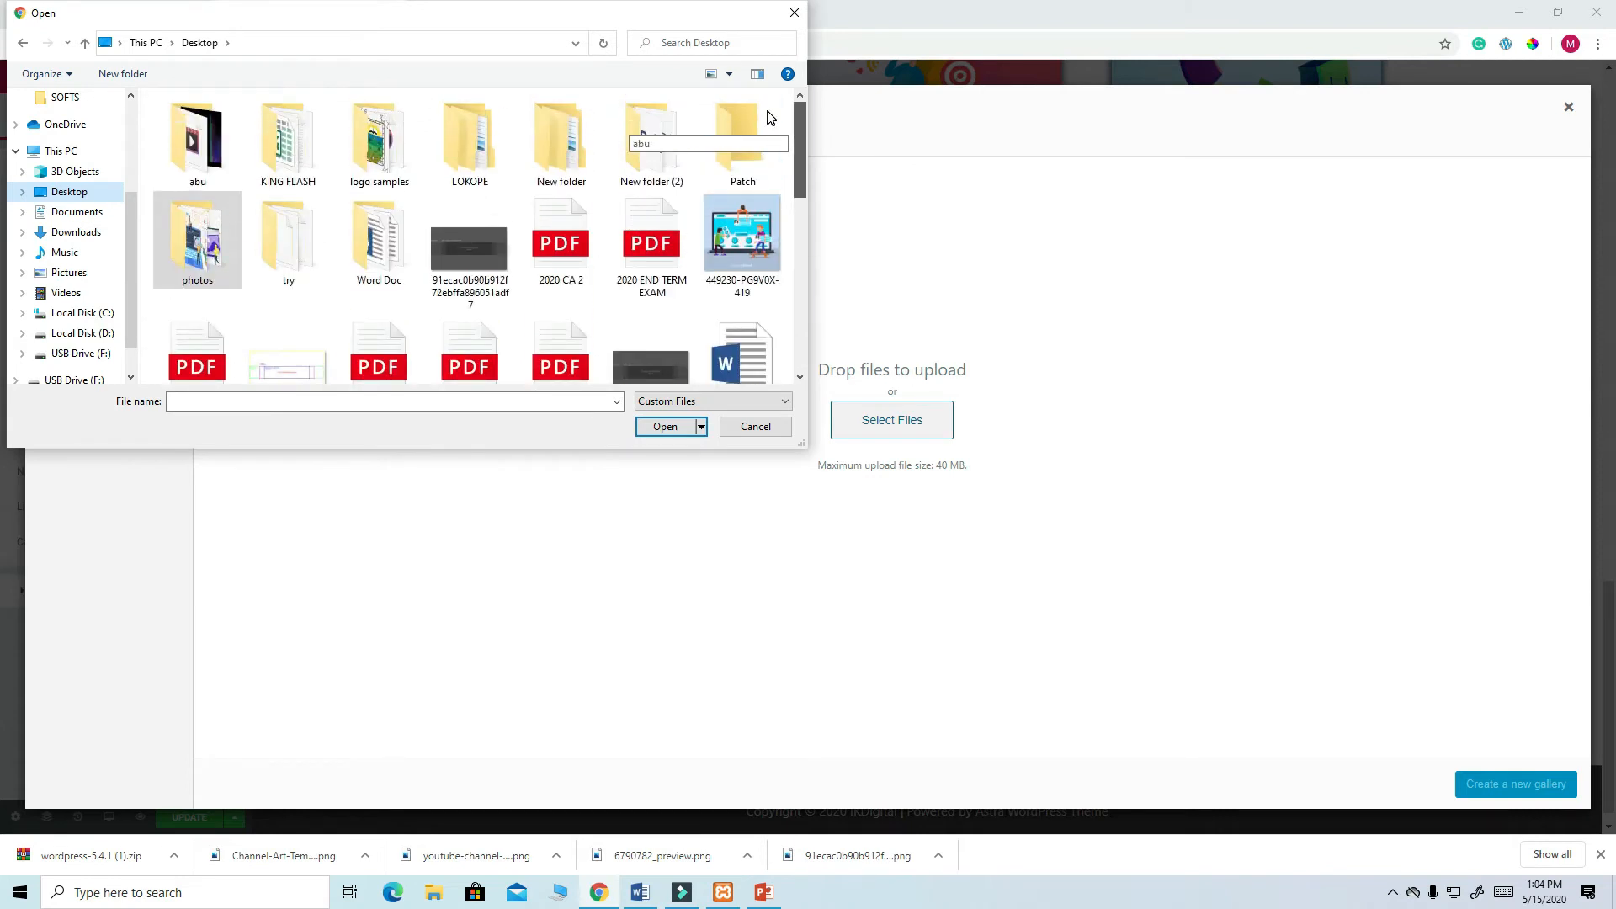
click(794, 13)
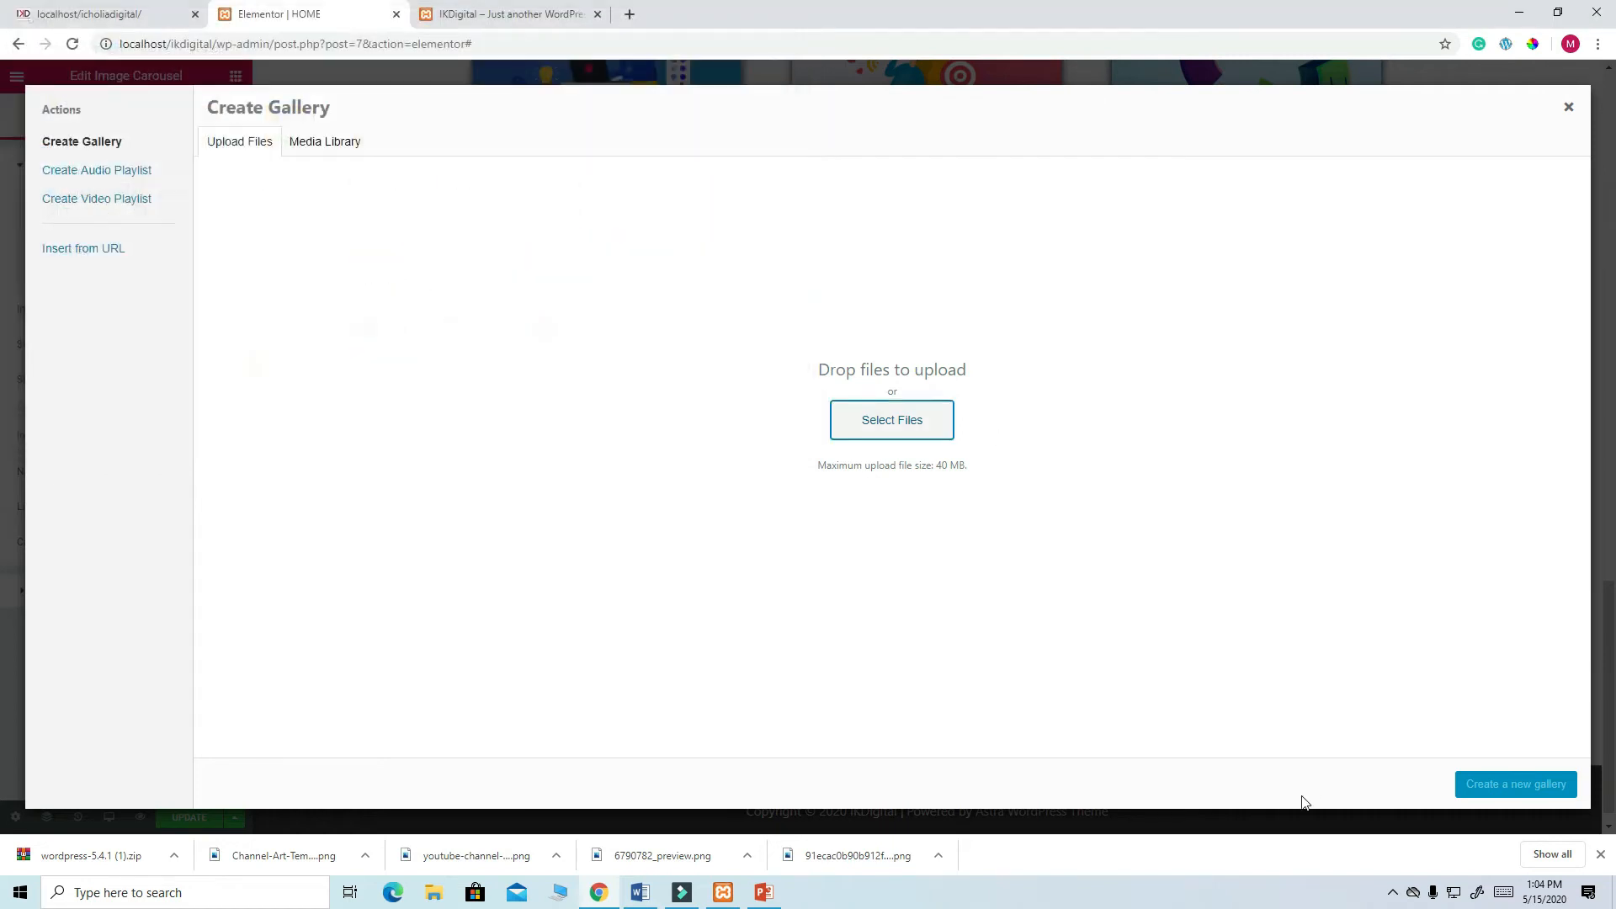
- Pause the screen recorder from the system tray
click(1392, 893)
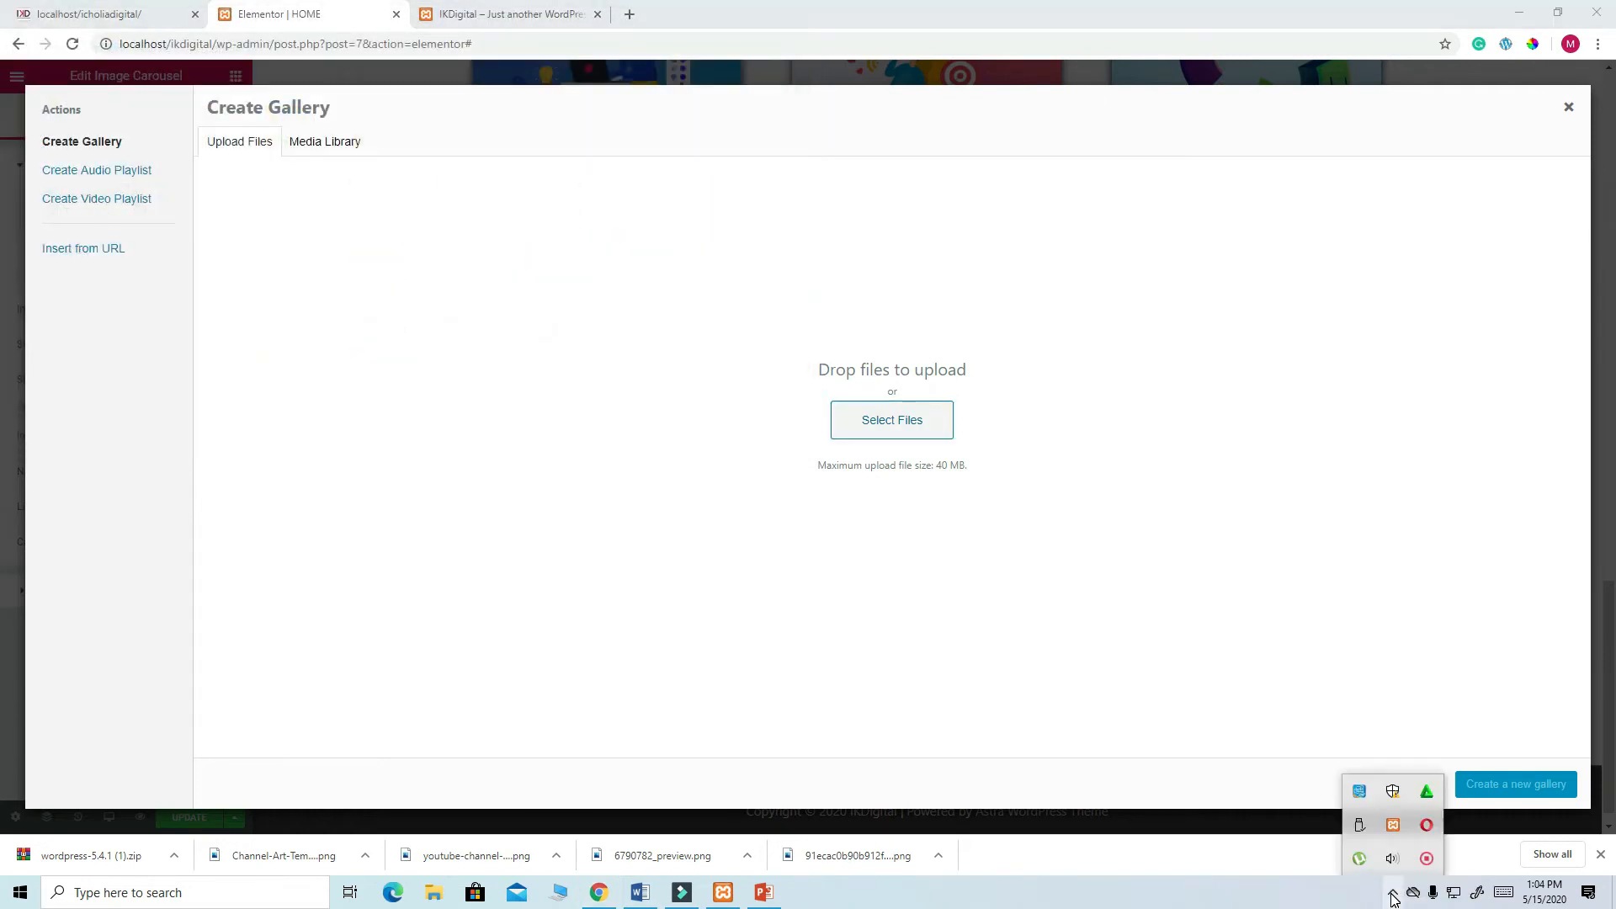
click(1427, 858)
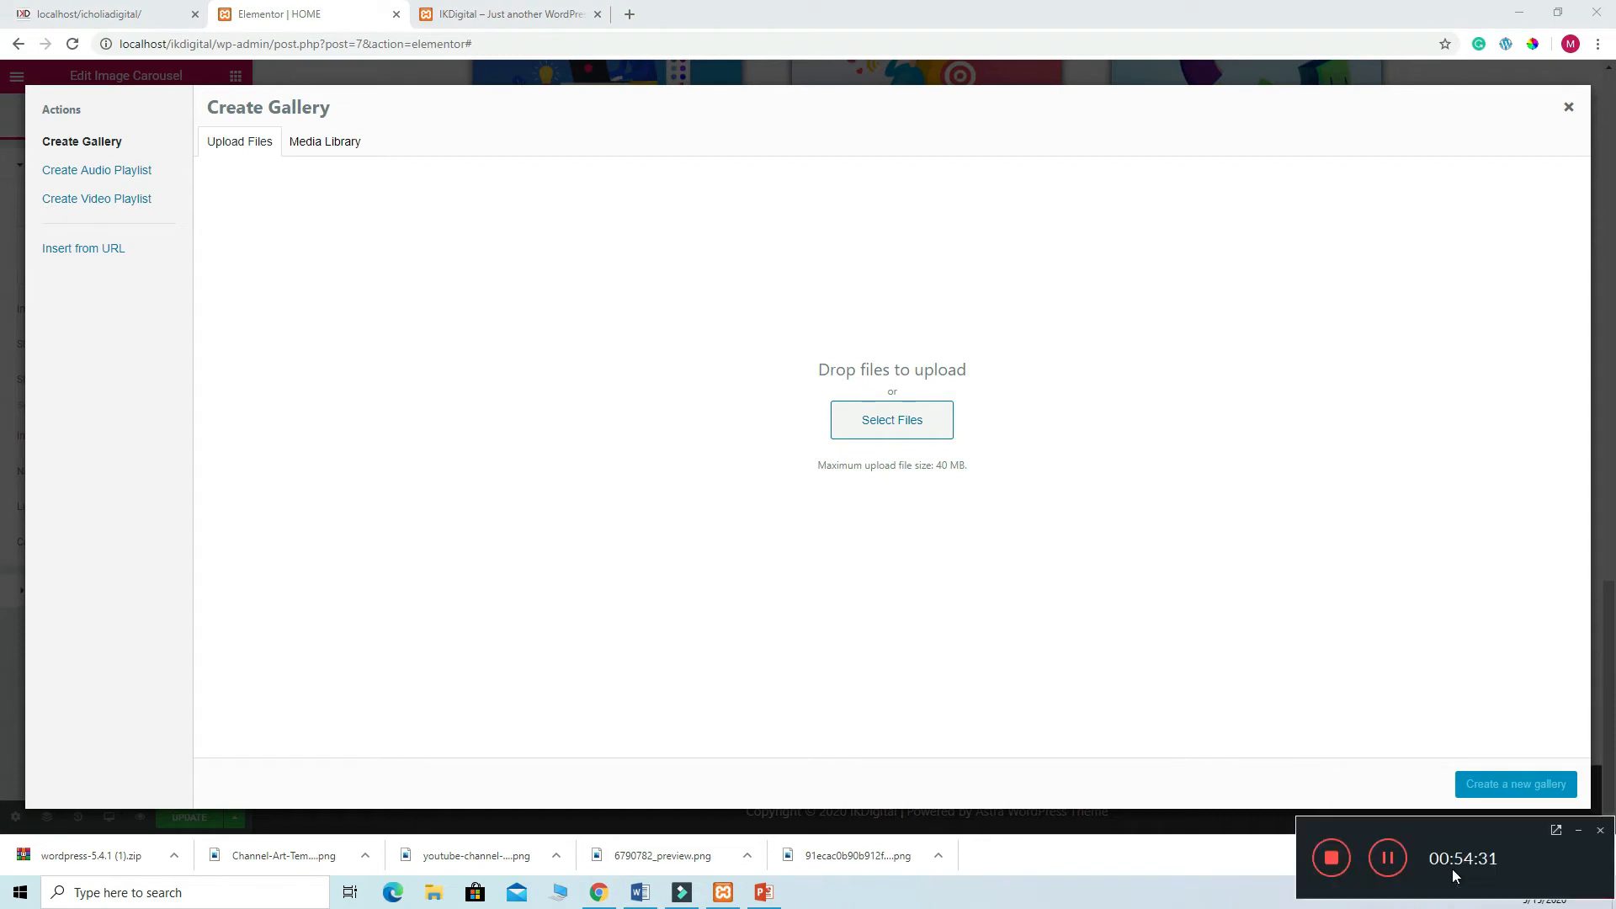
click(1387, 859)
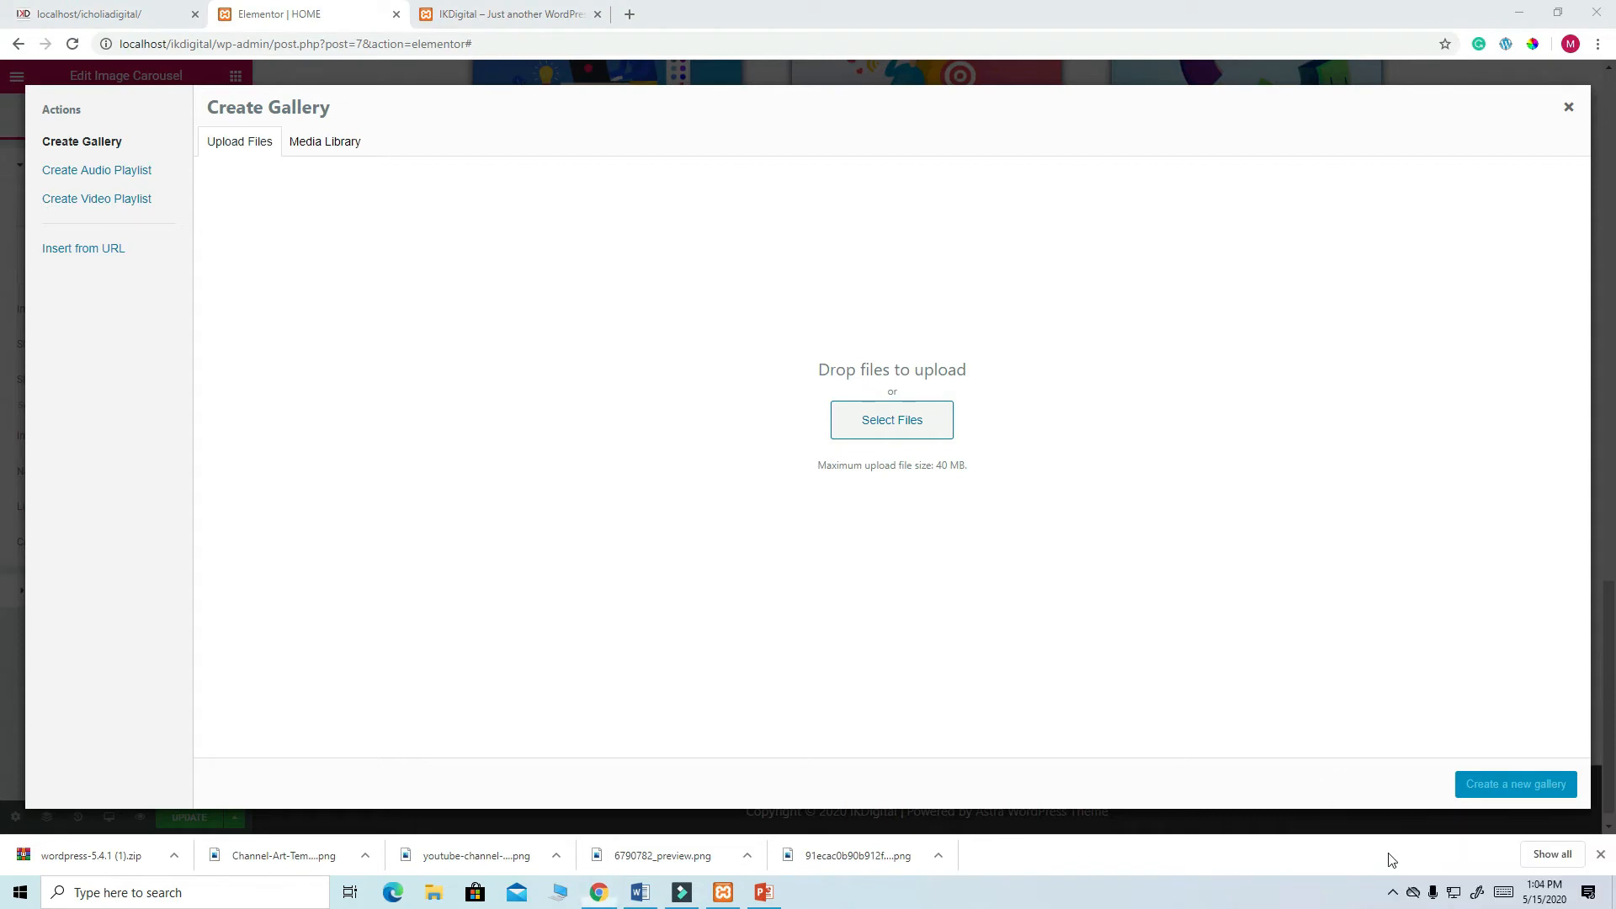
- Upload the client logos (hotel-berg, hotel-california, urbanist, Addison, Celeste, Estato) from New folder (2)
click(895, 426)
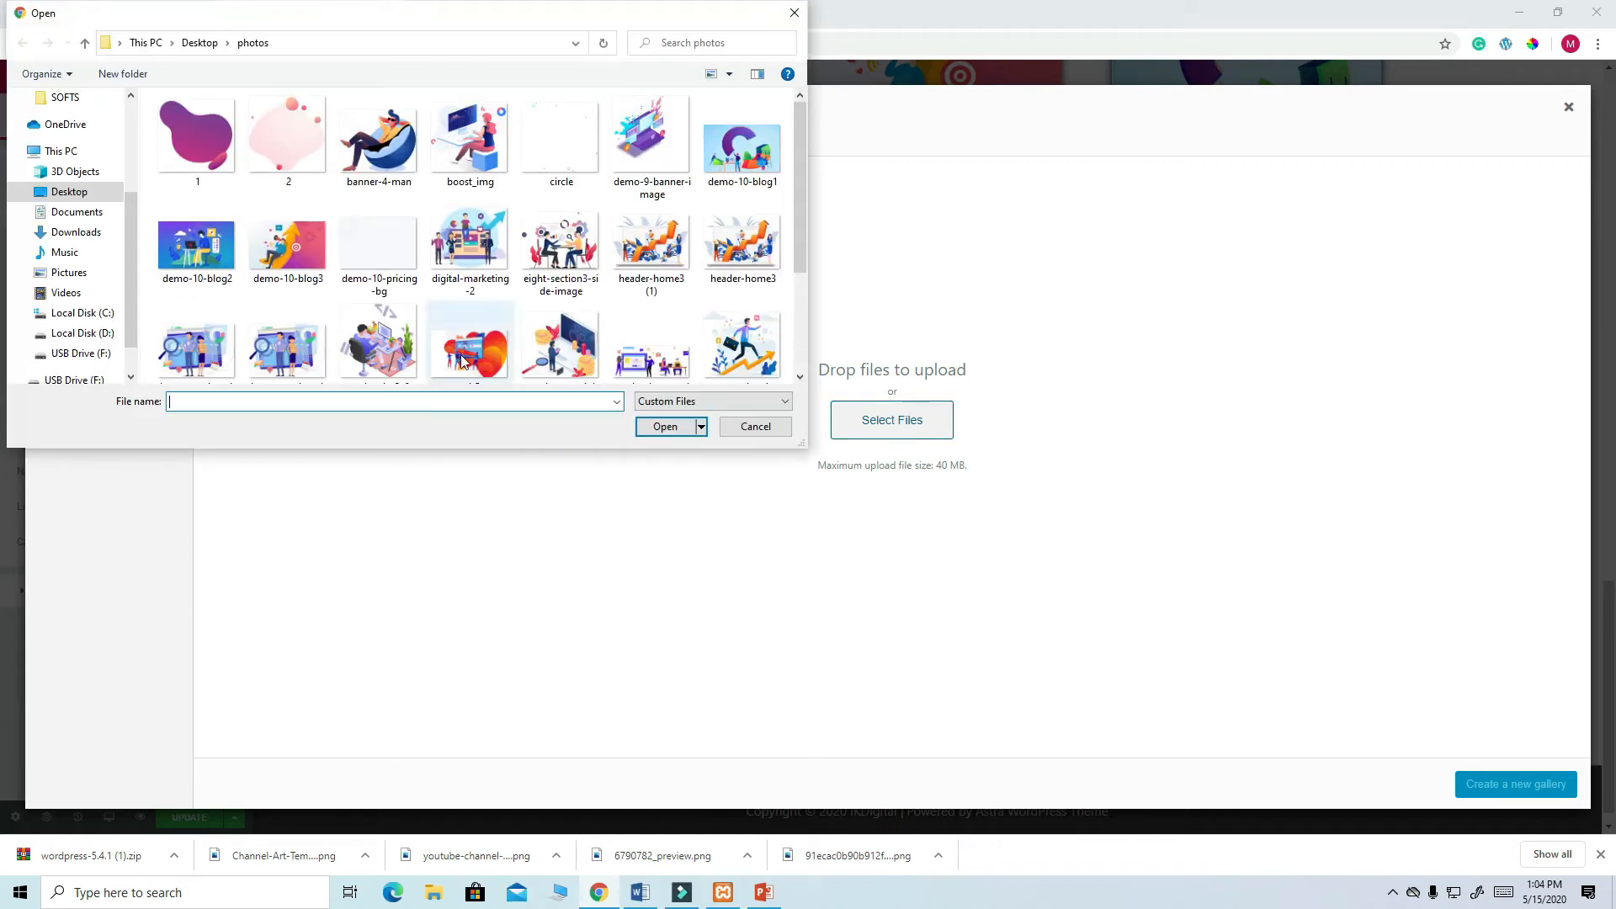
click(74, 192)
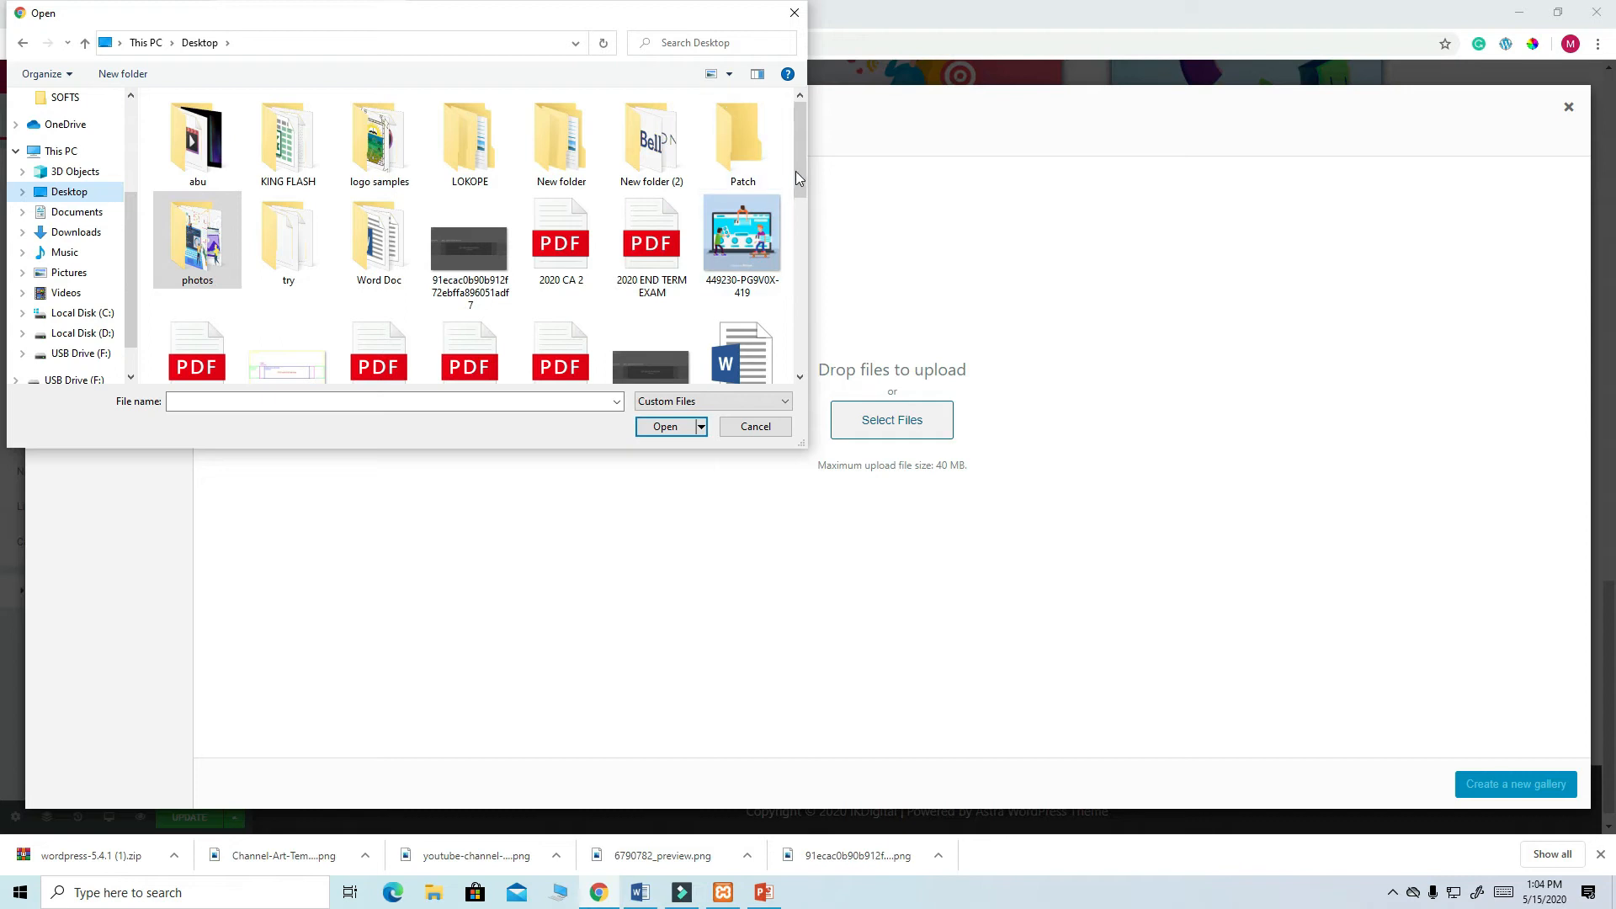
double_click(655, 152)
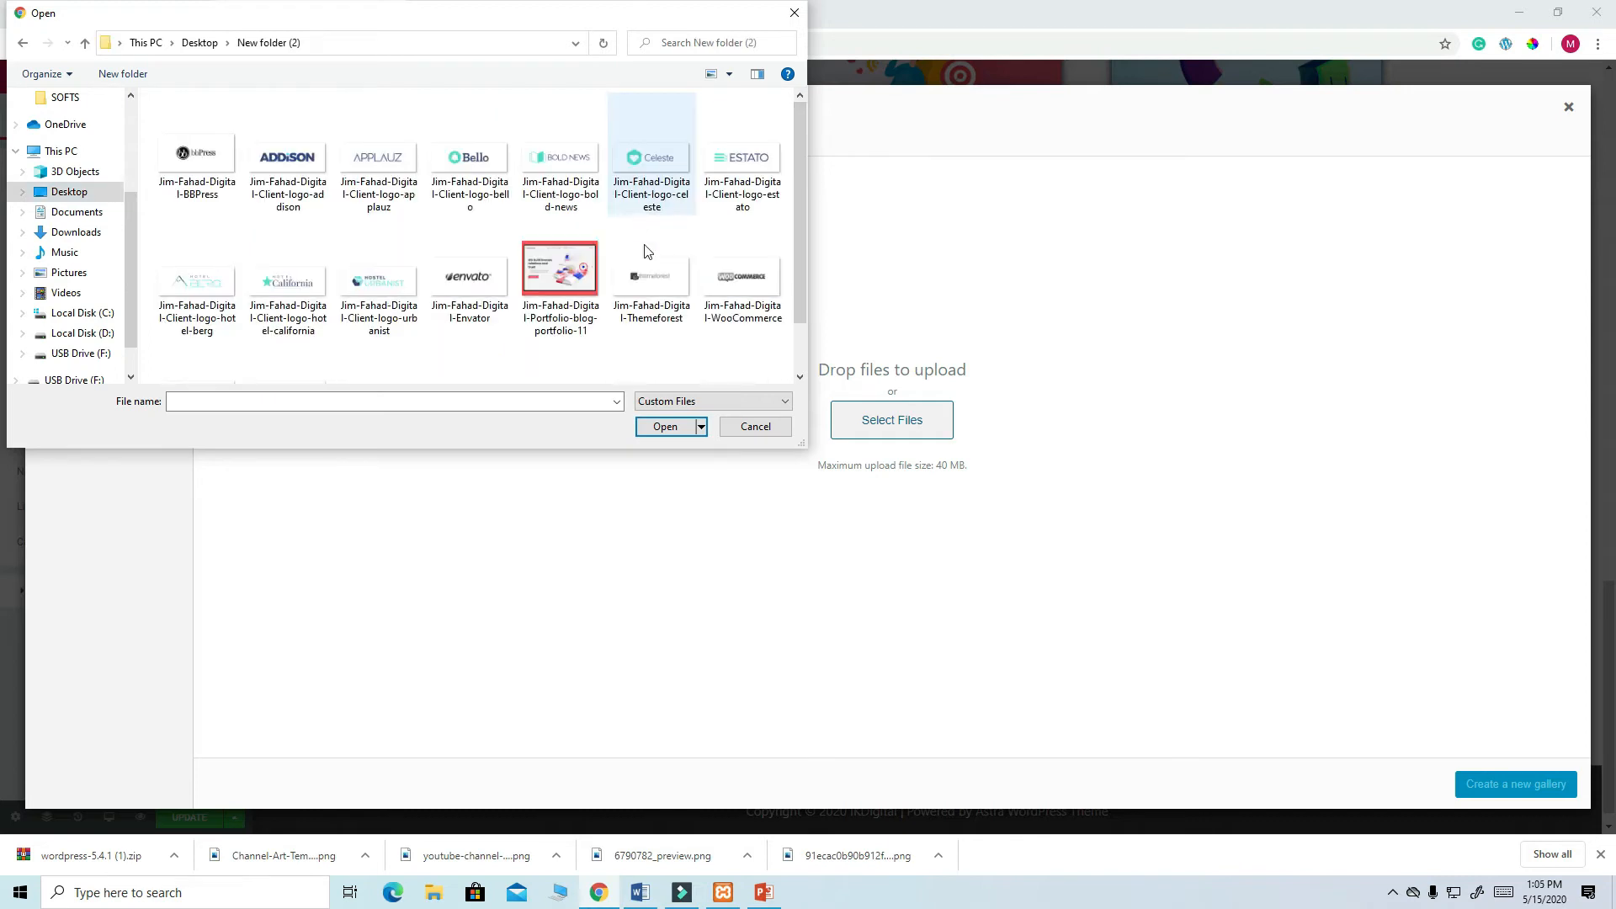
click(193, 287)
ctrl+click(292, 291)
ctrl+click(389, 289)
ctrl+click(287, 158)
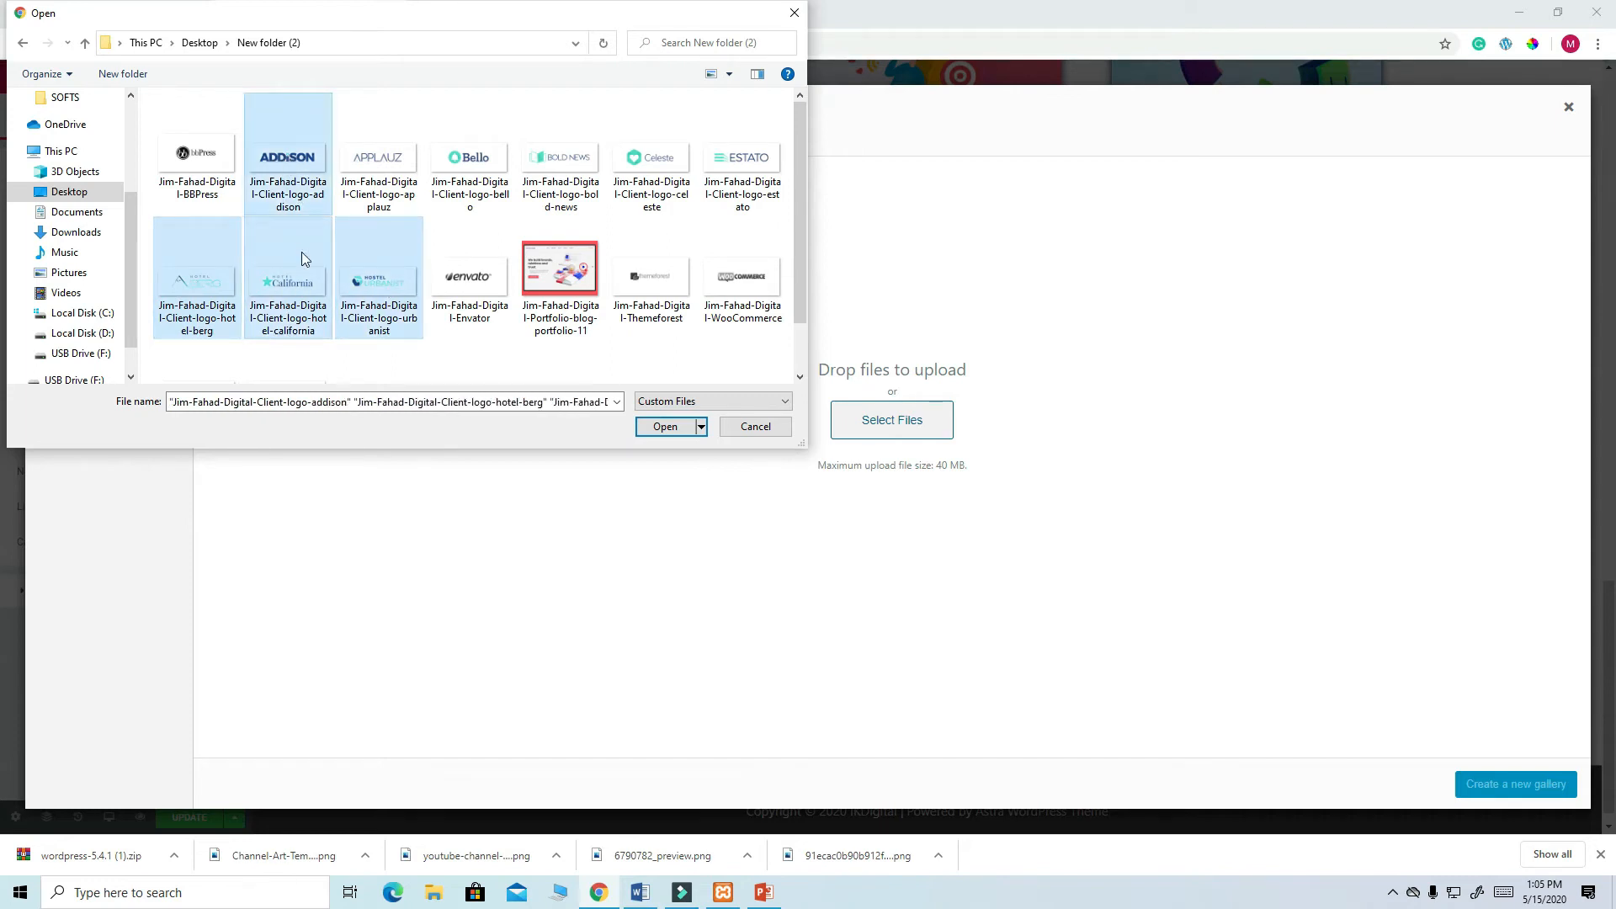
ctrl+click(643, 157)
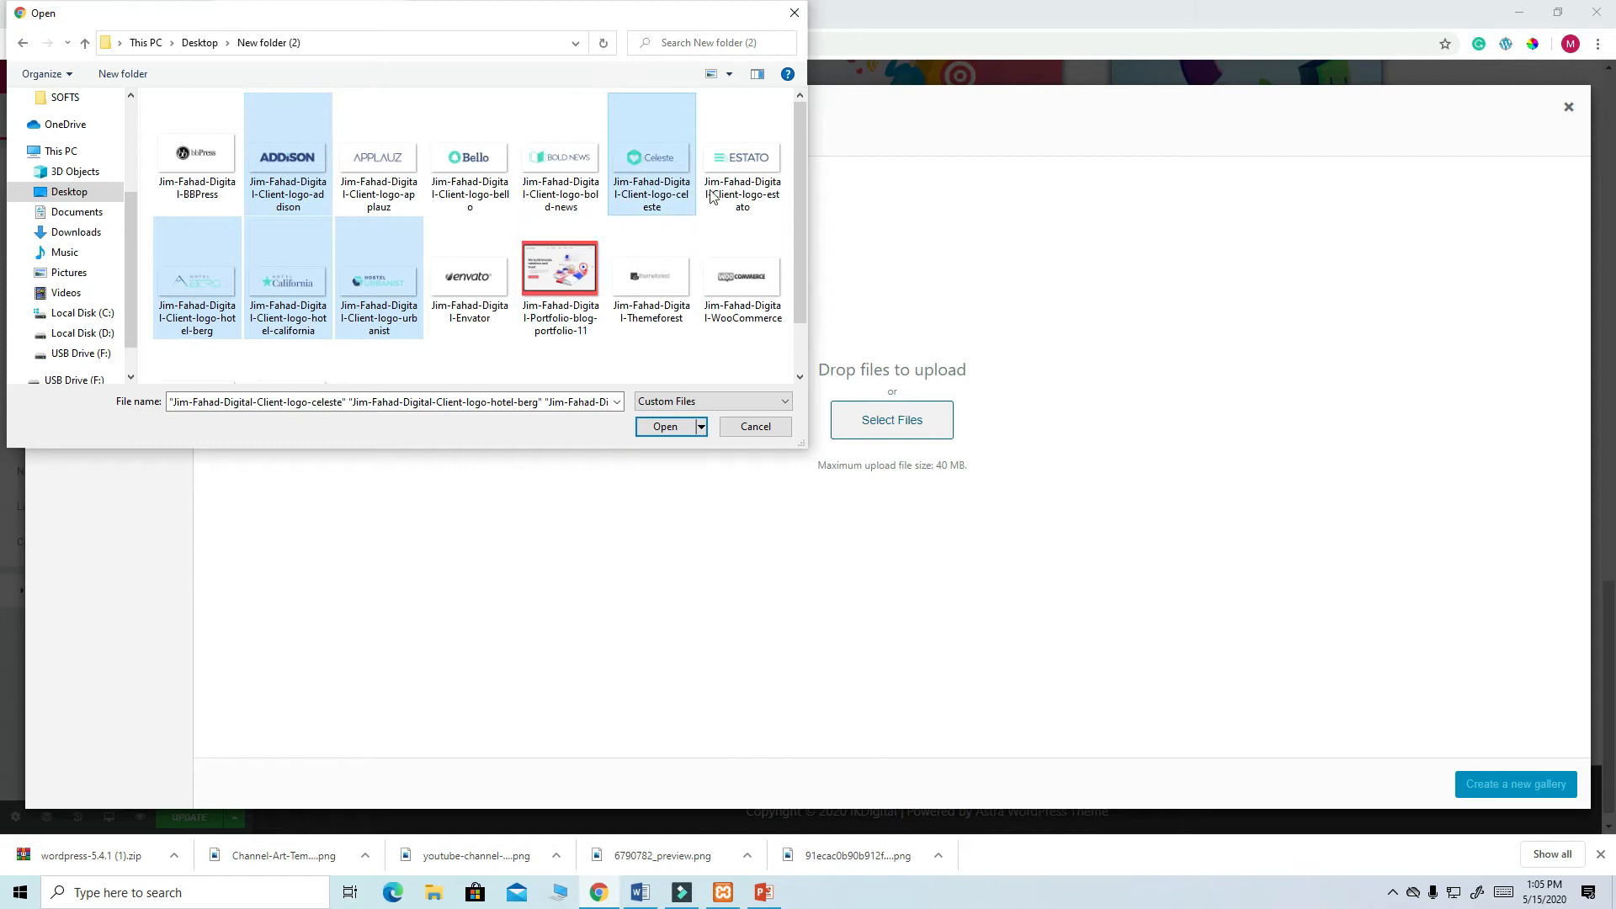
ctrl+click(753, 161)
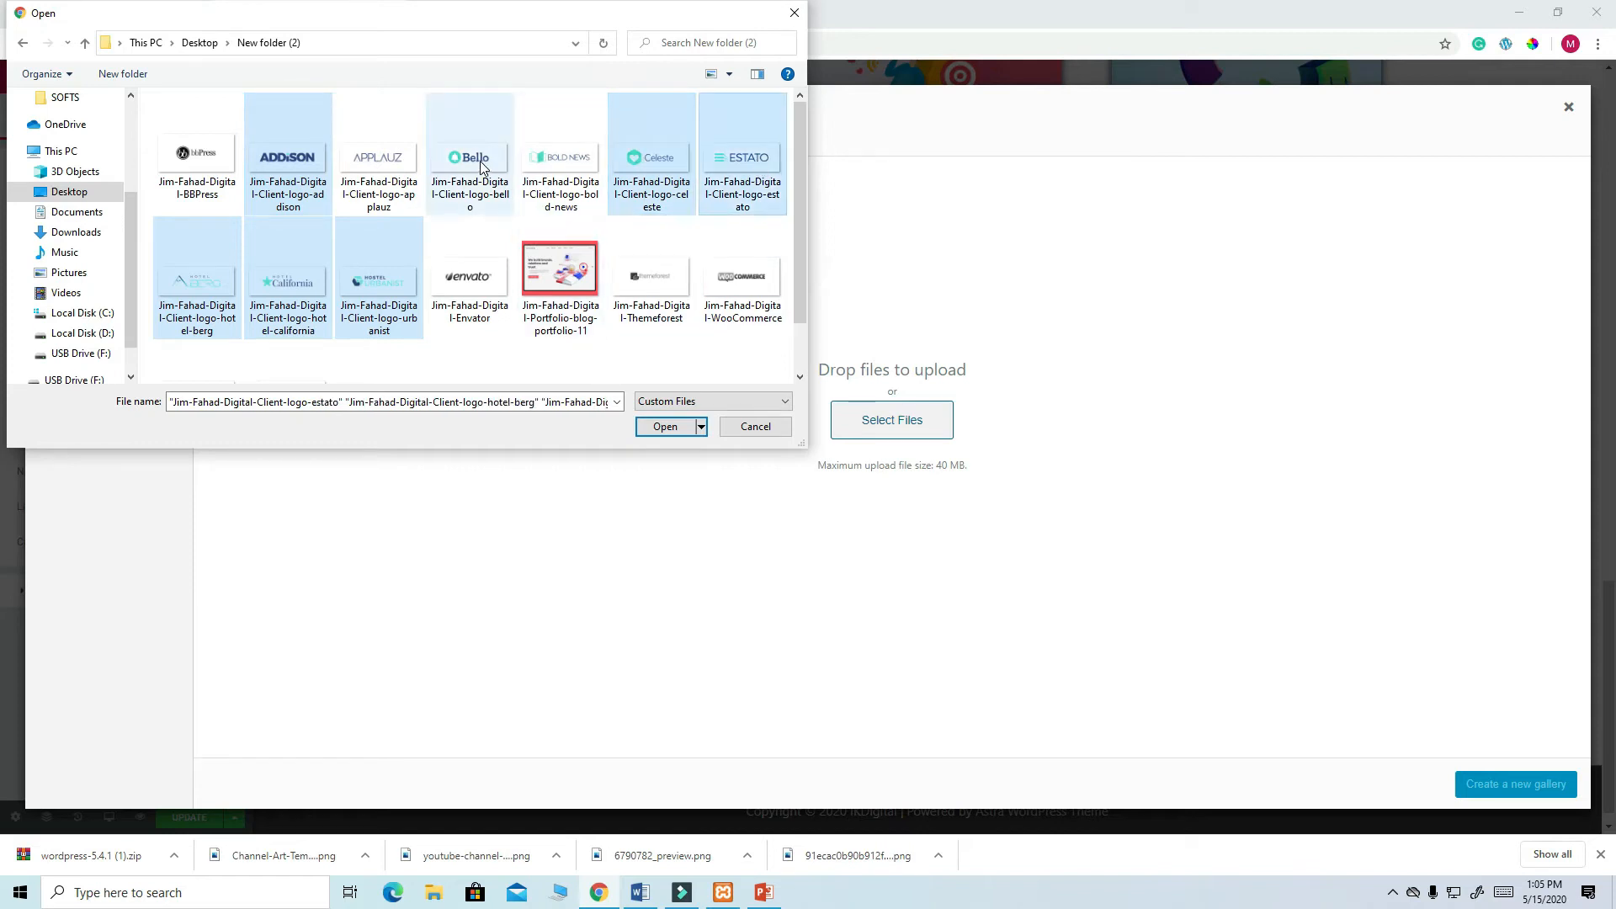
click(677, 427)
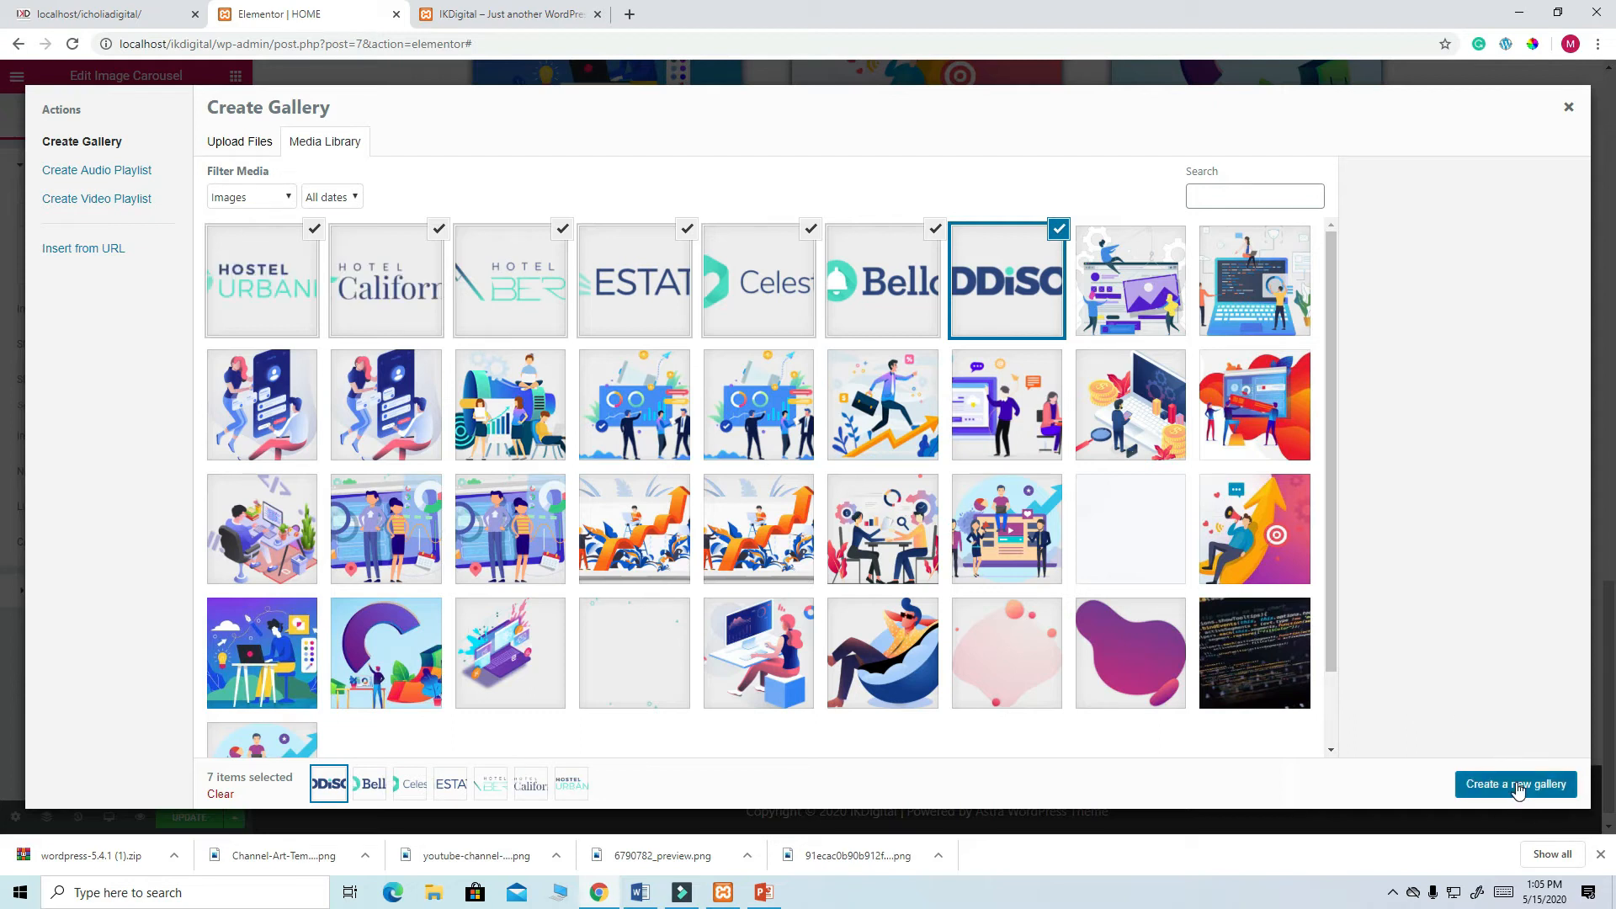
- Insert the seven-logo gallery into the carousel at 2048x2048 size, save, and check the live site
click(1518, 786)
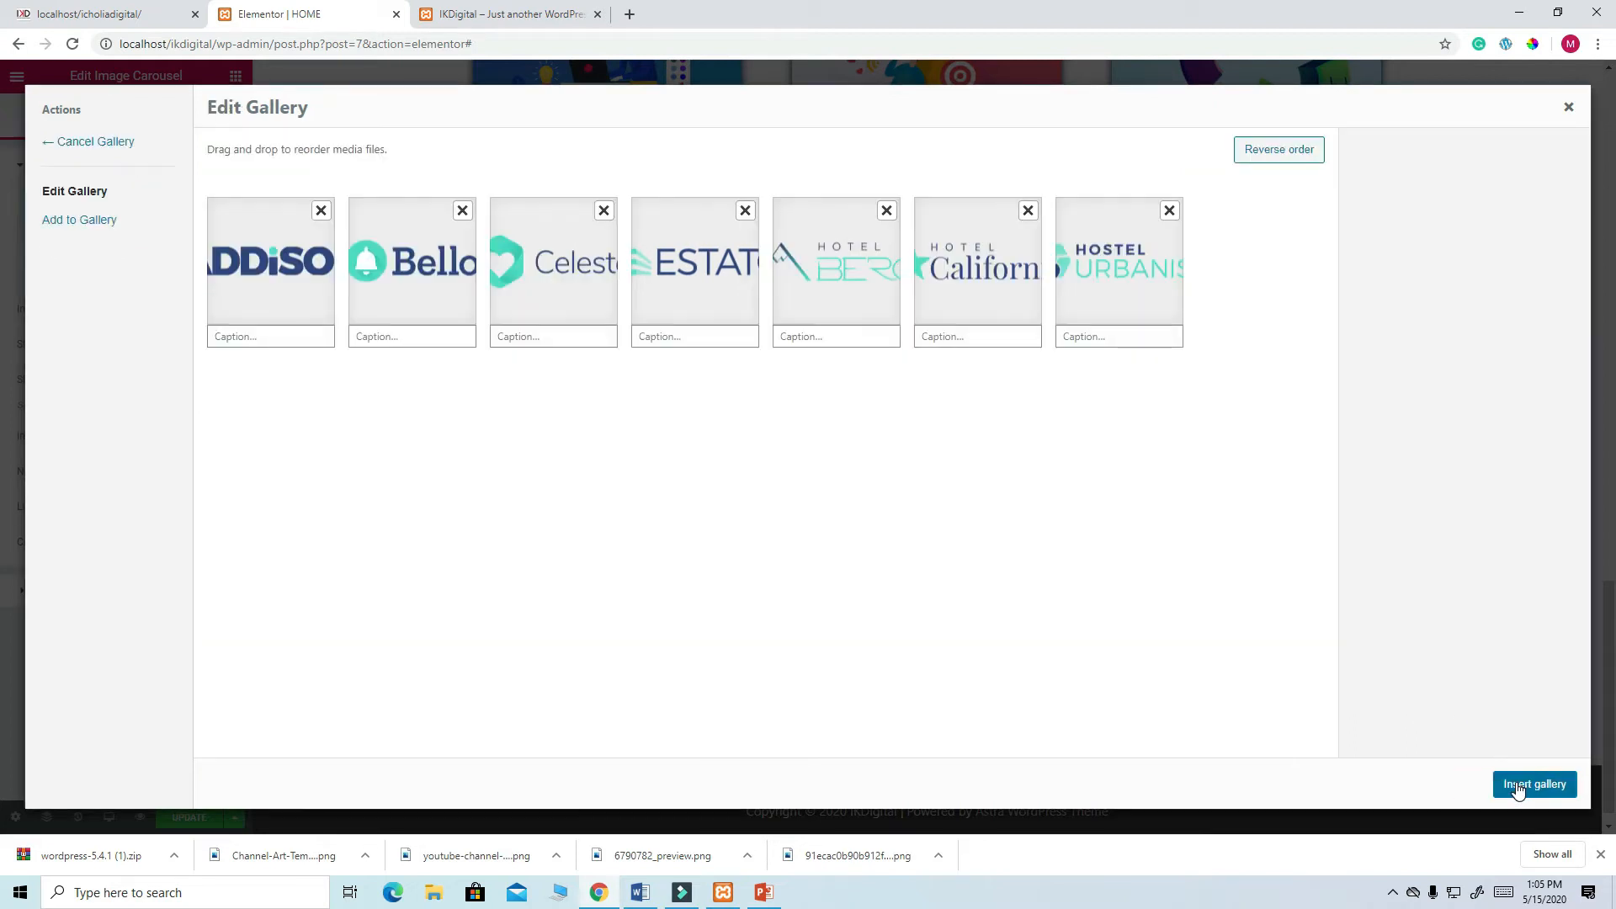
click(1529, 787)
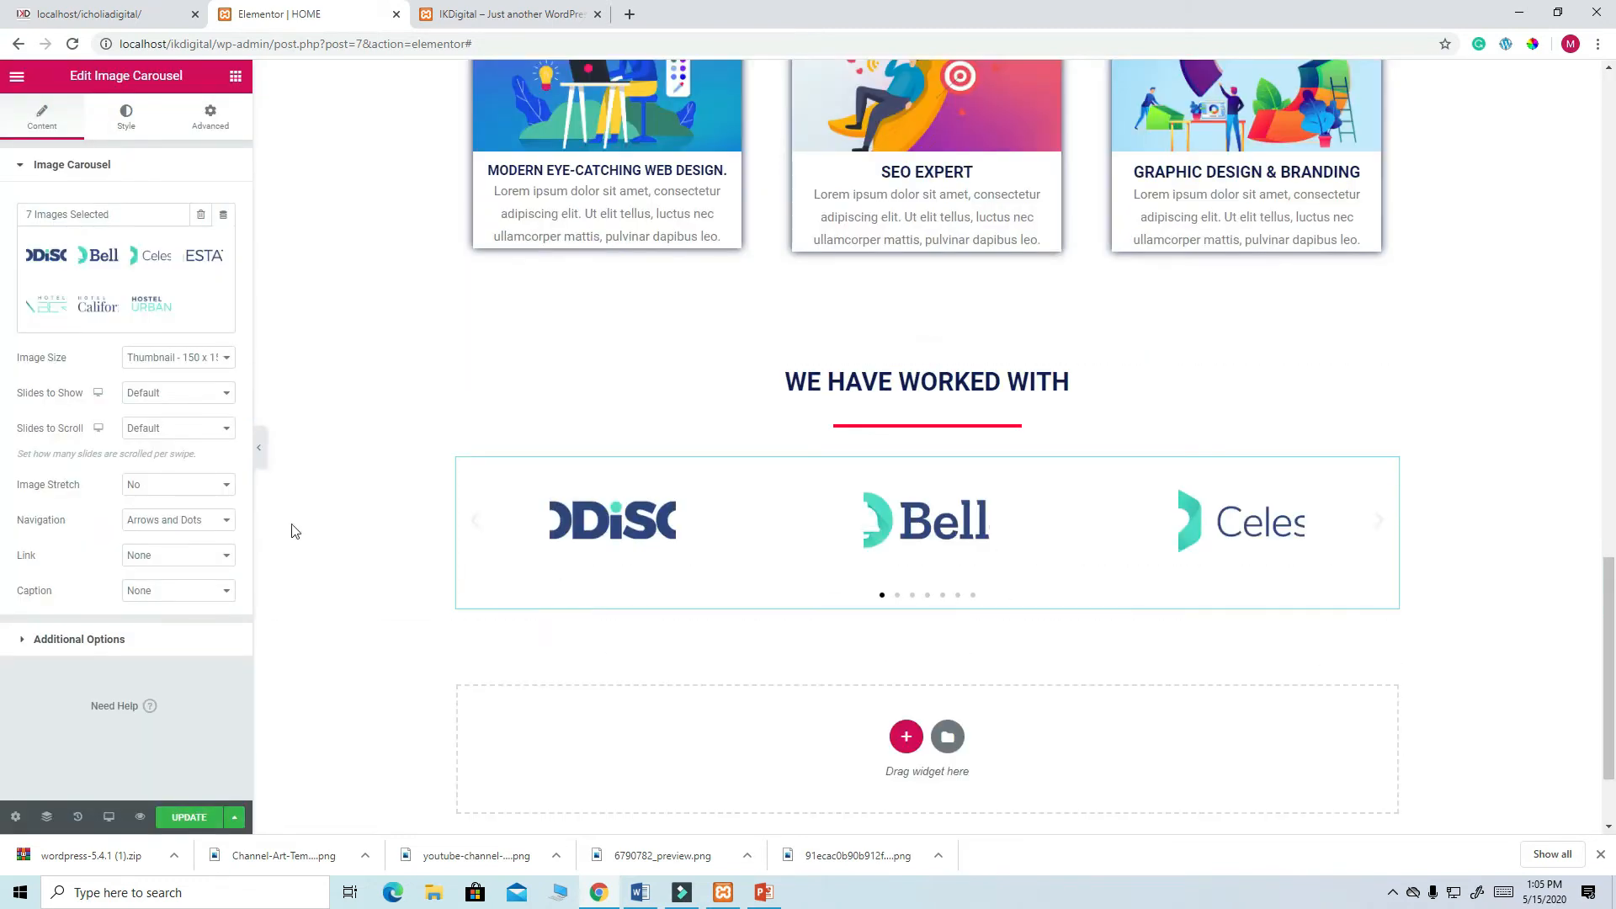
click(228, 360)
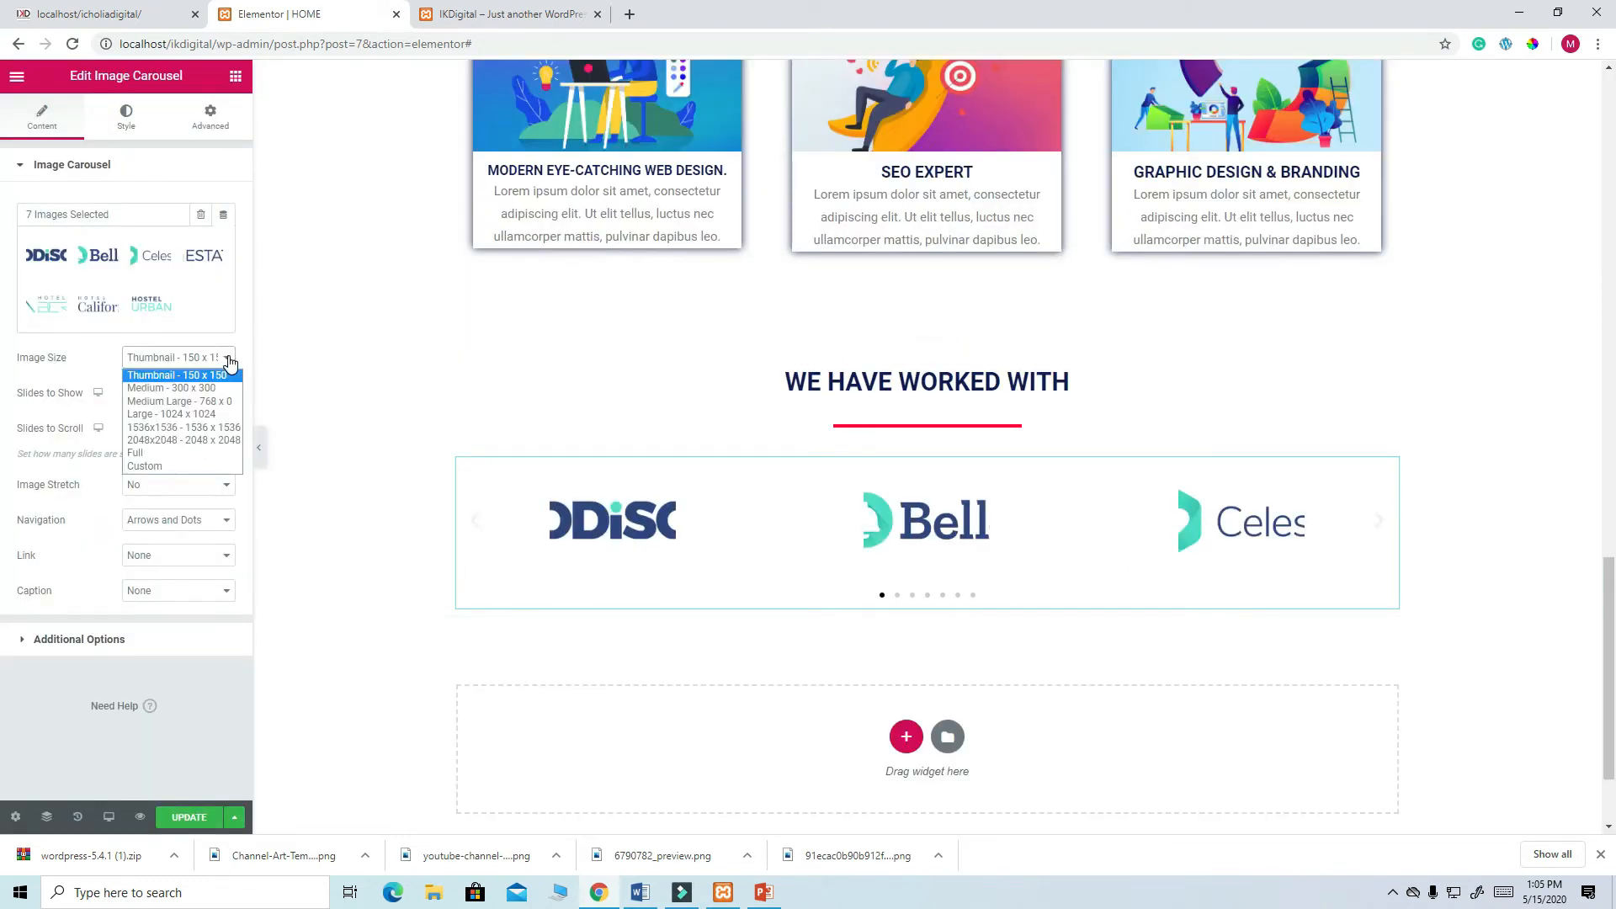
click(204, 440)
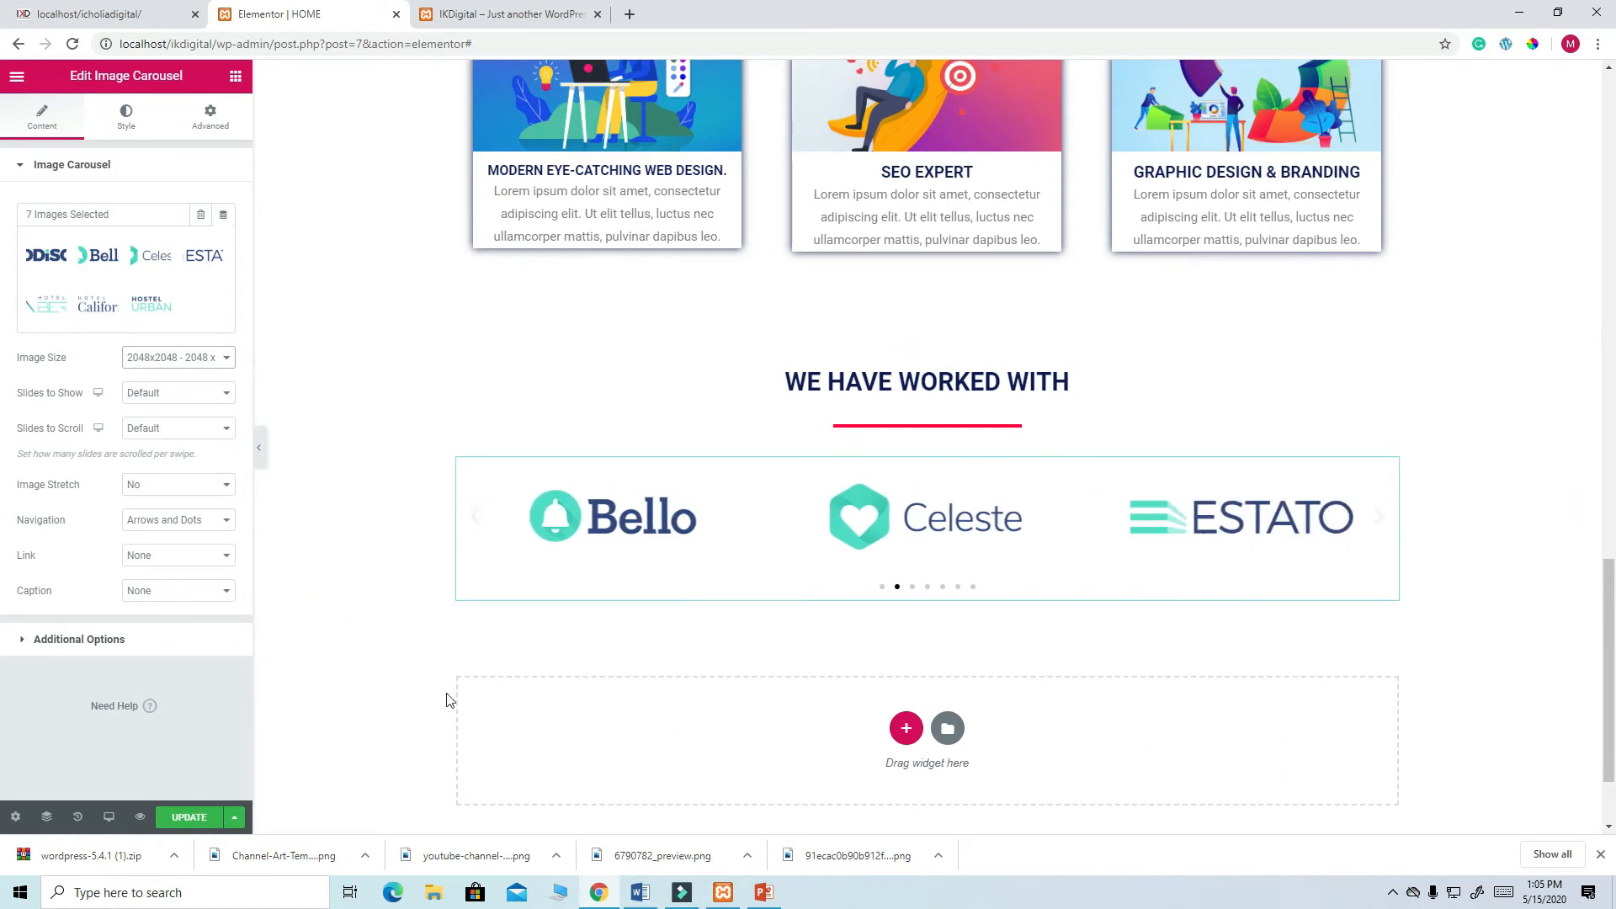
click(189, 818)
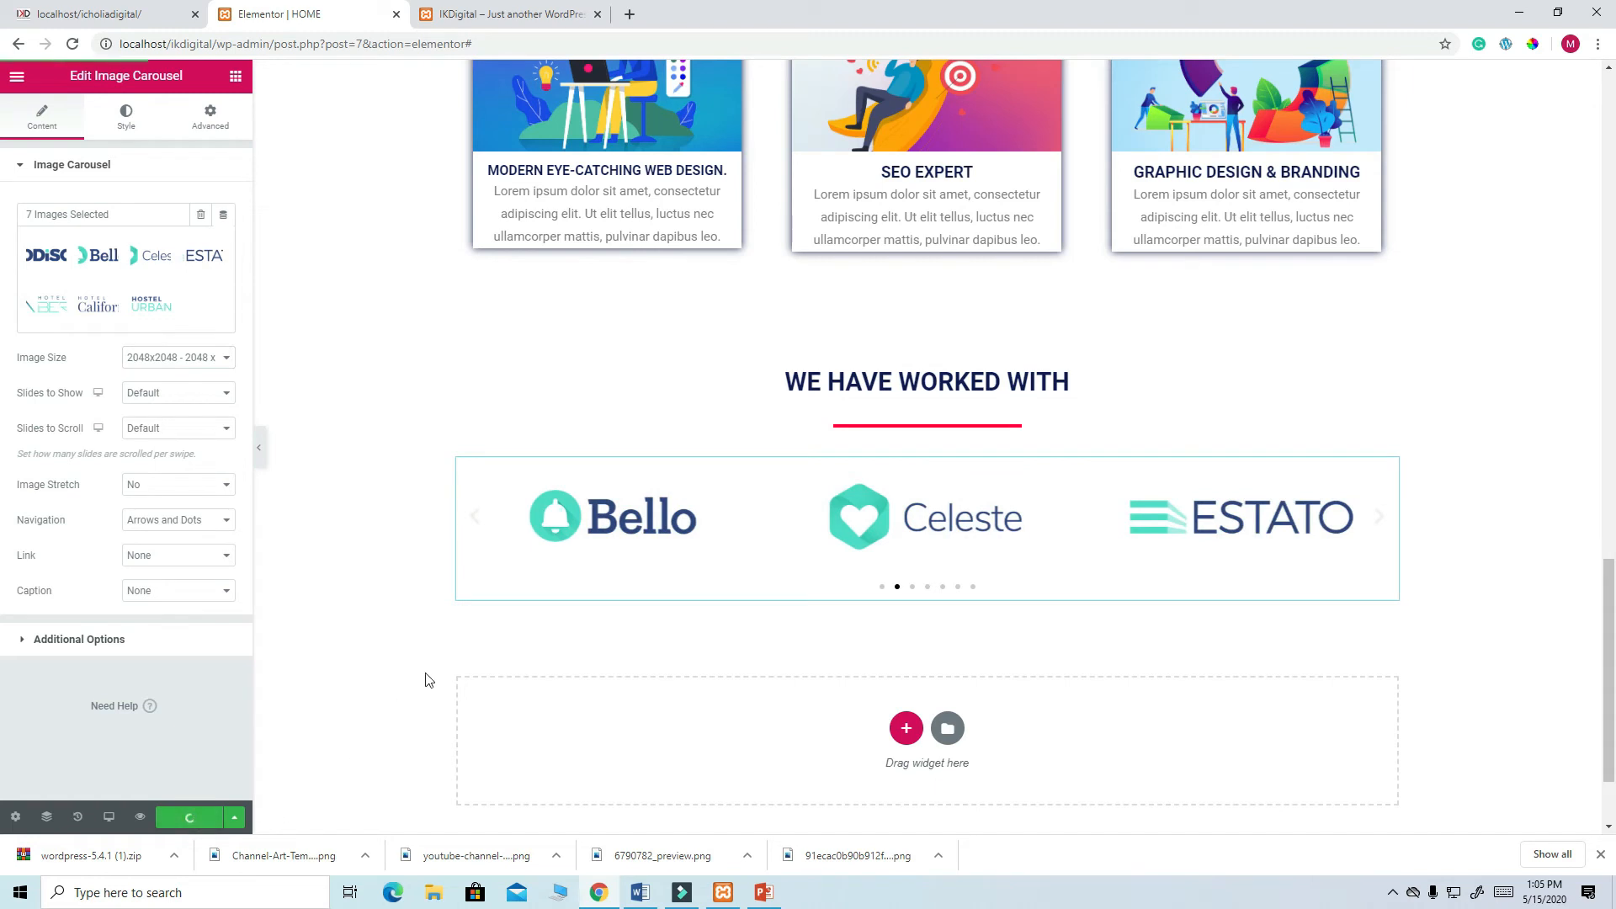
click(517, 12)
click(72, 44)
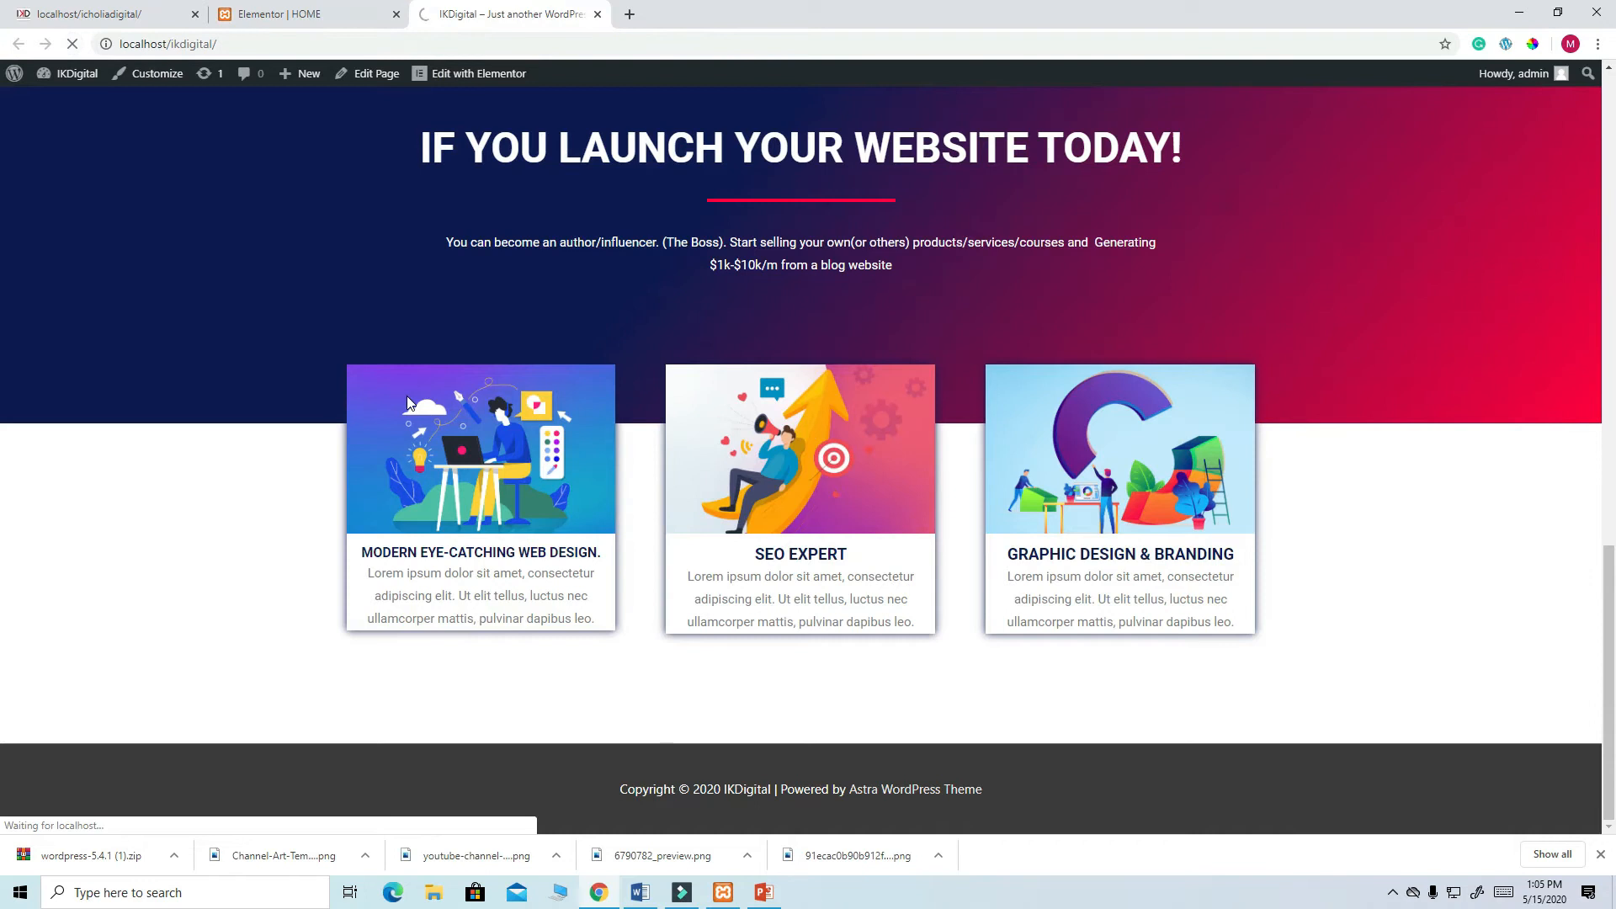
scroll(962, 440, down, 3)
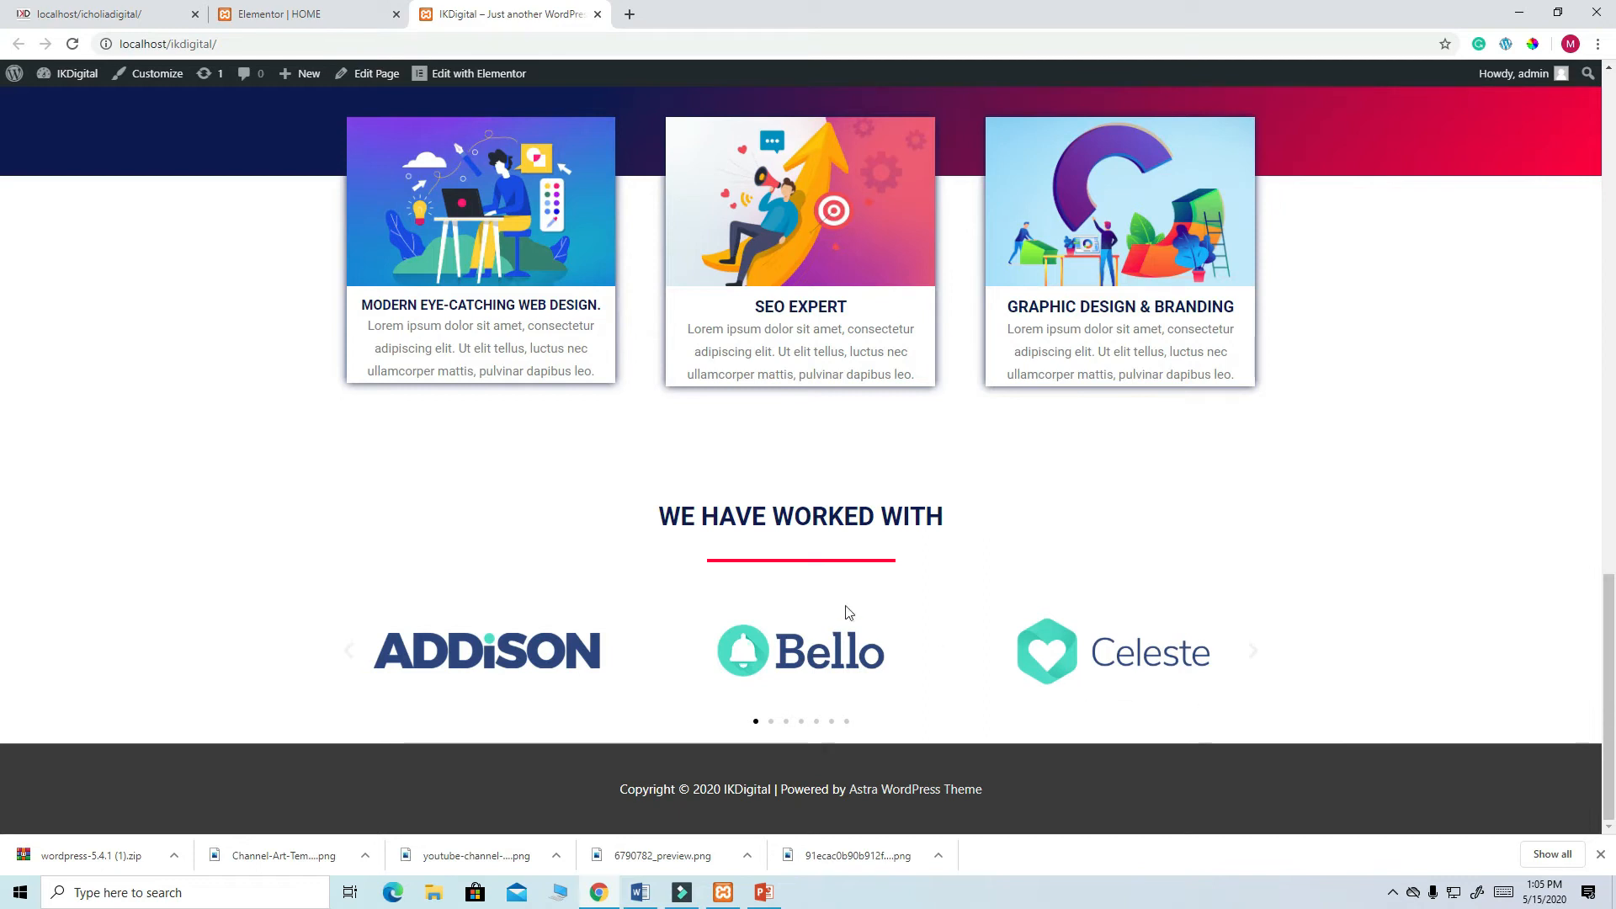
click(126, 10)
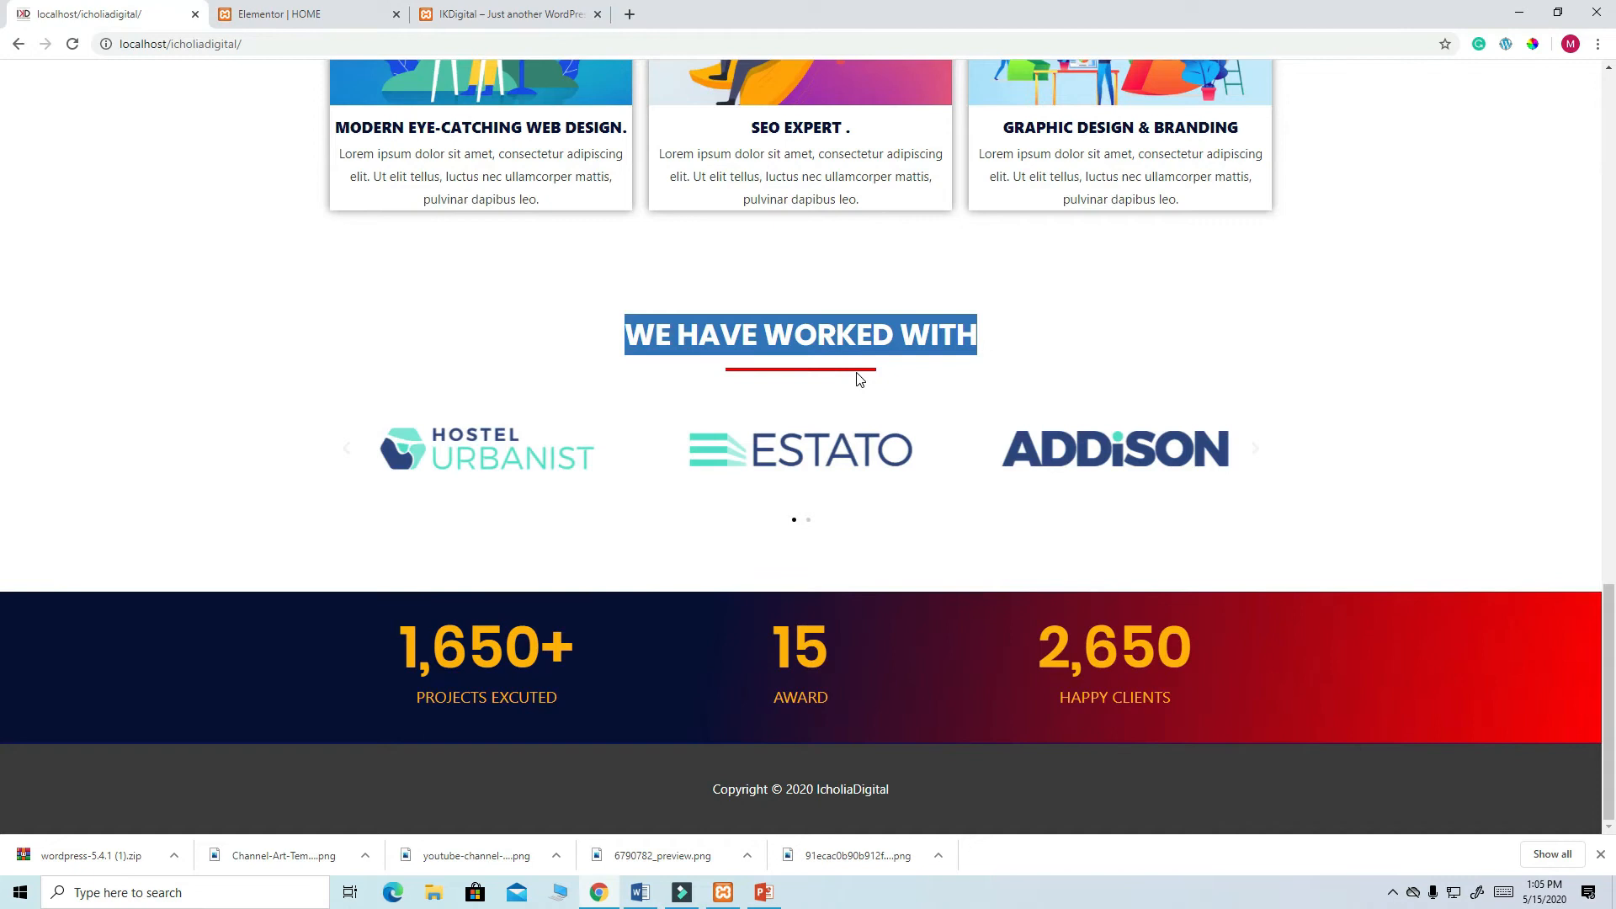
click(859, 378)
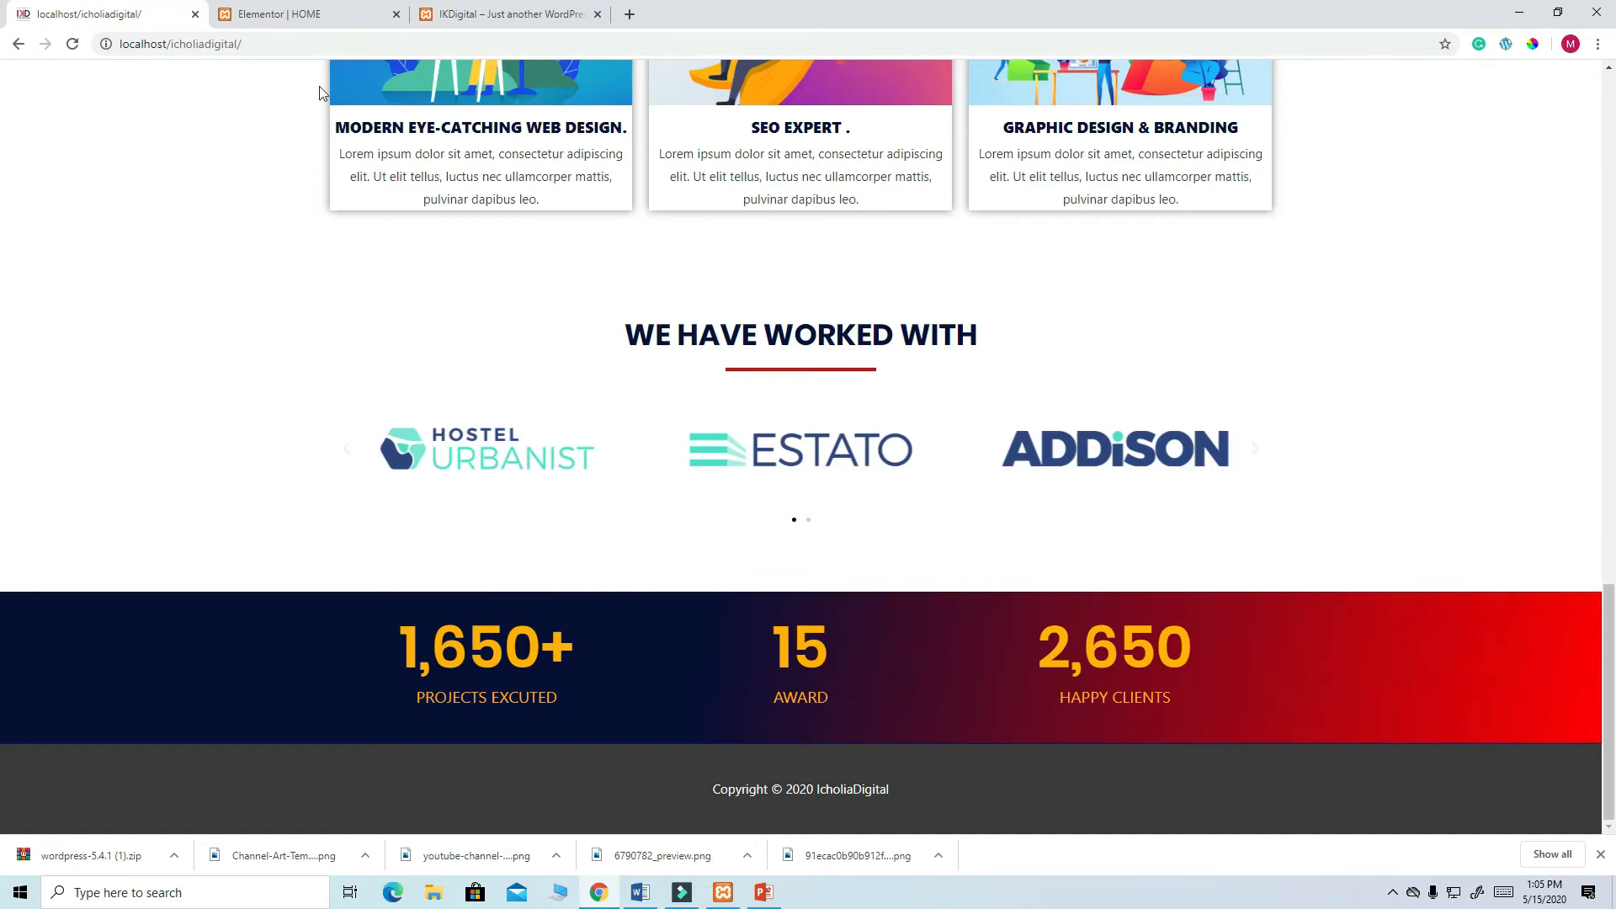
click(285, 15)
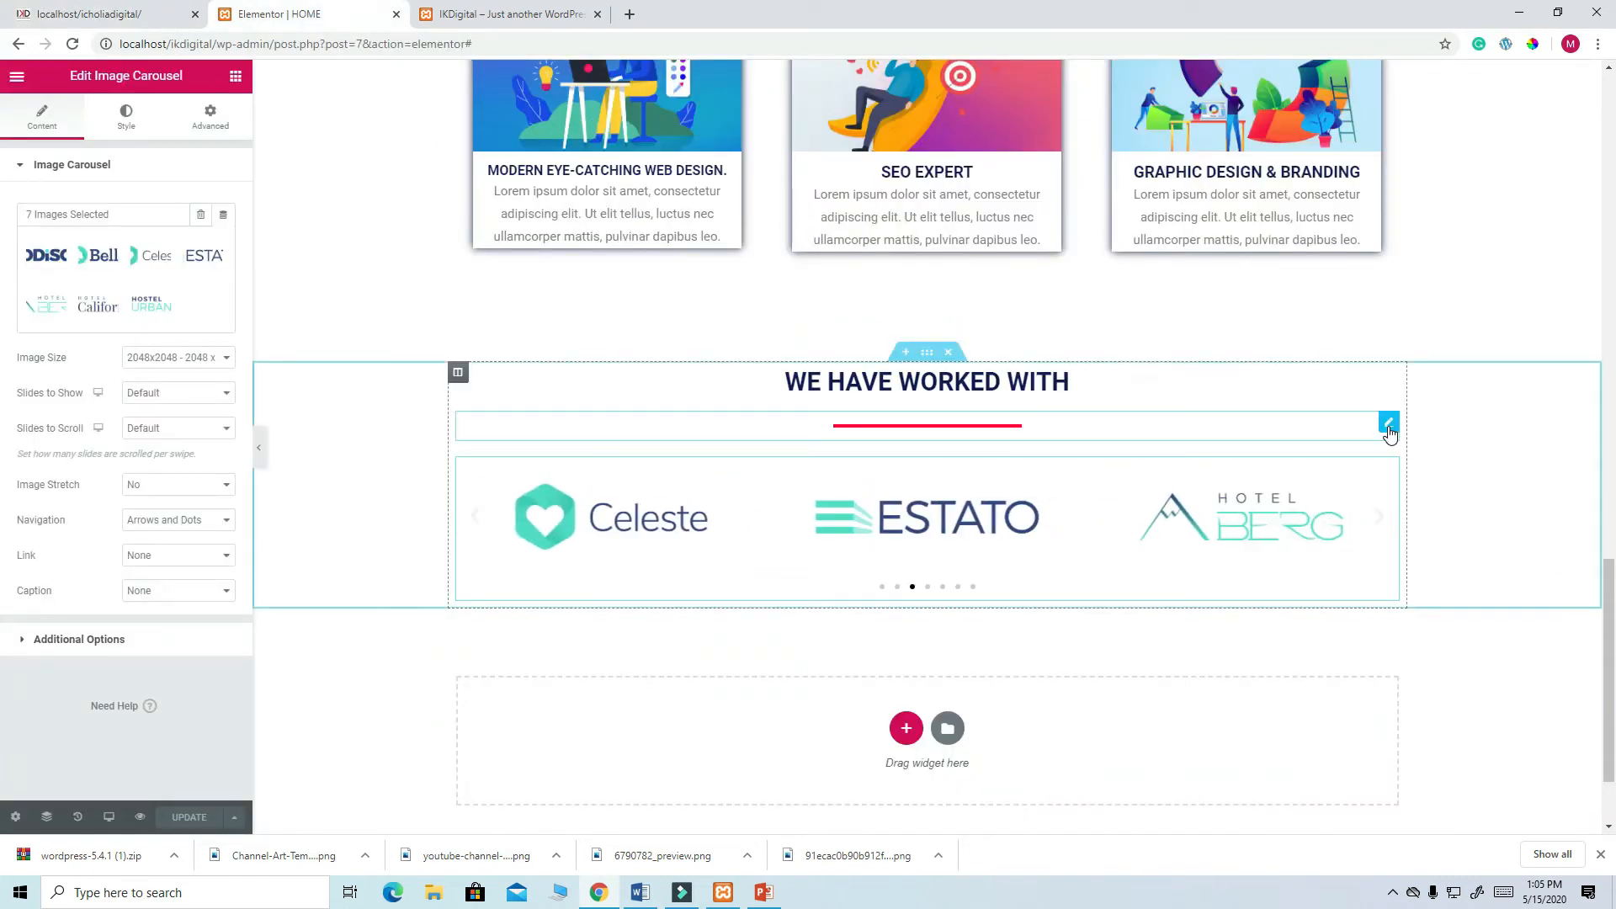
- Shorten the red divider under WE HAVE WORKED WITH to width 14 and save the page
click(1388, 424)
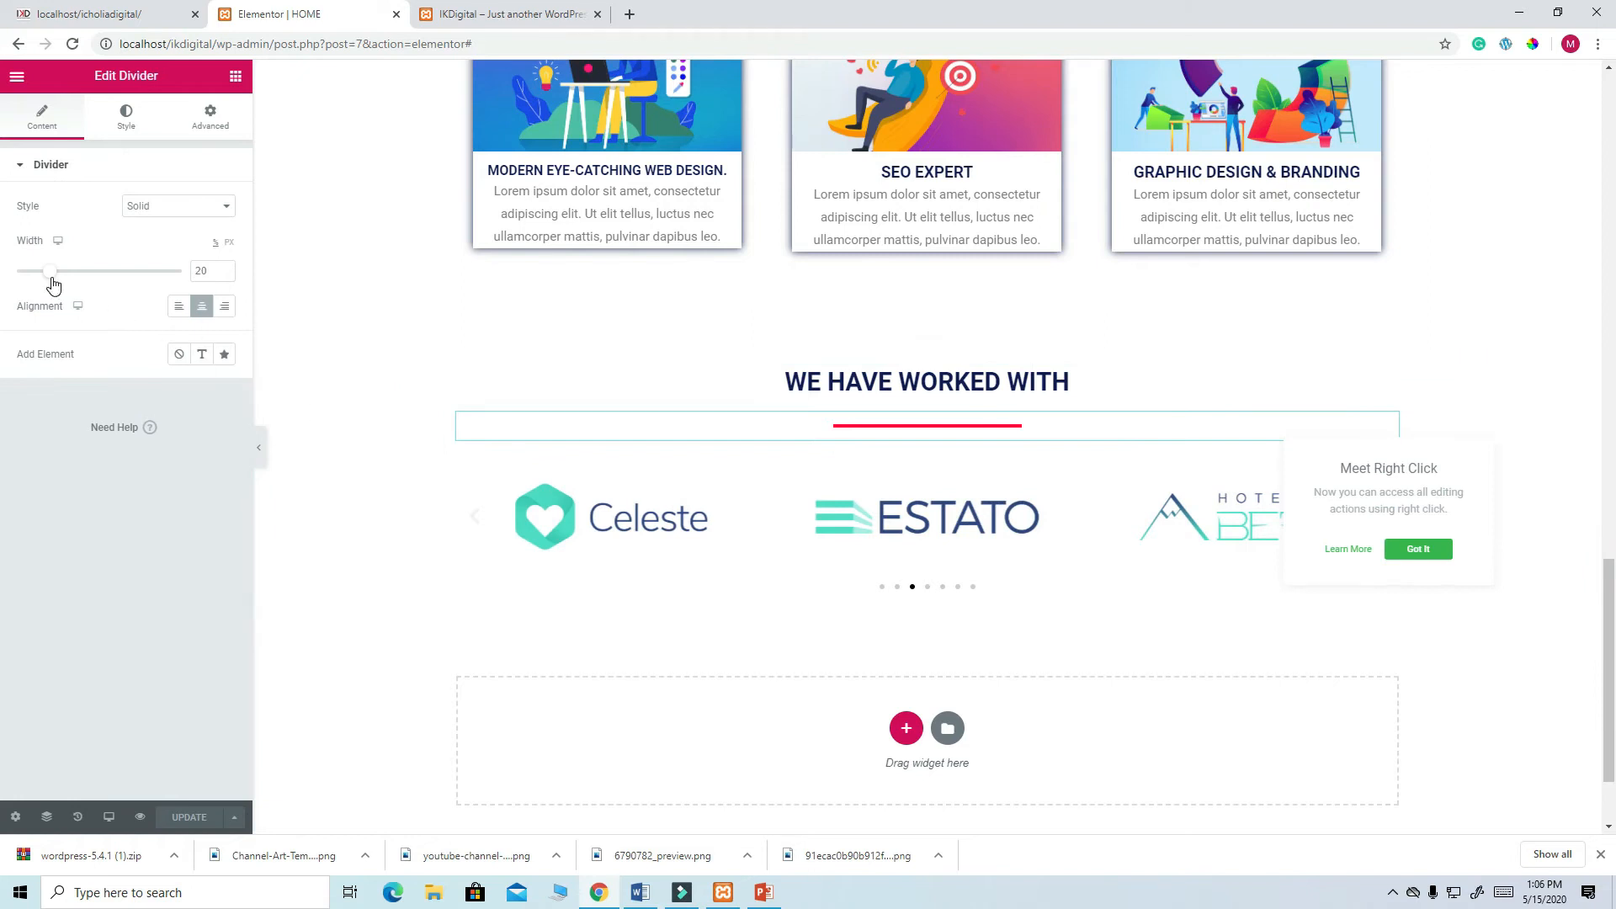
click(127, 124)
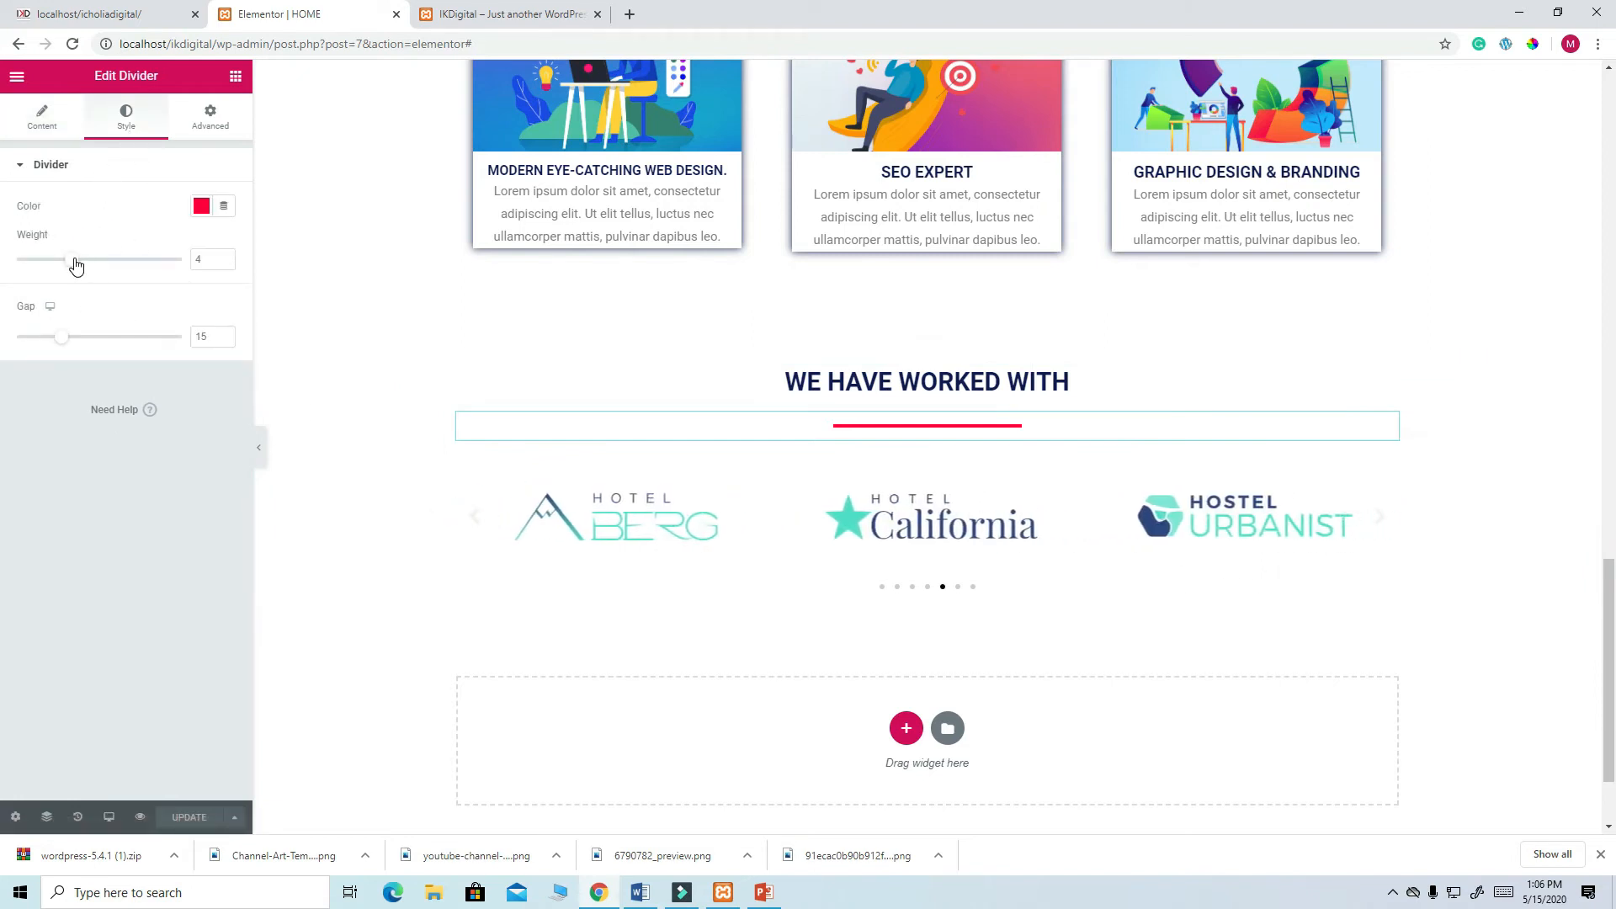
click(54, 124)
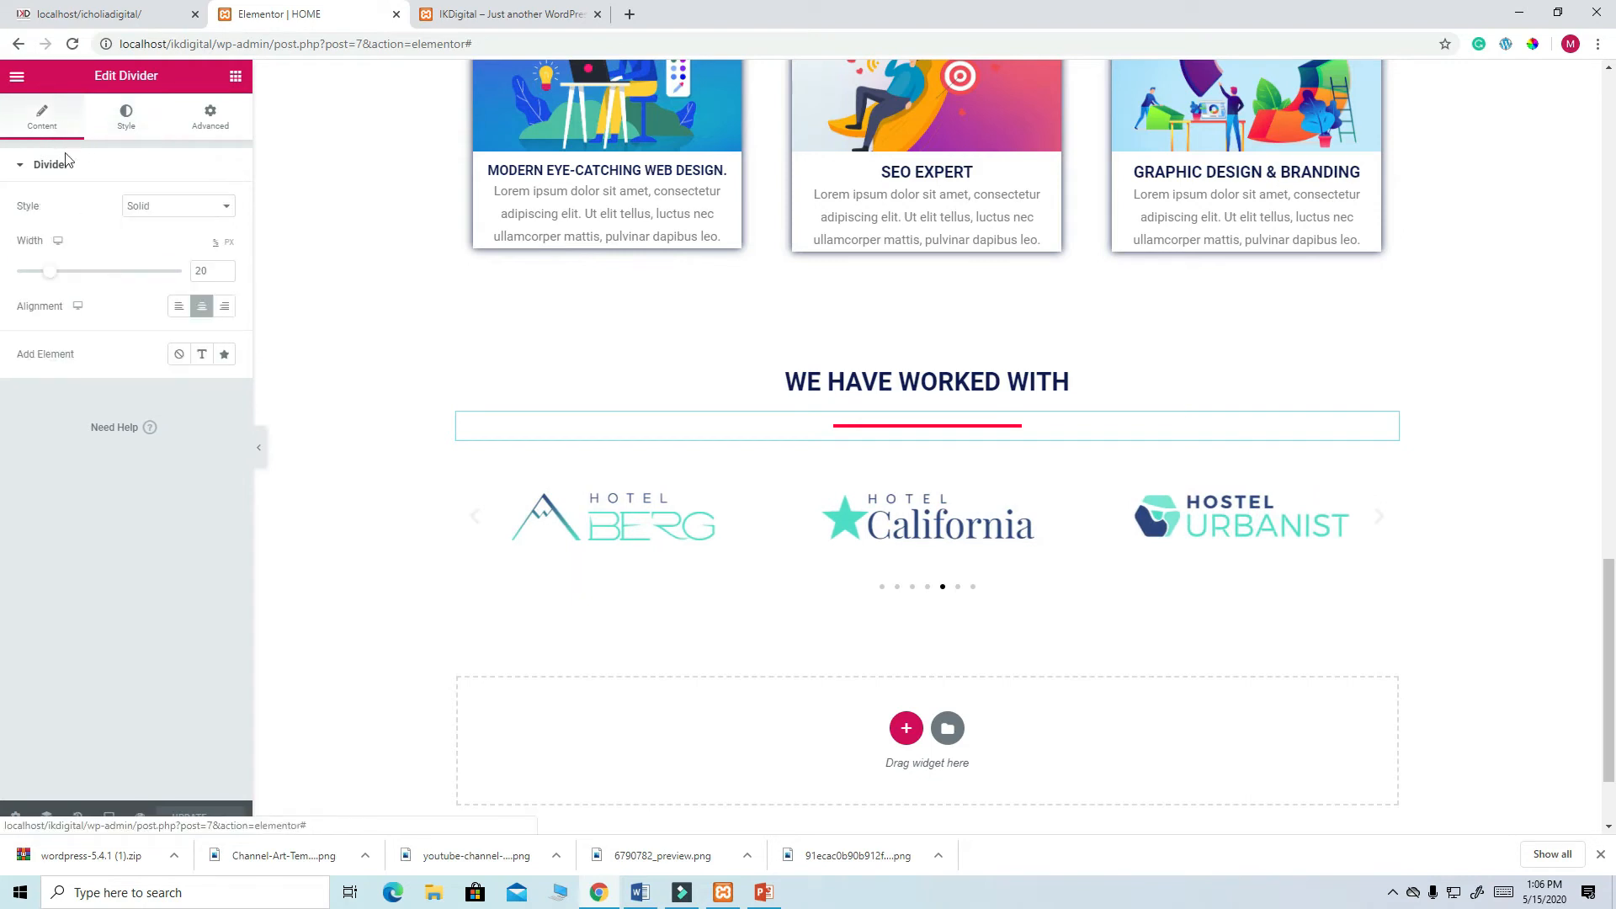
drag(48, 278, 43, 279)
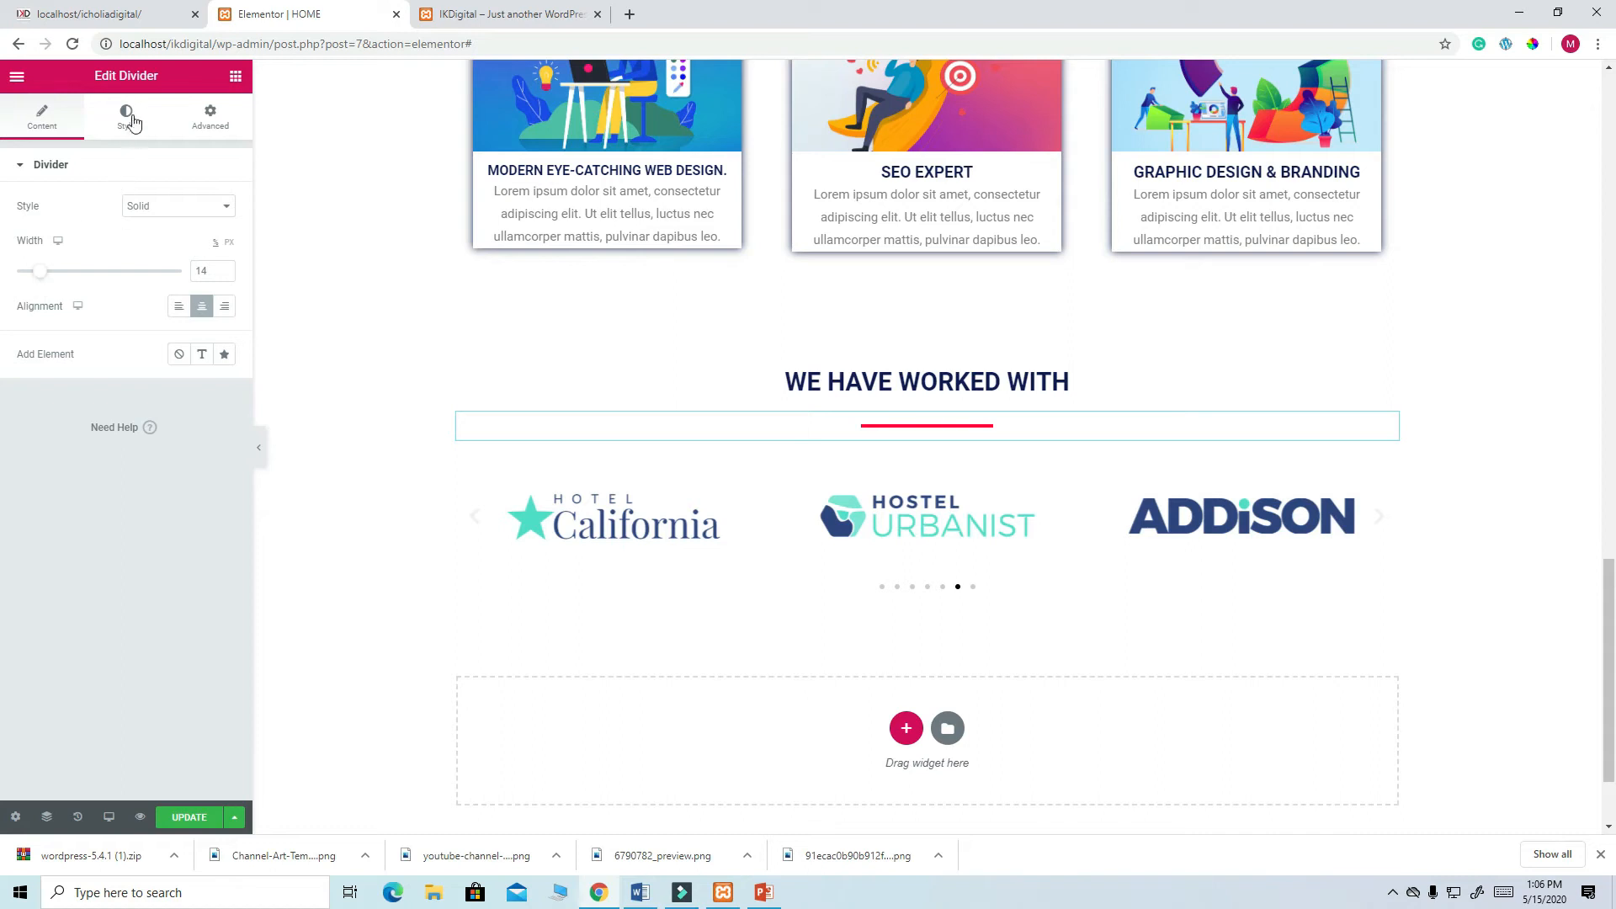
click(129, 118)
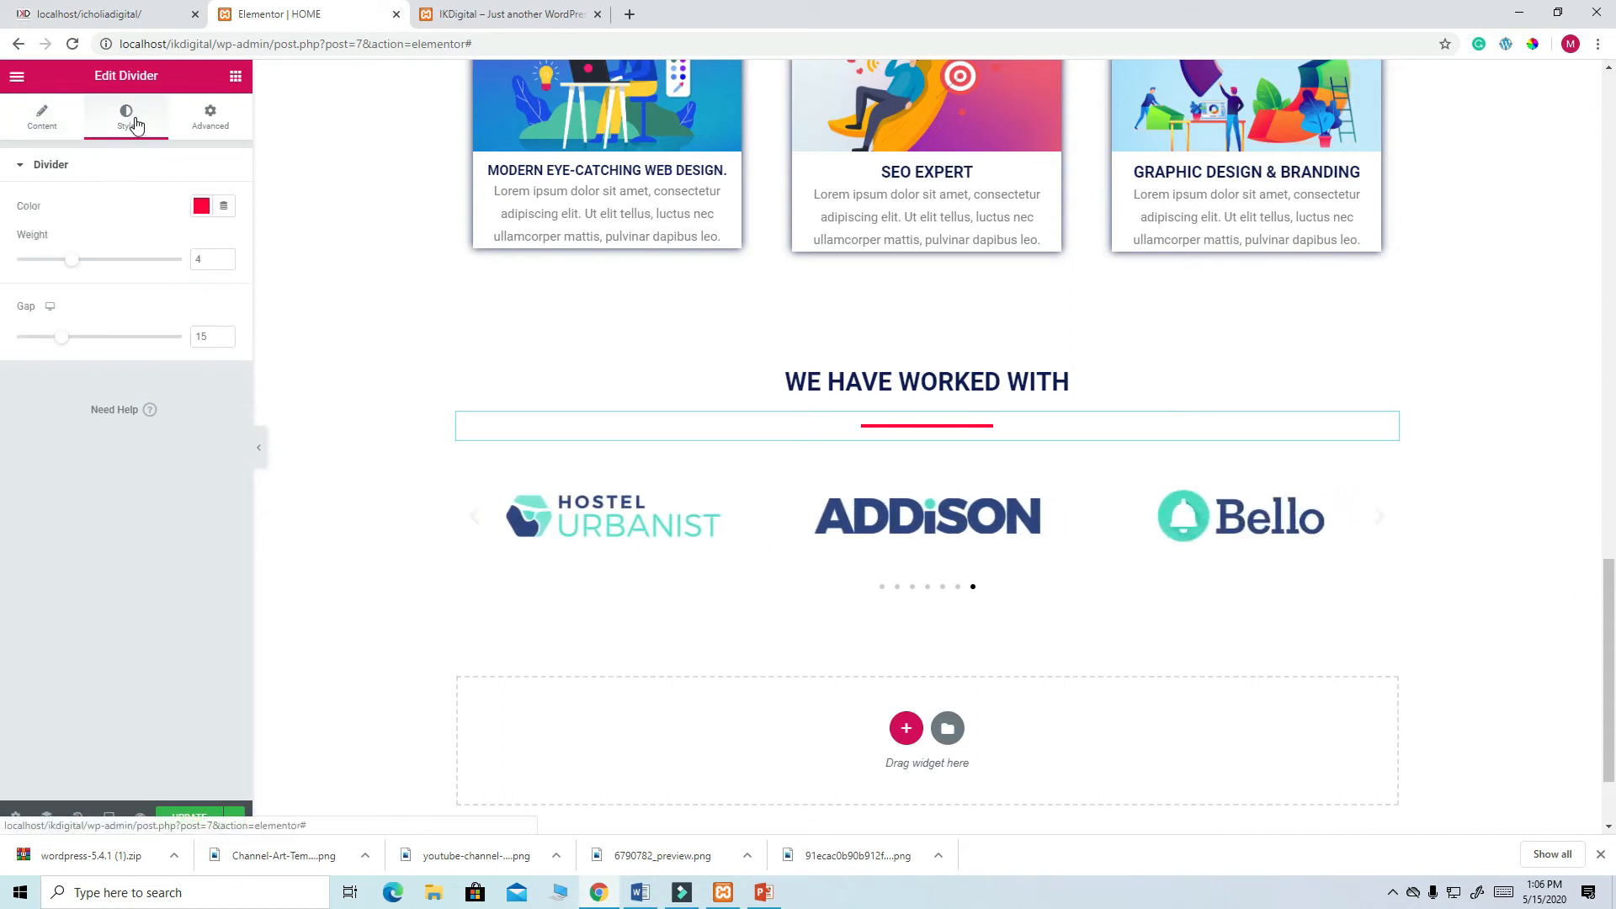
click(216, 128)
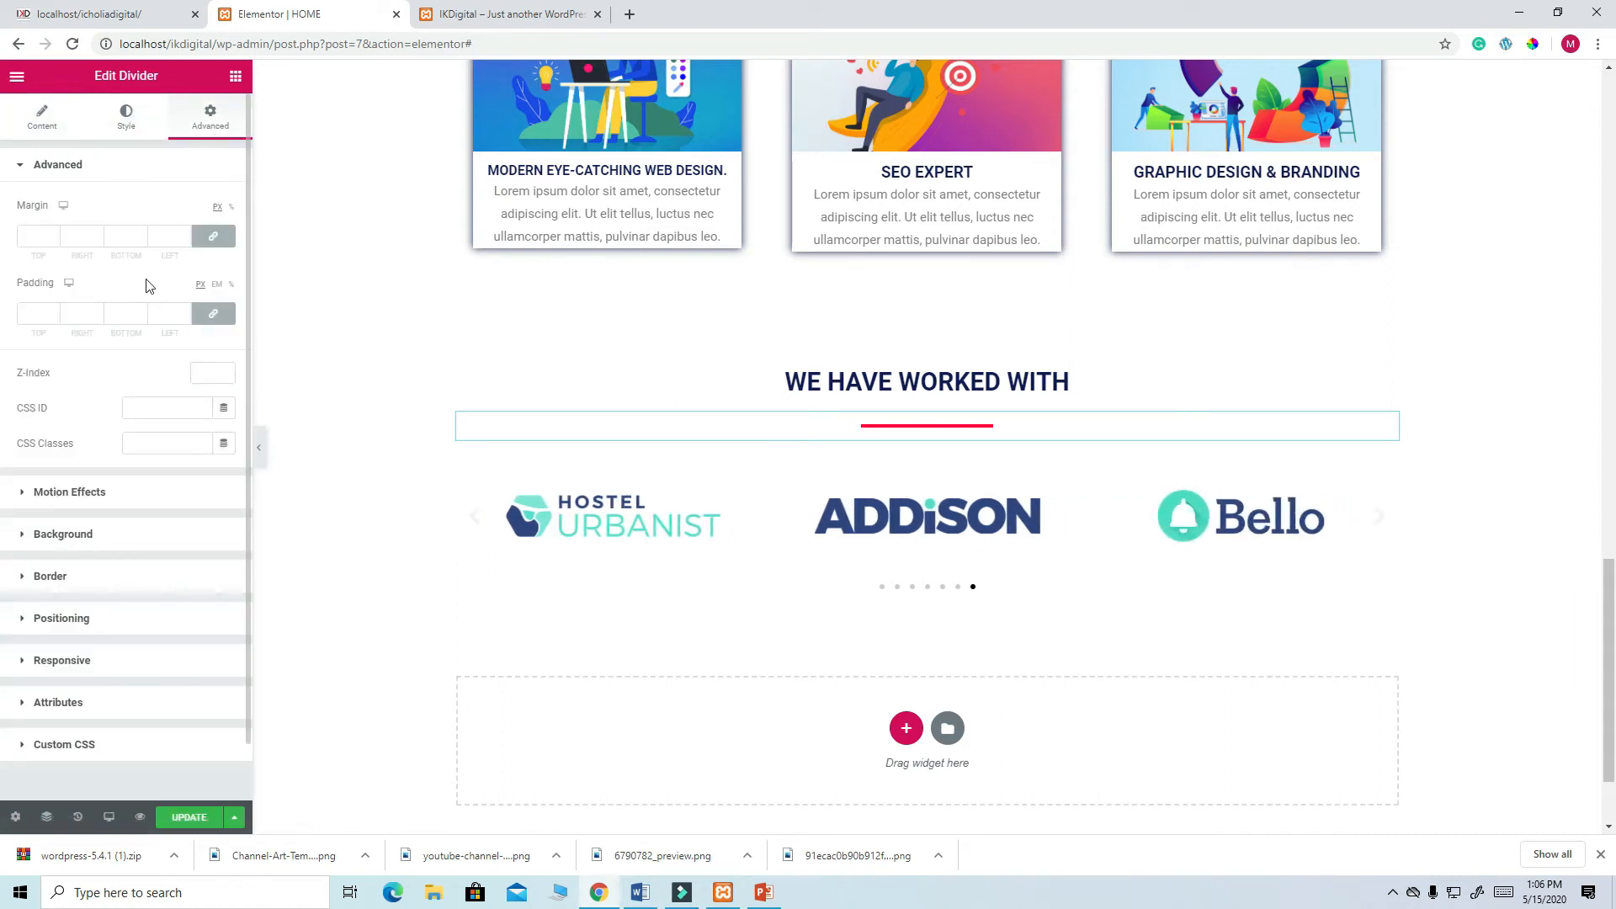
click(194, 819)
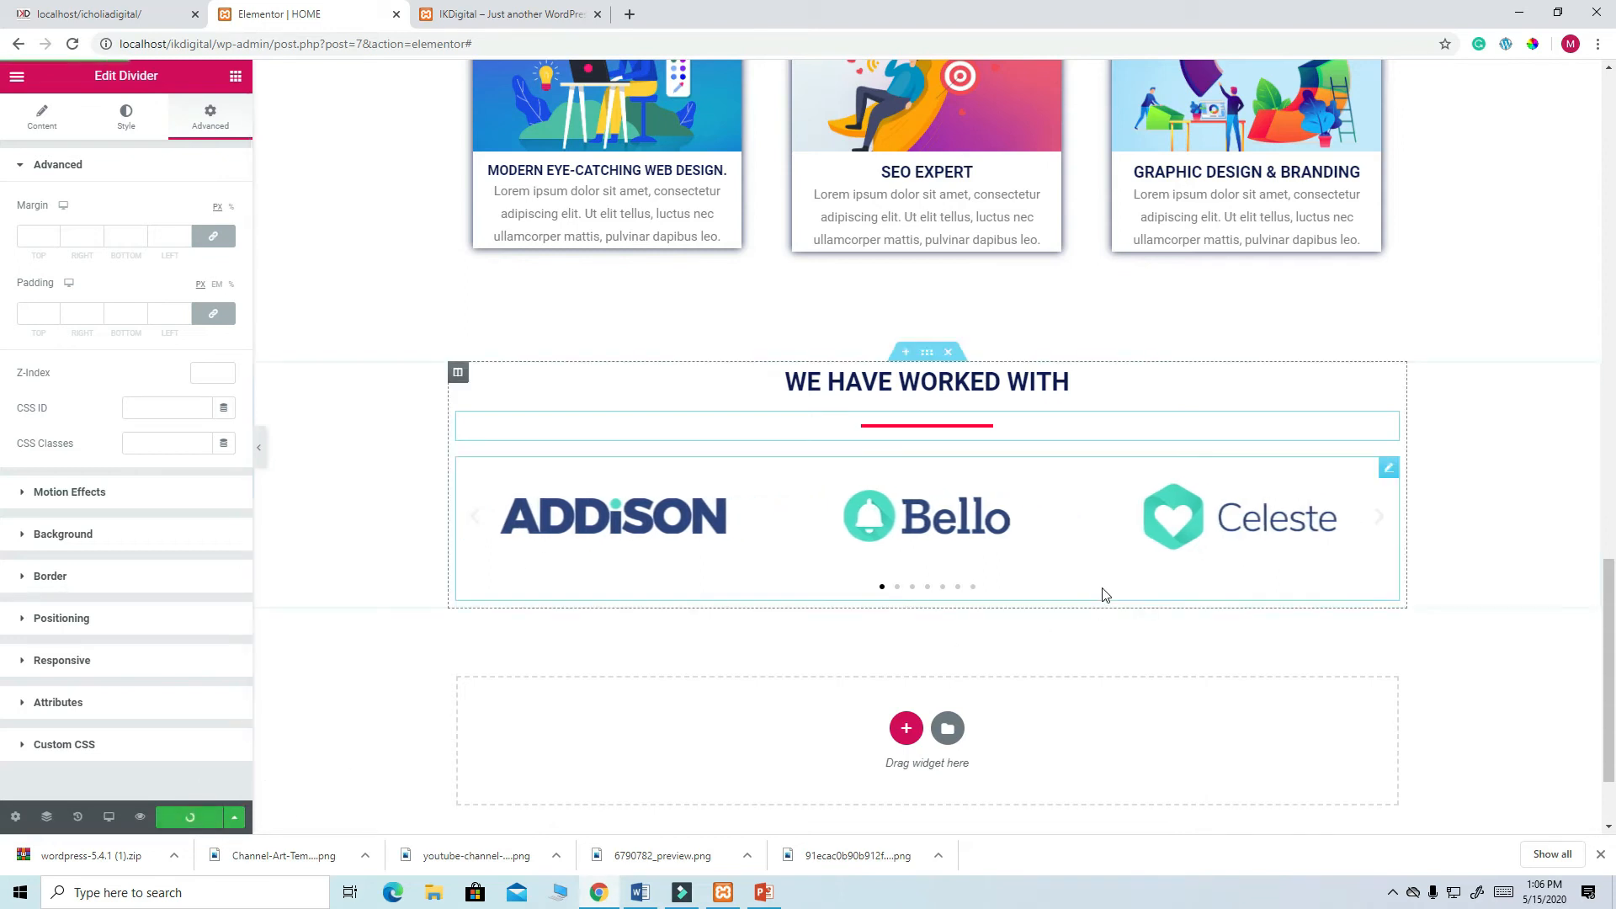
scroll(1100, 595, down, 2)
scroll(1100, 595, up, 5)
scroll(1103, 589, up, 4)
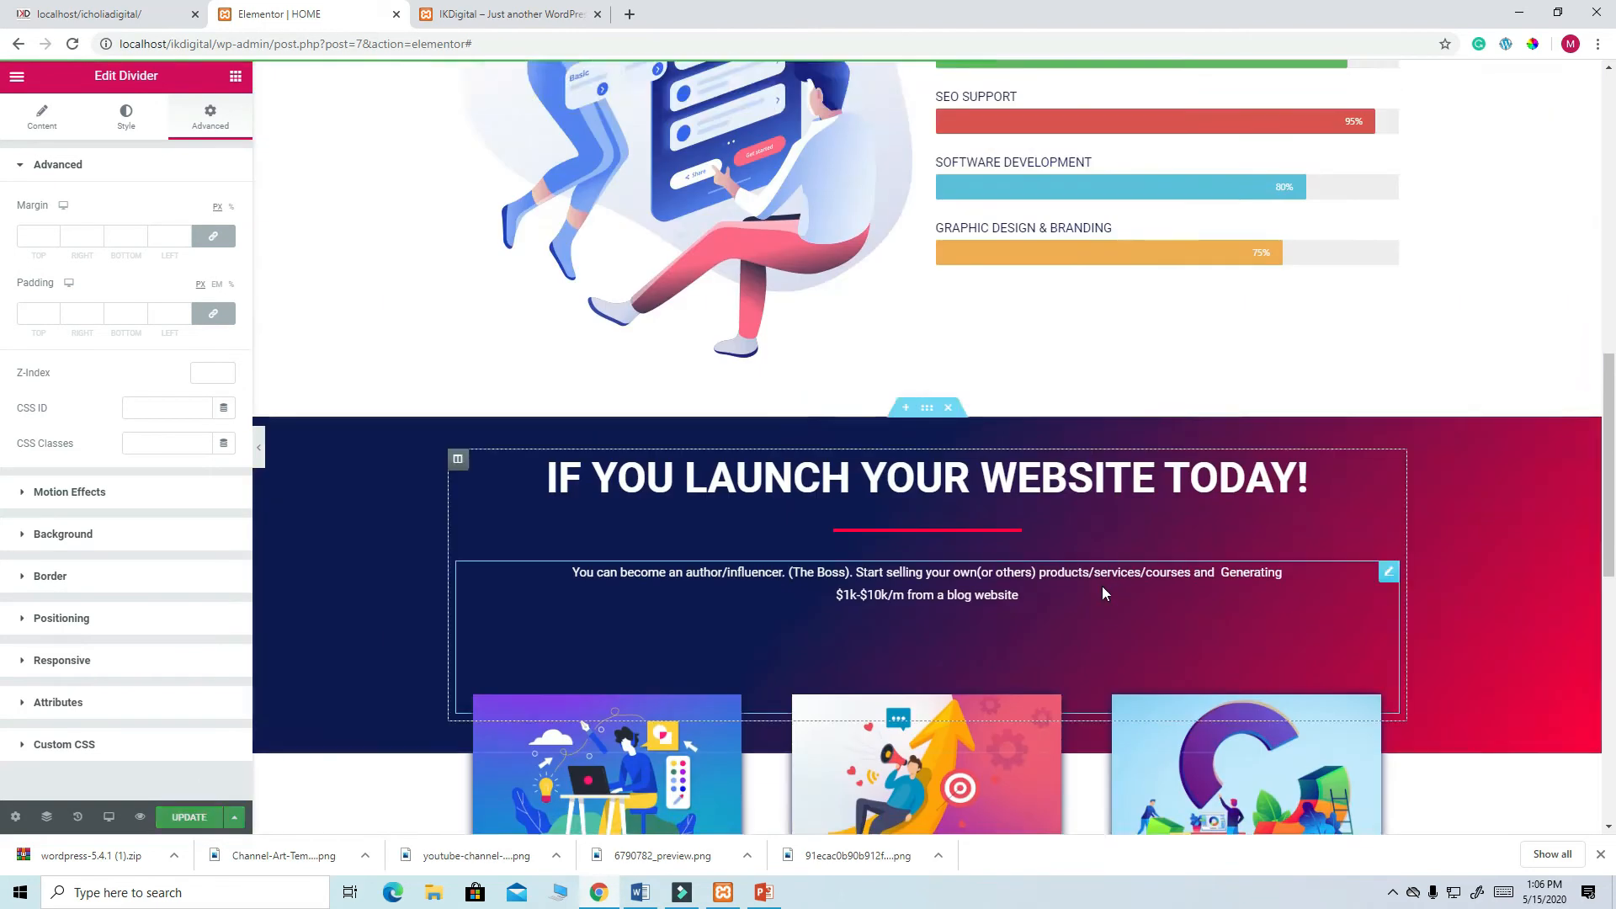
scroll(1103, 589, down, 10)
click(134, 17)
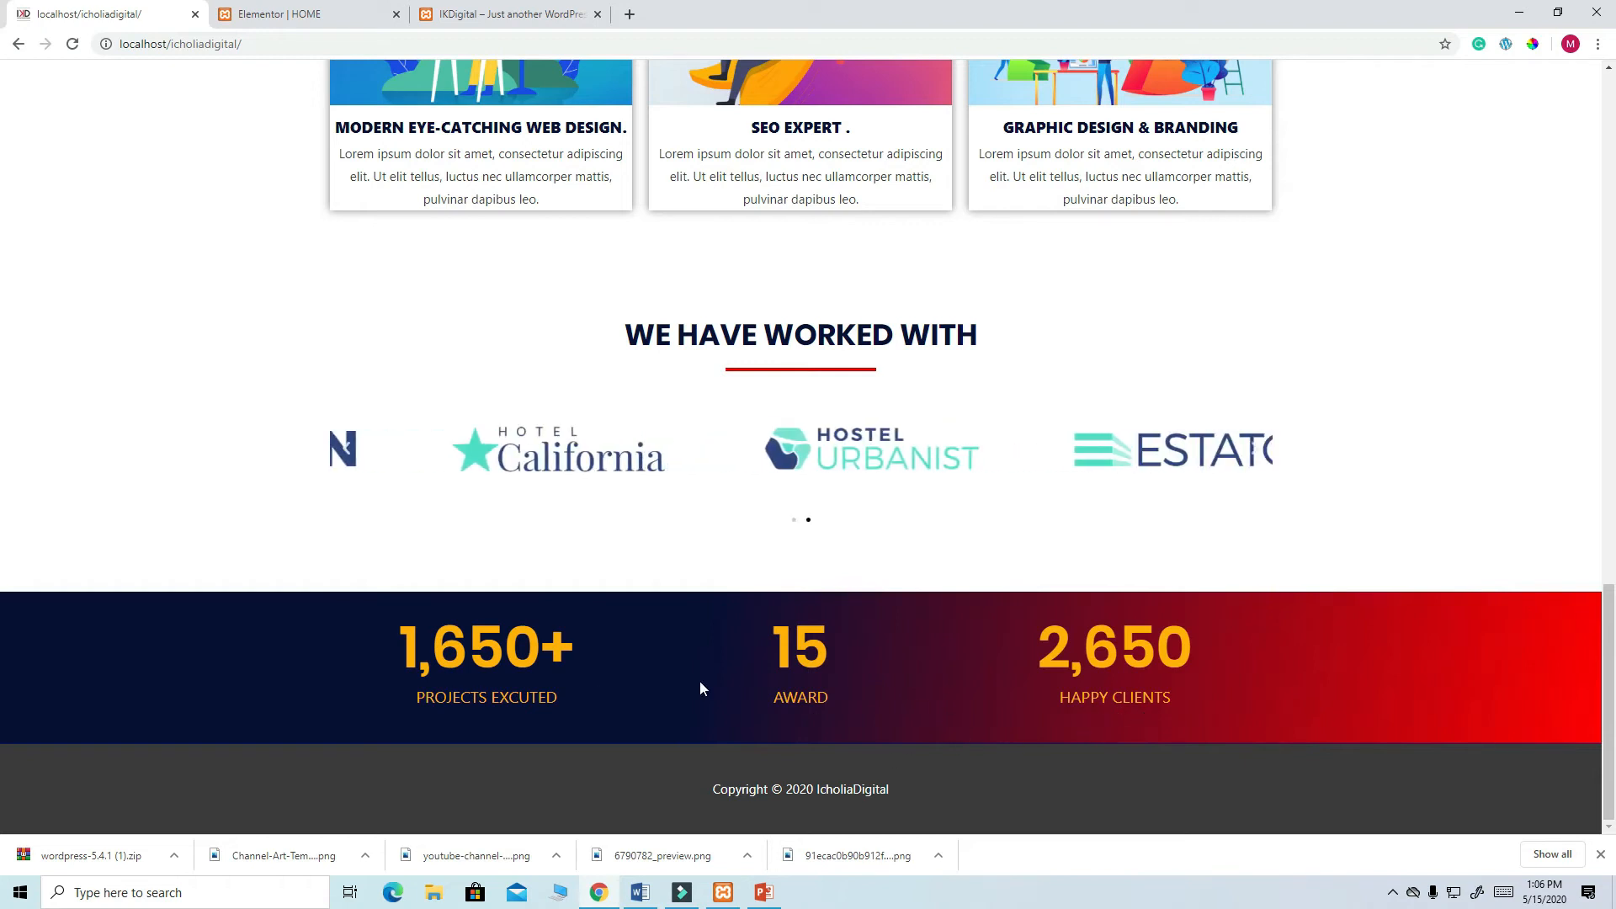
click(284, 24)
scroll(685, 441, up, 8)
scroll(670, 438, down, 5)
scroll(699, 480, down, 4)
scroll(712, 514, up, 3)
scroll(842, 564, down, 3)
scroll(952, 606, up, 8)
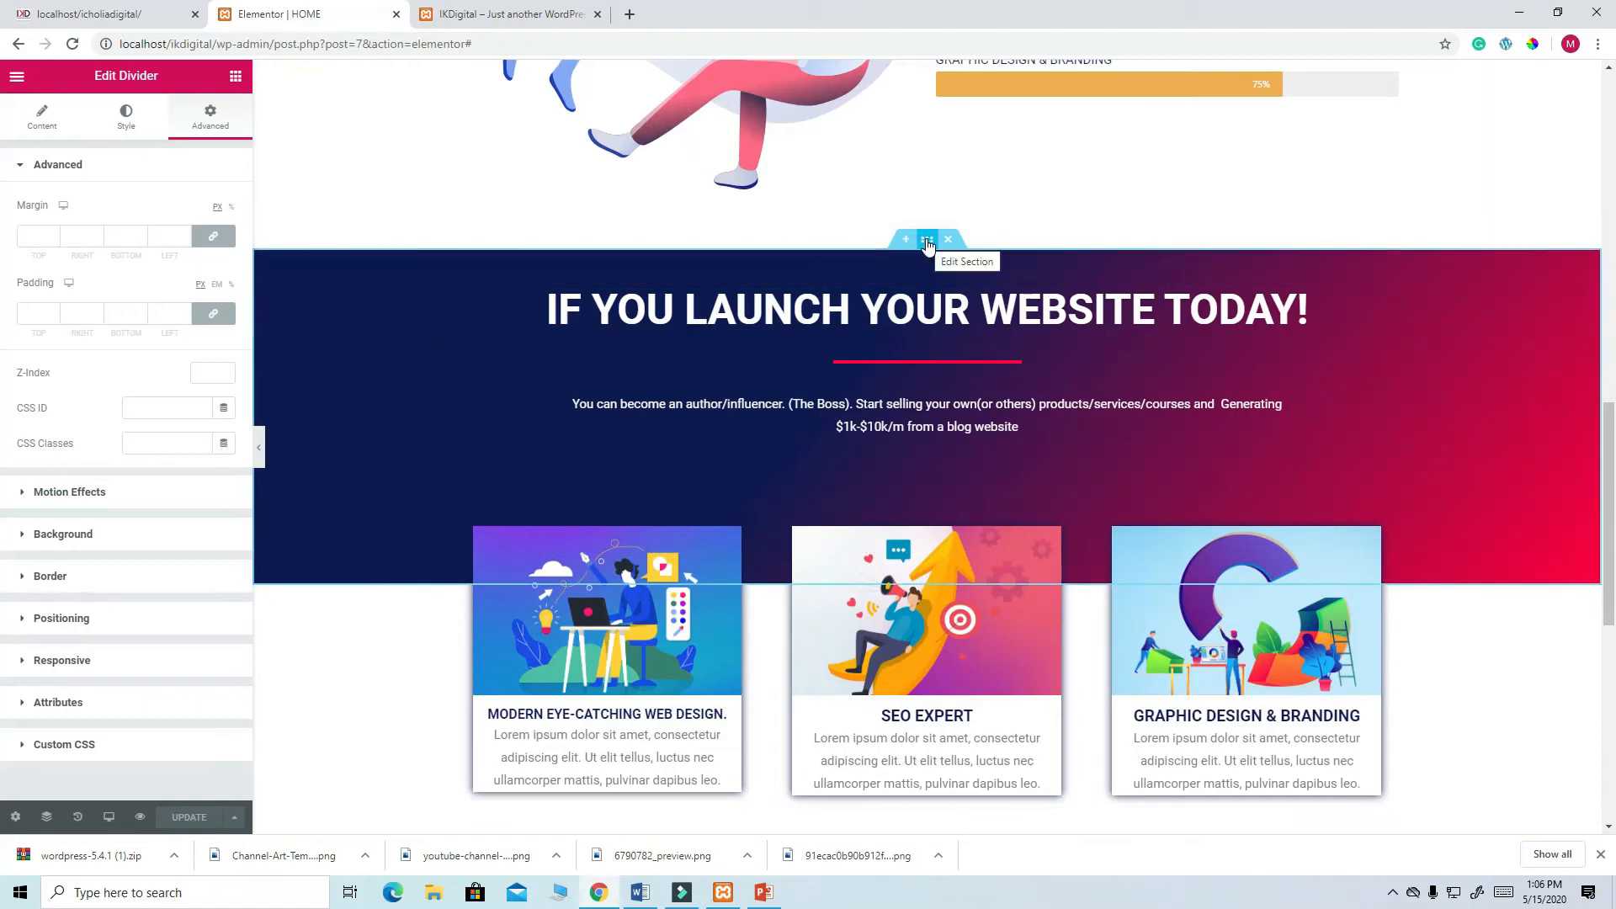
- Save the call-to-action section as a template named CTA
right_click(927, 243)
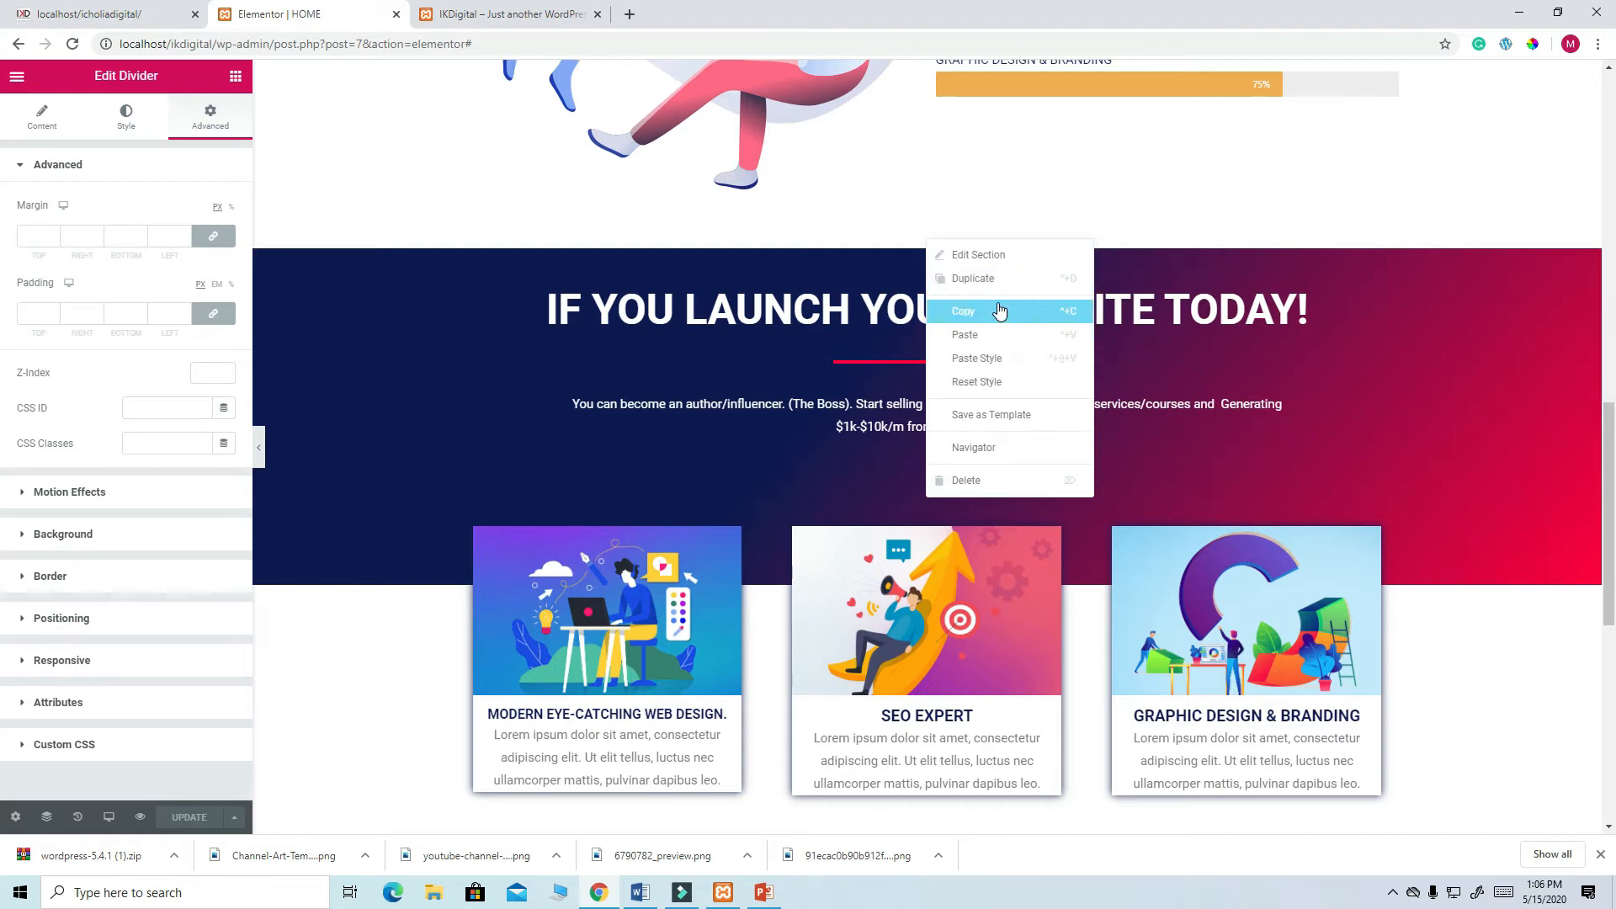
click(998, 424)
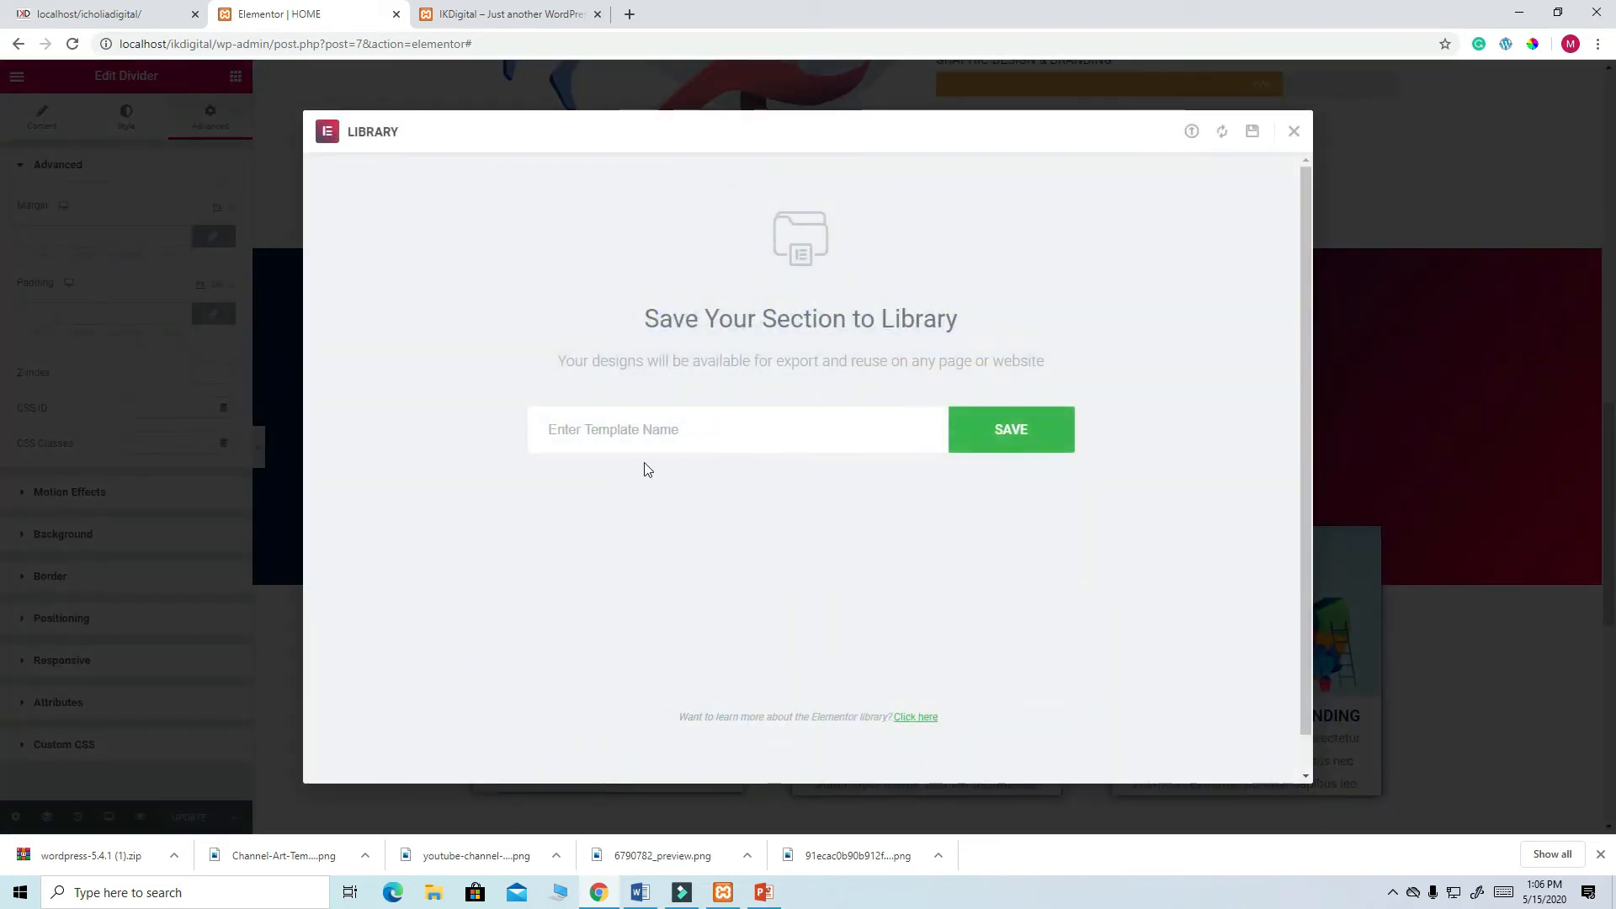
text(CTA)
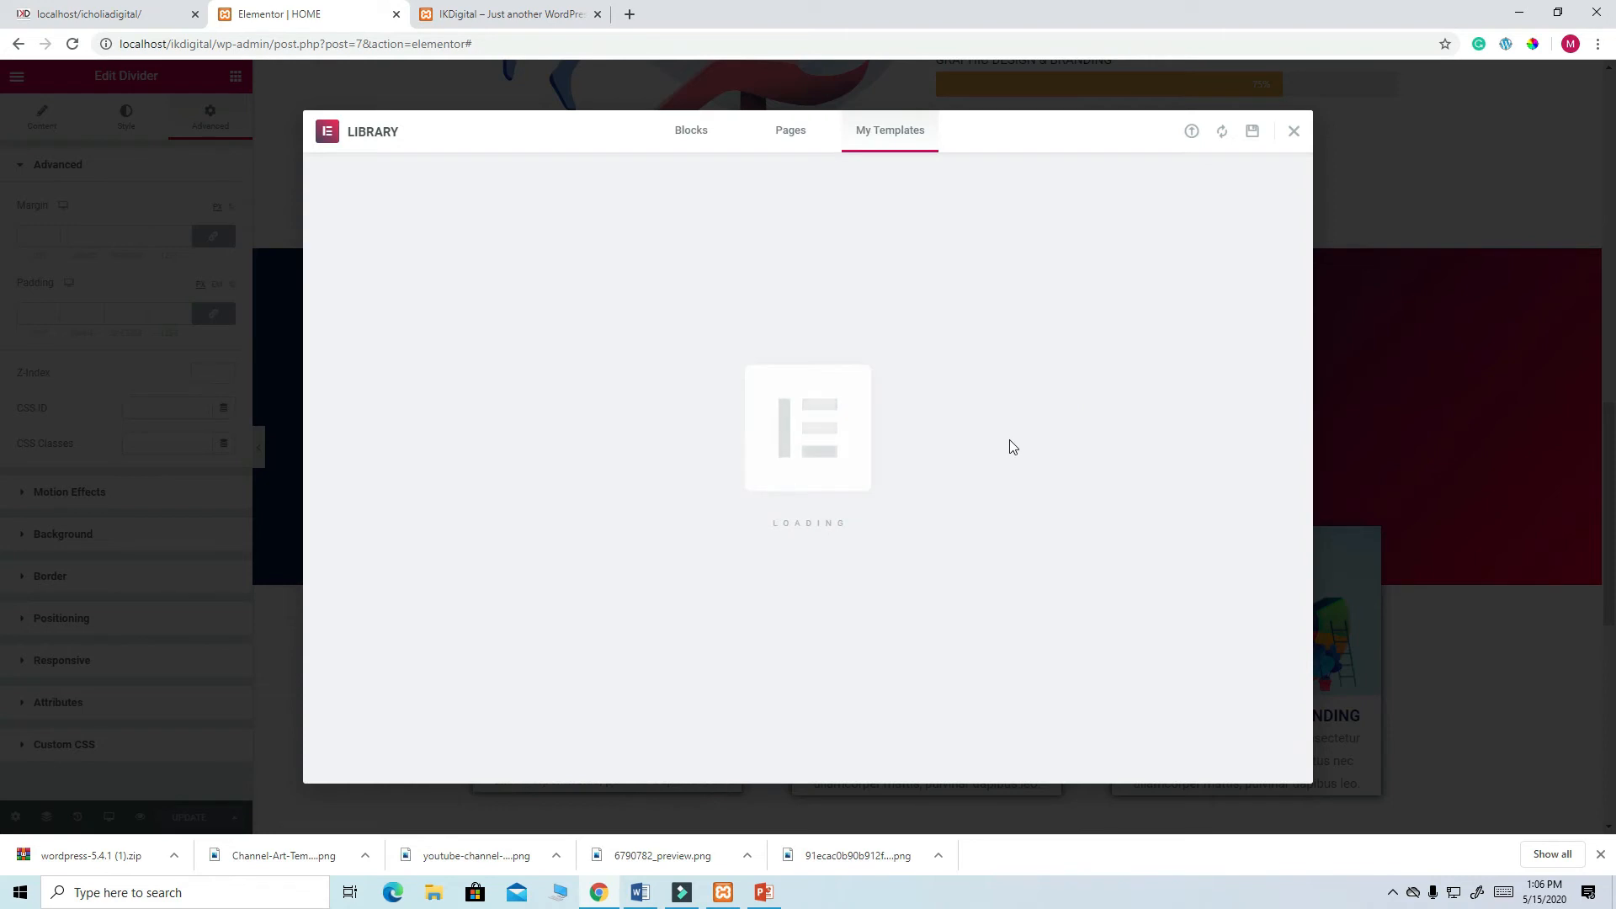
click(1296, 134)
- Insert the CTA template from My Templates into the empty bottom section, accepting its settings
scroll(968, 488, down, 5)
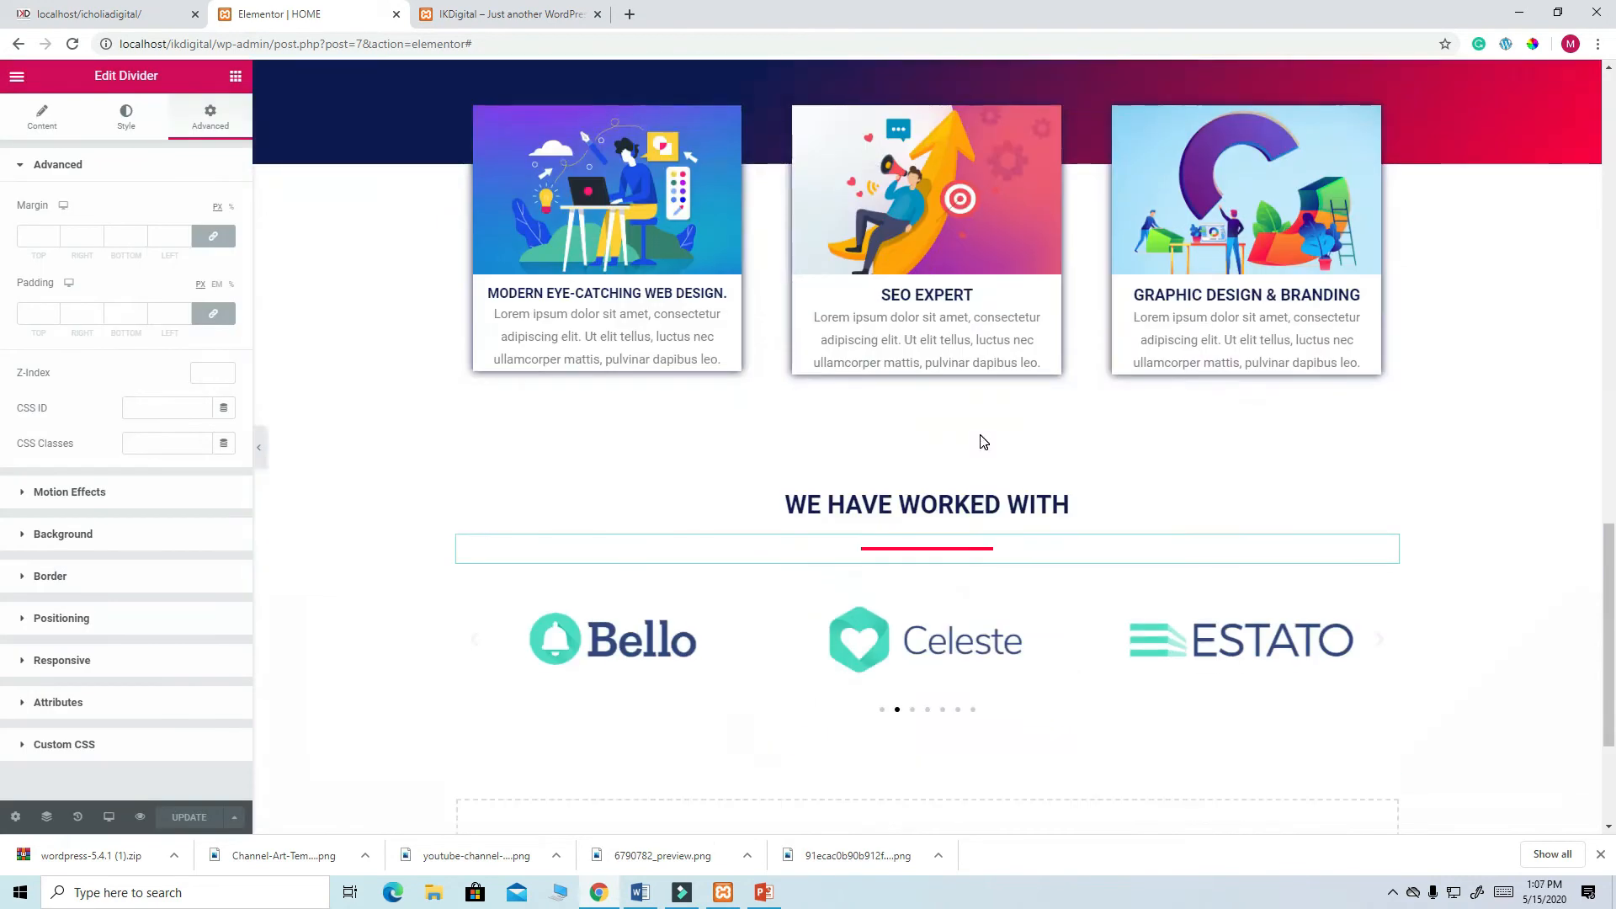
scroll(983, 442, down, 3)
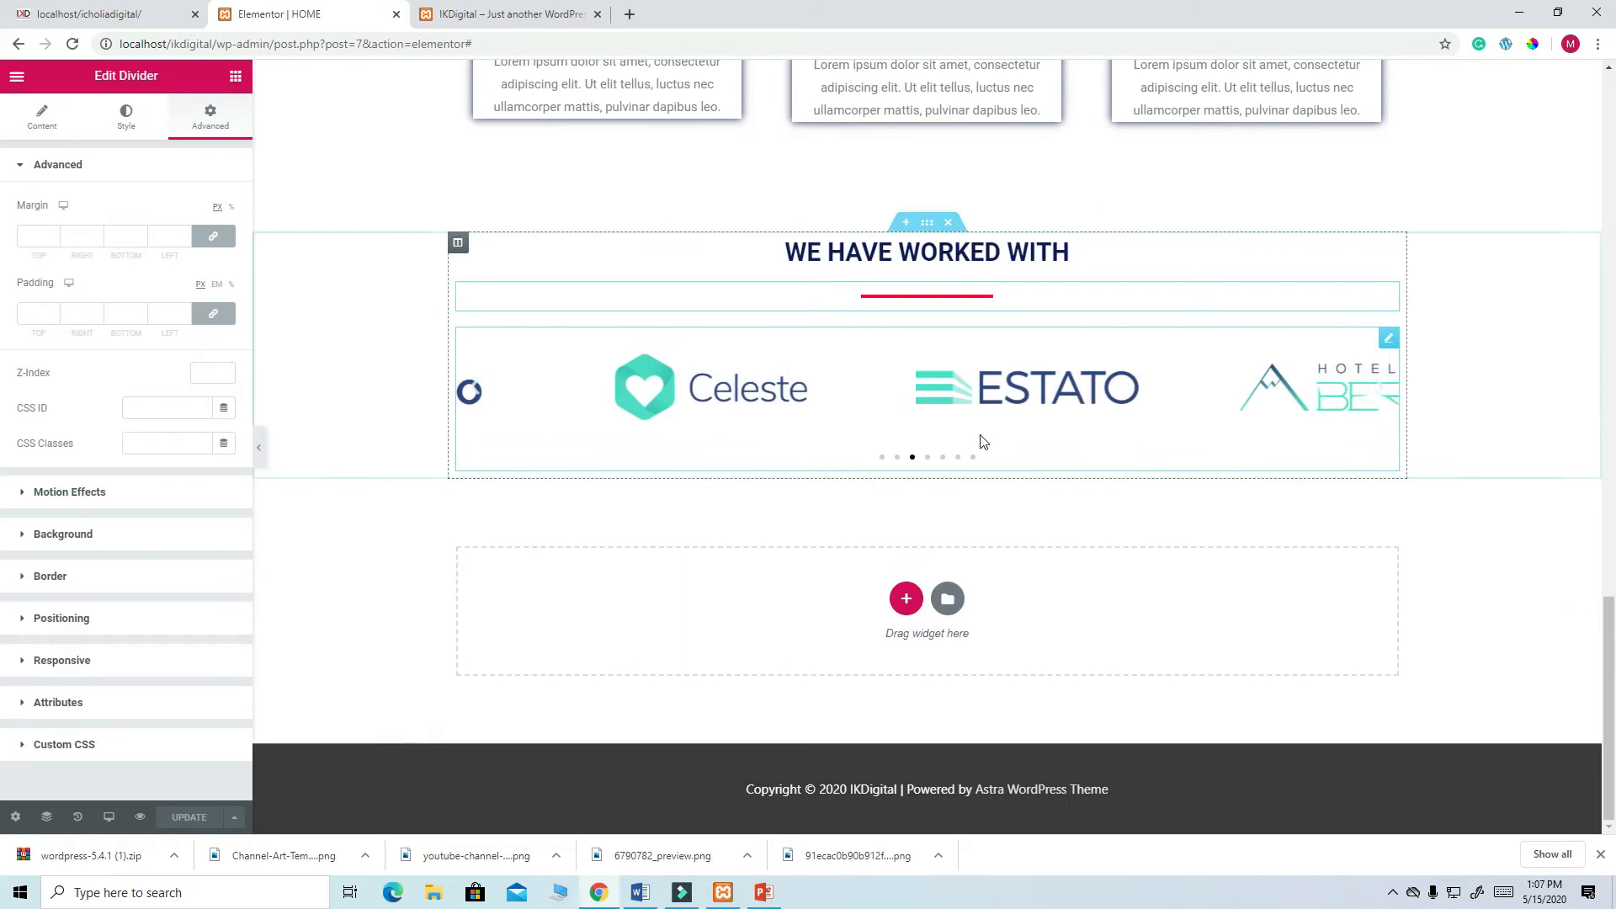
click(947, 599)
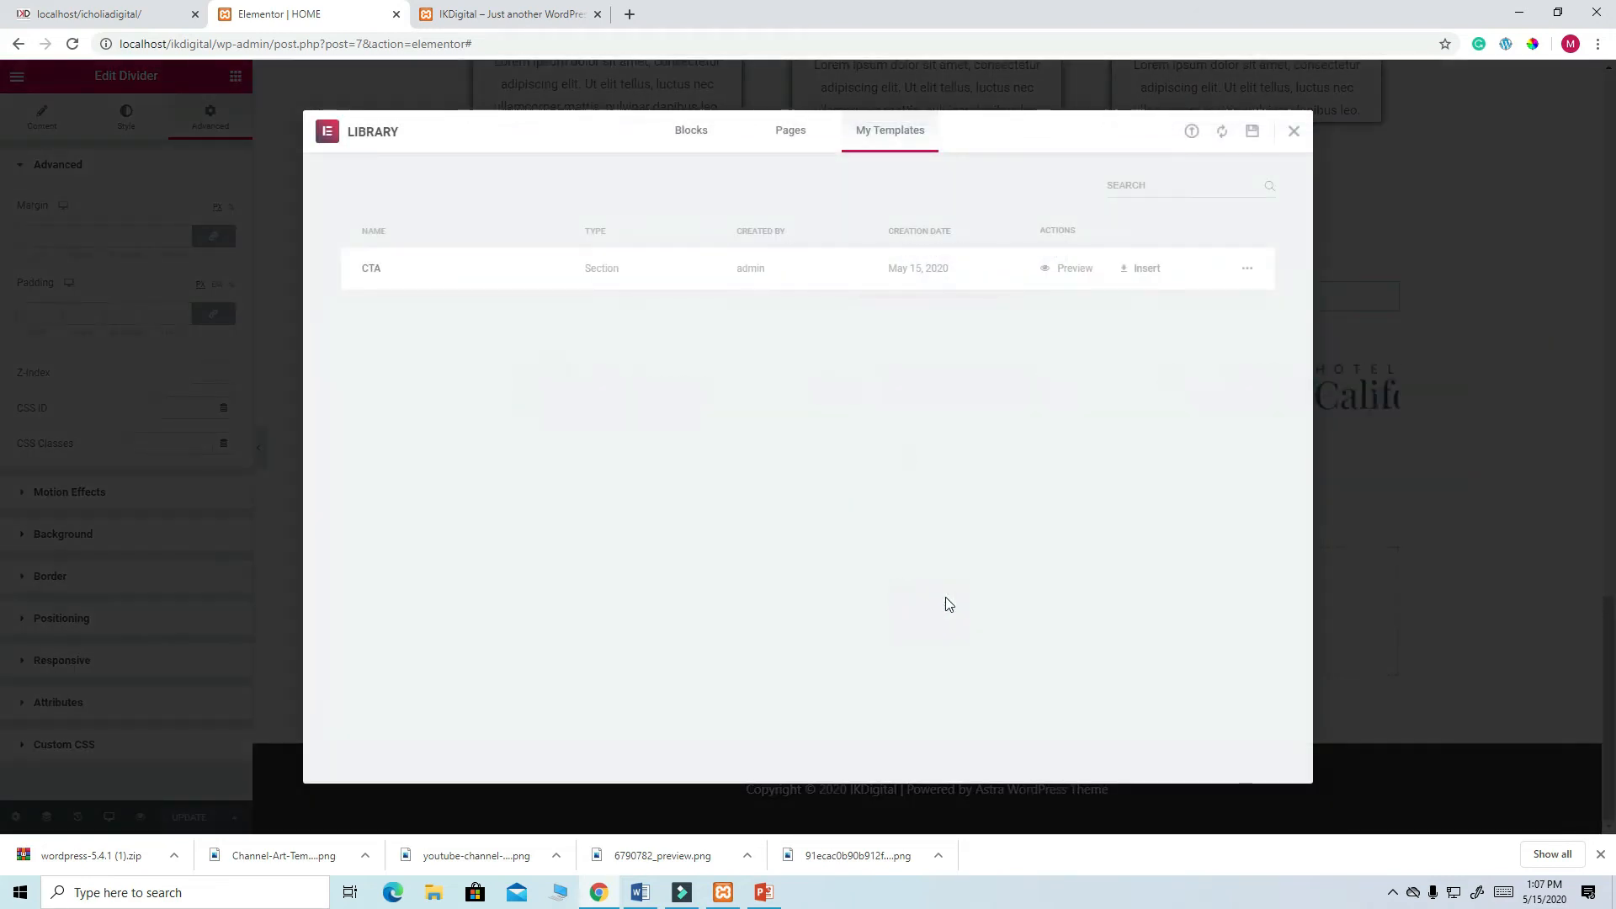
click(1143, 269)
click(900, 522)
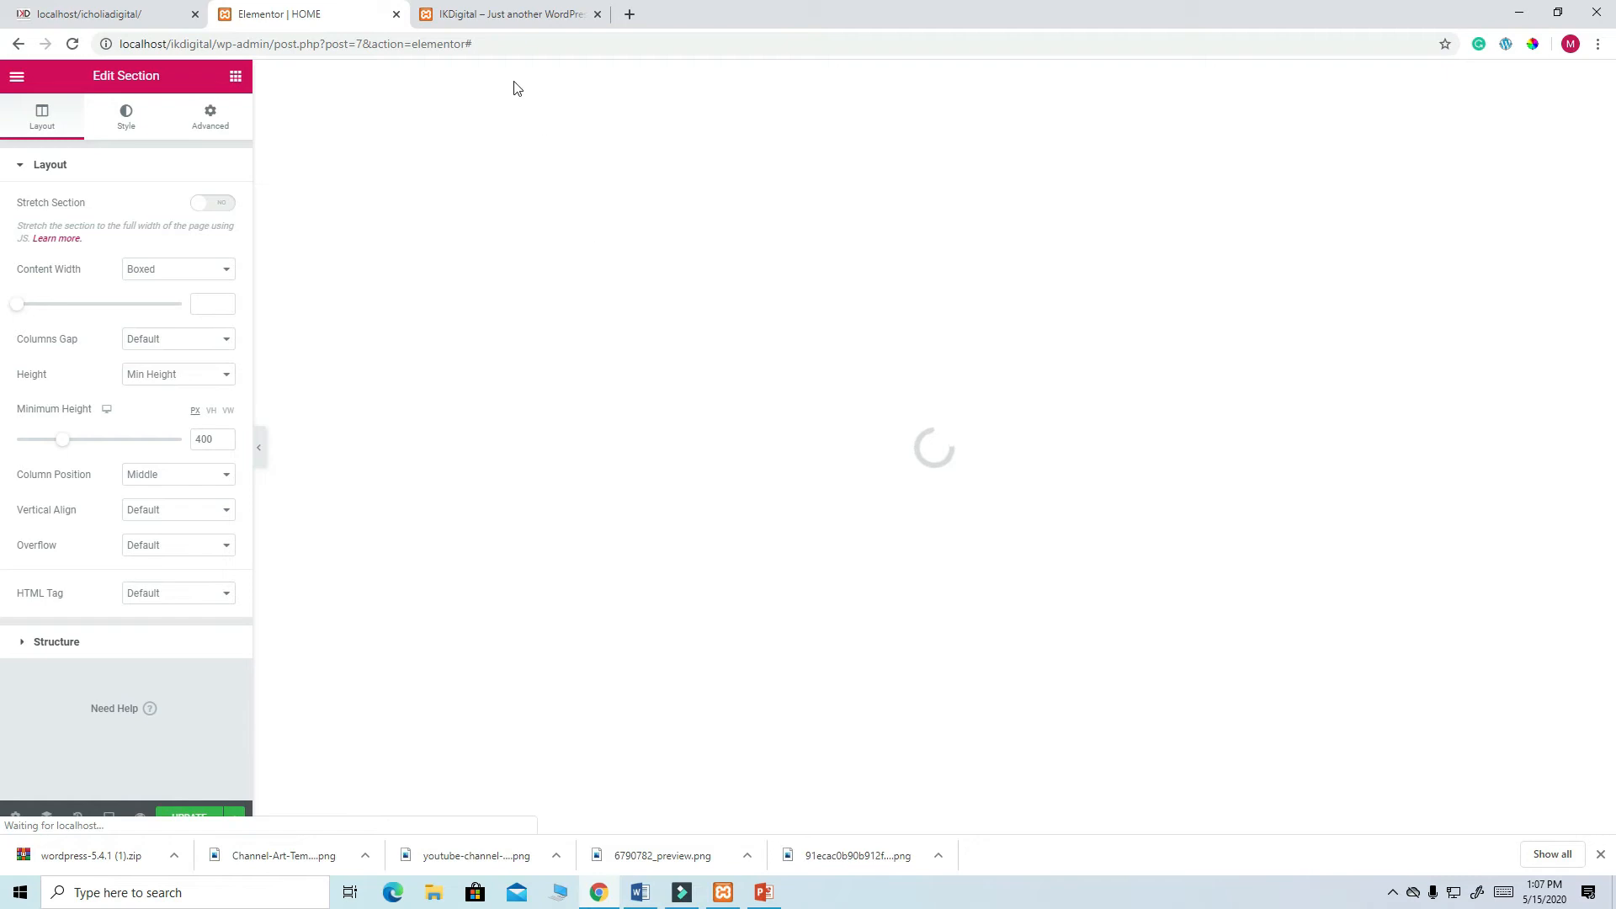
- Remove the heading, divider and text from the copied CTA column, then compare with the live site
scroll(997, 400, up, 5)
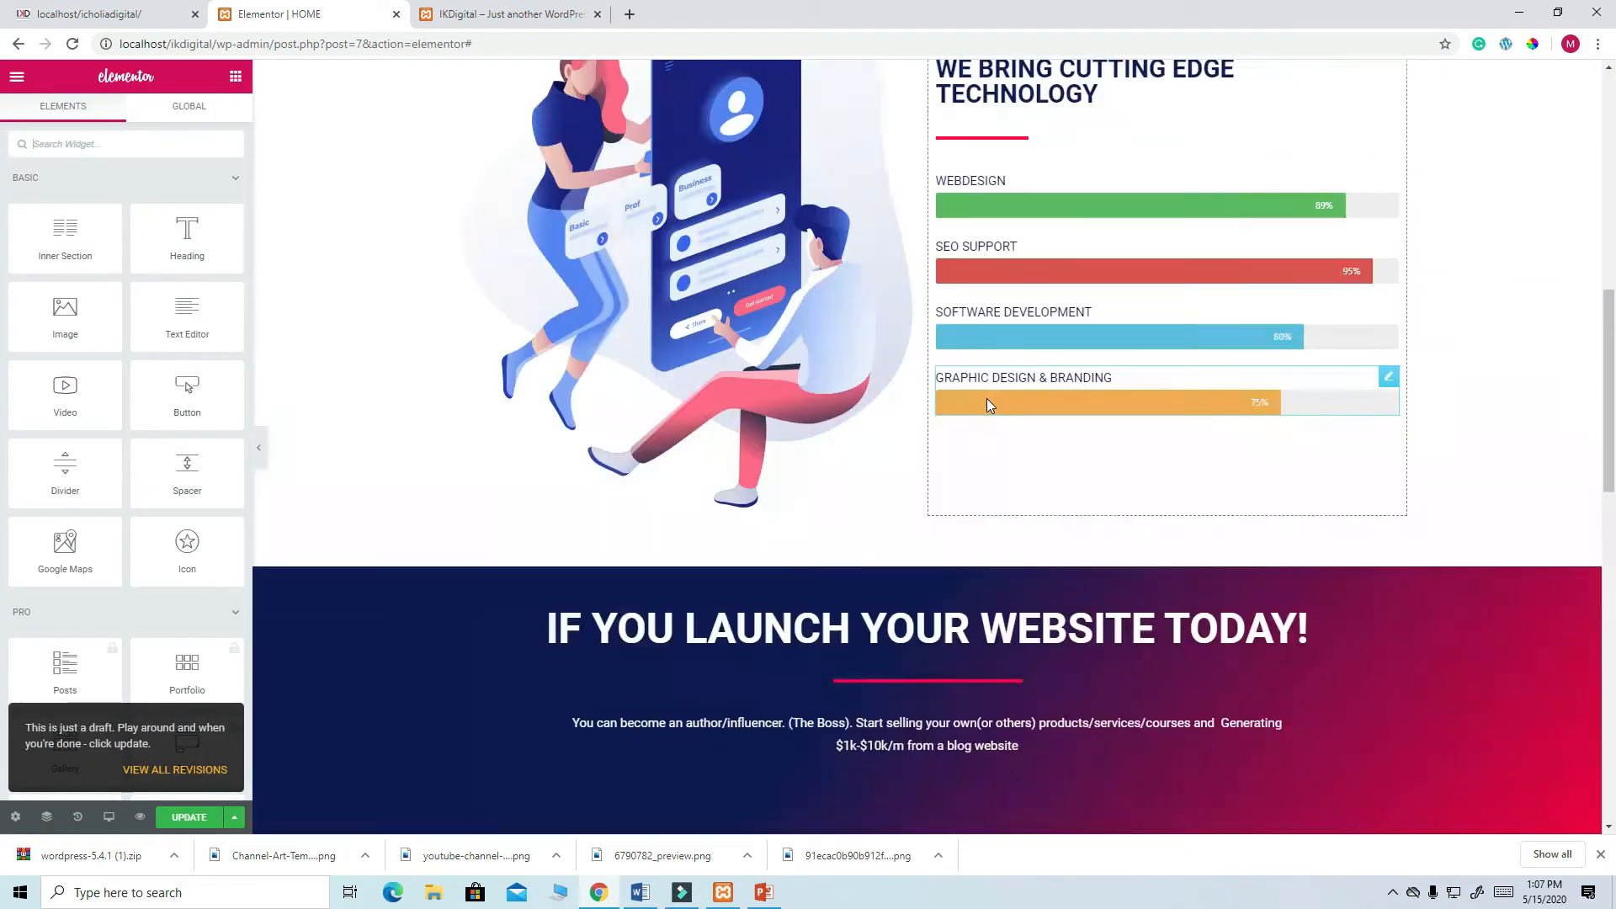
scroll(993, 454, down, 12)
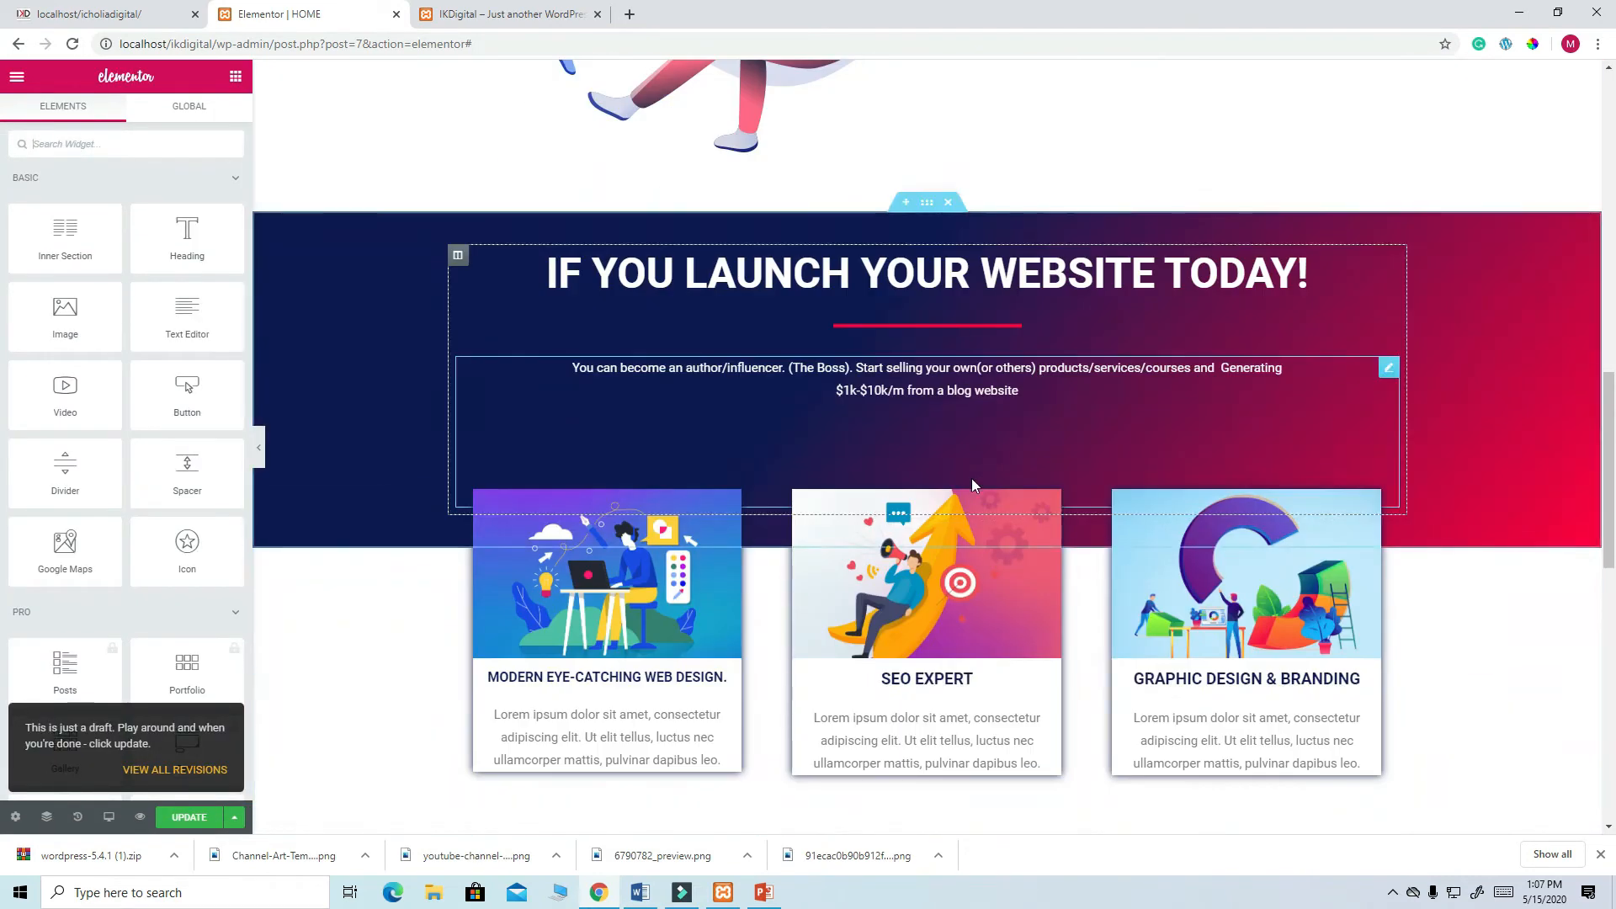
scroll(945, 472, down, 8)
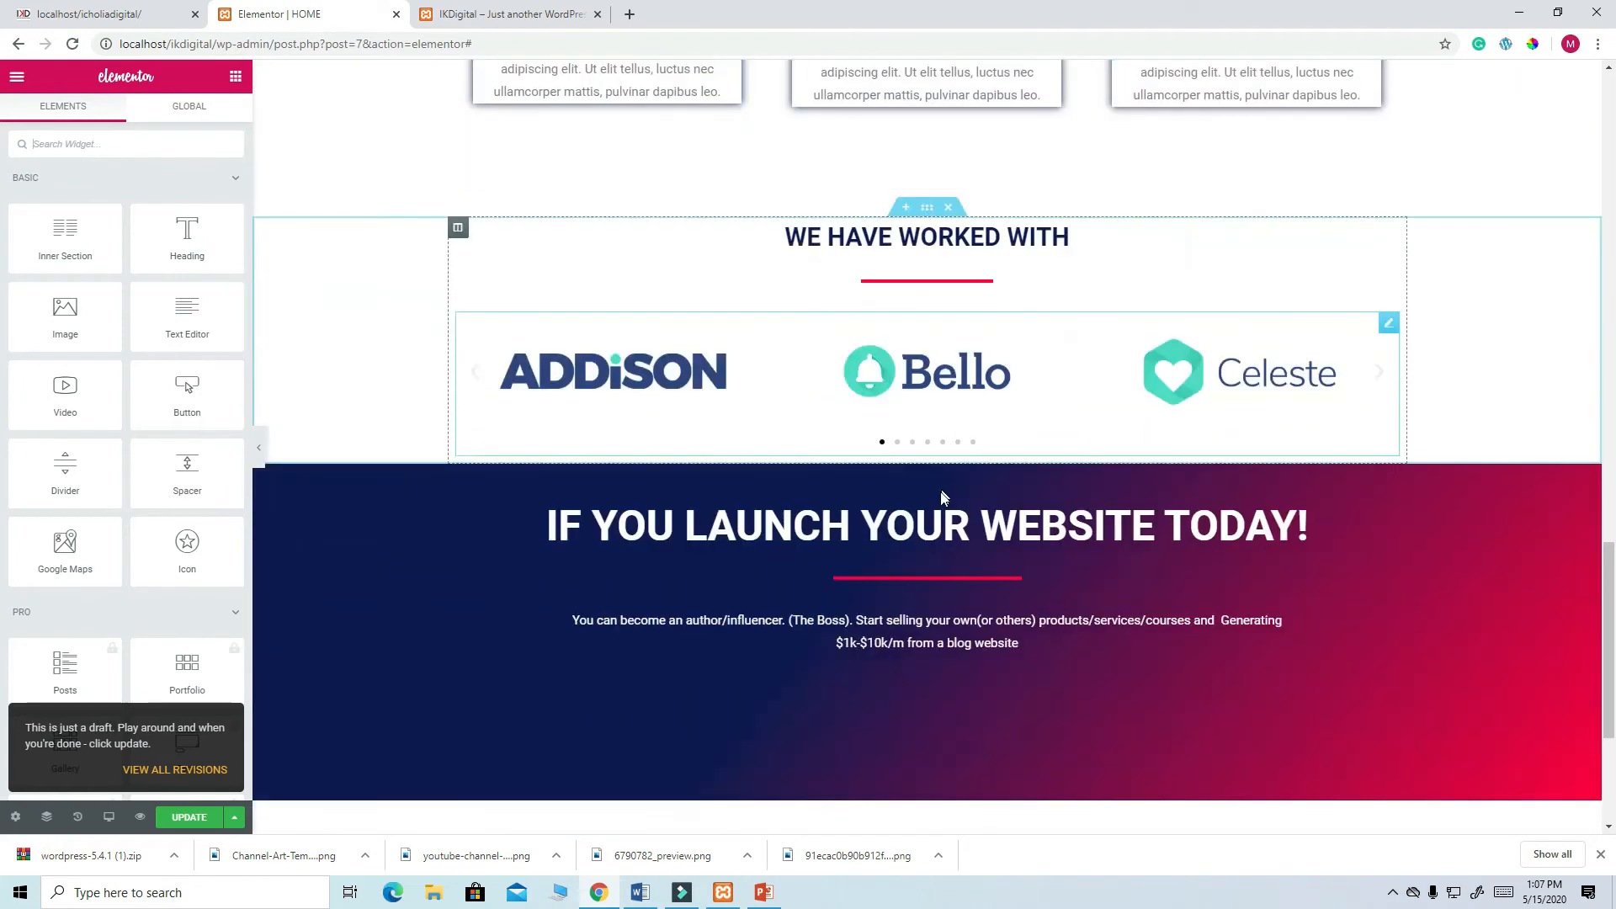
scroll(943, 497, down, 4)
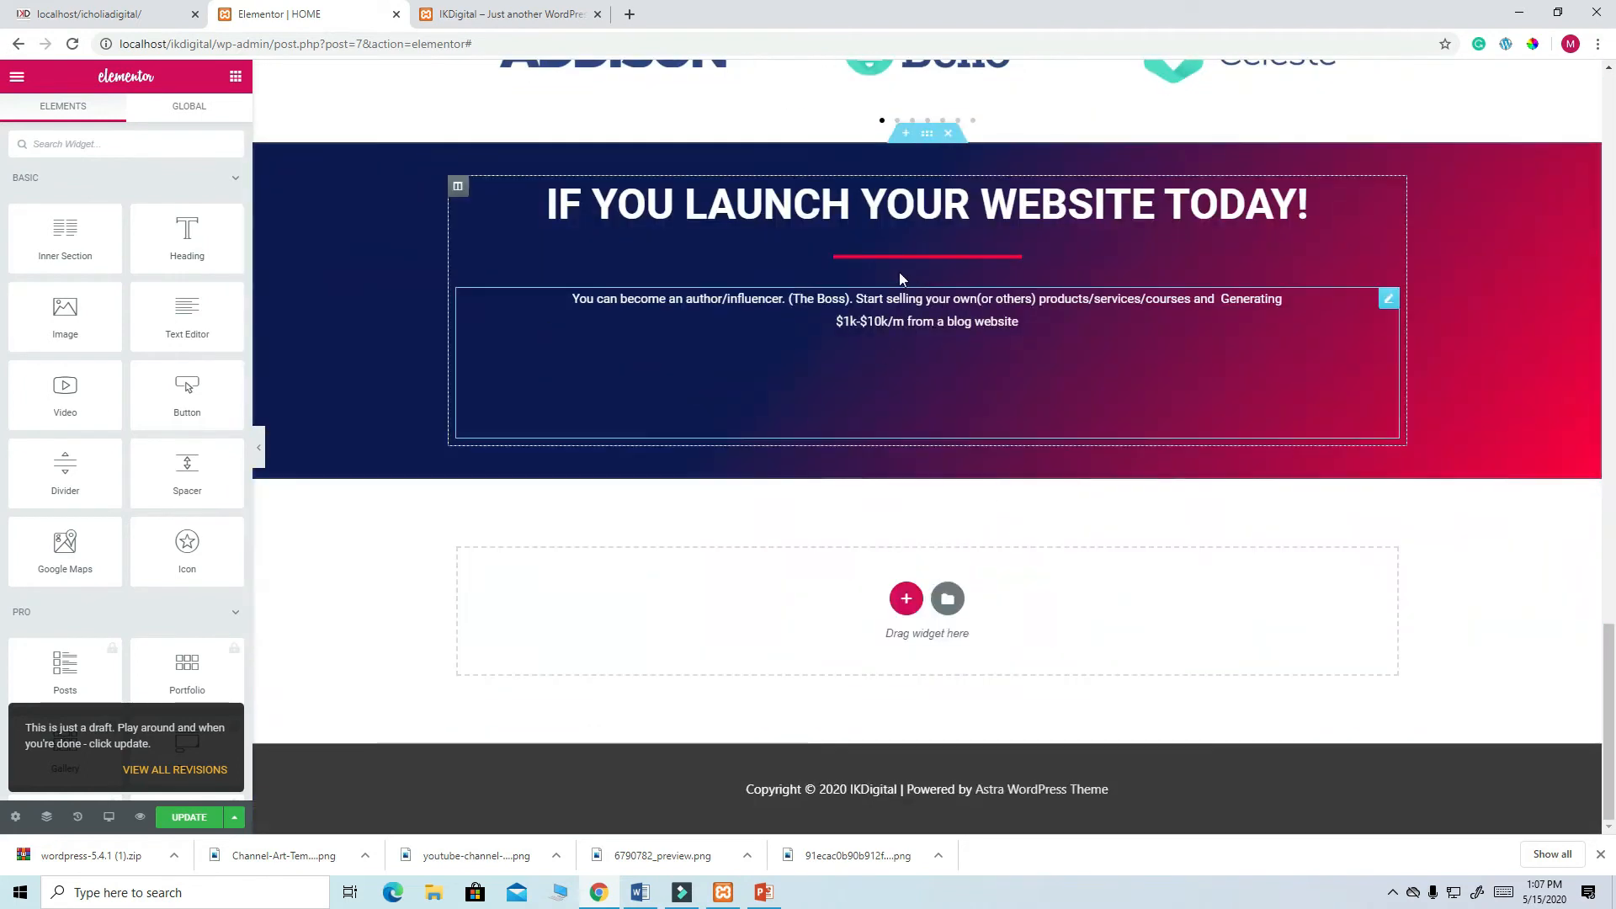
right_click(458, 189)
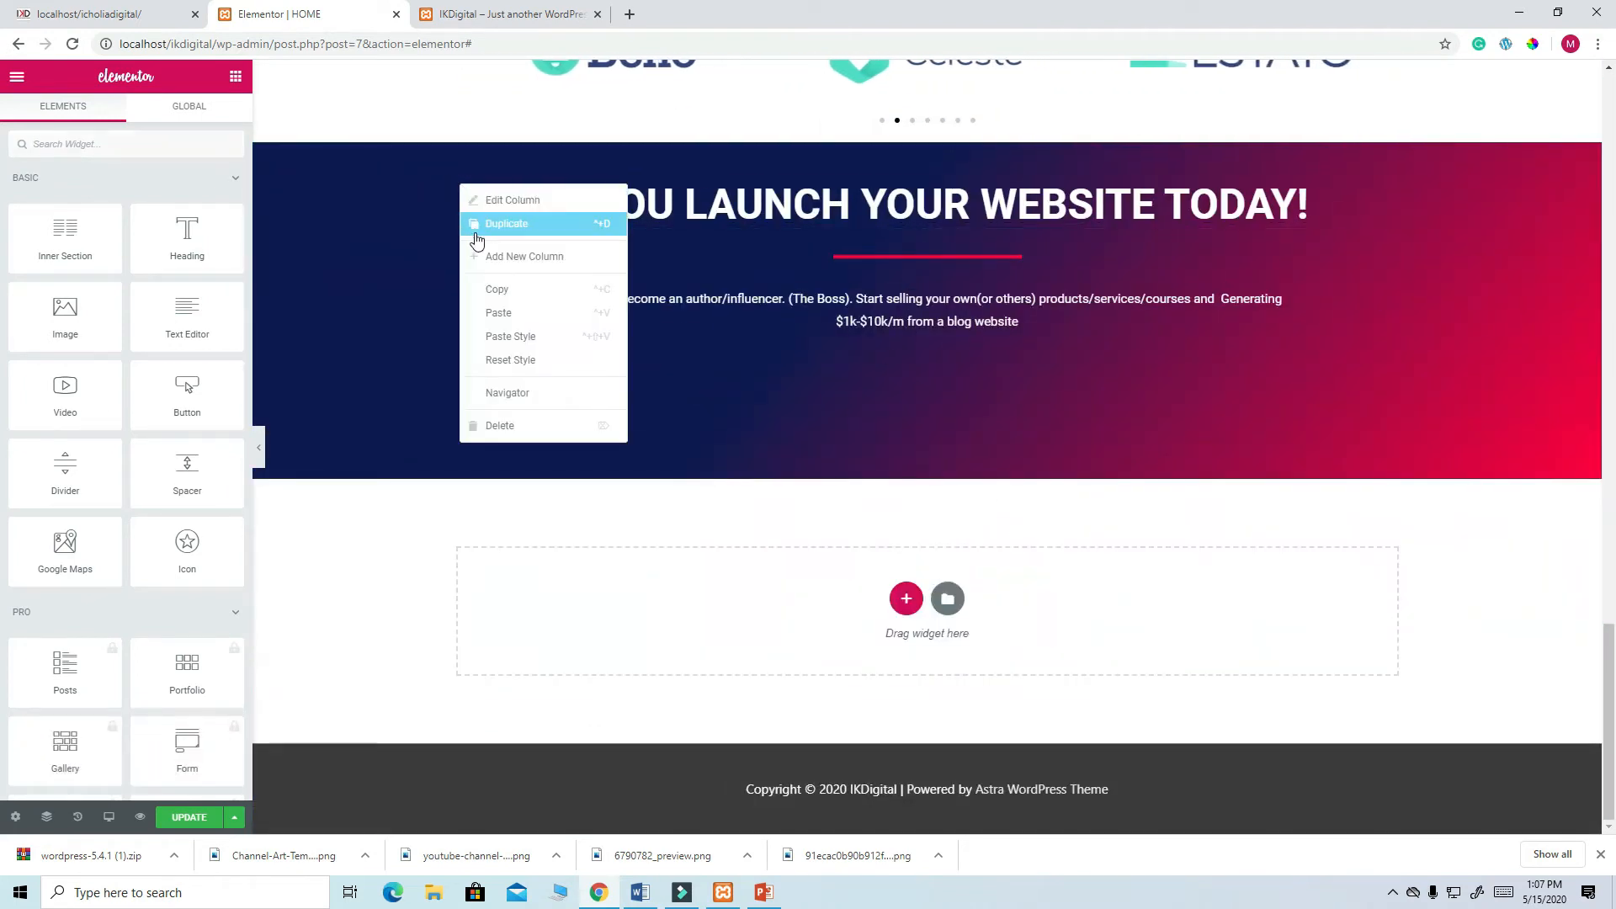
click(510, 427)
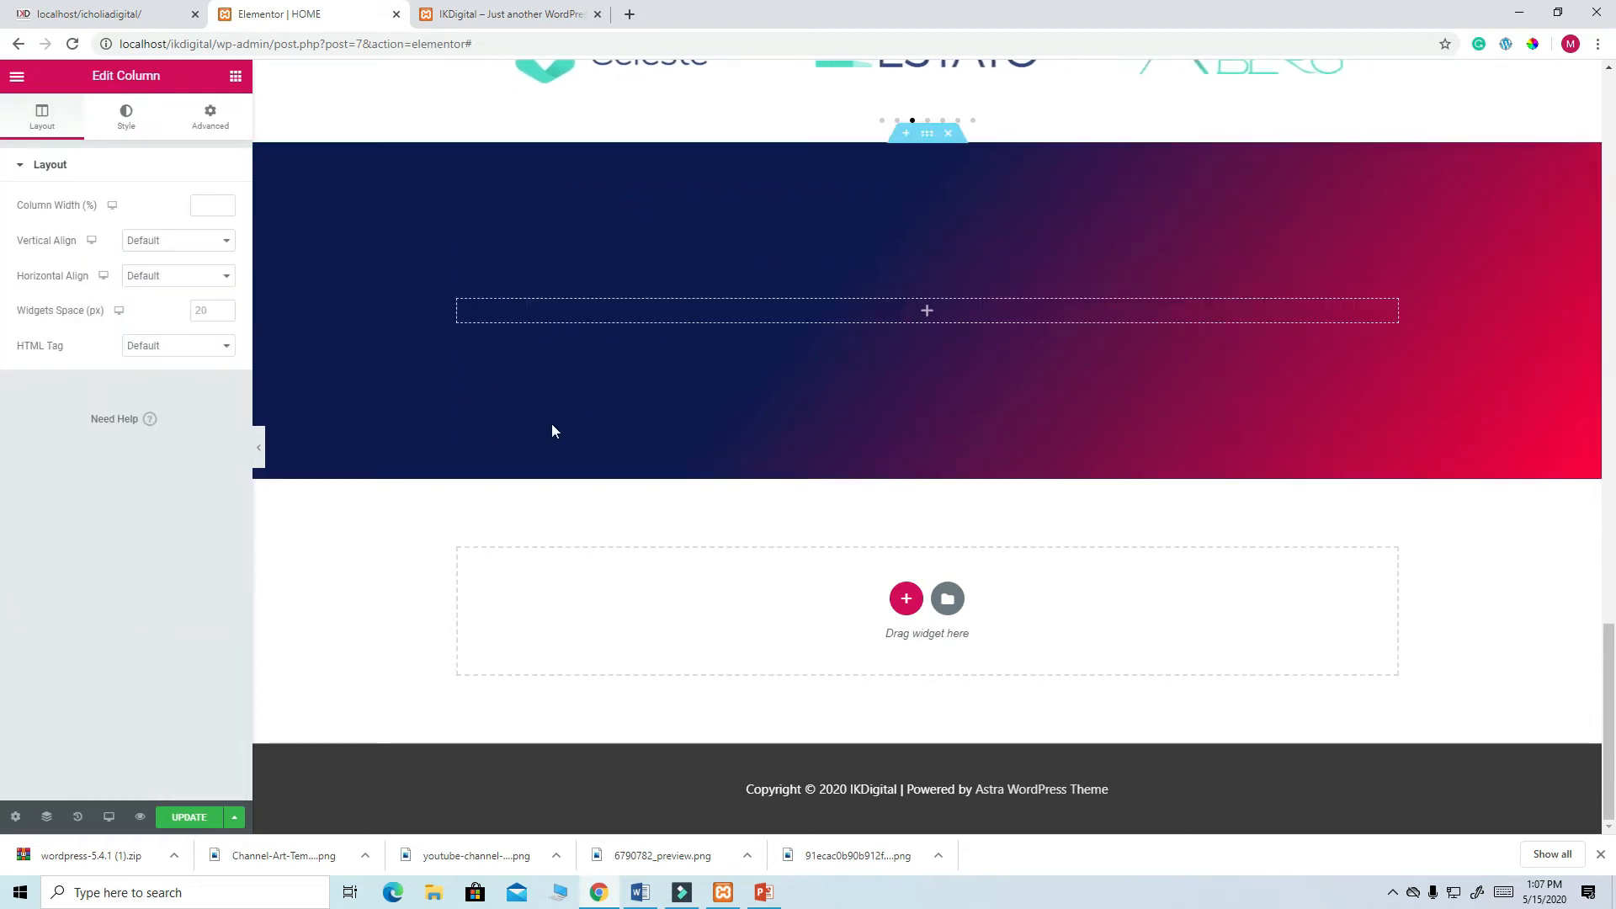
click(131, 17)
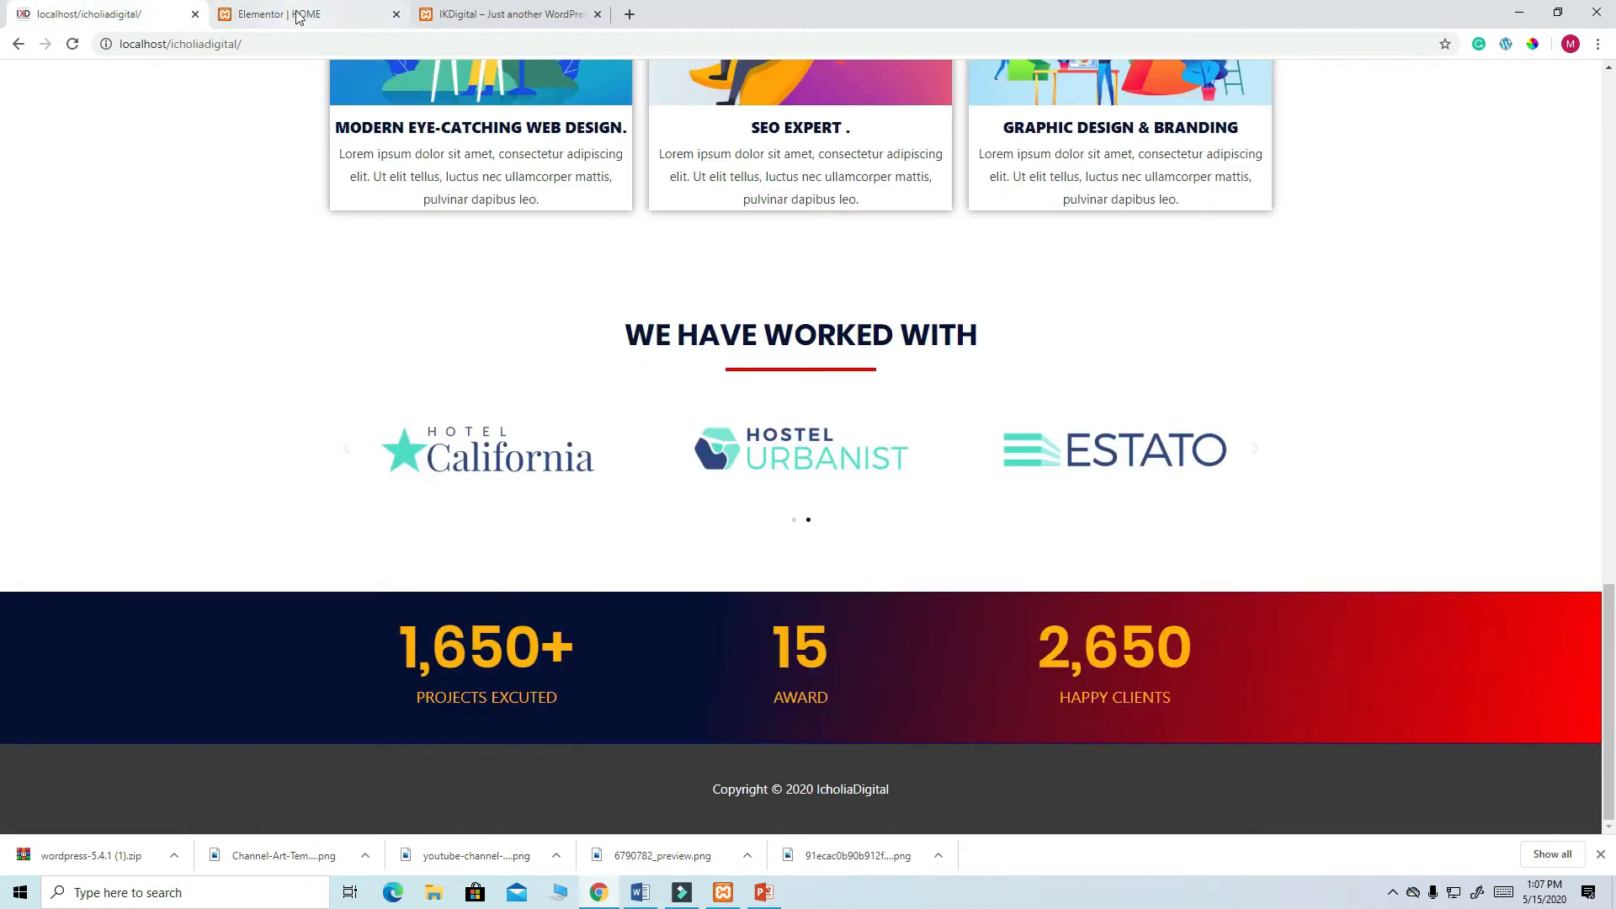
click(215, 21)
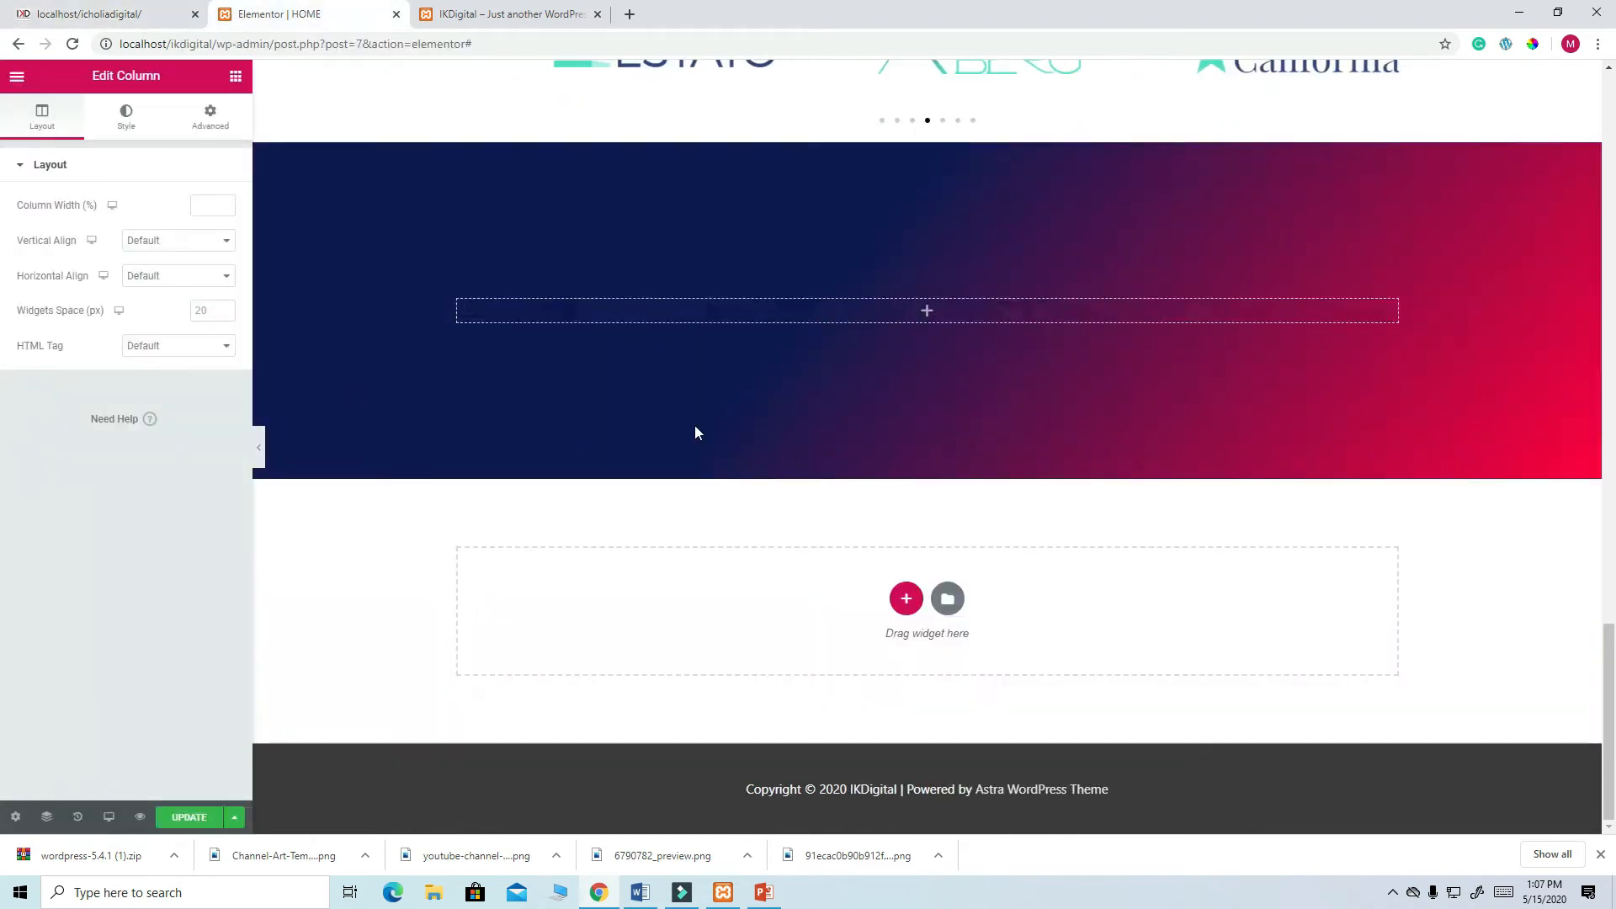
- Drop an Inner Section into the gradient section and duplicate a column to get three columns
click(234, 80)
drag(66, 239, 659, 319)
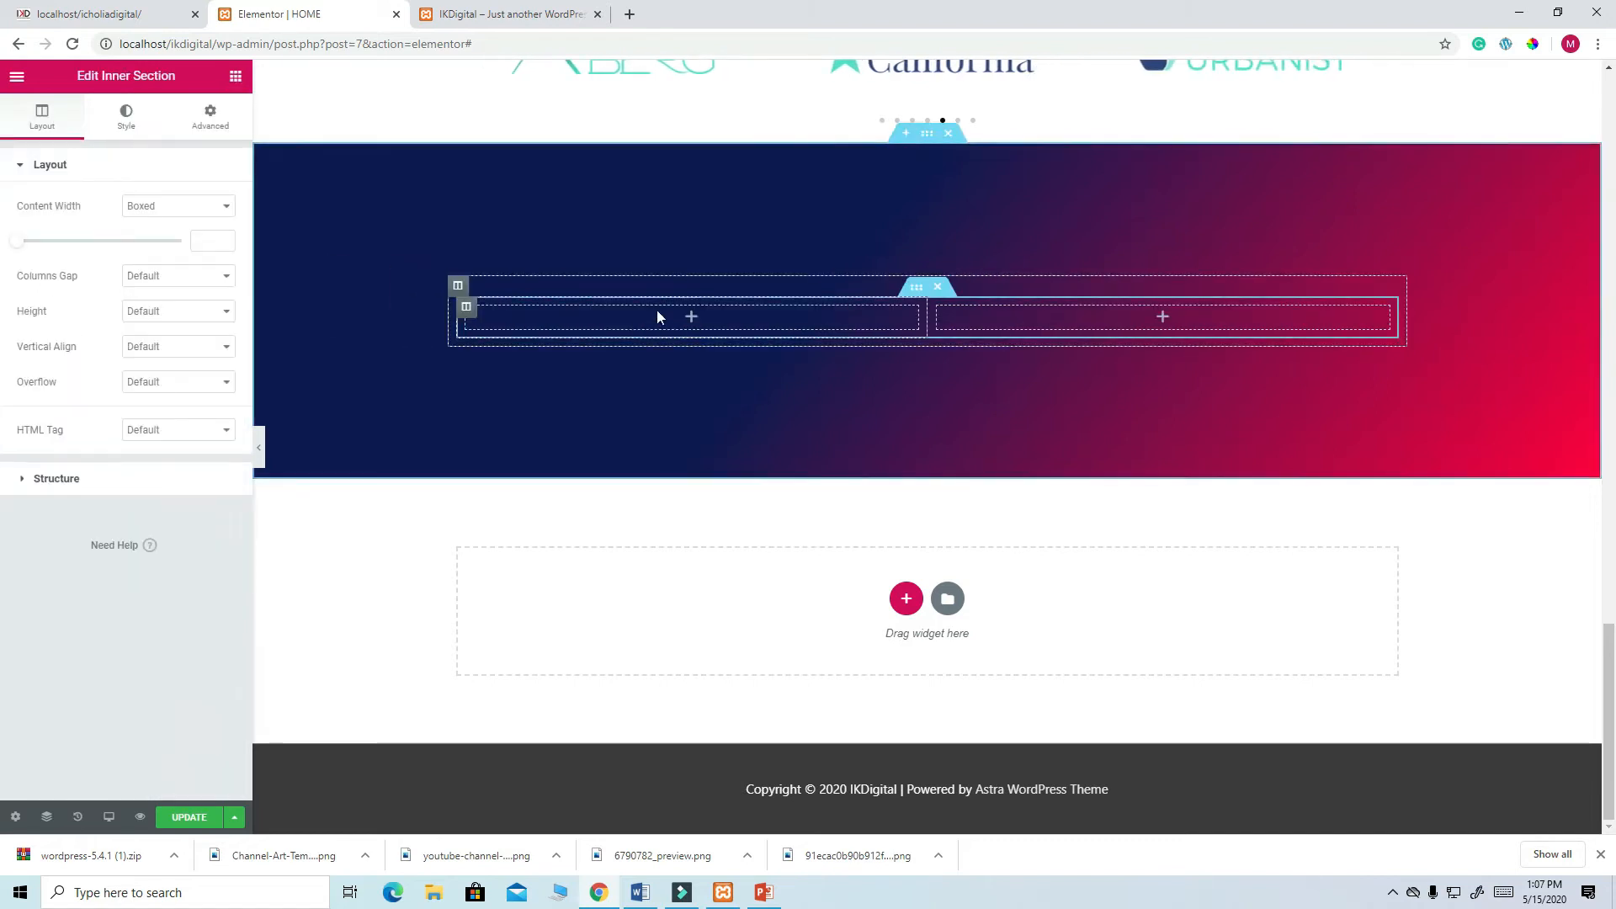
right_click(468, 314)
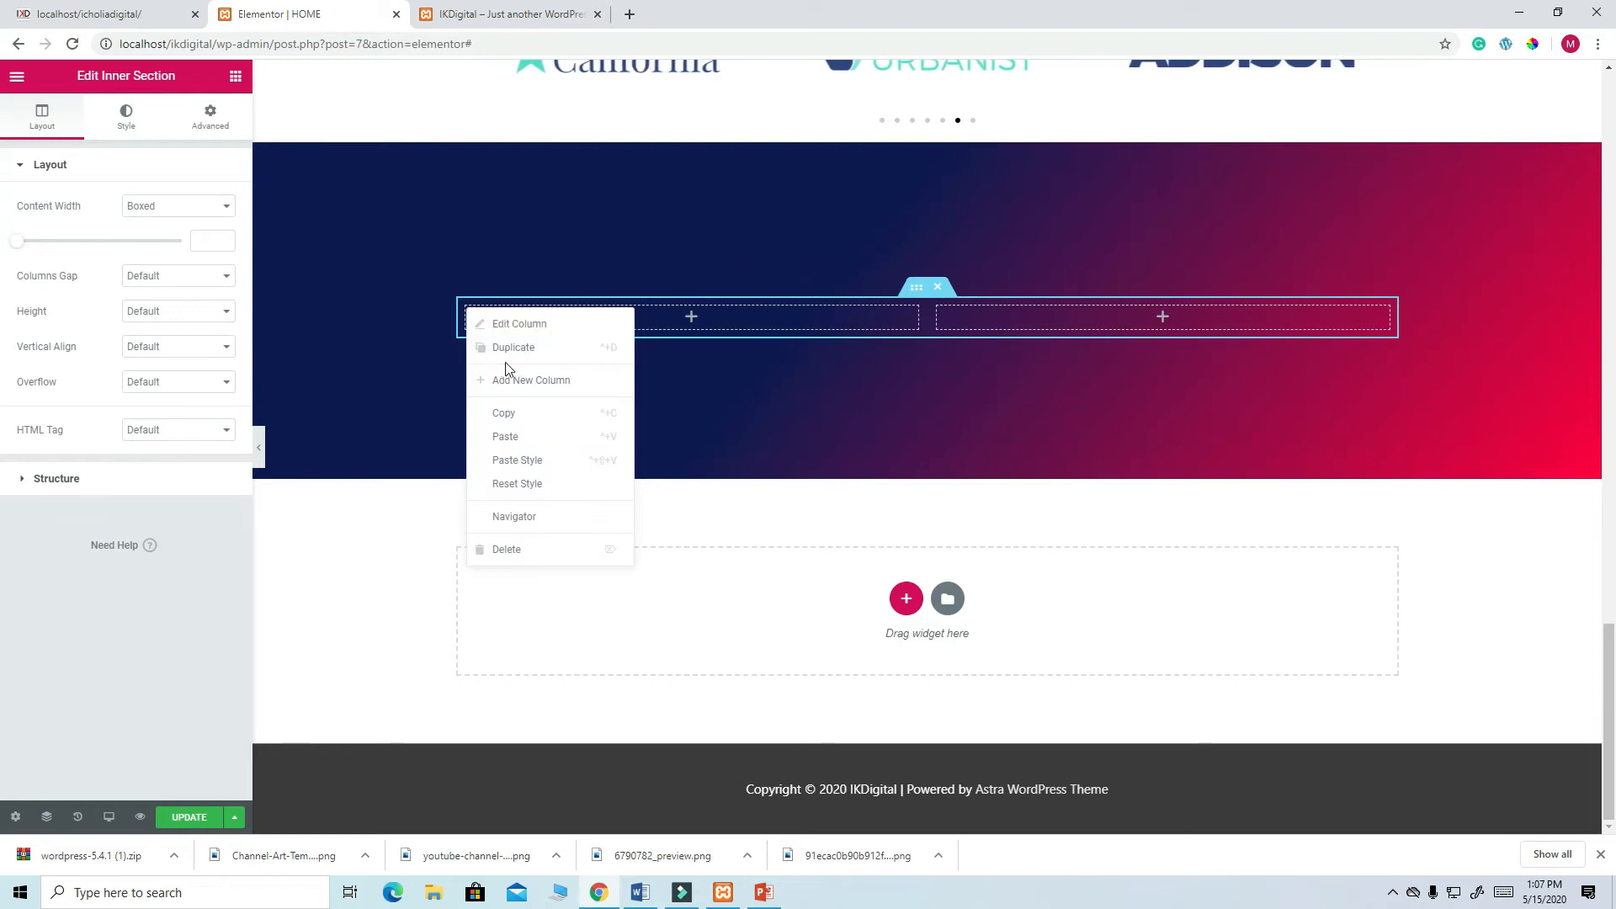
click(539, 328)
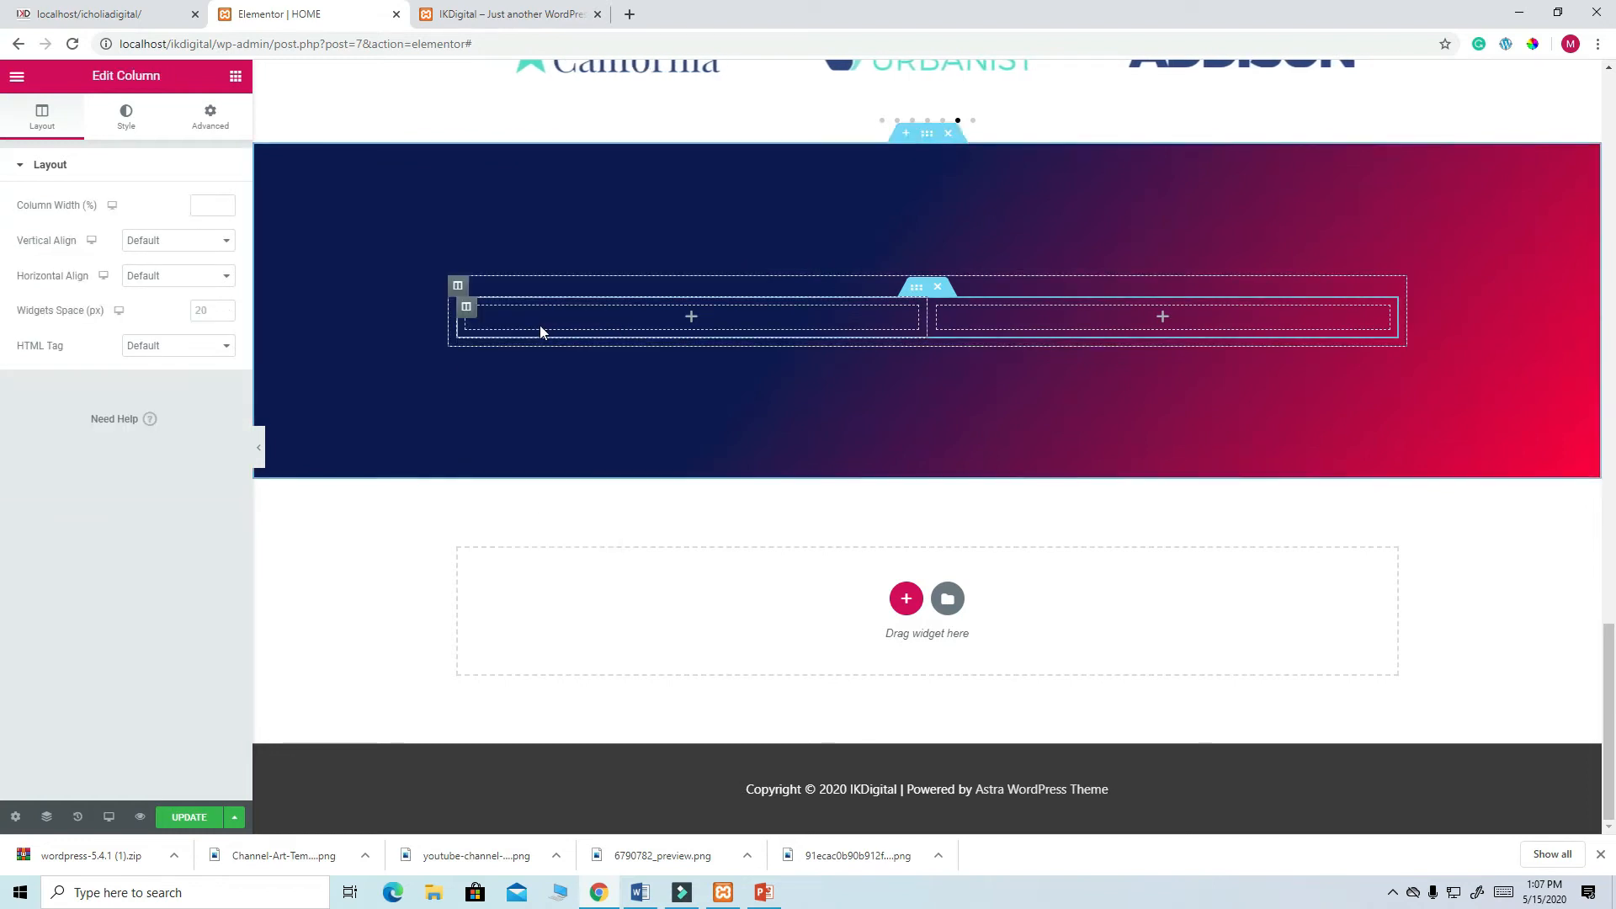
right_click(469, 313)
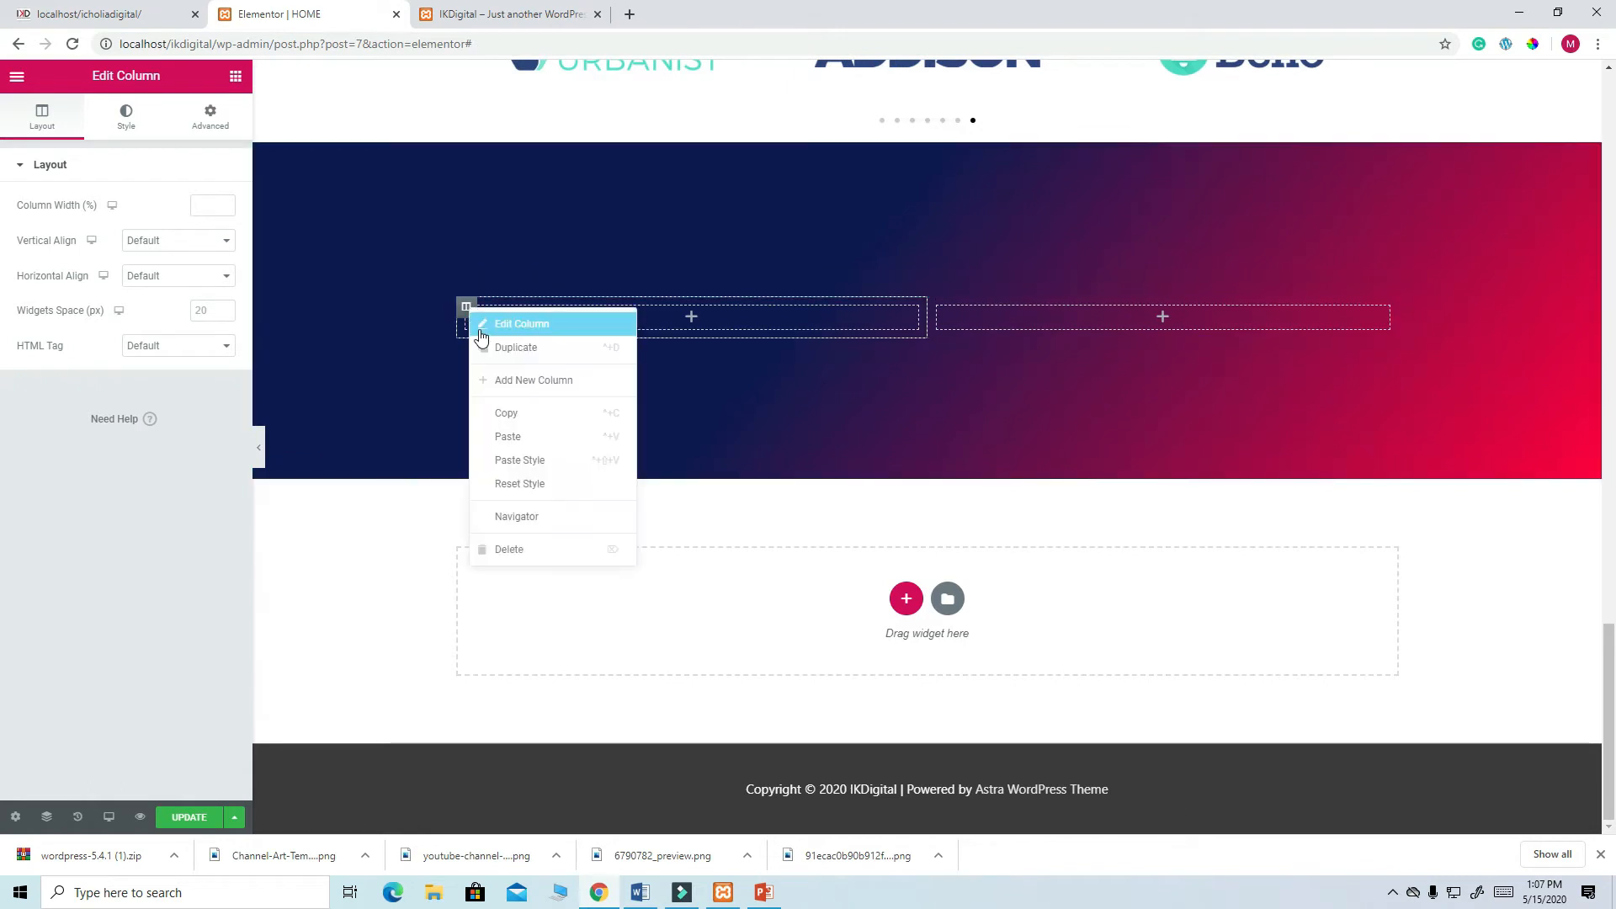
click(511, 351)
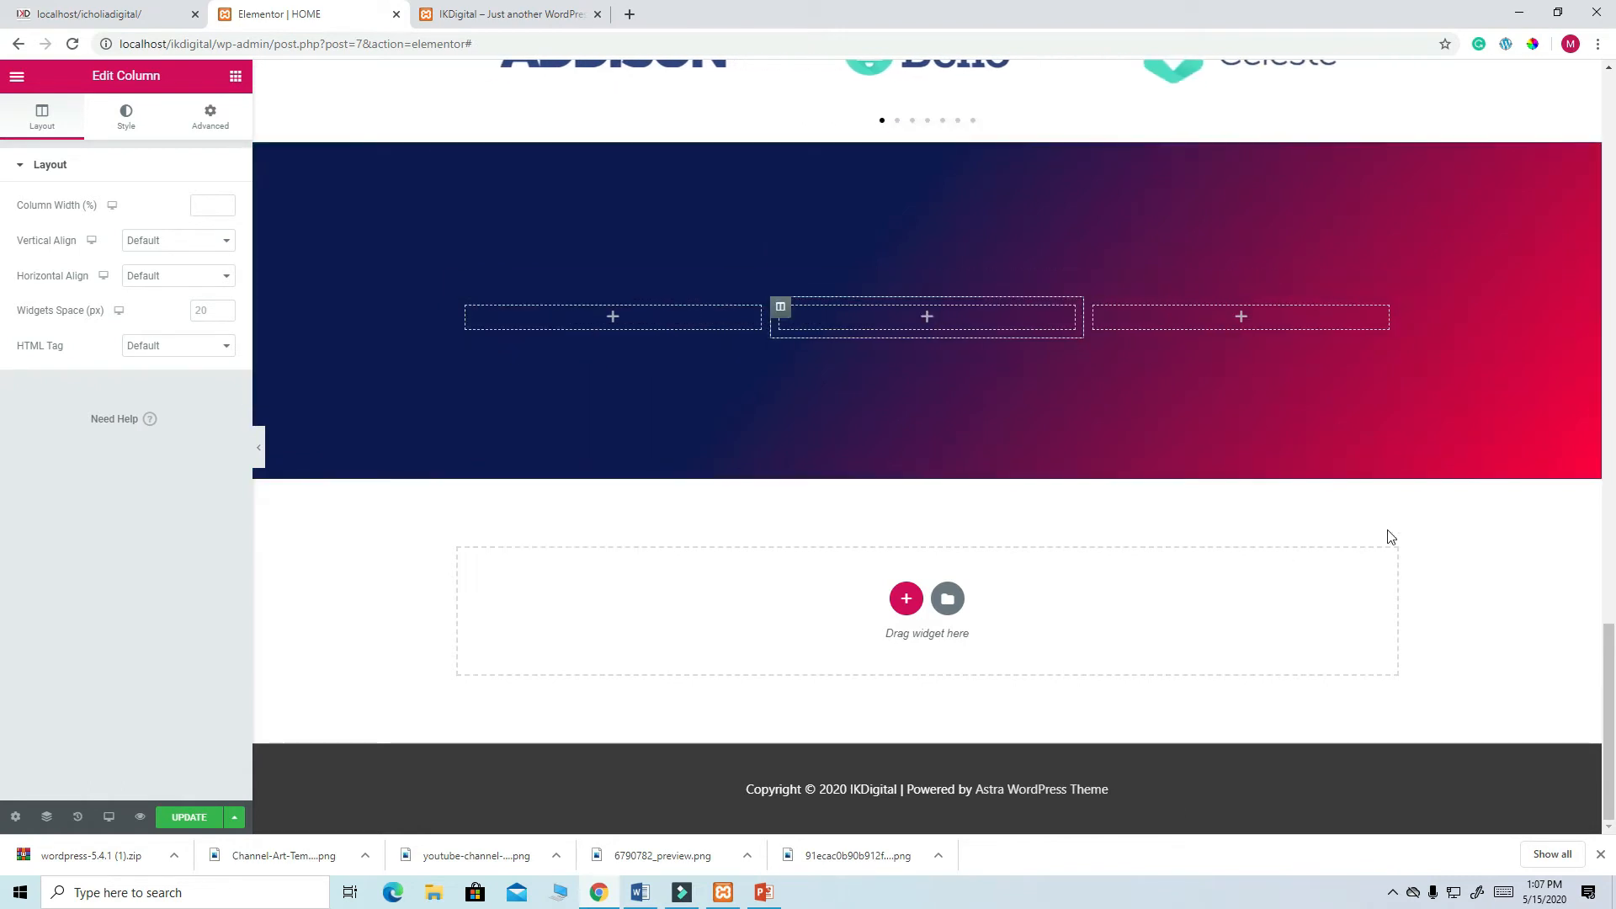
scroll(1138, 522, up, 3)
scroll(1136, 523, down, 3)
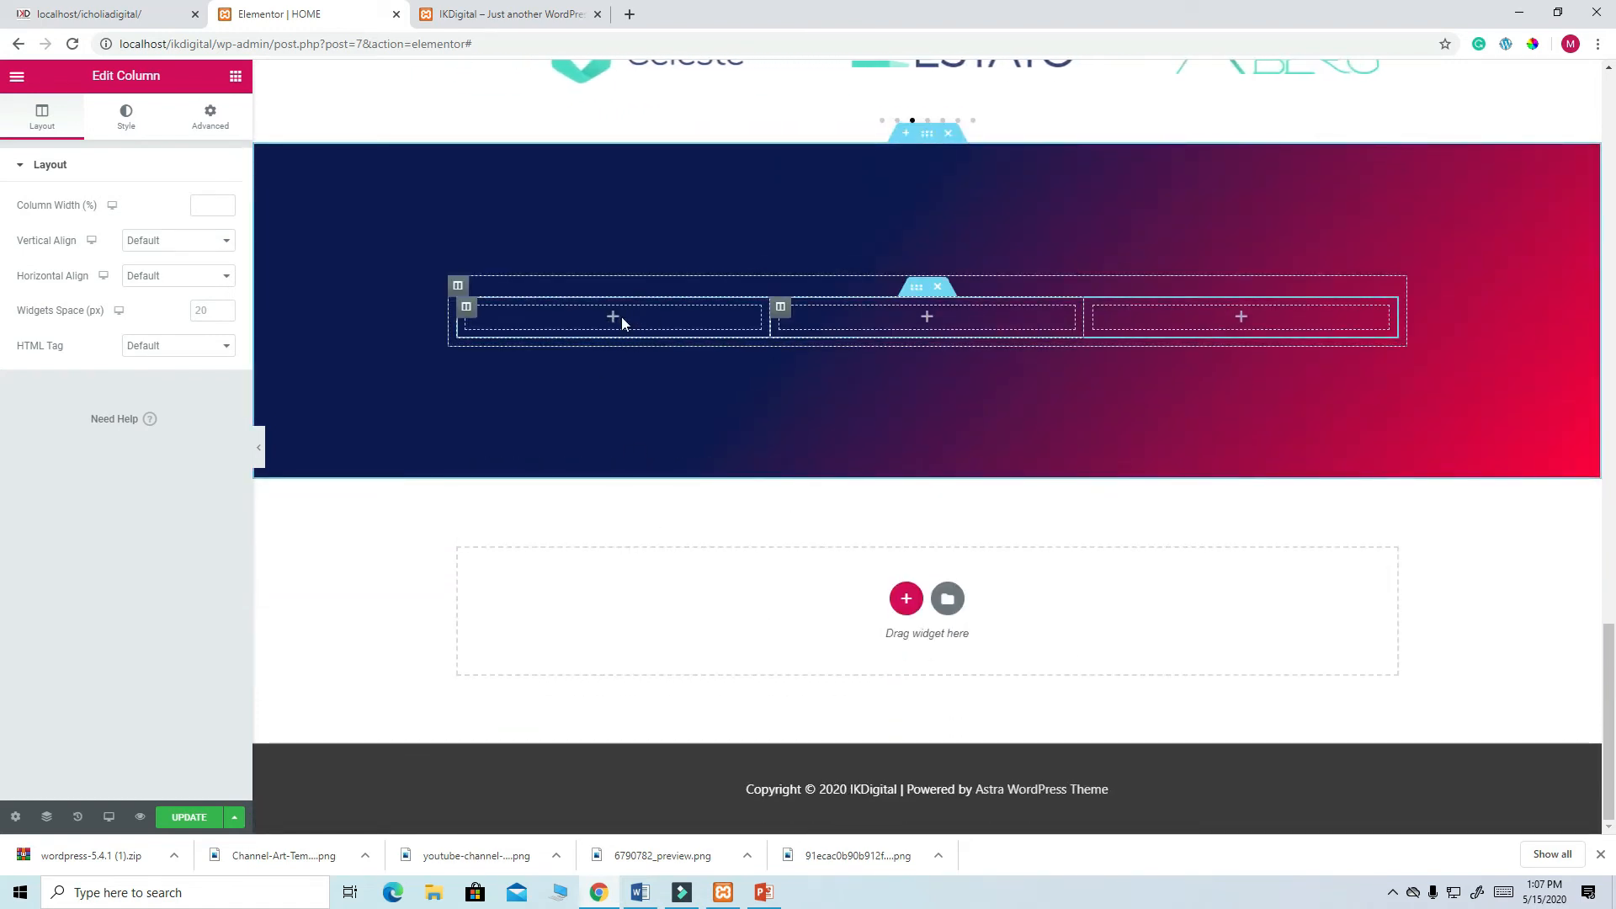
click(109, 16)
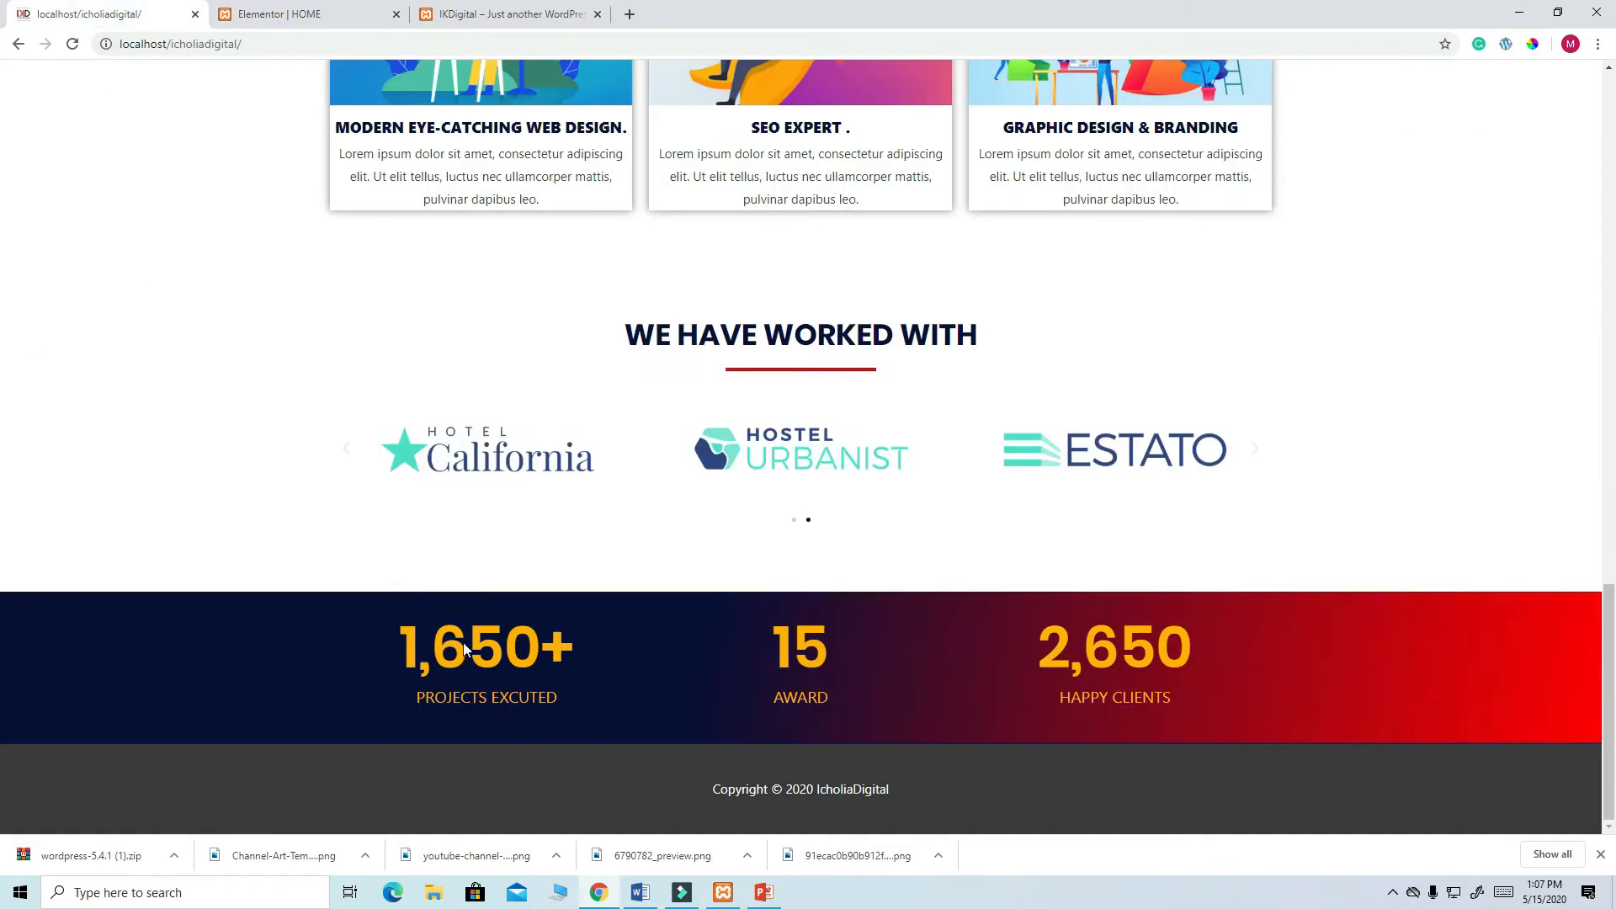
- Place a Counter widget in the first column, ending at 1650 with starting number 1000
click(296, 17)
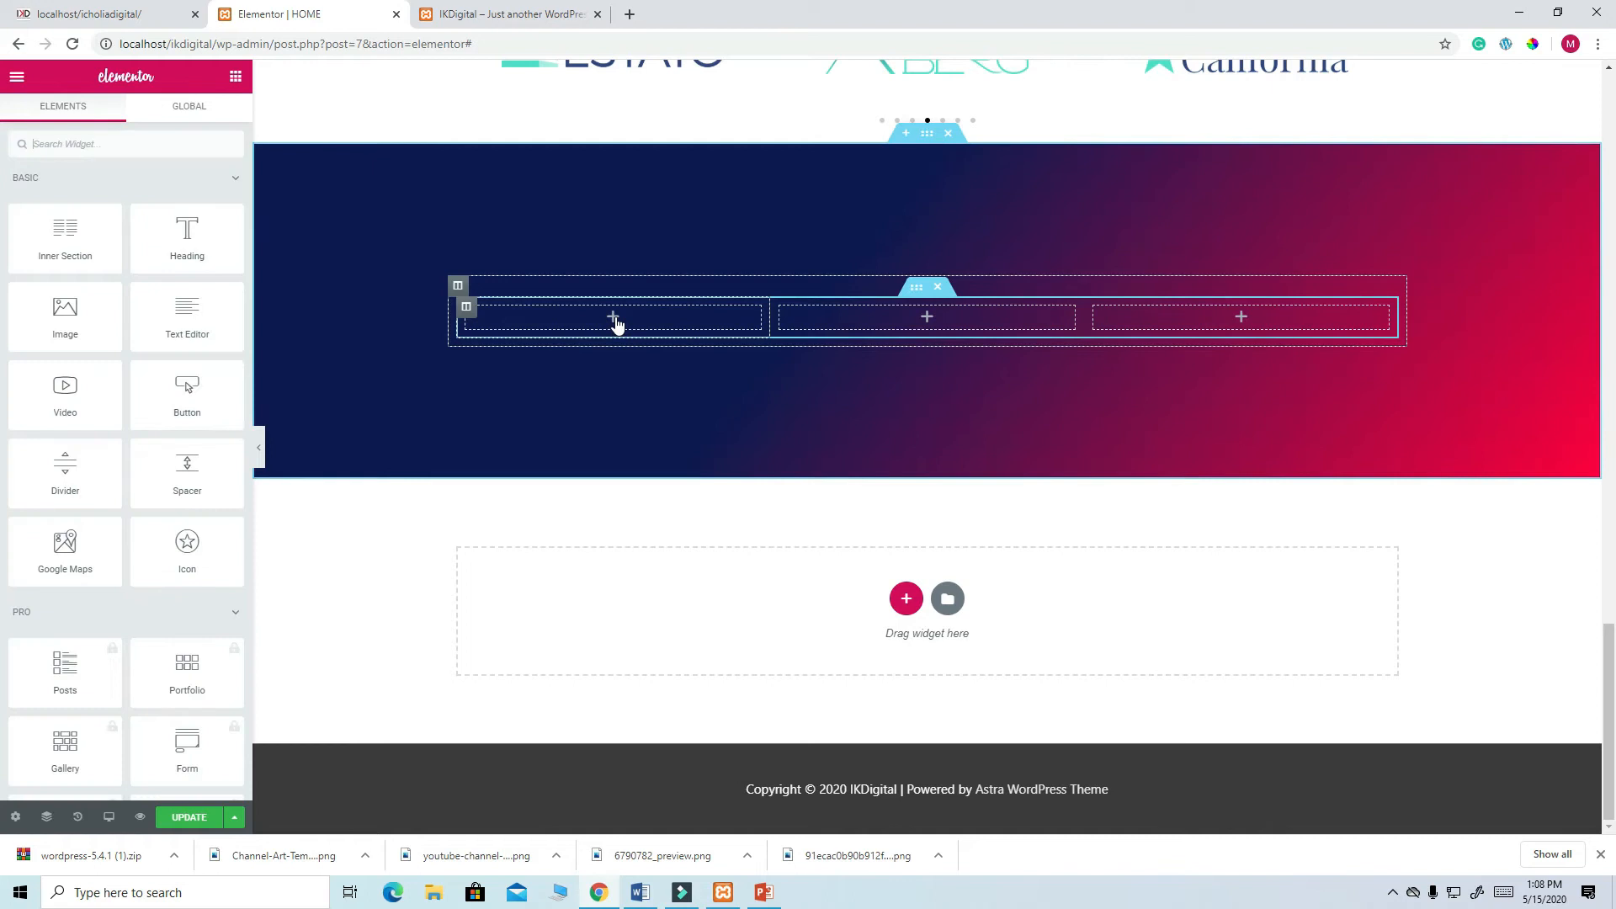
scroll(204, 423, down, 2)
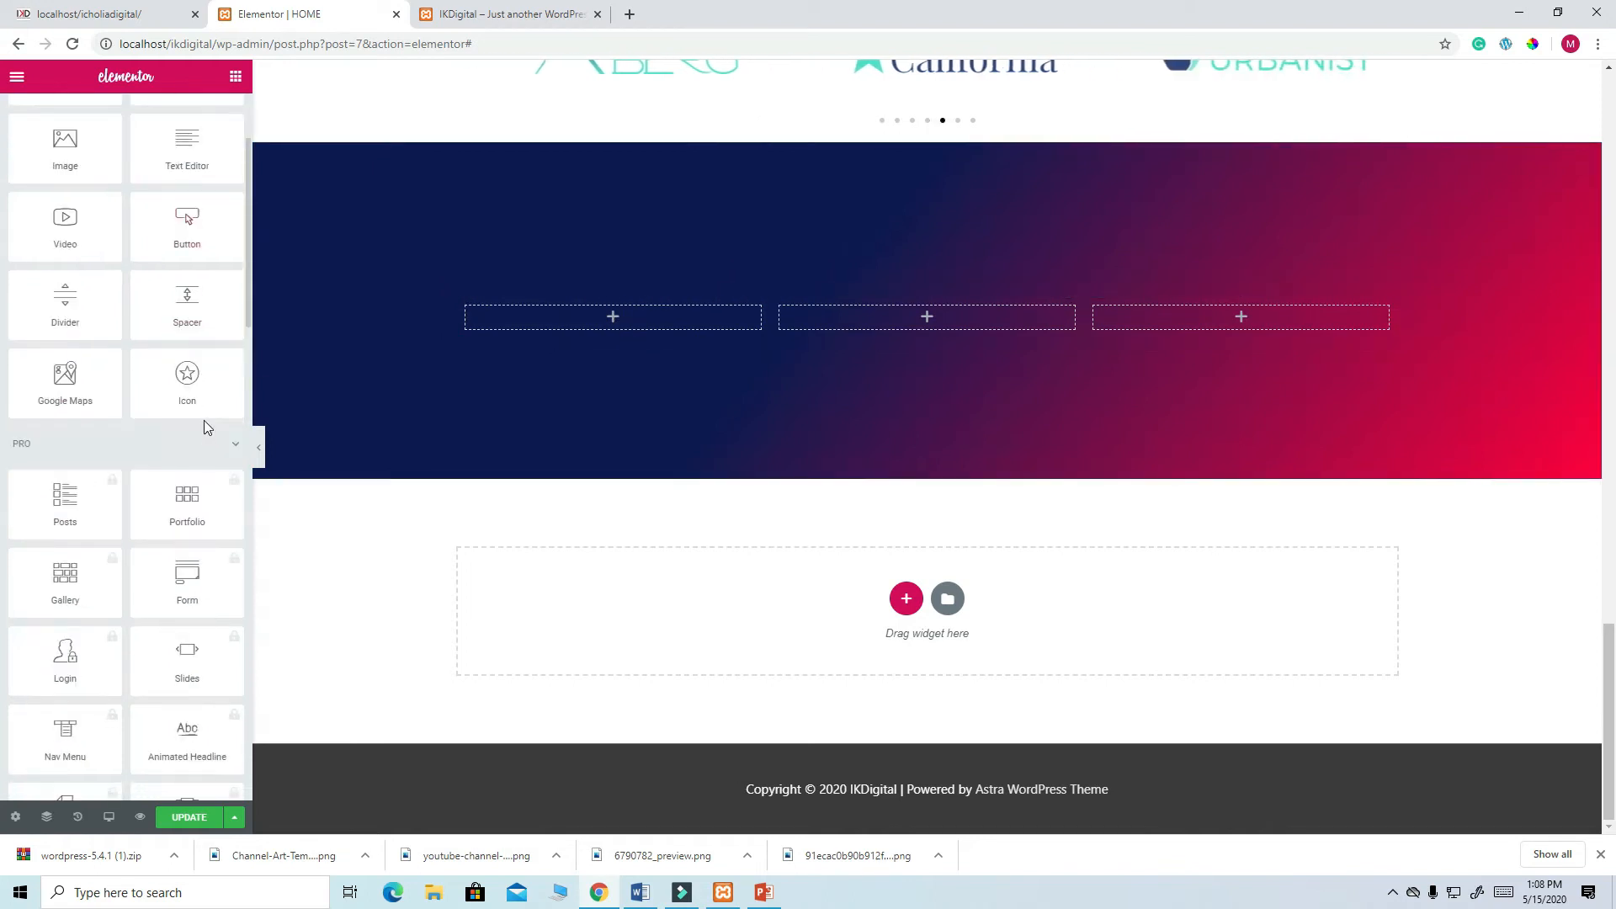
scroll(205, 427, down, 5)
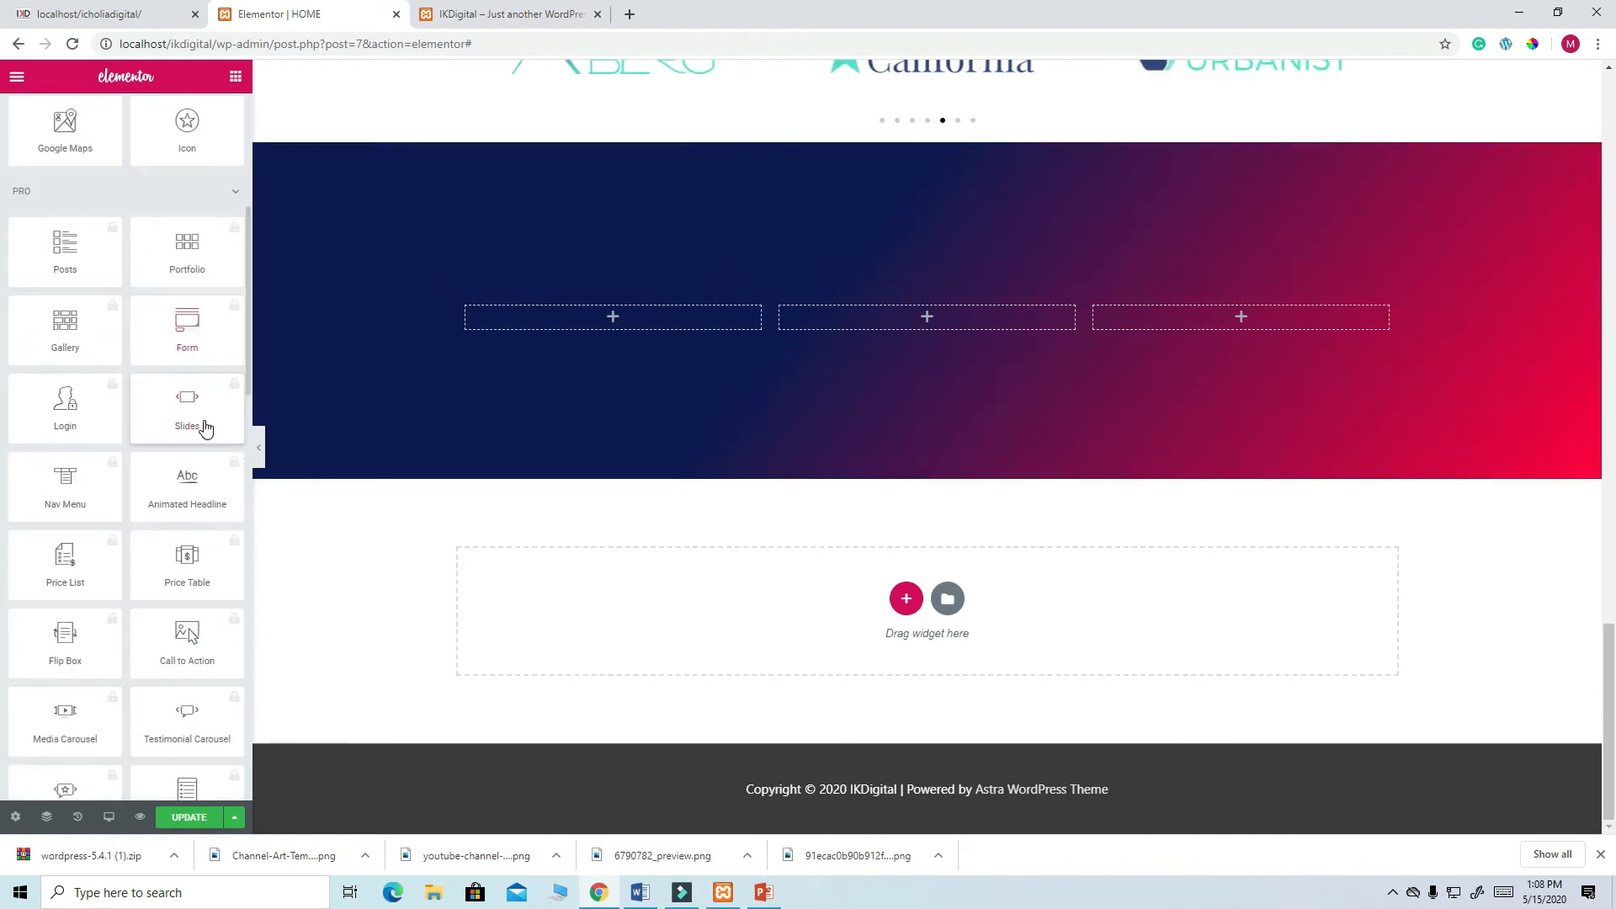
scroll(206, 427, down, 7)
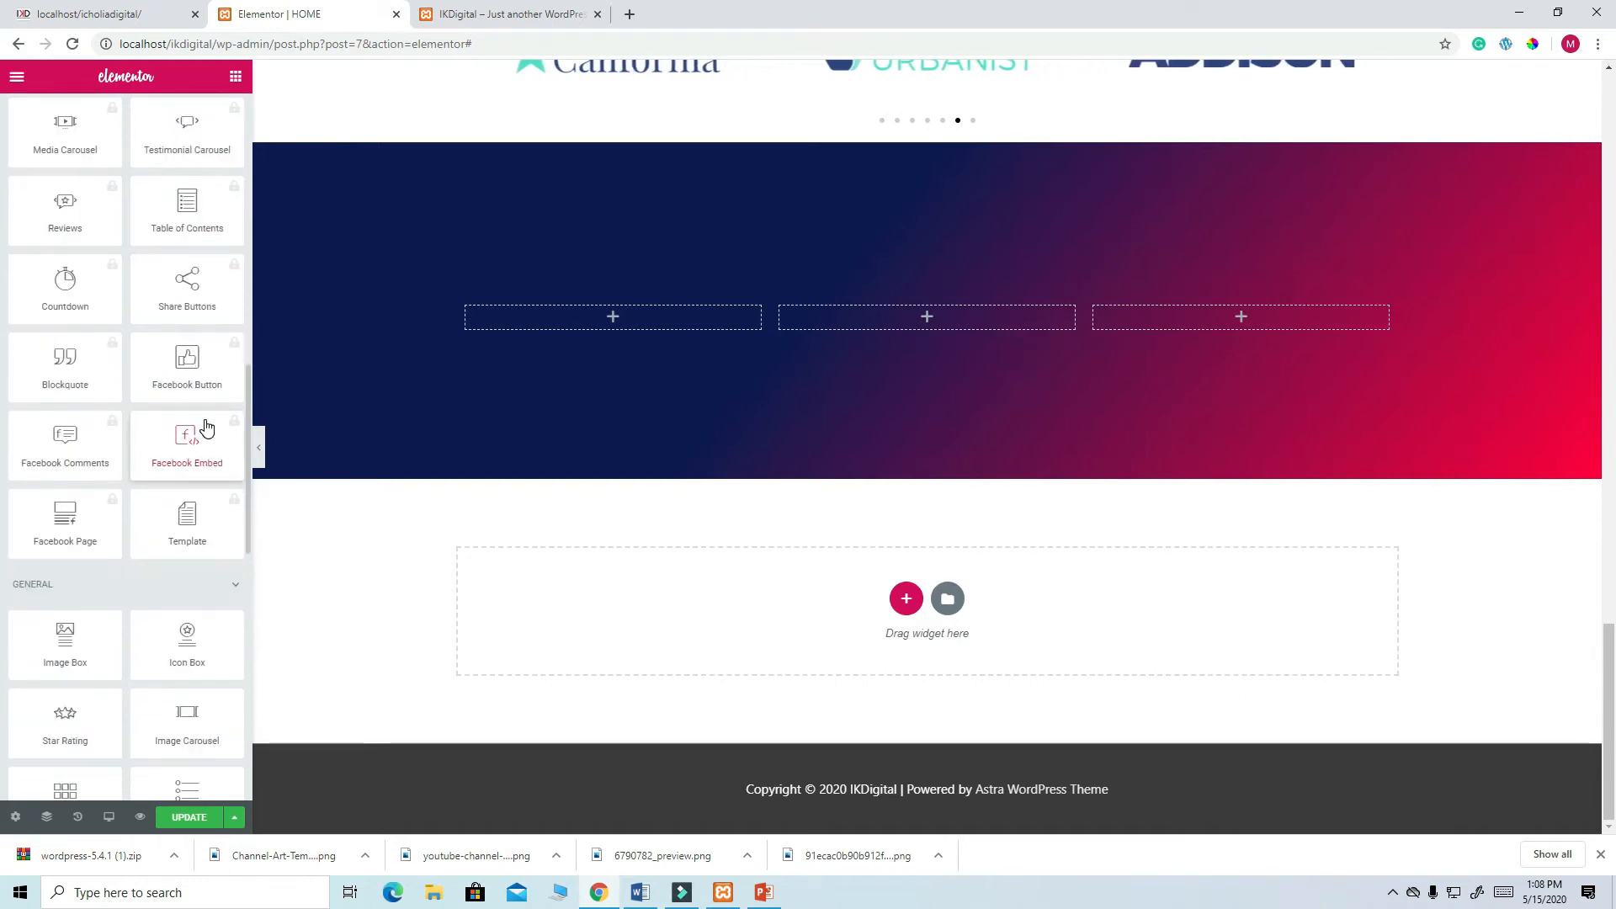
scroll(206, 430, down, 1)
drag(67, 623, 608, 315)
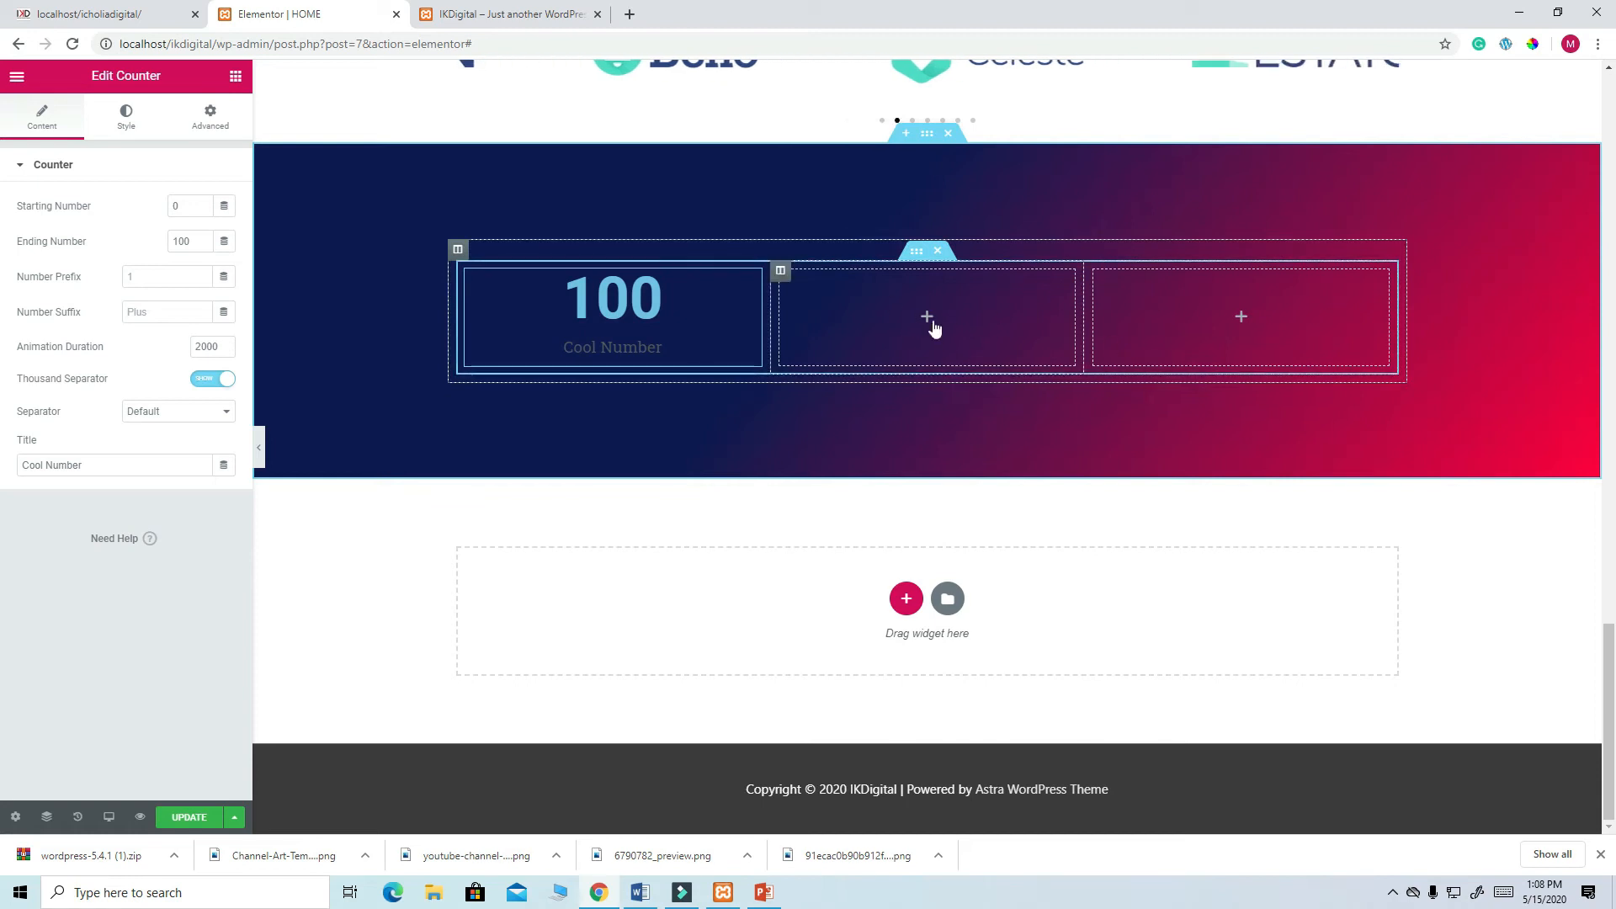
click(143, 17)
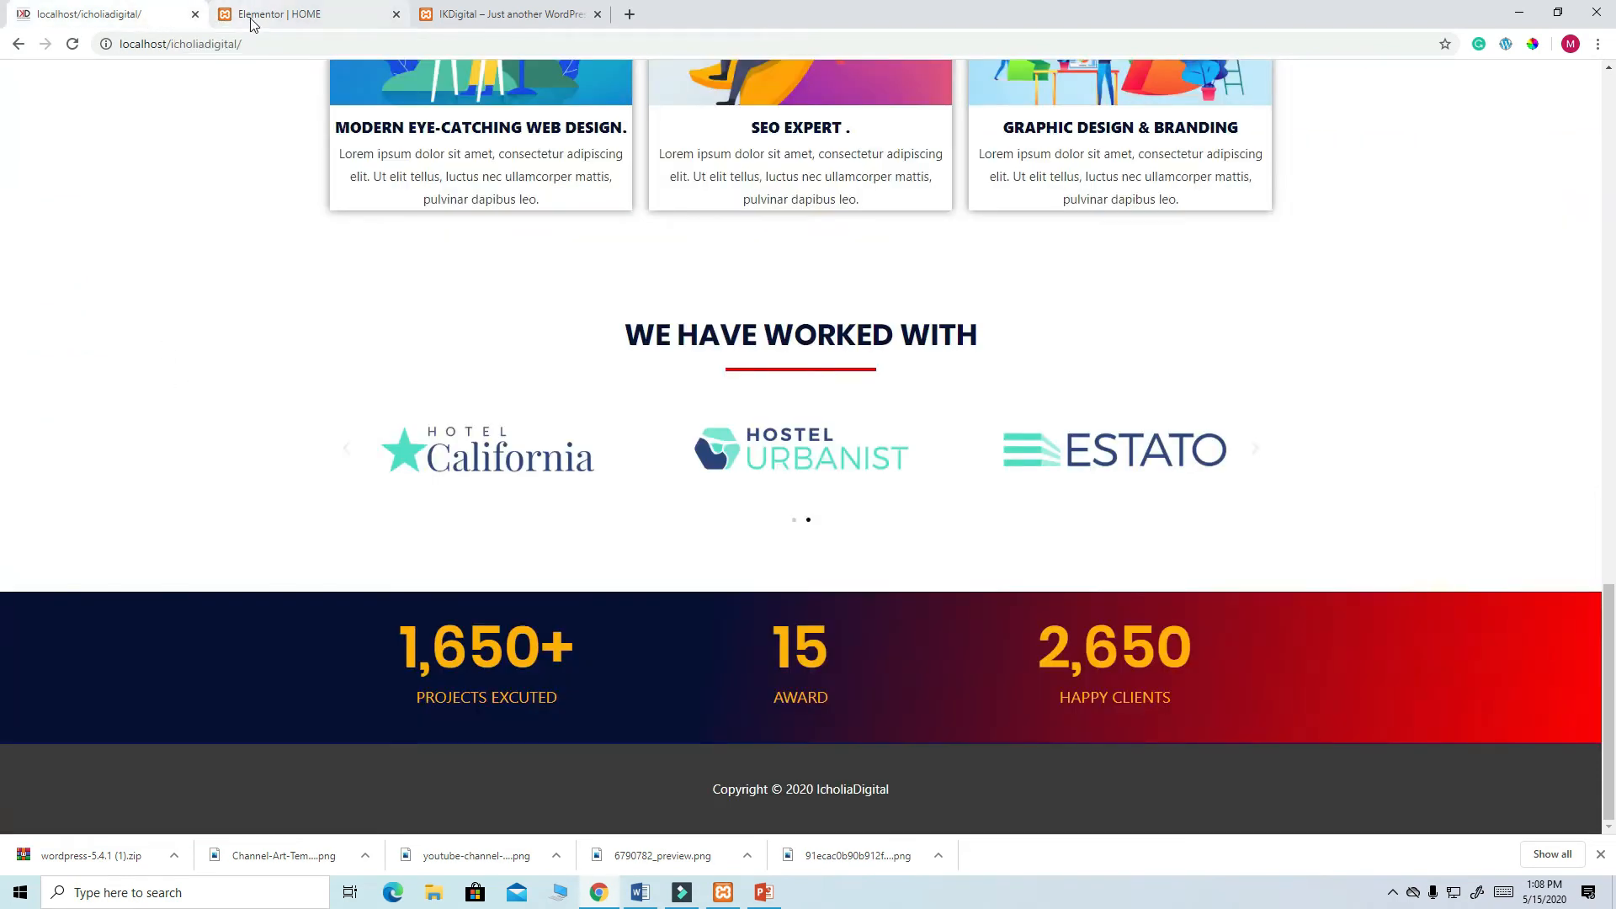
click(219, 17)
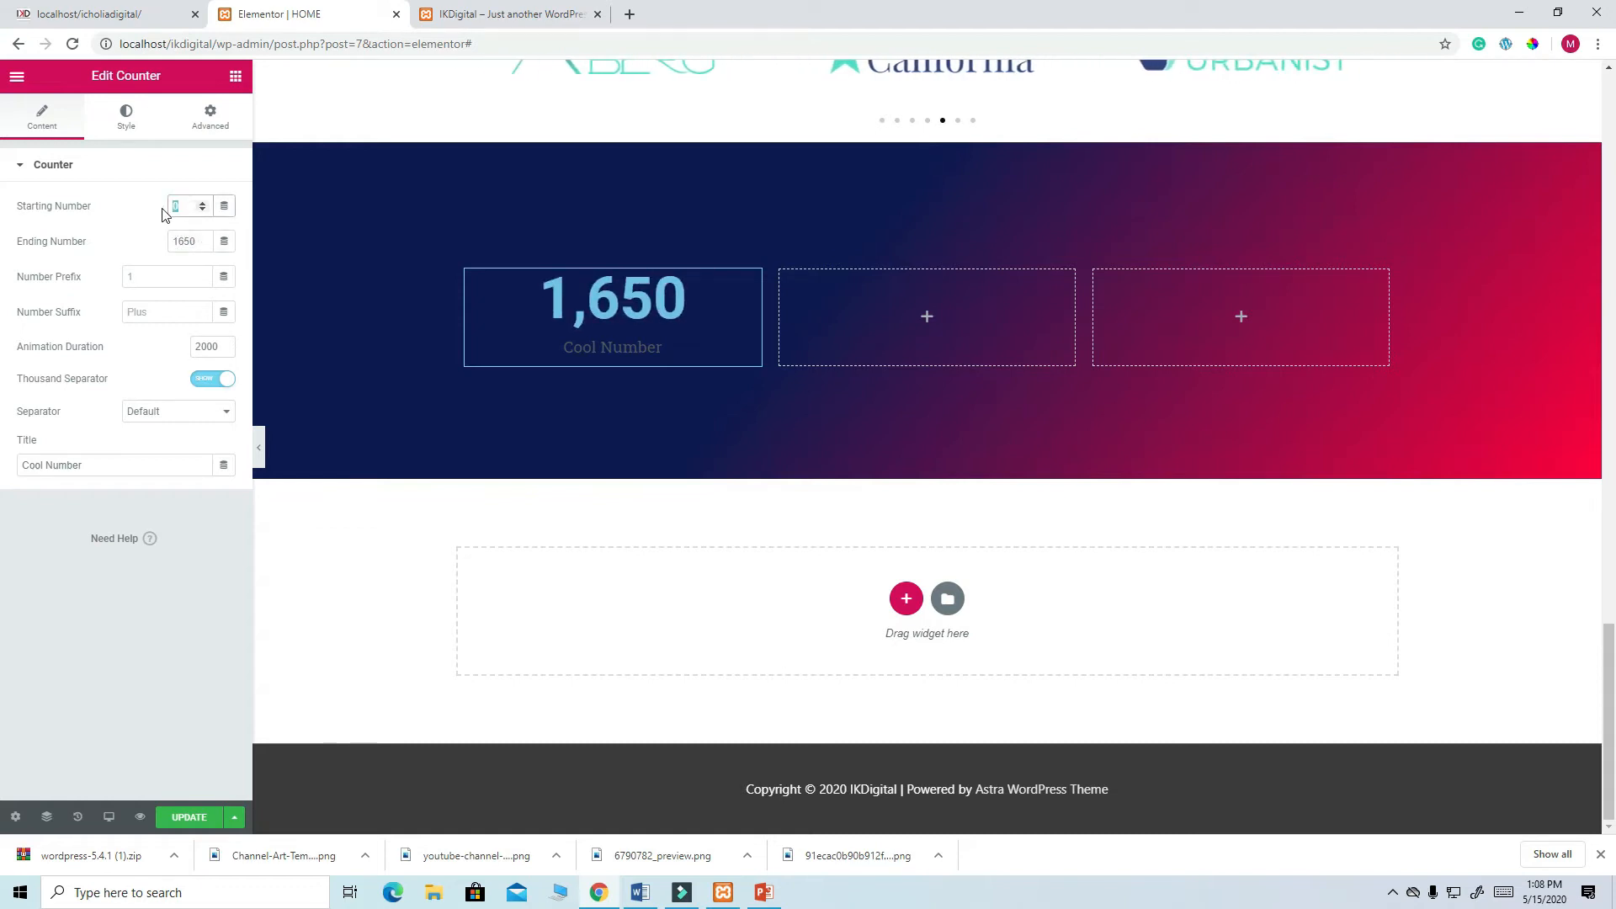
text(100)
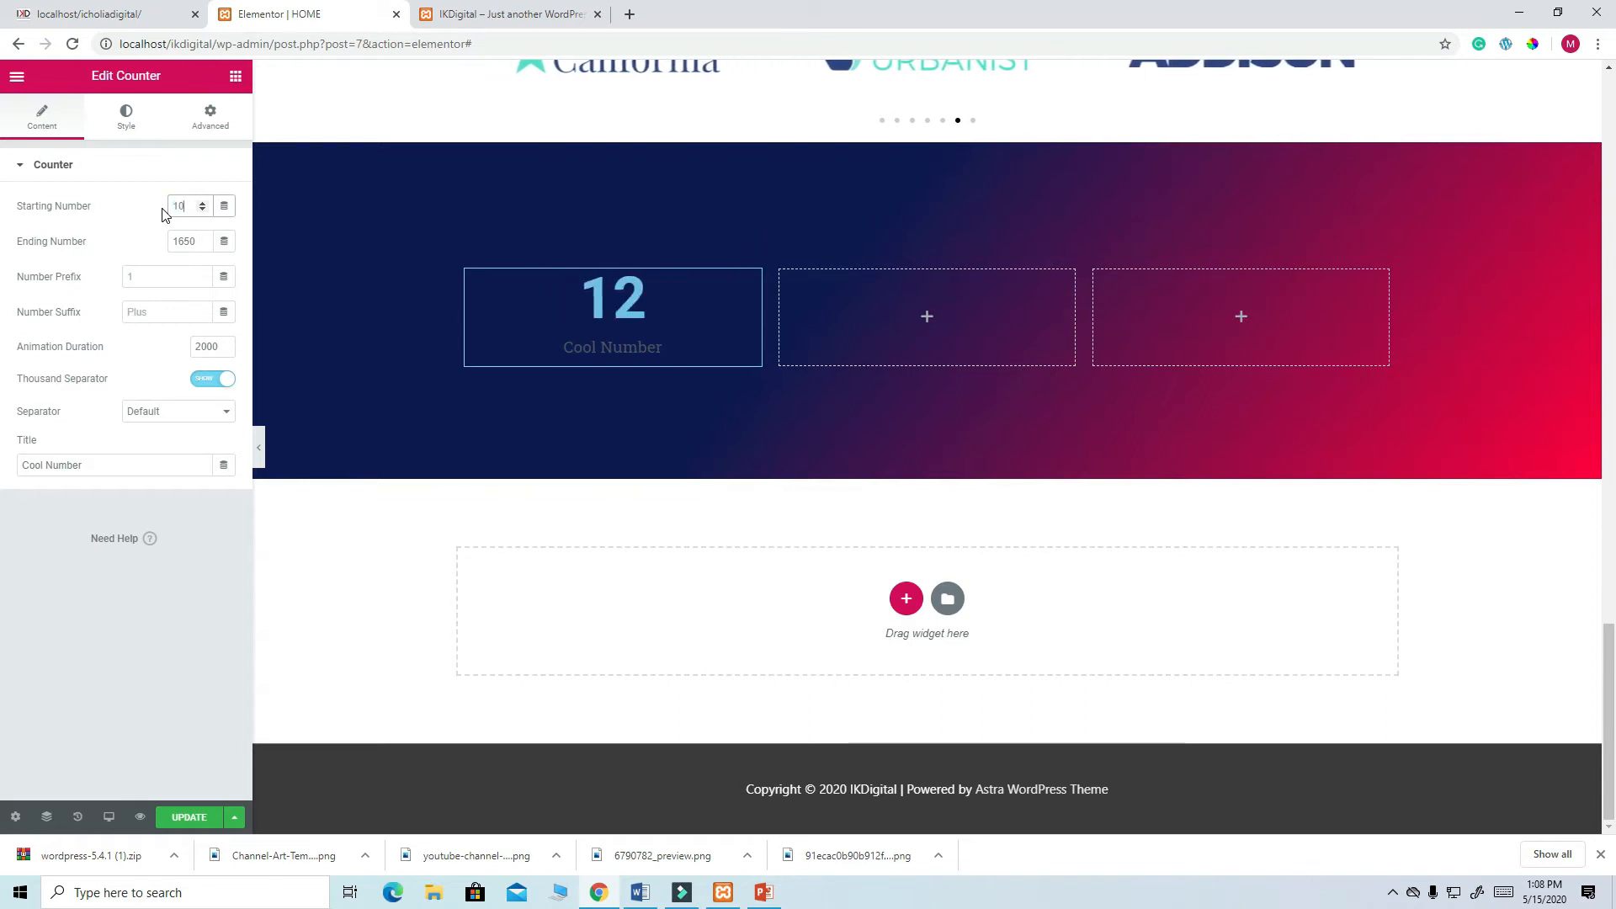
text(0)
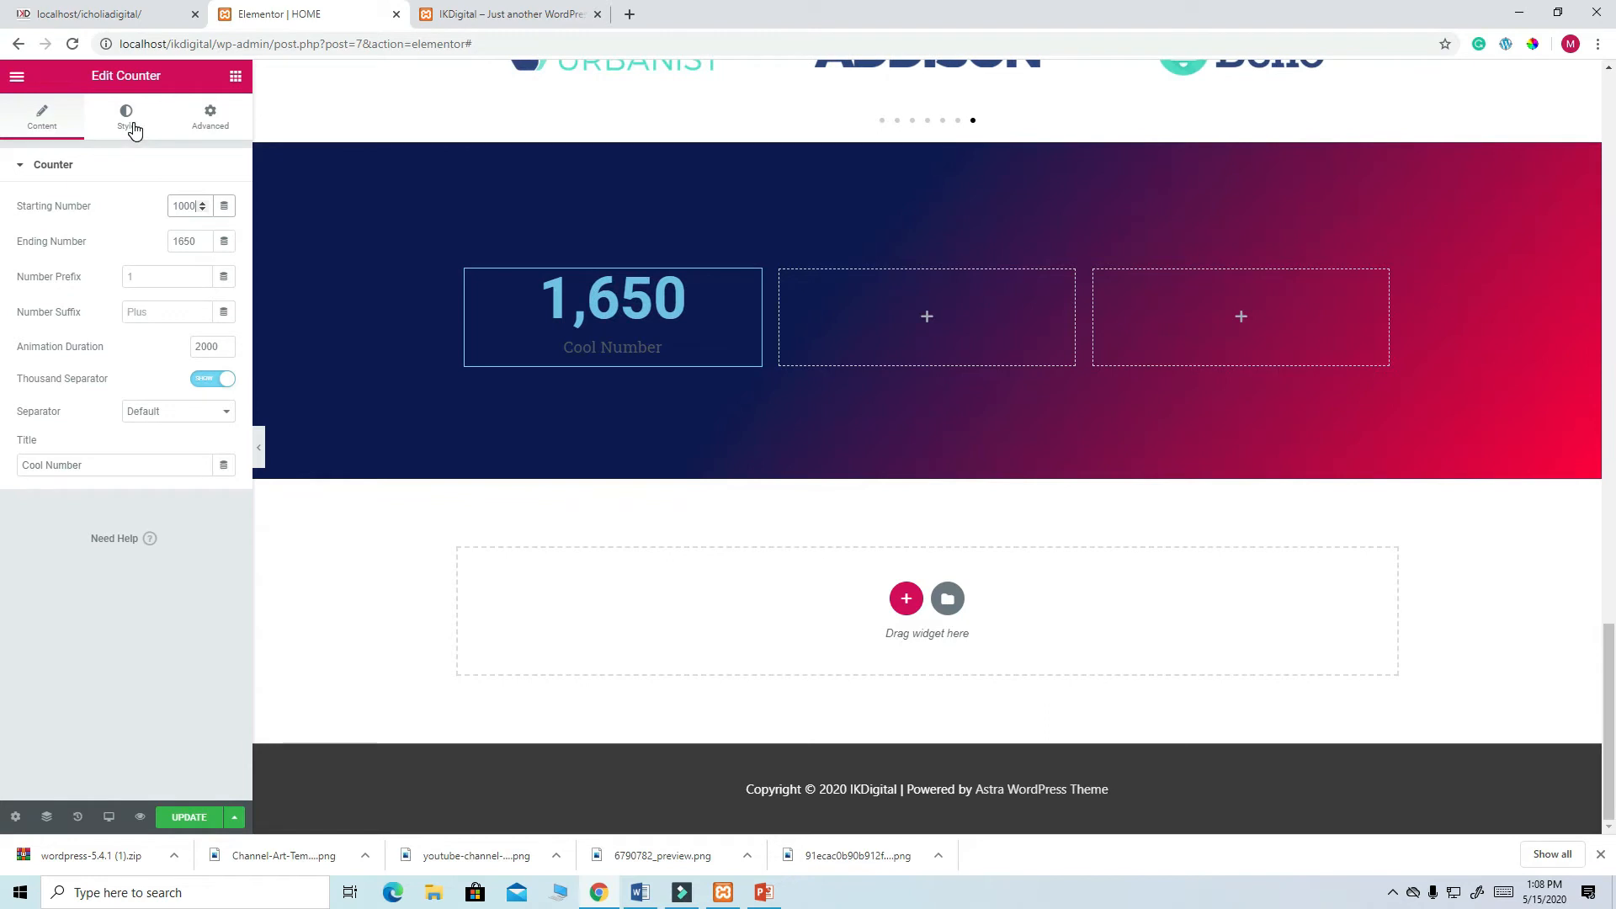
- Colour the counter number bright yellow #F8DE02 and save the page
click(133, 127)
click(201, 207)
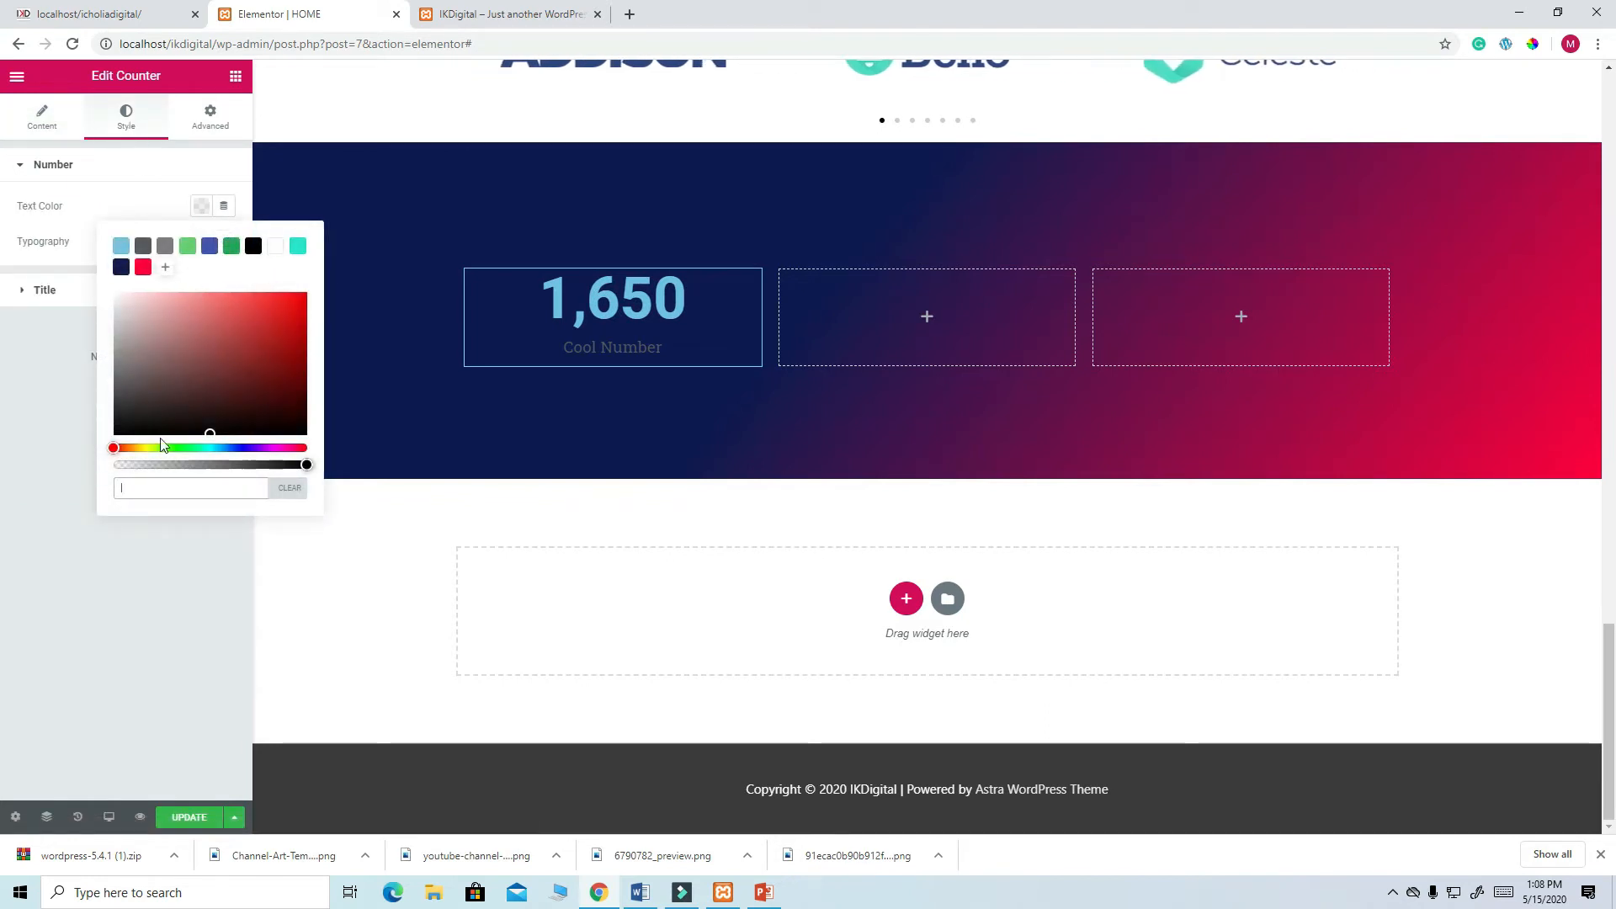
click(141, 448)
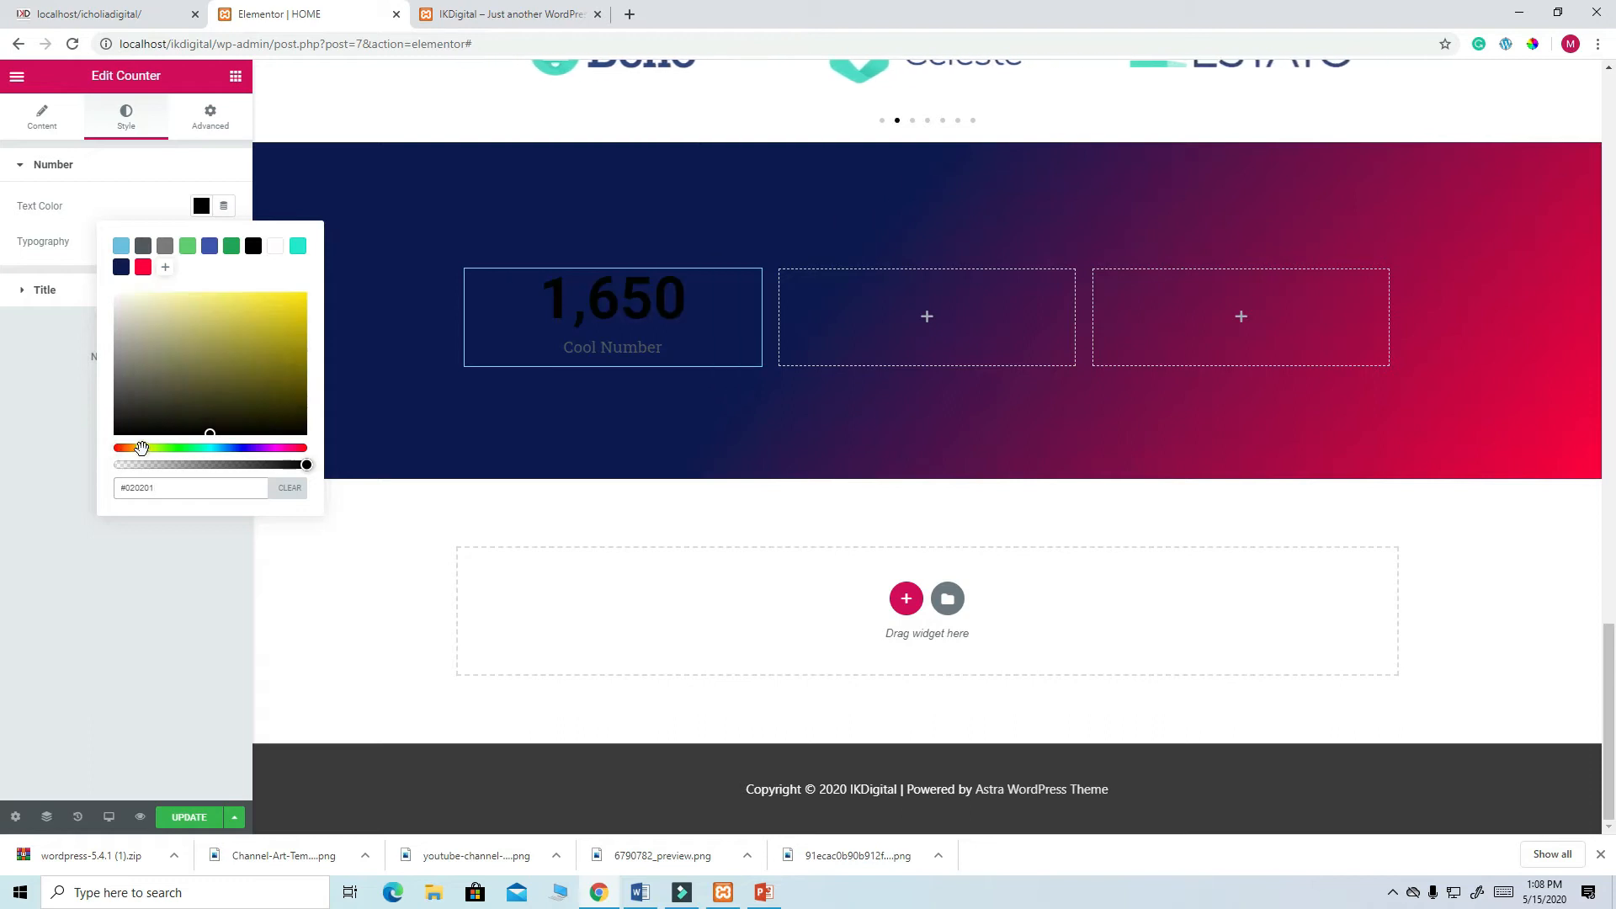
click(306, 299)
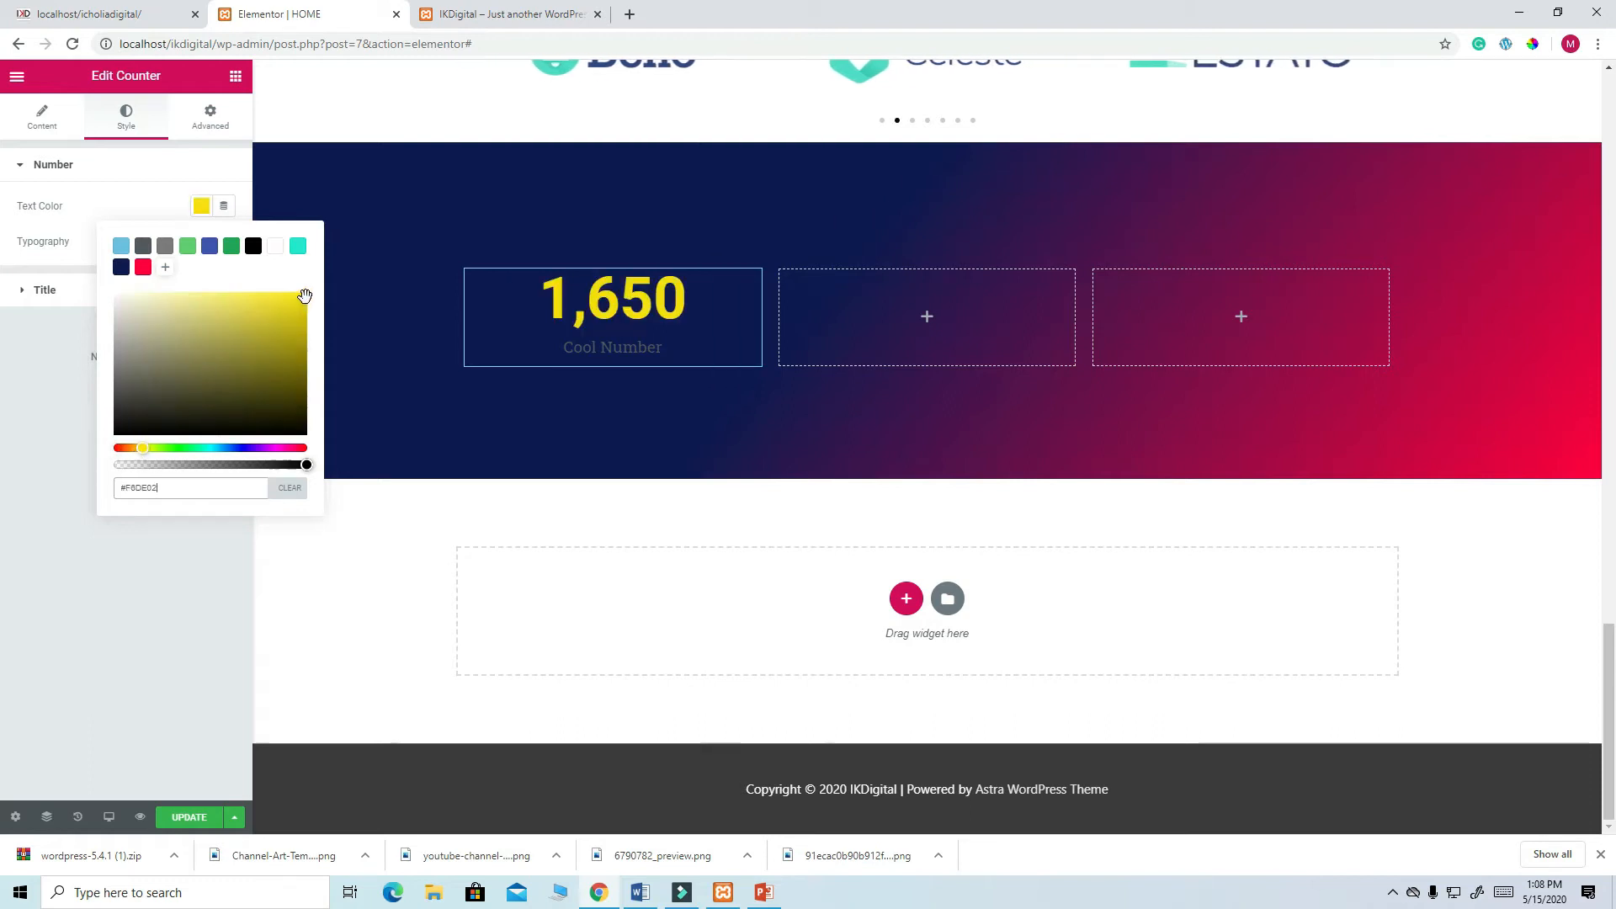
click(192, 818)
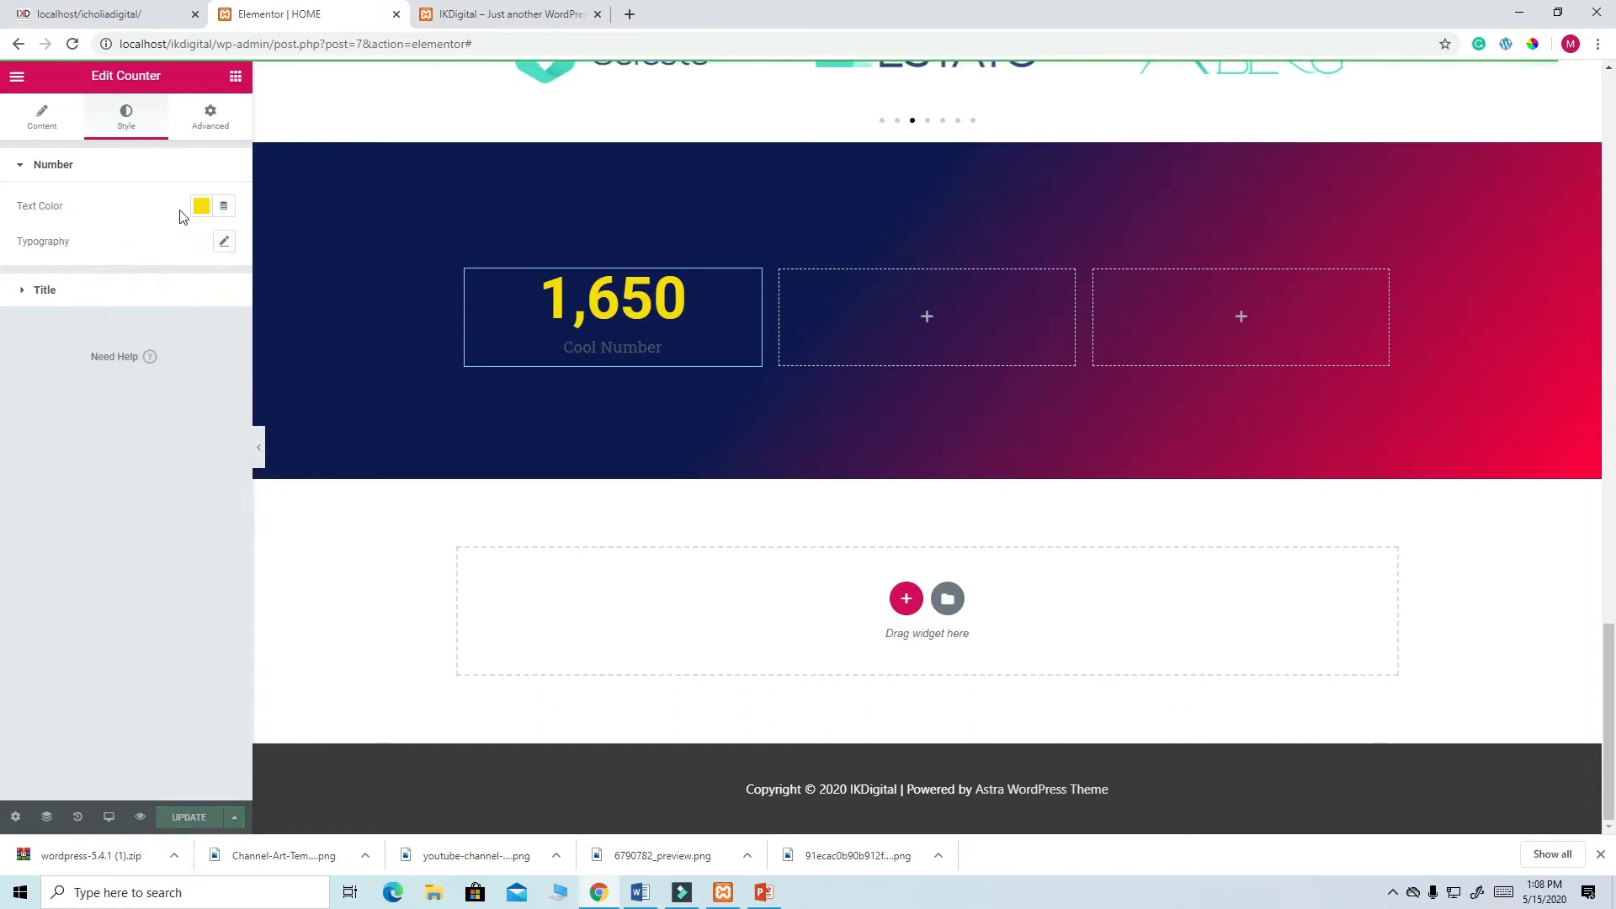
- Retitle the counter PROJECTS EXECUTED, correcting the misspelling with the spell-check suggestion
click(39, 122)
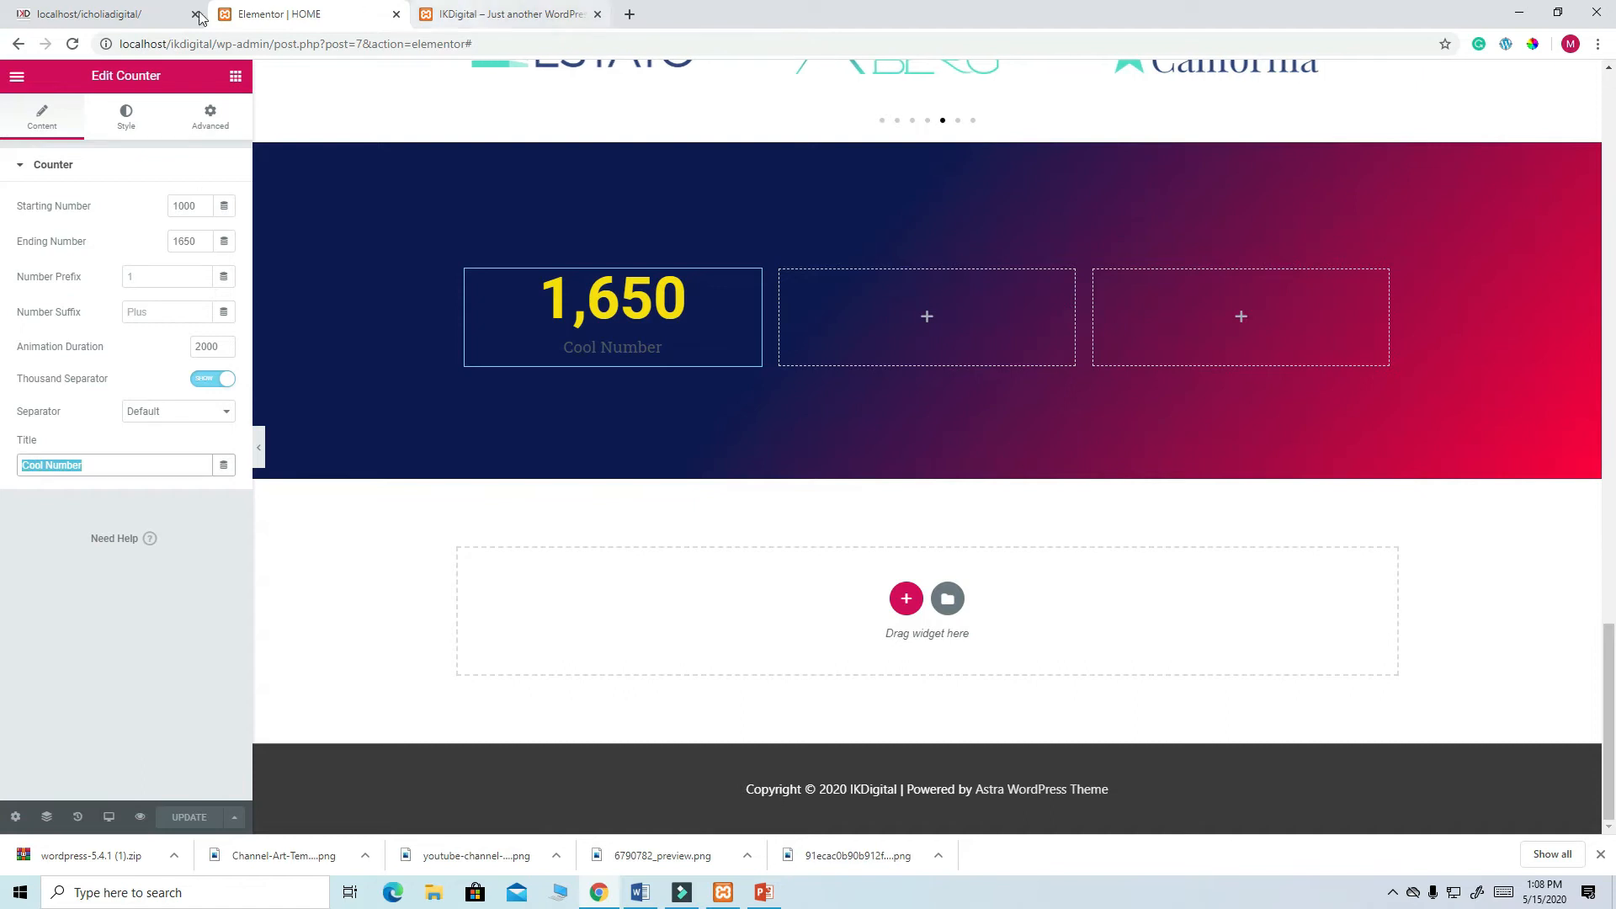
click(153, 19)
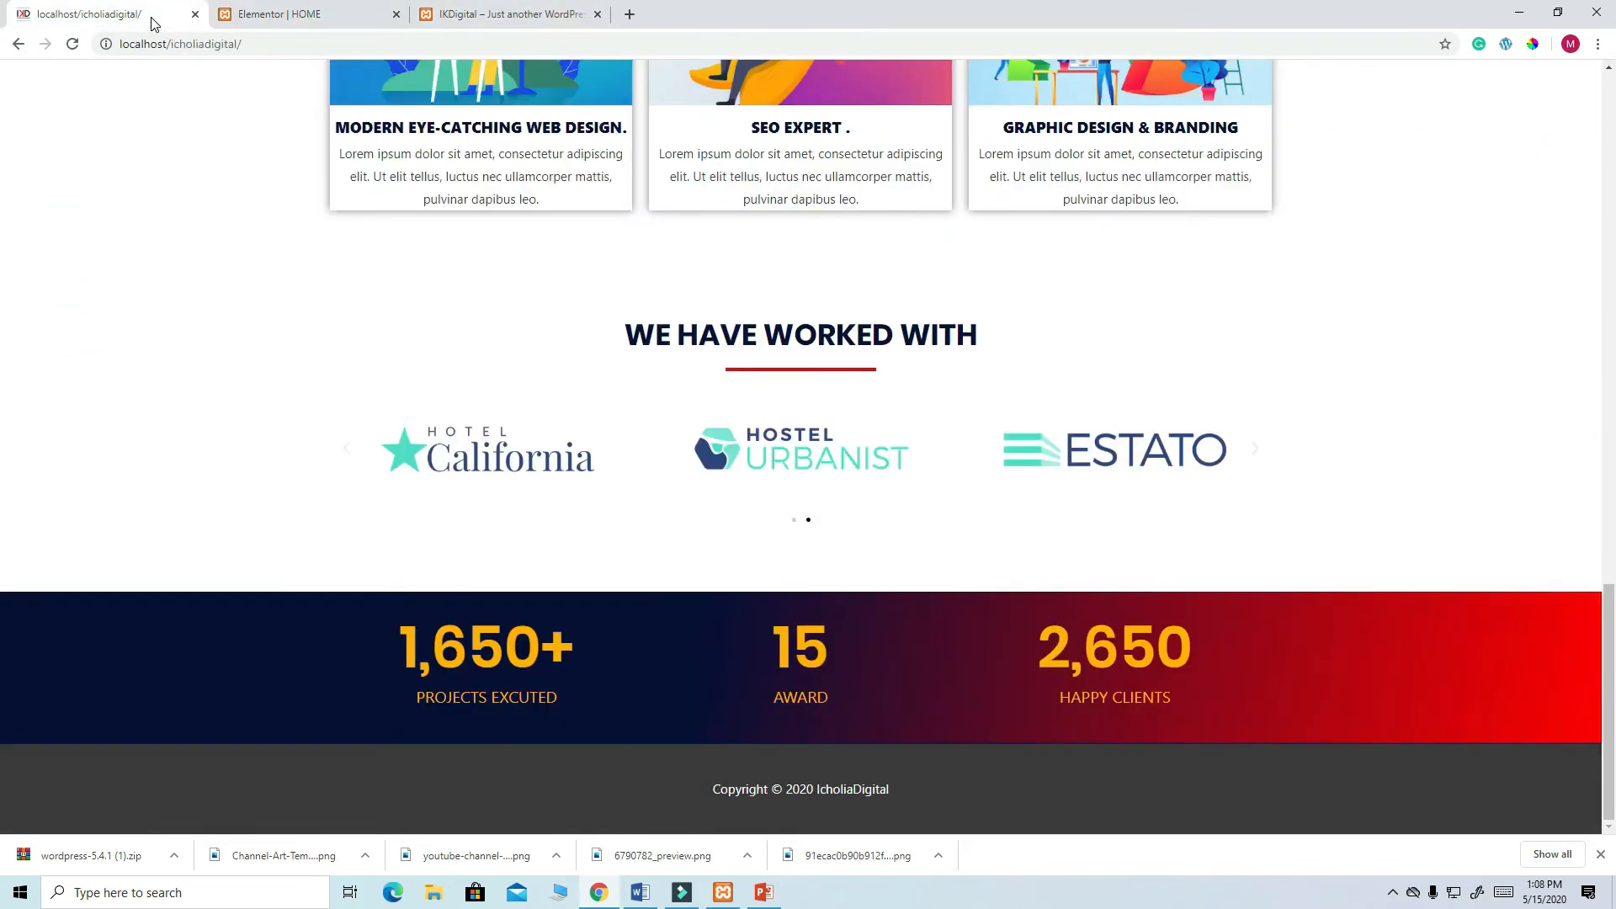
click(281, 15)
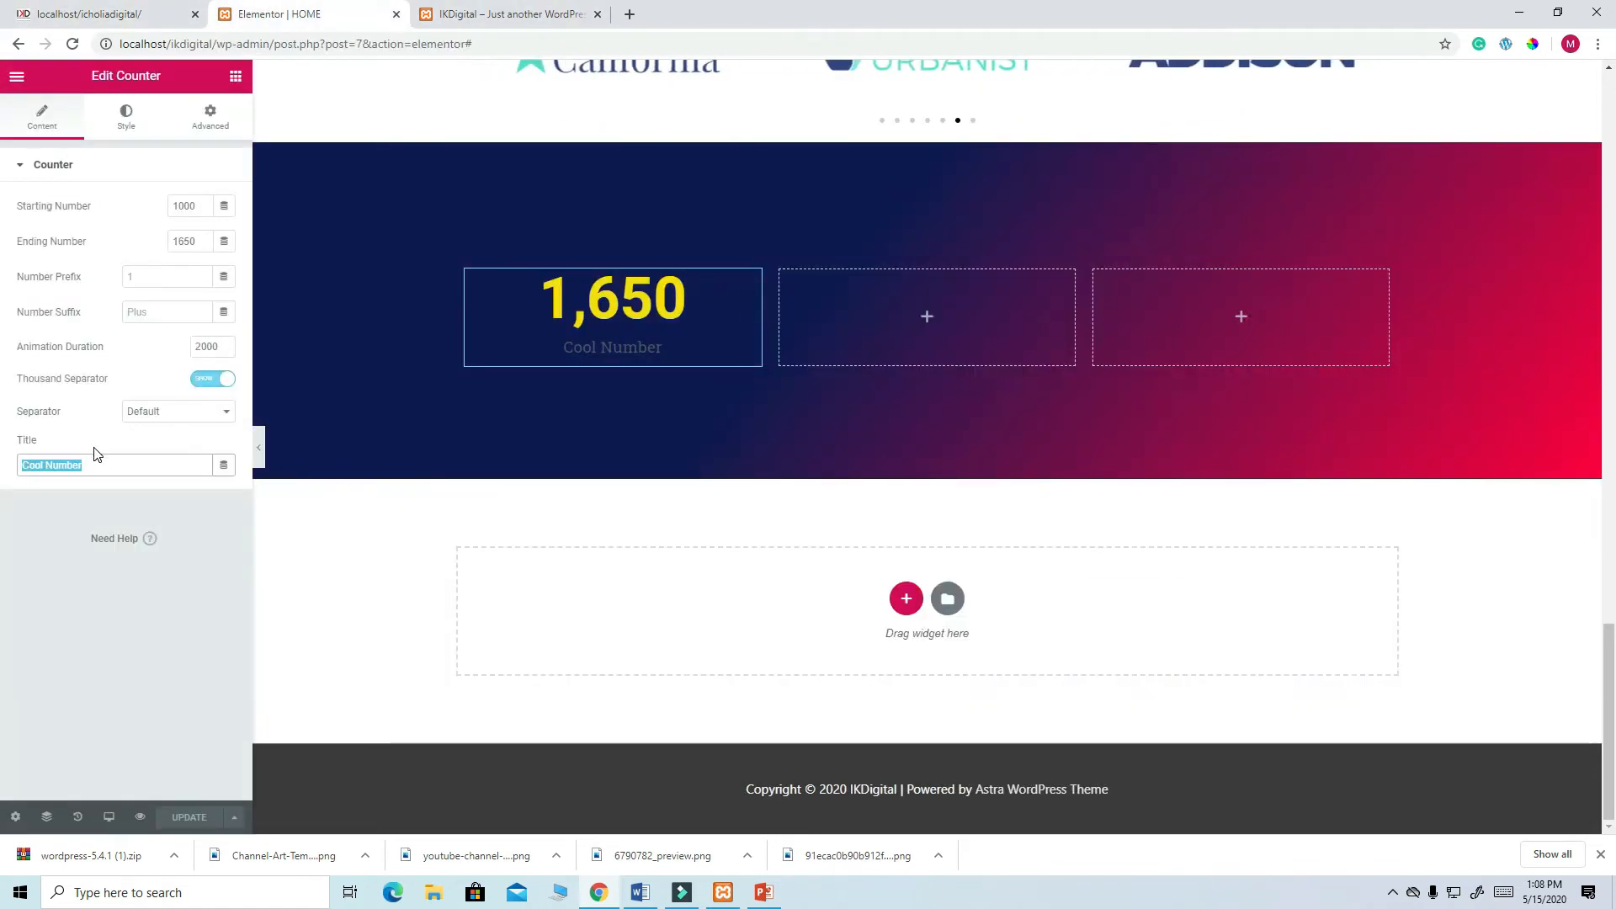
text(PROJEC)
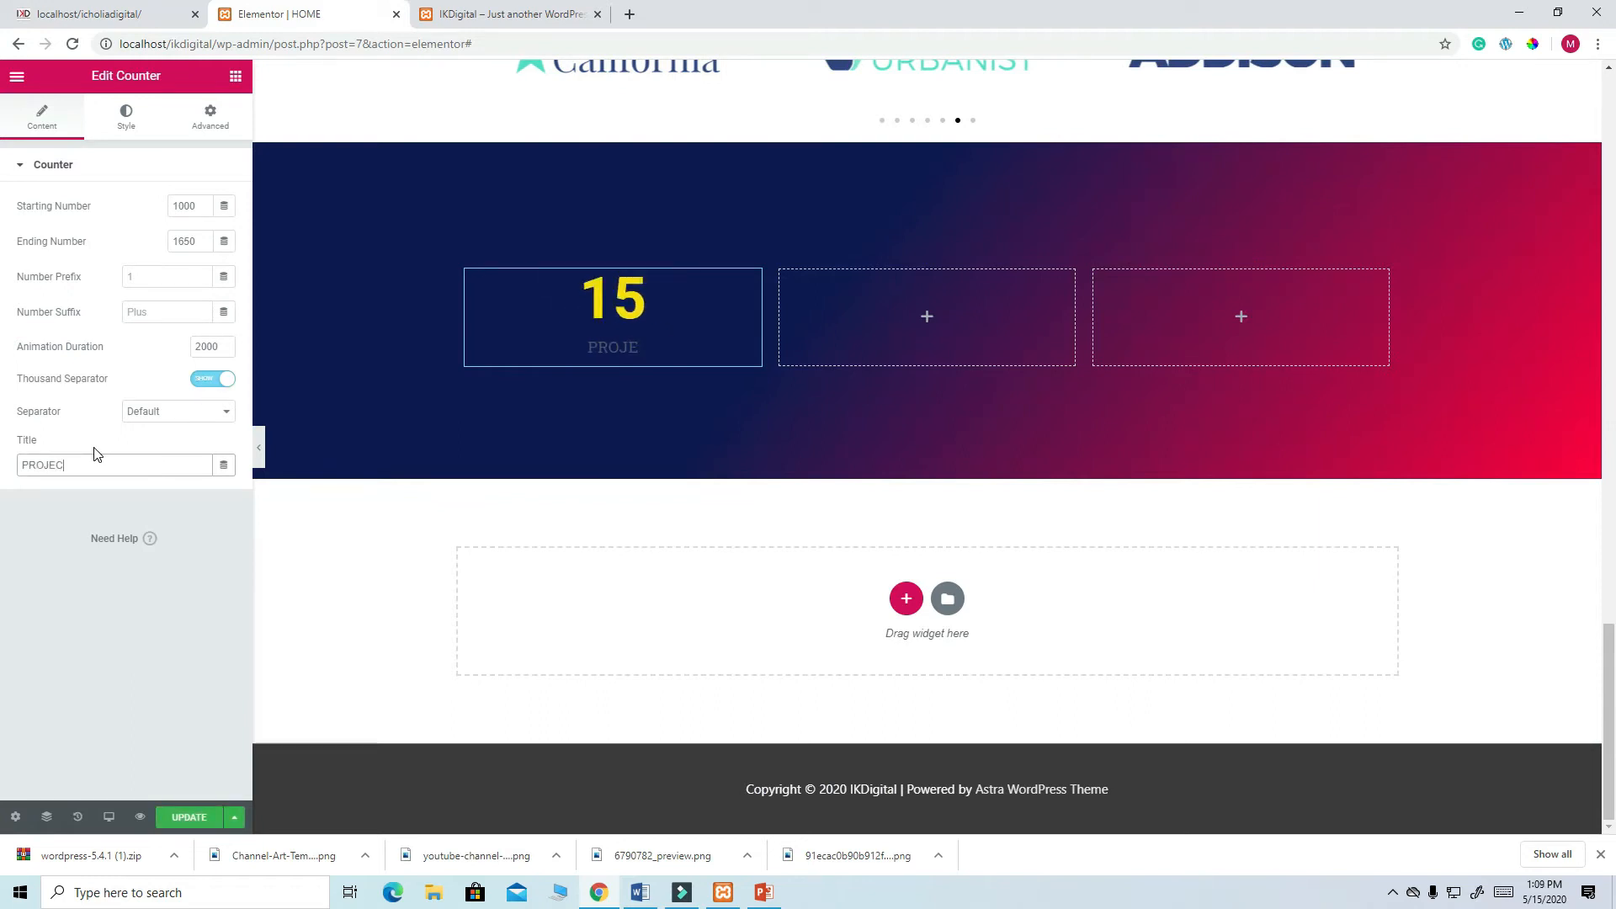
text(TS EXCUTED)
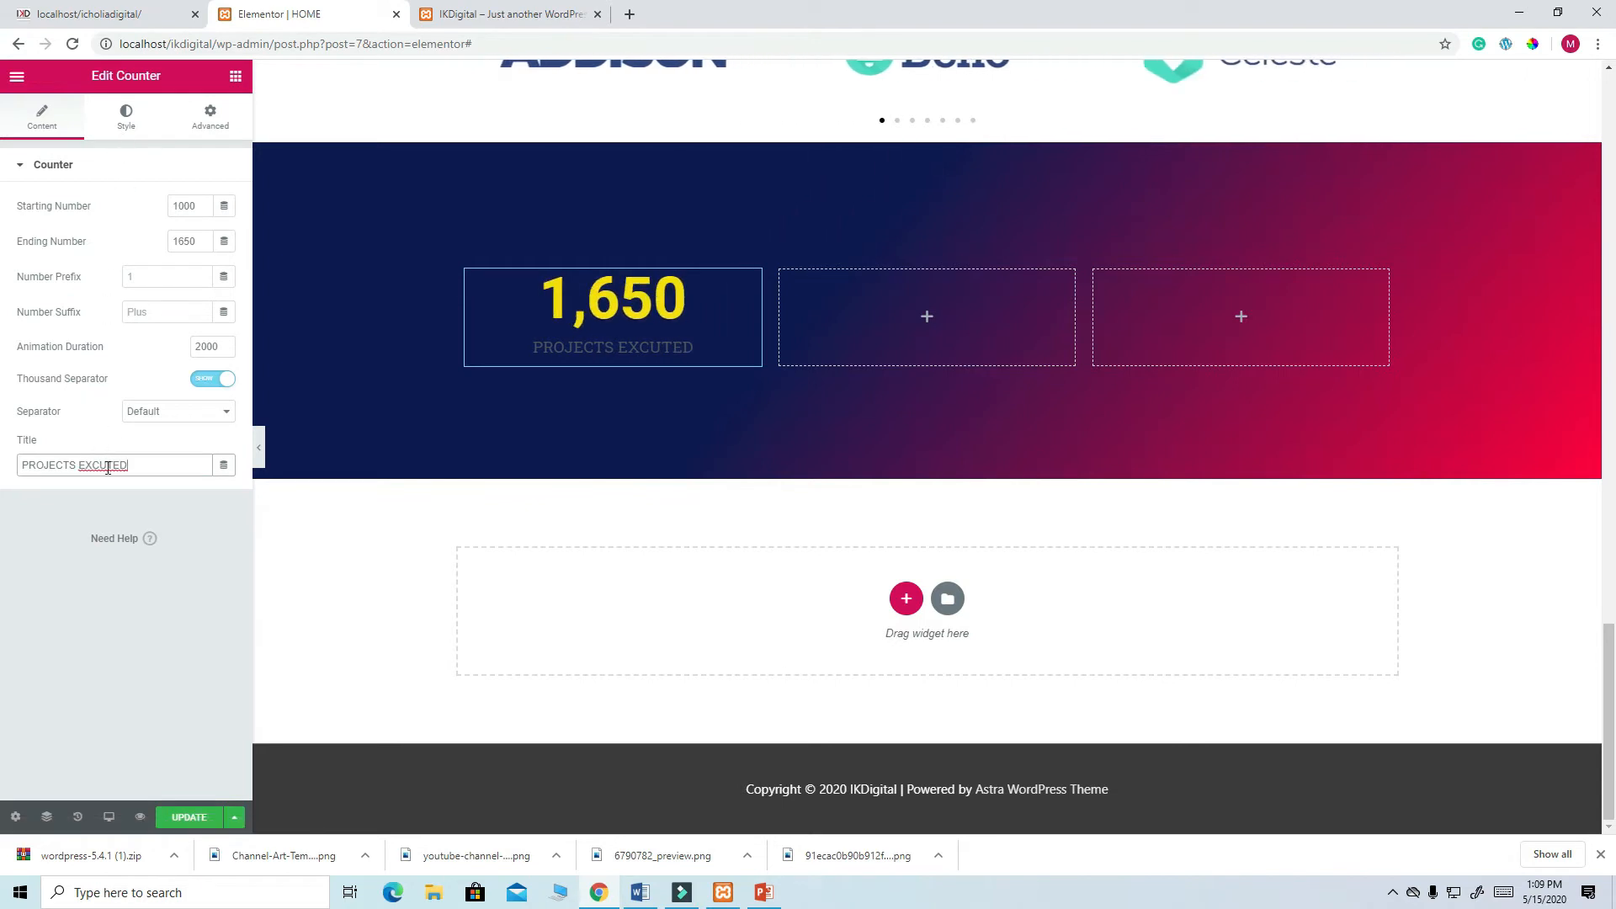
right_click(112, 470)
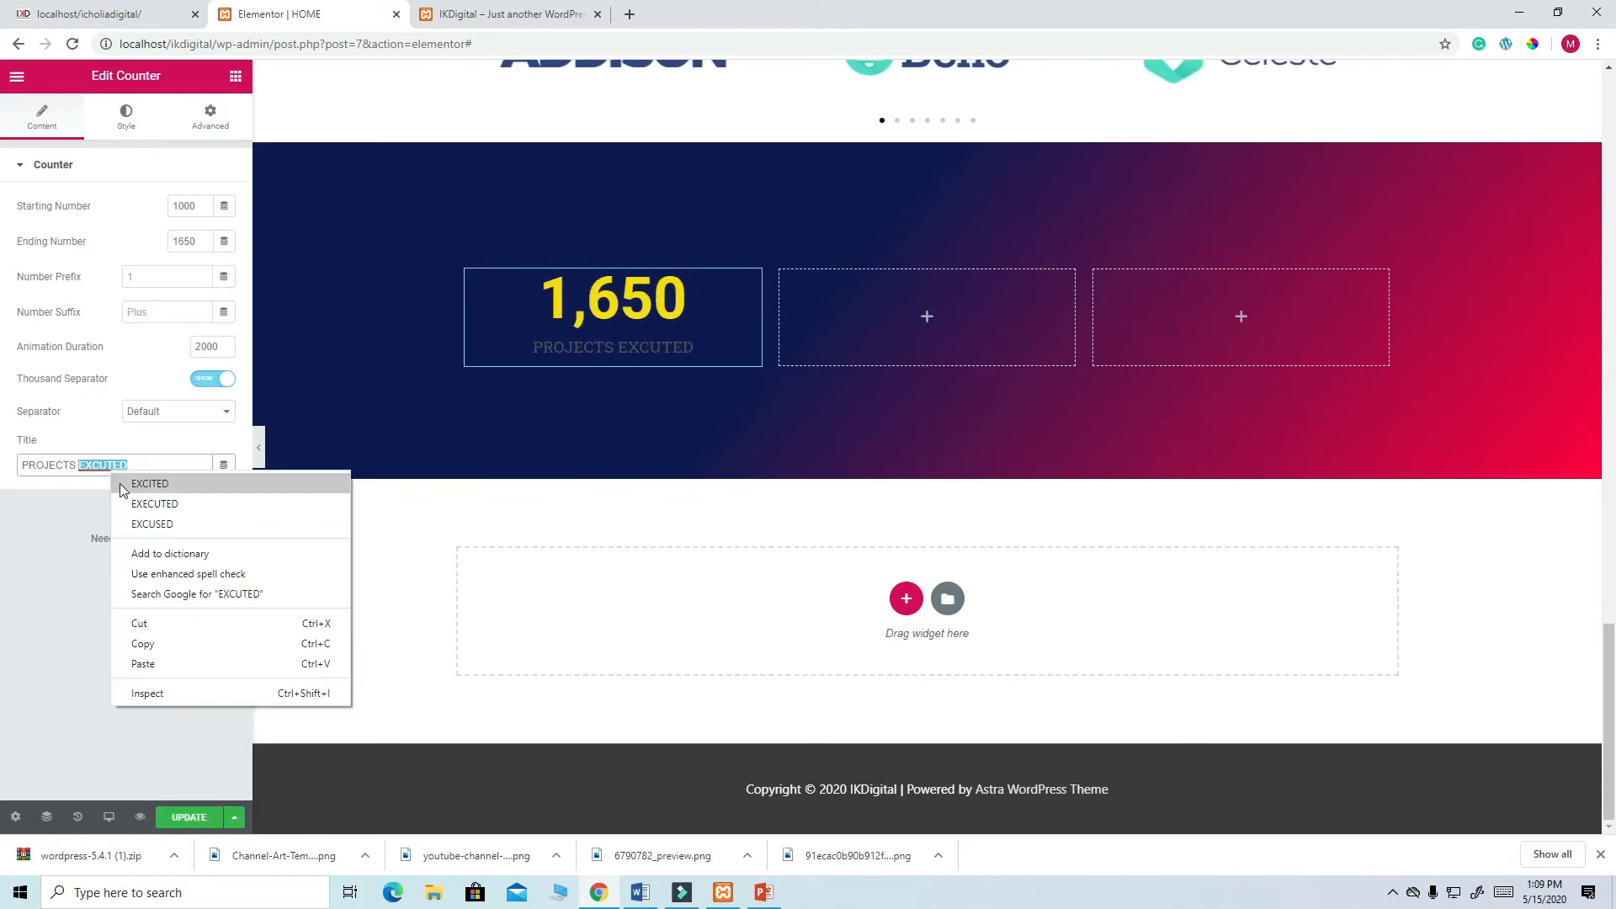
click(146, 503)
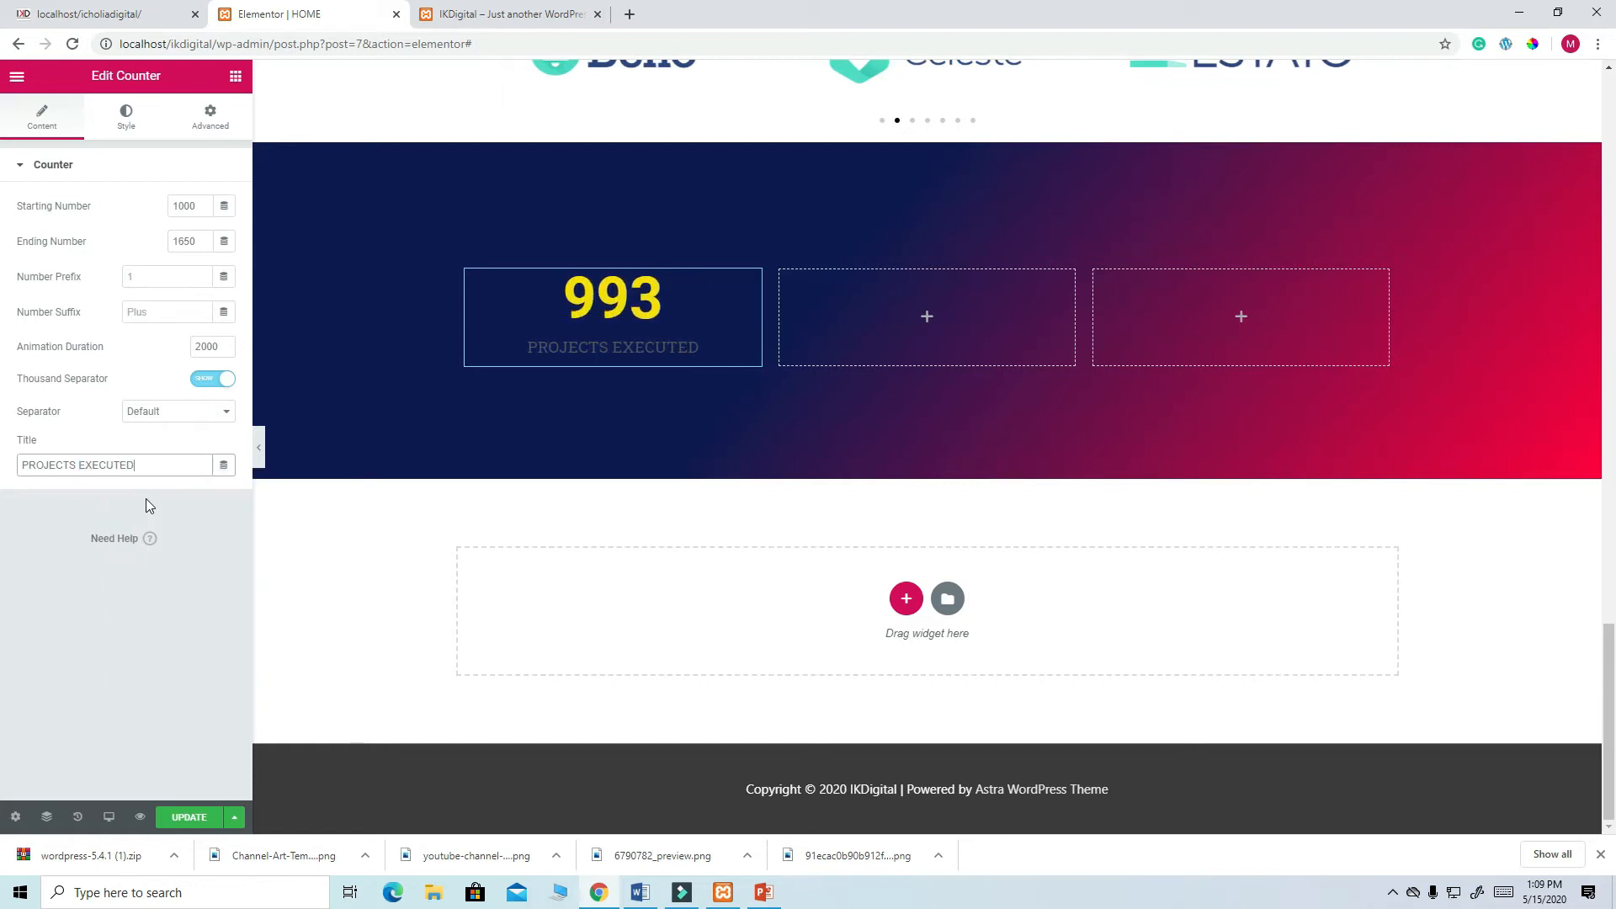
- Adjust the number's yellow to #FFE800 and save it as a preset colour swatch
click(125, 126)
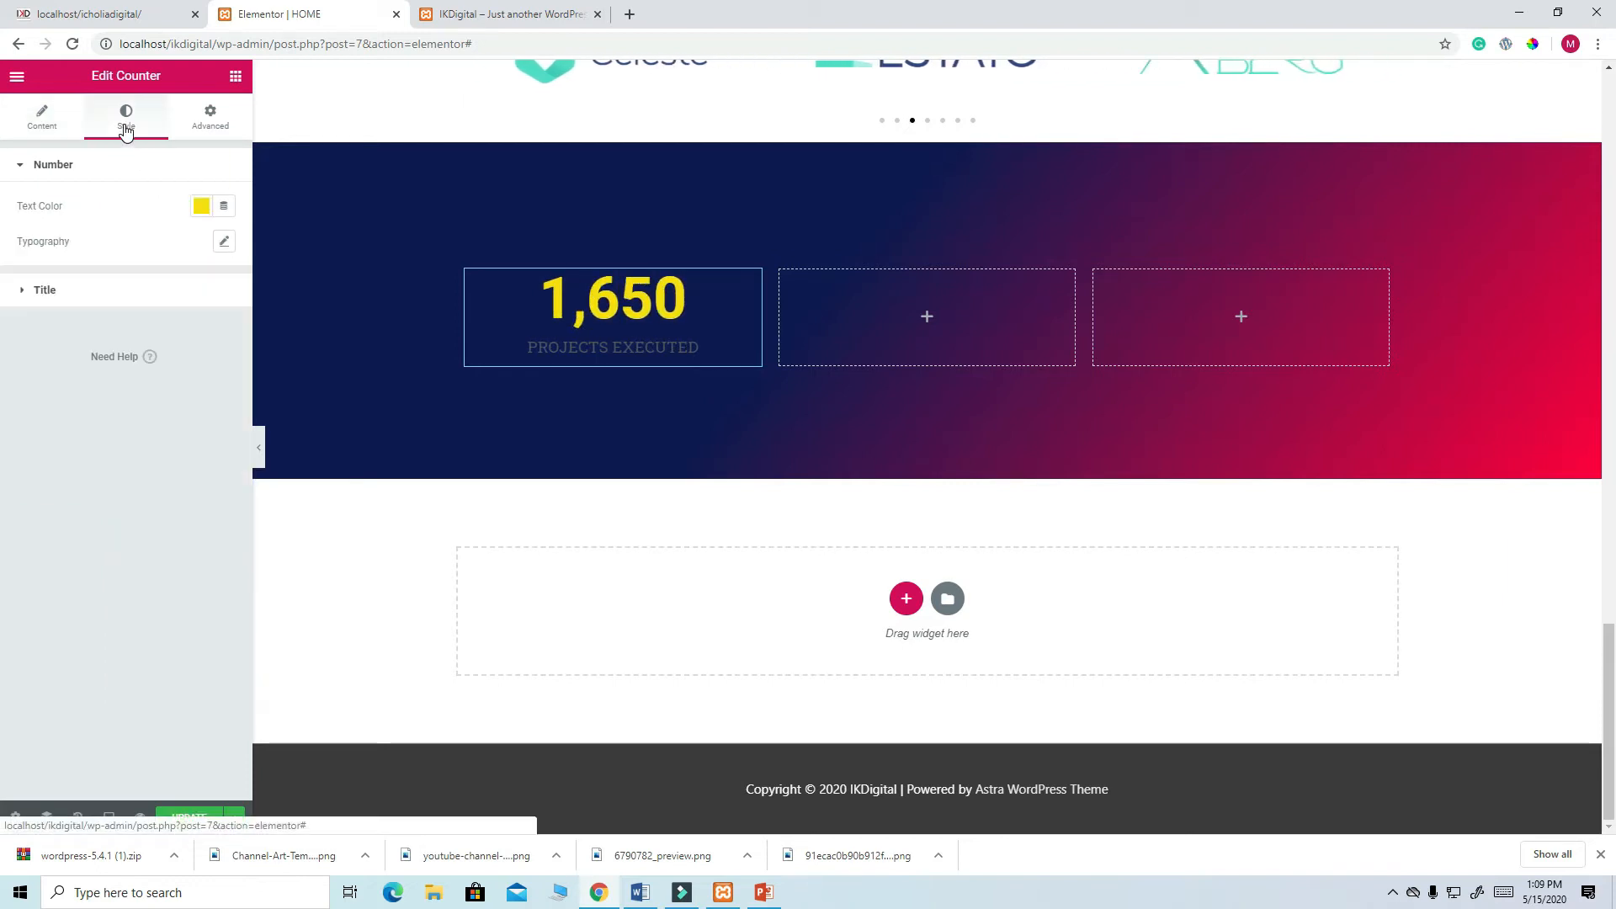
click(225, 244)
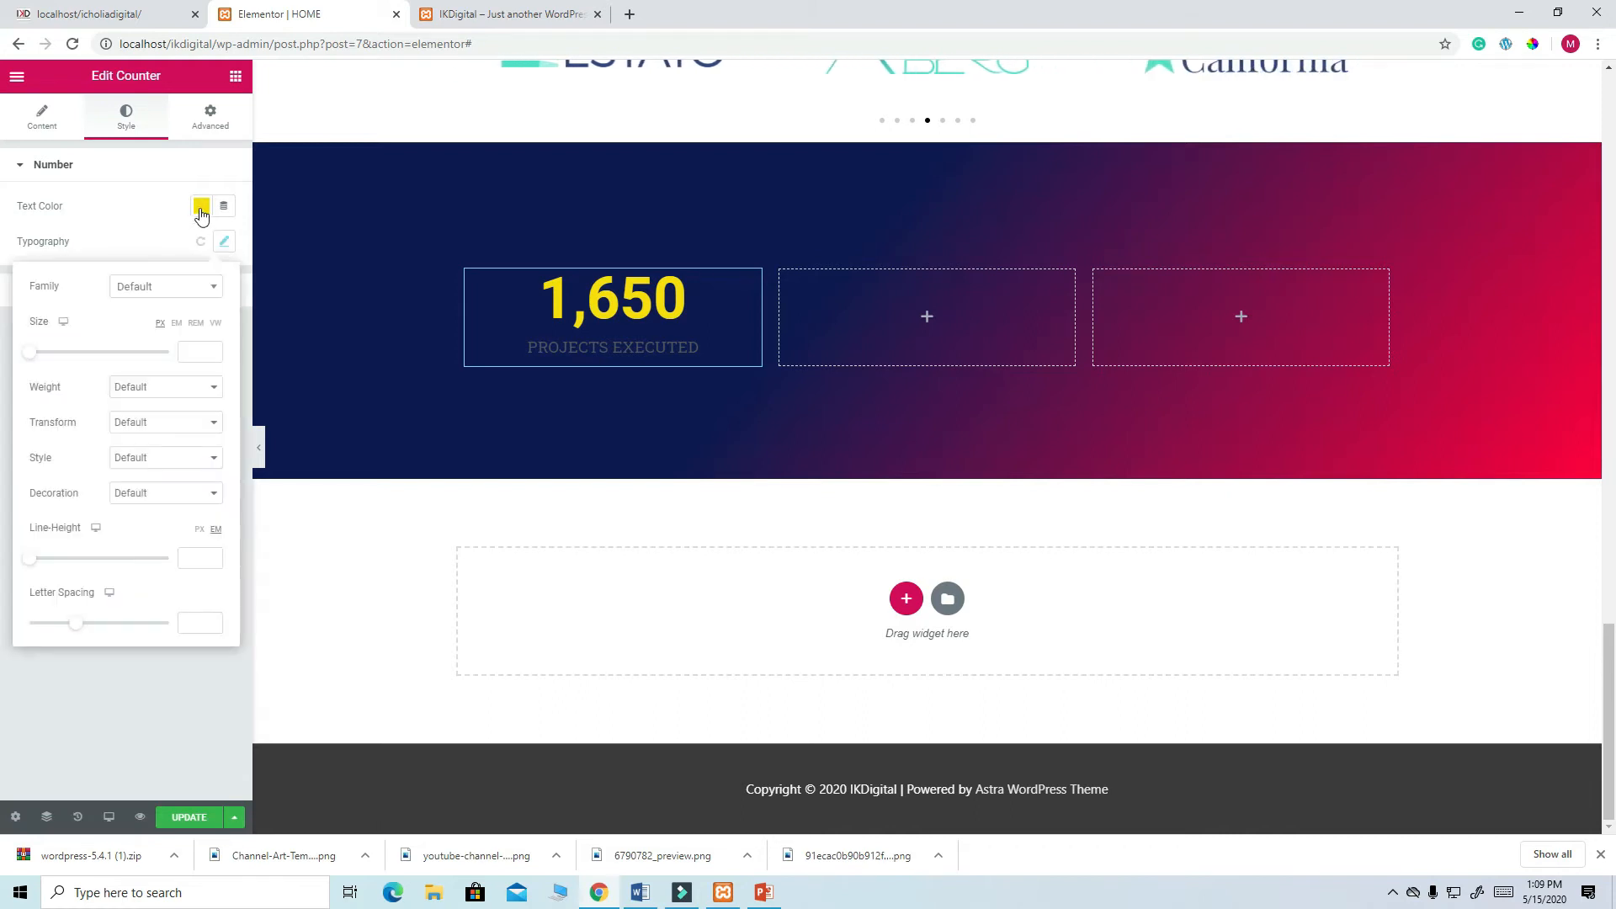
click(201, 211)
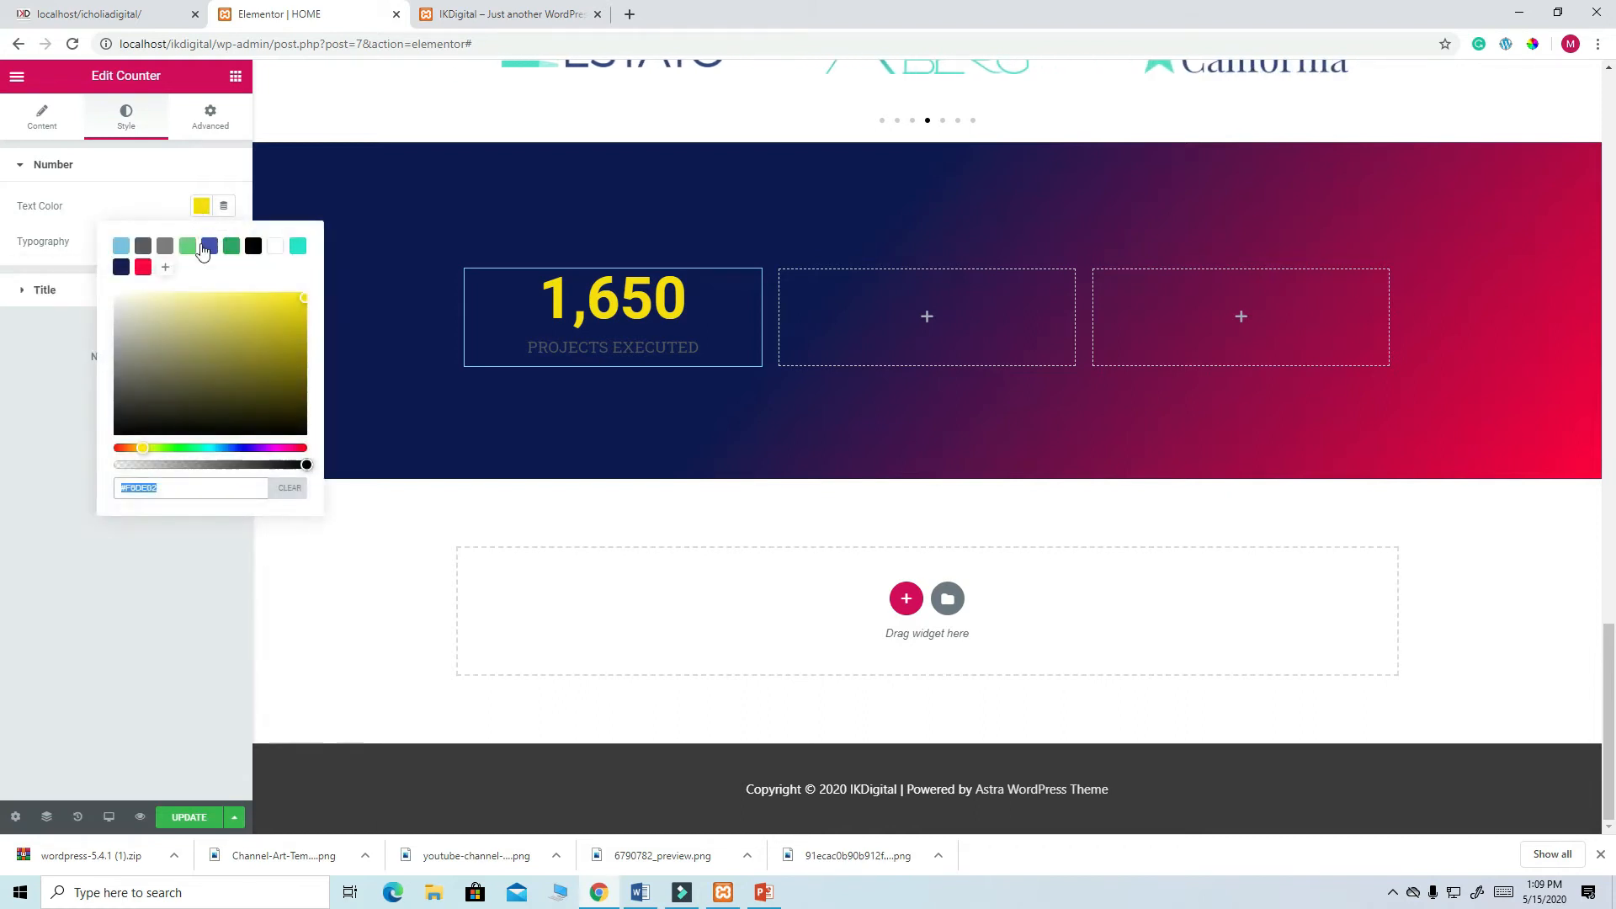
click(165, 267)
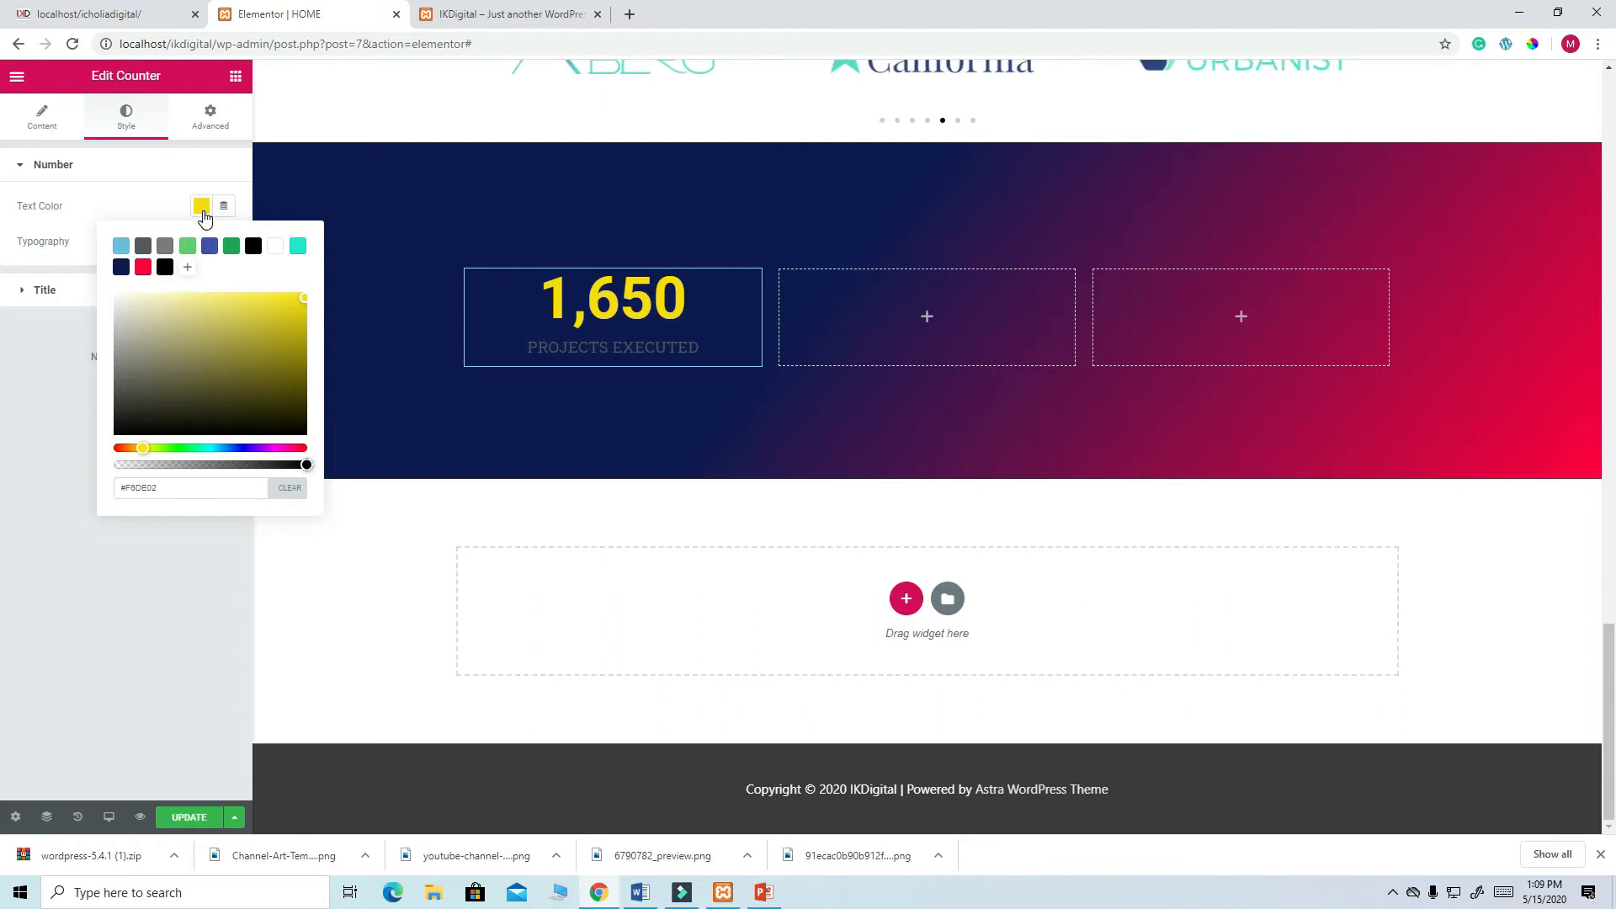
drag(312, 284, 308, 269)
click(187, 267)
click(146, 559)
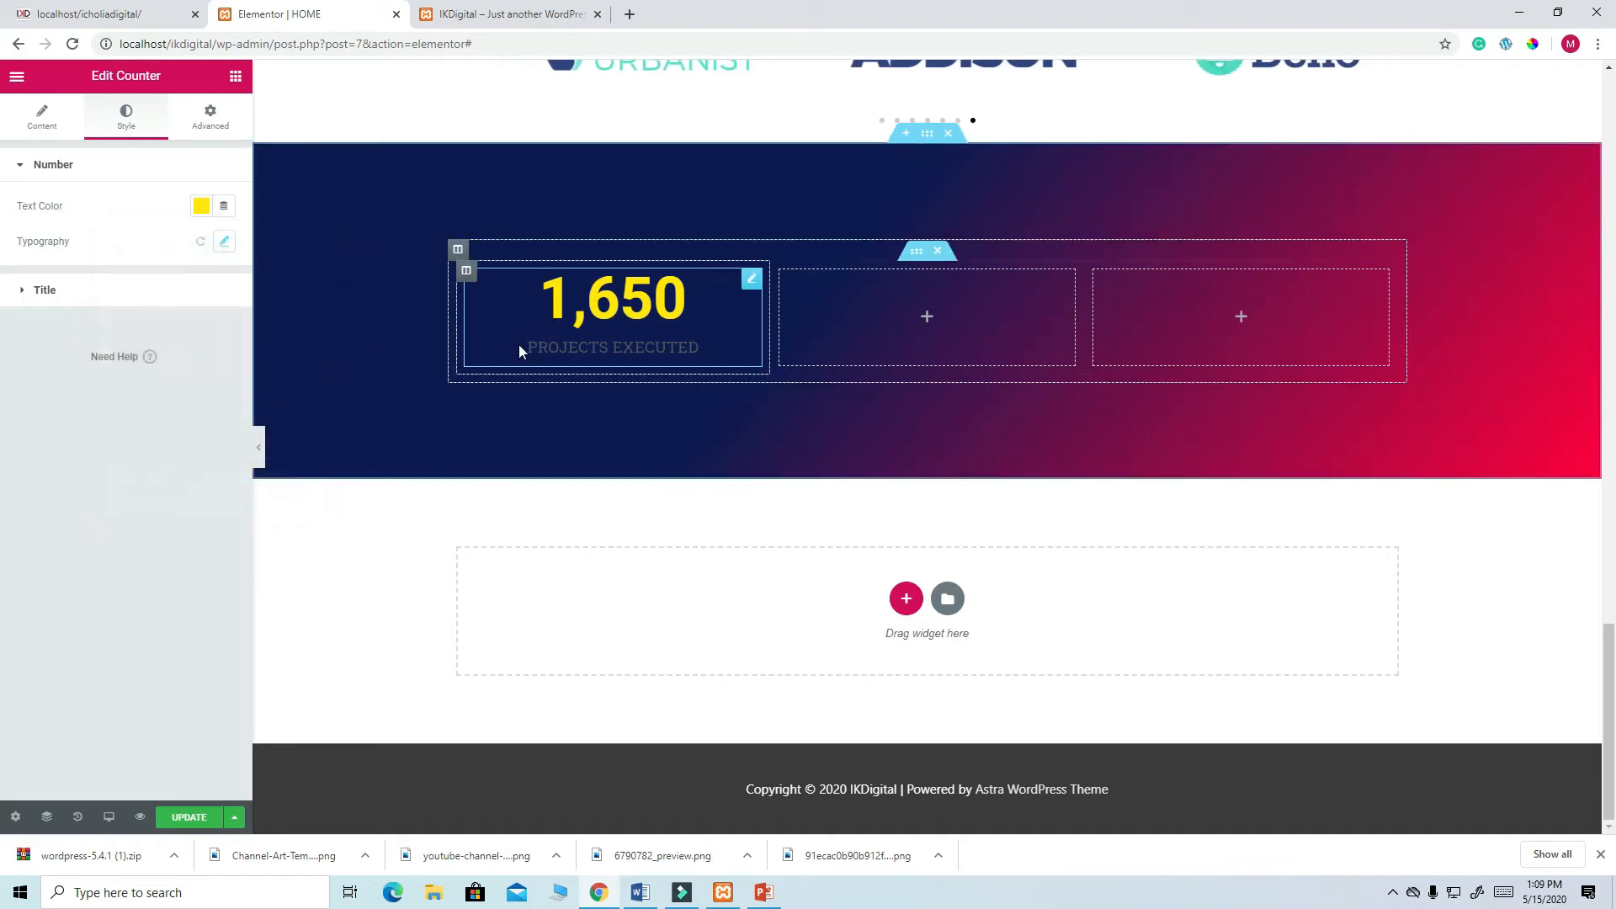
- Apply the yellow swatch to the counter title and save the page
click(40, 125)
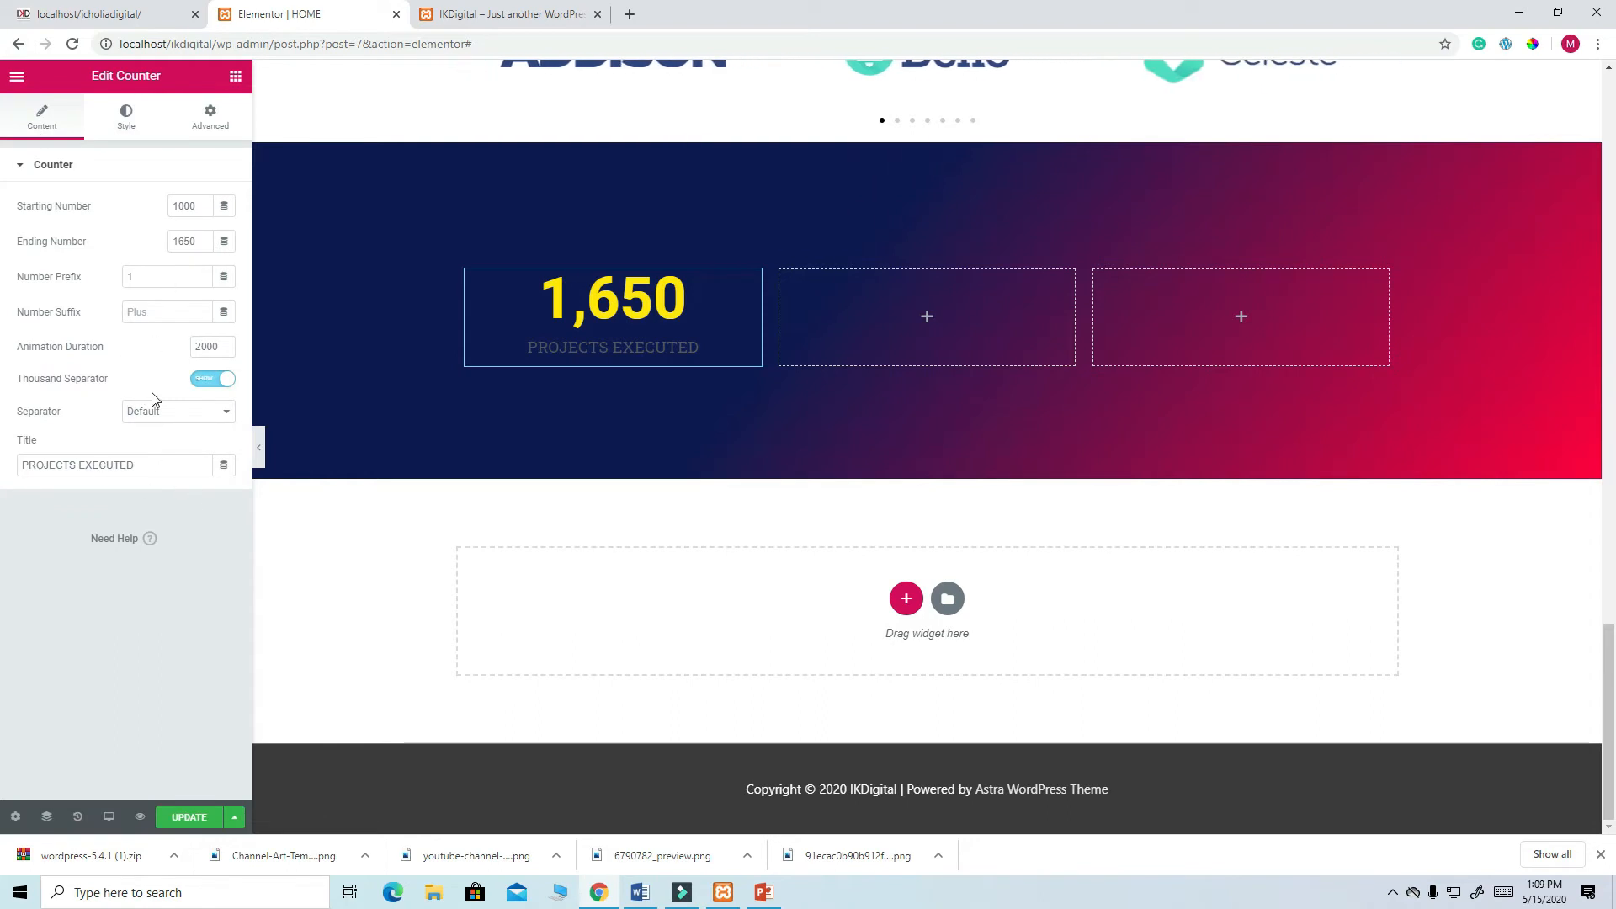
click(148, 123)
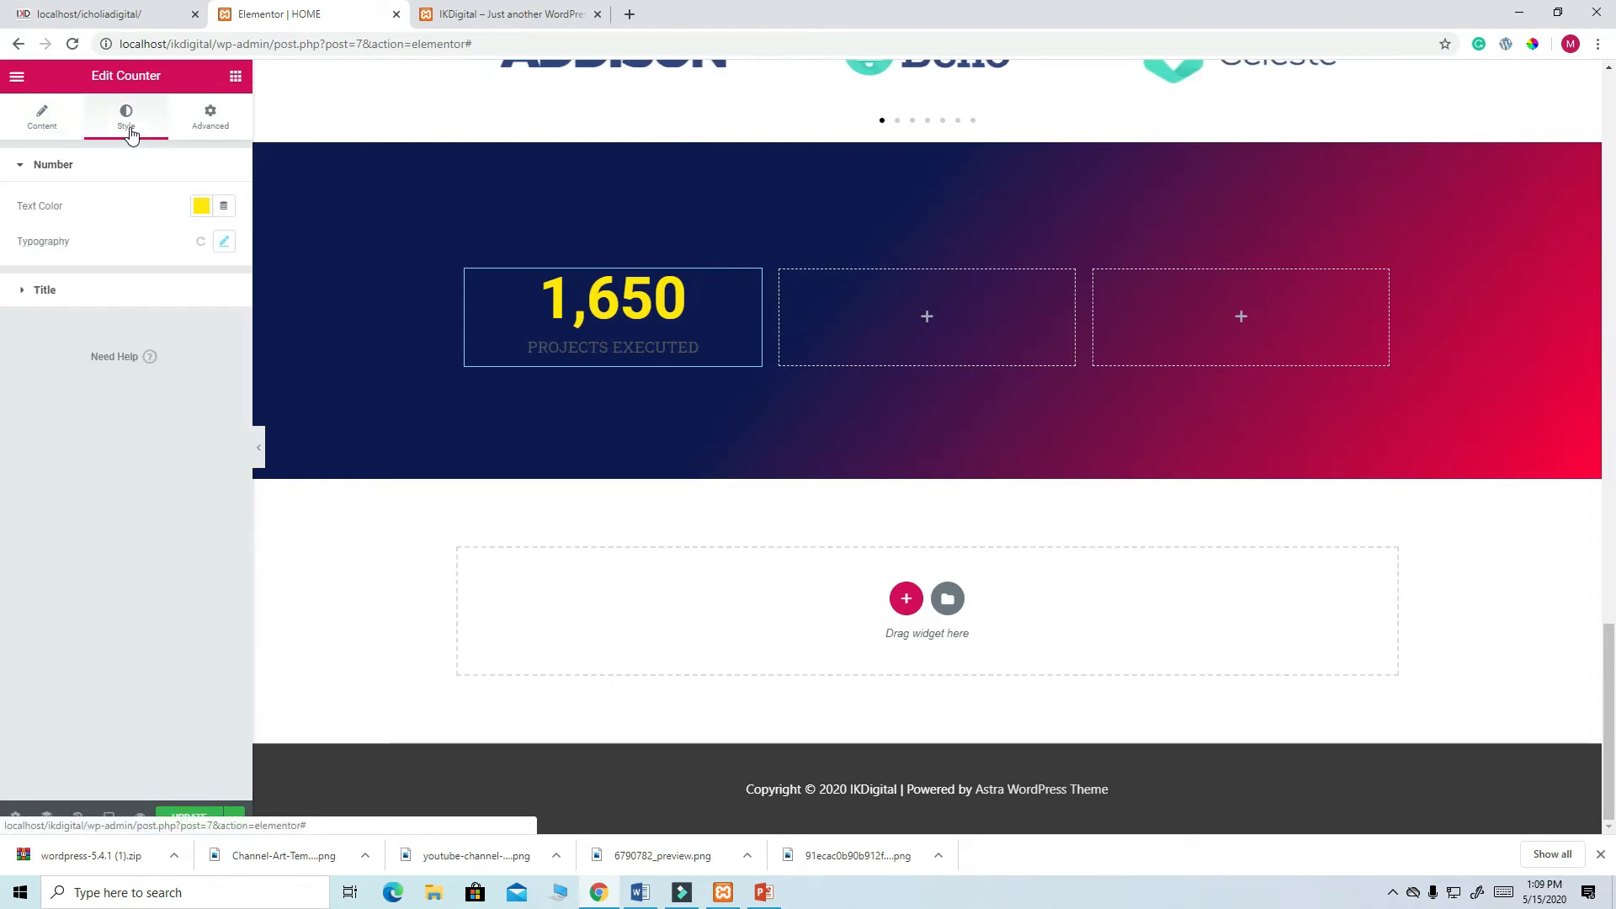
click(46, 290)
click(202, 249)
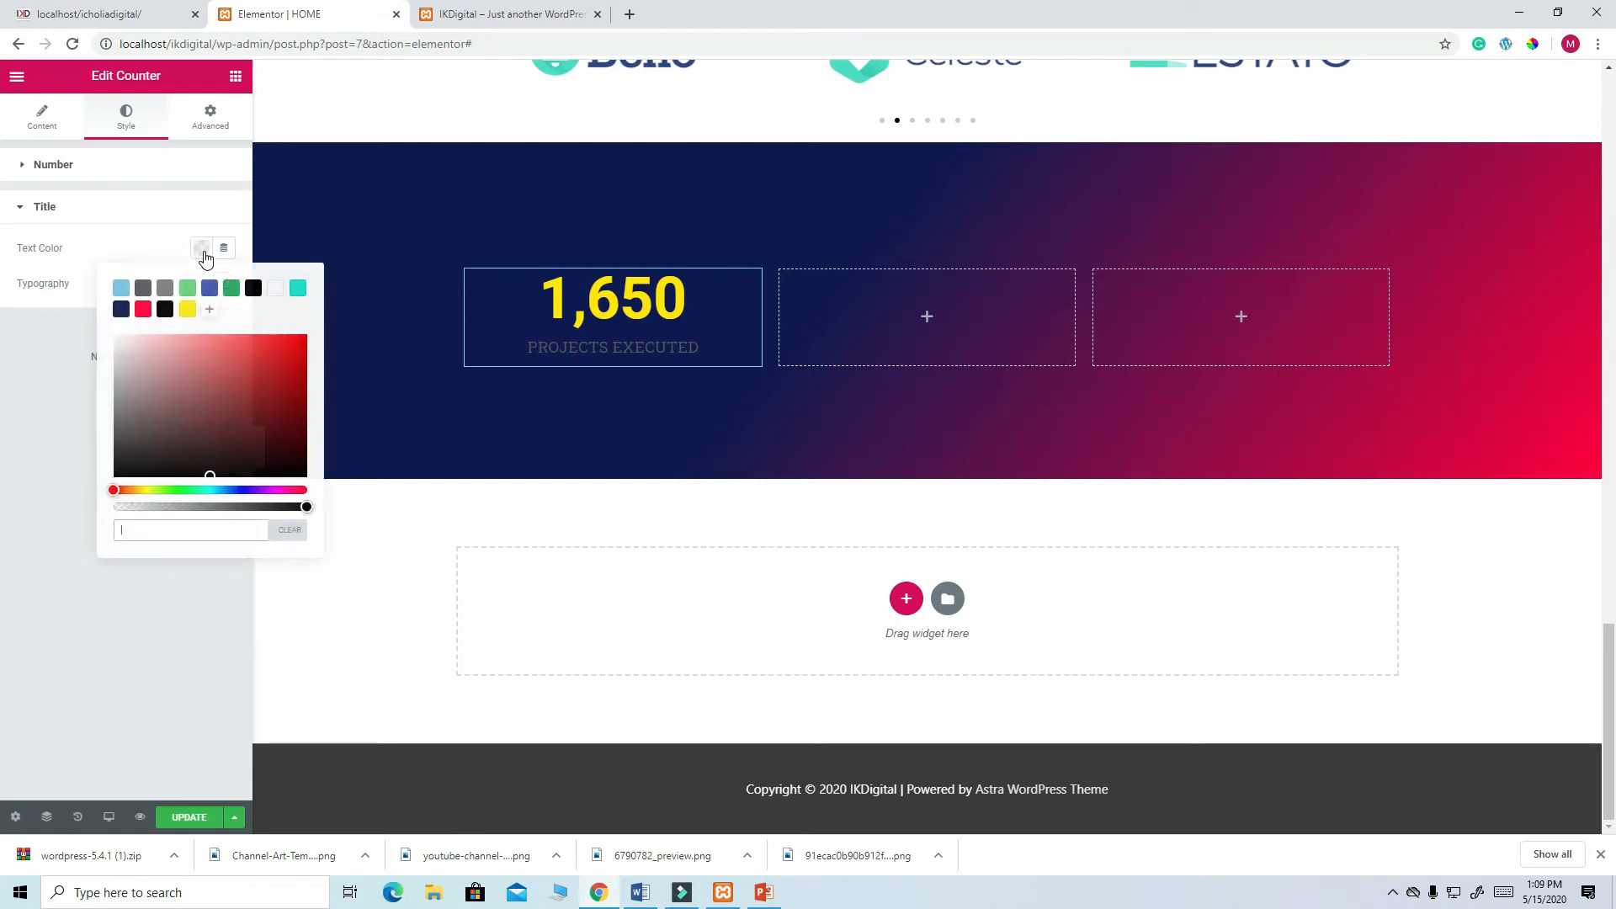
click(187, 310)
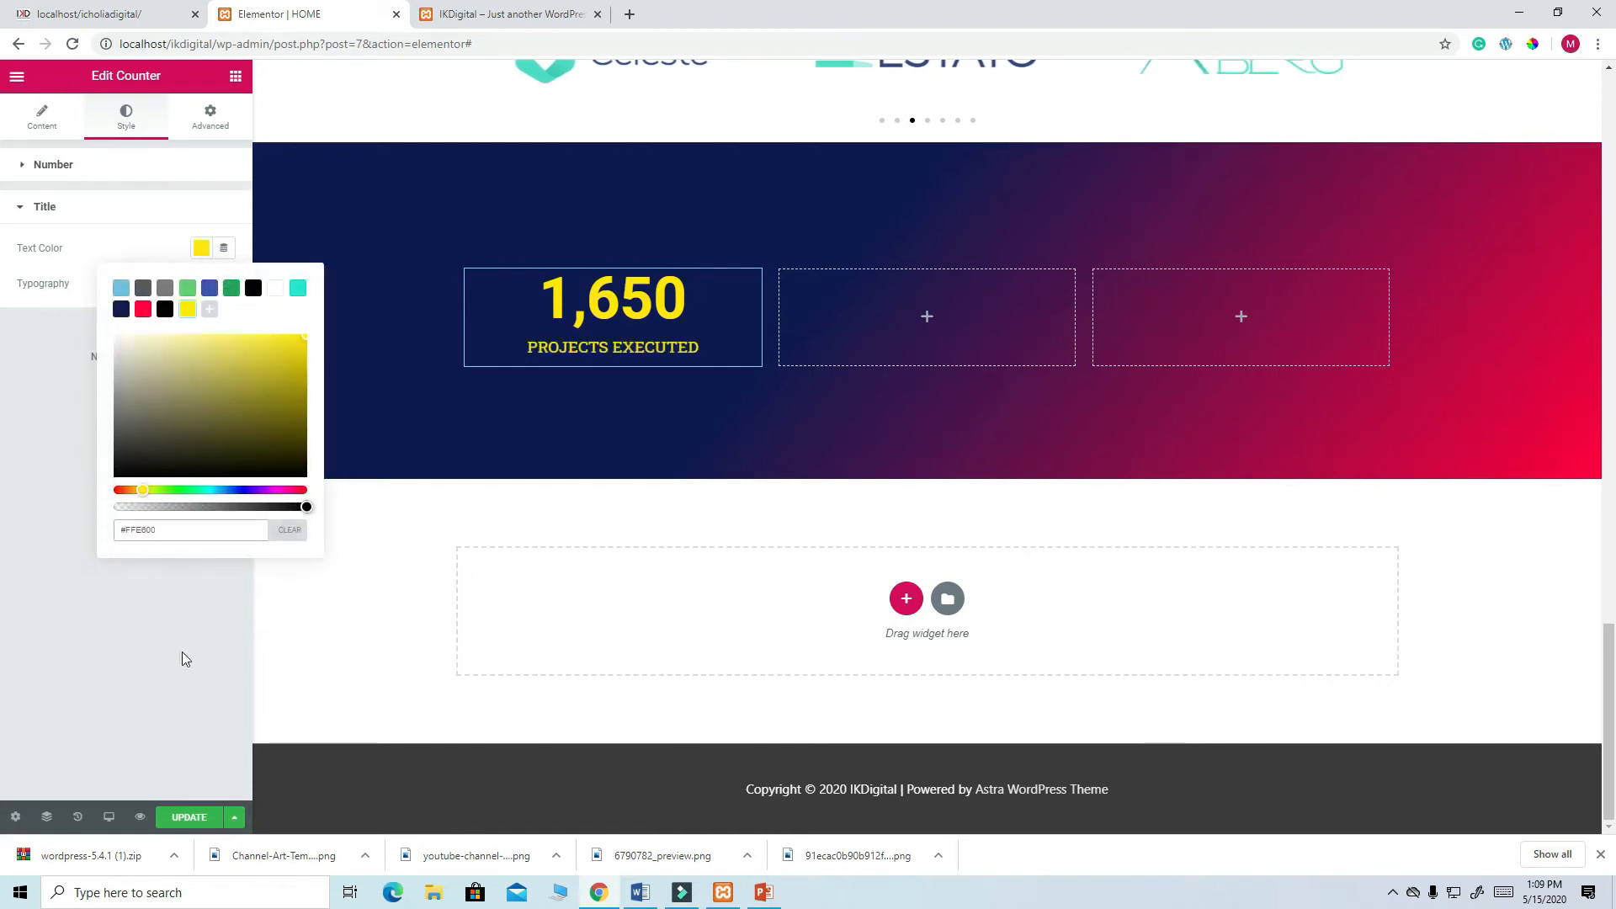
click(189, 823)
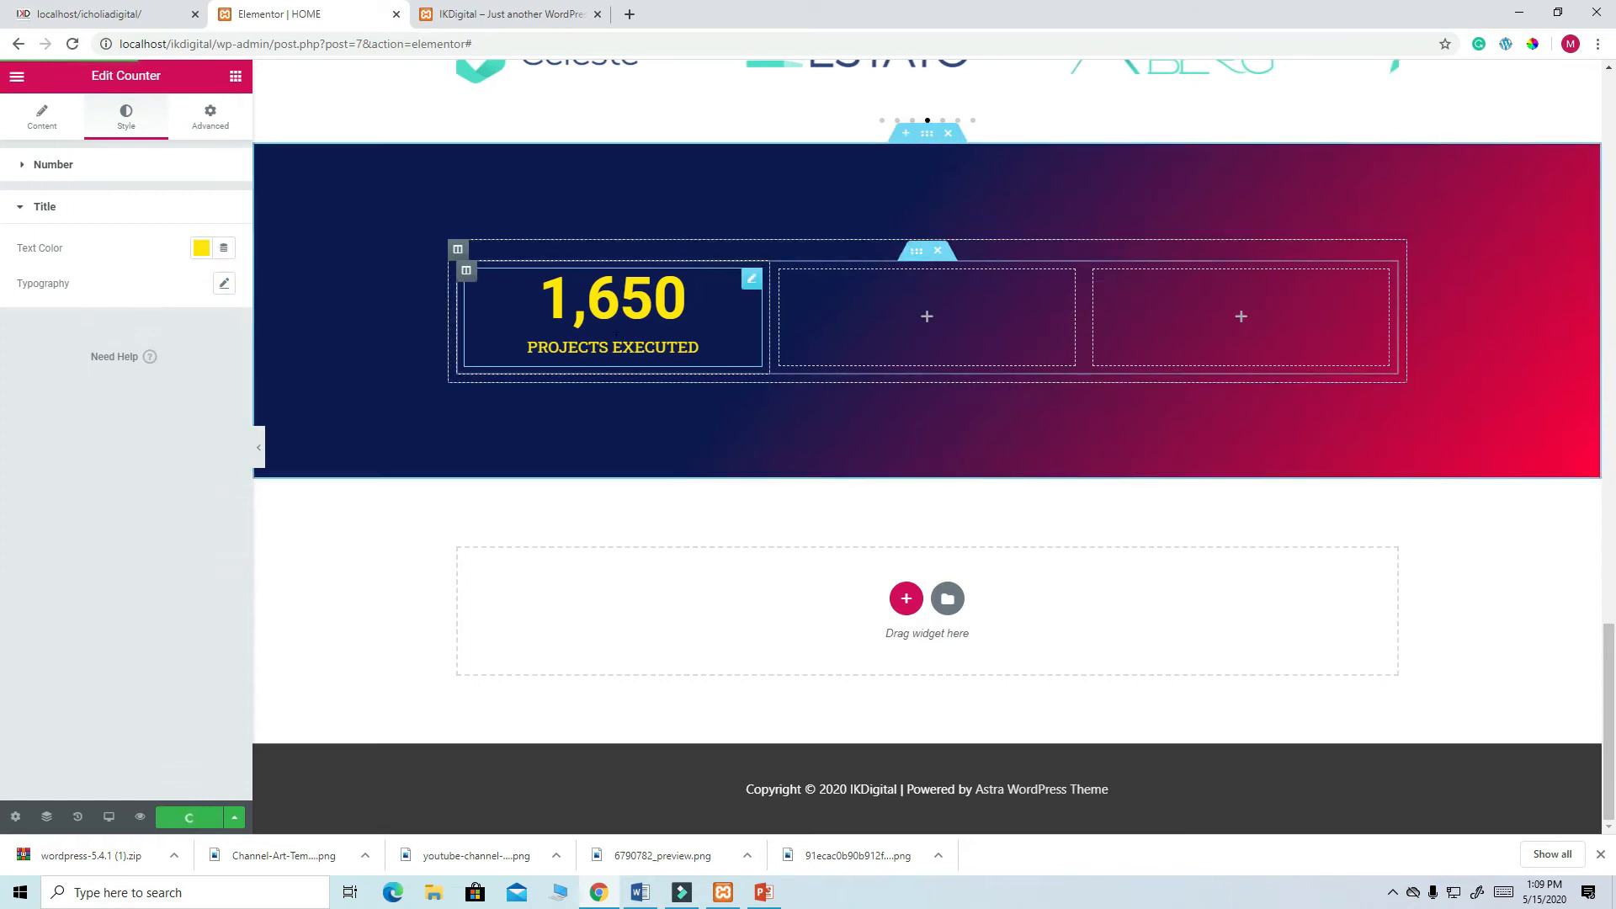
right_click(748, 284)
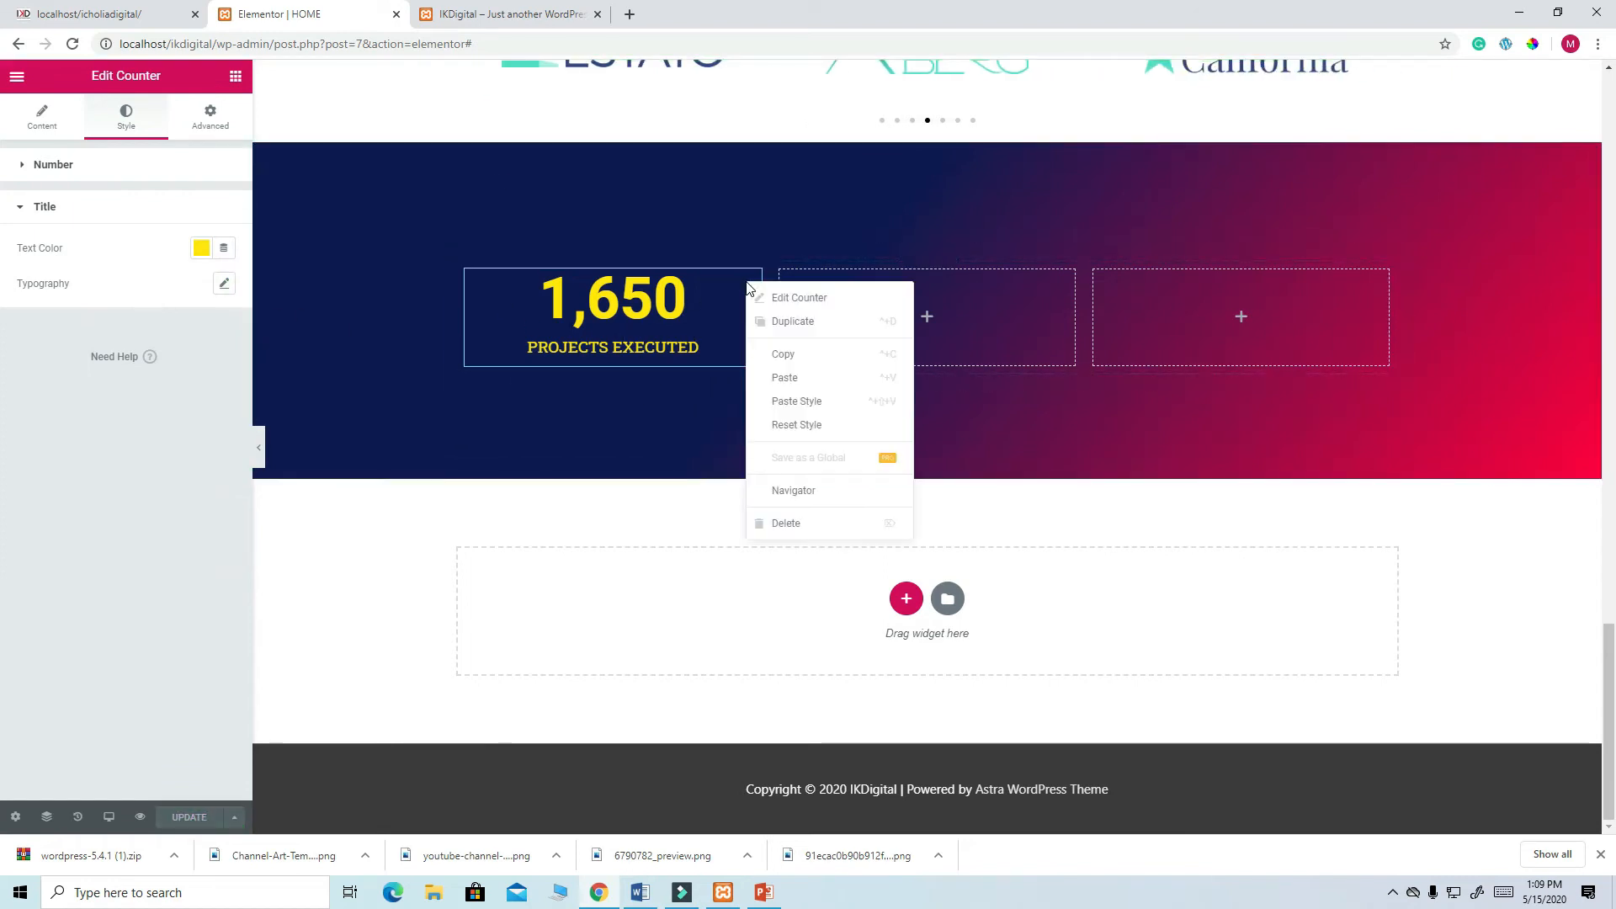
- Duplicate the counter into the middle column and retitle it AWARD
click(797, 323)
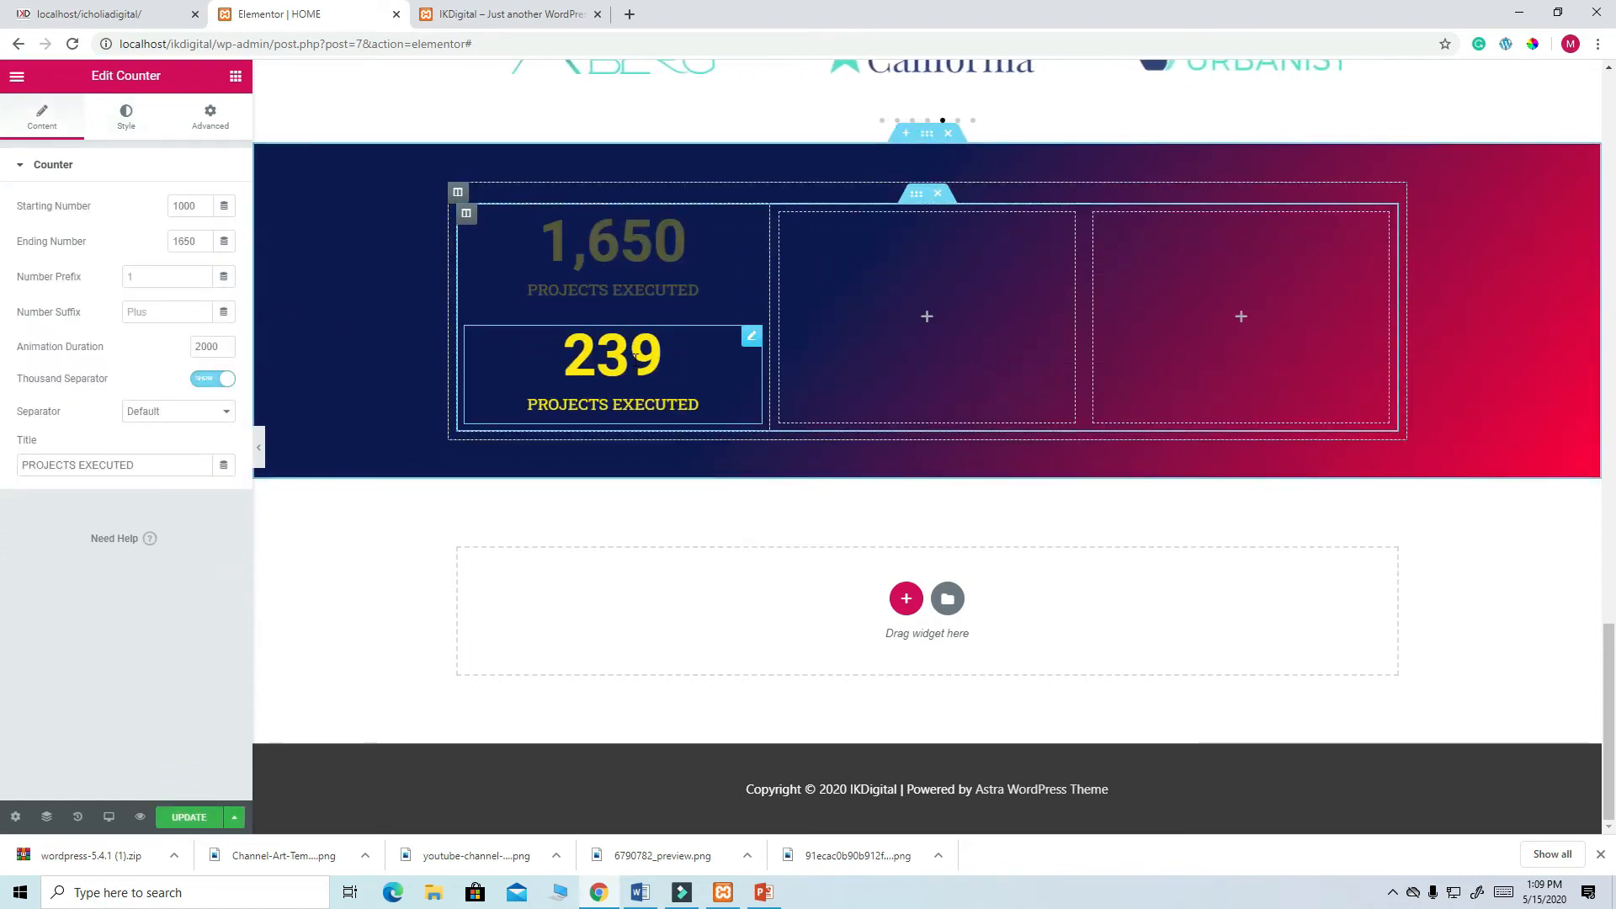
drag(750, 336, 893, 270)
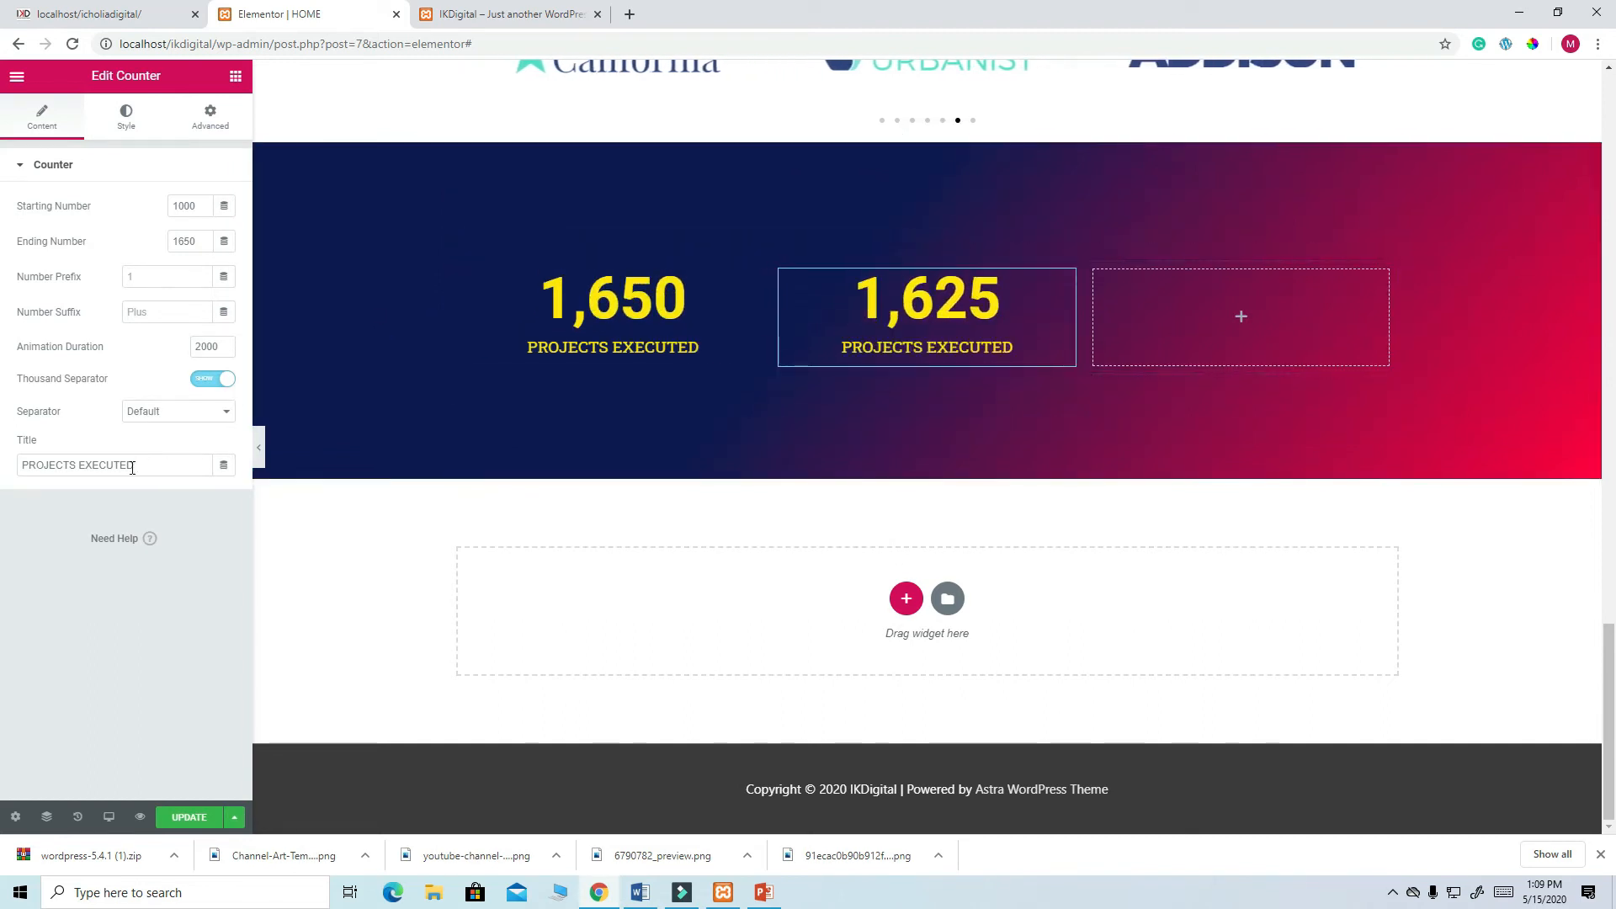
drag(133, 467, 2, 478)
text(AWA)
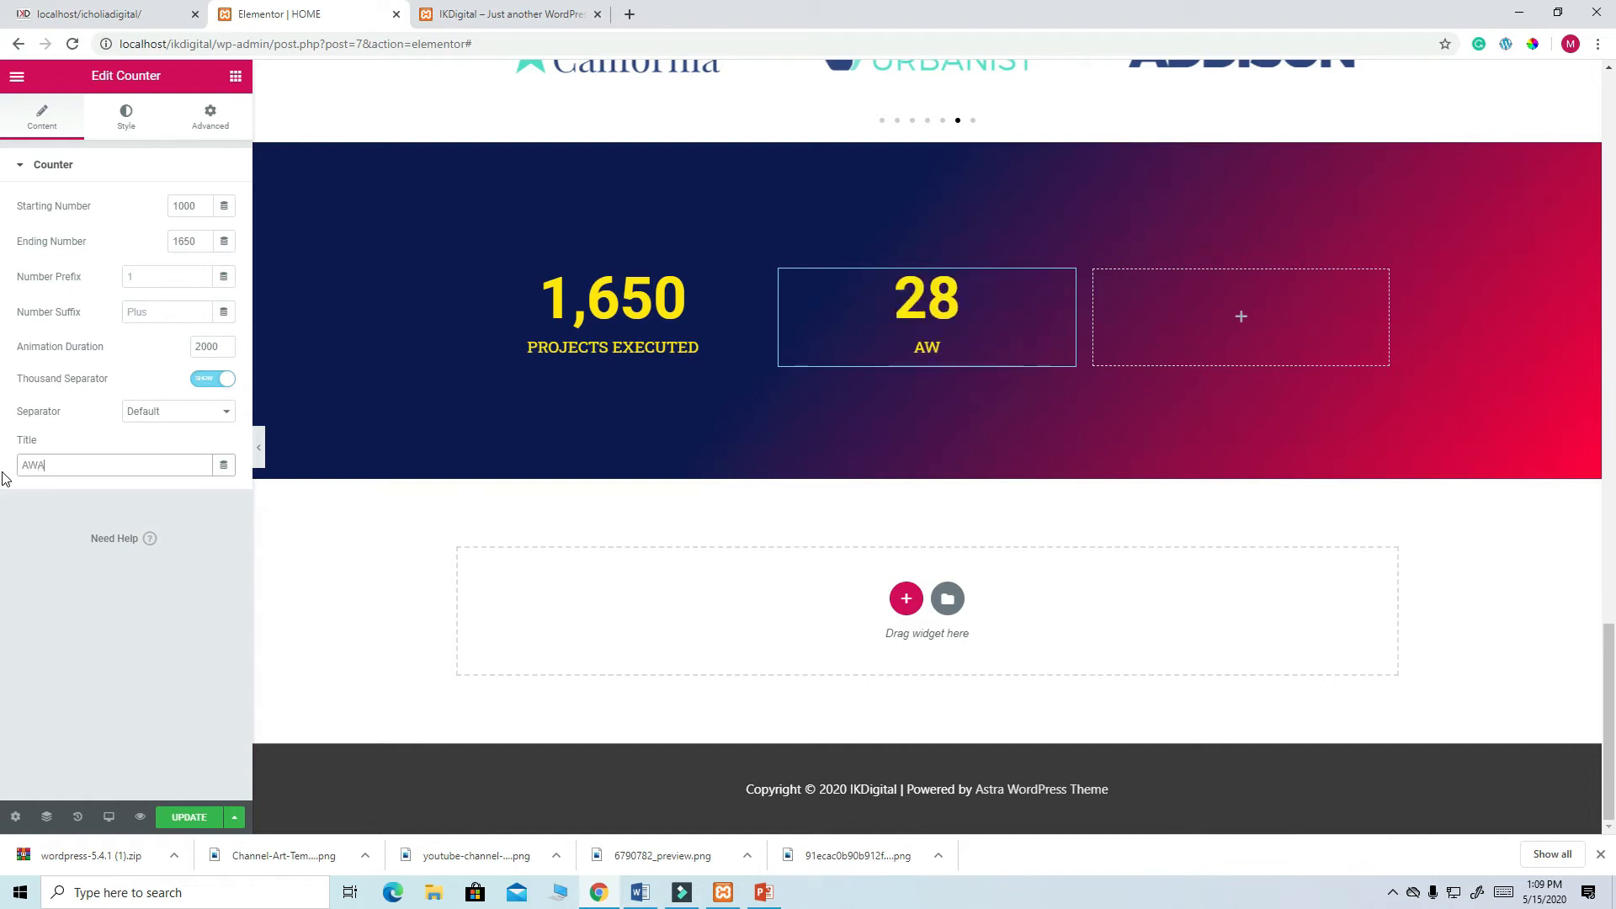
text(RD)
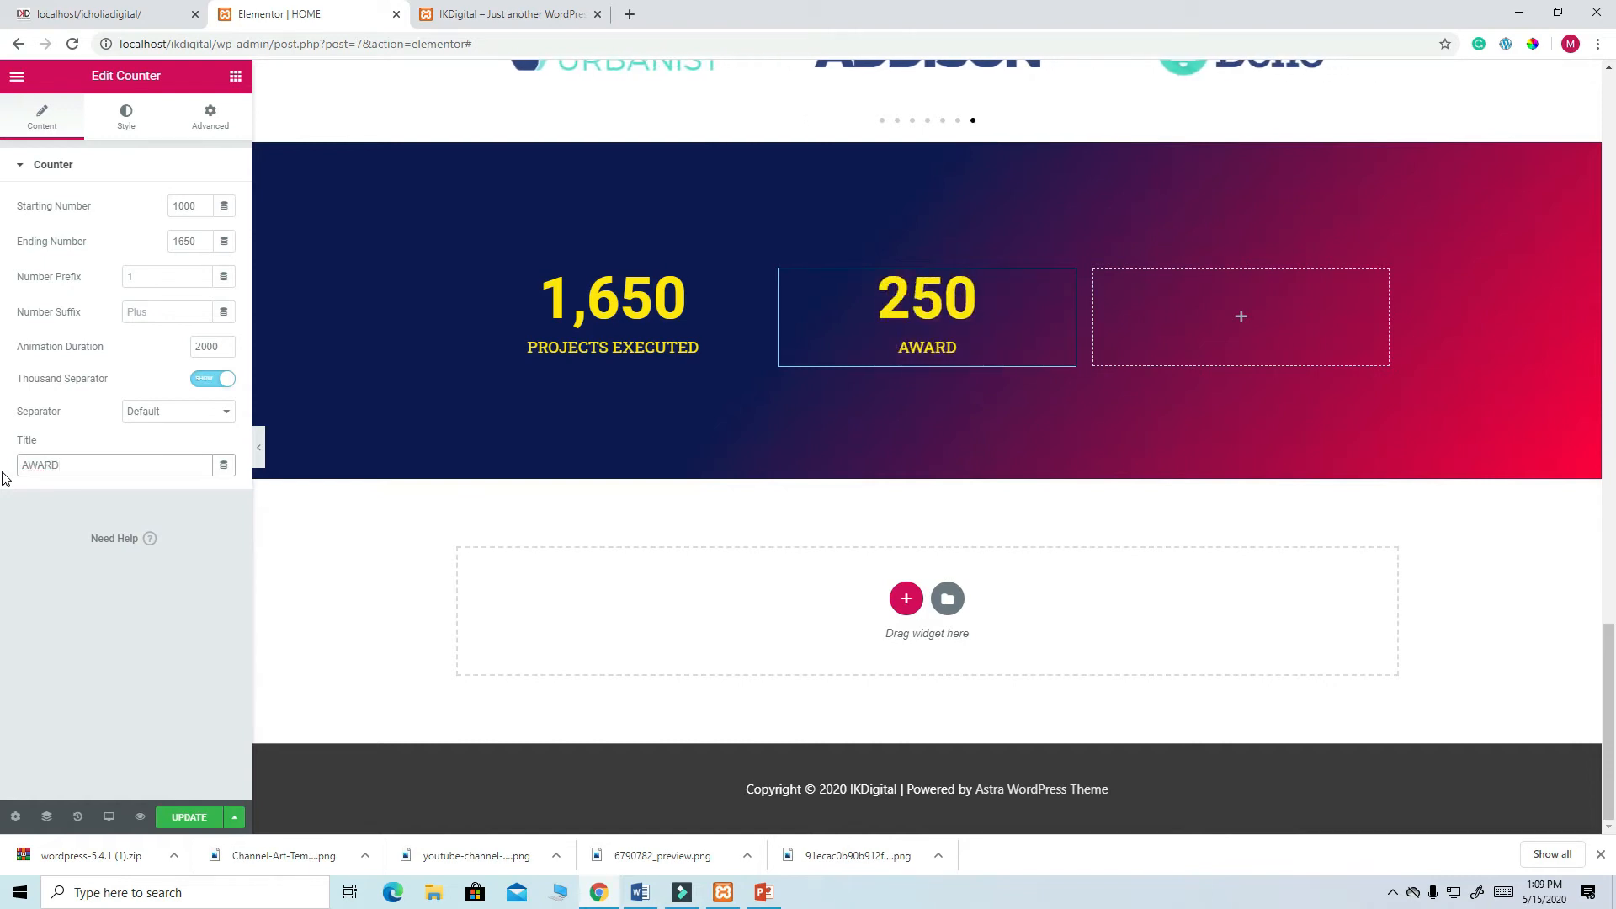
- Set the AWARD counter to count from 9 to 20, comparing against the live site
drag(195, 241, 176, 243)
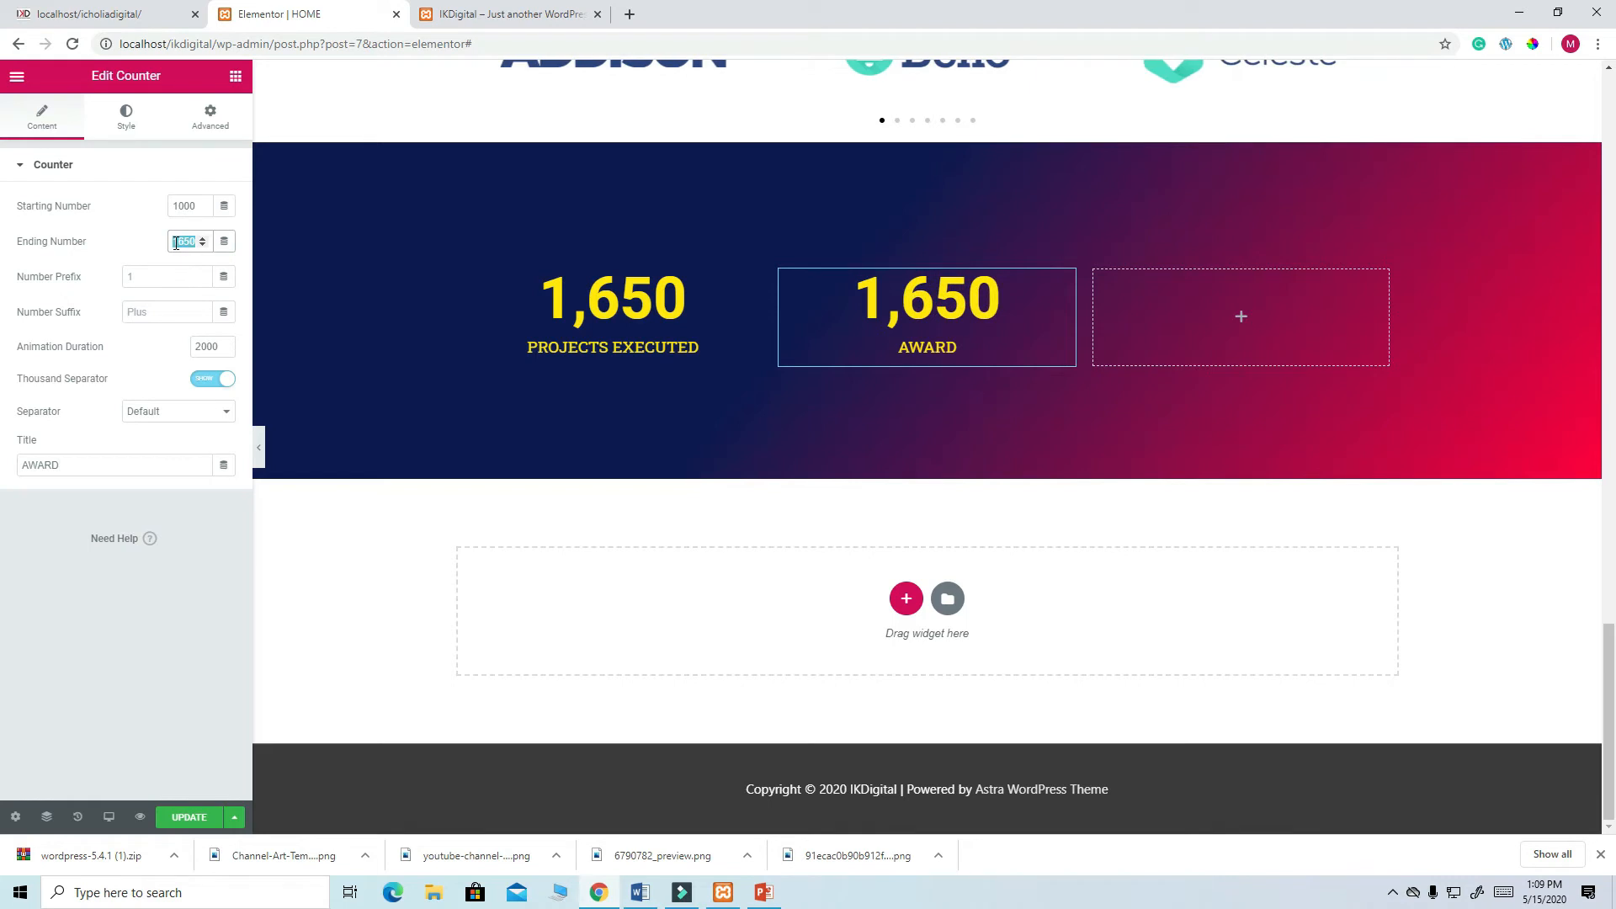
key(BackSpace)
drag(200, 210, 166, 214)
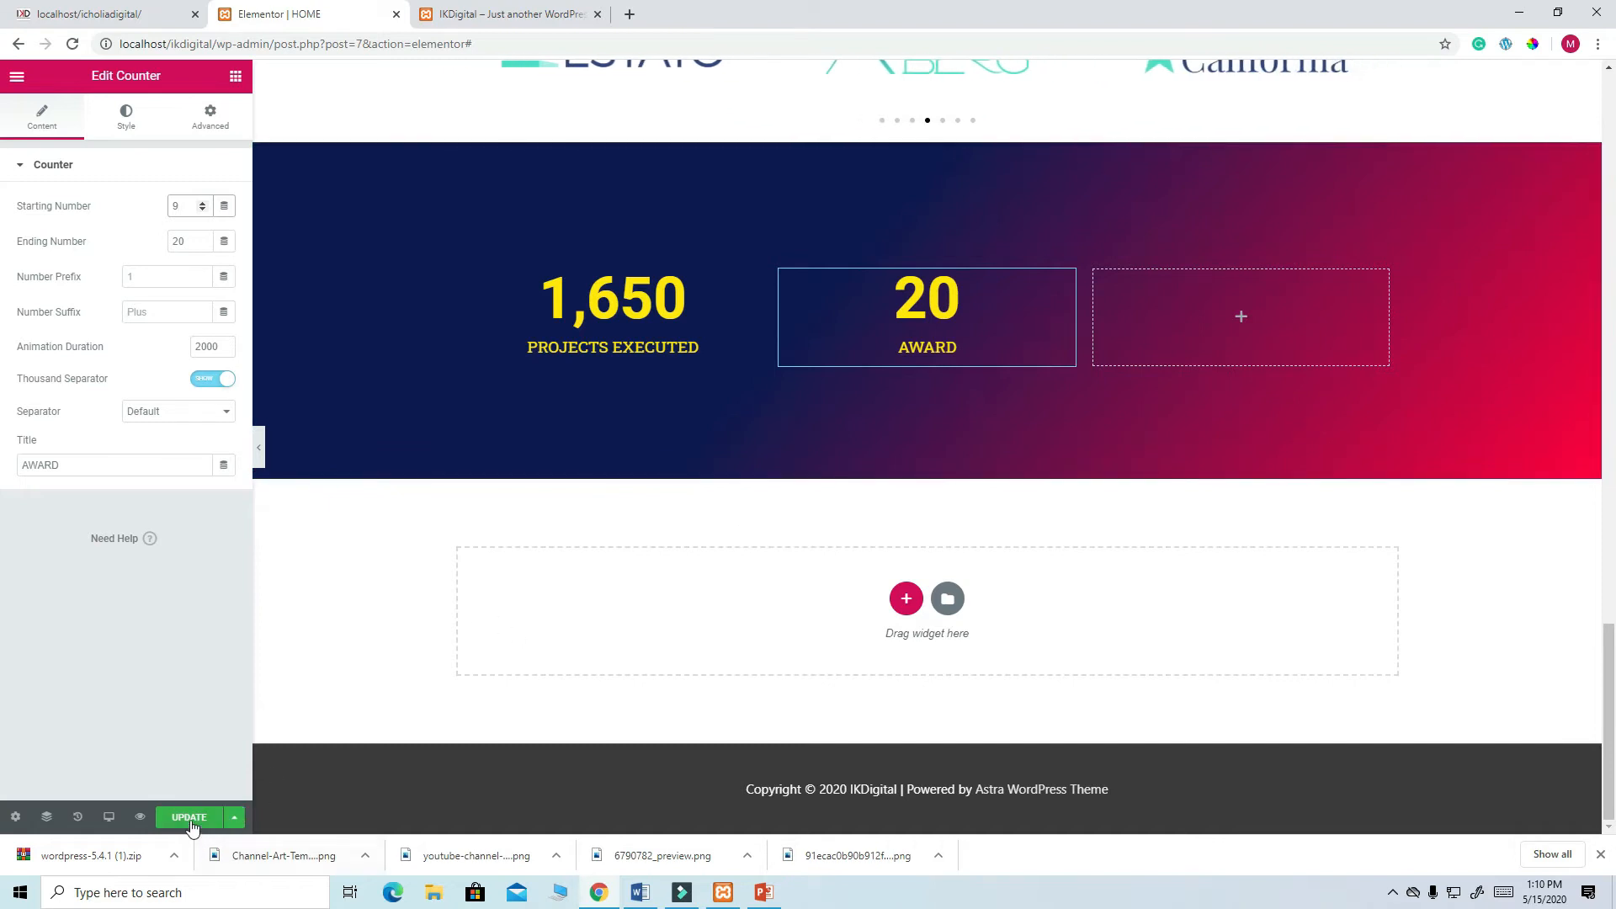
click(139, 10)
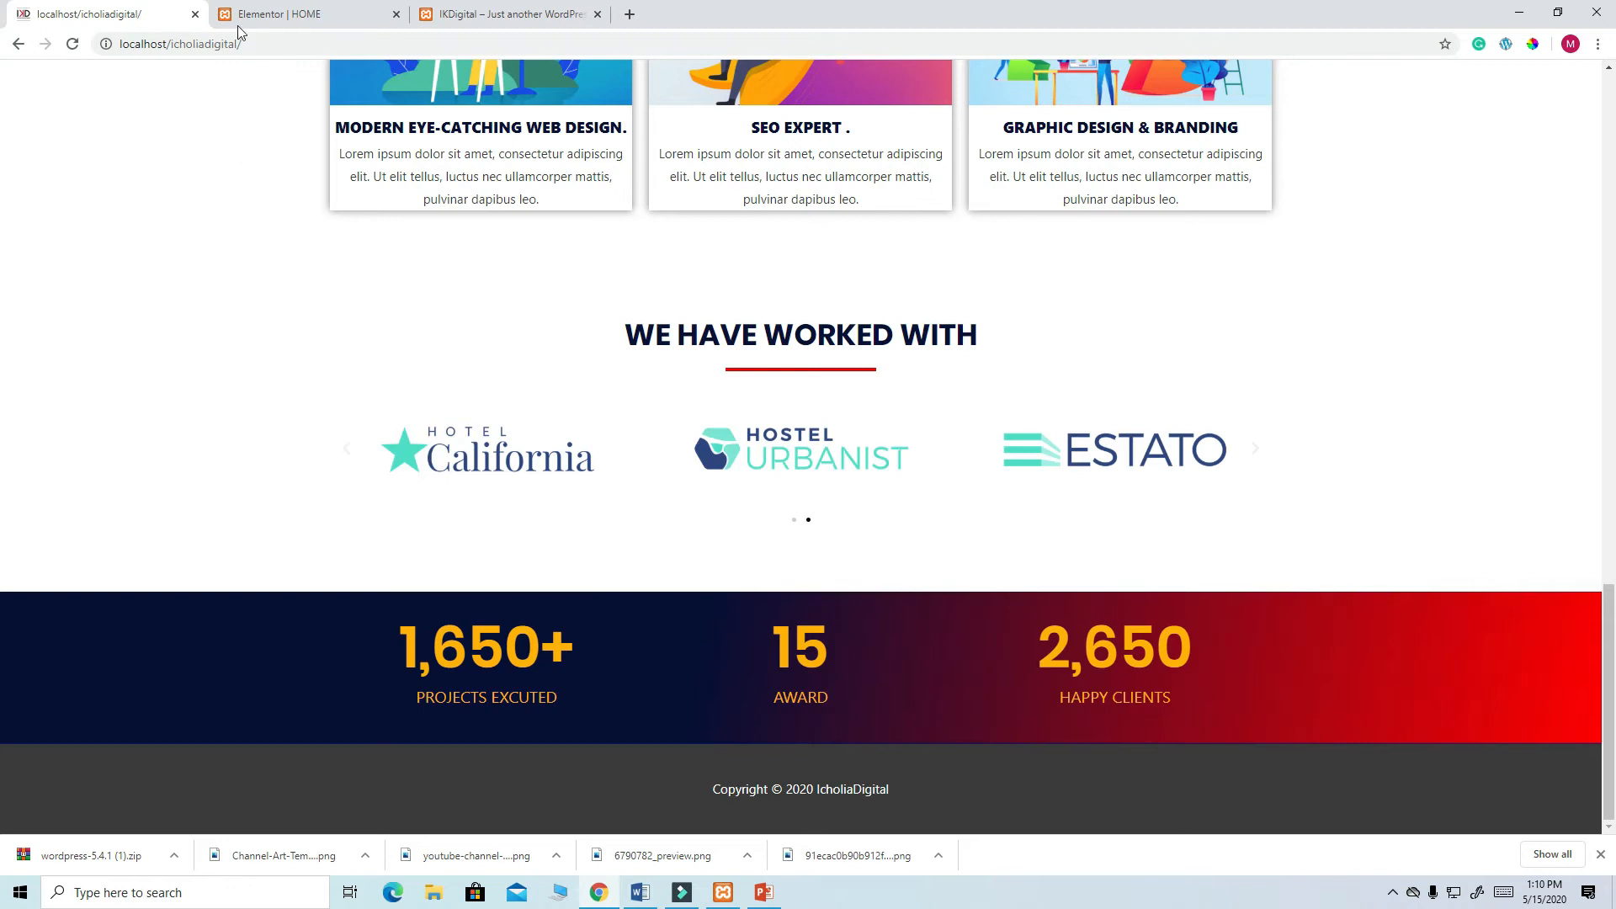
click(244, 15)
click(141, 15)
click(221, 15)
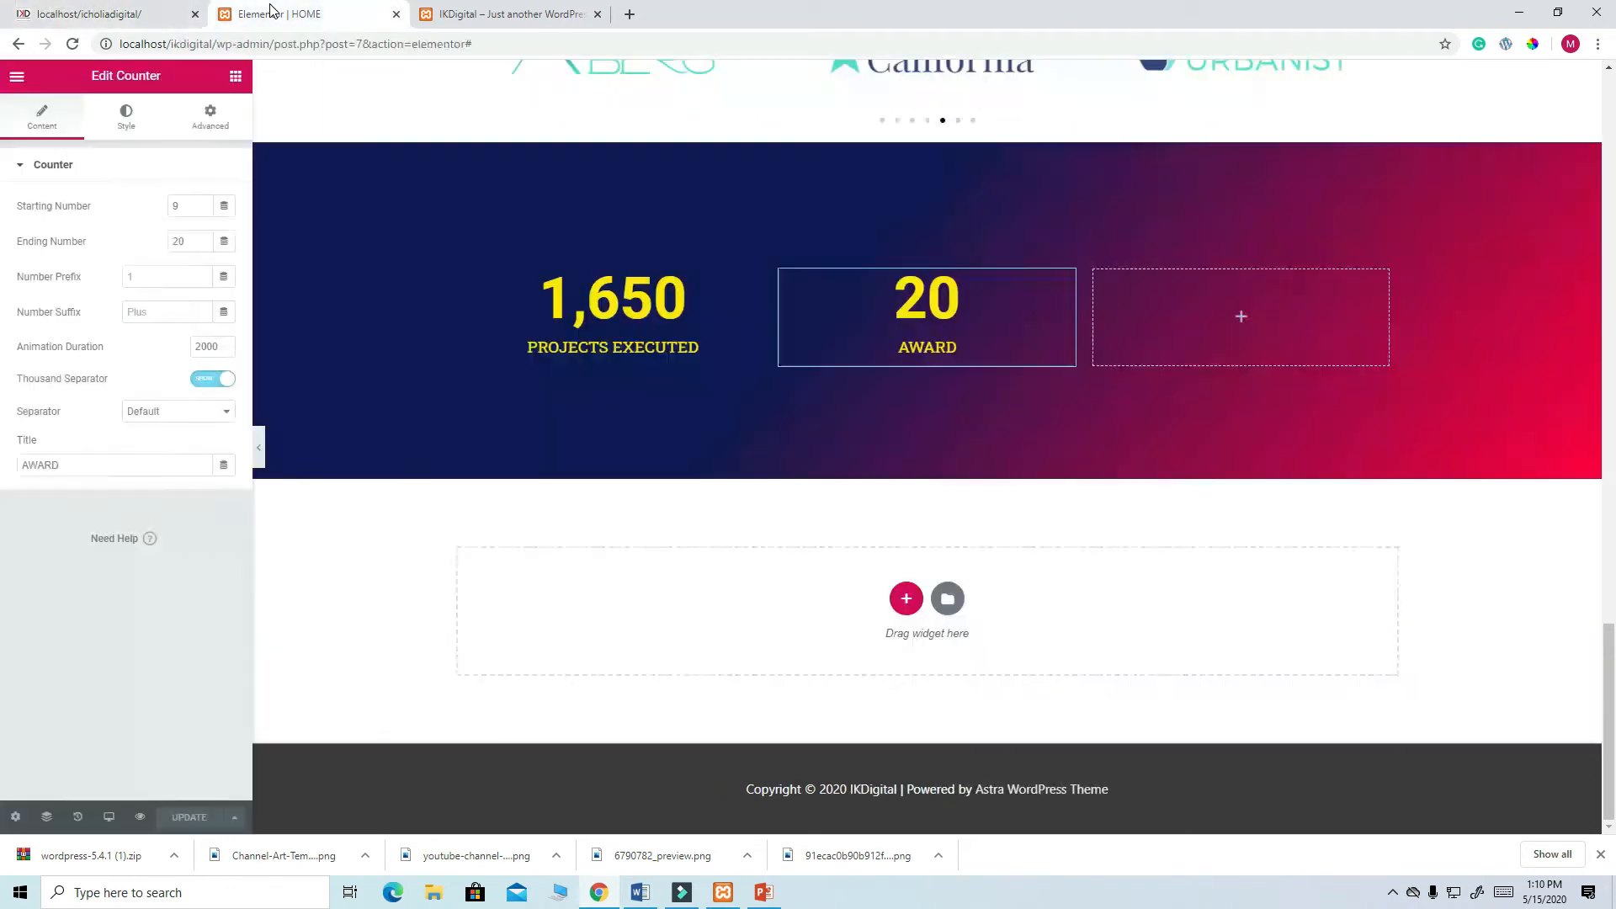
right_click(1062, 287)
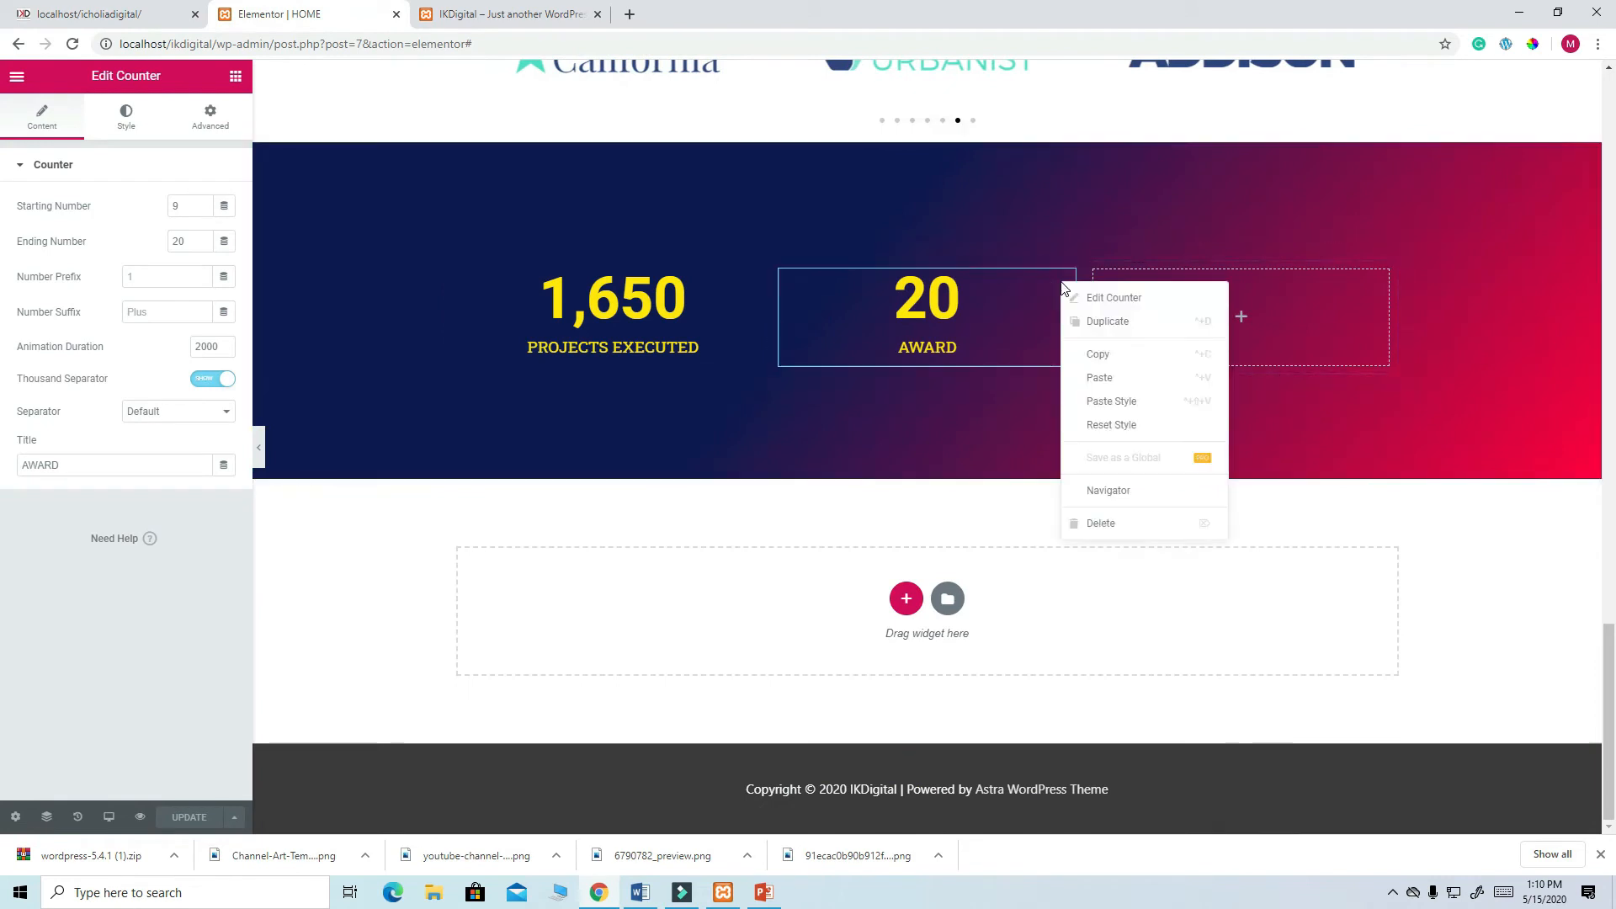
- Duplicate the AWARD counter into the right column with ending number 2650
click(1110, 321)
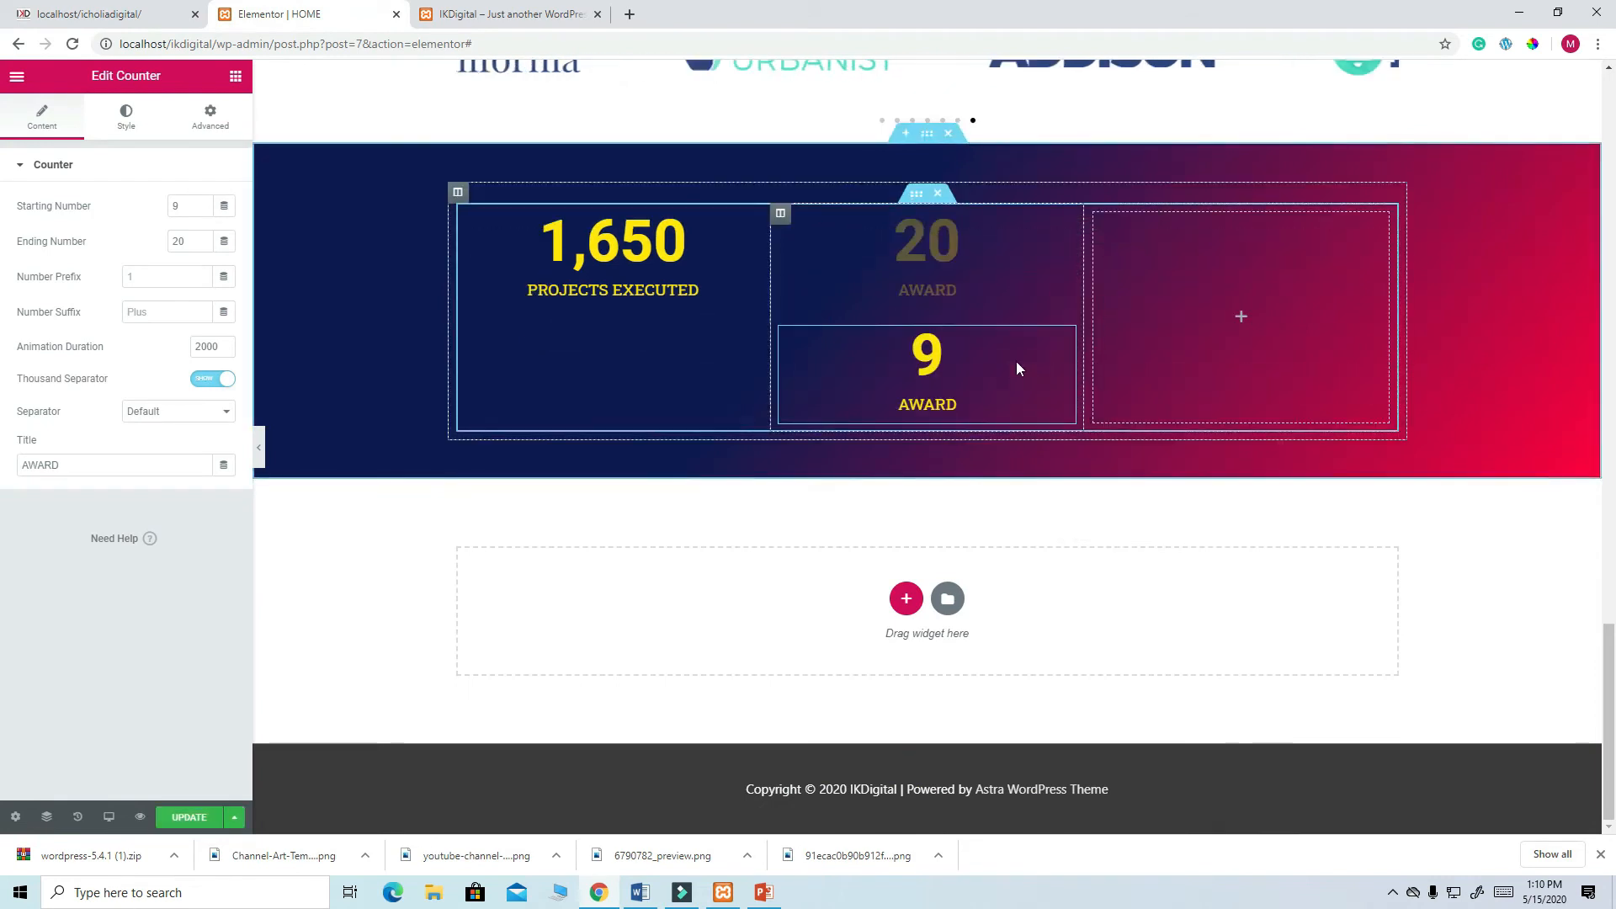
drag(1062, 345, 1209, 274)
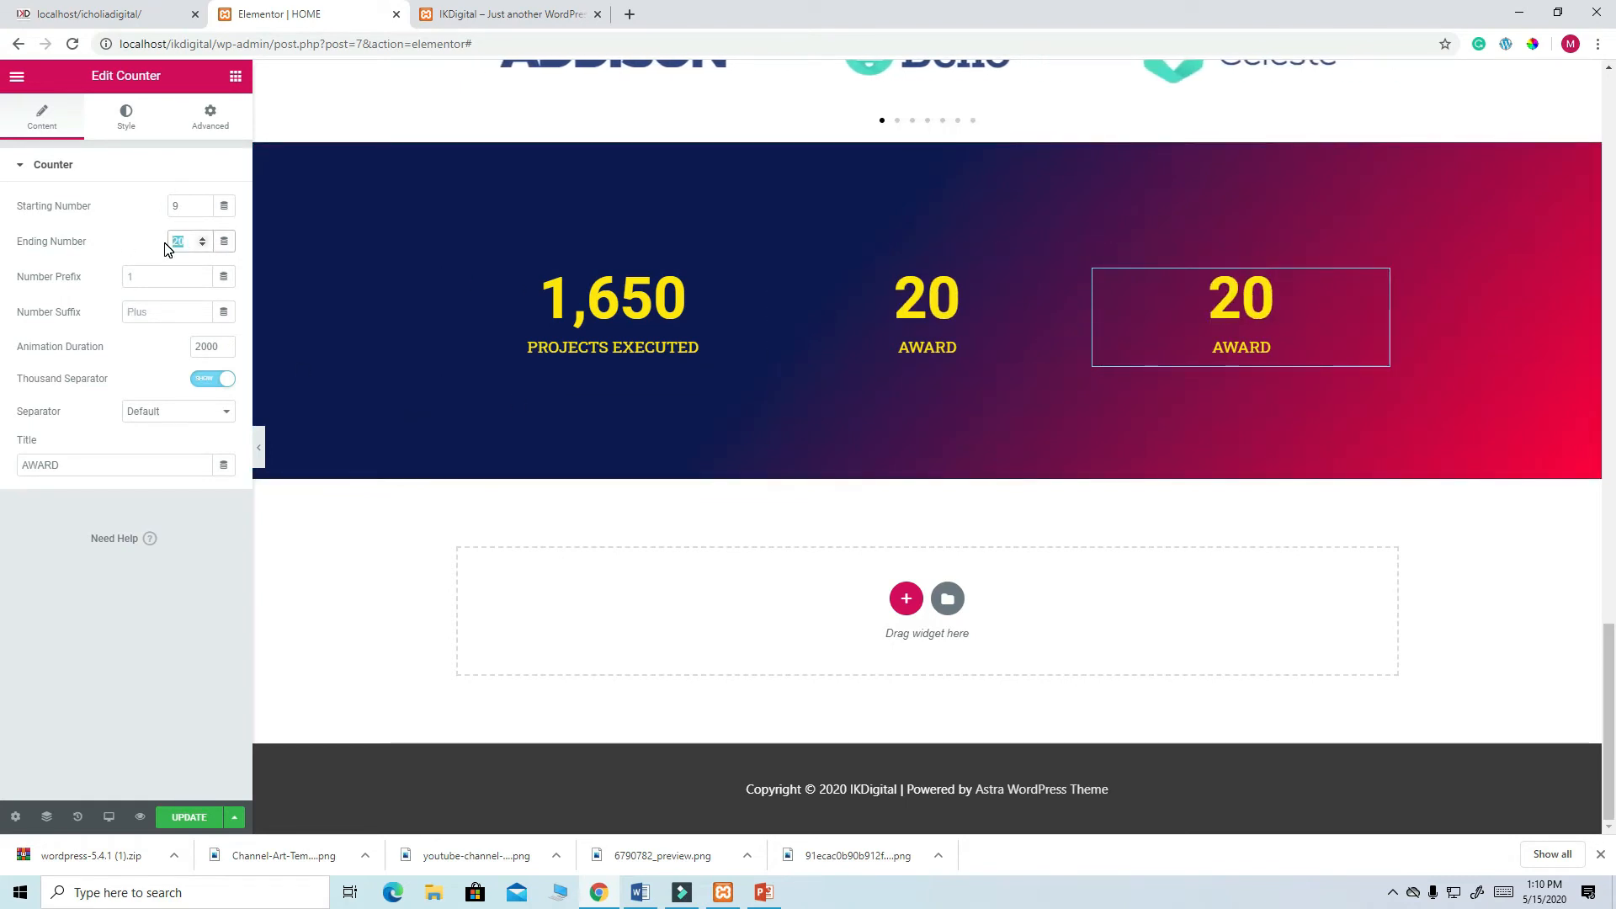
text(50+)
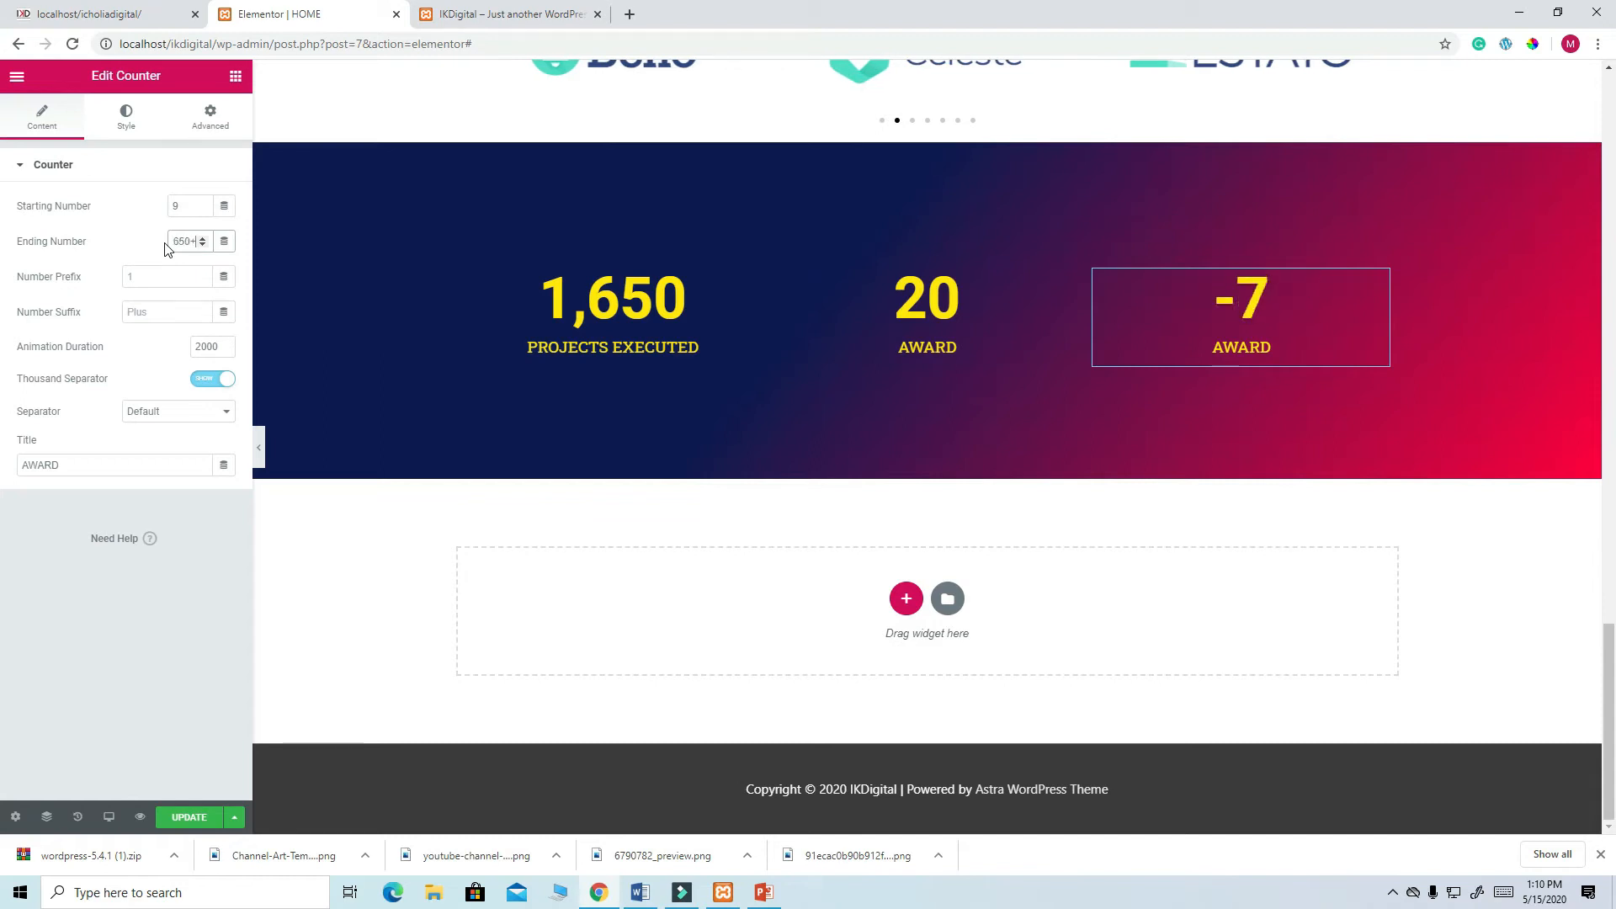
key(BackSpace)
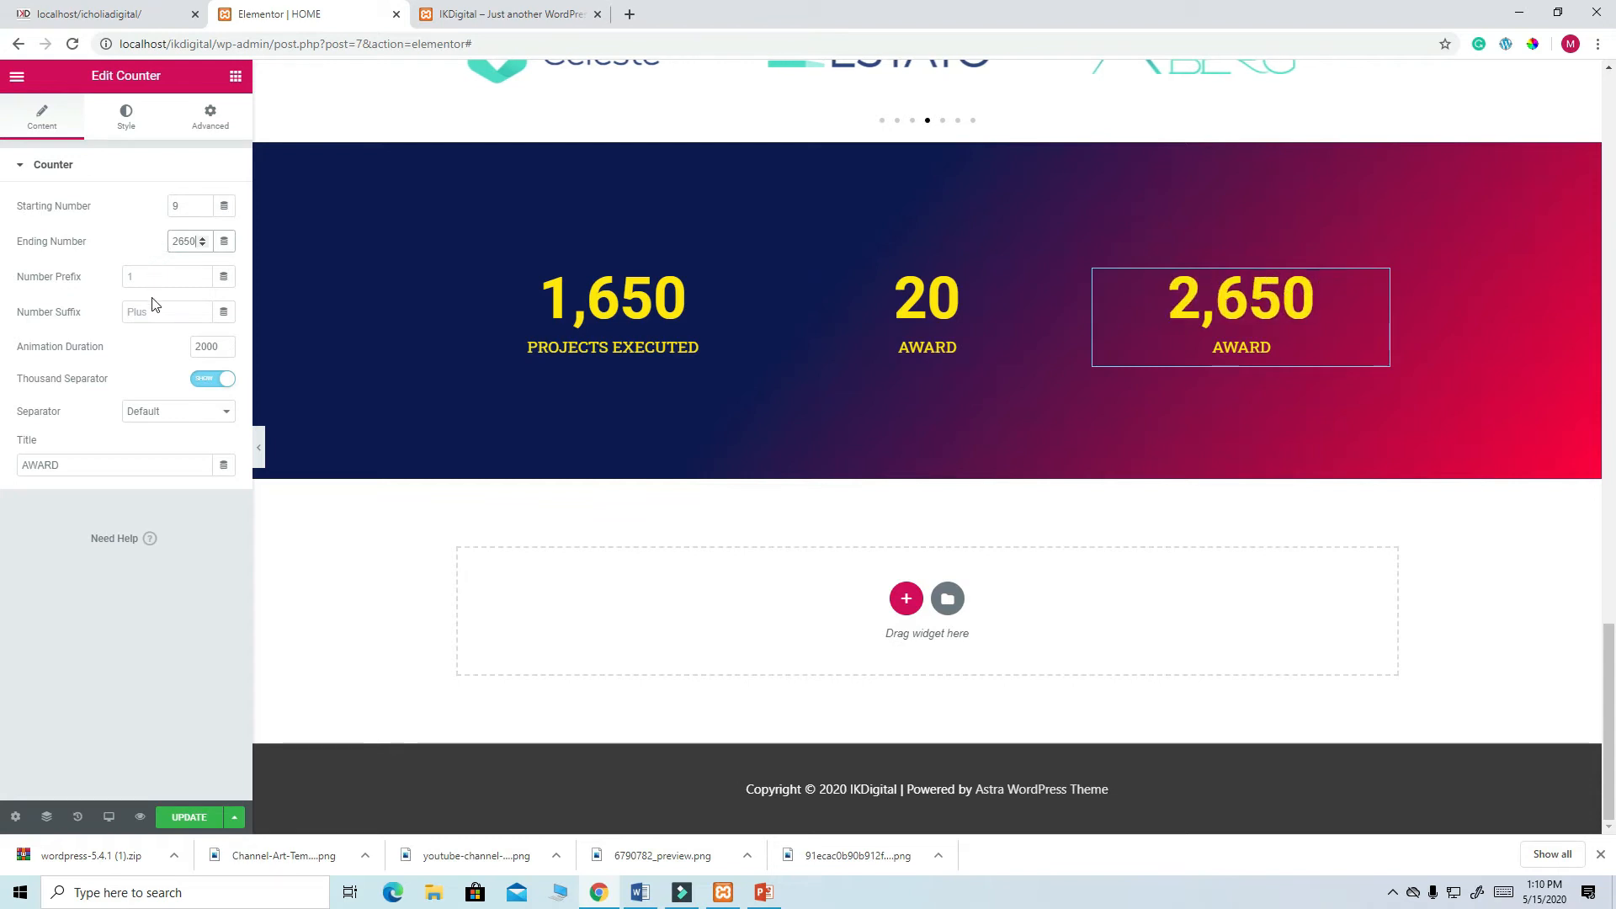
- Add a + suffix, retitle it HAPPY CLIENTS, save, and view the live site
click(161, 318)
text(+)
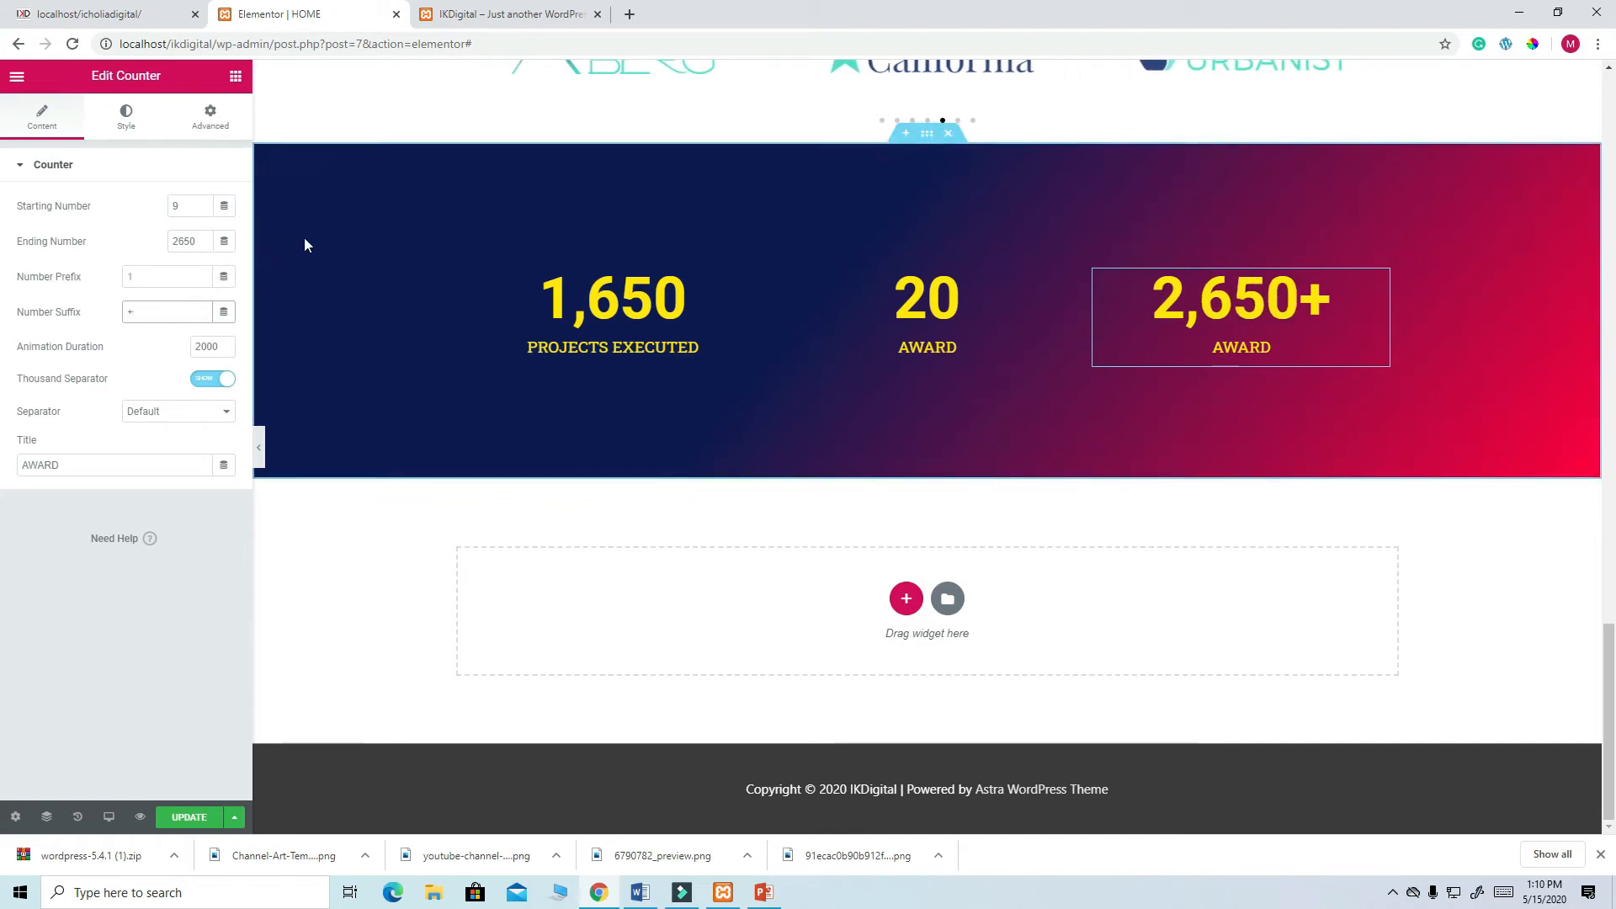
drag(79, 465, 3, 463)
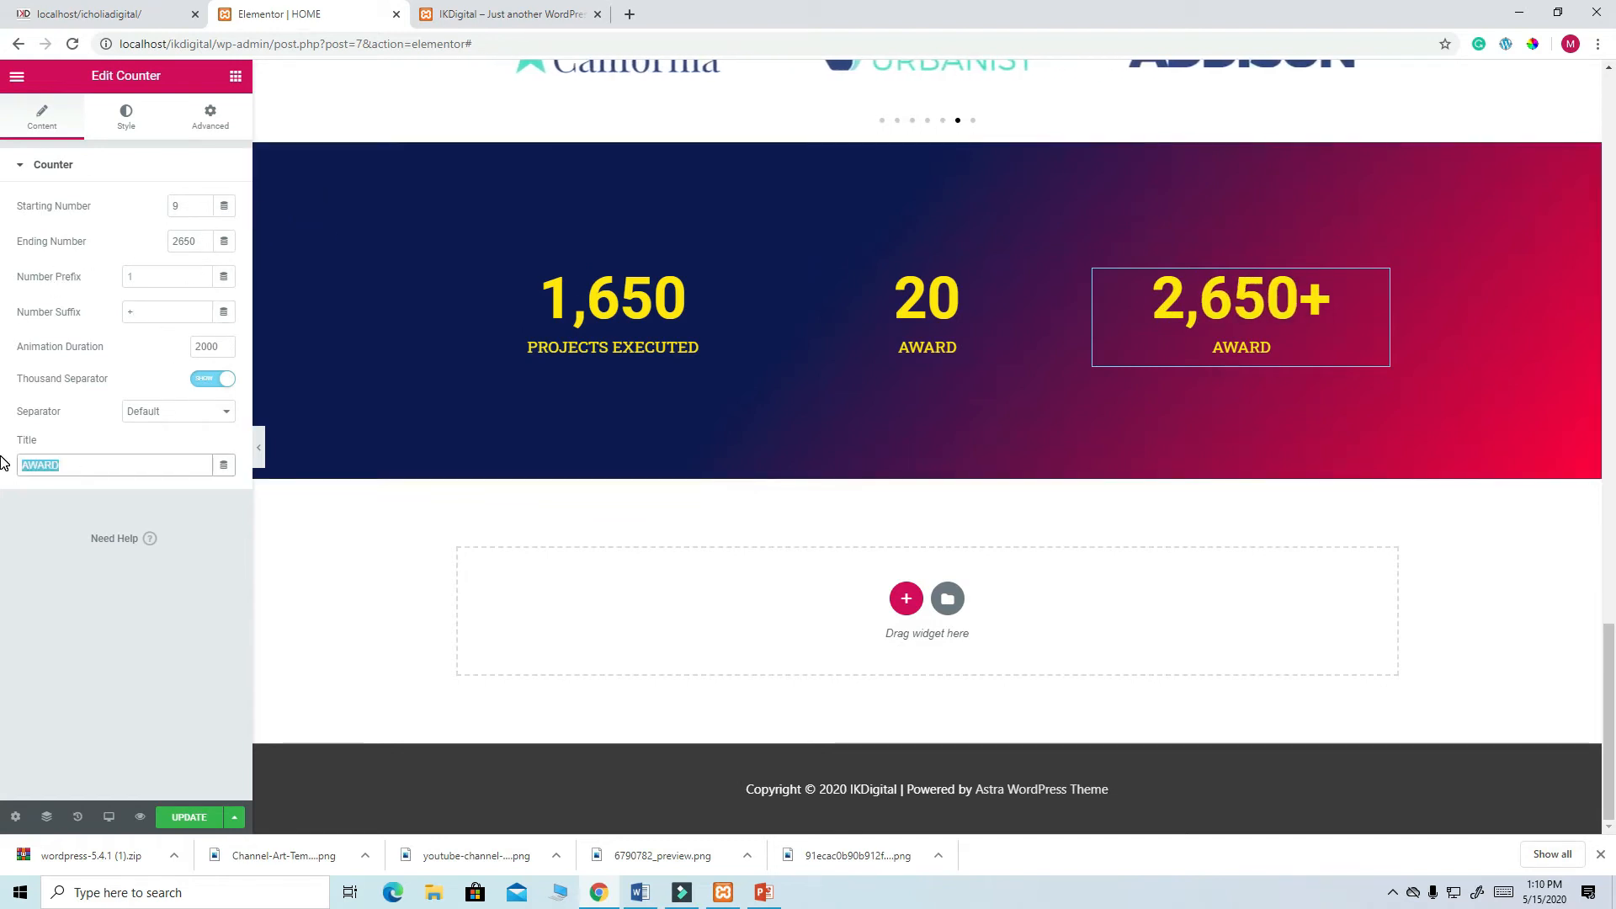
text(HAPPY C)
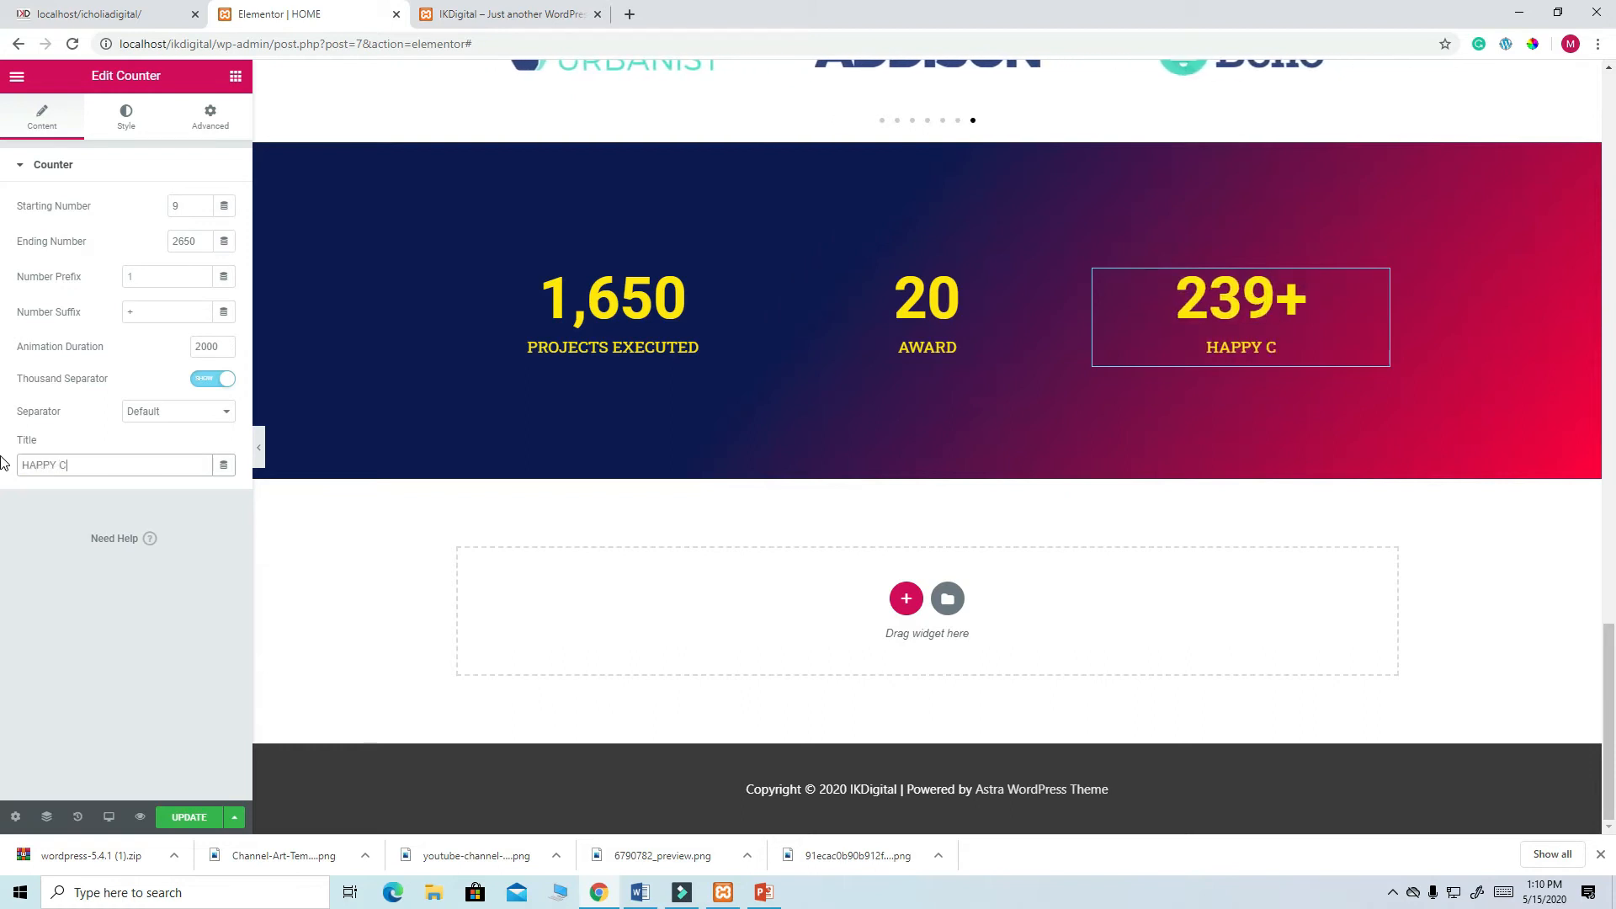
text(LIENTS)
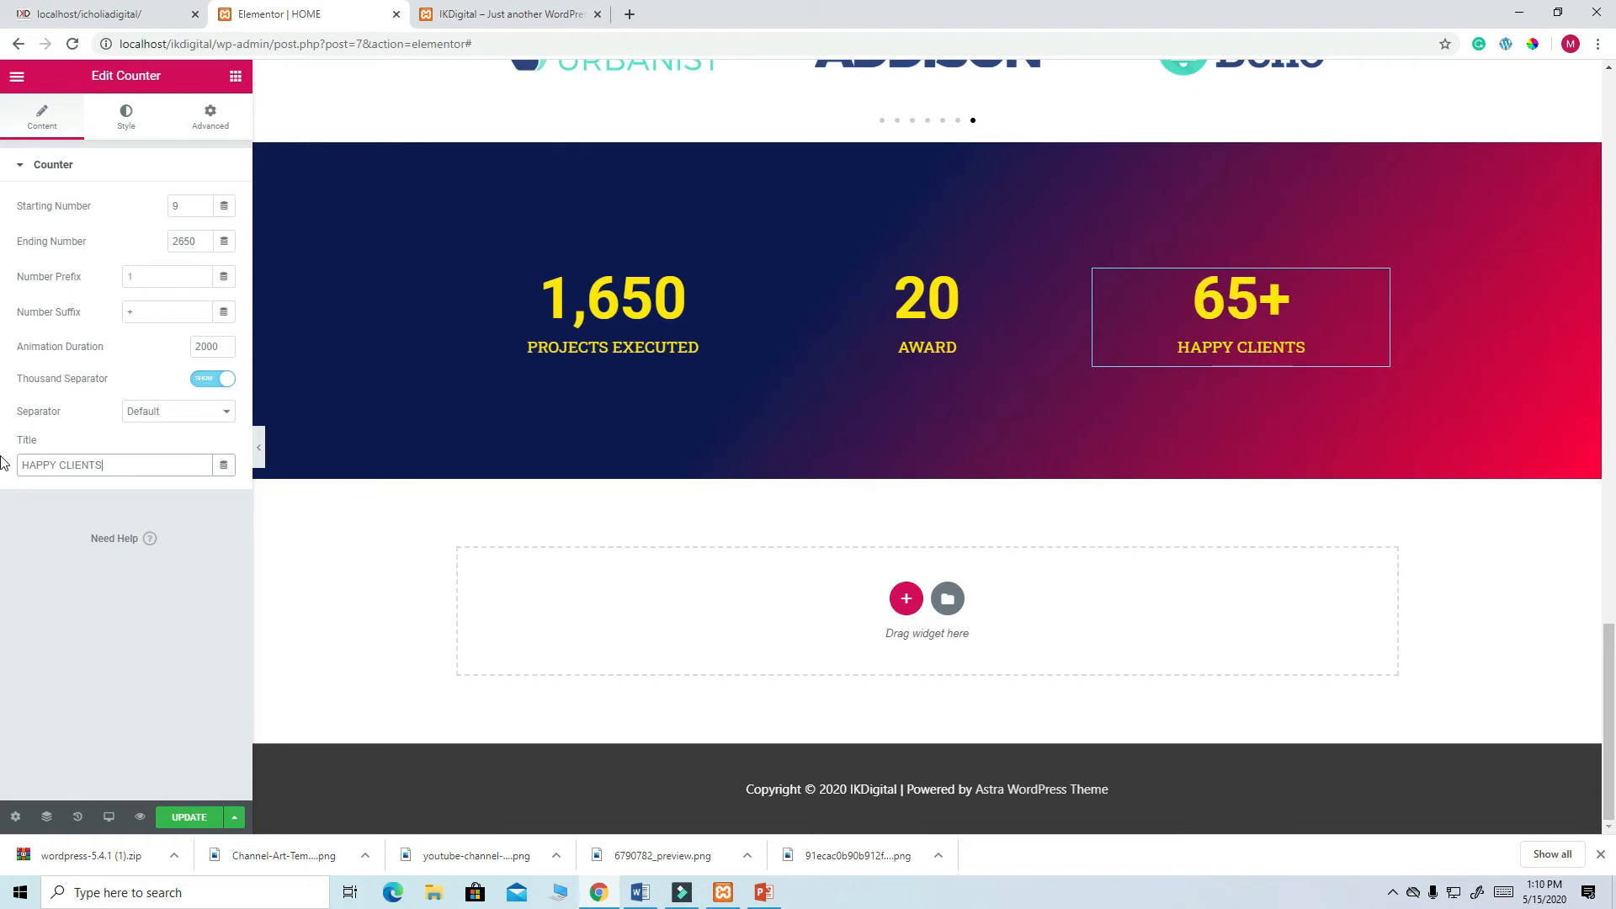
click(177, 818)
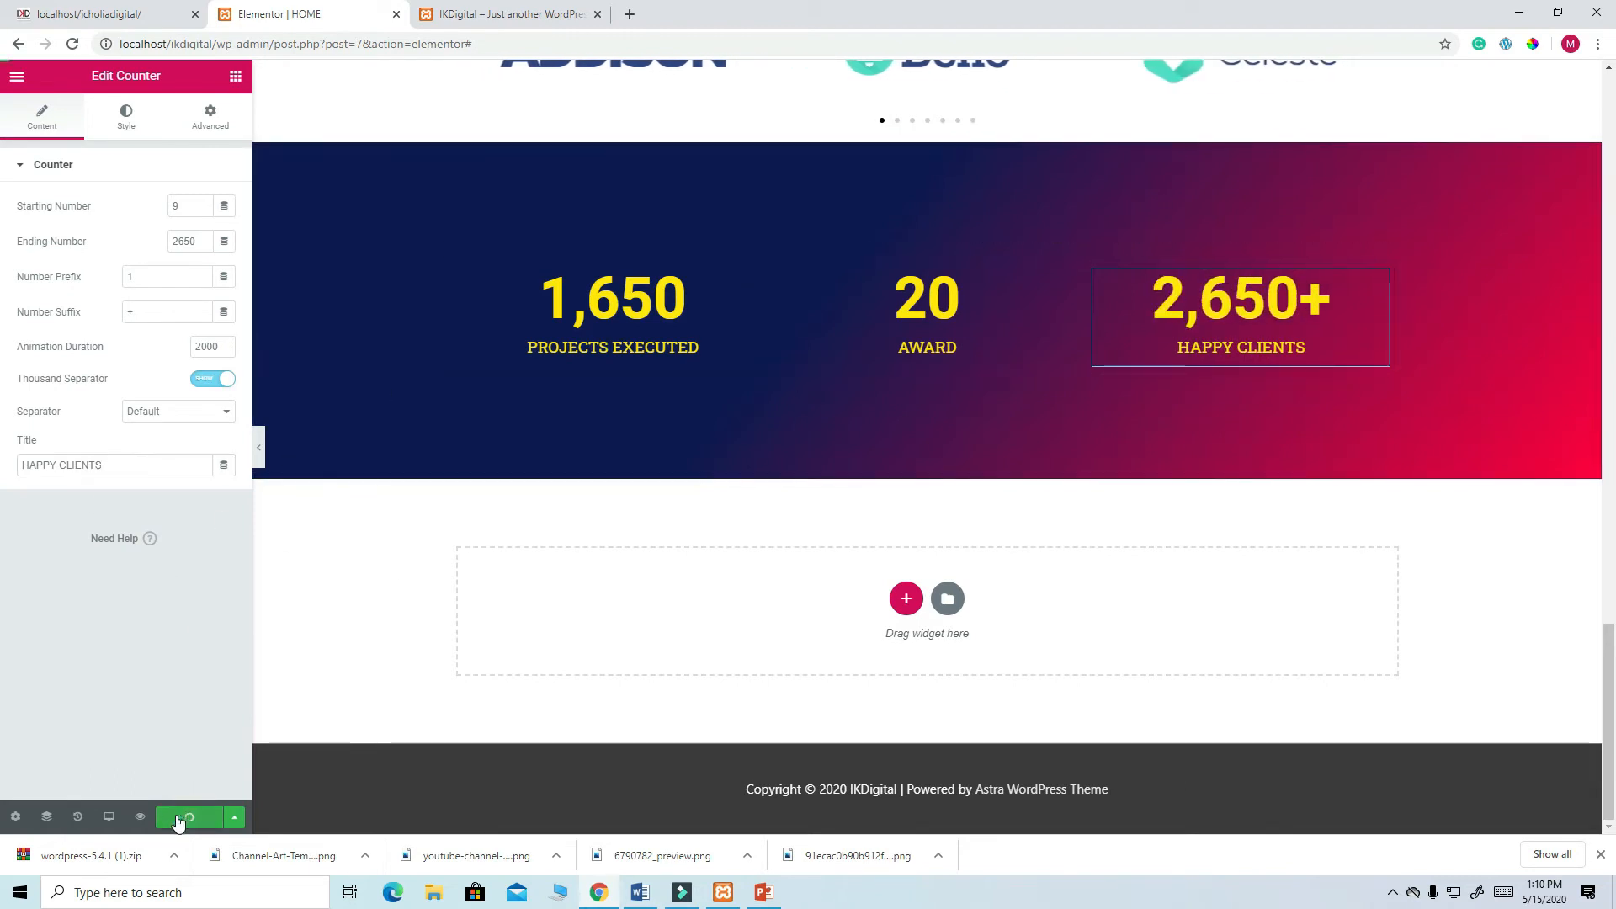
click(526, 17)
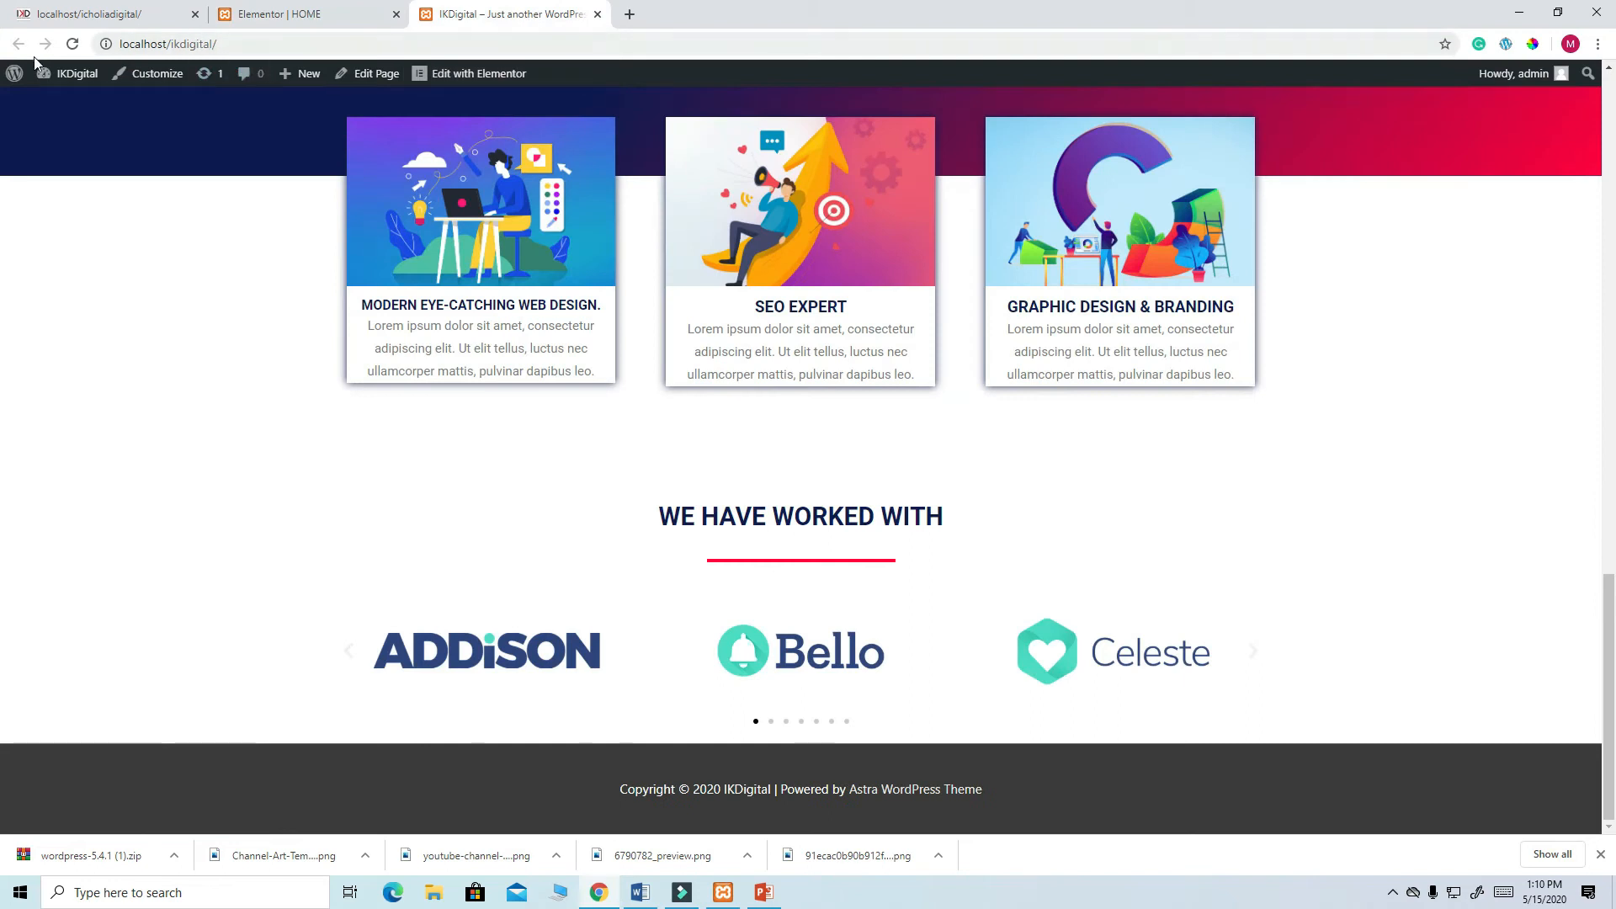
click(72, 44)
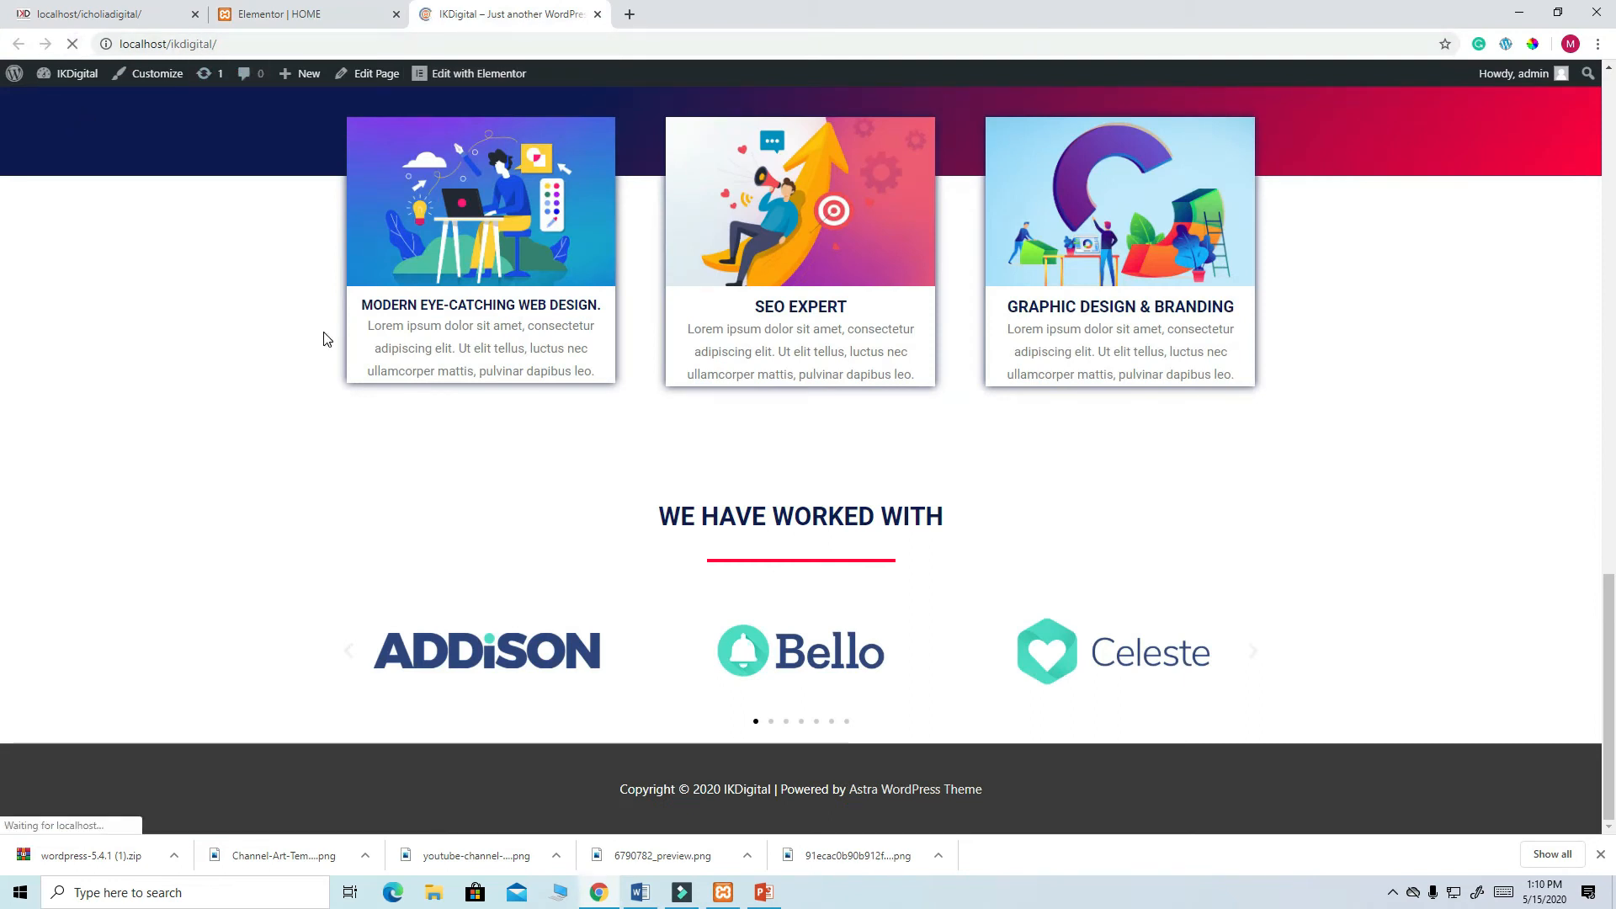
scroll(921, 496, down, 4)
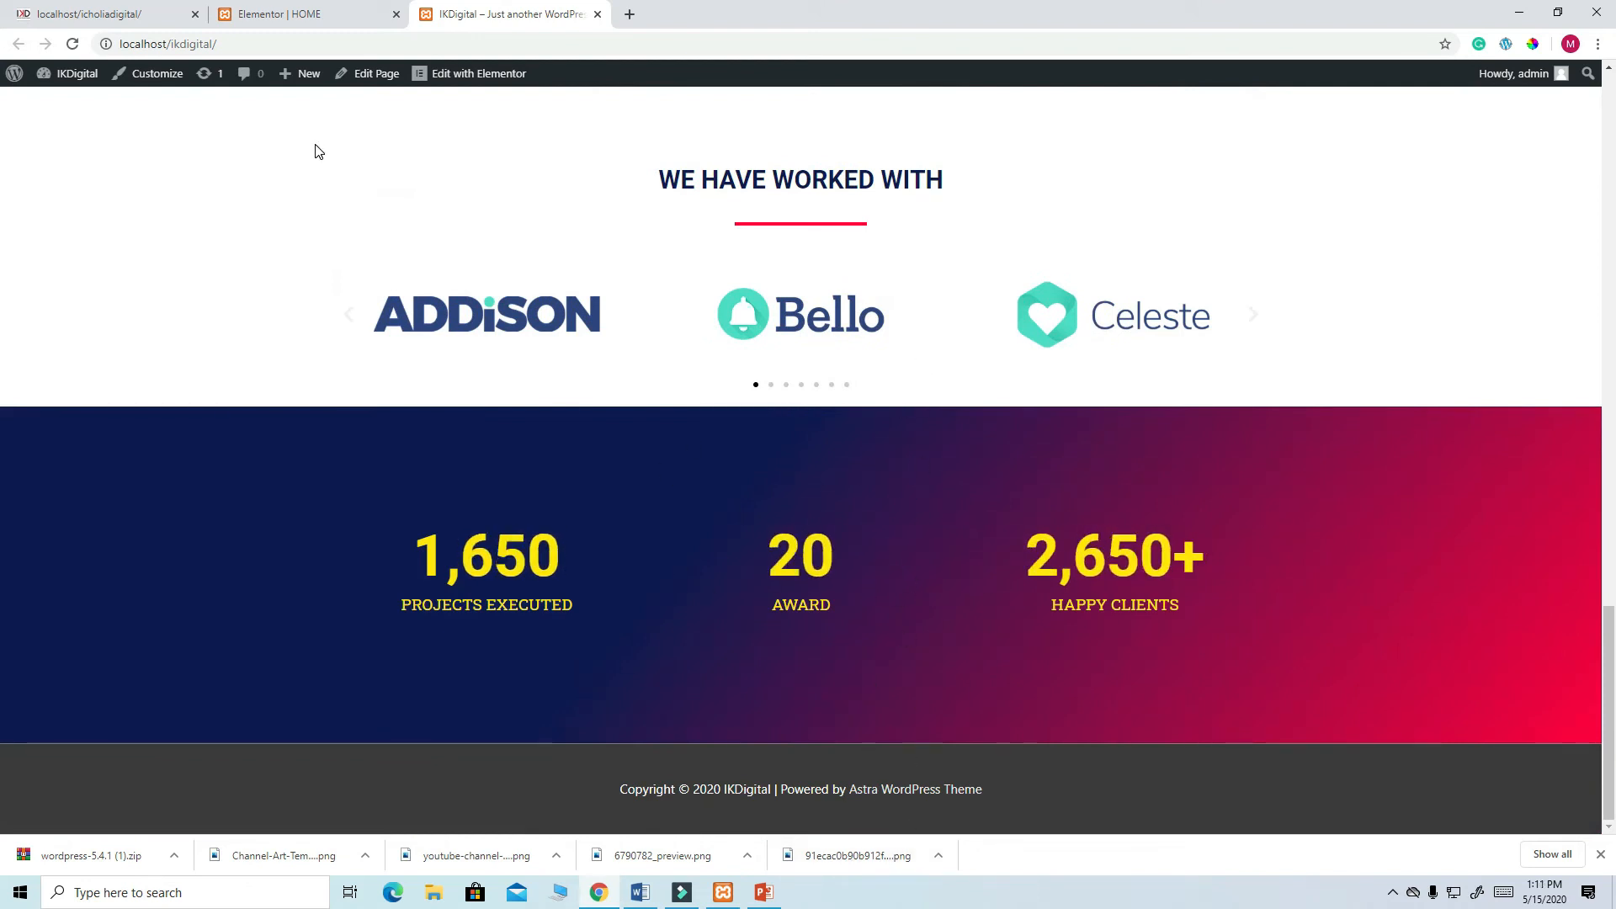
click(274, 14)
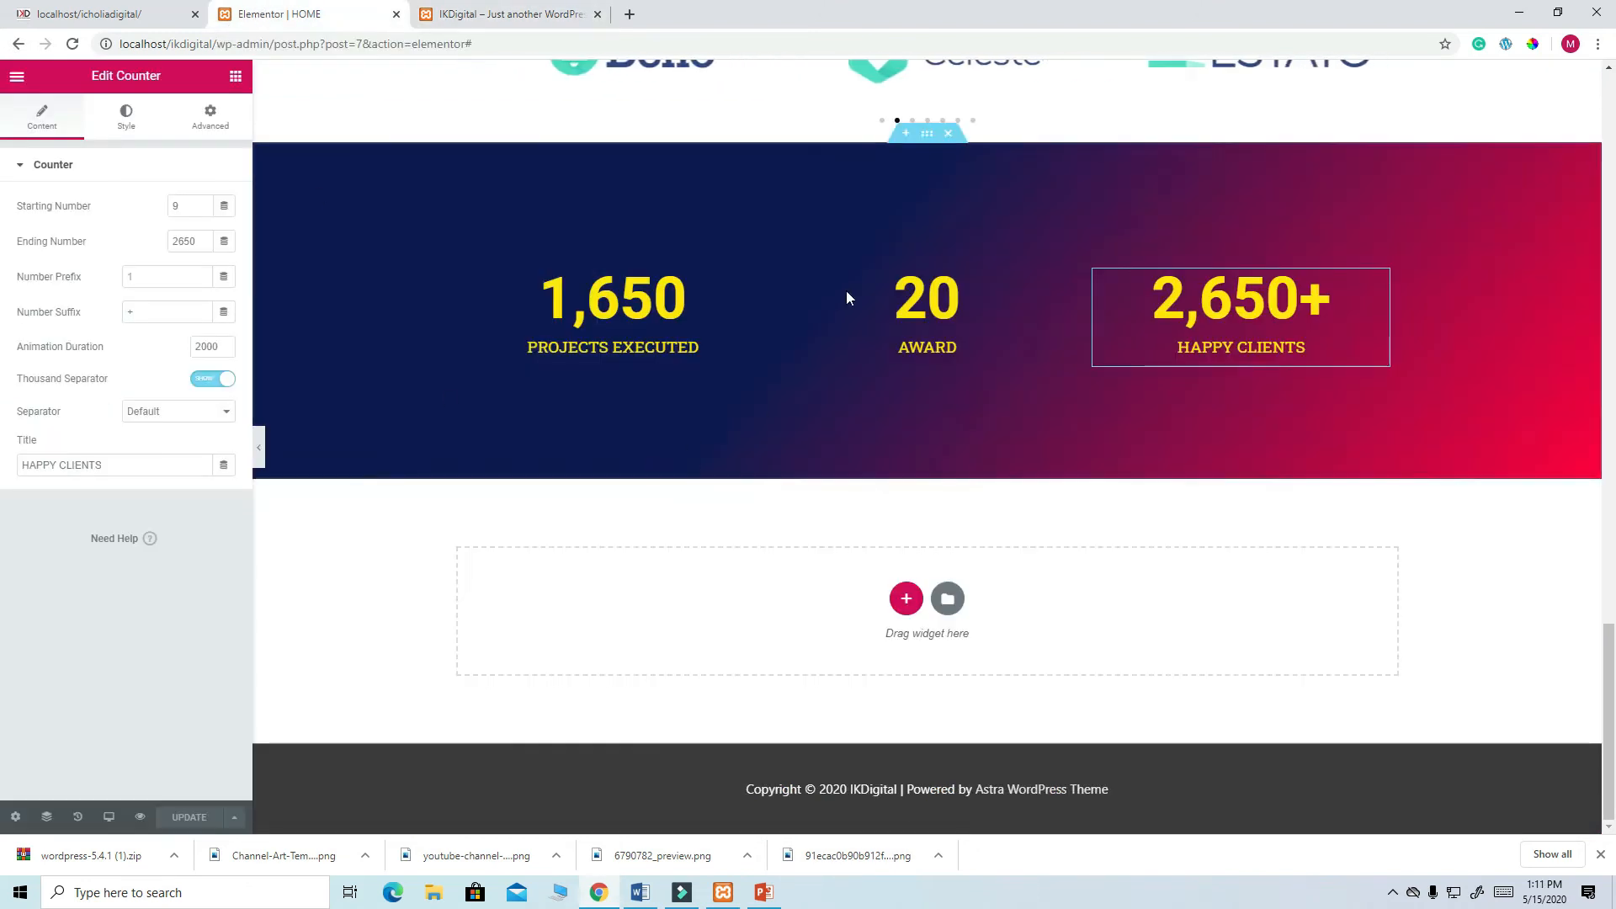
click(927, 134)
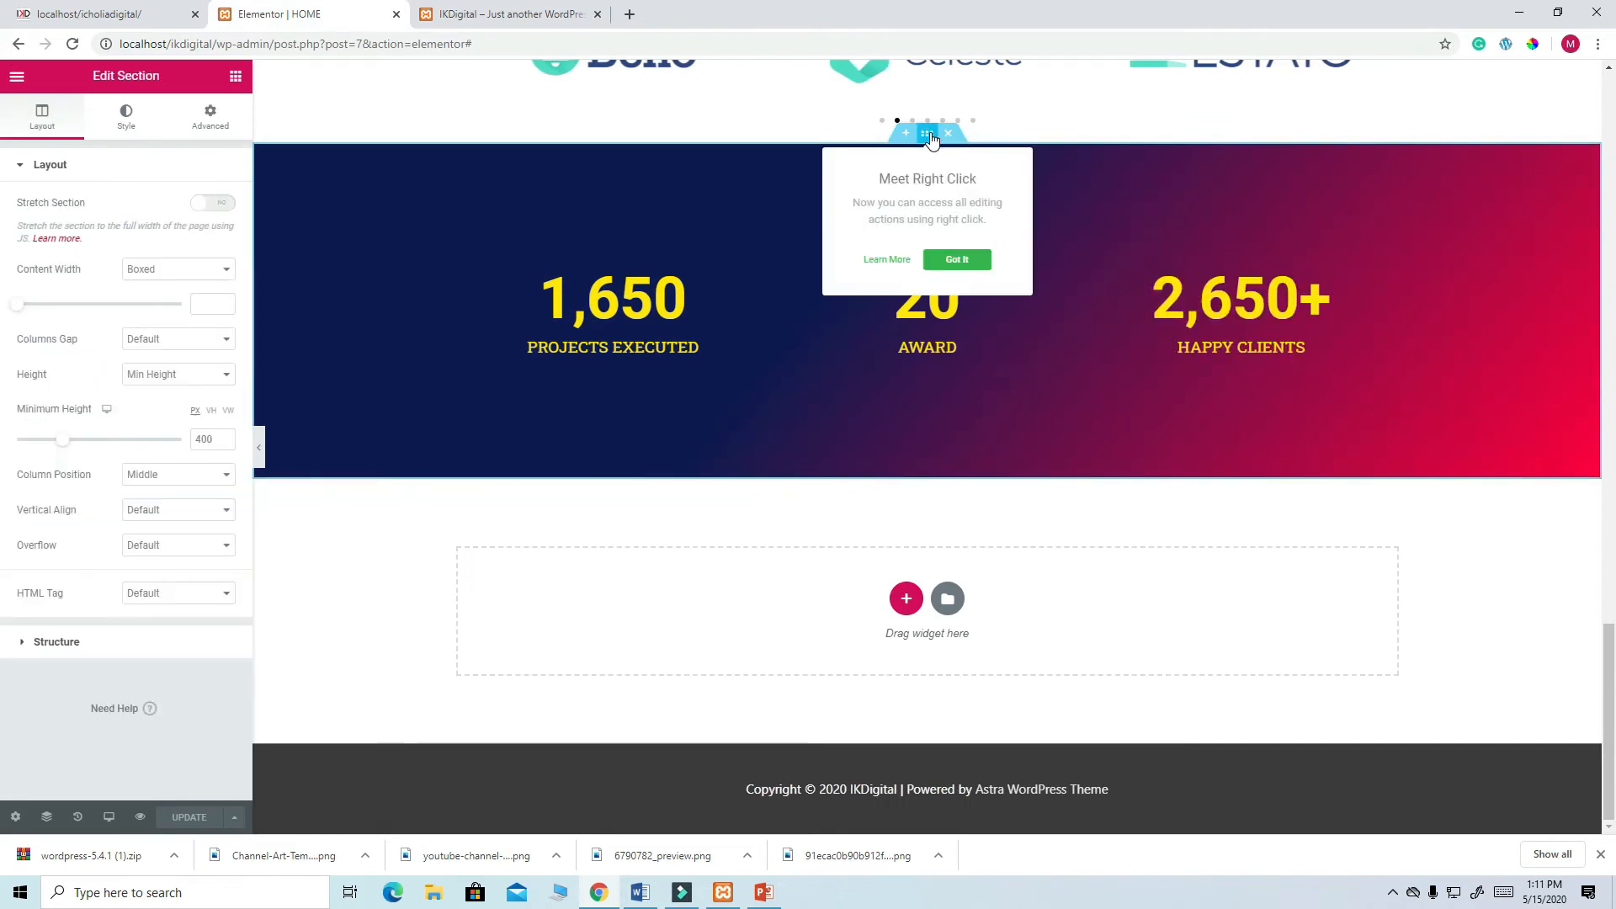
- Lower the counters section's minimum height from 400 to 300 px and update the page
click(200, 440)
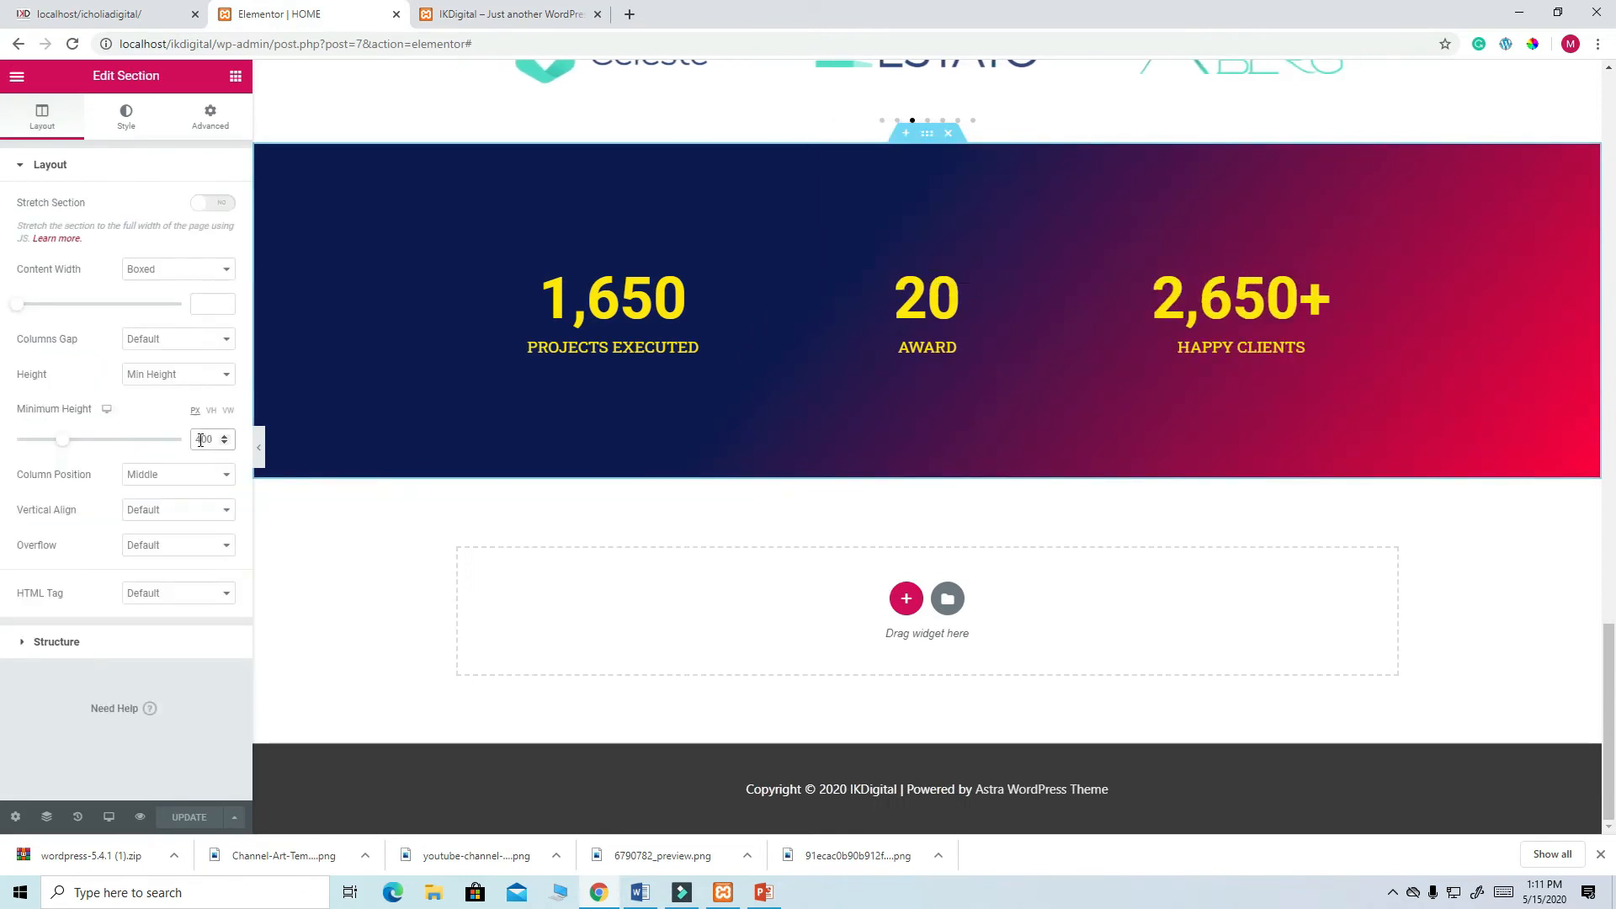
key(BackSpace)
text(3)
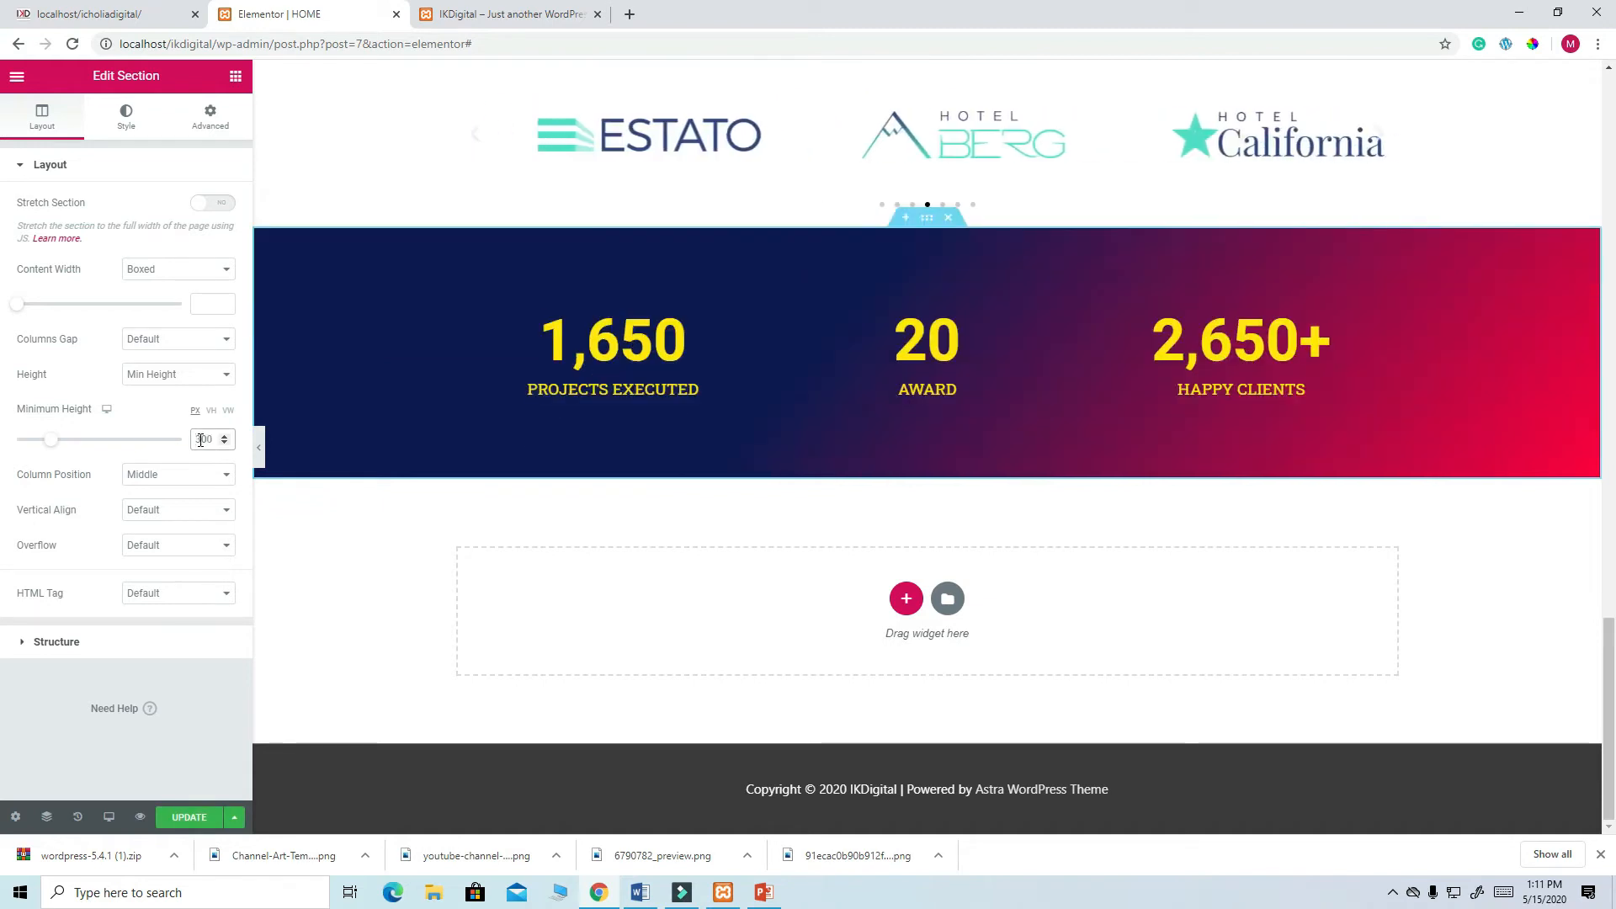
click(186, 821)
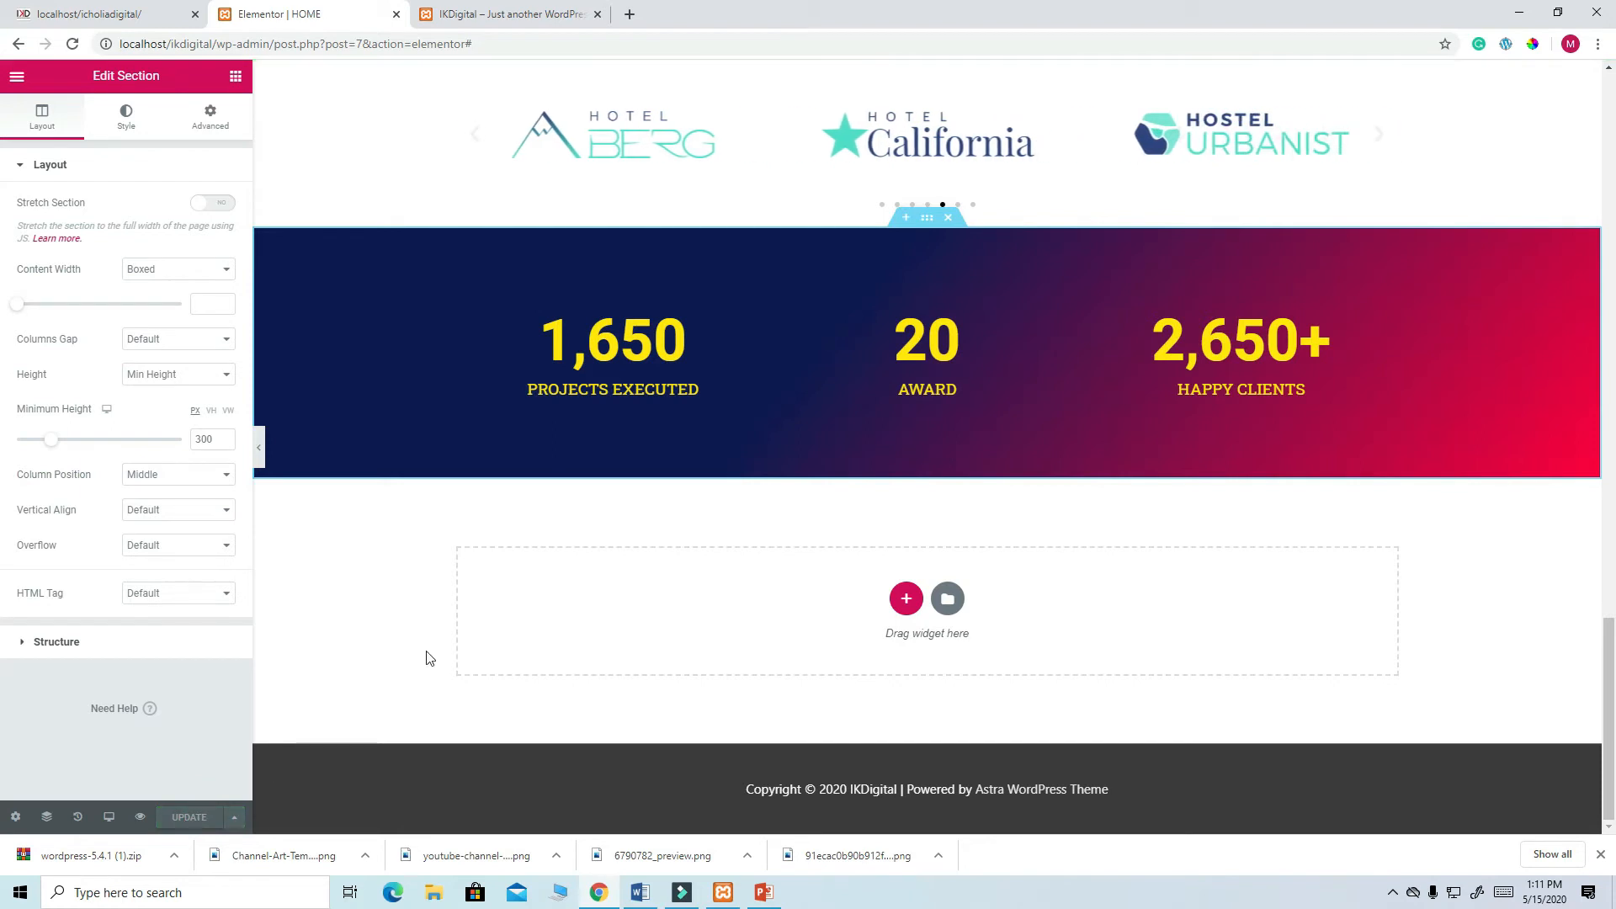
- Scroll back to the top and select the hero header section
scroll(665, 657, up, 15)
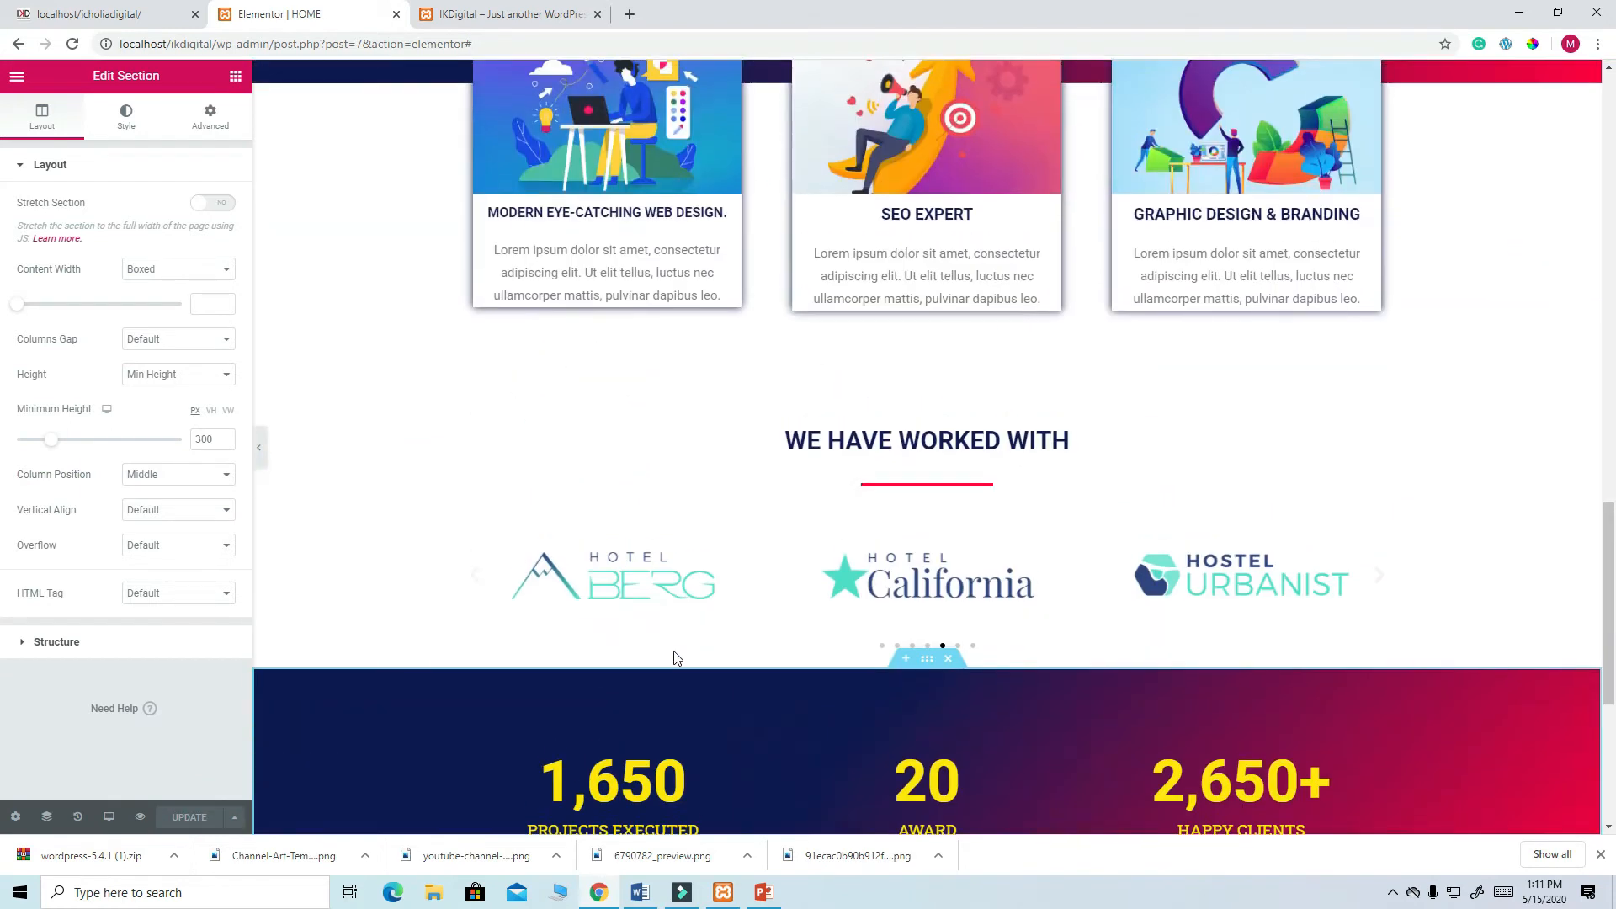
scroll(672, 631, up, 8)
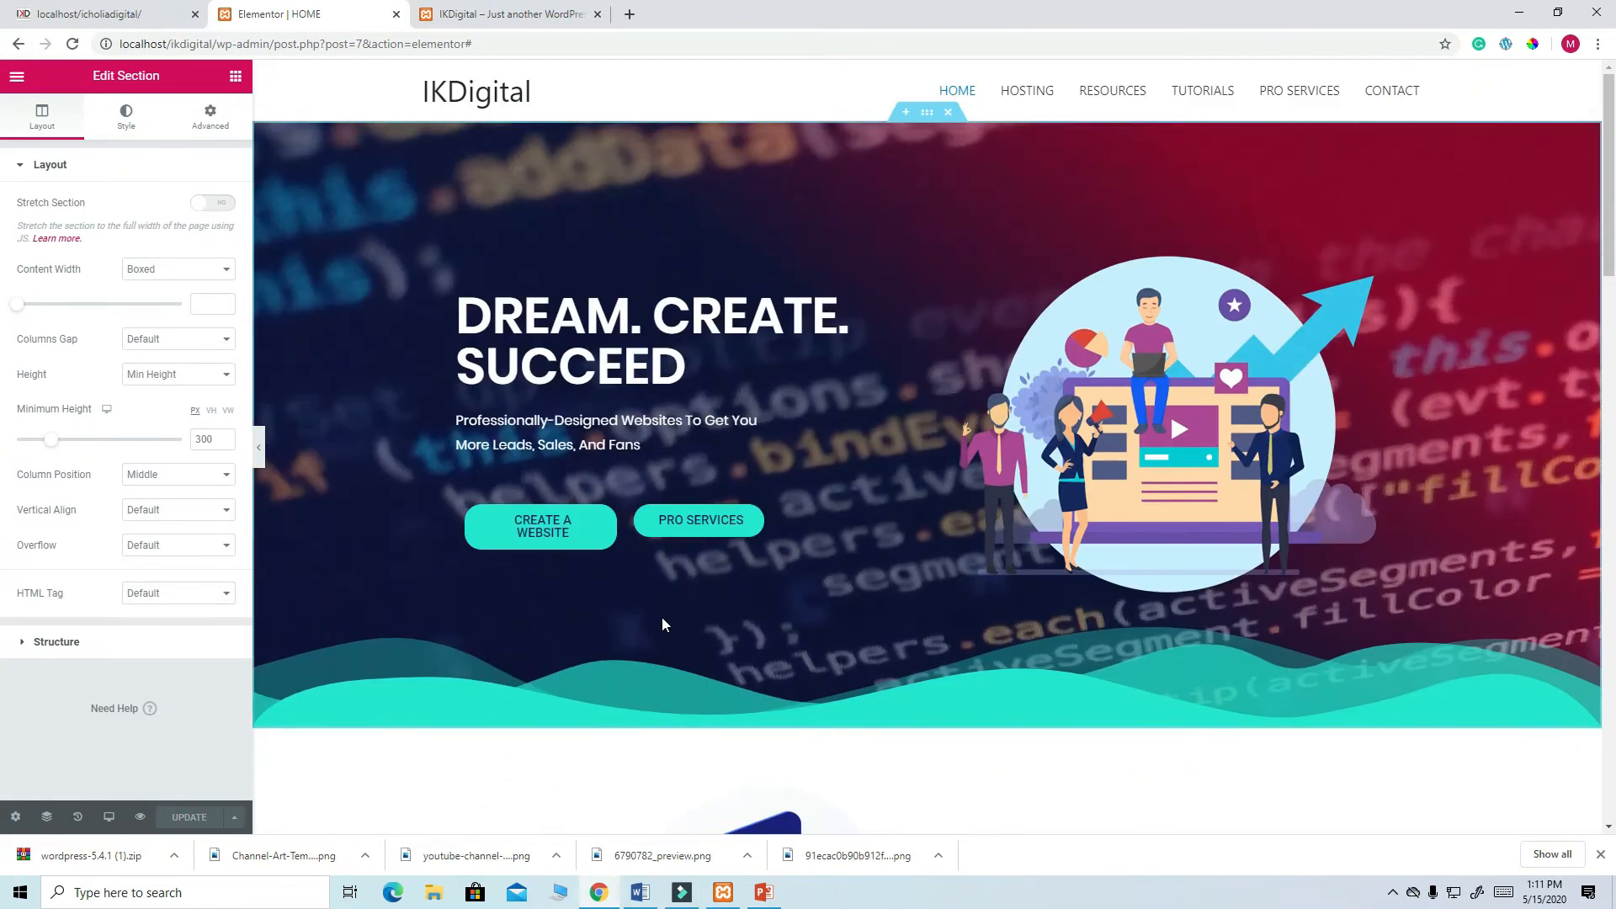
scroll(678, 689, down, 5)
scroll(704, 685, down, 18)
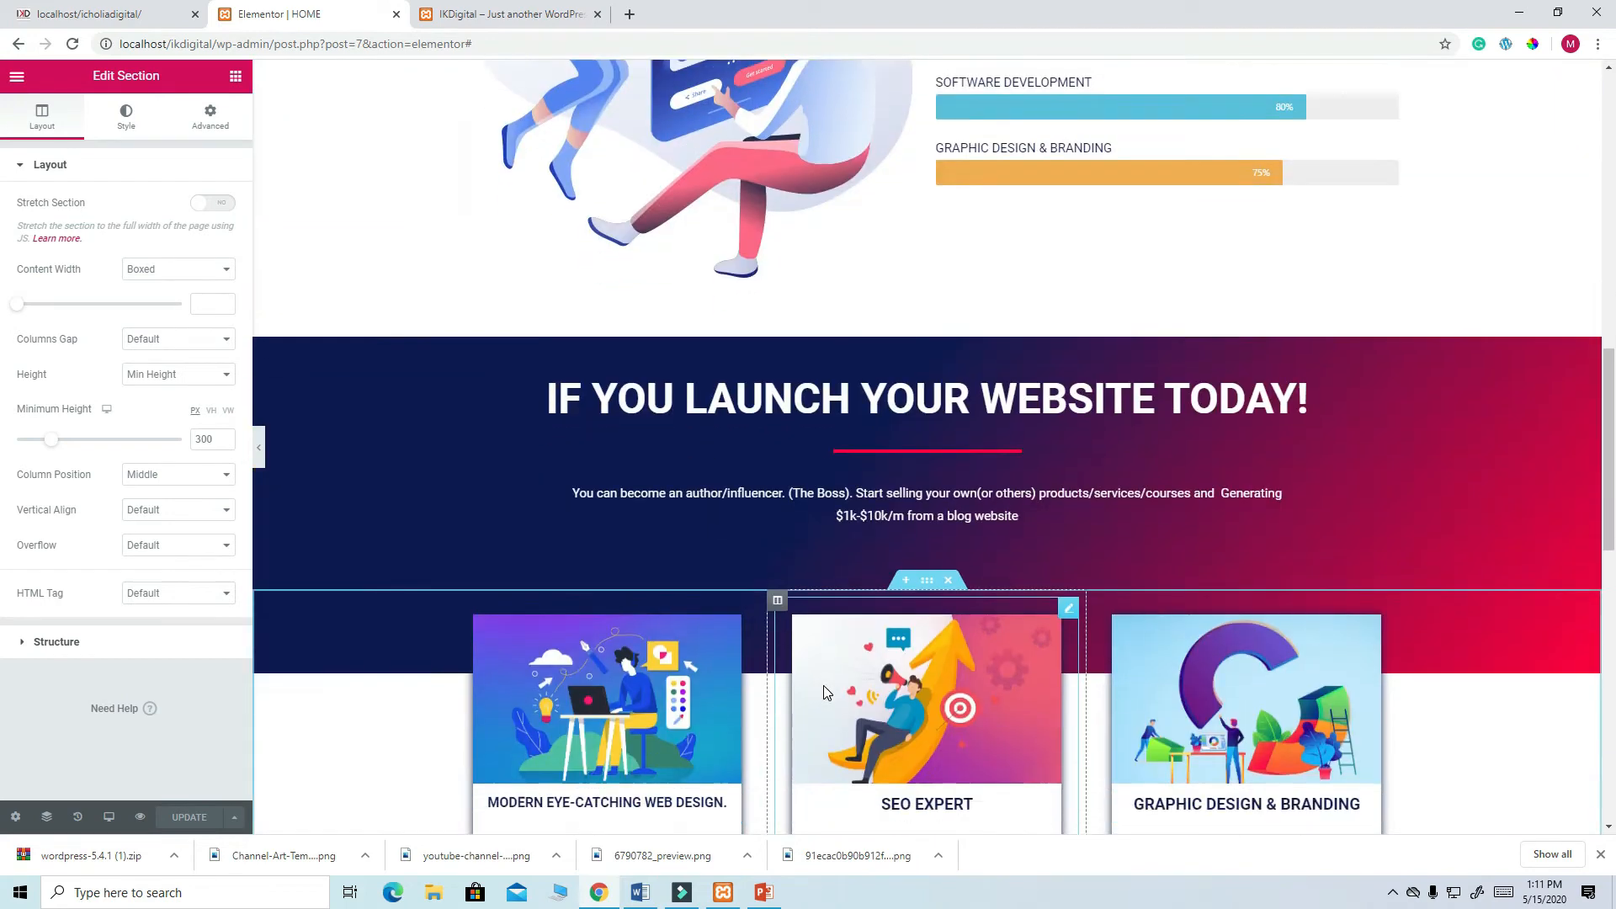
scroll(821, 689, up, 20)
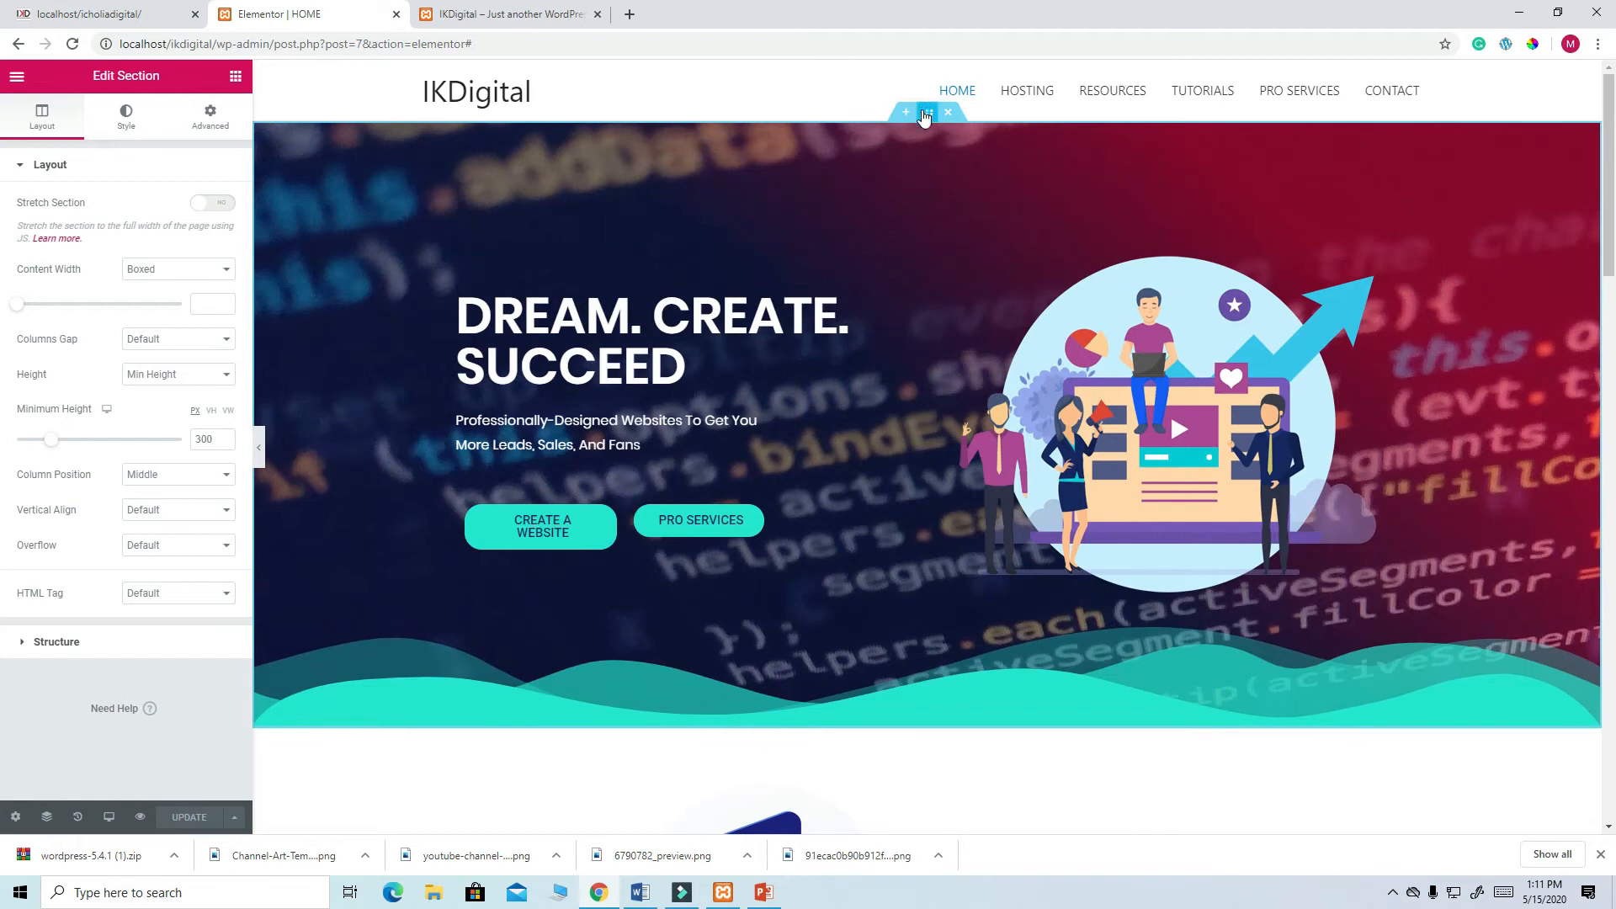
click(926, 122)
- Save the hero header section to My Templates under the name HEADER
right_click(926, 121)
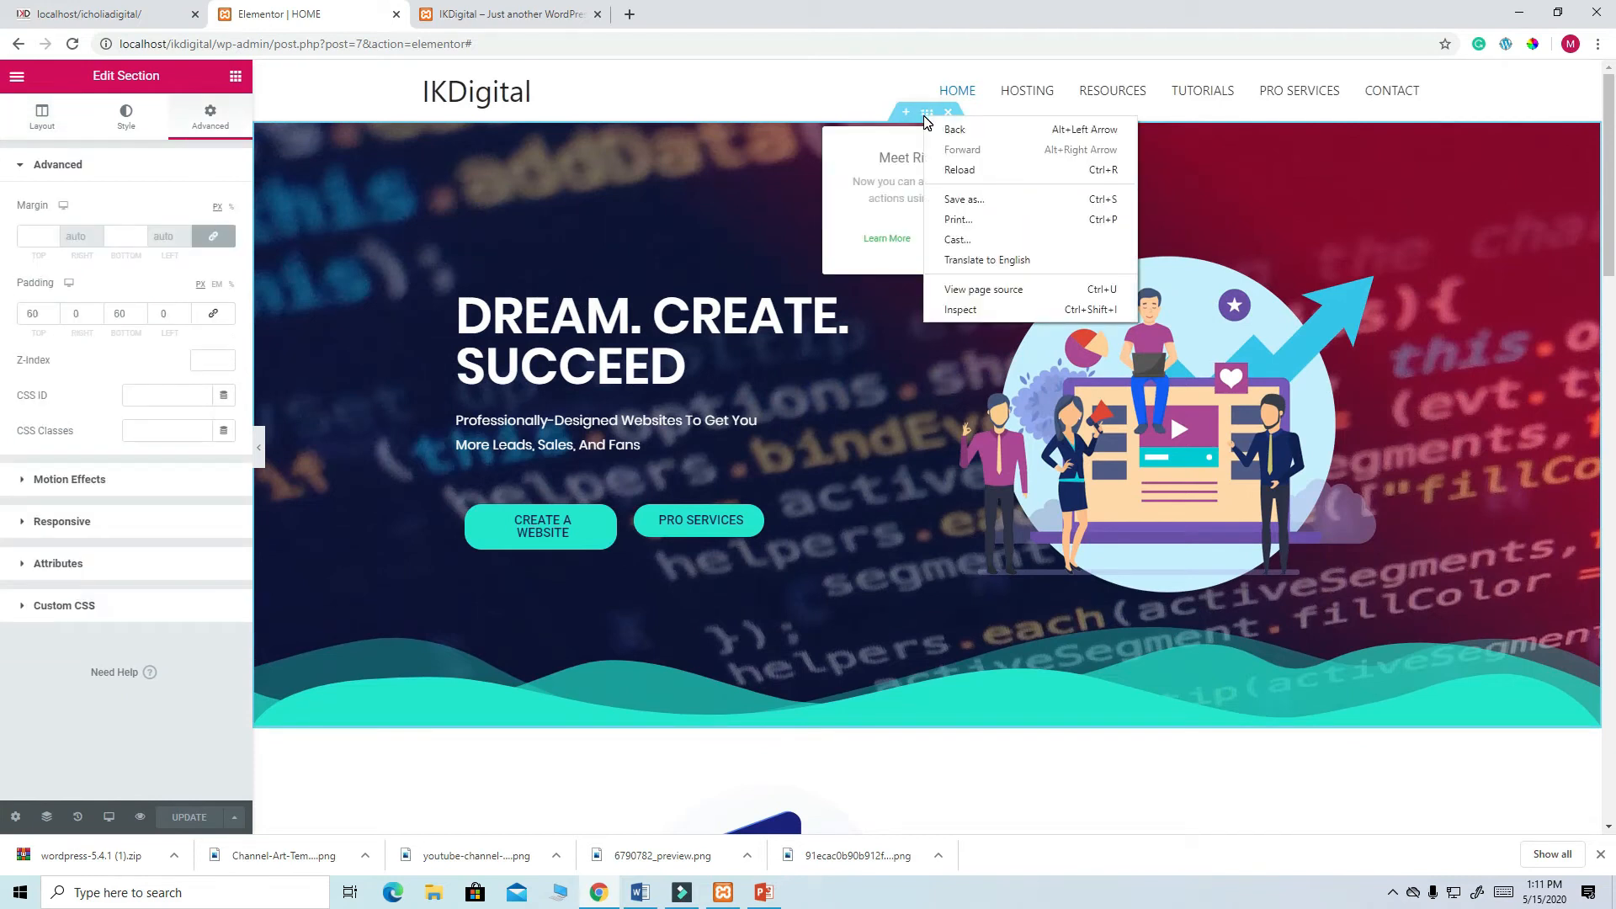
click(766, 161)
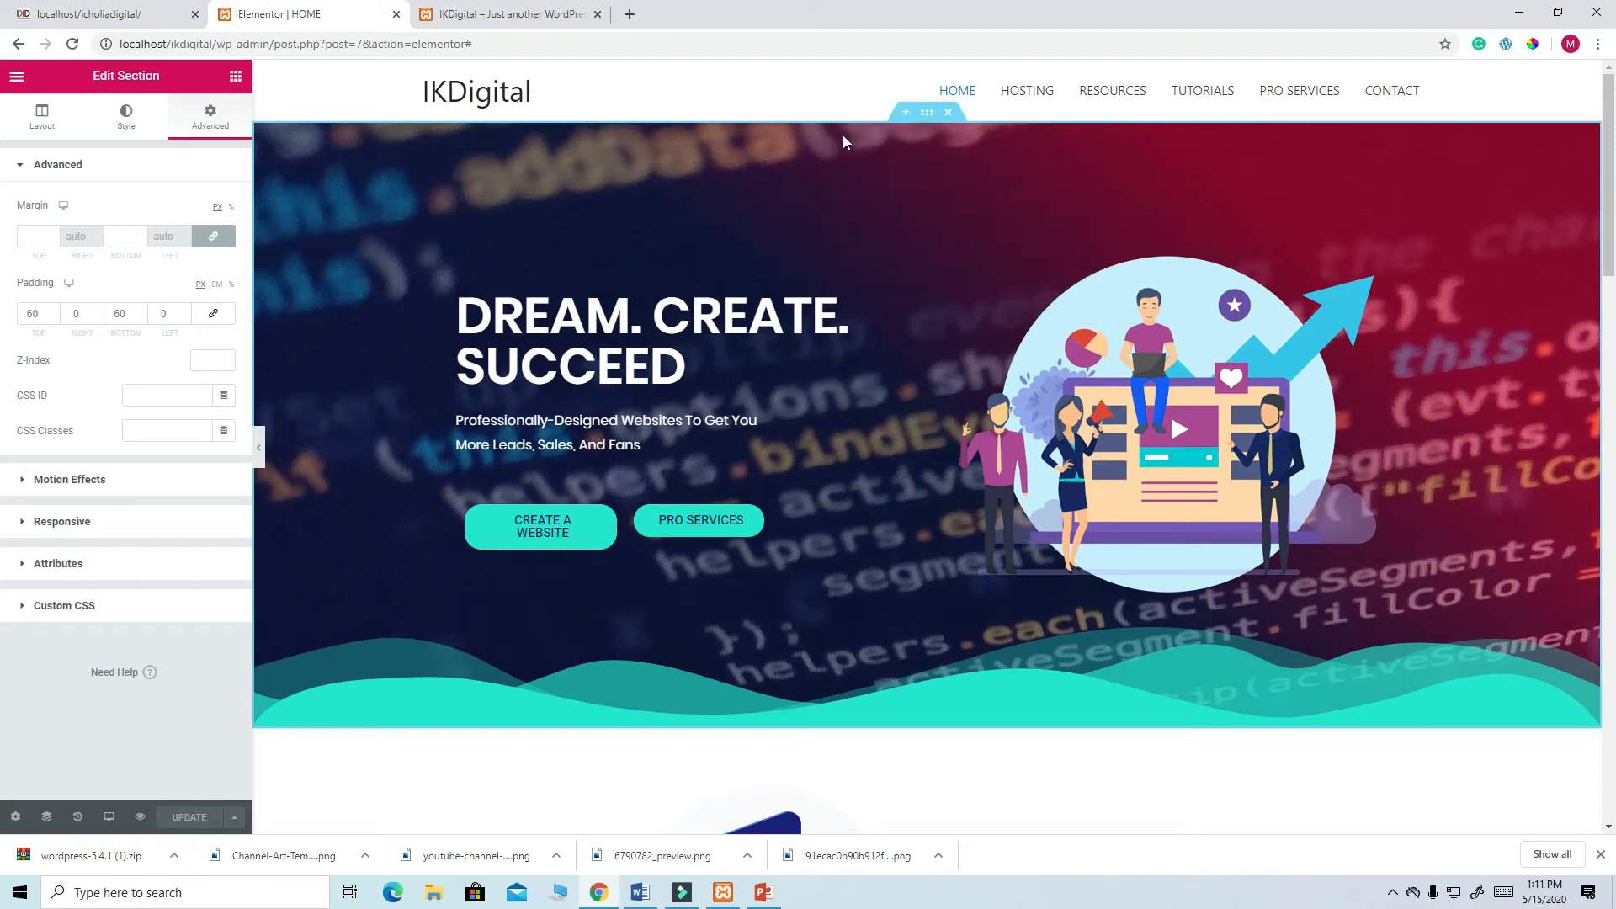
click(929, 116)
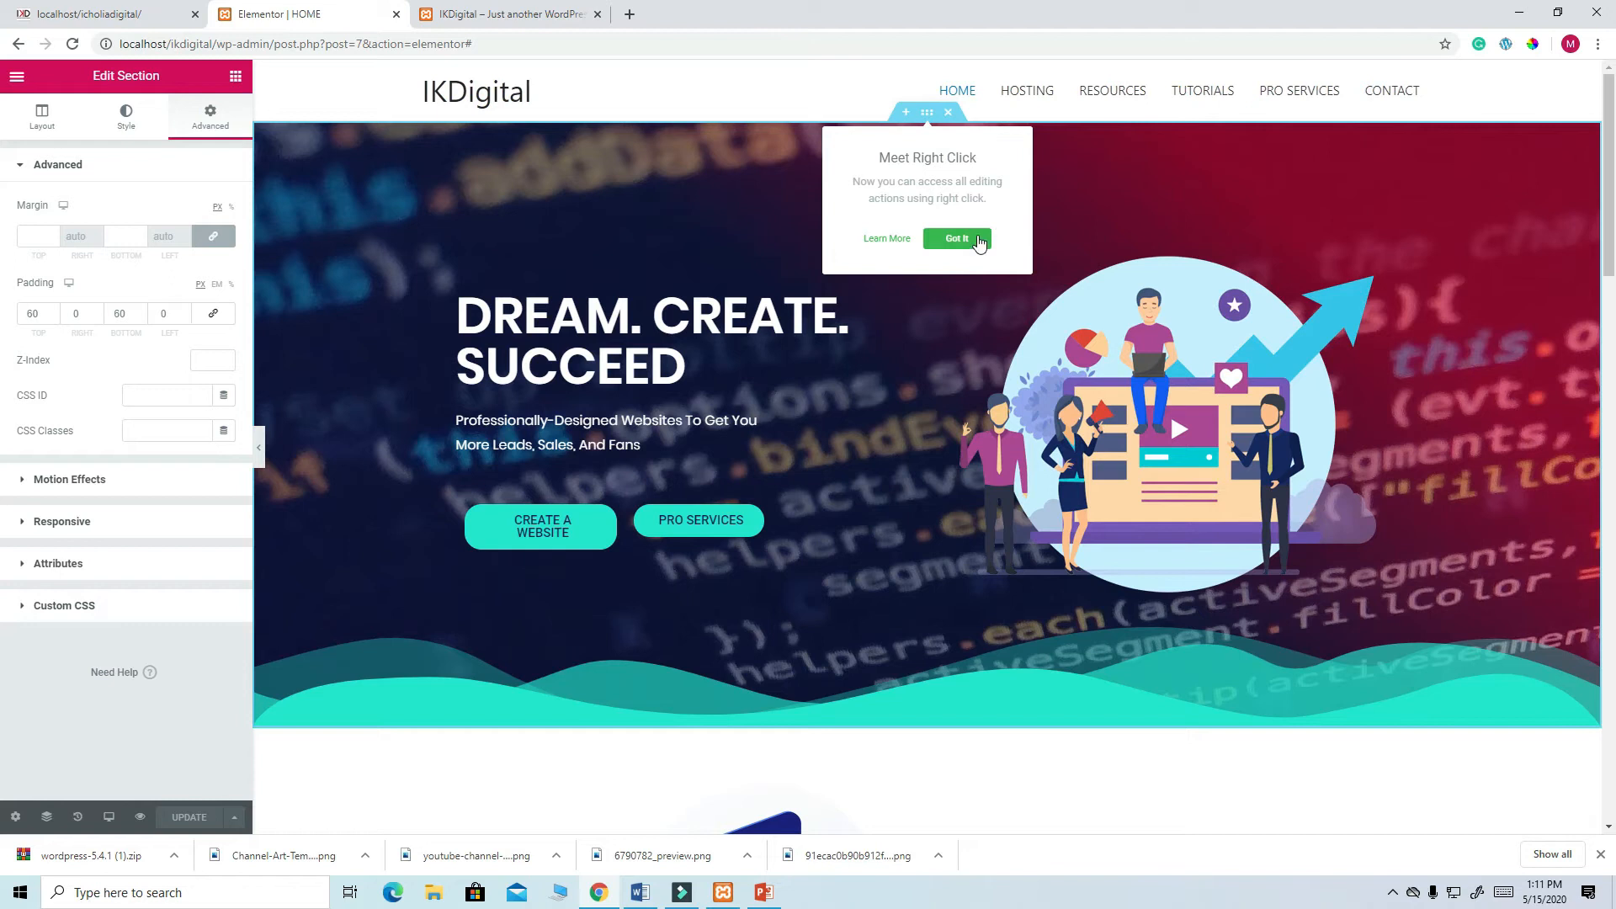
click(959, 239)
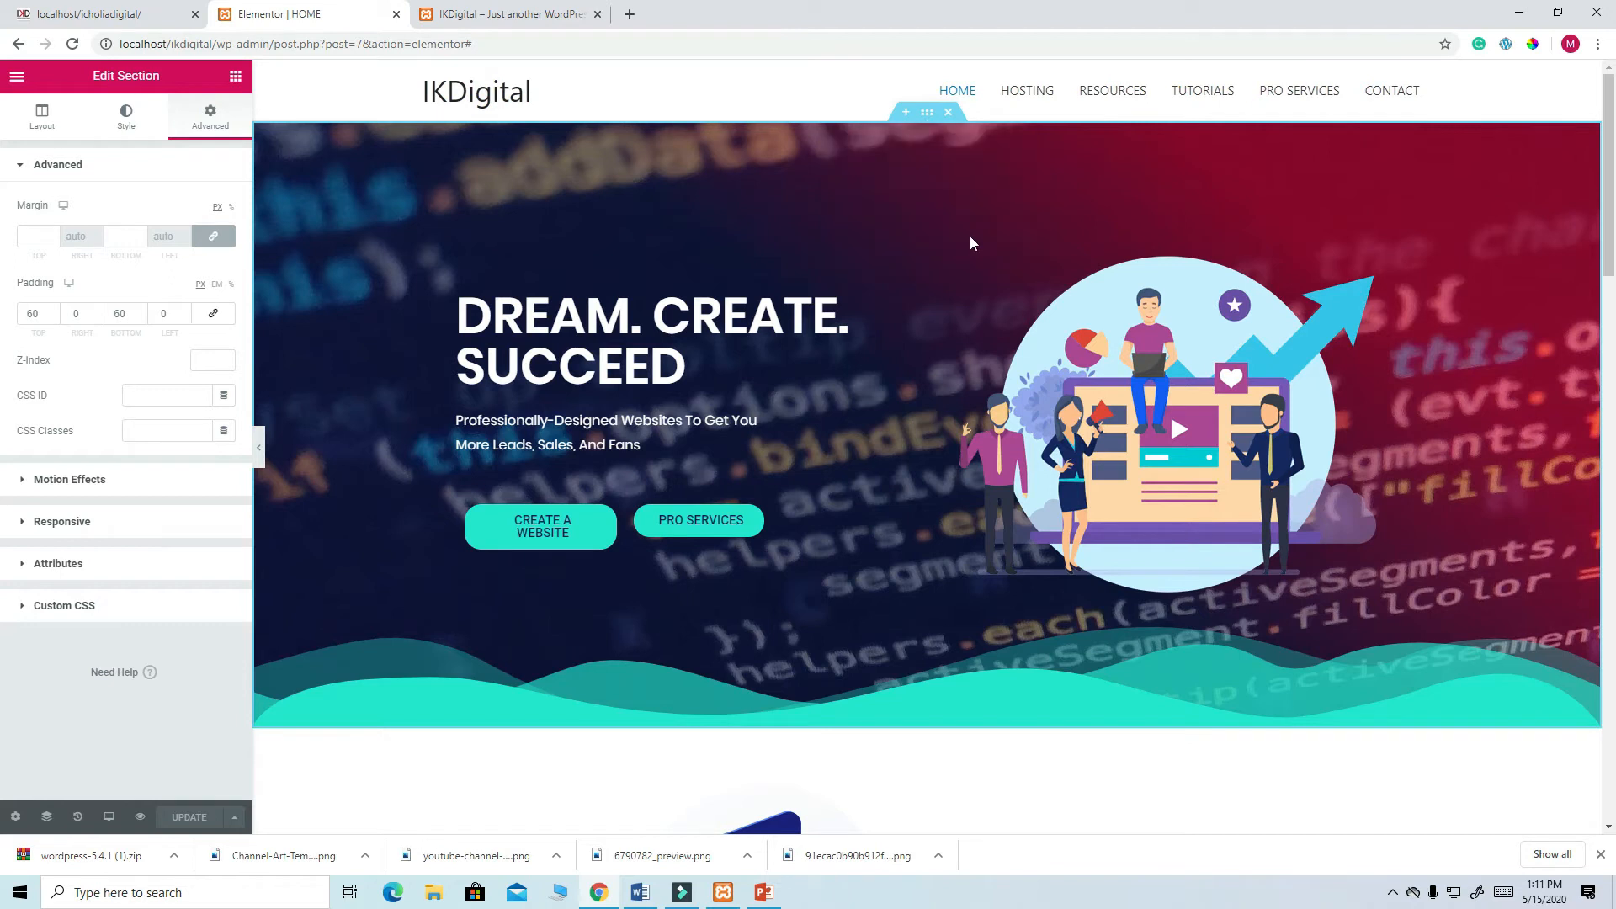
right_click(931, 116)
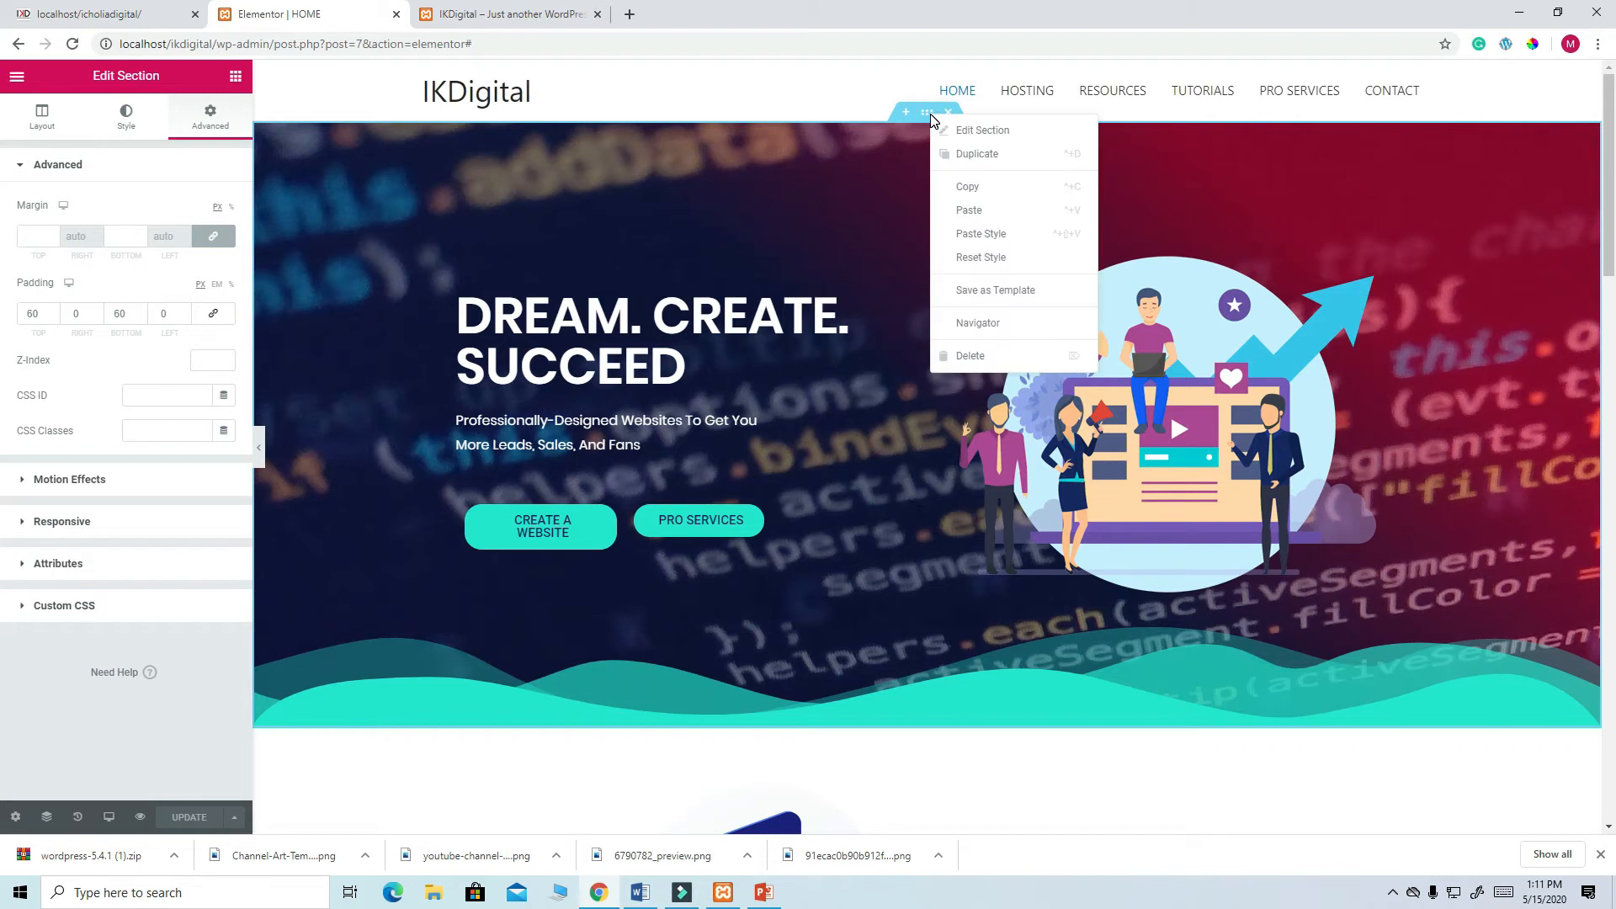
click(995, 290)
click(652, 431)
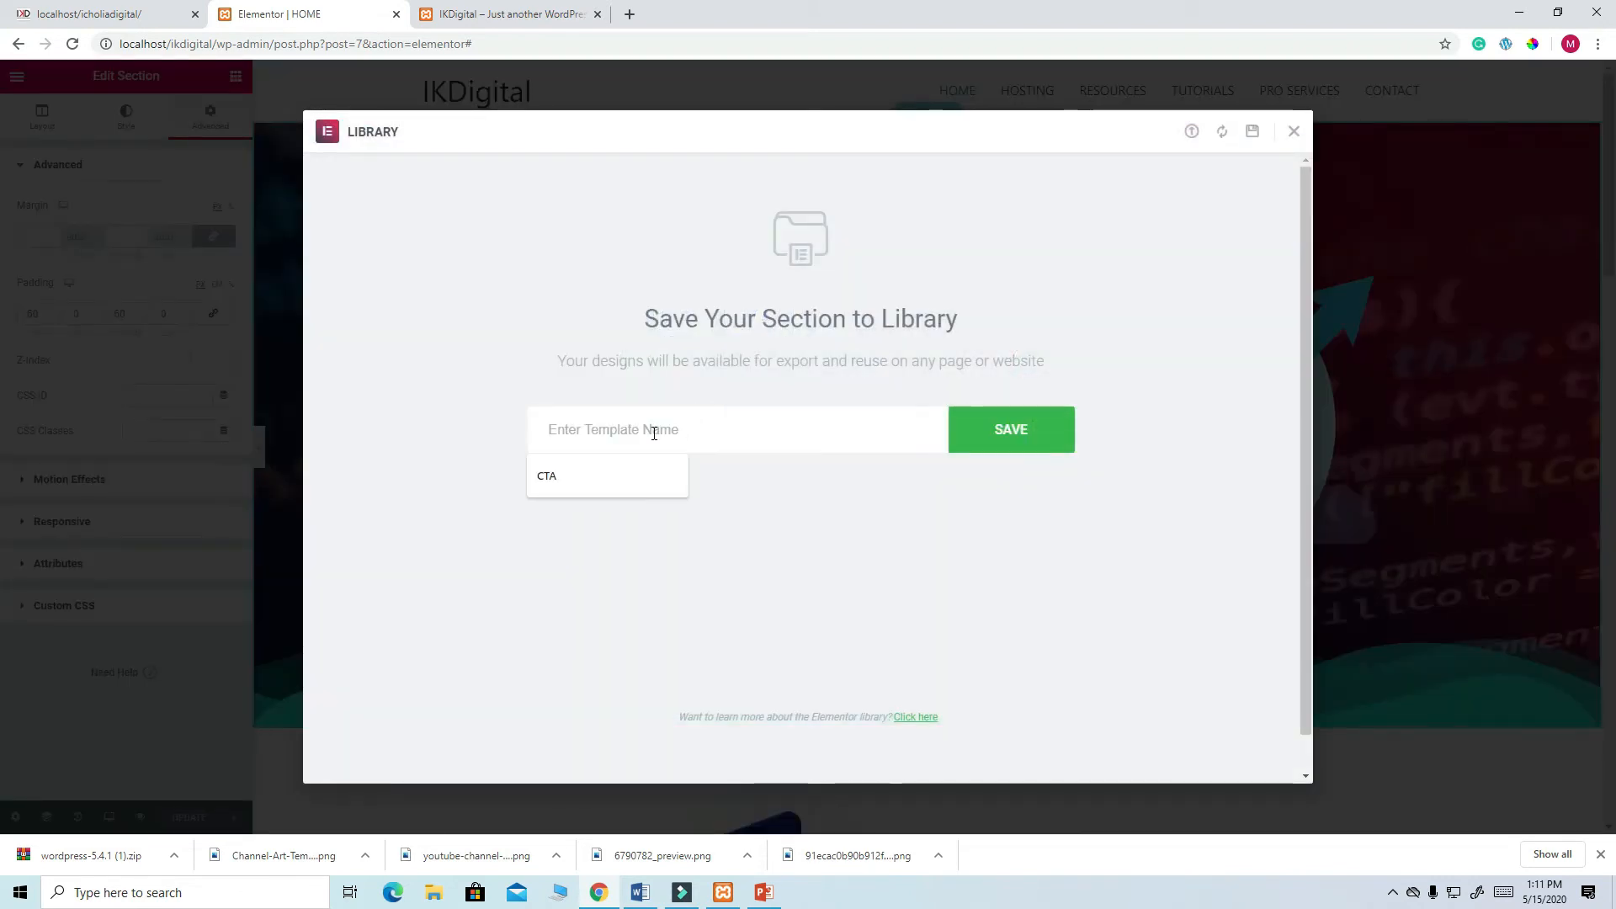
text(HEADER)
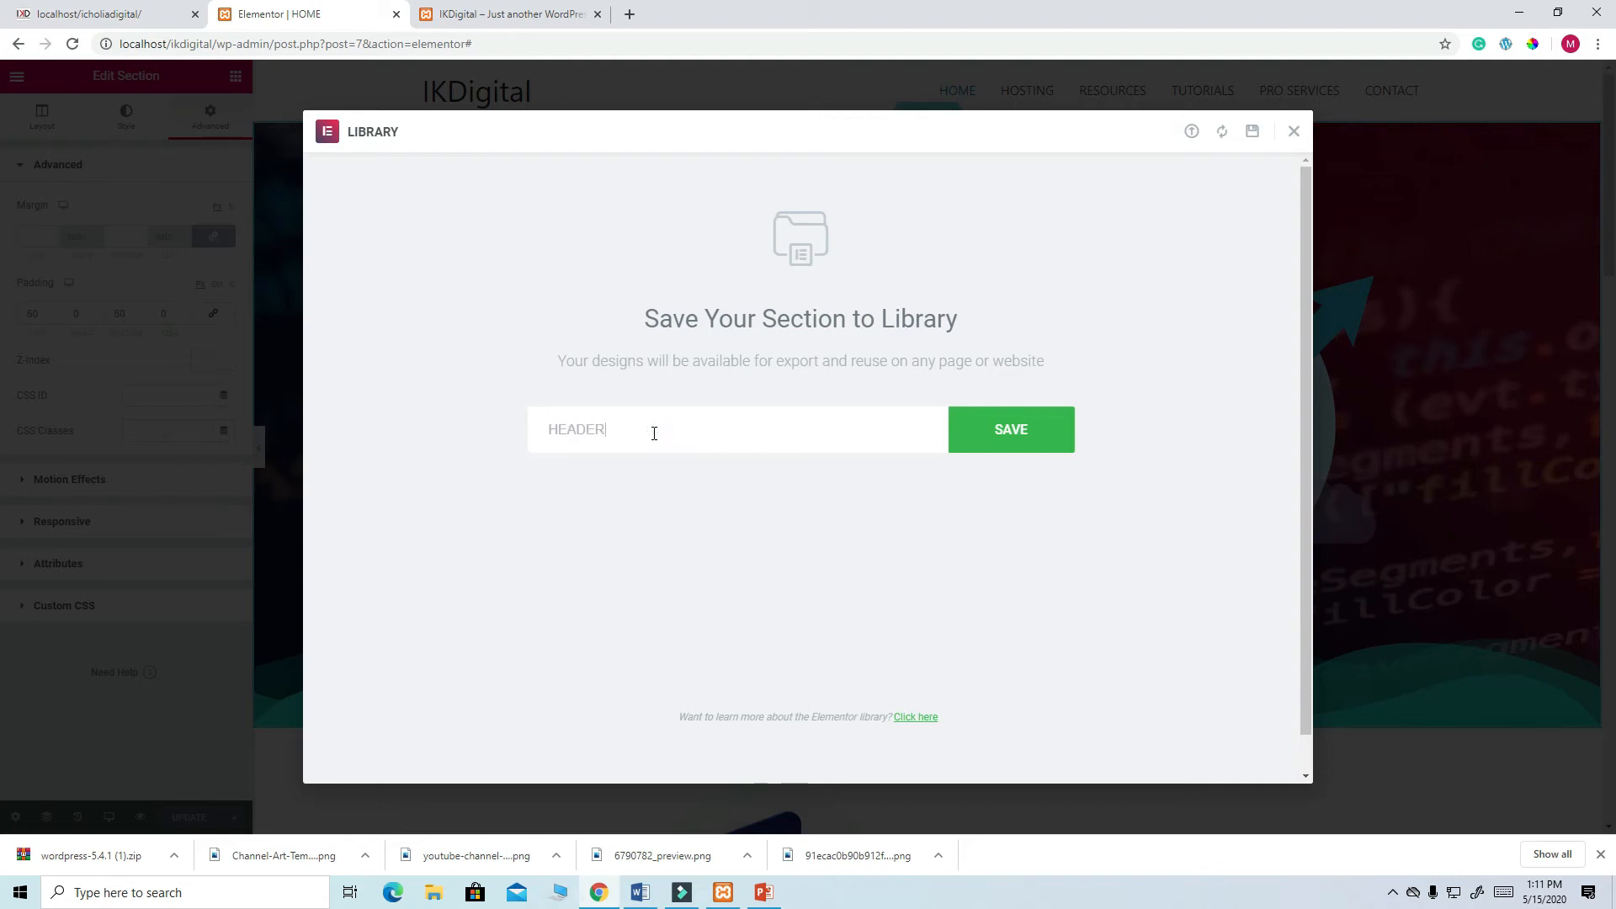
click(1021, 438)
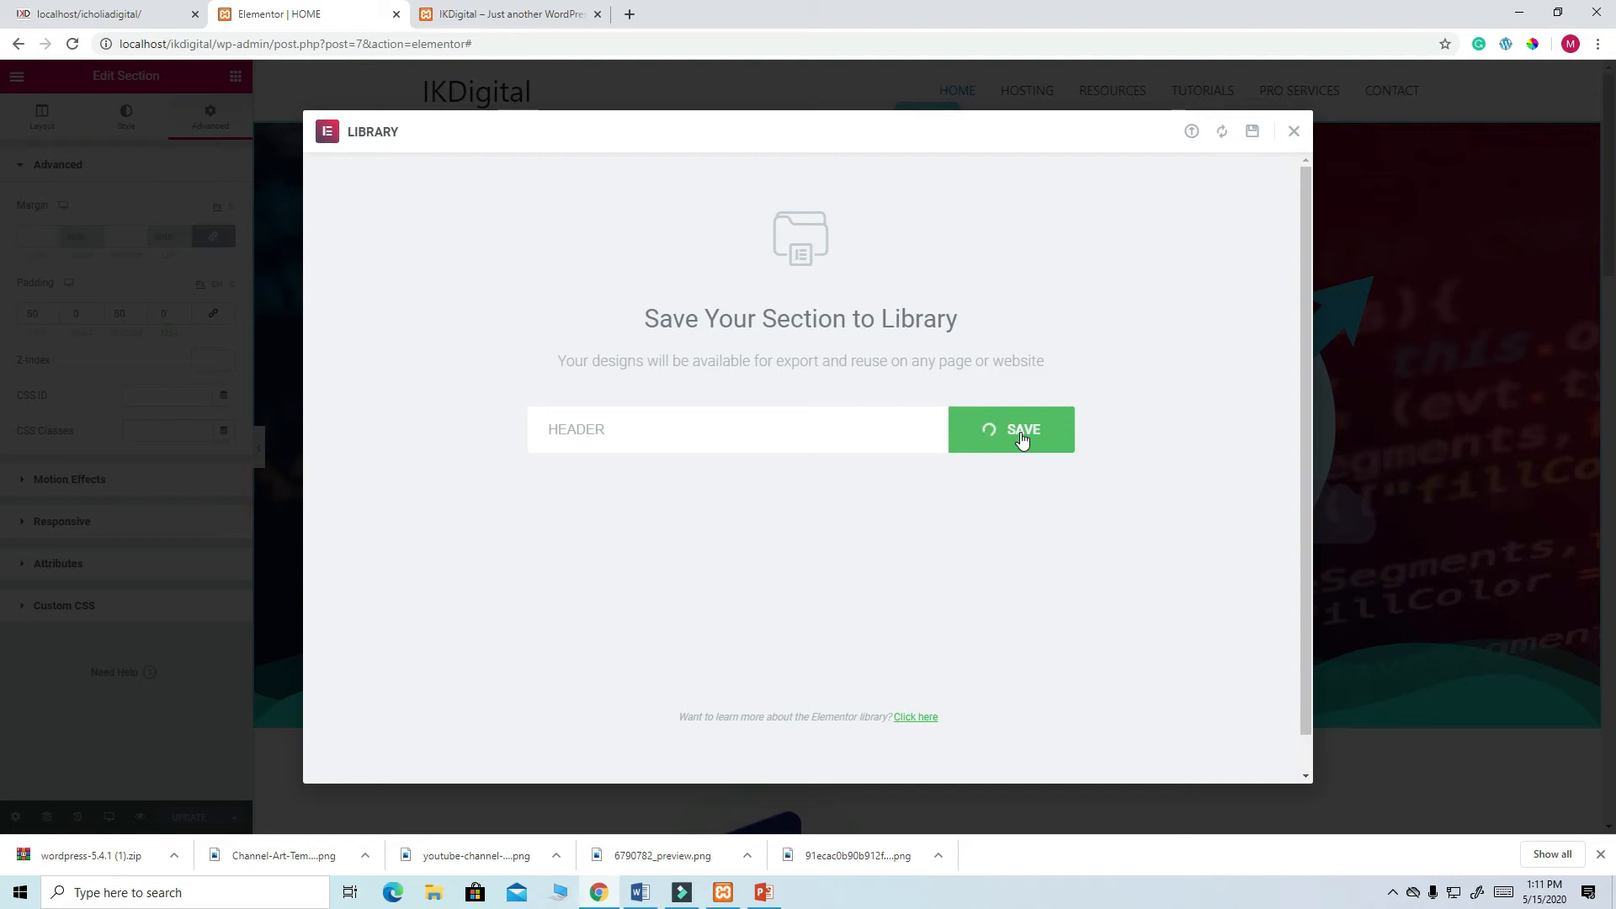
click(489, 14)
- Reload the live site, review the updated HOME page, then open its empty HOSTING page
click(73, 44)
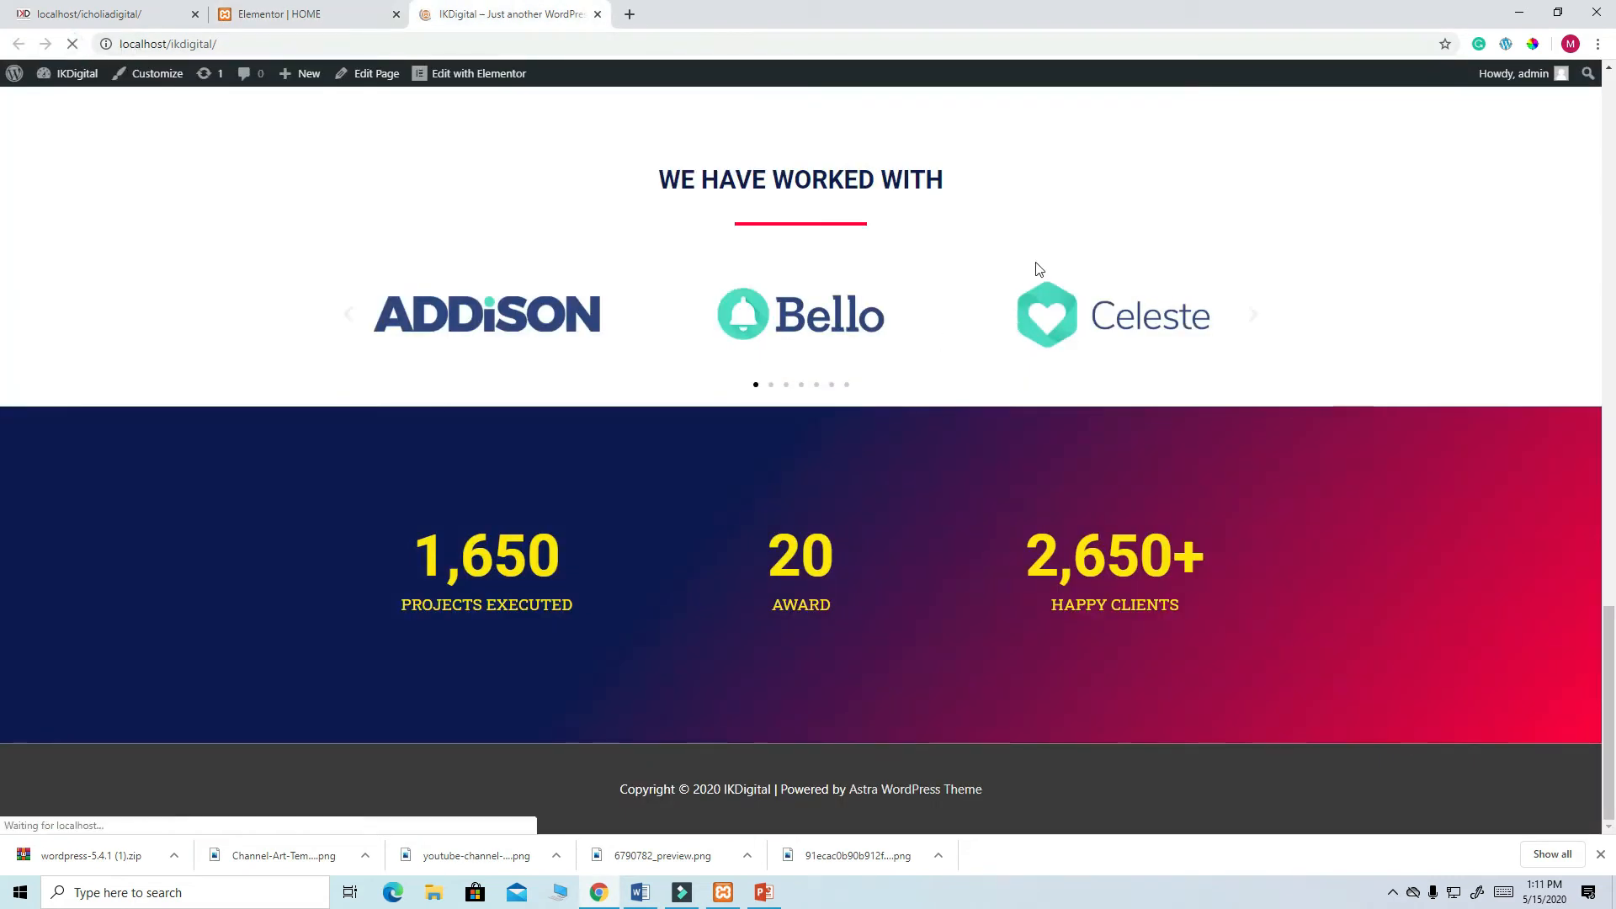
scroll(1038, 268, up, 20)
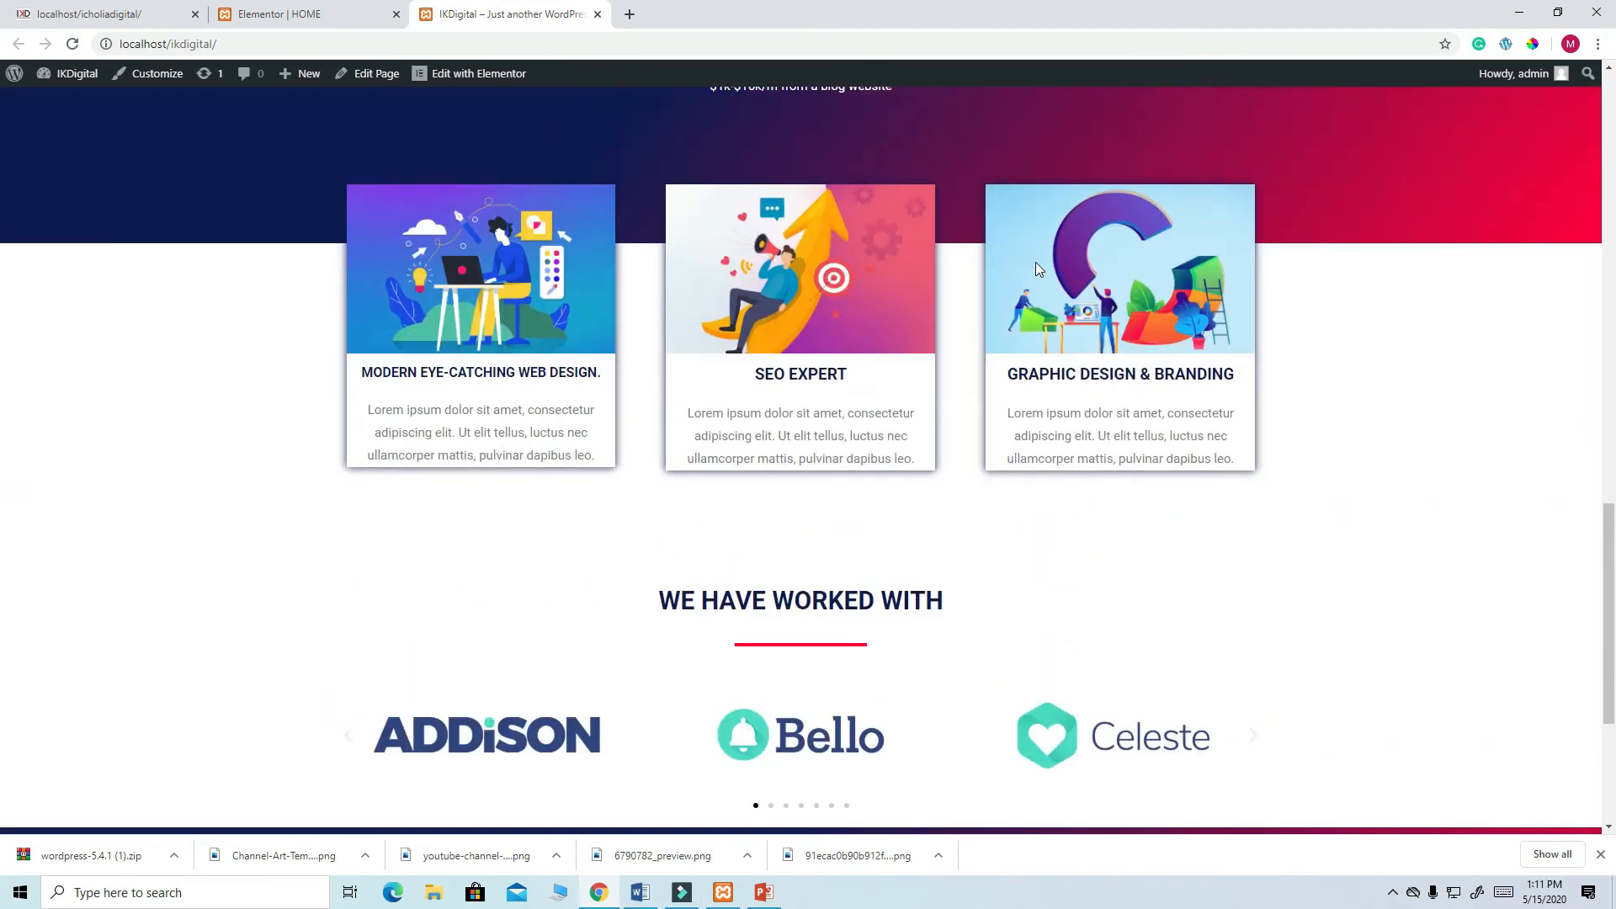
scroll(1036, 268, up, 3)
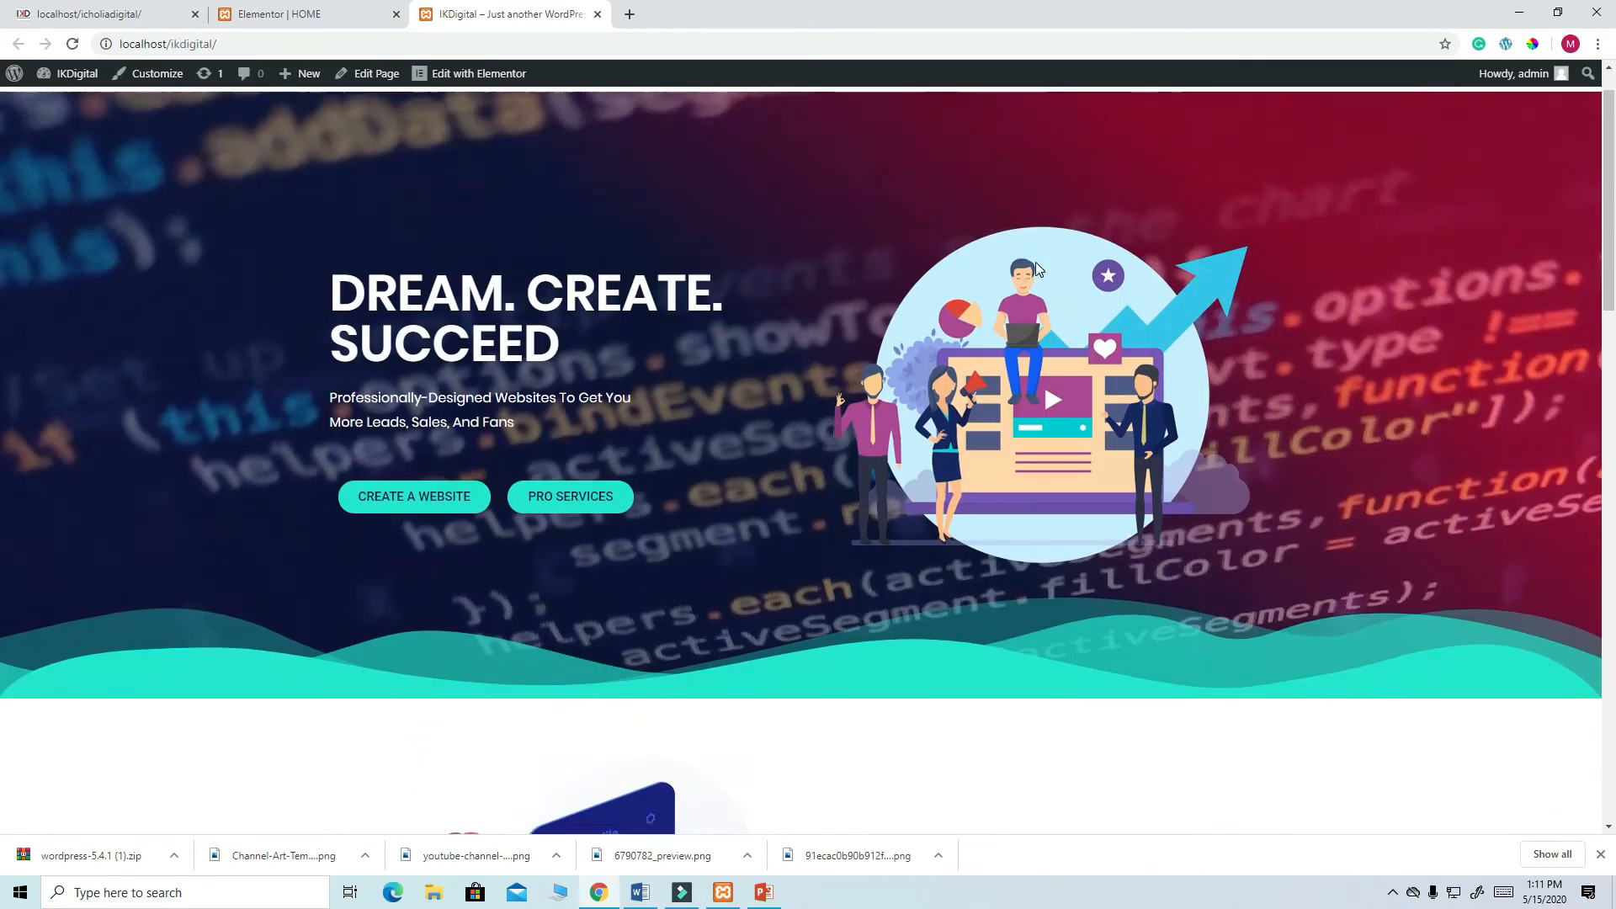
scroll(1059, 211, down, 5)
scroll(1062, 224, down, 15)
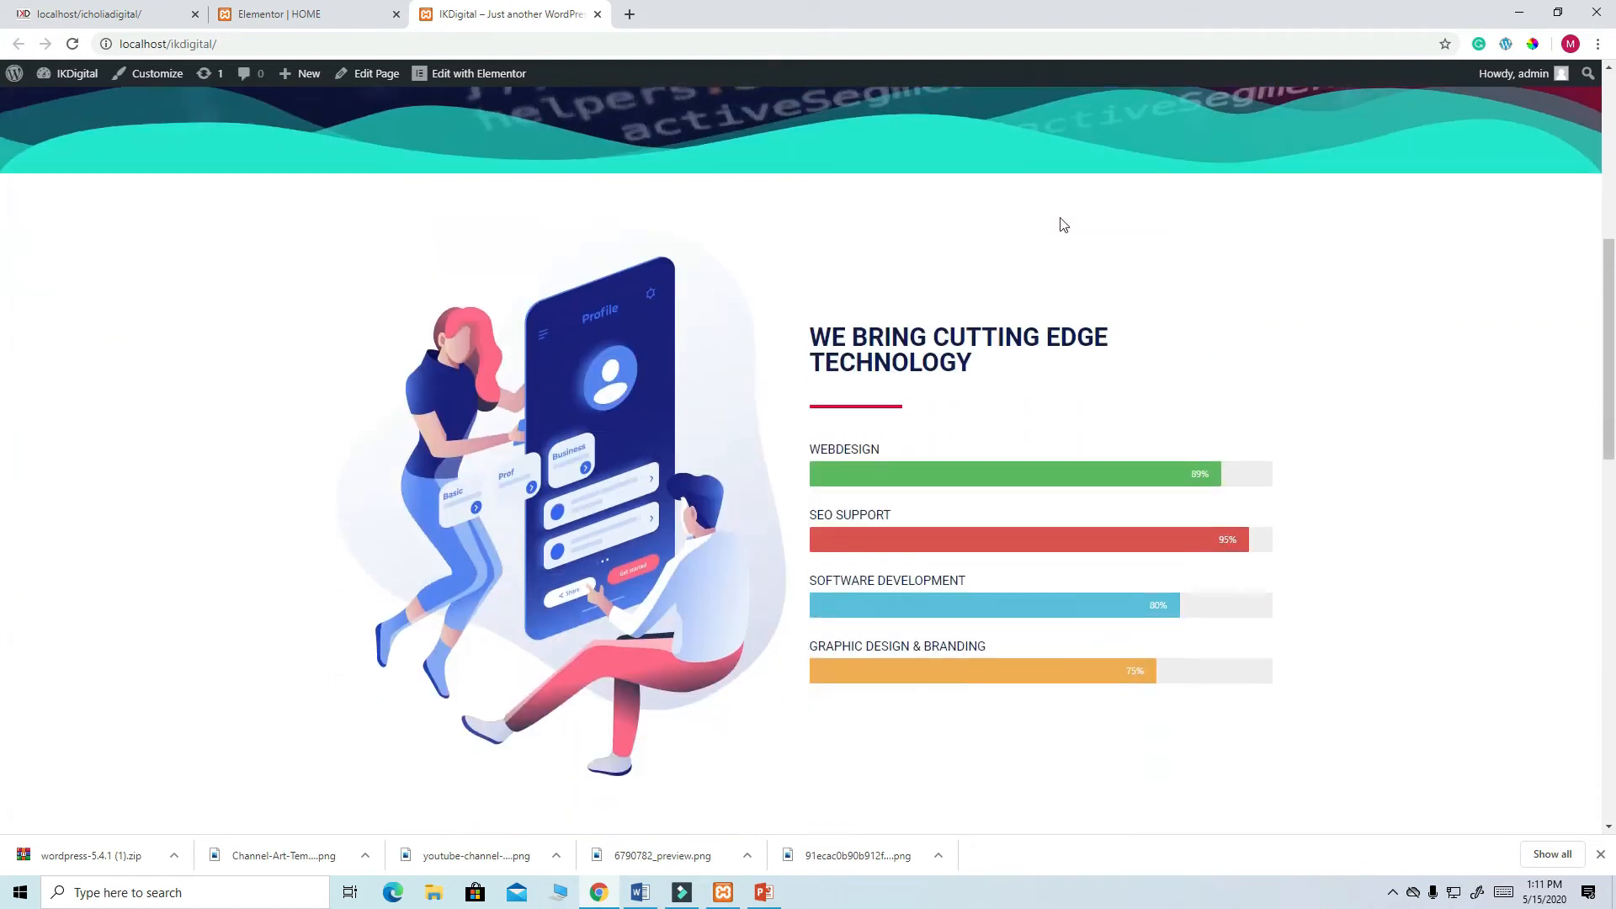
scroll(1062, 224, down, 2)
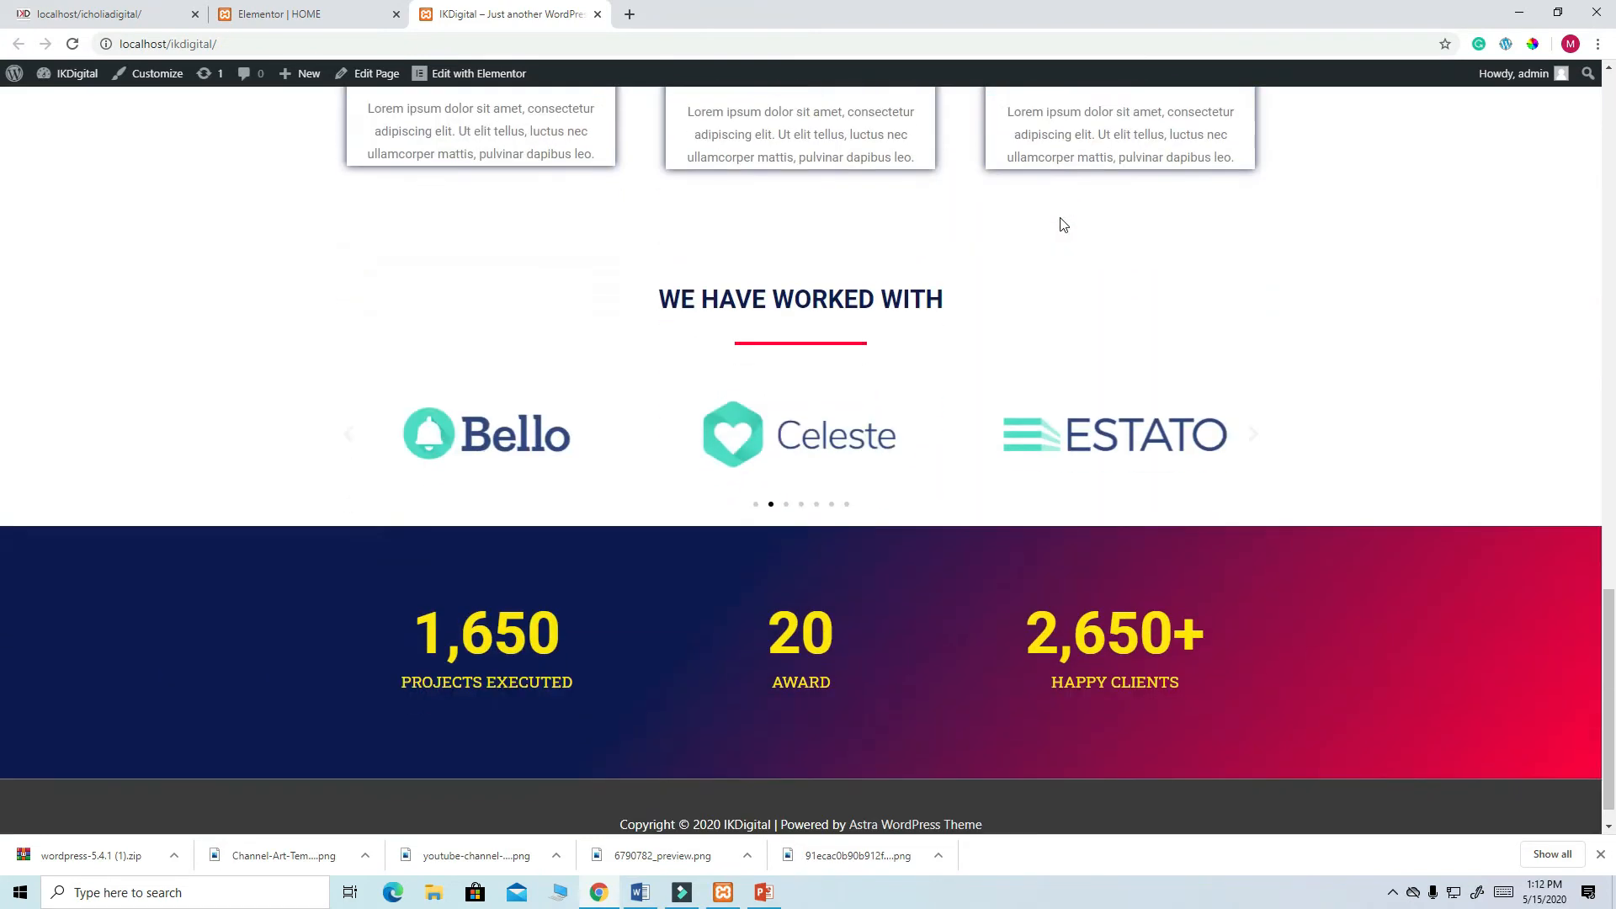
scroll(1053, 271, up, 20)
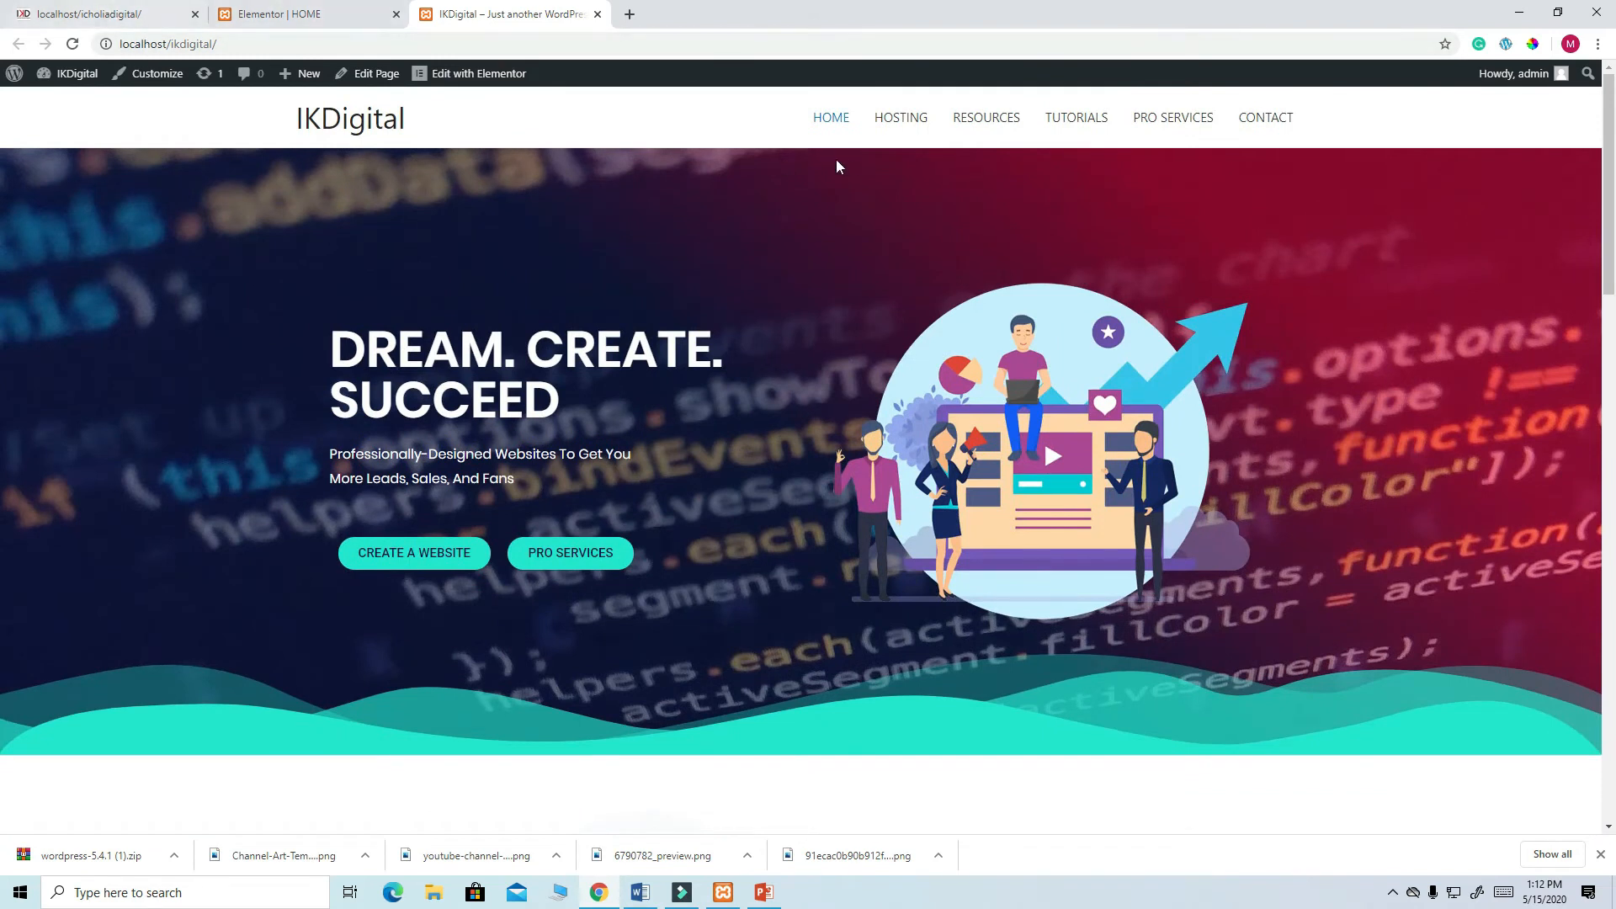
click(914, 122)
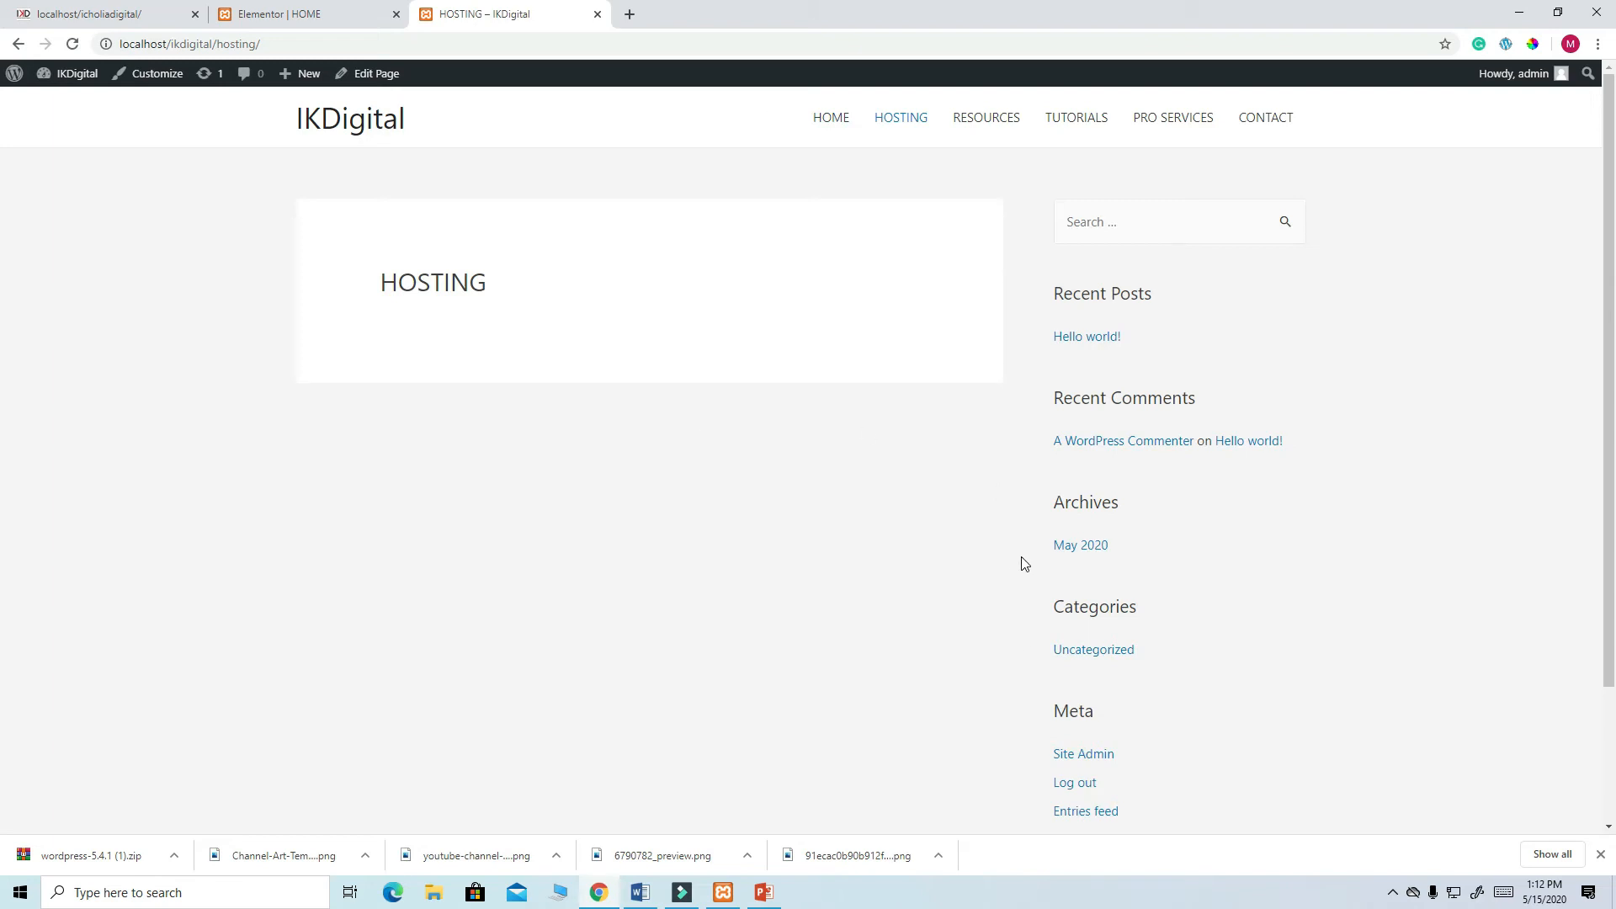
- Open the reference site's WEBHOSTING page and look through its layout
click(112, 17)
scroll(702, 348, up, 20)
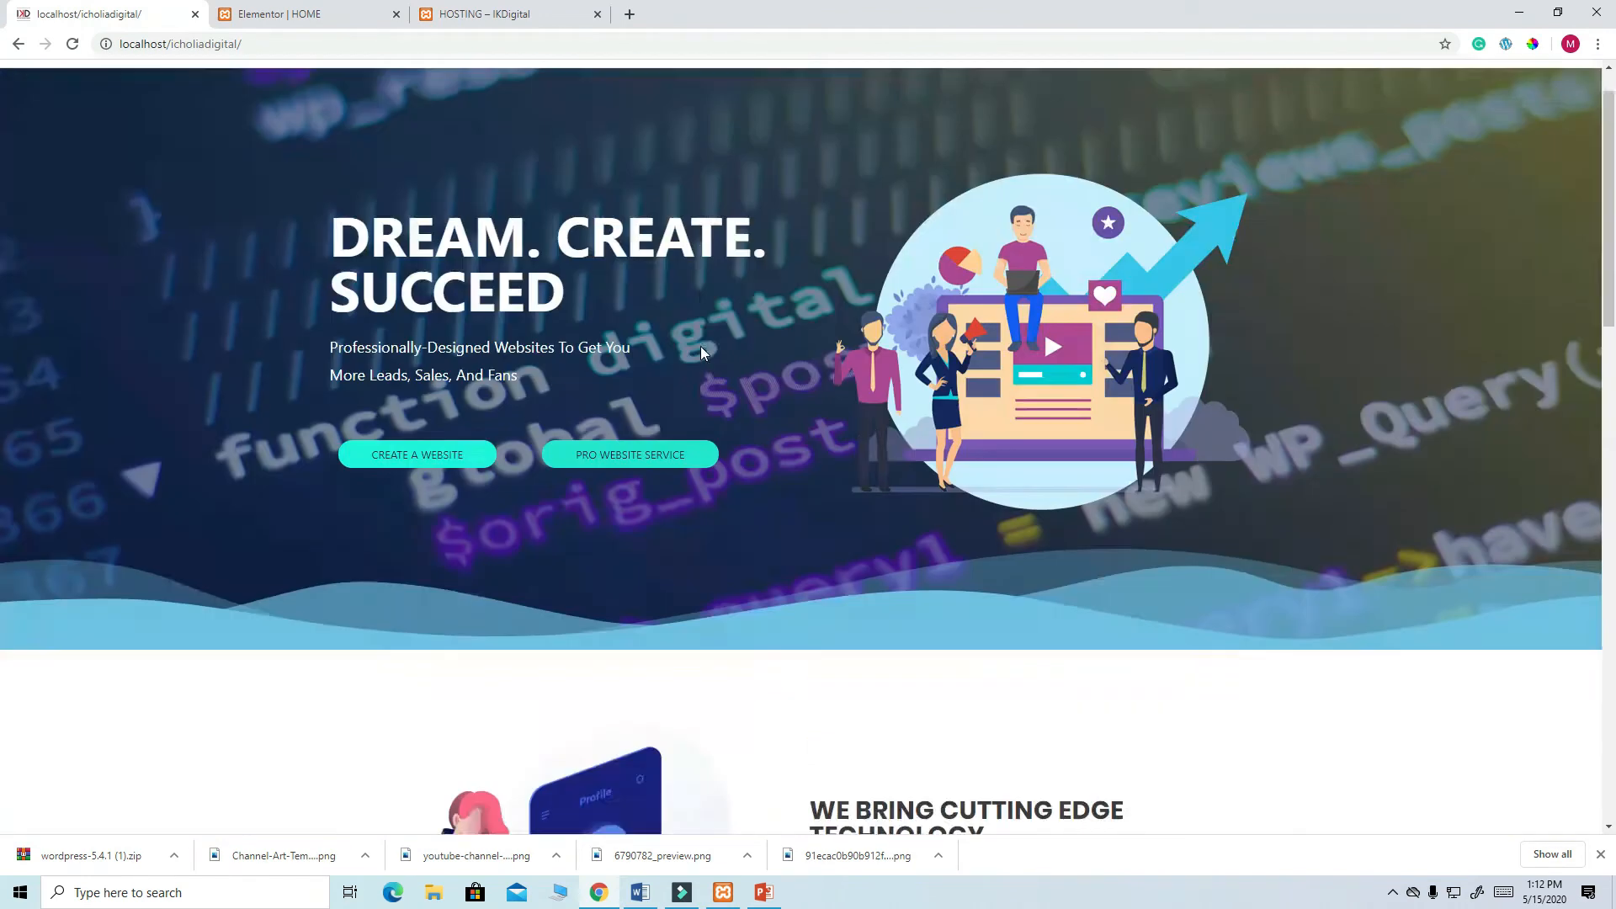
click(889, 102)
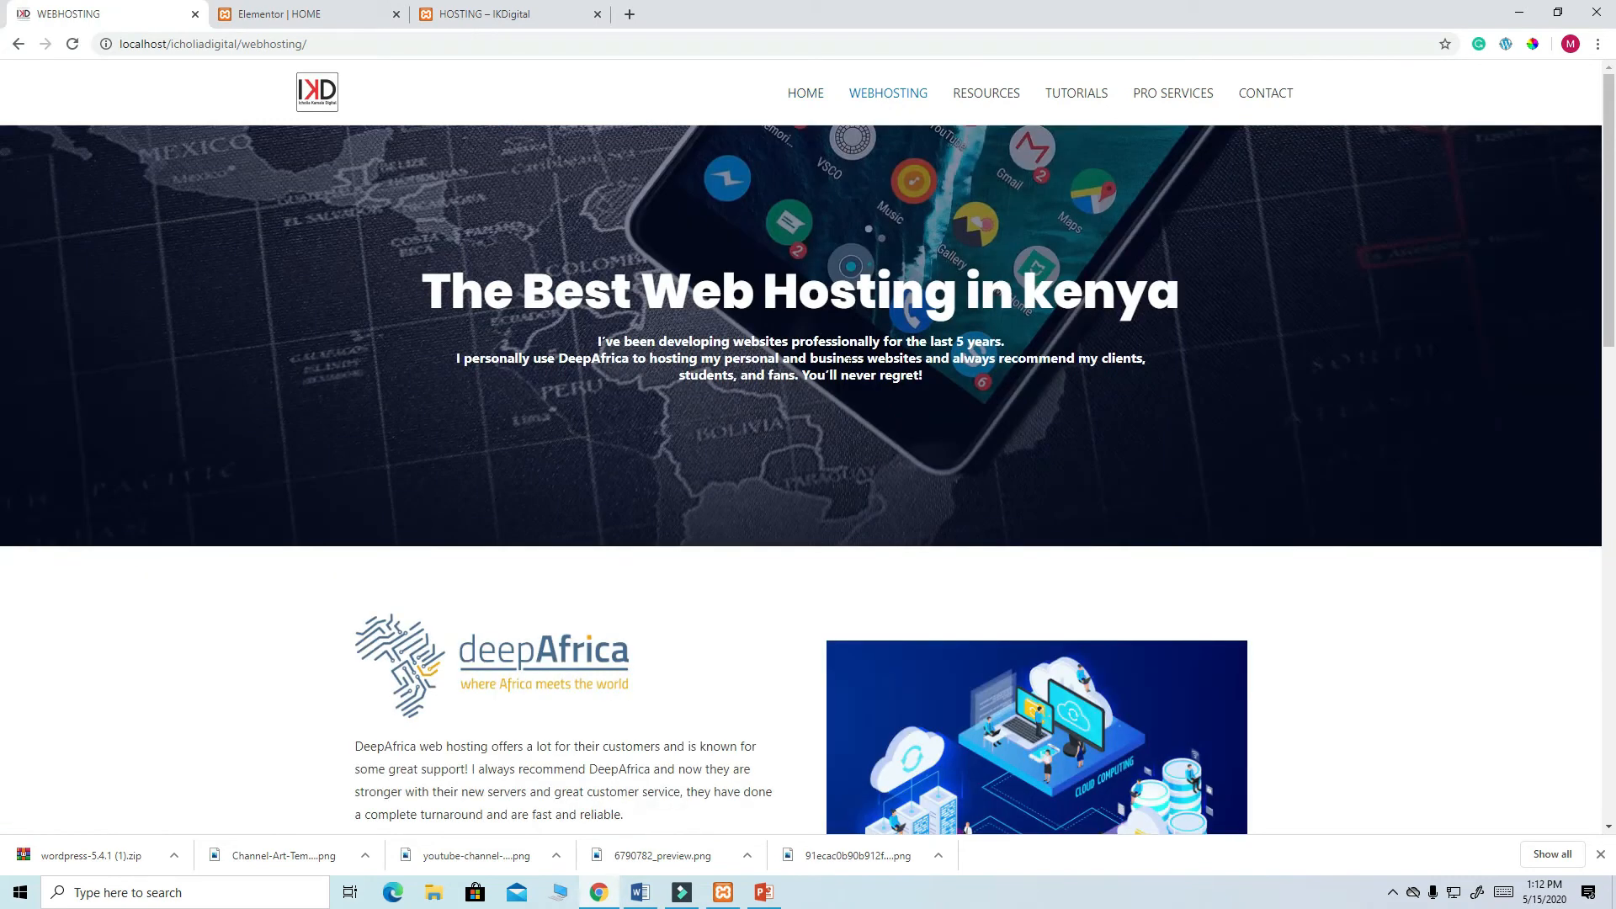
scroll(848, 357, down, 14)
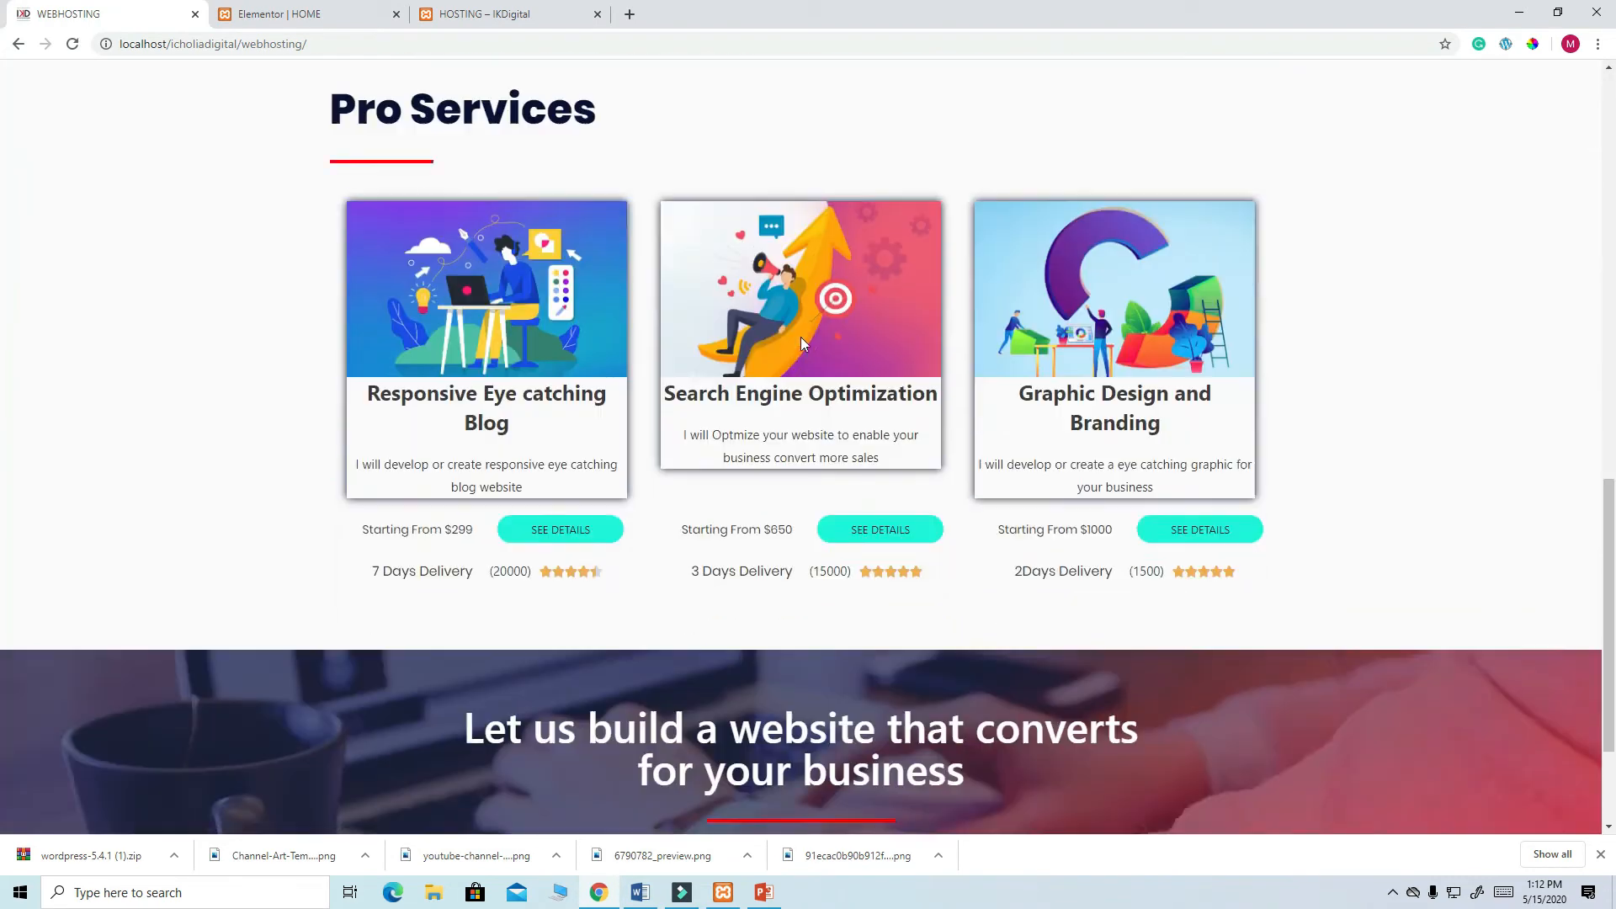
scroll(800, 336, down, 3)
scroll(810, 378, up, 10)
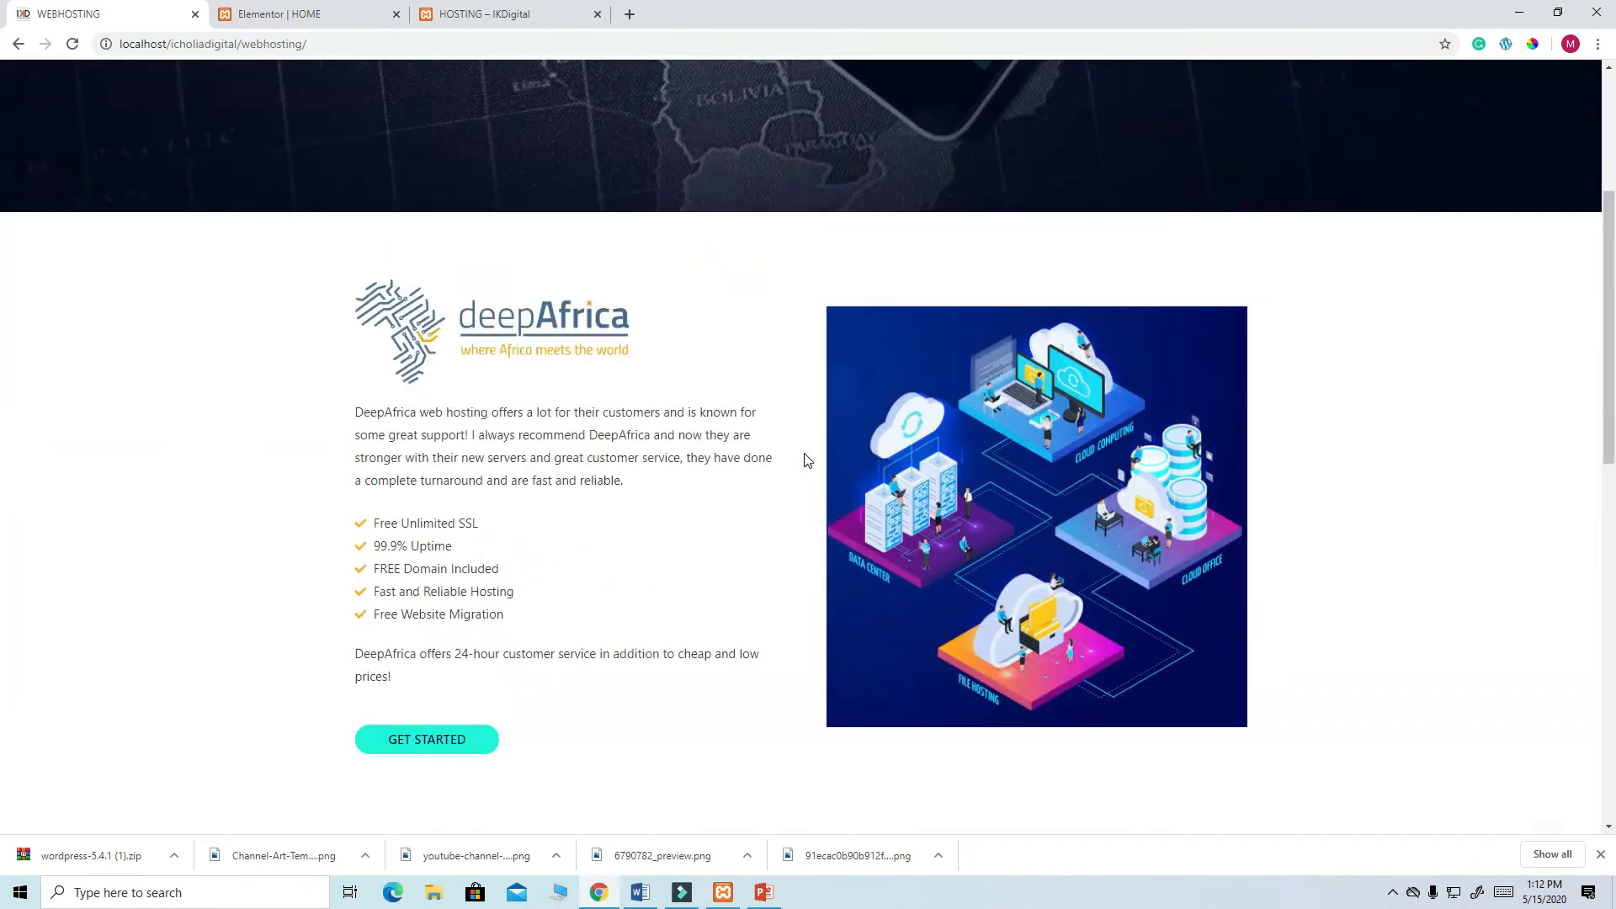
scroll(803, 455, up, 4)
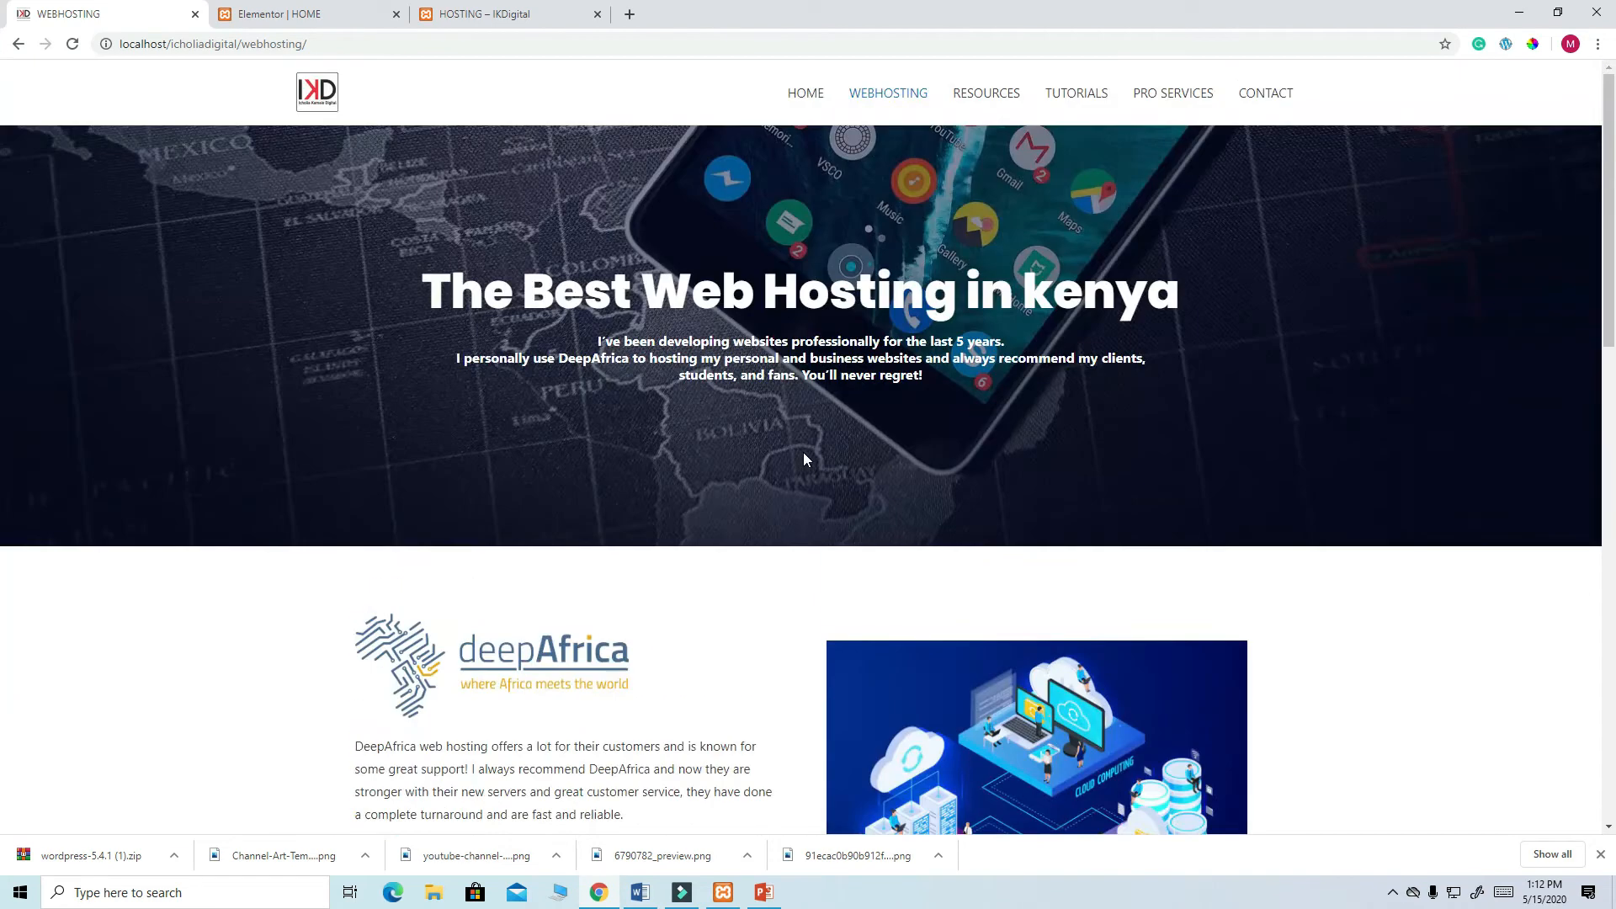
- Close the template library, exit to the dashboard and edit the HOSTING page
click(271, 15)
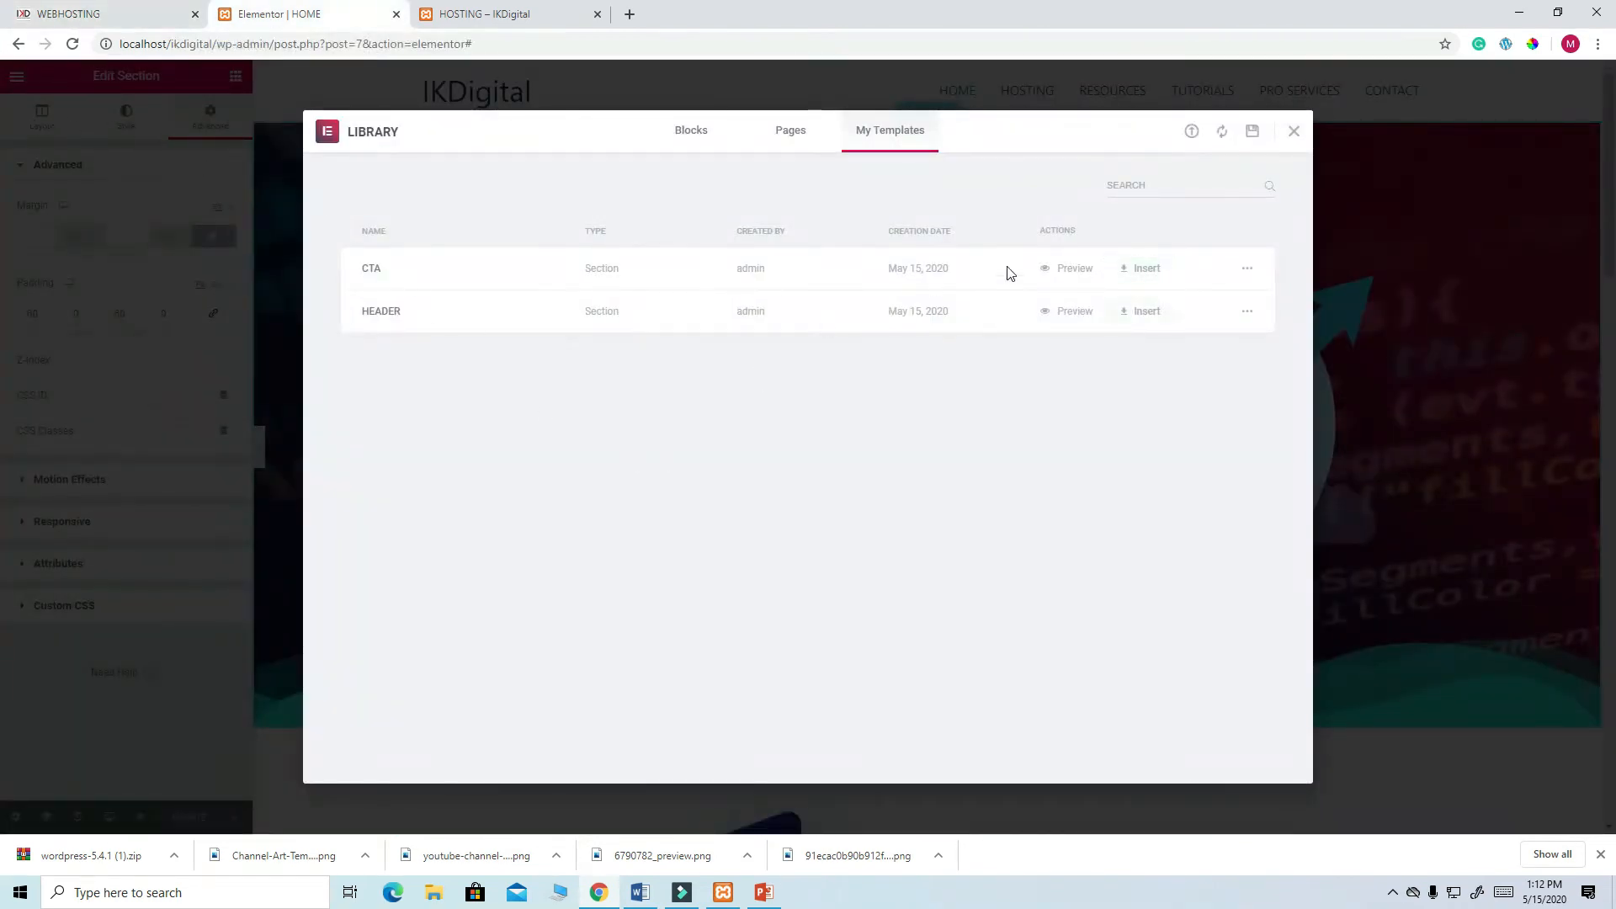
click(1294, 131)
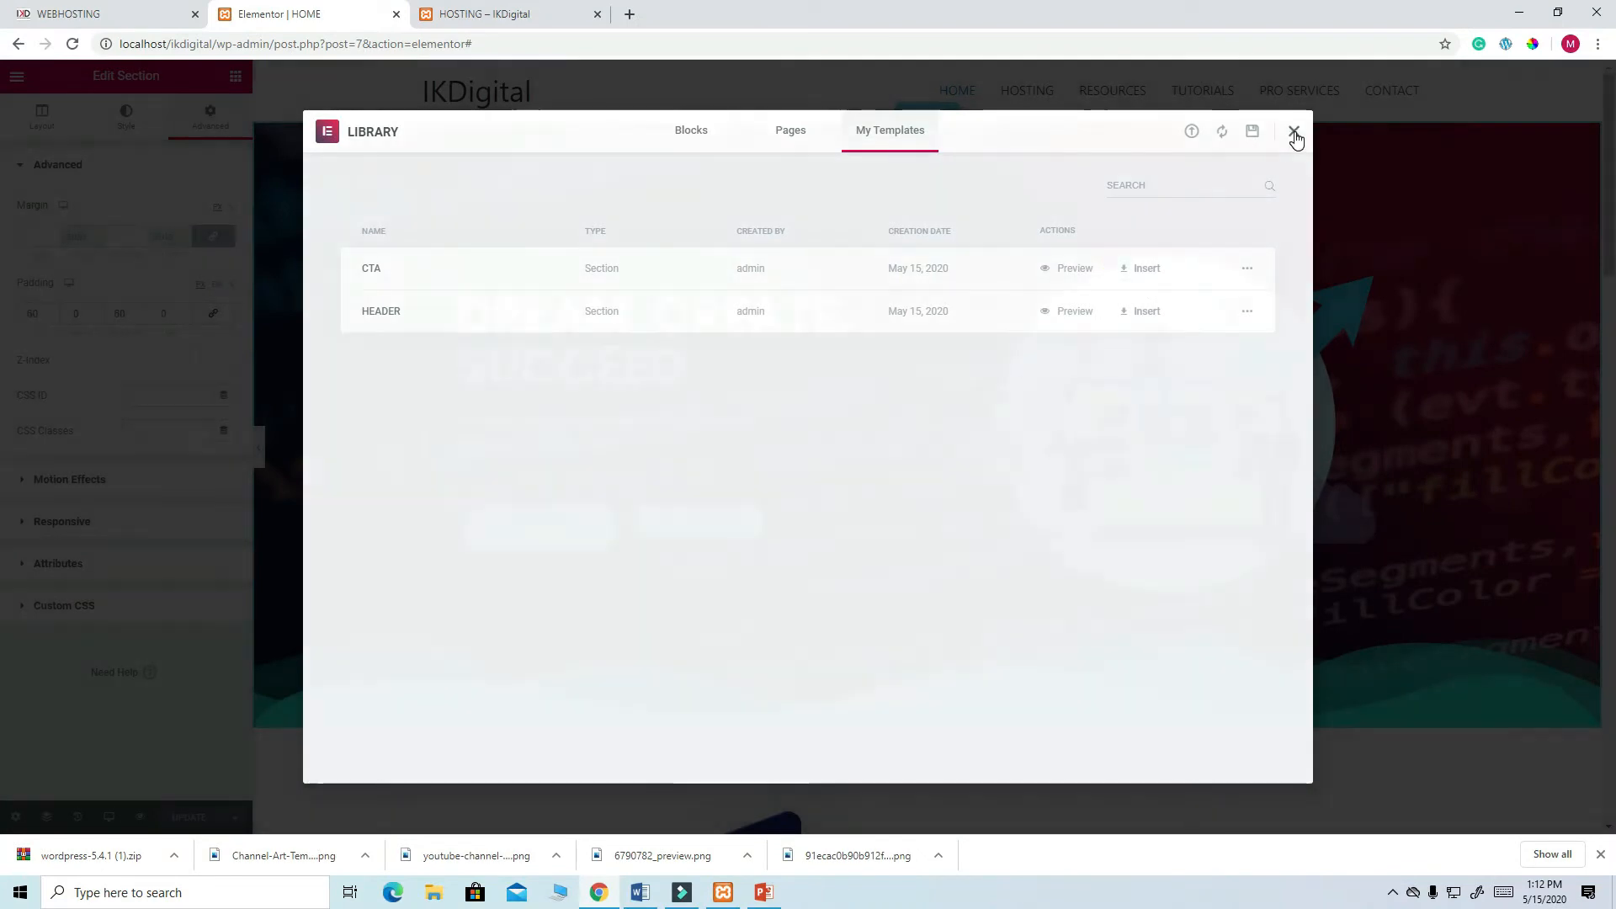
scroll(543, 526, down, 6)
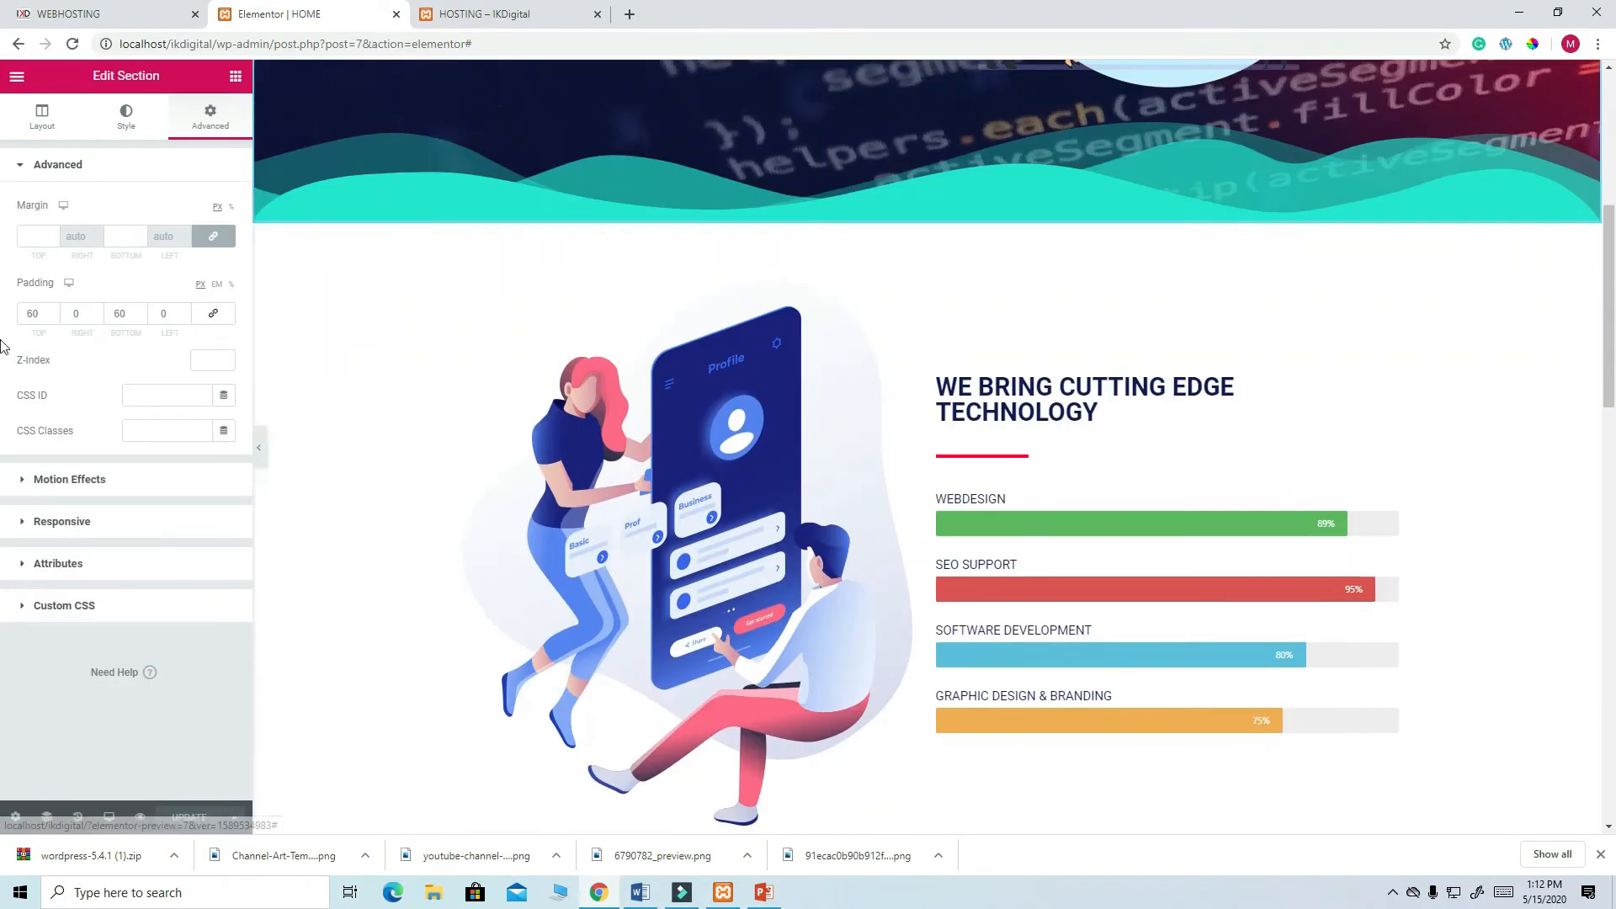
click(16, 80)
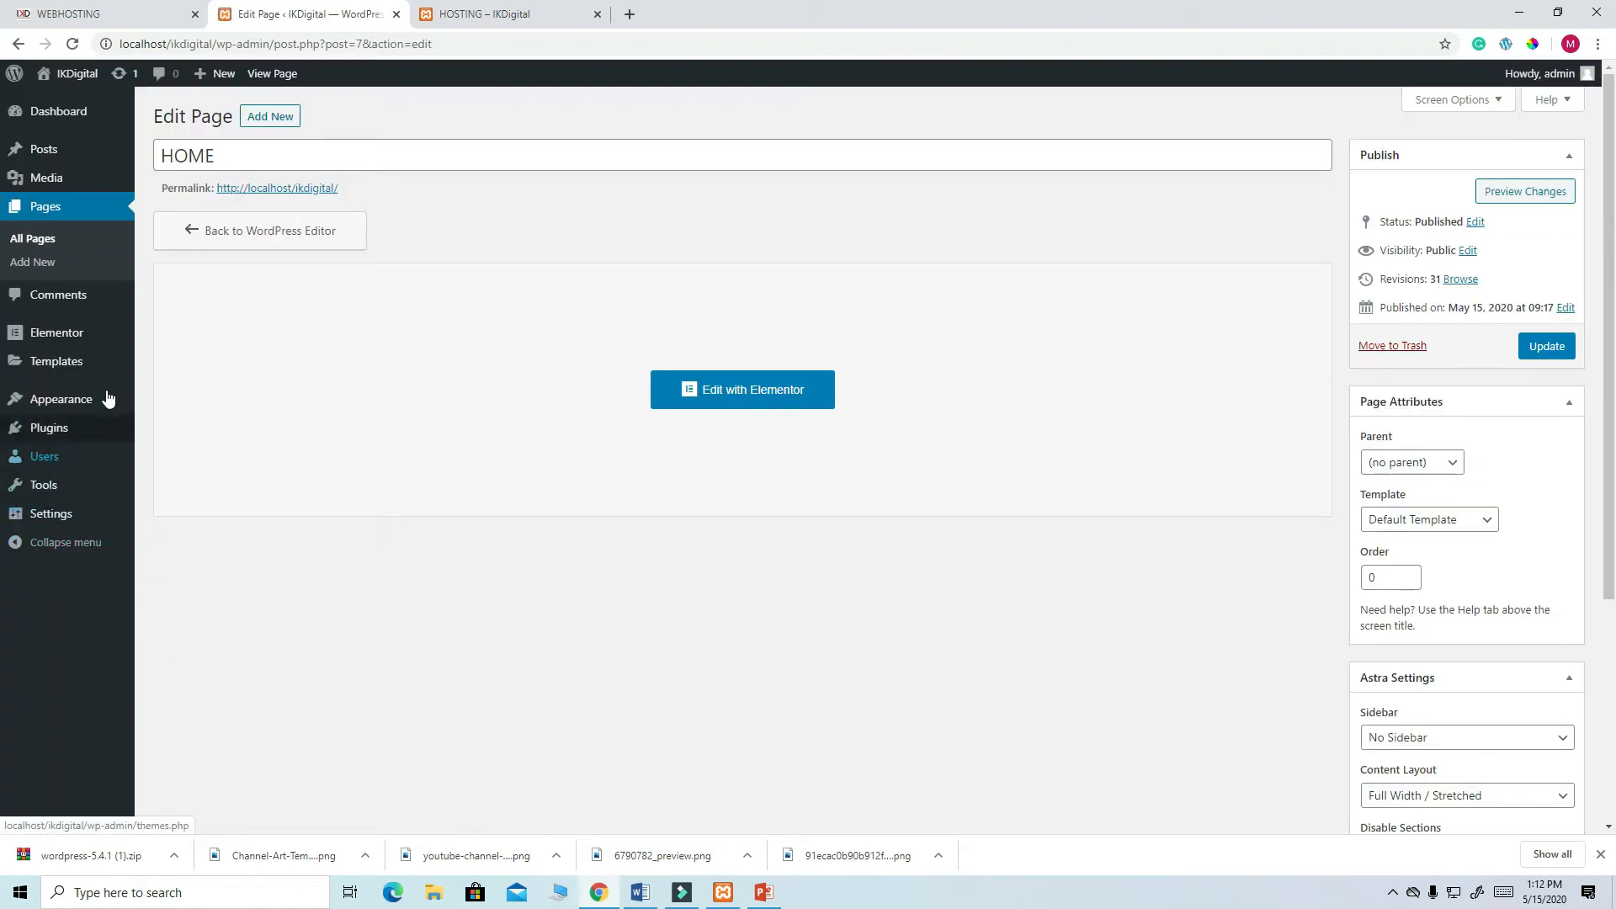
click(48, 215)
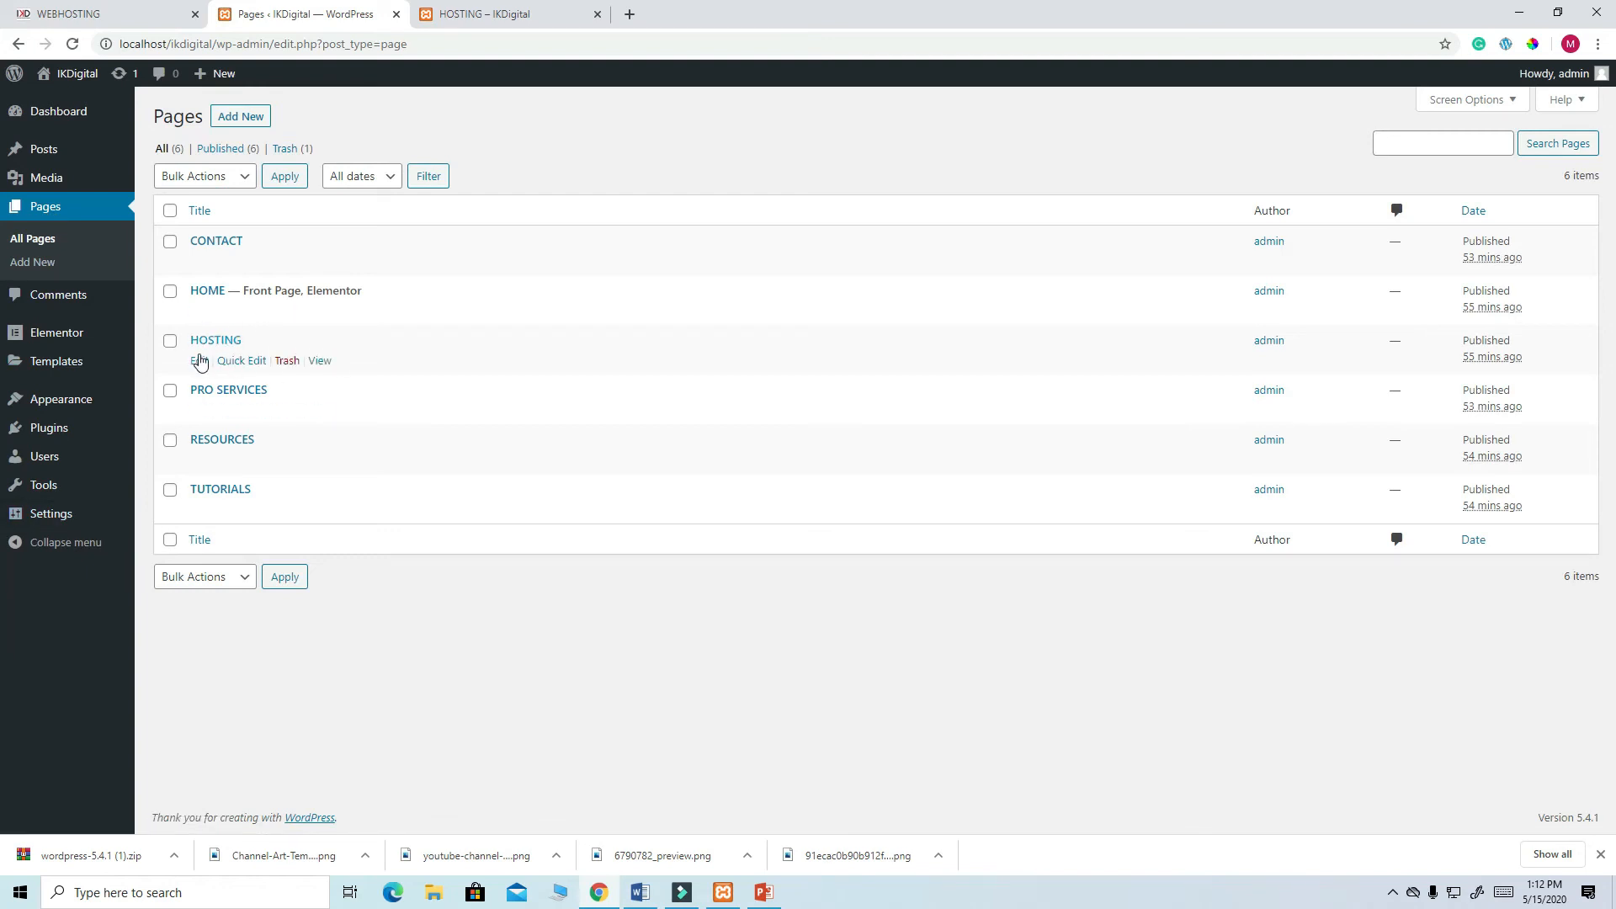
click(202, 361)
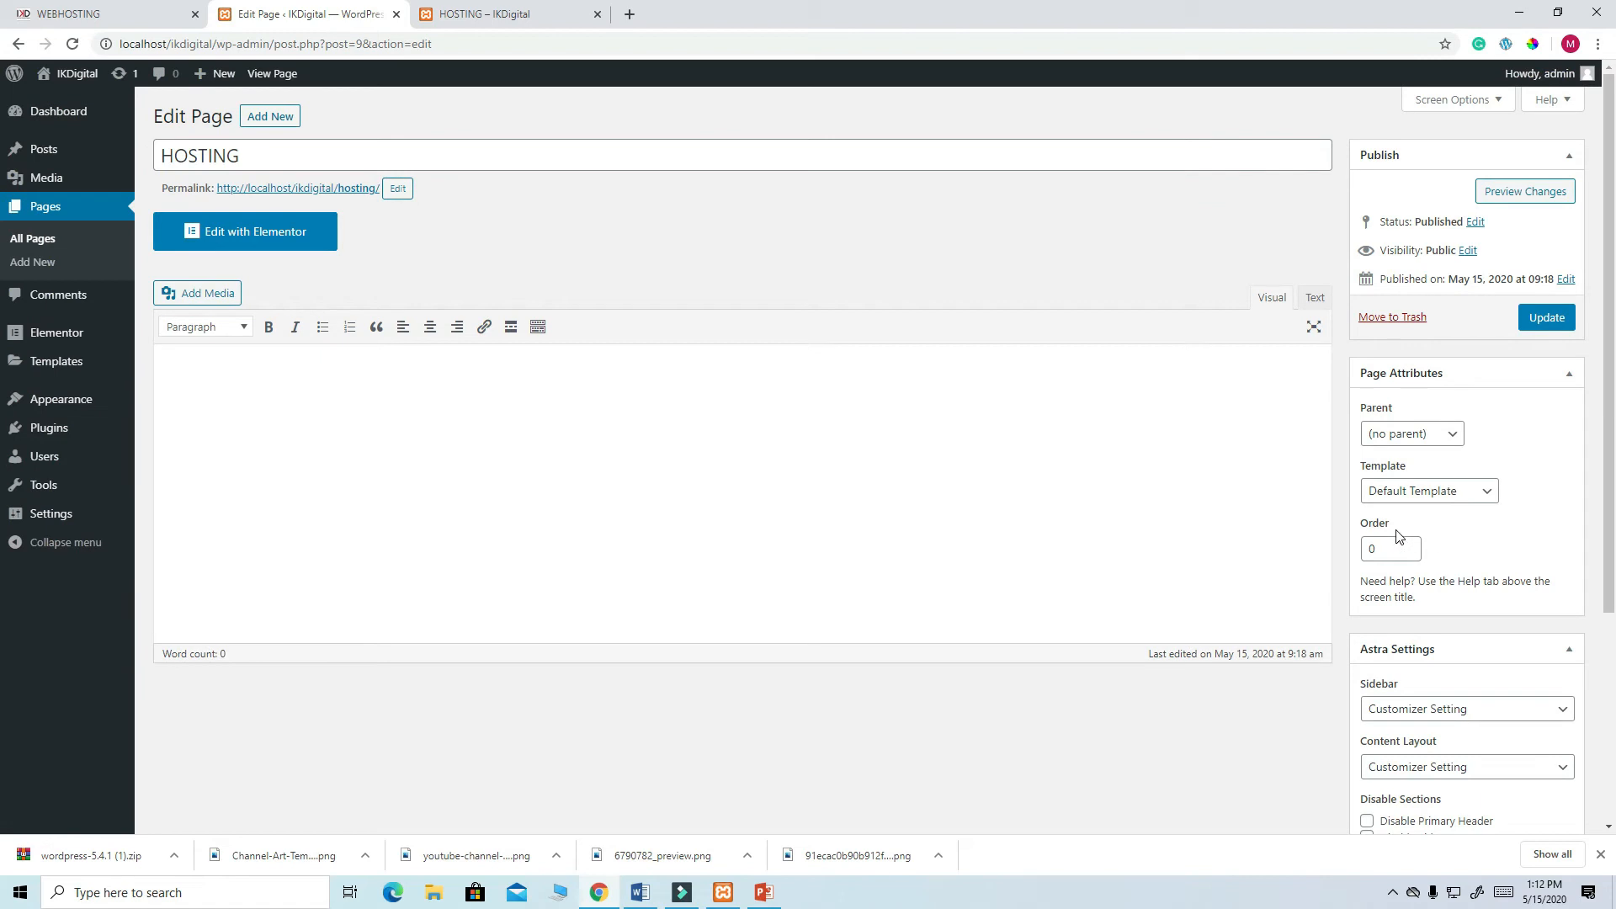
- Set HOSTING to the Elementor Full Width template with the title disabled, and update
scroll(1398, 535, down, 2)
click(1490, 328)
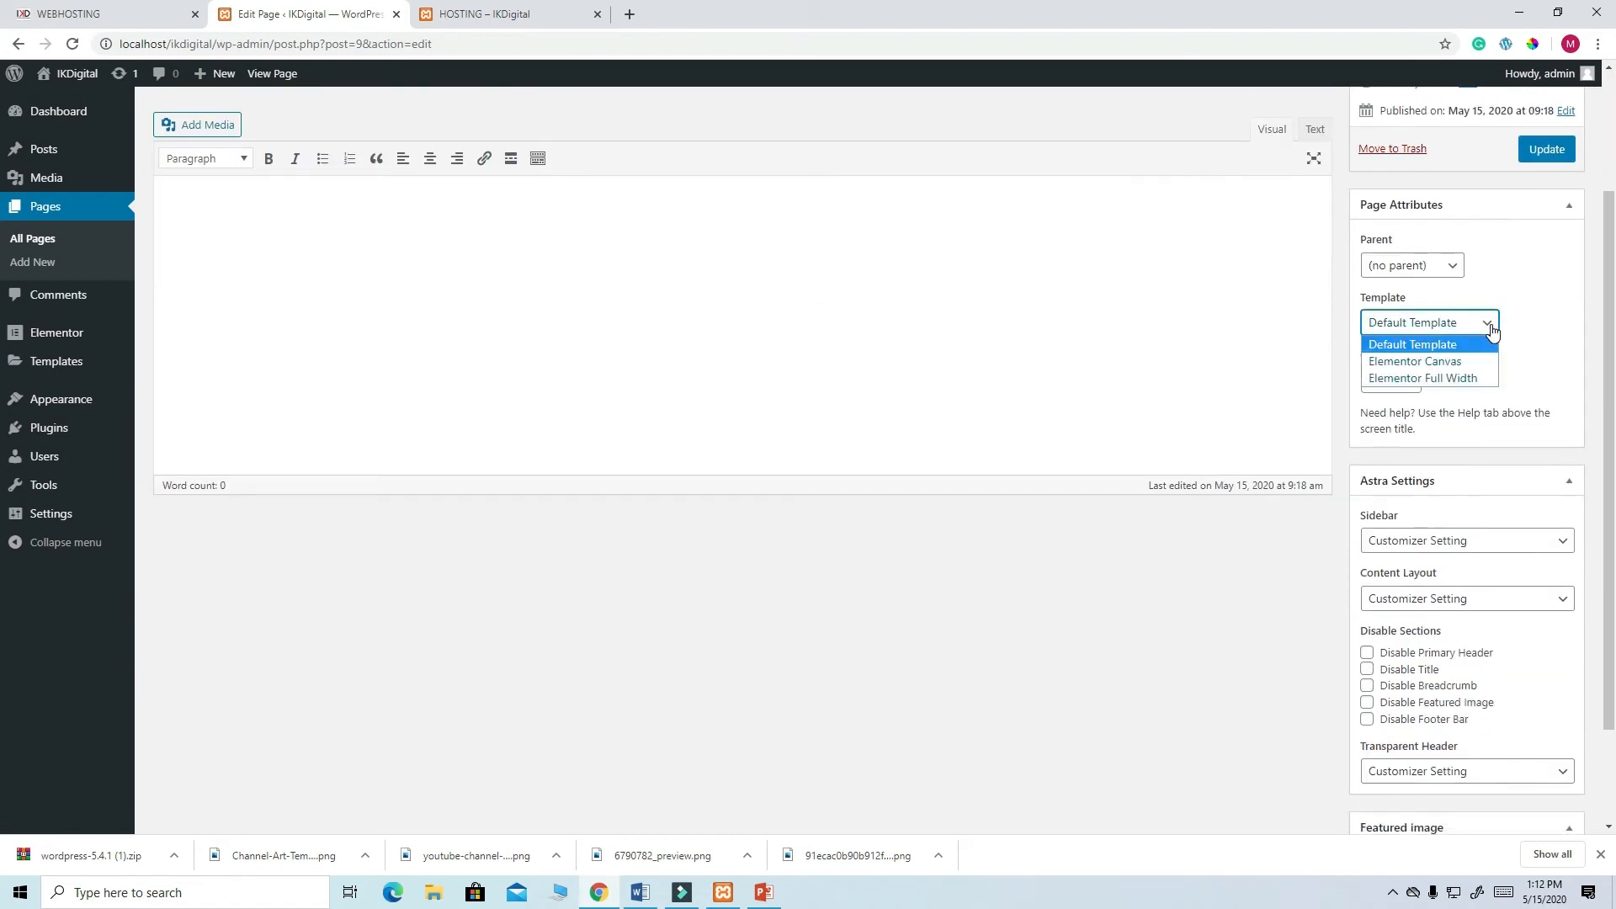
click(1464, 378)
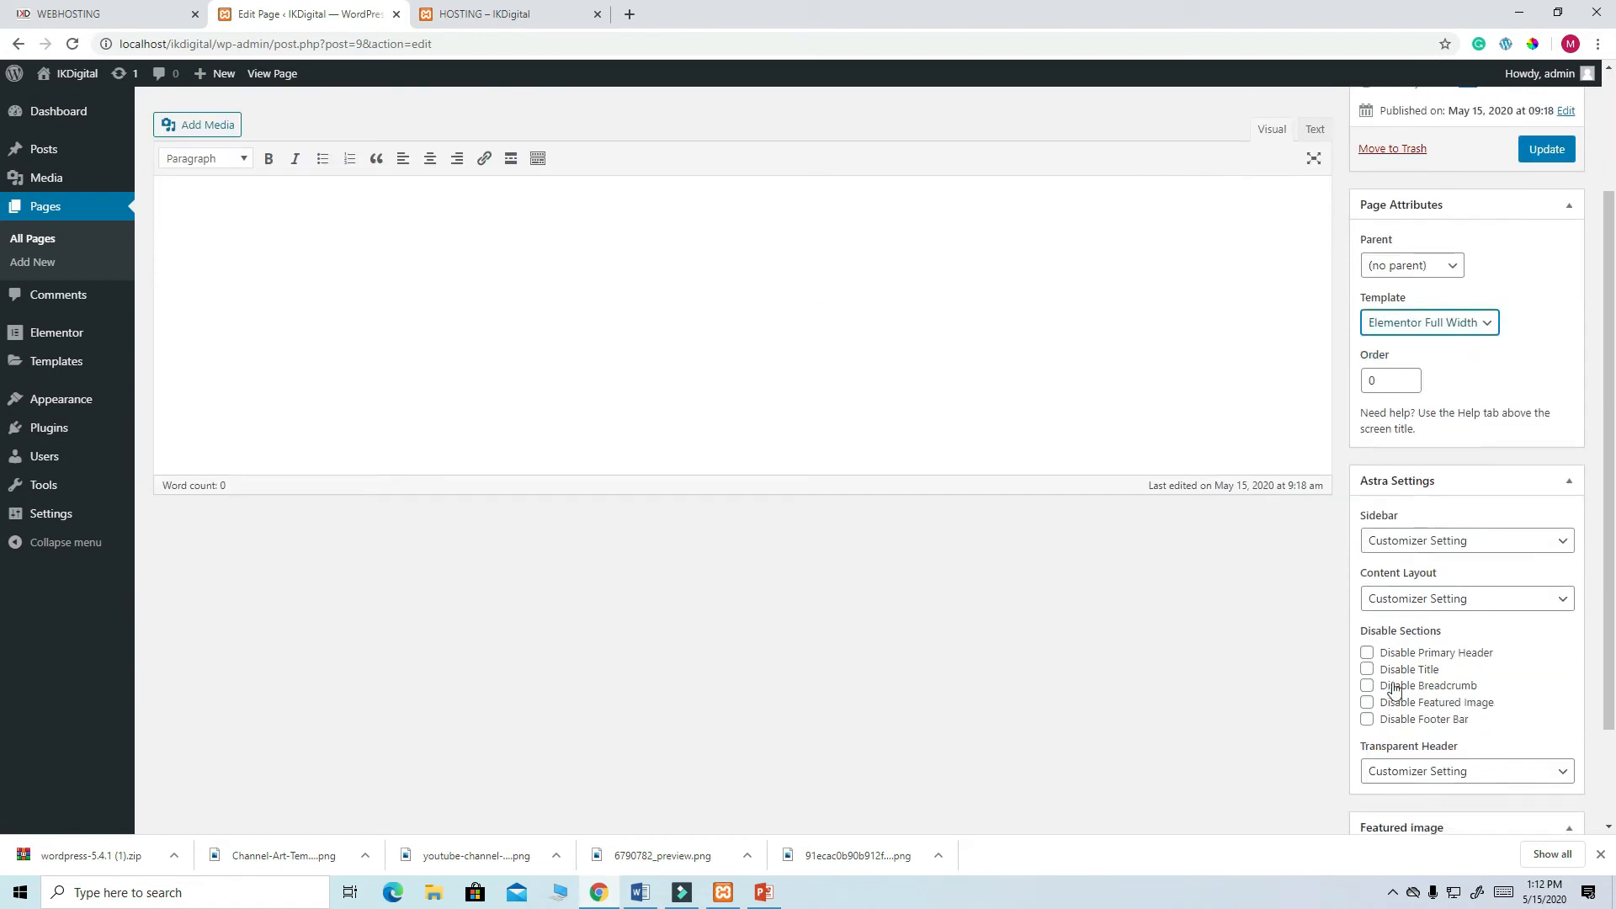
click(1368, 669)
click(1549, 149)
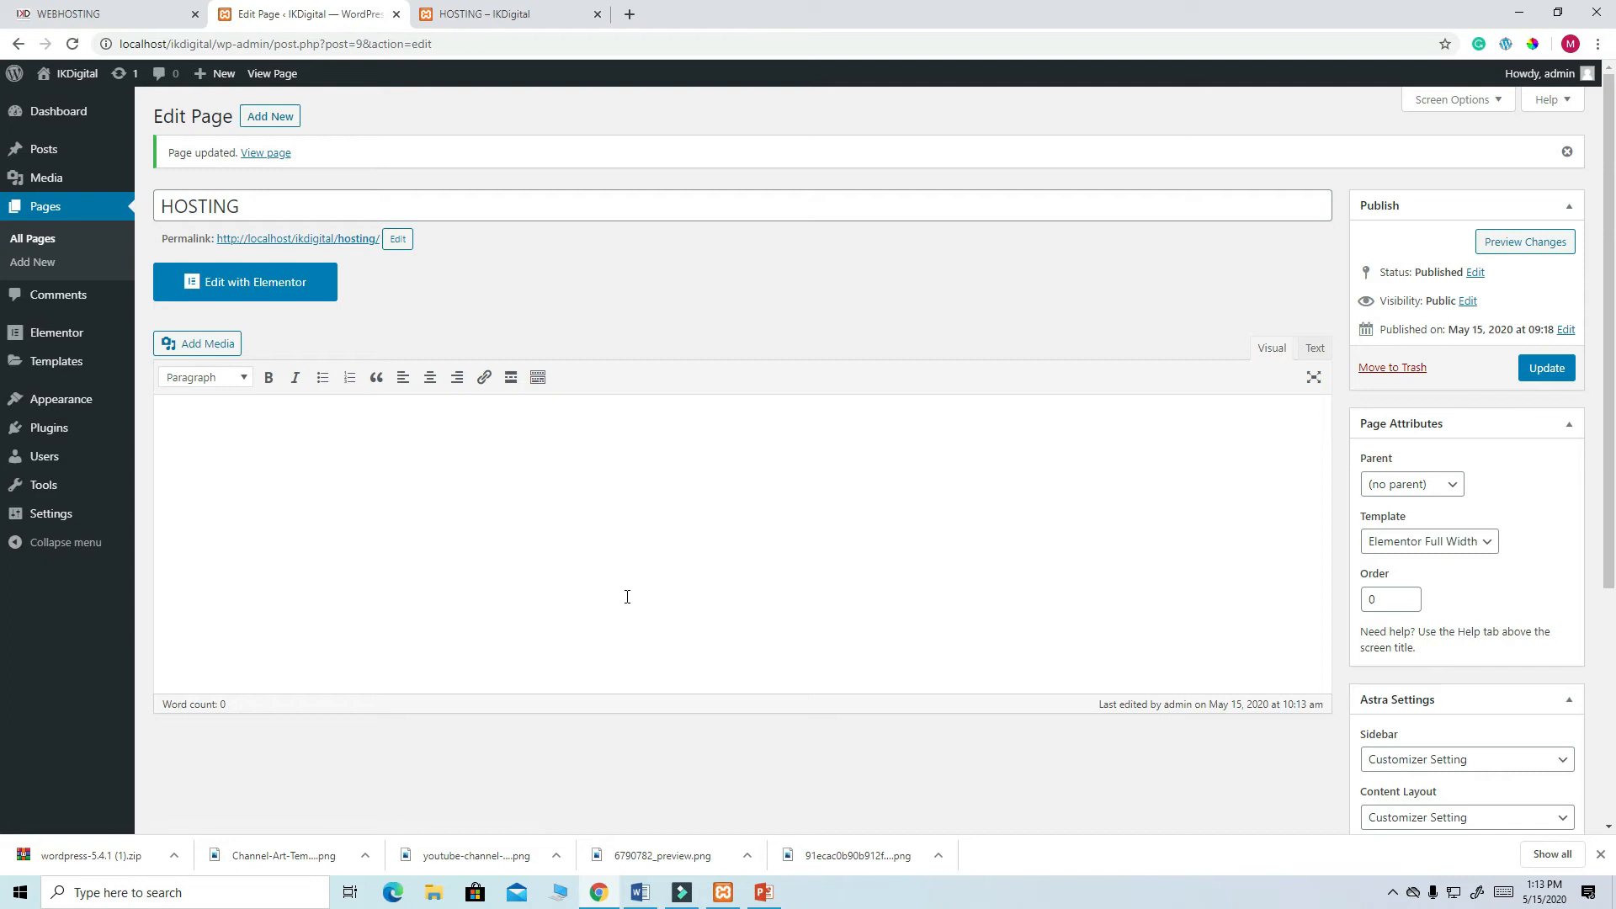
click(263, 288)
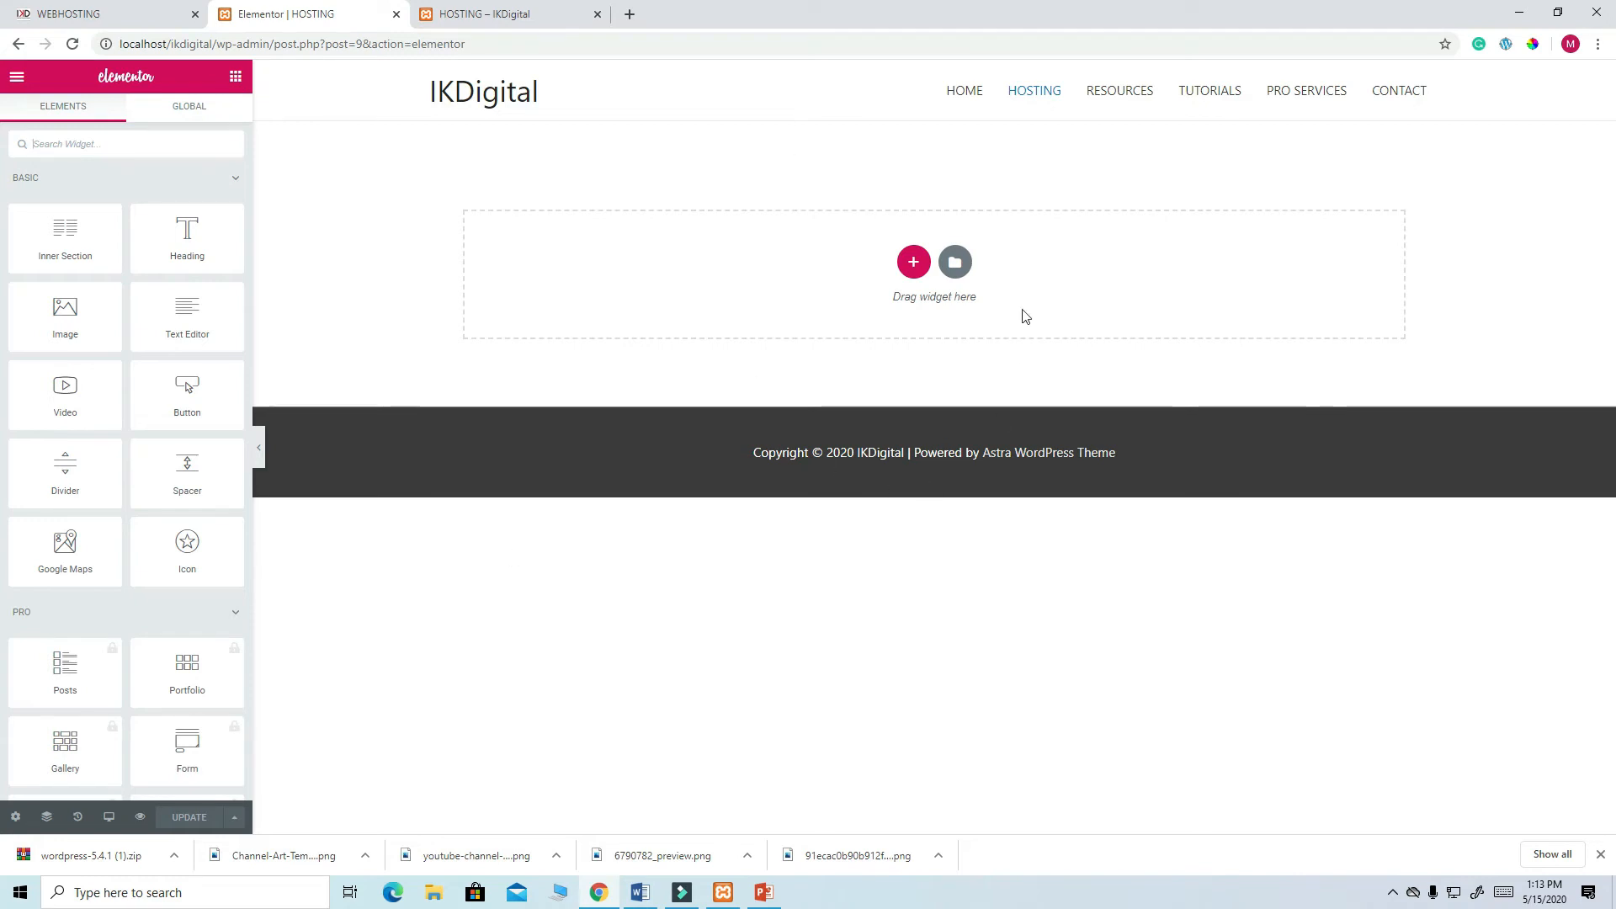
- Insert the HEADER template from My Templates, including its document settings
click(955, 263)
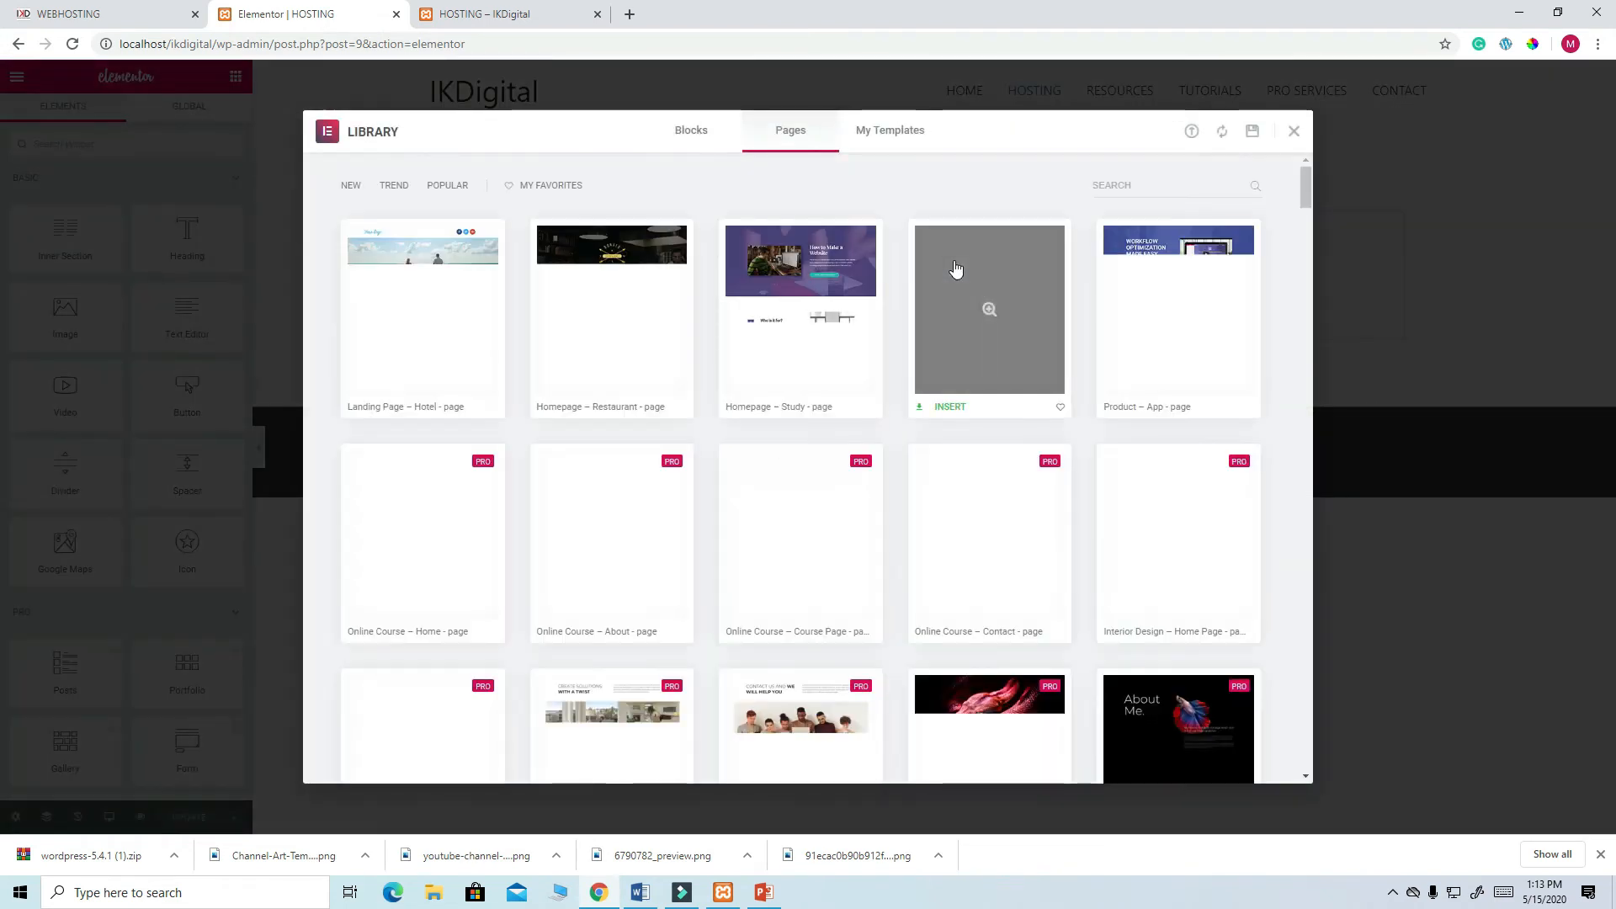
click(893, 136)
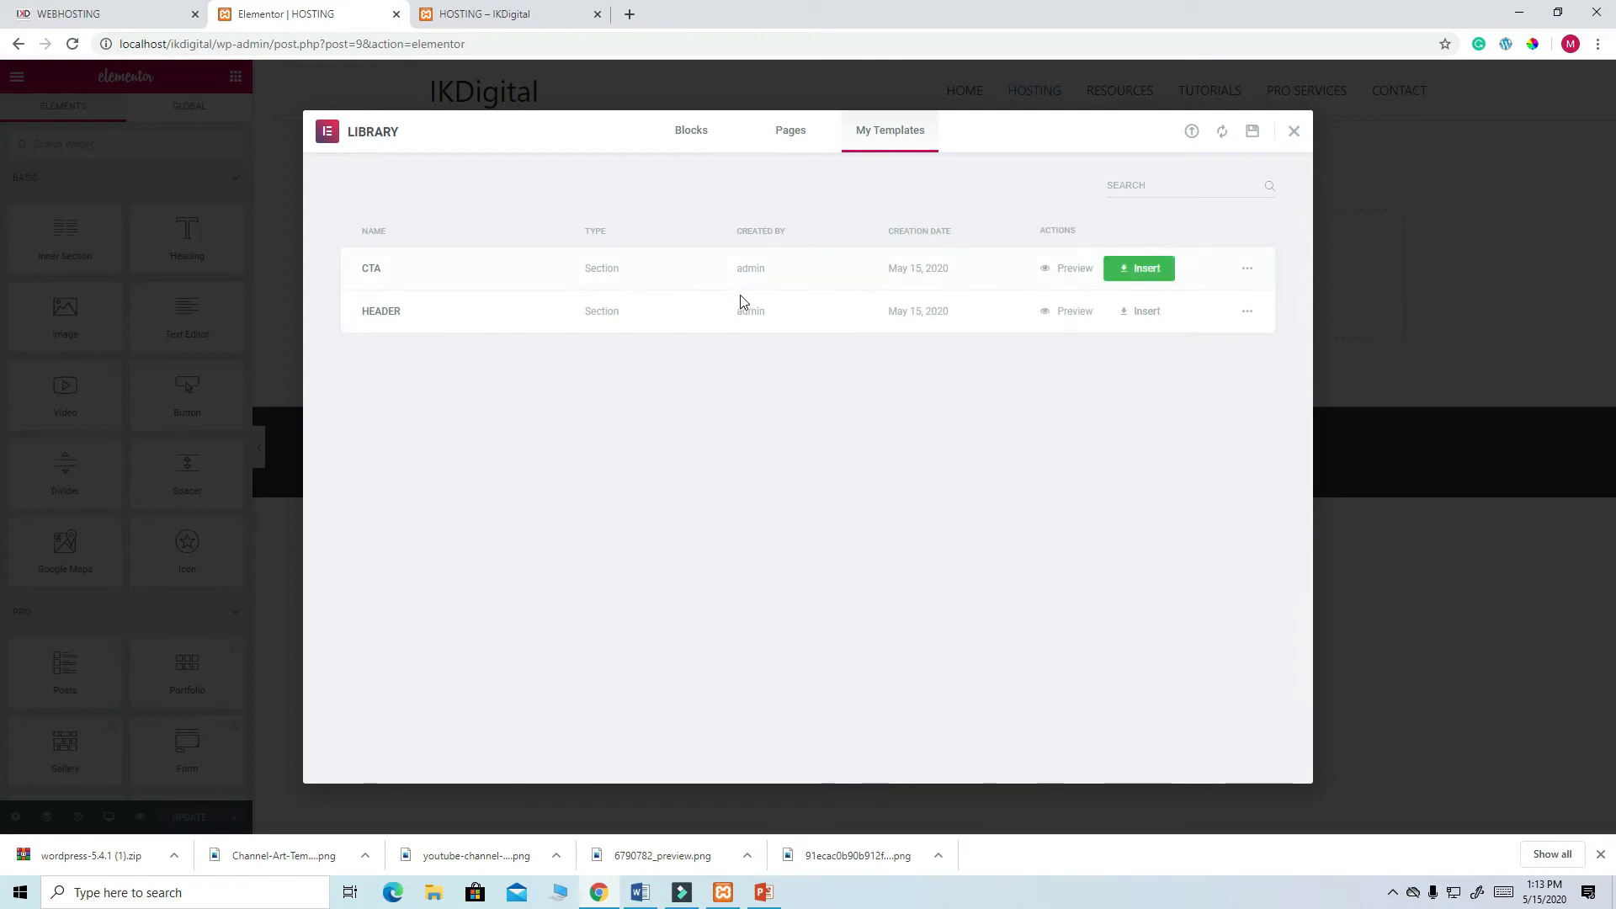
click(1143, 312)
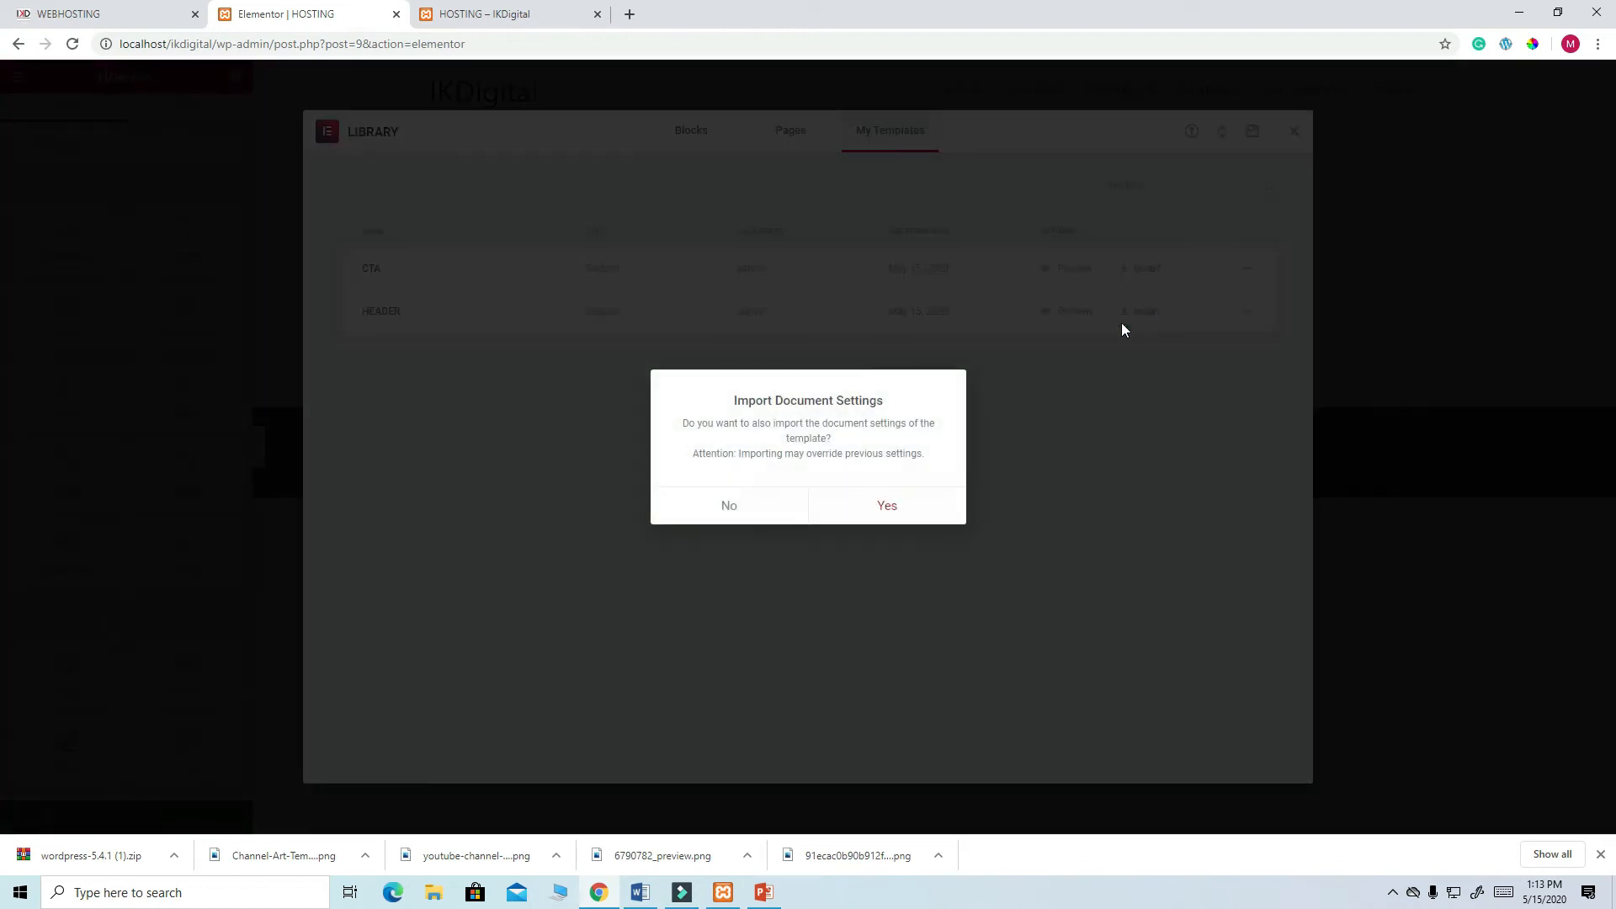
click(887, 506)
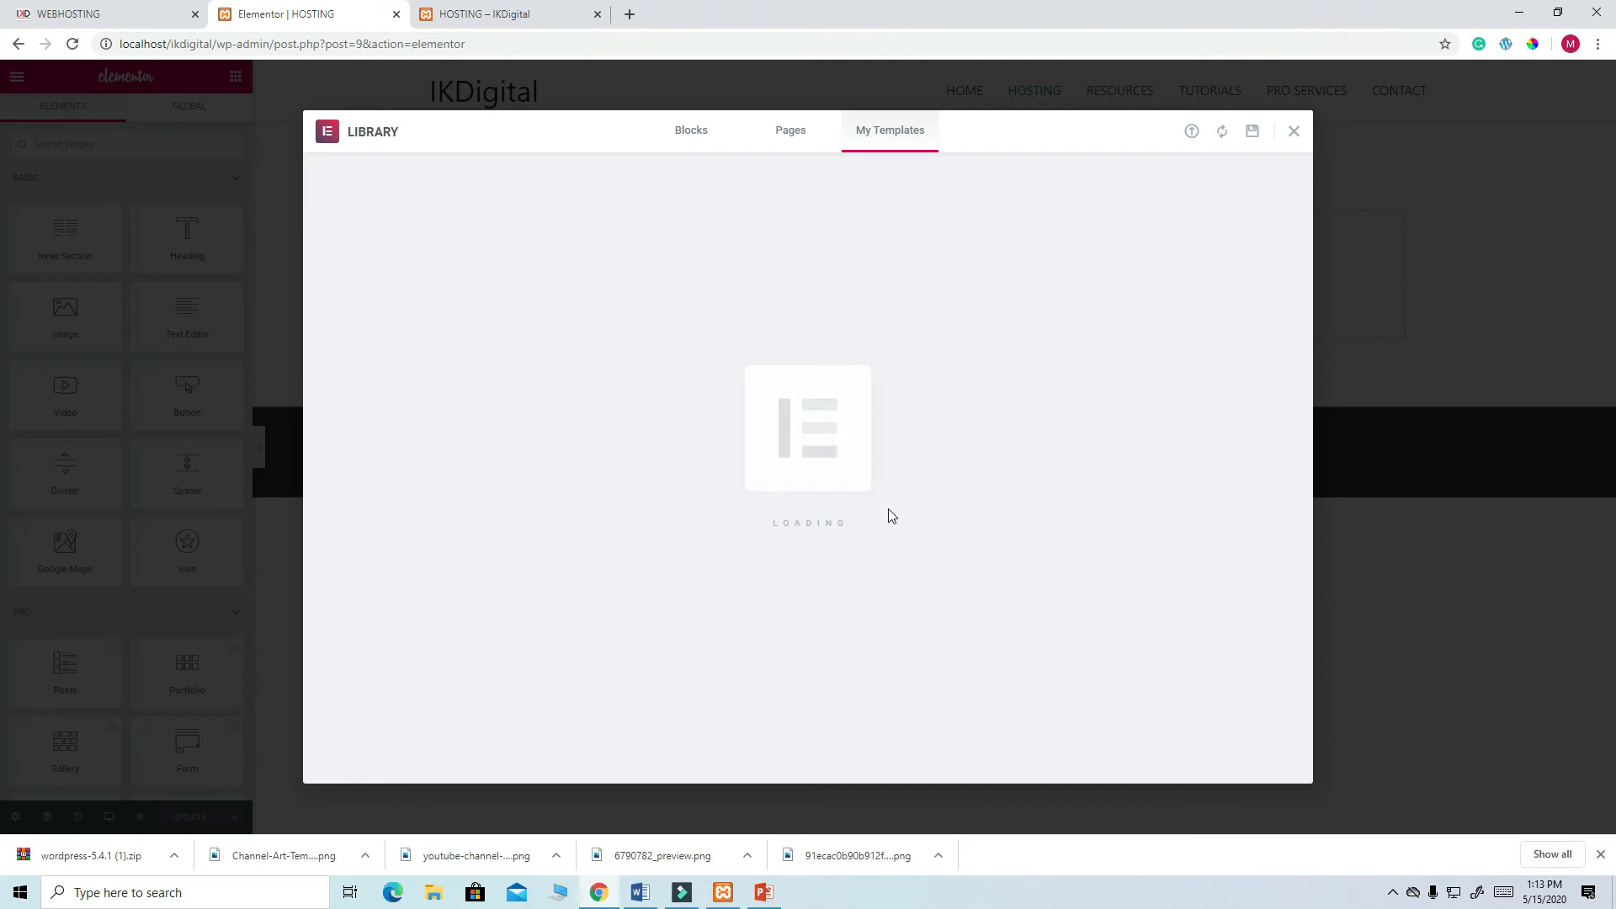
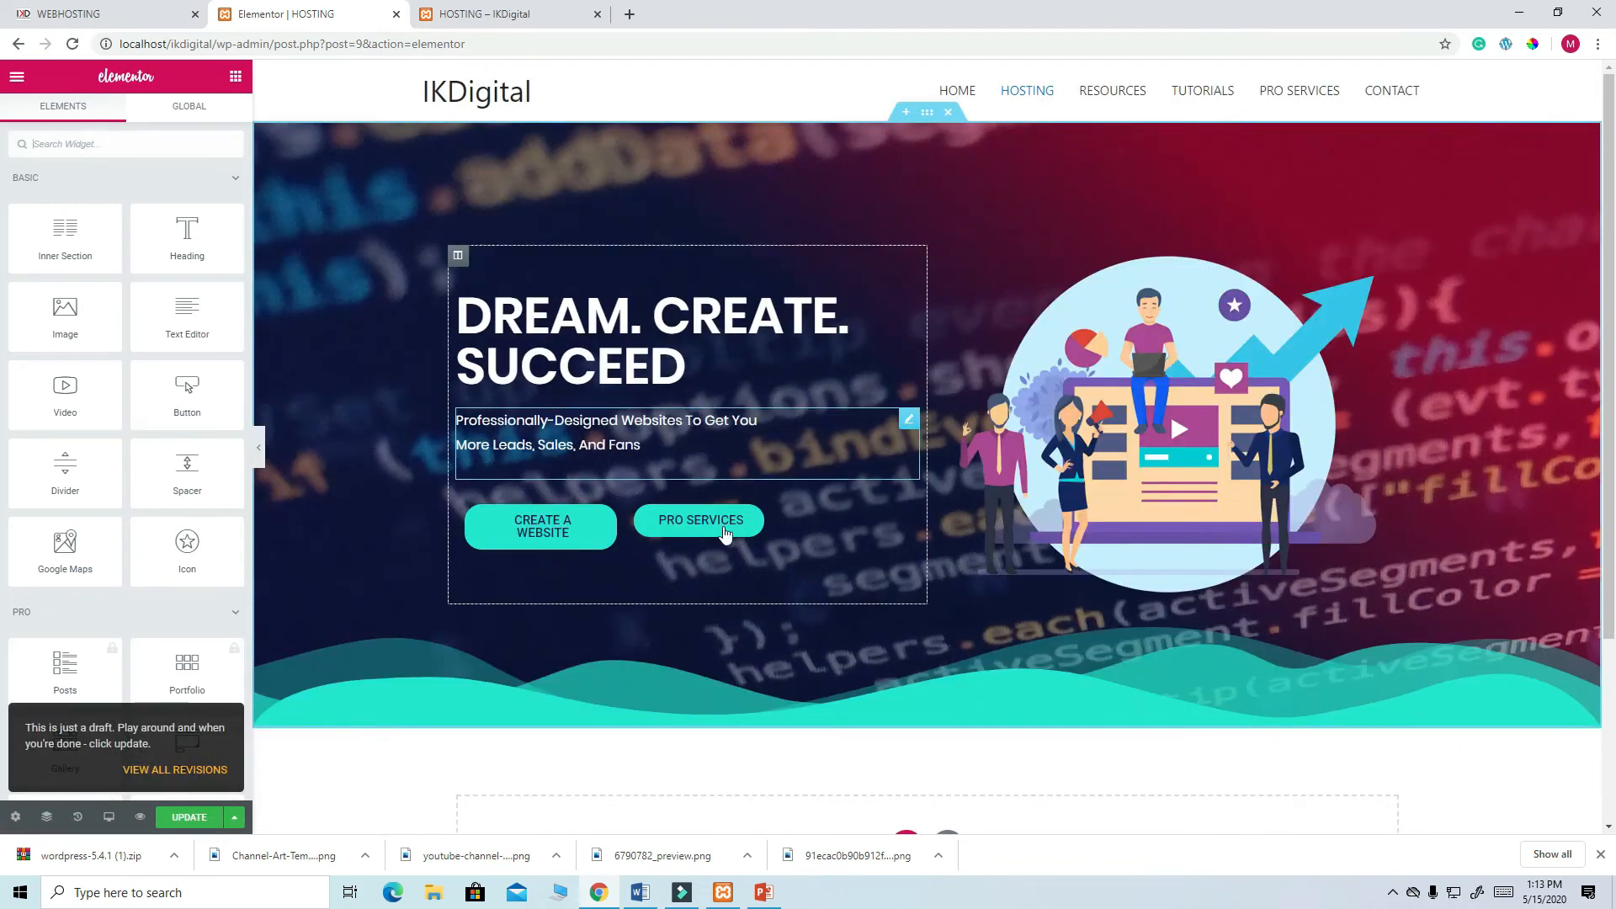
- Copy the main heading text from the live webhosting page
click(99, 15)
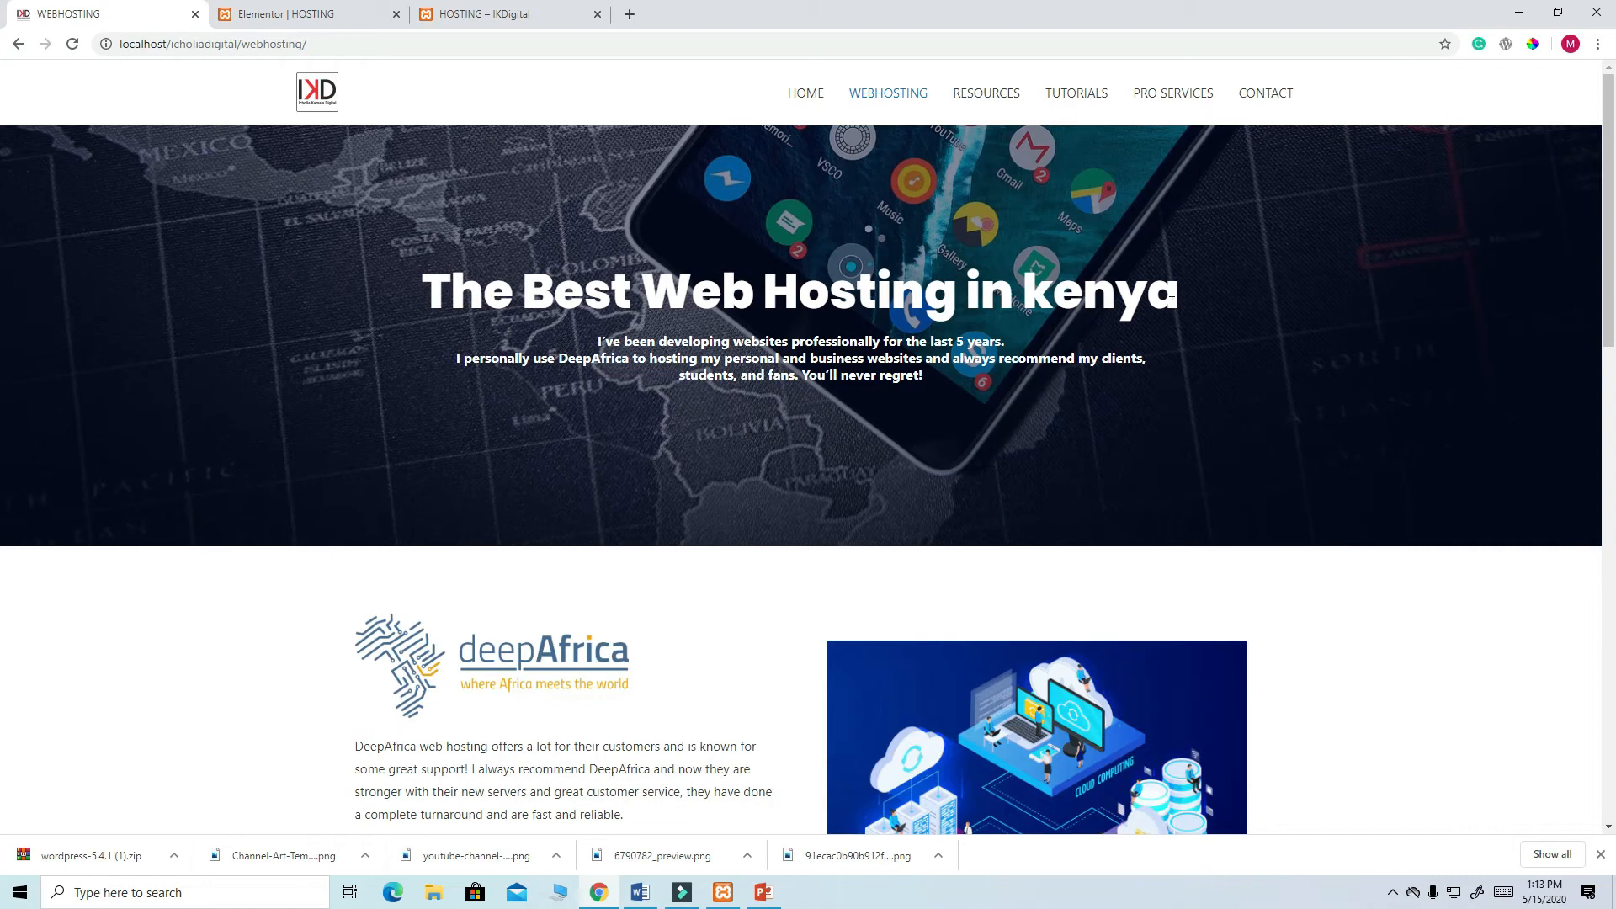
drag(1175, 294, 419, 300)
key(ctrl+c)
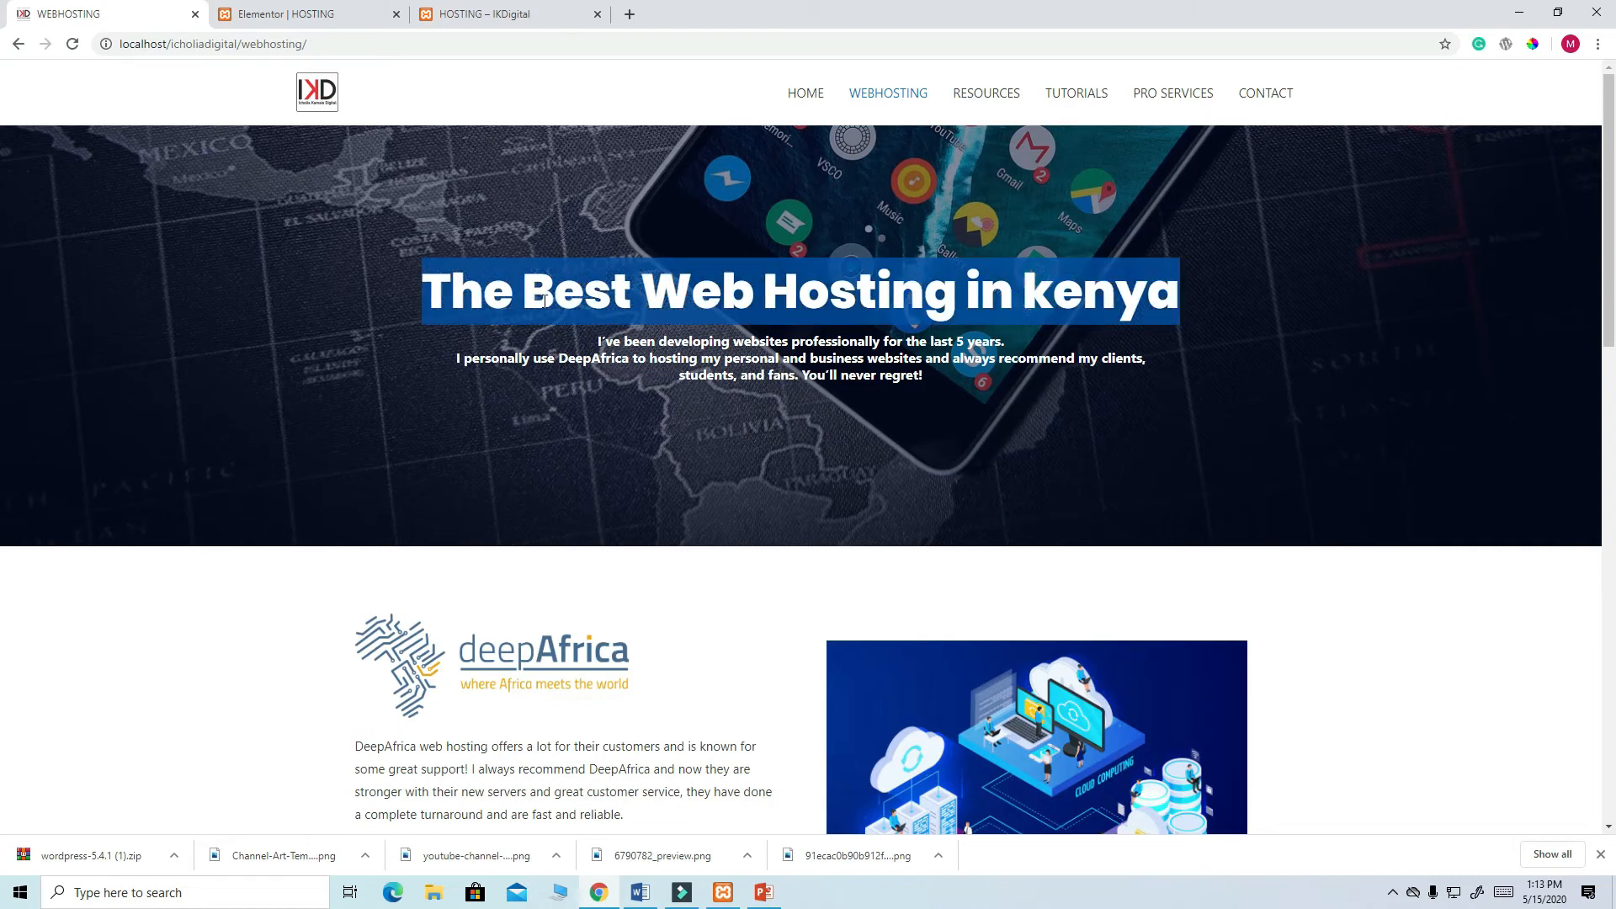
right_click(663, 282)
click(697, 296)
- Delete the hero's text-and-buttons column and its illustration column
click(276, 17)
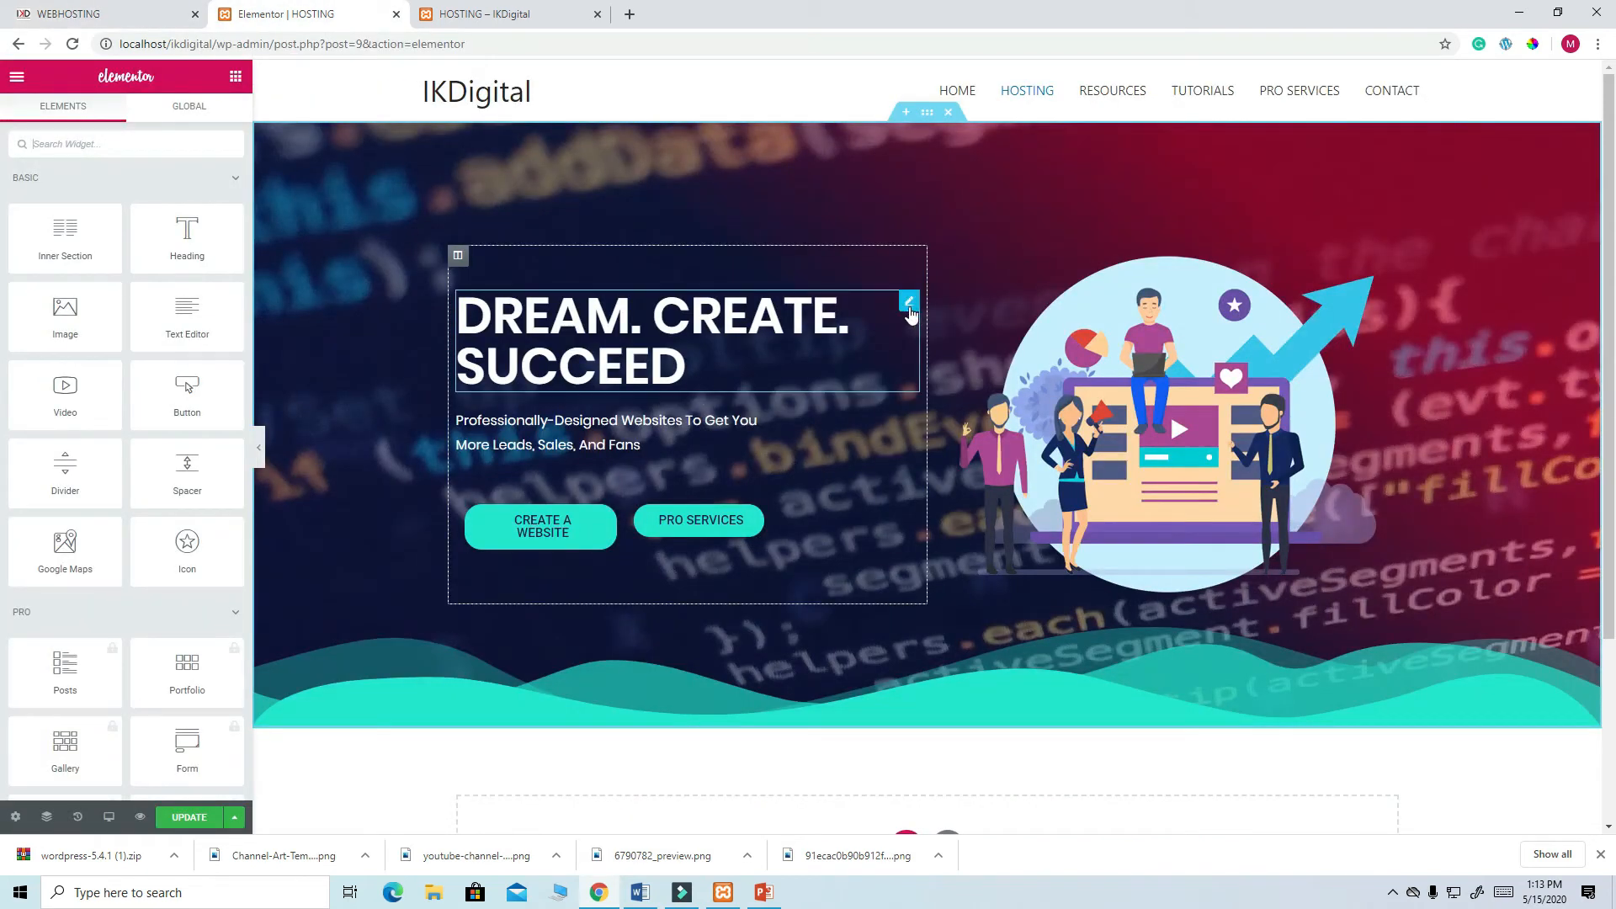
right_click(457, 261)
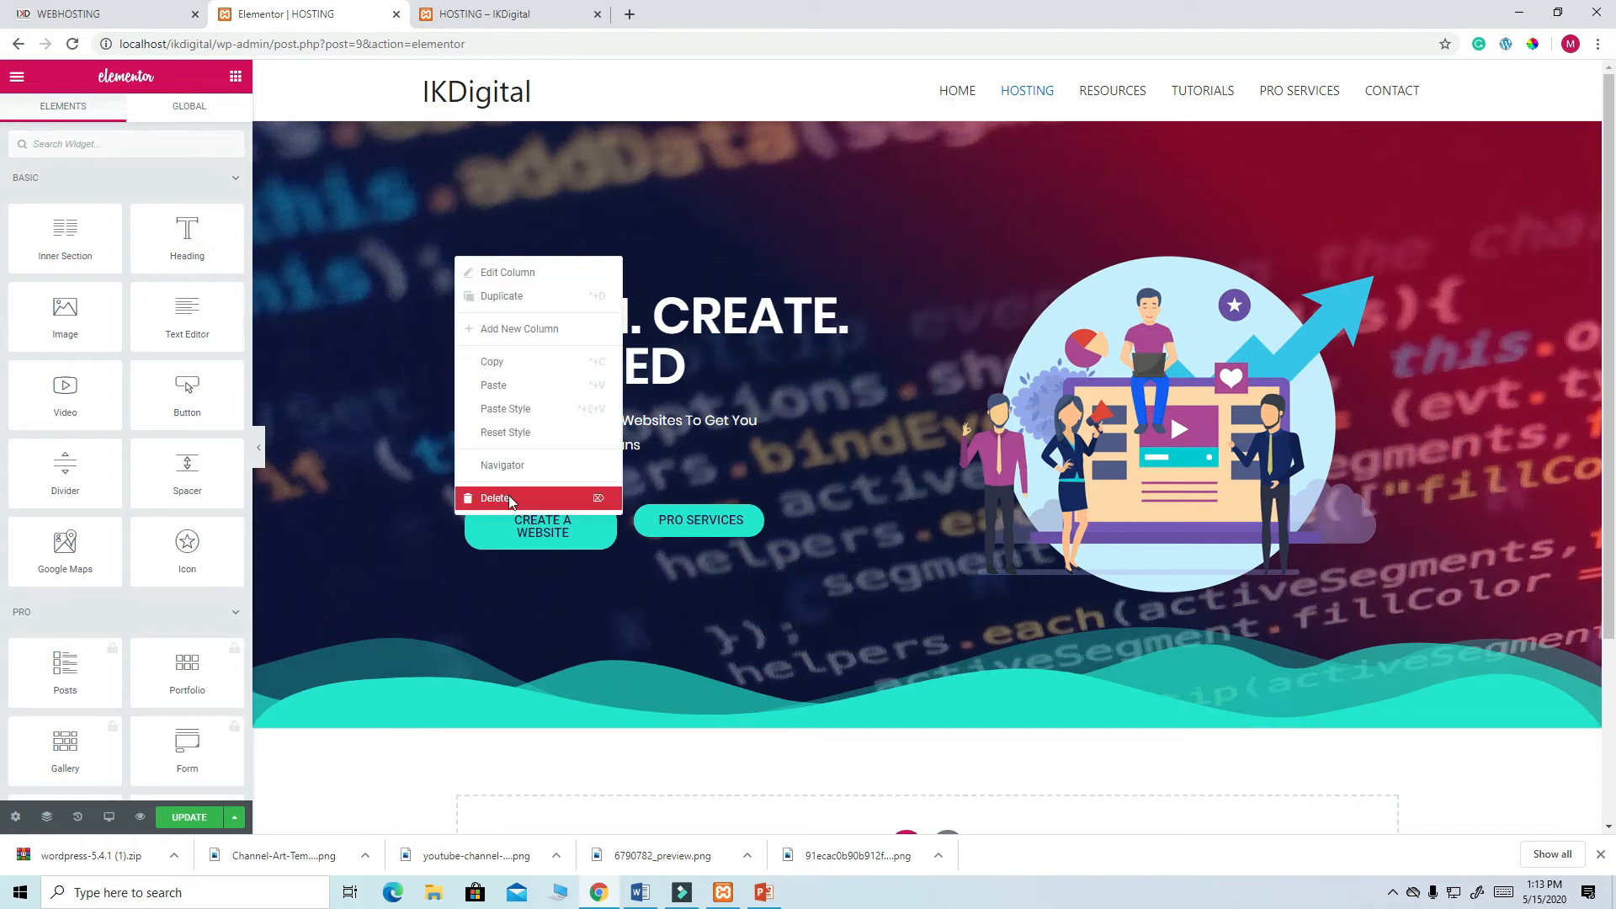
click(512, 497)
right_click(461, 261)
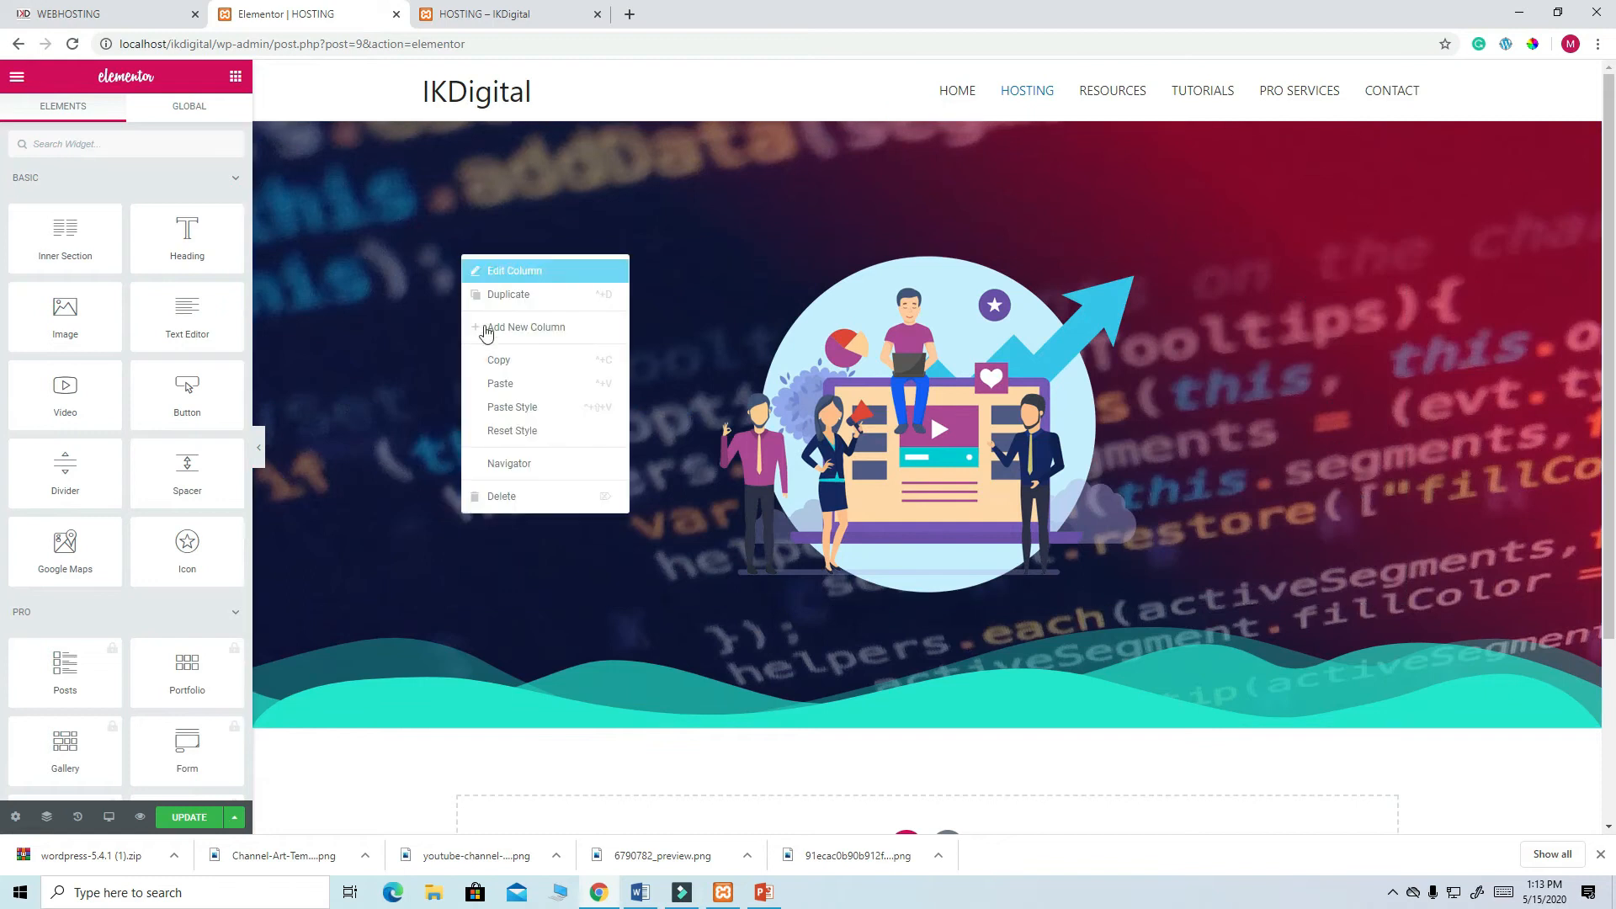
click(518, 497)
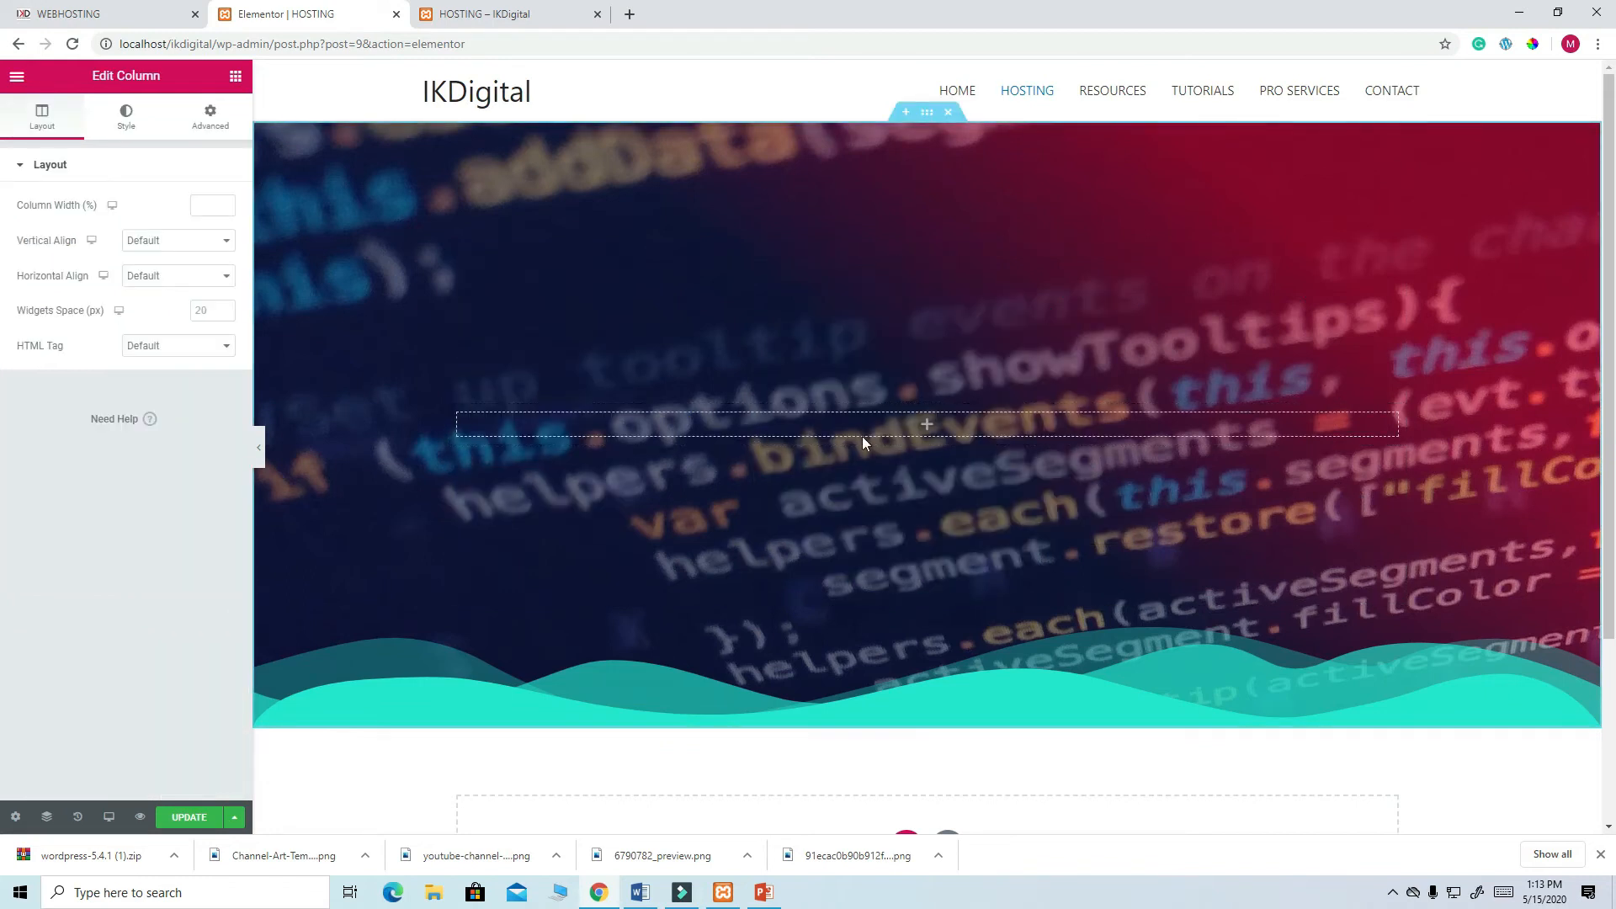
click(236, 76)
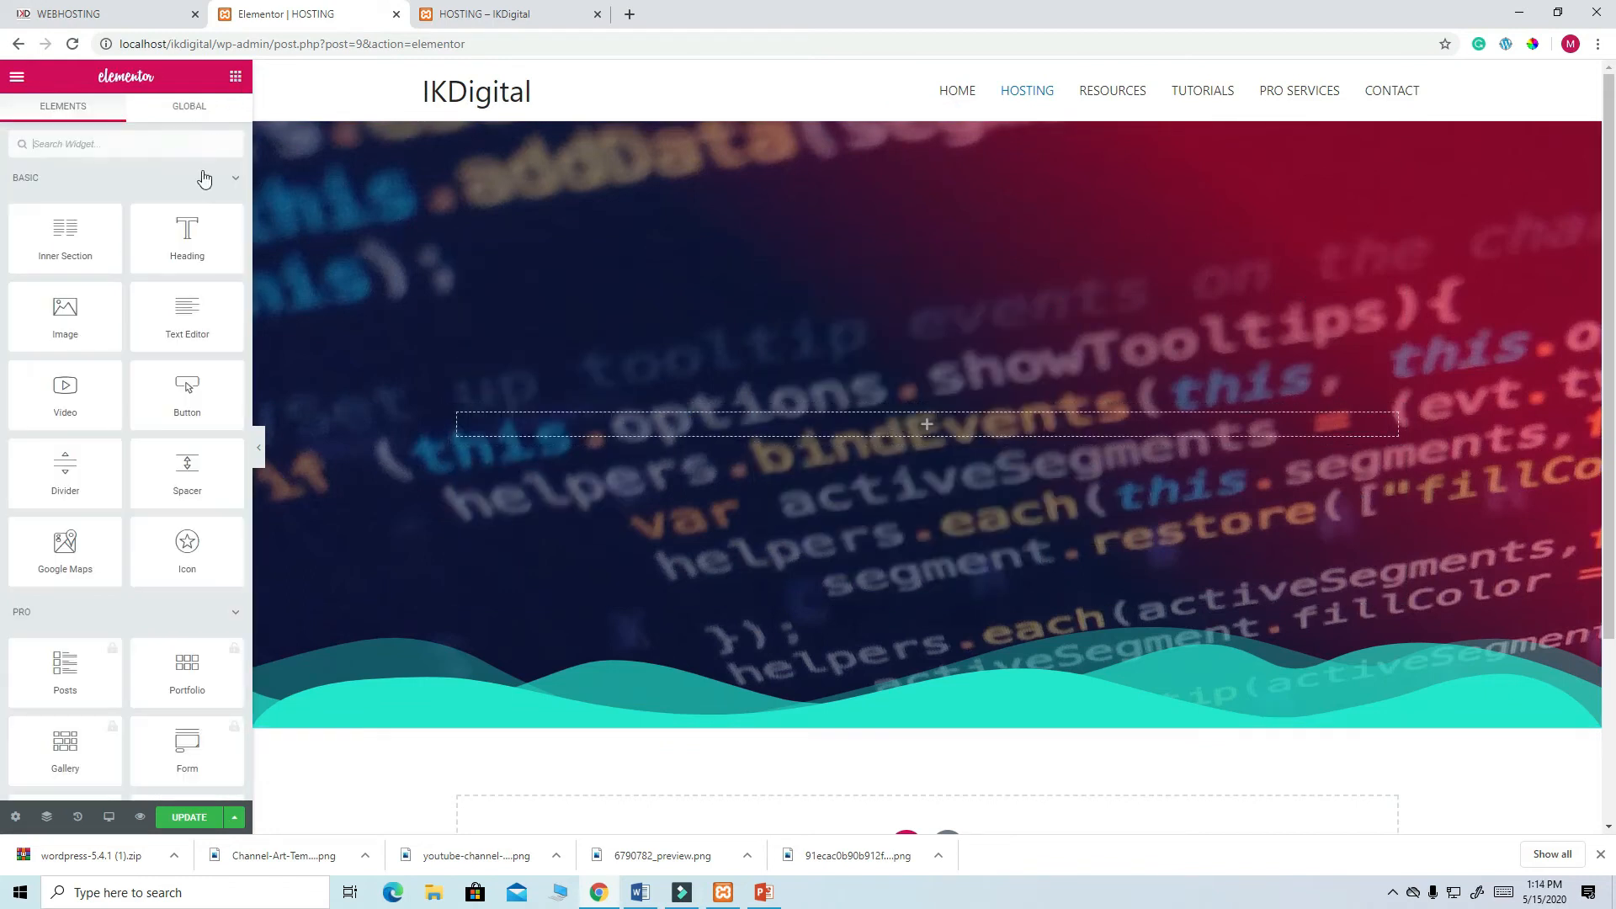
- Add a centred Heading widget with the pasted title 'The Best Web Hosting in kenya'
drag(187, 234, 916, 418)
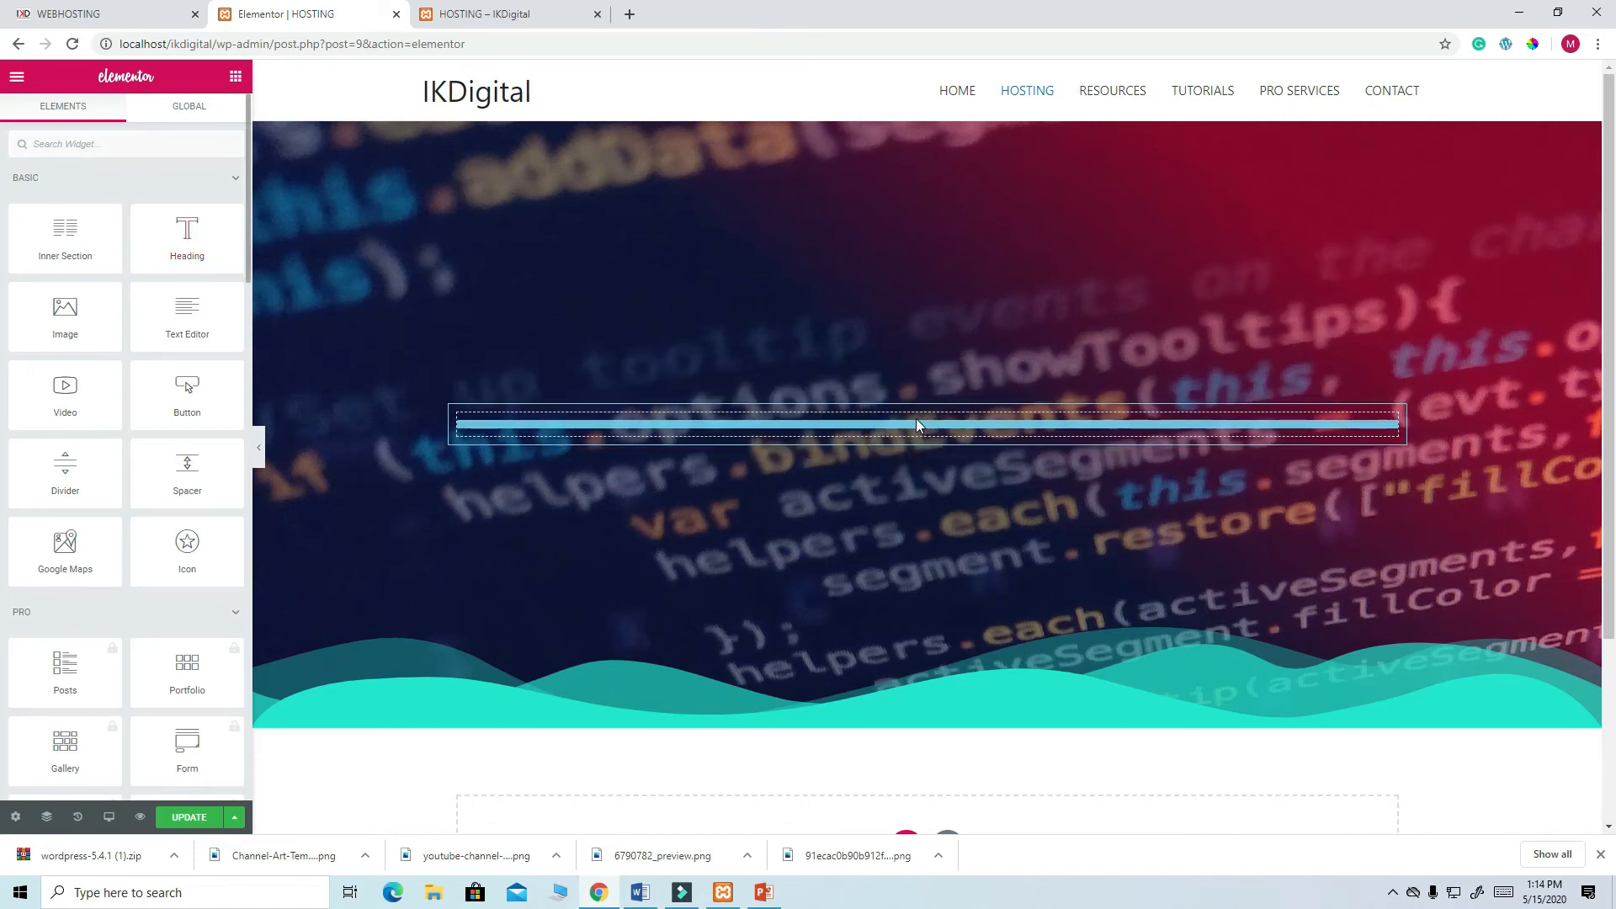
drag(165, 225, 3, 228)
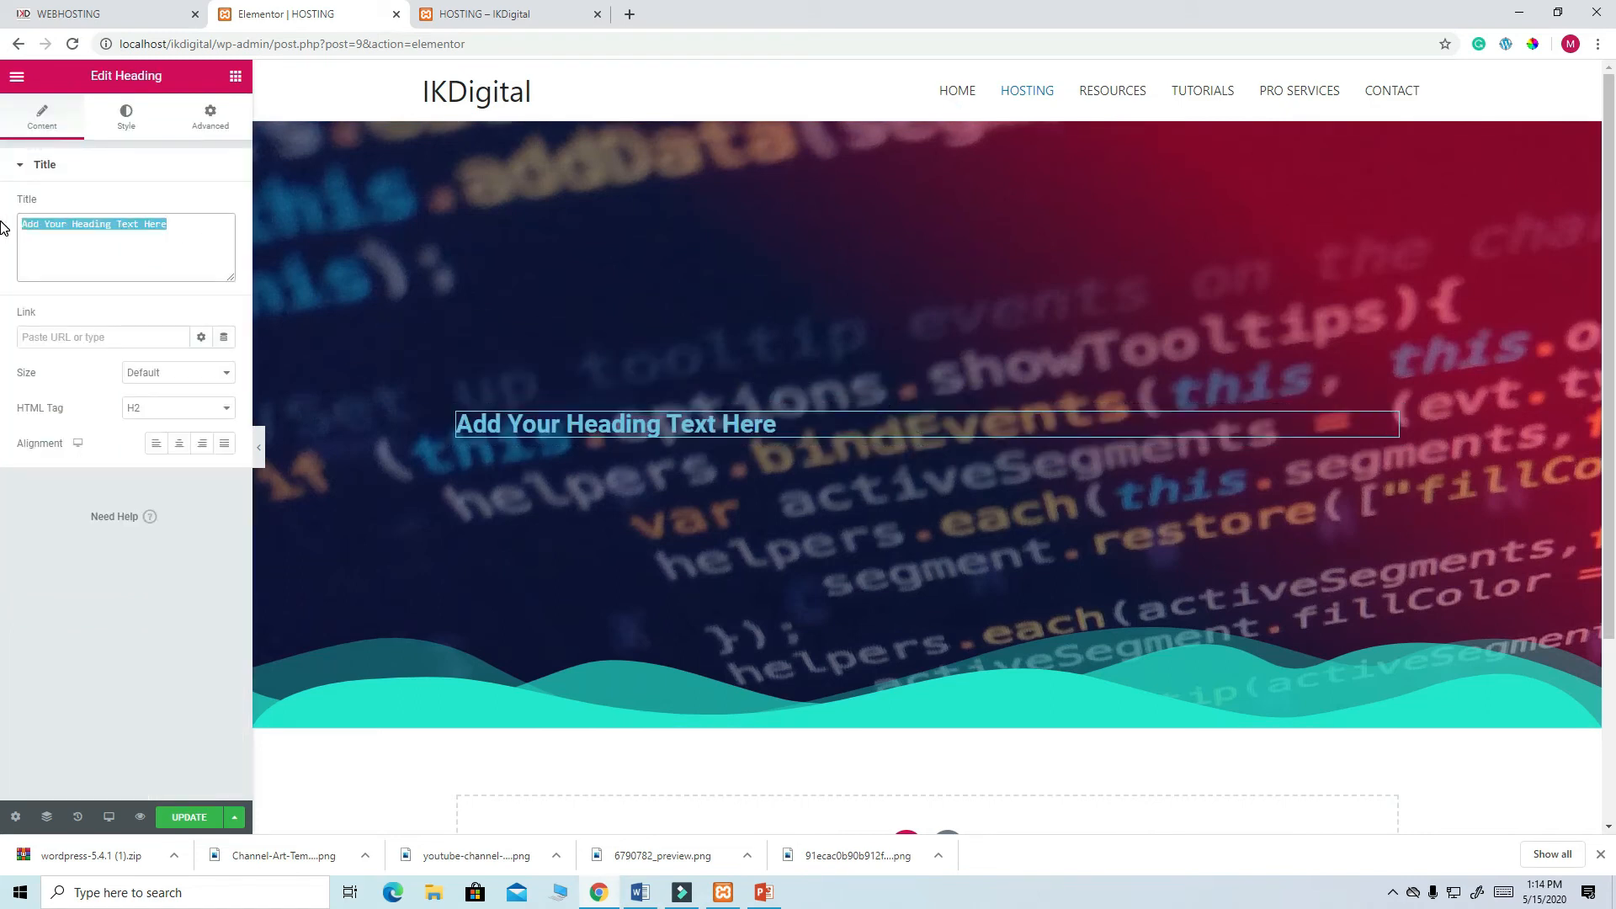
key(ctrl+v)
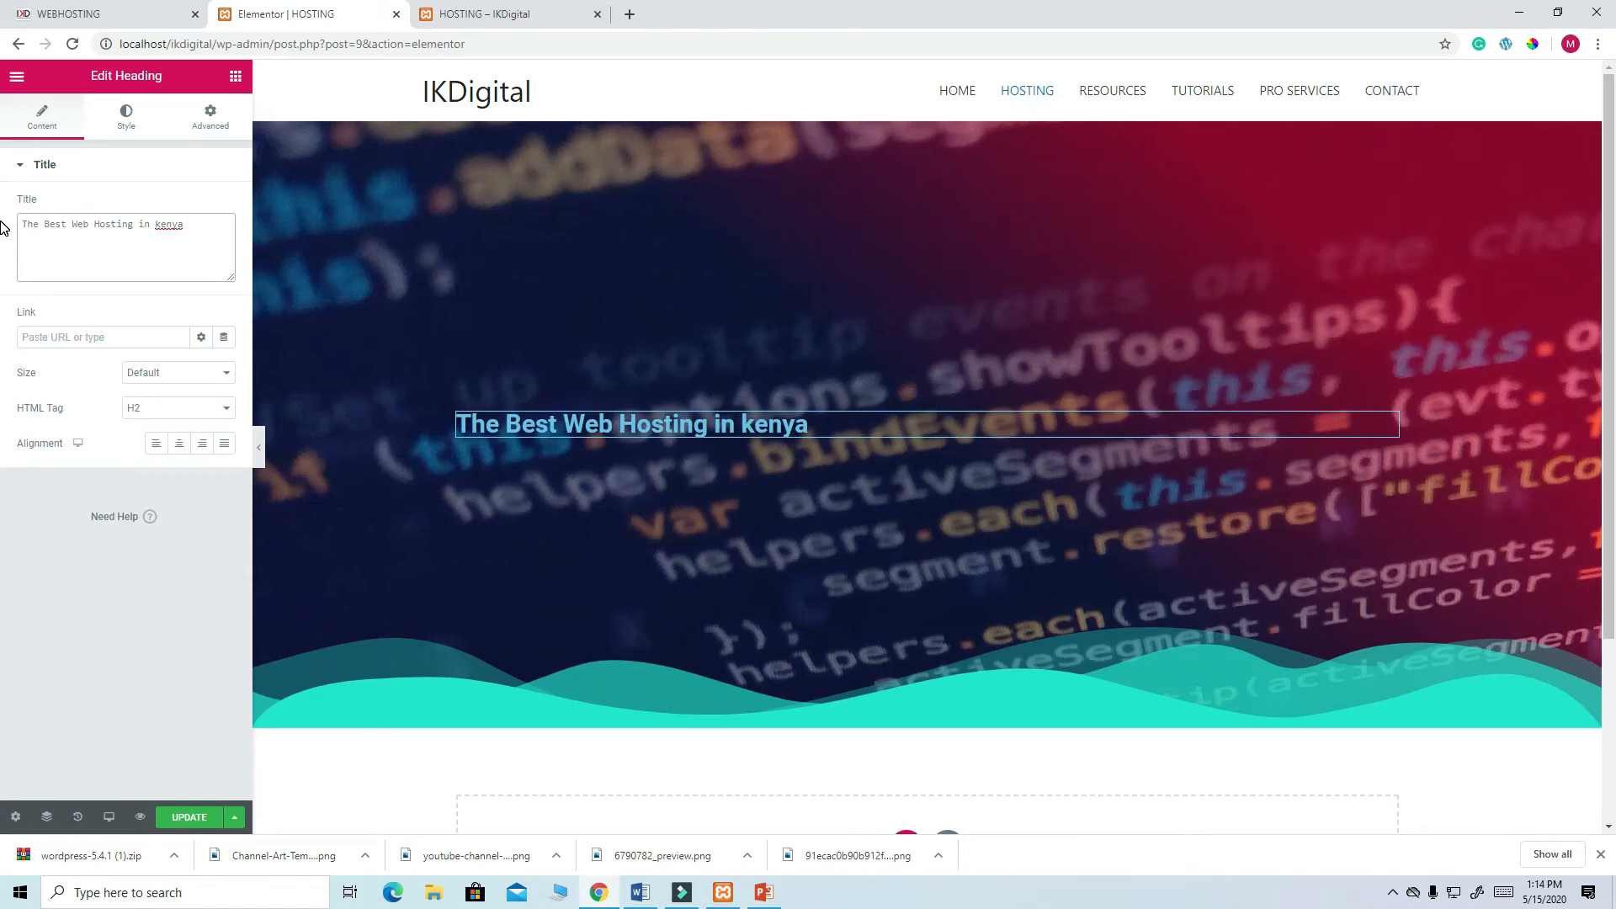
click(179, 444)
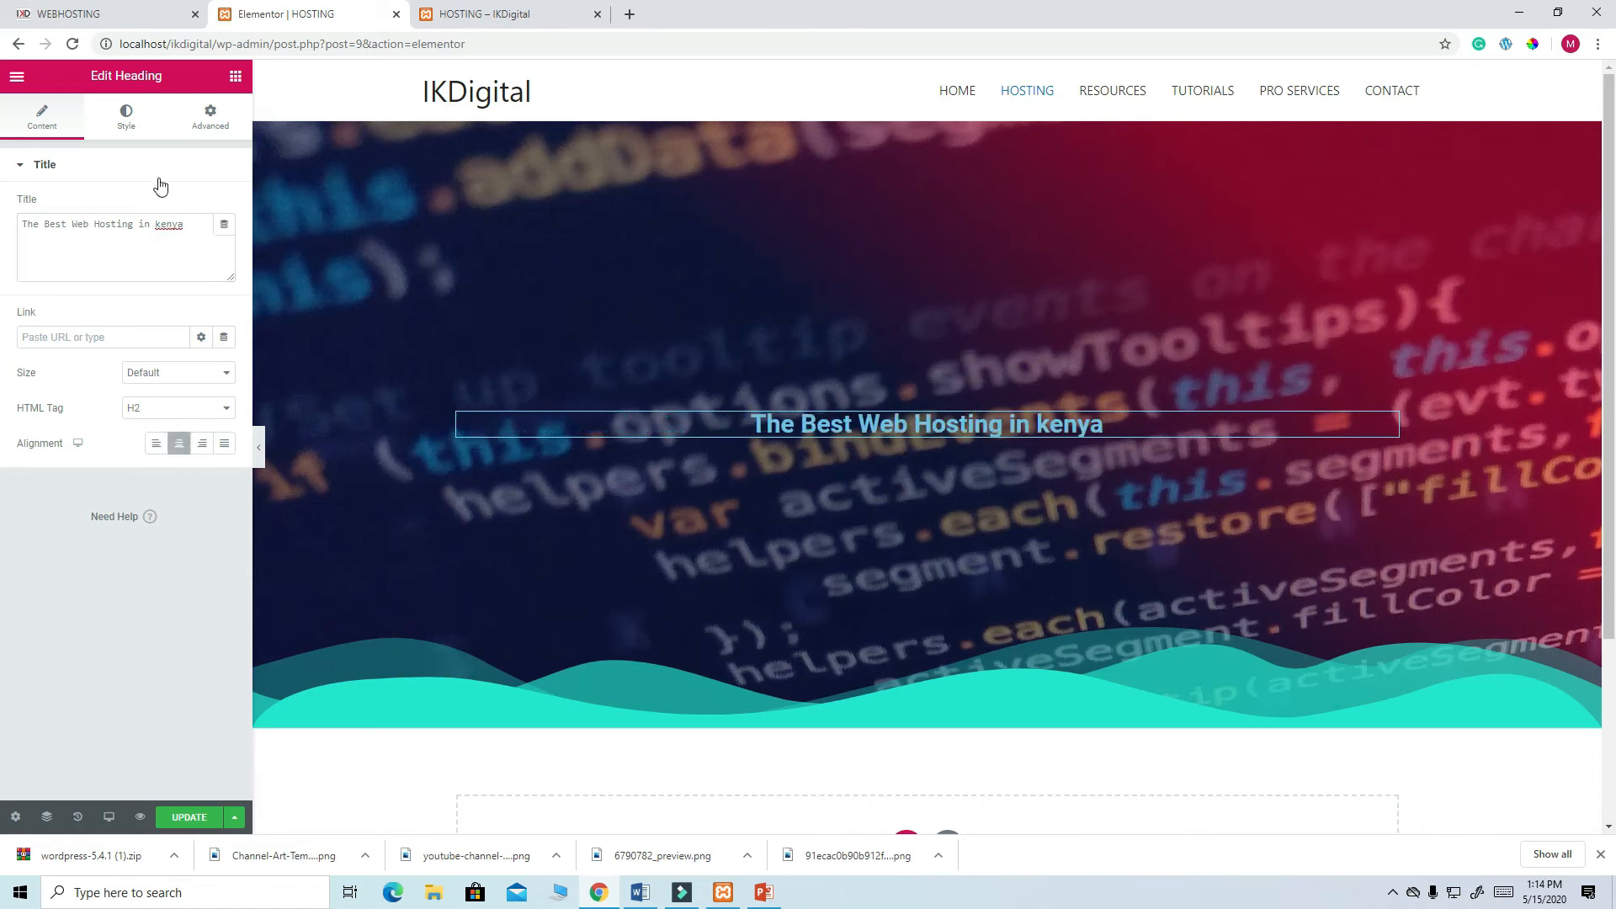
- Make the heading white at font size 60 and add a Text Editor widget below it
click(131, 126)
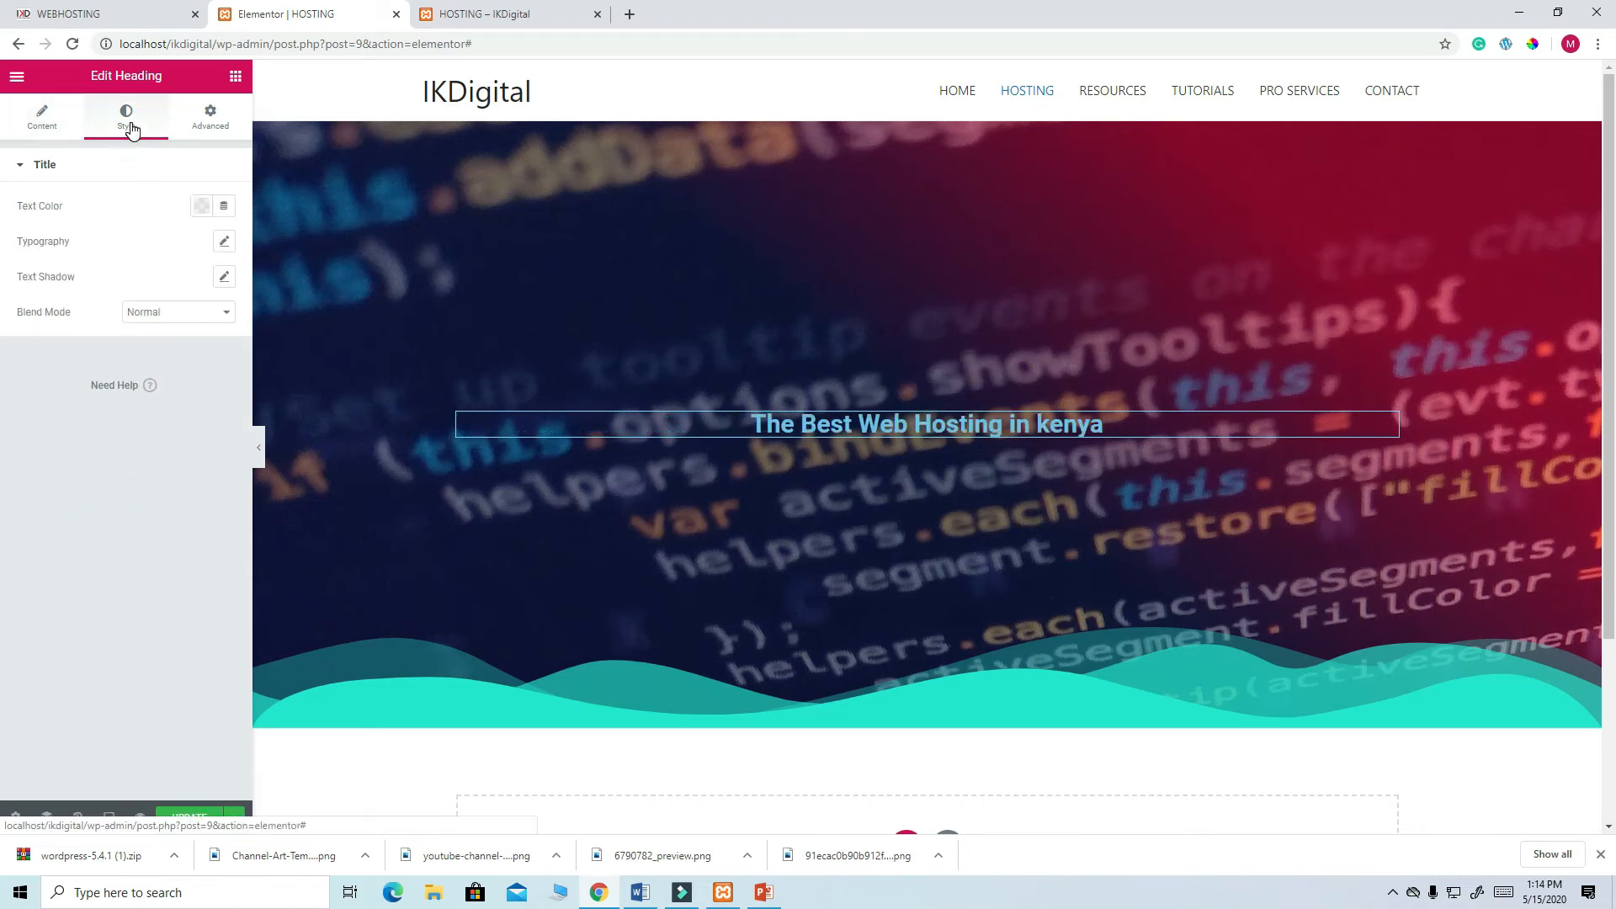
click(202, 206)
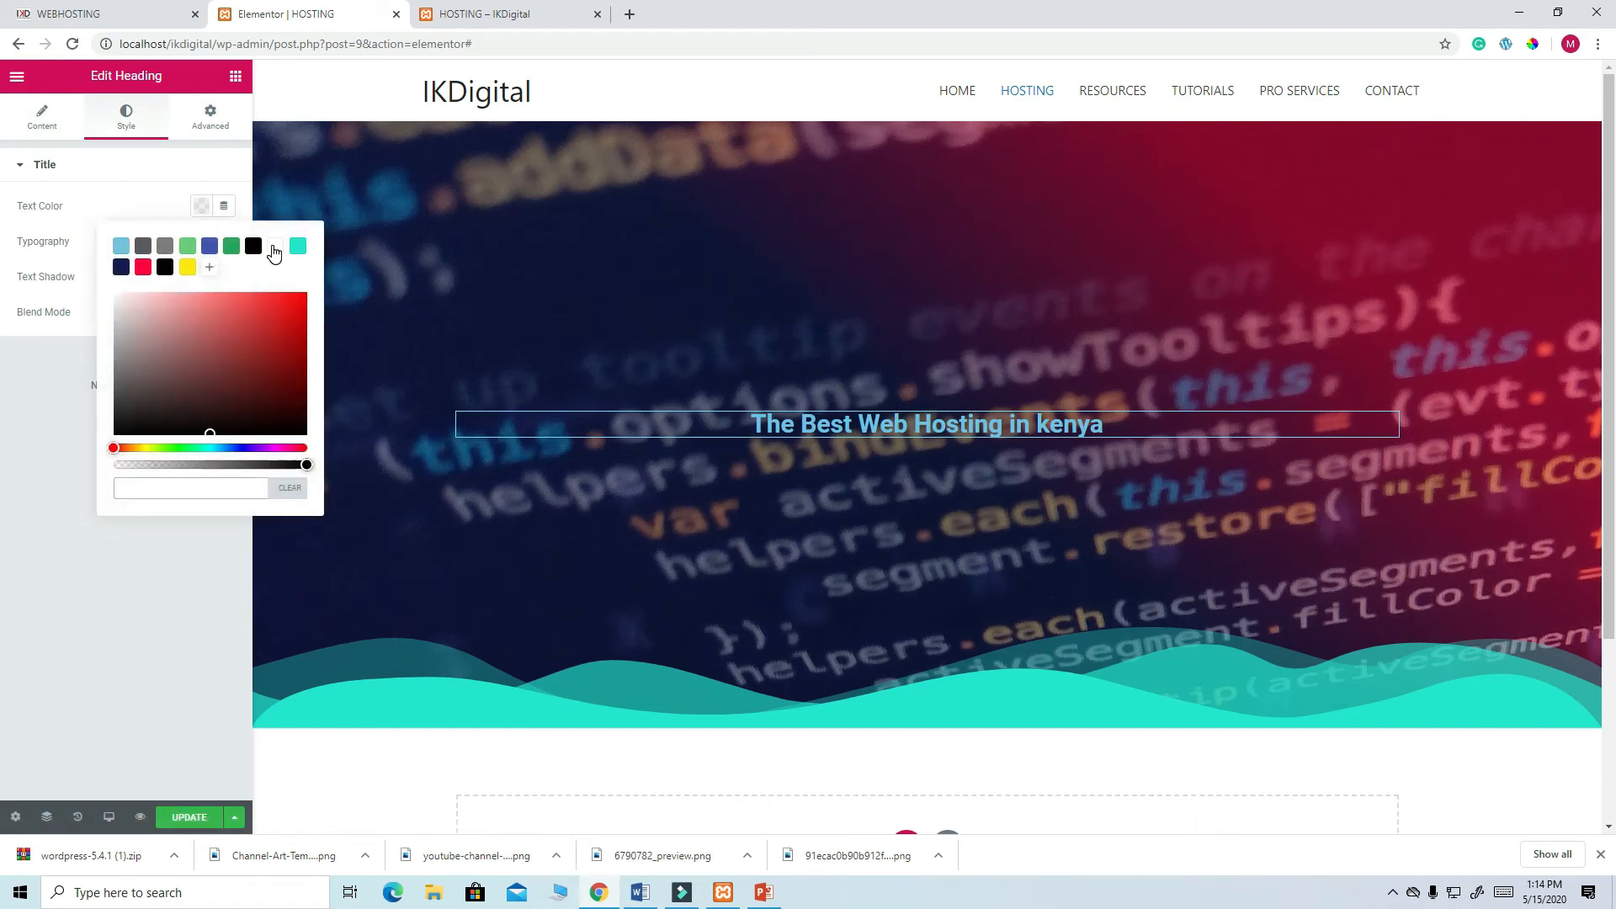
click(275, 248)
click(200, 174)
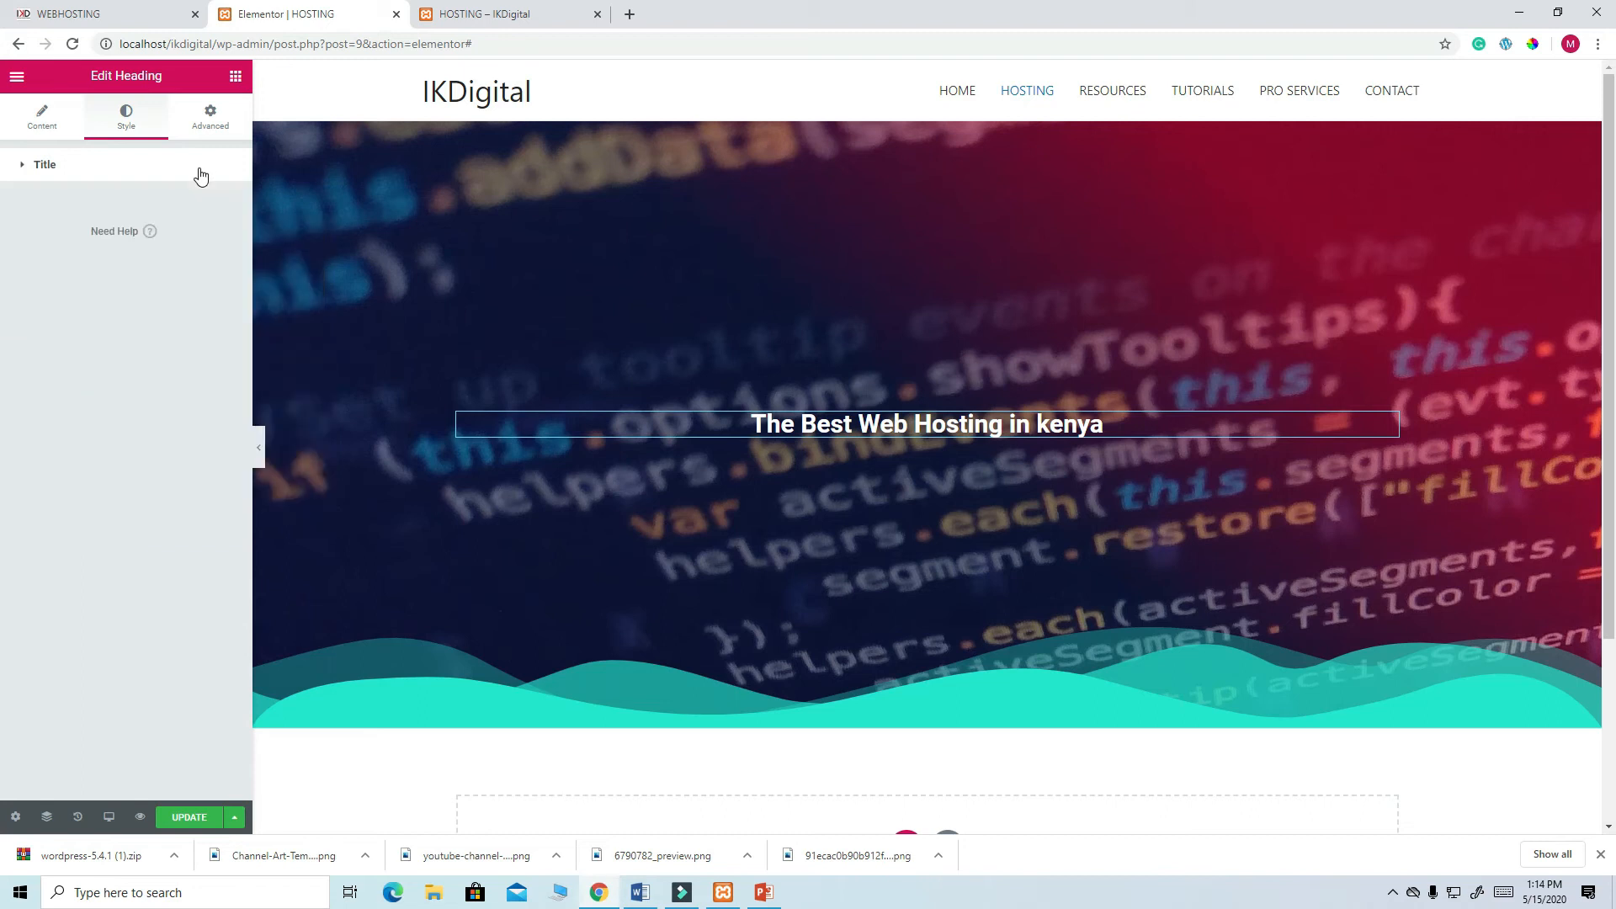
click(38, 122)
click(125, 122)
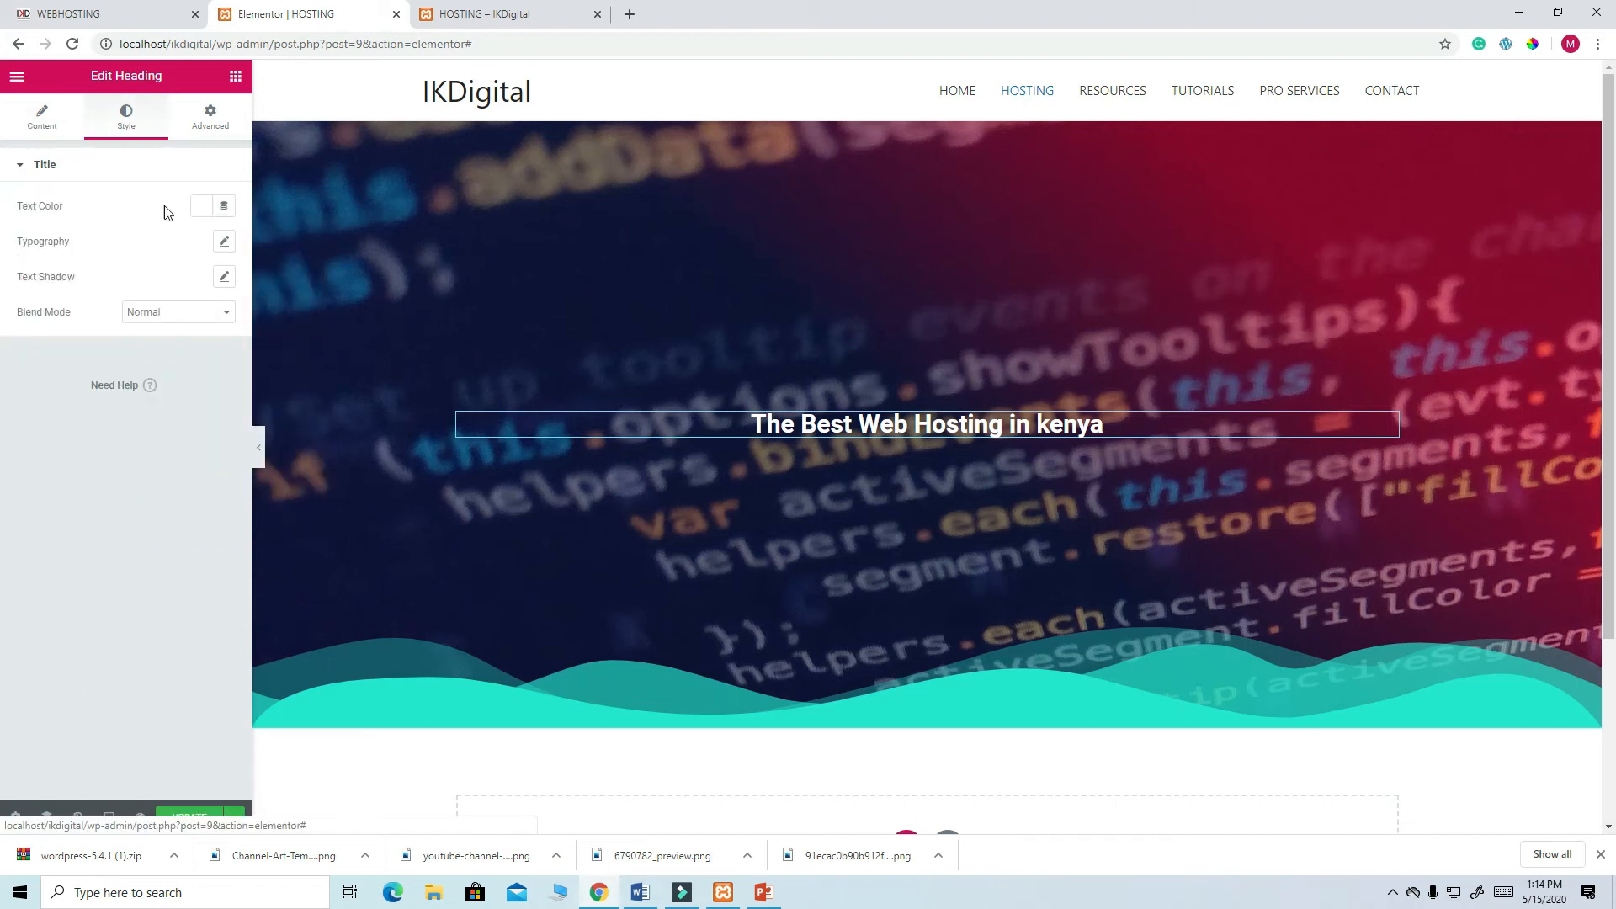
click(224, 242)
click(200, 351)
text(60)
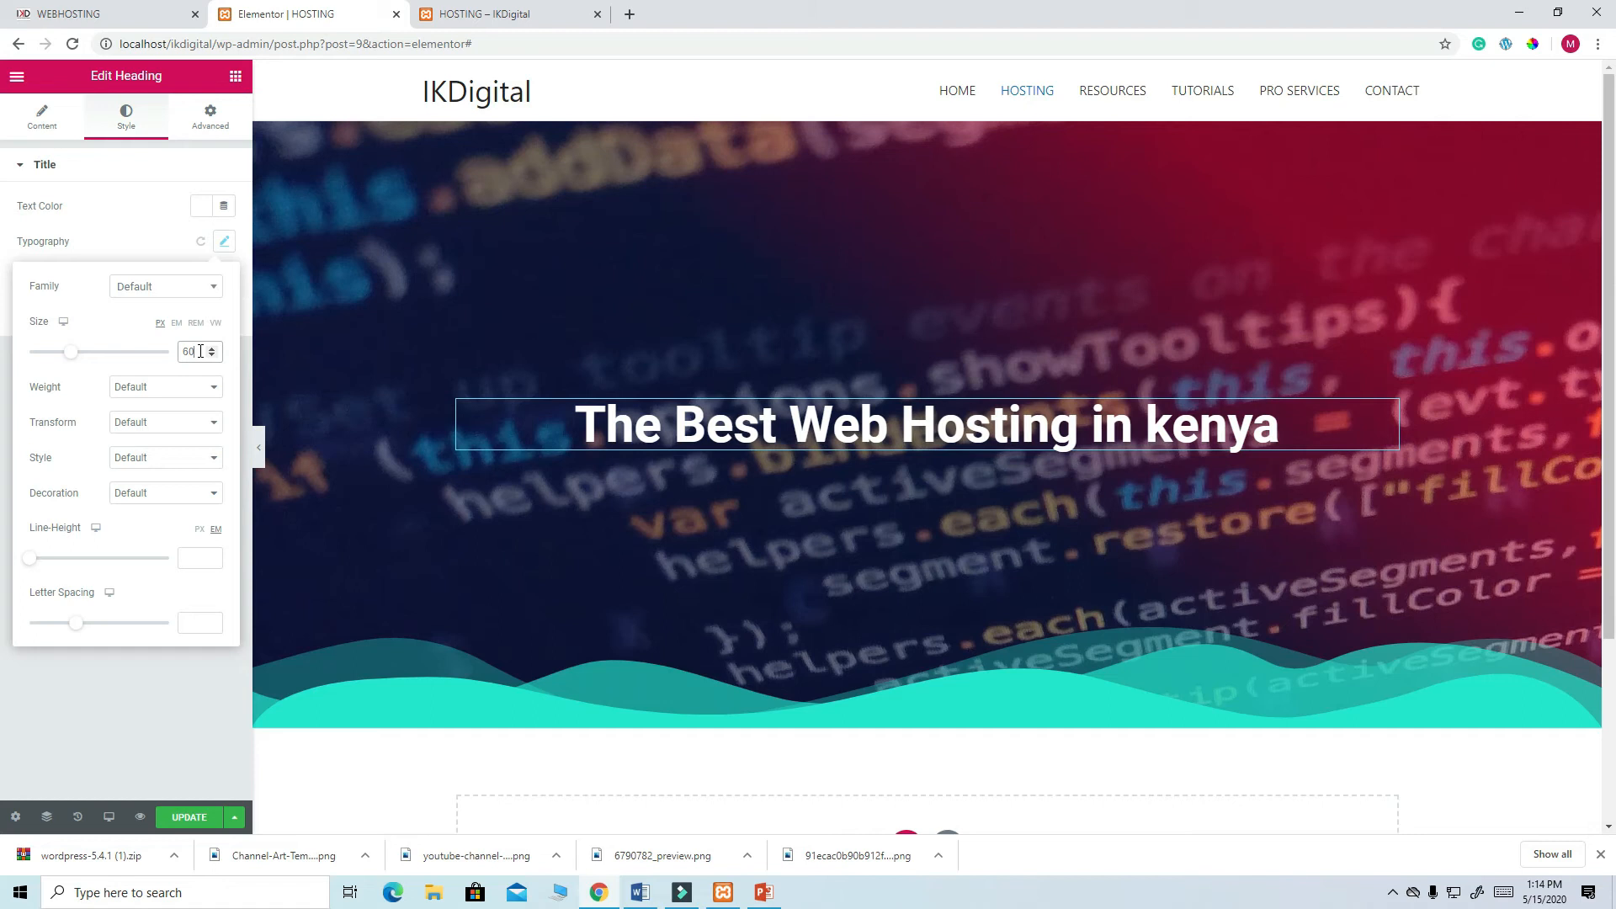
click(236, 78)
drag(187, 320, 907, 439)
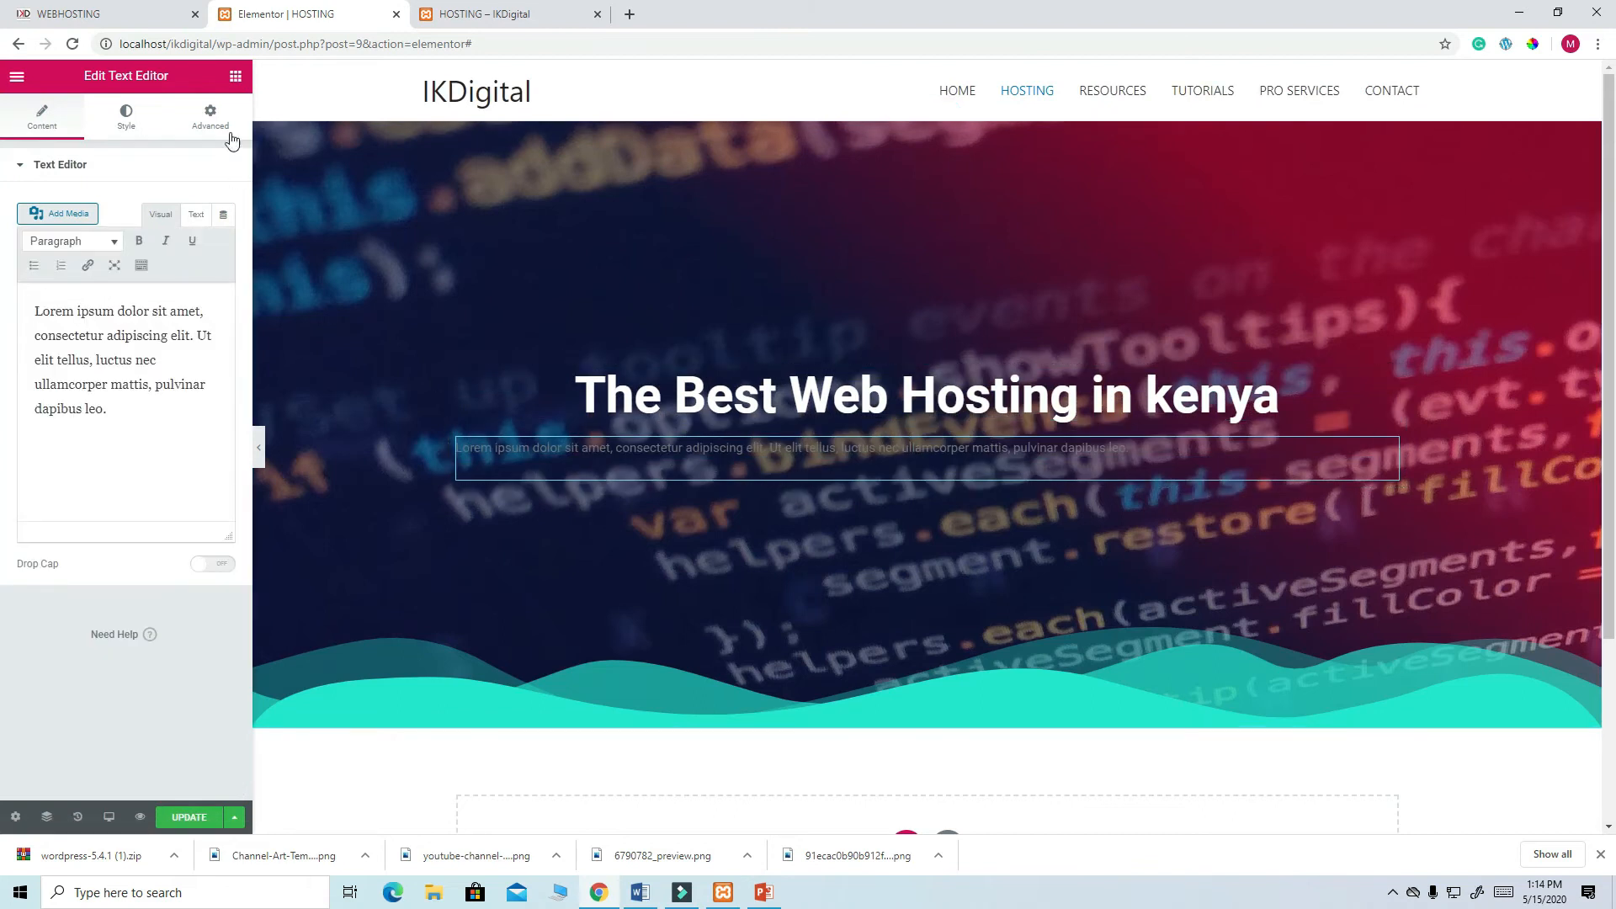
- Replace the Lorem ipsum paragraph with the DeepAfrica subtitle copied from the live page
click(93, 14)
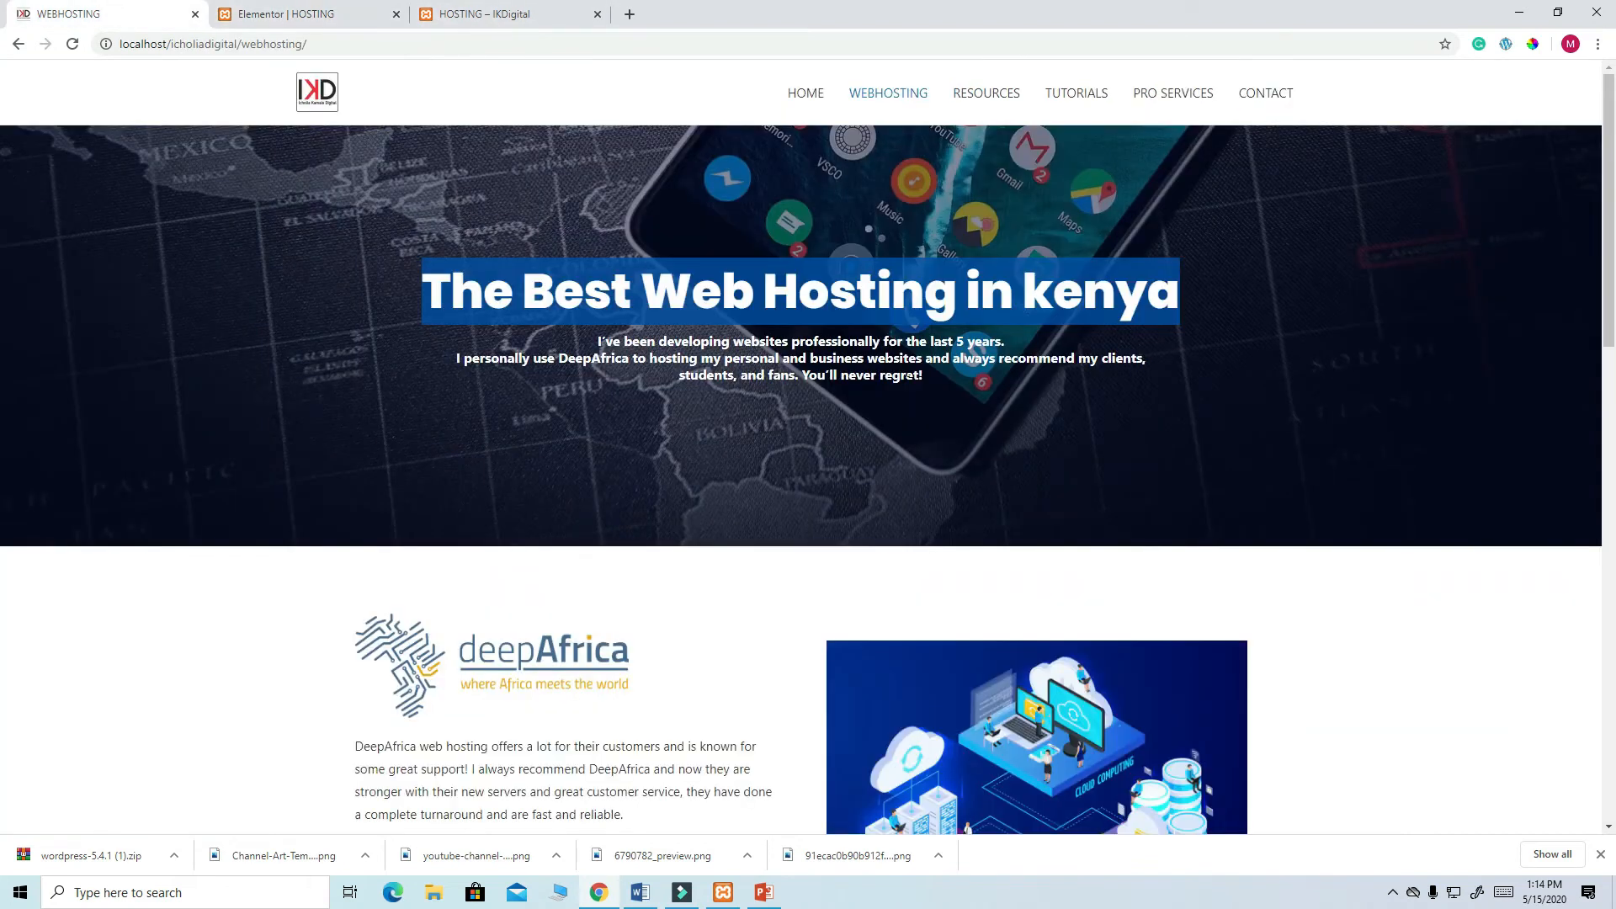
drag(924, 376, 578, 353)
key(ctrl+c)
right_click(716, 340)
click(747, 357)
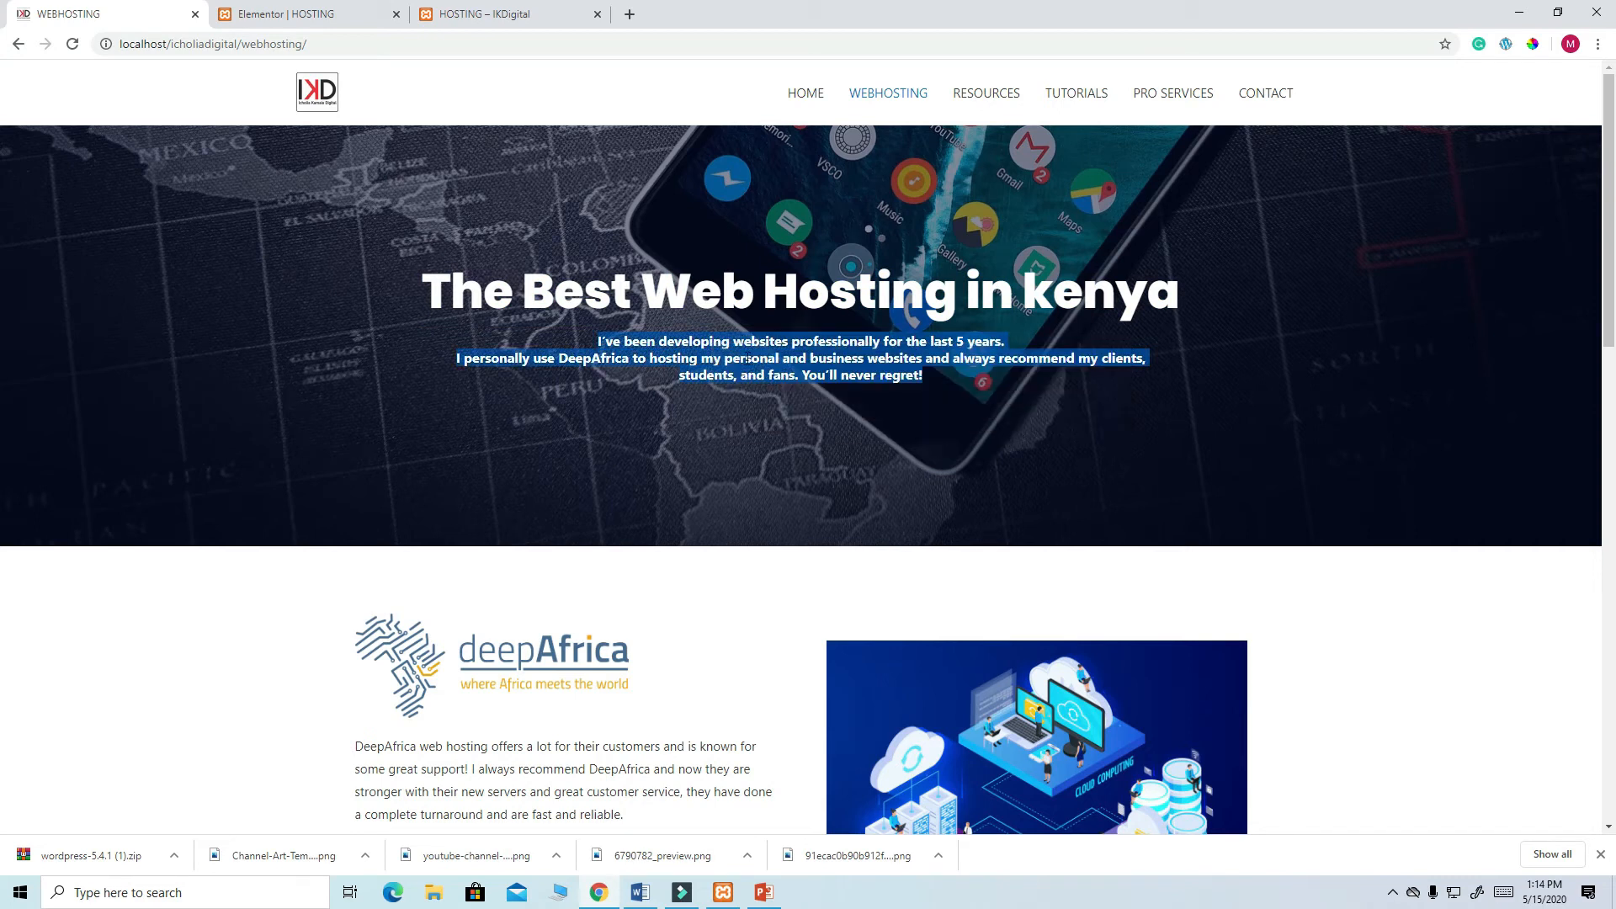
click(288, 14)
drag(131, 432, 38, 296)
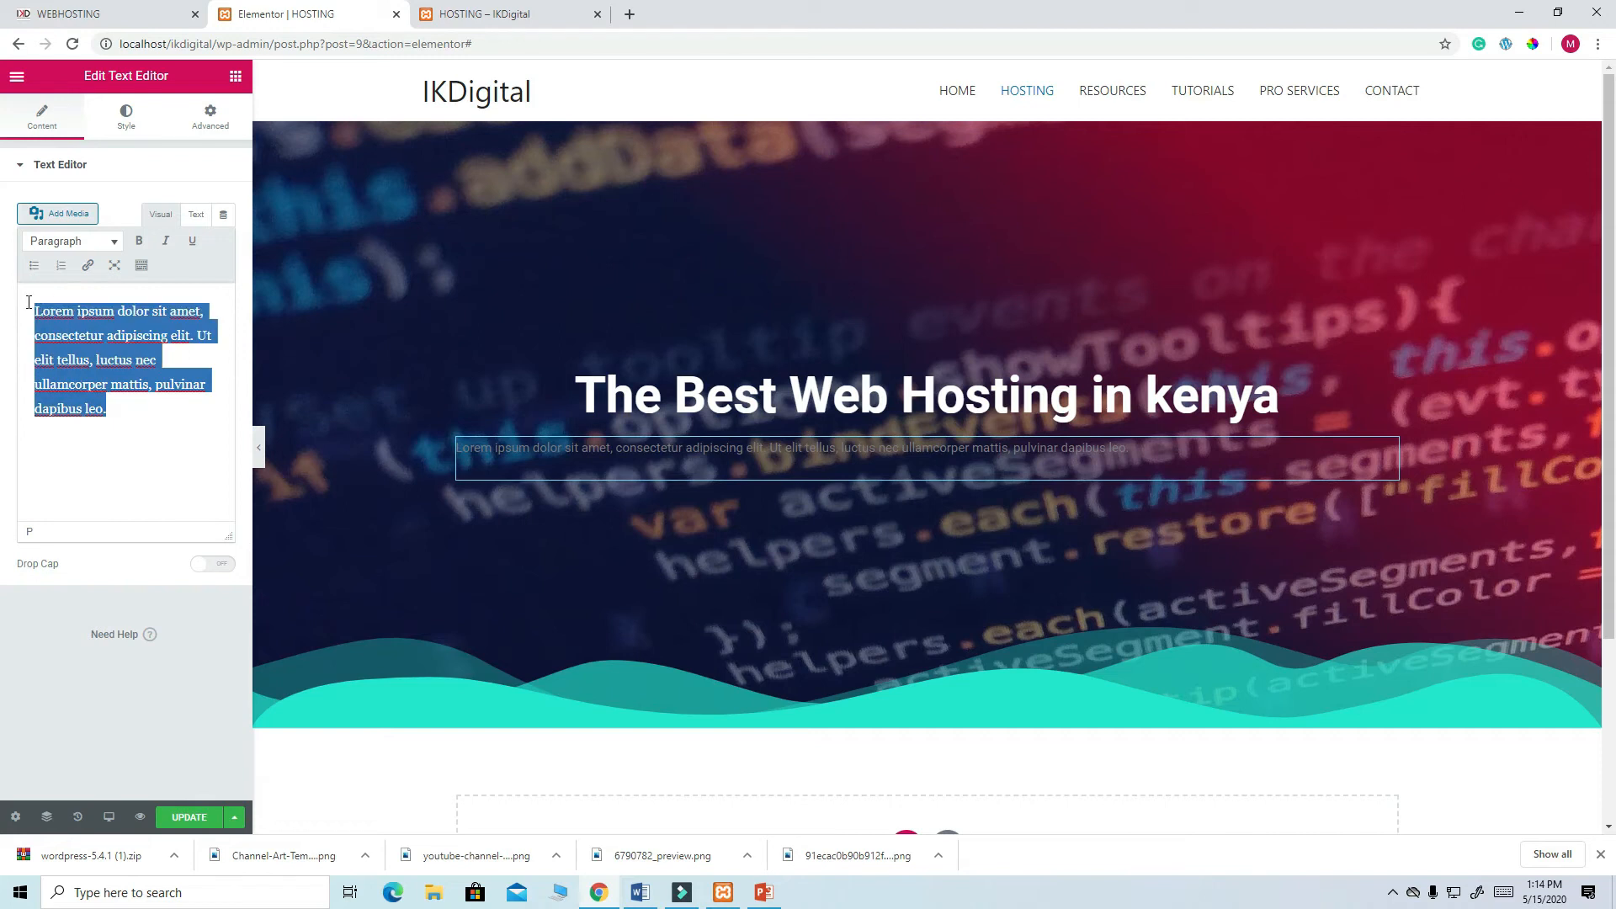
key(ctrl+v)
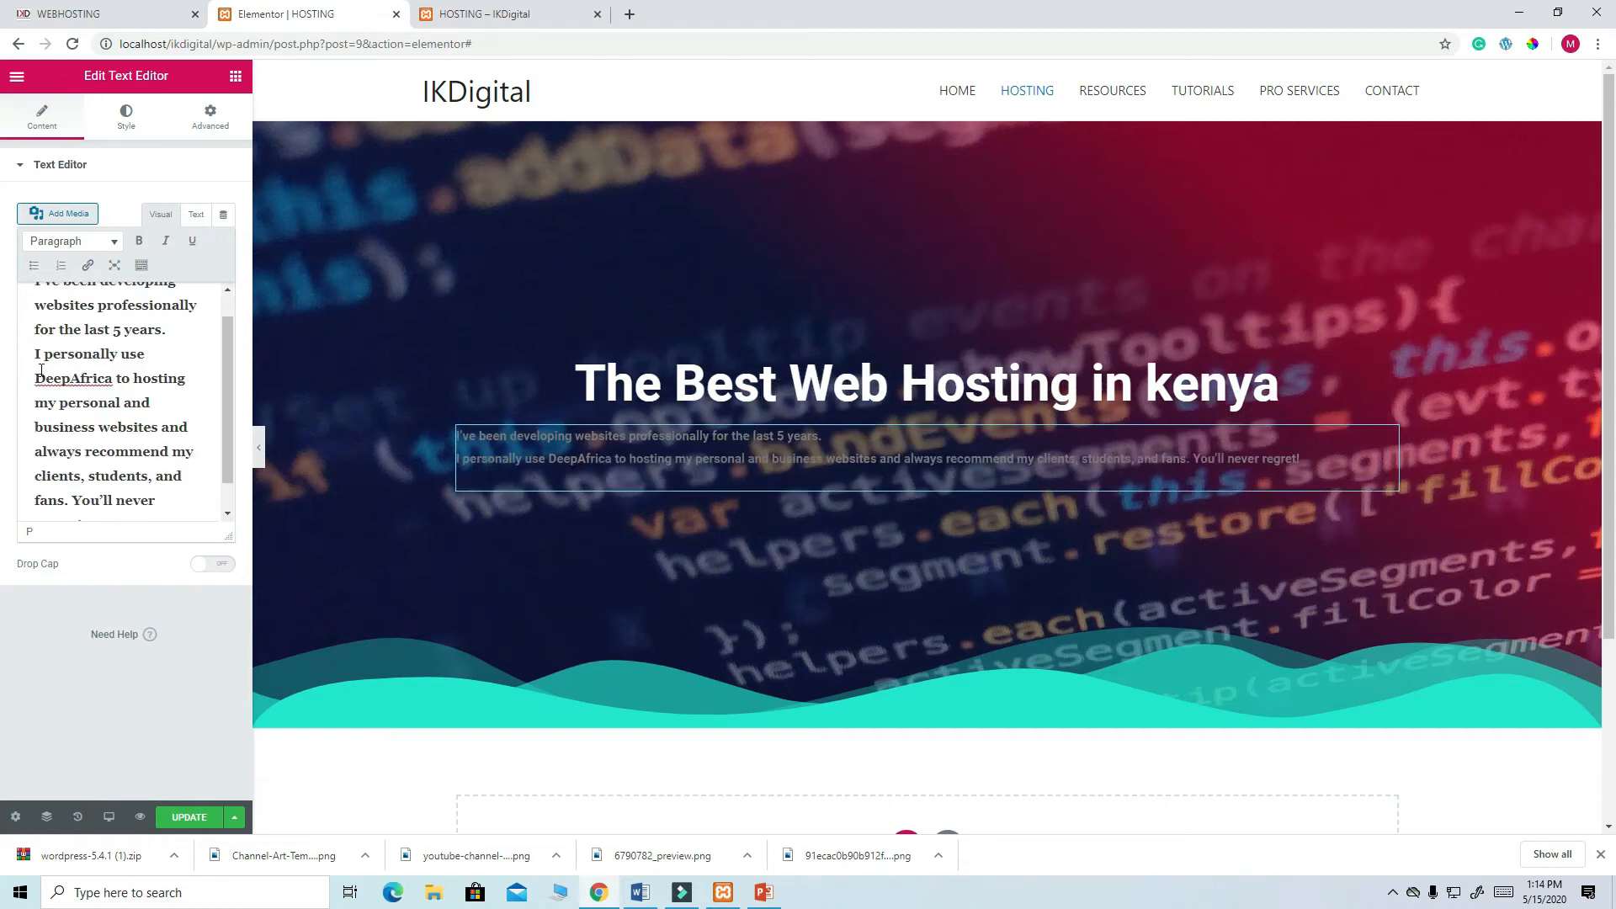
- Centre the paragraph and make its text white
click(126, 116)
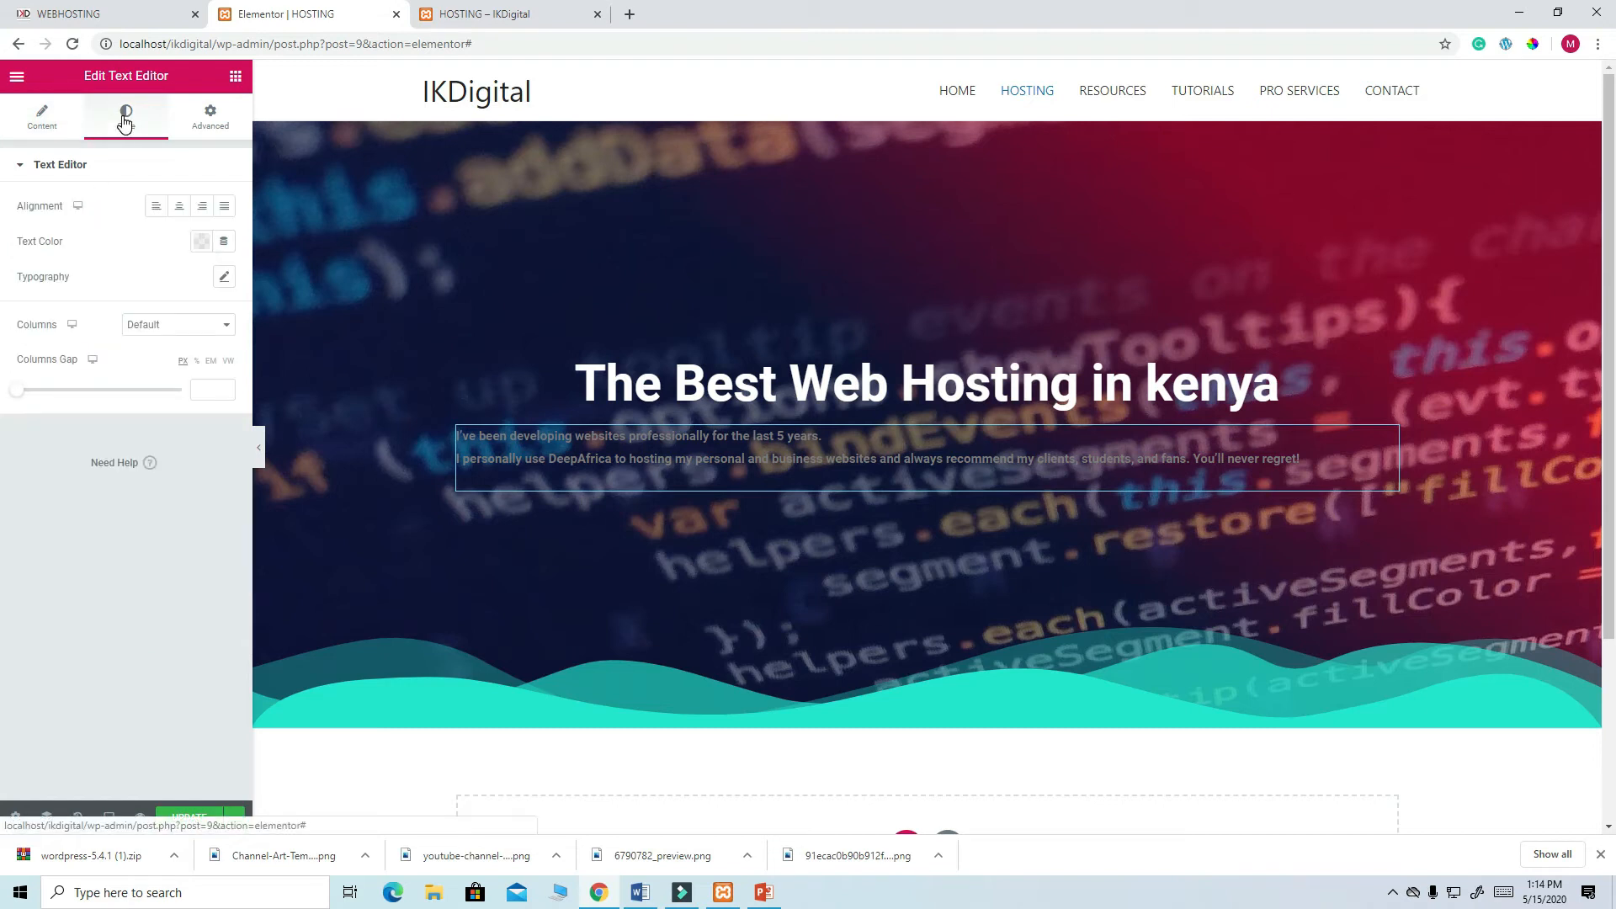
click(185, 216)
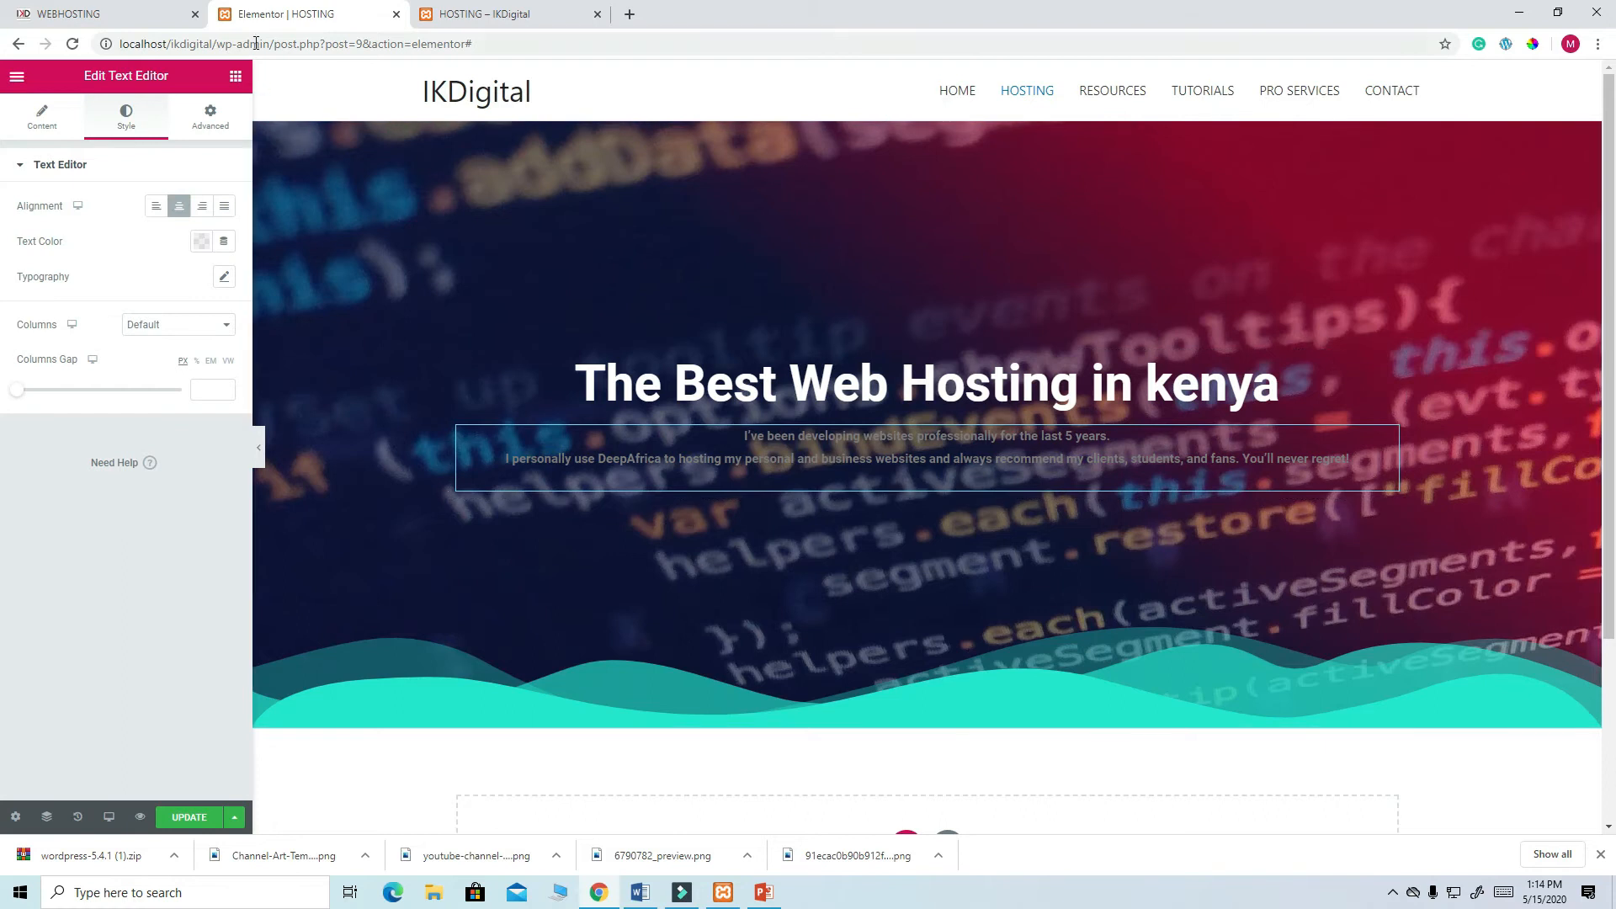
click(144, 16)
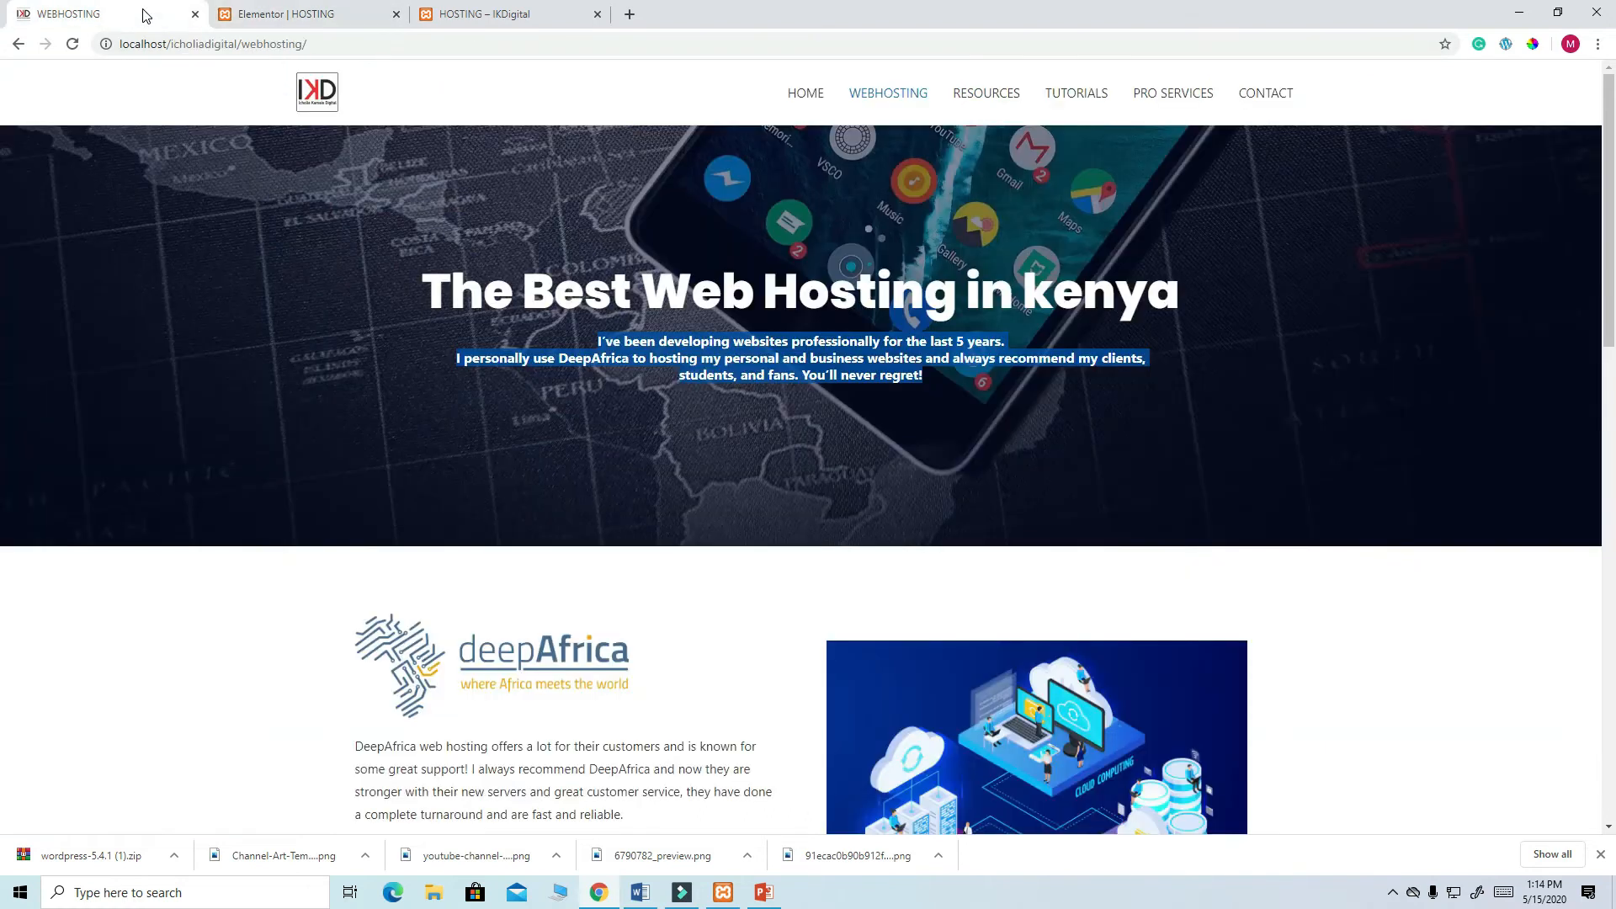
click(277, 15)
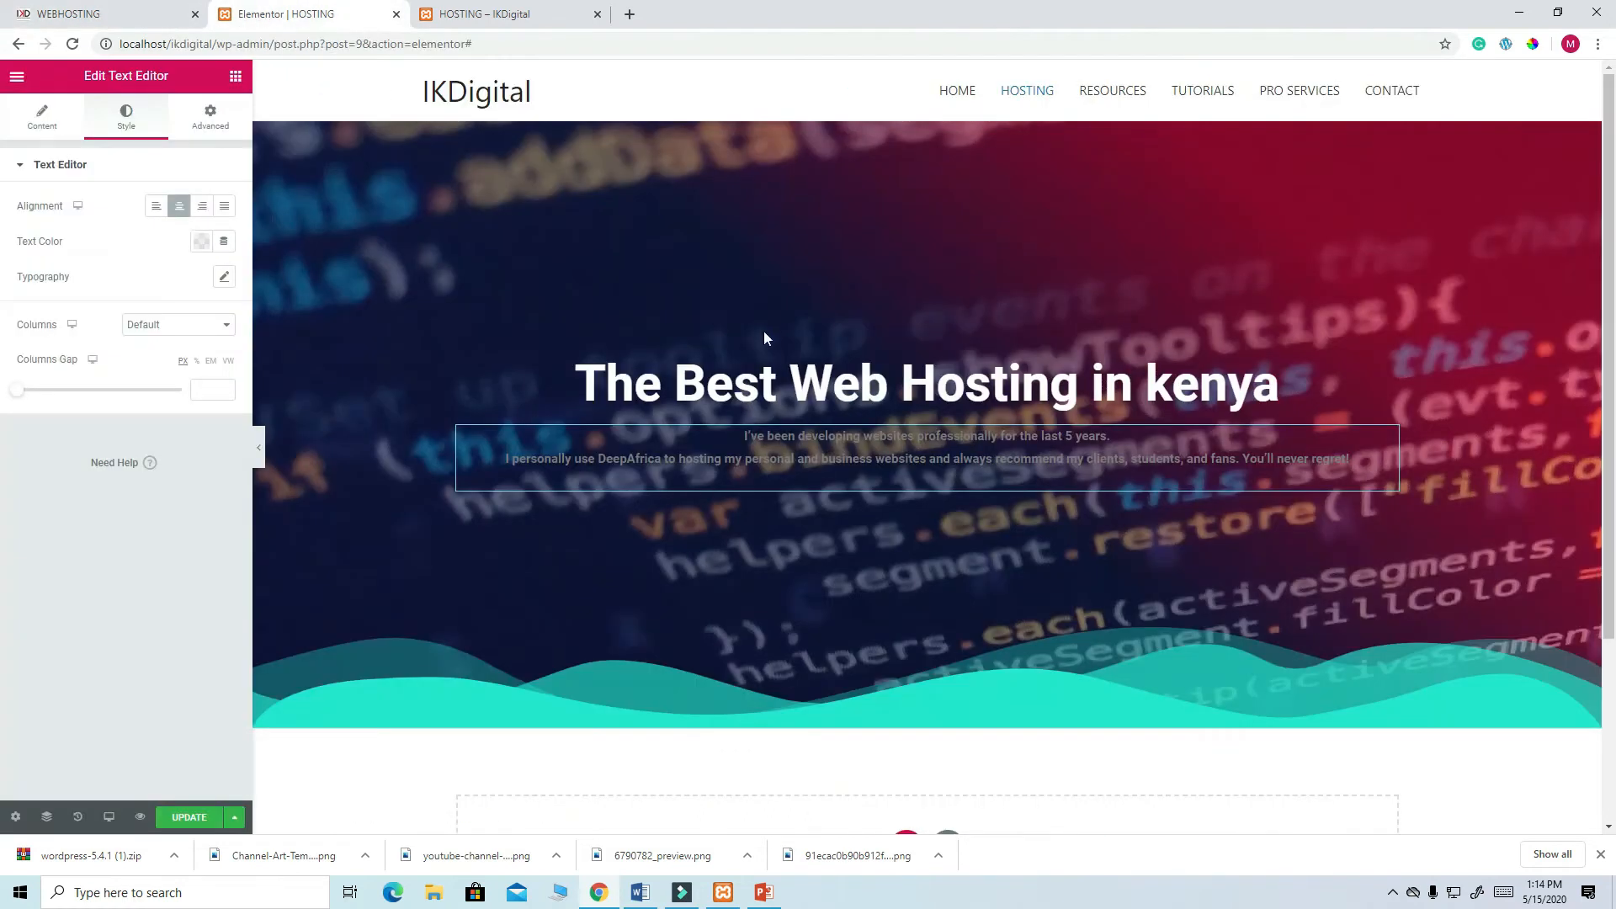
click(201, 242)
click(275, 282)
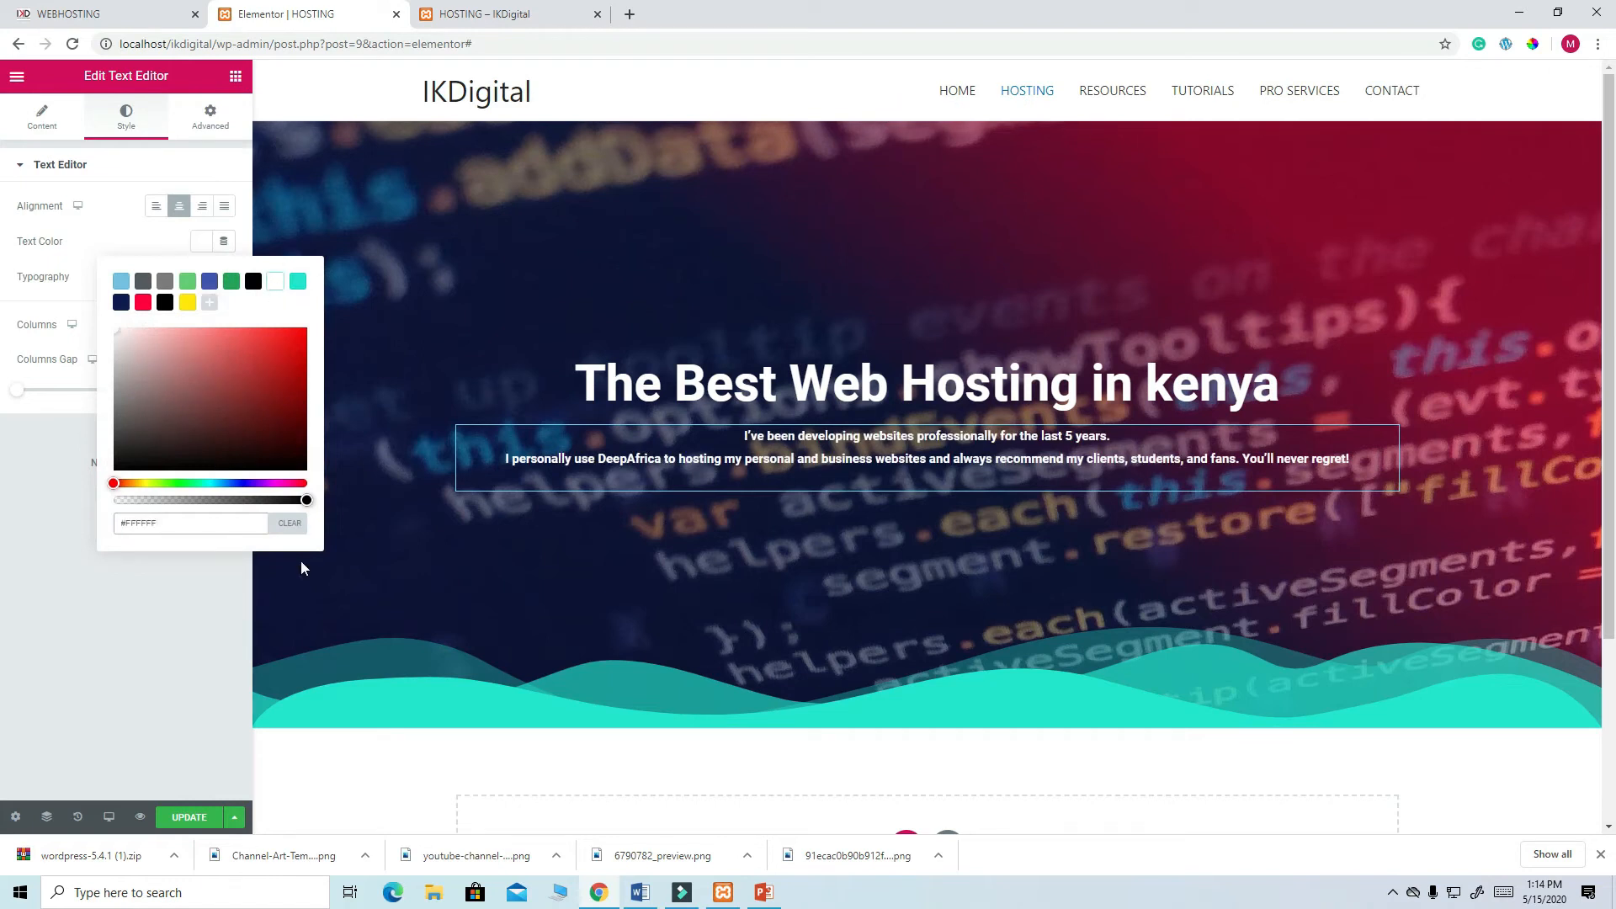
click(193, 637)
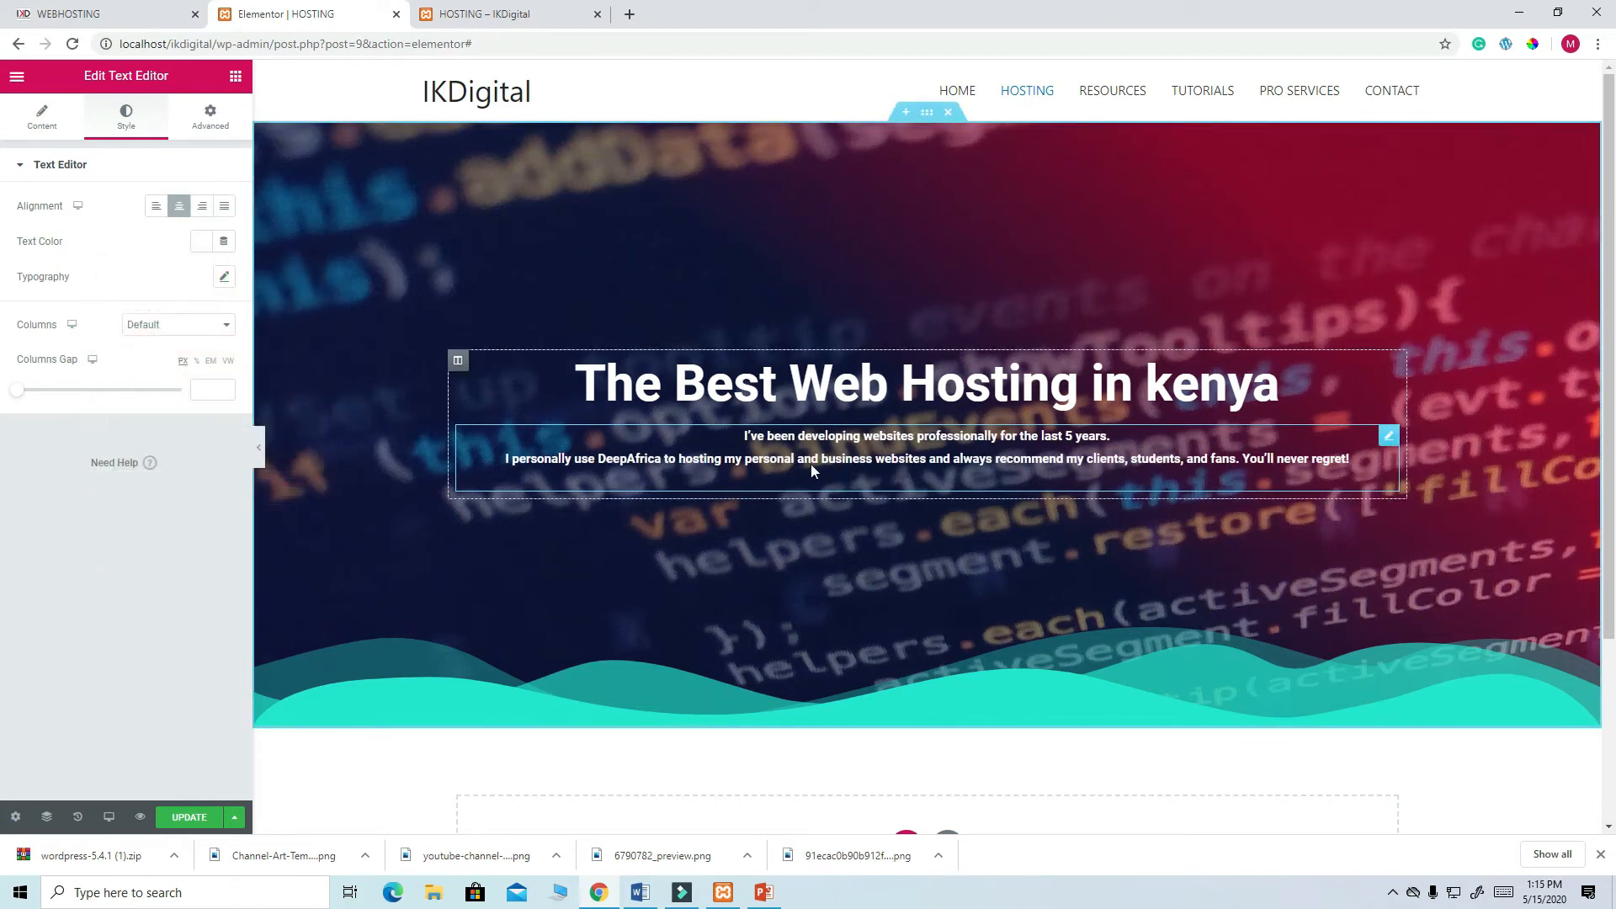
click(210, 118)
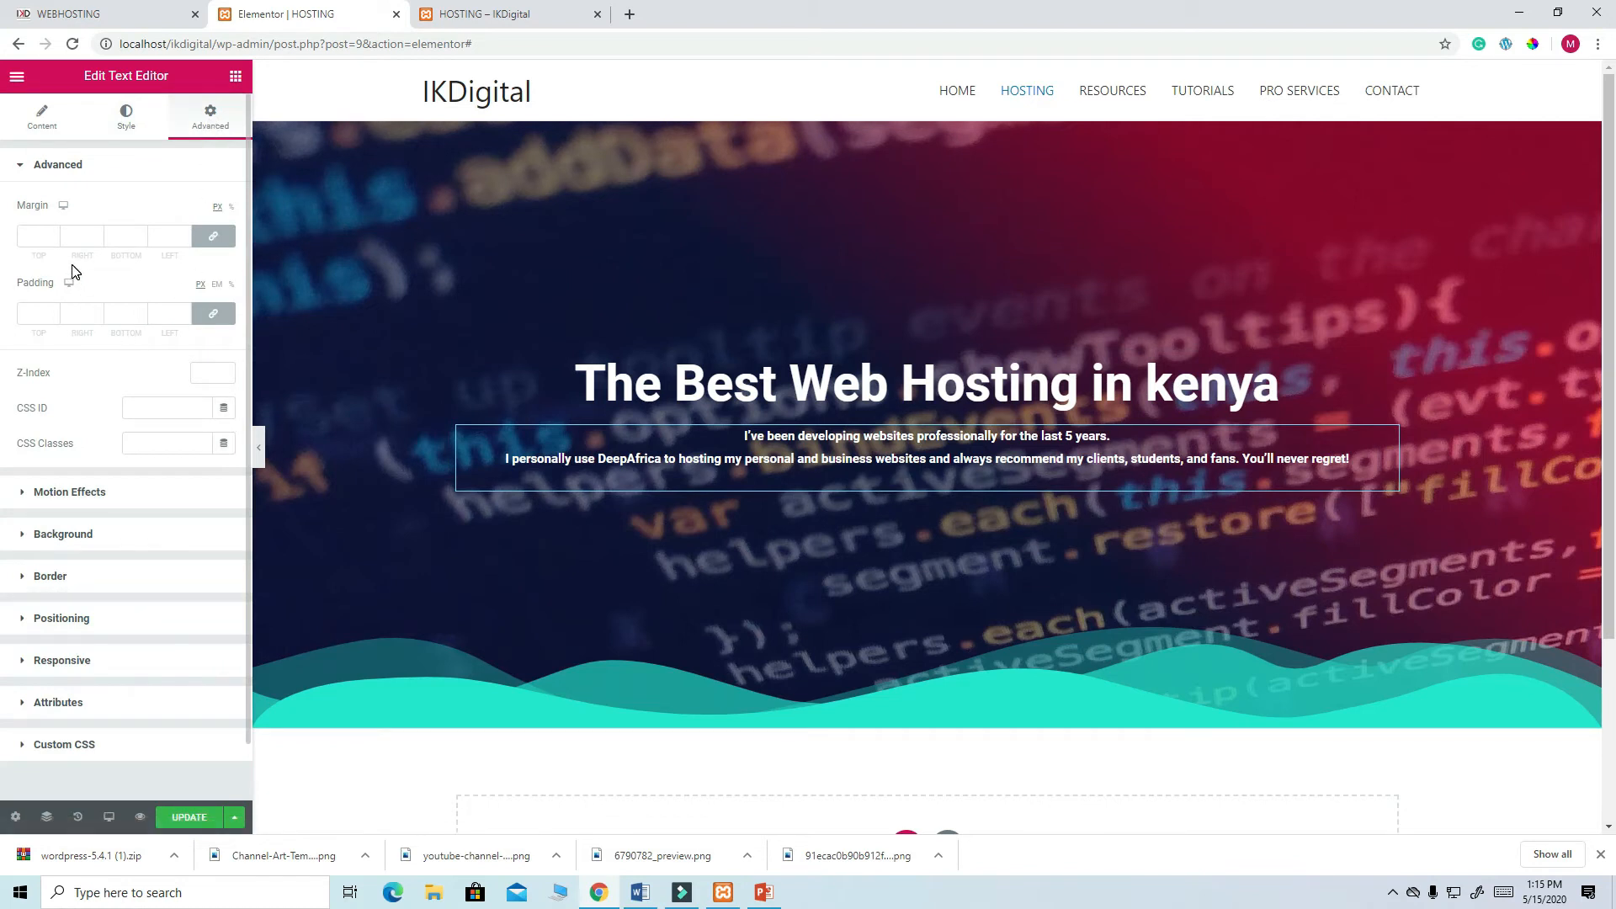
- Unlink the paragraph padding and set right and left padding to 120 px
click(213, 313)
click(76, 315)
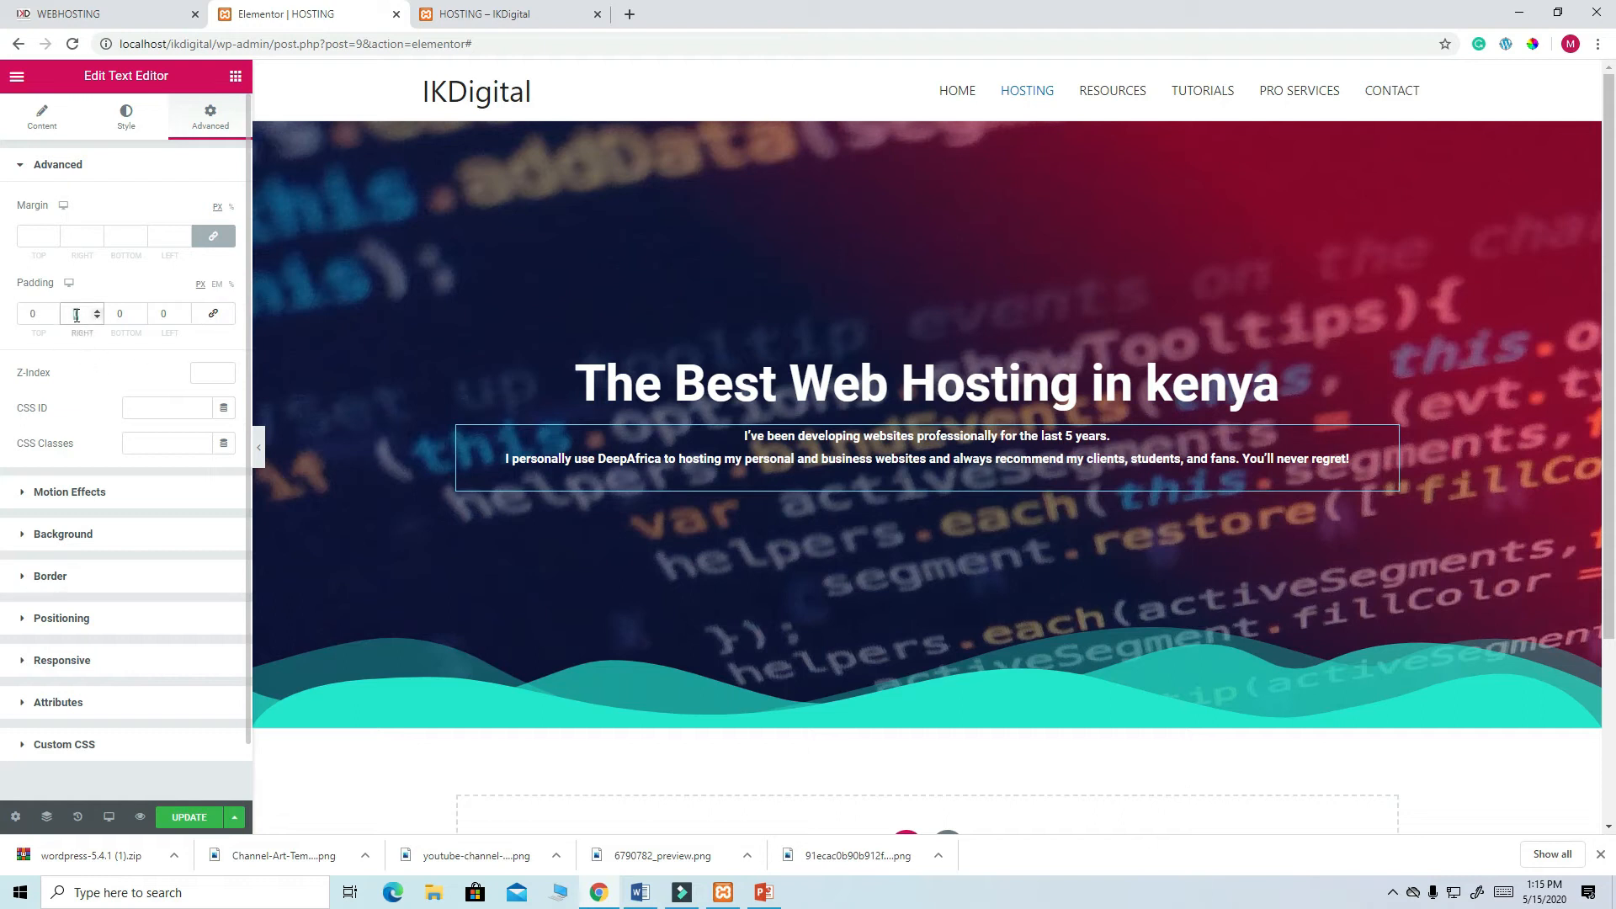
text(10)
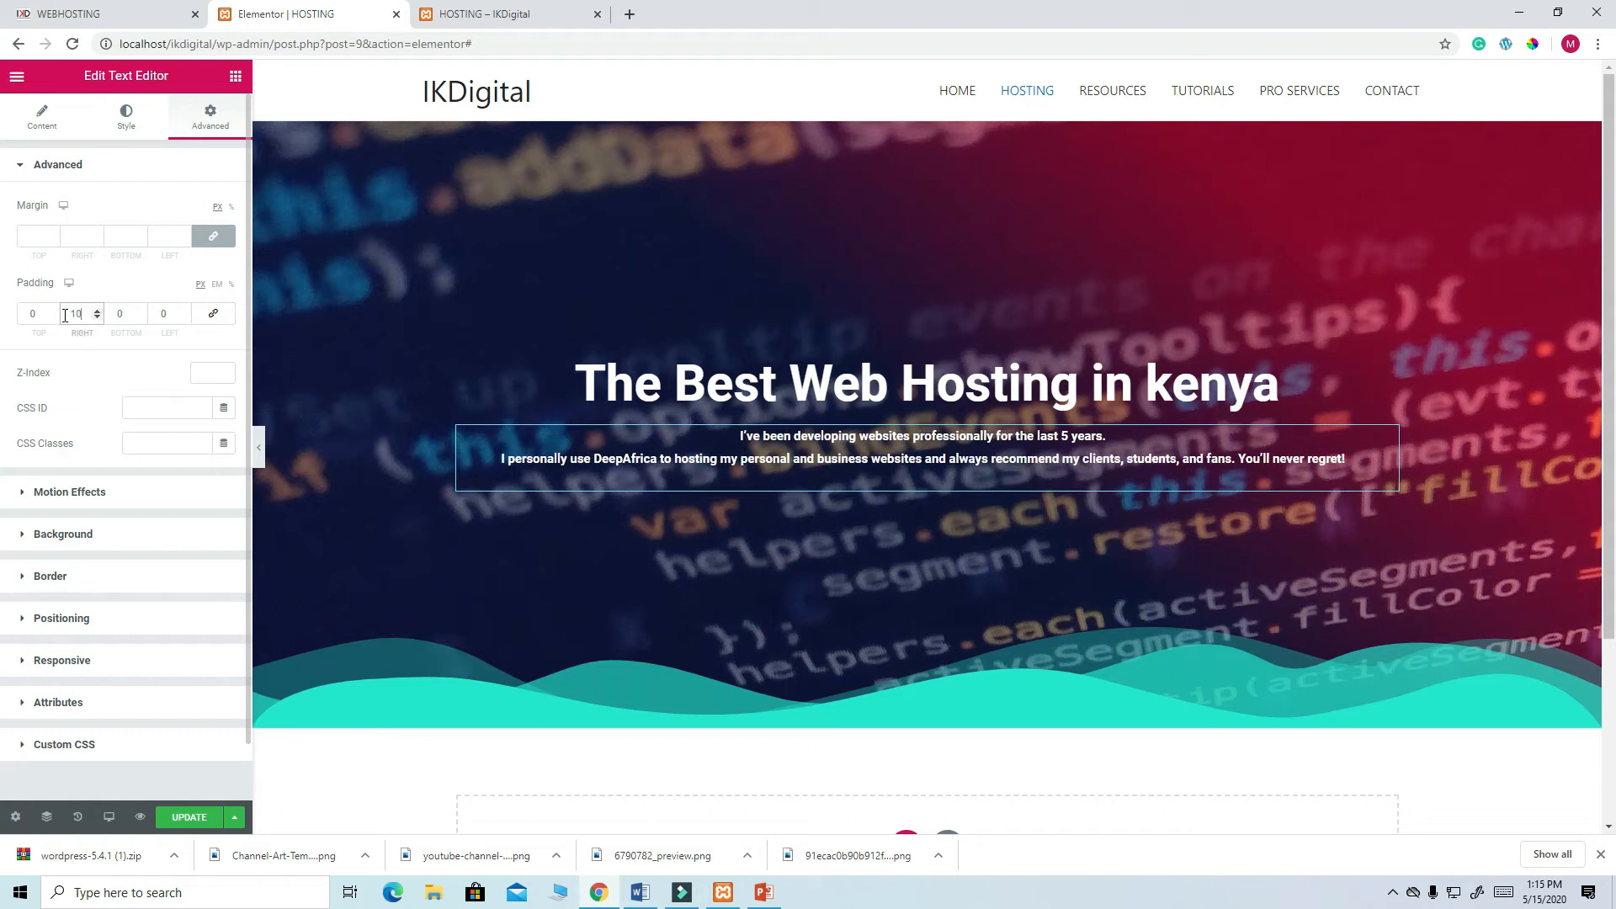
text(0)
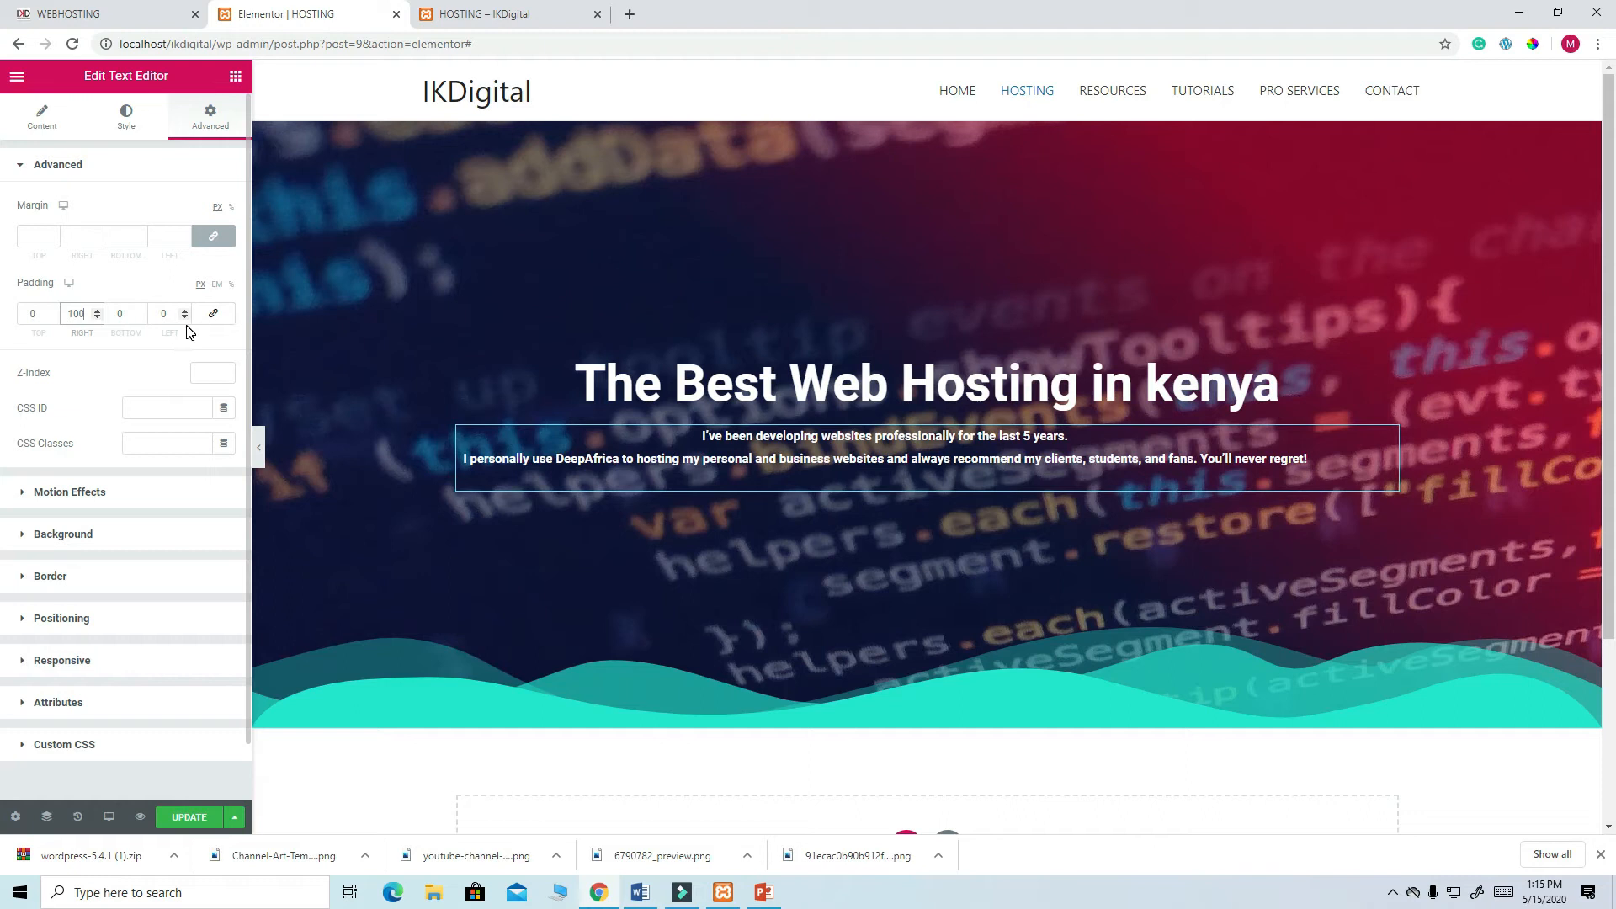
click(162, 314)
text(100)
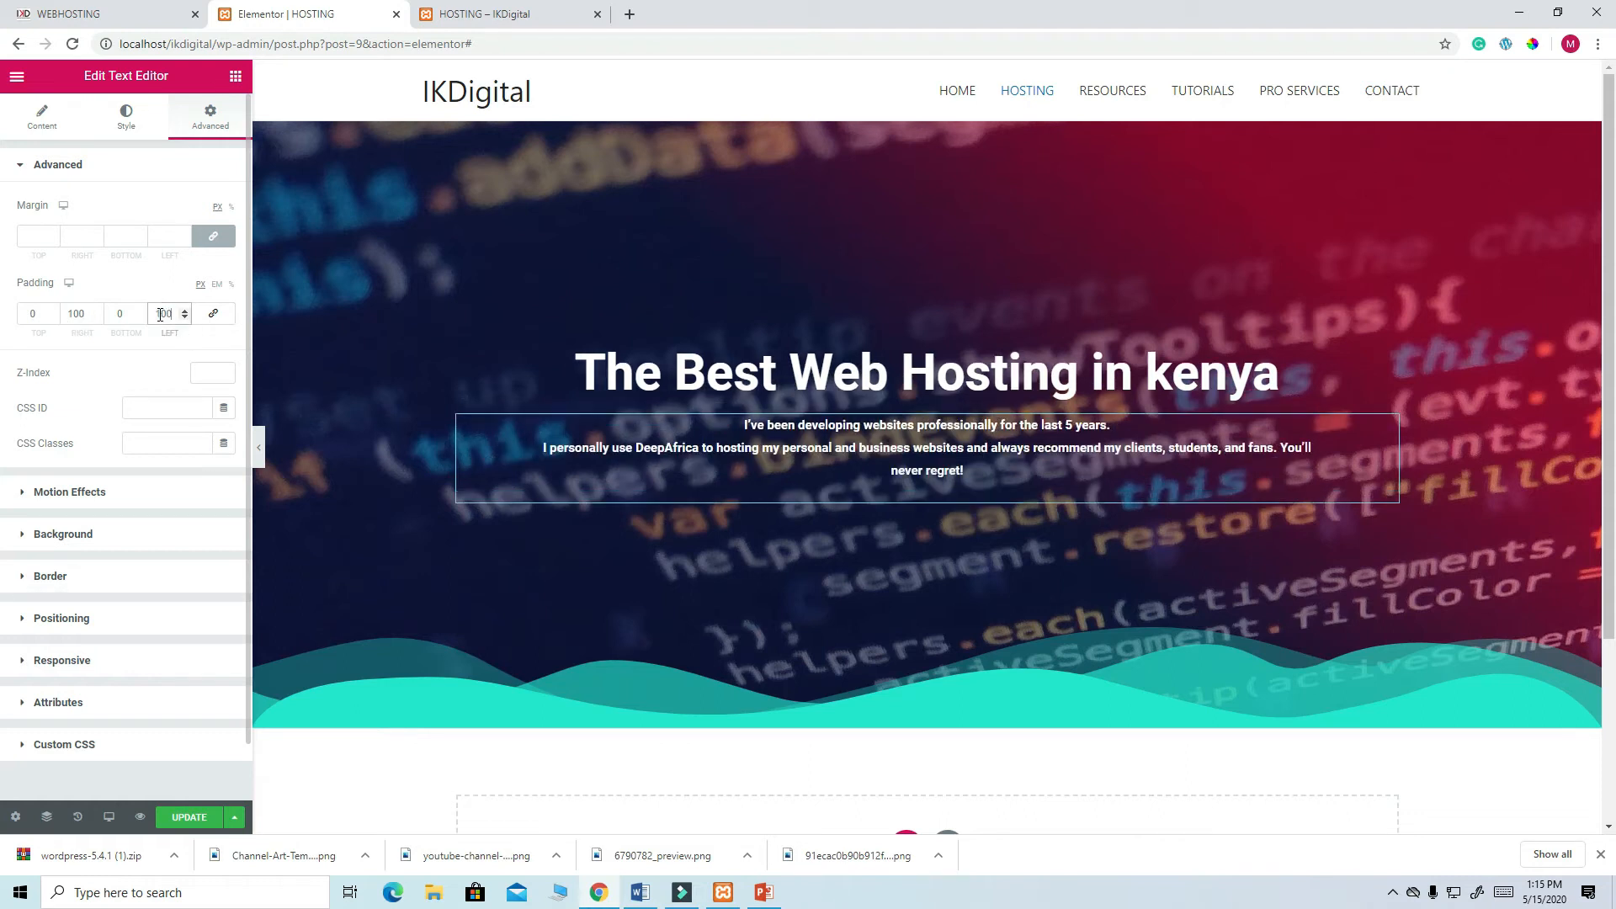
click(78, 312)
key(BackSpace)
text(2)
click(166, 312)
key(BackSpace)
text(2)
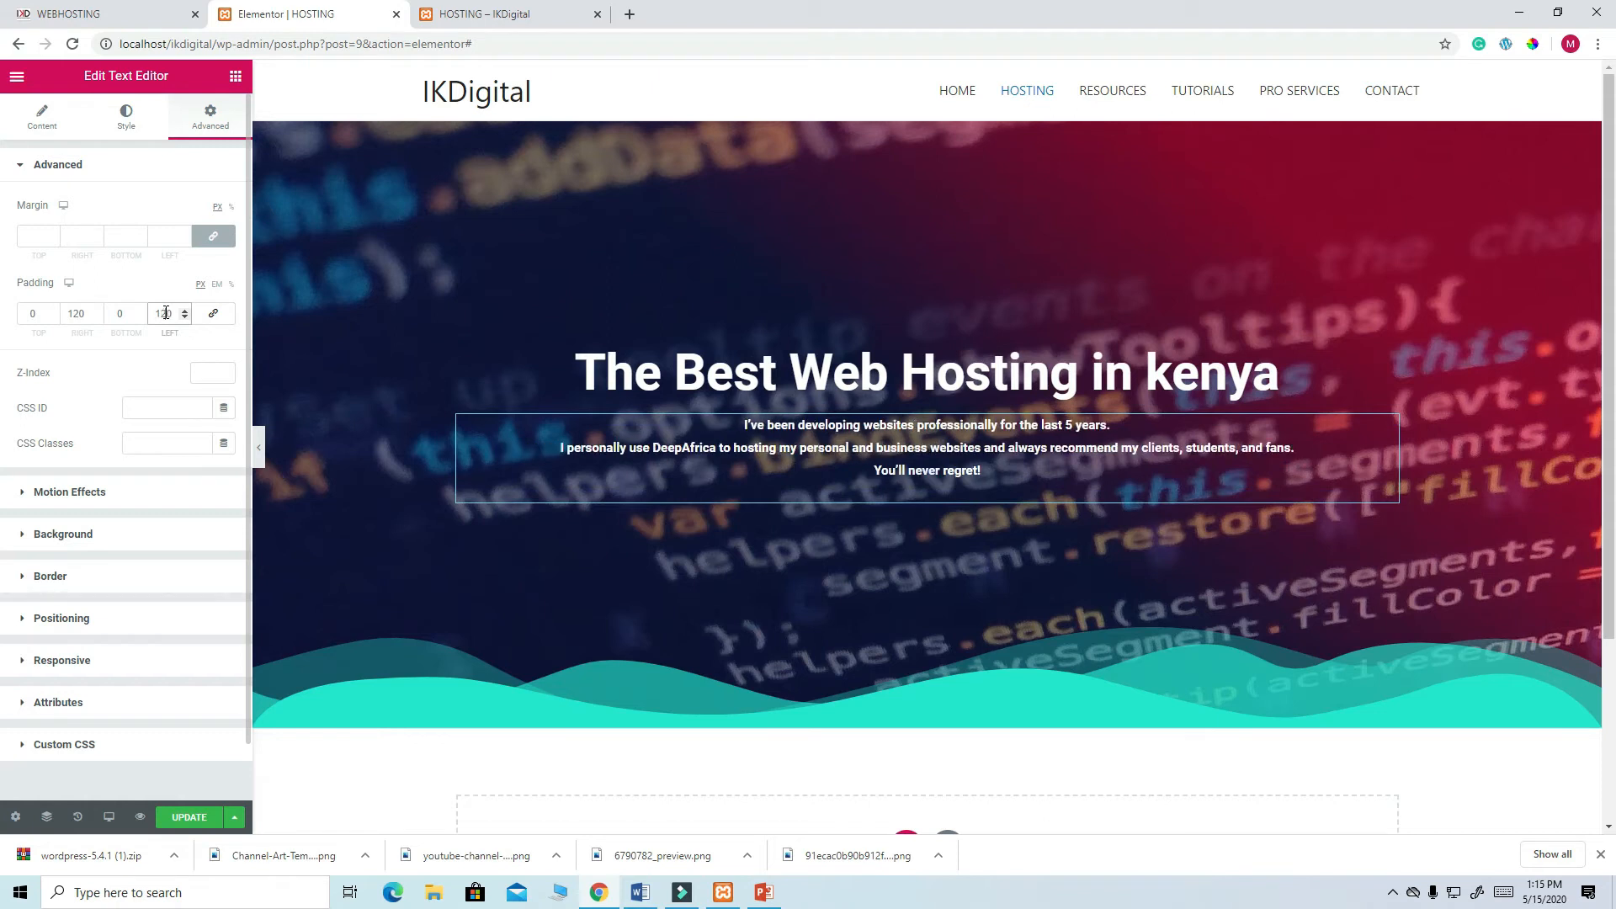
- Raise both left and right padding to 150 px and update the page
click(69, 17)
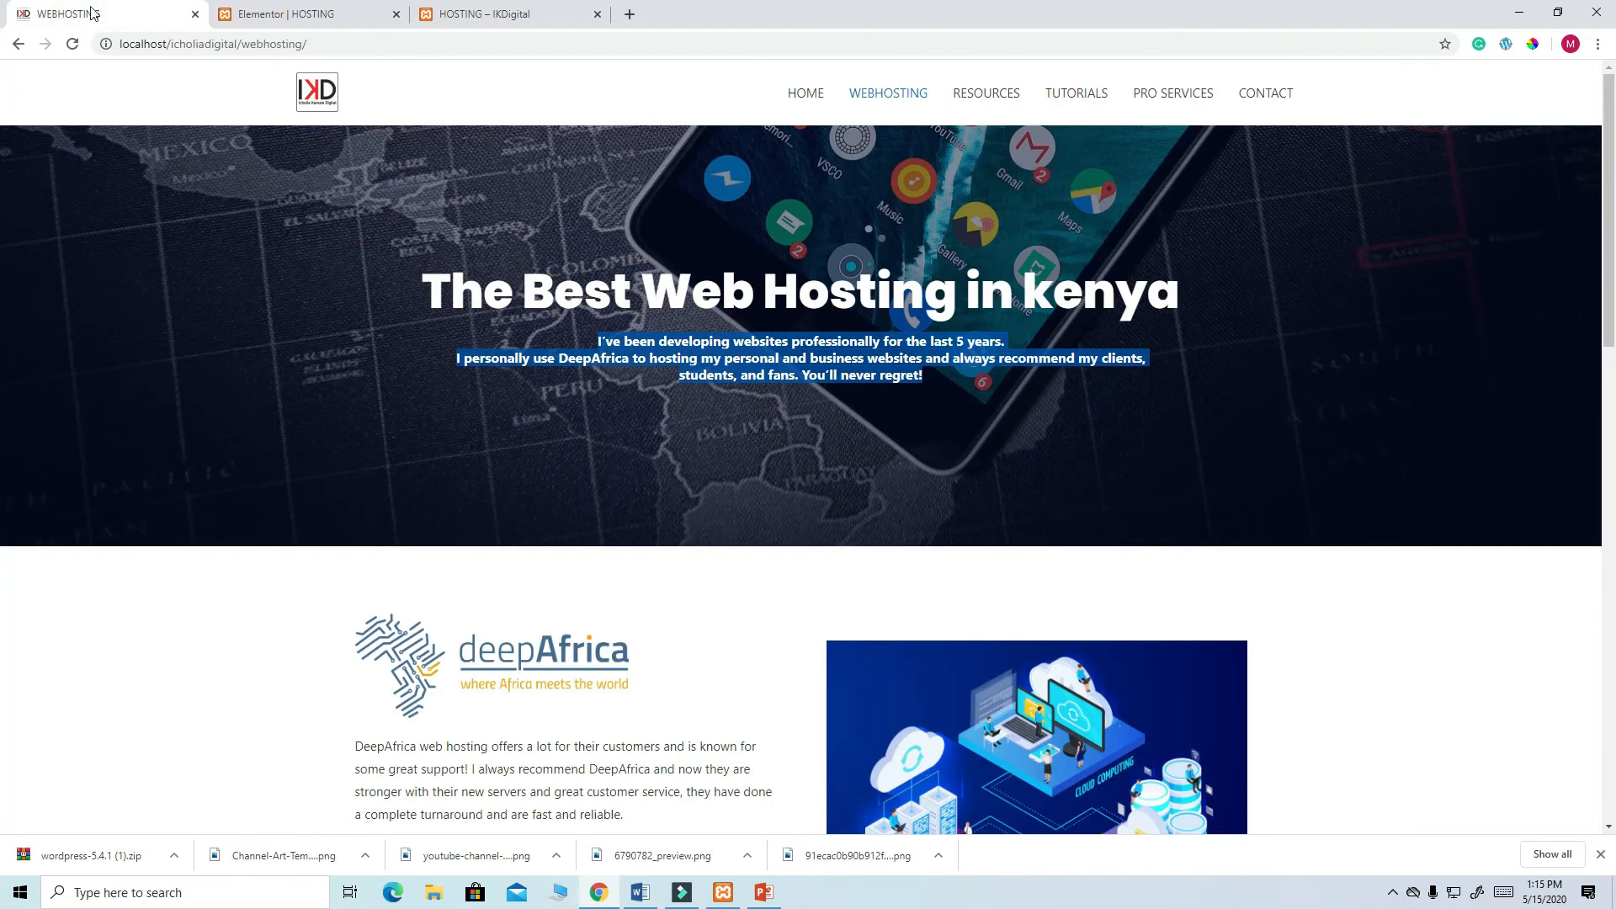
click(254, 15)
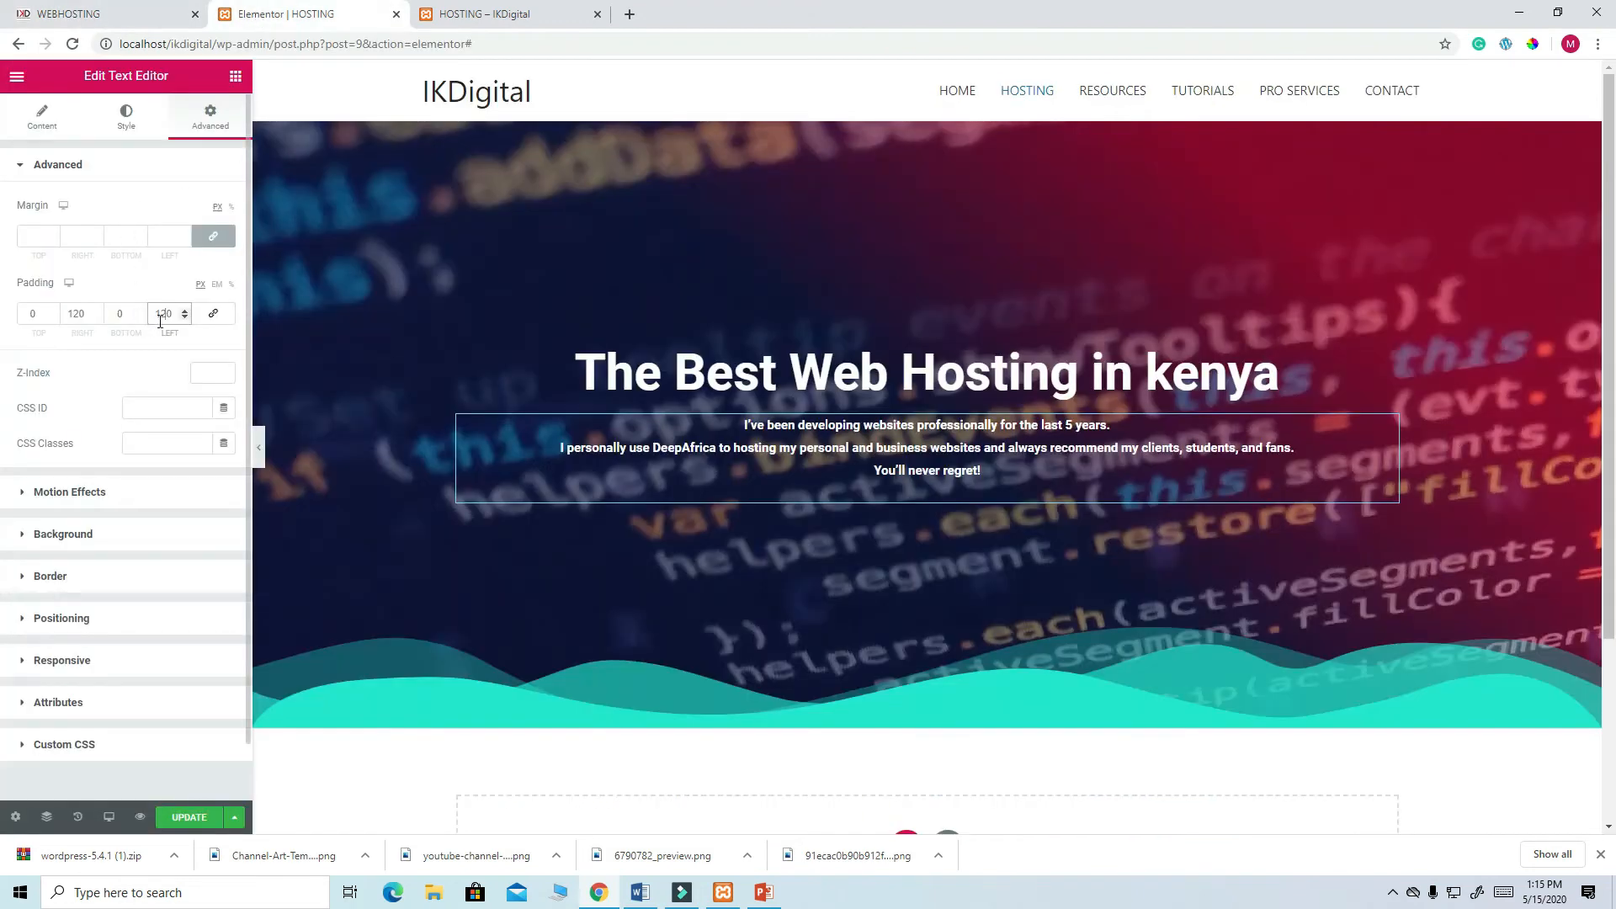
key(BackSpace)
key(BackSpace)
text(50)
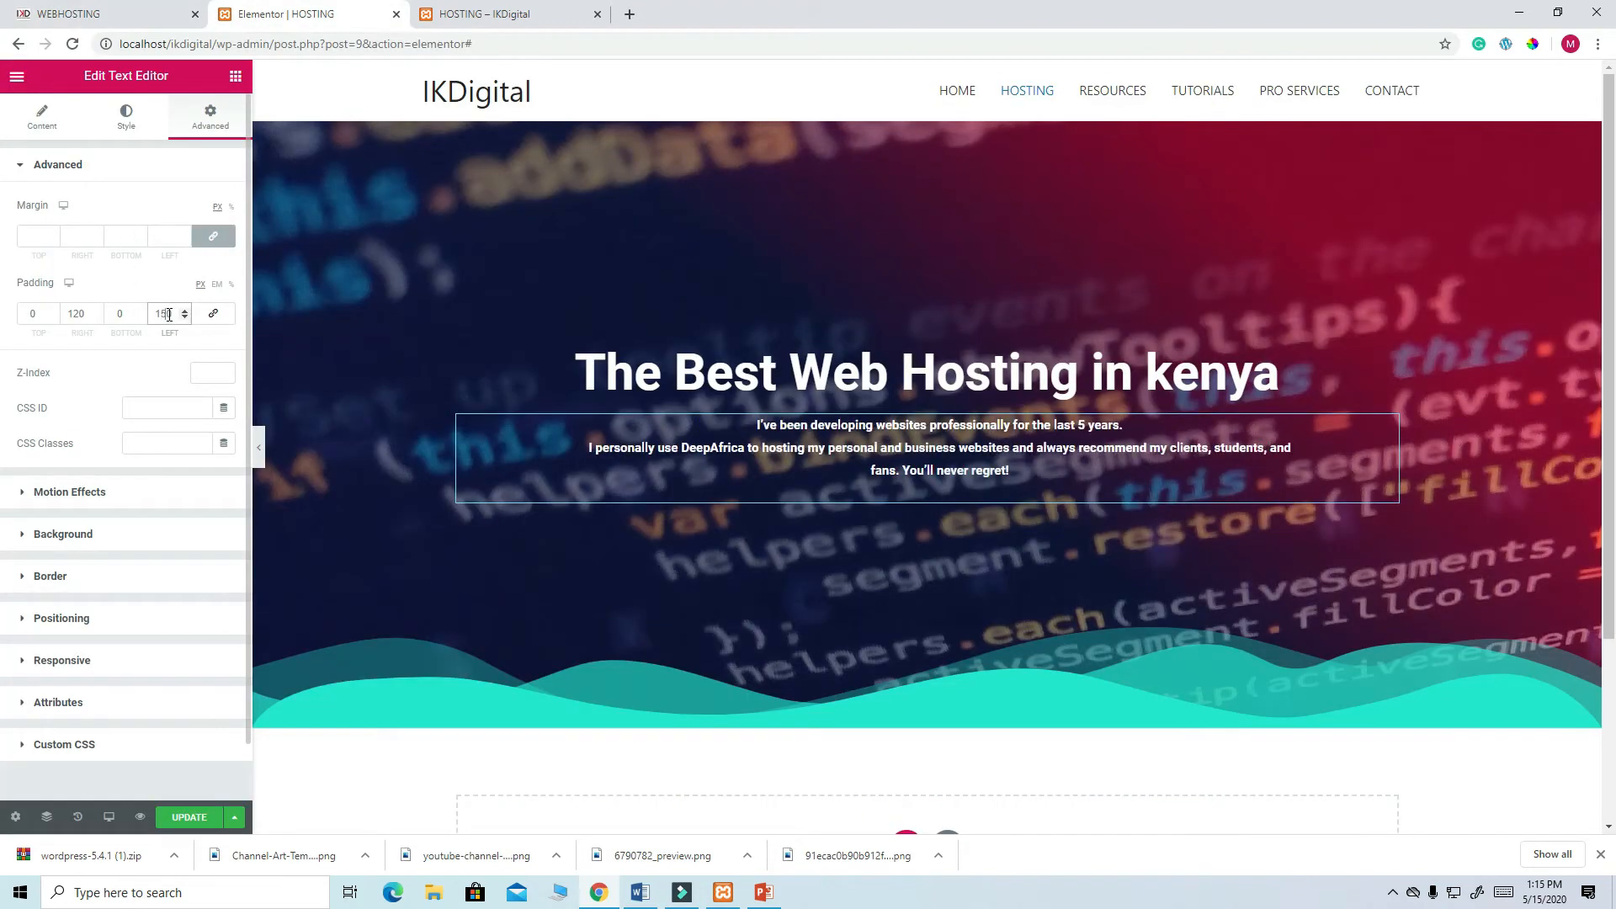
click(78, 311)
key(BackSpace)
key(BackSpace)
text(50)
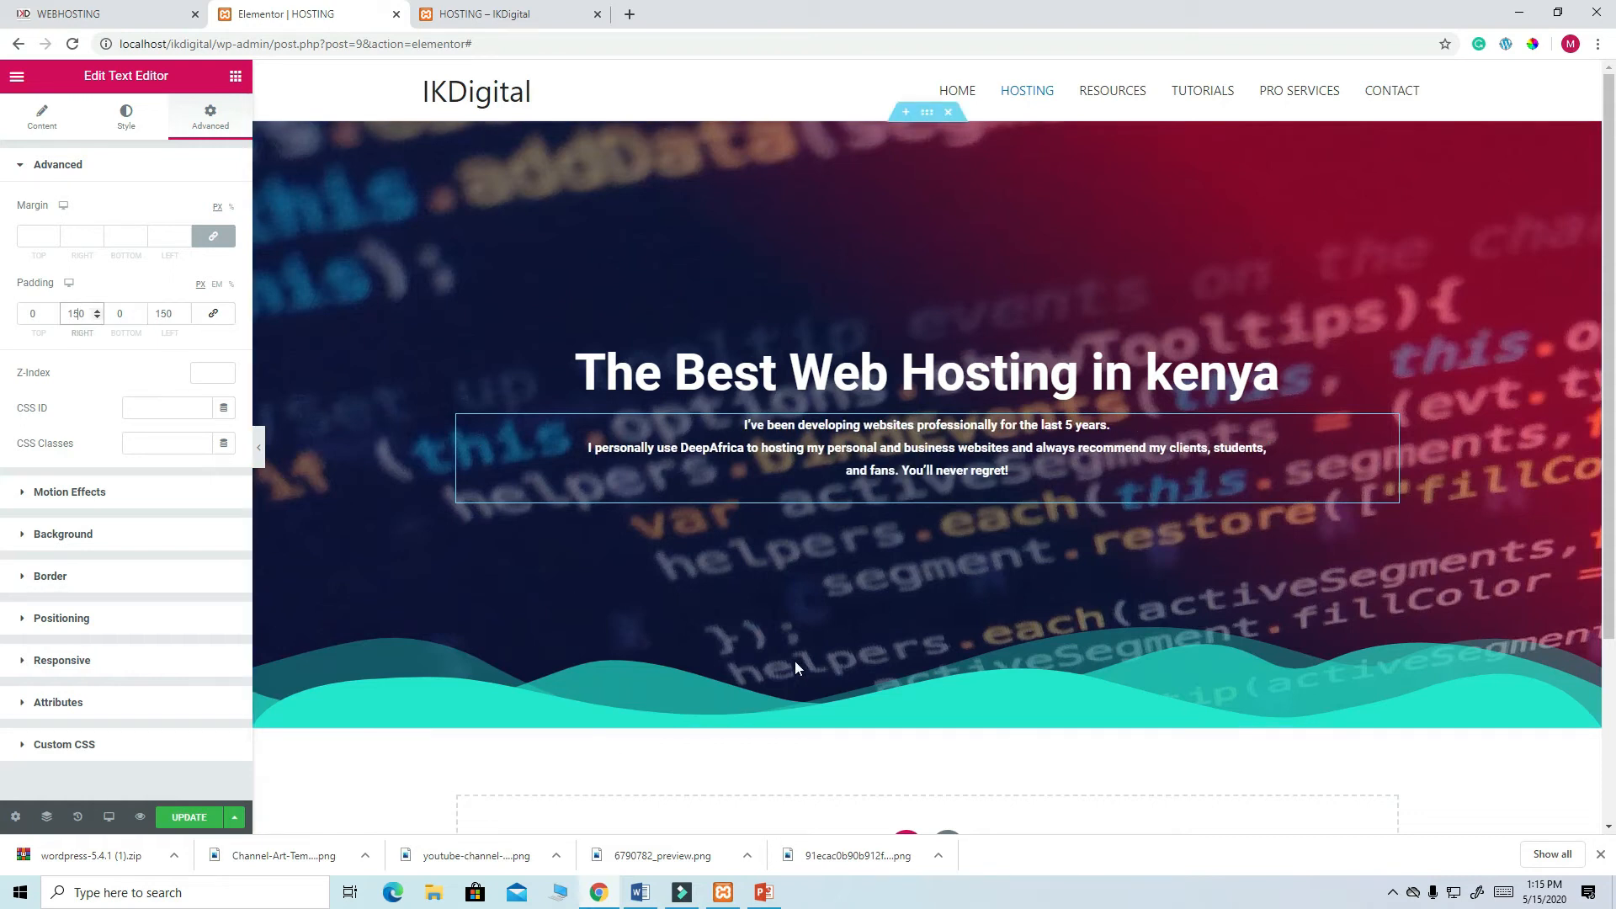
scroll(443, 672, down, 1)
click(190, 818)
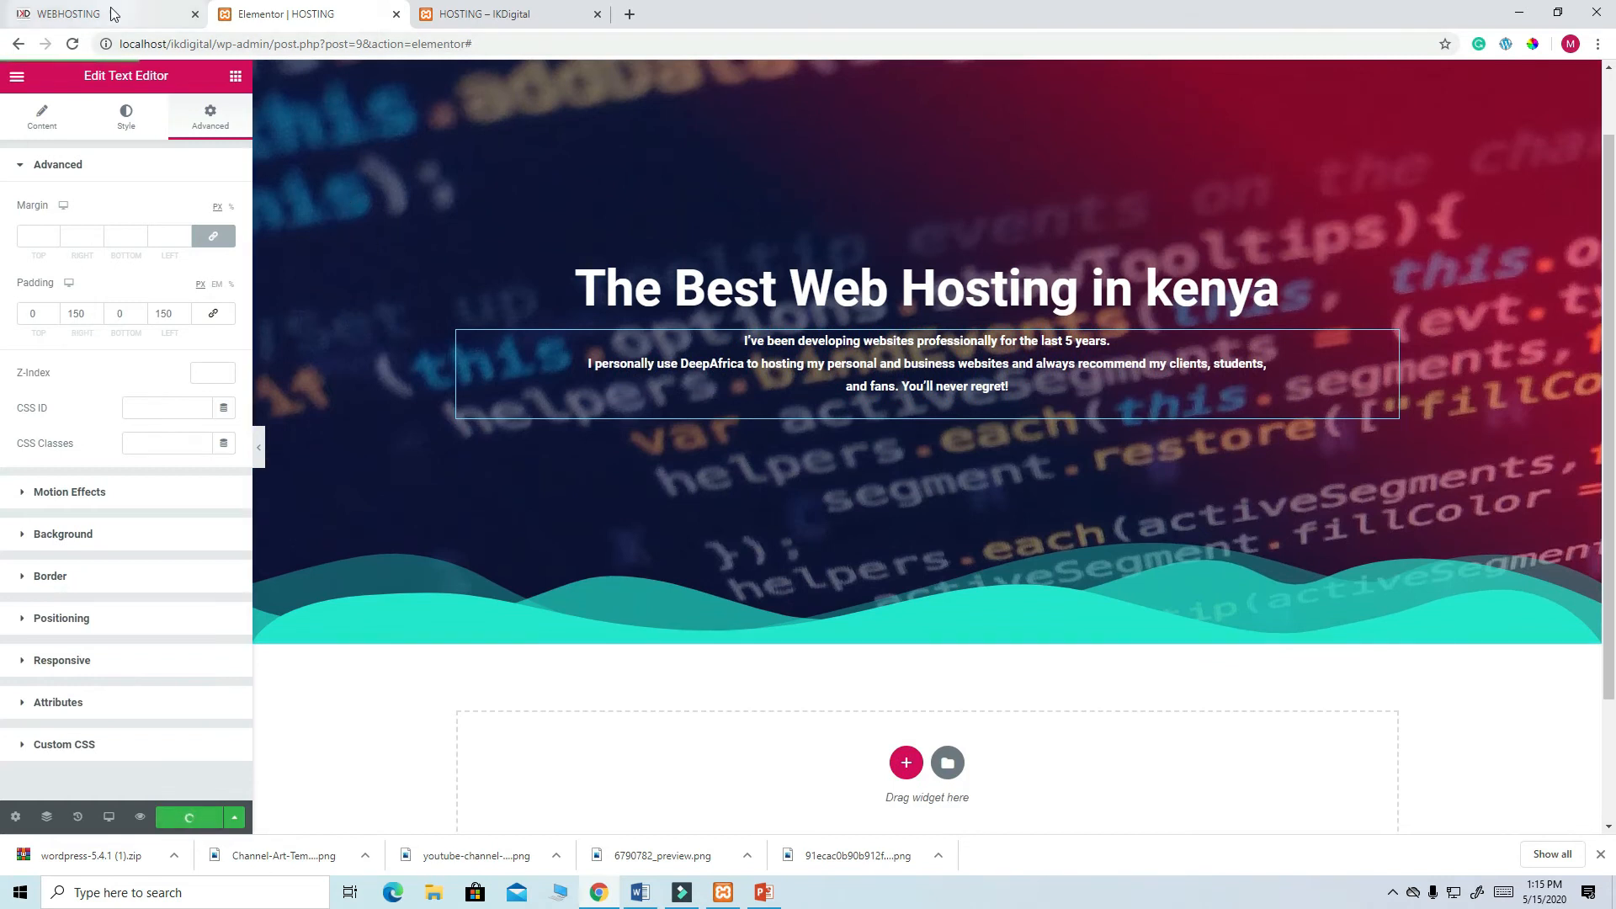
- Compare with the live webhosting page and review the paragraph's style and content settings
click(84, 13)
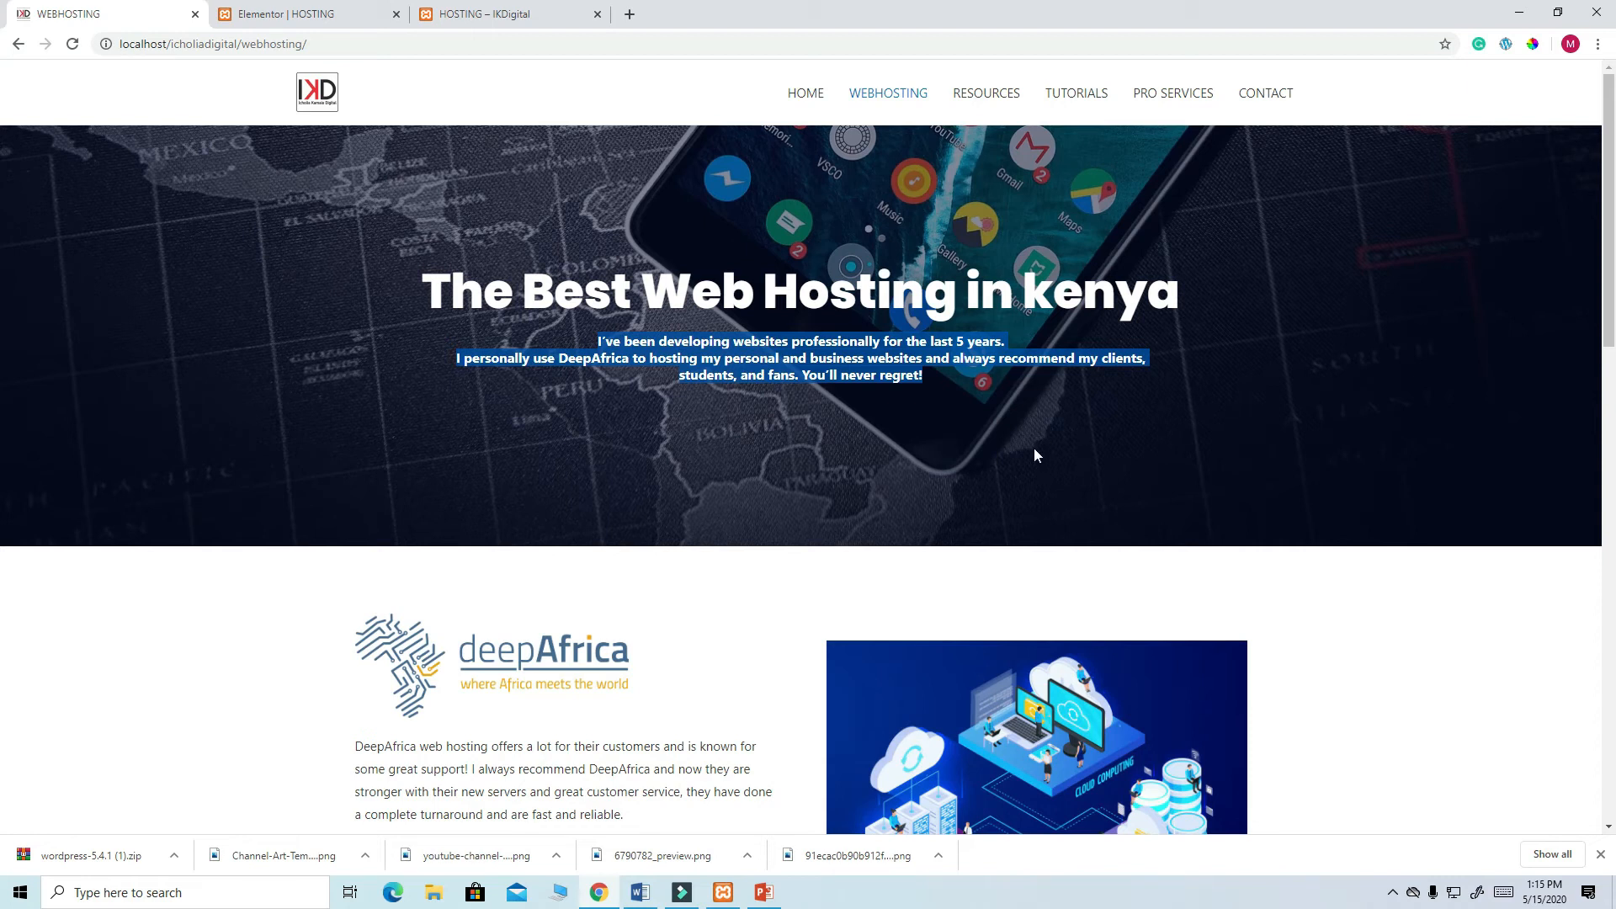
scroll(1036, 456, down, 2)
scroll(1048, 340, up, 2)
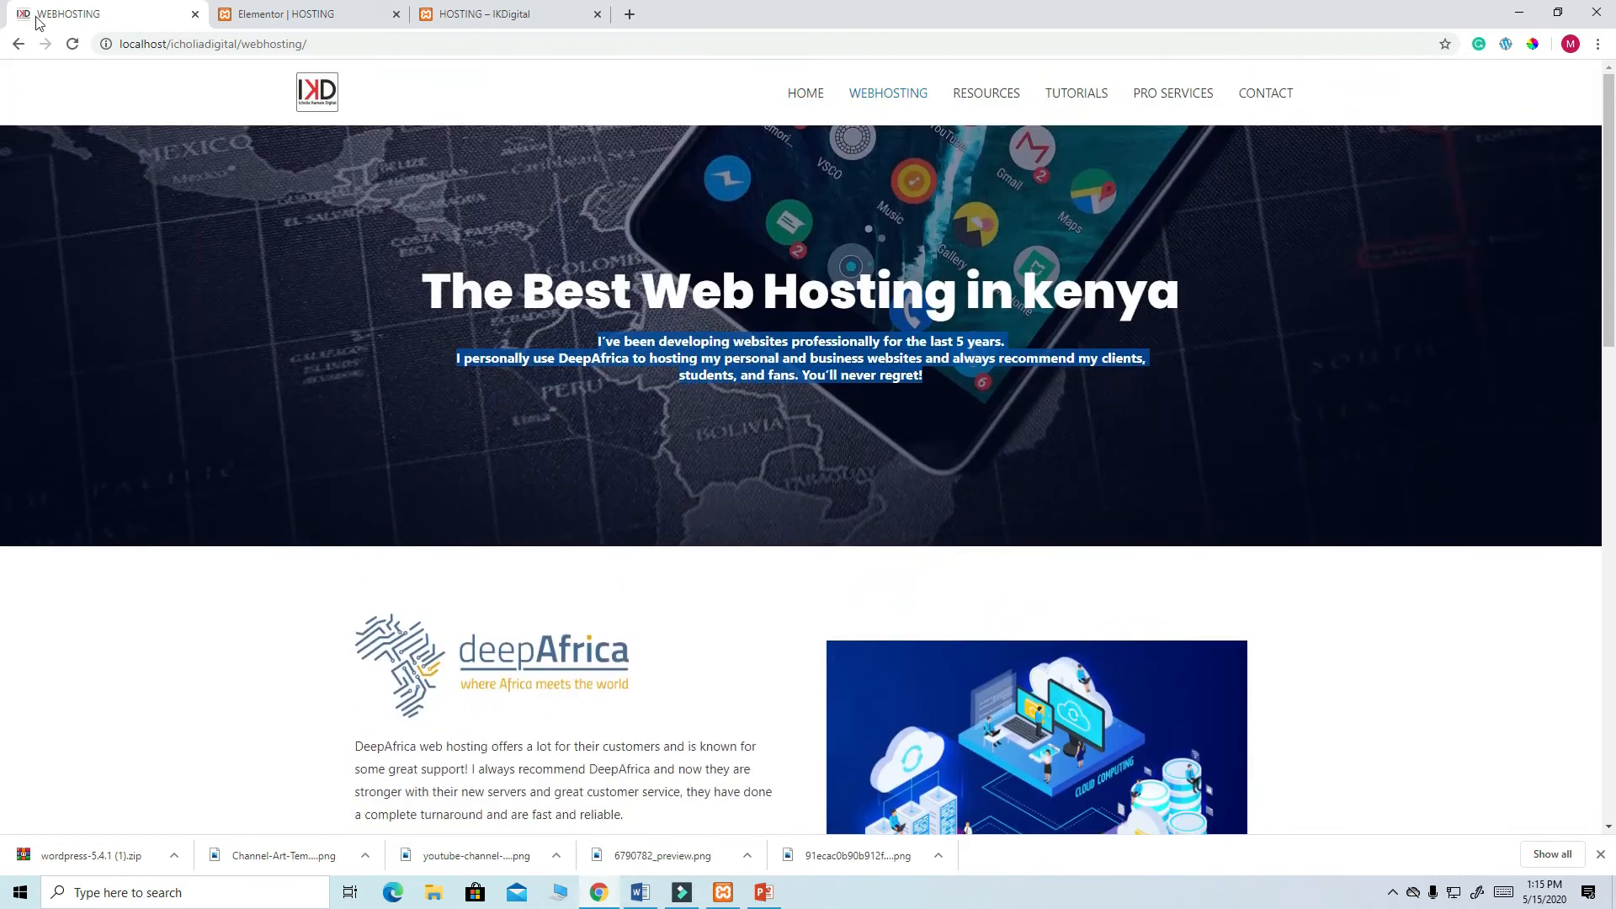
click(297, 19)
scroll(830, 191, up, 1)
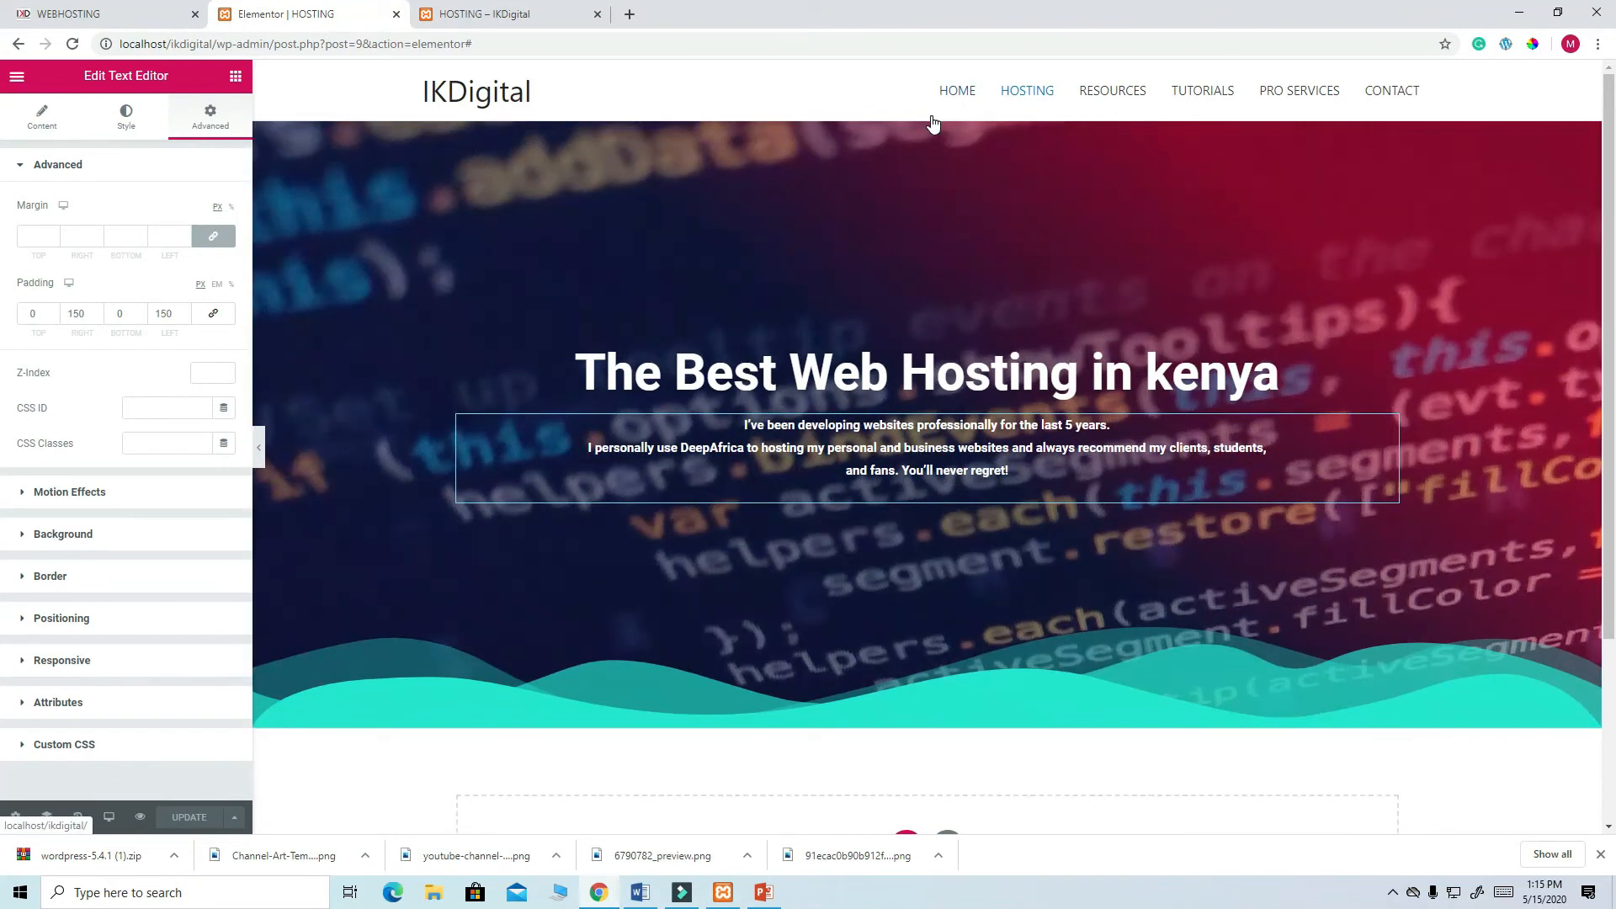
click(128, 122)
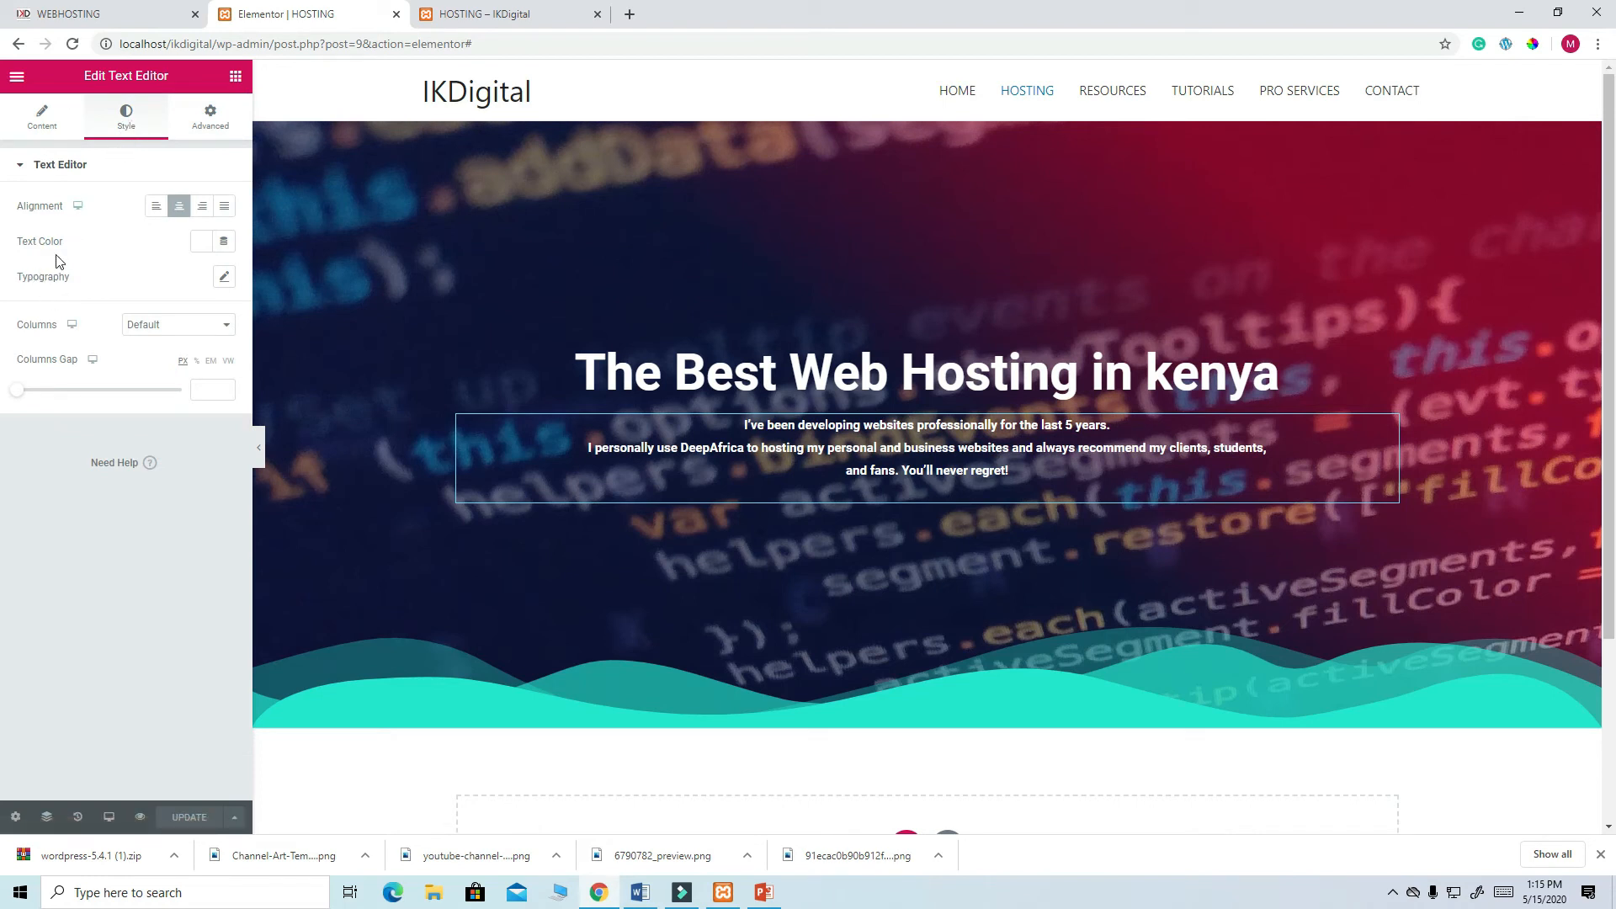
click(42, 119)
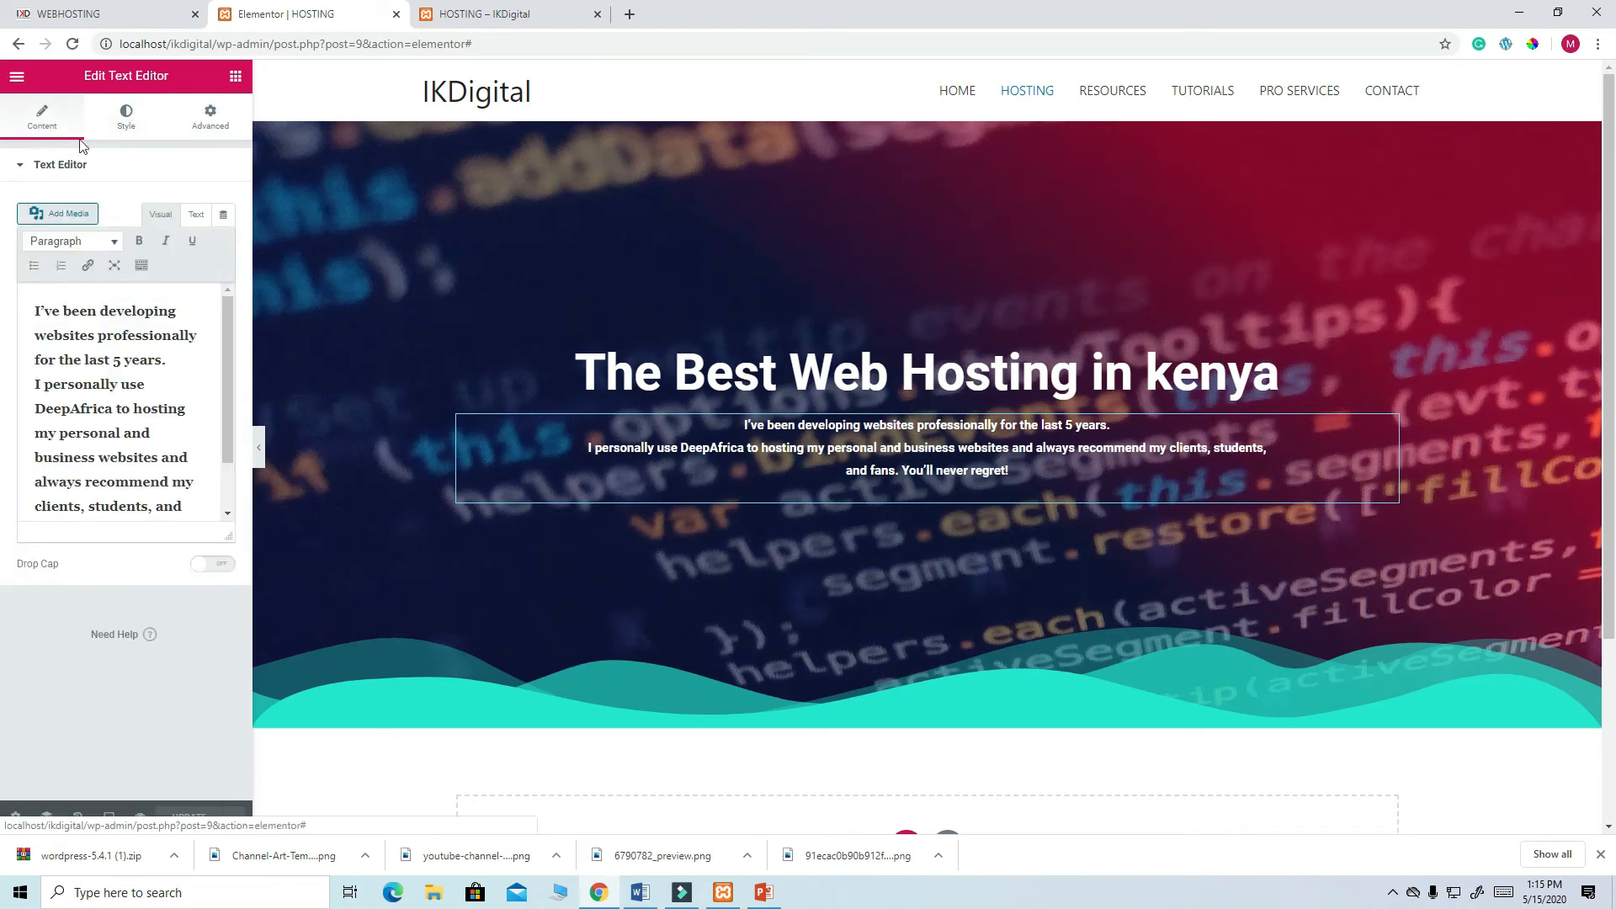
click(131, 127)
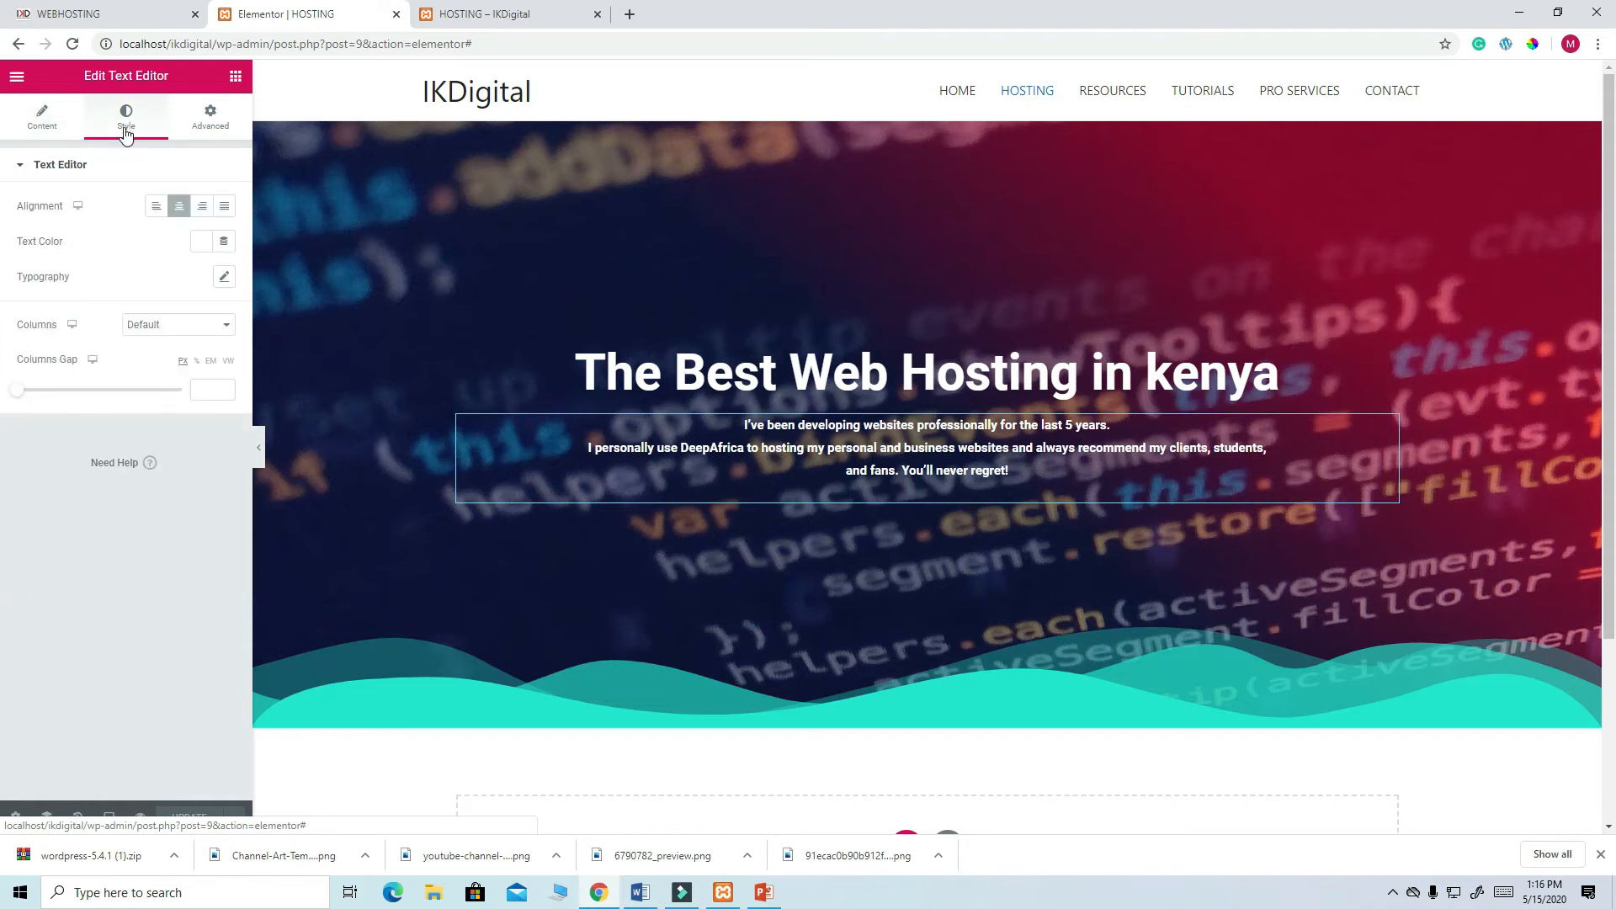
click(24, 168)
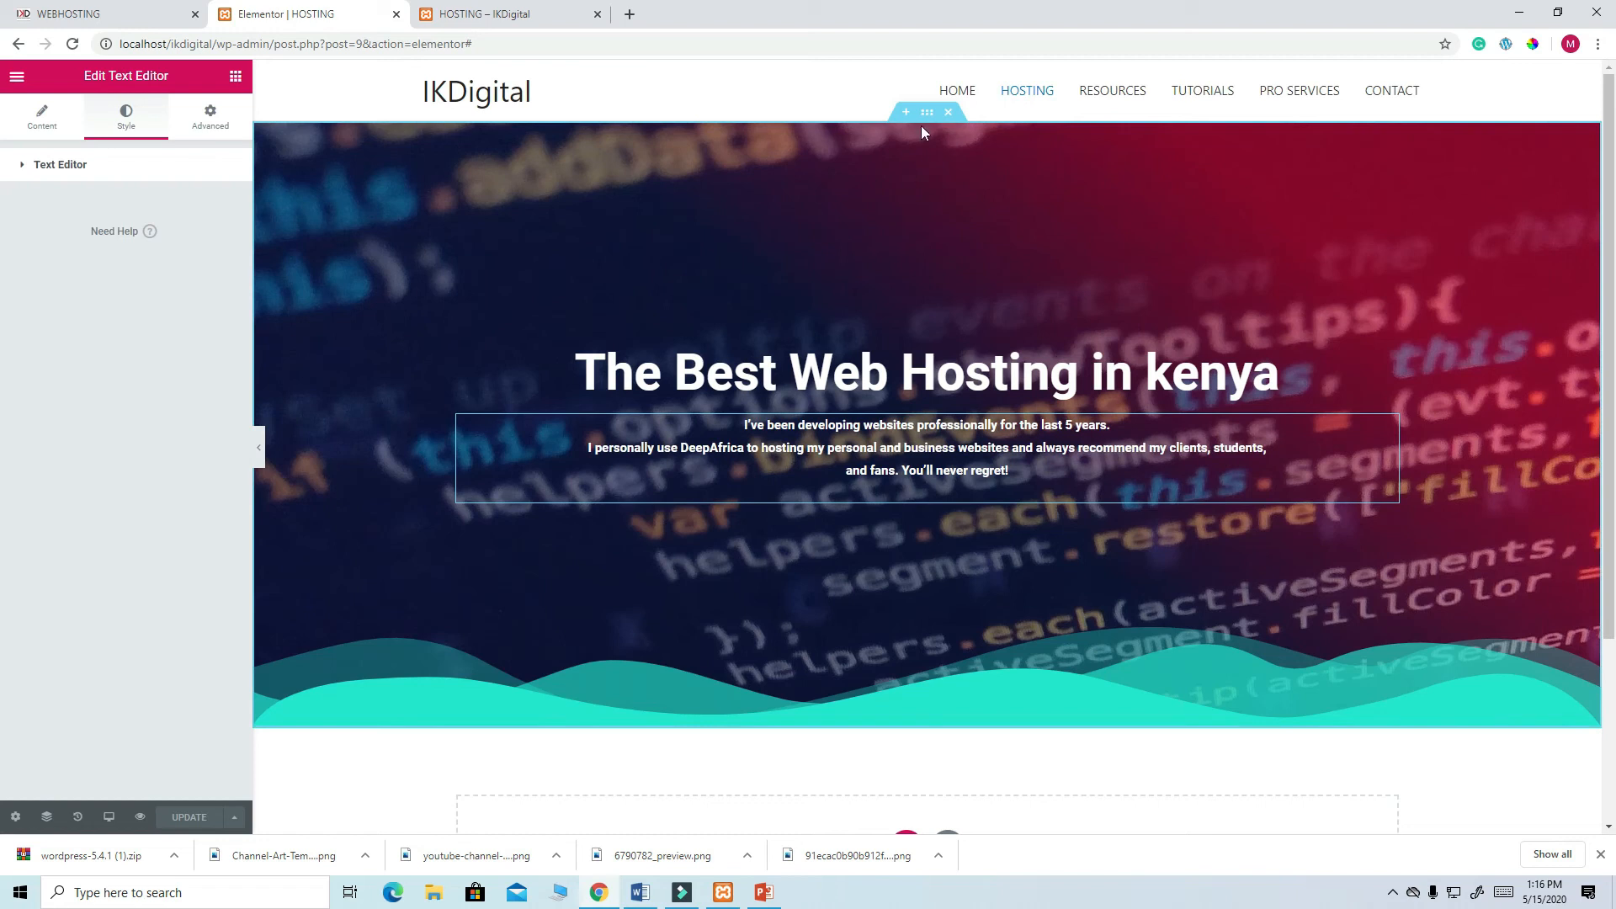
click(925, 116)
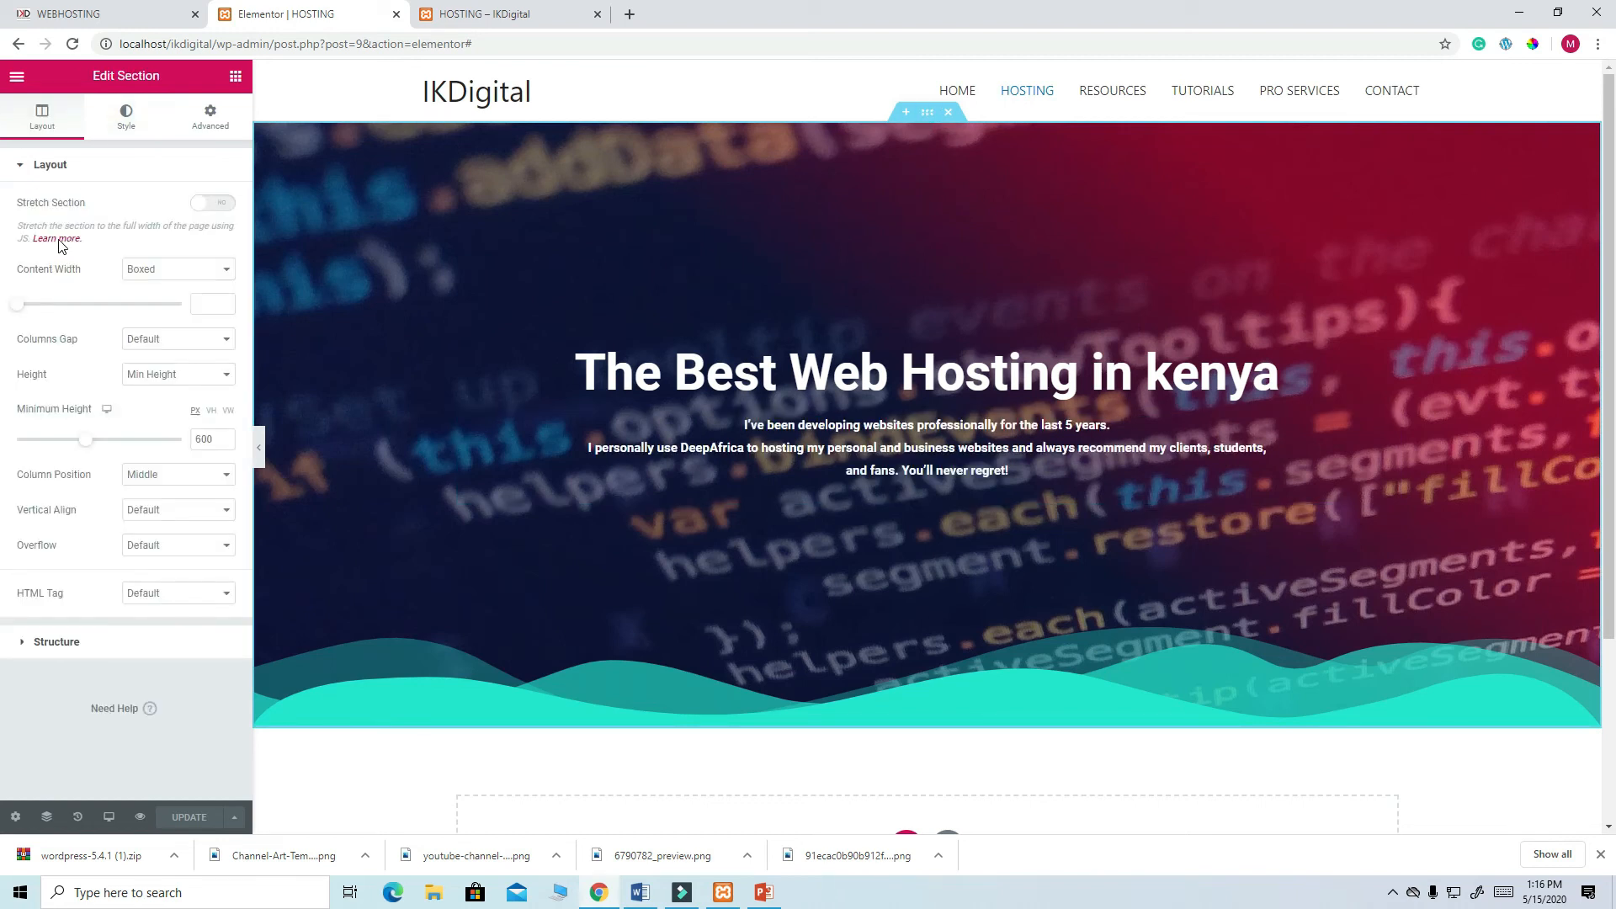
- Upload android-1869510_1920.jpg from Downloads and set it as the hero background image
click(126, 123)
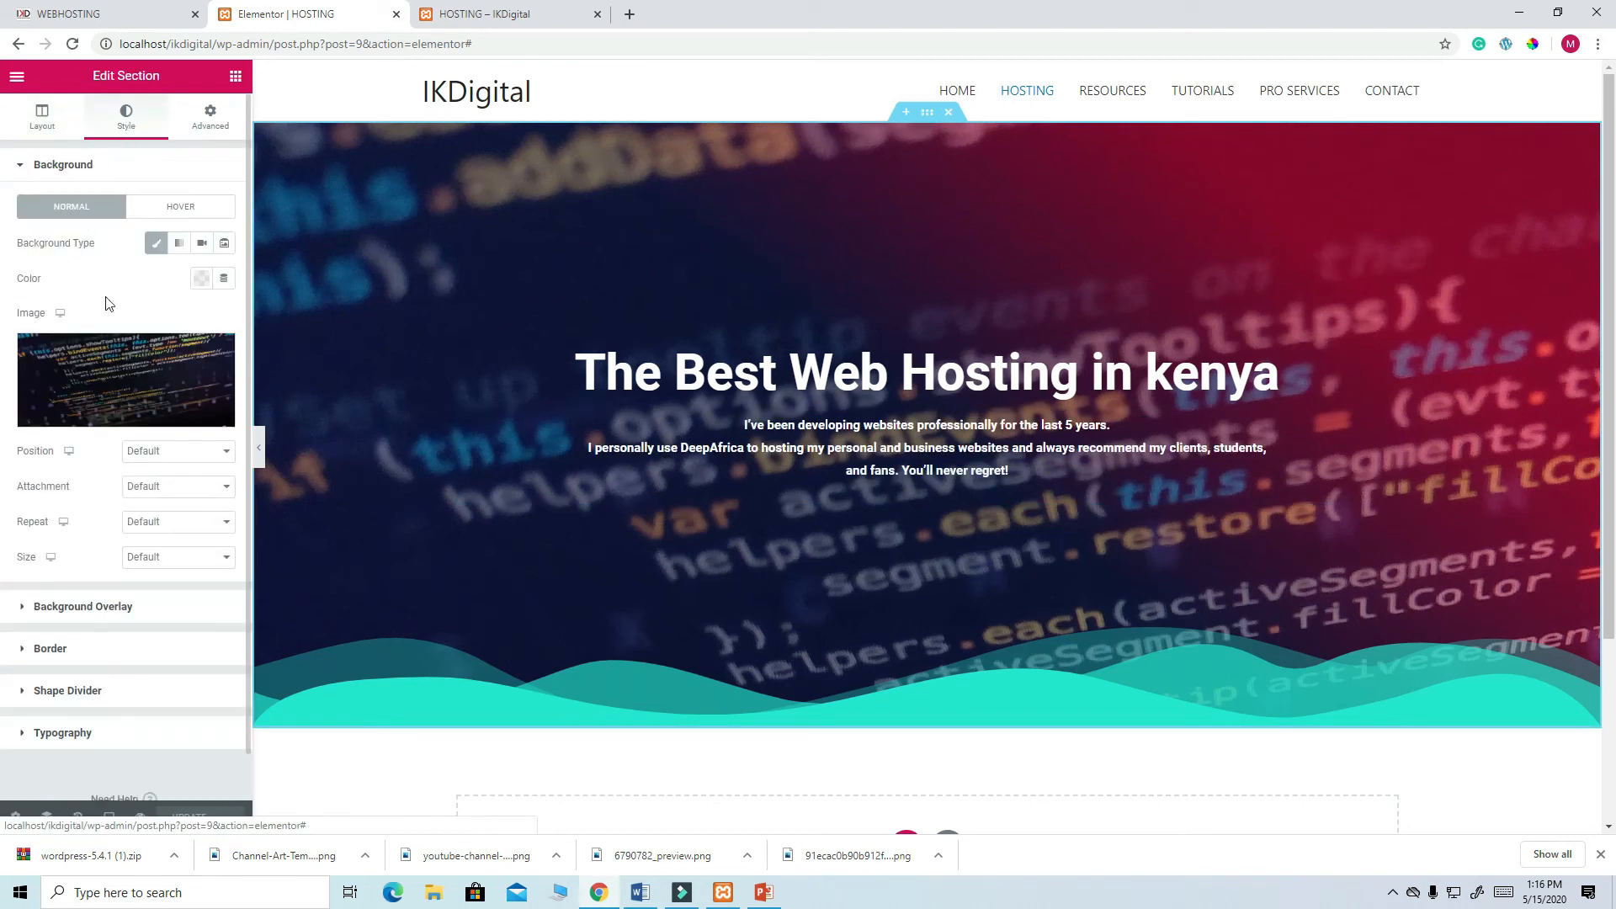
click(116, 368)
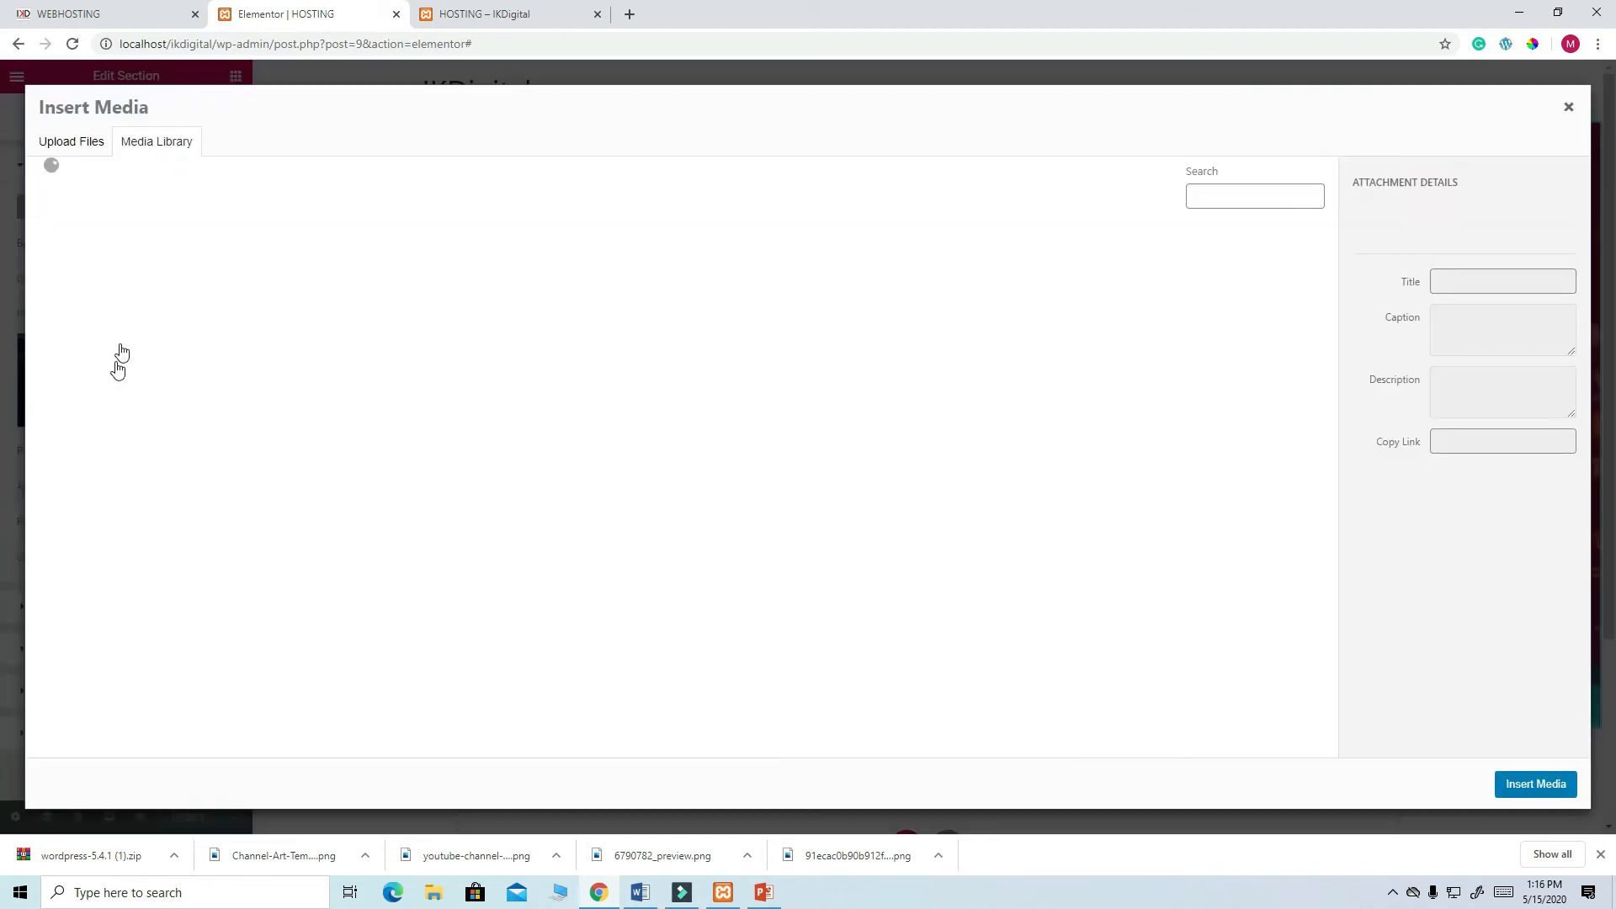
click(84, 142)
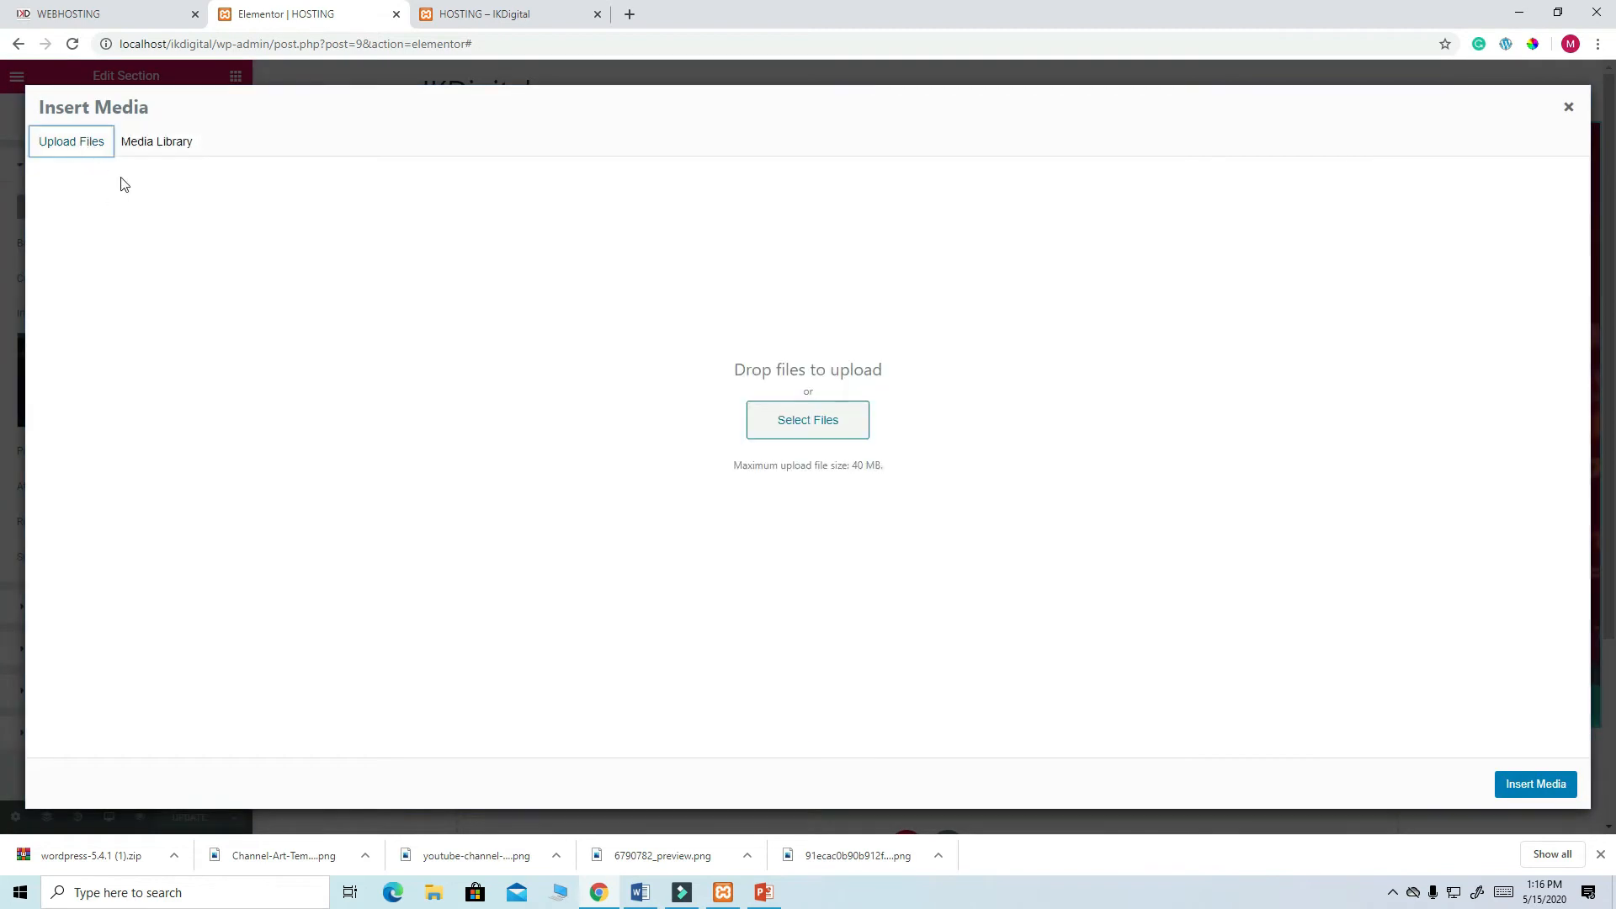
click(796, 423)
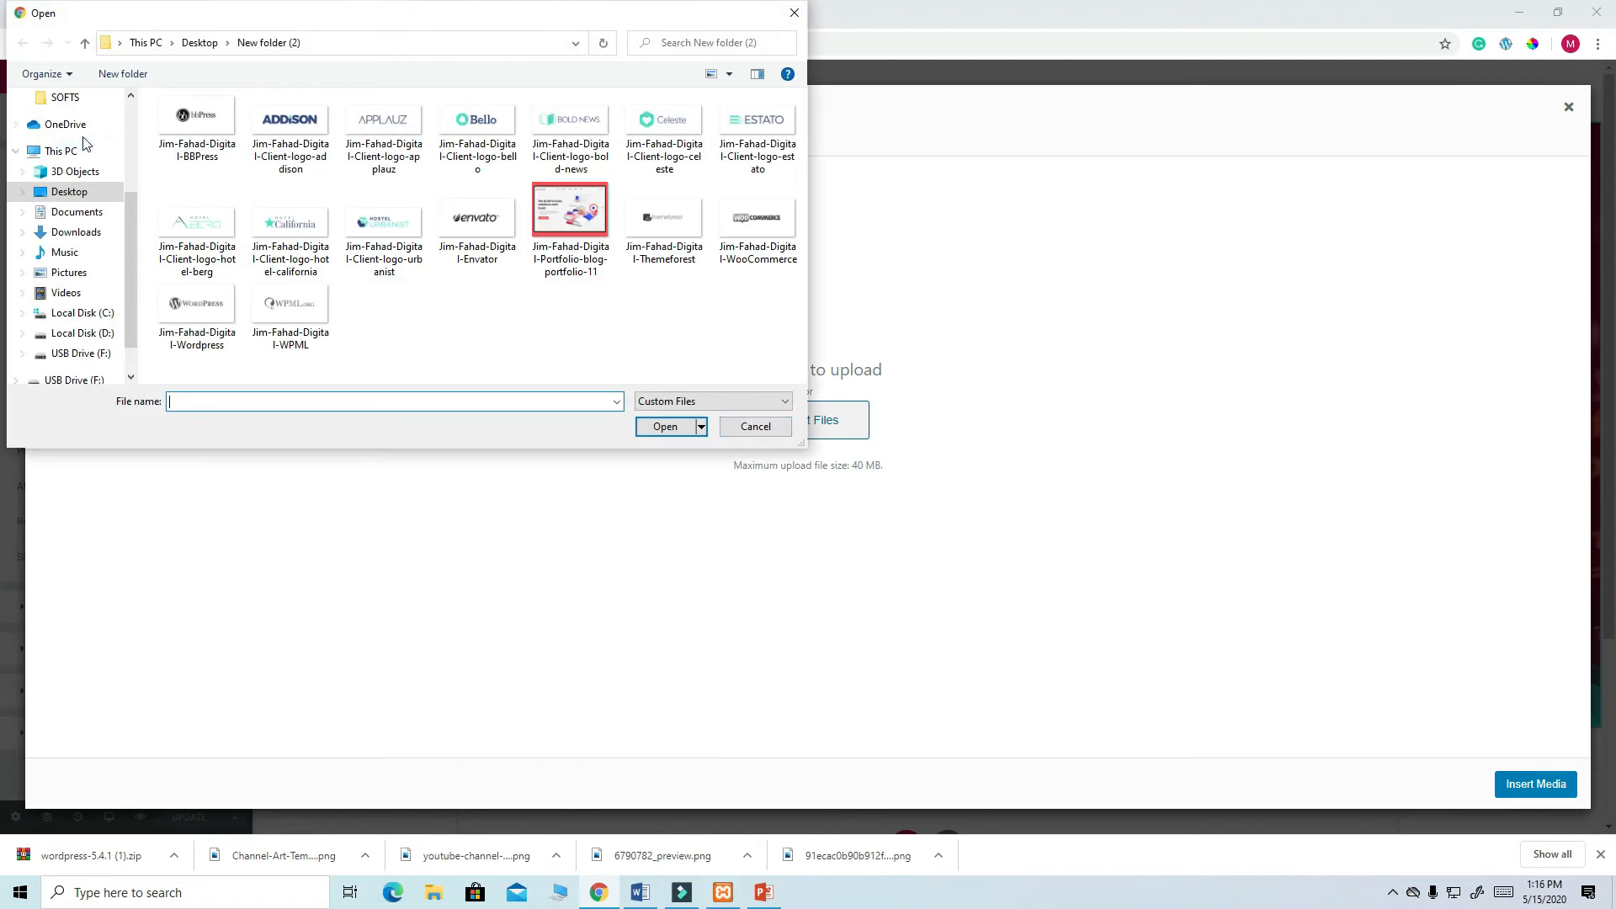
click(77, 232)
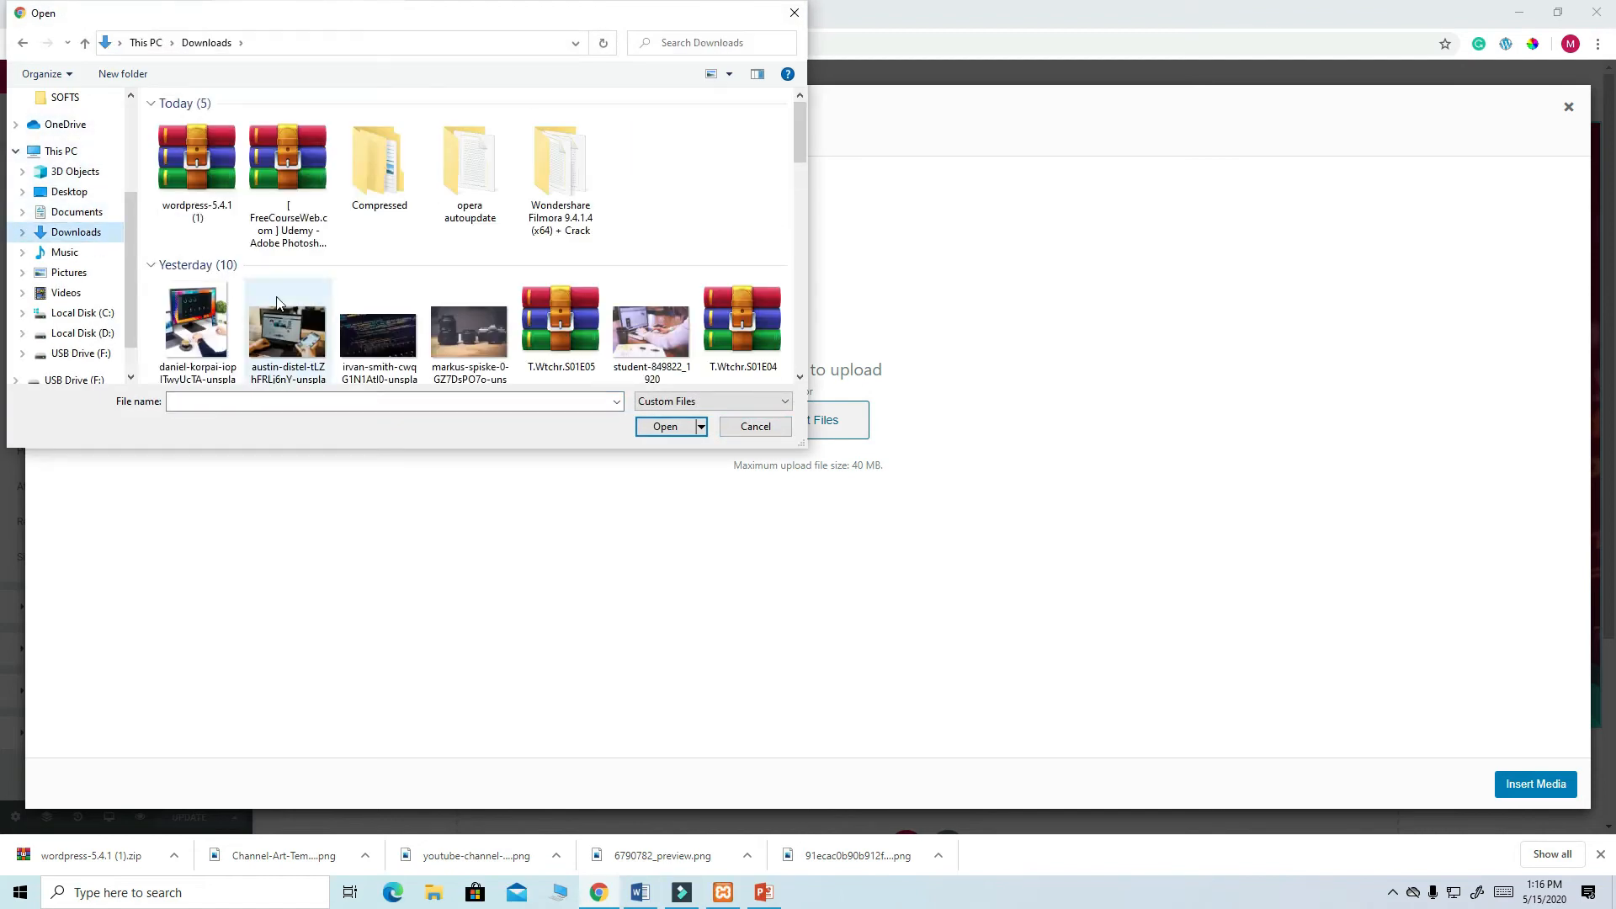
drag(800, 114, 324, 163)
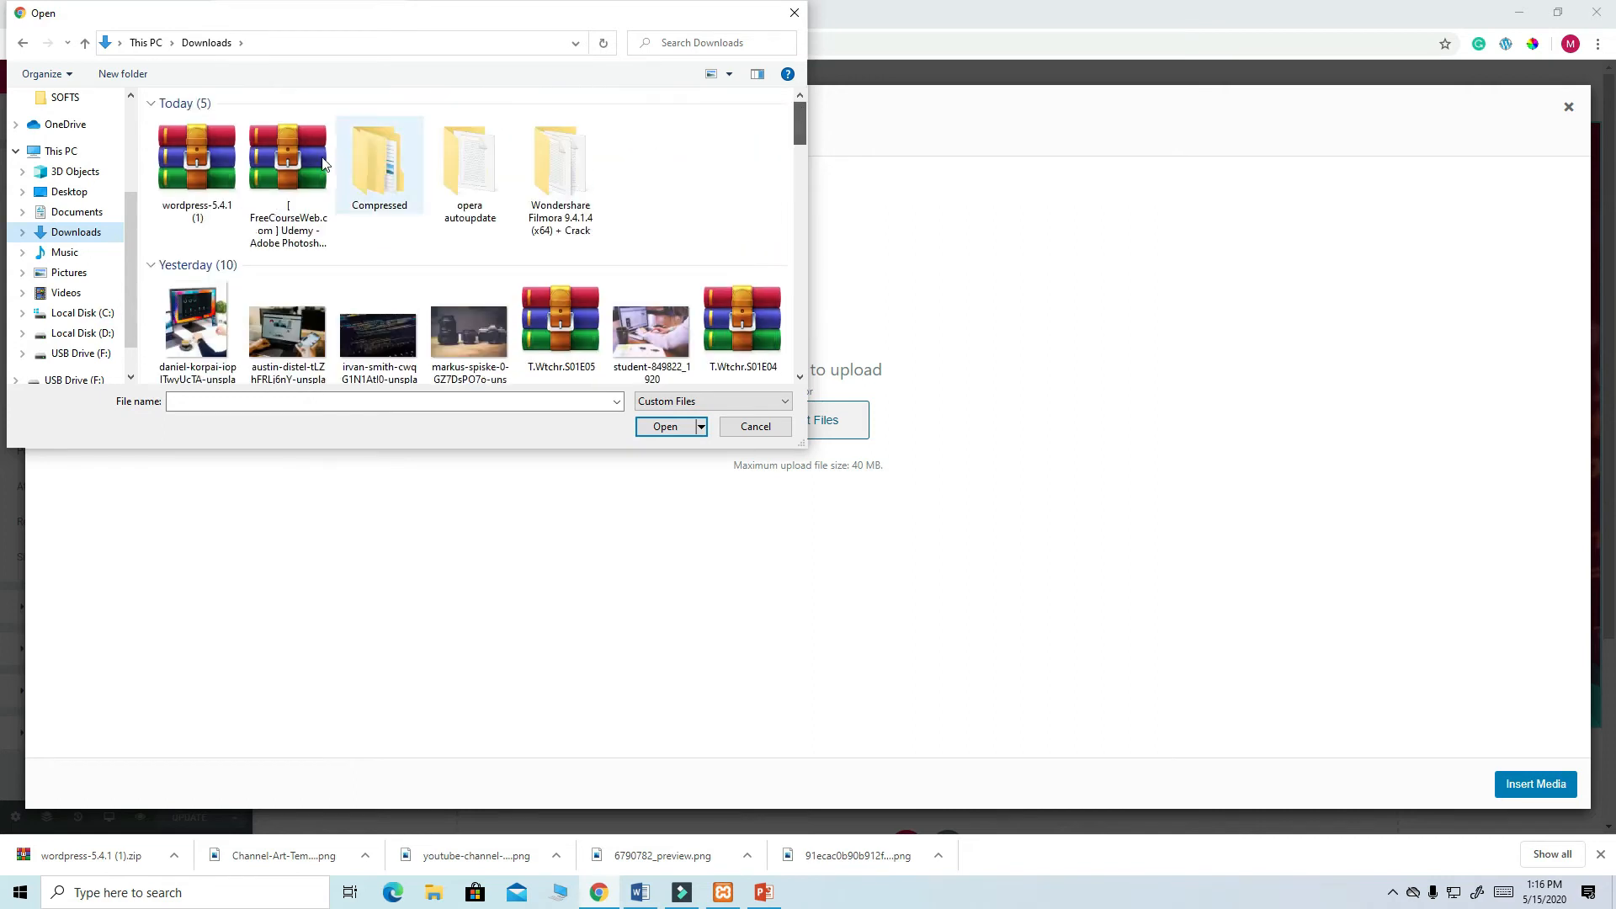
click(74, 192)
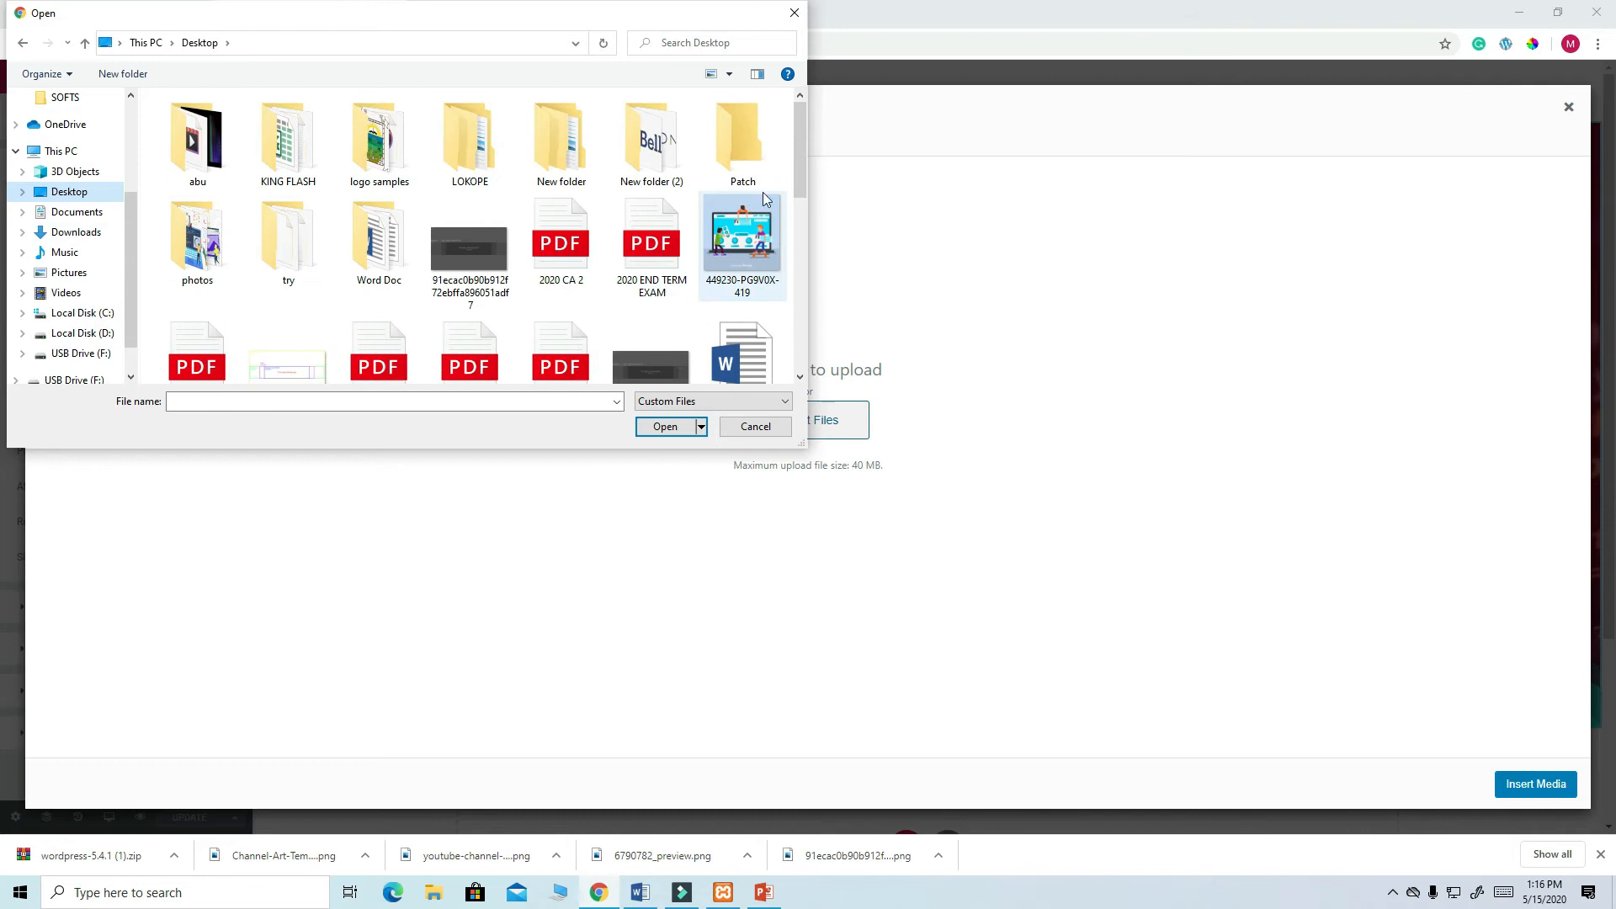
mouse_move(805, 148)
mouse_down()
mouse_move(794, 355)
mouse_move(792, 138)
mouse_up()
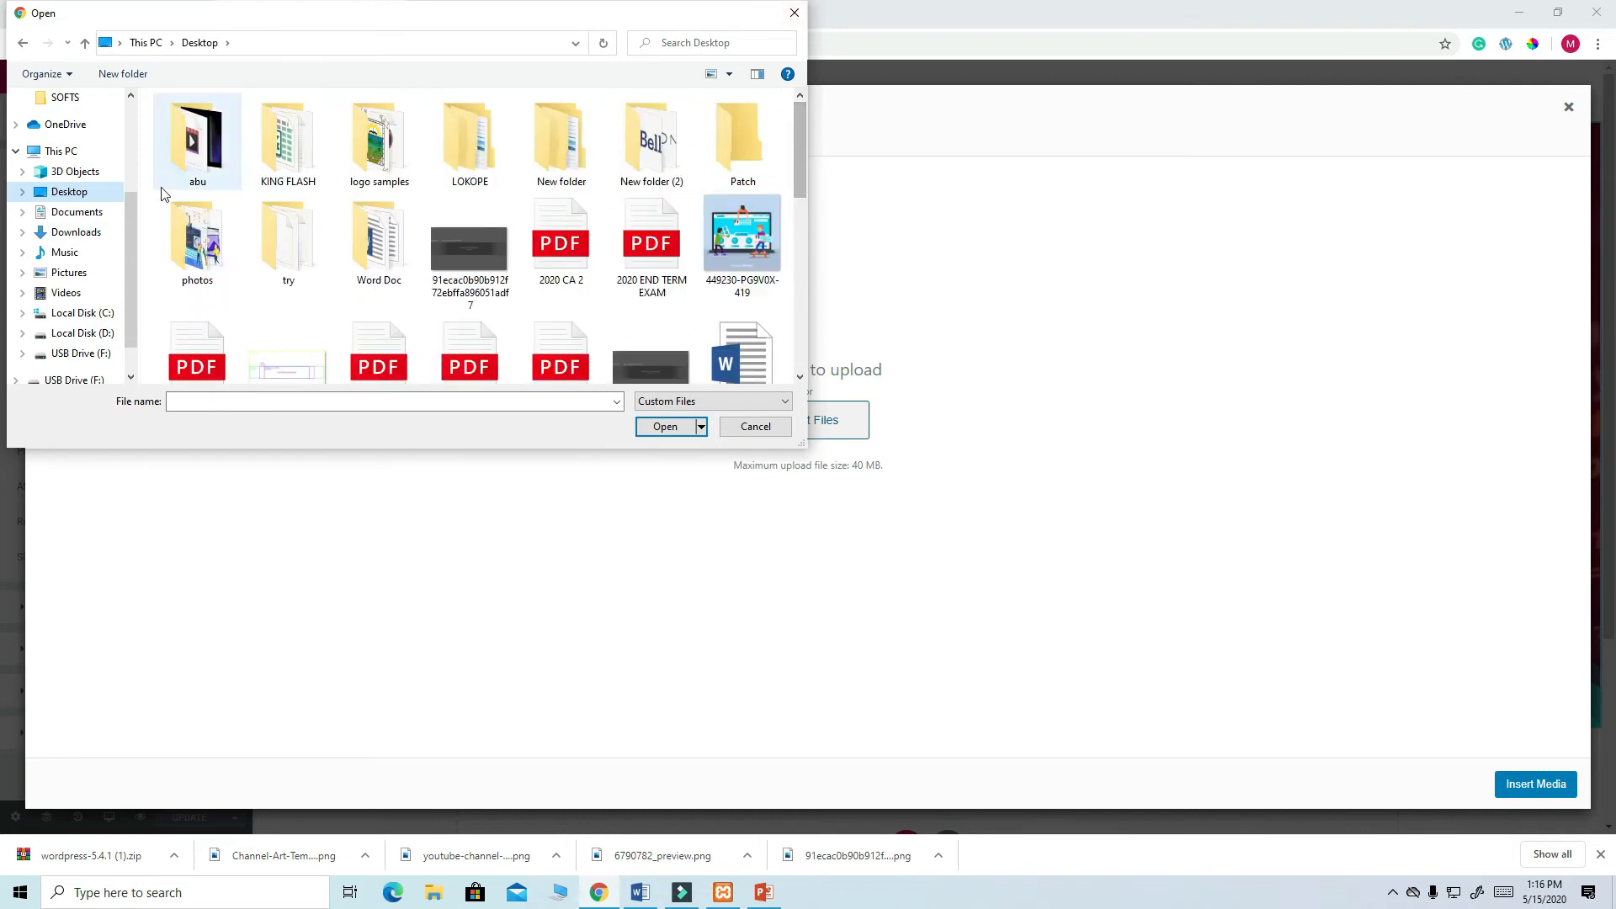
click(88, 233)
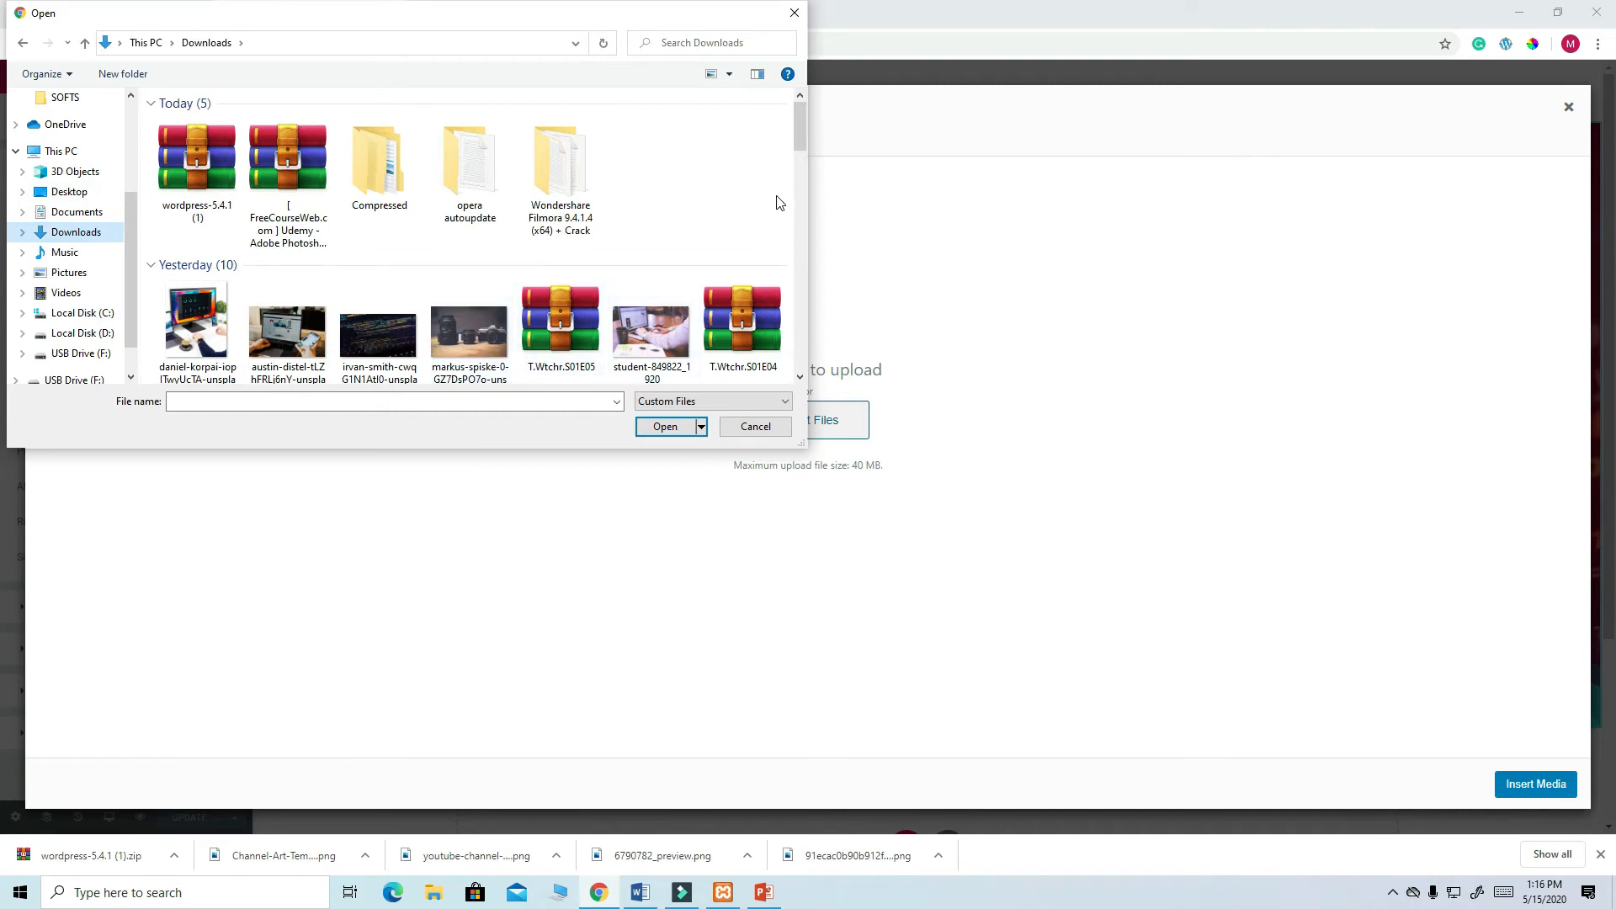
drag(801, 135, 803, 178)
click(378, 215)
click(665, 426)
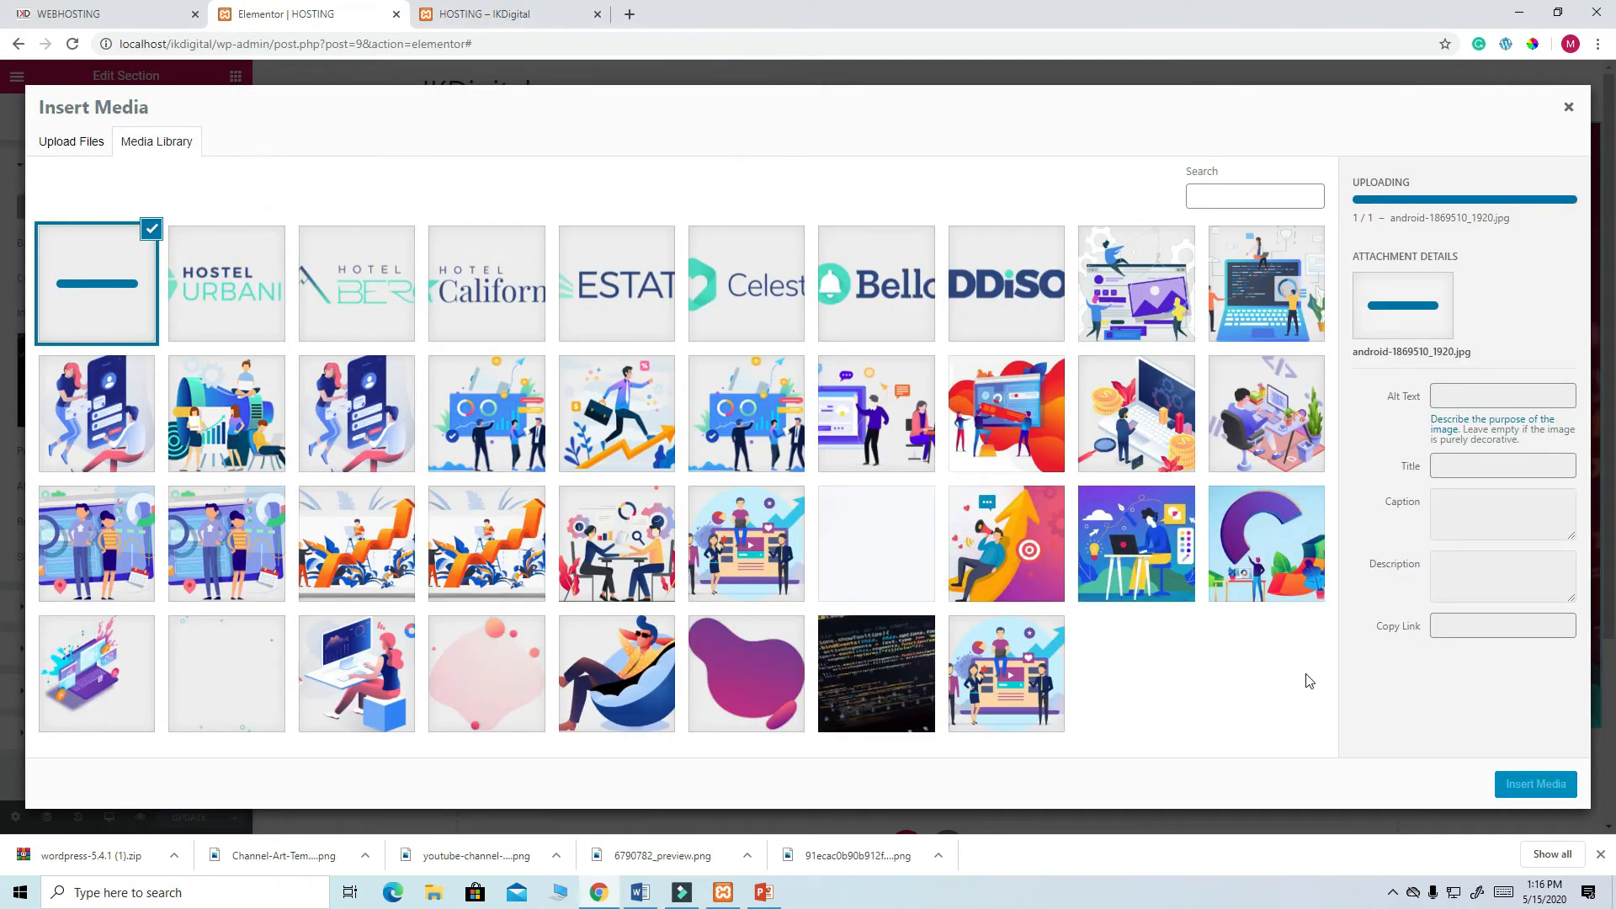
click(1534, 783)
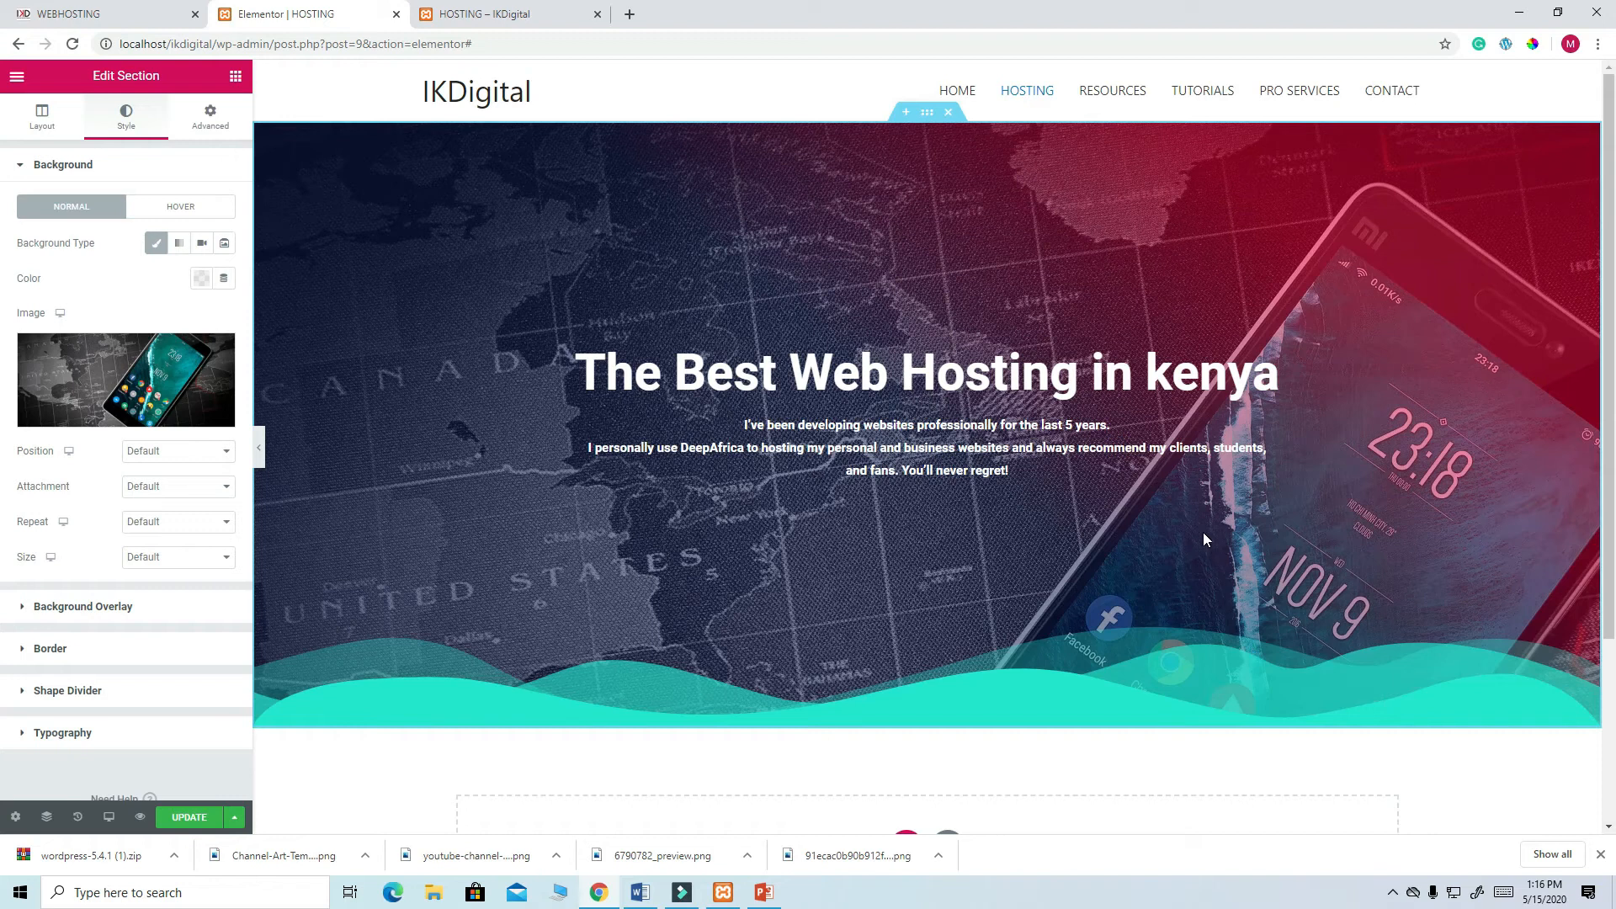
- Switch the hero overlay to a Classic solid colour at about 0.88 opacity and update
scroll(1203, 532, down, 1)
scroll(1204, 534, up, 1)
scroll(1204, 534, down, 2)
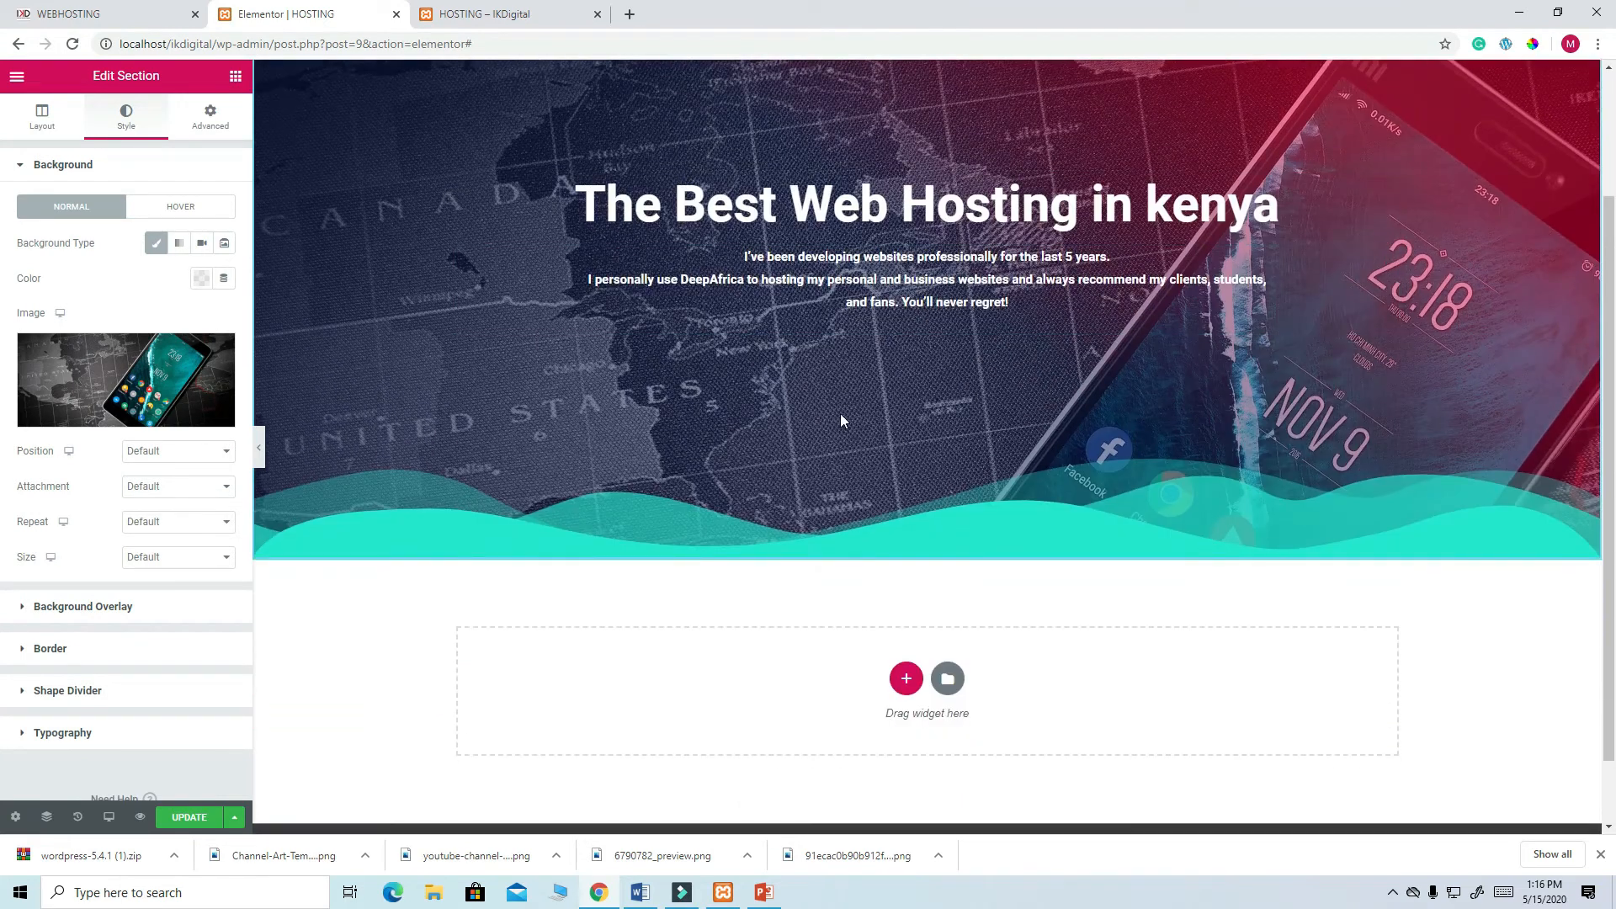
scroll(1263, 333, up, 2)
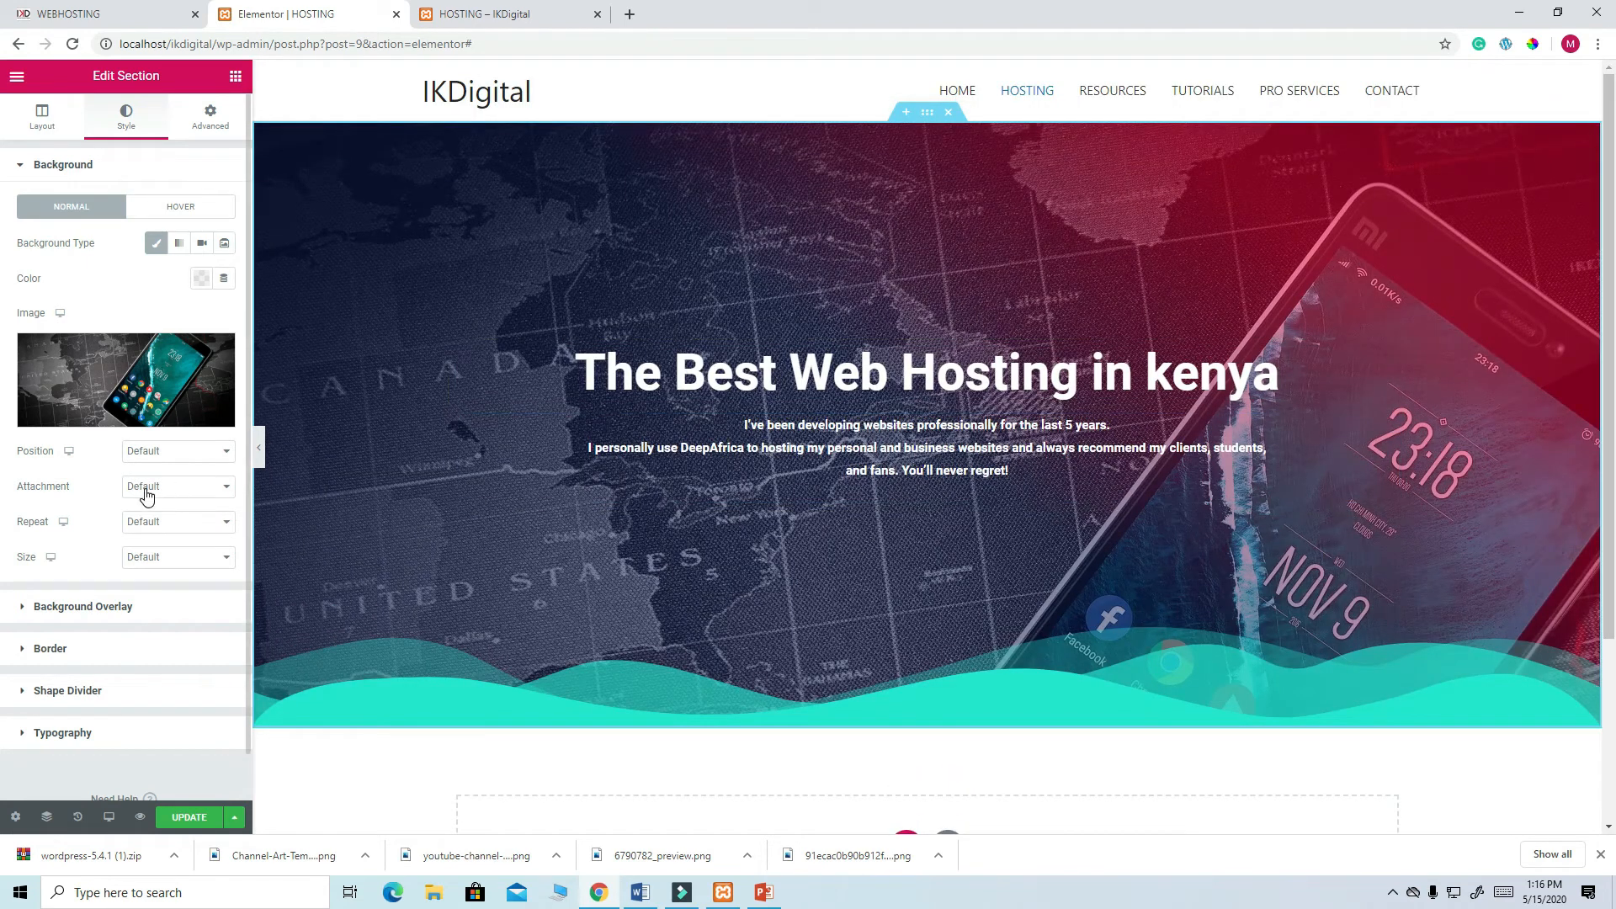
click(113, 610)
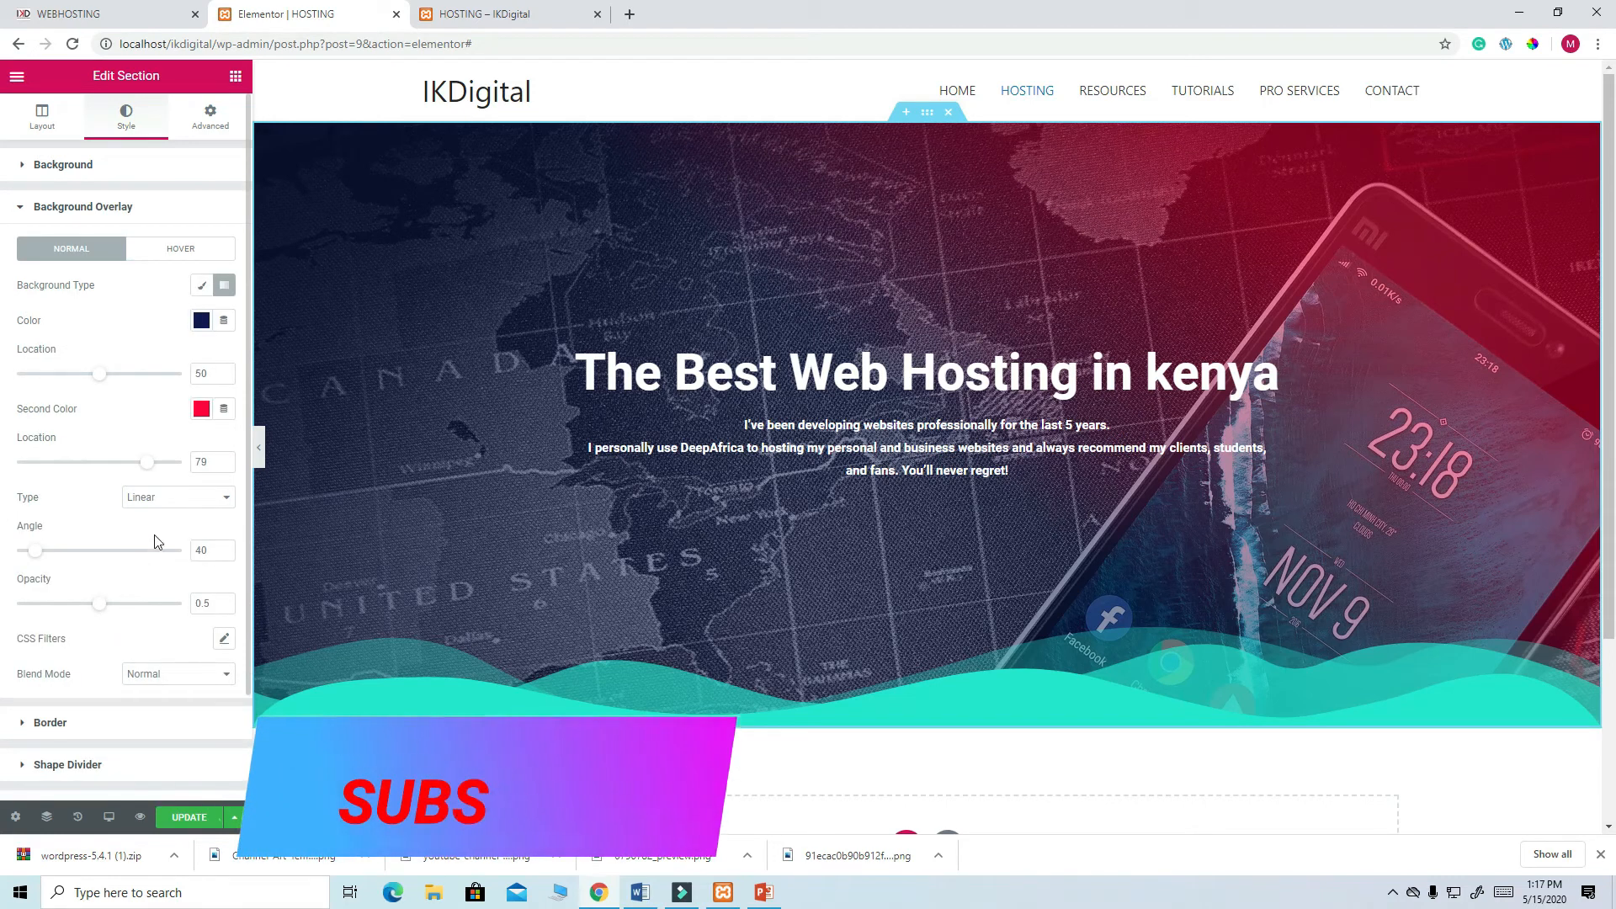
scroll(207, 522, down, 1)
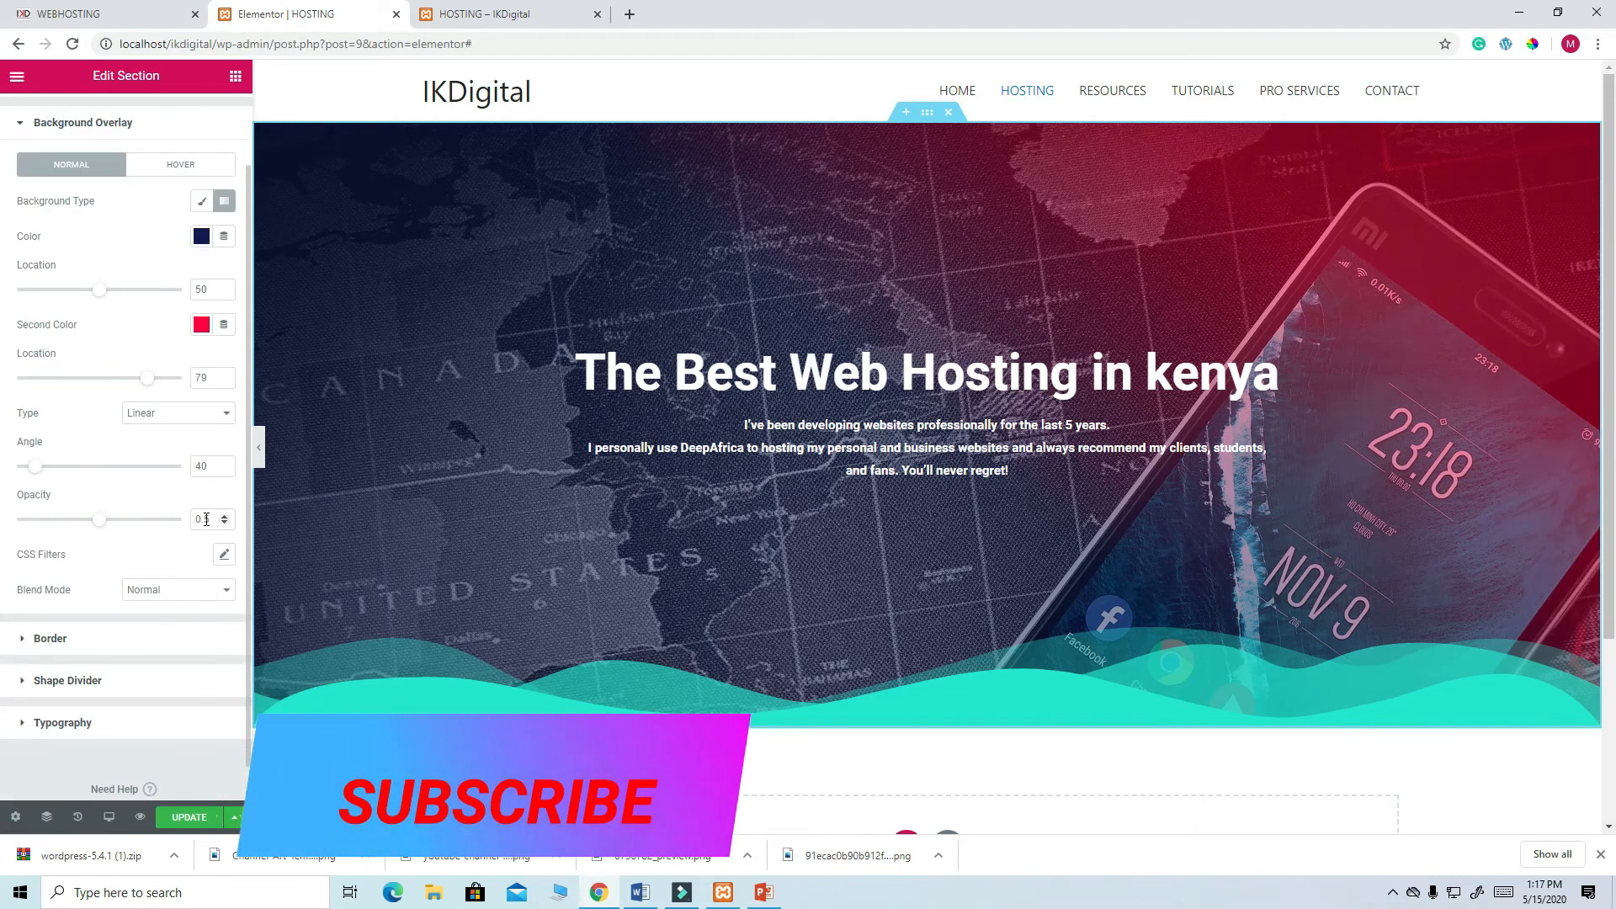
scroll(207, 519, down, 1)
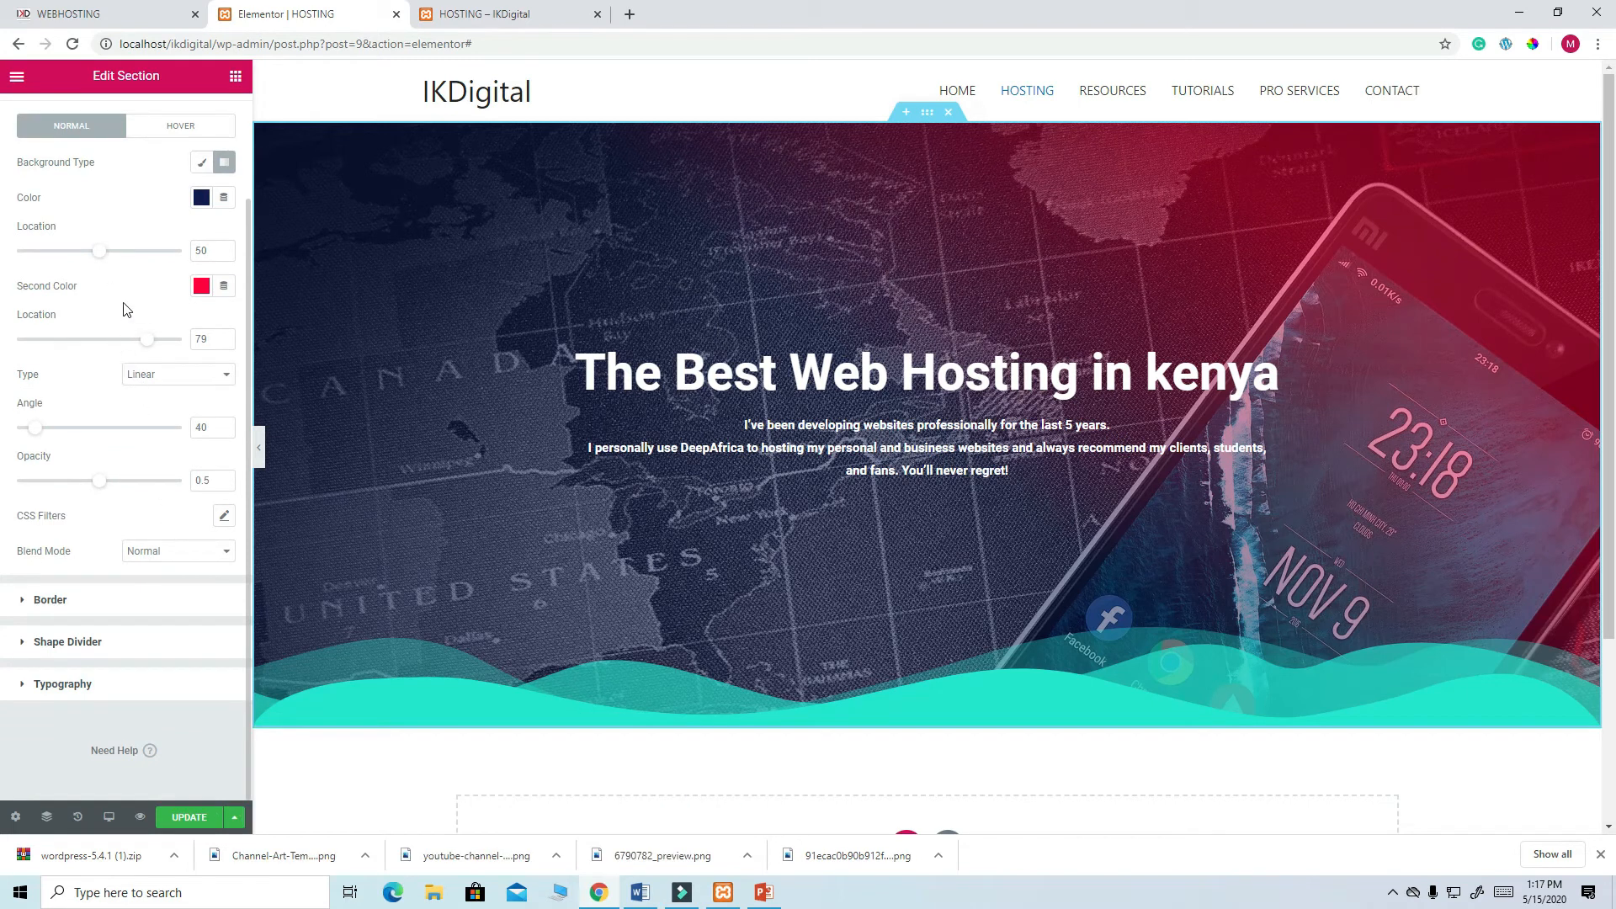
click(202, 168)
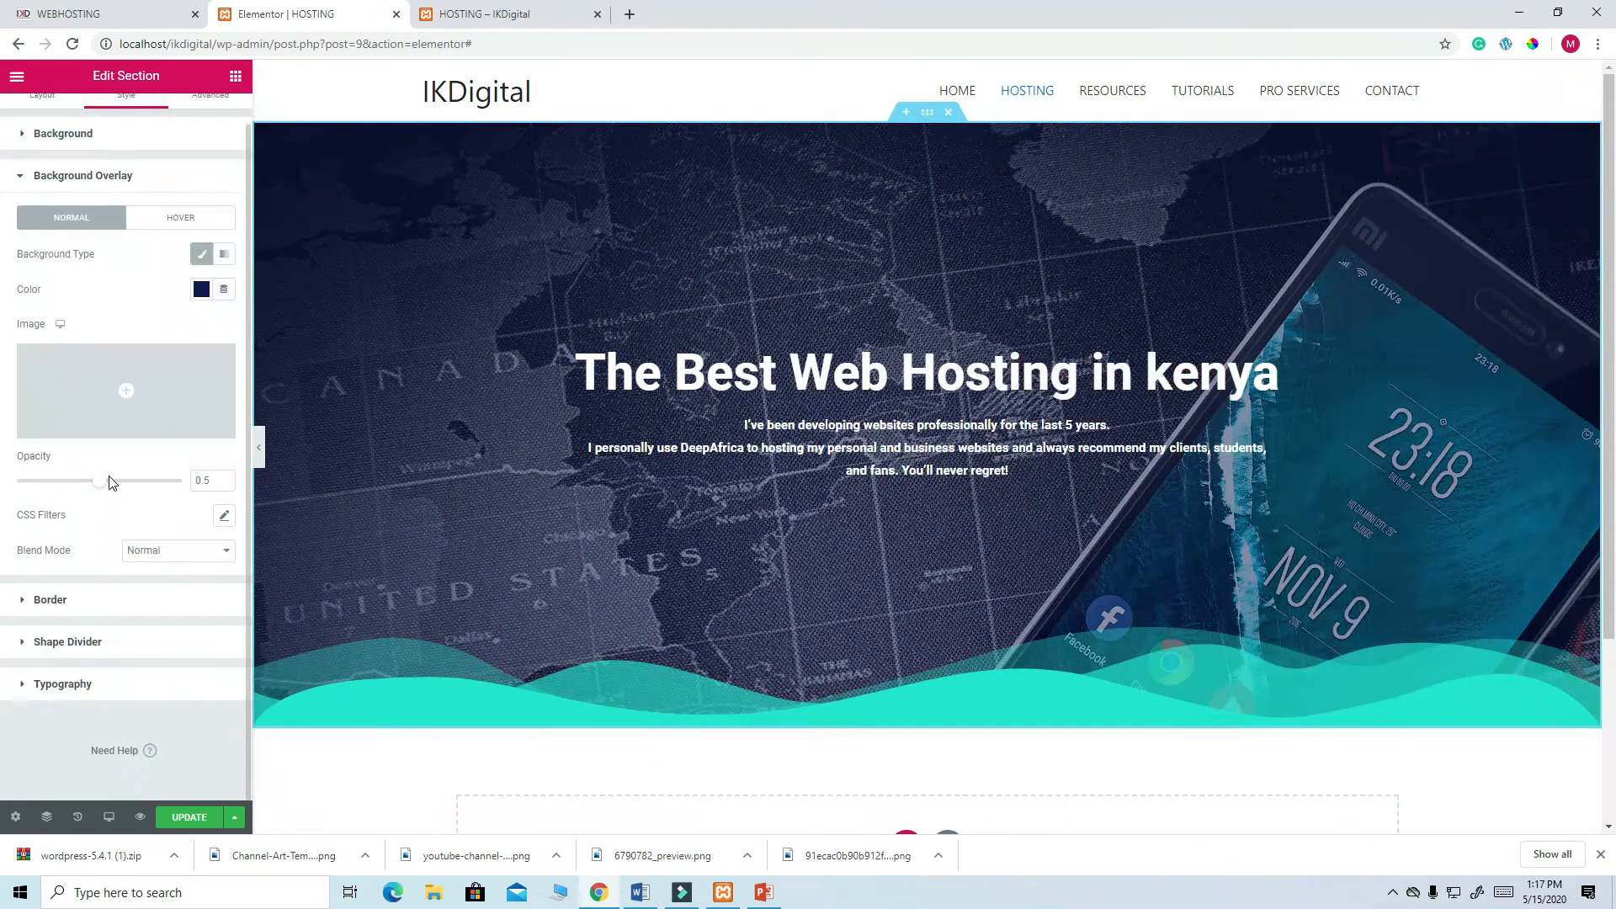
drag(98, 486, 171, 491)
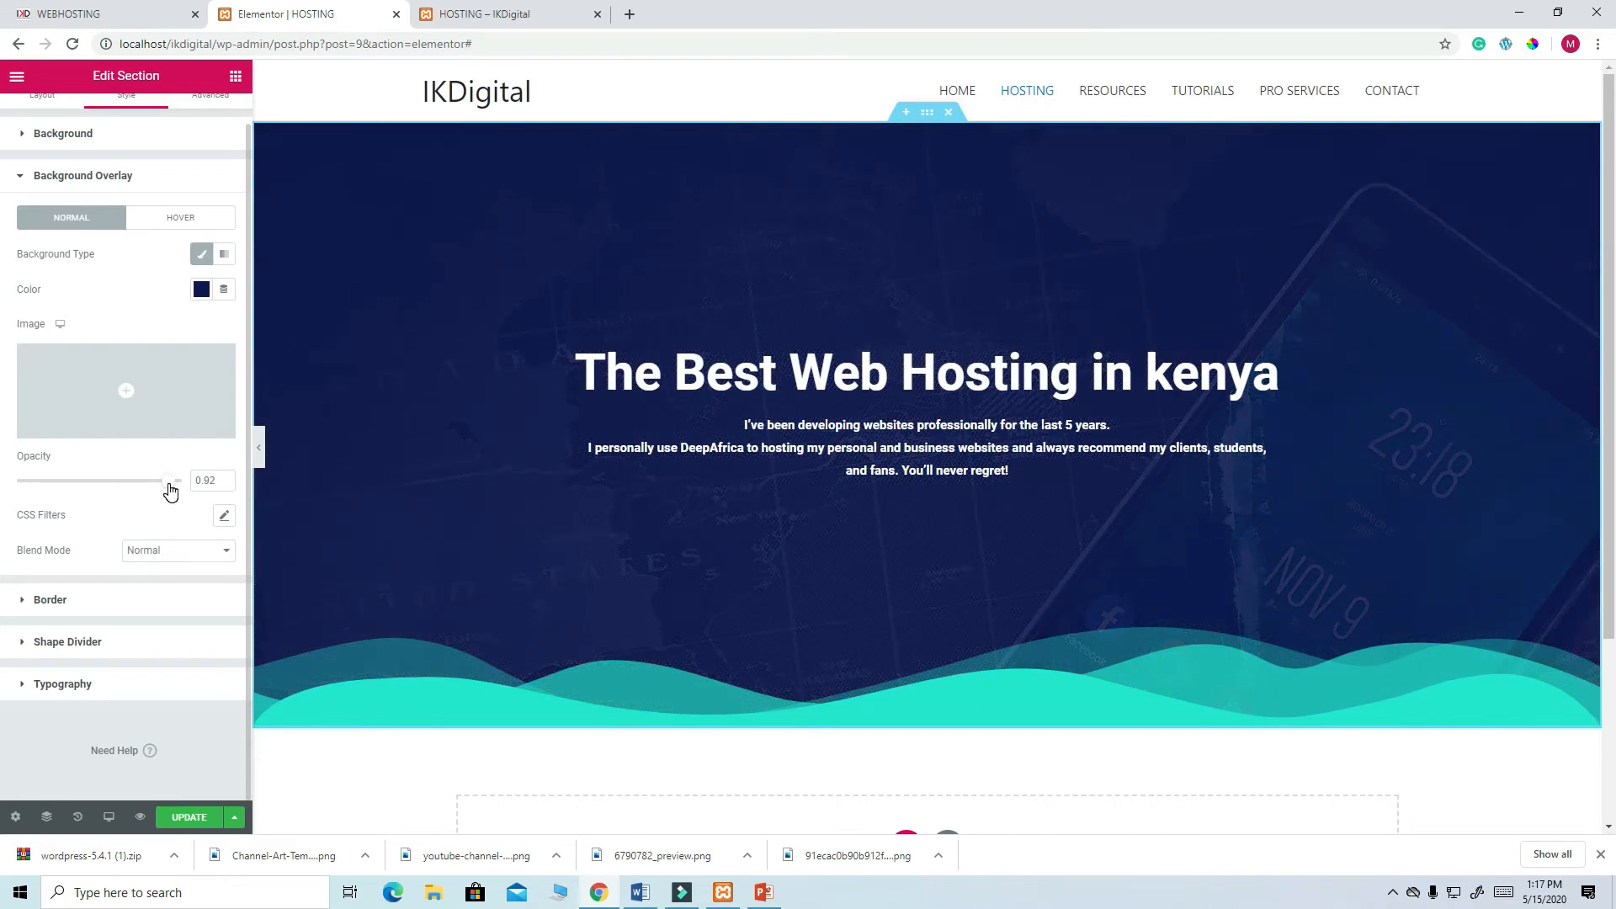
drag(167, 492, 164, 493)
click(179, 821)
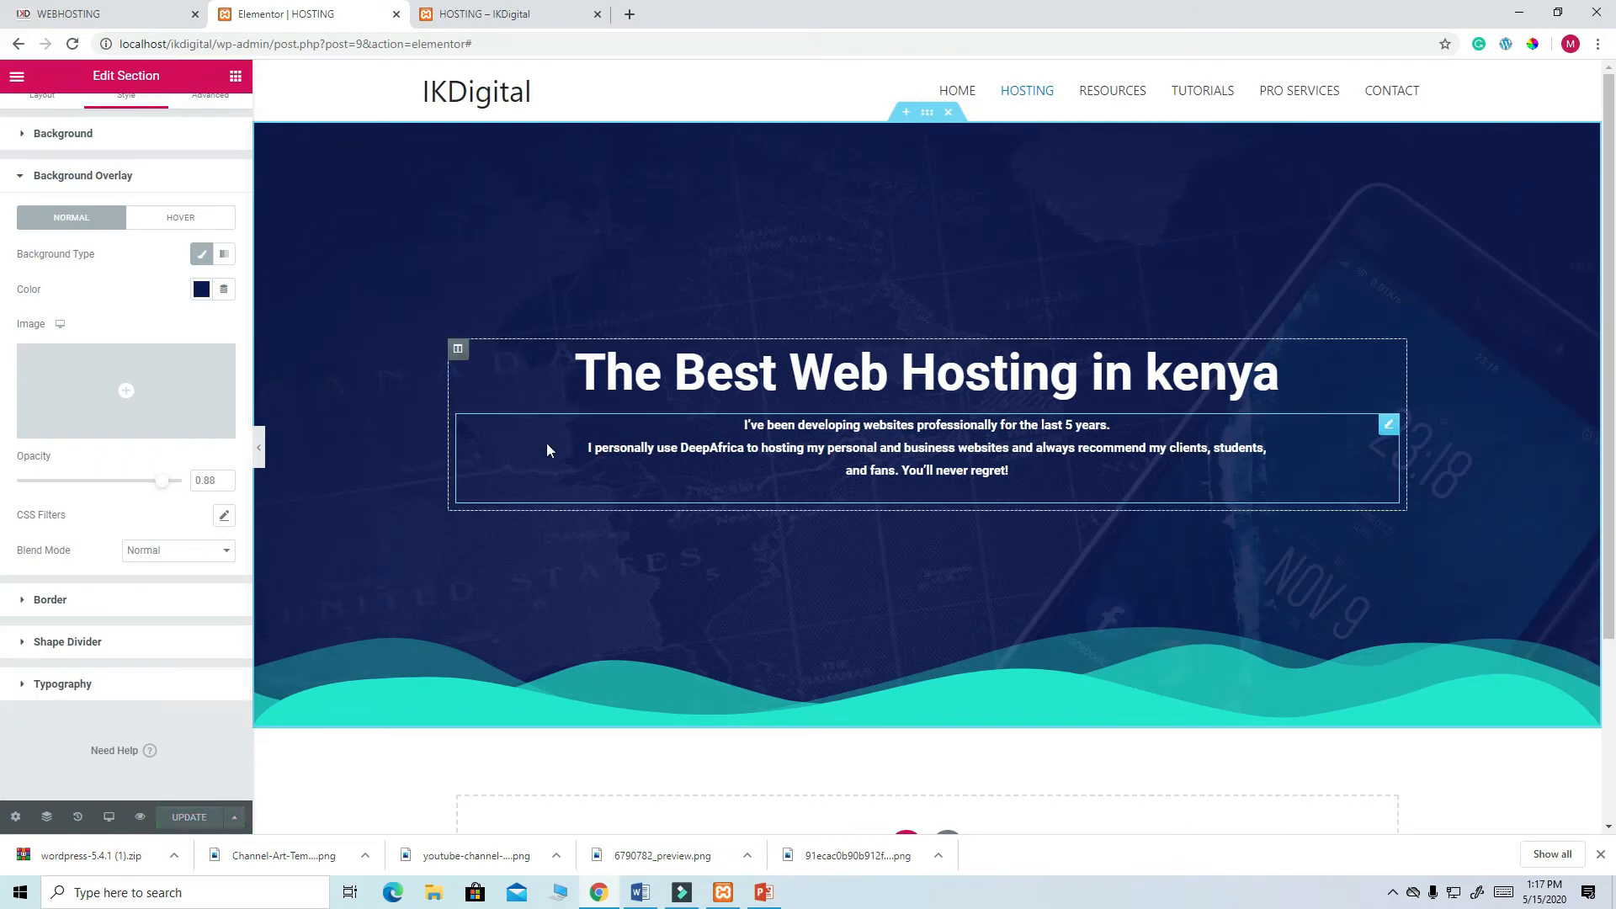
scroll(609, 385, down, 3)
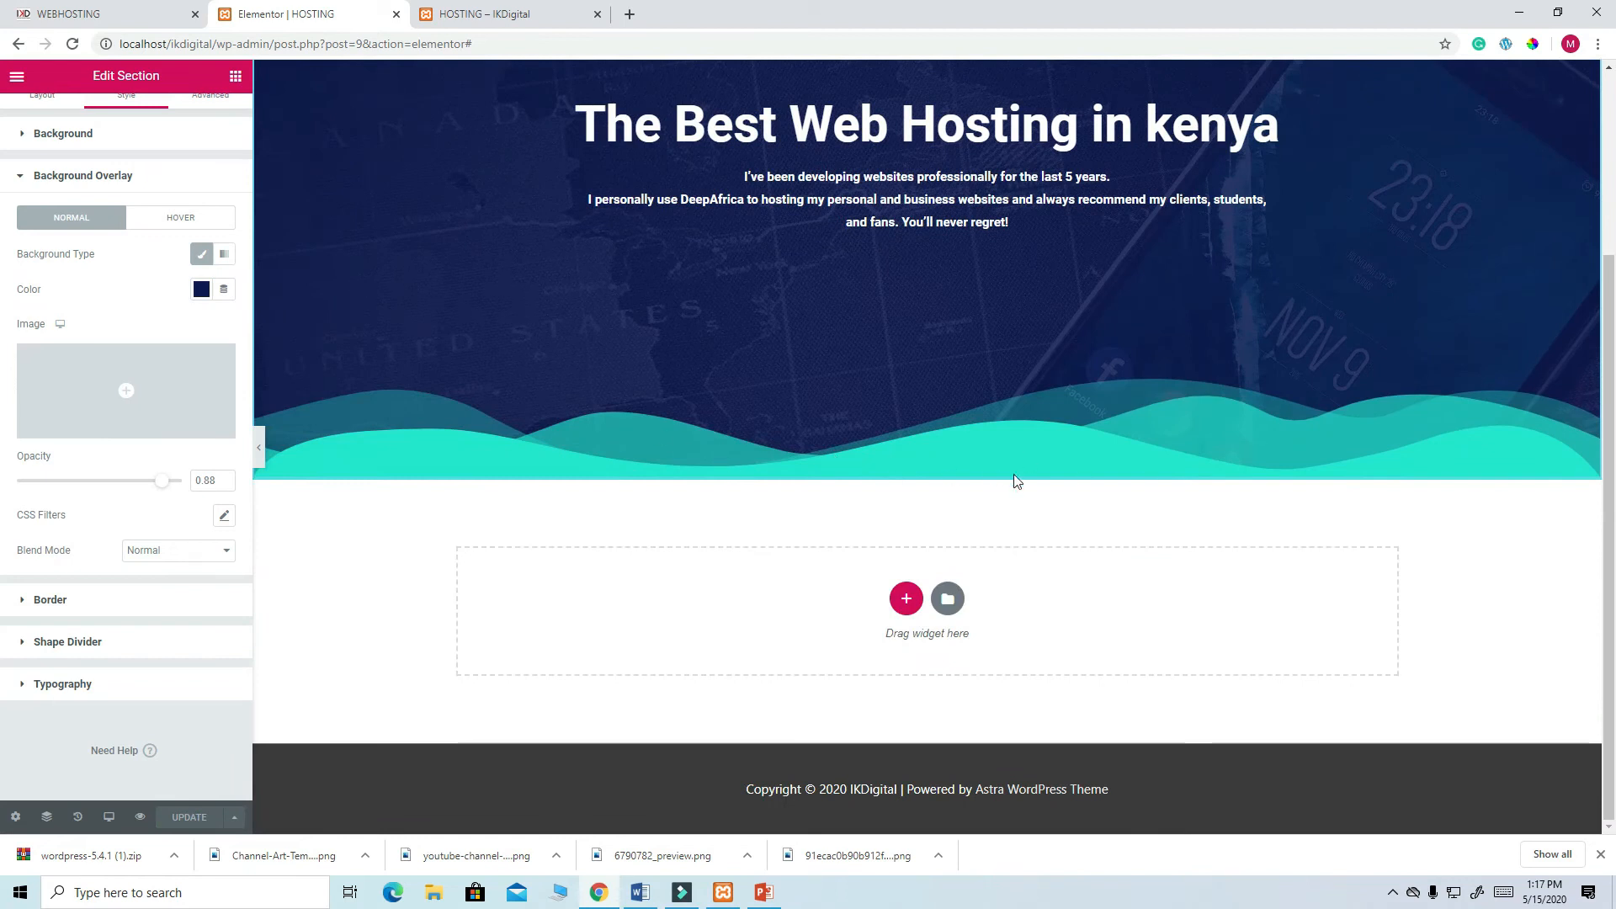
- Set the hero's bottom shape divider to None and update the page
click(85, 643)
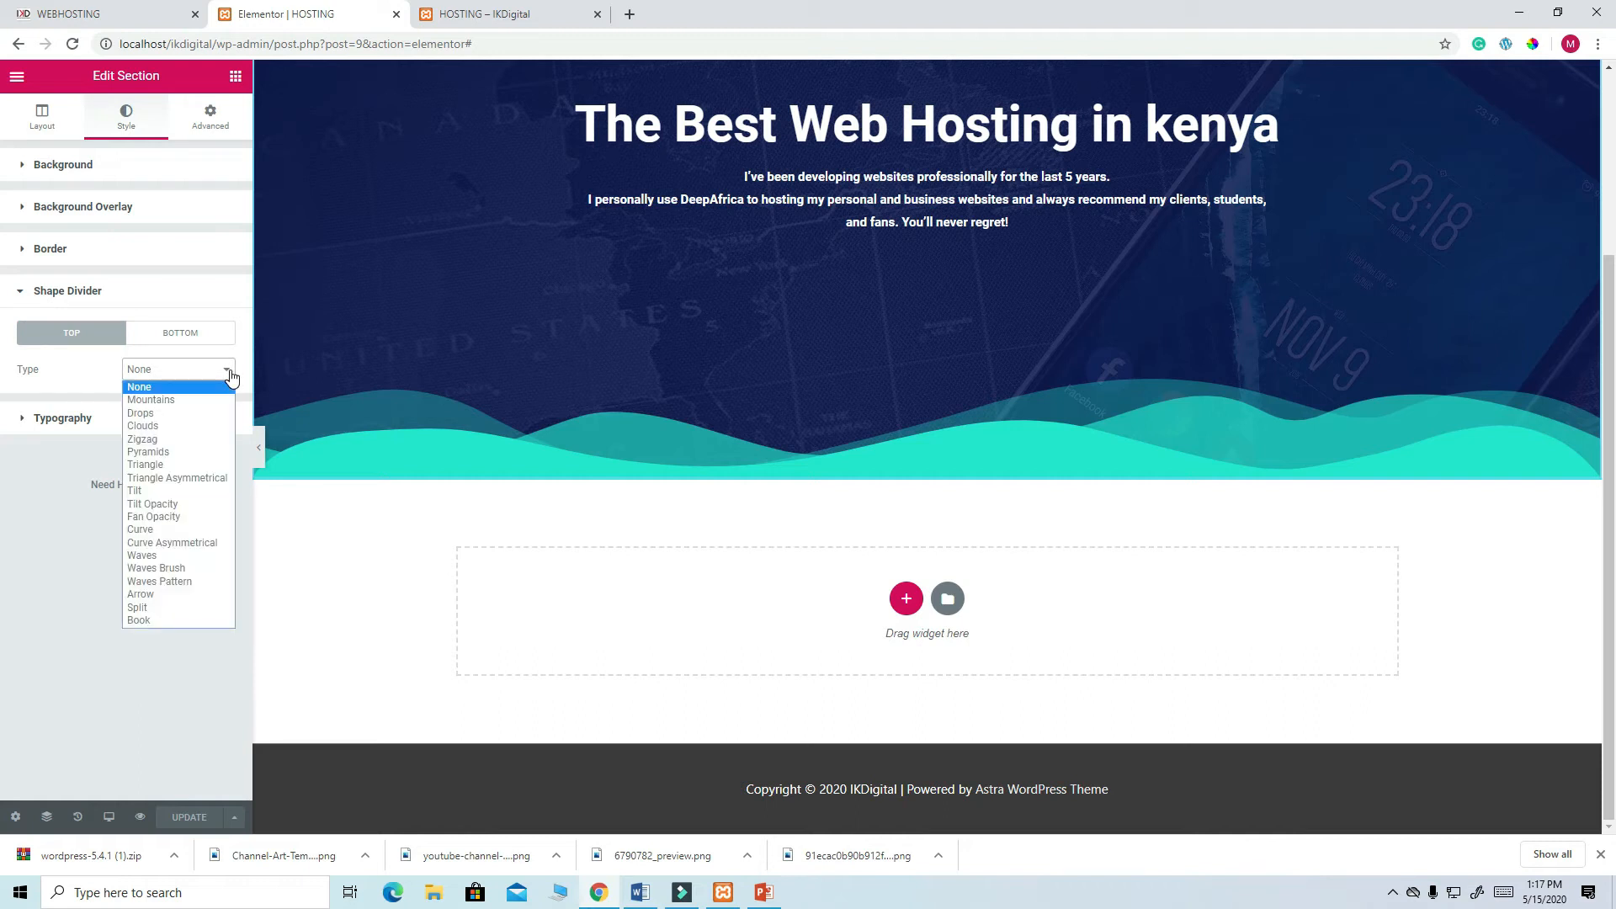
click(175, 389)
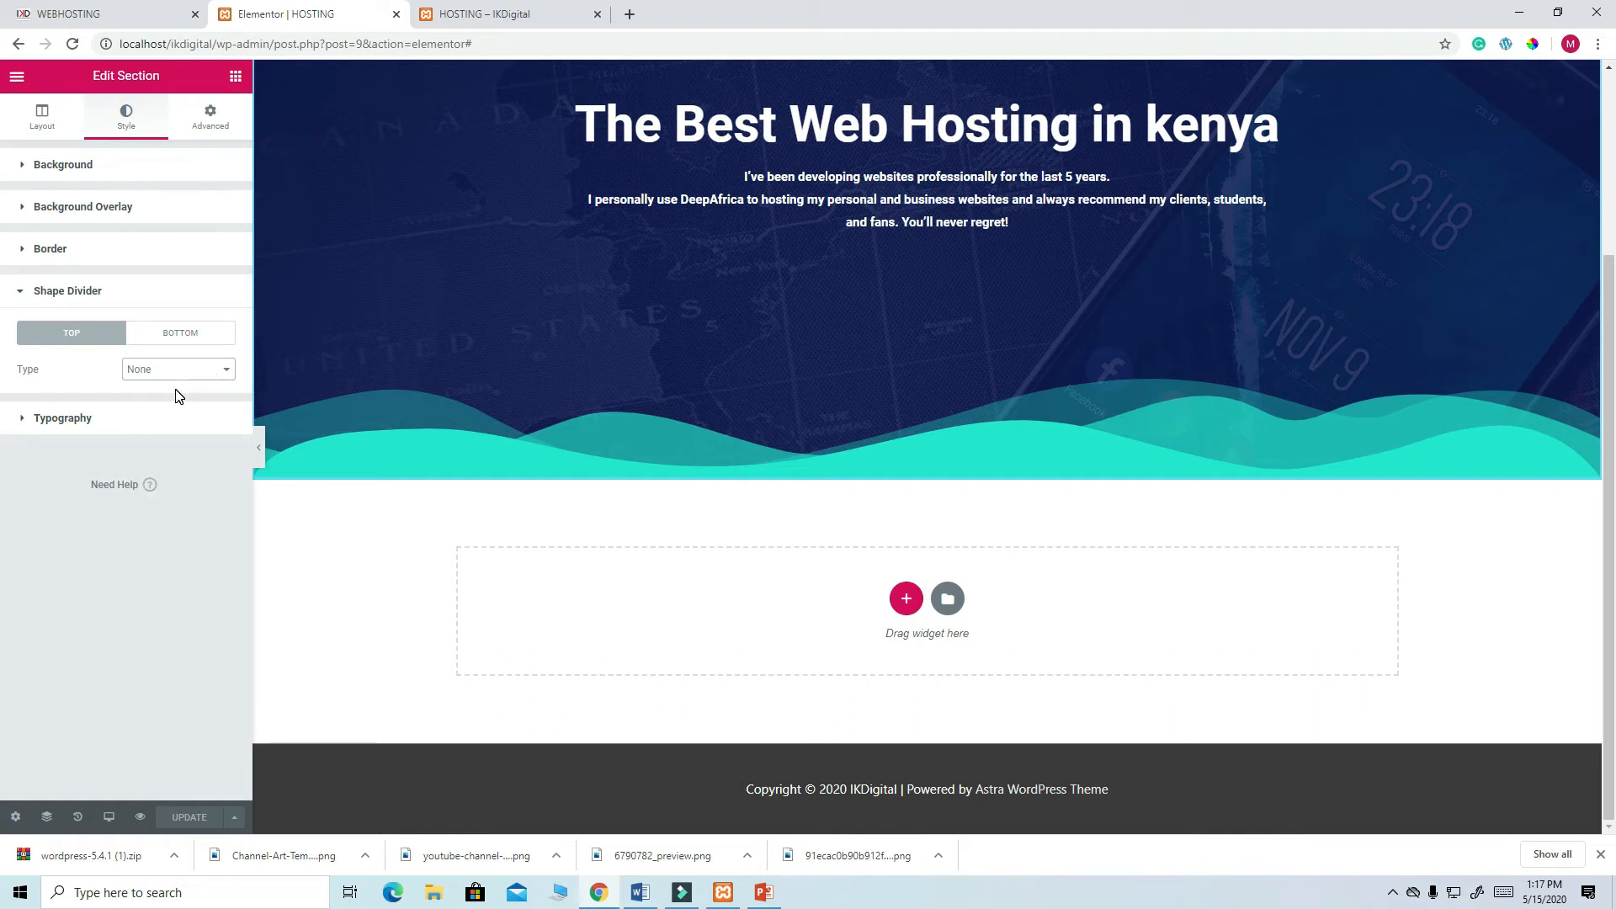
click(180, 332)
click(223, 371)
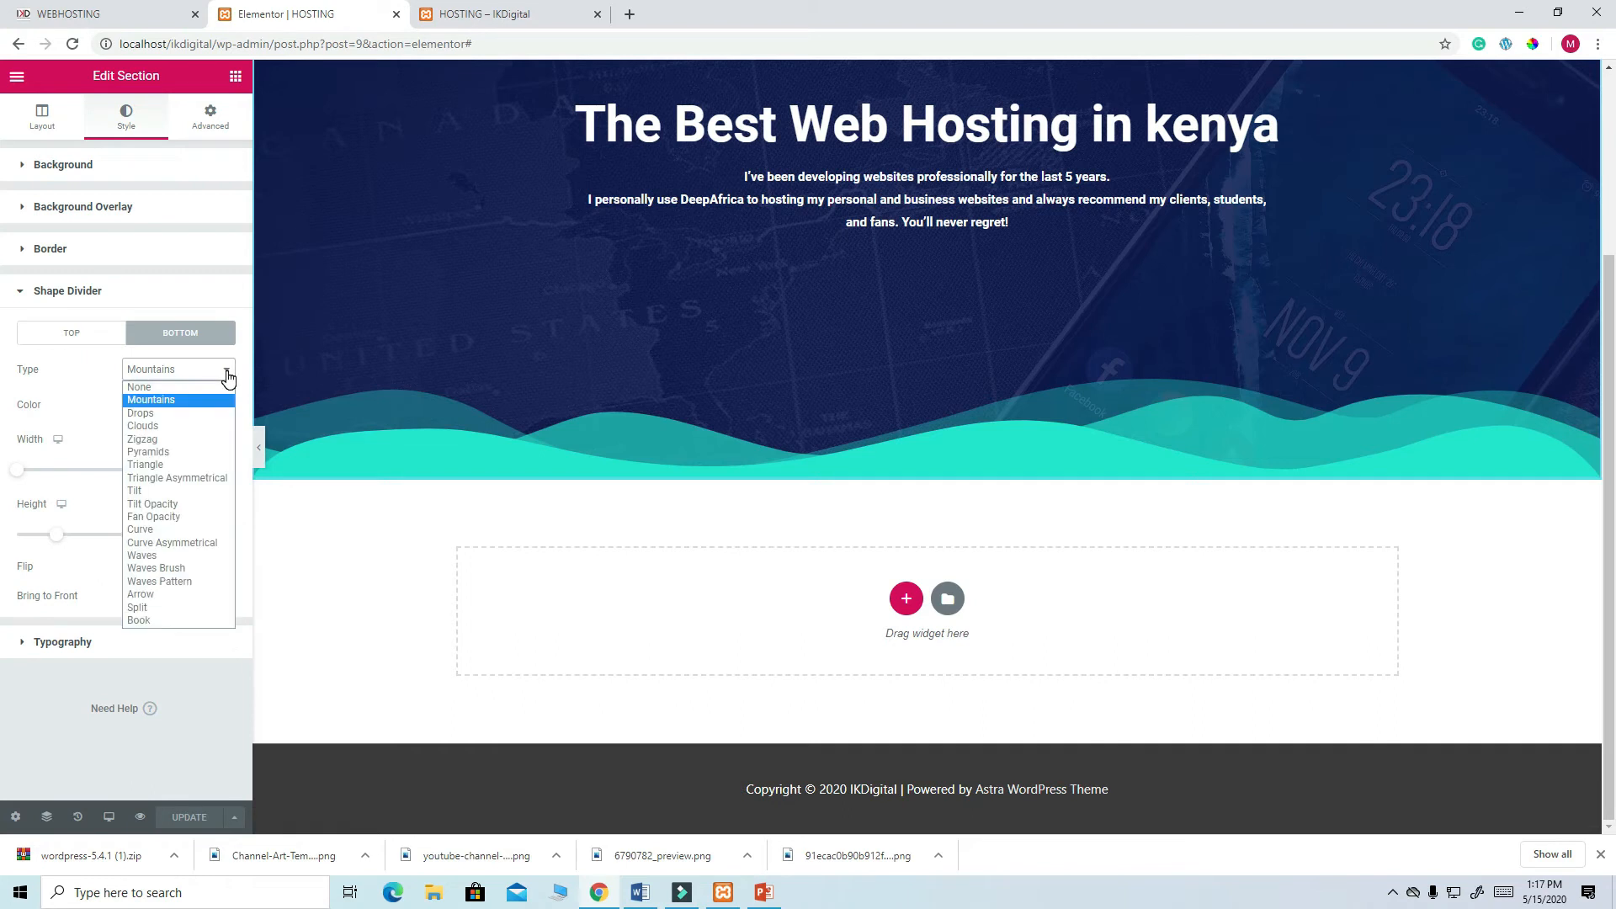
click(184, 390)
scroll(966, 357, up, 3)
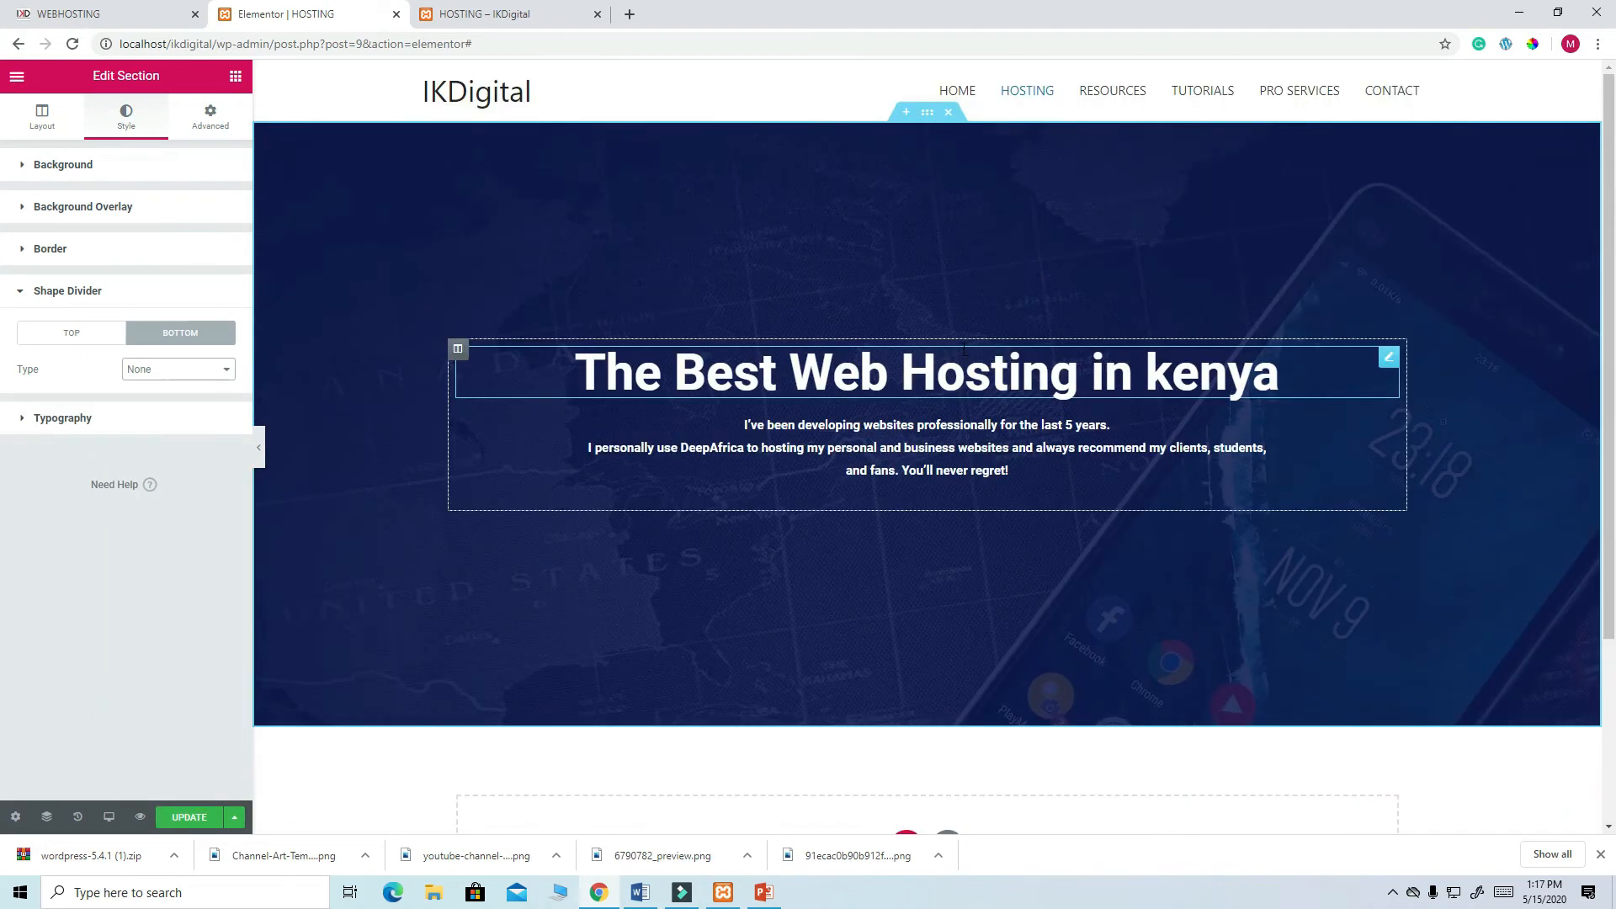
scroll(964, 349, down, 2)
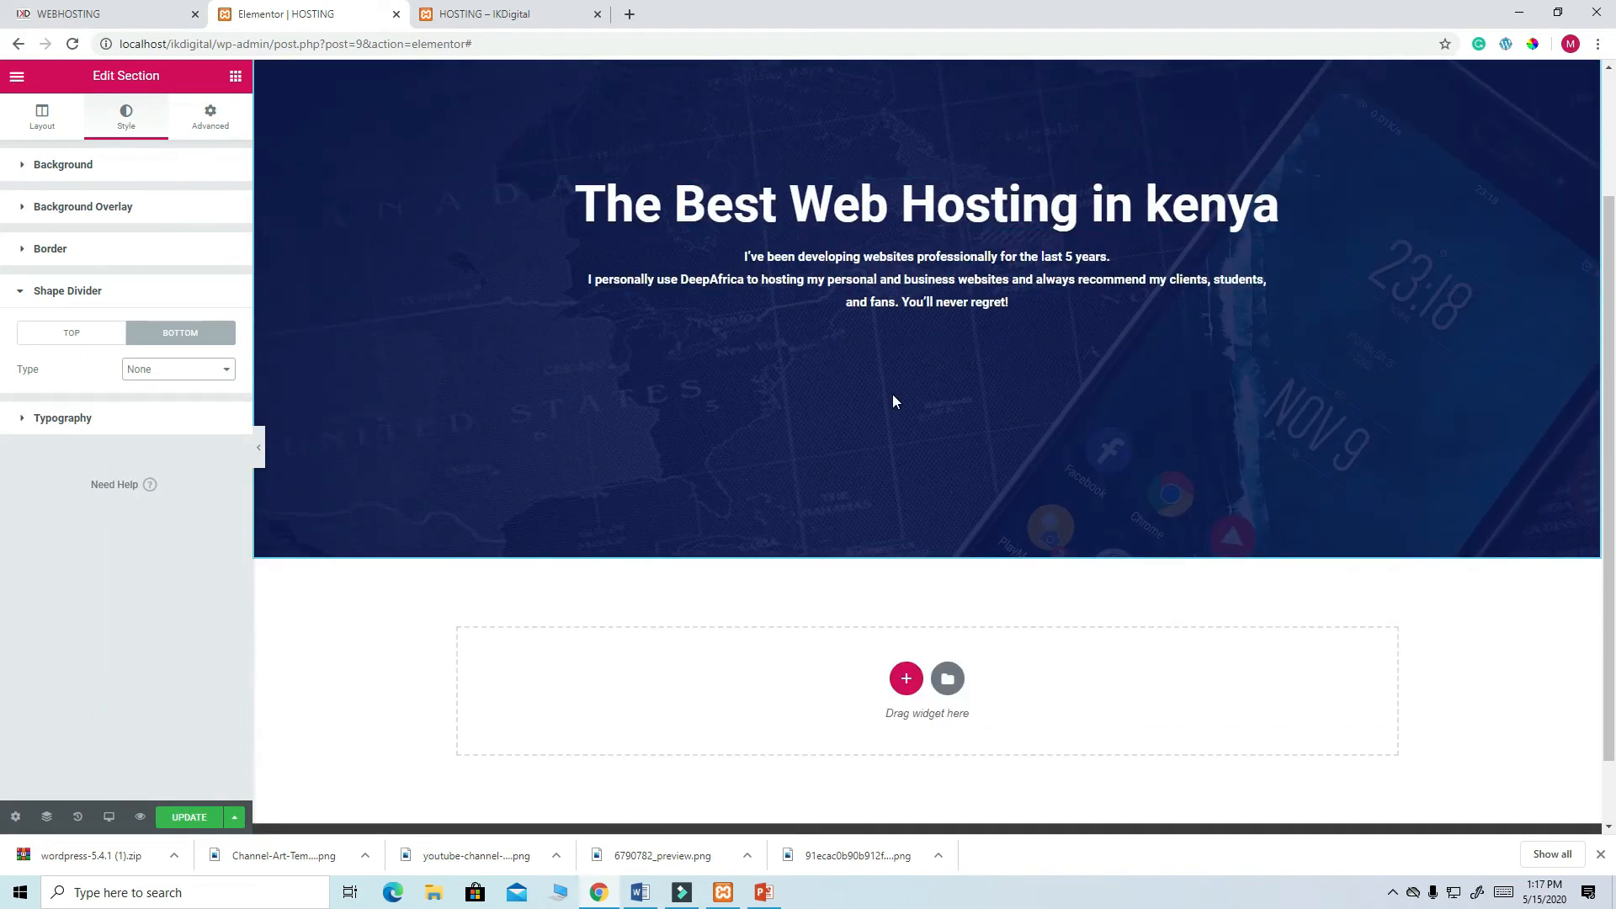
click(190, 817)
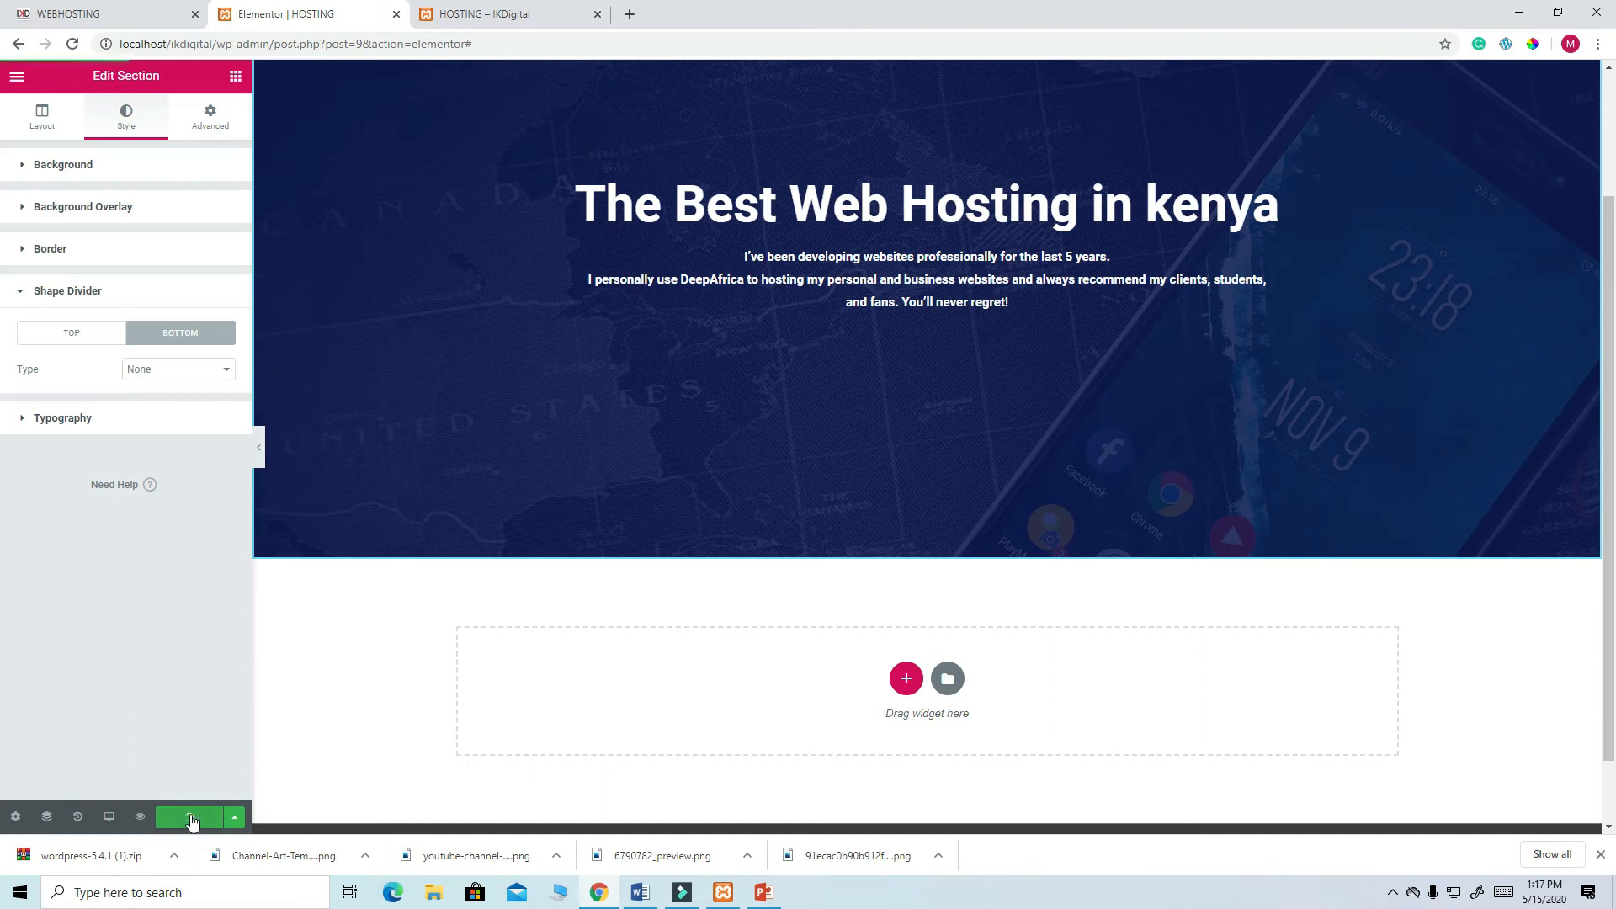
- Reload the live HOSTING page to check the hero, then return to the editor
click(476, 19)
click(73, 44)
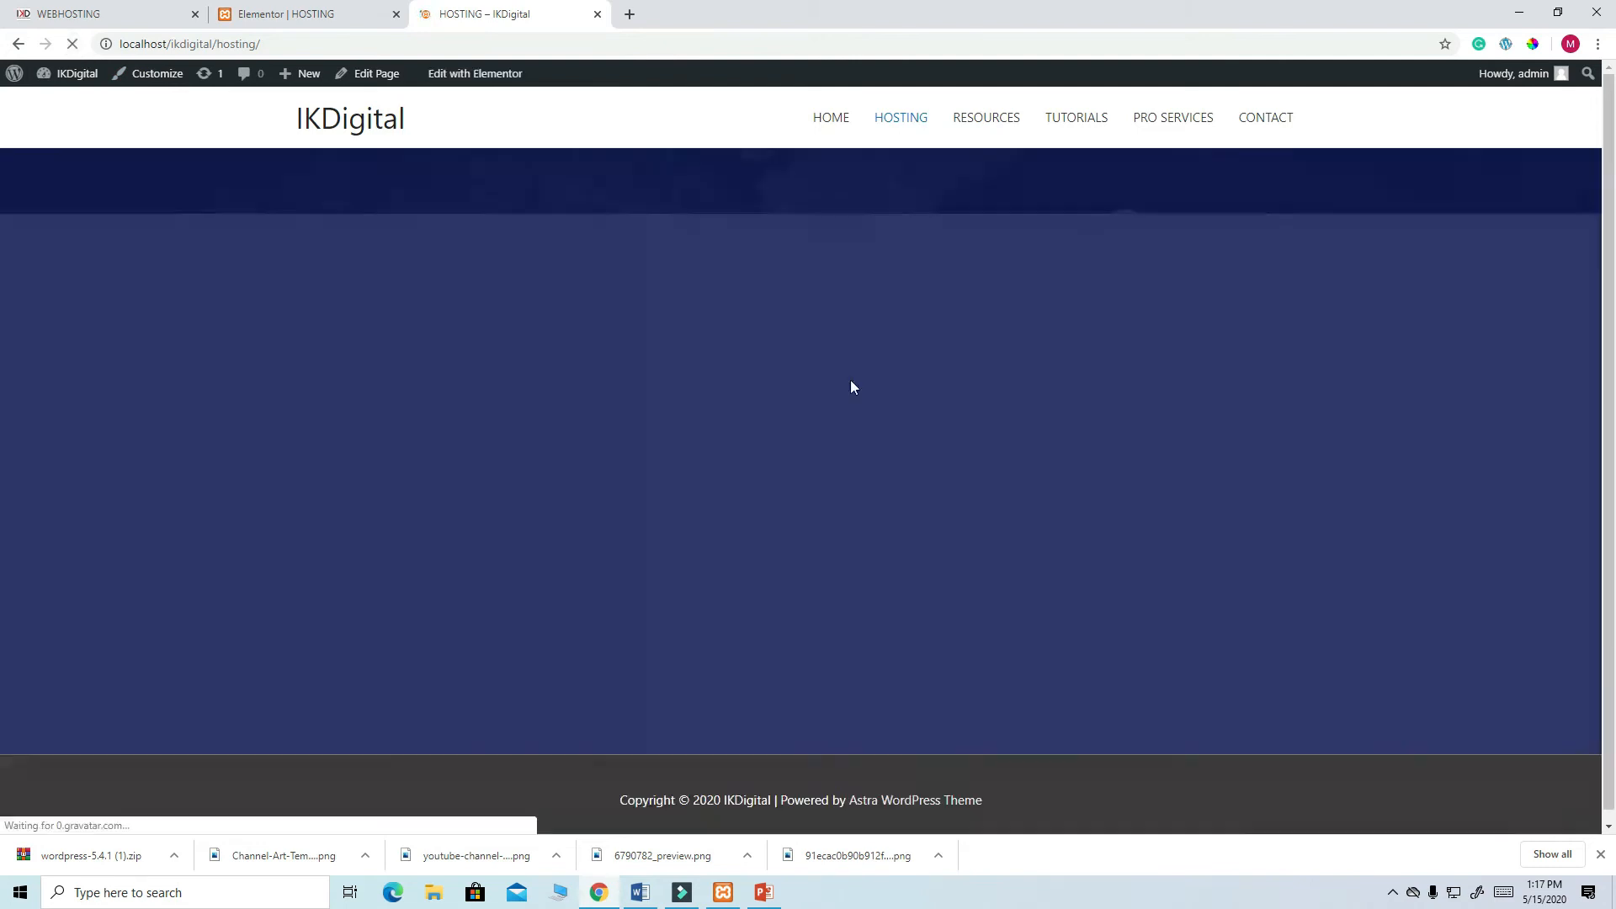
scroll(853, 387, down, 1)
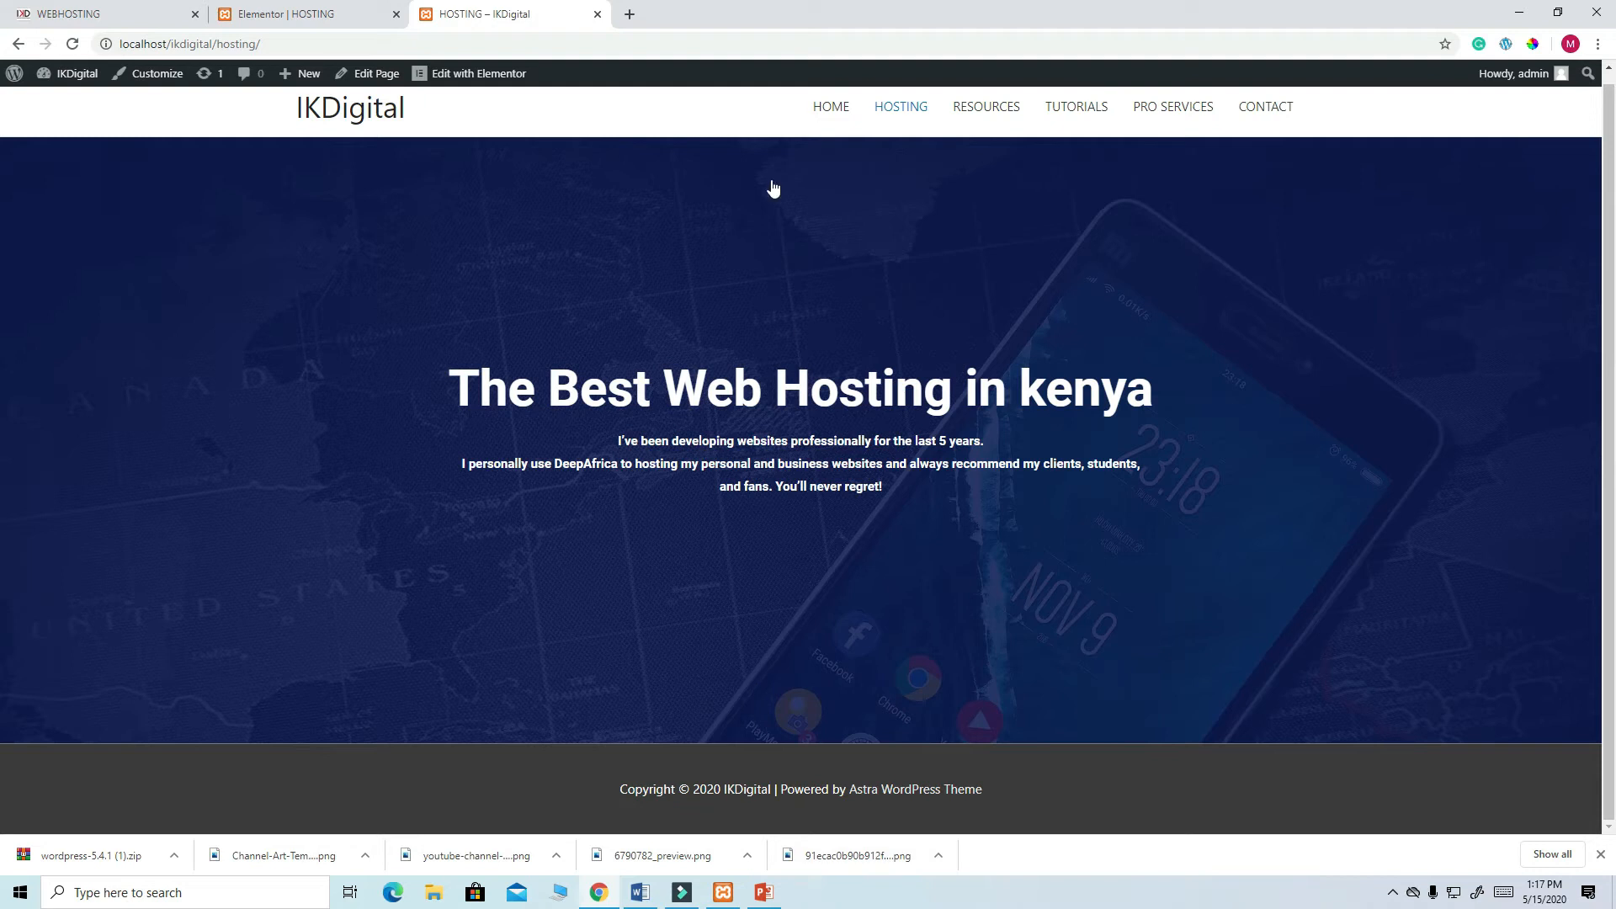
click(293, 17)
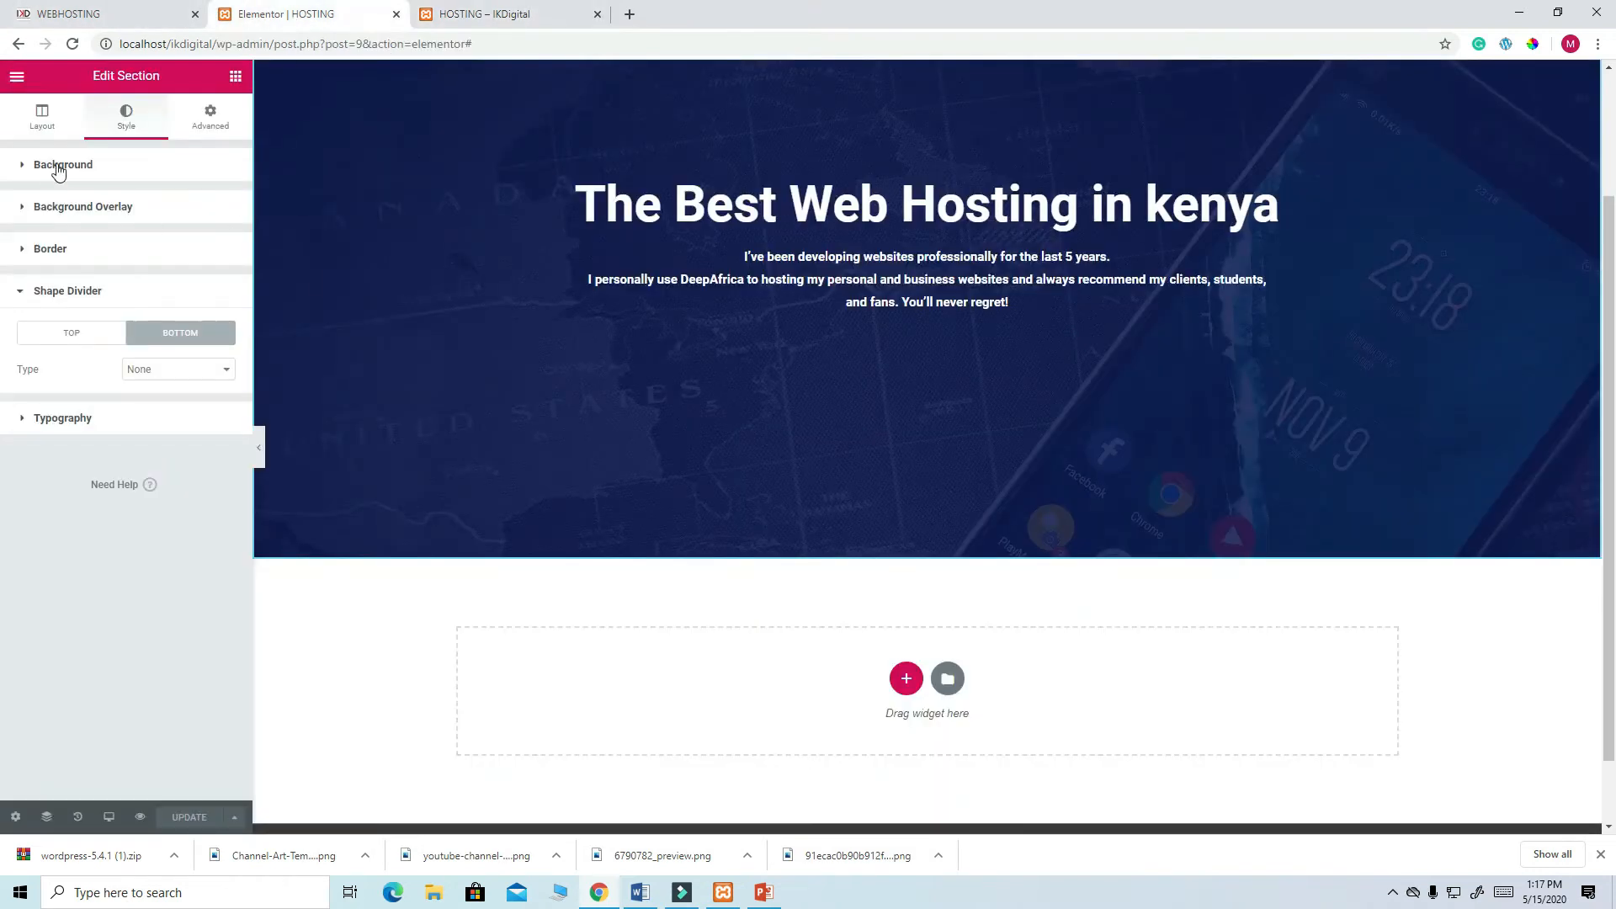
click(42, 117)
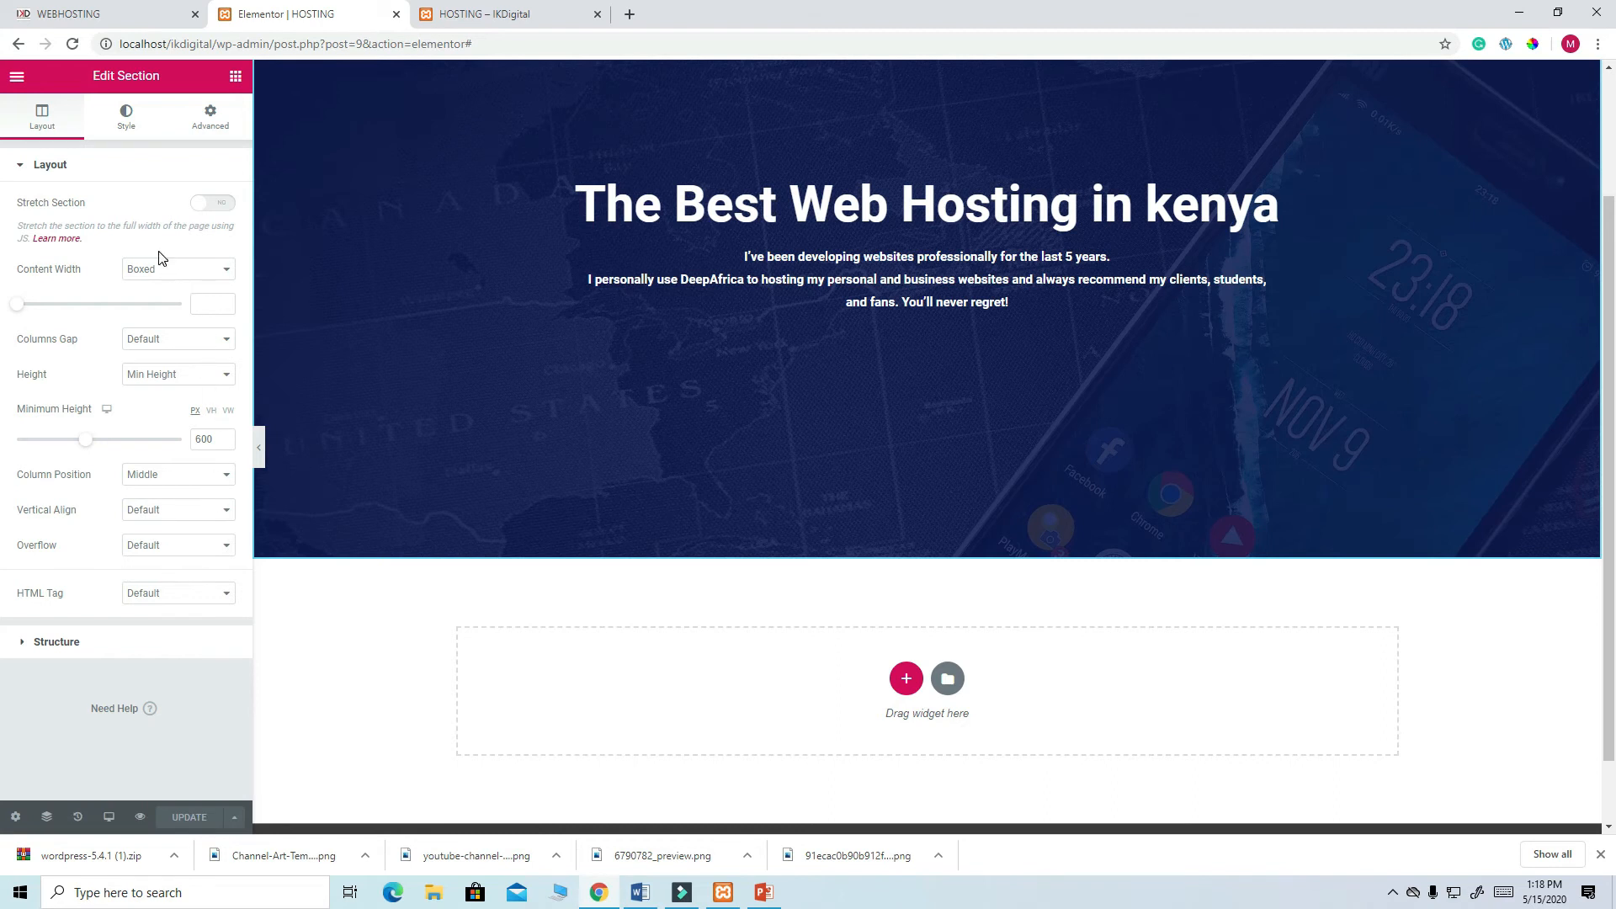
- Change the hero's minimum height from 600 to 400, update, and reload the live HOSTING page
click(224, 375)
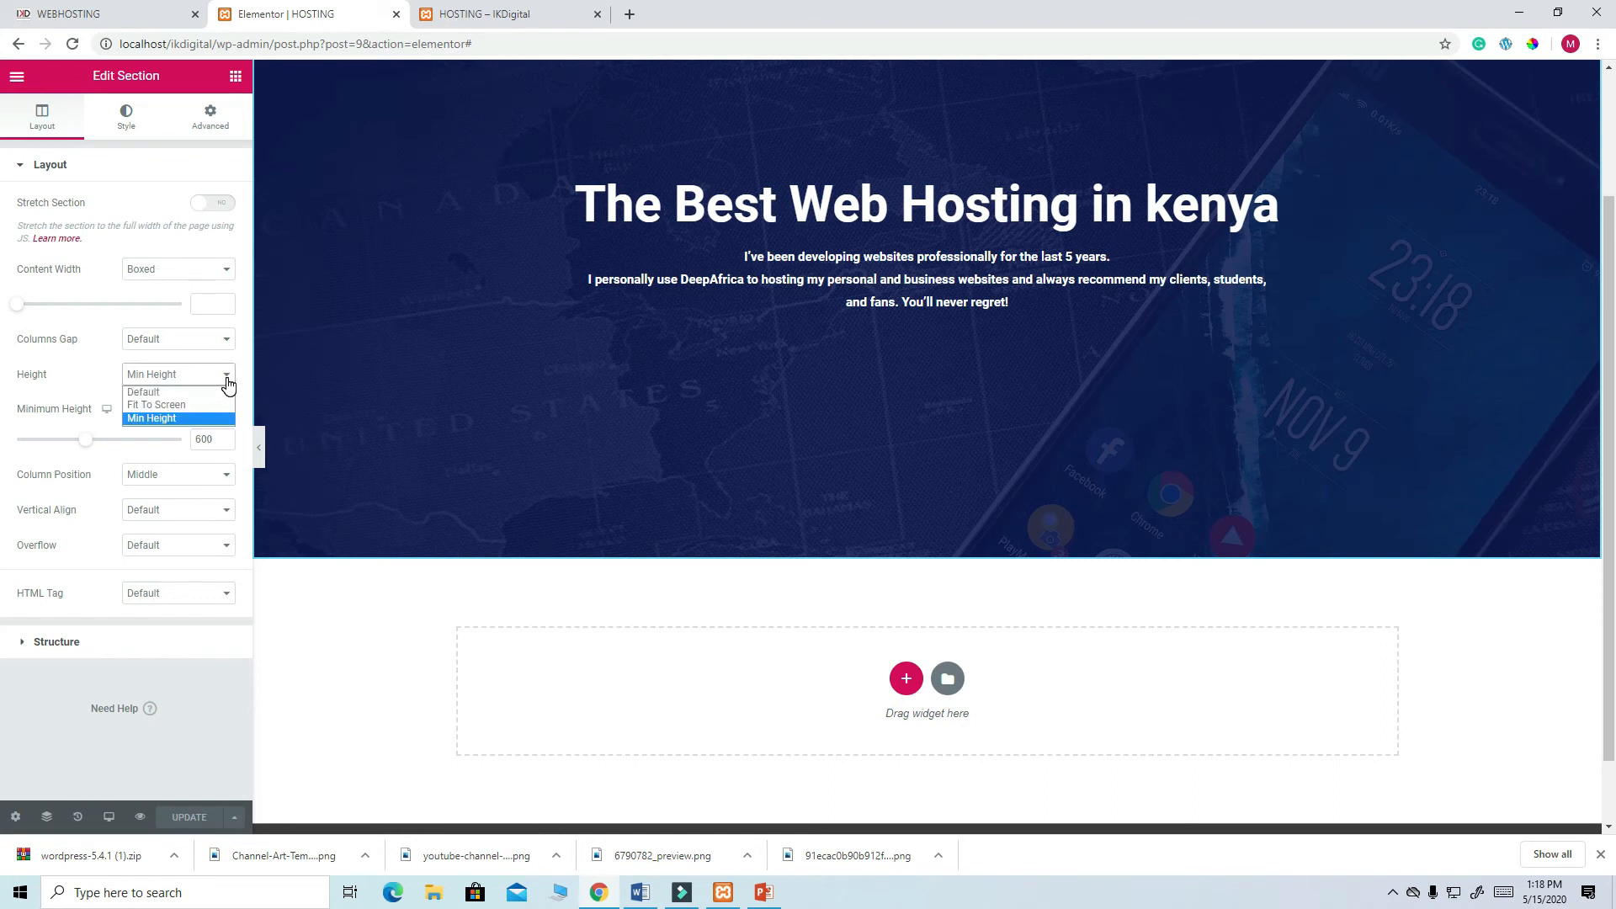
click(203, 438)
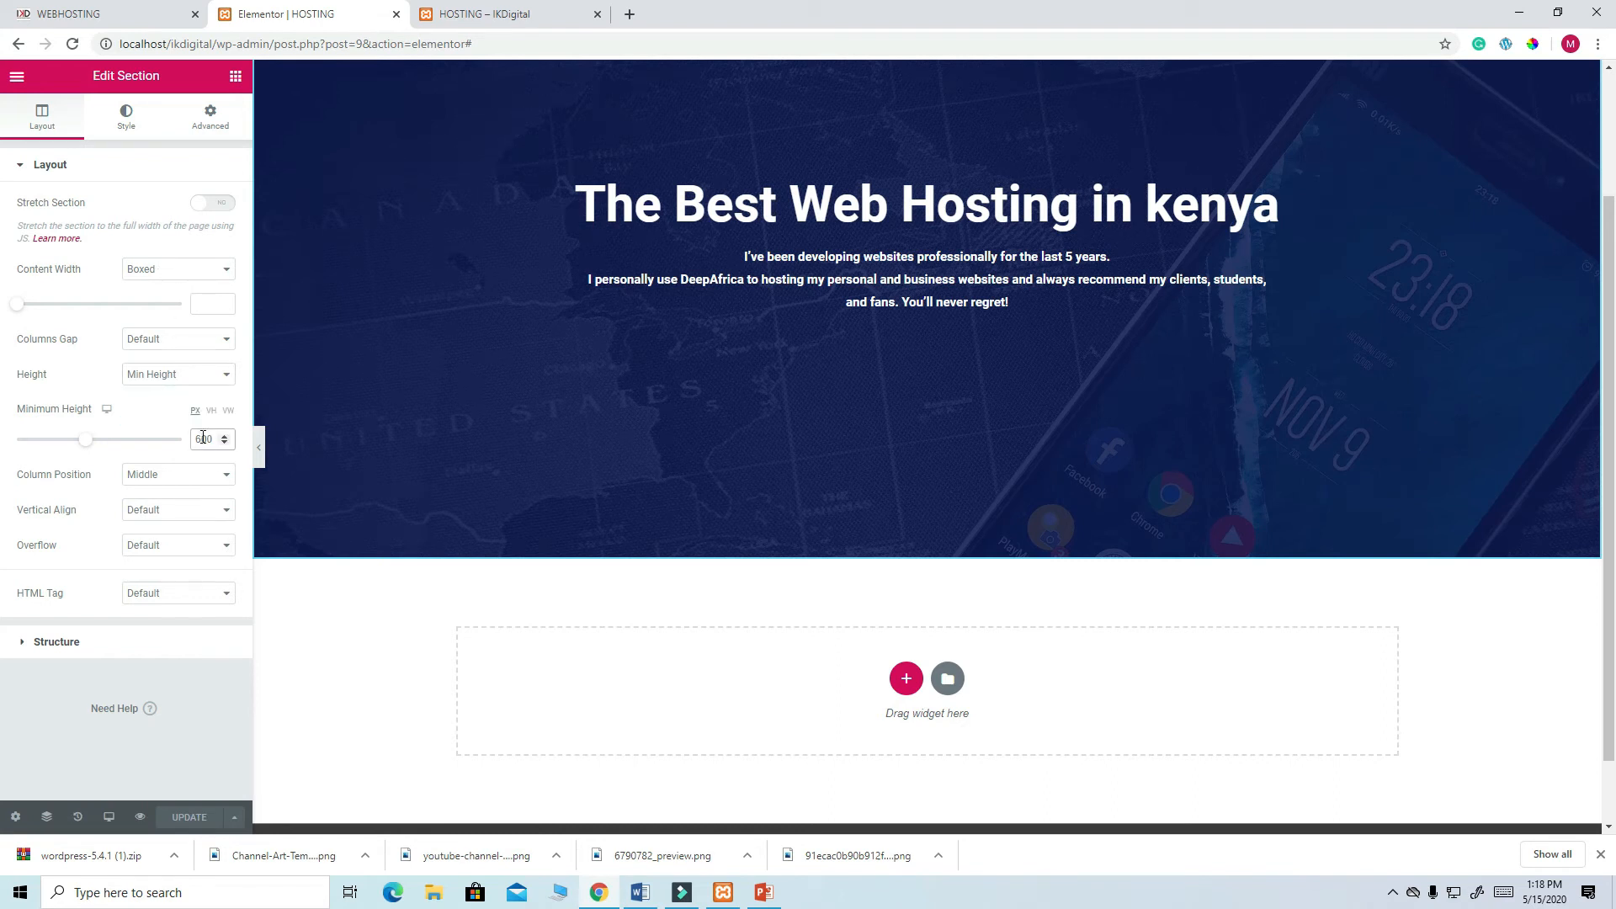
key(BackSpace)
text(4)
click(194, 818)
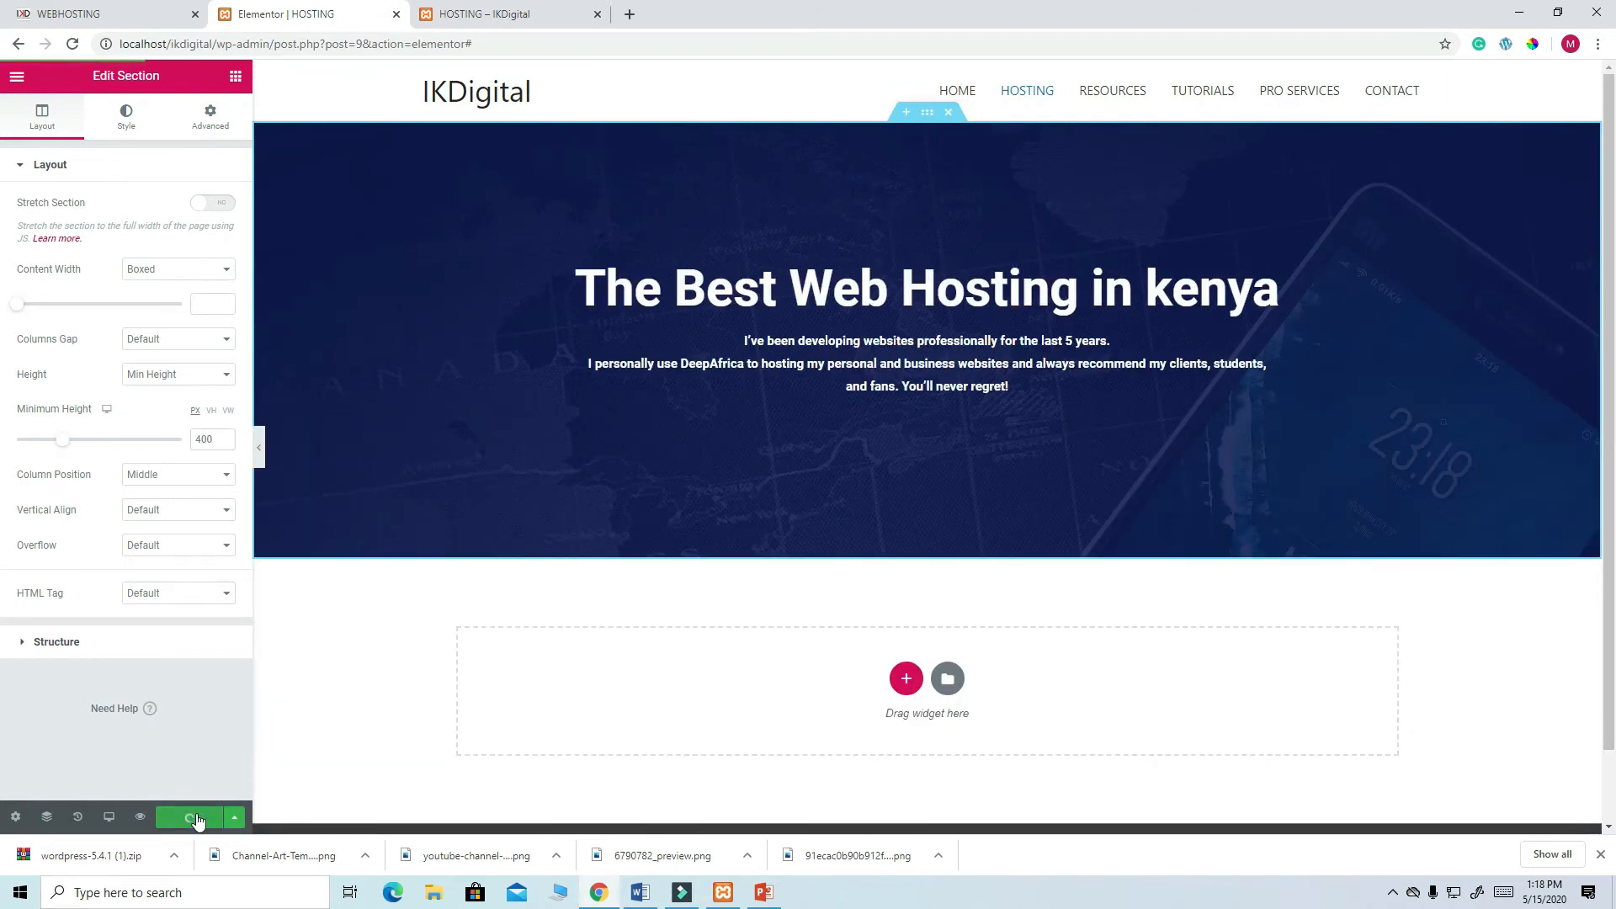
click(465, 17)
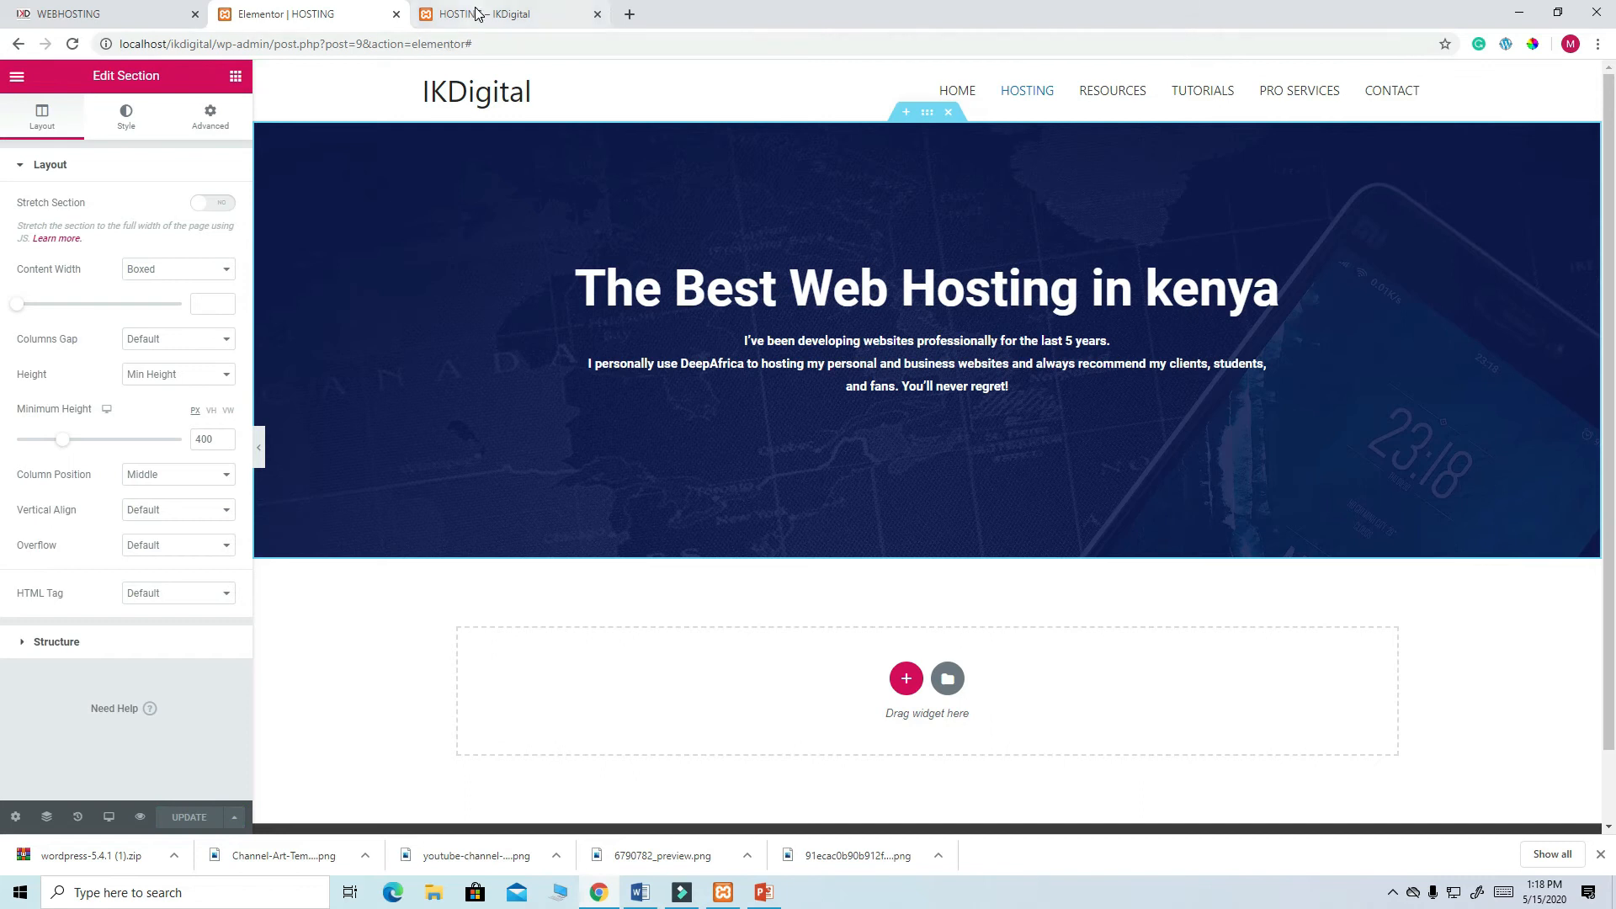
key(F5)
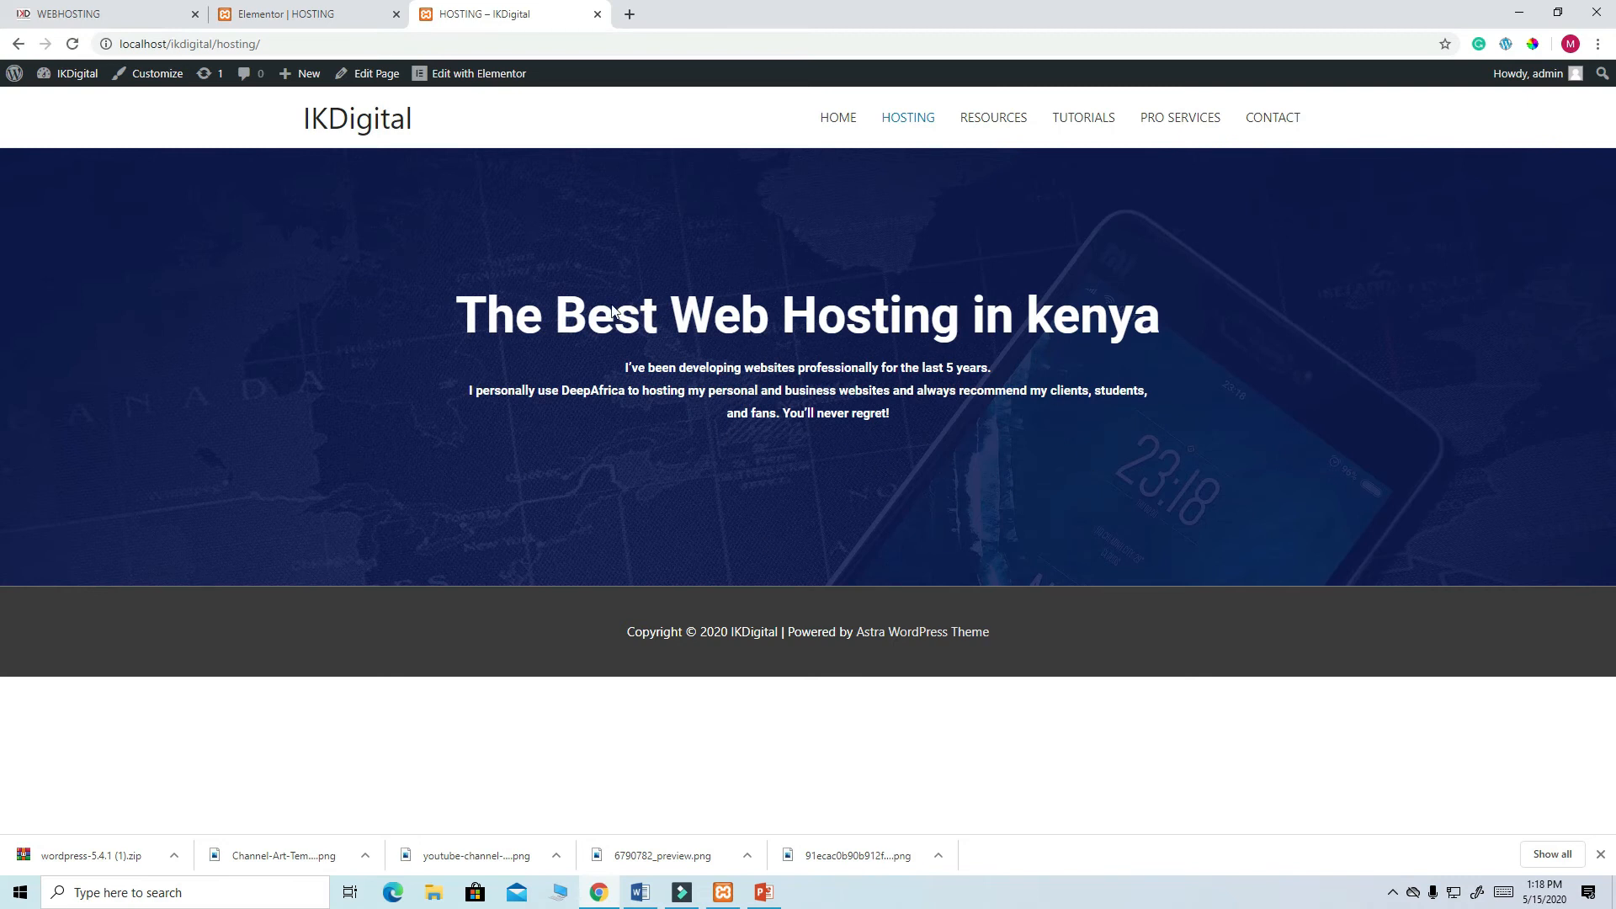
- Scroll the live webhosting page to review its DeepAfrica block and Pro Services section
click(134, 14)
scroll(791, 507, down, 4)
scroll(758, 471, down, 3)
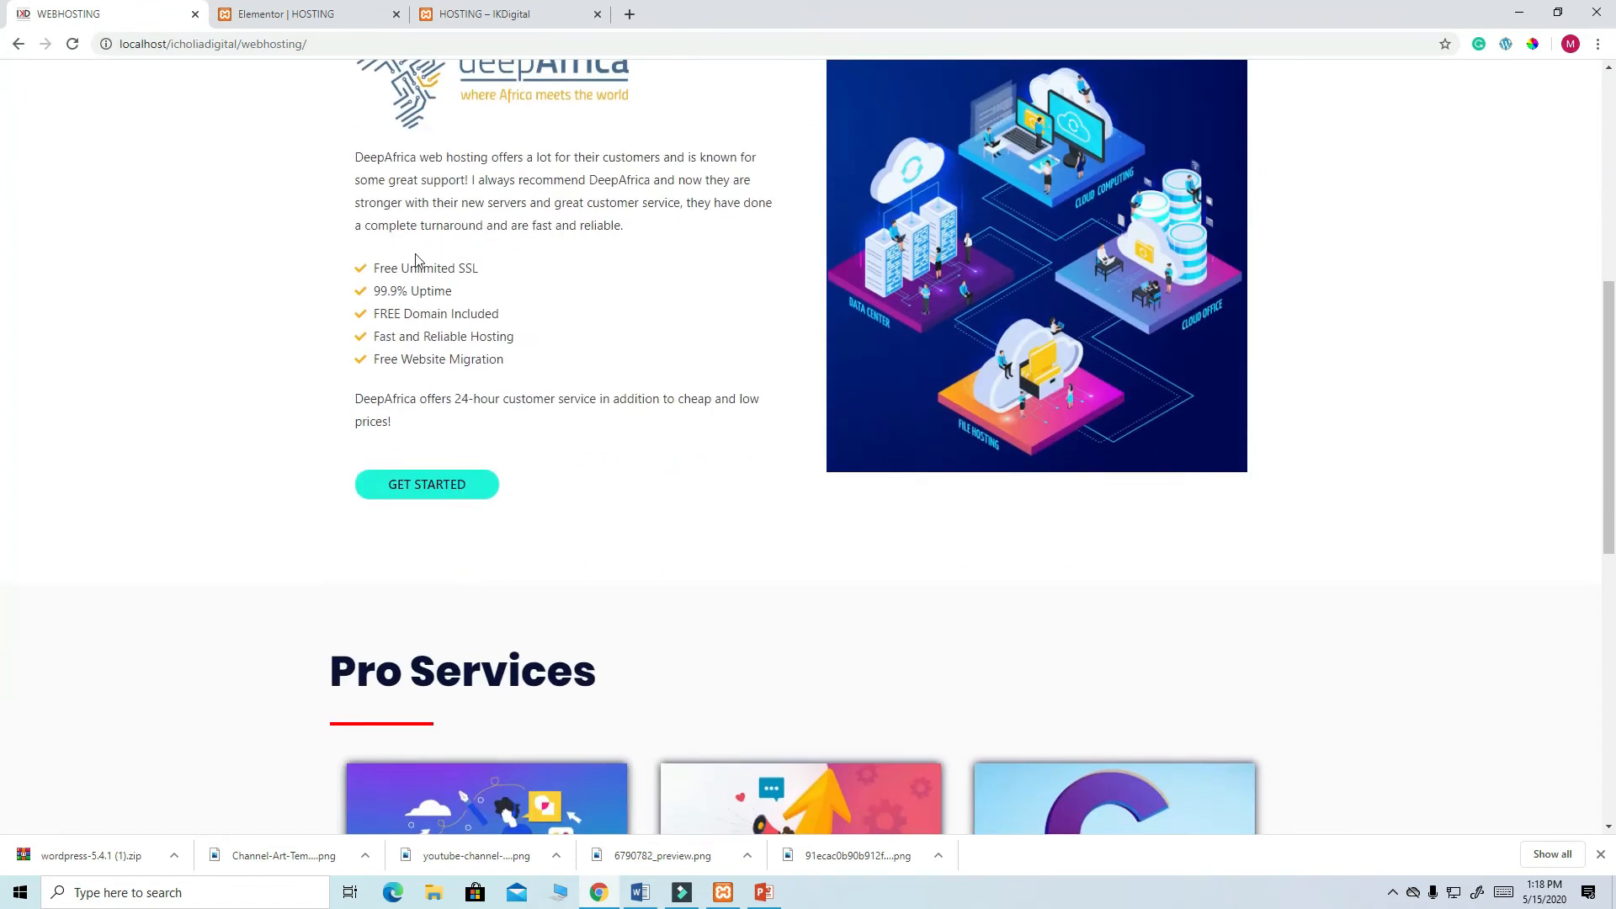
scroll(476, 217, up, 3)
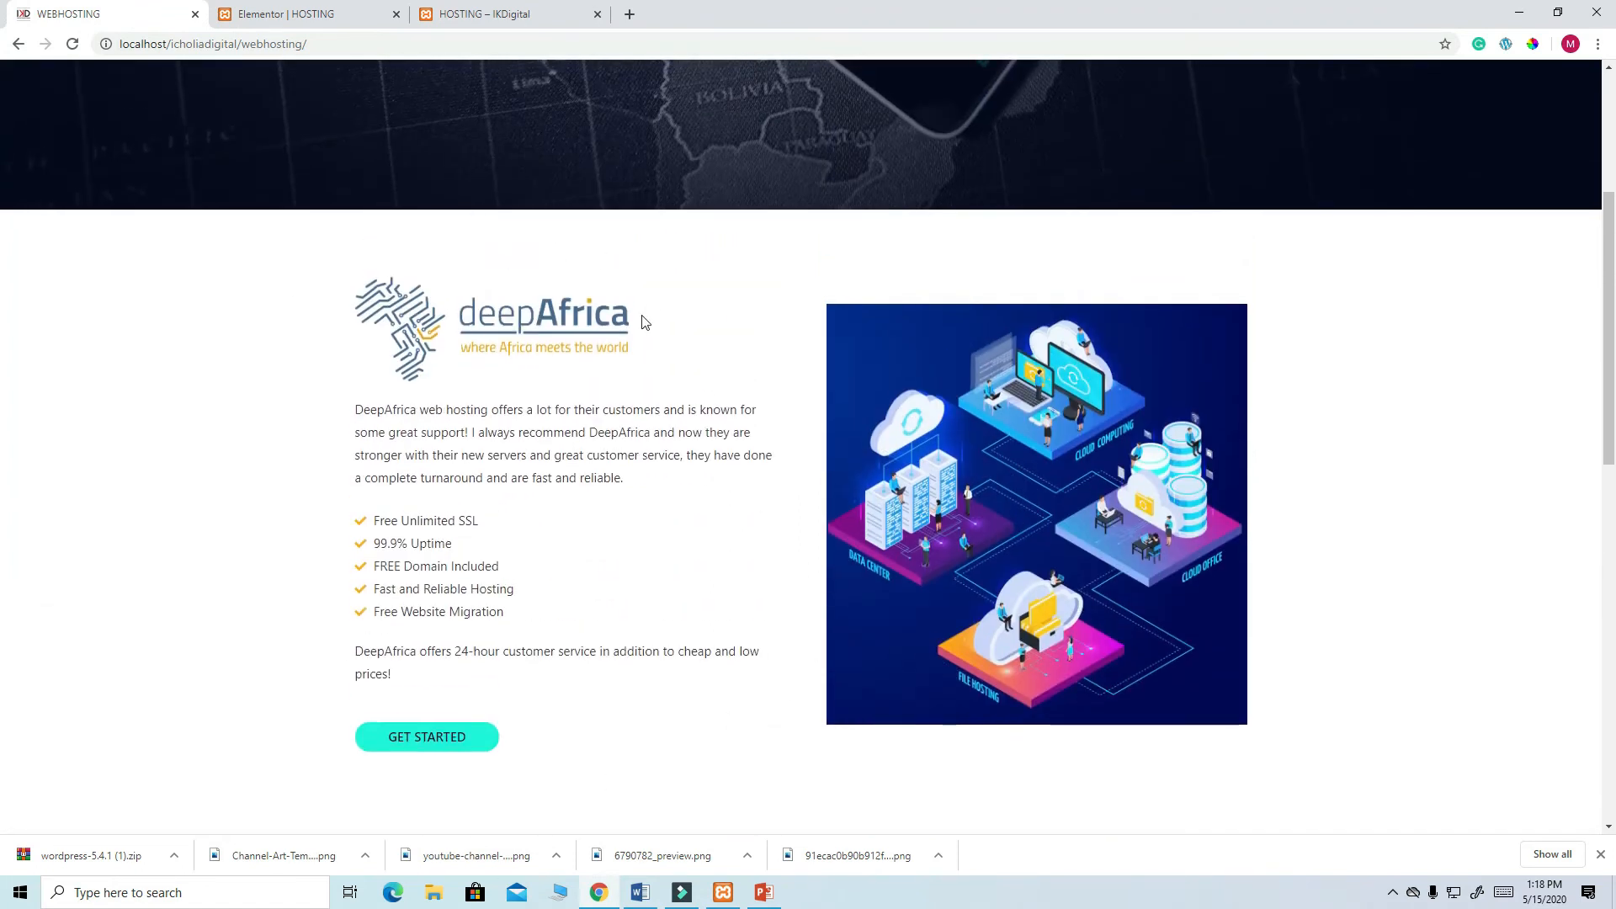
scroll(689, 401, up, 3)
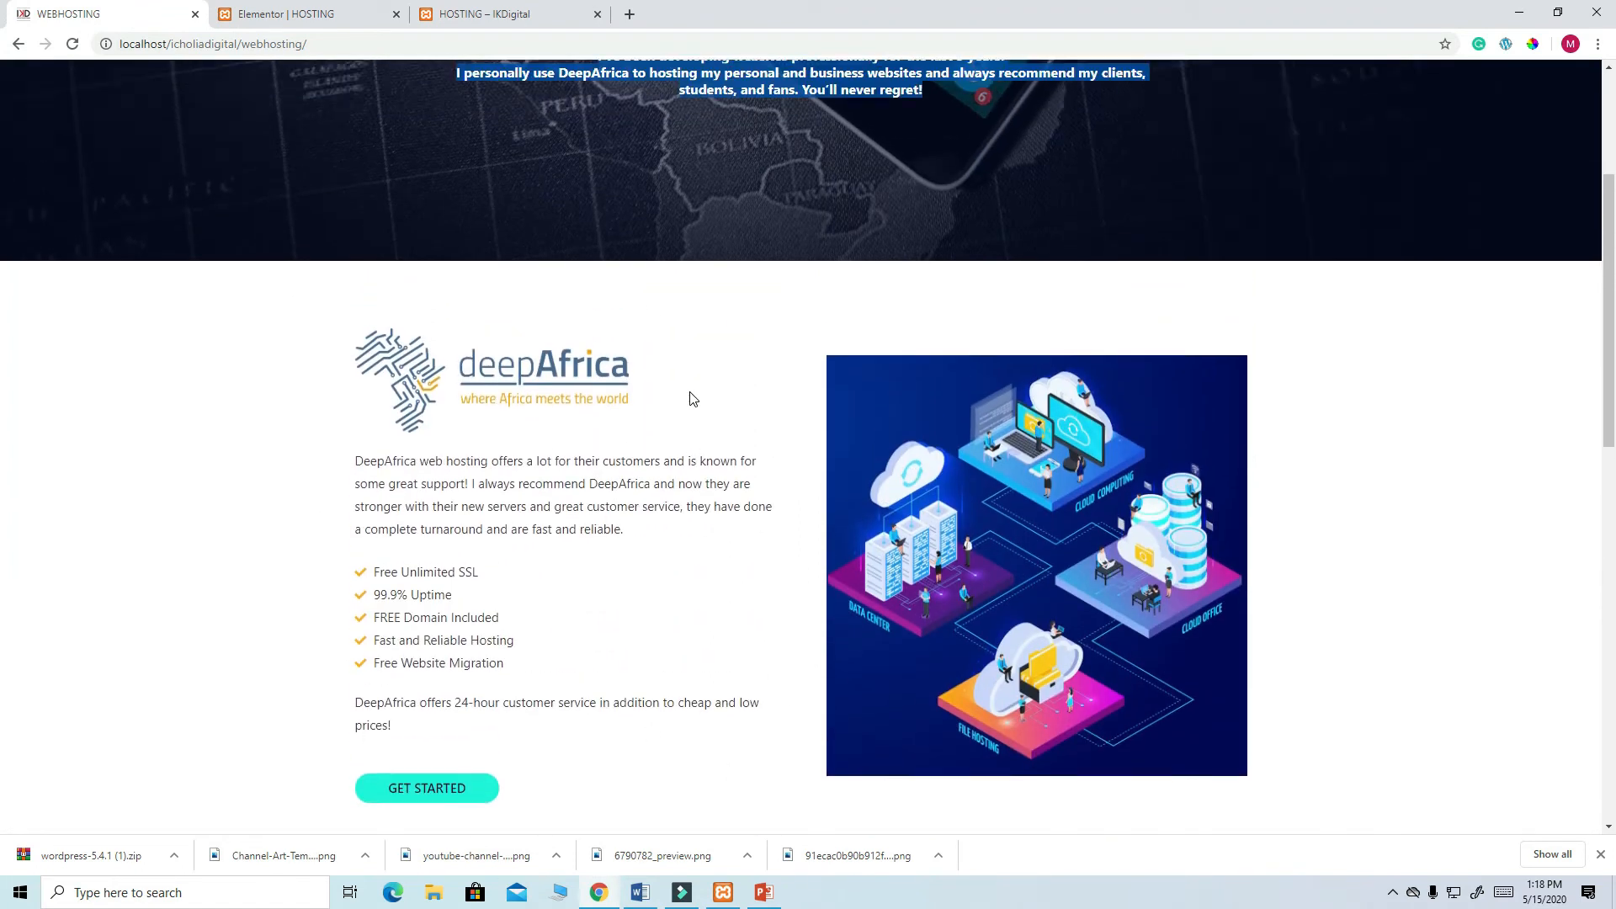
scroll(689, 401, down, 5)
scroll(689, 402, down, 1)
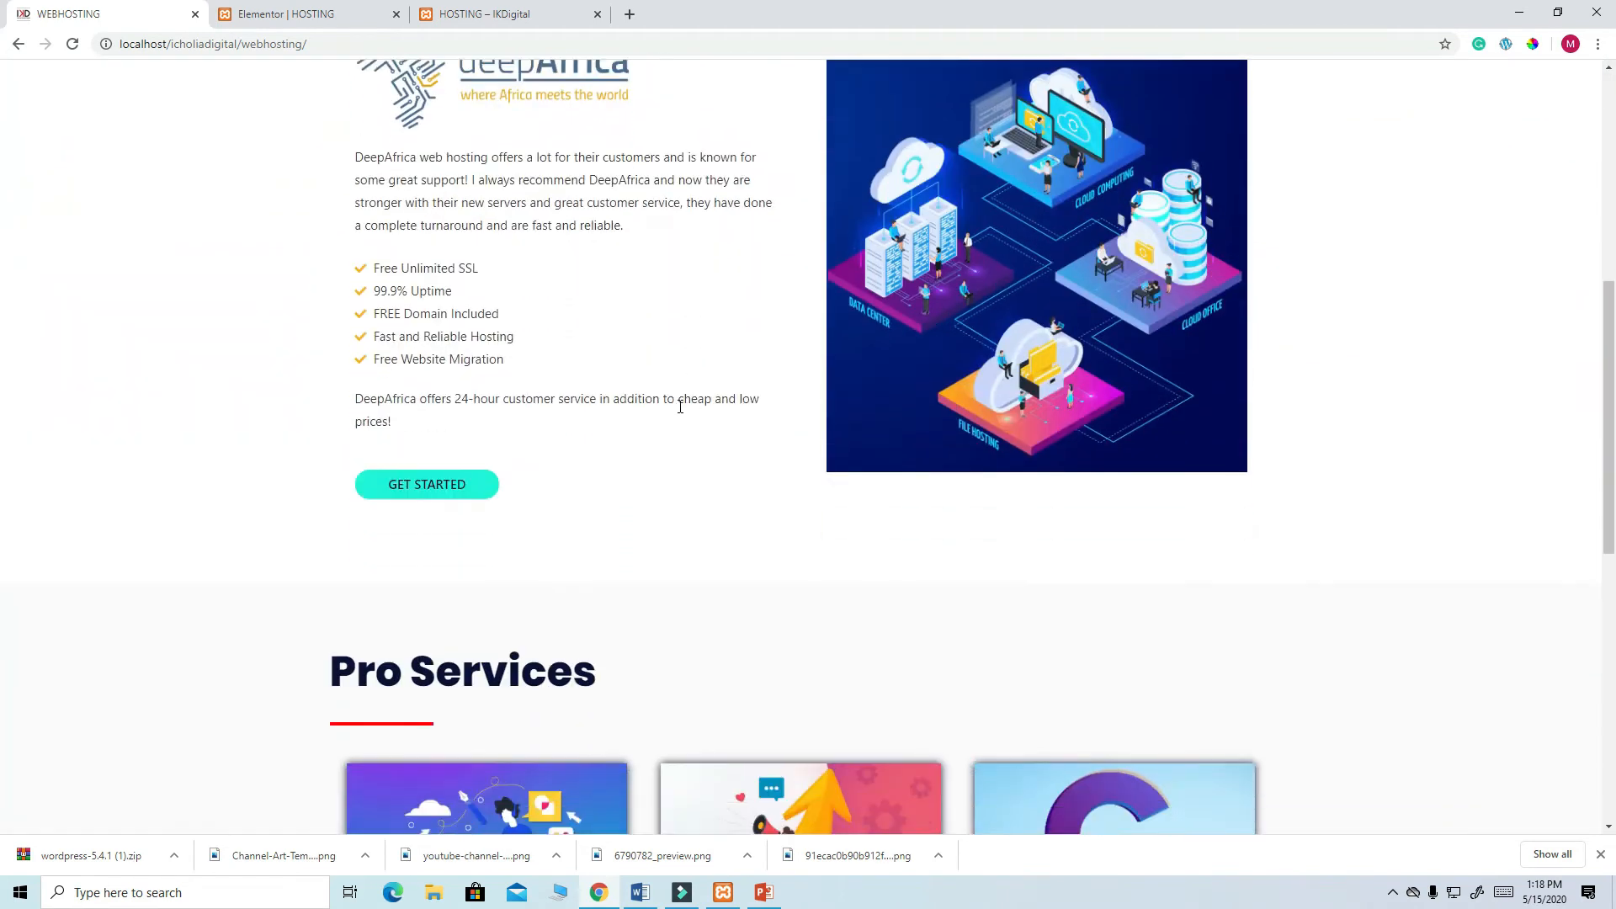
scroll(729, 469, up, 2)
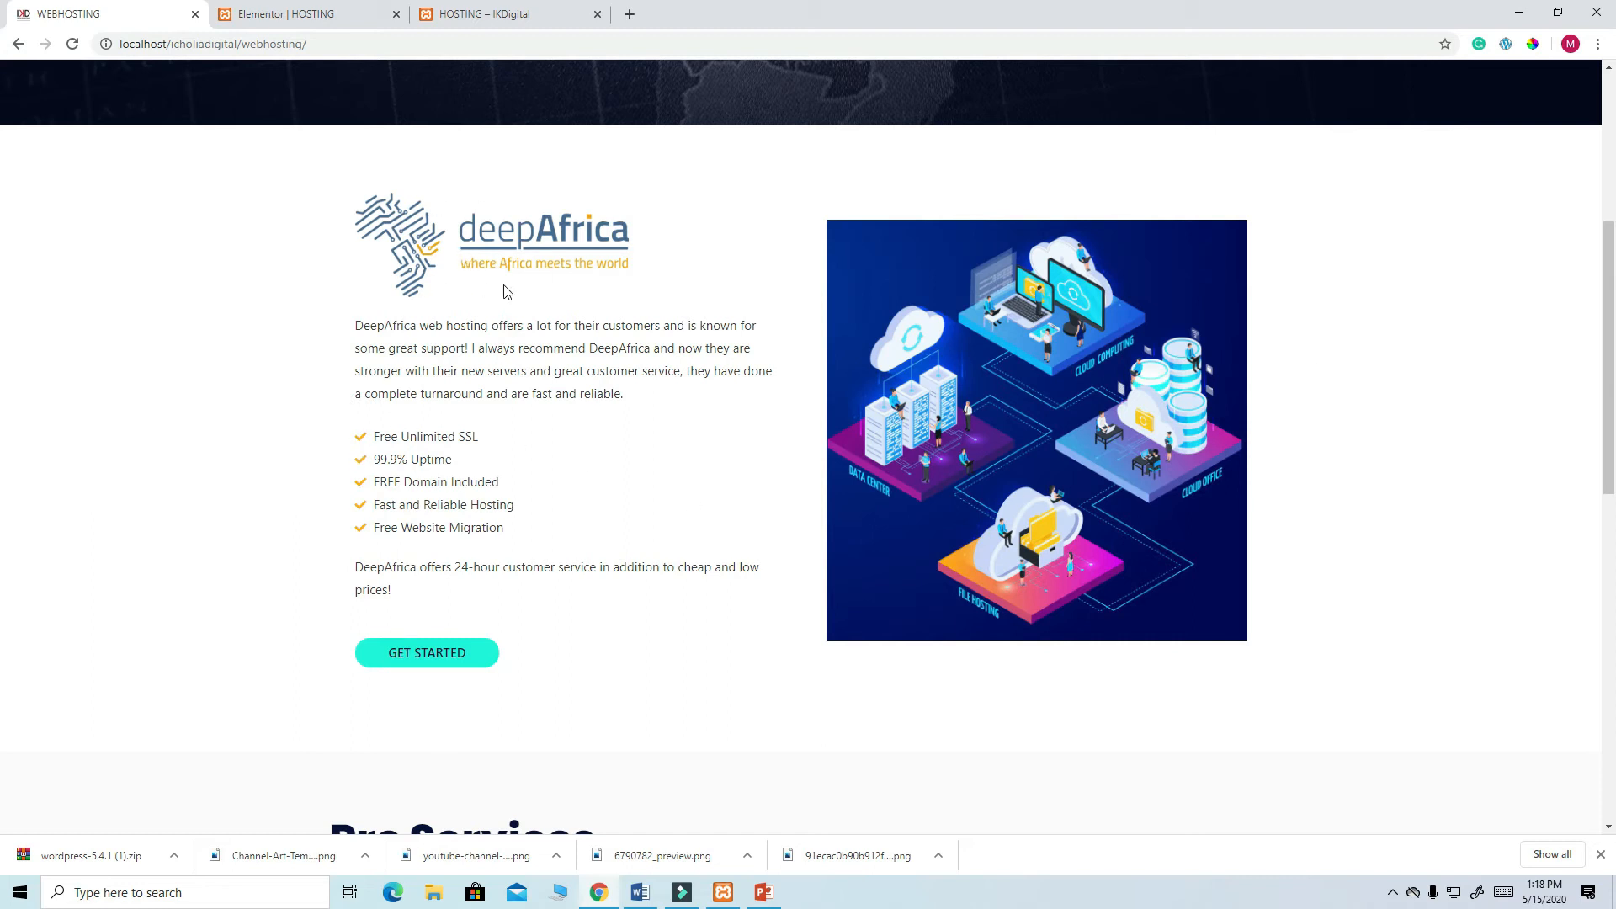
- Add a two-column section below the hero with a Button widget in its left column
click(332, 18)
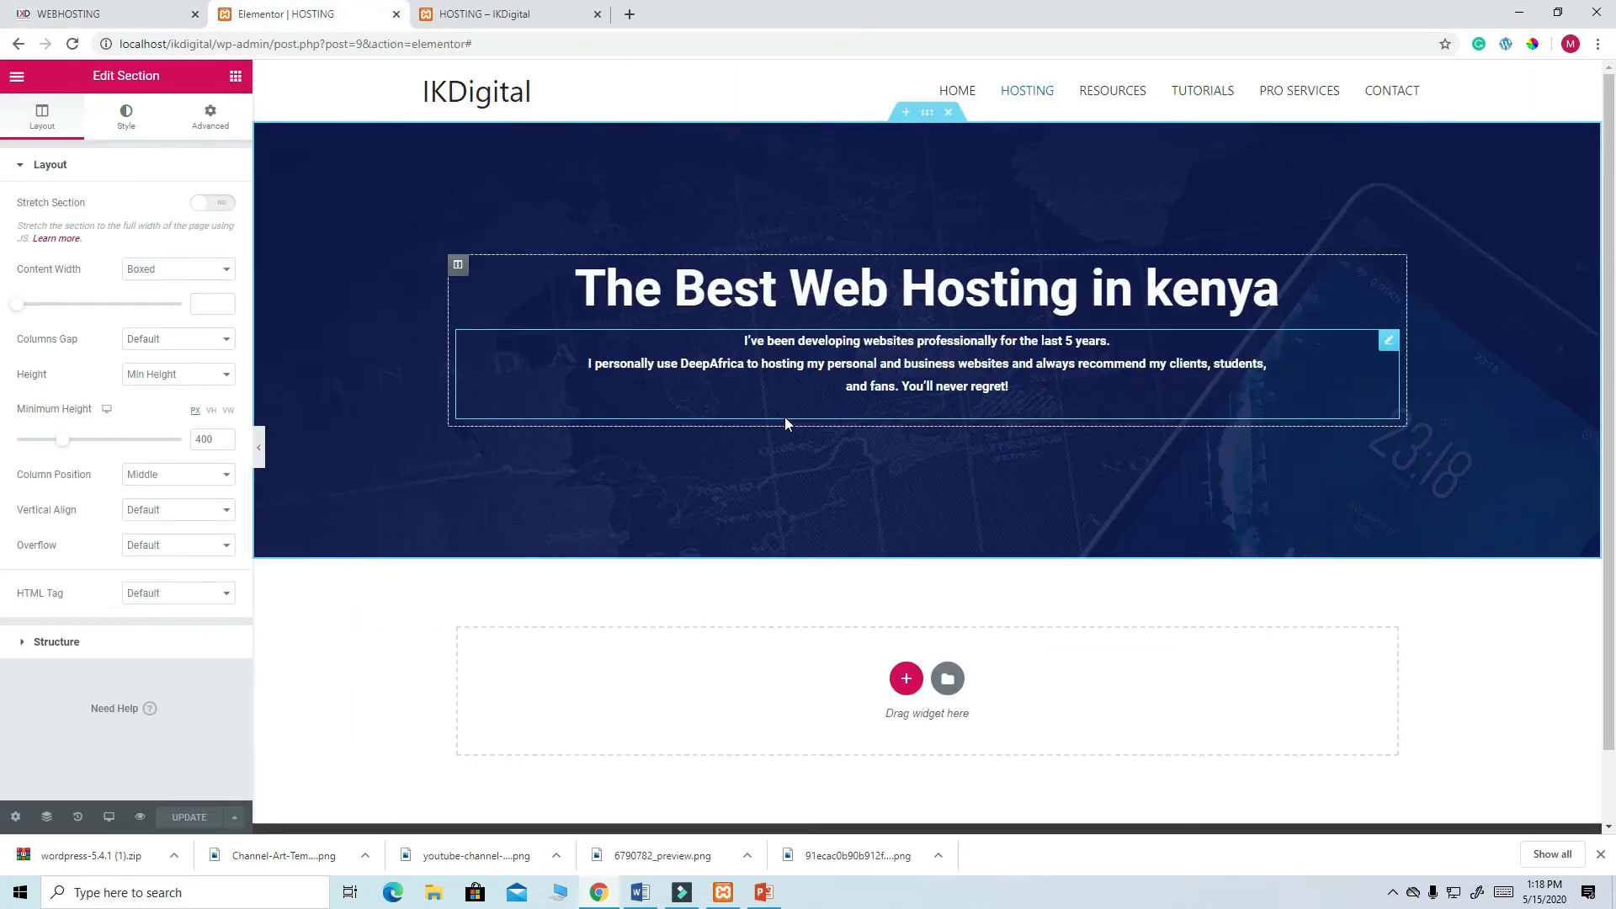
scroll(784, 417, down, 1)
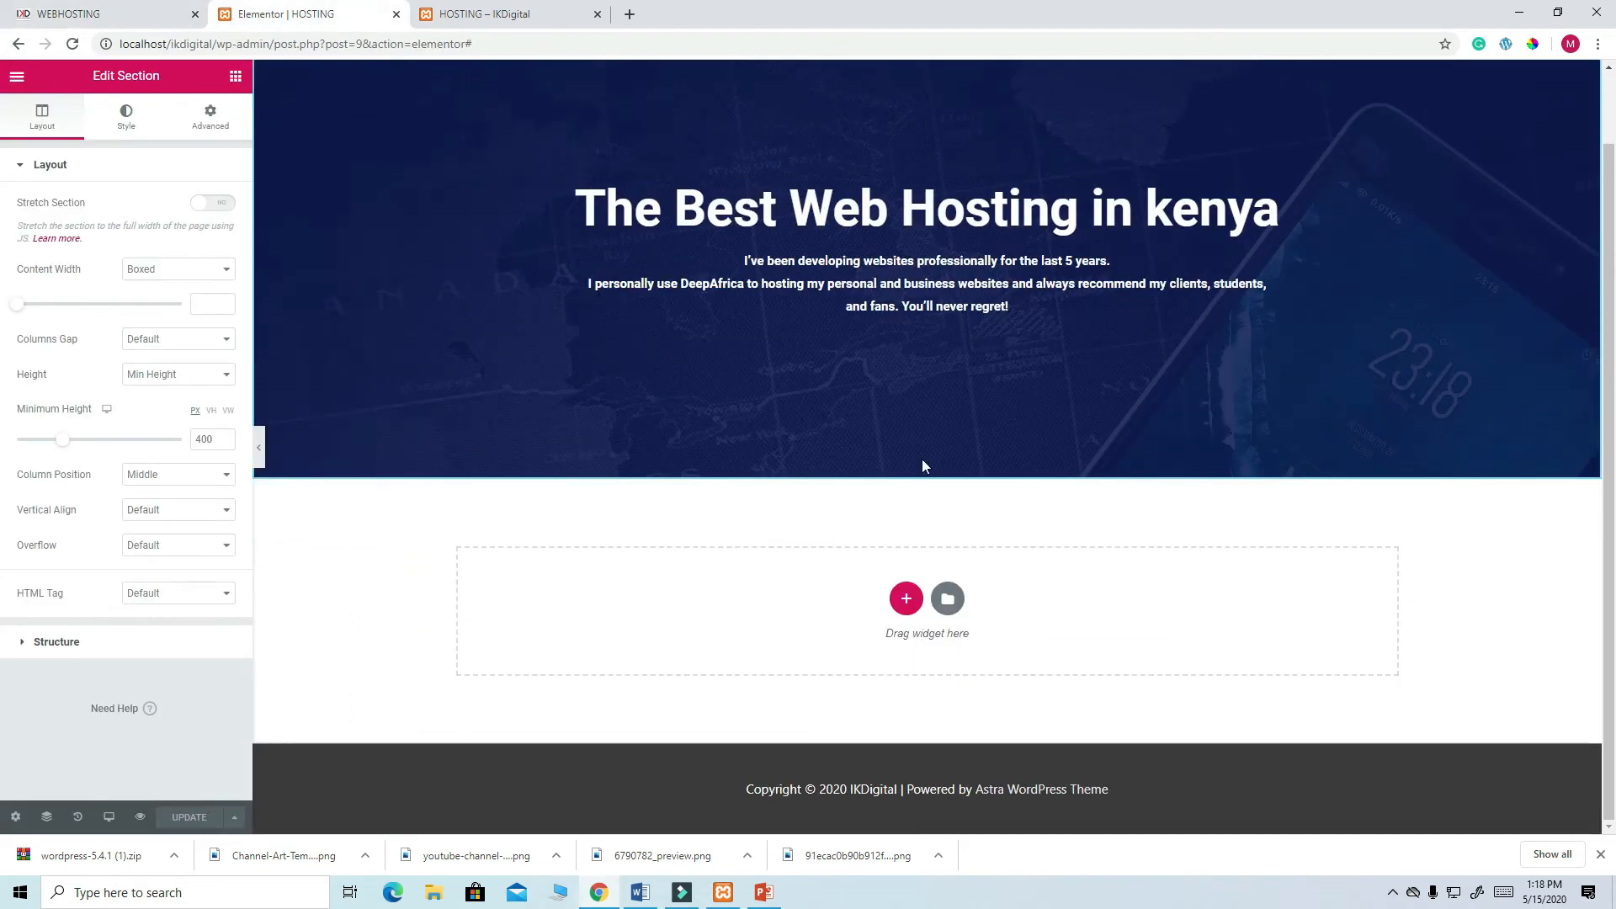
click(908, 601)
click(810, 643)
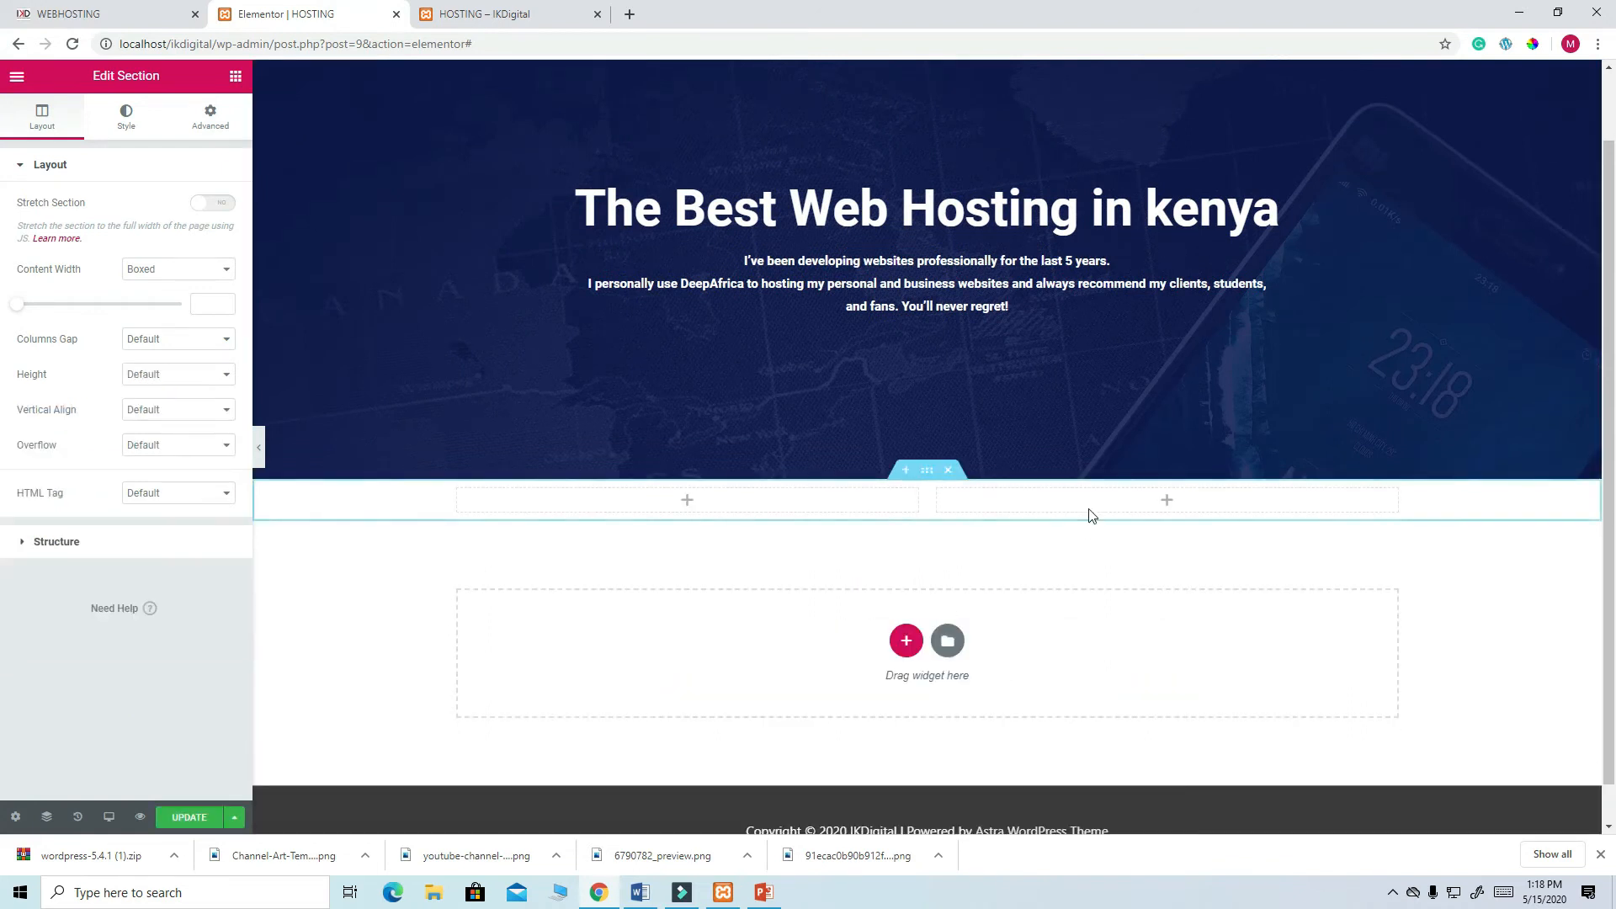
click(687, 500)
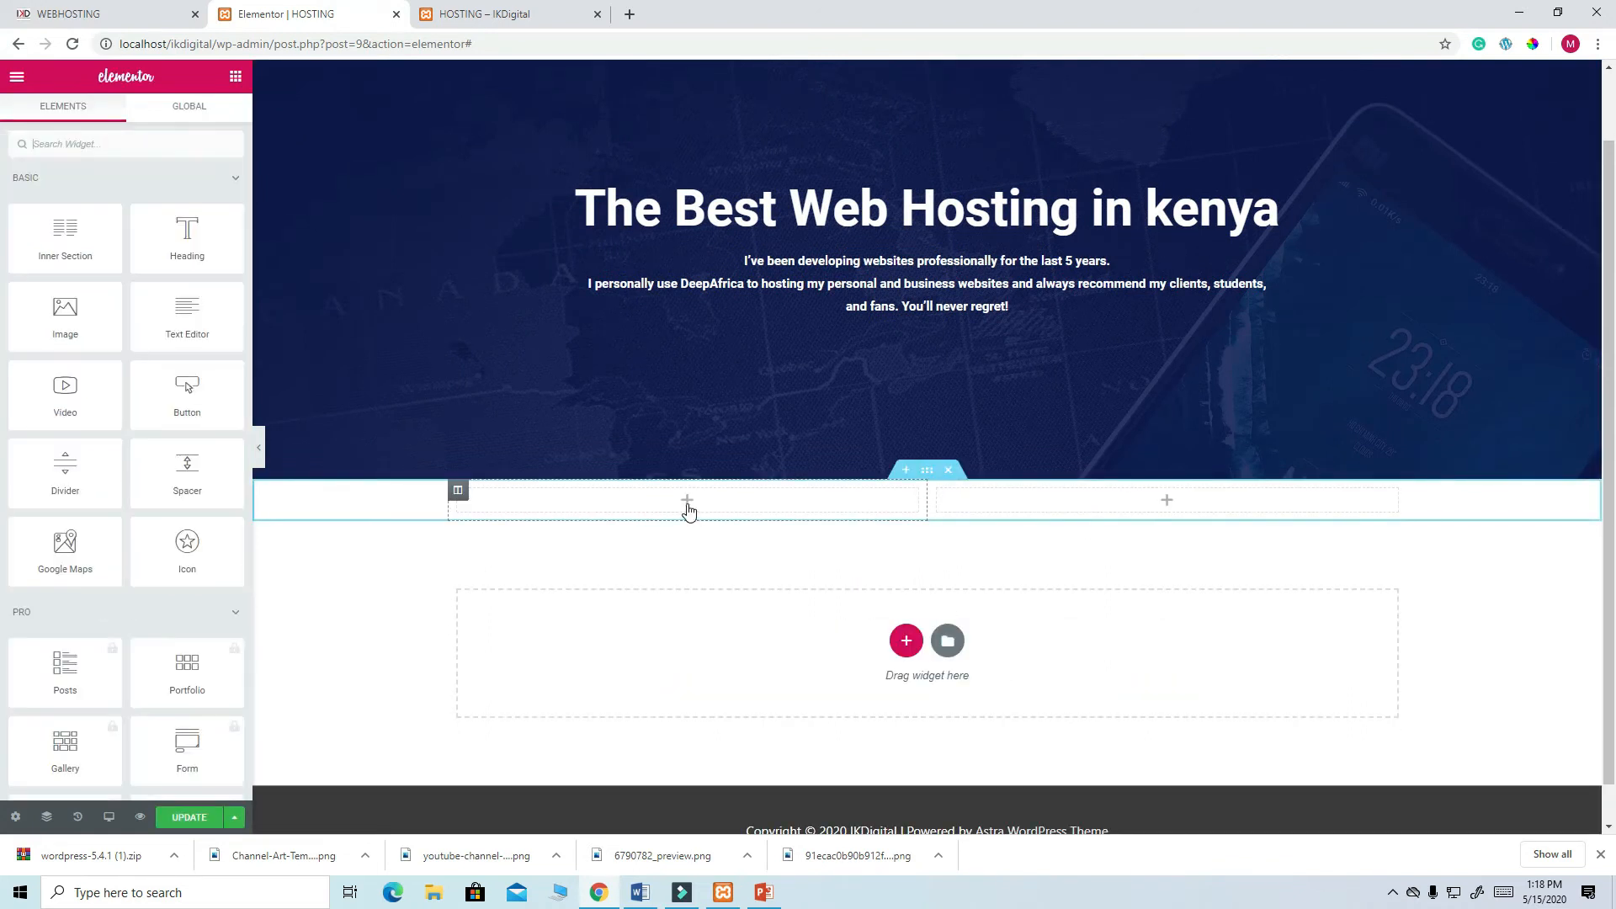
drag(187, 391, 666, 513)
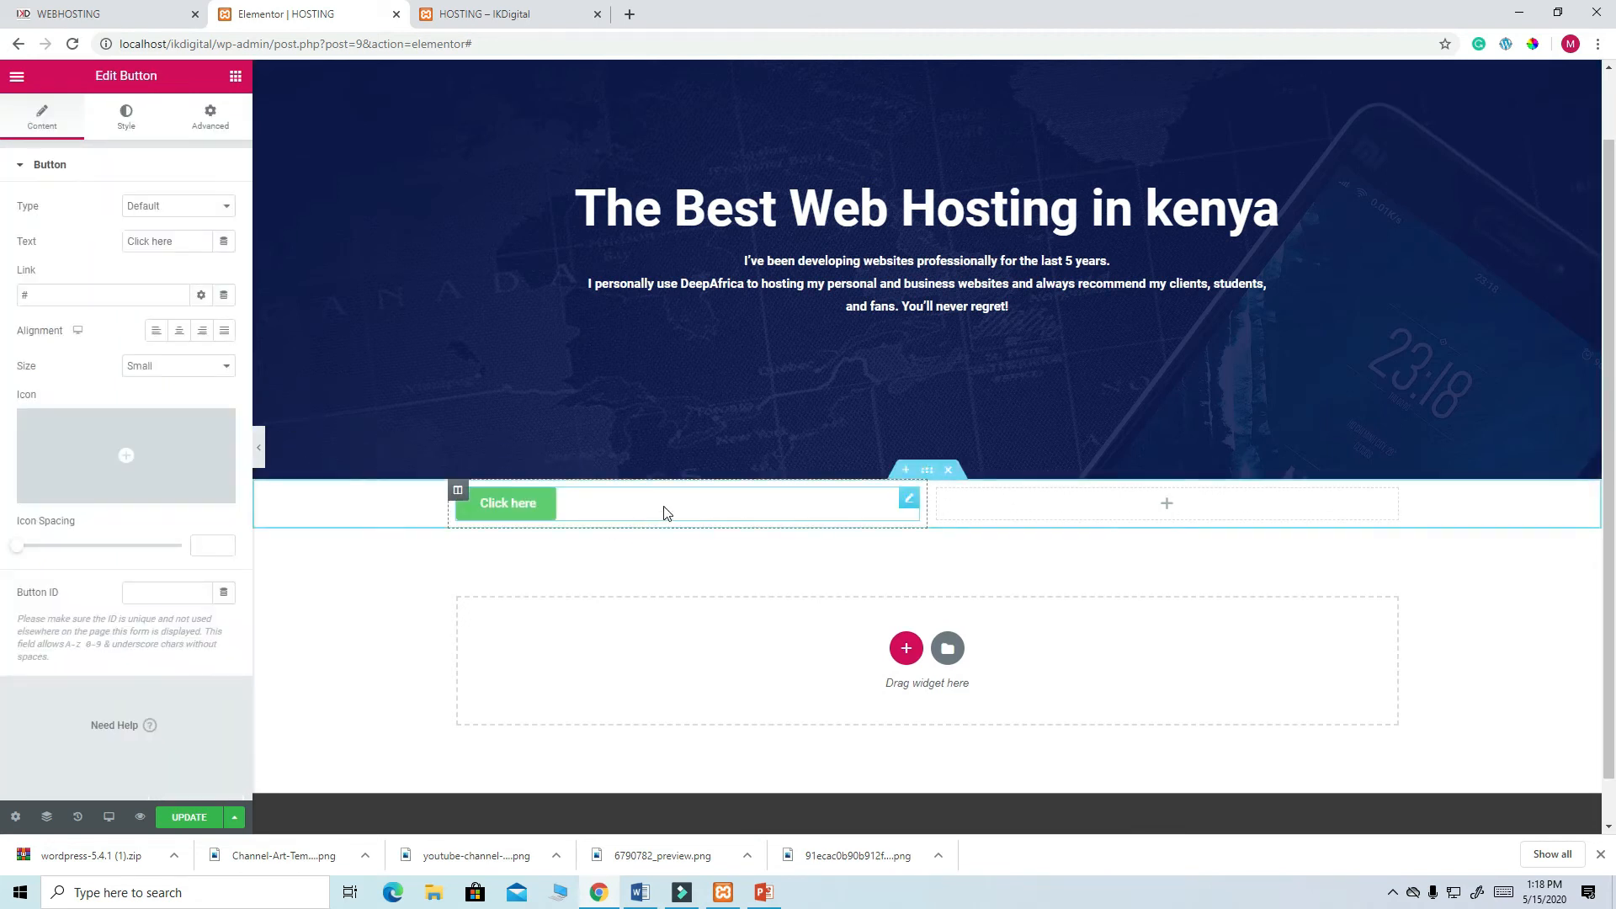
right_click(910, 498)
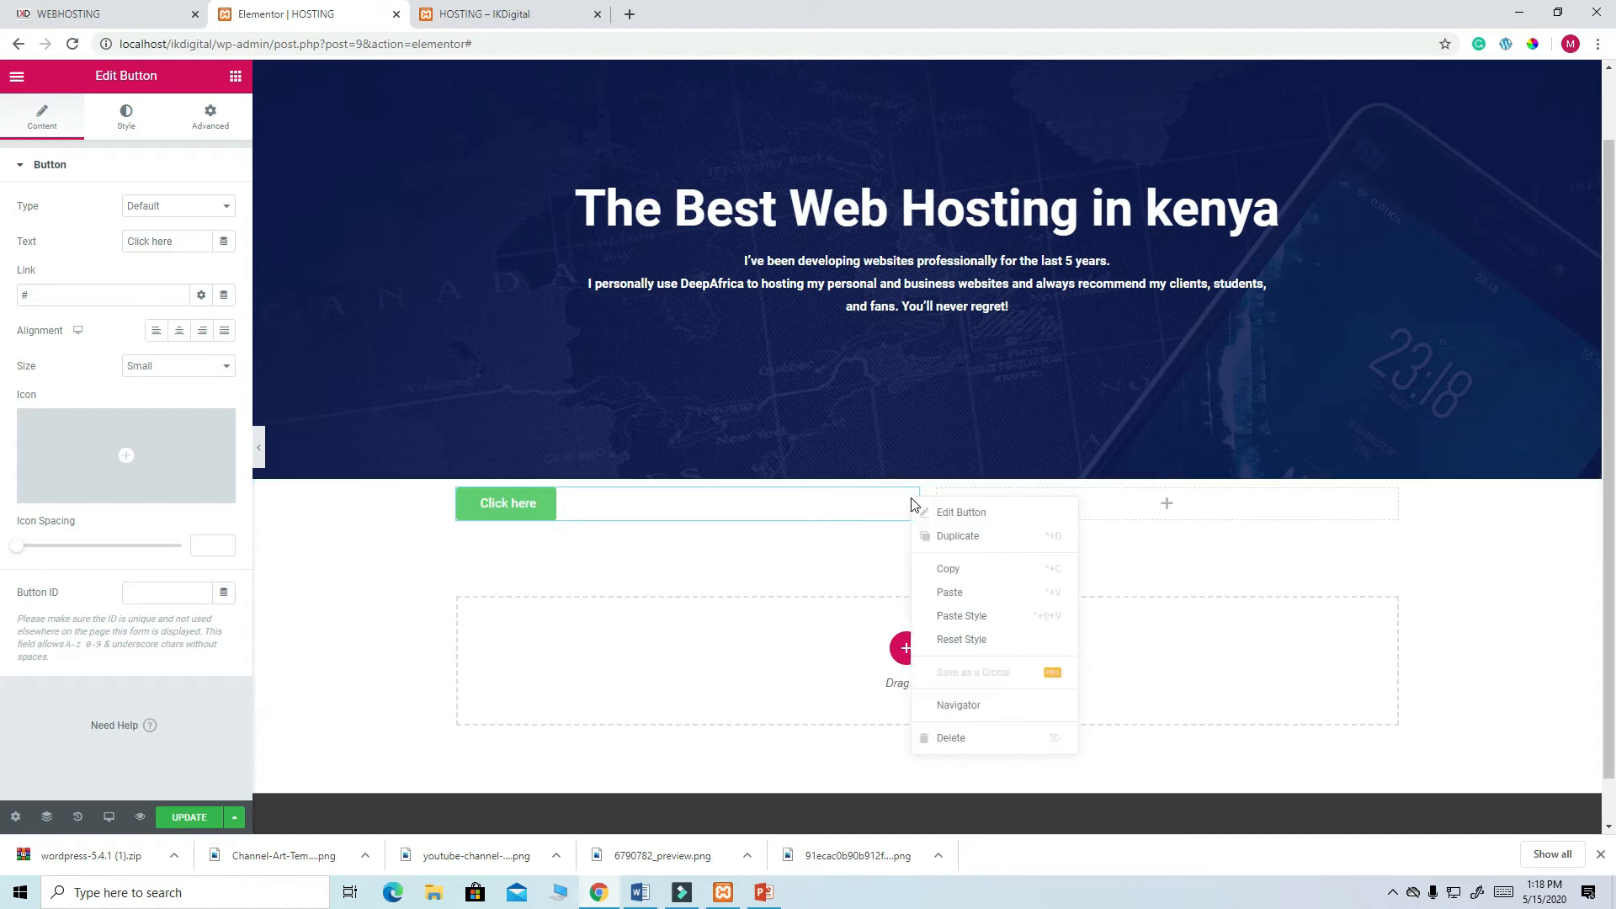
- Swap the left column's Click here button for an Image widget showing logo.png uploaded from the Desktop
click(942, 738)
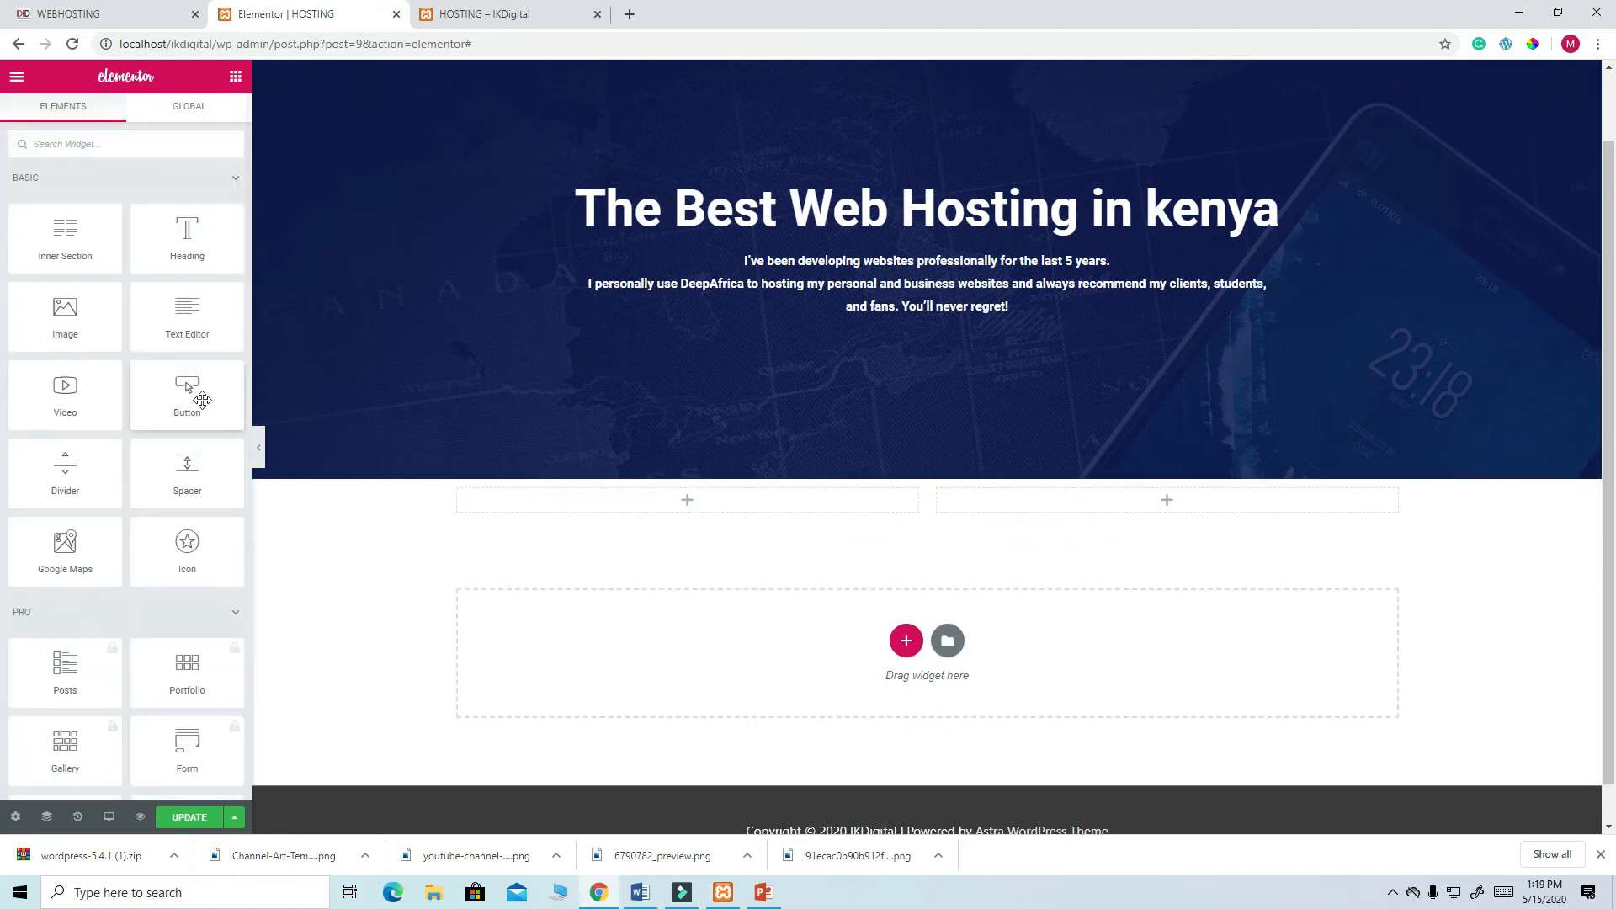
drag(65, 313, 698, 509)
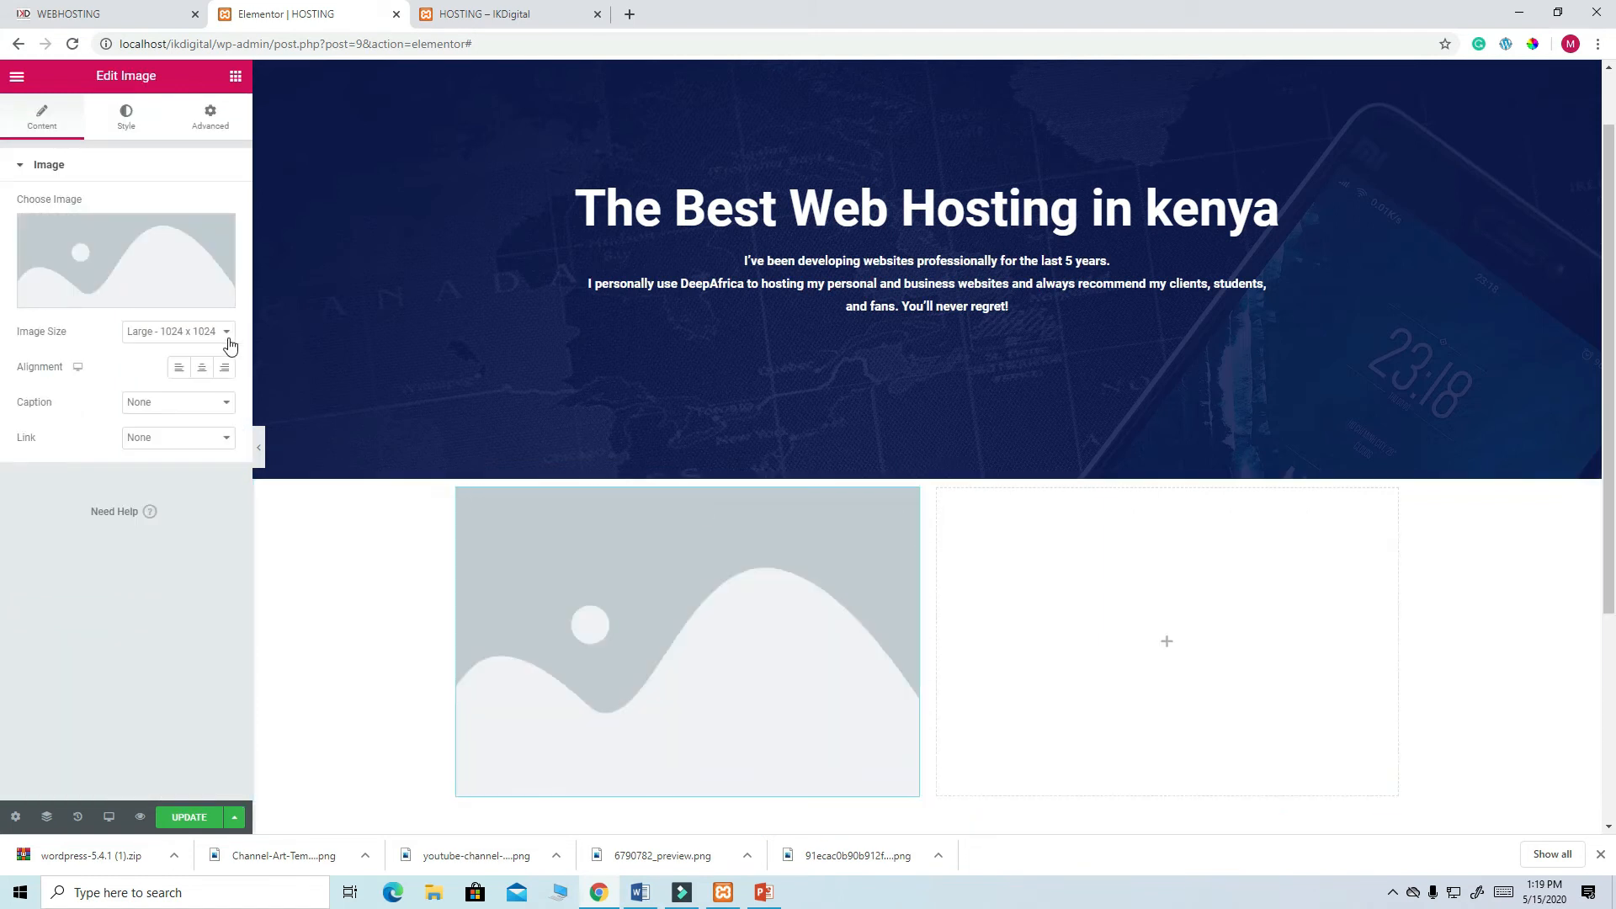
click(160, 269)
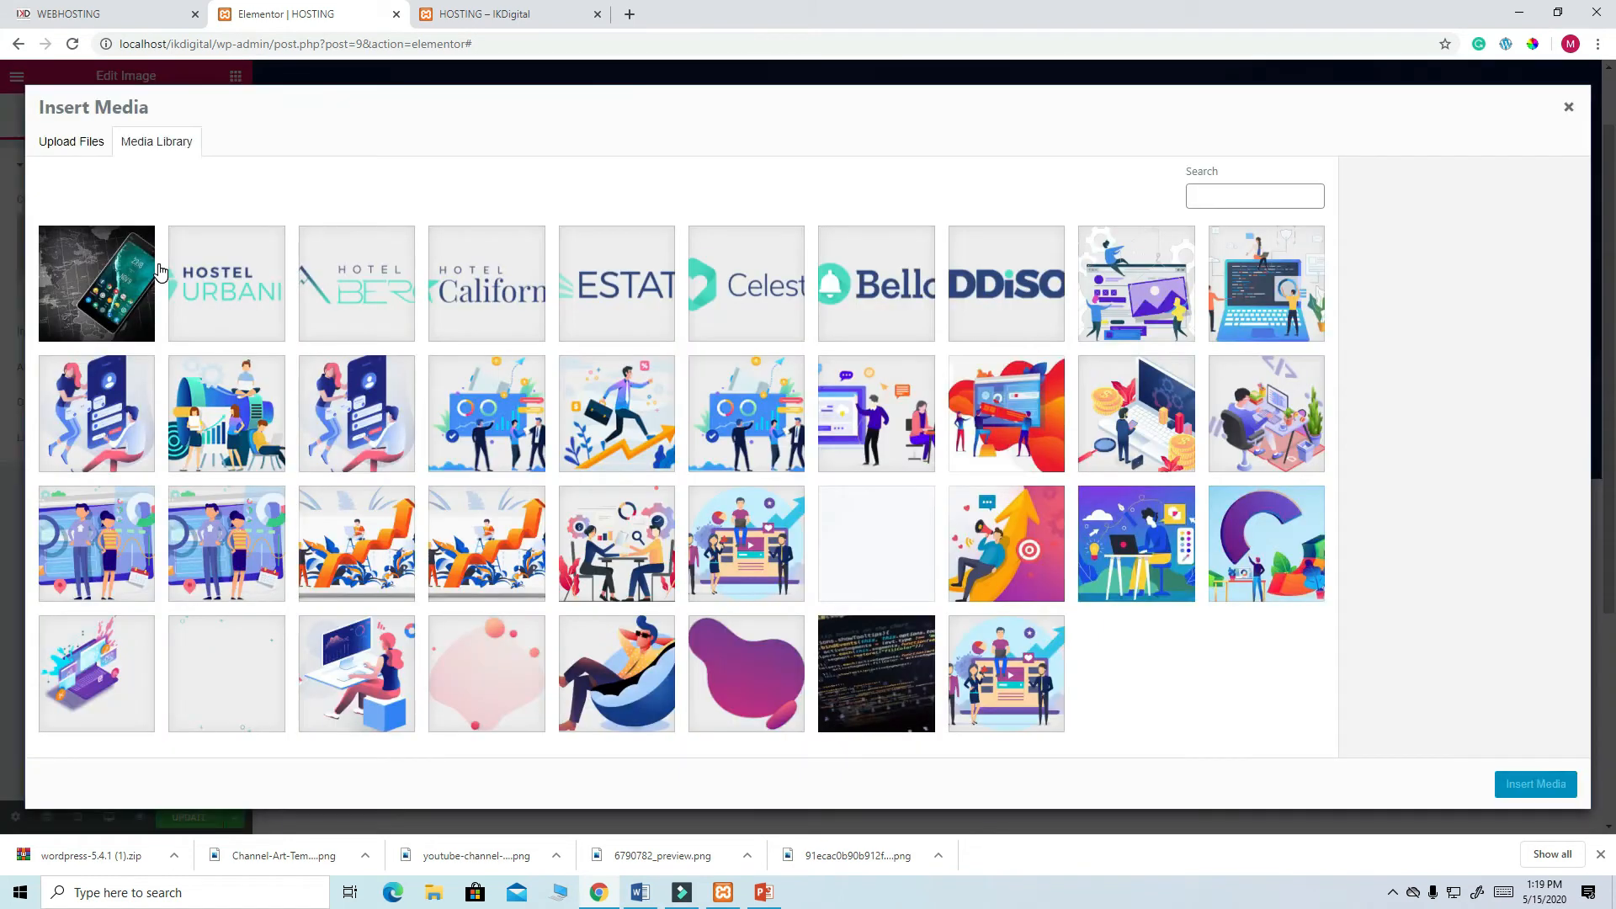
click(82, 142)
click(796, 424)
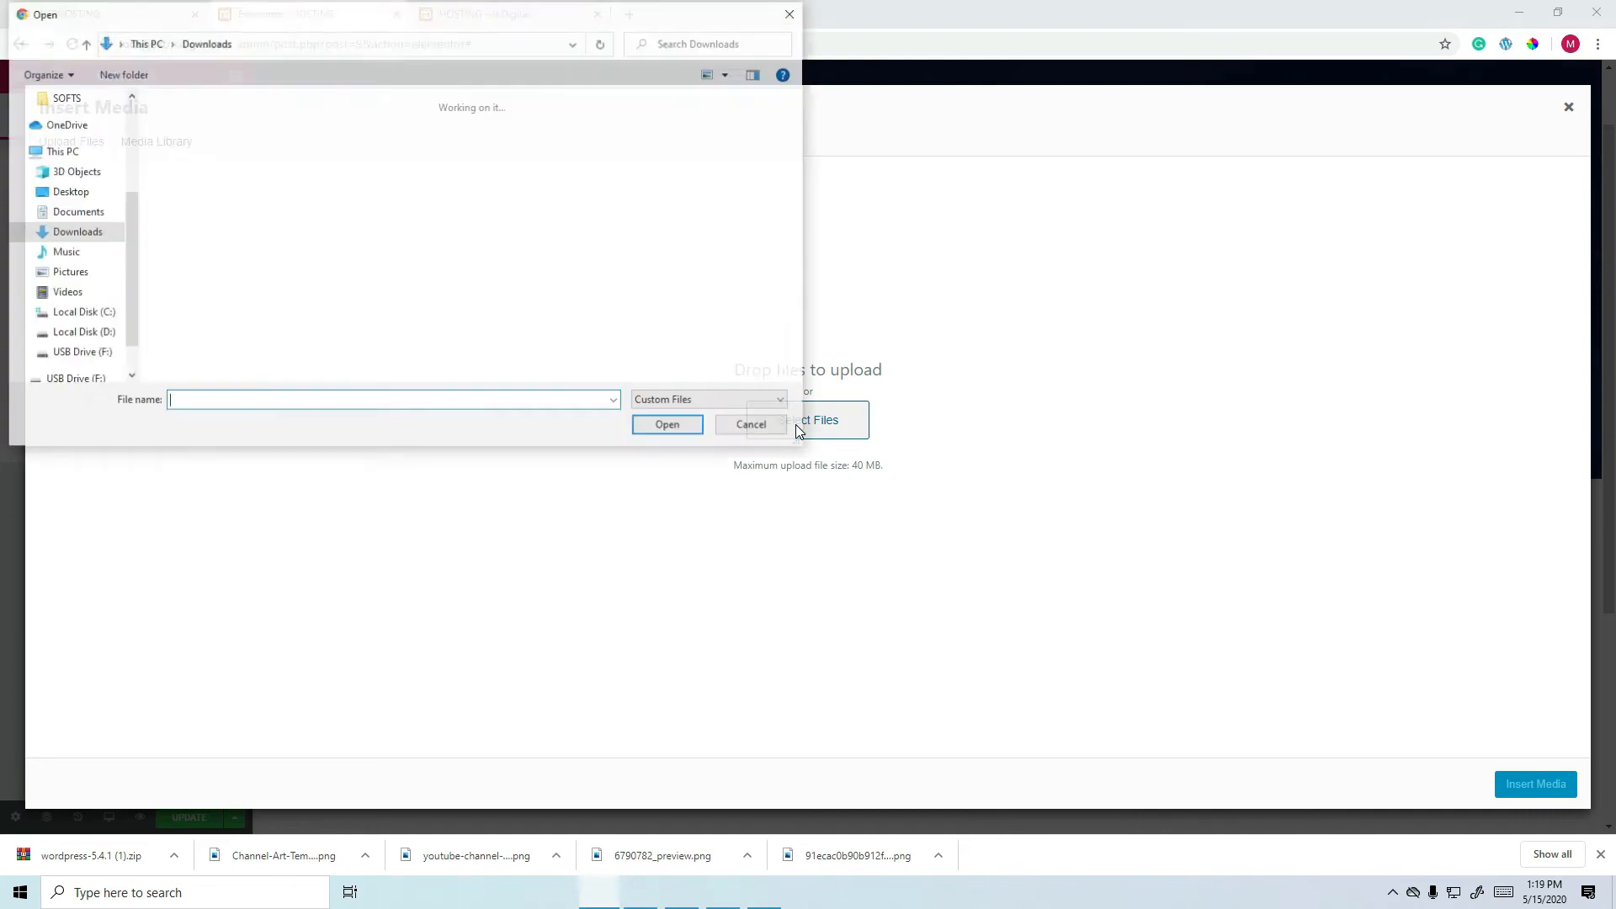
click(71, 193)
drag(796, 150, 810, 292)
click(743, 199)
click(663, 426)
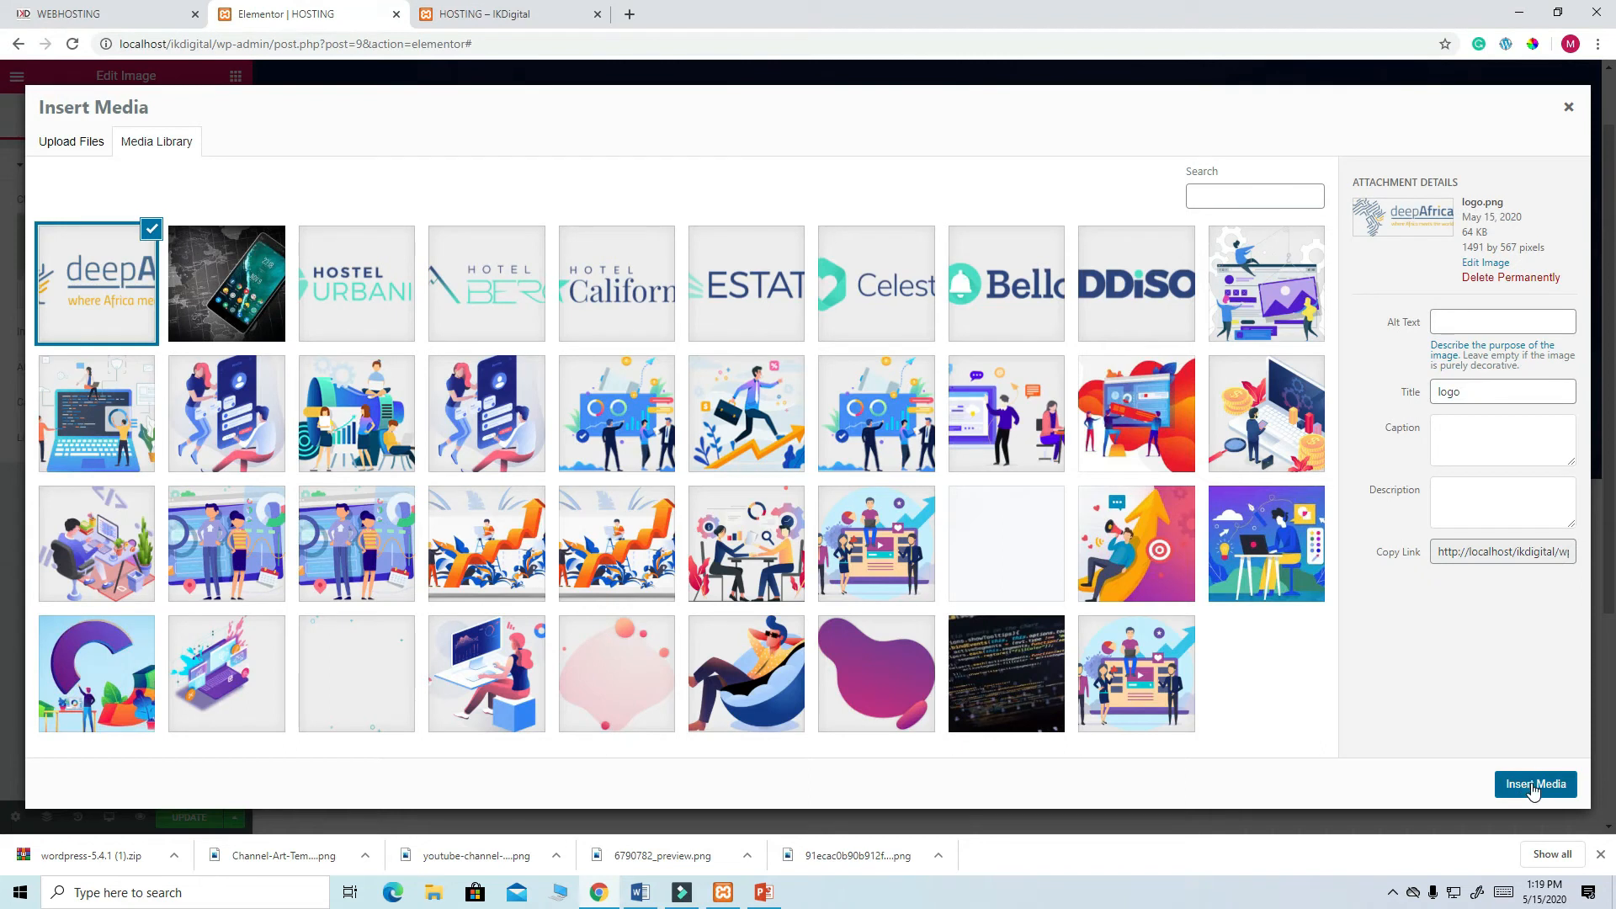
click(1530, 786)
scroll(900, 539, down, 3)
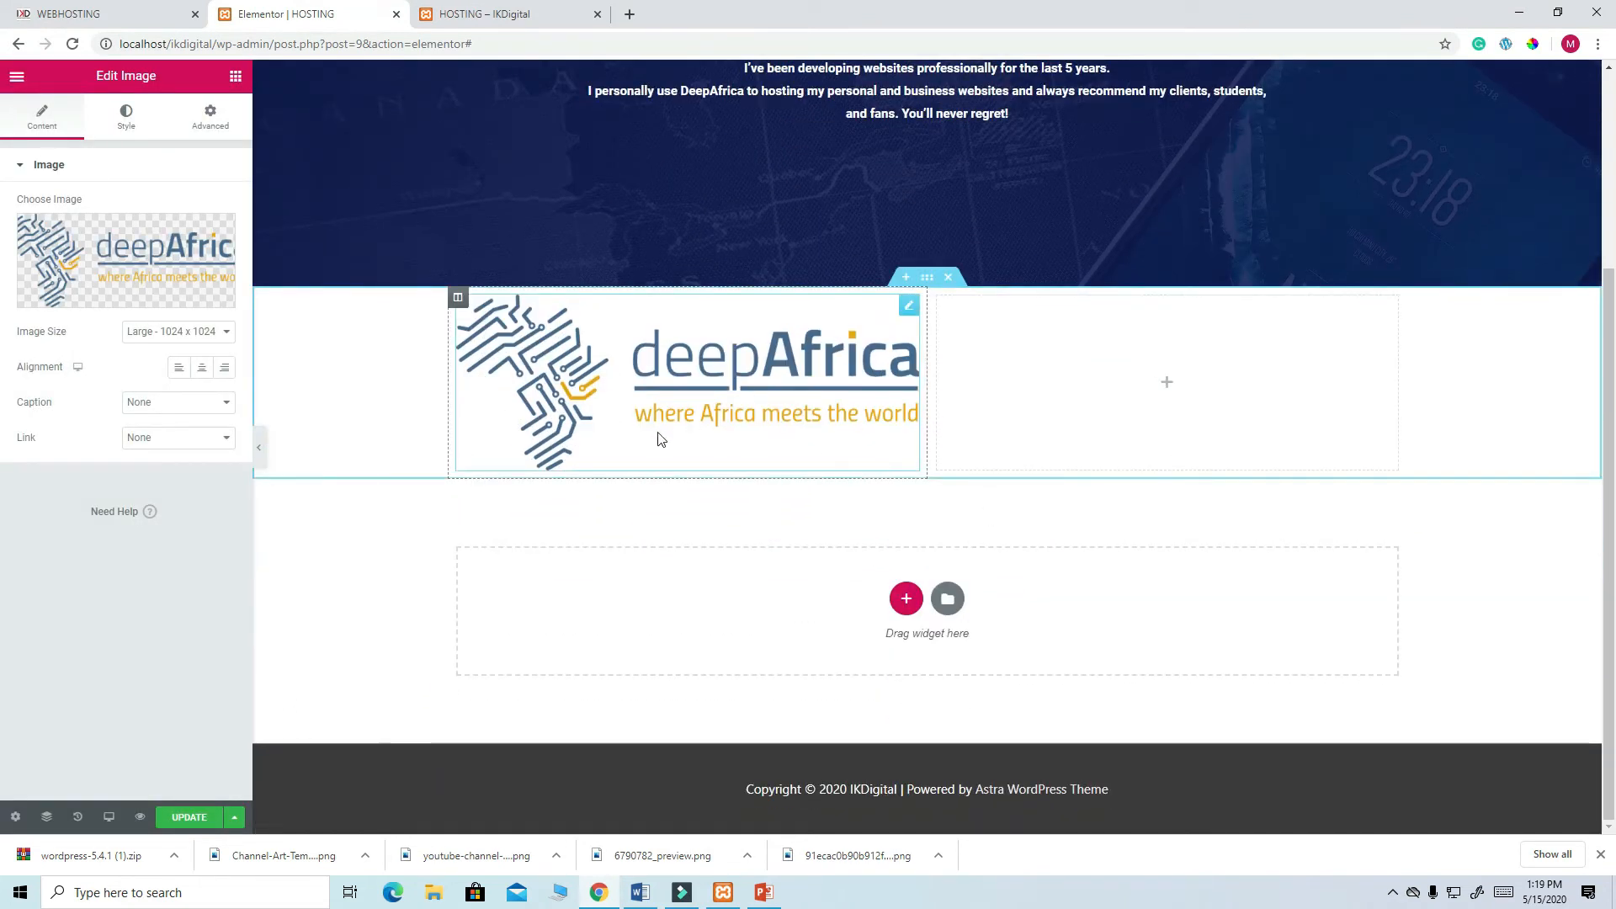
- Set the logo's max width to 100 and copy the DeepAfrica description paragraph from the live page
click(135, 126)
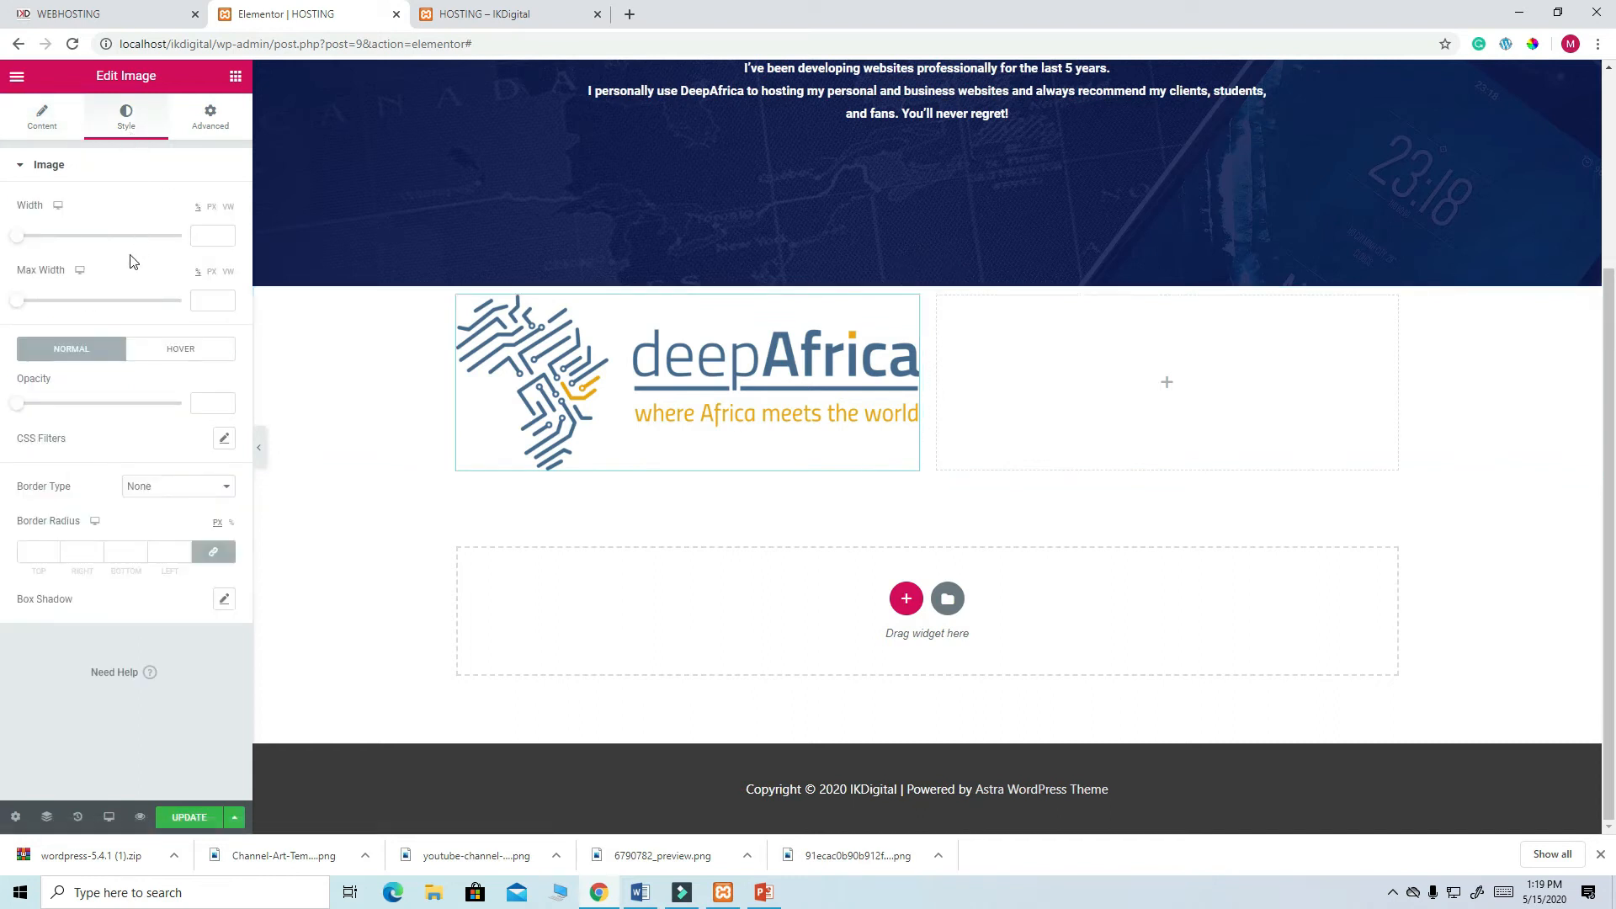
drag(66, 318, 202, 320)
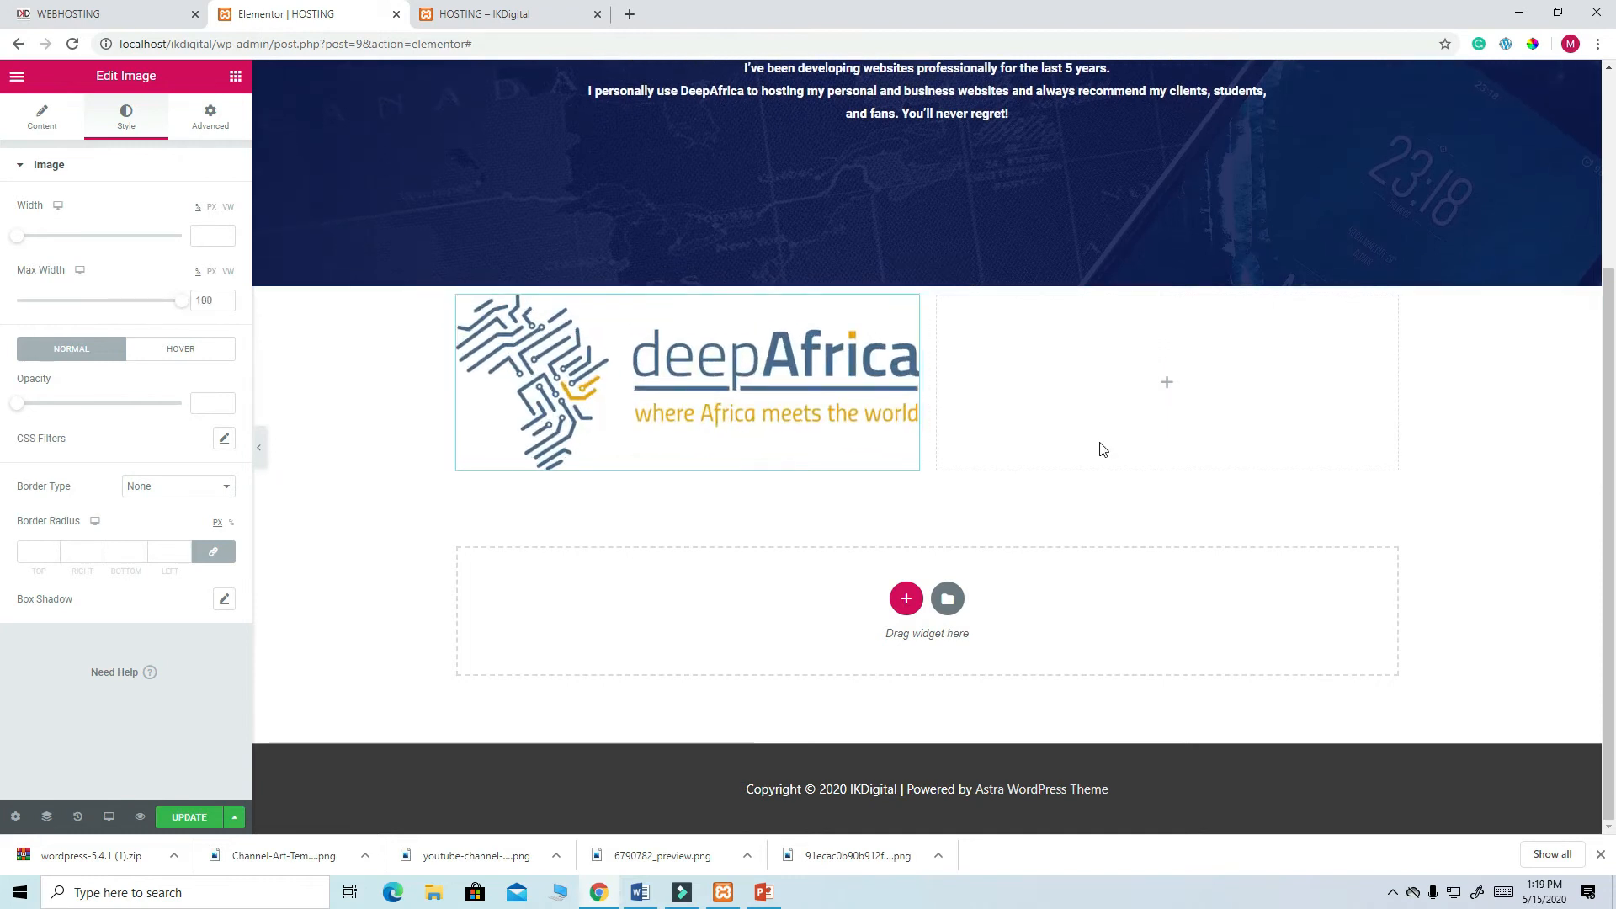
click(118, 18)
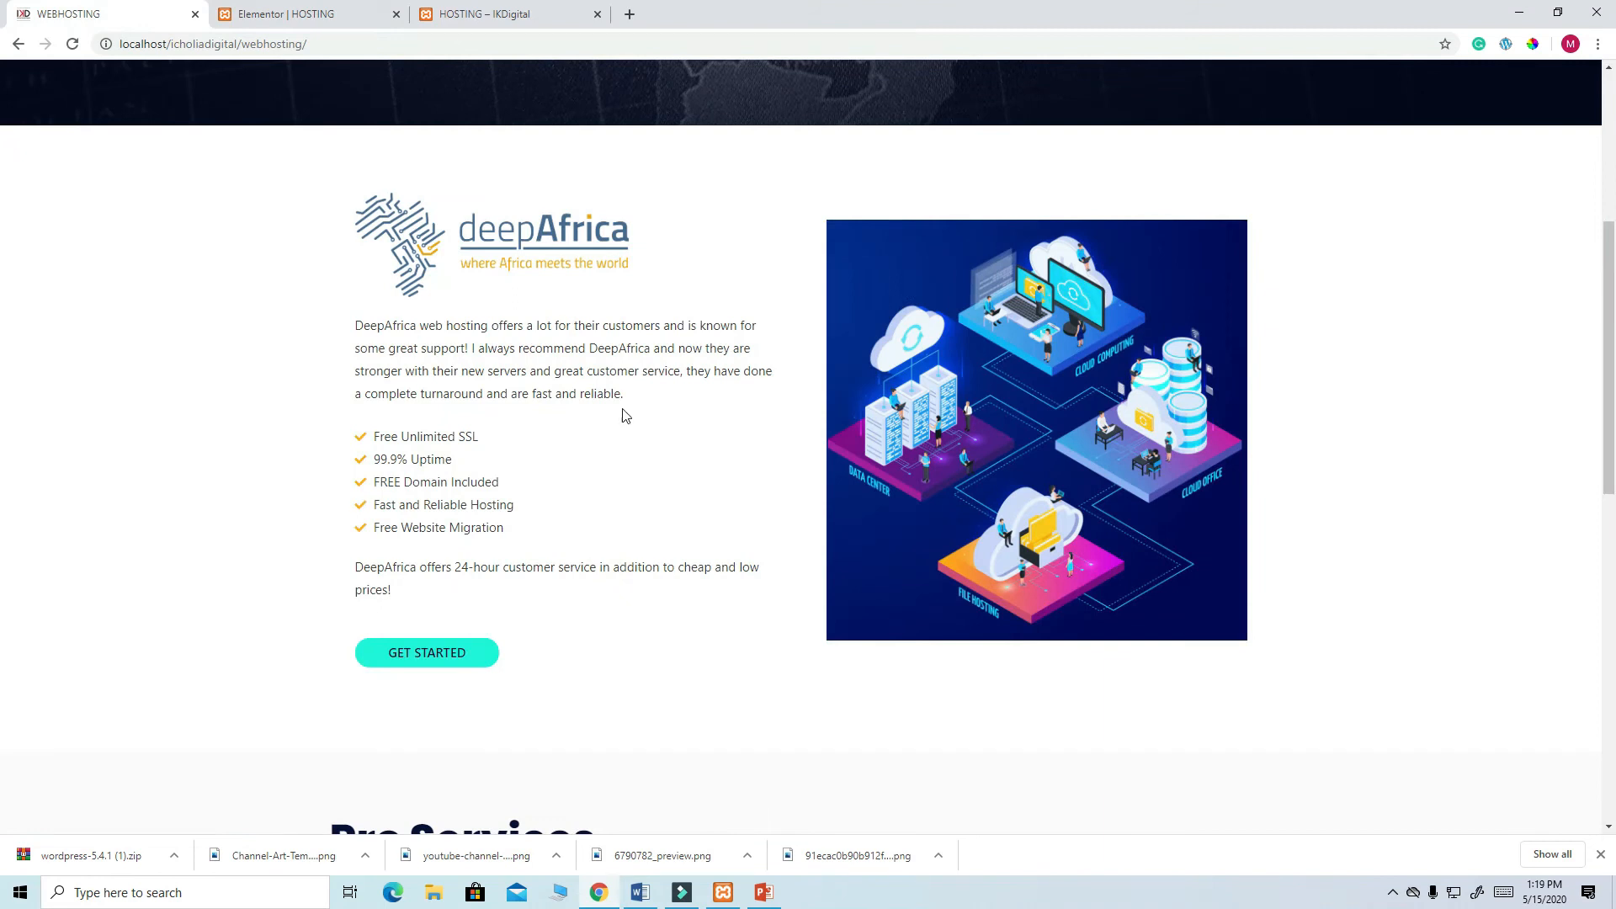
drag(624, 396, 357, 322)
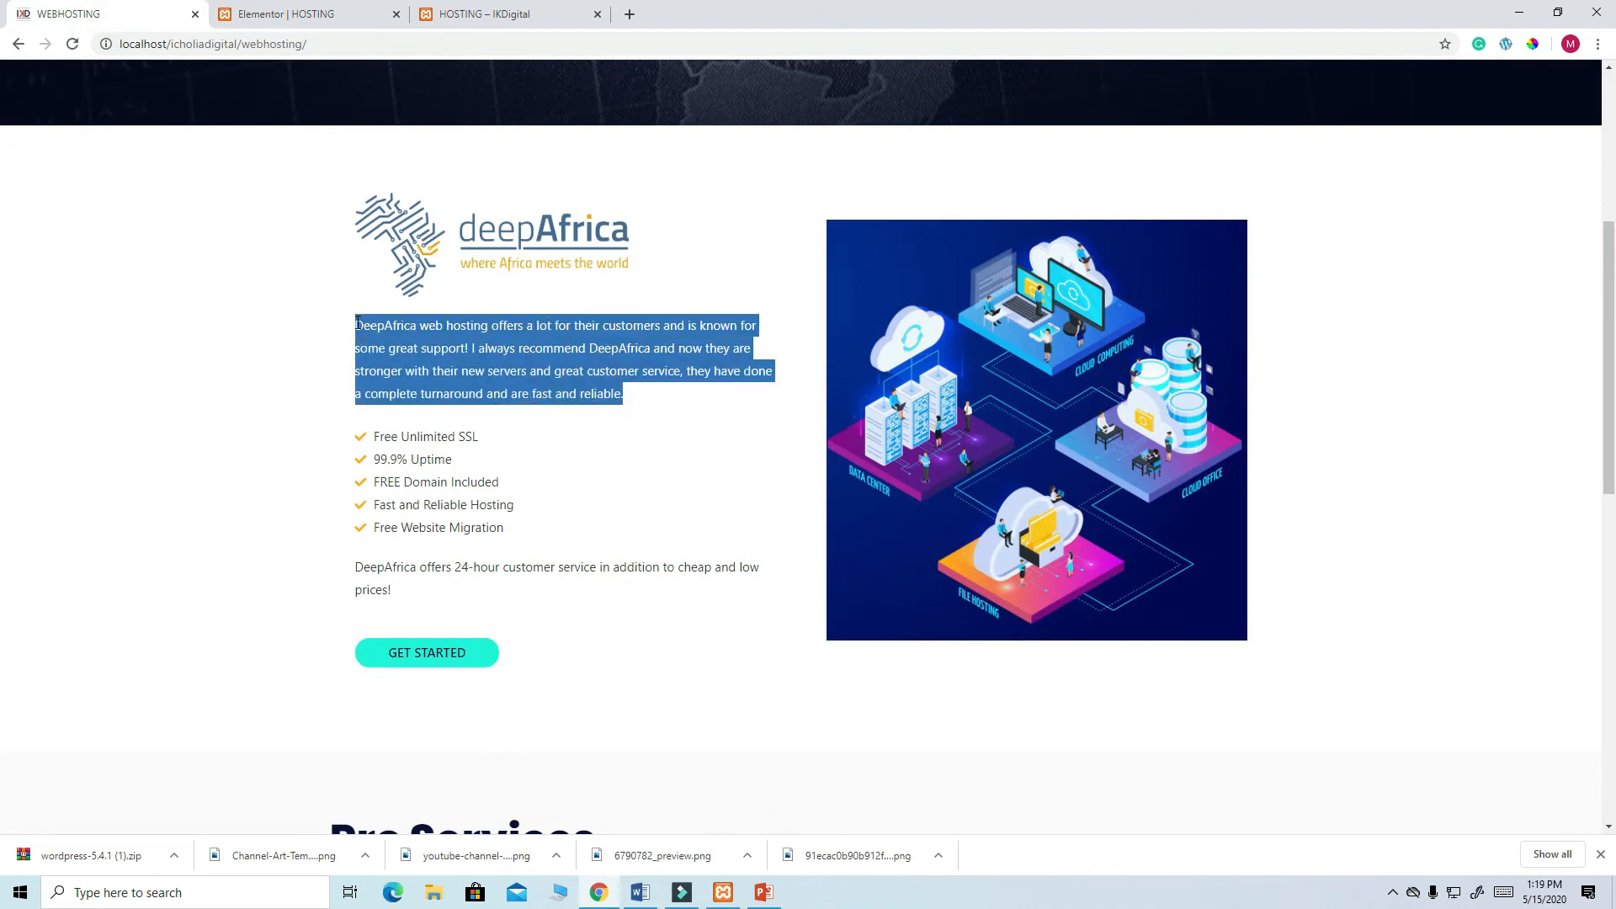
right_click(434, 328)
click(472, 337)
click(324, 18)
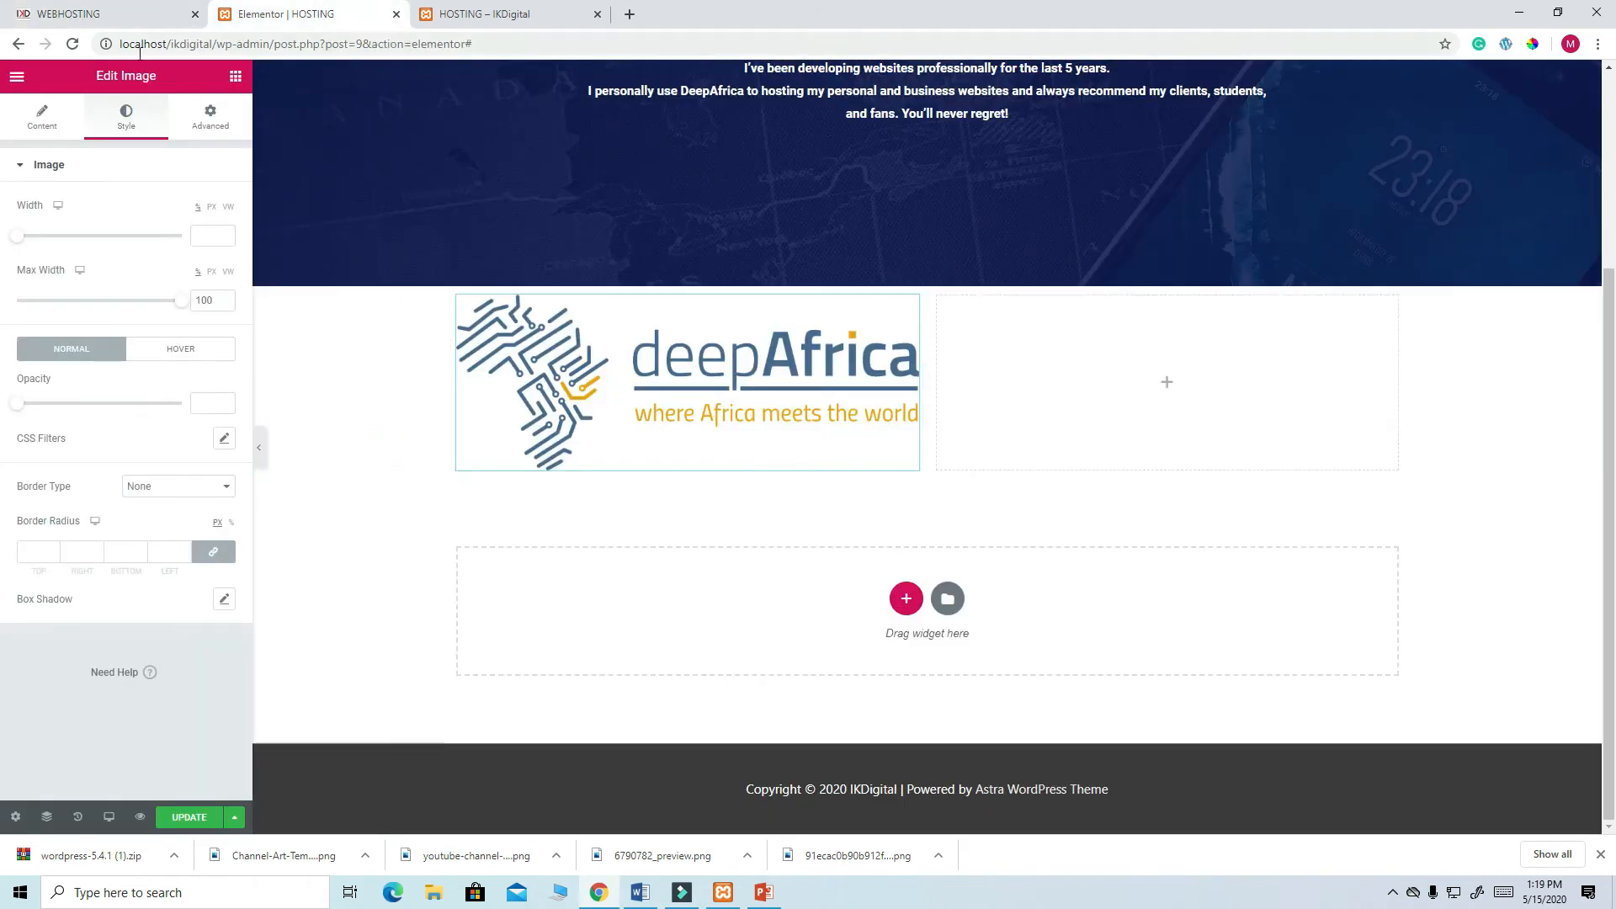
click(236, 78)
- Add a Text Editor widget below the logo containing the pasted DeepAfrica description, and save
drag(186, 311, 639, 455)
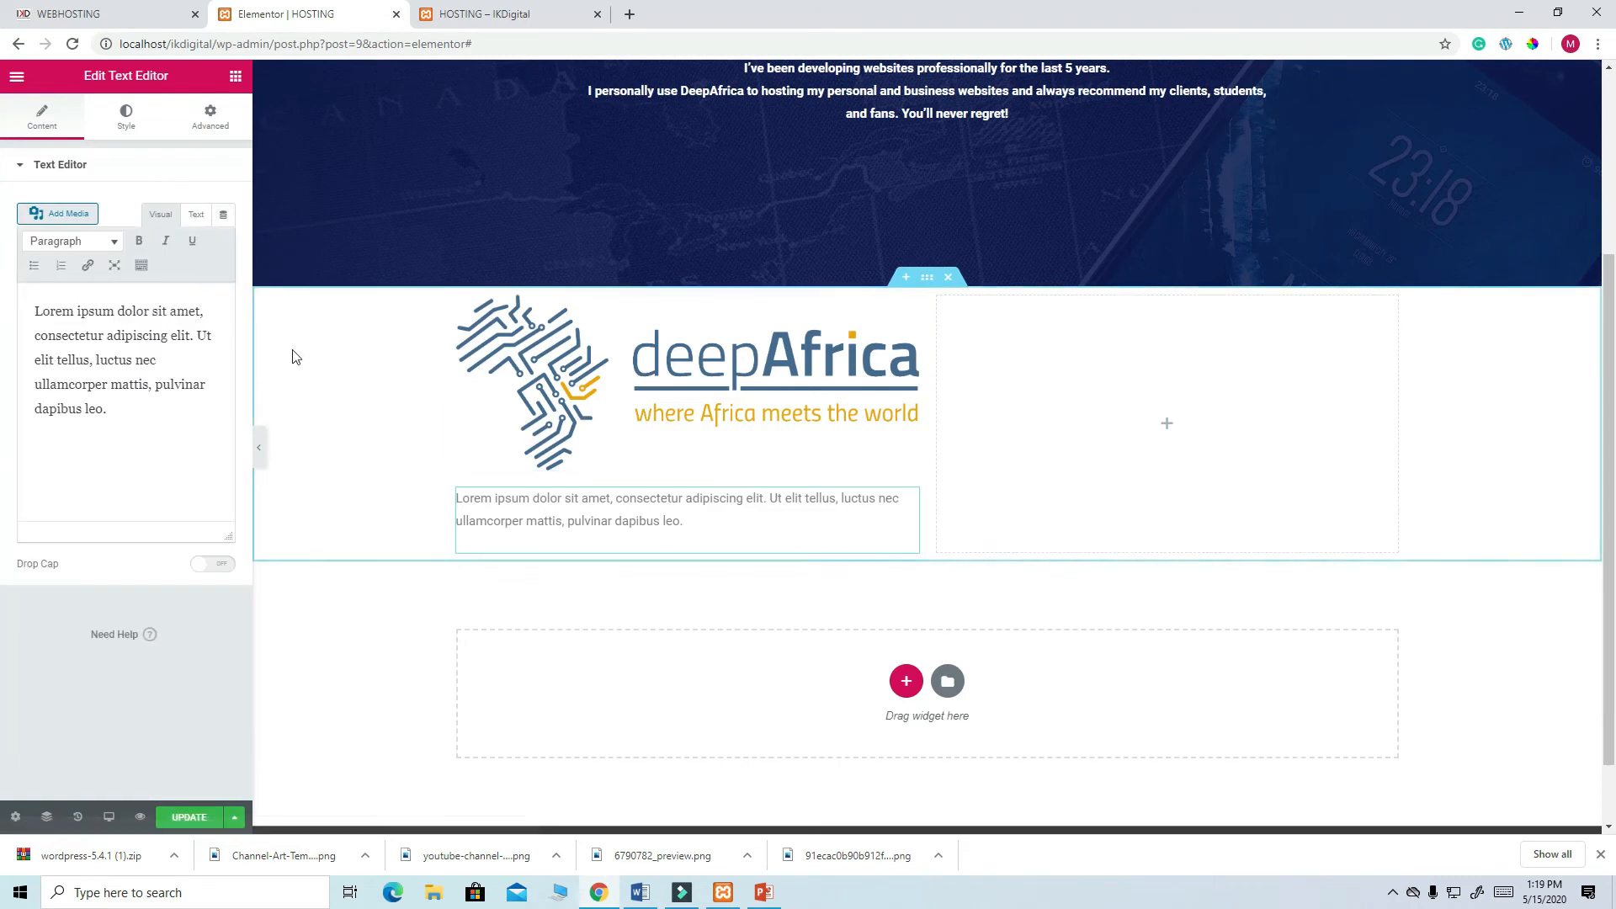
drag(104, 413, 34, 291)
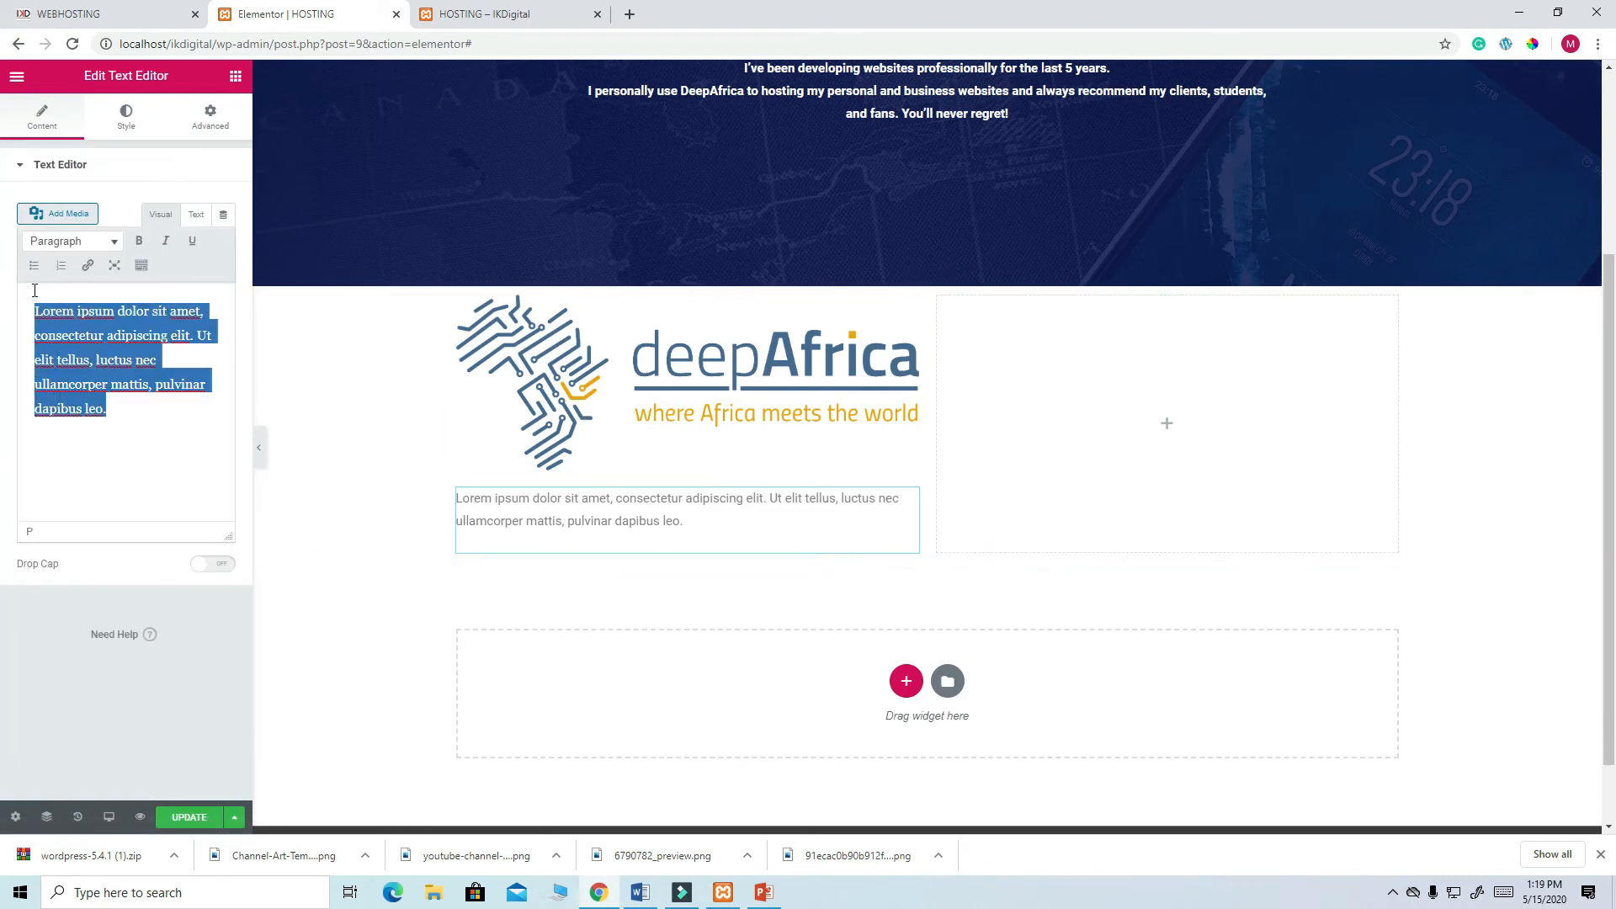
key(ctrl+v)
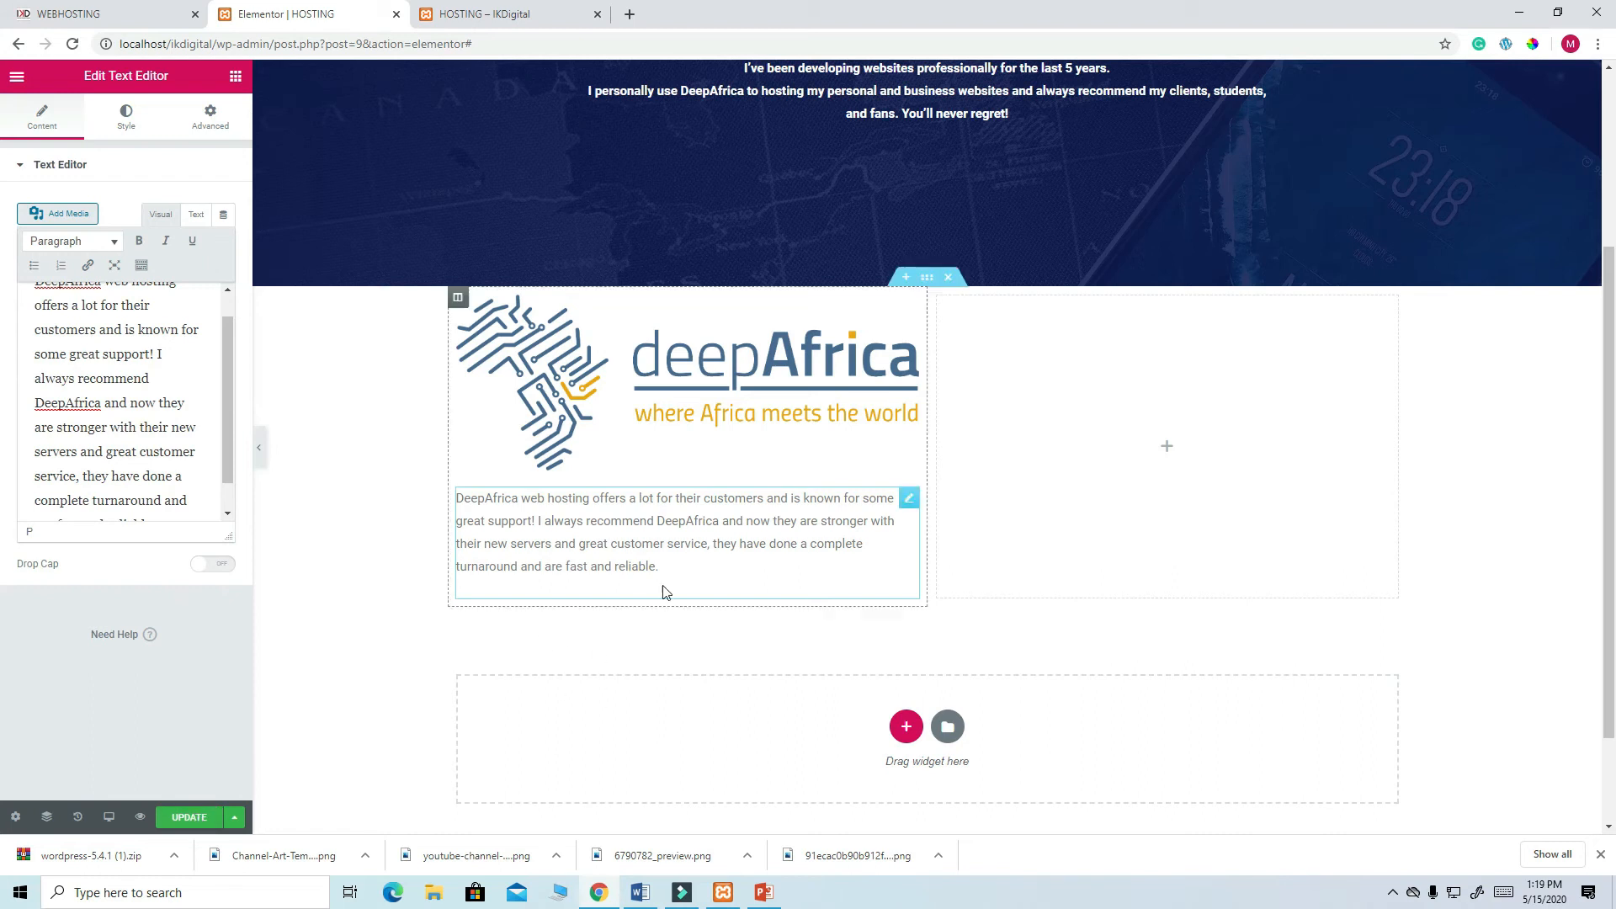
click(190, 822)
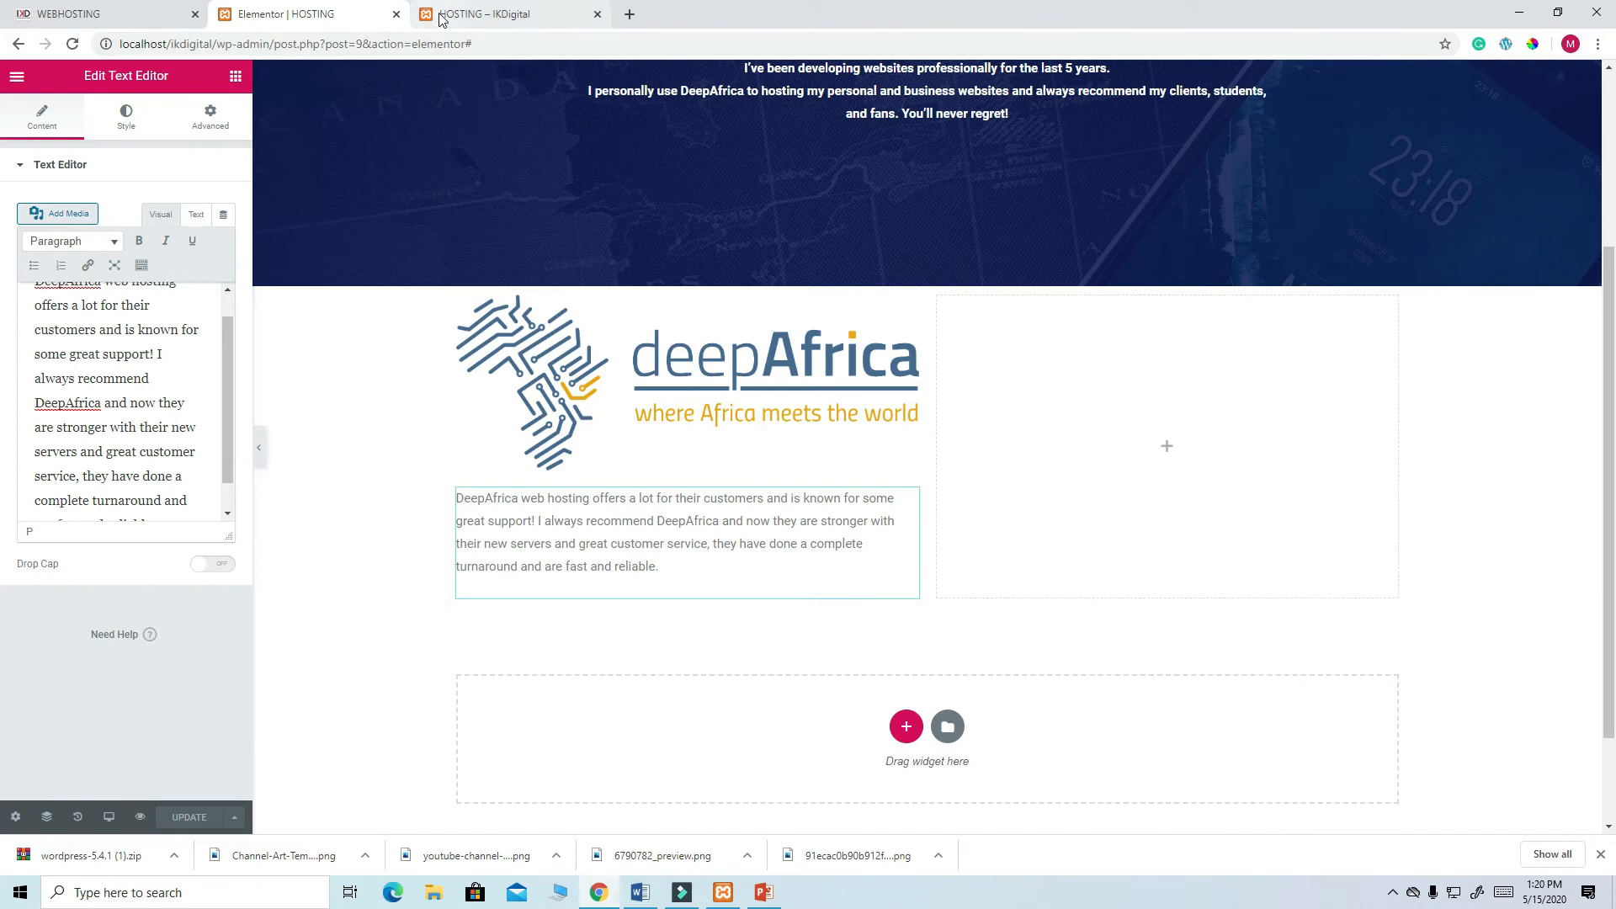
click(90, 16)
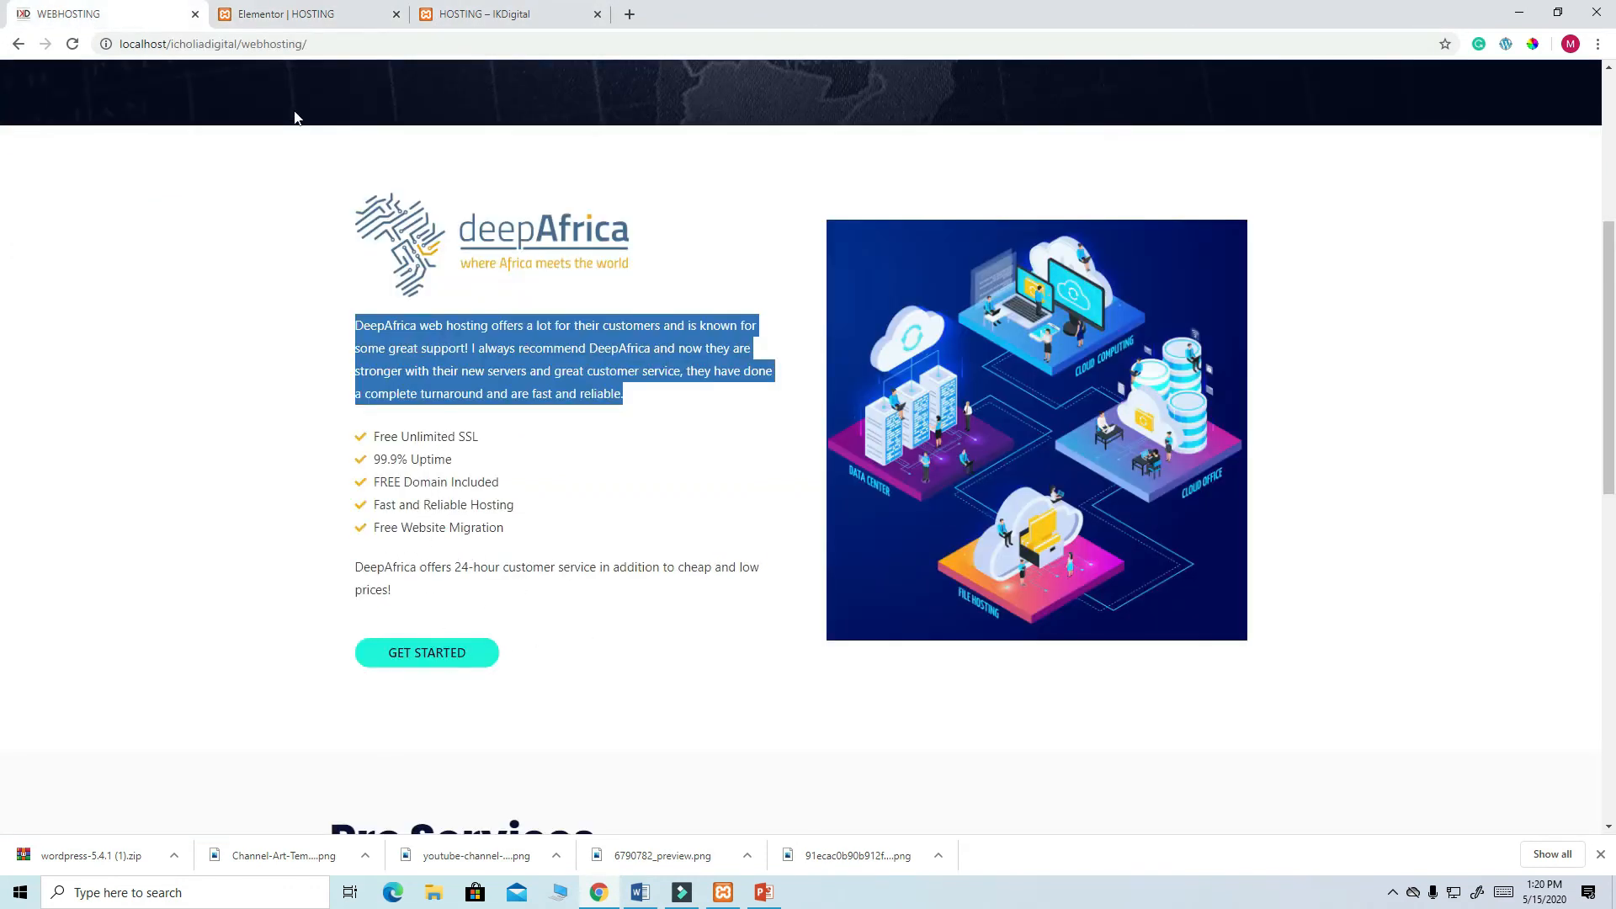
click(282, 15)
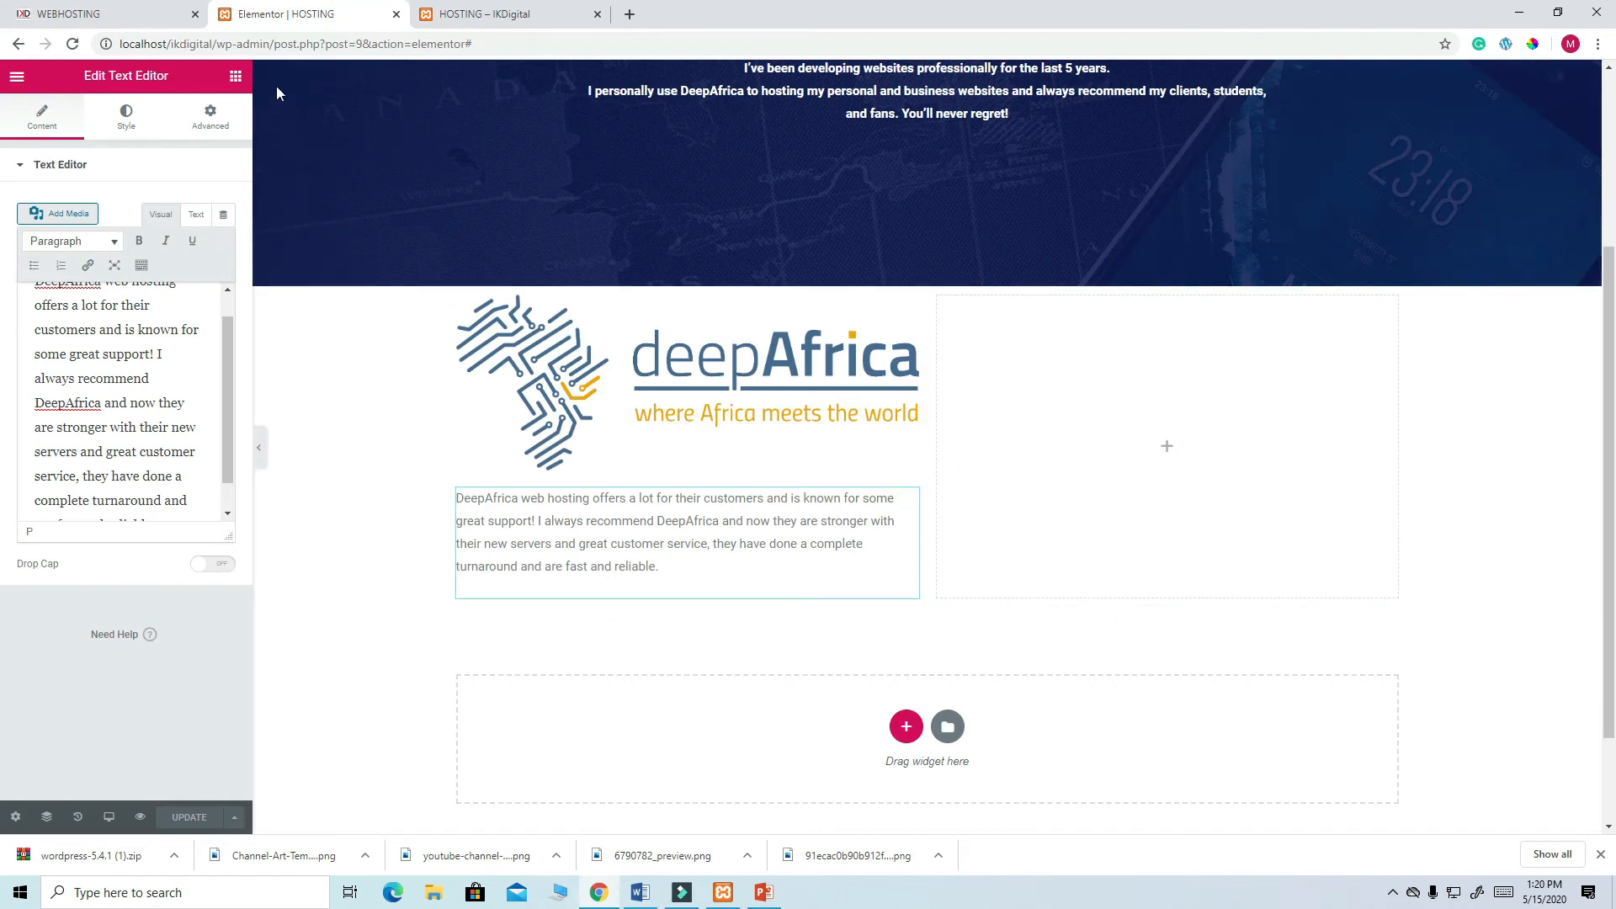
click(236, 78)
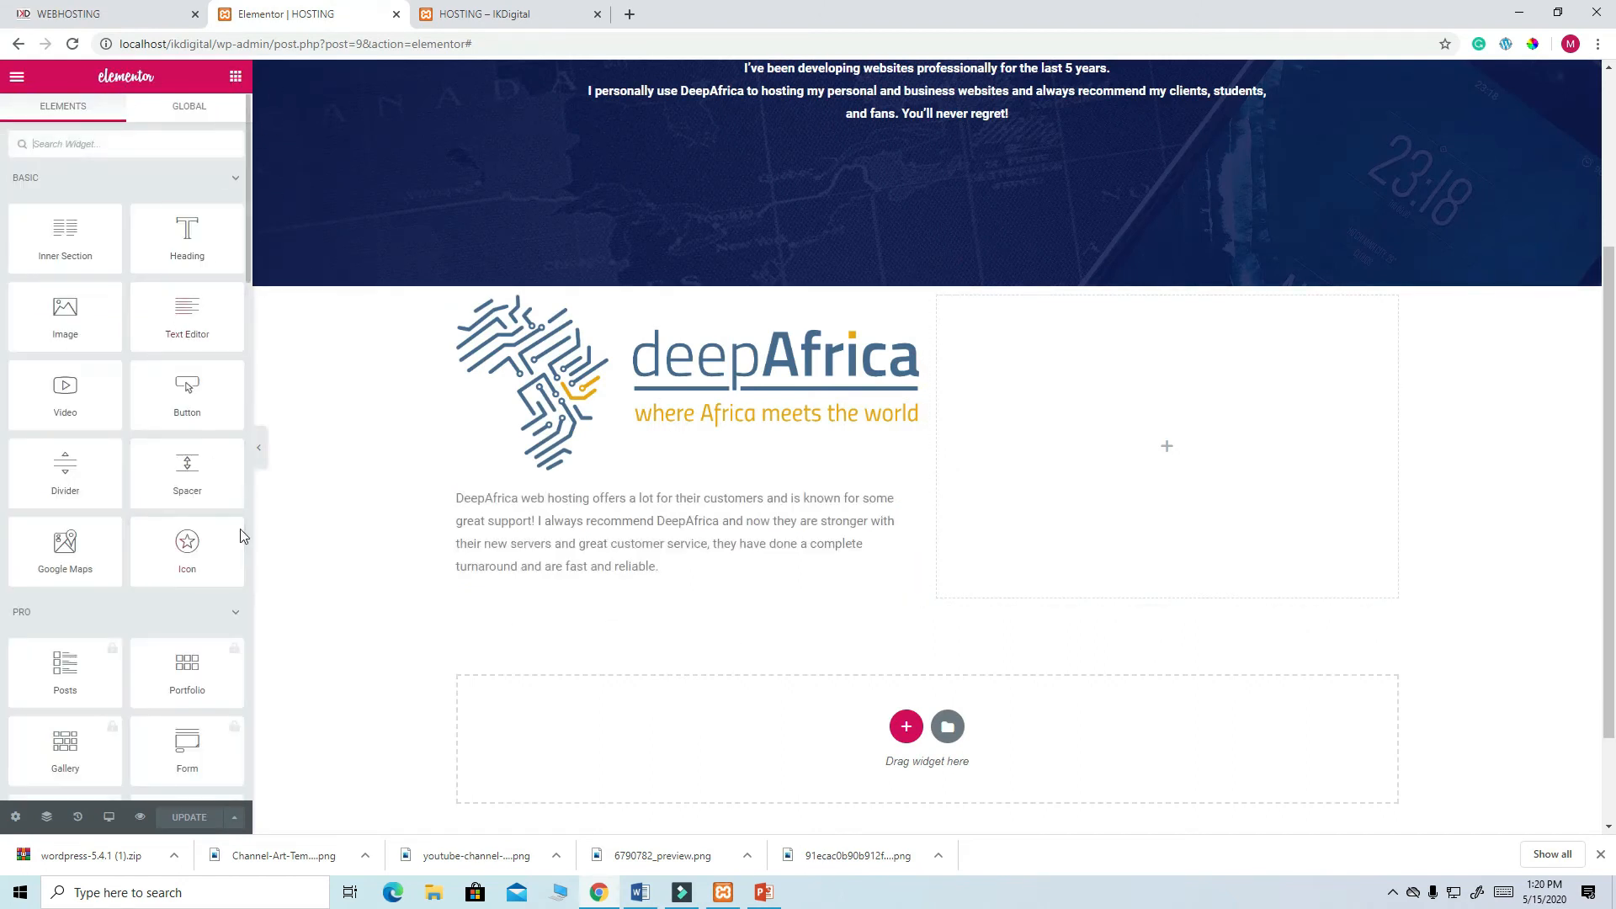
- Add an Icon List below the paragraph and make its first item read Free Unlimited SSL
scroll(242, 532, down, 2)
scroll(241, 536, down, 5)
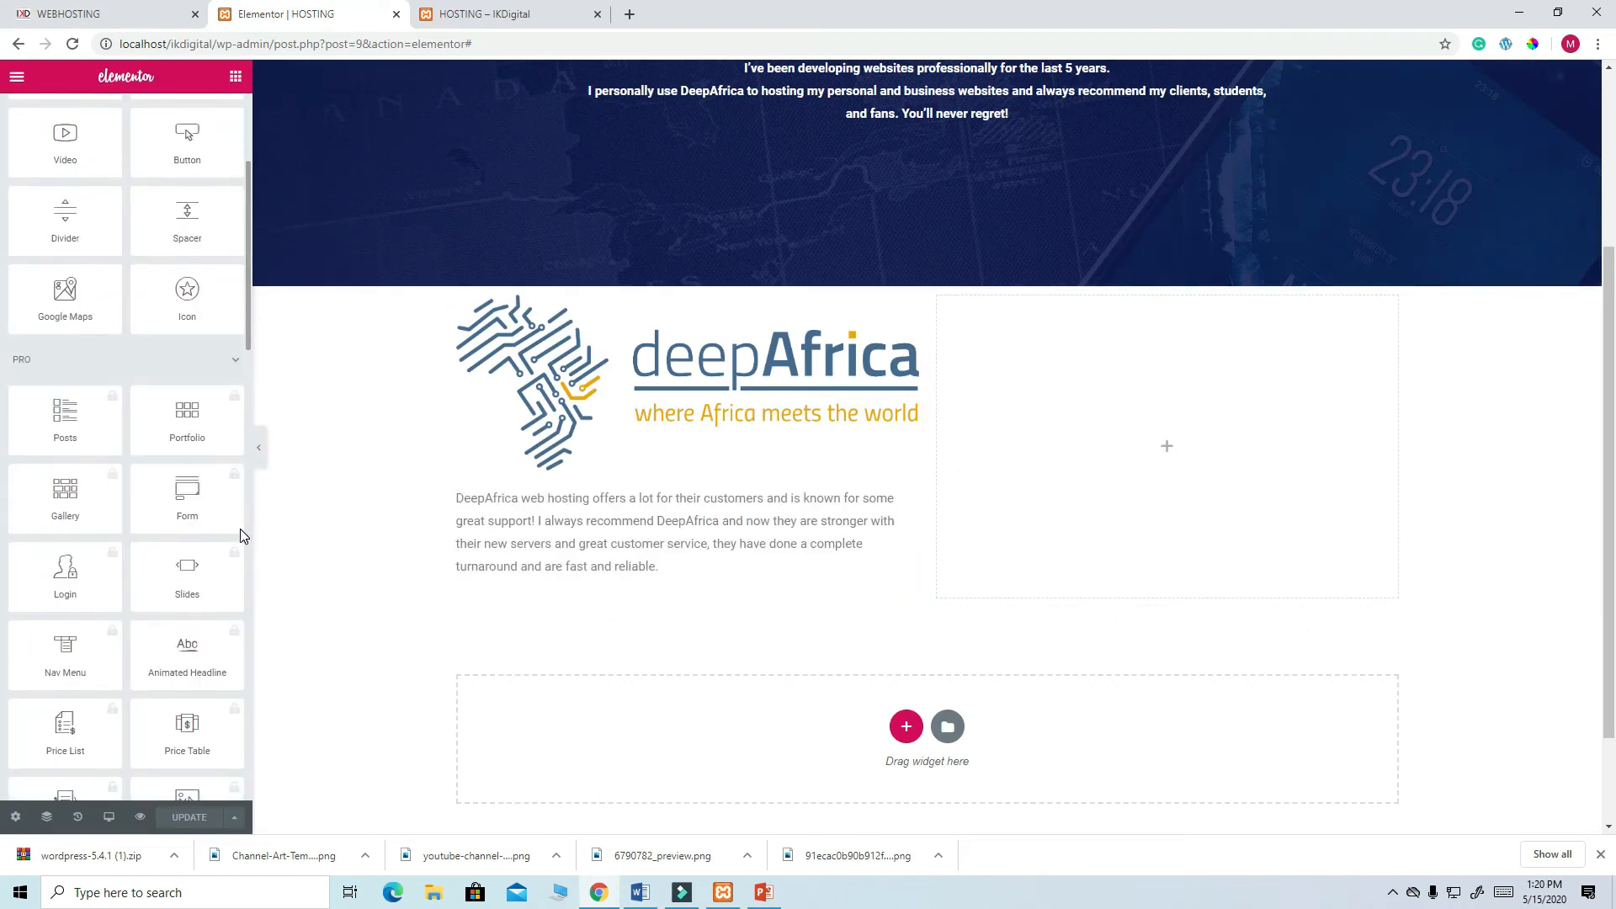
scroll(239, 535, down, 7)
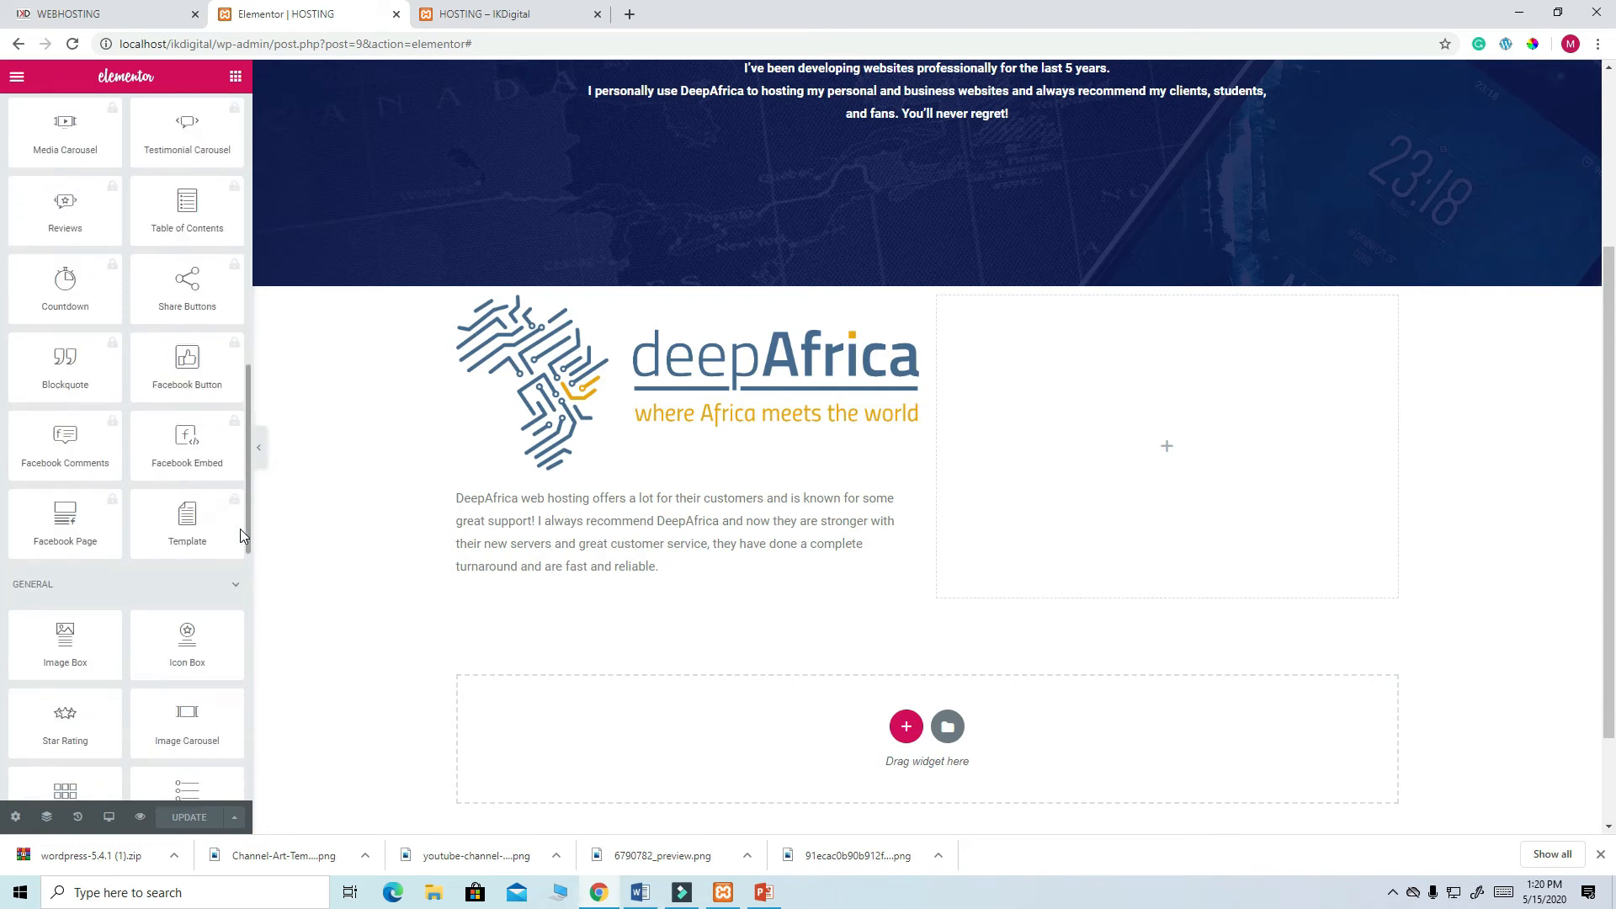
drag(187, 627, 508, 572)
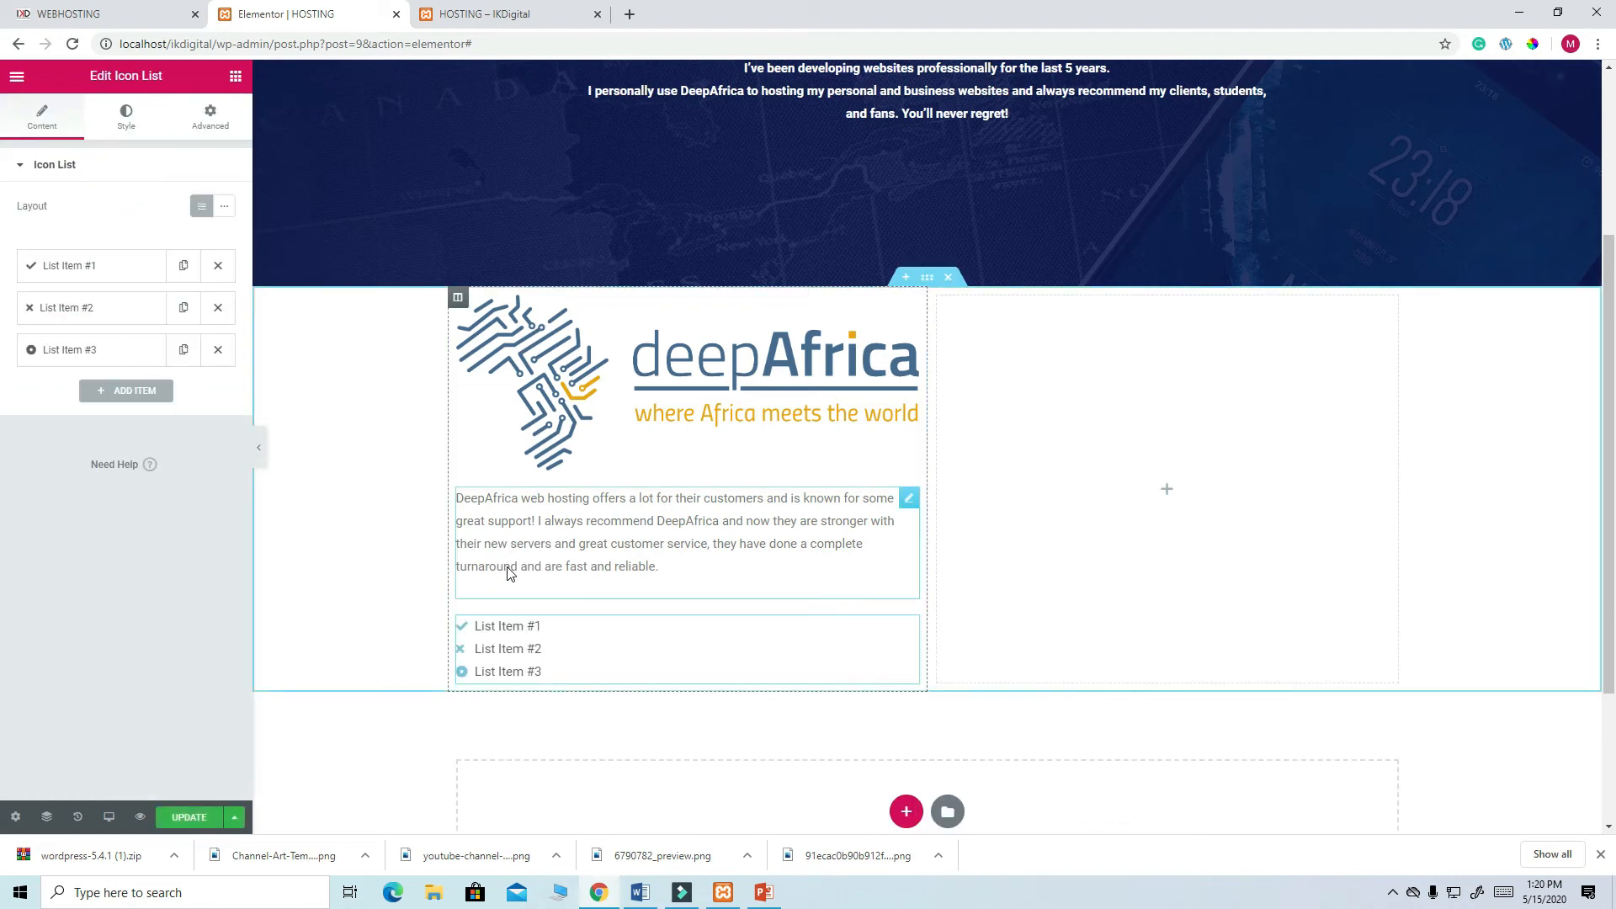
click(81, 275)
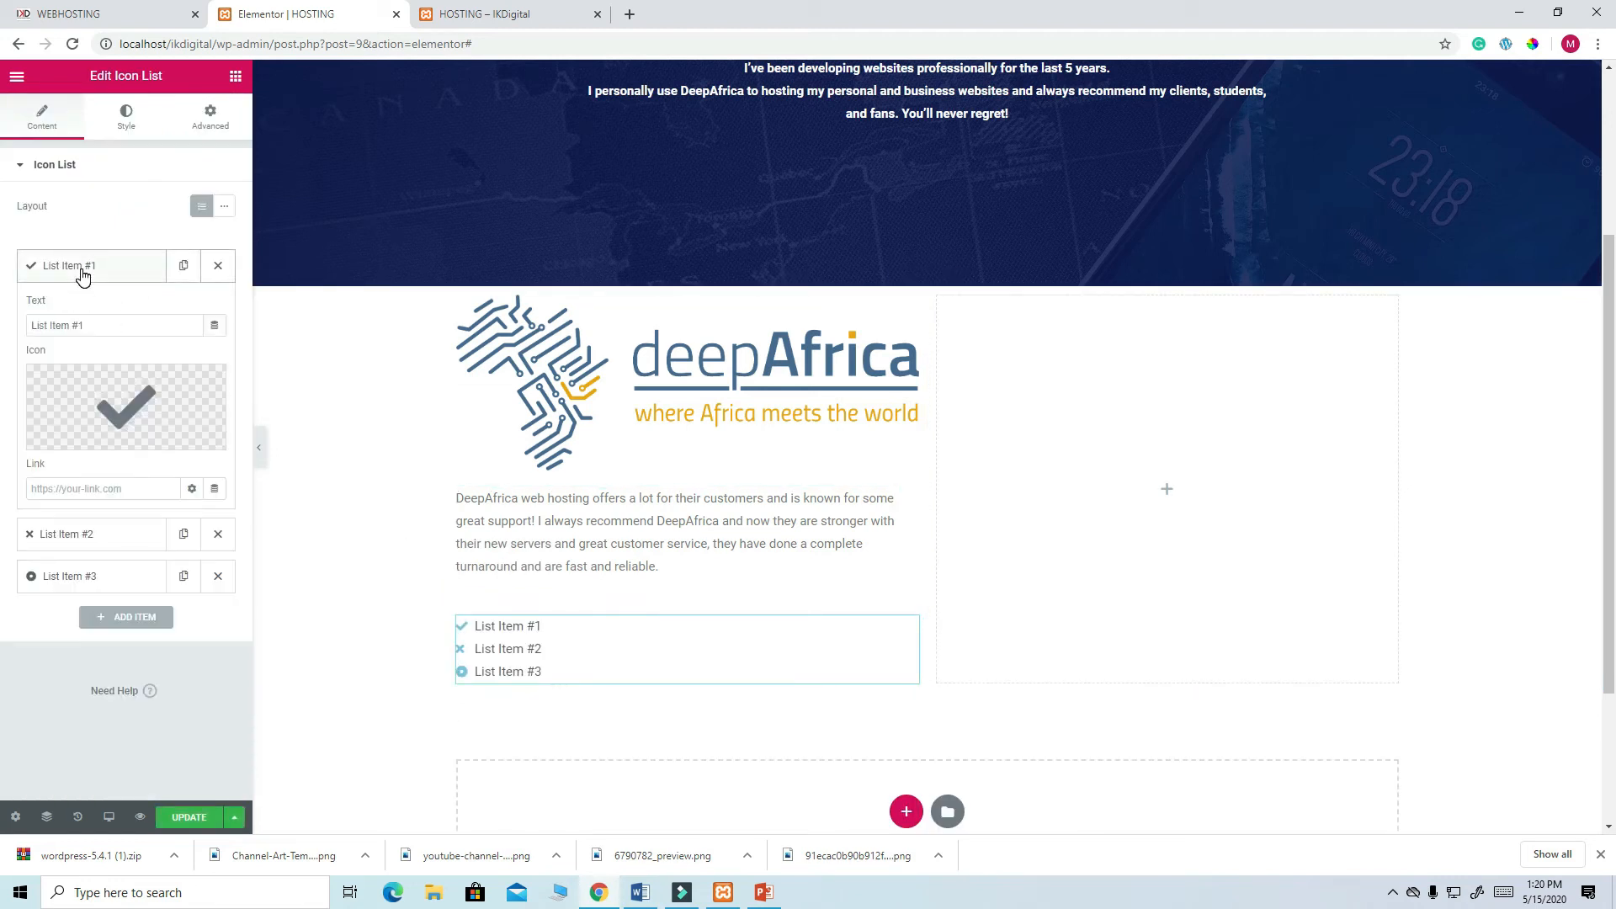
click(114, 18)
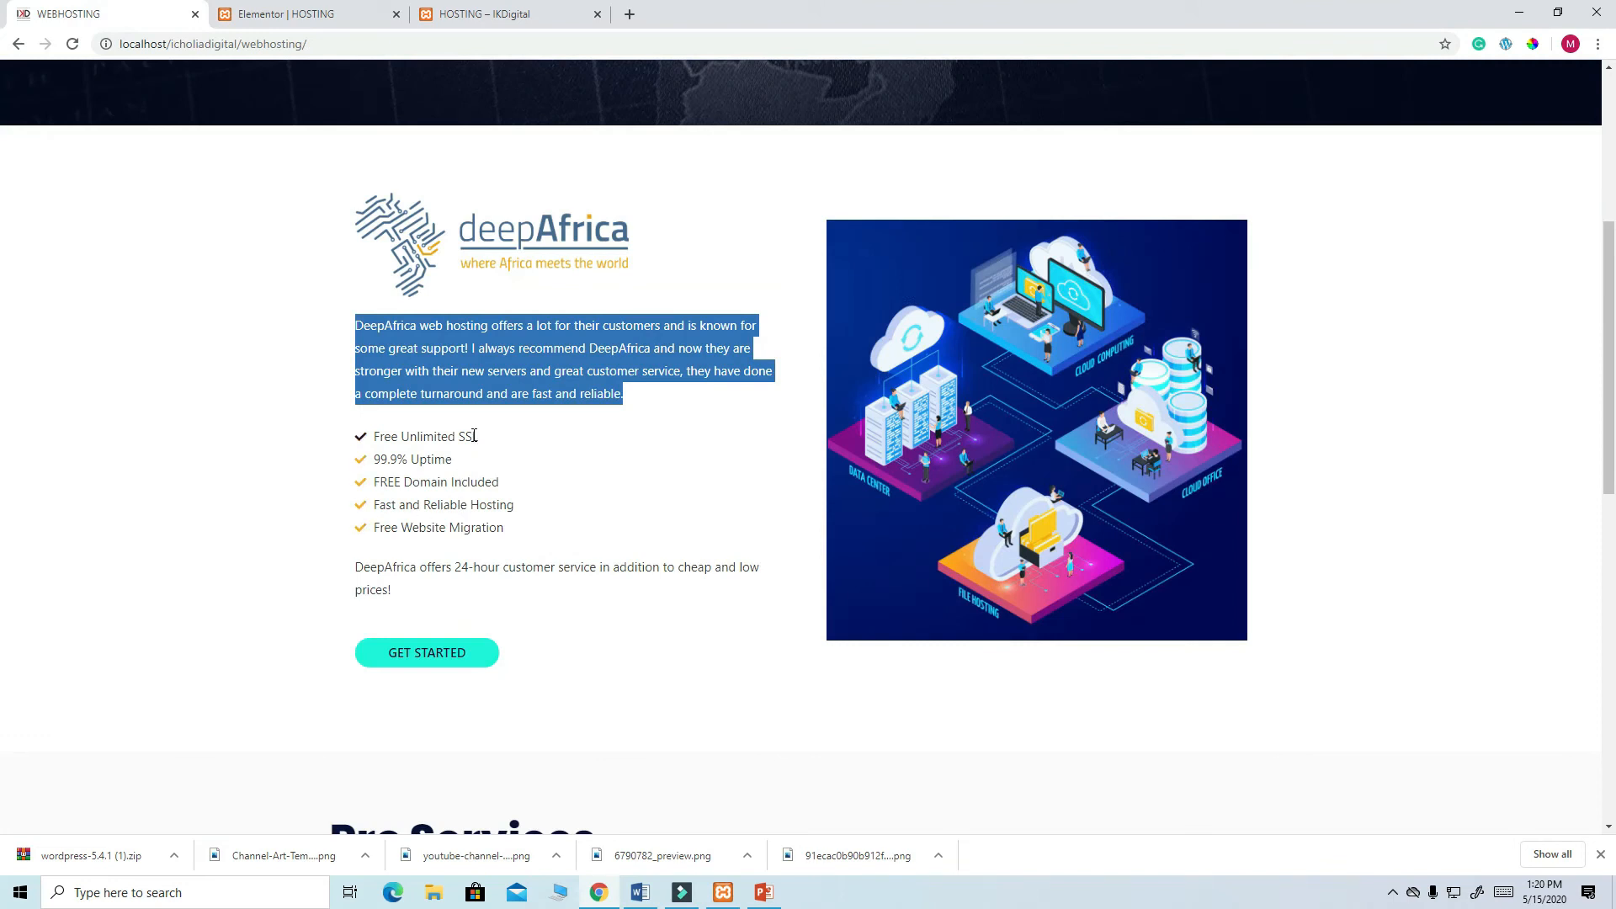
drag(477, 436, 376, 444)
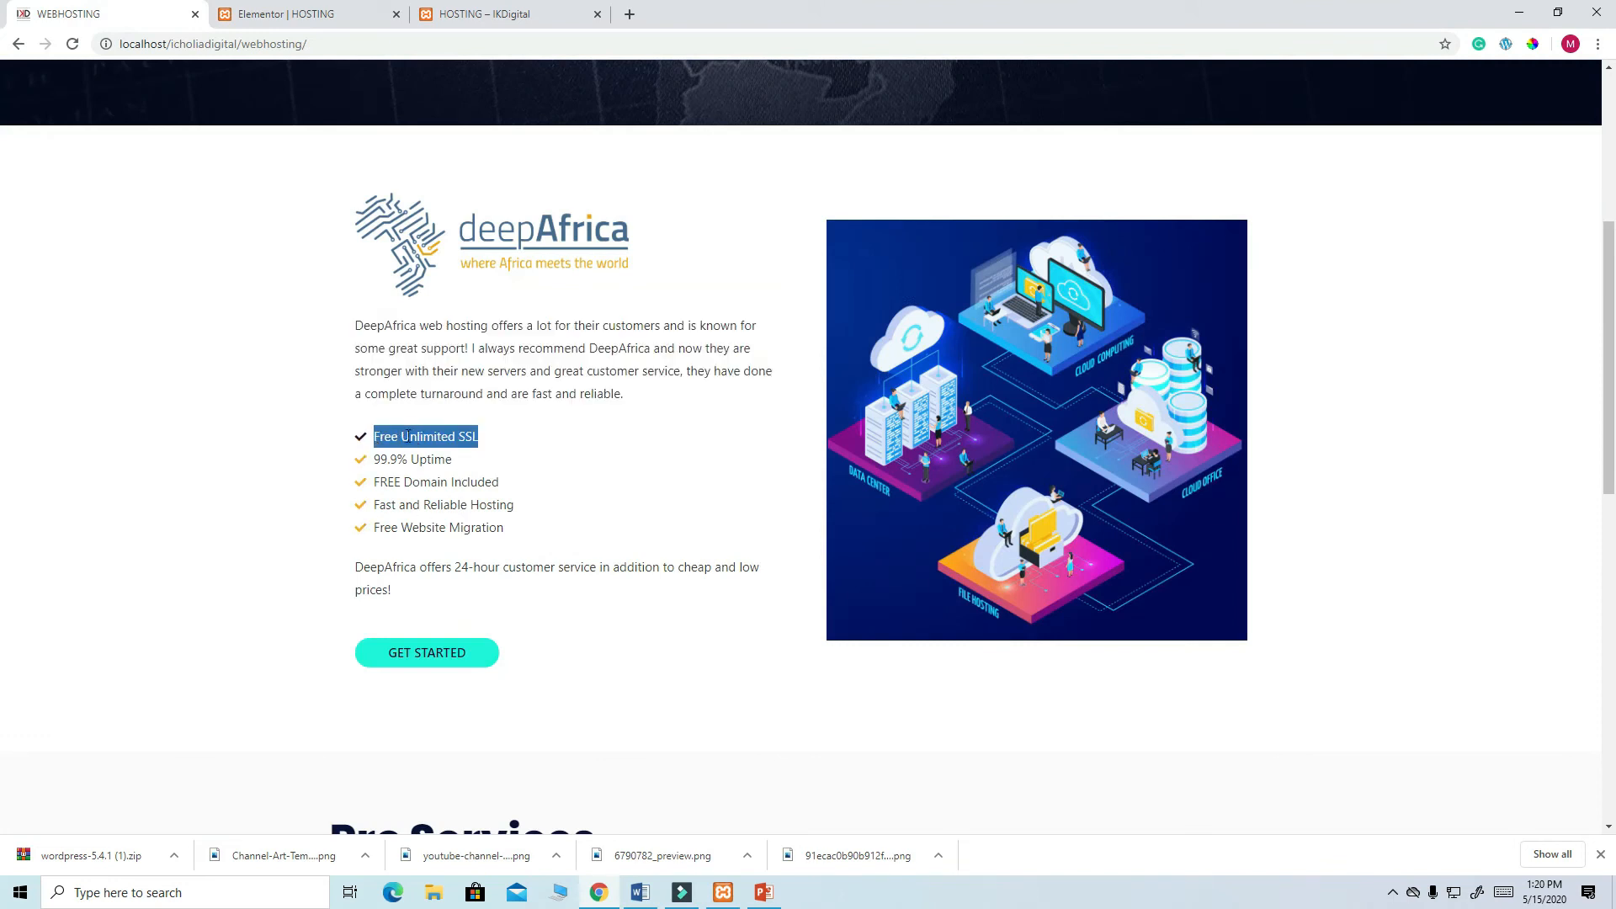
right_click(405, 436)
click(417, 447)
click(252, 25)
drag(83, 325, 15, 326)
key(ctrl+v)
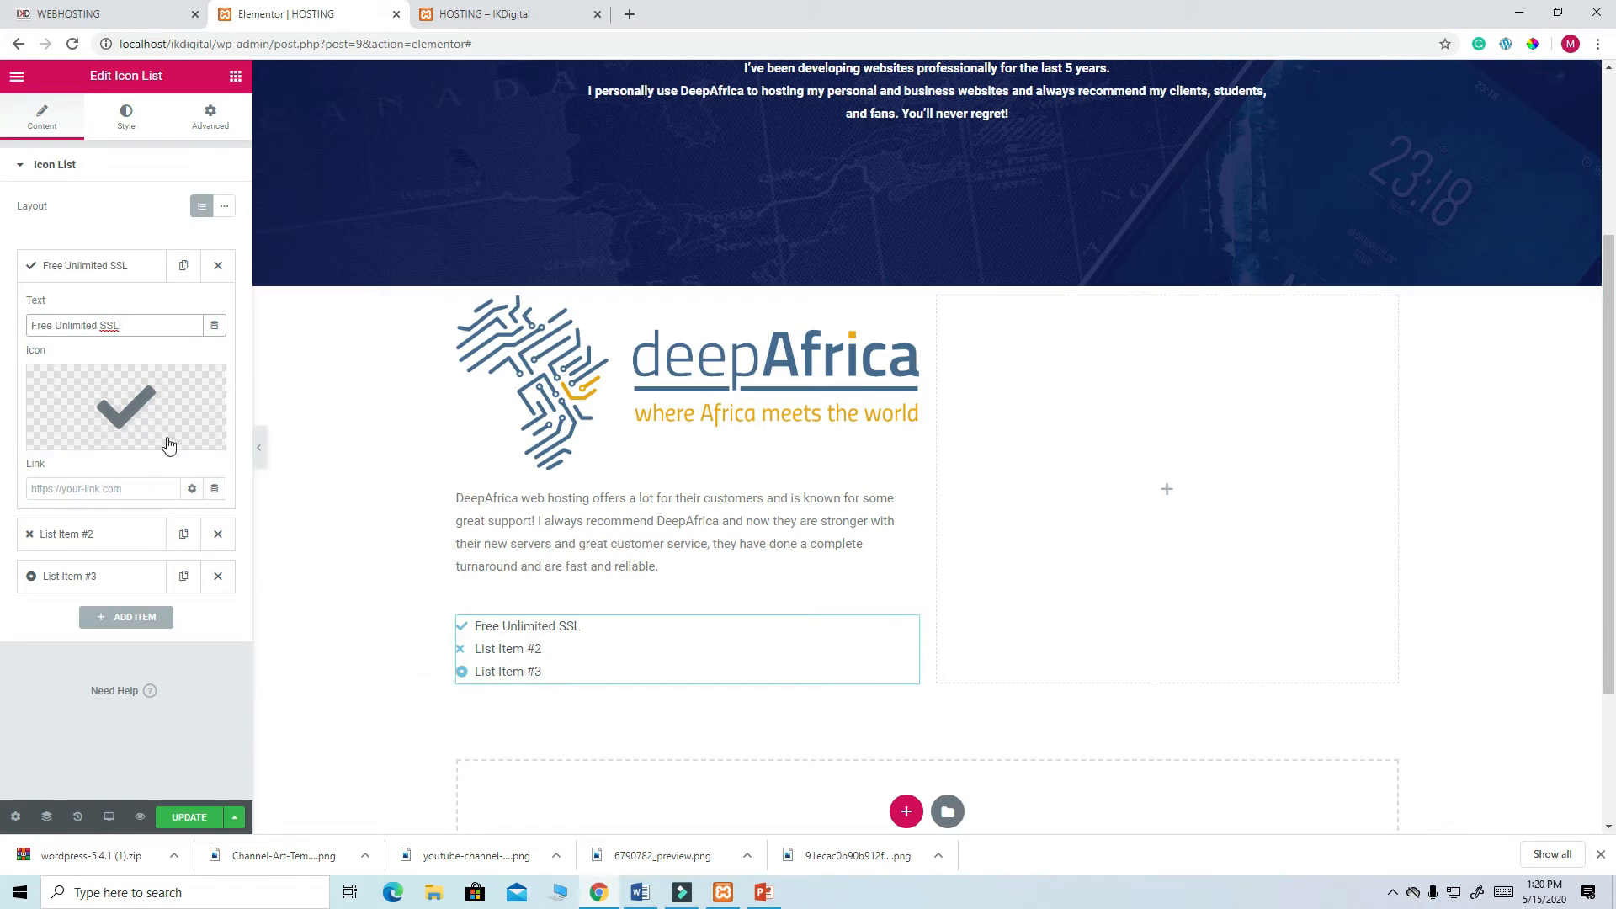
- Duplicate the first list item and change the copy to read 99.9% Uptime
click(184, 268)
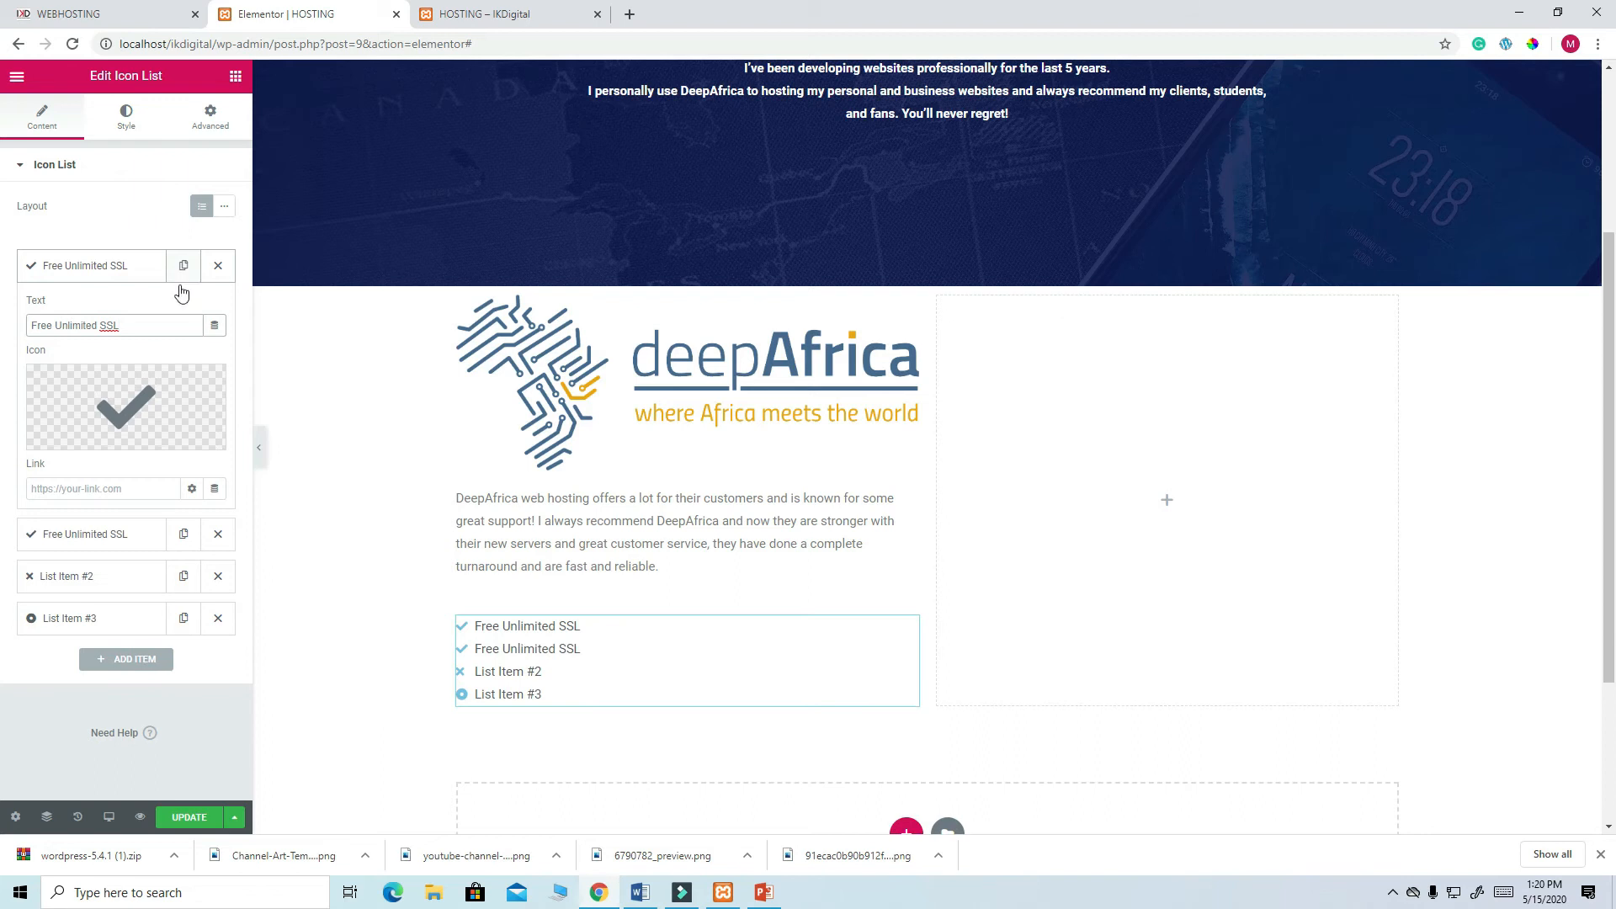
click(123, 537)
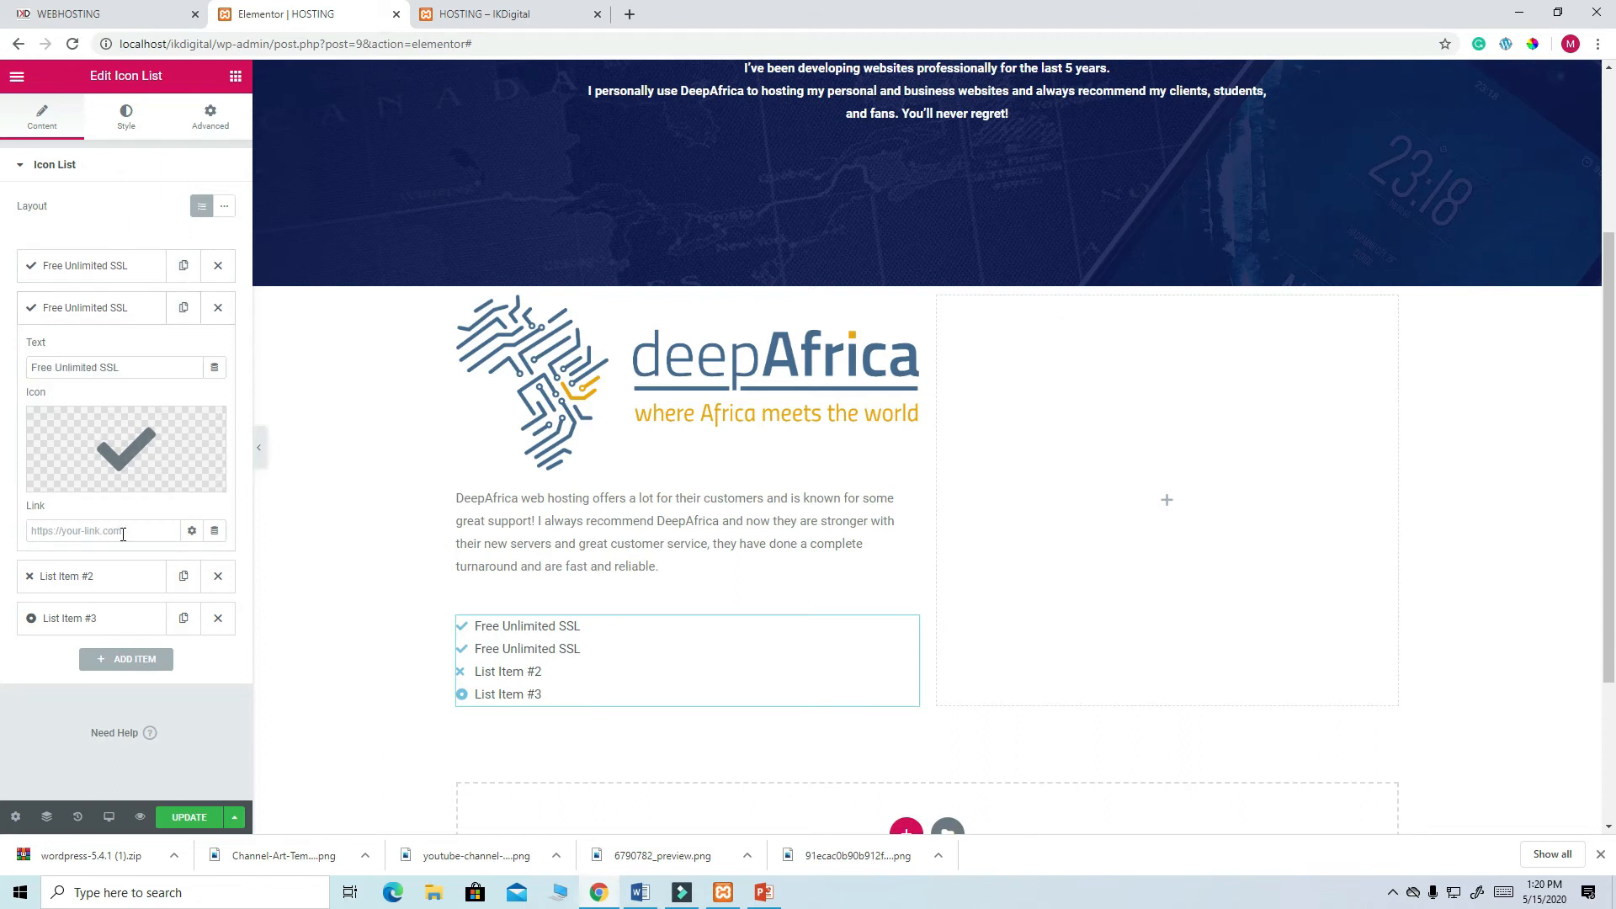
click(152, 14)
drag(452, 461, 375, 458)
right_click(405, 460)
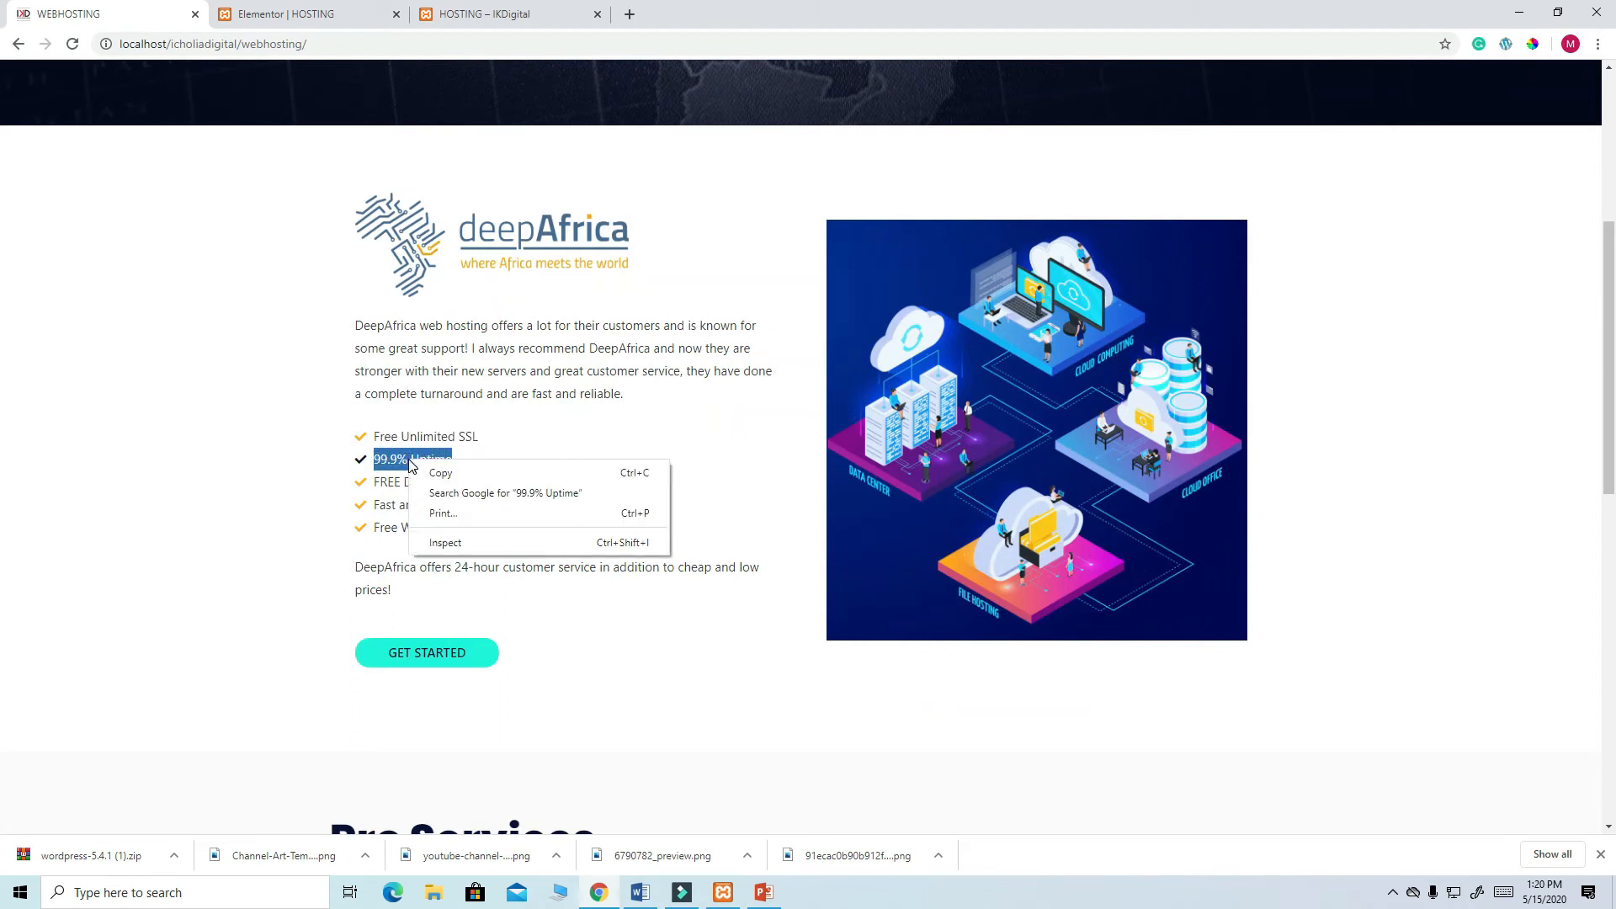
click(437, 471)
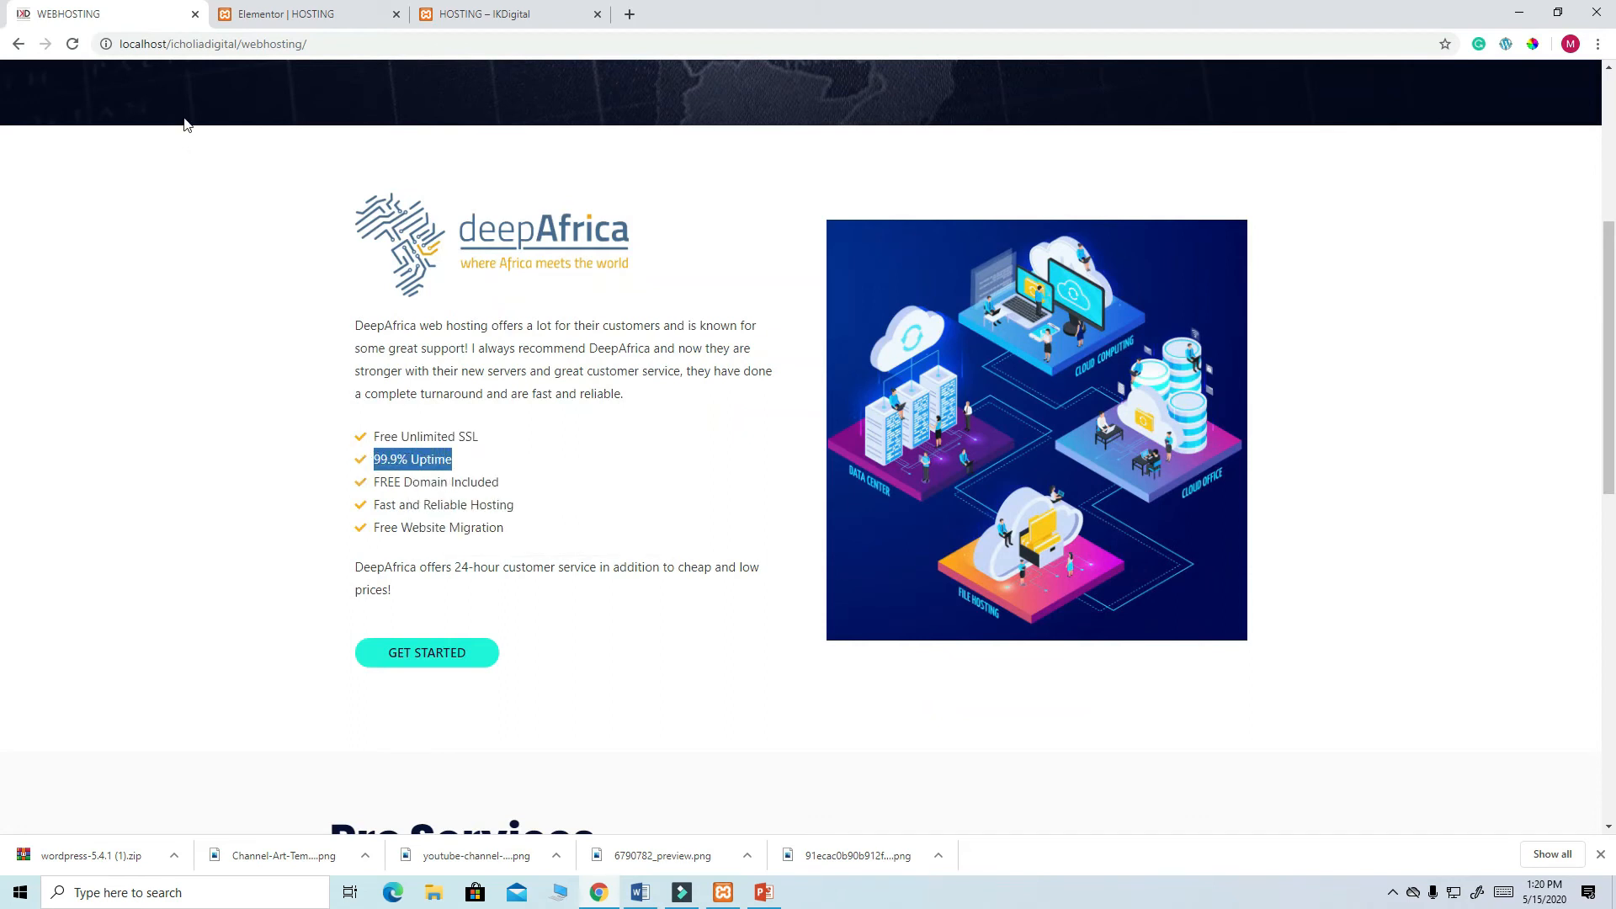
click(255, 17)
drag(126, 364, 27, 364)
key(ctrl+v)
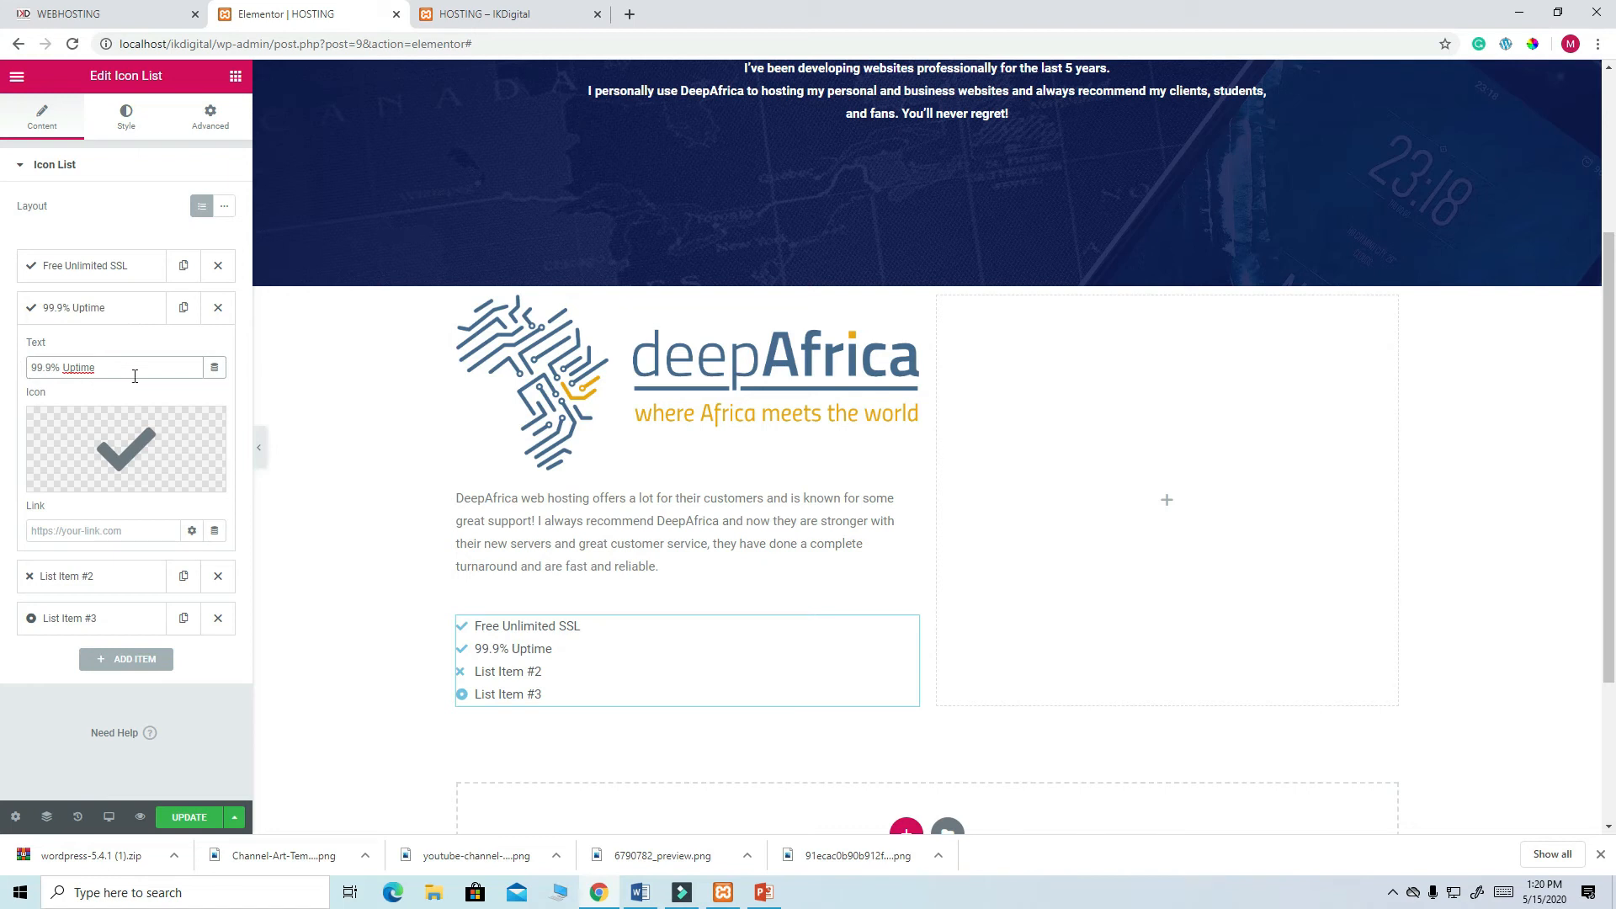
- Remove the extra list items and add a third item reading FREE Domain Included
click(218, 576)
click(219, 579)
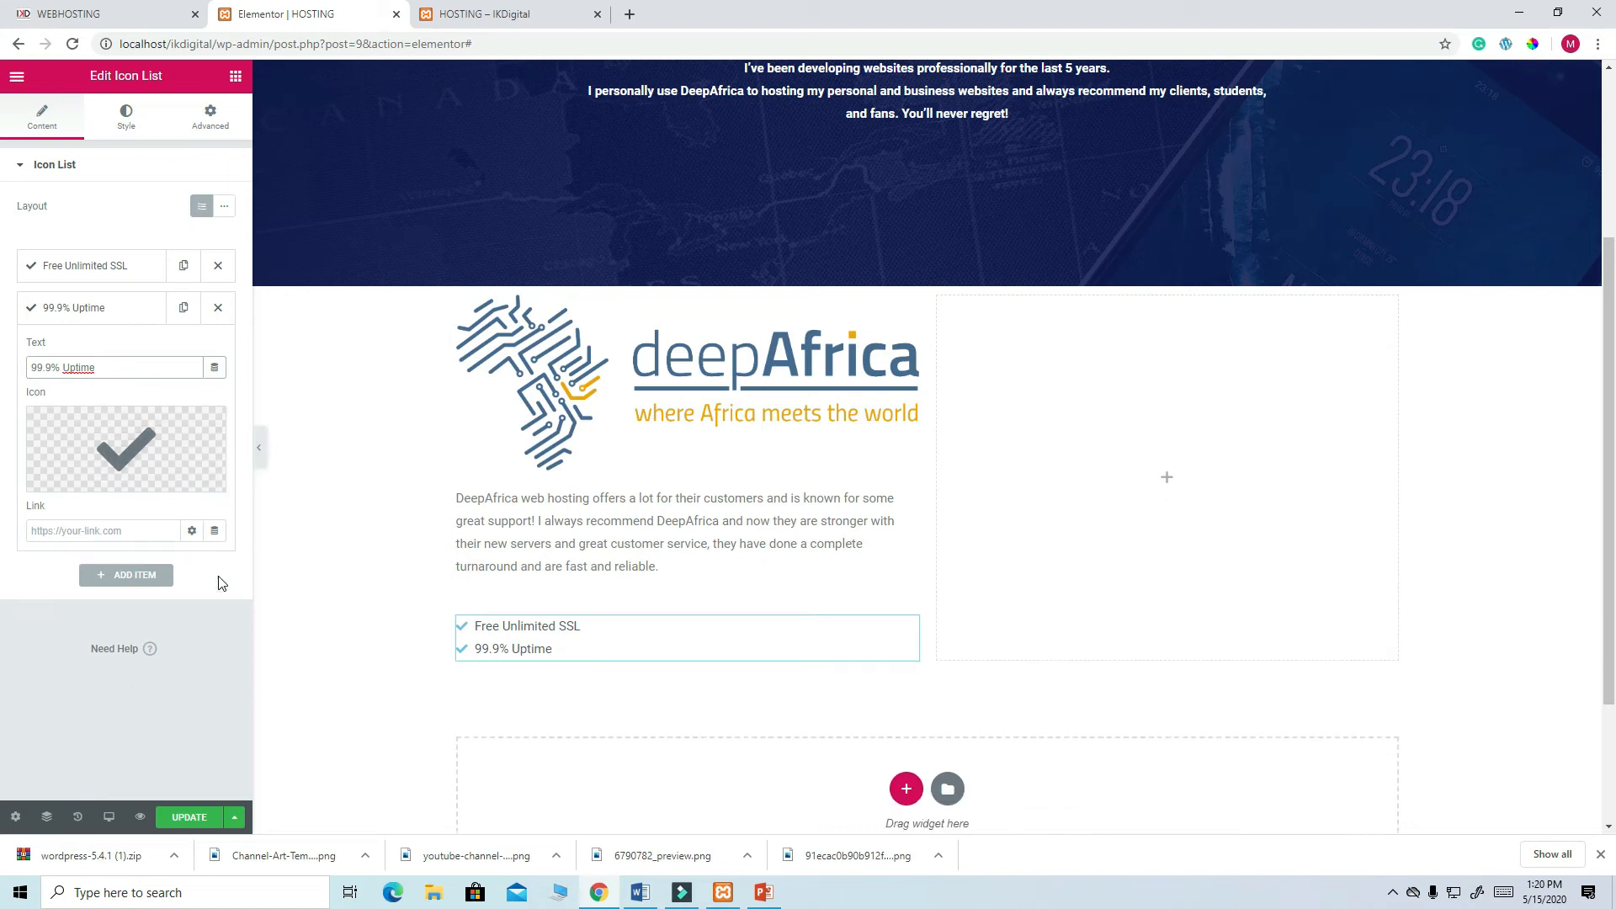
click(184, 313)
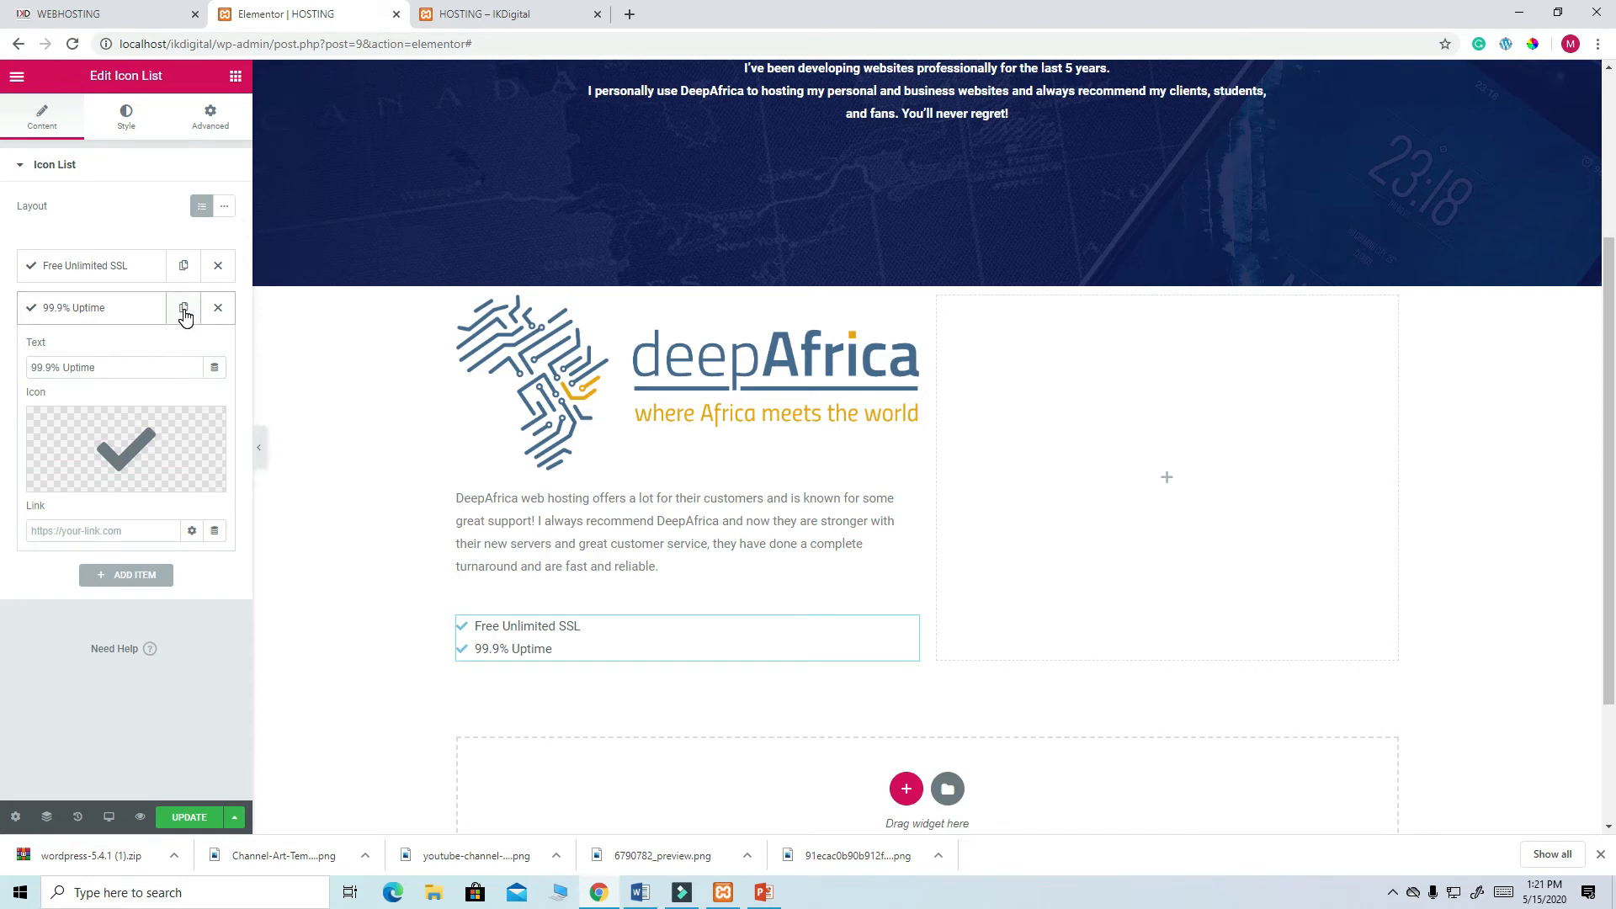
click(185, 313)
click(101, 580)
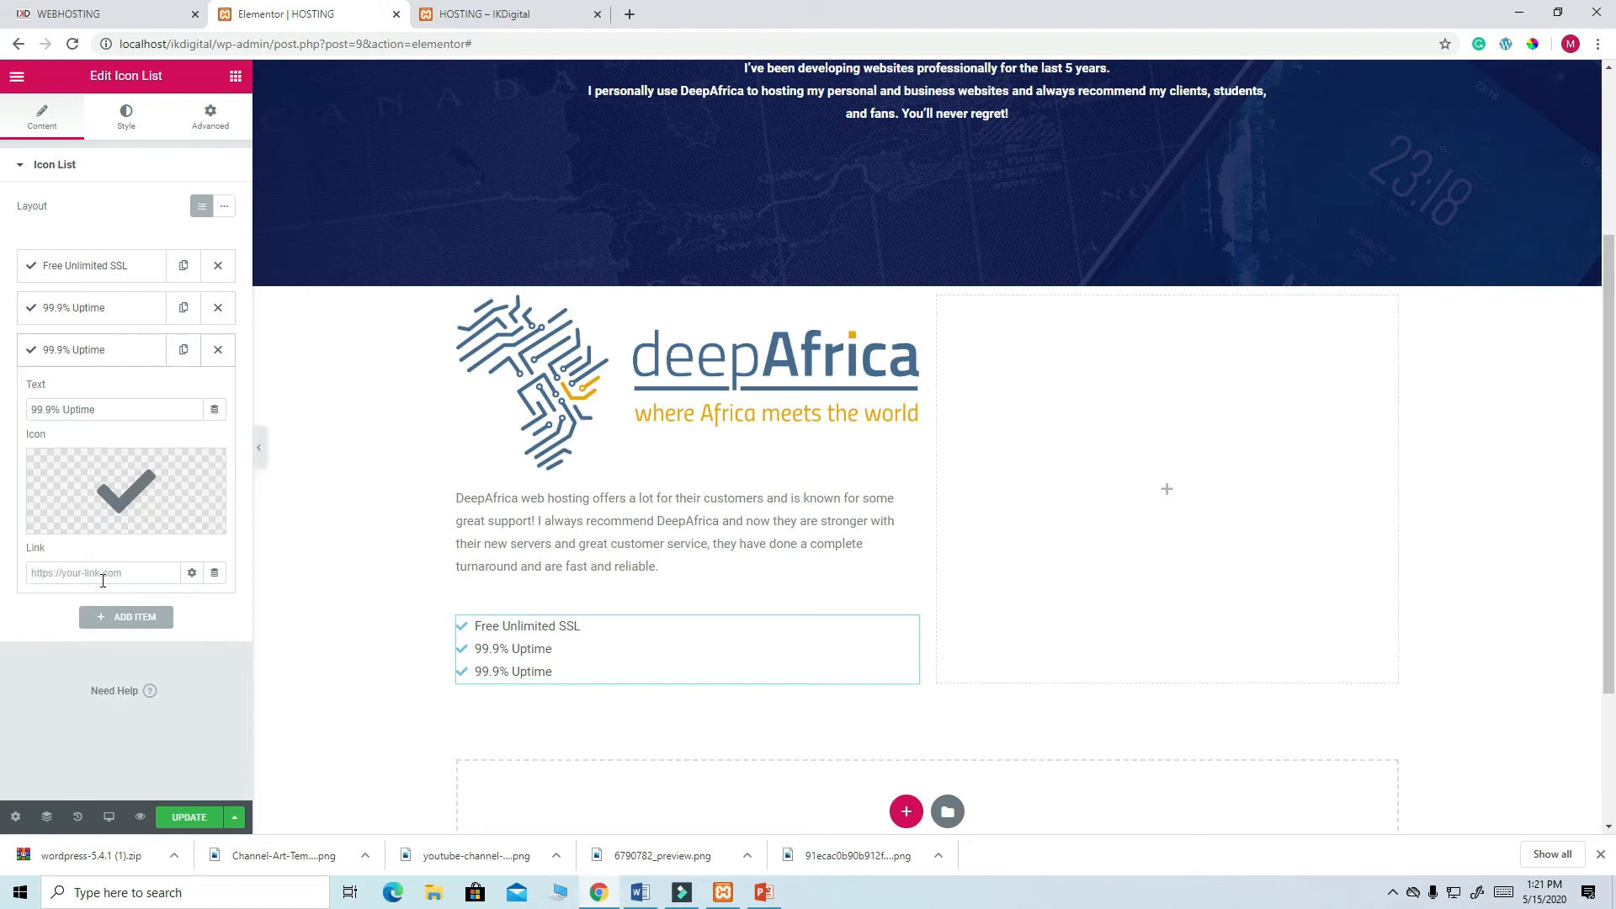
click(142, 20)
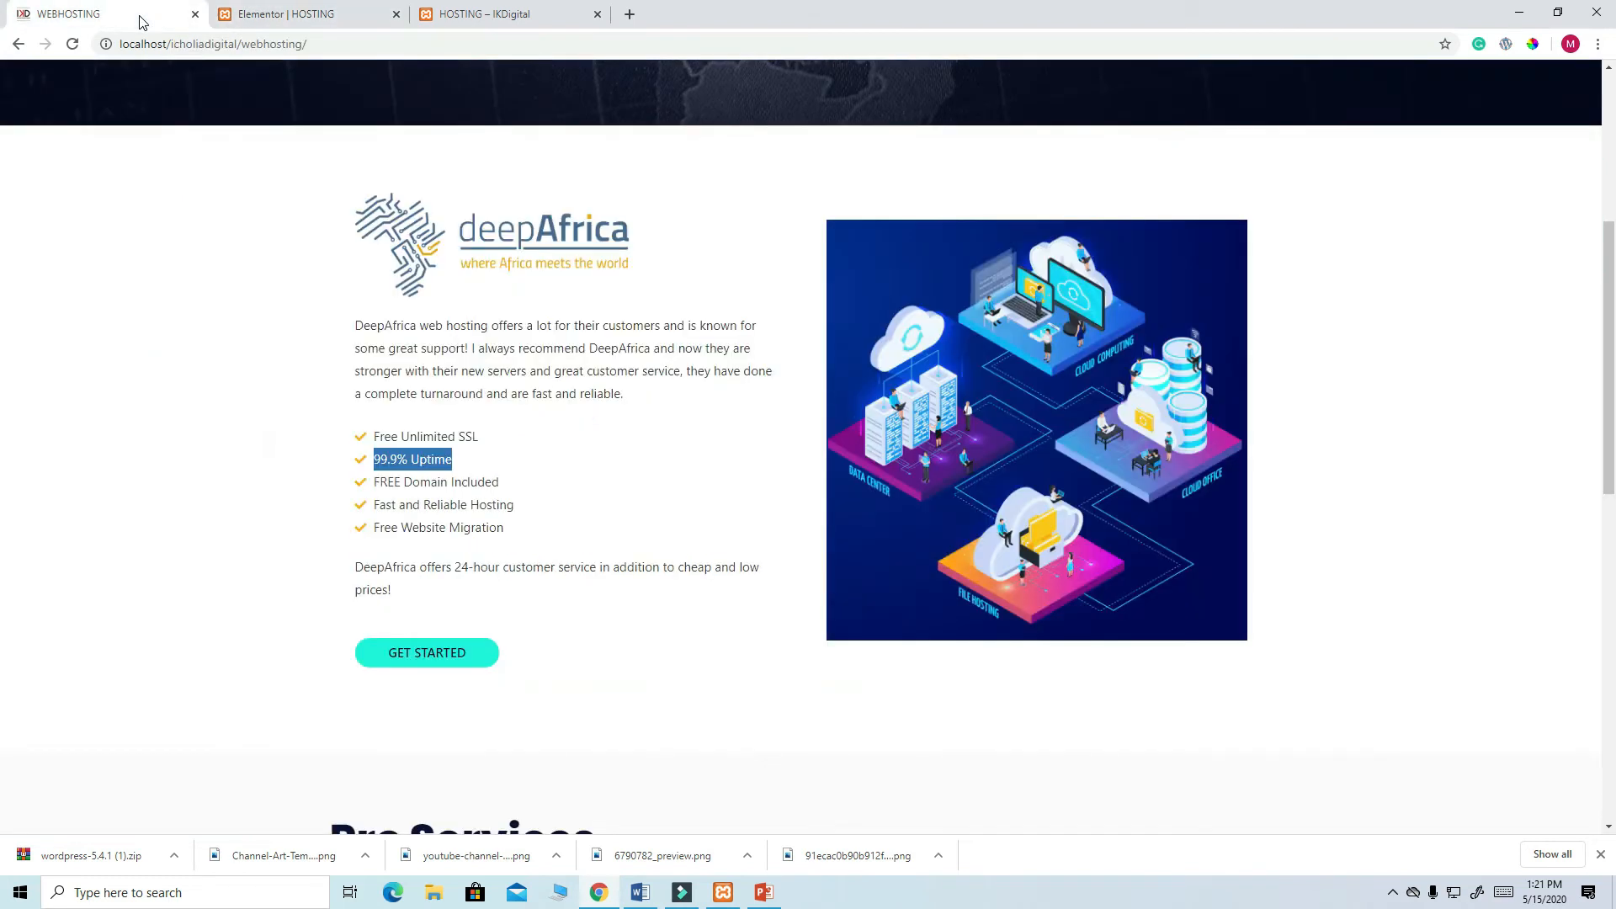
drag(498, 484, 376, 493)
right_click(418, 482)
click(456, 497)
click(324, 15)
drag(100, 410, 23, 419)
key(ctrl+v)
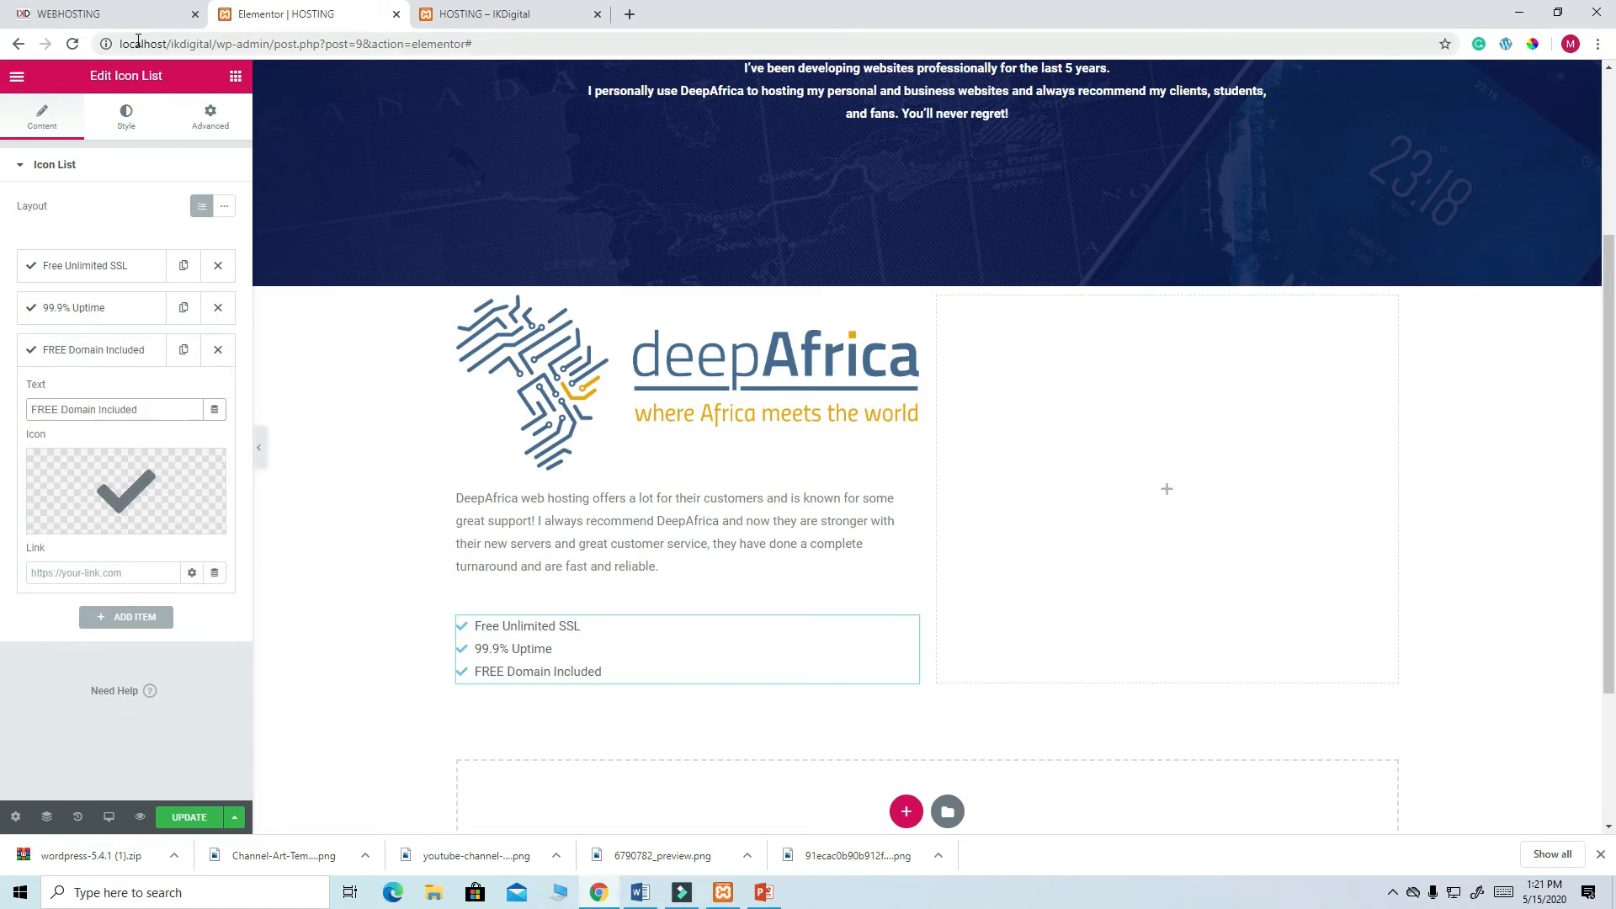
- Add a fourth list item reading Fast and Reliable Hosting
click(183, 349)
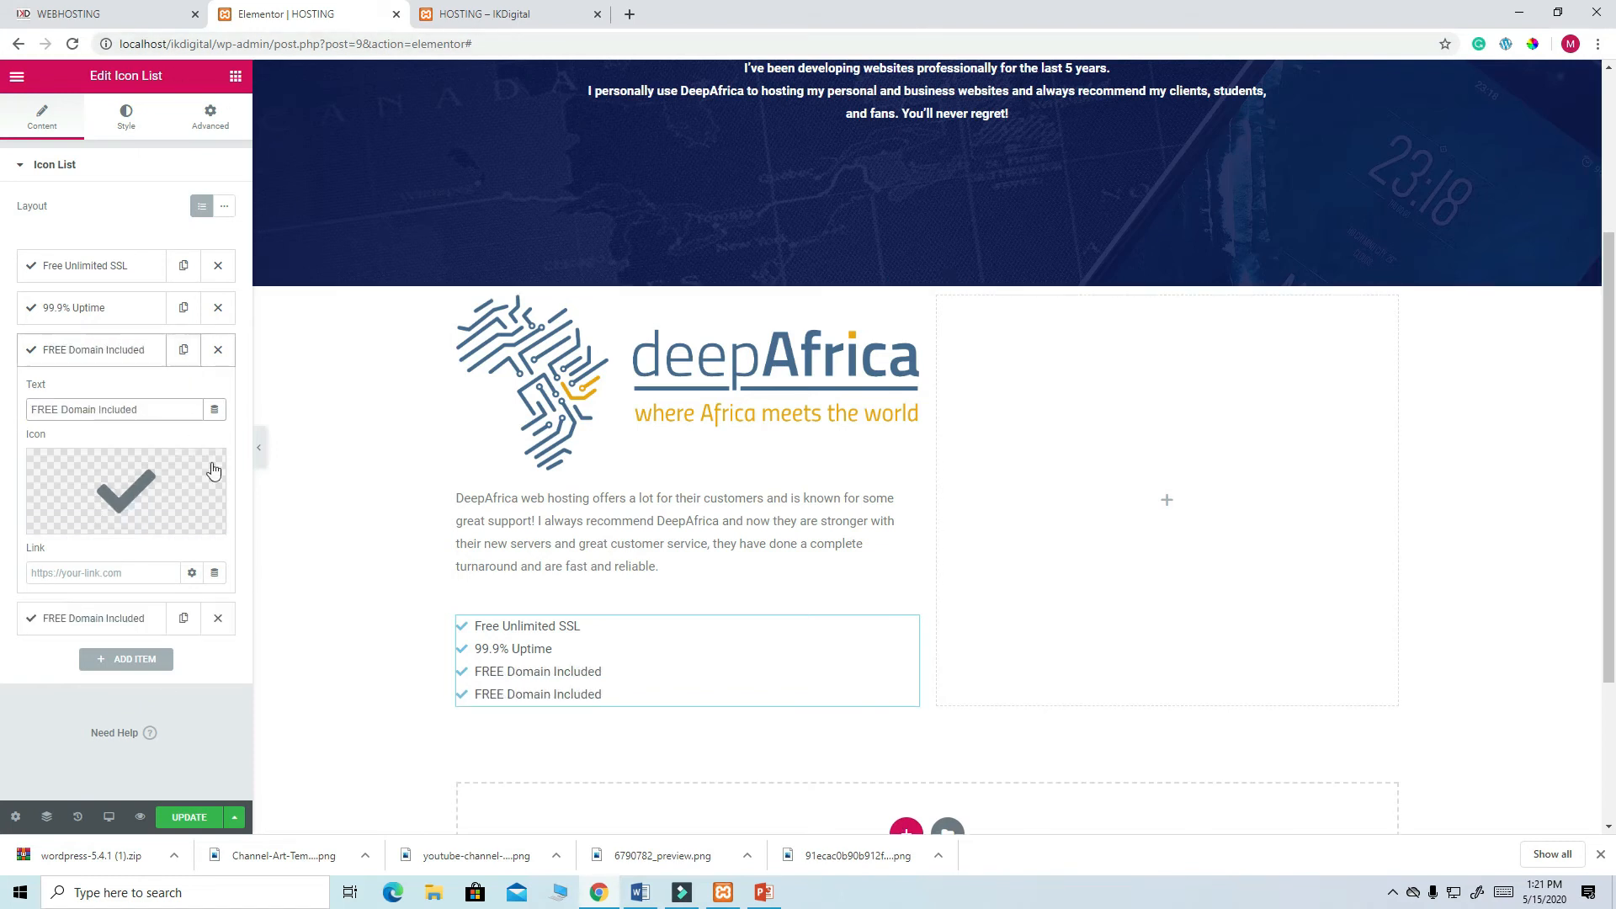
click(137, 20)
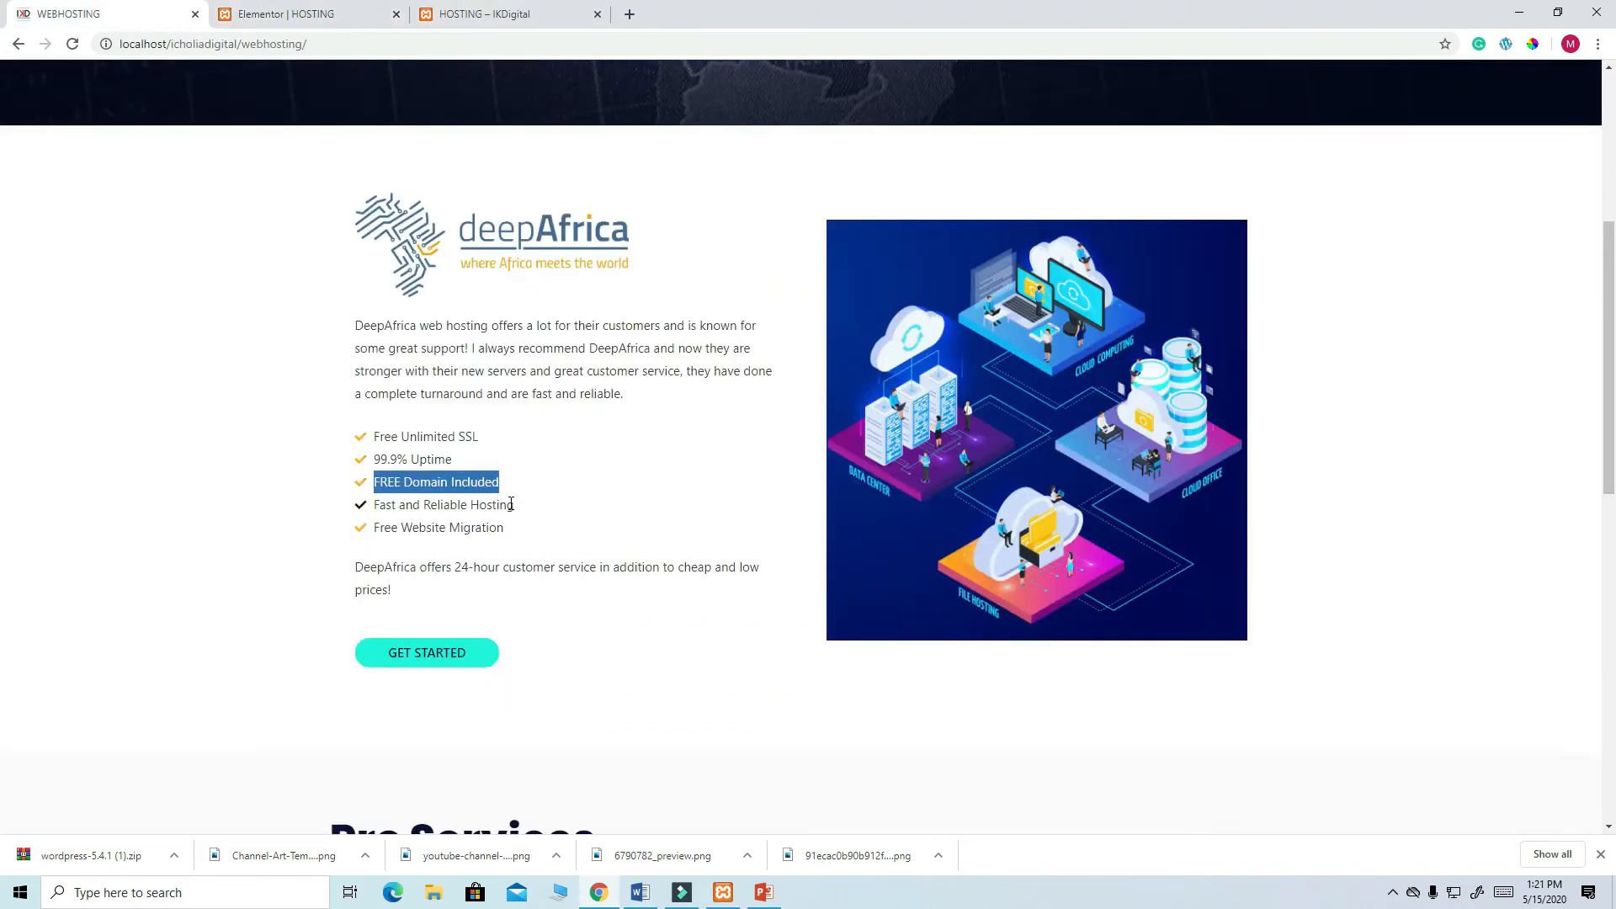
drag(514, 504, 376, 511)
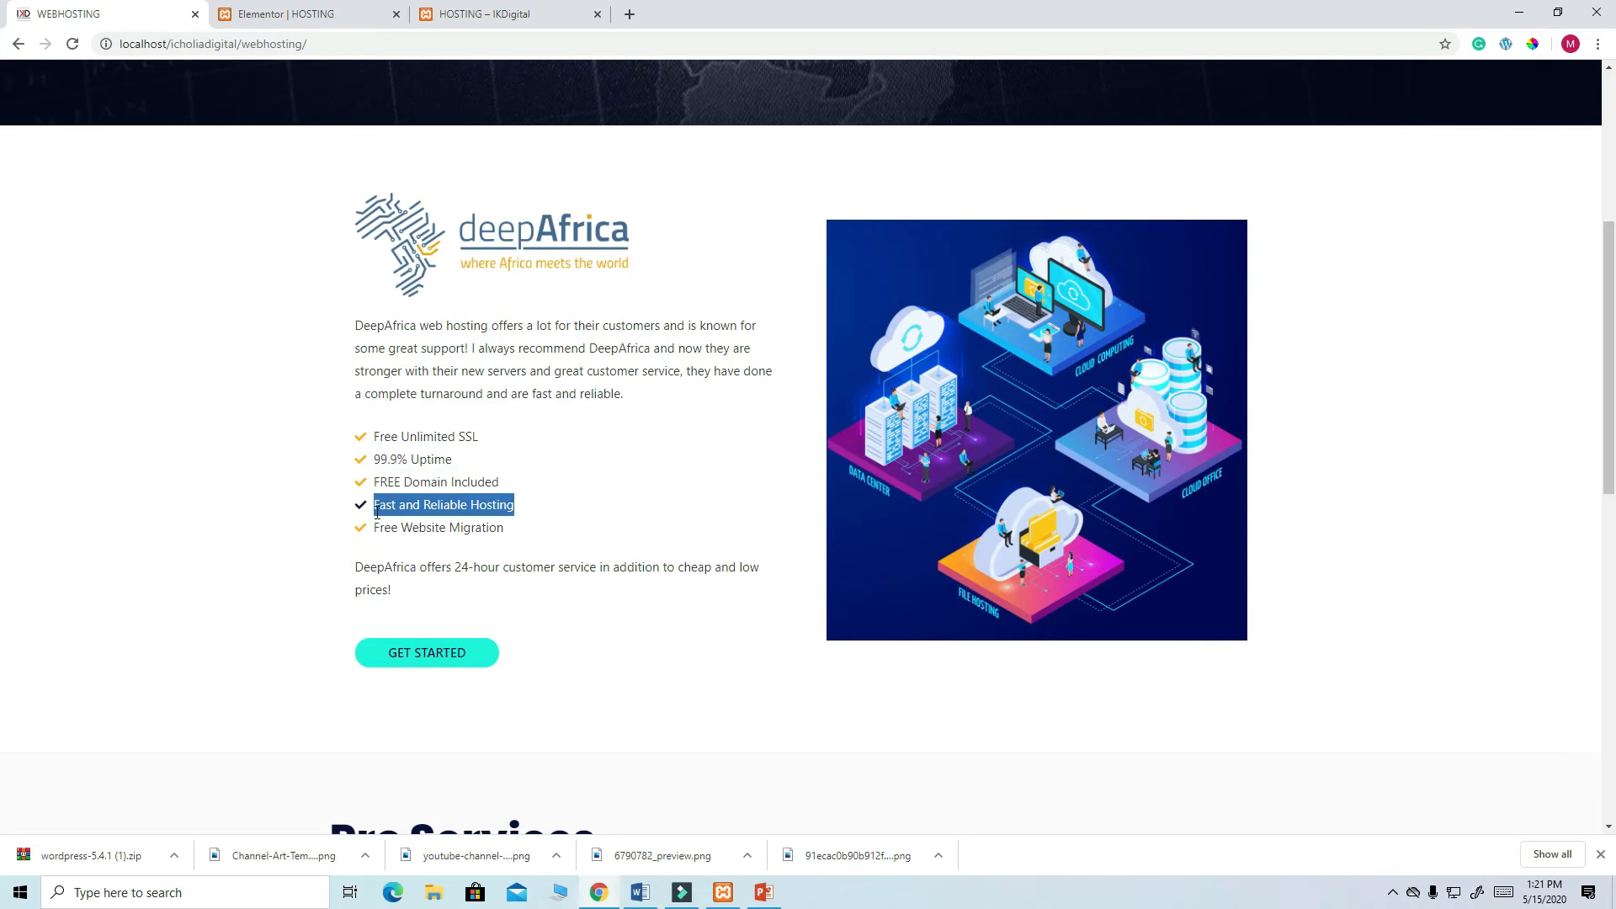
right_click(410, 504)
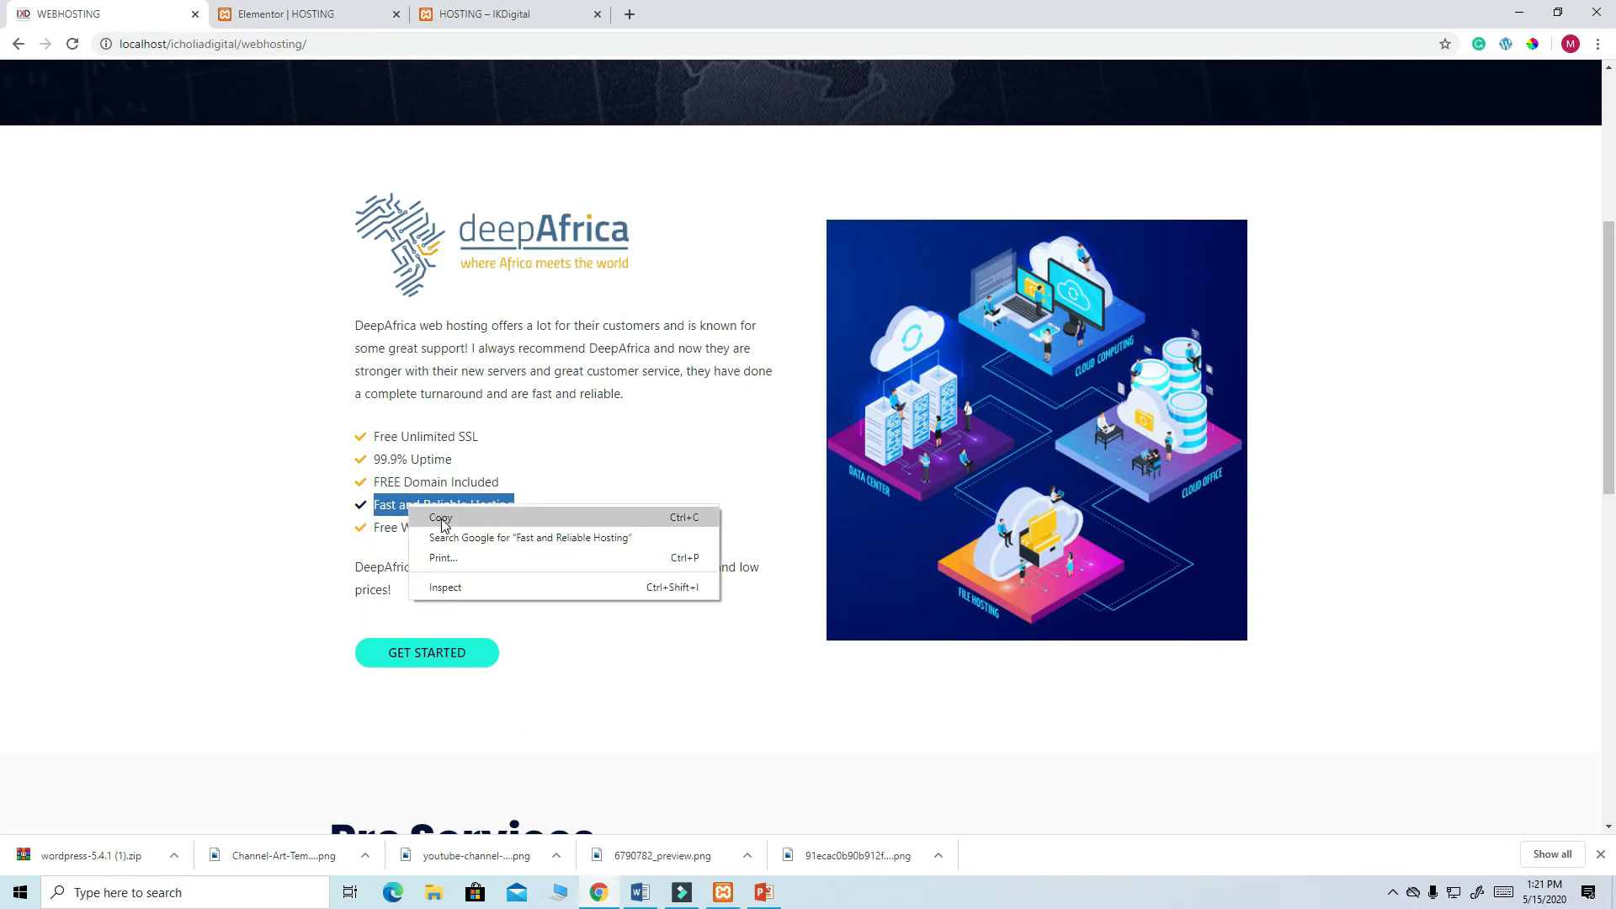
click(441, 519)
click(280, 15)
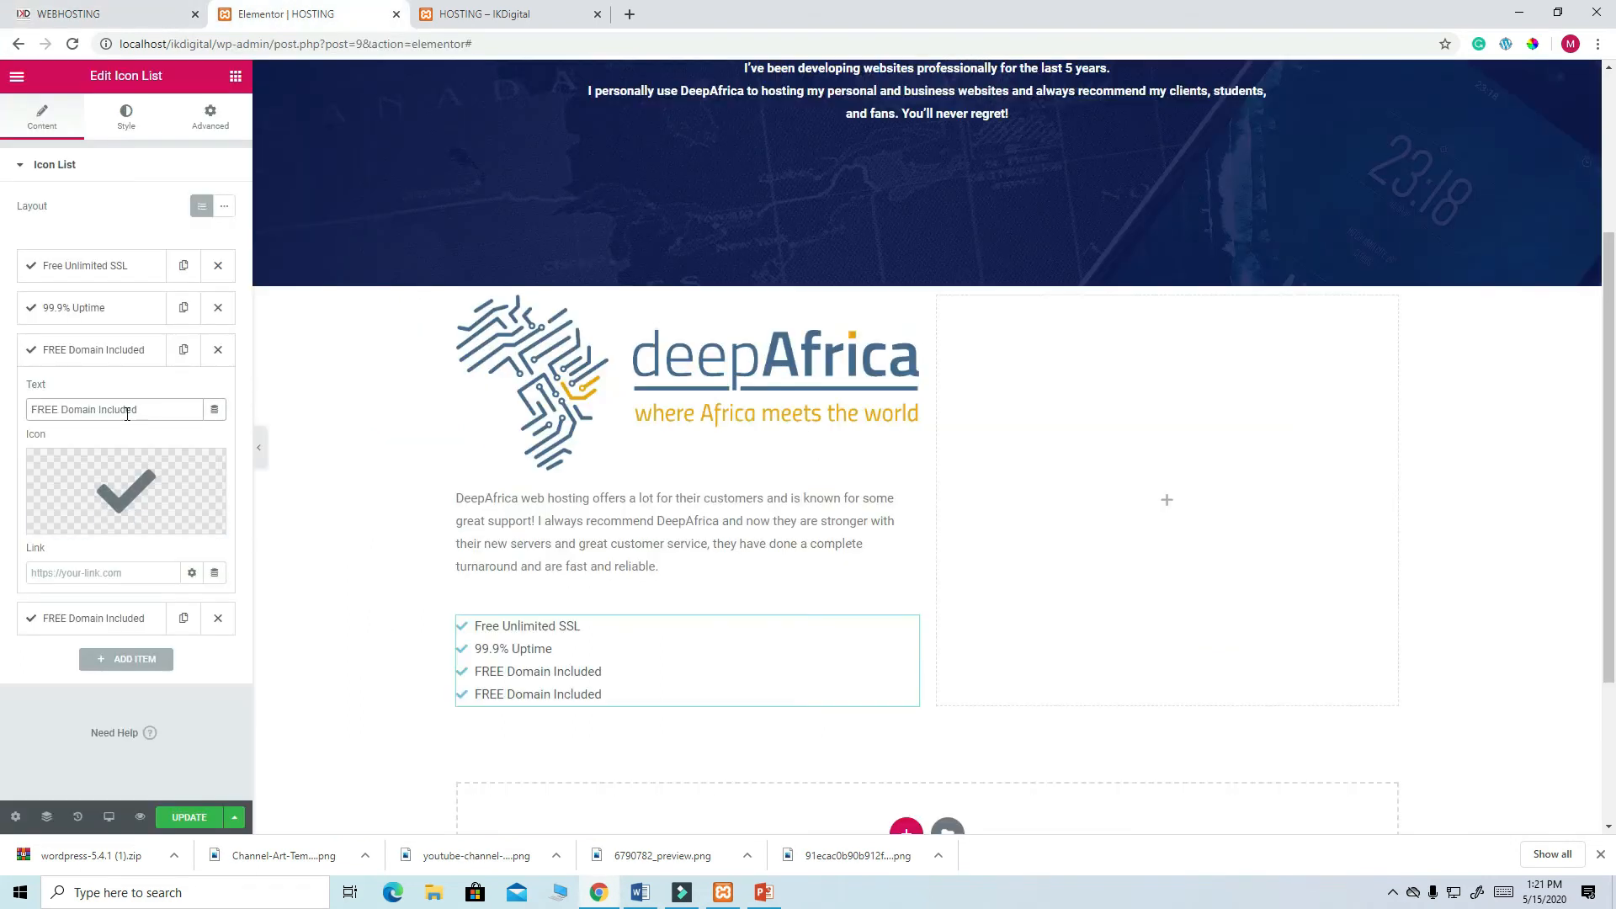
click(145, 624)
click(129, 623)
click(121, 453)
drag(113, 454, 29, 447)
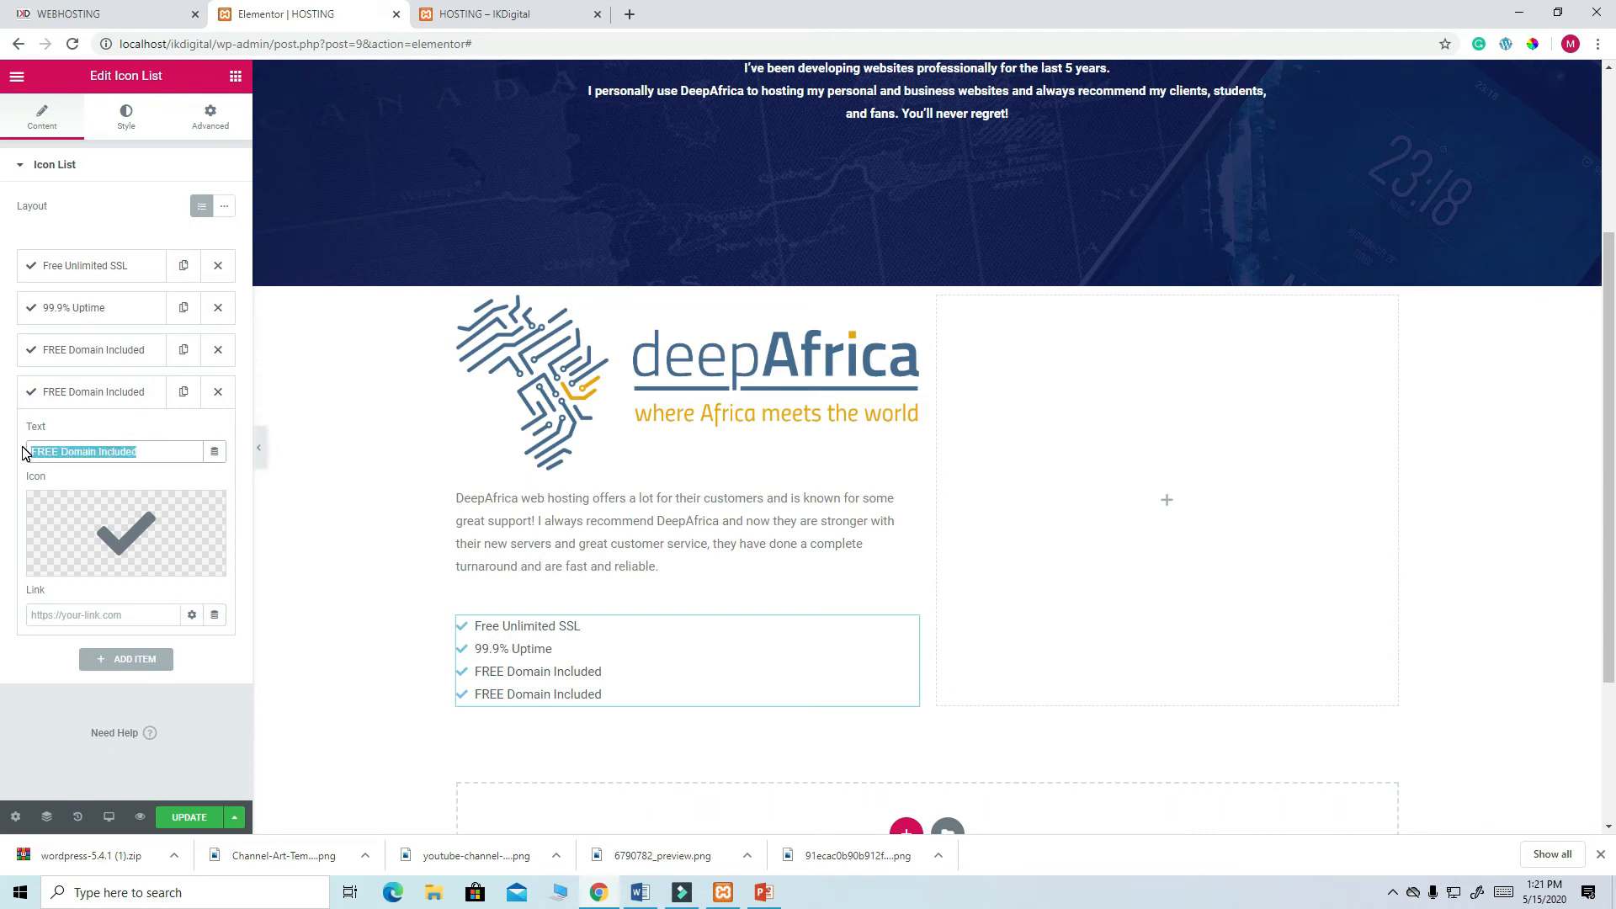
key(ctrl+v)
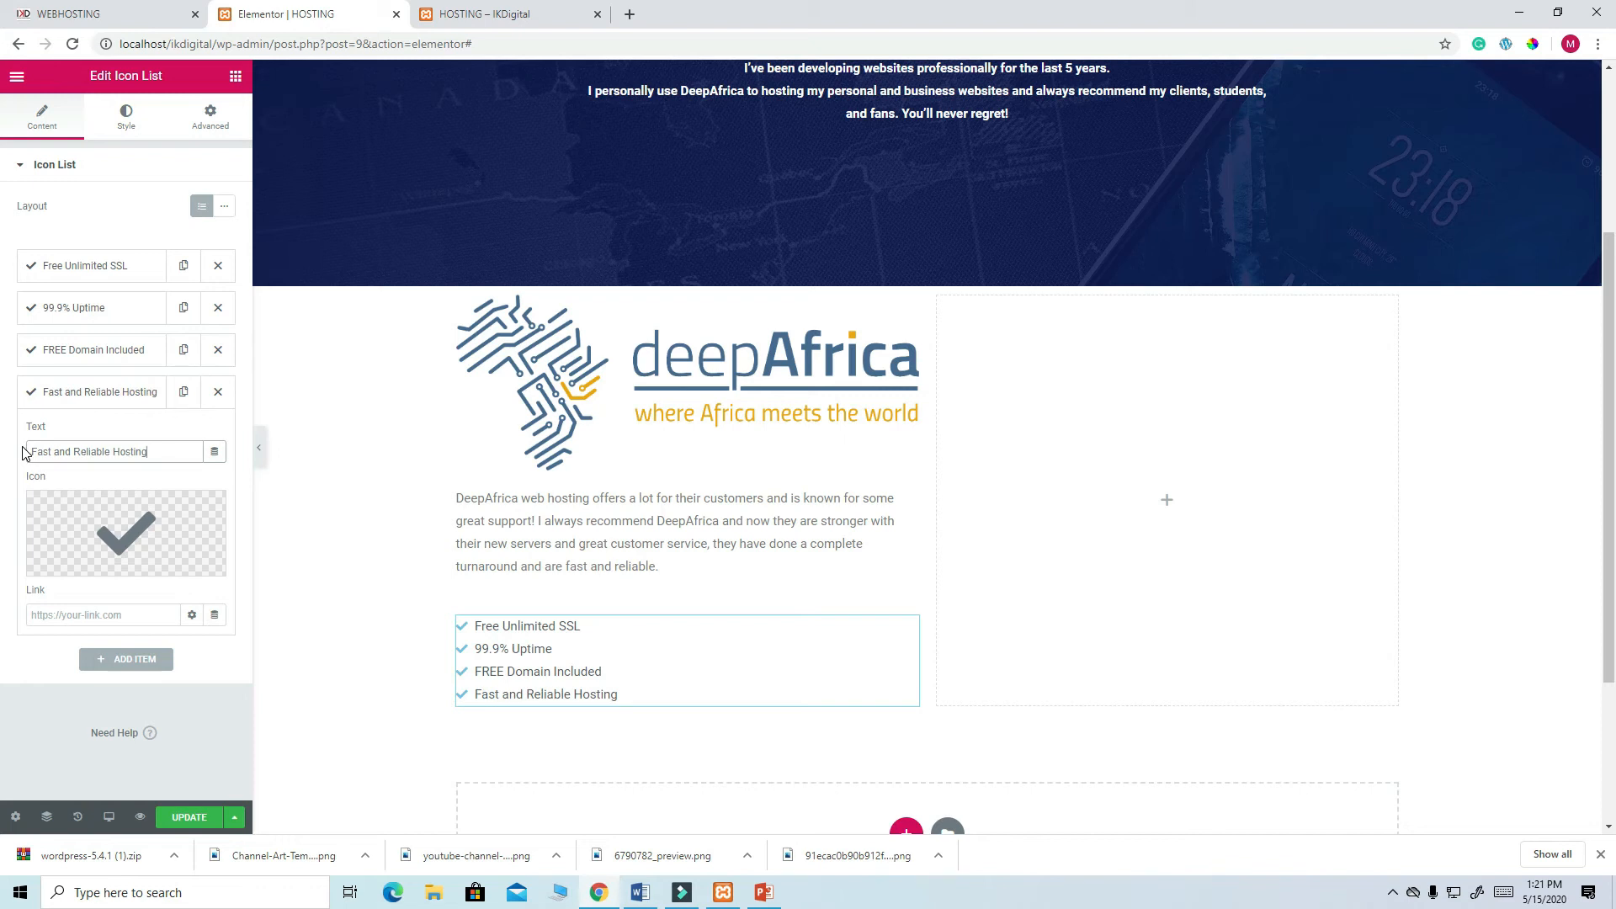
- Add a fifth list item reading Free Website Migration
click(184, 395)
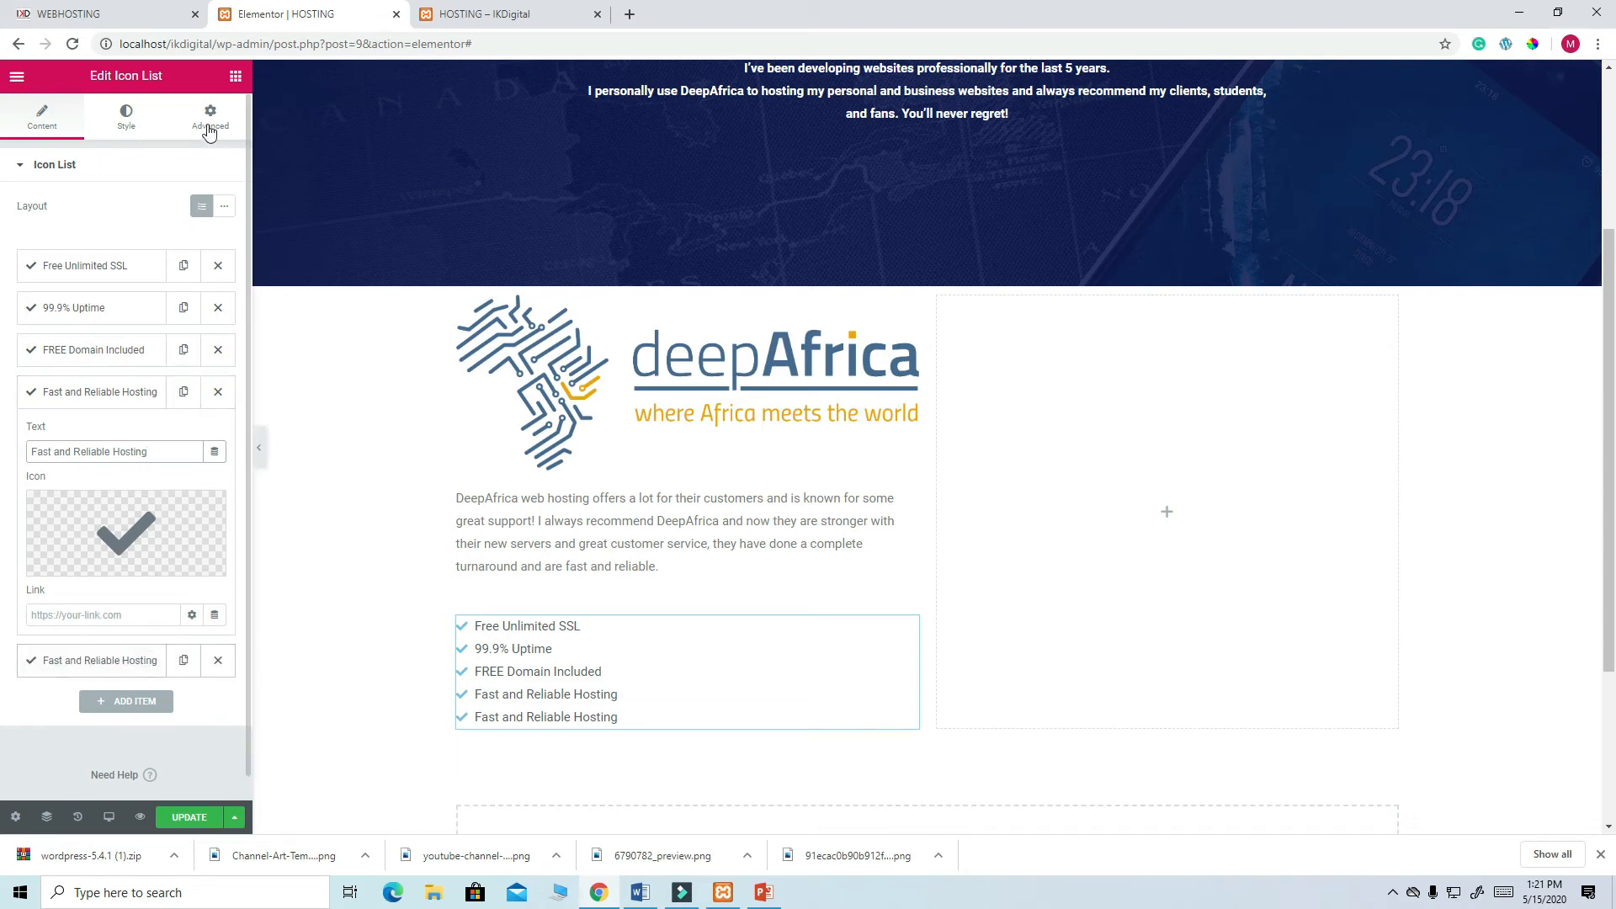
click(140, 15)
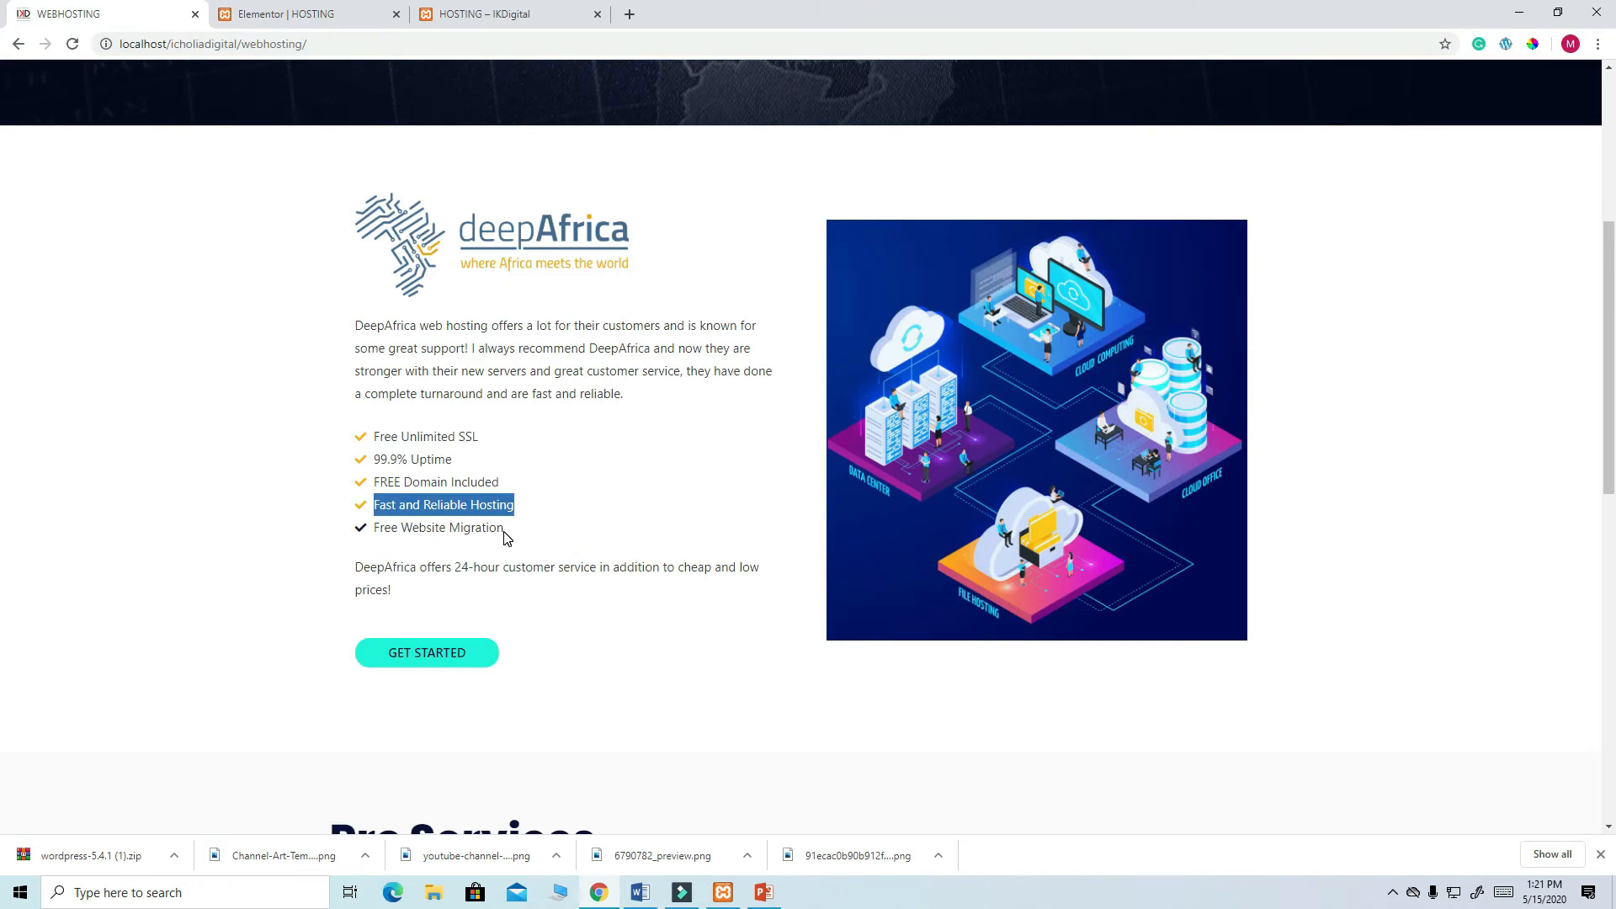
drag(504, 530, 365, 538)
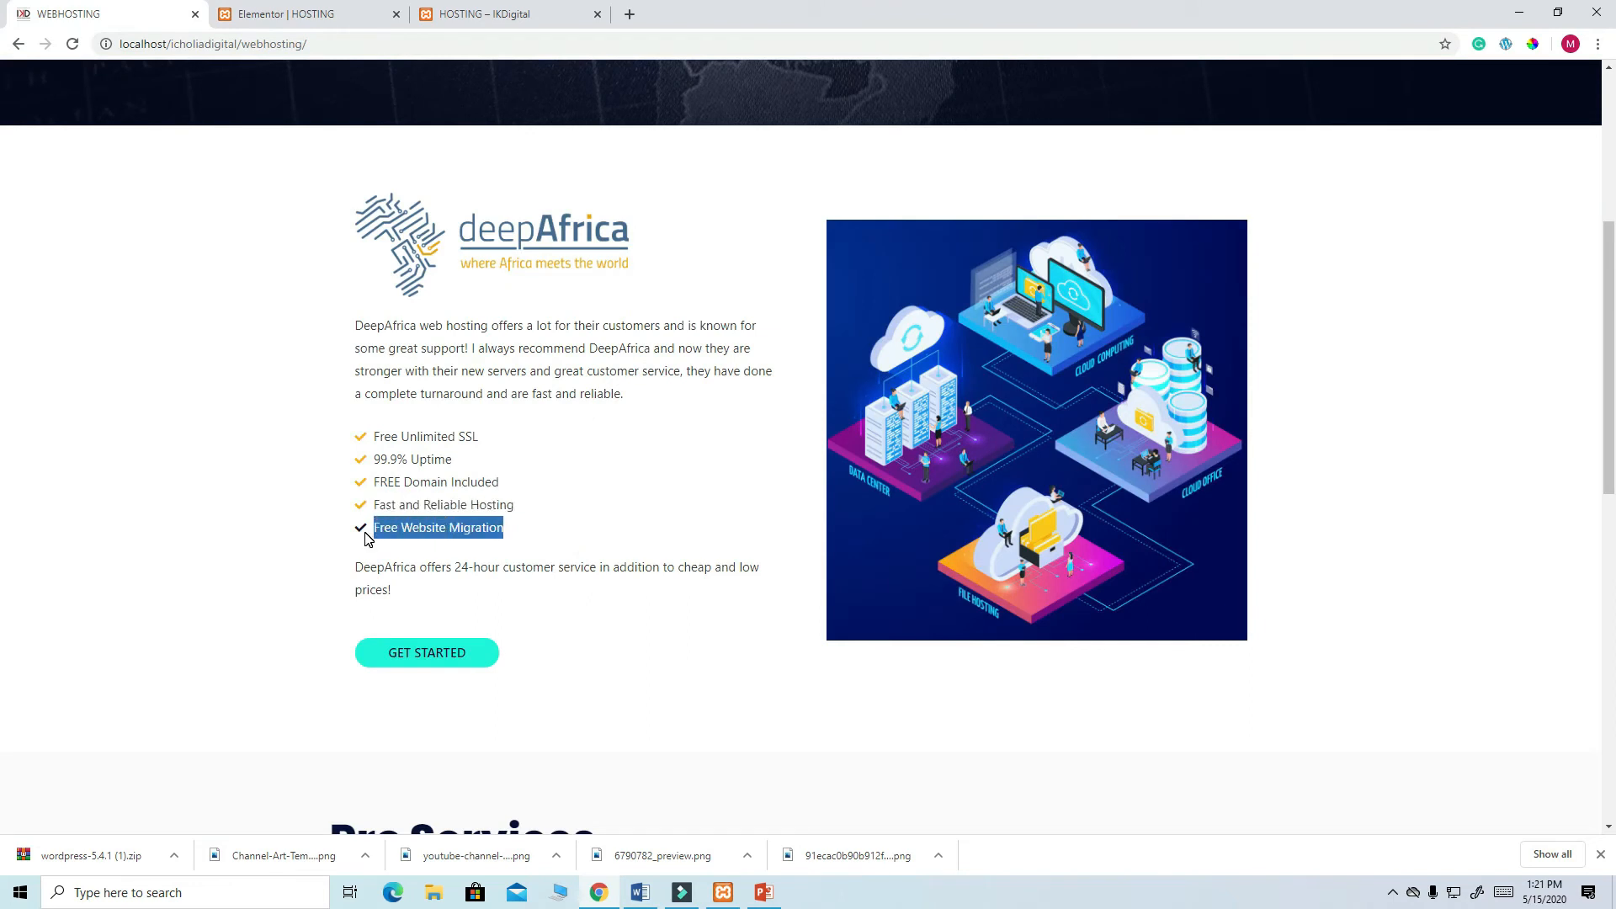
right_click(446, 530)
click(491, 547)
click(281, 15)
drag(162, 453, 23, 457)
key(ctrl+v)
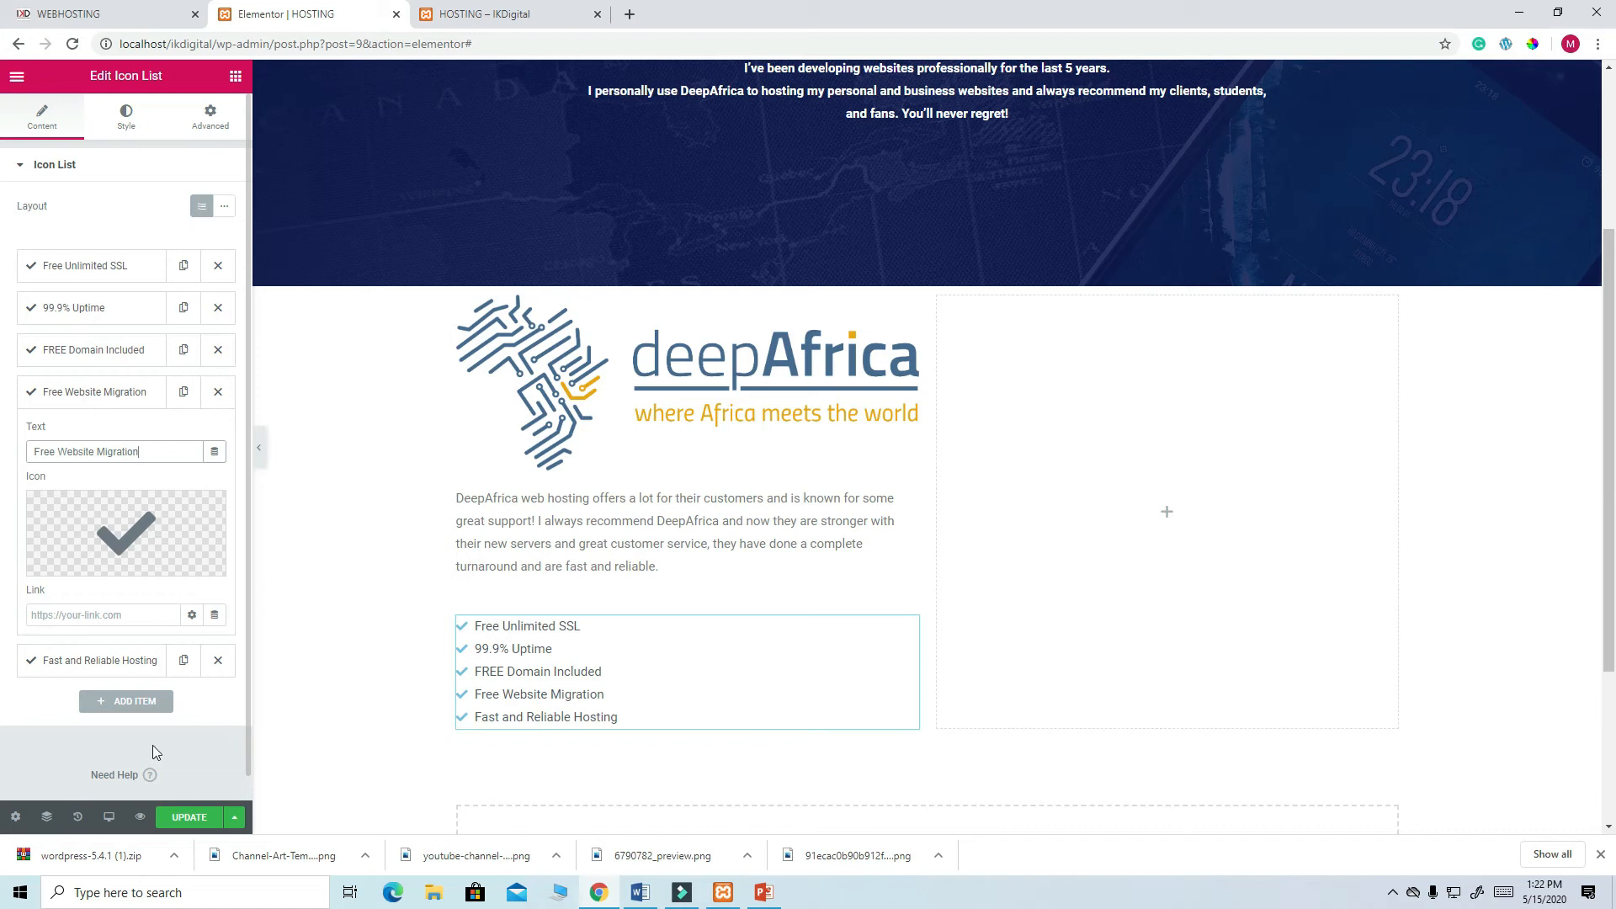
scroll(489, 522, down, 3)
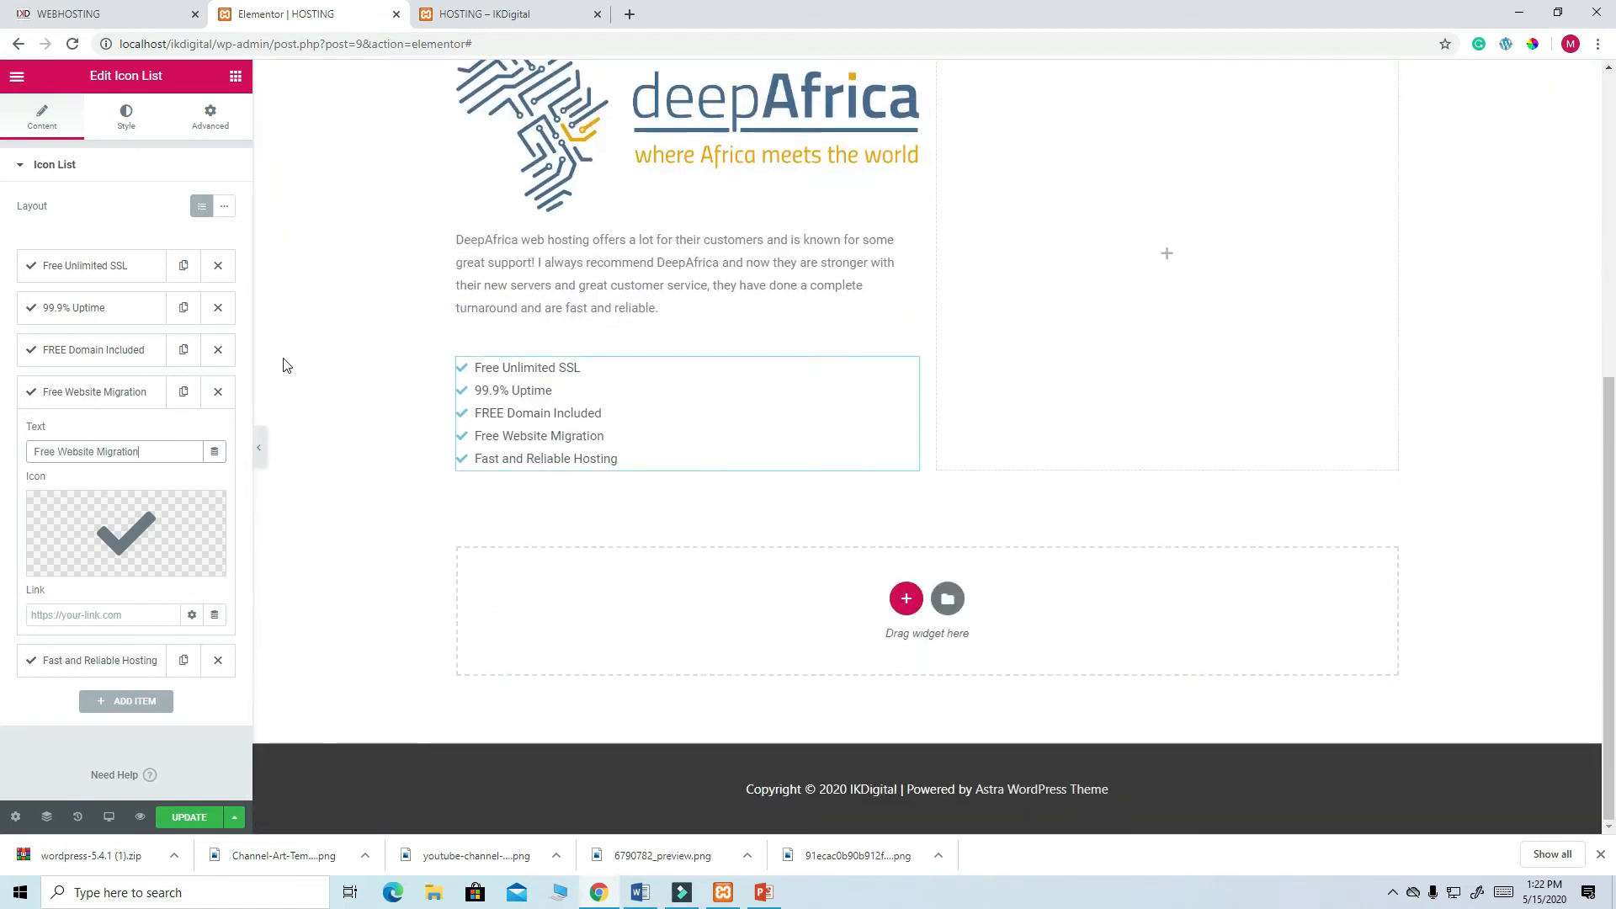
- Color the list's check icons yellow #FFE800 with a navy #0E1A54 hover color
click(119, 133)
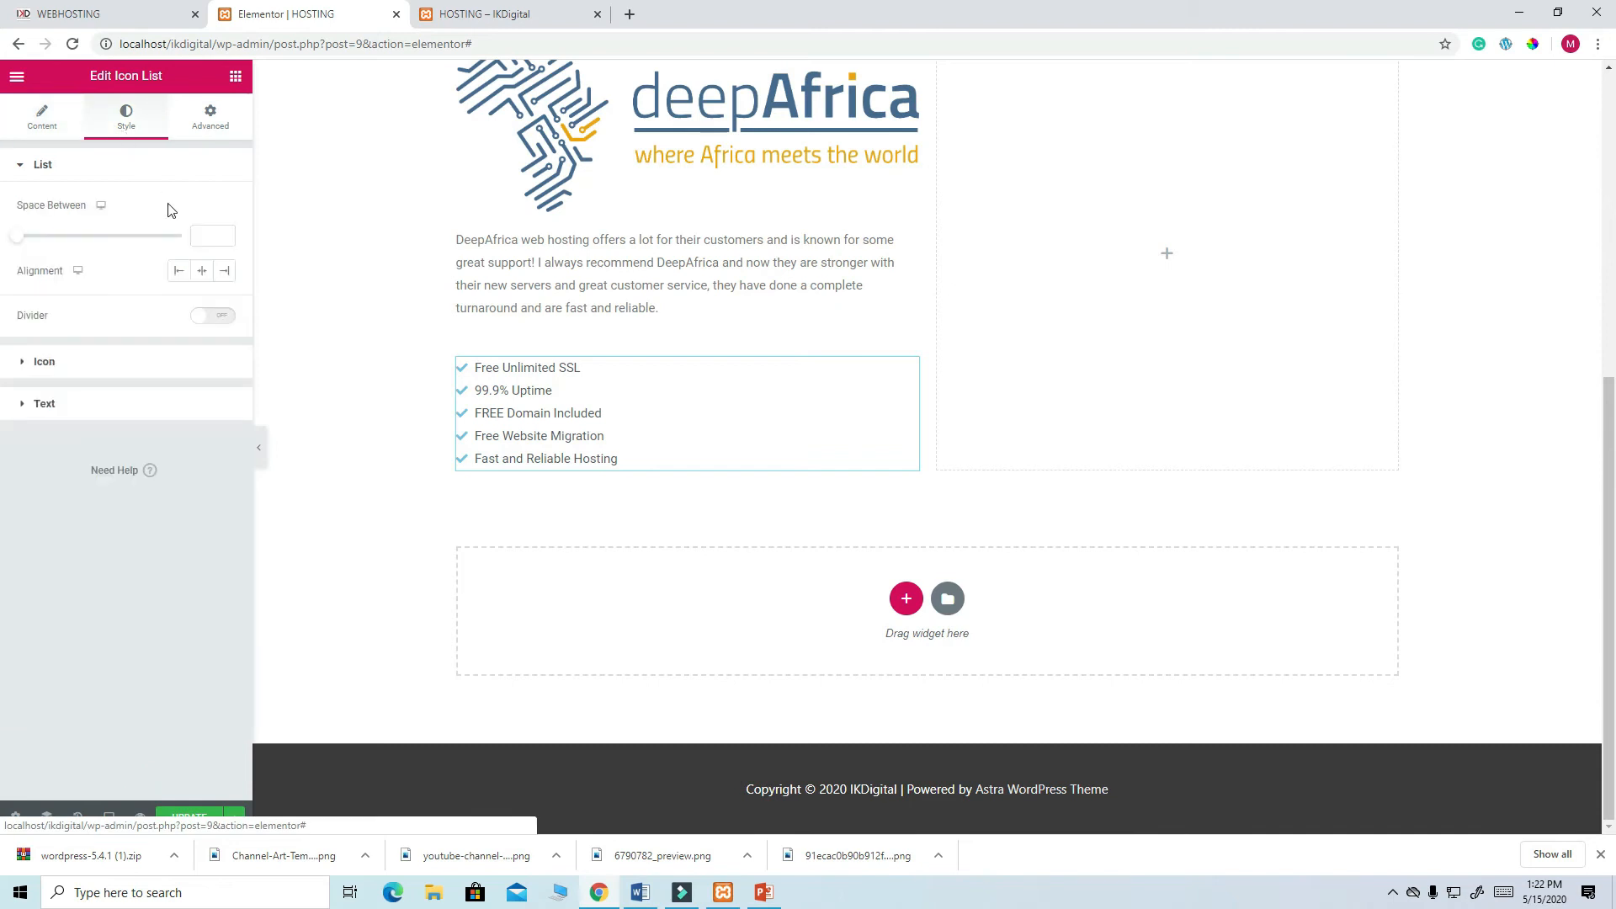
click(97, 370)
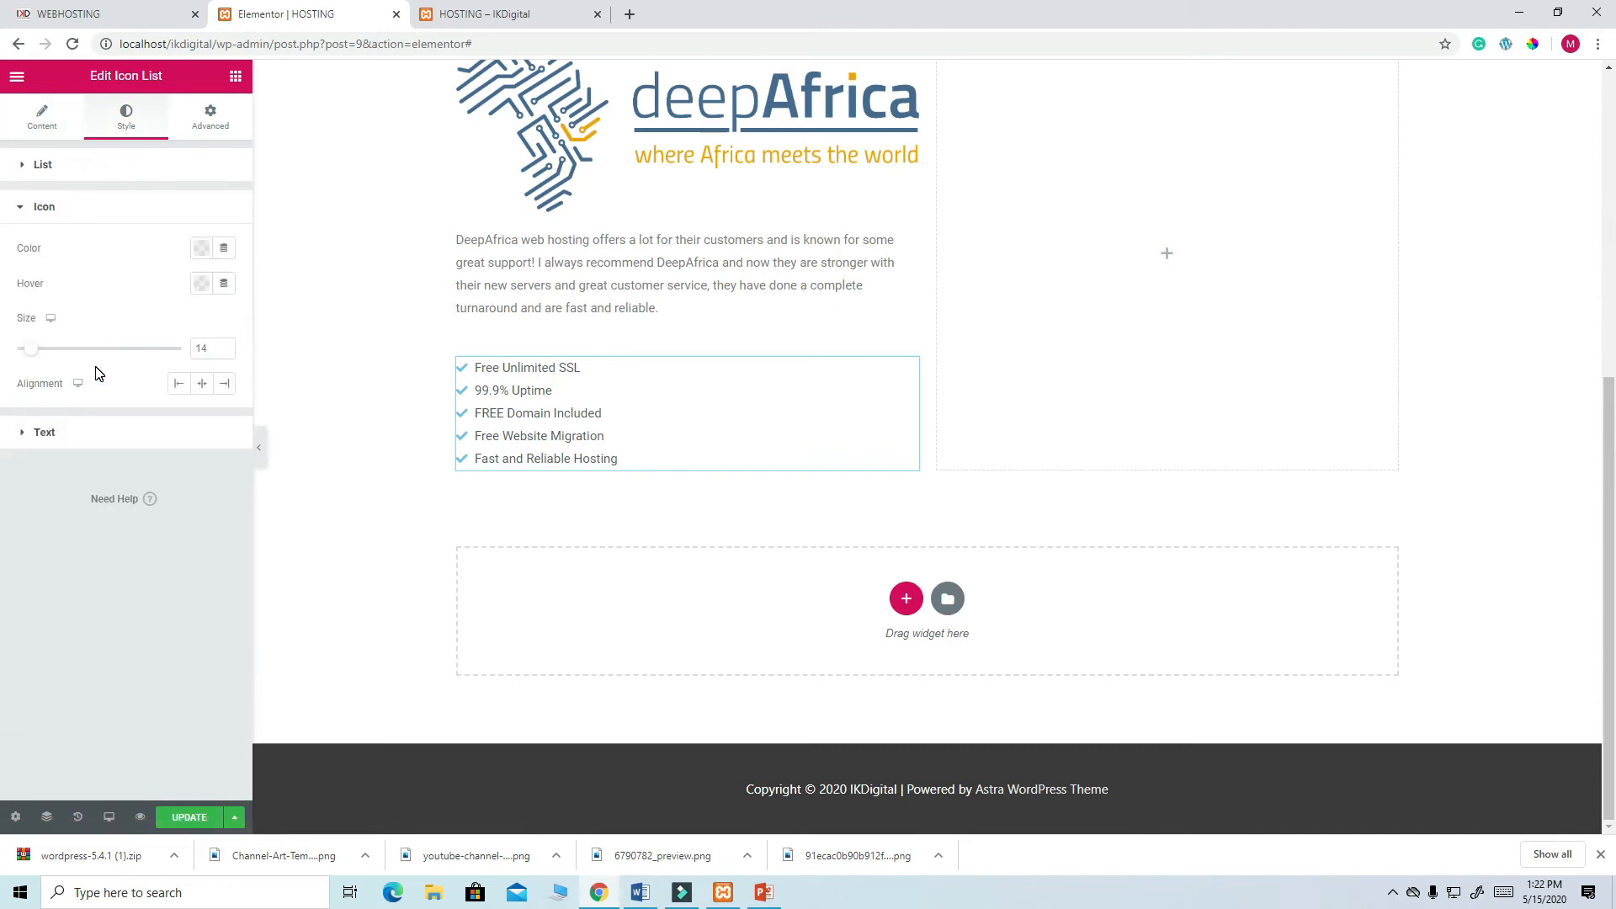
click(202, 249)
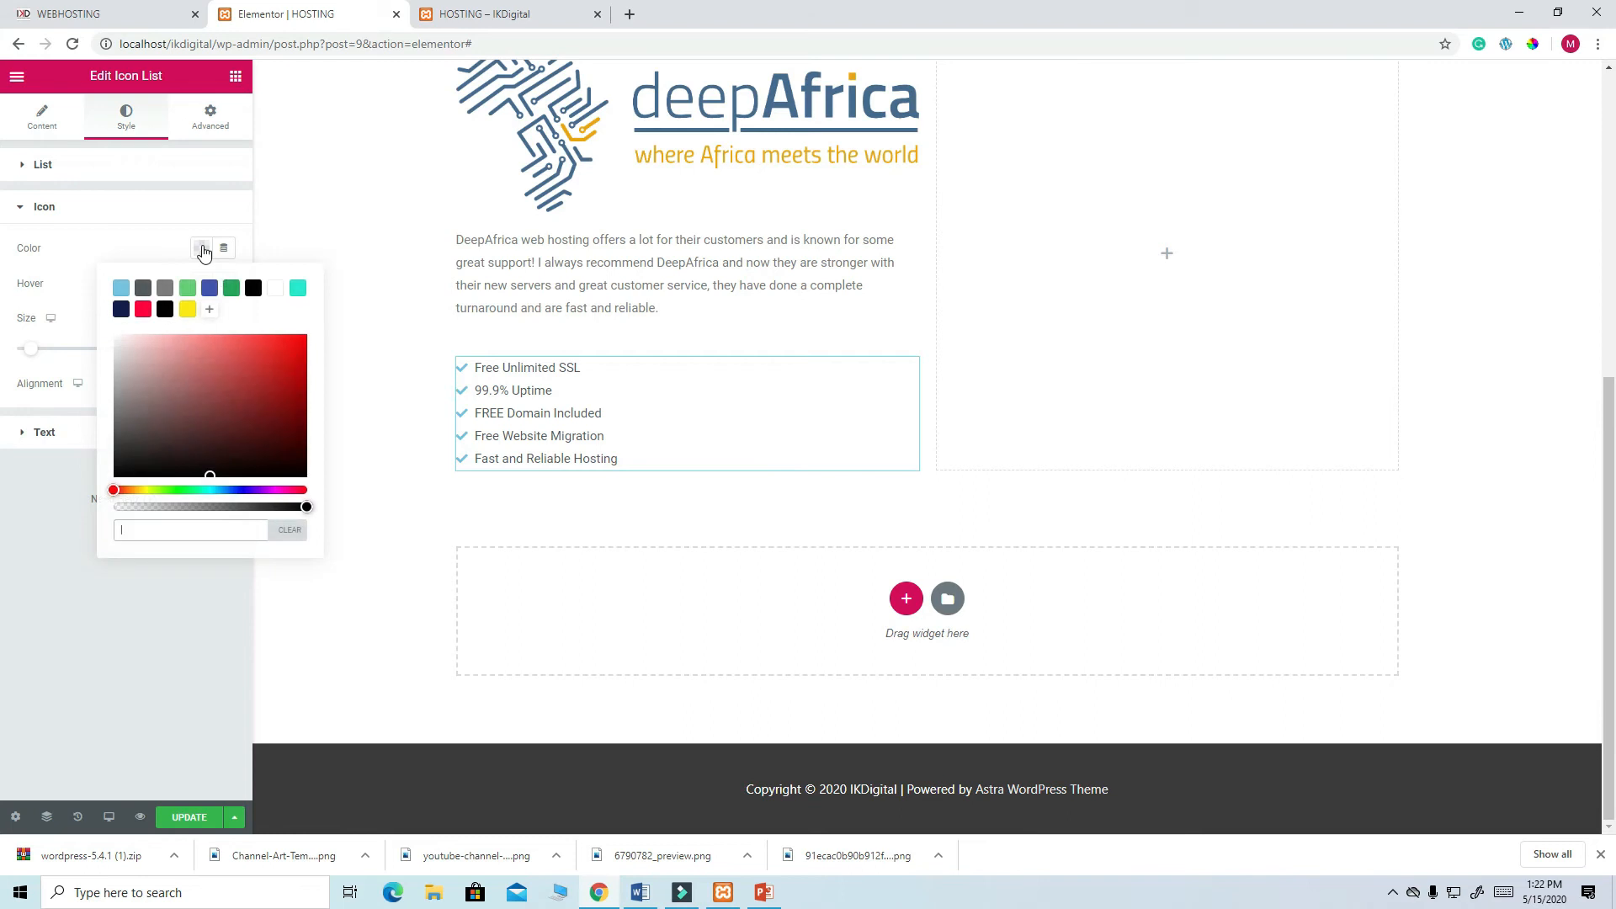
click(187, 311)
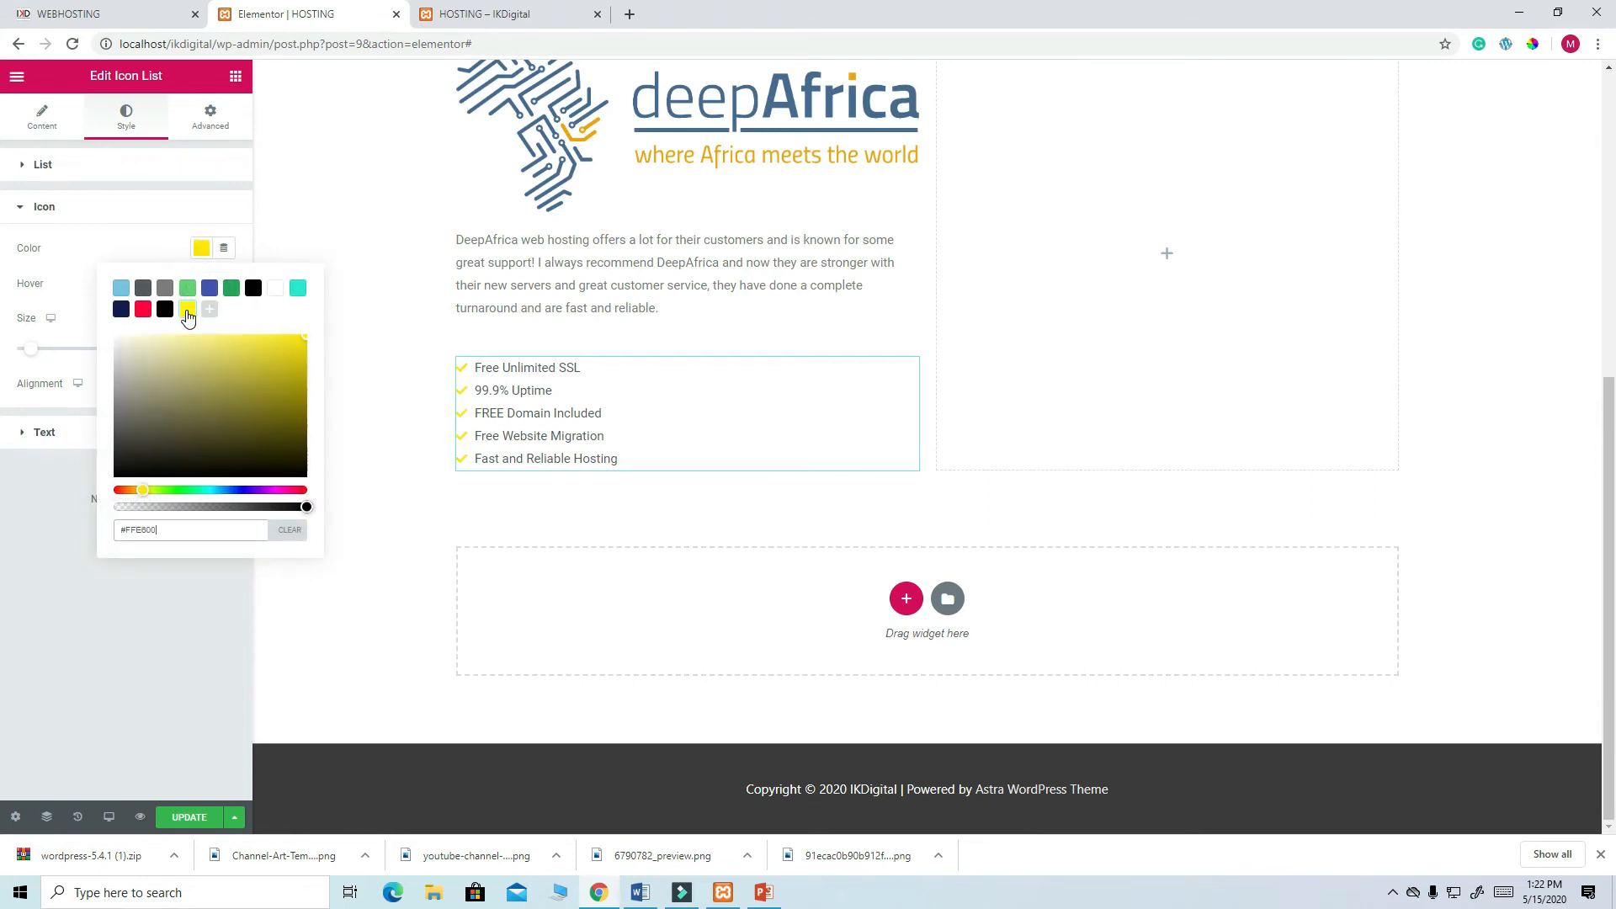
click(87, 251)
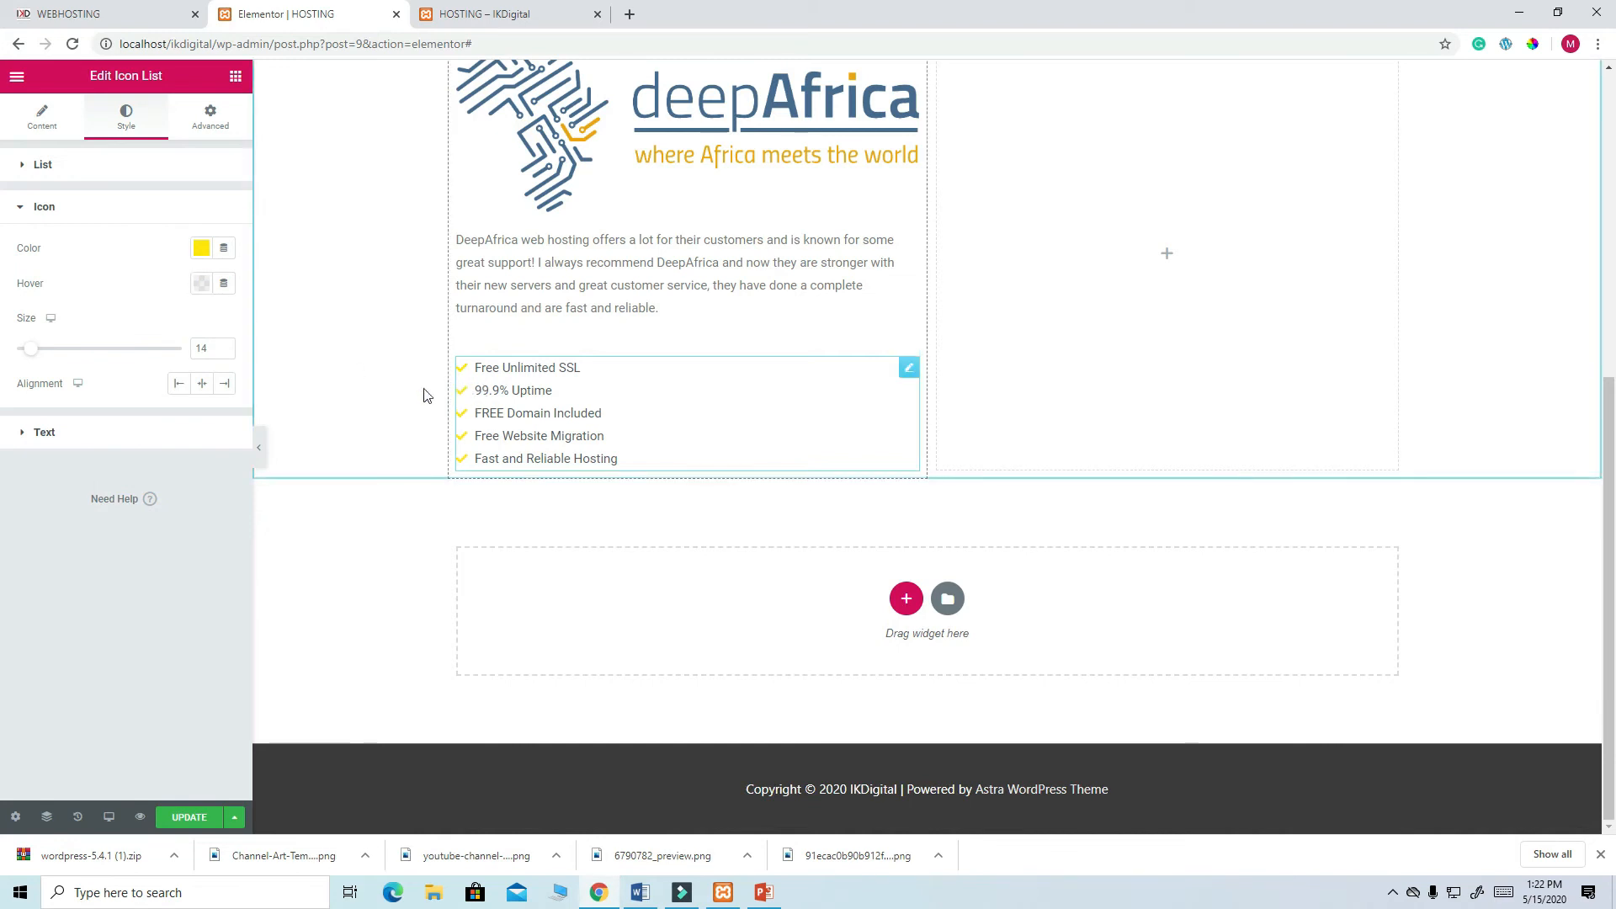
click(202, 282)
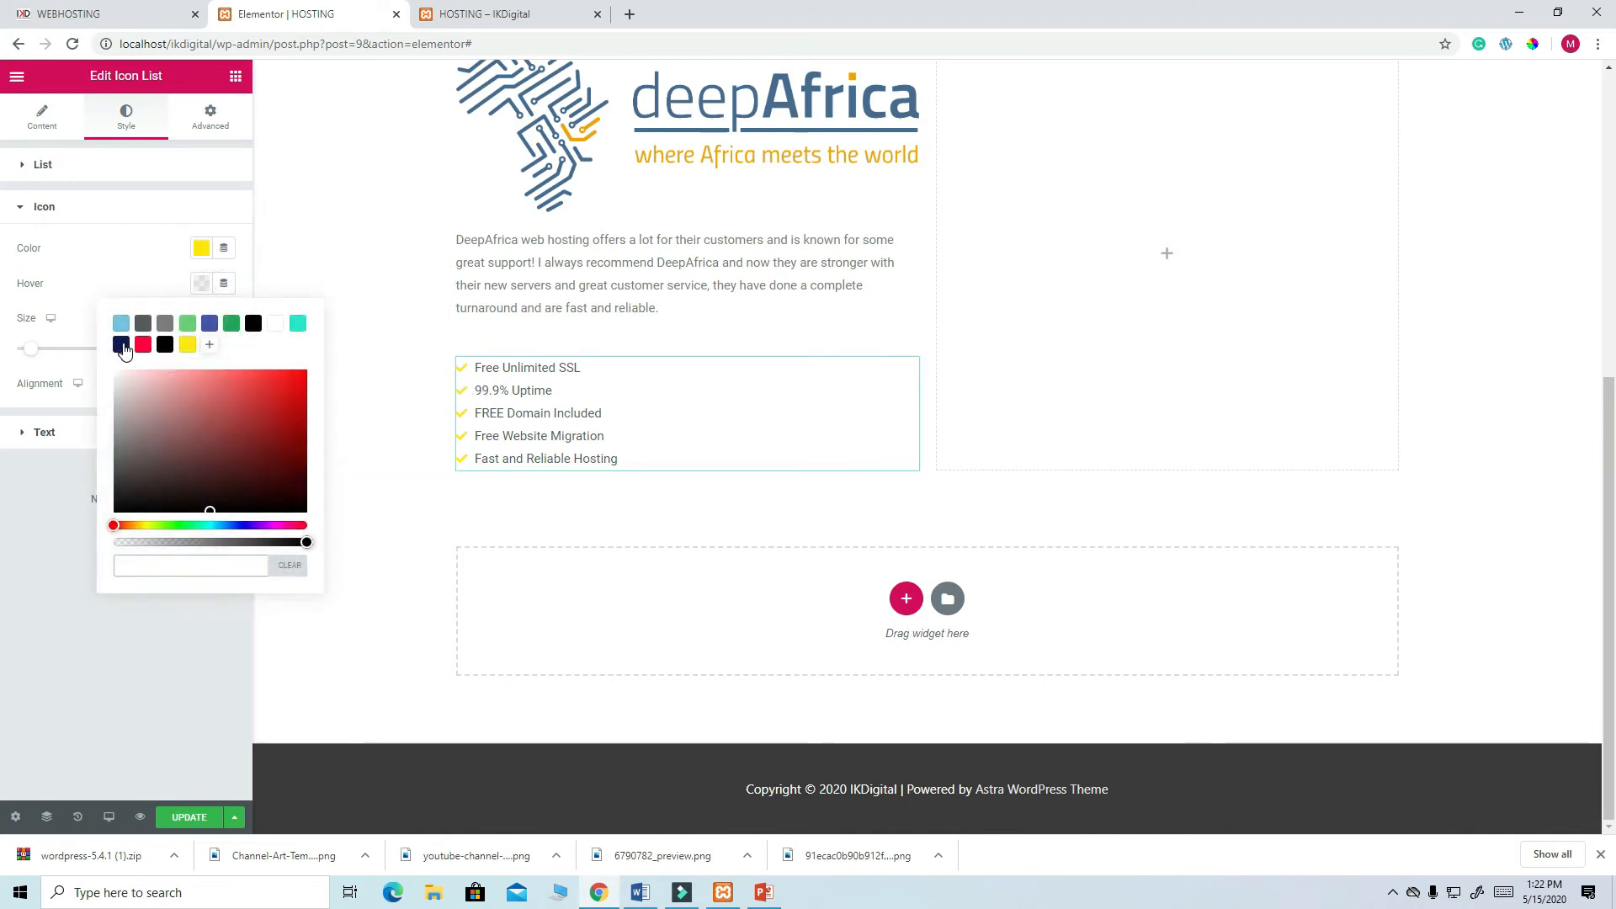
click(123, 348)
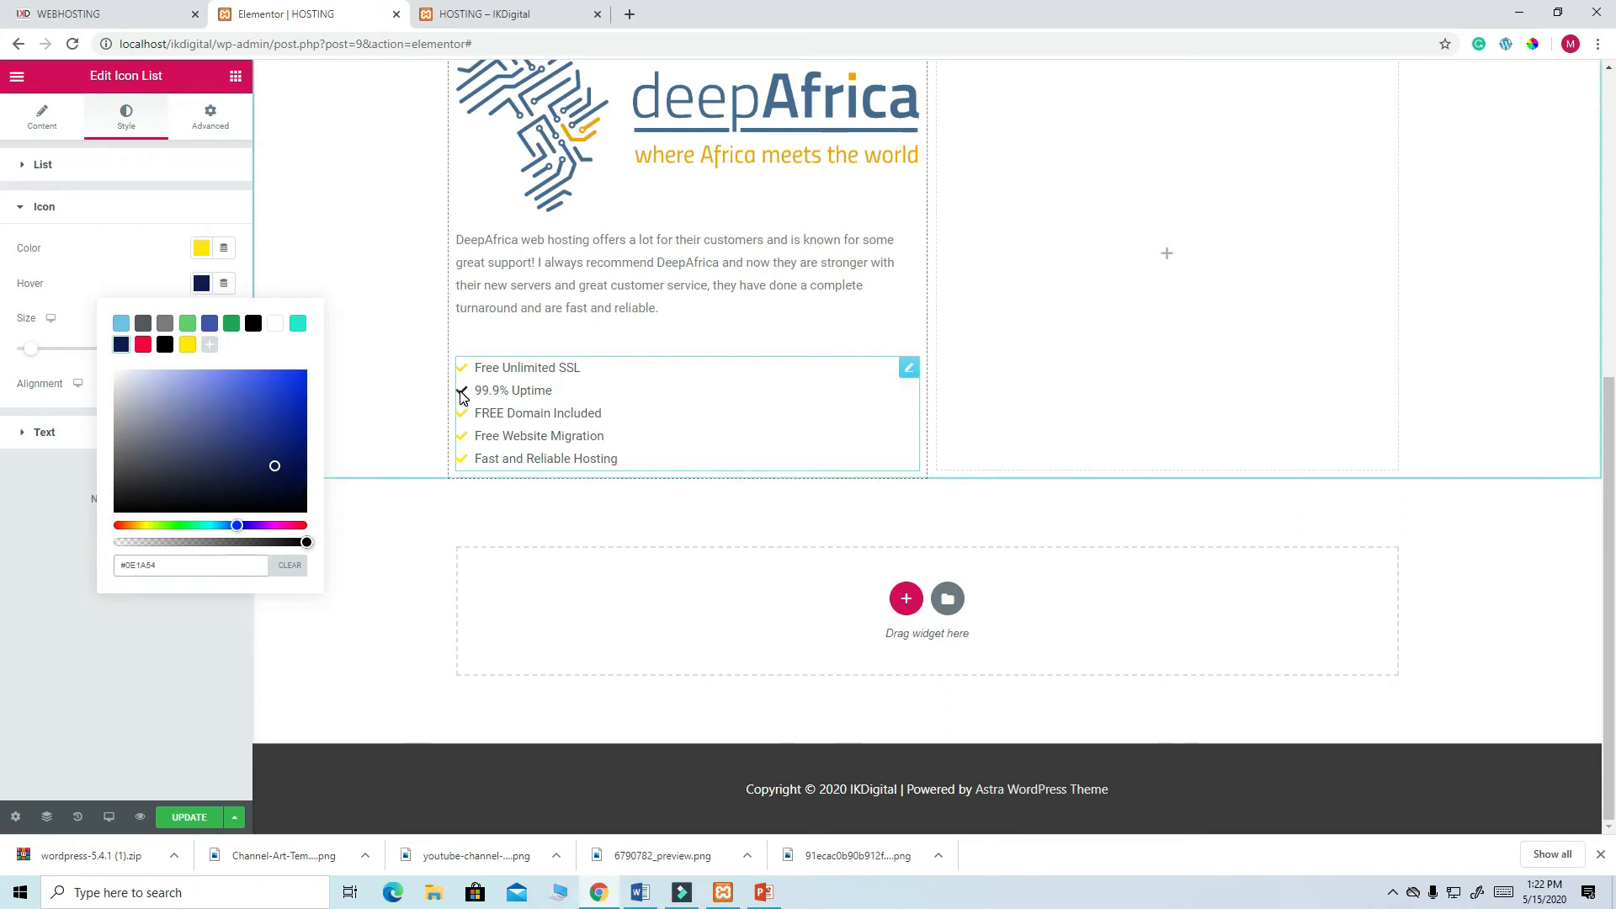
click(194, 641)
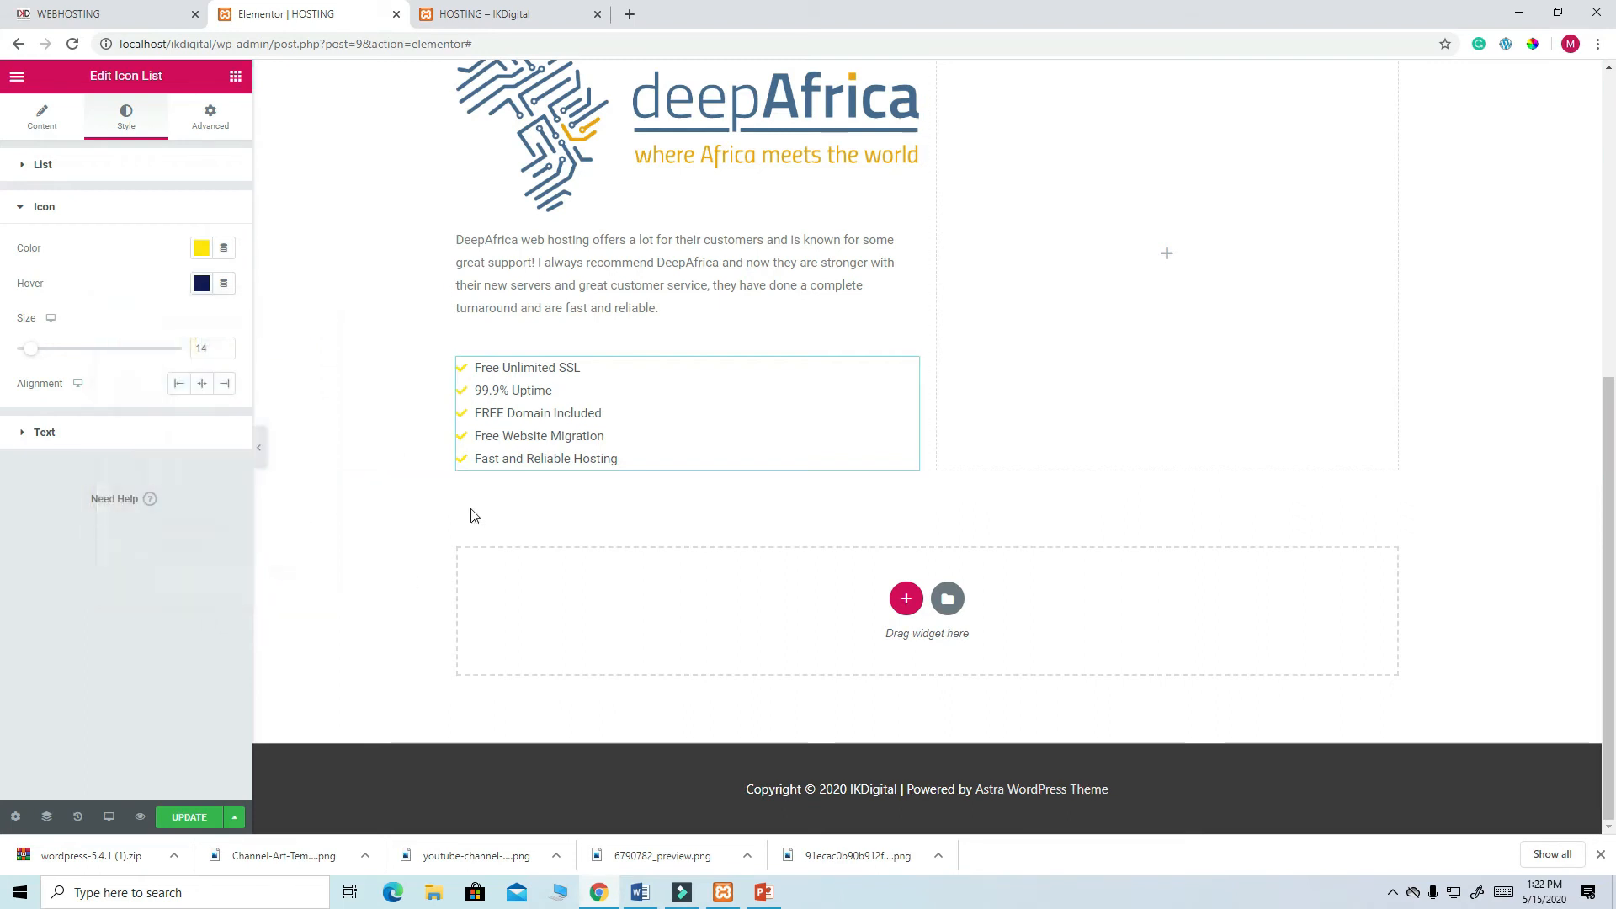
- Make the list text navy #0E1A54, save the page, and return to the live page
click(46, 433)
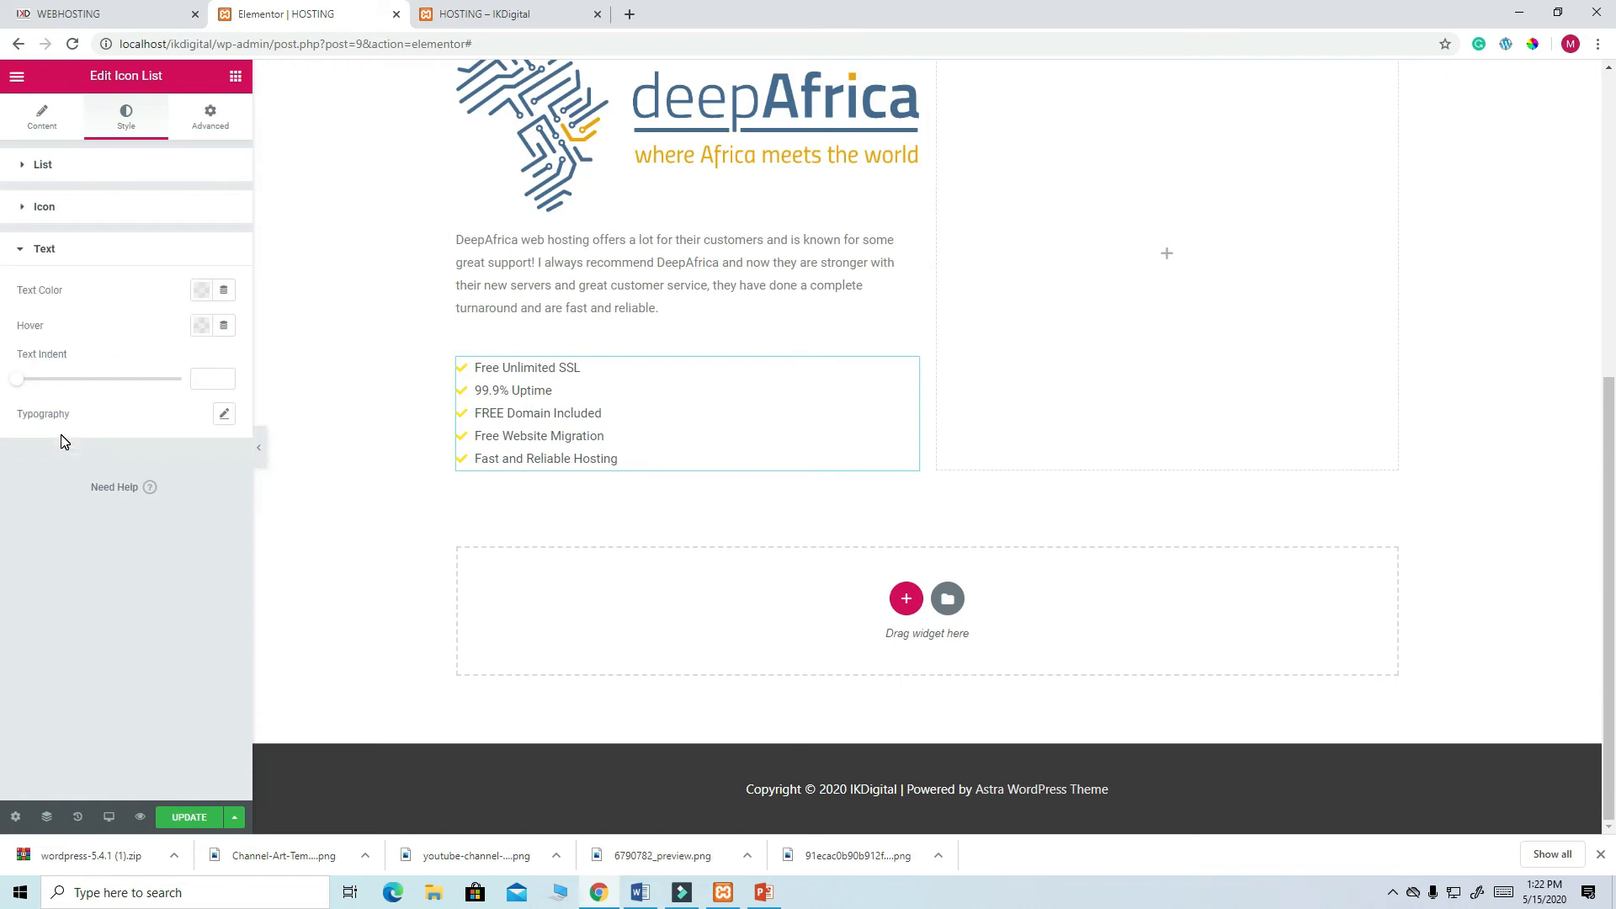
click(201, 289)
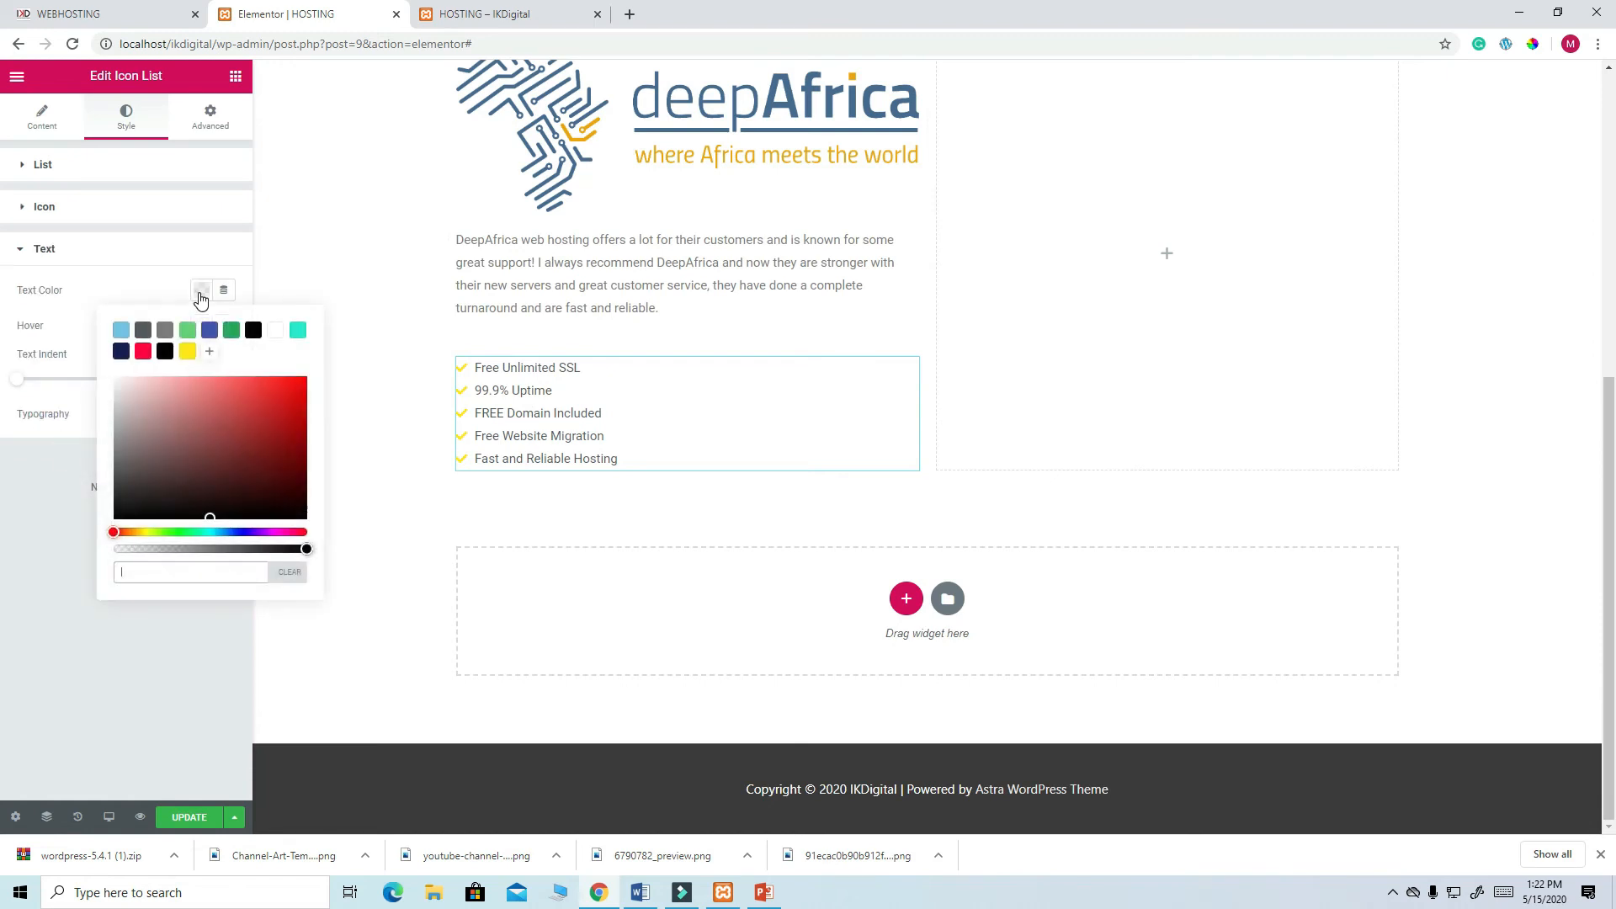
click(120, 353)
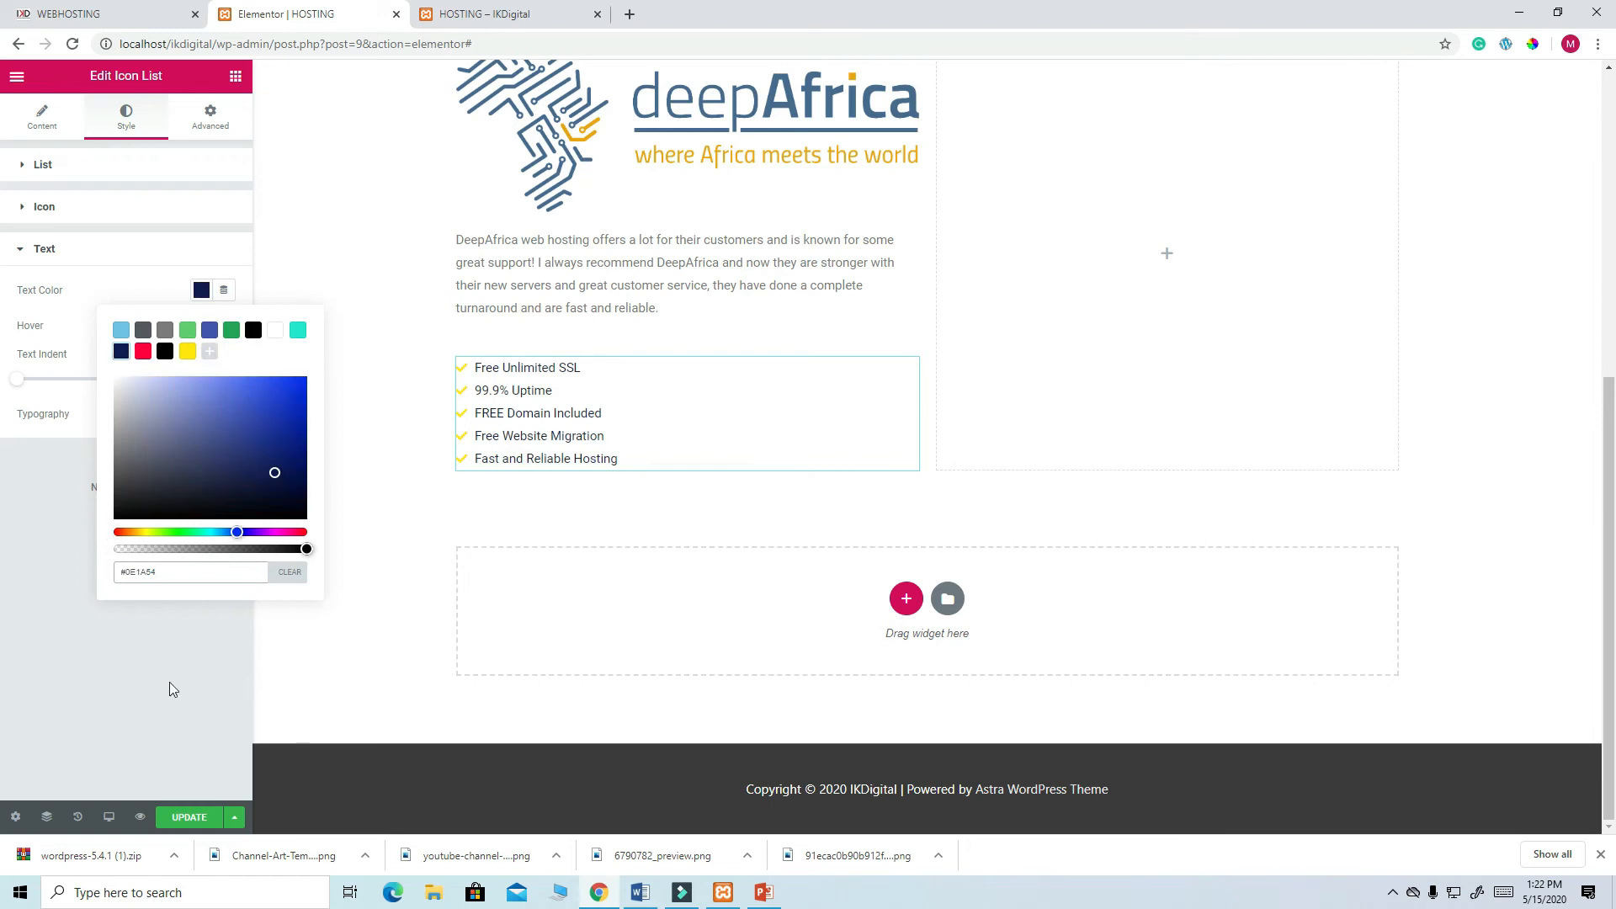
click(194, 819)
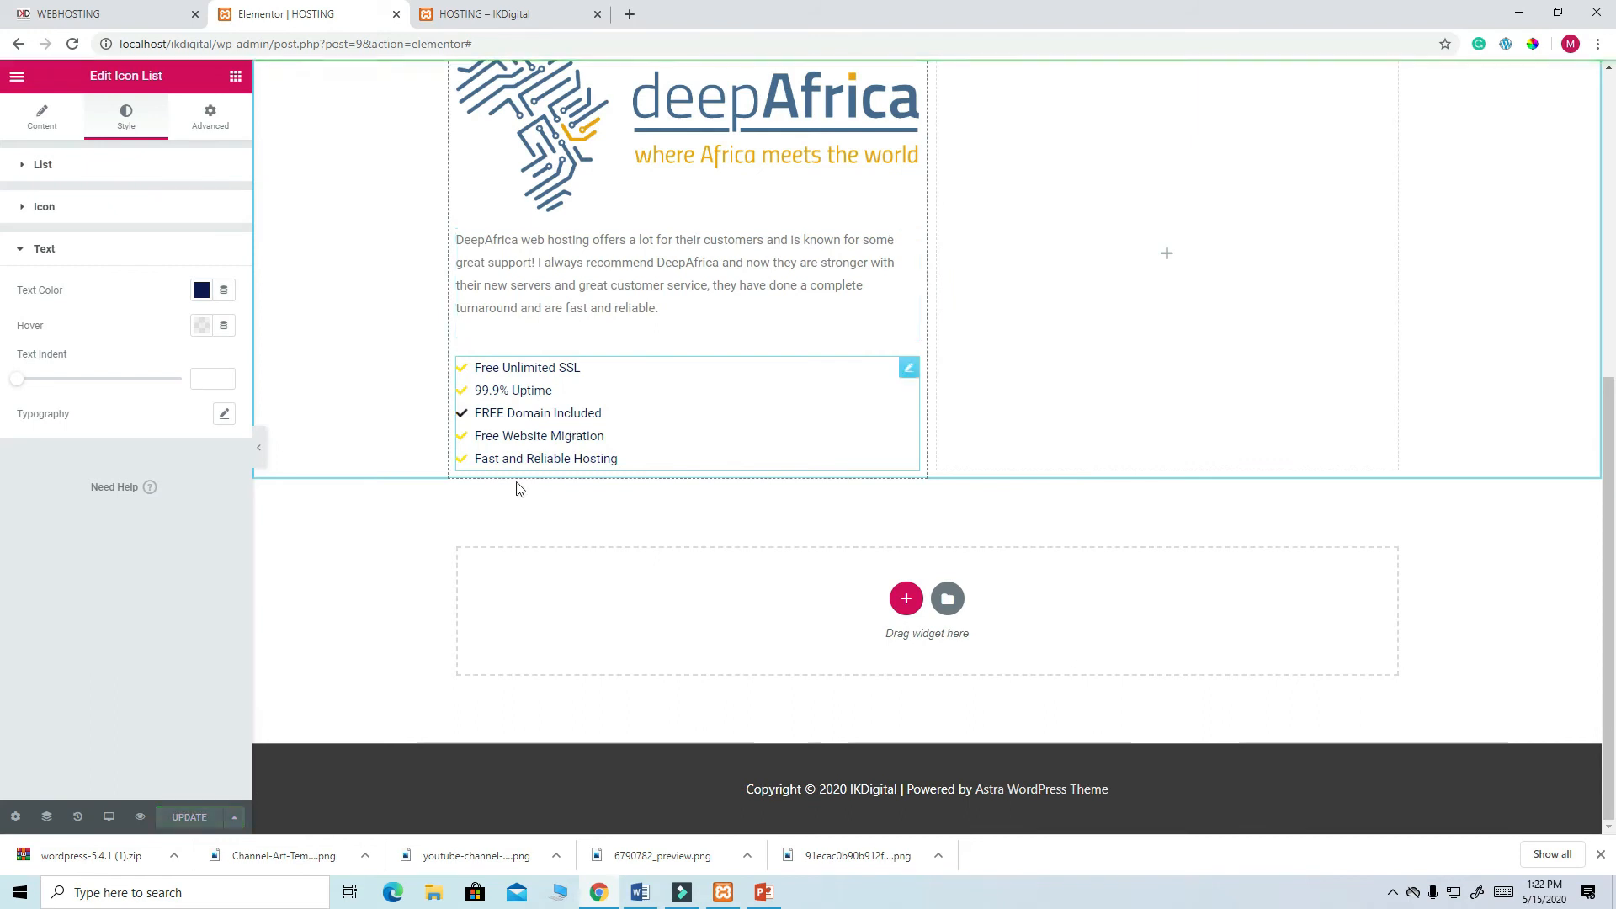
click(116, 15)
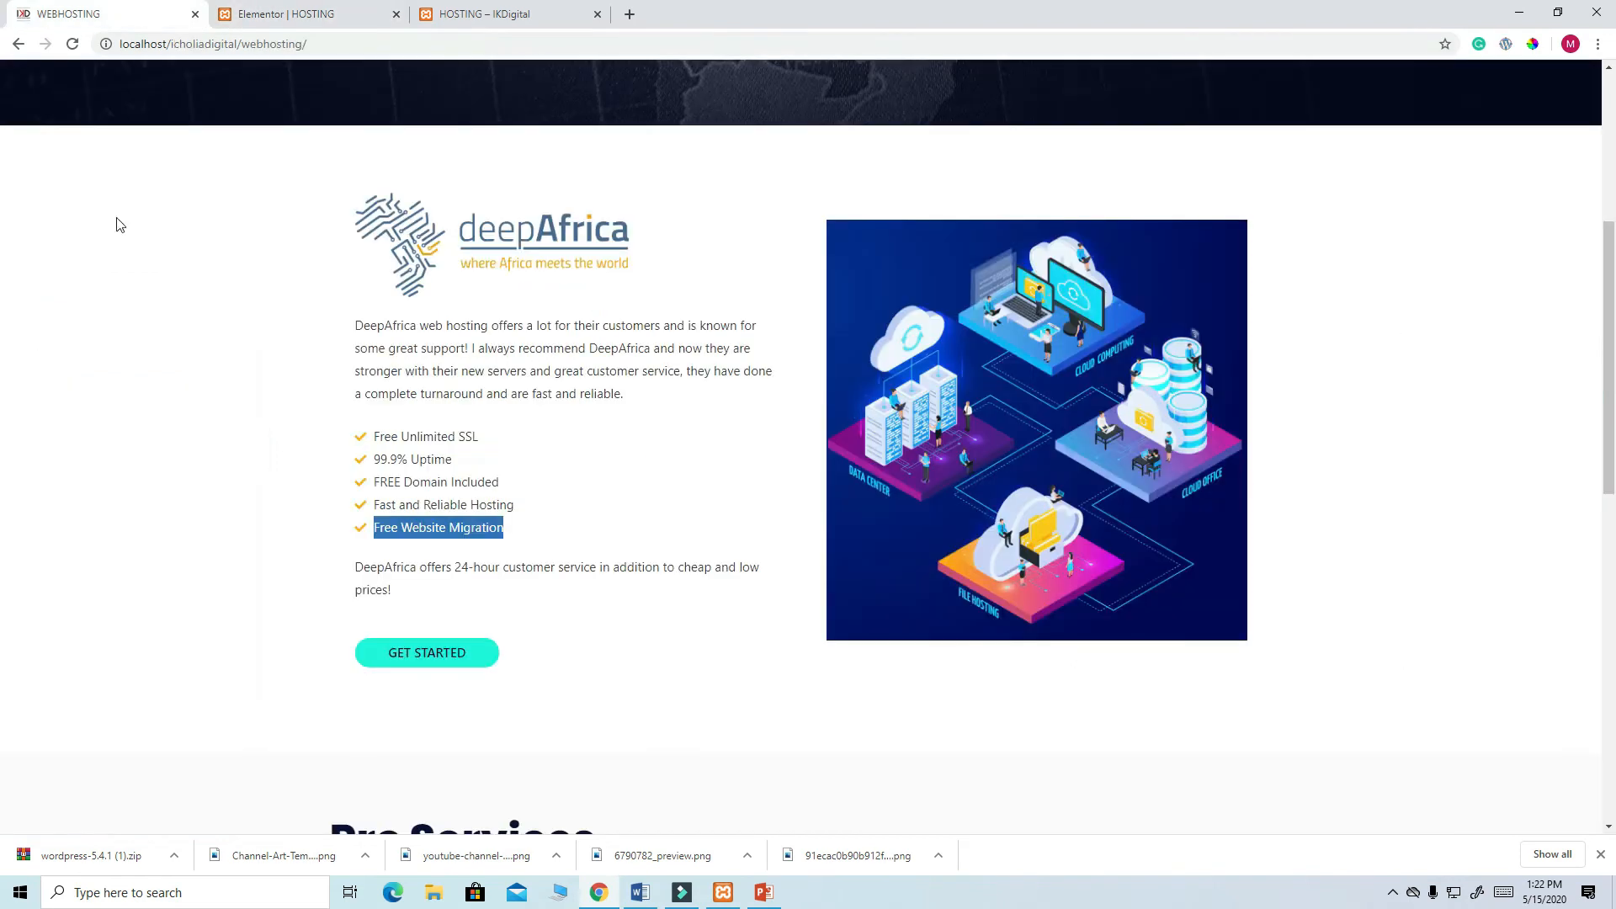
- Copy the customer-service paragraph, duplicate the text widget, and move the feature list between the two paragraphs
drag(393, 594, 350, 564)
key(ctrl+c)
right_click(392, 566)
click(423, 585)
click(307, 14)
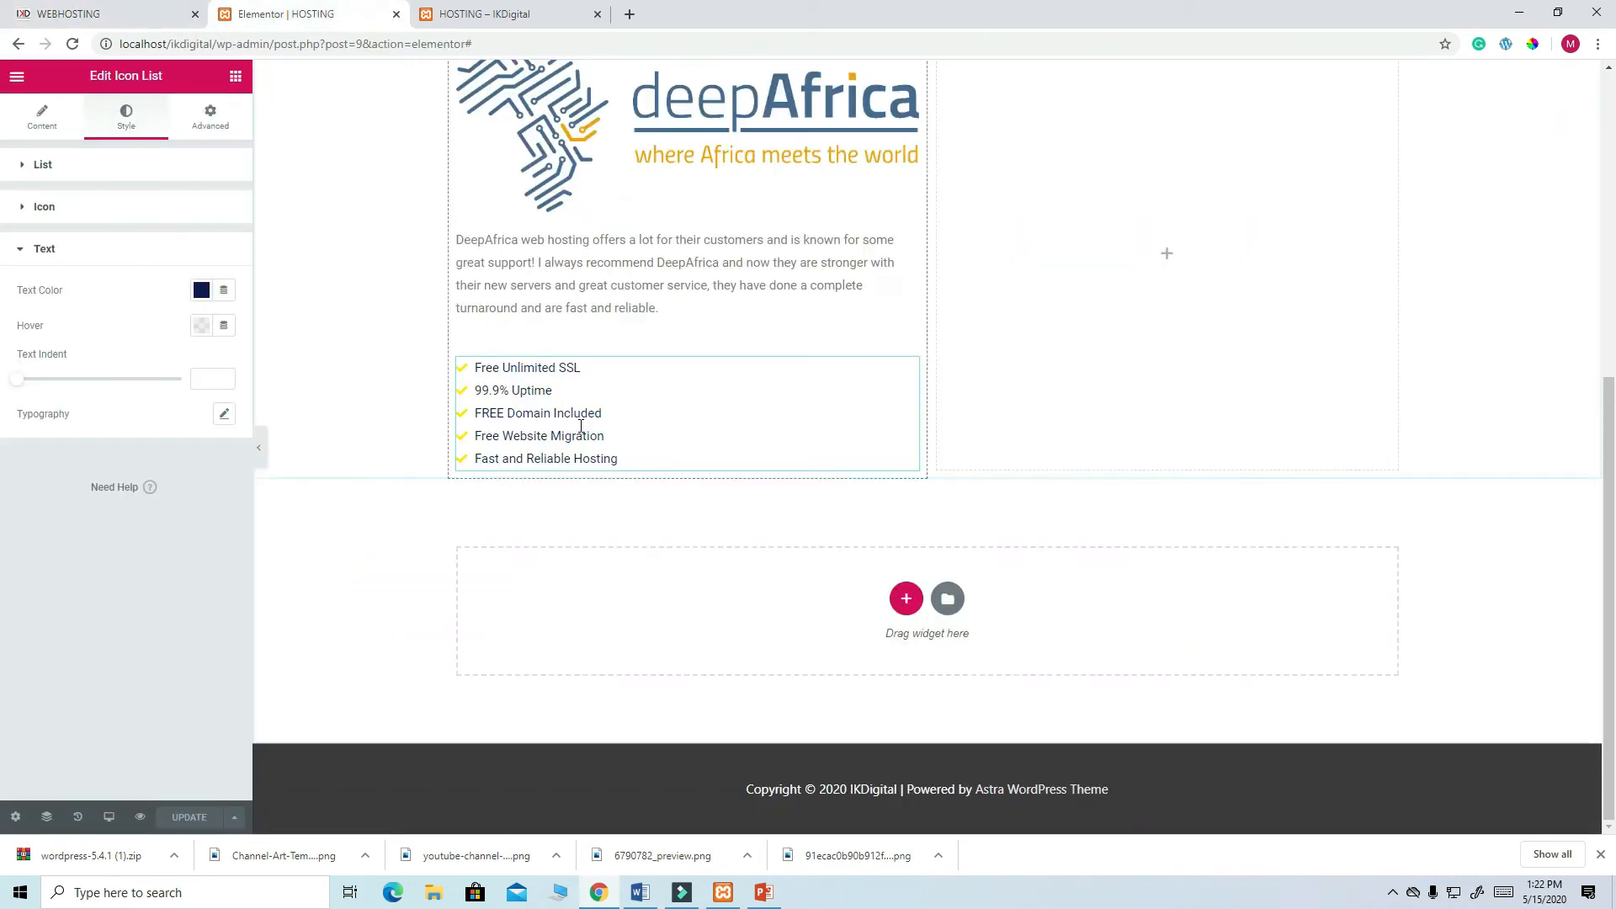
click(908, 246)
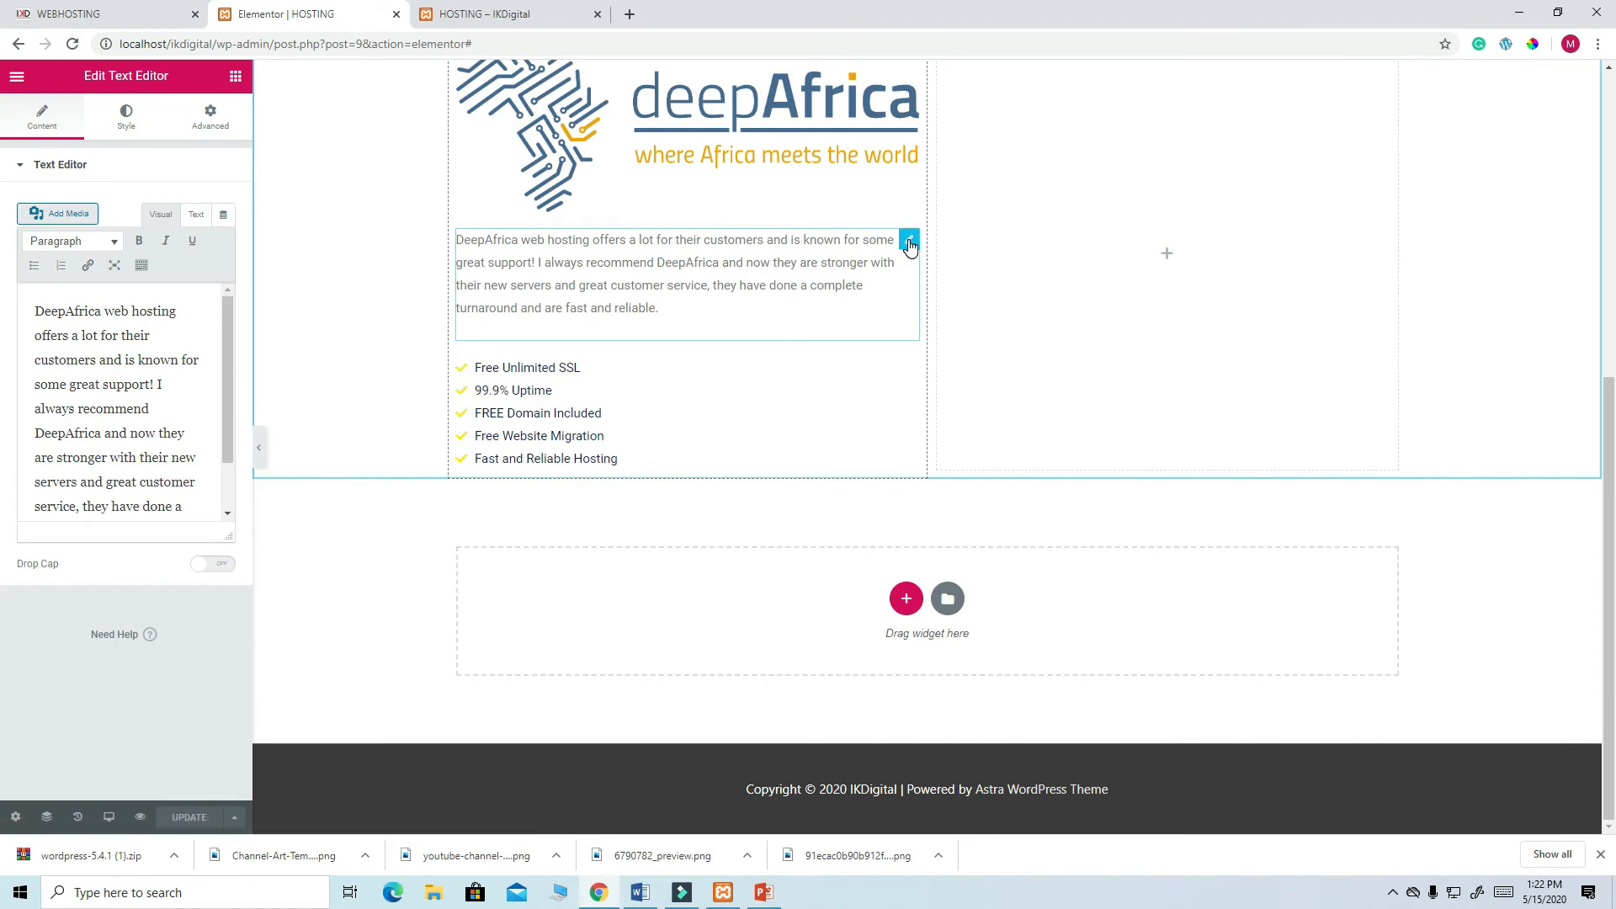
right_click(910, 246)
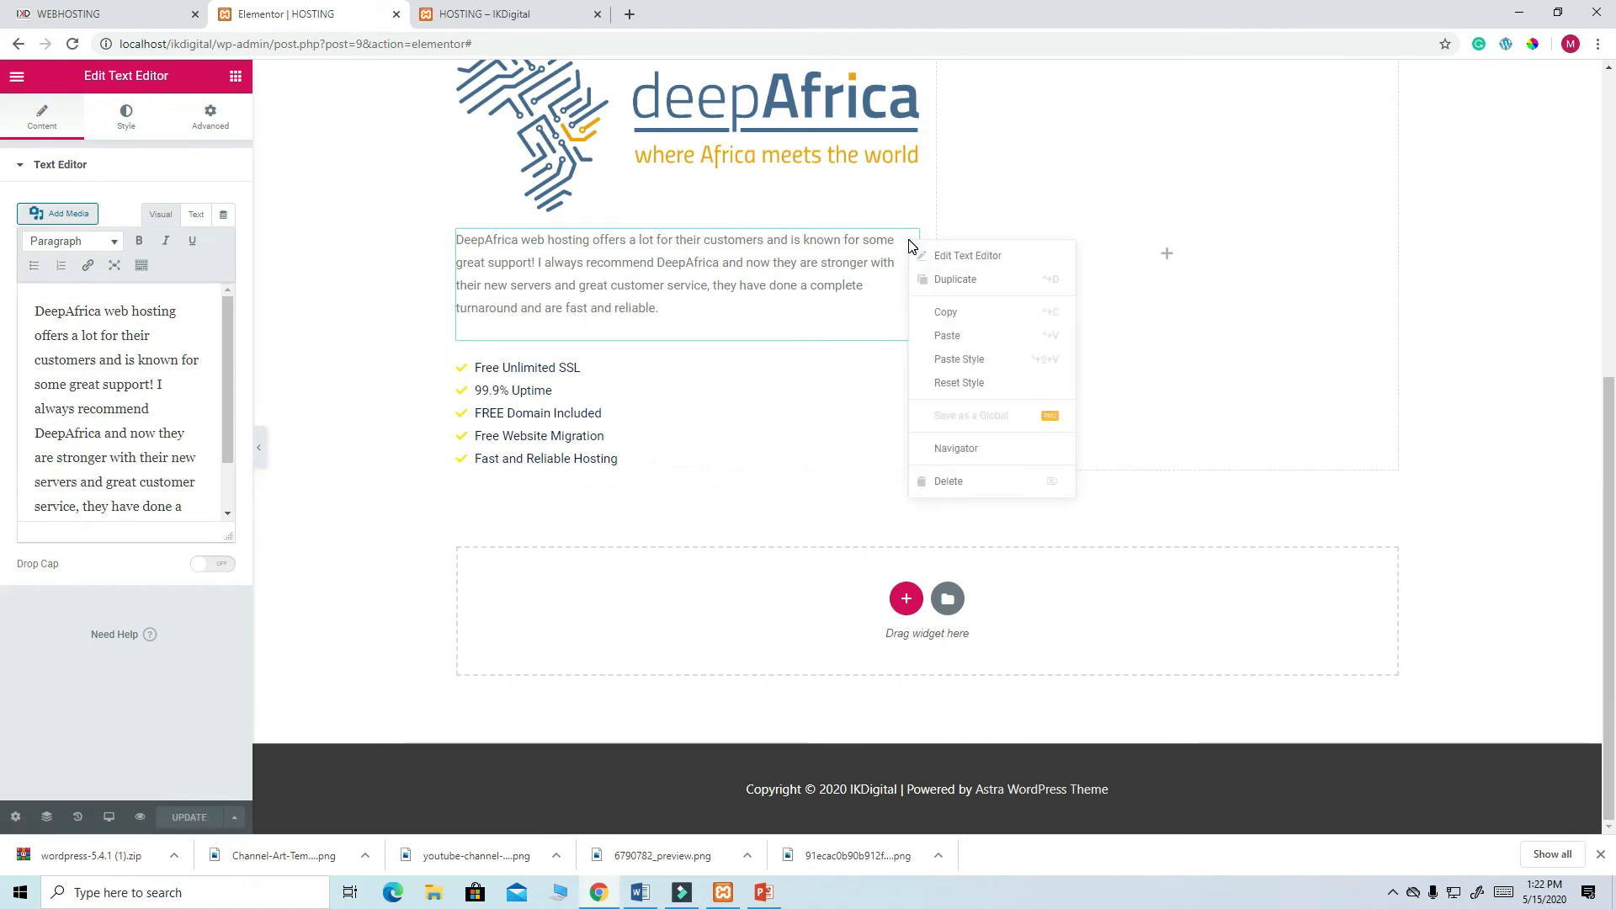
click(959, 280)
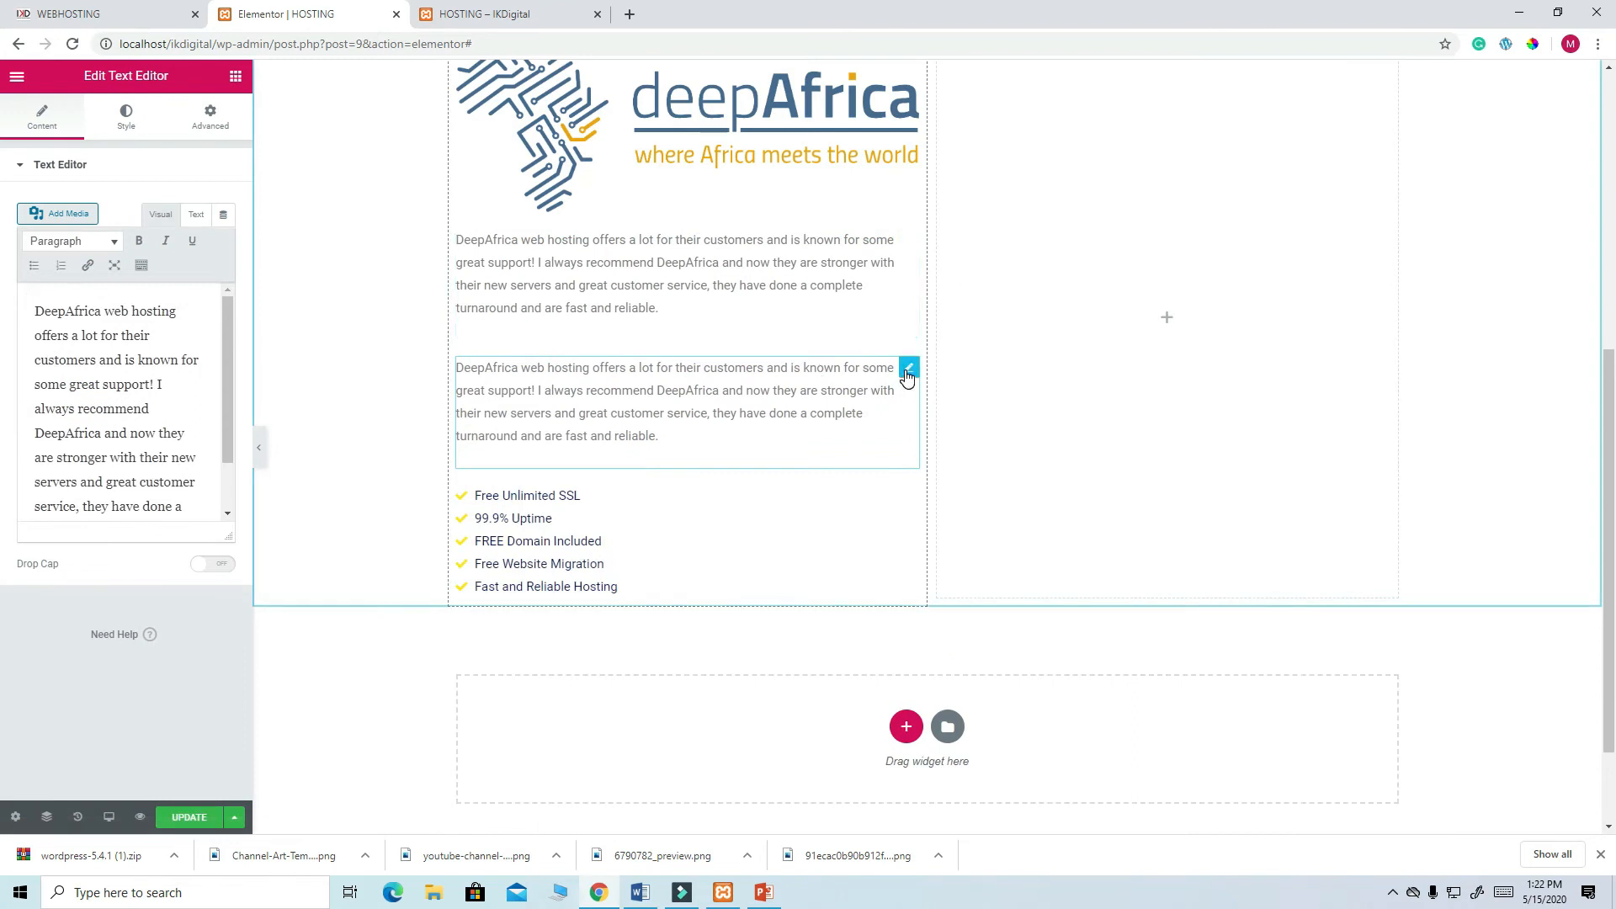
drag(907, 497, 865, 337)
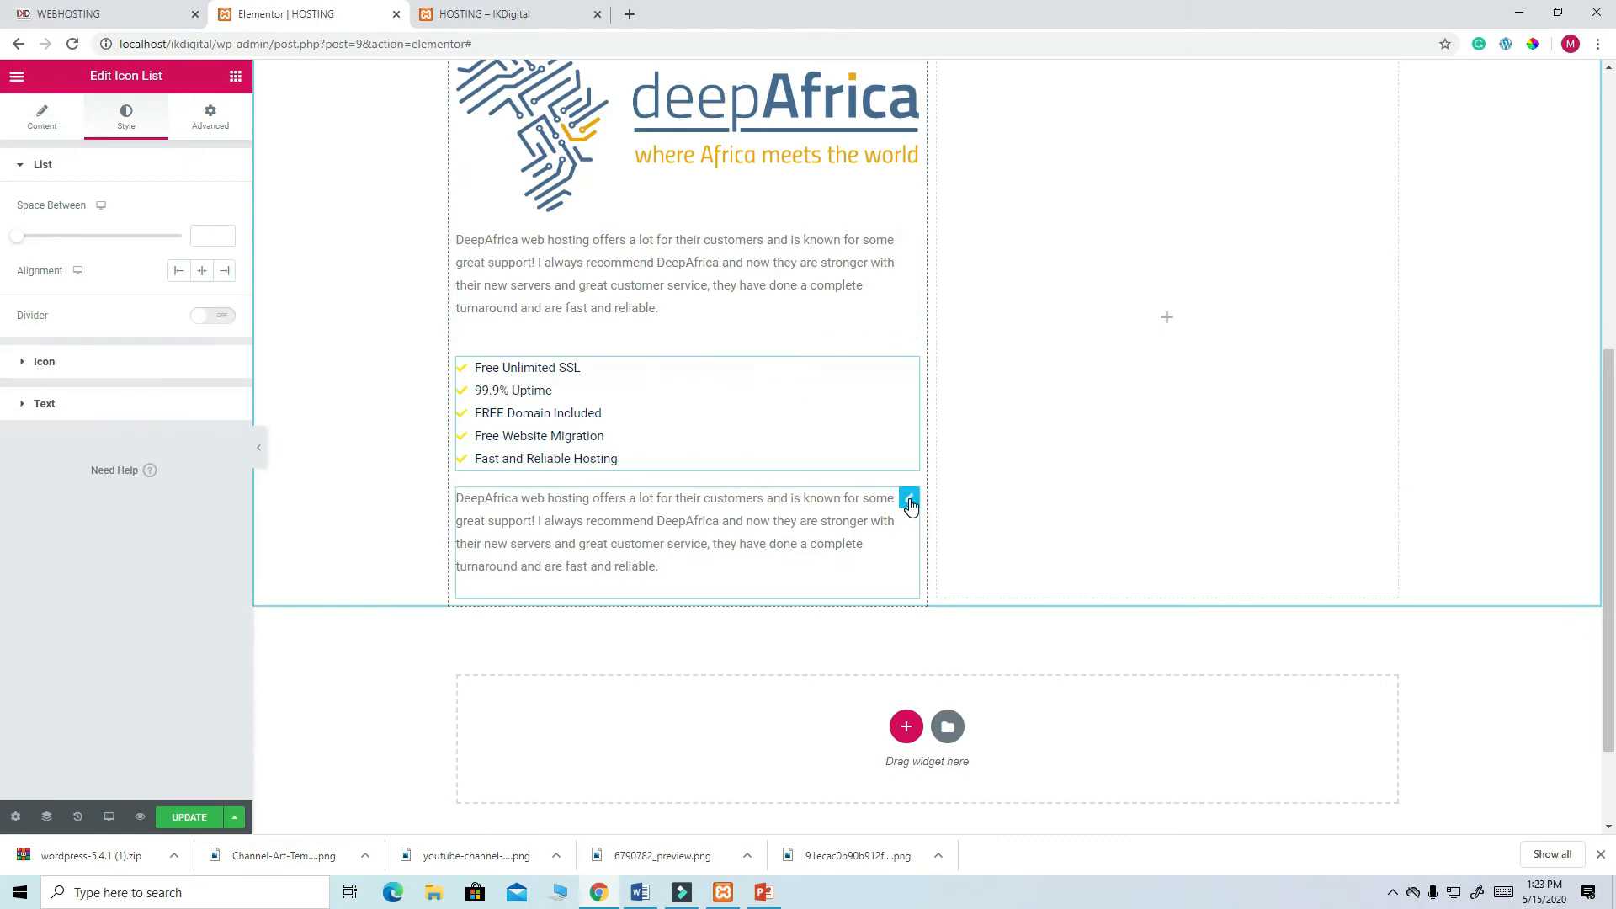
- Replace the duplicated paragraph's text with the 24-hour customer service wording and save
click(909, 498)
drag(202, 516, 38, 297)
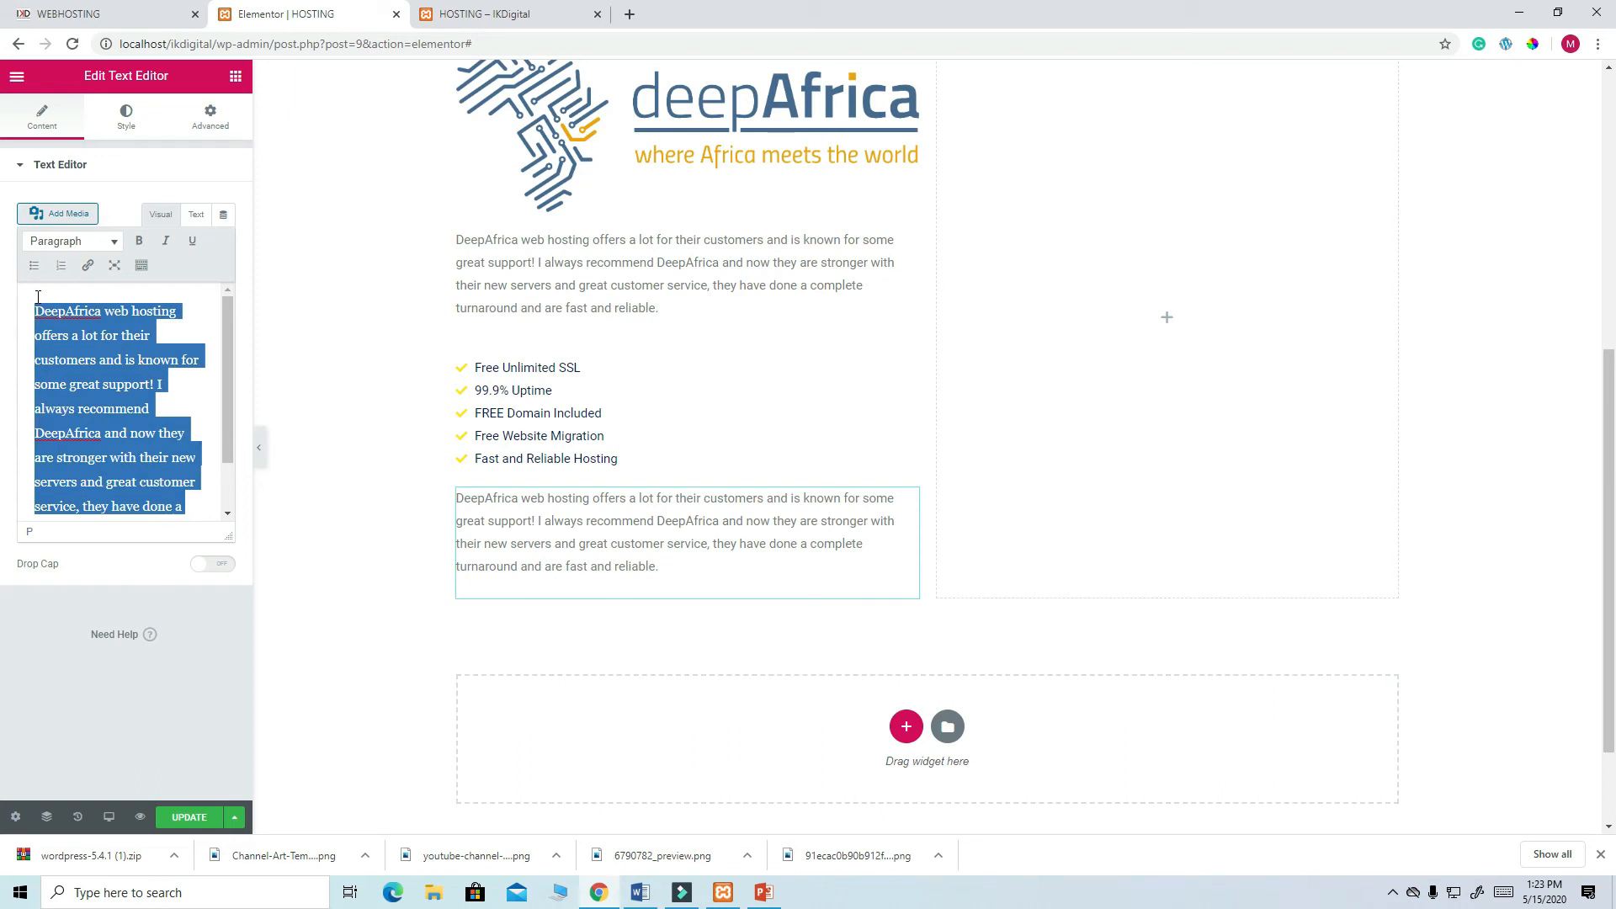
key(ctrl+v)
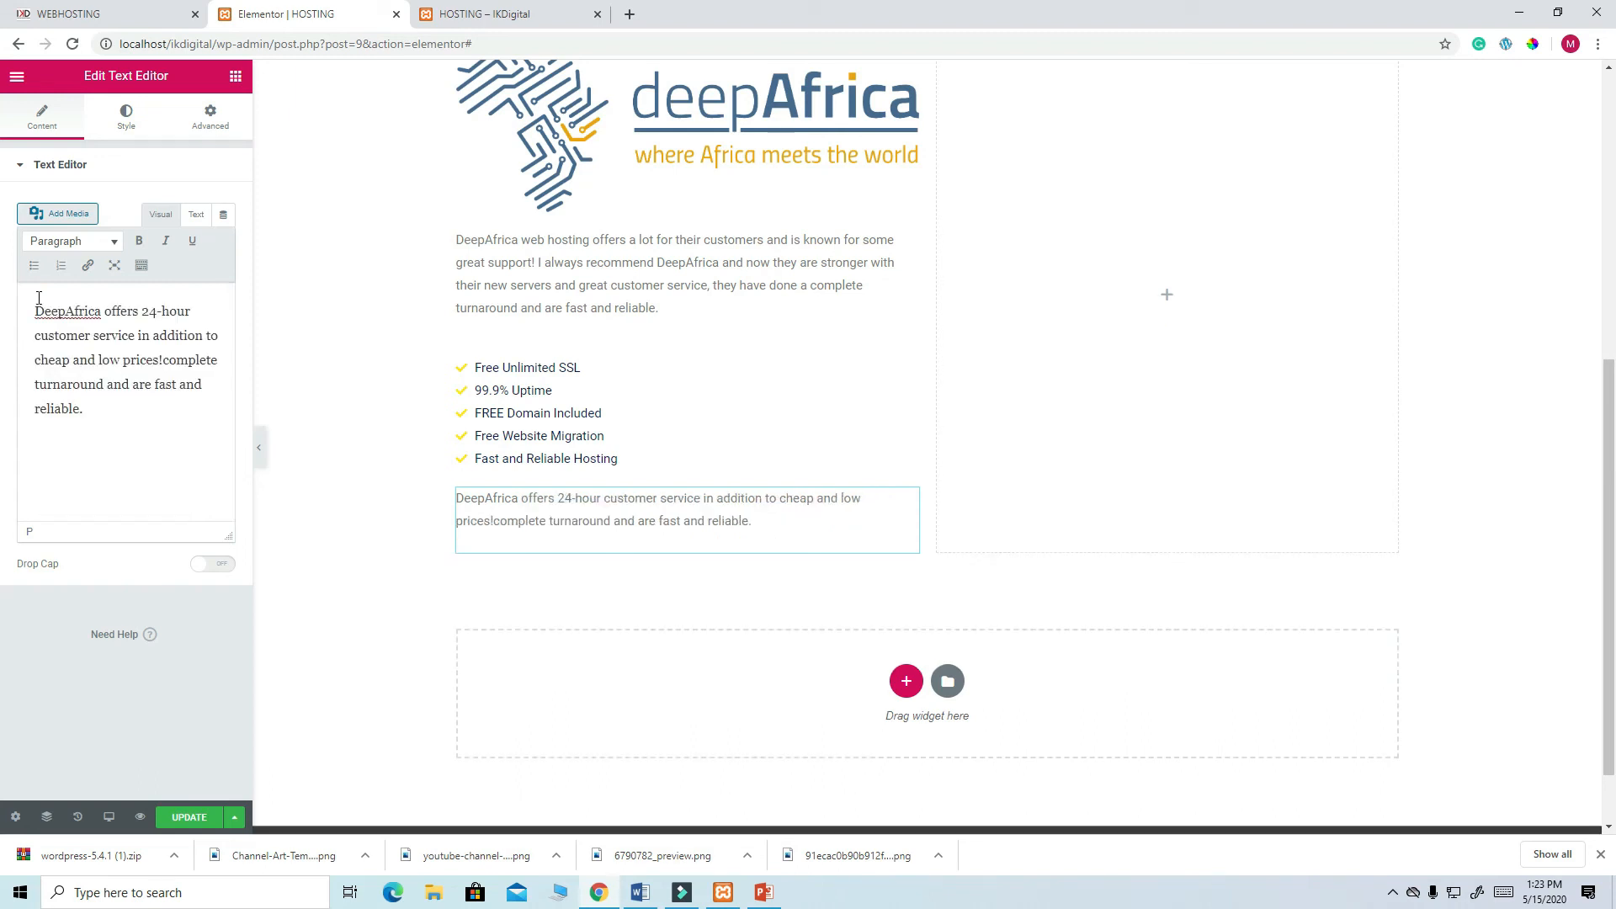
click(189, 821)
scroll(686, 266, up, 3)
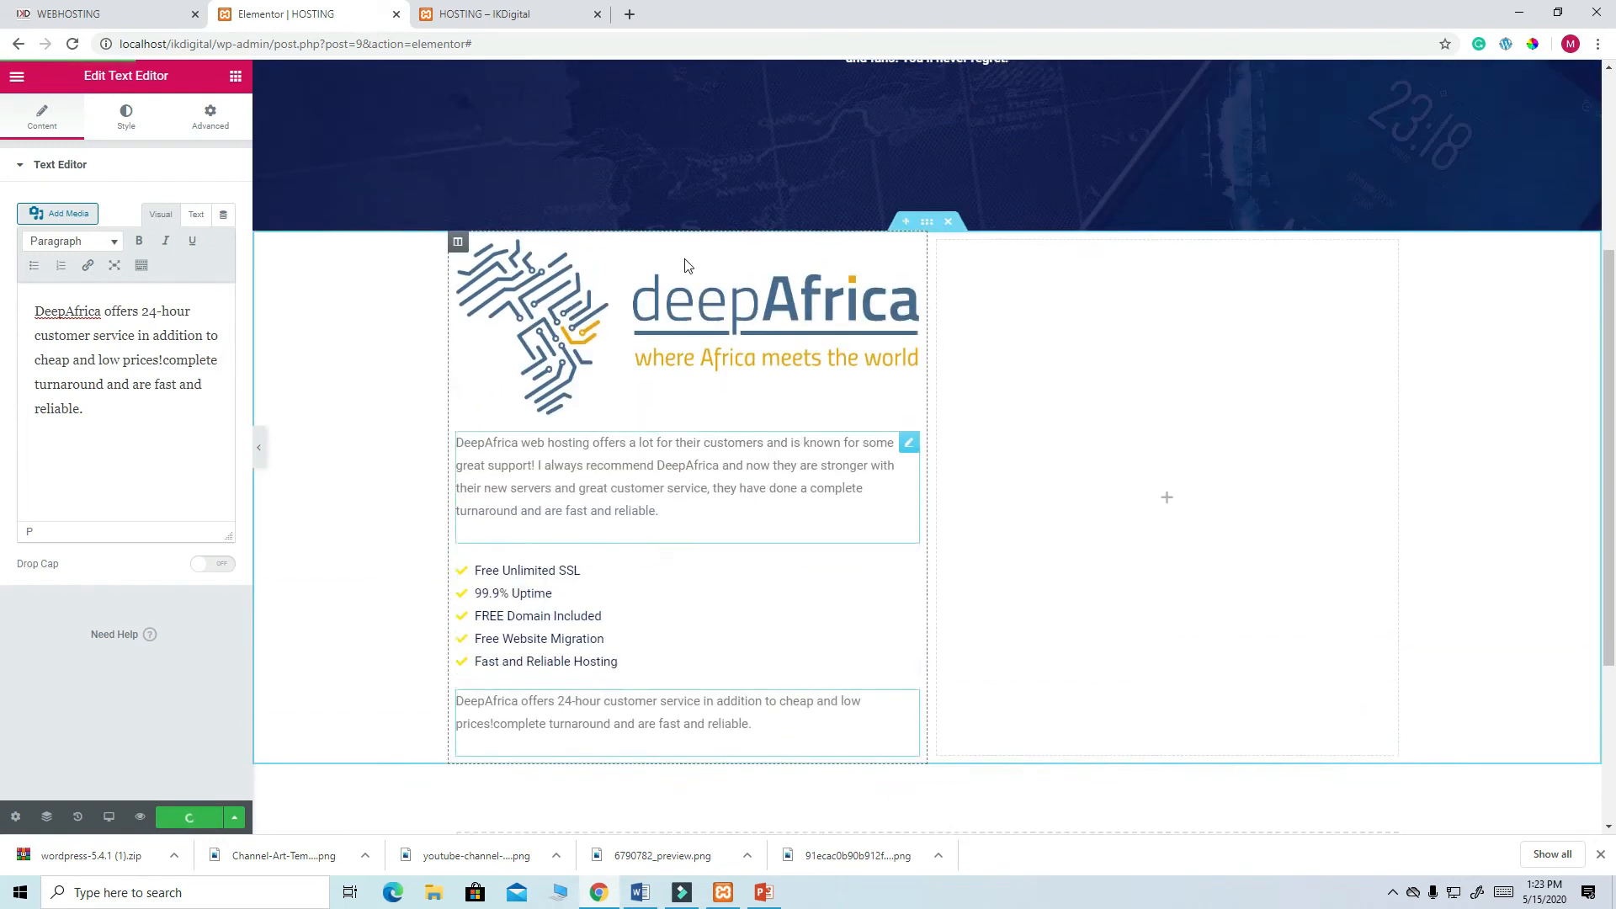
scroll(642, 631, down, 4)
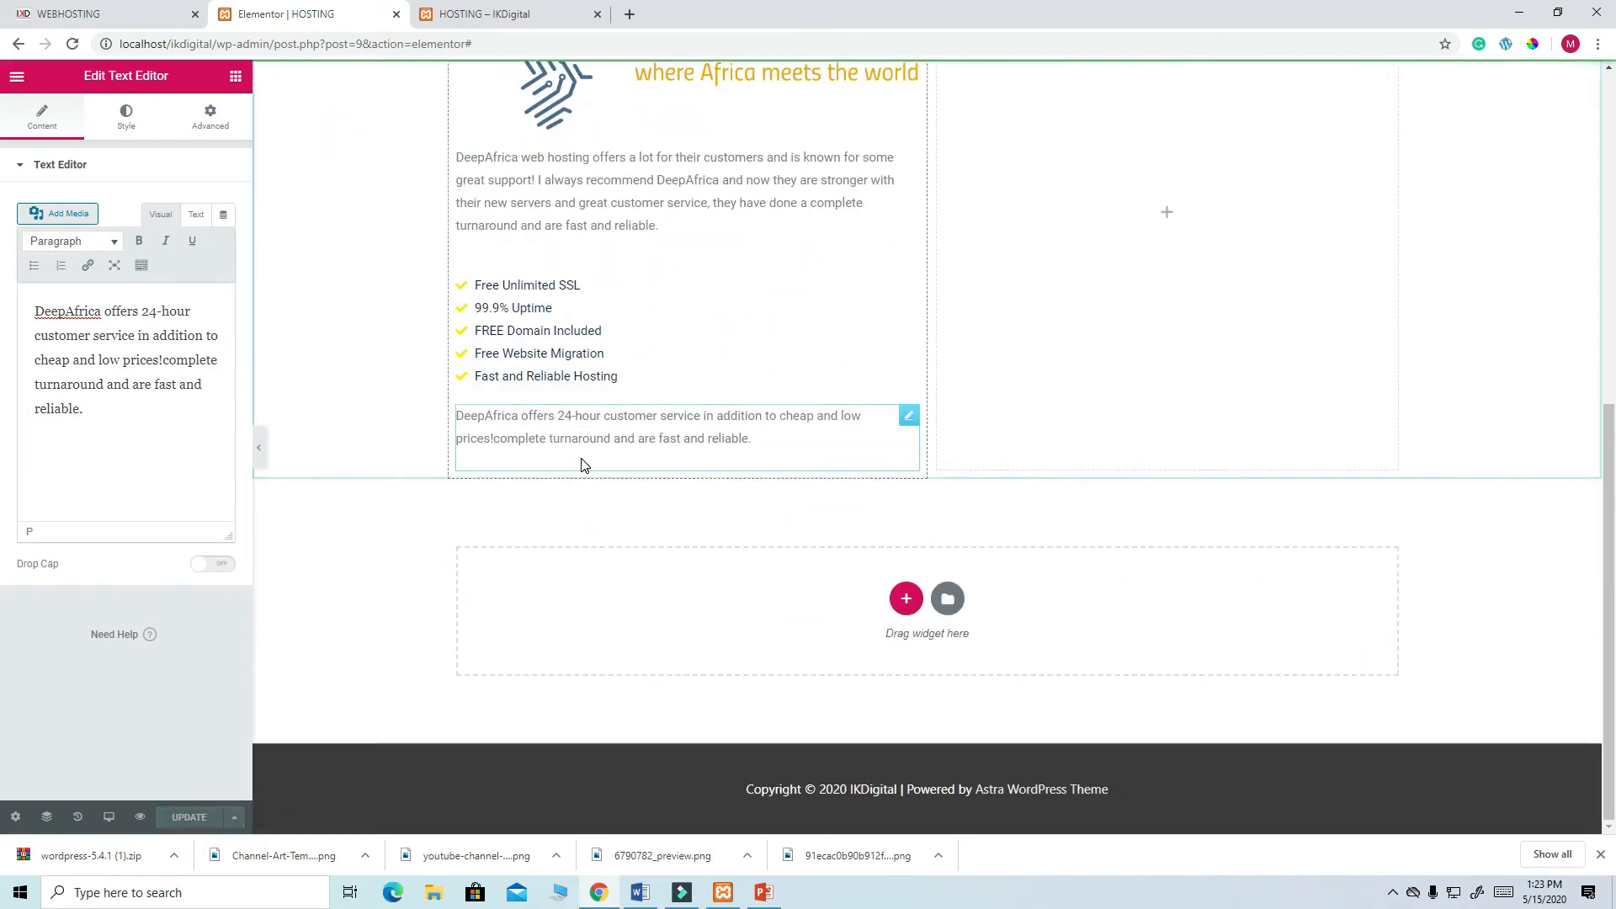
middle_click(714, 263)
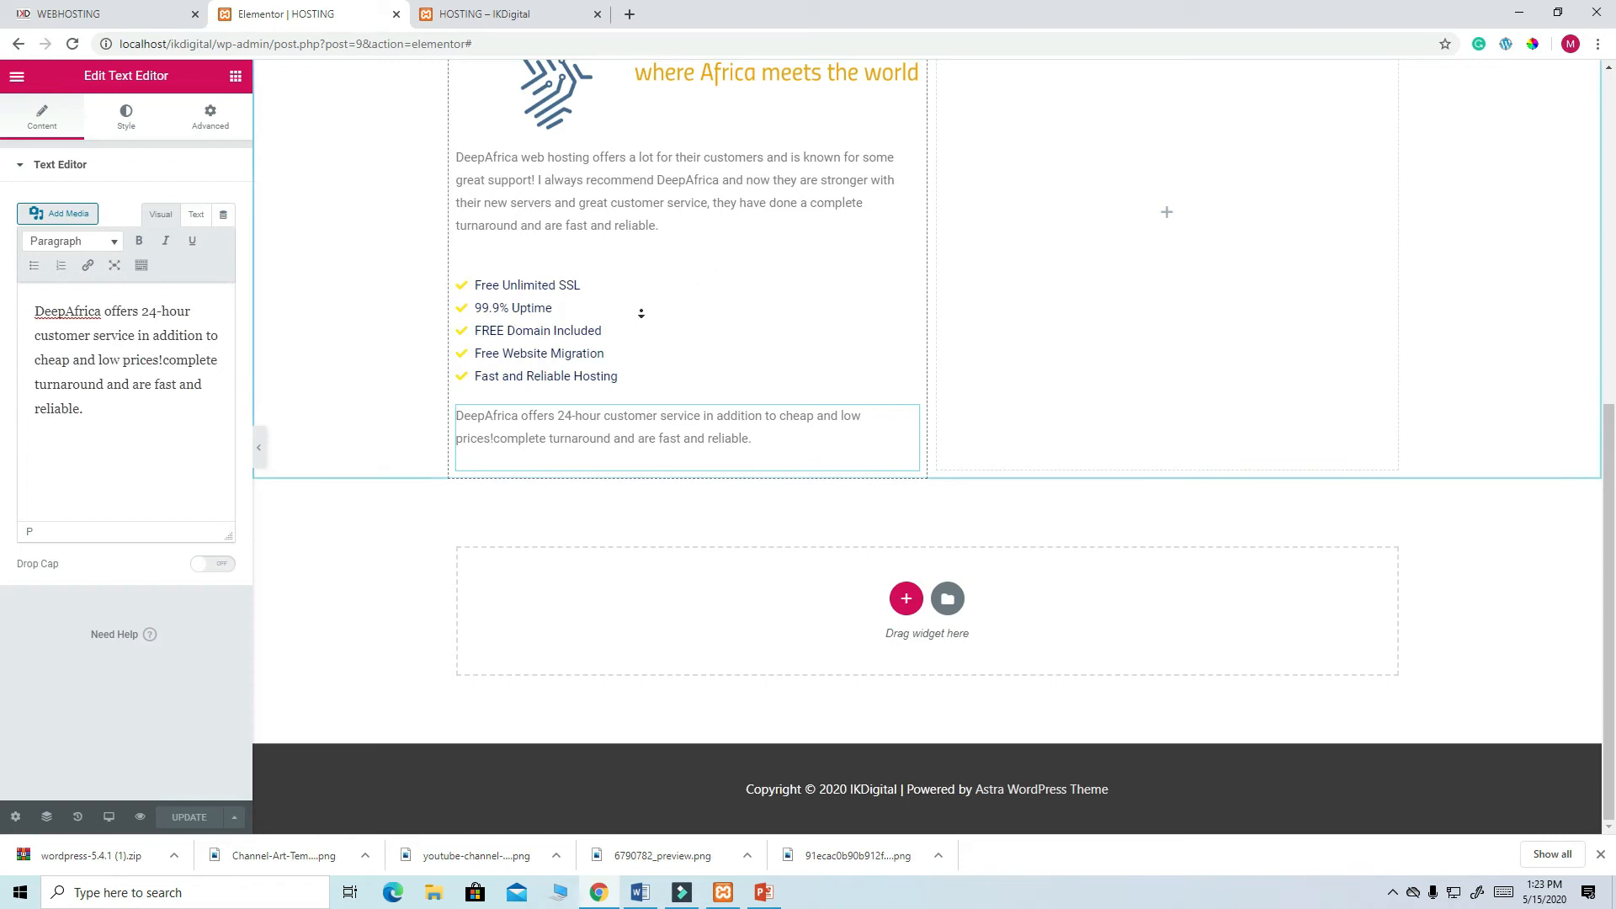
scroll(685, 303, up, 7)
scroll(685, 303, down, 6)
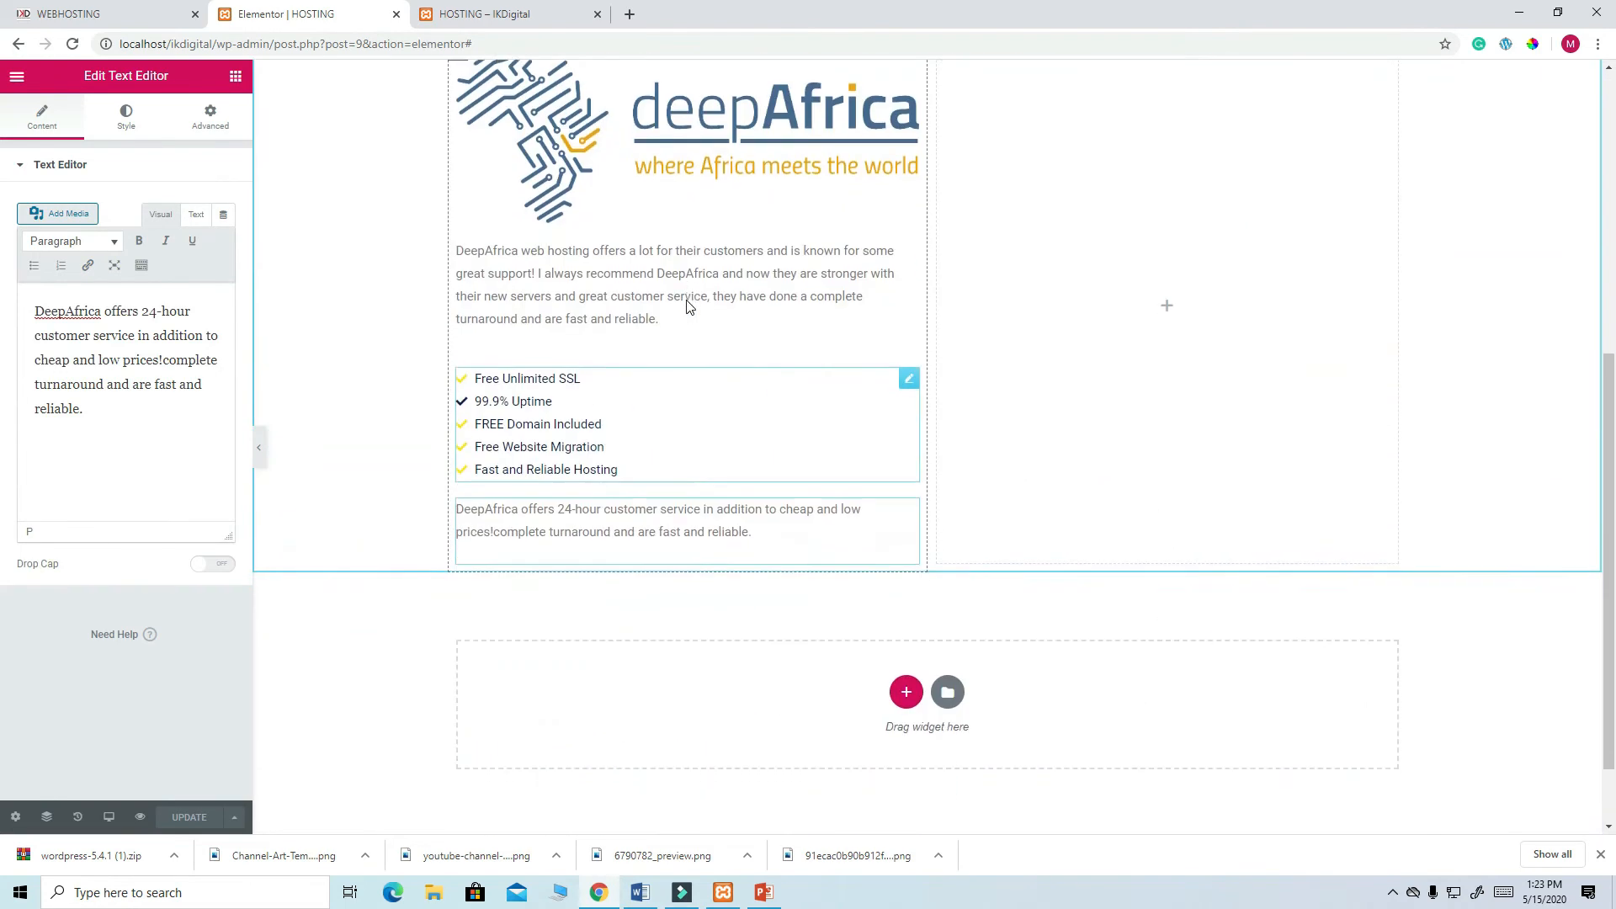
scroll(687, 304, down, 1)
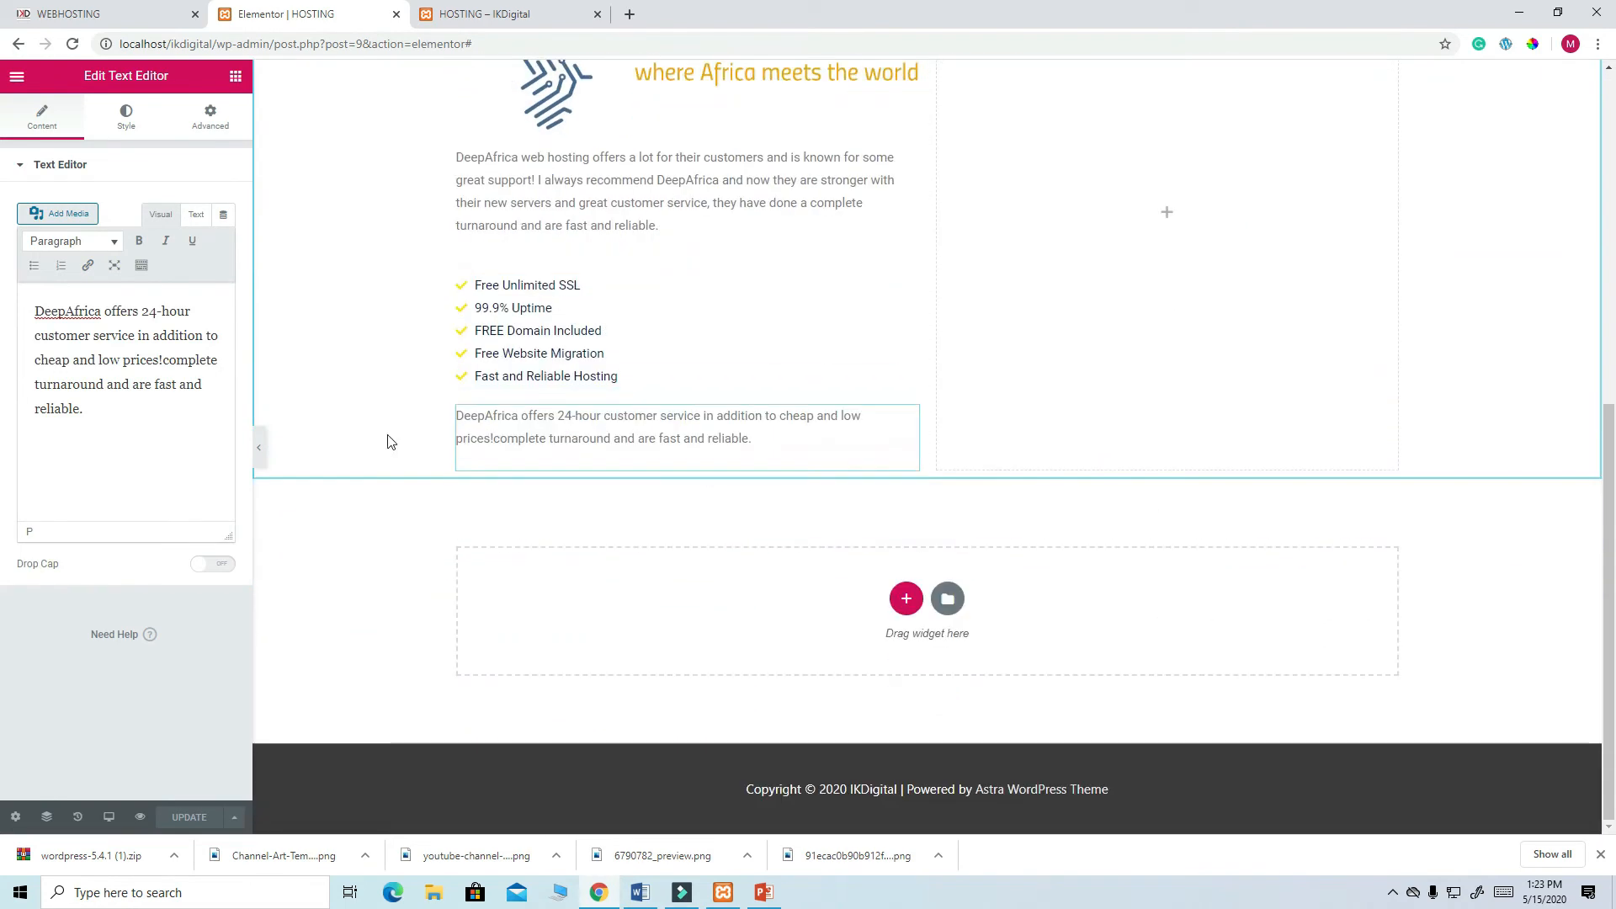
click(236, 76)
- Add a Button widget below the paragraph labelled GET STARTED
drag(186, 391, 498, 462)
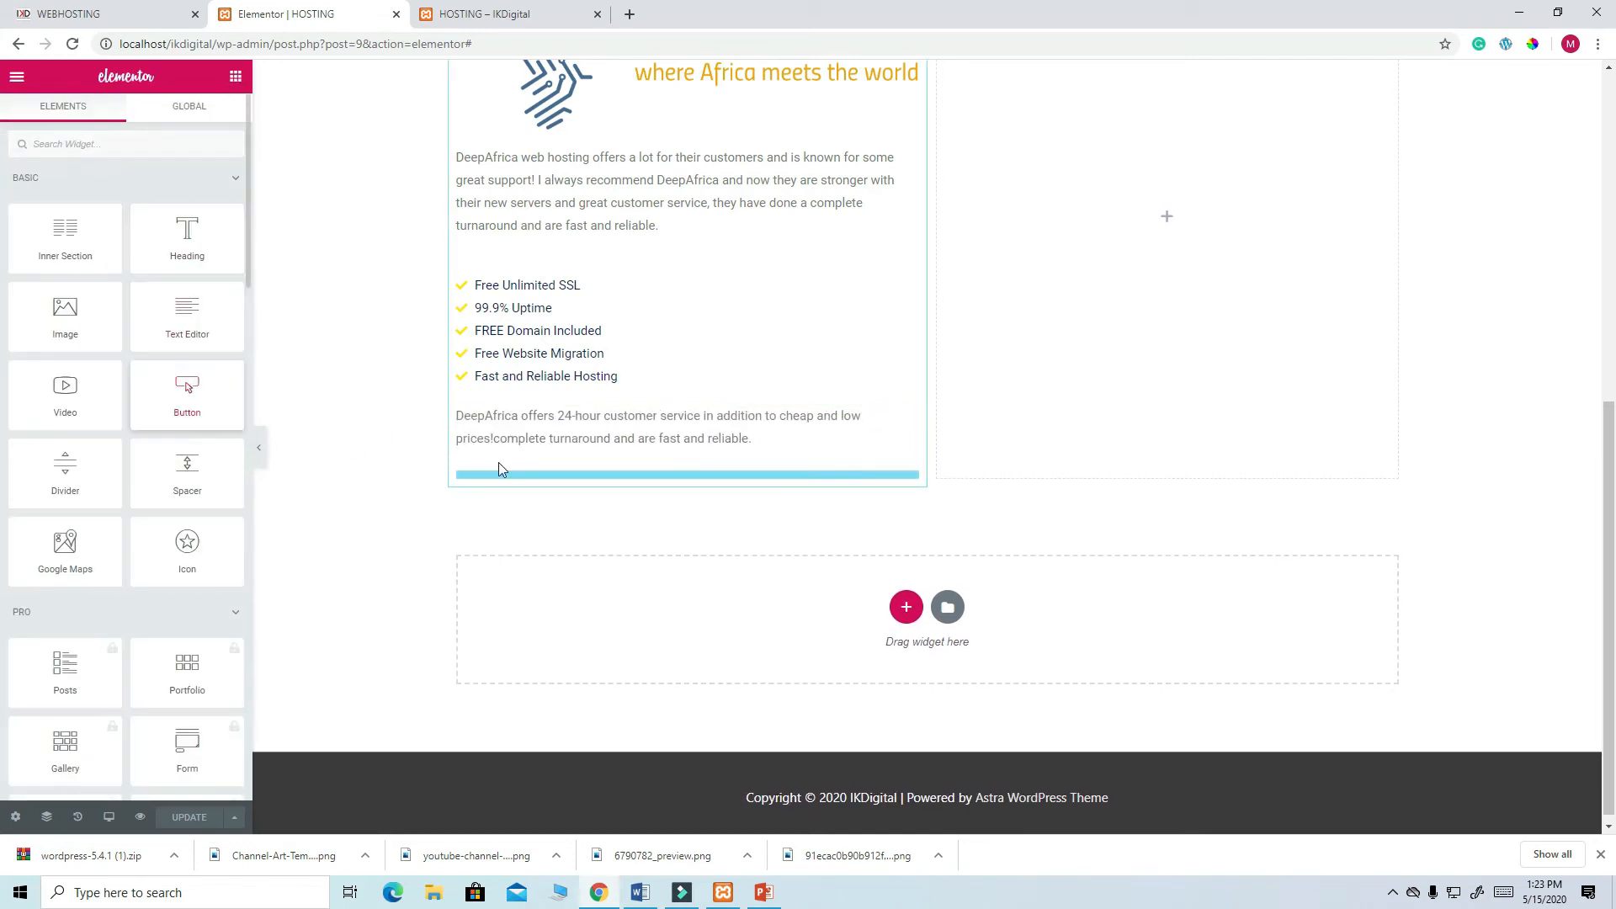
click(139, 25)
click(308, 27)
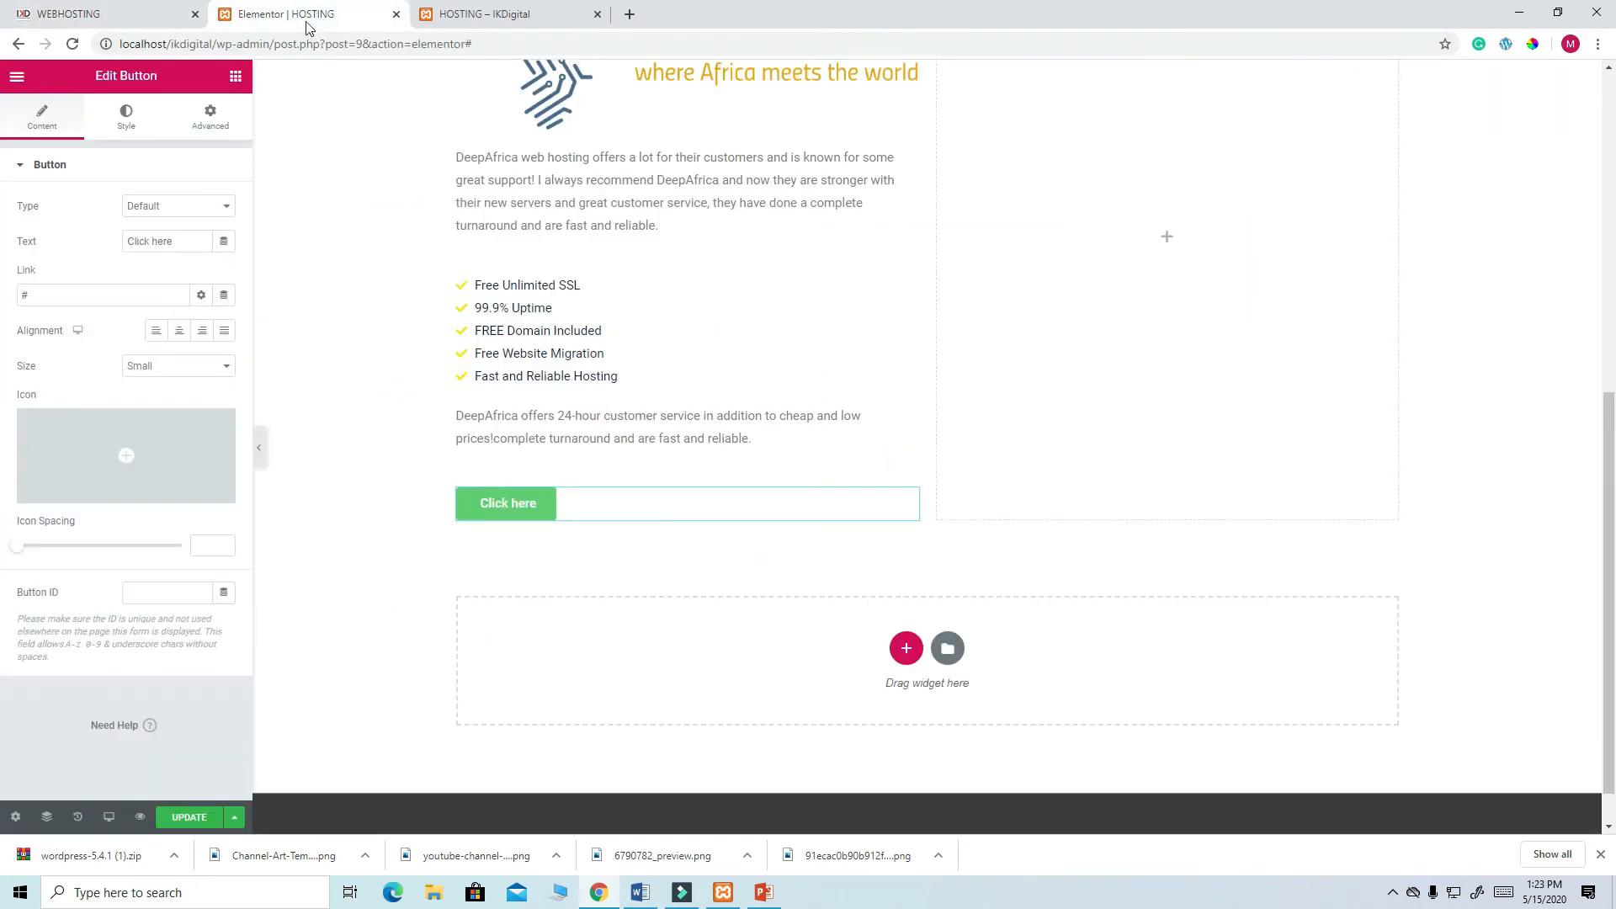
drag(188, 242, 82, 241)
text(GET )
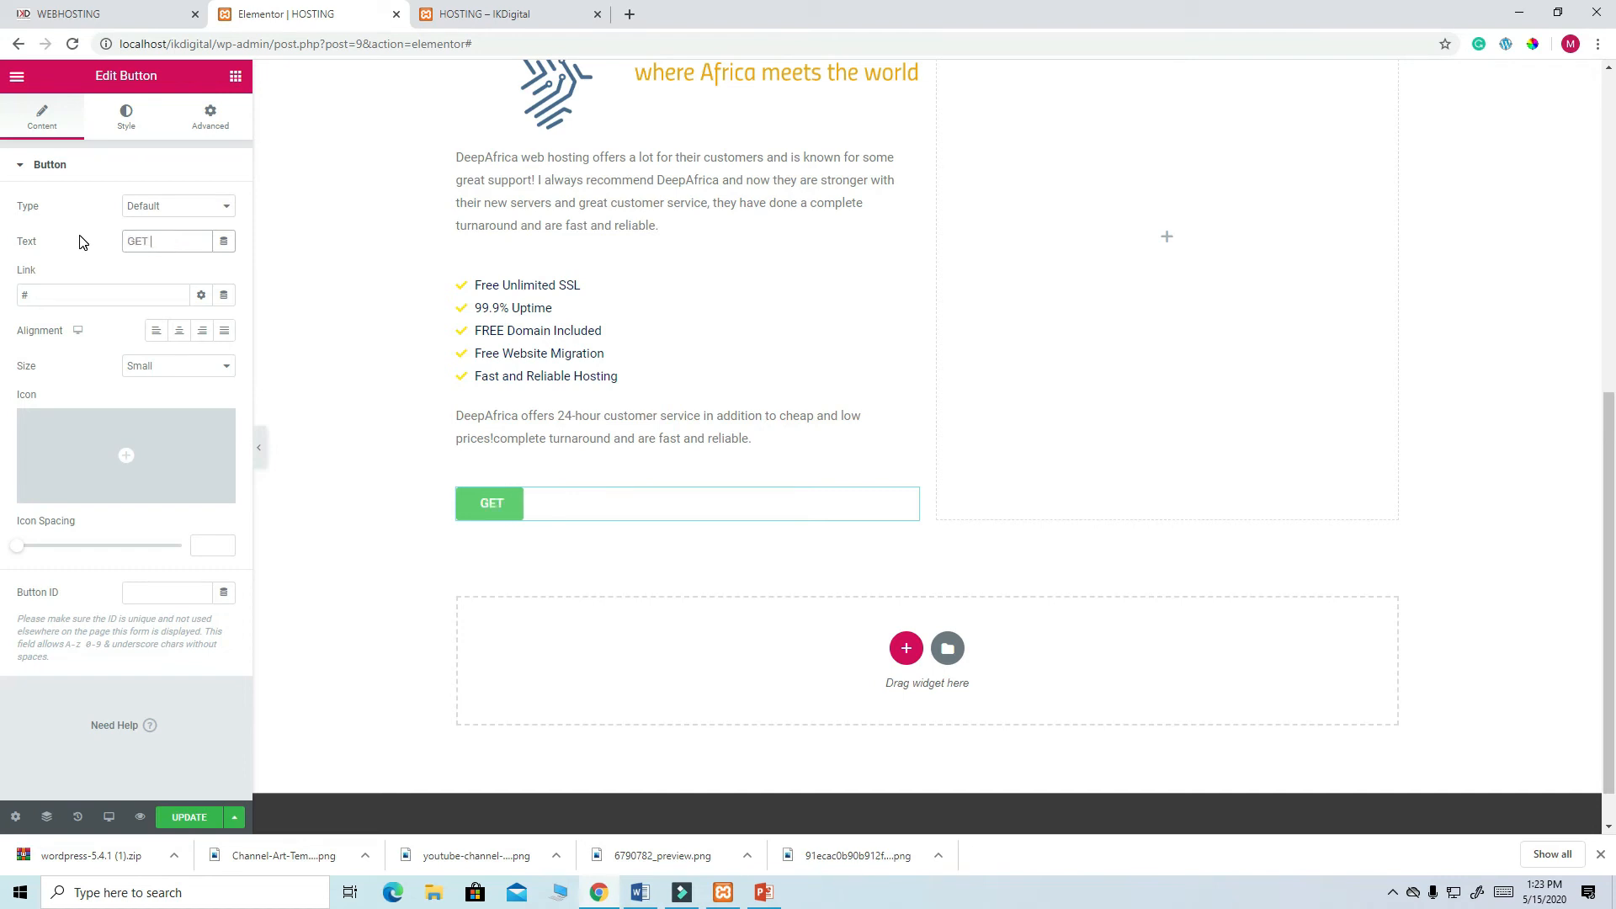
text(STARTED)
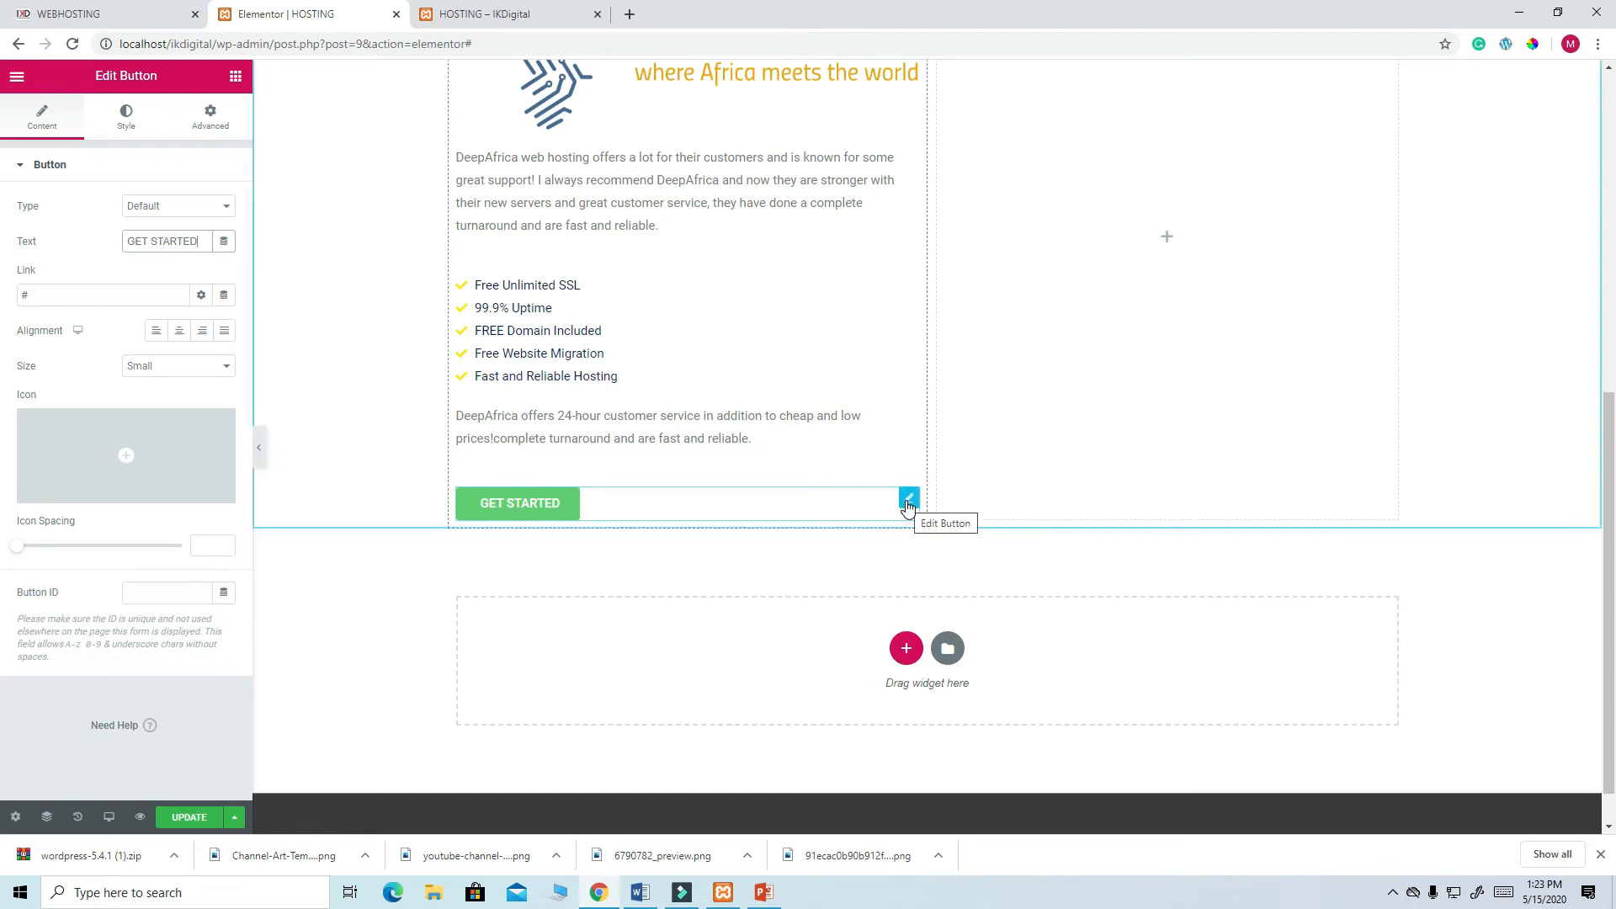
- Give the button dark navy text and a teal background
click(135, 128)
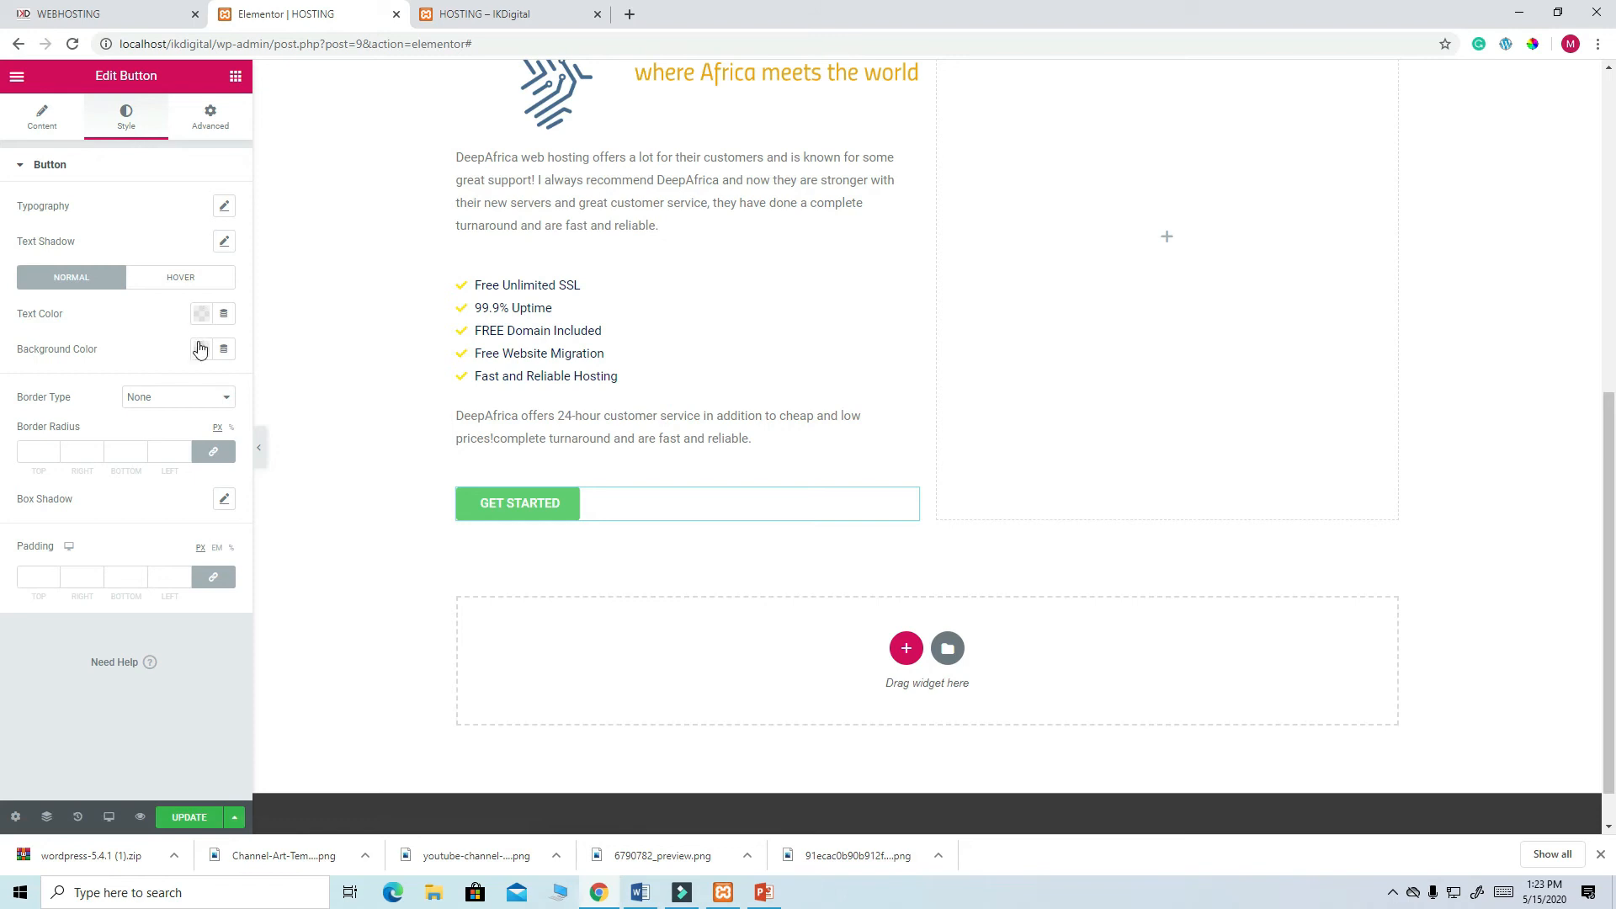
click(202, 314)
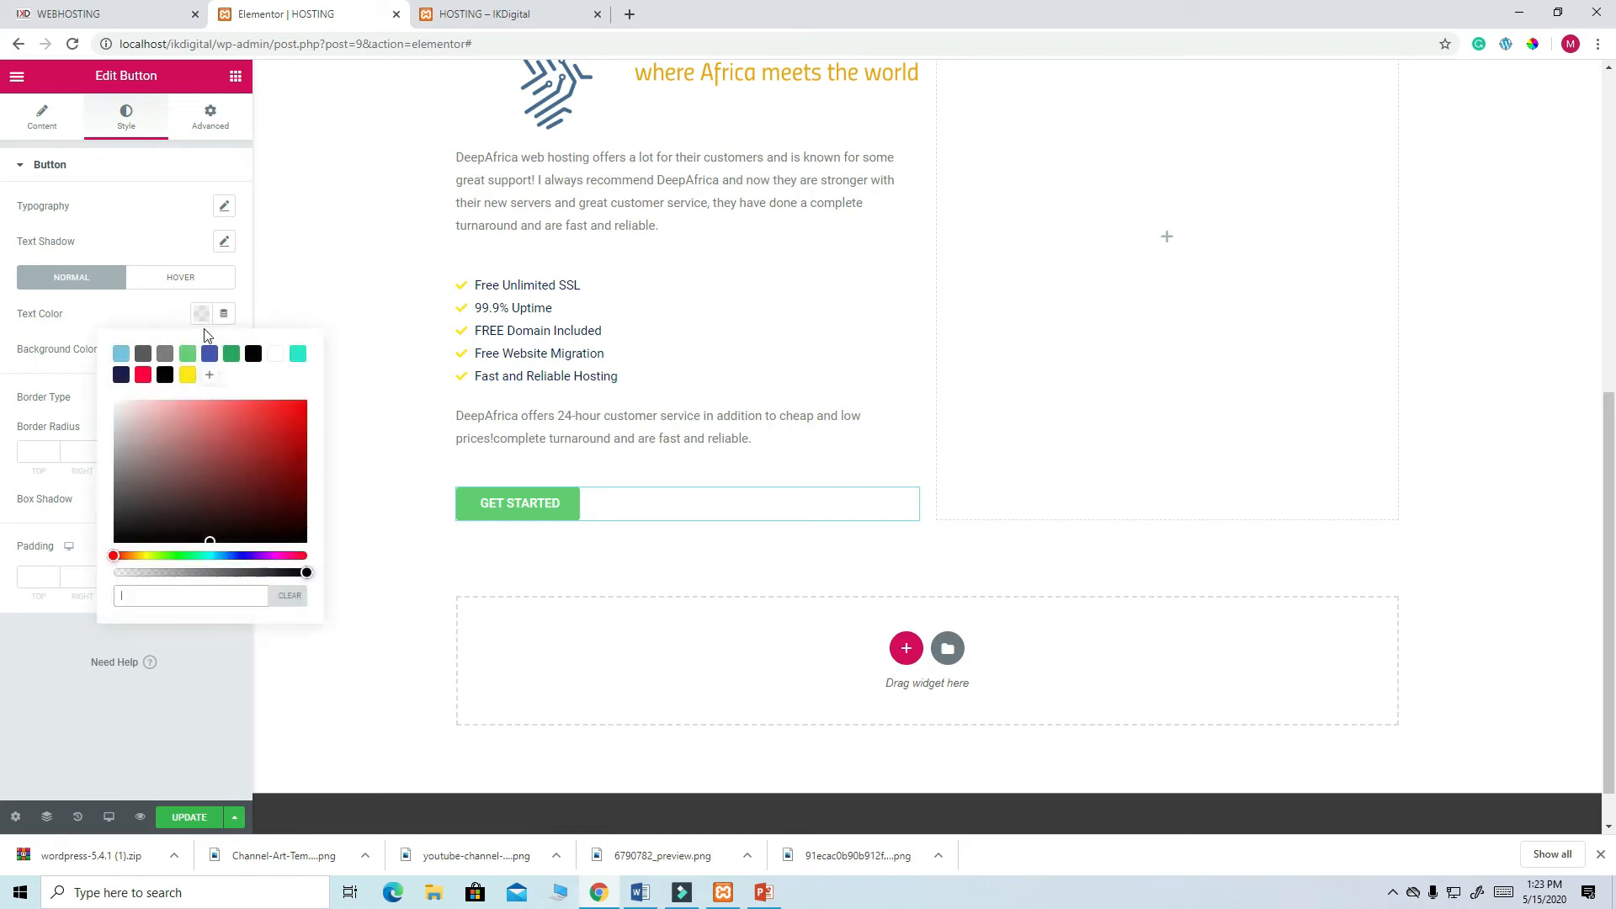
click(122, 376)
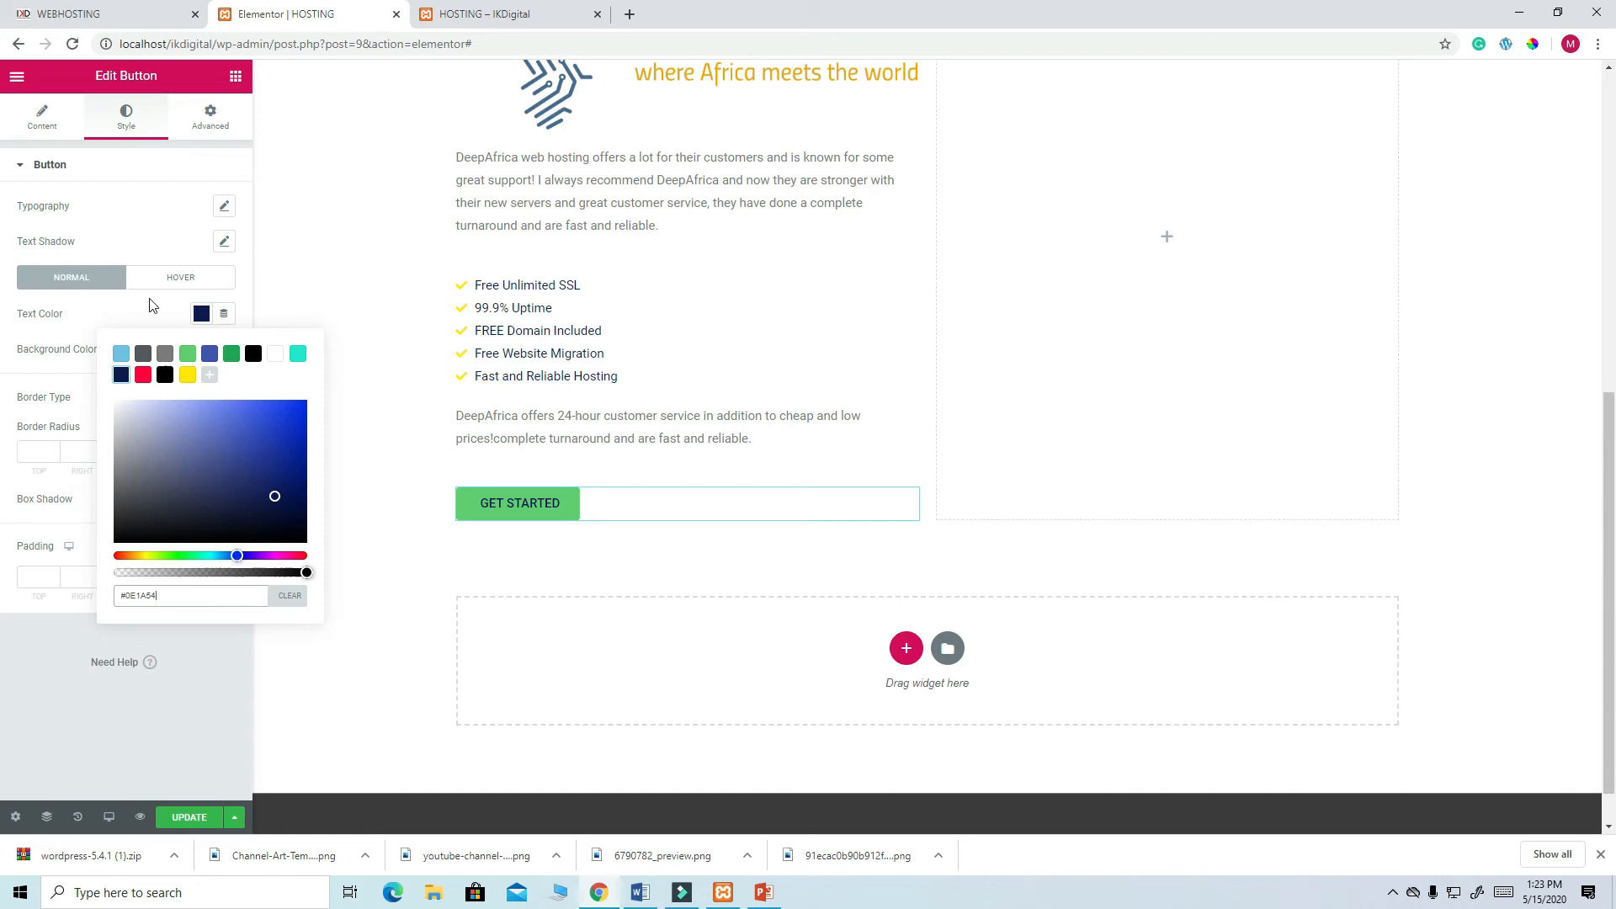
click(202, 349)
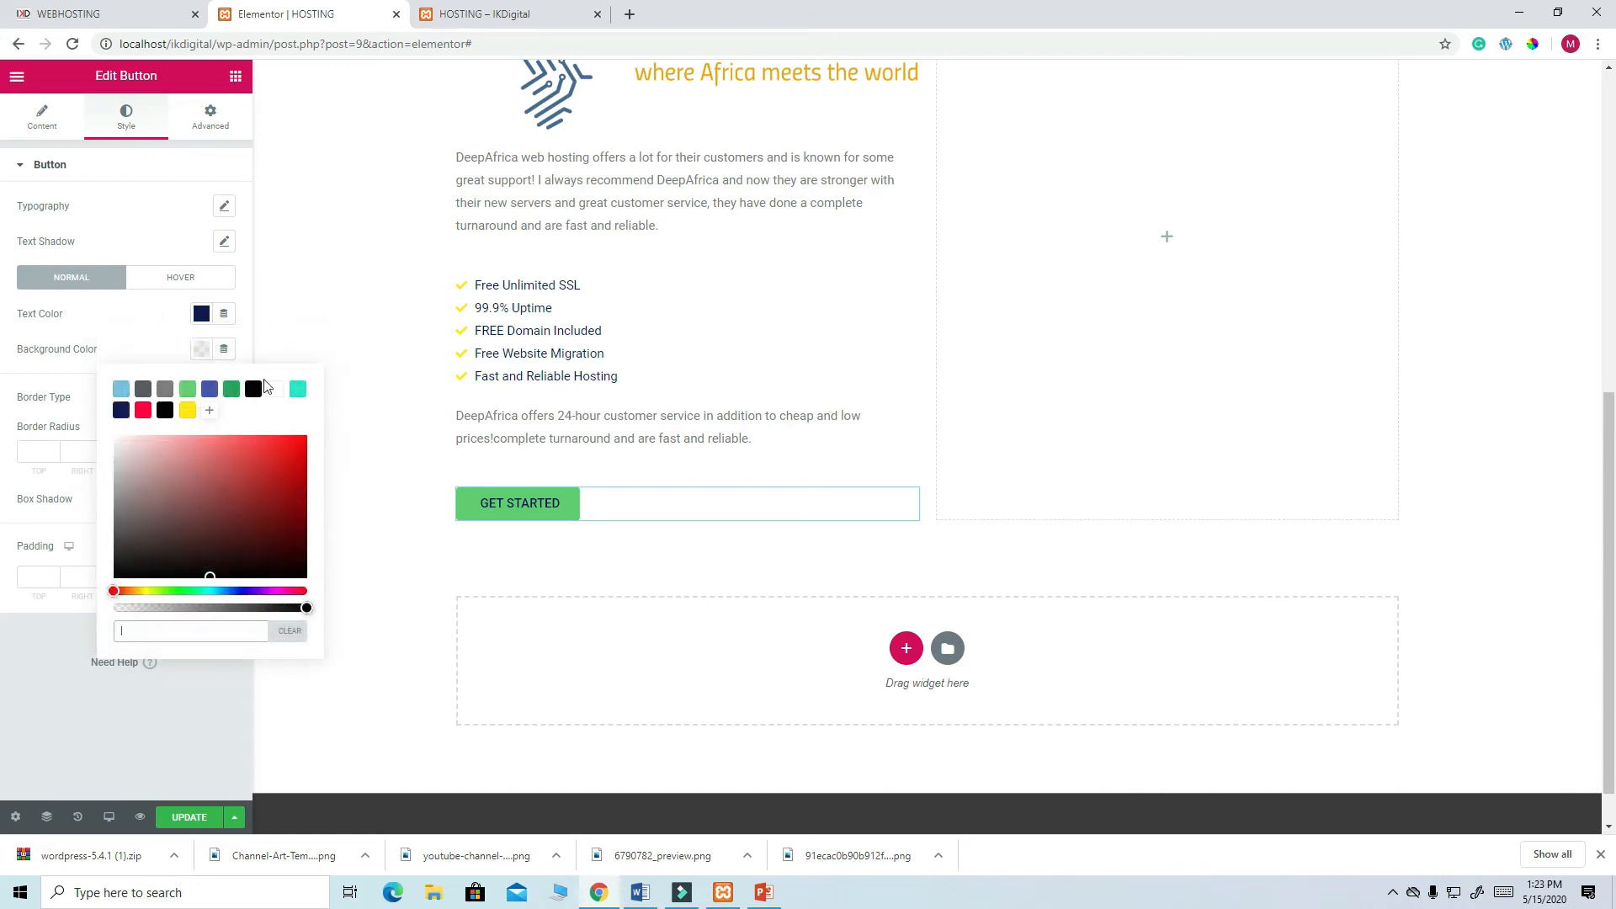
click(298, 391)
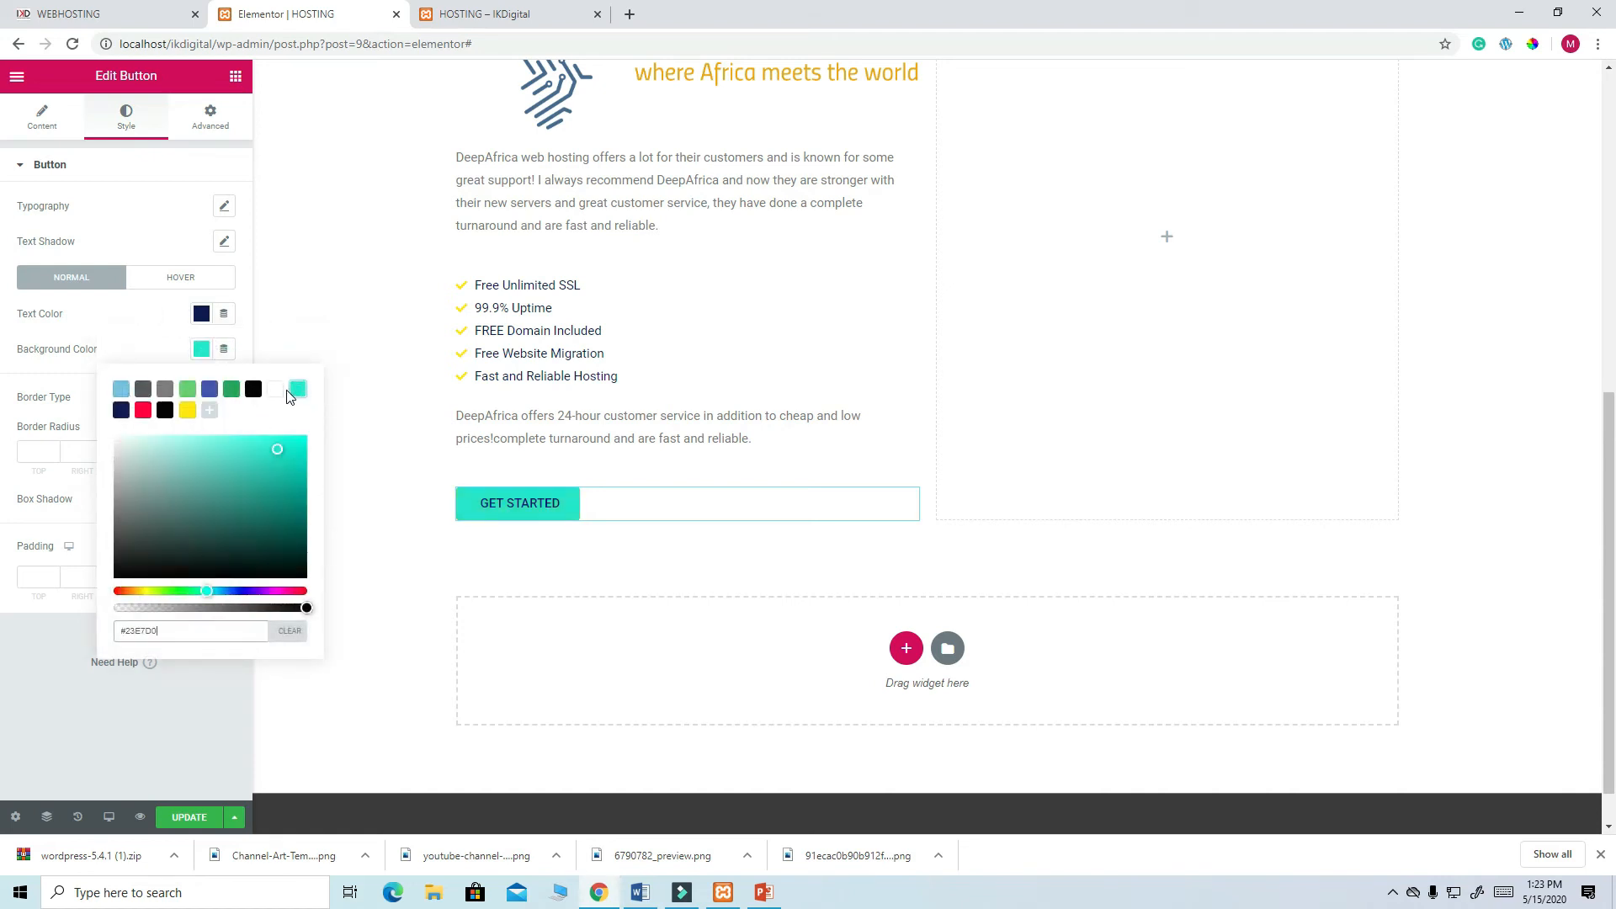
click(155, 341)
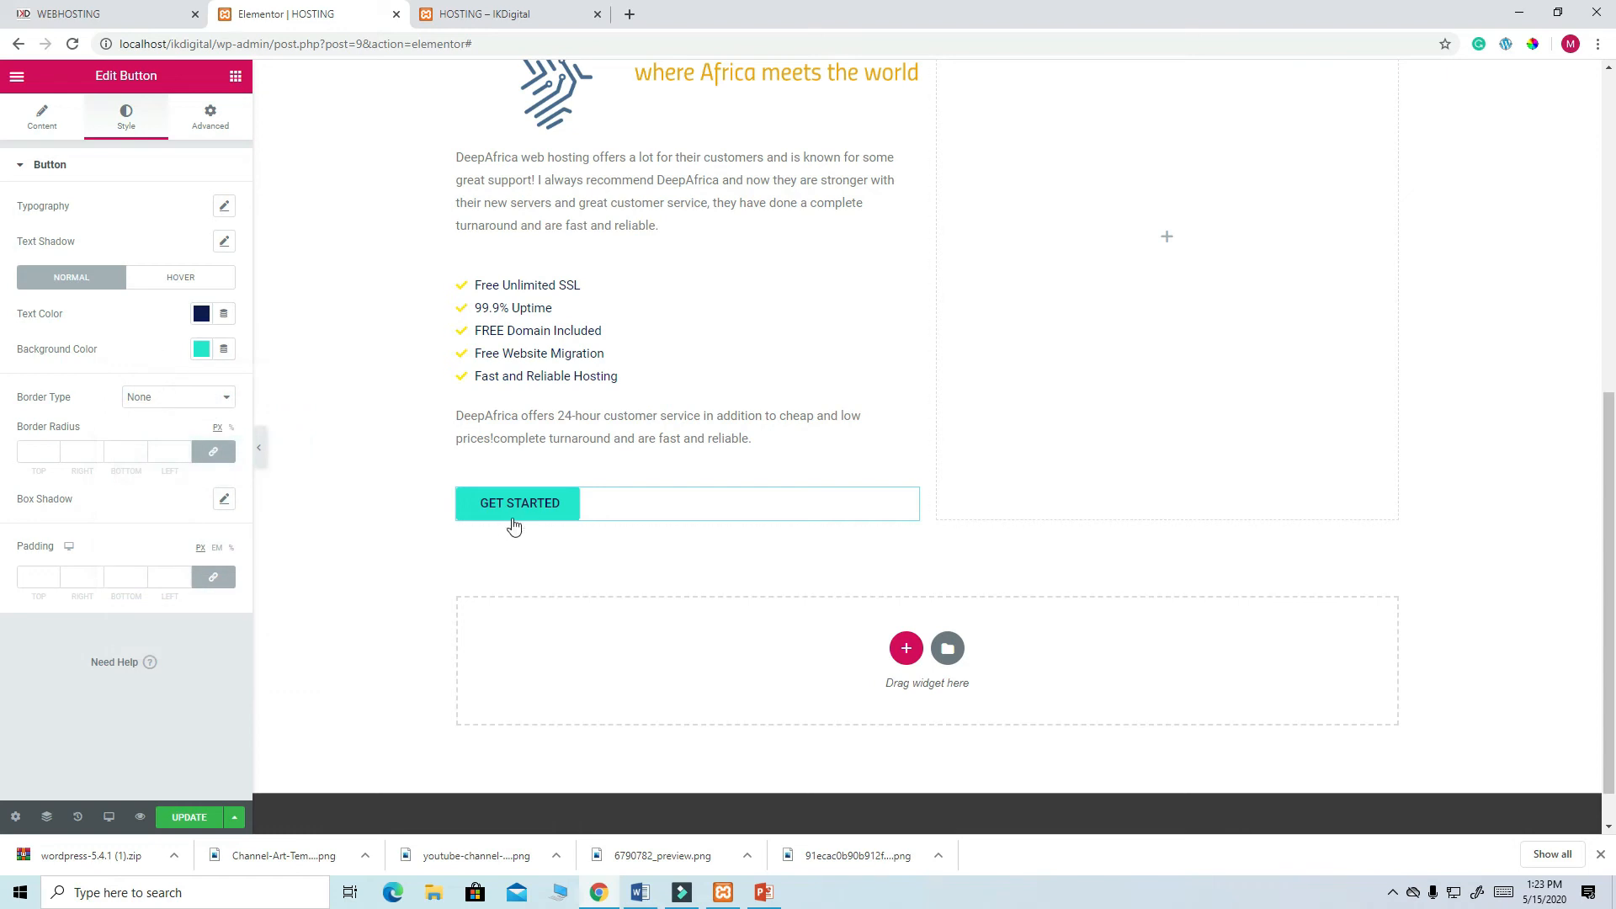
- Set a yellow hover background and 20 px border radius on the button, then save
click(182, 279)
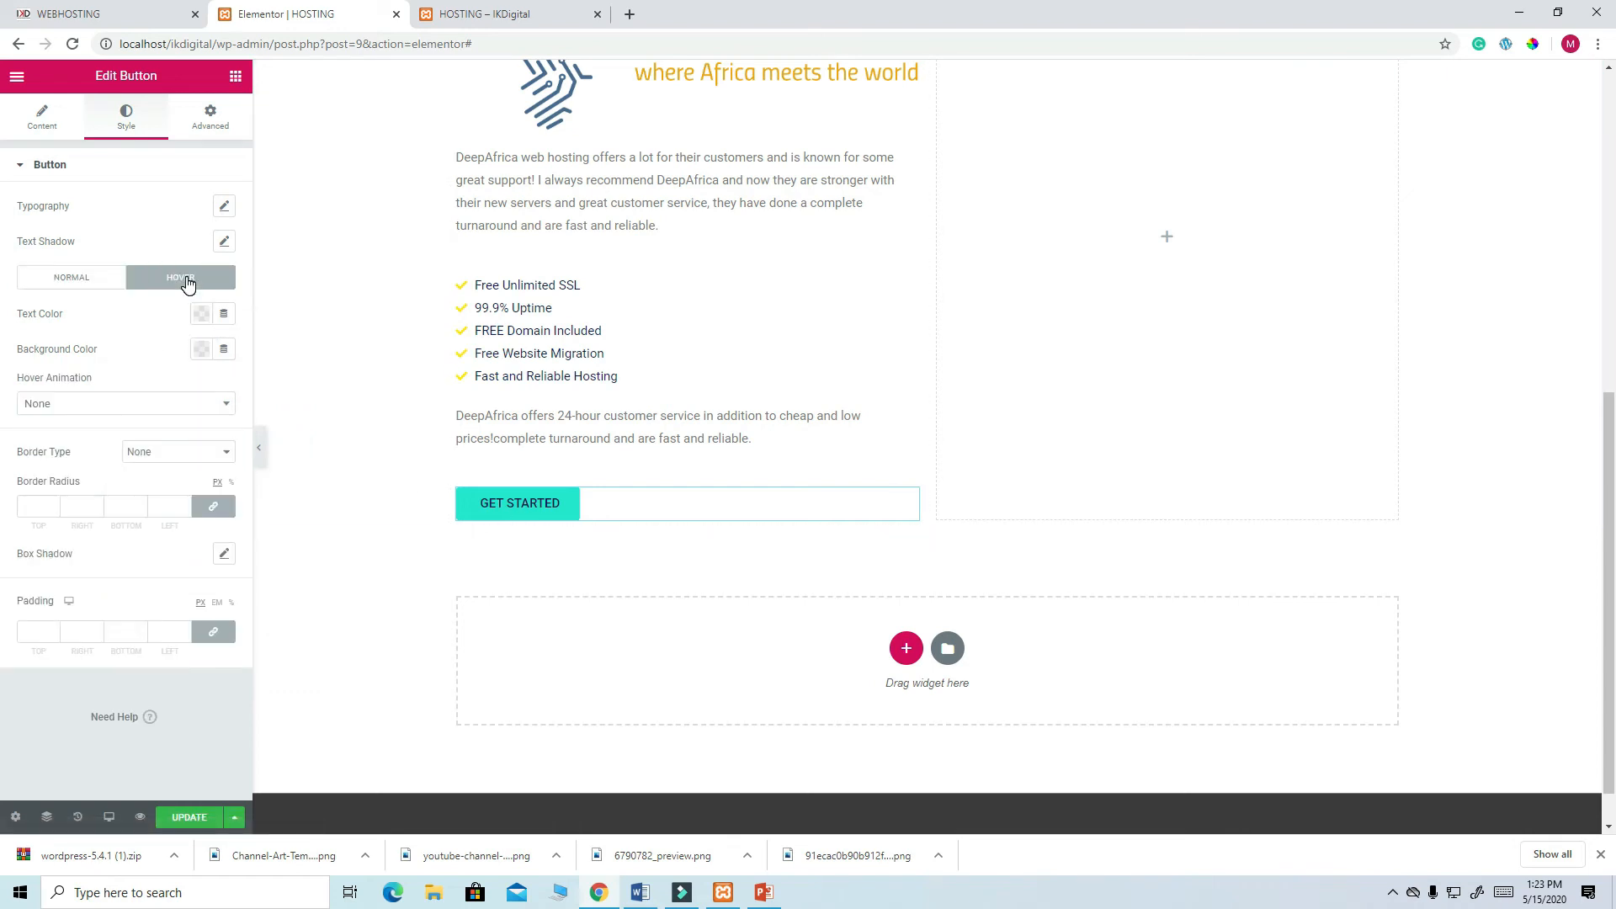
click(202, 350)
click(188, 410)
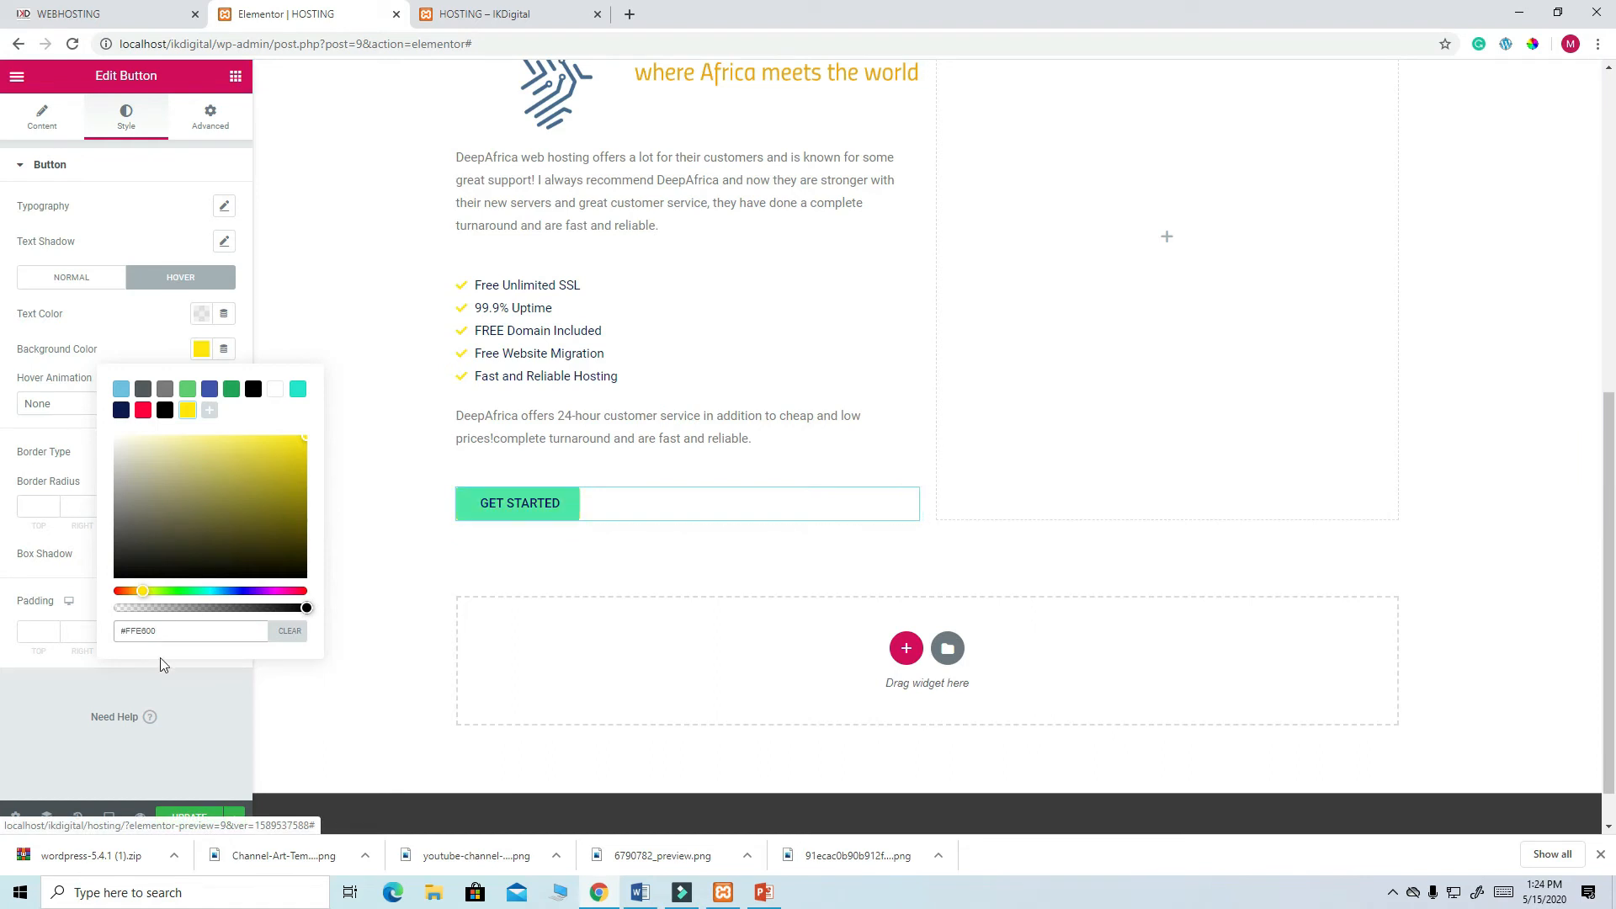
click(211, 698)
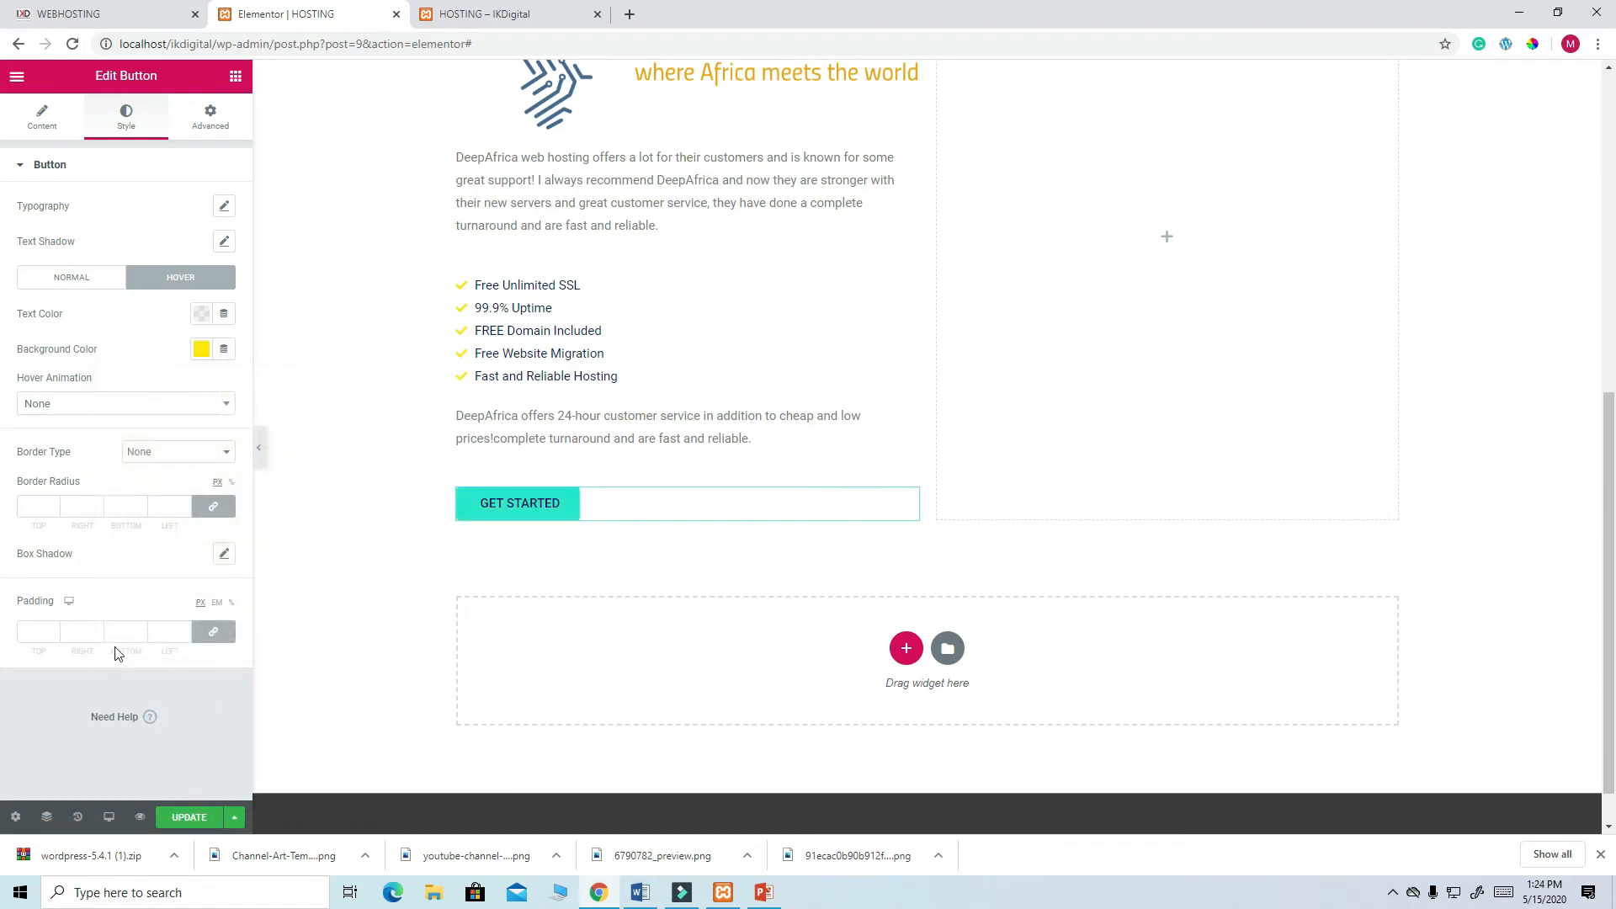
click(34, 504)
text(20)
click(183, 816)
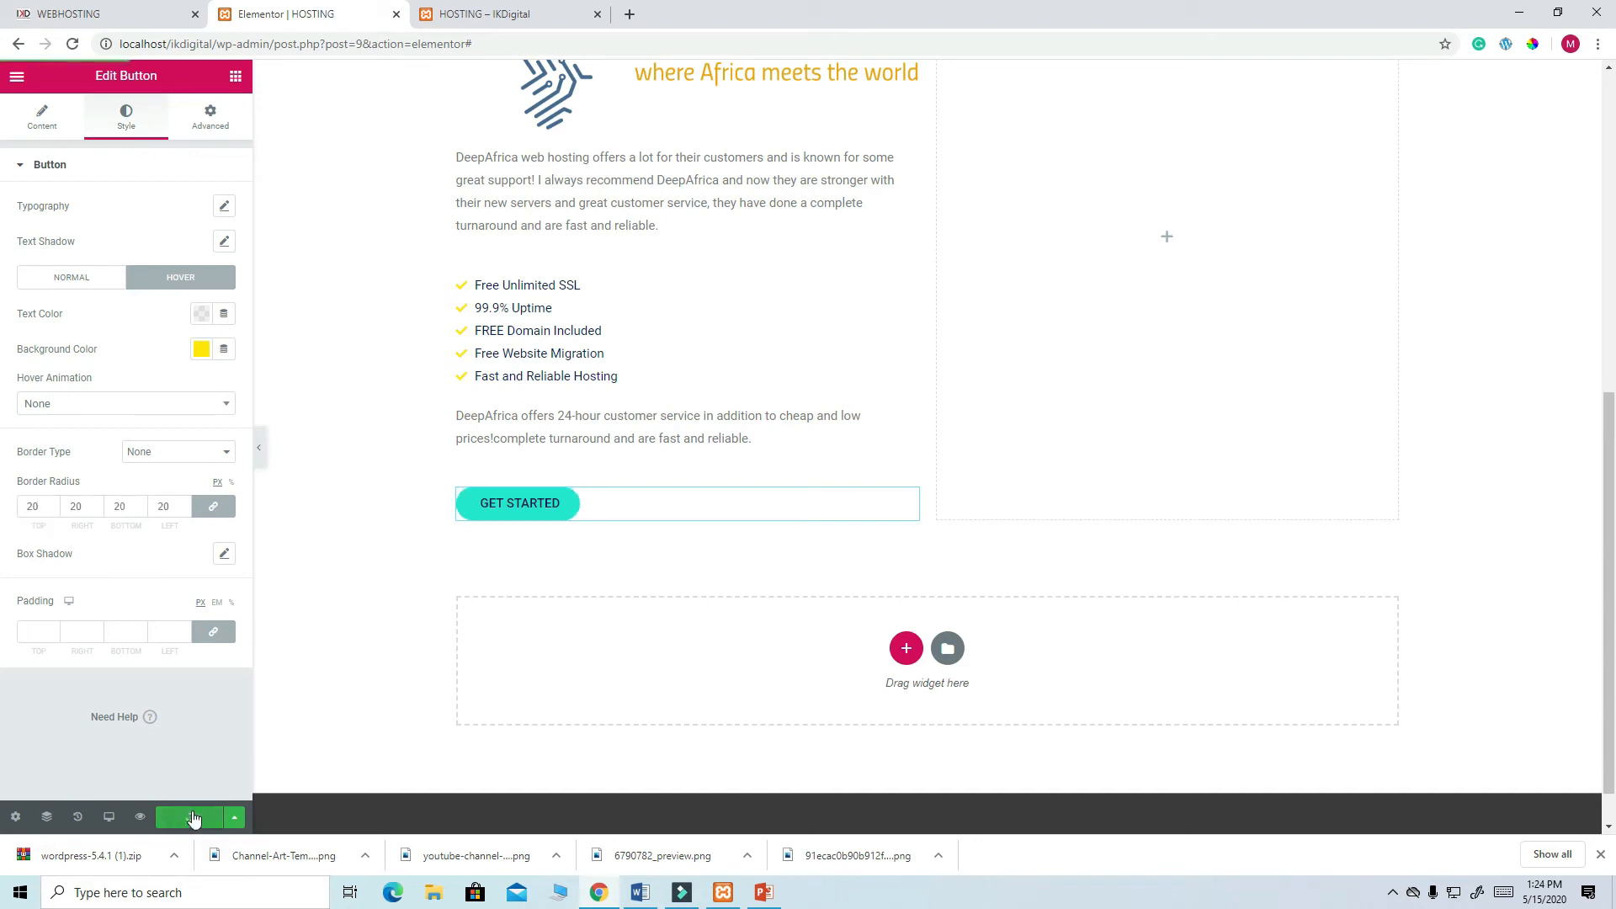
click(469, 14)
click(72, 44)
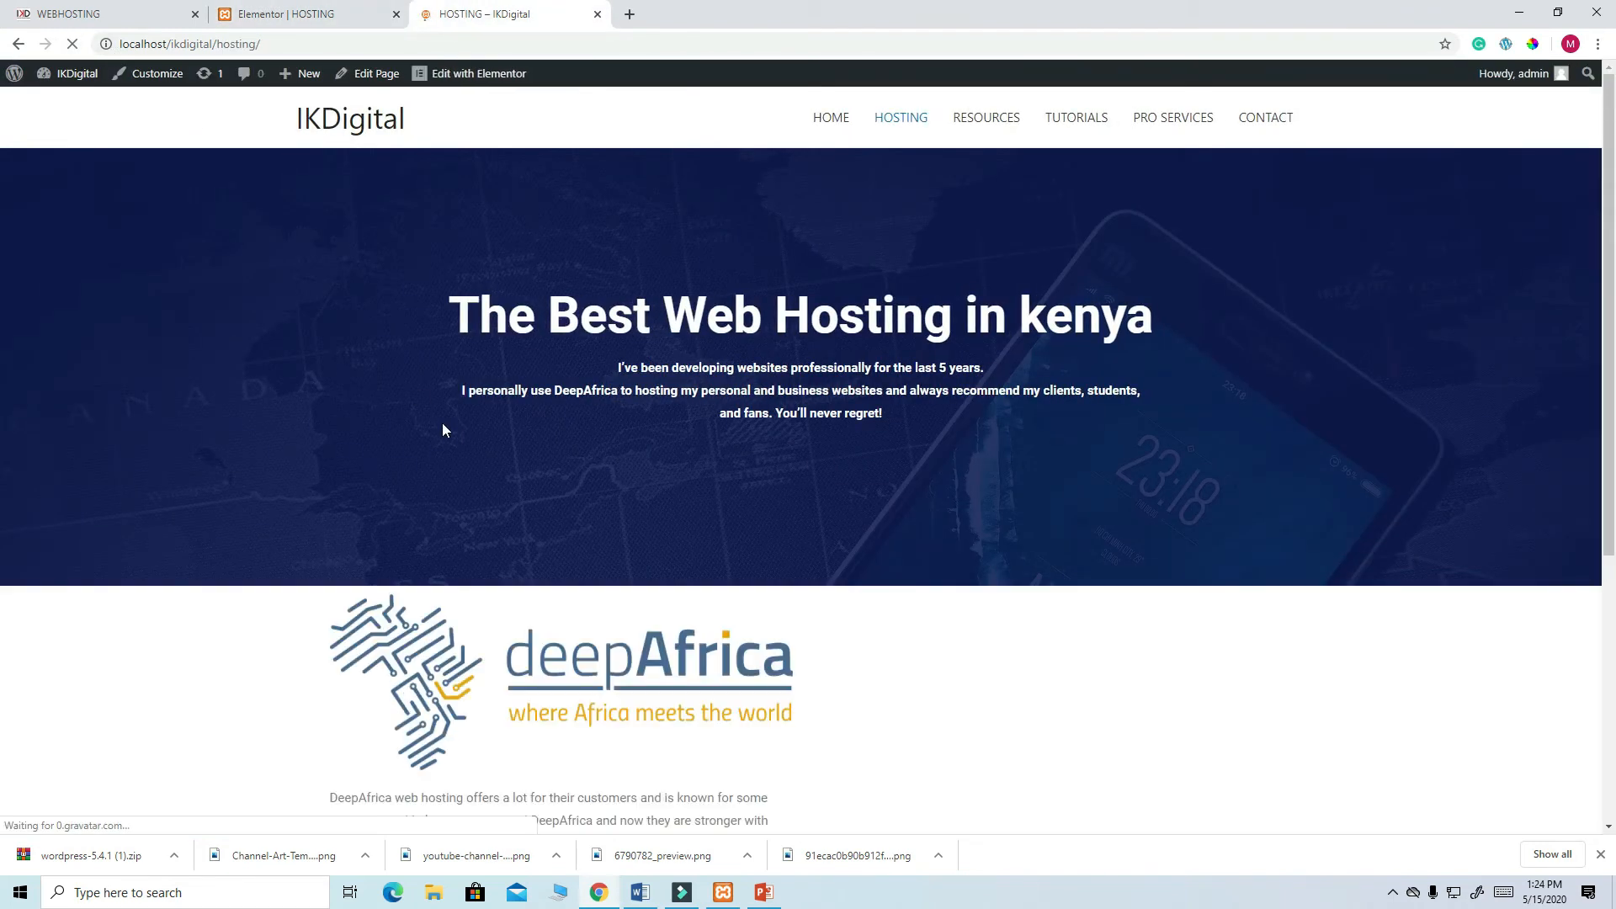
scroll(552, 498, down, 5)
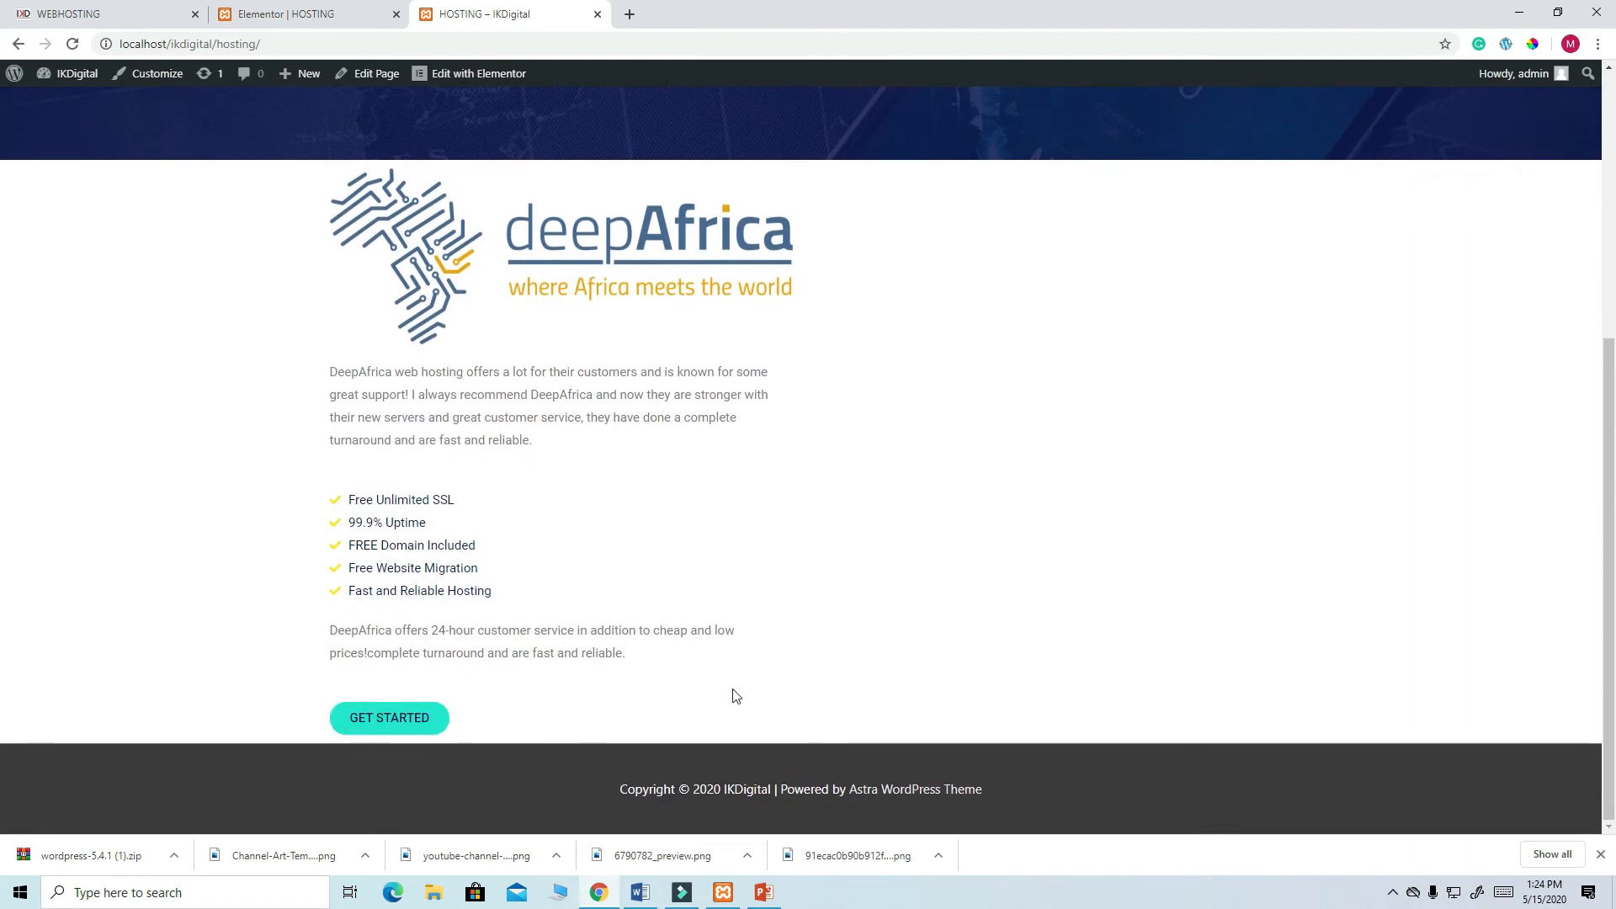
scroll(619, 562, up, 1)
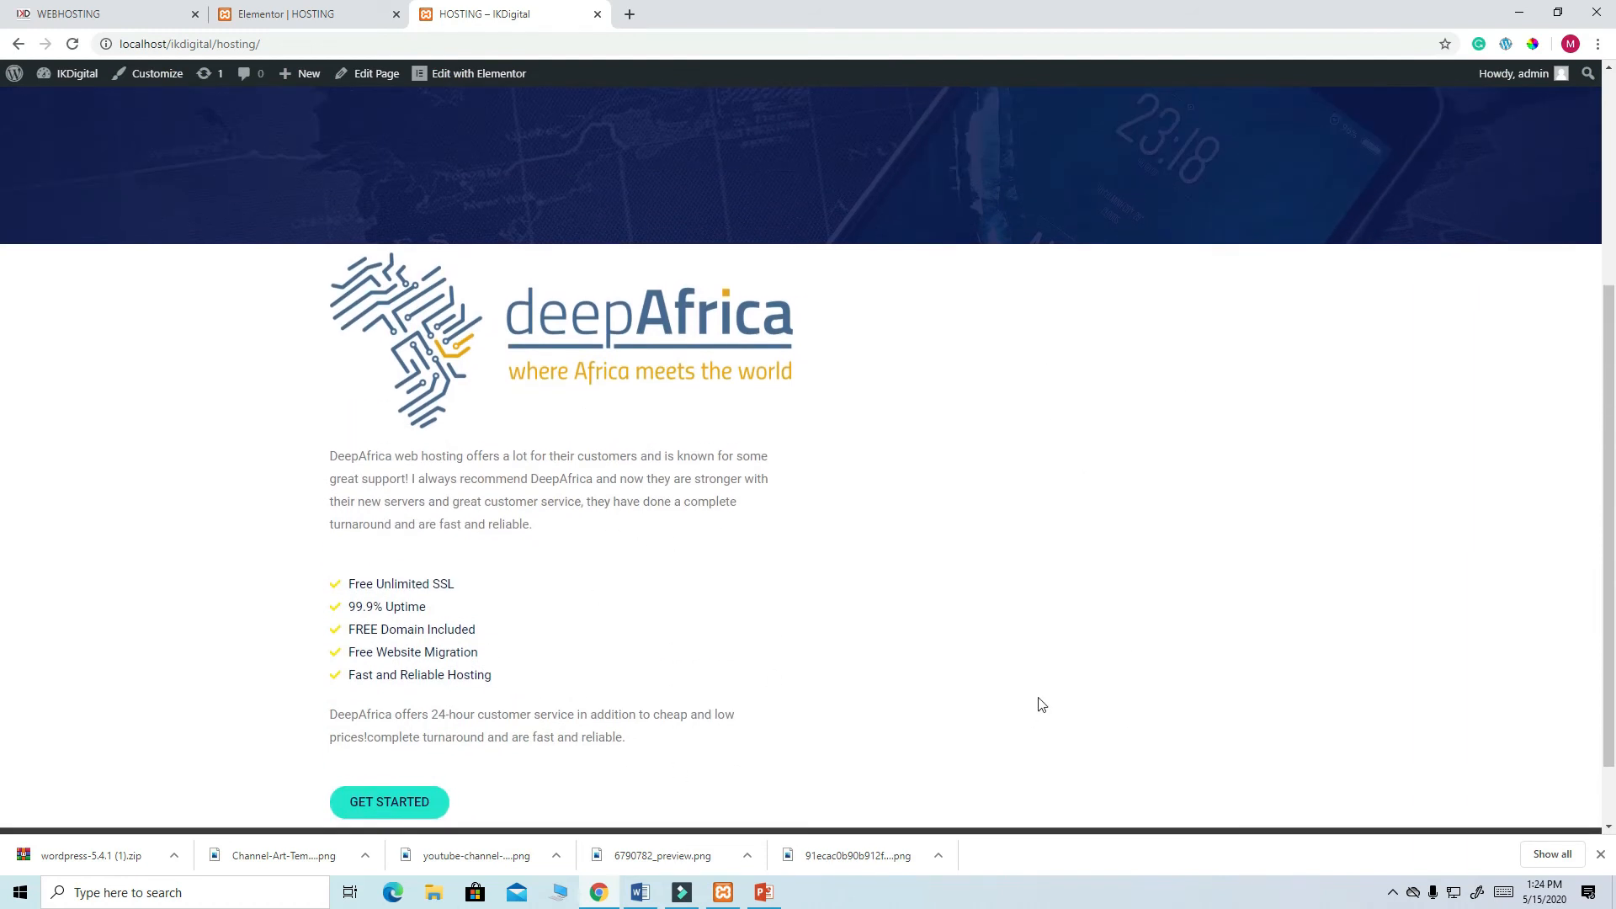
click(123, 14)
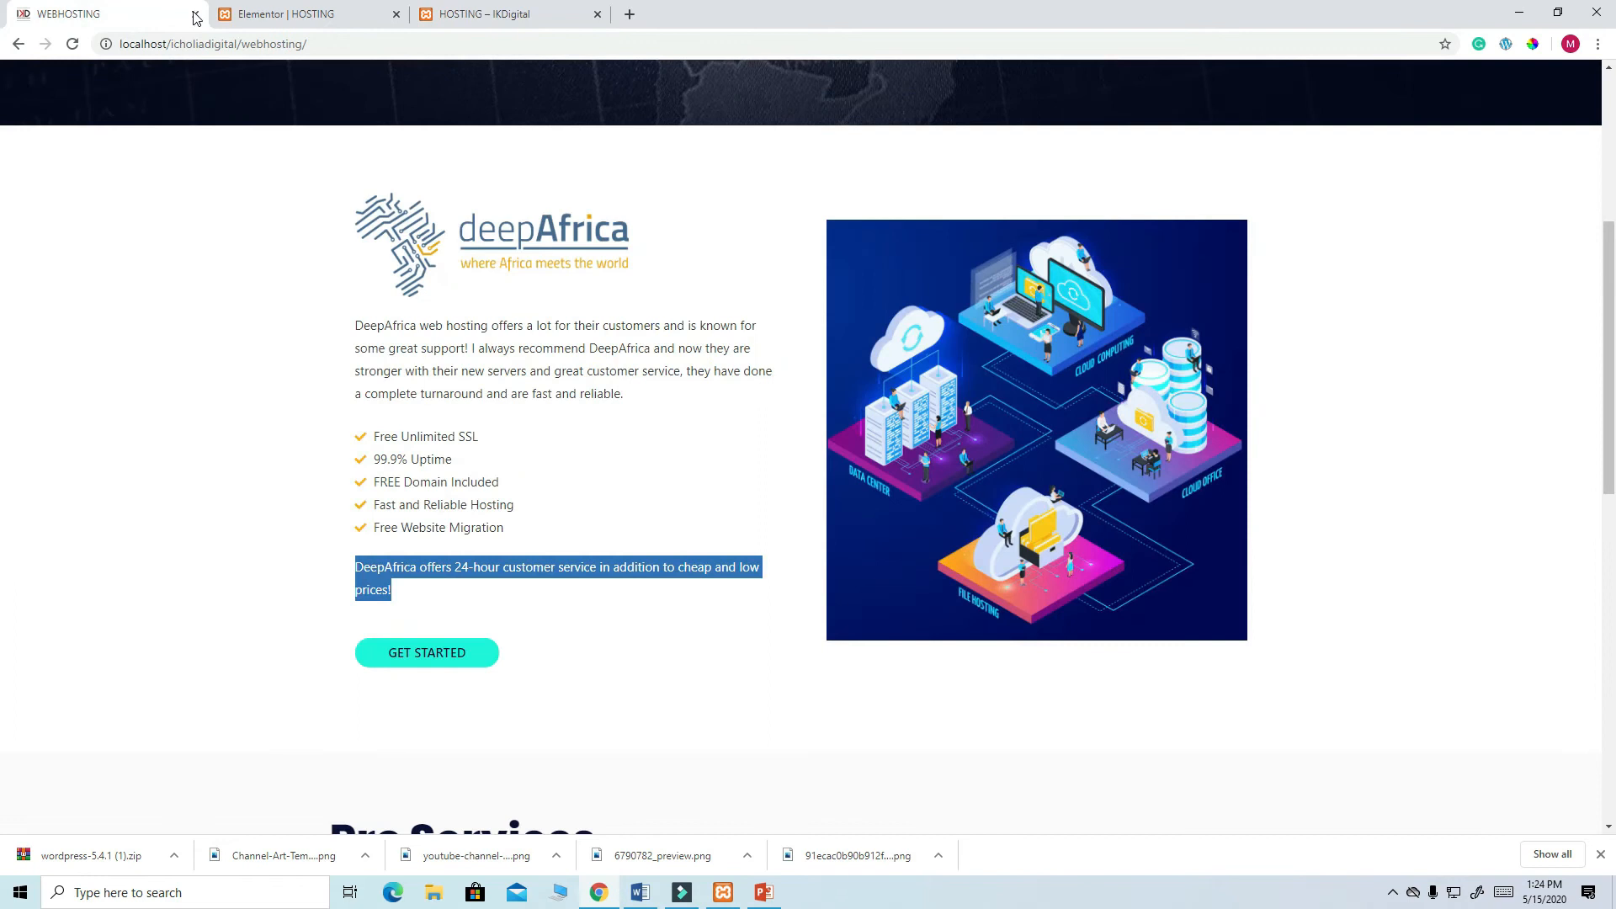
click(287, 14)
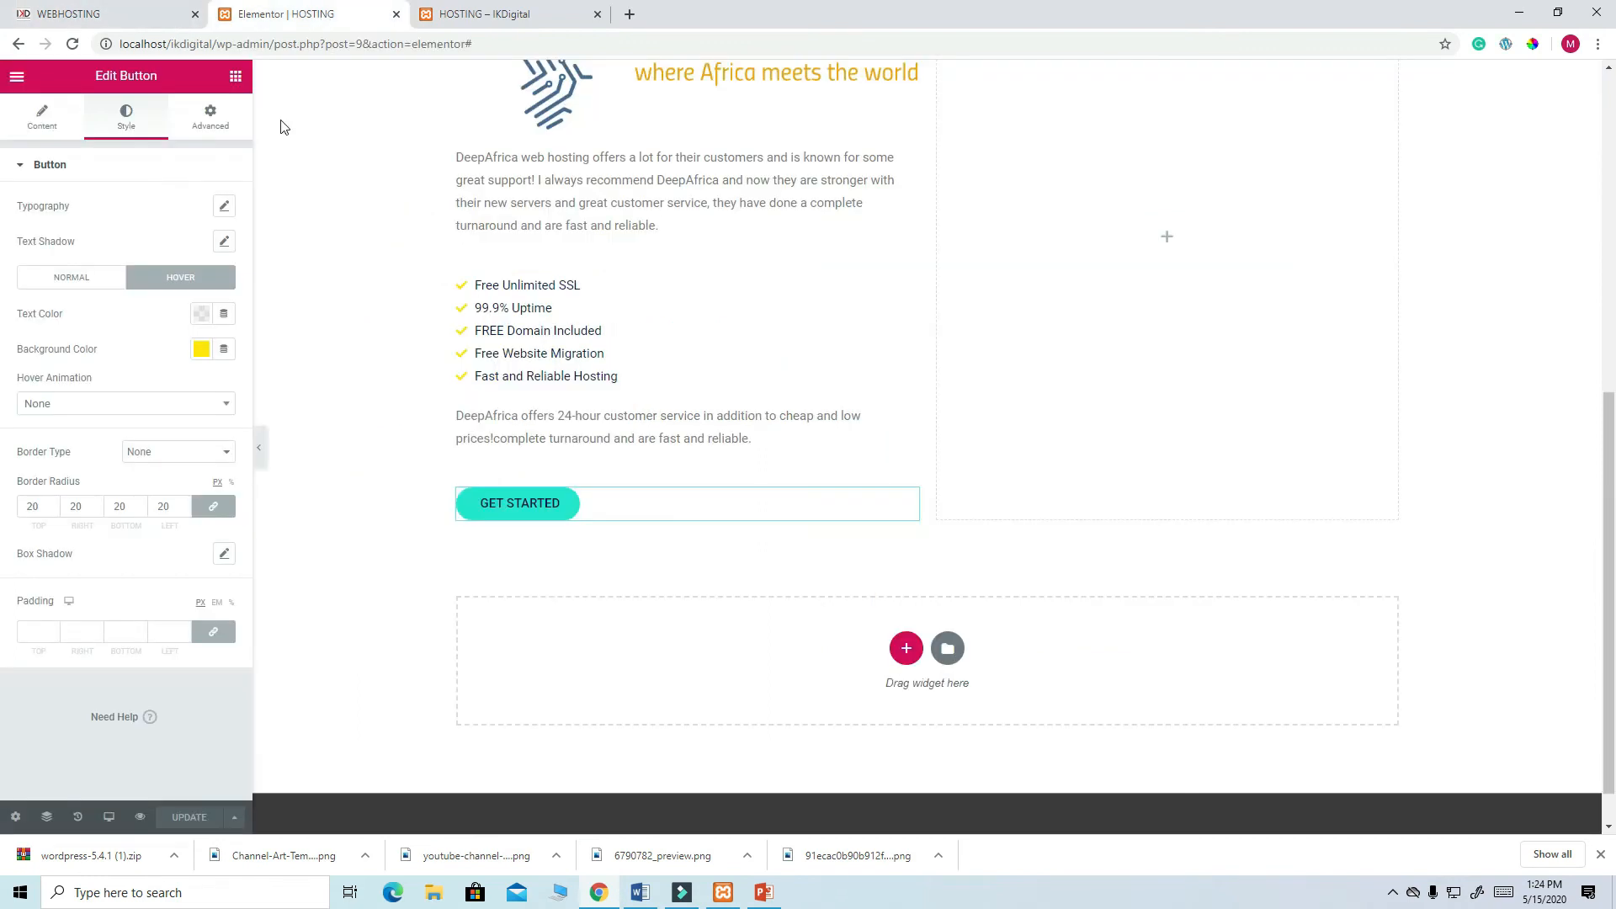
- Add an Image widget to the empty right column beside the deepAfrica text
click(1167, 239)
drag(68, 314, 1148, 250)
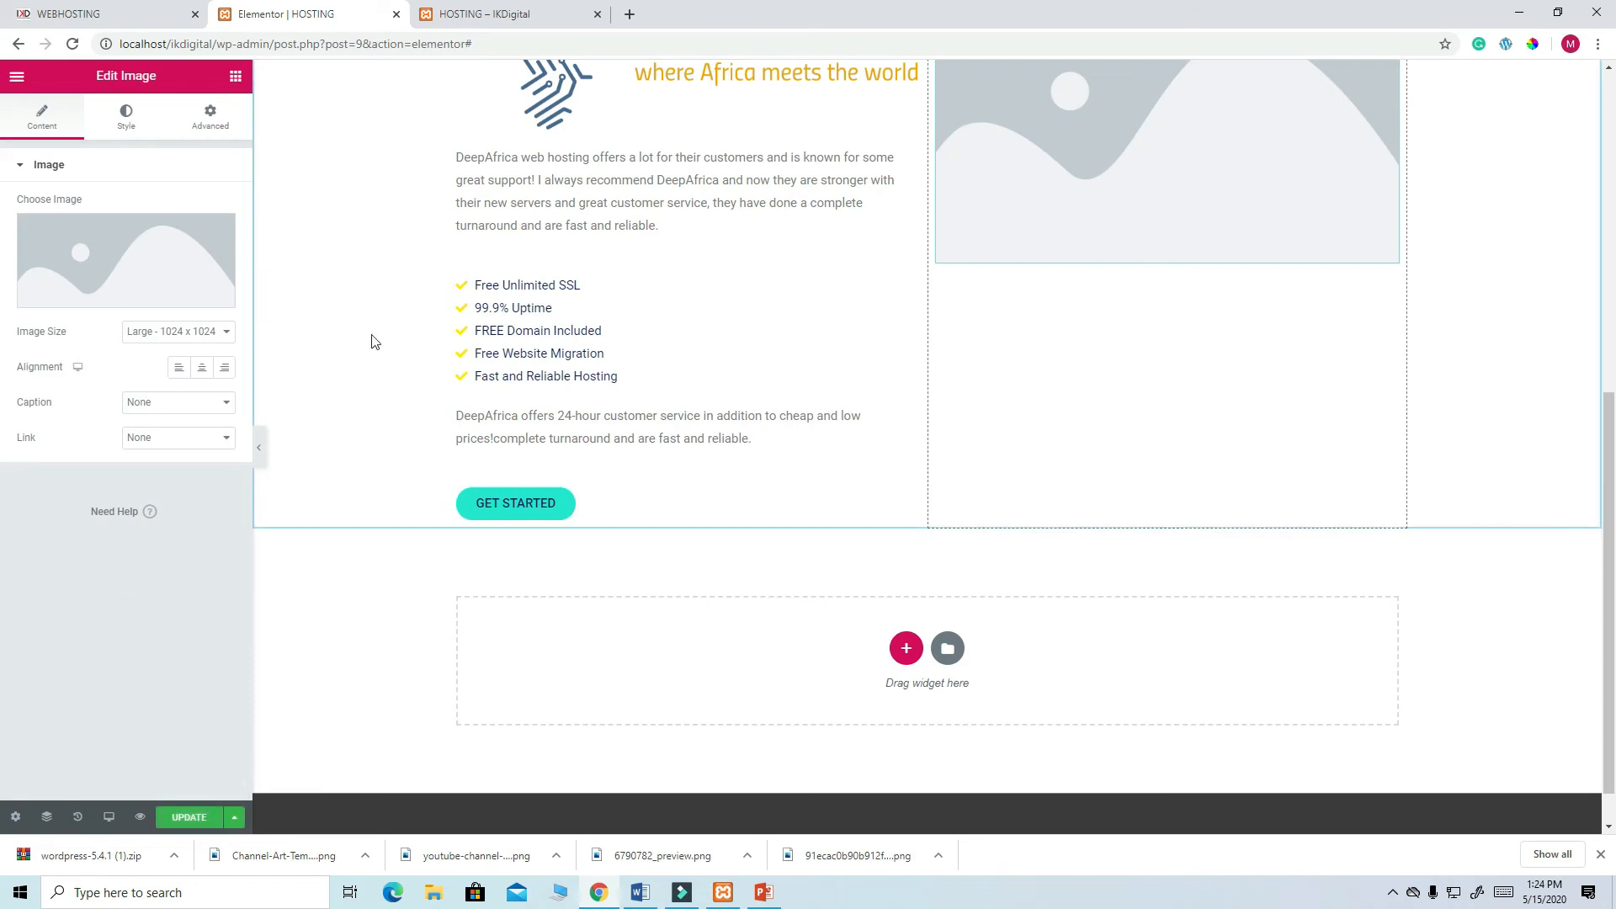
click(128, 289)
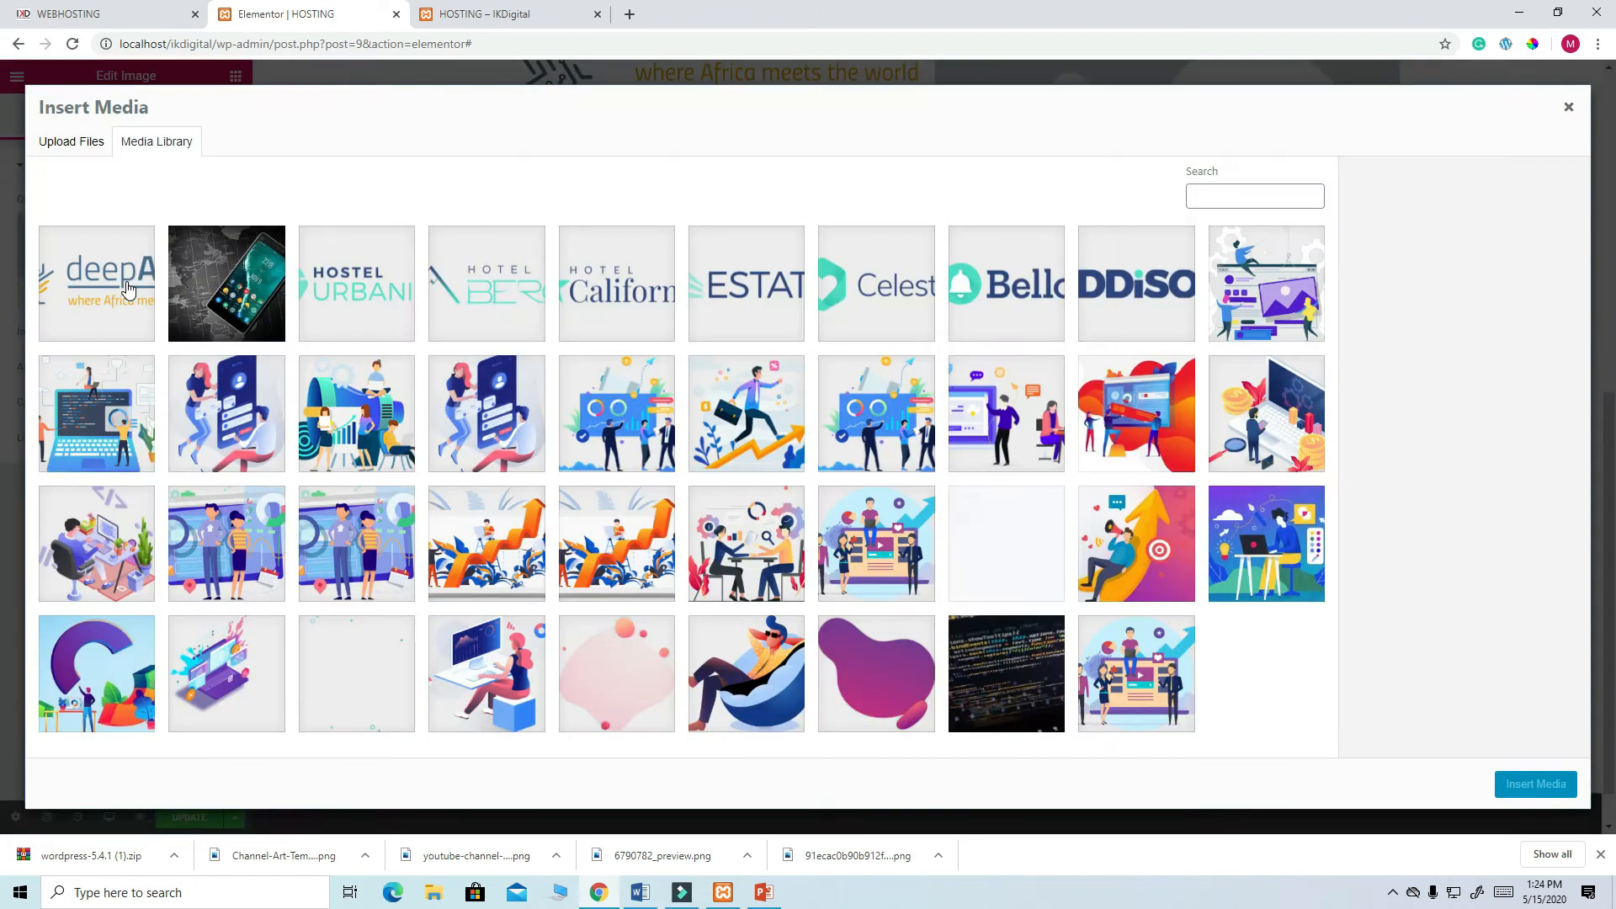
click(69, 145)
click(809, 420)
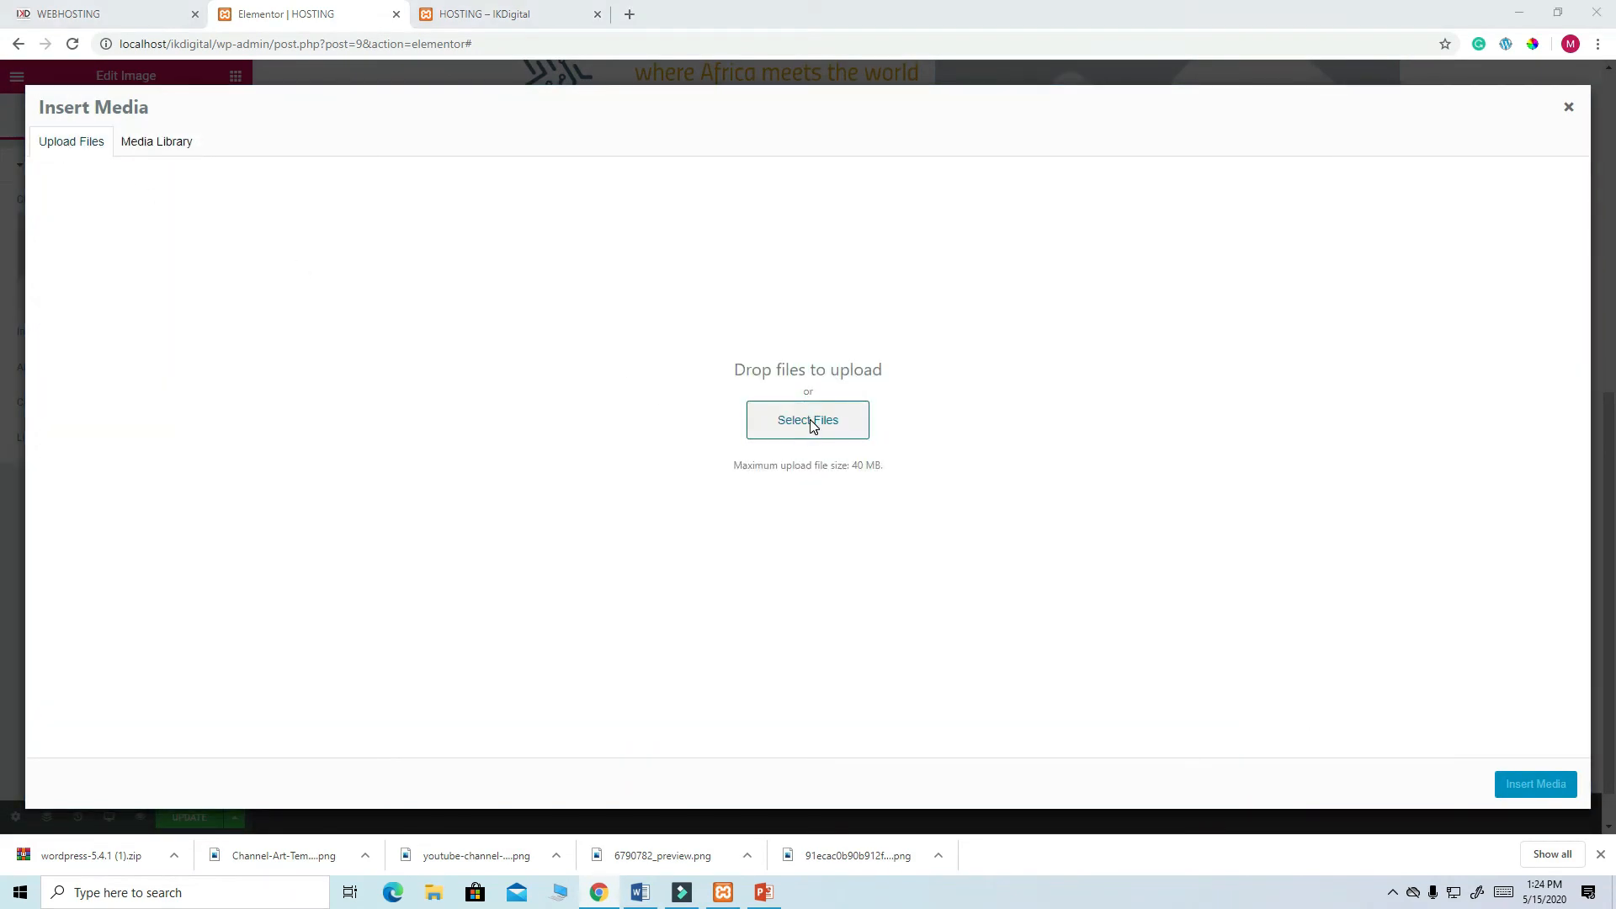
- Upload 30493.jpg from Downloads and insert it into the image widget
scroll(476, 236, down, 3)
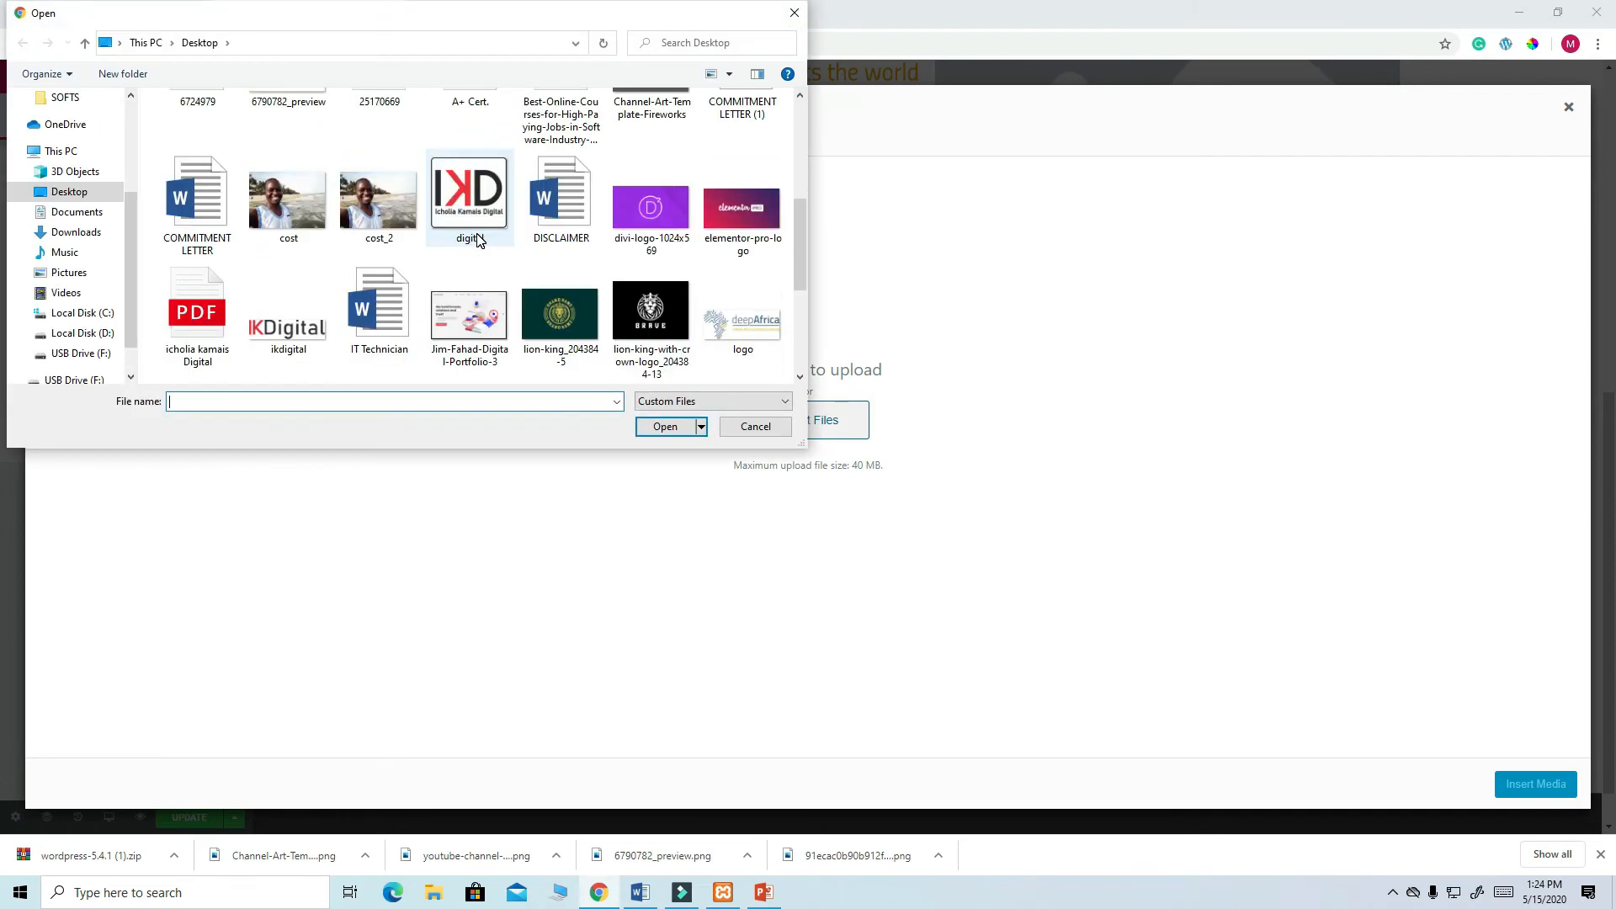
scroll(477, 239, down, 3)
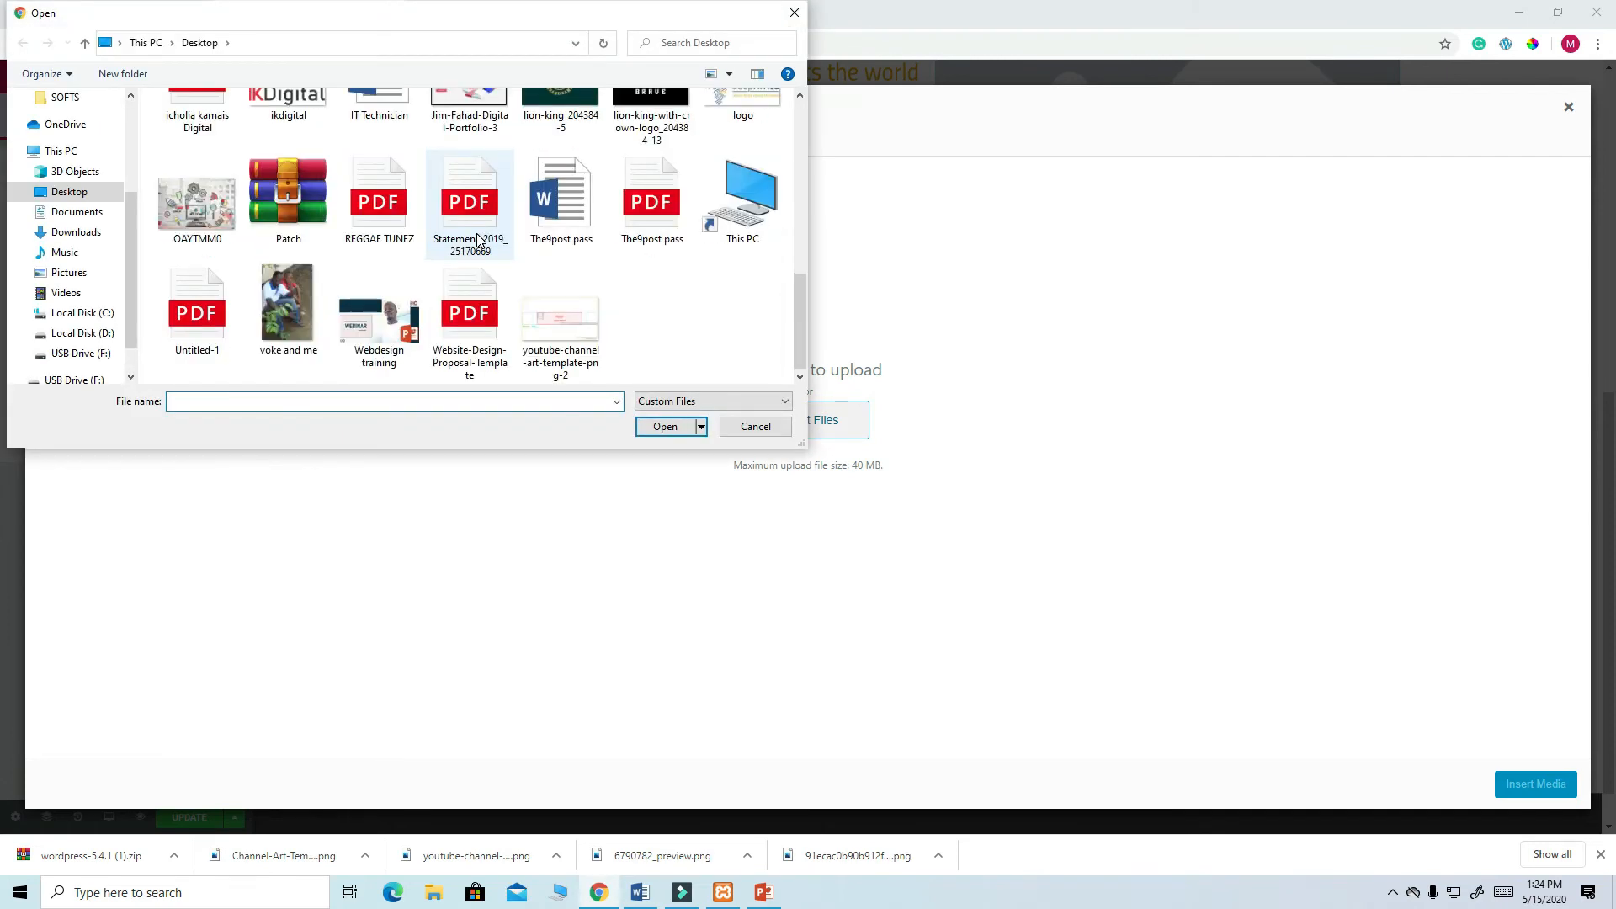
click(76, 232)
scroll(551, 238, down, 15)
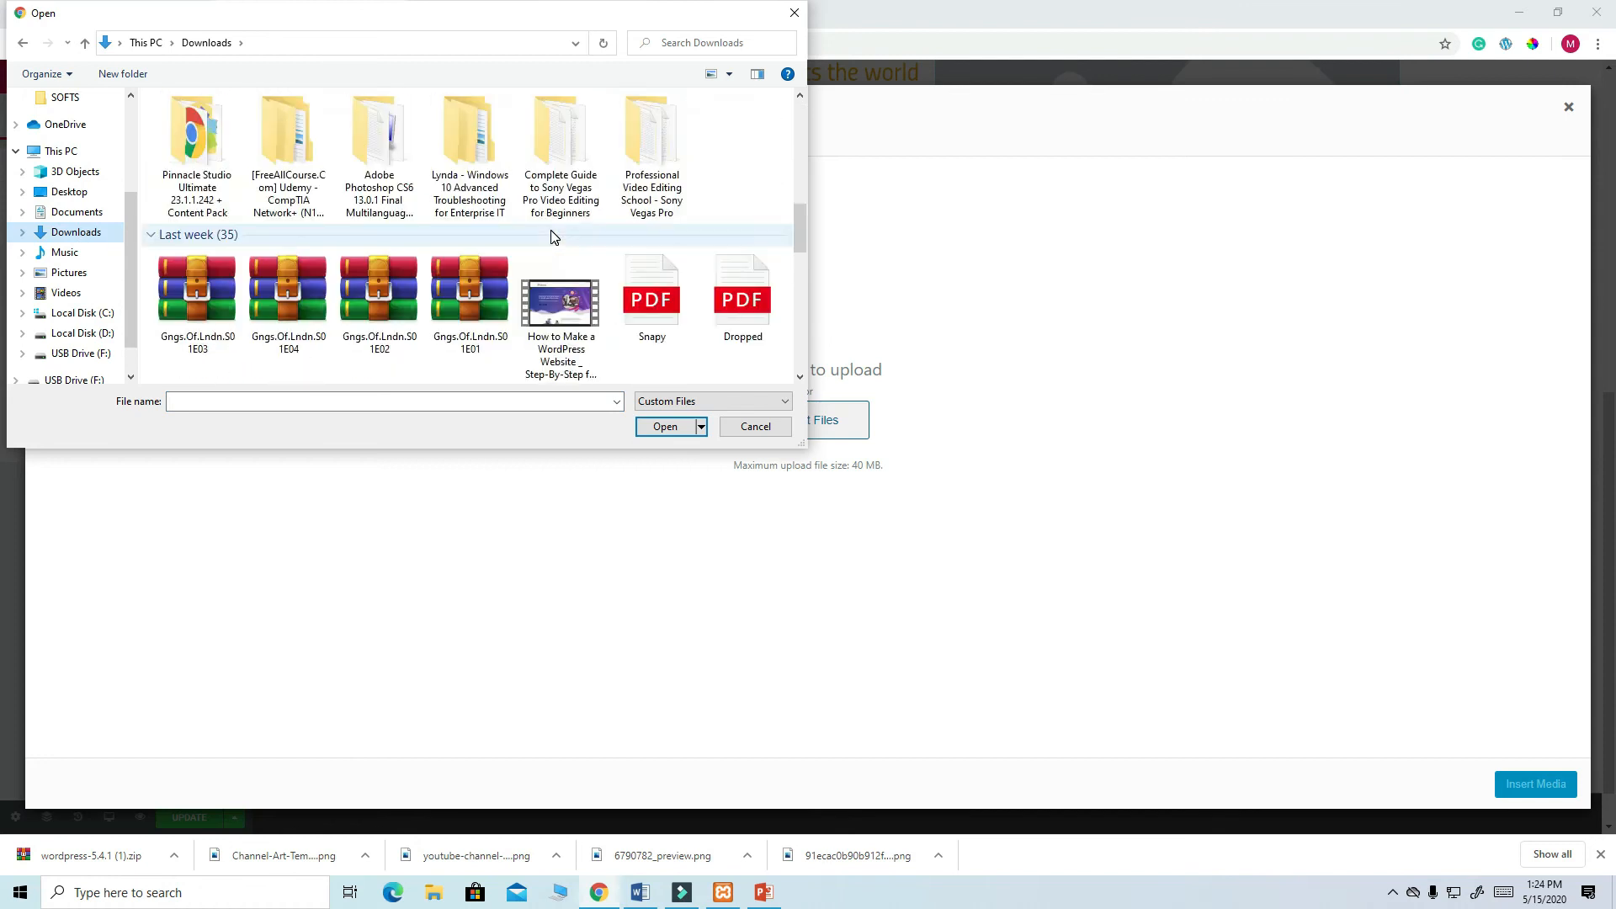
click(206, 281)
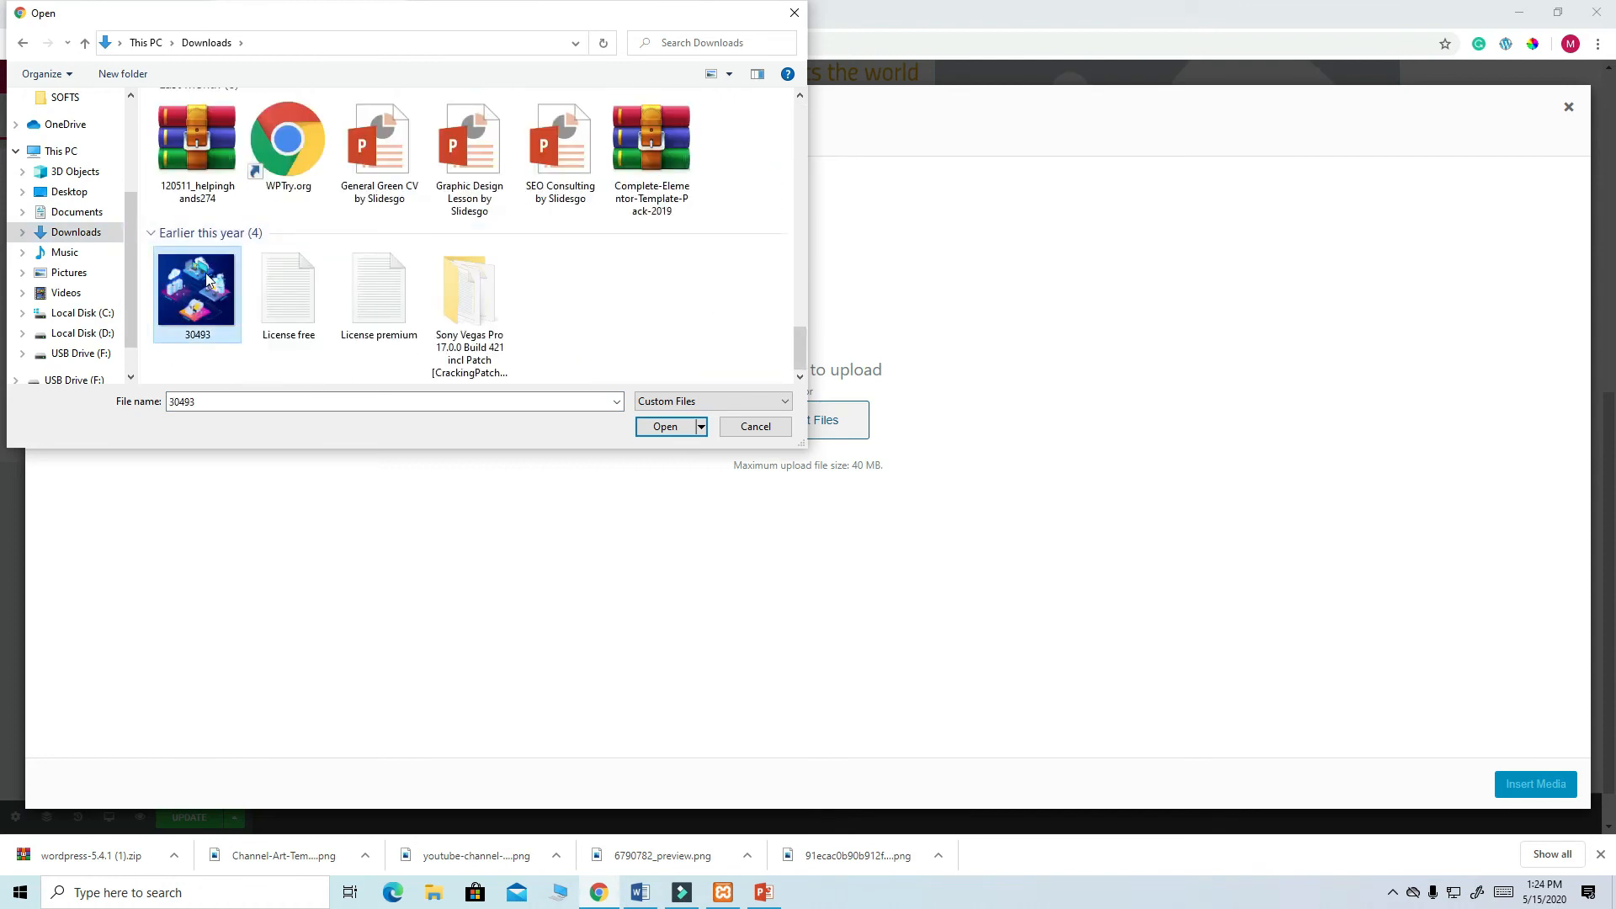
click(665, 427)
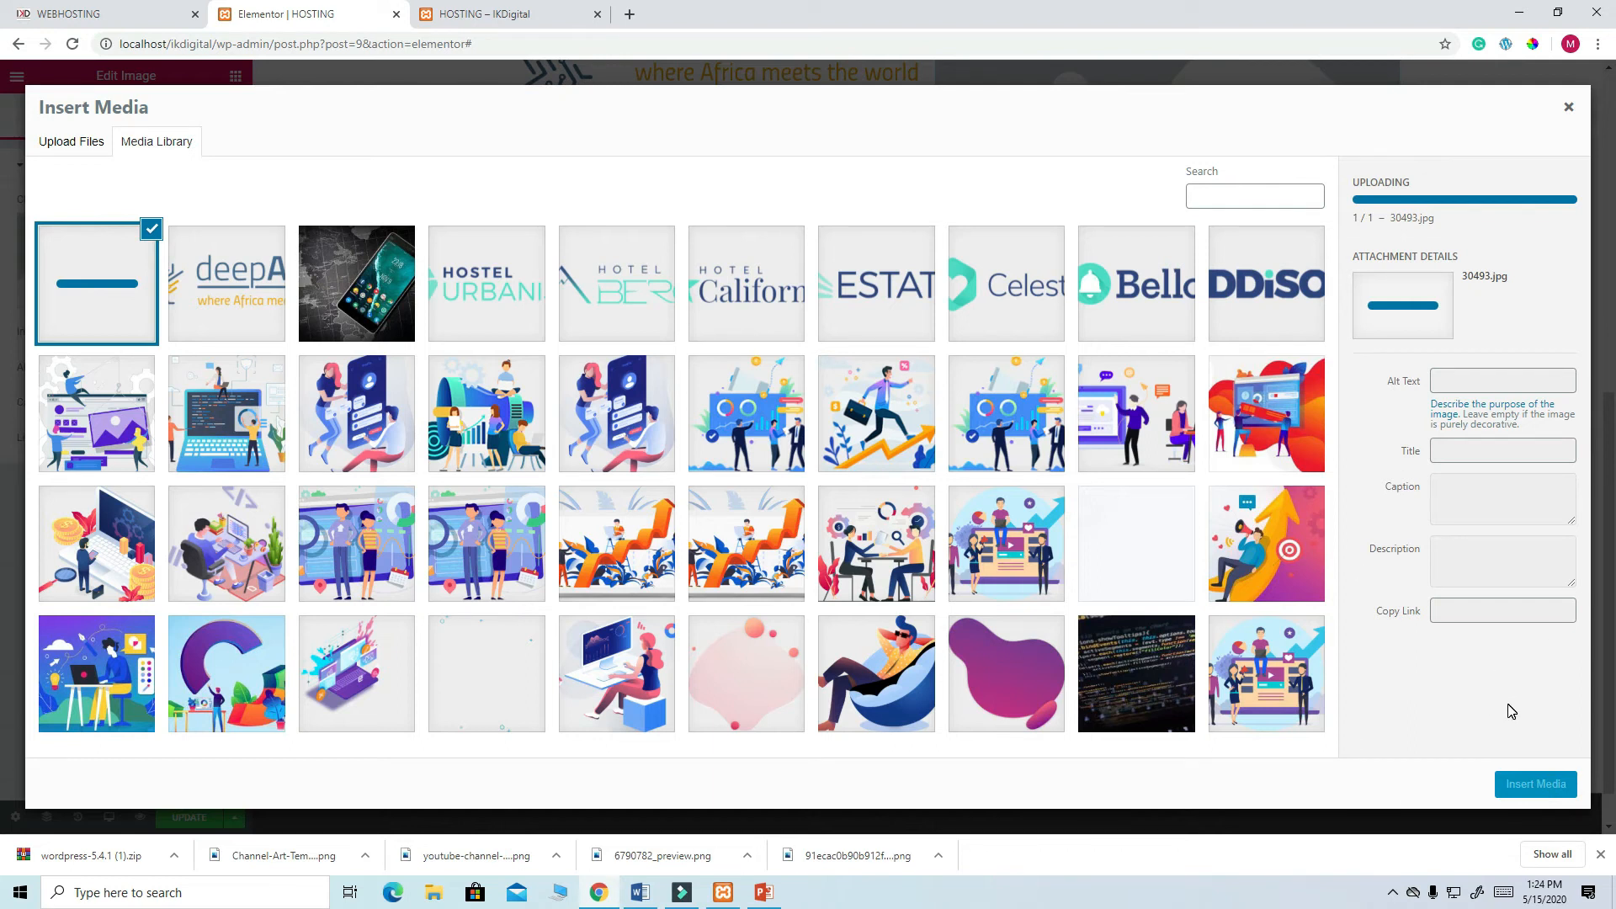
click(1528, 784)
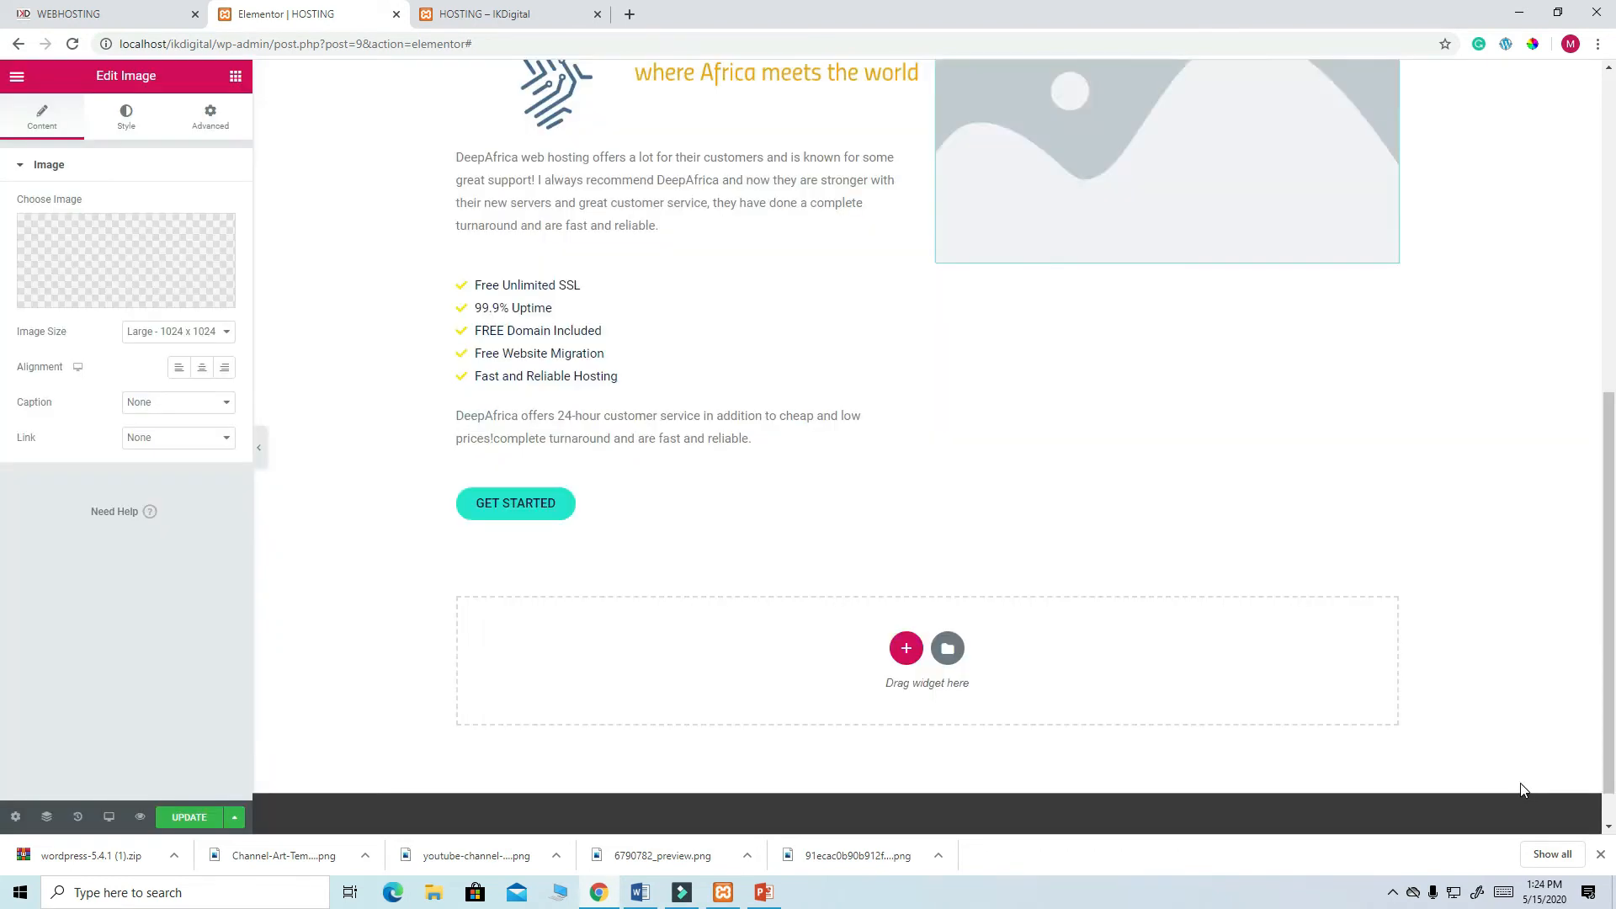
scroll(1172, 391, up, 4)
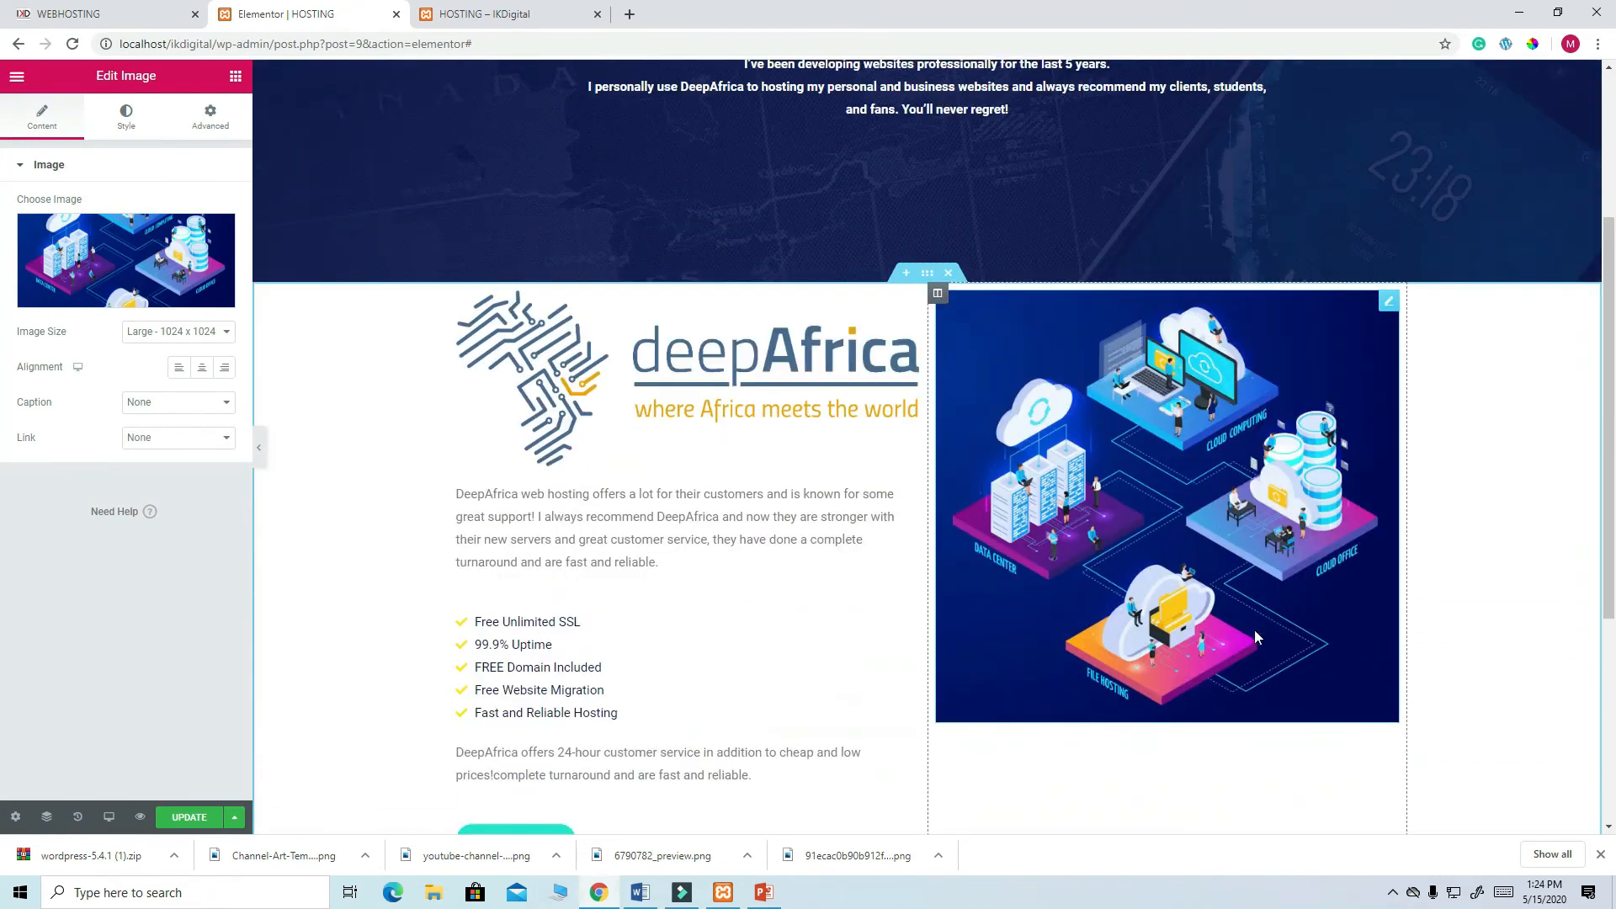
scroll(986, 271, down, 2)
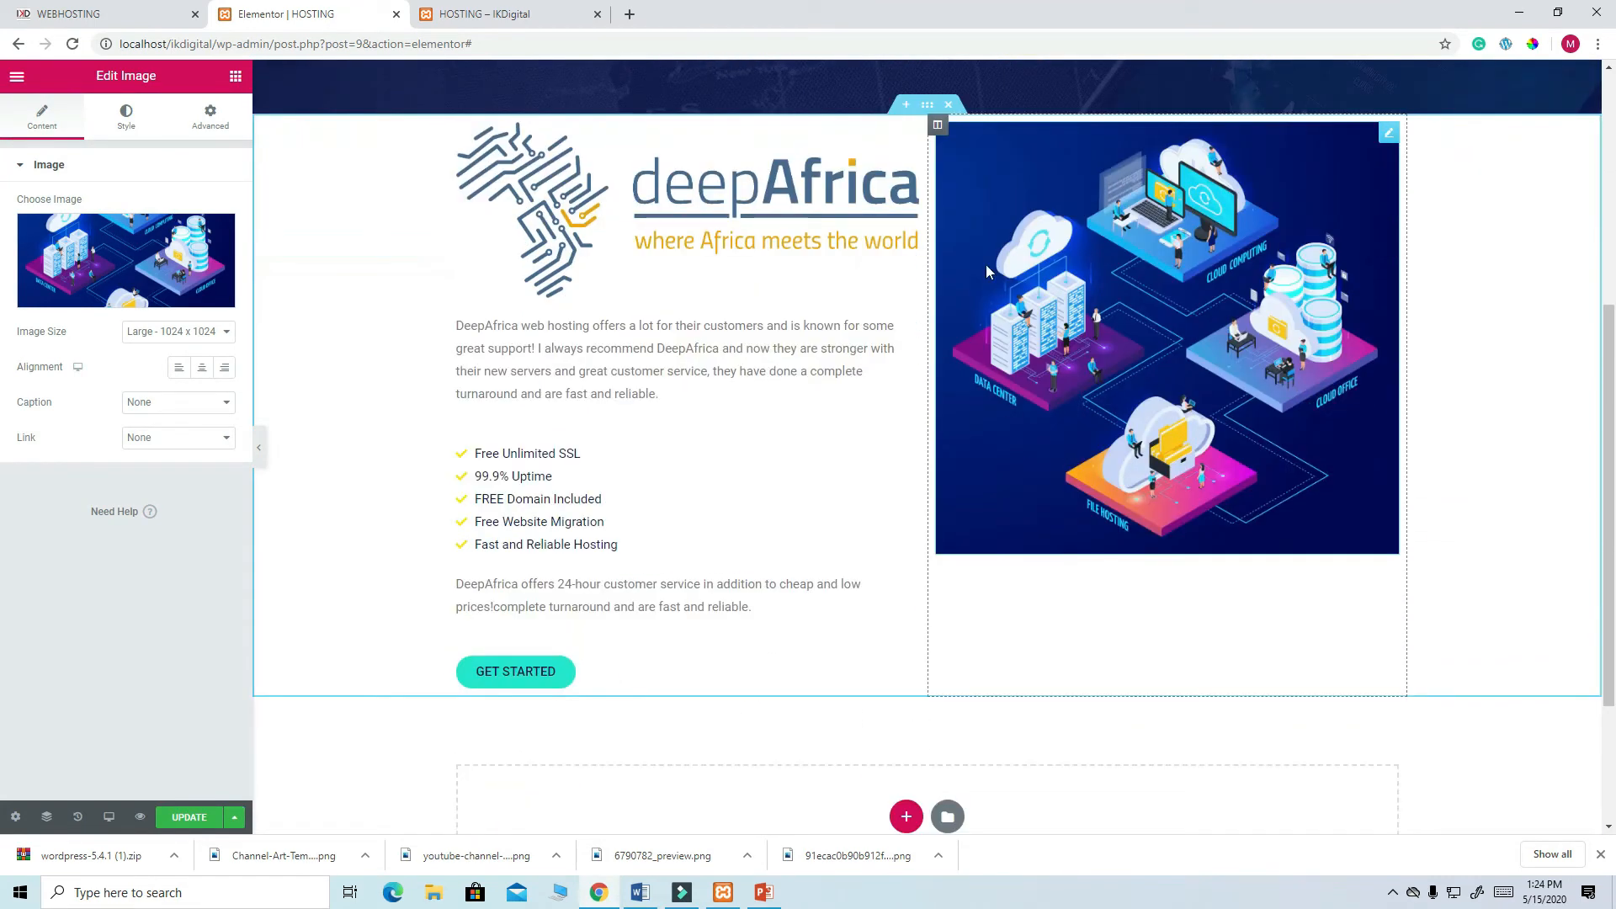
click(937, 125)
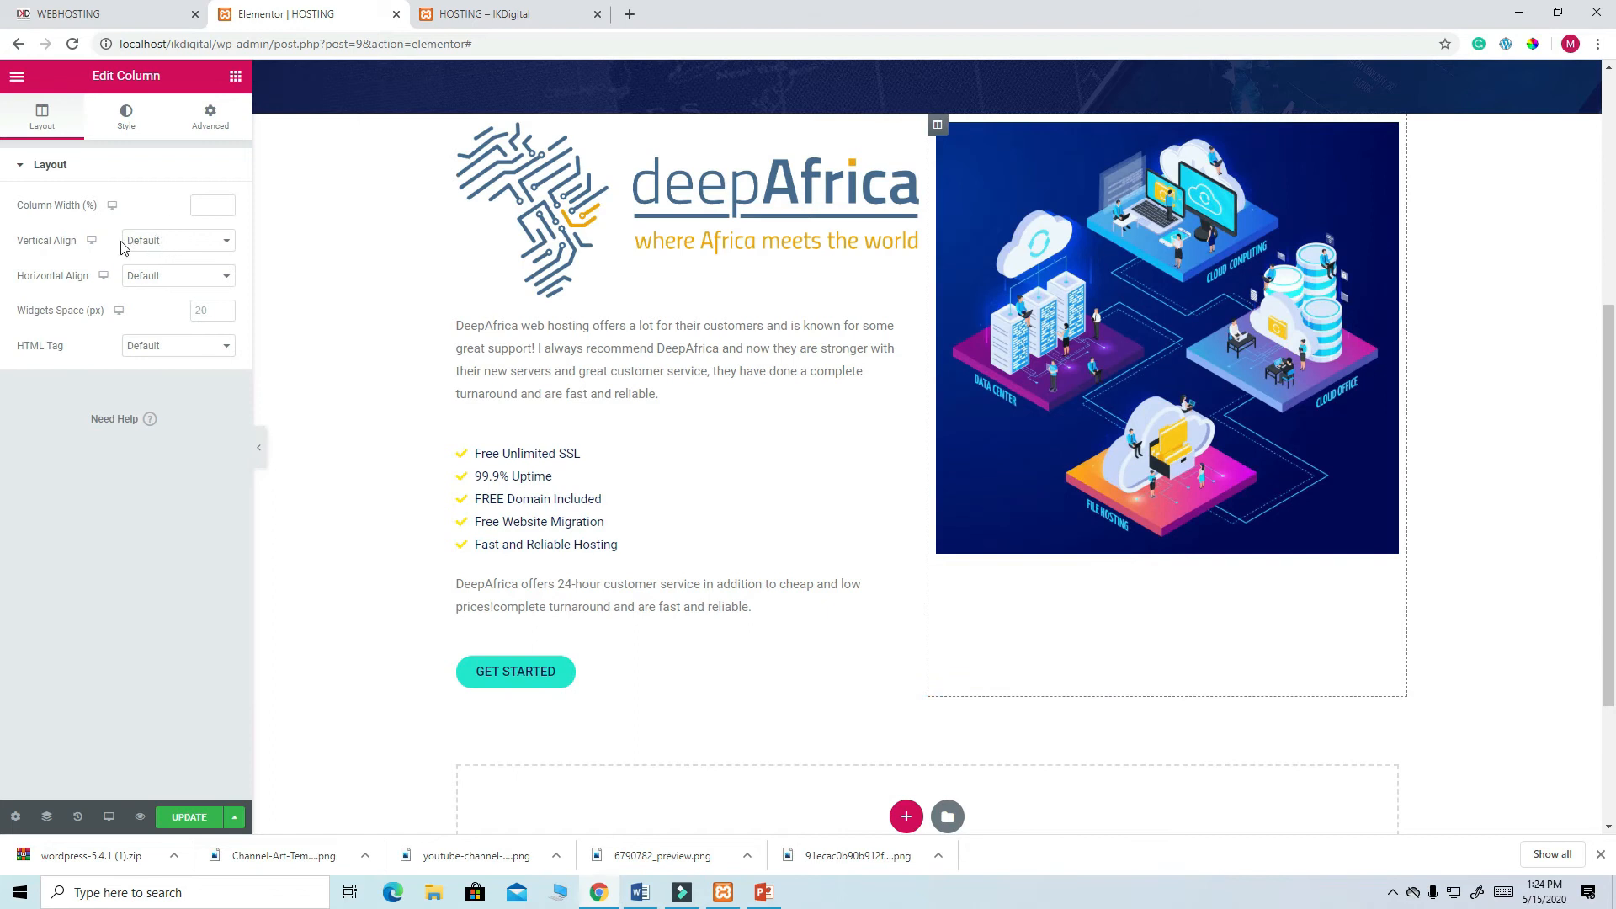
- Align the image column's content to the vertical middle and set its padding to 0
click(232, 252)
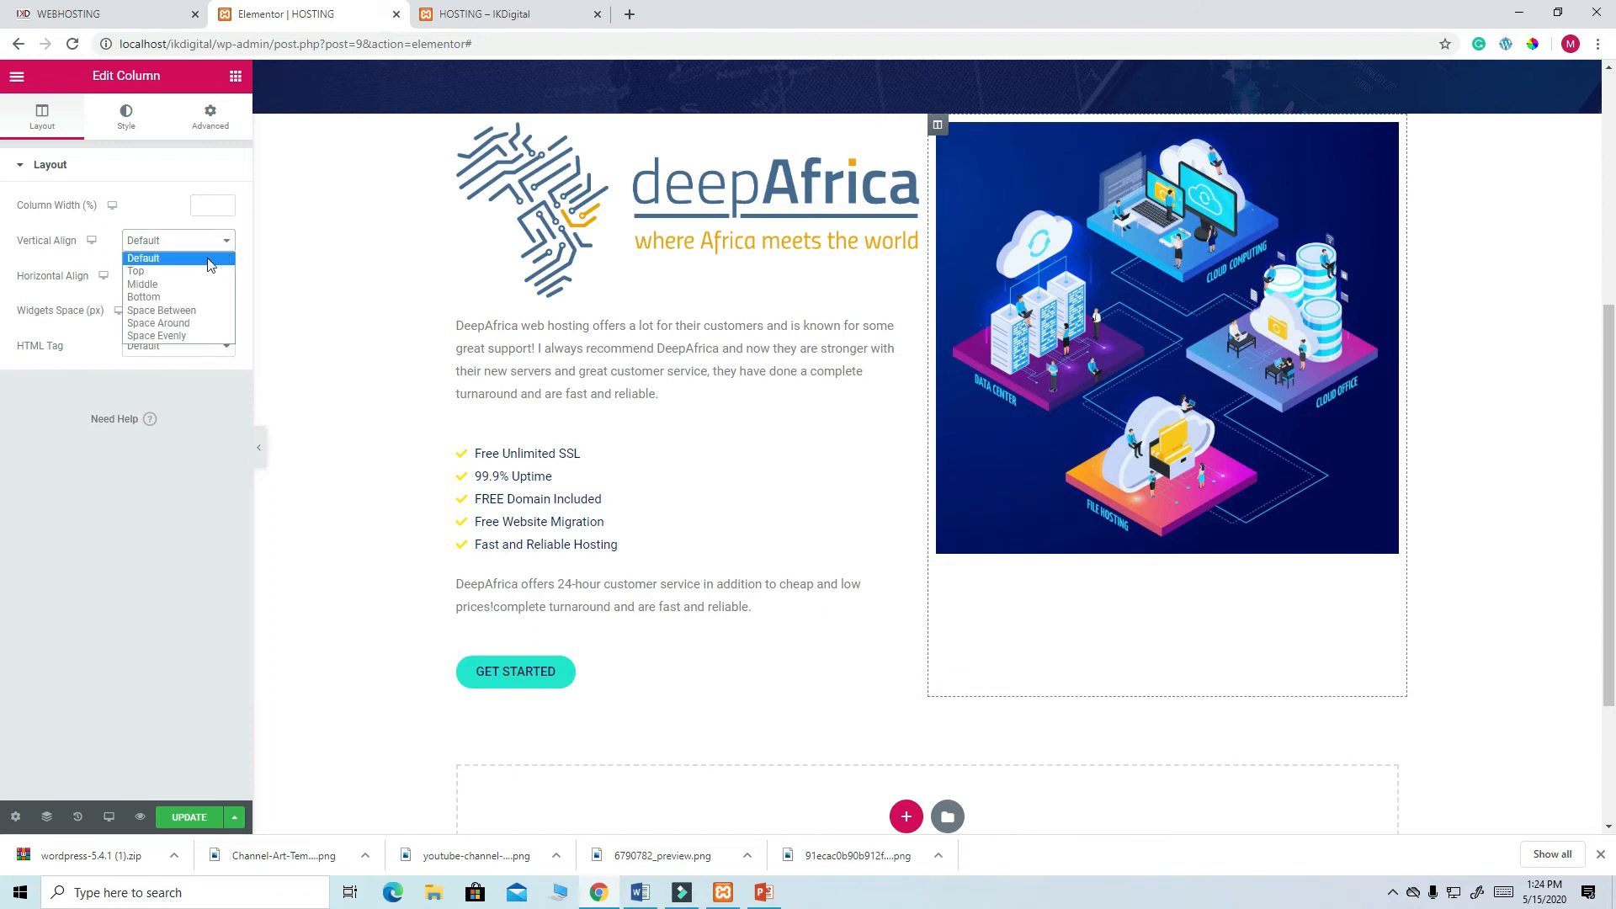
click(189, 289)
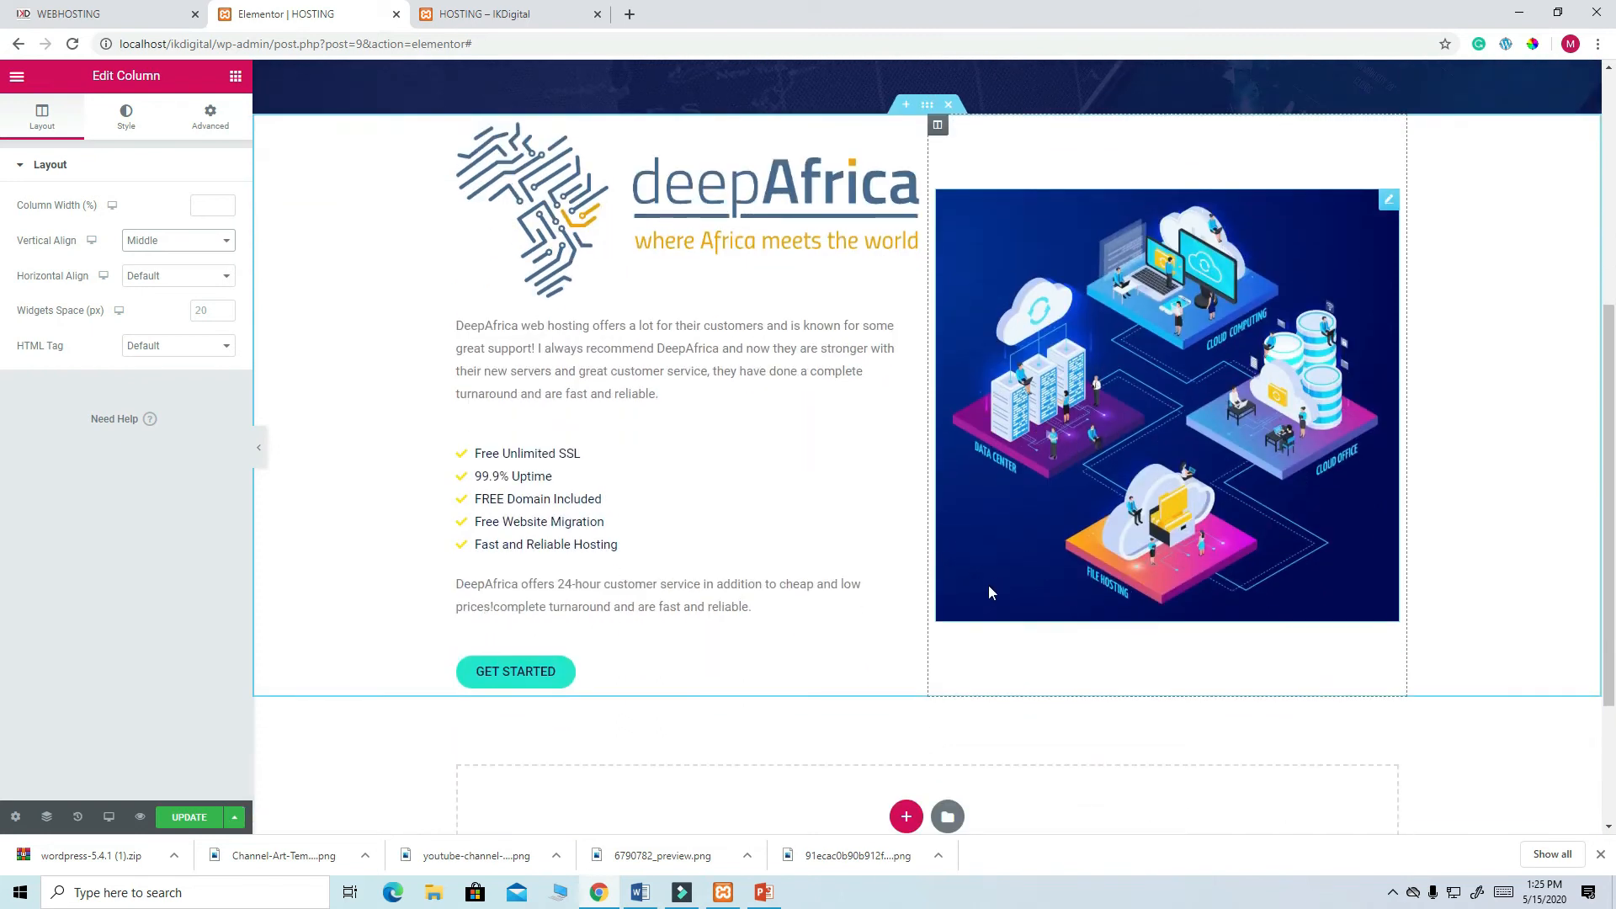
scroll(989, 590, up, 1)
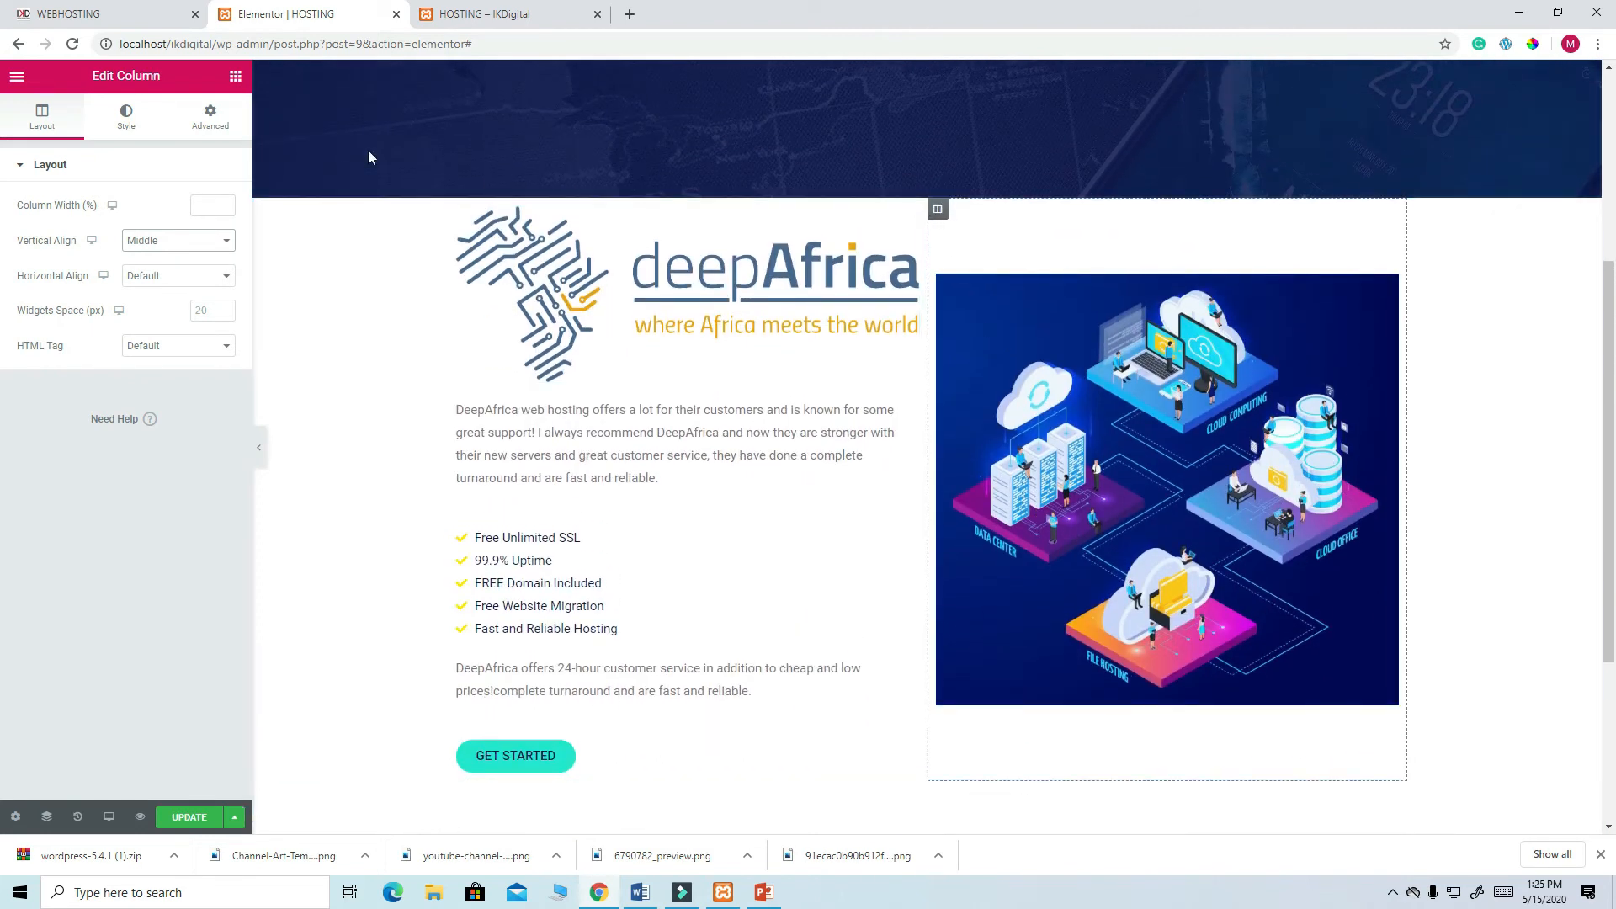
click(210, 115)
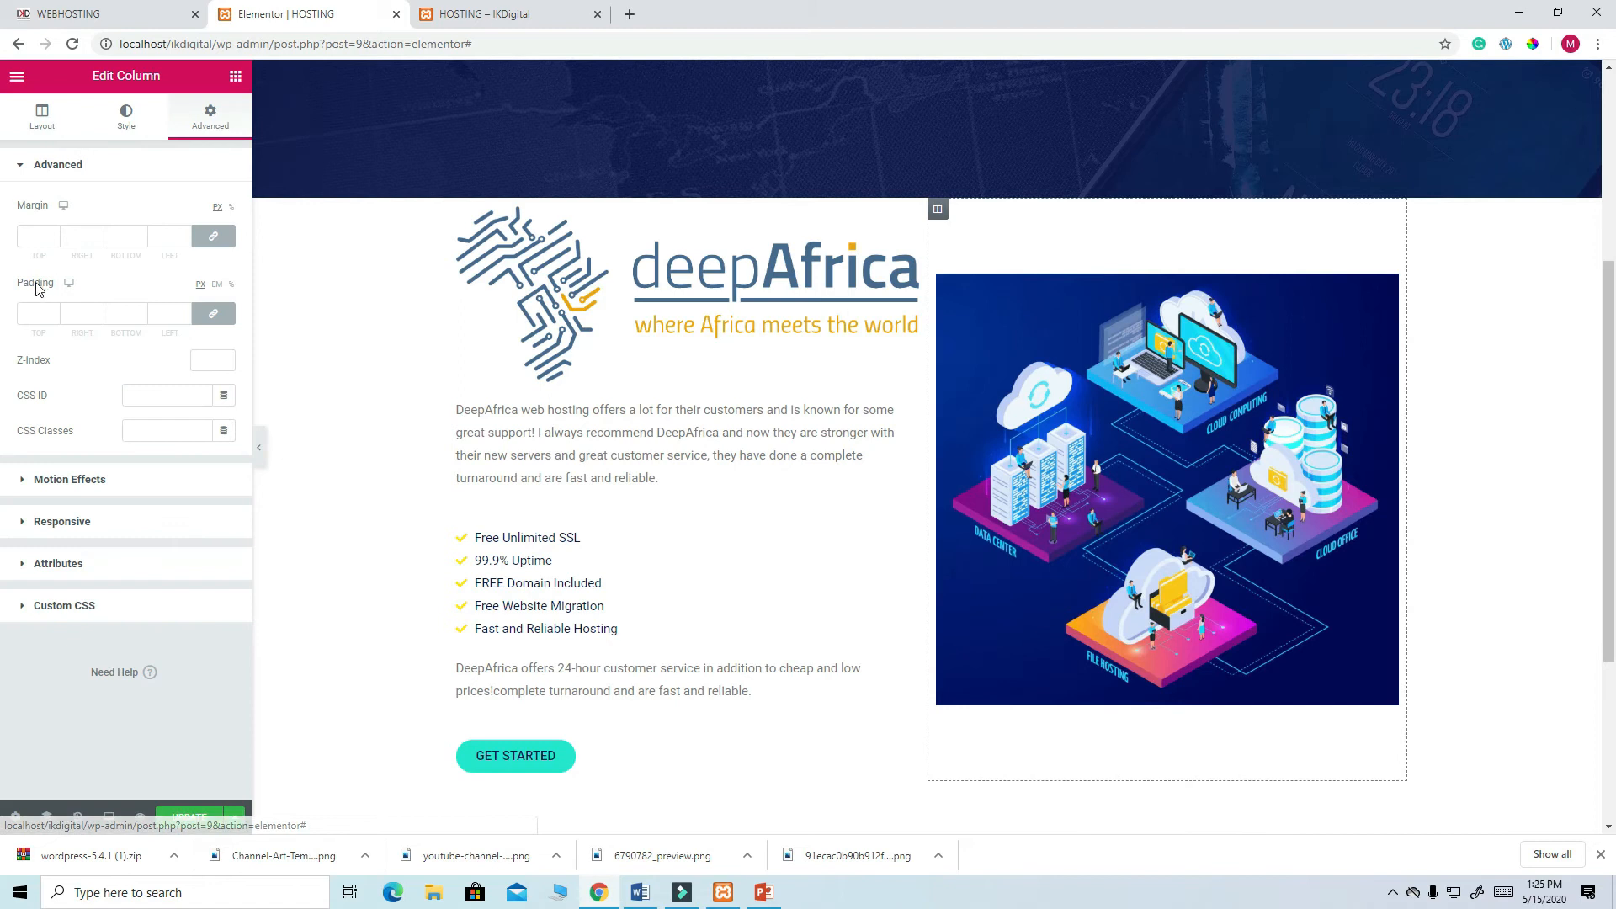
click(33, 315)
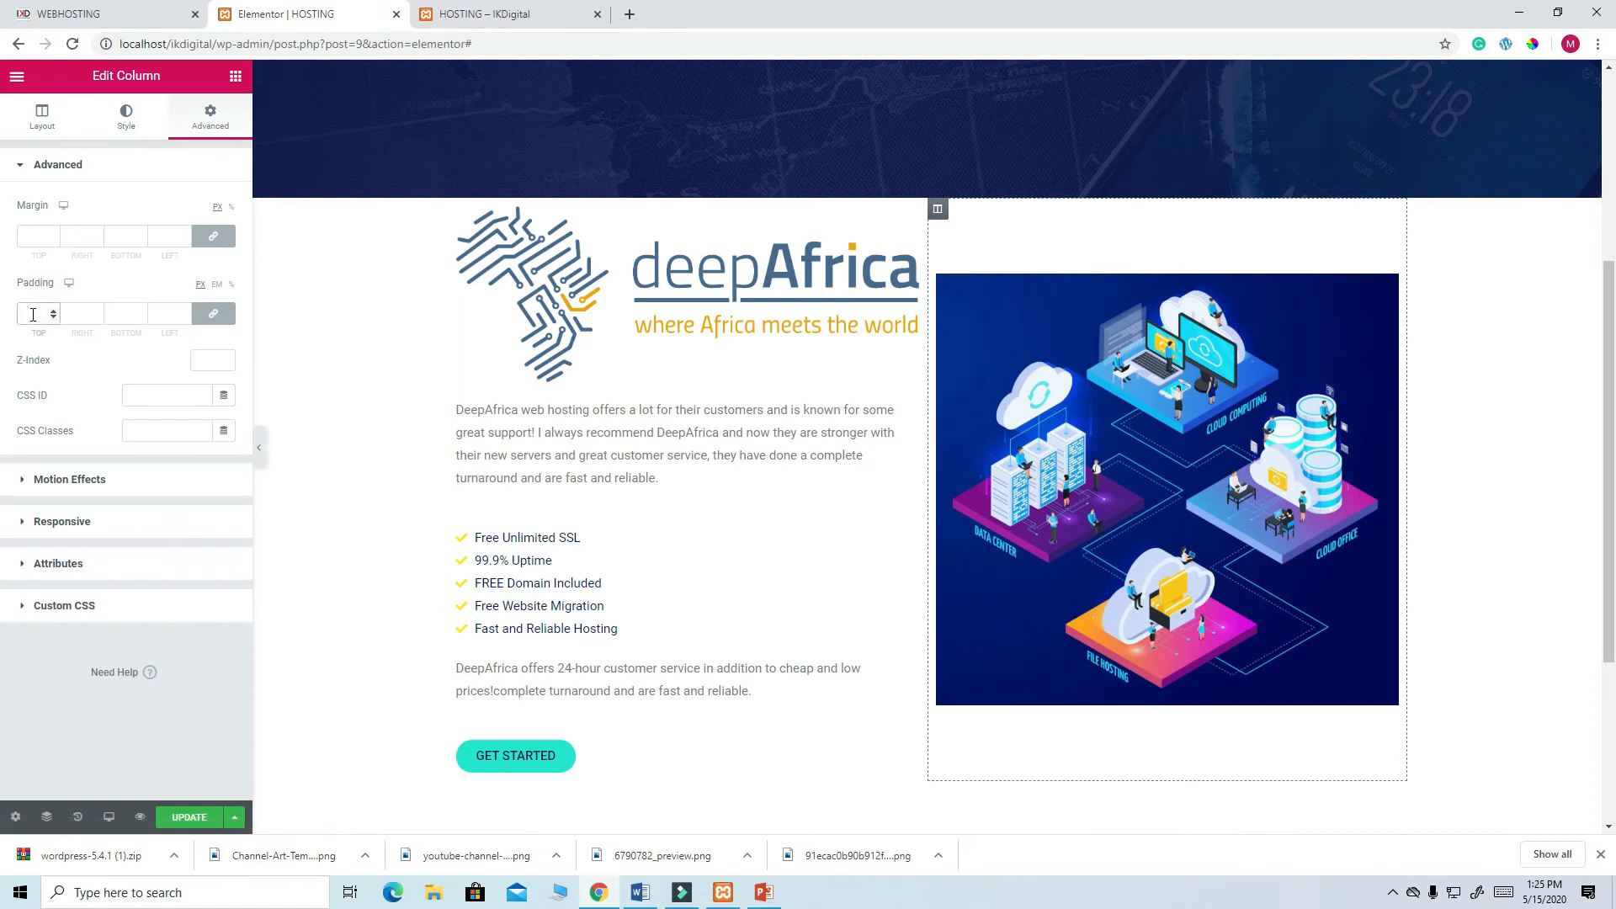
text(0)
click(213, 313)
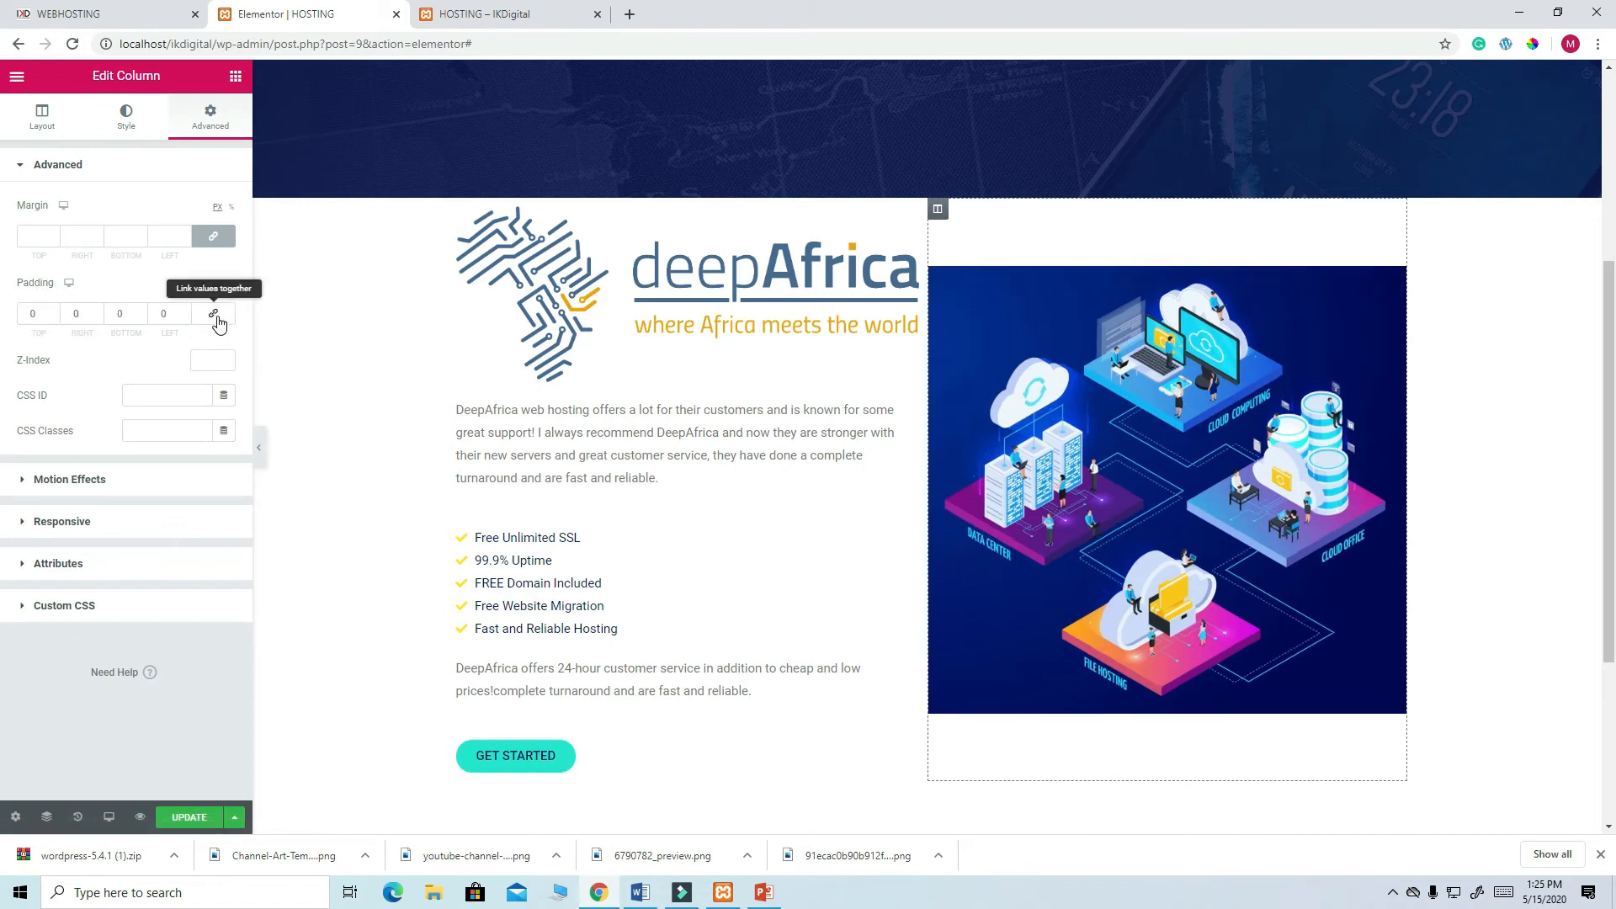
click(30, 314)
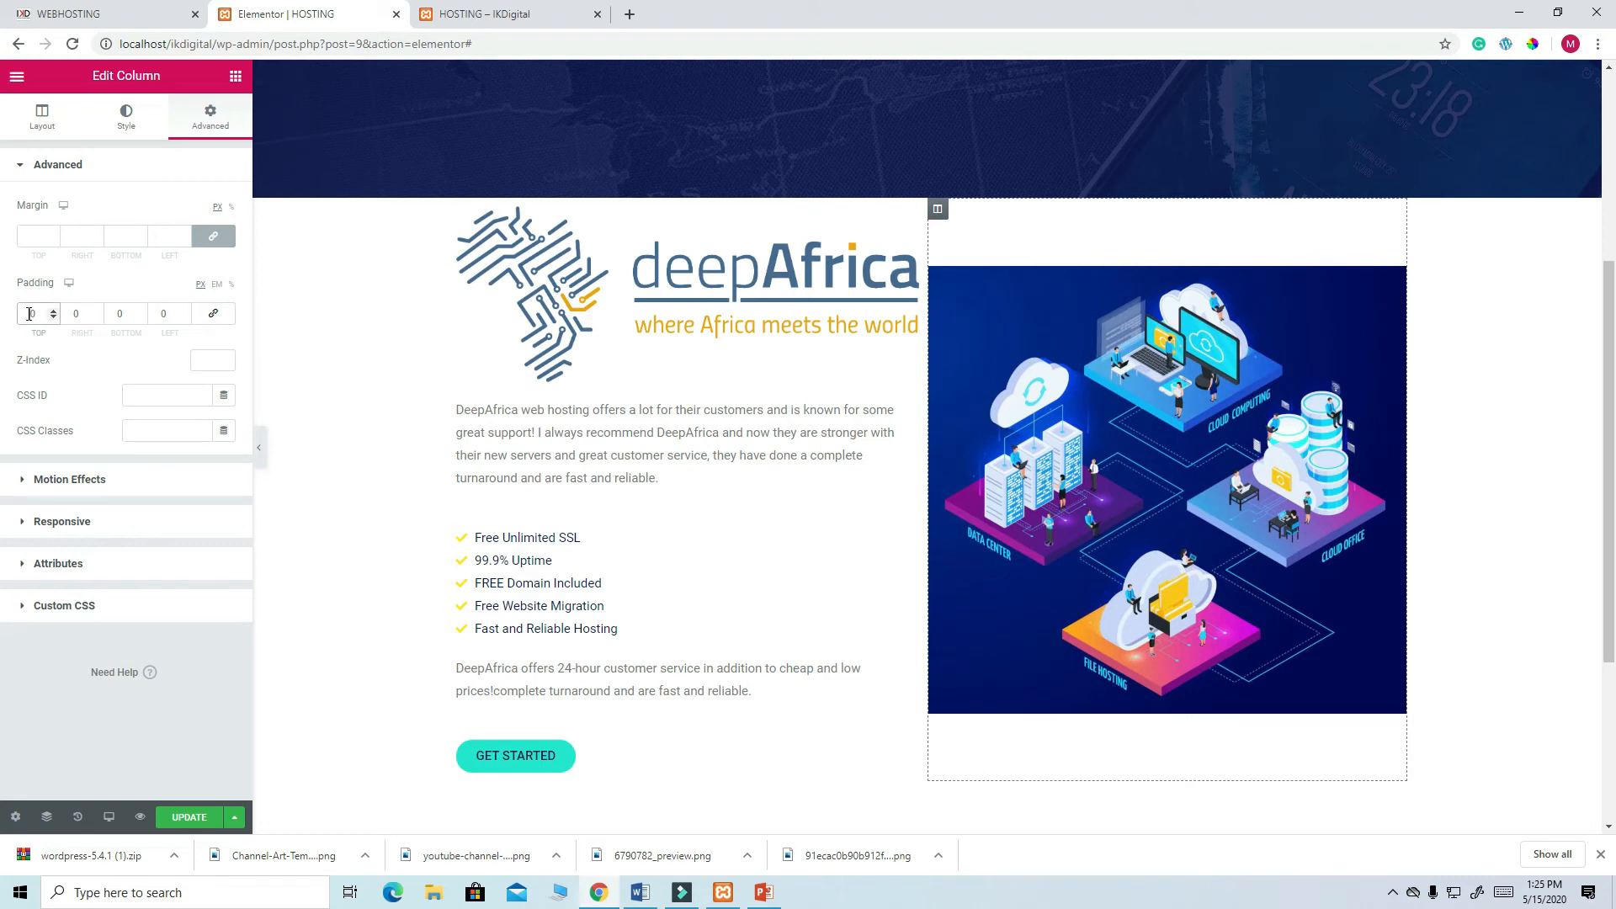
text(600)
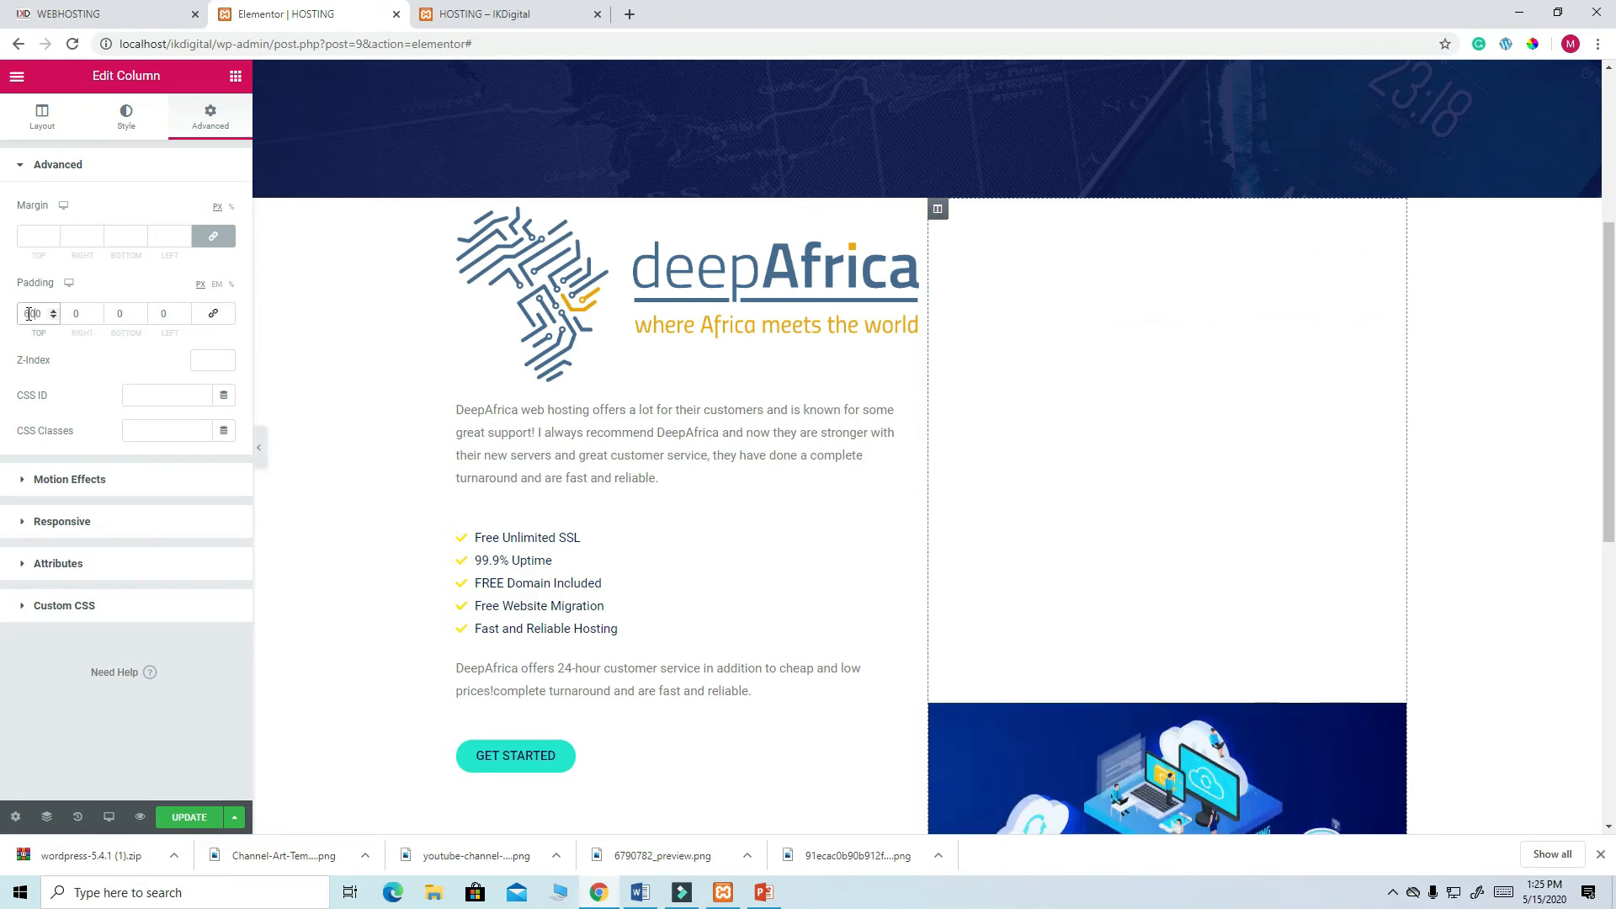
key(BackSpace)
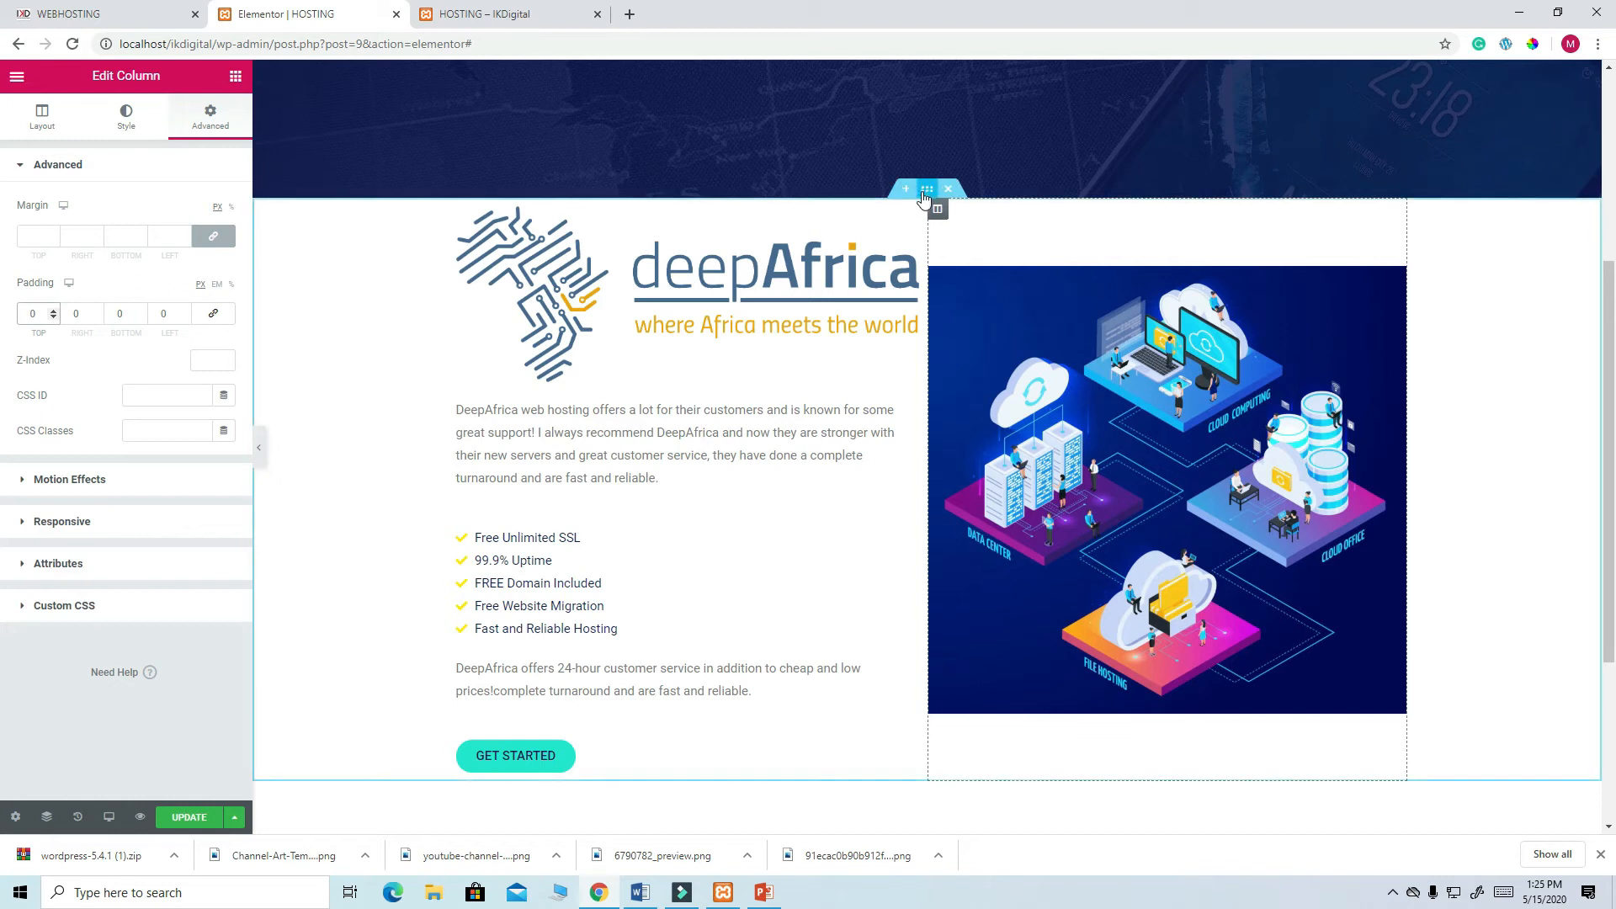
- Give the deepAfrica section 60 px top and bottom padding and update the page
click(926, 190)
click(210, 117)
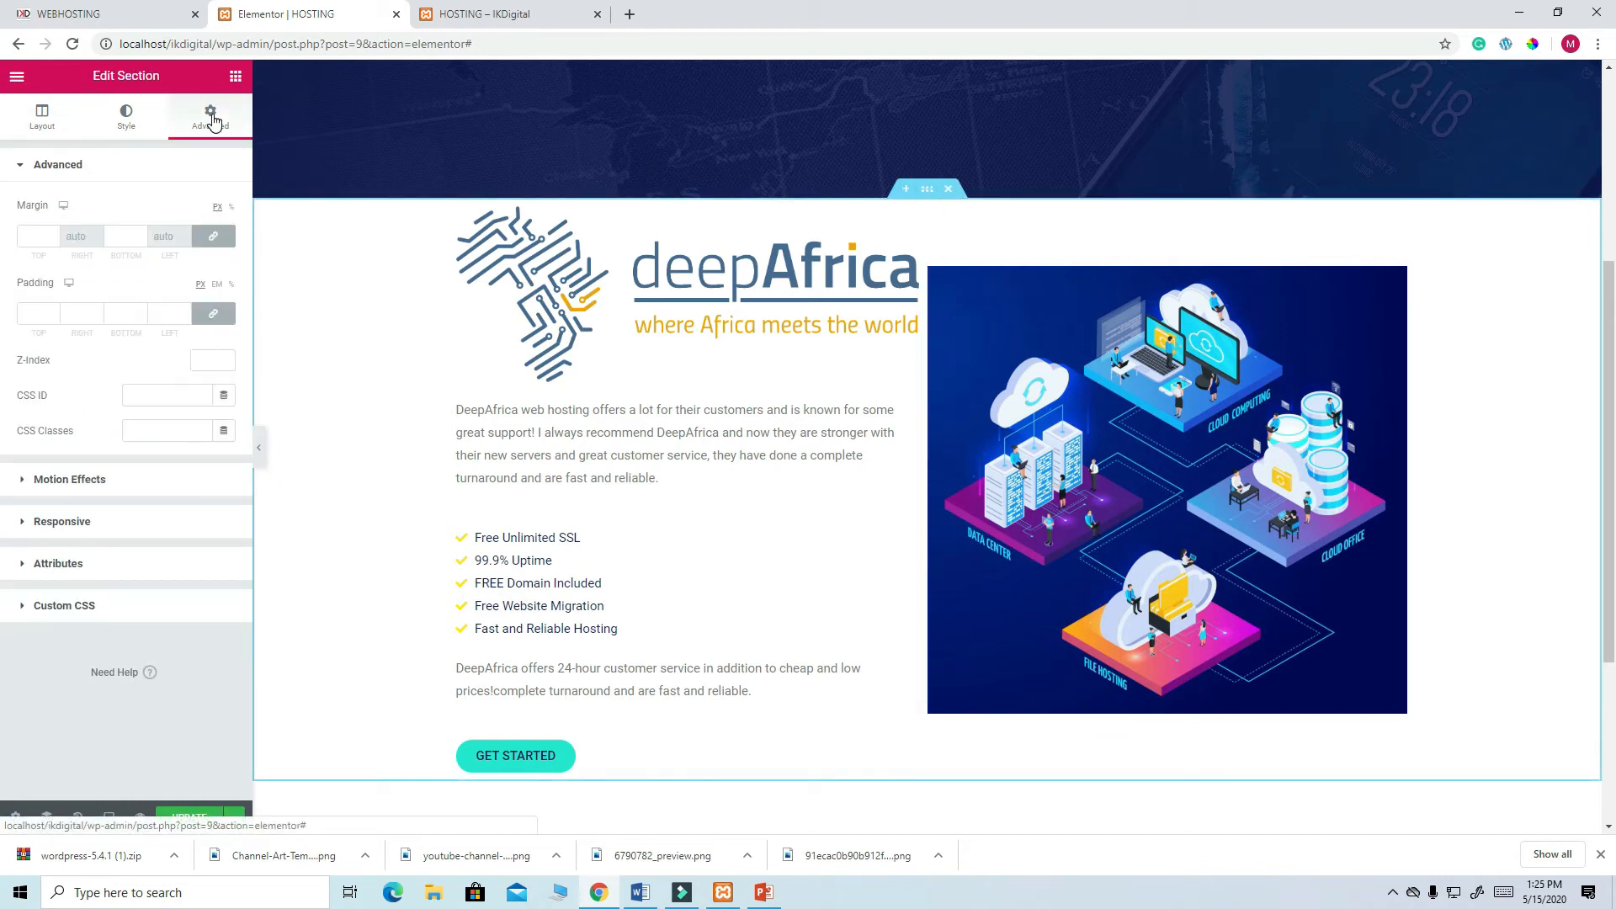
click(213, 313)
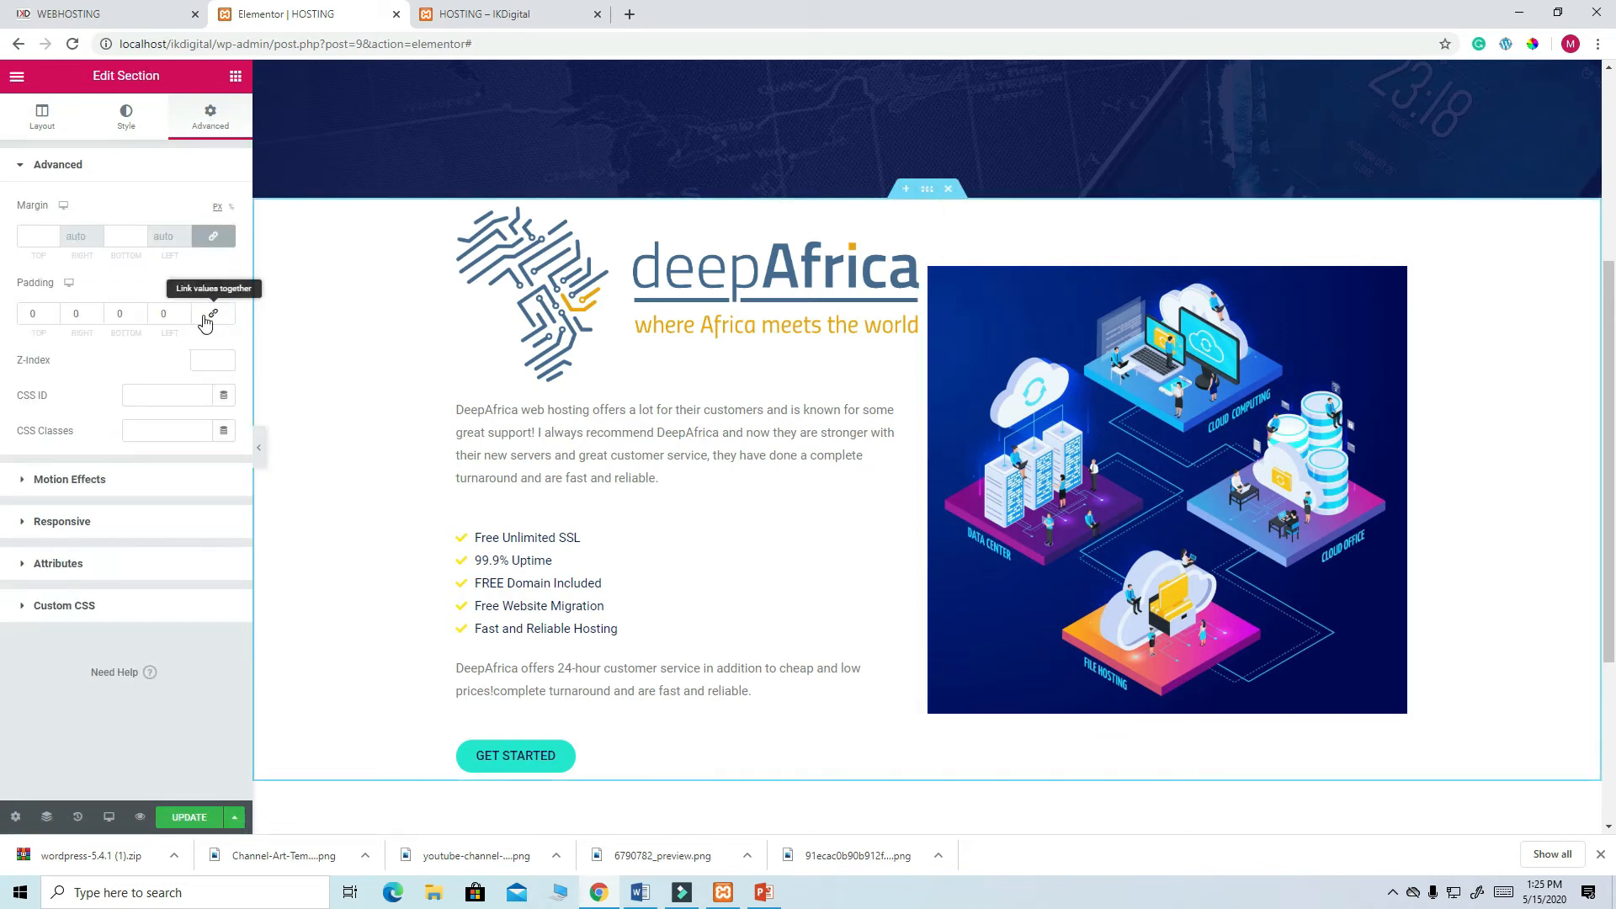
double_click(32, 314)
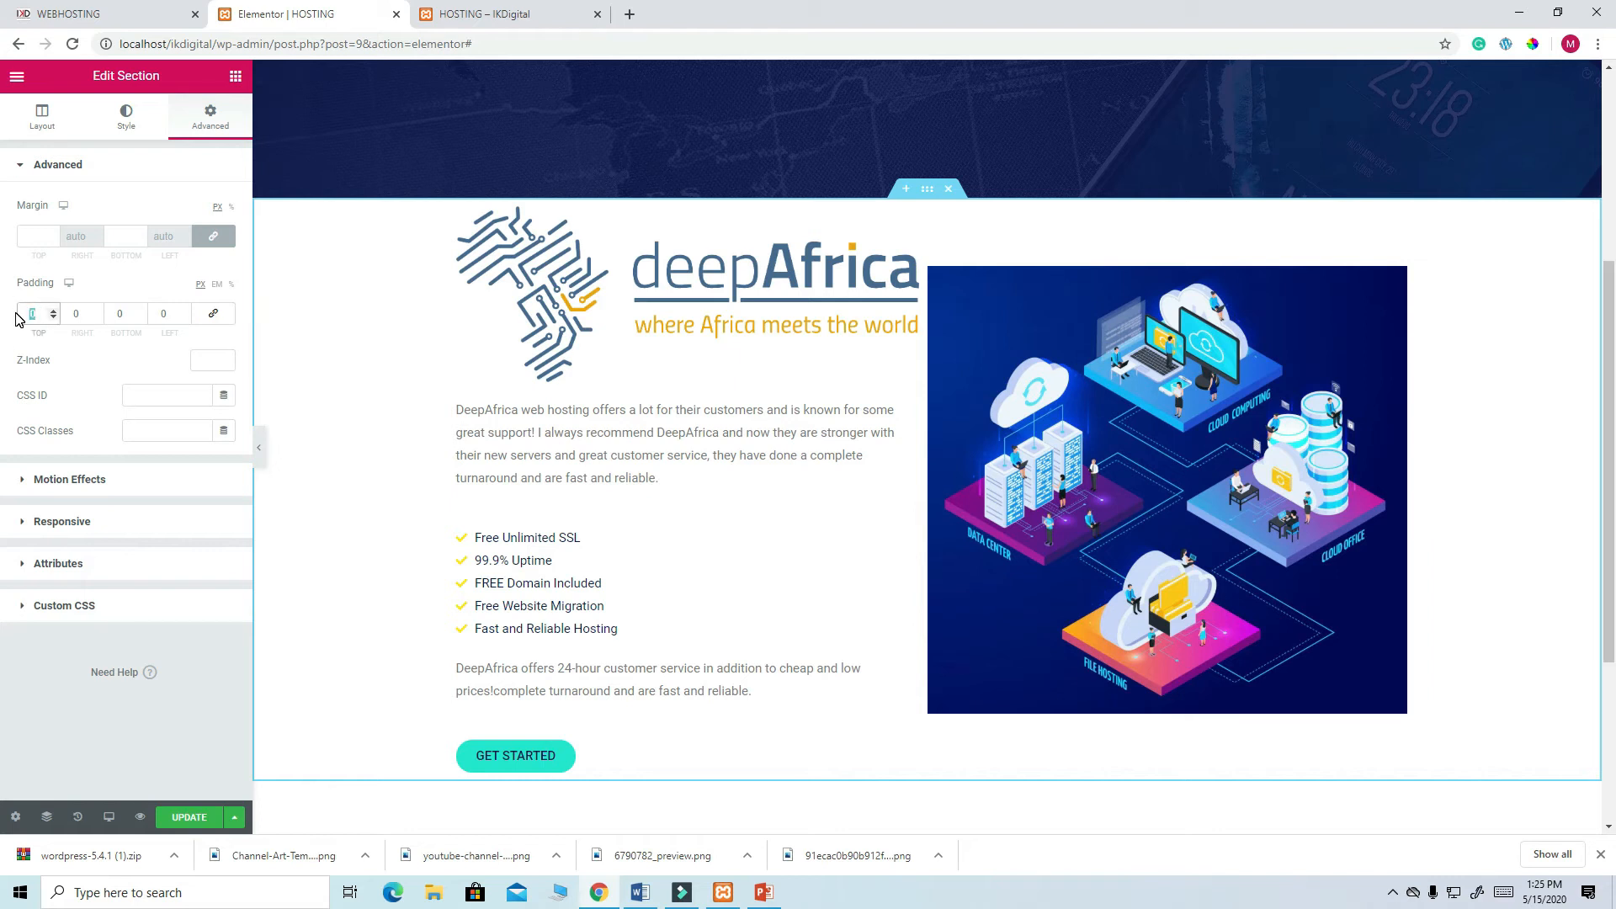
text(60)
click(120, 313)
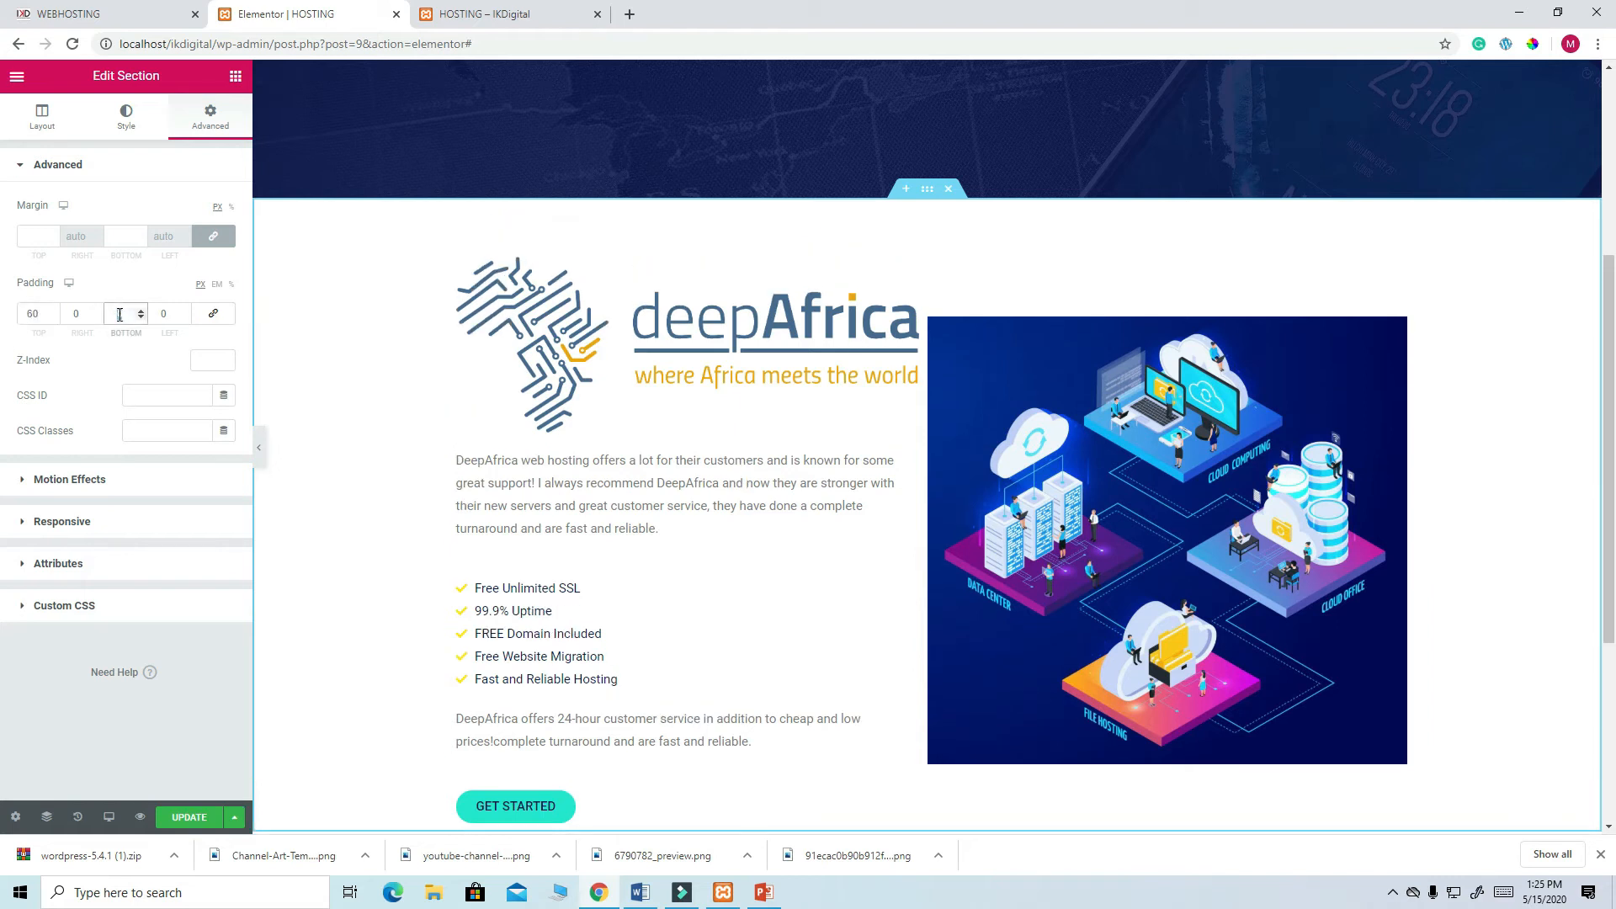
text(60)
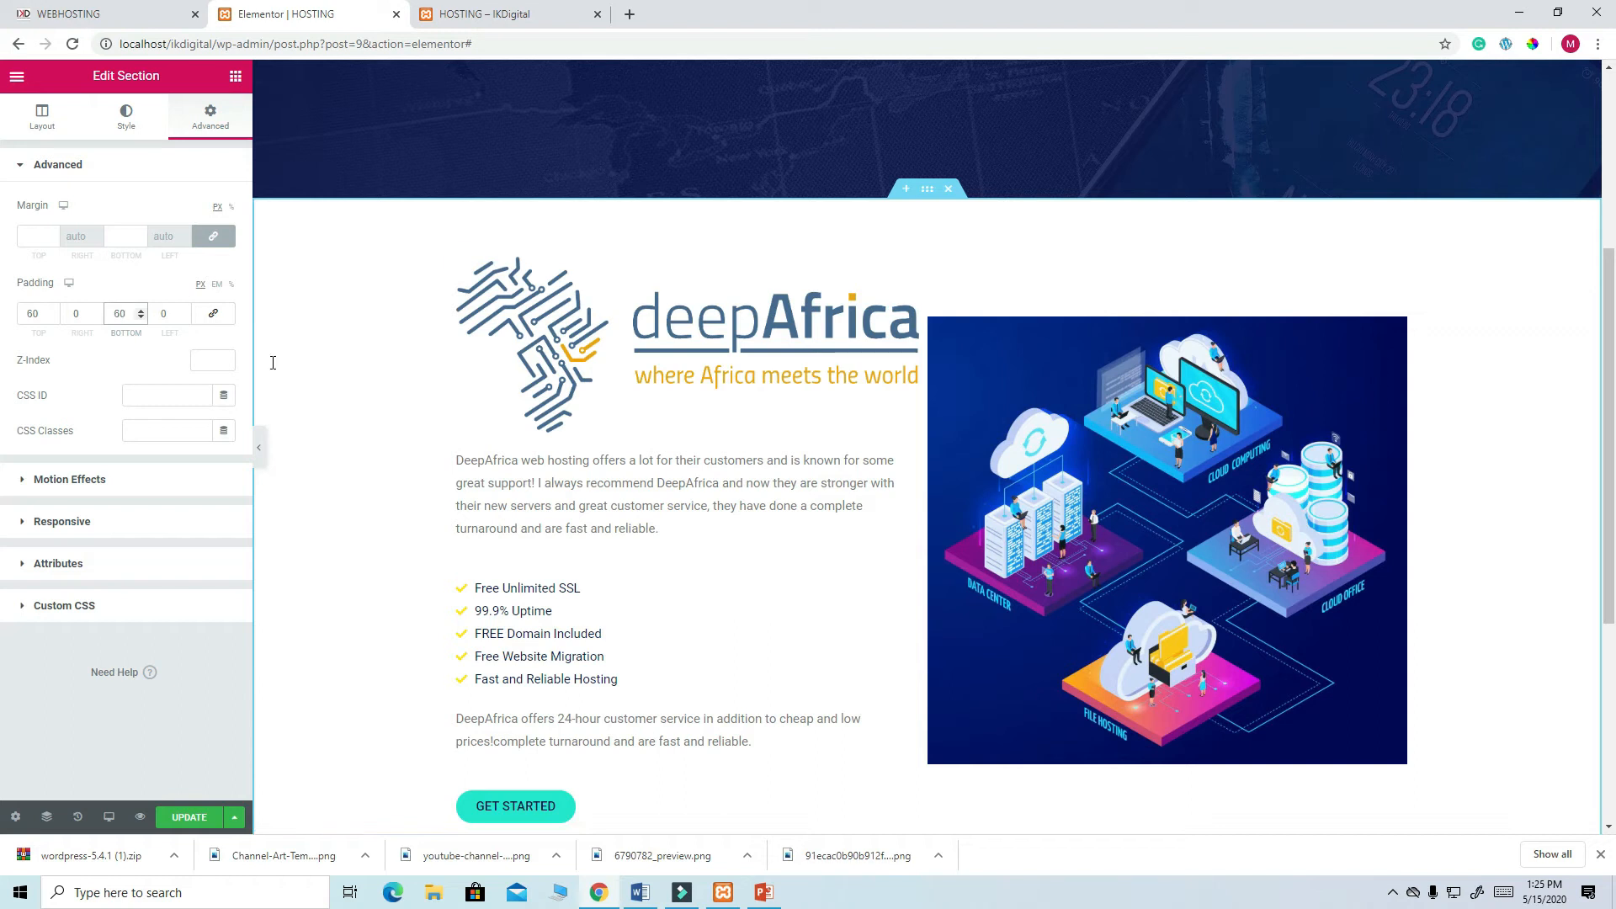
scroll(854, 384, down, 5)
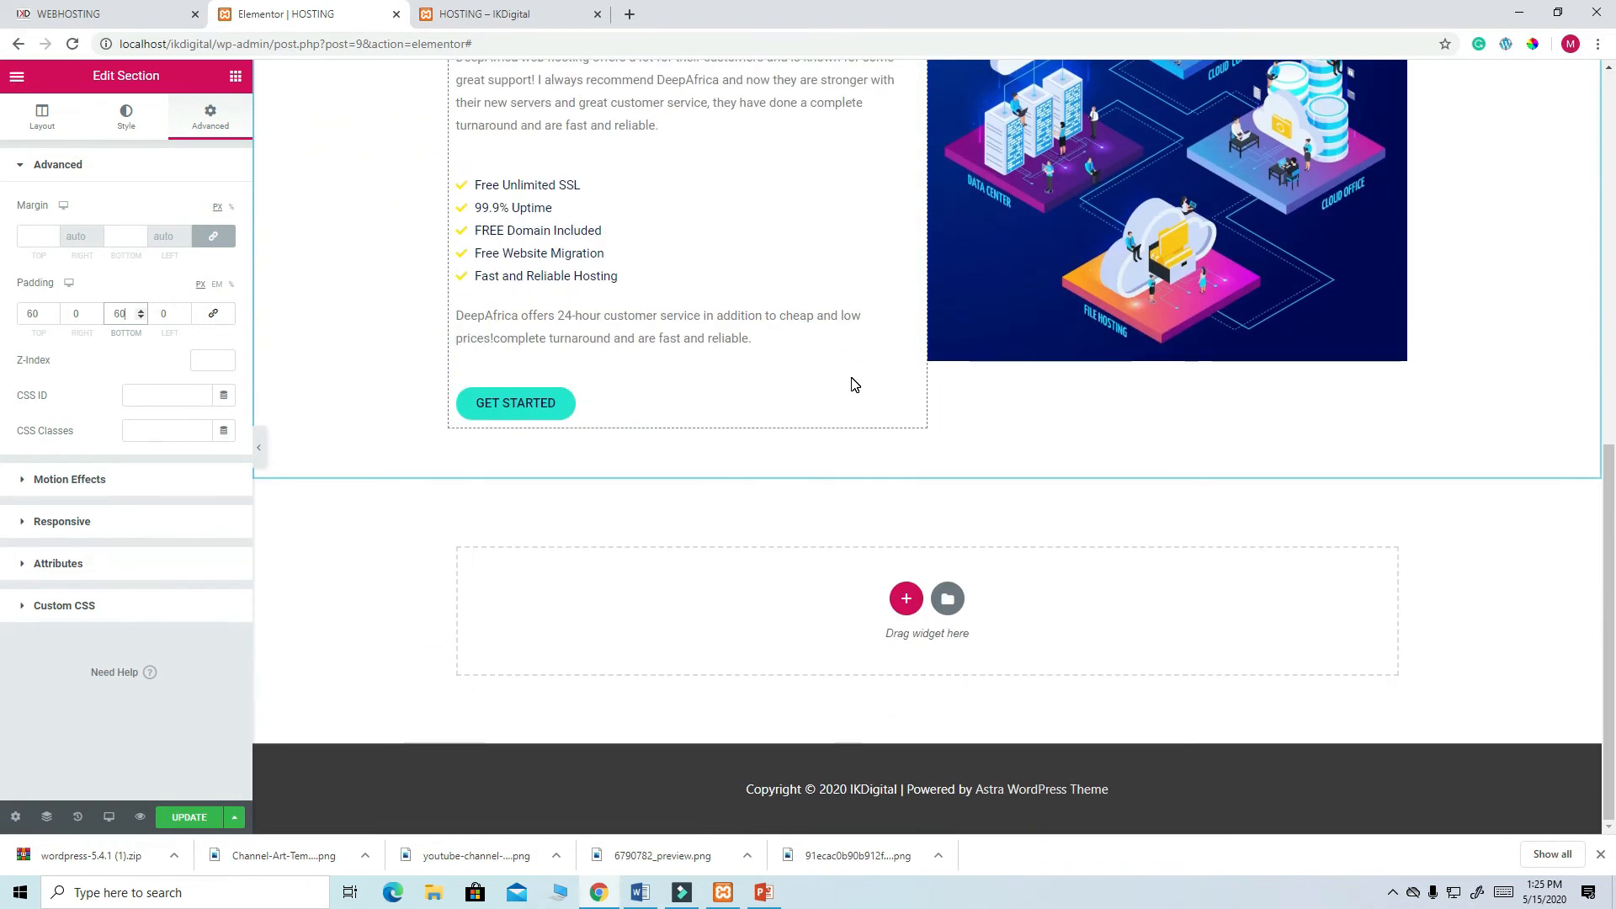
scroll(854, 385, up, 3)
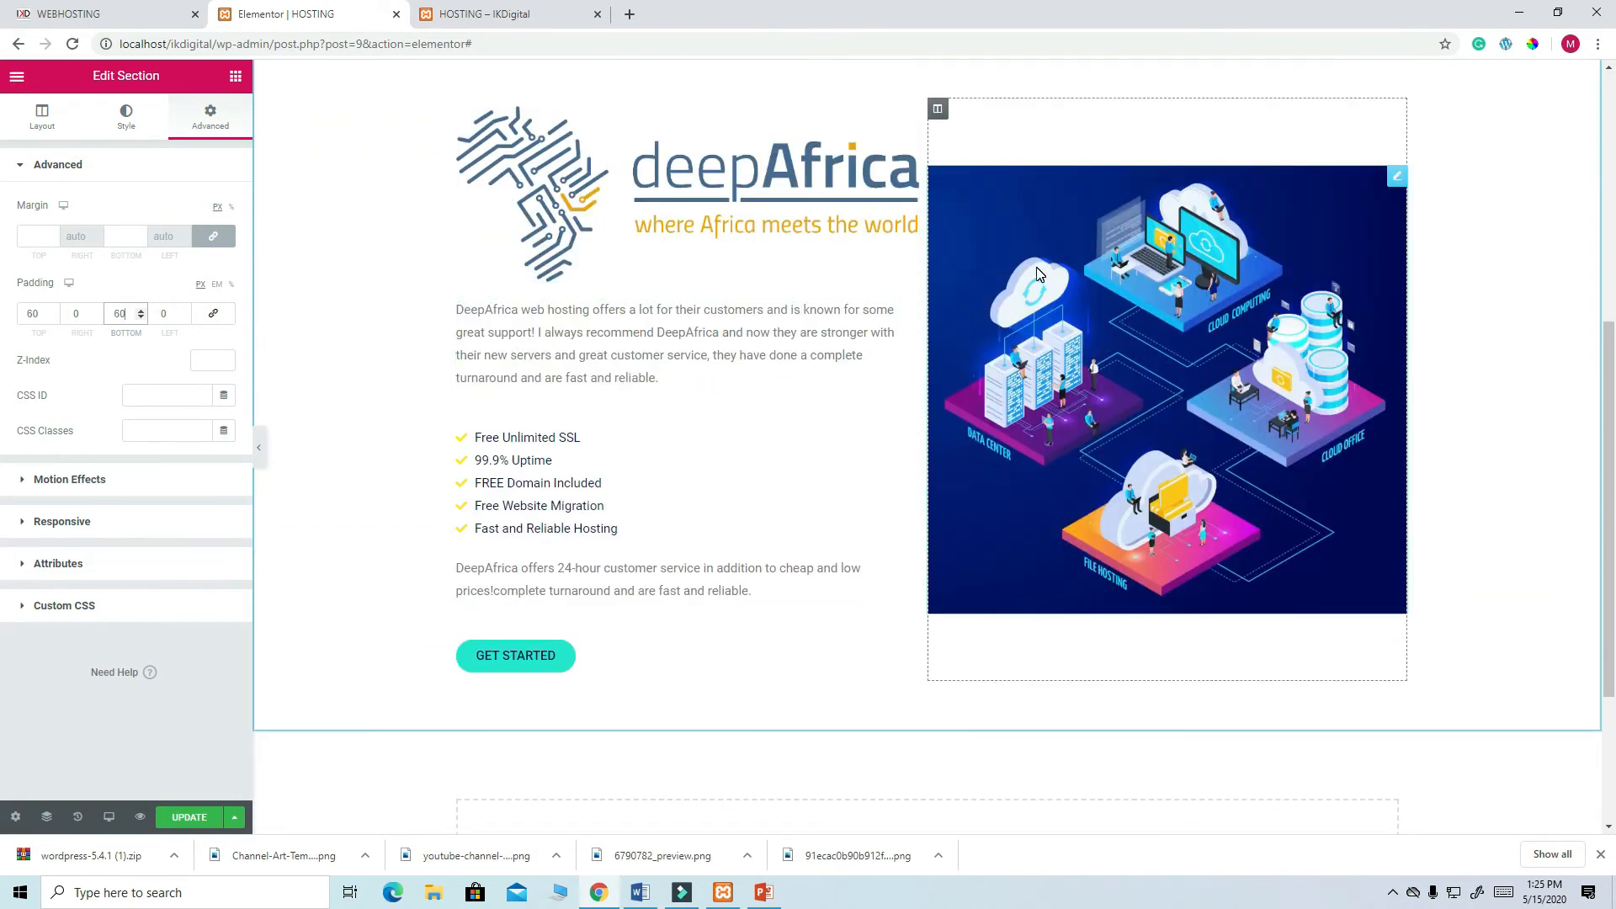
scroll(956, 149, up, 2)
click(188, 817)
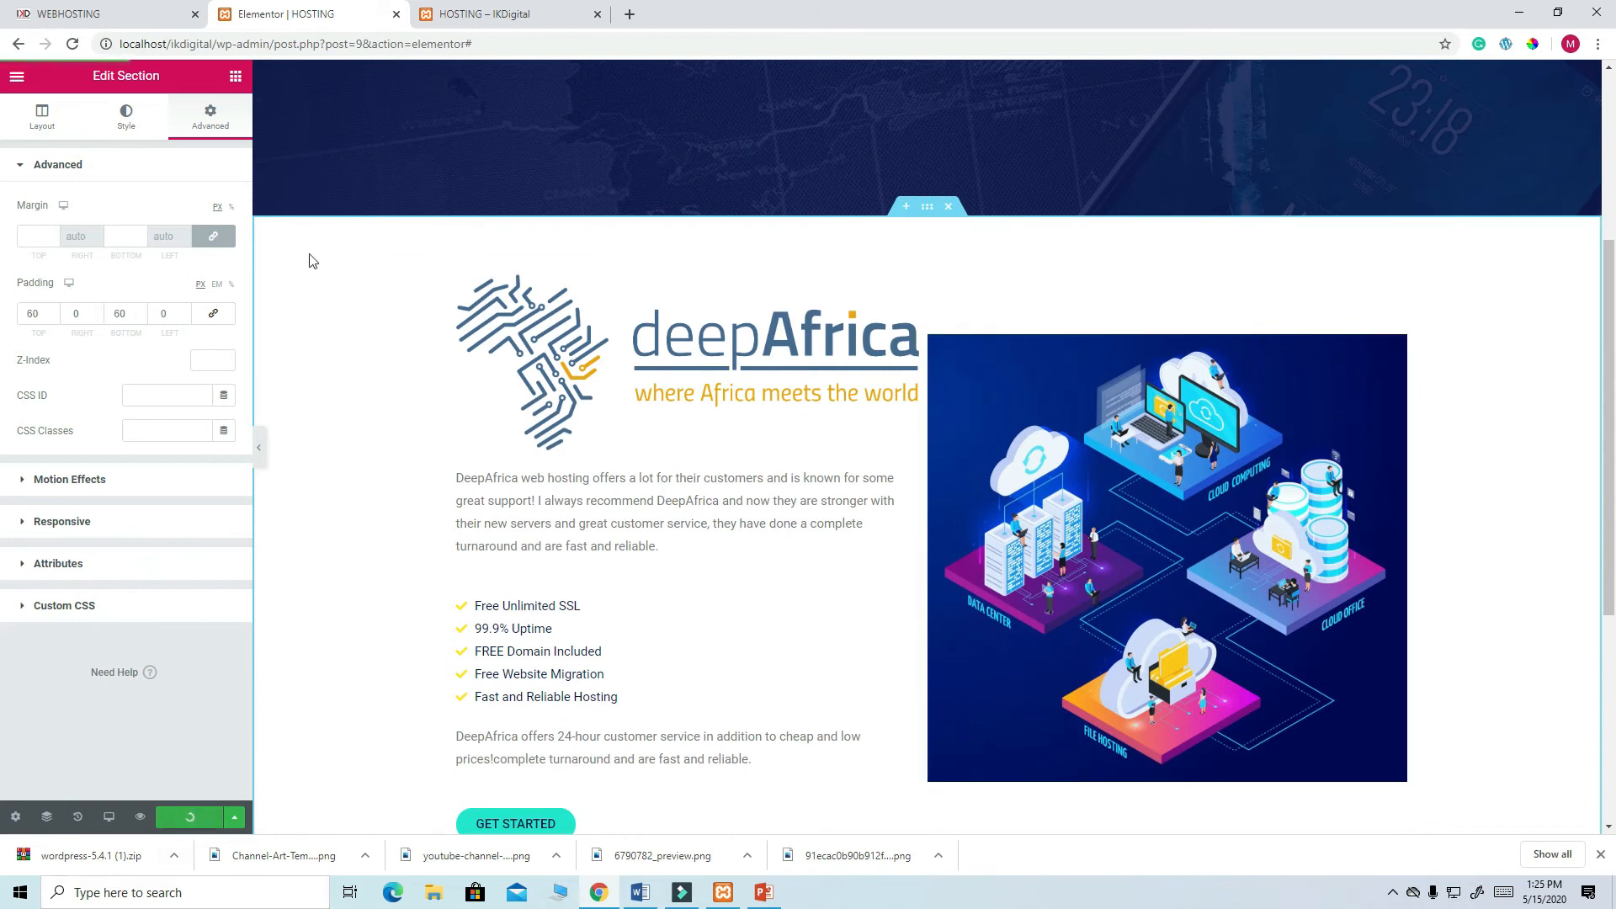
- Review the Pro Services section on the live WEBHOSTING page, then go back to the Elementor HOSTING editor
click(107, 24)
scroll(846, 402, down, 5)
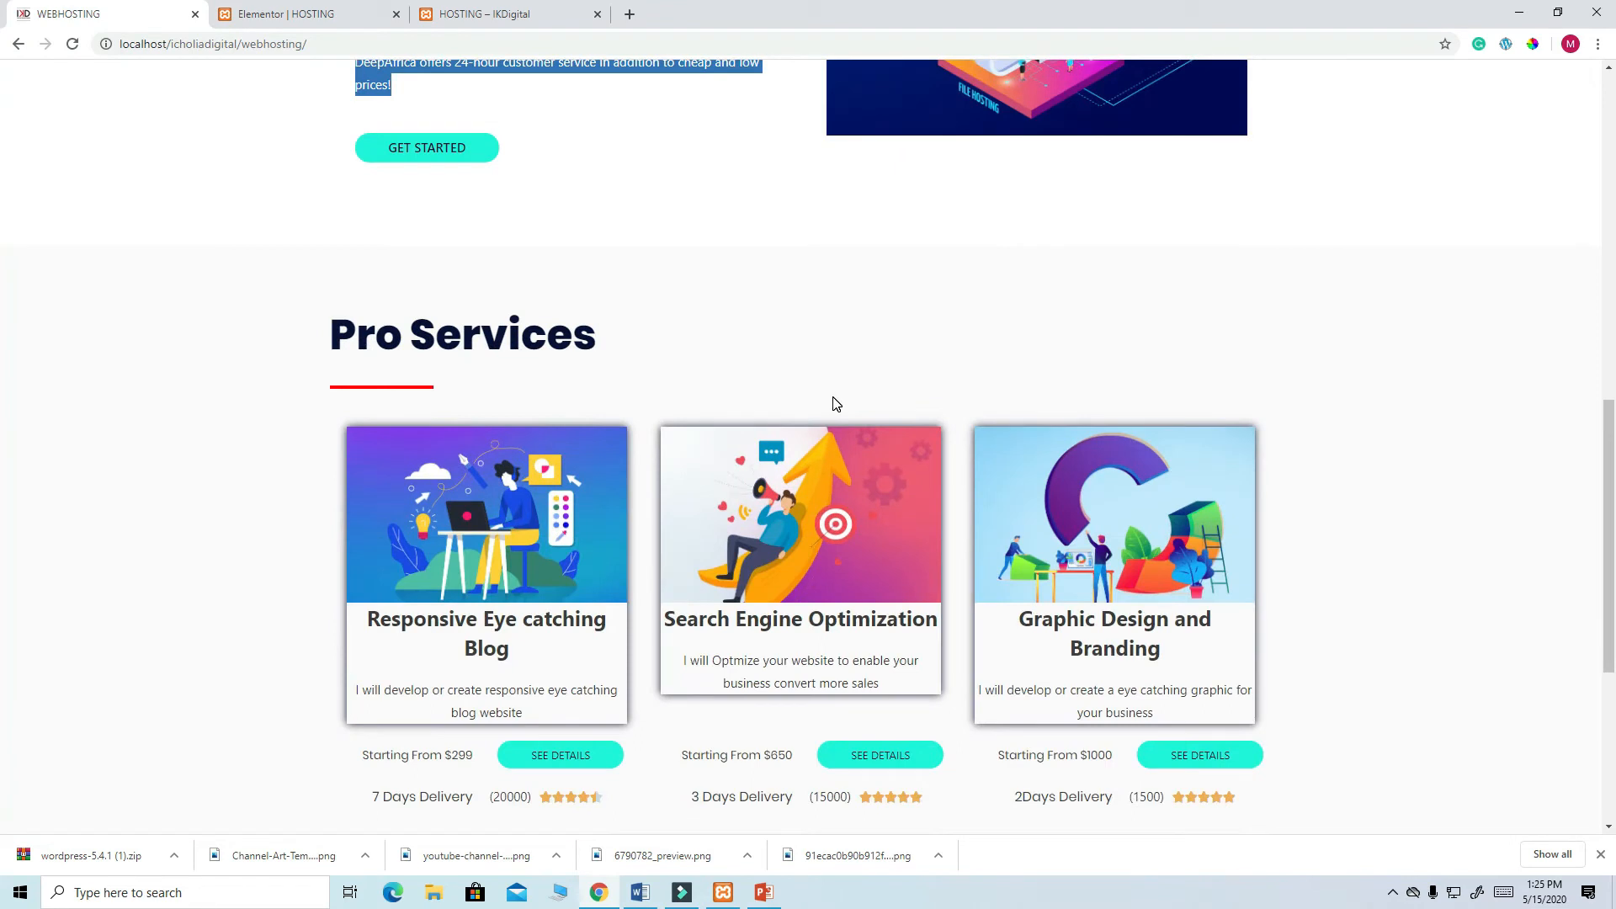
scroll(836, 404, down, 3)
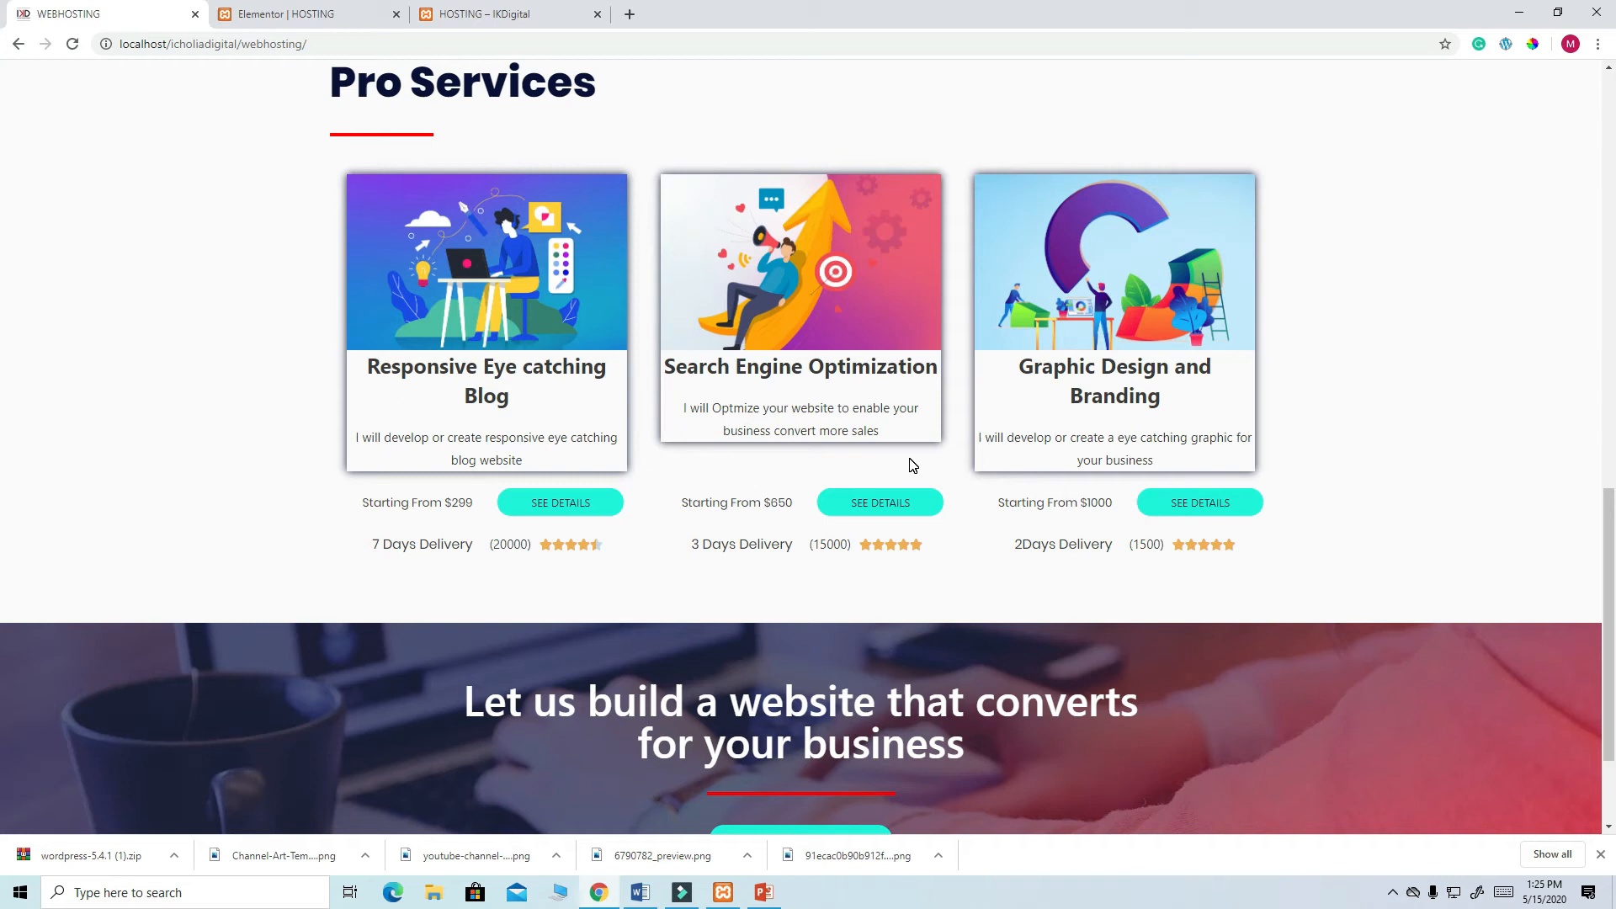
scroll(914, 466, up, 1)
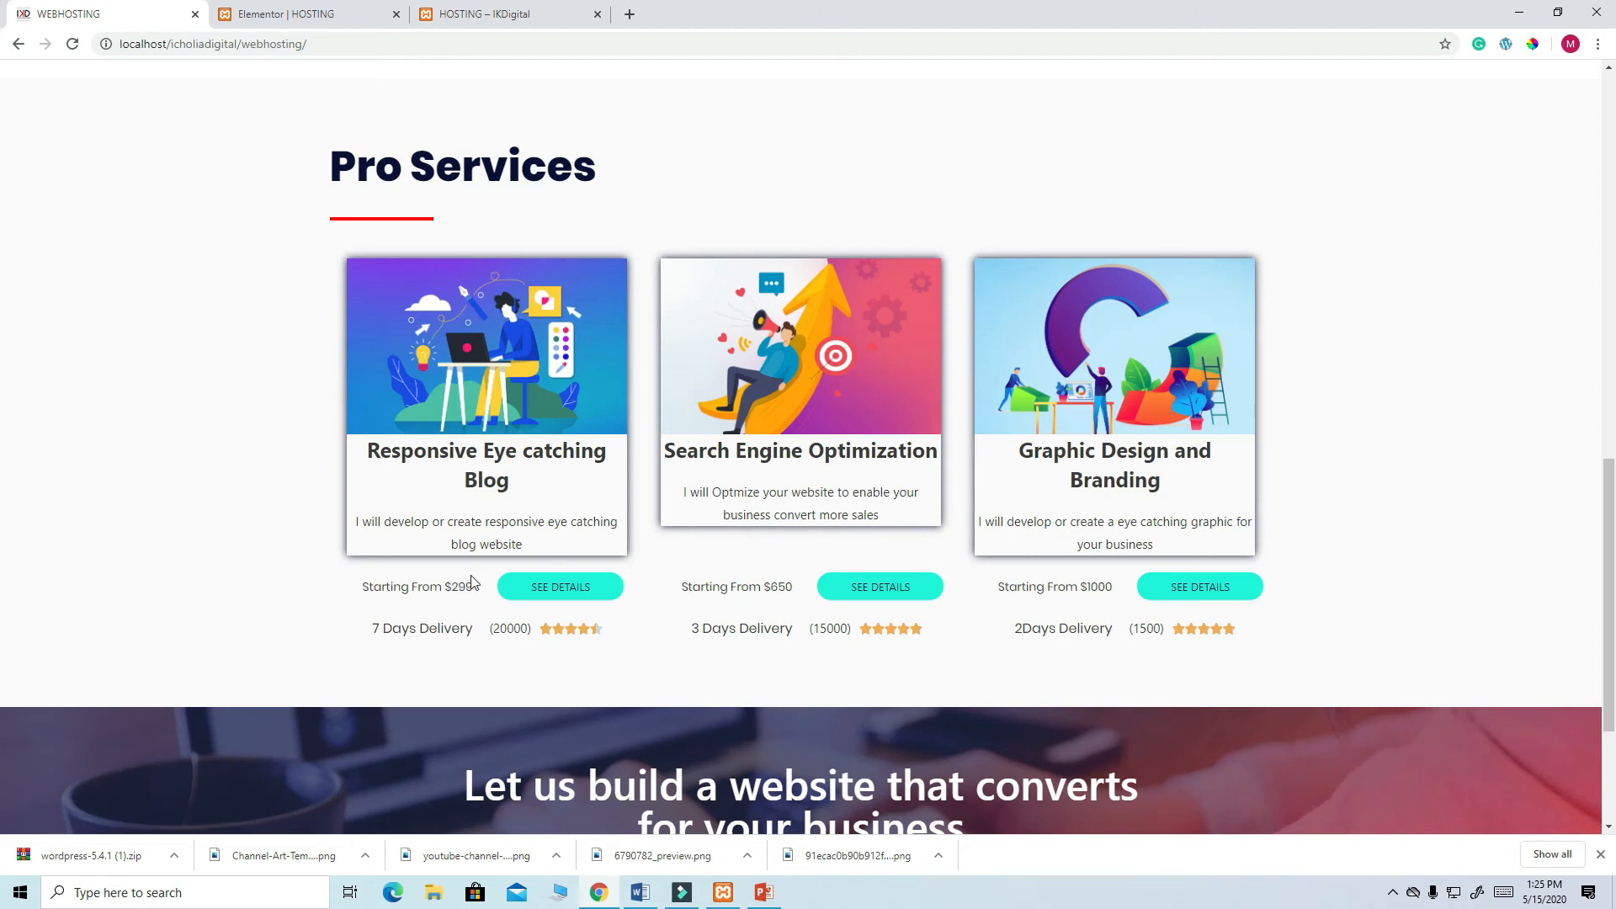
scroll(655, 562, up, 5)
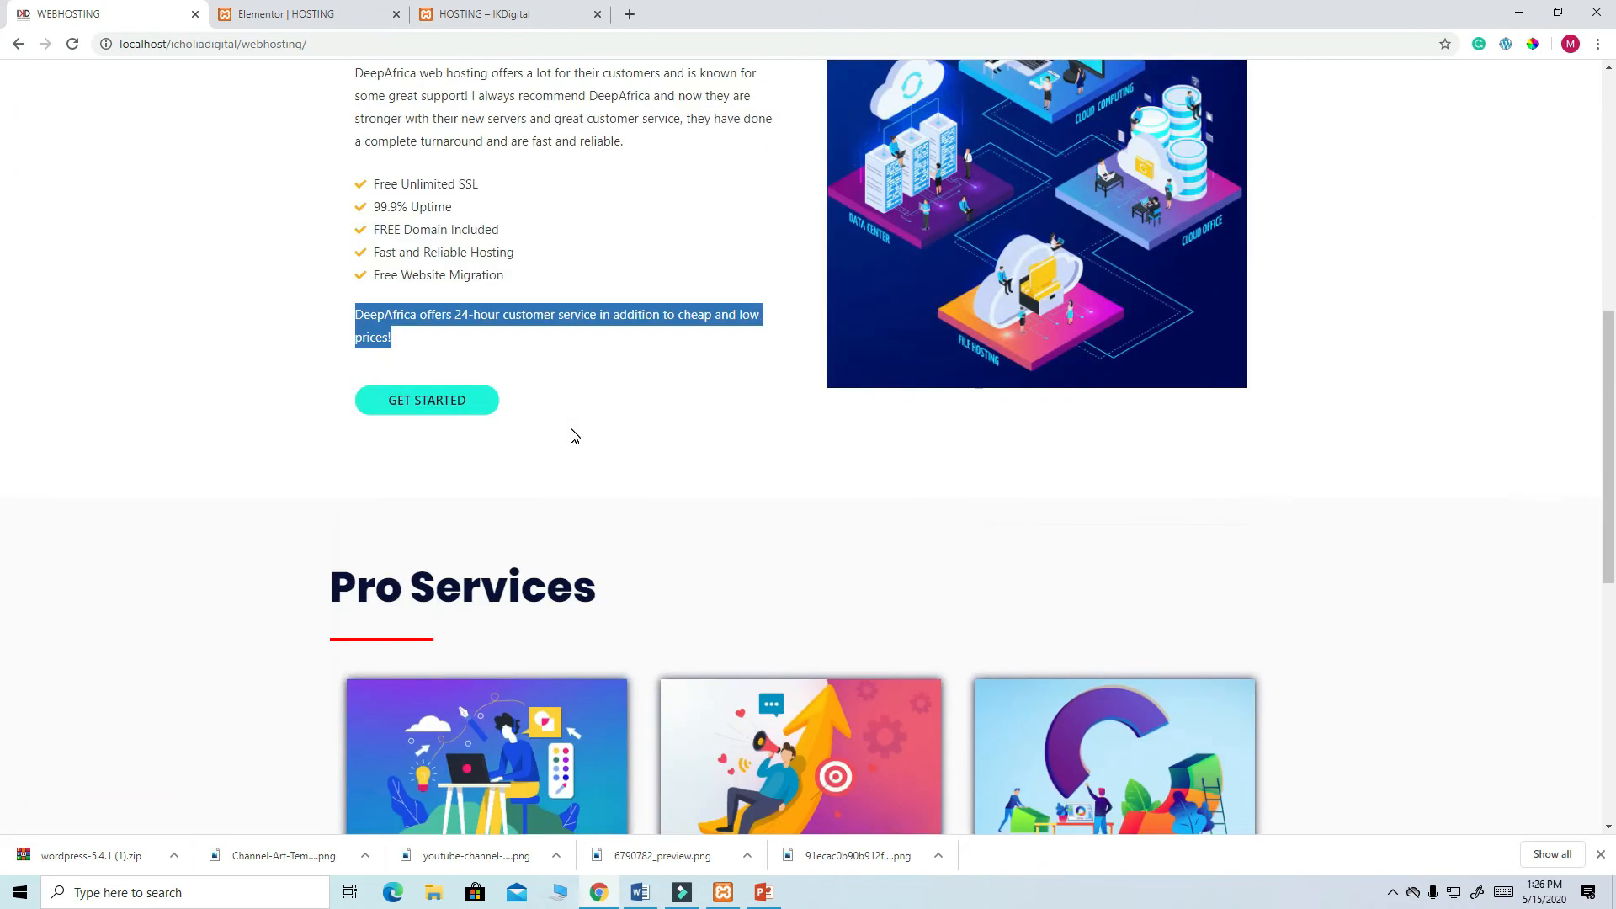
click(687, 470)
scroll(580, 503, down, 3)
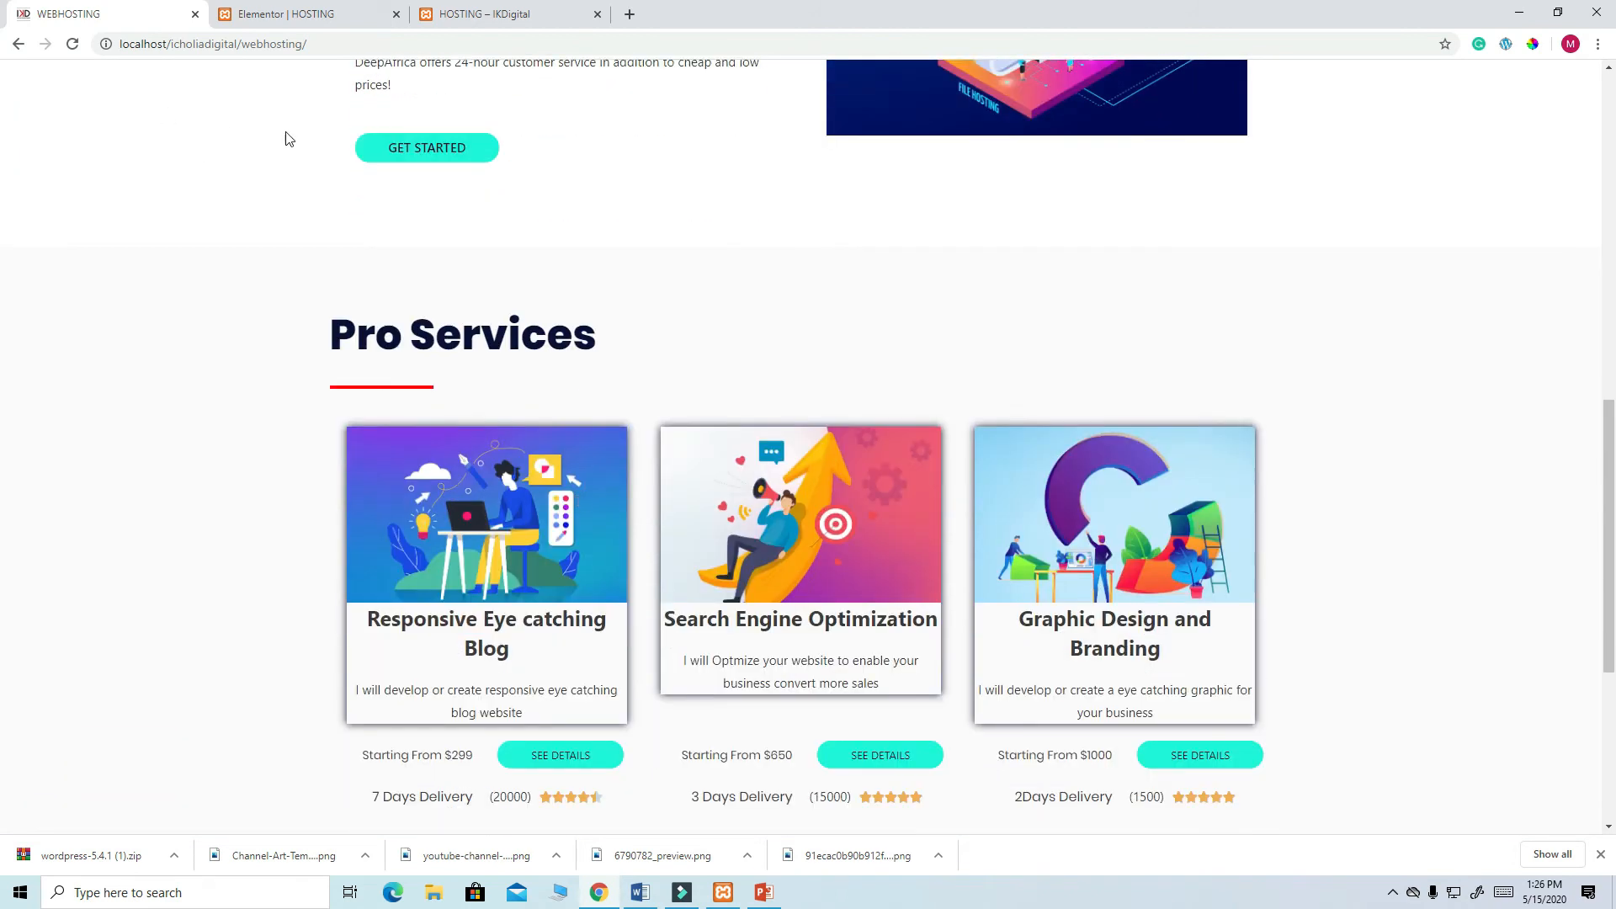
click(284, 20)
scroll(628, 527, down, 5)
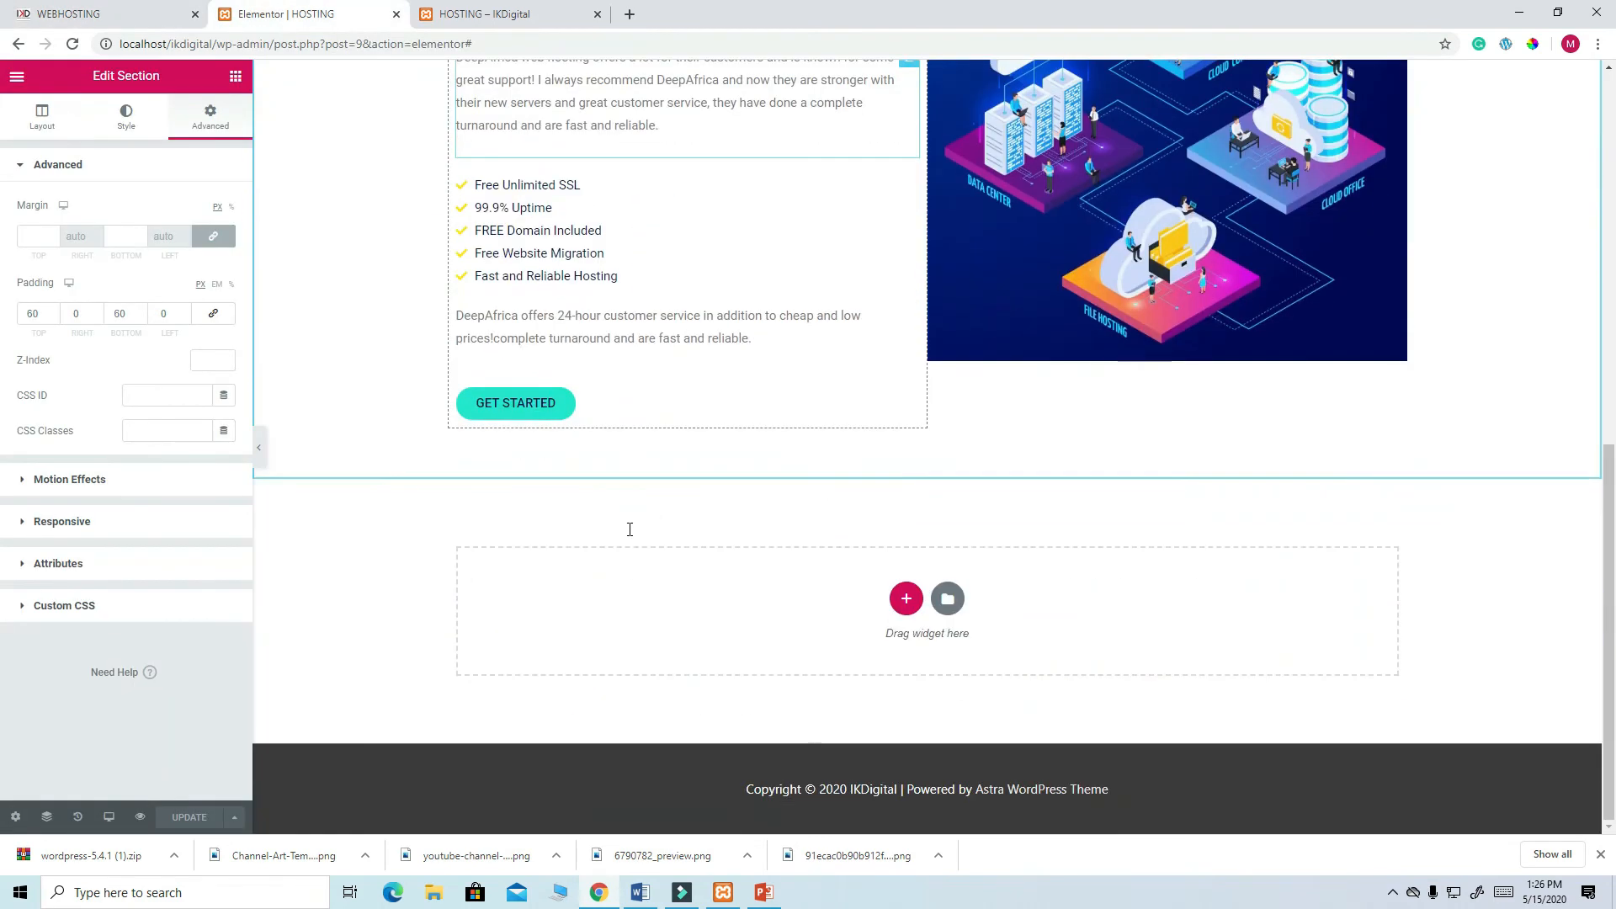
click(101, 14)
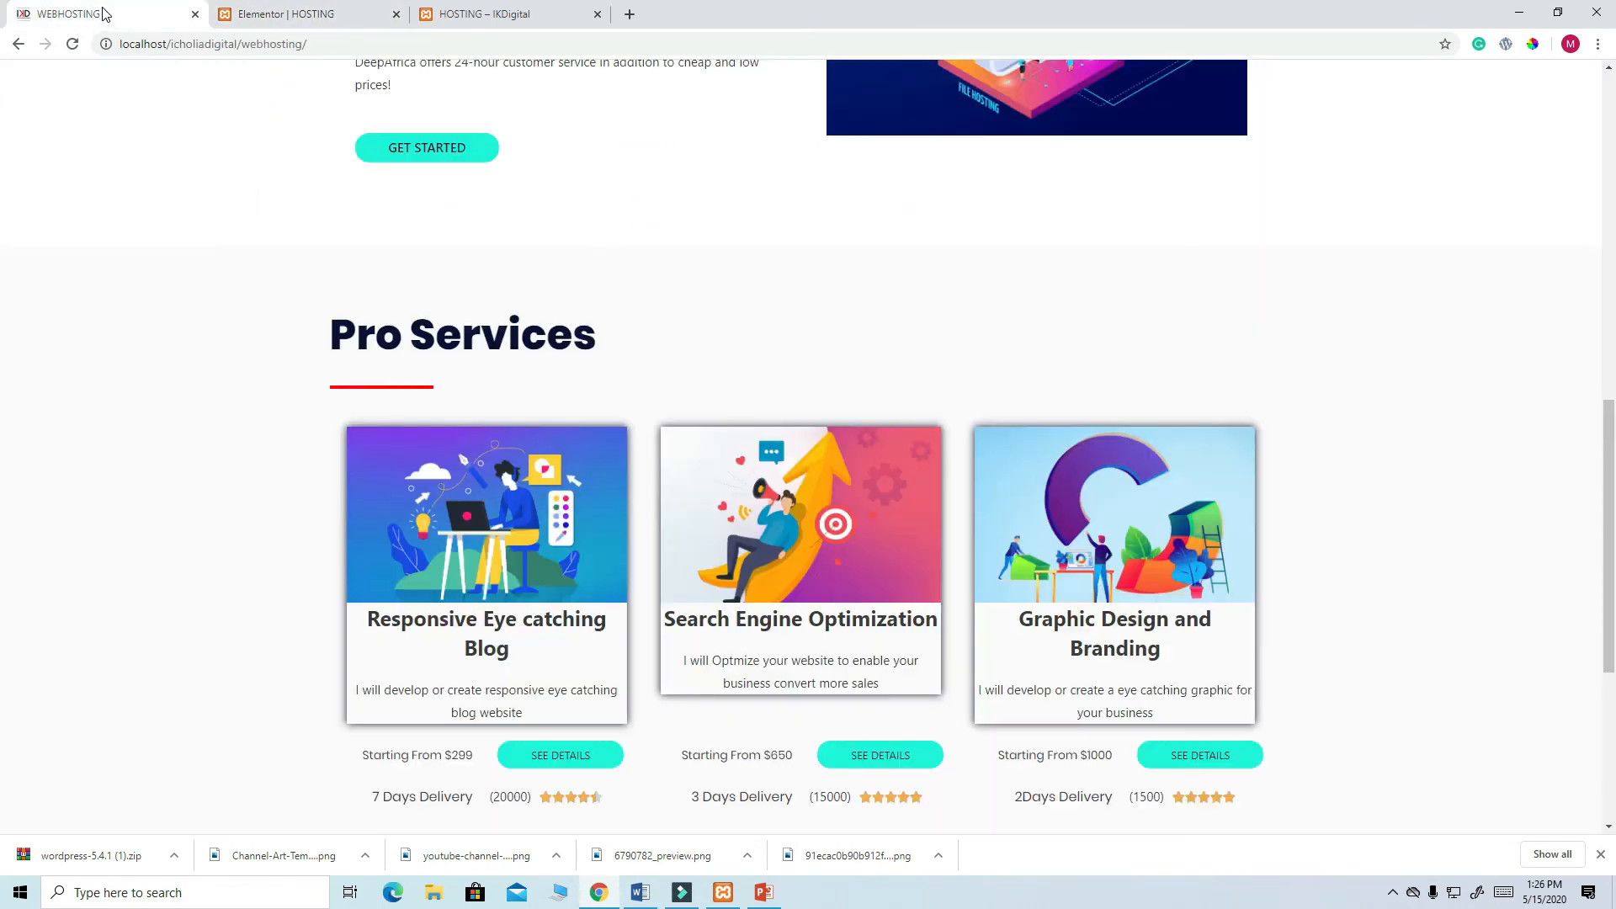
scroll(773, 492, down, 5)
scroll(773, 491, up, 6)
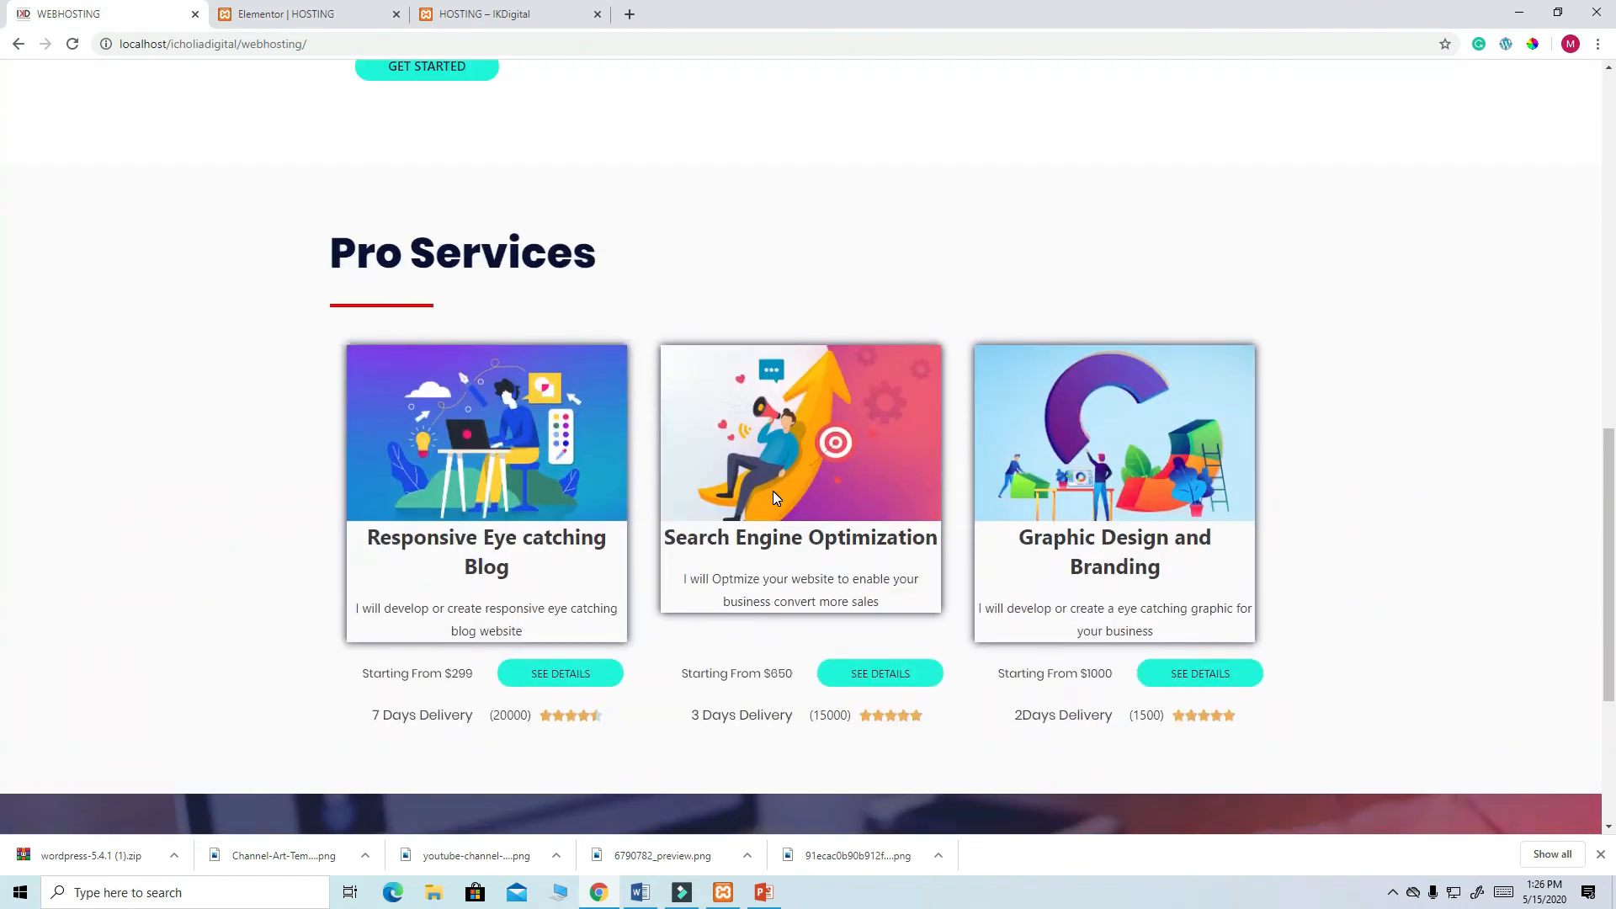
click(275, 7)
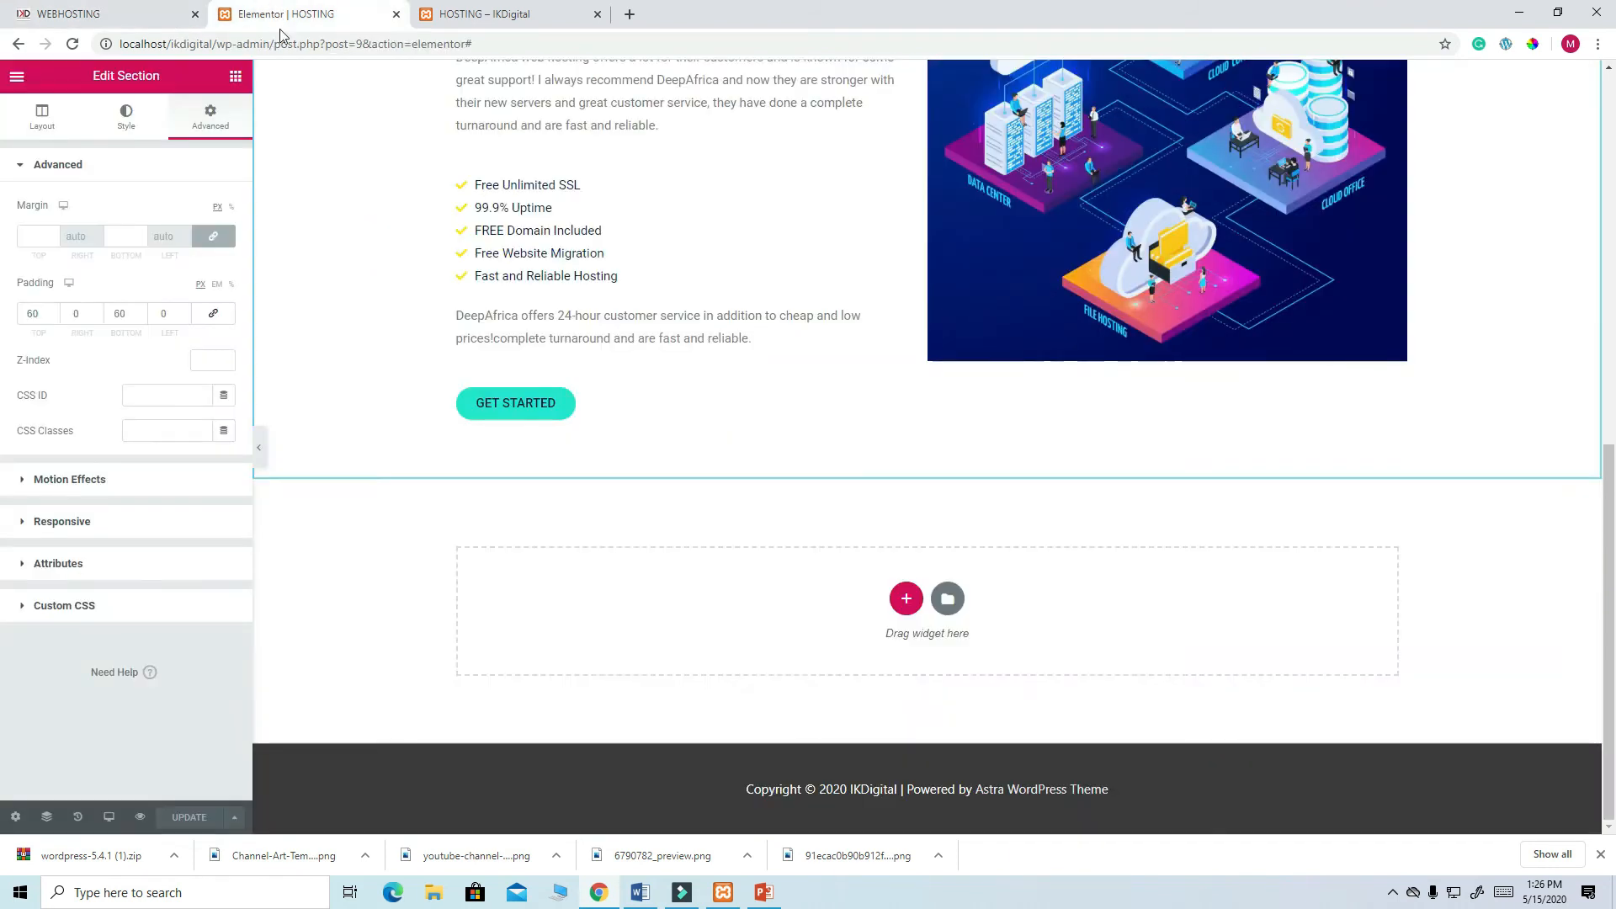
- Add a single-column section below the content with a Heading widget in it
click(906, 597)
click(707, 641)
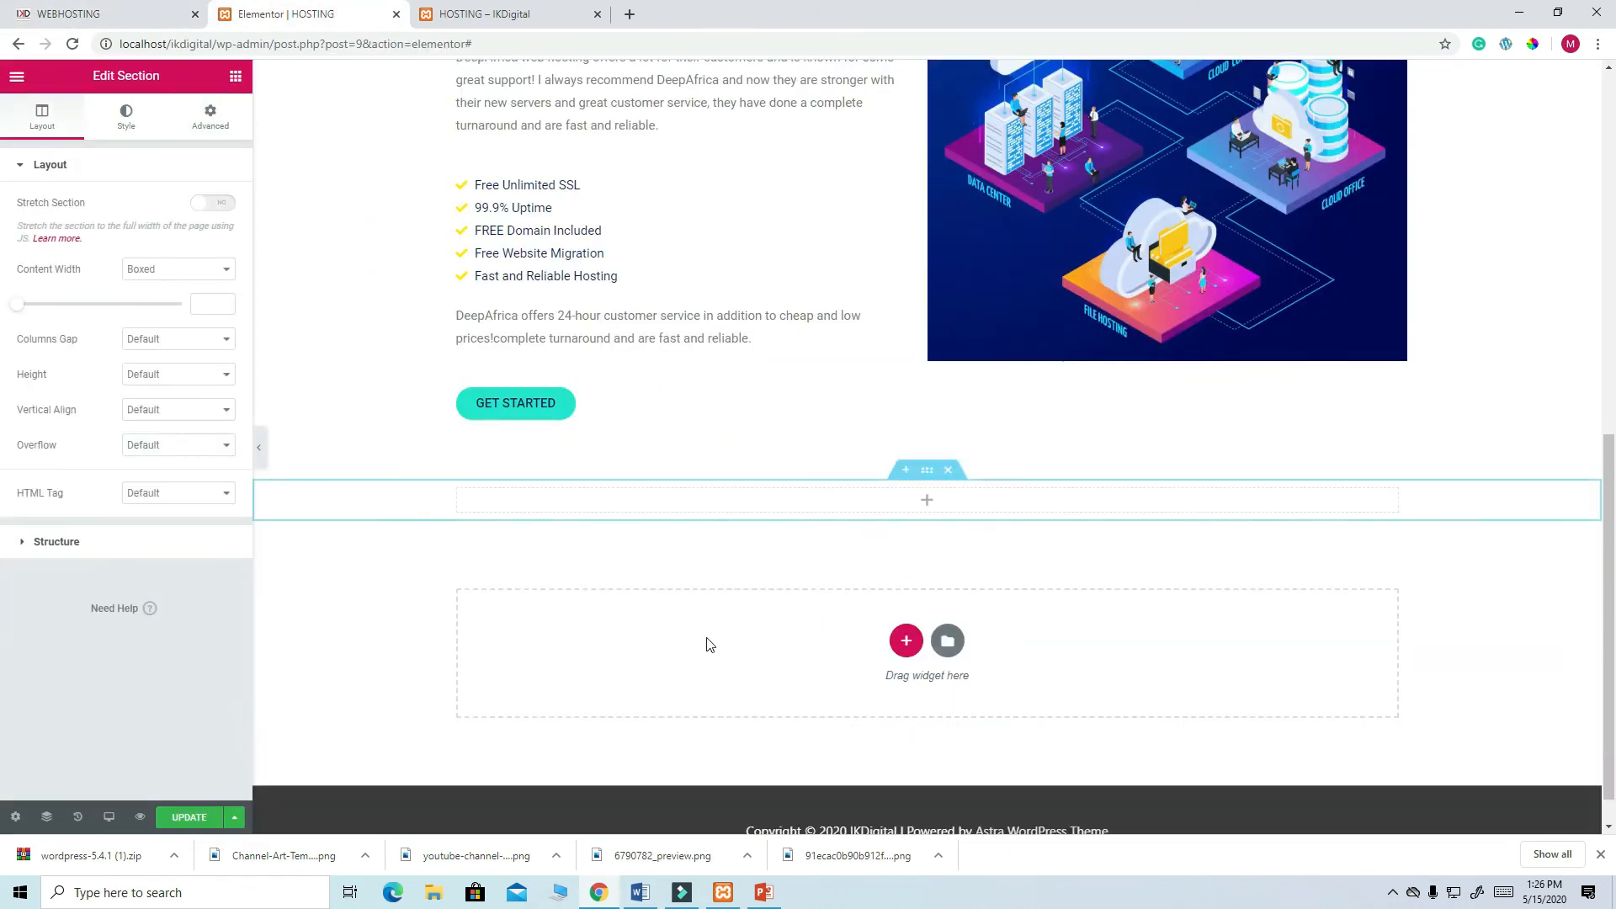
click(236, 76)
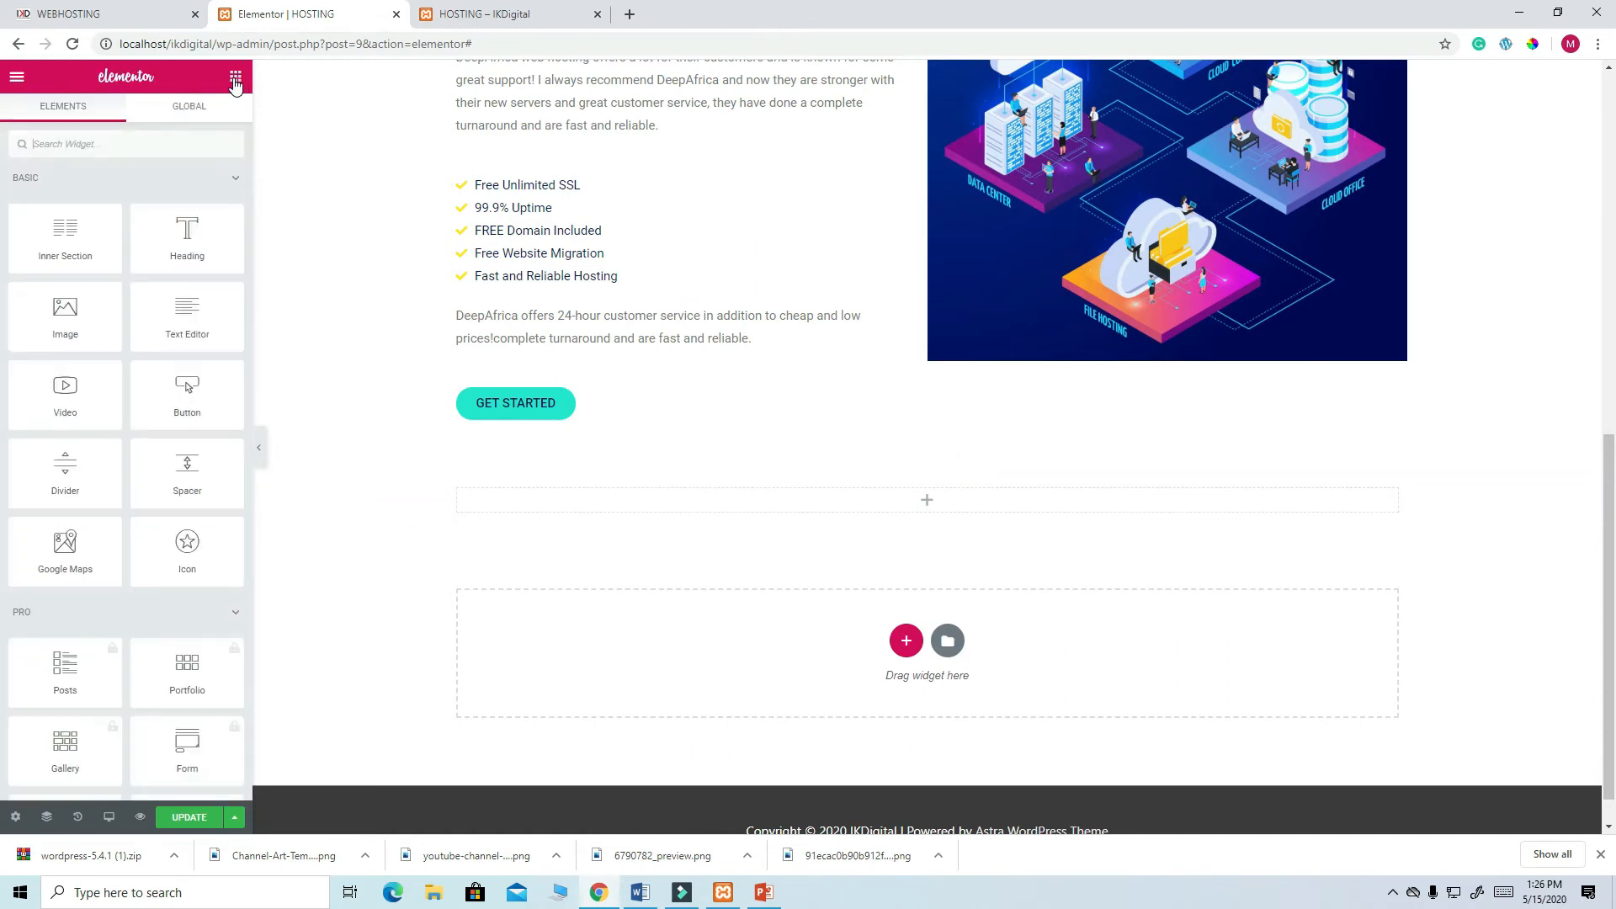
drag(184, 229, 635, 502)
- Copy 'Pro Services' from the live page and enter it as the heading text
click(148, 20)
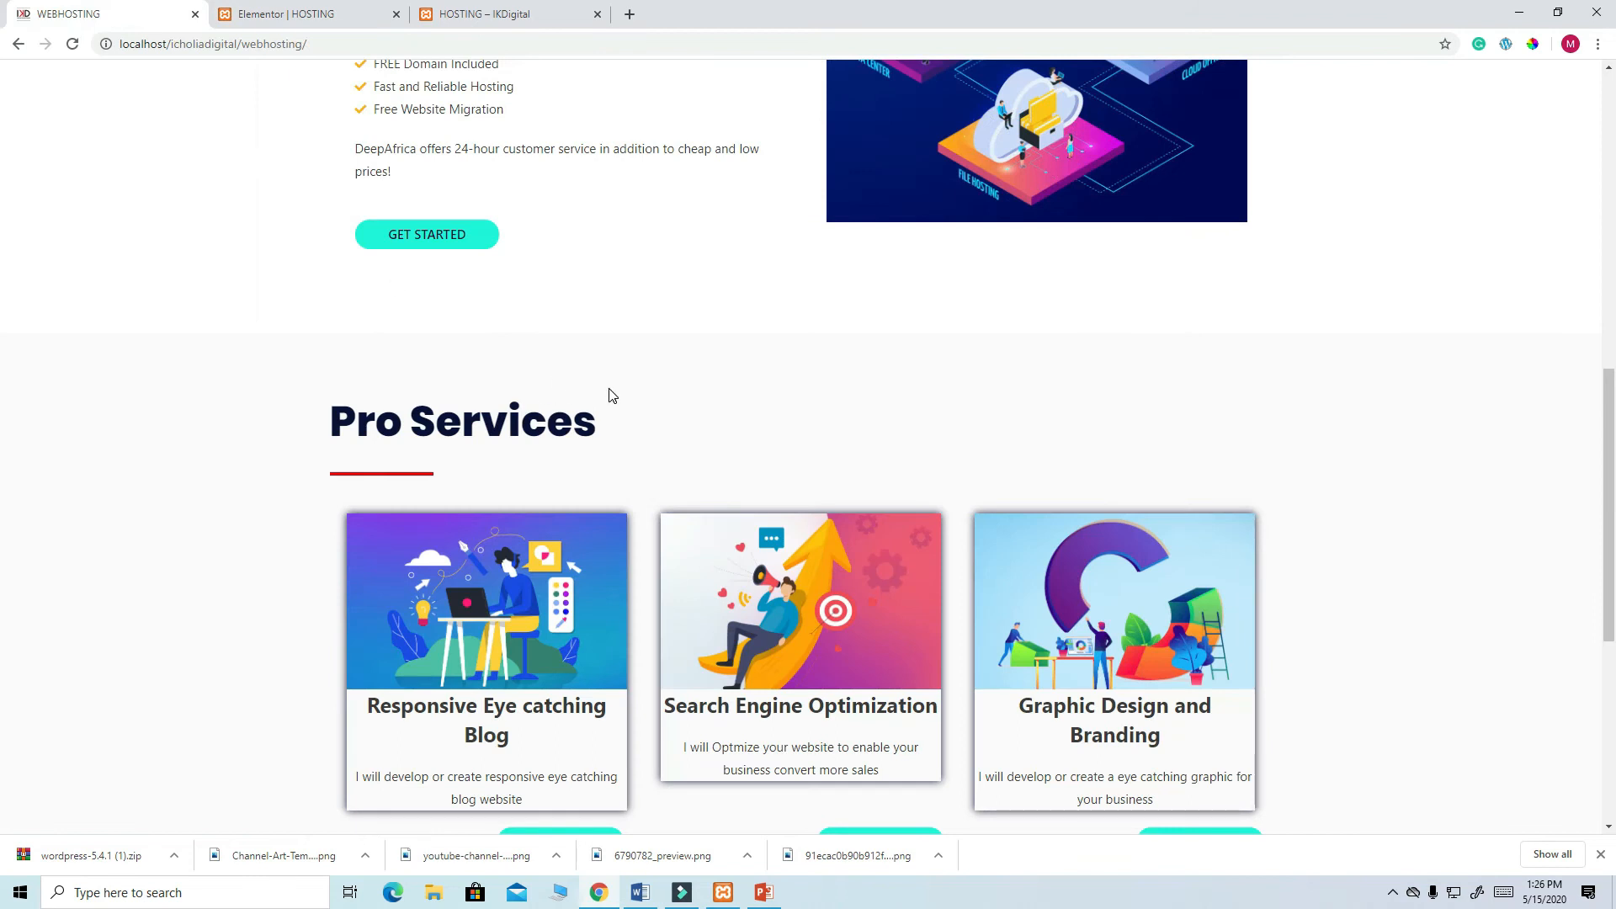
drag(595, 425, 320, 425)
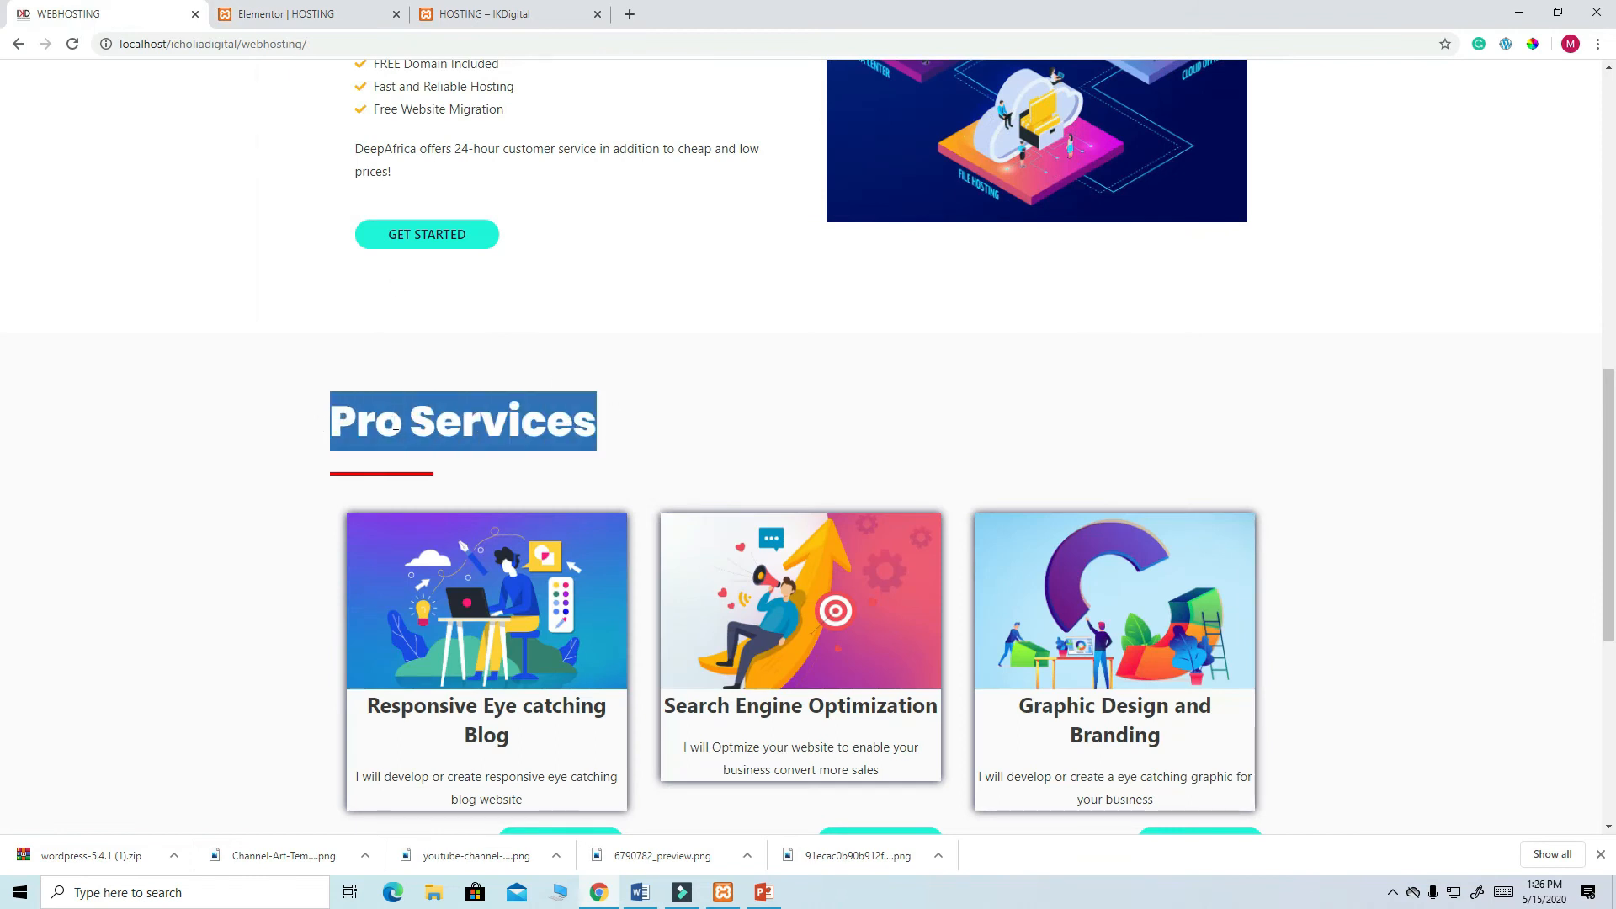
right_click(426, 430)
click(472, 445)
scroll(907, 340, up, 12)
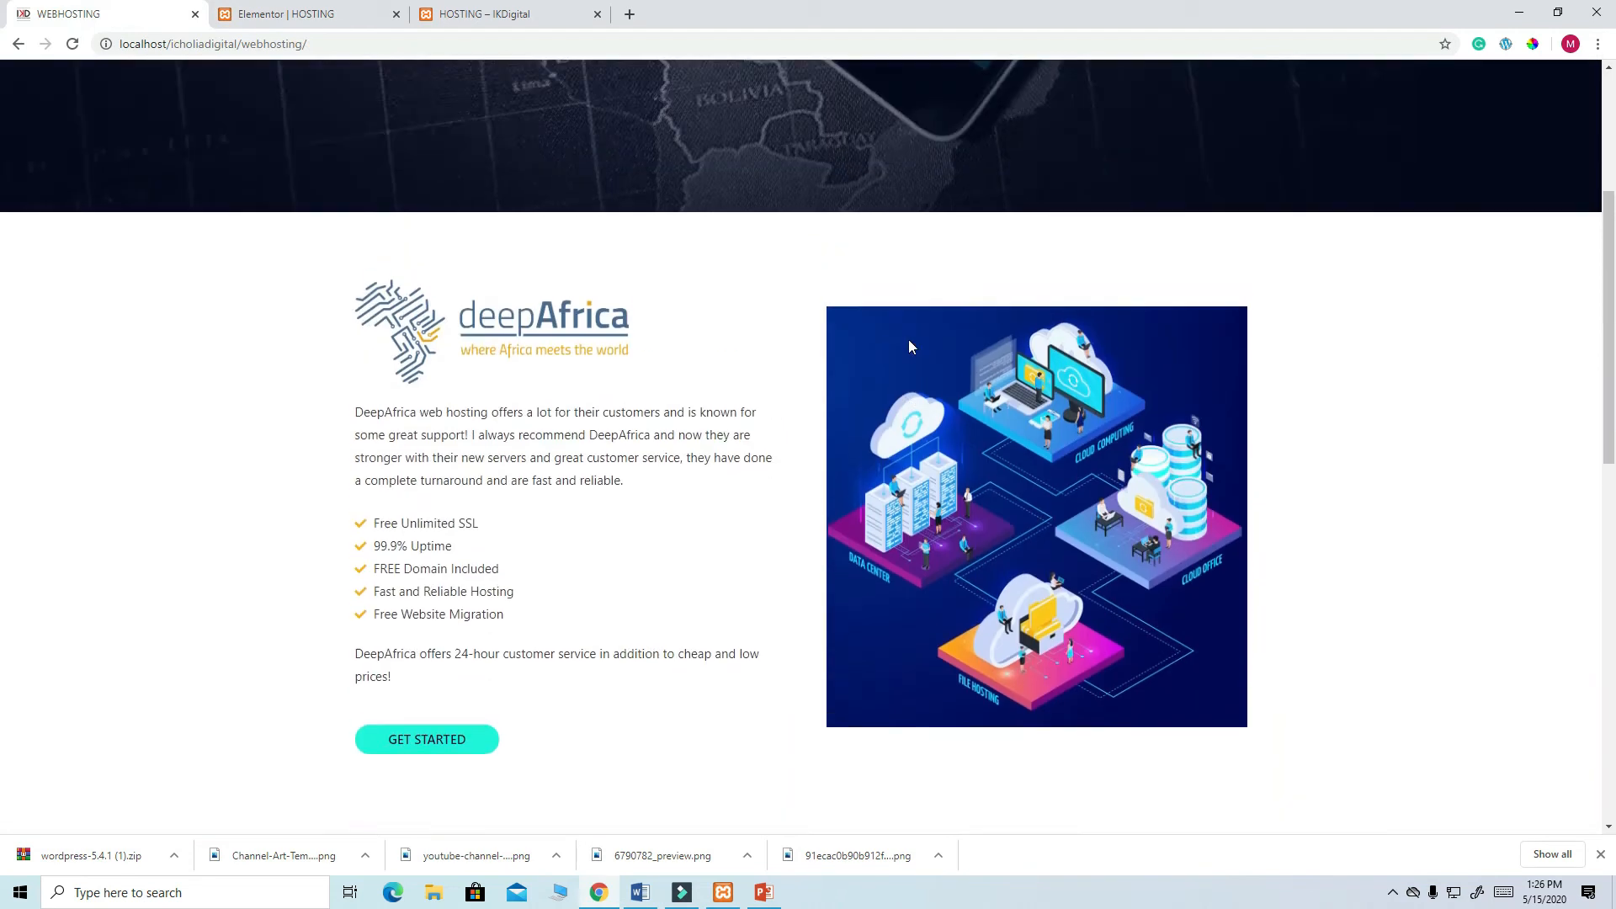
click(308, 15)
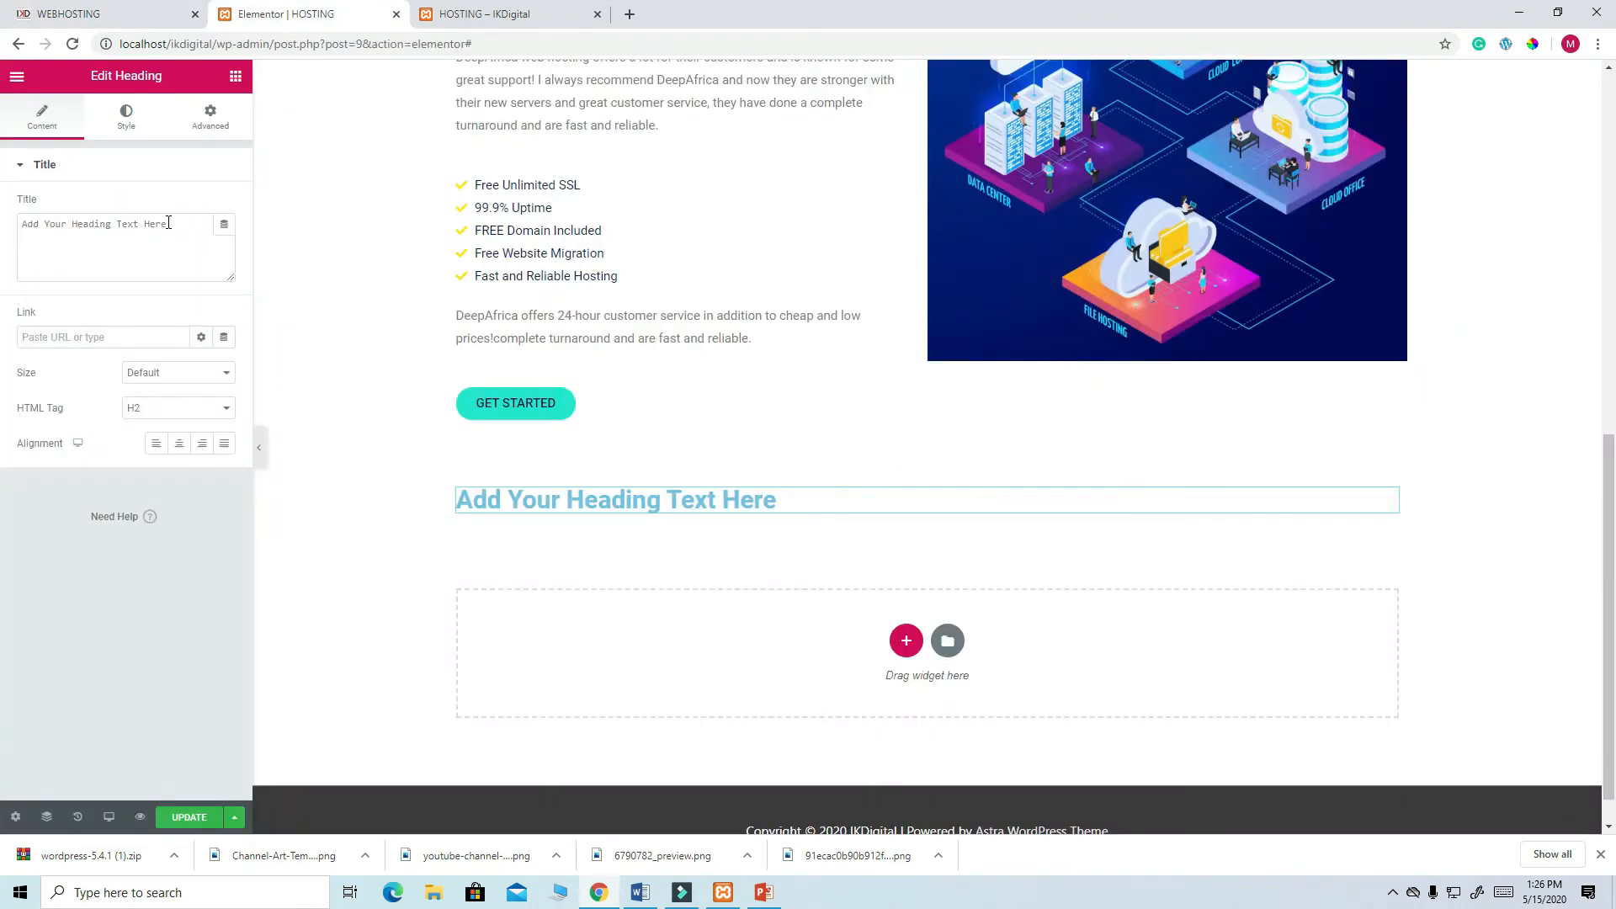
drag(168, 223, 2, 219)
text(Pro Services)
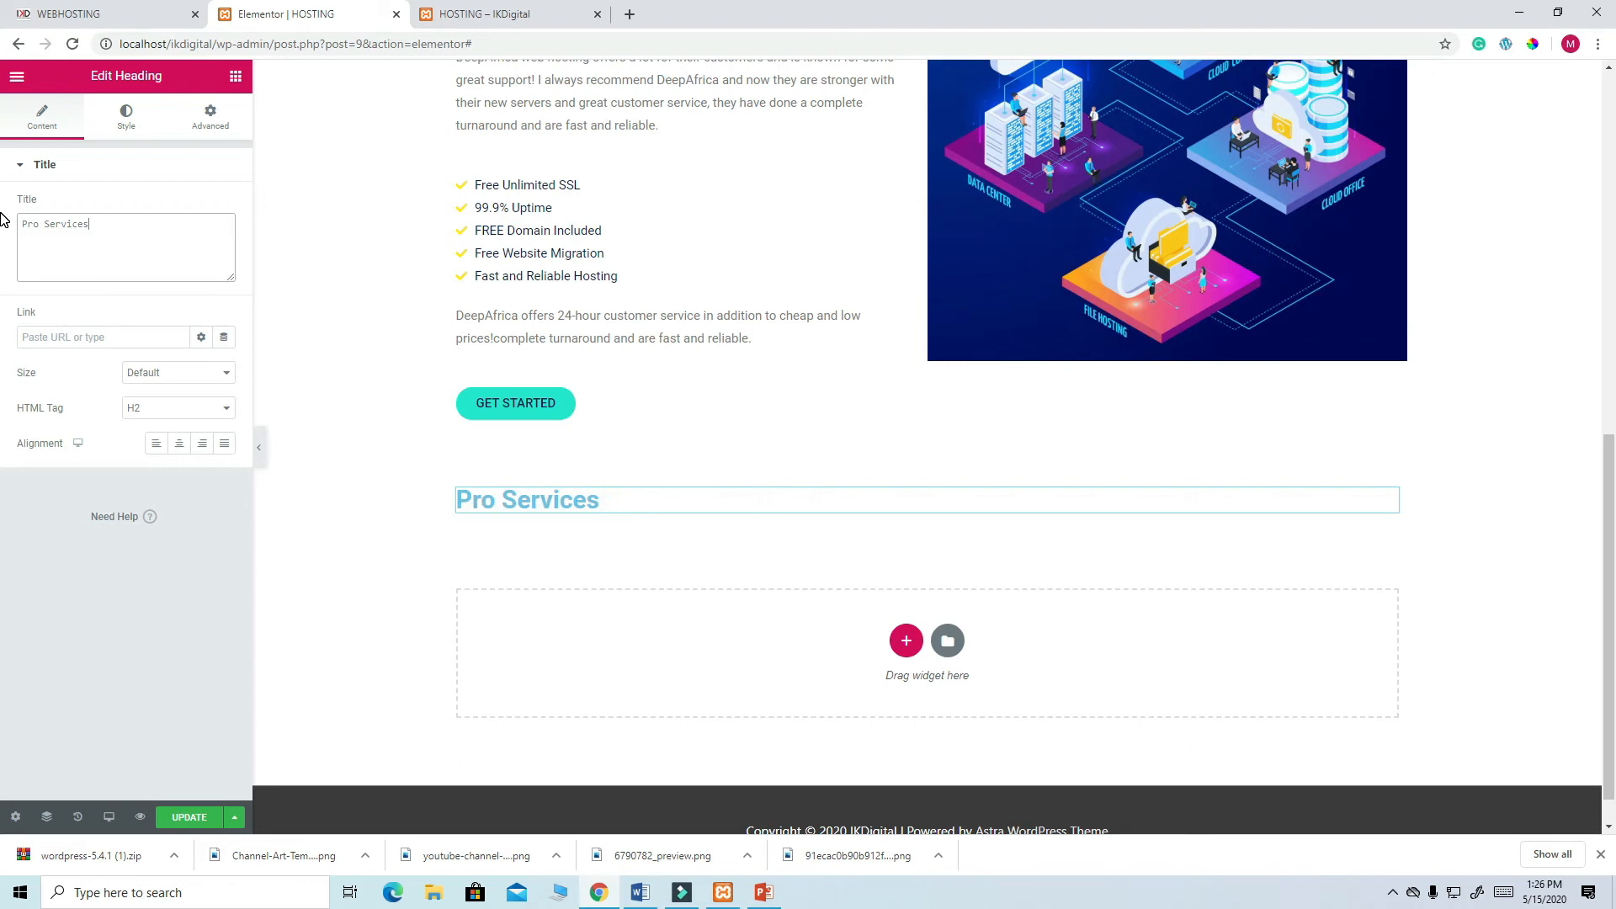
- Style the heading dark navy #0E1A54 at size 50 and add a Divider beneath it
click(126, 117)
click(203, 207)
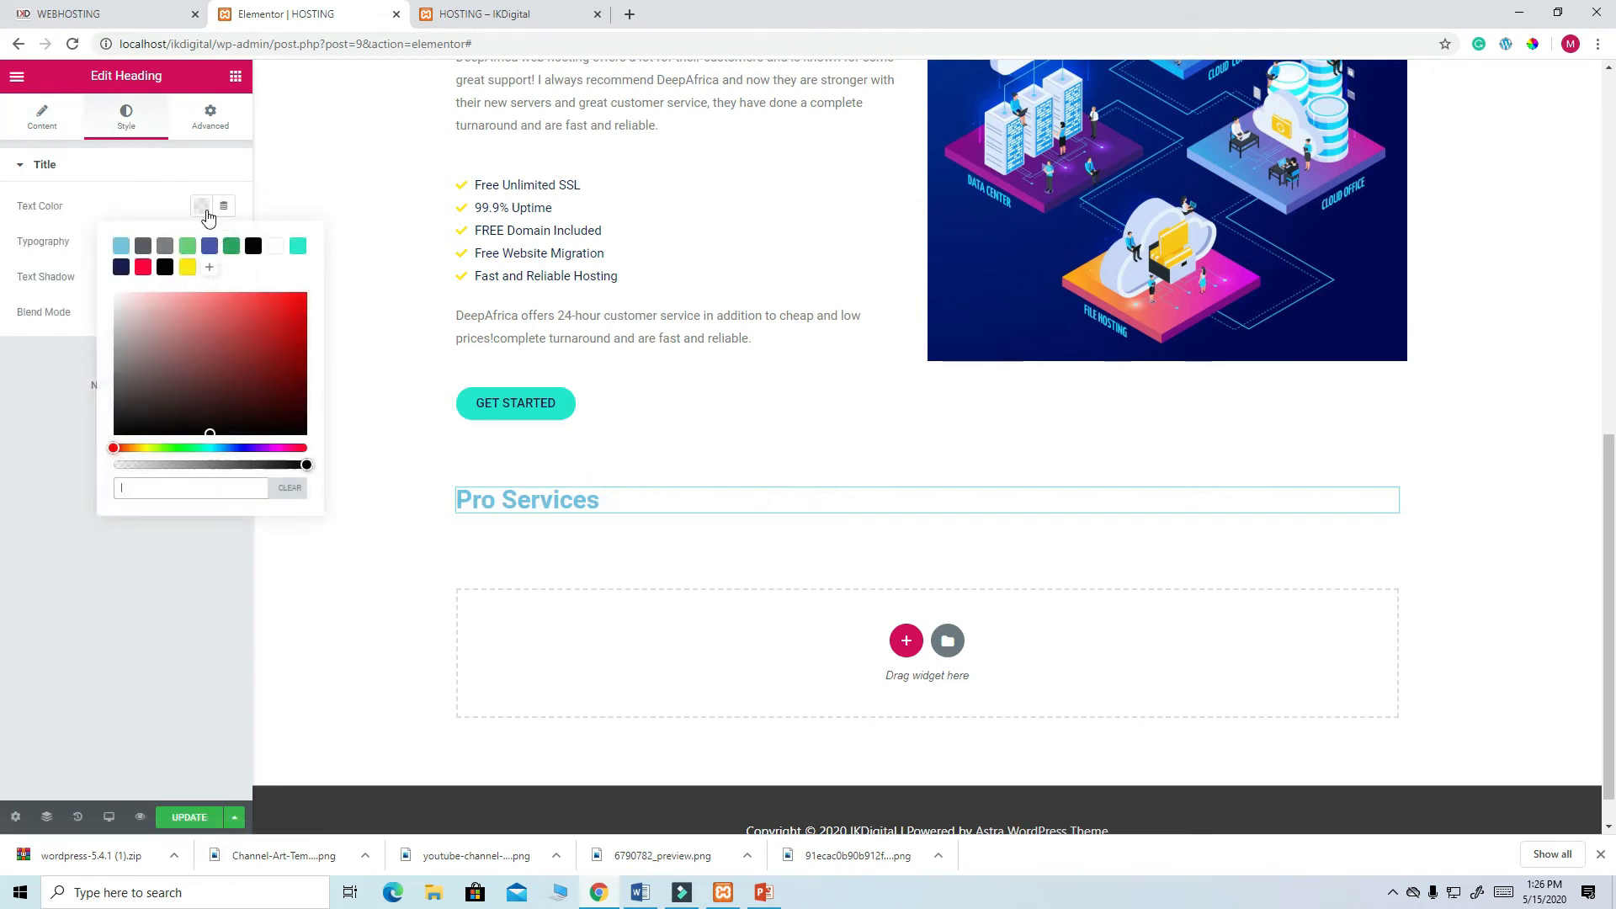
click(122, 269)
click(134, 173)
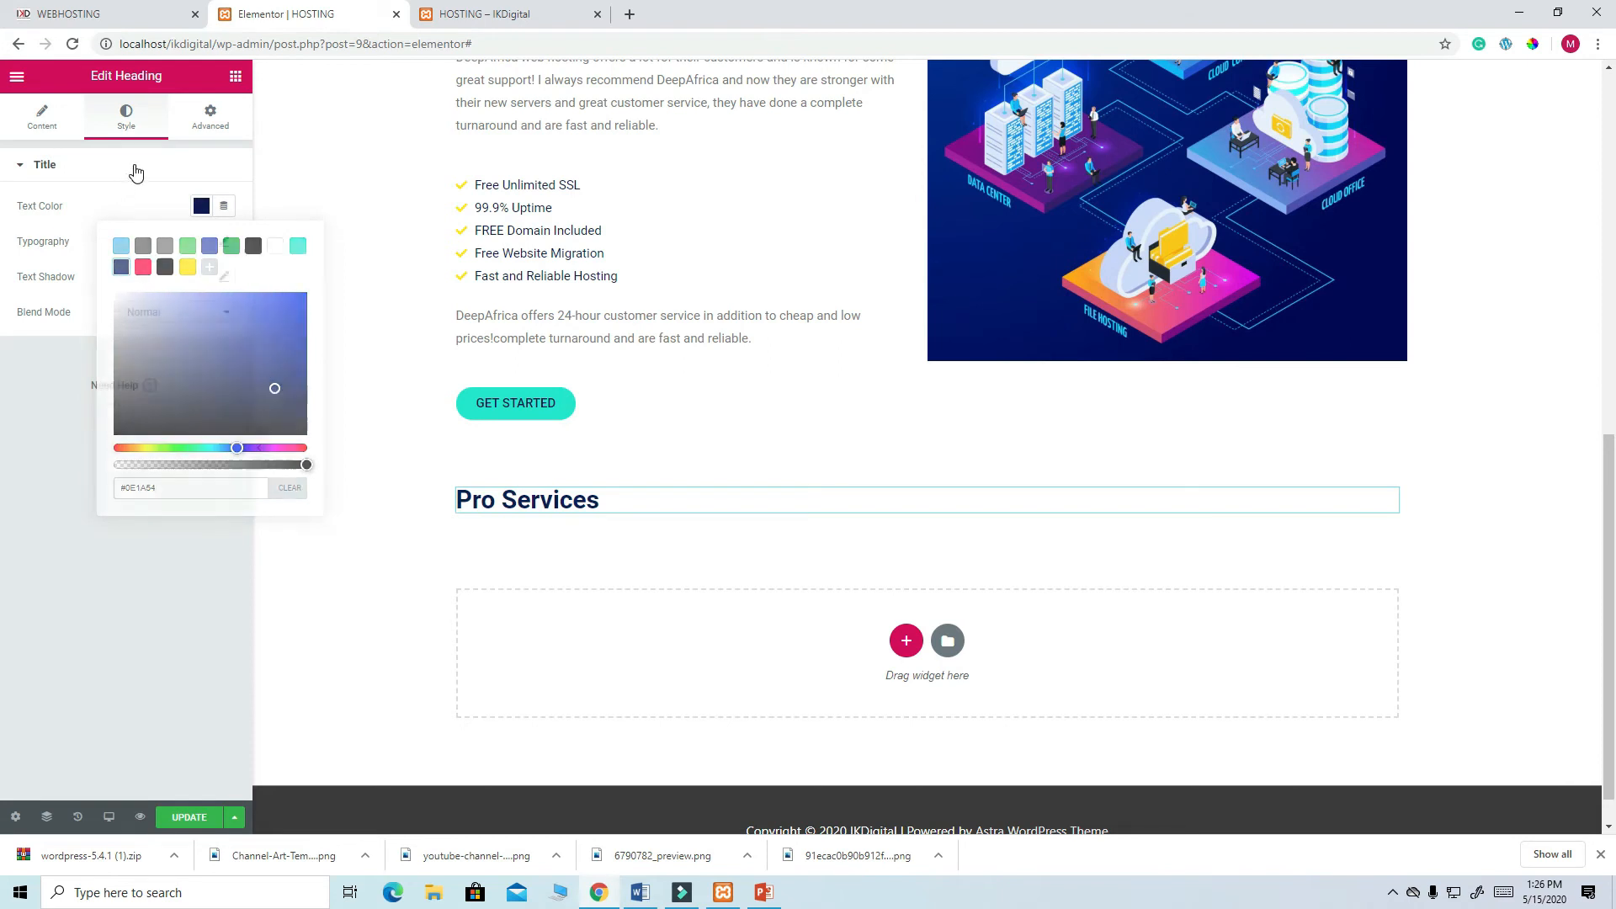
click(63, 124)
click(126, 124)
click(224, 243)
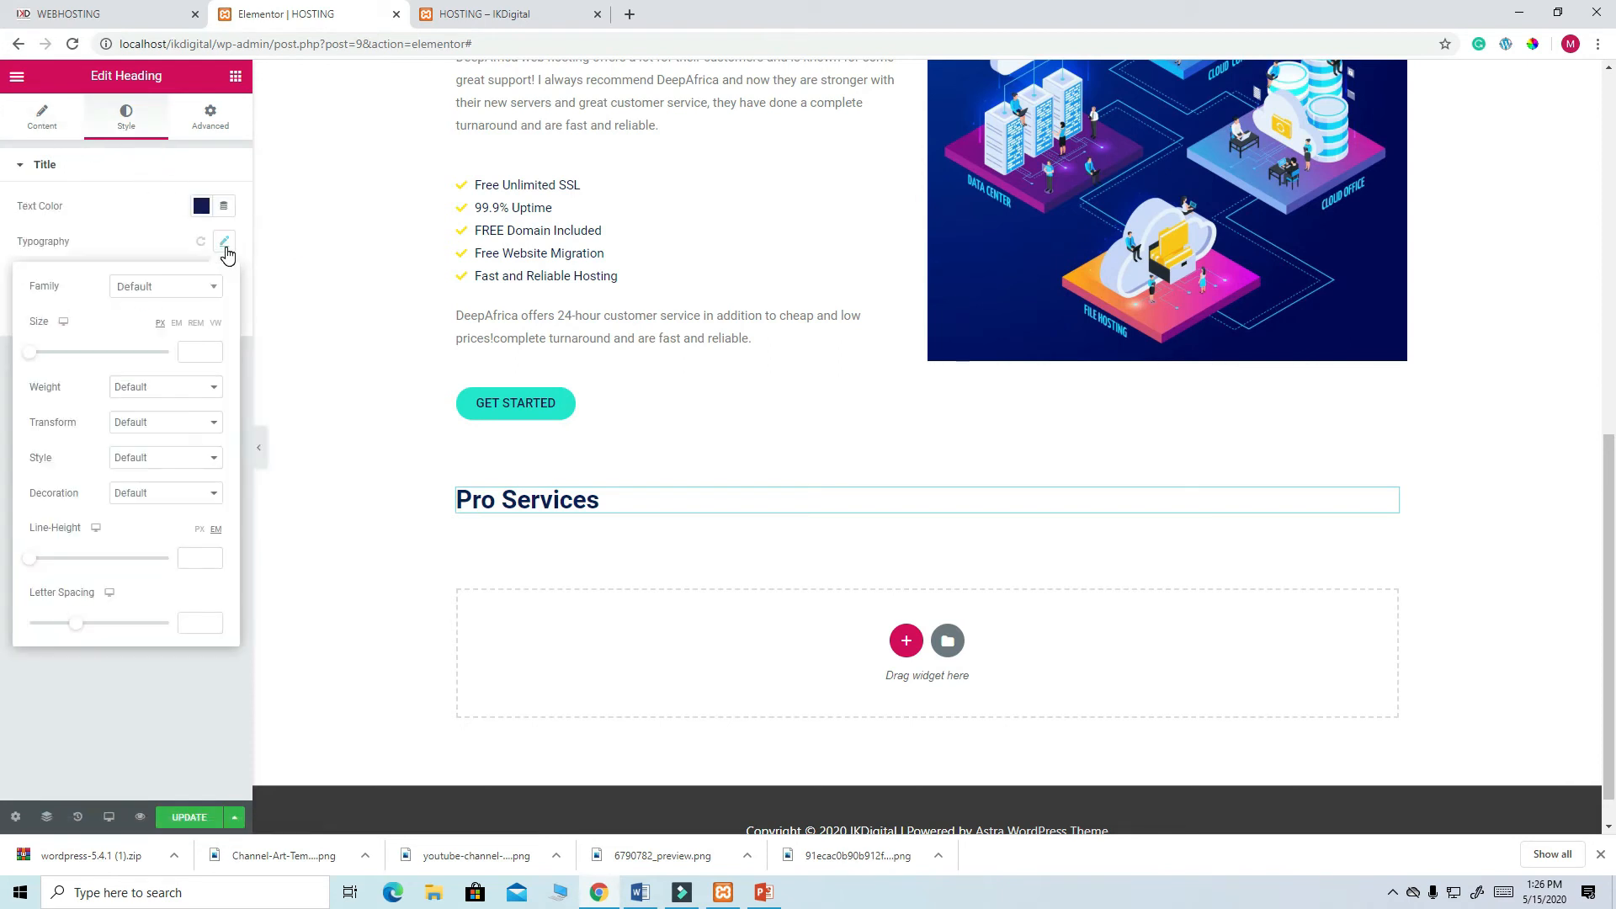
click(195, 348)
text(30)
key(BackSpace)
key(BackSpace)
text(50)
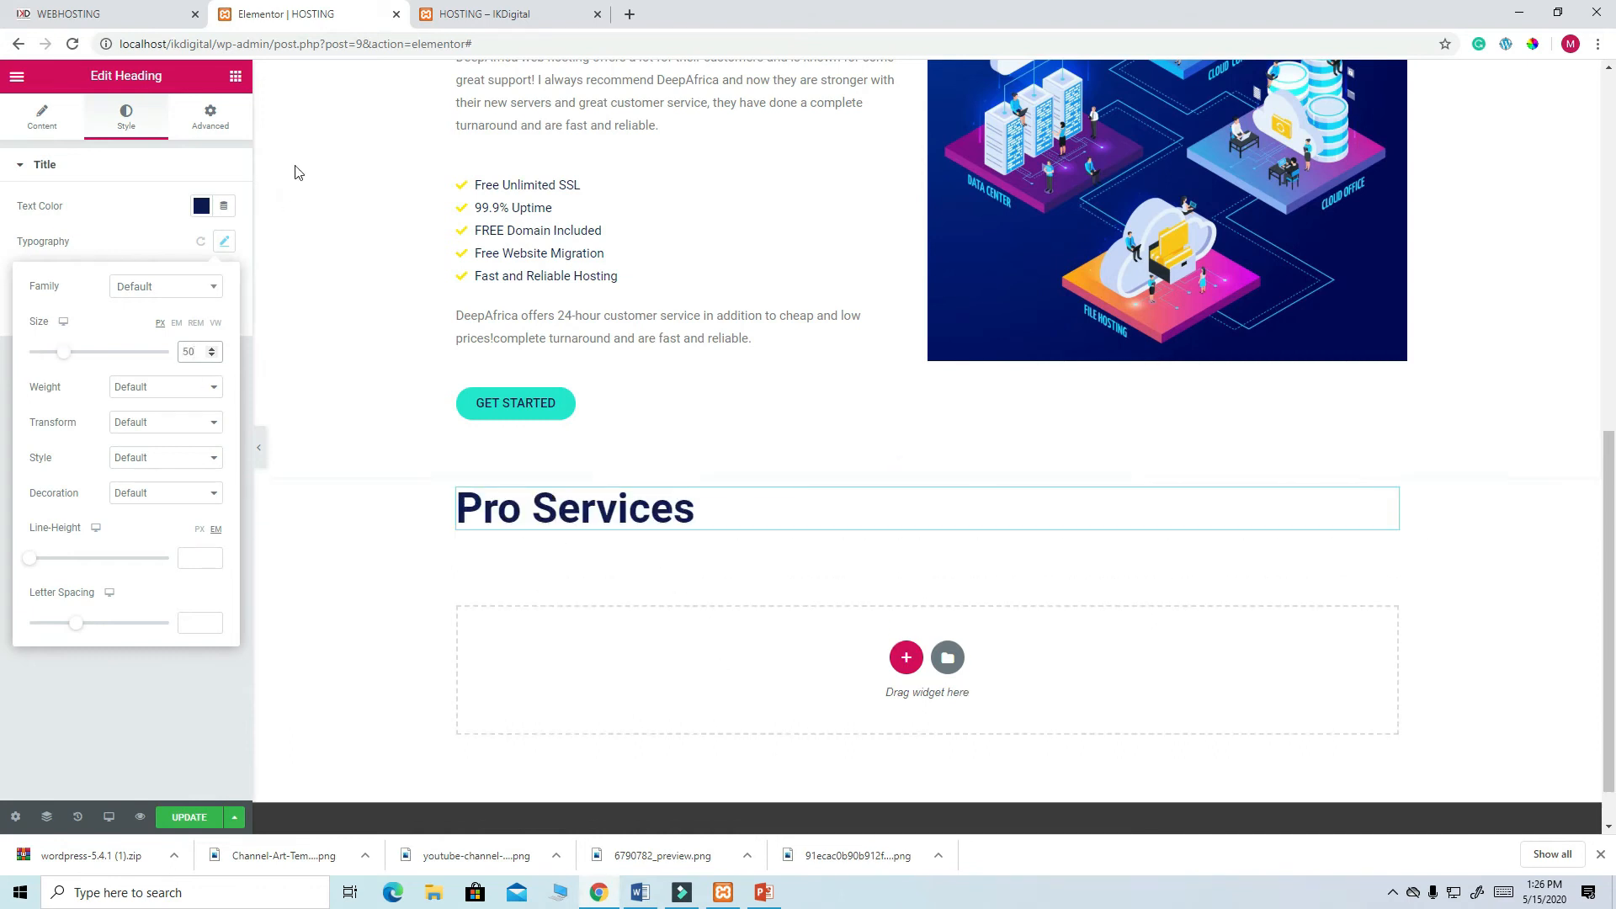
click(236, 78)
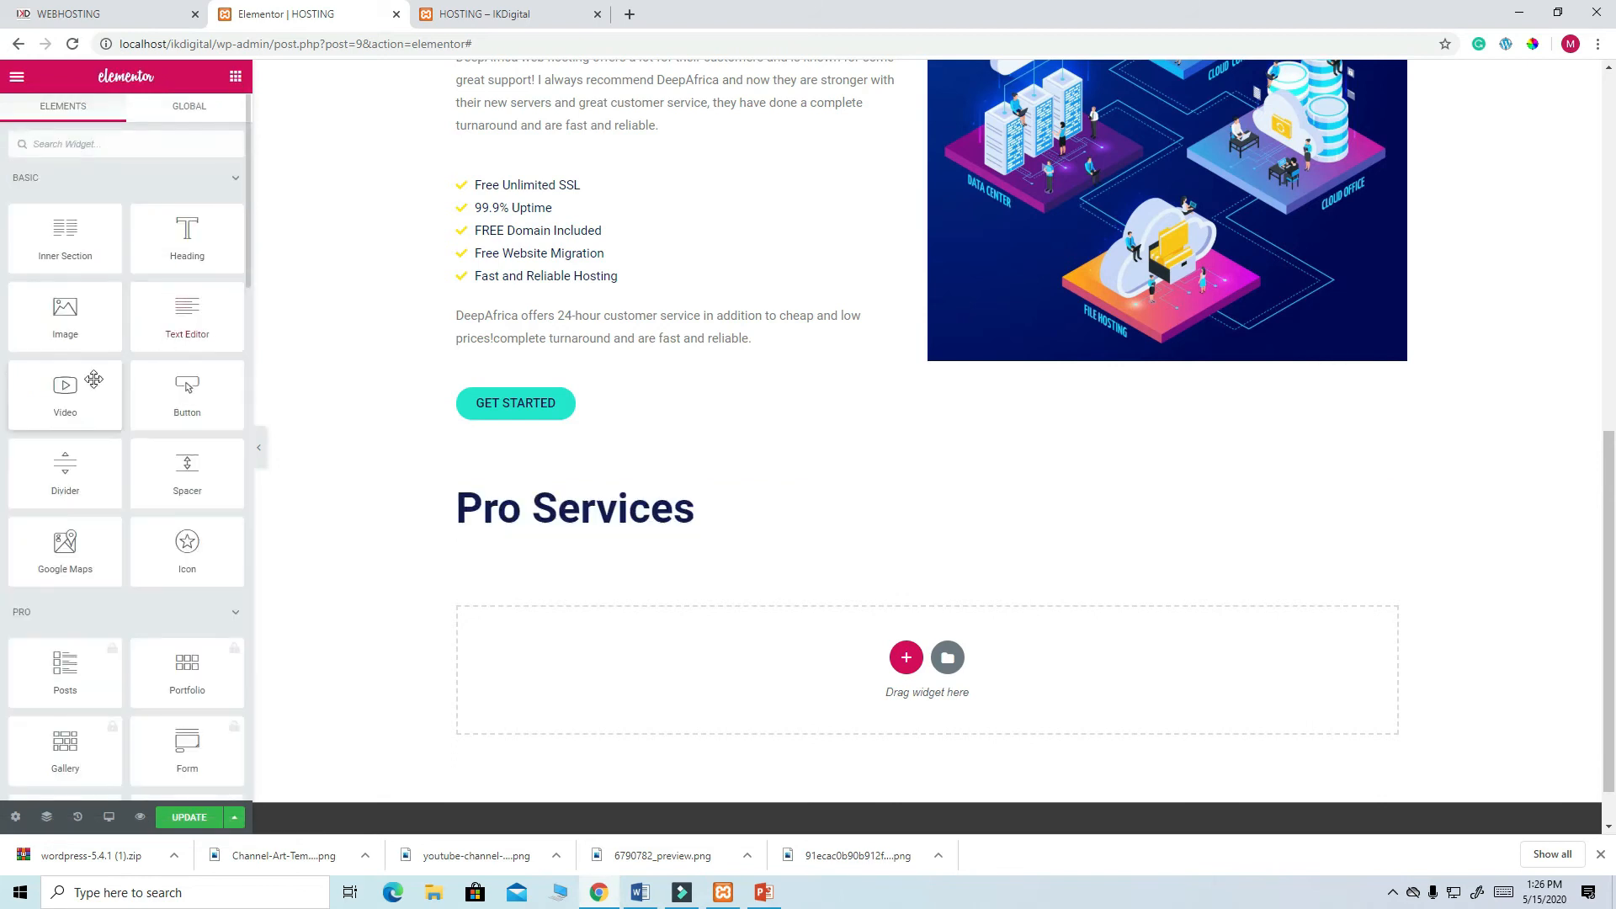
drag(65, 467, 552, 522)
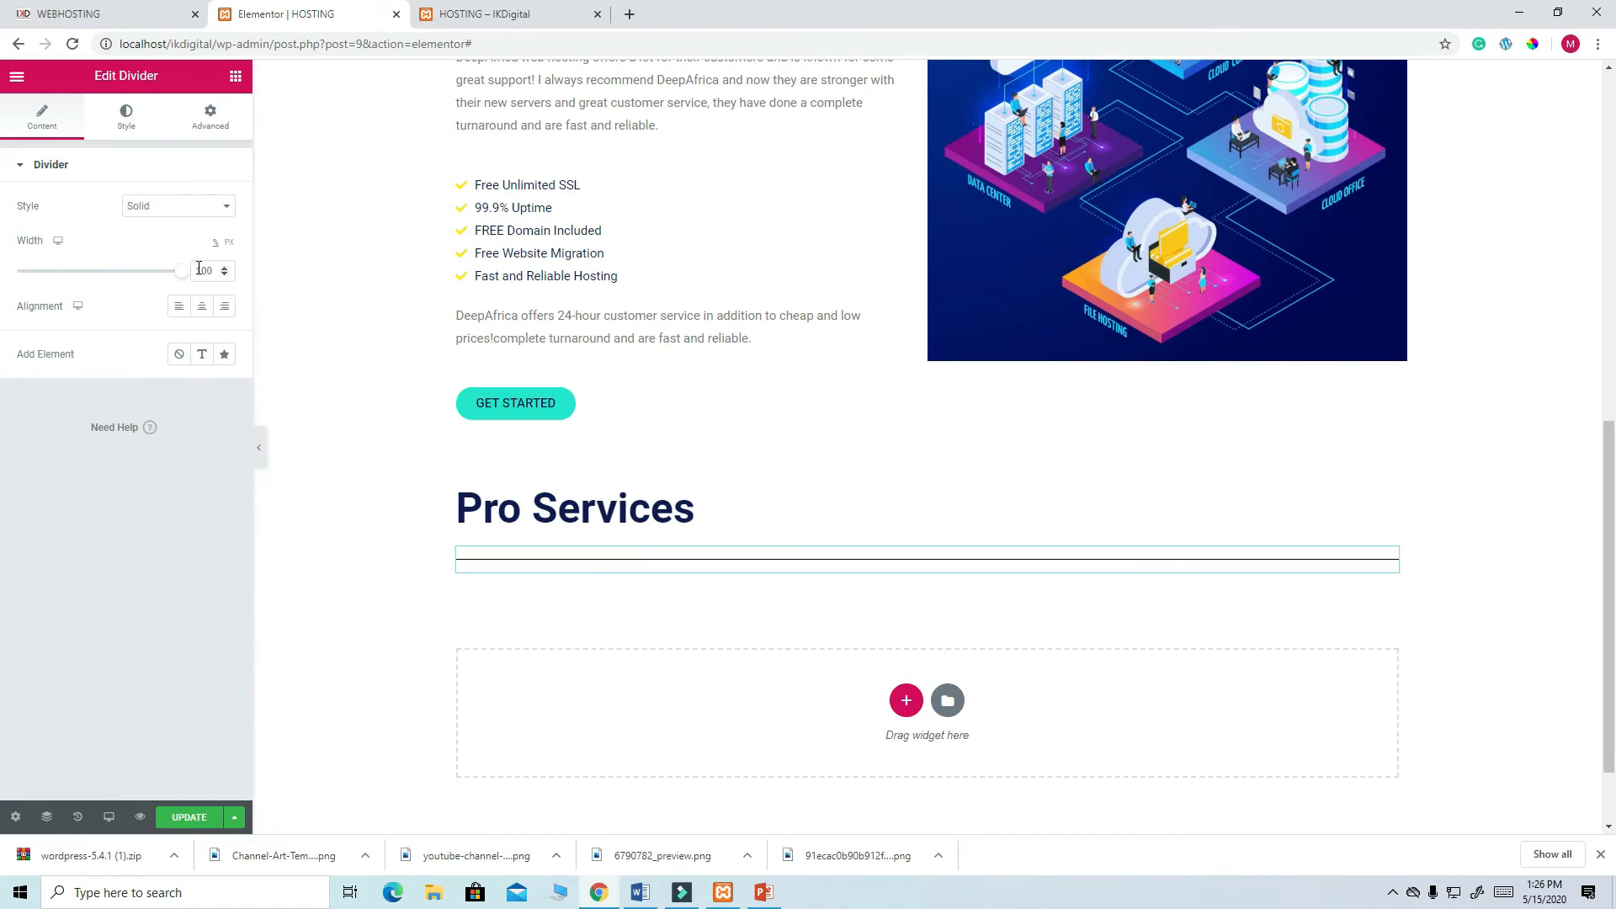
- Make the divider red #FF003F with weight 4 and width 15, then update the page
click(126, 116)
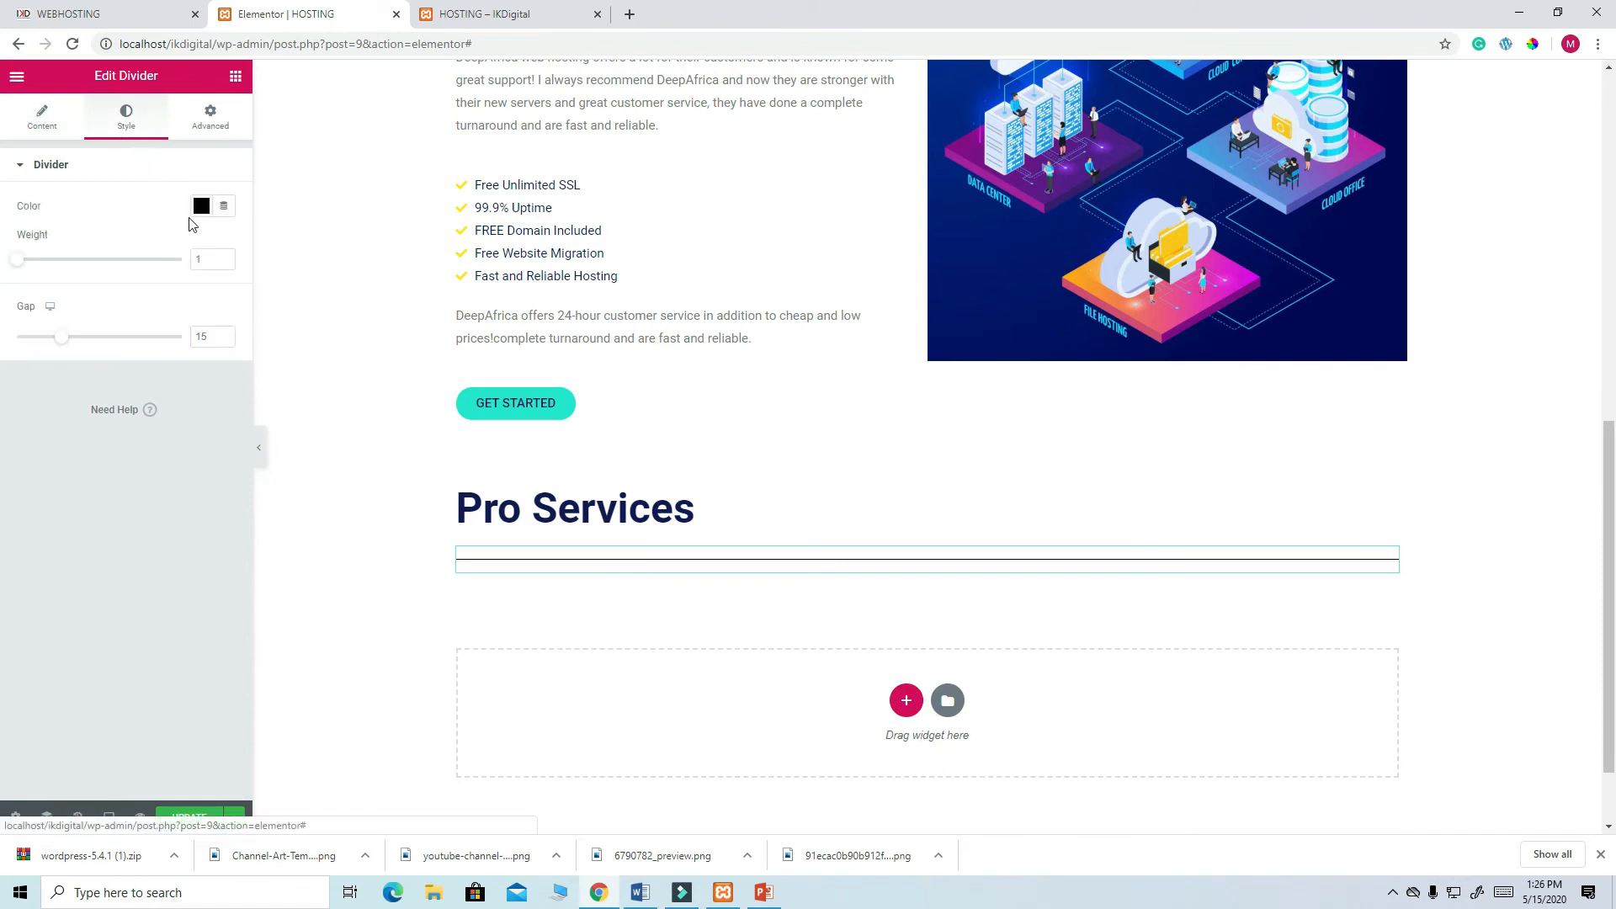
click(201, 207)
click(144, 269)
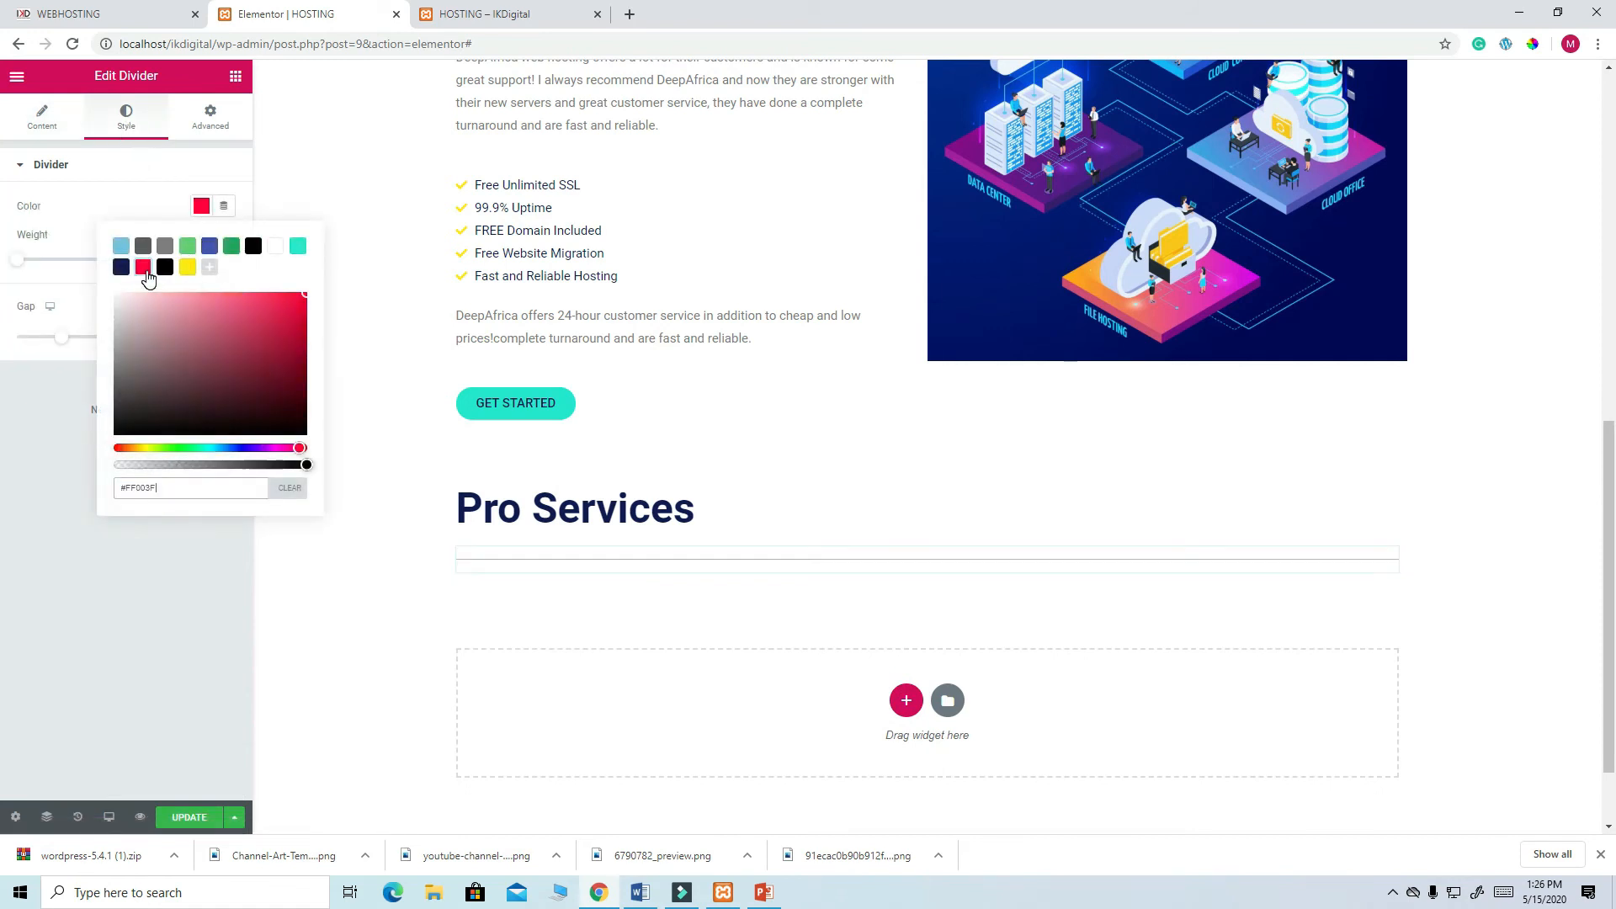
click(57, 135)
click(131, 135)
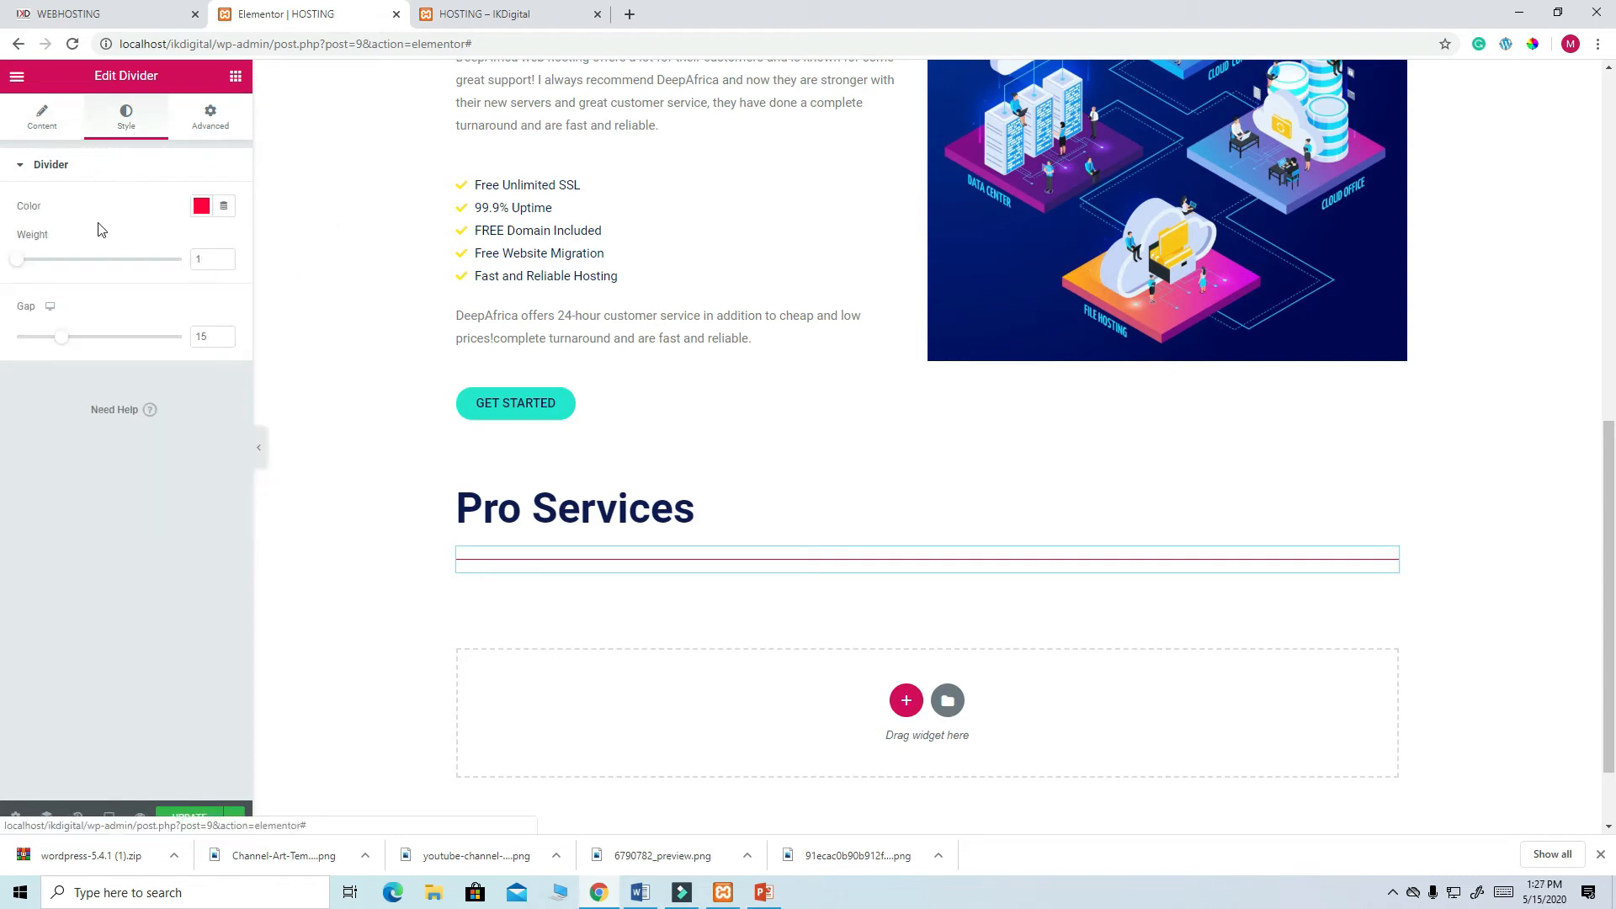
double_click(193, 264)
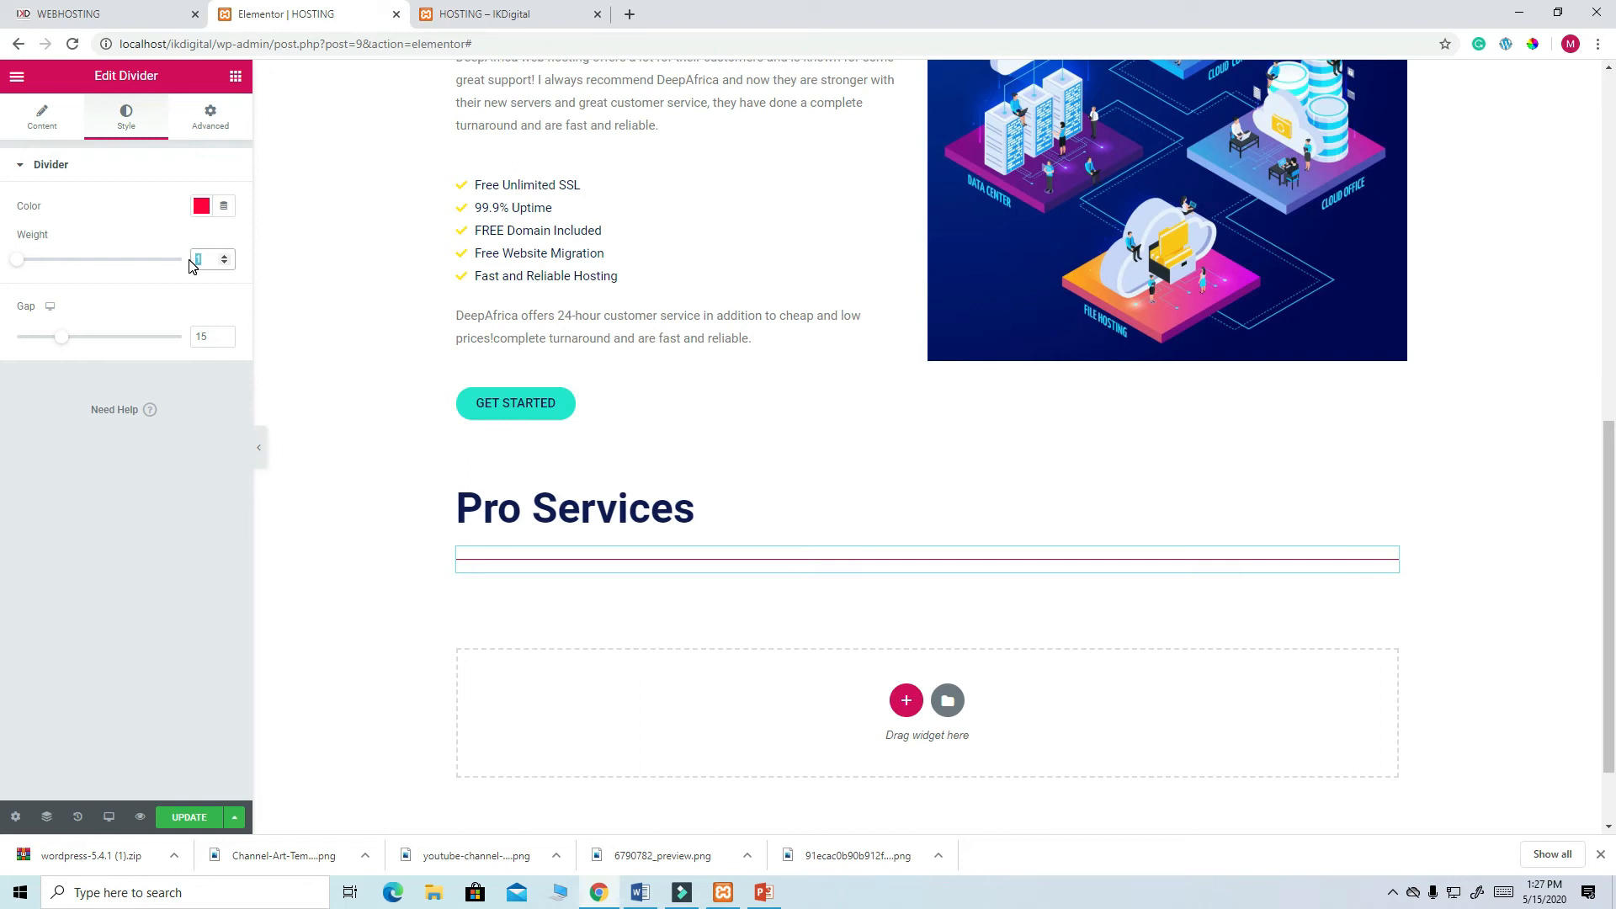
text(4)
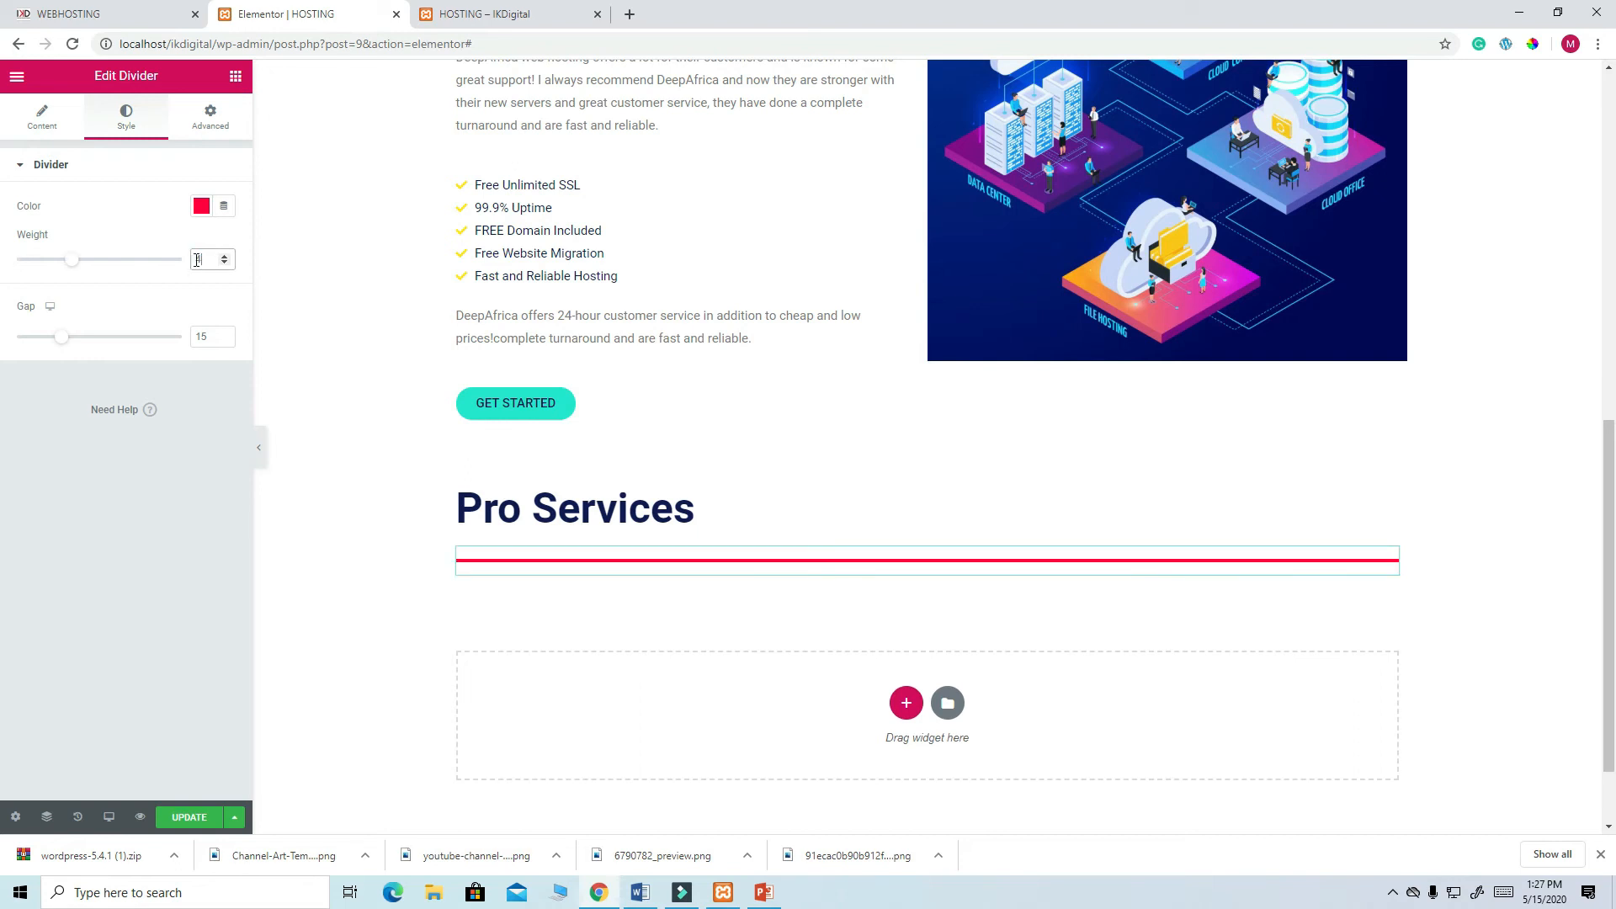
click(39, 119)
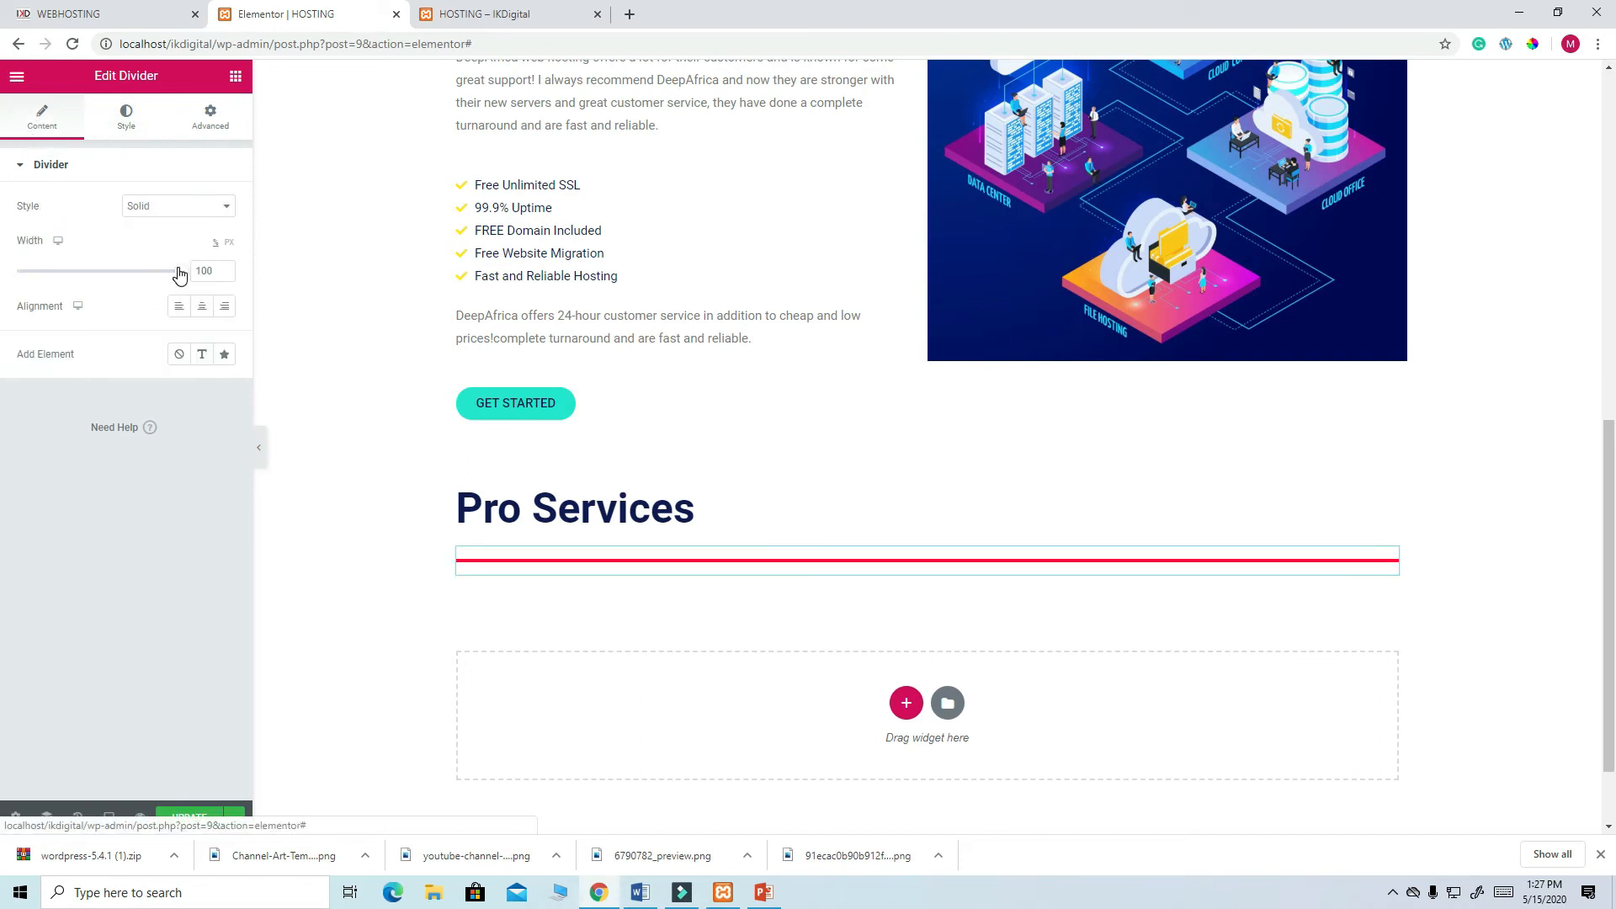
drag(179, 275, 33, 279)
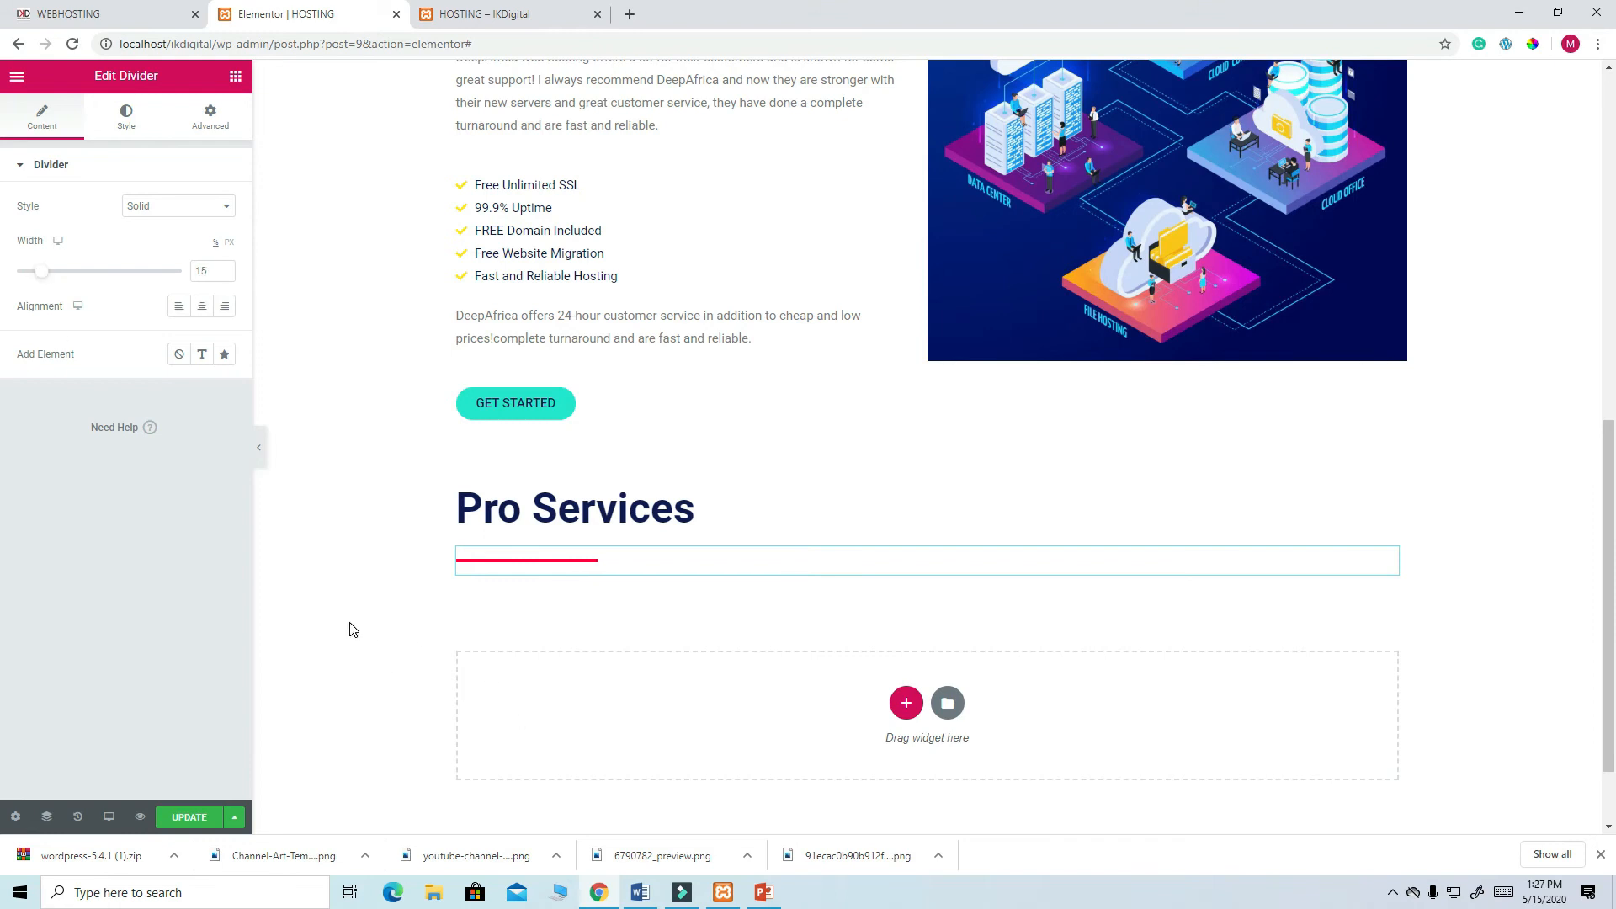
scroll(351, 628, down, 2)
click(193, 821)
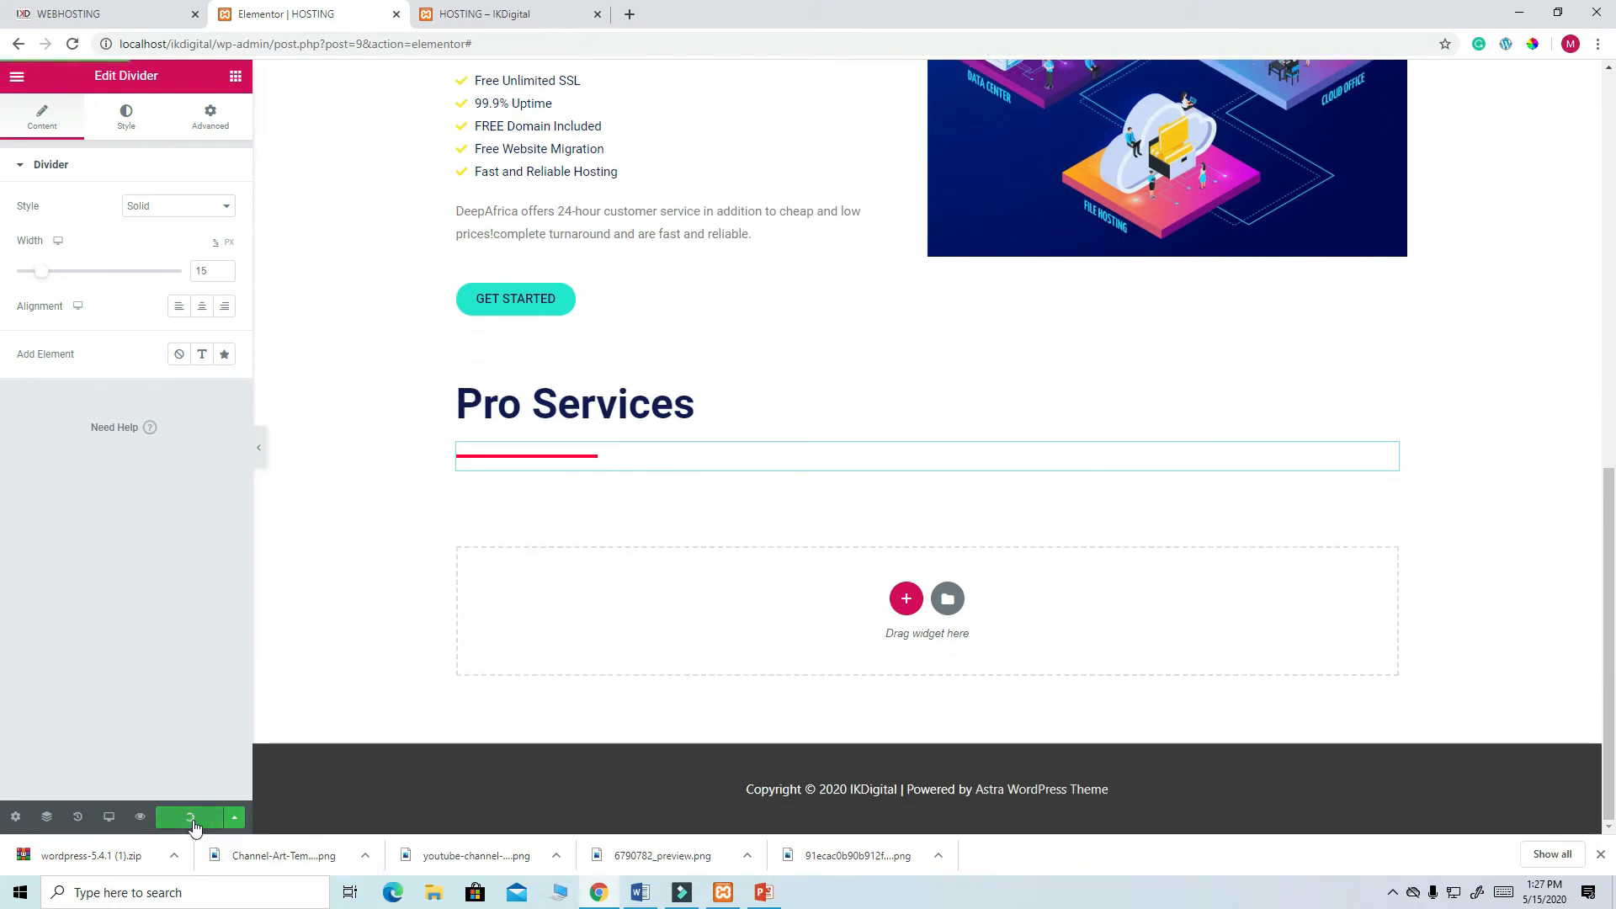
- Add a three-column section below the divider with an Image widget in the first column
click(907, 600)
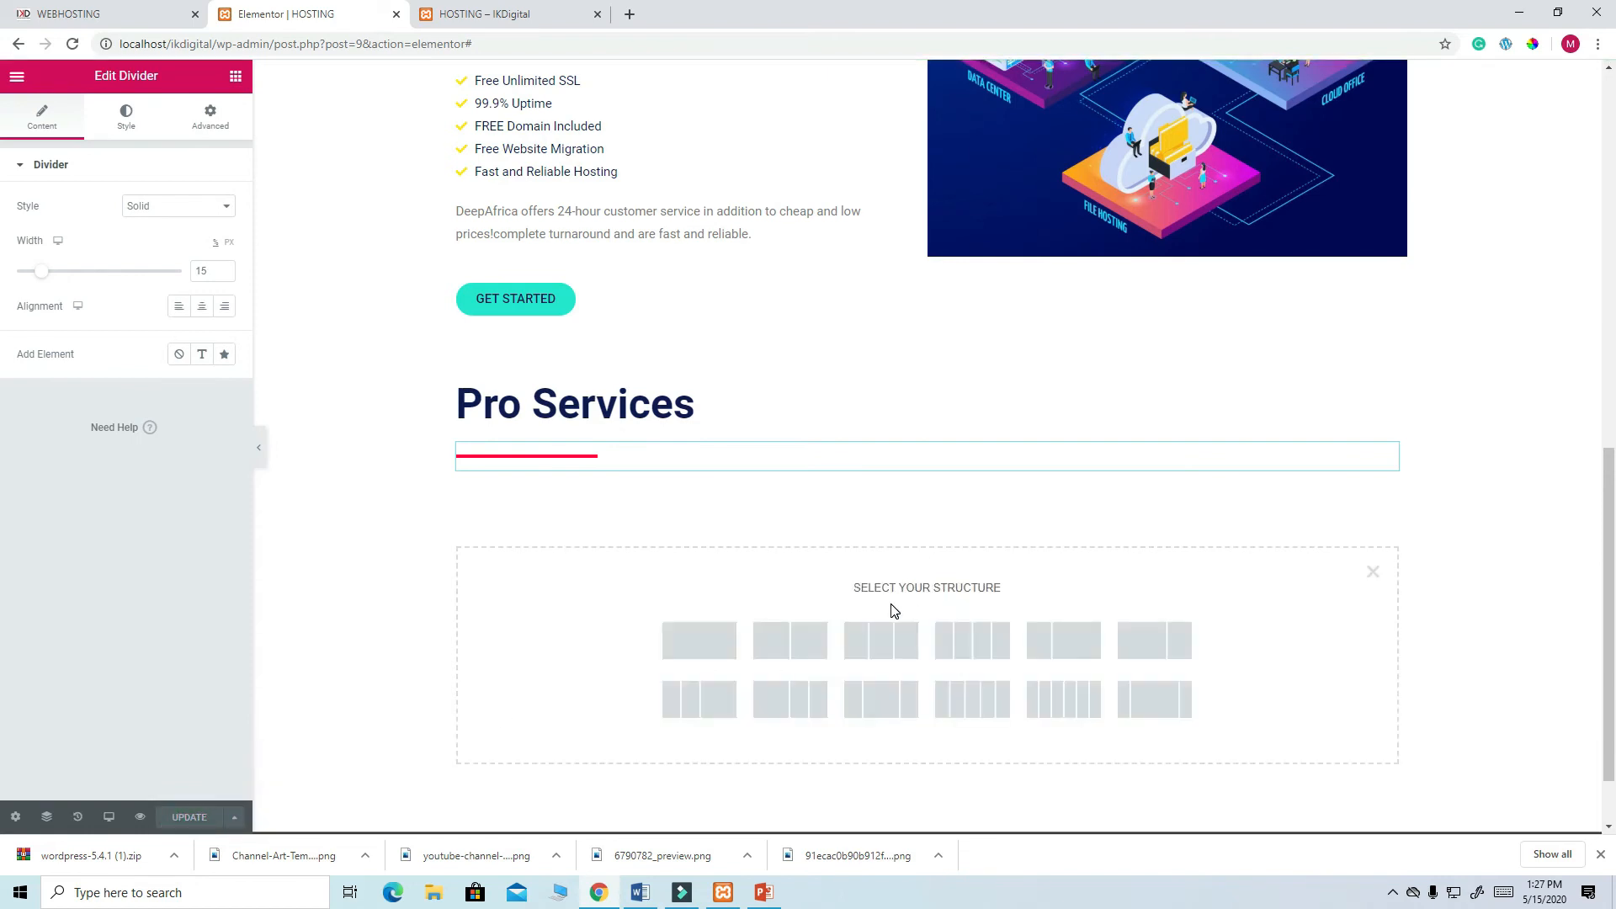
click(880, 646)
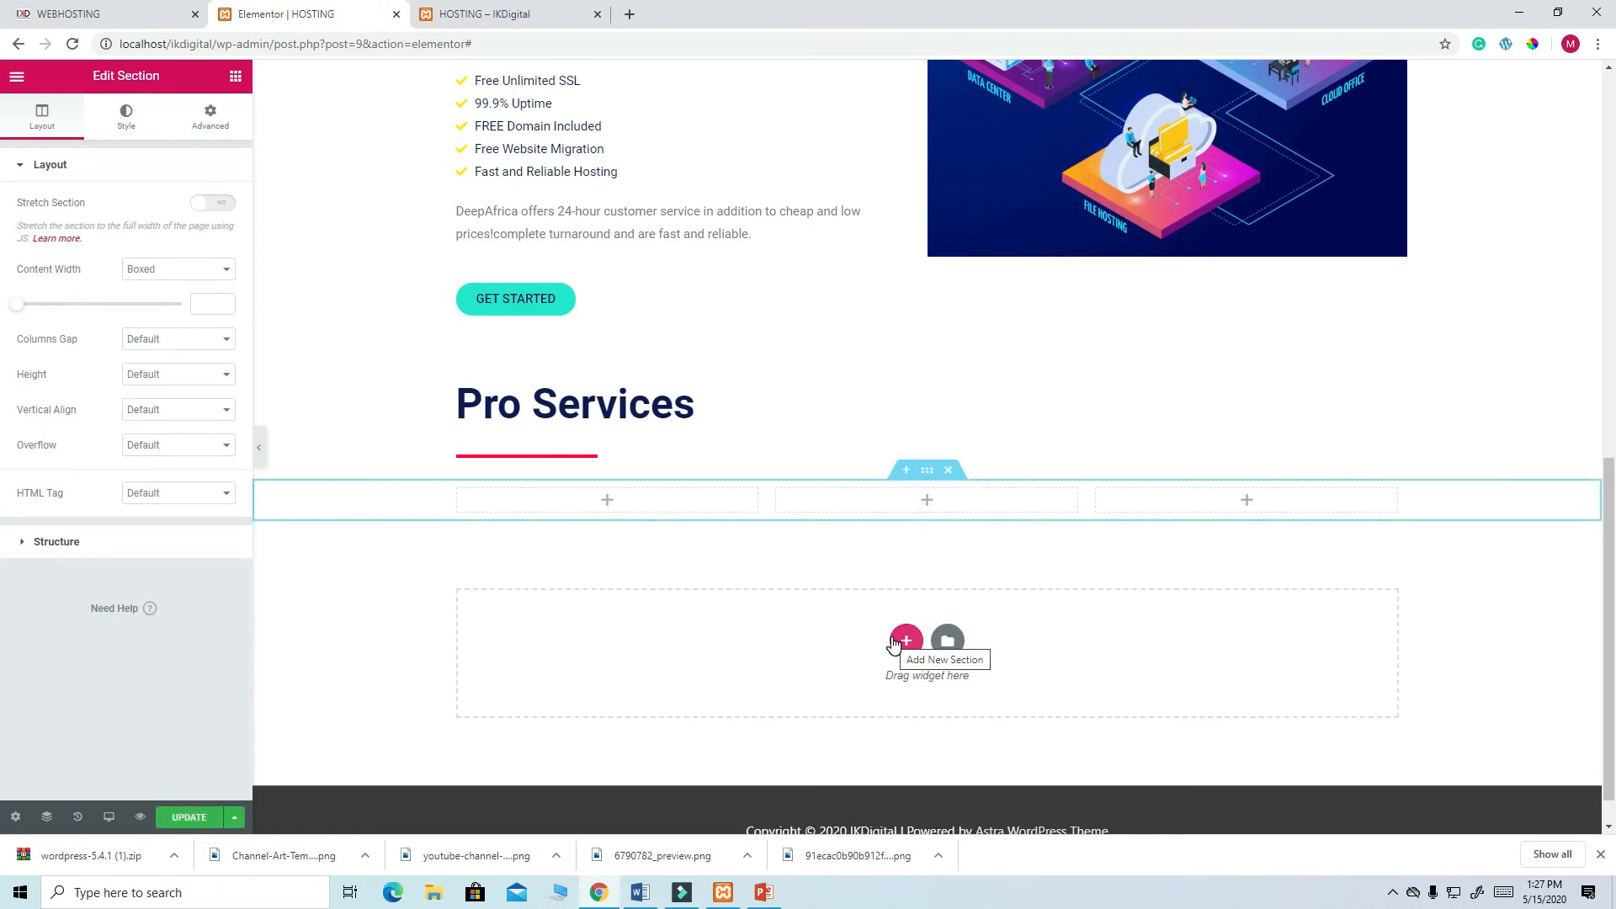
click(609, 503)
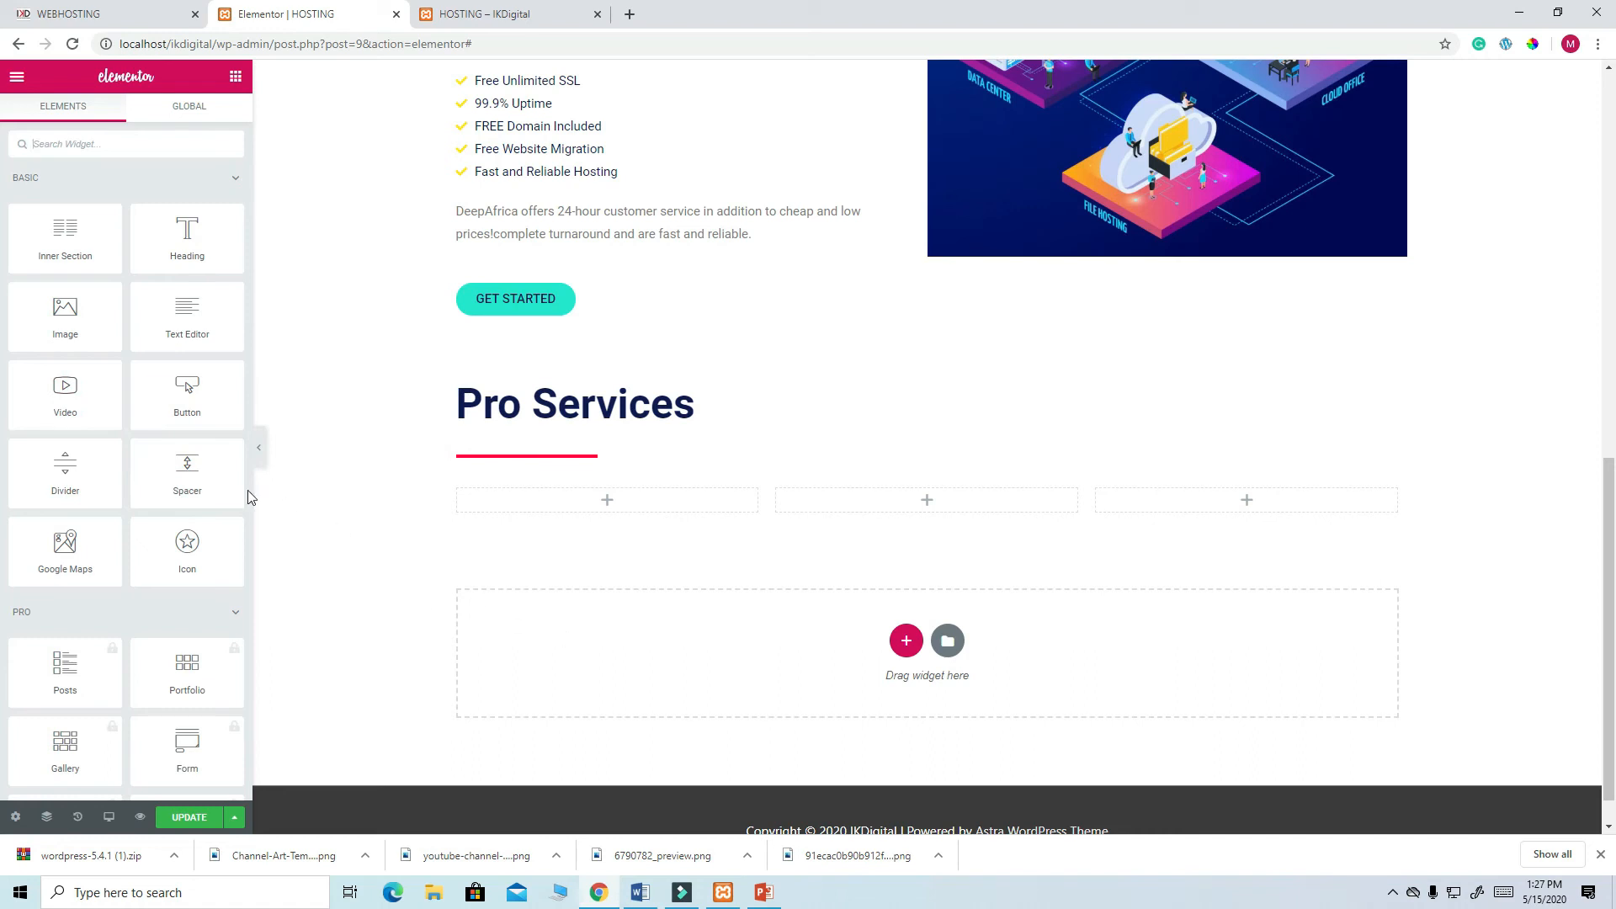
mouse_move(65, 391)
mouse_down()
mouse_move(673, 570)
mouse_move(640, 505)
mouse_move(166, 478)
mouse_move(66, 400)
mouse_up()
drag(56, 314, 614, 492)
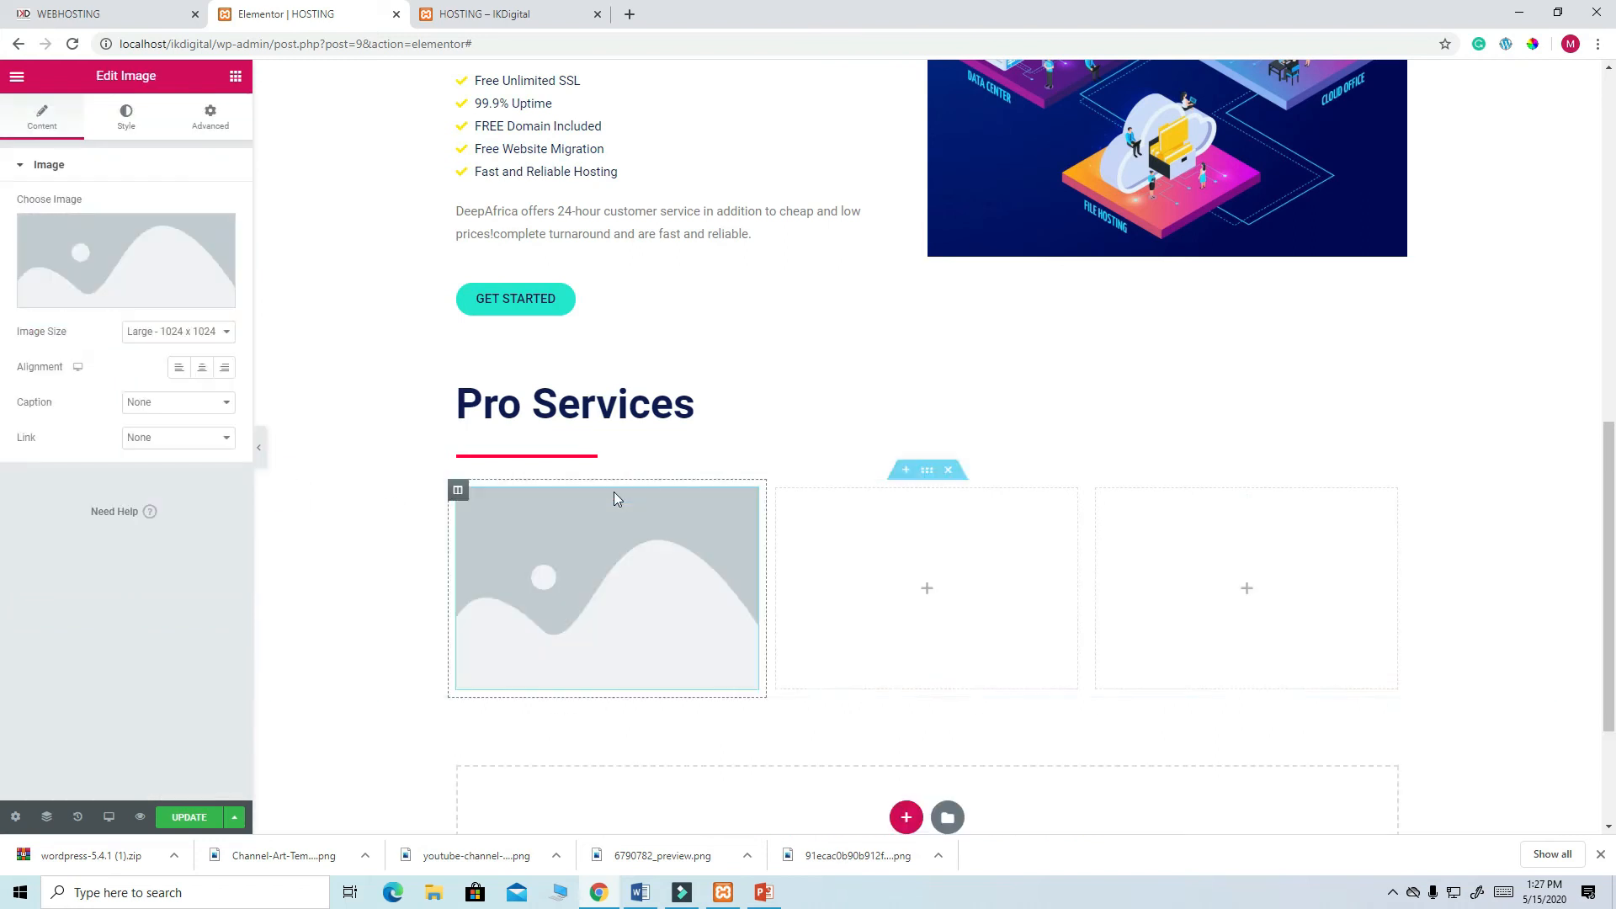
- Insert the banner-4-man beanbag image, then delete that Image widget
click(158, 267)
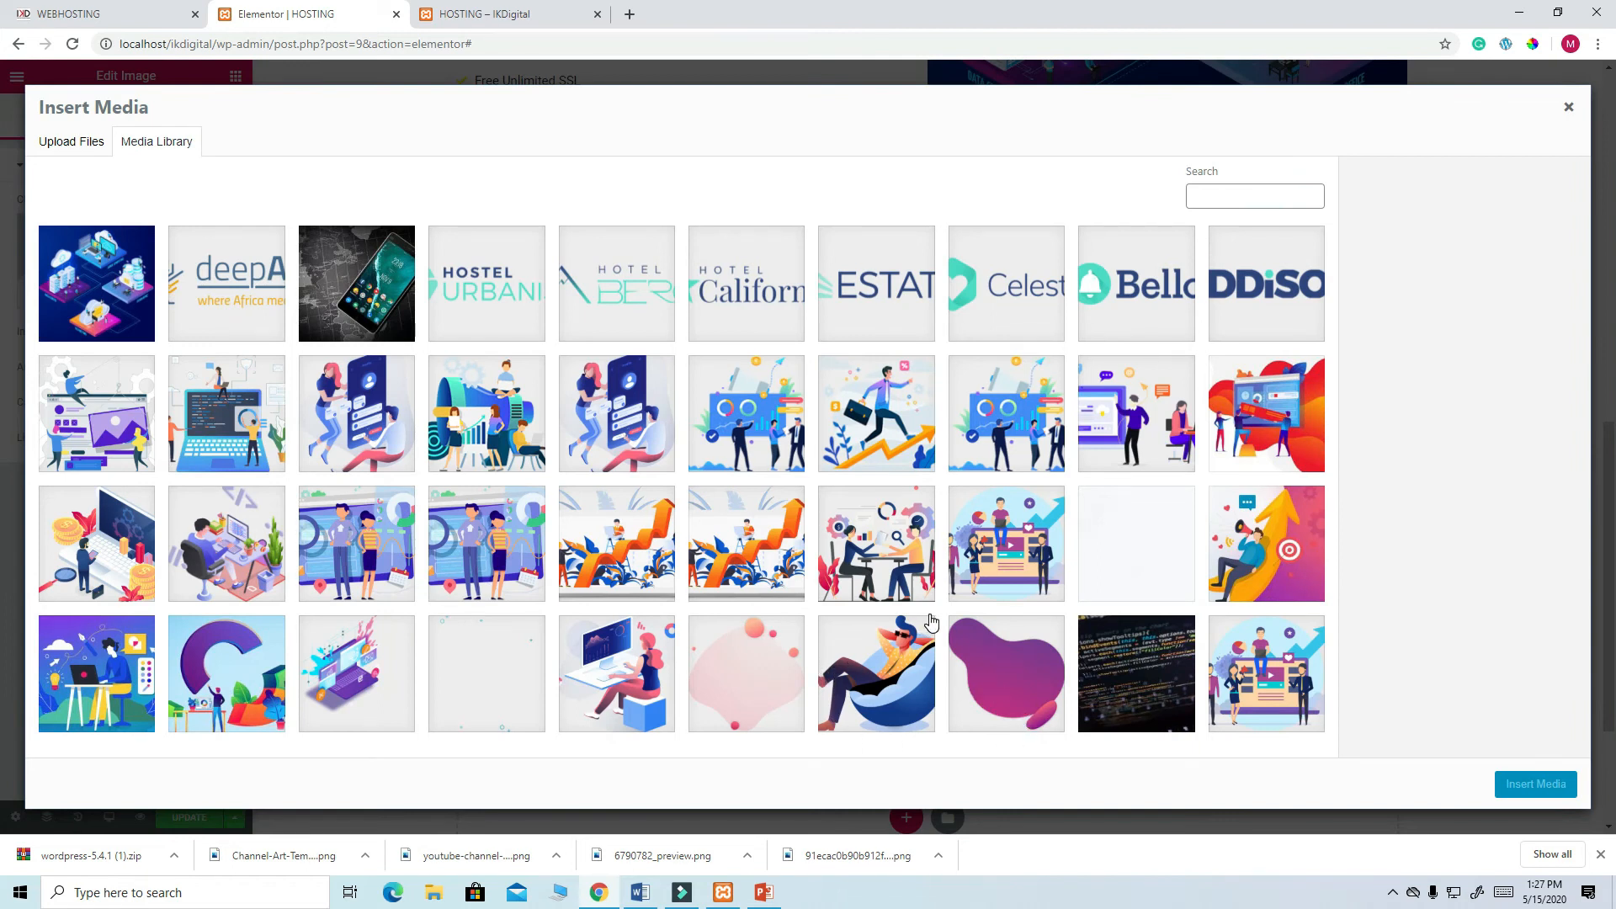
click(903, 683)
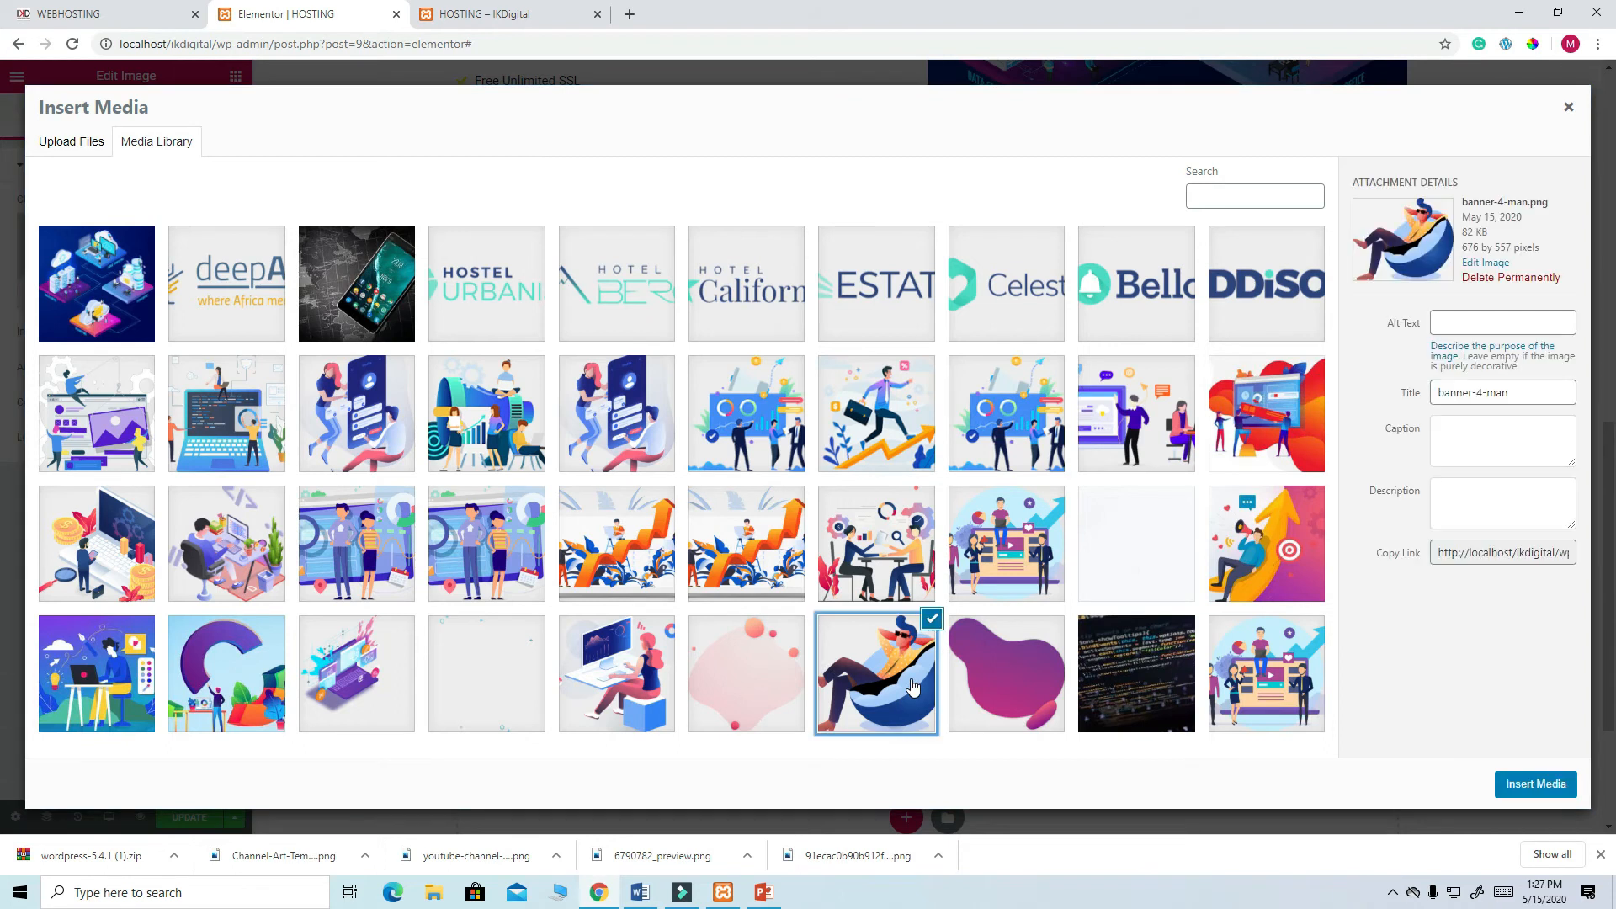
click(1536, 785)
scroll(720, 686, down, 3)
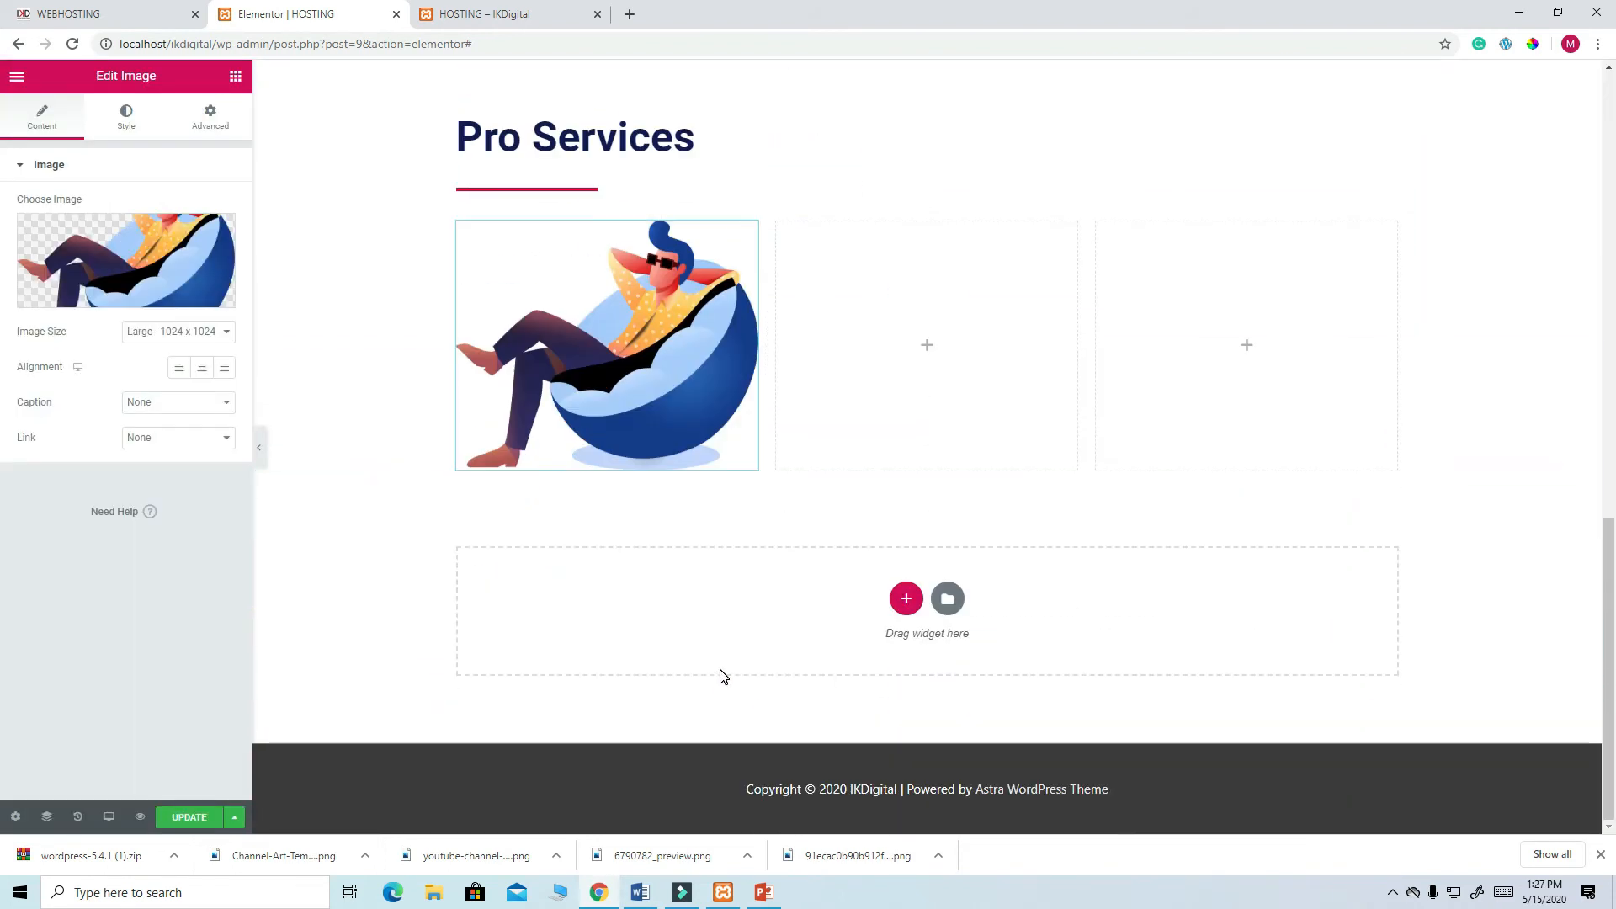
scroll(720, 681, up, 2)
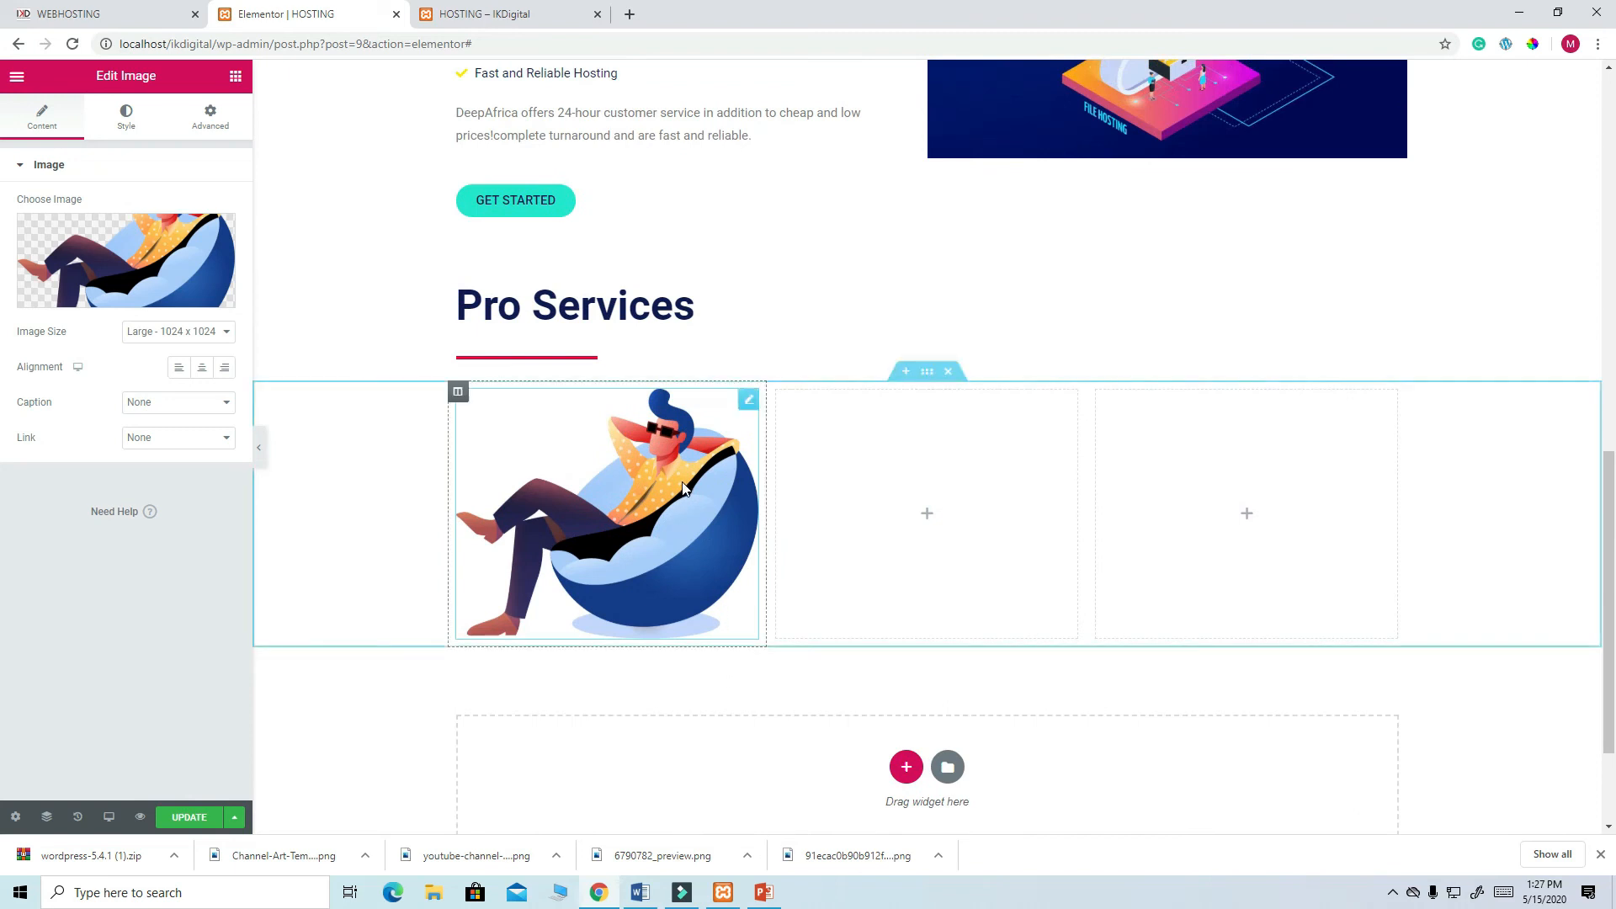
right_click(756, 404)
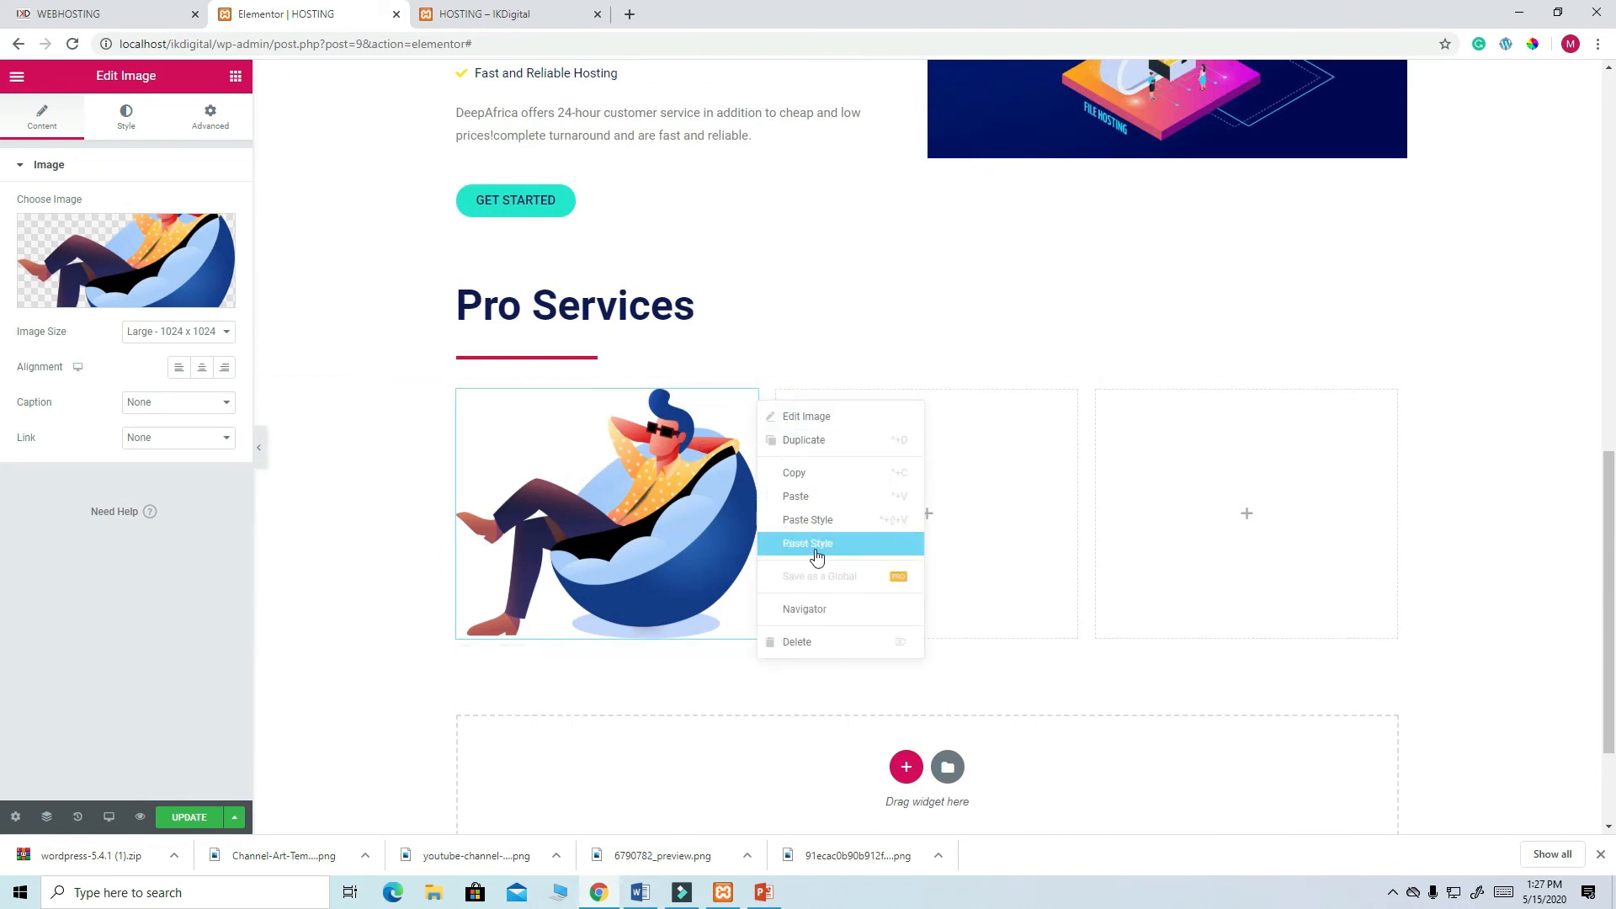
click(815, 643)
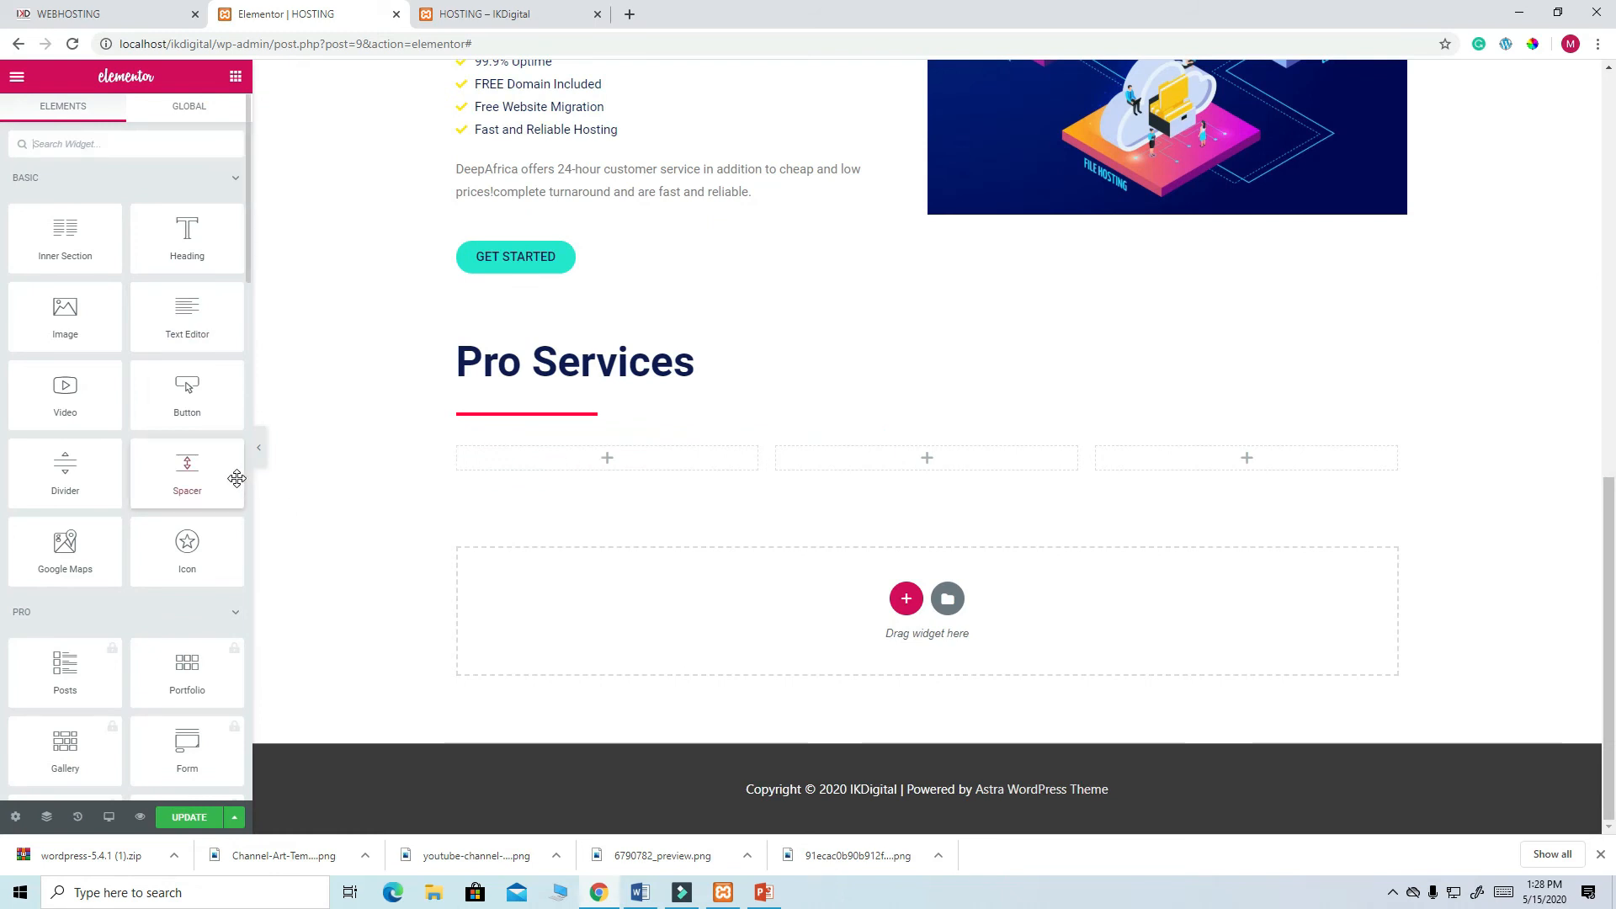
- Place an Image Box in the first column with the banner-4-man beanbag image
click(84, 143)
text(IM)
drag(65, 269, 567, 462)
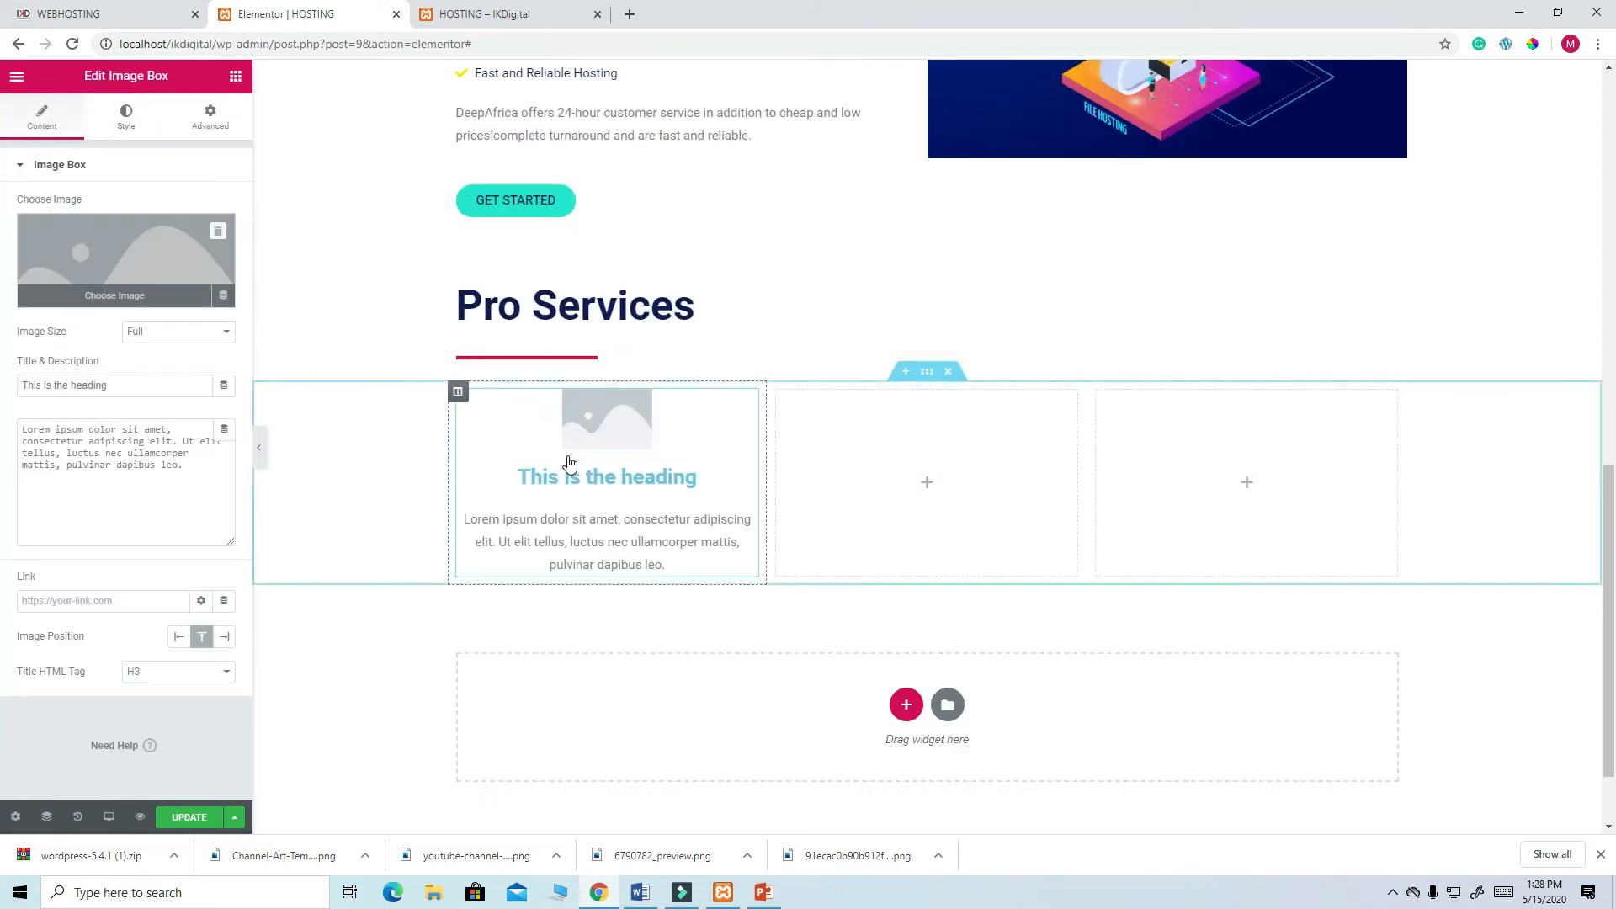
click(153, 266)
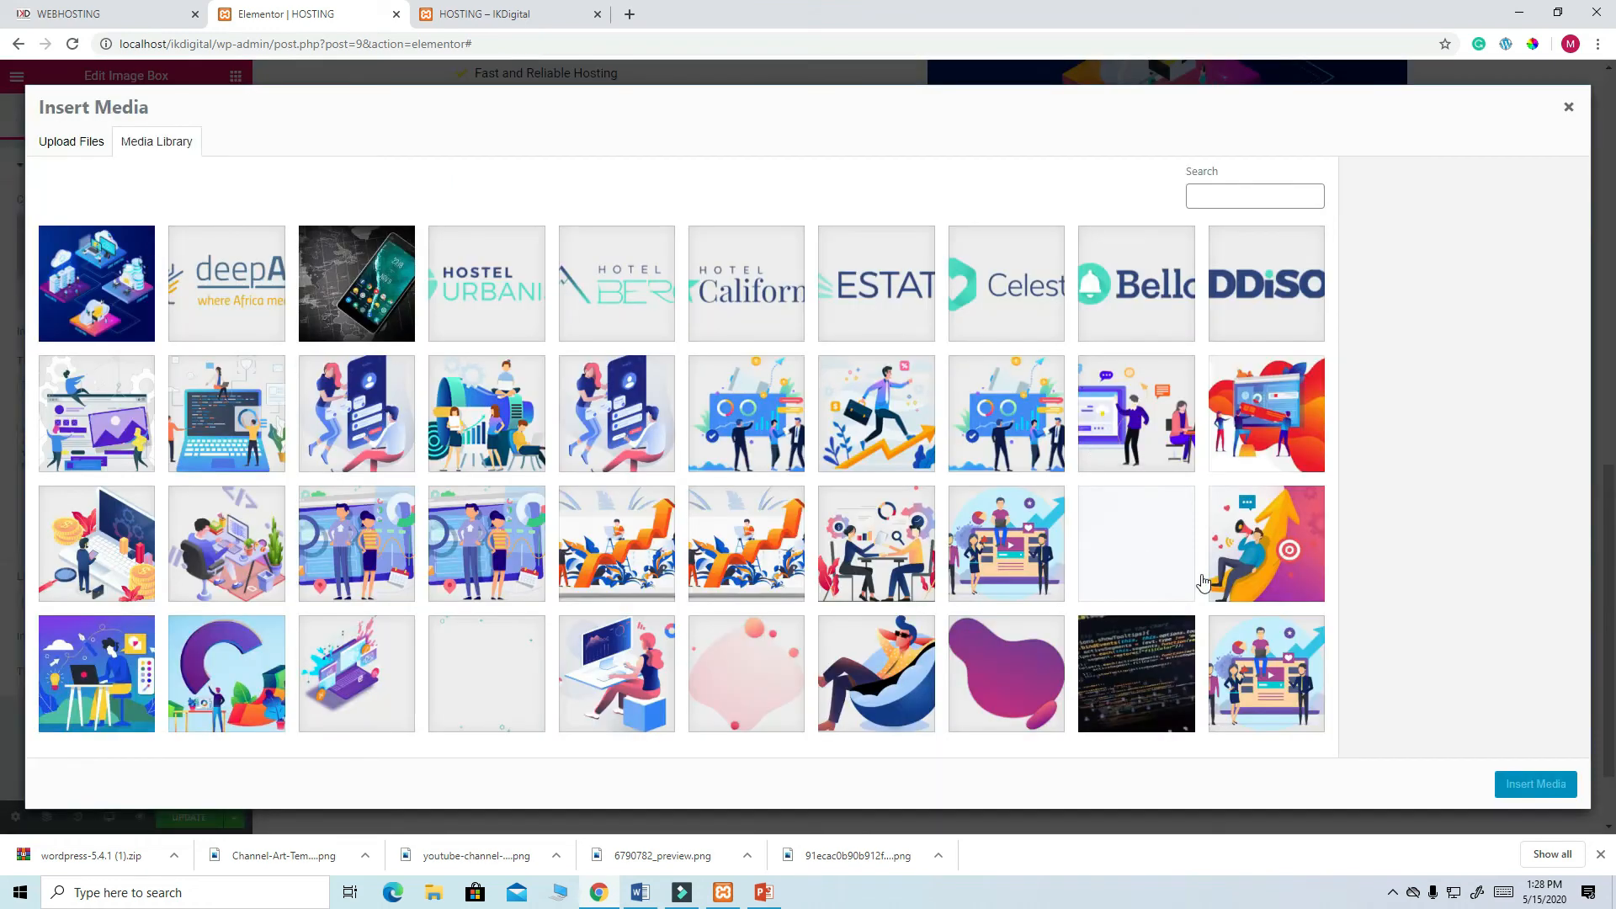
click(909, 690)
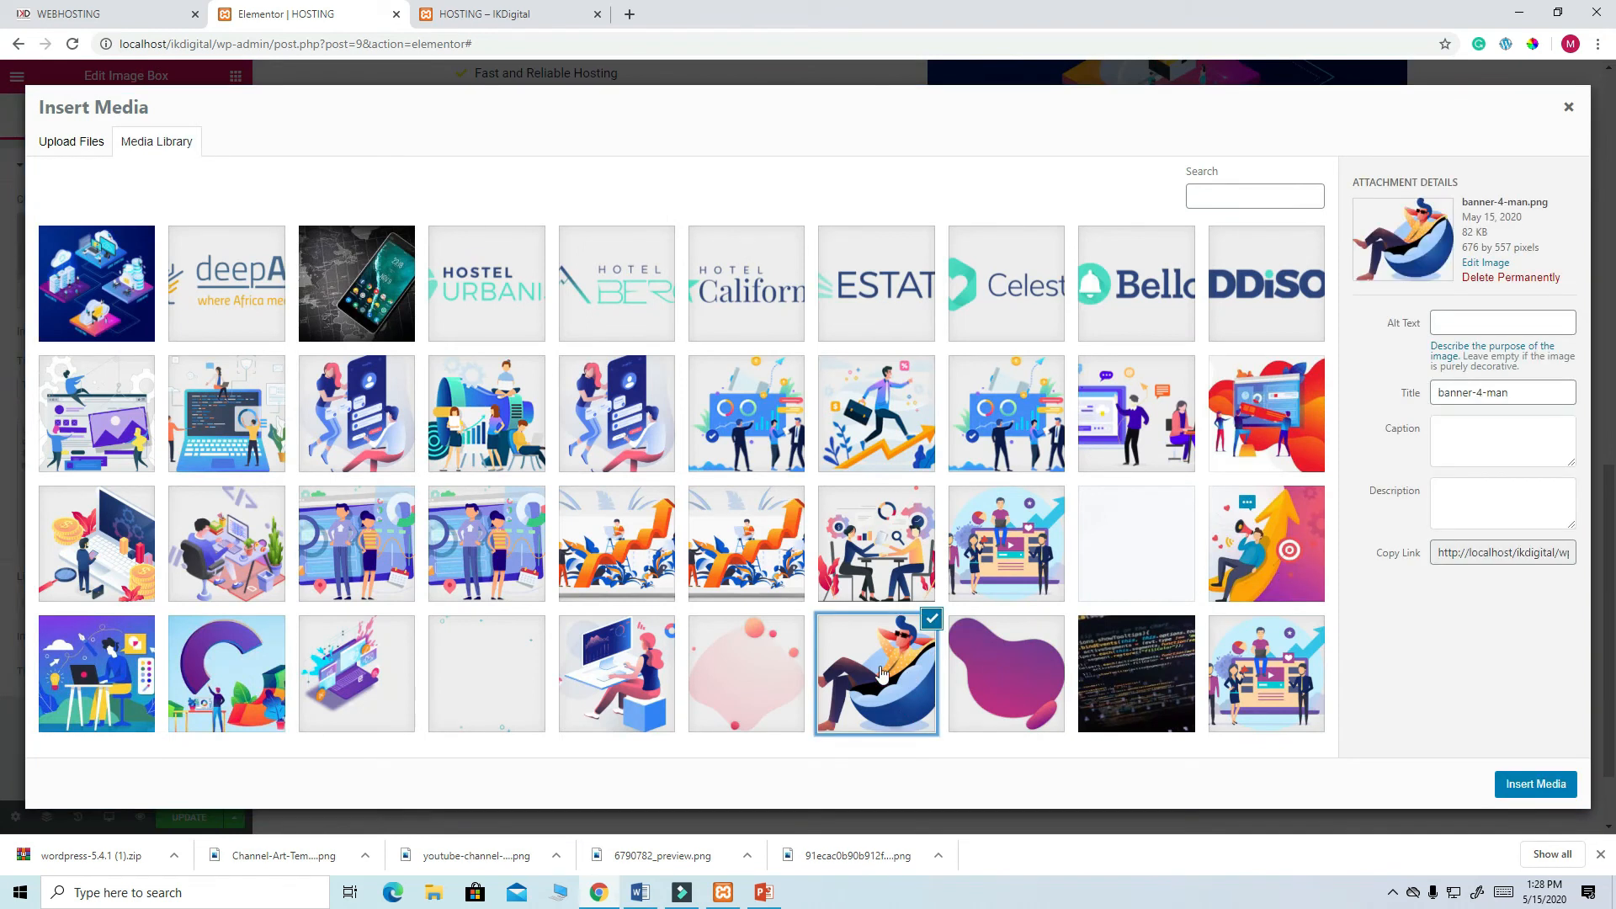
click(1525, 784)
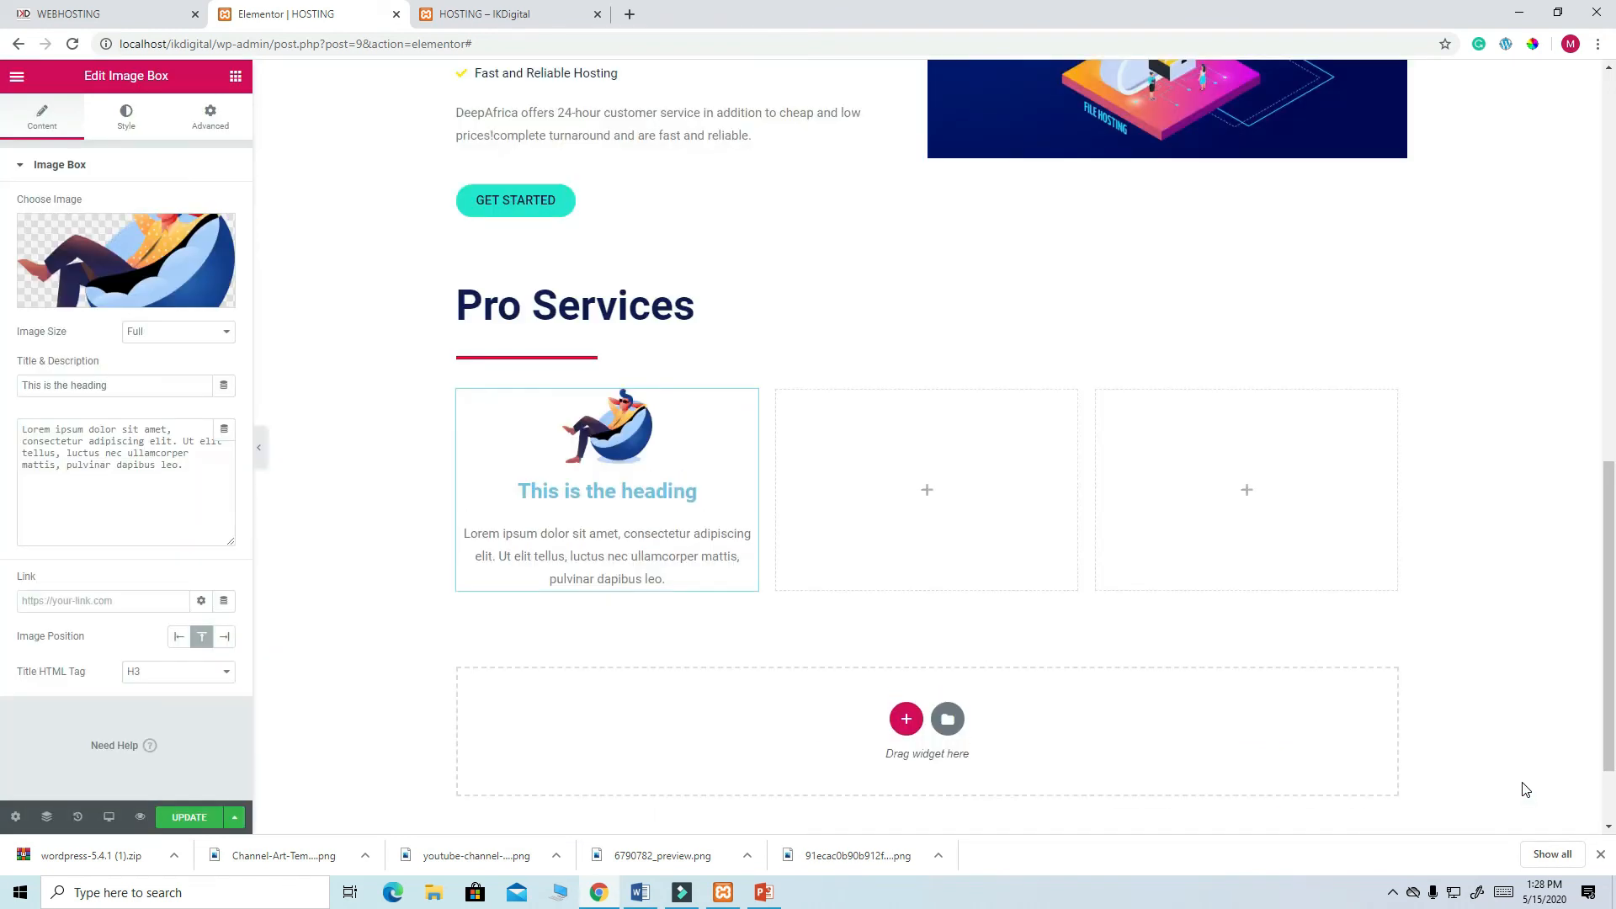
- Stretch the image box picture to 100% width and view the live WEBHOSTING site
click(126, 133)
drag(59, 303, 227, 330)
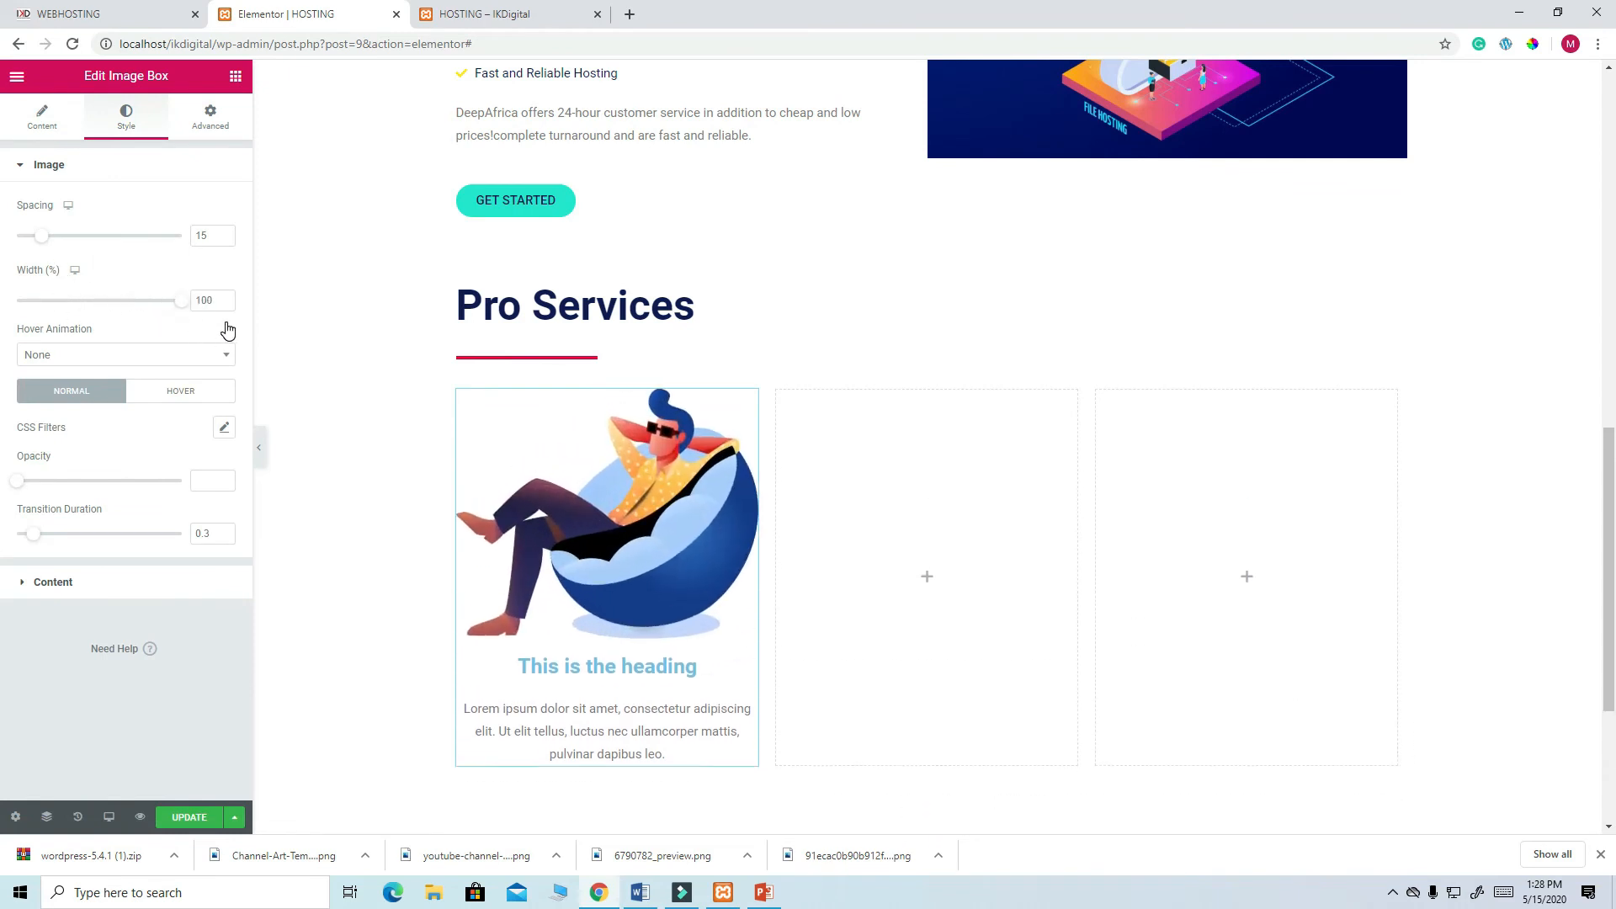
scroll(682, 666, down, 3)
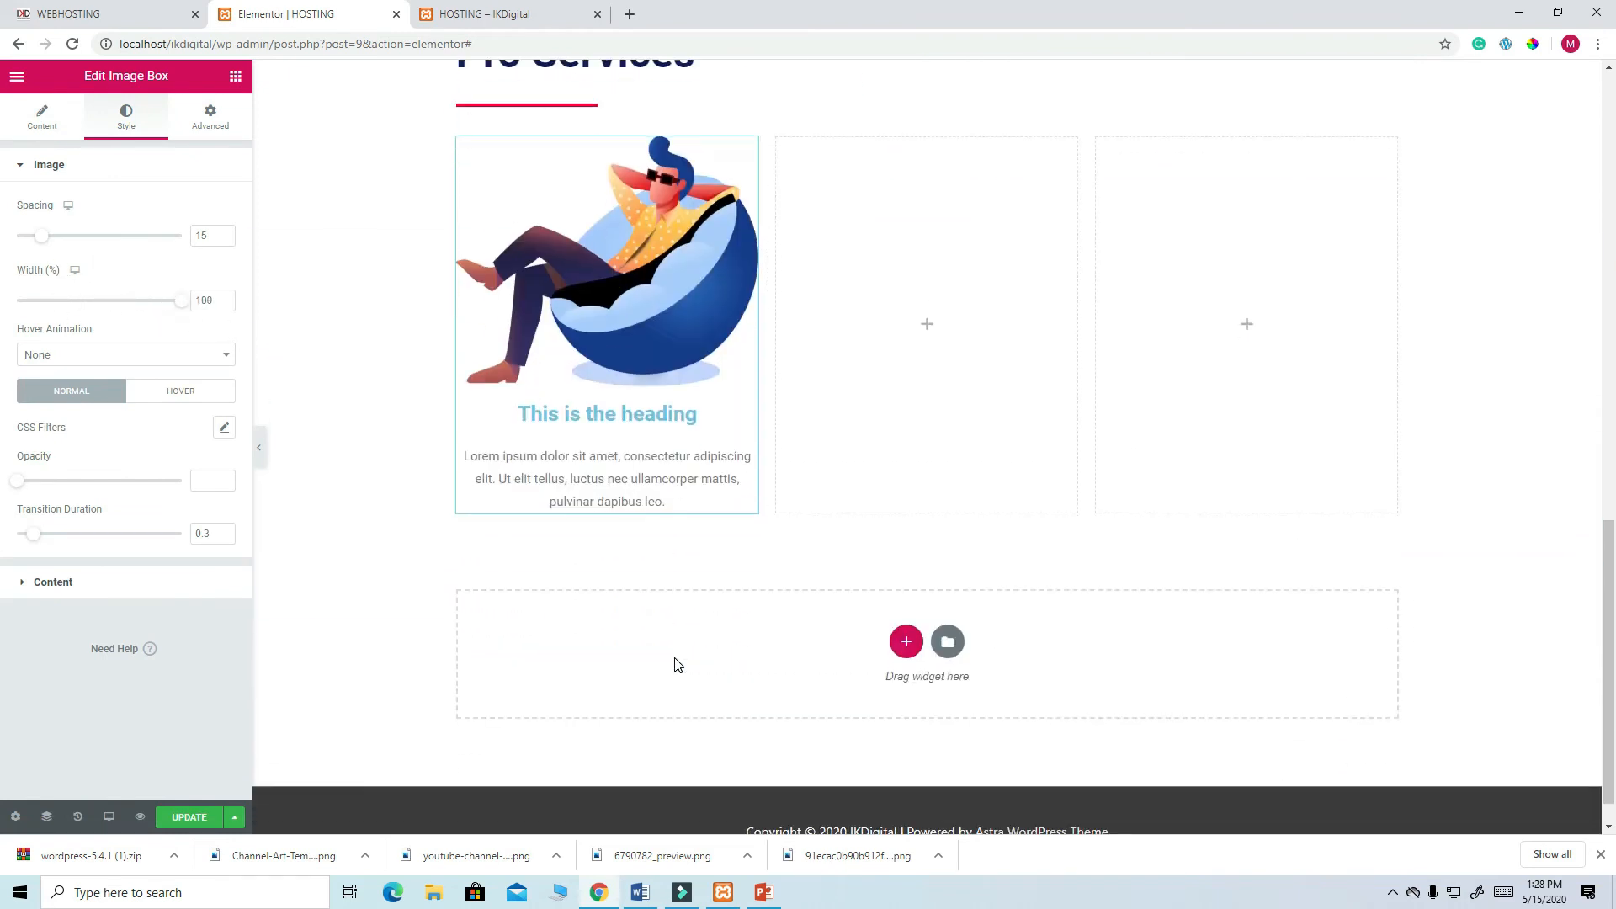
scroll(677, 665, up, 2)
scroll(675, 664, down, 1)
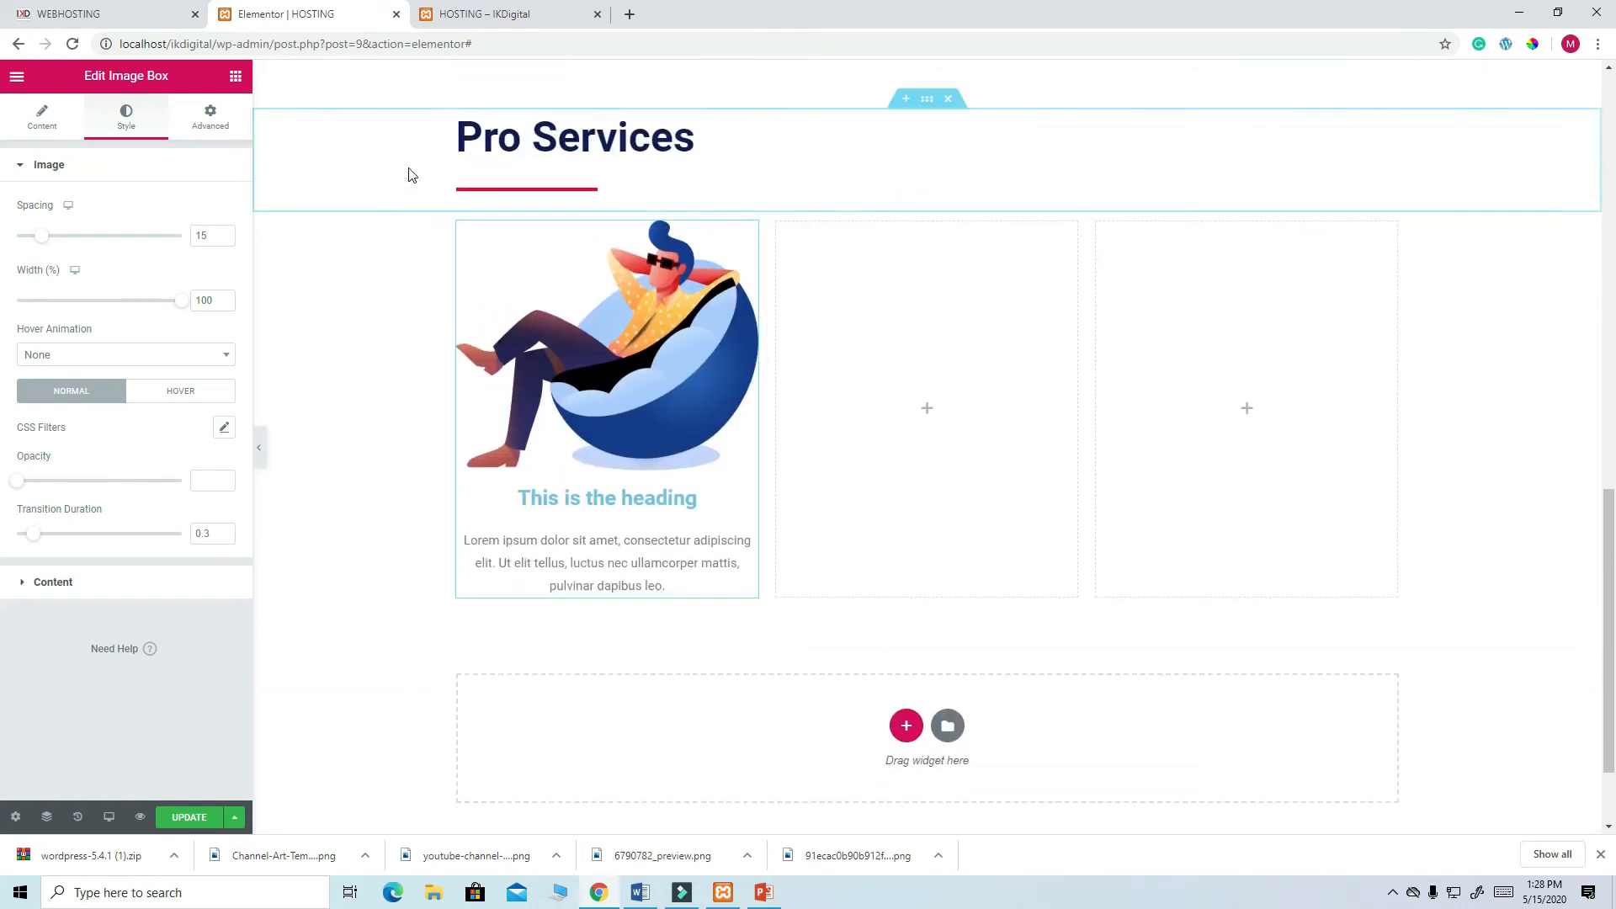
click(130, 15)
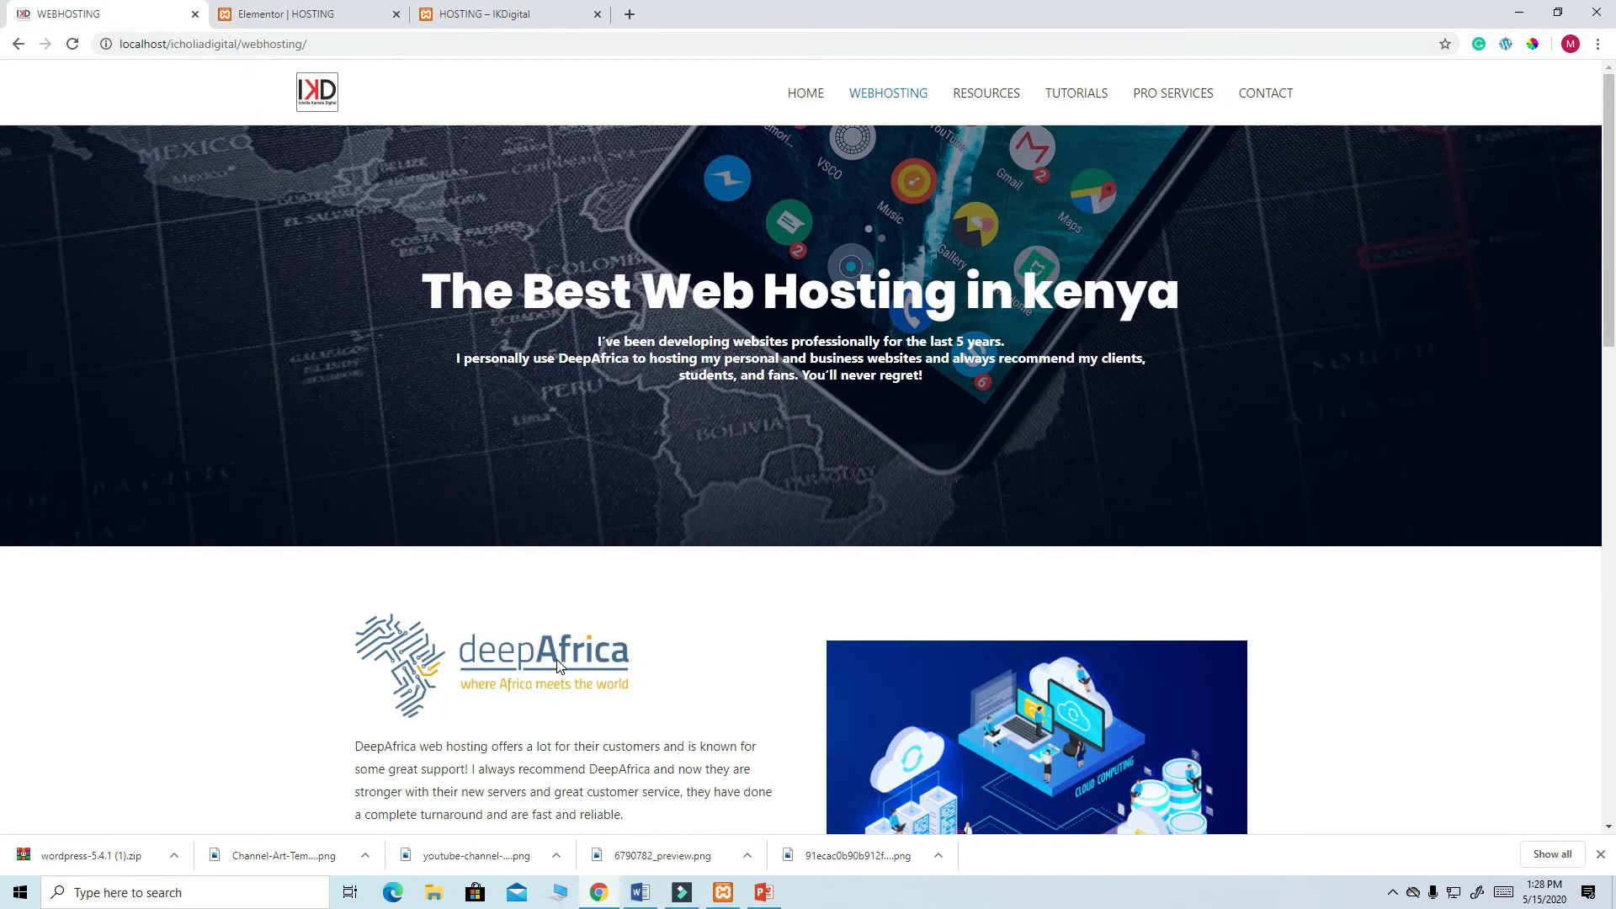
- Copy the 'Responsive Eye catching Blog' card title from the live Pro Services section
scroll(560, 656, down, 12)
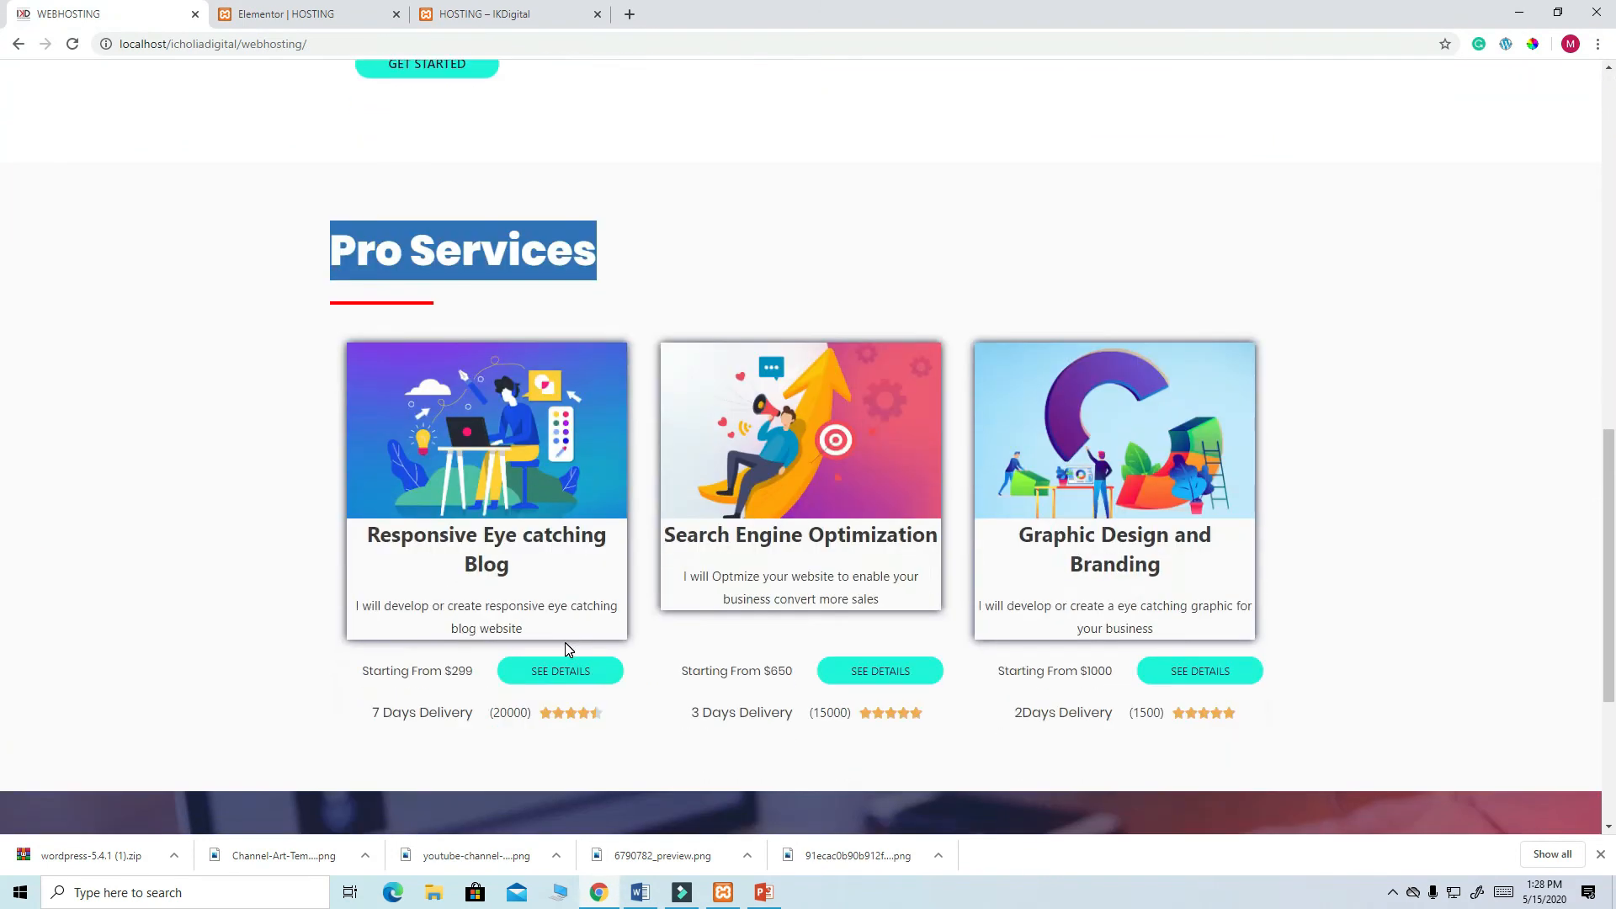
drag(511, 569, 378, 528)
right_click(437, 540)
click(472, 553)
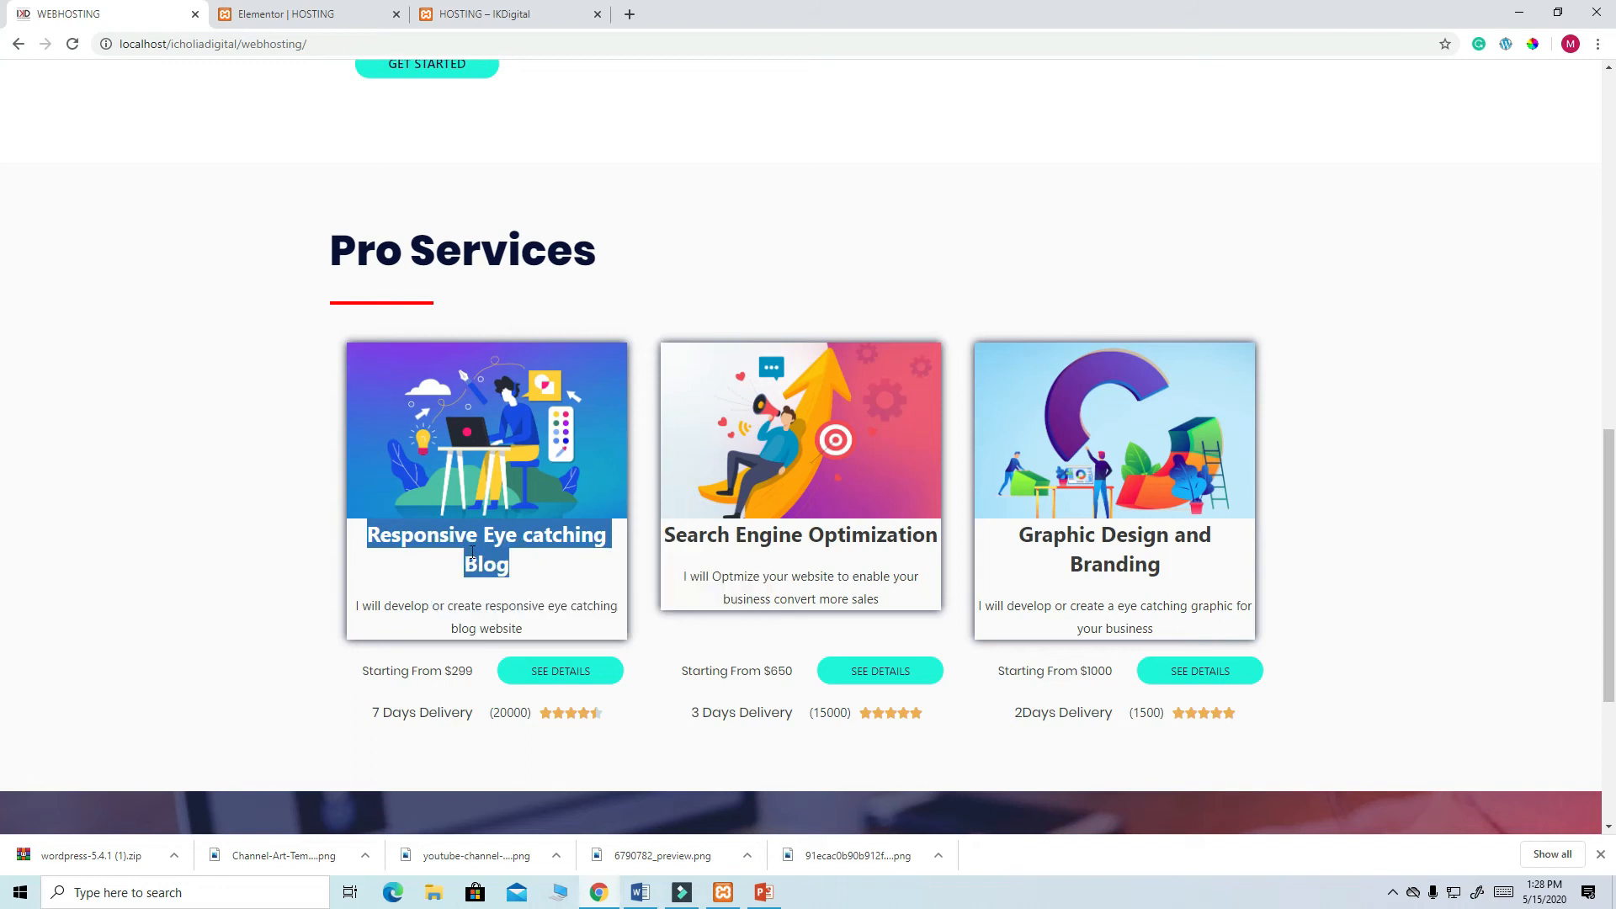
click(278, 17)
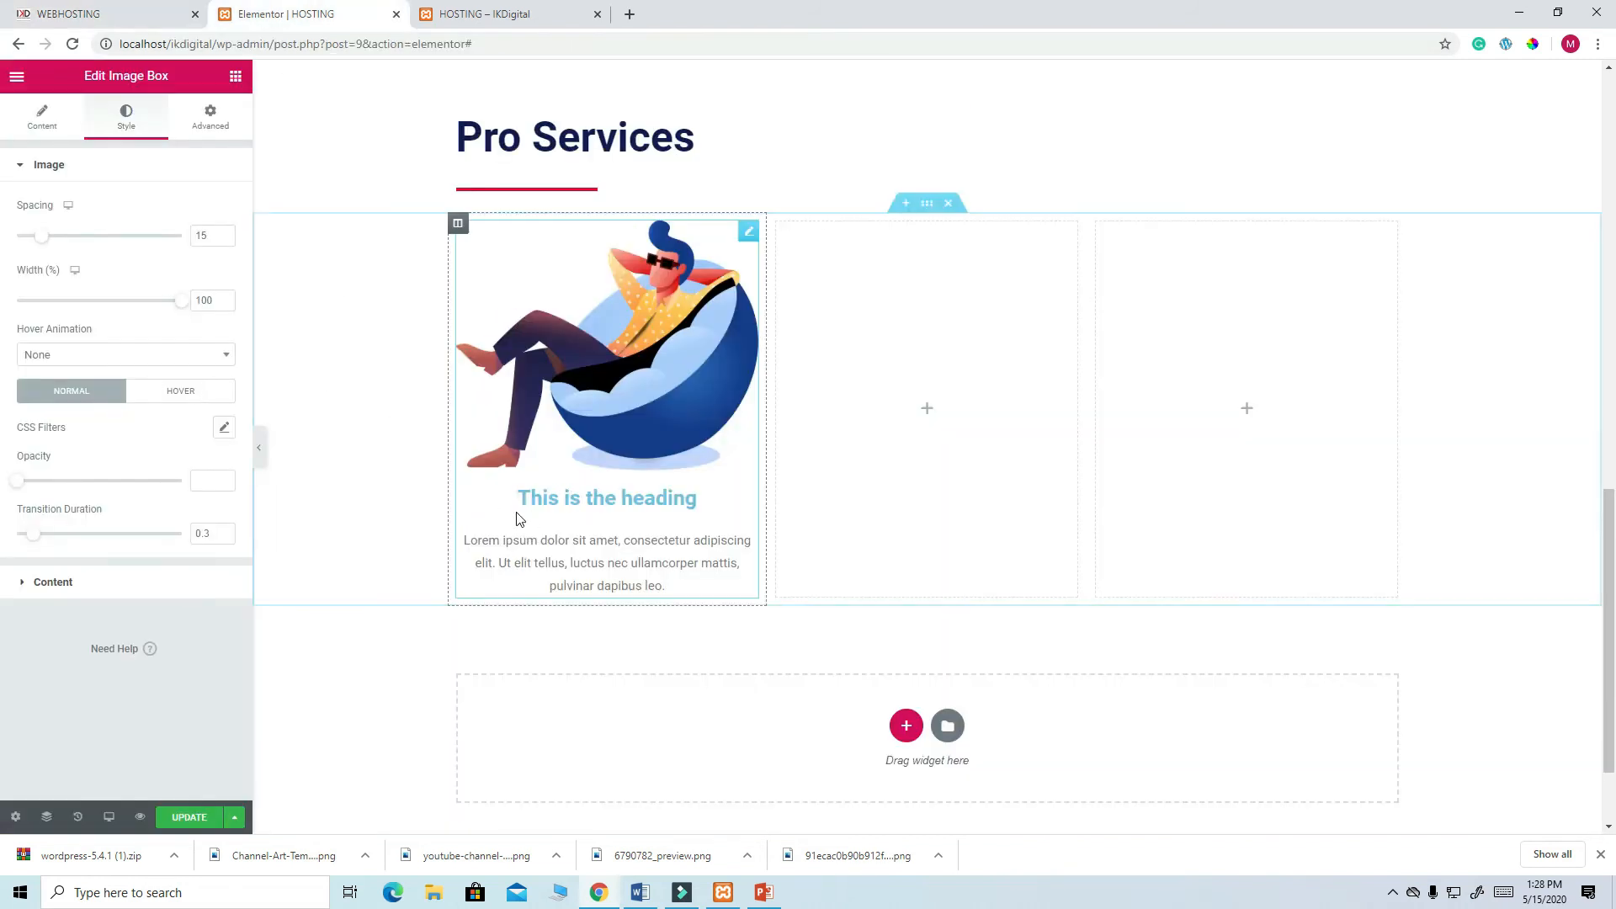
- Paste 'Responsive Eye catching Blog' as the image box title and update the page
click(70, 584)
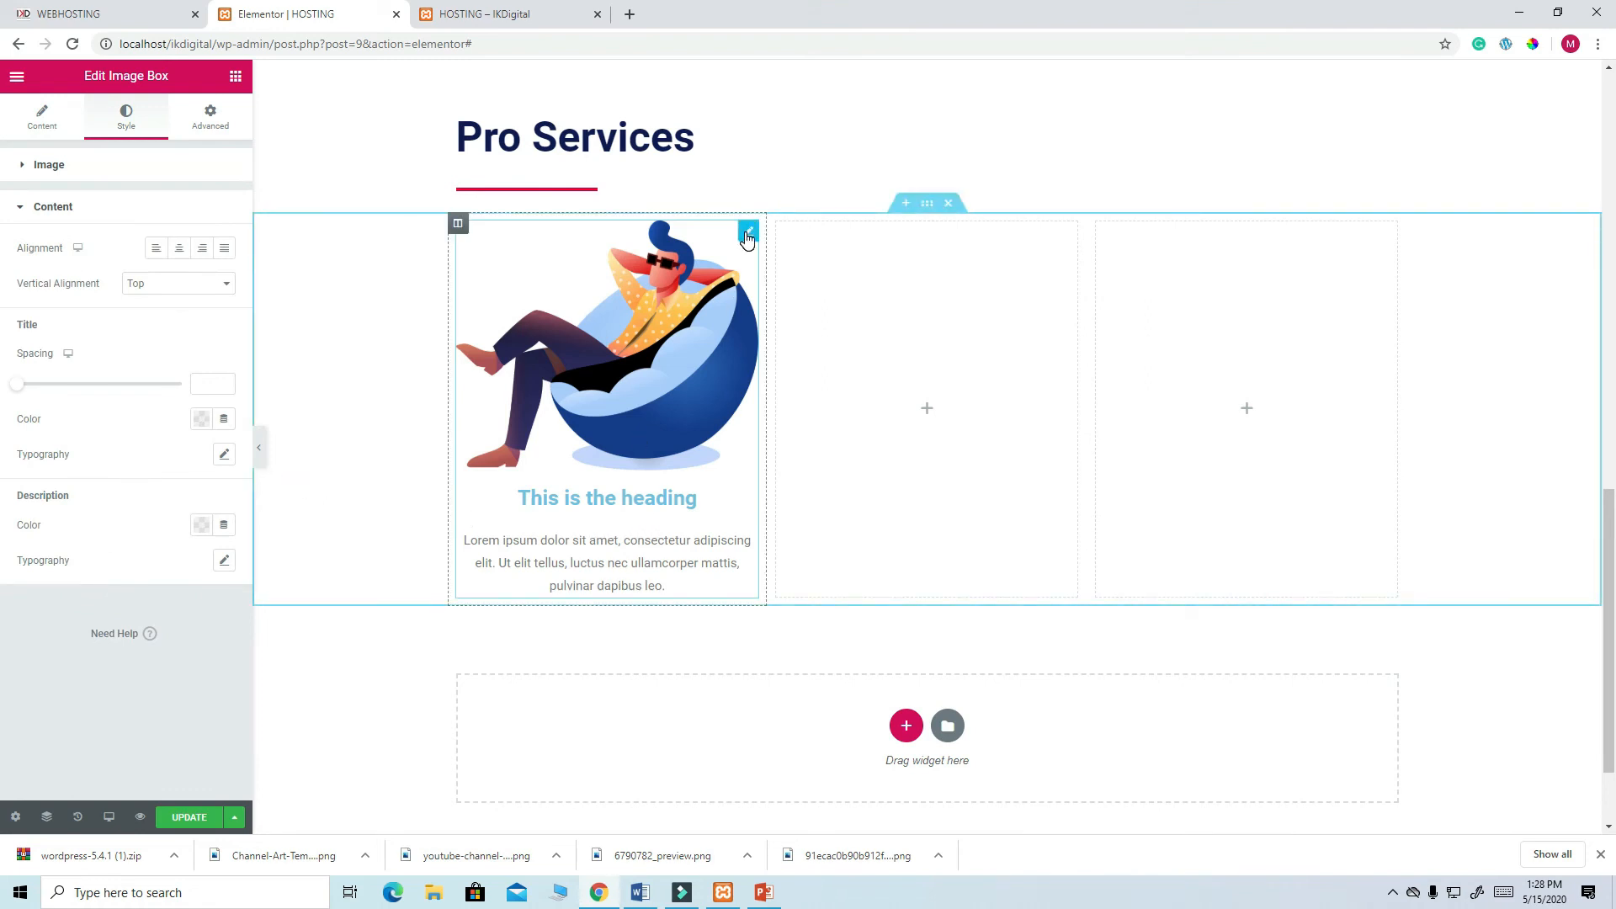
click(44, 123)
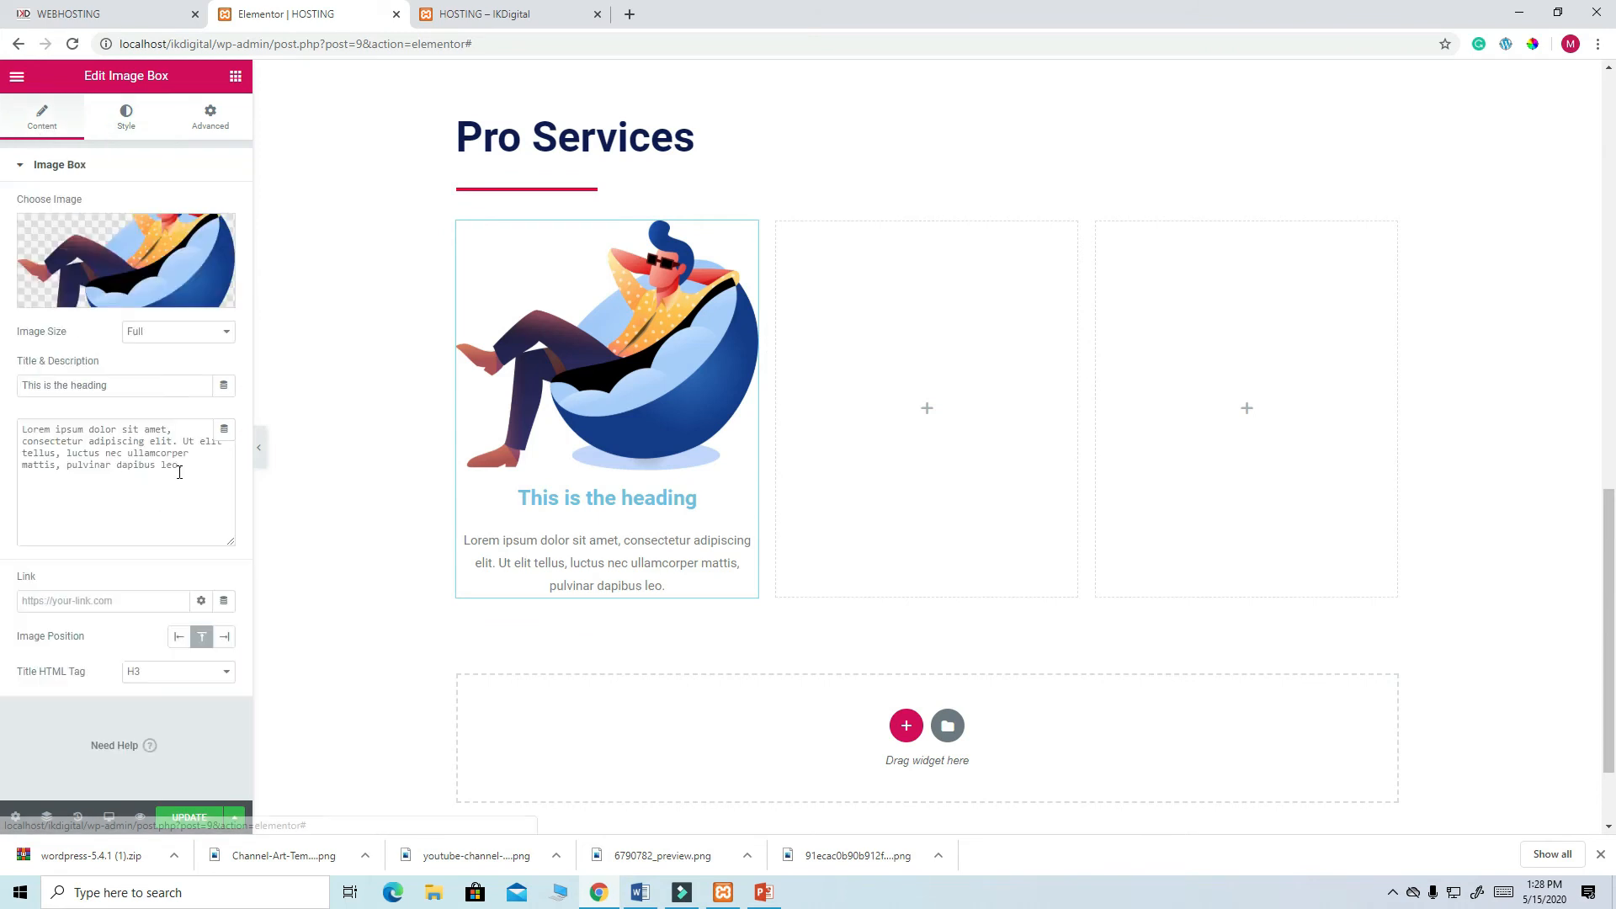
drag(180, 473, 69, 428)
drag(133, 379, 1, 388)
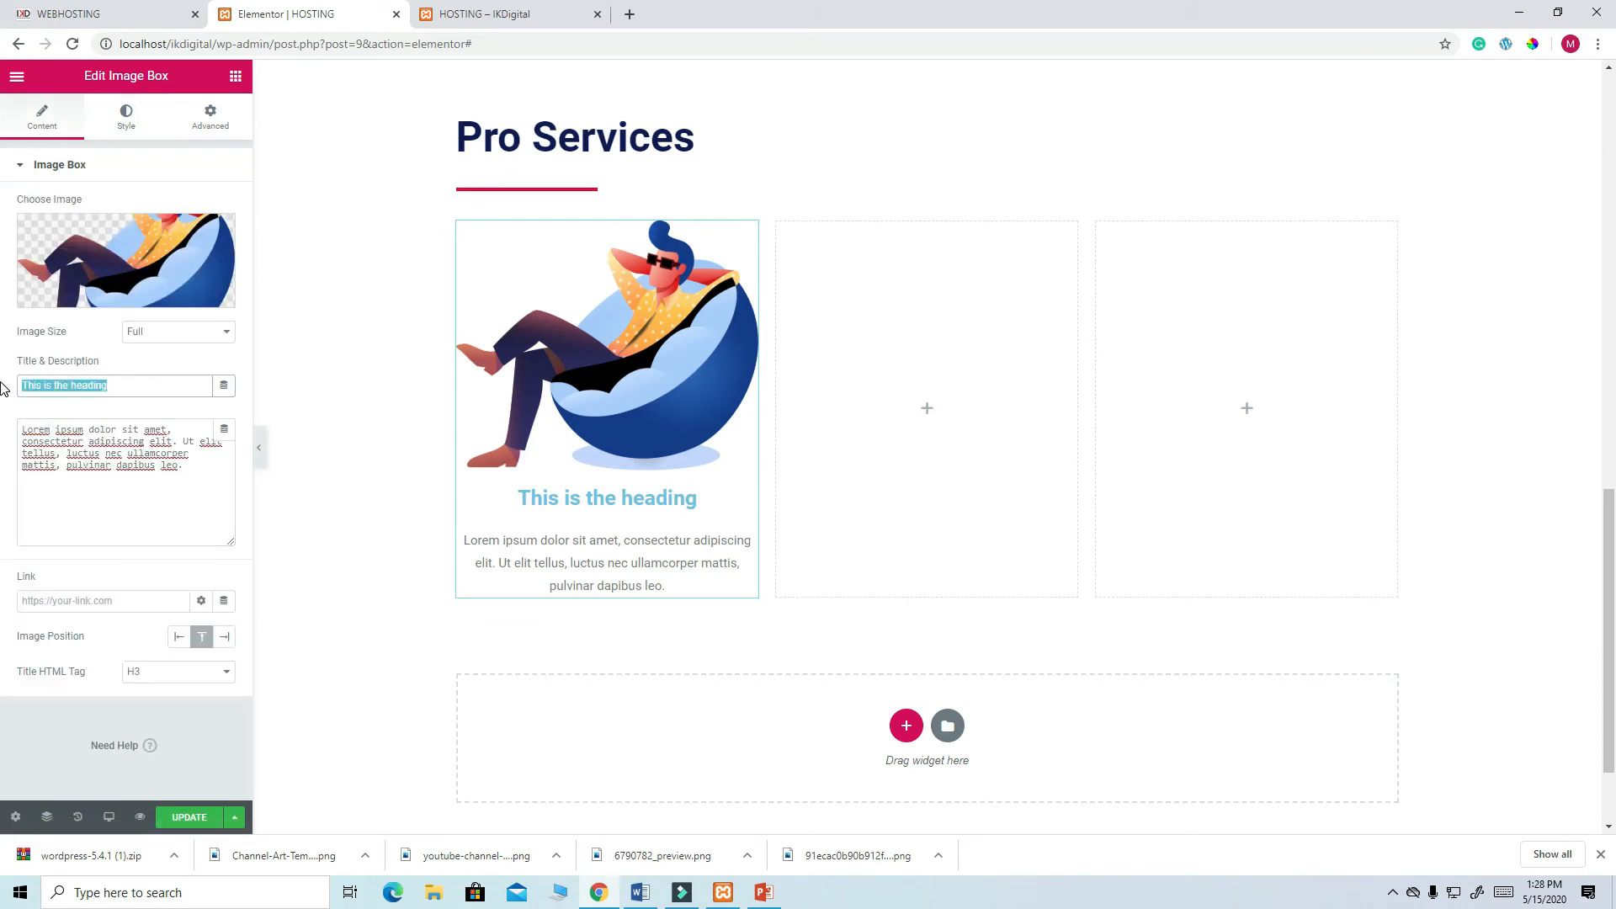
key(ctrl+v)
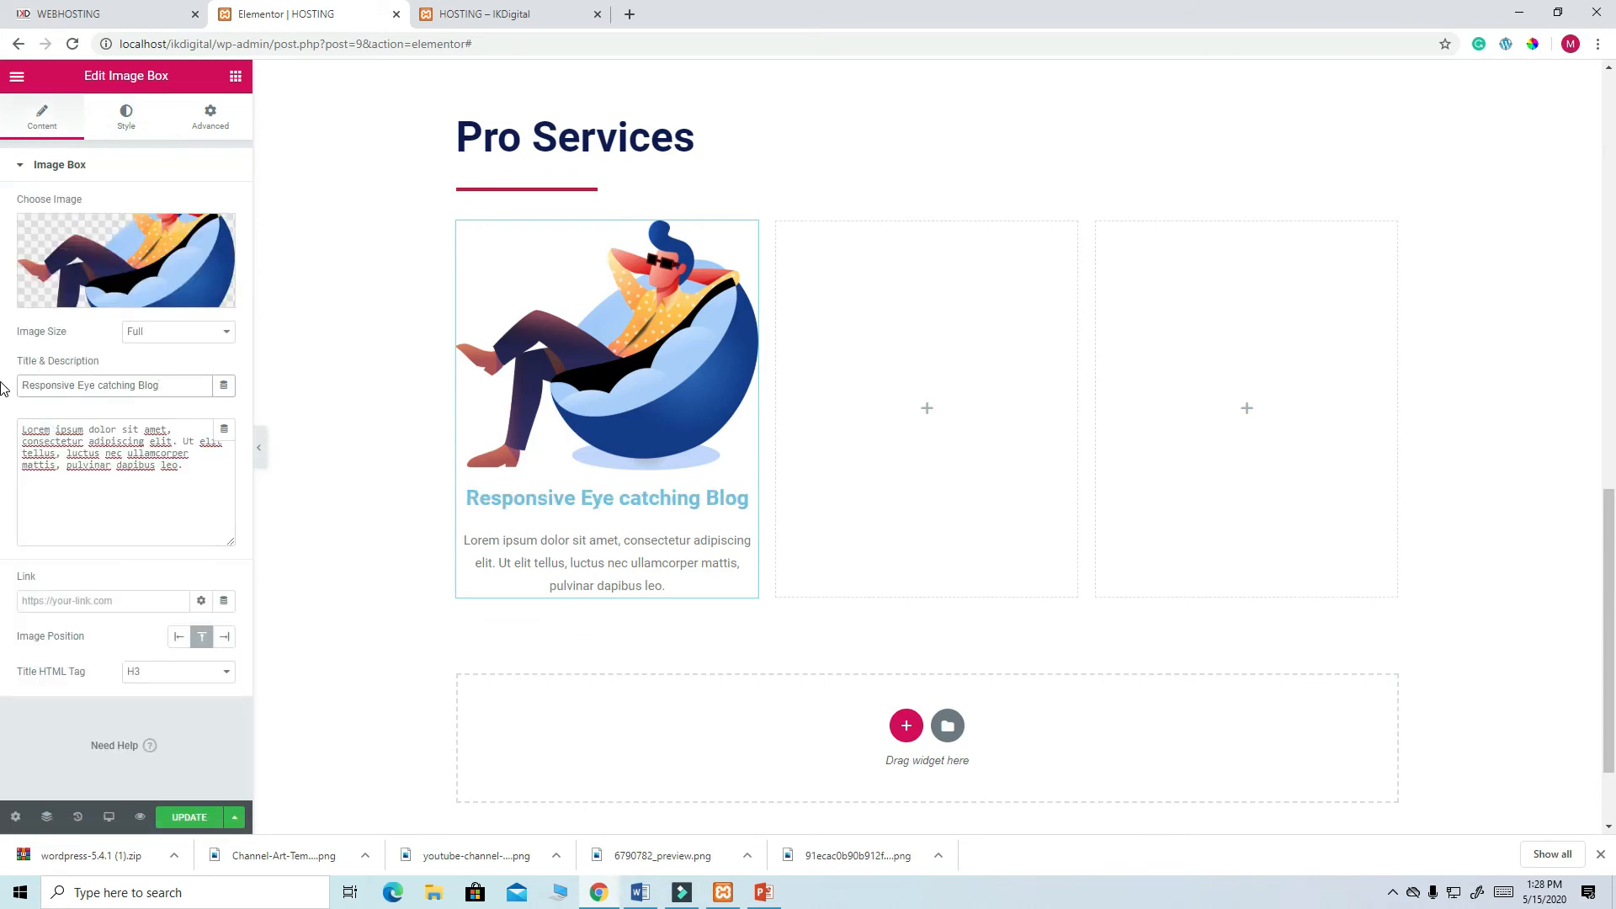
click(202, 821)
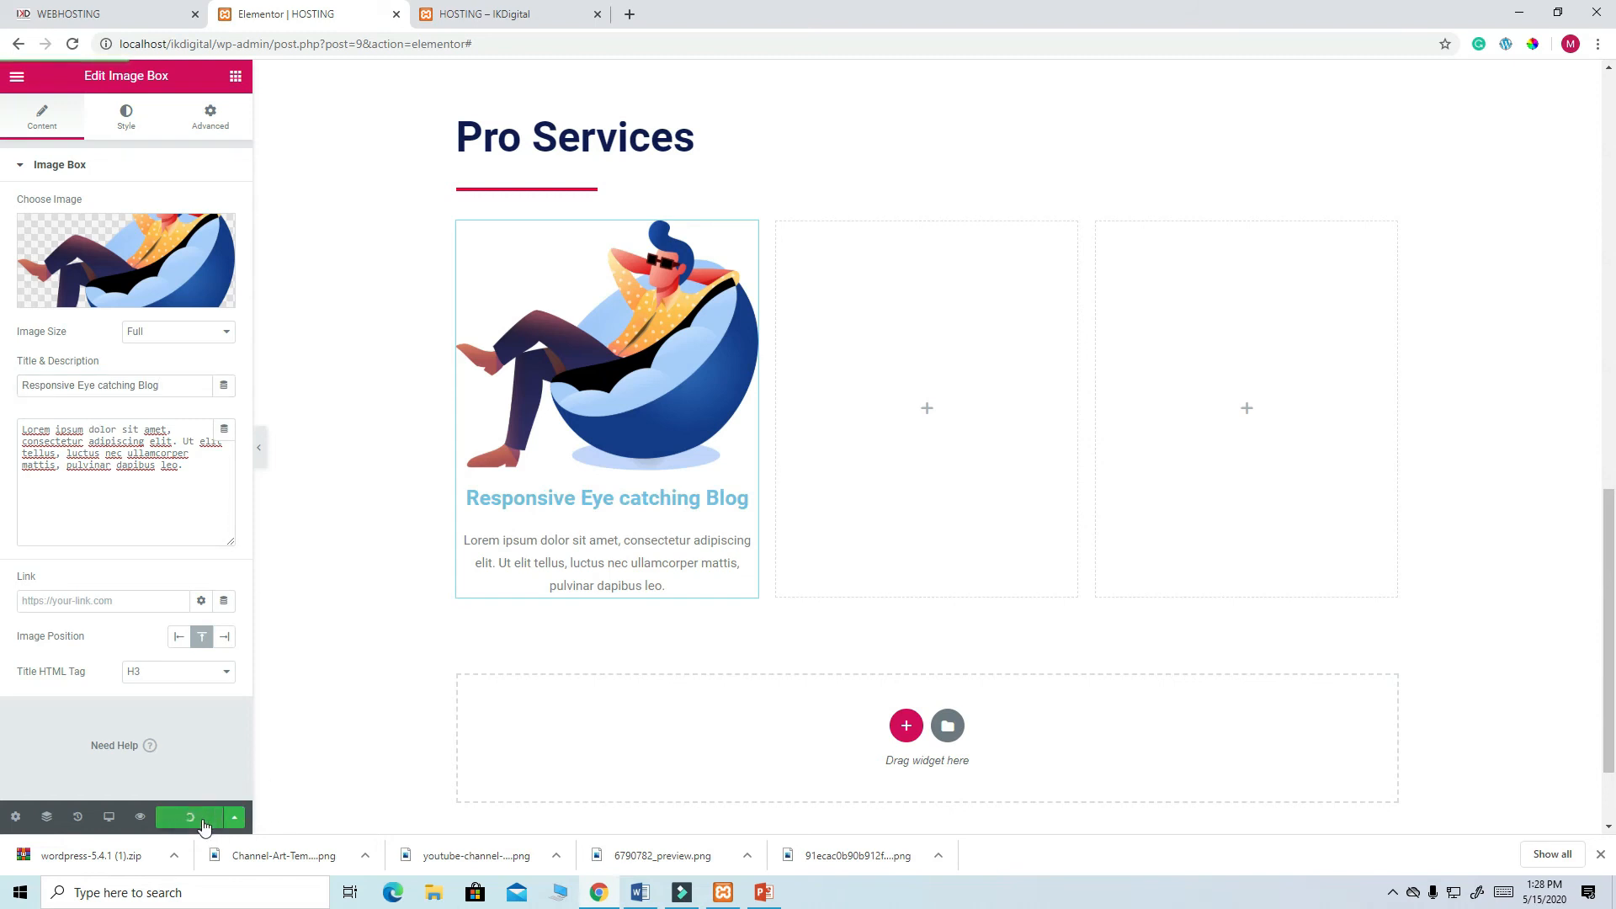
- Colour the card title with the navy preset, update, and compare with the live site
click(127, 122)
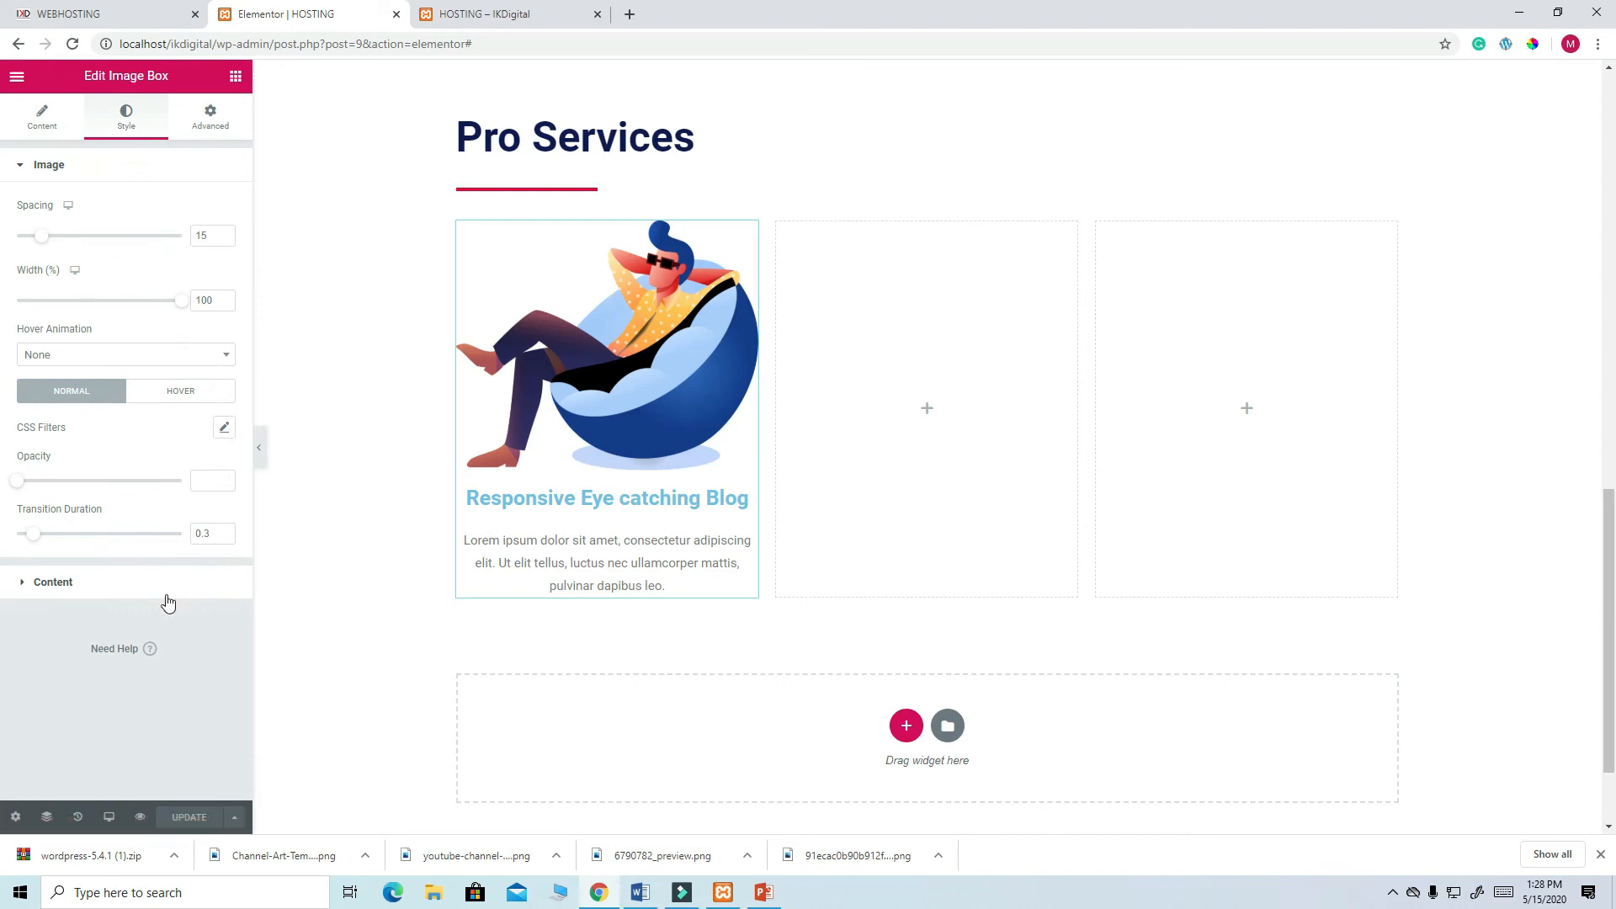
click(138, 594)
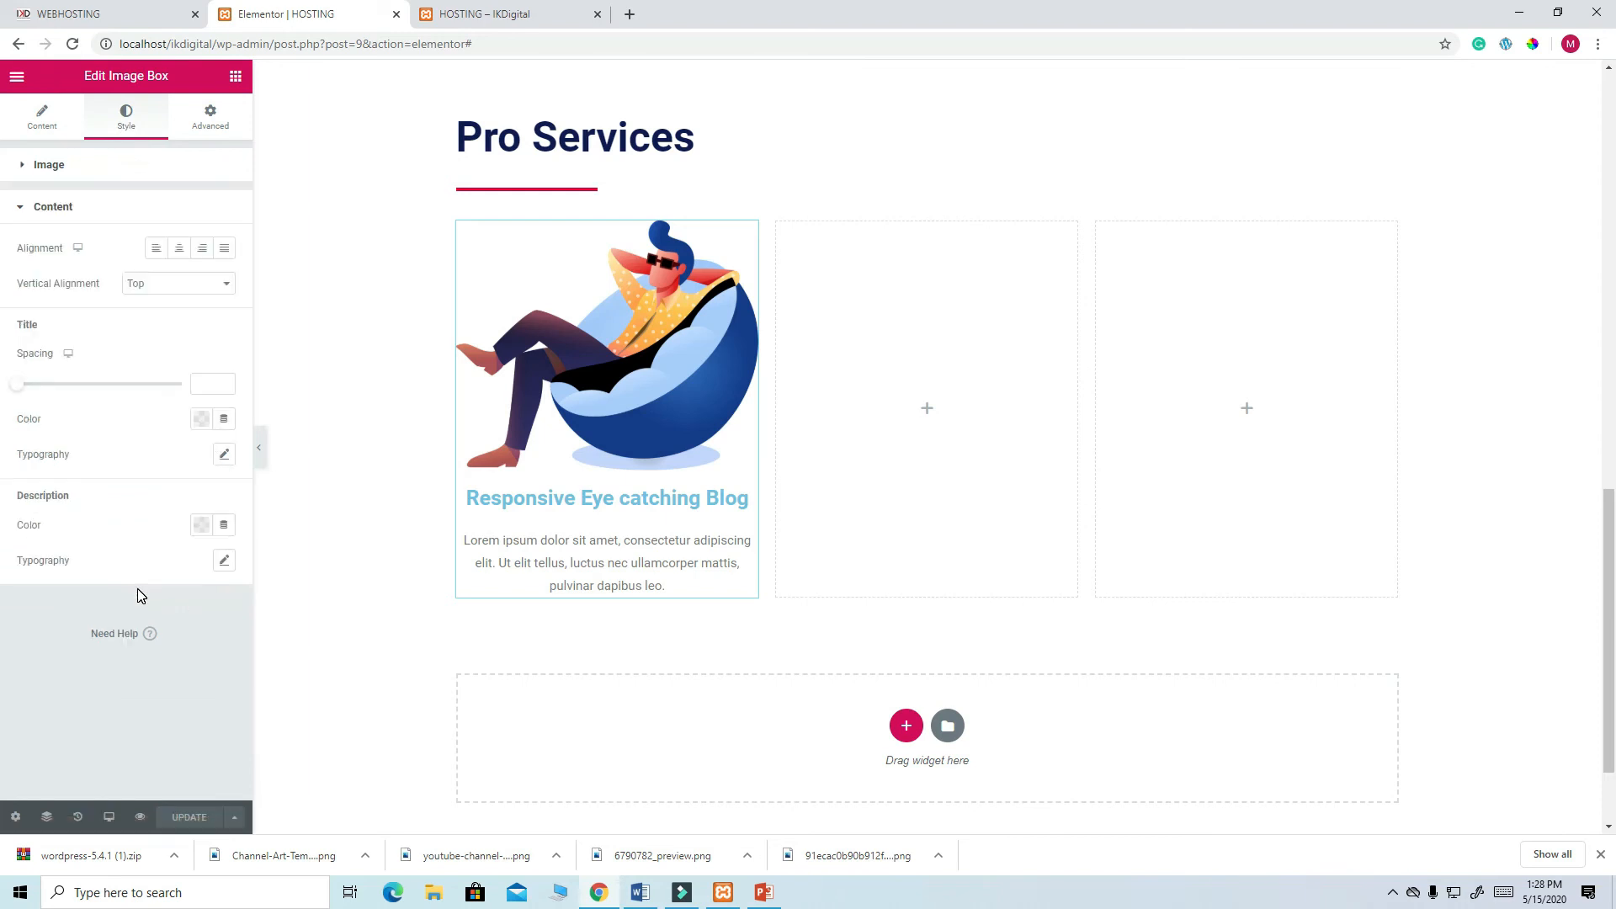
click(204, 420)
click(122, 481)
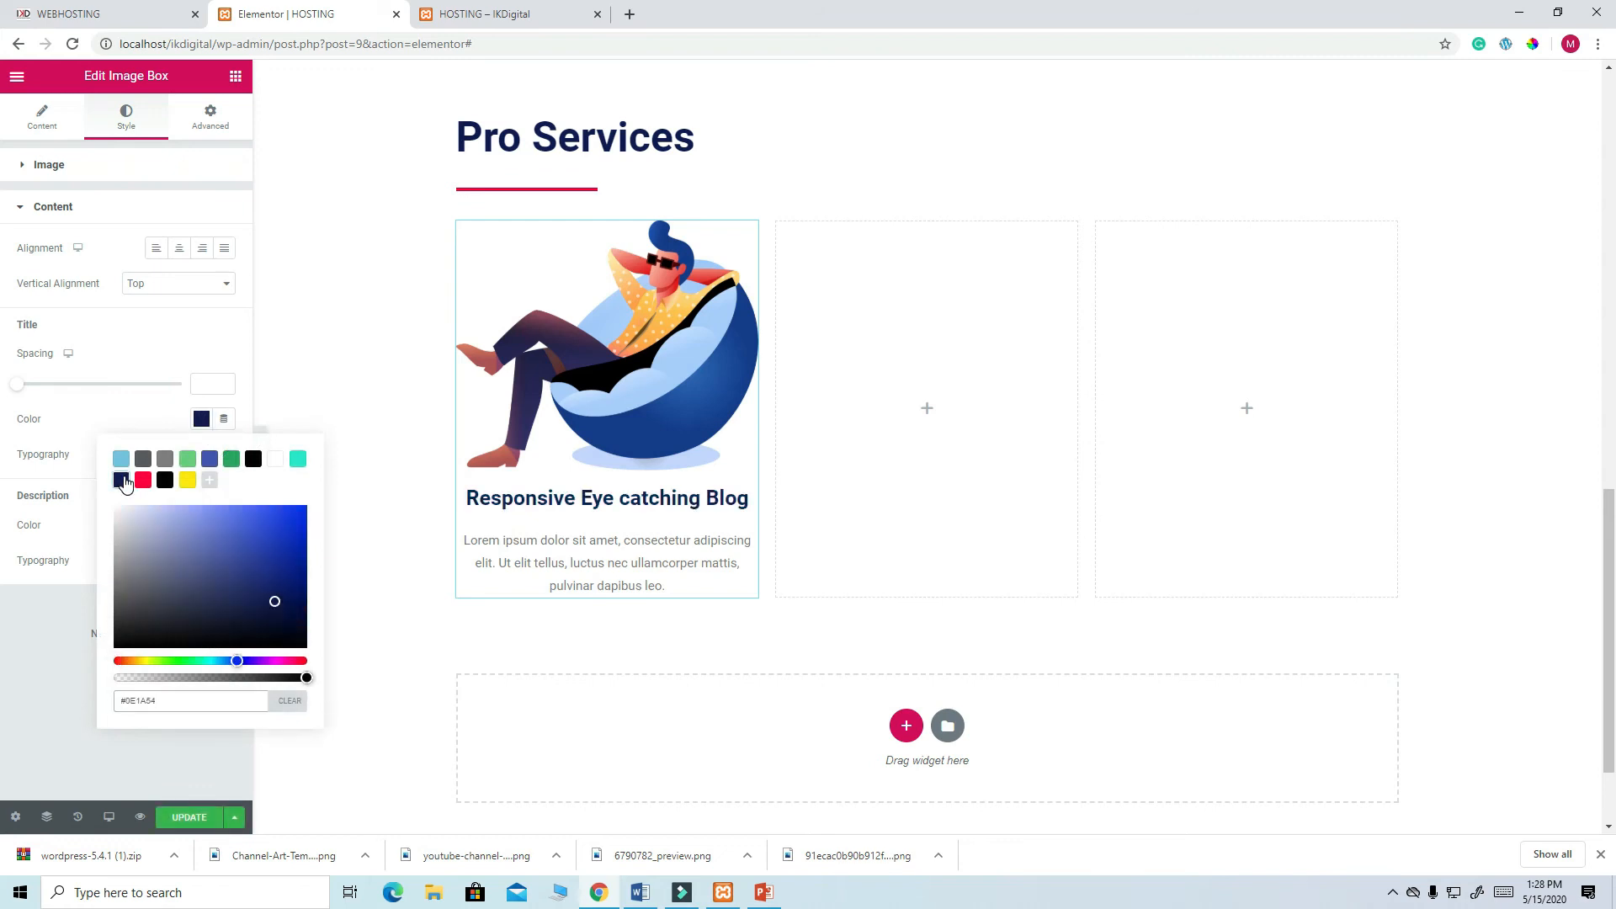
click(189, 819)
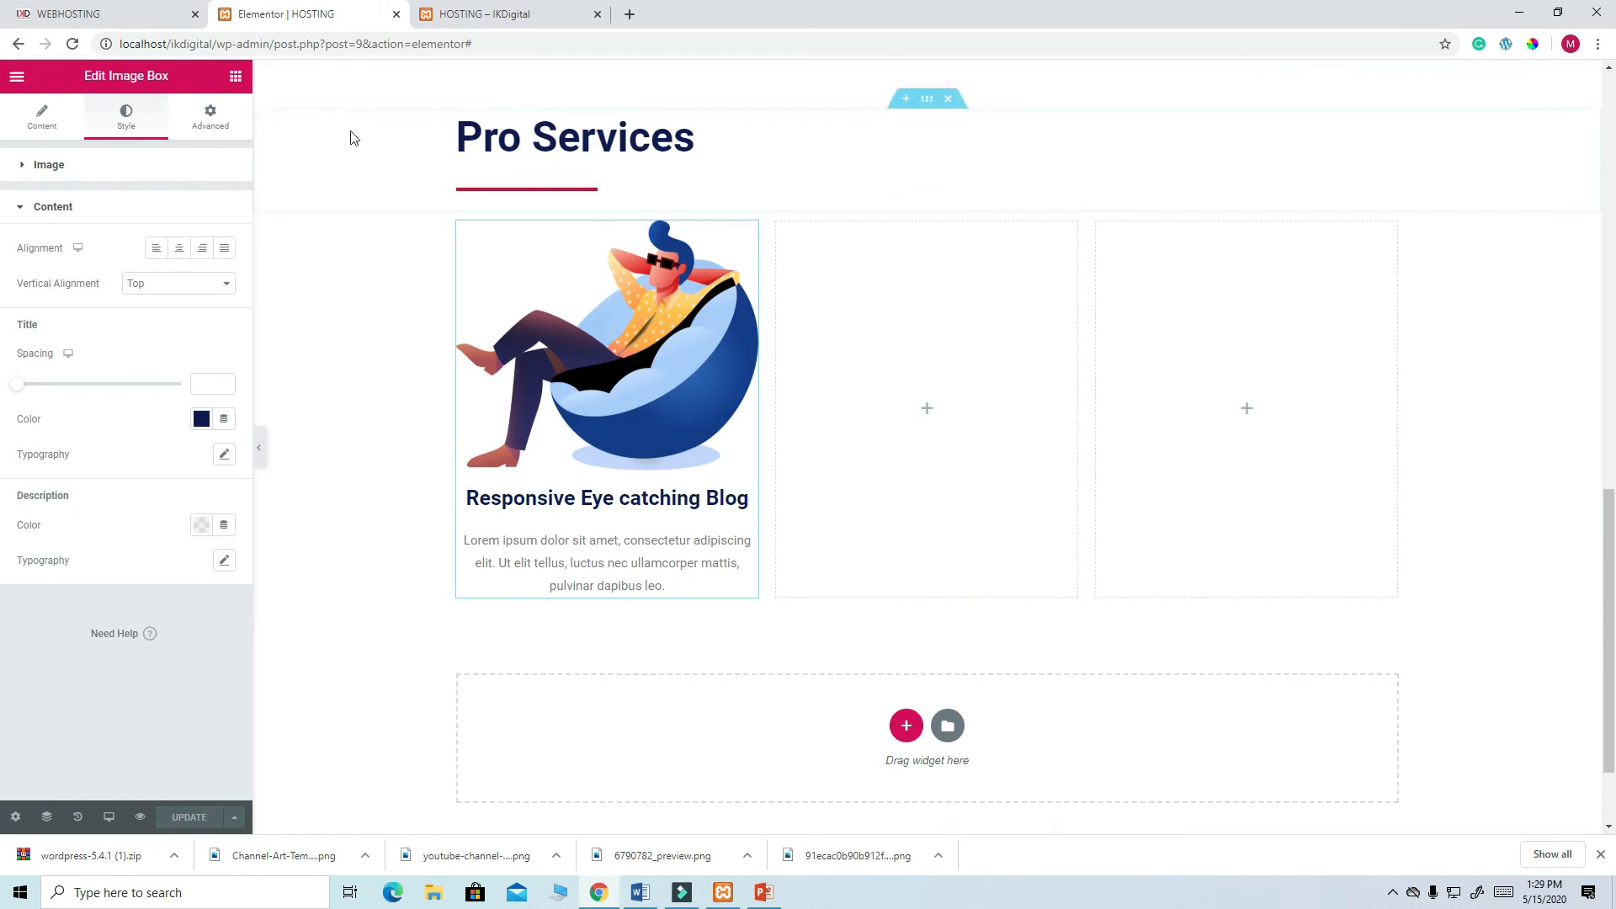
click(121, 18)
scroll(563, 576, down, 2)
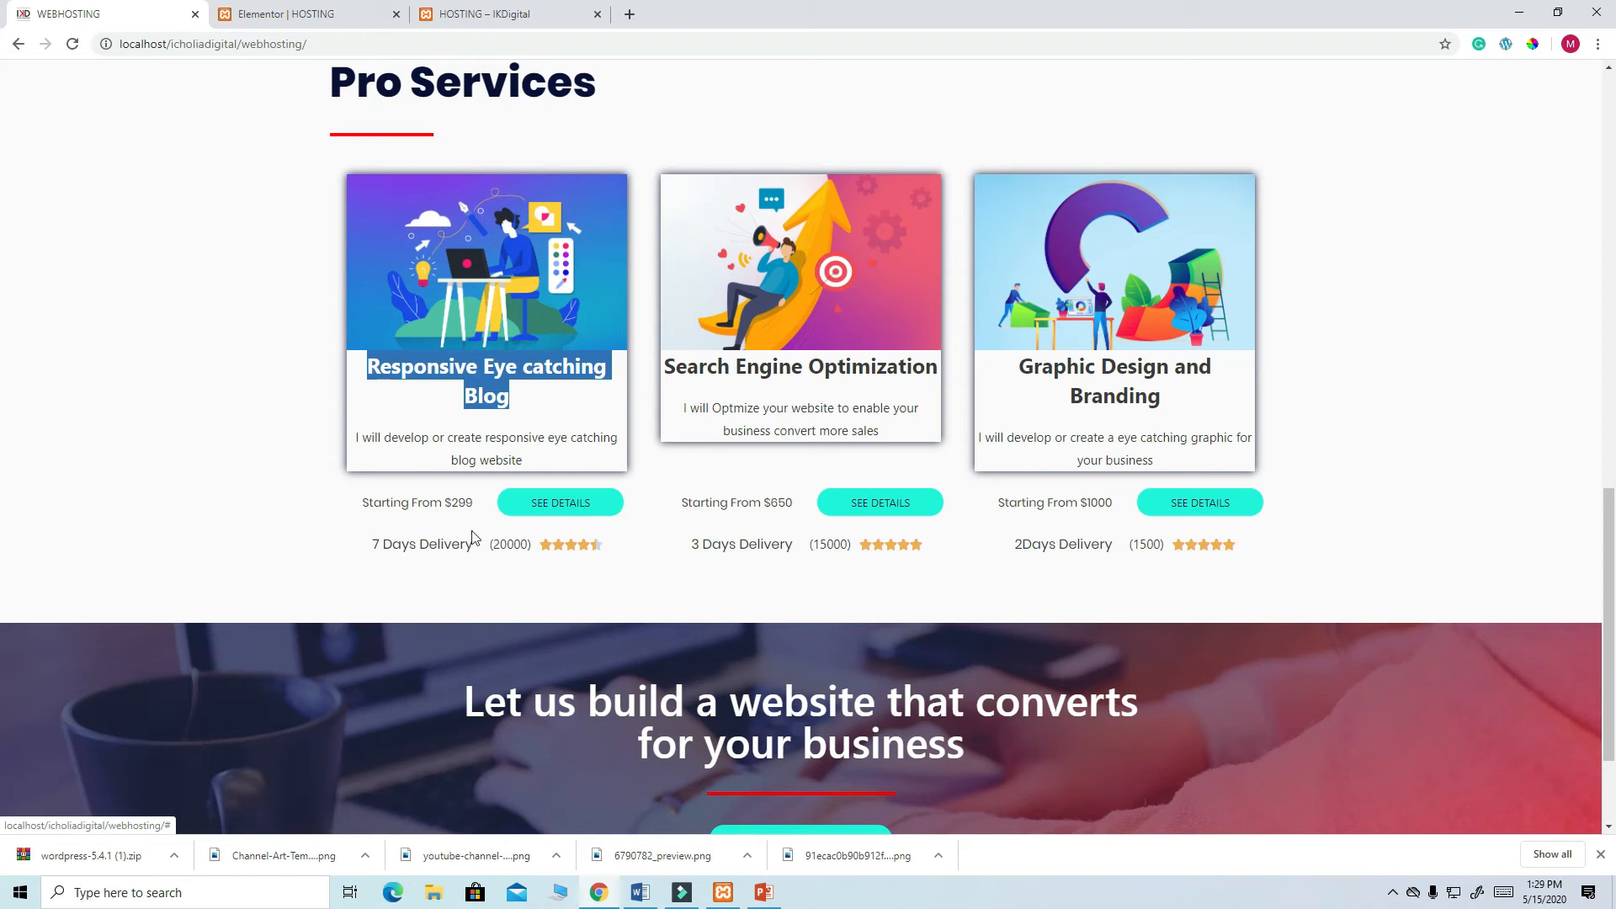
- Drag an Inner Section beneath the beanbag image box in the first column
click(285, 15)
scroll(530, 577, down, 2)
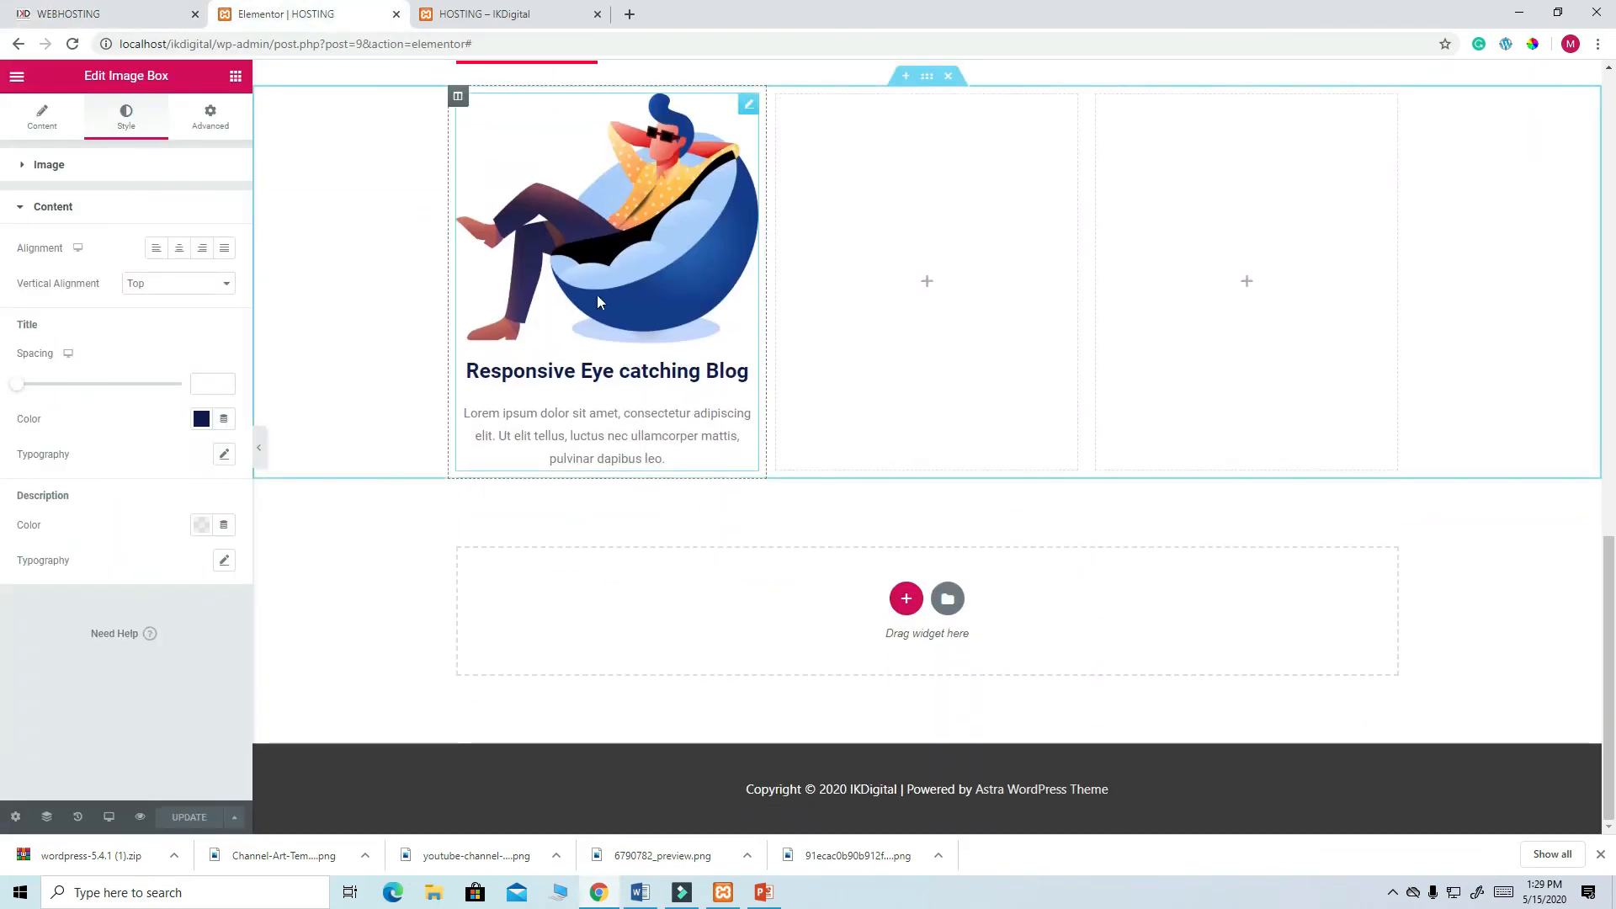
click(237, 78)
drag(64, 231, 539, 460)
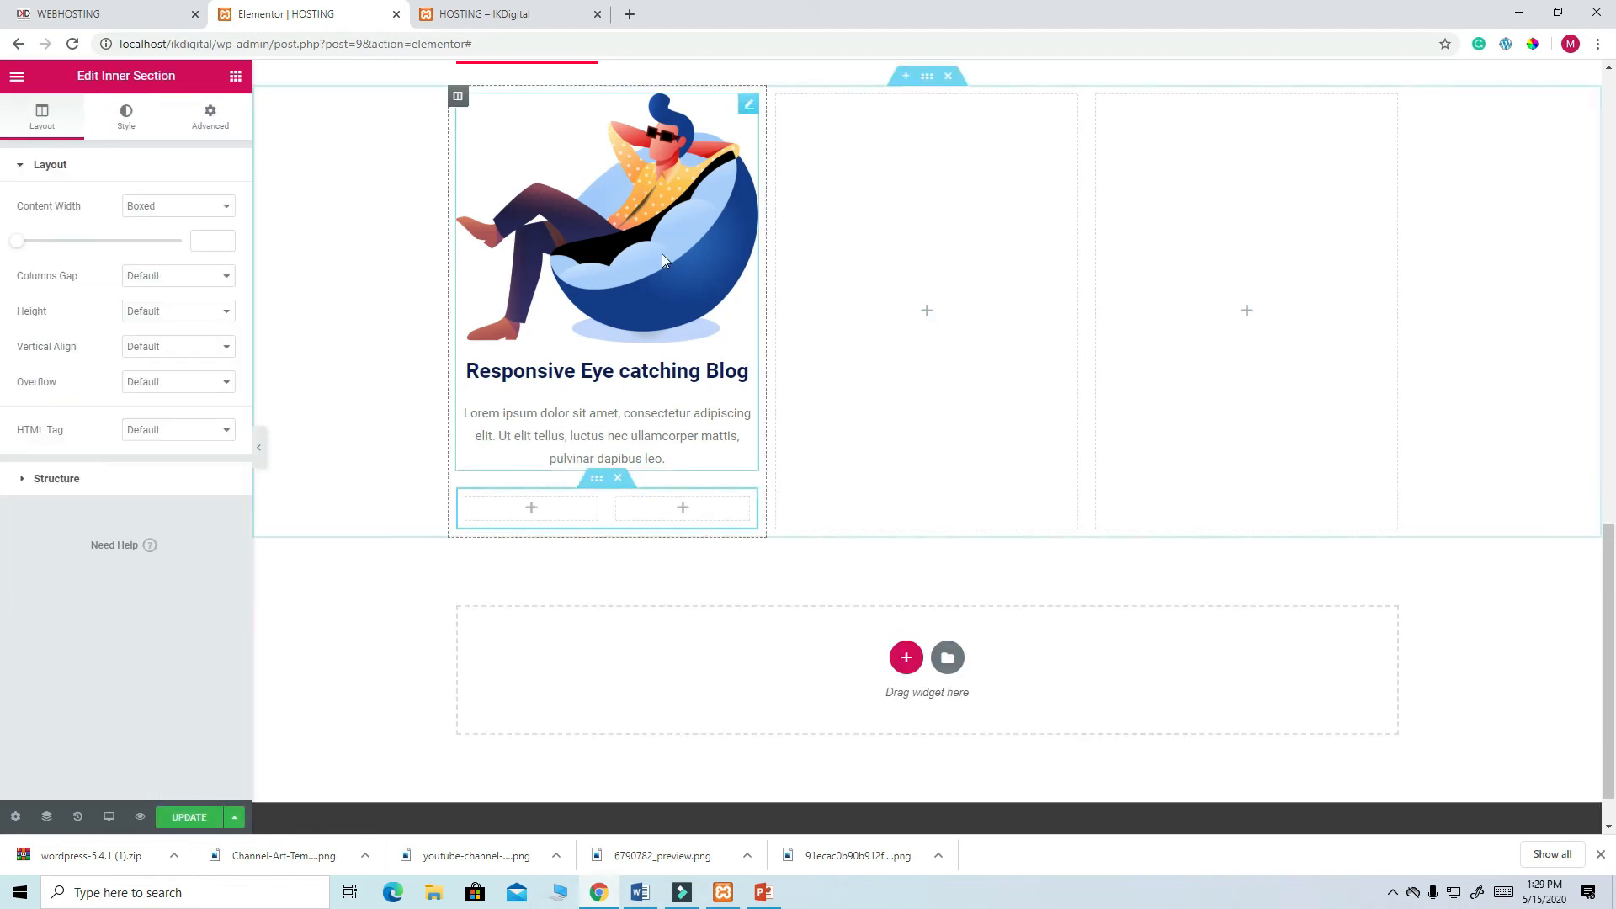
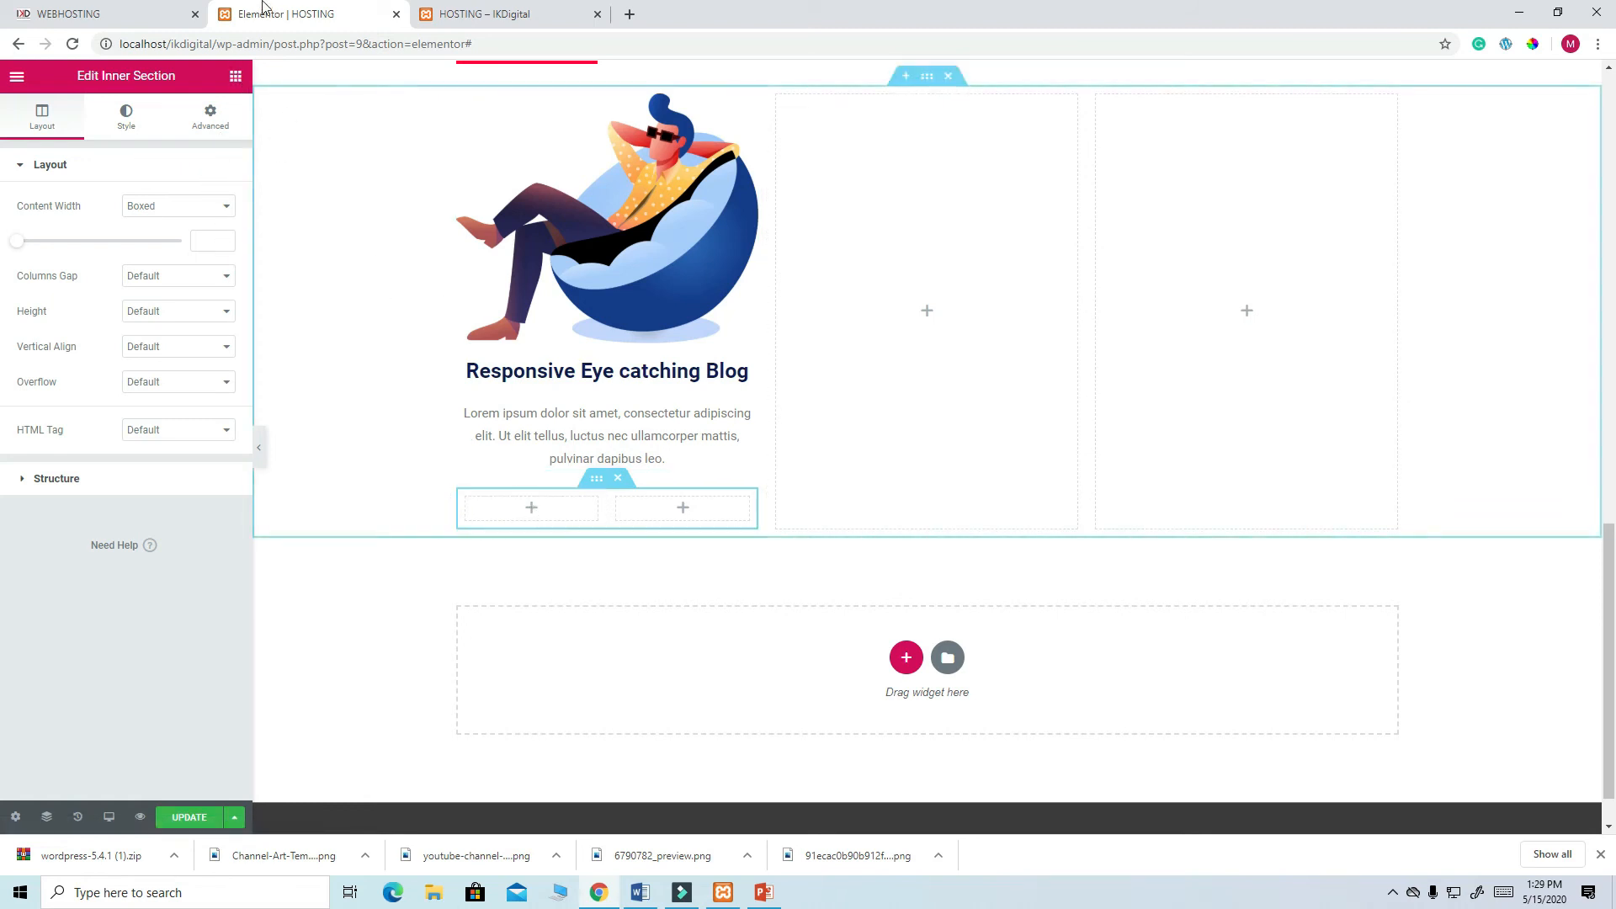
- Add a Heading widget to the inner section's left column, pasting 'Starting From $299' from the live site
click(236, 77)
drag(187, 231, 513, 518)
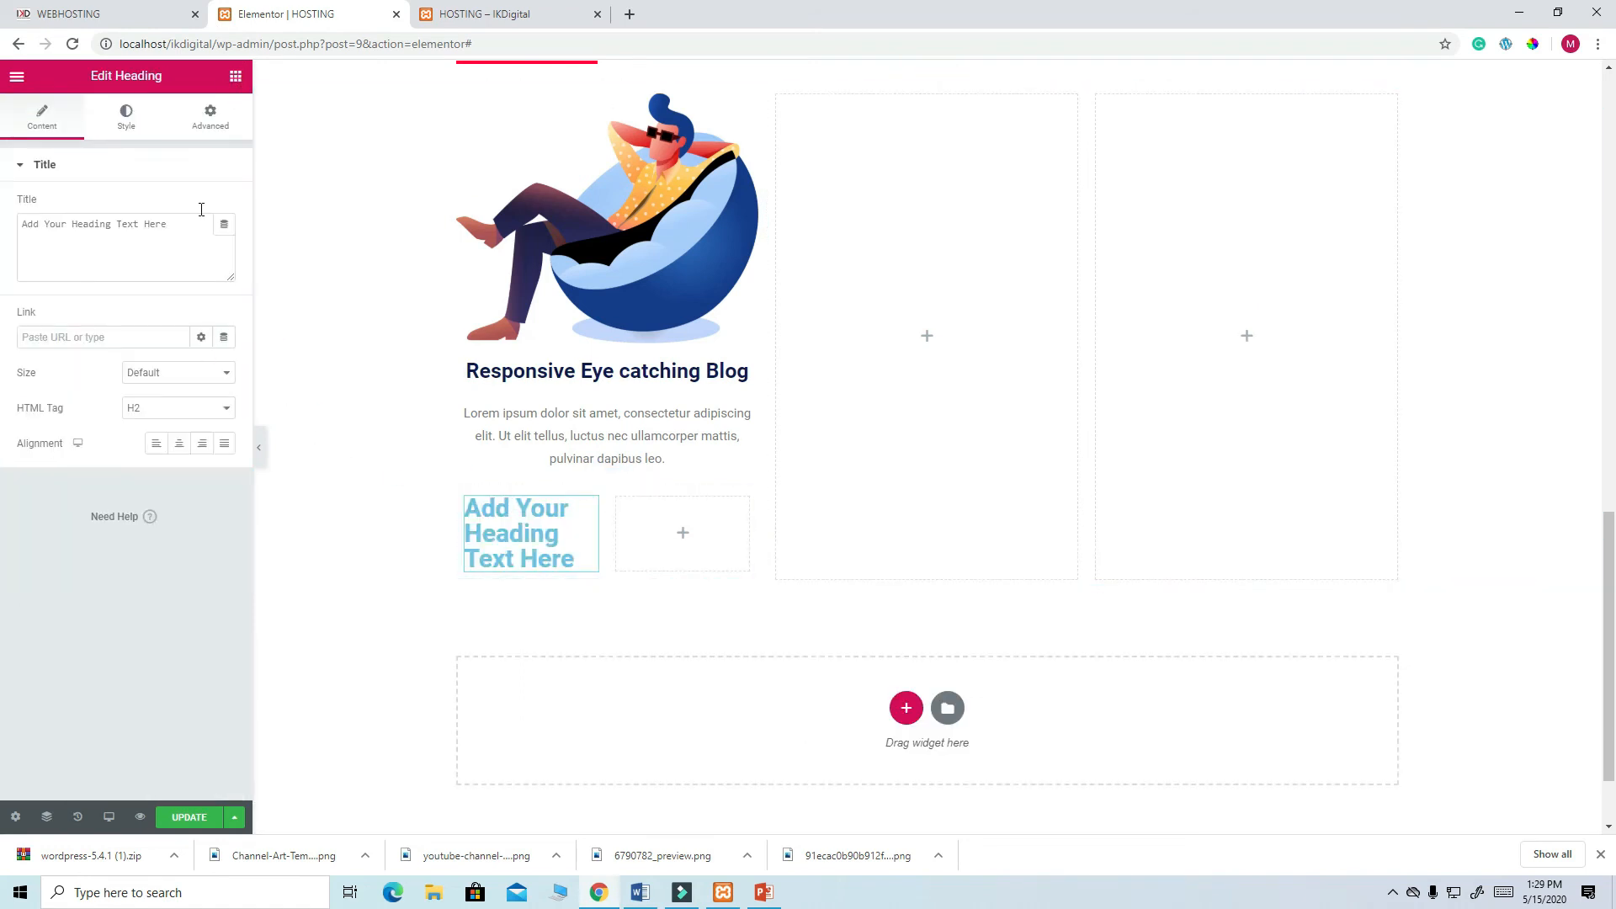
click(116, 15)
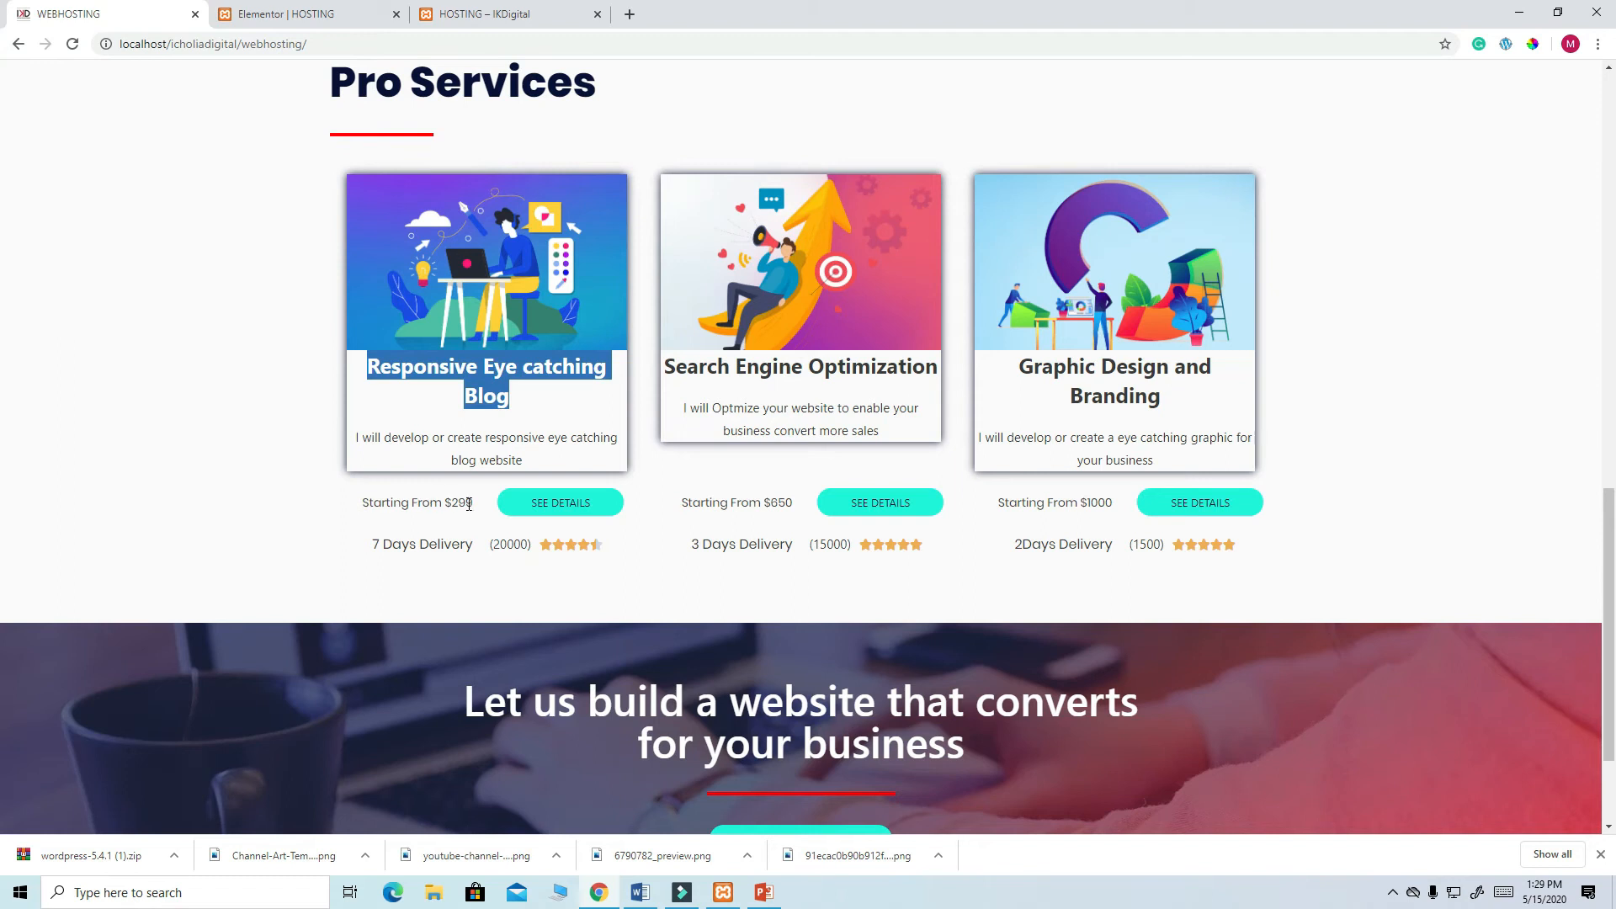
drag(473, 504, 360, 505)
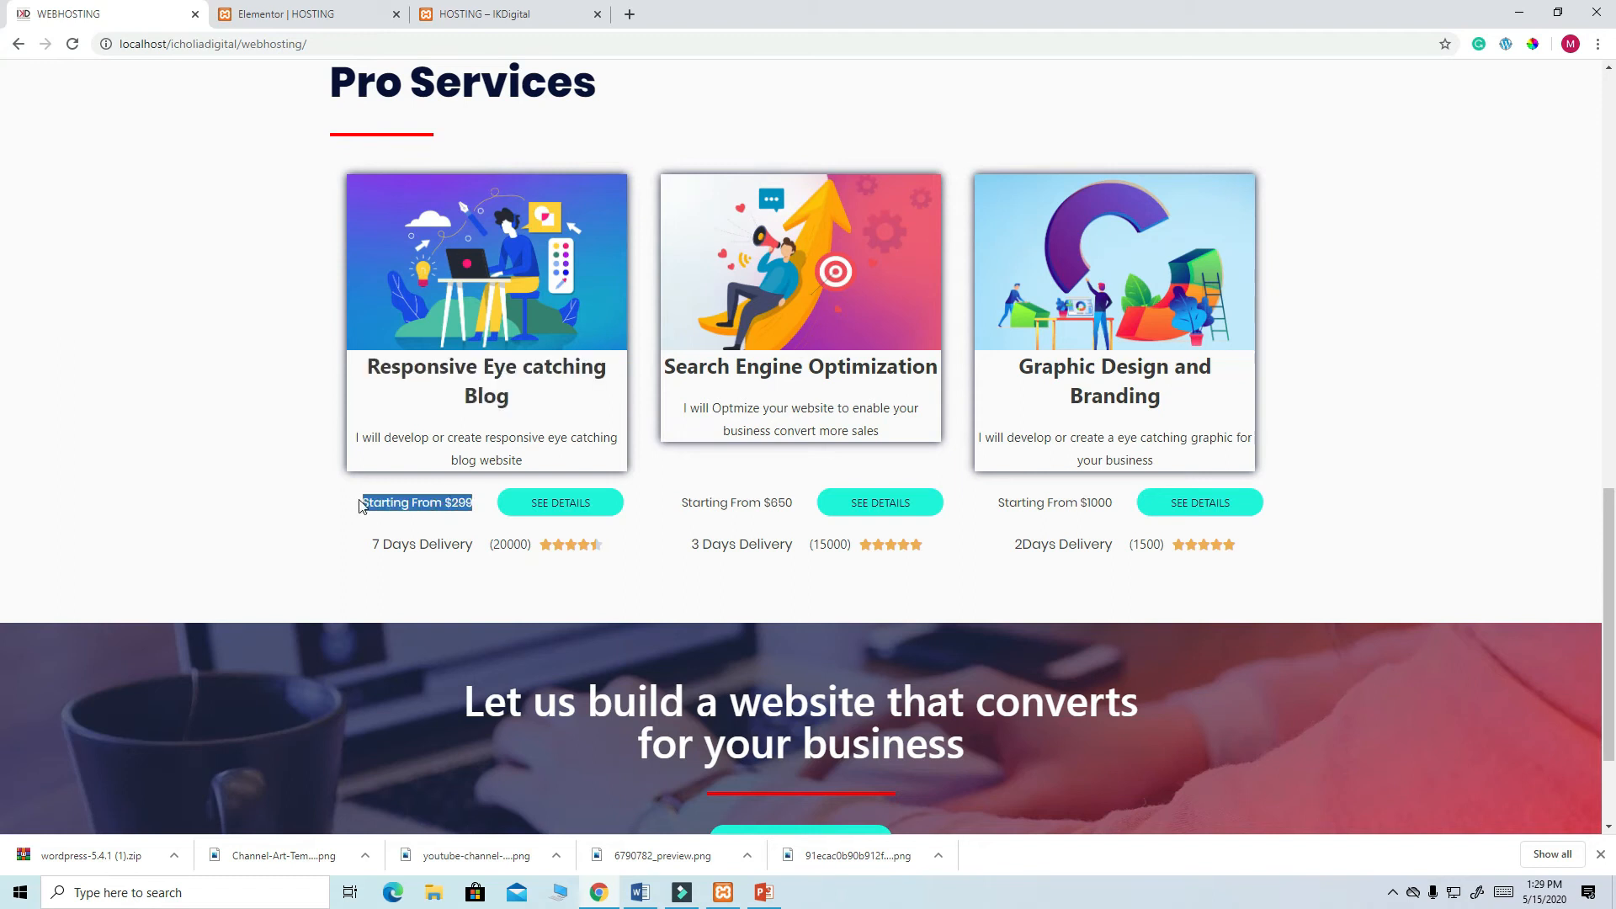
right_click(417, 503)
click(446, 515)
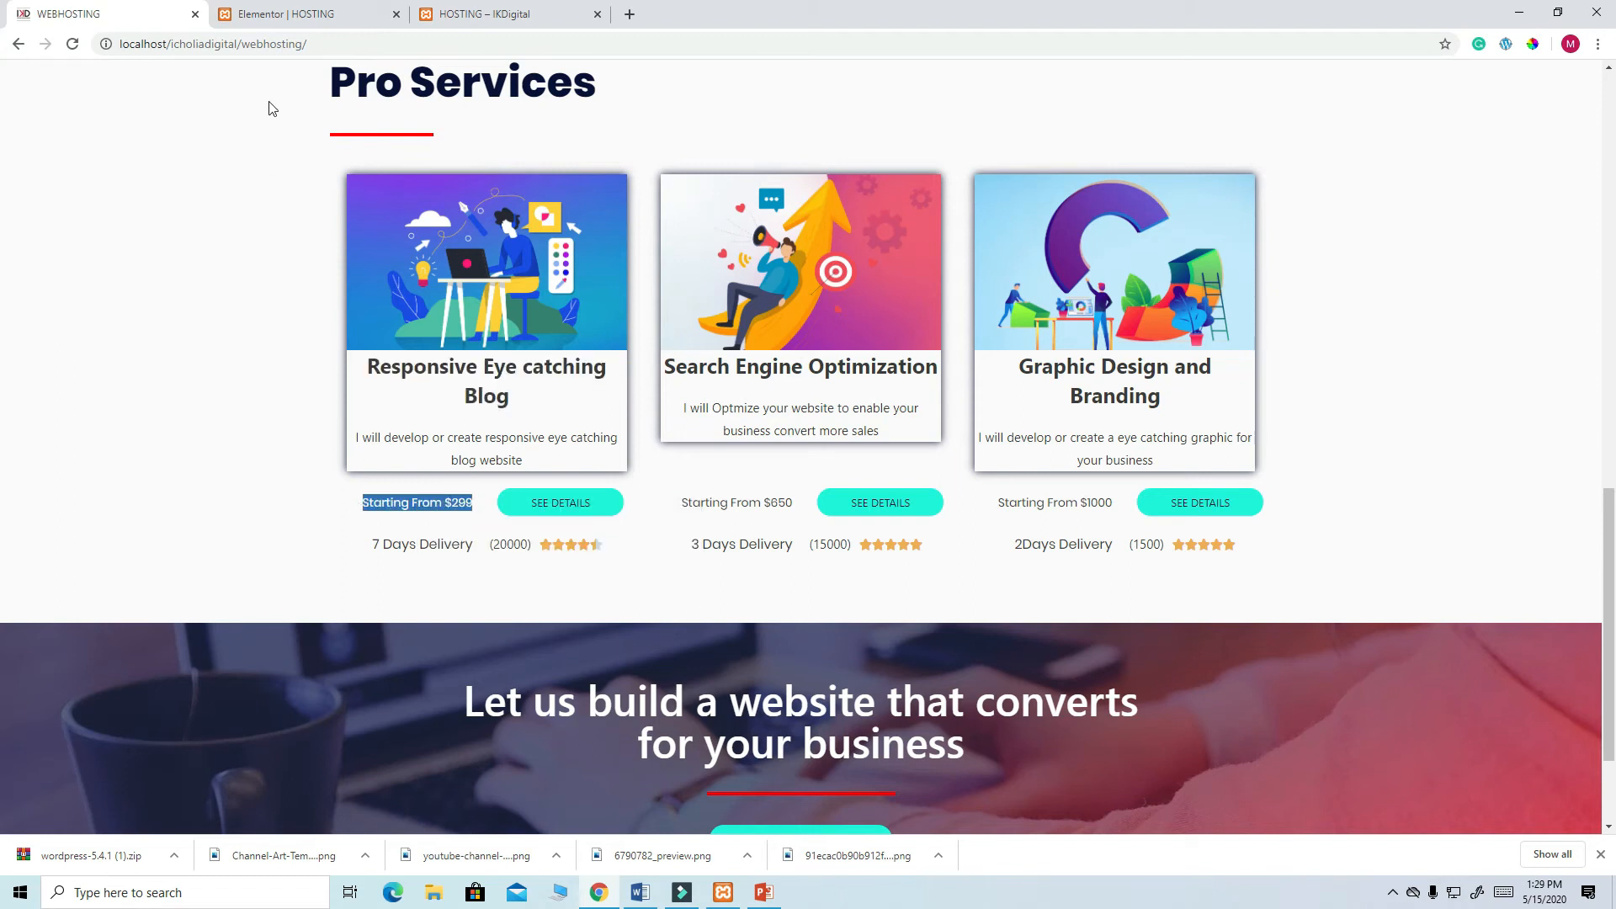
click(257, 18)
drag(180, 230, 15, 220)
key(ctrl+v)
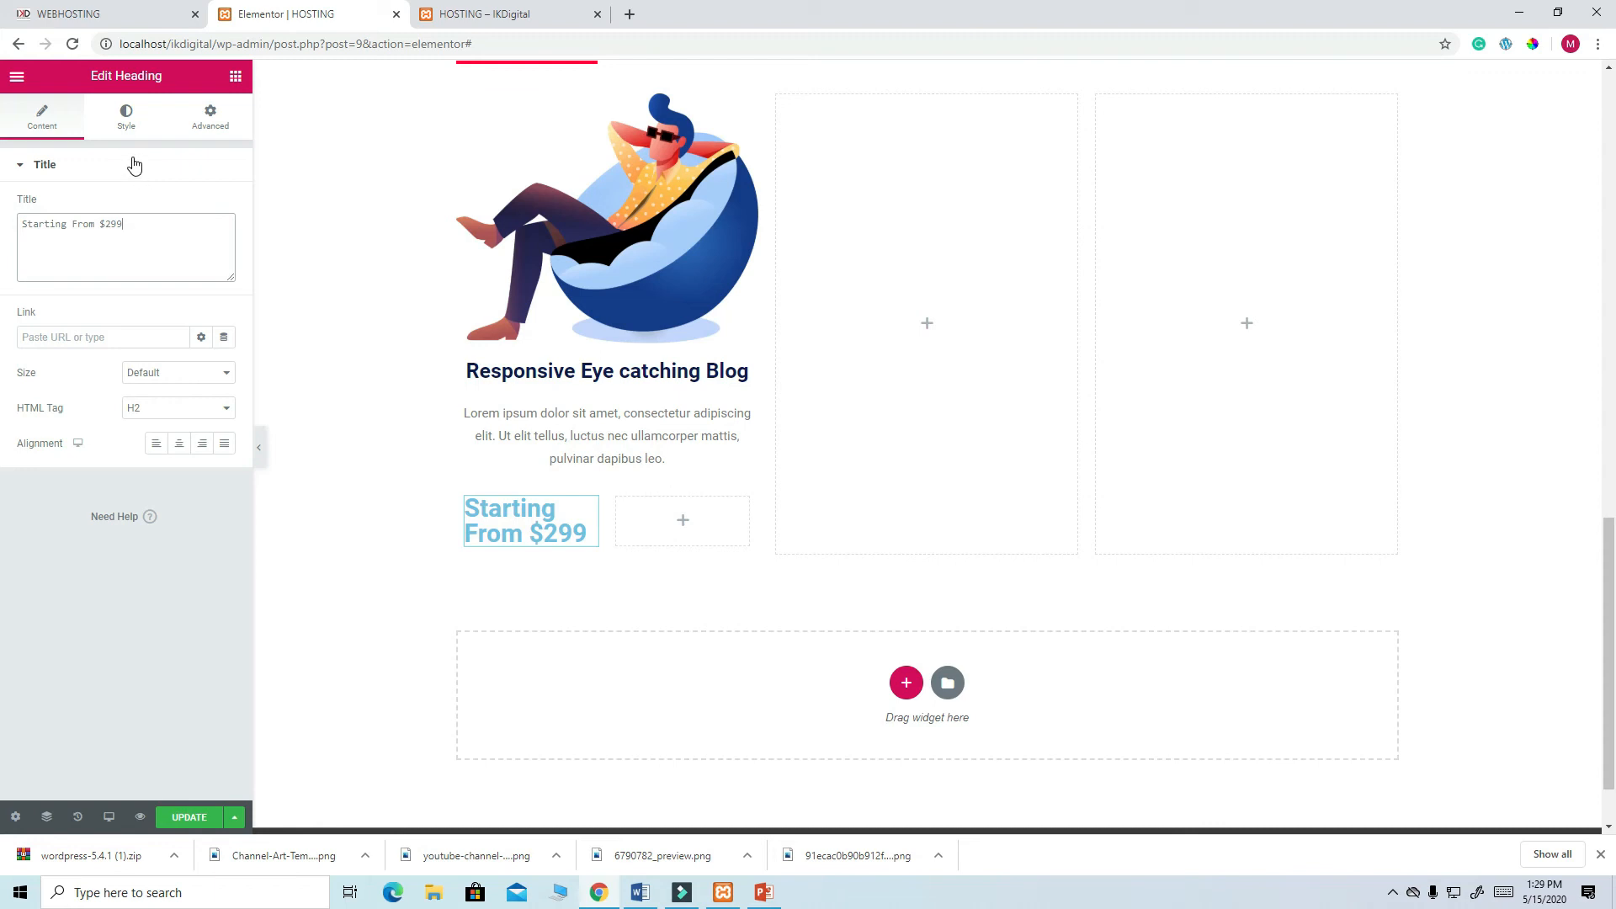
- Set the heading's font size to 16 and its text colour to dark navy
click(127, 125)
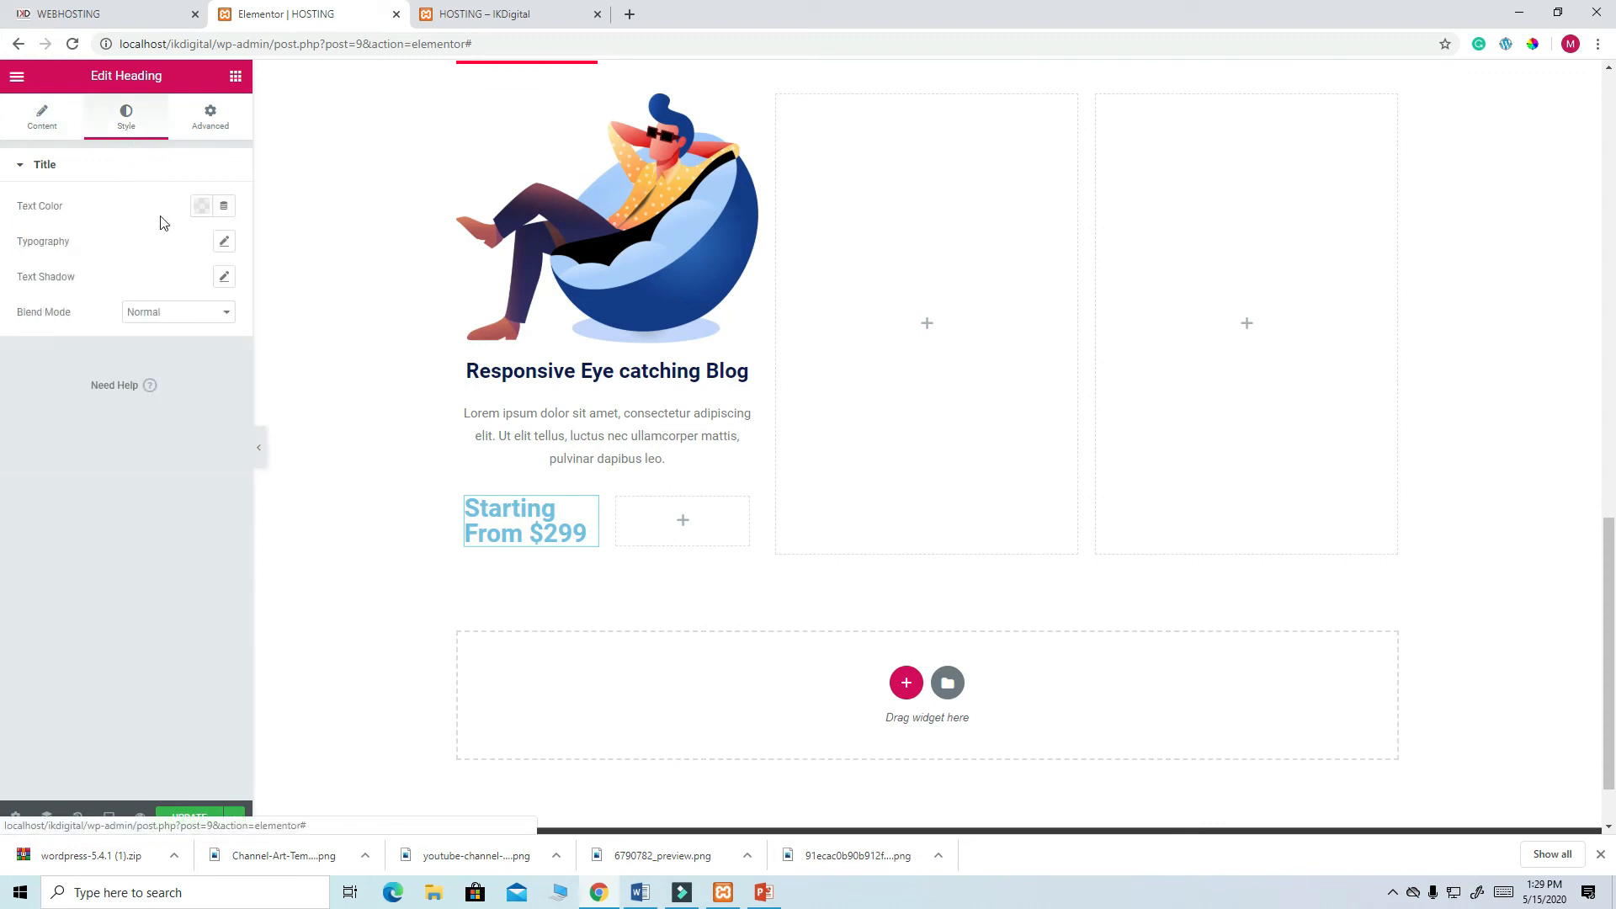
click(224, 244)
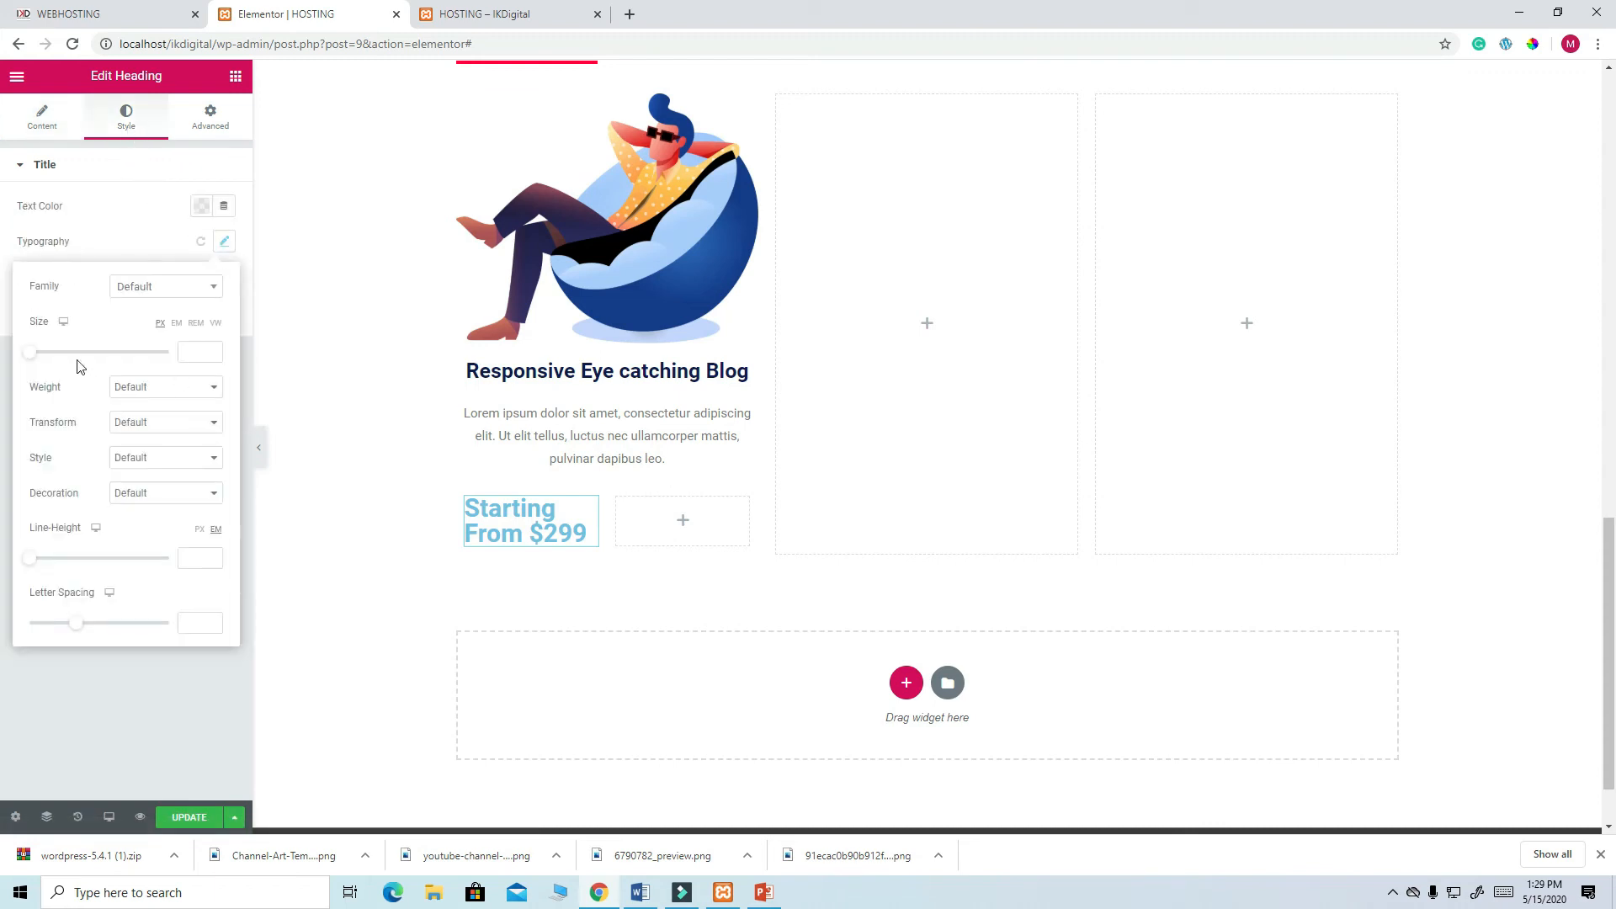
text(16)
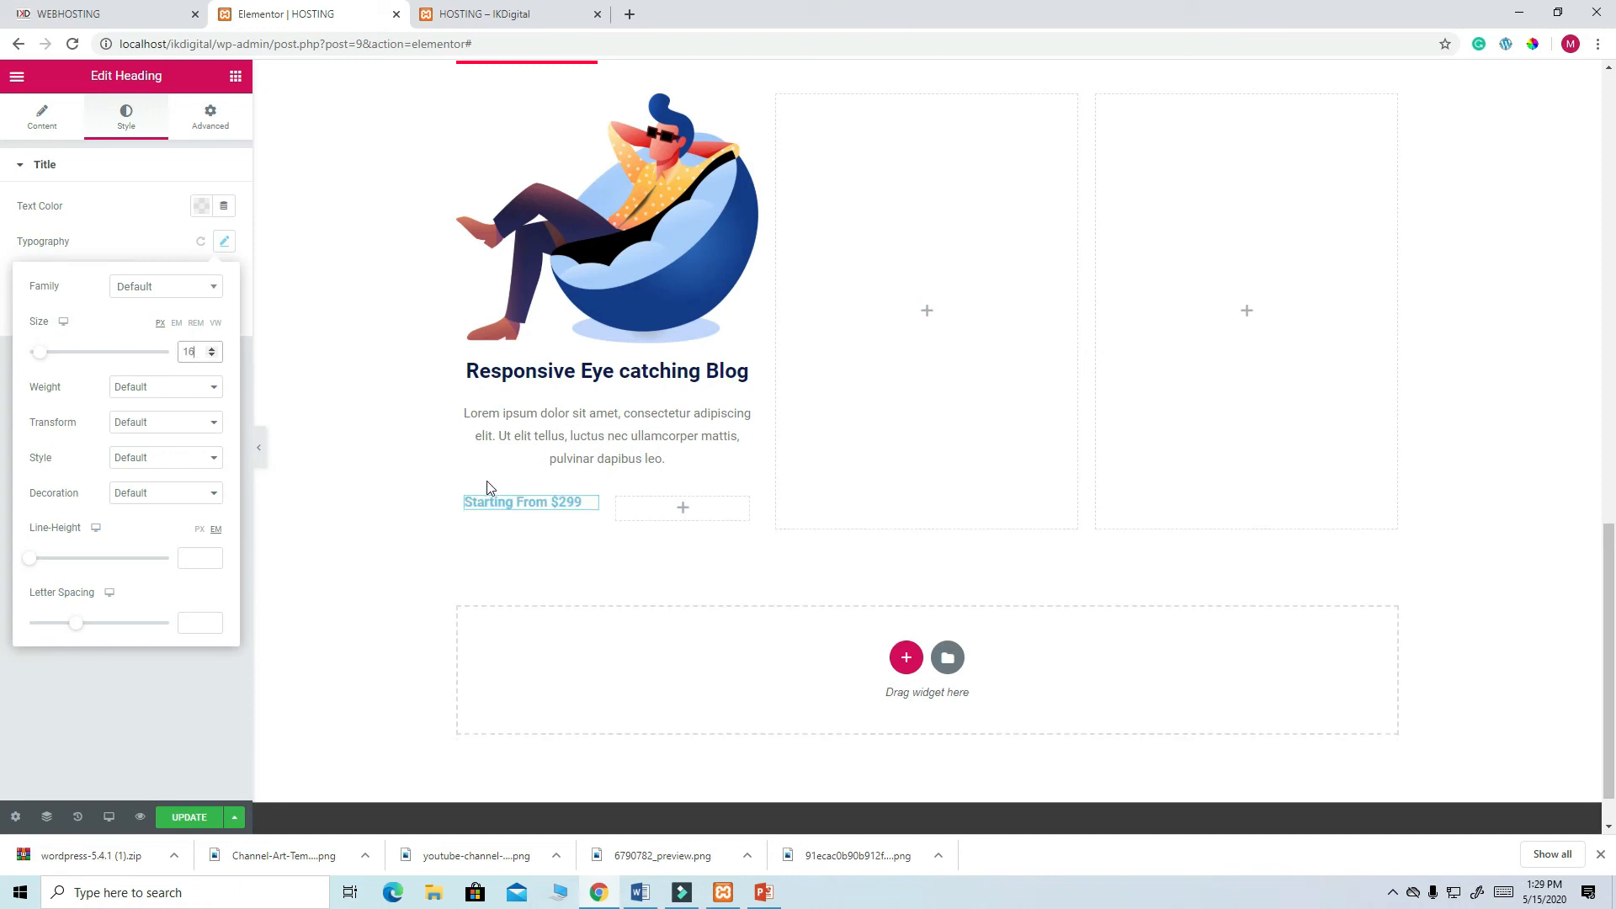
click(201, 207)
click(120, 267)
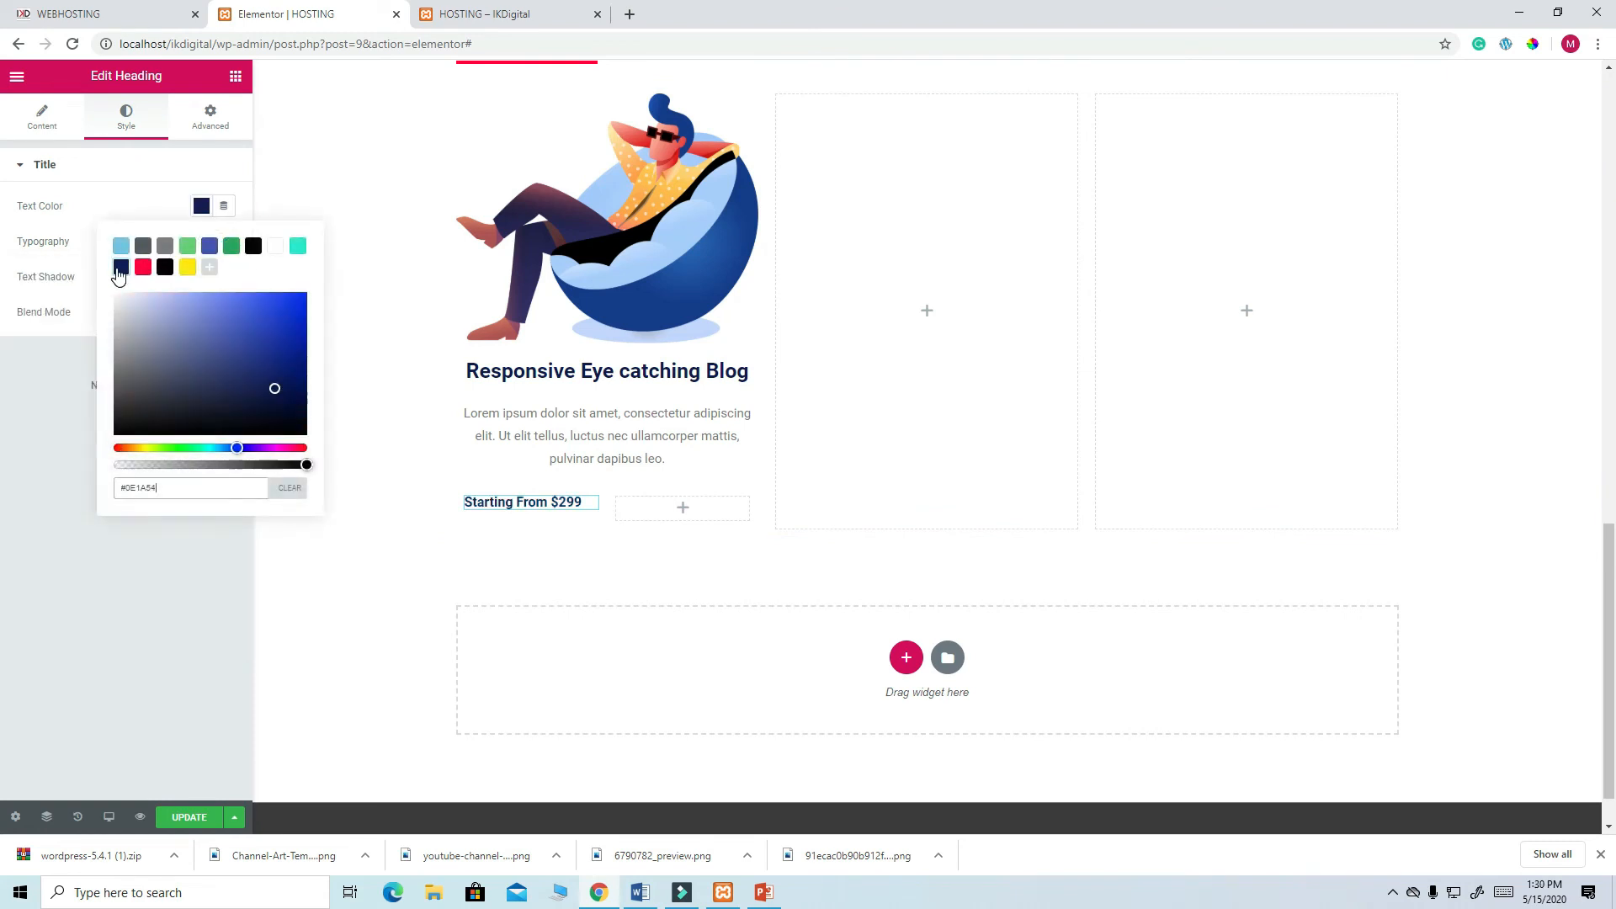
click(225, 551)
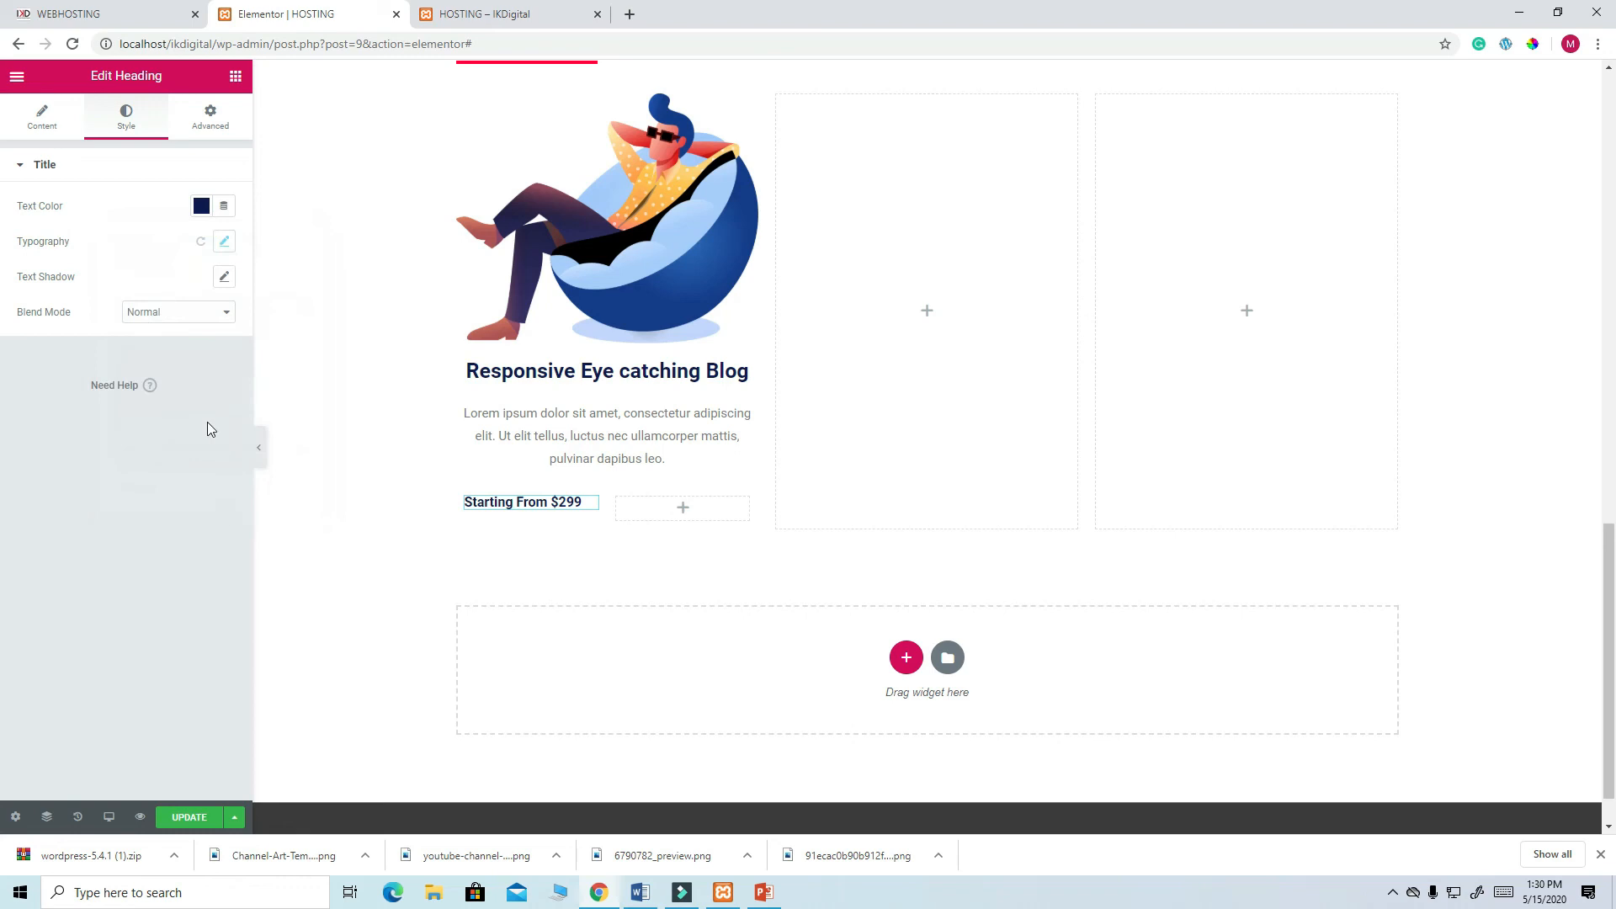
- Make the heading uppercase, keeping the font size at 16
click(225, 278)
click(224, 244)
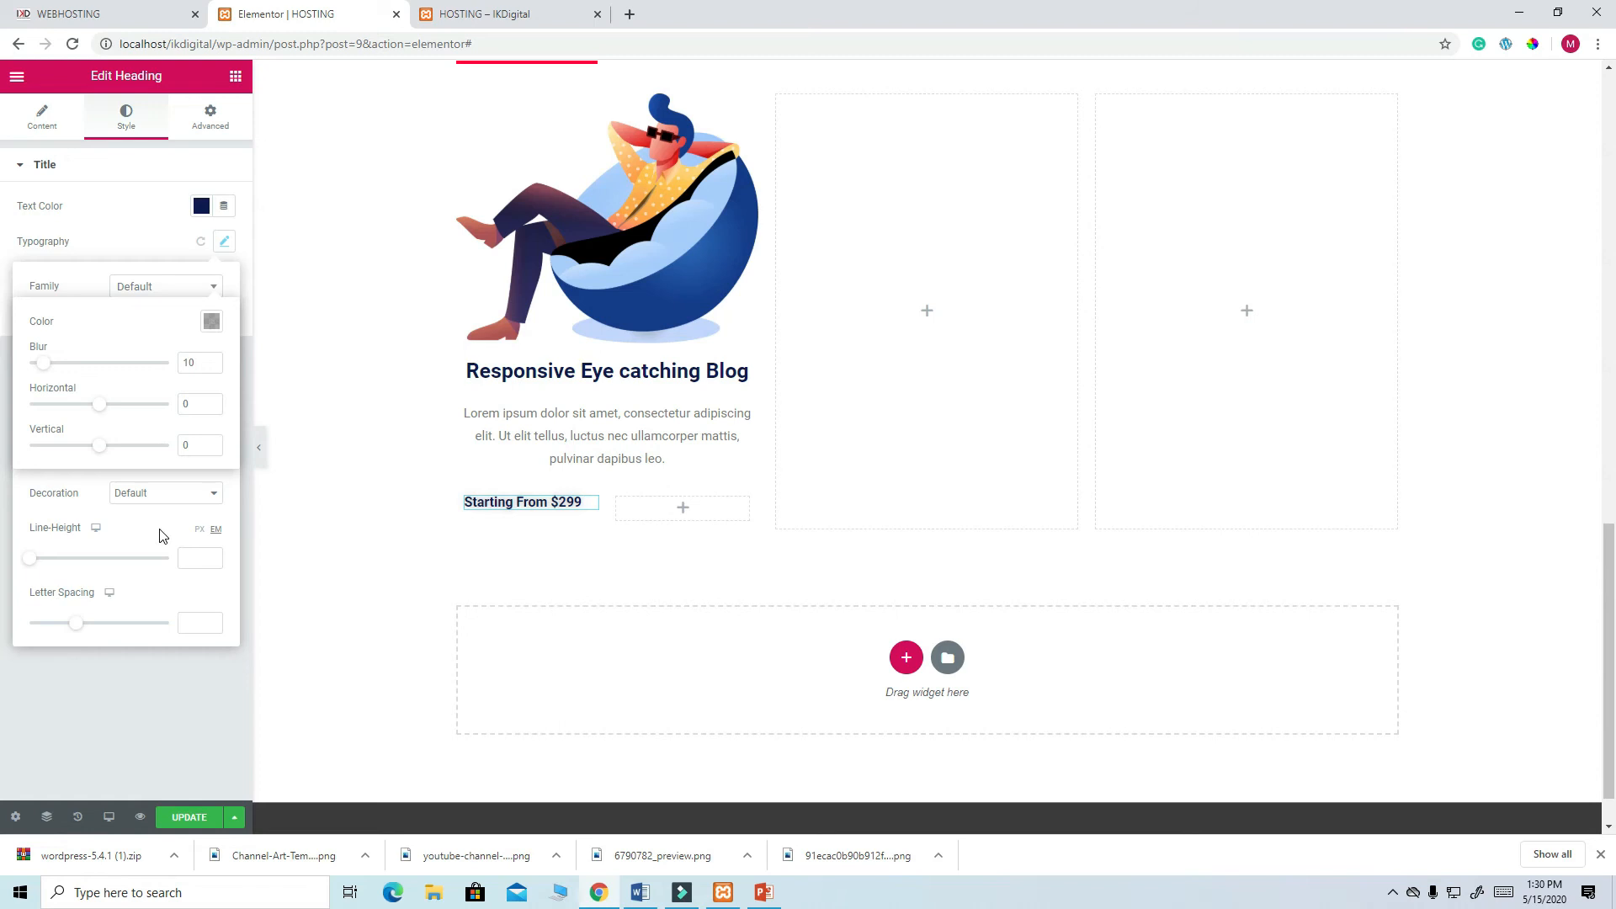
click(214, 427)
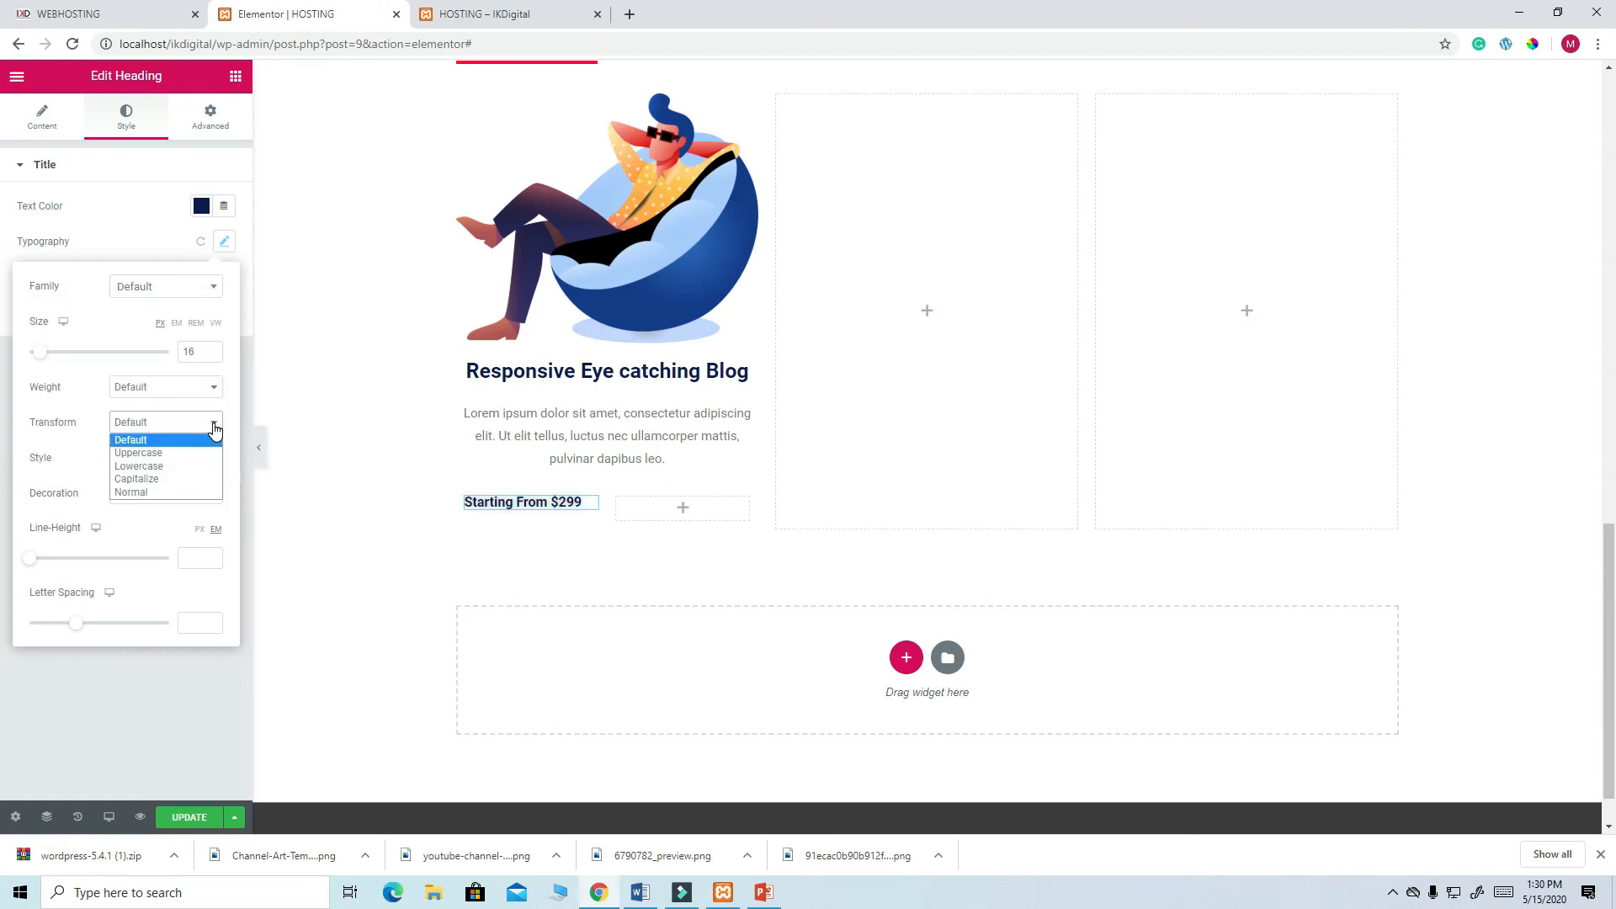
click(178, 453)
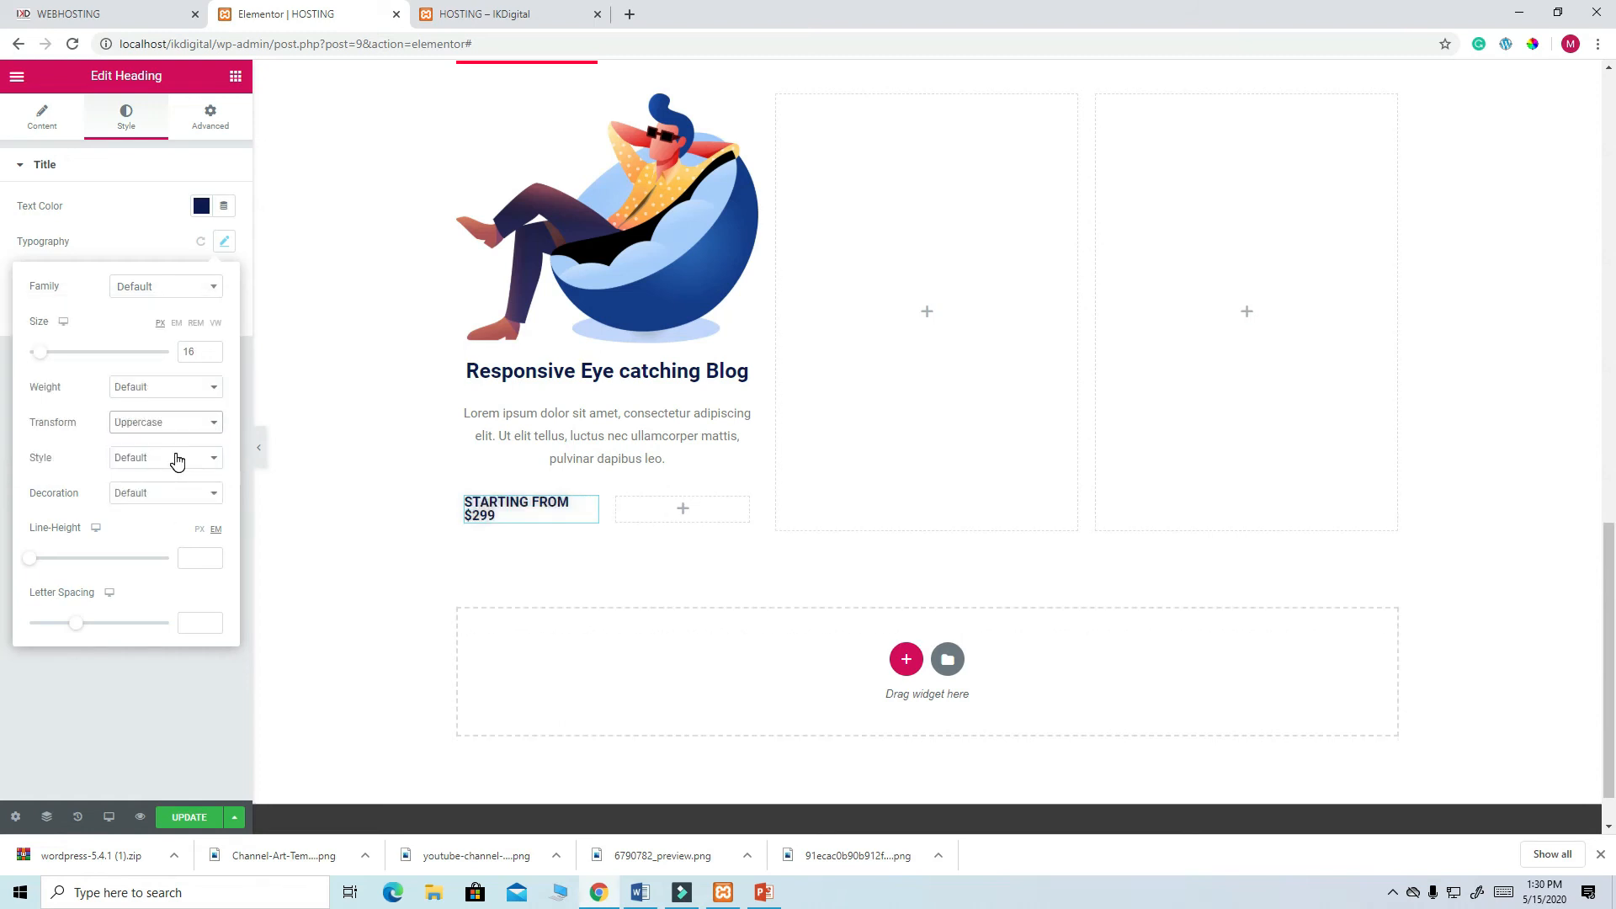
click(199, 354)
text(0)
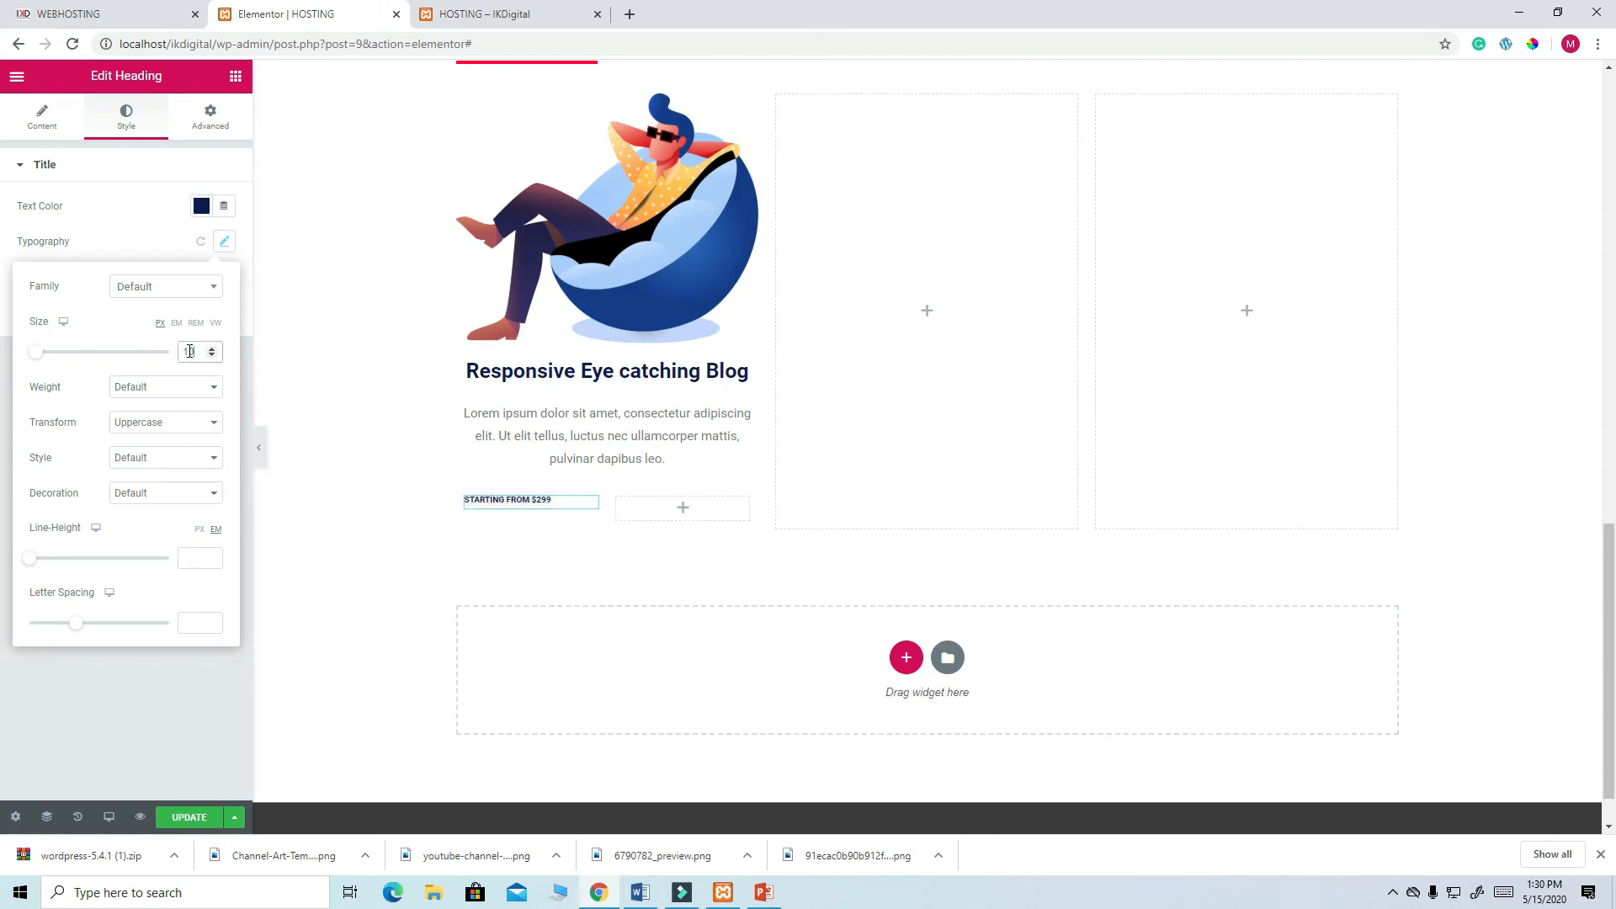
key(ctrl+z)
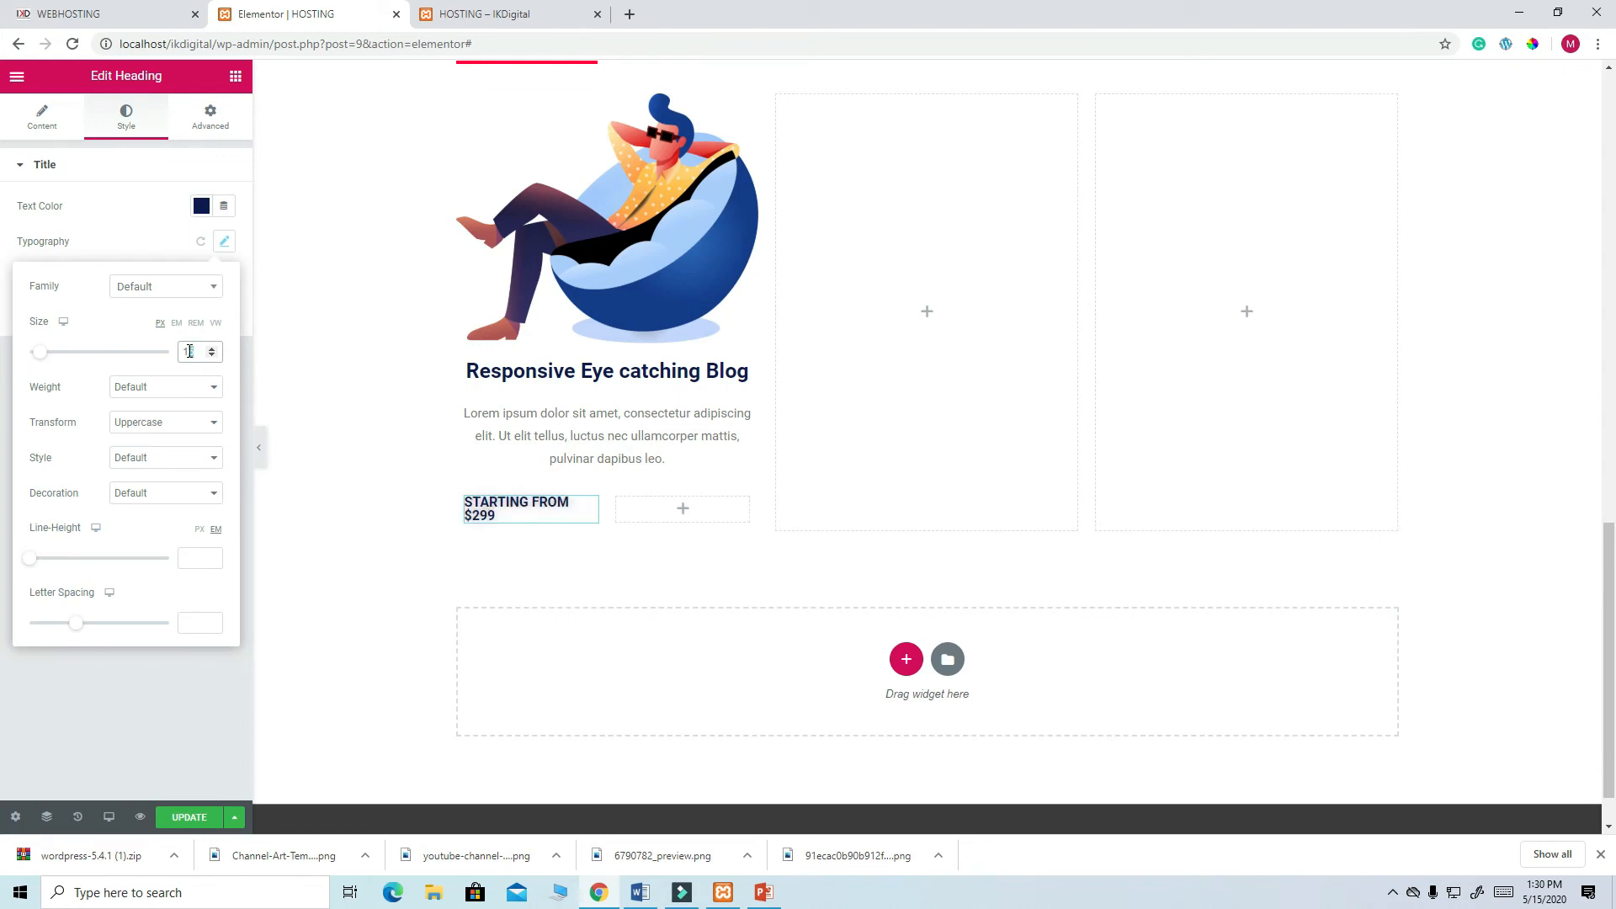
click(683, 516)
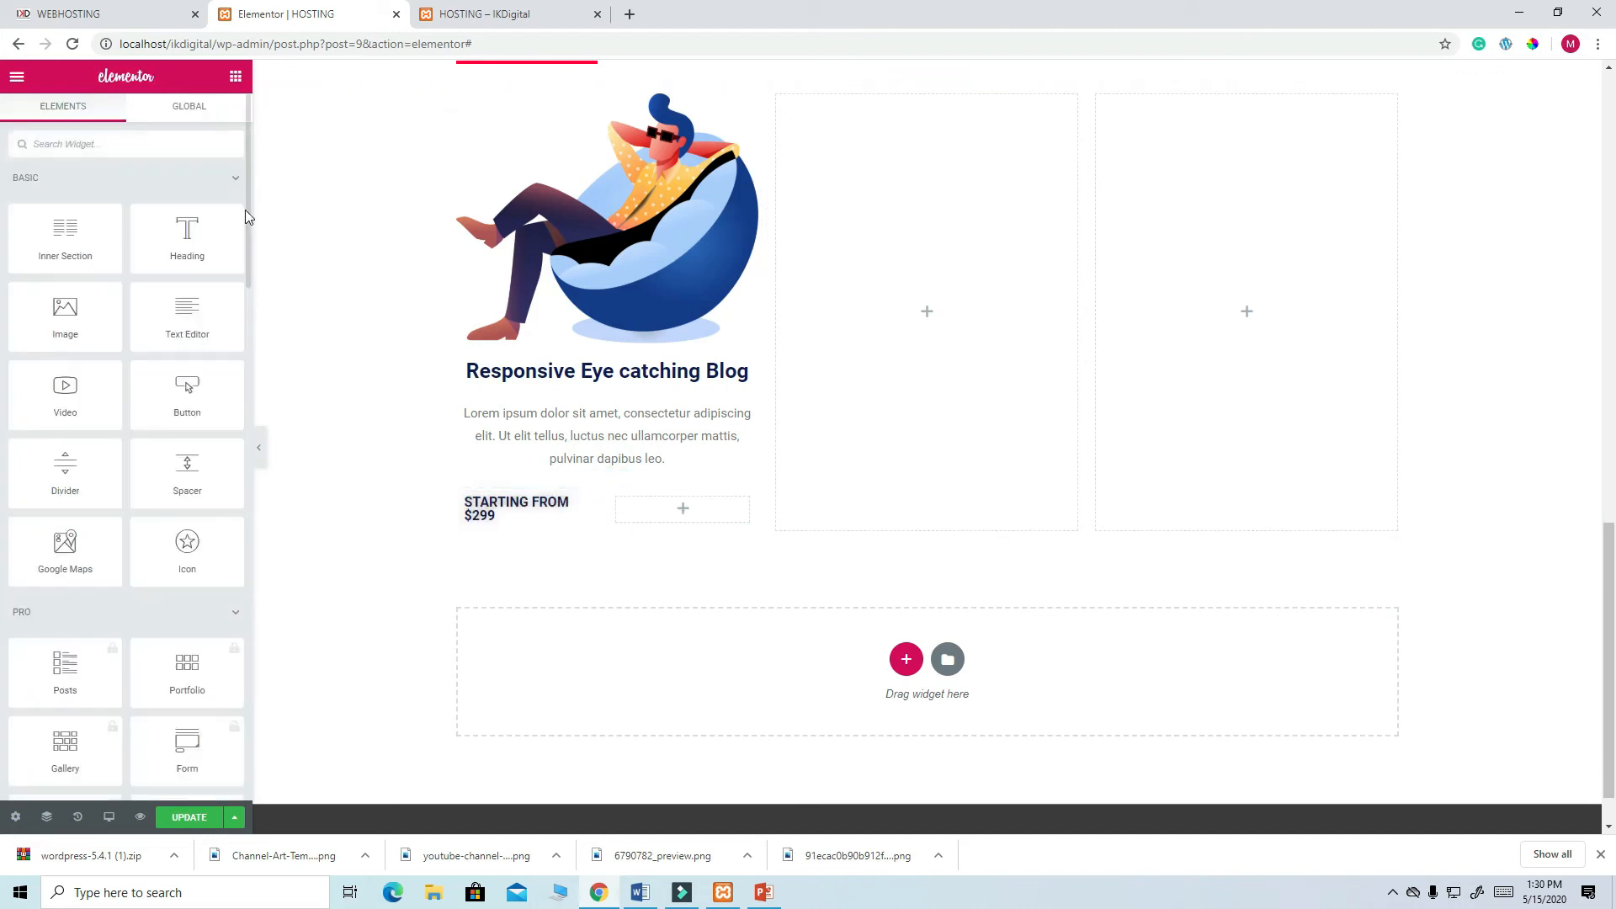
click(97, 13)
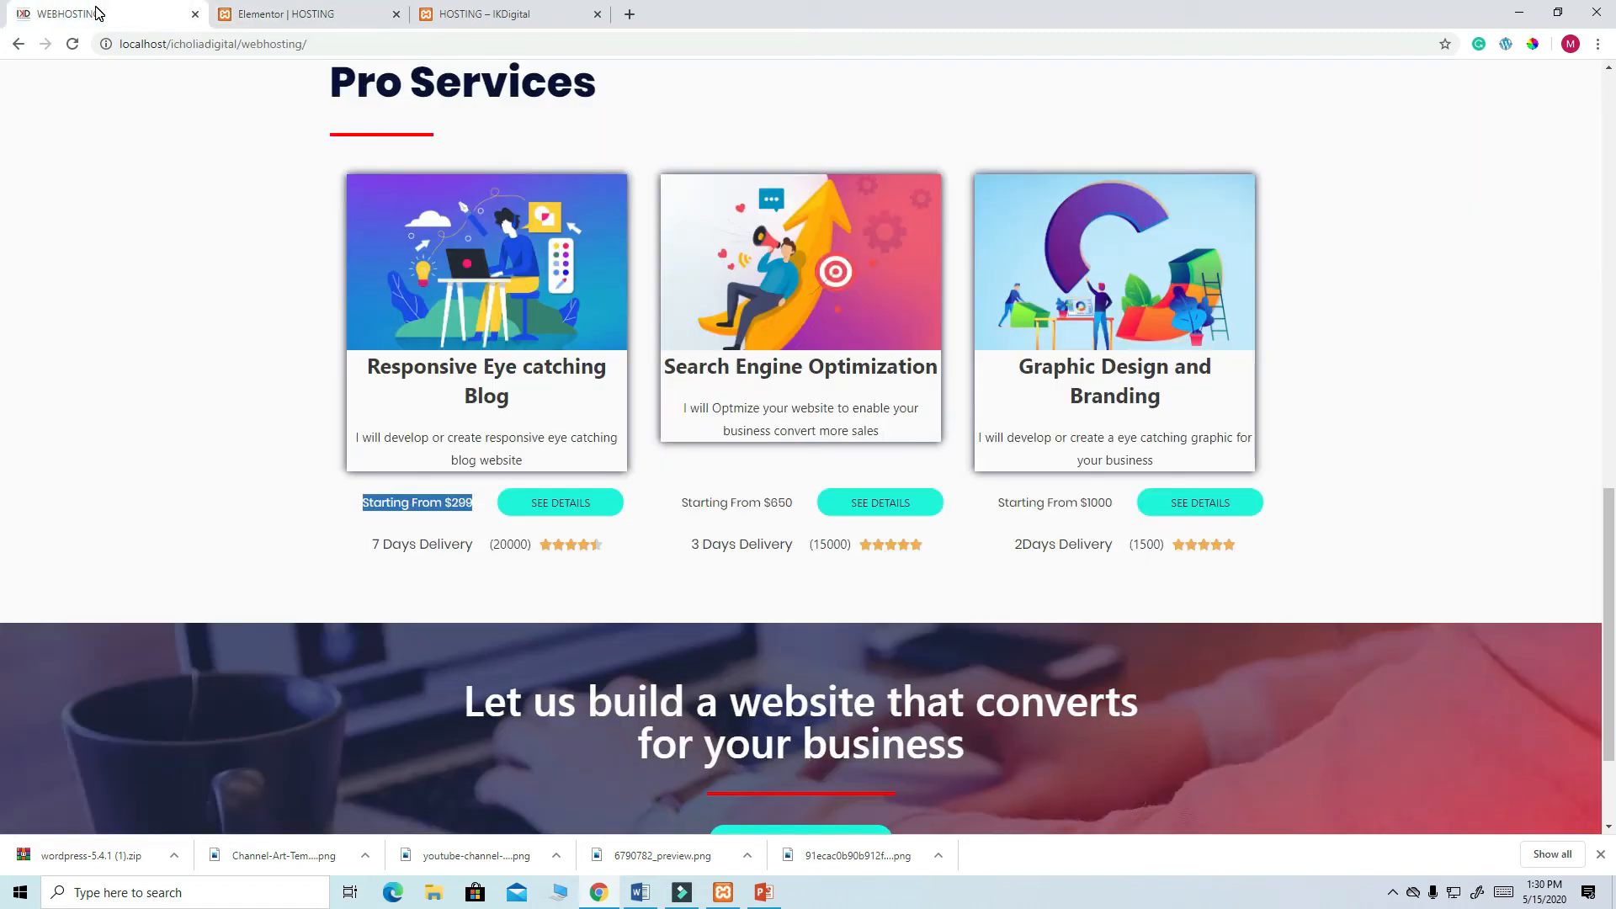
- Add a Button widget beside the price heading labelled 'SEE DETAILS'
click(263, 13)
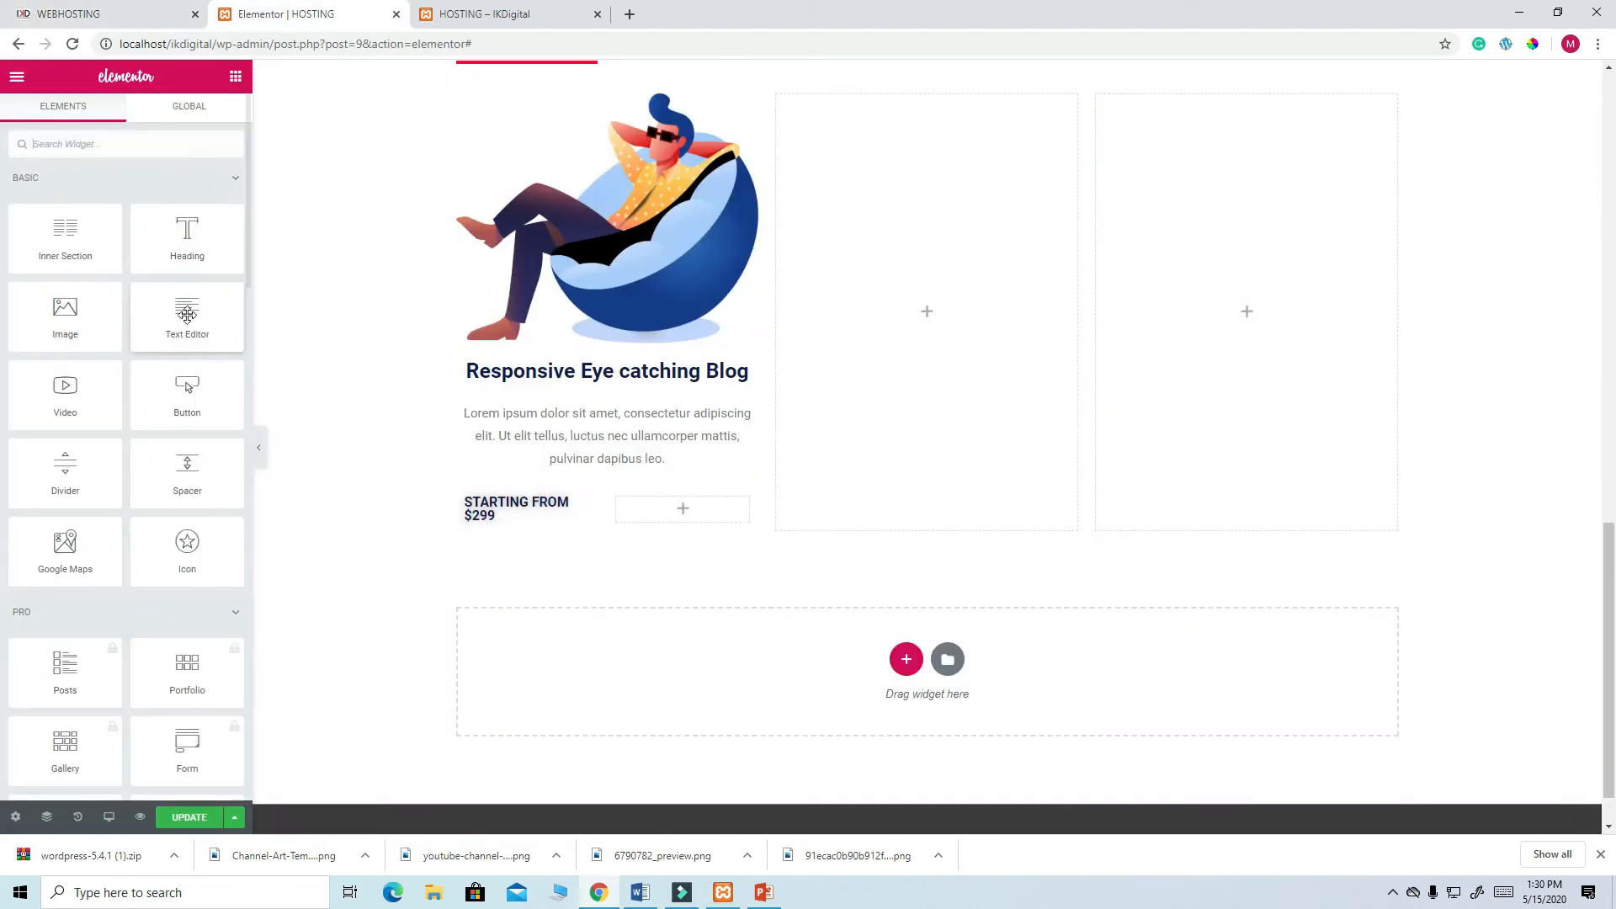
drag(186, 395, 688, 503)
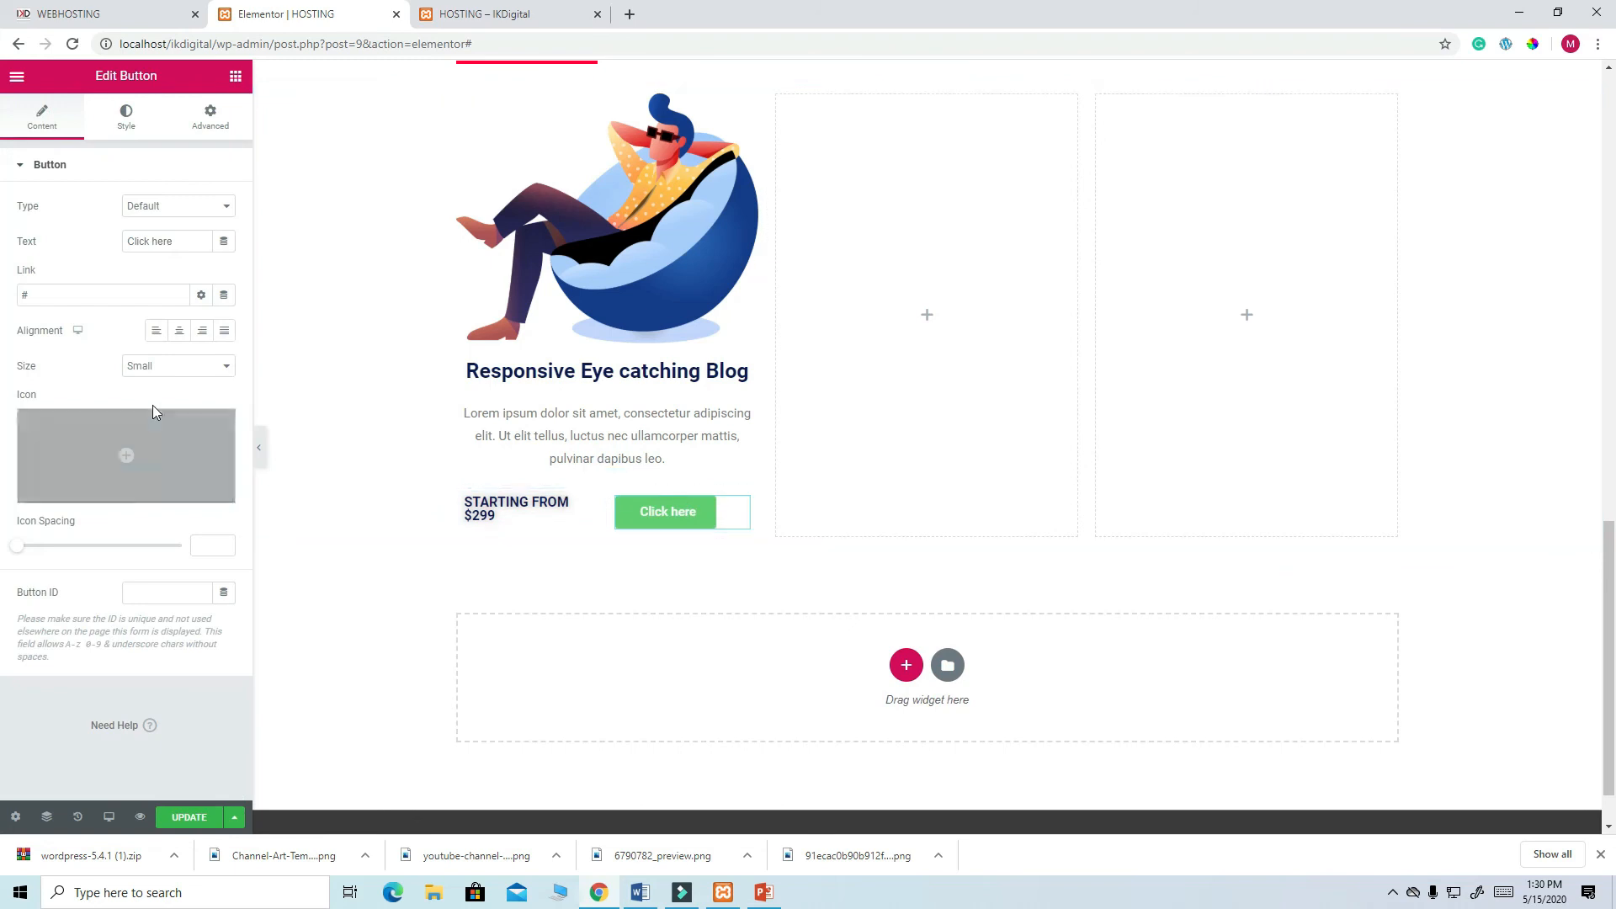
drag(177, 243, 123, 253)
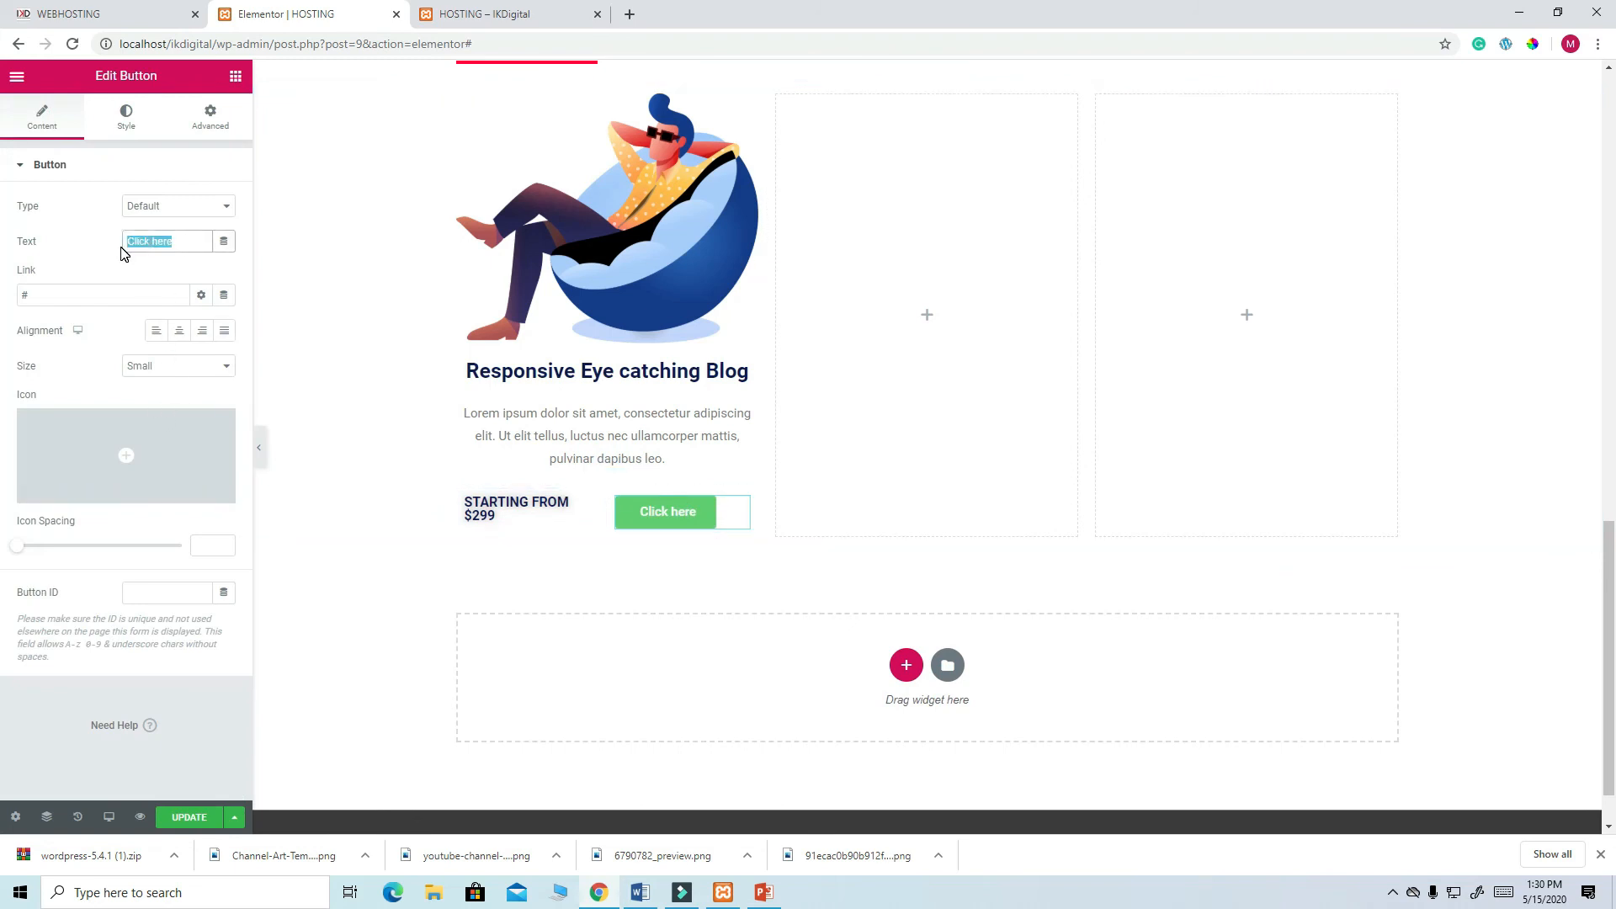
text(SEE D)
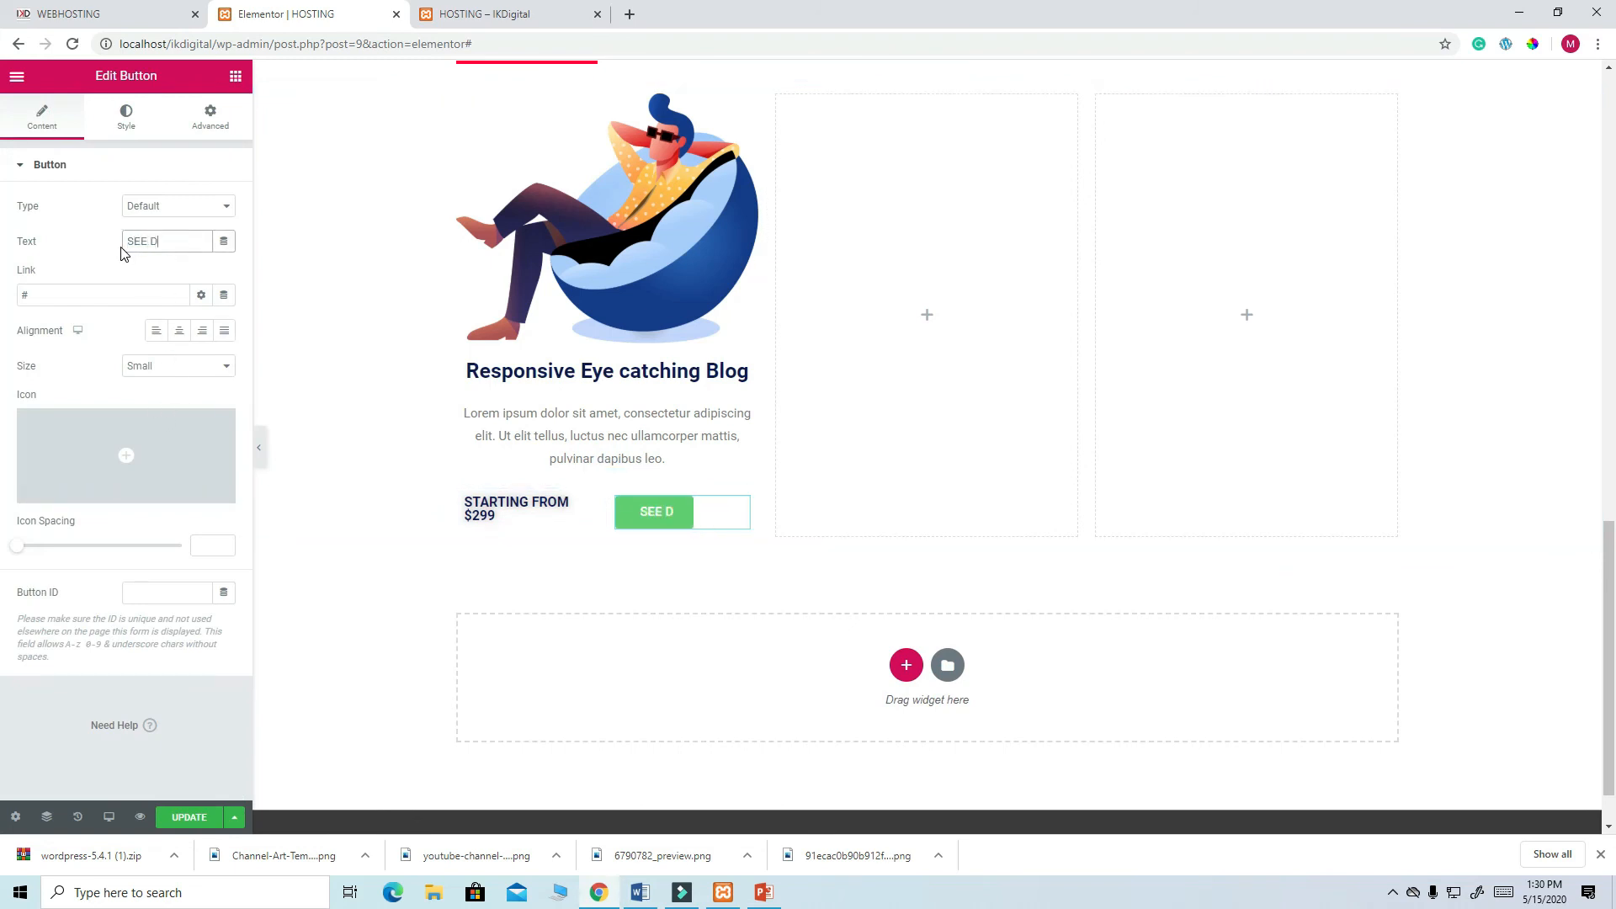
text(ETAILS)
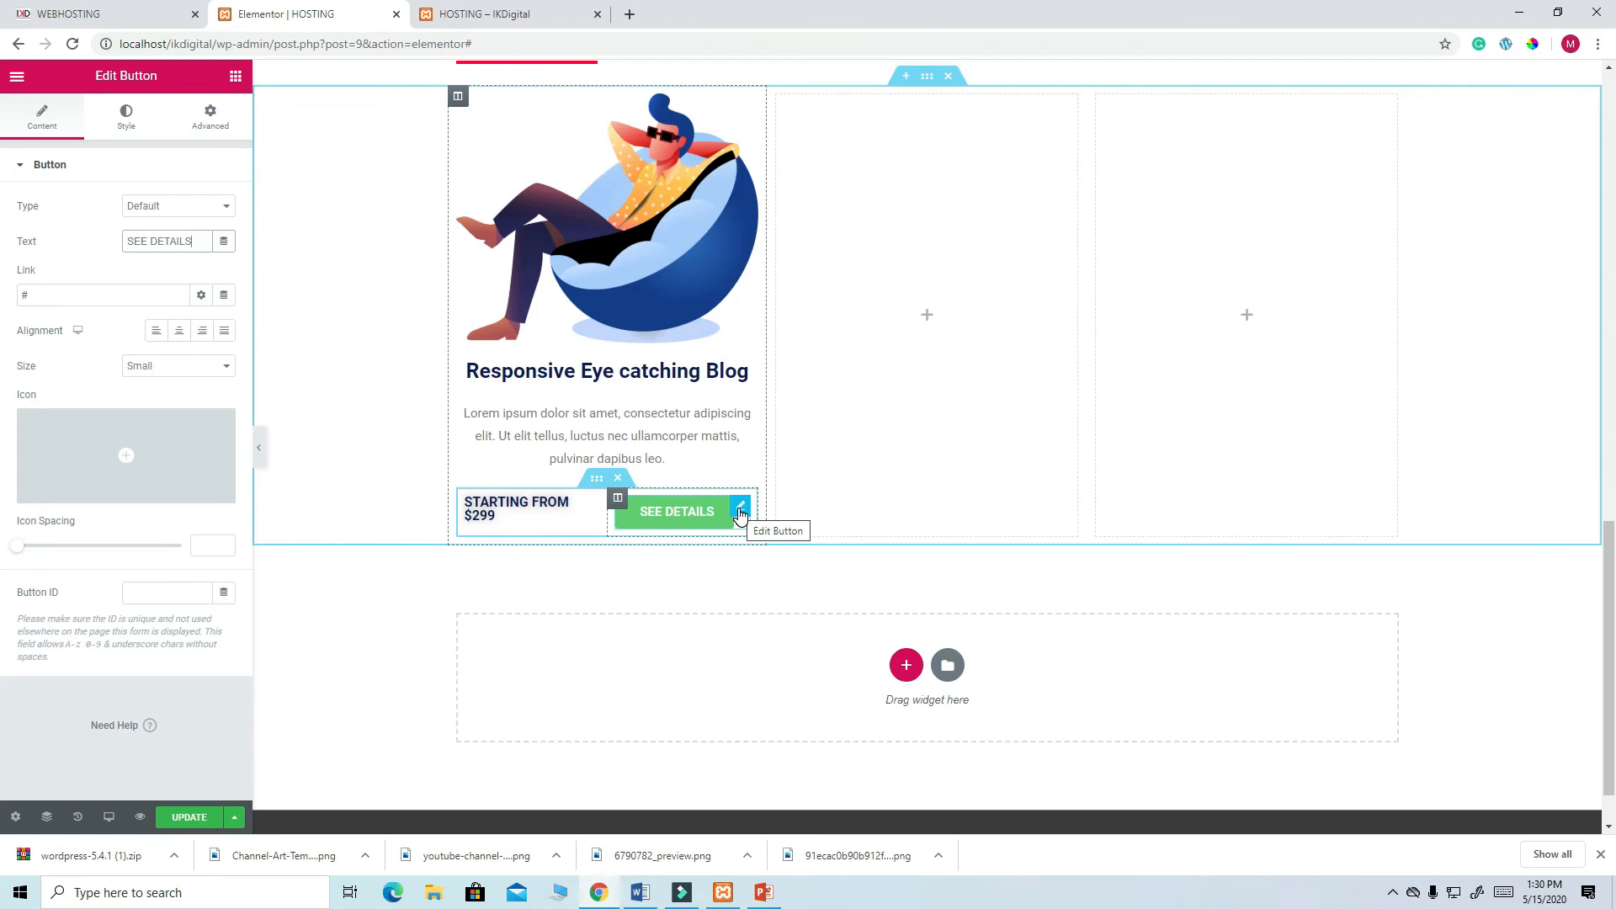
- Give the button a teal background with dark navy text and update the page
click(126, 118)
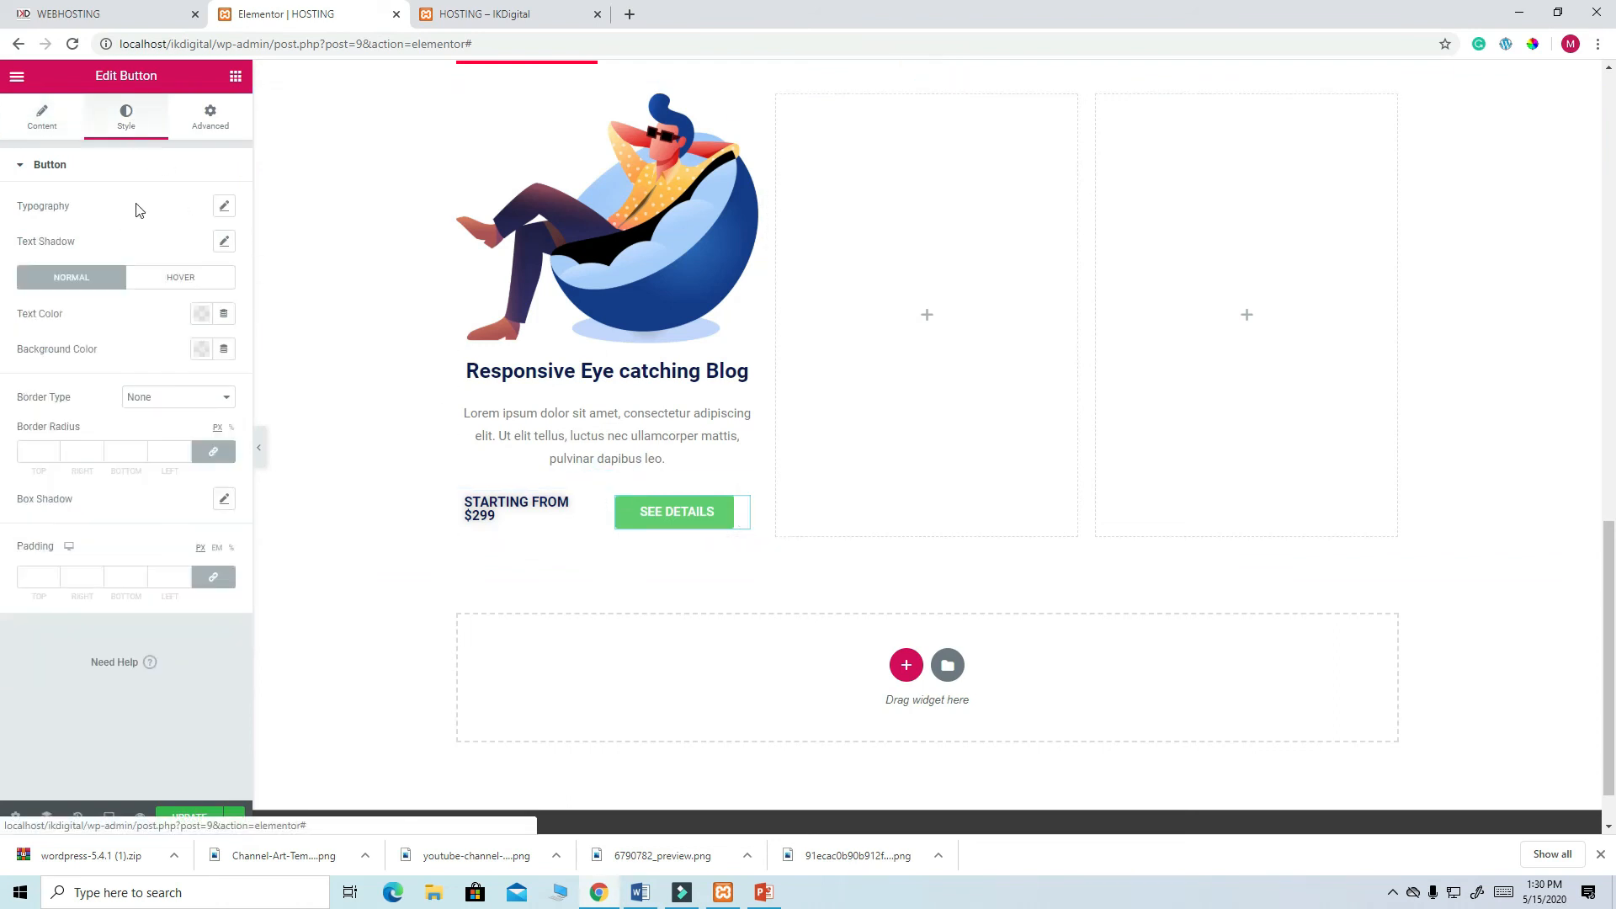
click(203, 348)
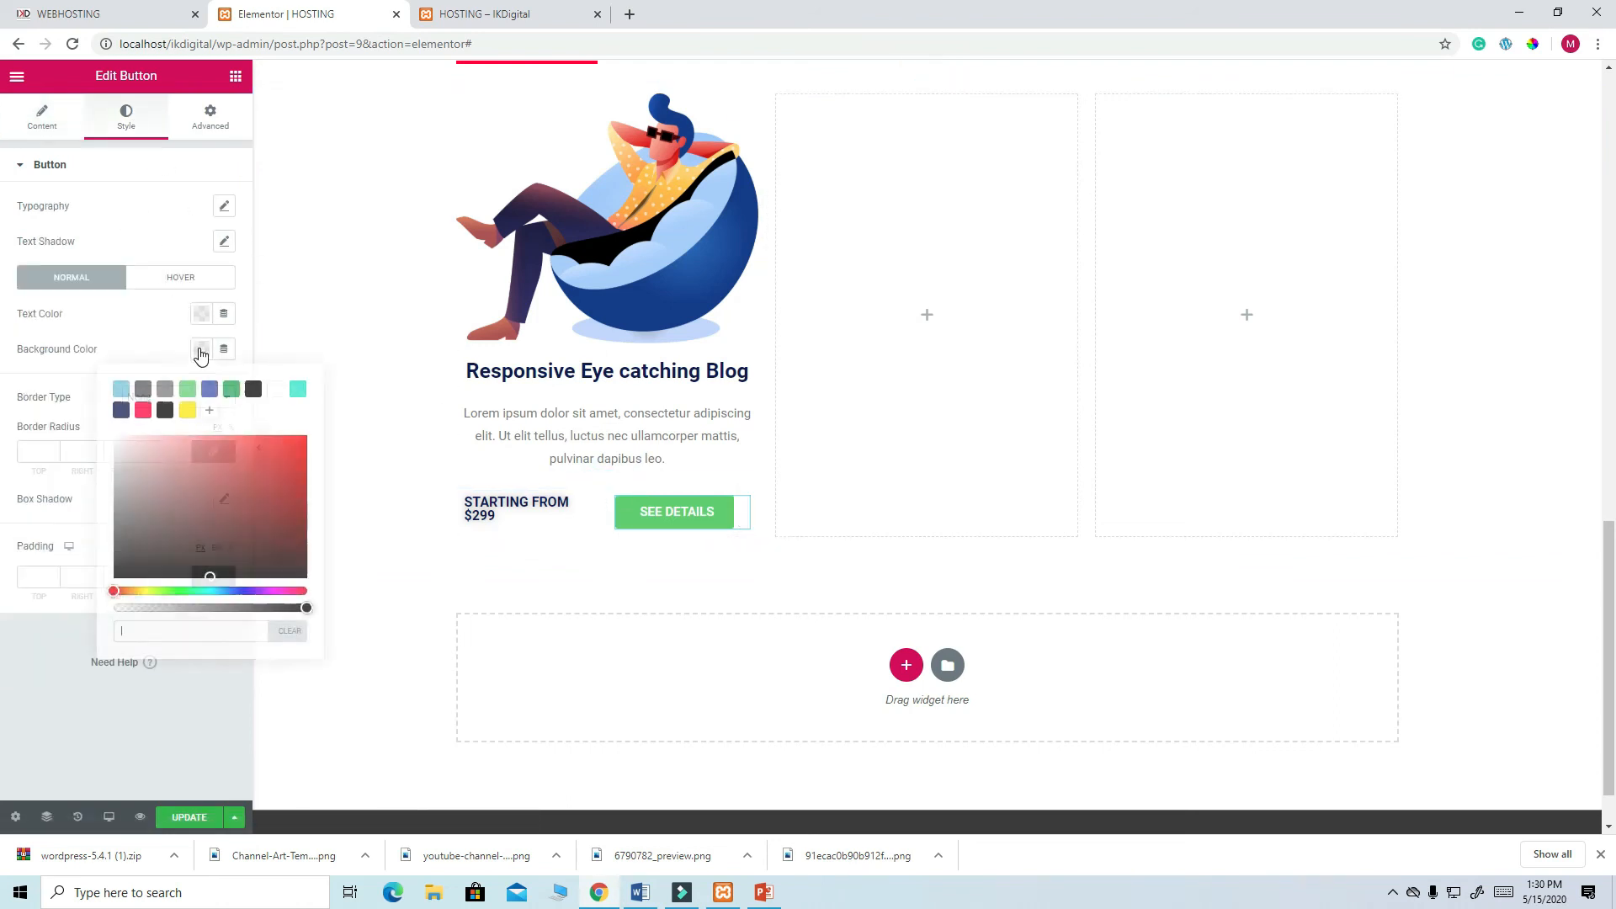
click(299, 390)
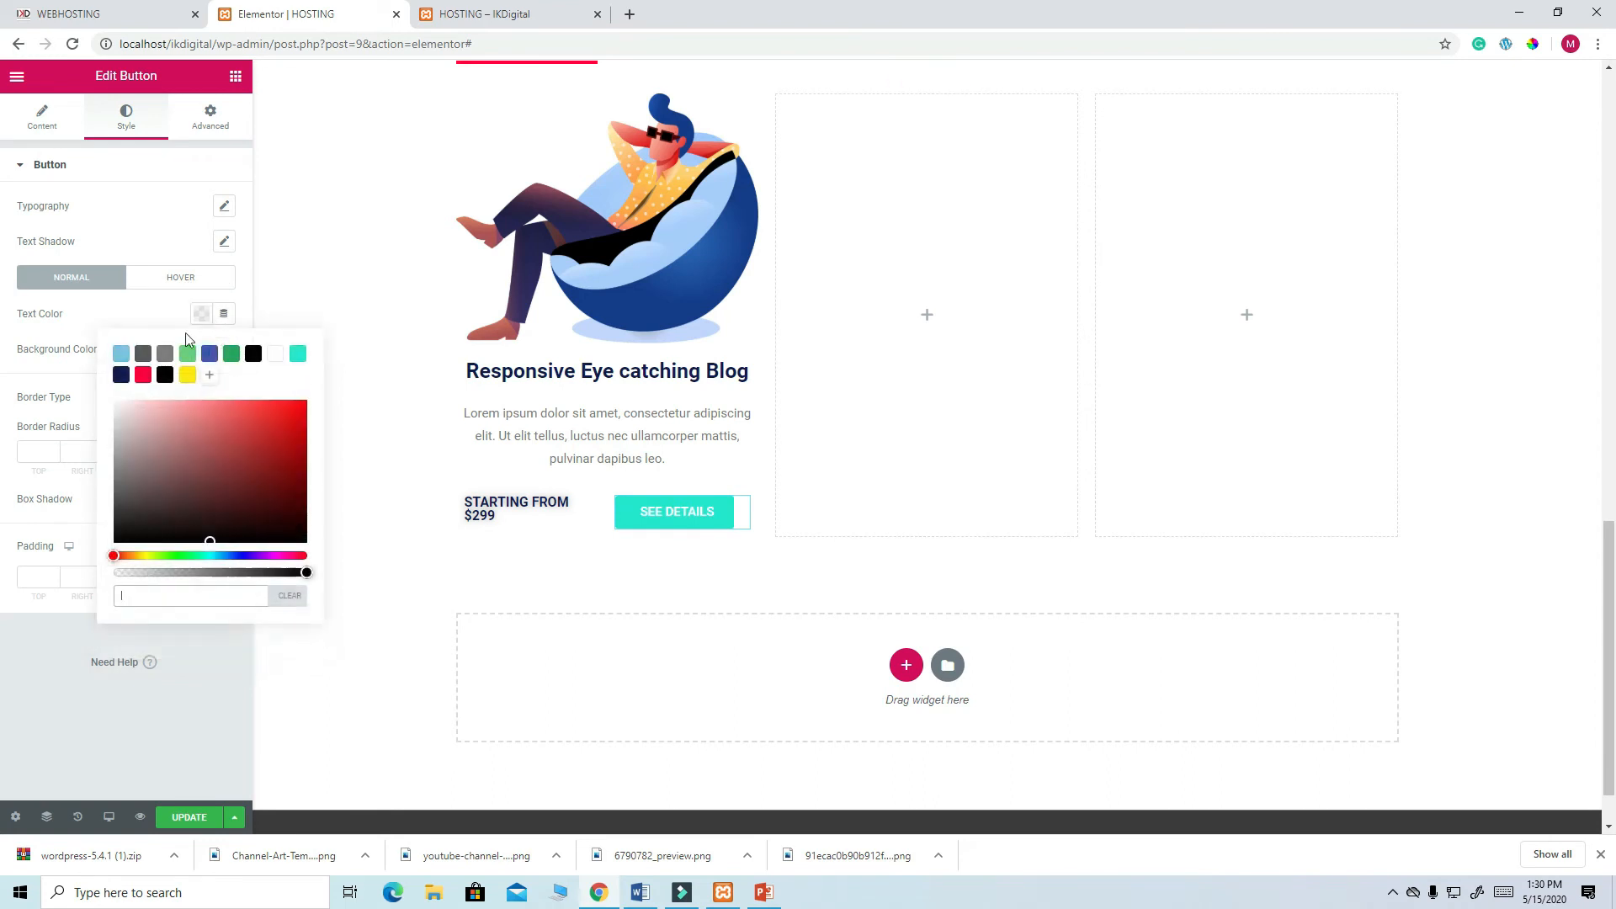
click(122, 374)
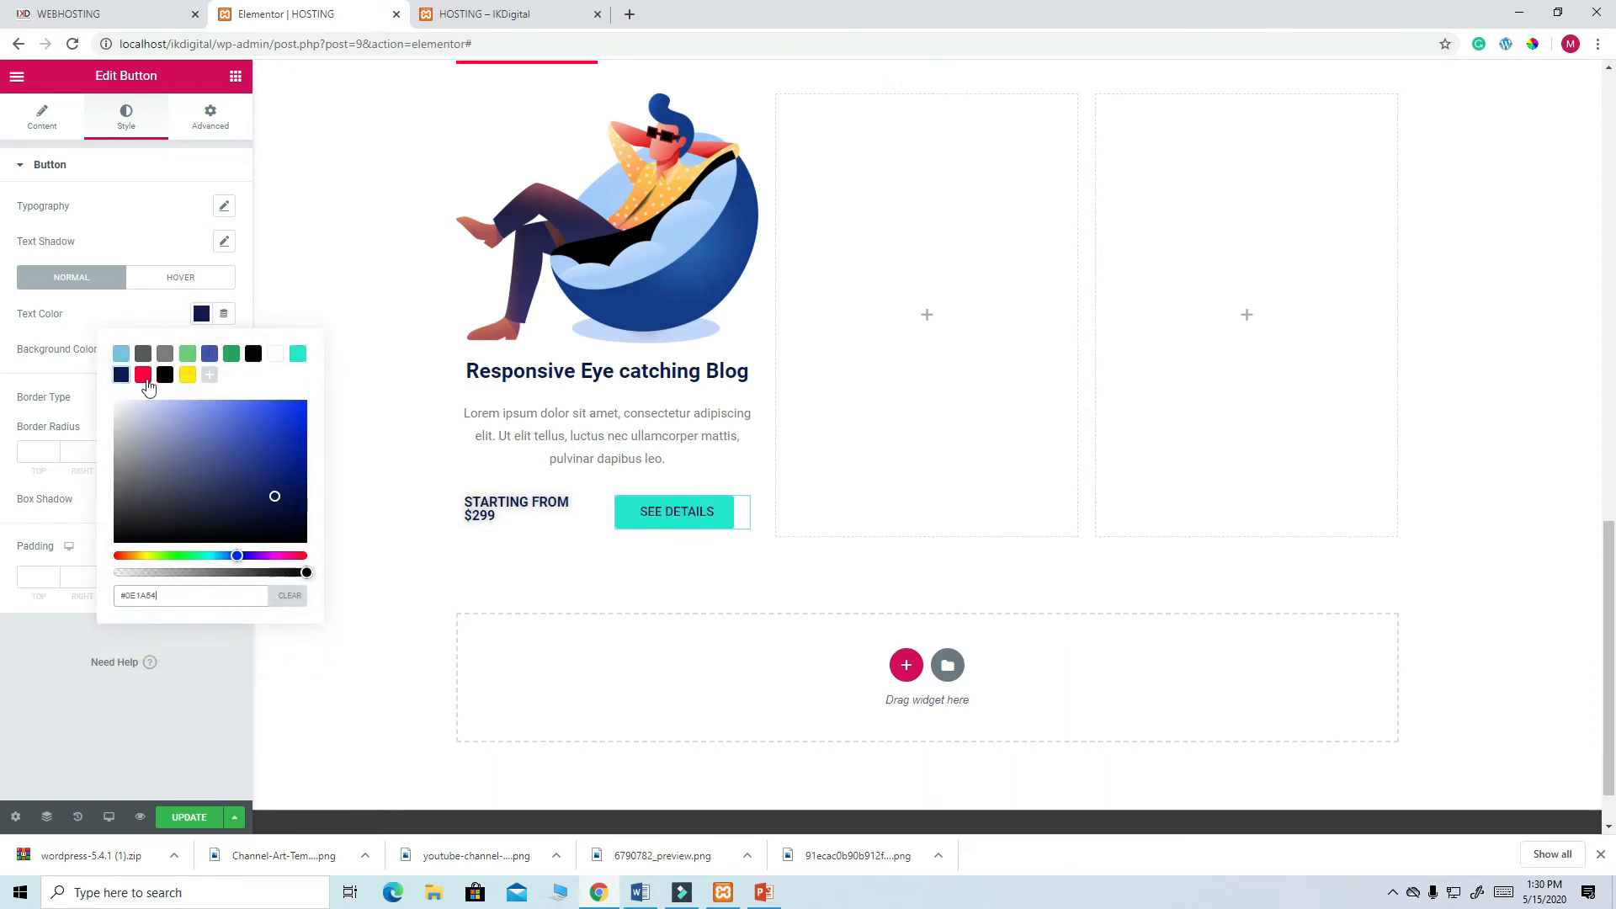
click(194, 818)
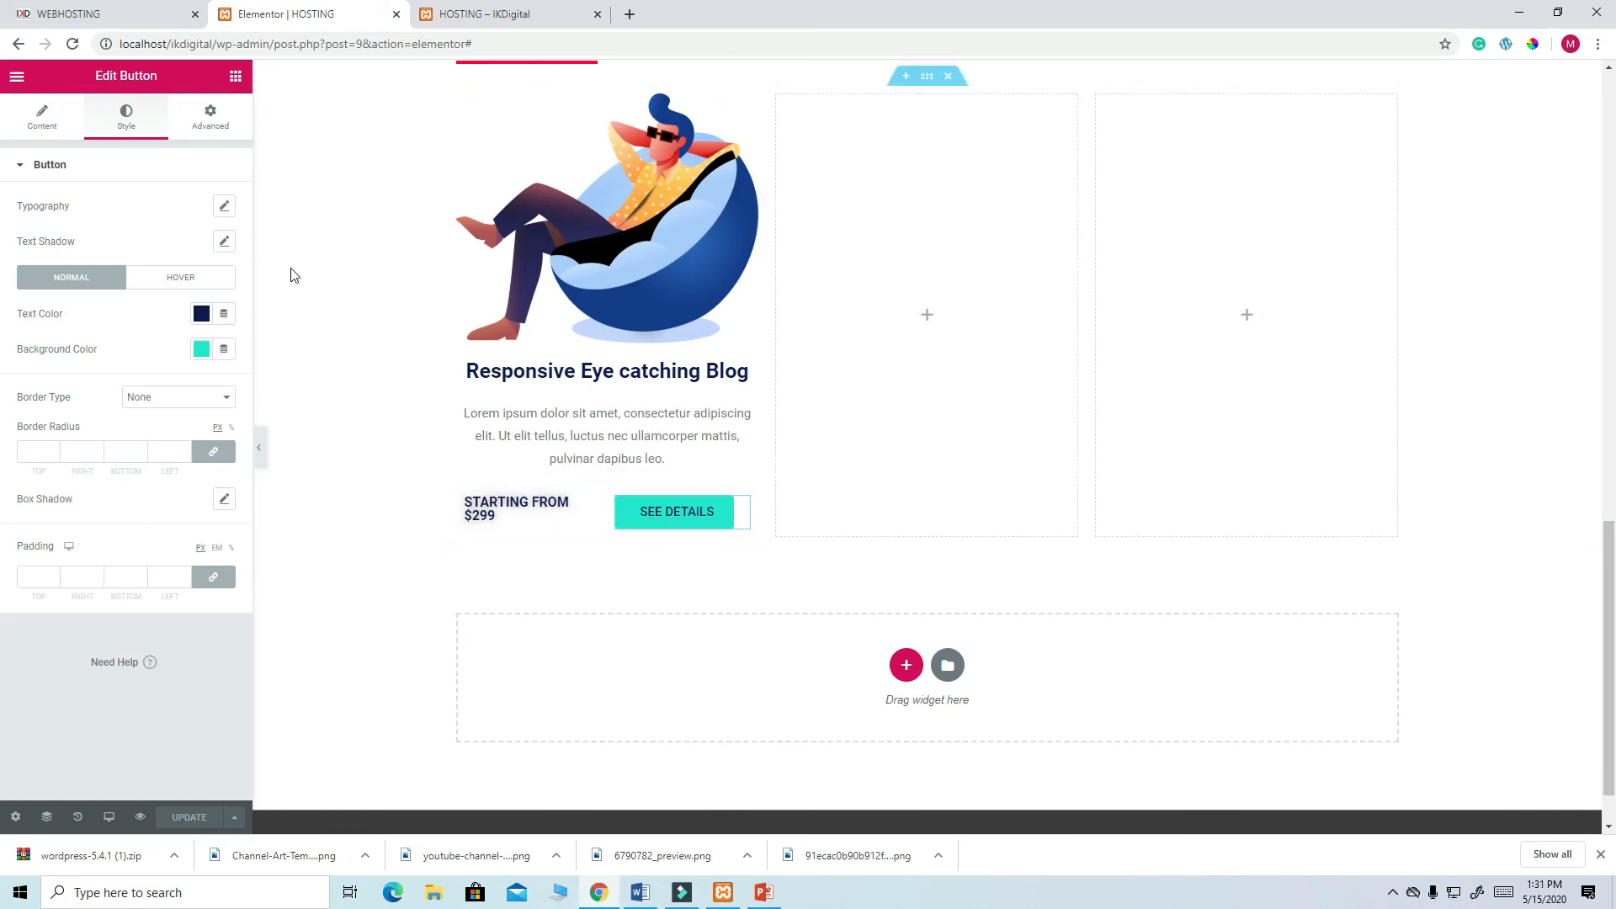
- Scroll through the live HOSTING page and compare it with the reference Pro Services section
click(482, 16)
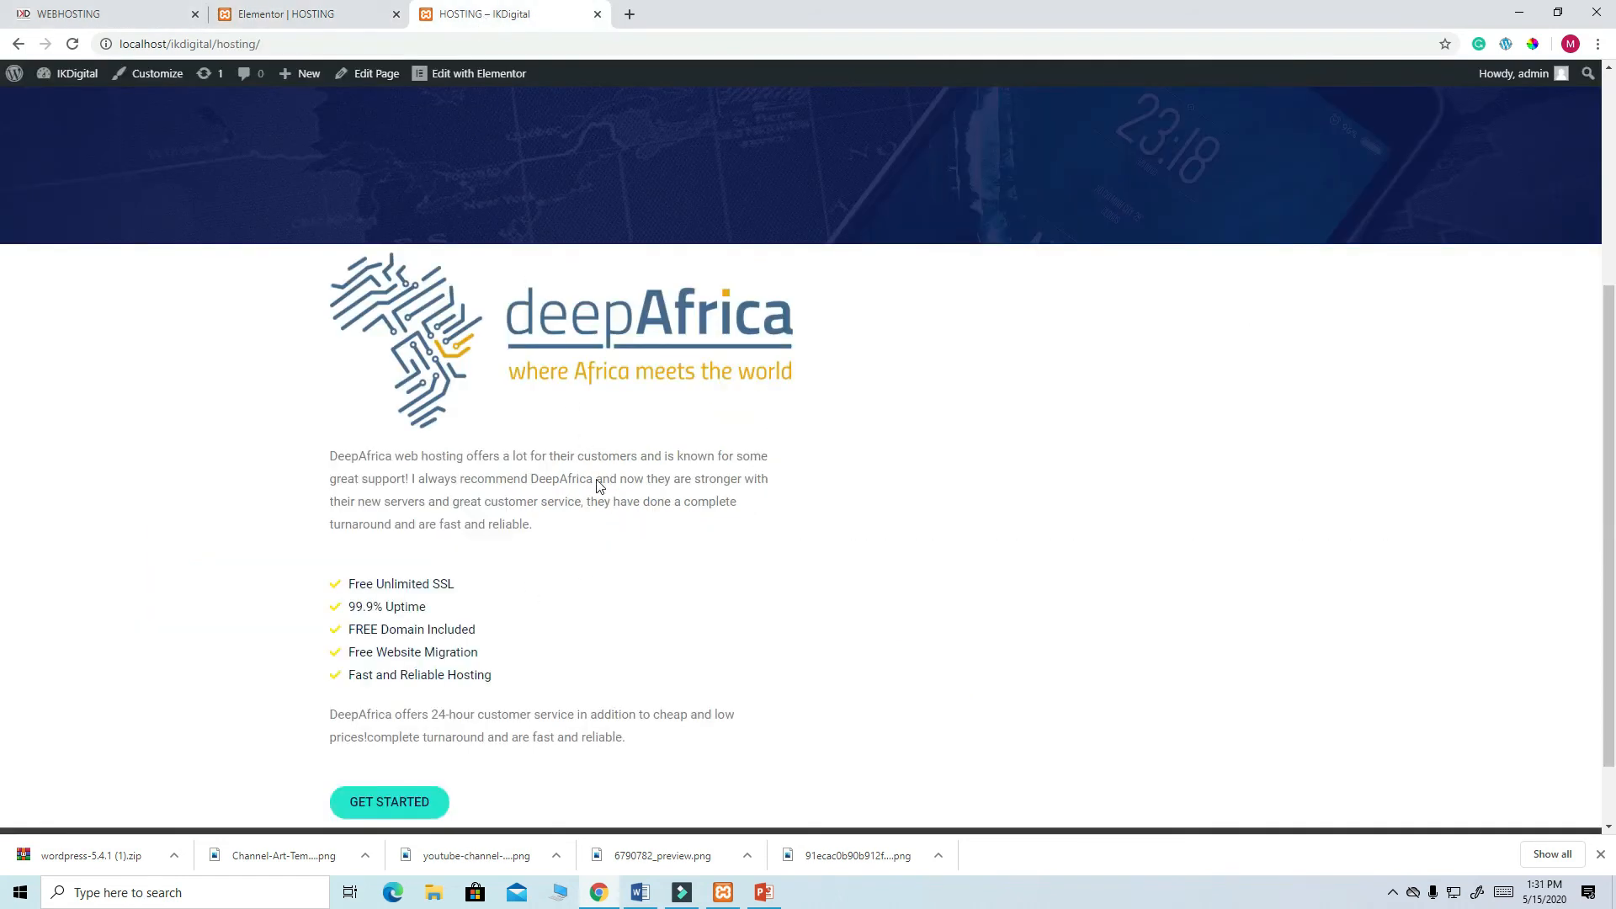
scroll(604, 505, down, 1)
scroll(623, 530, up, 5)
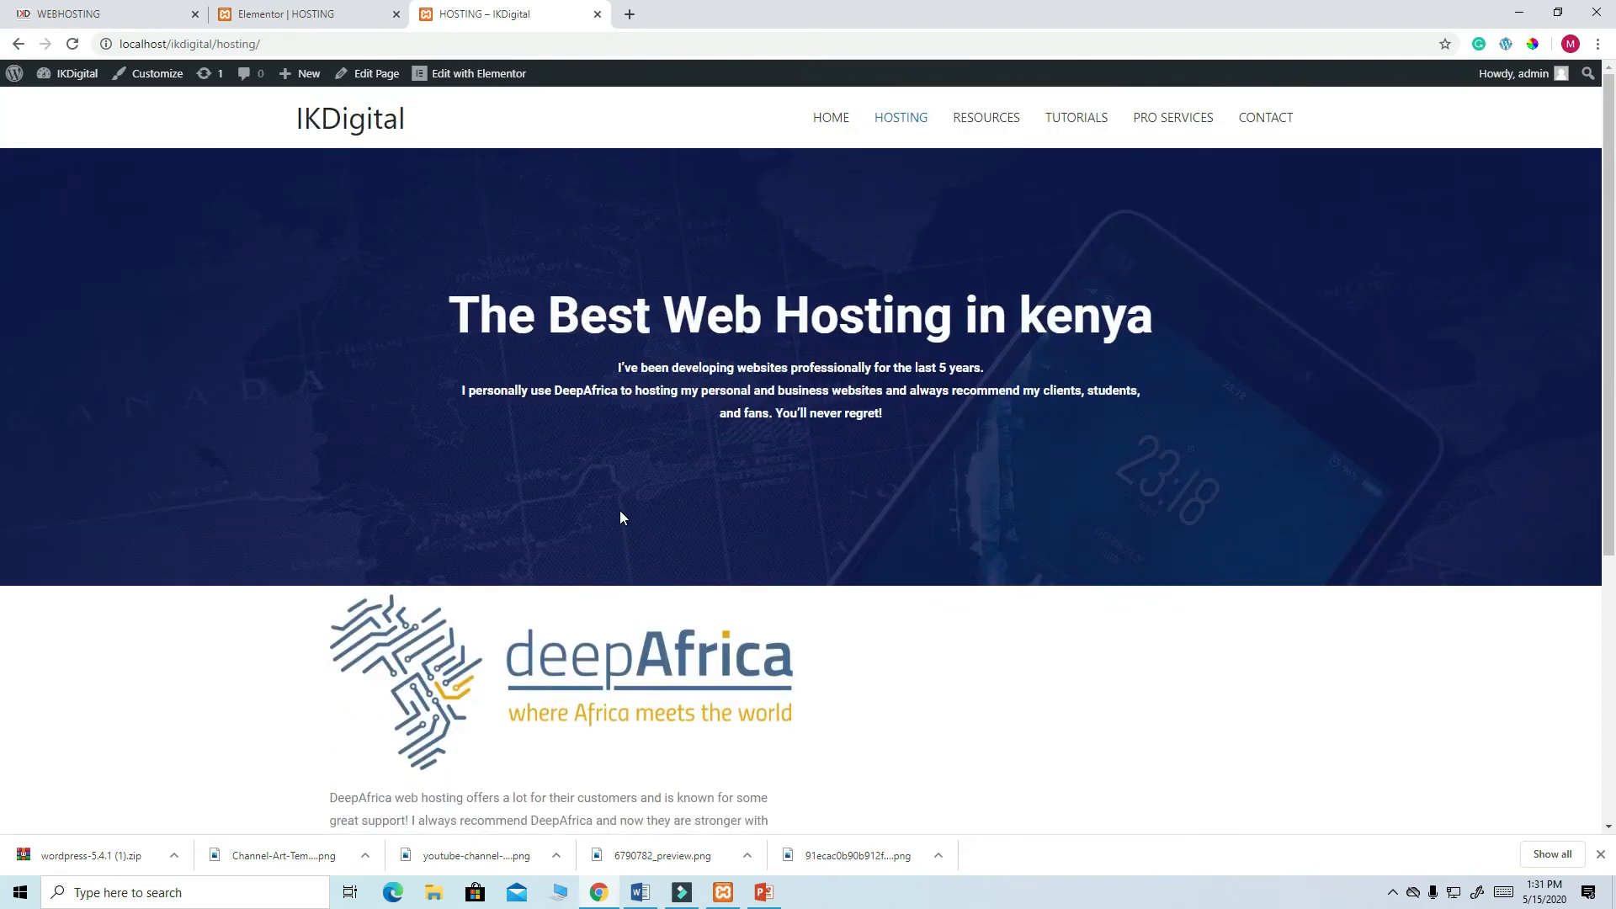
scroll(623, 518, down, 5)
click(135, 22)
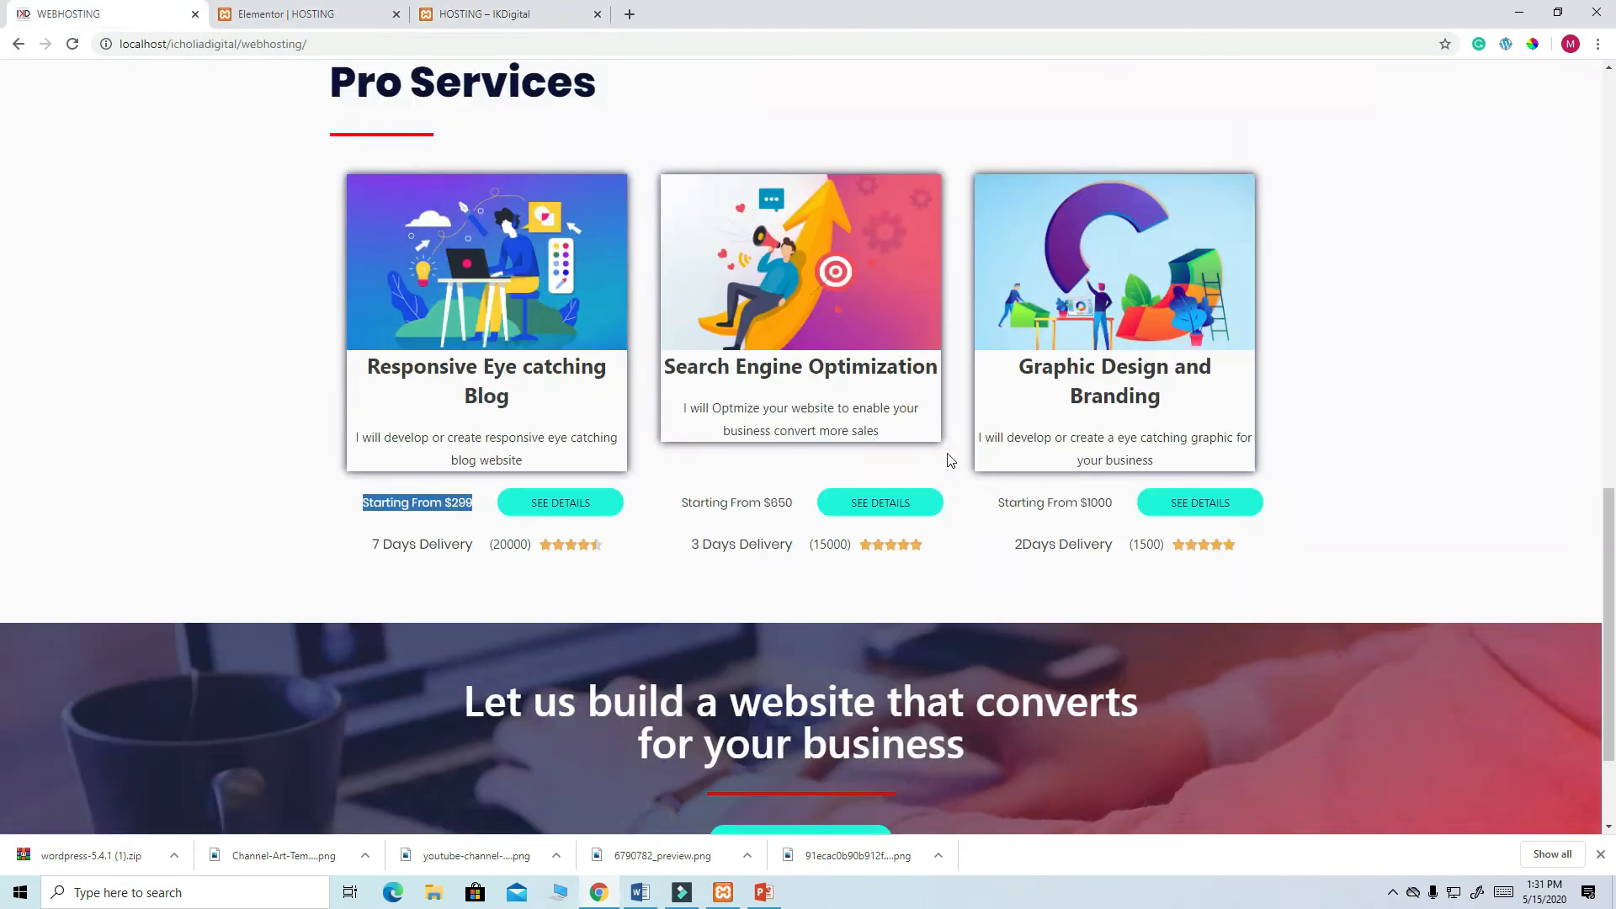
click(335, 19)
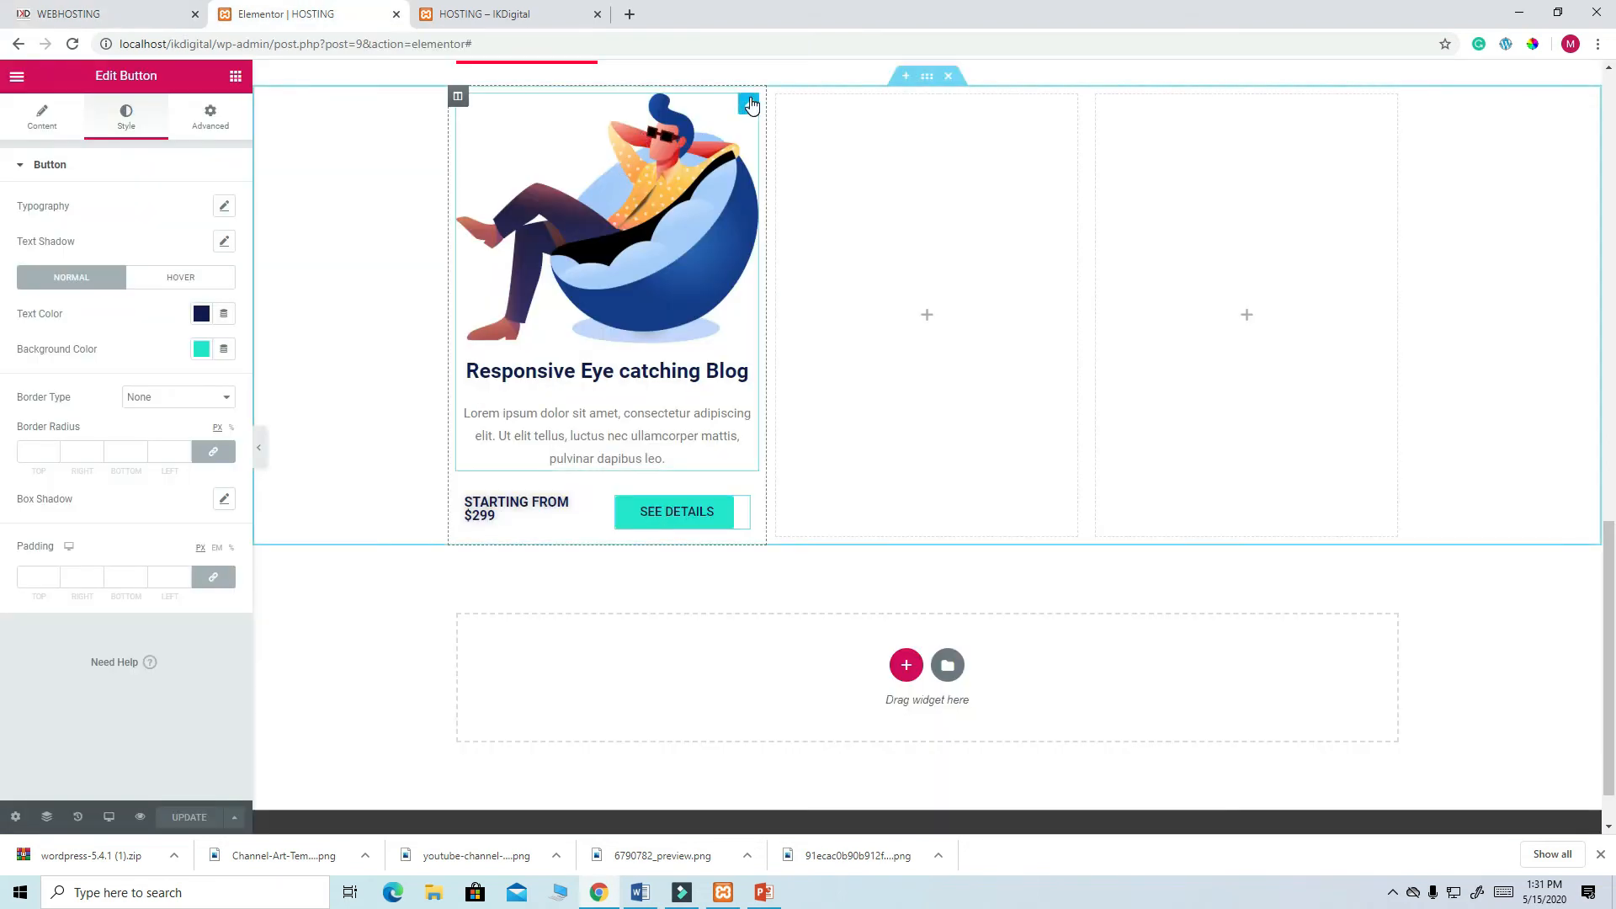
- Add a dark navy box shadow to the blog card image box under Advanced > Border
click(749, 104)
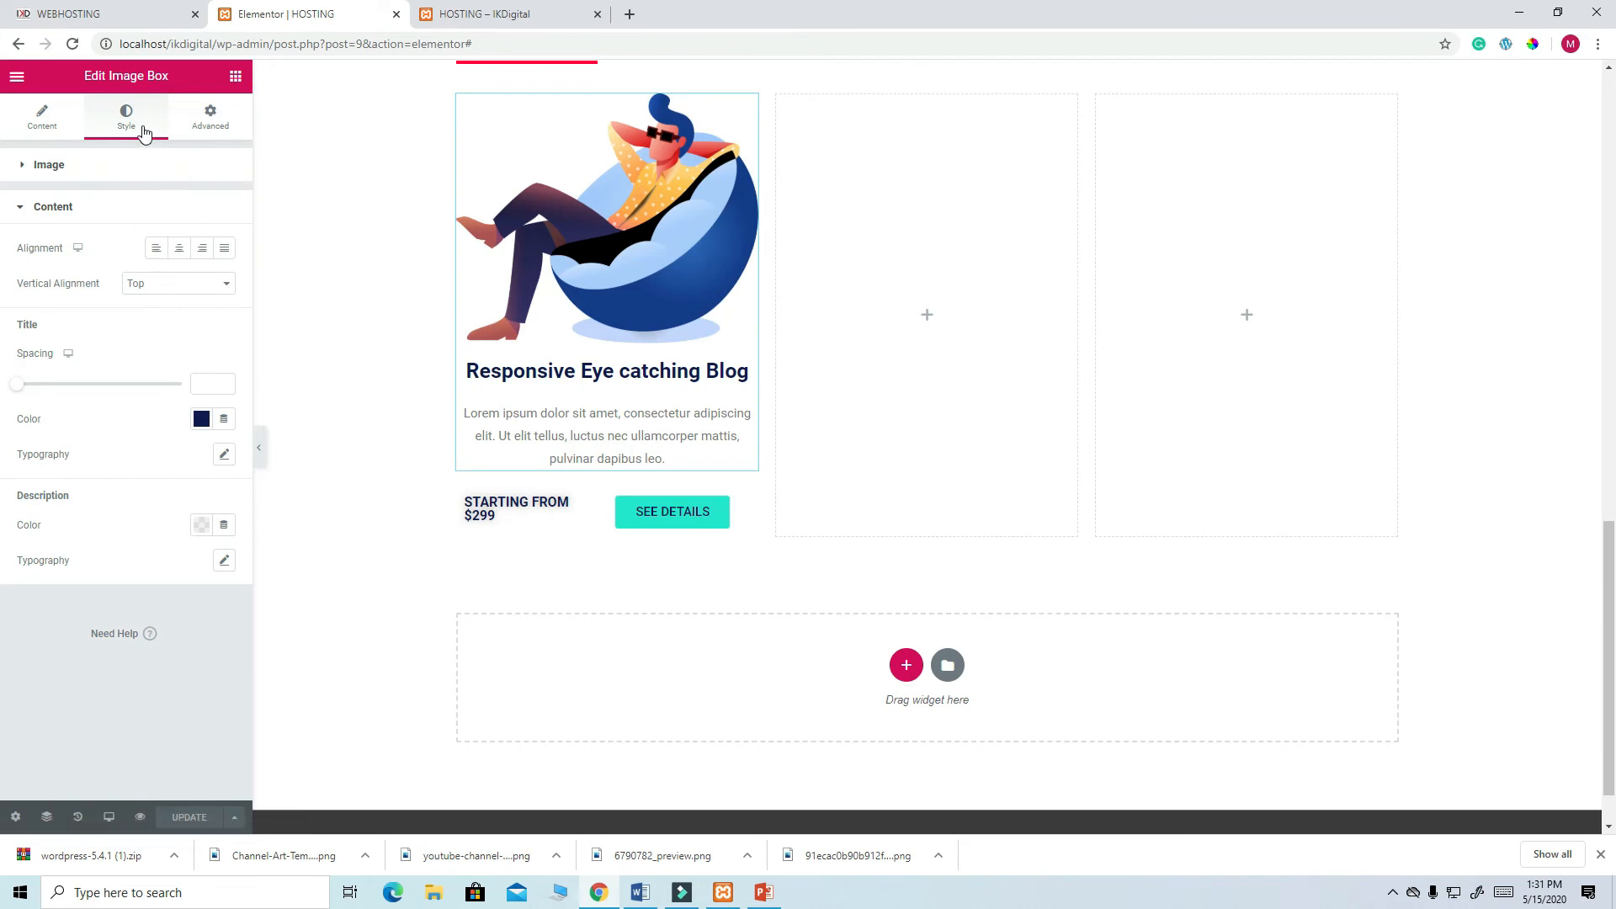
click(207, 126)
scroll(168, 459, down, 1)
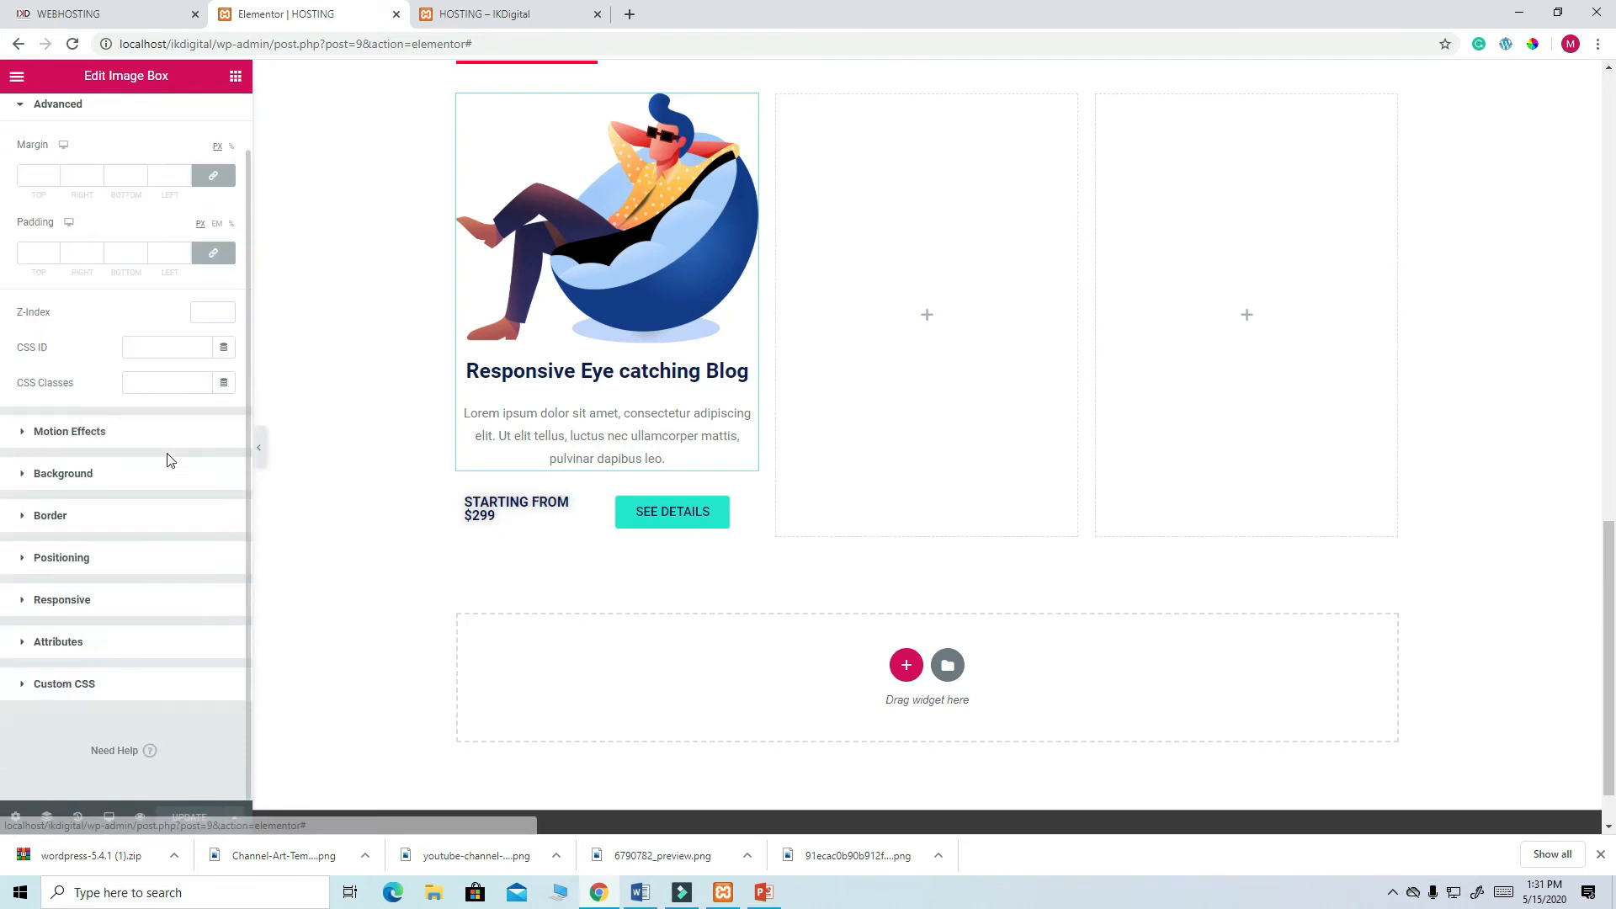
click(68, 523)
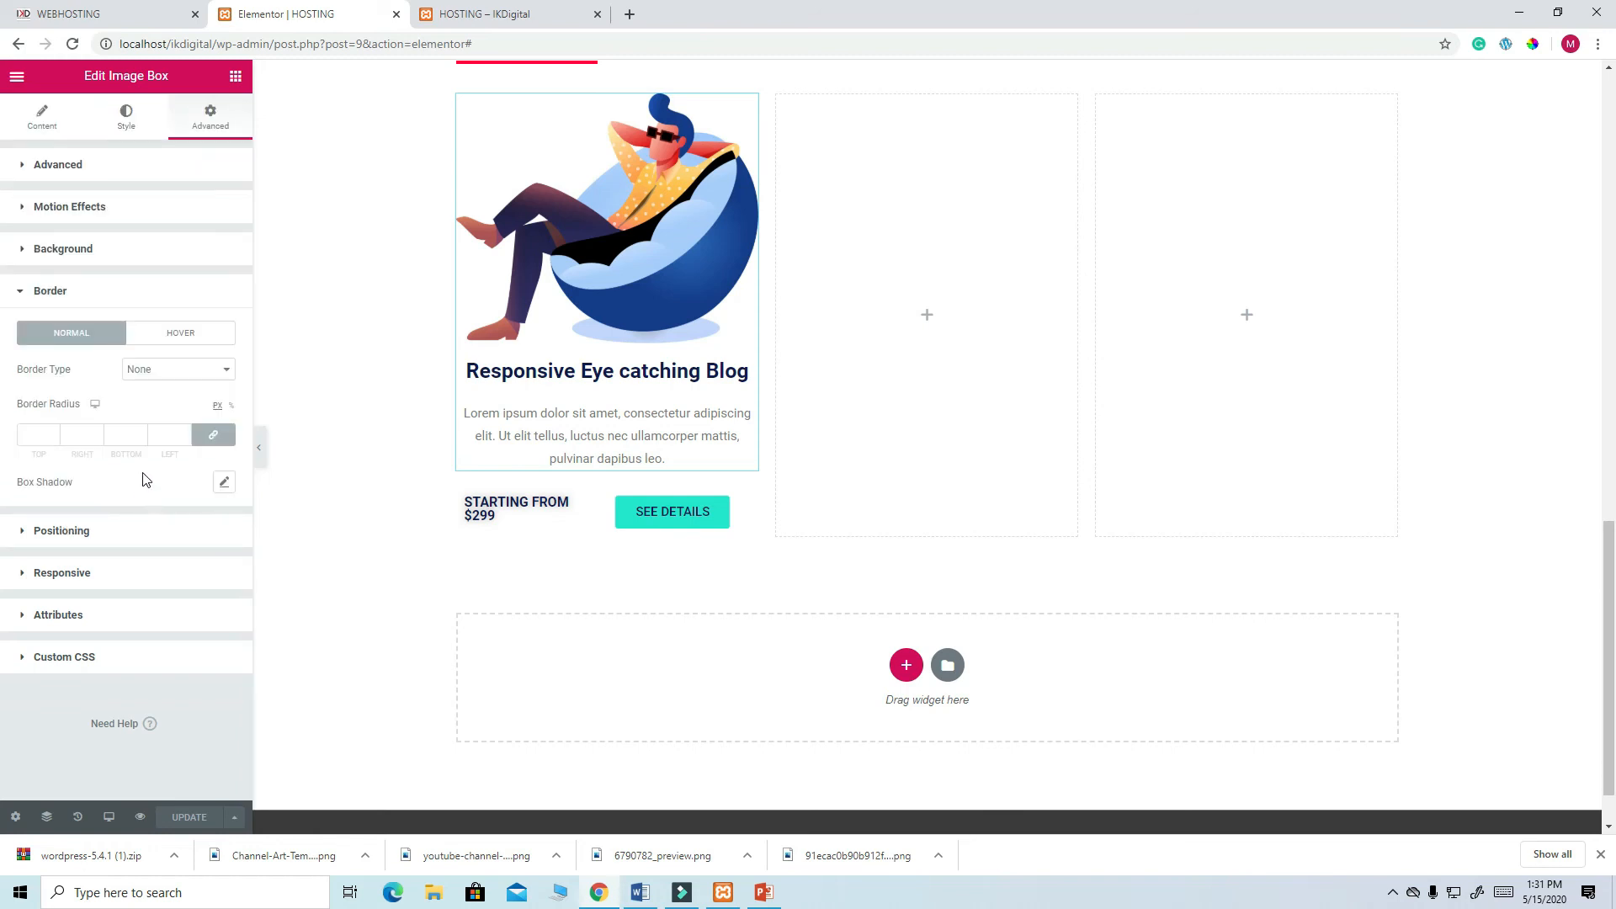
click(62, 296)
click(62, 293)
click(221, 485)
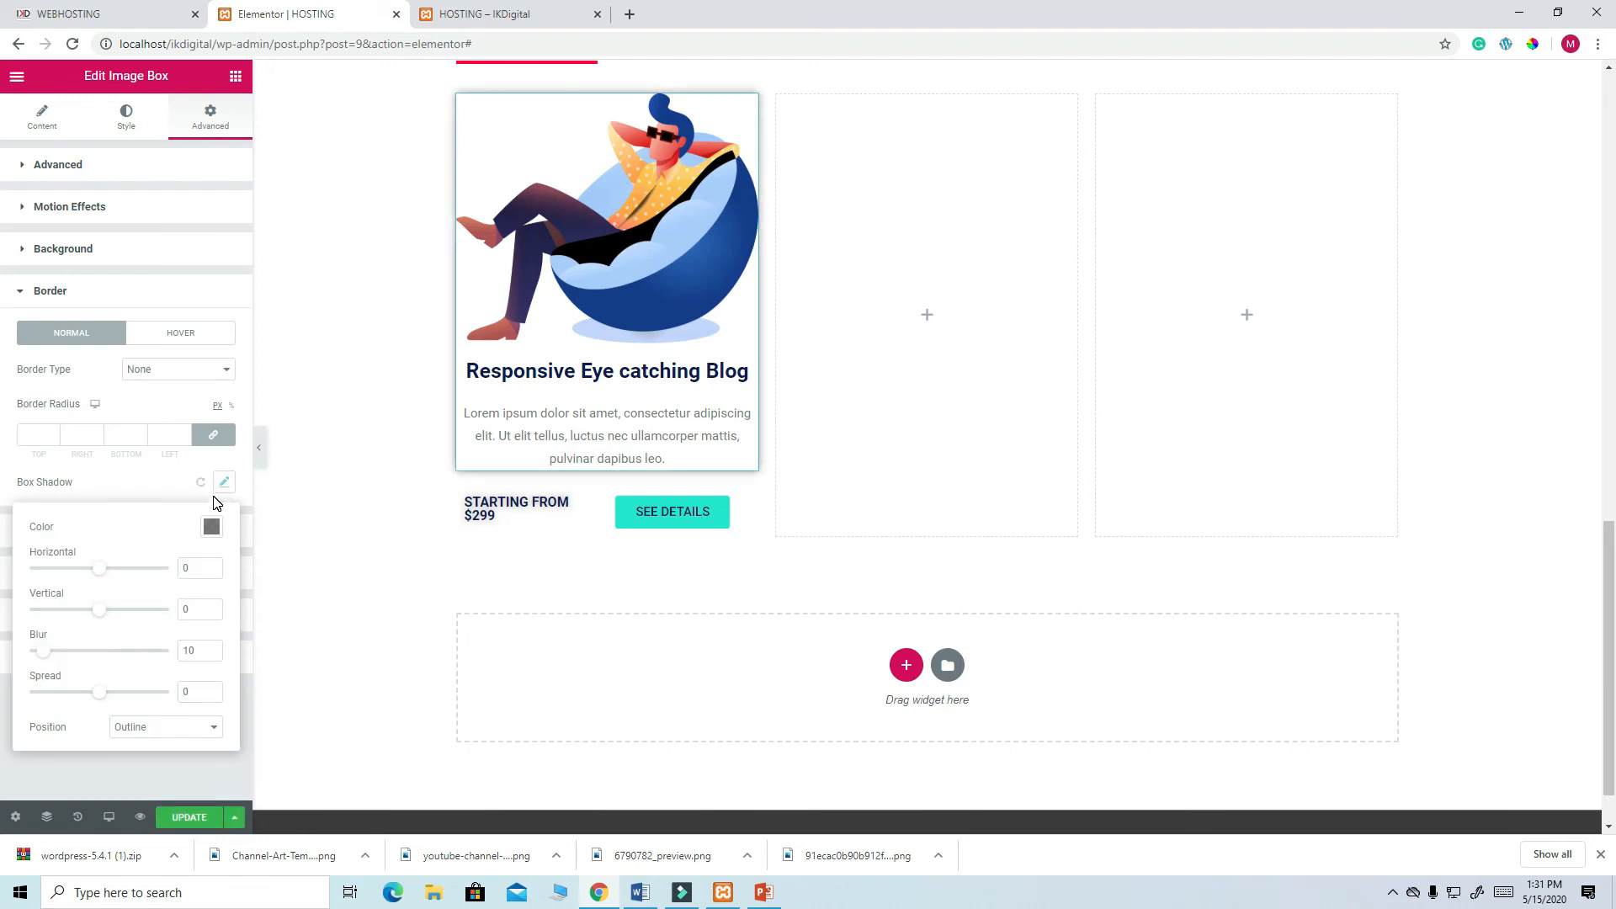
click(211, 527)
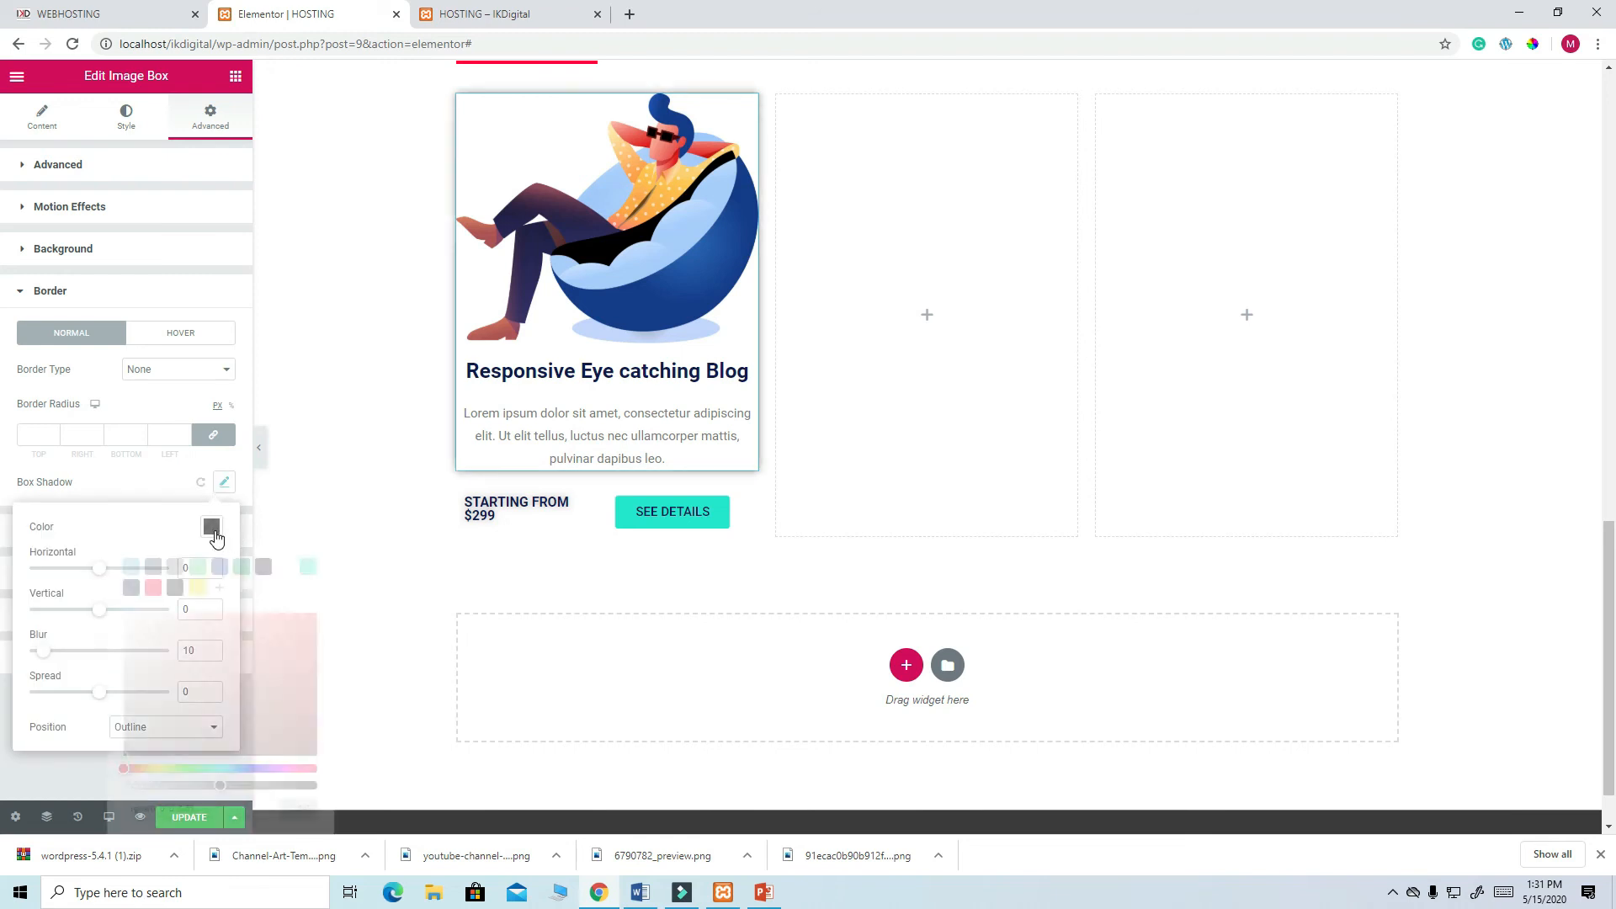
click(131, 587)
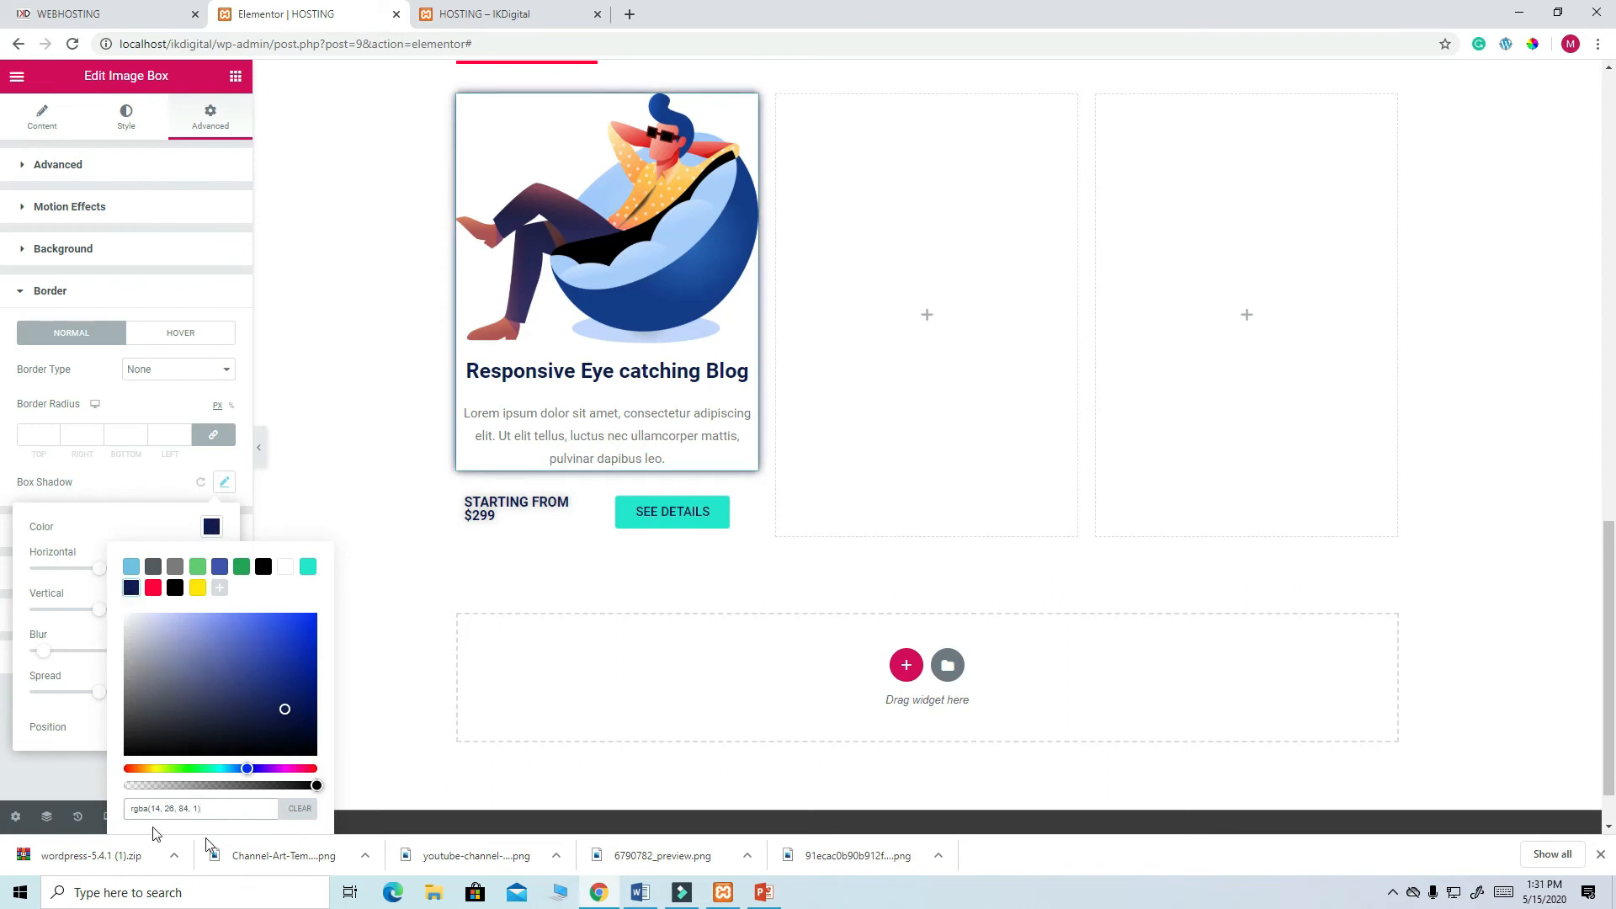
click(42, 769)
- Update the page and reload the live HOSTING page
click(196, 820)
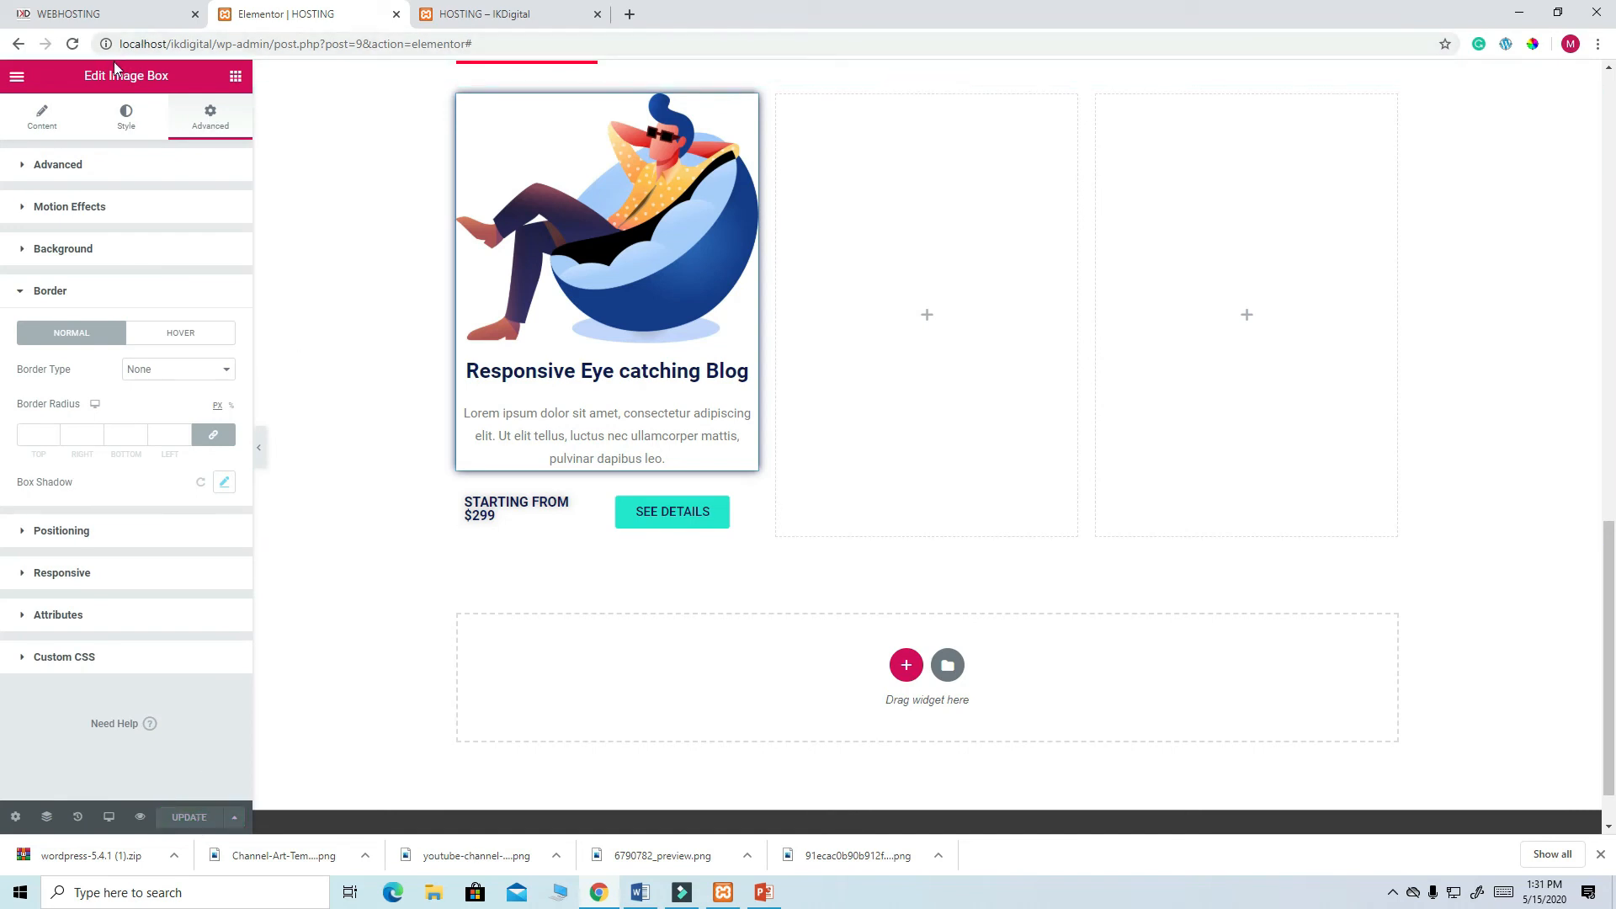
click(458, 17)
click(72, 44)
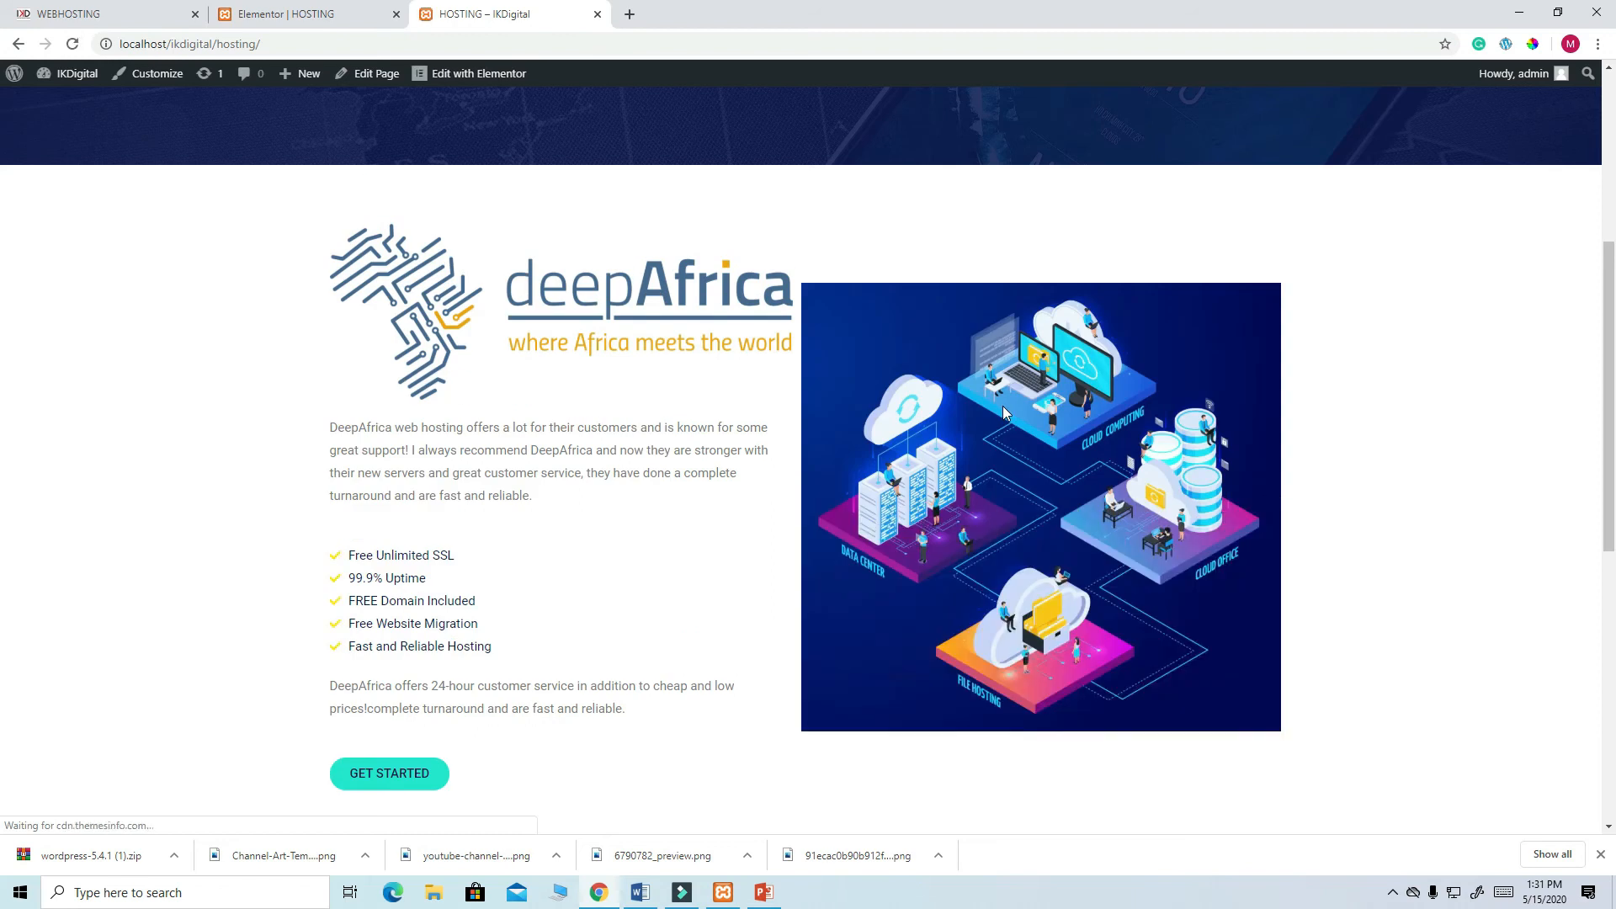
- Scroll the reloaded live page to check the blog card's new shadow
scroll(1002, 412, up, 1)
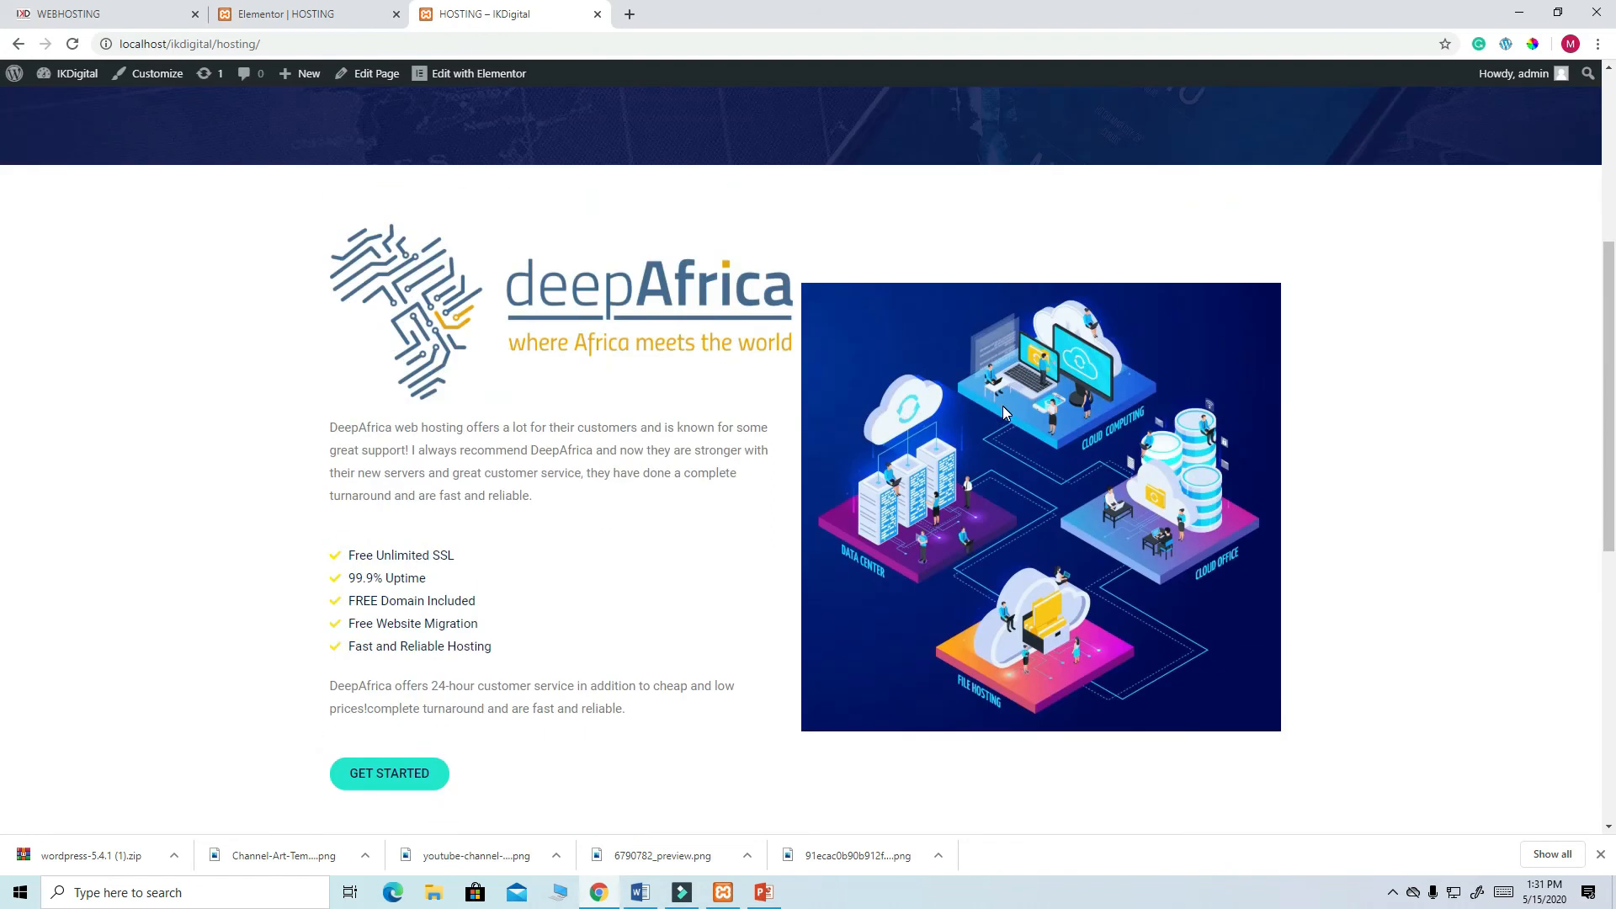
scroll(906, 429, down, 8)
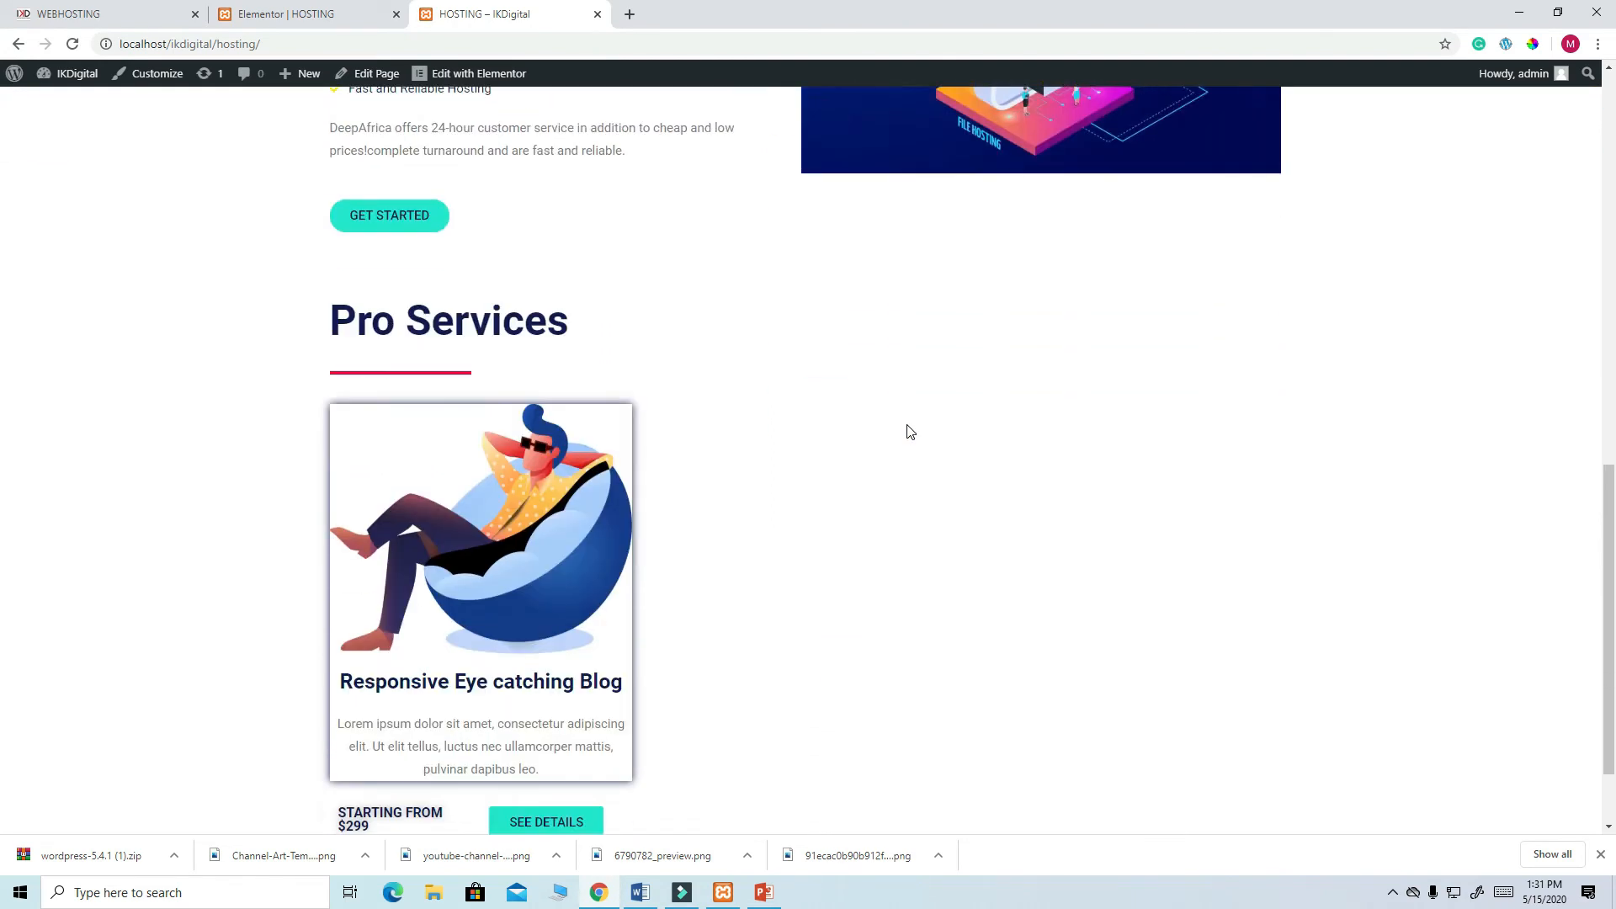
scroll(907, 432, up, 8)
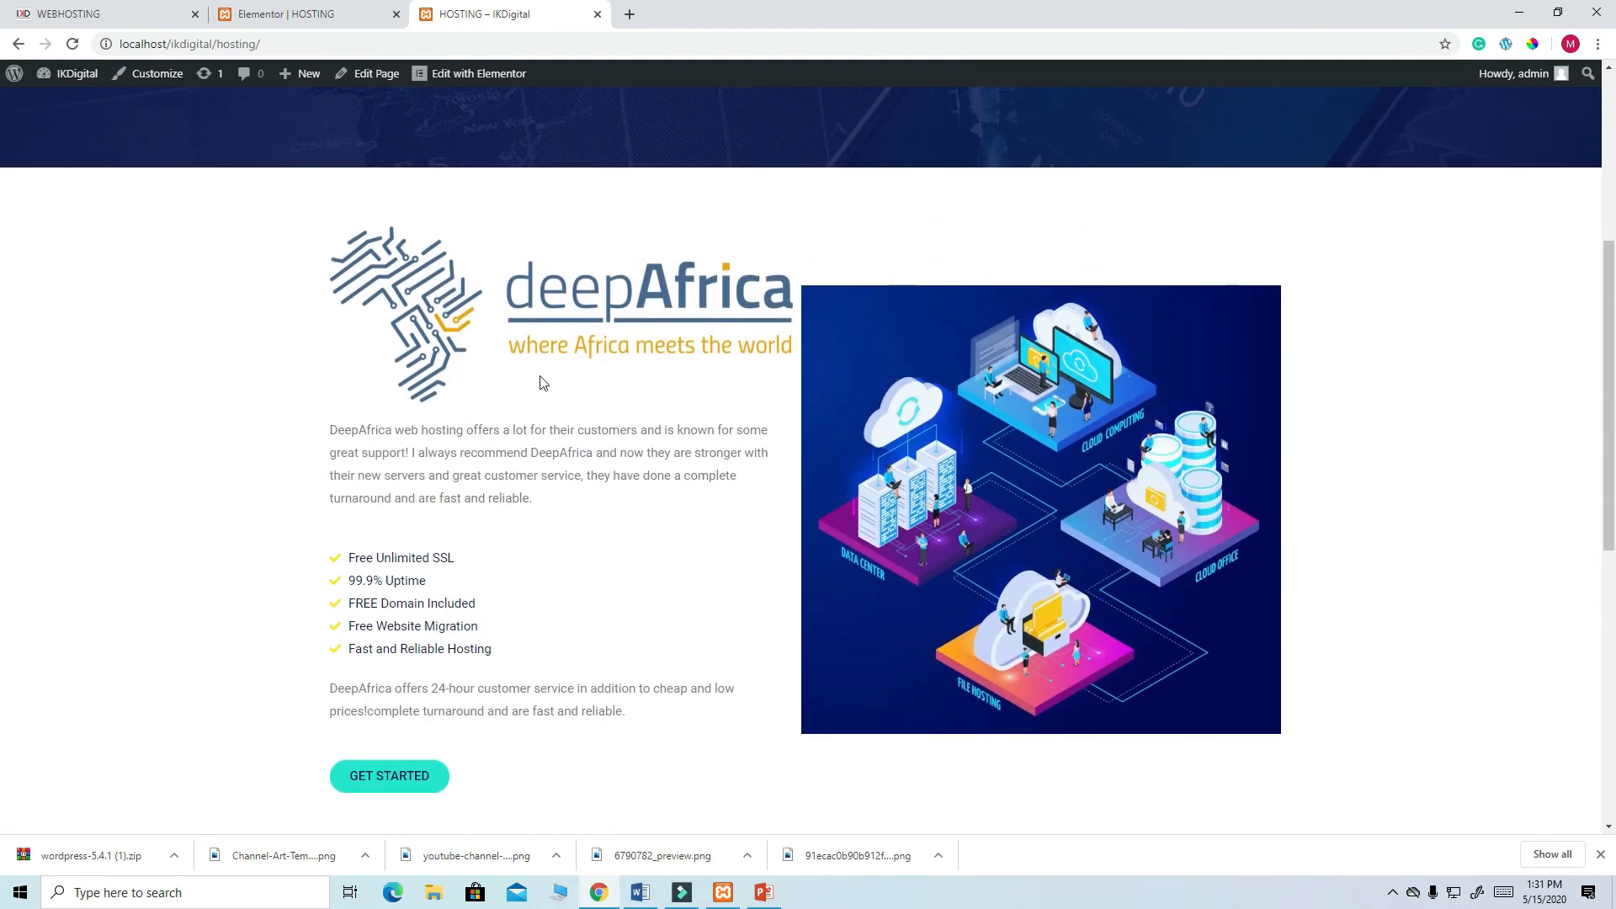
- Give the deepAfrica text column 20 padding and update the page
click(290, 13)
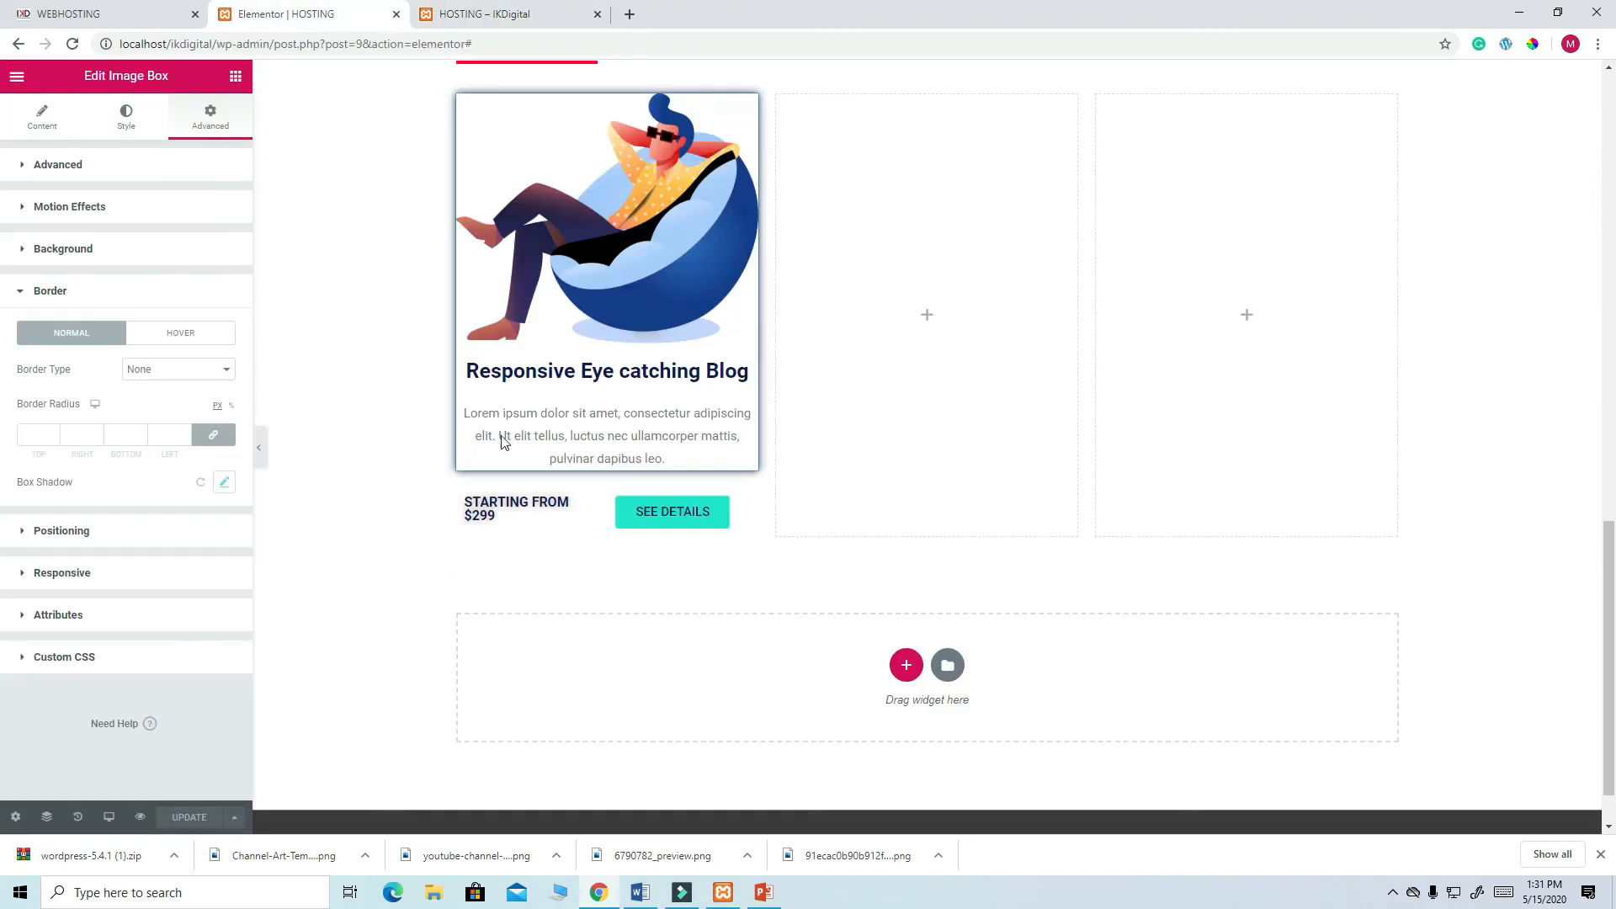
scroll(608, 494, up, 7)
scroll(941, 228, up, 3)
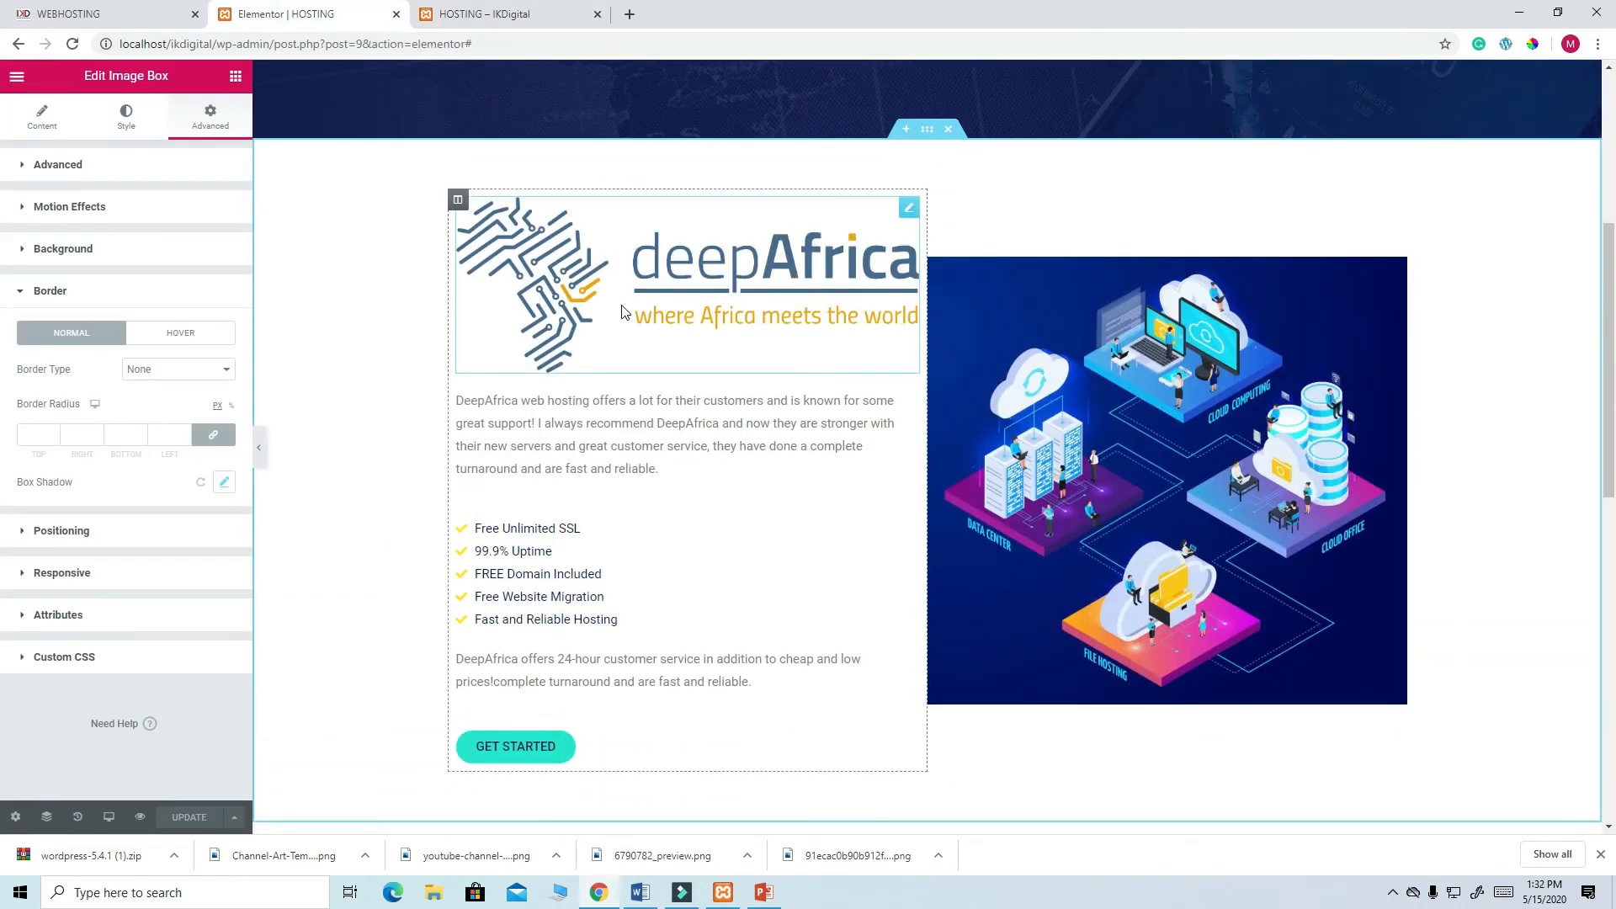
click(458, 202)
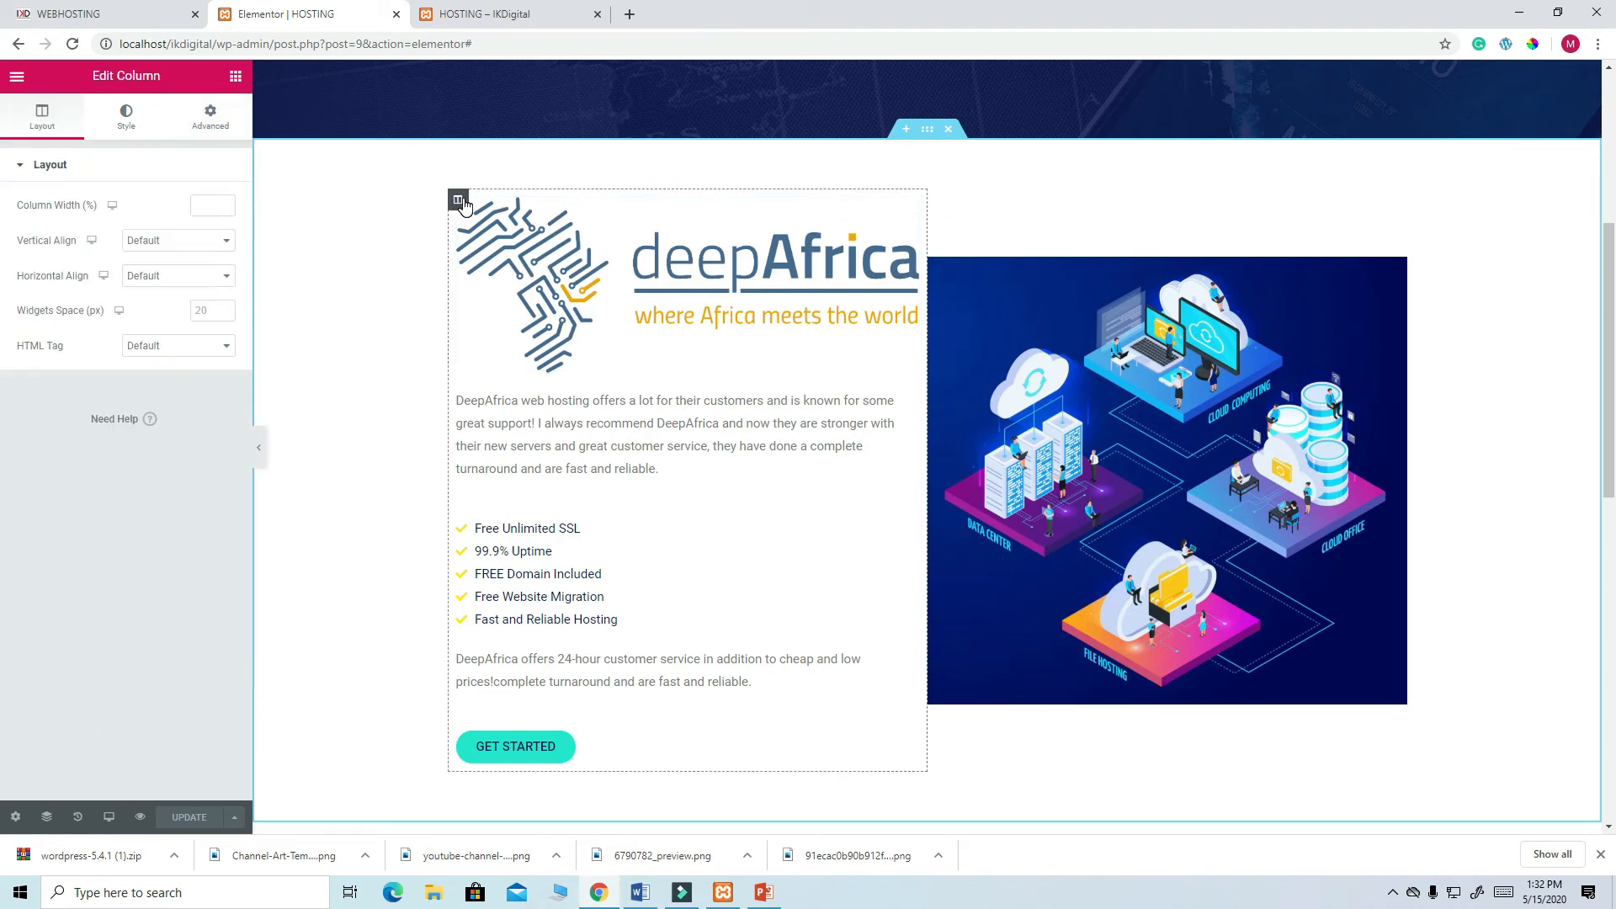
click(224, 122)
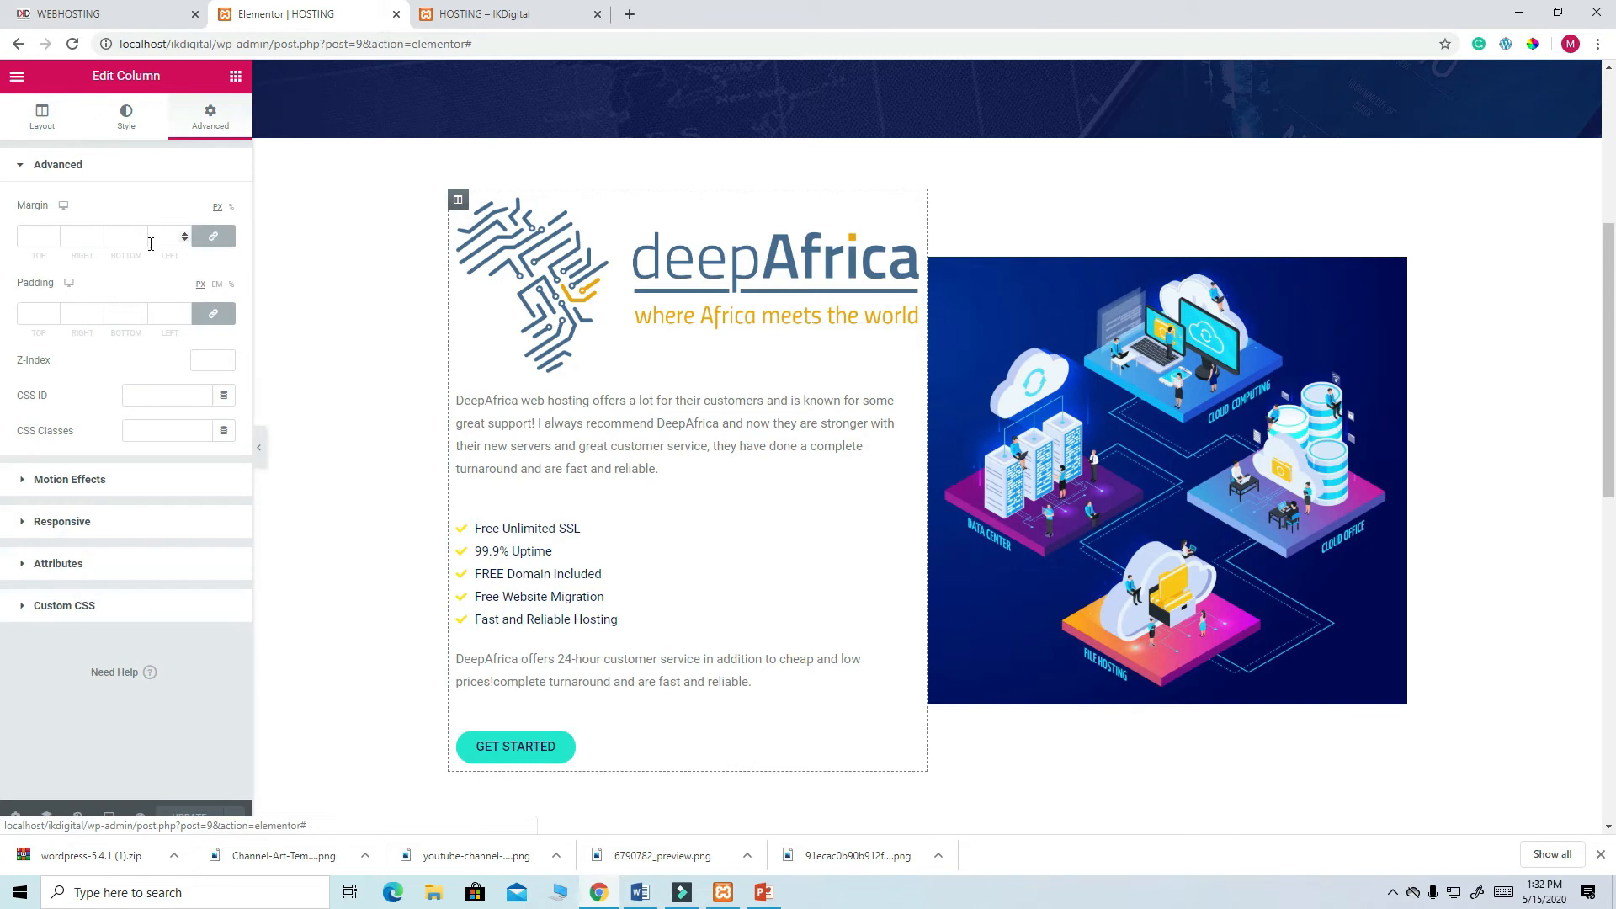
click(39, 313)
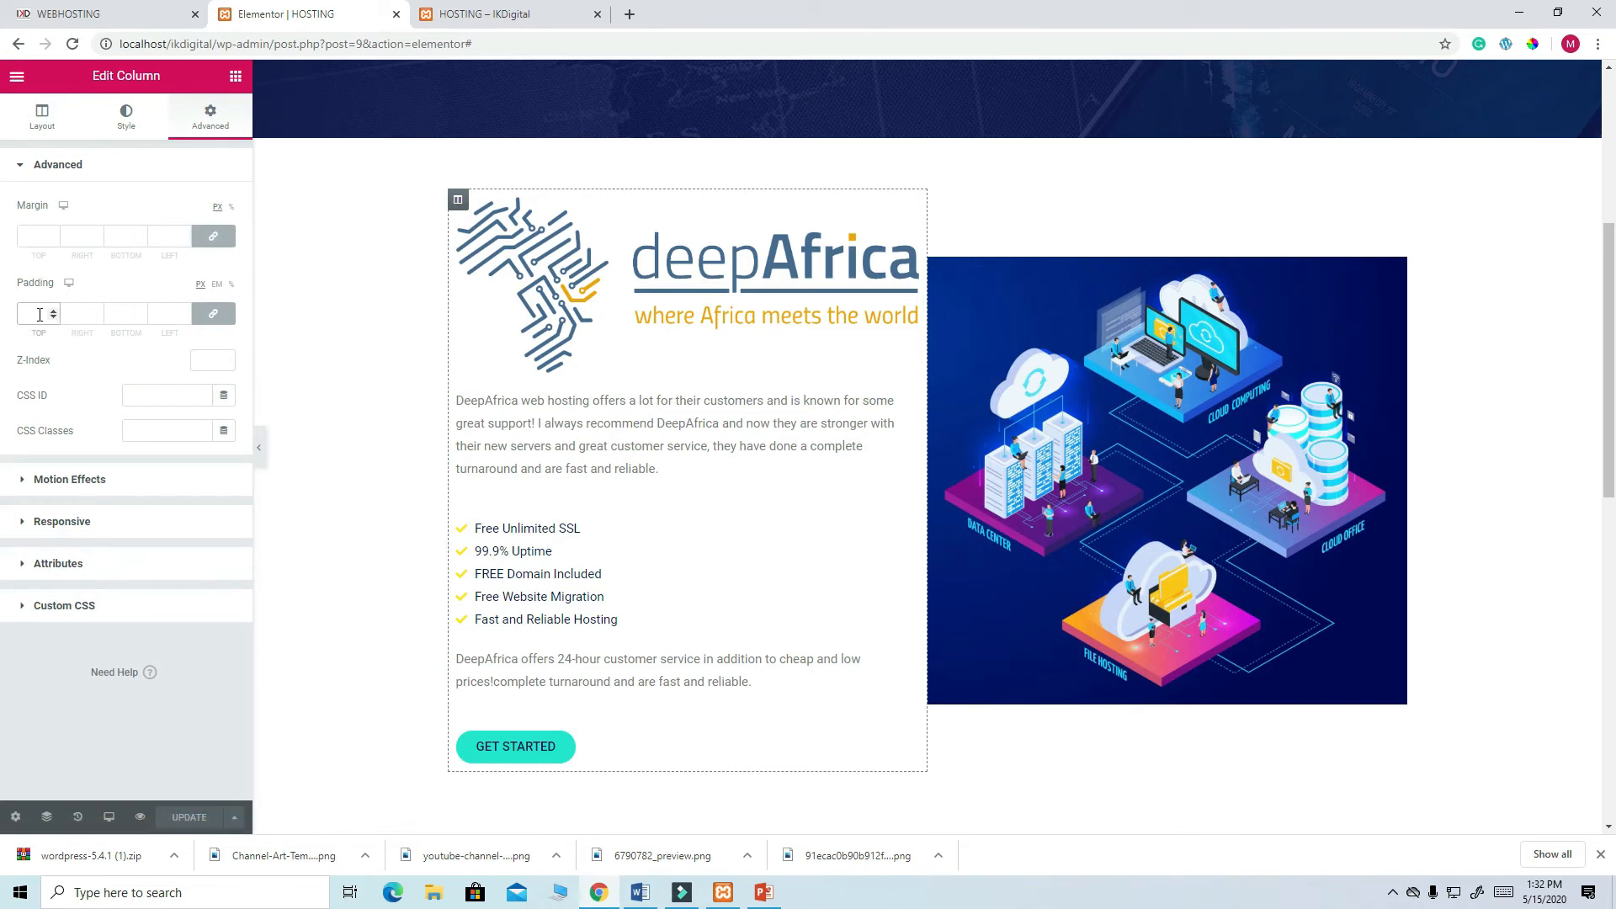
text(2)
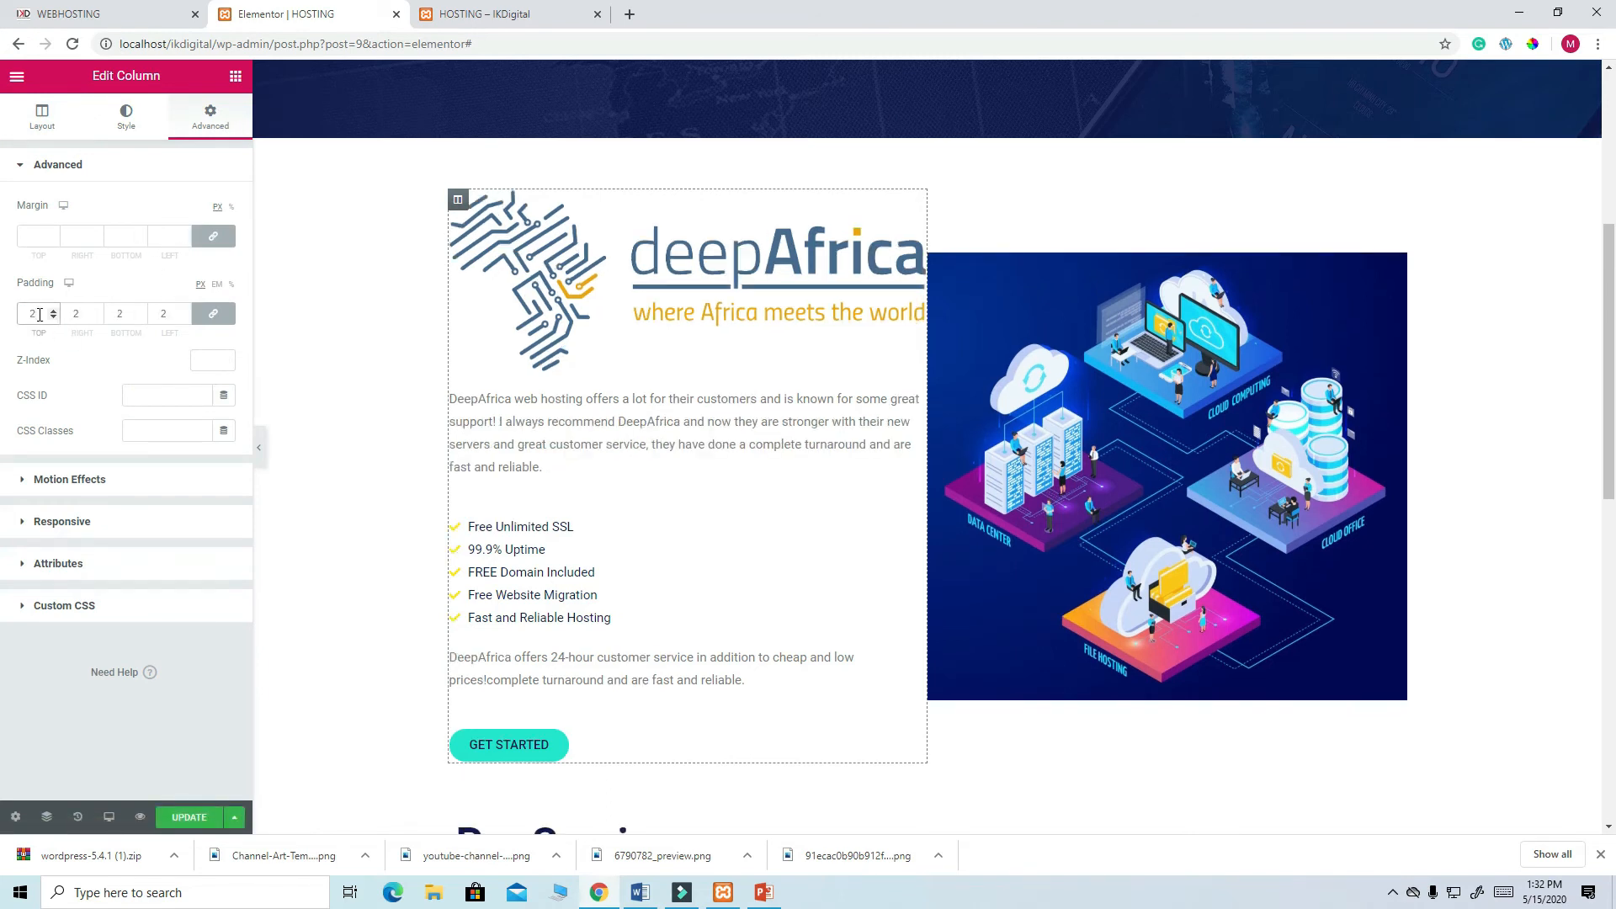
text(0)
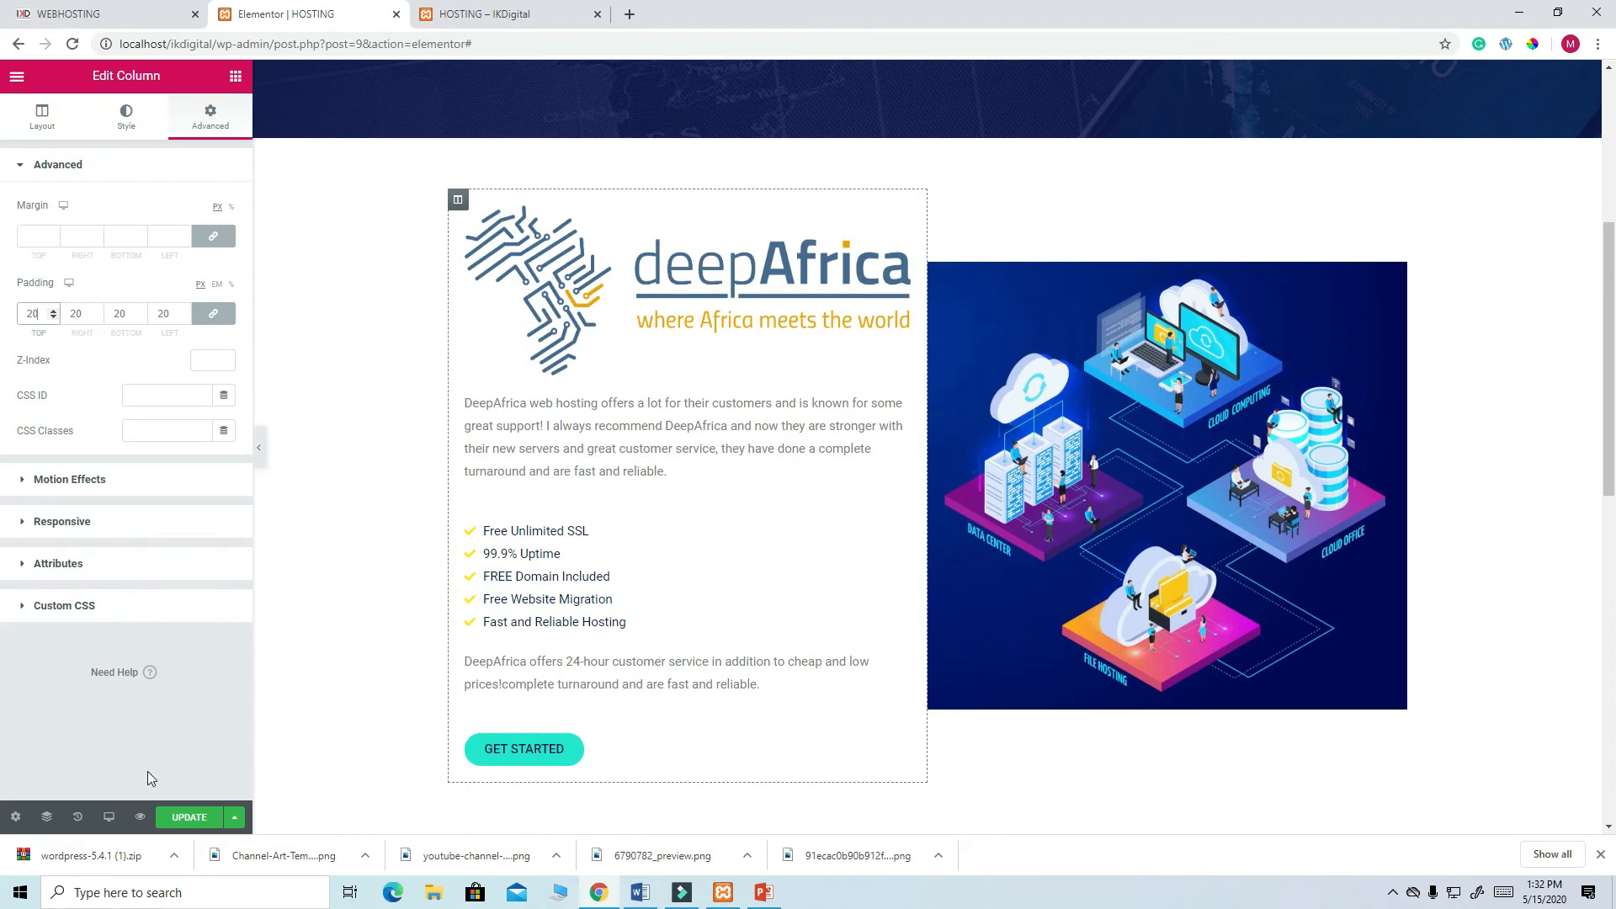
click(186, 819)
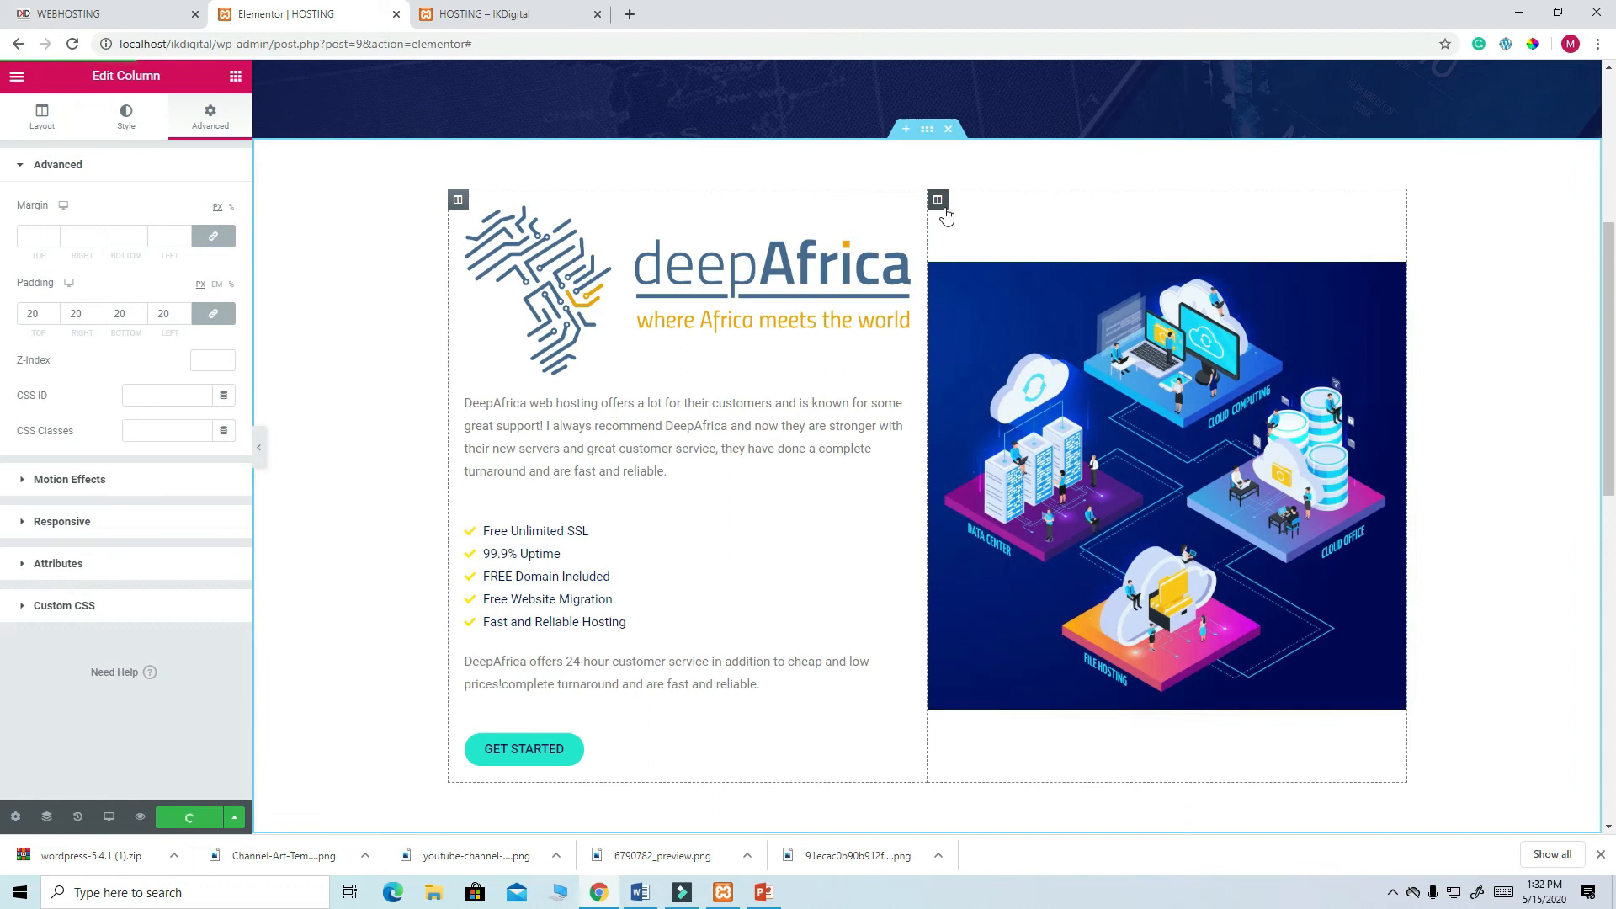
- Set the illustration column's padding to 20 on all four sides and update
click(942, 207)
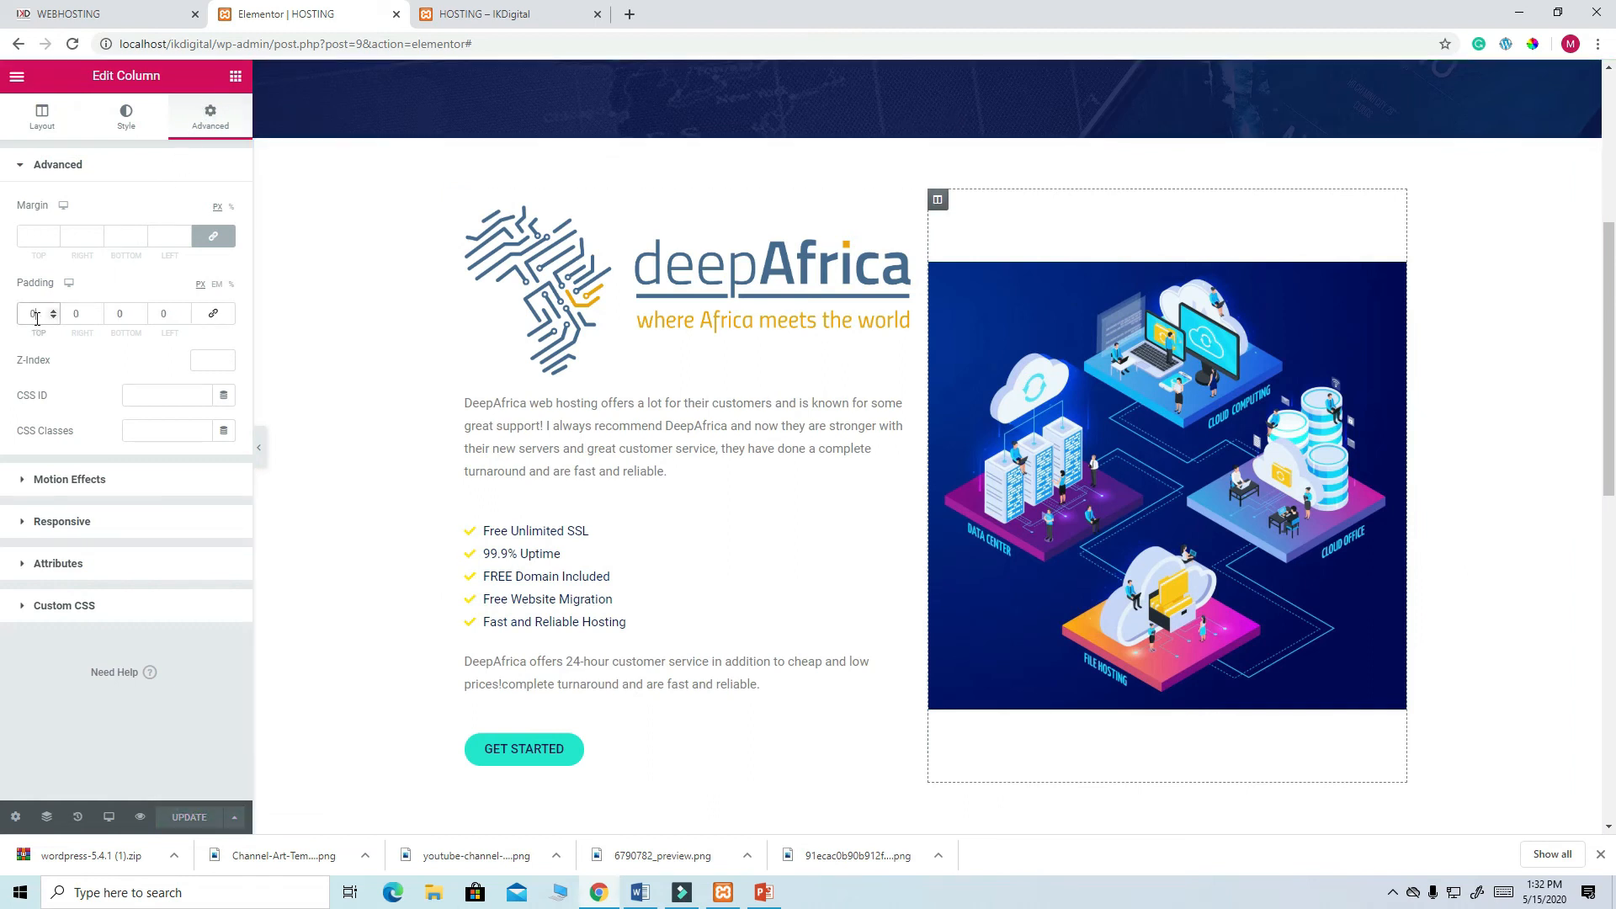
text(20)
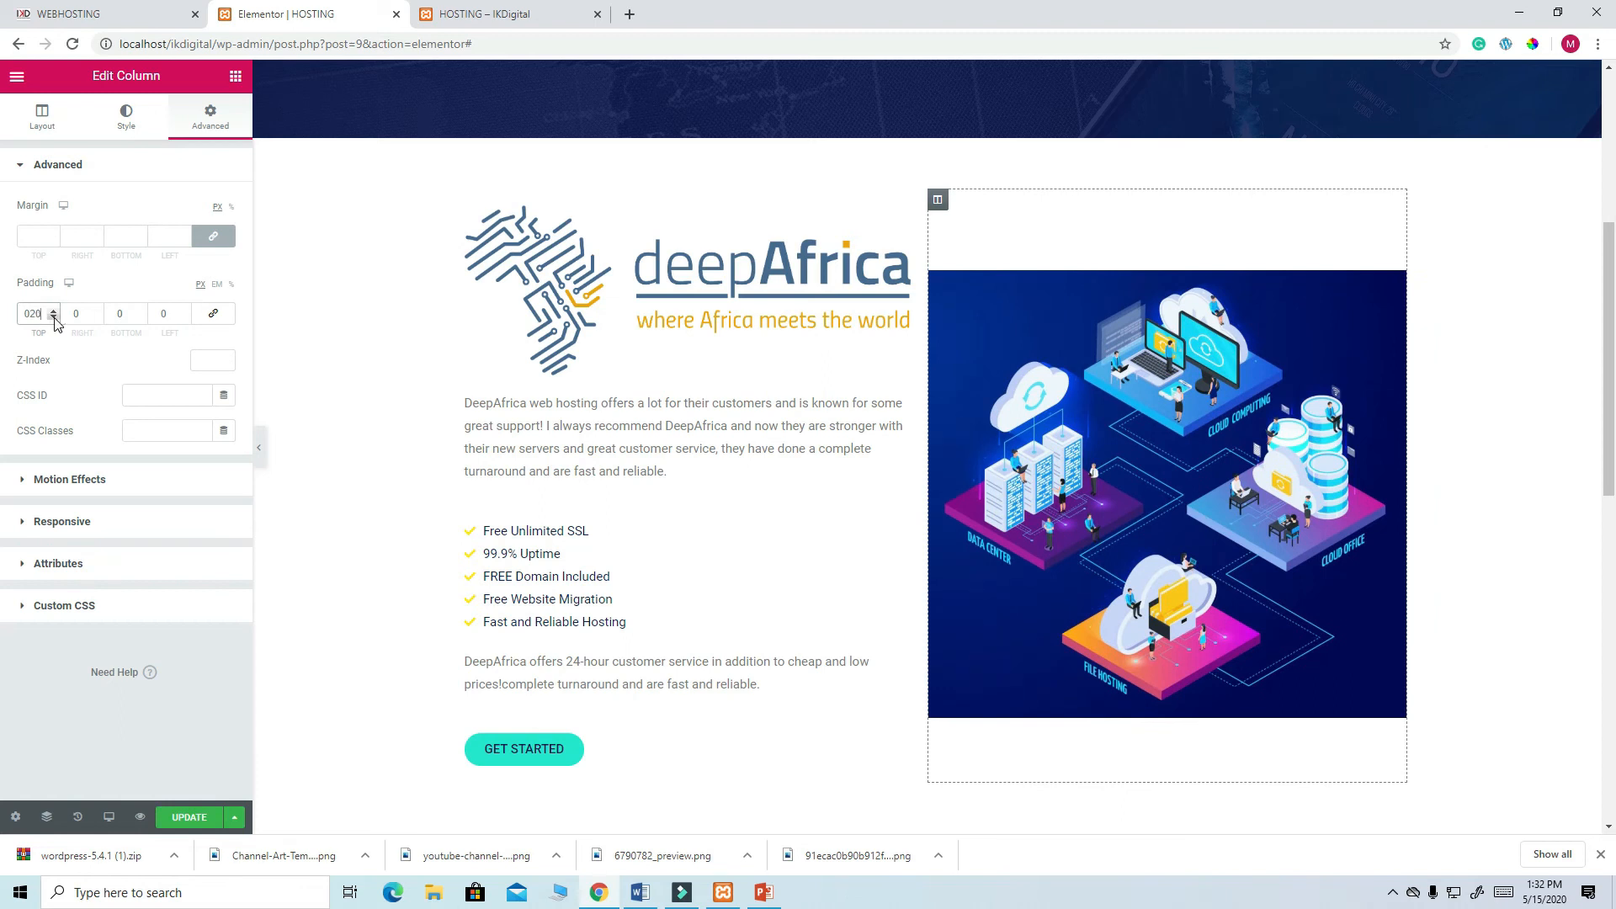
click(219, 320)
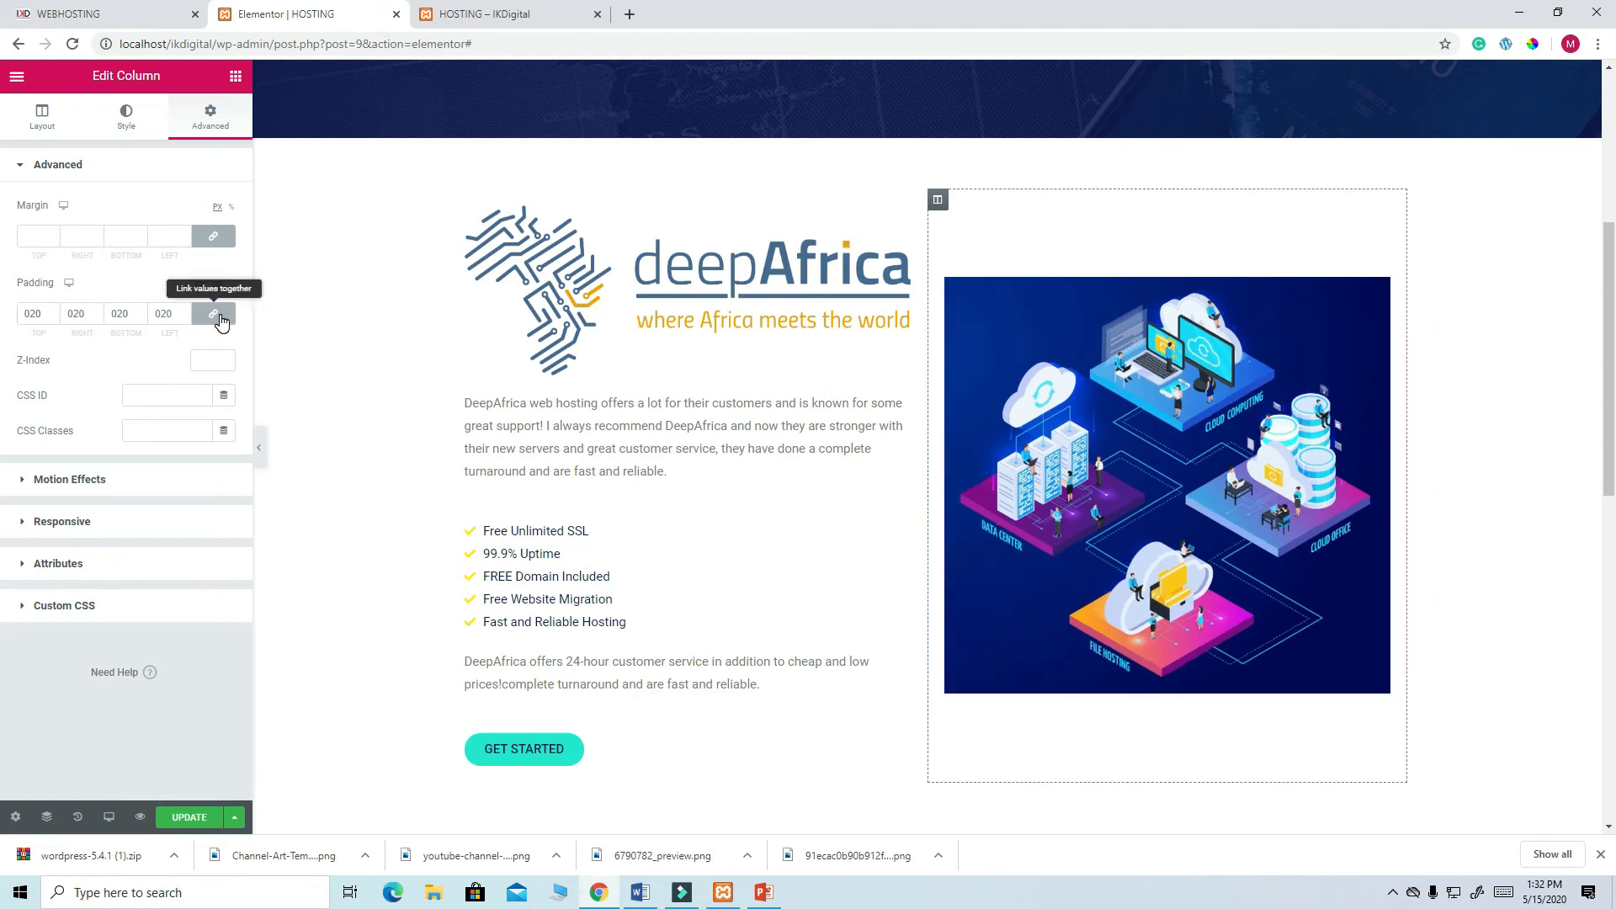
click(189, 816)
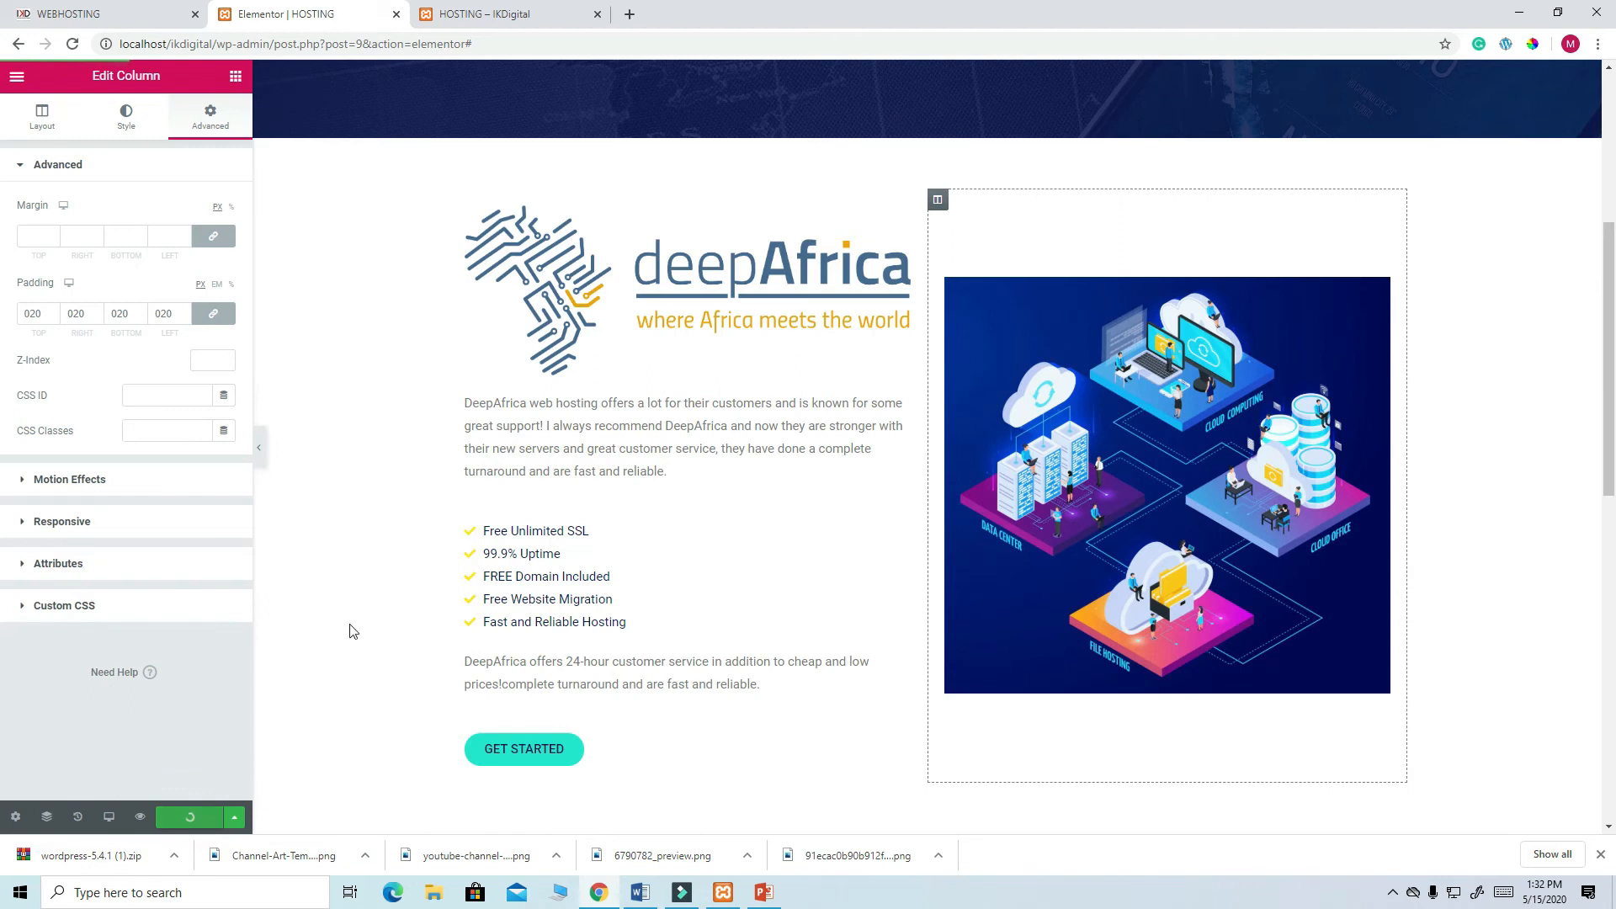
- Reload the live HOSTING page and scroll past the padded deepAfrica section to the blog card
click(494, 23)
click(74, 46)
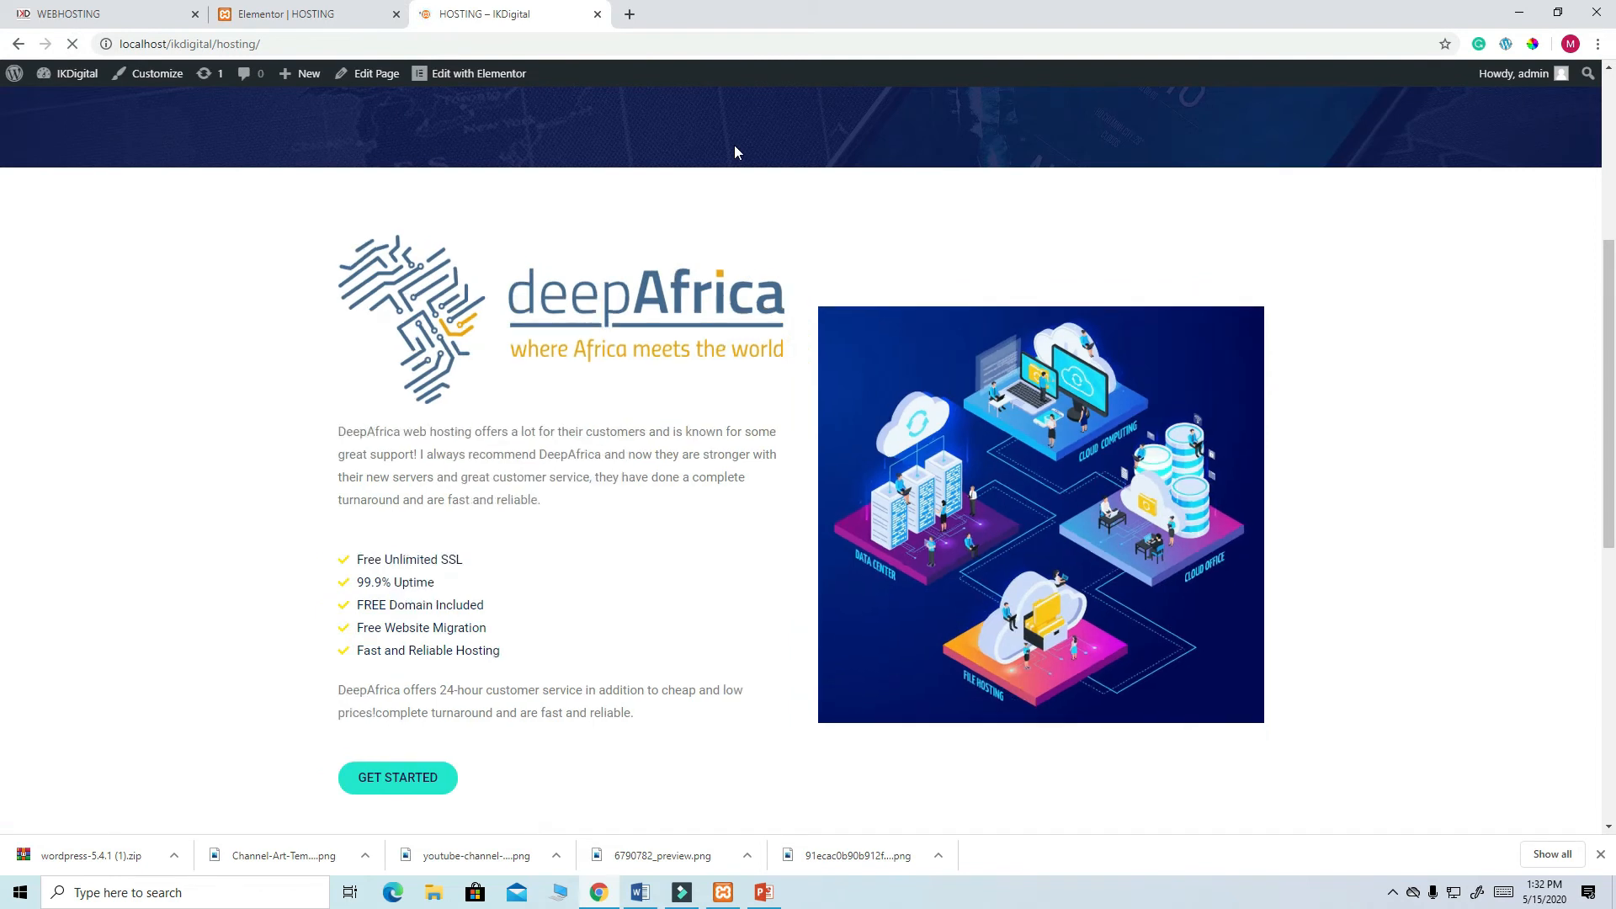
scroll(894, 374, down, 4)
scroll(894, 370, up, 3)
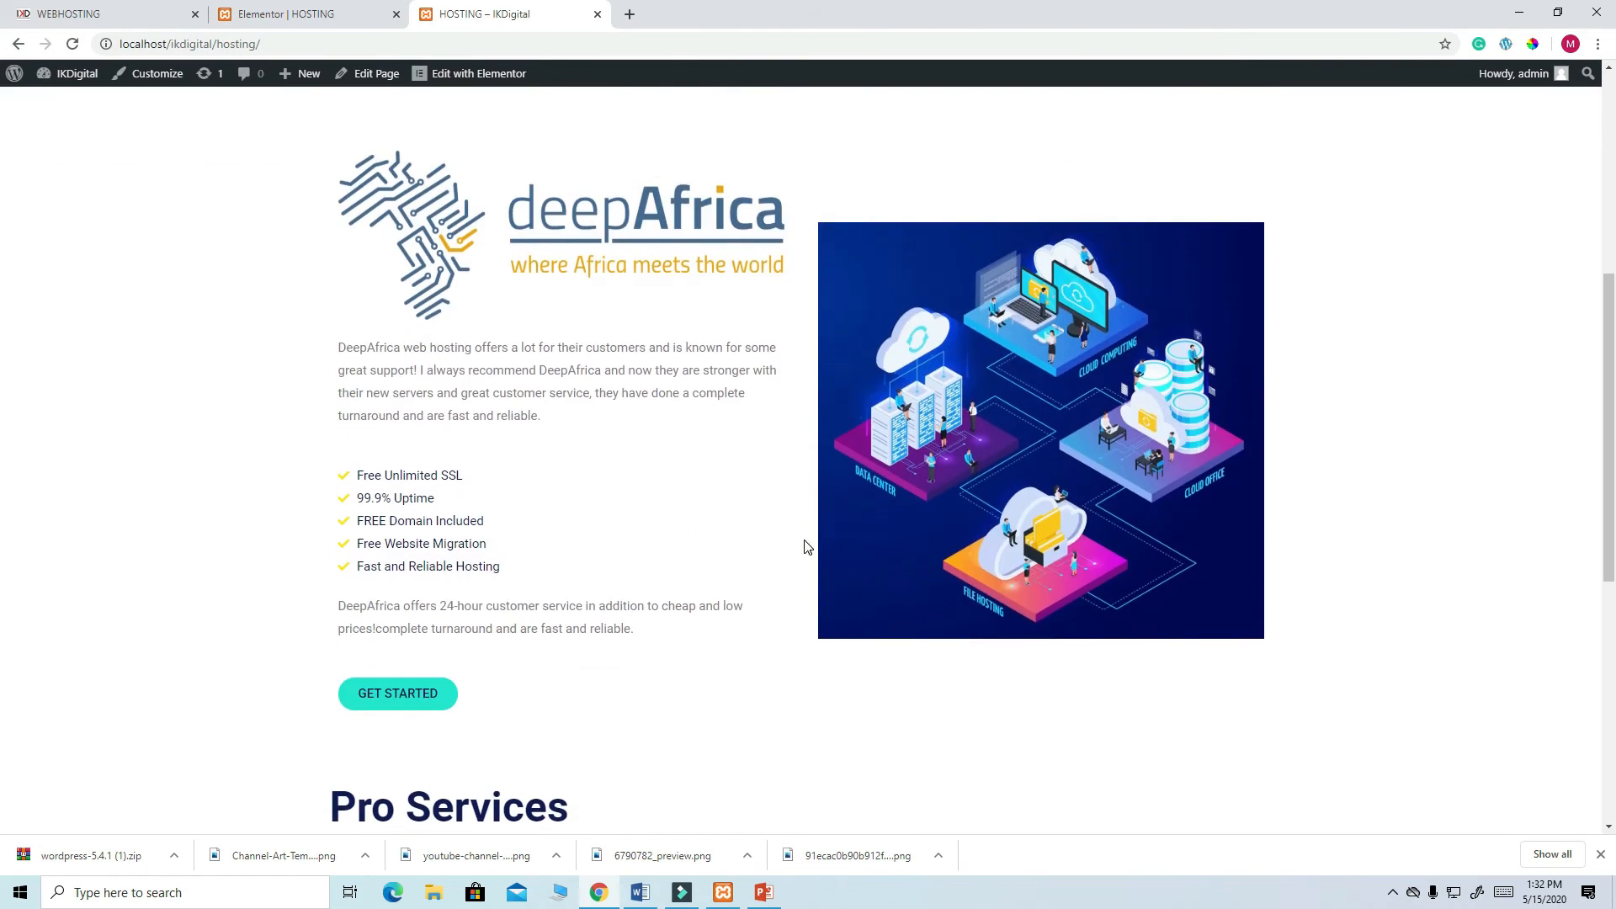
scroll(808, 505, down, 4)
scroll(816, 559, down, 3)
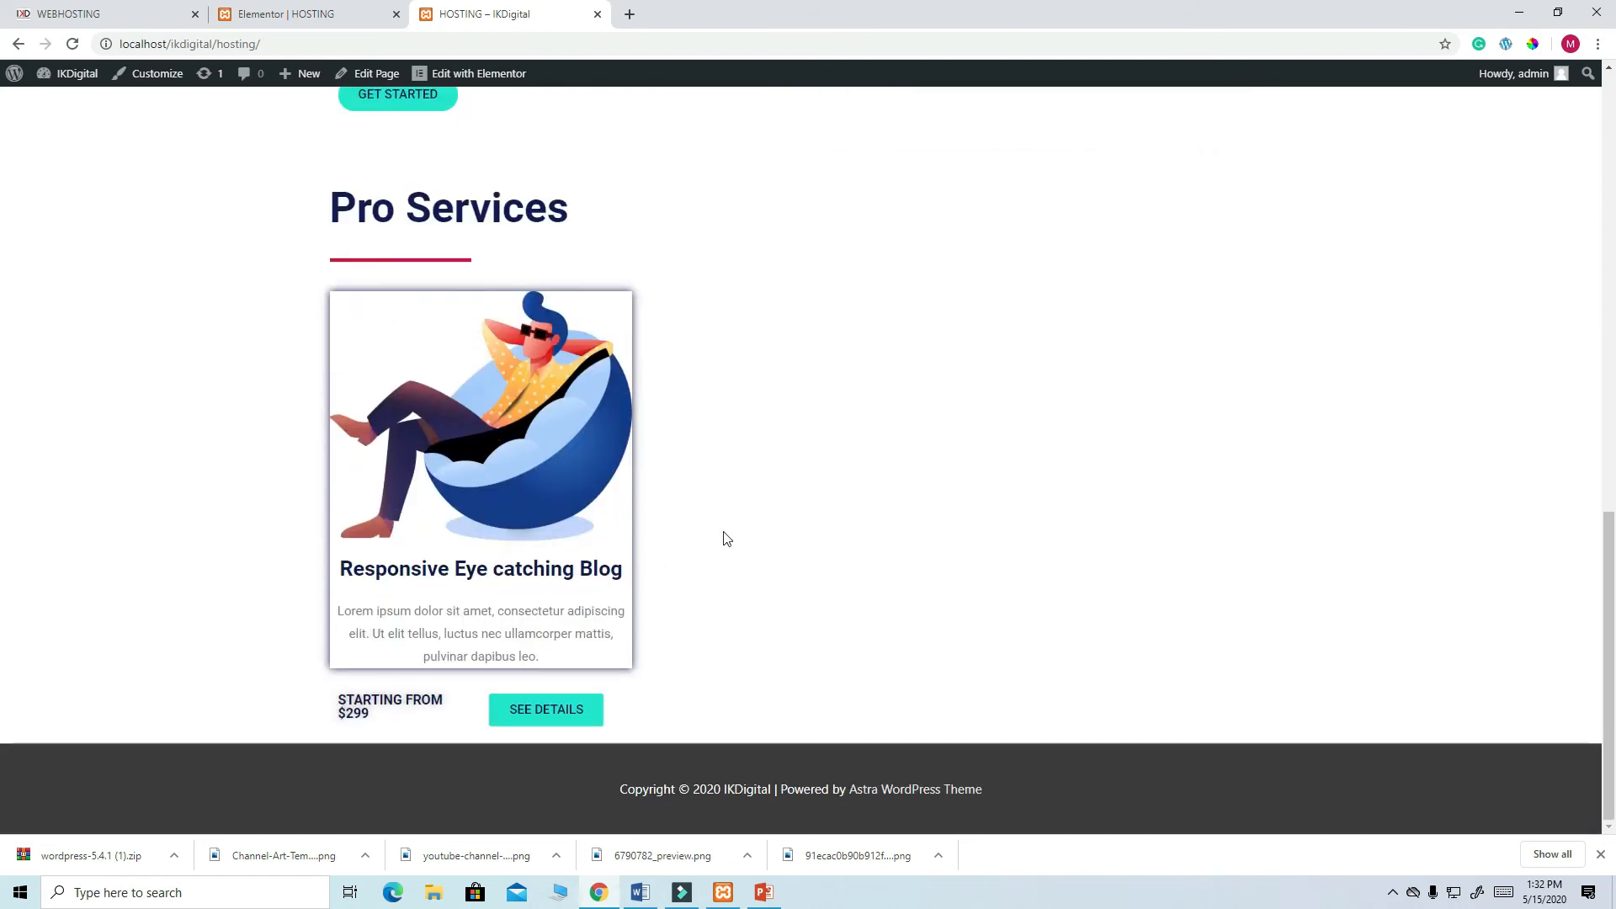
- Duplicate the blog image box card into the middle and third Pro Services columns
click(339, 17)
scroll(894, 586, down, 8)
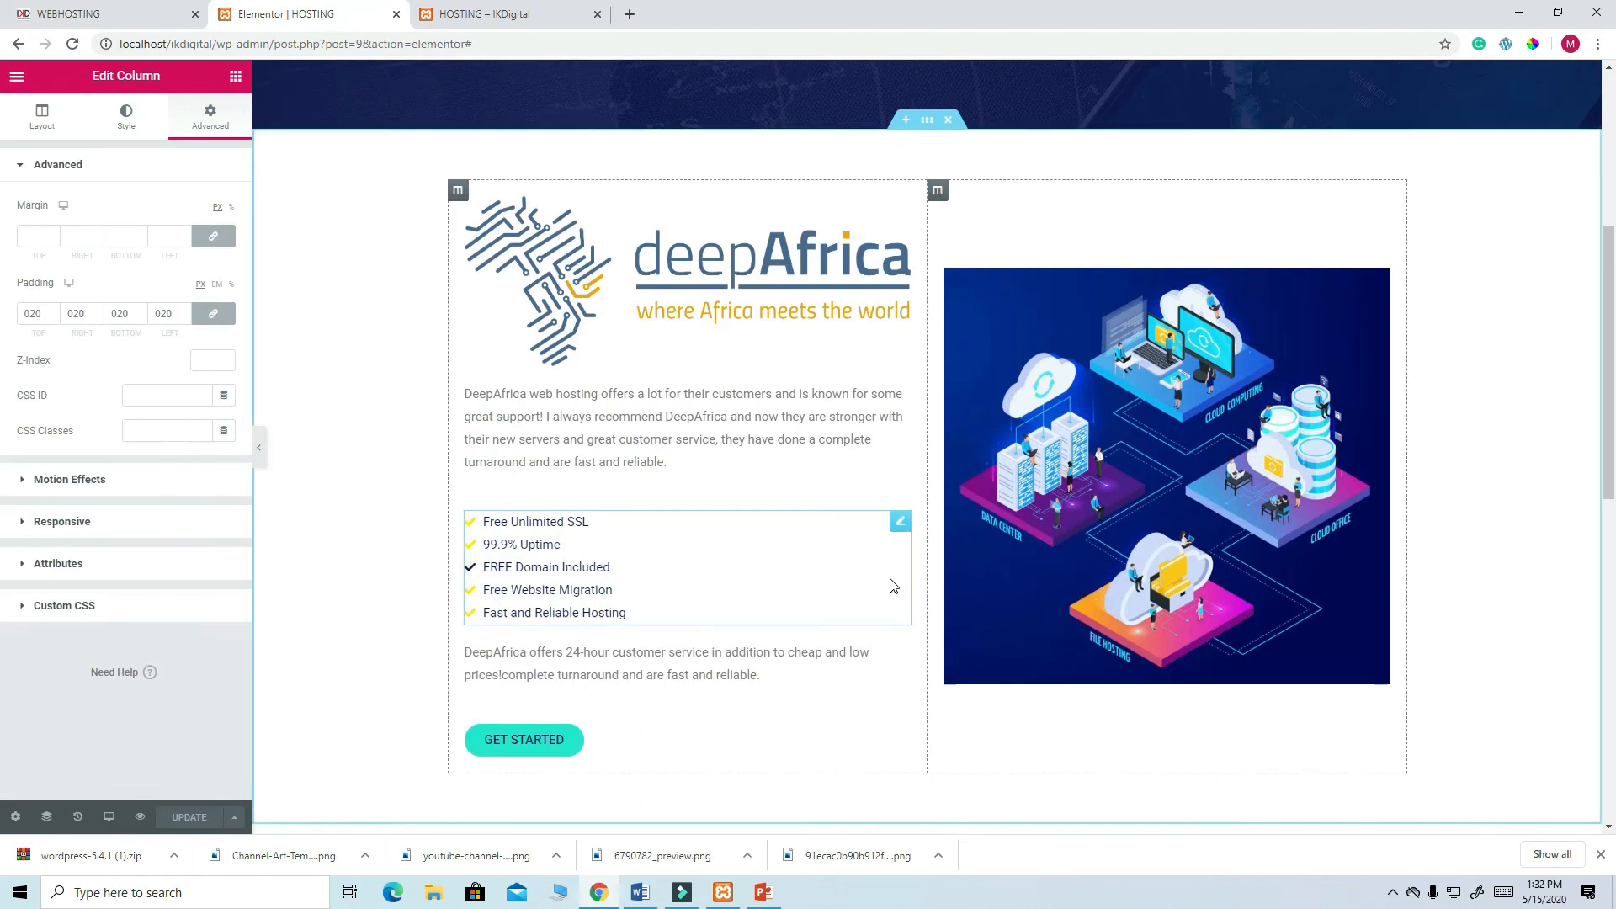
scroll(794, 263, up, 1)
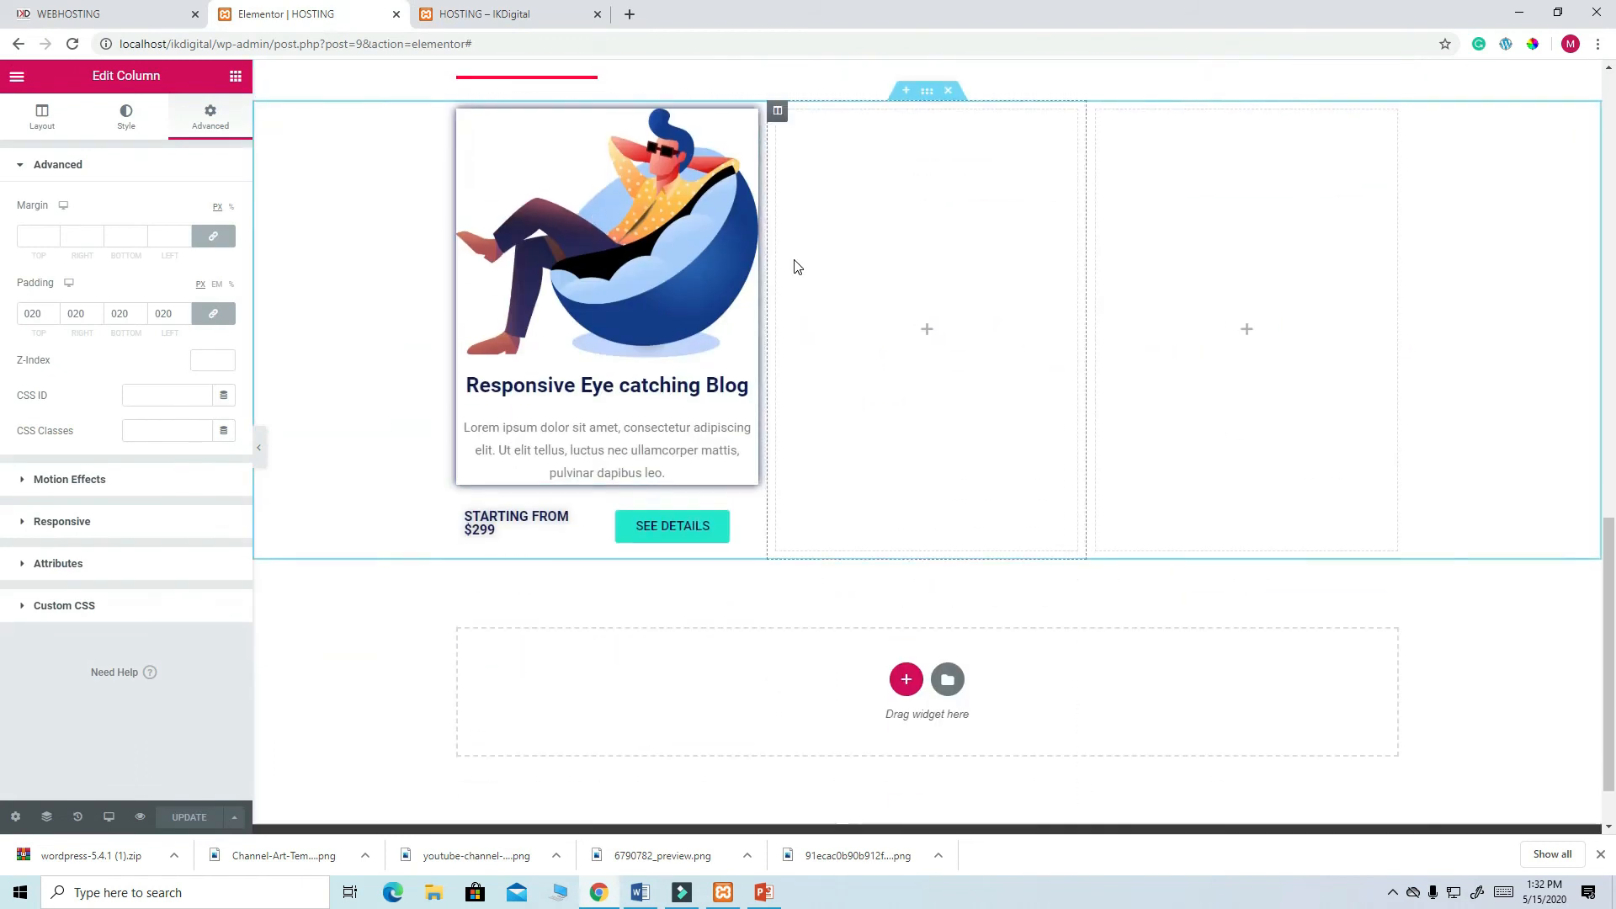
right_click(746, 204)
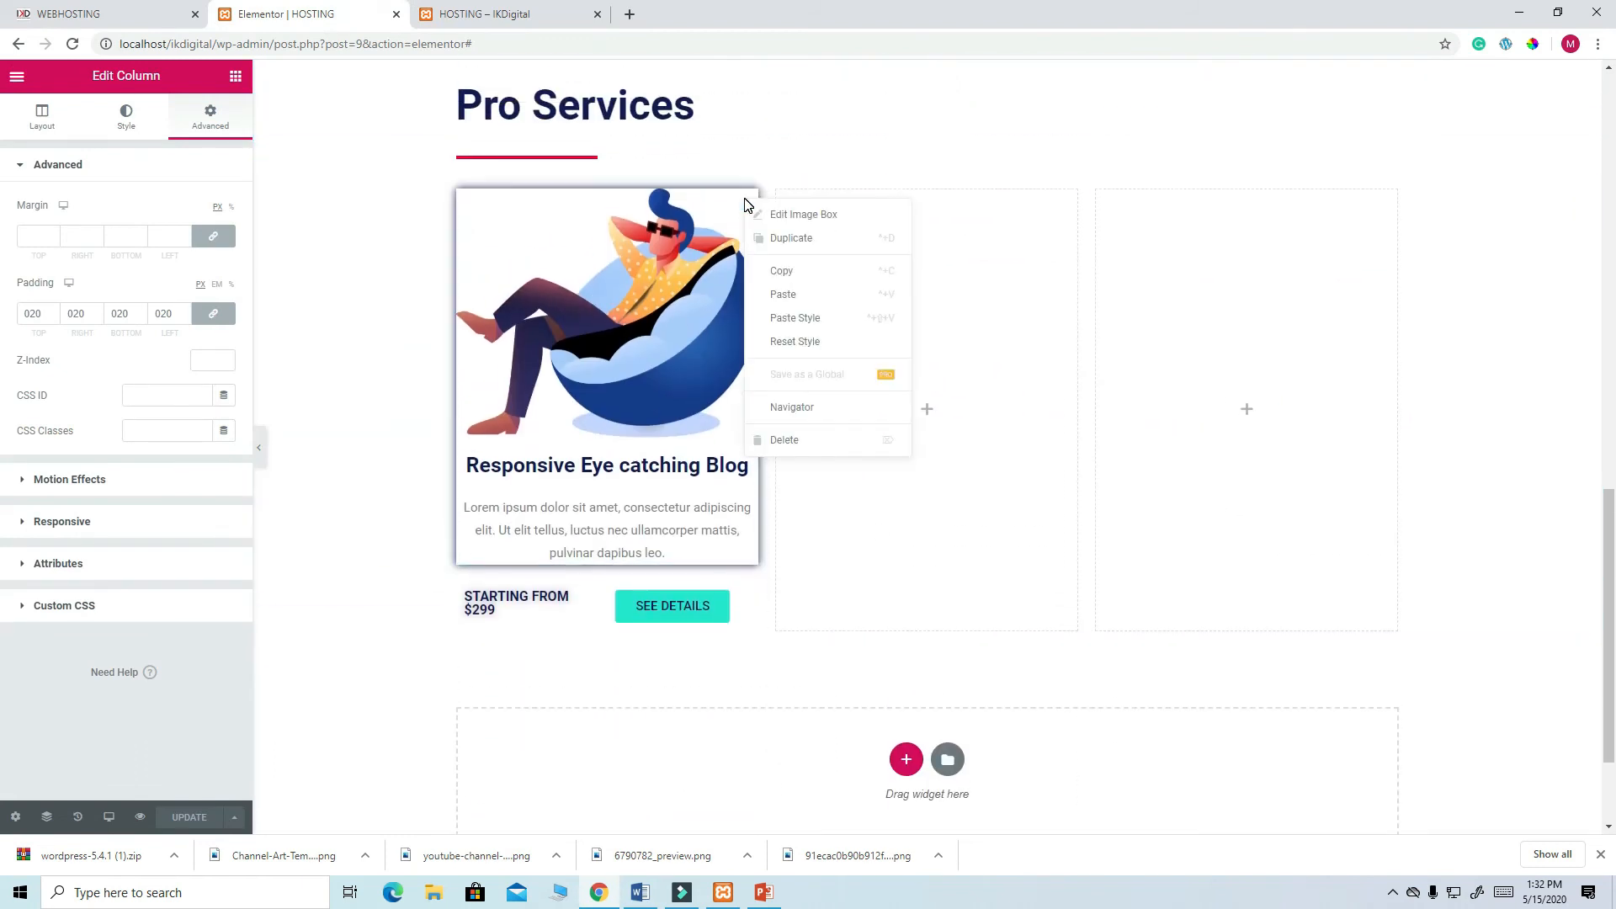
click(790, 239)
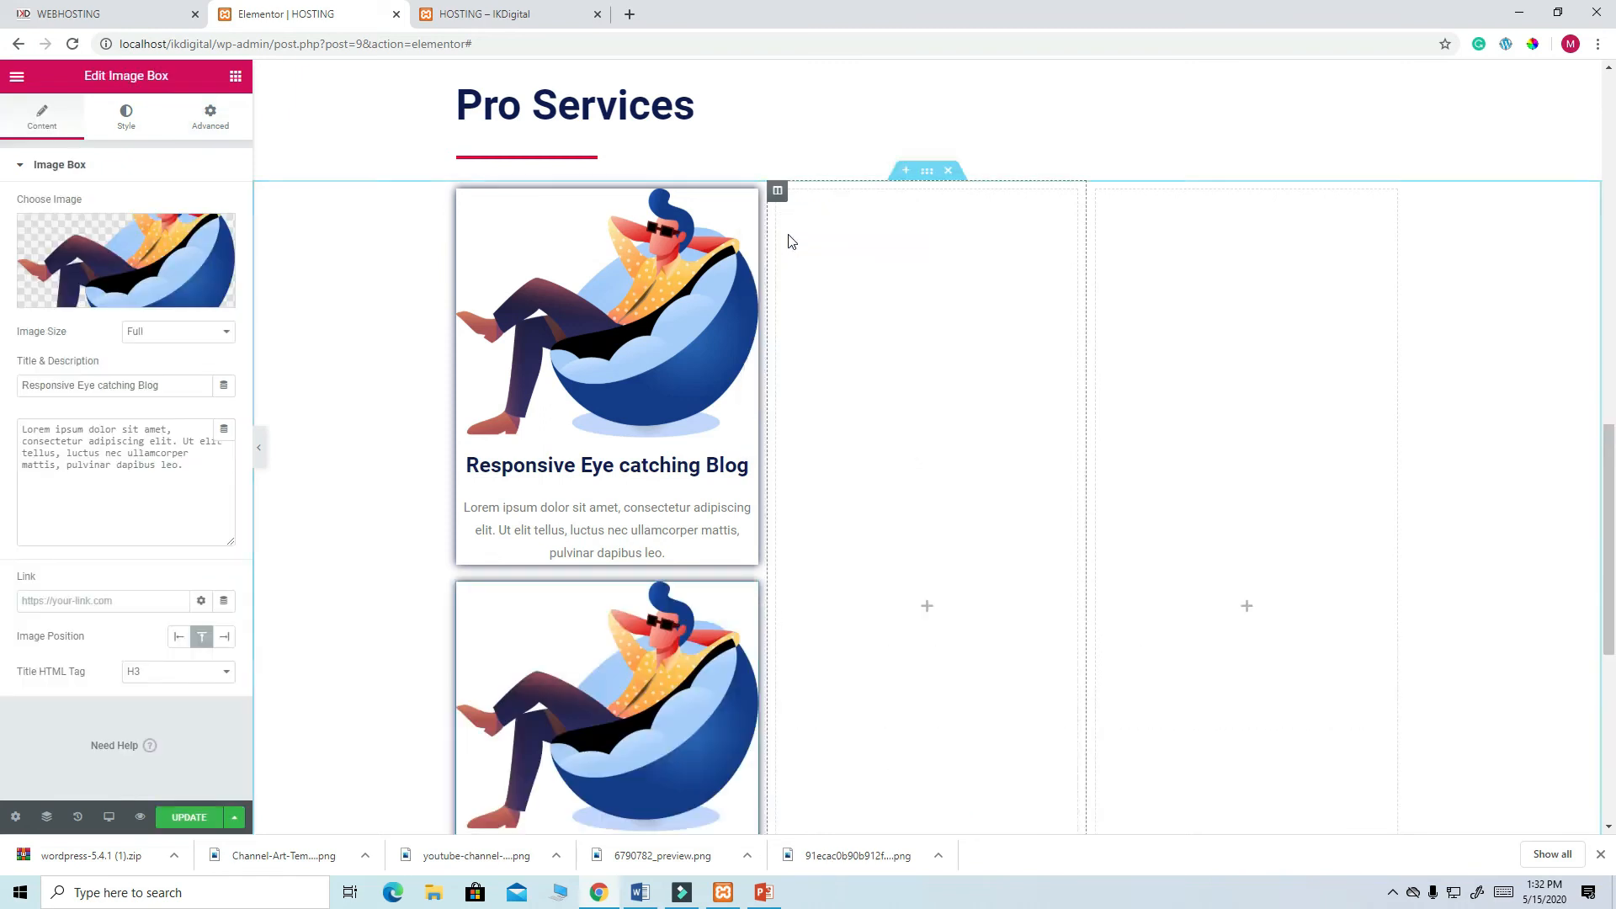
scroll(804, 459, down, 4)
scroll(808, 461, up, 3)
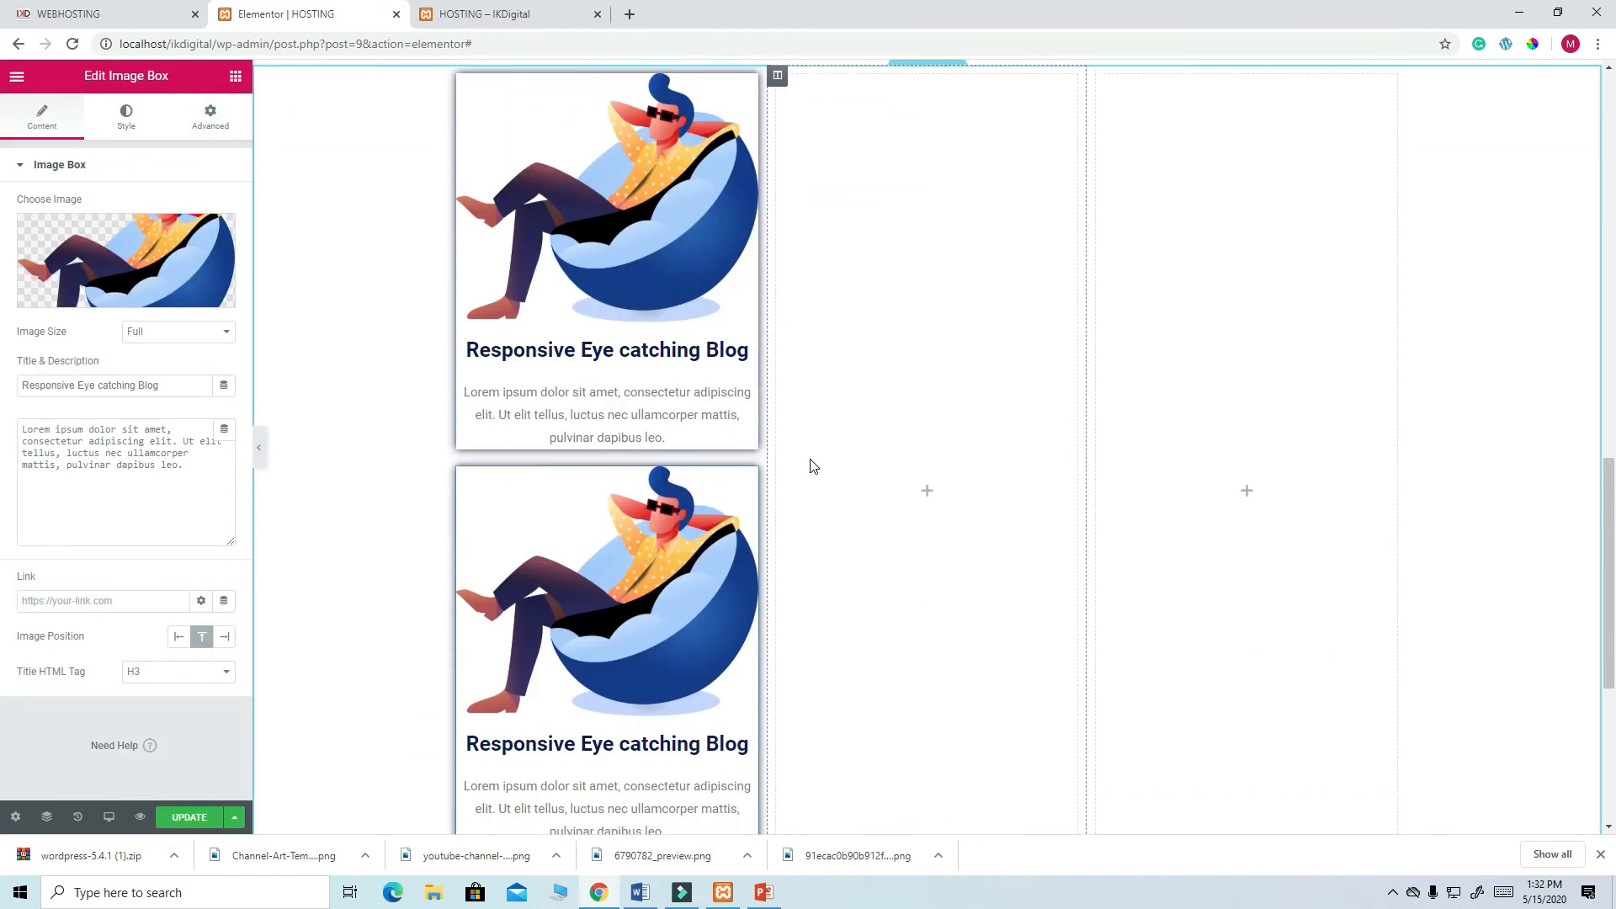
drag(748, 118, 884, 138)
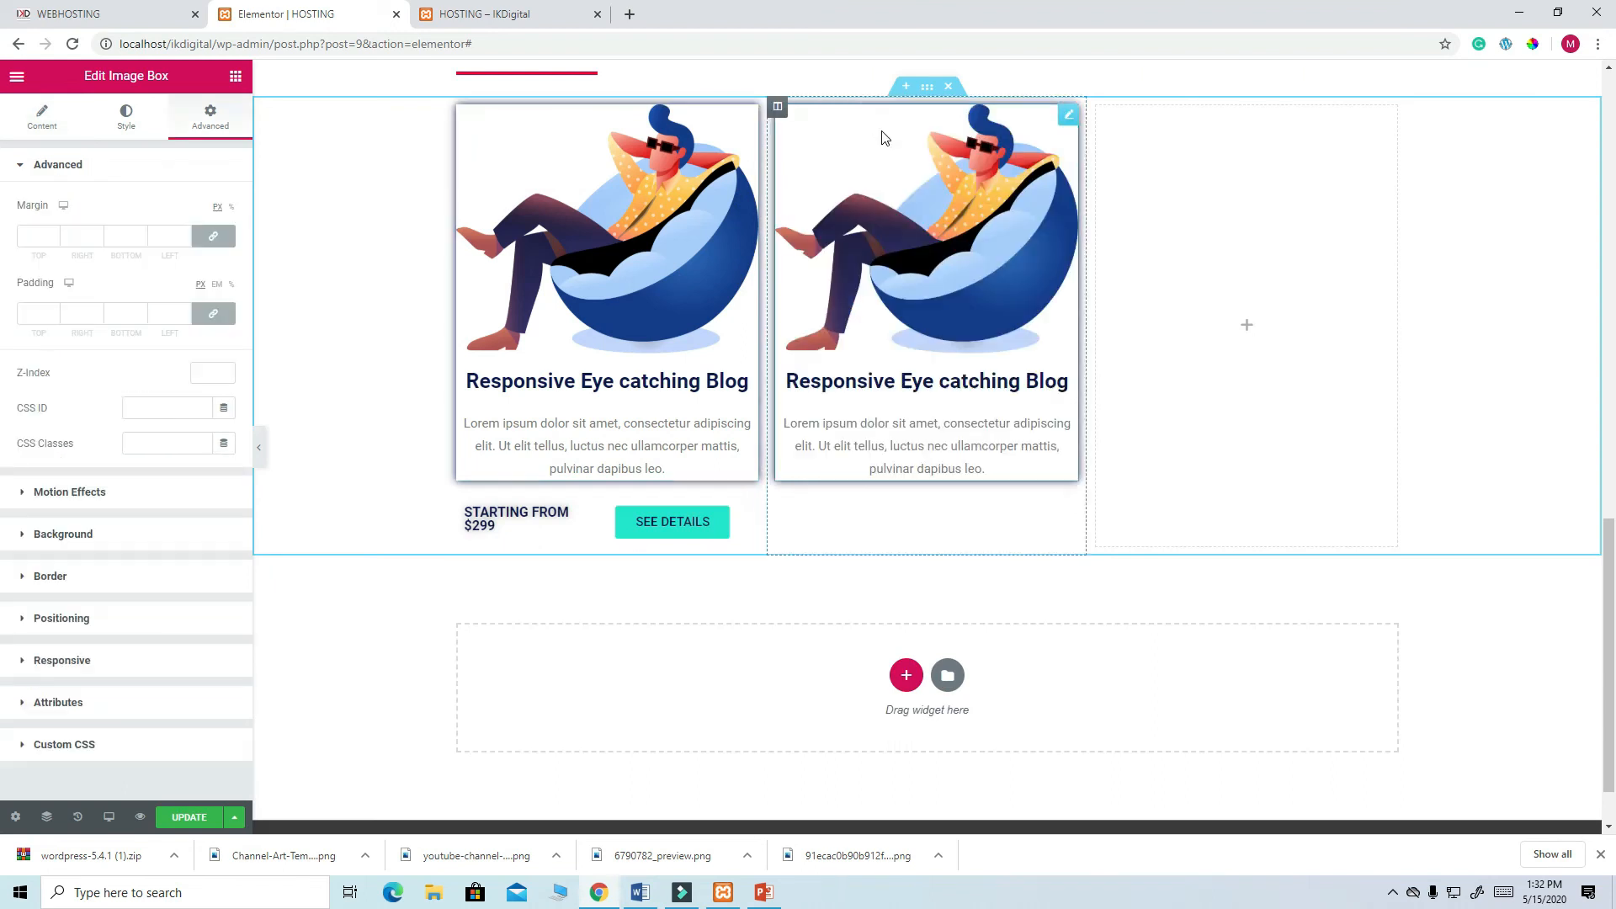
right_click(1066, 126)
click(1109, 159)
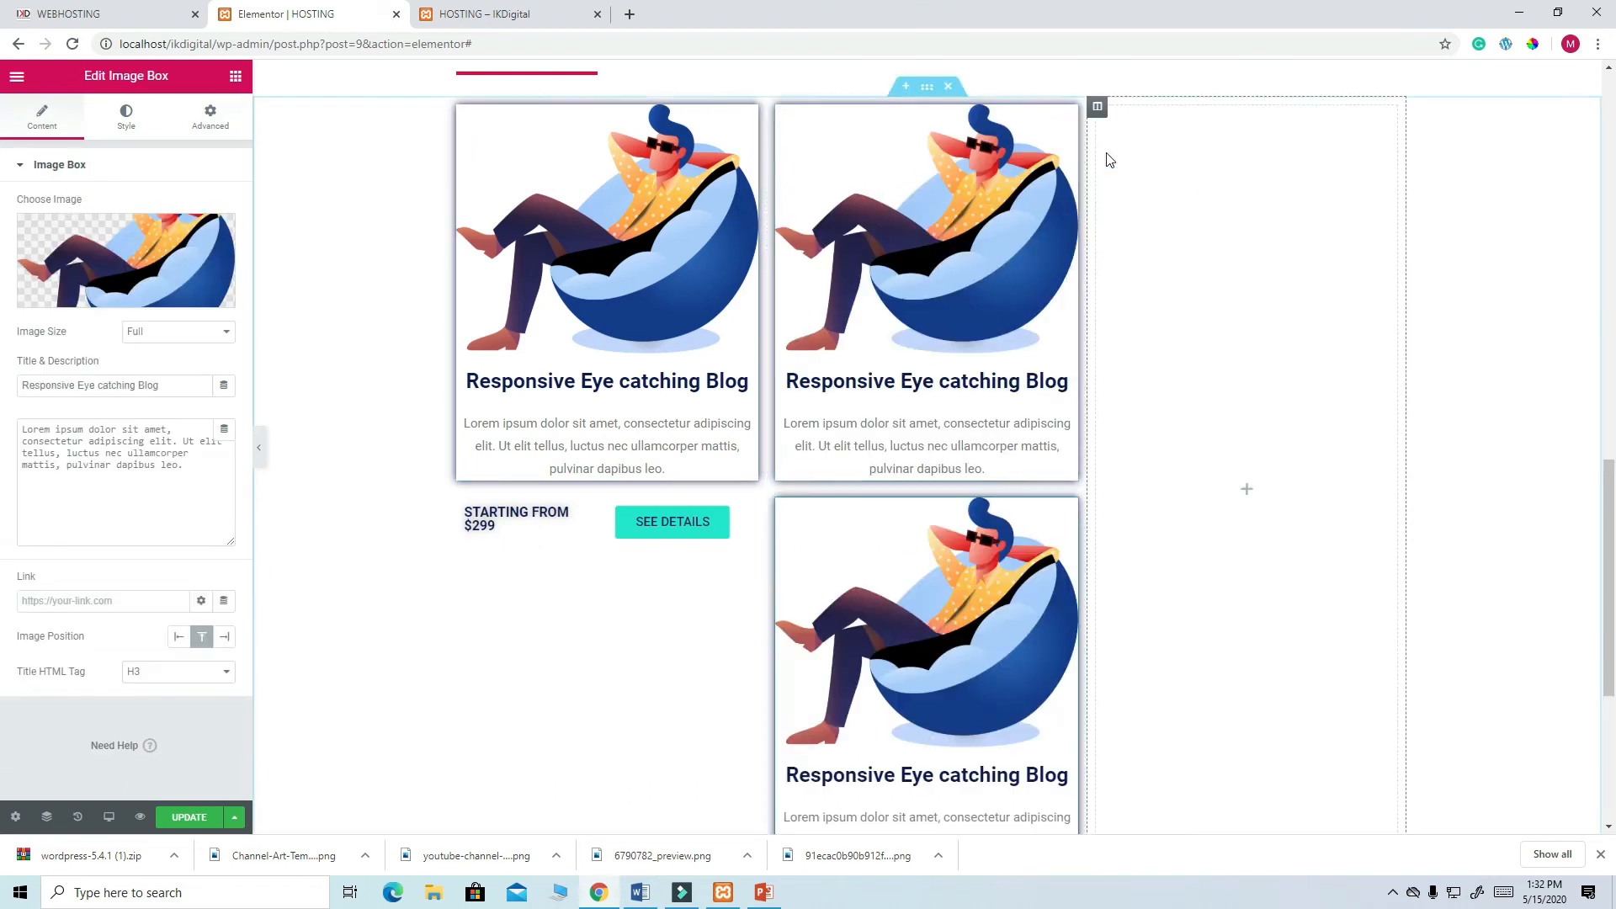
drag(1067, 508, 1244, 244)
scroll(638, 460, up, 2)
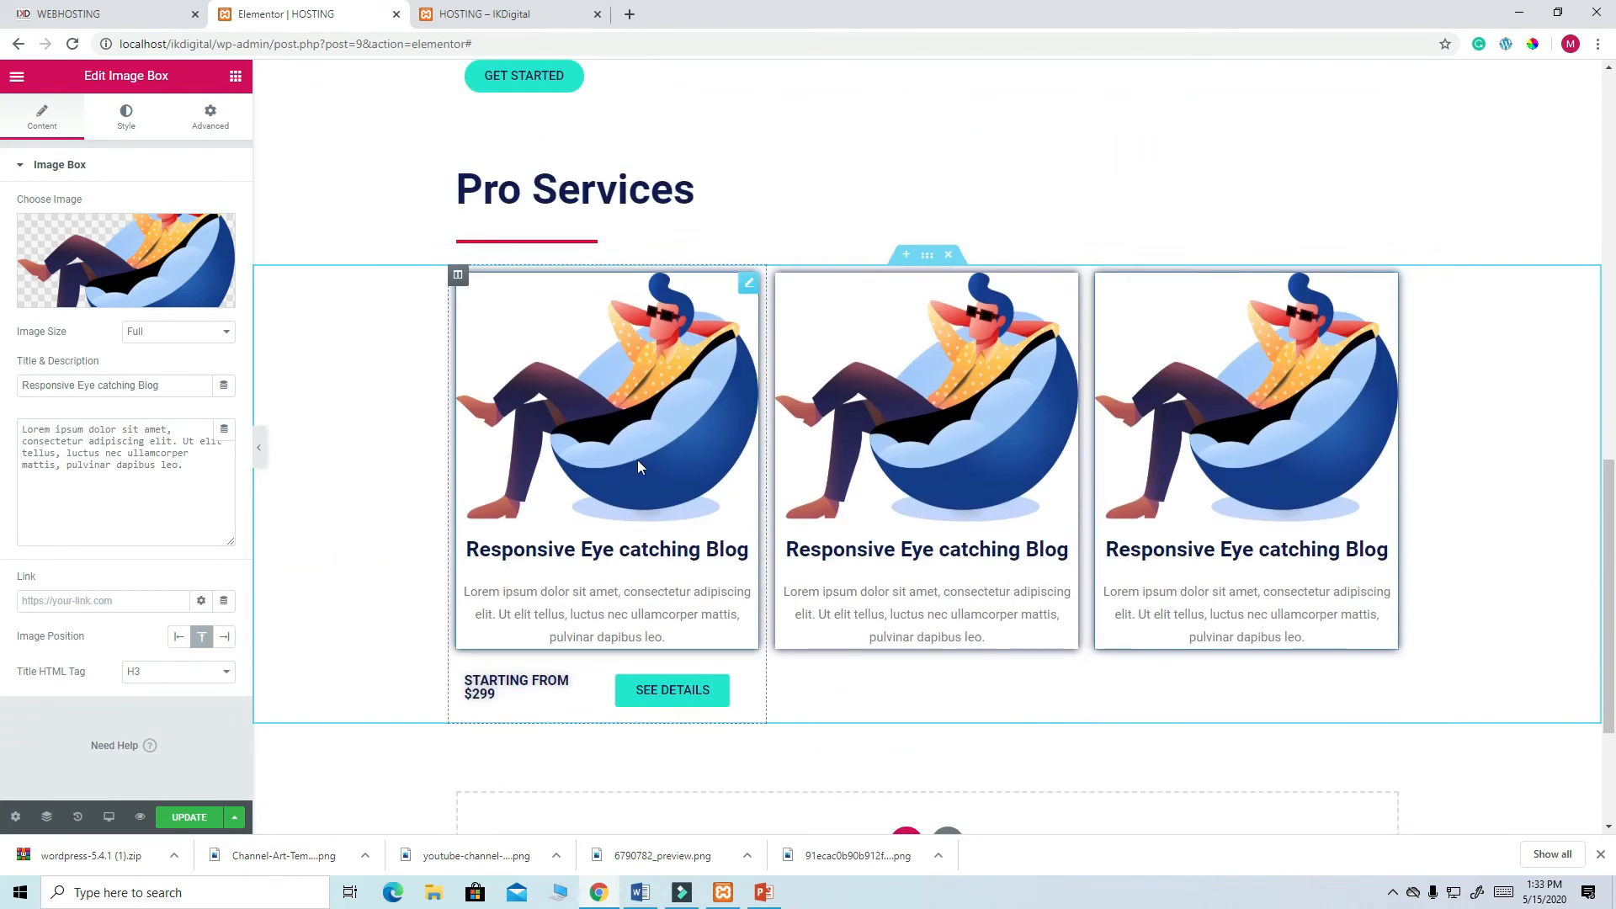
scroll(553, 555, down, 3)
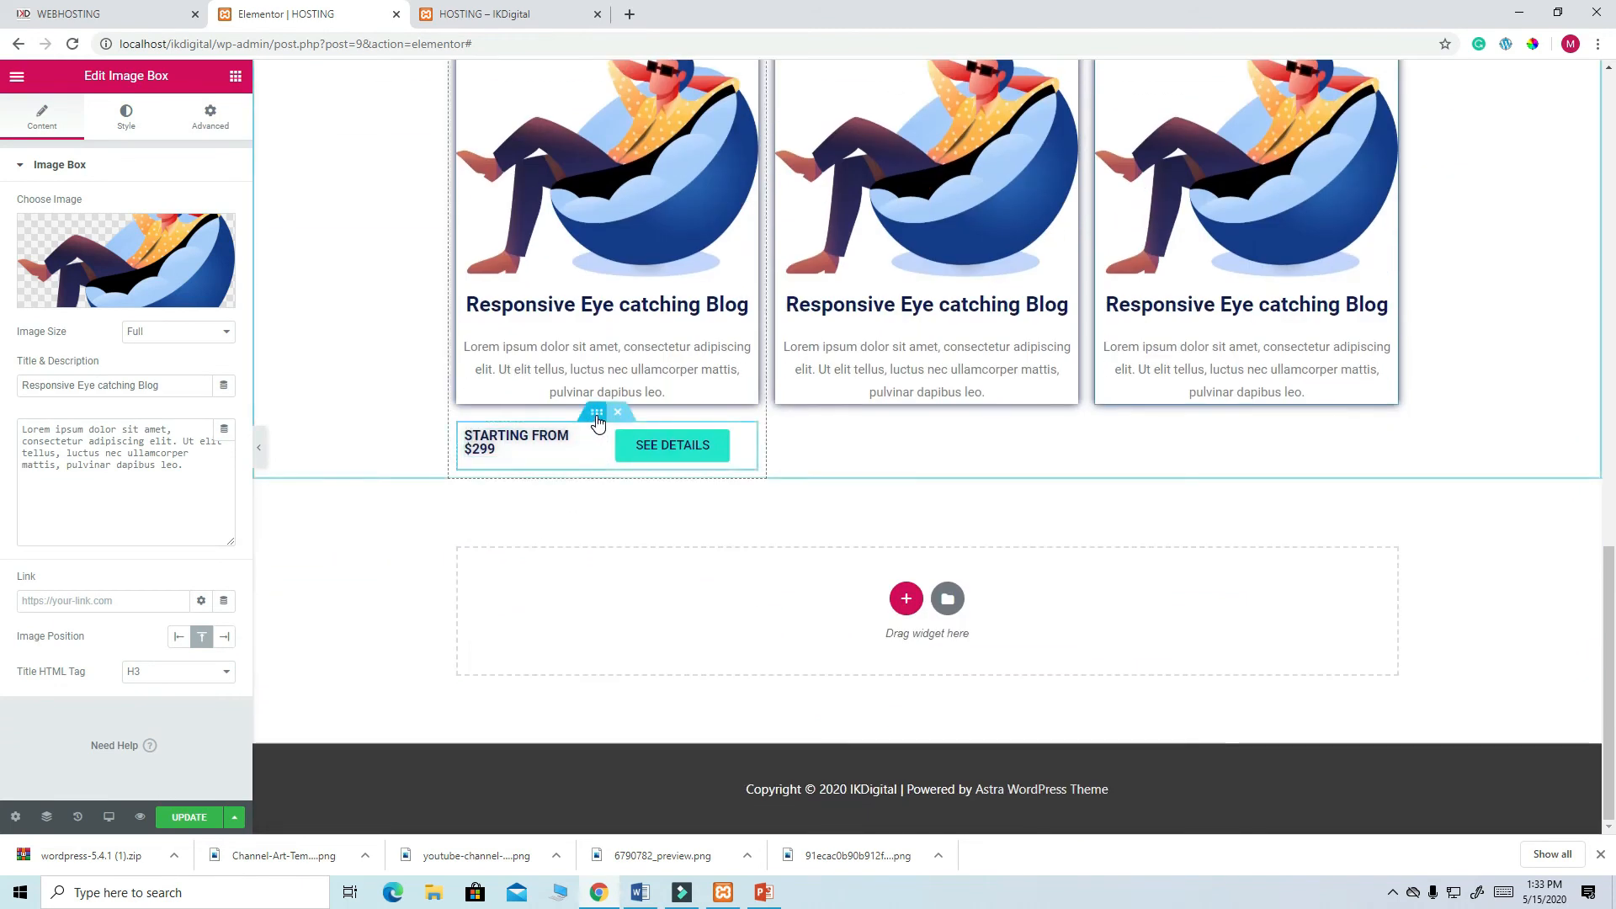
- Duplicate the STARTING FROM $299 price row under the middle and third cards
right_click(596, 421)
click(638, 455)
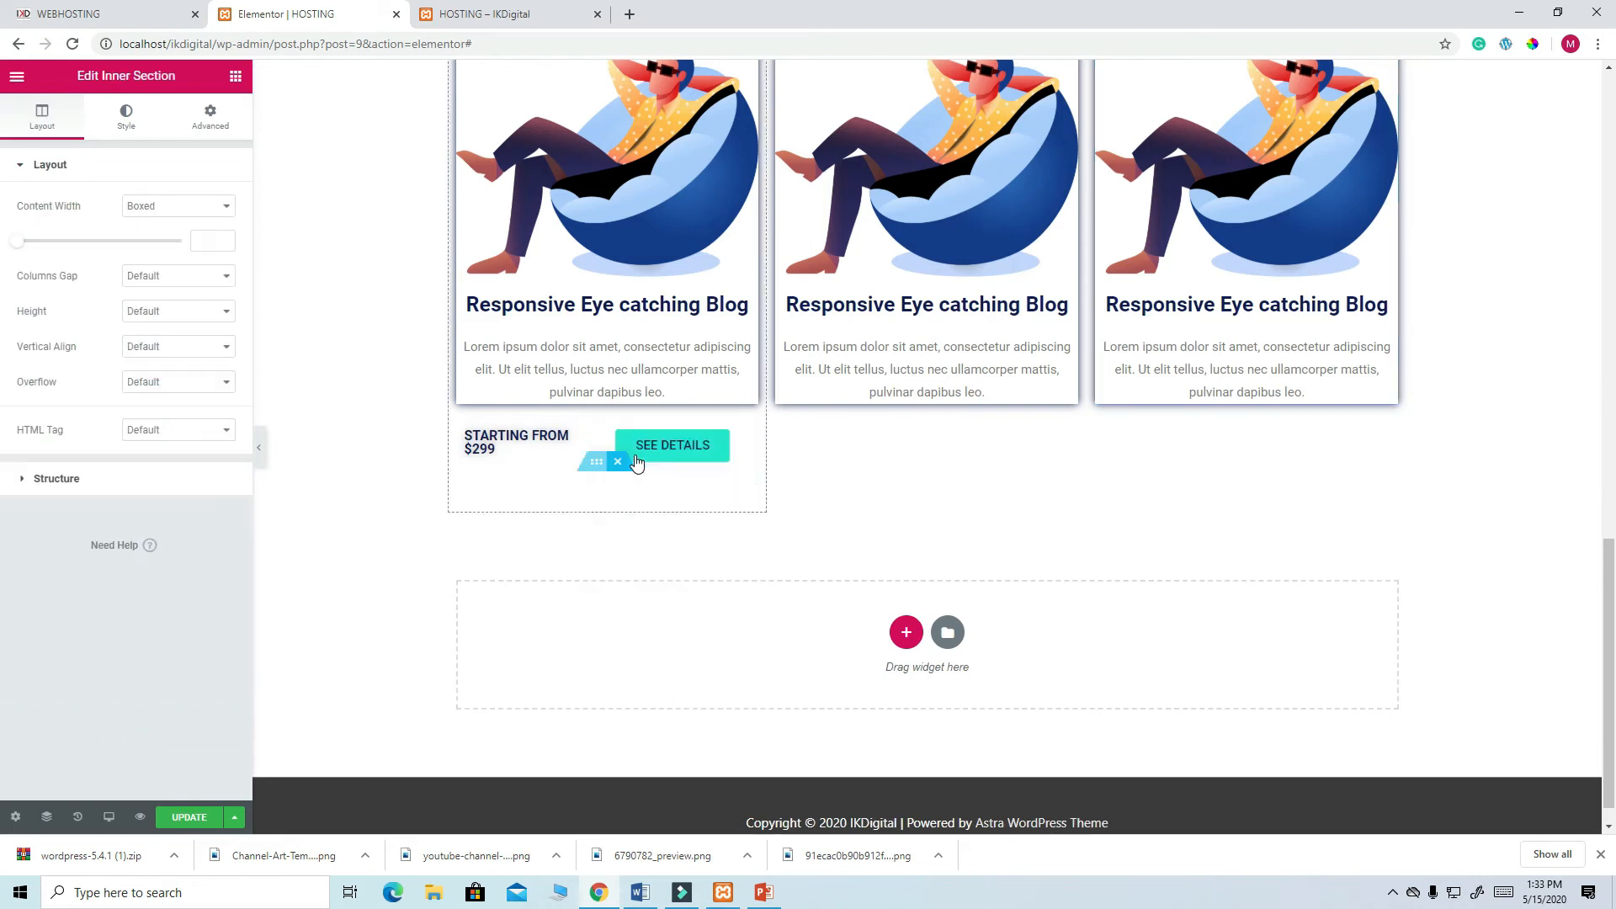
drag(597, 461, 861, 458)
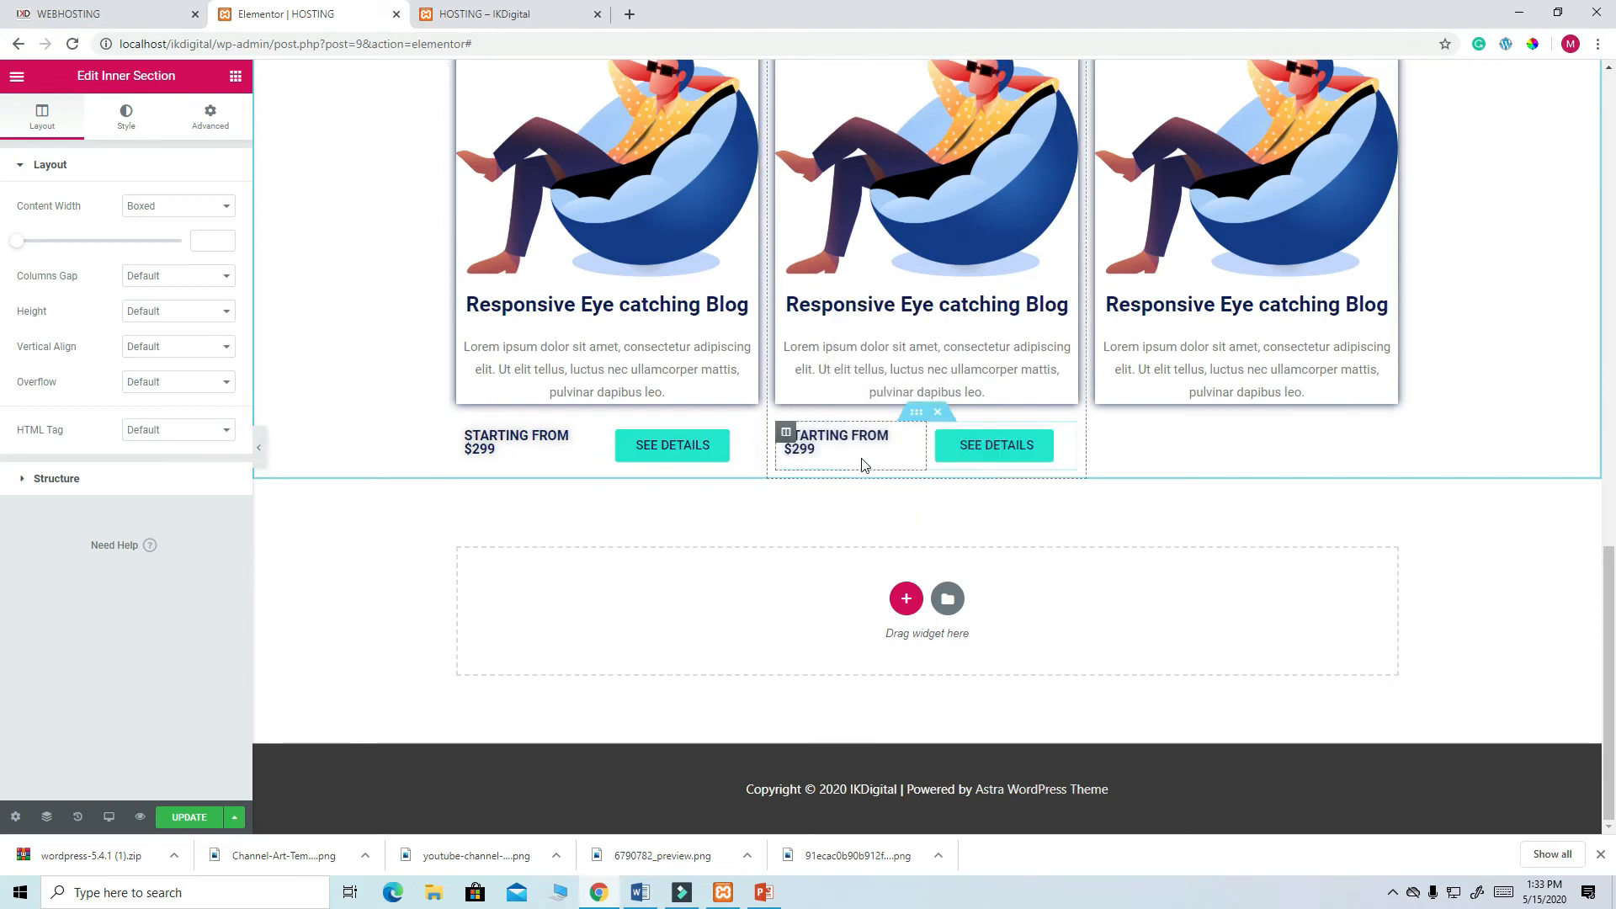
right_click(919, 420)
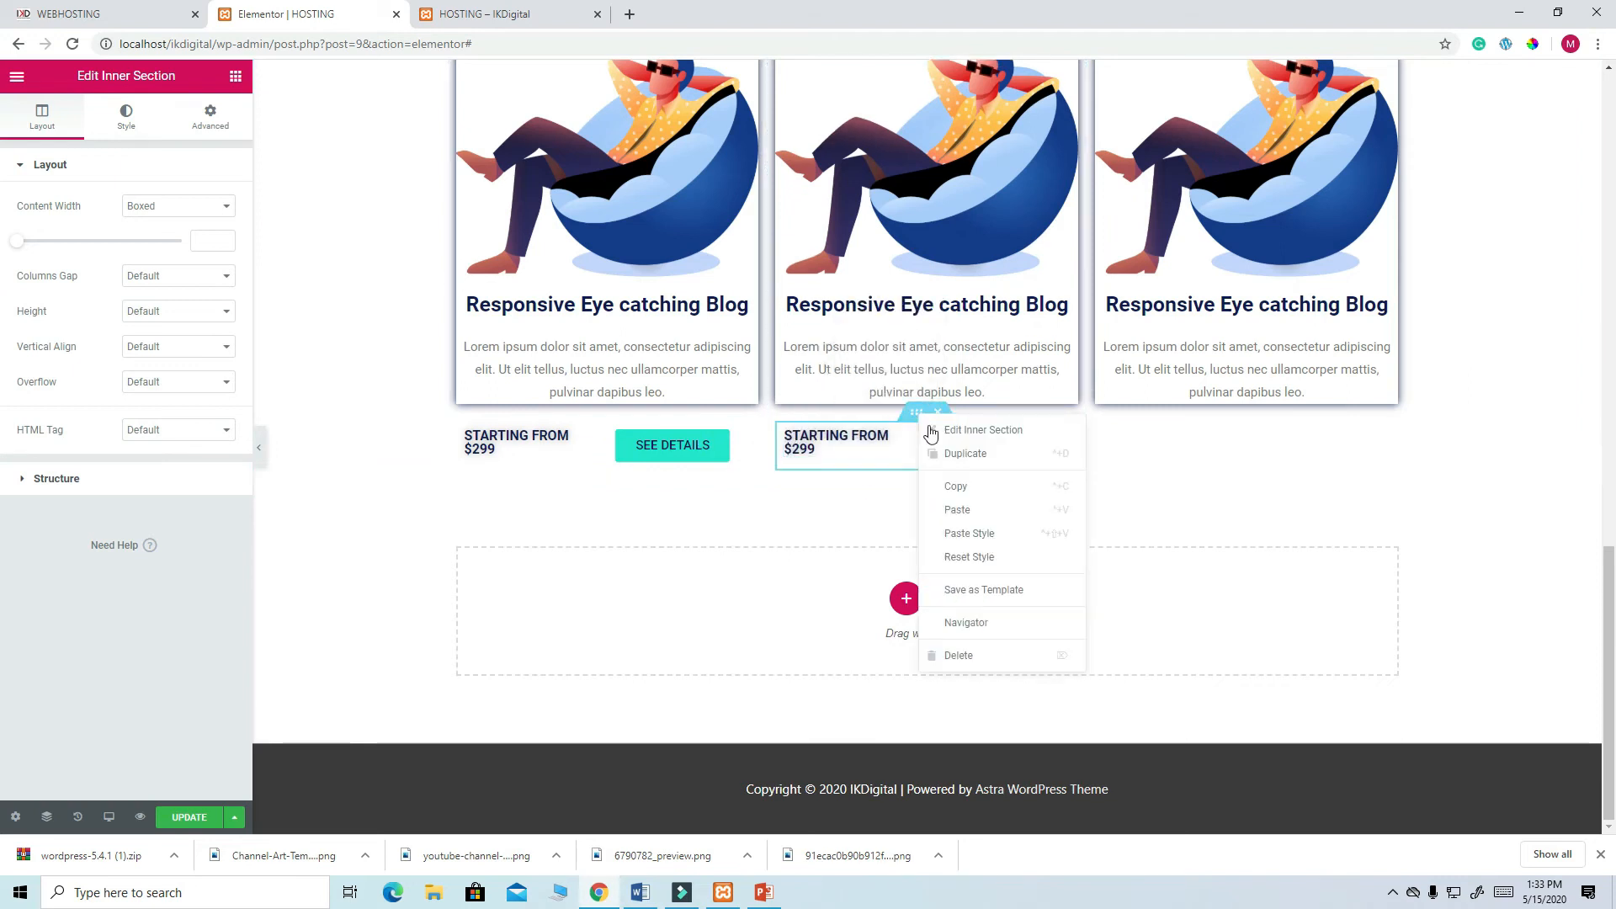
click(954, 462)
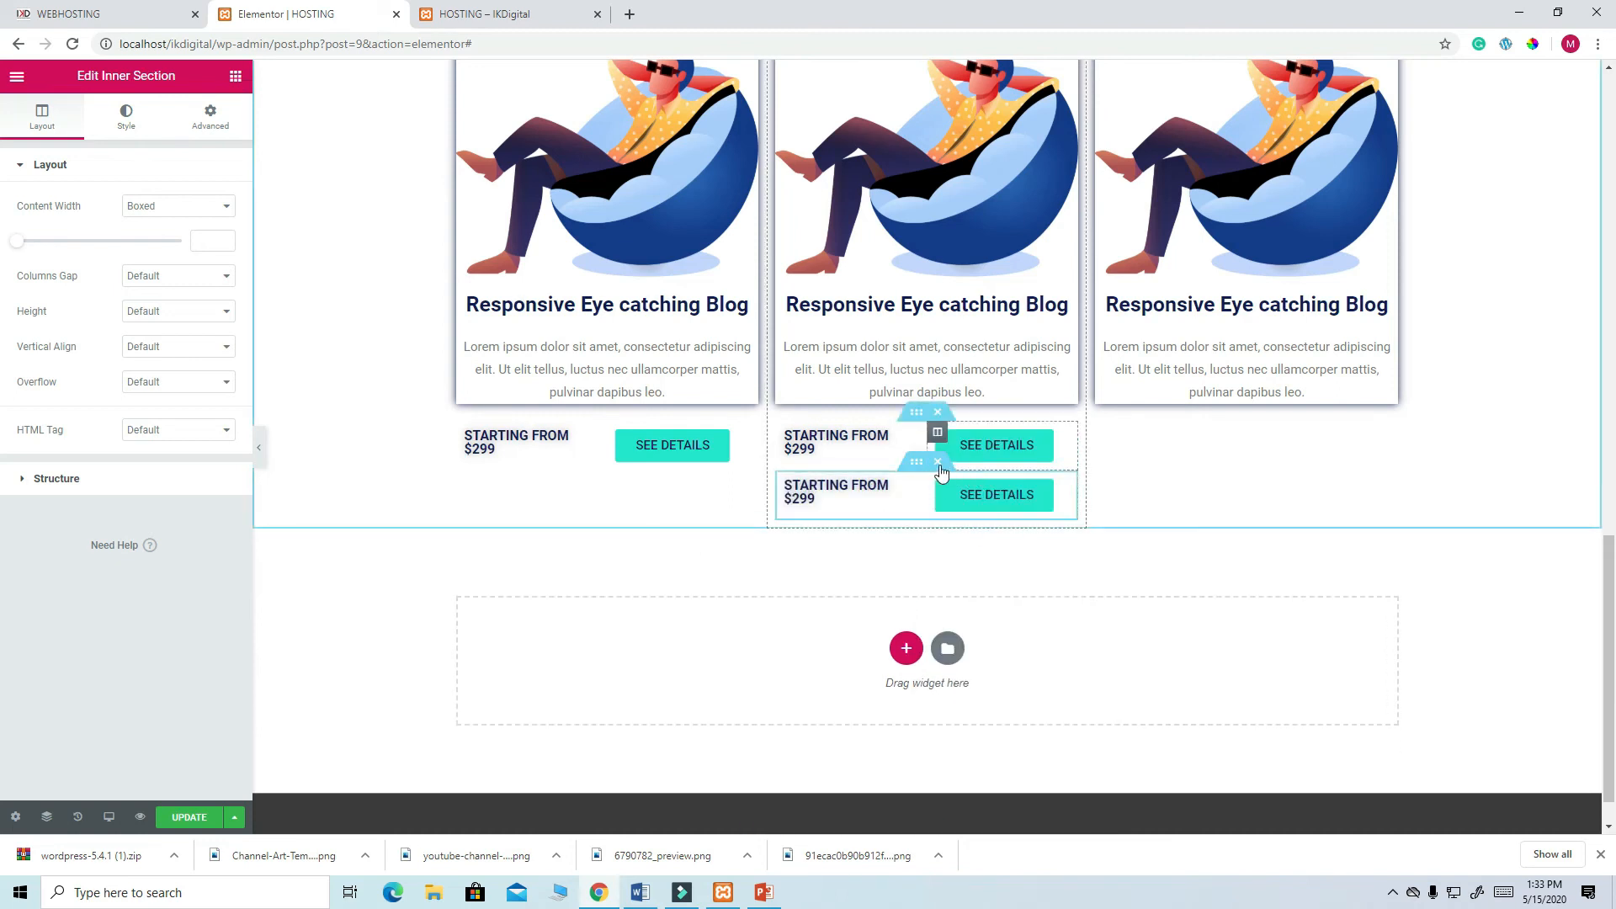
drag(913, 466, 1165, 431)
scroll(1414, 530, up, 3)
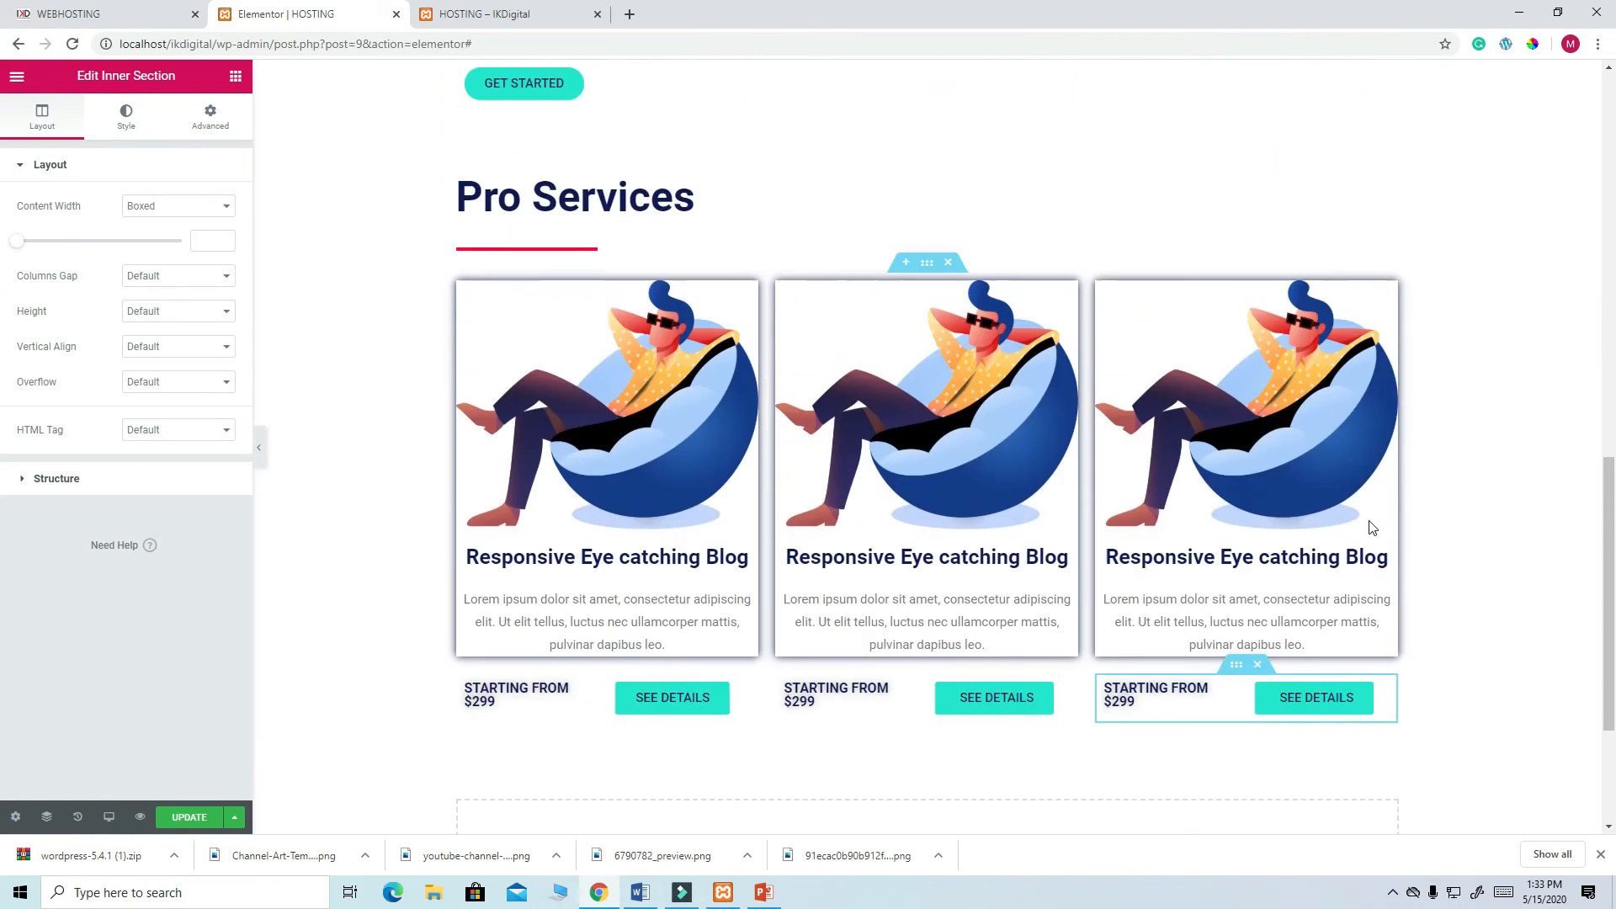
scroll(1309, 520, down, 2)
- Replace the middle card's image, settling on the digital-marketing chart illustration
scroll(833, 421, up, 3)
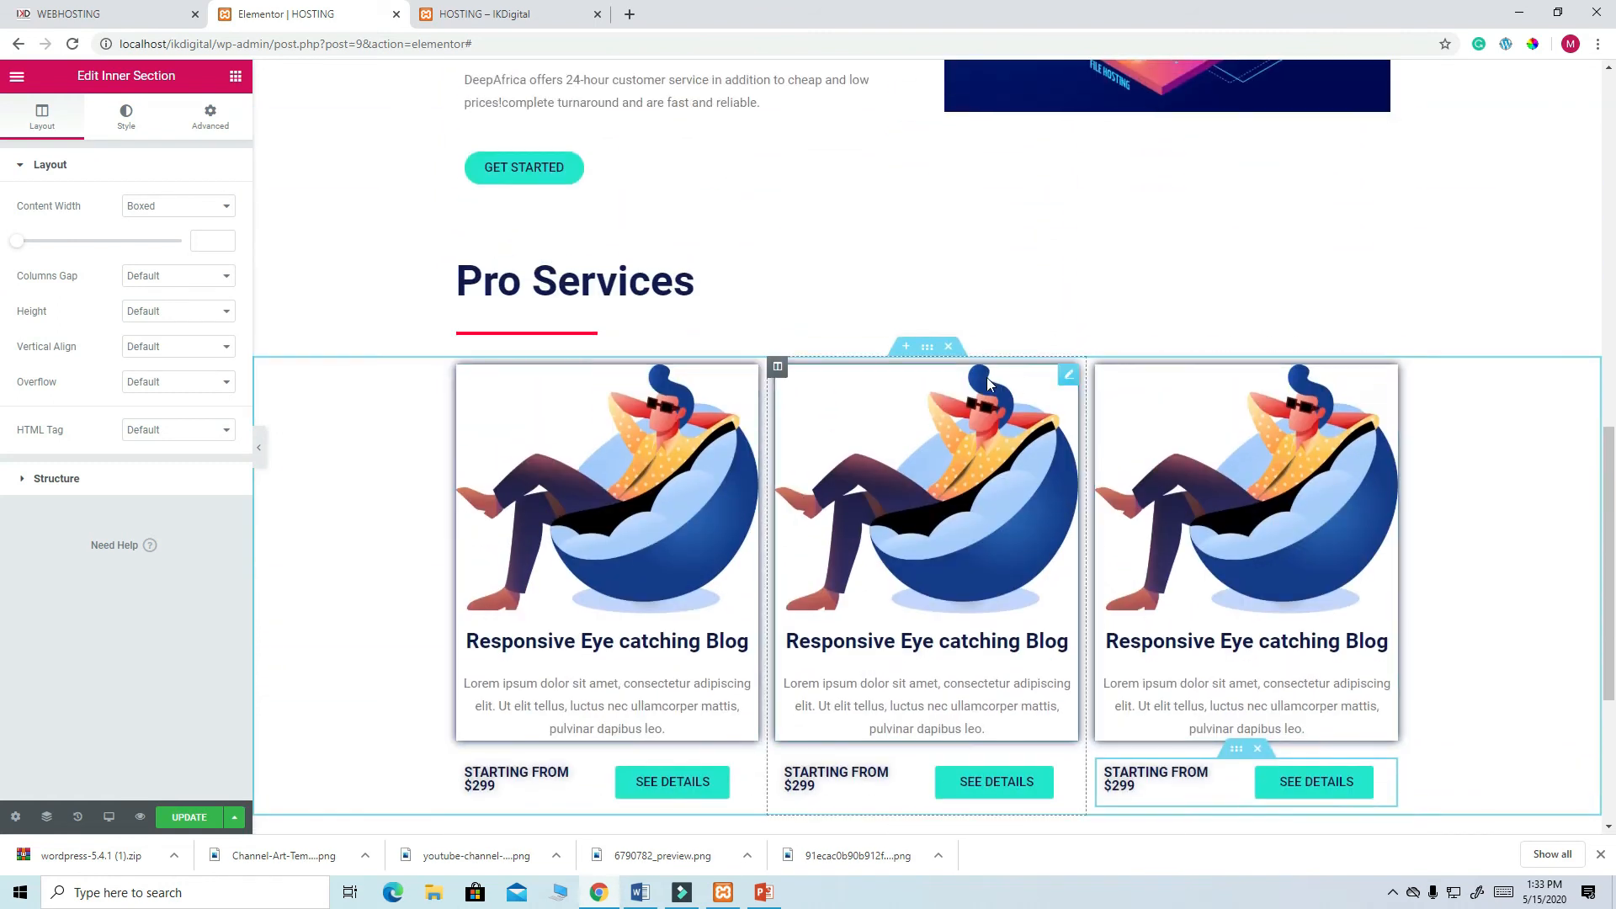
click(1069, 374)
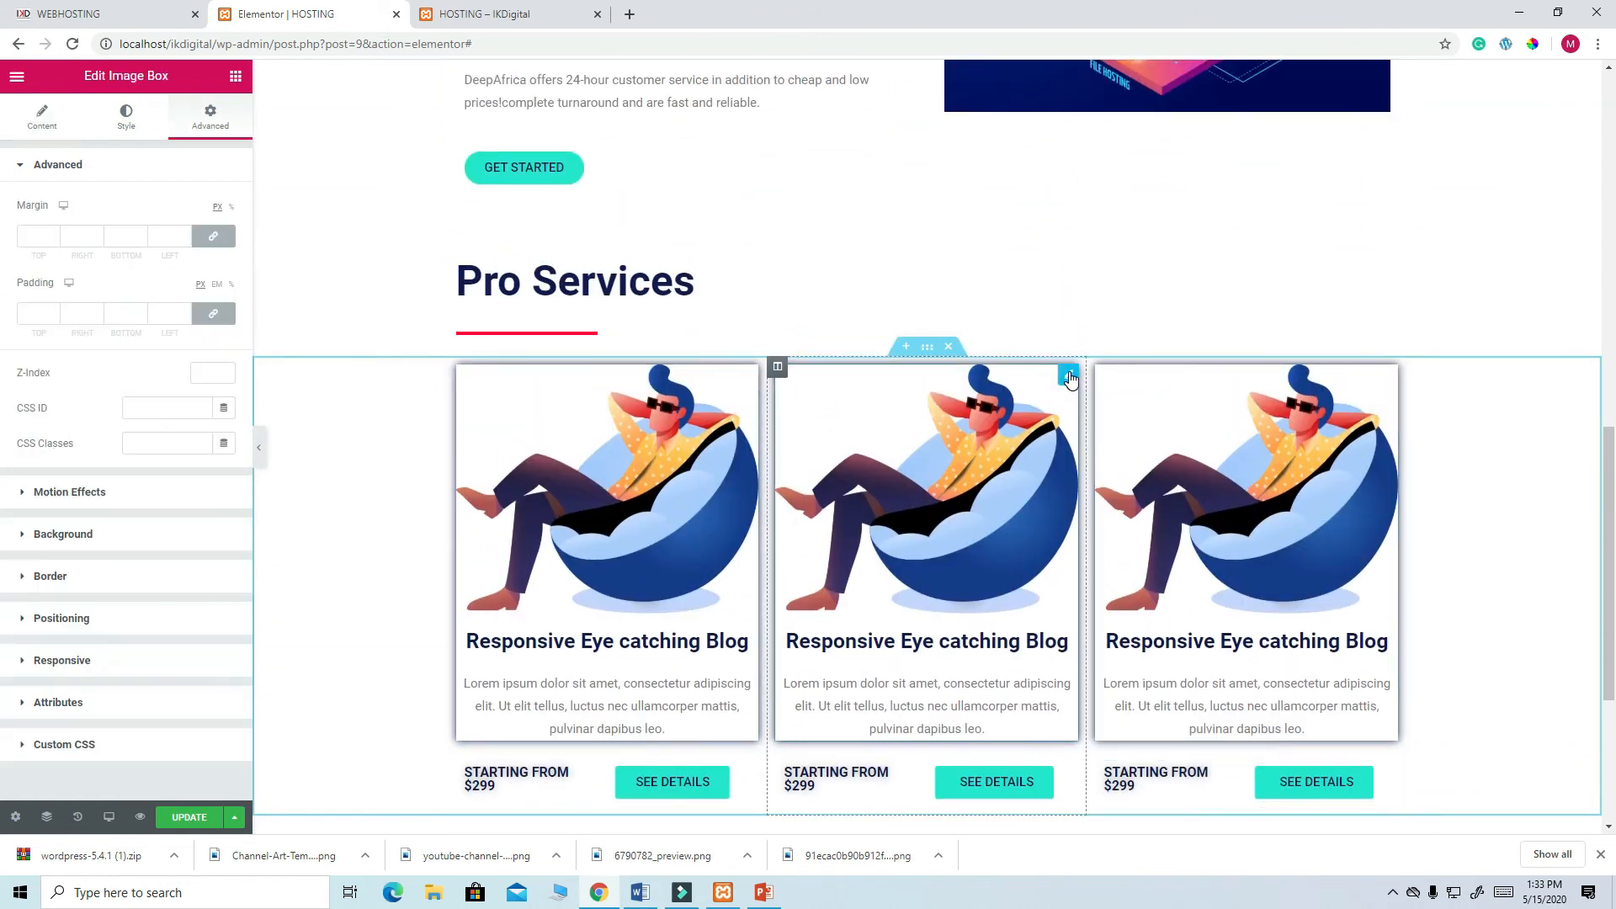
click(128, 118)
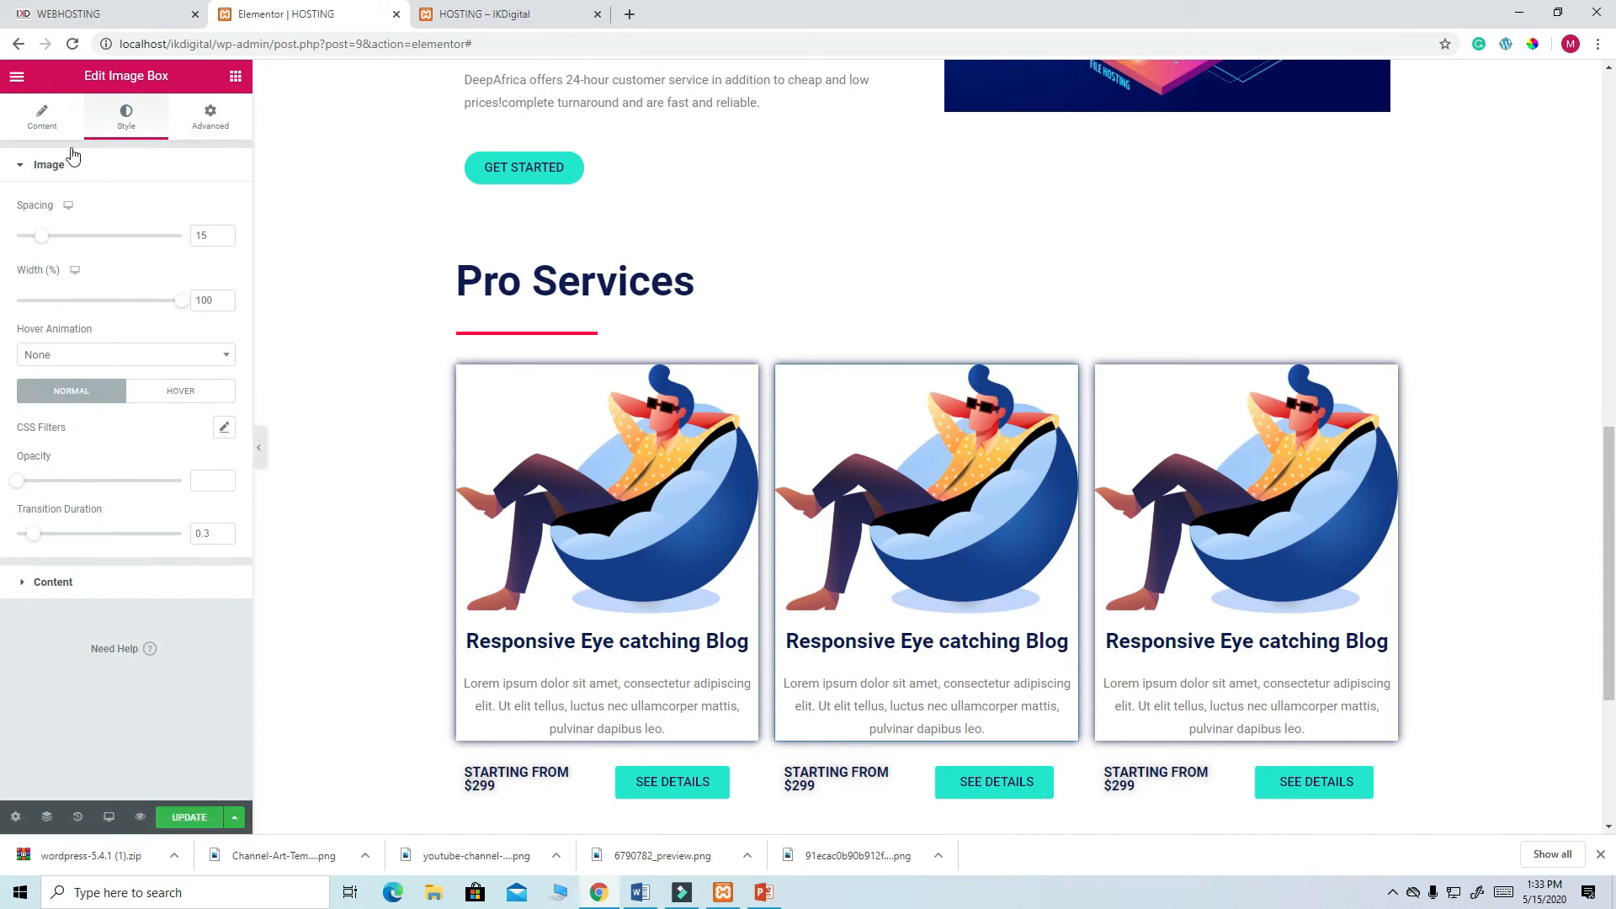
click(47, 127)
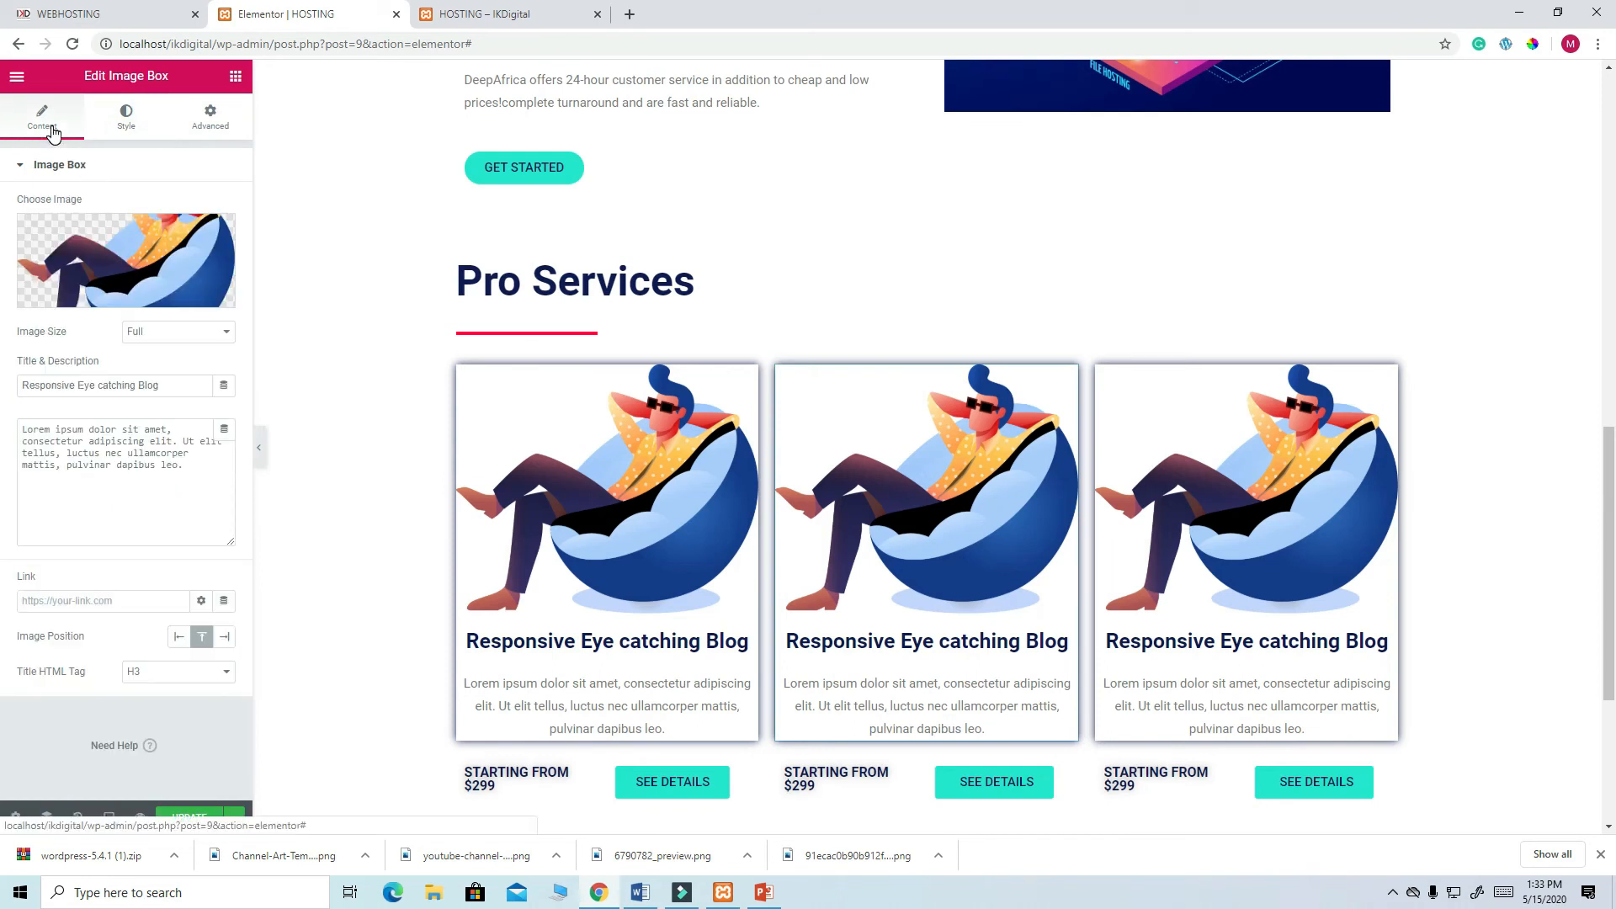
click(113, 256)
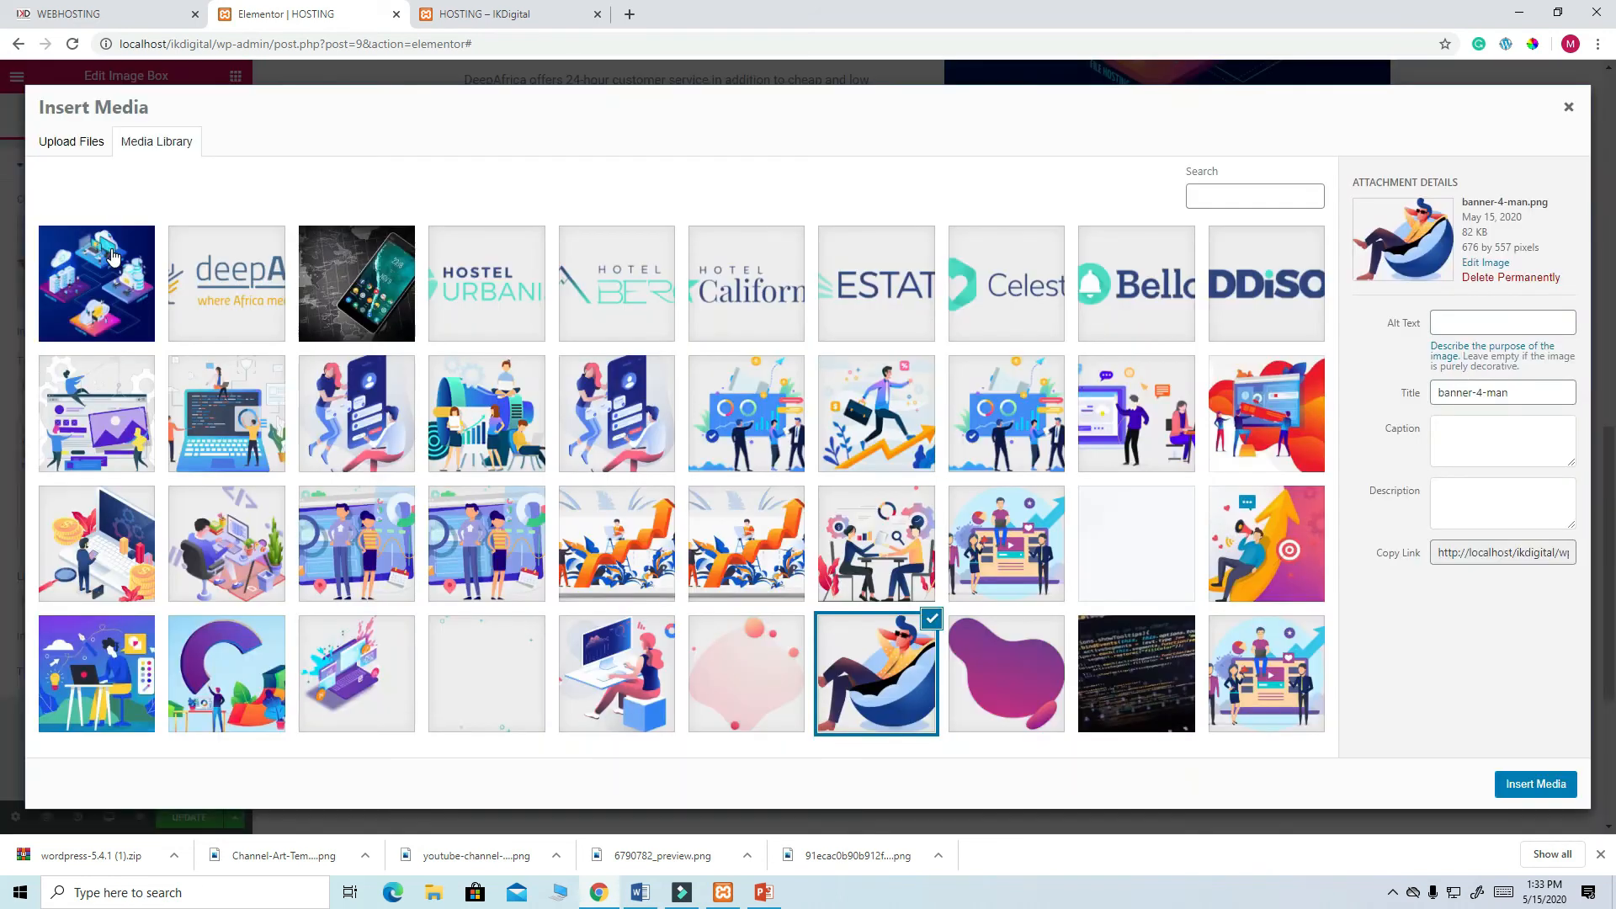
click(252, 699)
click(1535, 783)
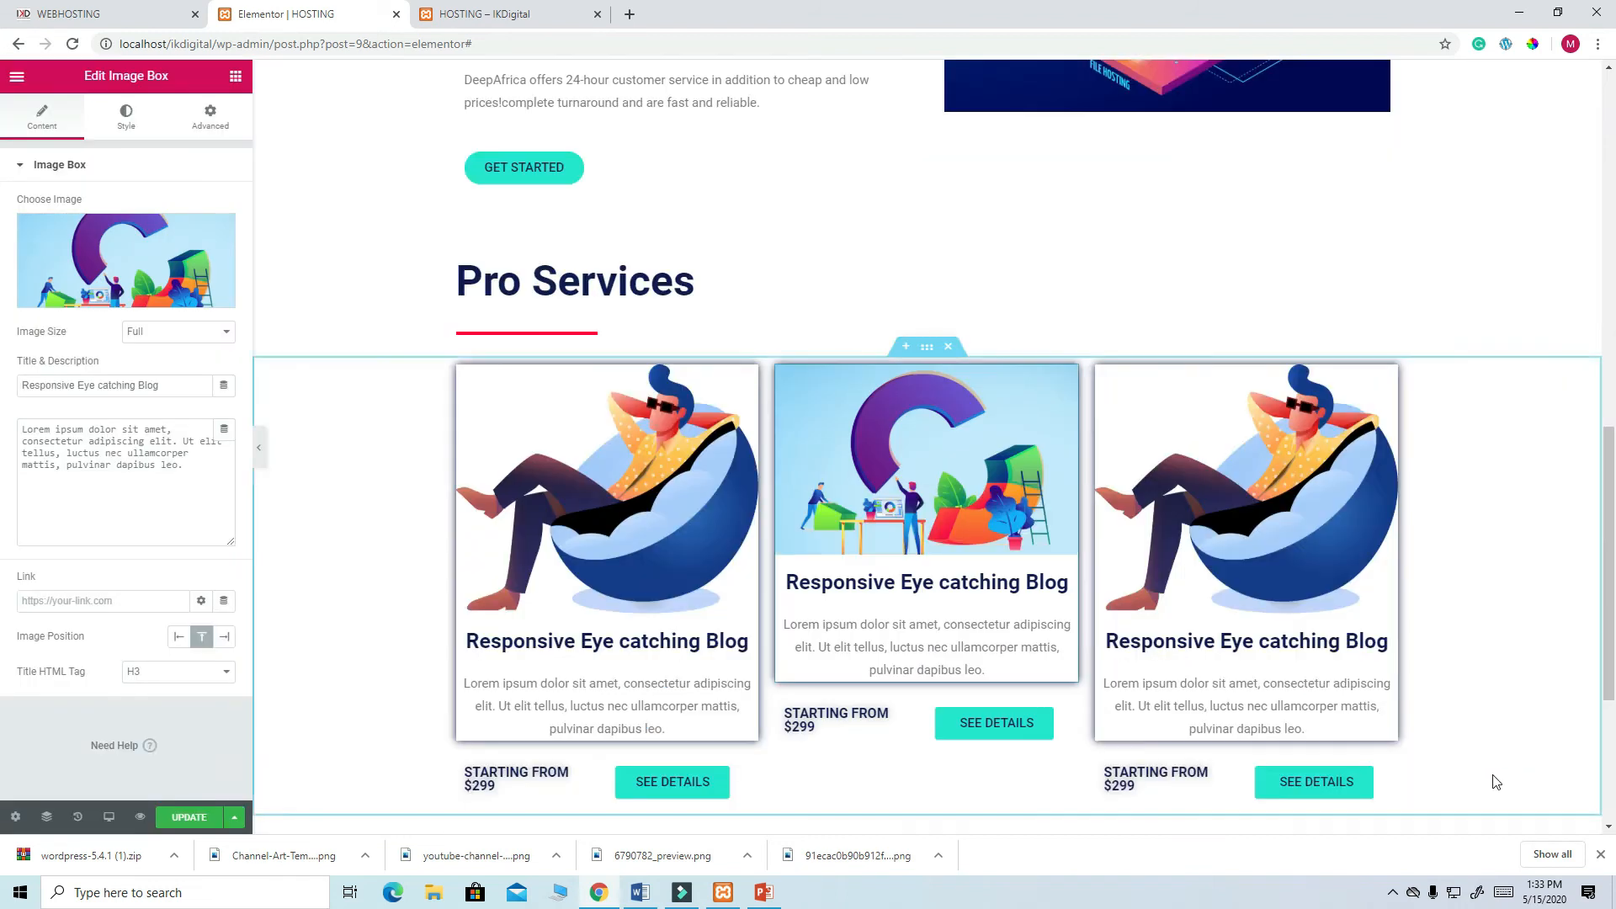
scroll(989, 807, down, 3)
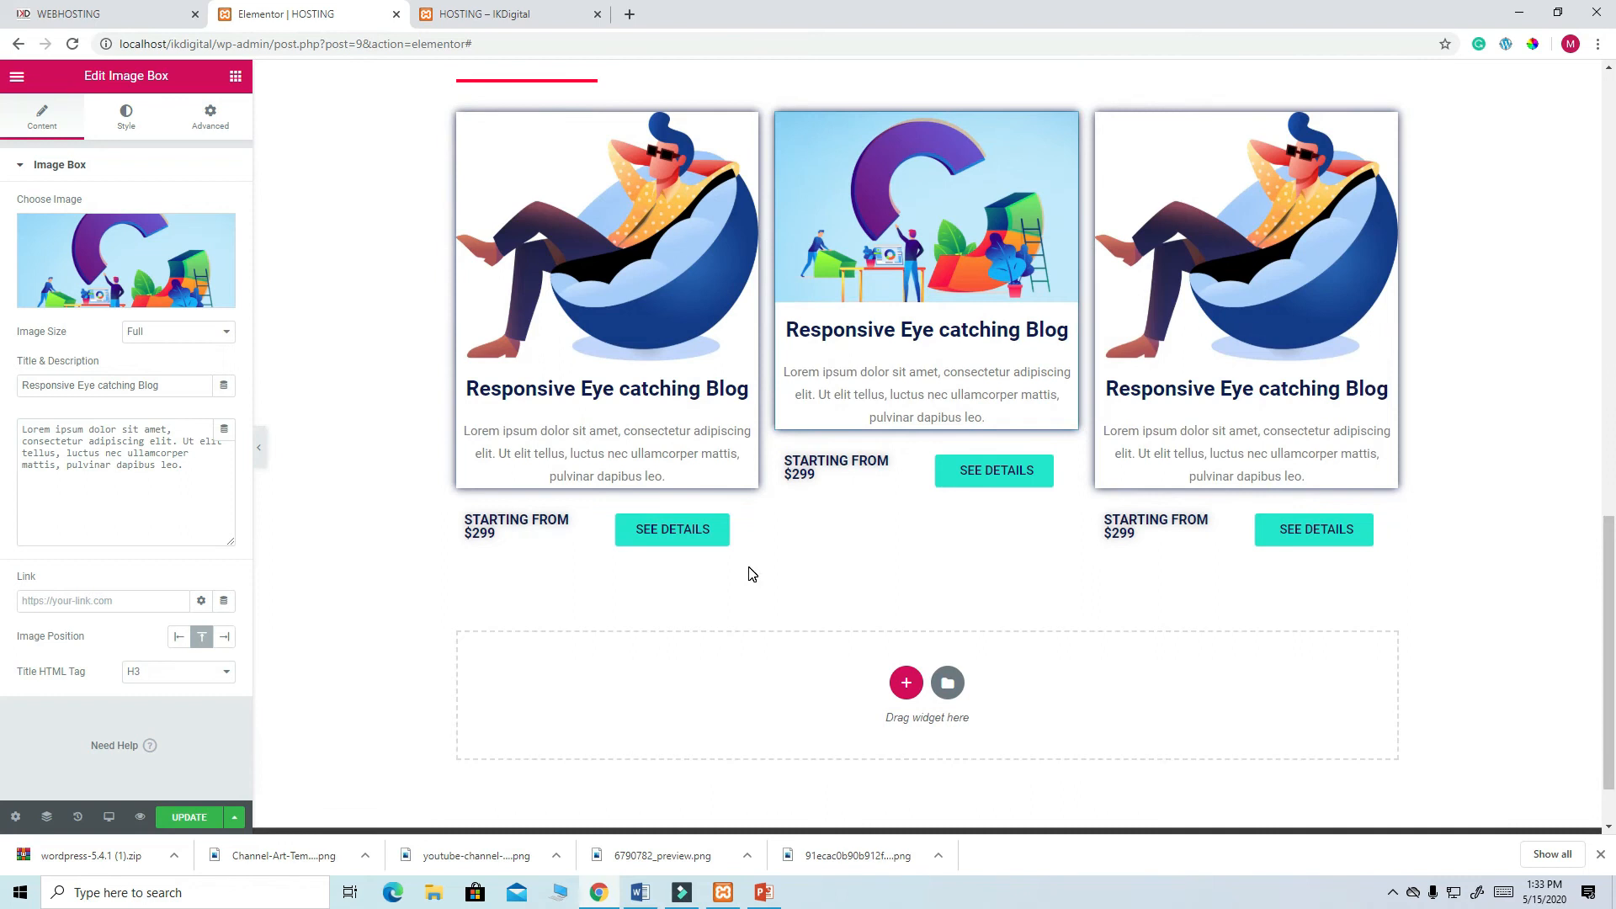
scroll(752, 574, up, 1)
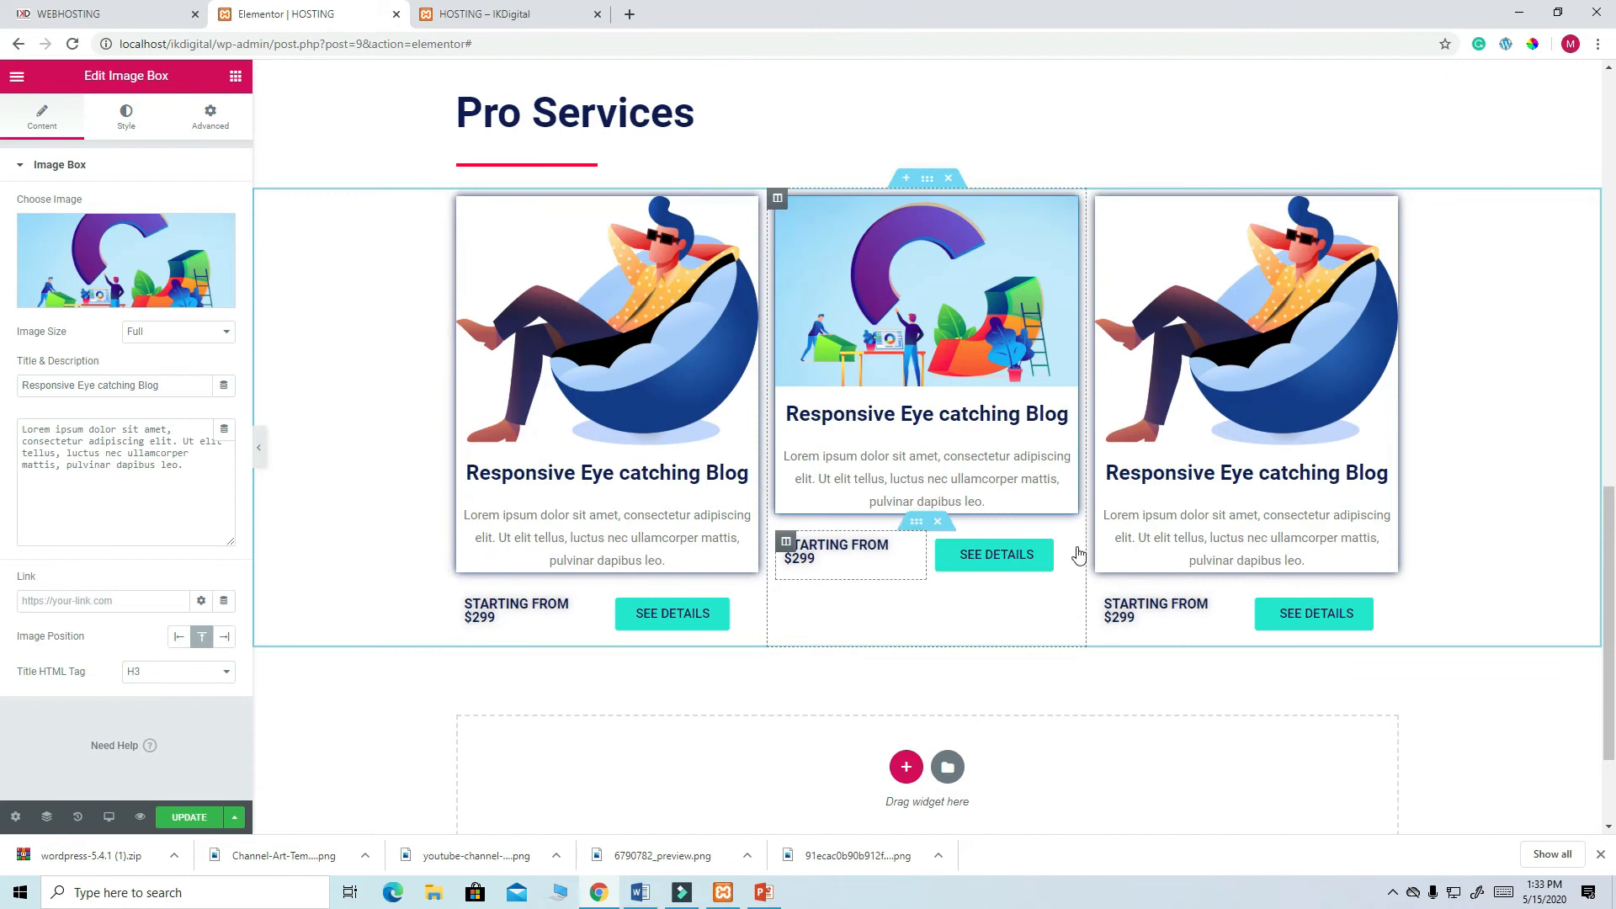
click(160, 264)
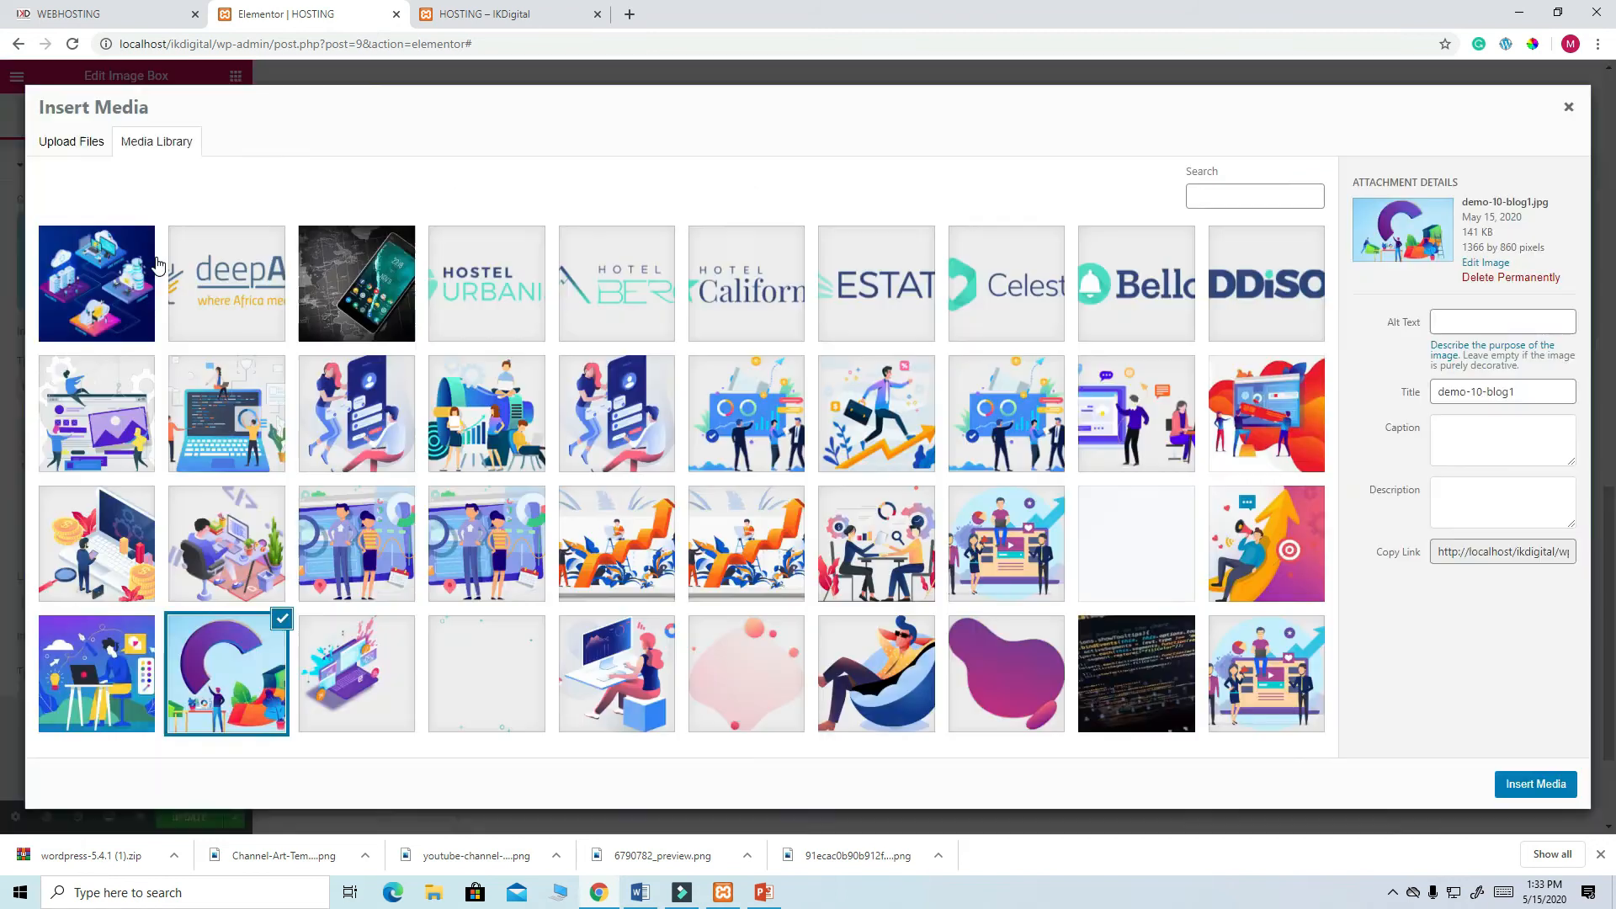
click(359, 561)
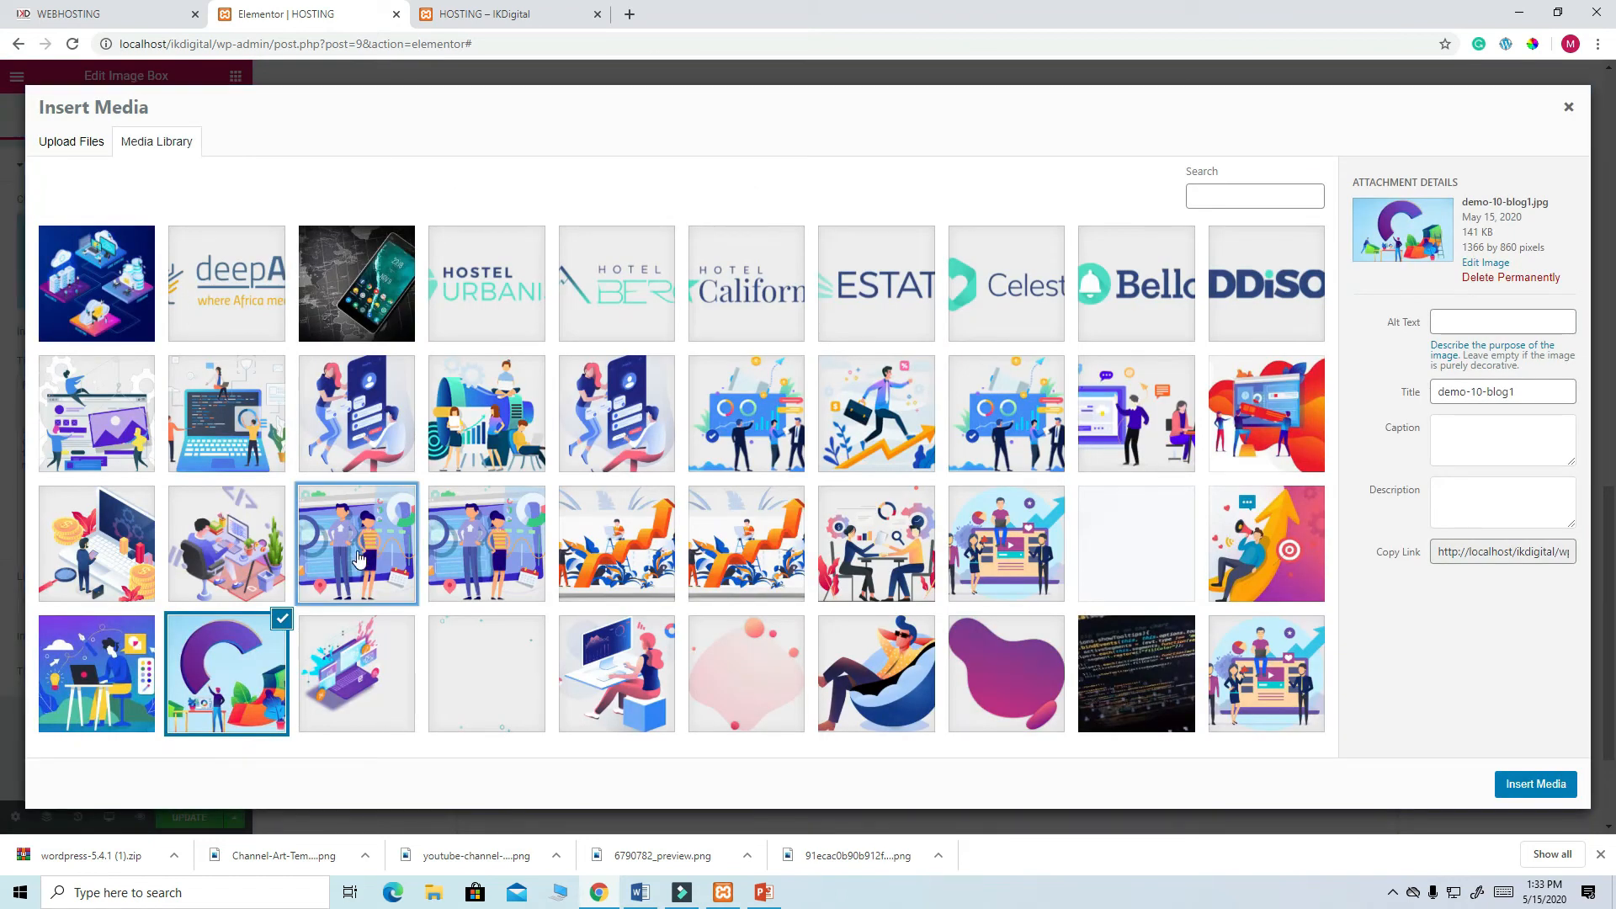
click(1514, 787)
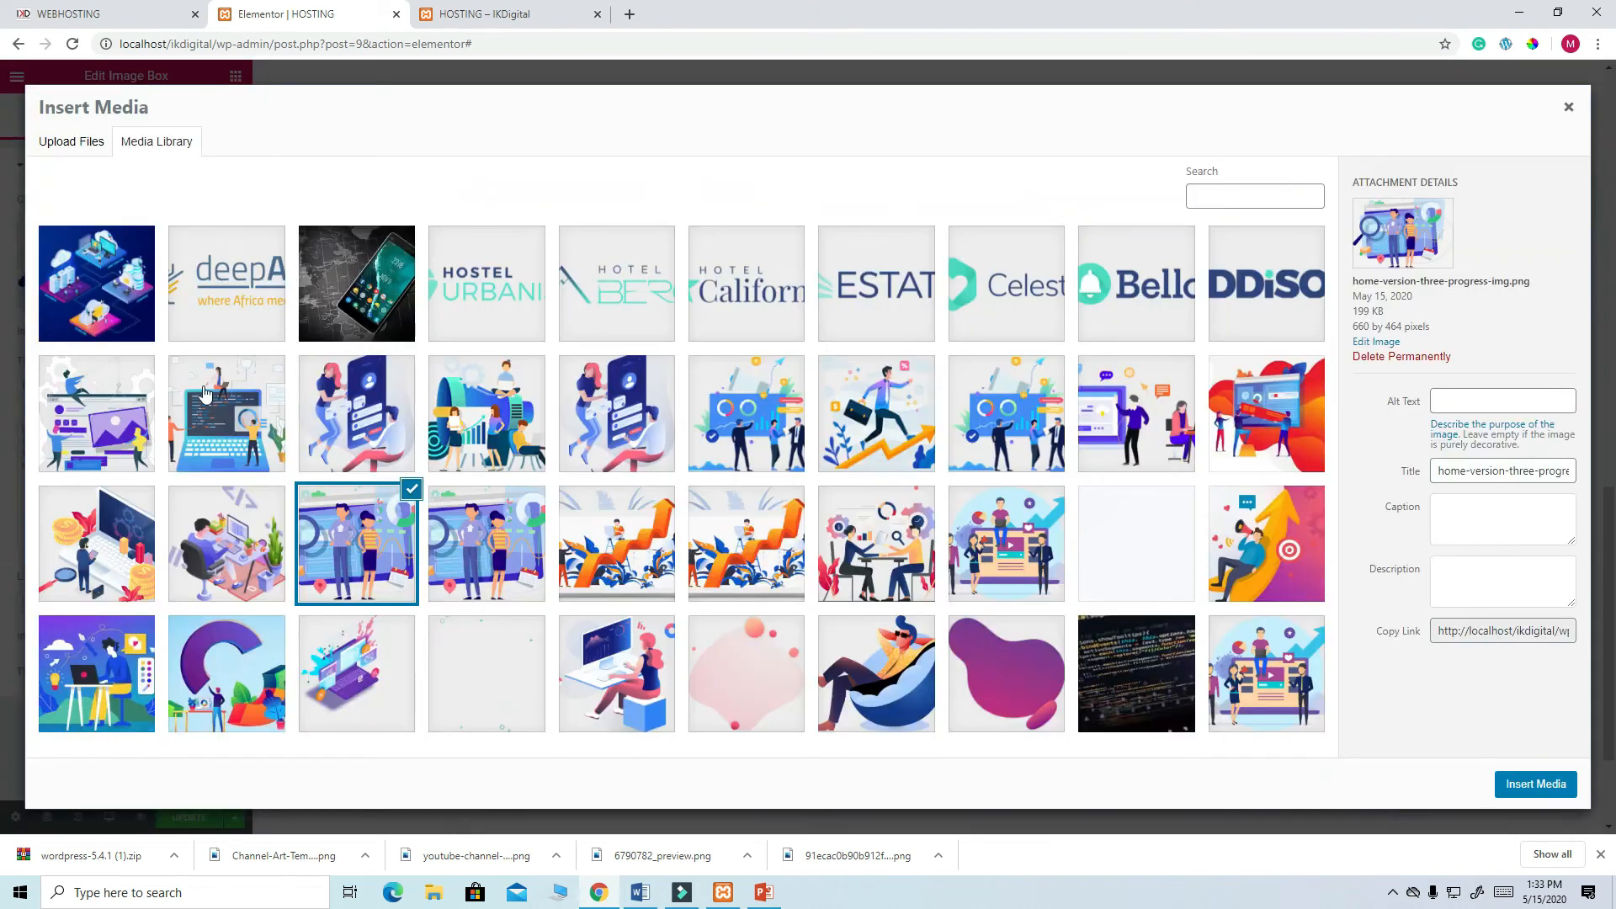
click(145, 266)
click(1008, 569)
click(1554, 786)
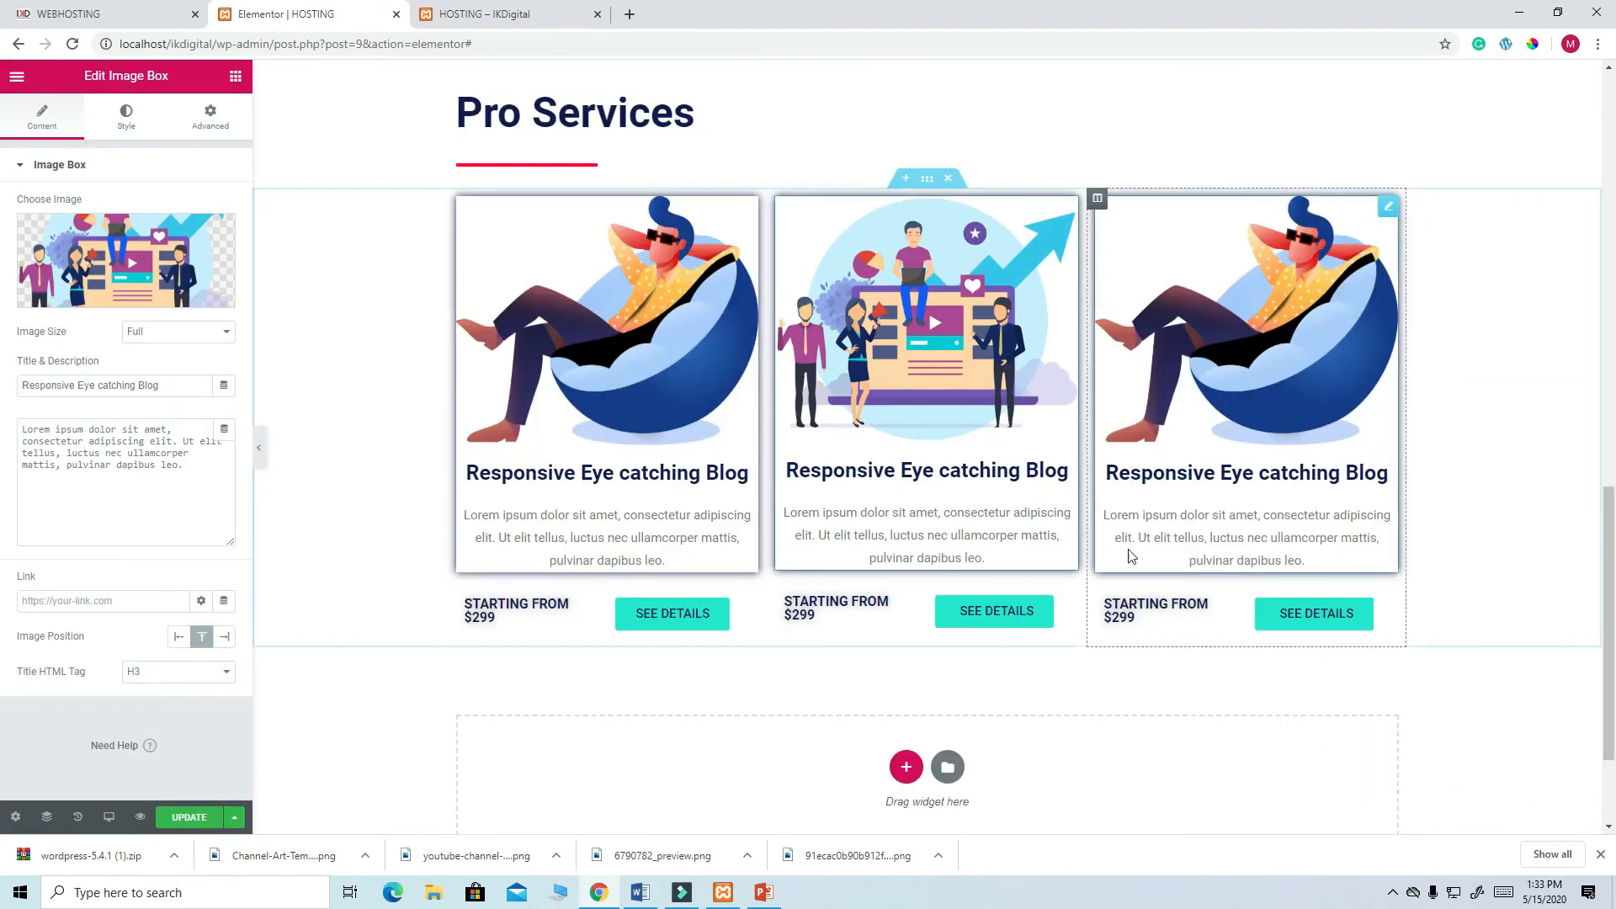
- Insert the laptop illustration (tailor-made-software-2.png) into the third card
click(1389, 212)
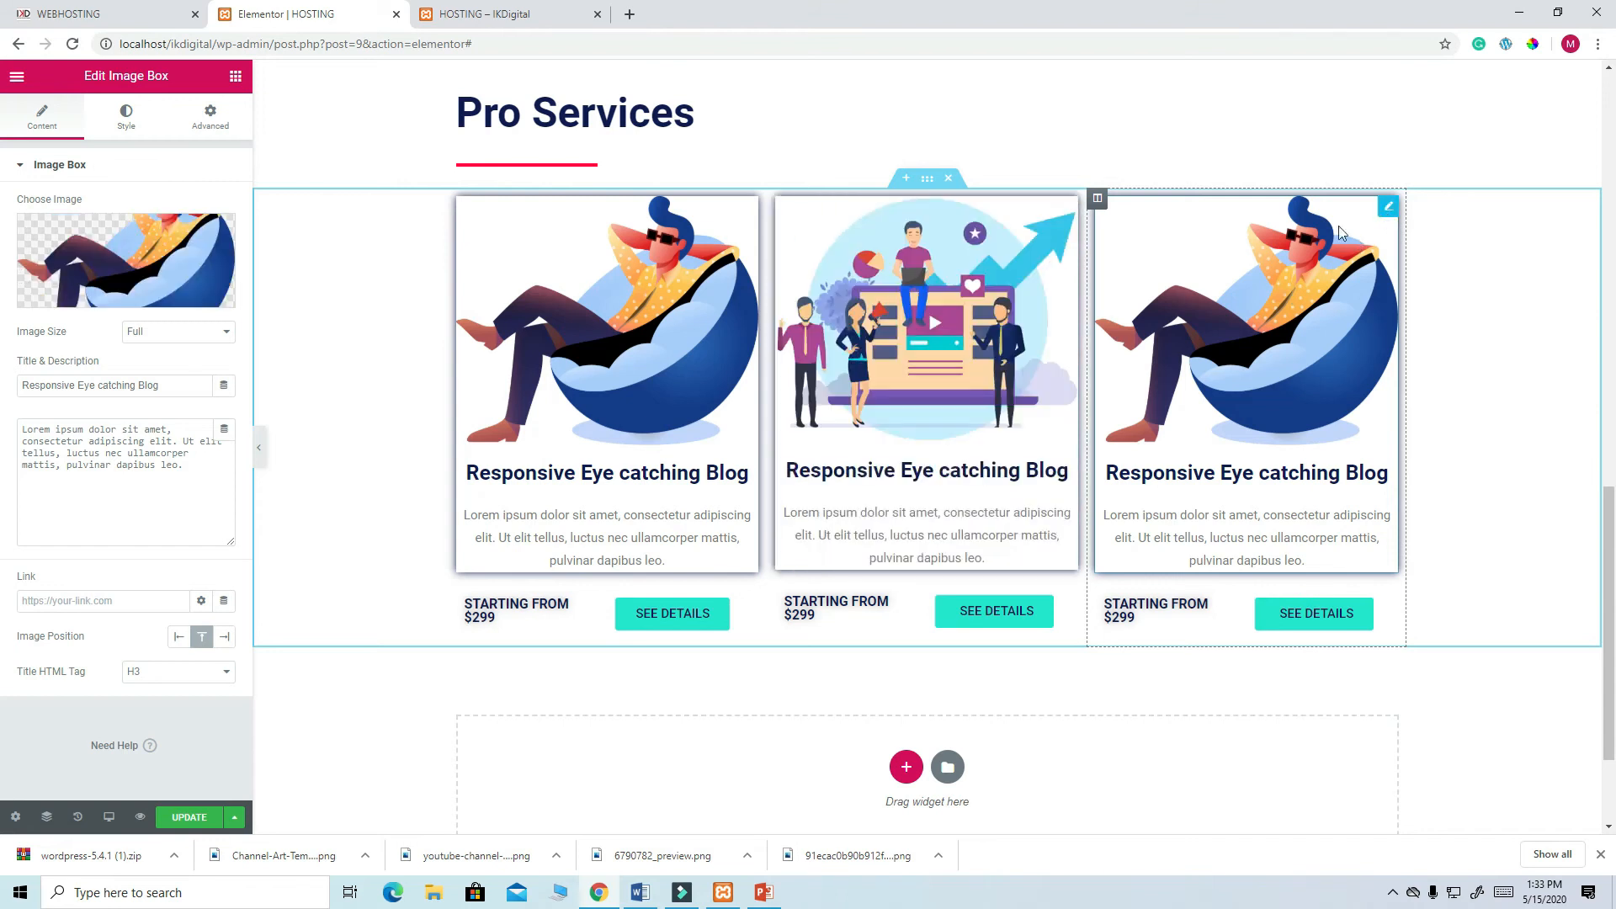
click(133, 263)
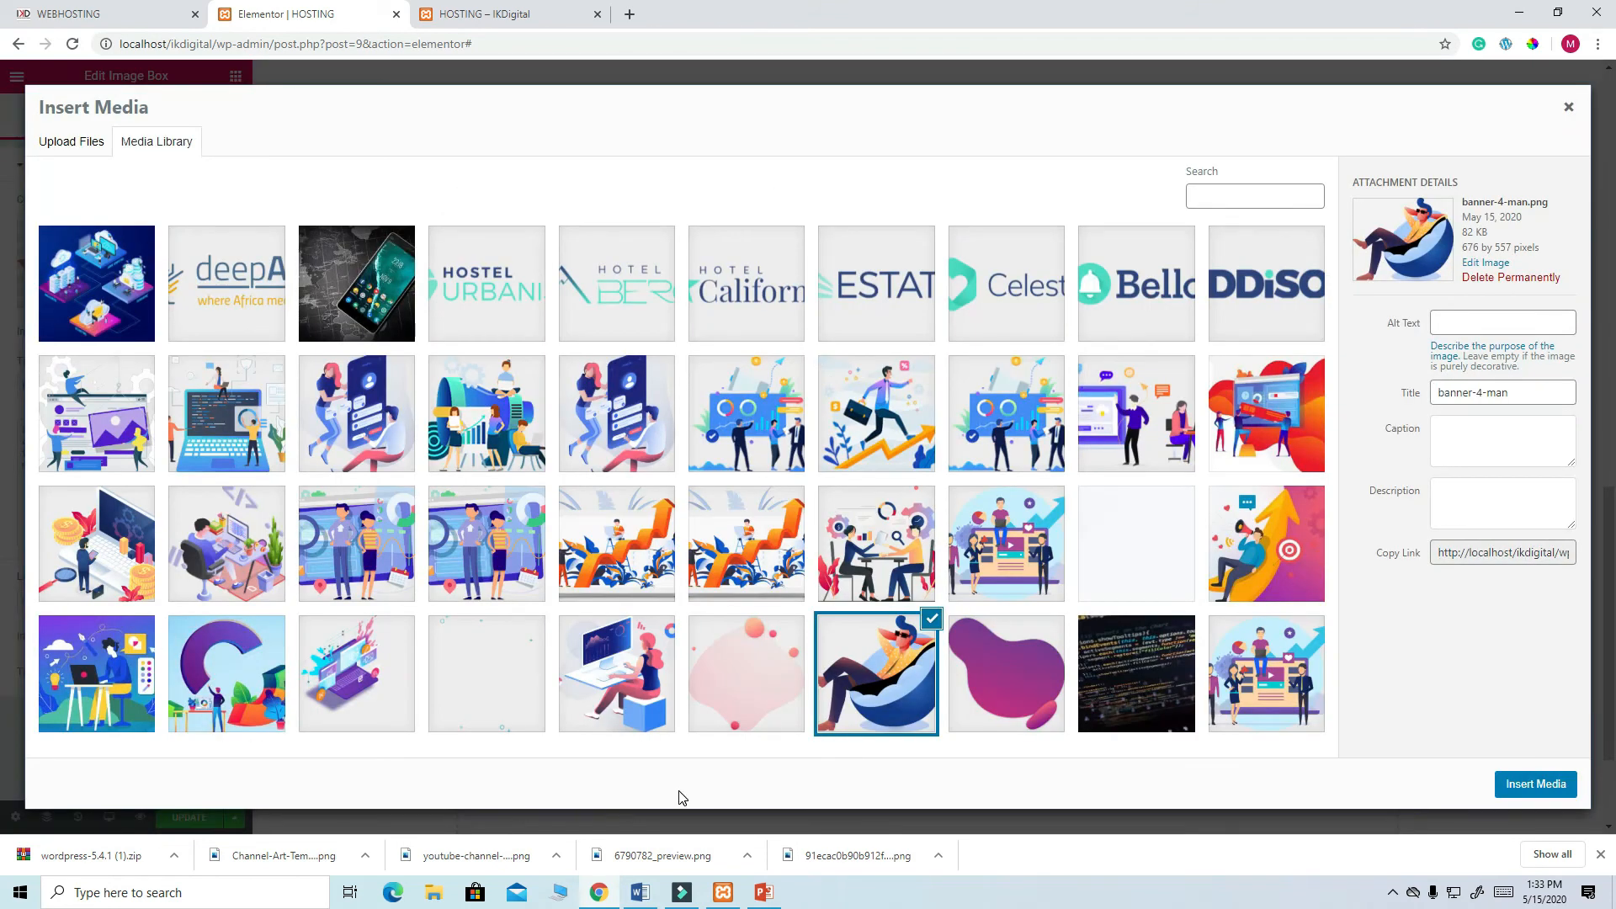
click(229, 434)
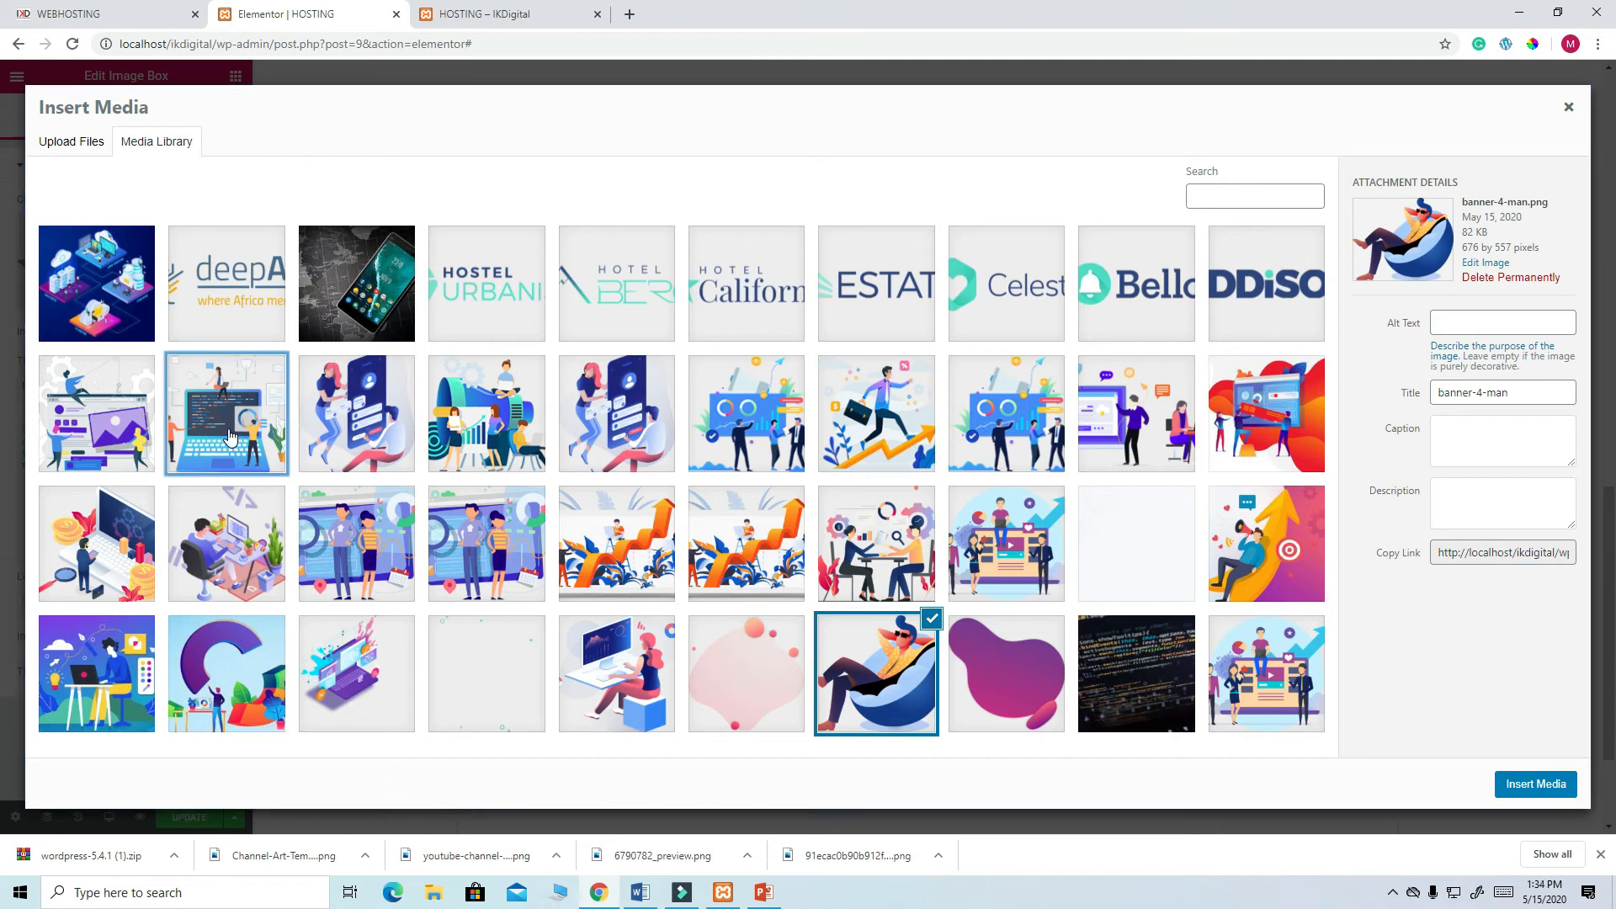
click(1523, 787)
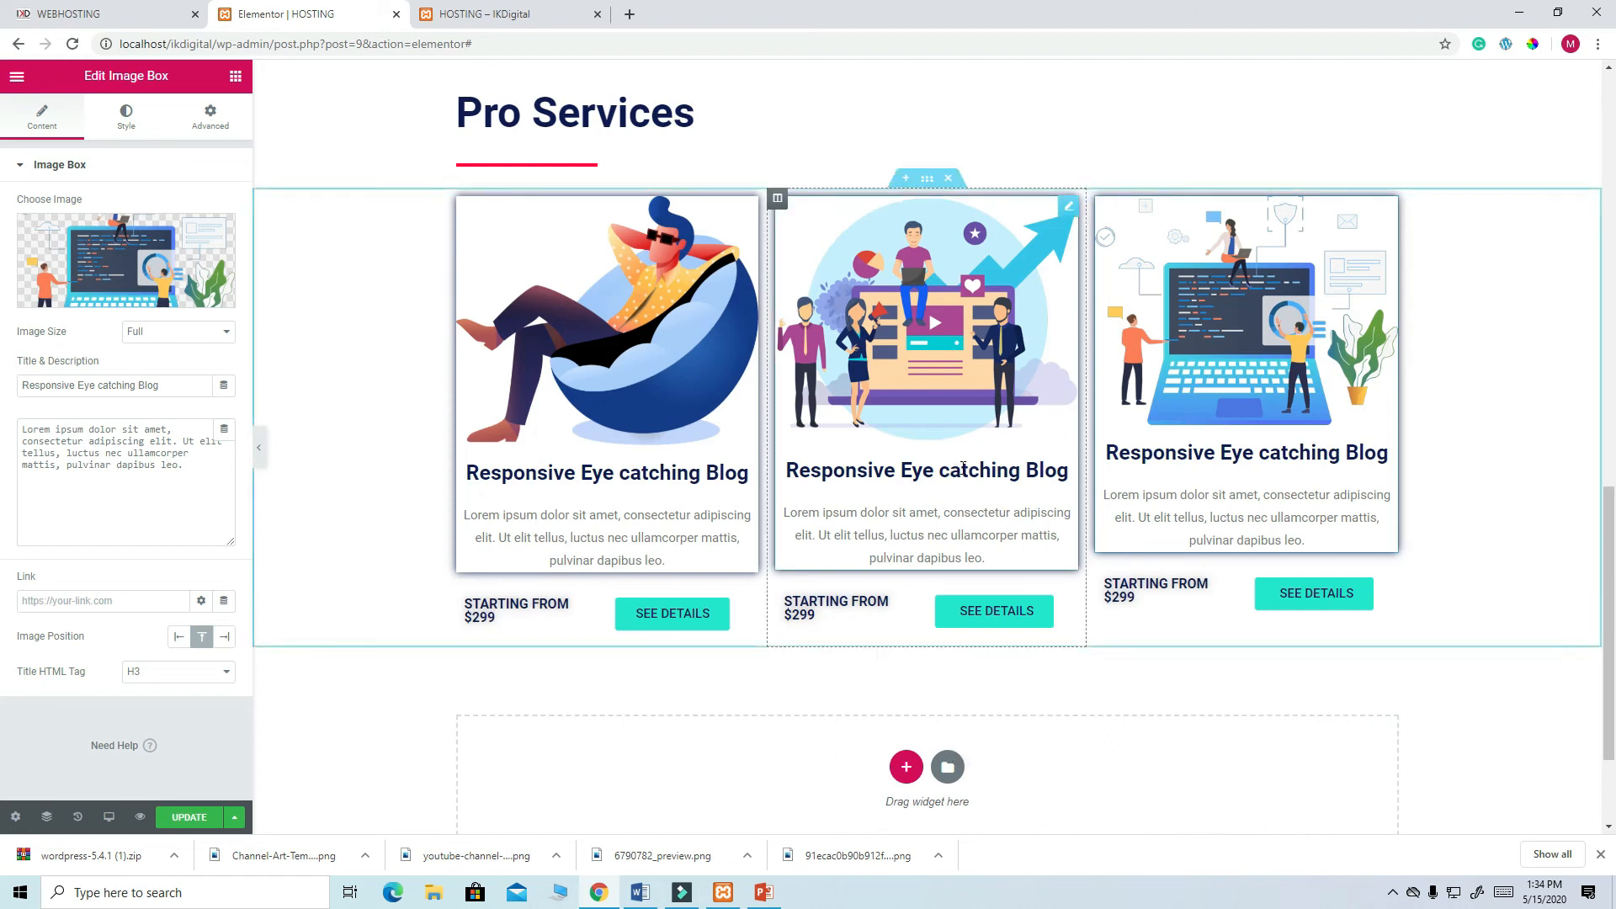
- Retitle the middle image box 'Search Engine Optimization', copied from the live site
click(81, 16)
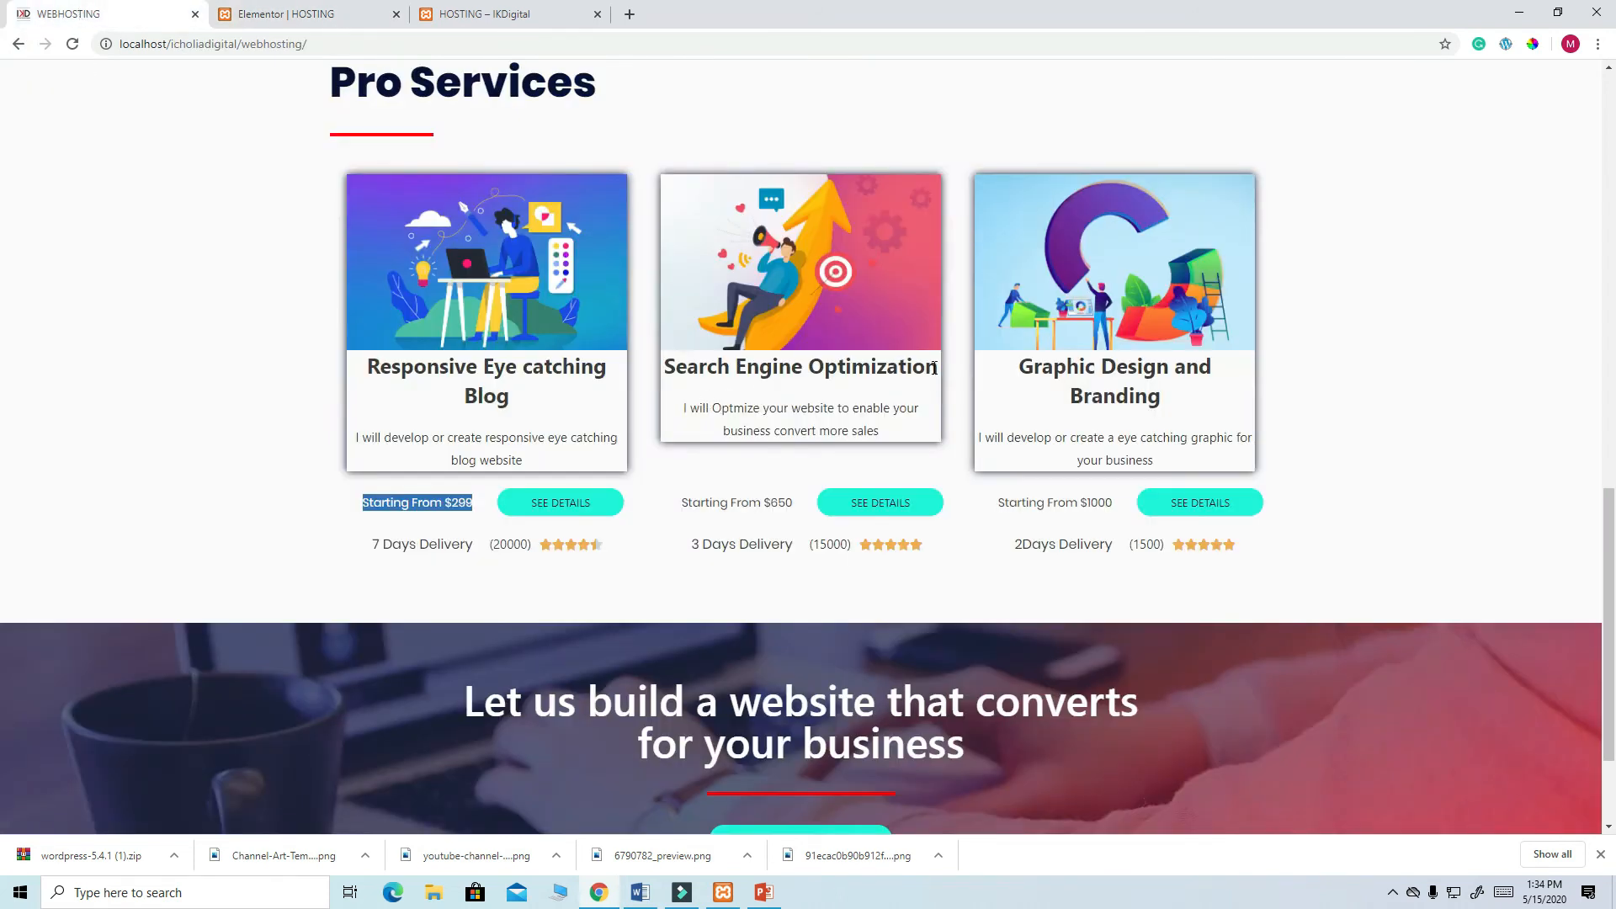
drag(937, 368, 682, 383)
click(668, 386)
triple_click(671, 367)
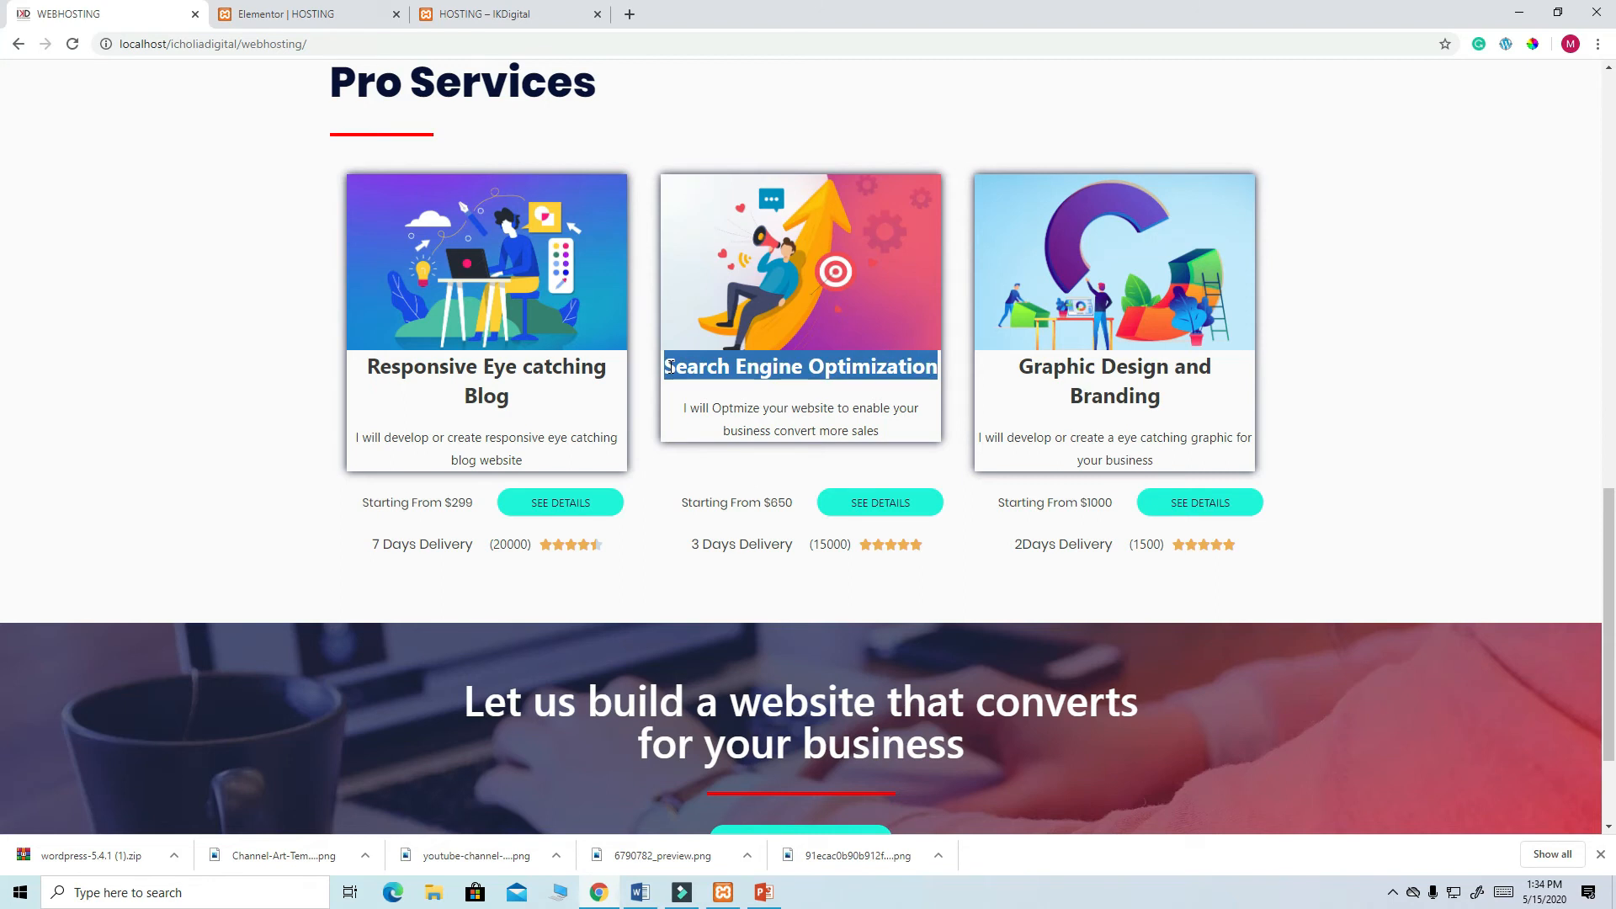
right_click(743, 367)
click(779, 387)
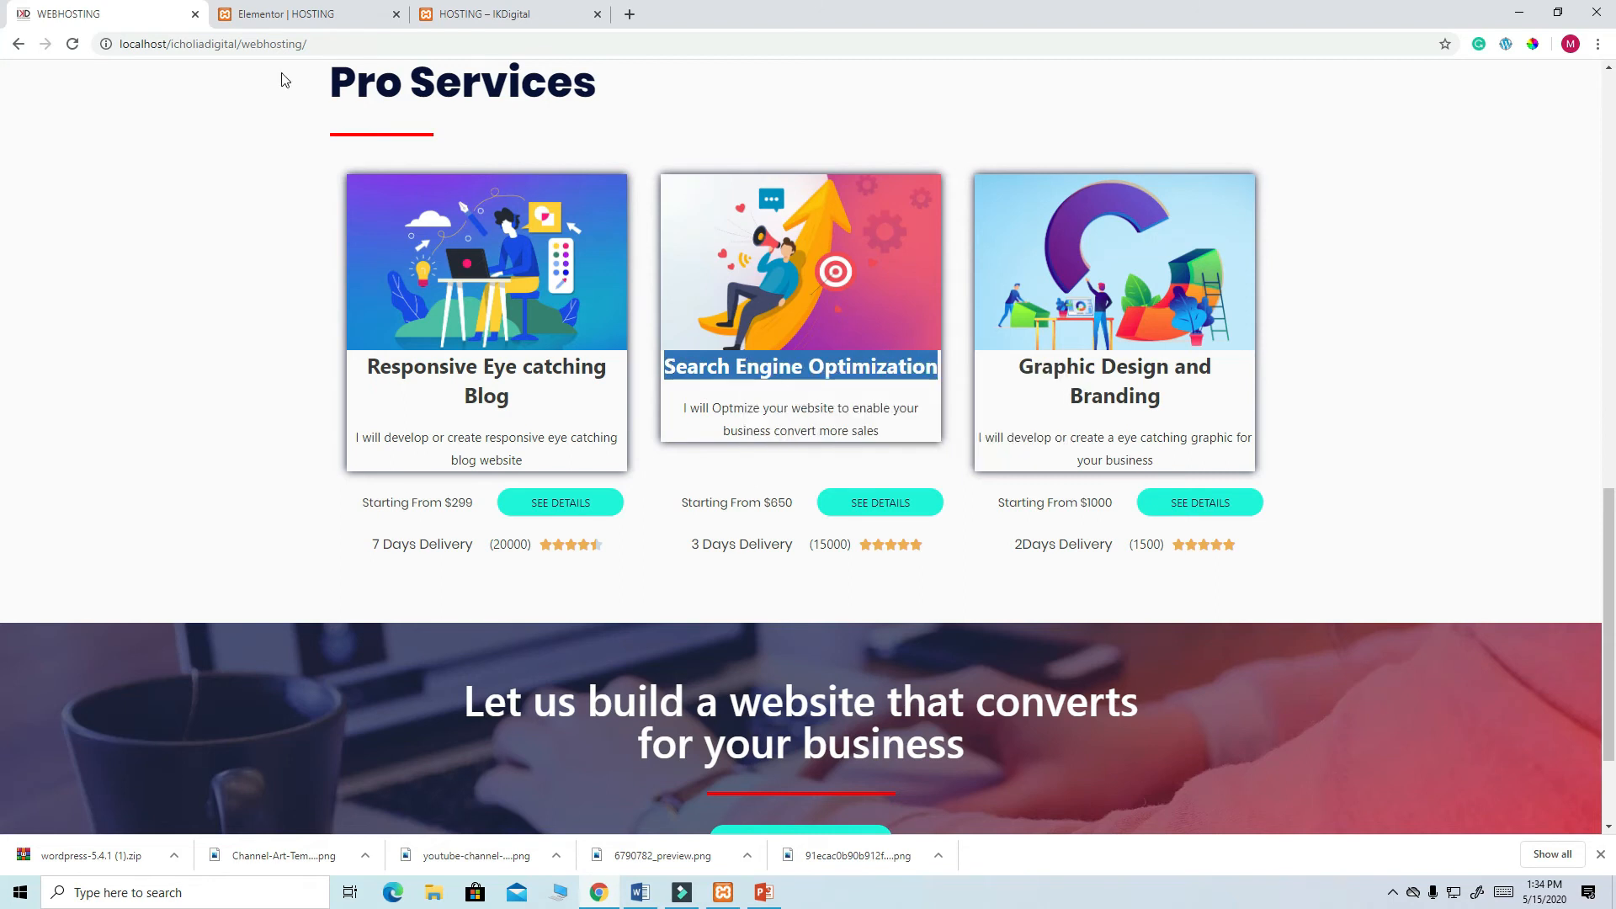
click(313, 14)
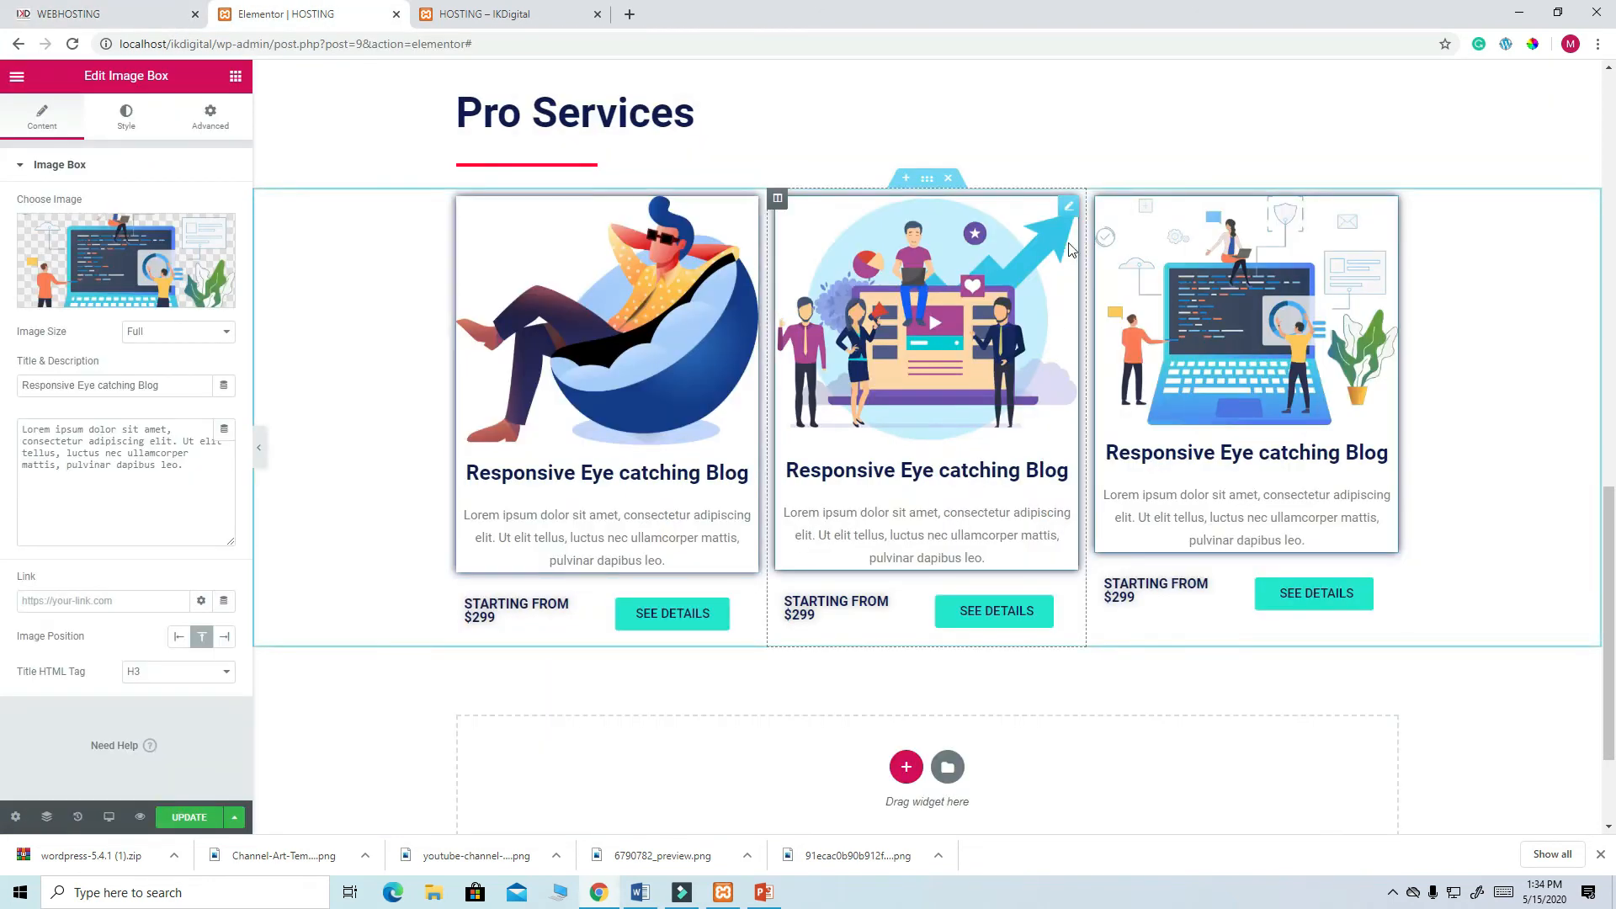
click(1069, 209)
drag(162, 385, 15, 388)
key(ctrl+v)
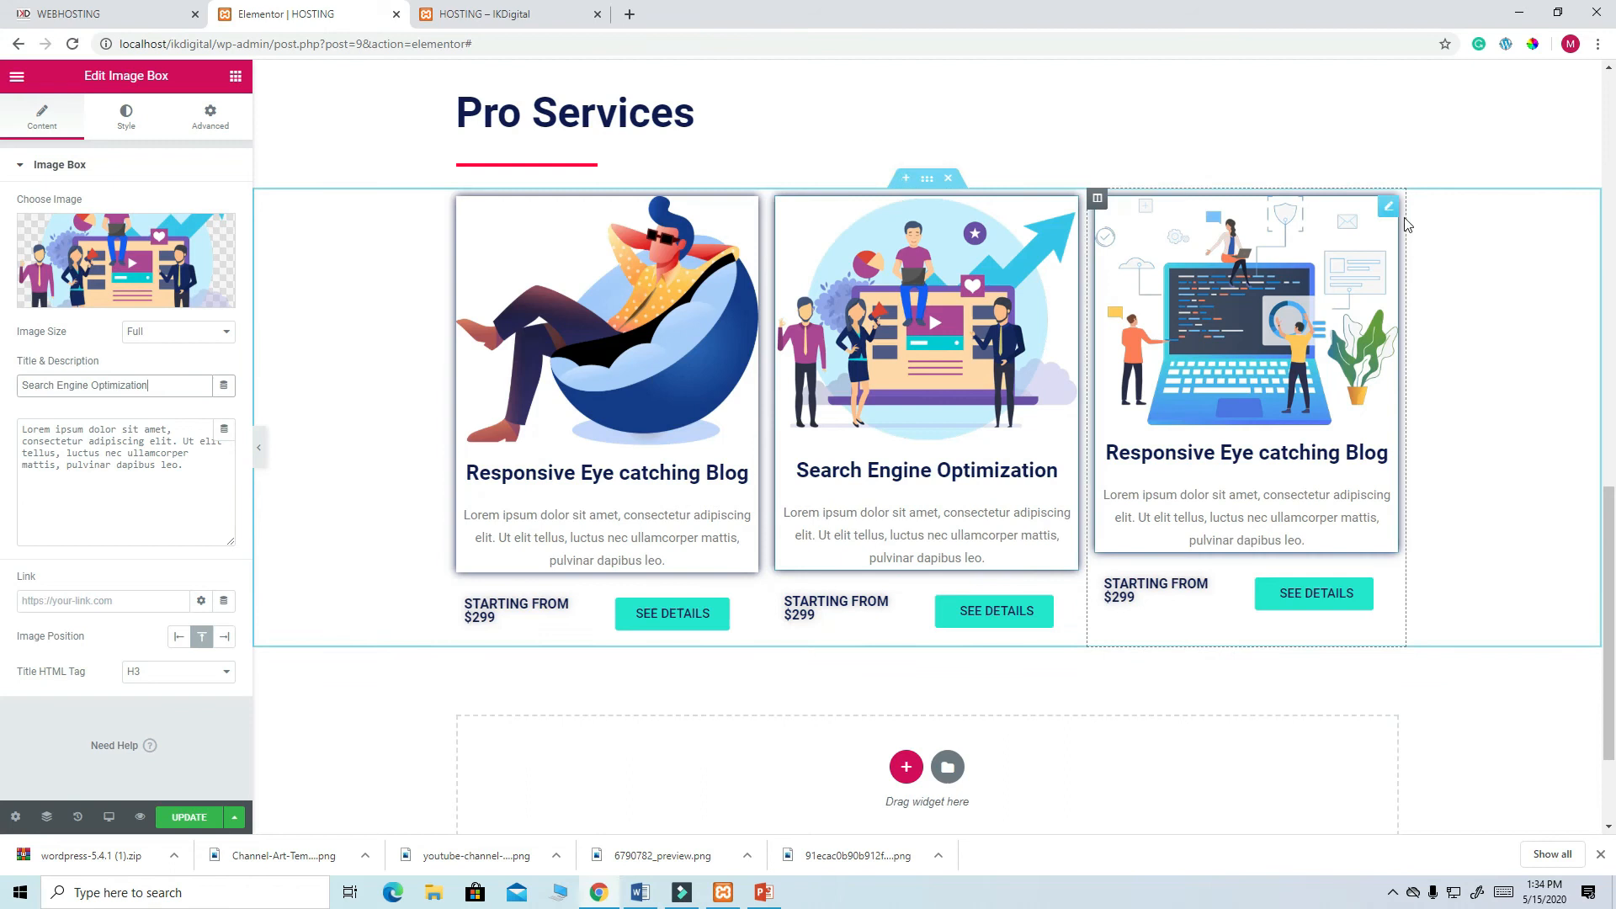
- Retitle the third image box 'Graphic Design and Branding' and update the page
click(101, 15)
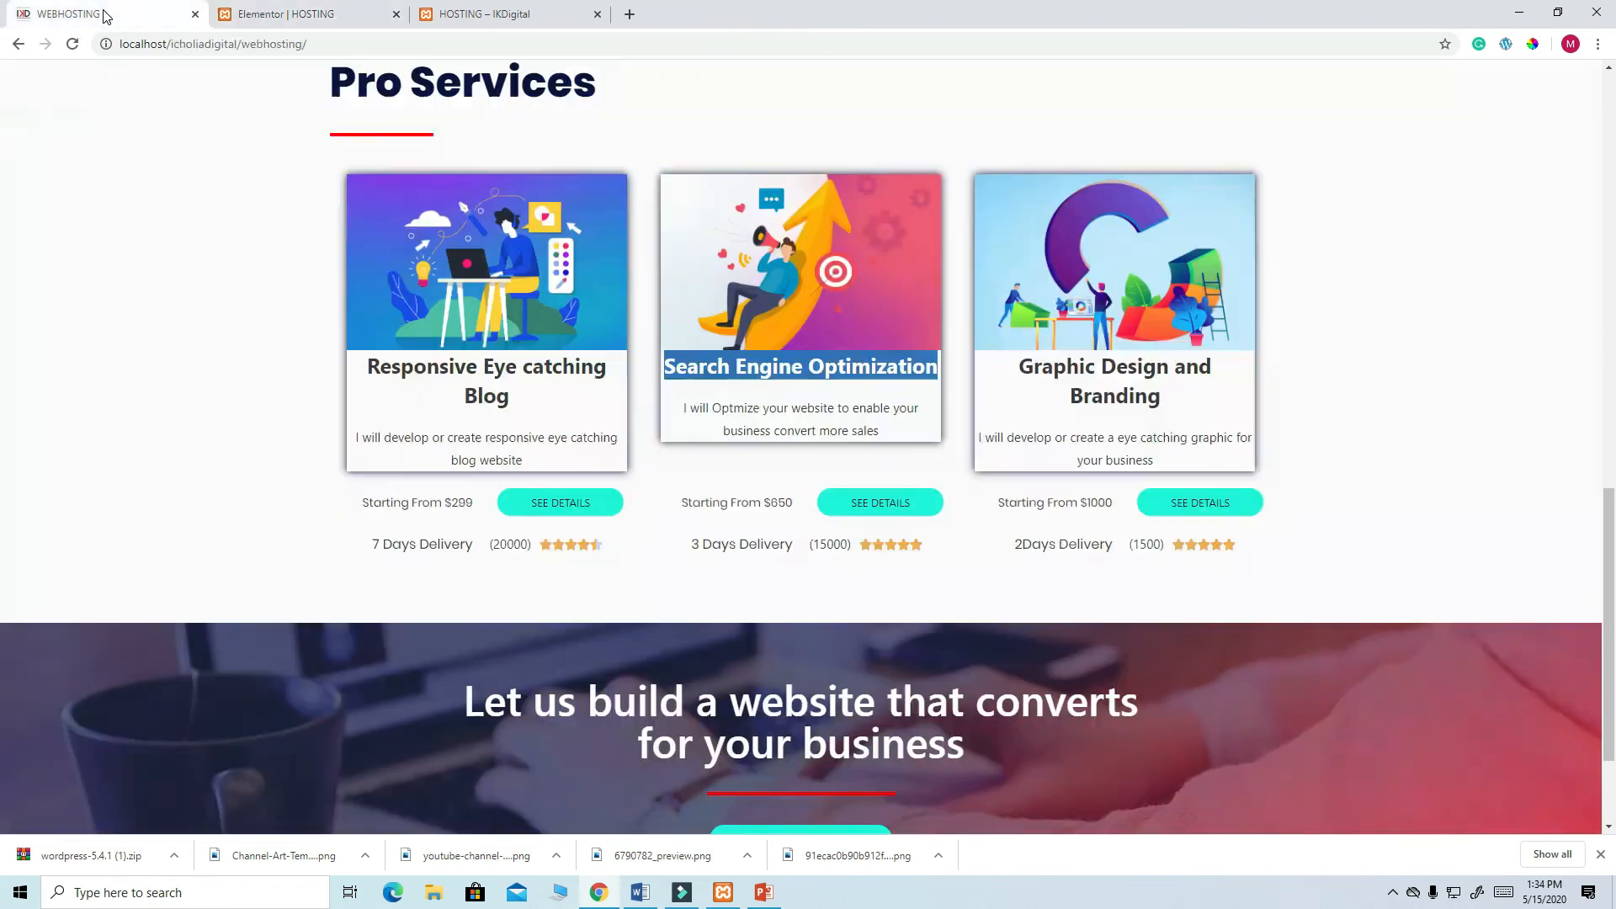
drag(1163, 404, 1018, 370)
right_click(1035, 368)
click(1077, 379)
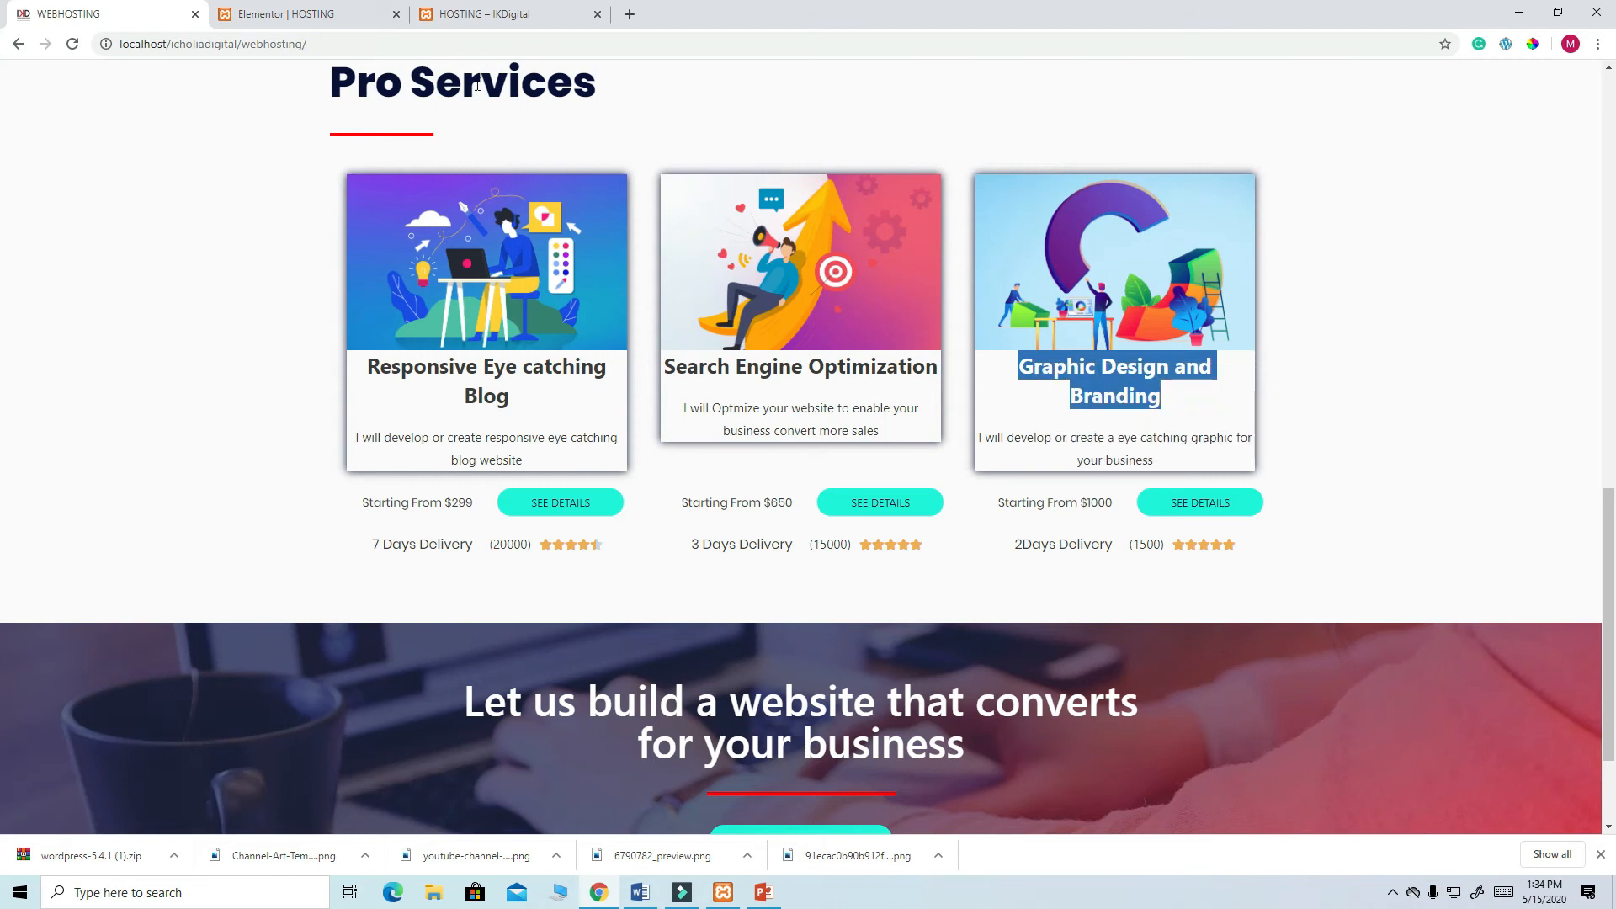
click(307, 15)
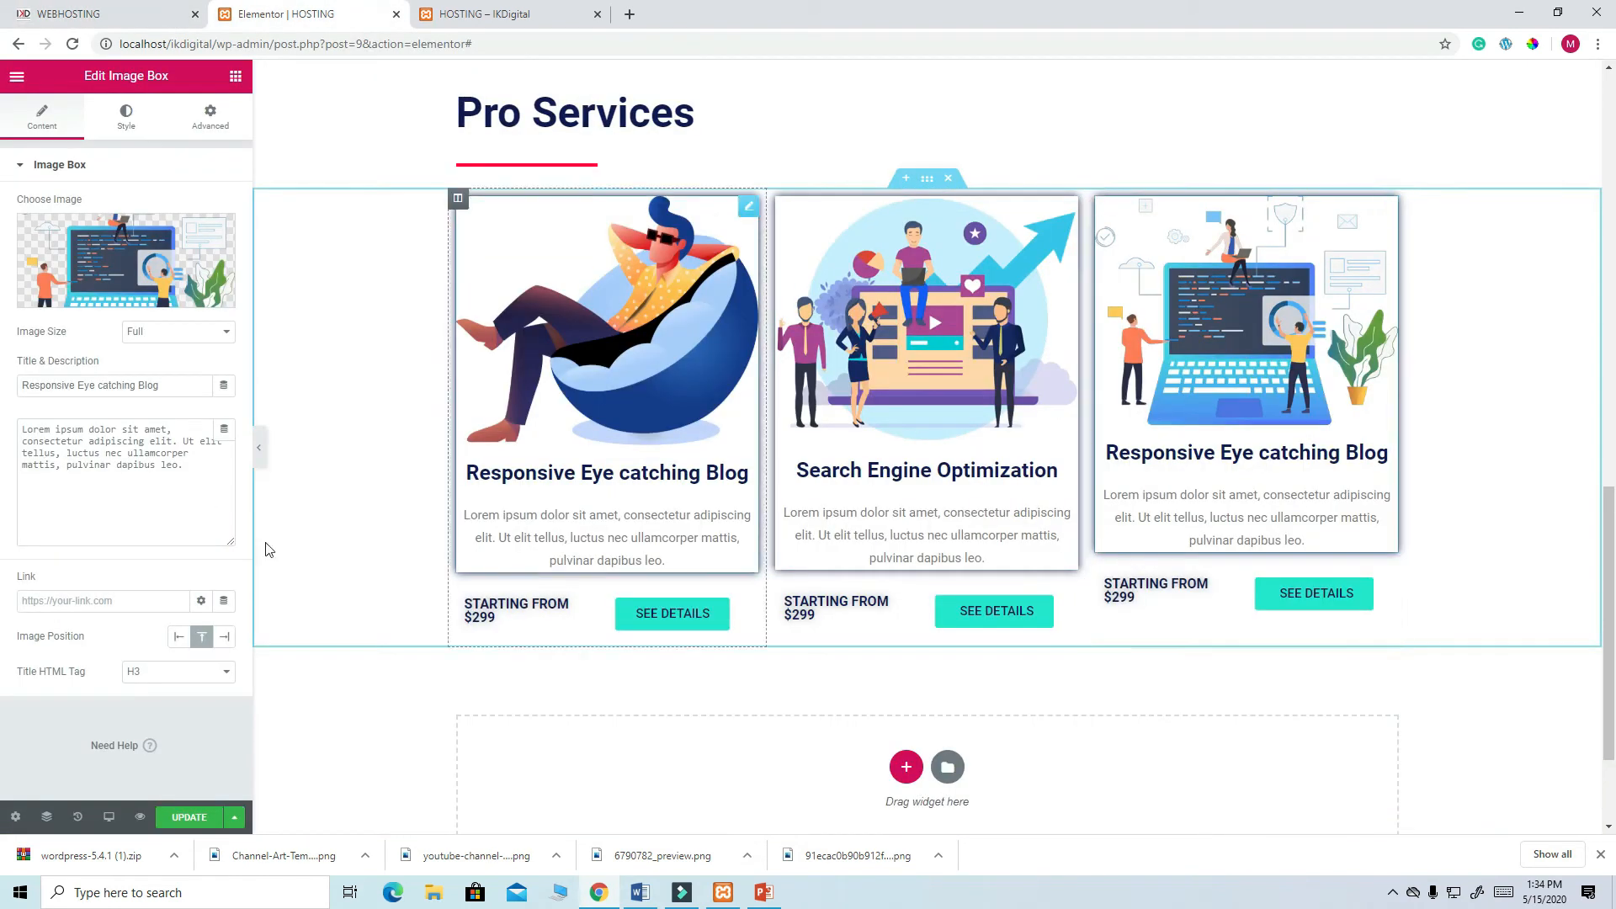
drag(167, 388, 19, 384)
key(ctrl+v)
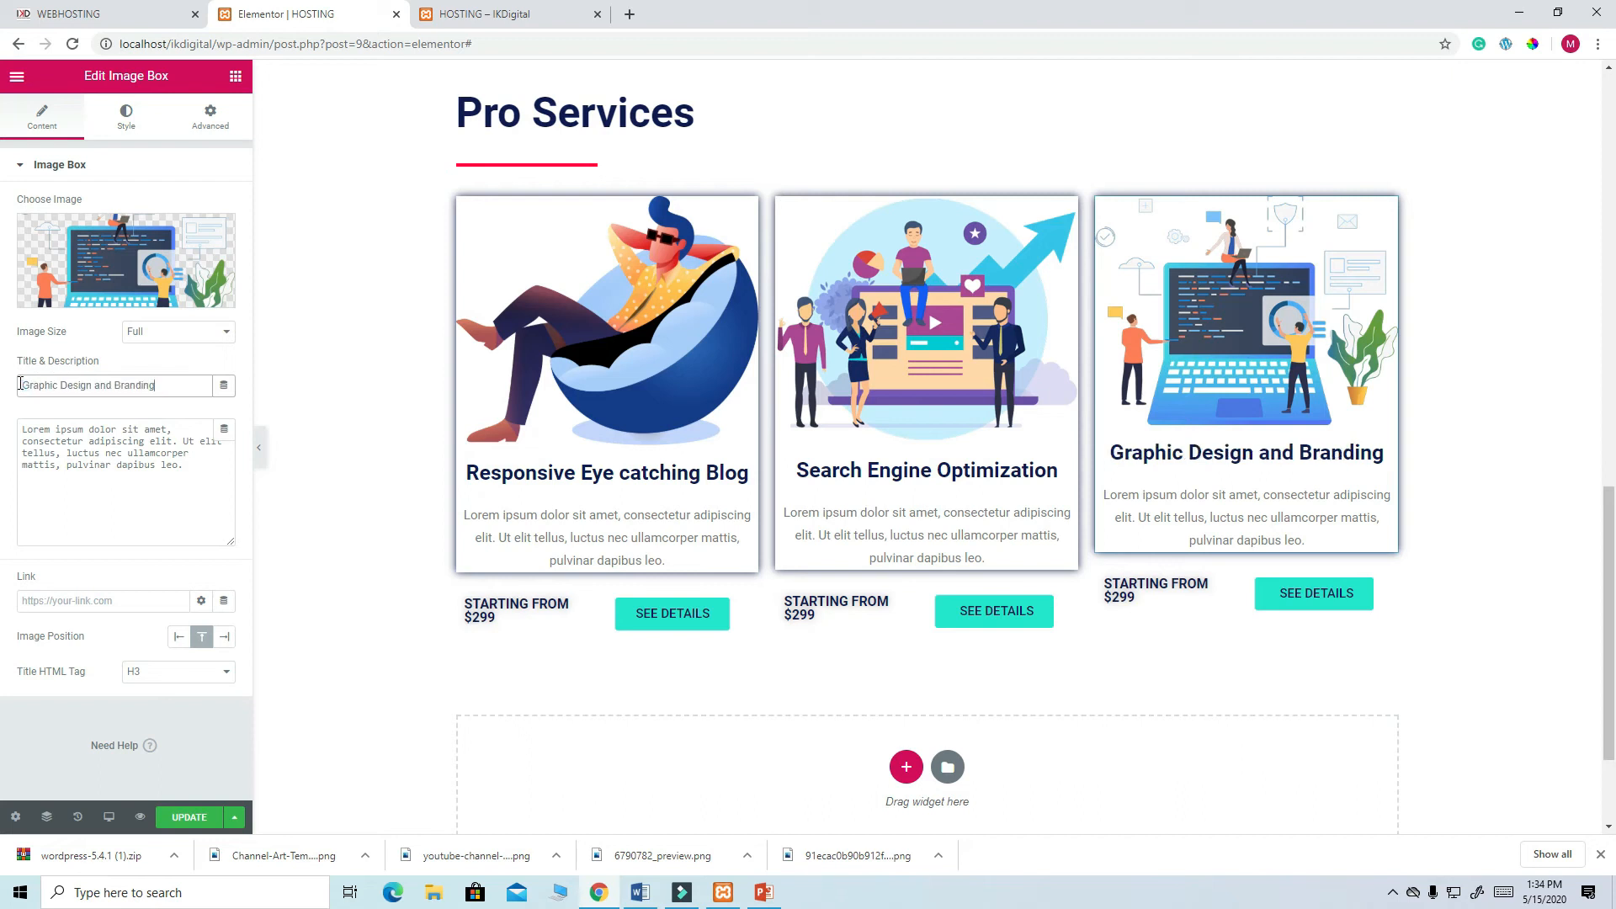
click(189, 816)
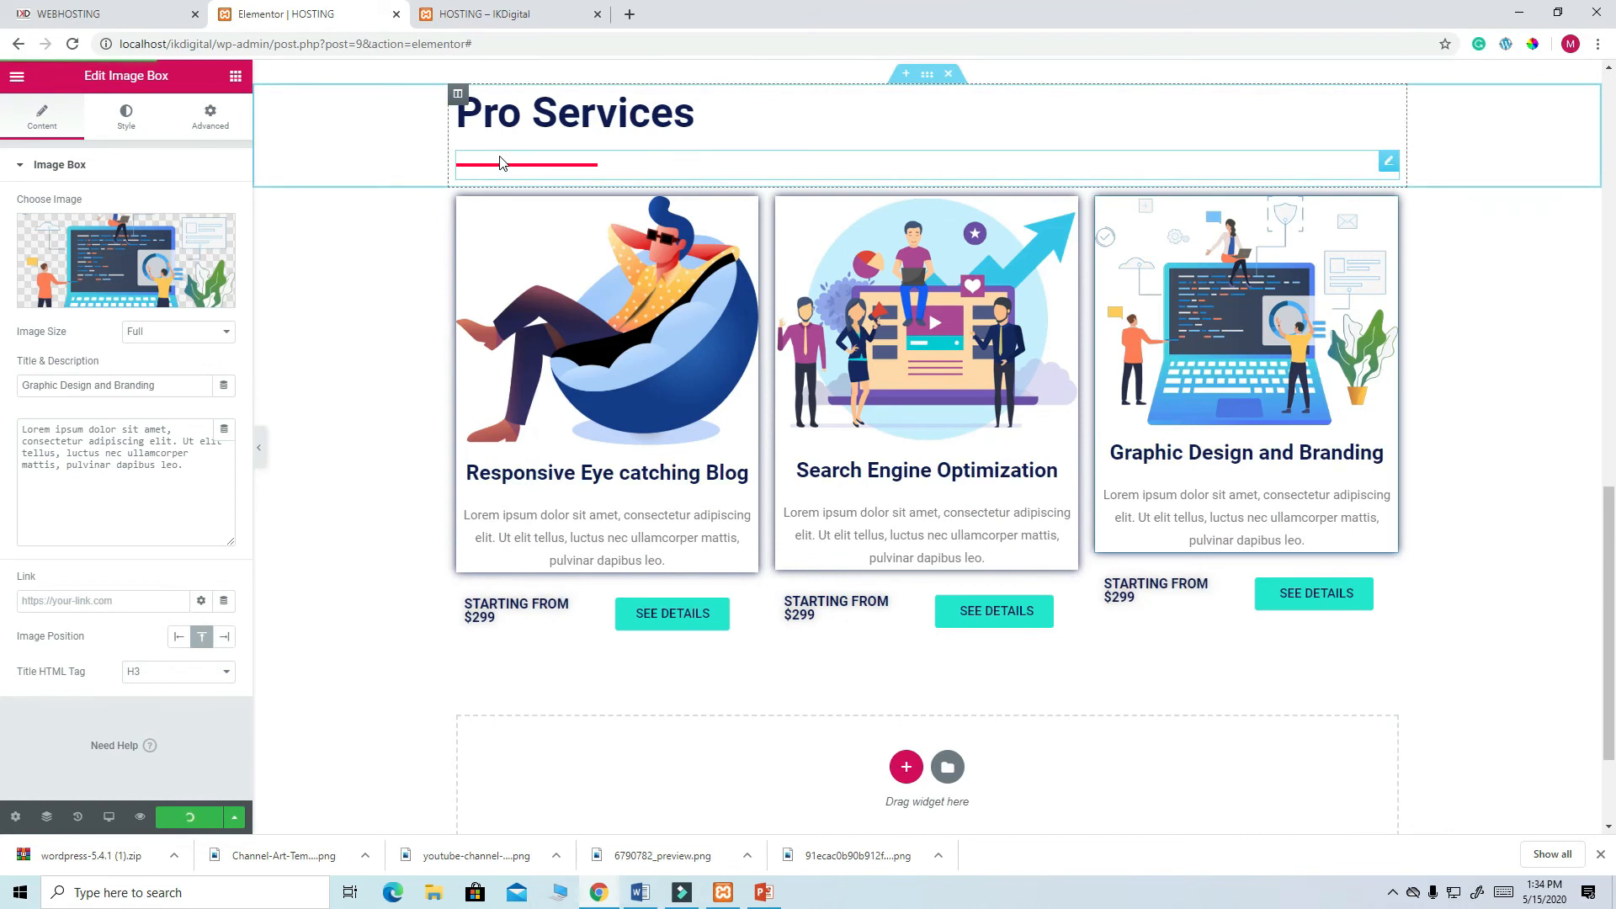
- Try a light grey Classic background on the Pro Services heading section, then remove it
scroll(711, 197, up, 1)
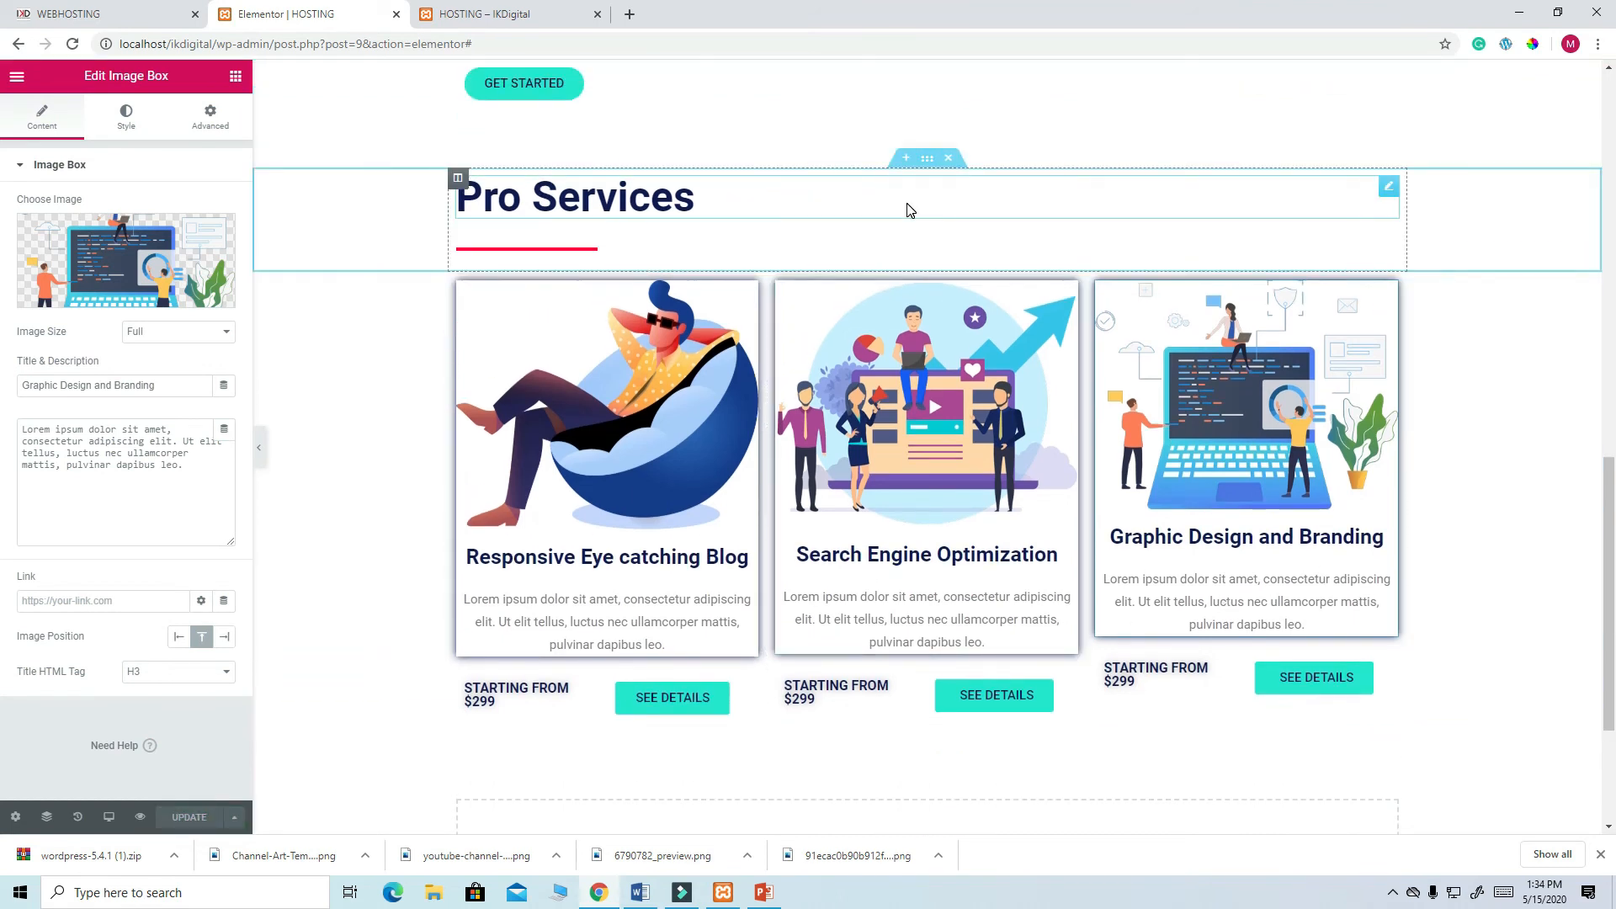
click(927, 161)
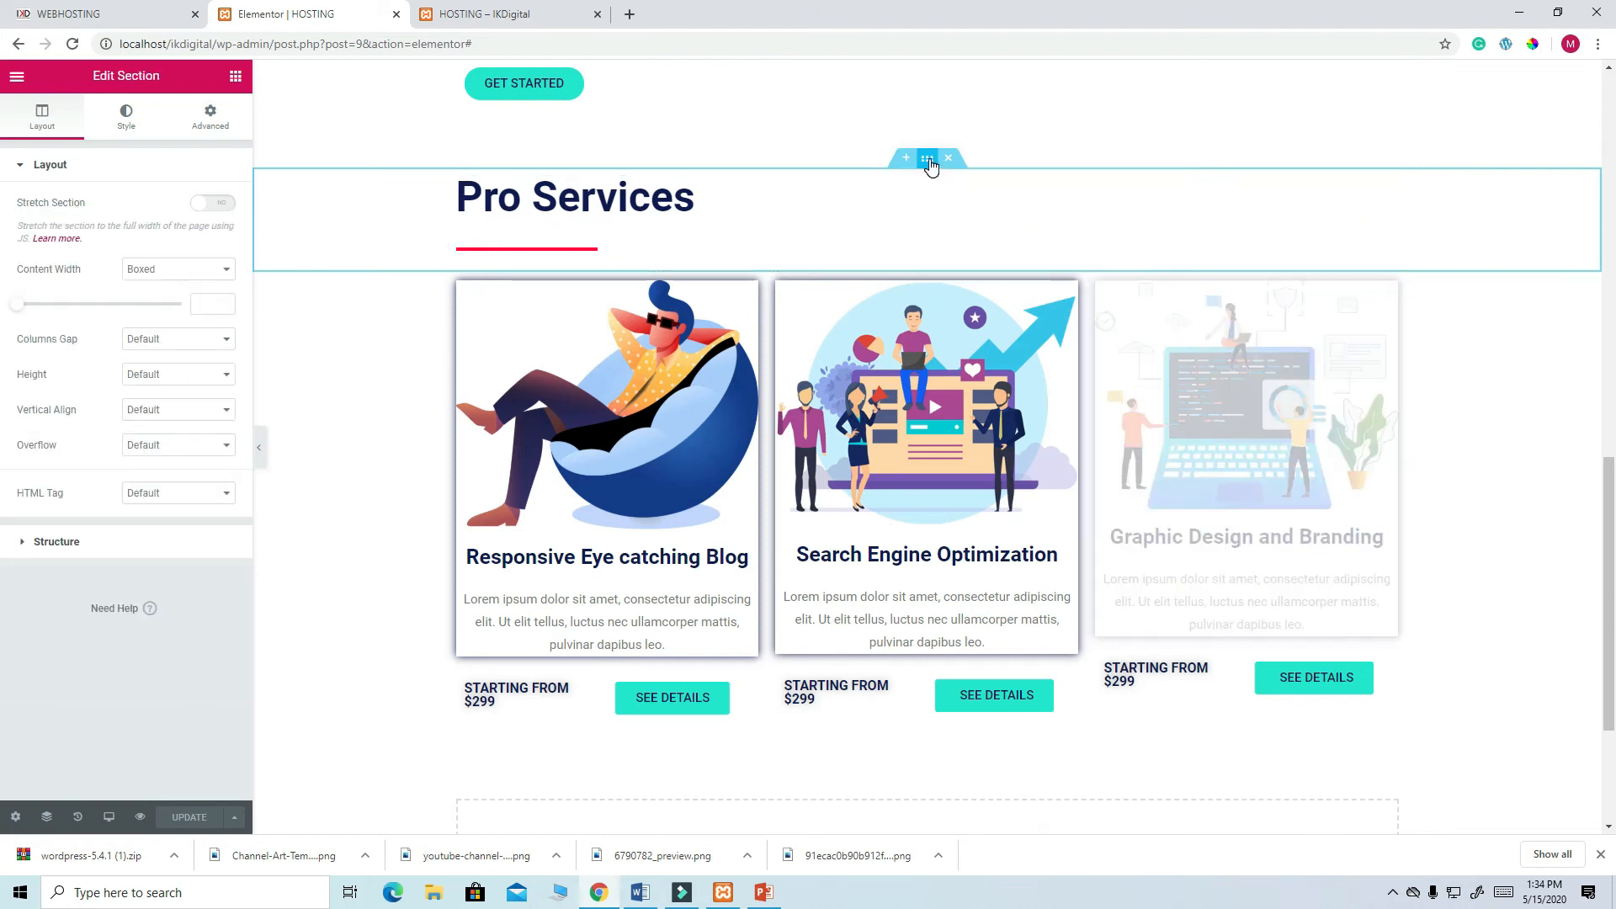
click(128, 119)
click(157, 242)
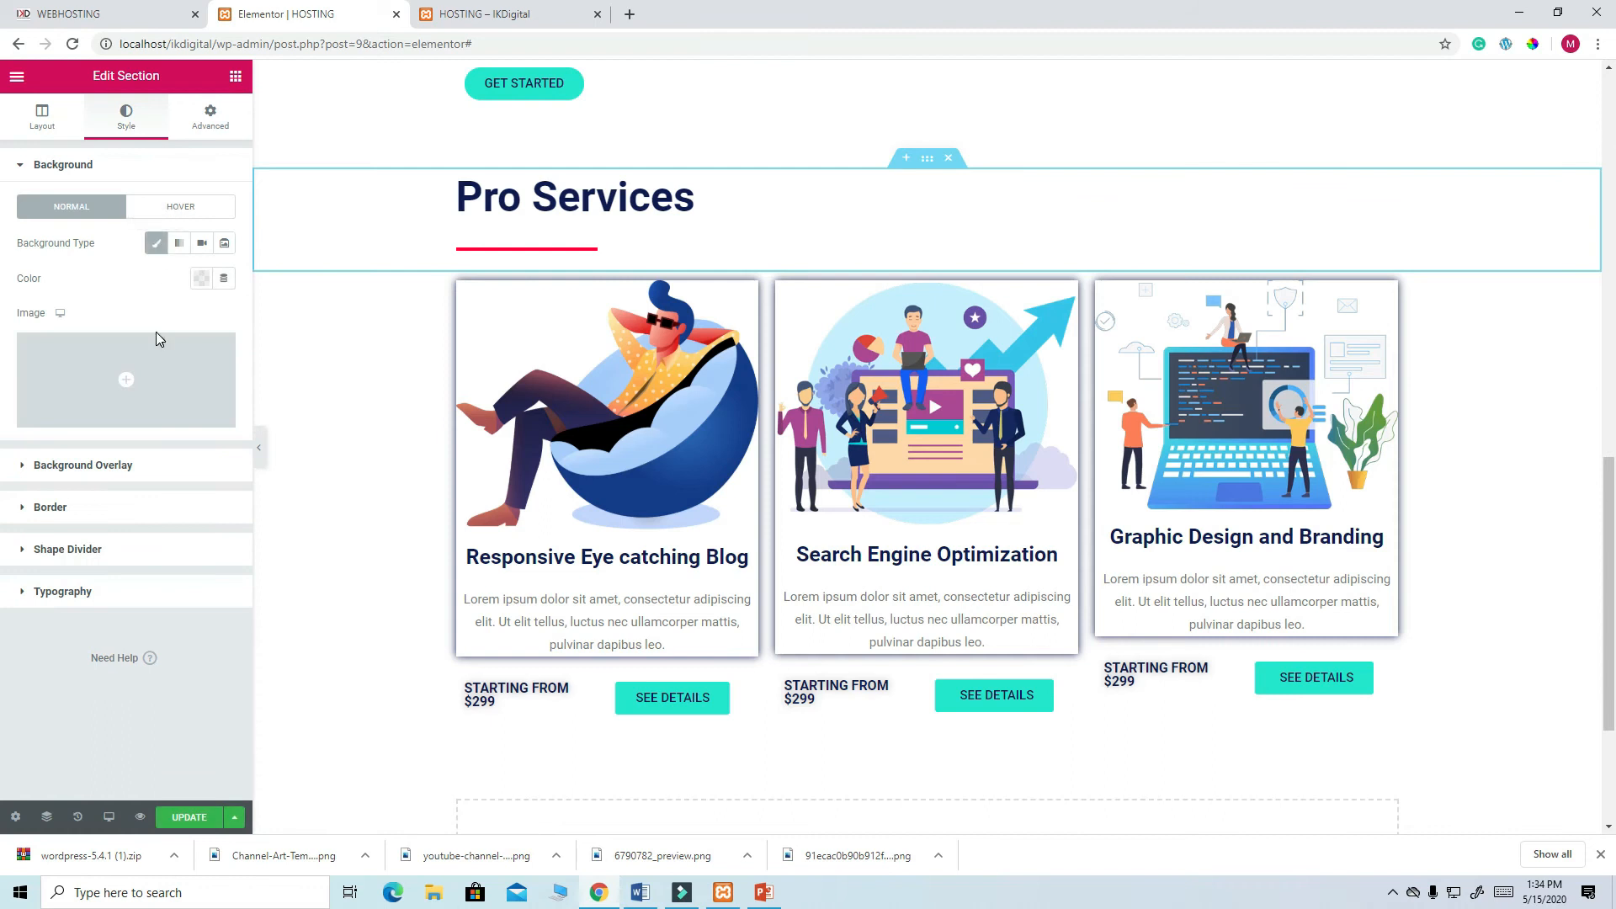
click(199, 281)
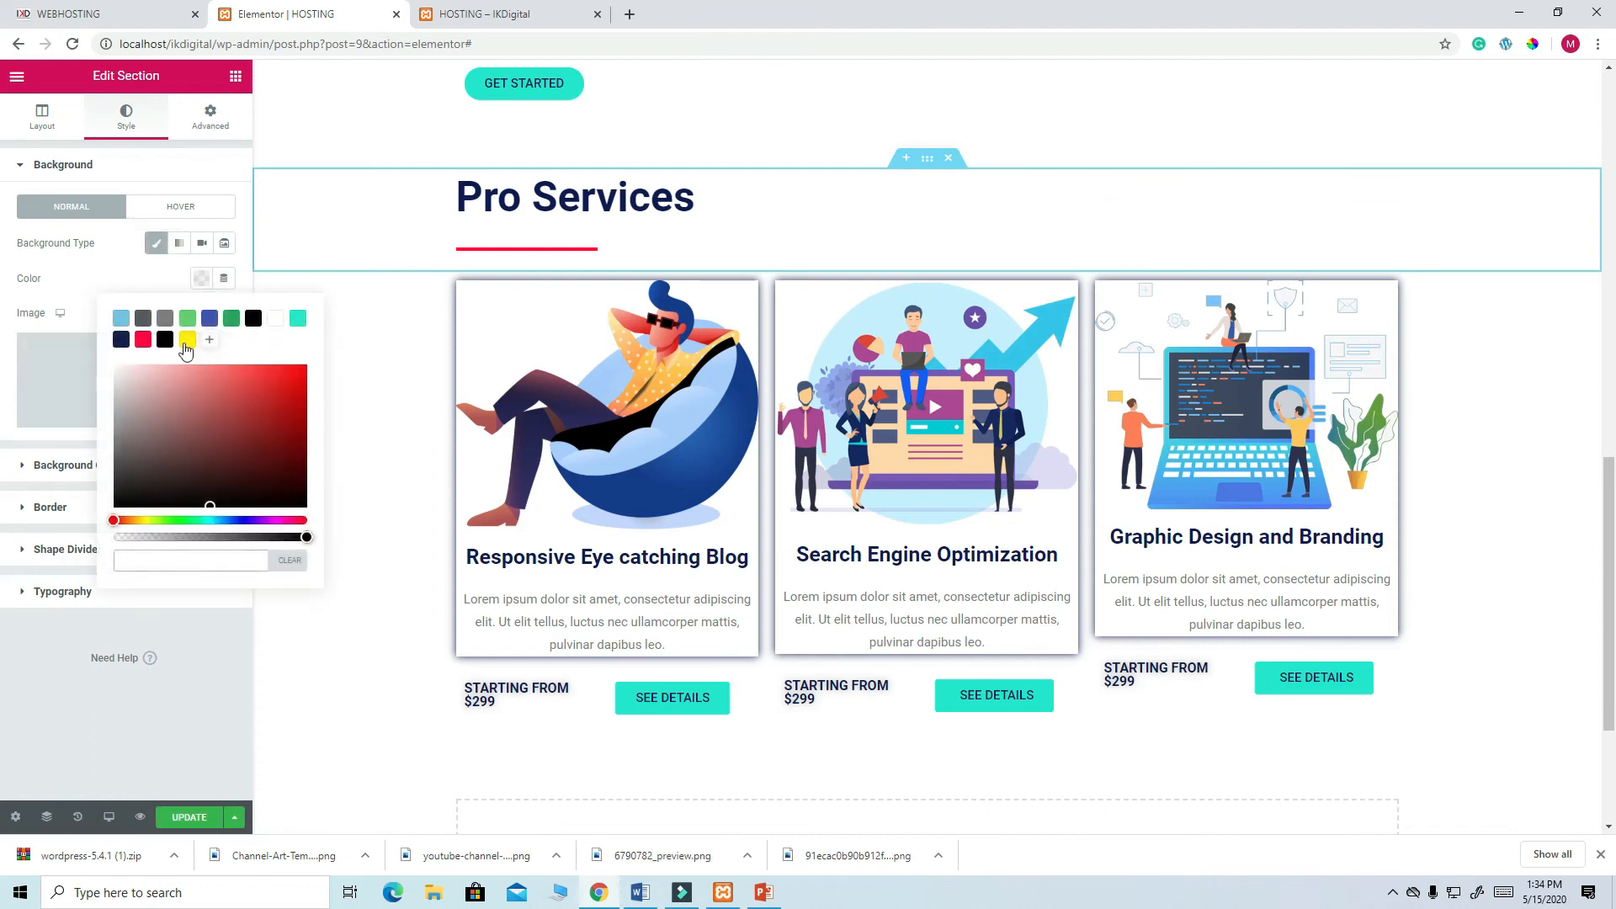
key(ctrl+v)
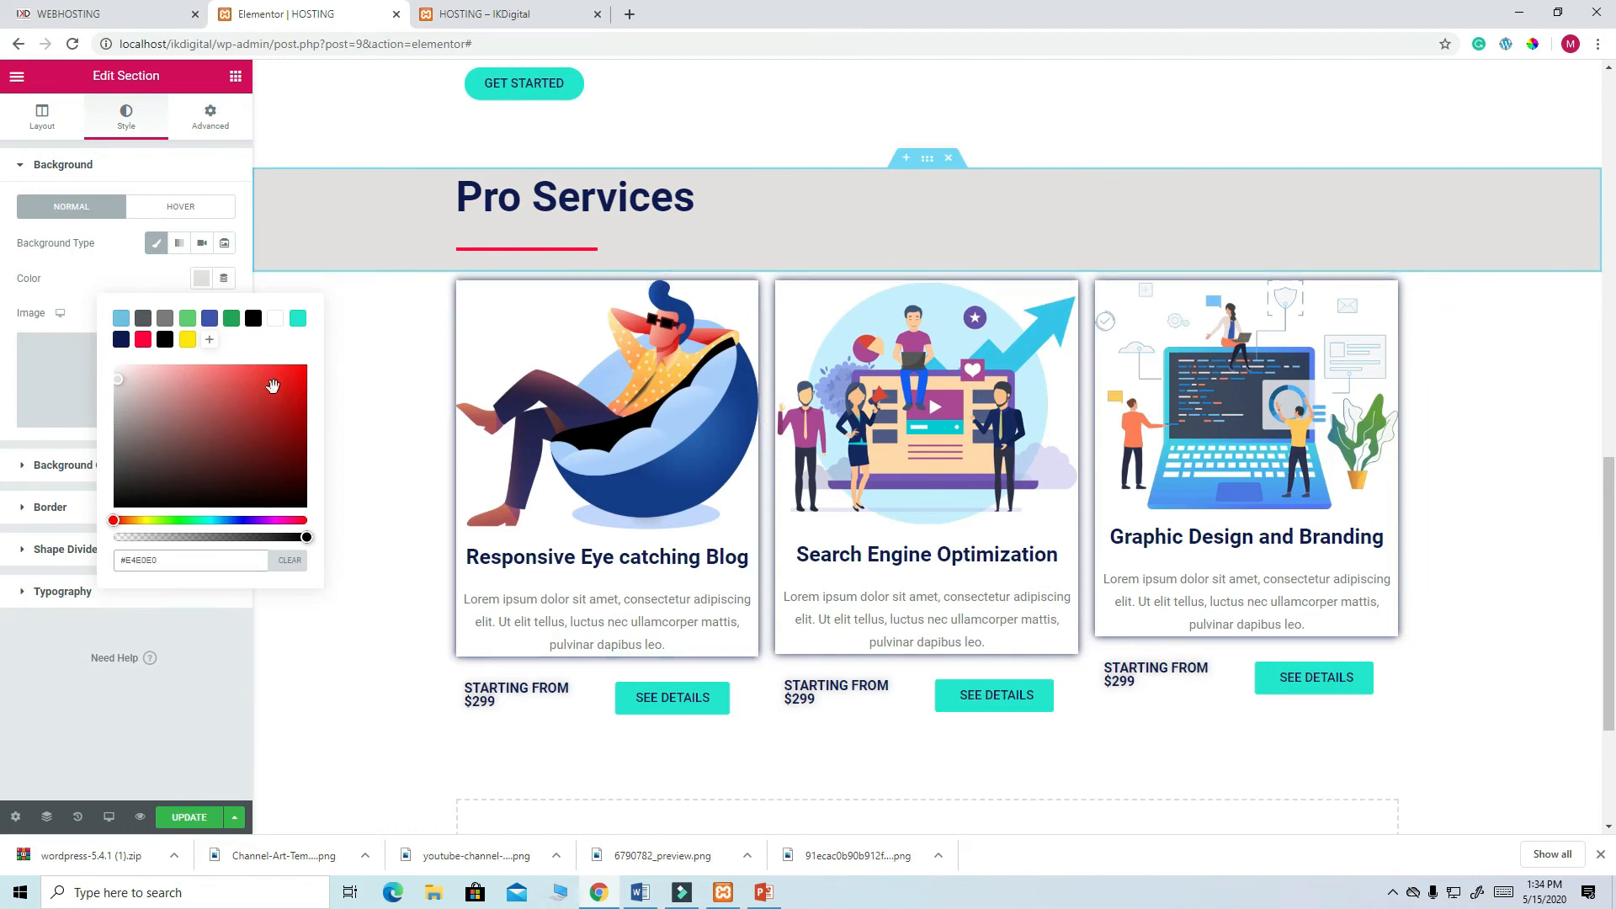
click(305, 561)
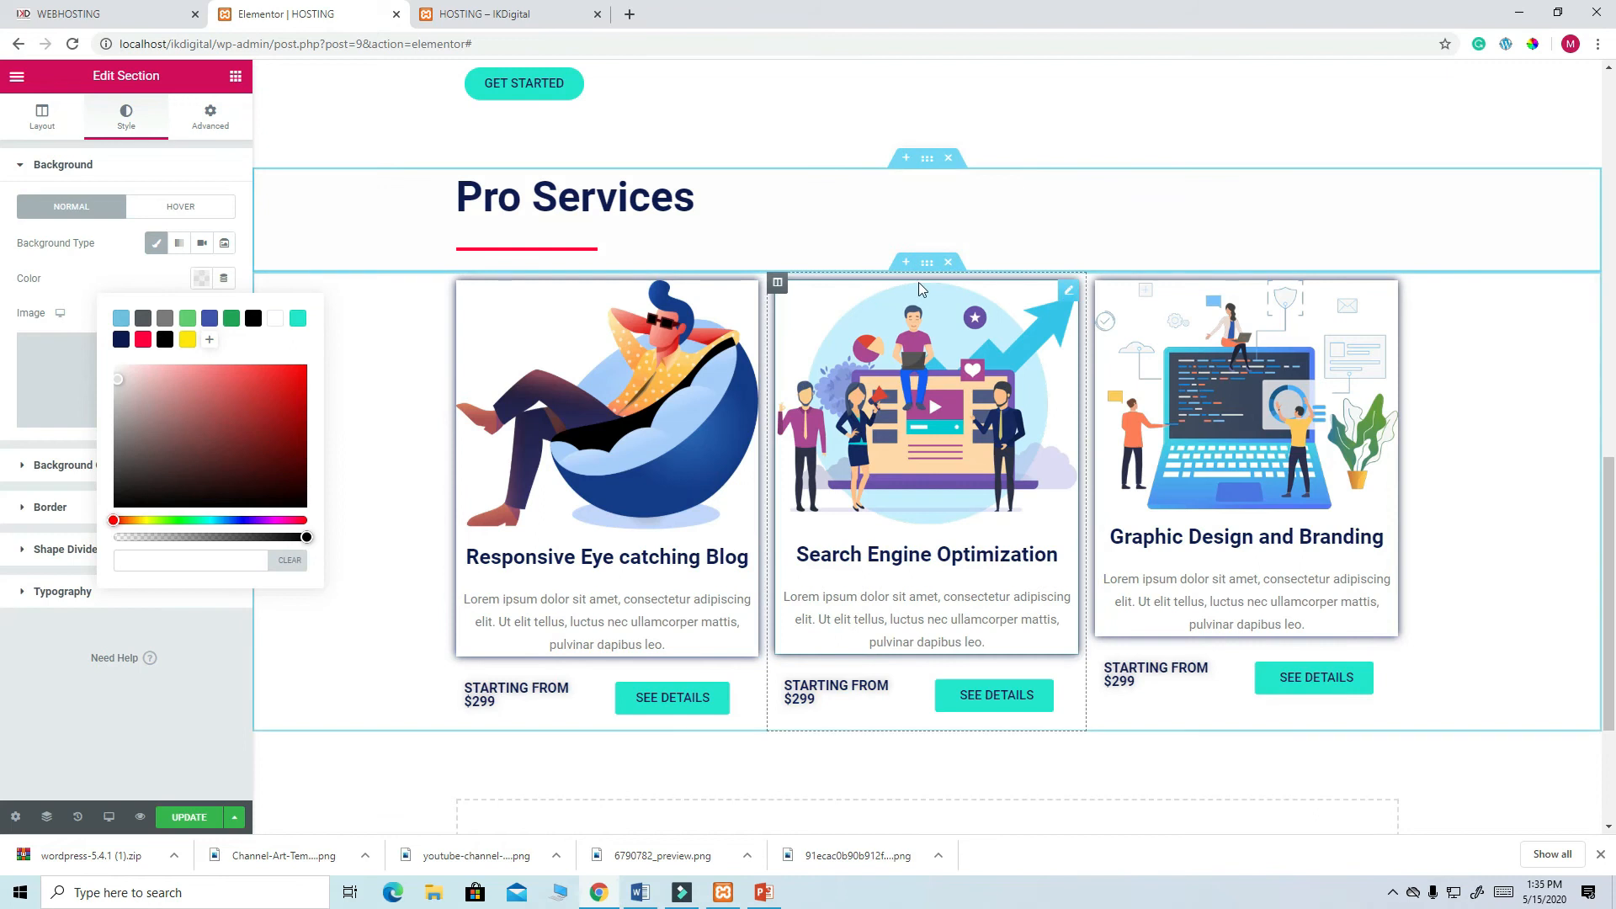
- Give the service cards section a very light grey Classic background and save the page
click(926, 264)
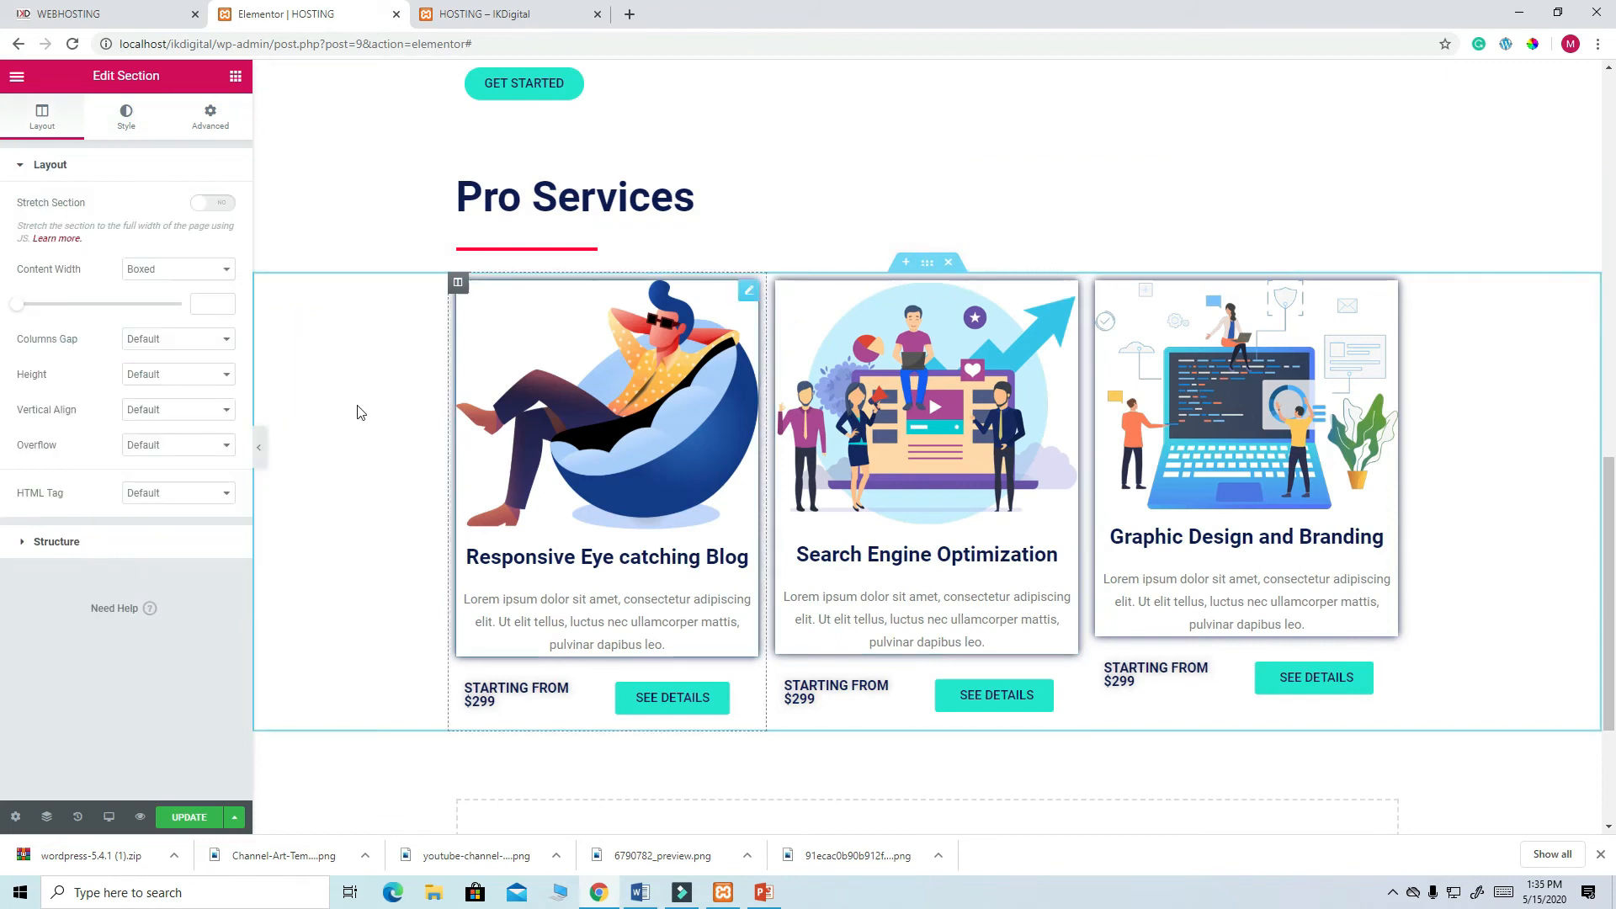
click(126, 135)
click(157, 243)
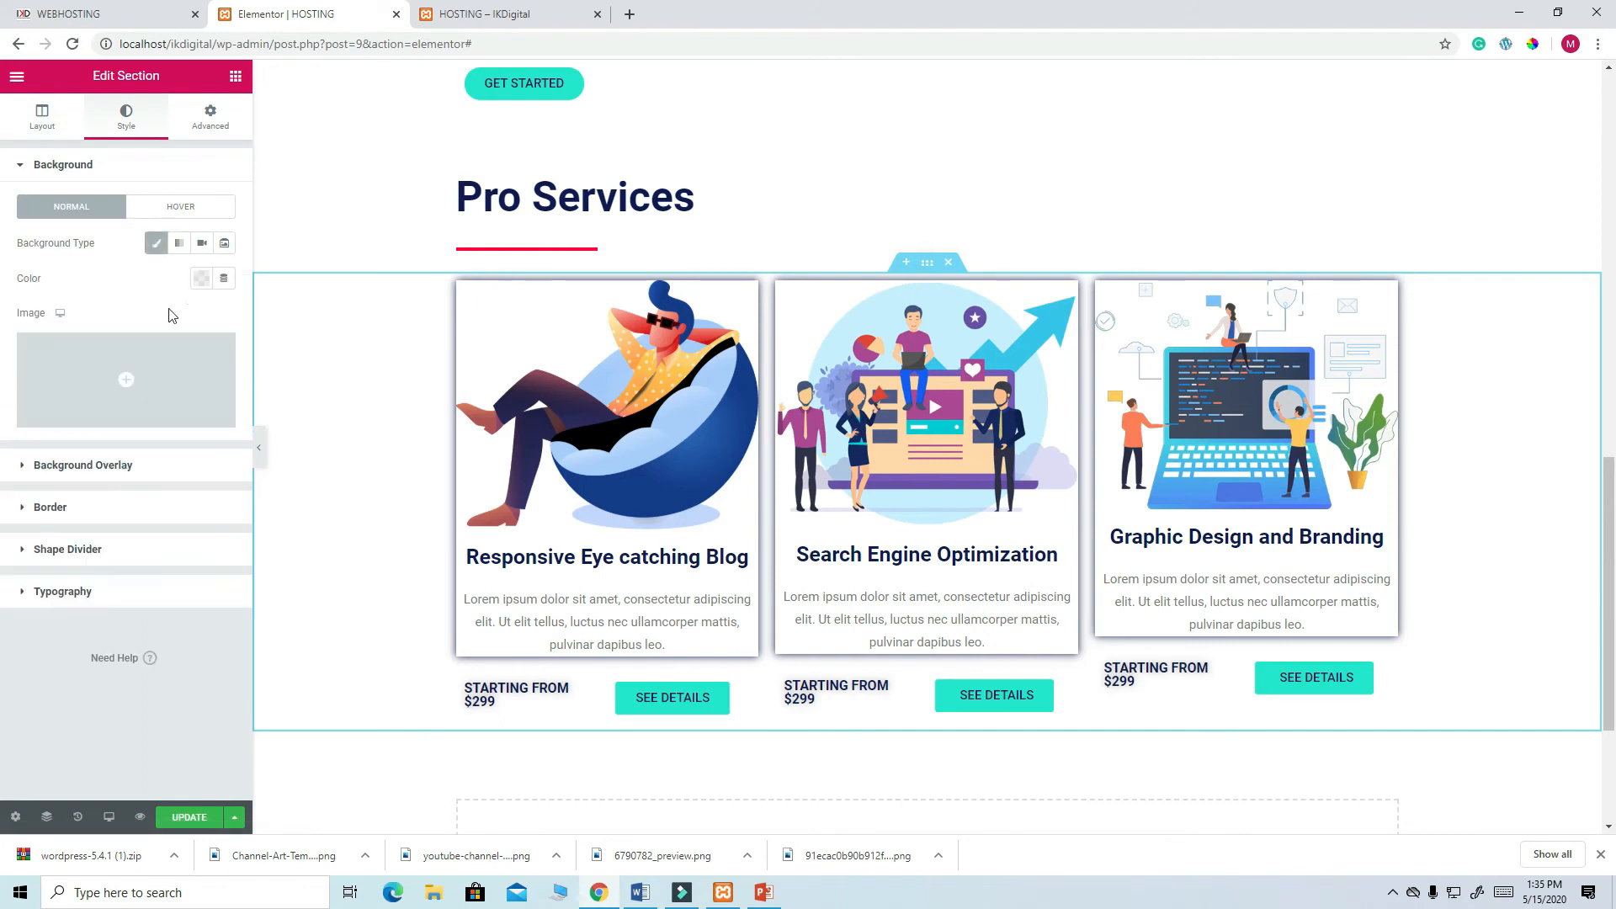
click(201, 279)
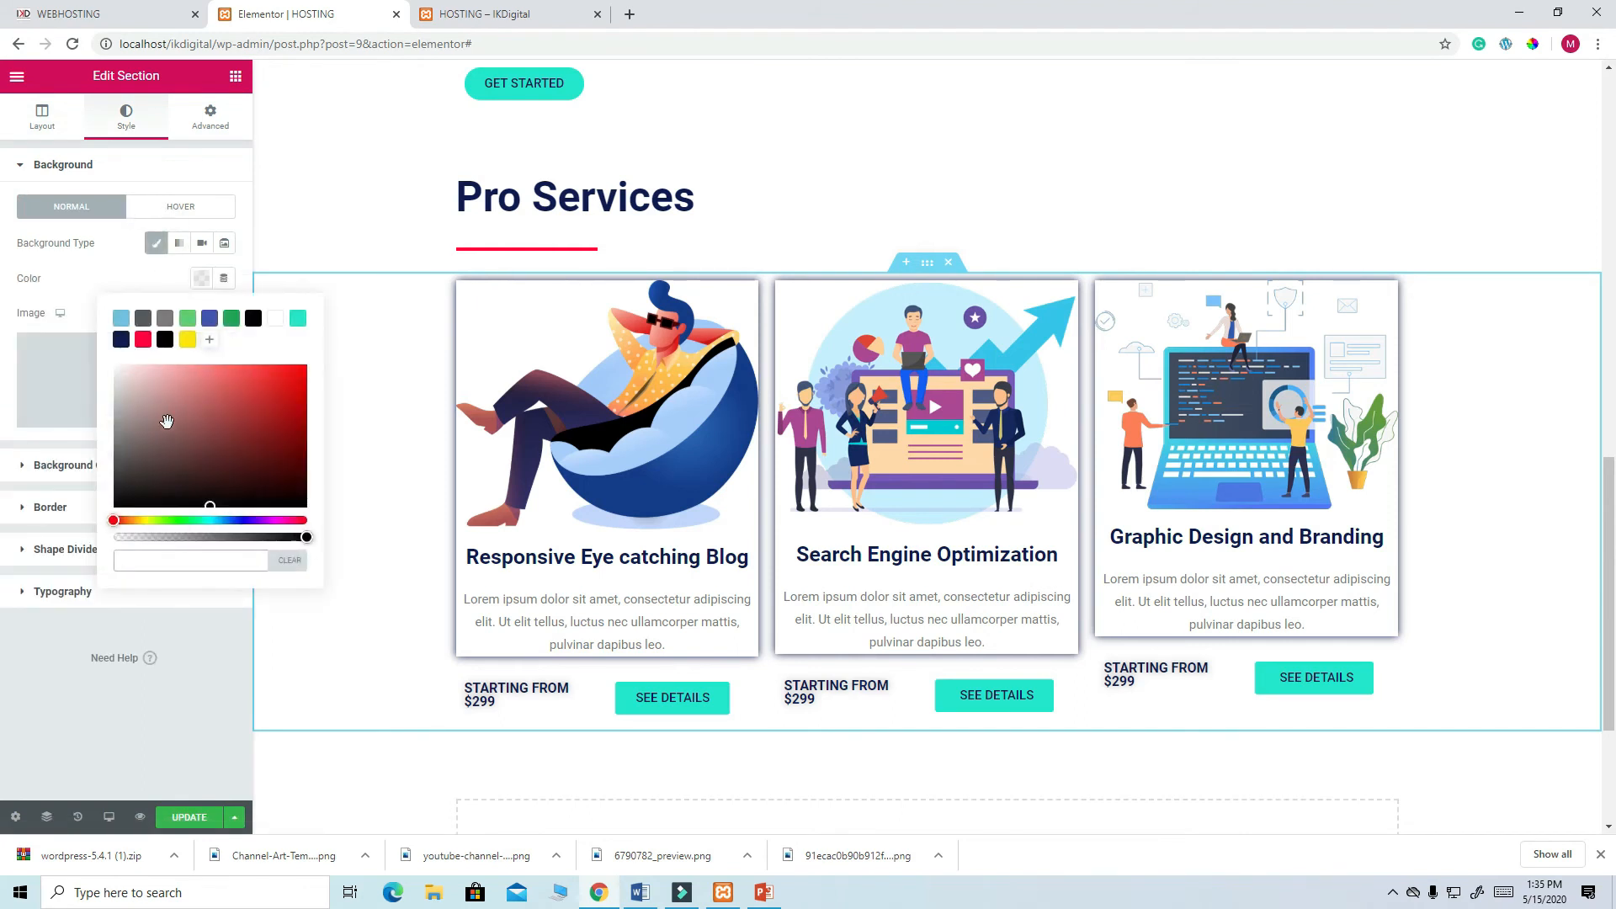
drag(121, 423, 113, 370)
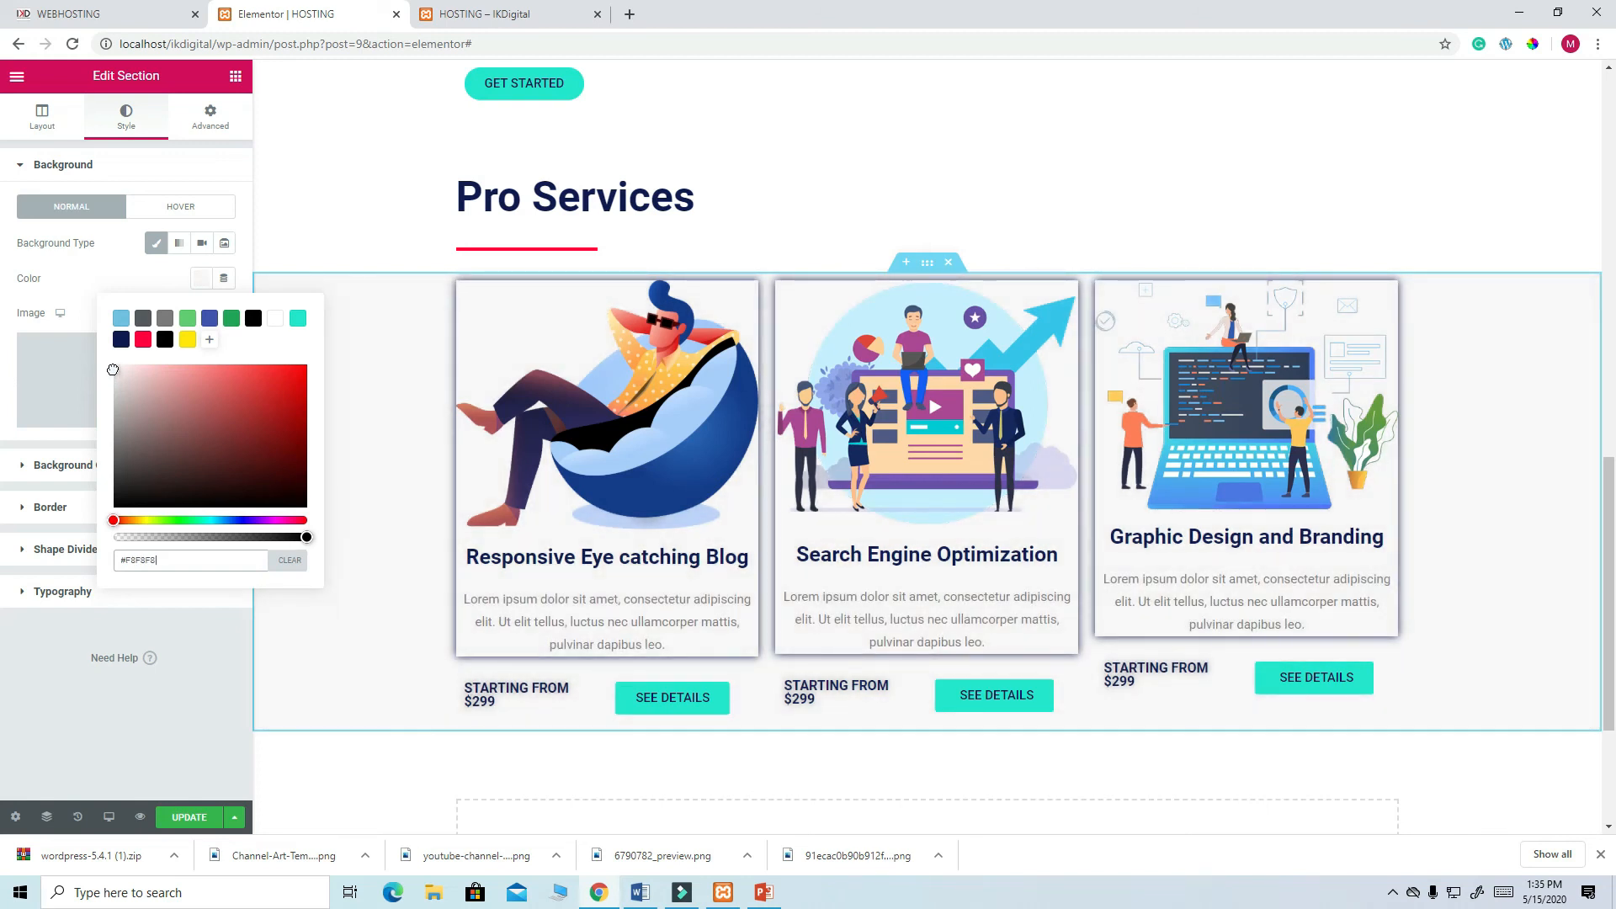
click(189, 816)
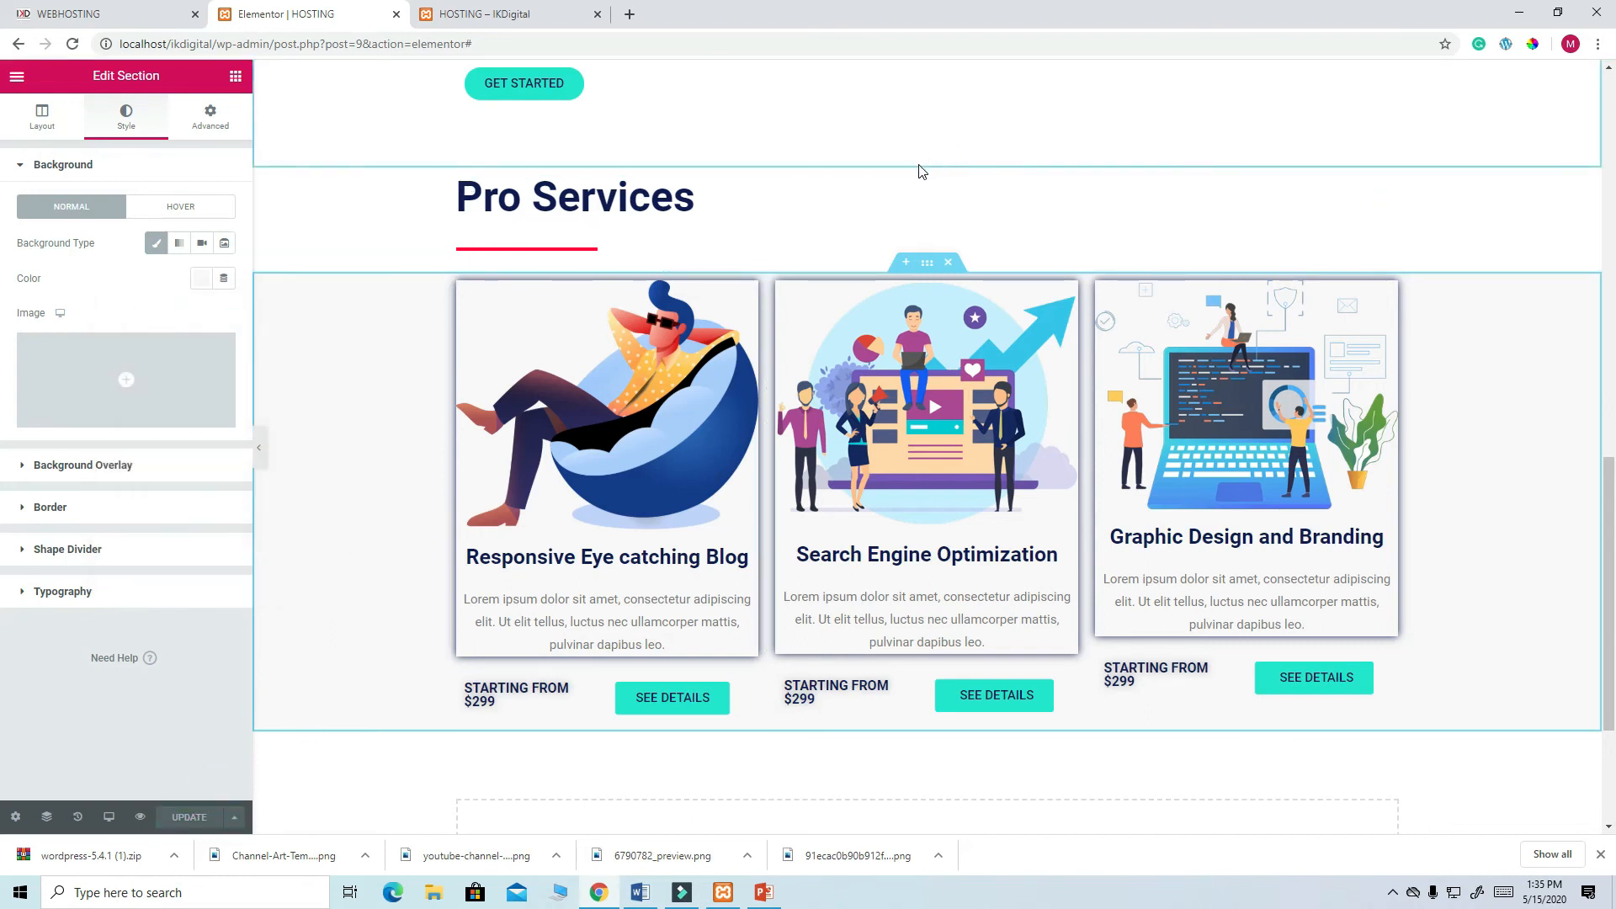
- Copy the cards section's #F8F8F8 colour code and add it as a reusable swatch
click(202, 280)
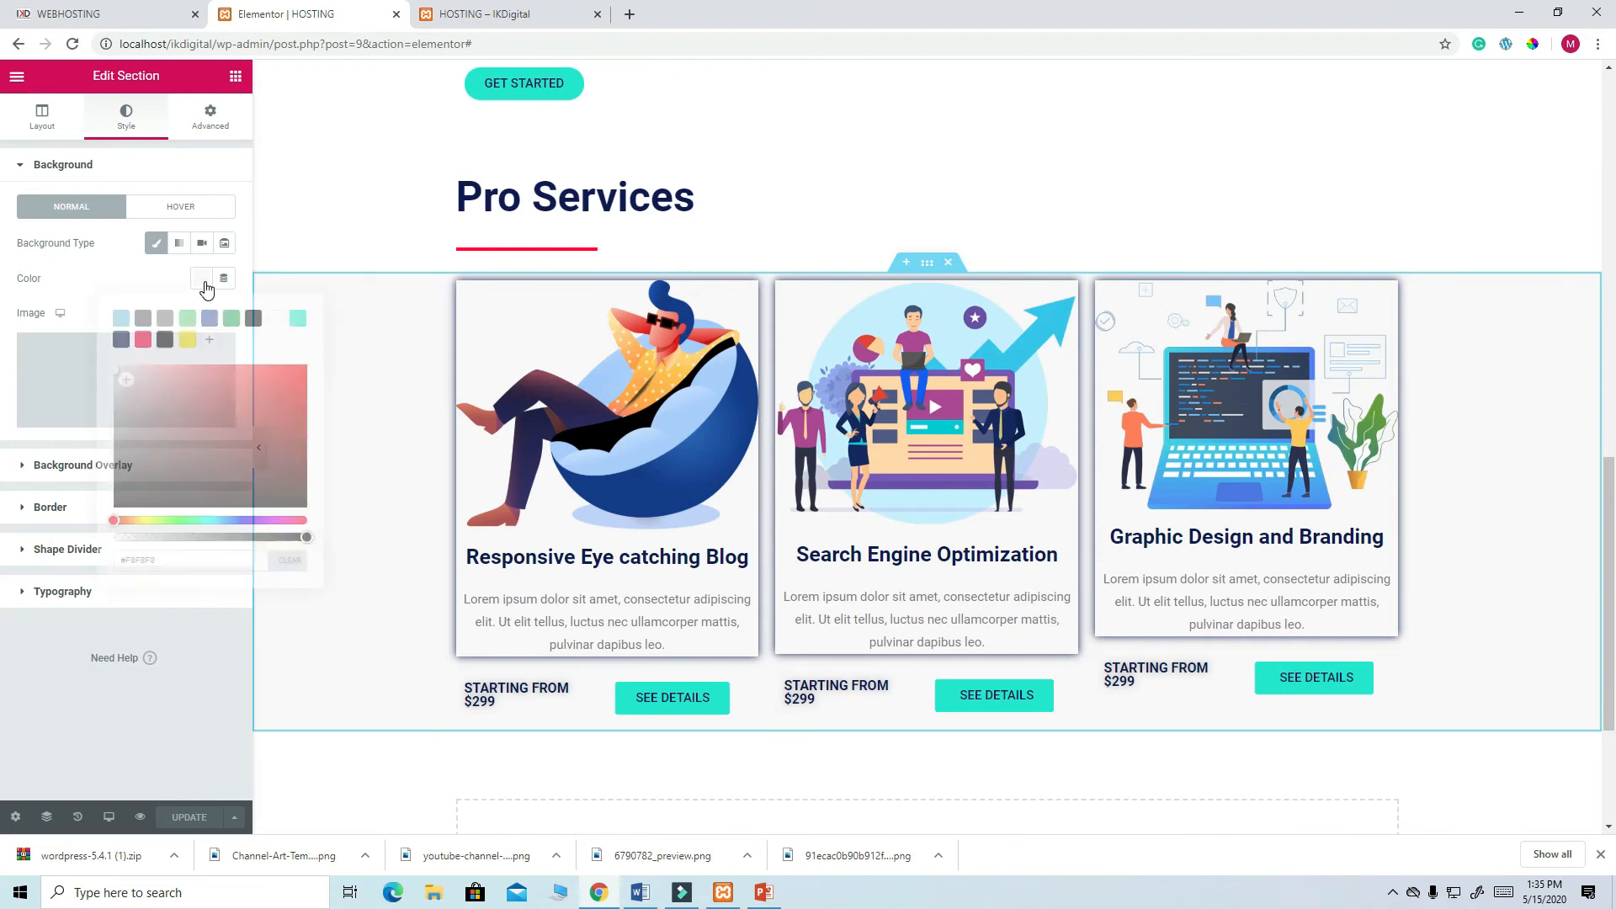
right_click(141, 562)
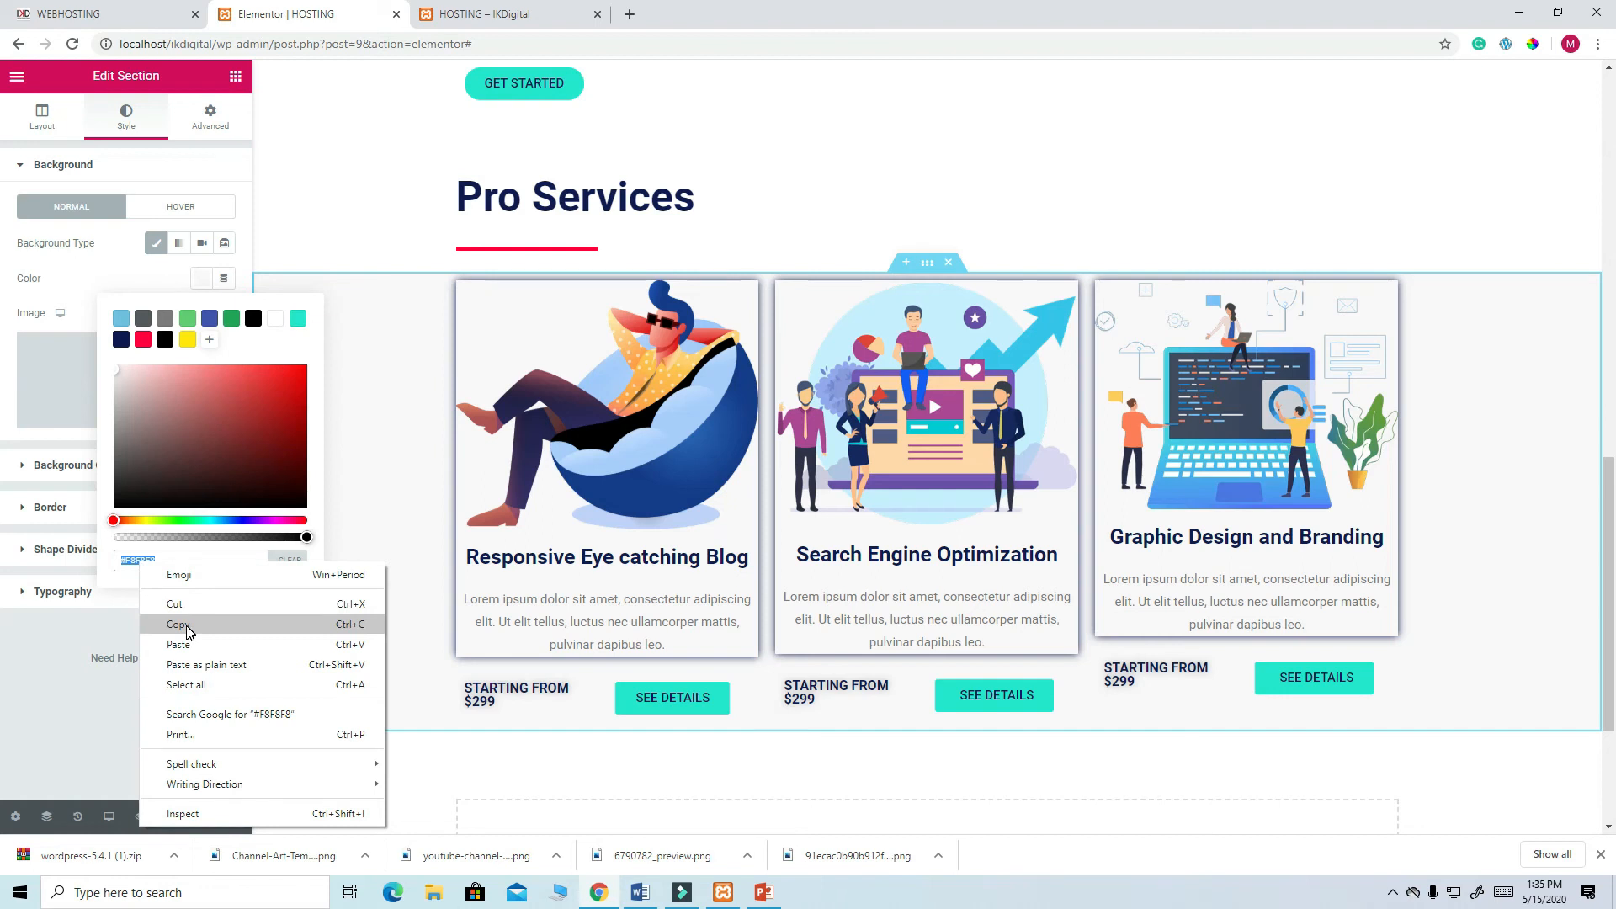
click(187, 632)
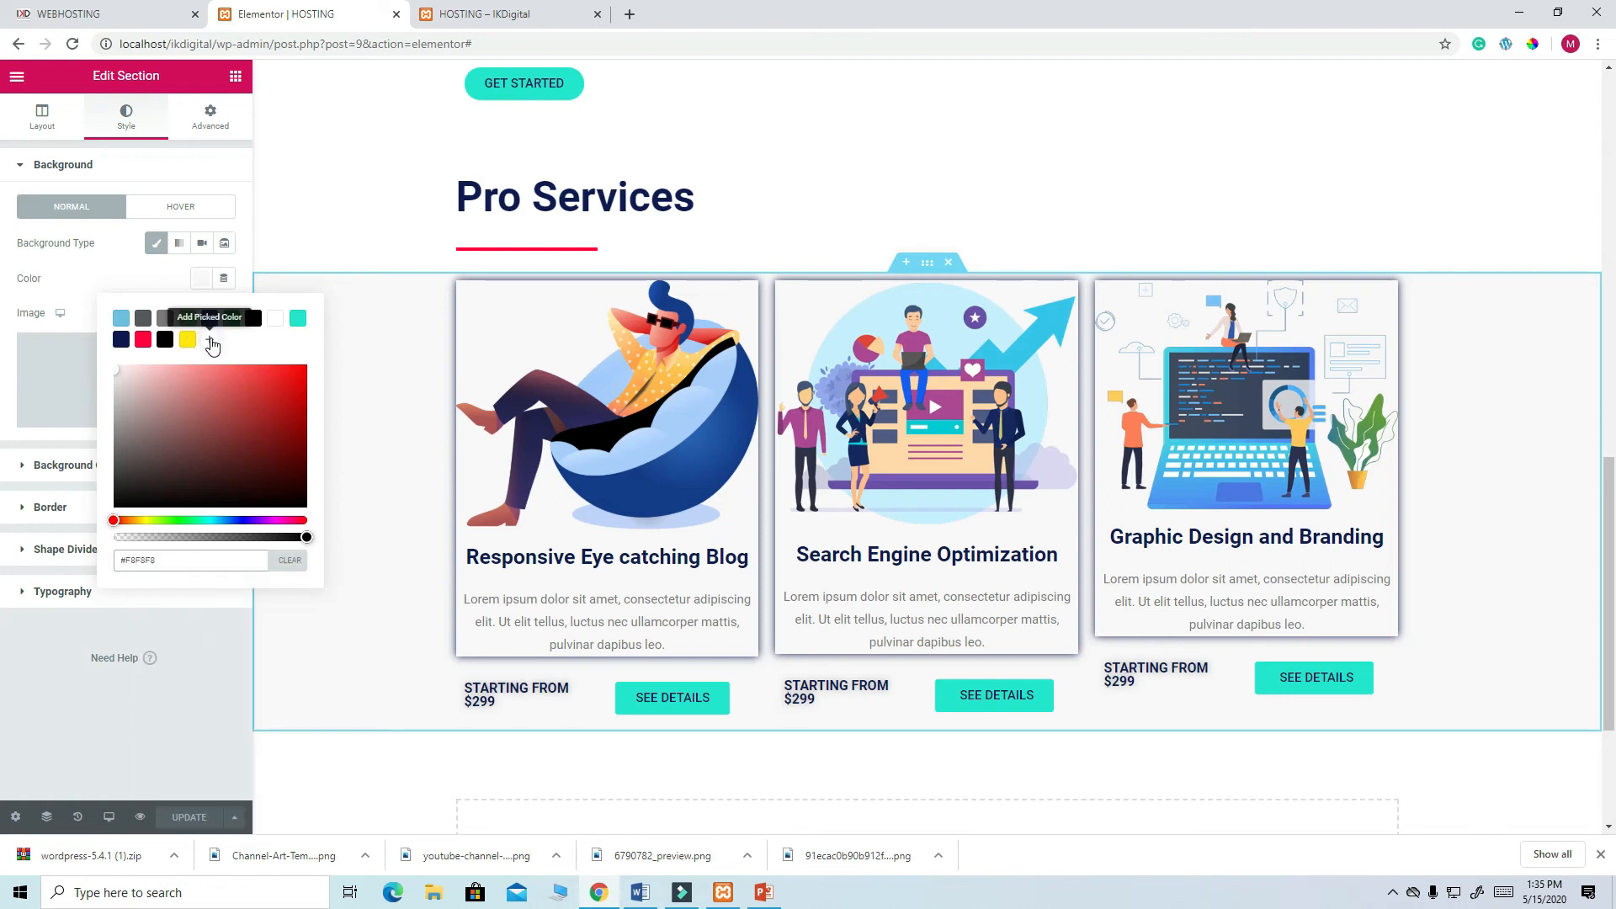
click(209, 340)
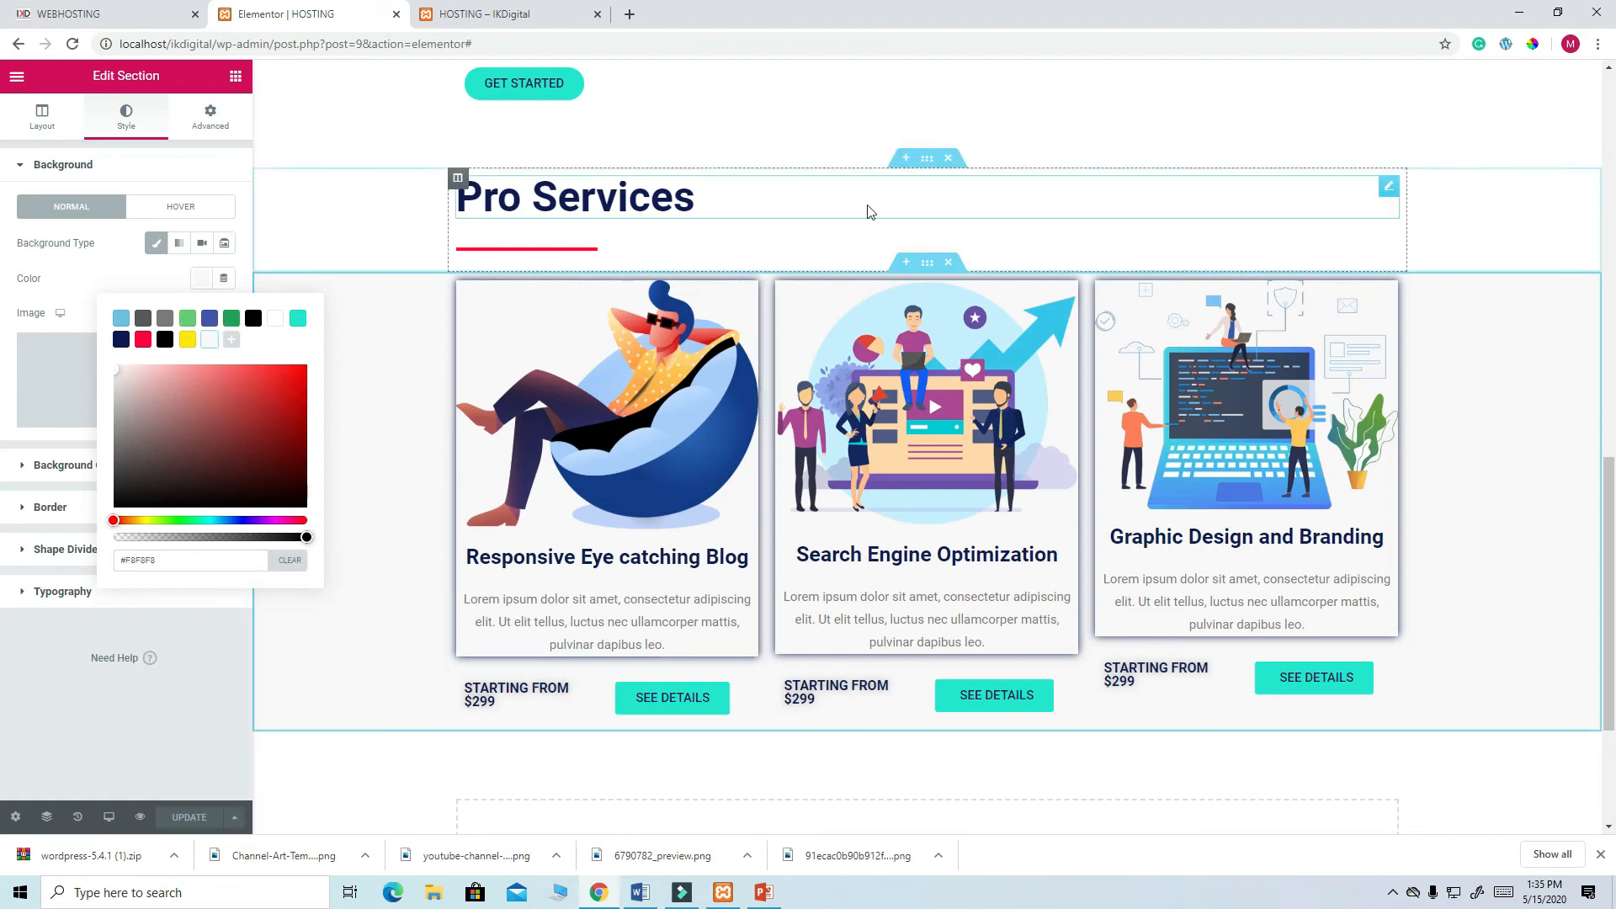
- Set the Pro Services heading section background to #F8F8F8 and save the page
click(929, 167)
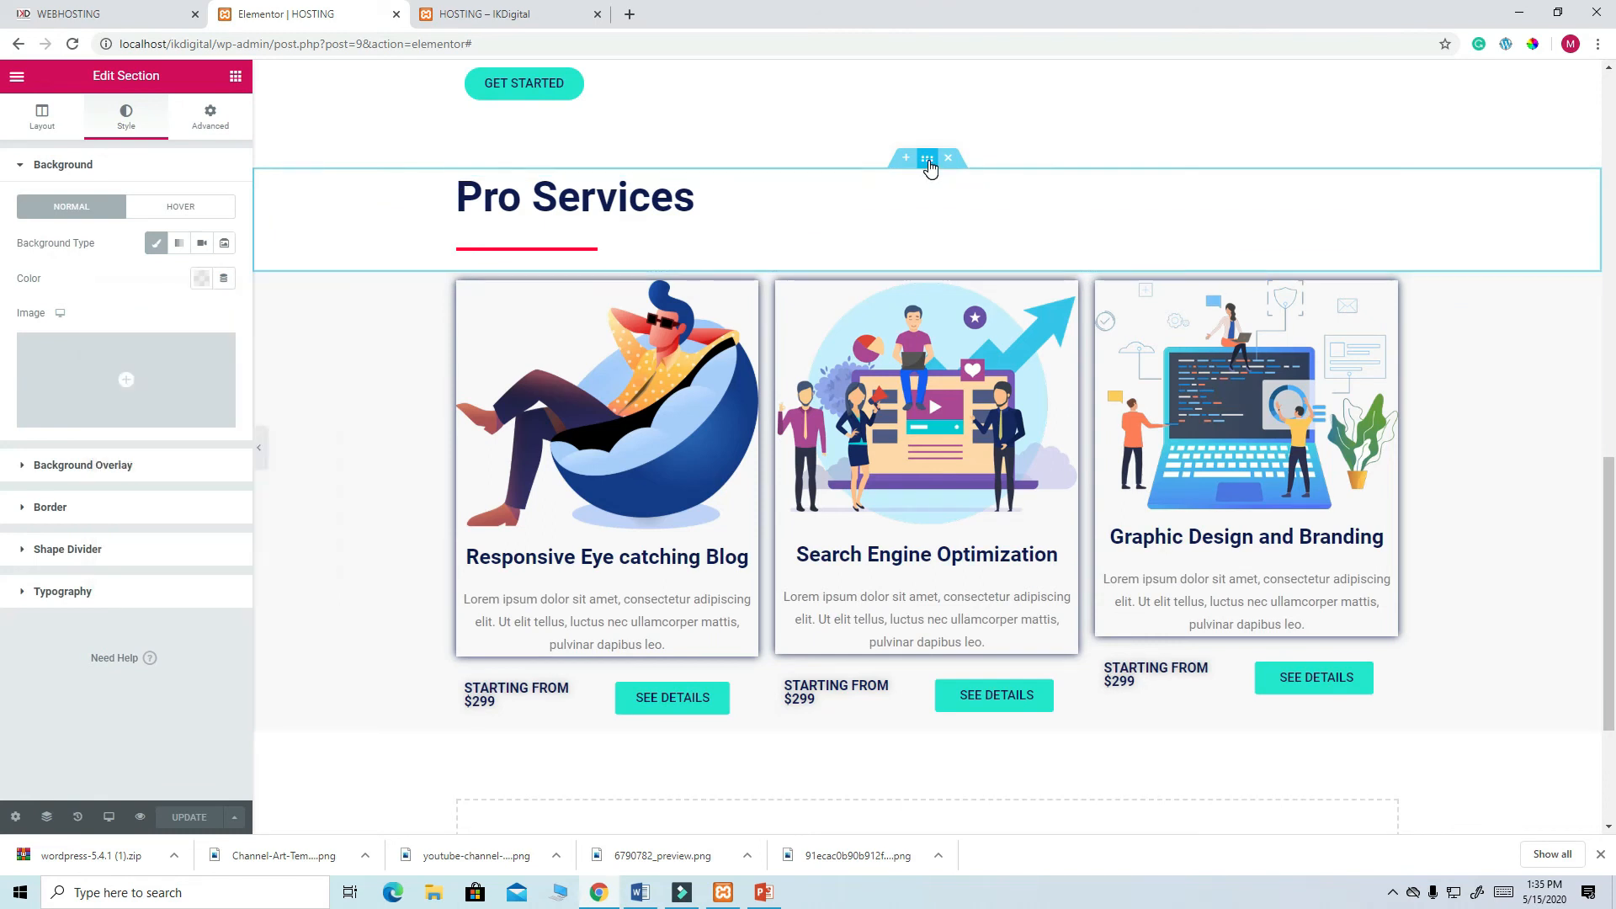
click(202, 280)
right_click(139, 558)
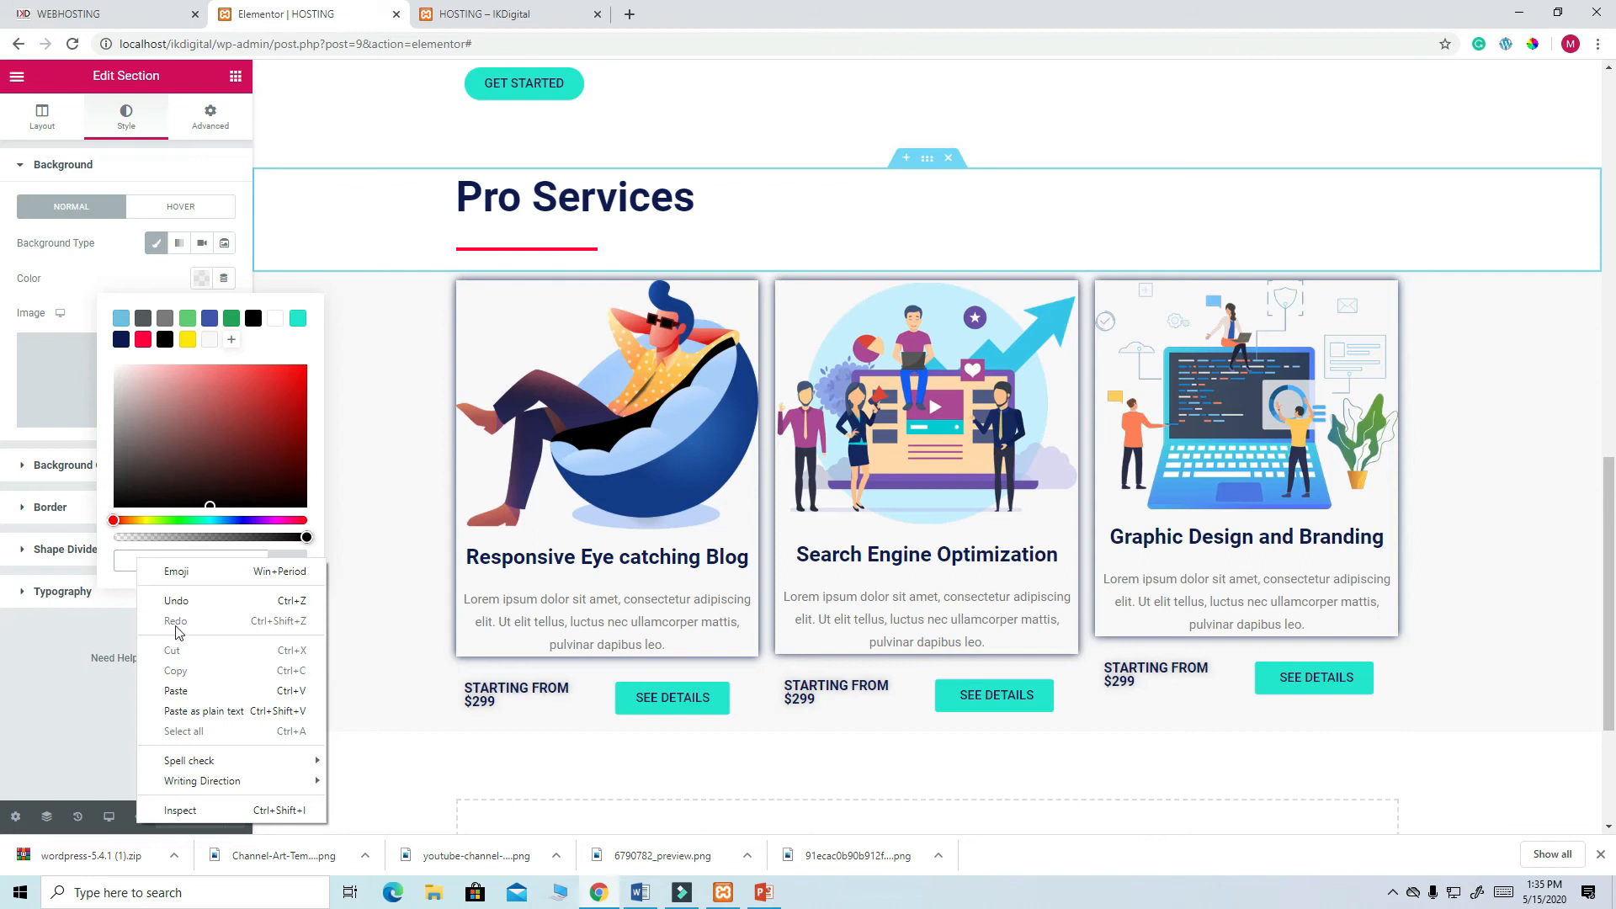
click(179, 690)
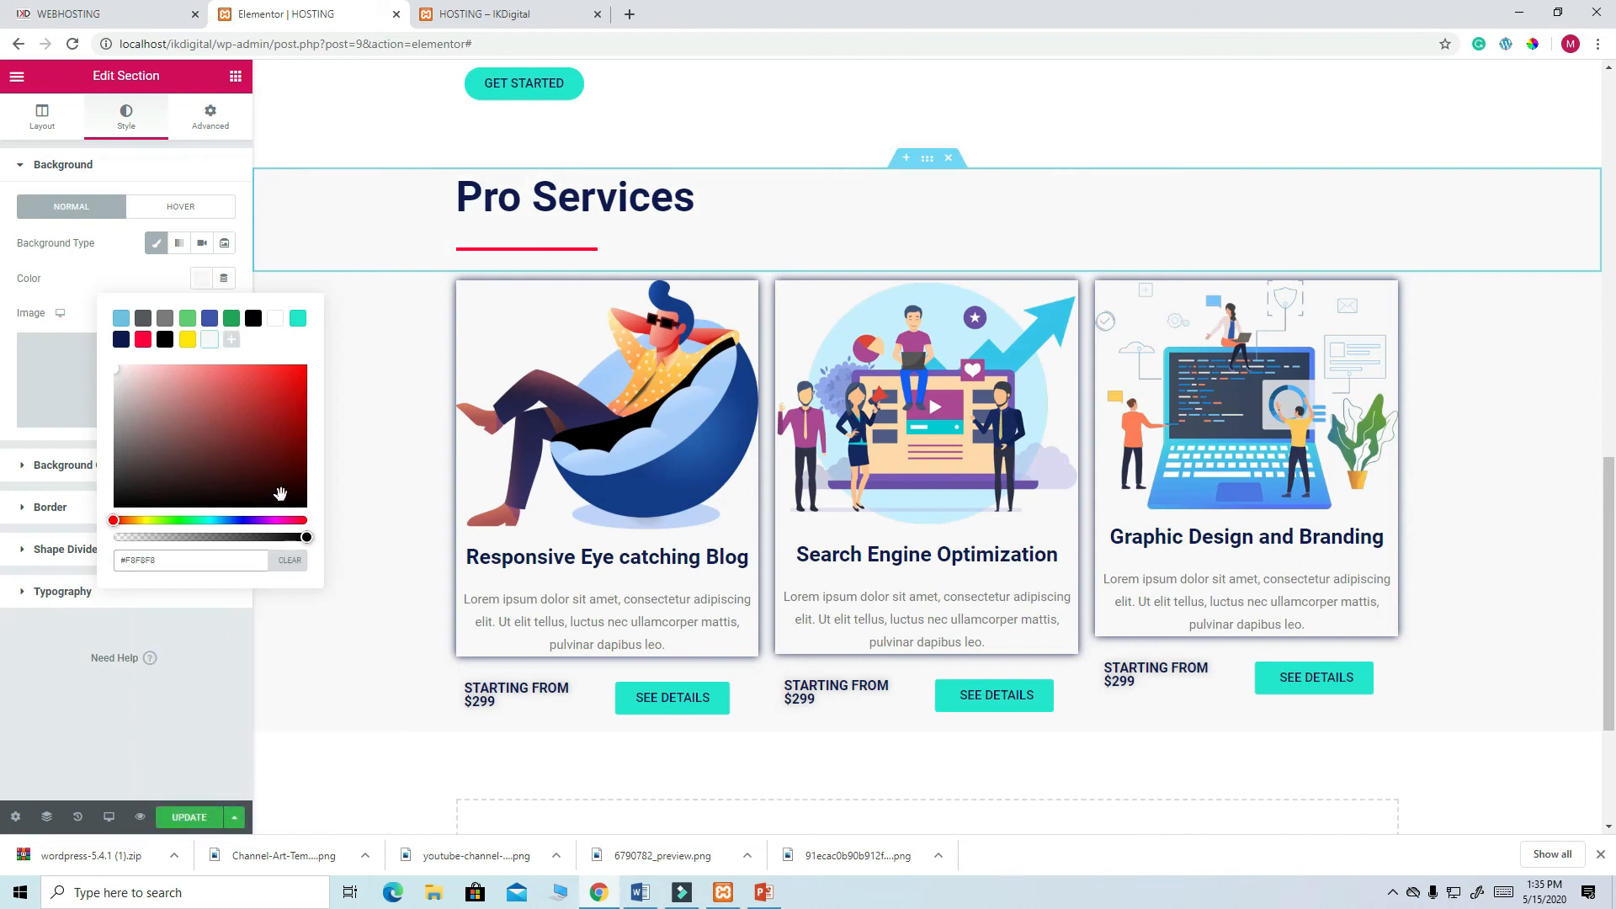
click(192, 821)
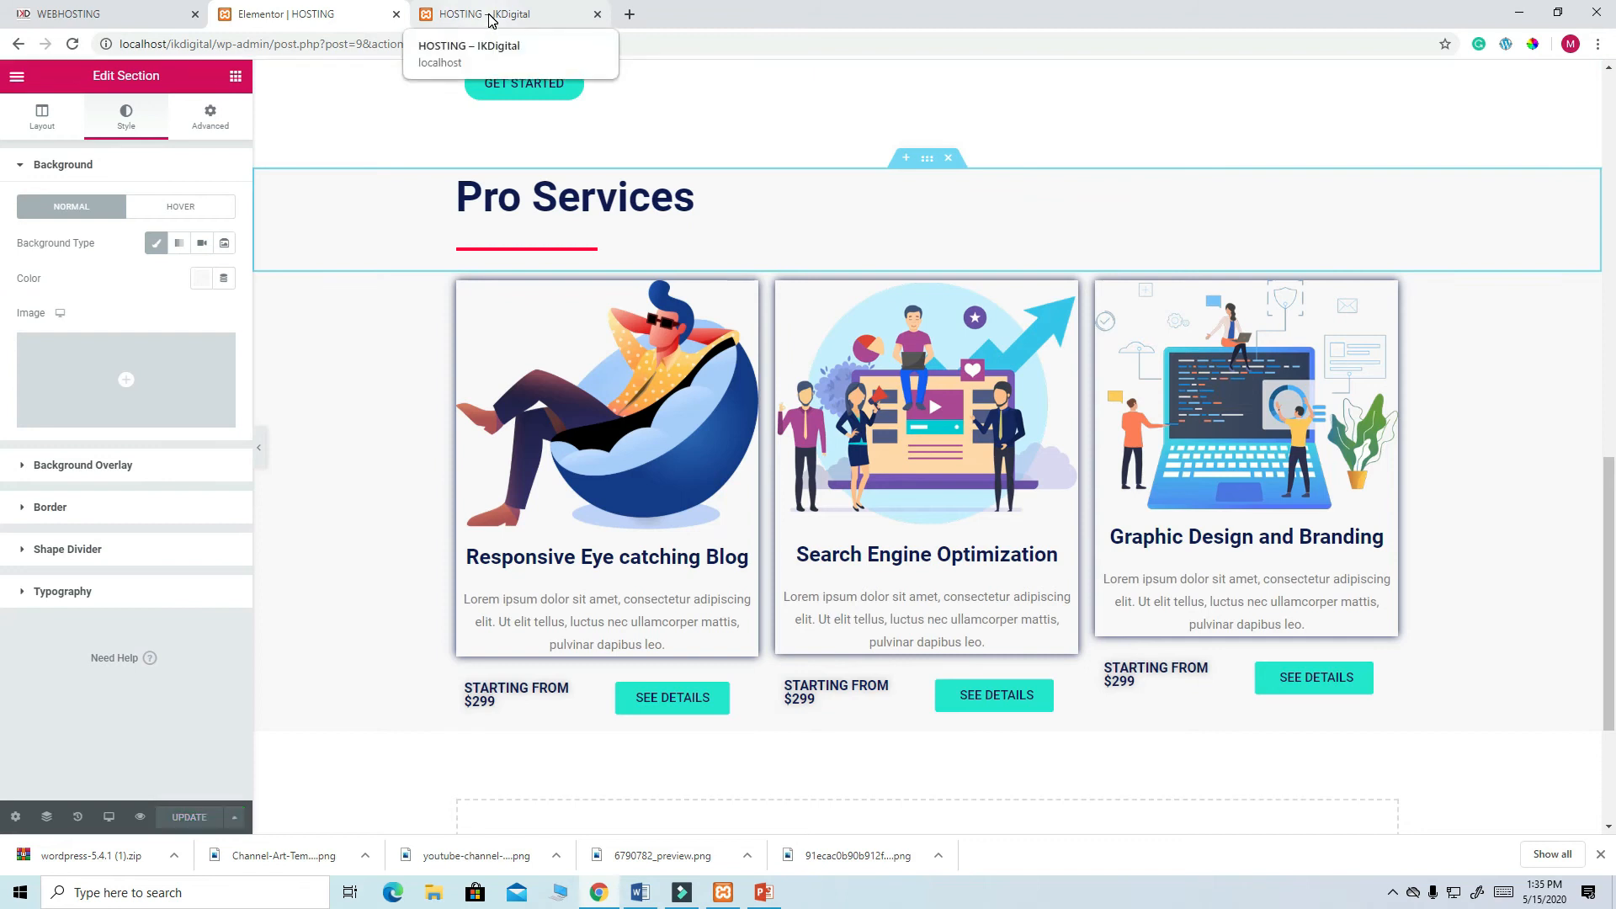
click(463, 15)
click(72, 44)
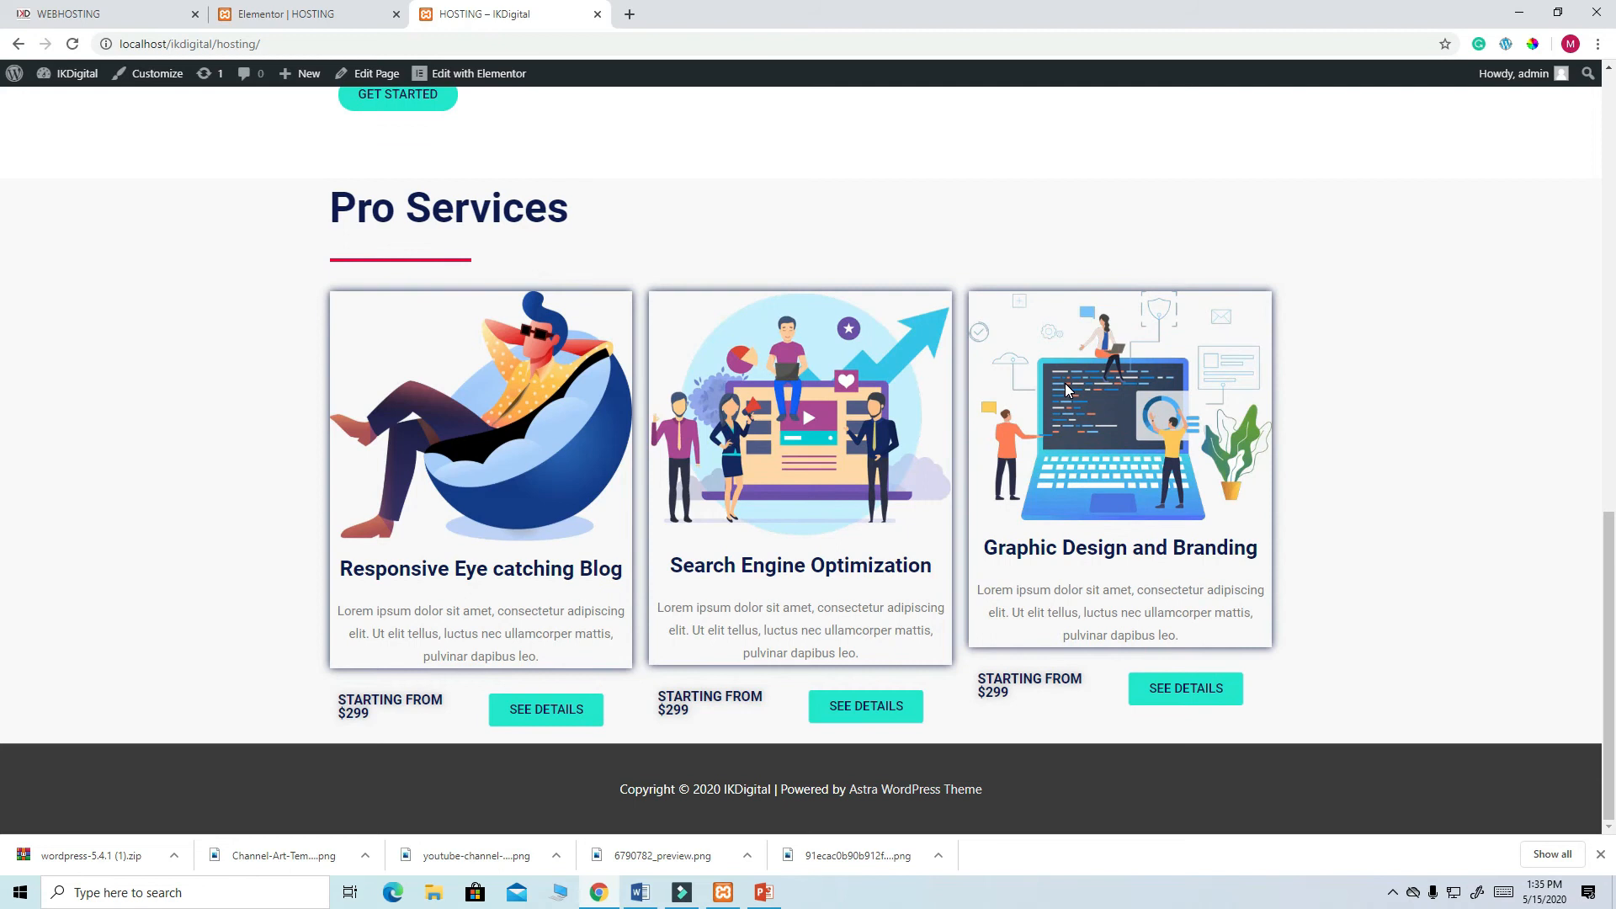
scroll(1067, 389, up, 4)
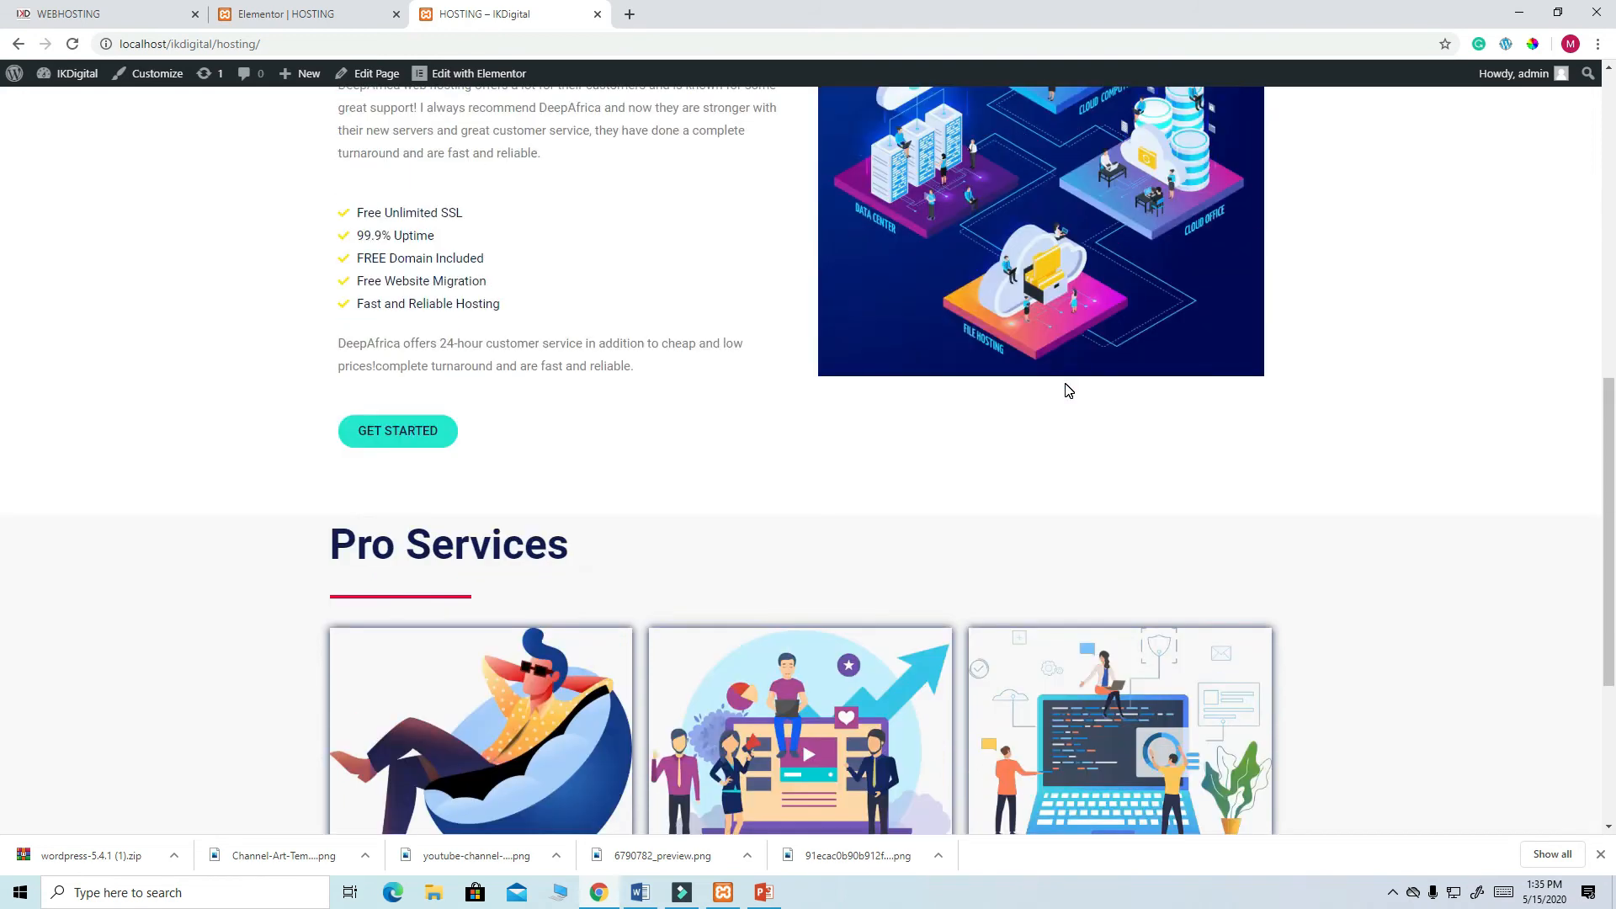
scroll(1067, 389, up, 3)
scroll(1067, 389, down, 7)
scroll(1067, 389, up, 1)
scroll(1066, 388, up, 3)
scroll(1065, 388, down, 3)
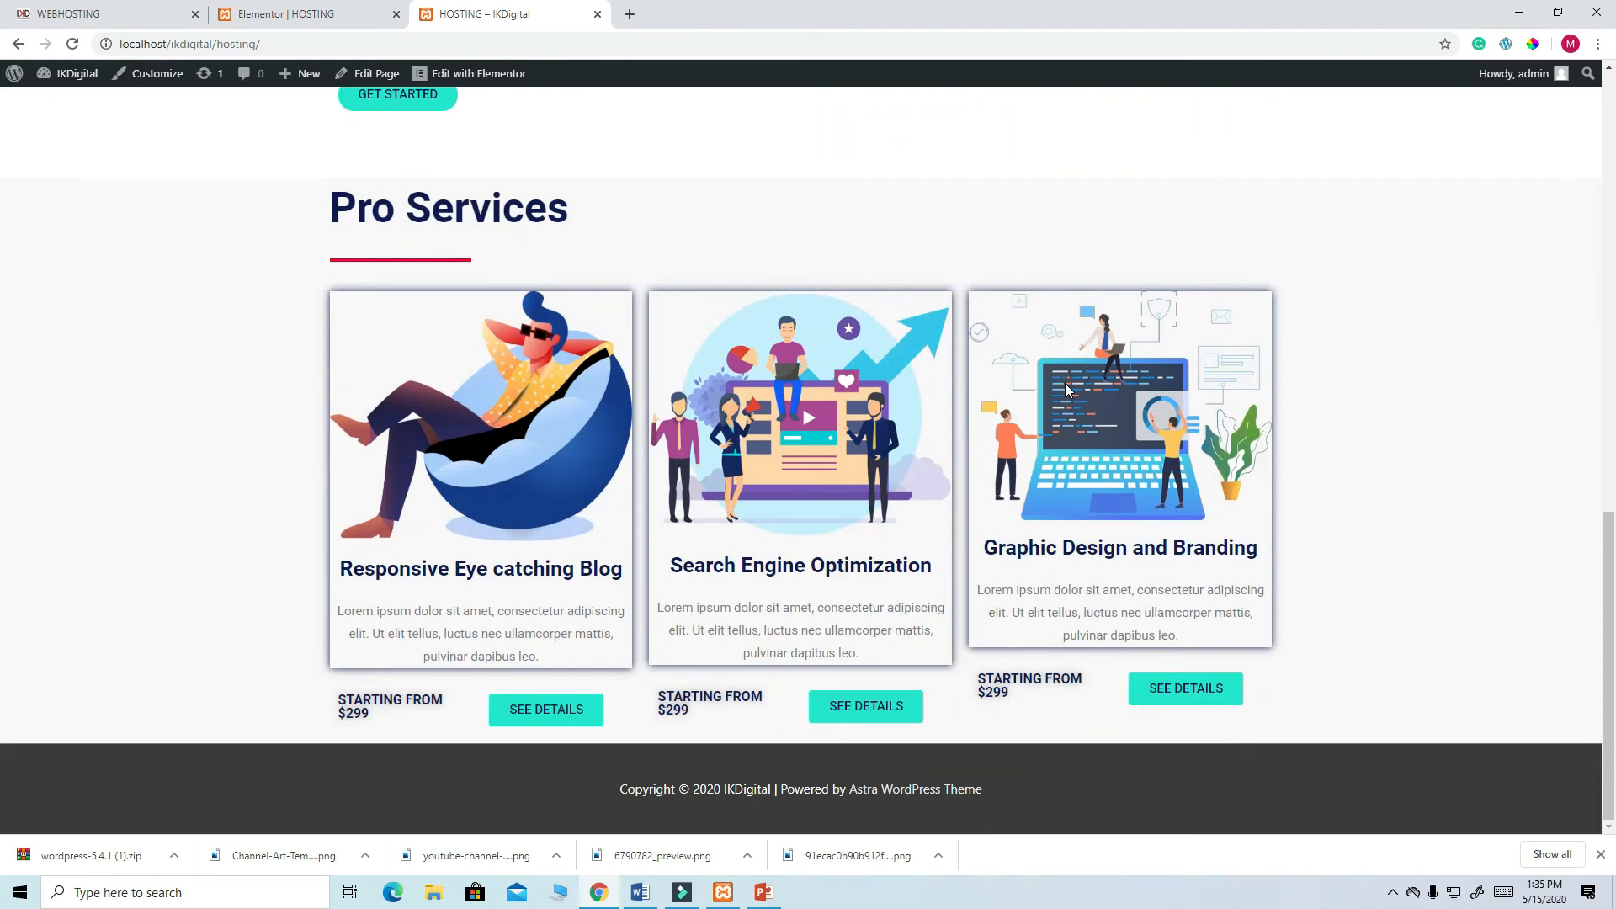
scroll(1066, 388, up, 2)
scroll(1066, 388, down, 2)
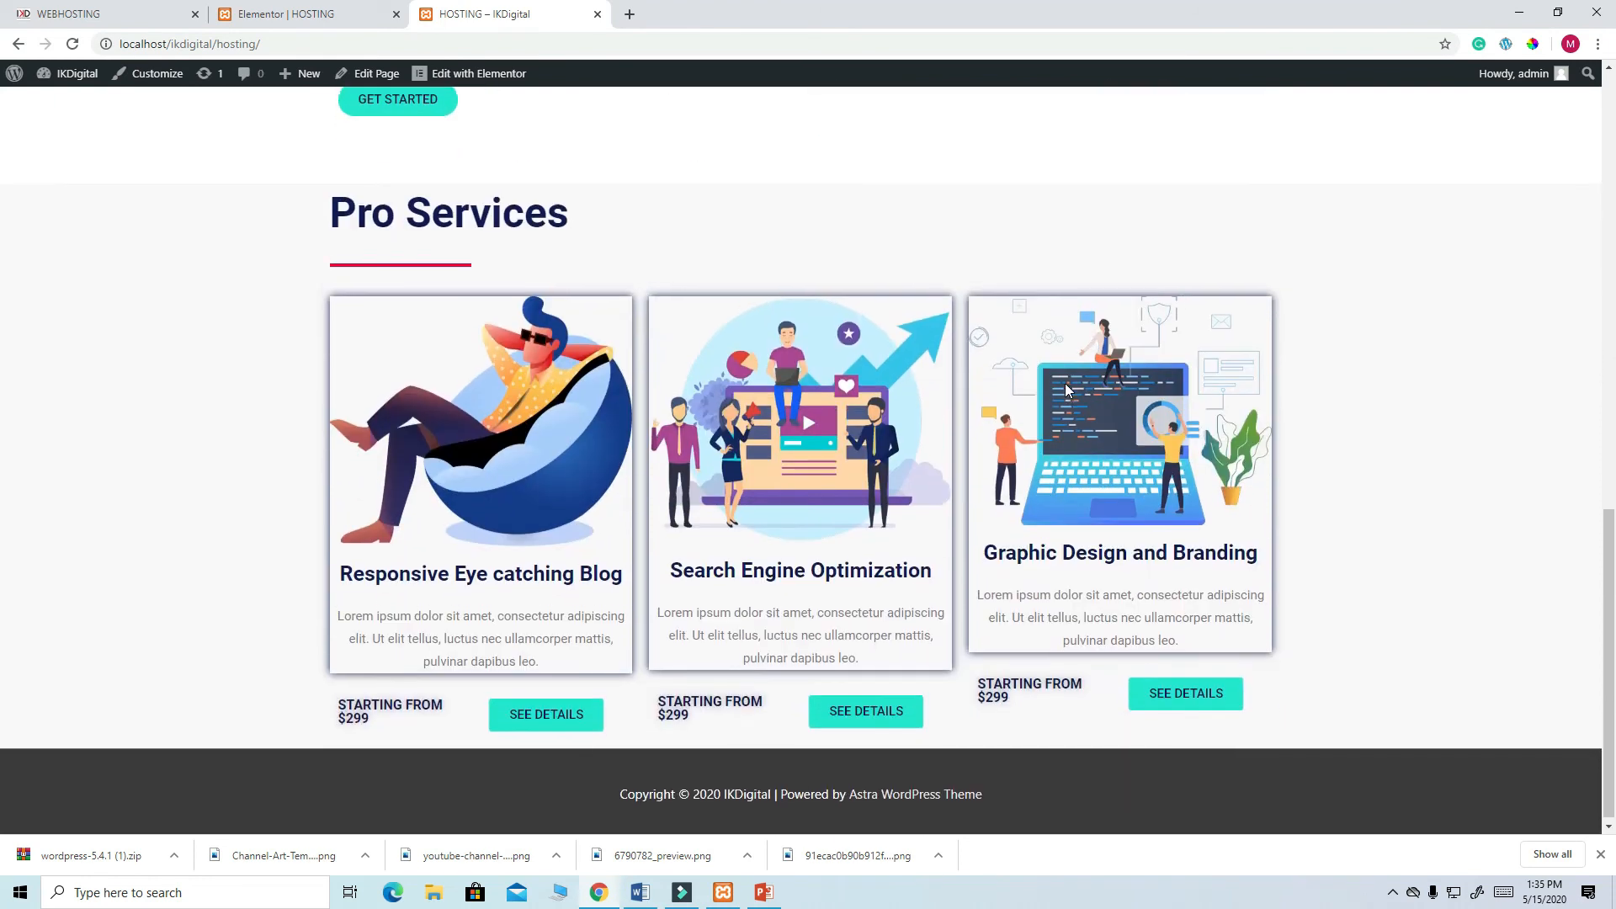
scroll(1066, 388, up, 3)
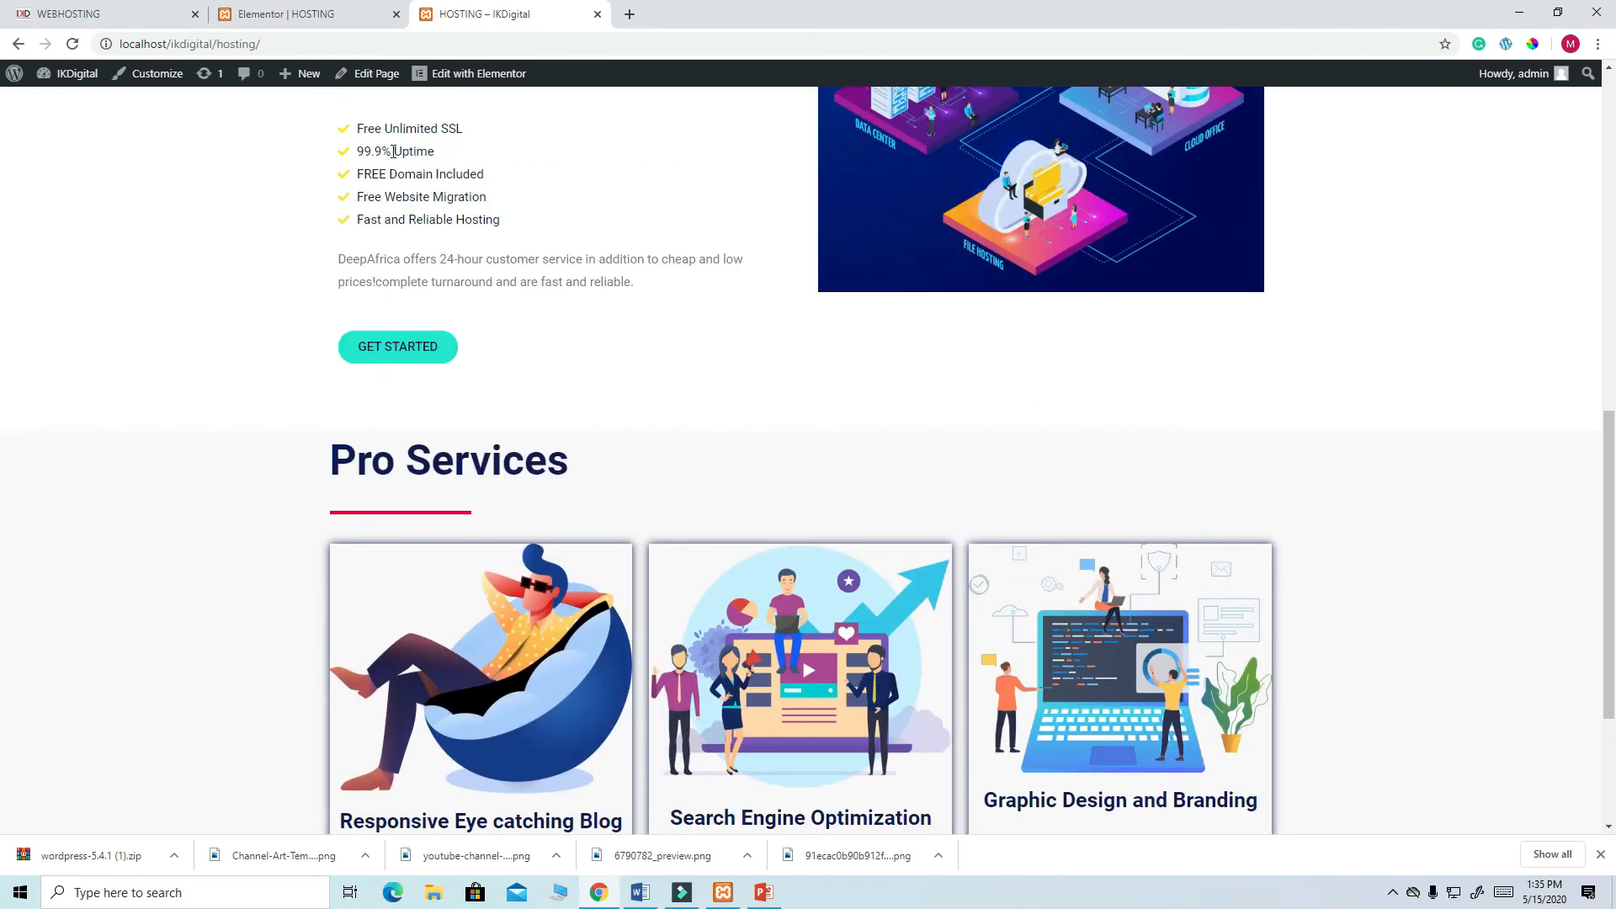
click(123, 18)
scroll(745, 261, up, 3)
key(ctrl+Tab)
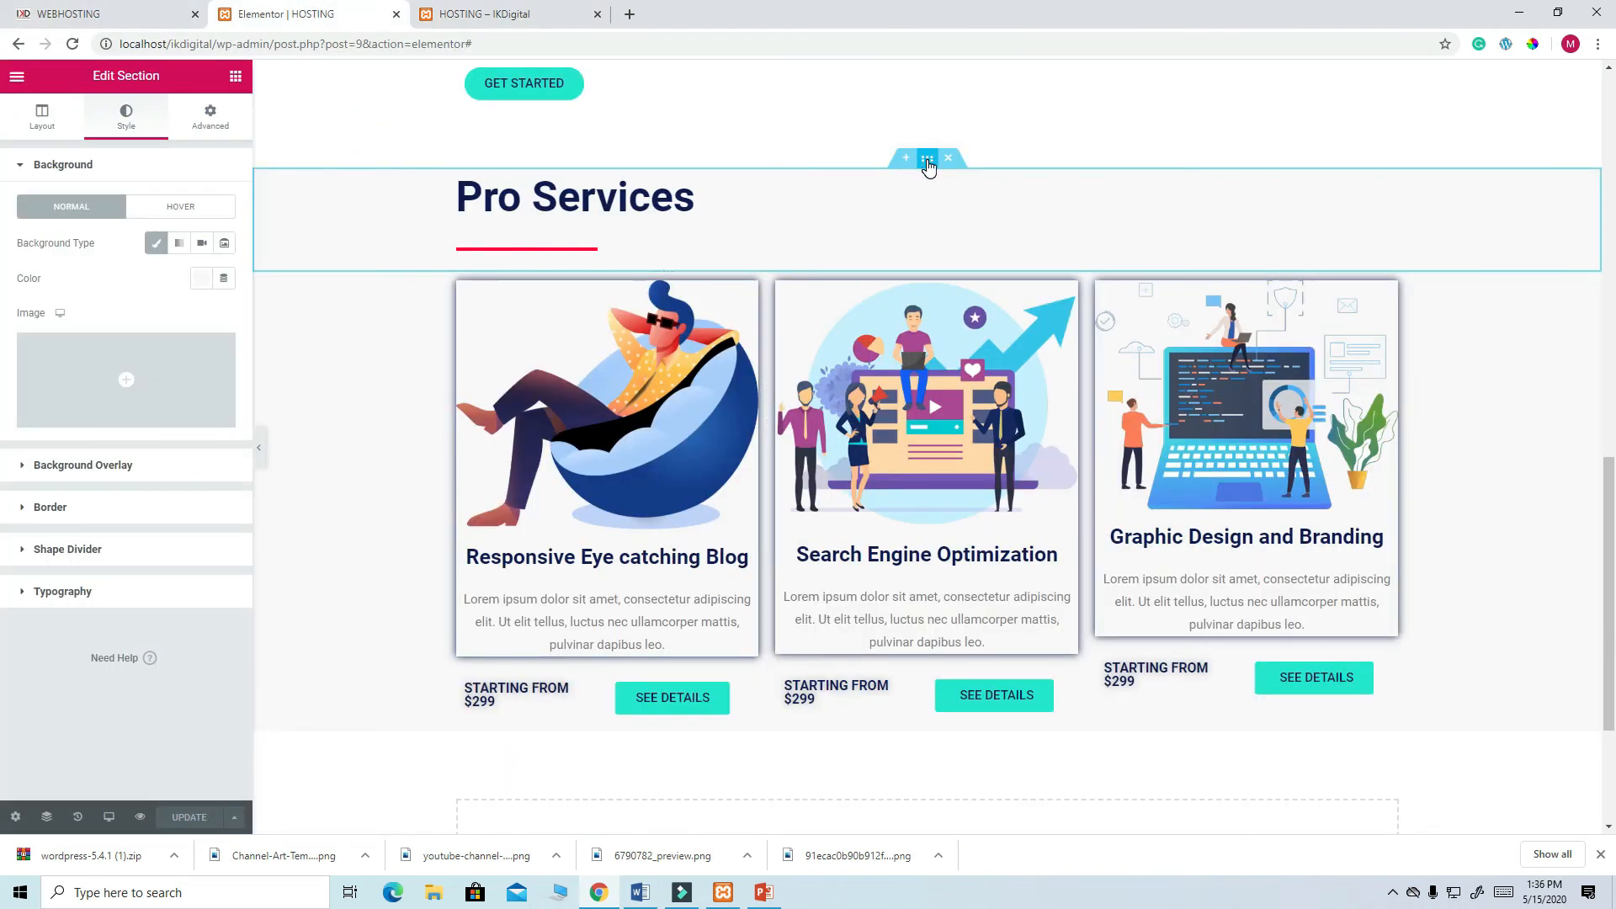
- Unlink the Pro Services section's padding and set its Top padding to 60 px
click(212, 135)
click(213, 313)
click(44, 313)
text(60)
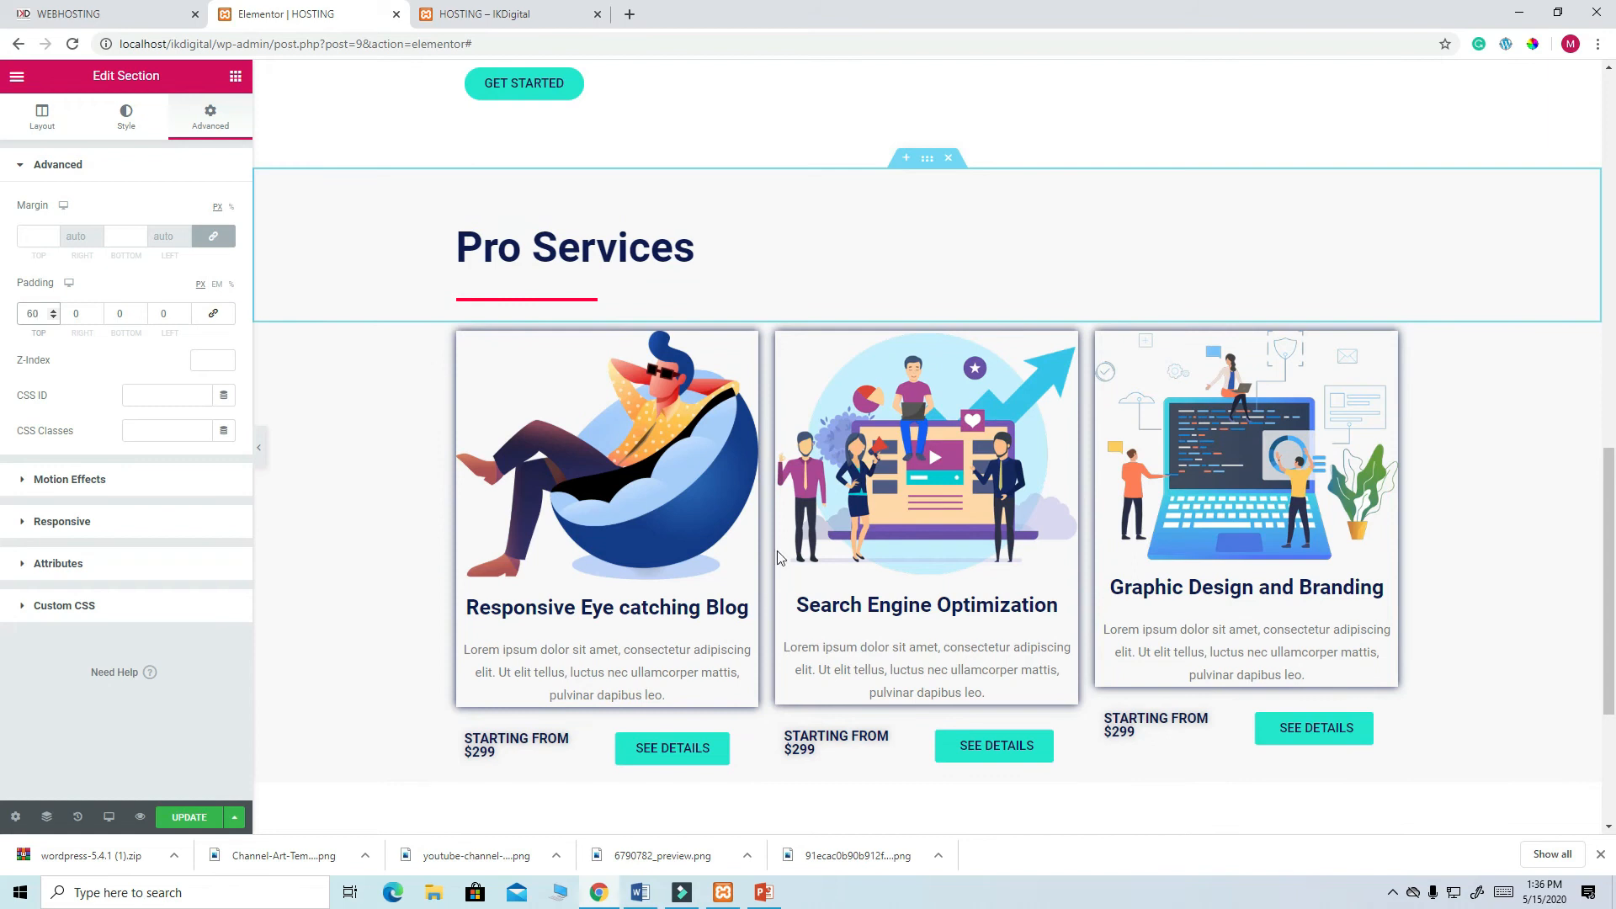
scroll(825, 463, down, 3)
scroll(883, 319, up, 2)
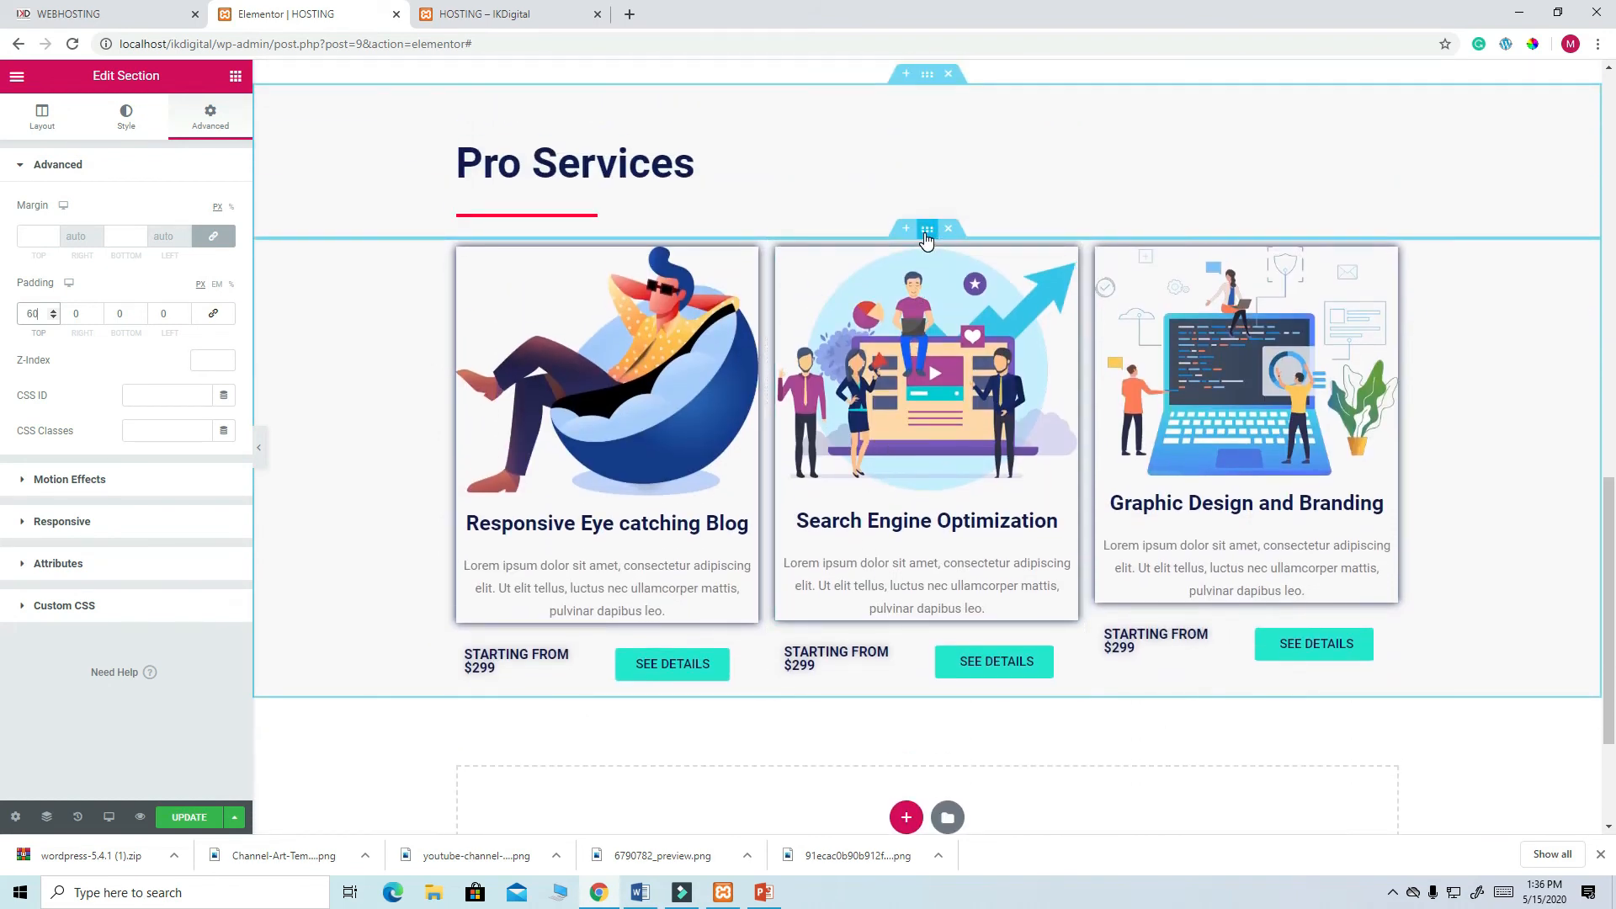
- Give the cards inner section 60 px bottom padding, save, and reload the live HOSTING page
click(926, 233)
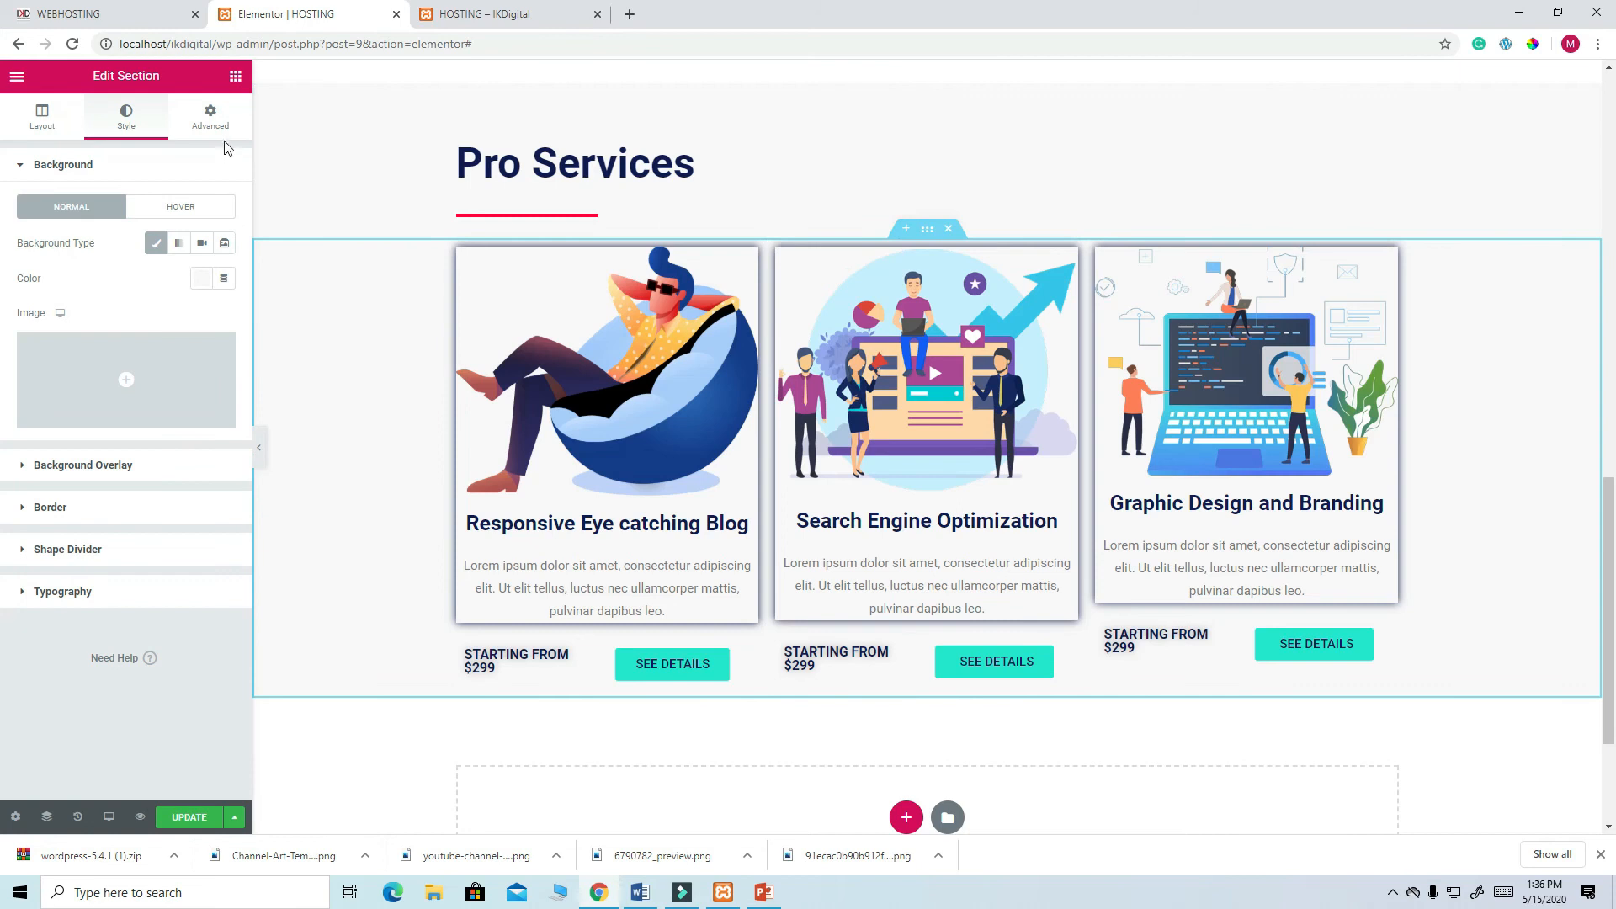
click(207, 117)
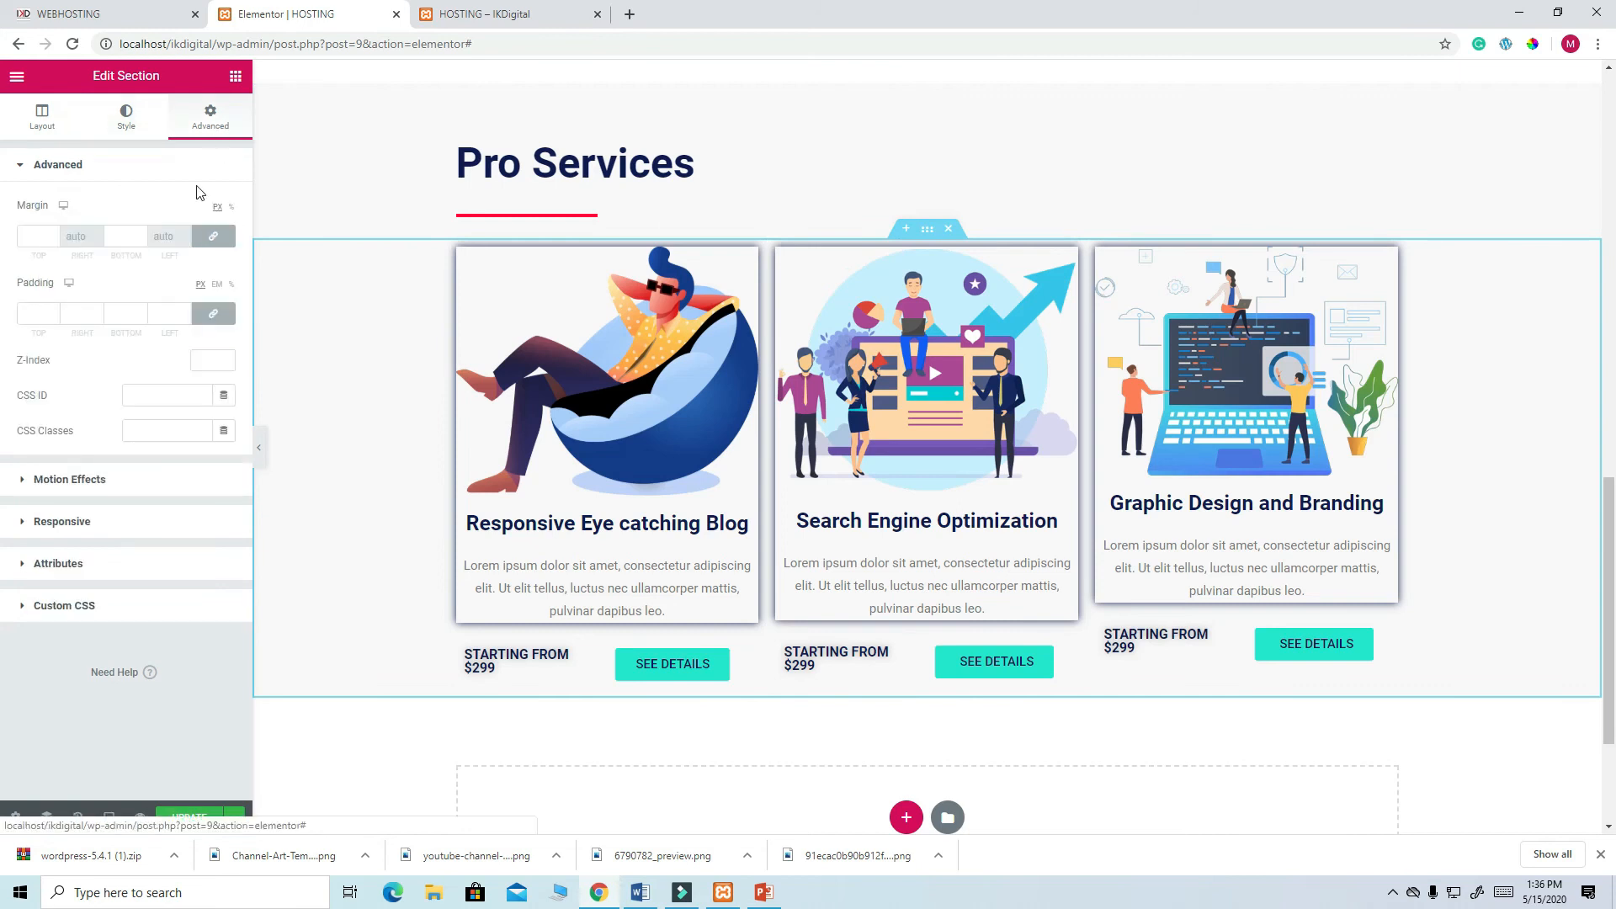
click(213, 314)
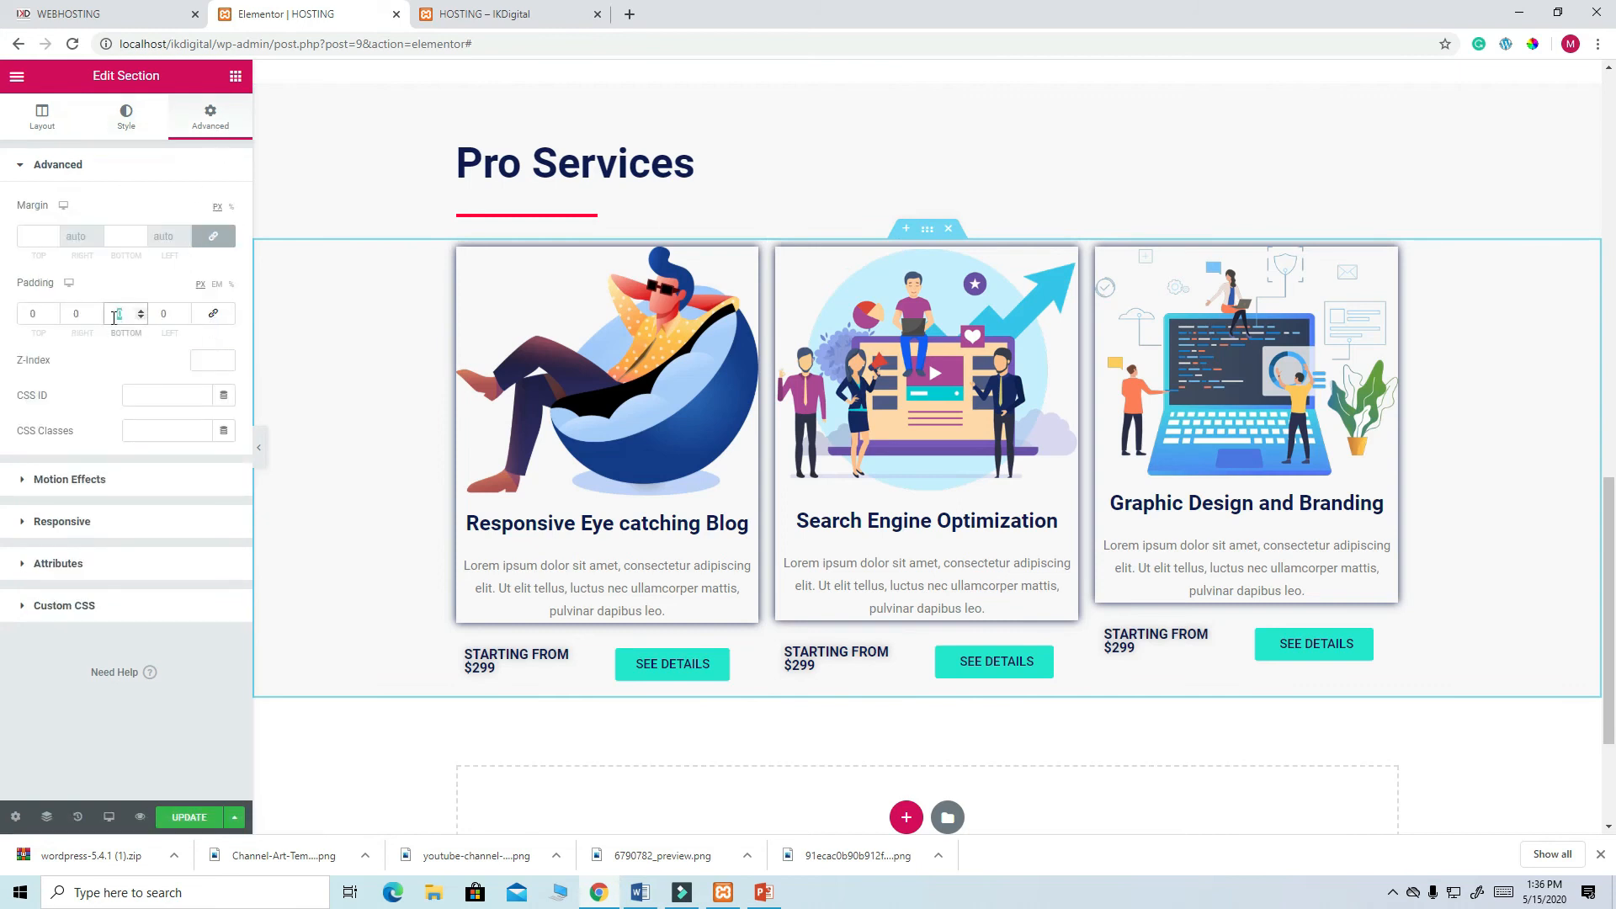
text(60)
click(179, 812)
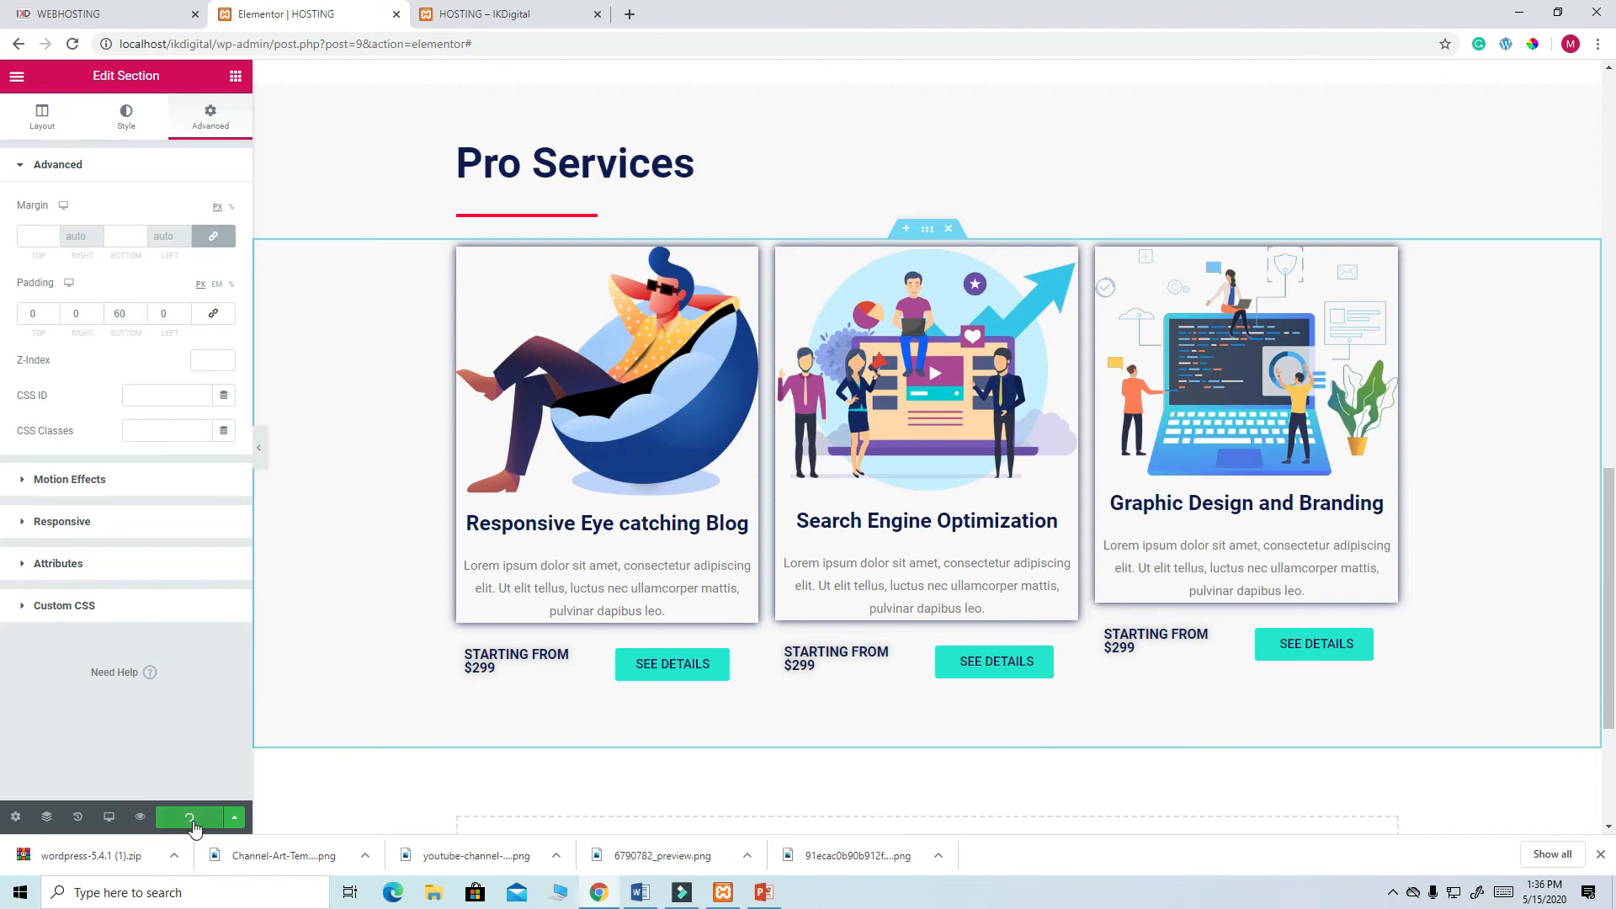
click(497, 15)
key(F5)
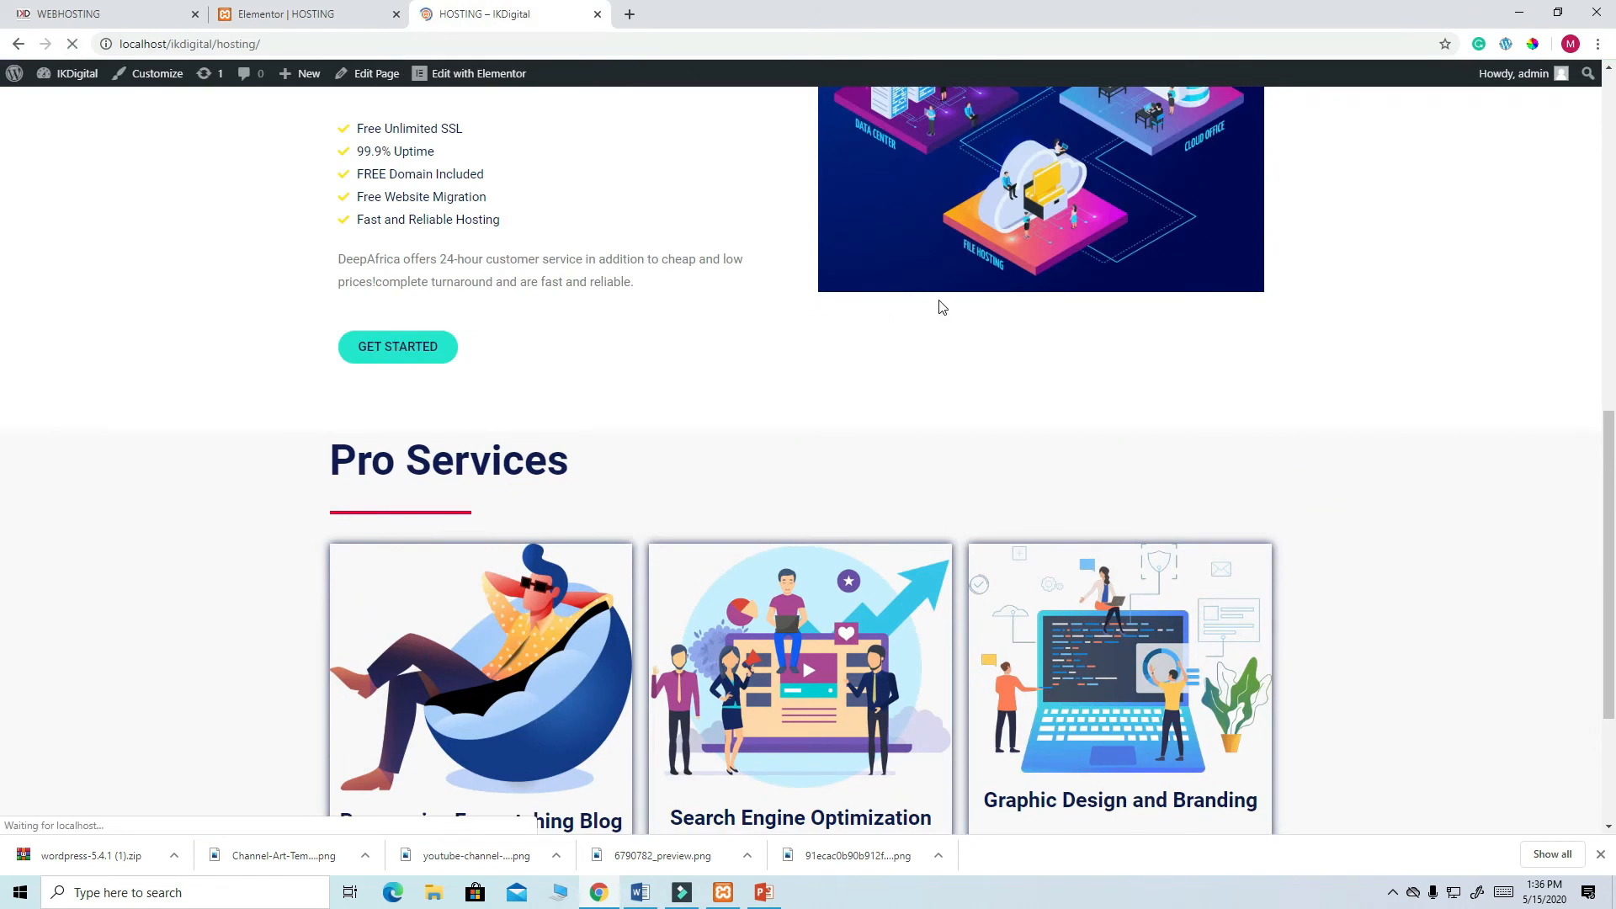
- Scroll through the live HOSTING page to review the padded grey Pro Services section
scroll(941, 307, down, 4)
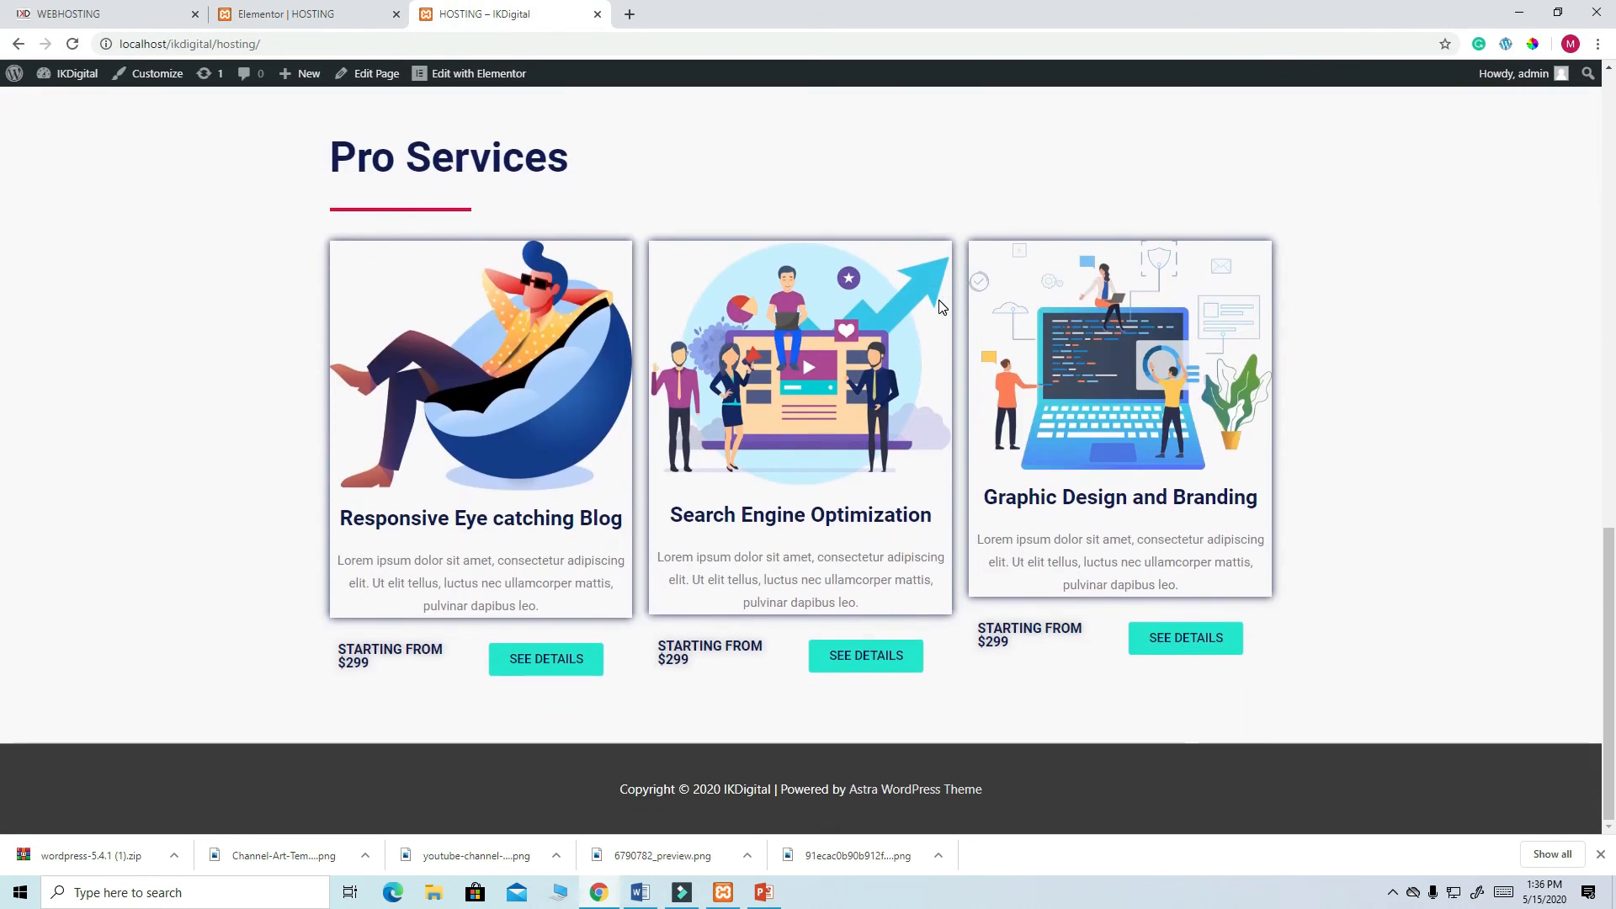
scroll(1094, 419, up, 2)
scroll(1103, 420, down, 2)
scroll(1102, 419, up, 1)
scroll(1103, 421, up, 3)
scroll(1103, 421, down, 4)
scroll(1104, 420, up, 6)
scroll(1103, 427, up, 7)
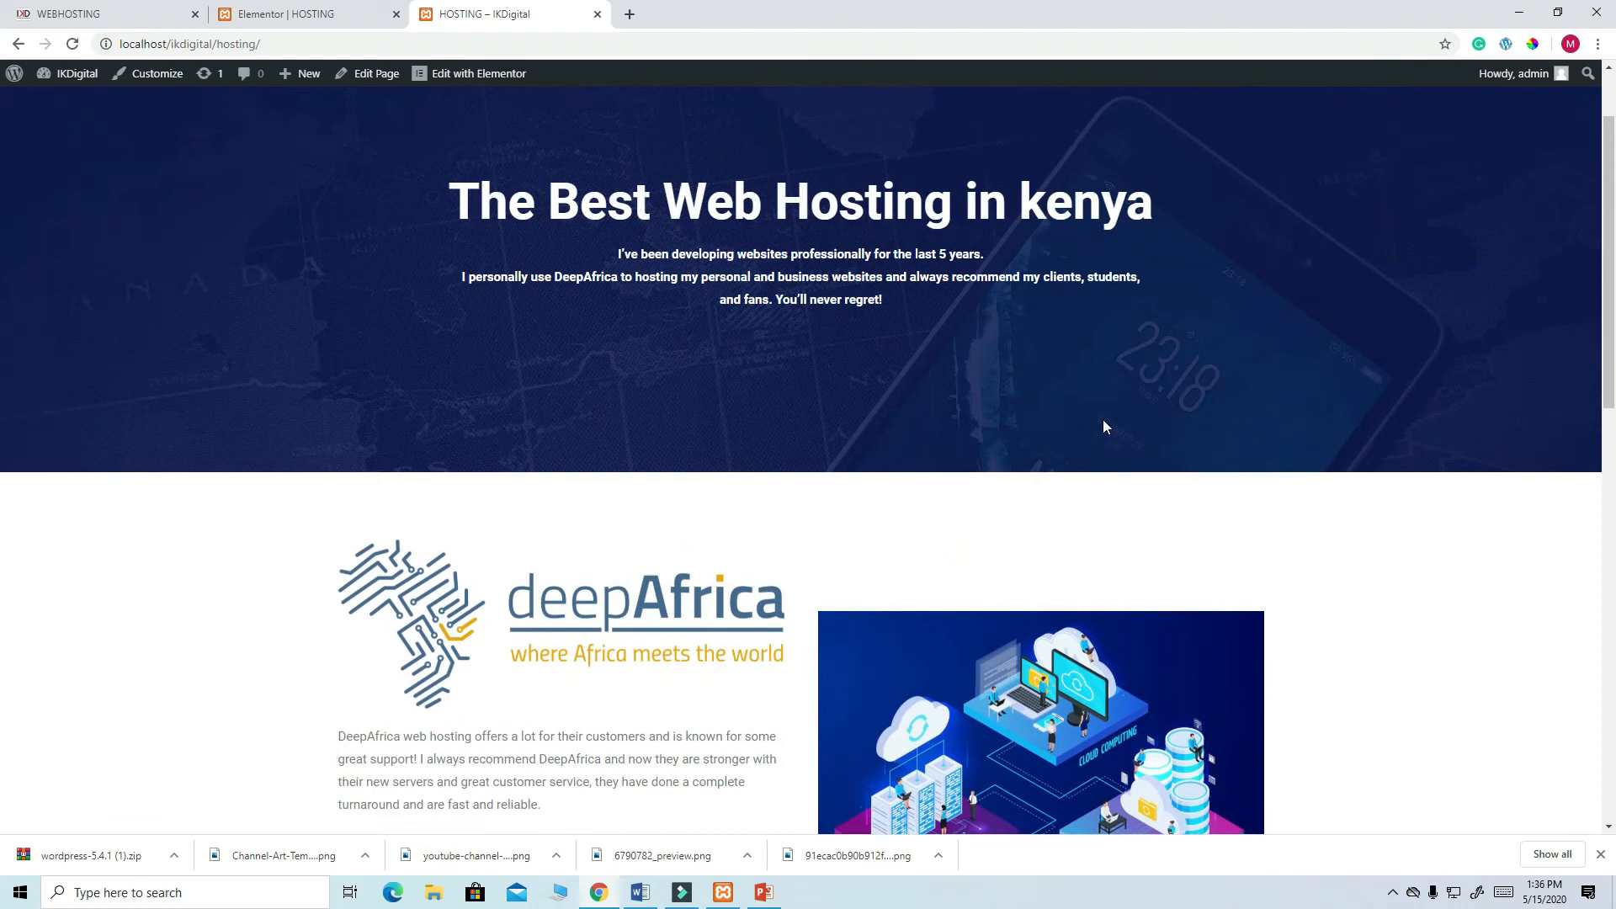
scroll(1103, 427, down, 7)
scroll(1103, 426, down, 1)
scroll(1104, 426, up, 5)
scroll(884, 300, down, 9)
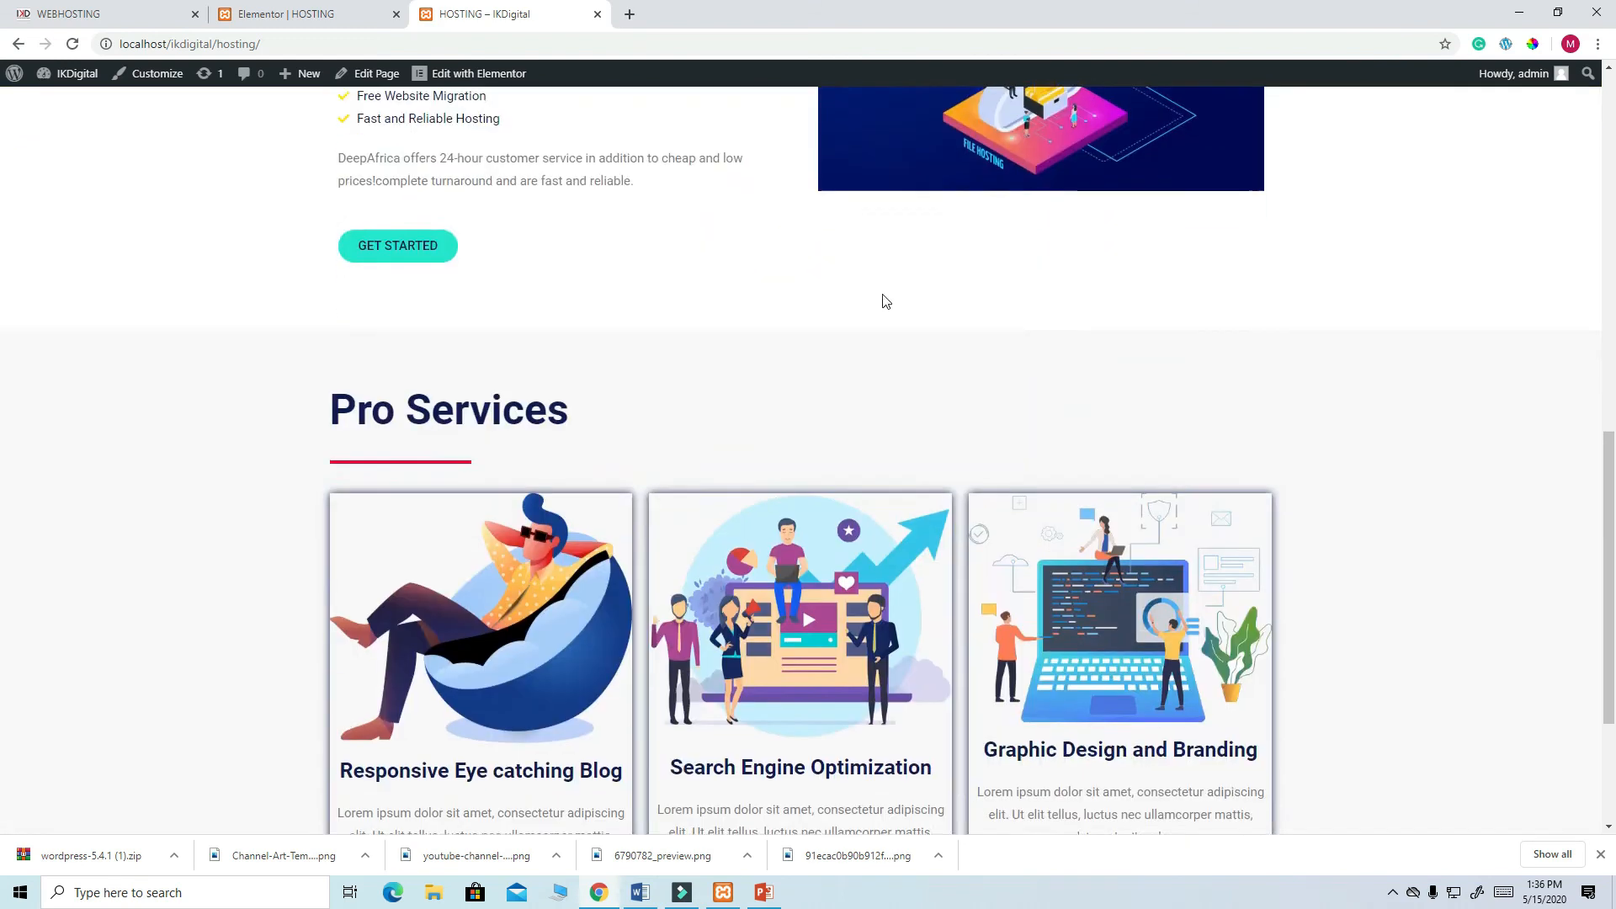
- Copy the call-to-action heading text from the WEBHOSTING reference page and return to Elementor
click(119, 15)
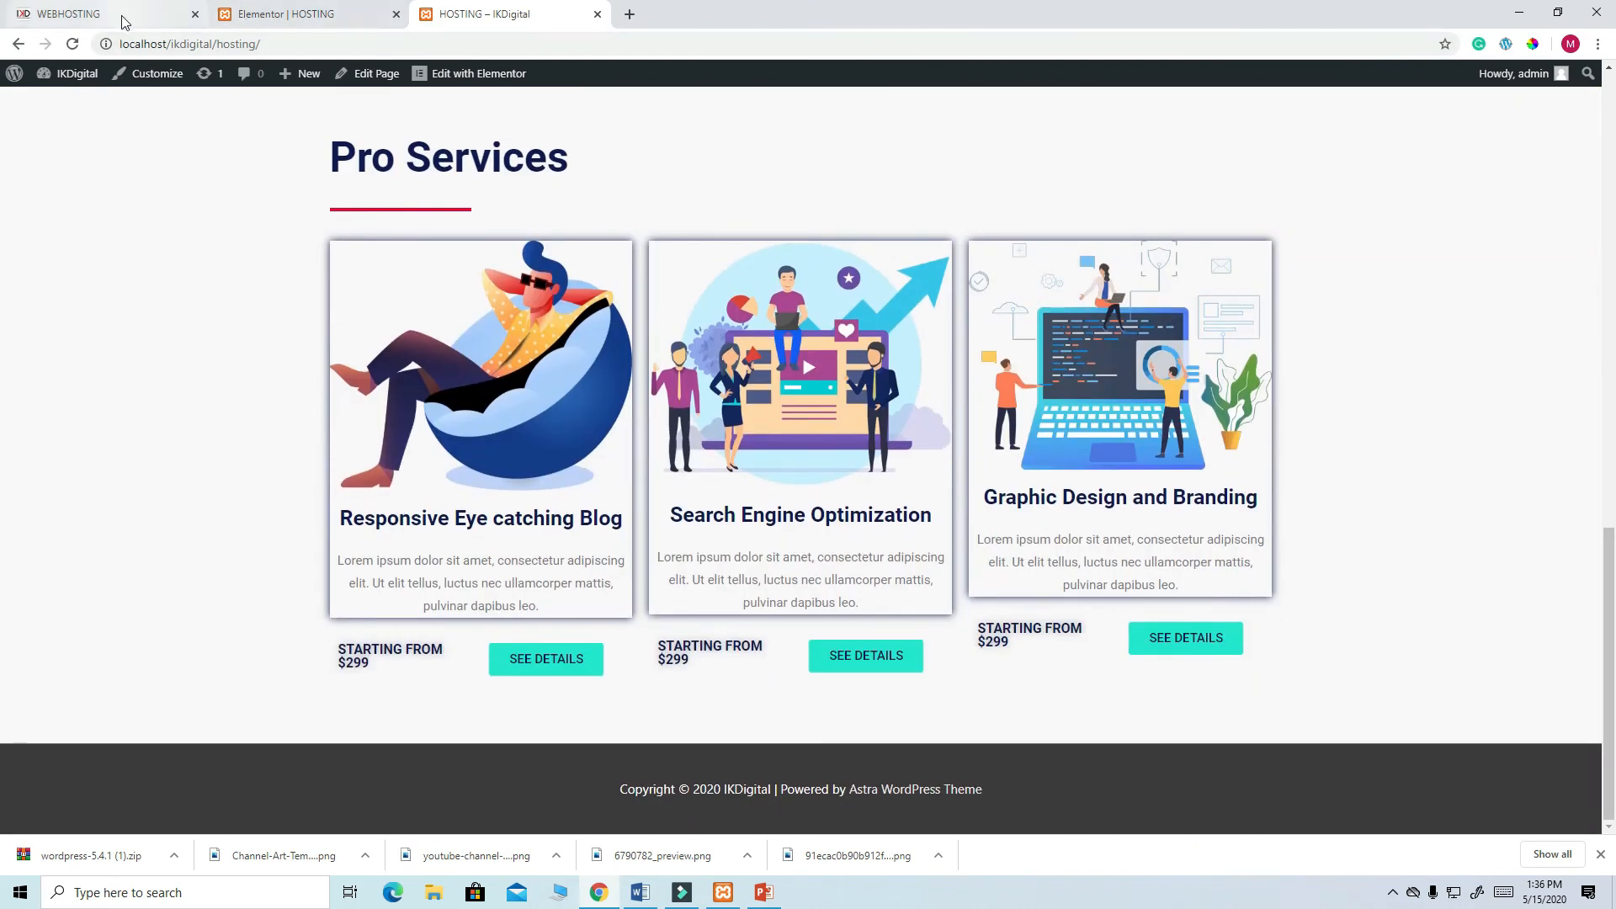
scroll(1044, 341, down, 5)
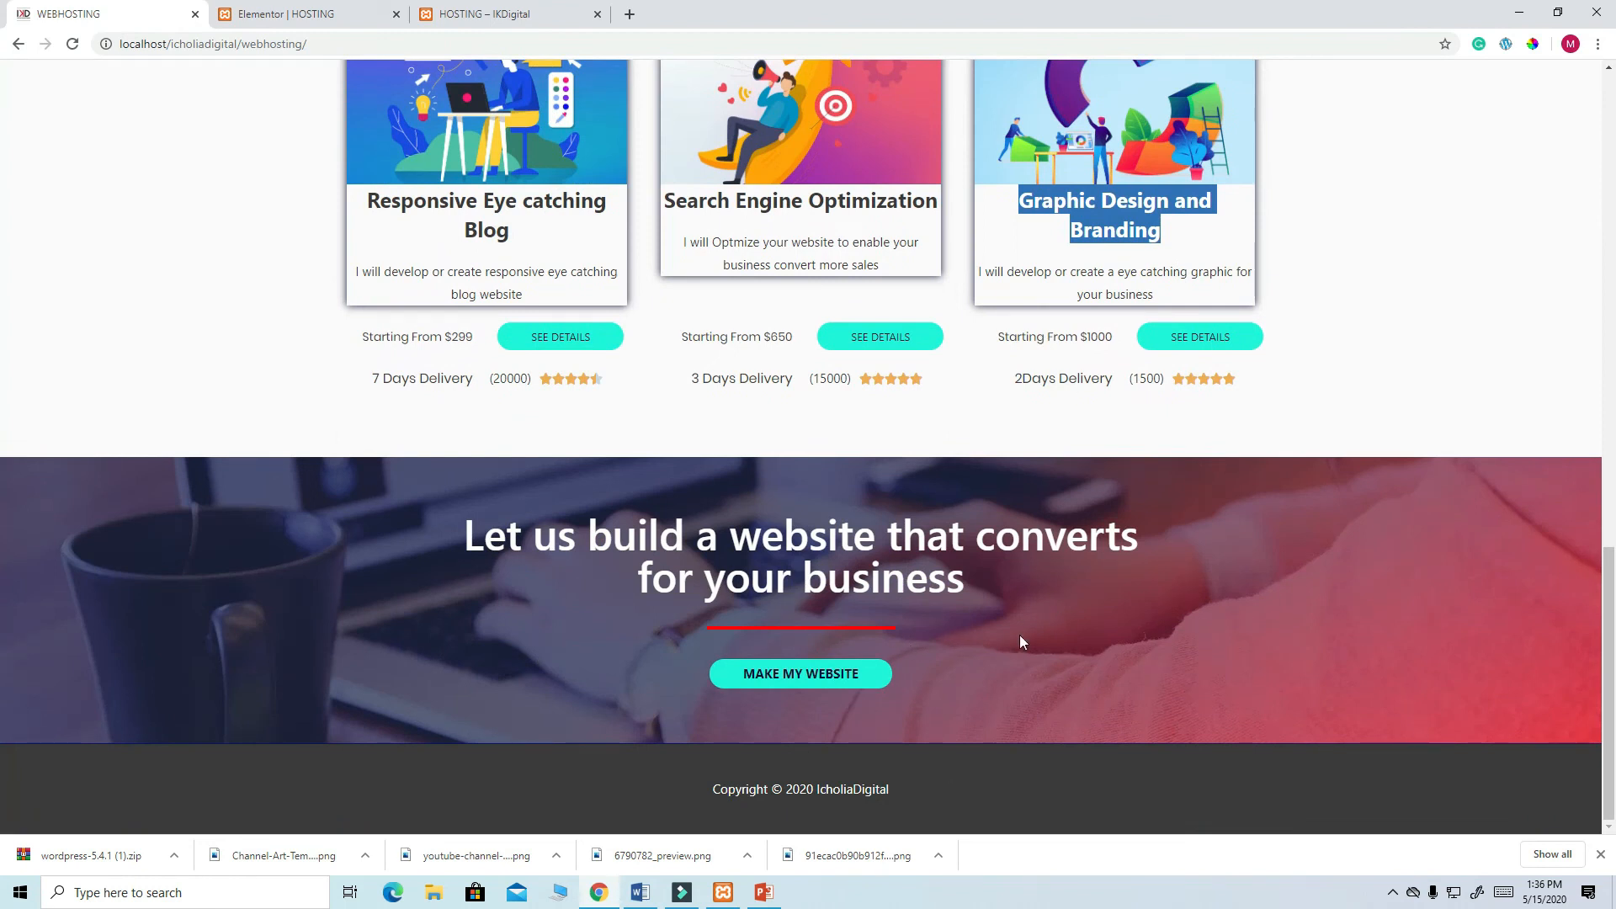
drag(962, 587, 445, 527)
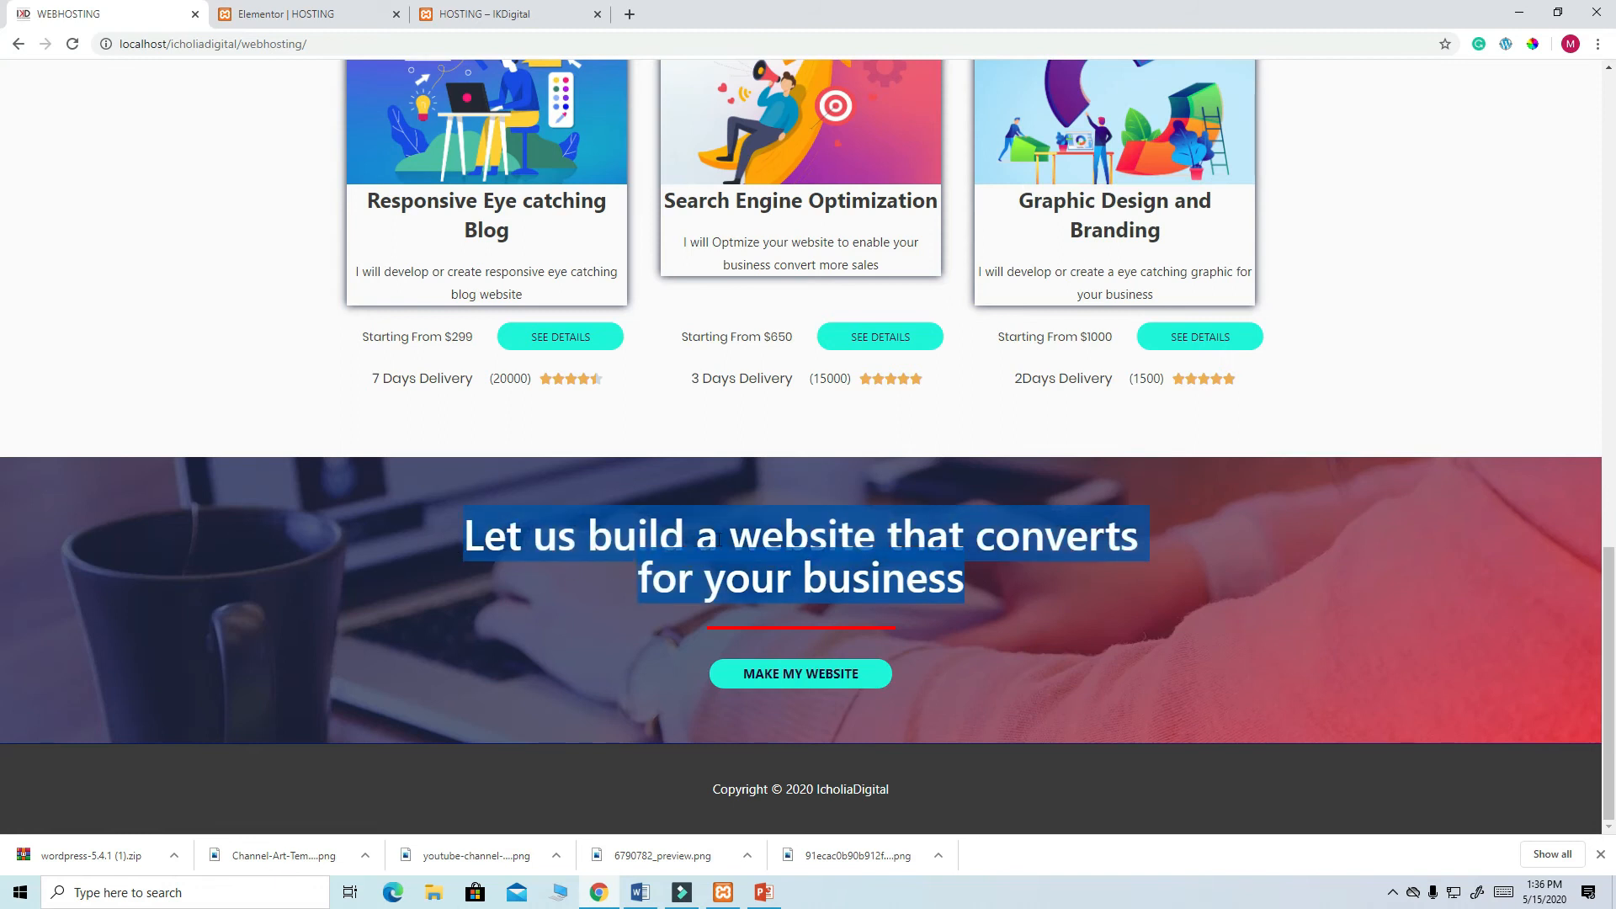
right_click(712, 539)
click(730, 552)
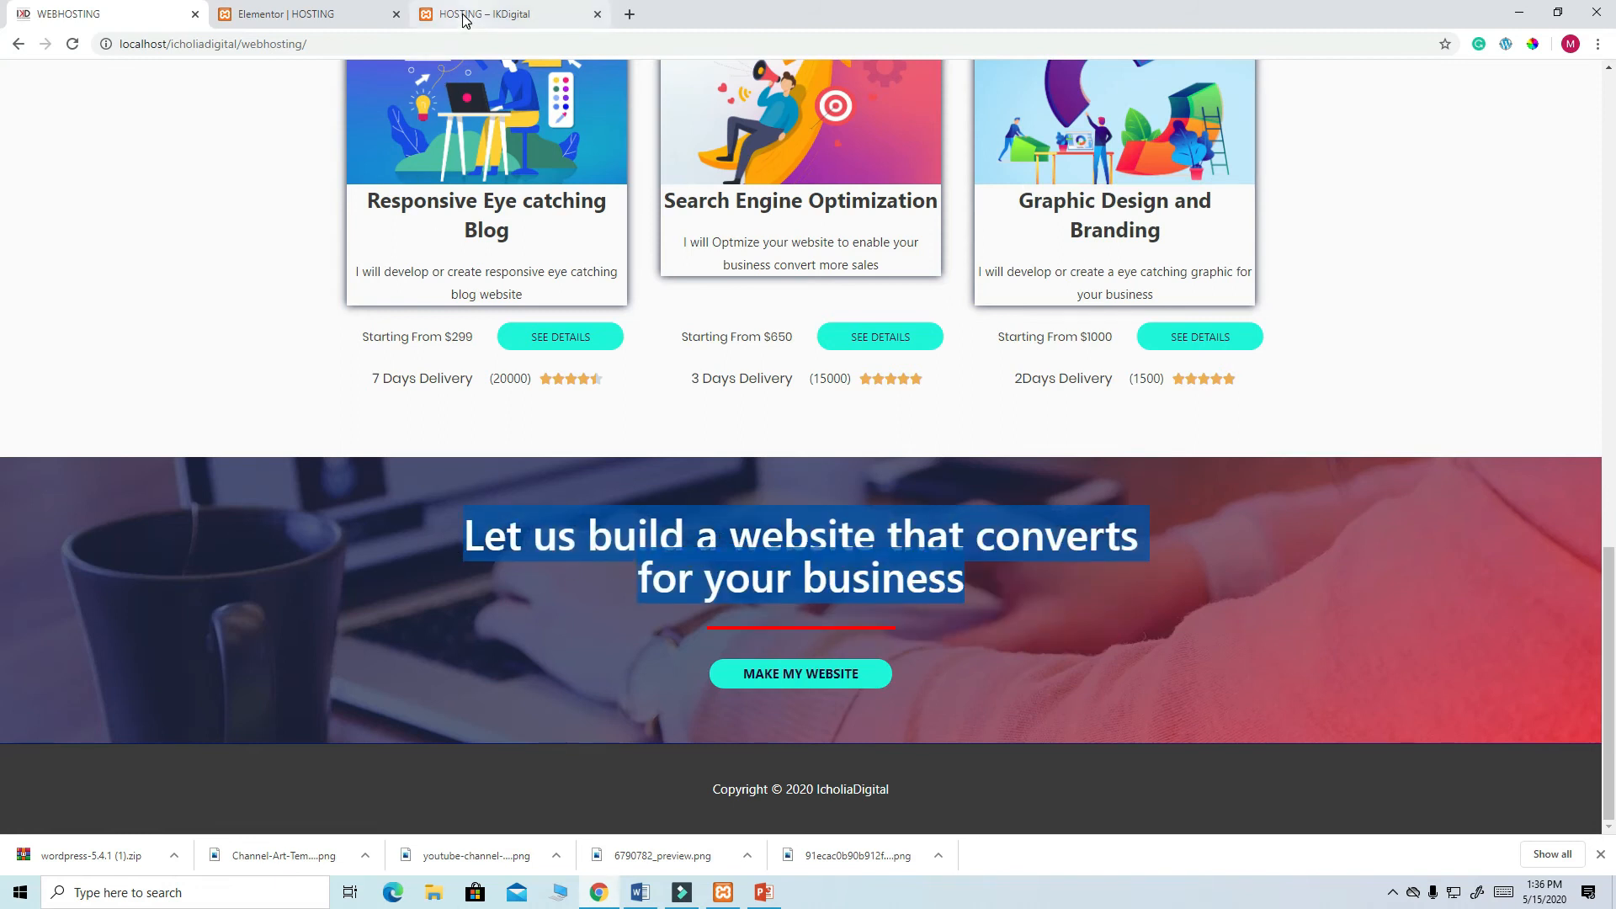
click(303, 14)
- Insert the saved CTA template, including its document settings, into the page
scroll(876, 526, down, 3)
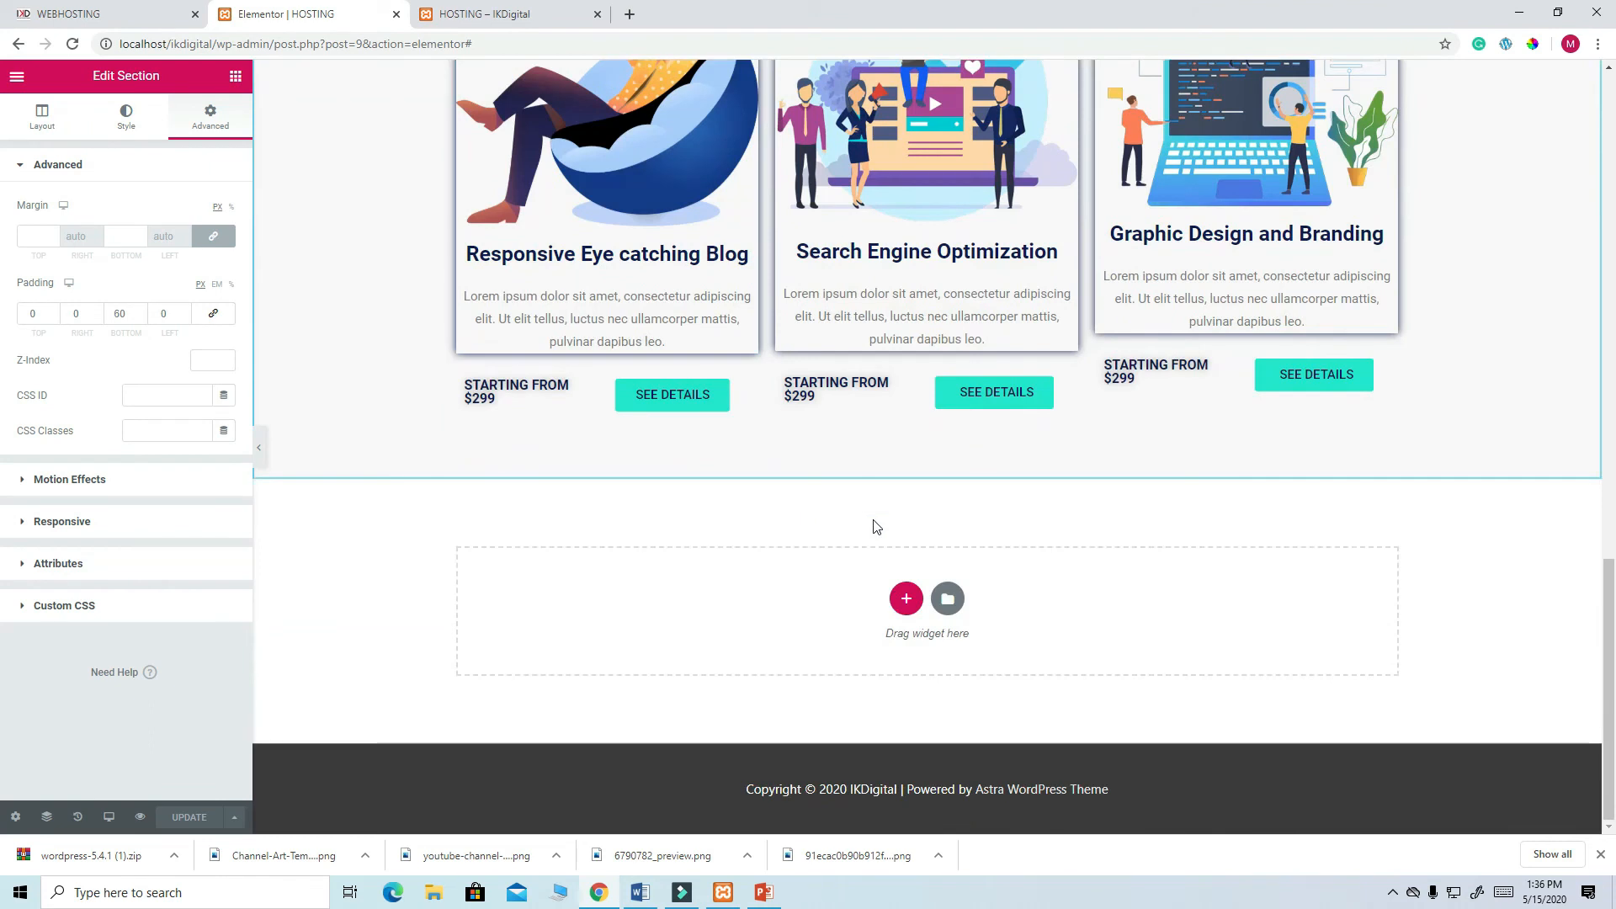
click(948, 599)
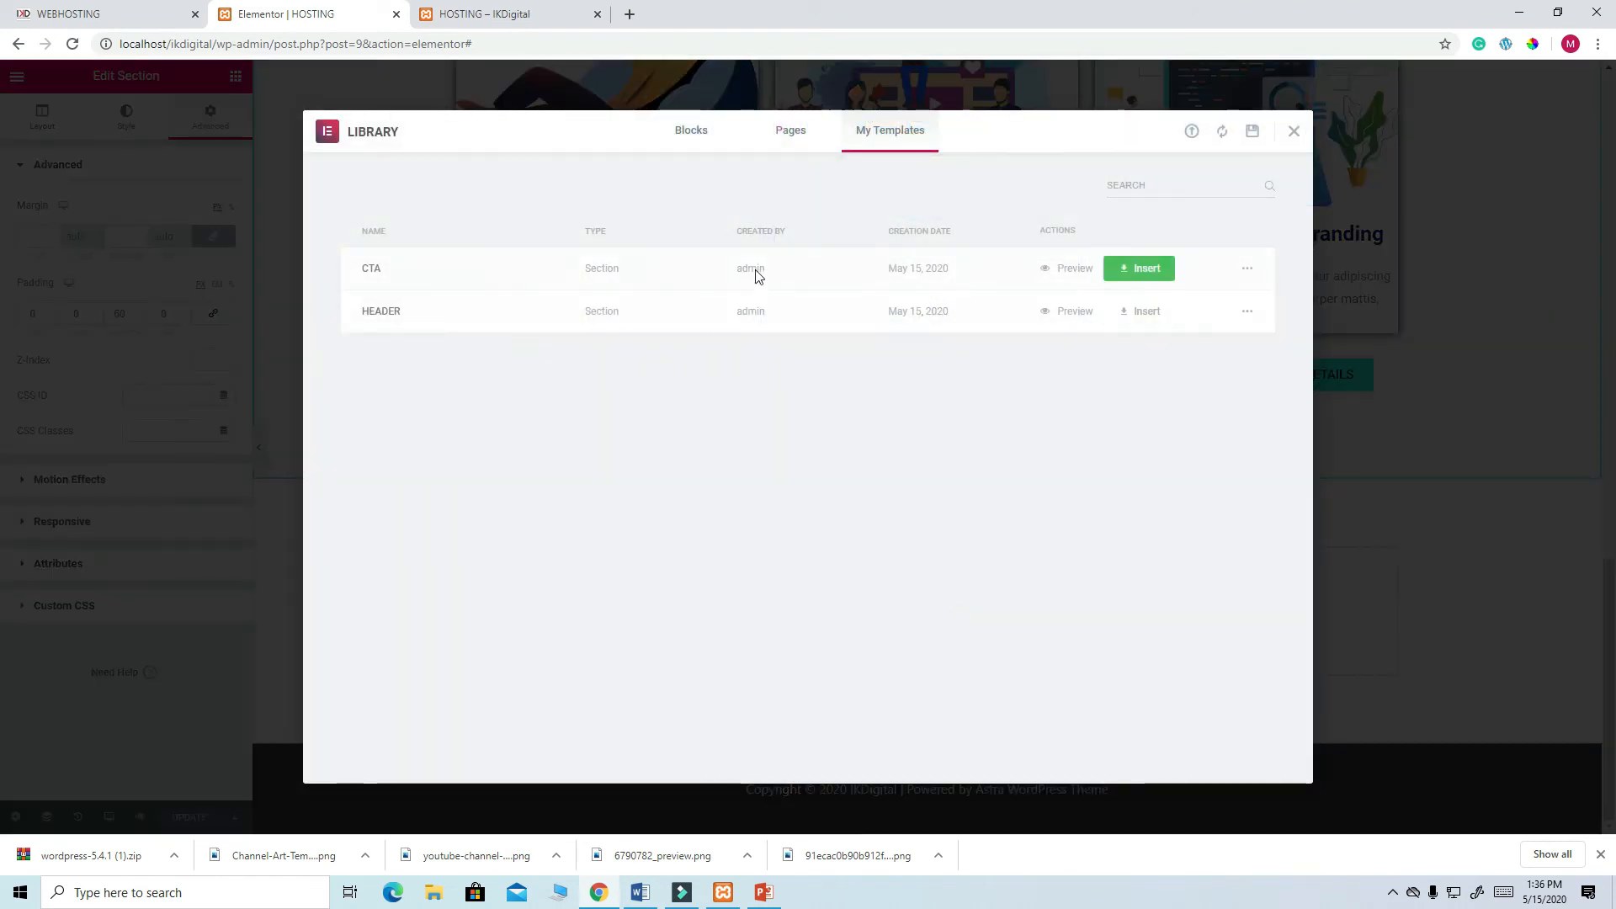
click(1152, 278)
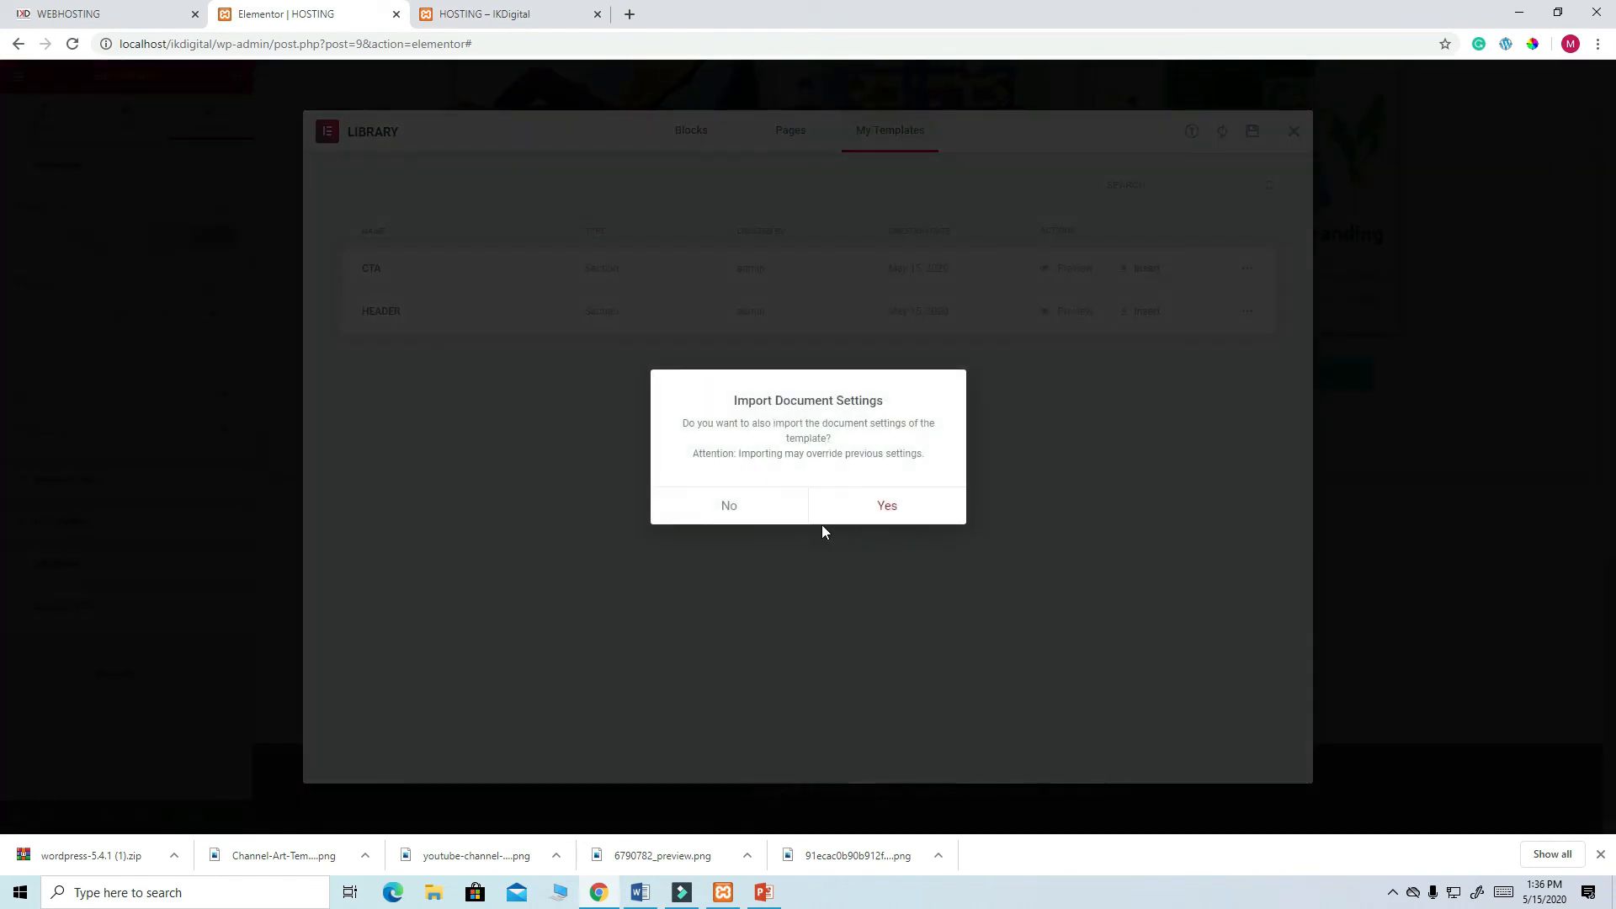
click(887, 506)
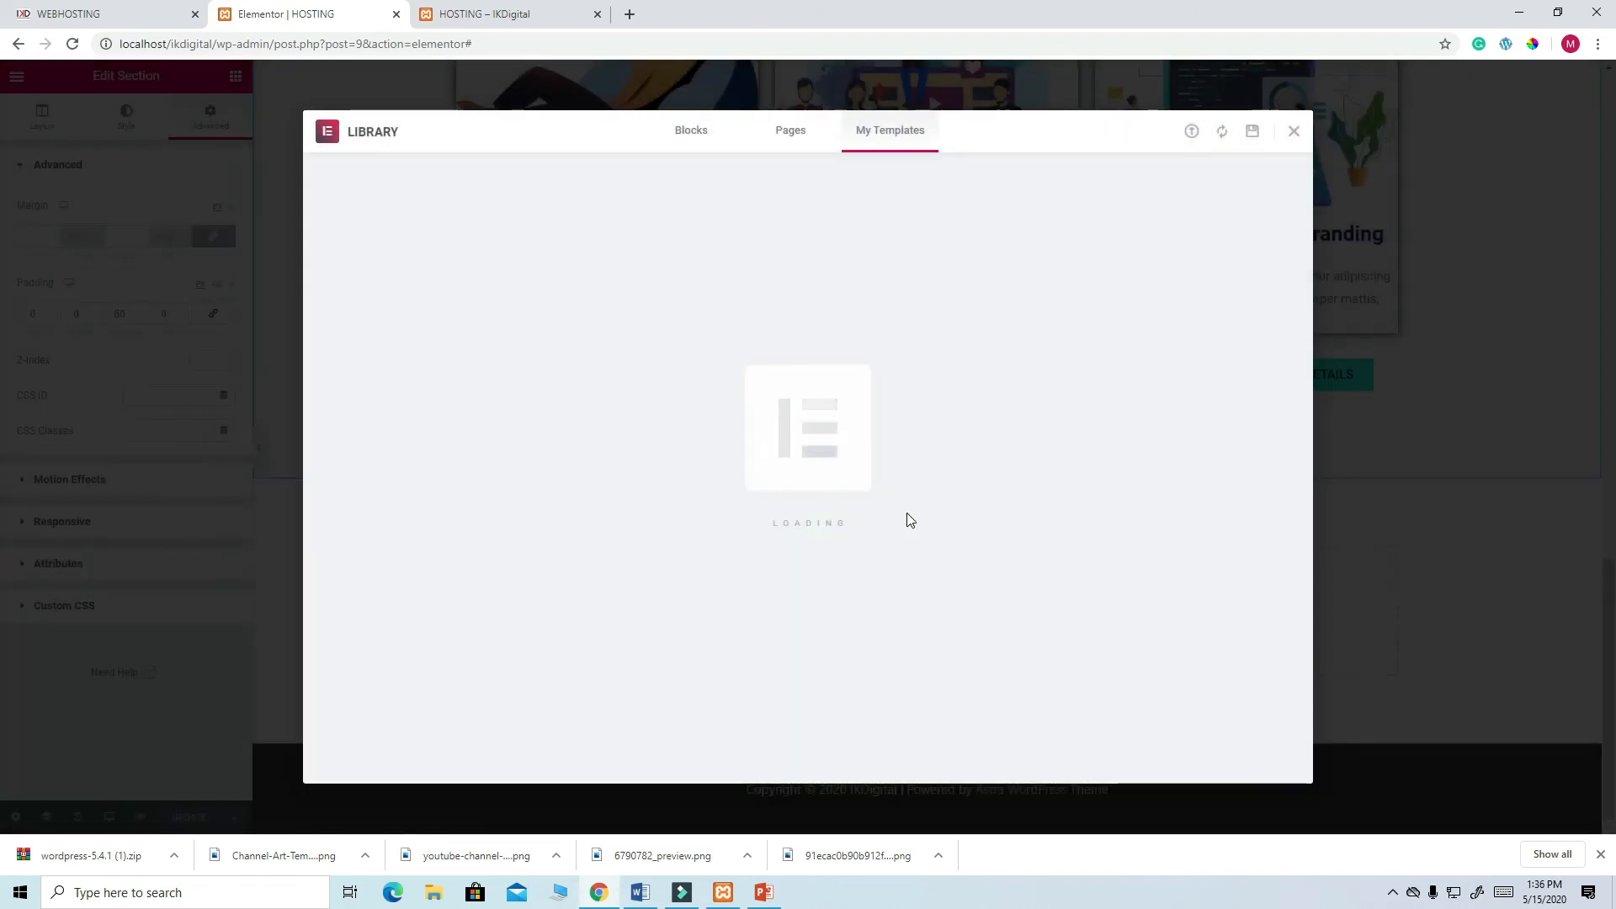
- Delete the CTA paragraph and replace the heading with 'Let us build a website that converts for your business'
scroll(907, 515, down, 4)
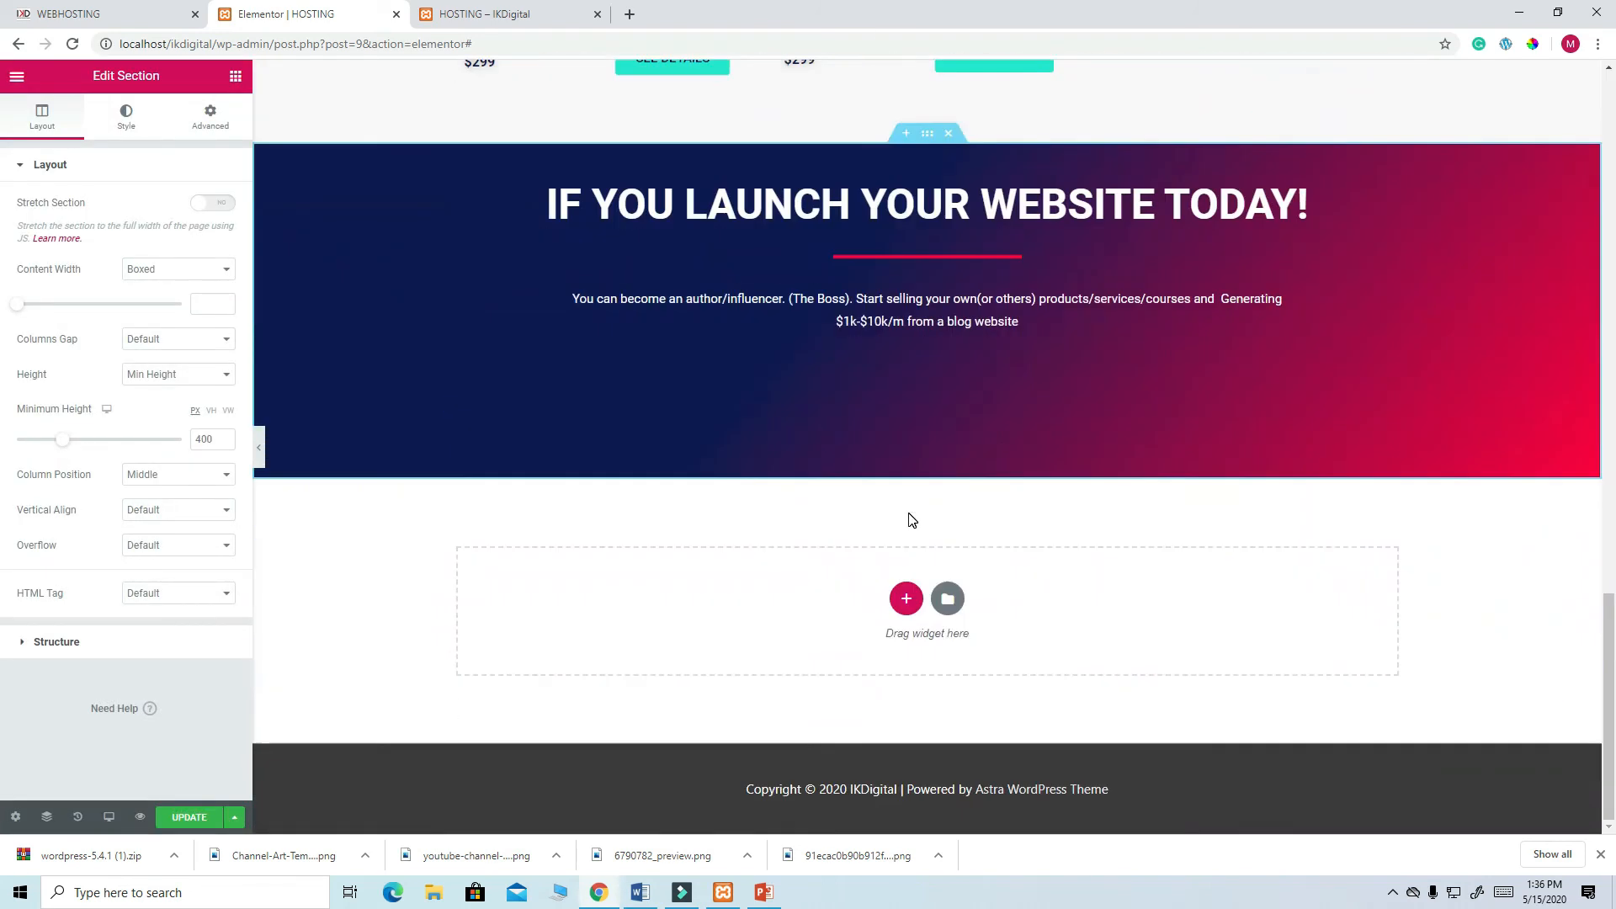
scroll(912, 520, up, 1)
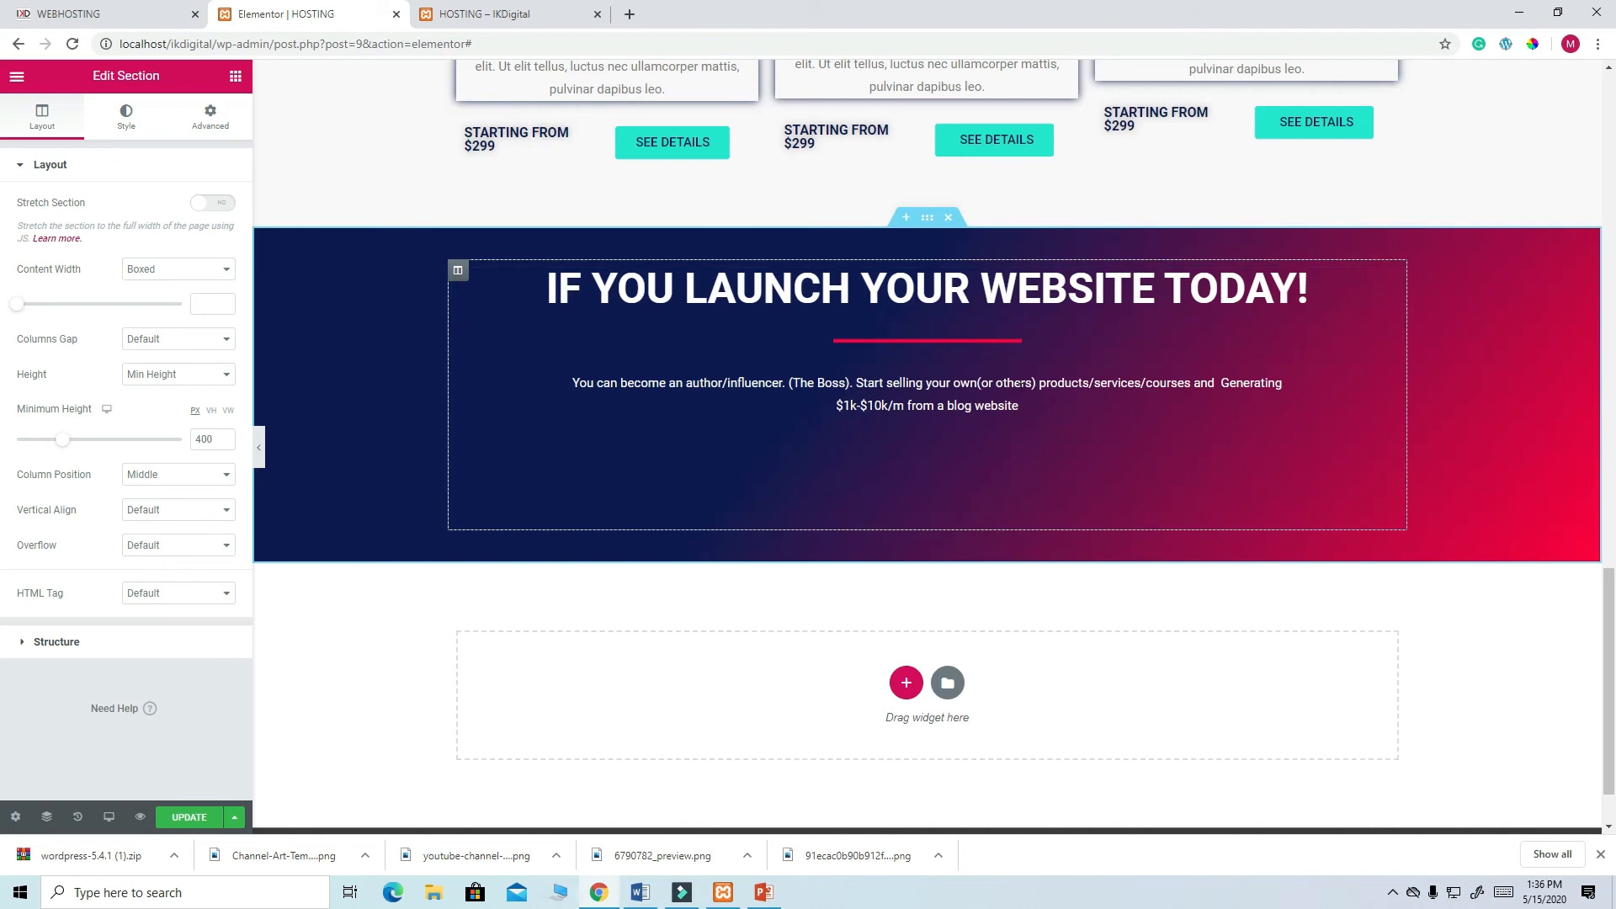
right_click(1390, 384)
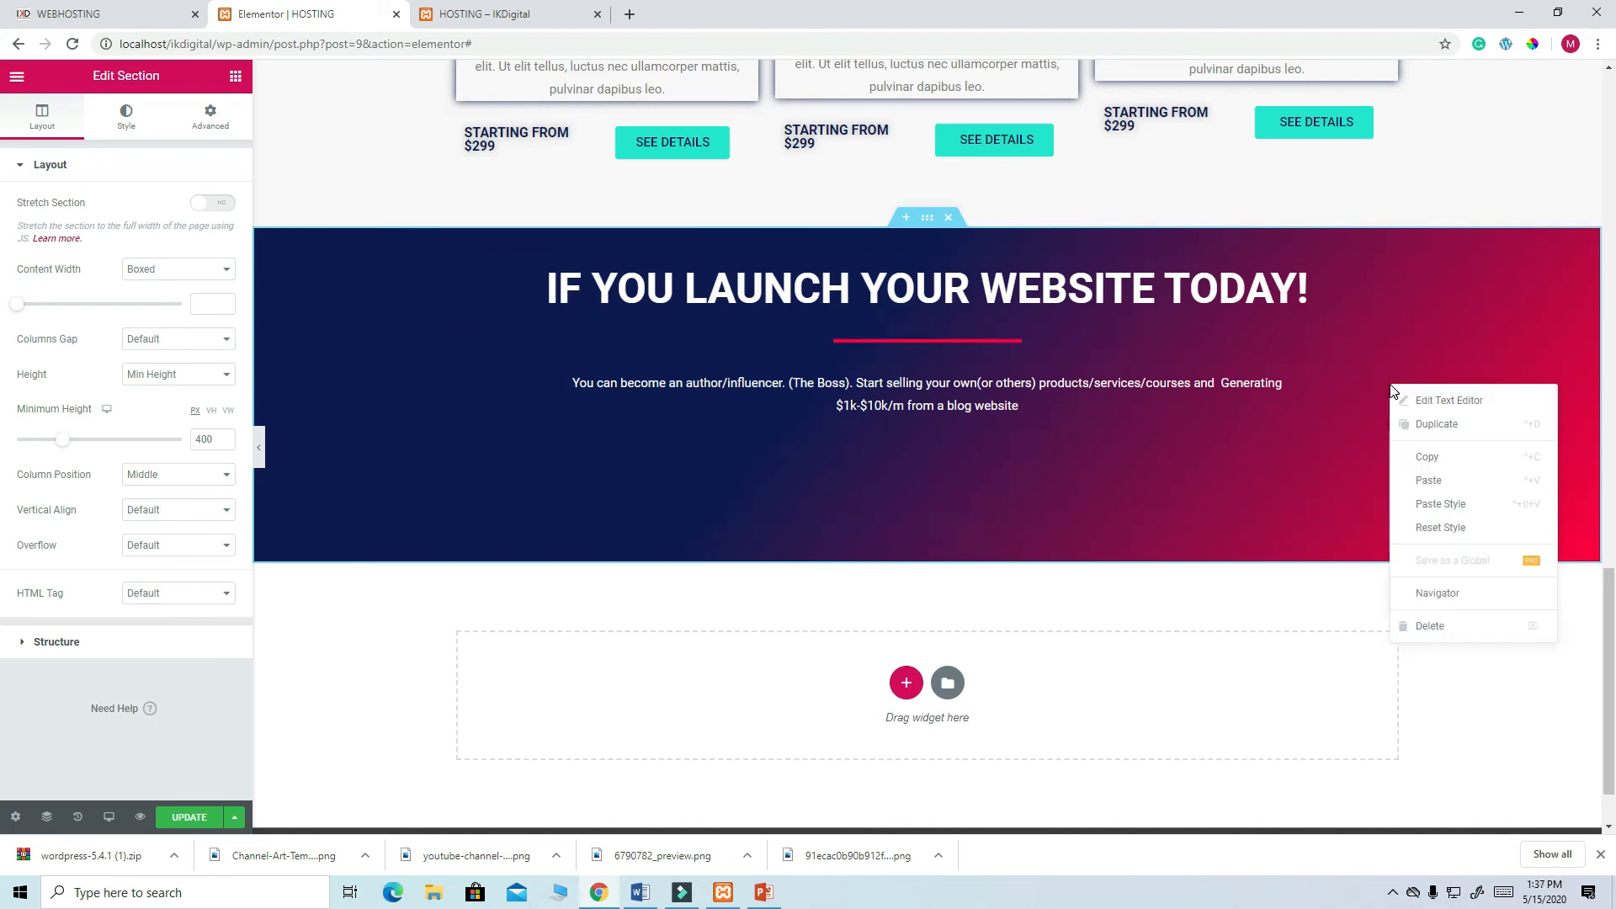
click(1430, 626)
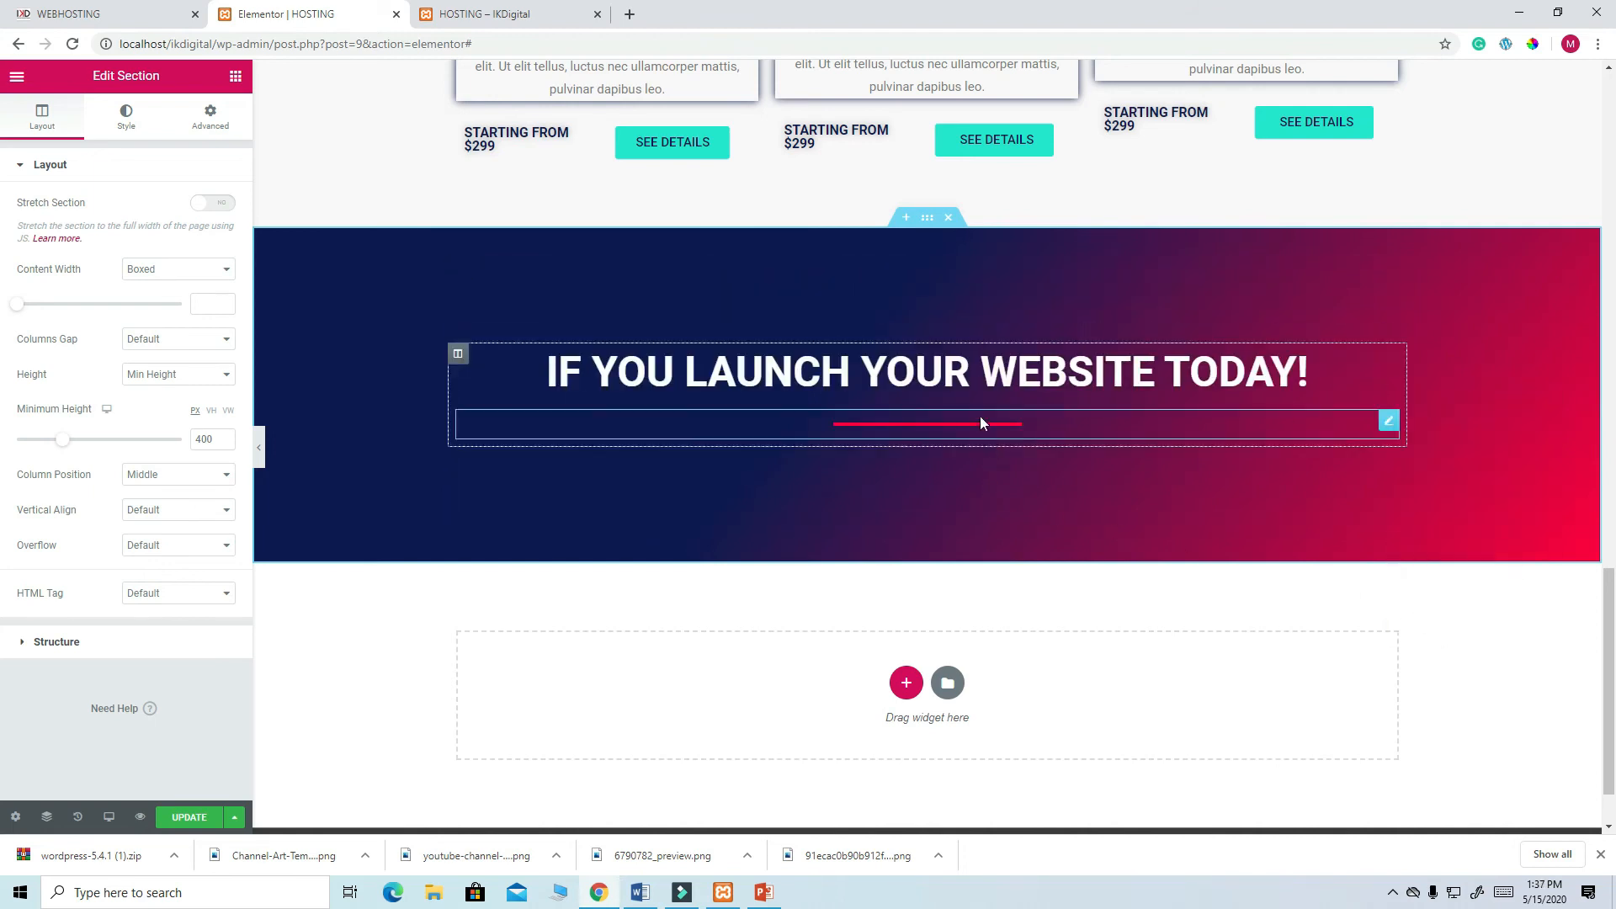
click(1288, 368)
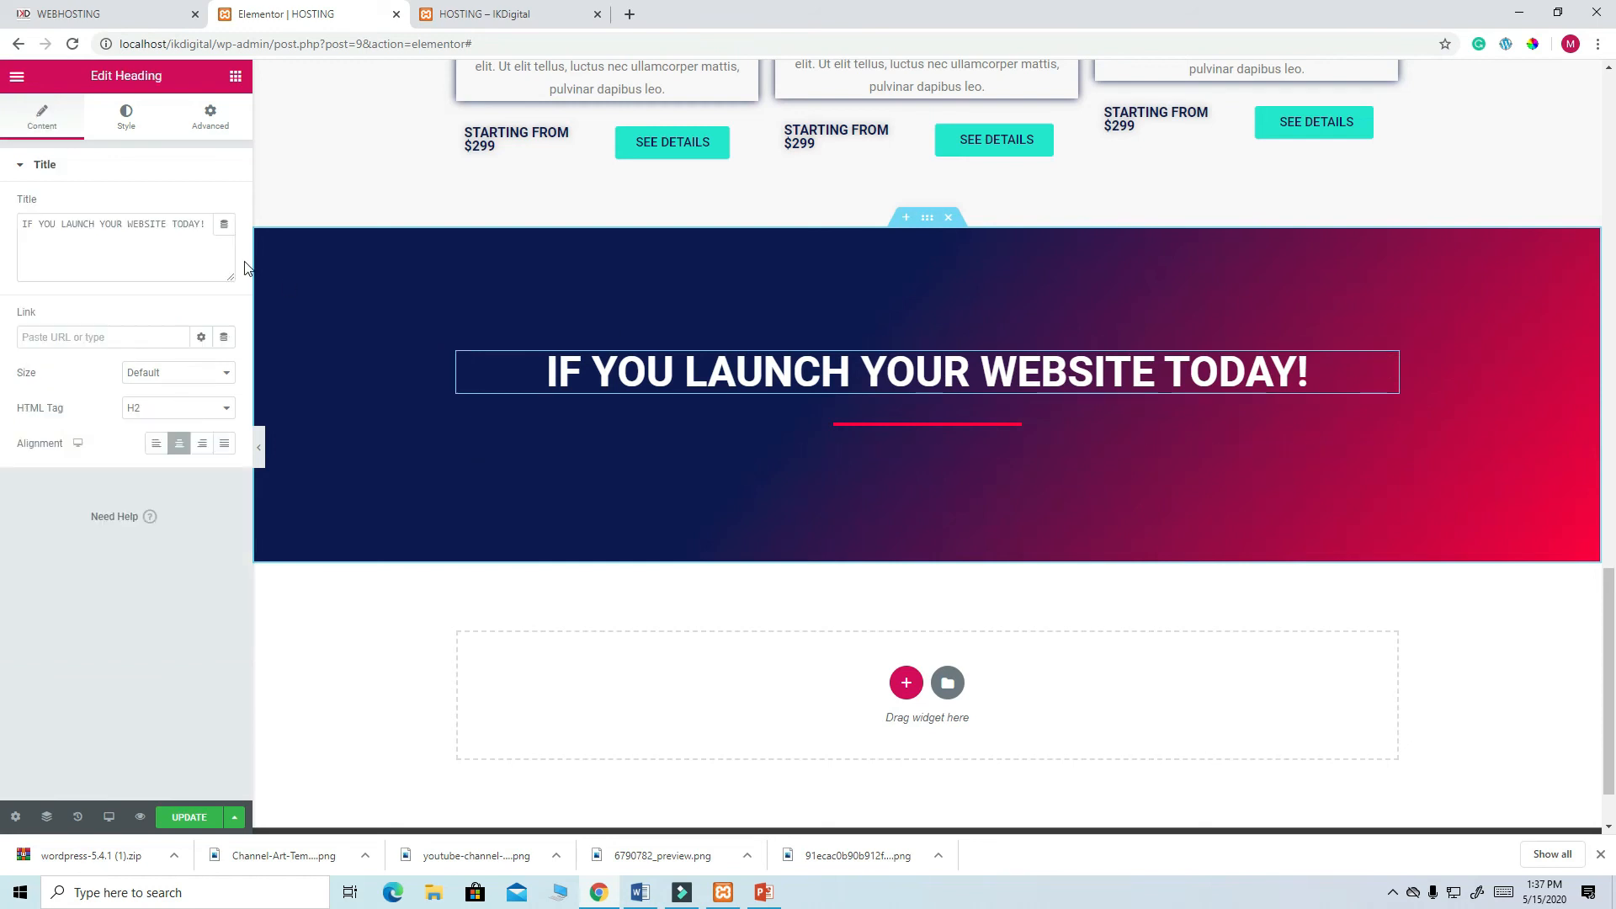
triple_click(160, 223)
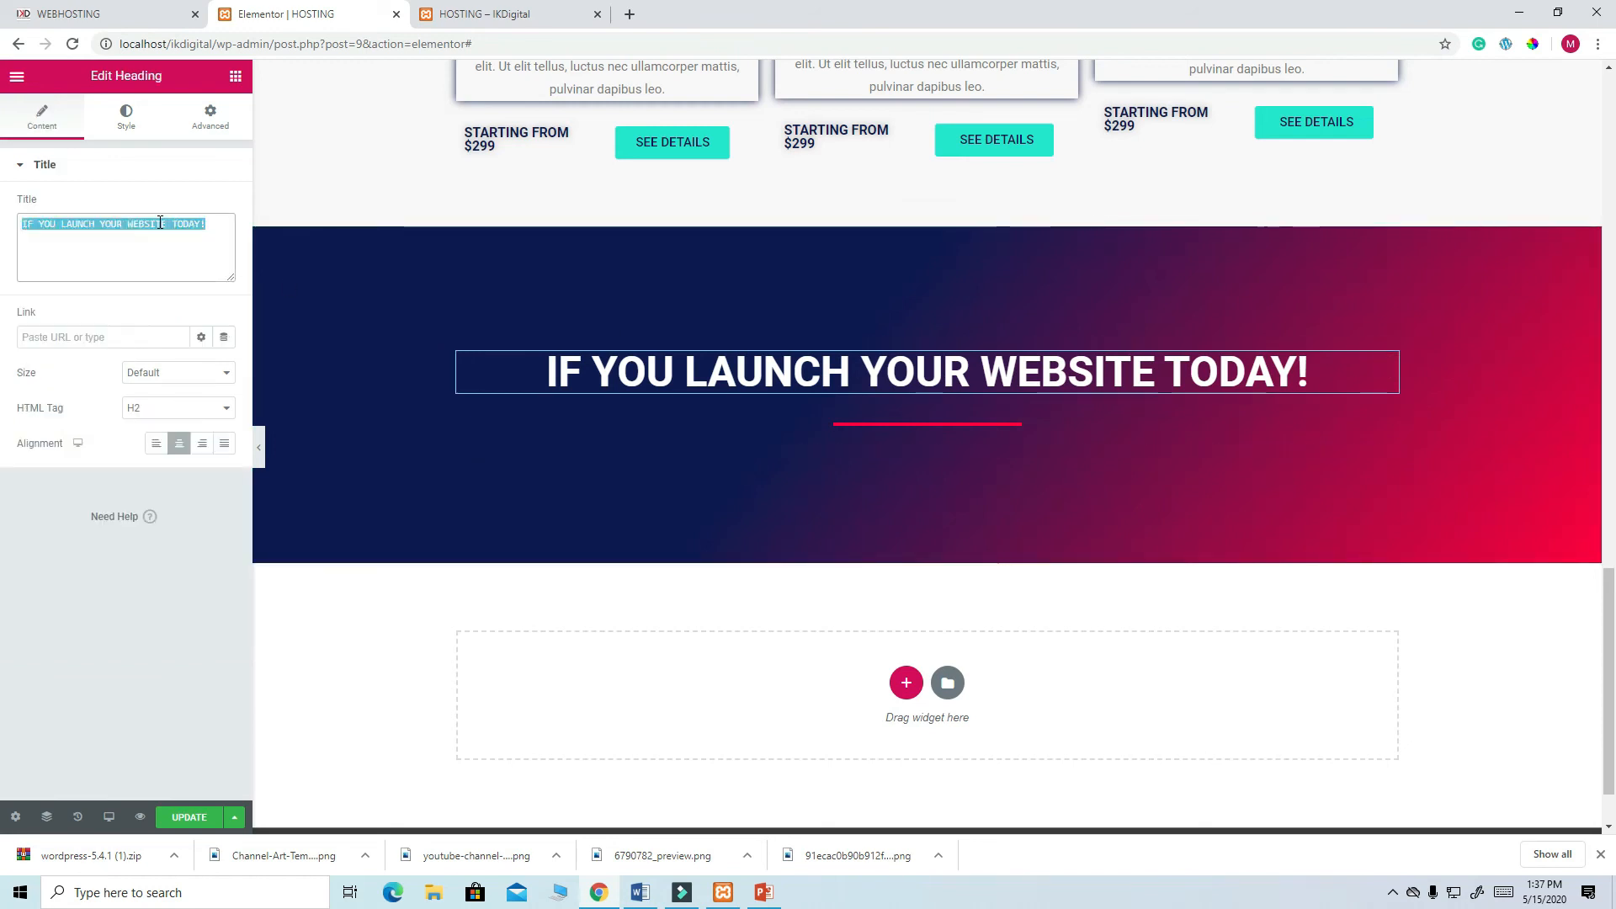
key(ctrl+v)
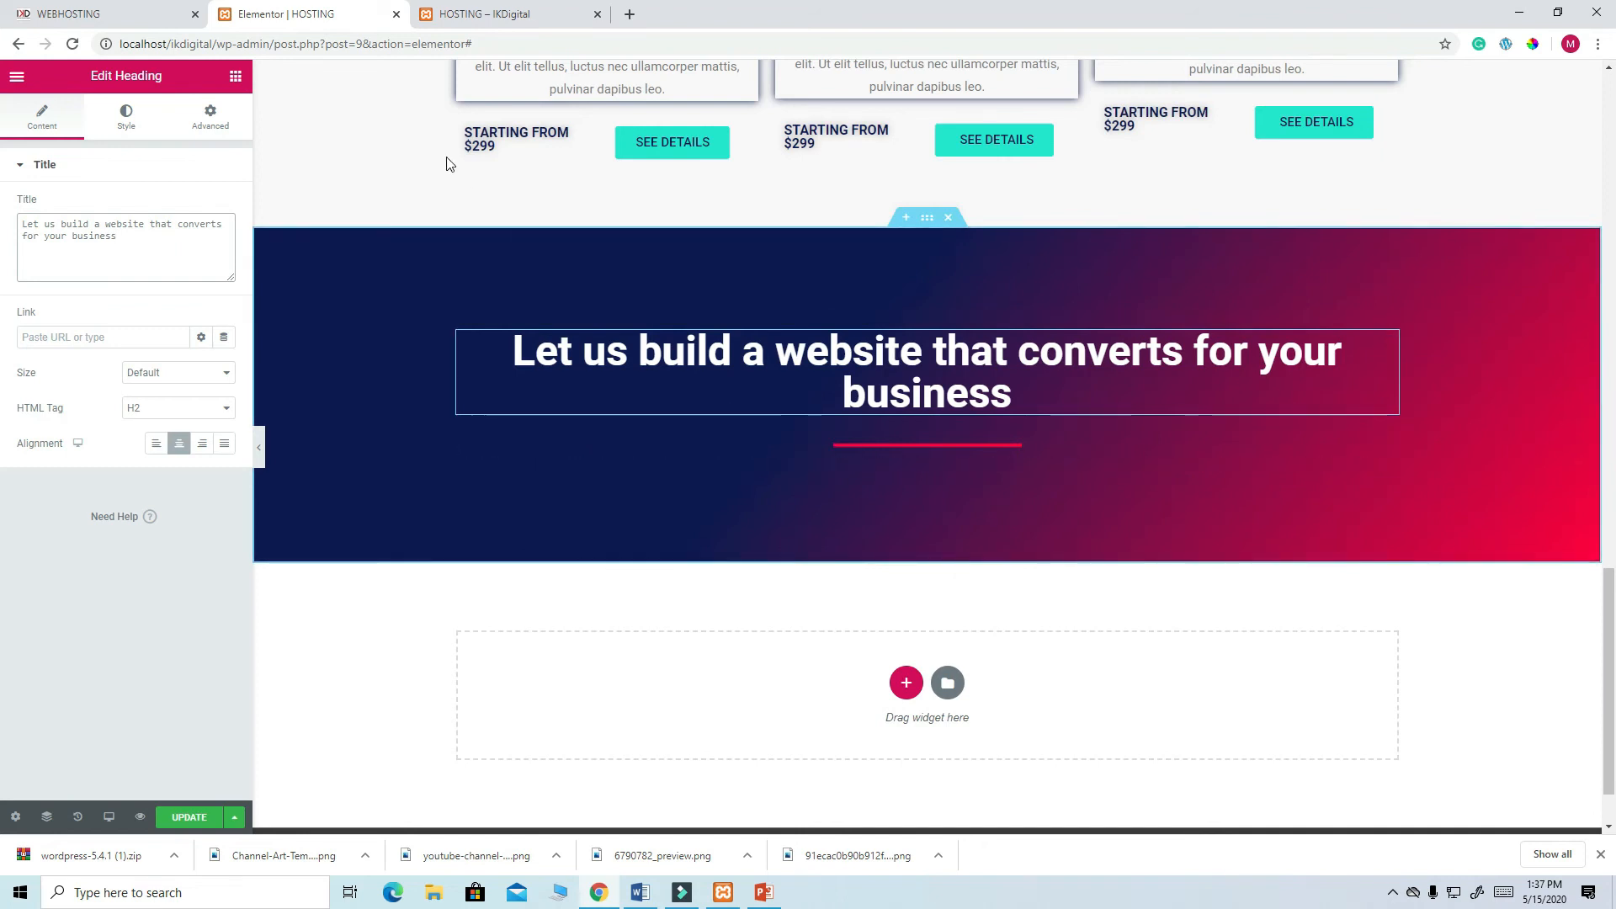
click(125, 17)
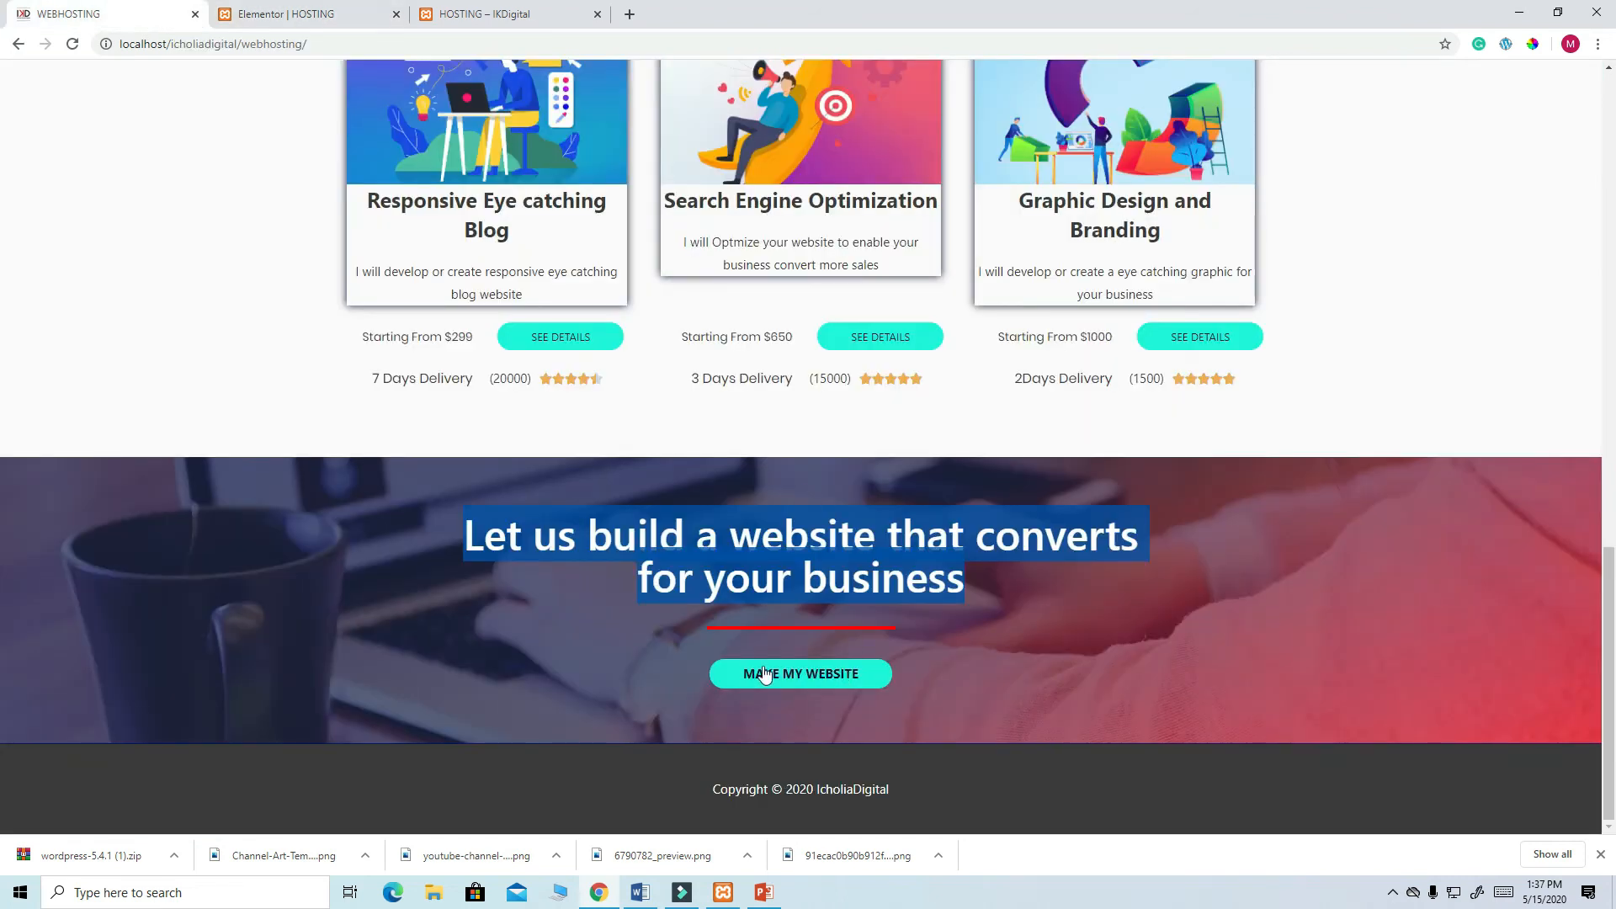
click(283, 16)
- Duplicate the GET STARTED button, drop the copy under the dark banner heading, and centre it
scroll(1018, 500, up, 5)
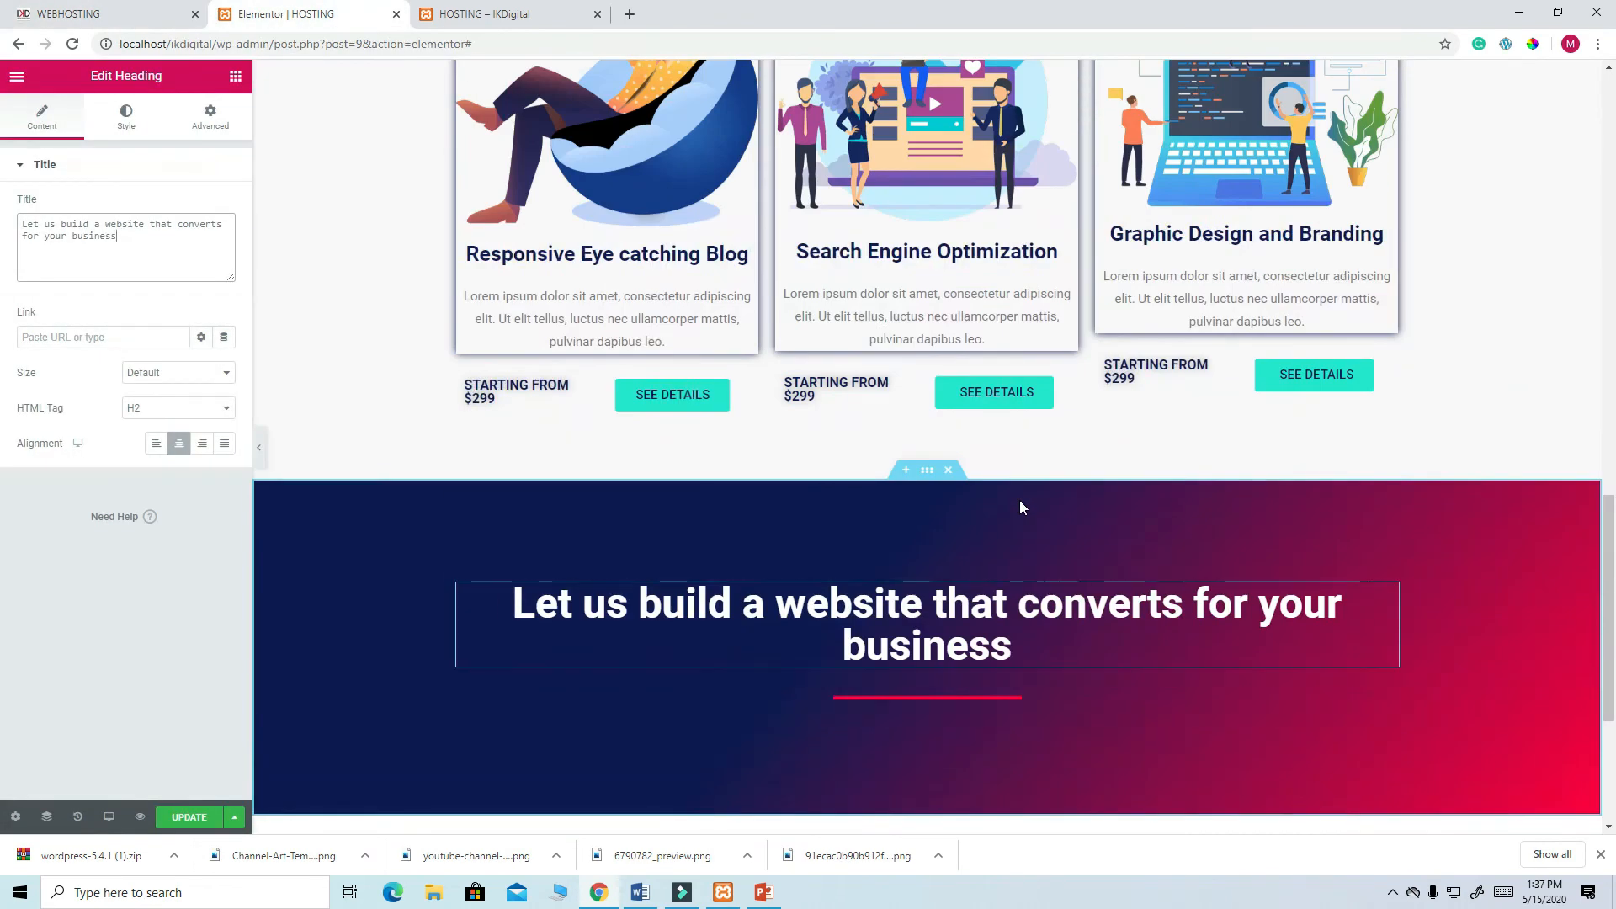
scroll(1021, 505, up, 5)
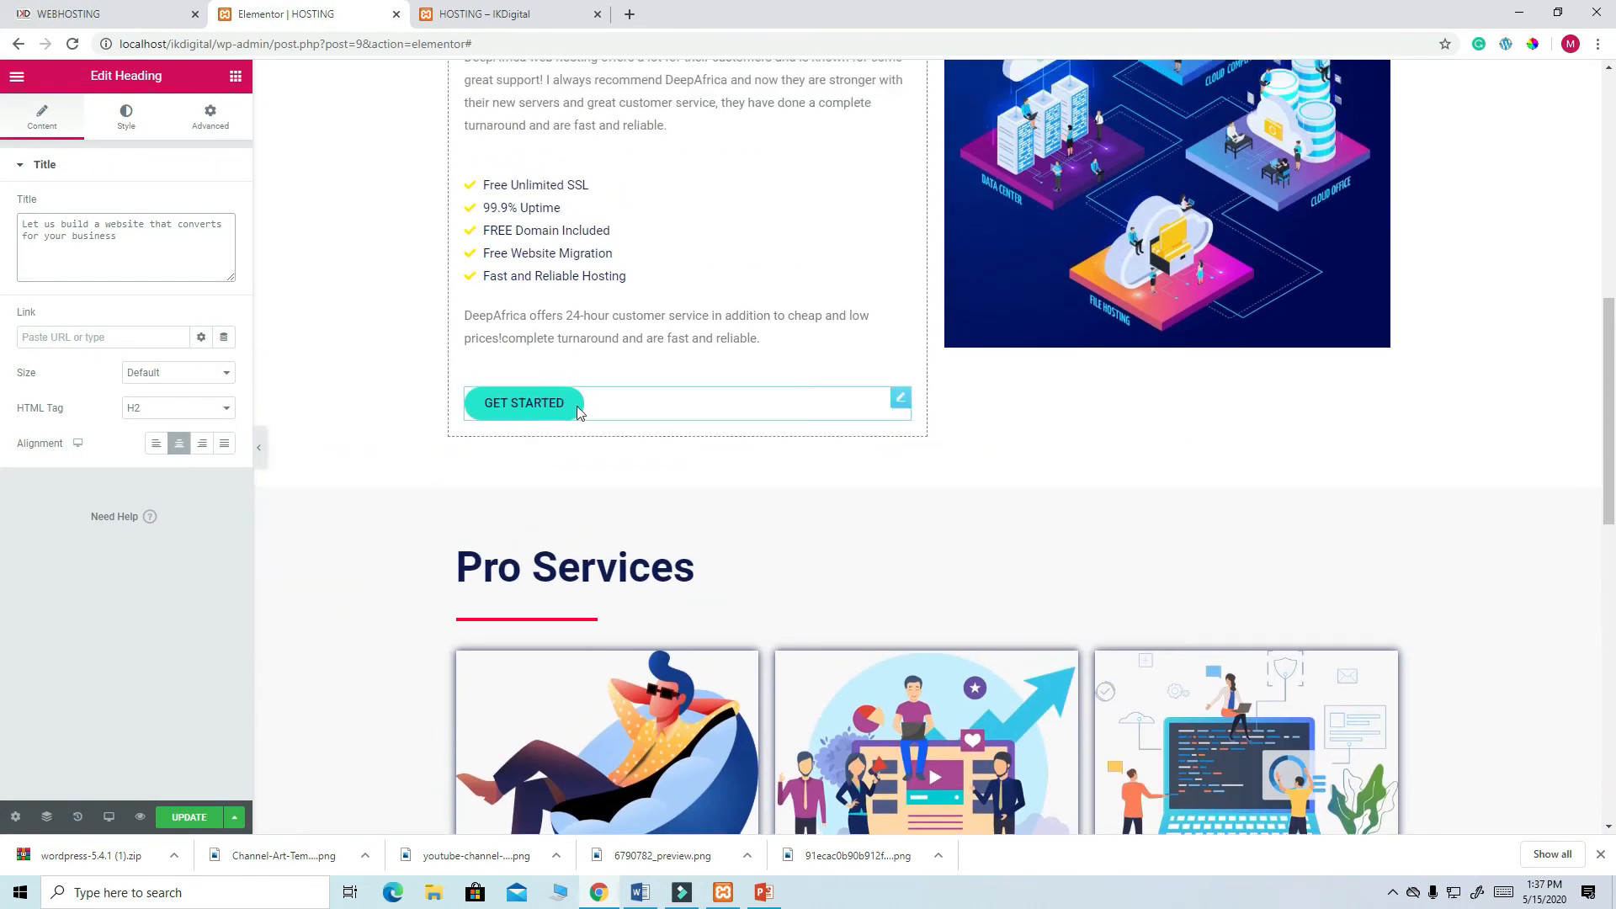
right_click(903, 403)
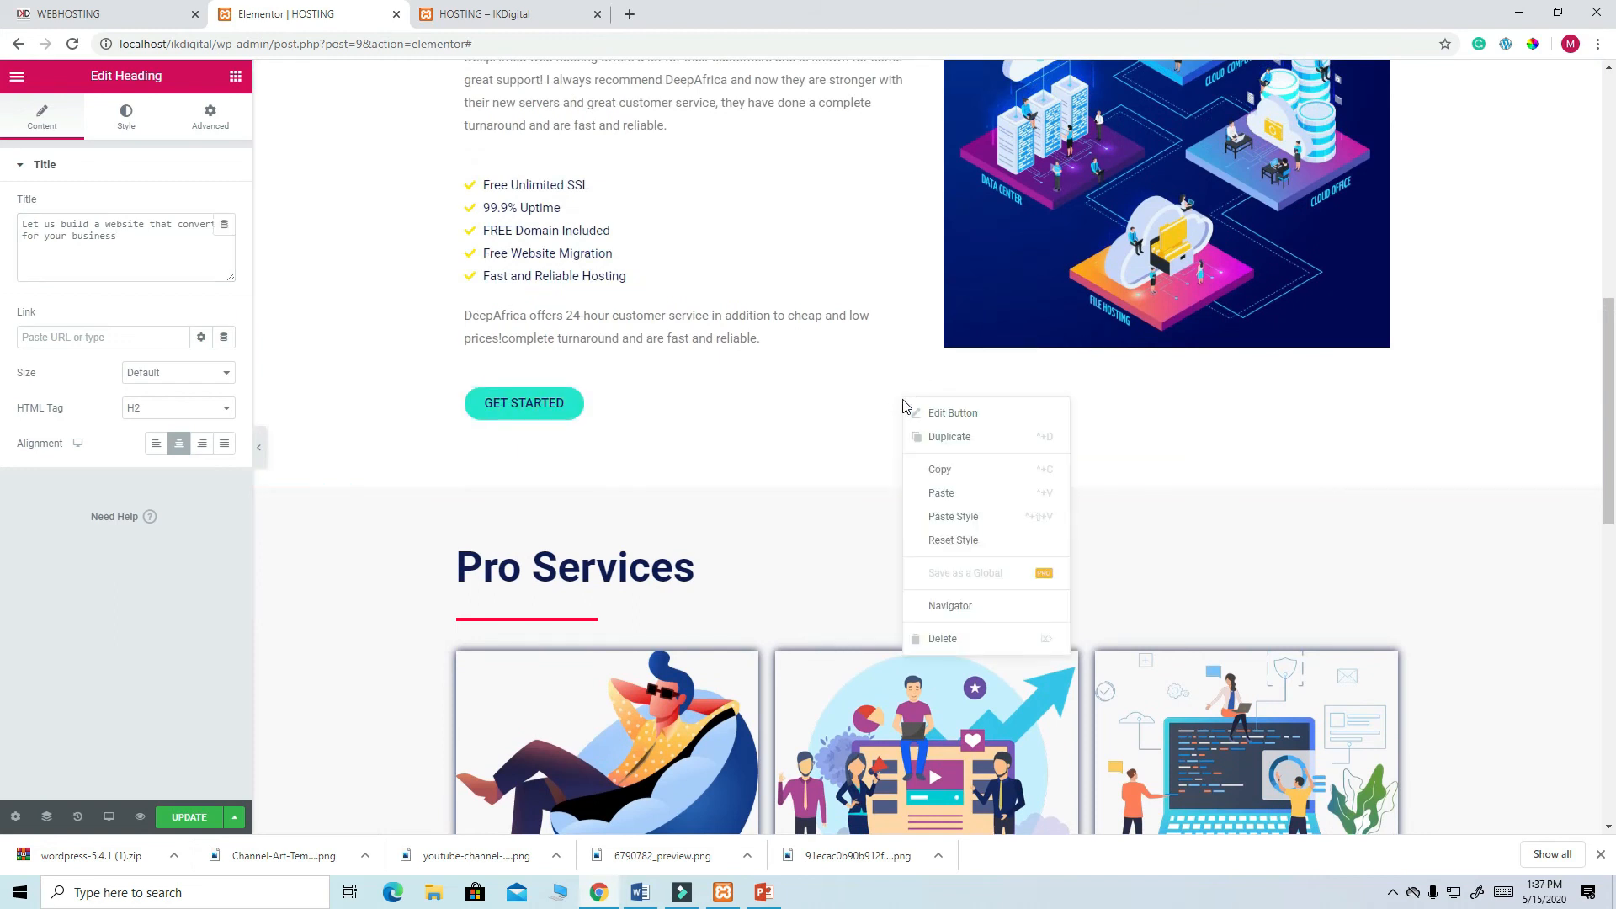
click(937, 436)
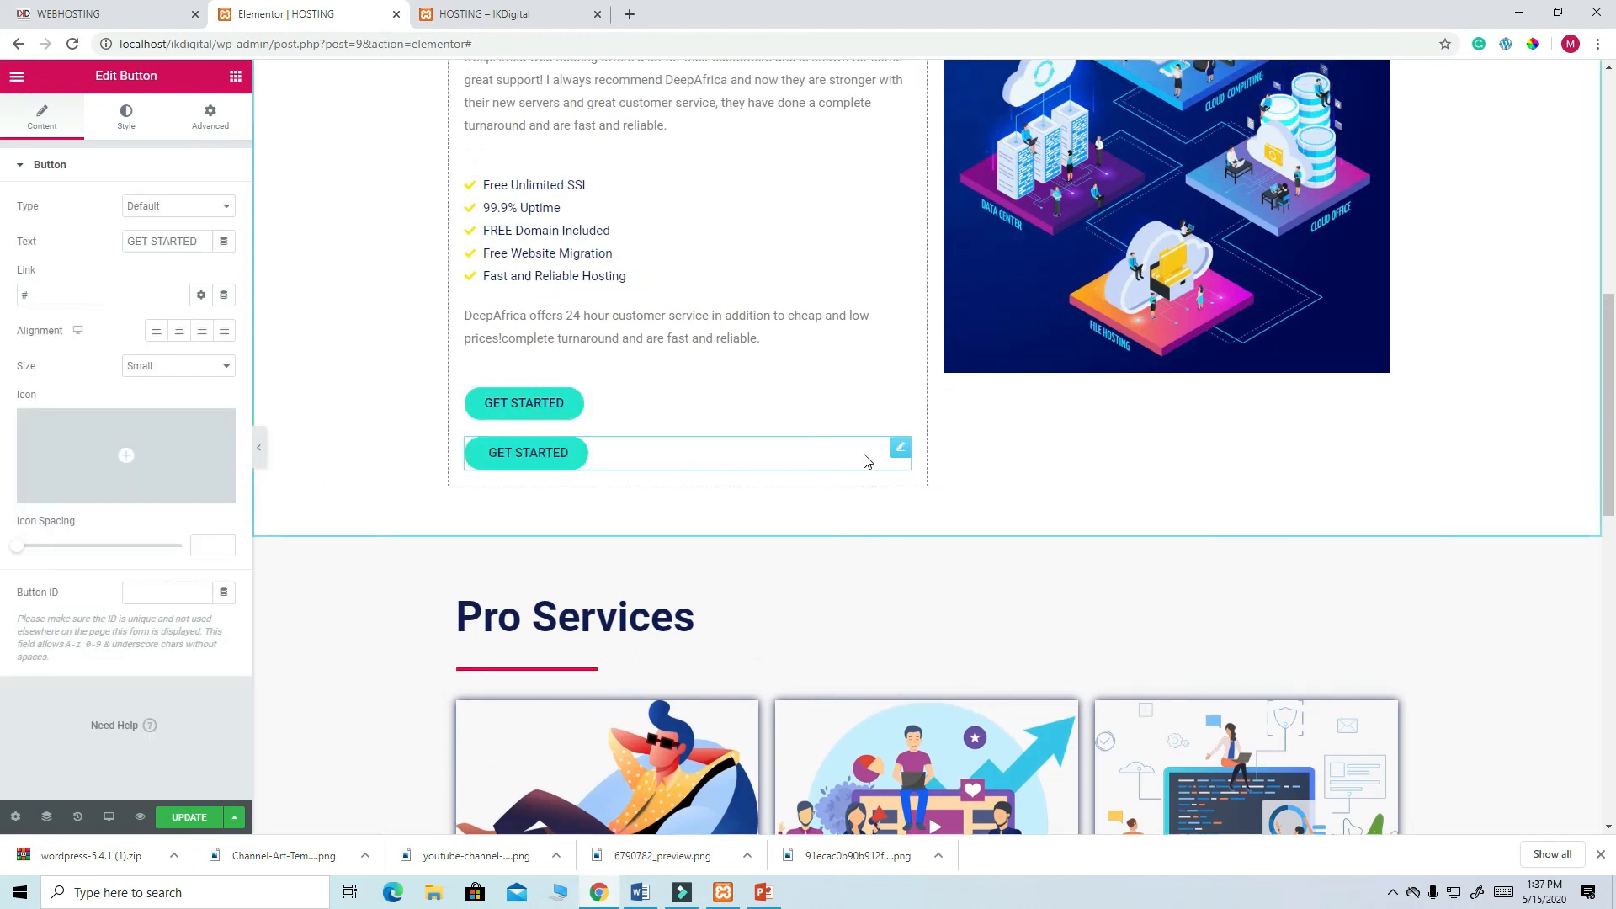
drag(898, 451, 781, 889)
drag(389, 836, 985, 823)
drag(918, 890, 952, 789)
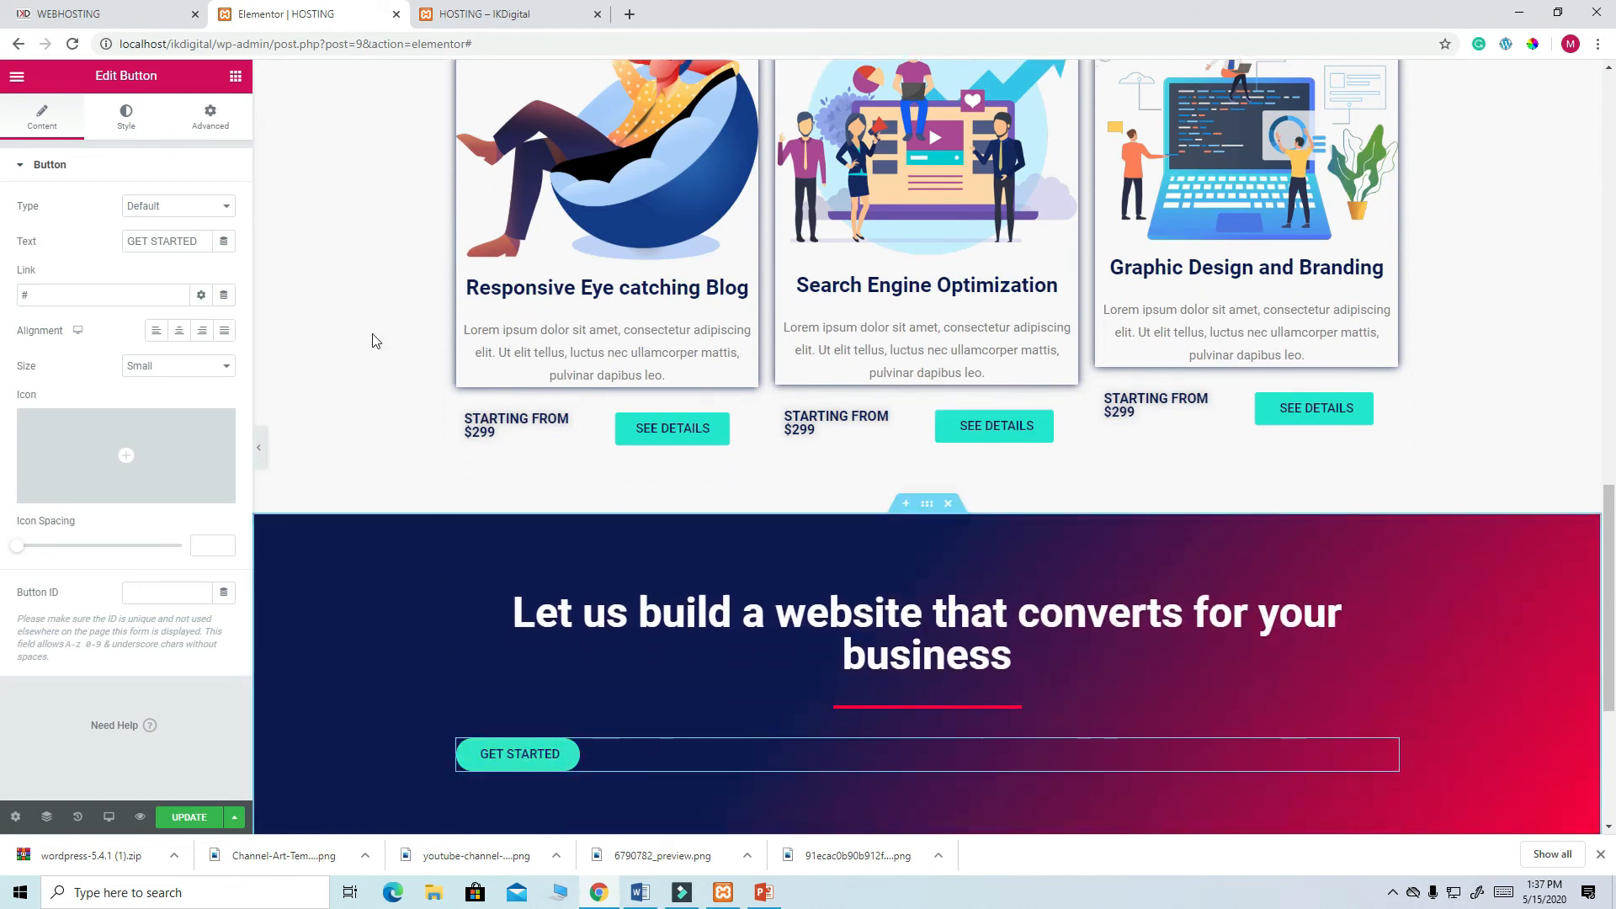
click(179, 332)
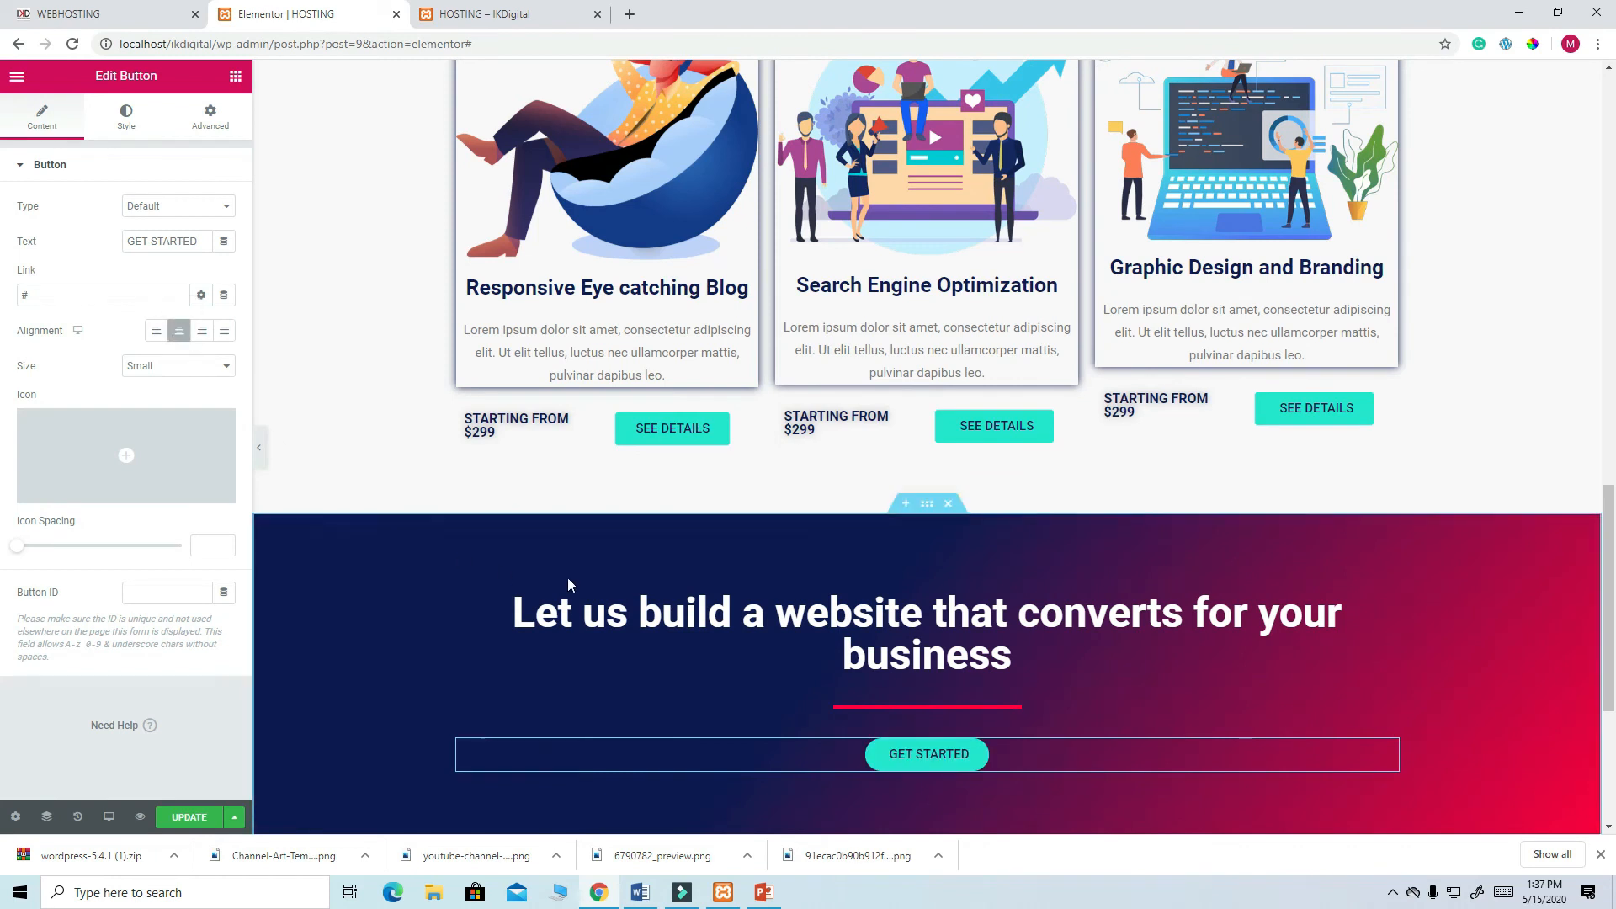
click(95, 13)
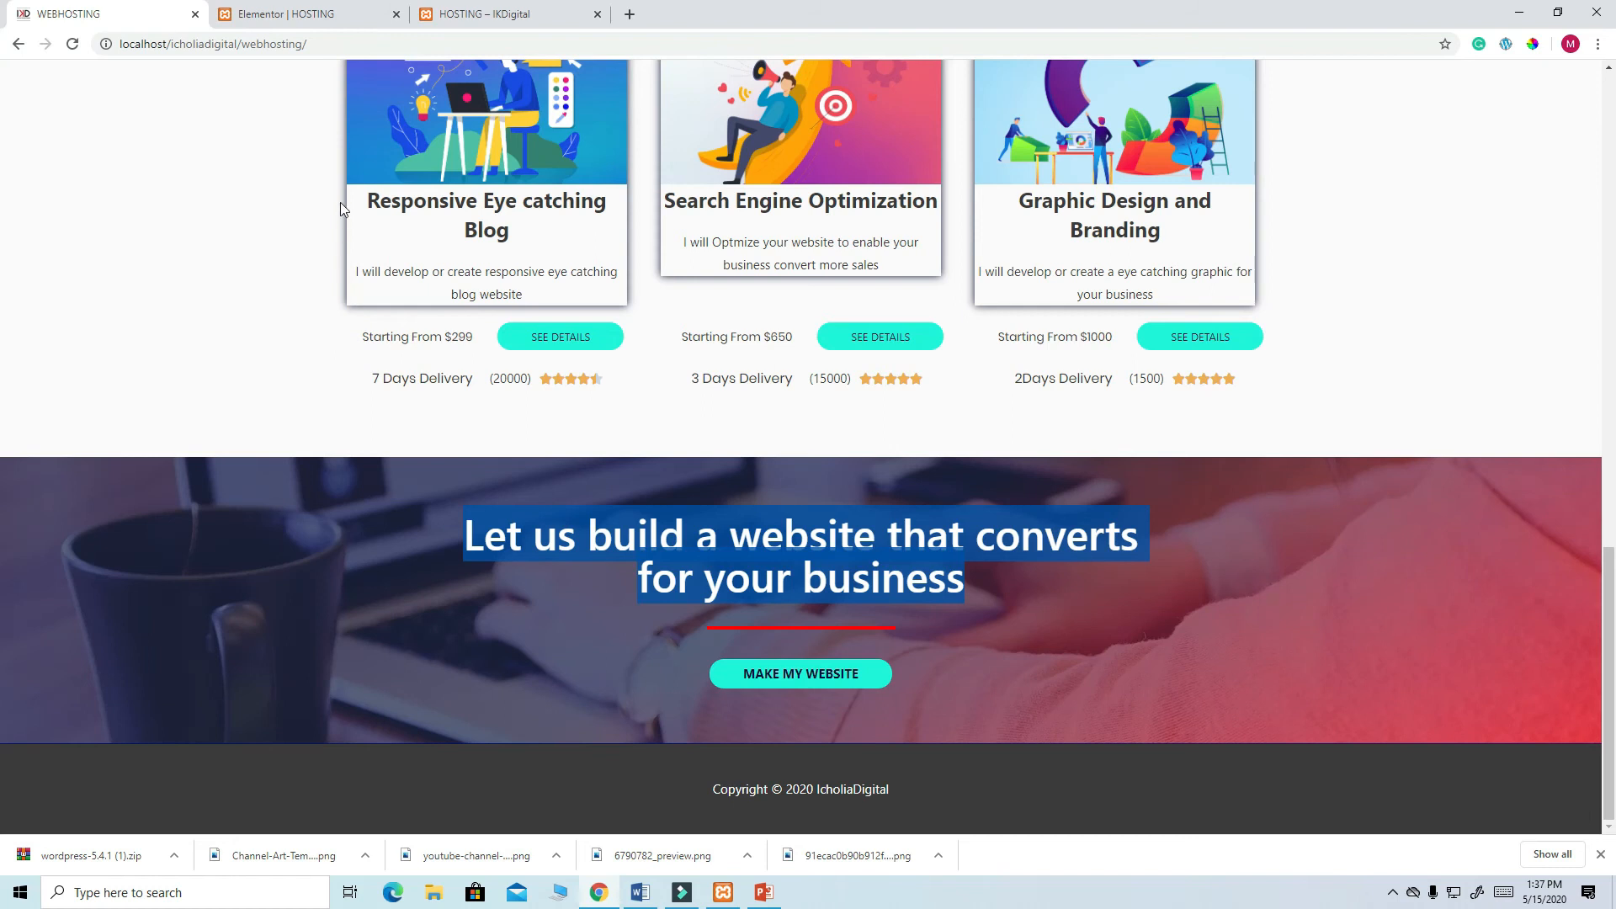
click(295, 15)
- Change the banner button text to MAKE MY WEBSITE, save with UPDATE, and open the live HOSTING tab
scroll(913, 569, down, 3)
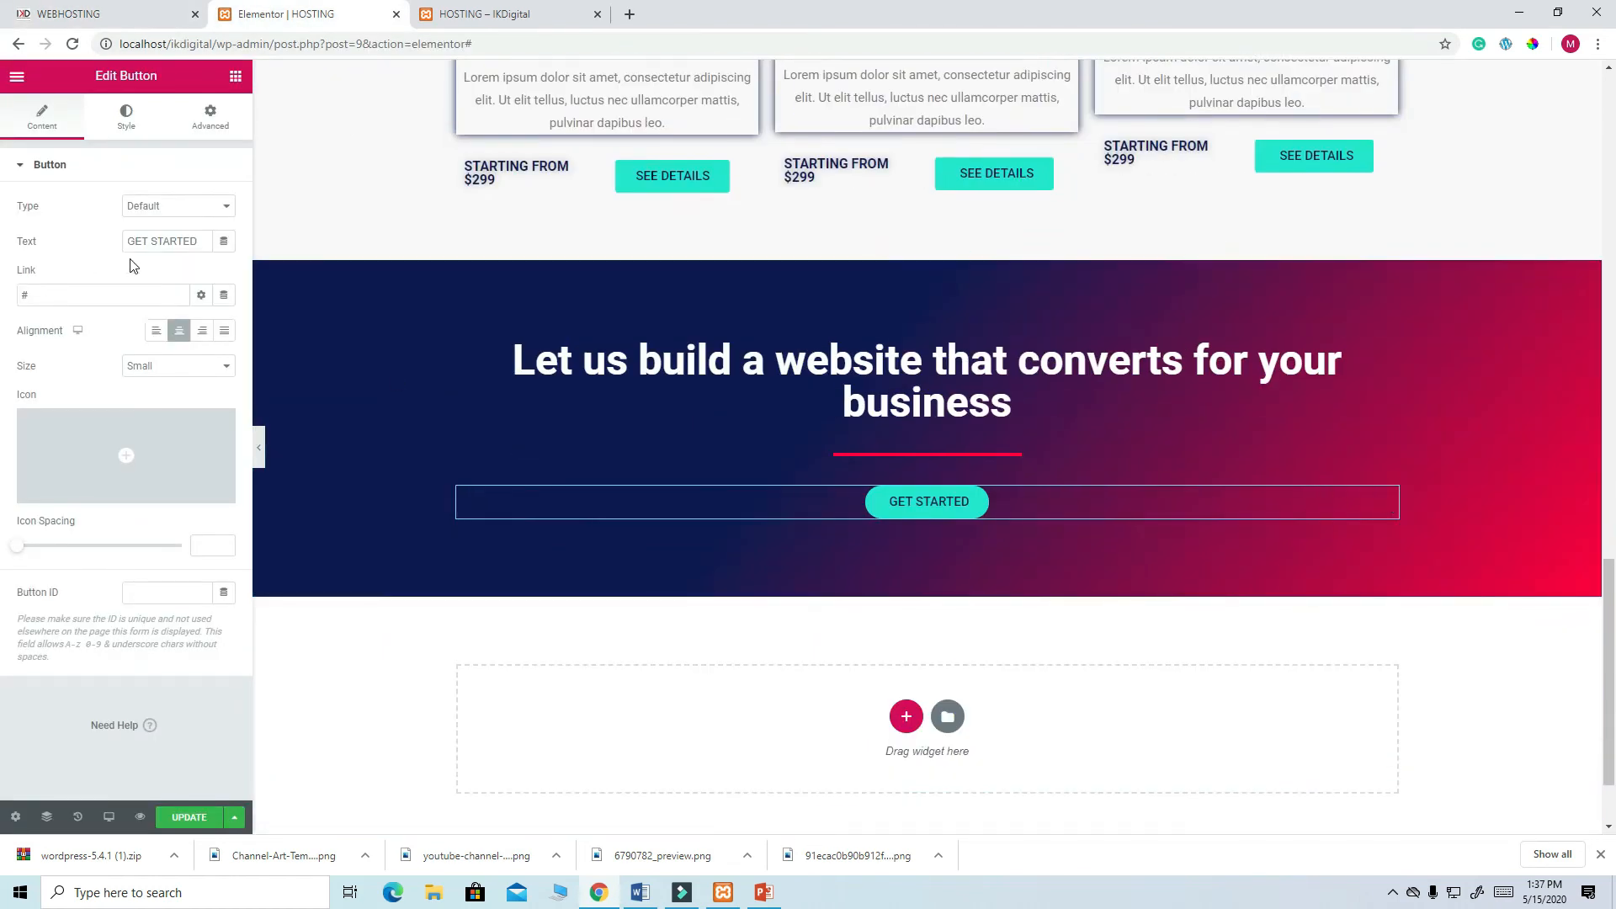
drag(196, 242, 106, 240)
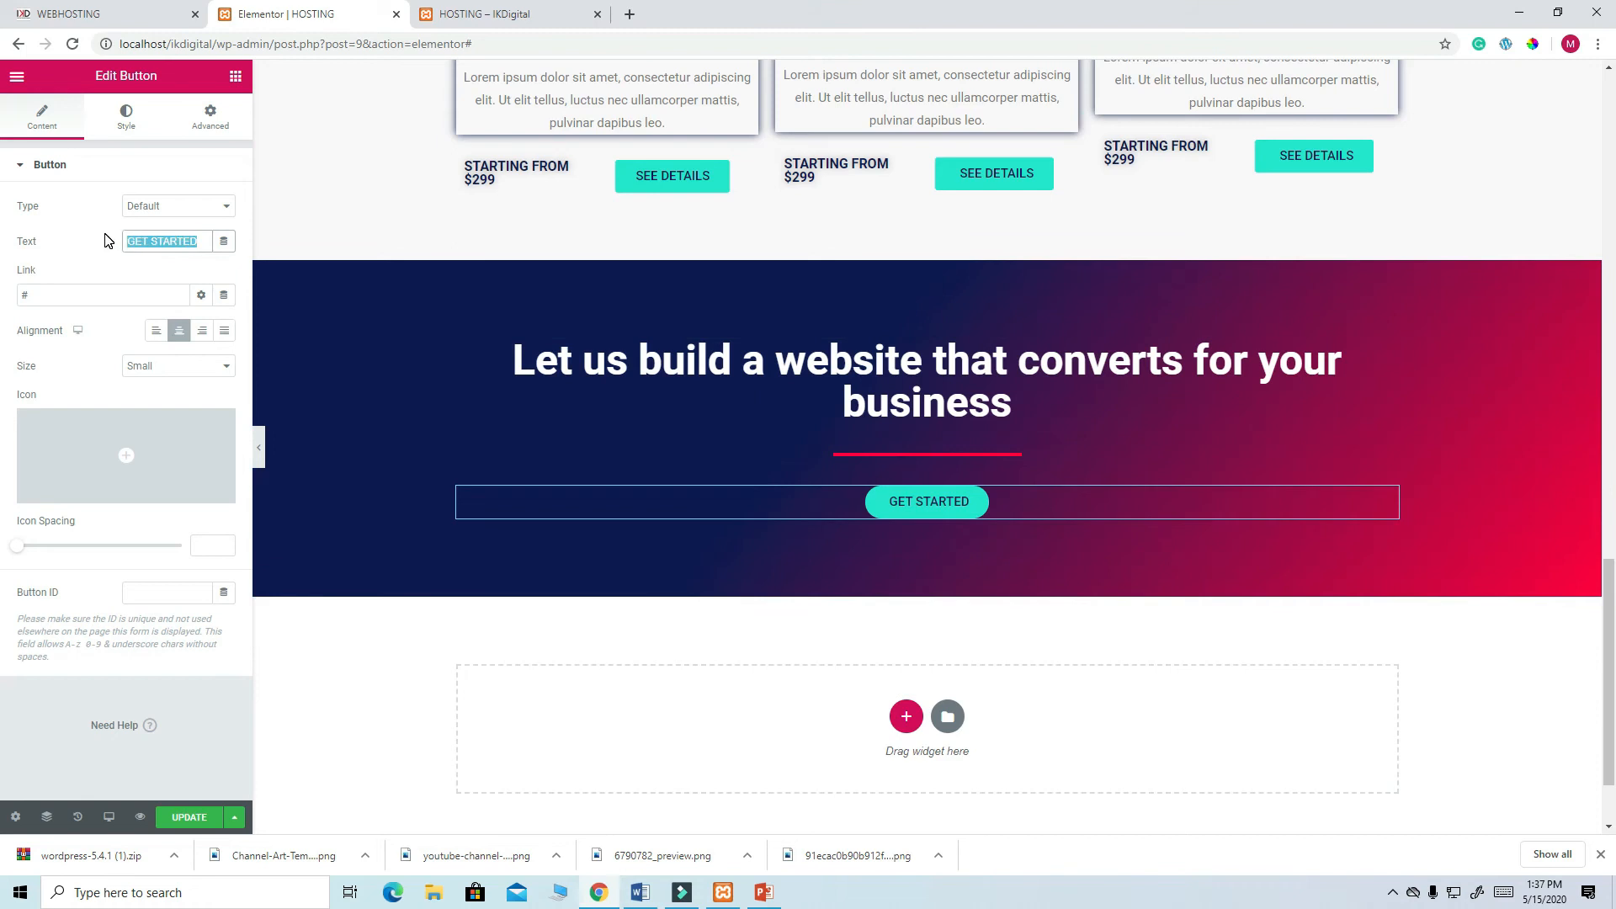
text(MAKE MY)
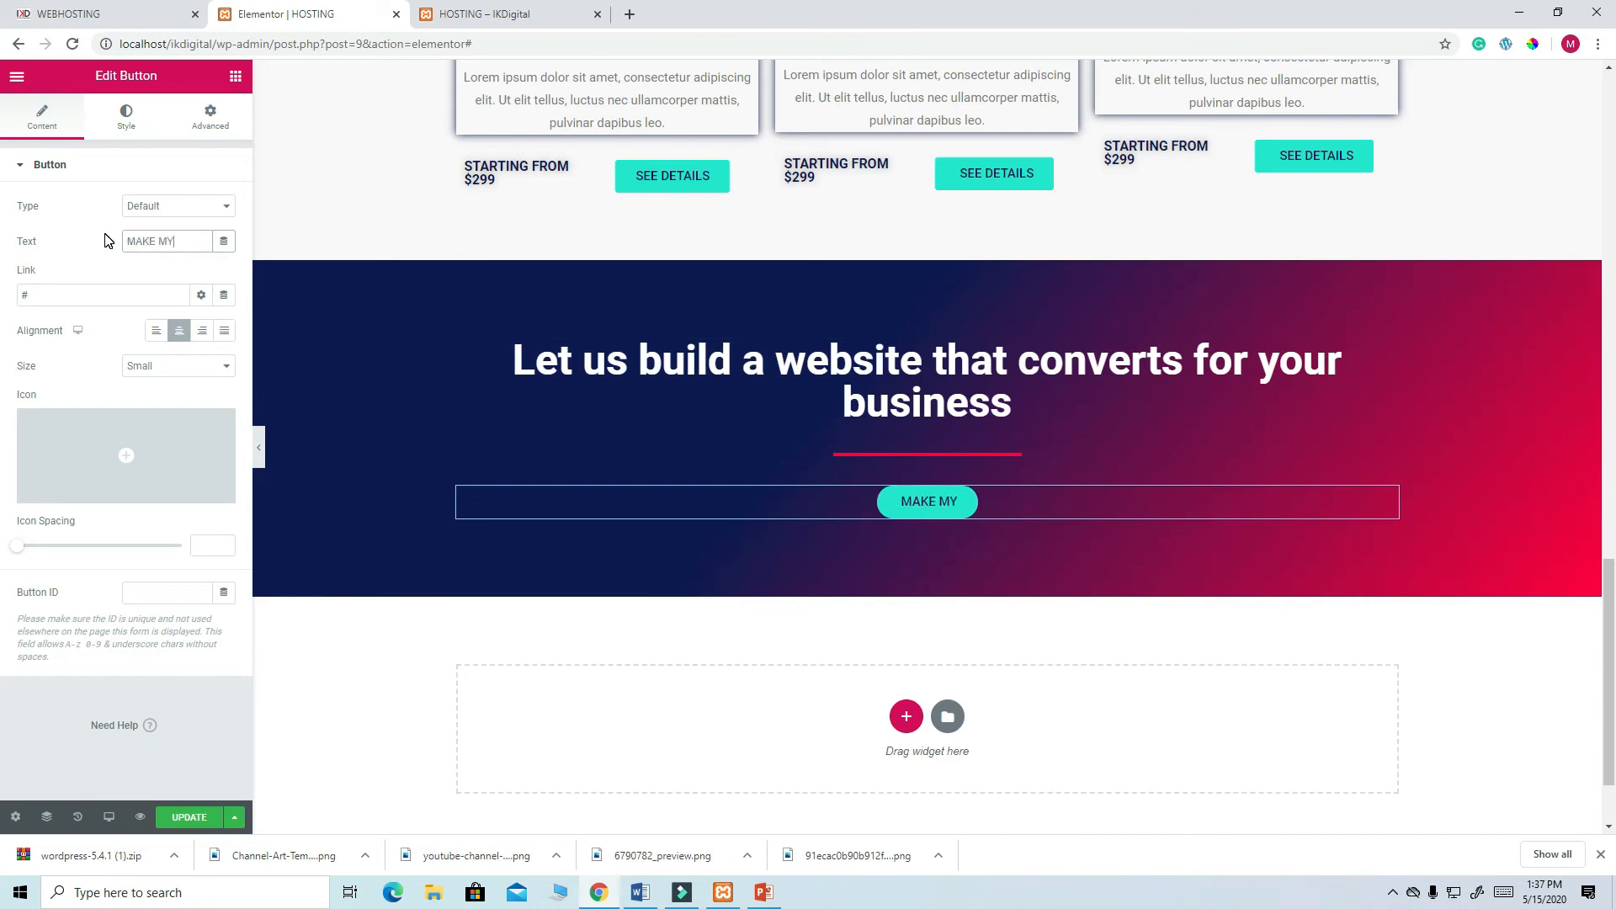
text( WEB)
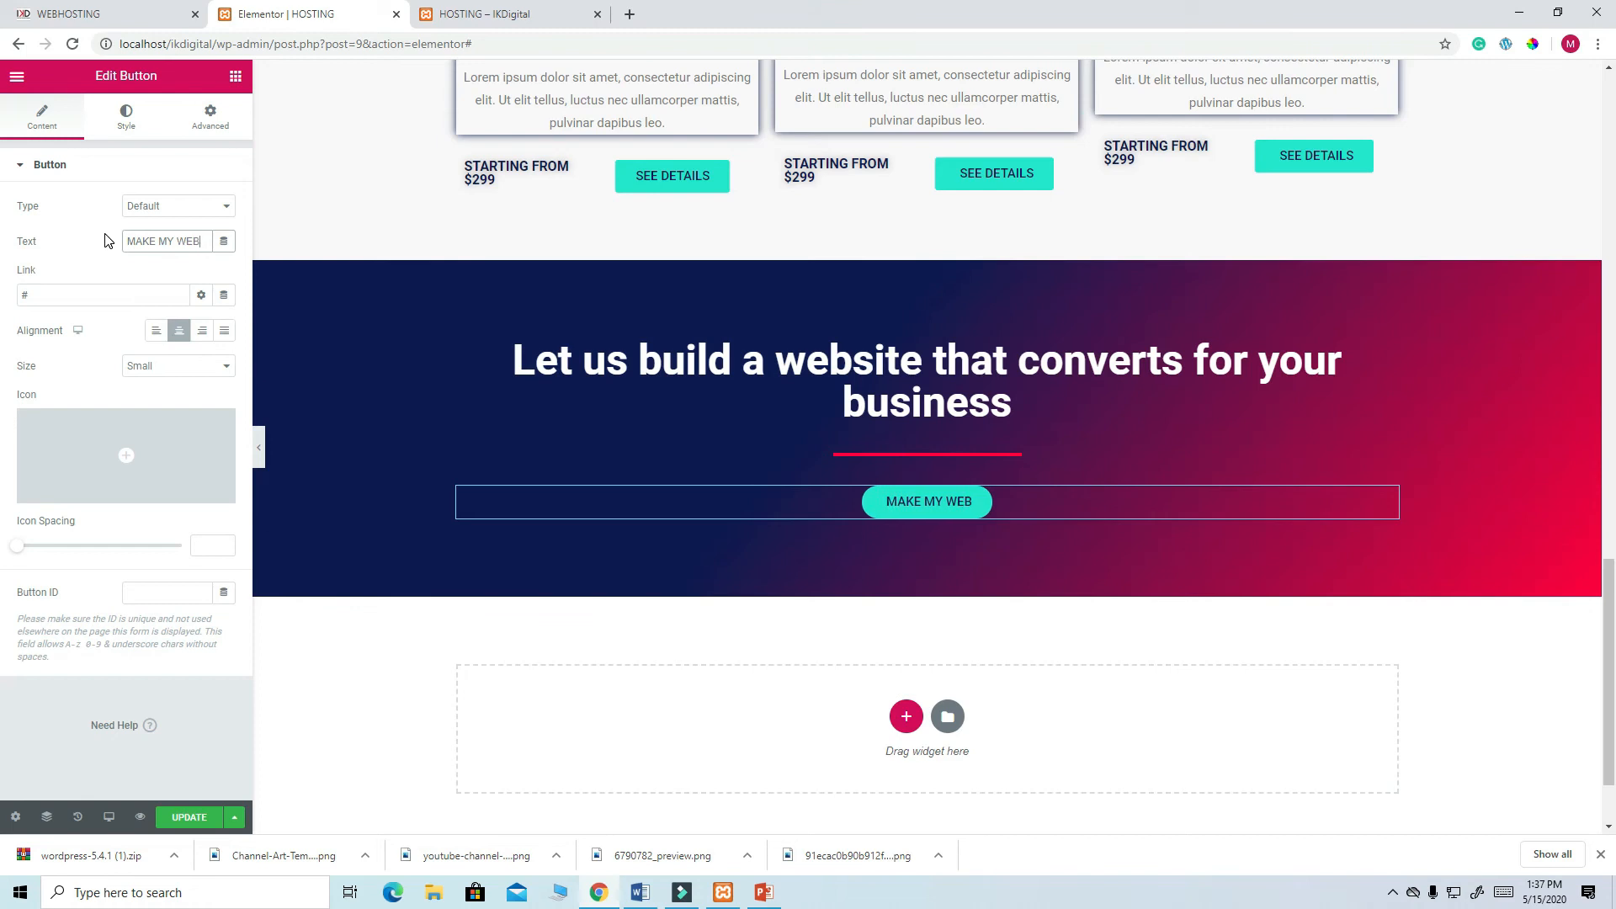
text(SITE)
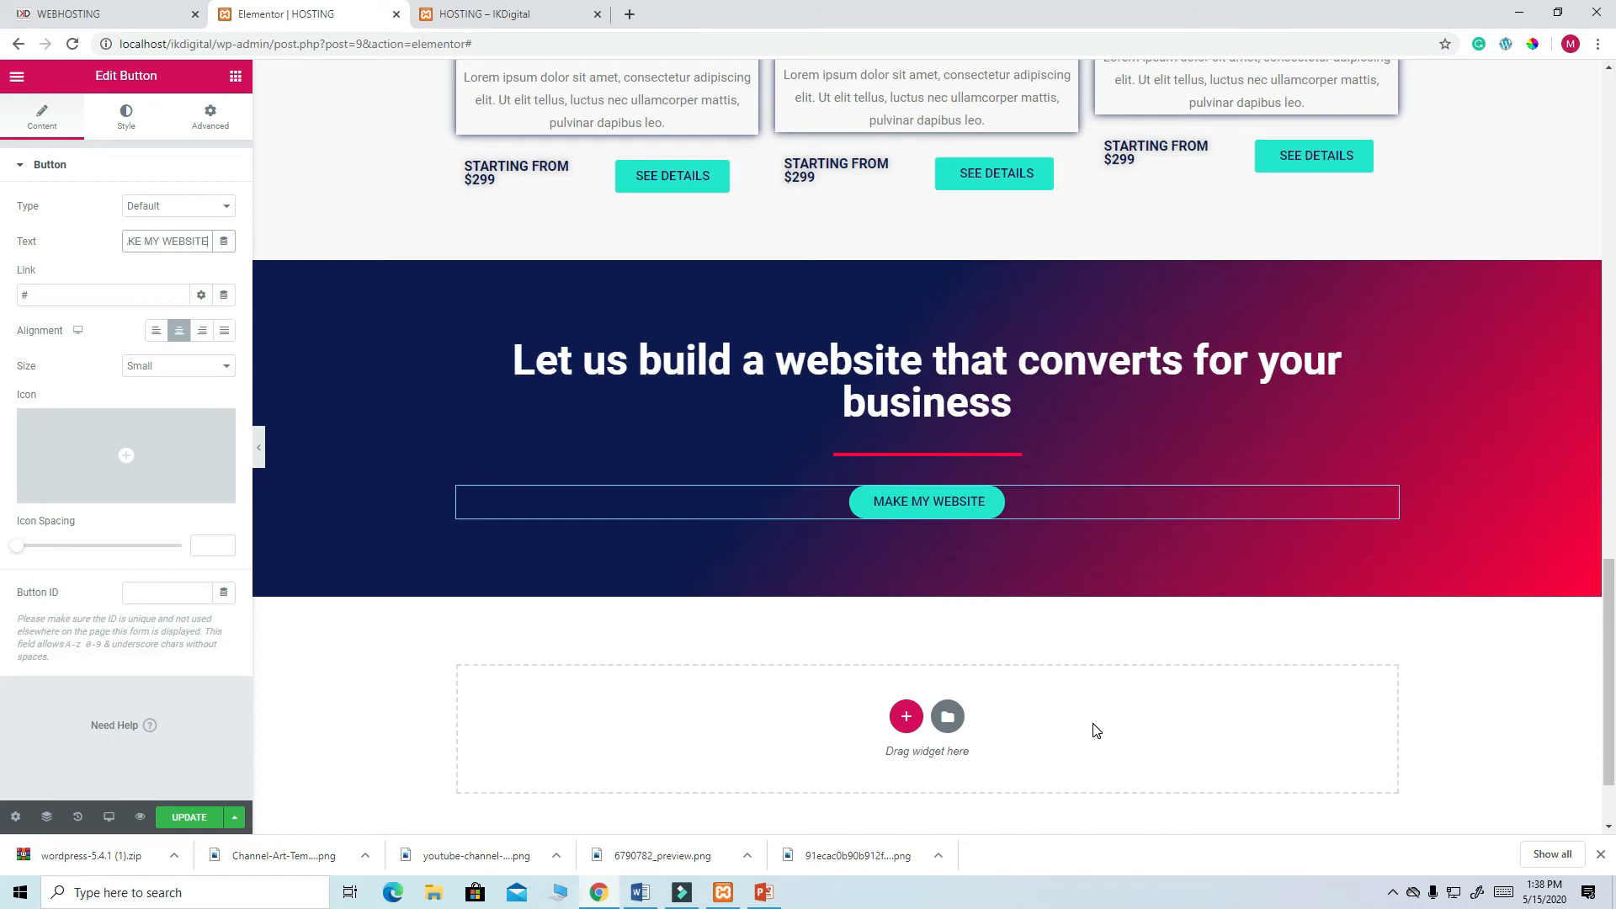
scroll(1321, 673, down, 2)
scroll(1298, 657, up, 4)
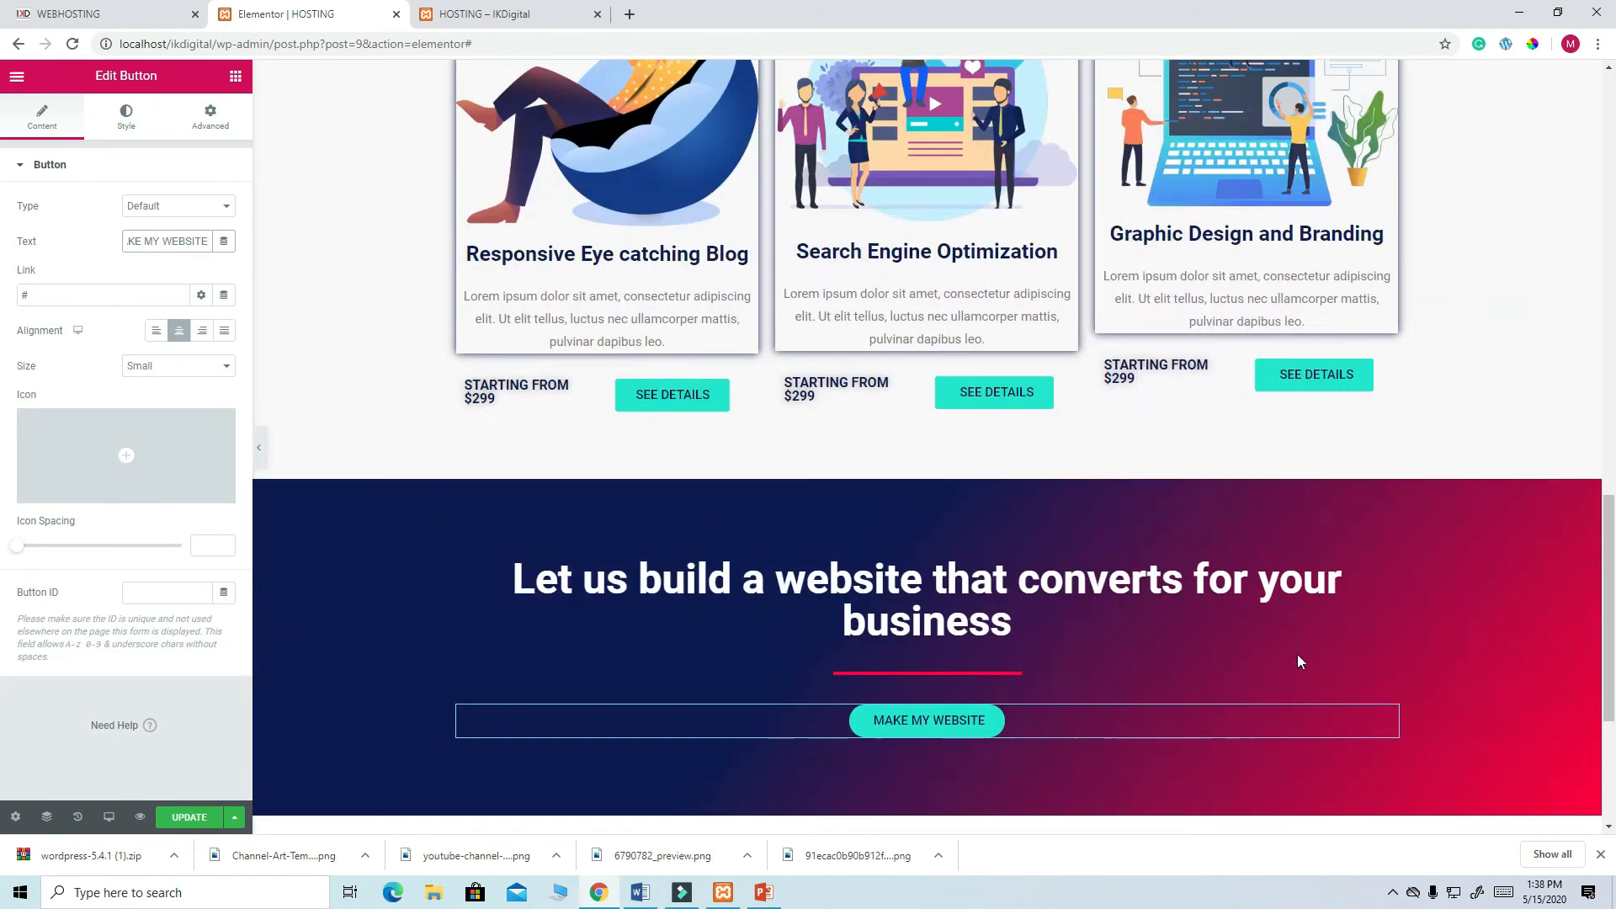
click(194, 818)
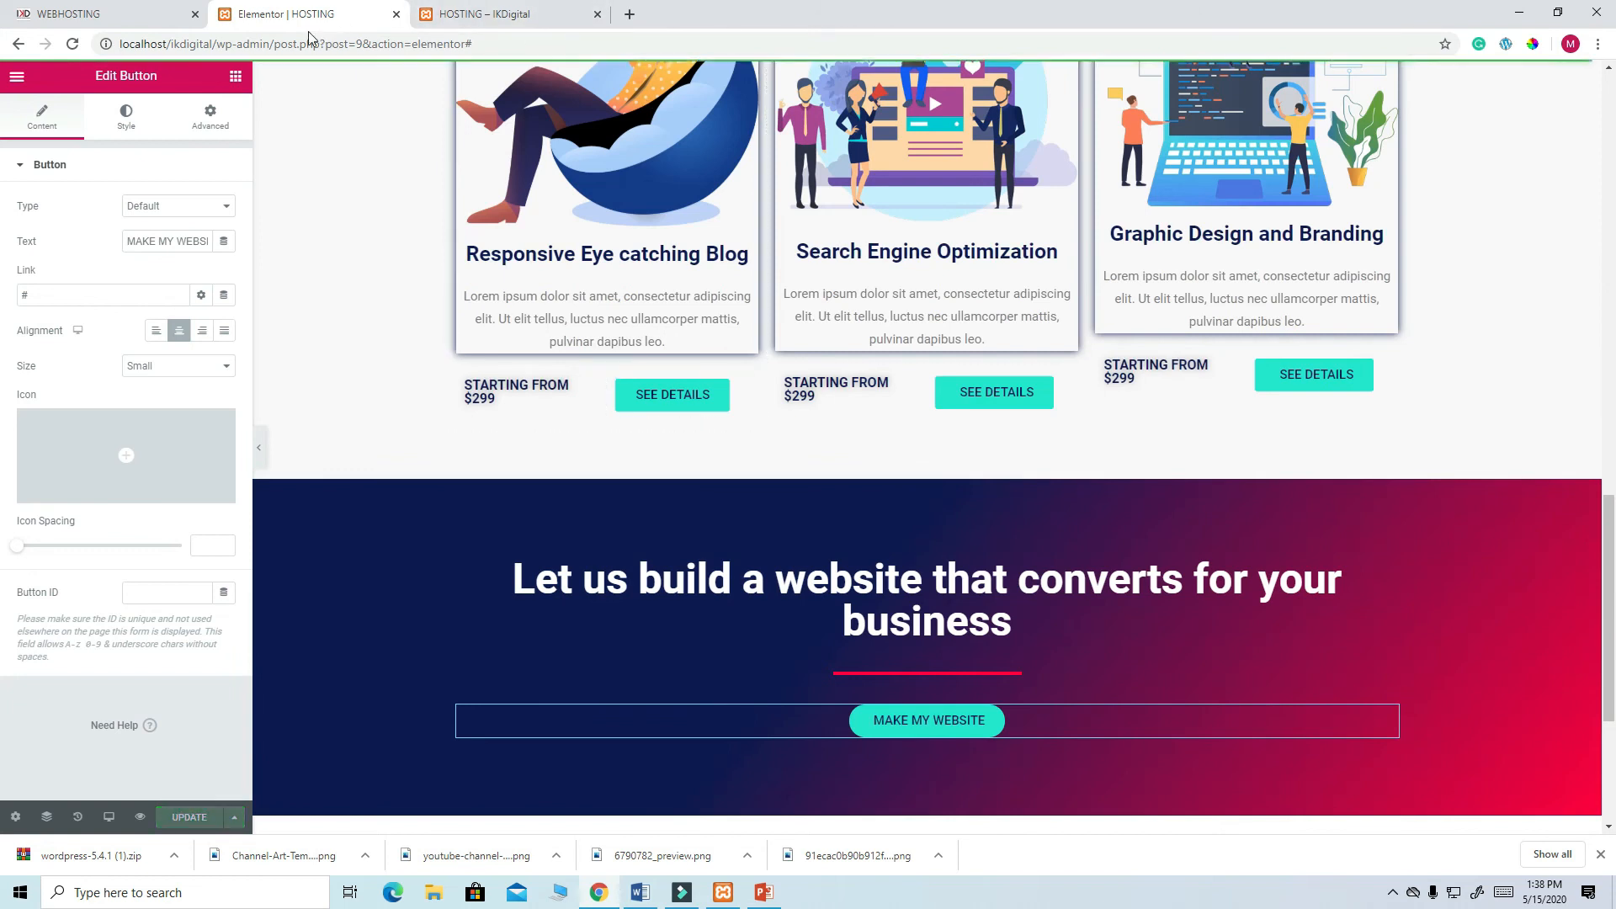
click(130, 21)
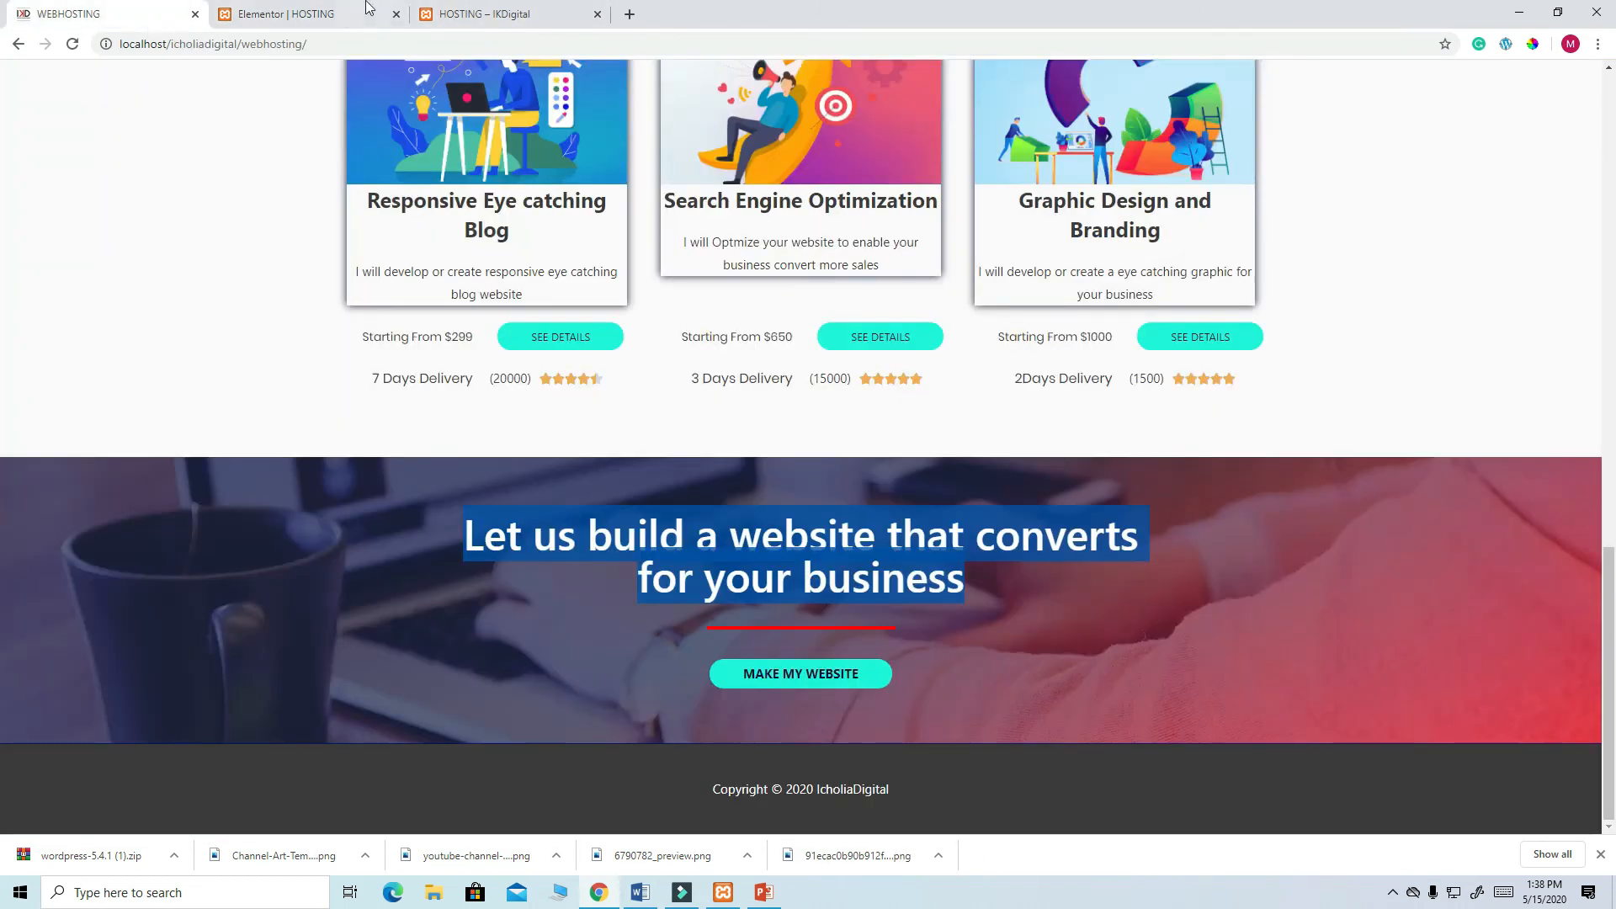
click(486, 12)
- Reload the live HOSTING page and scroll through it to review the MAKE MY WEBSITE banner
click(72, 43)
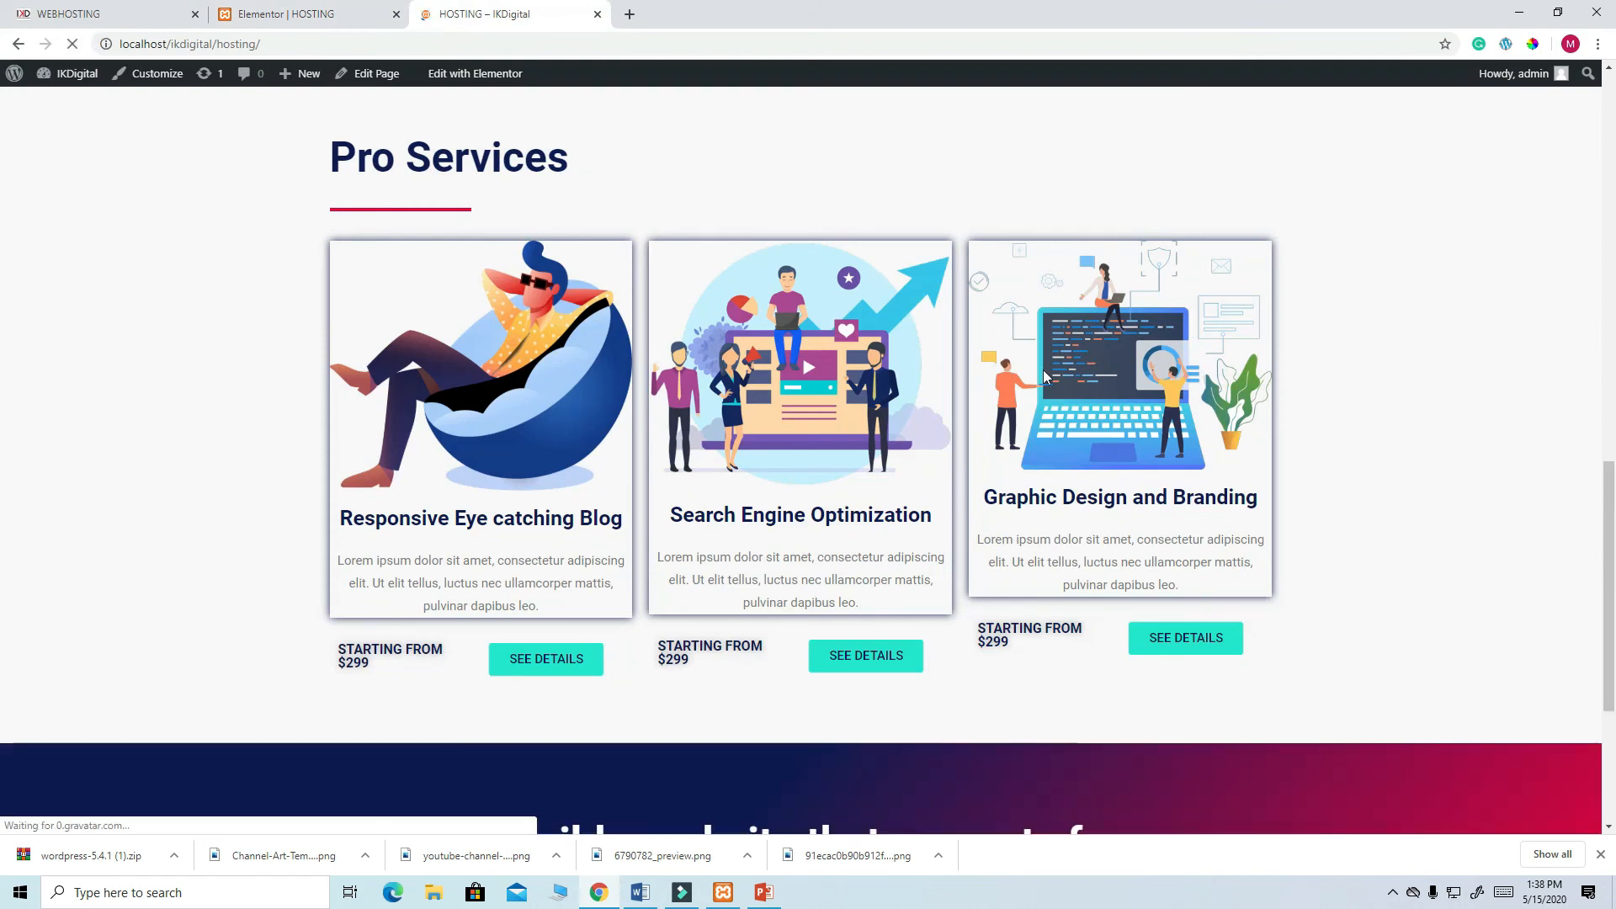
scroll(1049, 370, down, 4)
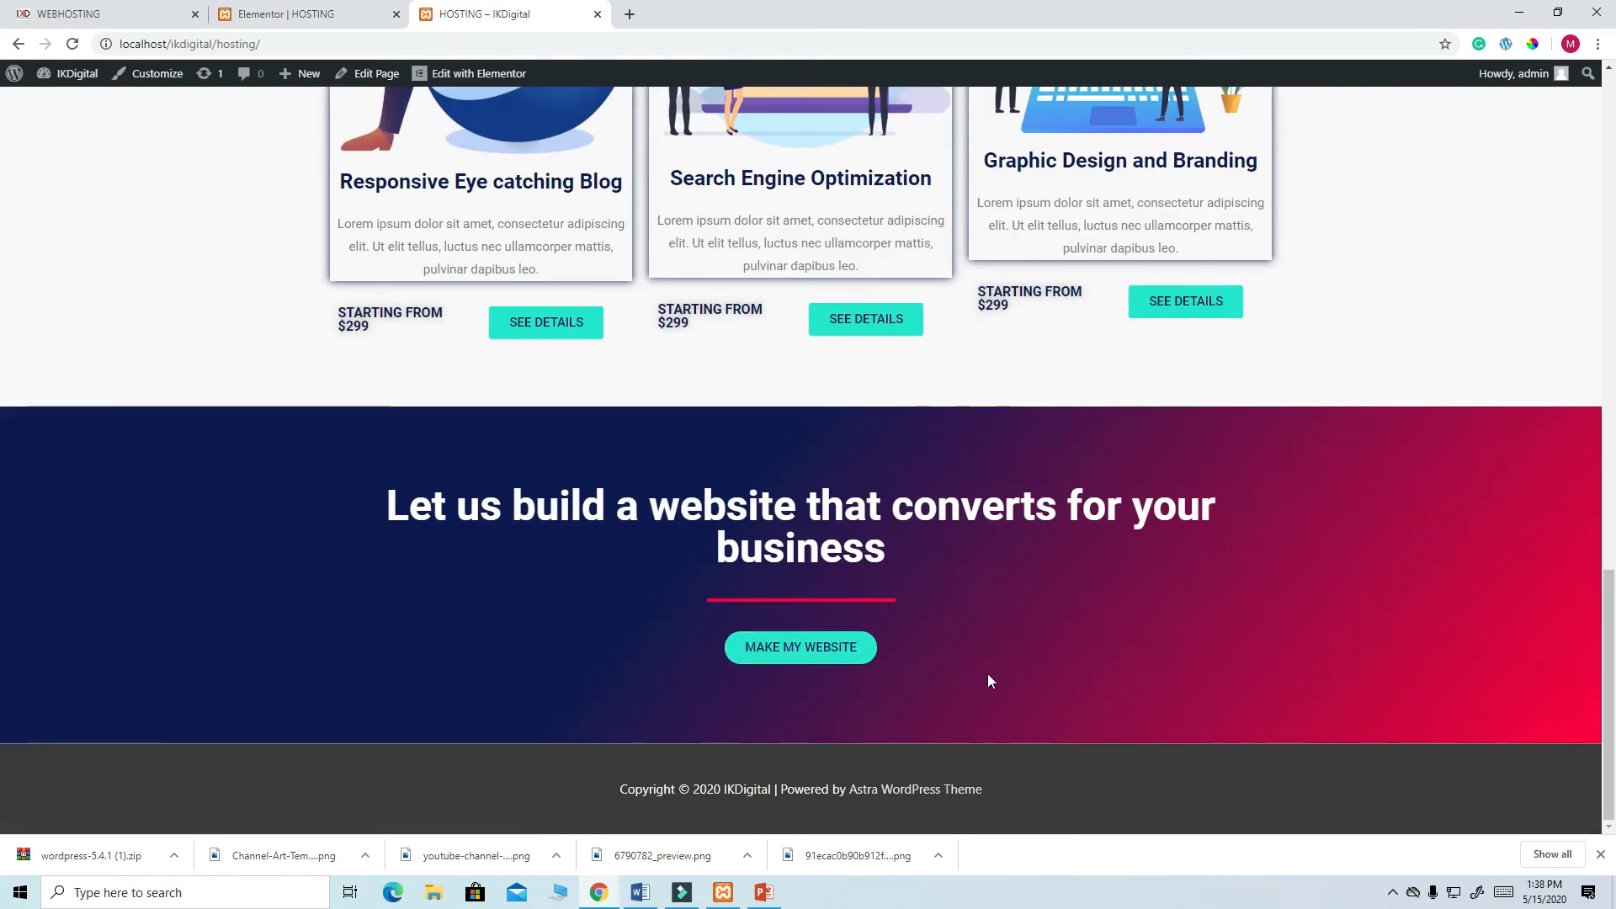
scroll(996, 671, up, 1)
scroll(996, 667, up, 2)
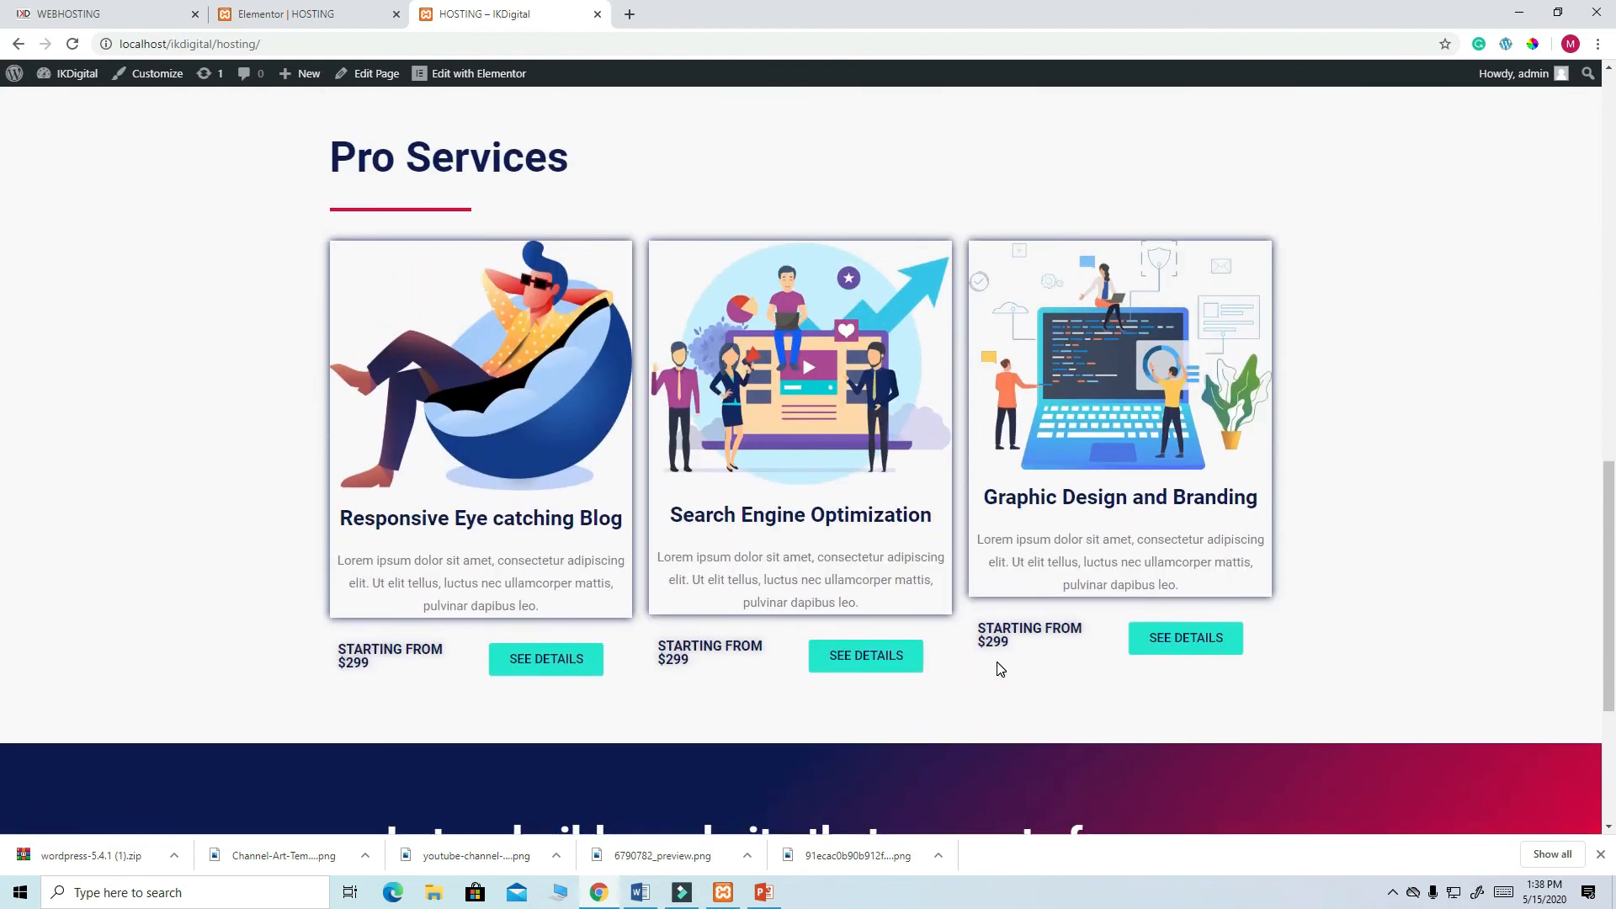
scroll(1007, 661, down, 4)
scroll(1008, 665, up, 6)
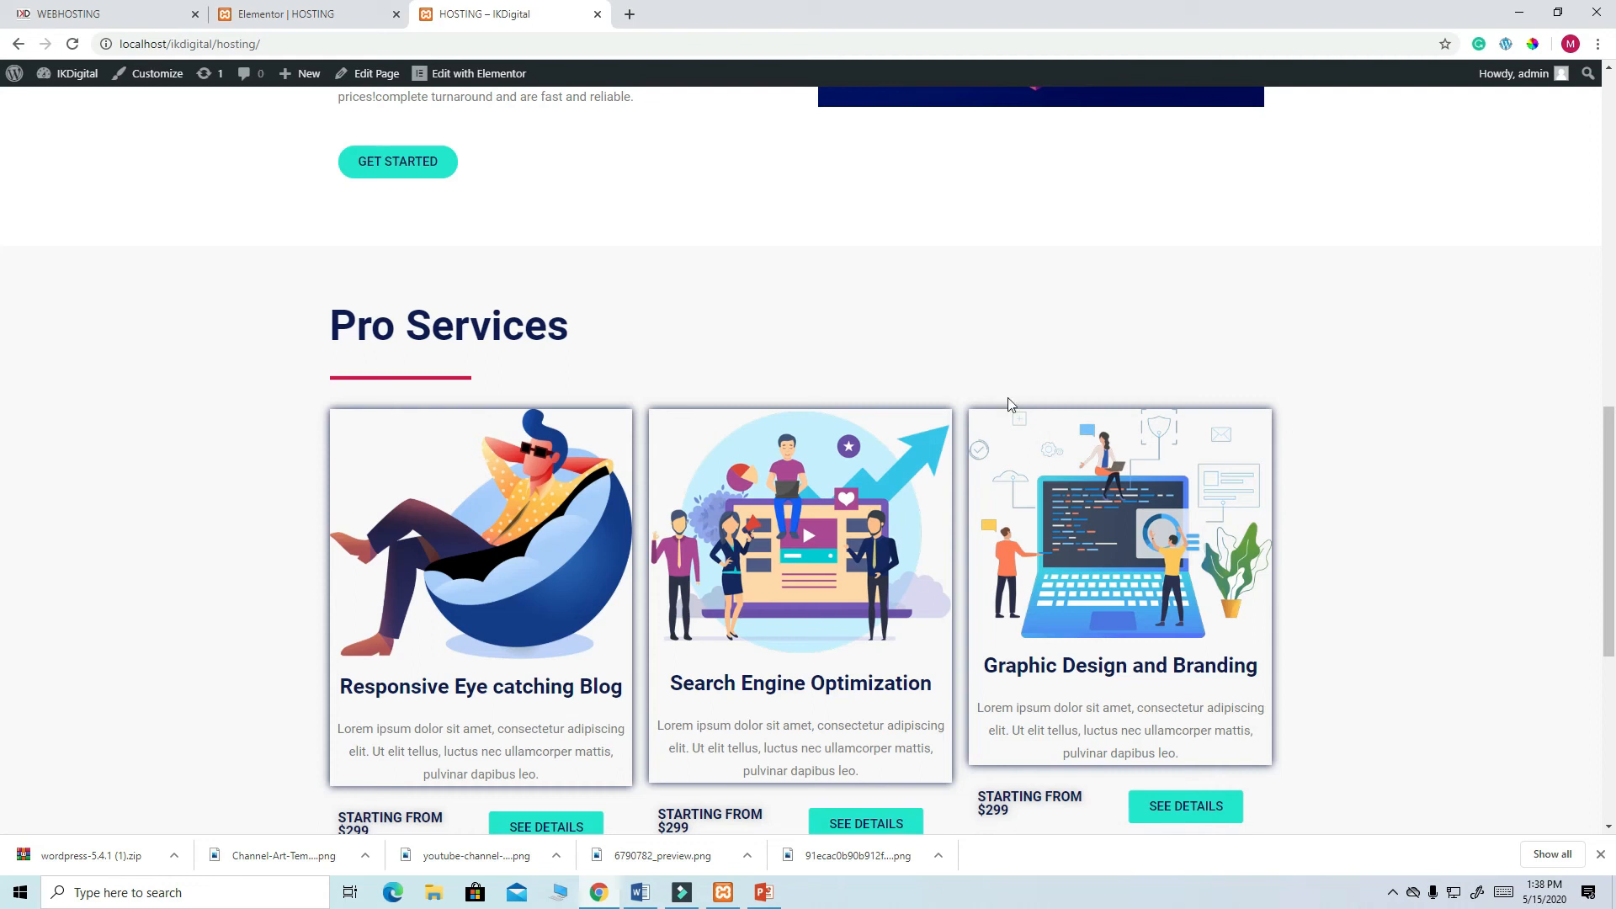
scroll(1007, 397, up, 12)
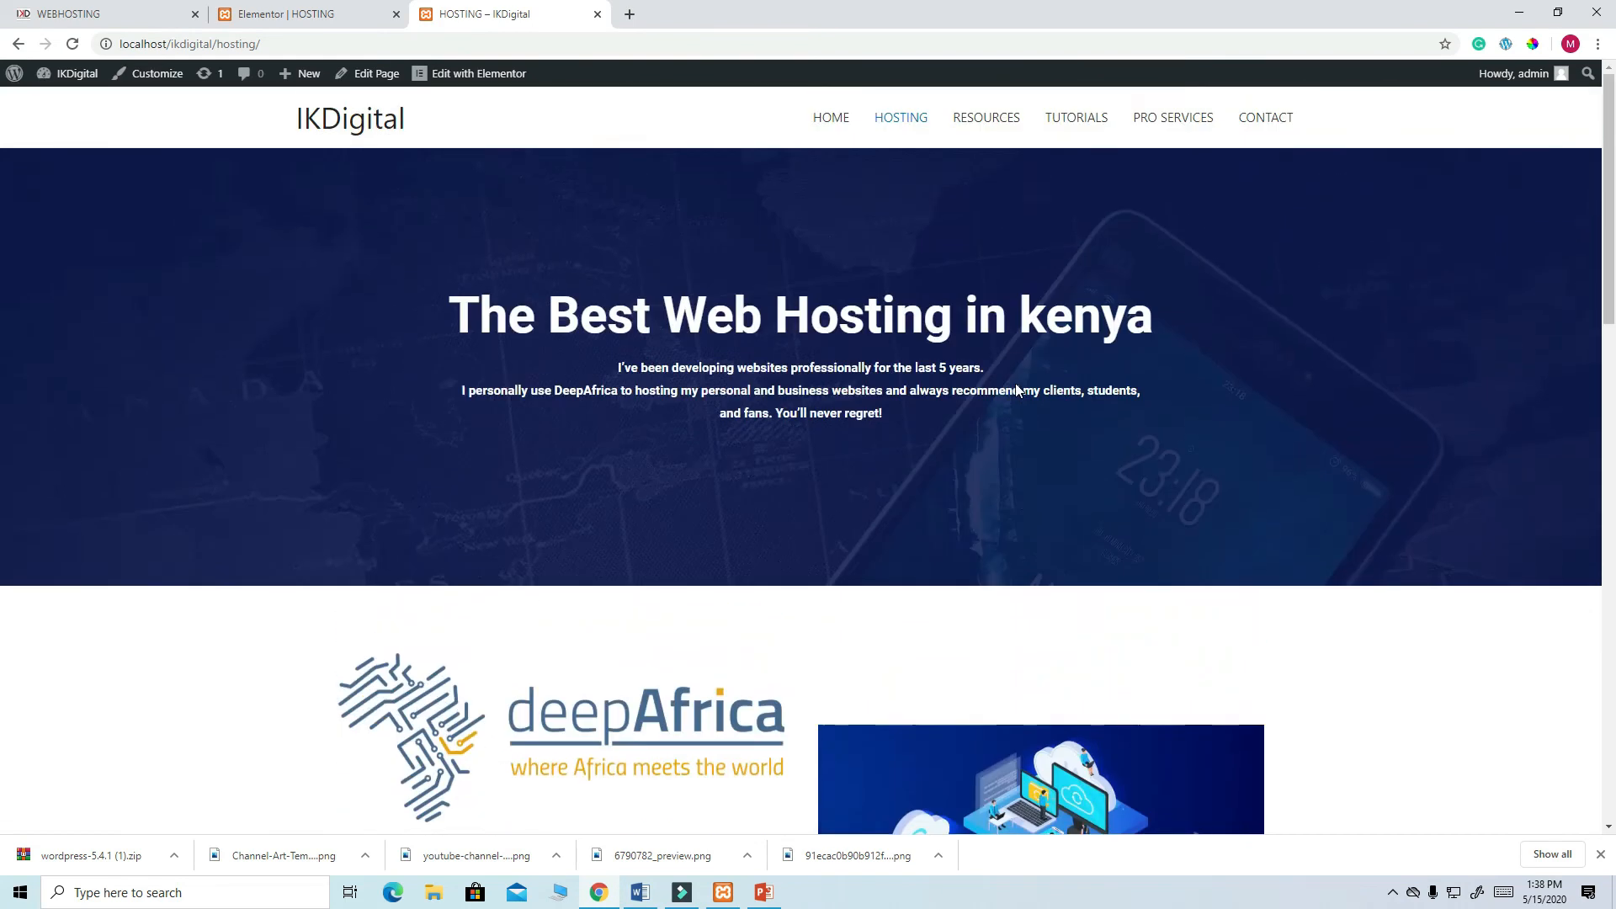
scroll(1016, 388, down, 13)
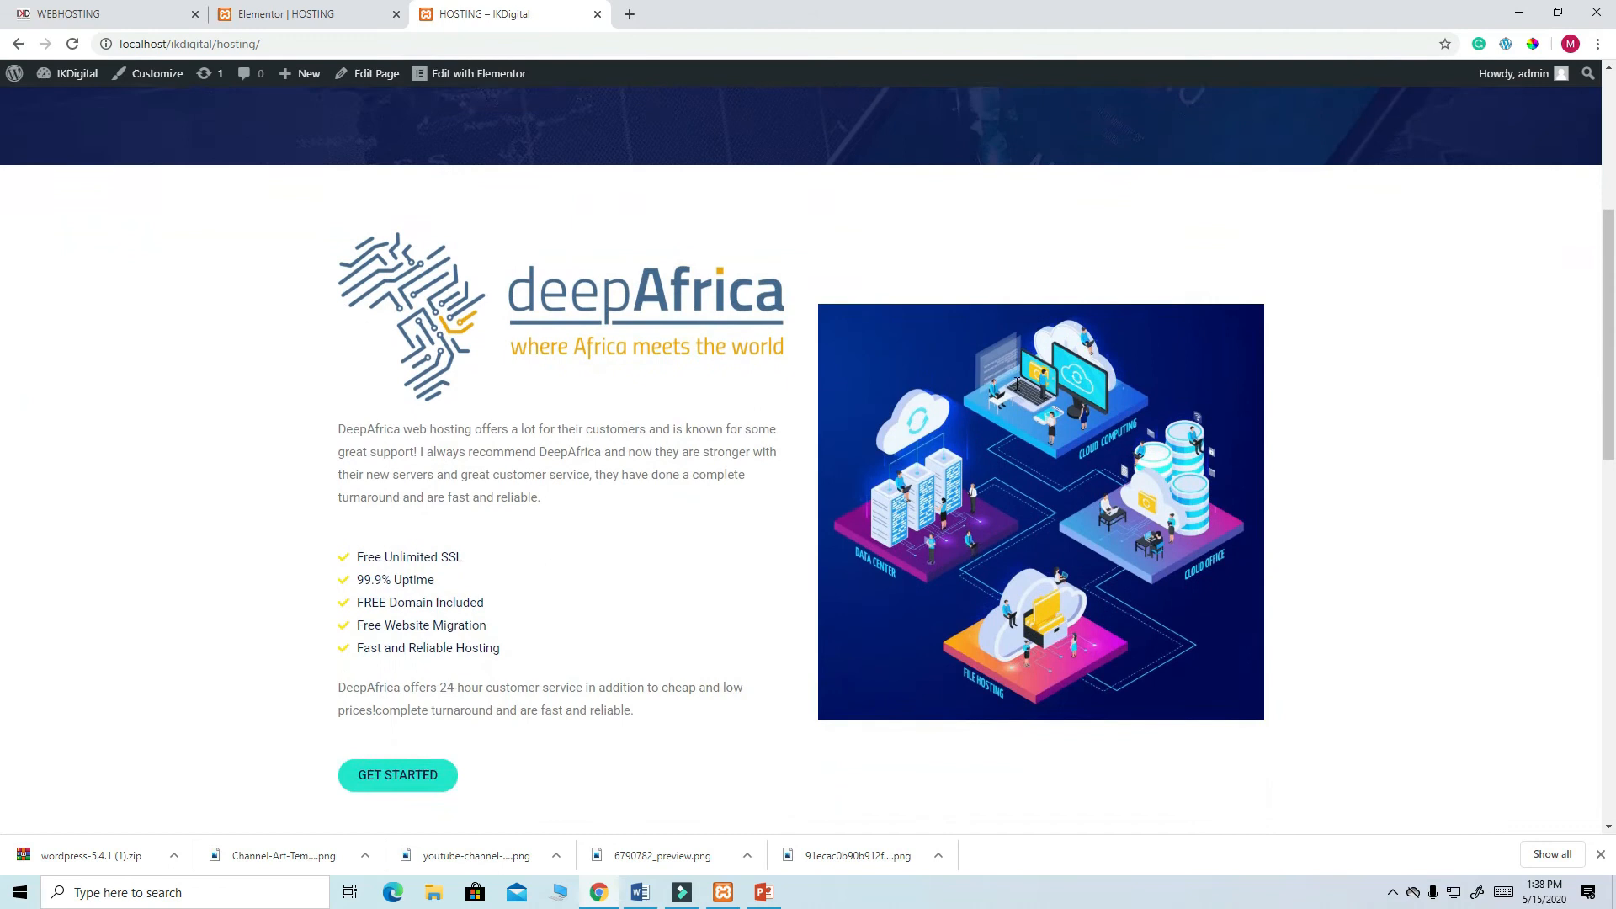
scroll(1017, 384, up, 10)
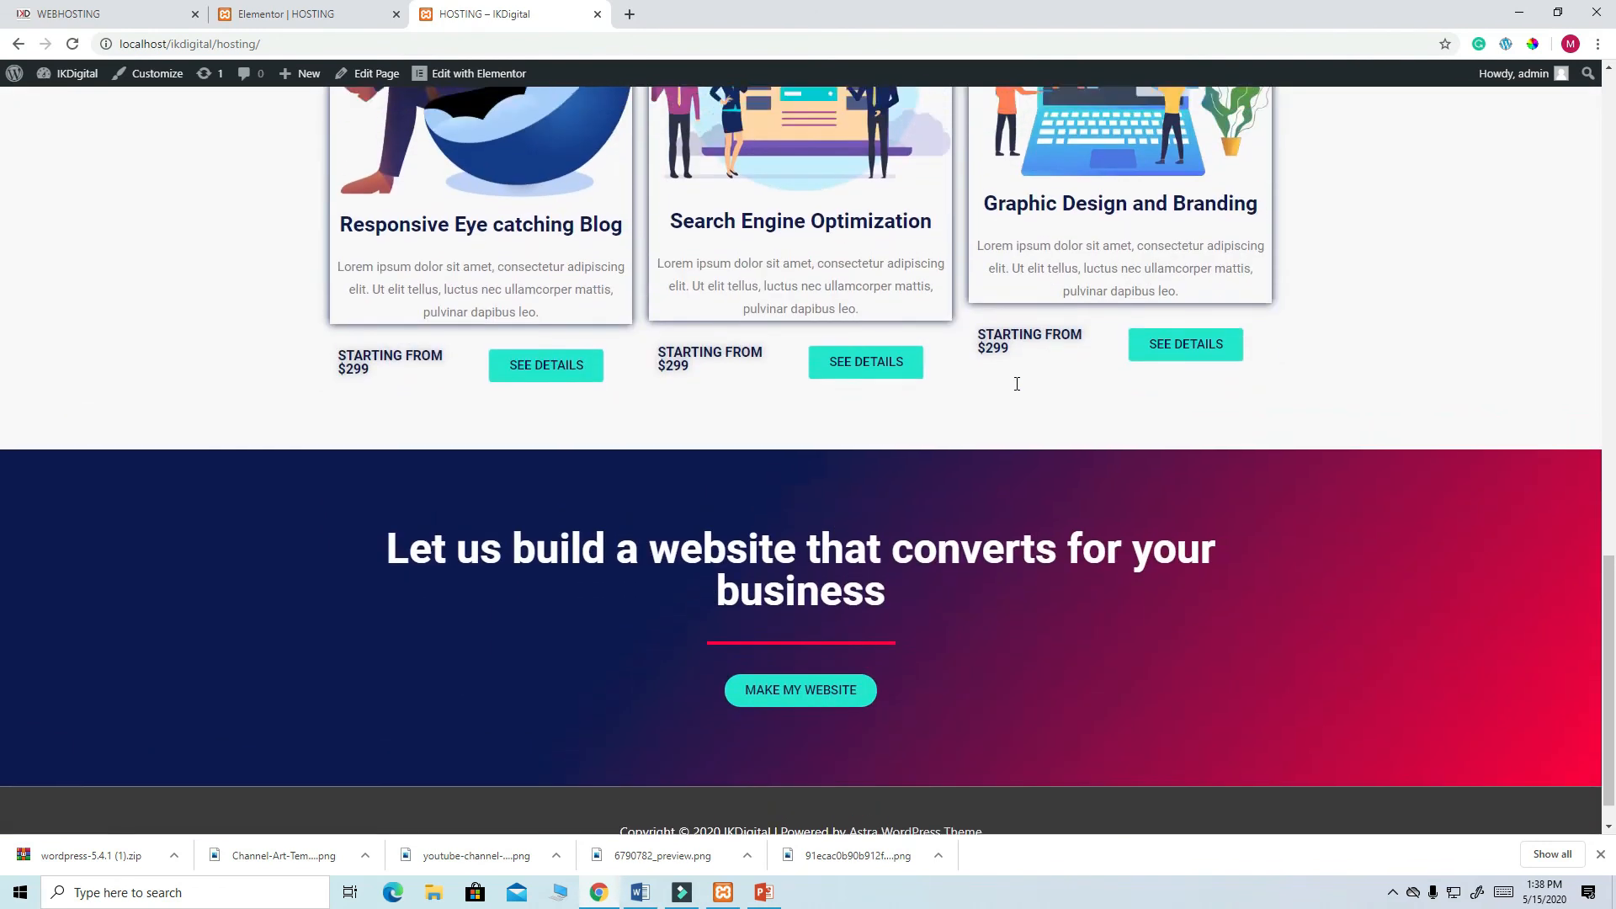
scroll(1017, 391, up, 6)
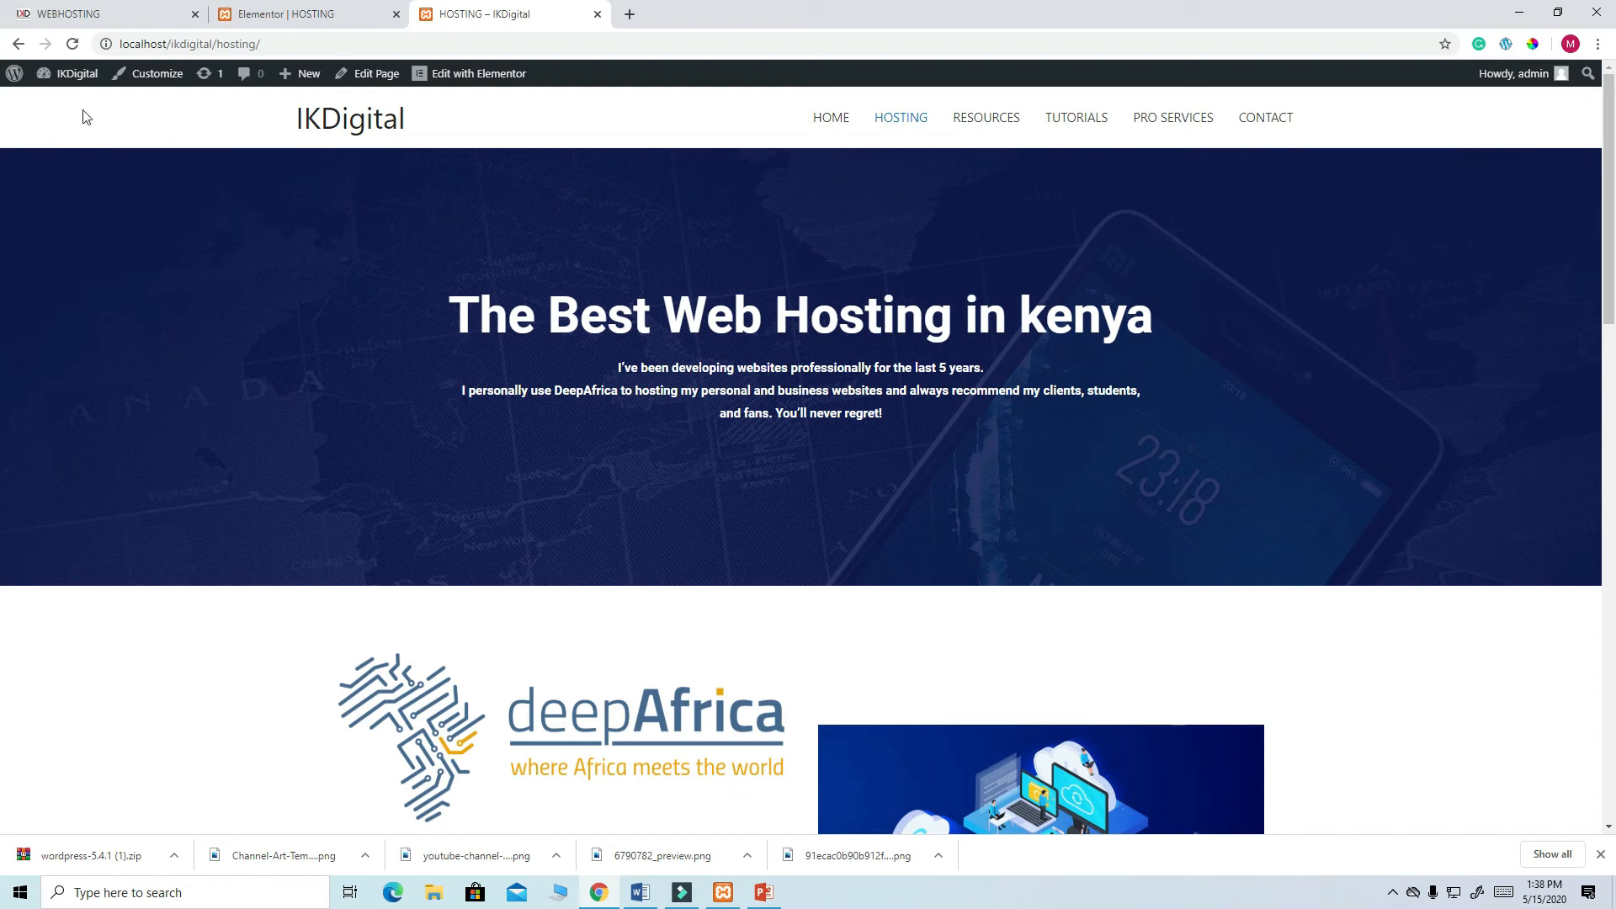
- Open the RESOURCES page from the WEBHOSTING reference site's menu
click(101, 13)
scroll(978, 381, up, 10)
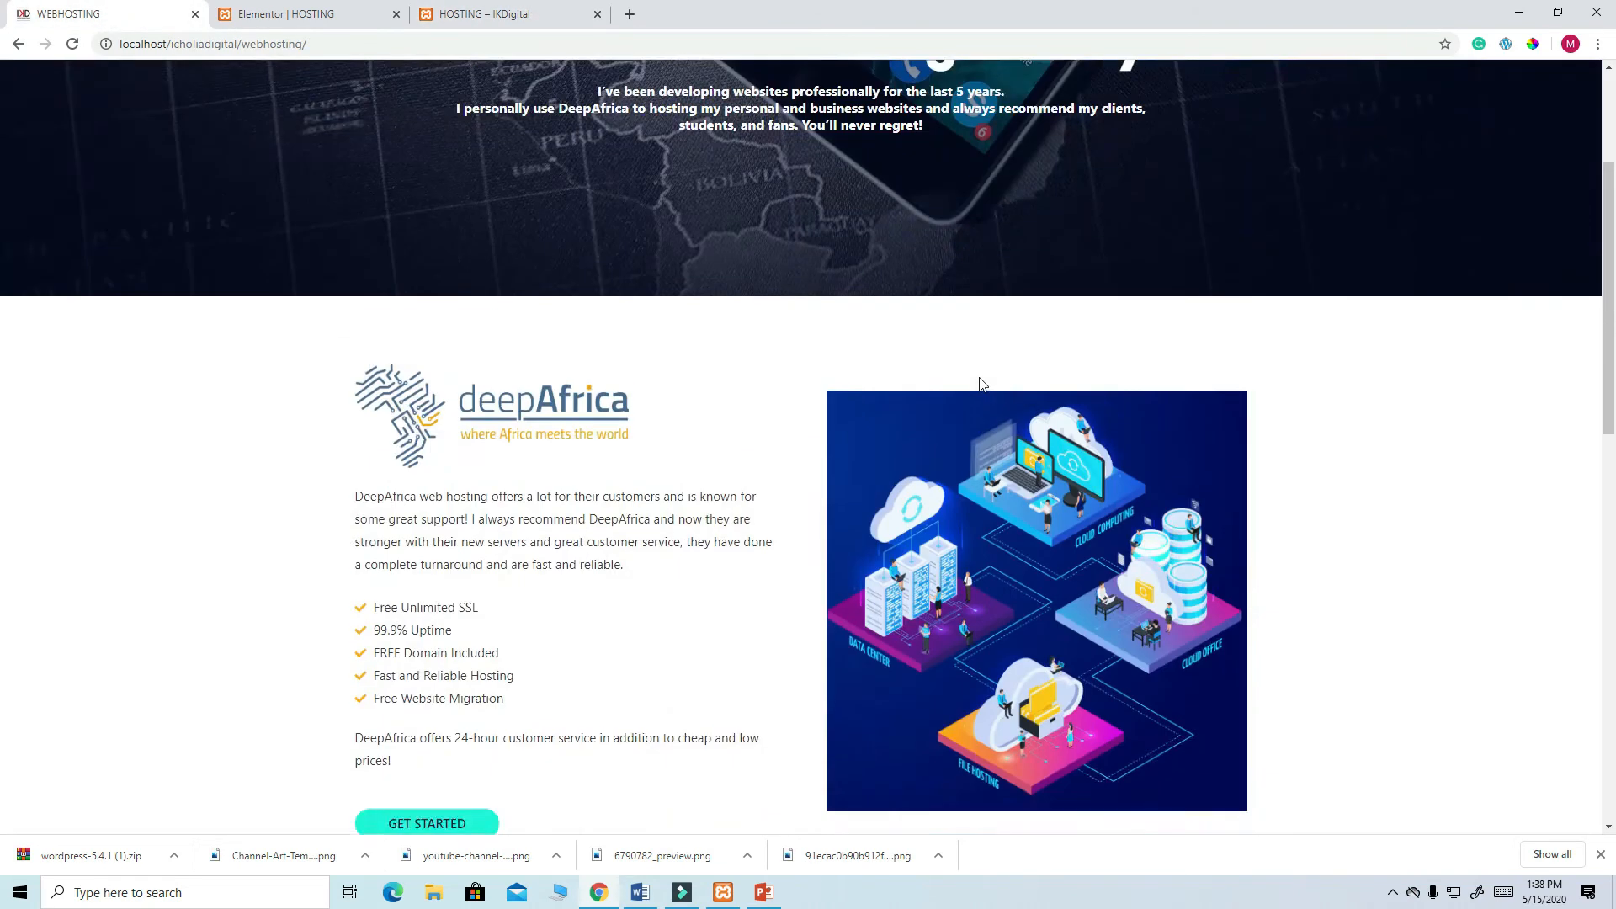
scroll(980, 383, up, 3)
click(983, 95)
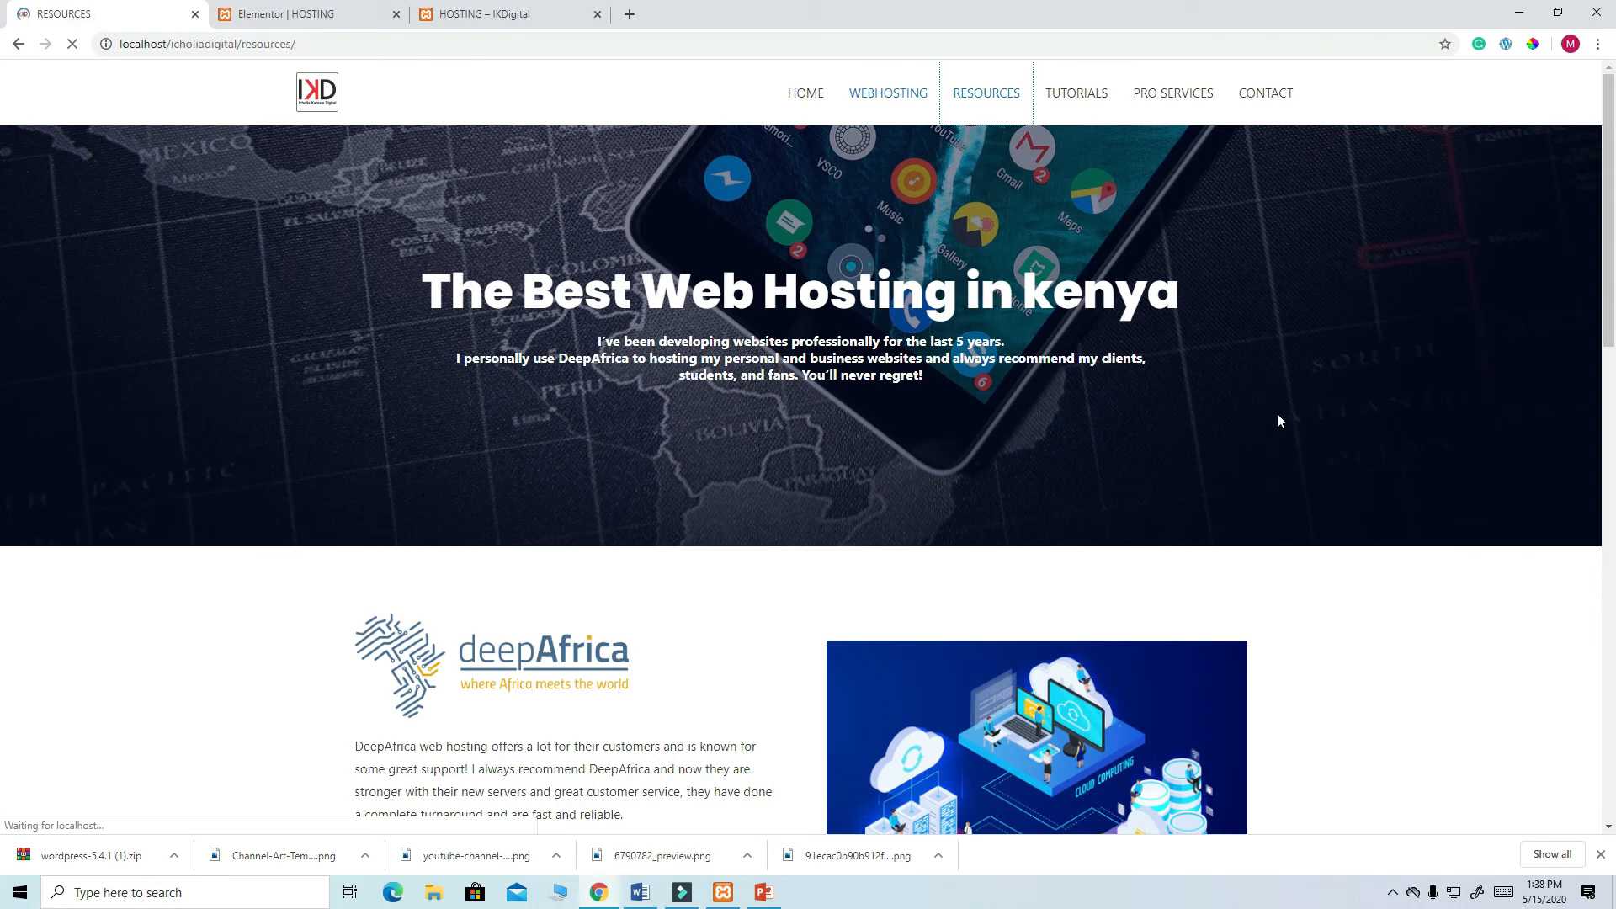
- Switch back to the Elementor HOSTING editor and scroll up to the Pro Services heading section
scroll(1161, 458, down, 5)
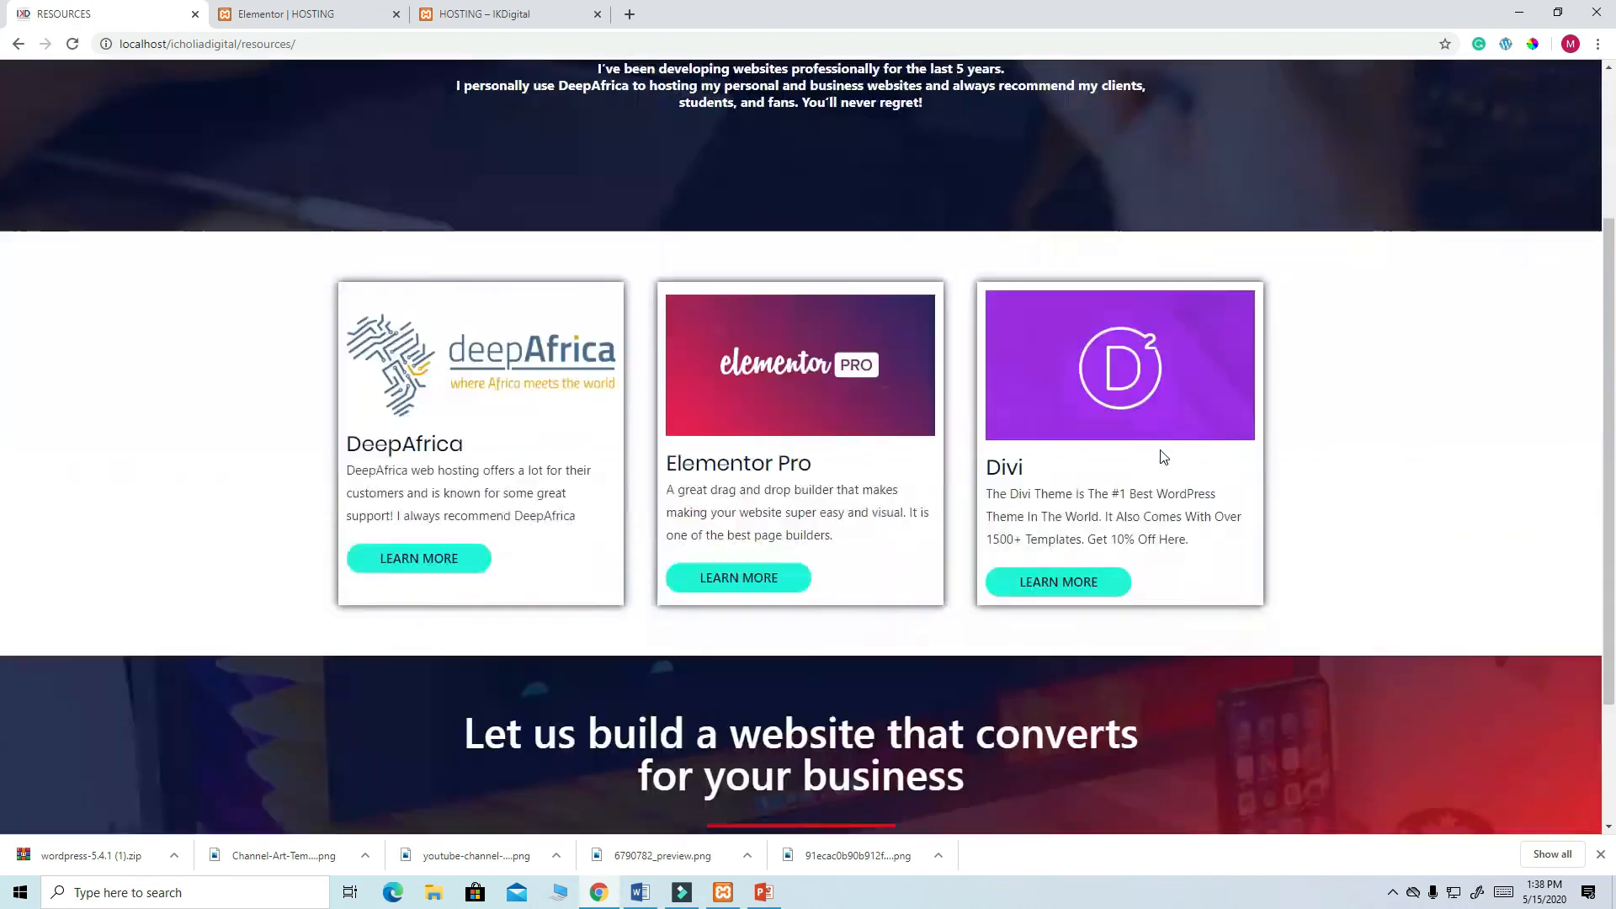
scroll(1155, 478, up, 5)
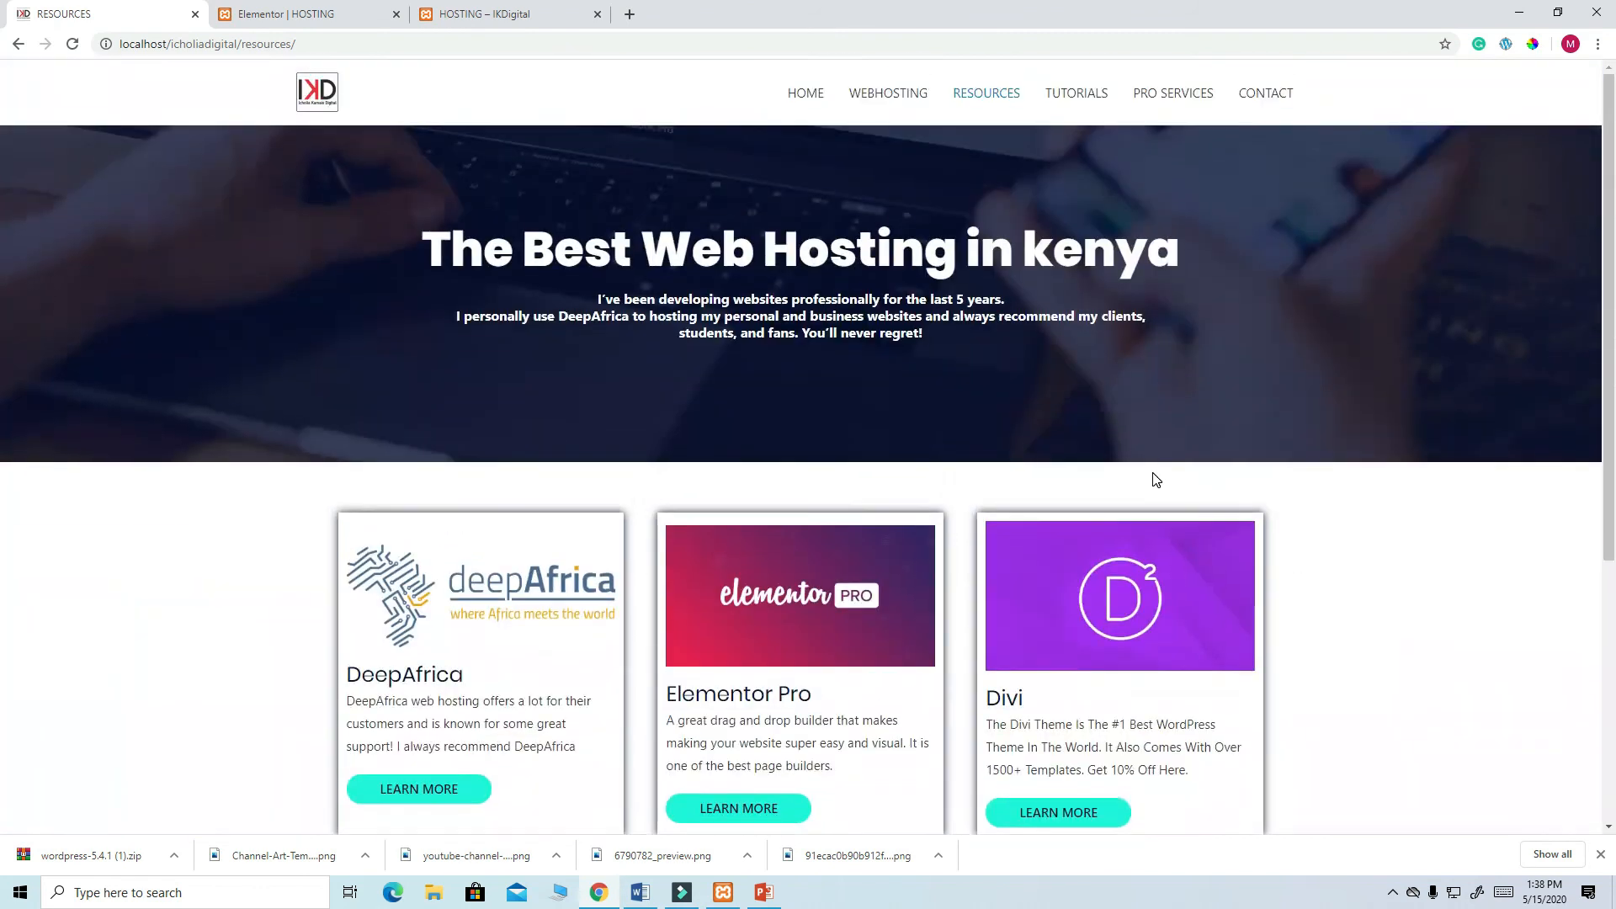
scroll(1155, 479, down, 5)
click(290, 15)
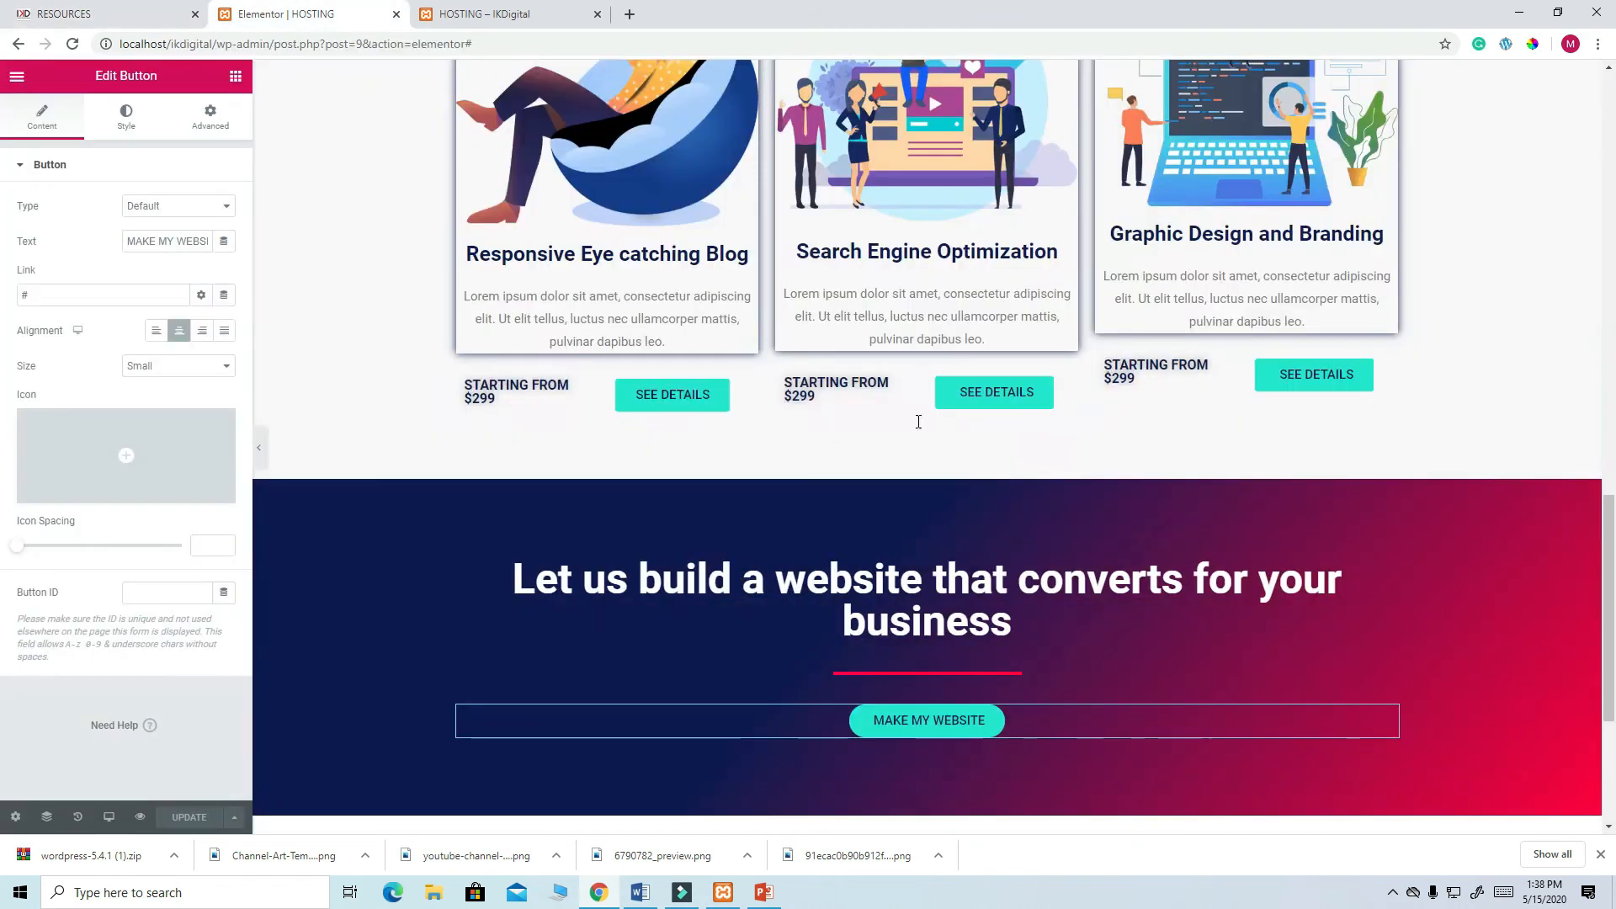
scroll(926, 425, down, 3)
scroll(941, 433, up, 5)
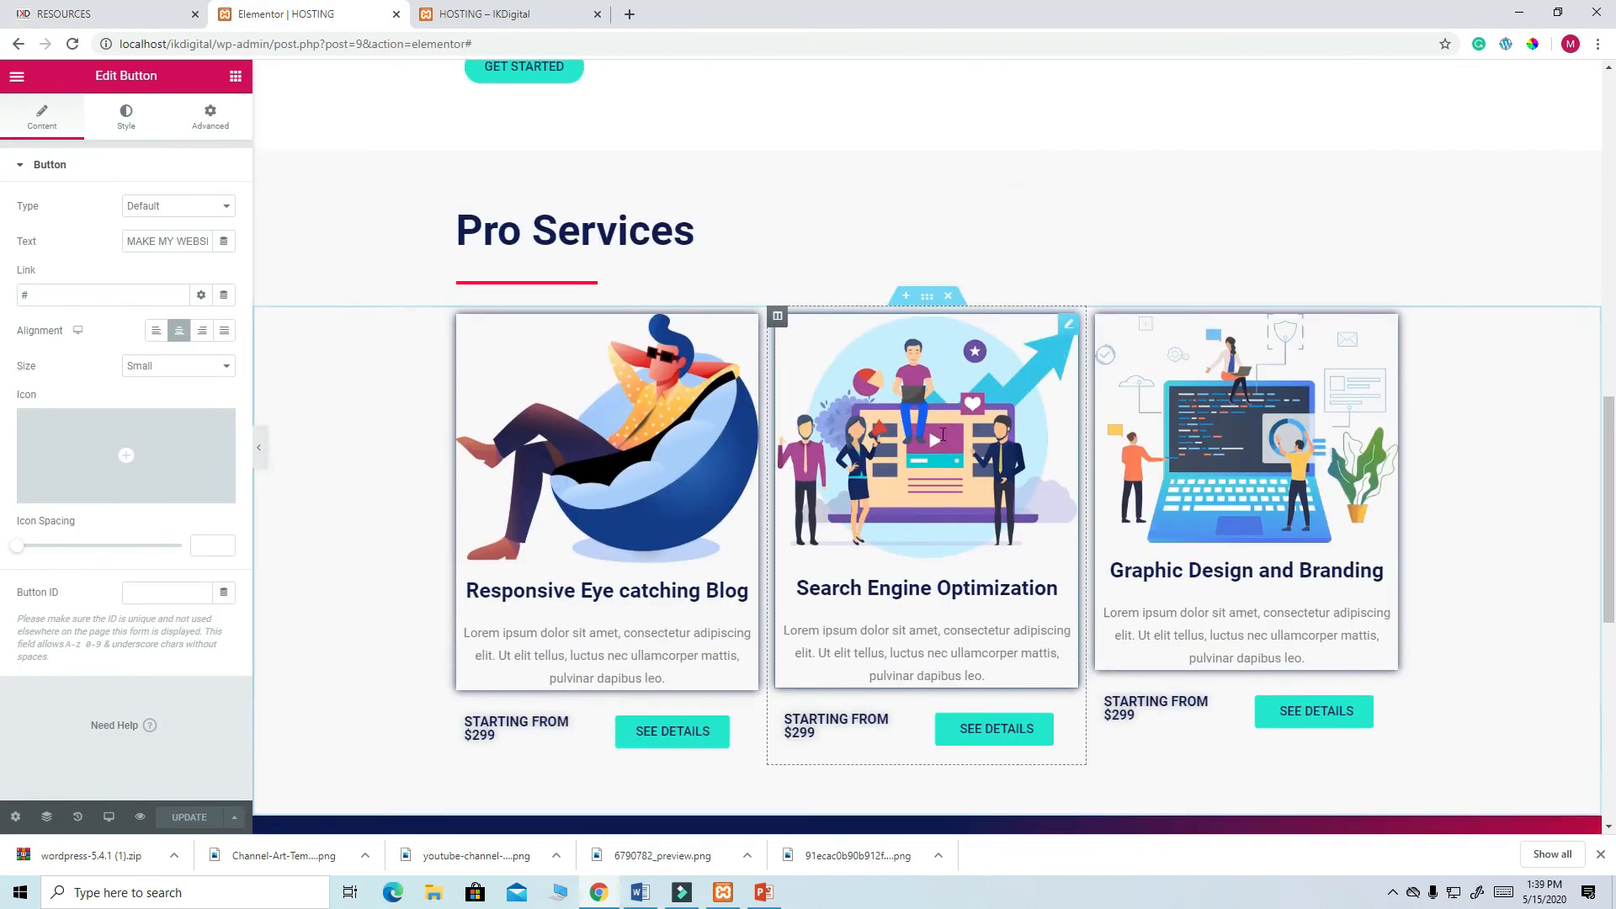
scroll(941, 432, up, 2)
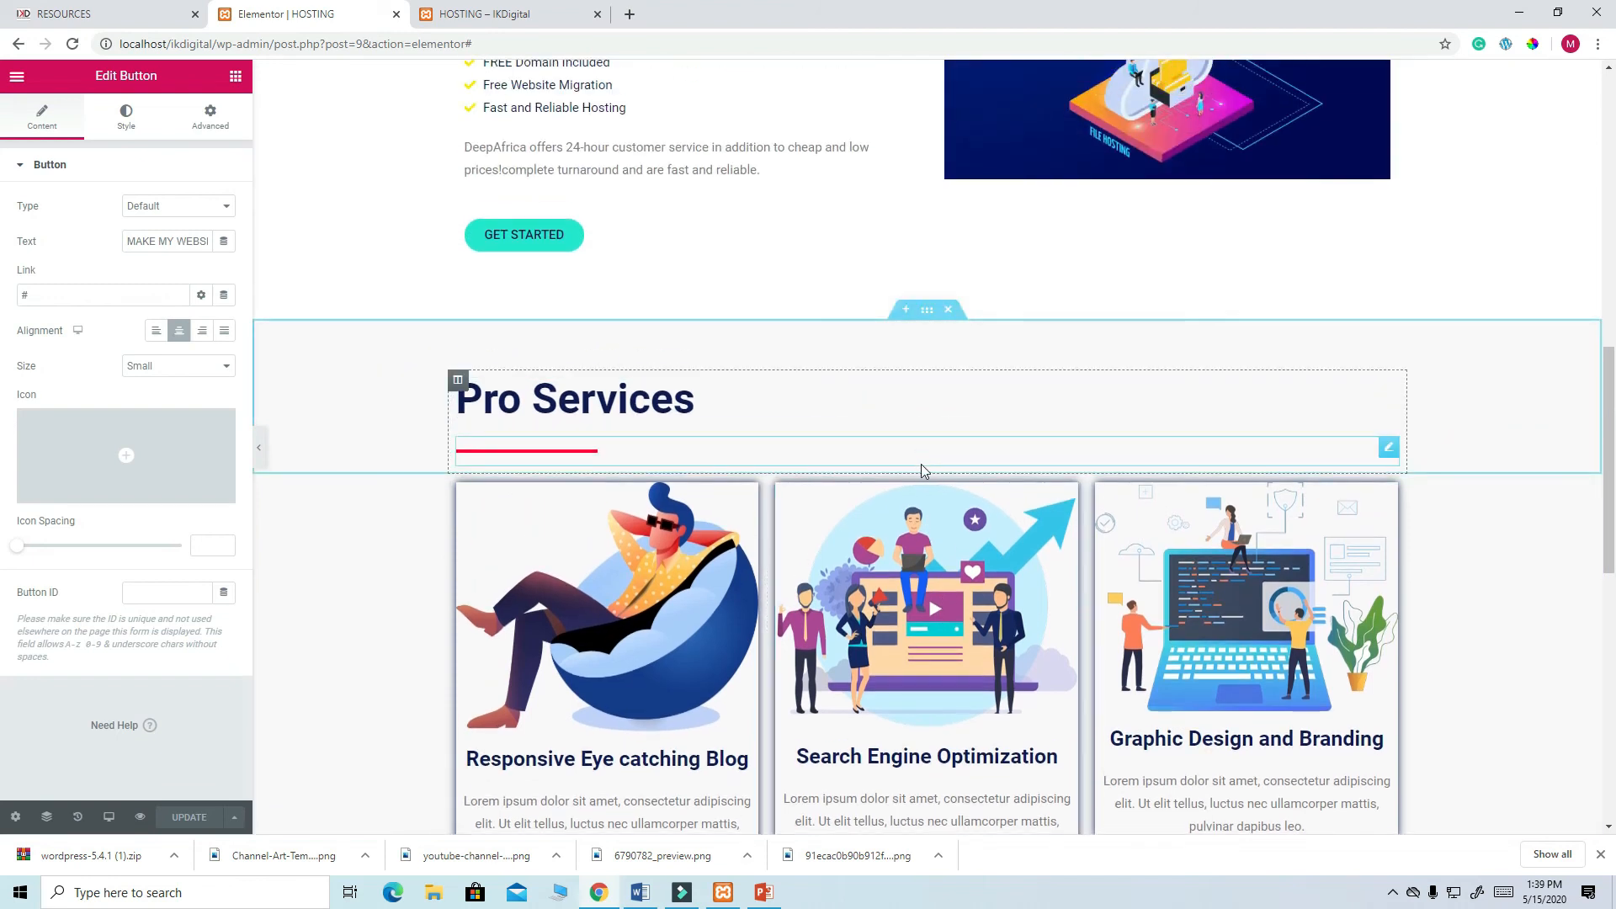
- Save the Pro Services heading section as library template 'RCS' and return to the Resources tab
right_click(931, 474)
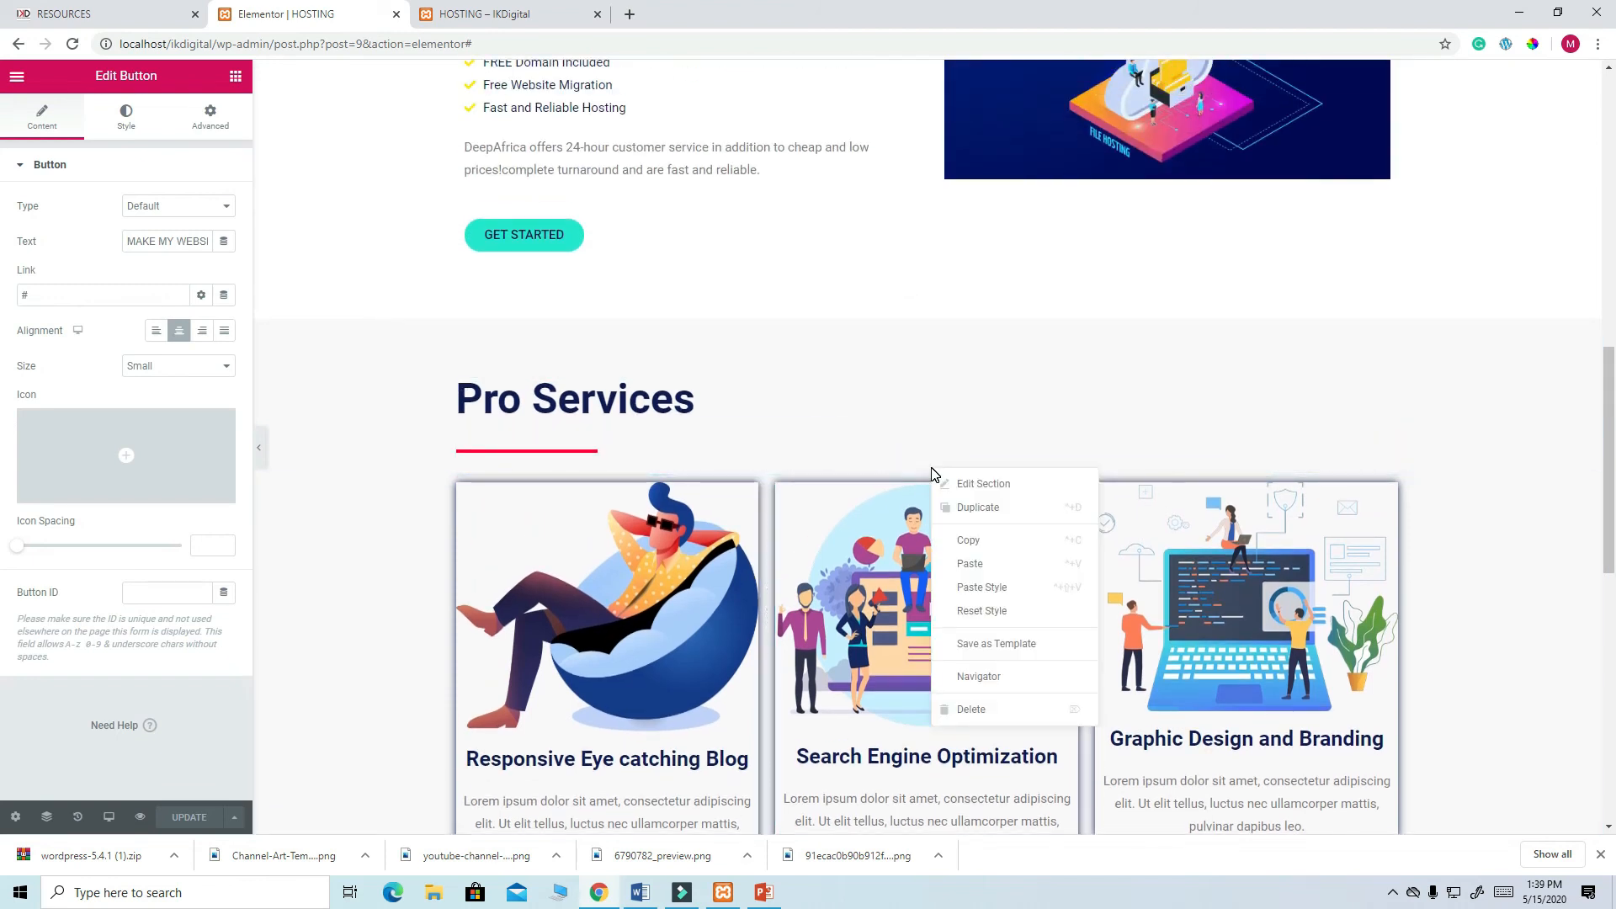
click(1002, 643)
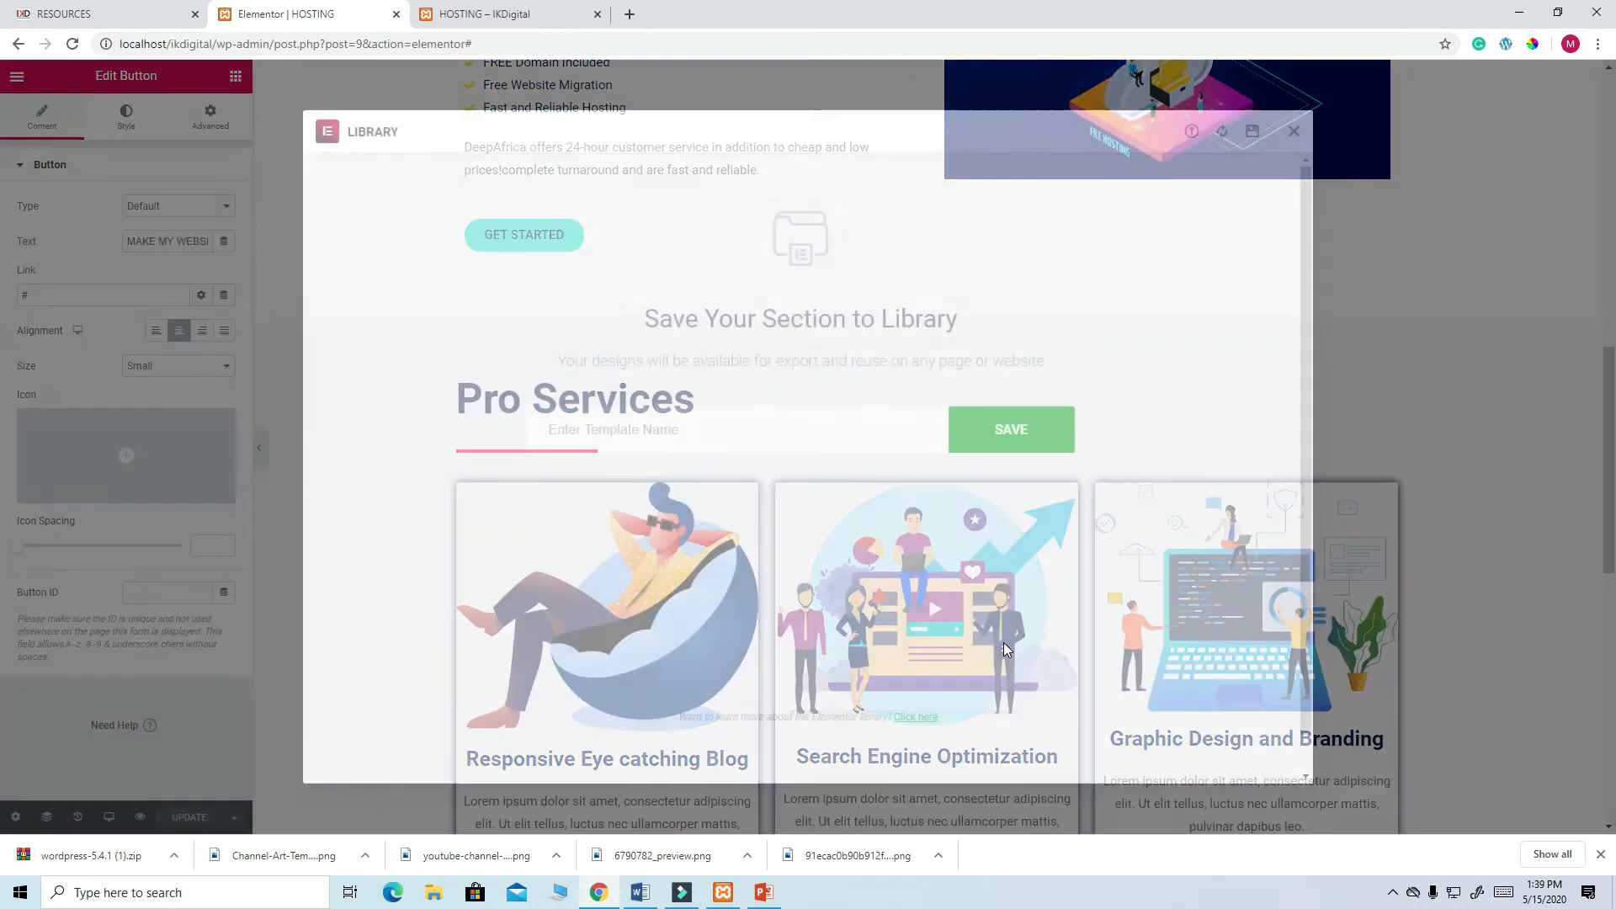
click(680, 438)
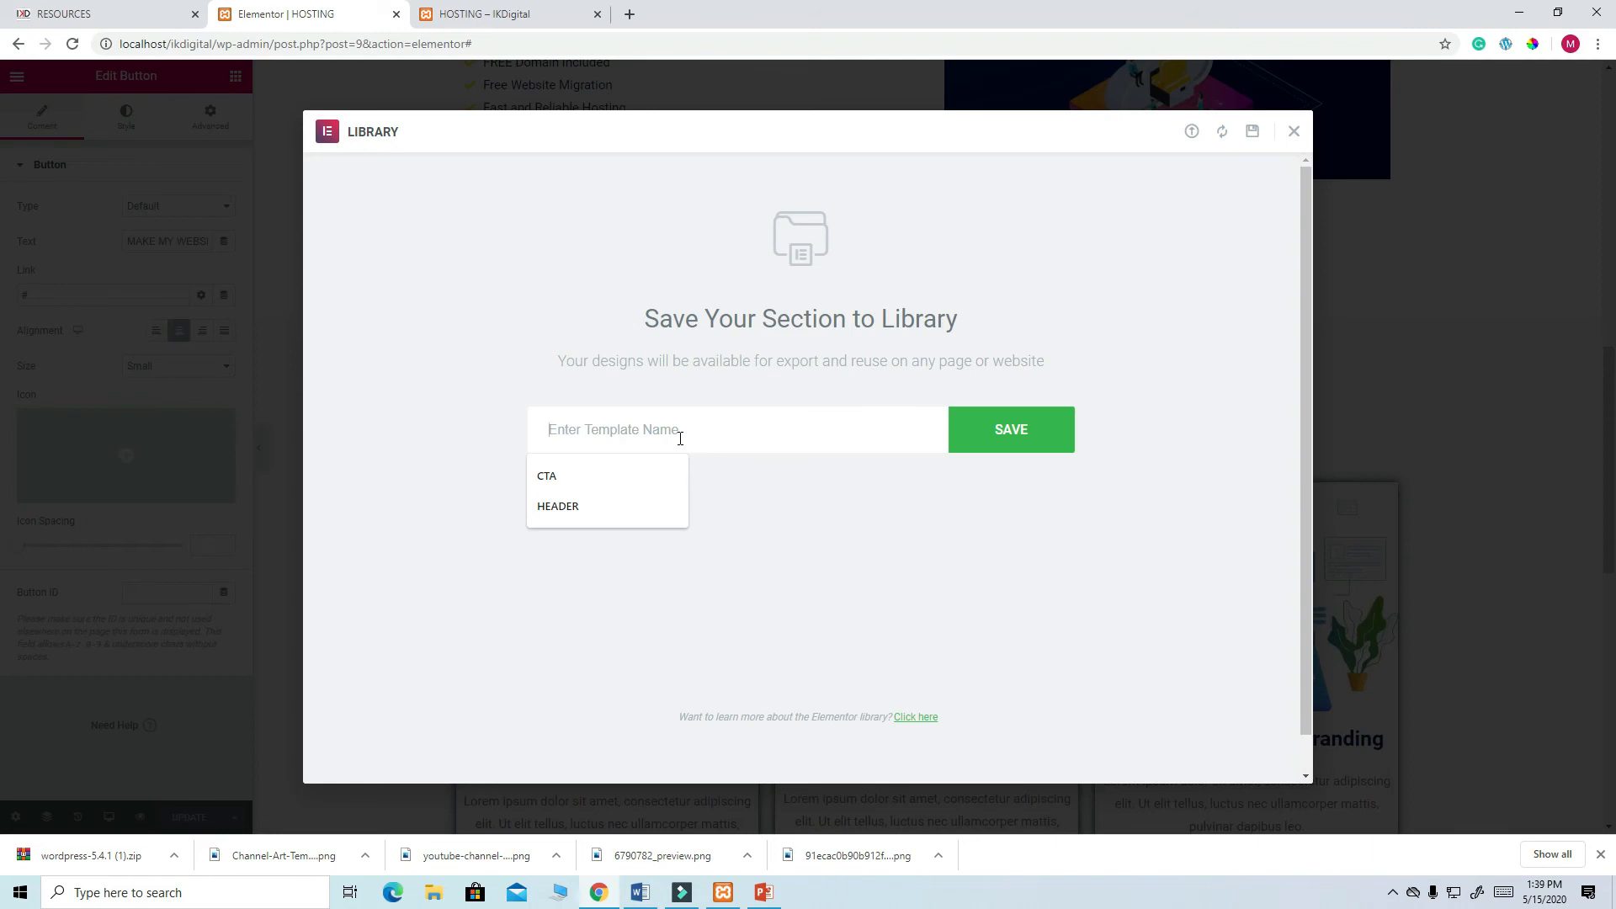
text(RCS)
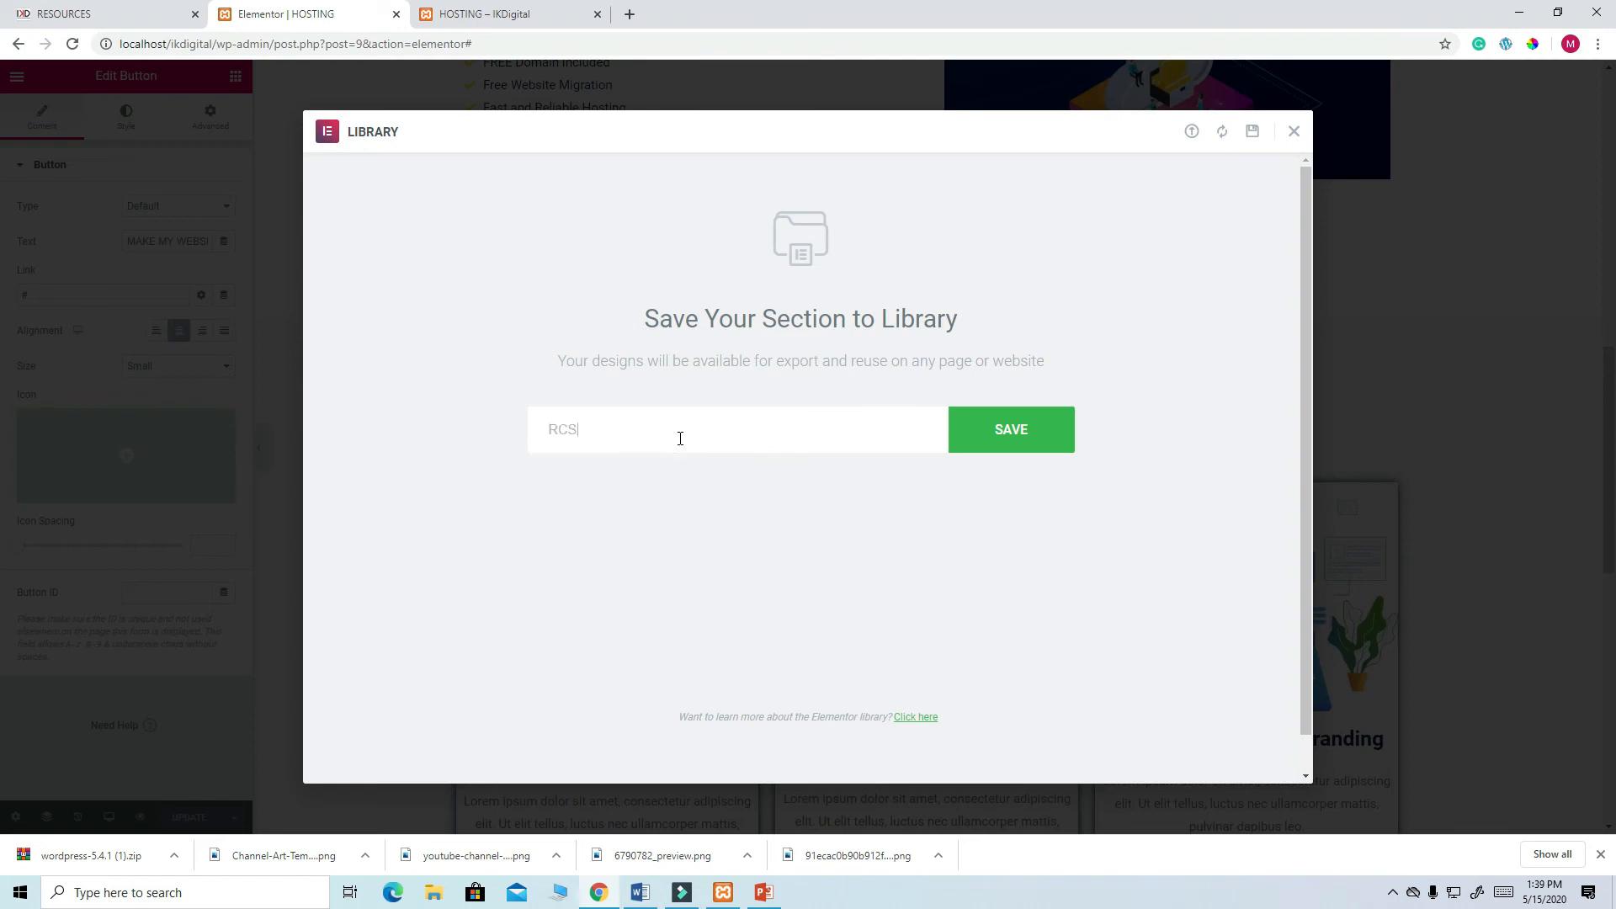
click(1024, 432)
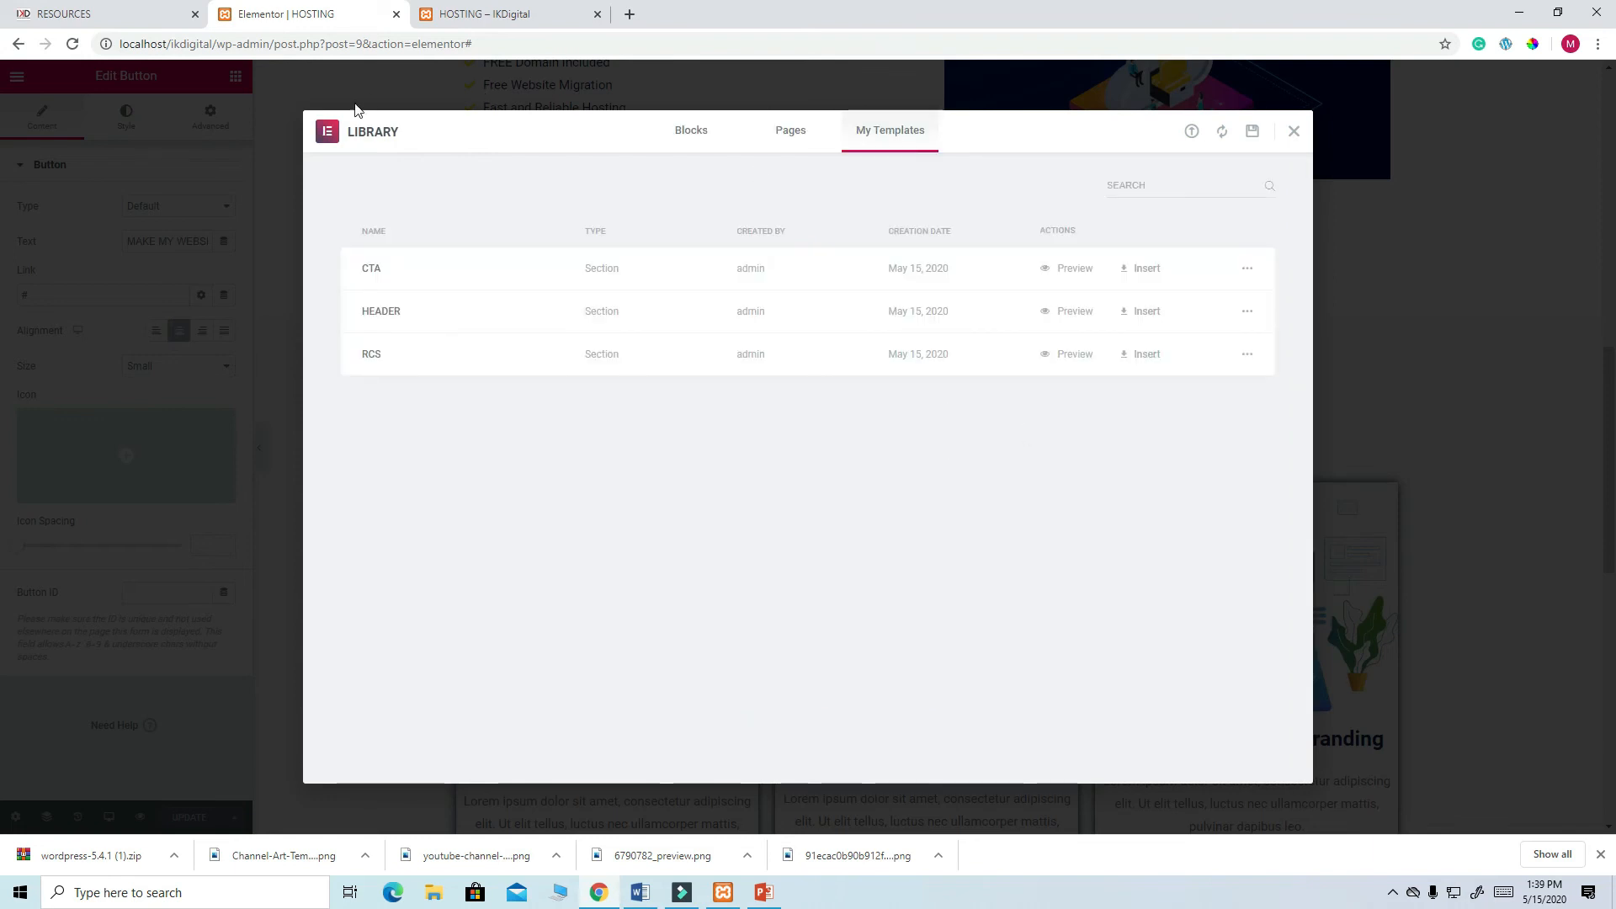
click(134, 14)
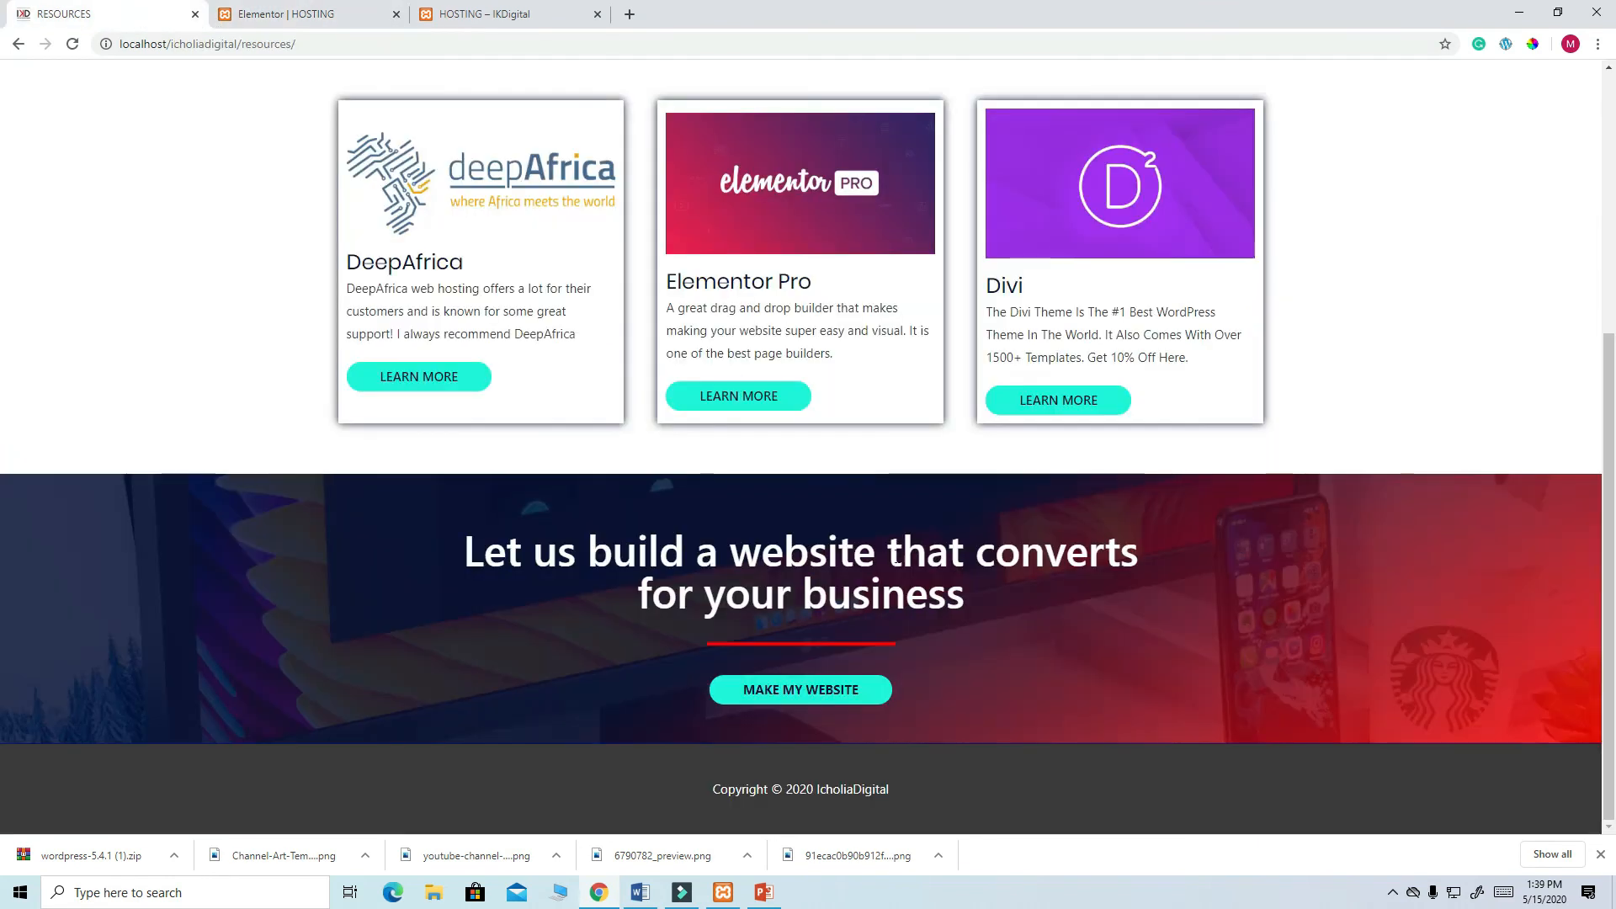
- Scroll through the reference Resources page, then return to the HOSTING editor's template library
scroll(833, 547, up, 3)
scroll(914, 543, down, 1)
scroll(914, 542, up, 1)
scroll(1077, 428, down, 4)
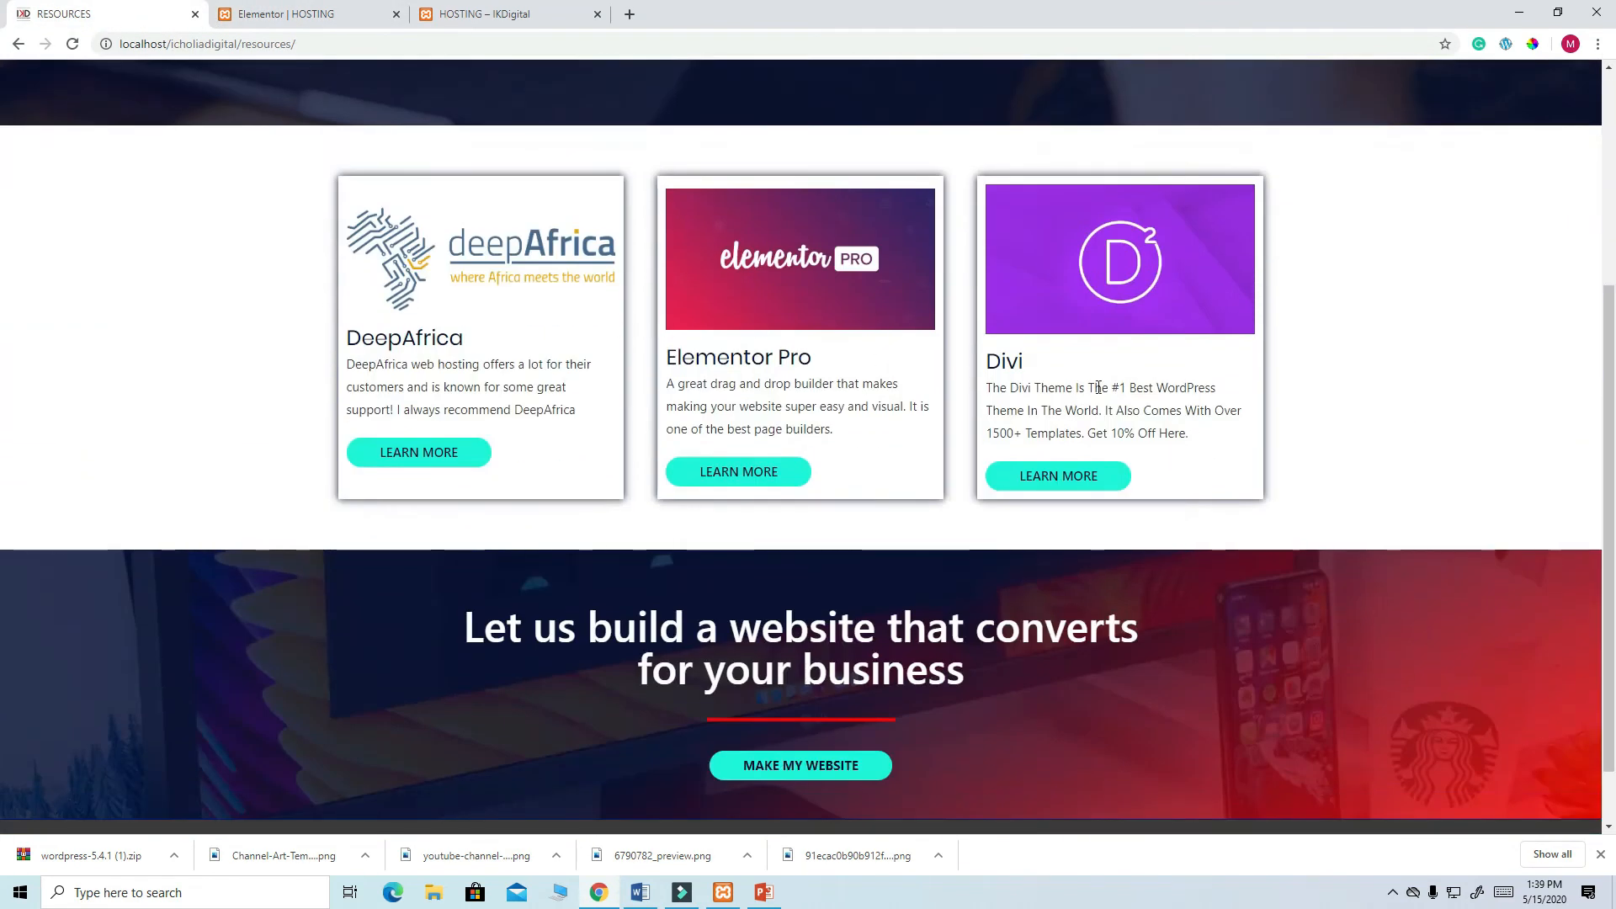
scroll(800, 399, down, 1)
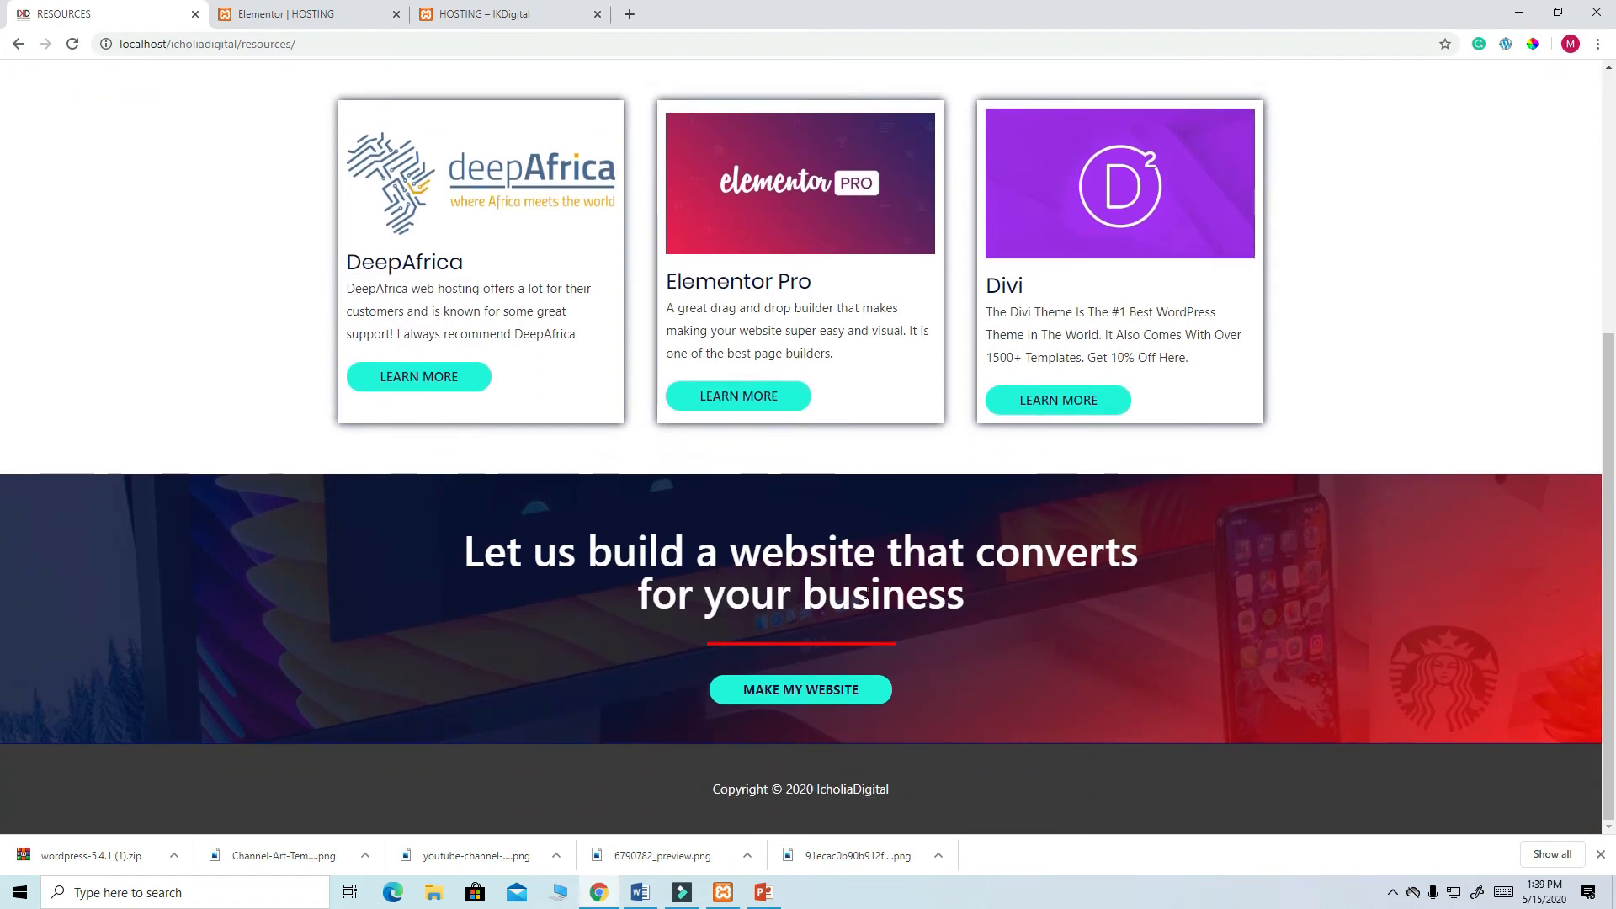
scroll(867, 593, up, 5)
scroll(911, 555, down, 5)
scroll(911, 555, up, 5)
scroll(948, 659, down, 4)
scroll(686, 486, up, 4)
scroll(890, 635, down, 4)
scroll(505, 488, up, 4)
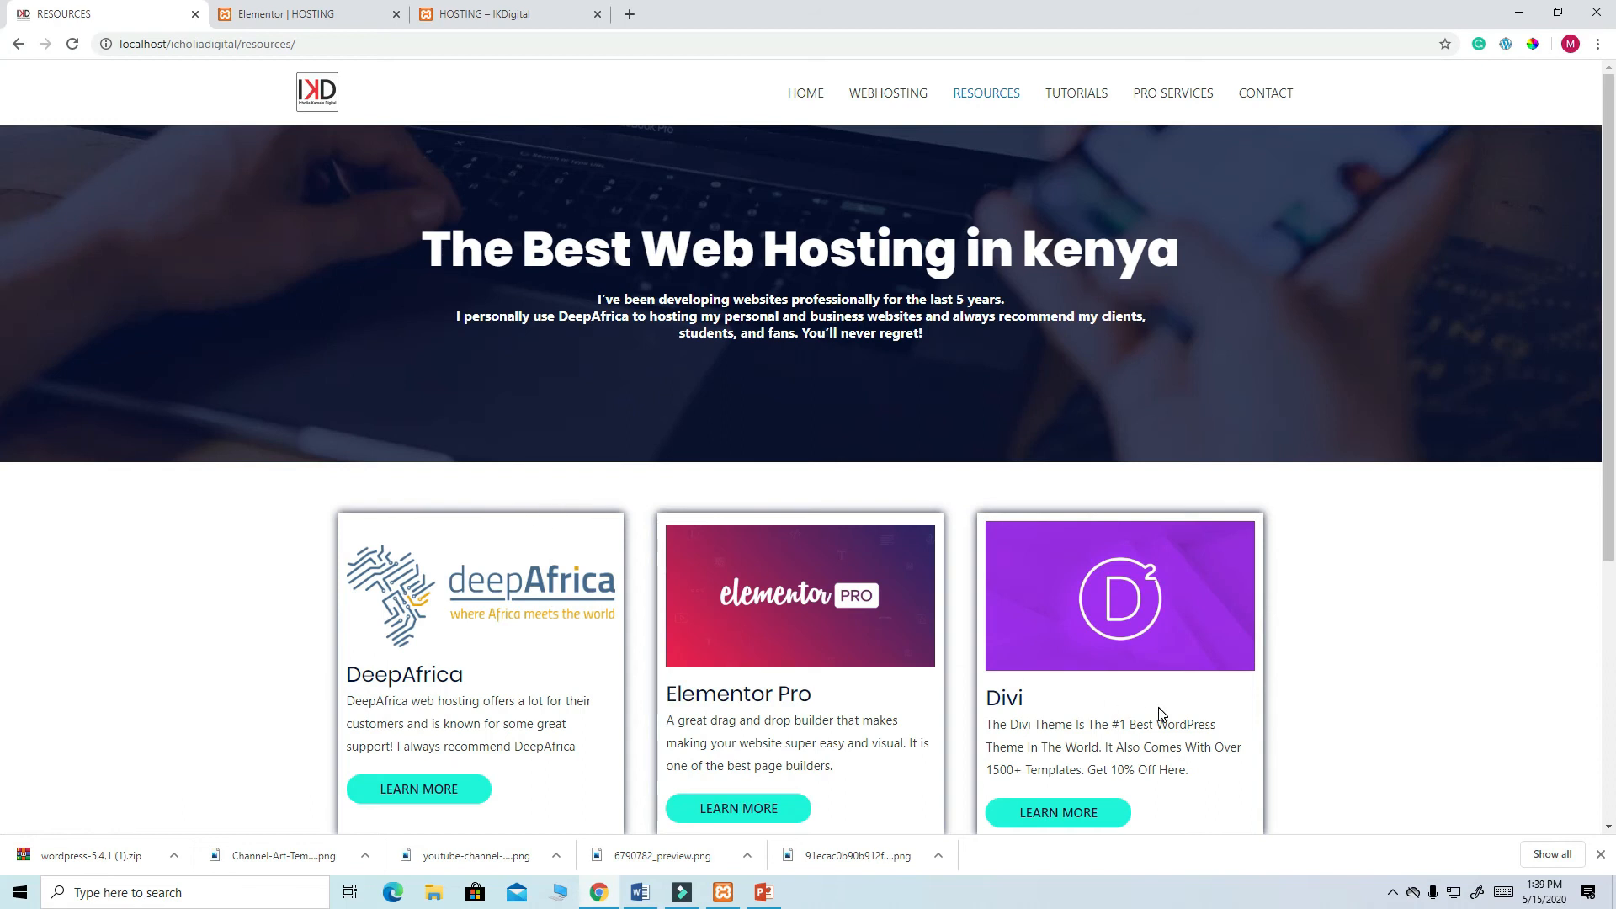
scroll(1160, 713, down, 4)
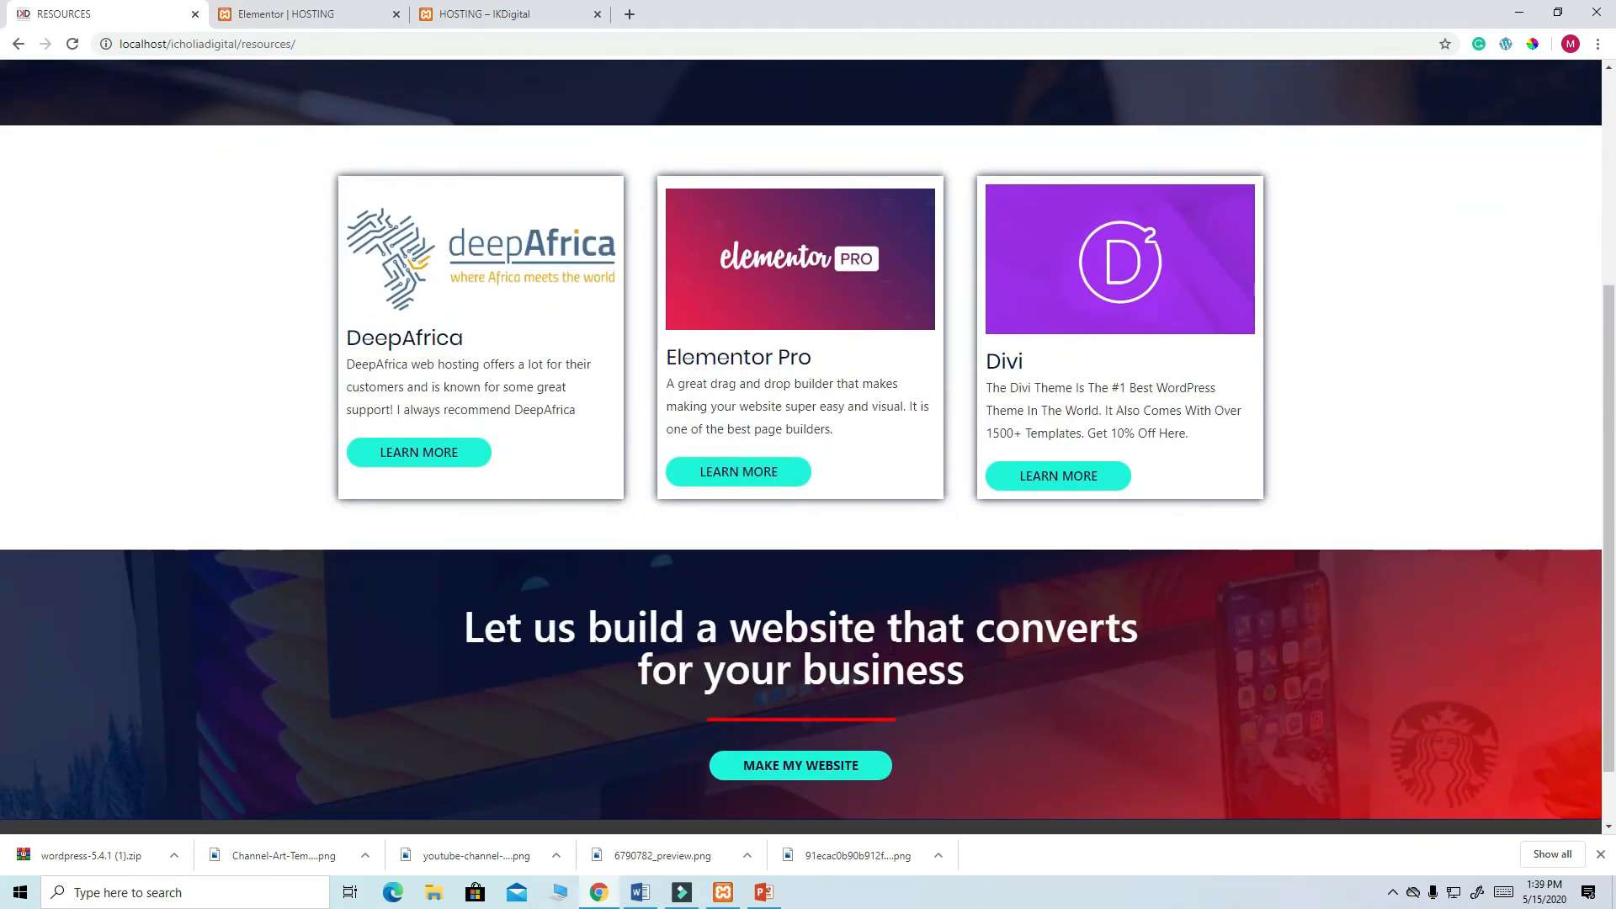
click(286, 14)
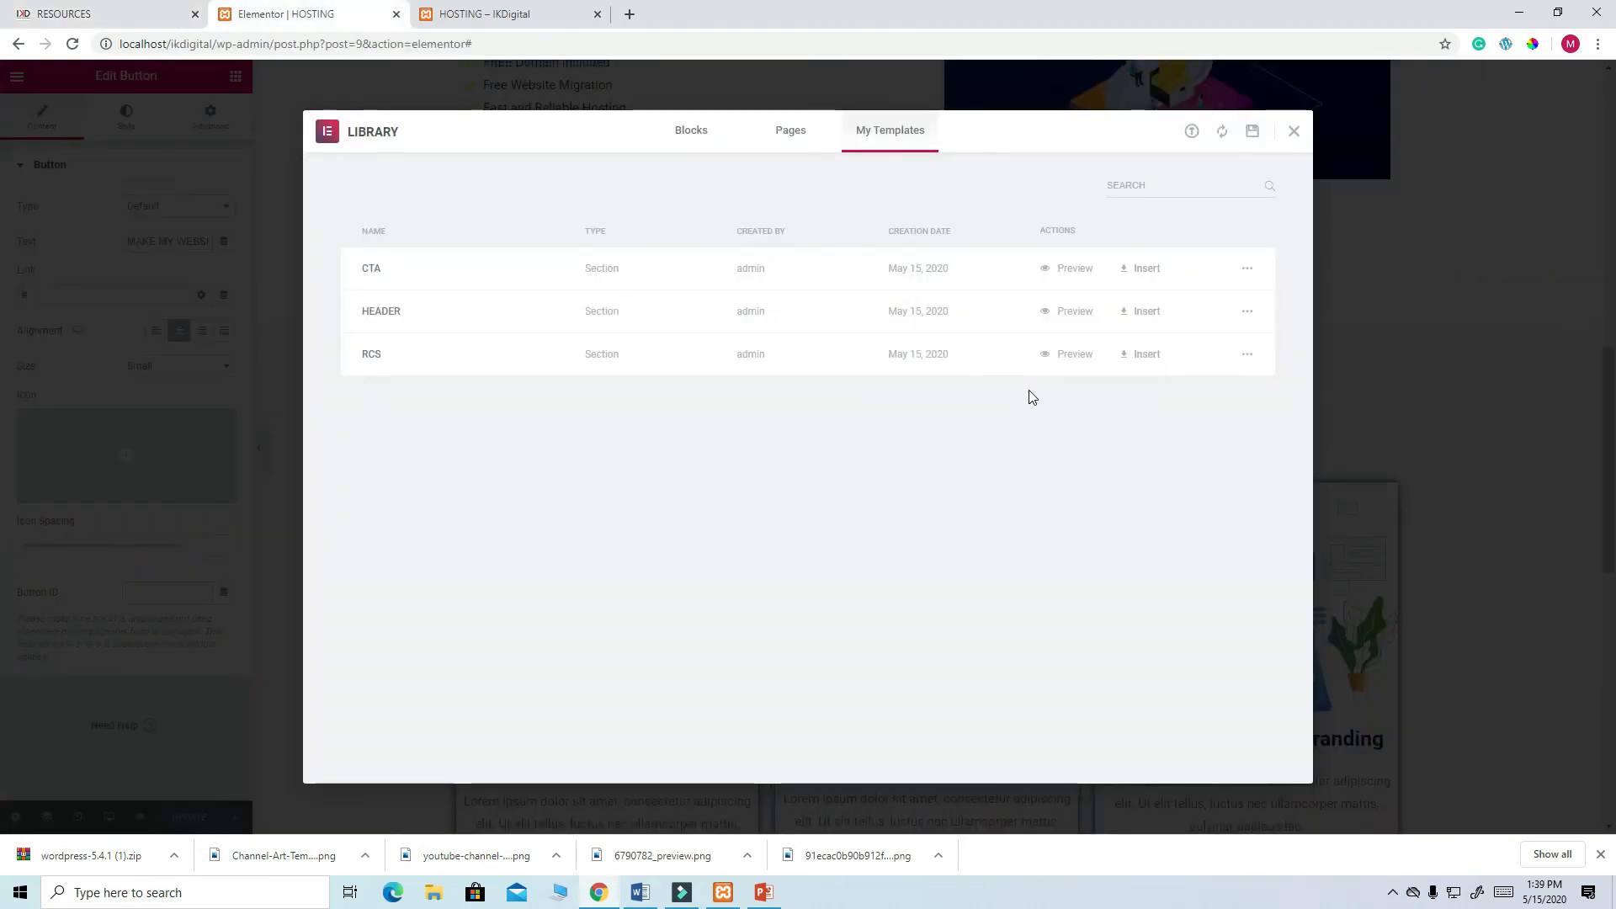
- Close the template library and exit the Elementor editor to the WordPress dashboard
click(1293, 132)
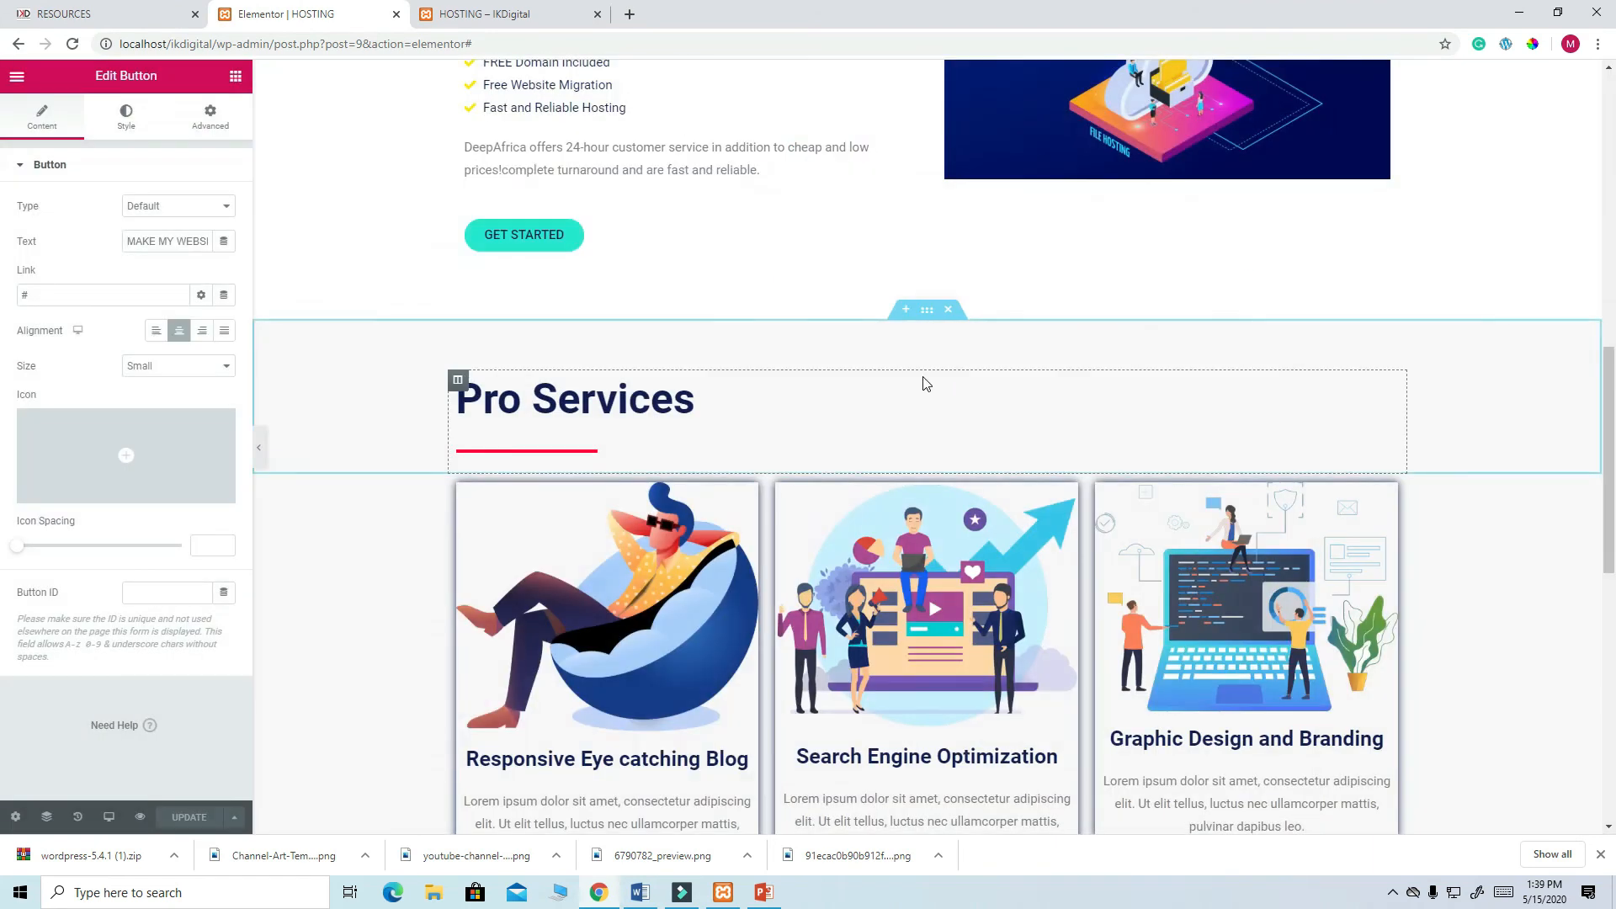
scroll(926, 383, down, 9)
scroll(945, 465, up, 16)
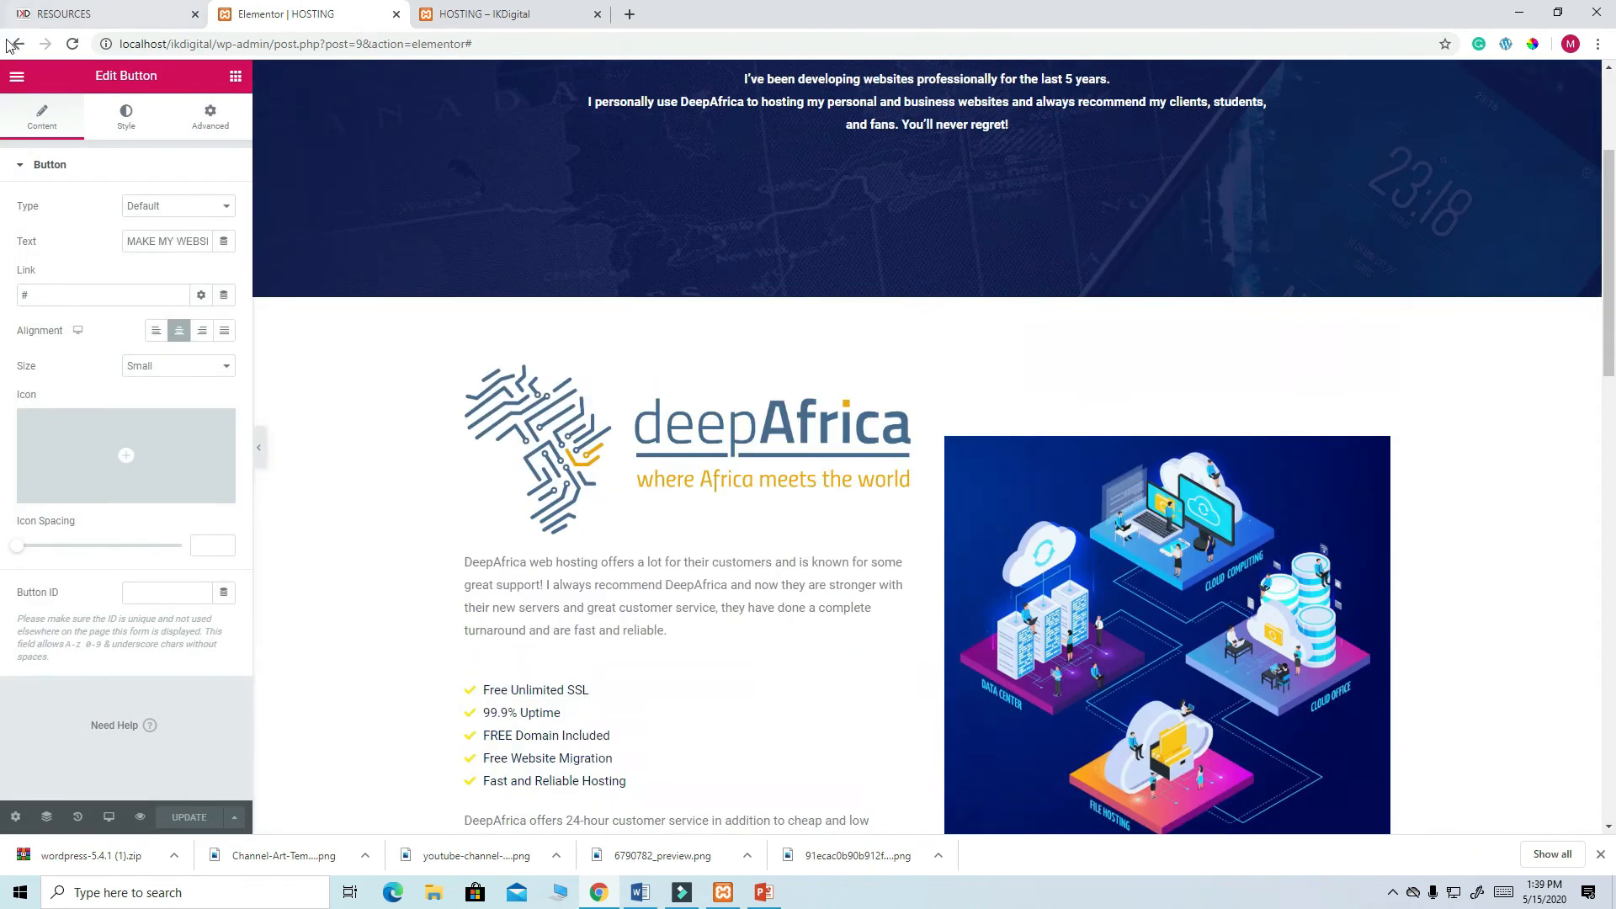
click(17, 76)
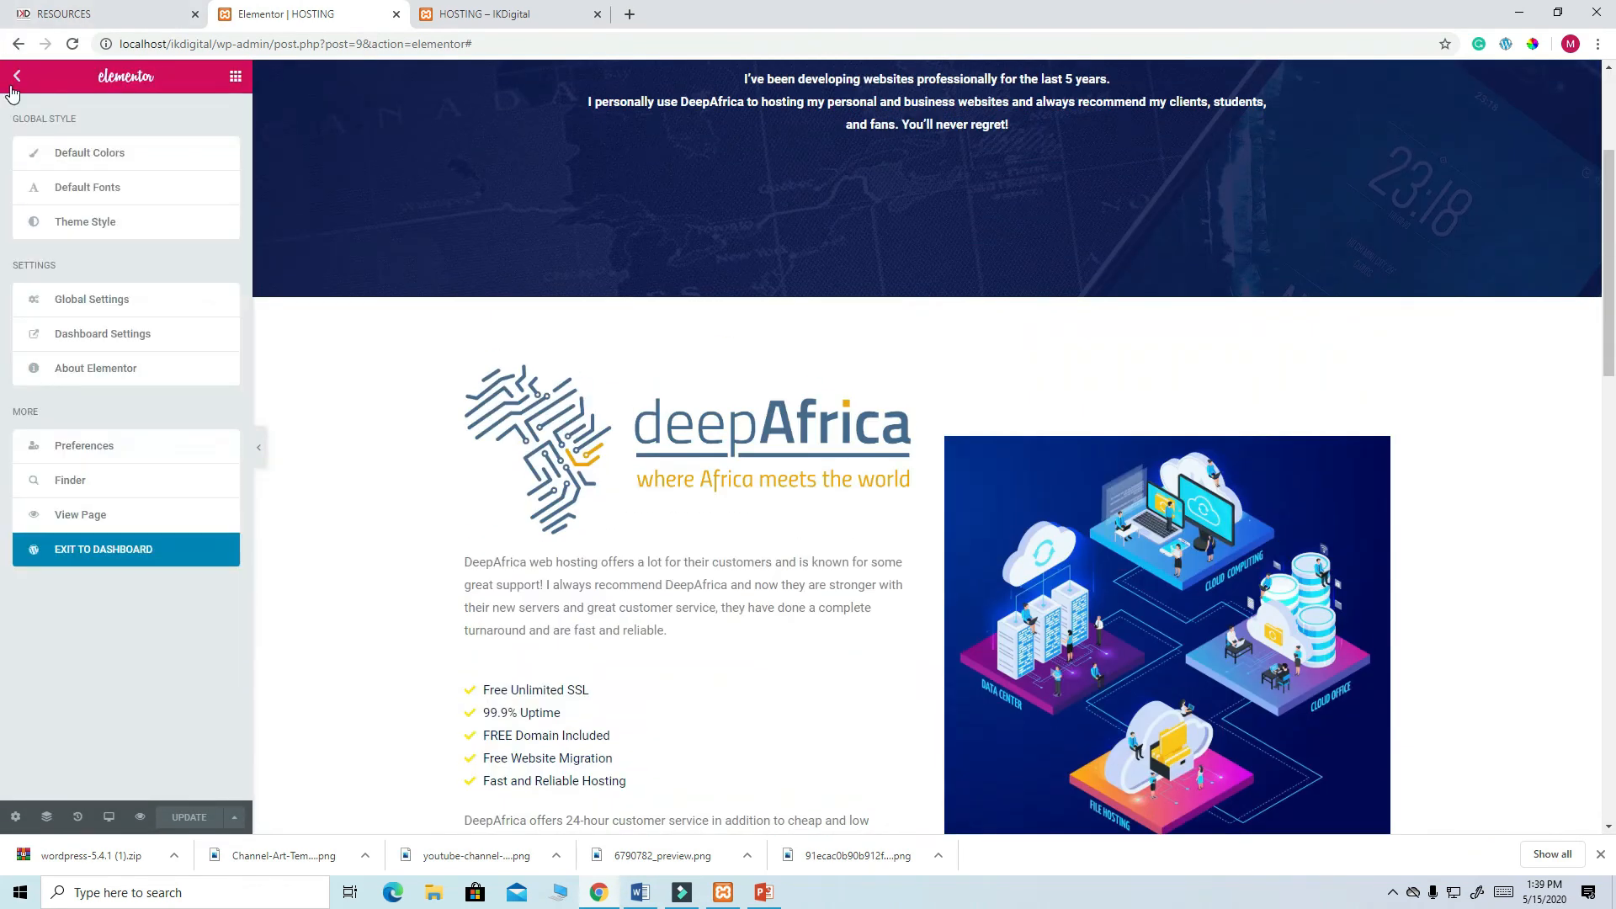
click(121, 550)
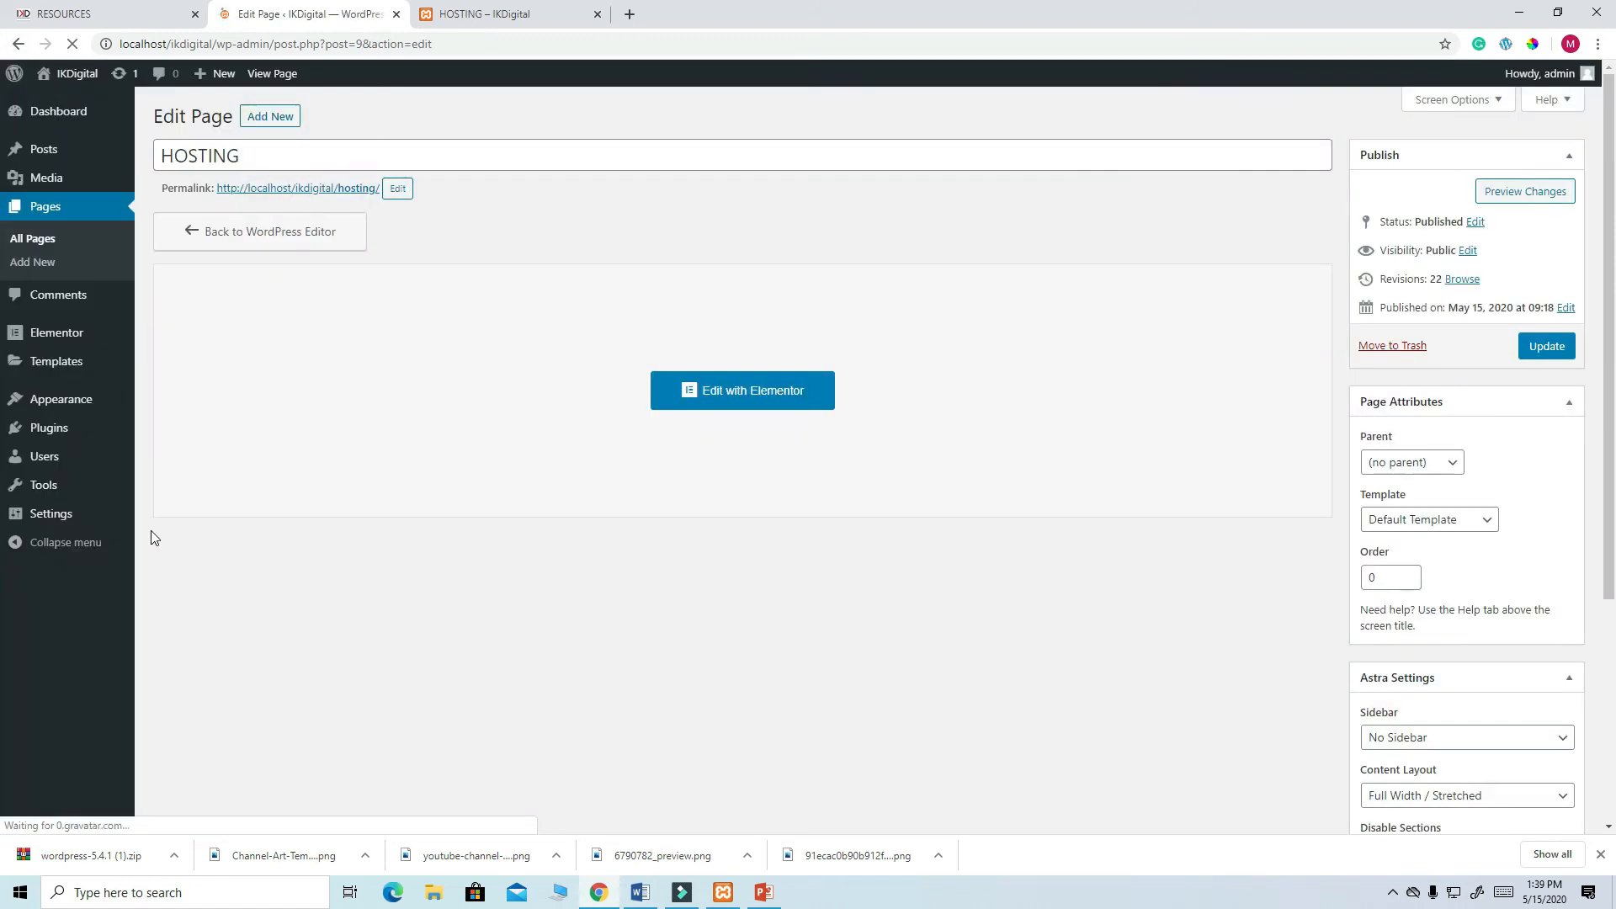
- Go to Pages > All Pages and start editing the RESOURCES page
mouse_move(78, 395)
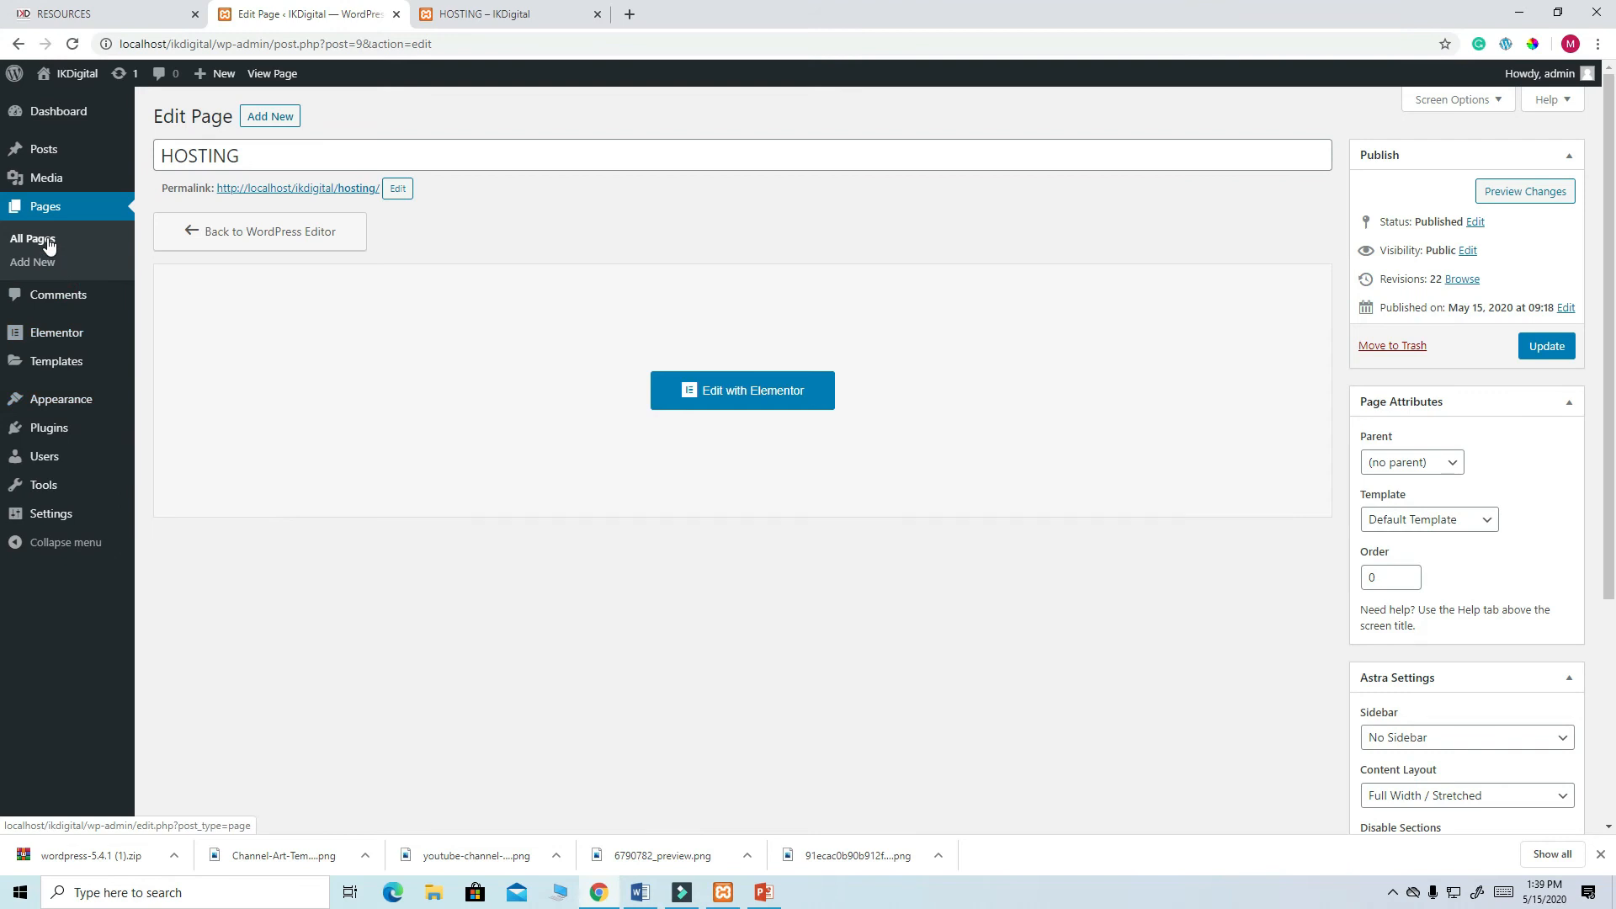
click(56, 201)
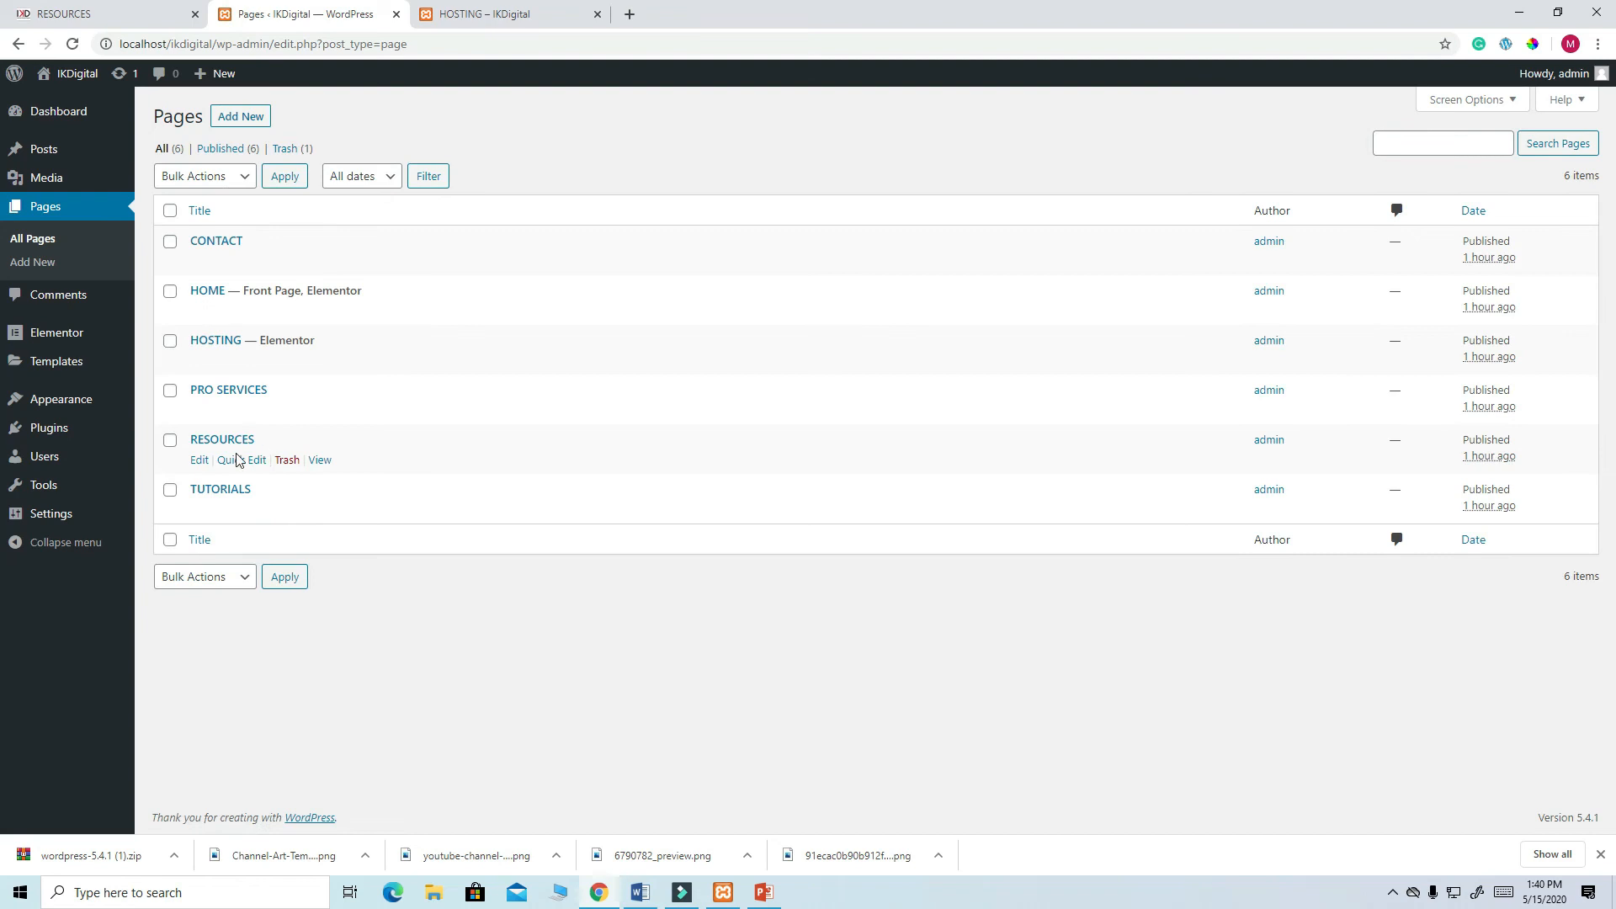
click(199, 461)
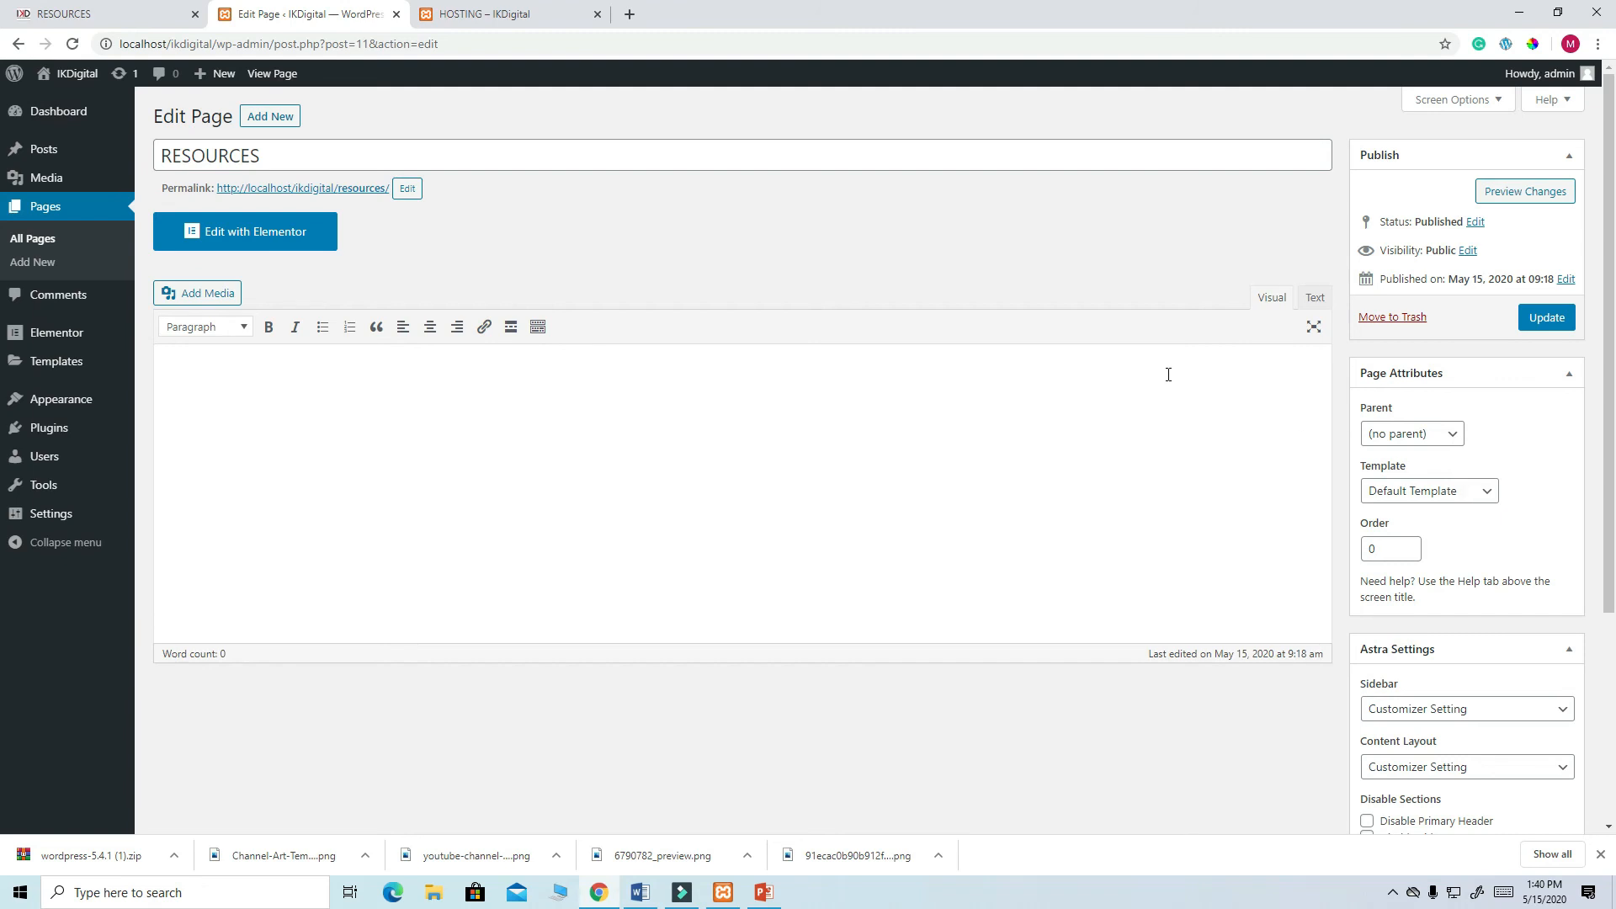
- Give RESOURCES the Elementor Full Width template with Disable Title ticked, update, and edit with Elementor
click(1485, 493)
click(1461, 546)
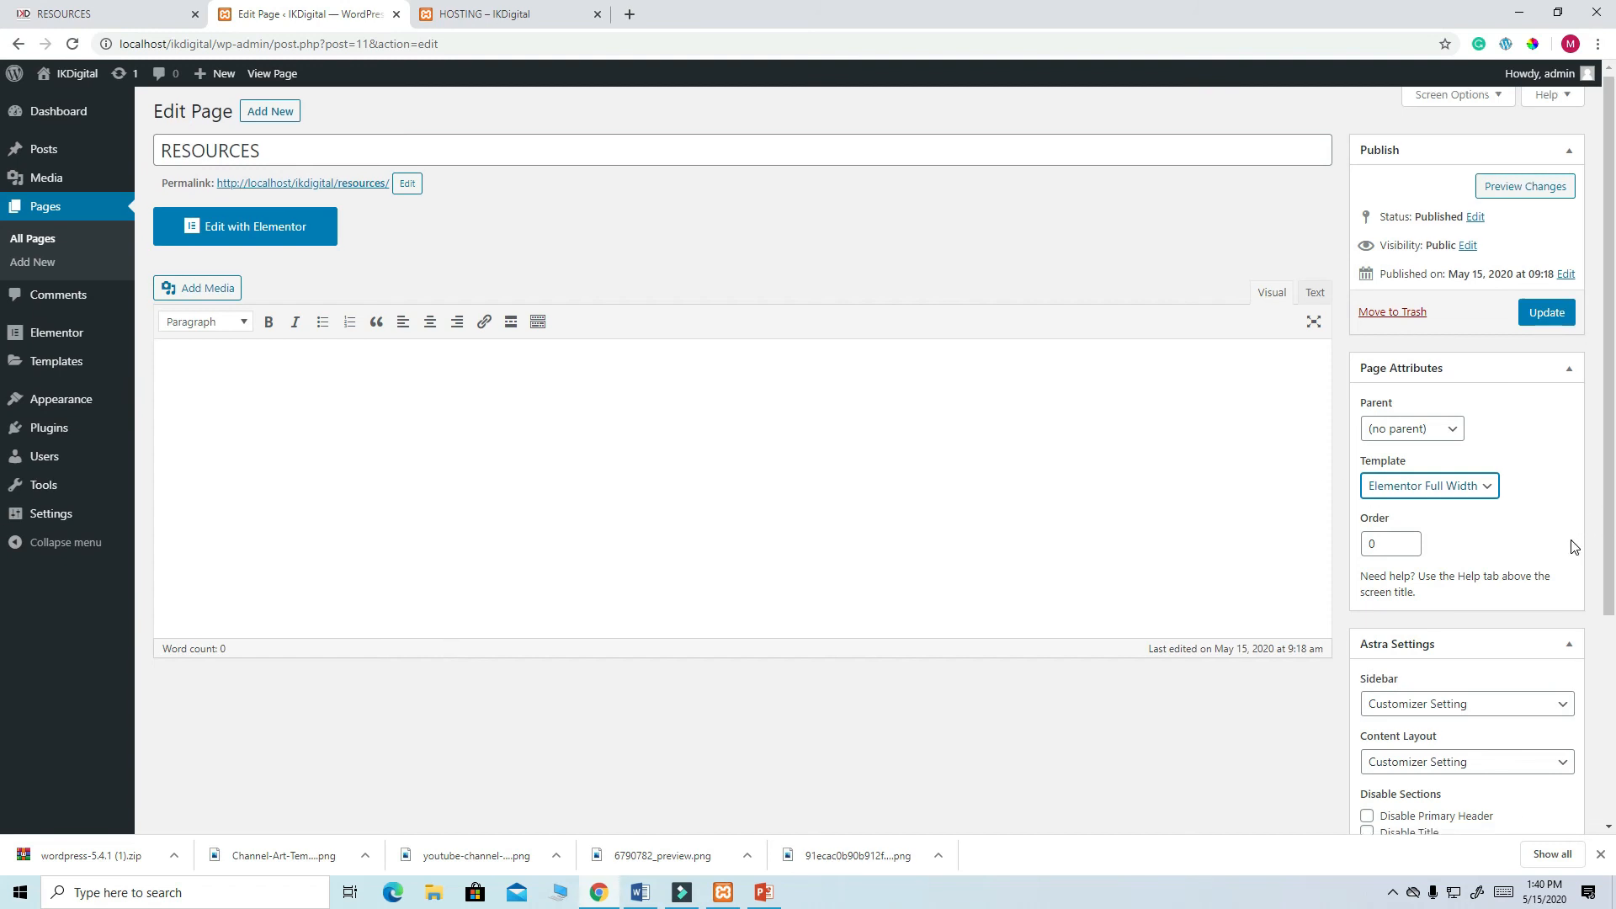
scroll(1570, 547, down, 2)
click(1367, 669)
click(1548, 150)
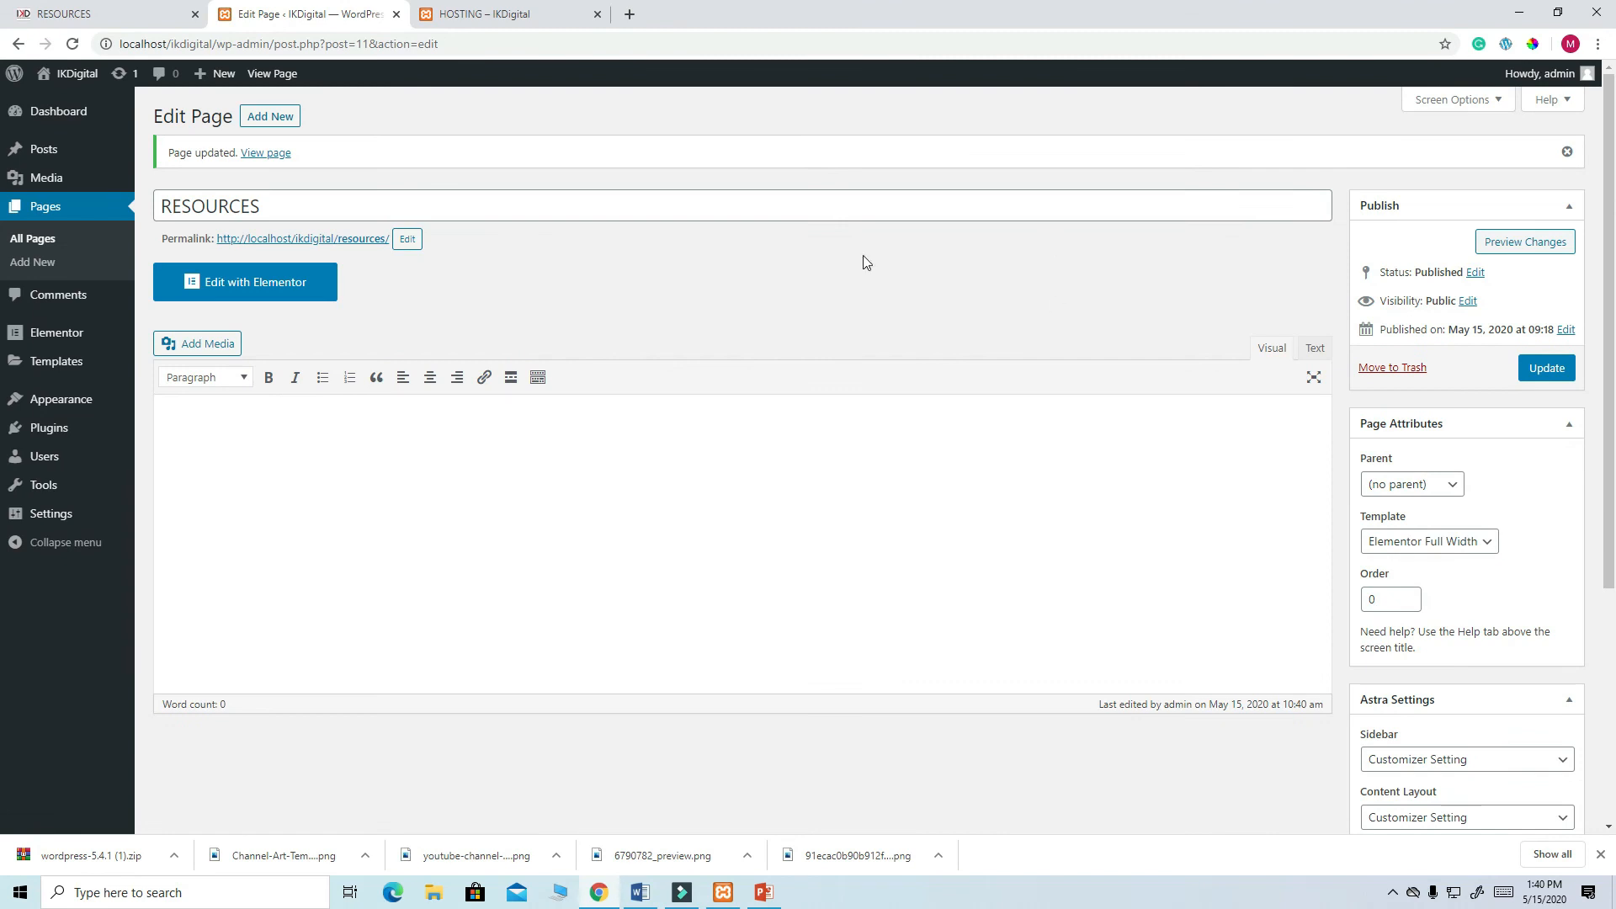
click(279, 298)
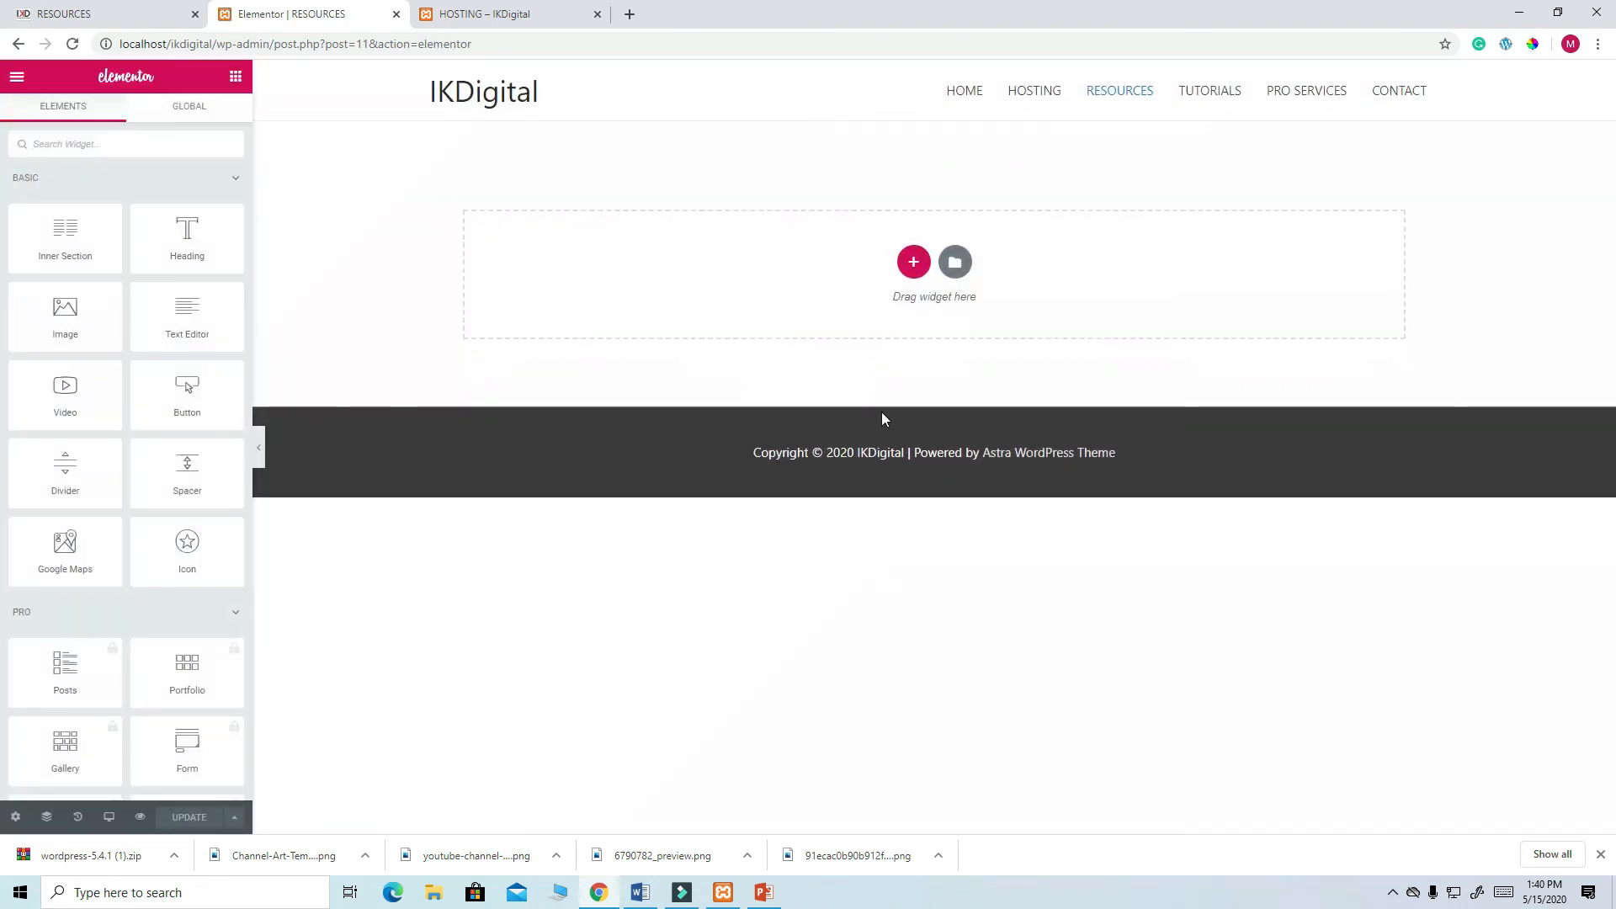
- Insert the saved HEADER template with its document settings, then view the live Resources page
click(956, 264)
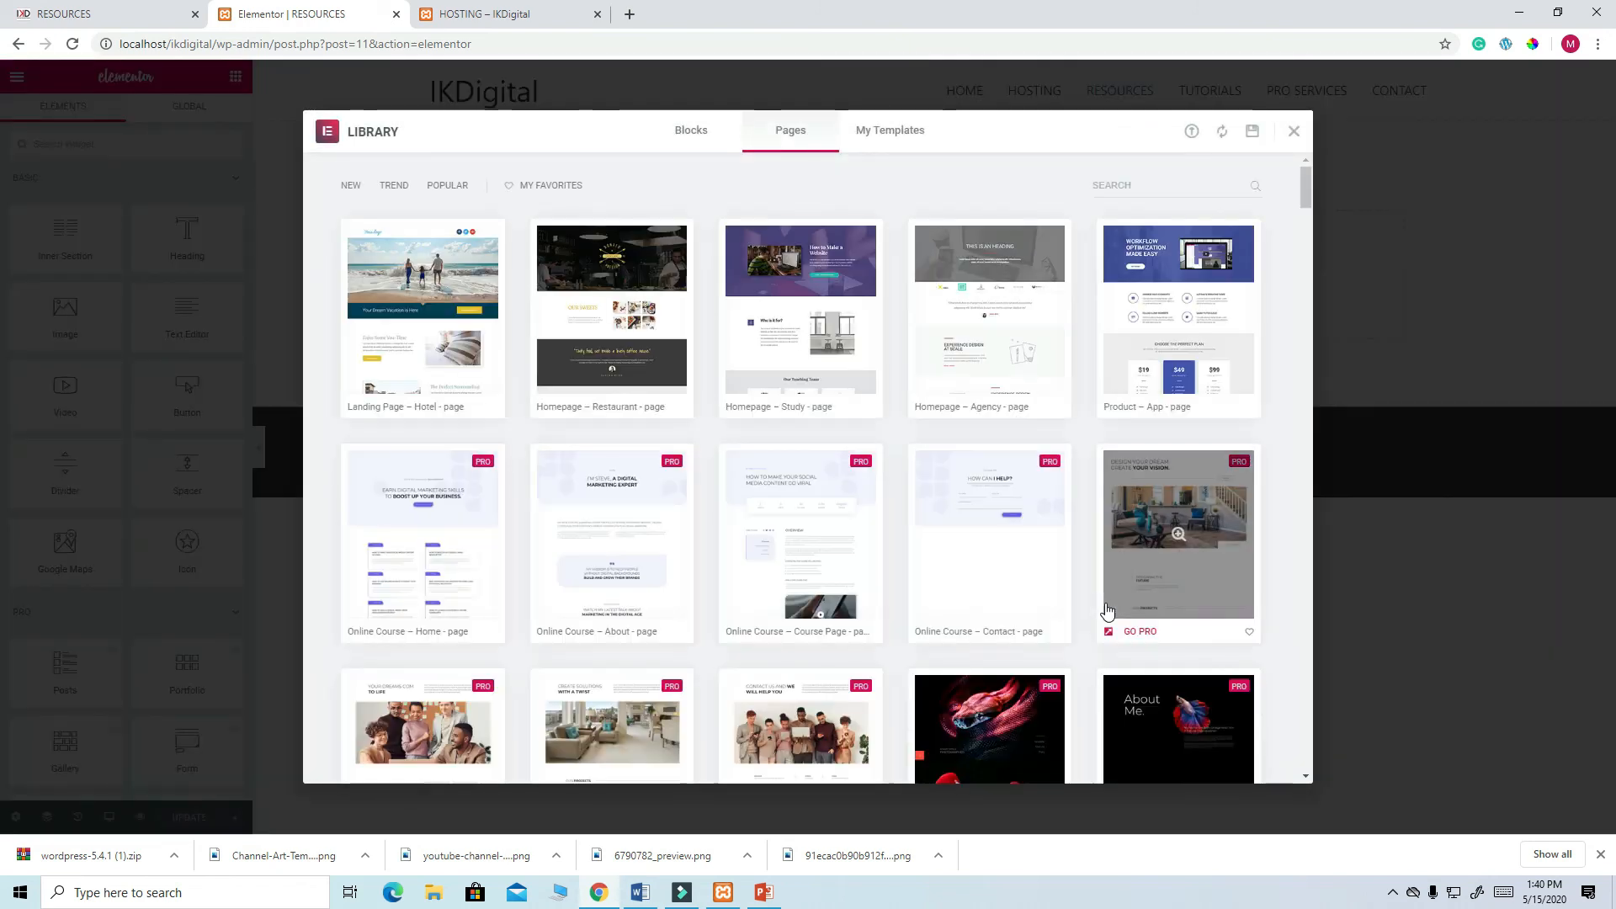
click(883, 132)
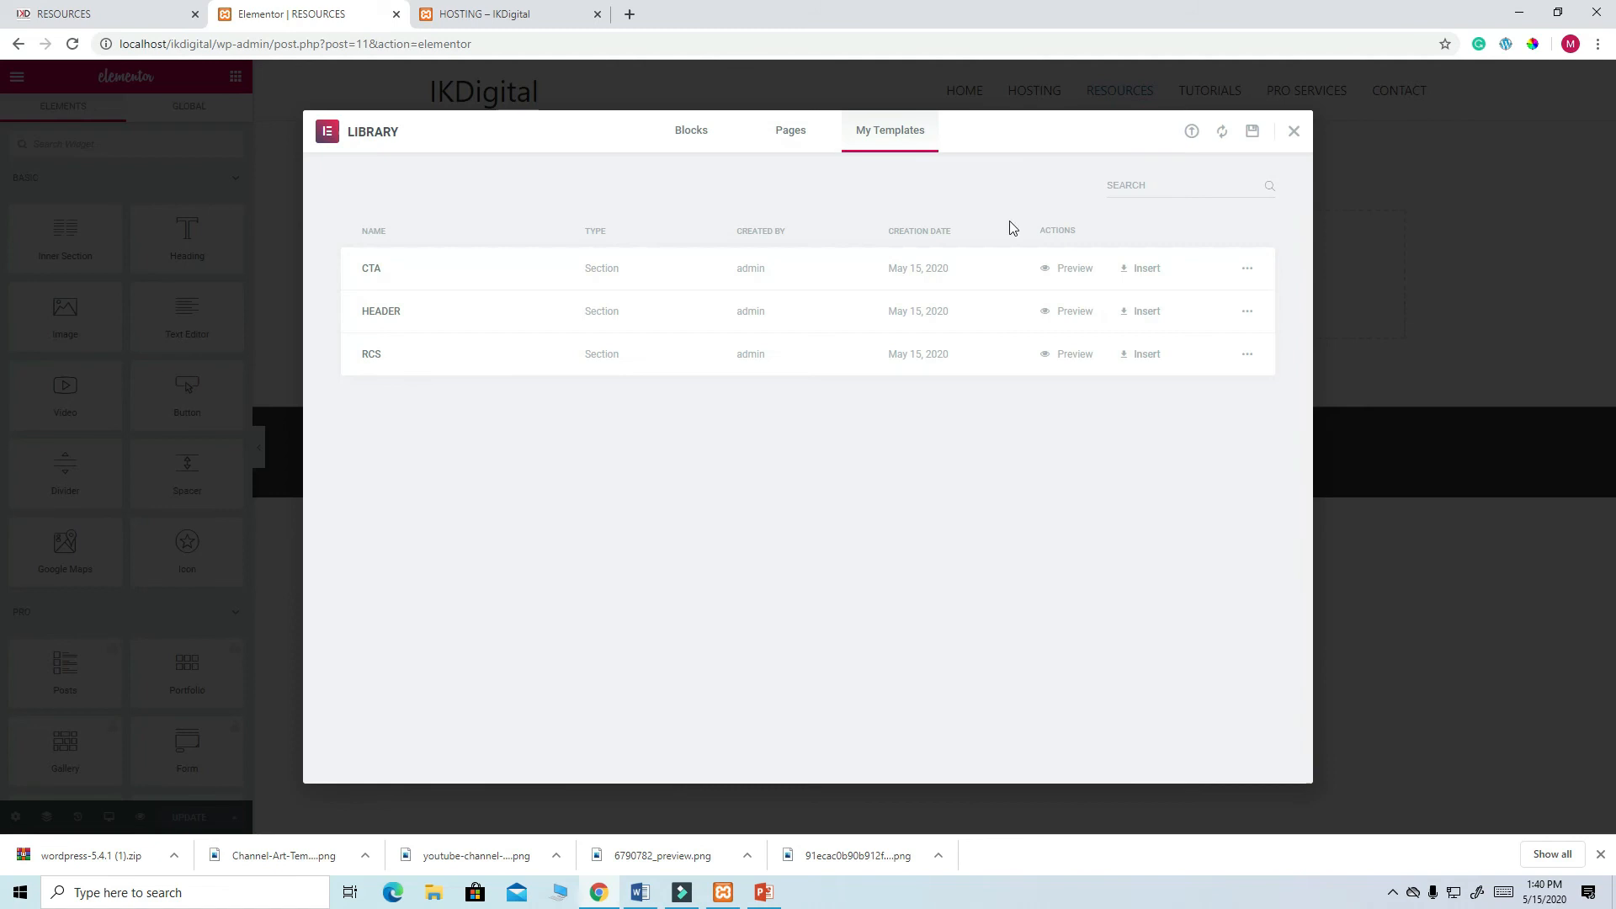
click(1154, 311)
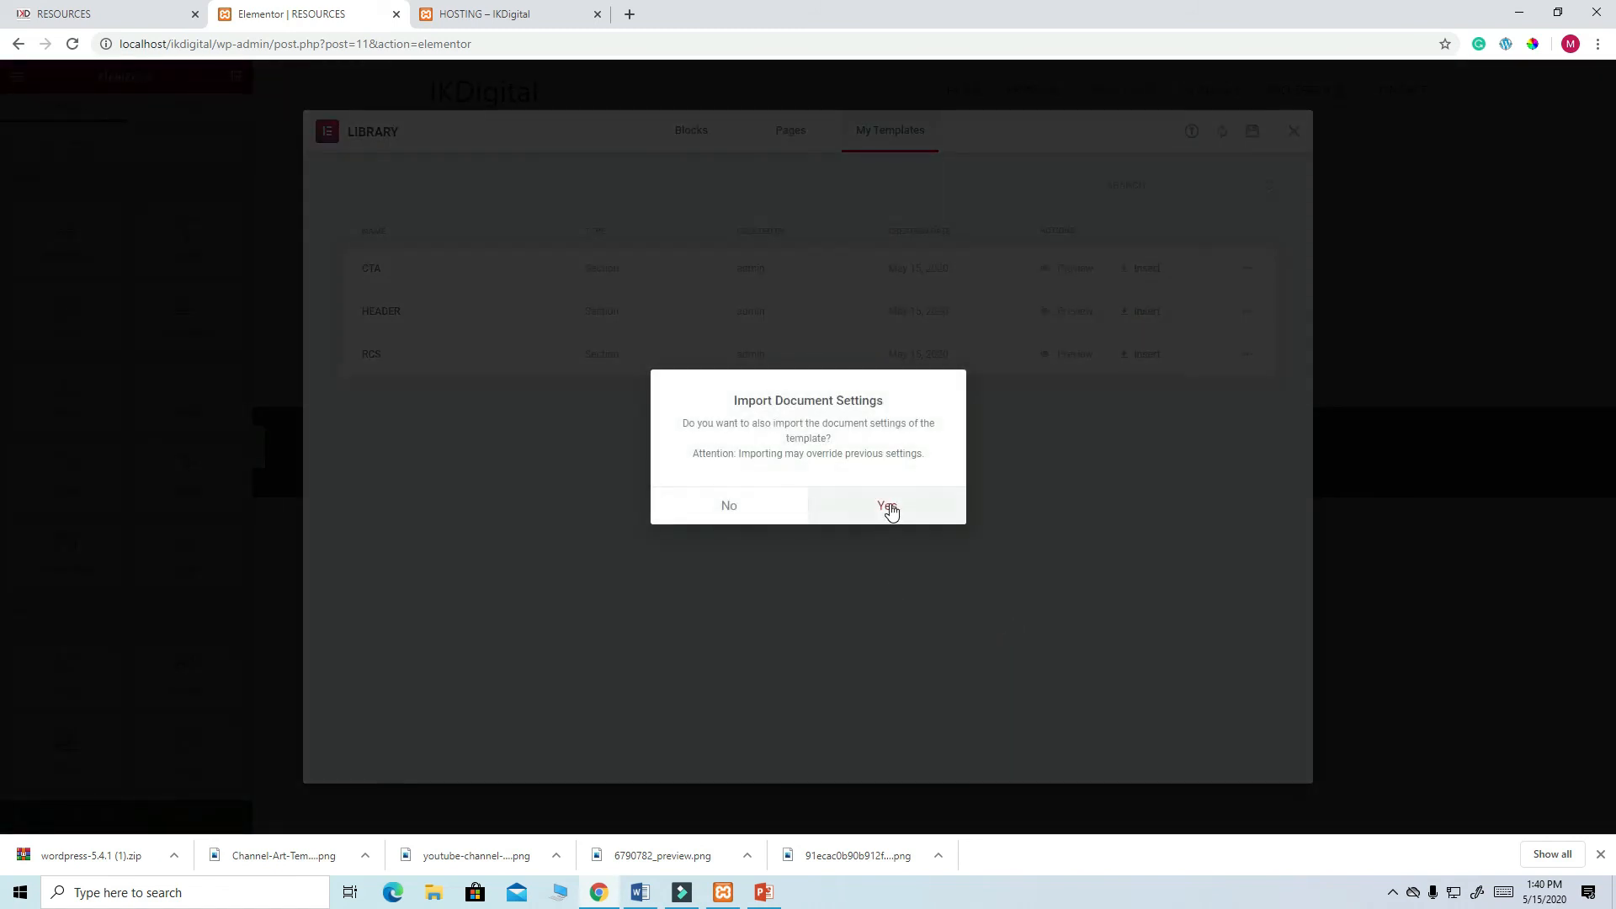
click(884, 509)
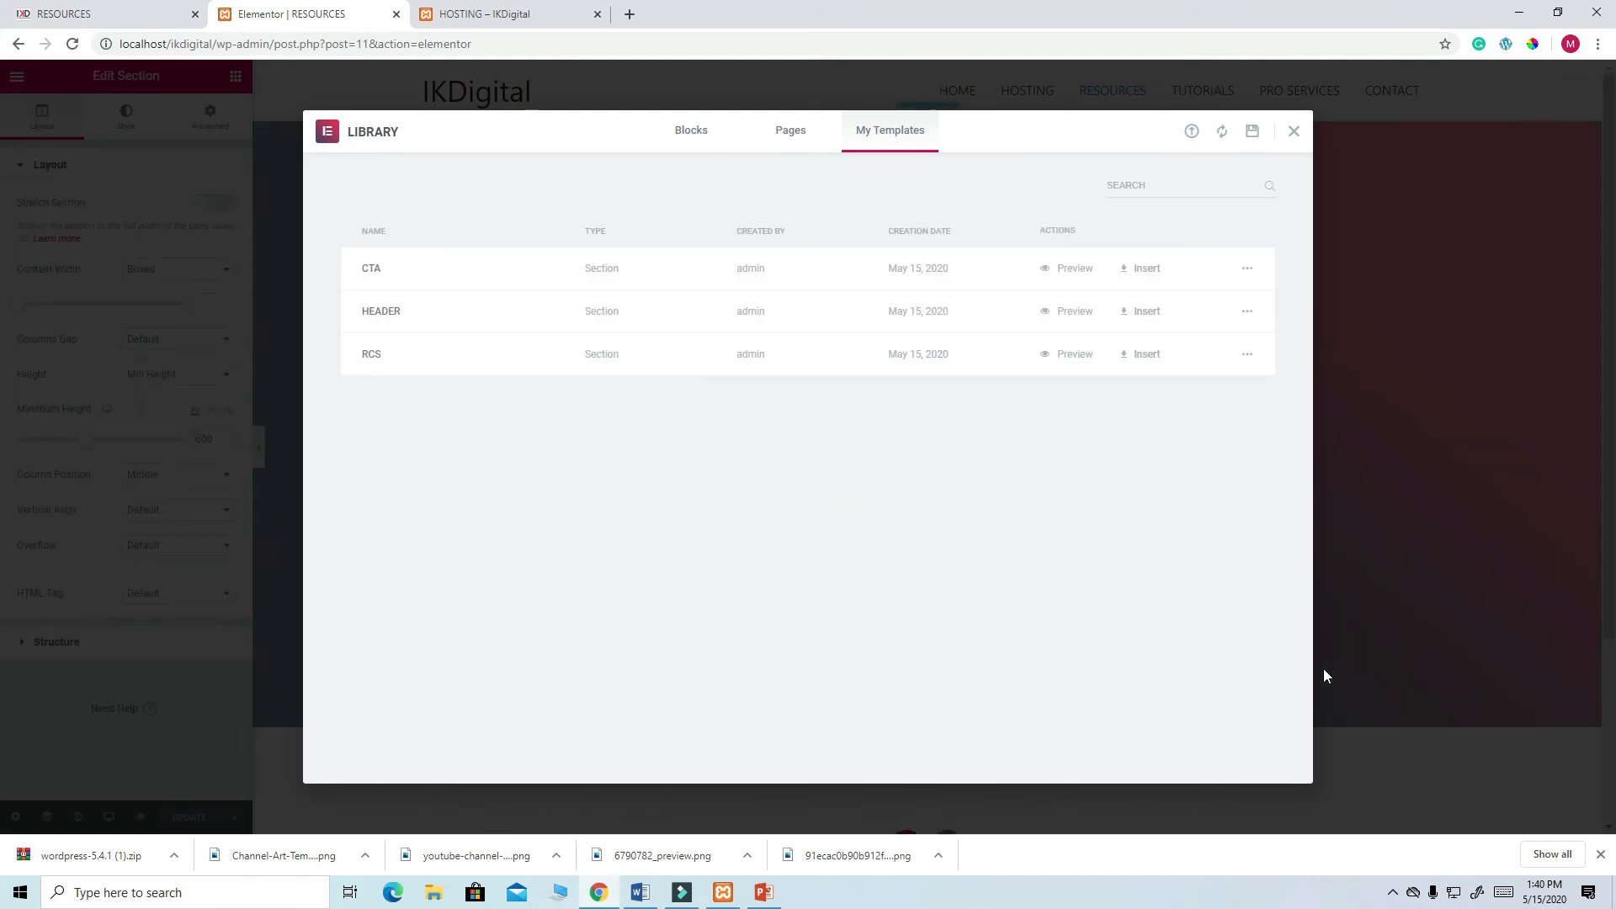
scroll(1210, 537, down, 1)
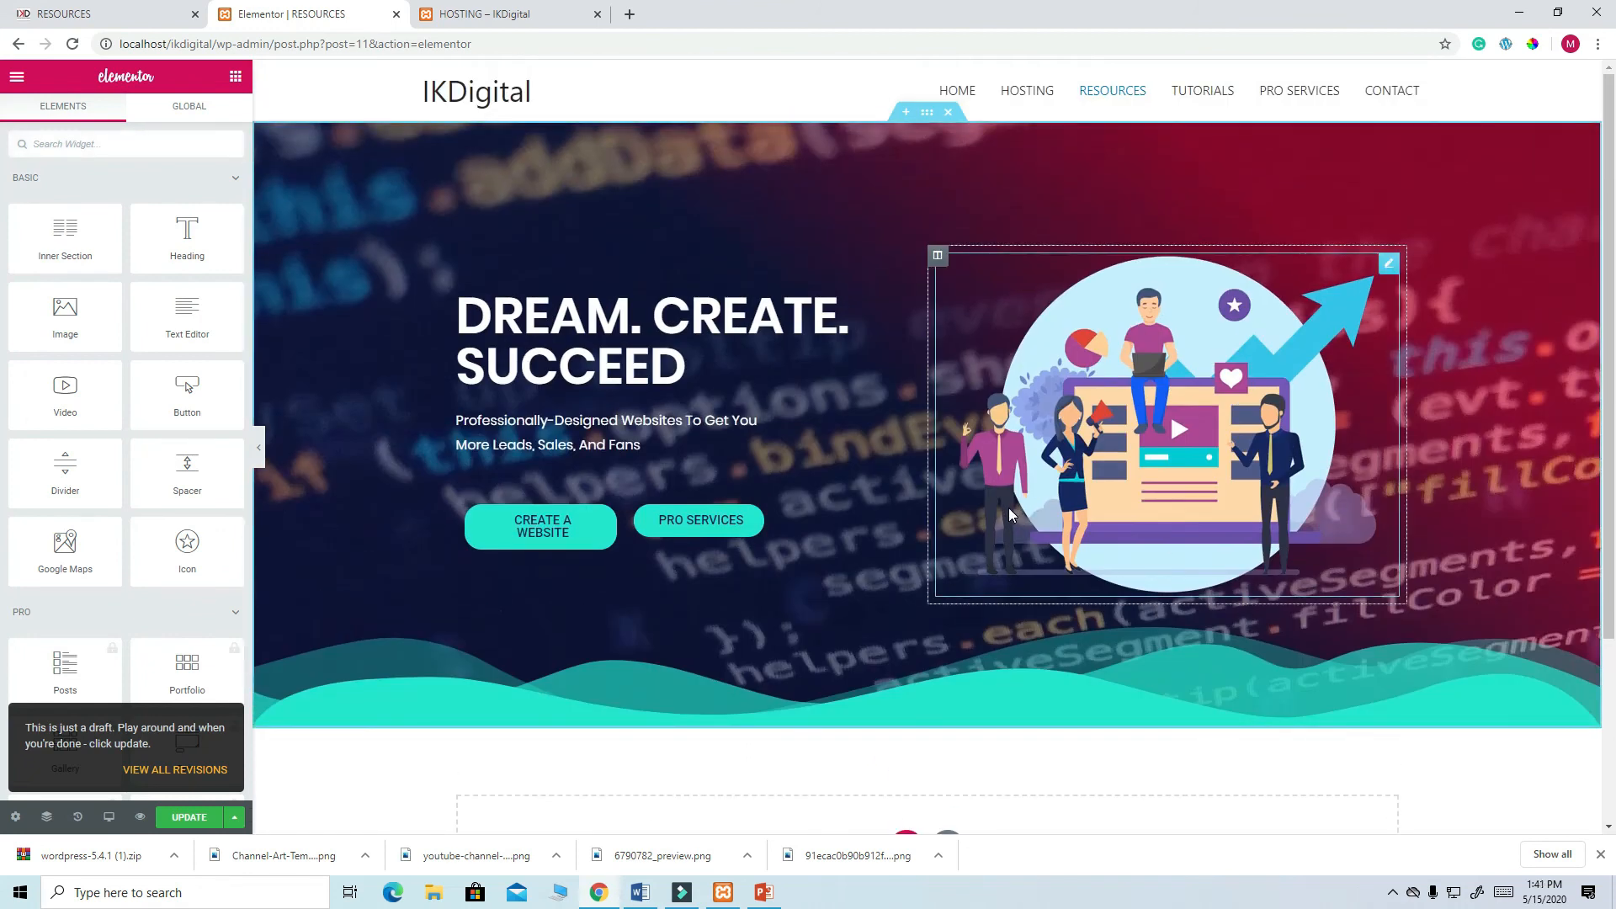
click(72, 14)
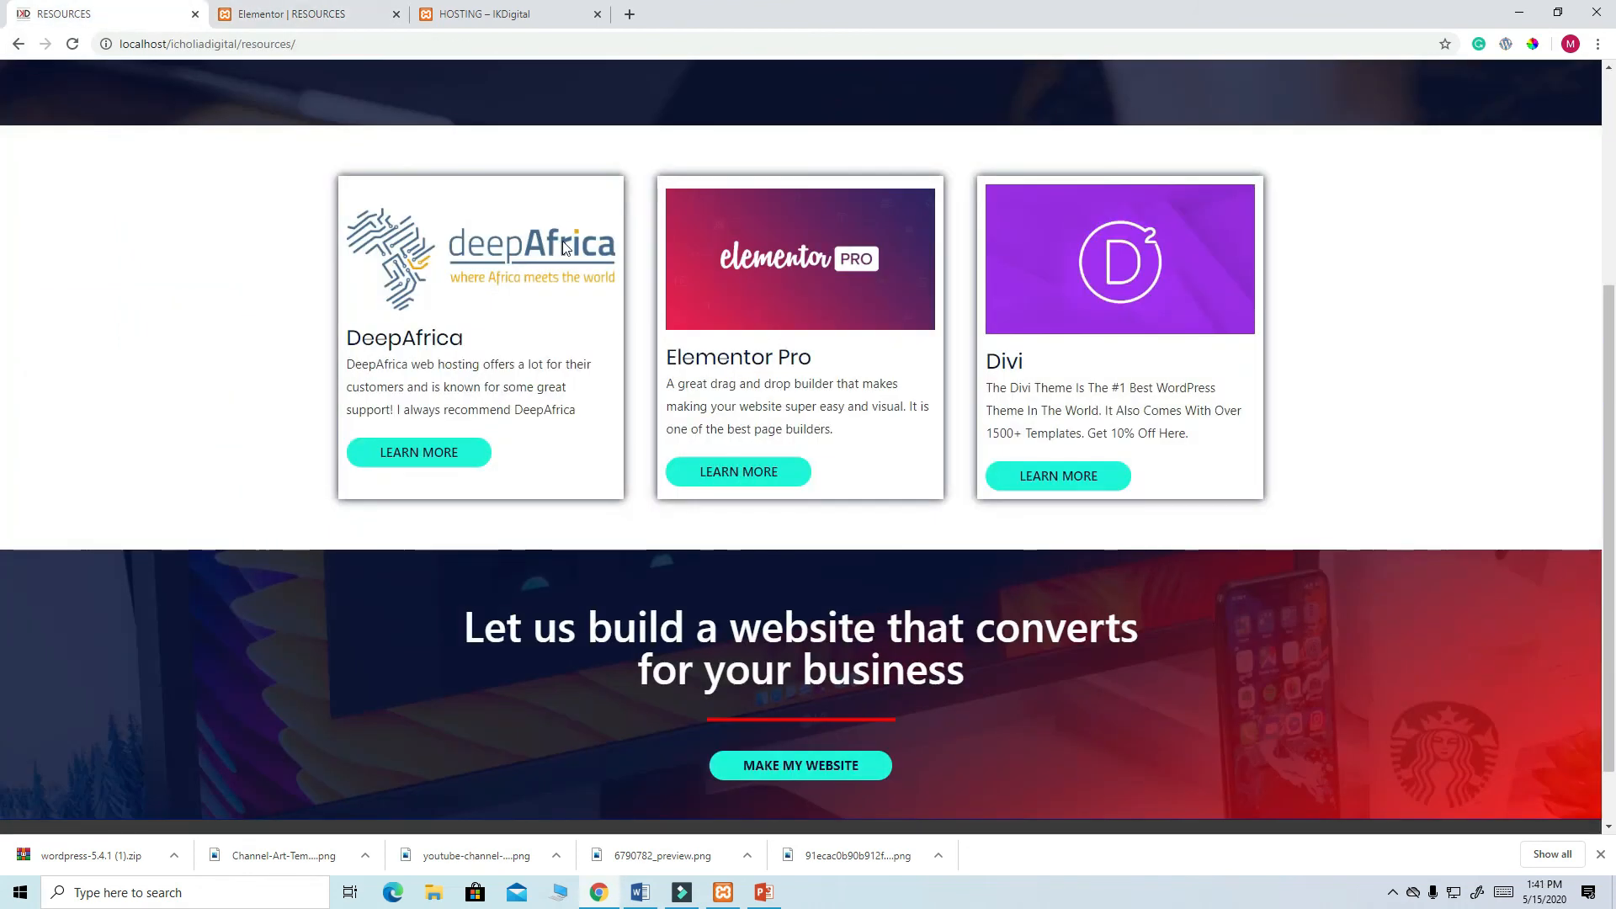
- Copy the live hero heading 'The Best Web Hosting in kenya' and switch back to the Elementor tab
scroll(563, 247, up, 4)
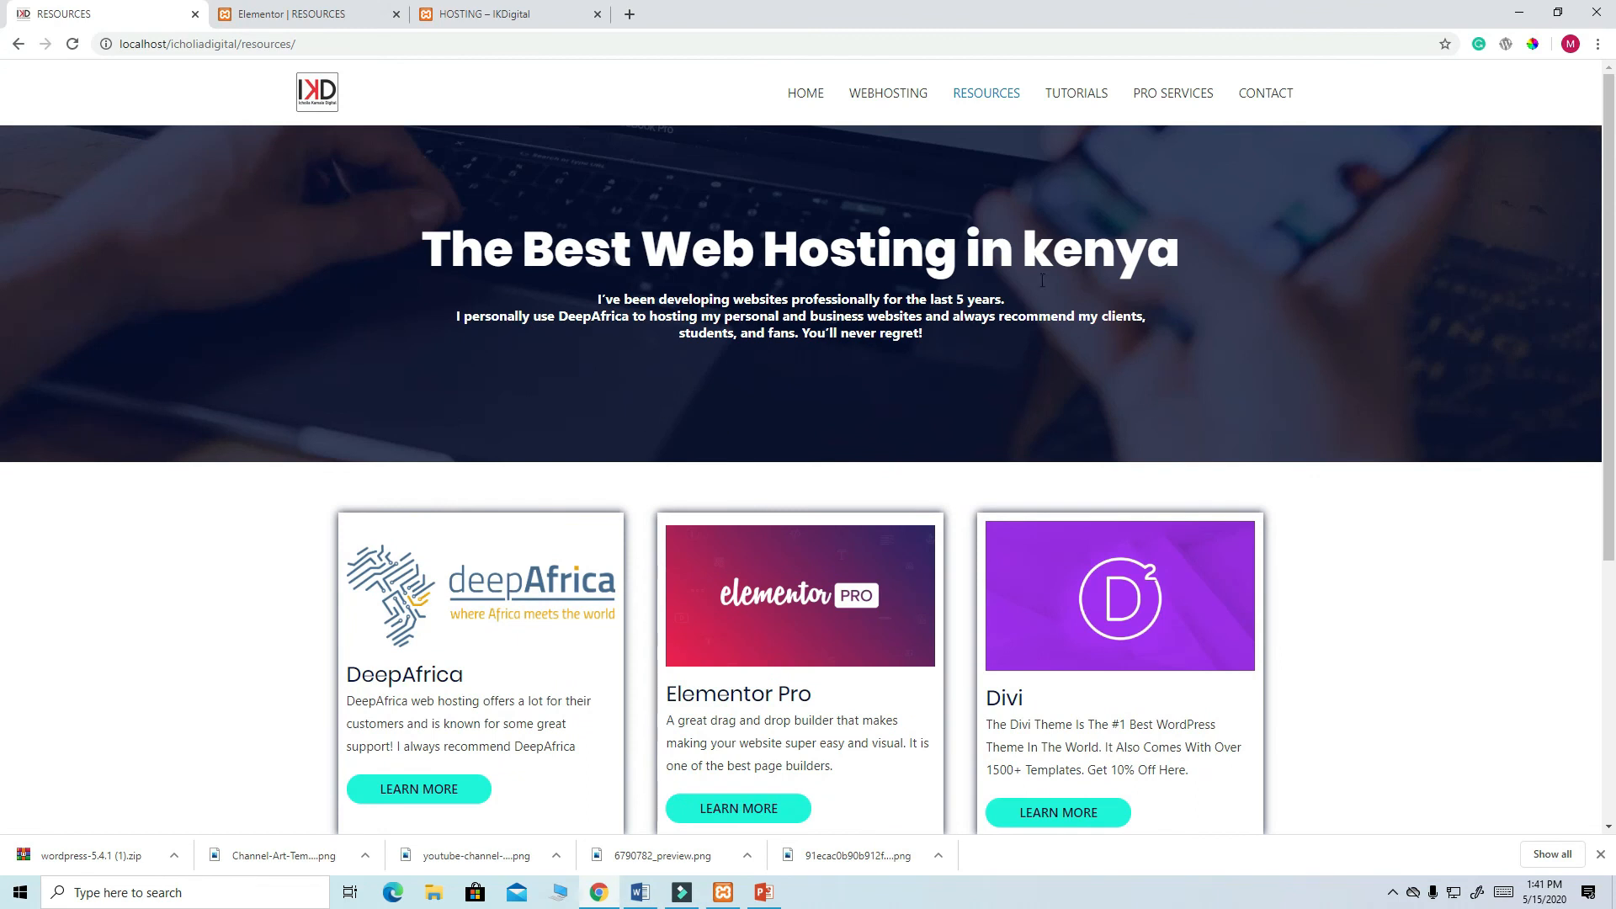
drag(1167, 257, 473, 268)
right_click(594, 249)
click(635, 264)
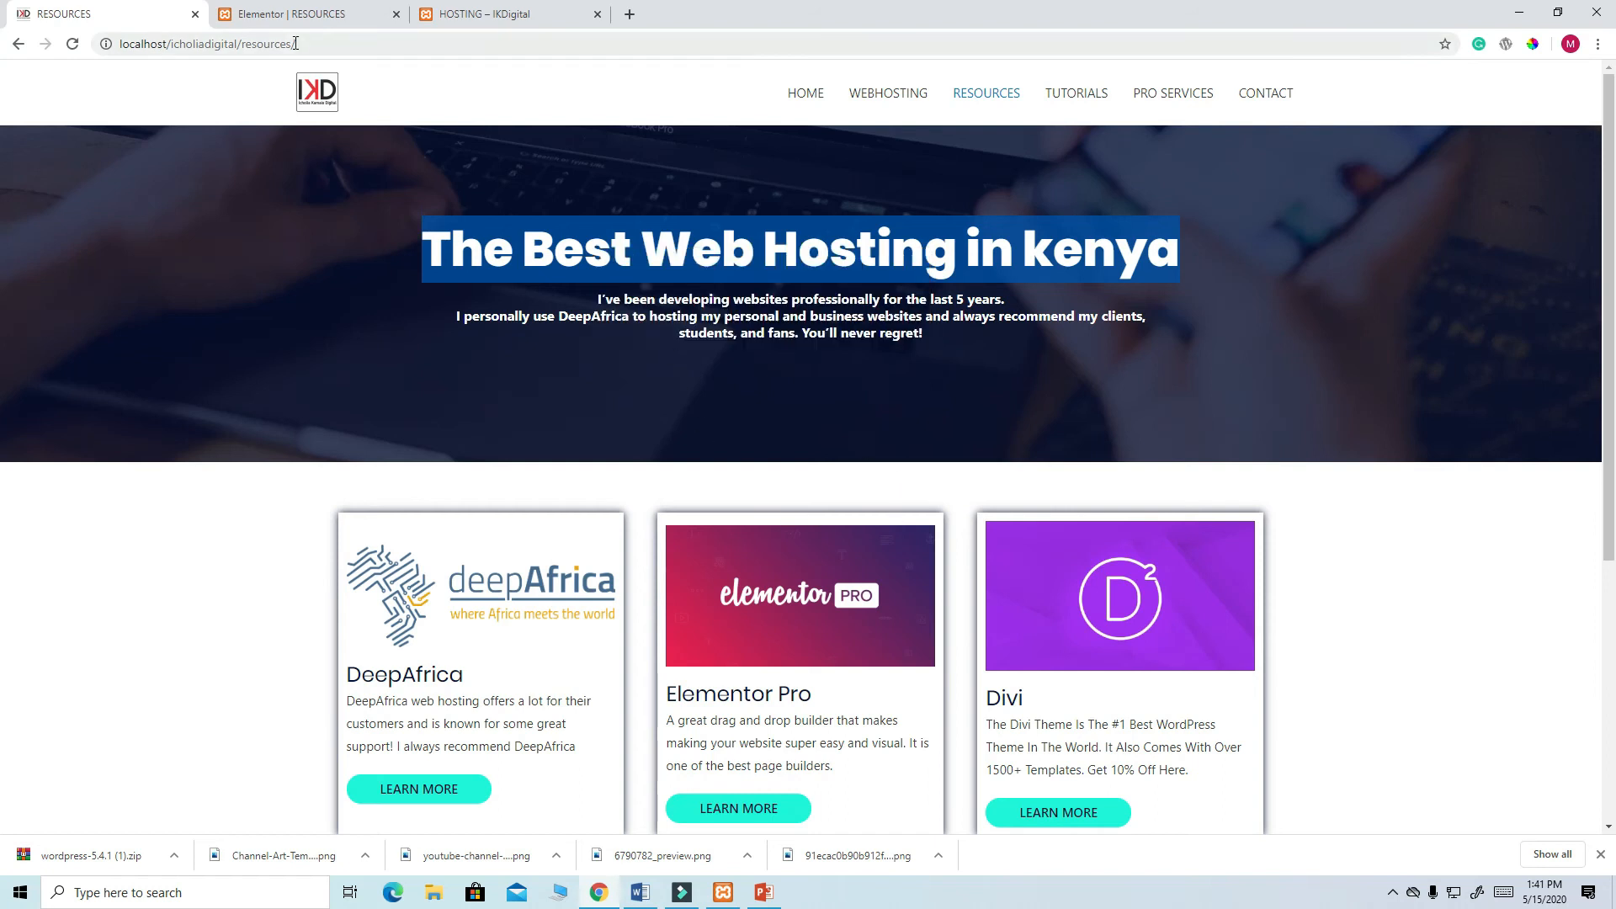
click(317, 15)
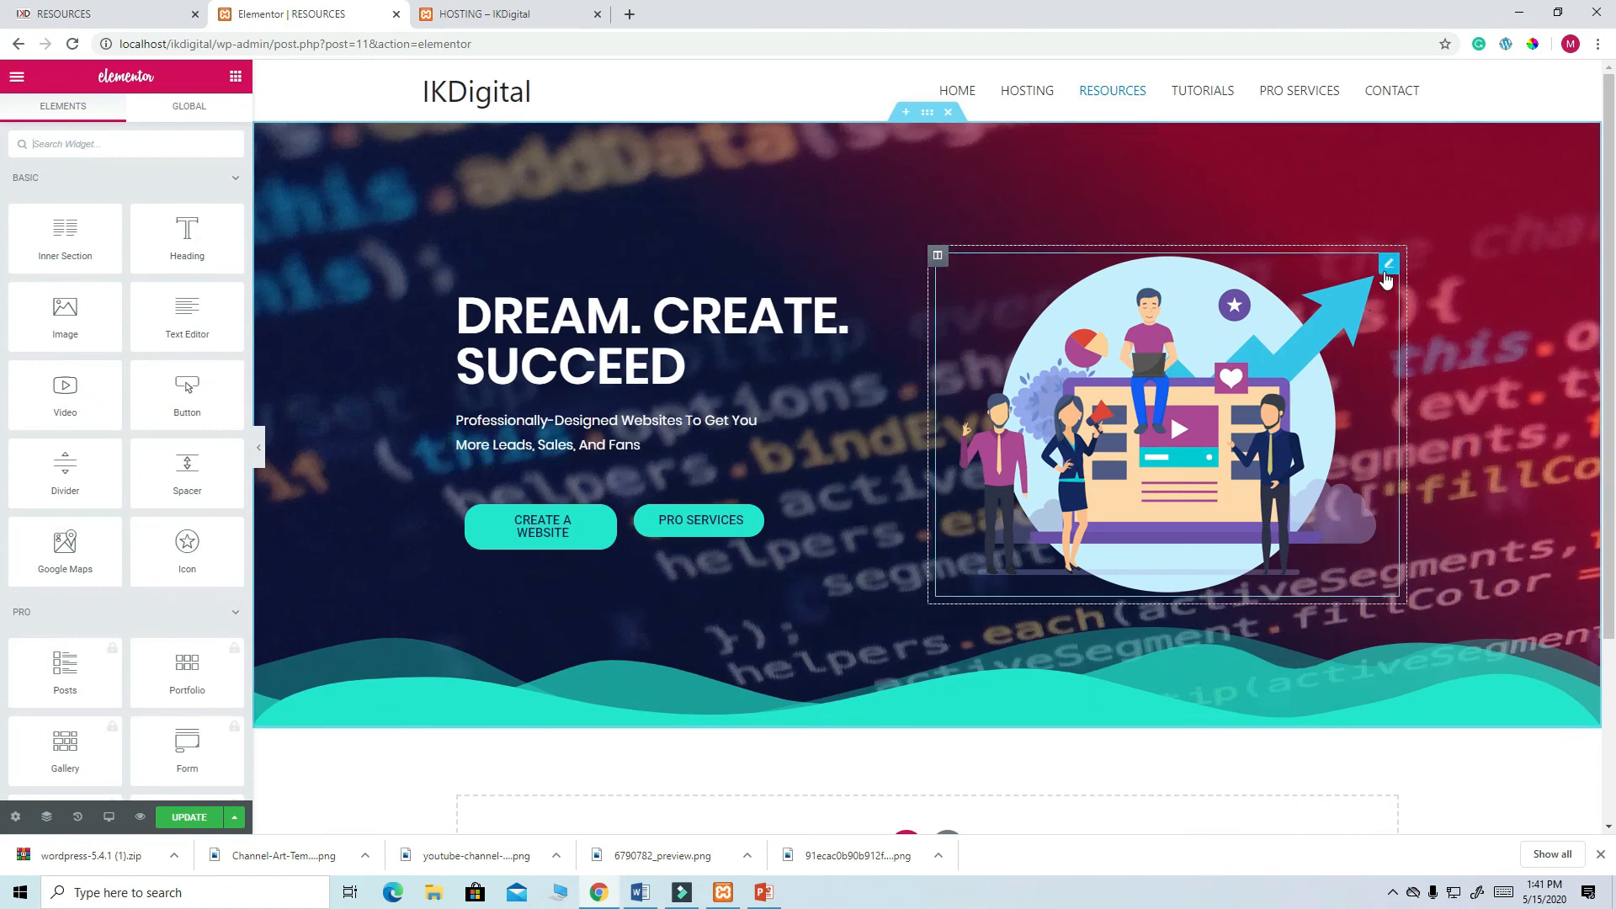
- Delete the hero image, the DREAM. CREATE. SUCCEED heading, the intro text and the buttons column
right_click(1388, 280)
click(1429, 510)
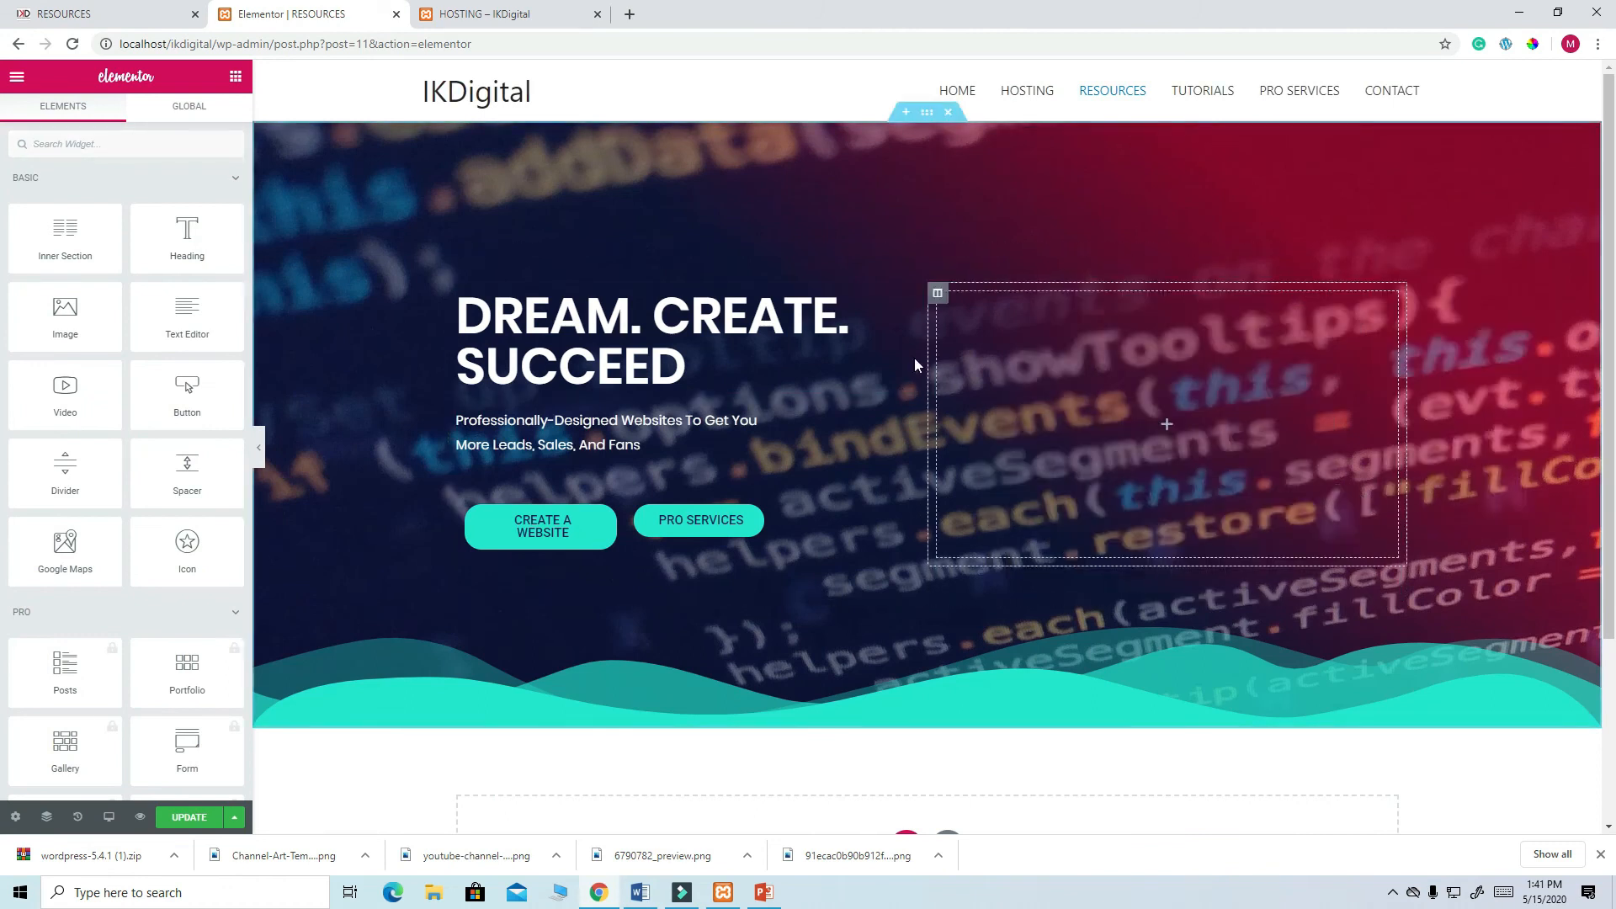
right_click(907, 310)
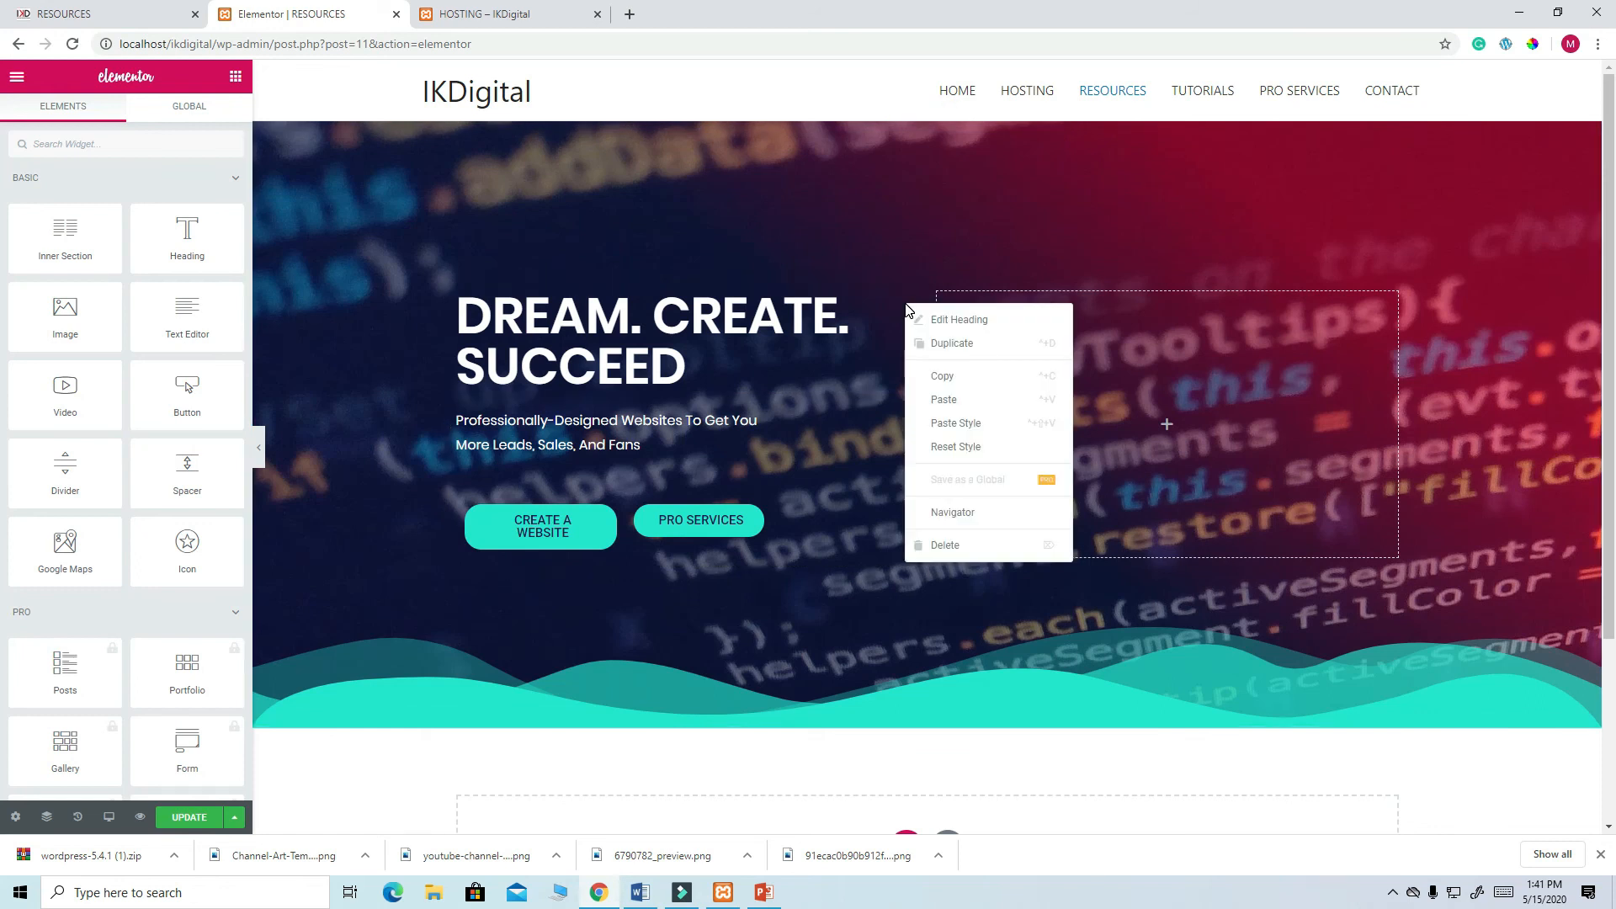
click(959, 544)
right_click(908, 360)
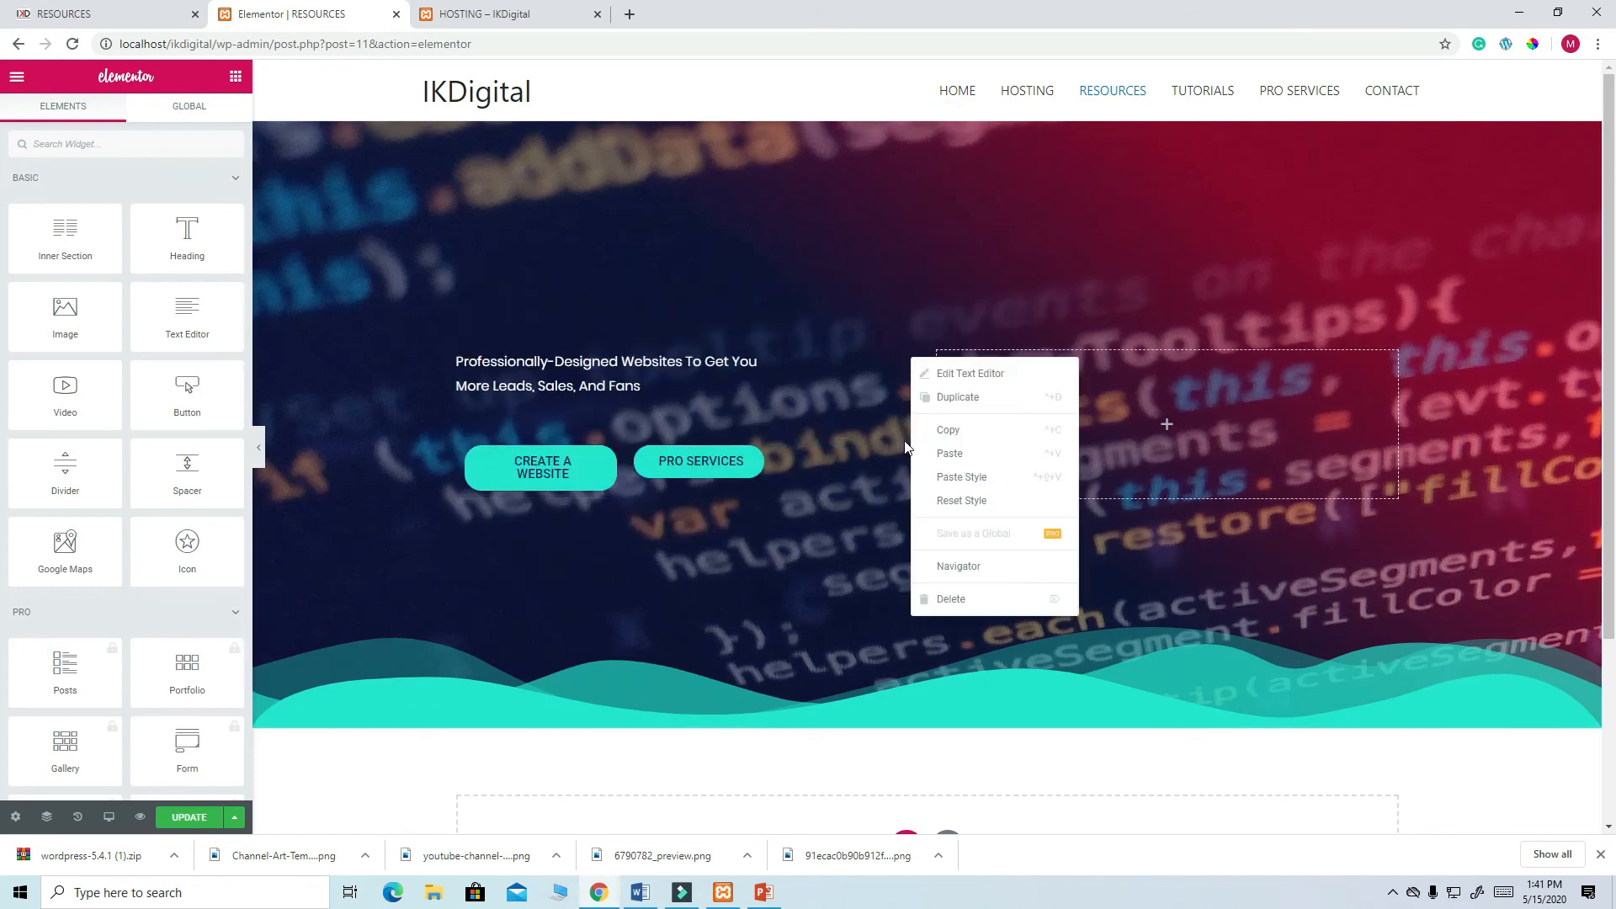
click(952, 599)
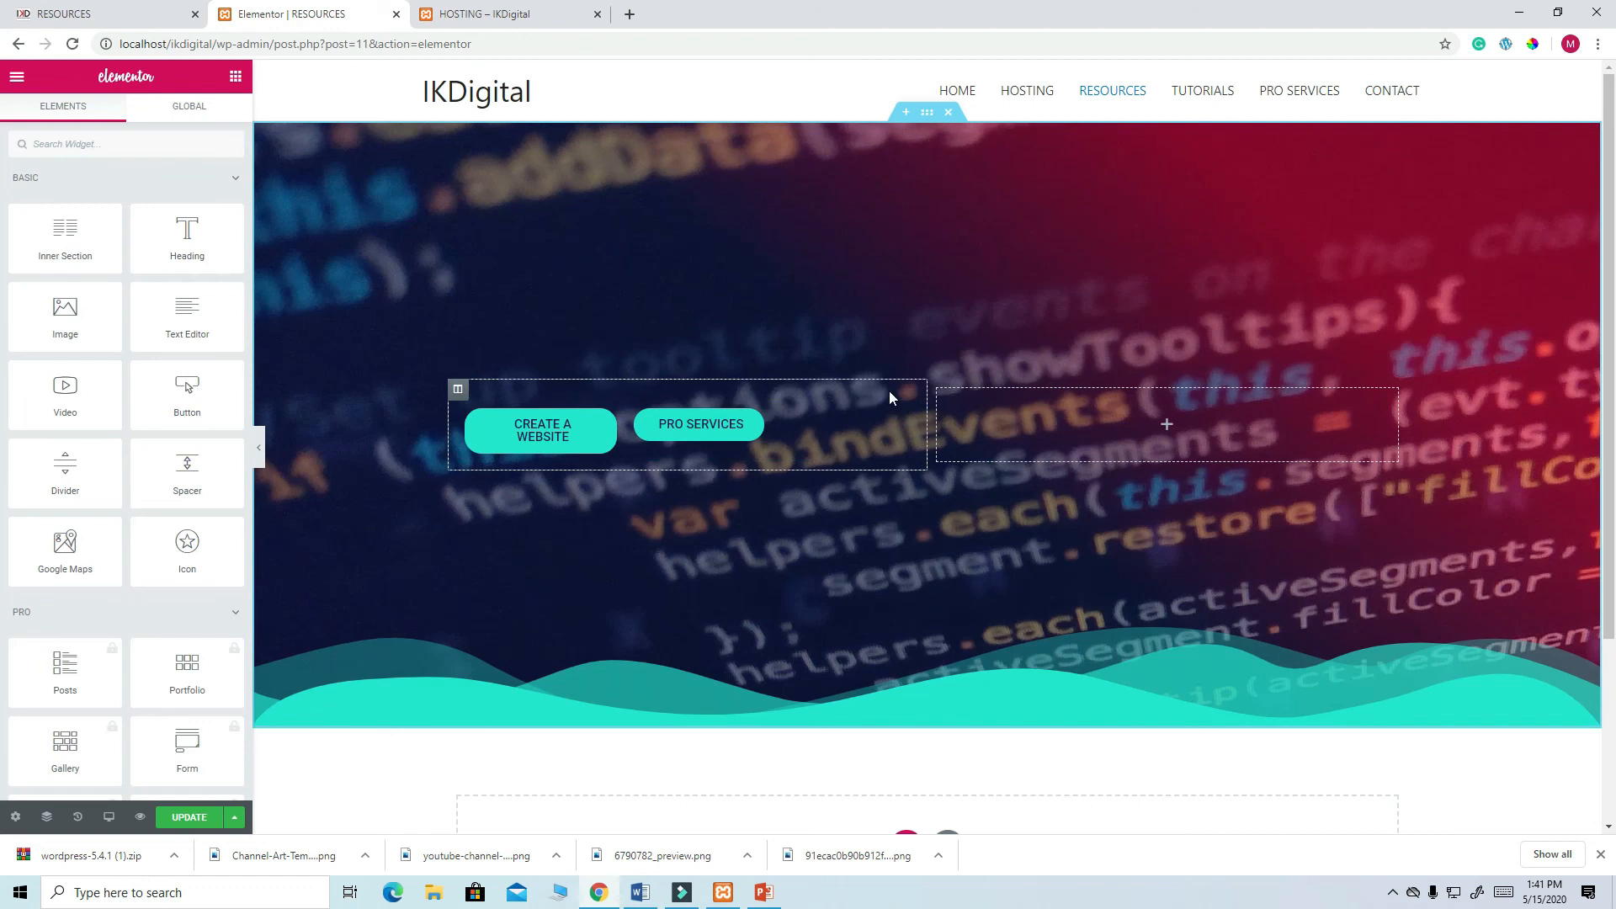
right_click(466, 398)
click(526, 632)
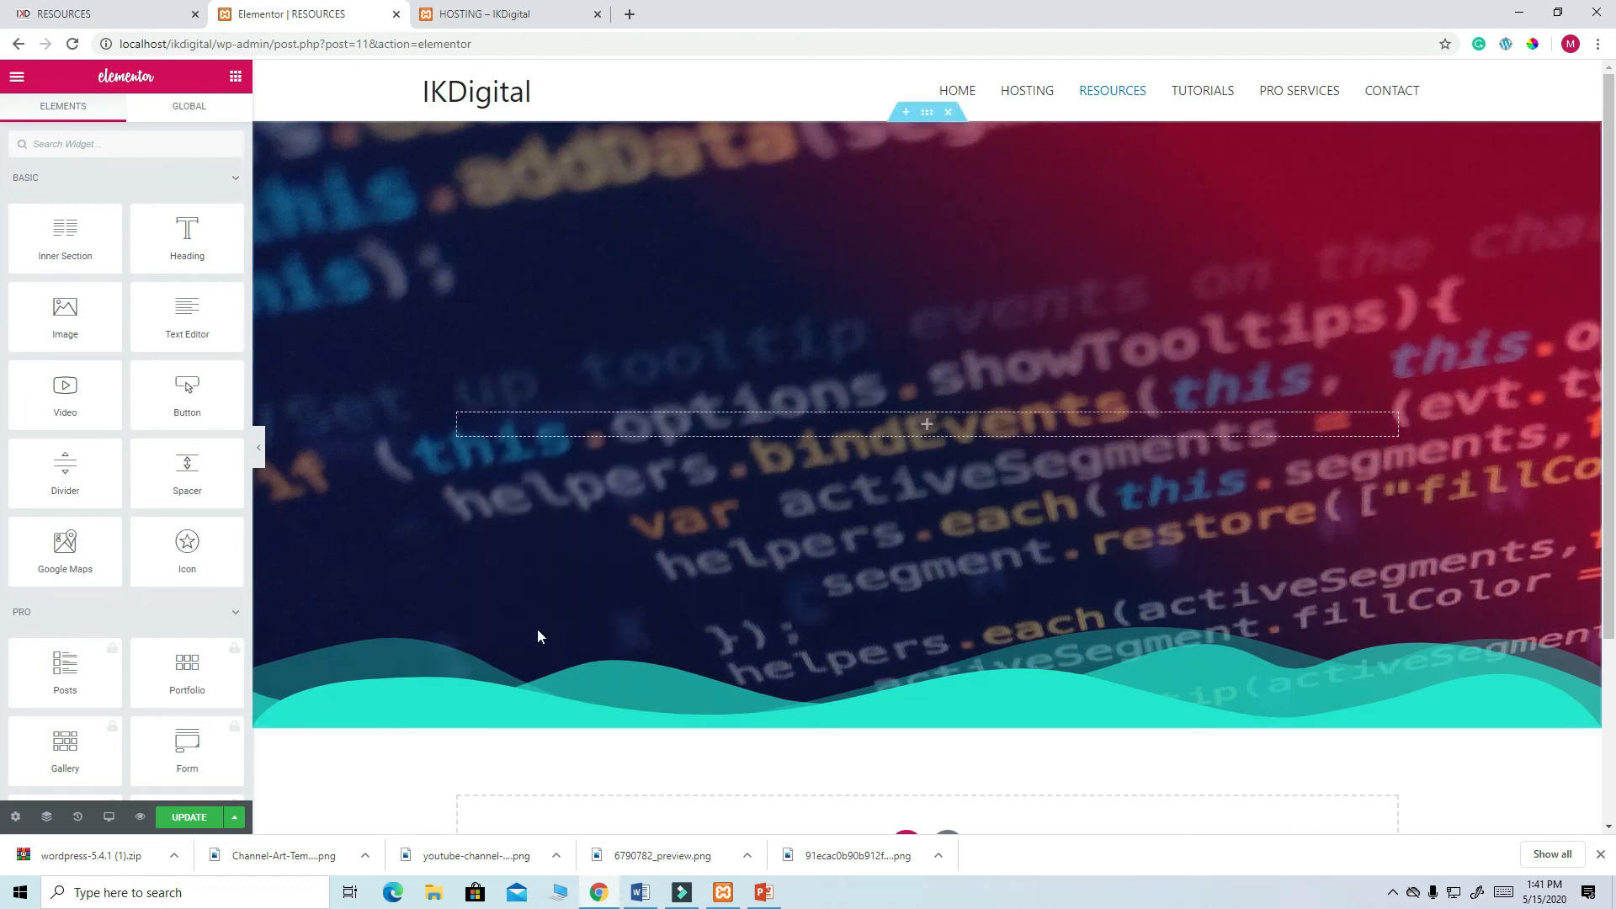
- Add a Heading widget with the pasted title, corrected to 'The Best Web Hosting Company in kenya'
drag(180, 225, 892, 412)
drag(180, 238, 23, 229)
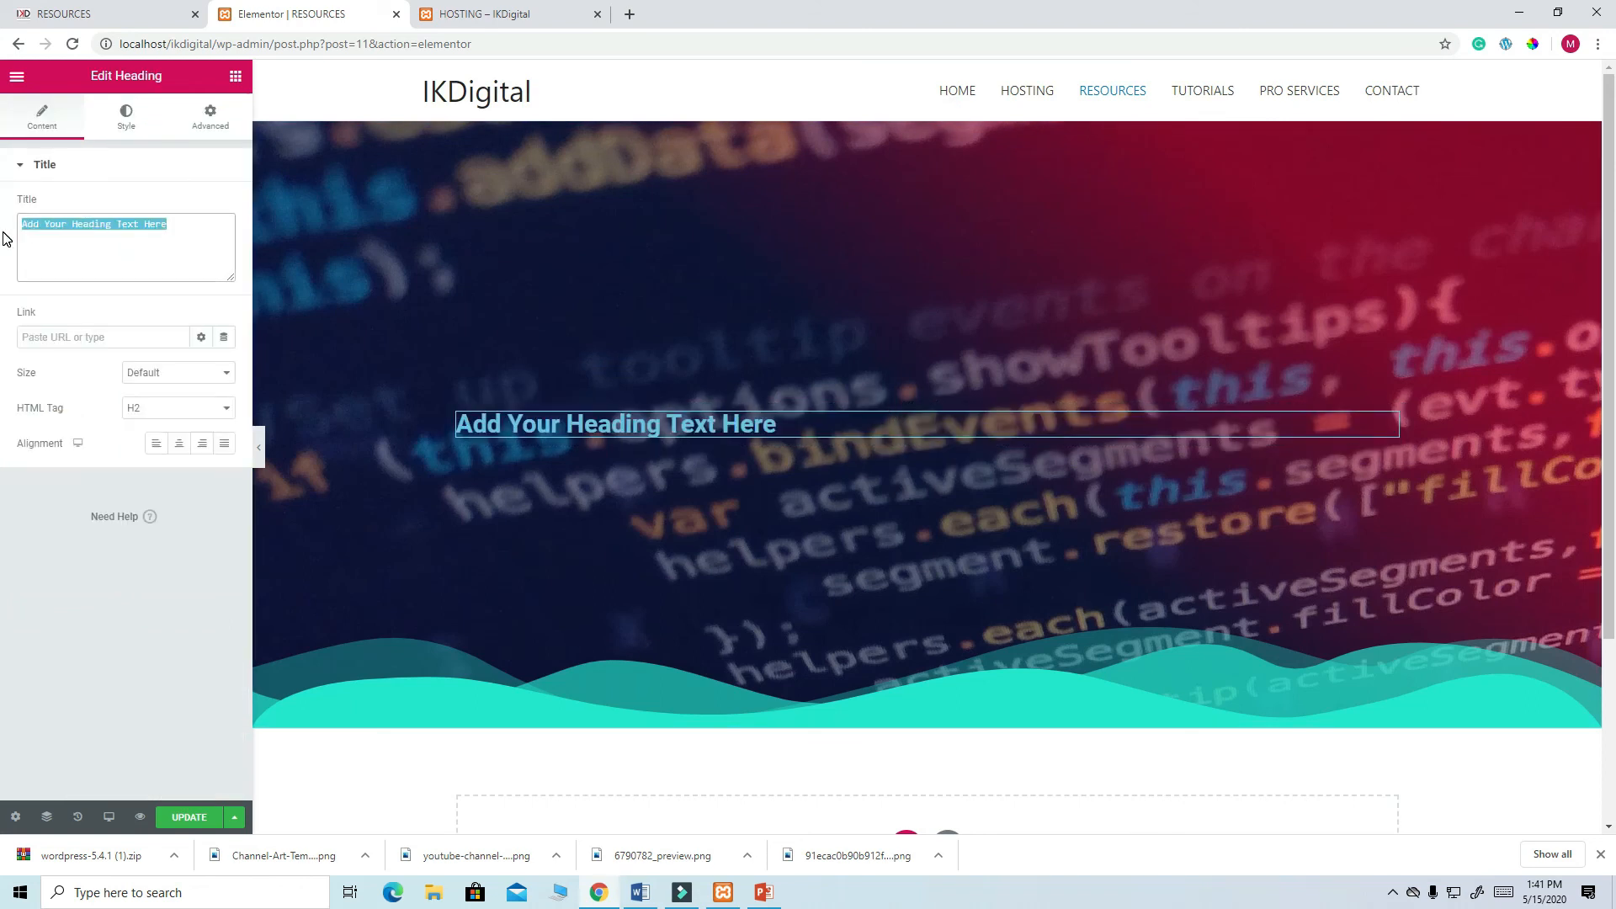
key(ctrl+v)
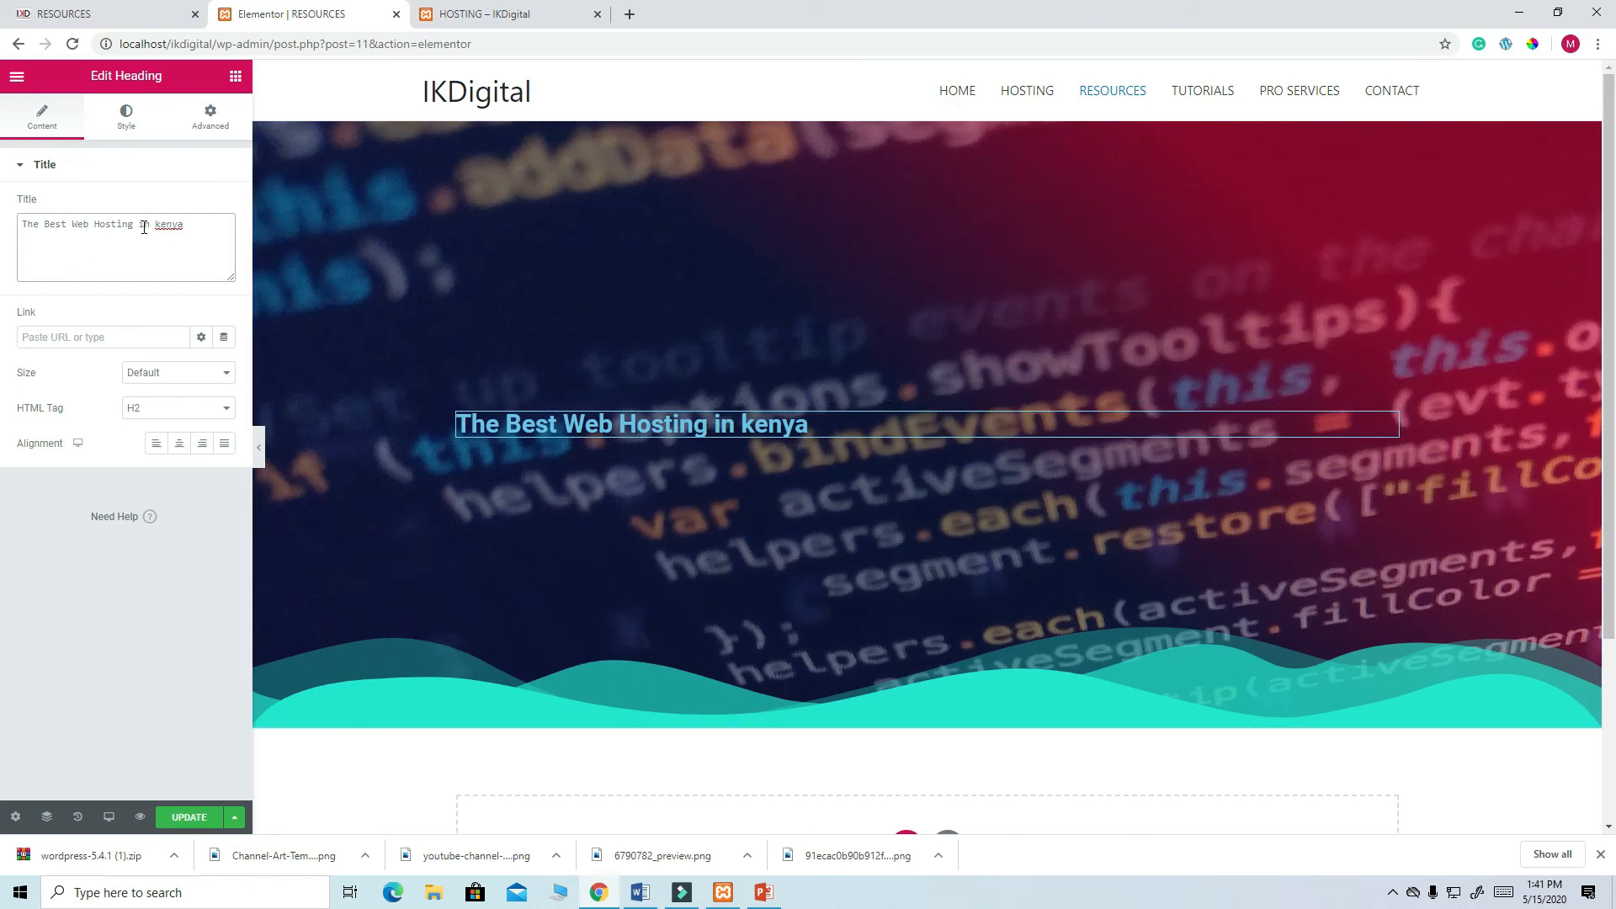
text(cOMPANY)
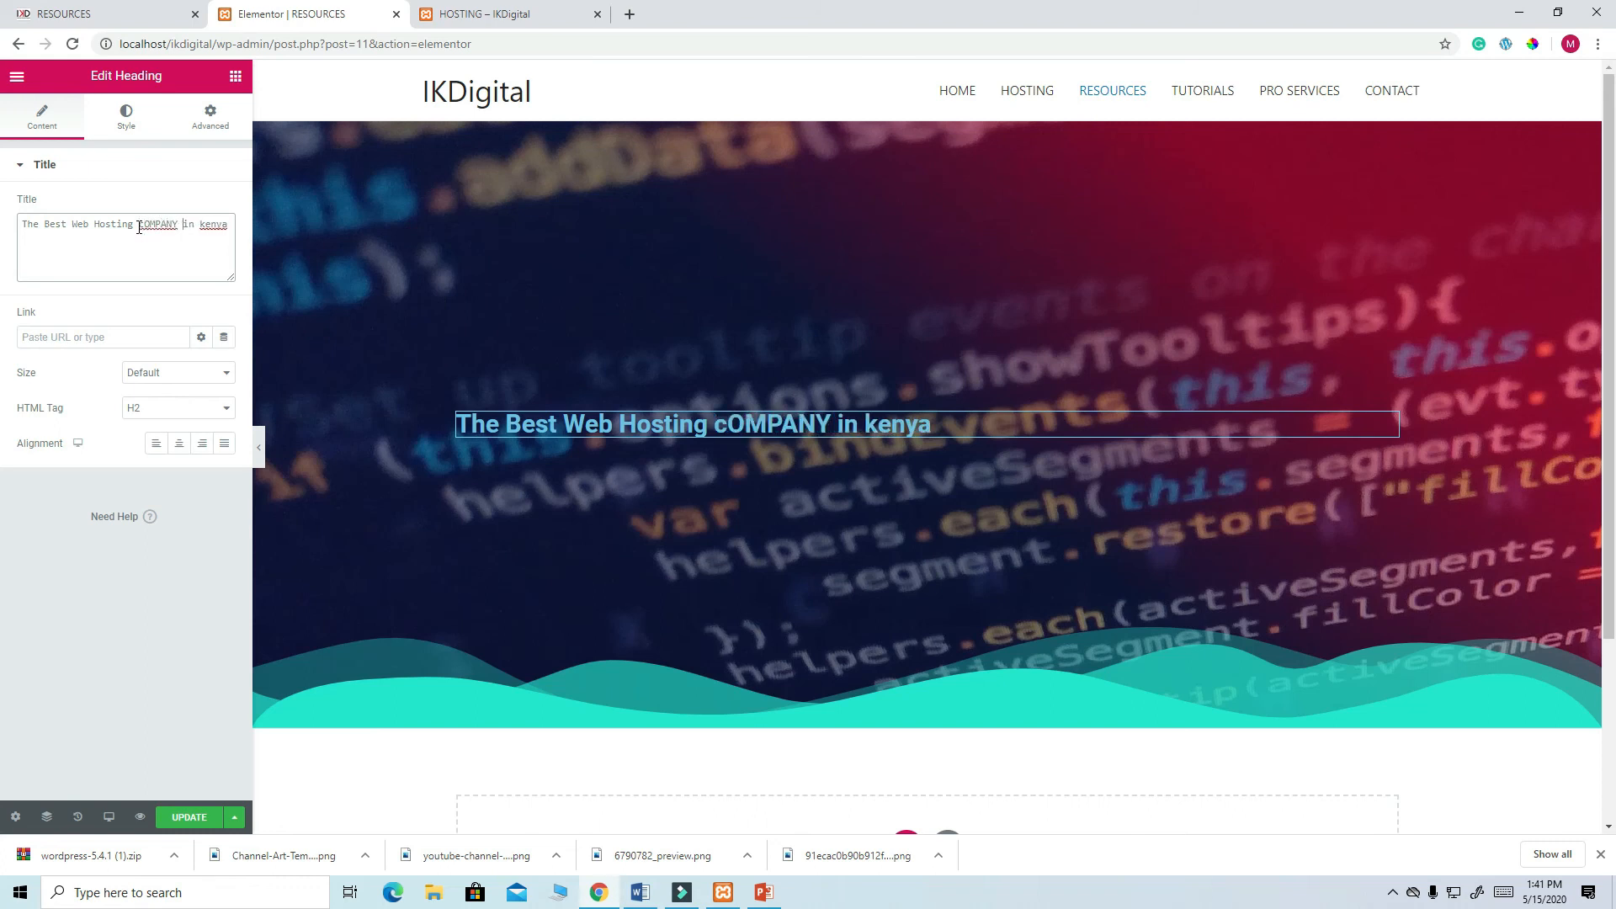
drag(183, 224, 140, 225)
key(BackSpace)
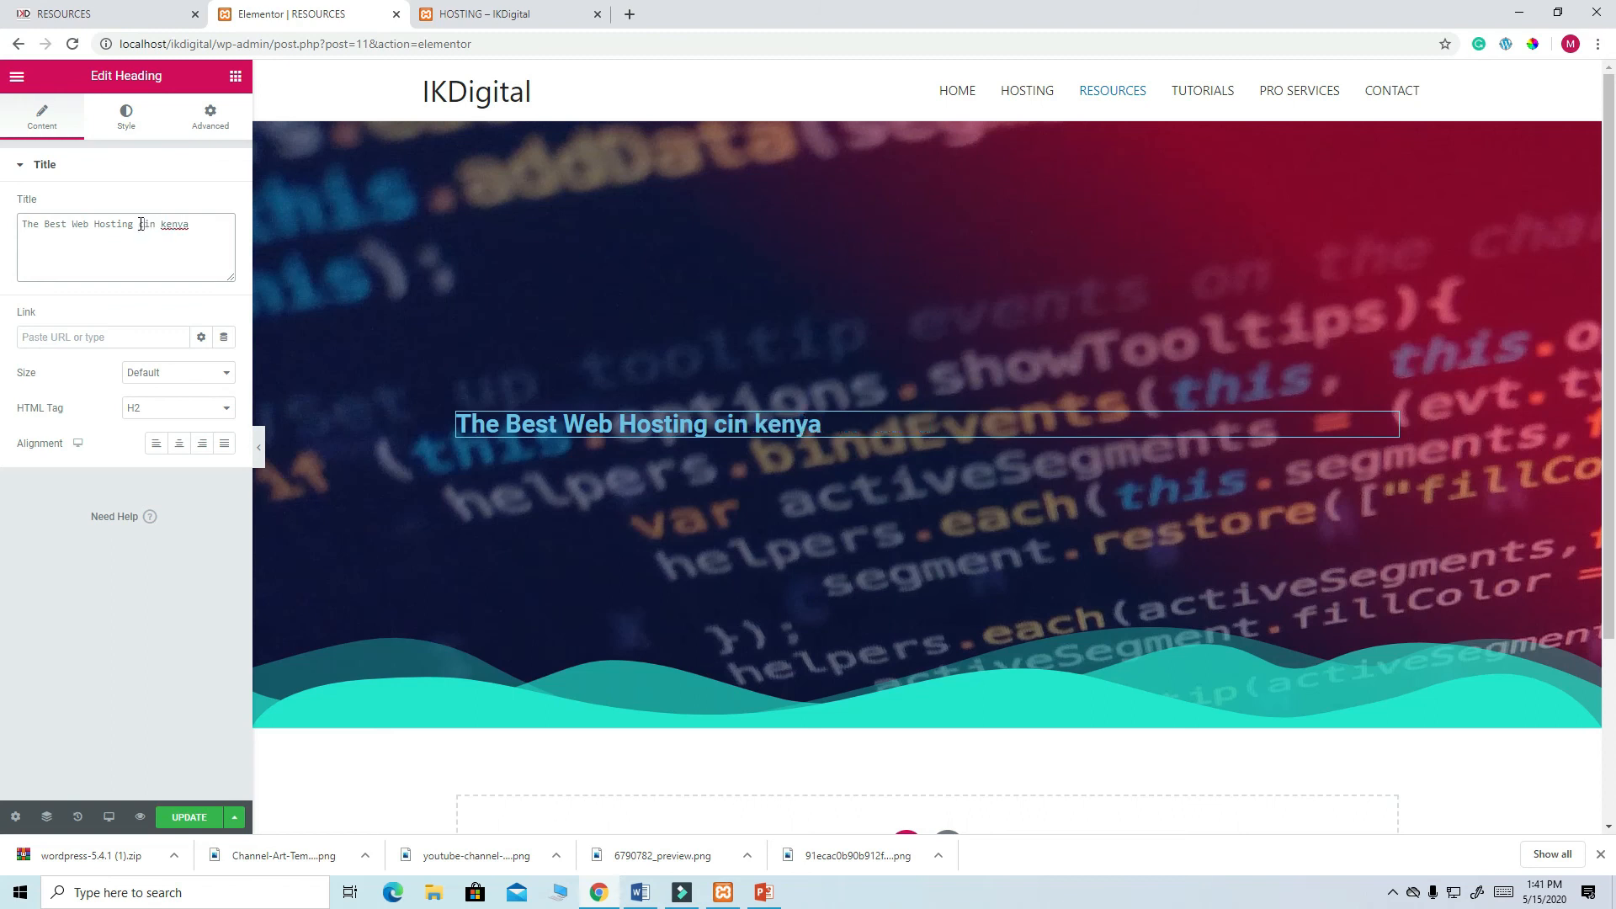
text(O)
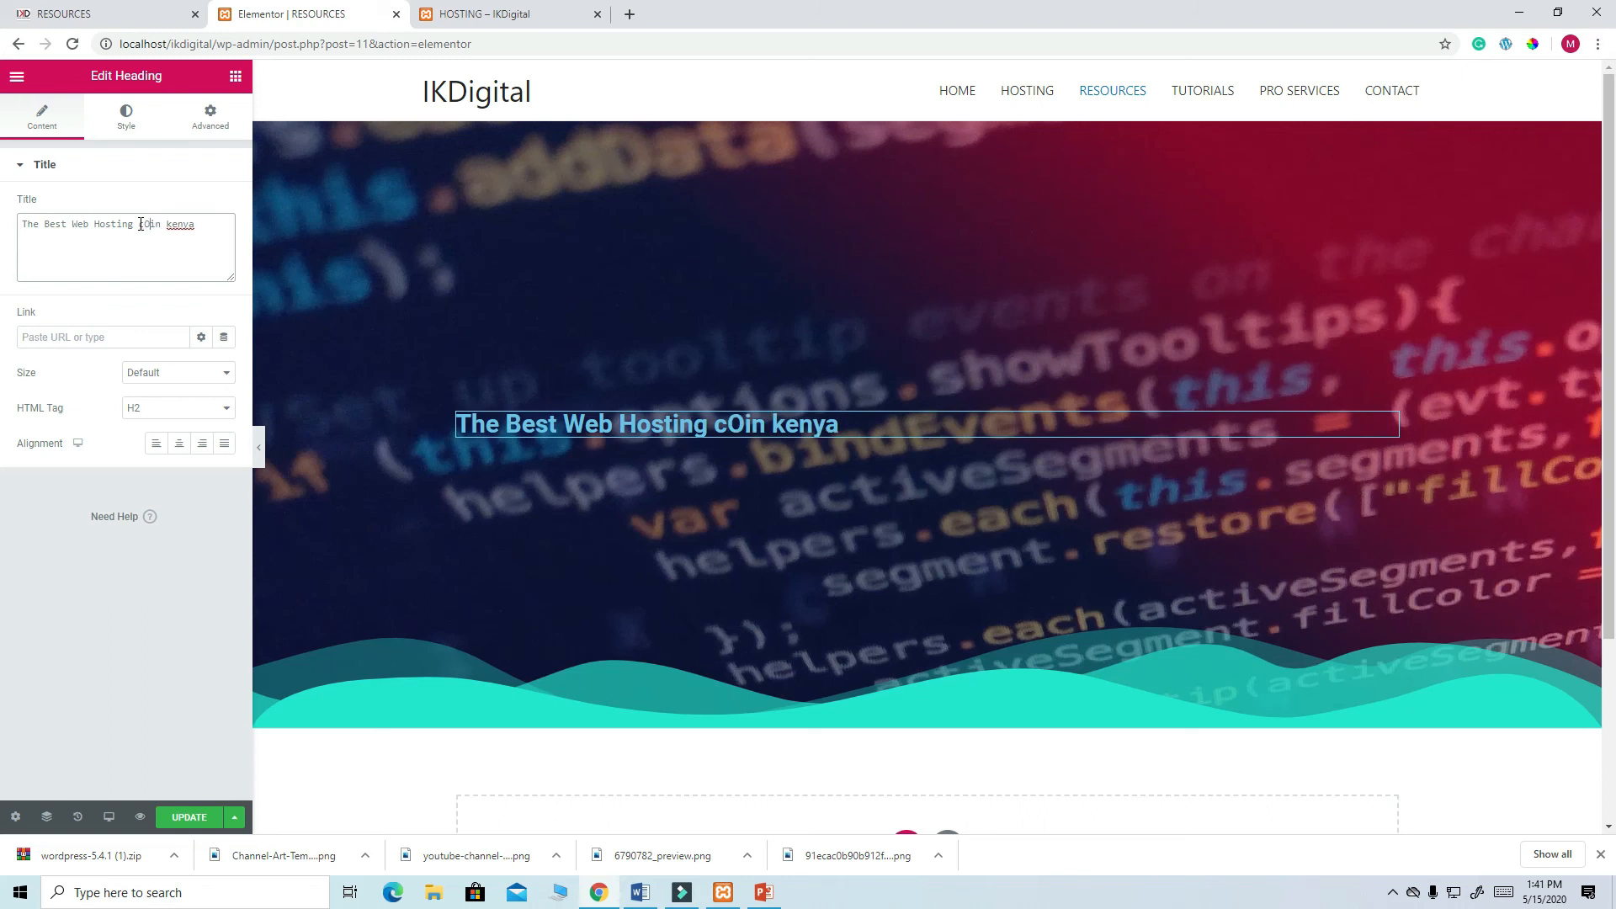
key(BackSpace)
key(BackSpace)
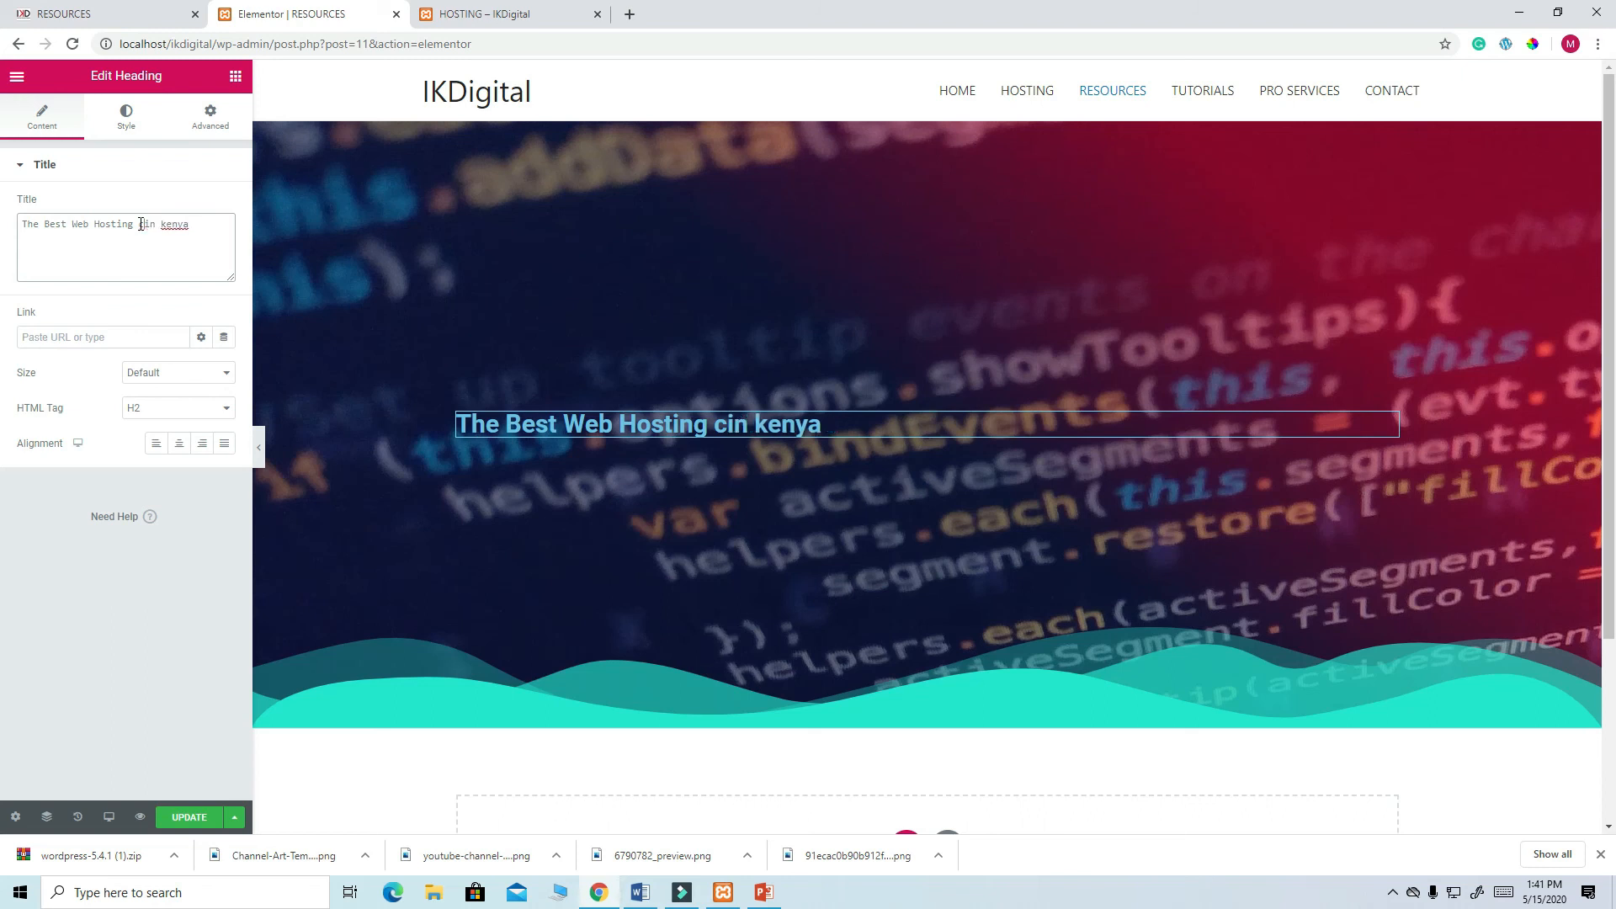
text(C)
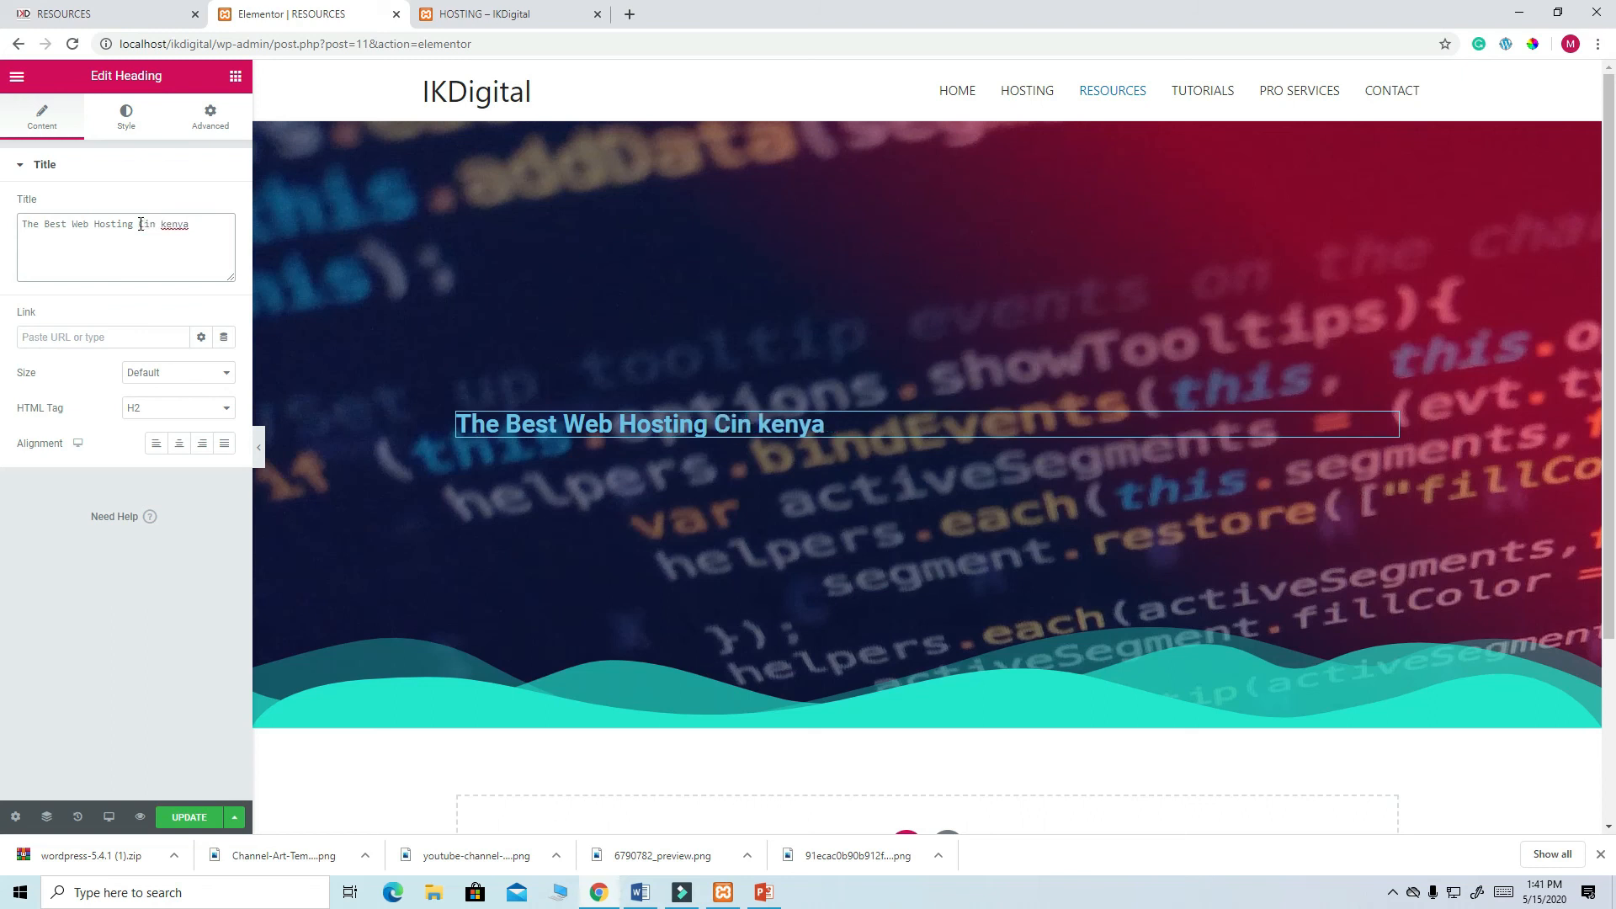
text(ompany)
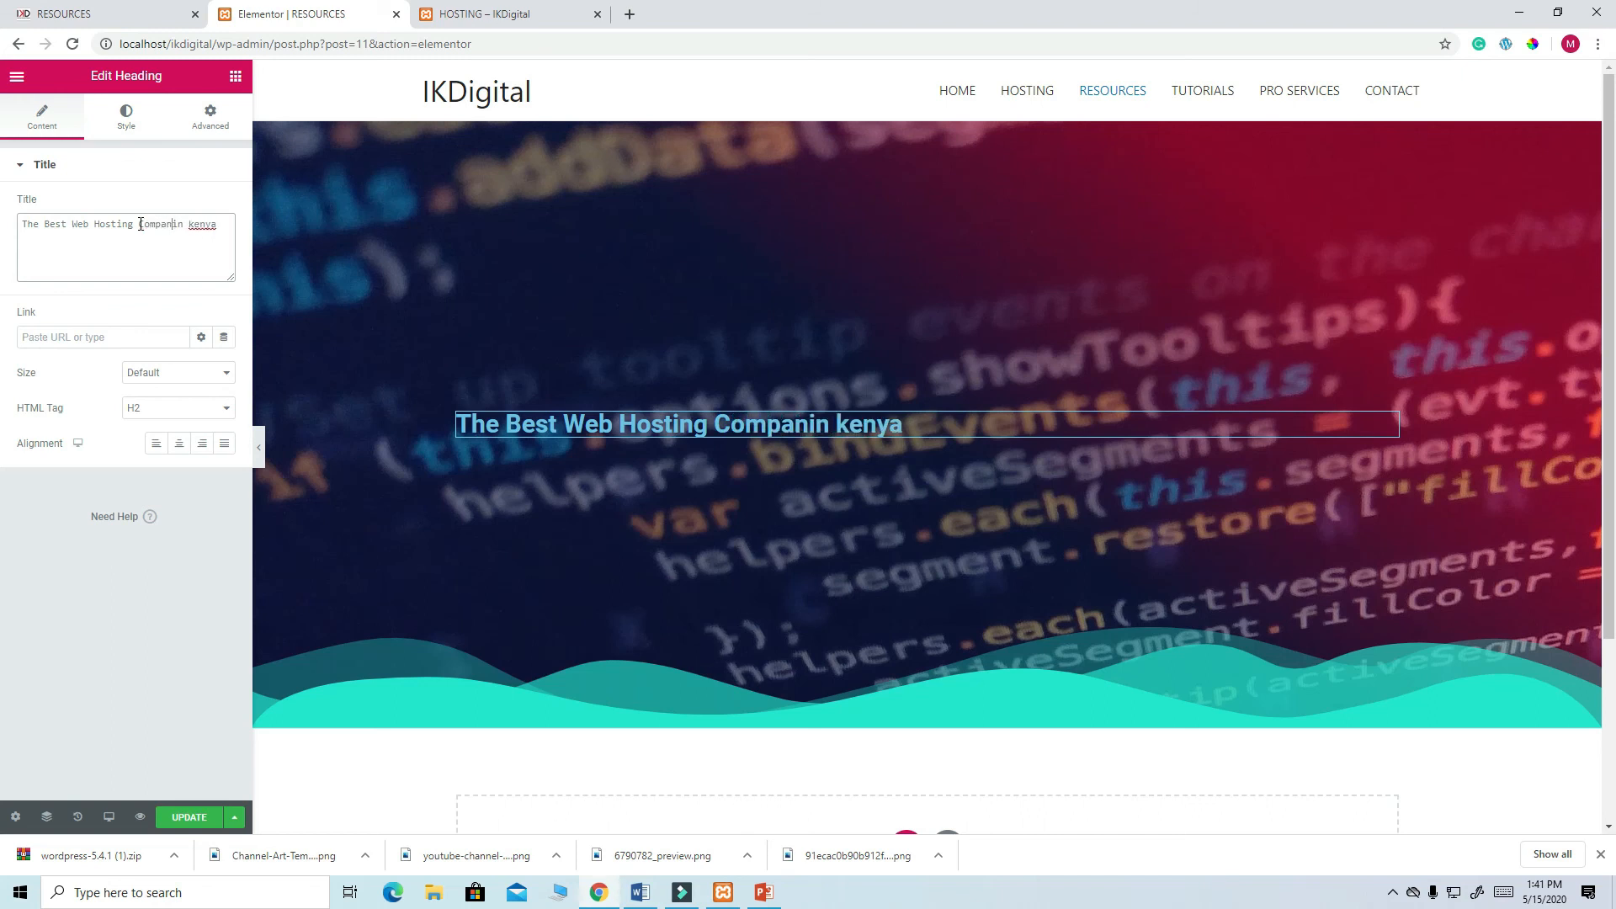
- Capitalise 'Kenya' in the heading and centre-align it
right_click(210, 226)
click(239, 243)
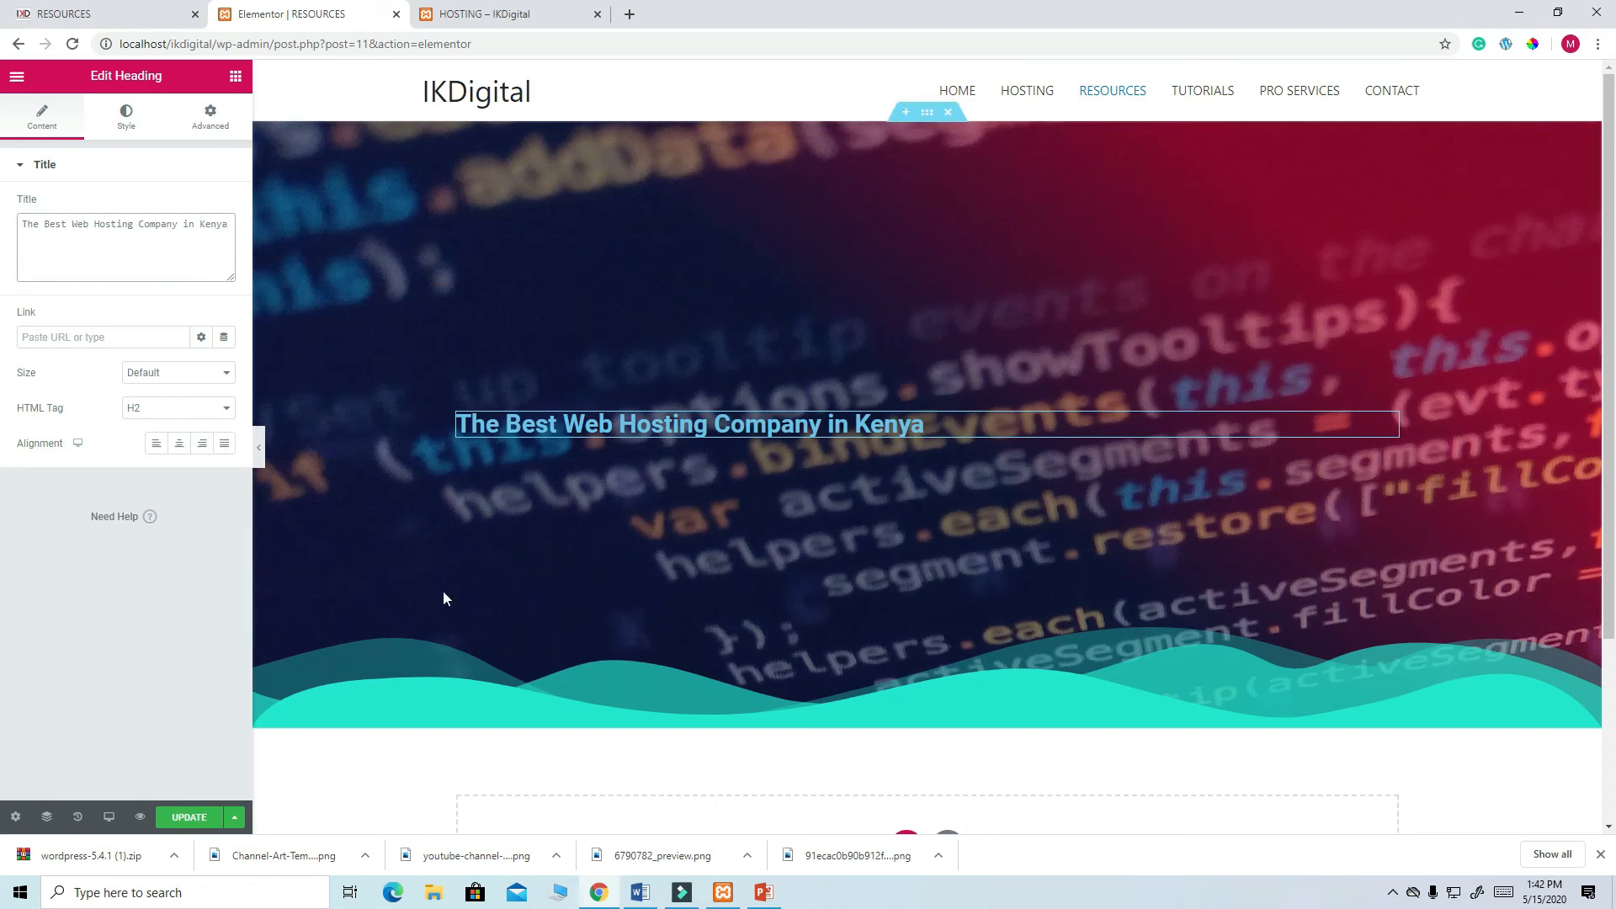
click(179, 444)
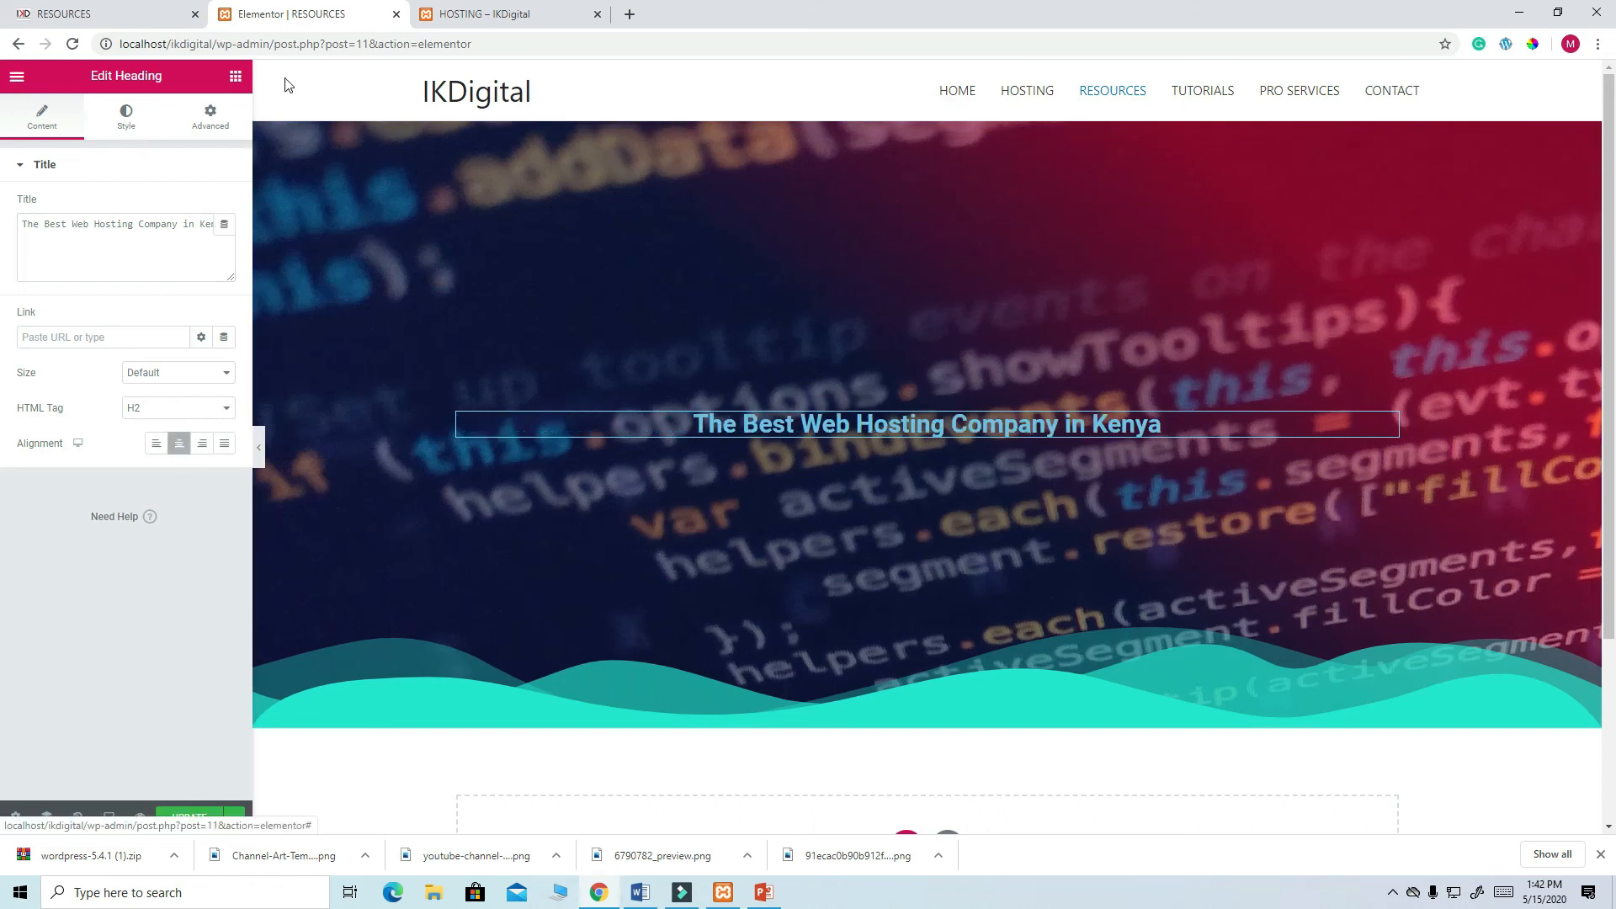
click(148, 15)
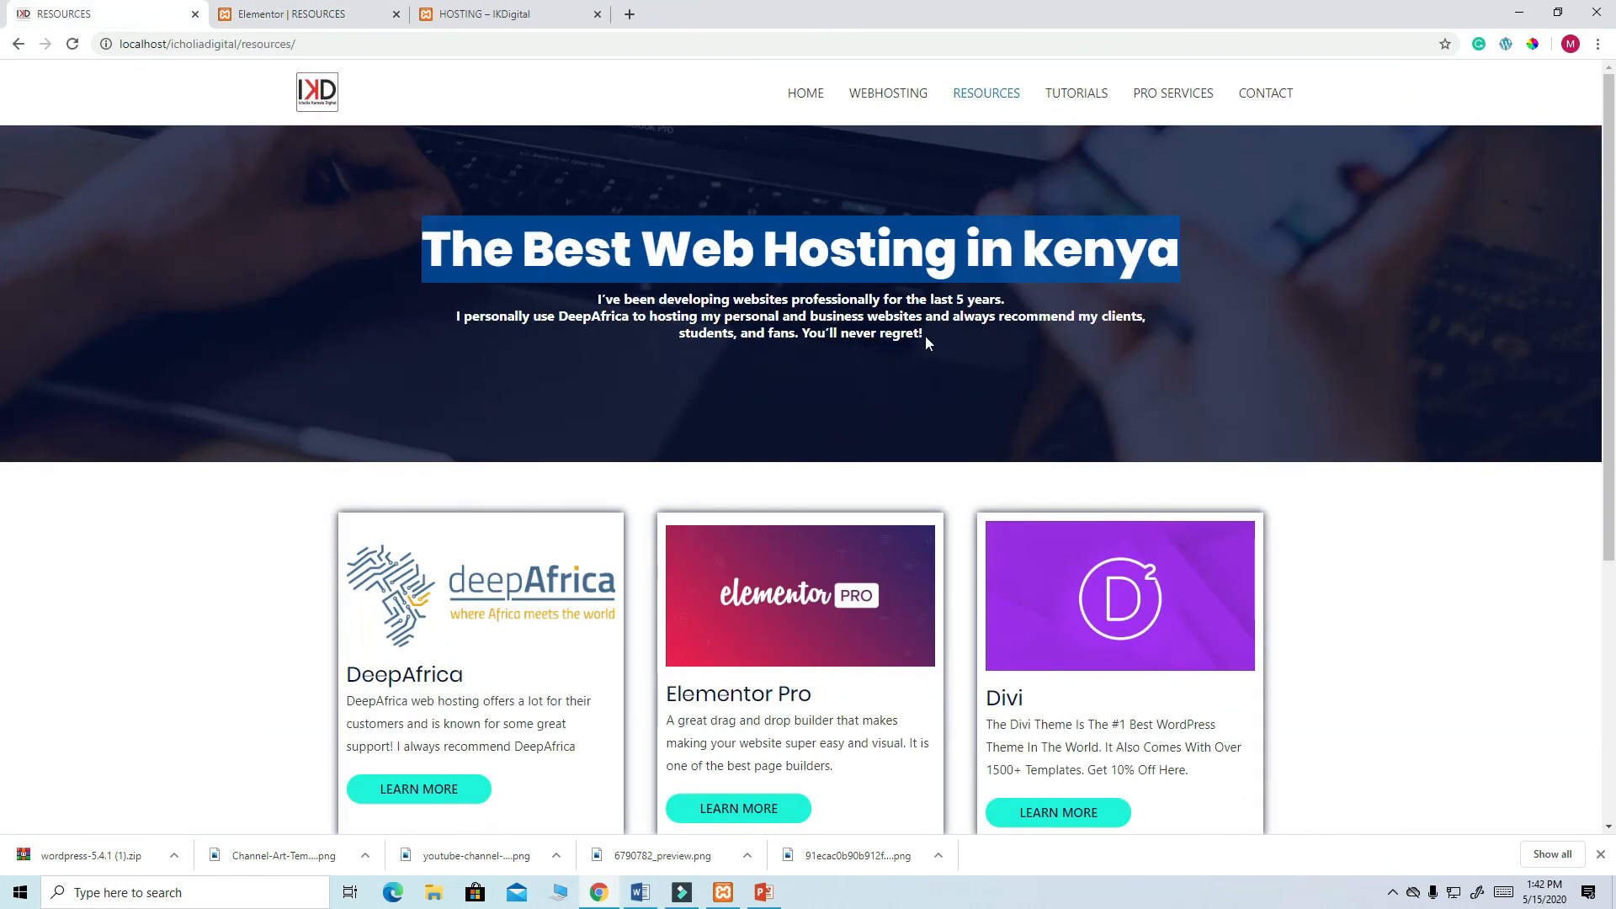
- Copy the intro paragraph from the live Resources page and return to Elementor
drag(924, 336, 566, 299)
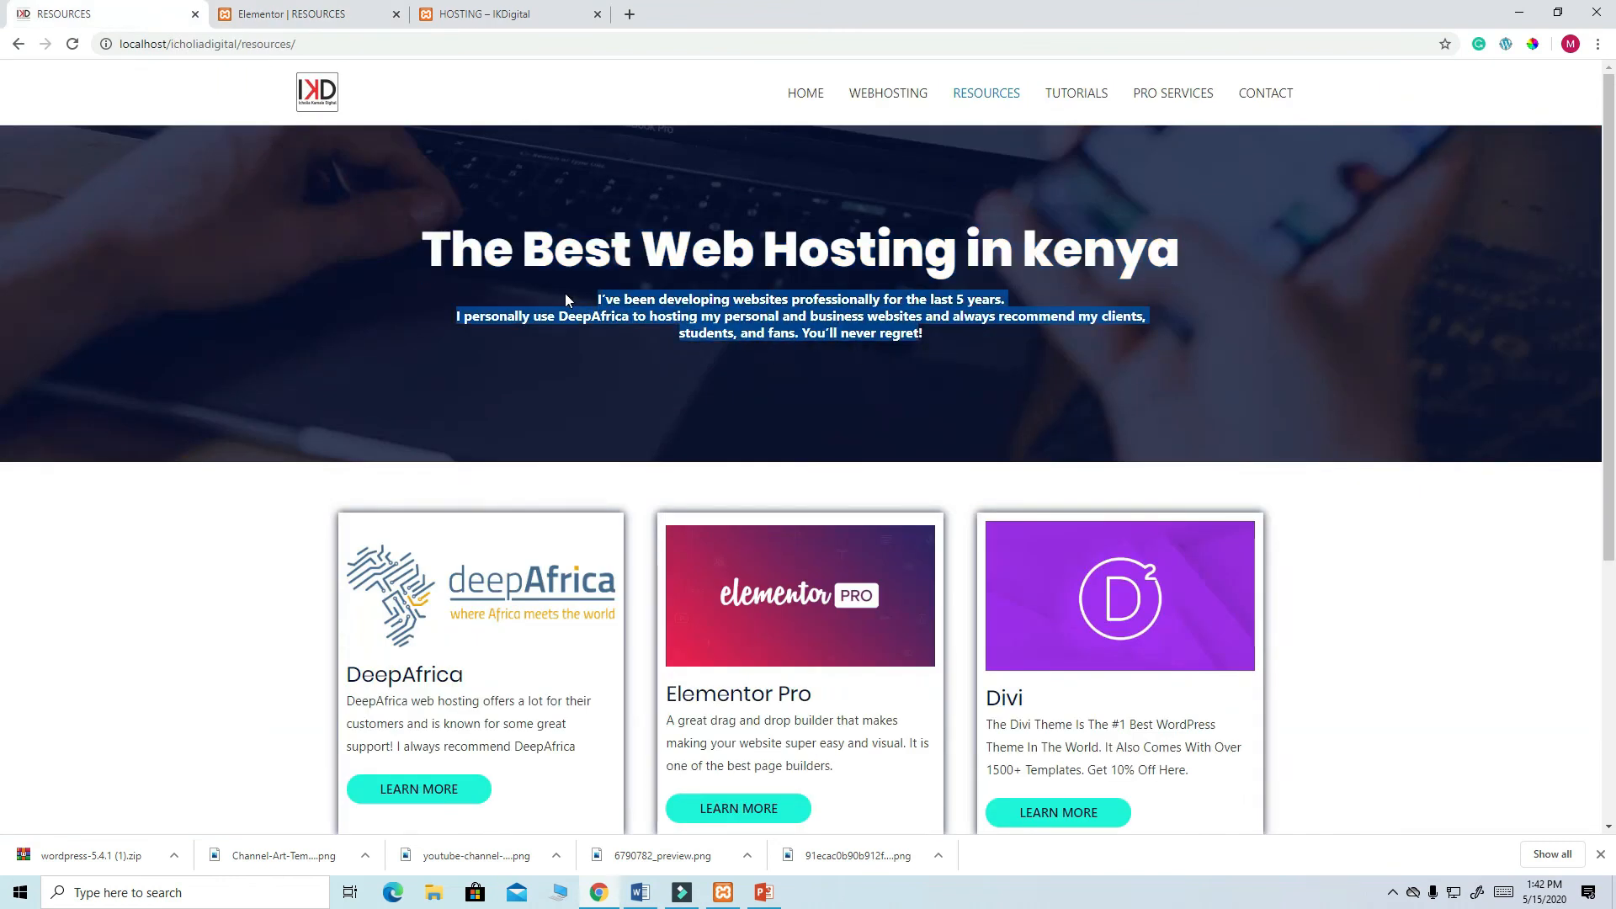
right_click(661, 295)
click(689, 307)
click(313, 14)
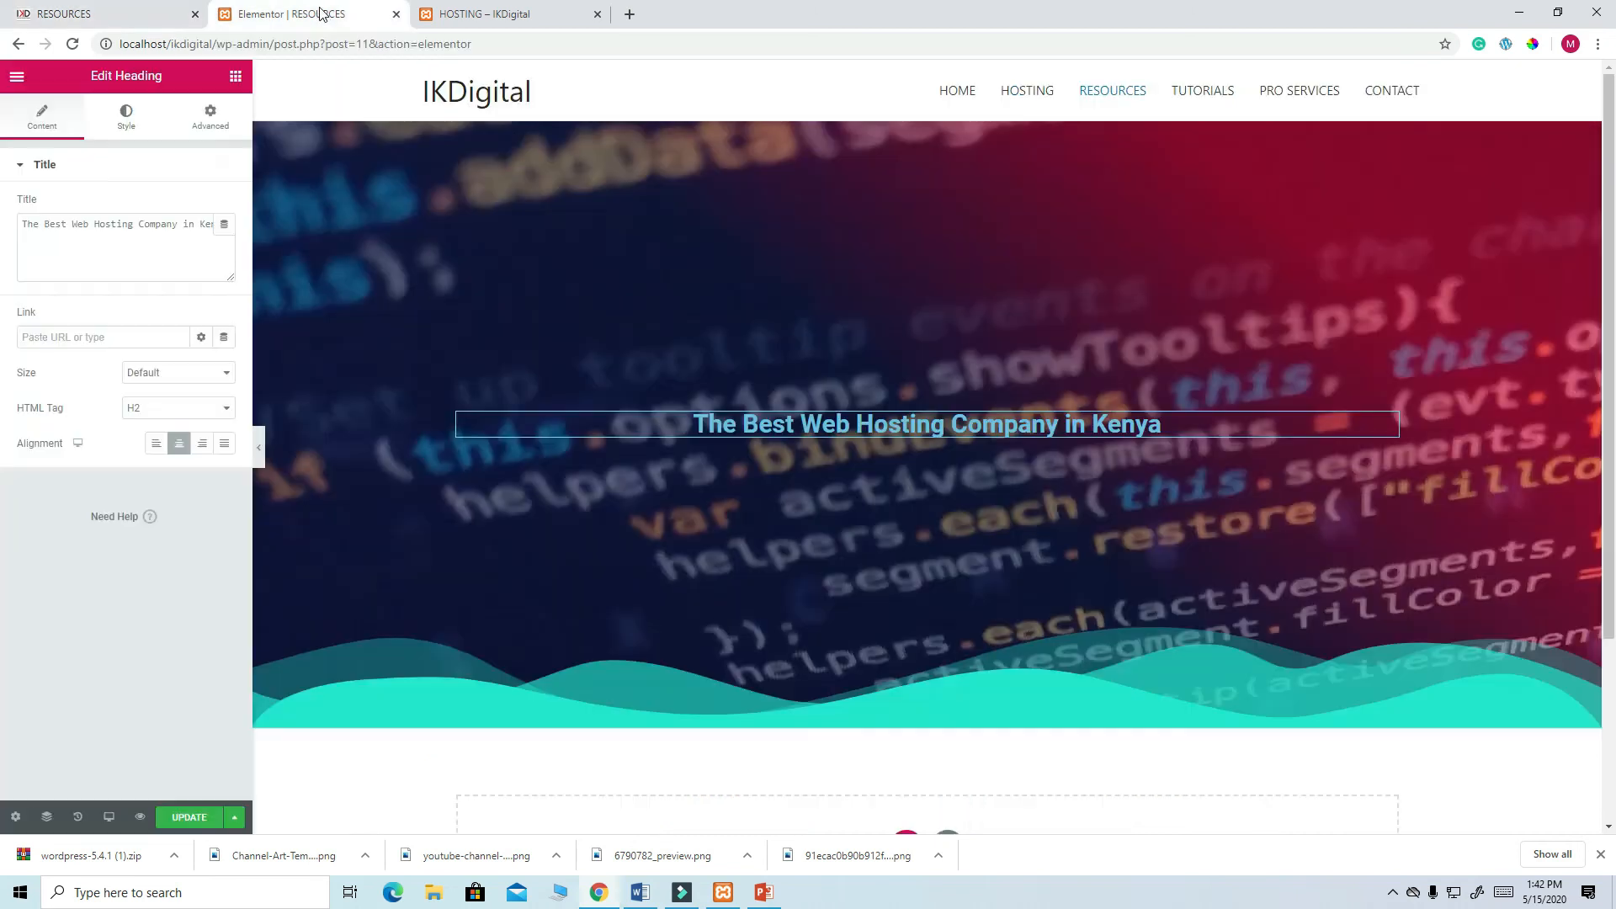
- Add a Text Editor widget under the heading with the pasted paragraph, centre-aligned
click(236, 82)
drag(190, 319, 962, 438)
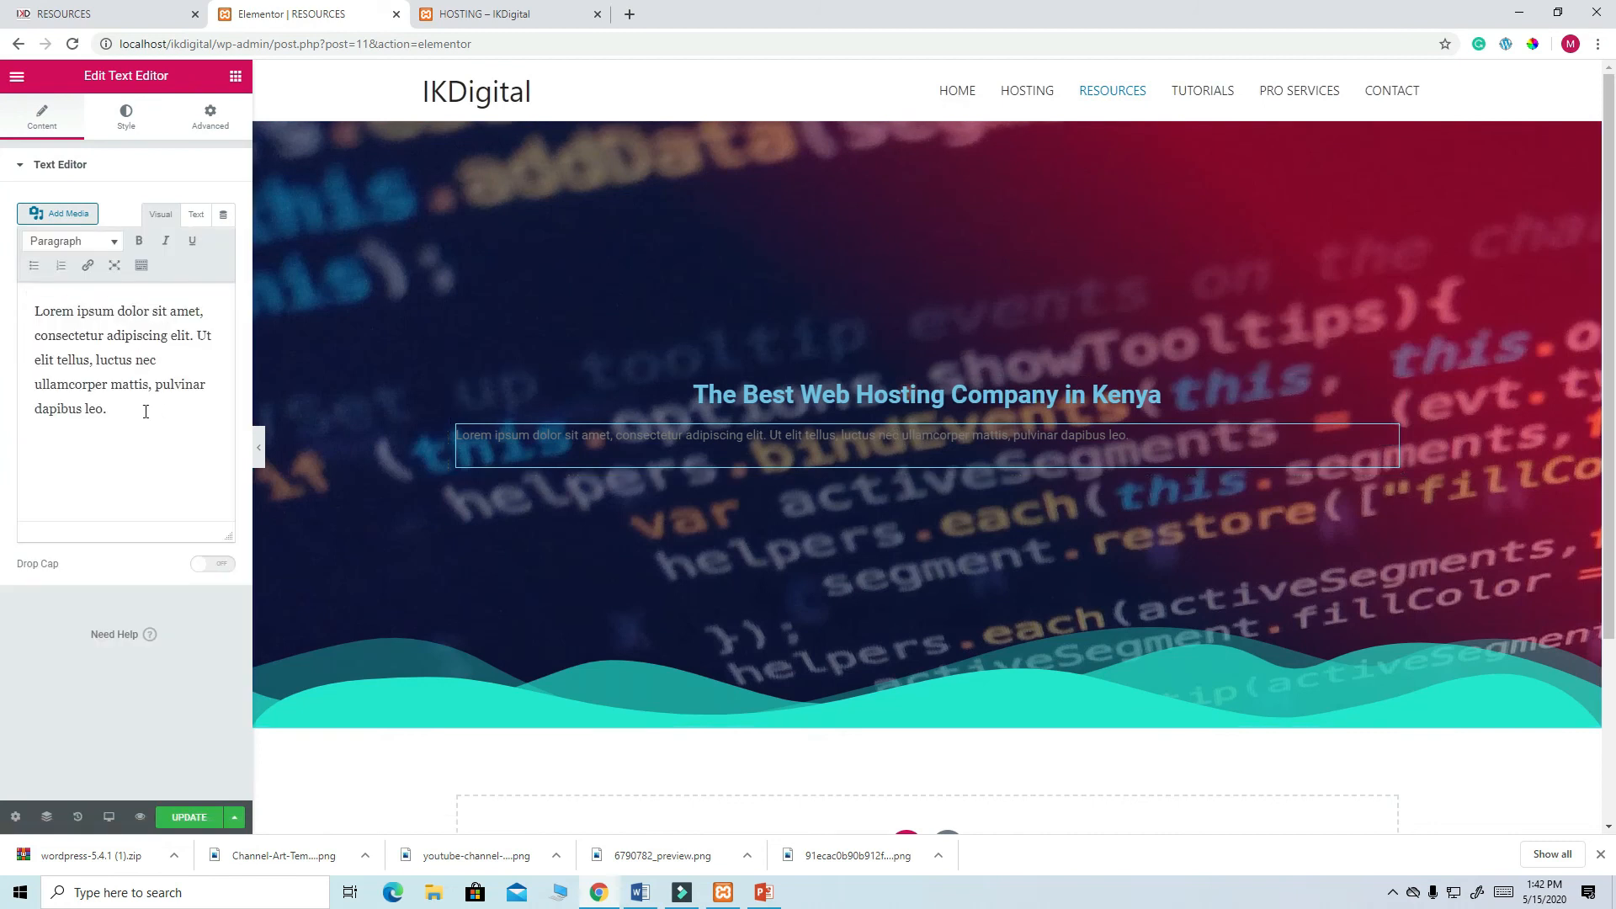
drag(146, 411, 25, 283)
key(ctrl+v)
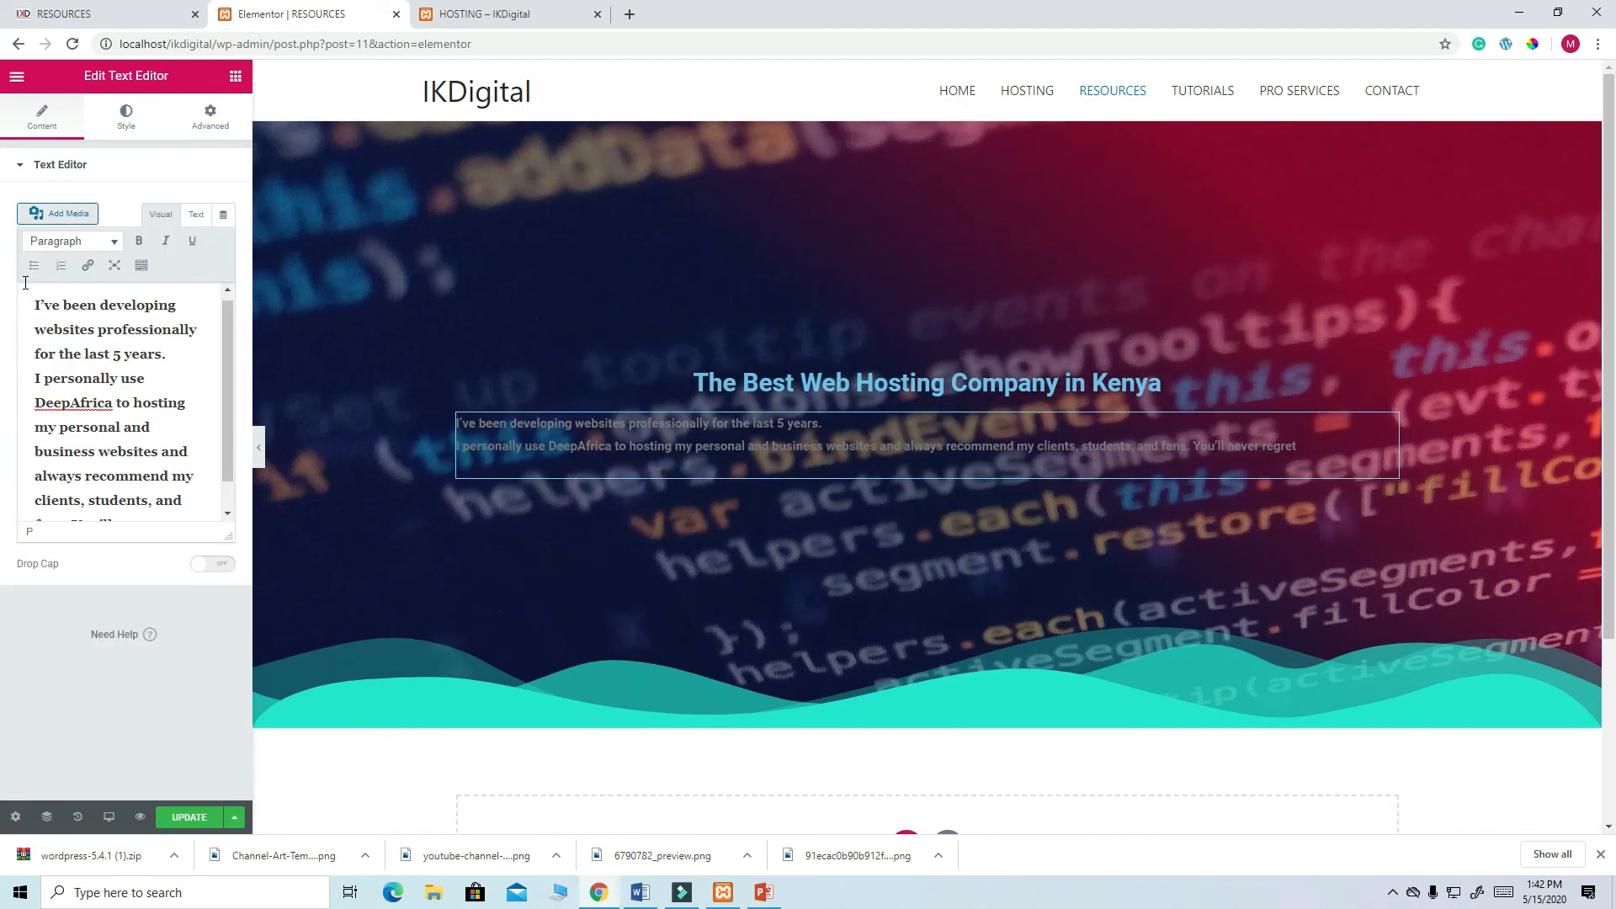
click(127, 119)
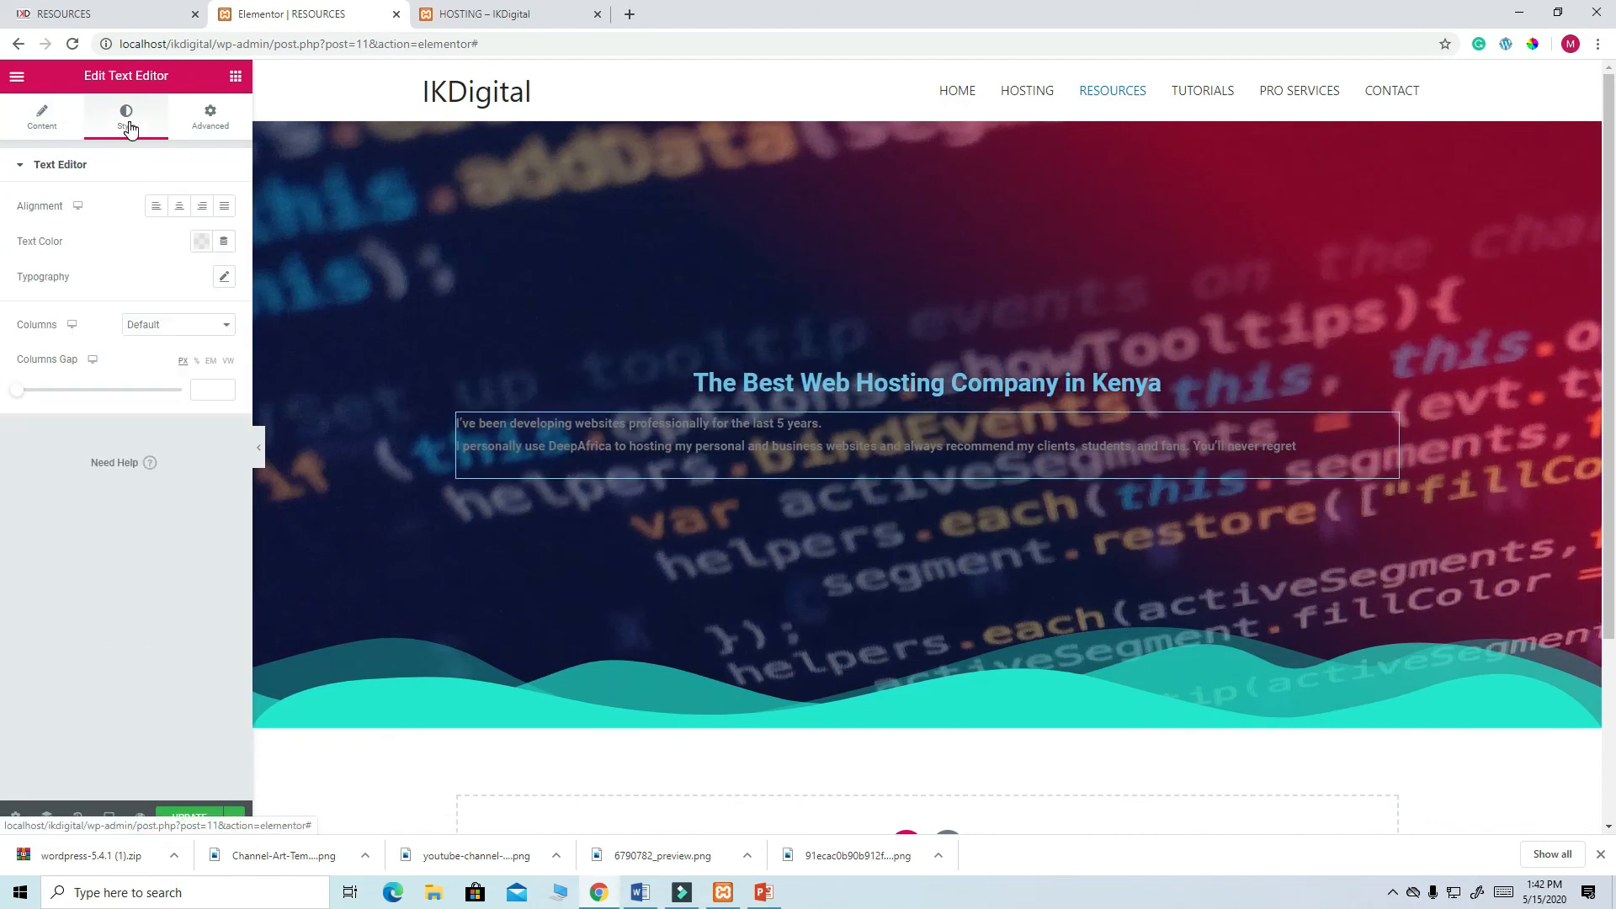
click(179, 206)
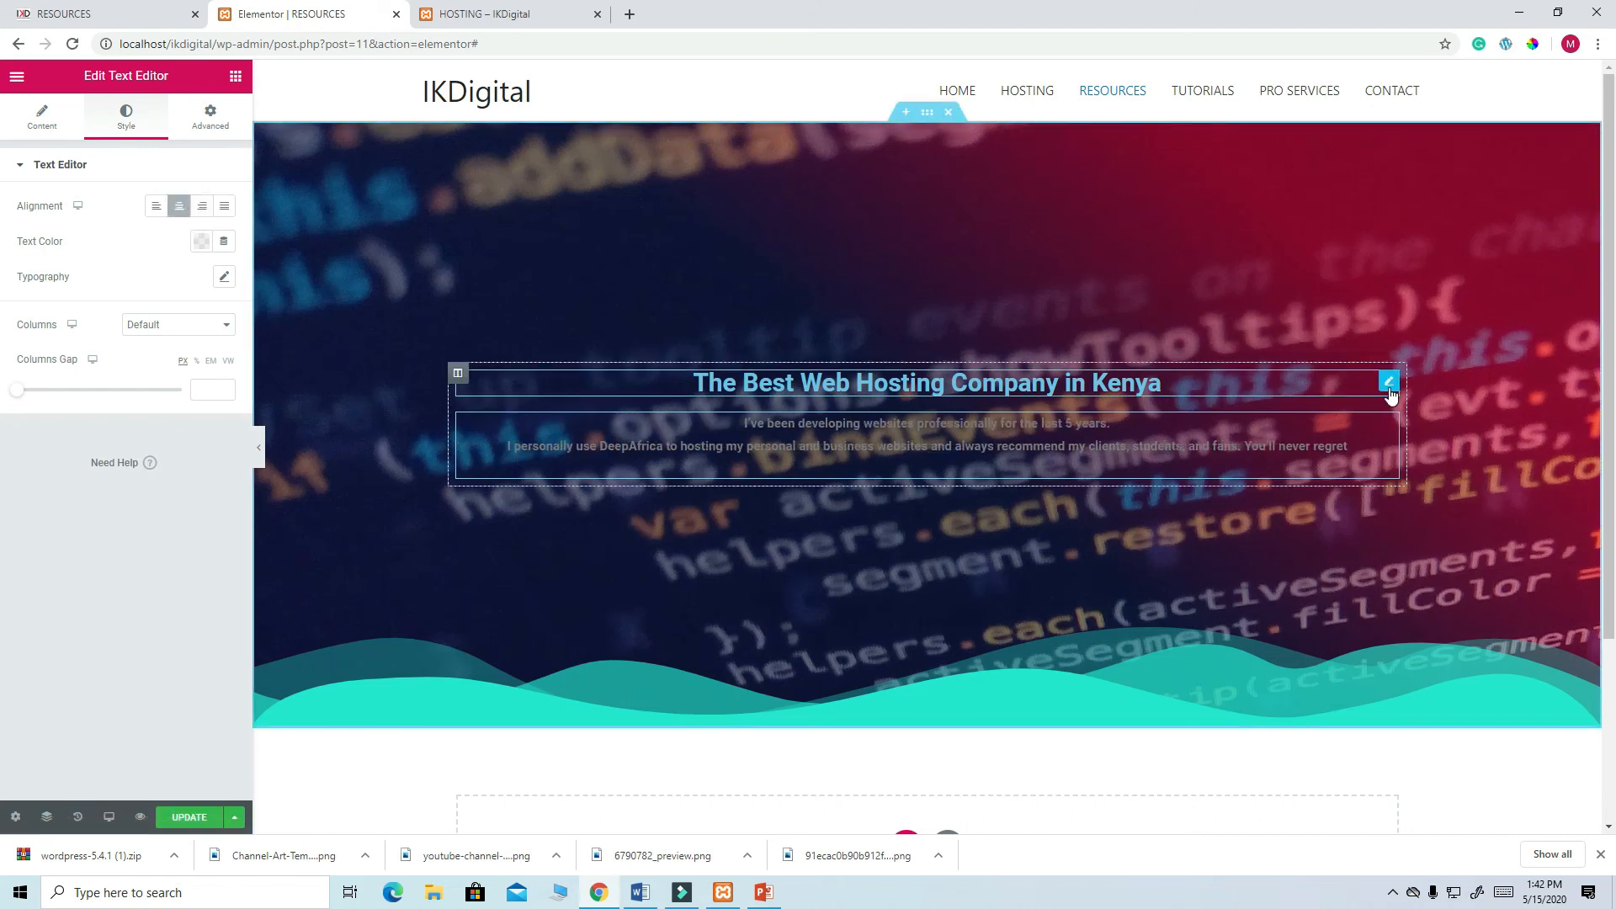
click(1387, 386)
click(128, 116)
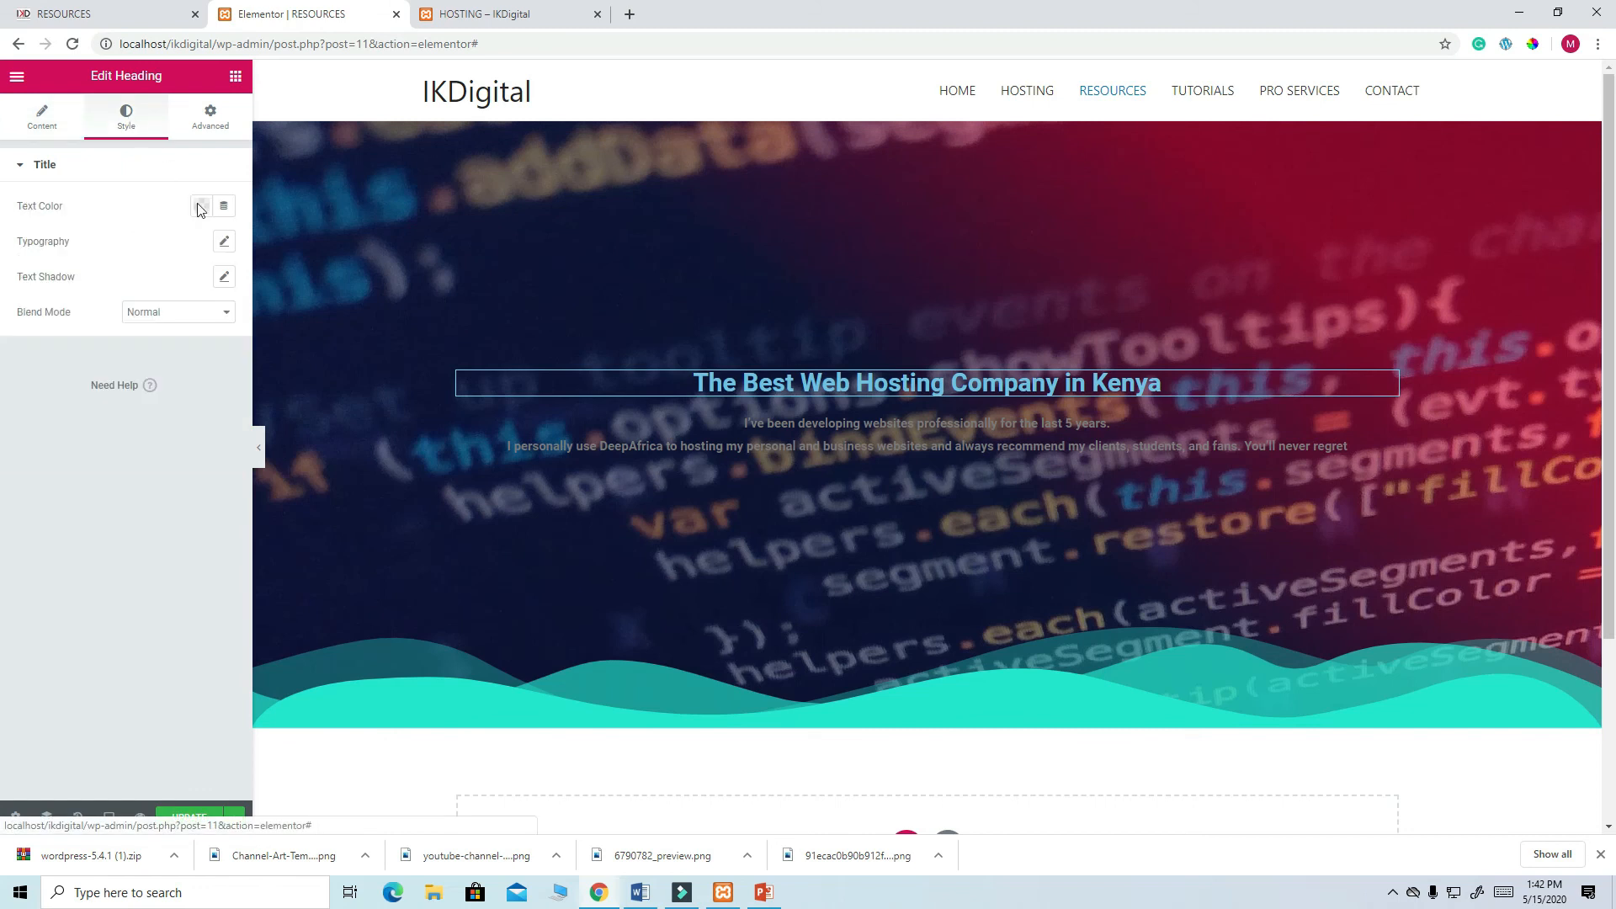
- Make the hero heading white with typography size 50 and weight 900
click(201, 207)
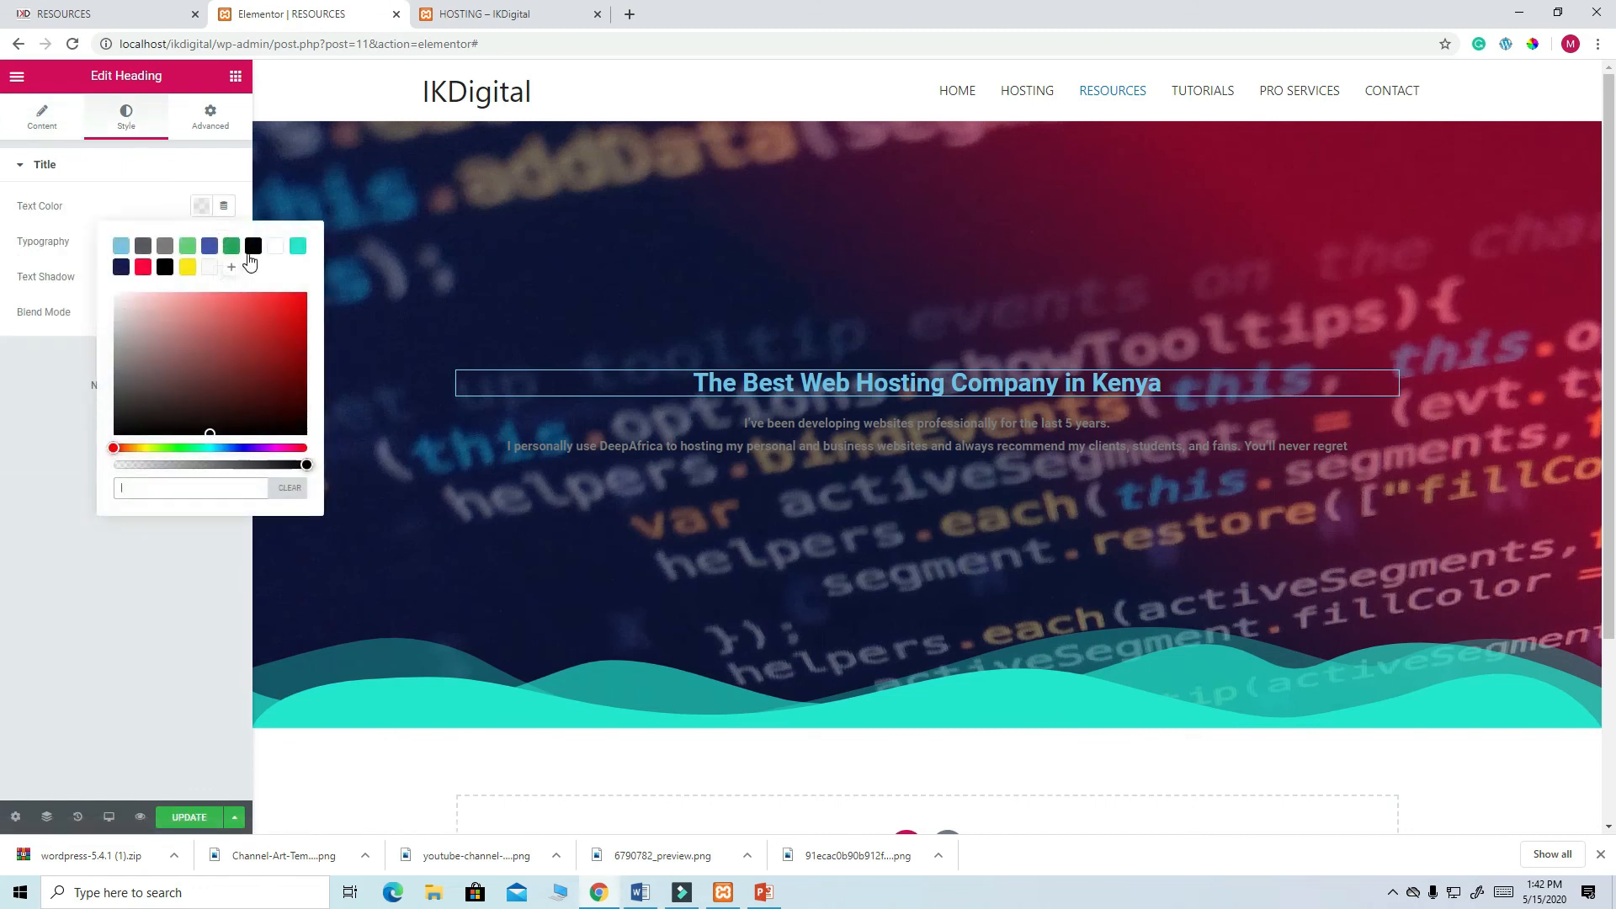
click(277, 246)
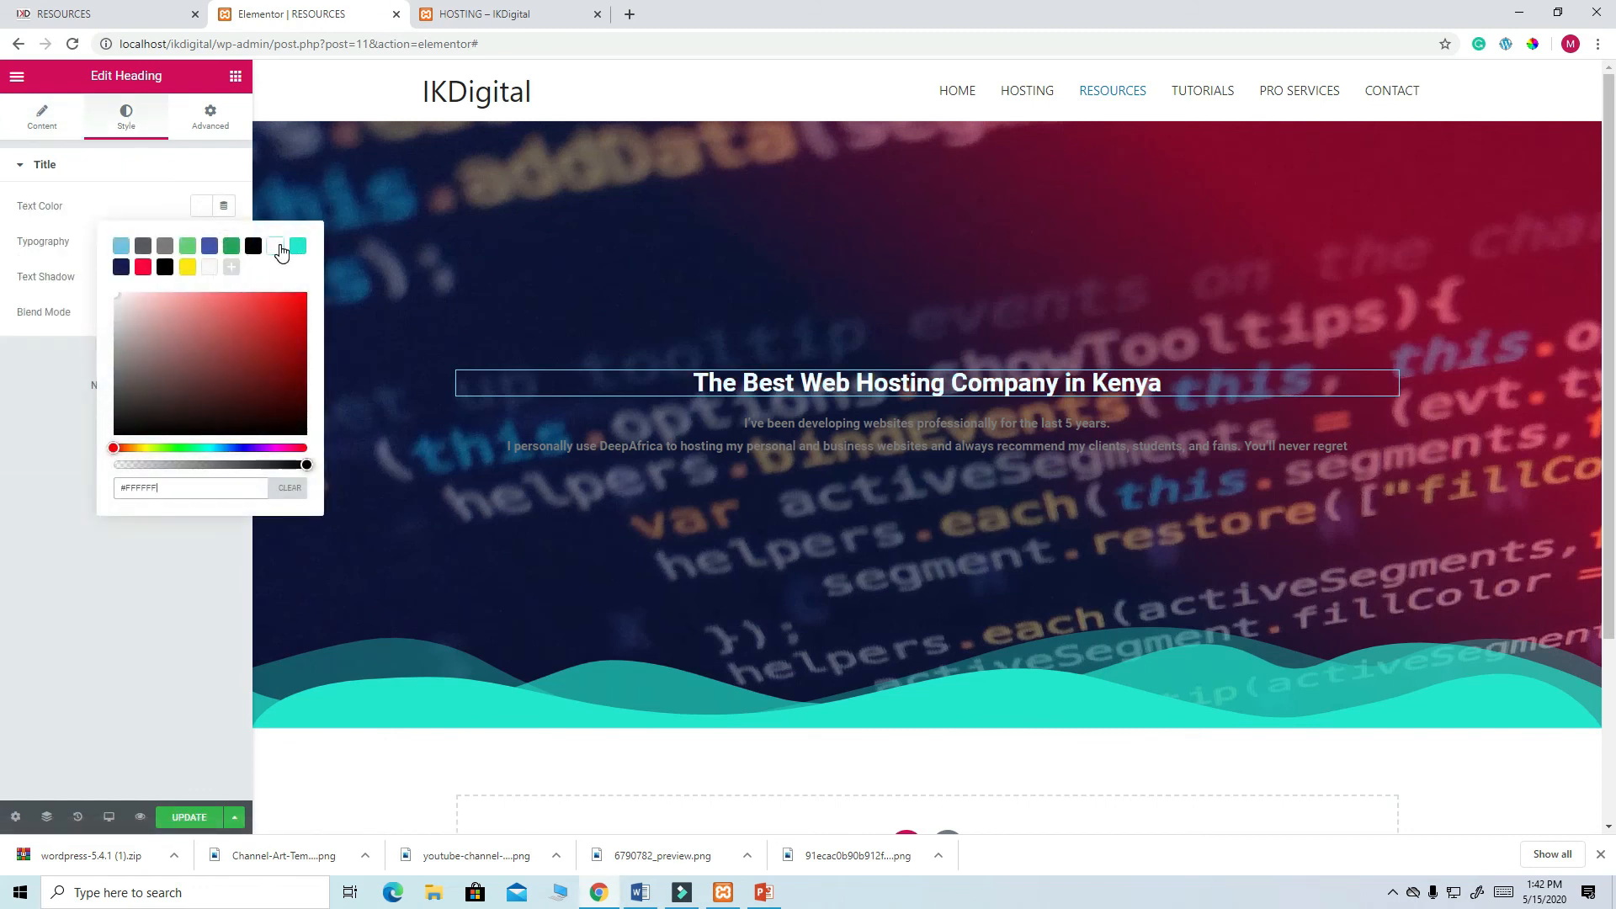
click(64, 251)
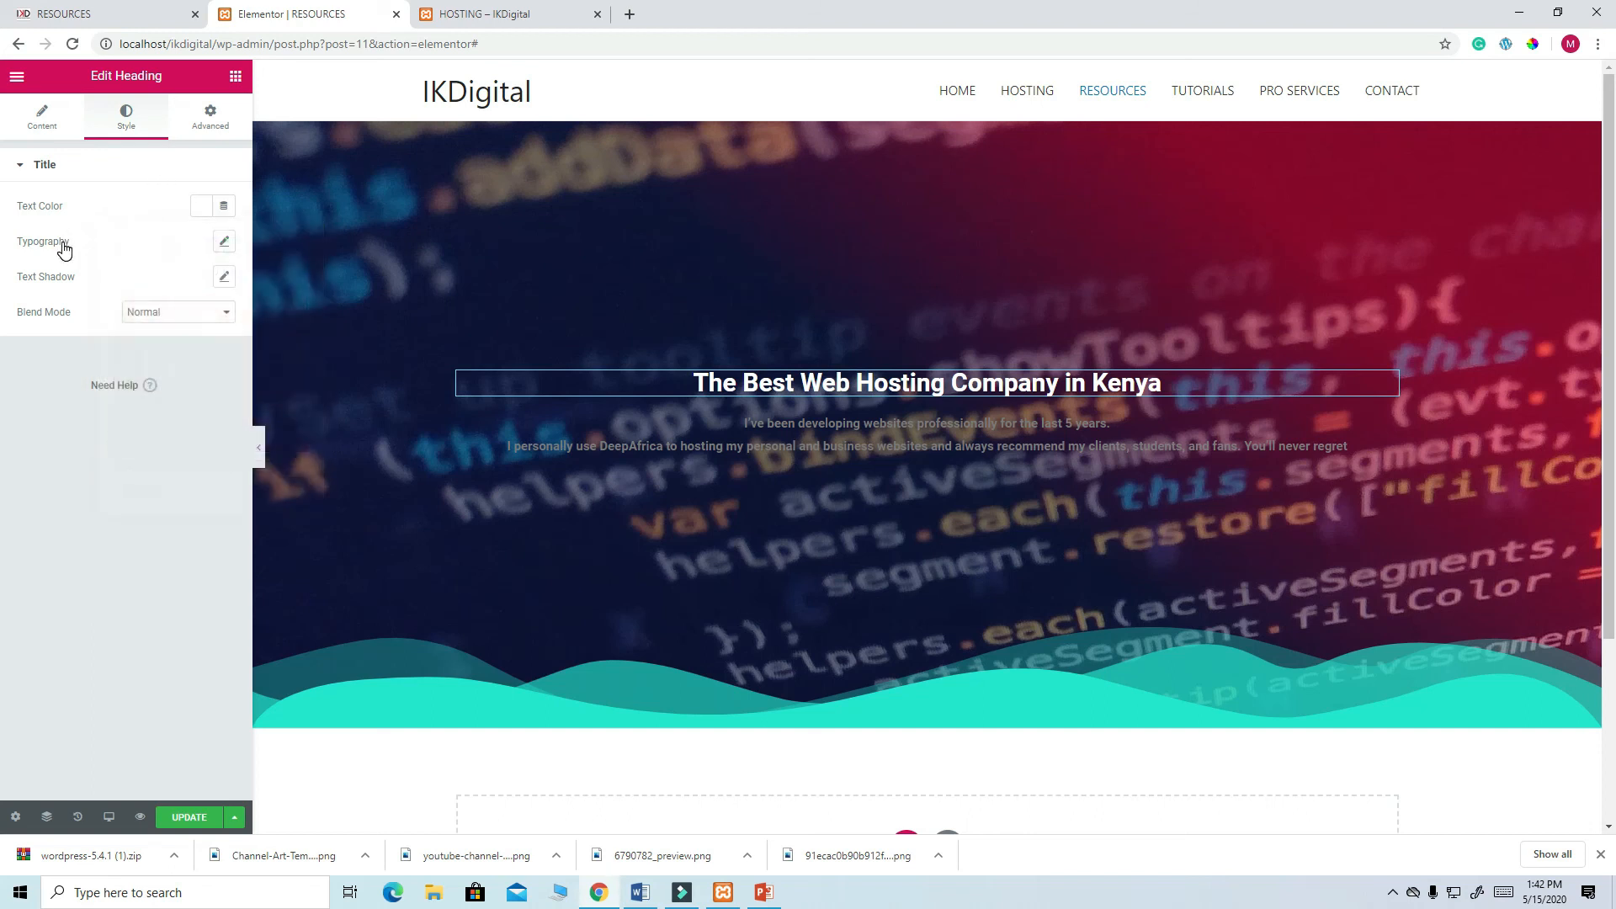
click(224, 242)
click(197, 348)
text(50)
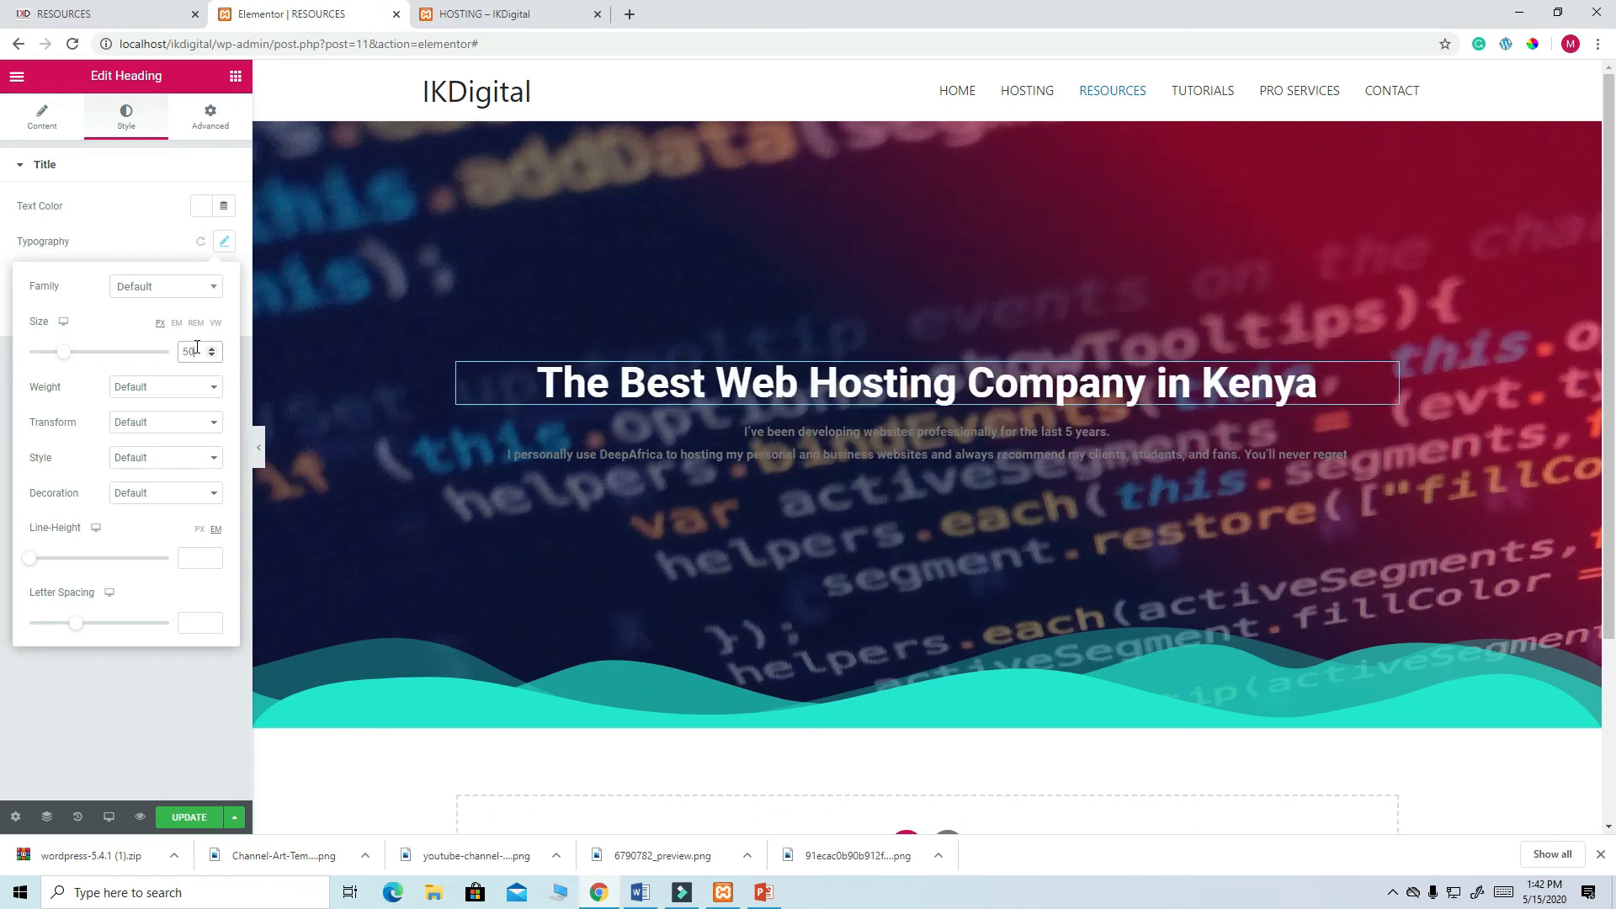
click(140, 17)
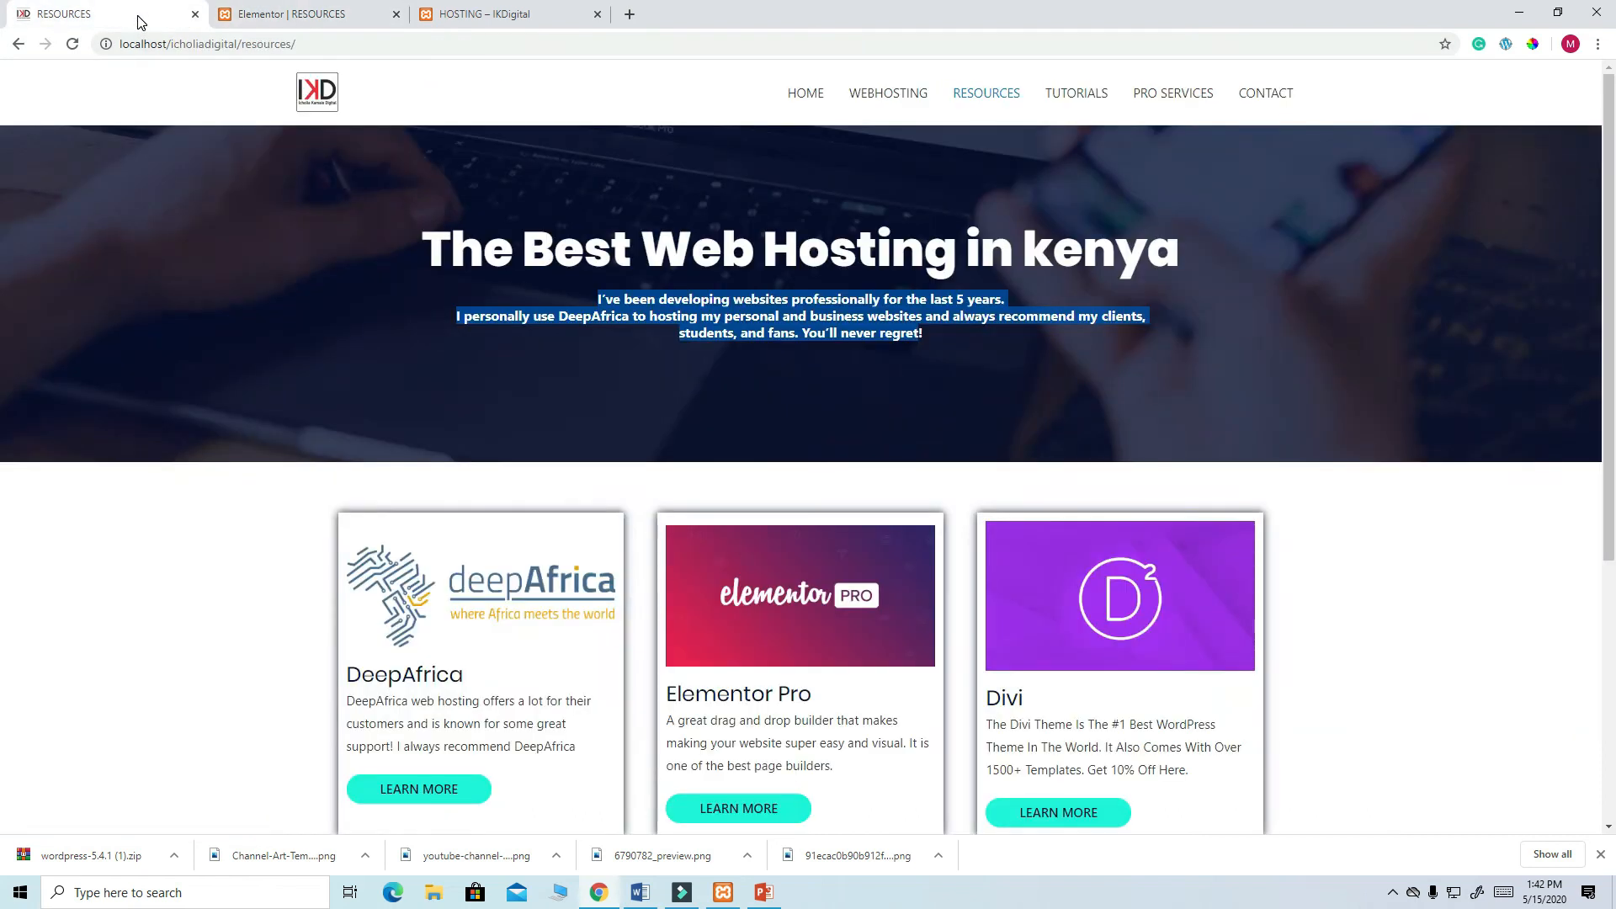
click(261, 18)
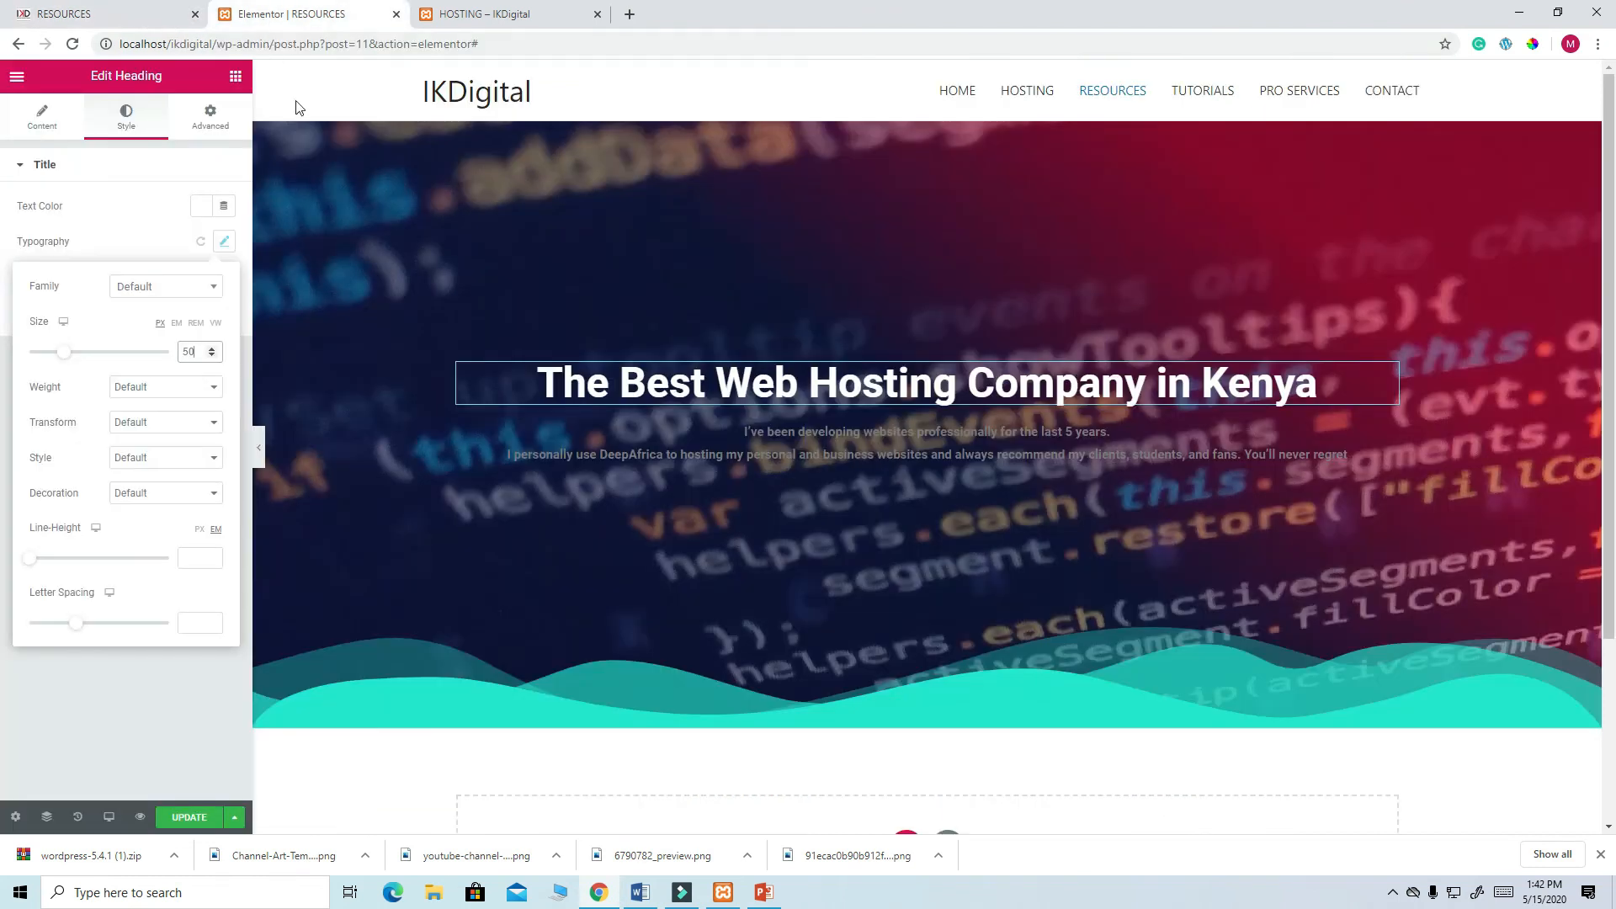
click(213, 389)
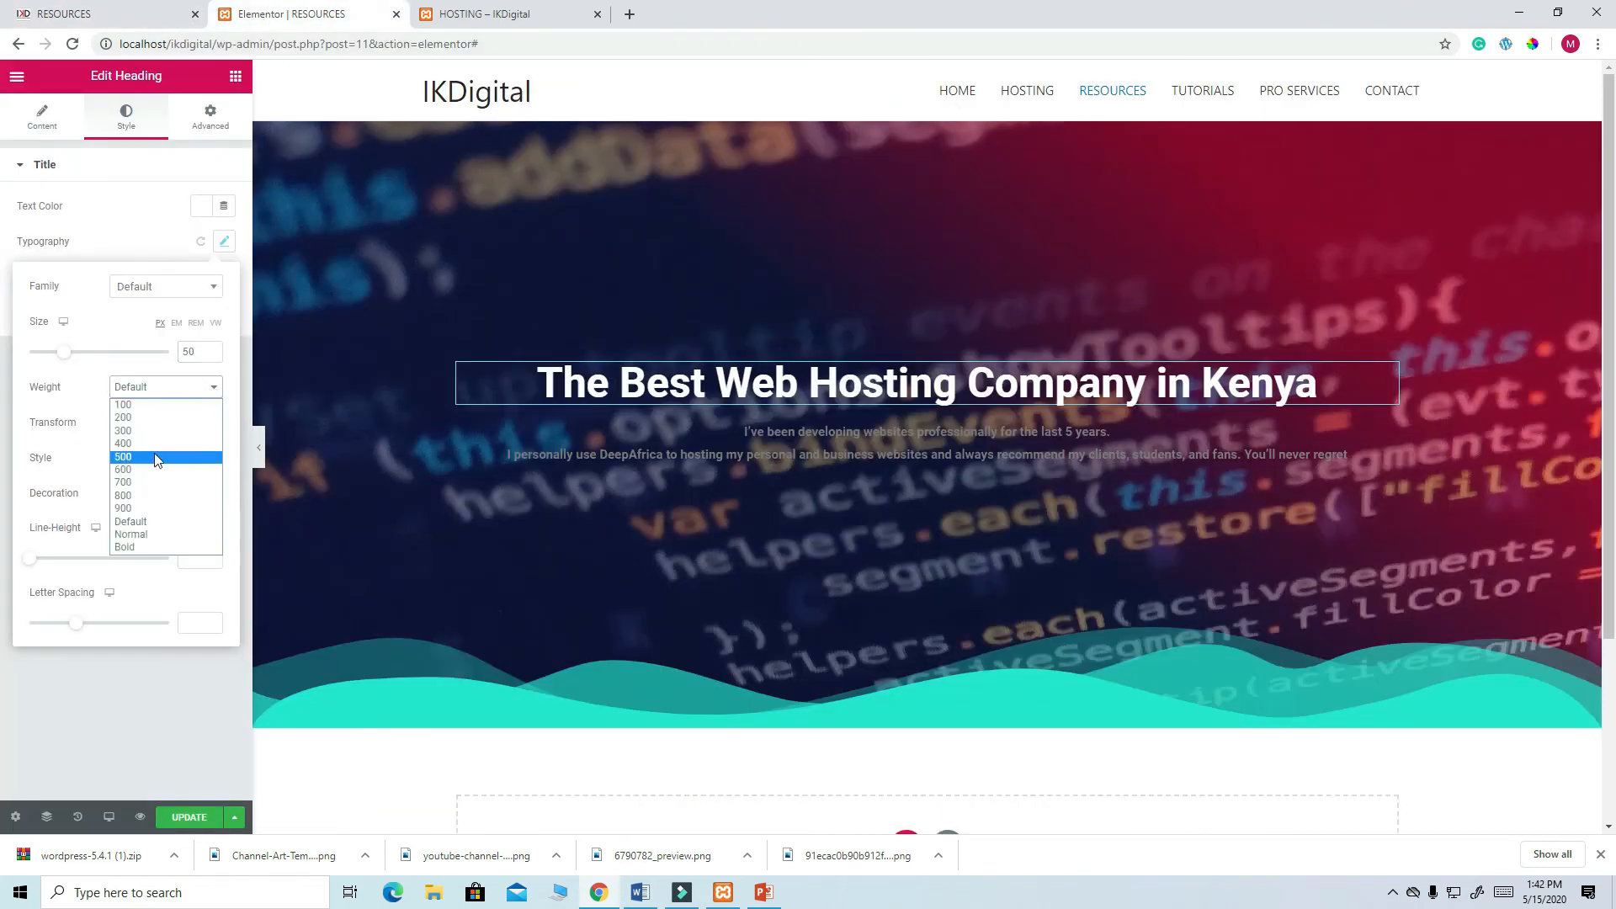
click(127, 500)
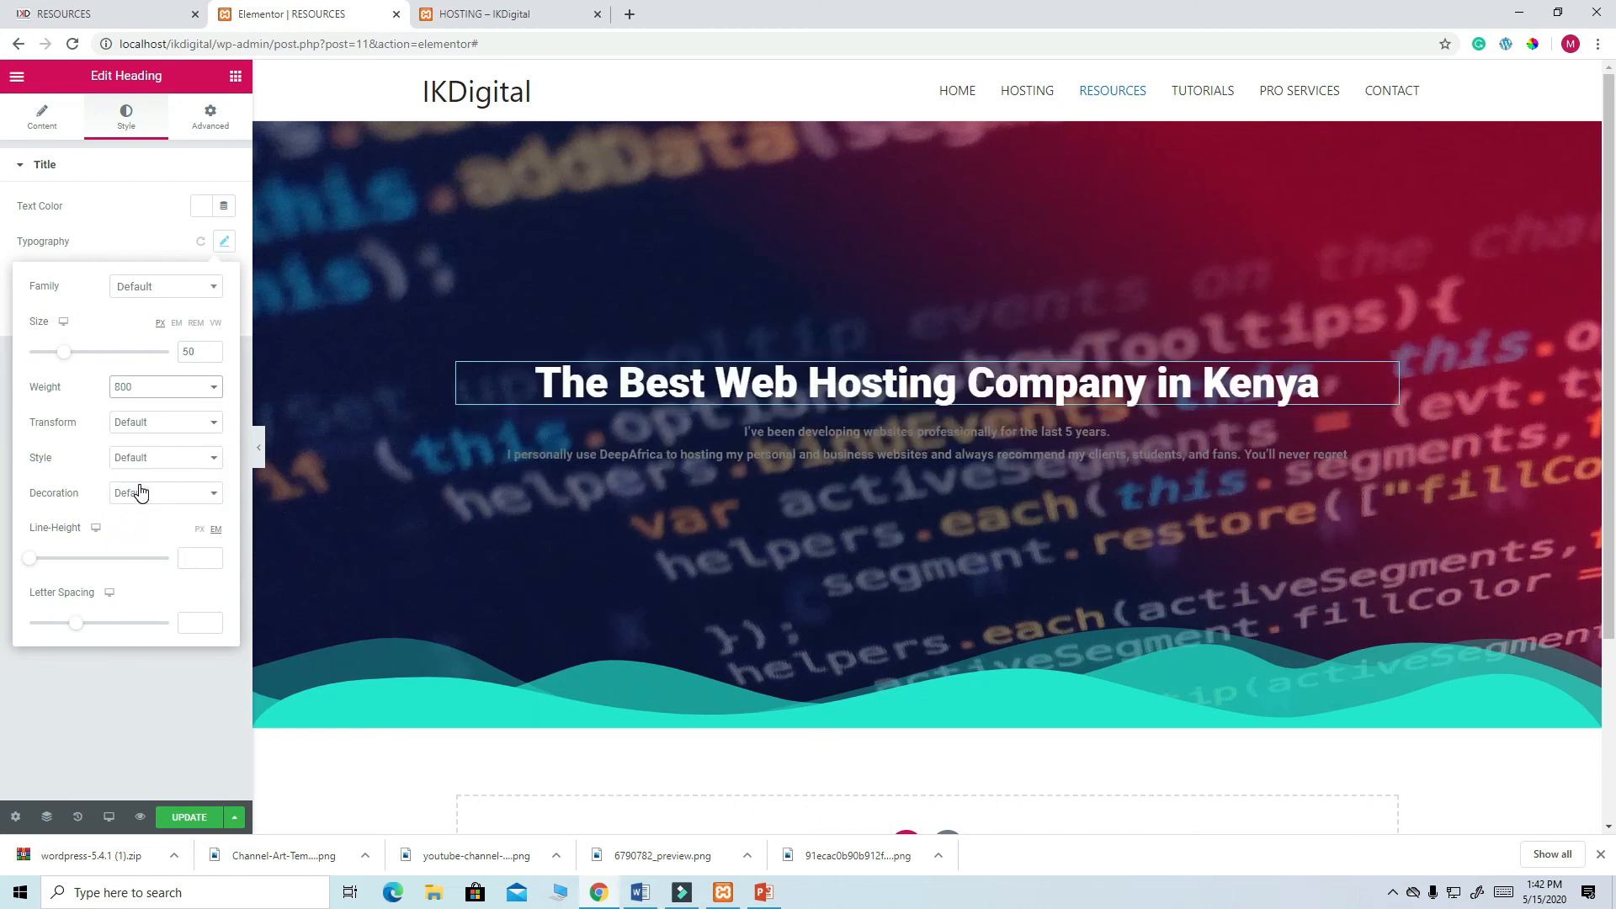
click(213, 387)
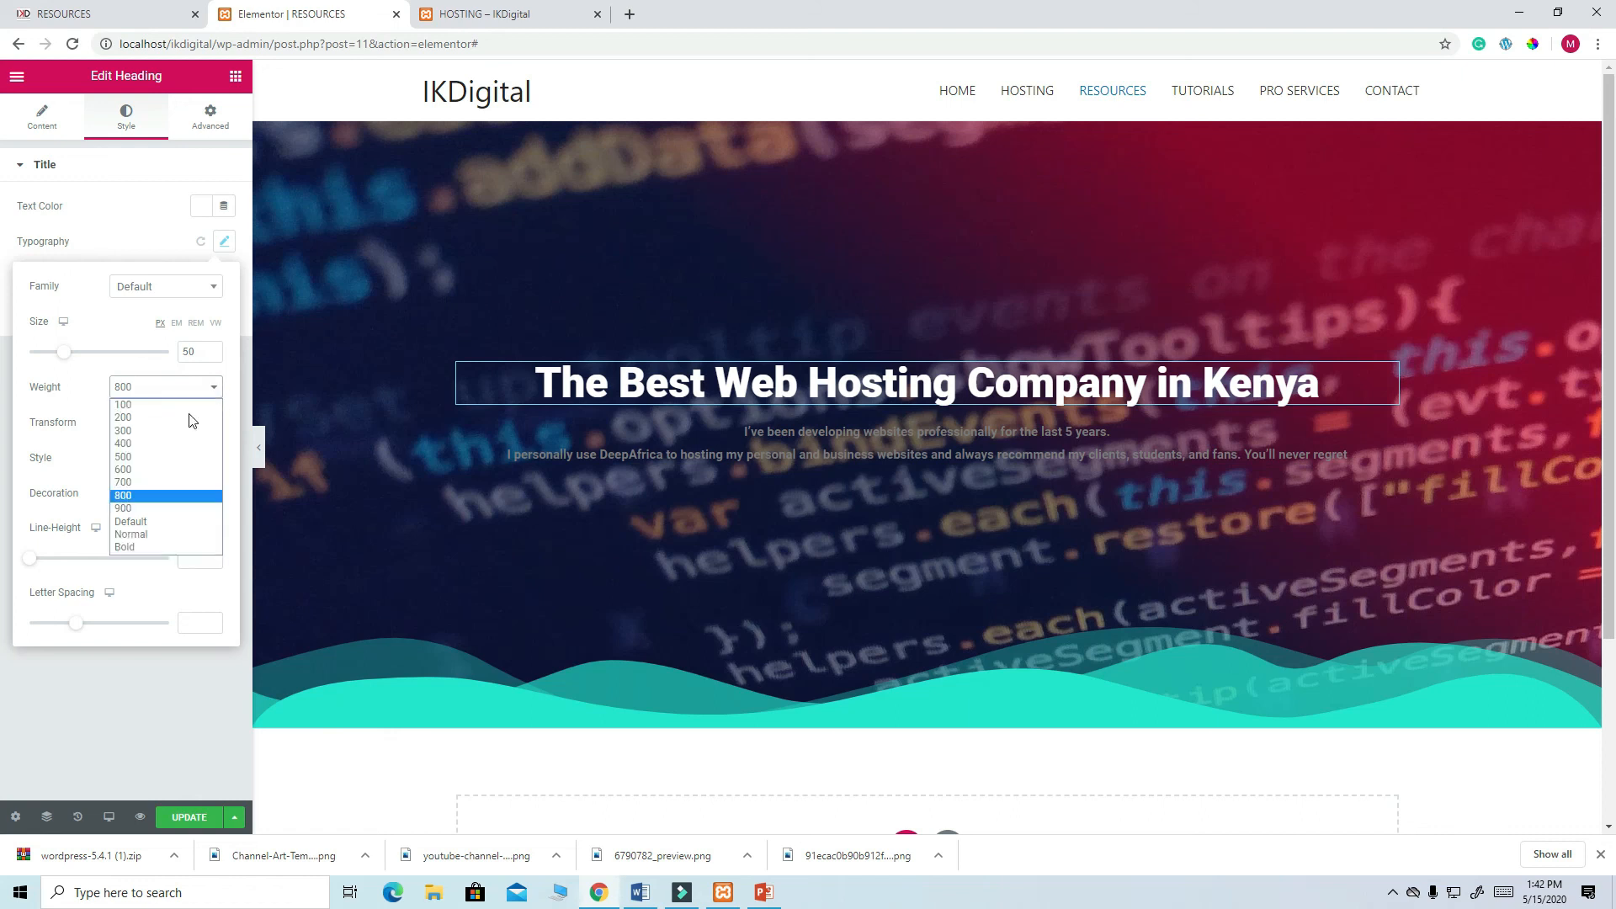
click(138, 509)
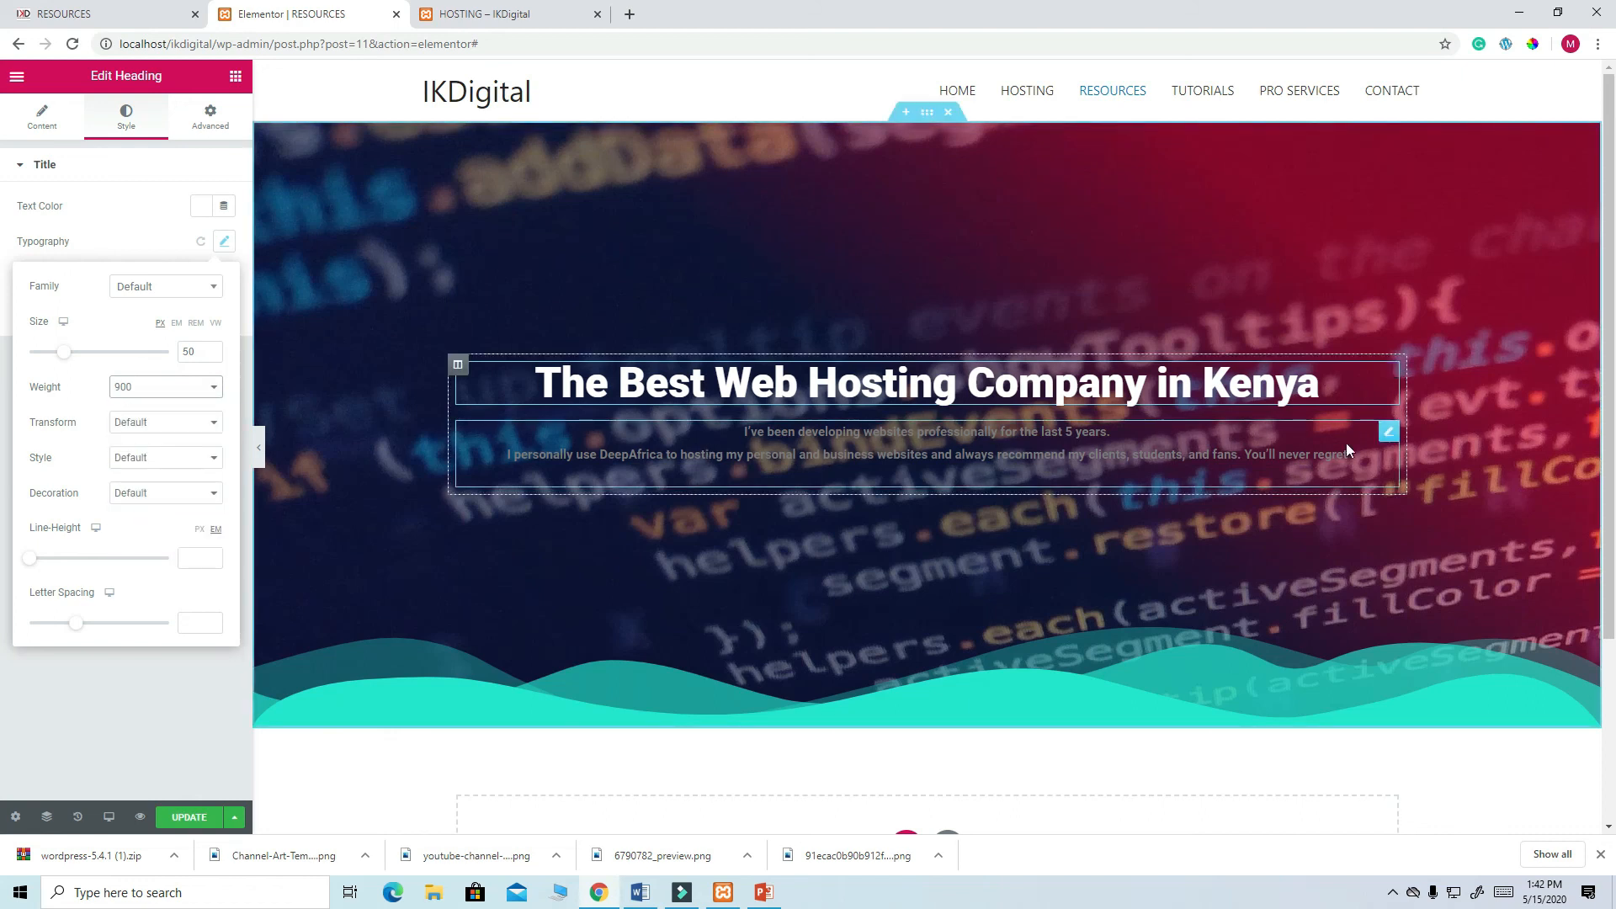
- Set the intro text block's text colour to white
click(1389, 431)
click(203, 244)
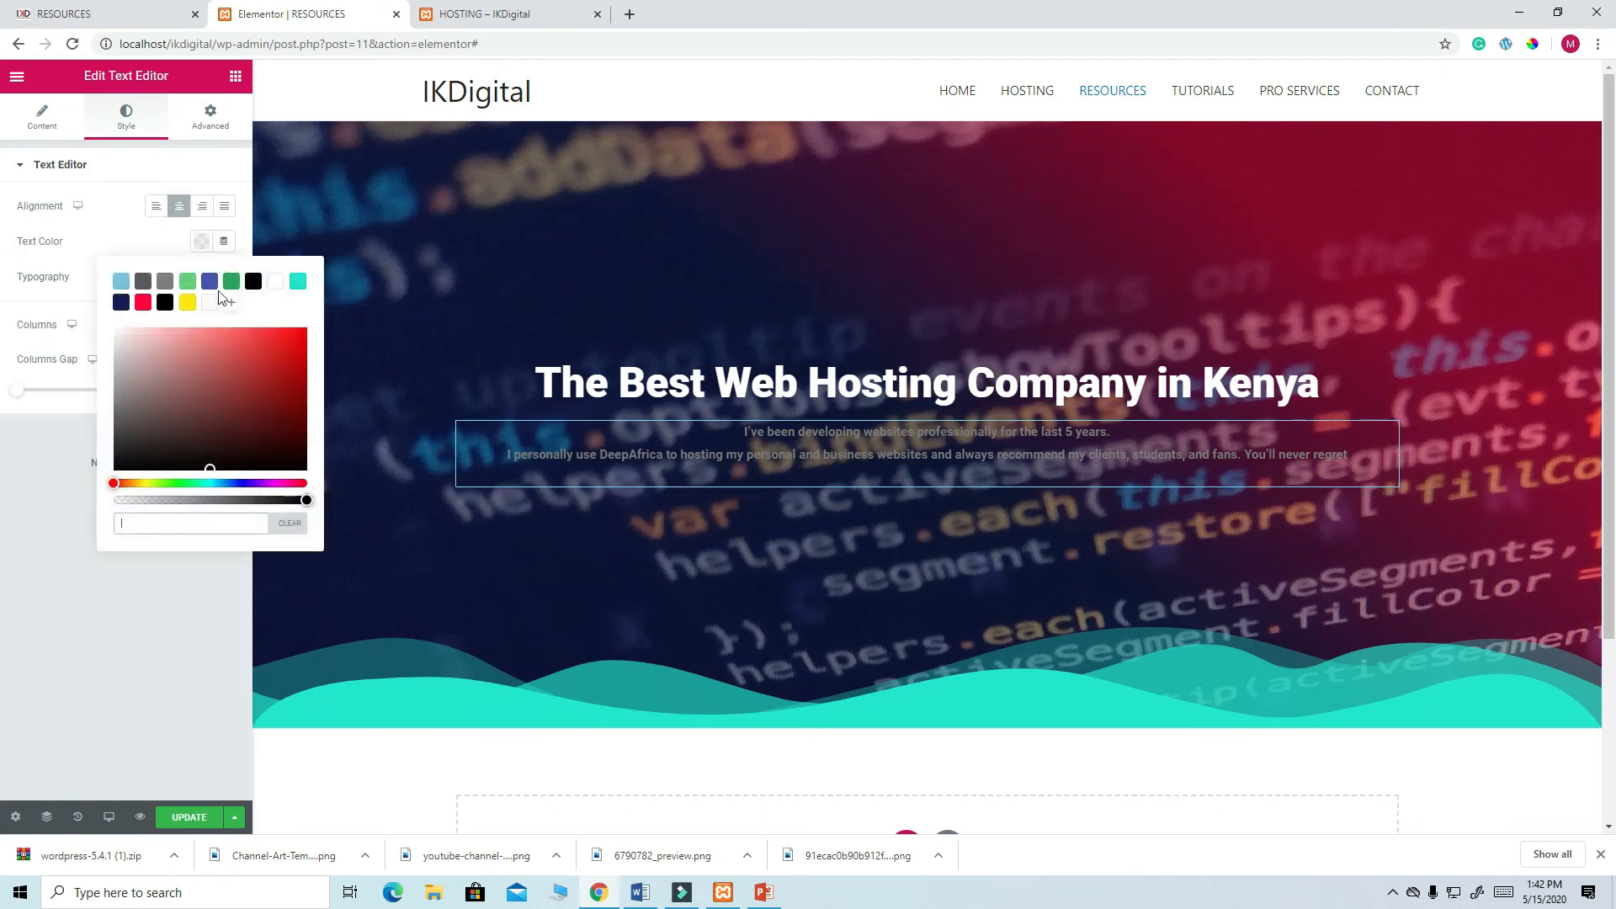
click(276, 282)
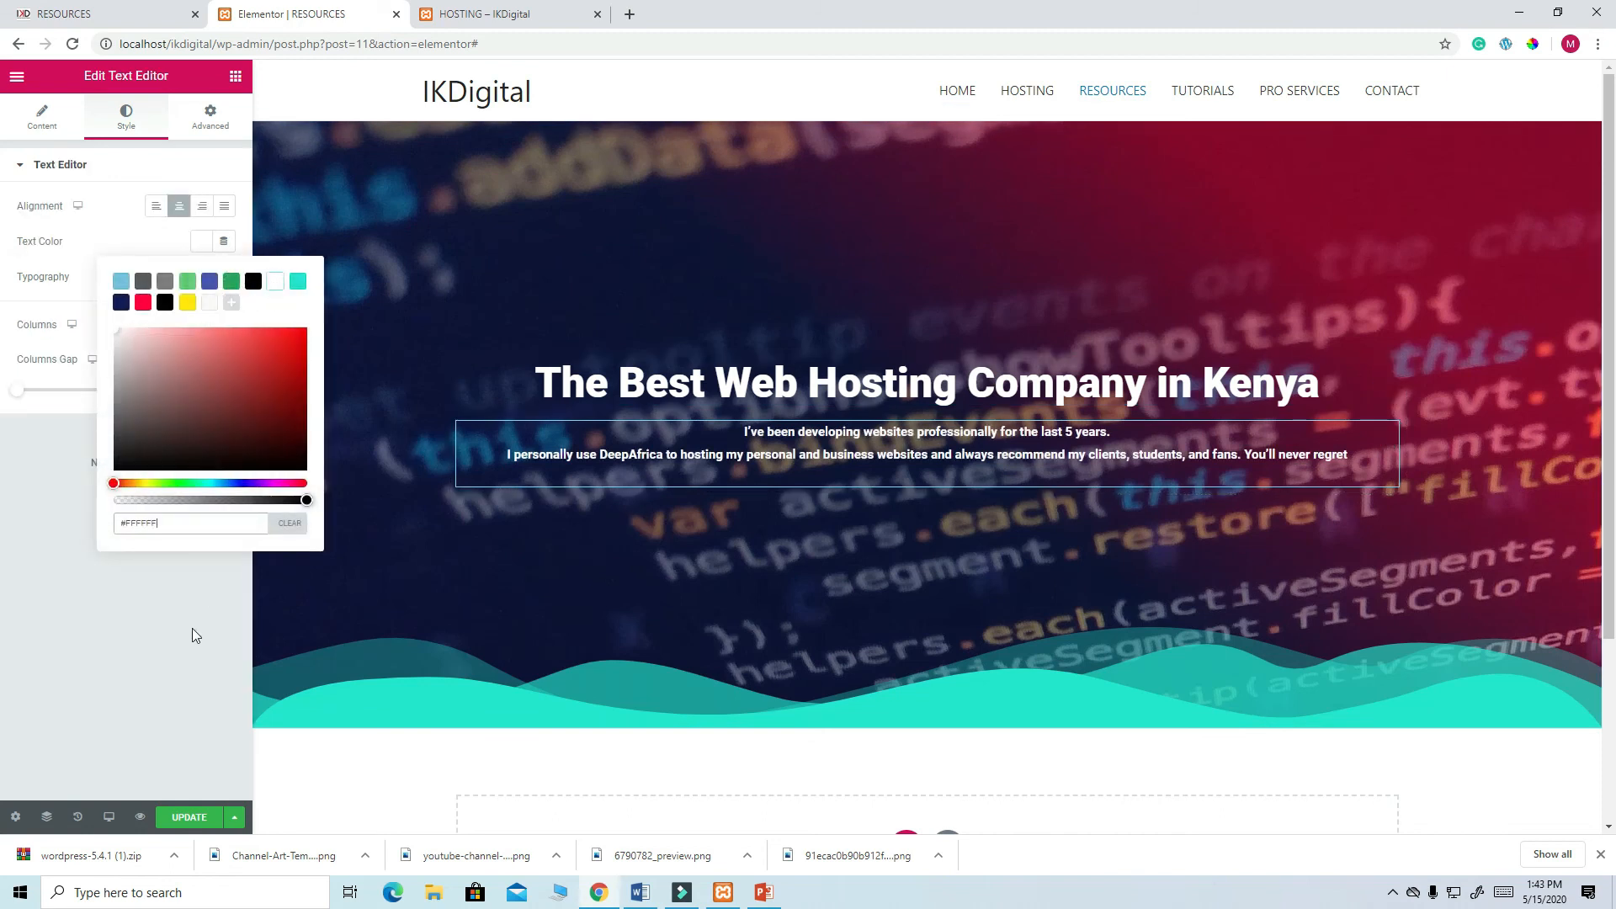
click(209, 122)
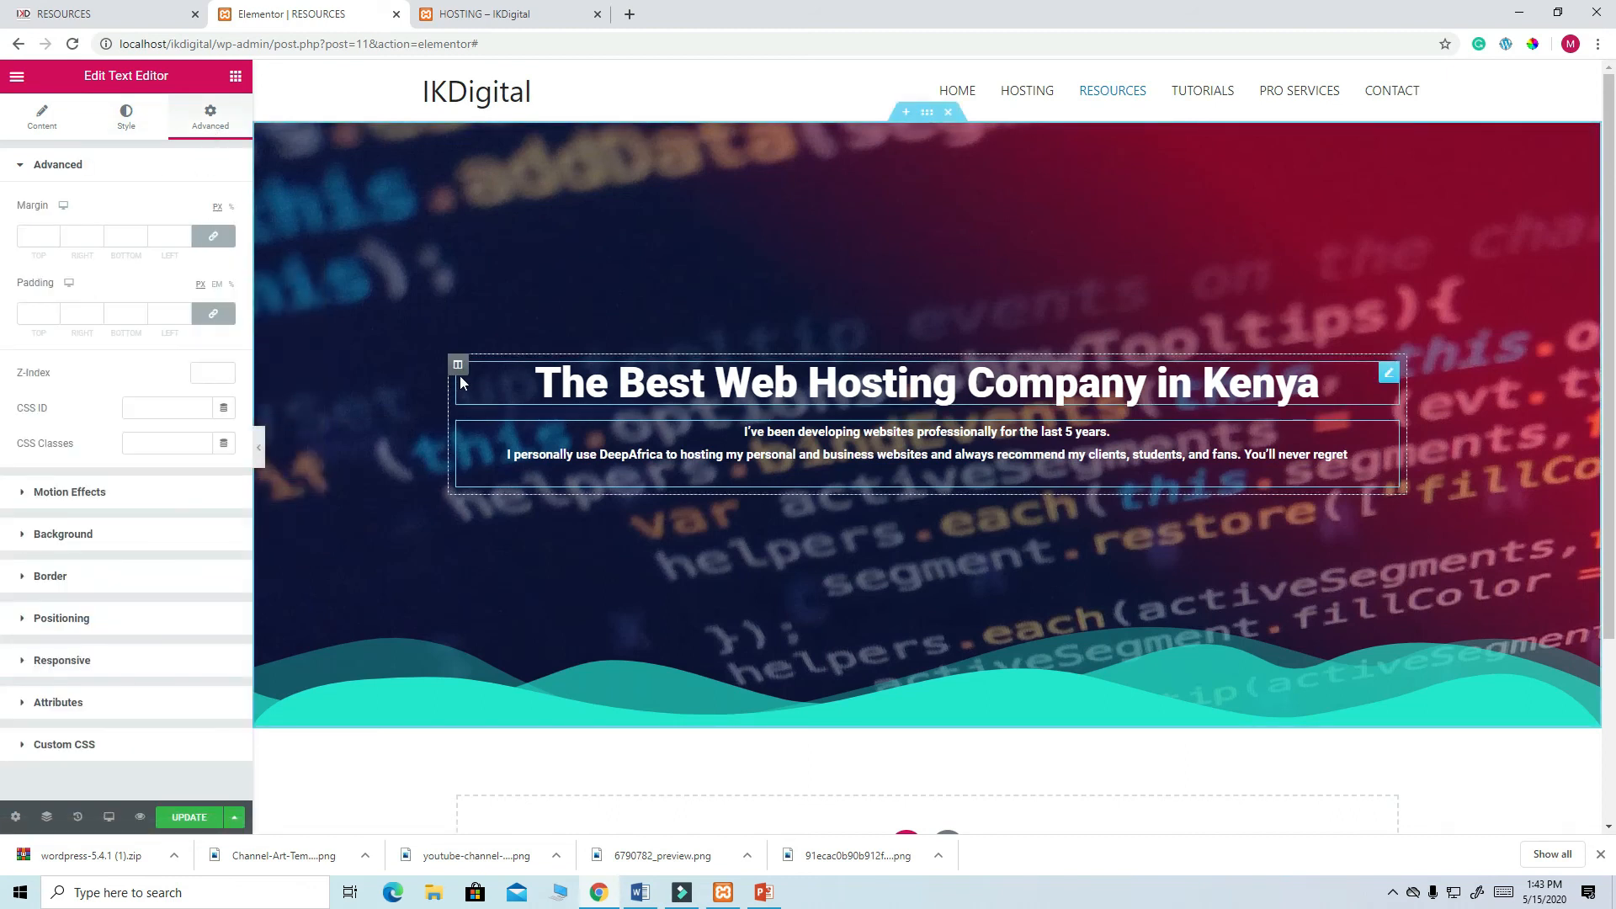
- Set the hero column's padding to 0, with right and left padding of 100
click(458, 366)
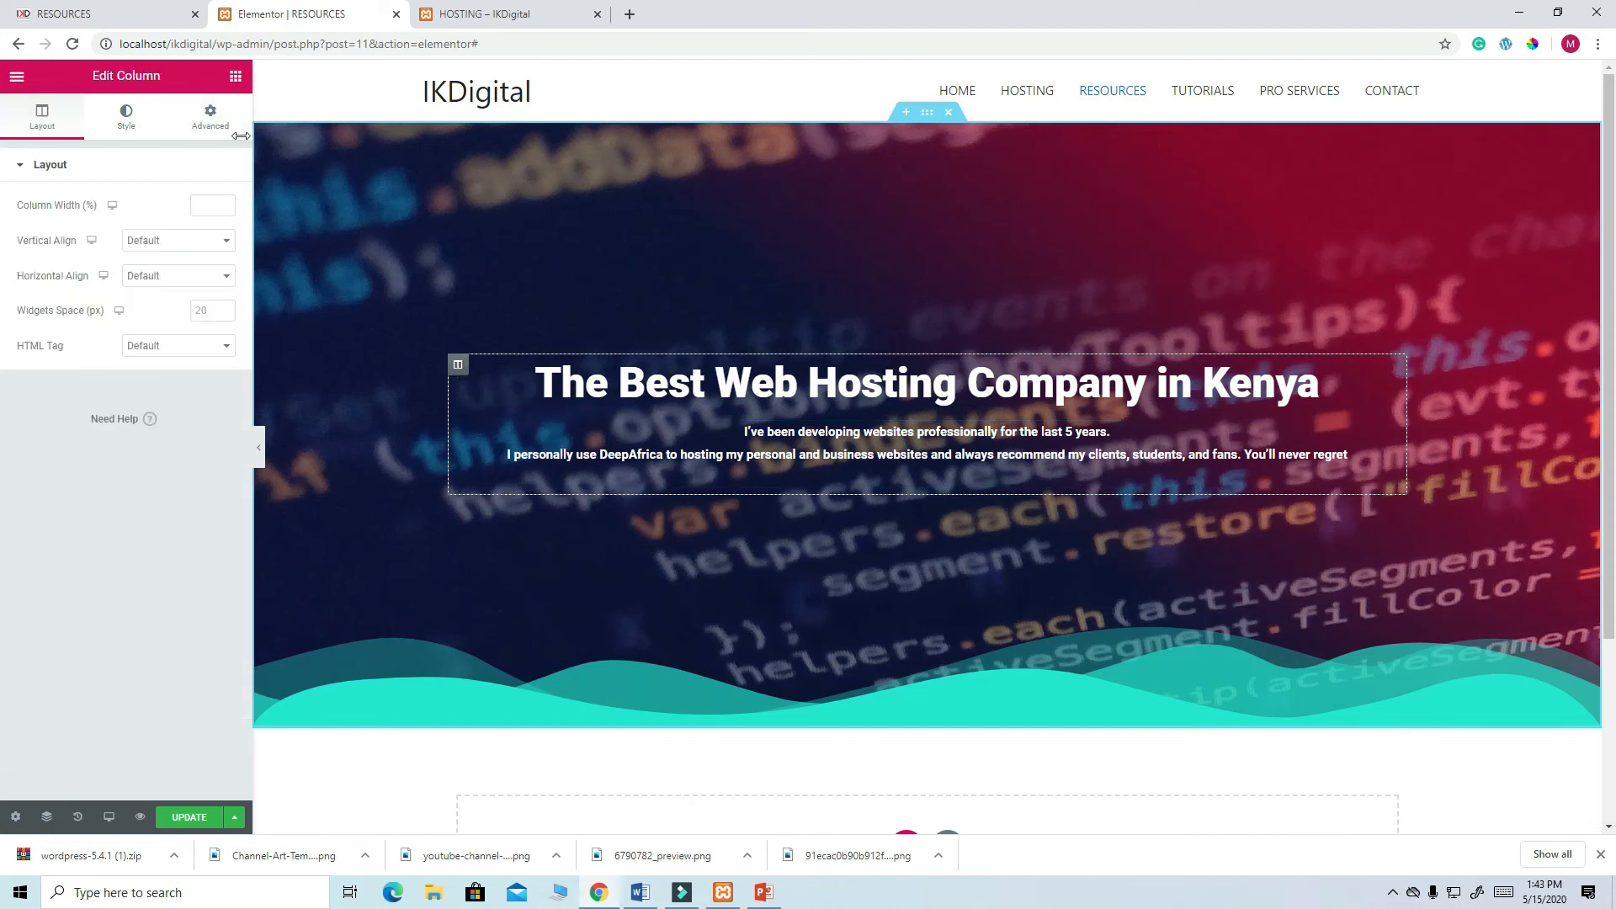
click(212, 118)
click(33, 315)
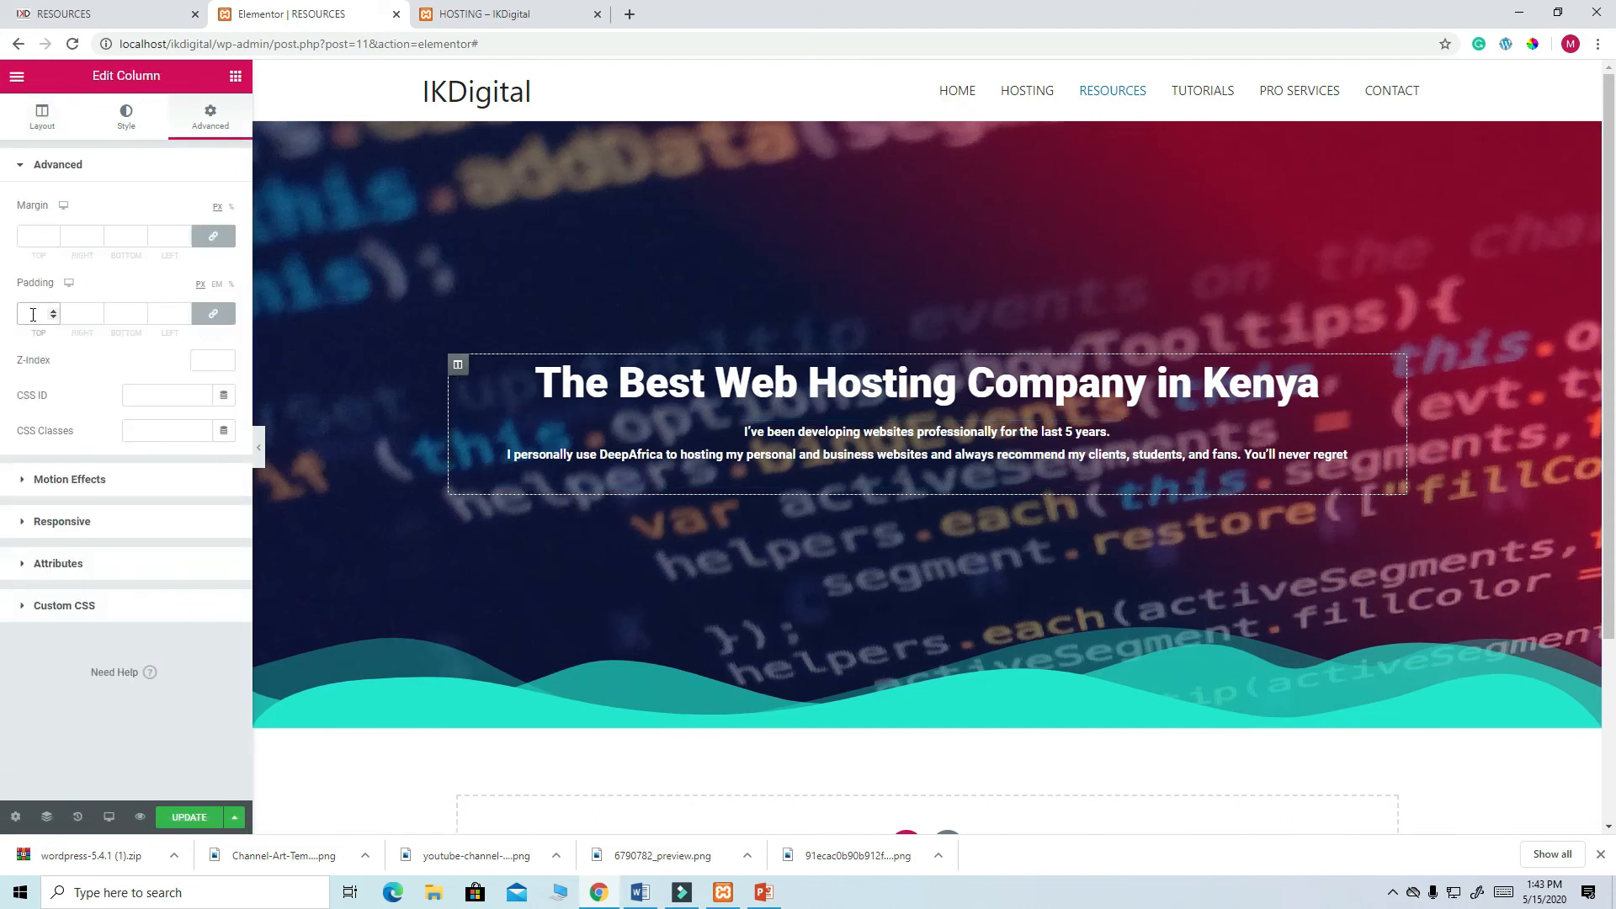
text(0)
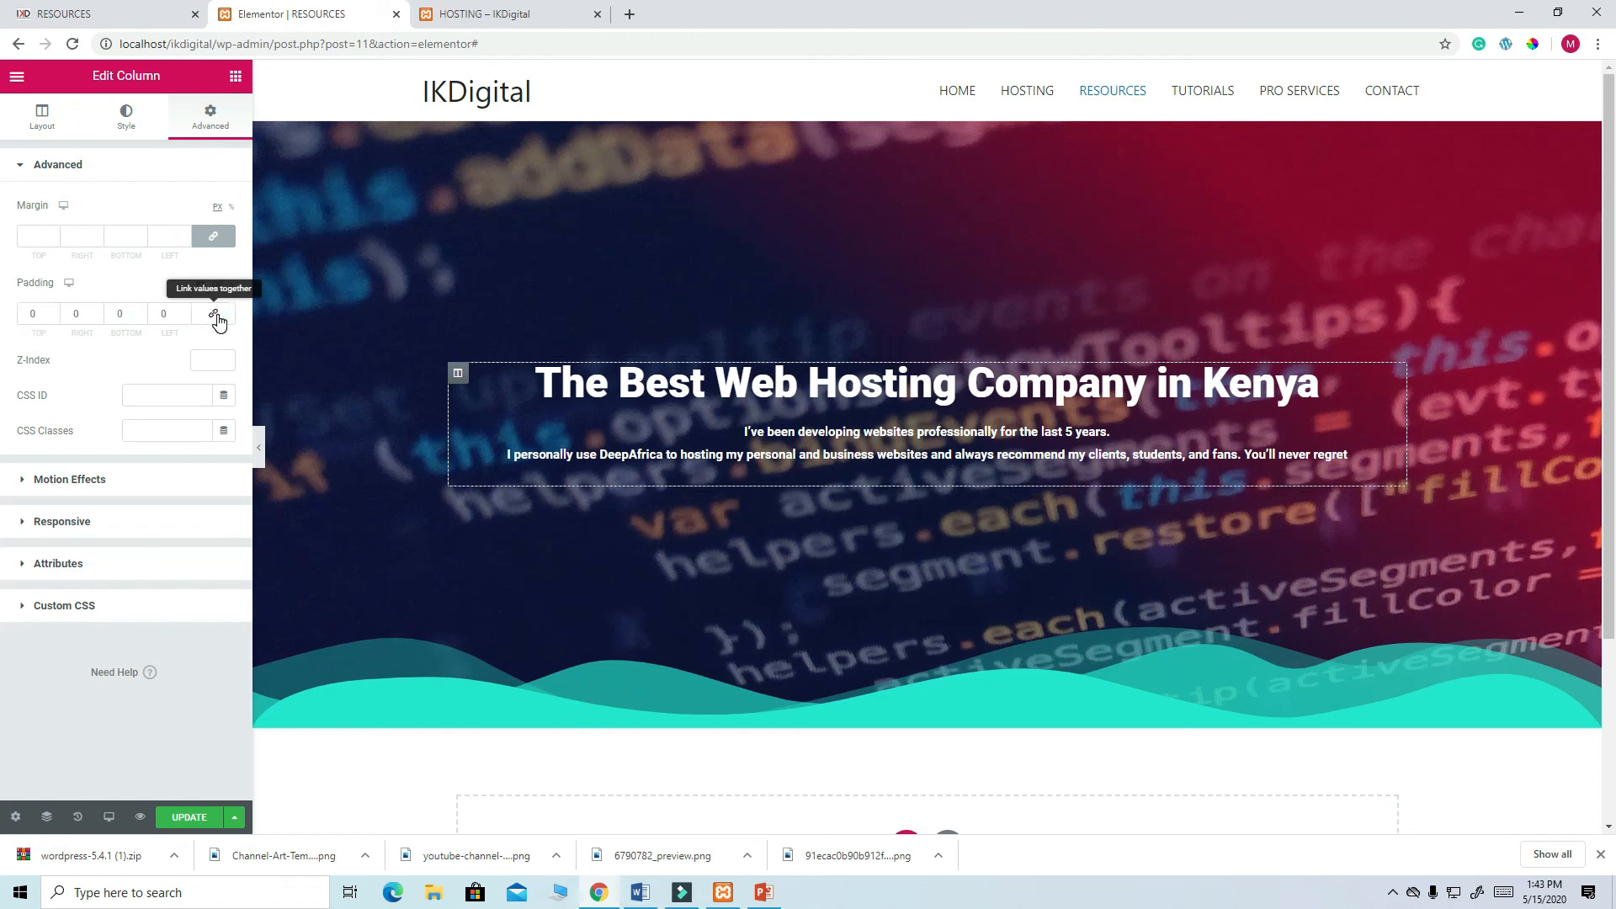
double_click(72, 313)
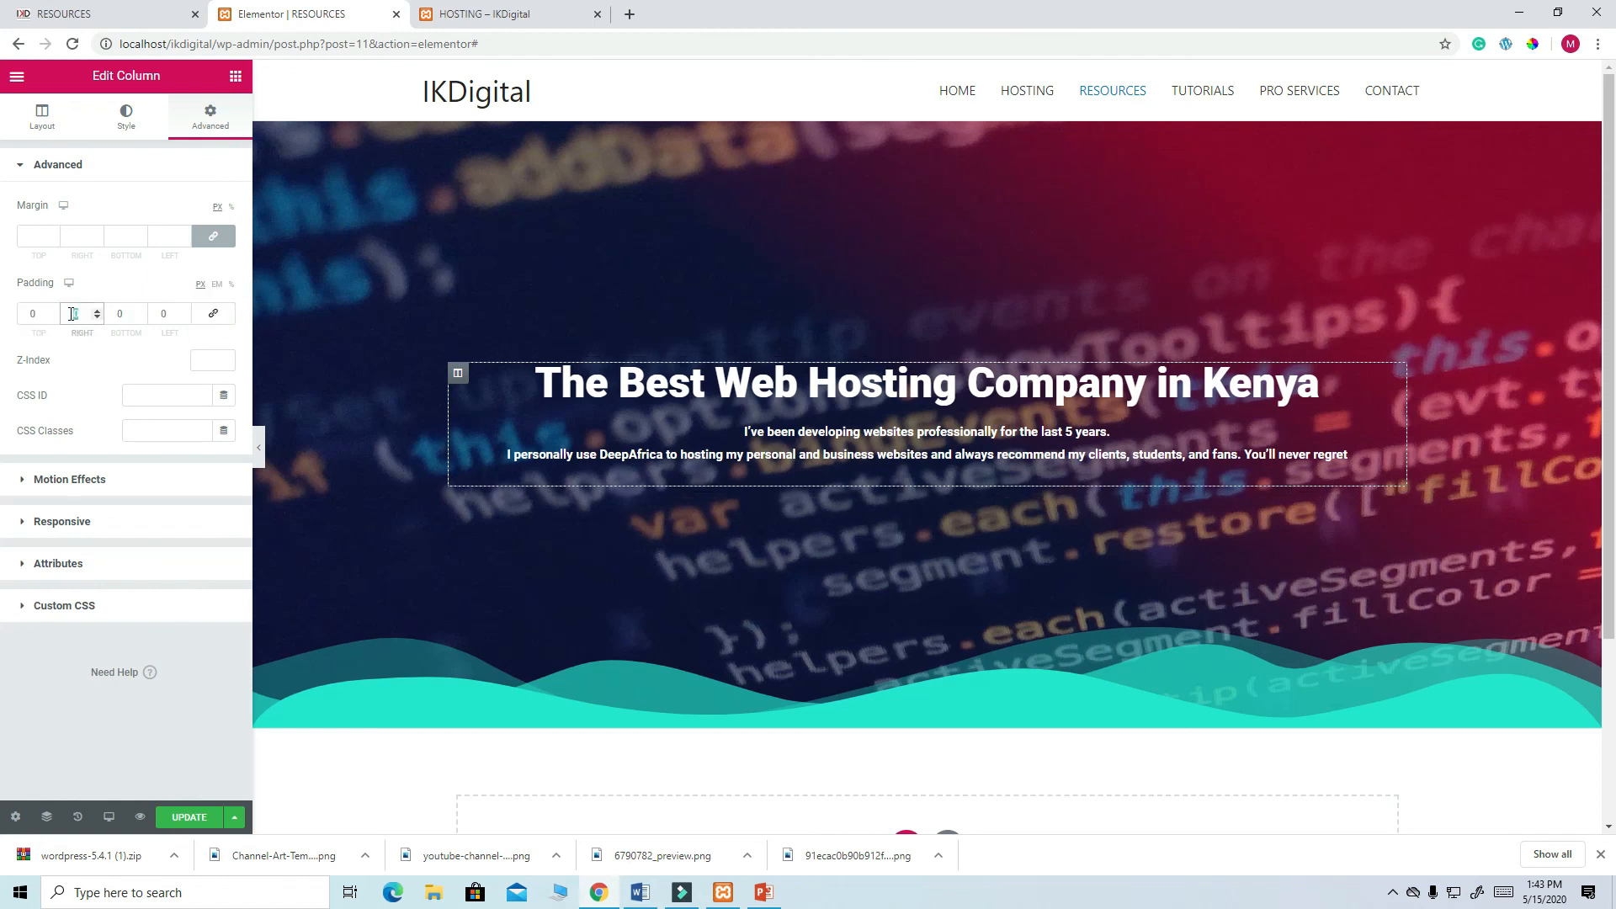
text(100)
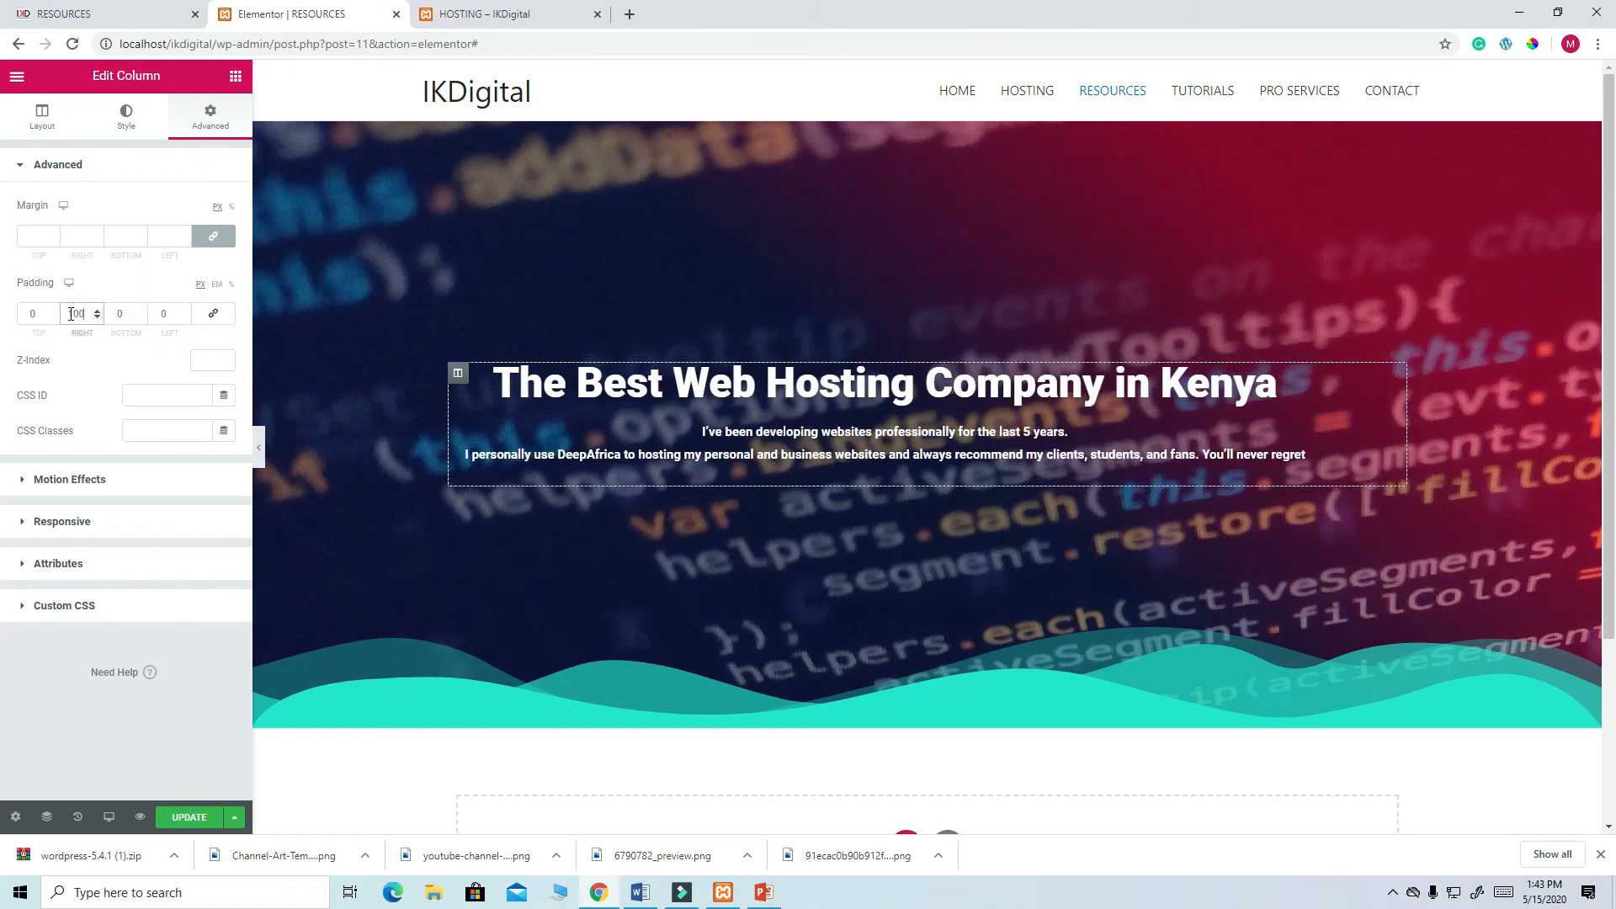
click(164, 313)
text(100)
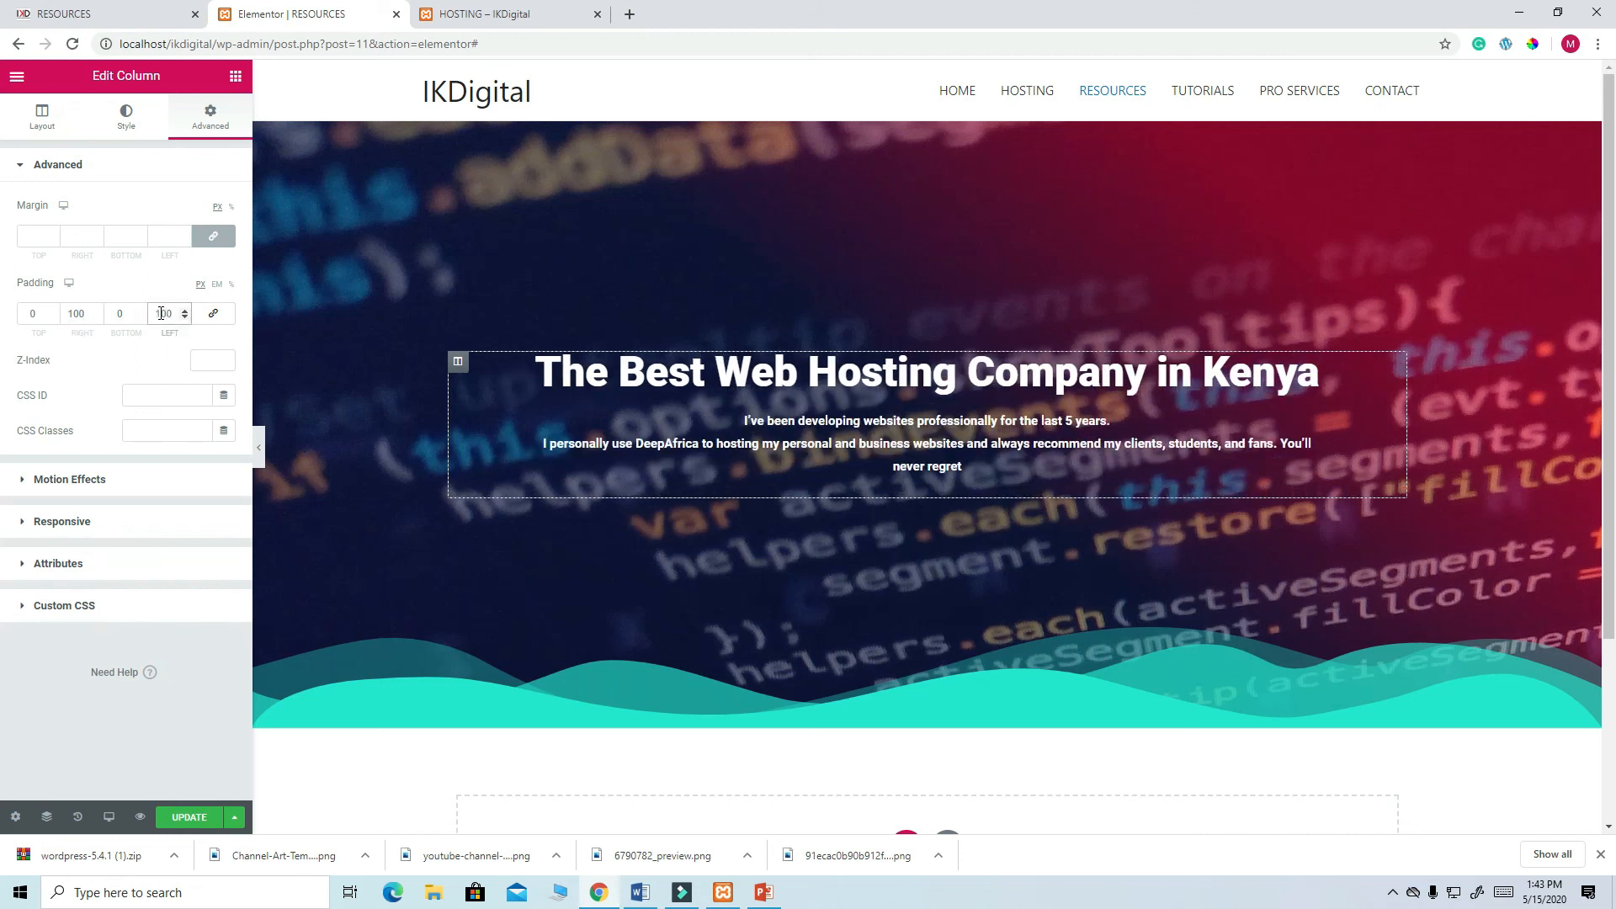
- Try right and left padding of 150 and 120, then settle back on 100 for both
click(79, 314)
text(5)
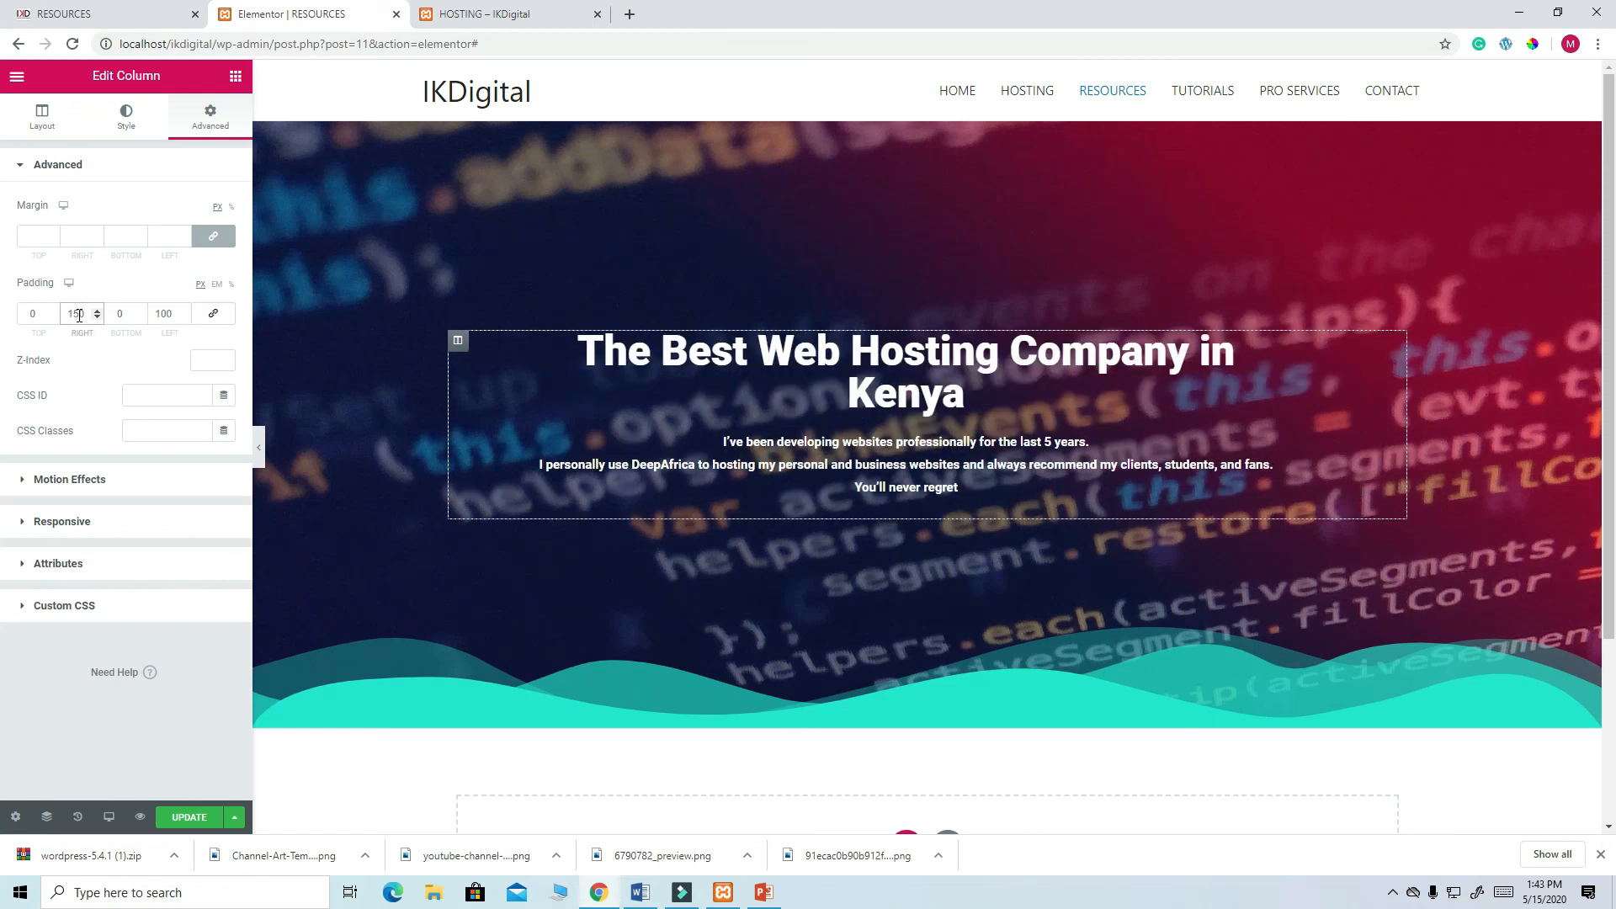
click(166, 313)
key(Delete)
text(5)
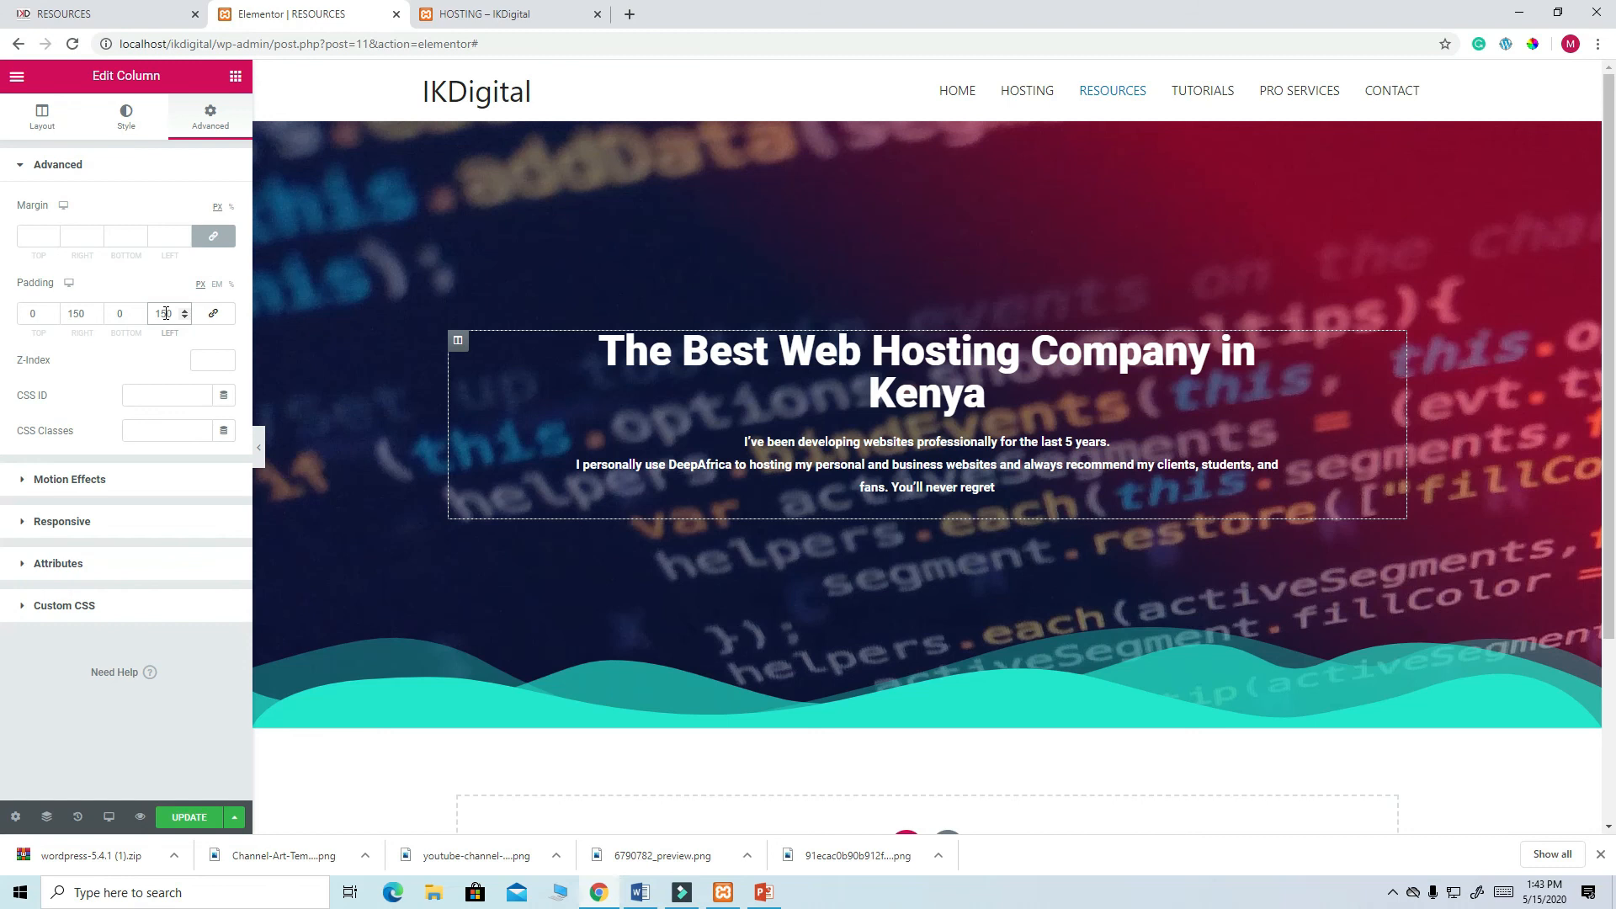
click(78, 309)
key(BackSpace)
text(2)
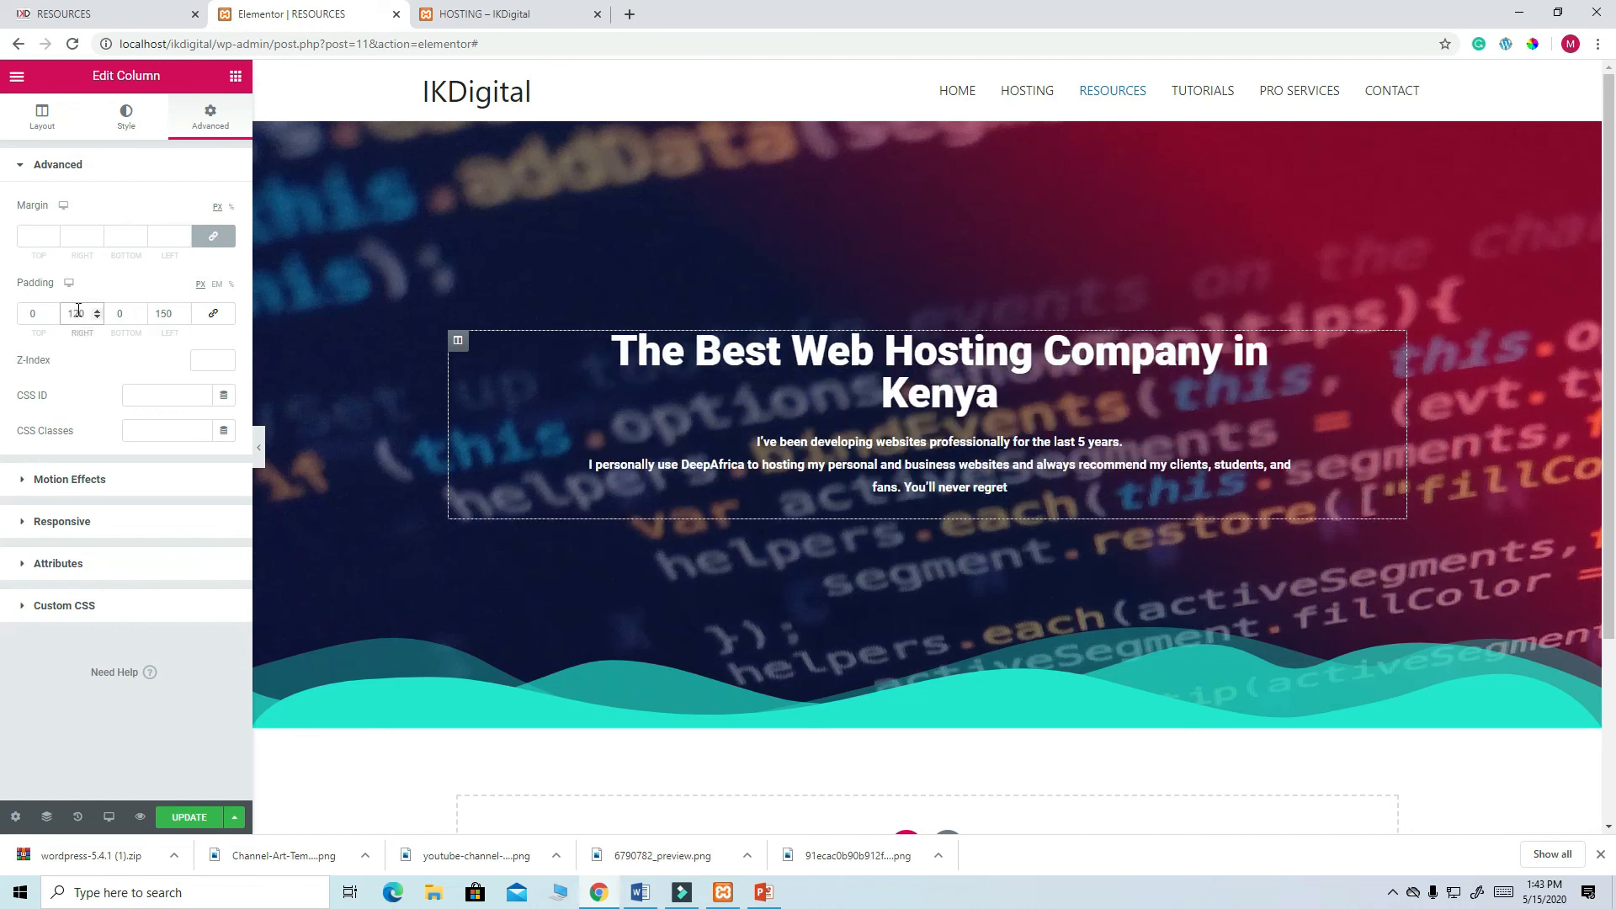
click(166, 313)
key(BackSpace)
text(2)
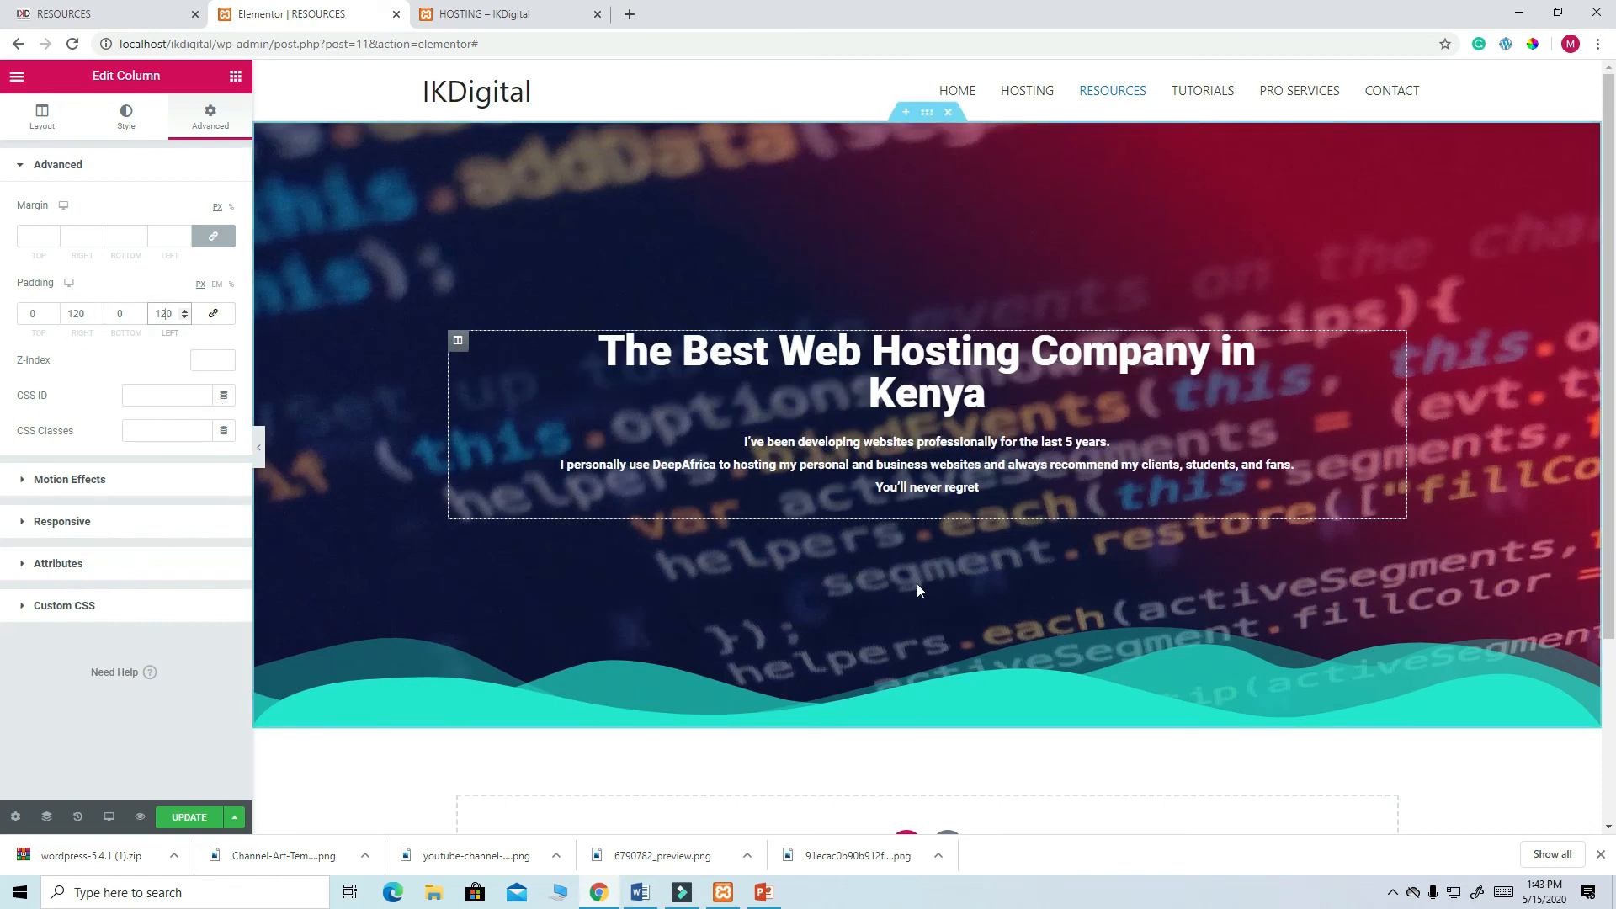
drag(89, 314, 70, 309)
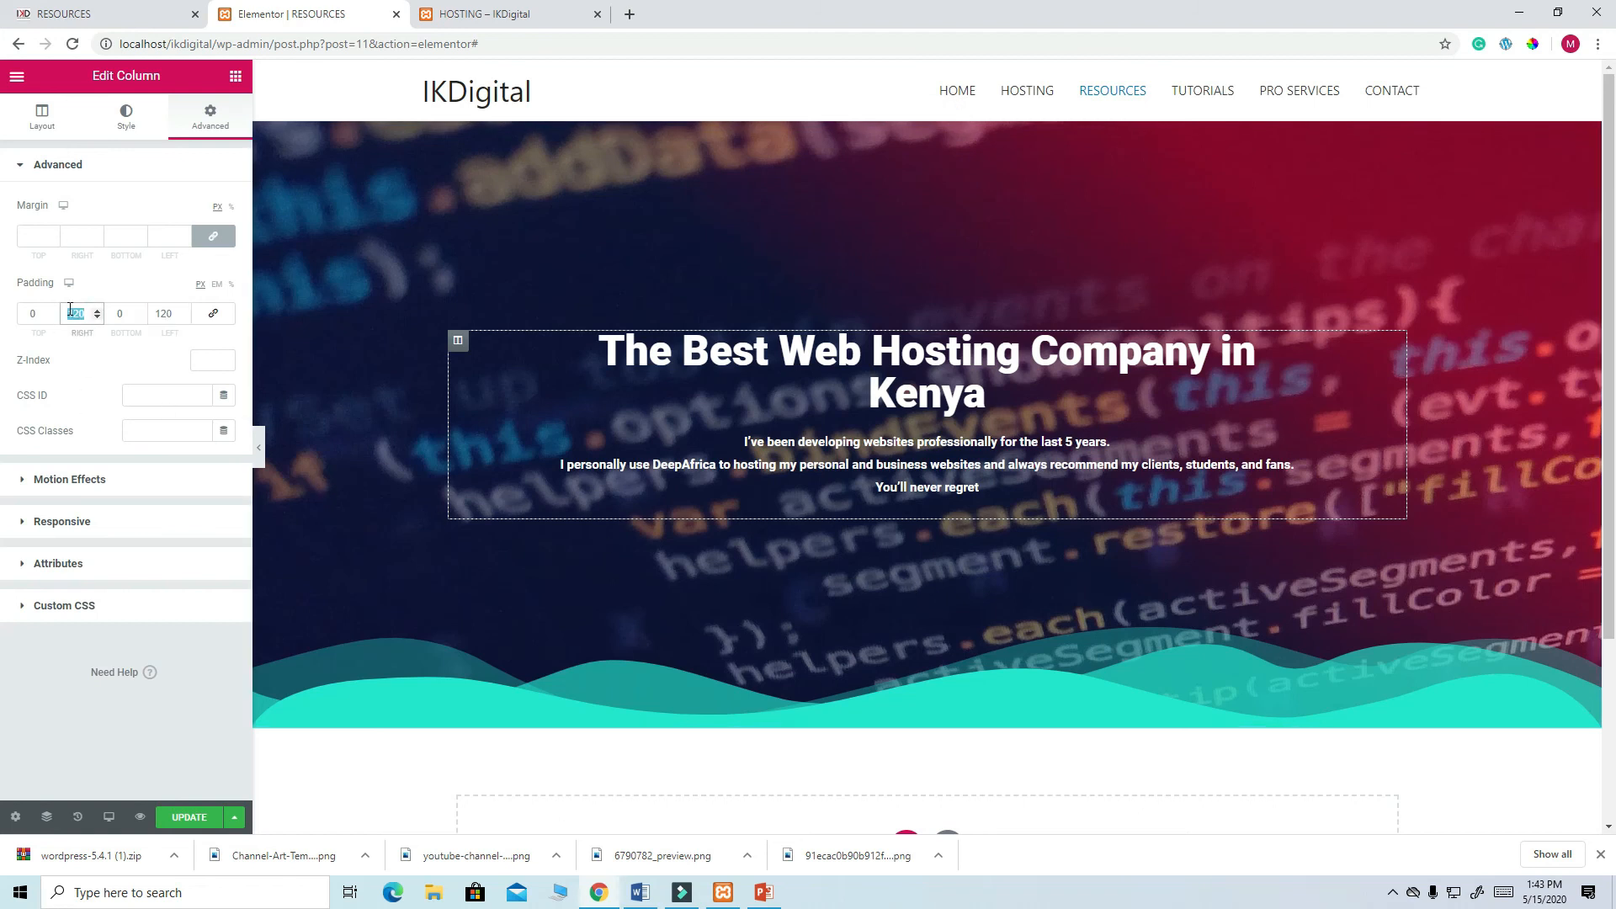
text(100)
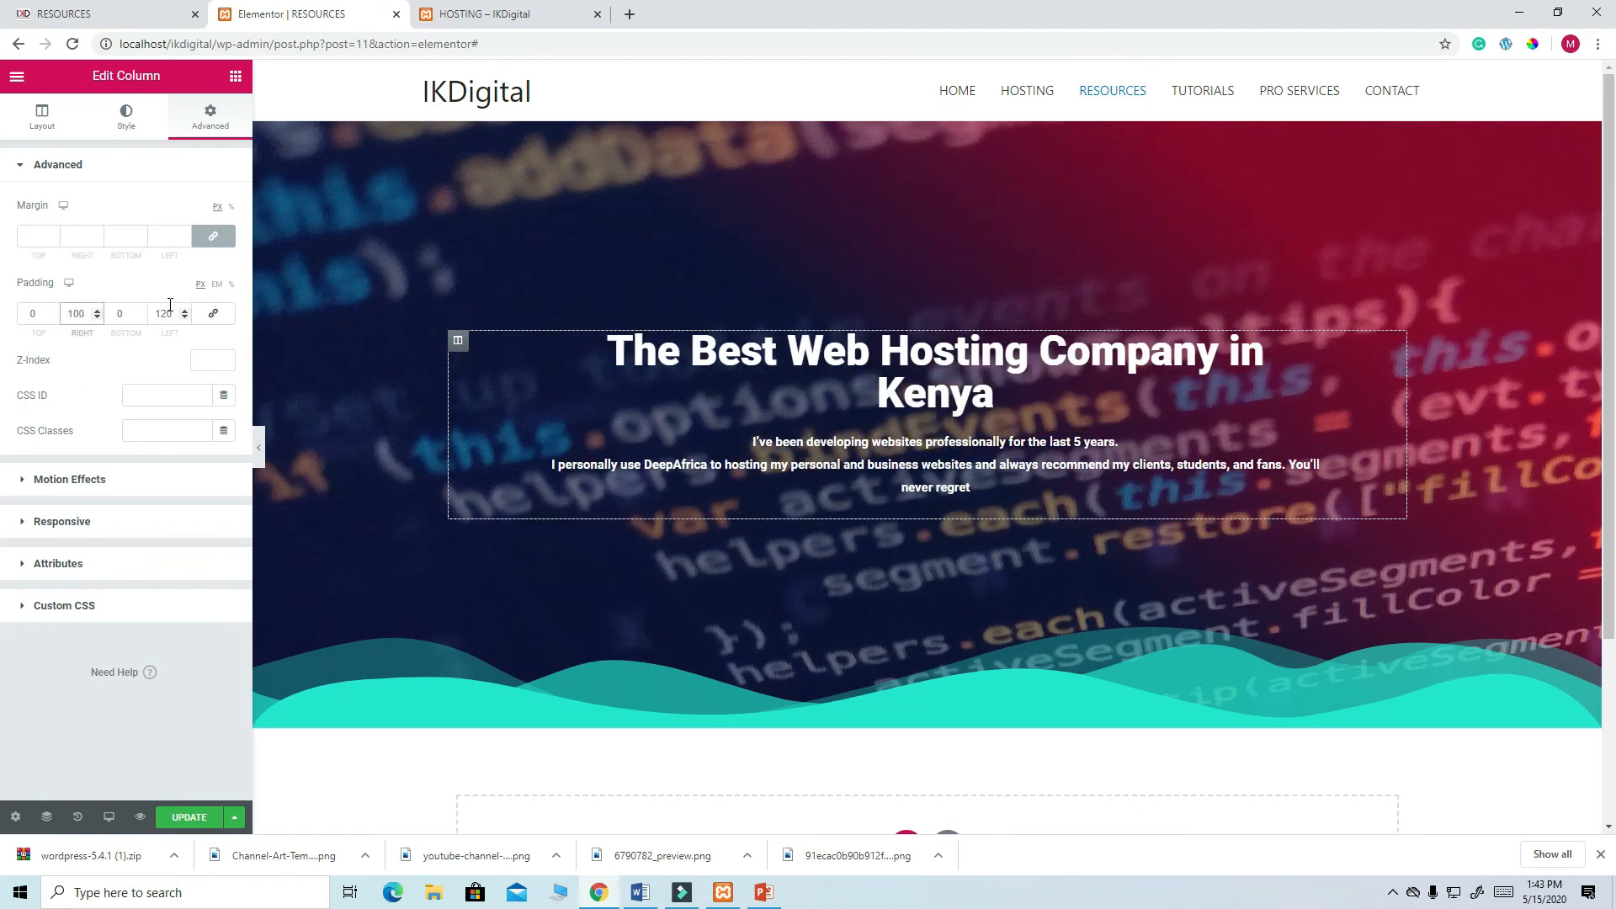
drag(168, 312, 154, 312)
text(100)
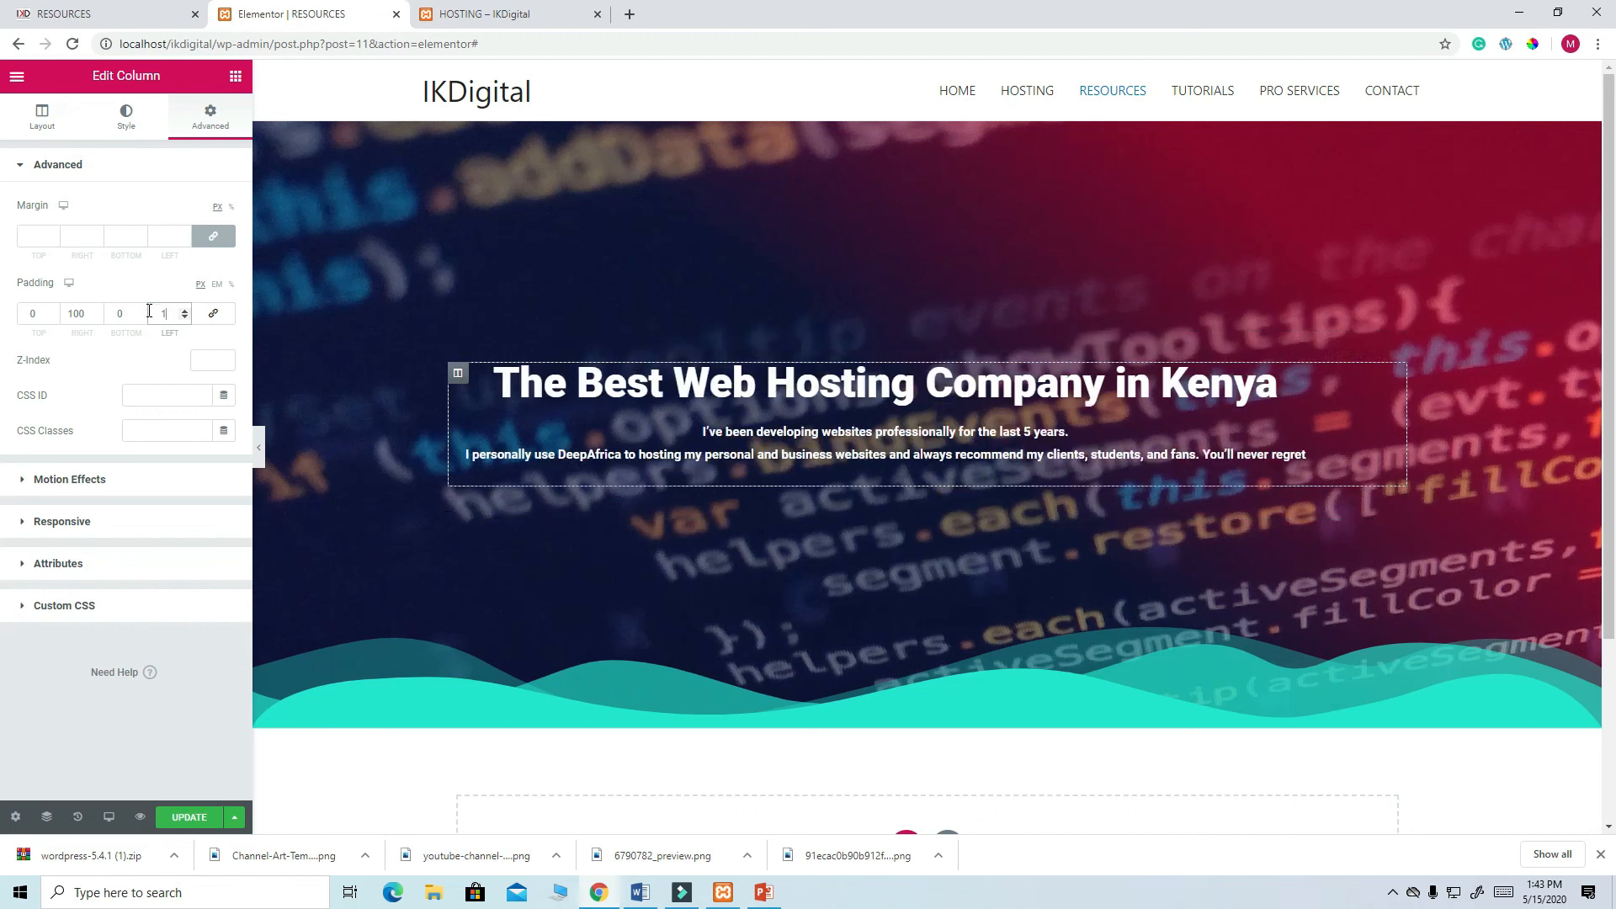
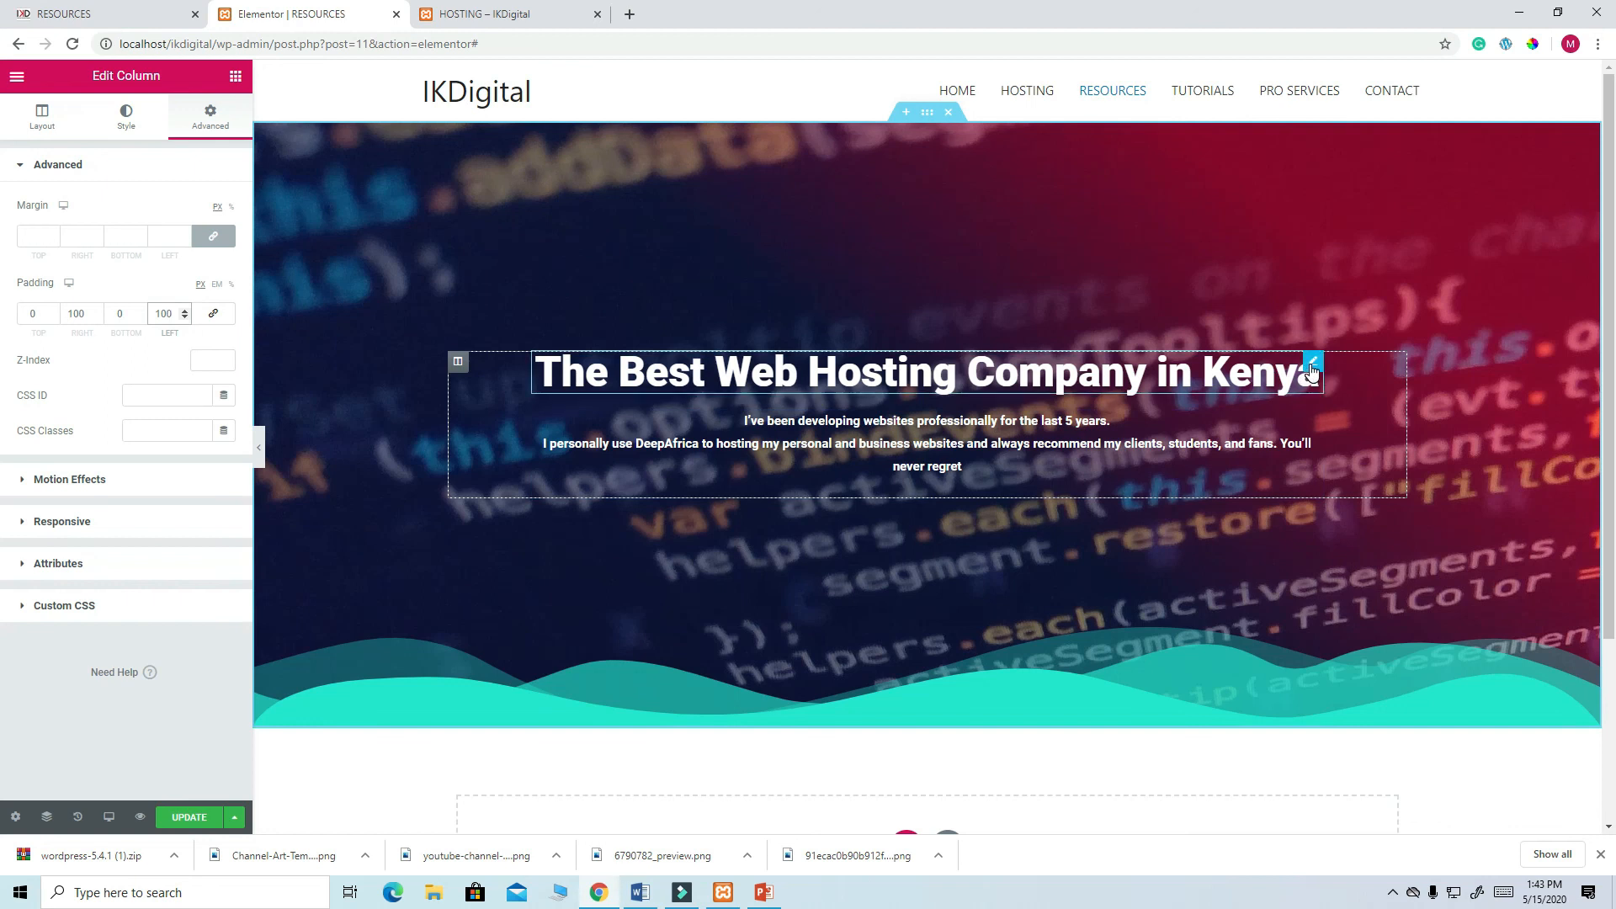
- Open the Style tab of the hero heading's Edit Heading panel
click(1311, 370)
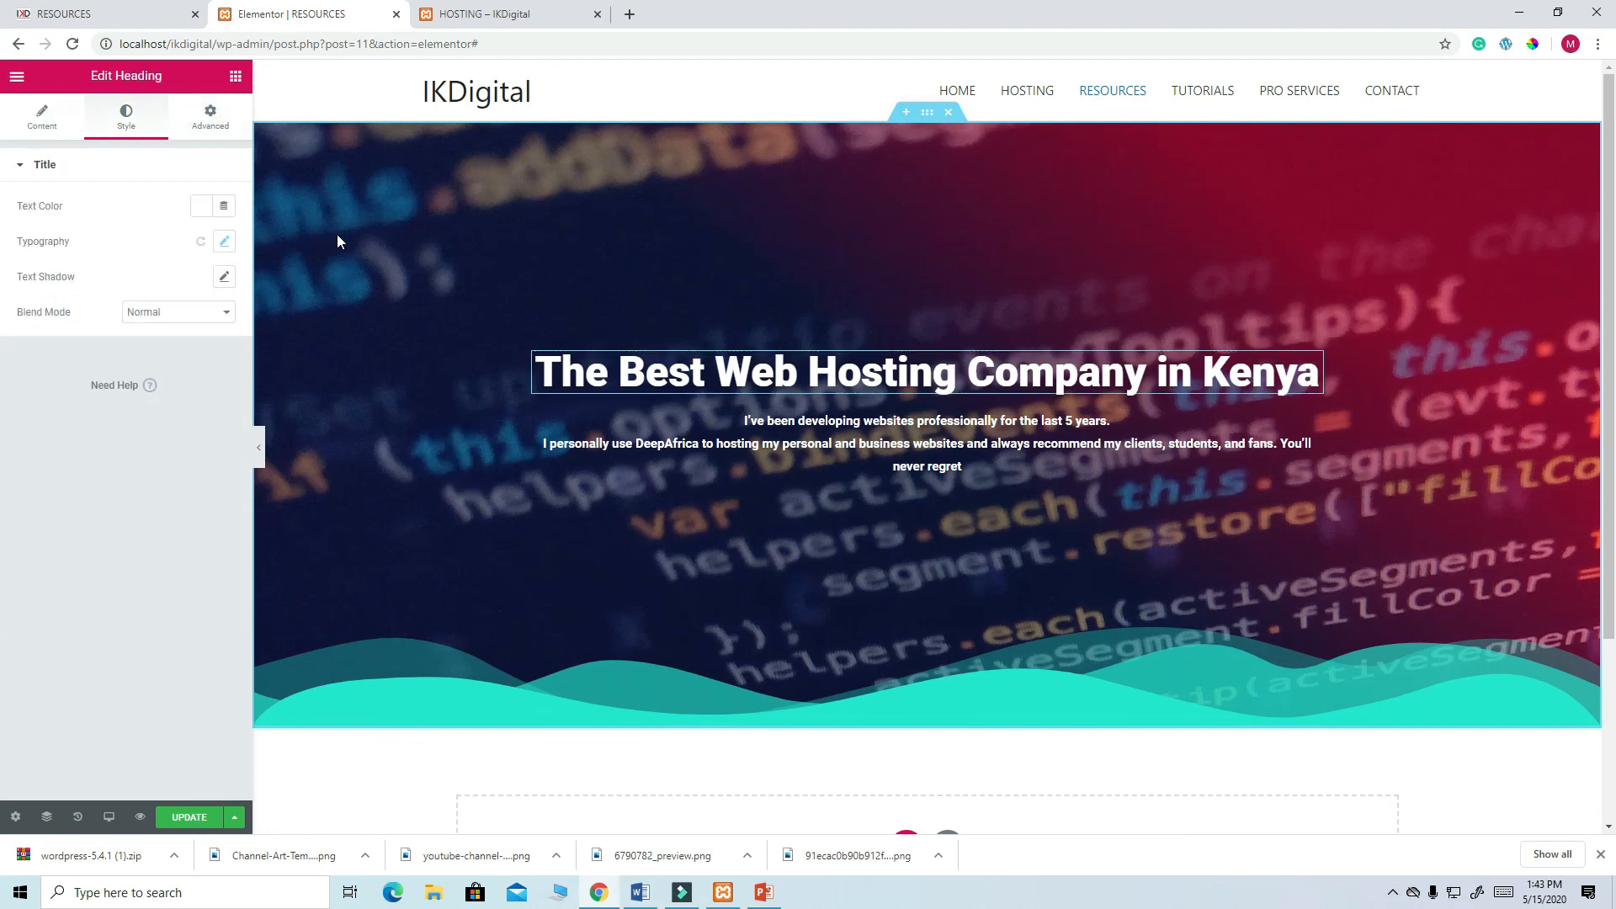
click(222, 241)
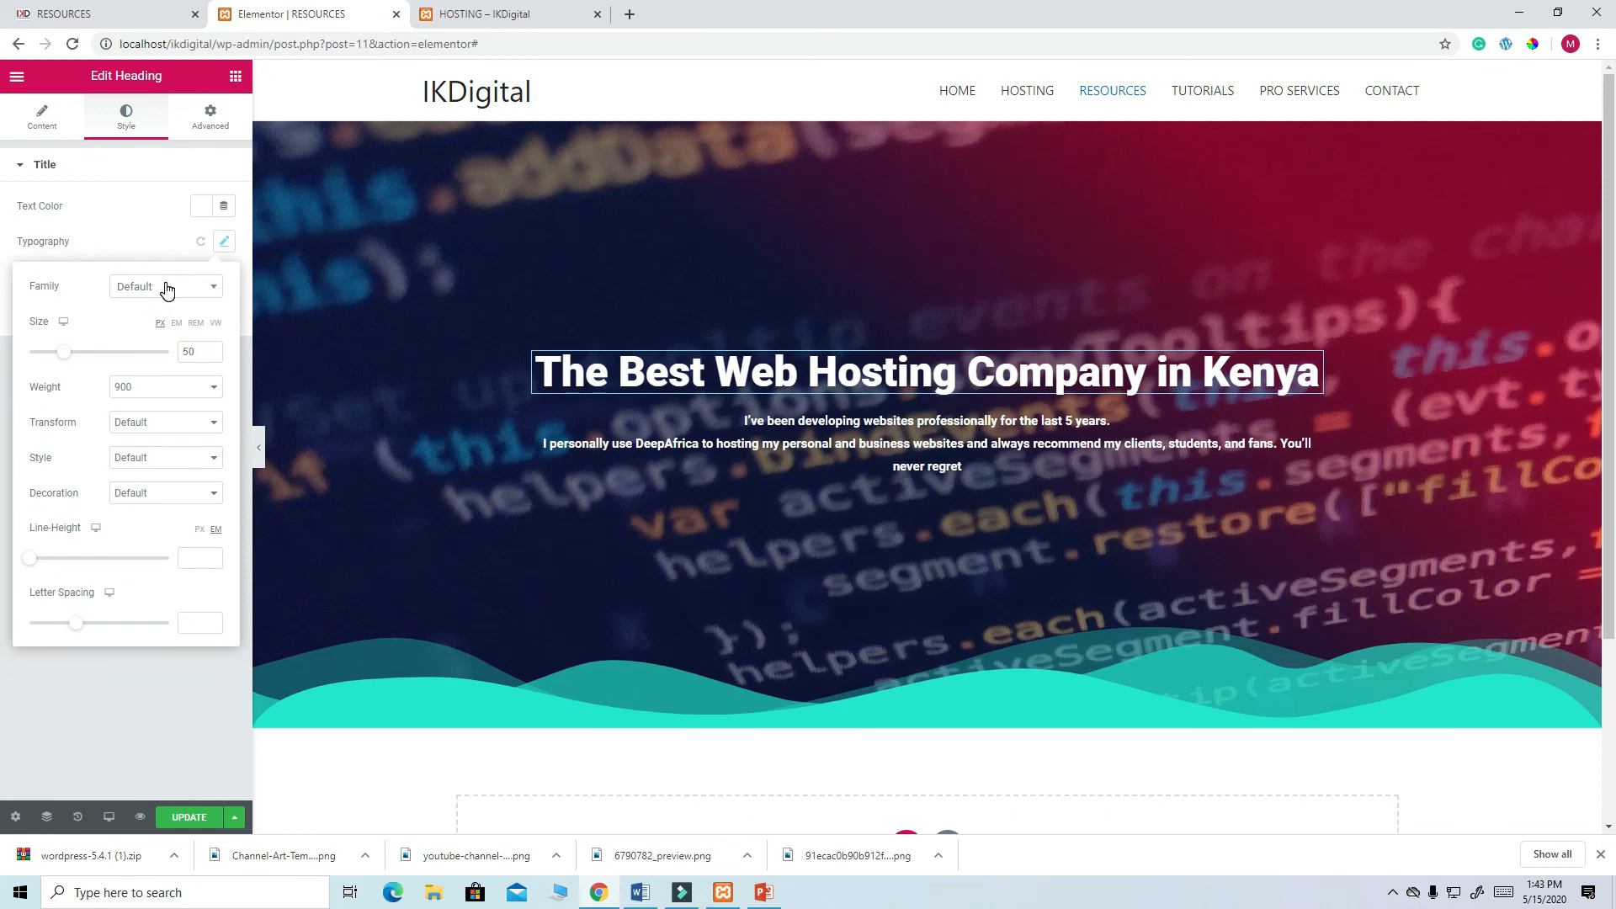
- Set the hero heading's font family to Poppins and save the page
click(167, 290)
text(popp)
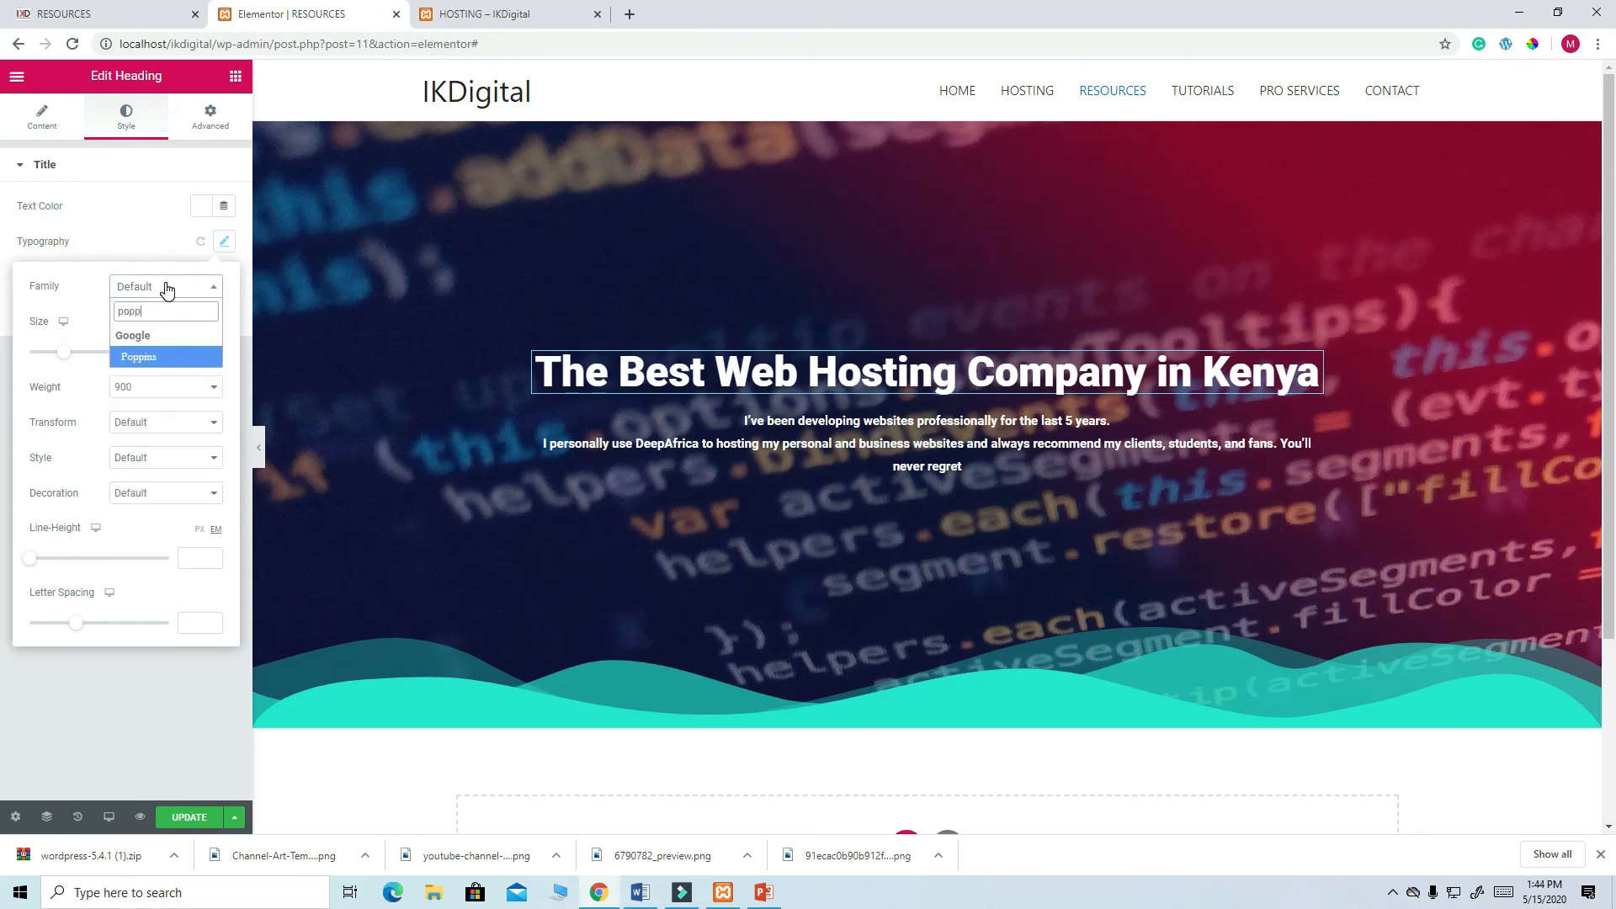
click(145, 360)
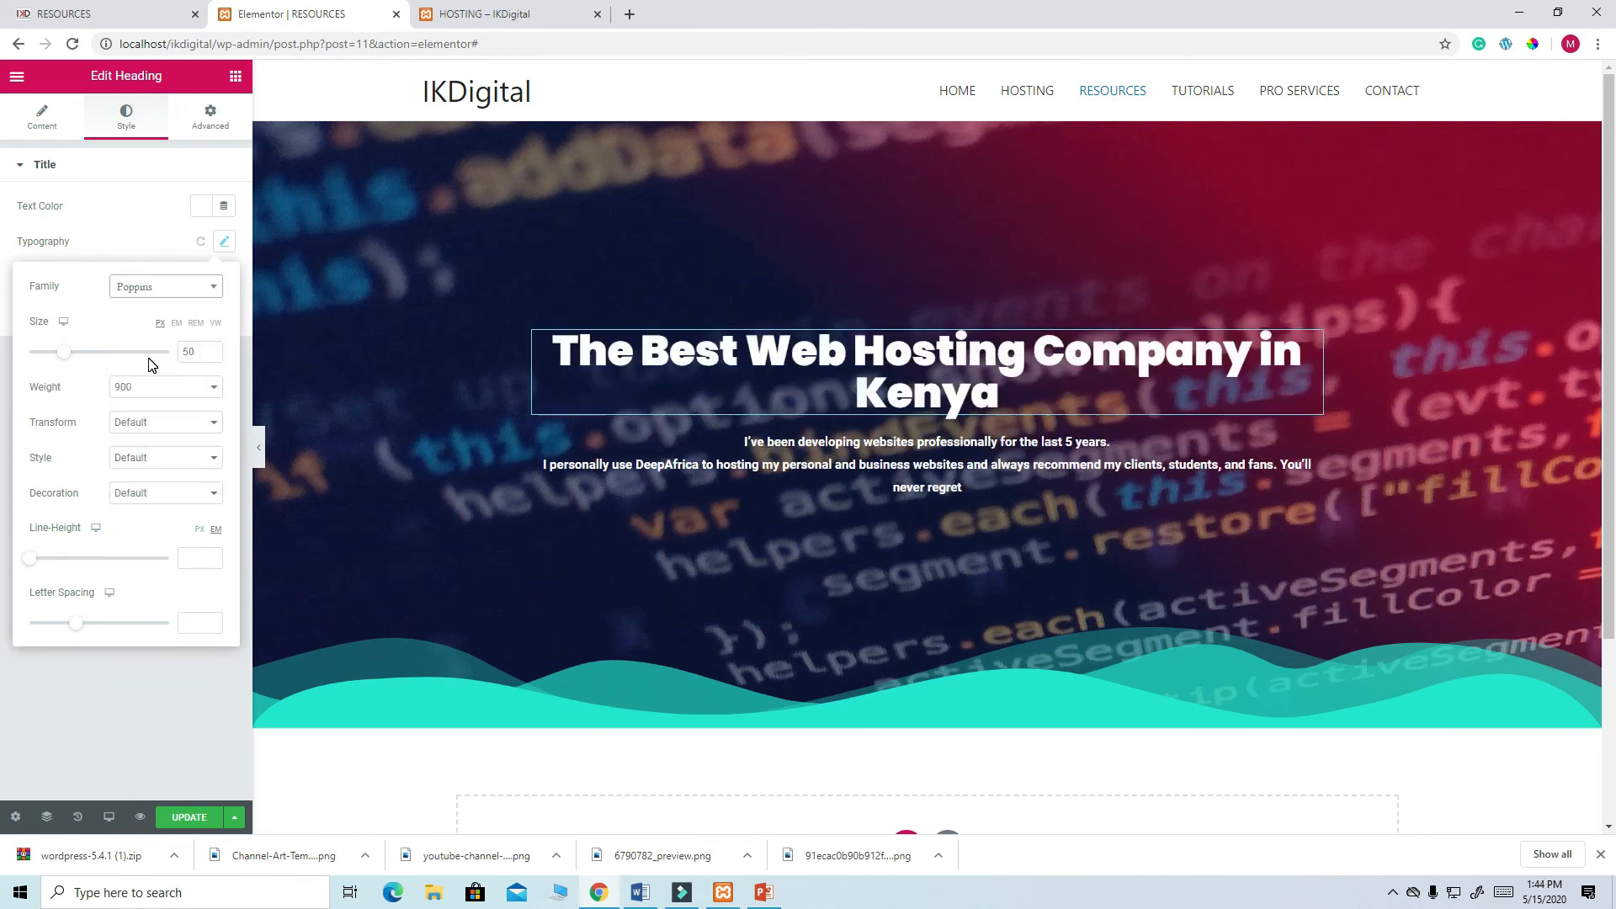
click(197, 823)
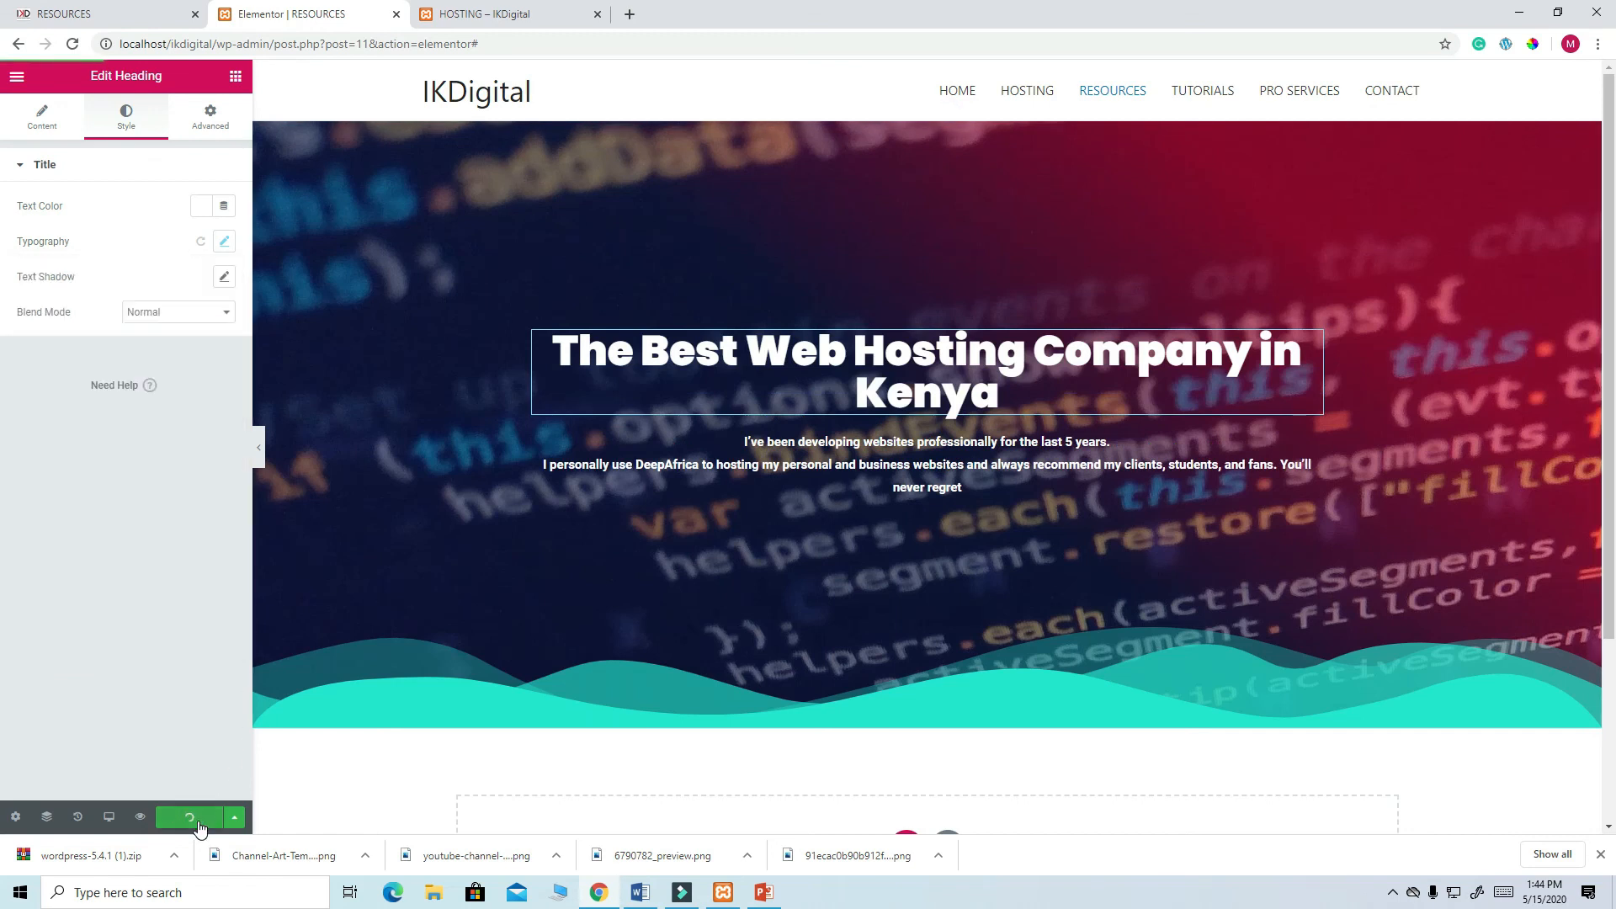
- Select the hero section and compare it with the live Resources page before returning to the editor
scroll(731, 571, down, 3)
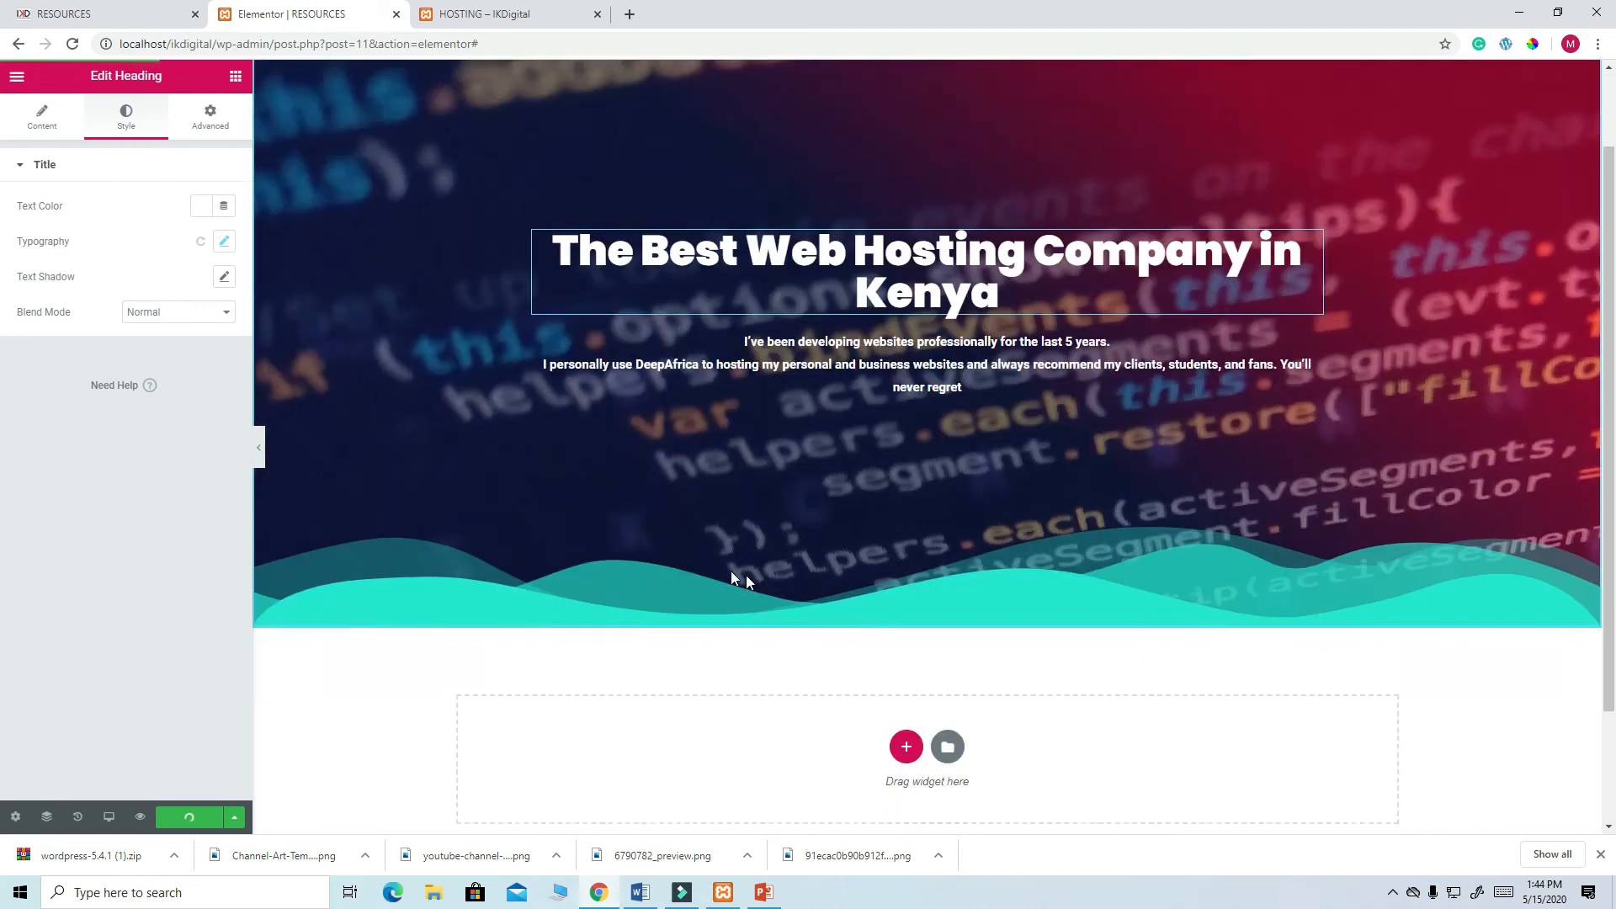
scroll(749, 516, up, 3)
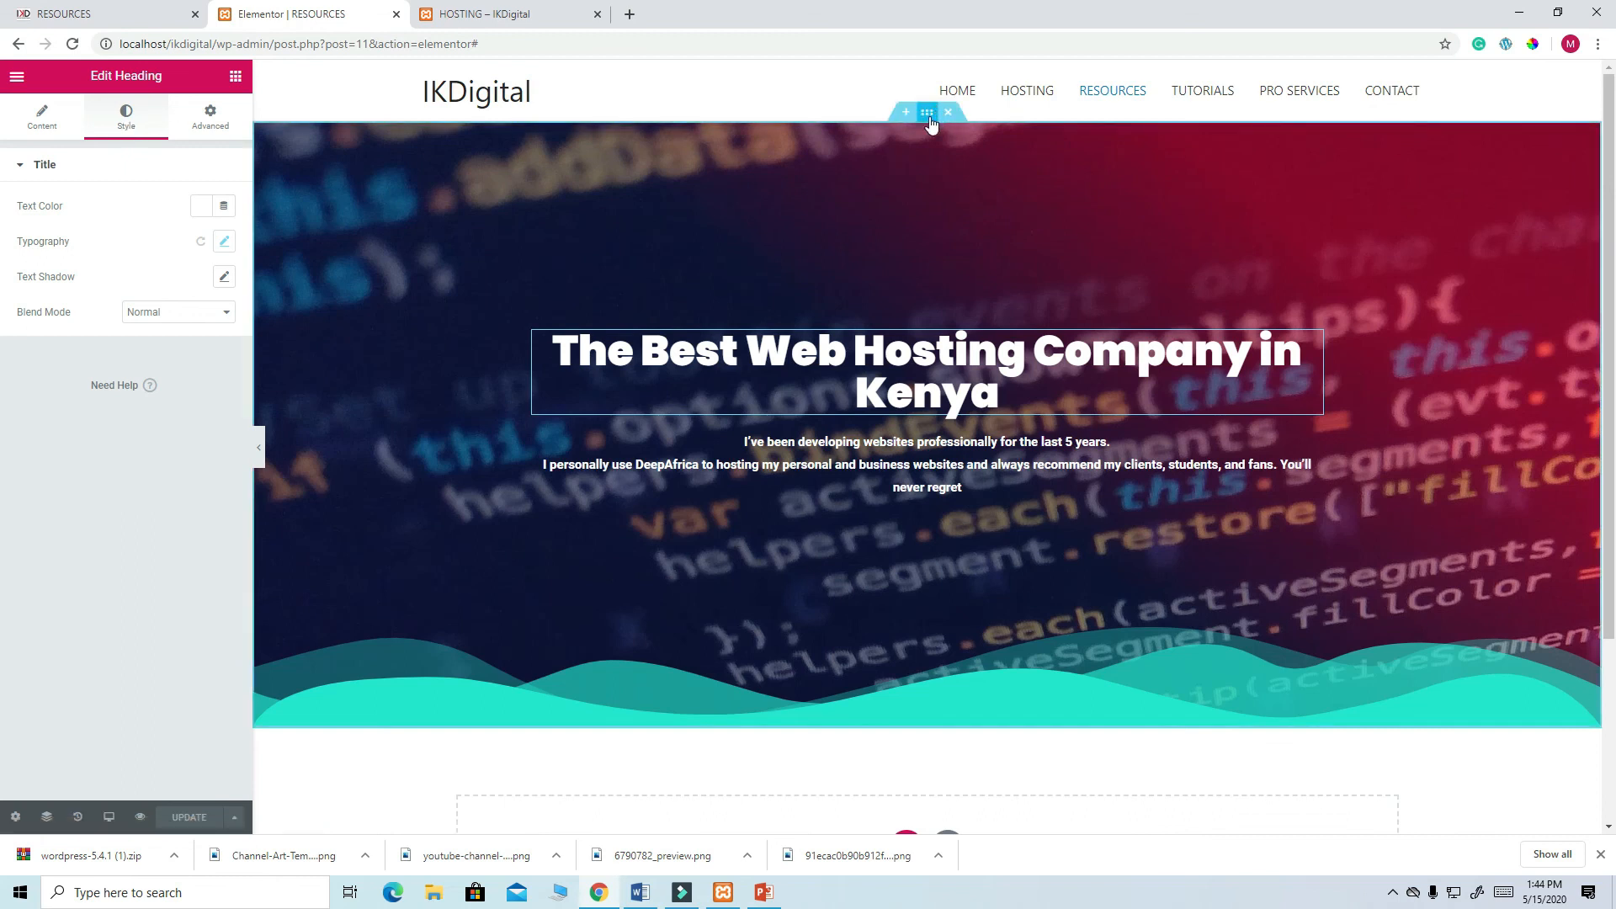
click(928, 113)
click(132, 17)
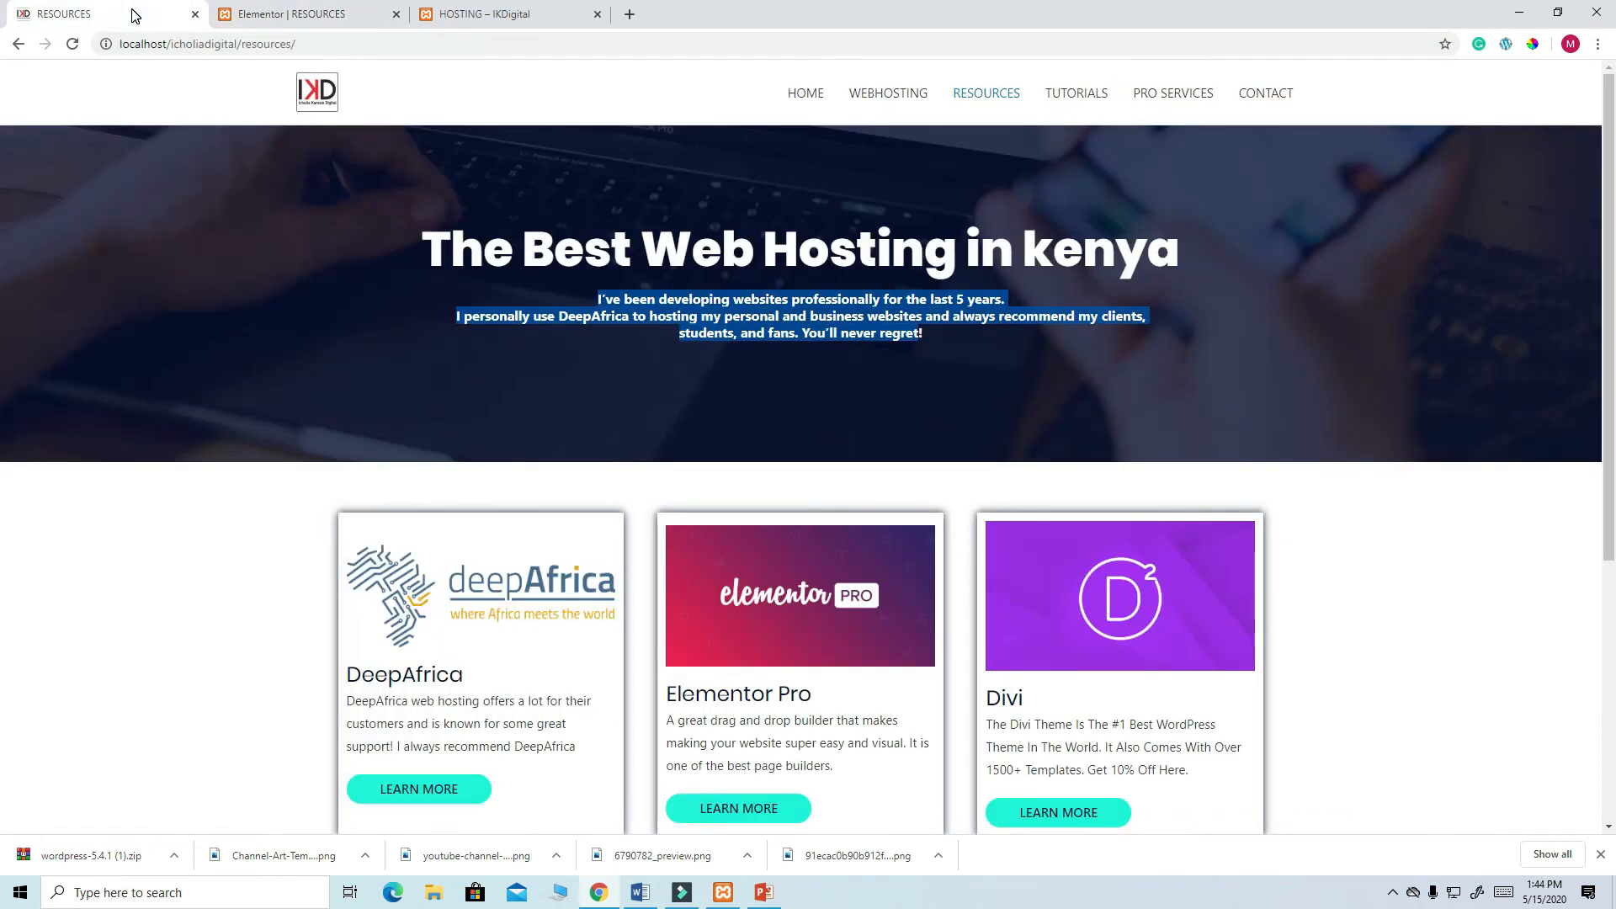
click(317, 14)
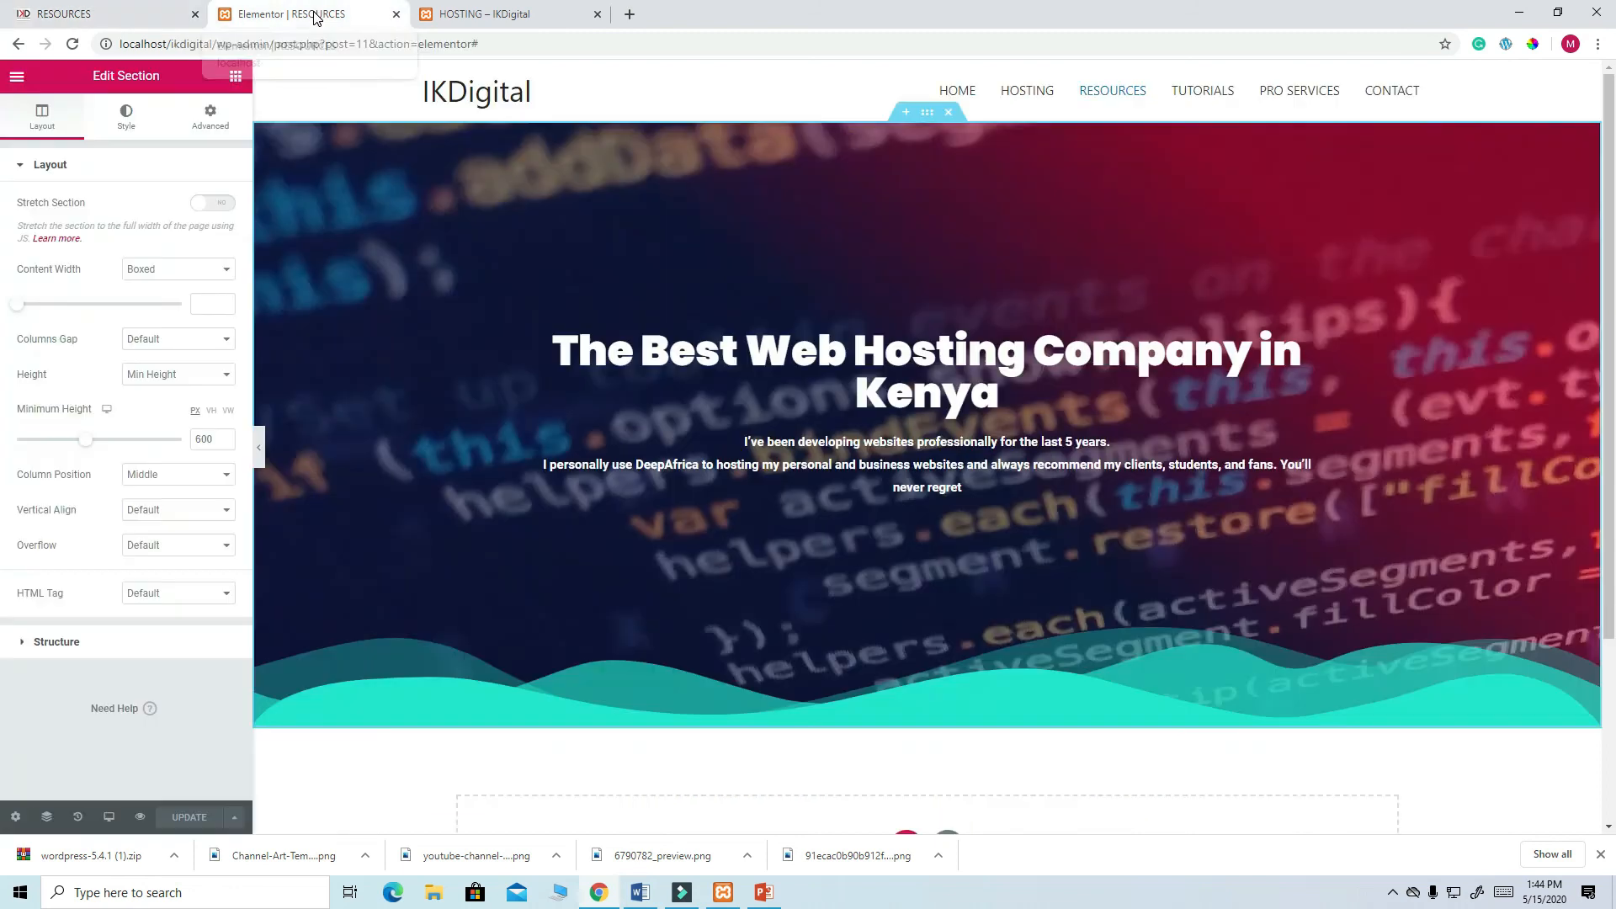
- Upload the laptop photo and insert it as the hero section's background image
click(127, 121)
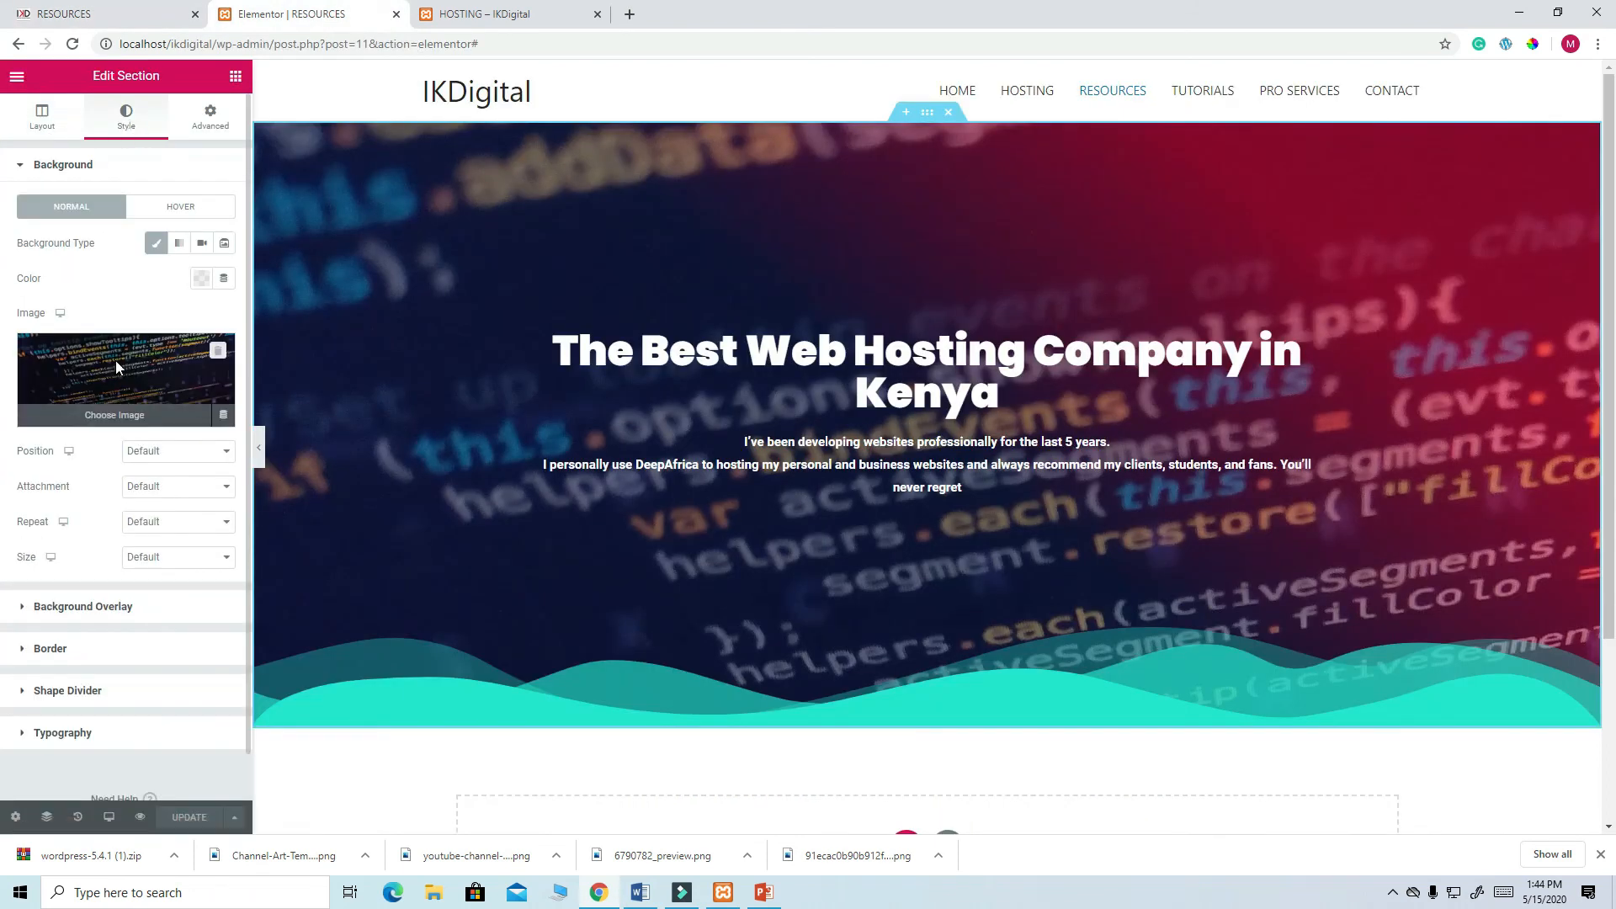
click(114, 360)
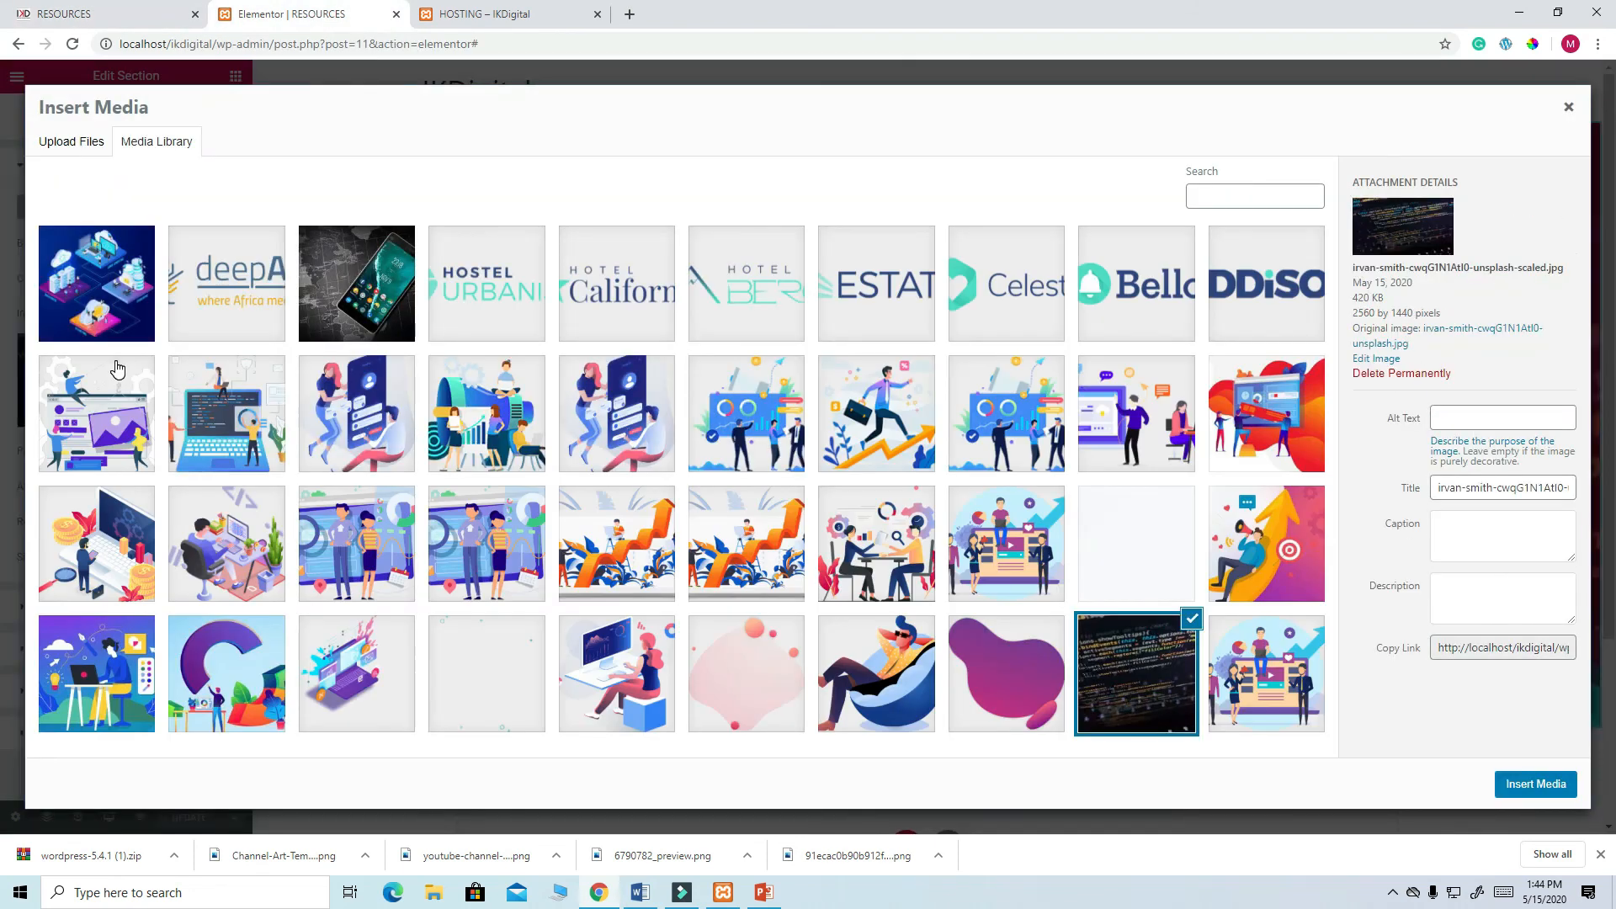
click(79, 145)
click(805, 426)
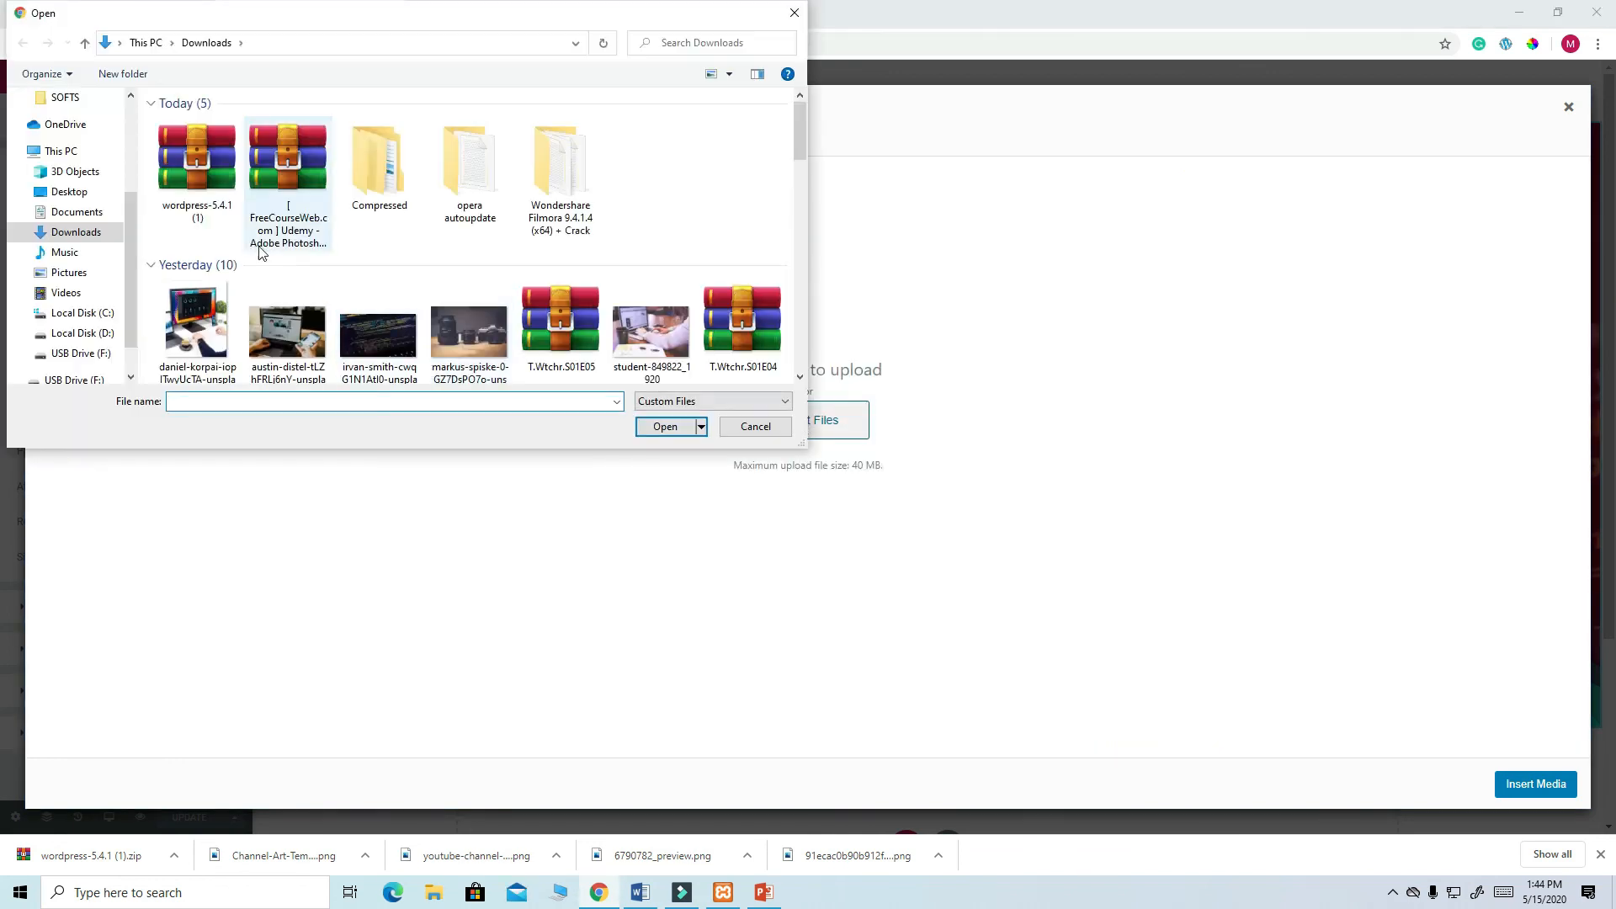
click(301, 354)
click(665, 426)
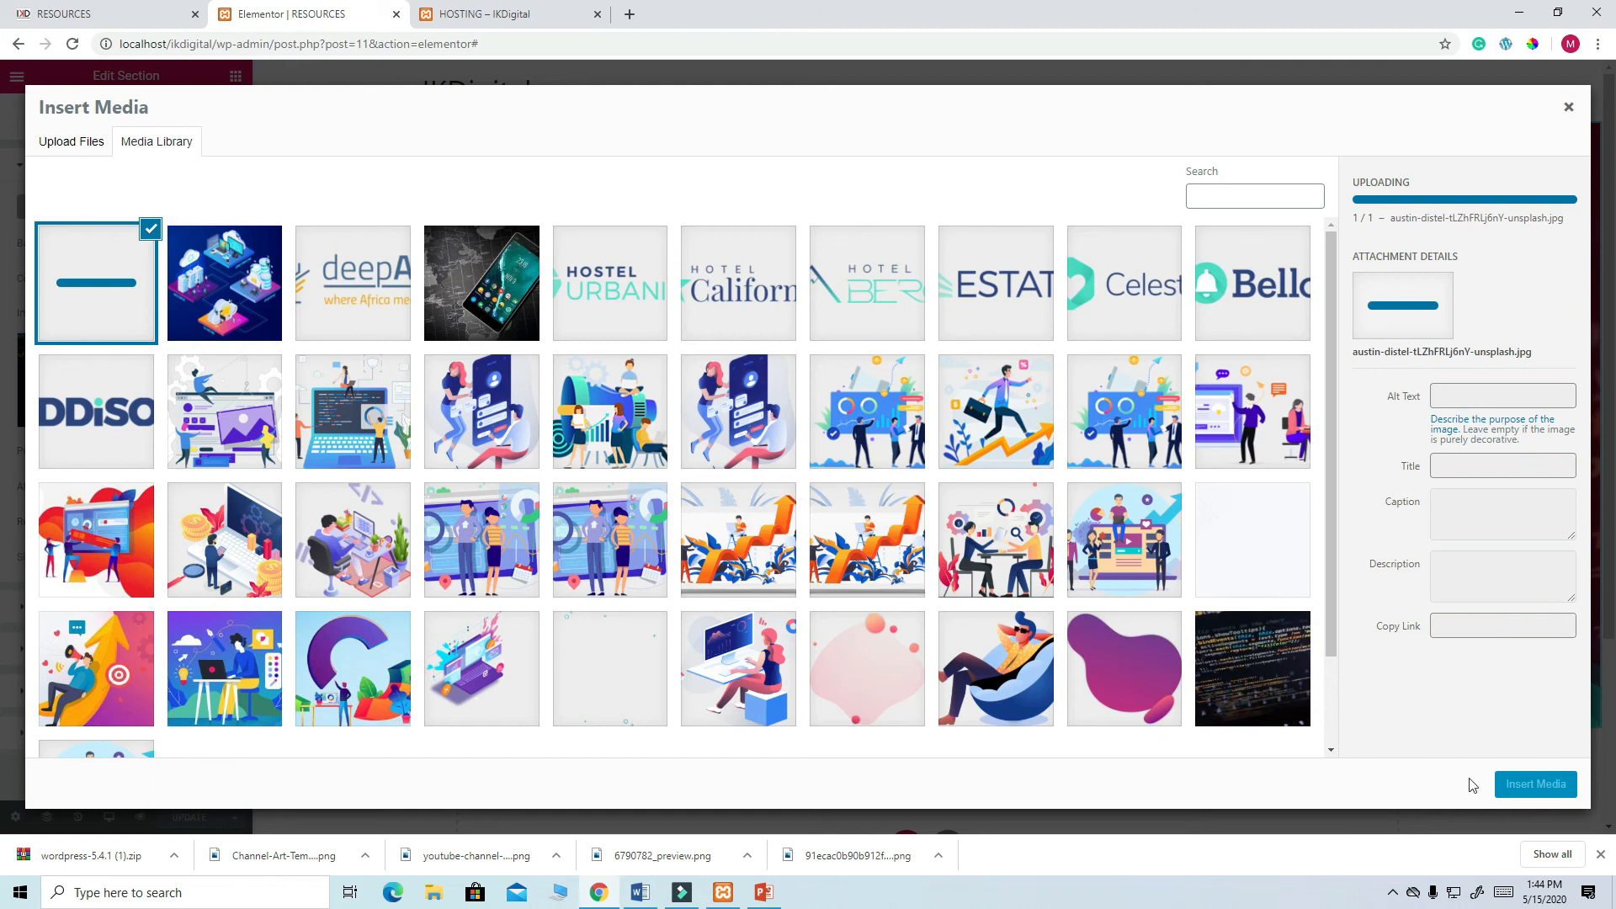
click(1530, 786)
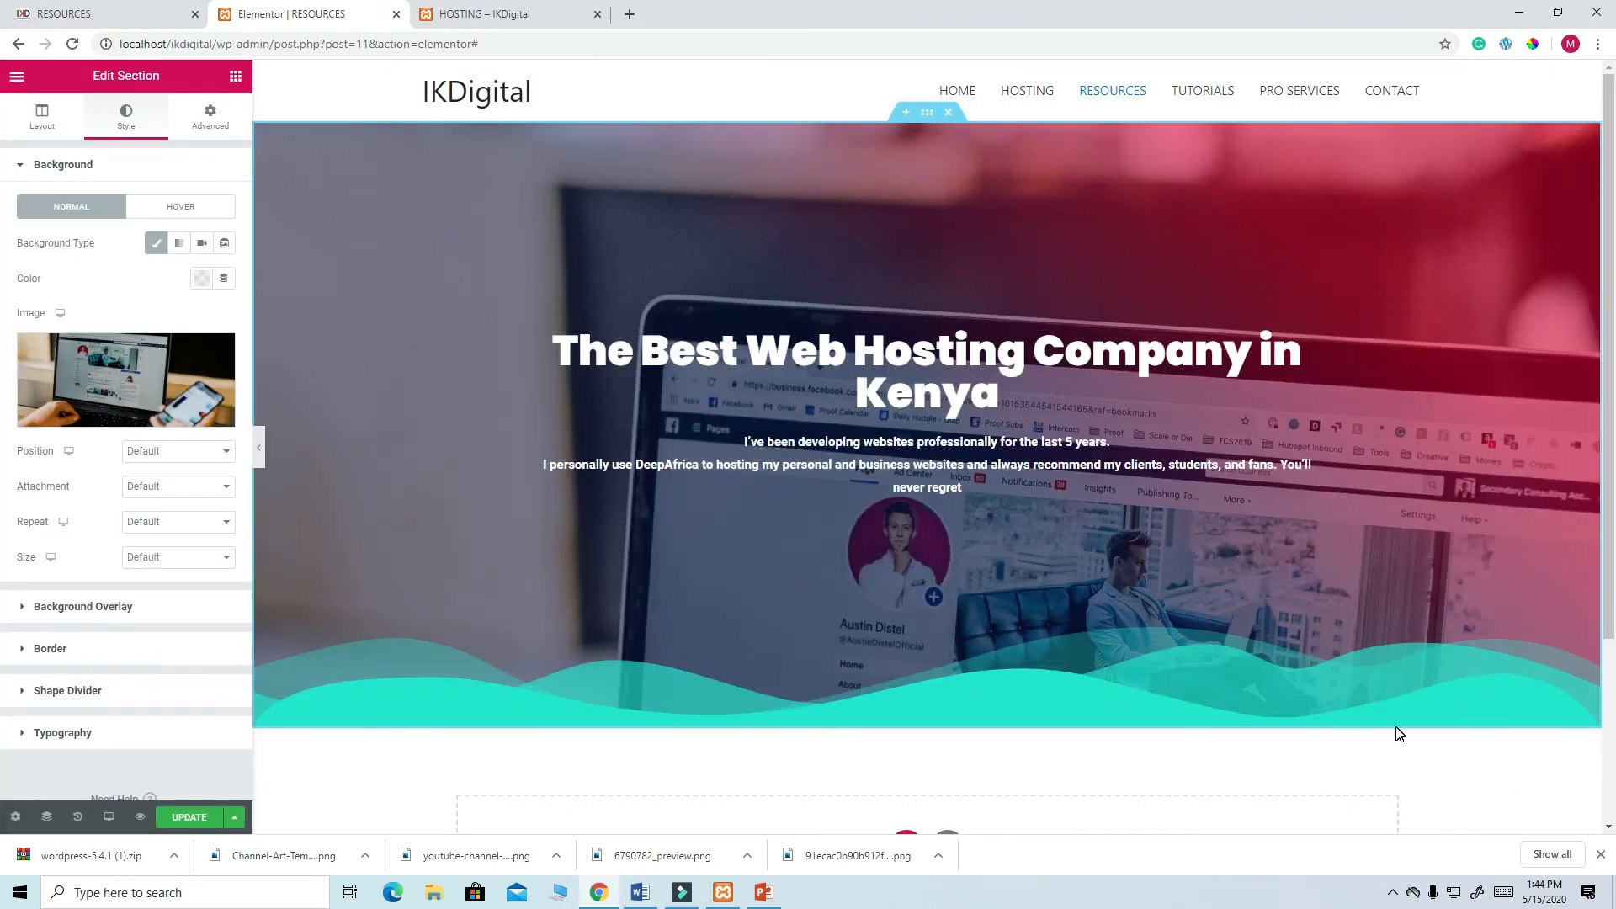
- Set the background image to Center Center position, No-repeat and Cover size
scroll(1400, 734, down, 1)
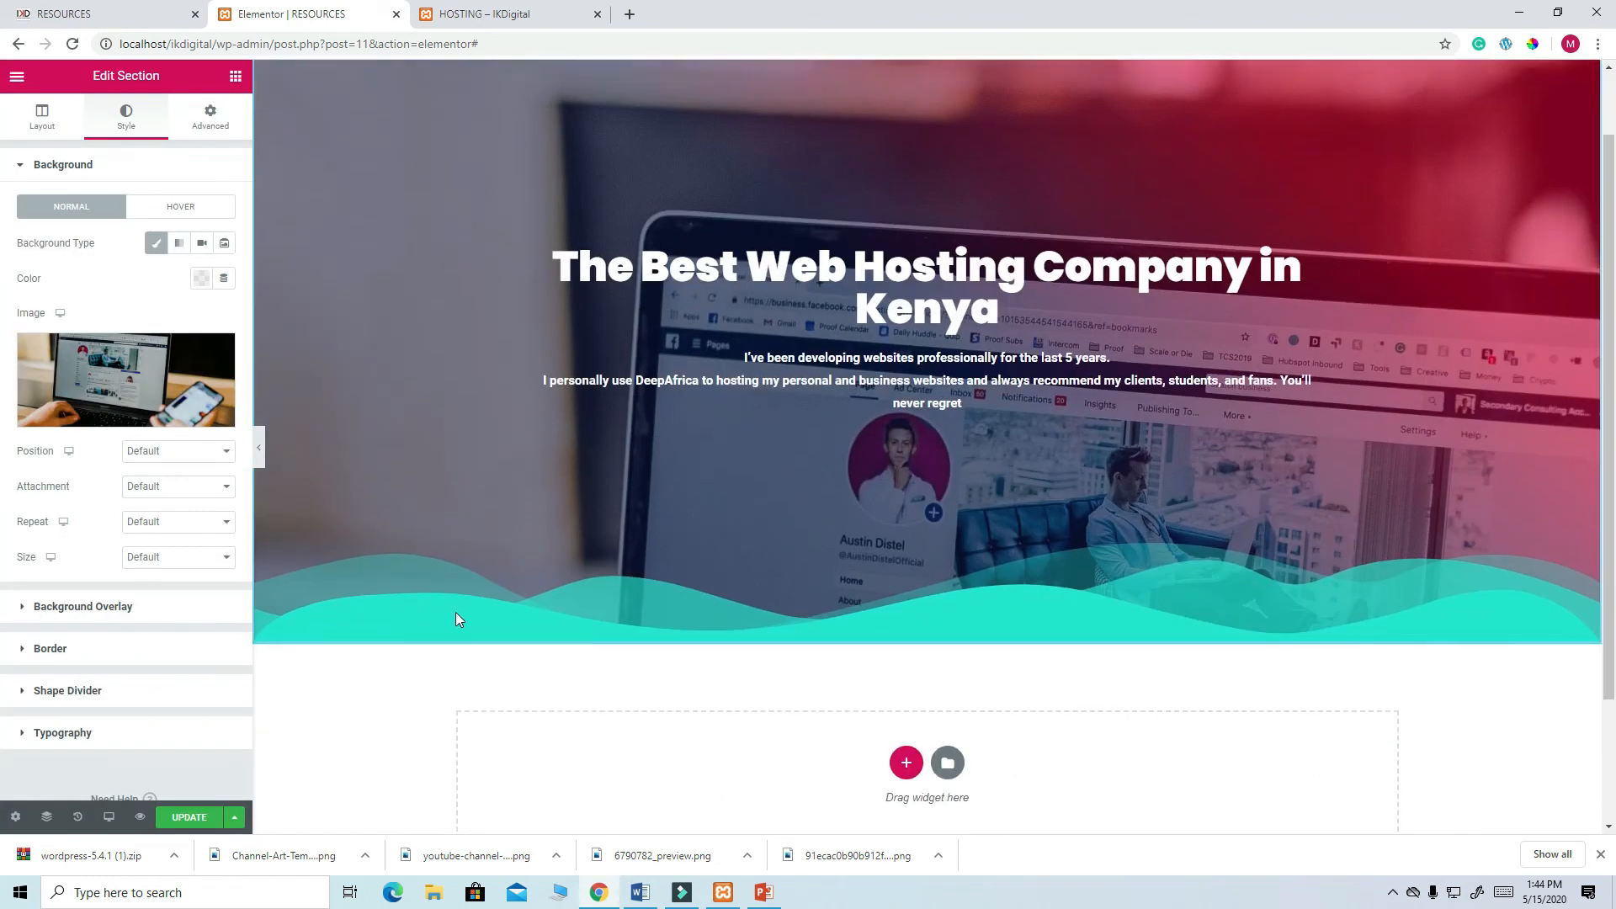
click(227, 453)
click(197, 482)
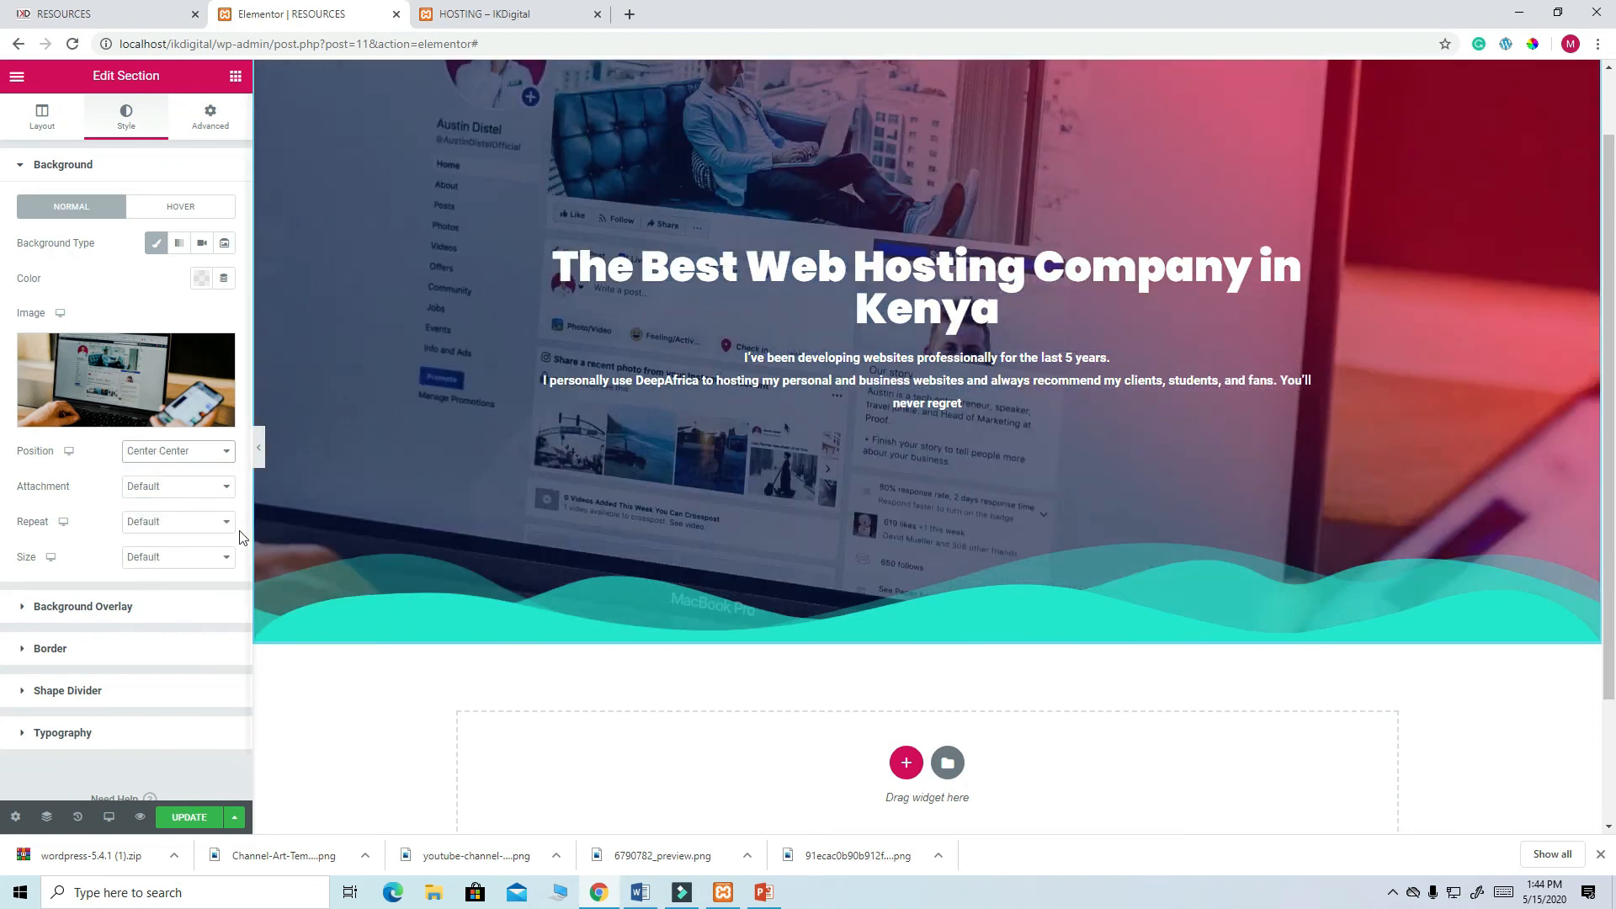
click(228, 489)
click(227, 489)
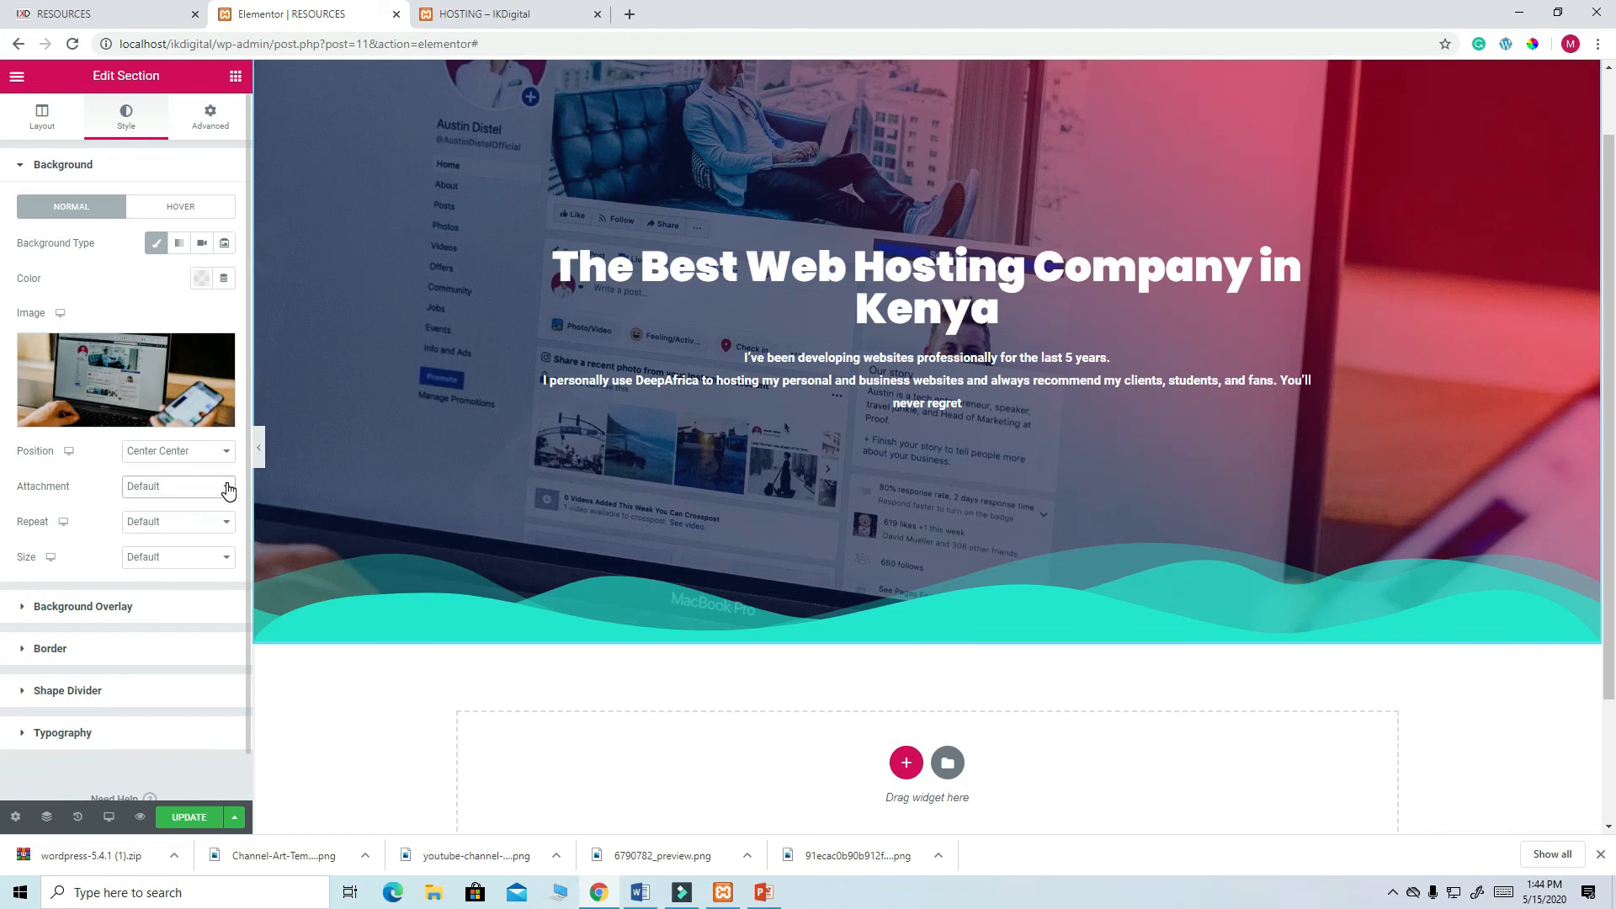
click(226, 523)
click(186, 560)
click(222, 558)
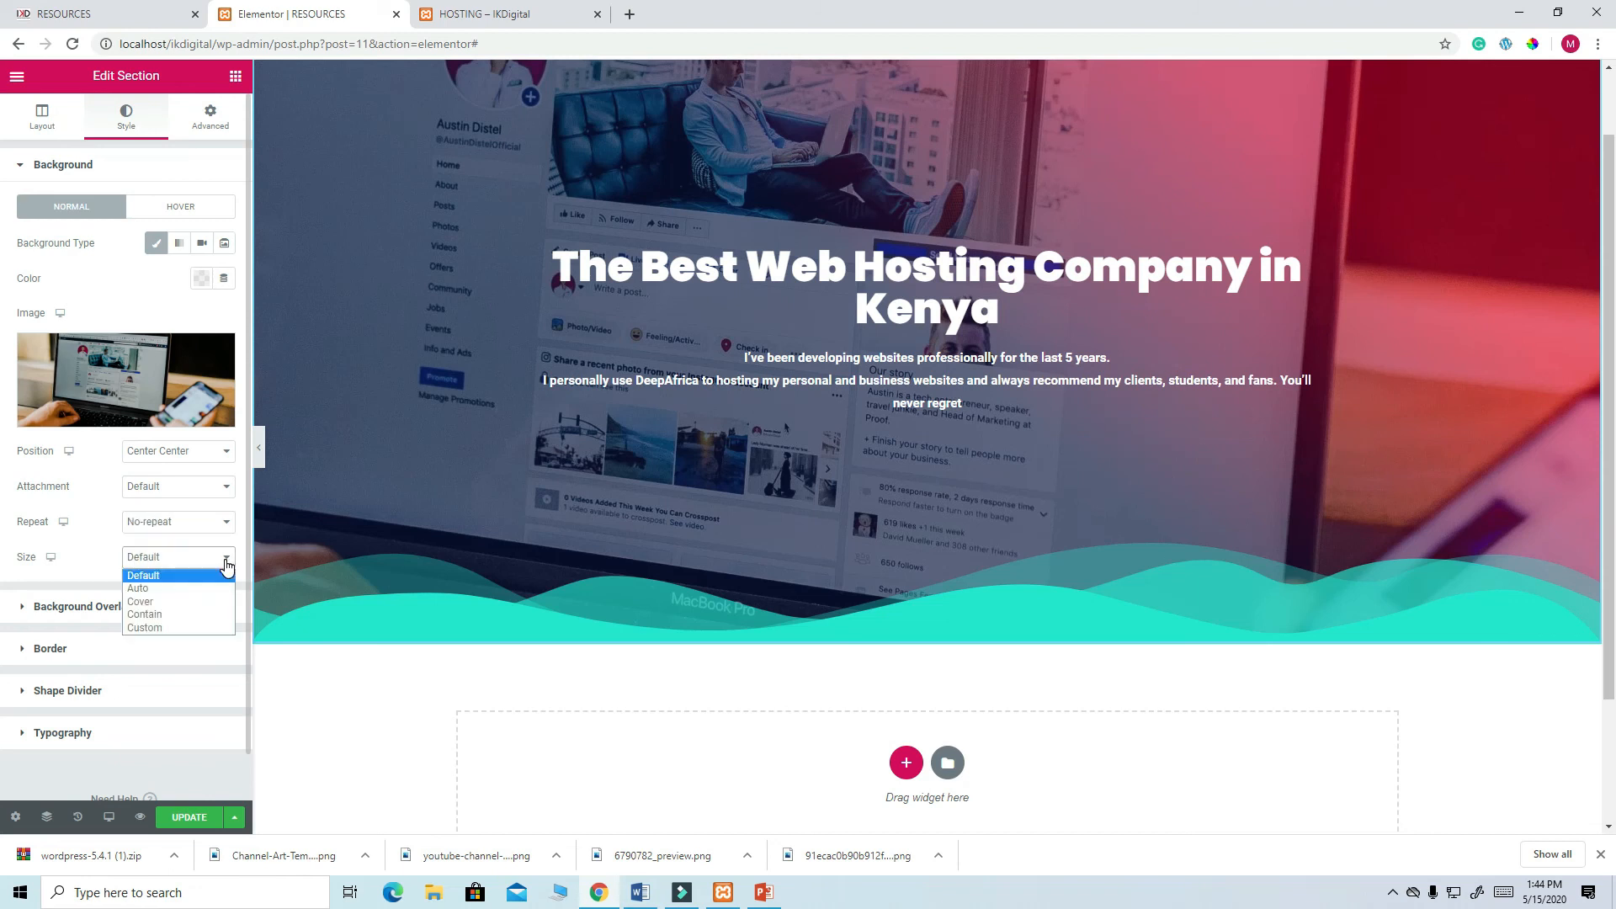
click(171, 601)
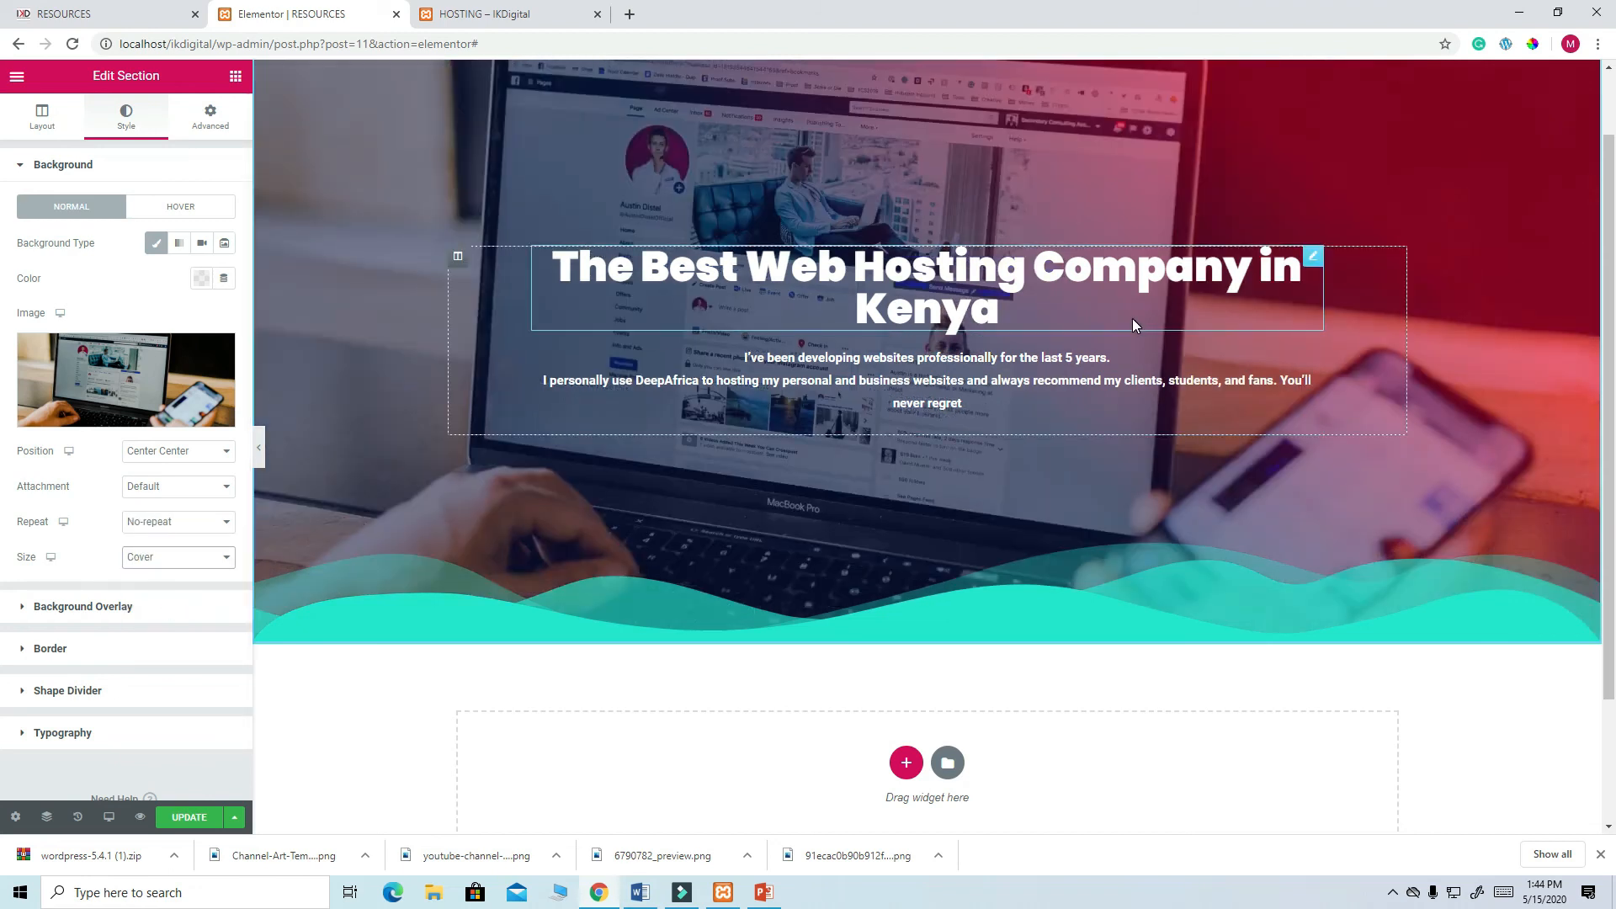
scroll(1133, 318, up, 1)
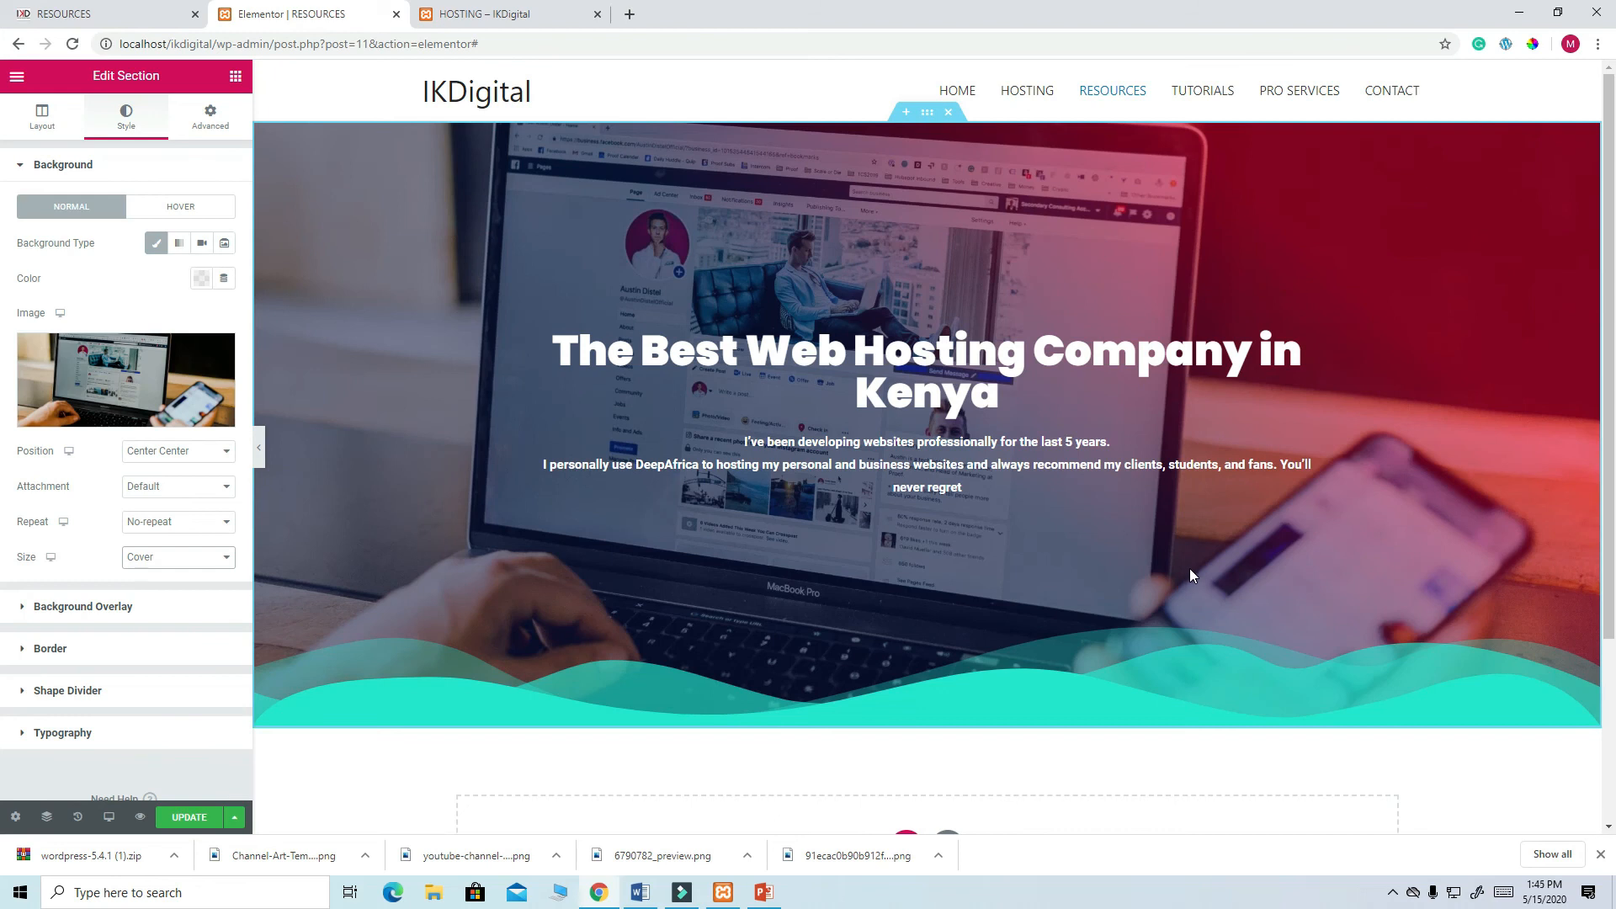
scroll(1189, 568, down, 3)
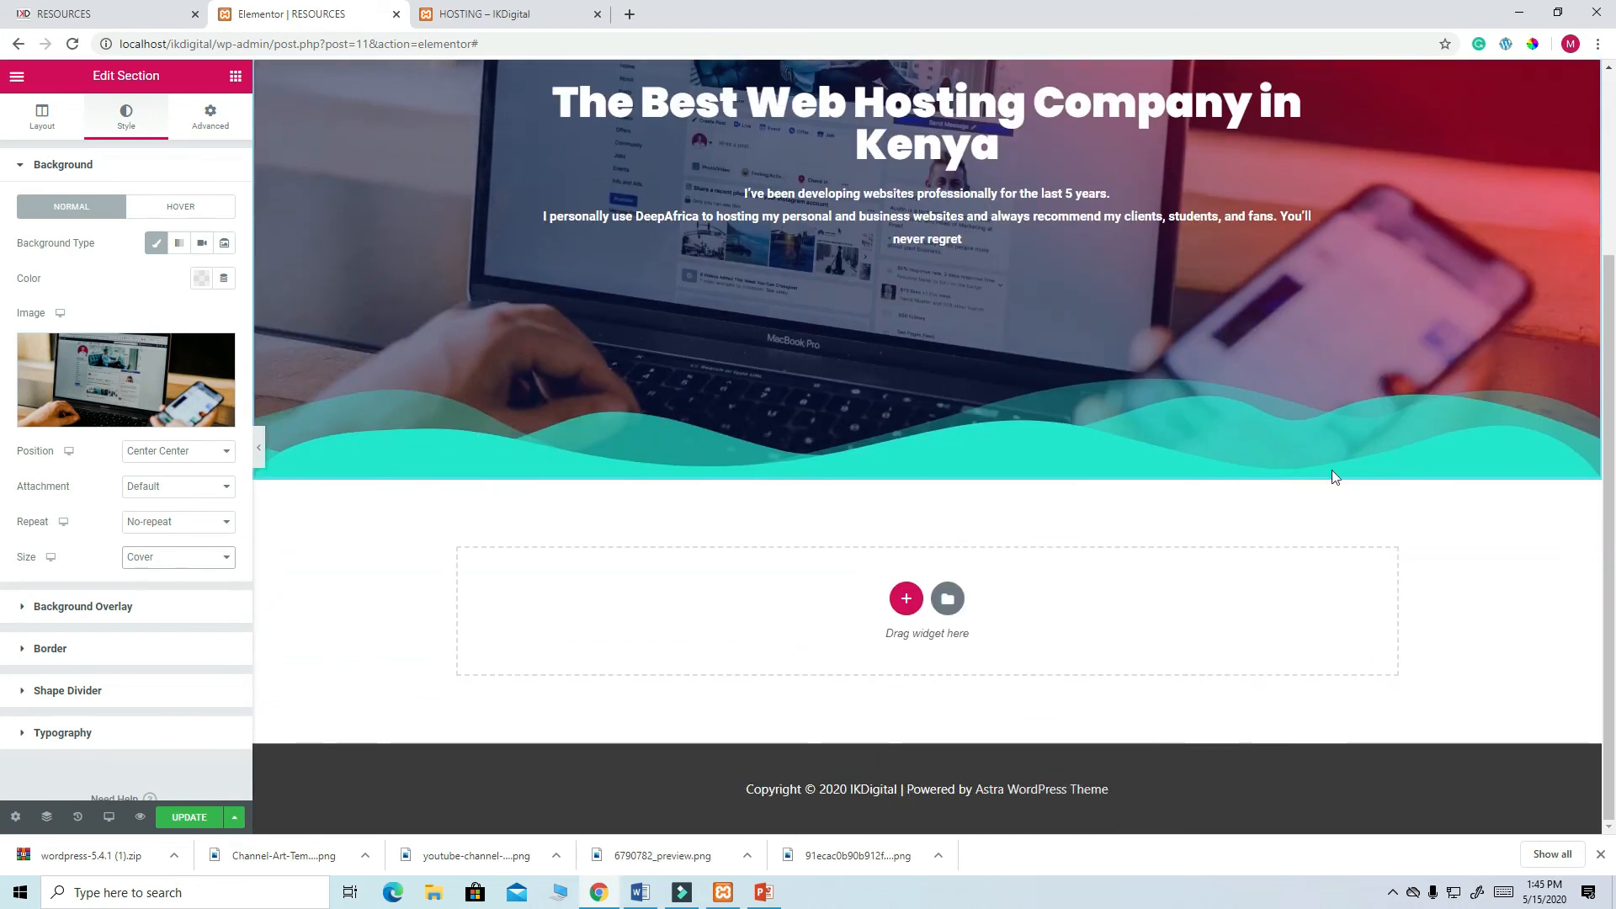
scroll(1346, 488, up, 3)
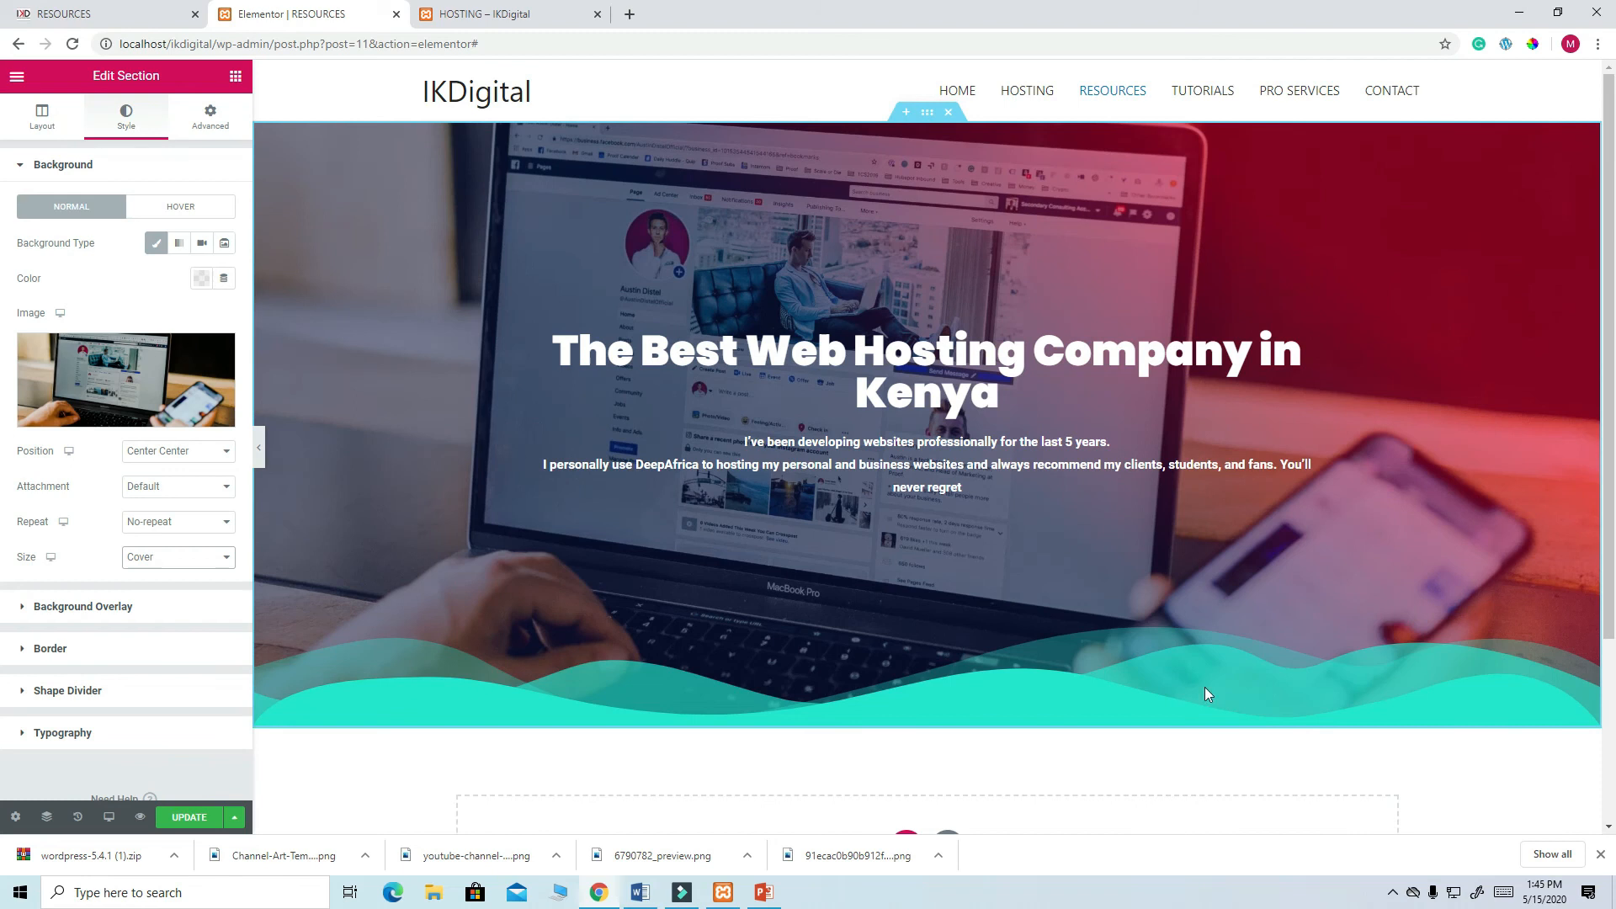
scroll(128, 624, down, 1)
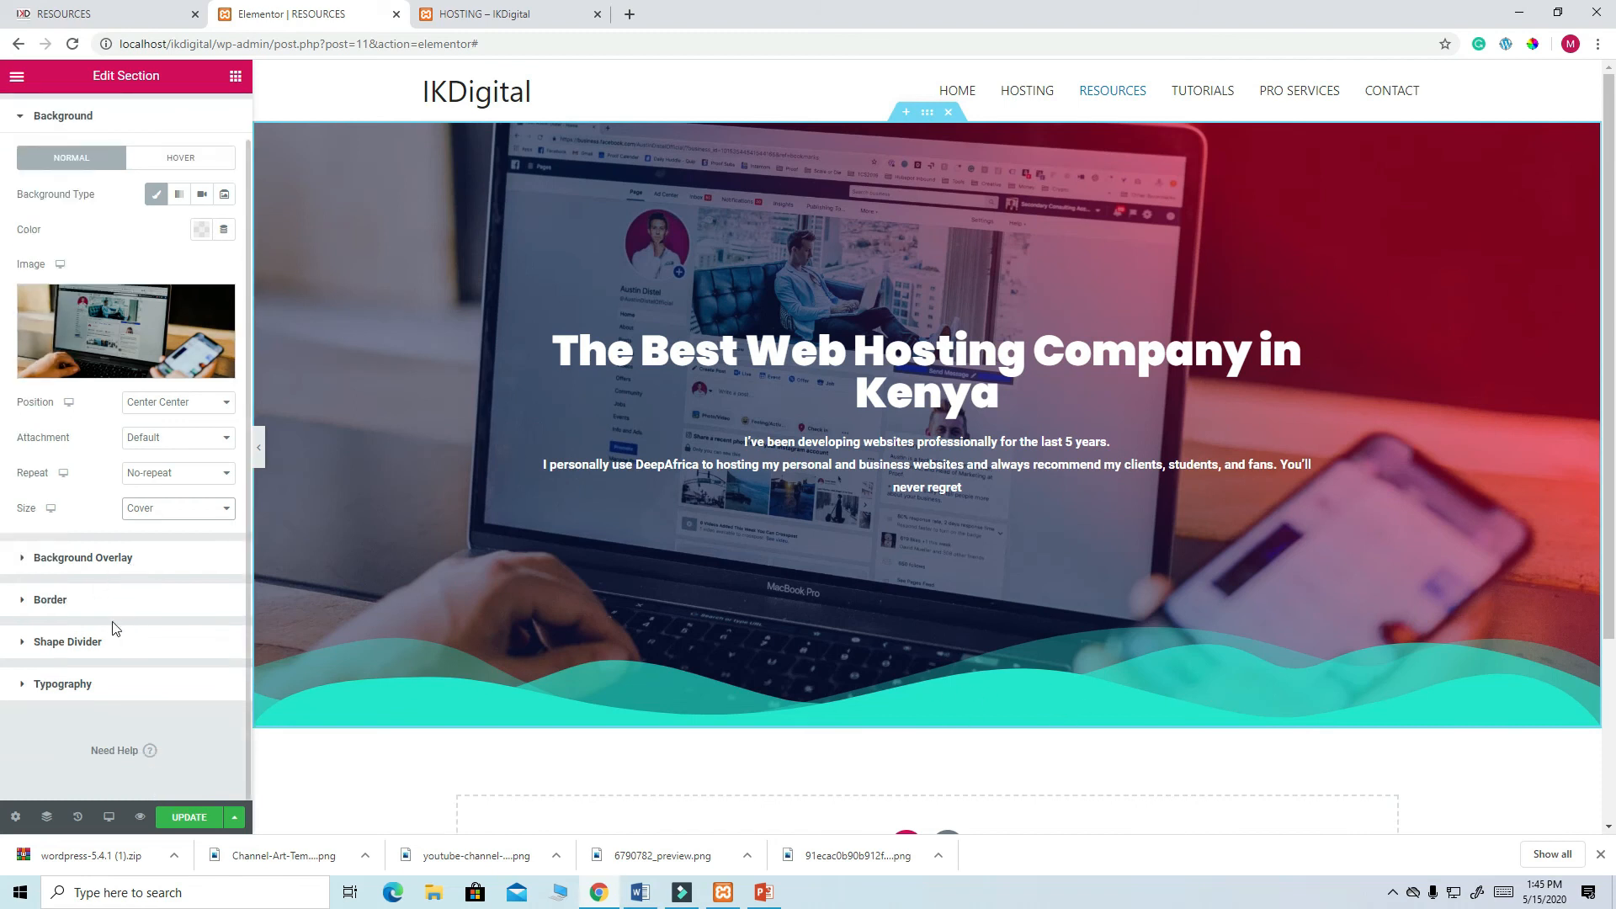
- Set the hero's bottom shape divider type to None to remove the wave
click(95, 644)
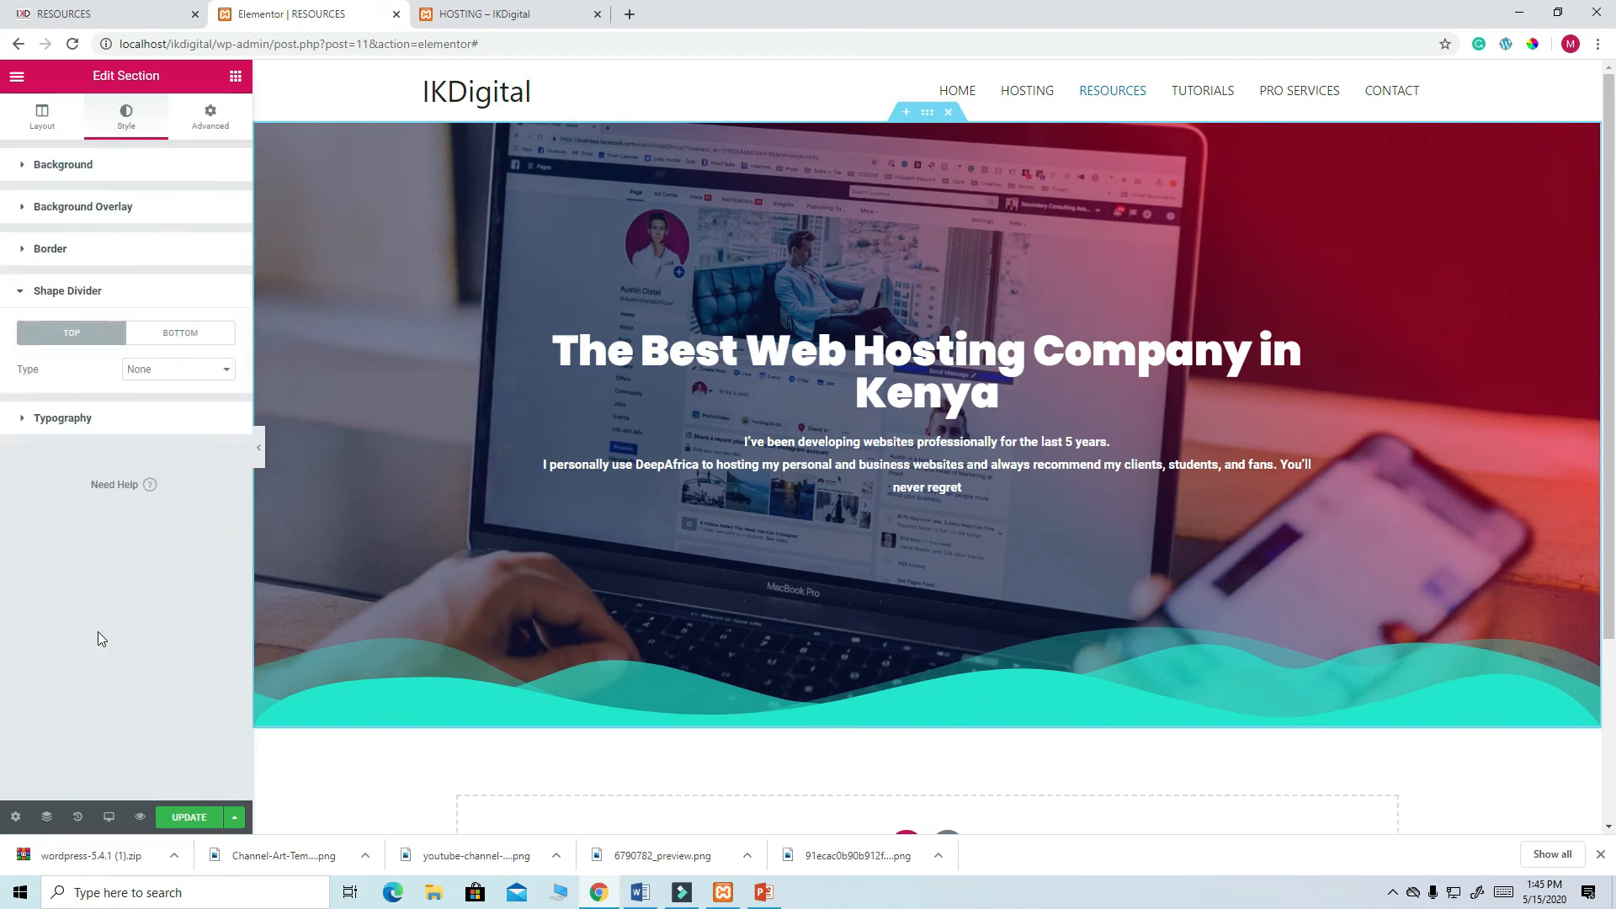
click(199, 337)
click(226, 370)
click(183, 386)
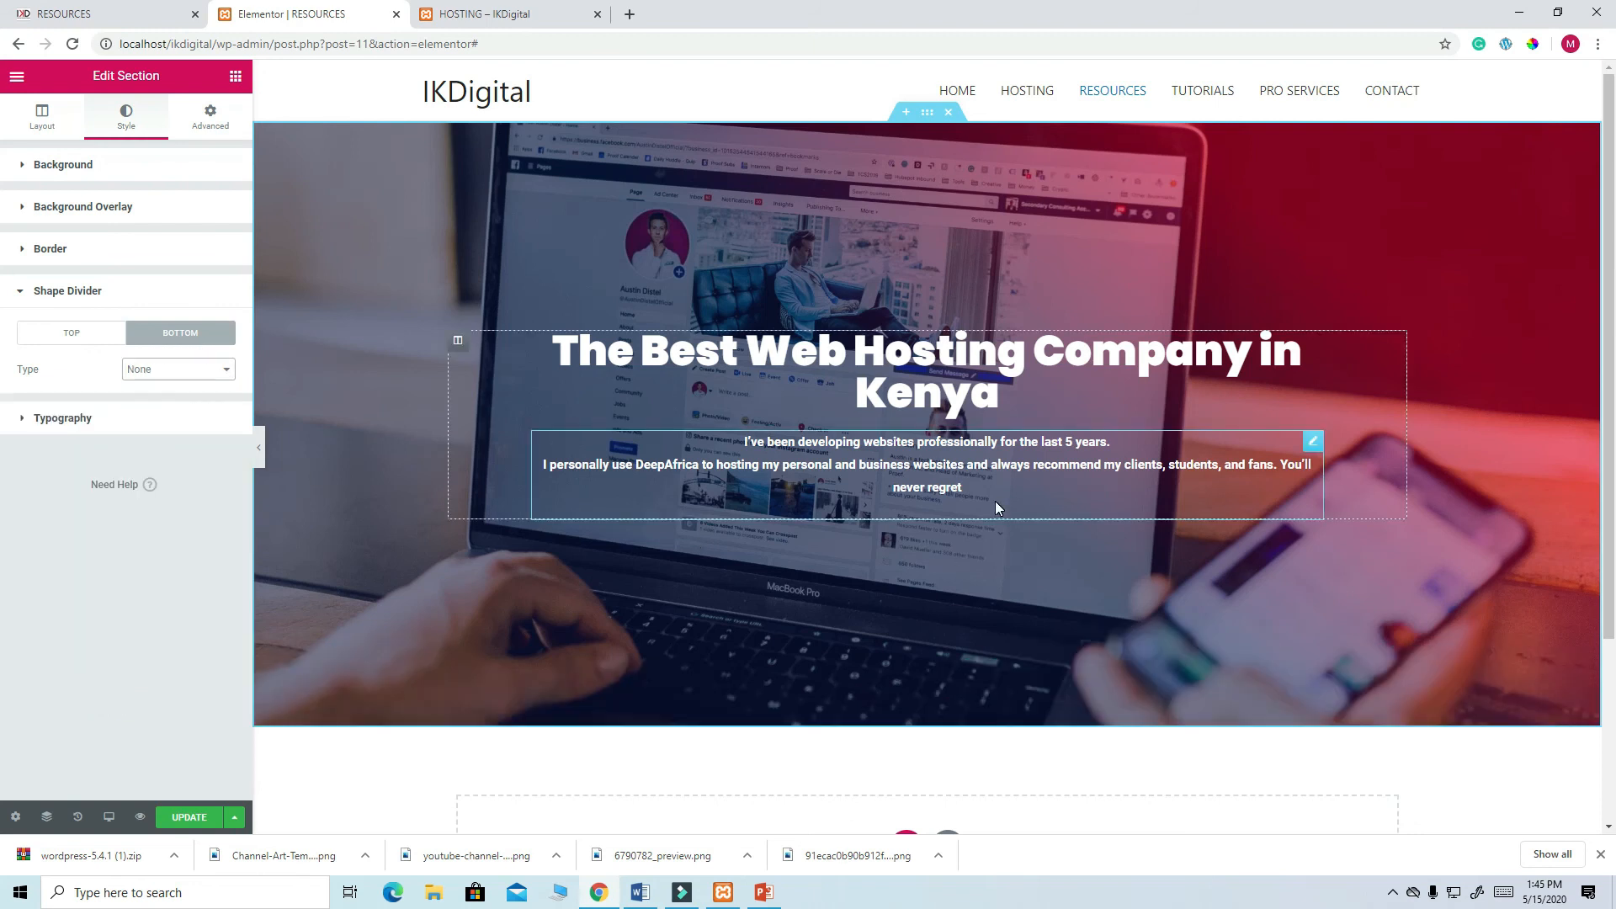
scroll(995, 428, down, 3)
scroll(995, 427, up, 3)
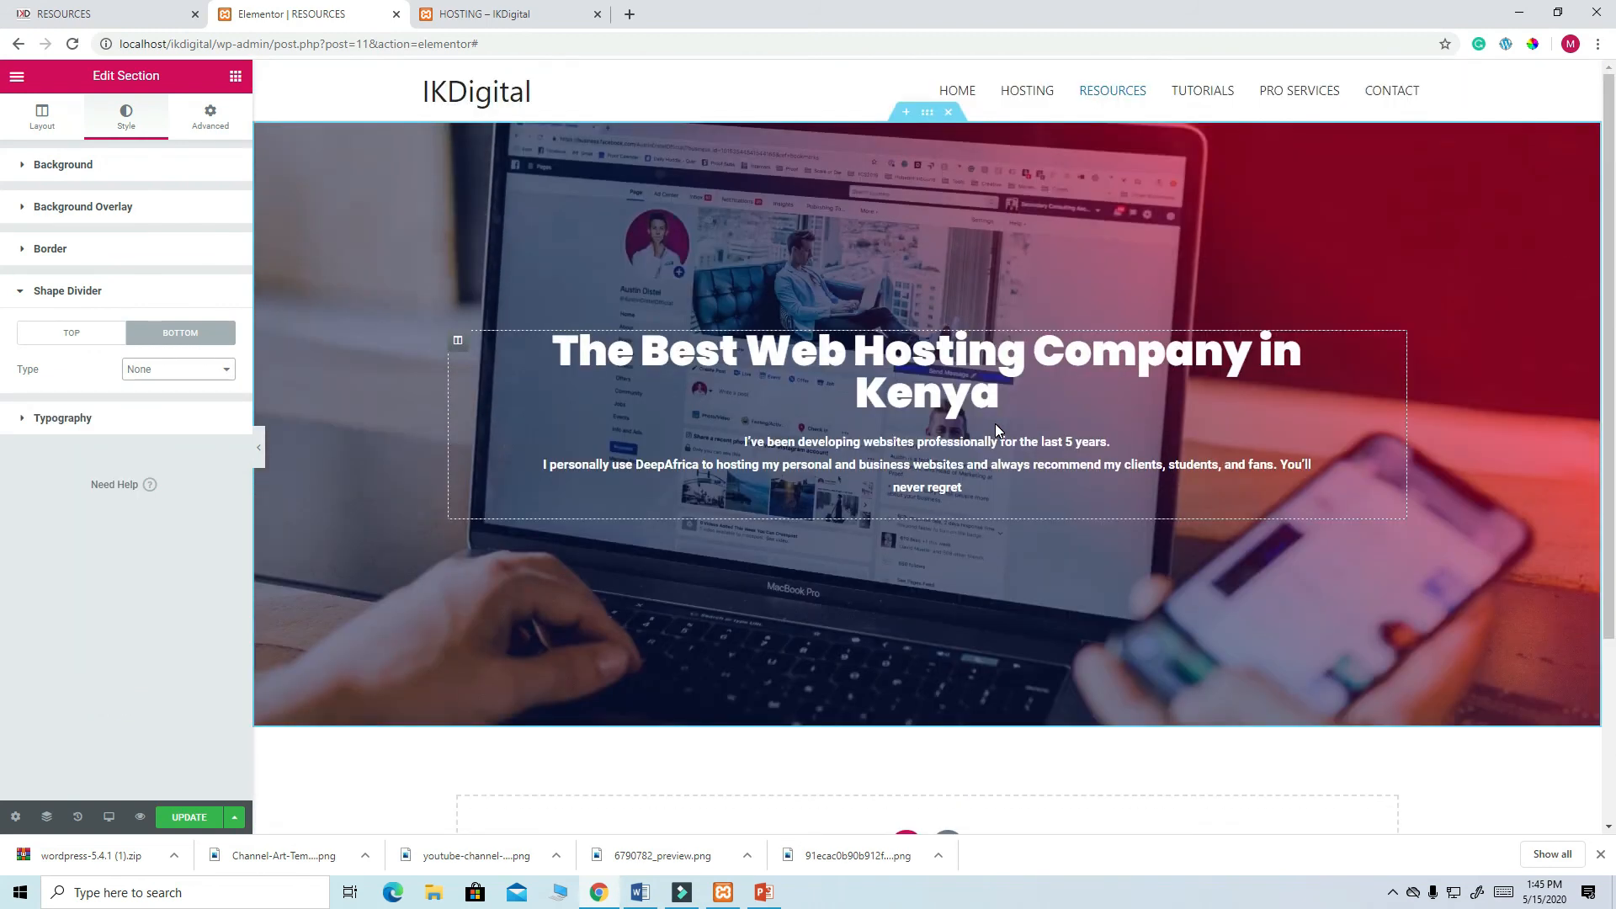
scroll(995, 423, down, 3)
scroll(995, 423, up, 3)
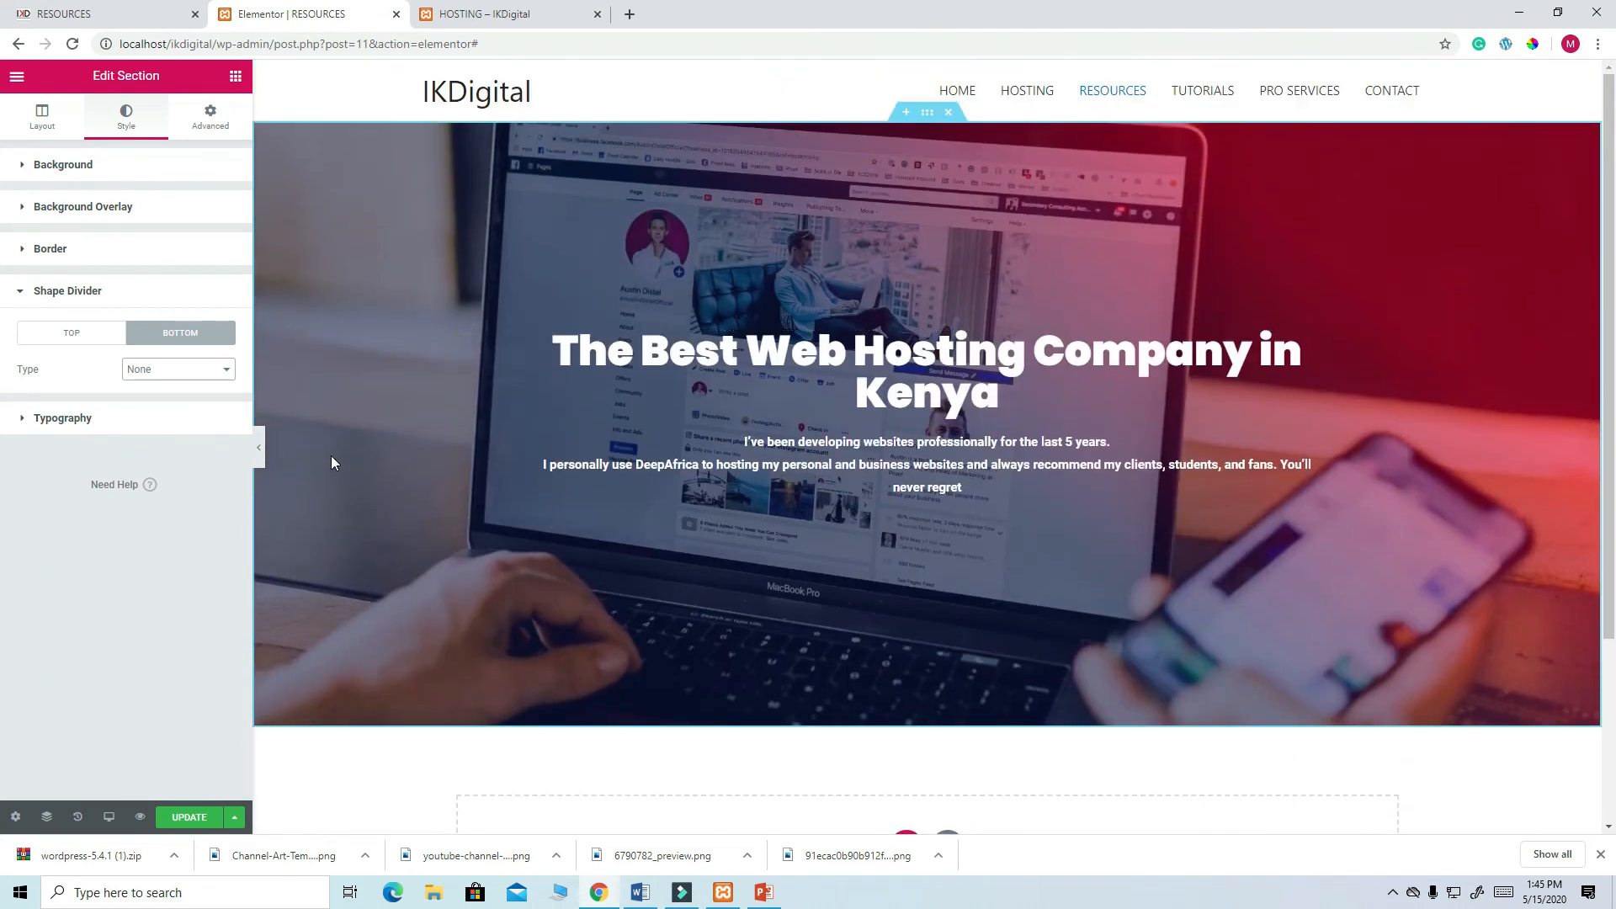
- Raise the gradient overlay opacity to 0.88, save the page and view the live Hosting tab
click(112, 210)
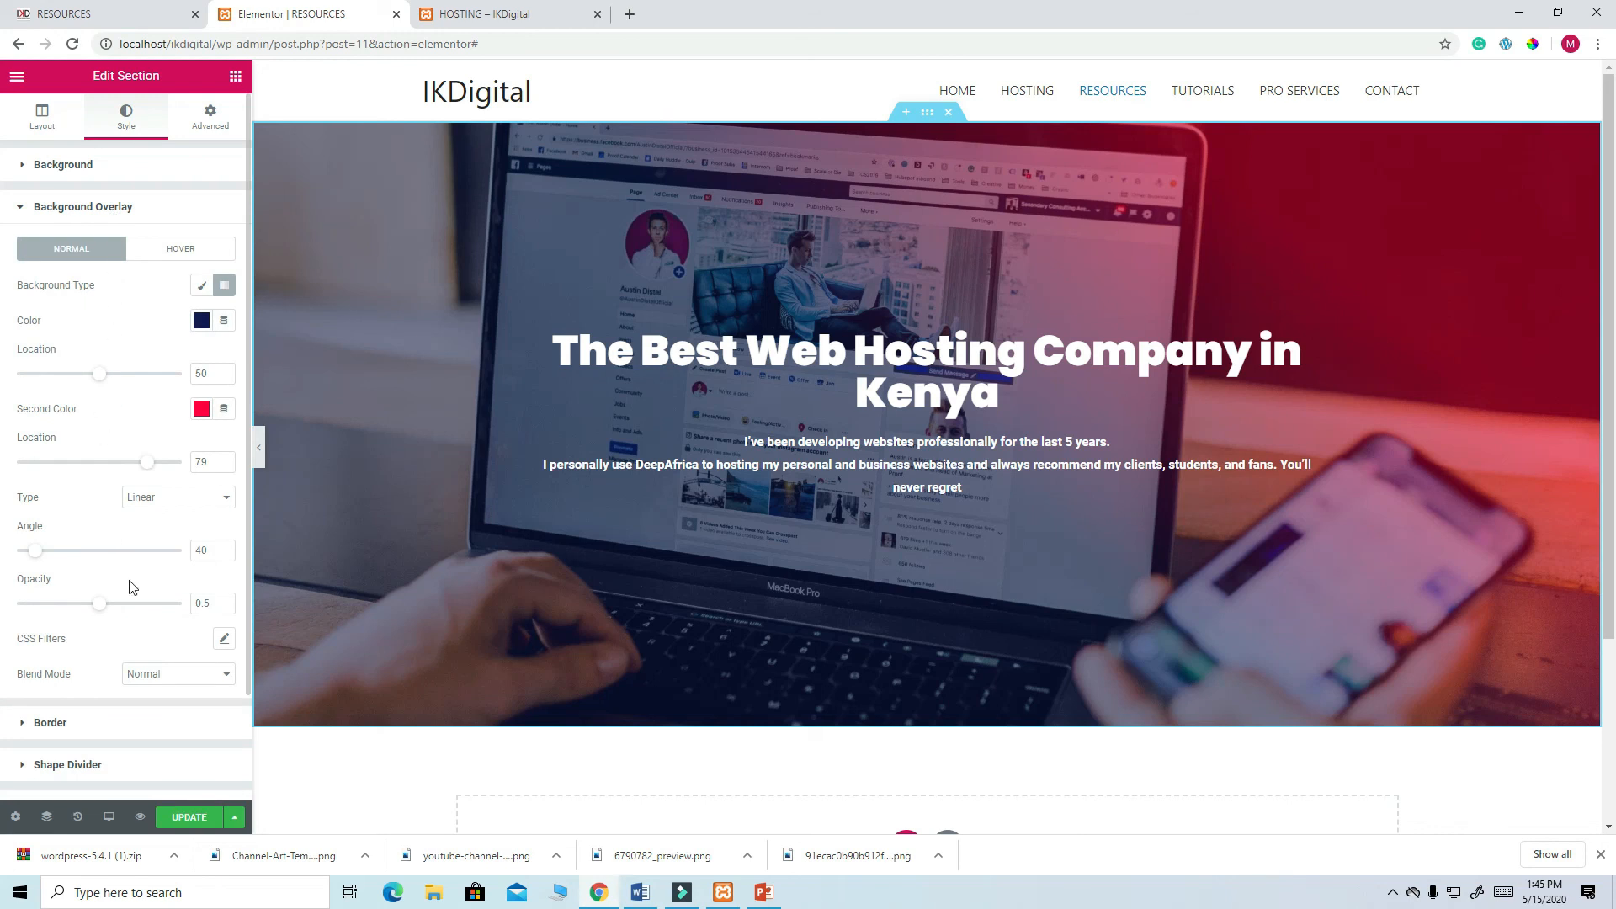
drag(99, 603, 161, 613)
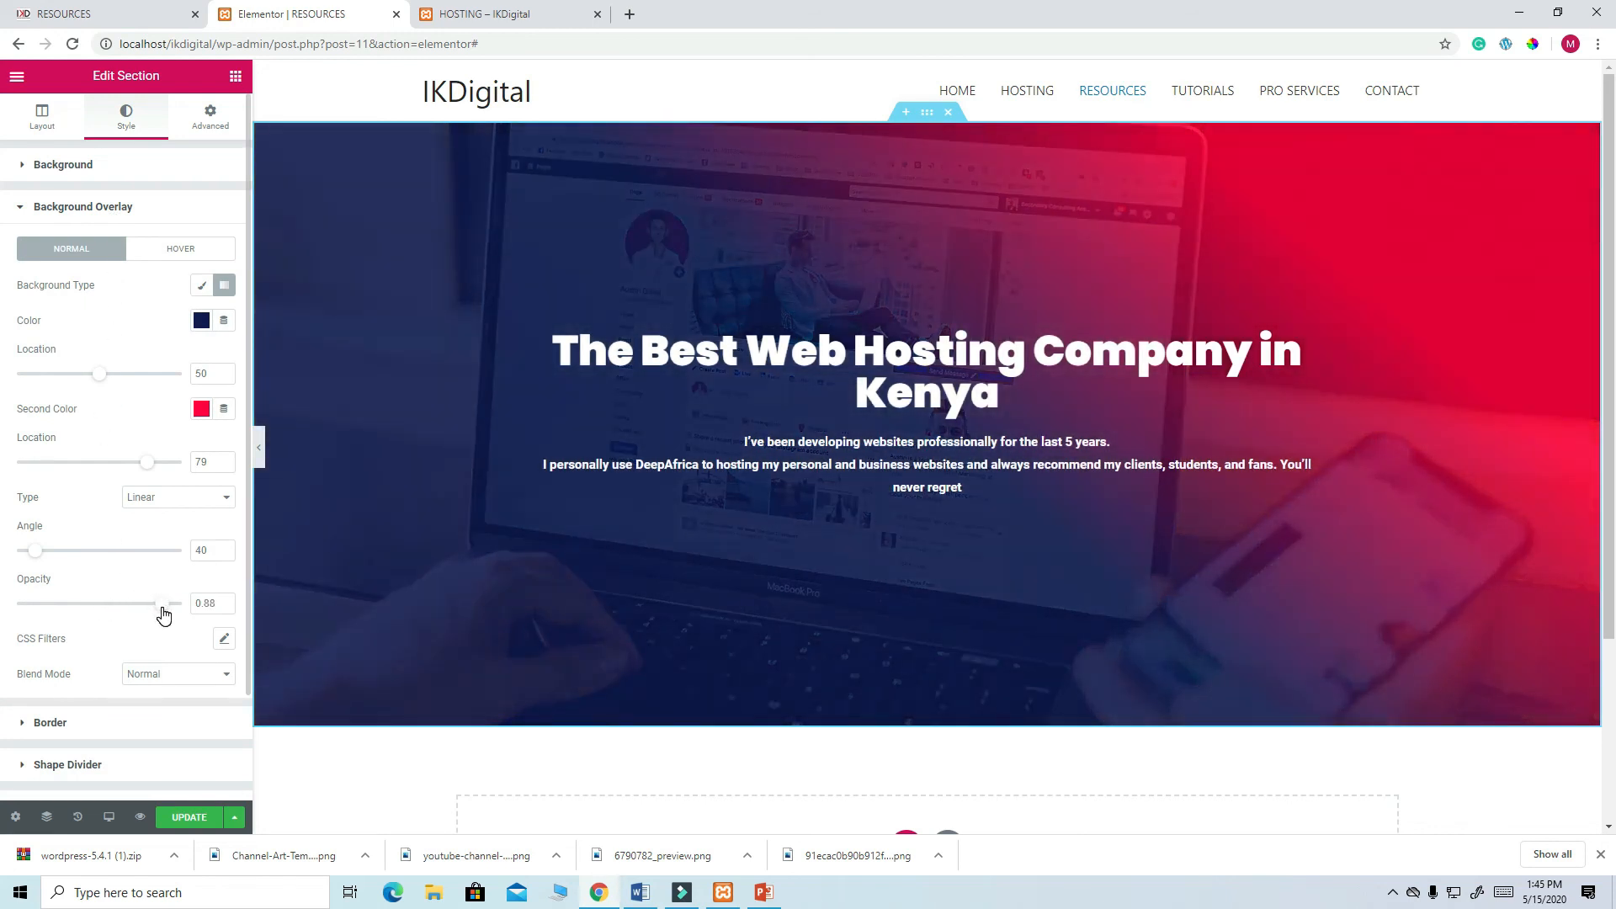
click(189, 818)
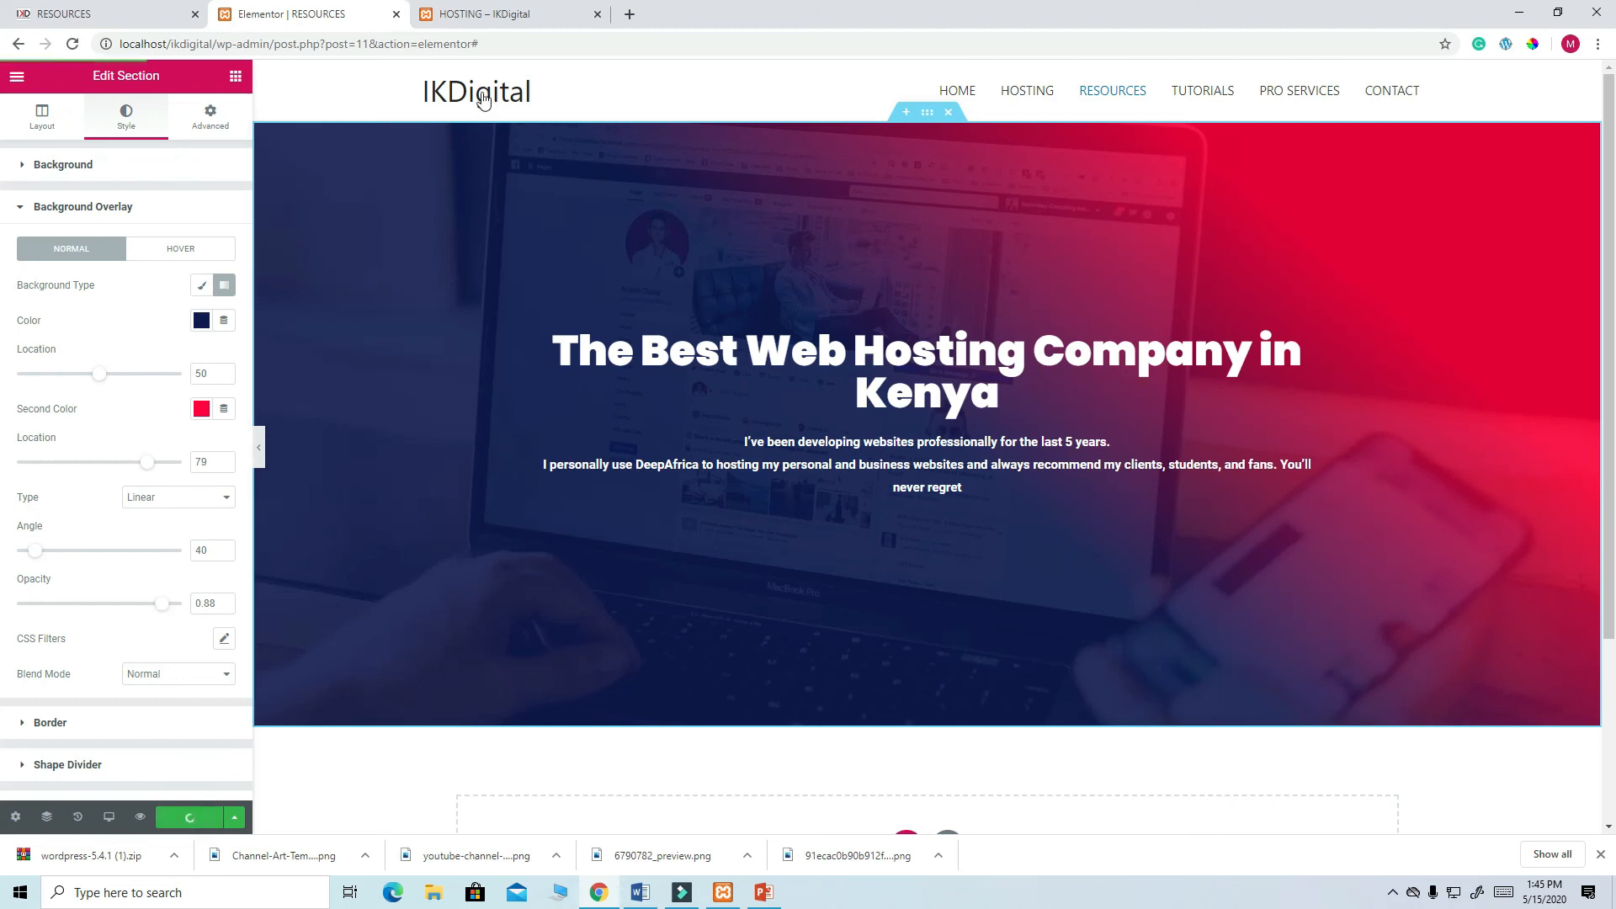
click(499, 16)
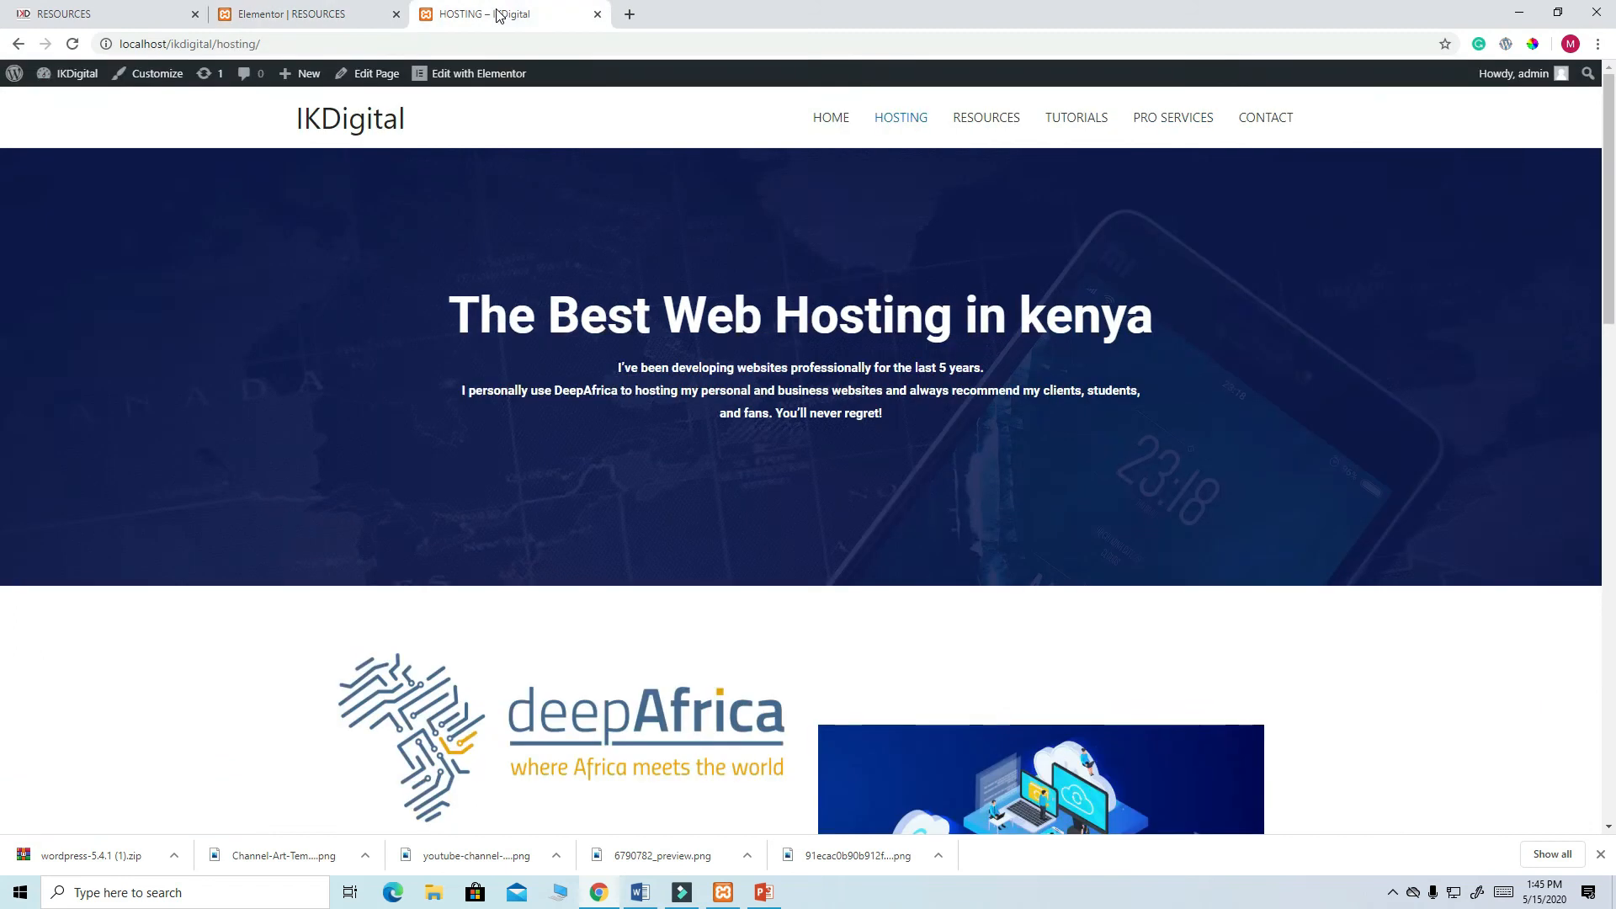
- Reload the live site, check the Resources page's navy-to-red hero, and return to Elementor
click(74, 44)
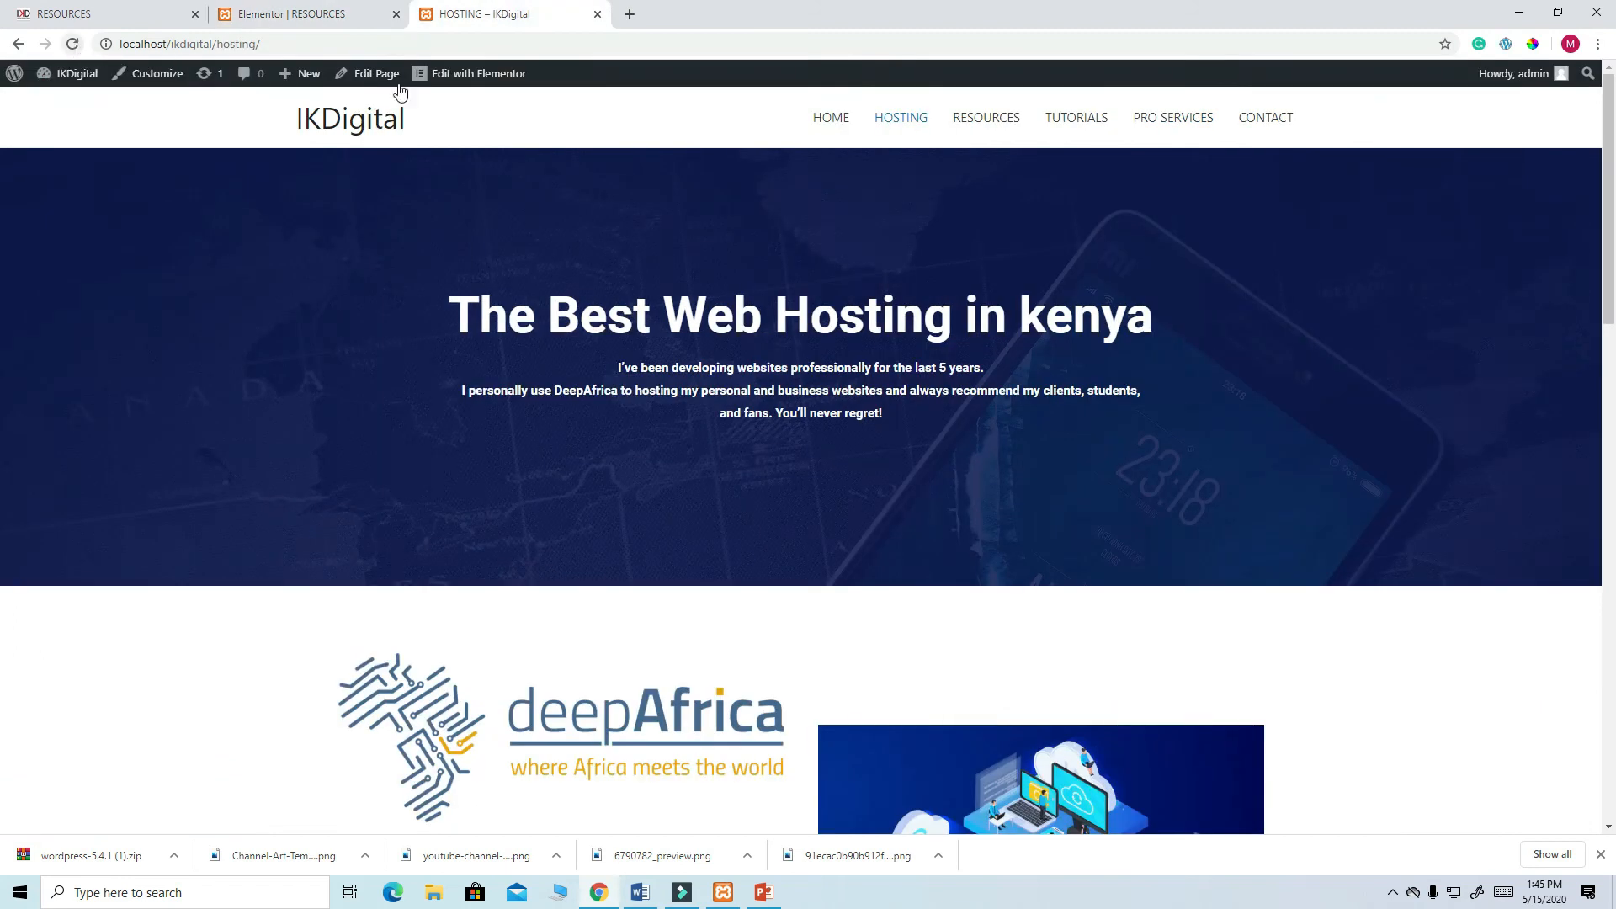
click(974, 124)
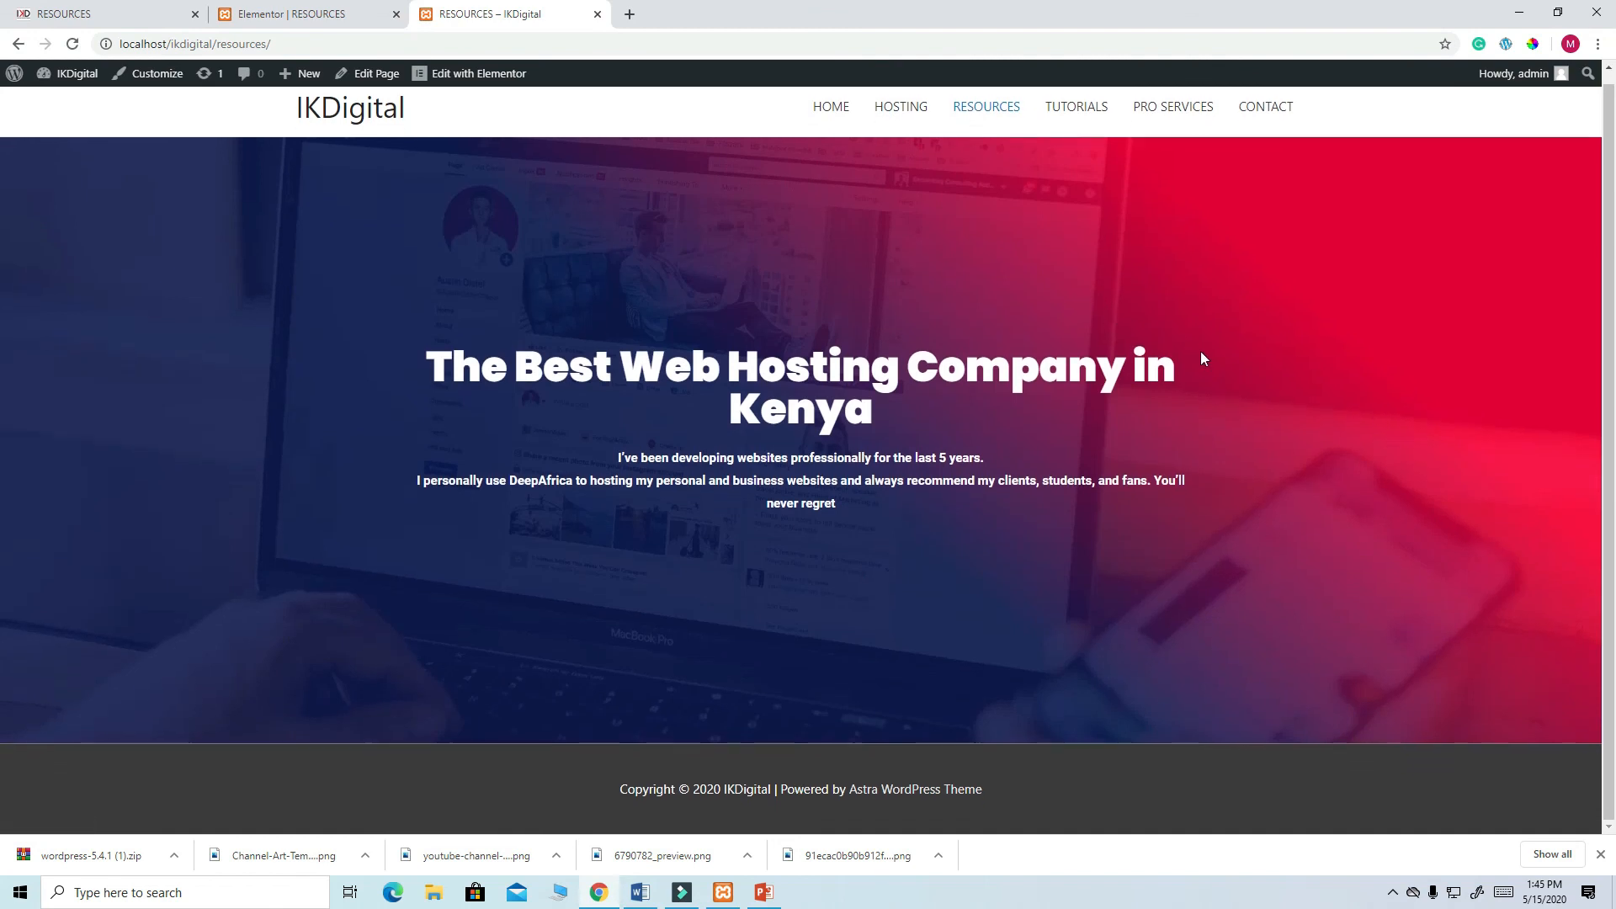
scroll(1200, 355, down, 1)
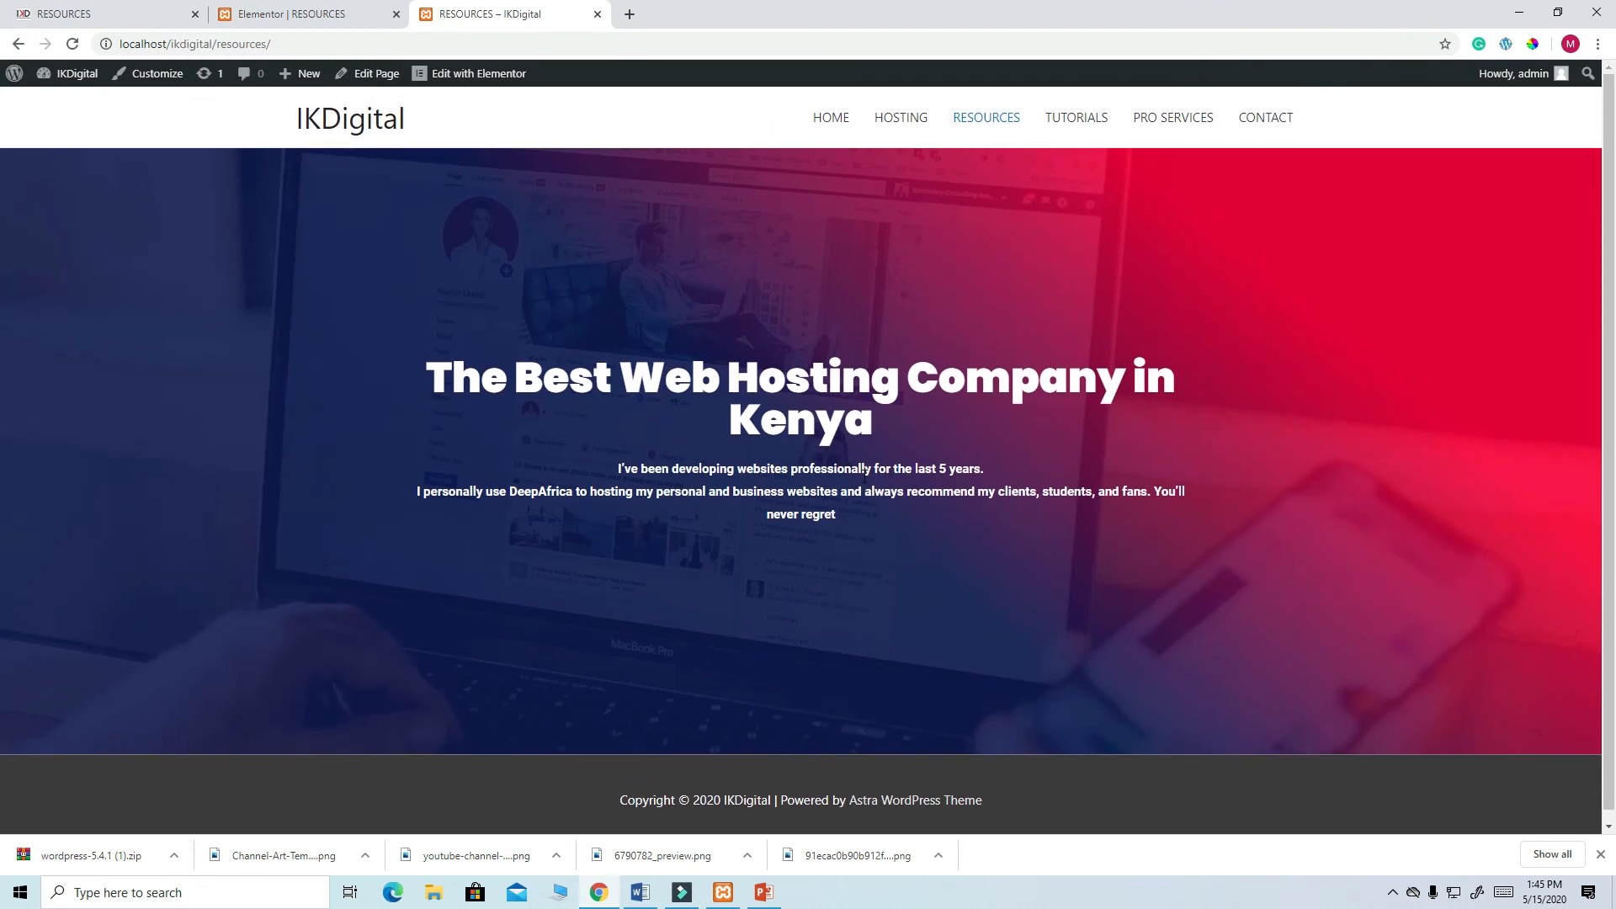
click(335, 12)
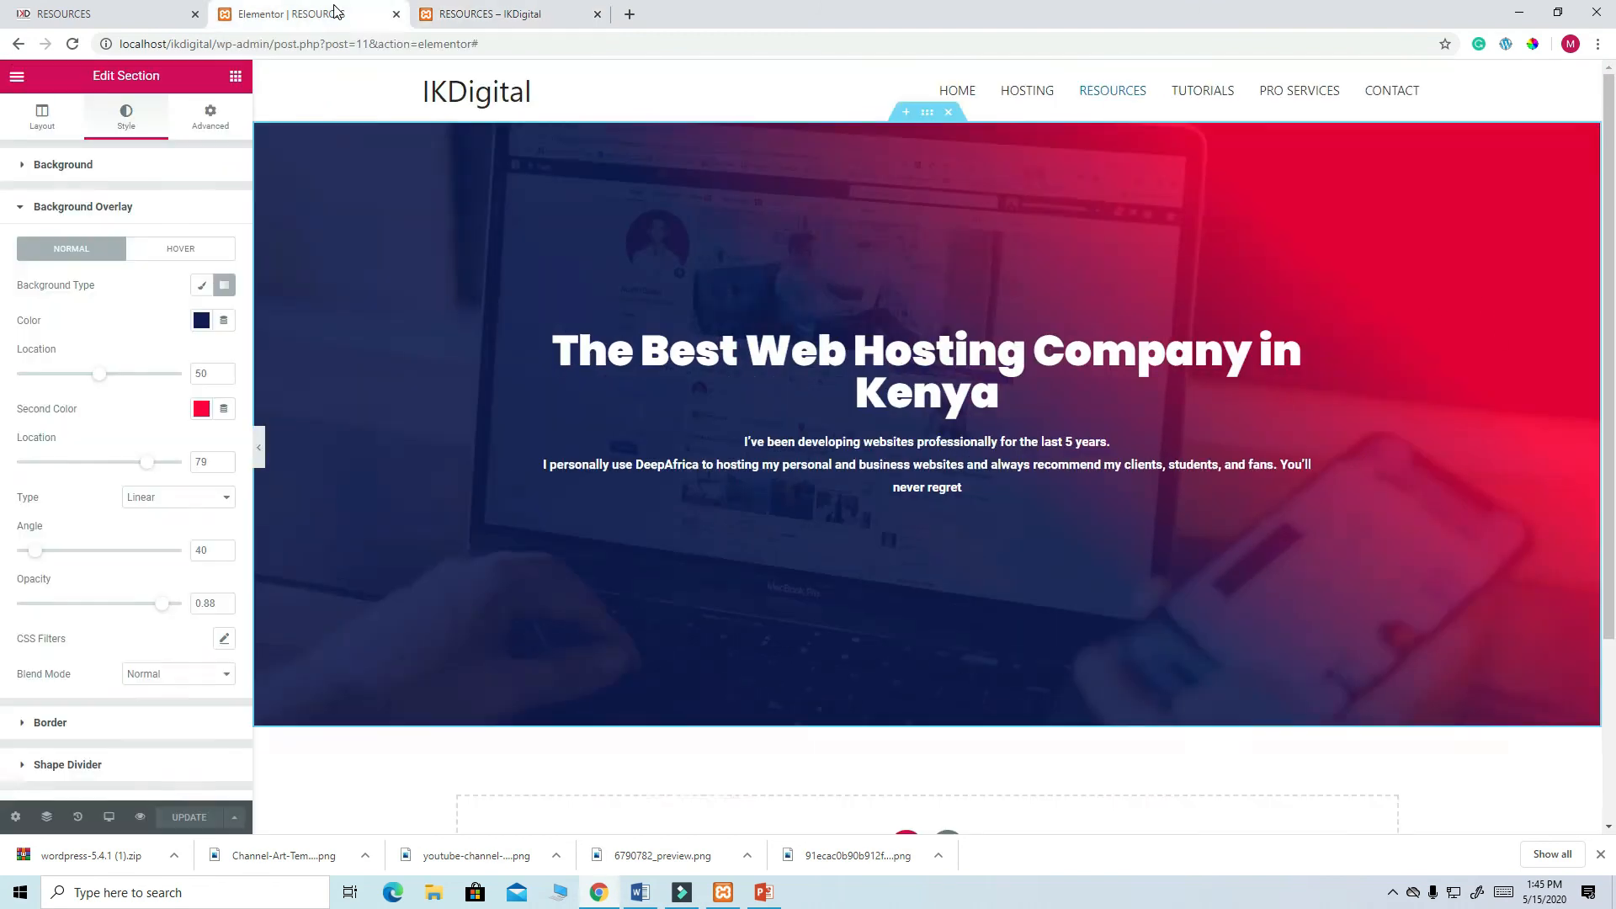
- Clear and reapply red #FF003F as the overlay's second gradient colour, then save
click(201, 408)
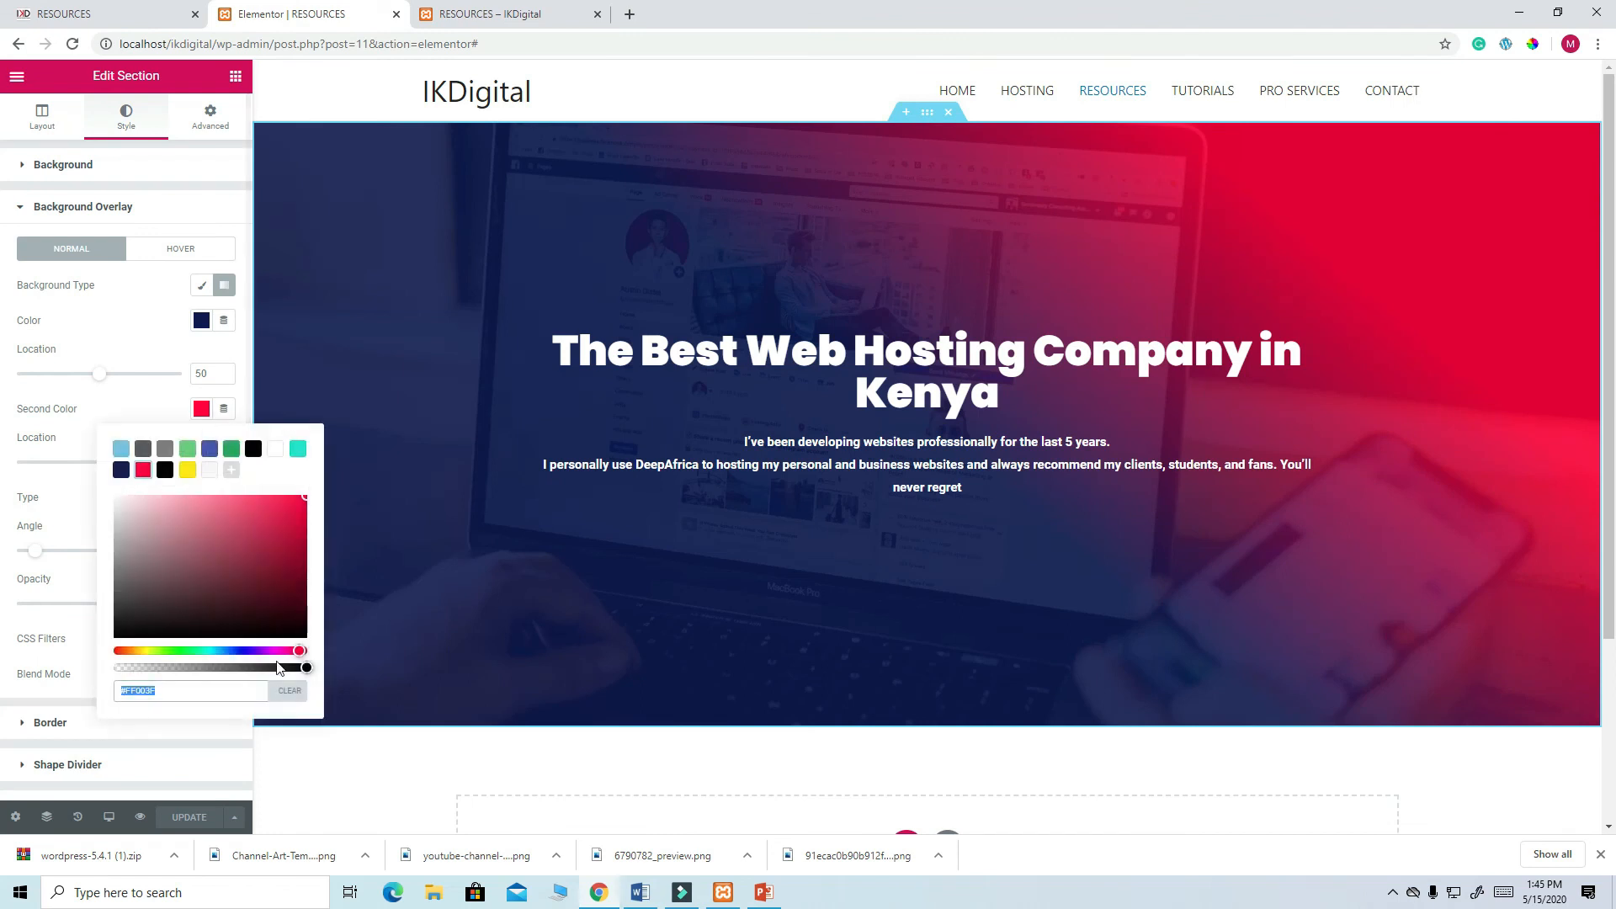
click(291, 691)
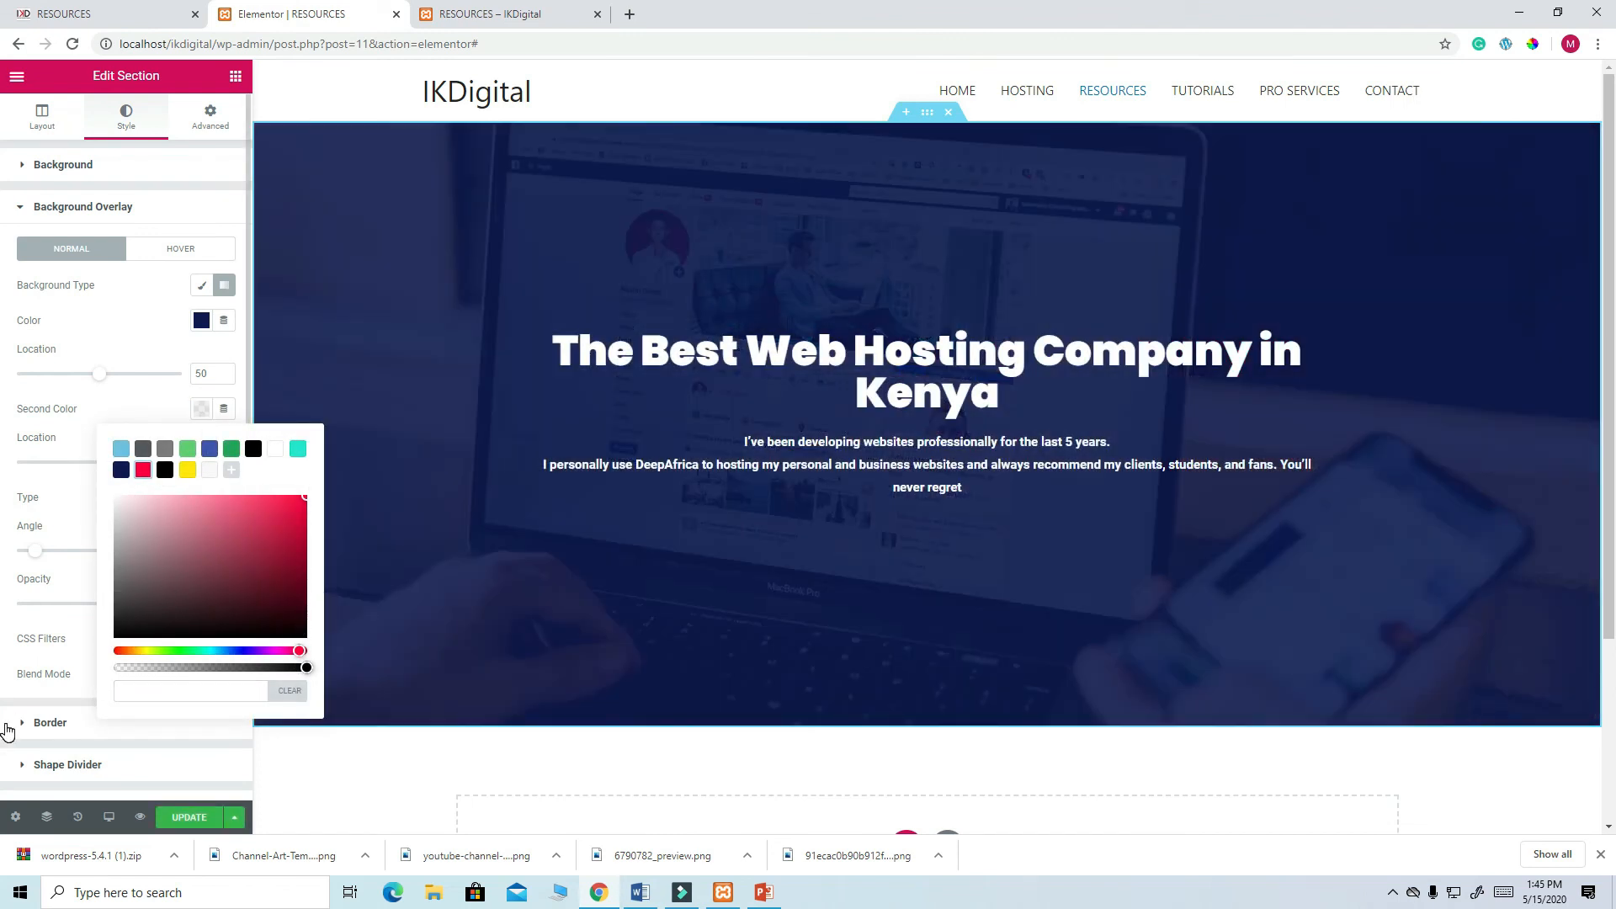
click(144, 471)
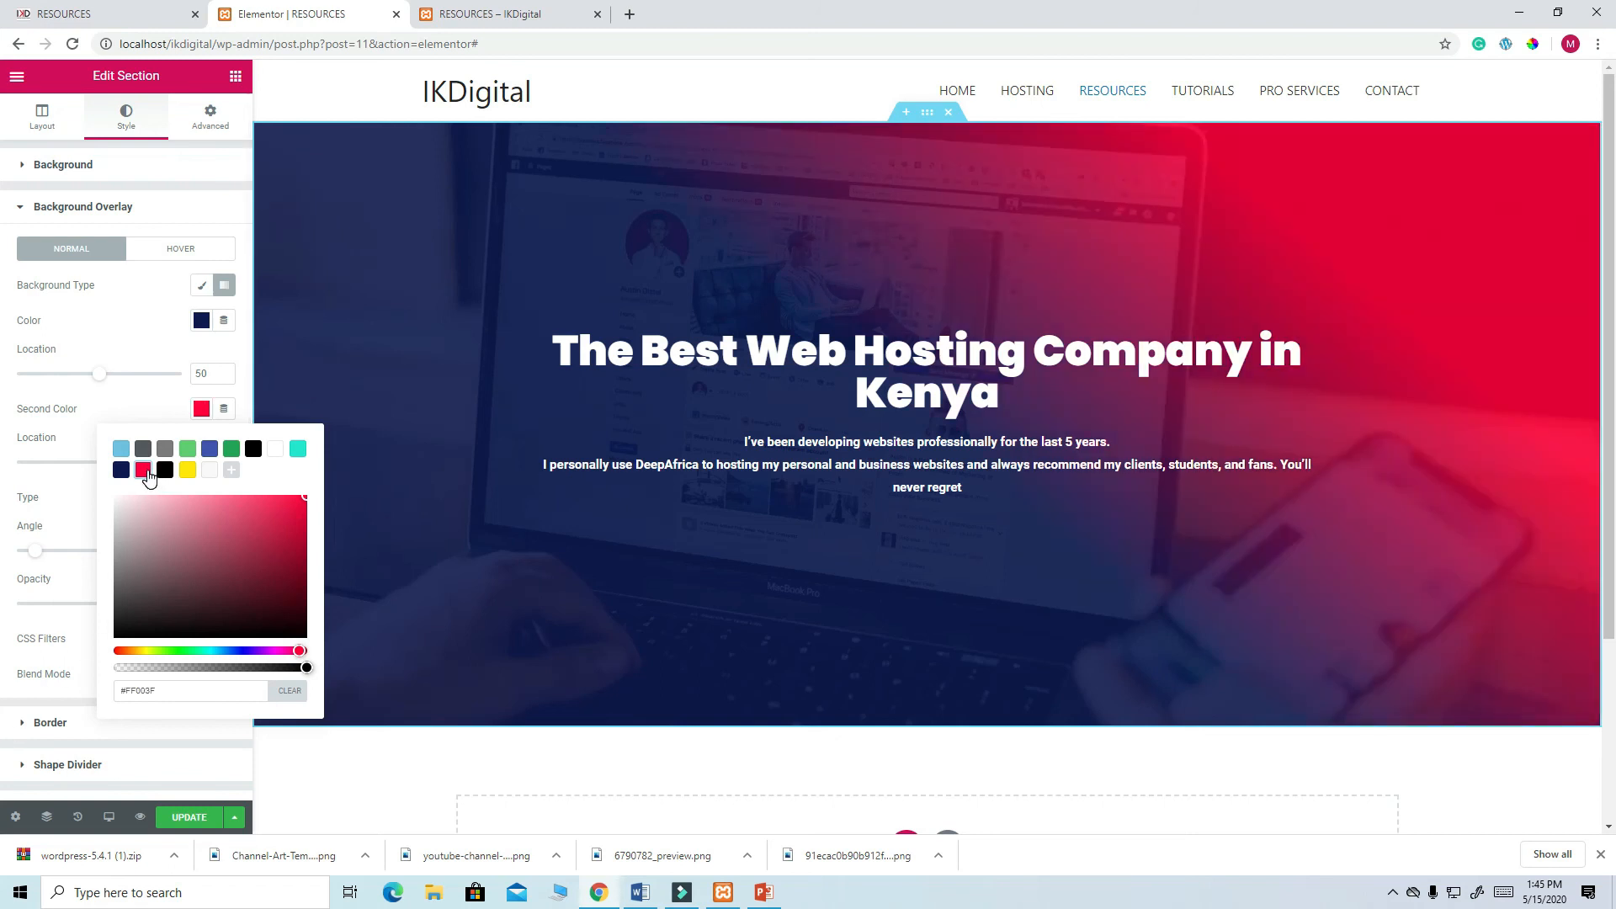
click(189, 818)
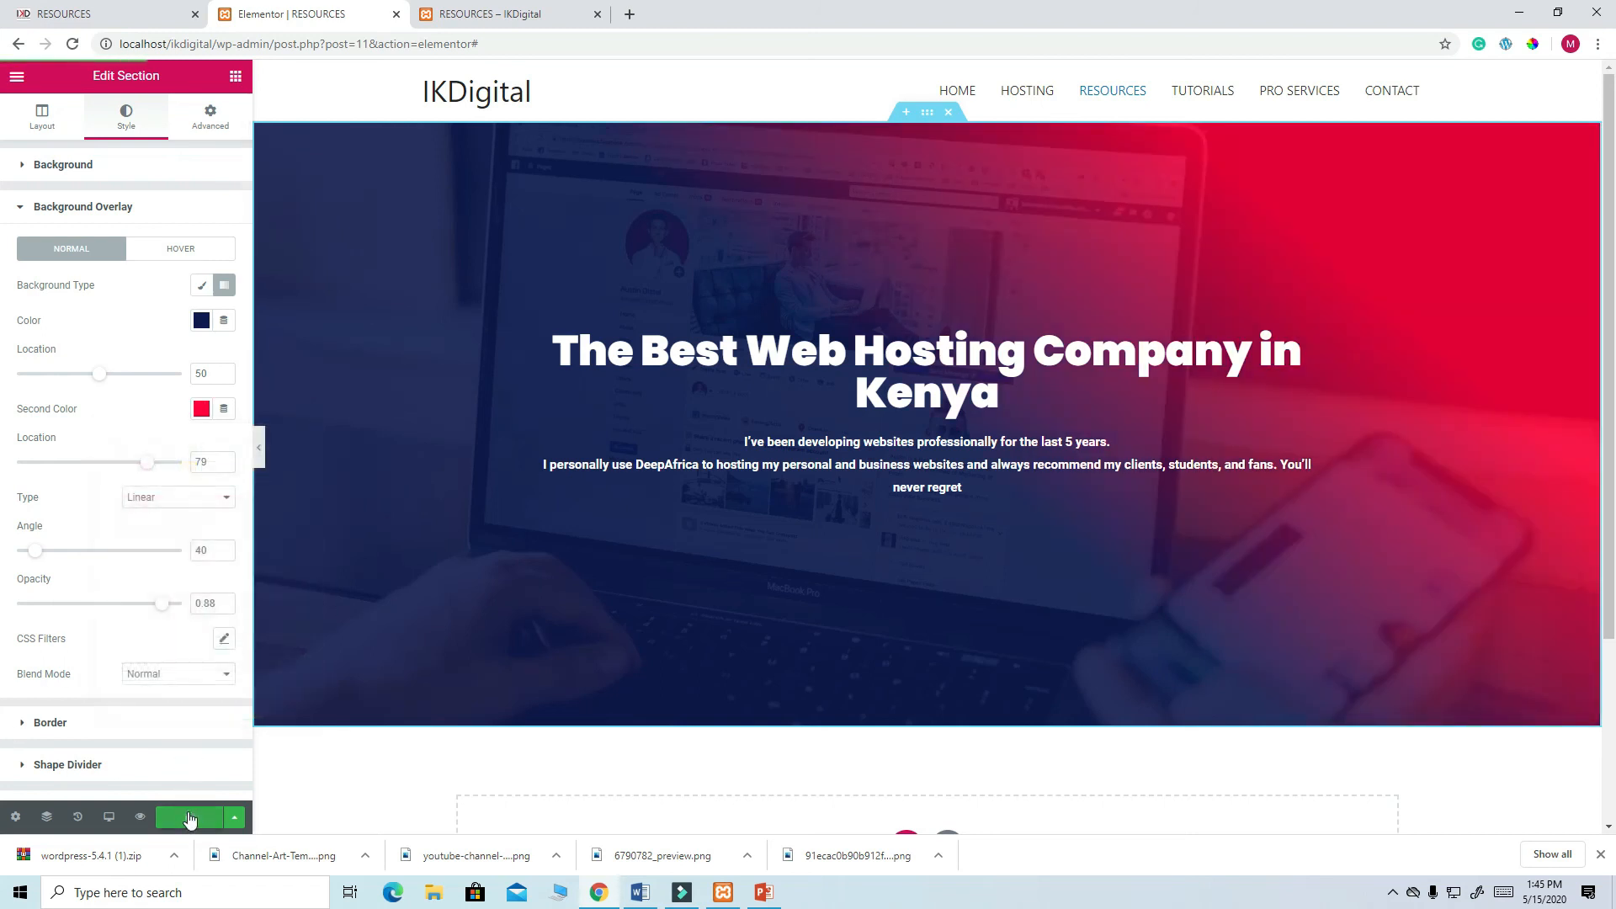
- Compare the hero with the reference Resources site, then return to the Elementor editor
click(185, 14)
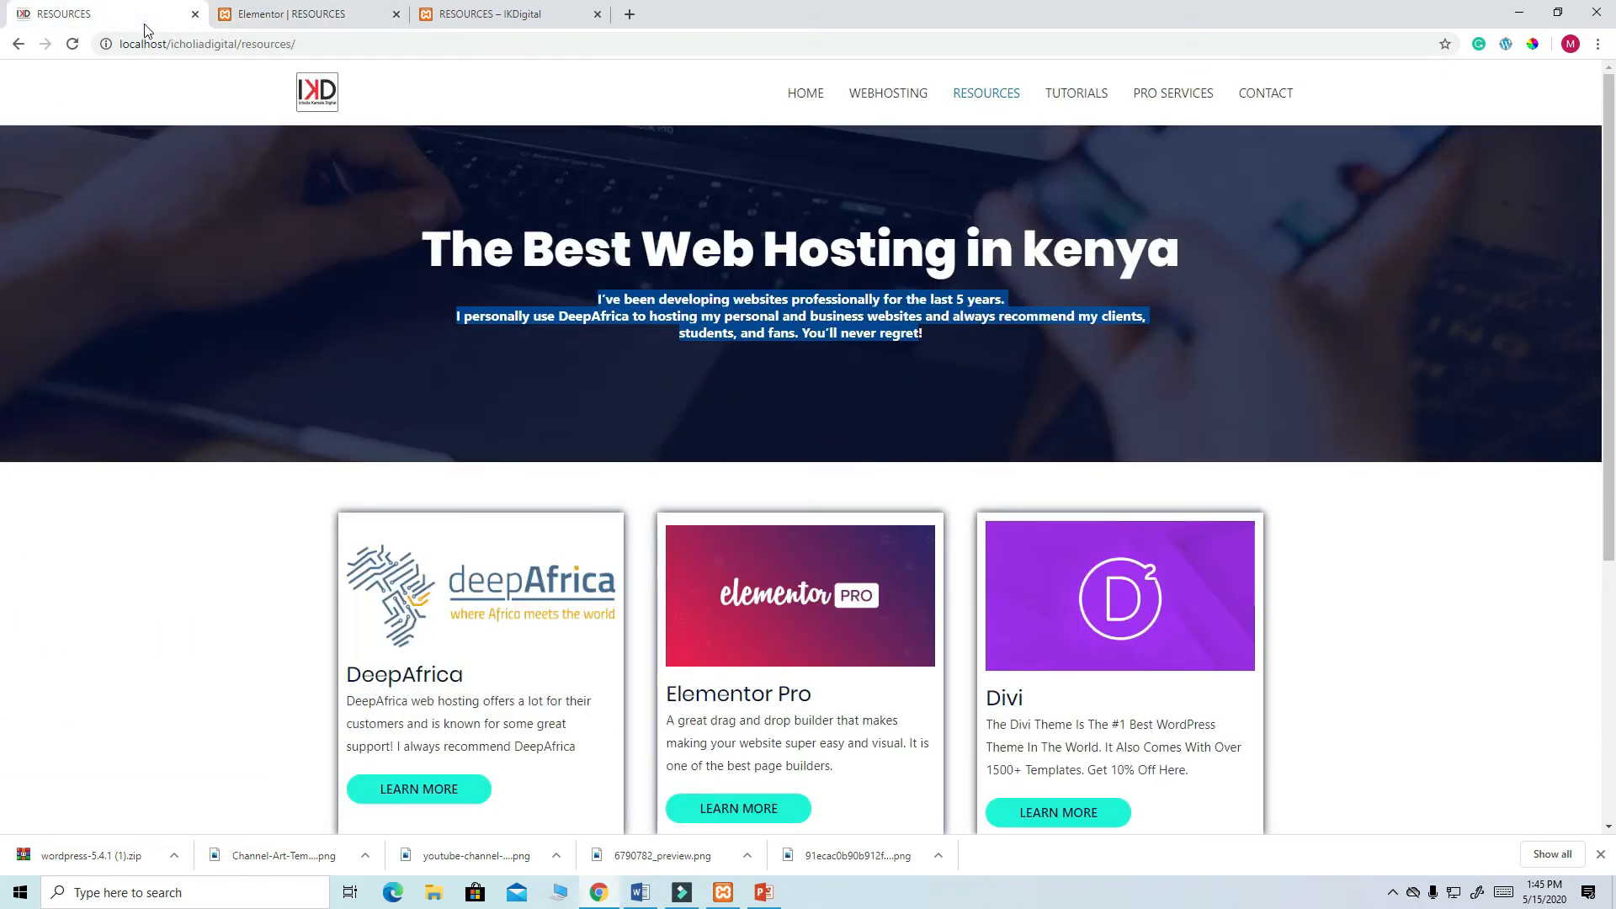
scroll(716, 387, down, 5)
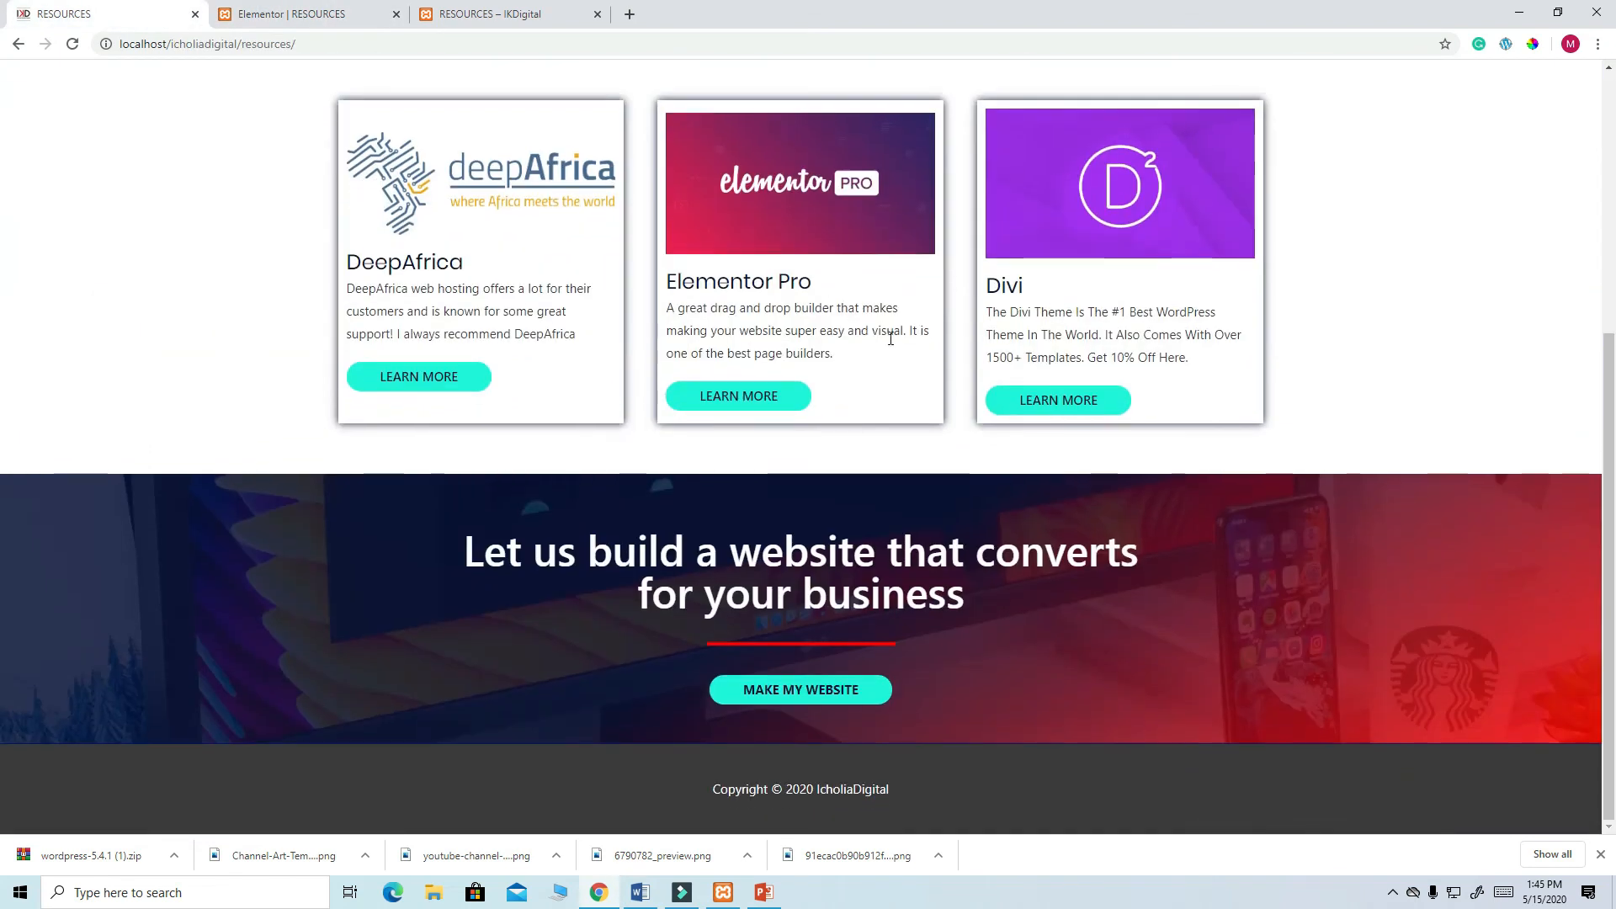
scroll(700, 335, up, 3)
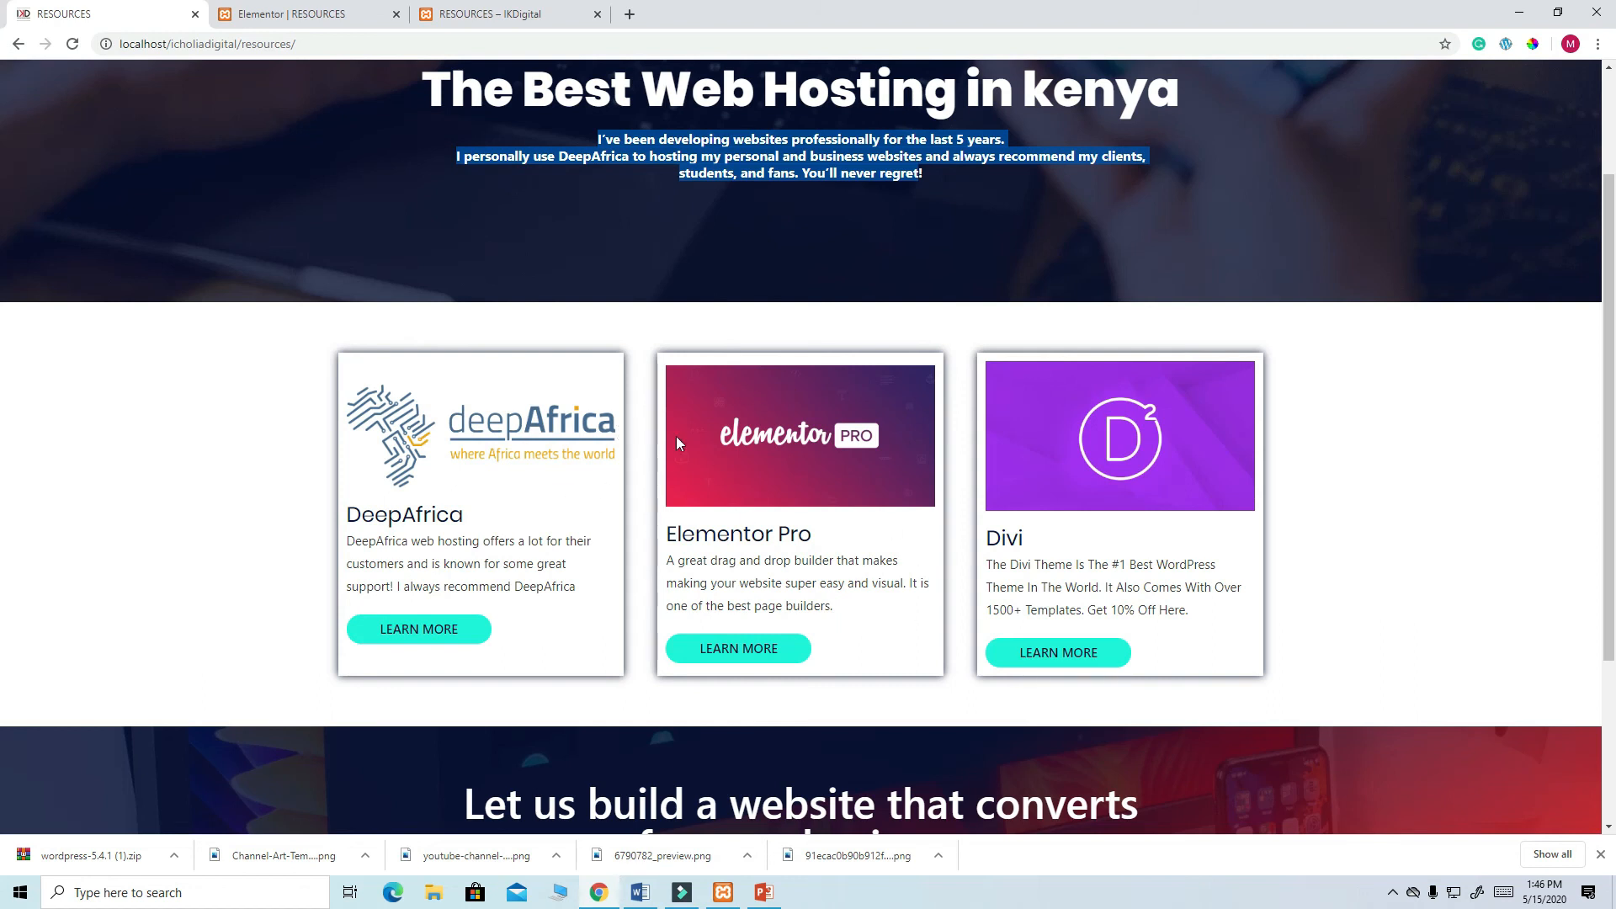
scroll(712, 451, up, 2)
scroll(712, 445, down, 3)
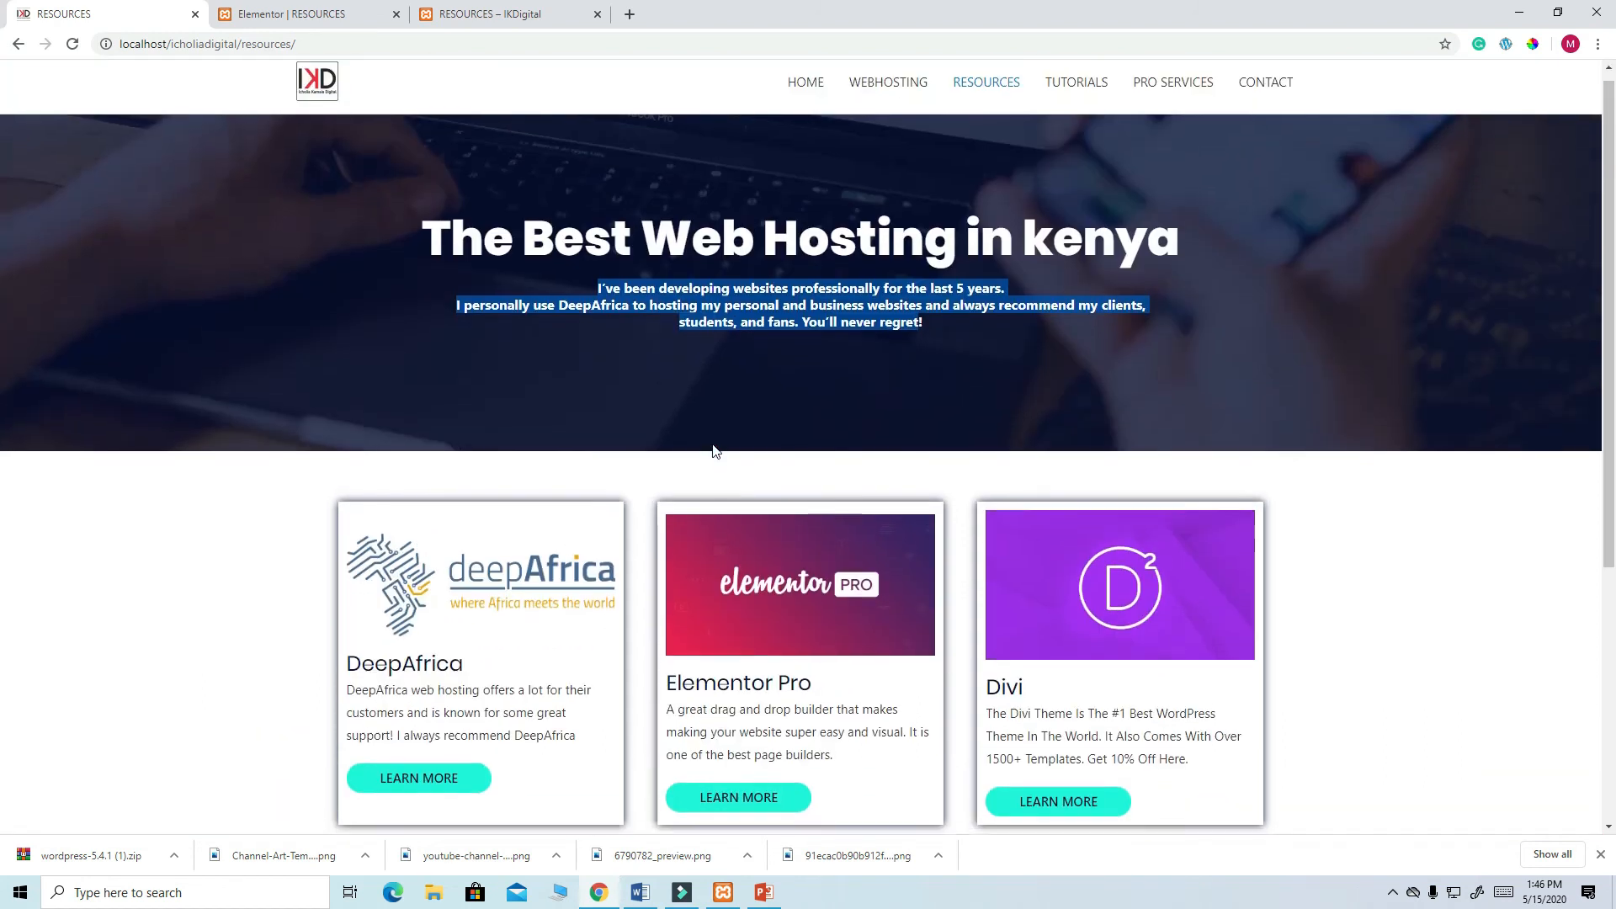
scroll(384, 101, up, 3)
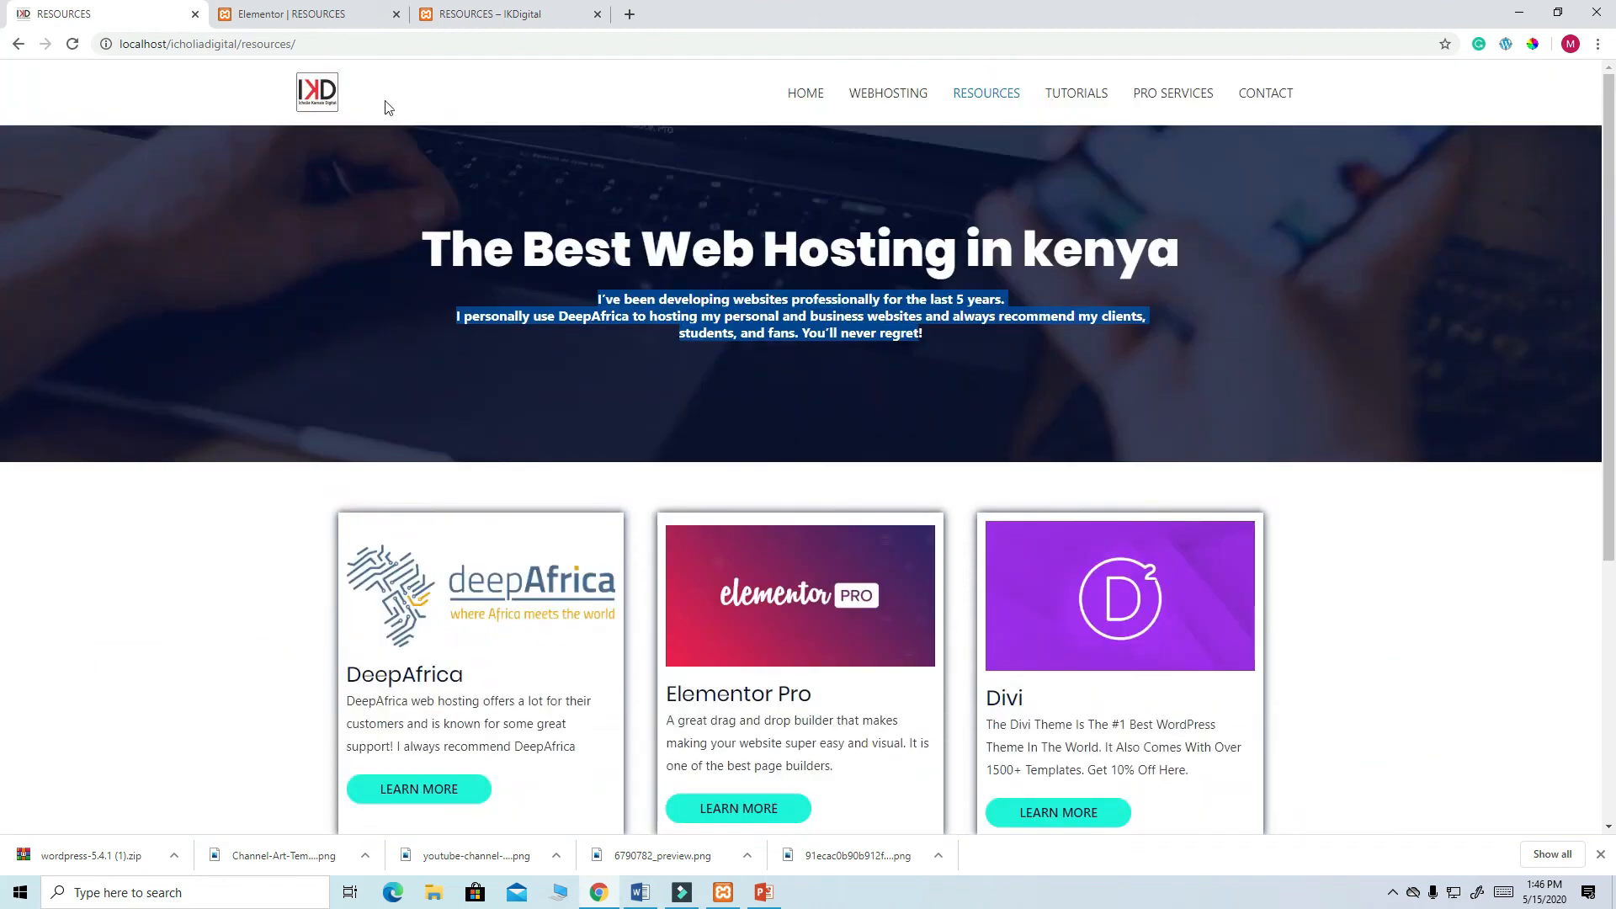
click(307, 16)
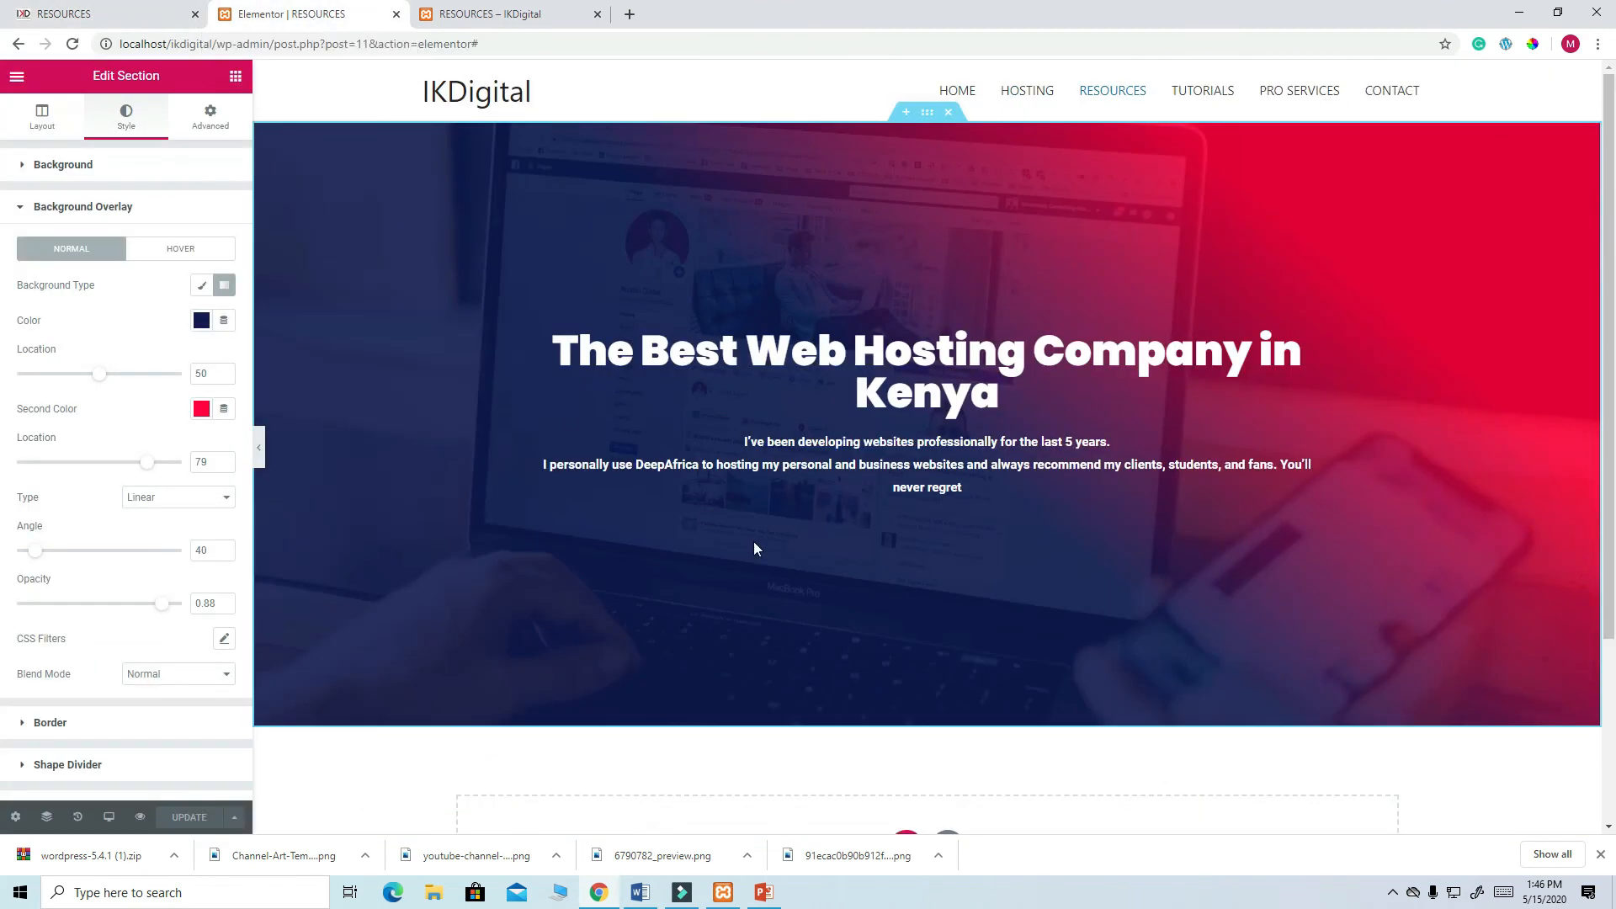
- Add a single-column section below the hero and drop a Heading widget into it
scroll(754, 542, down, 3)
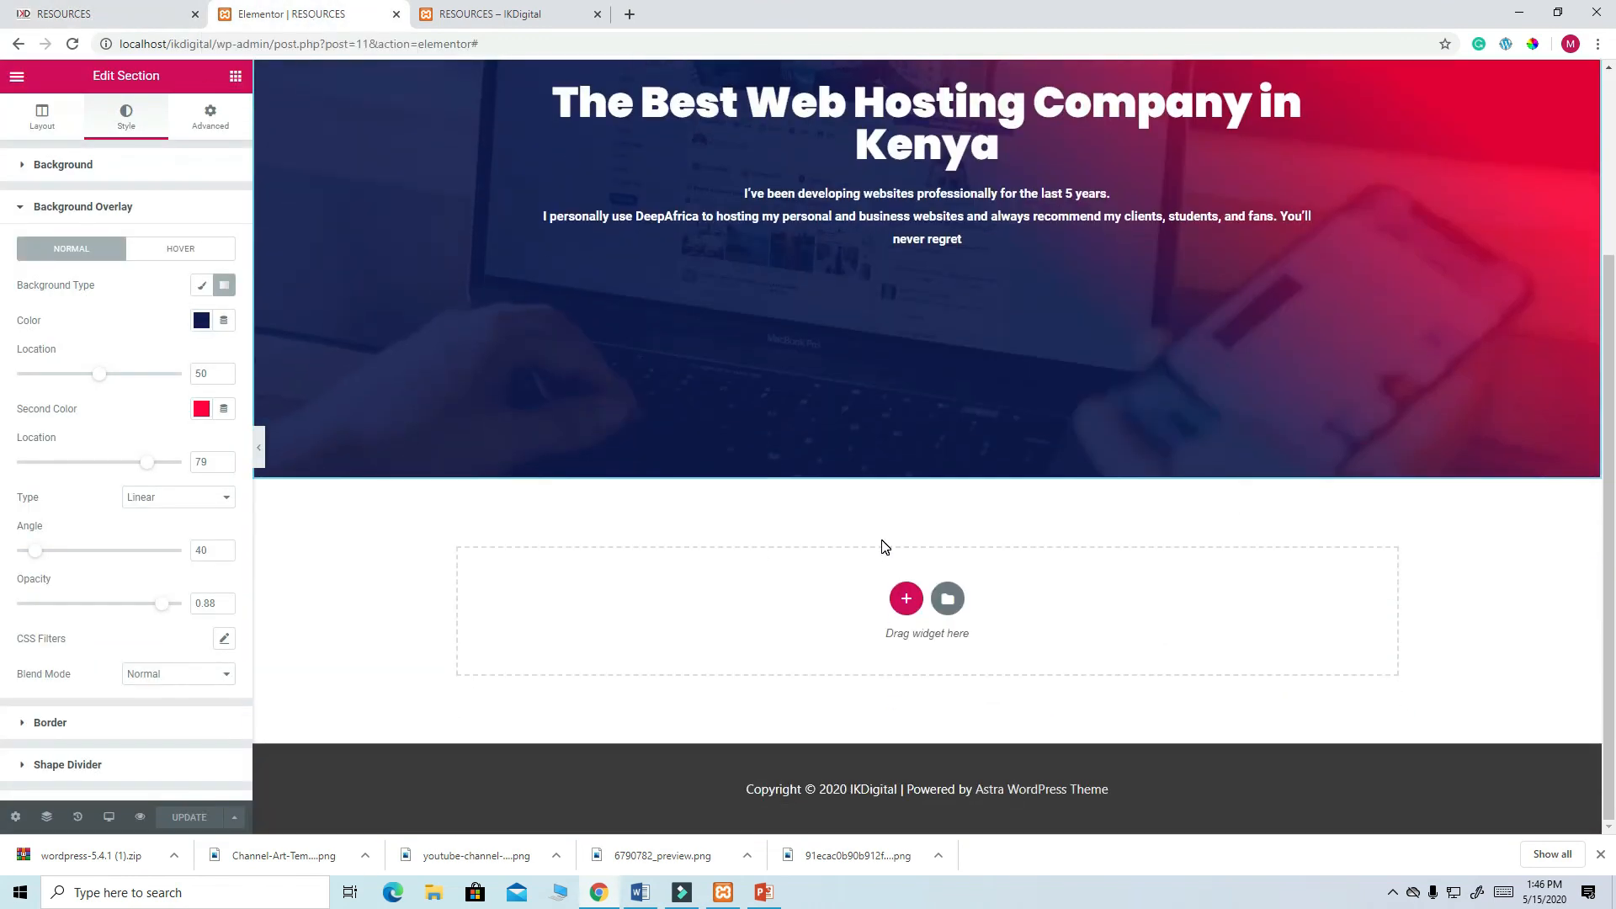
scroll(882, 547, up, 3)
scroll(882, 547, down, 3)
click(905, 599)
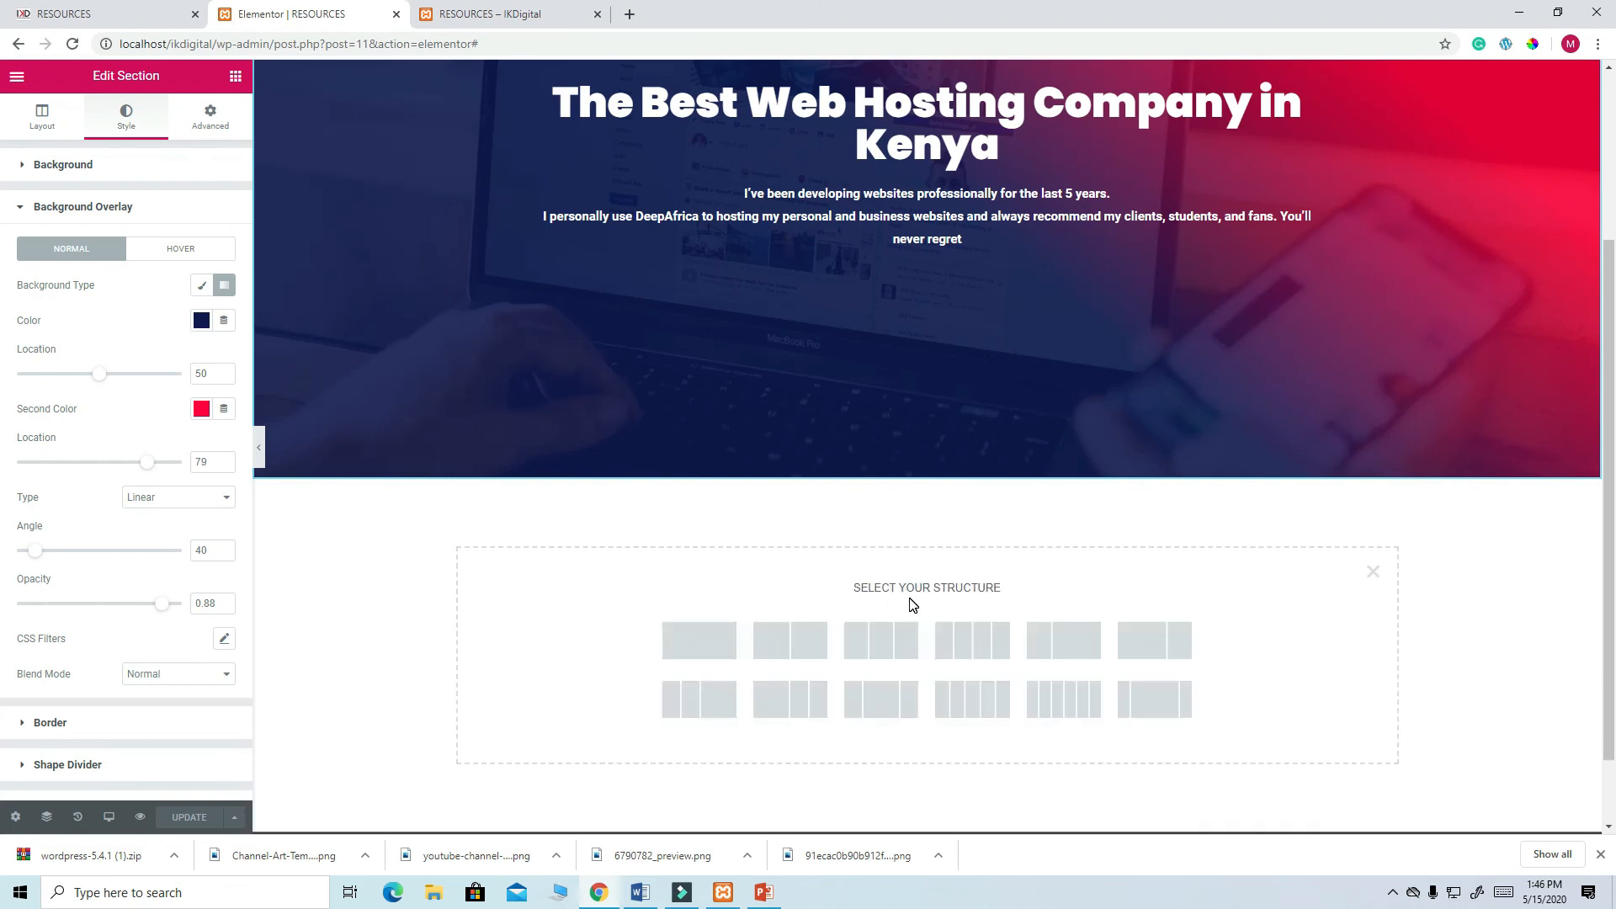
click(716, 646)
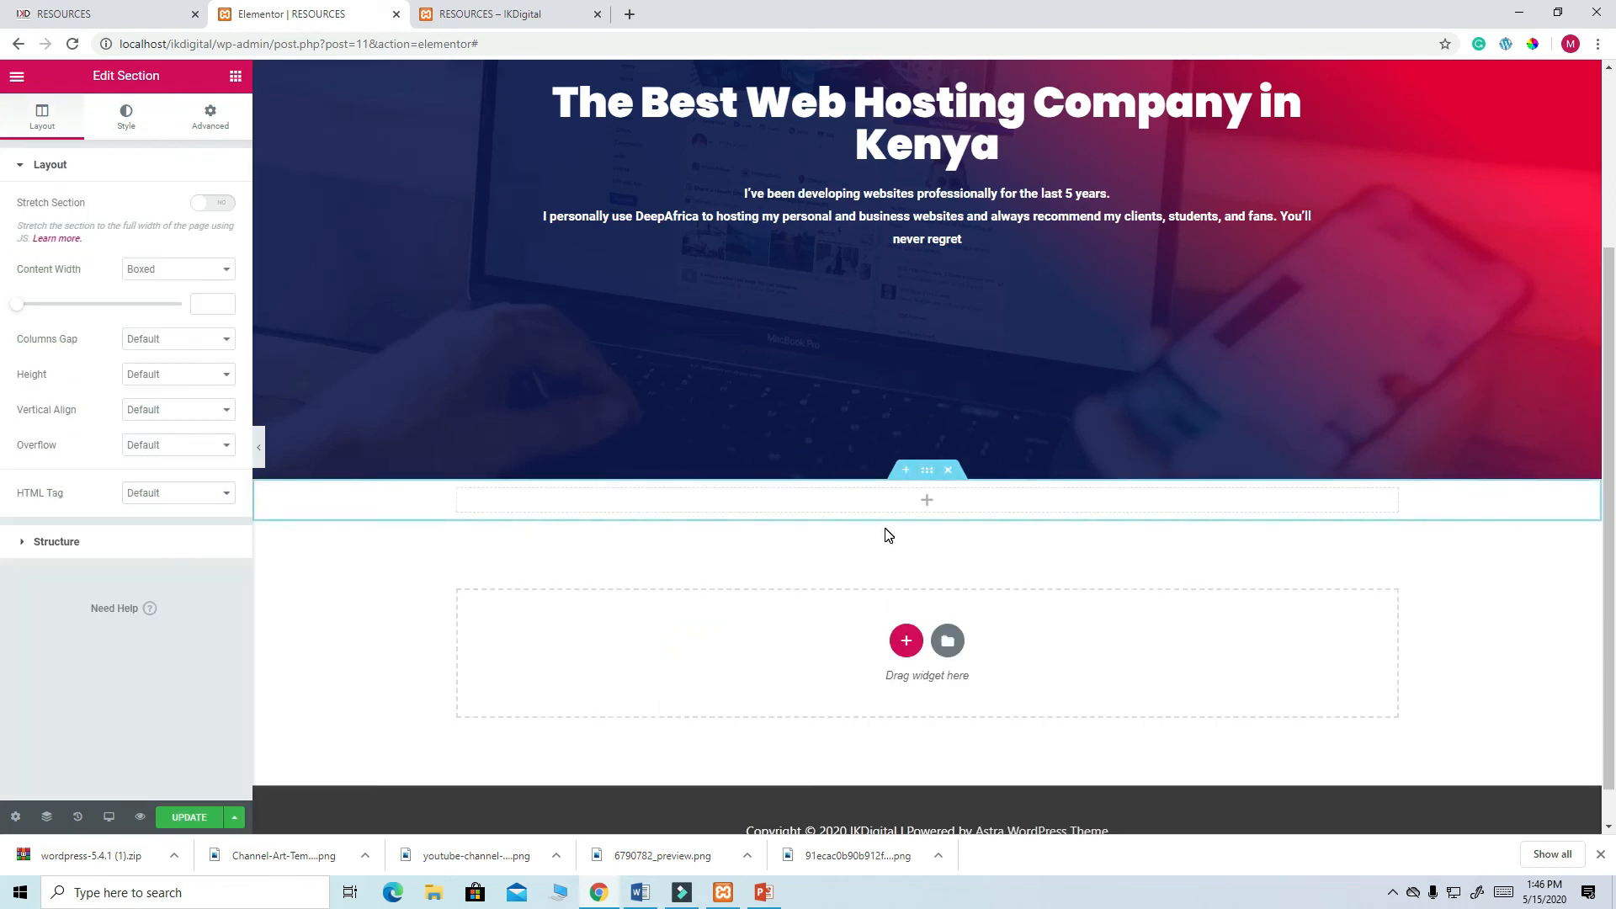
click(236, 77)
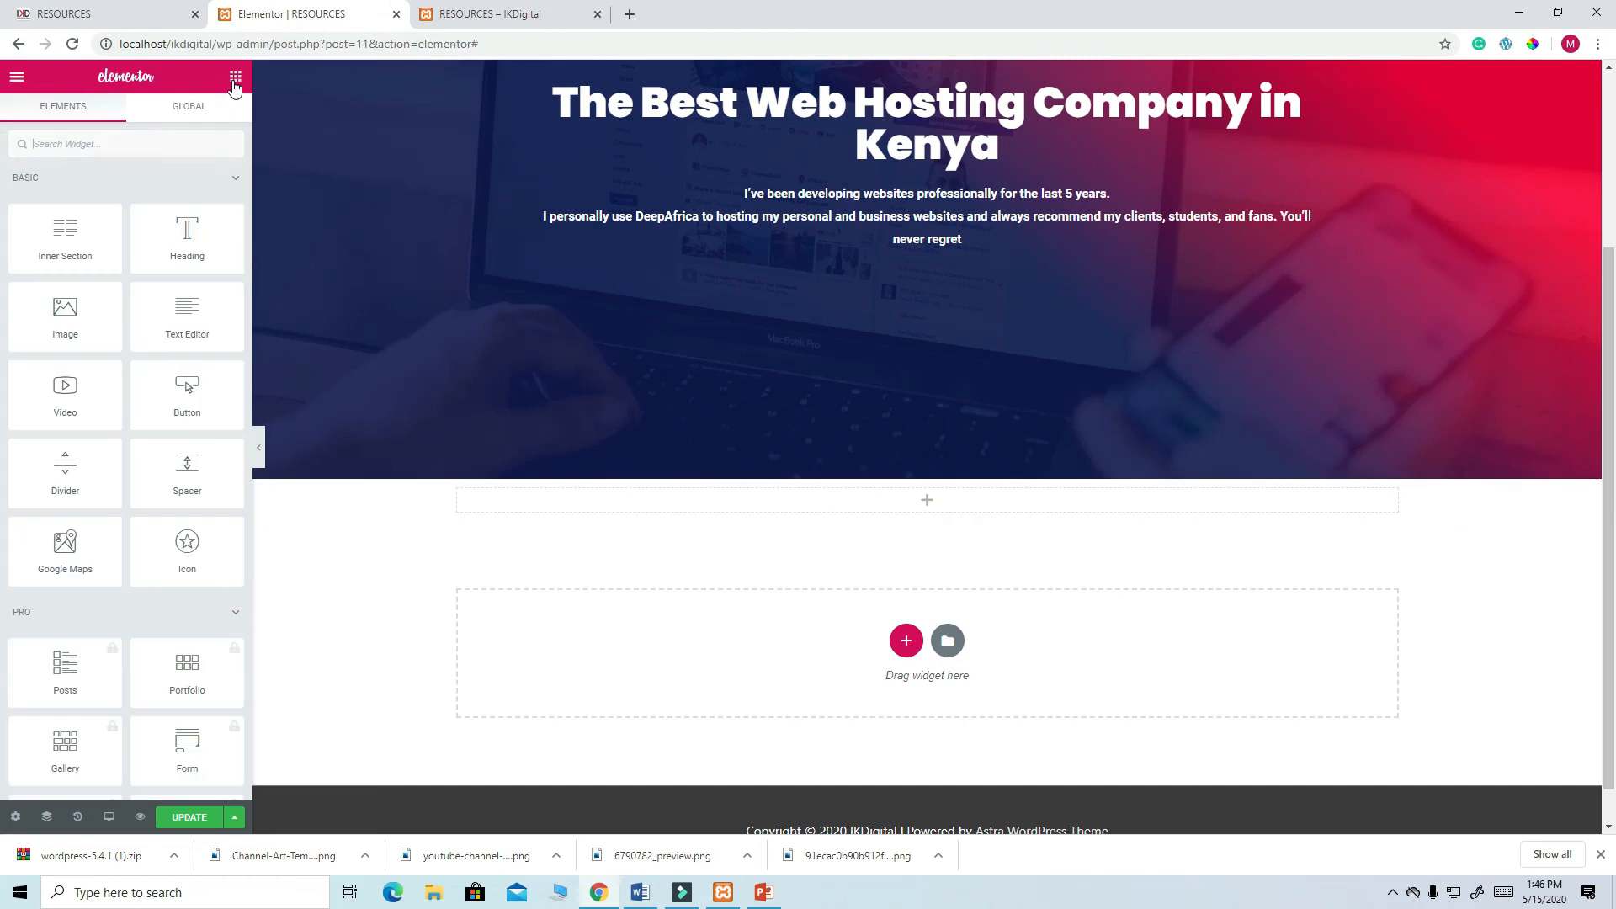
drag(186, 229, 857, 498)
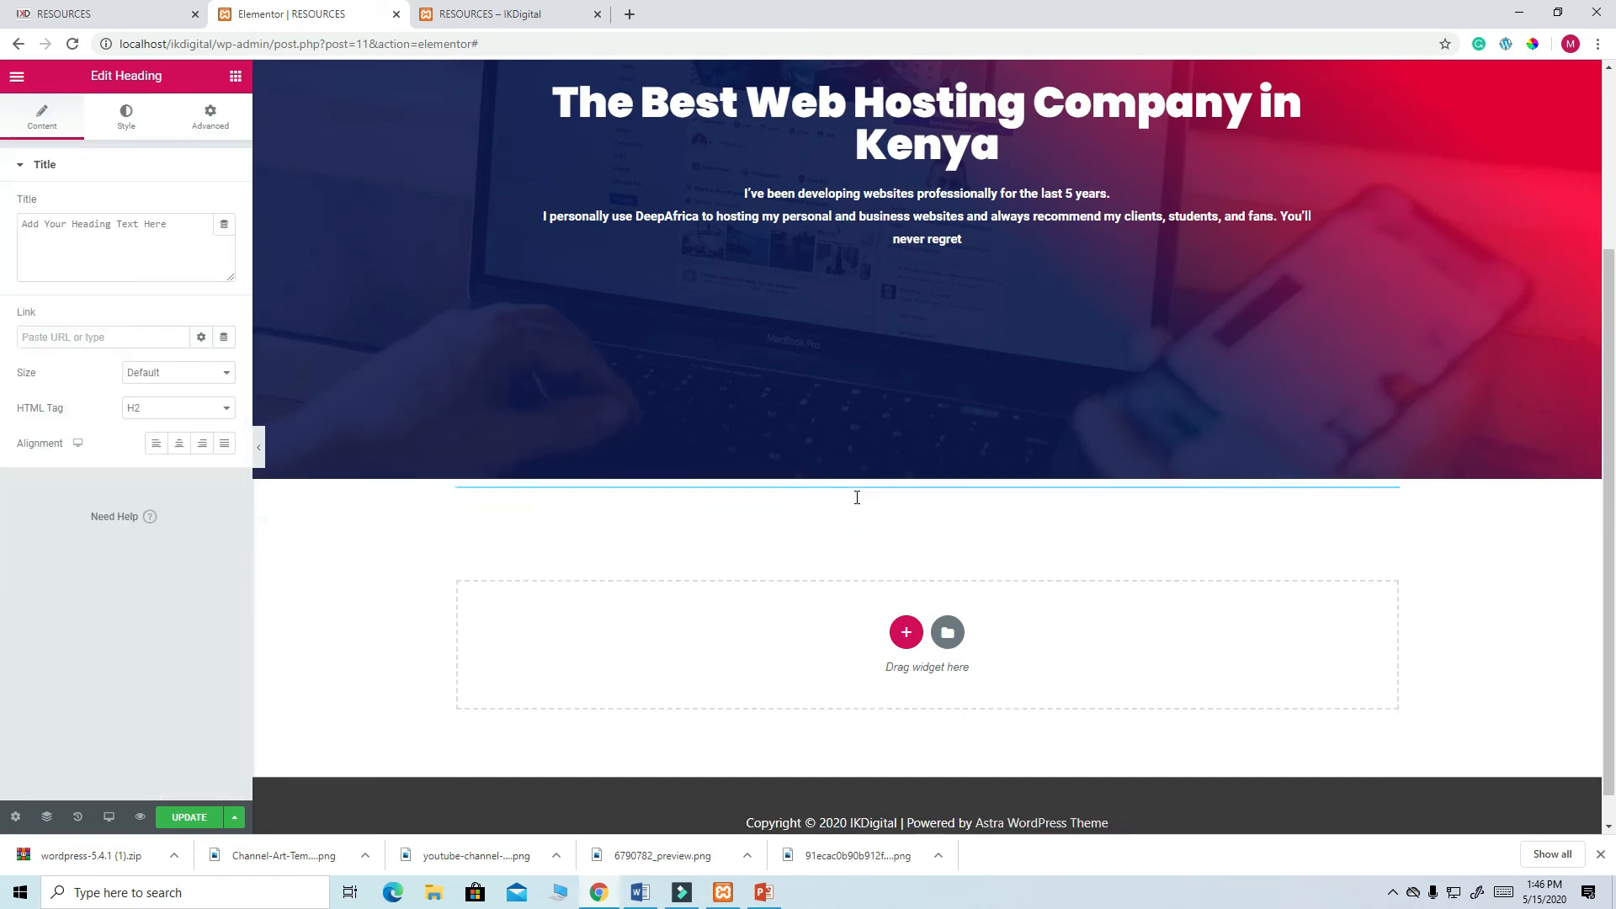
- Replace the placeholder heading text with 'Recommended Resources'
drag(169, 223, 9, 223)
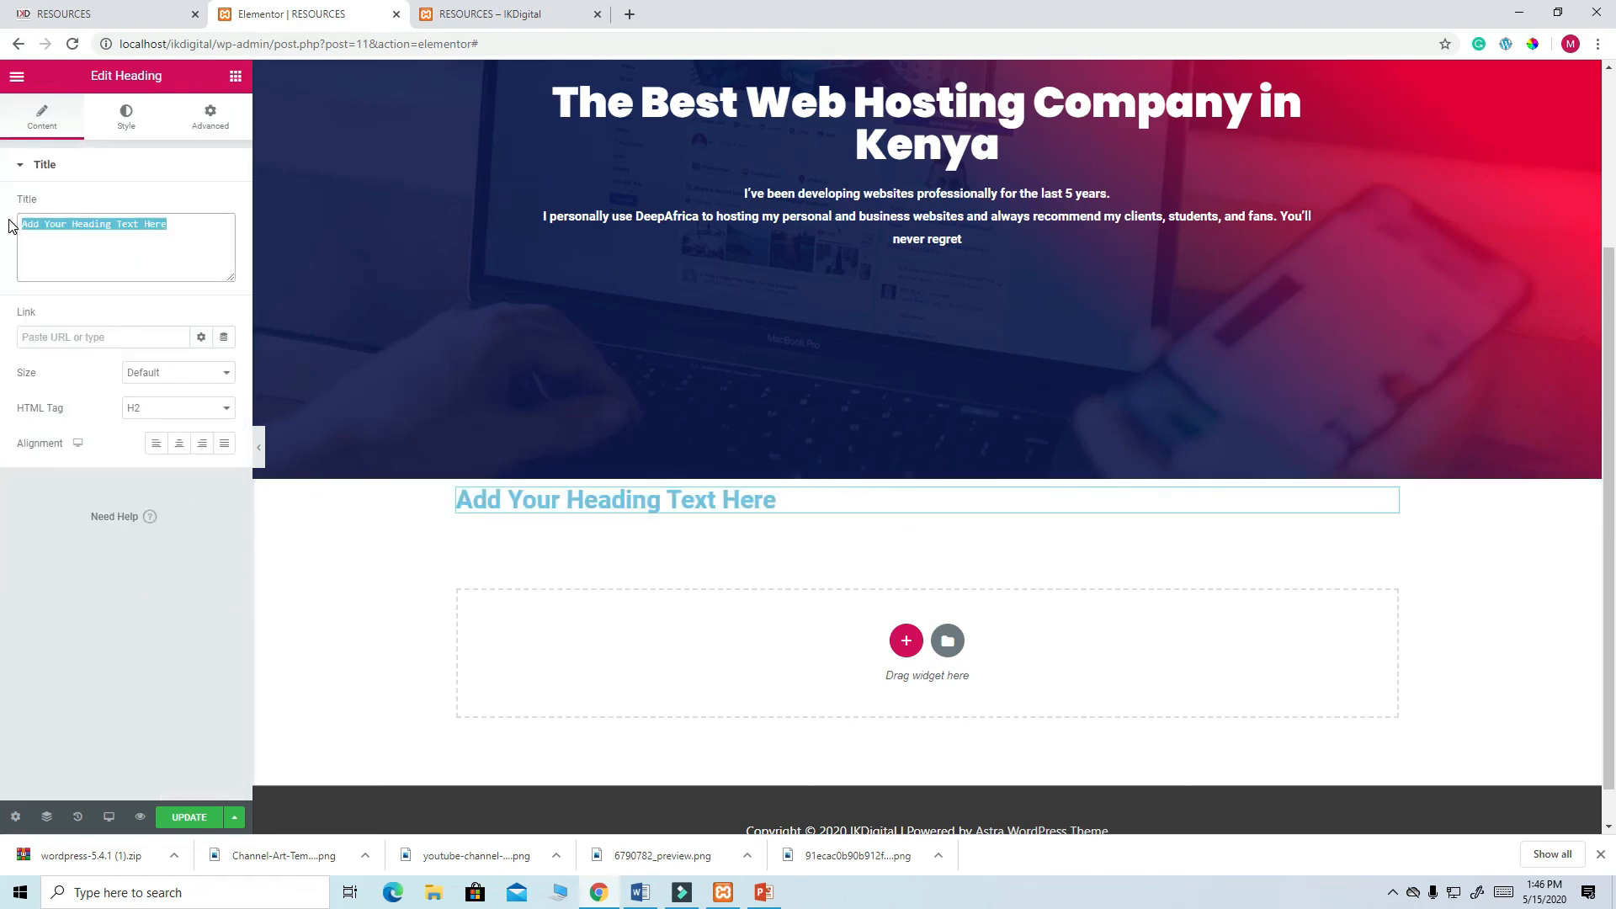
text(R)
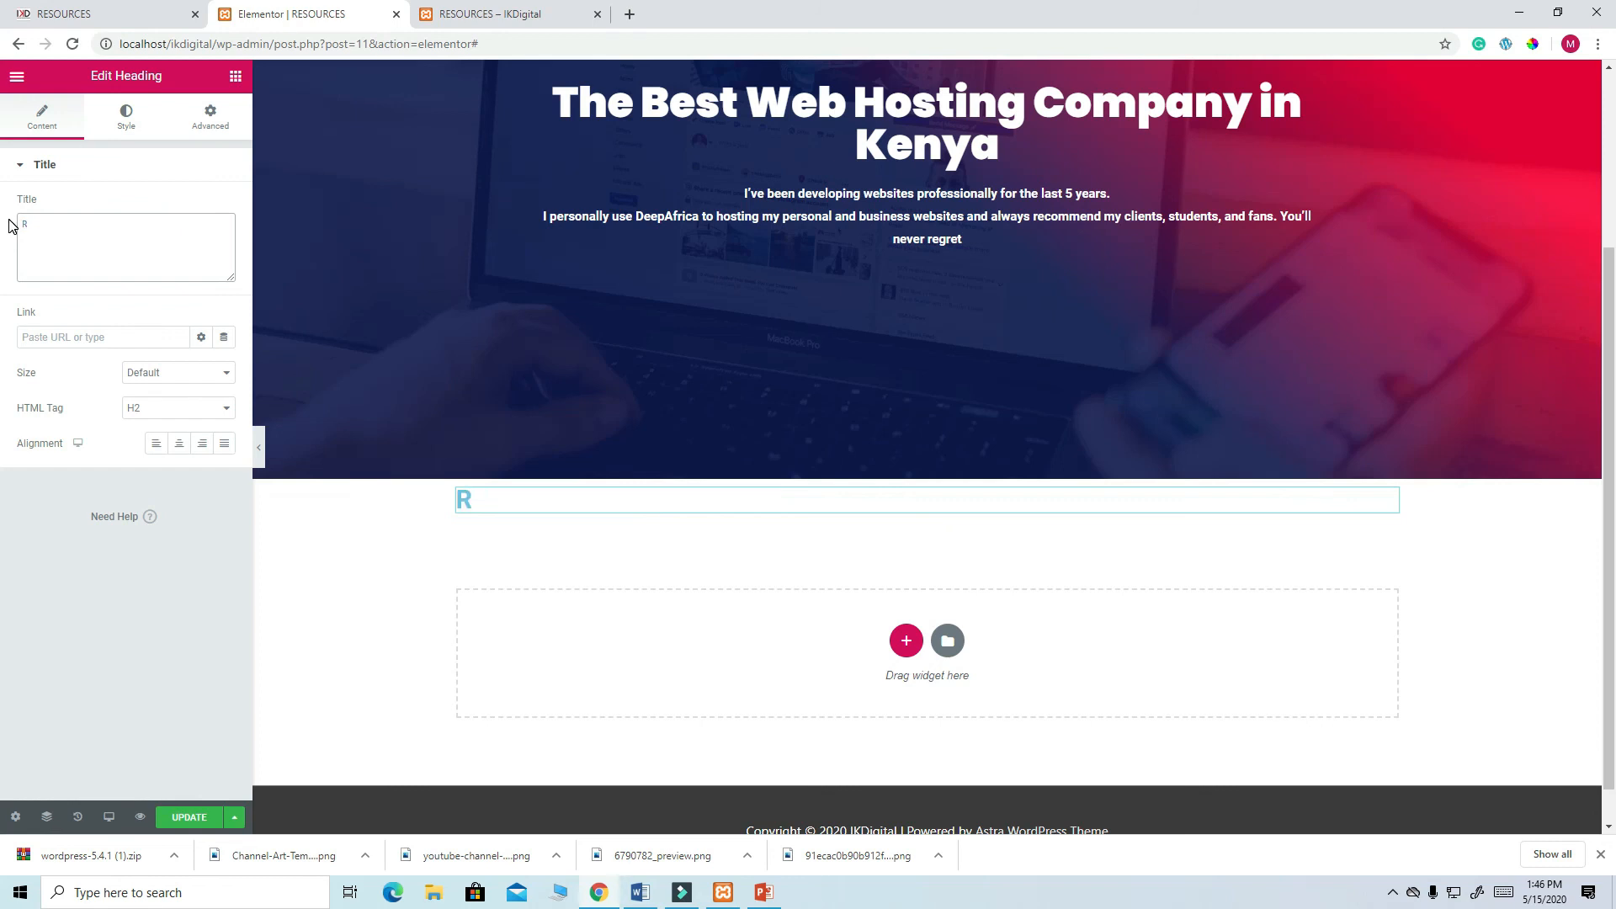
text(Ecommended Resources)
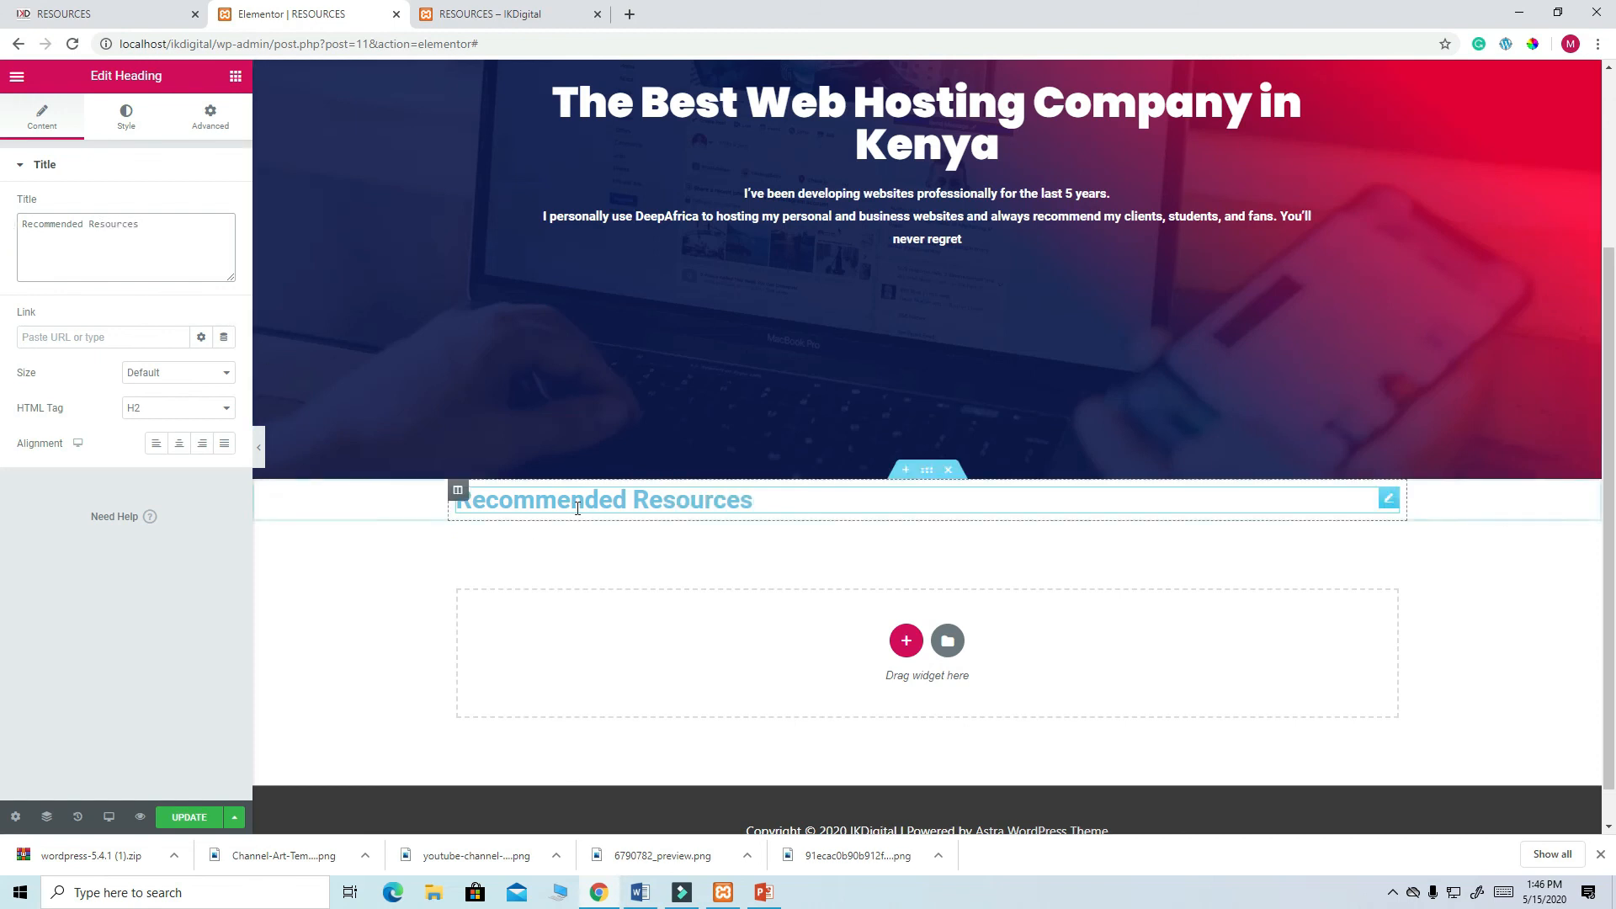
scroll(747, 374, up, 3)
scroll(744, 380, down, 4)
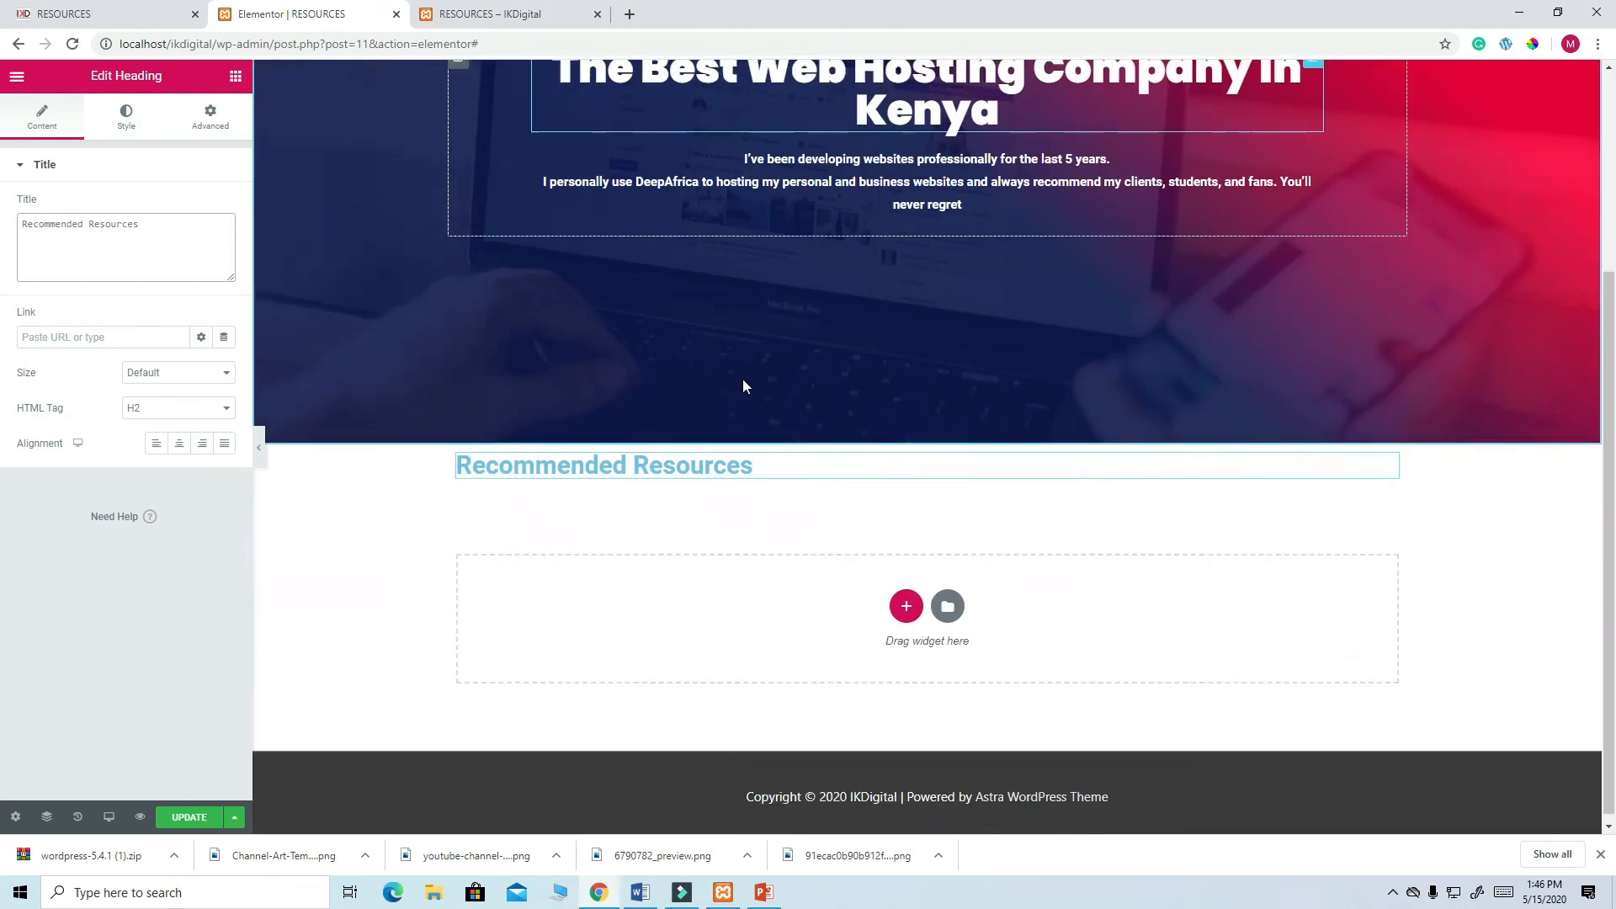
- Set the Recommended Resources heading's text colour to dark navy #0E1A54
click(128, 127)
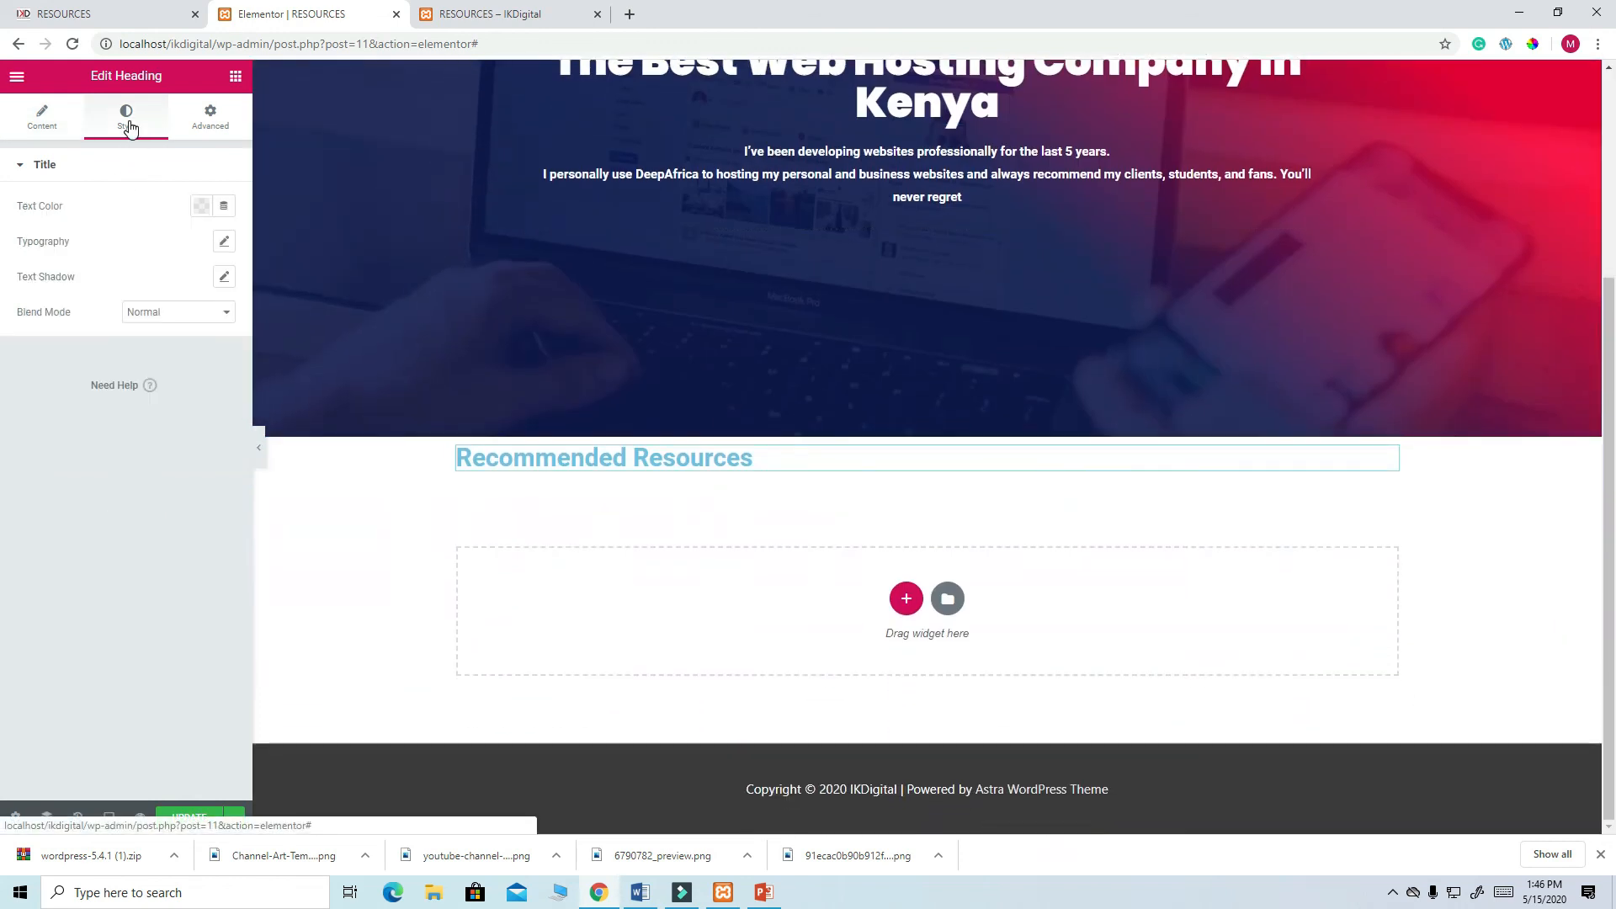
click(202, 207)
click(122, 269)
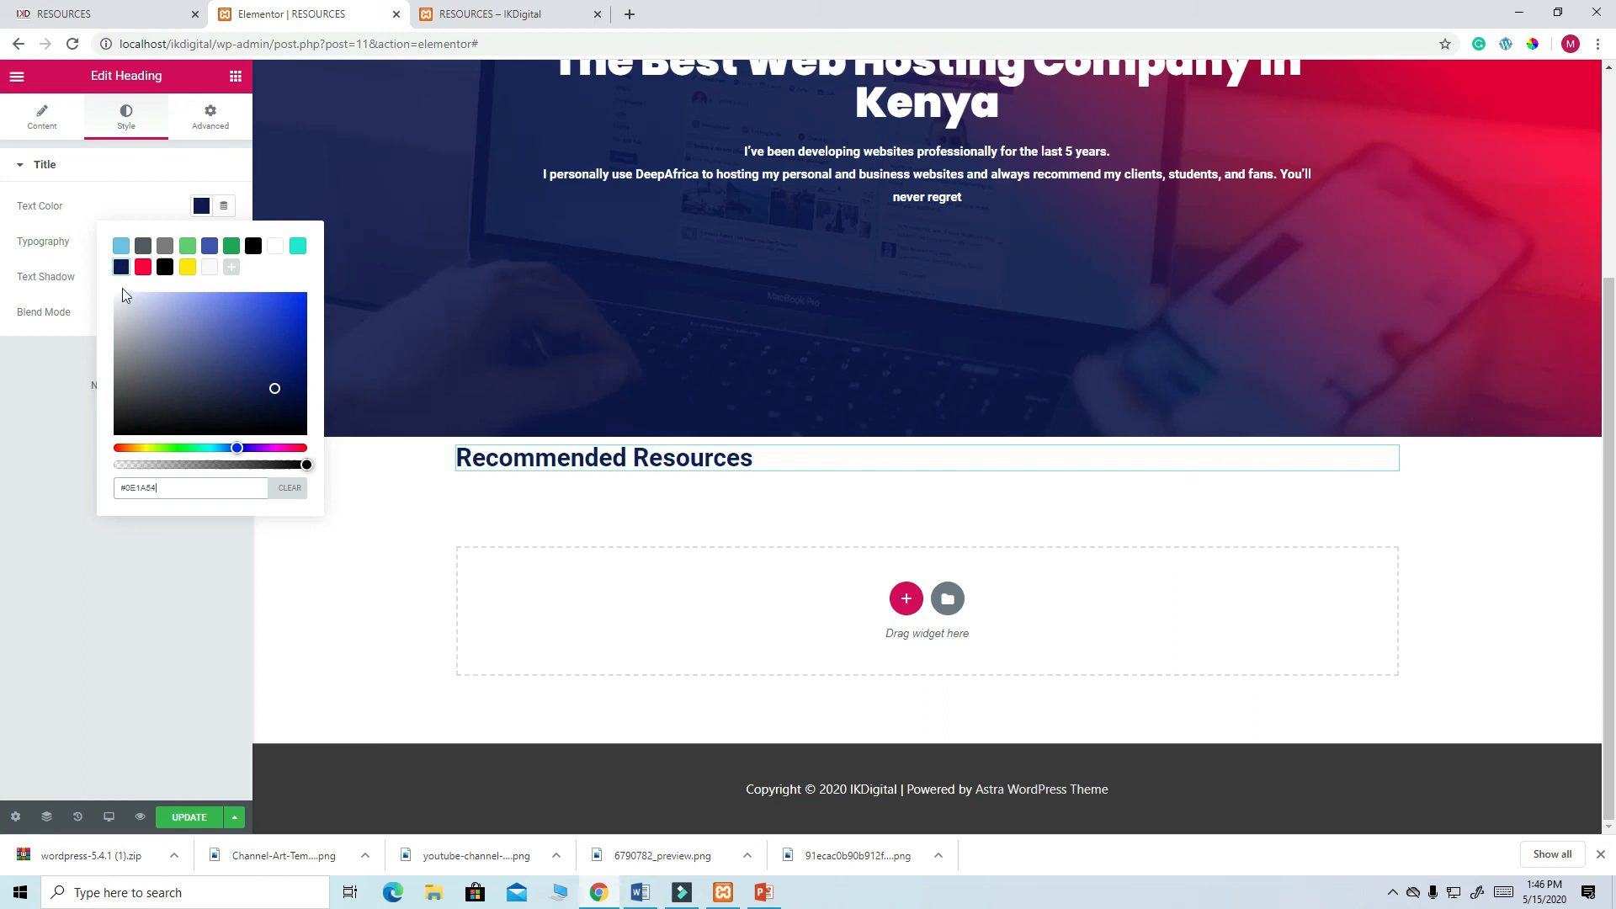
click(61, 246)
- Set the heading's typography font size to 35
click(225, 243)
click(197, 351)
text(30)
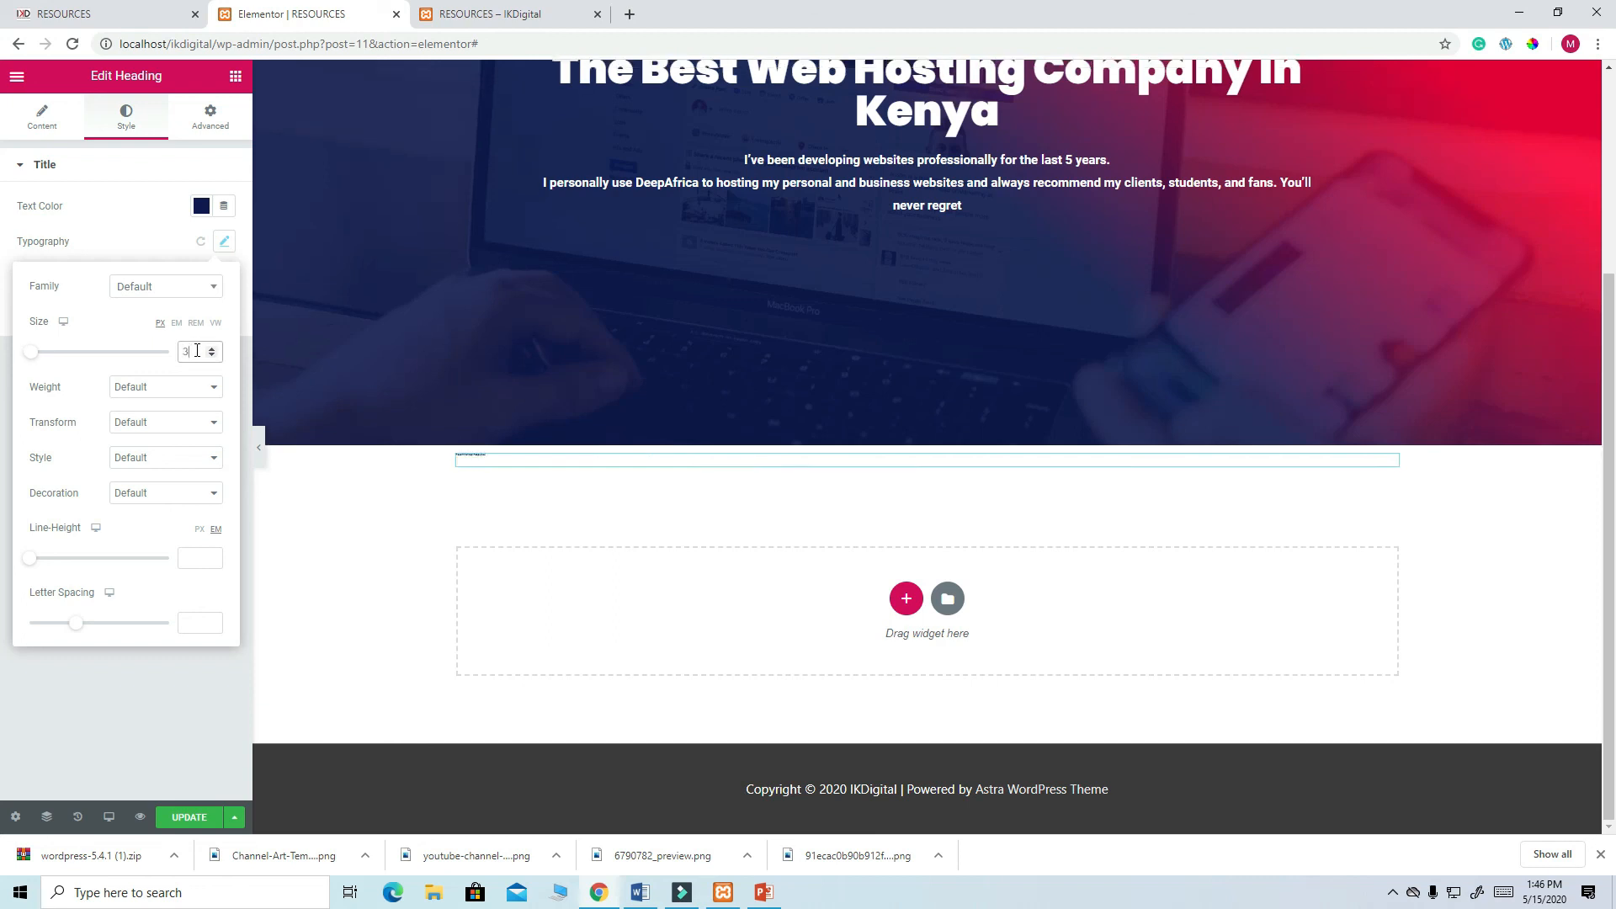
key(BackSpace)
key(BackSpace)
text(50)
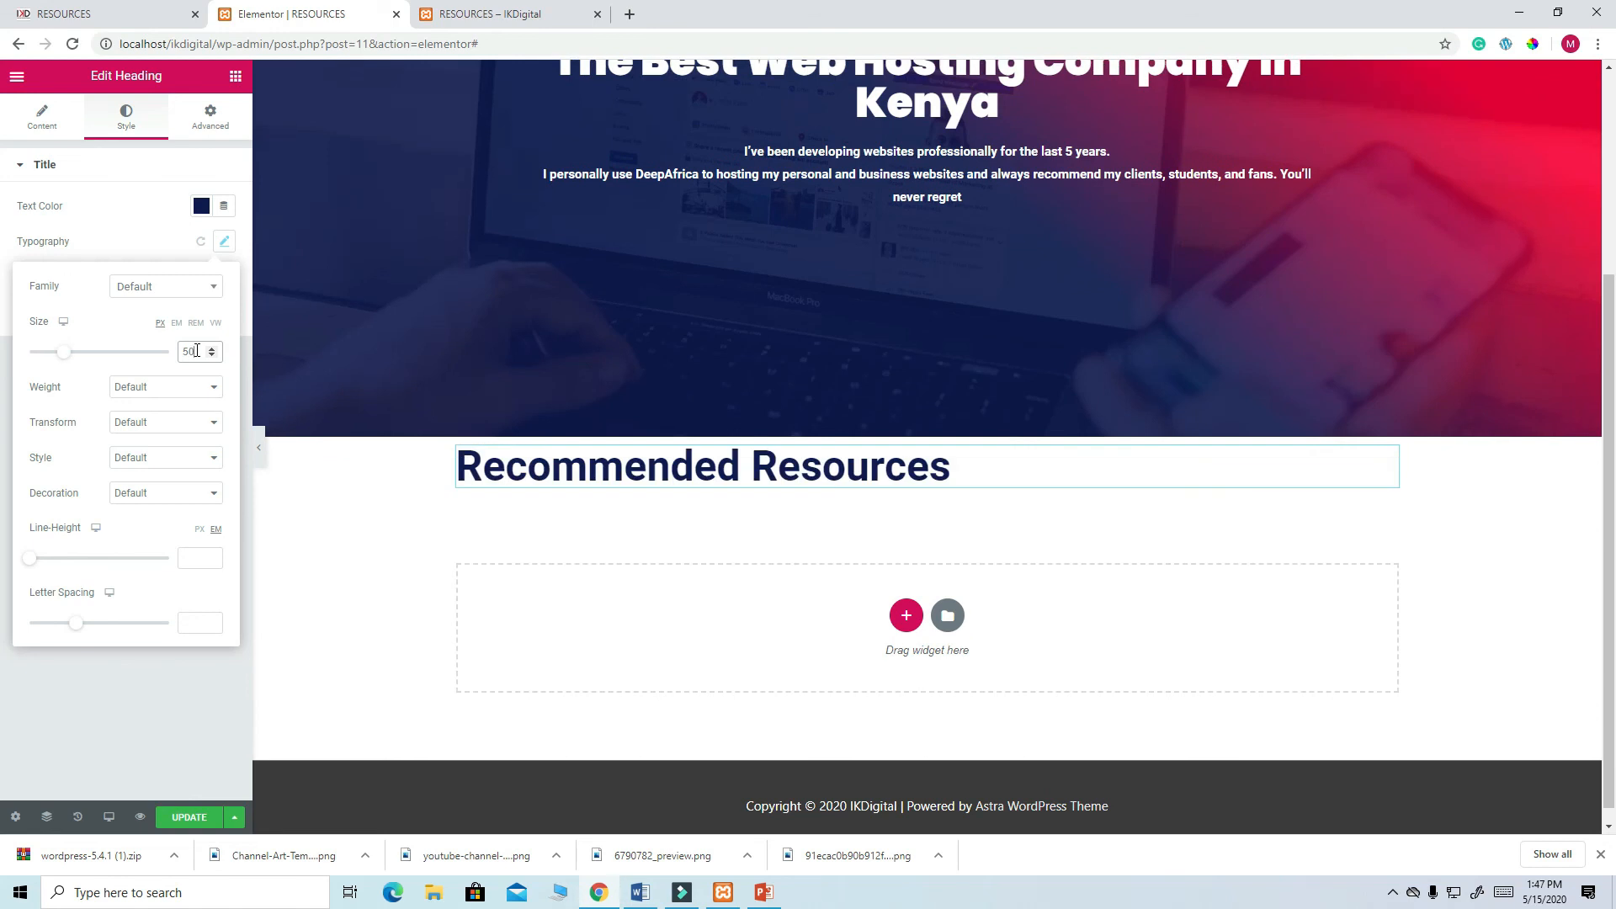
key(BackSpace)
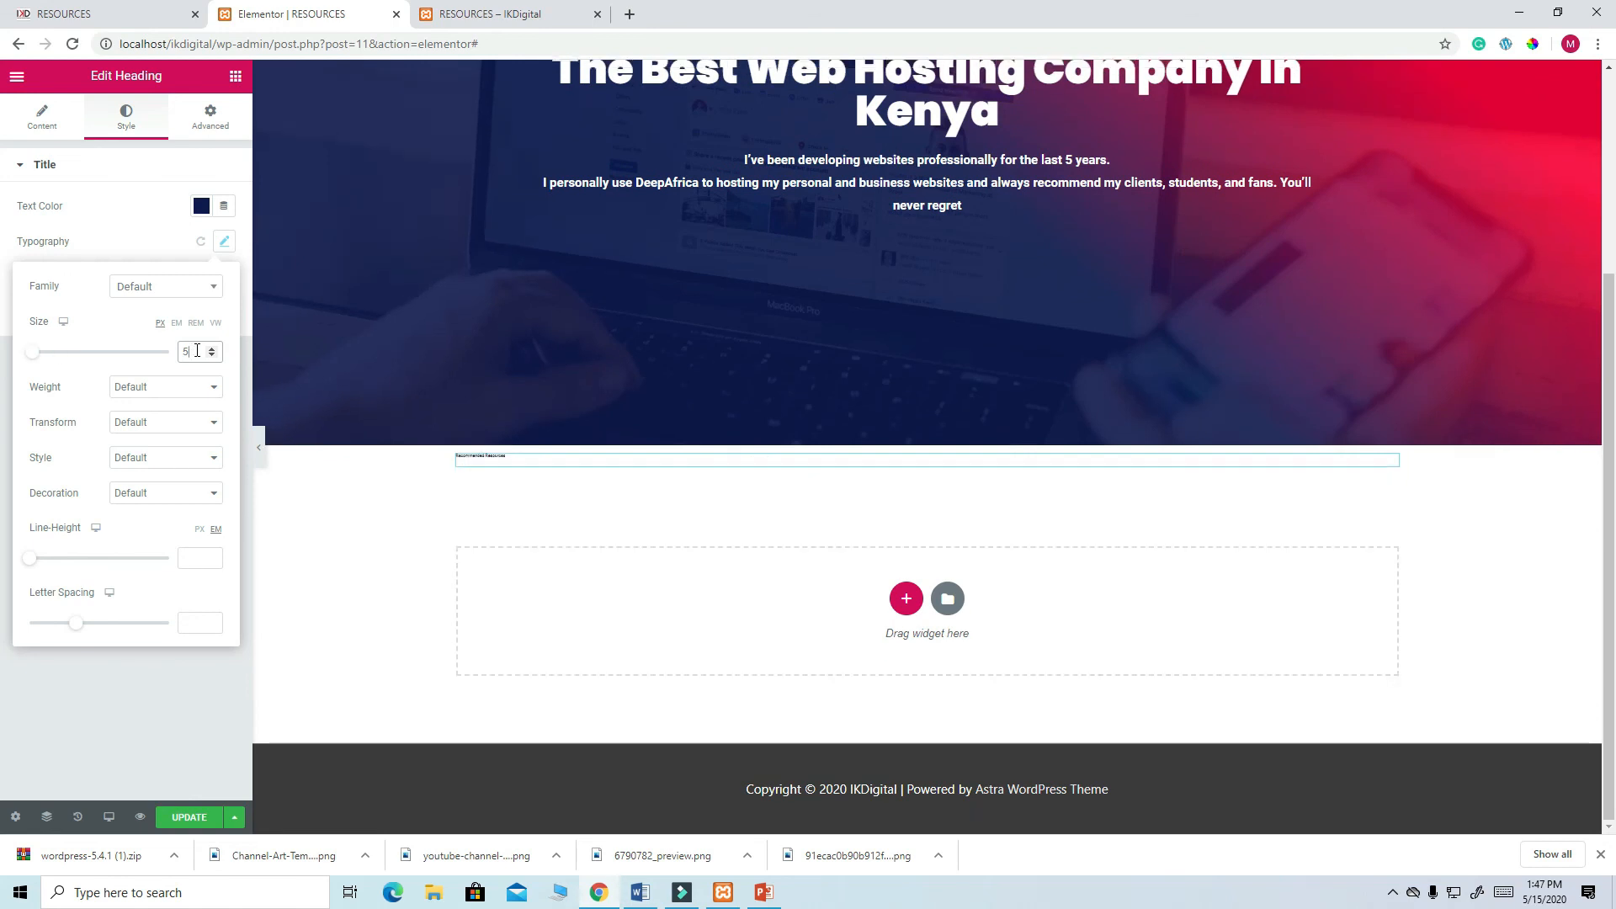
key(BackSpace)
text(35)
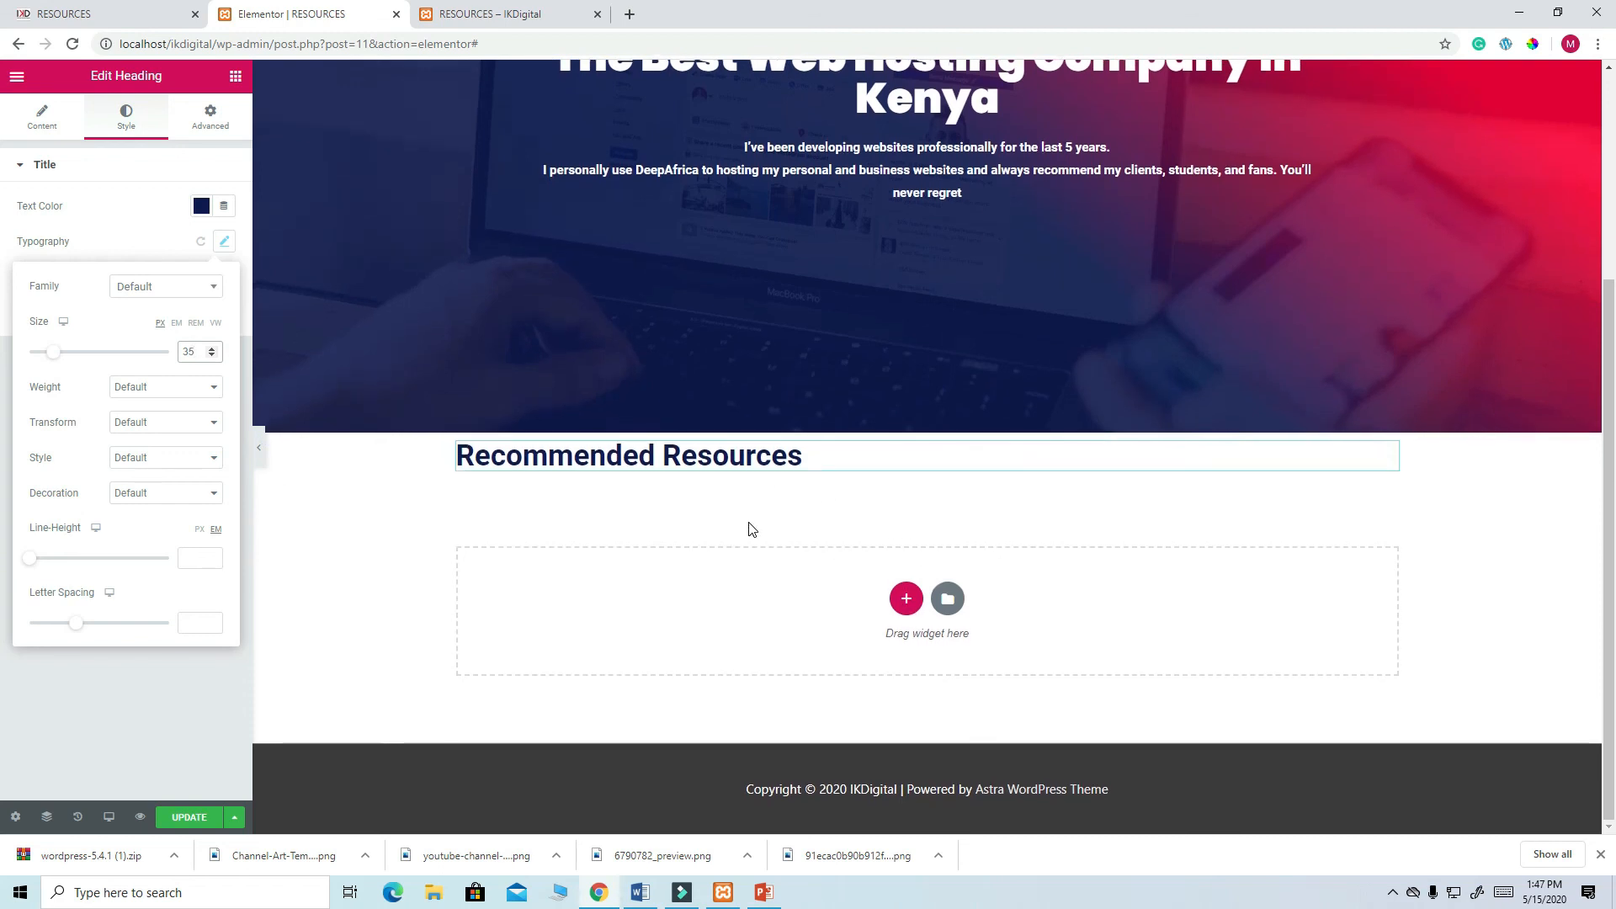
scroll(751, 529, up, 1)
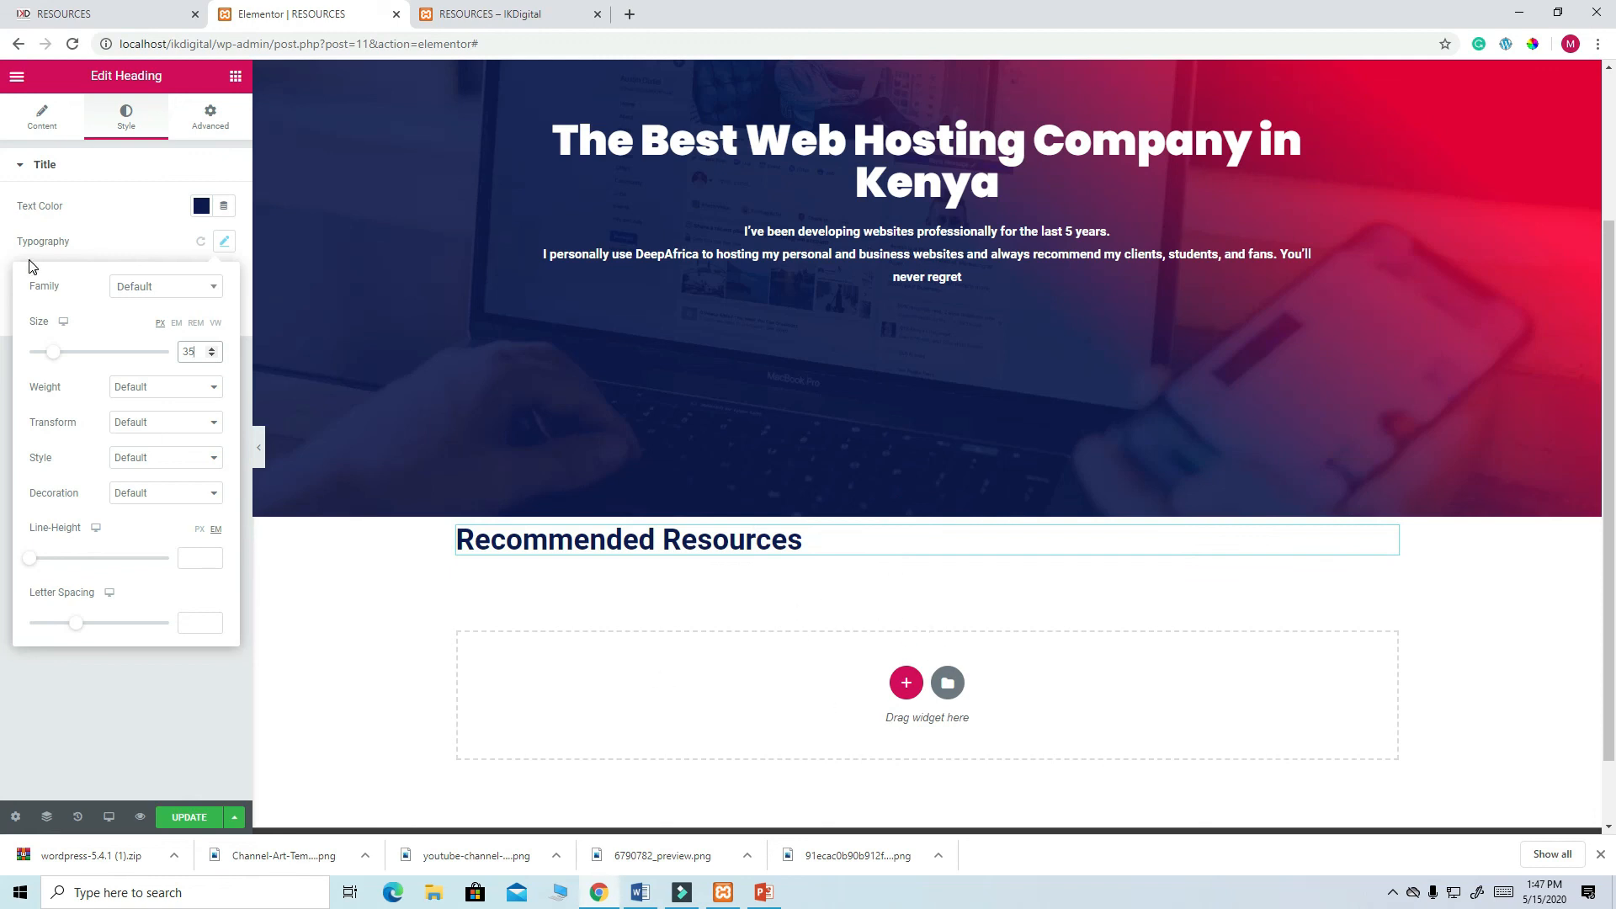
click(236, 78)
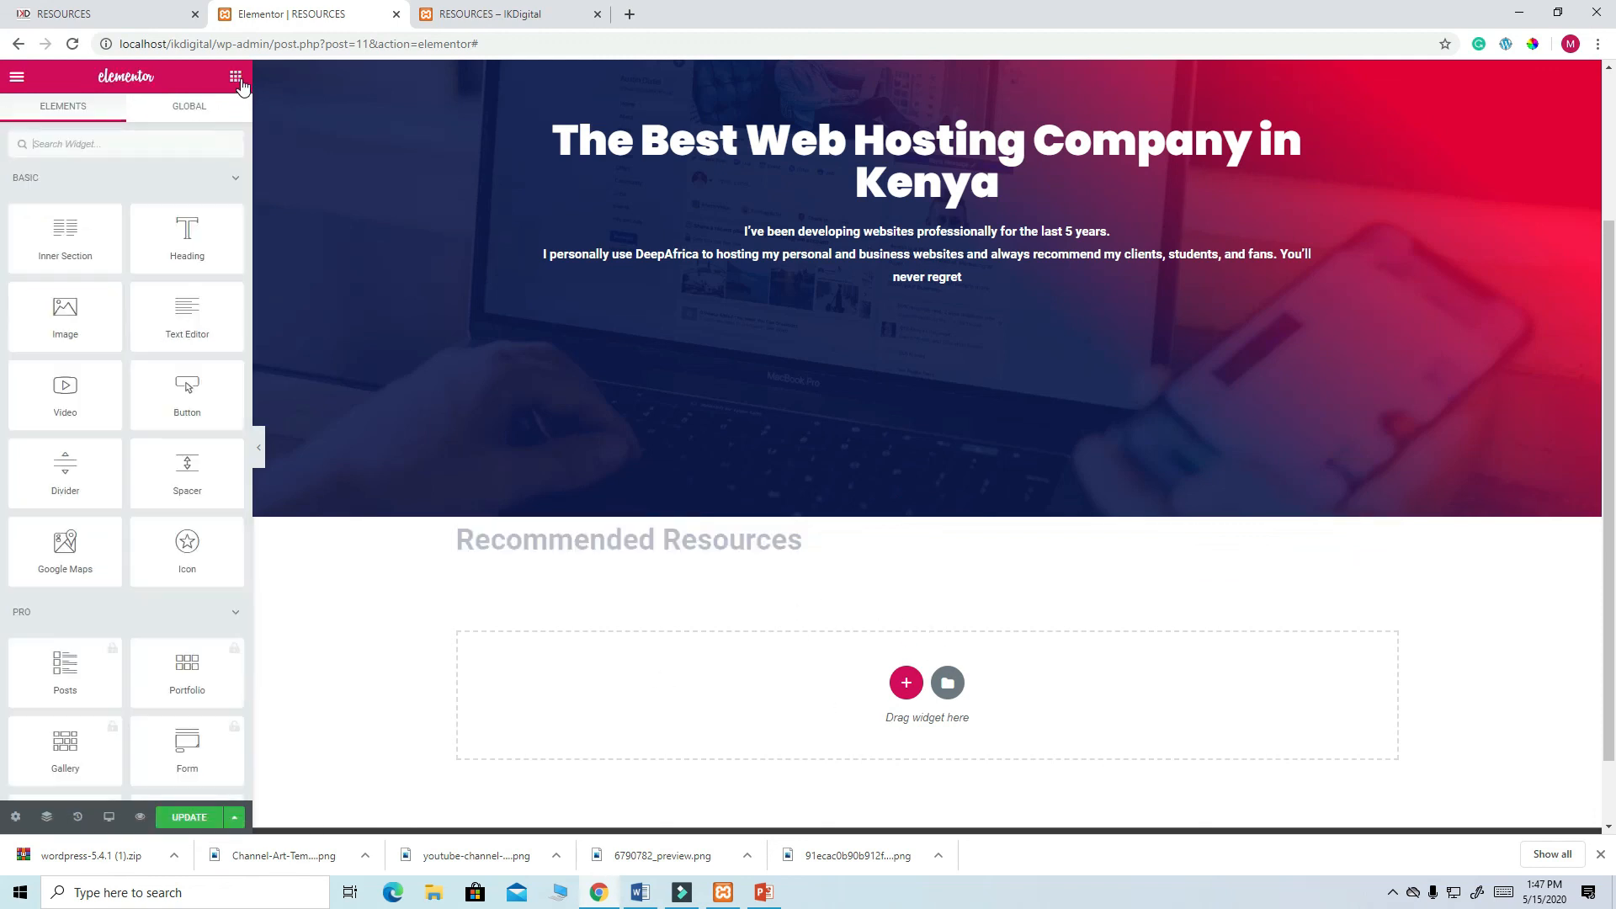
- Add an Inner Section under the heading and duplicate a column to make three columns
drag(74, 244, 559, 553)
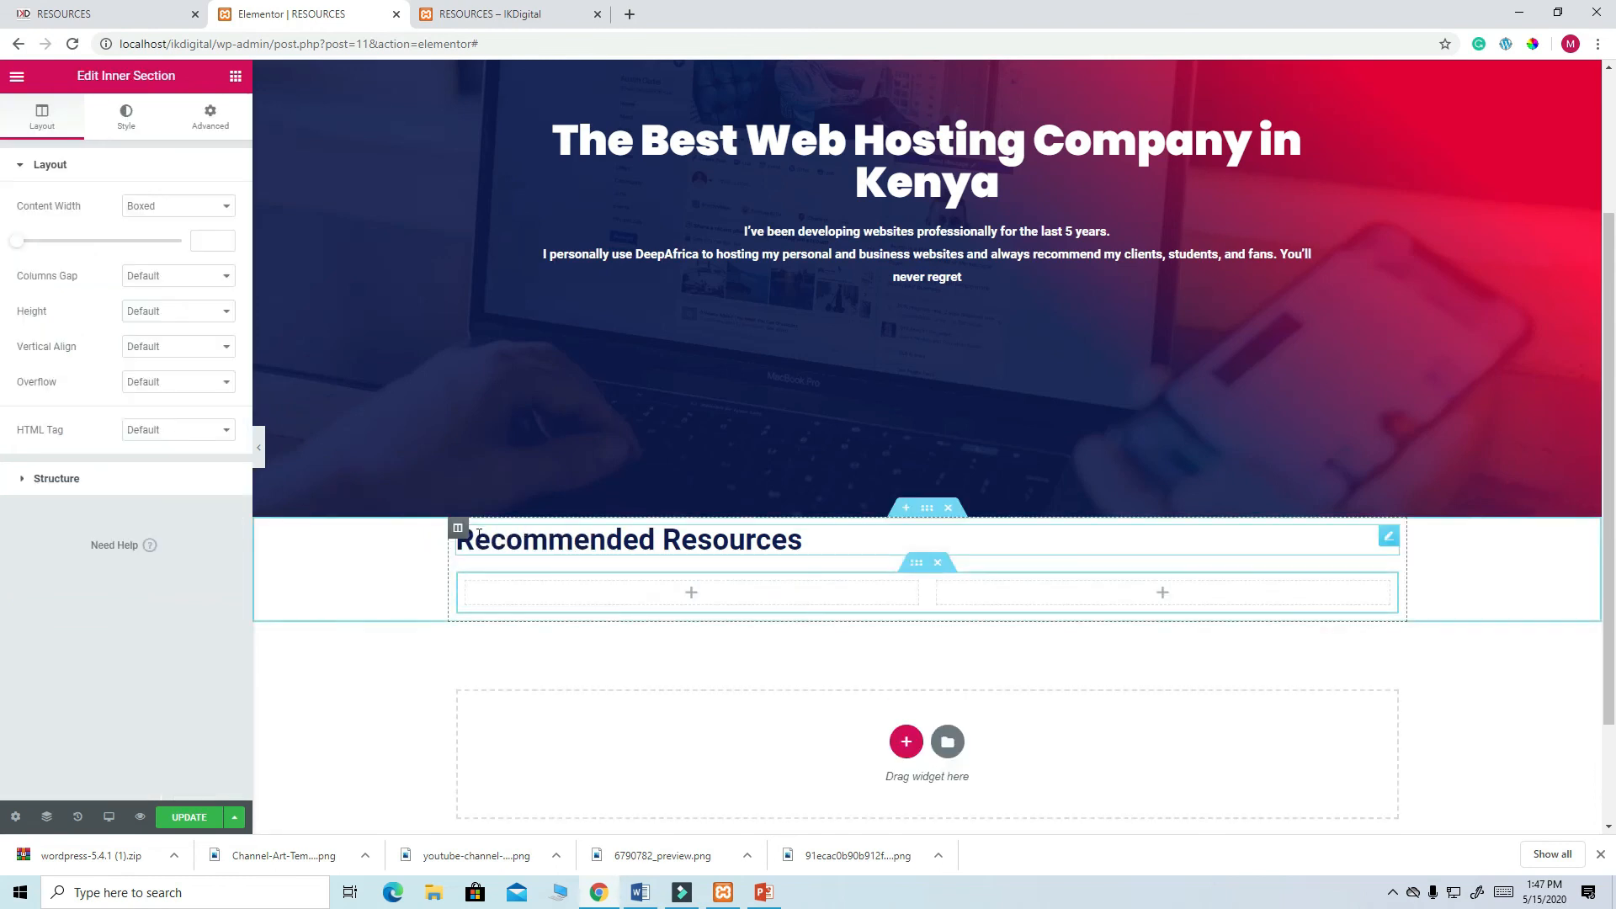
right_click(469, 591)
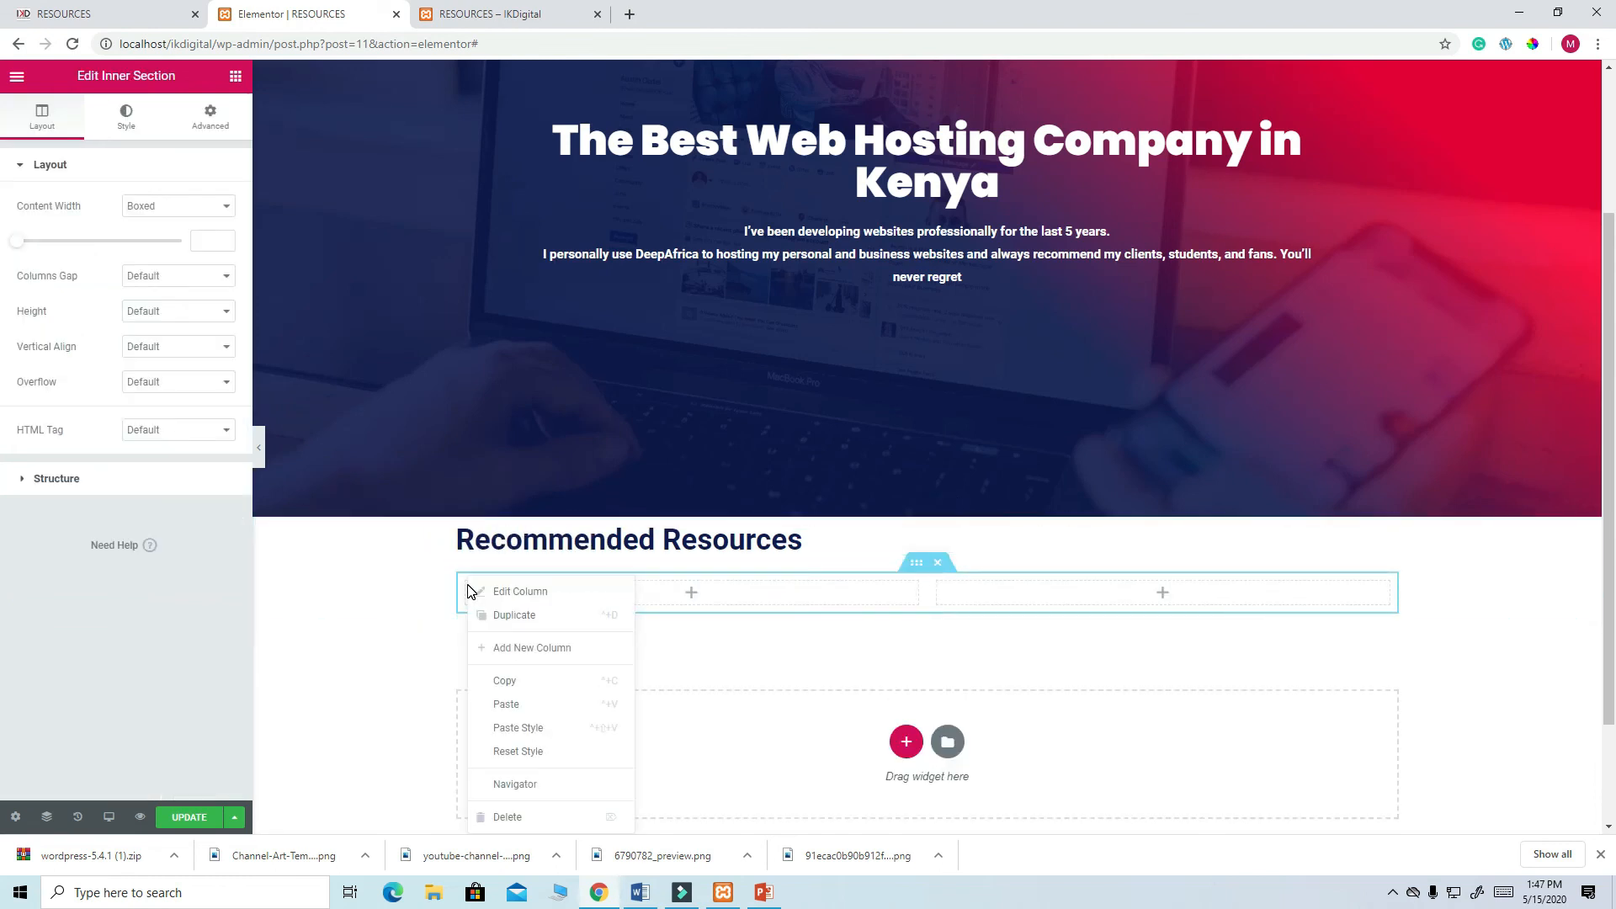
click(519, 622)
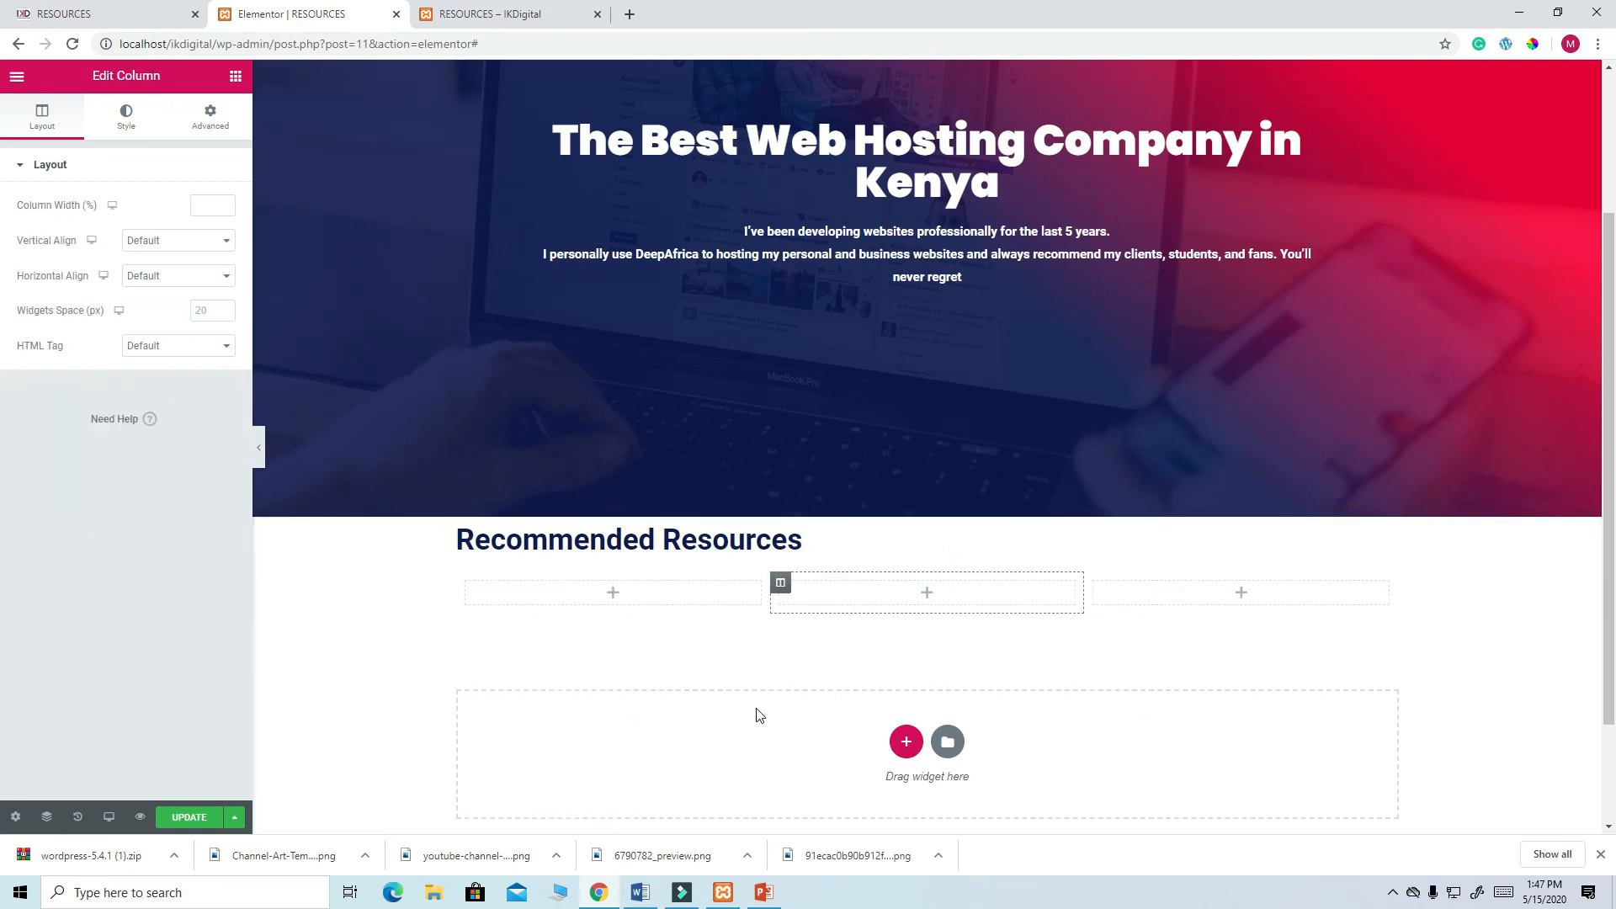
- Check the live Resources page's card layout, then return to the page editor
scroll(766, 714, down, 2)
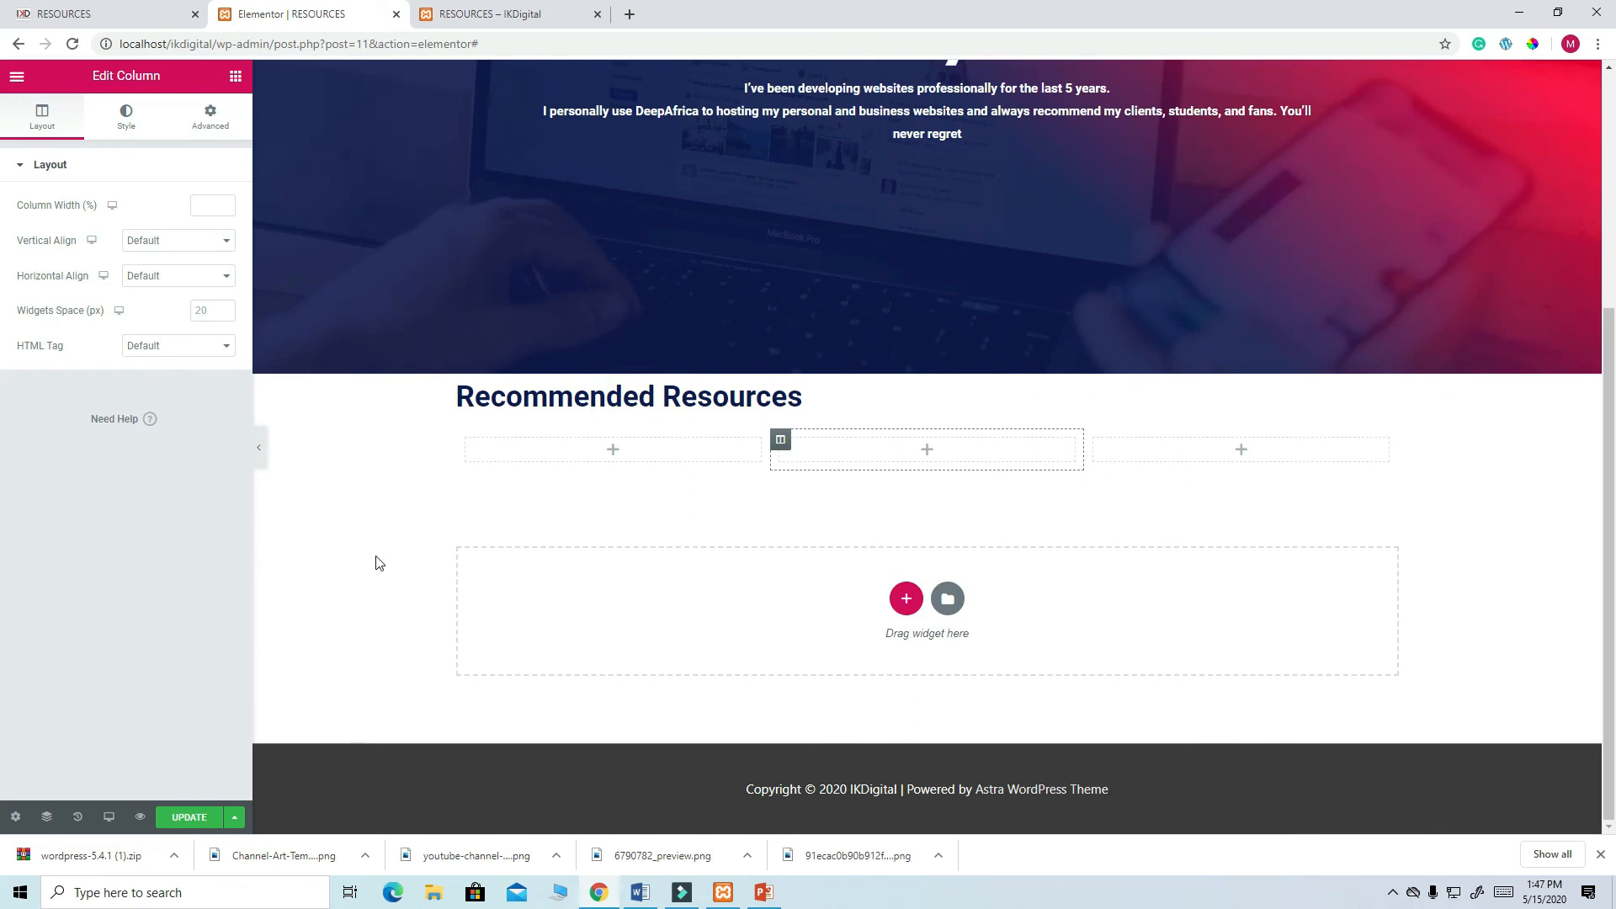
click(114, 16)
scroll(695, 673, down, 1)
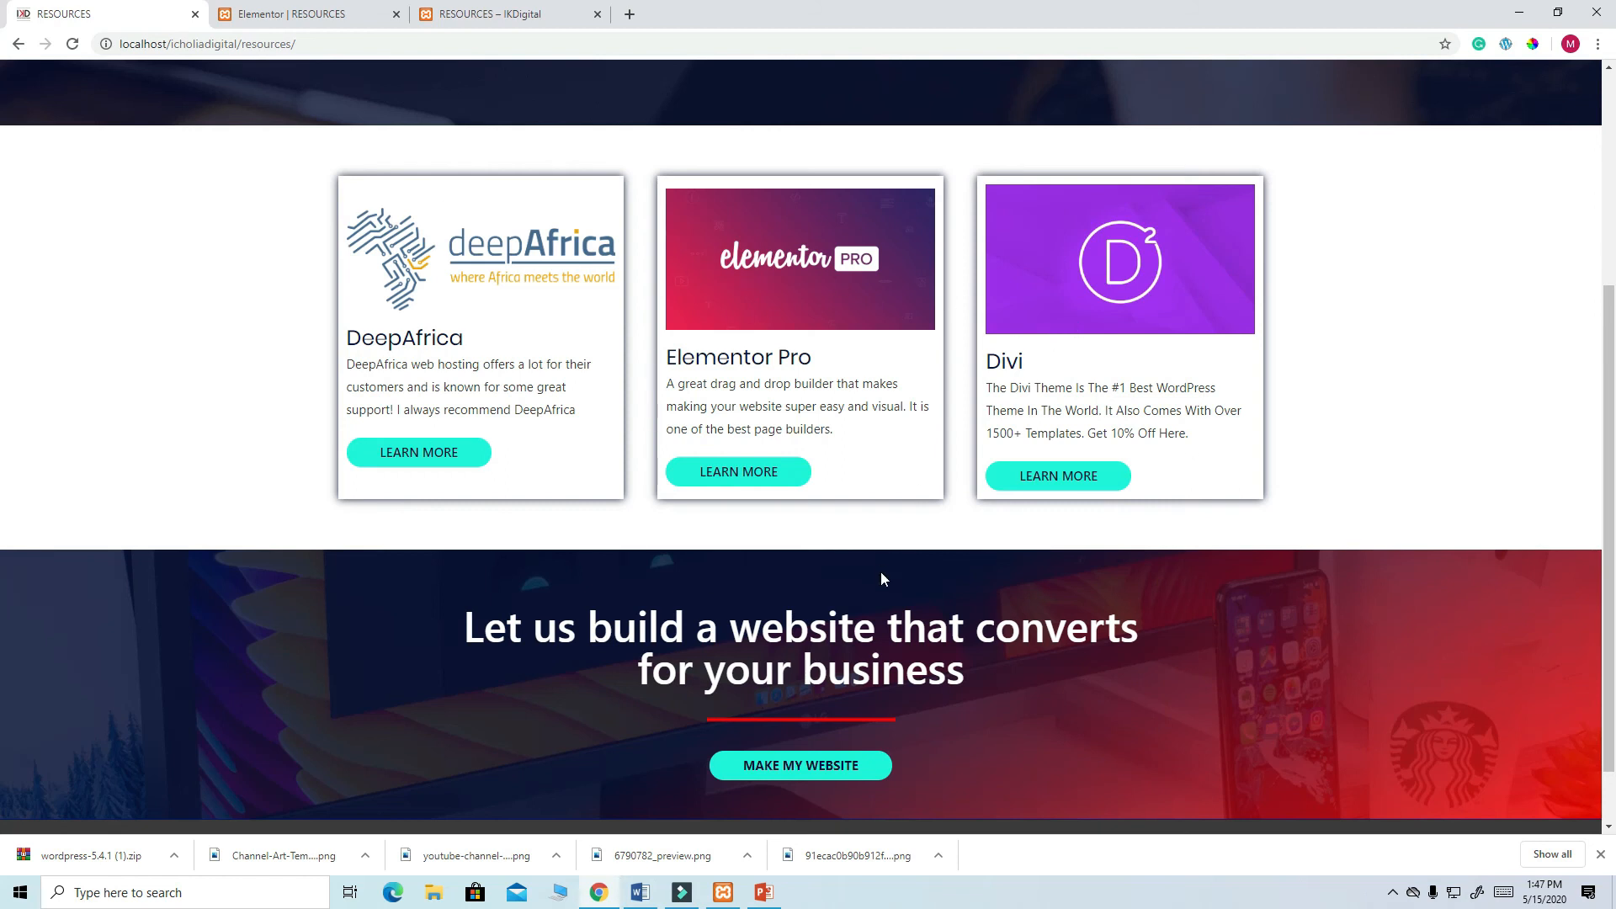
scroll(880, 579, down, 1)
scroll(390, 446, up, 2)
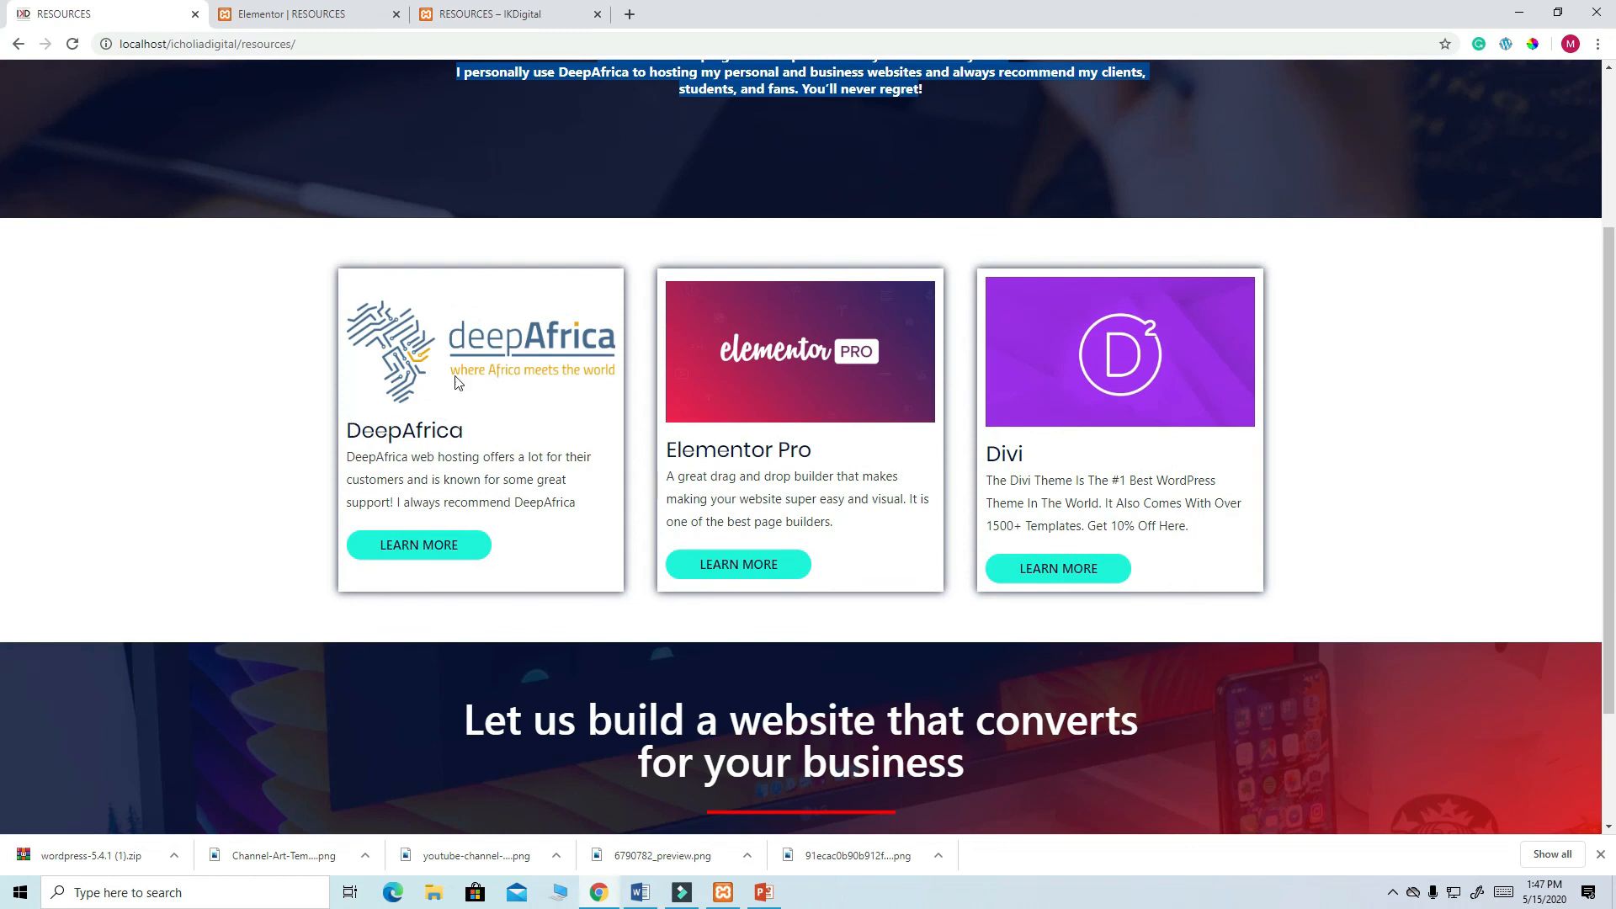
click(286, 17)
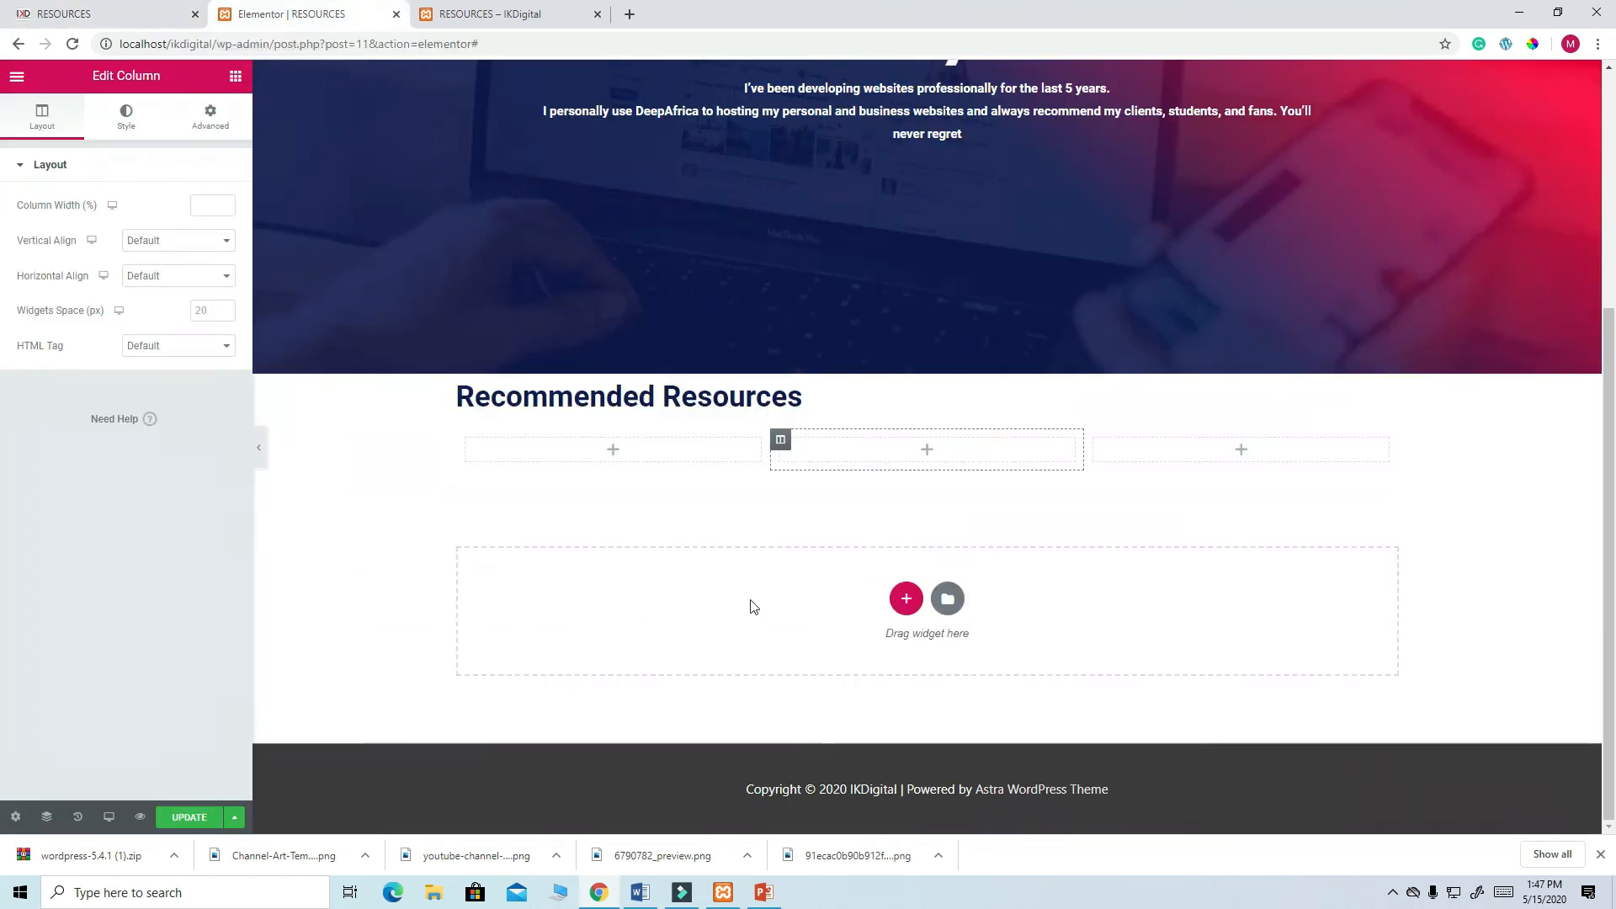
click(613, 454)
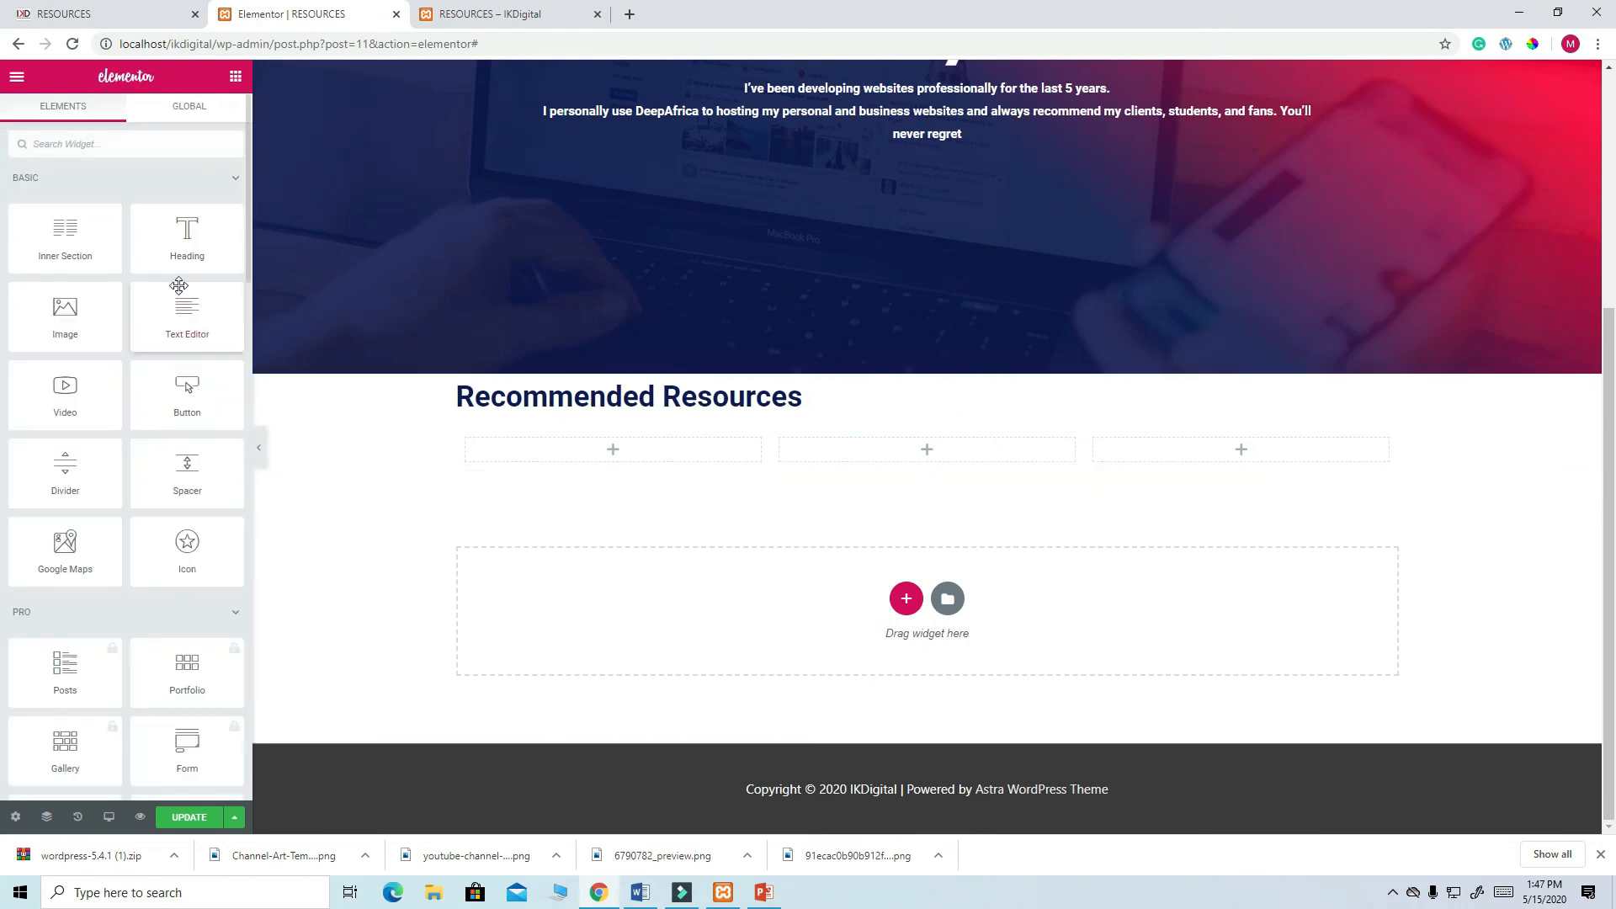
drag(84, 324, 609, 453)
click(158, 266)
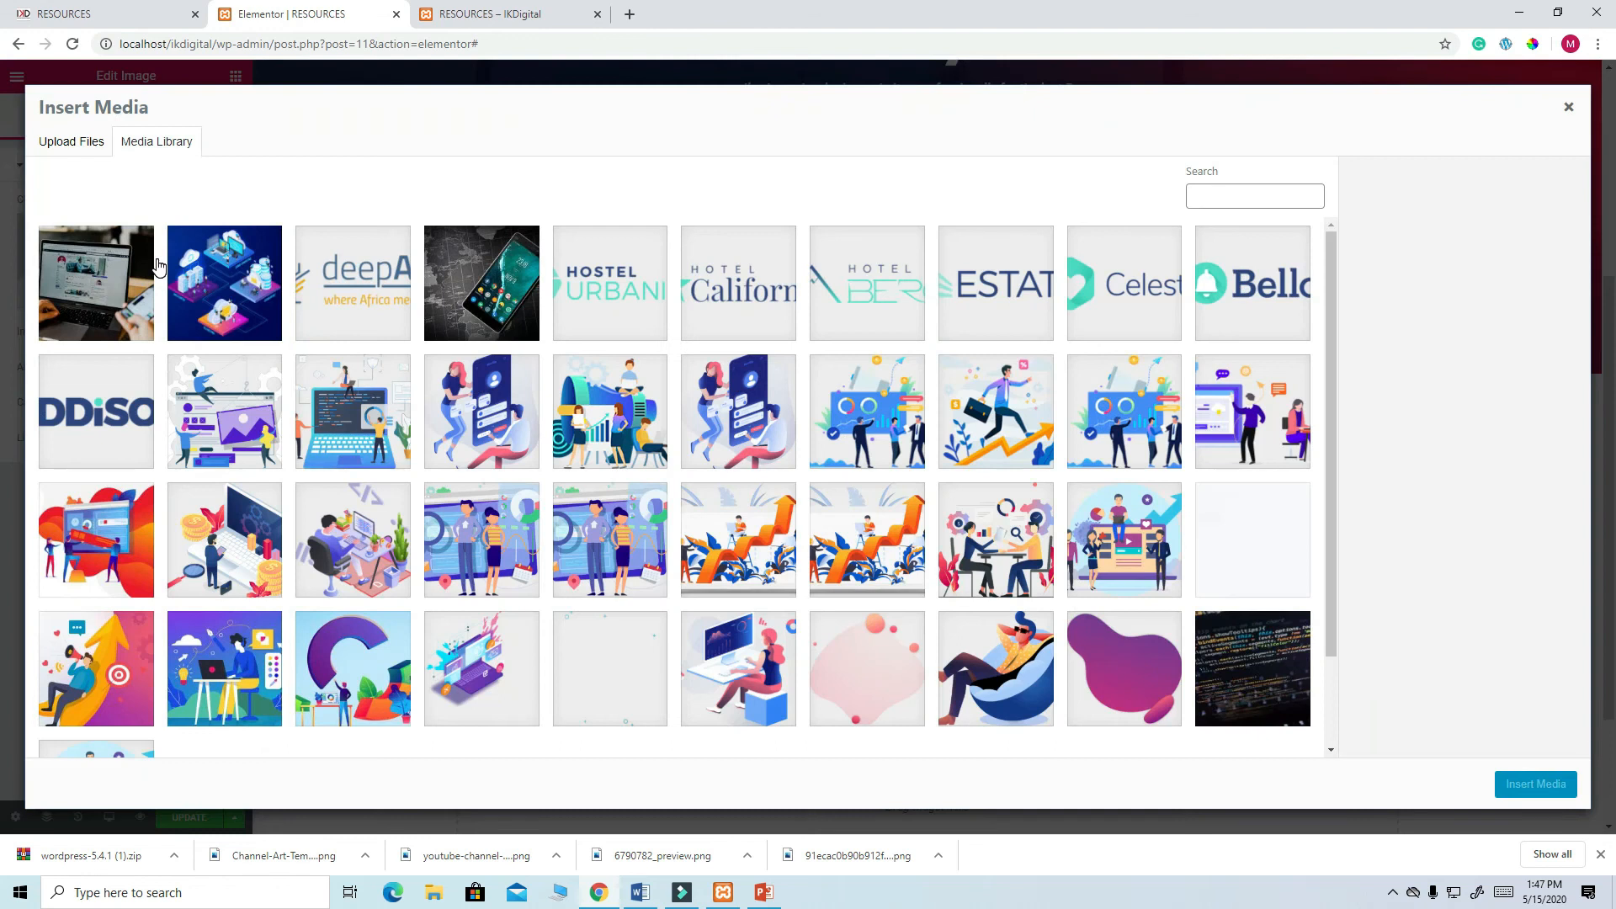
click(366, 271)
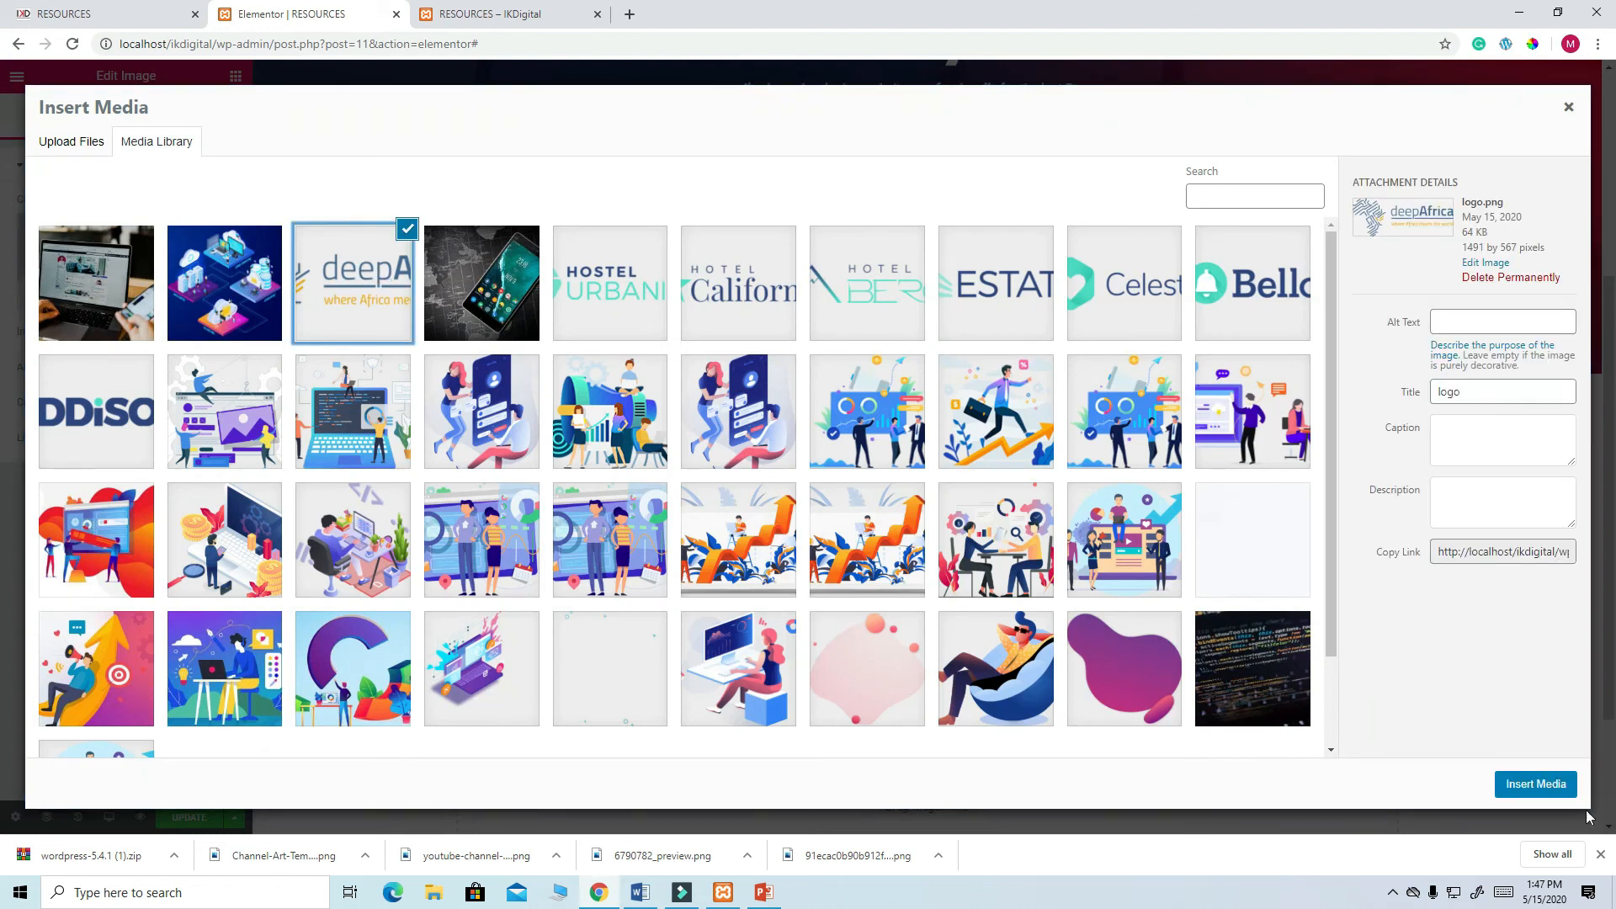
click(1535, 785)
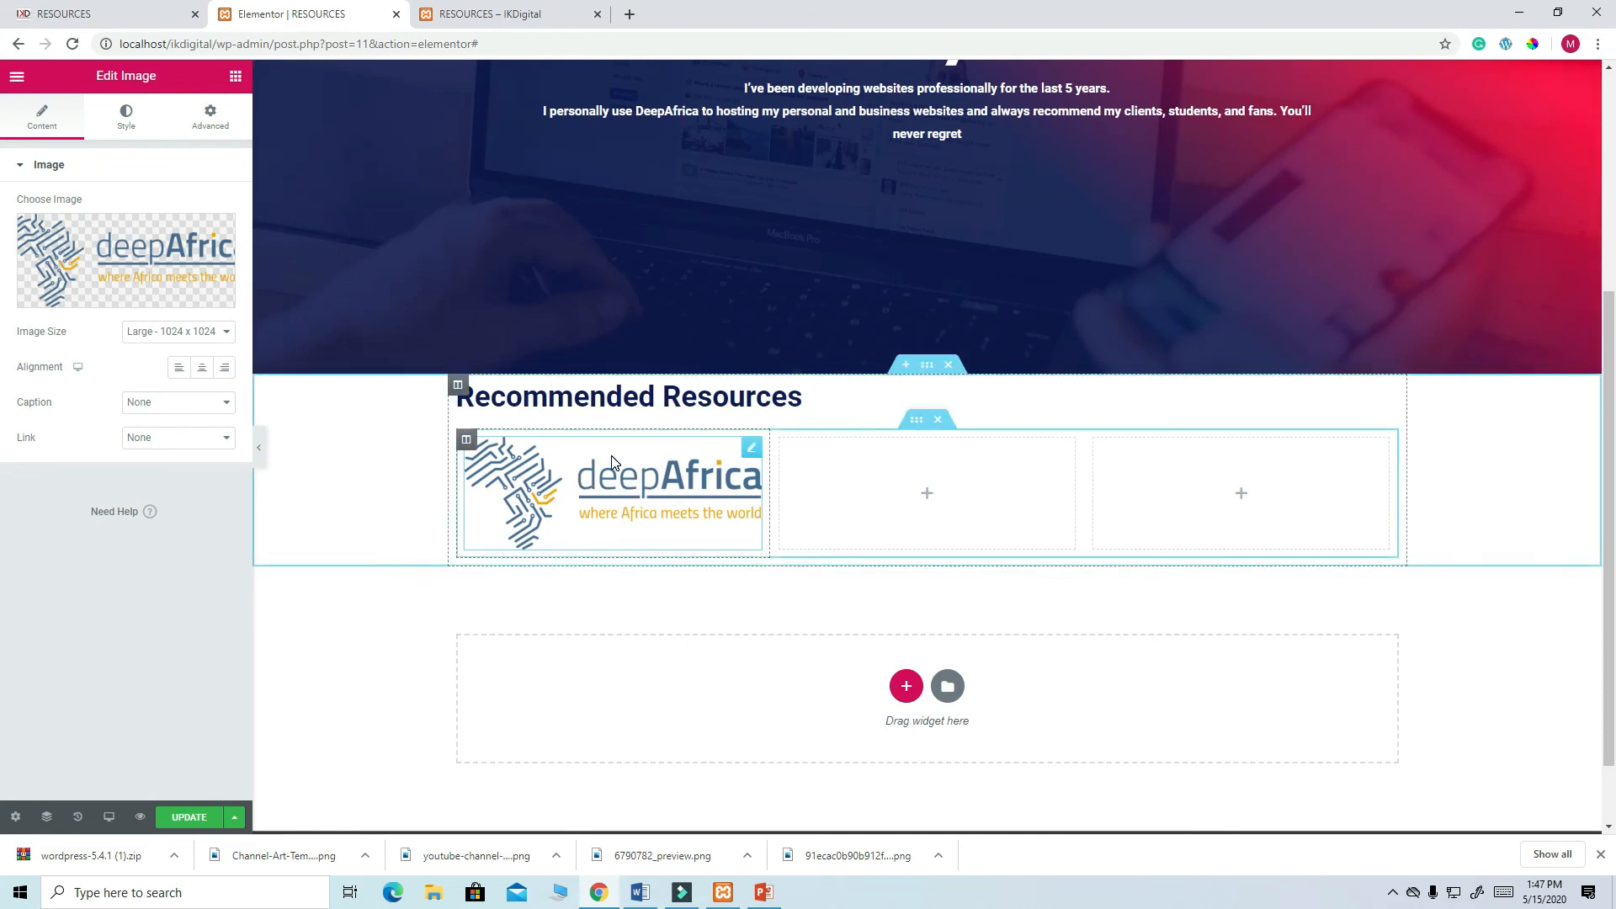
right_click(752, 456)
click(788, 692)
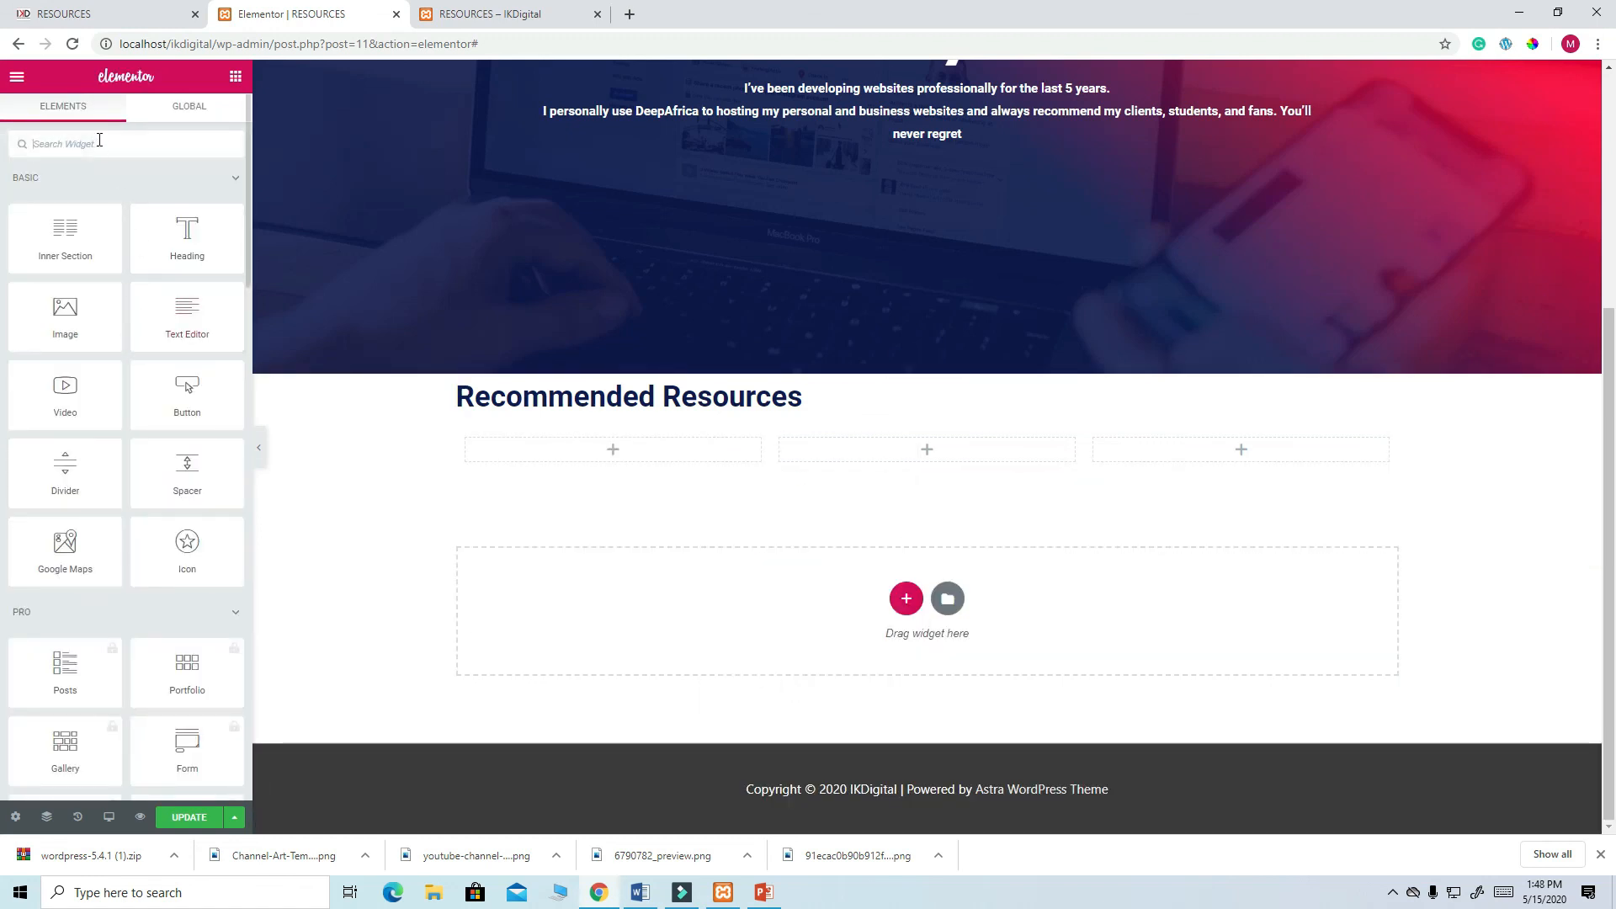
- Add an Image Box to the first column showing the deepAfrica logo
text(ima)
drag(68, 273, 581, 456)
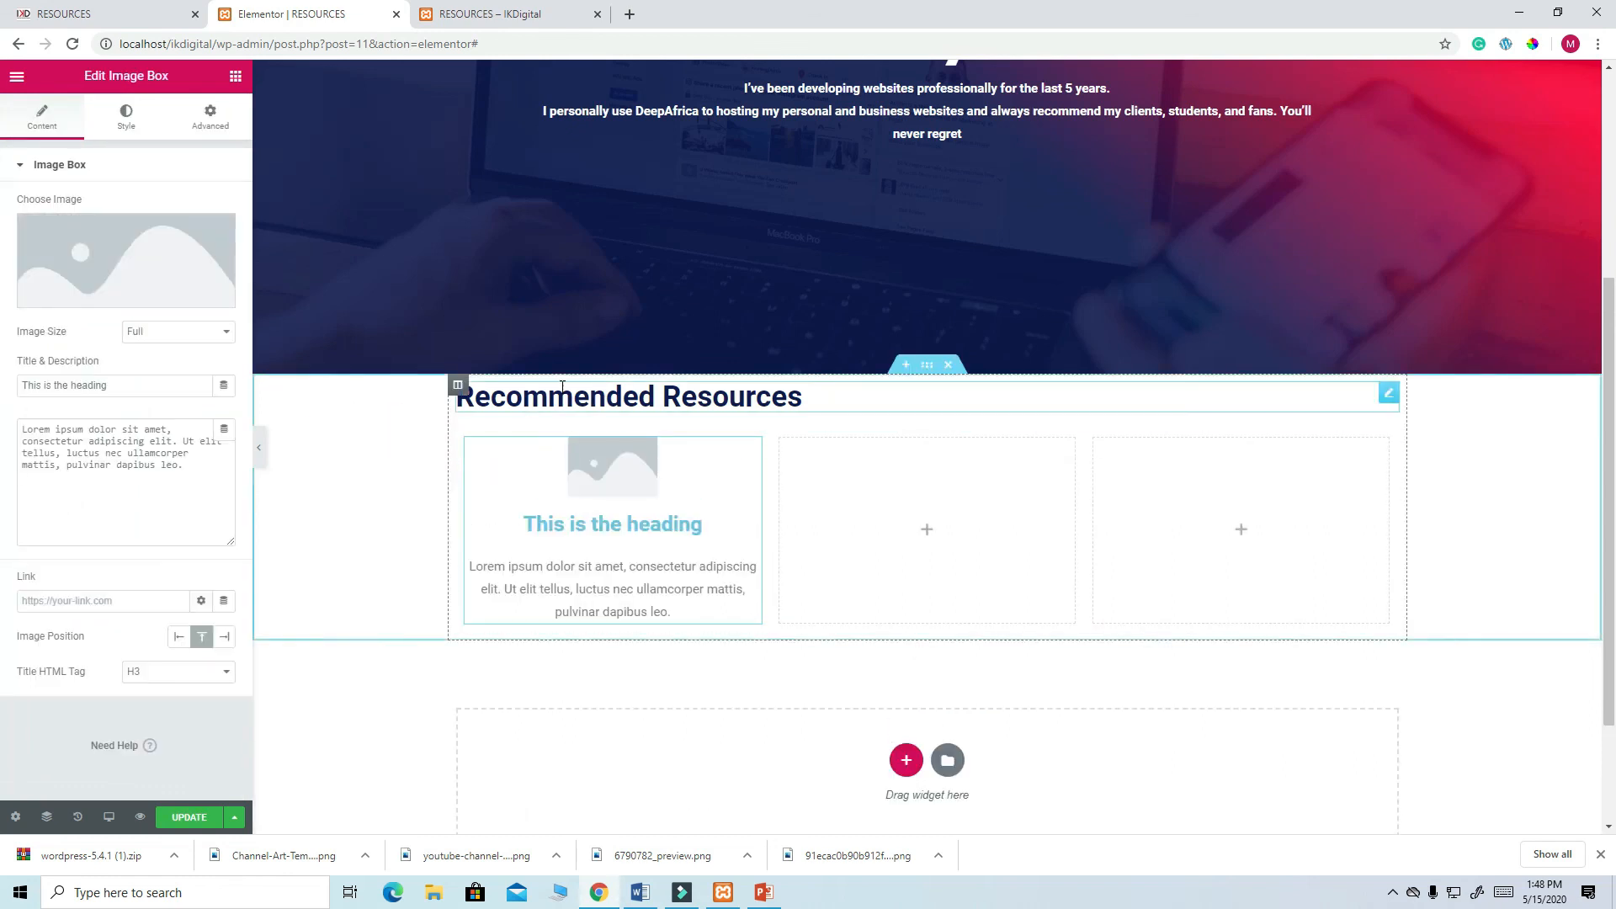
click(156, 274)
click(351, 325)
click(1523, 791)
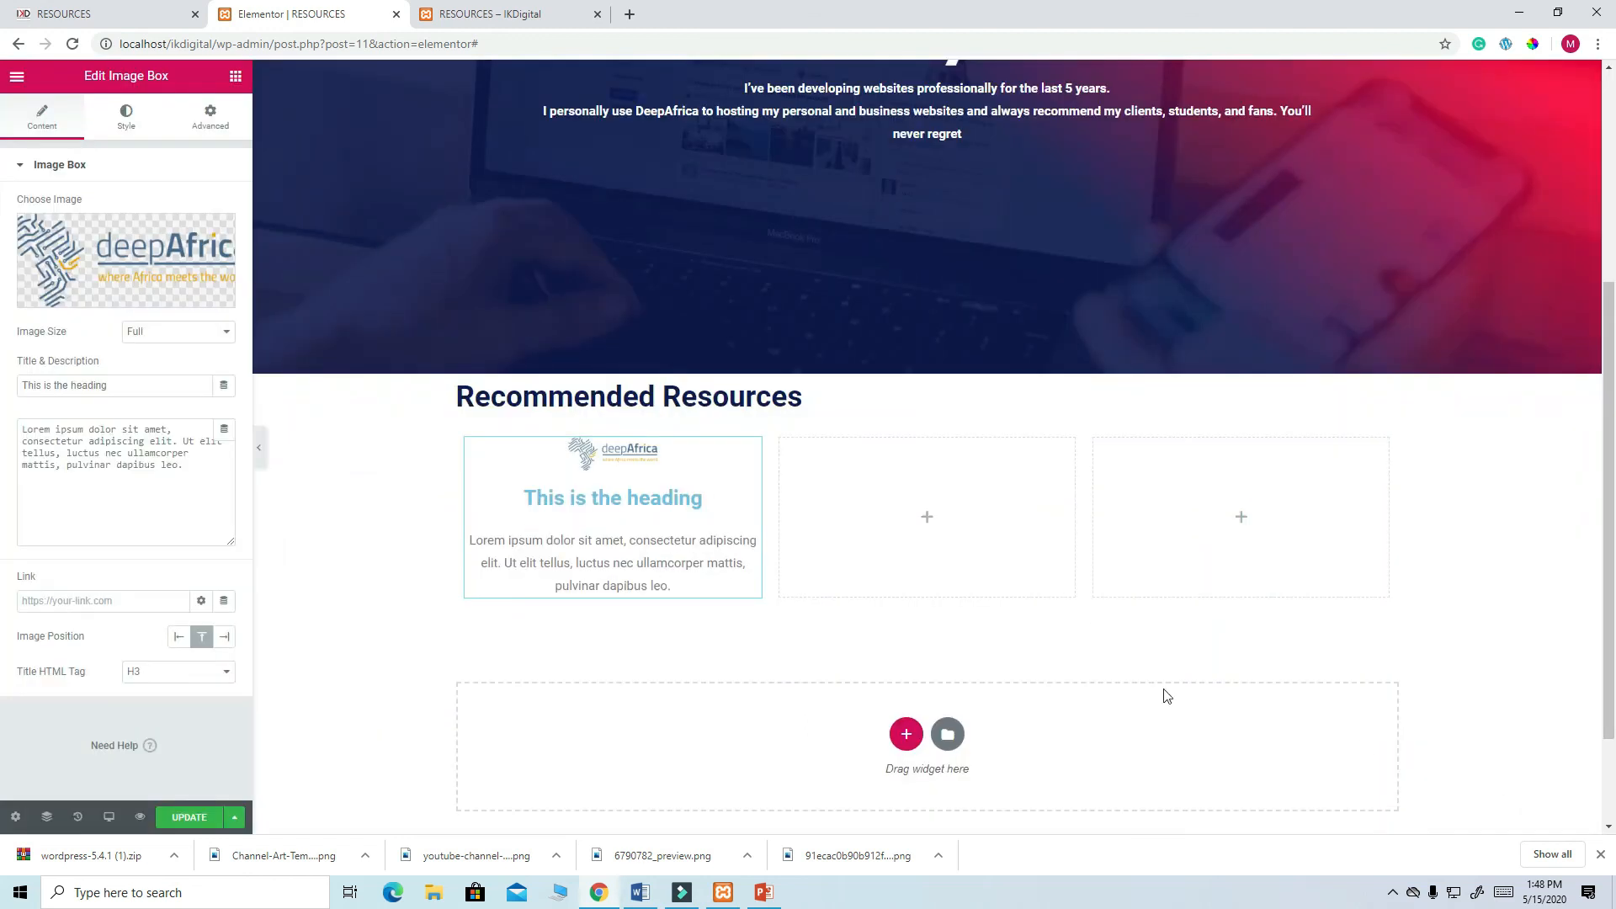
- Enlarge the deepAfrica logo to 100% width and select the placeholder title text
click(133, 127)
drag(57, 302, 187, 303)
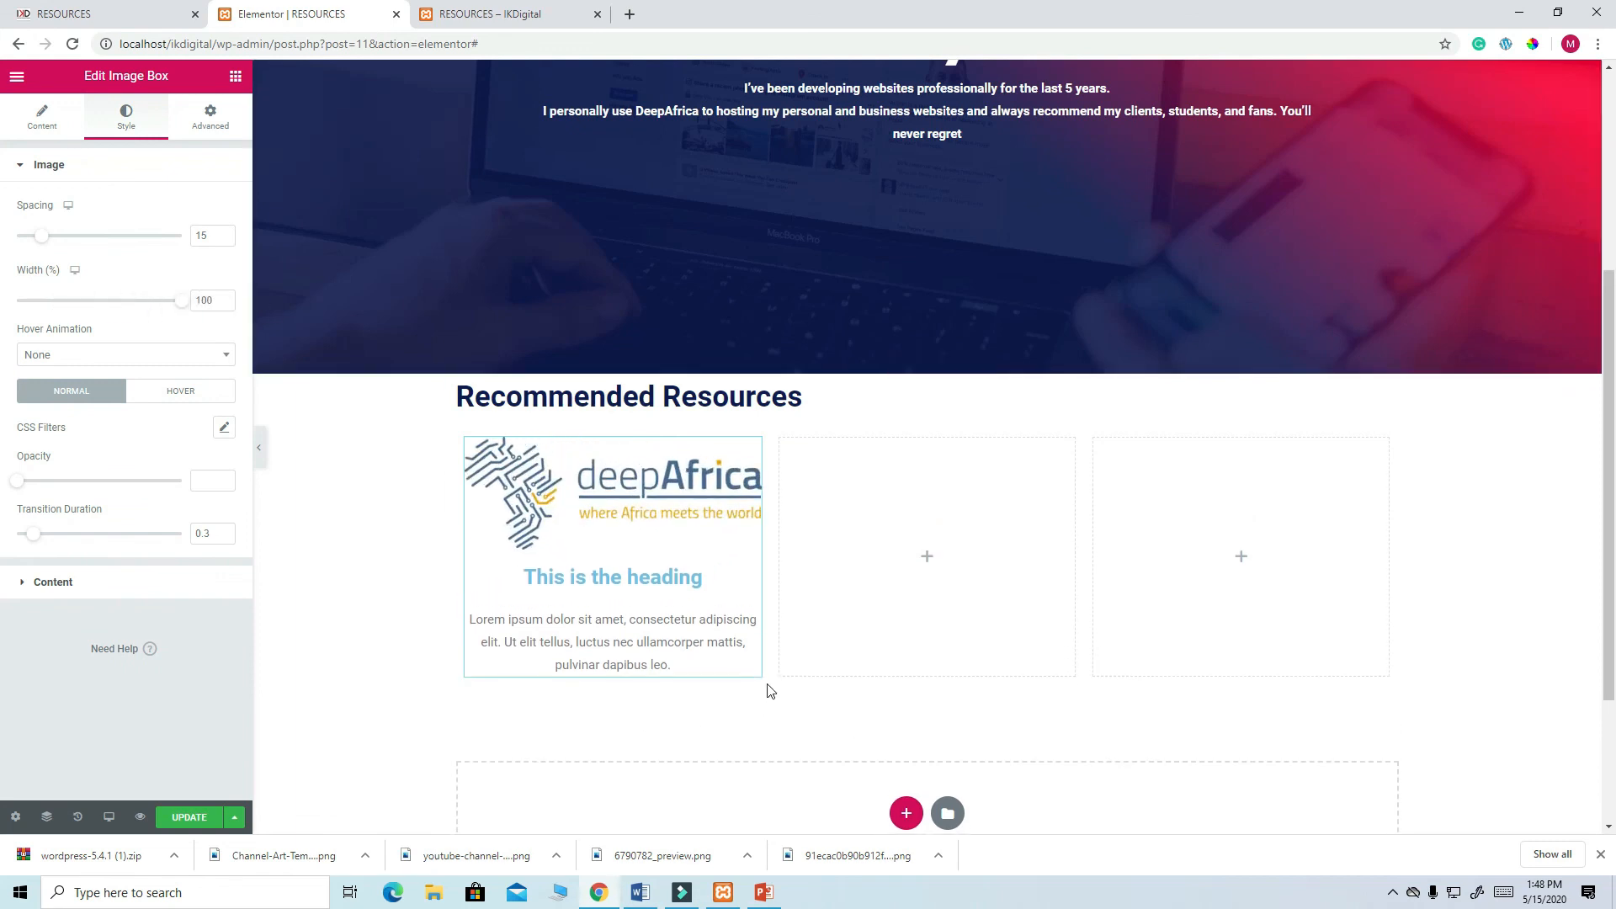
click(703, 583)
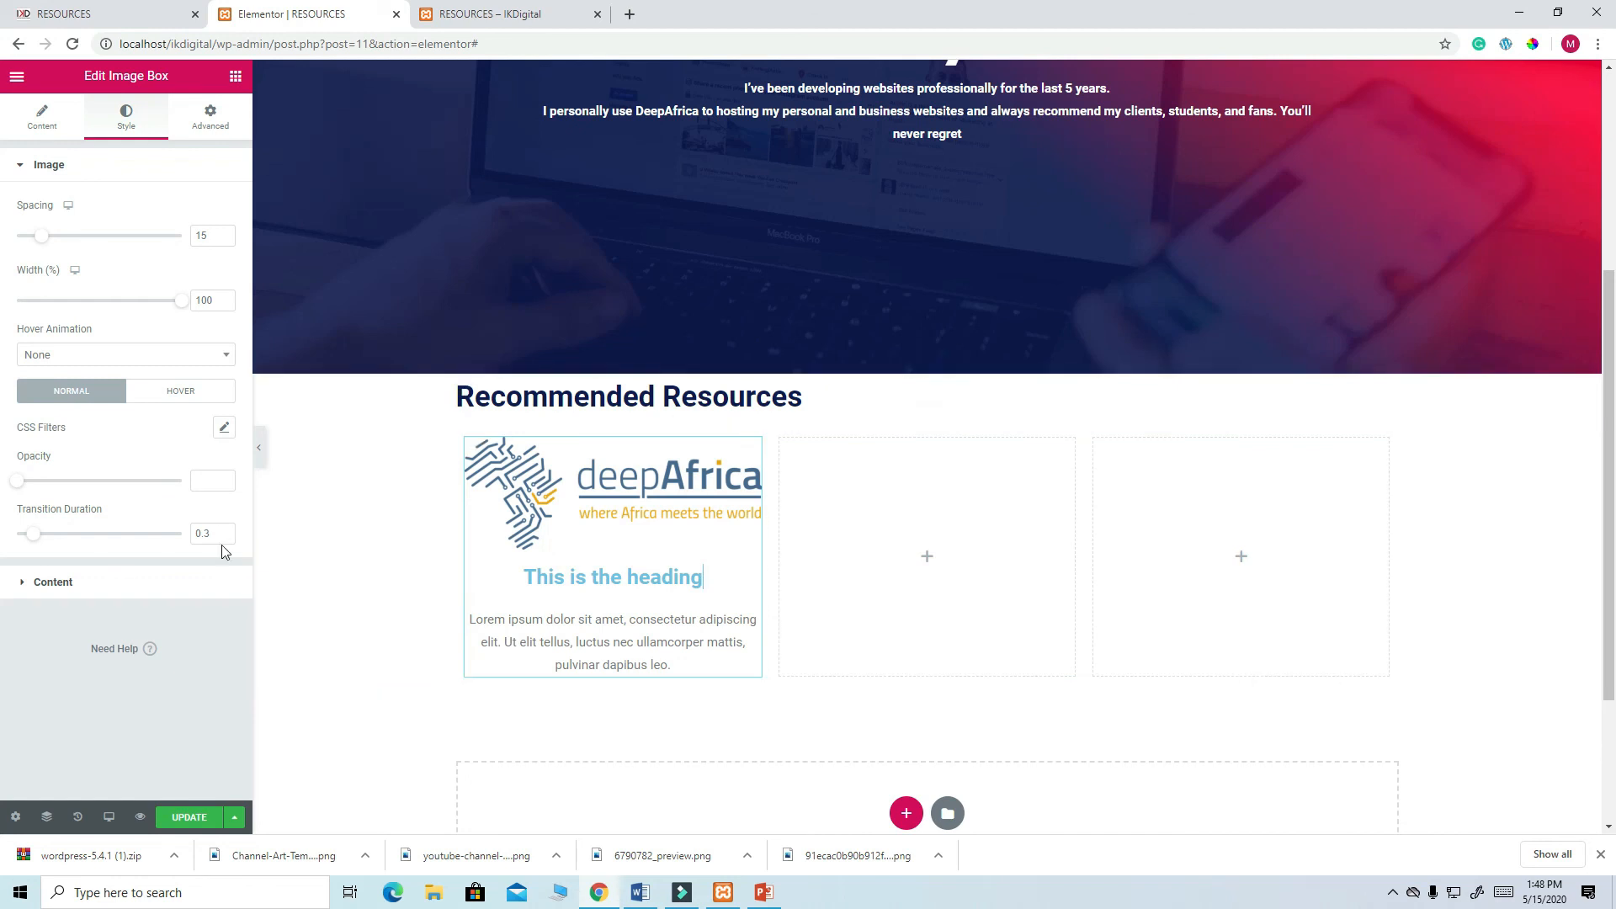
click(43, 122)
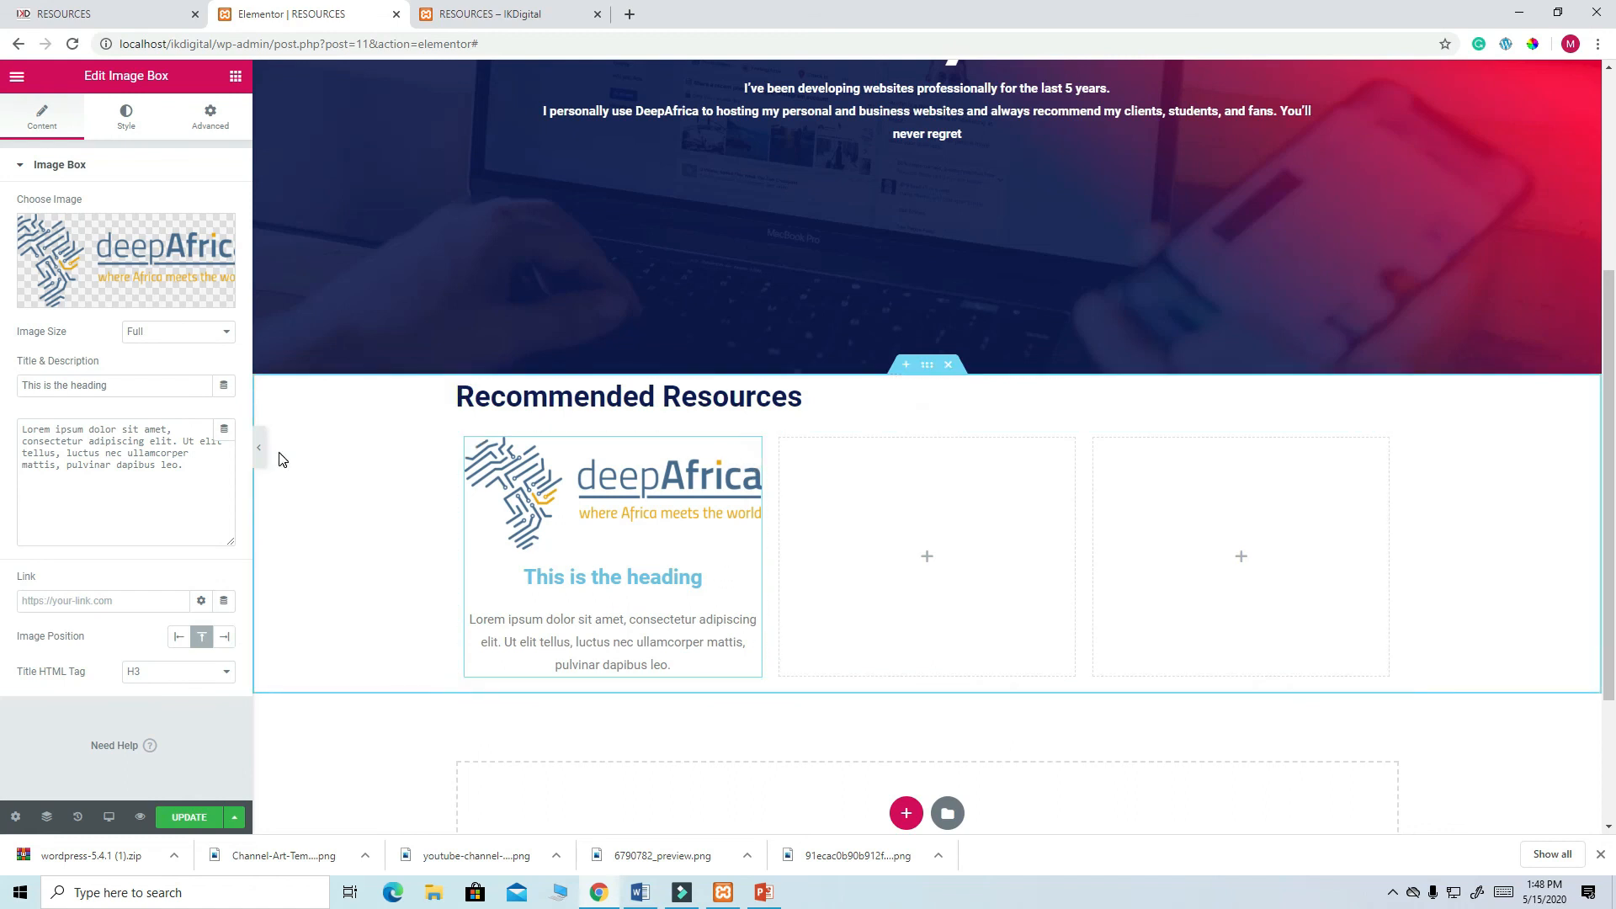
drag(115, 386, 11, 387)
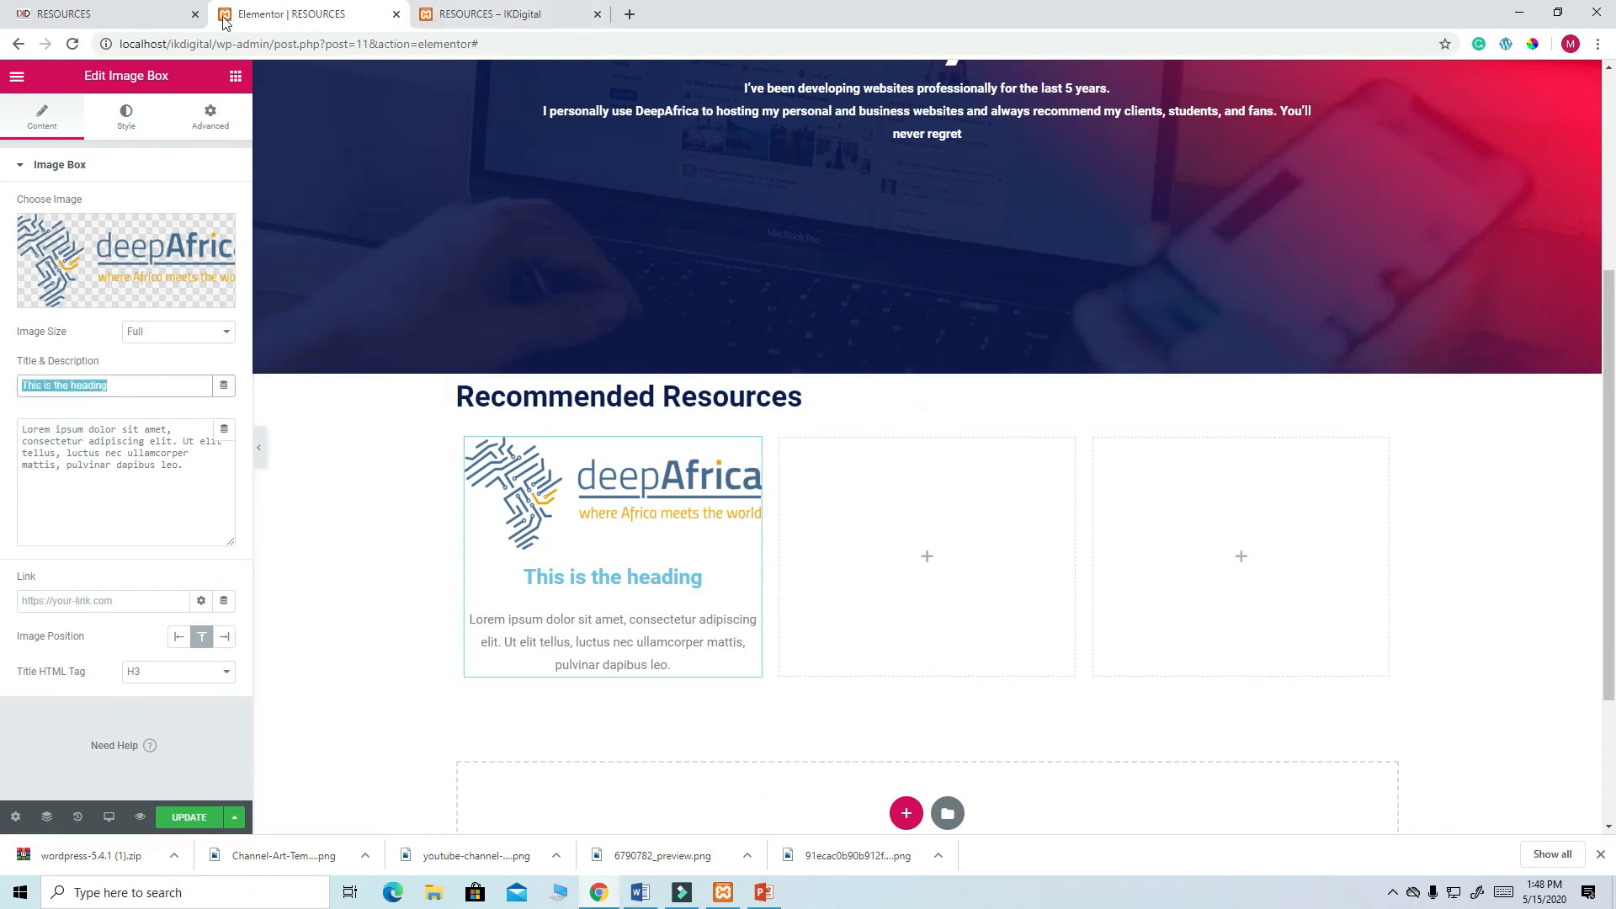
- Copy 'DeepAfrica' from the live Resources page and paste it as the image box title
click(101, 14)
drag(468, 434, 344, 439)
right_click(393, 436)
click(423, 446)
click(315, 20)
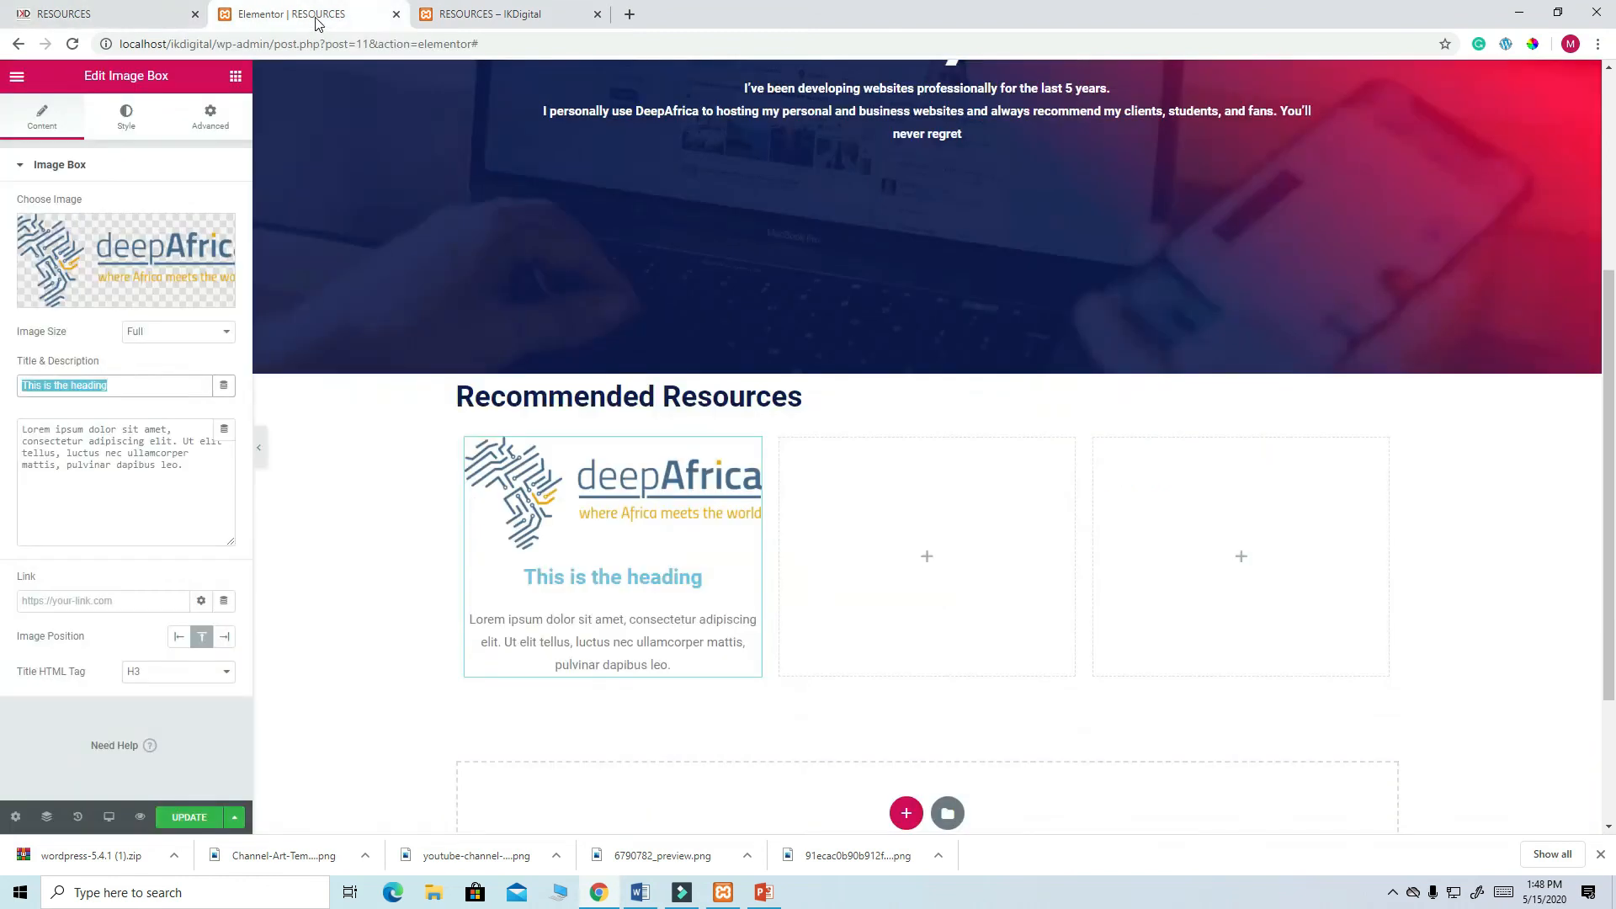
right_click(82, 379)
click(121, 465)
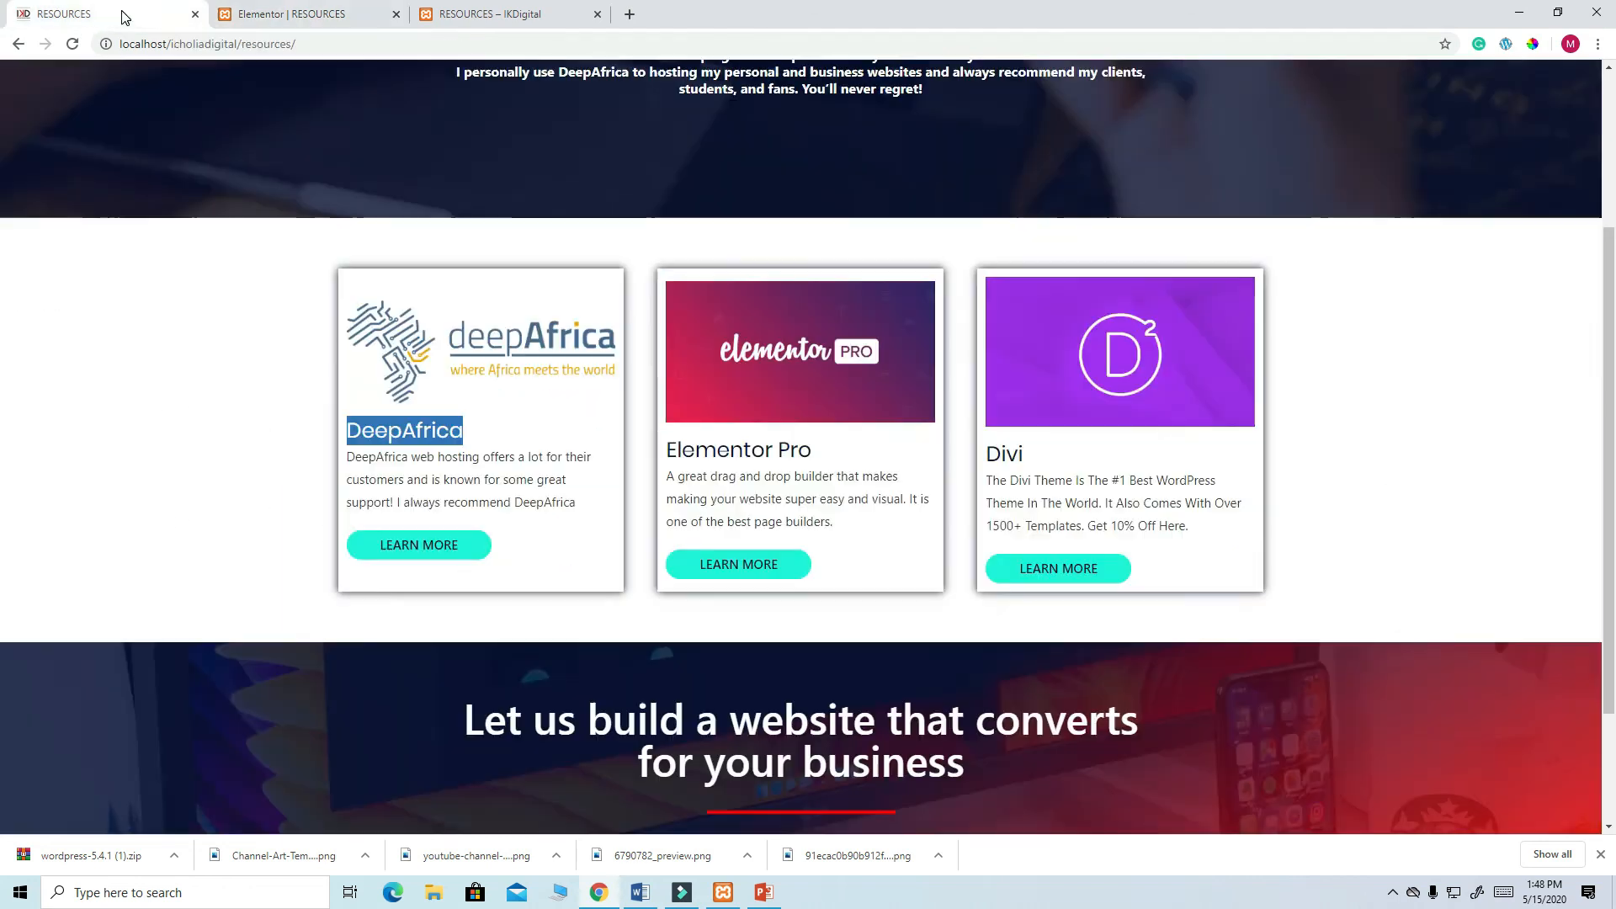
- Try Left and Right image positions, then keep the logo on Top
click(119, 15)
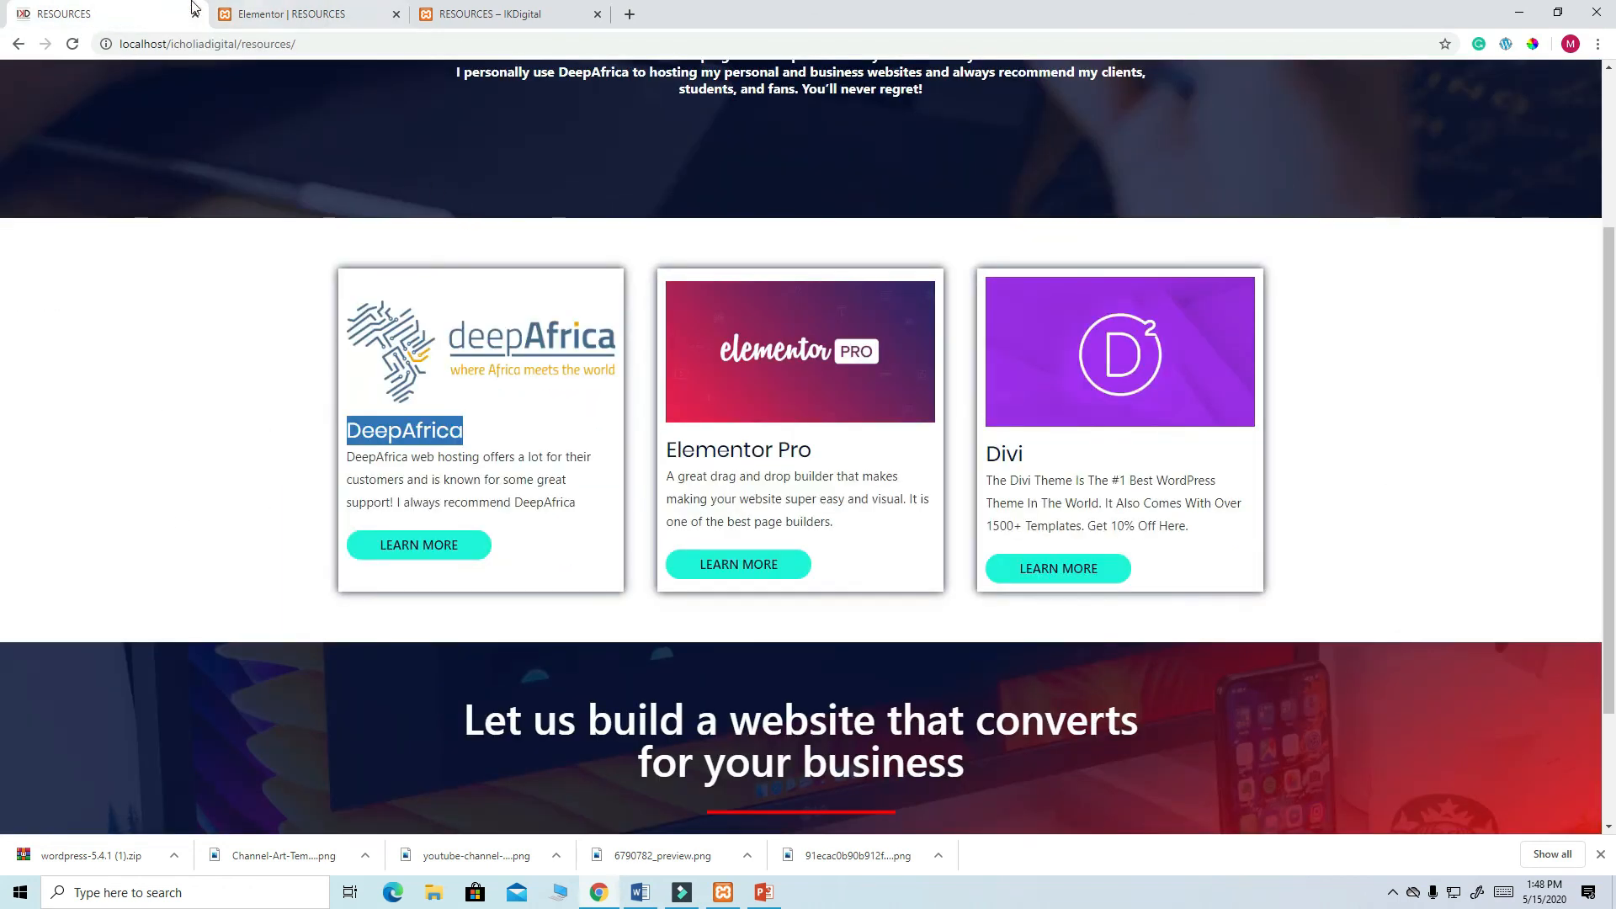
click(299, 15)
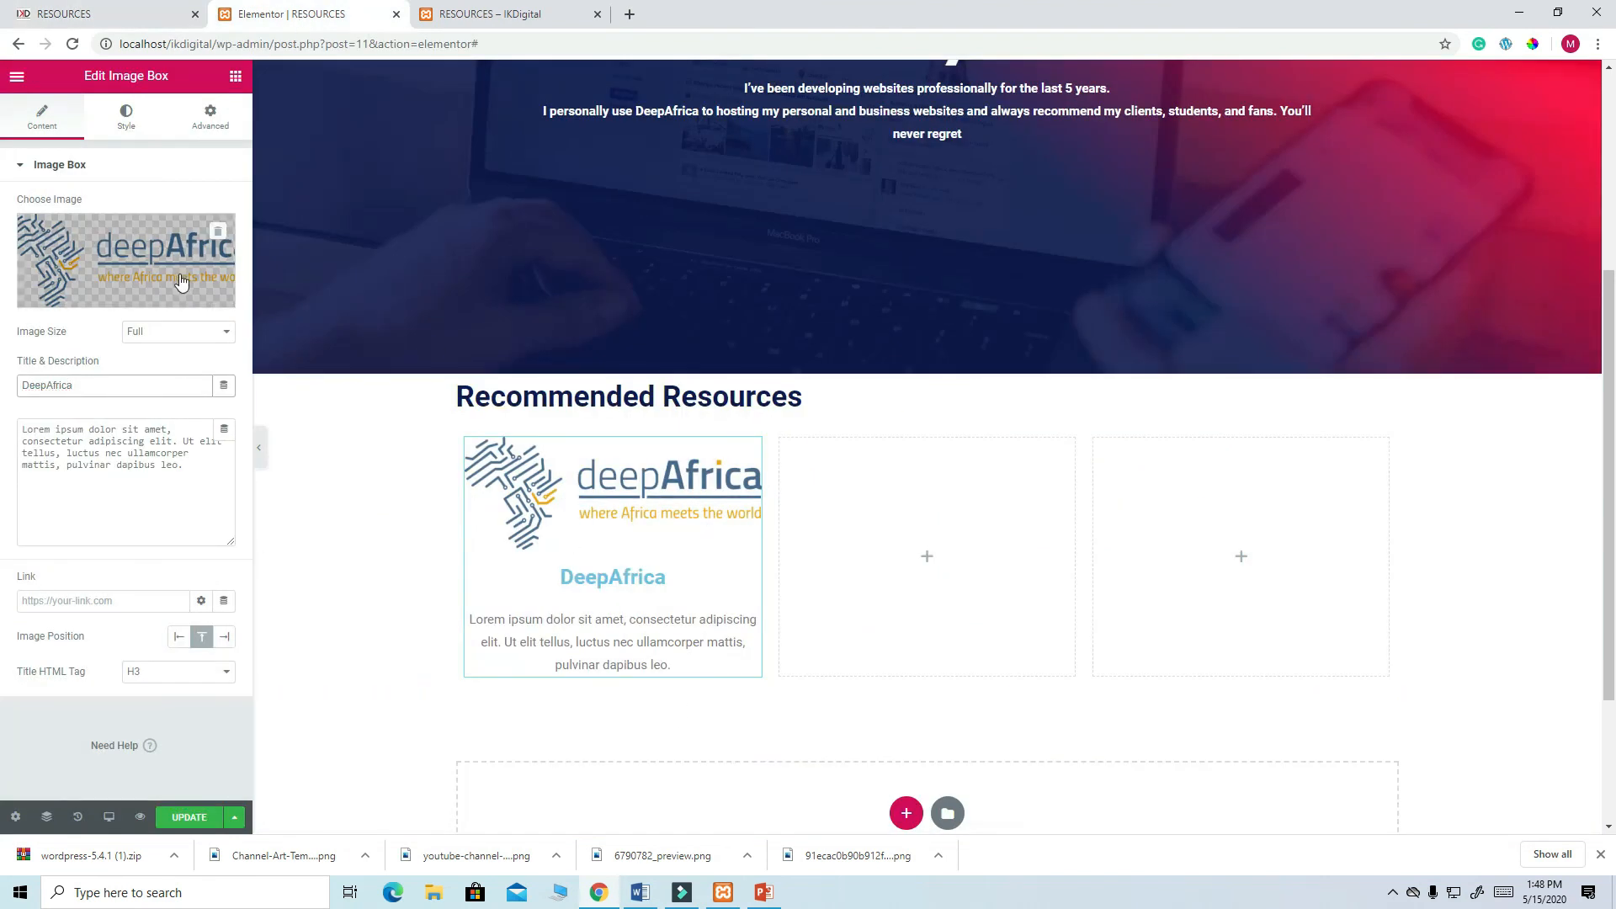
click(131, 128)
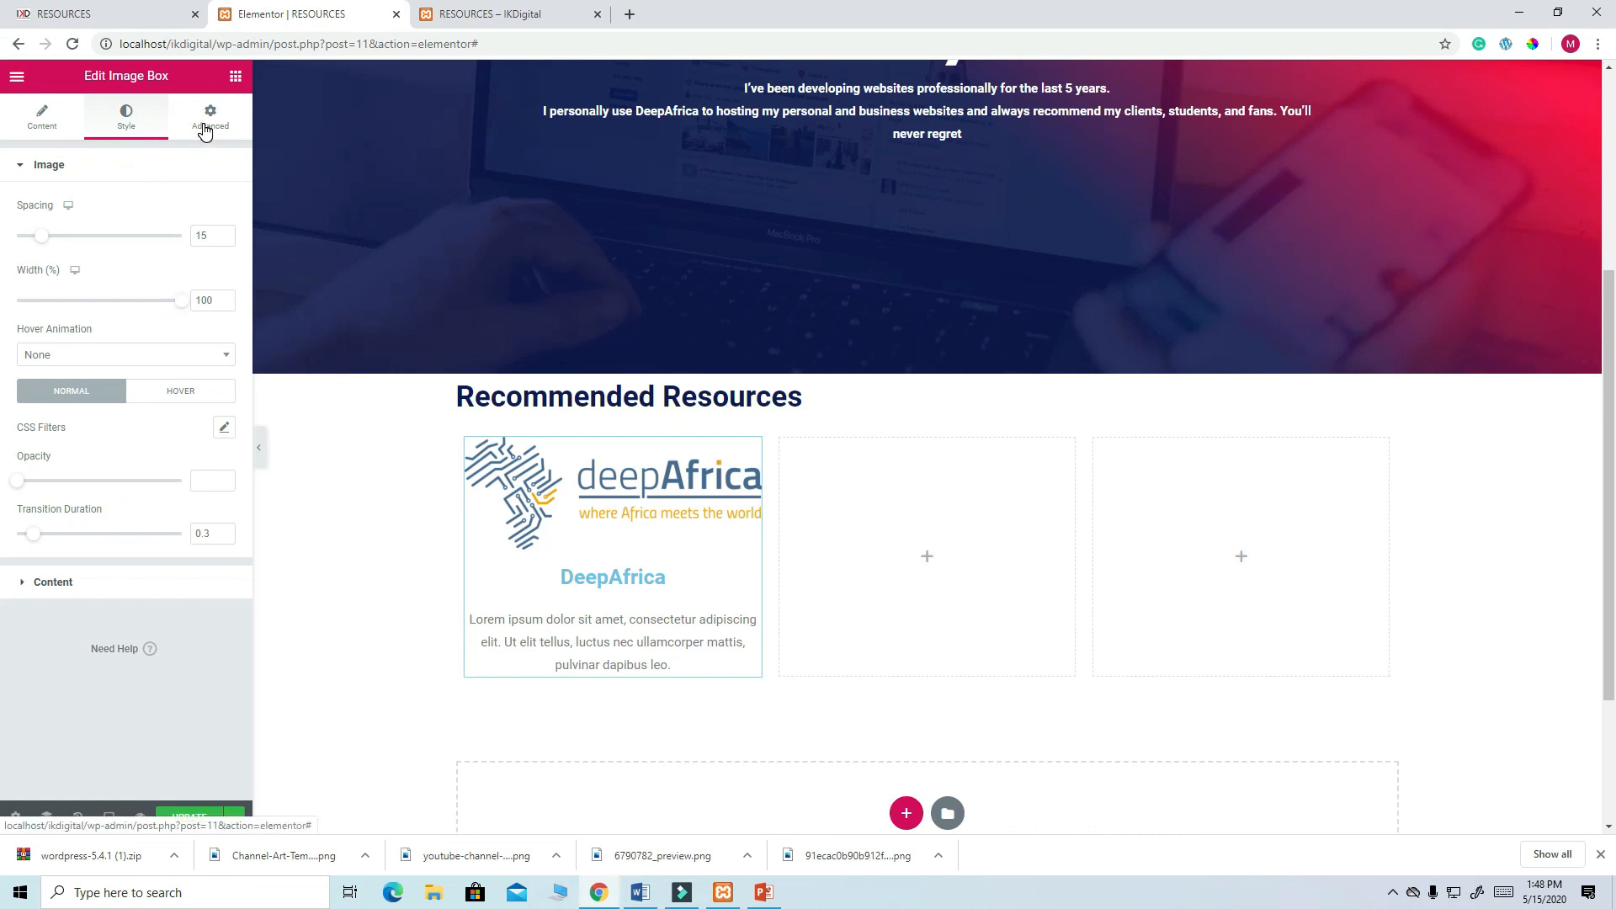
click(46, 127)
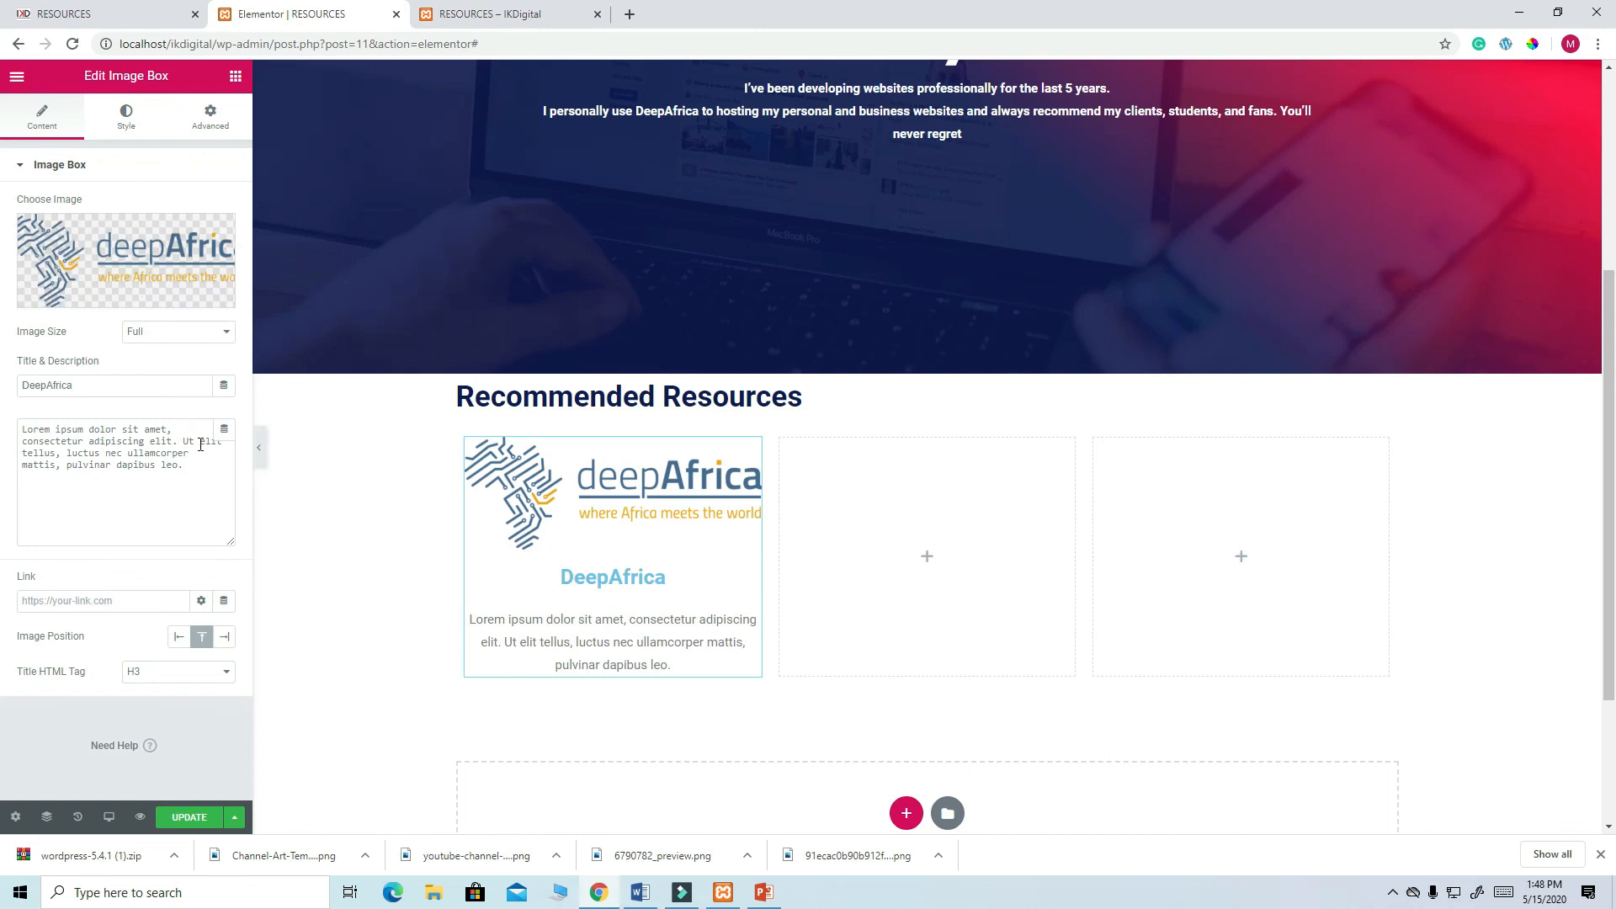
click(179, 638)
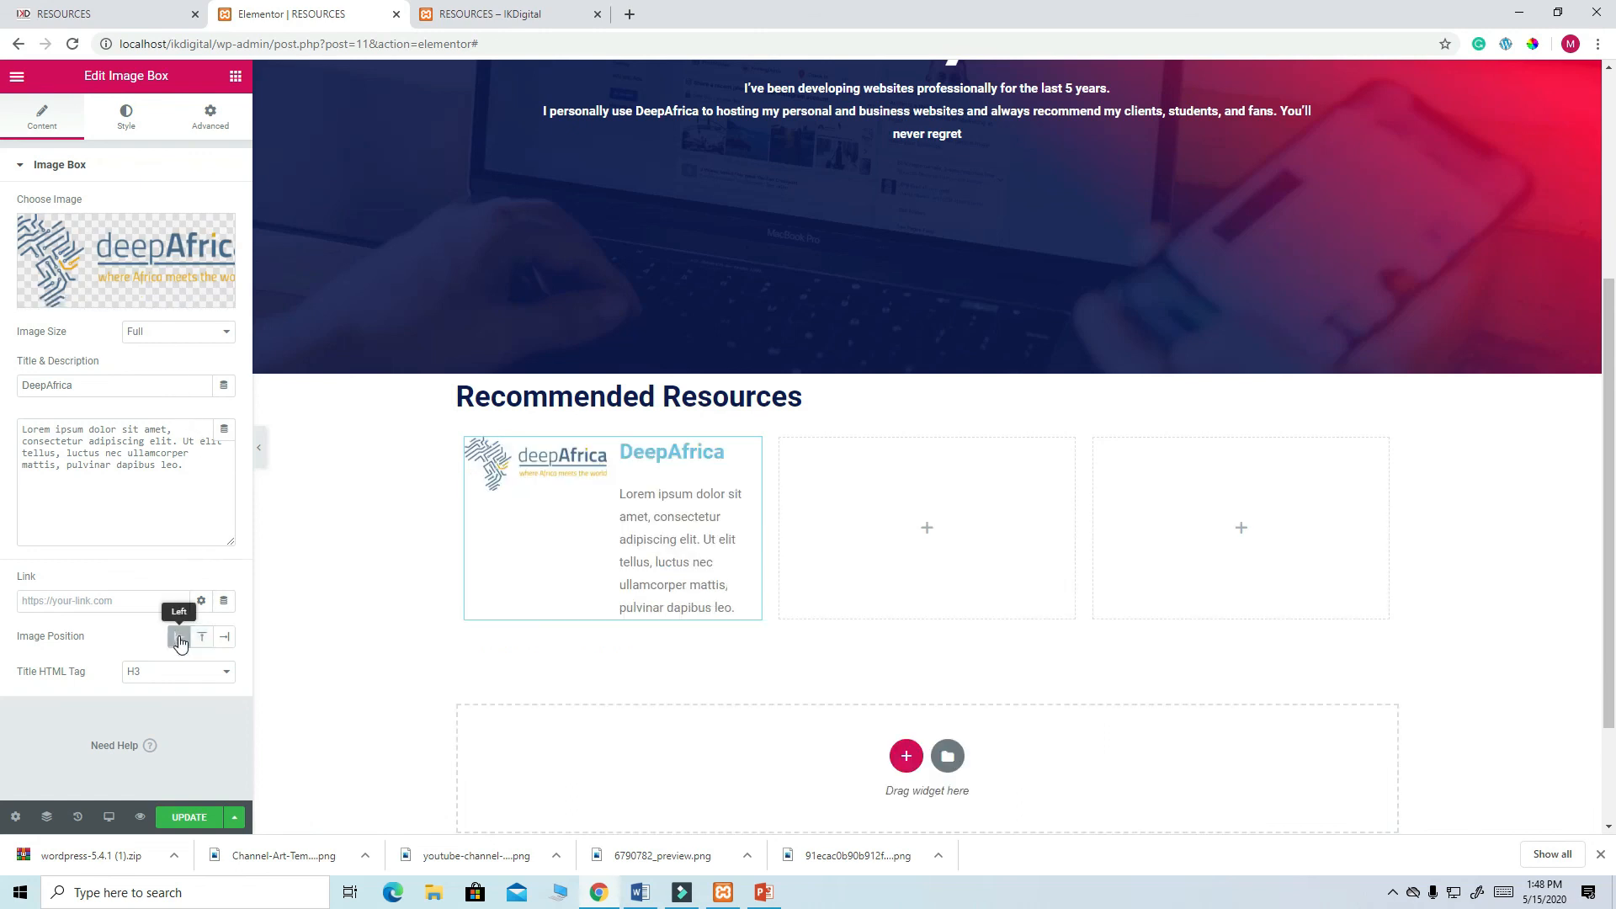
click(224, 638)
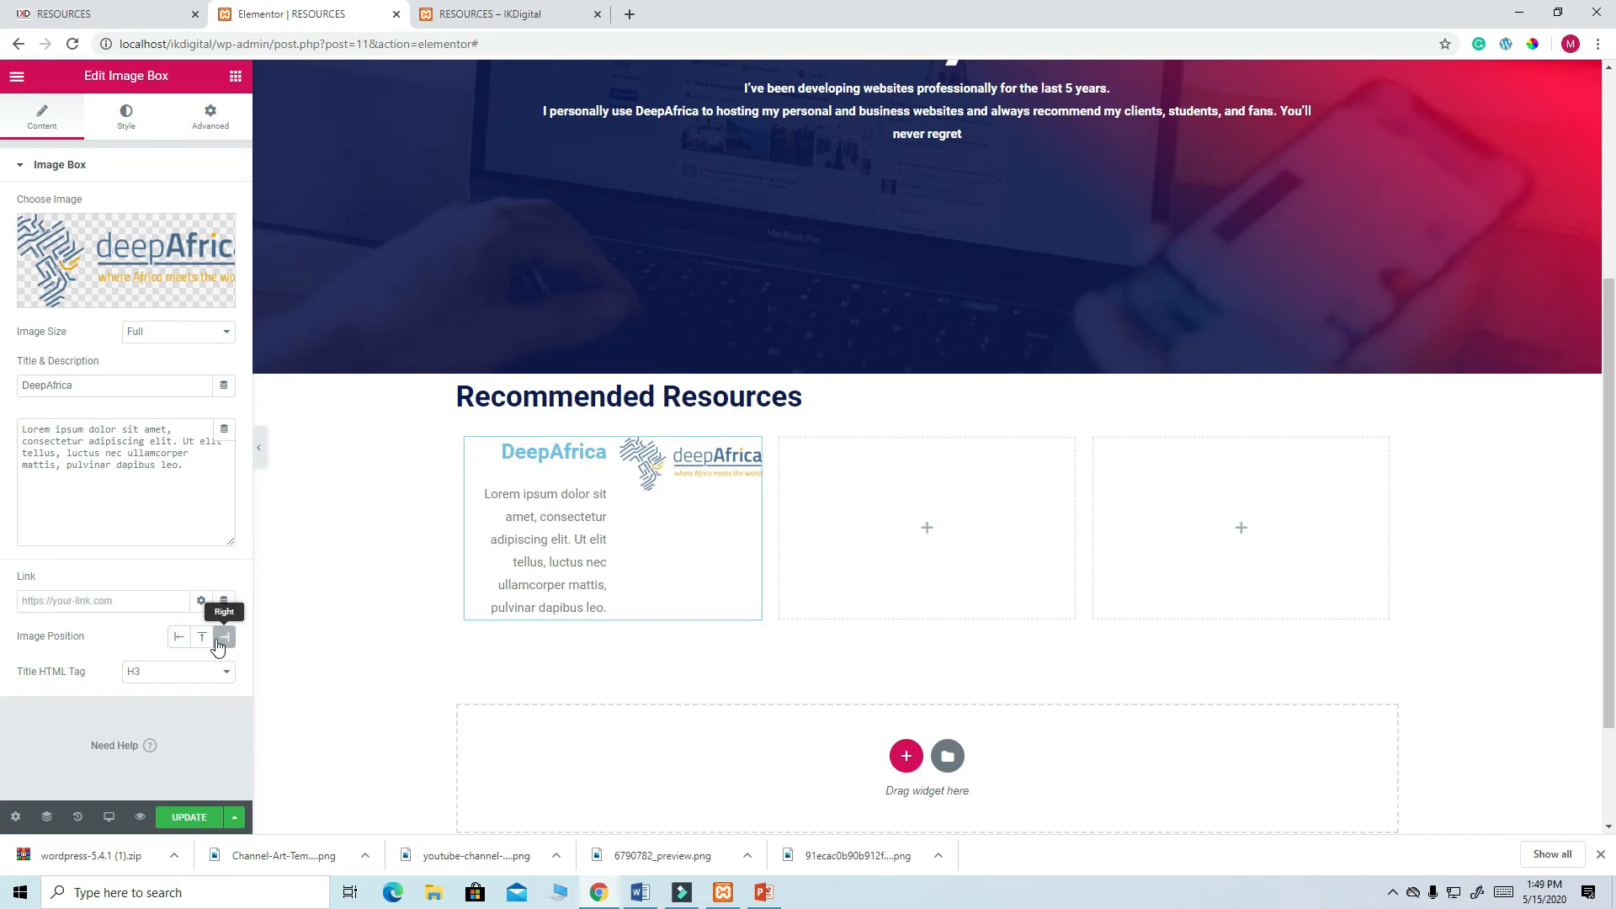
click(203, 640)
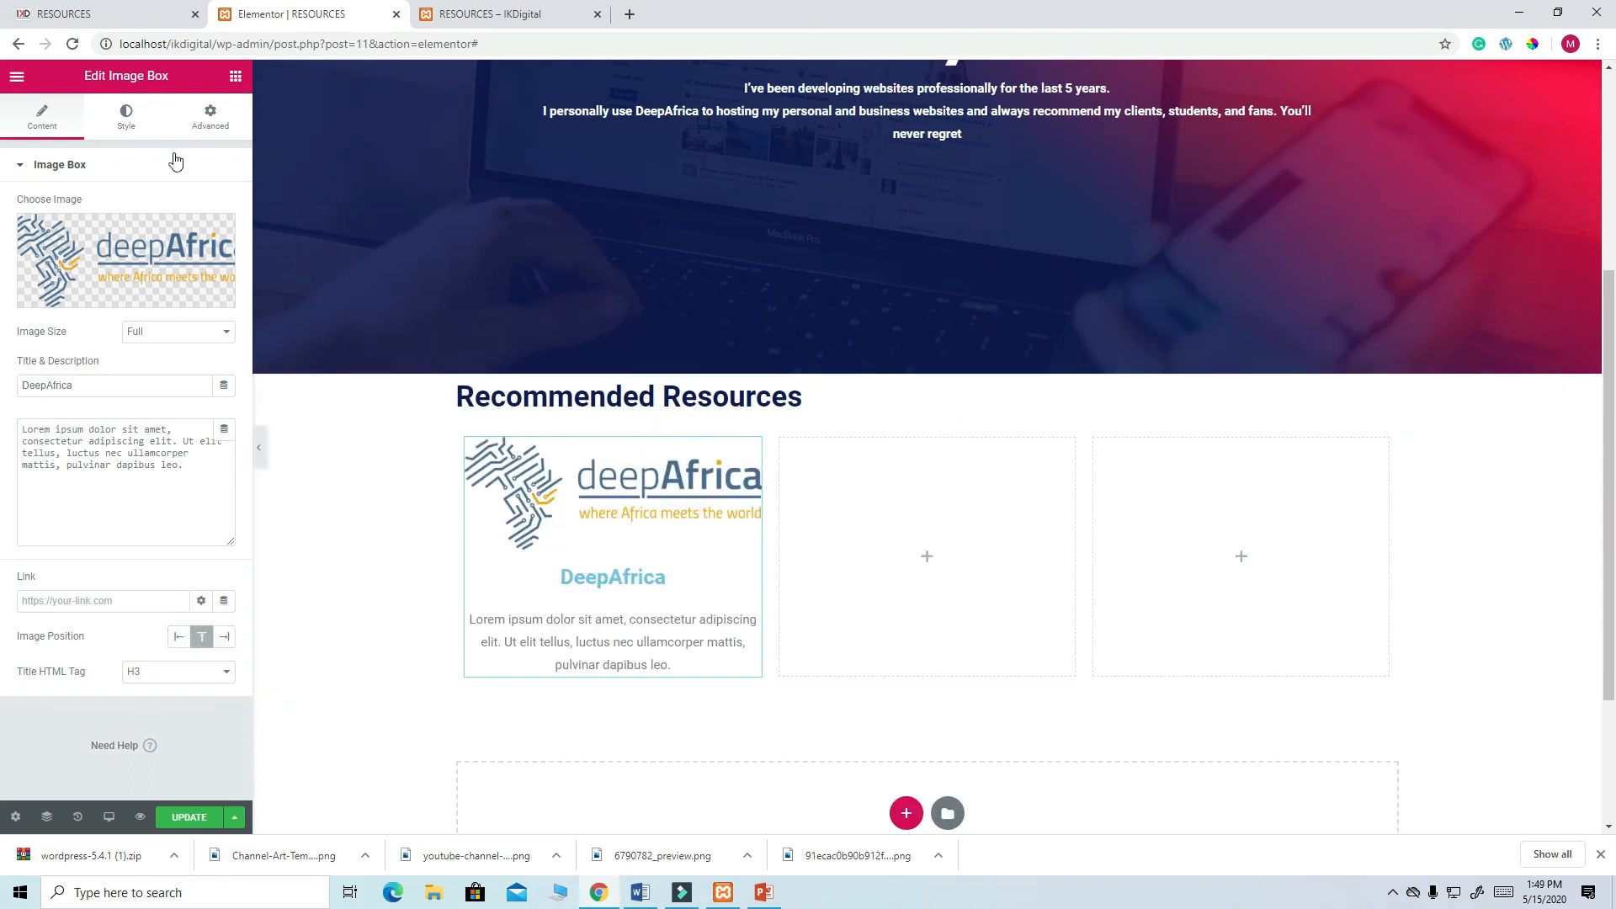
click(129, 131)
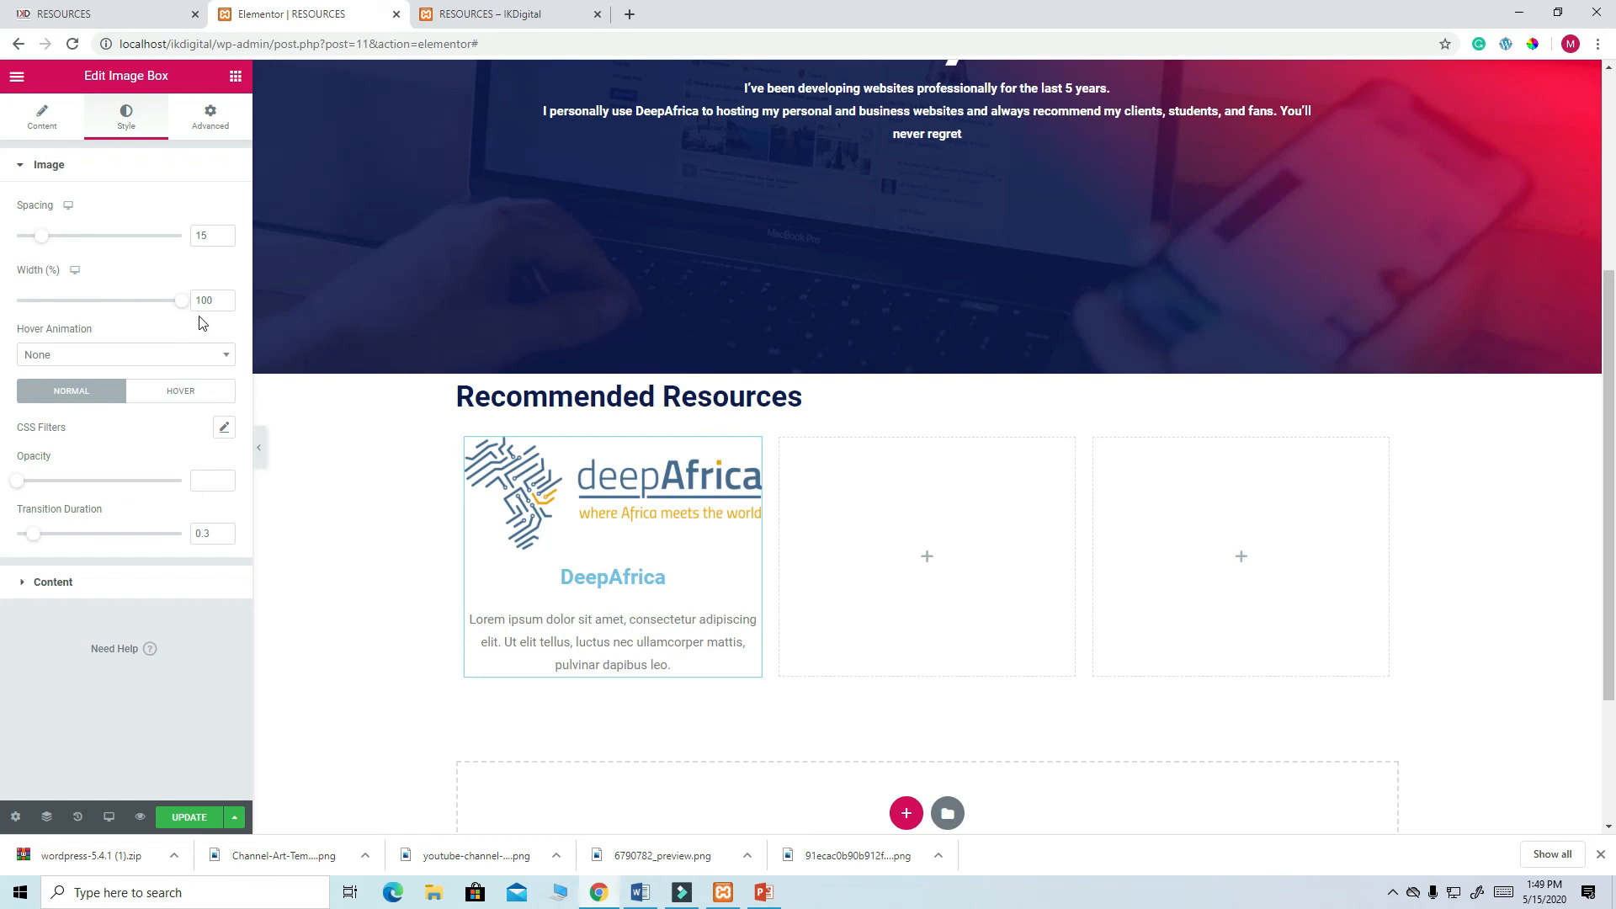
- Left-align the card text, make the DeepAfrica title navy, and update the page
click(63, 590)
click(156, 247)
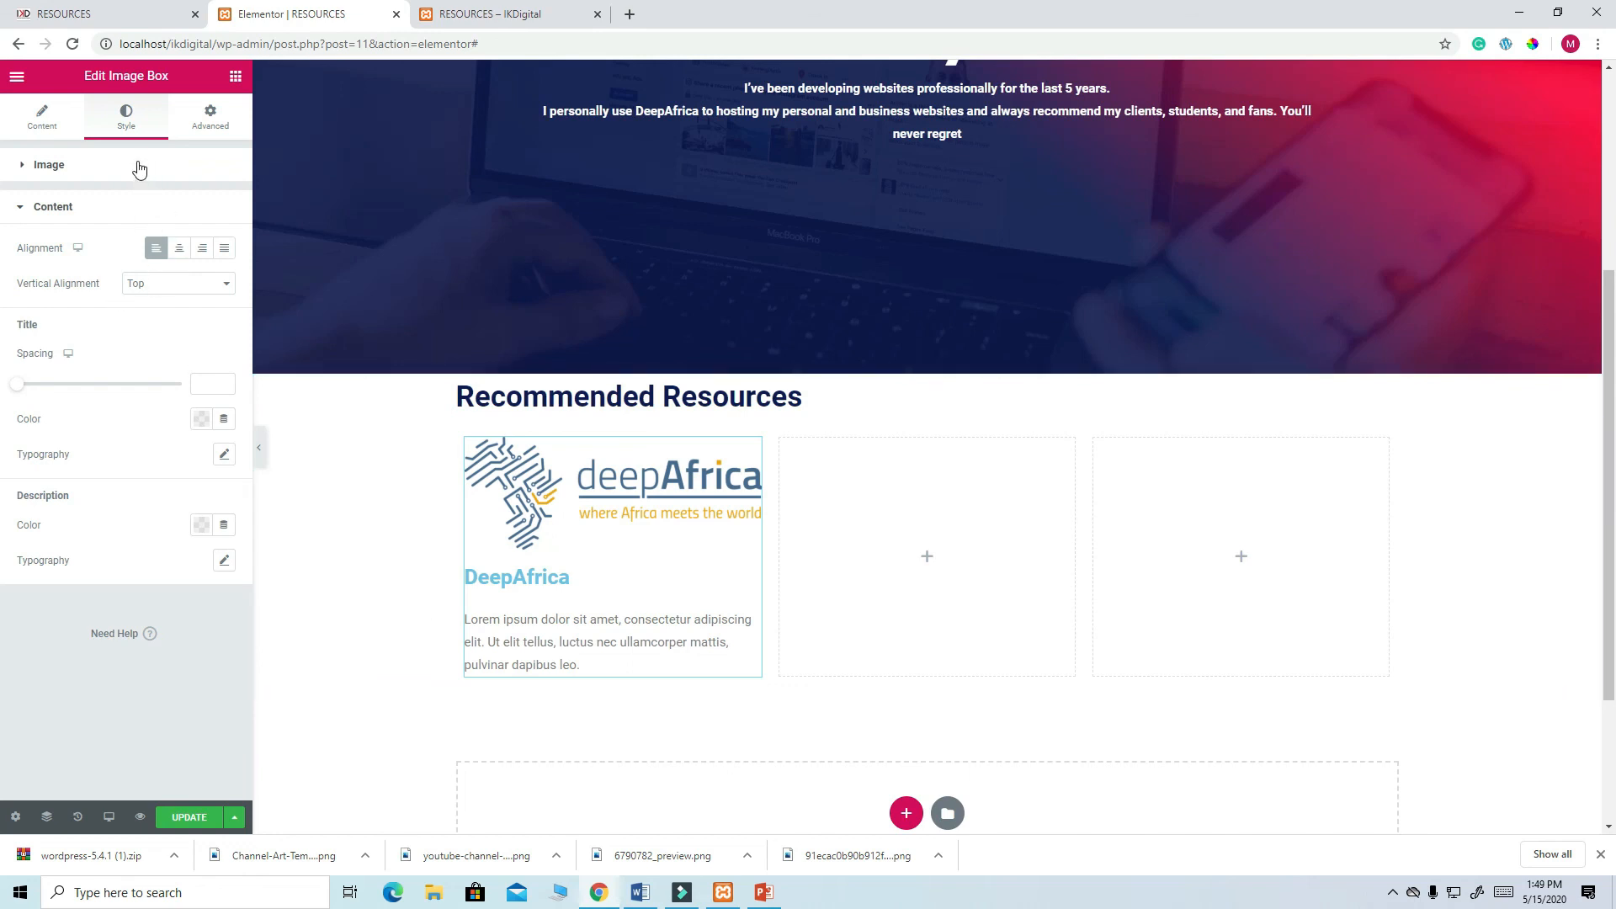
click(202, 421)
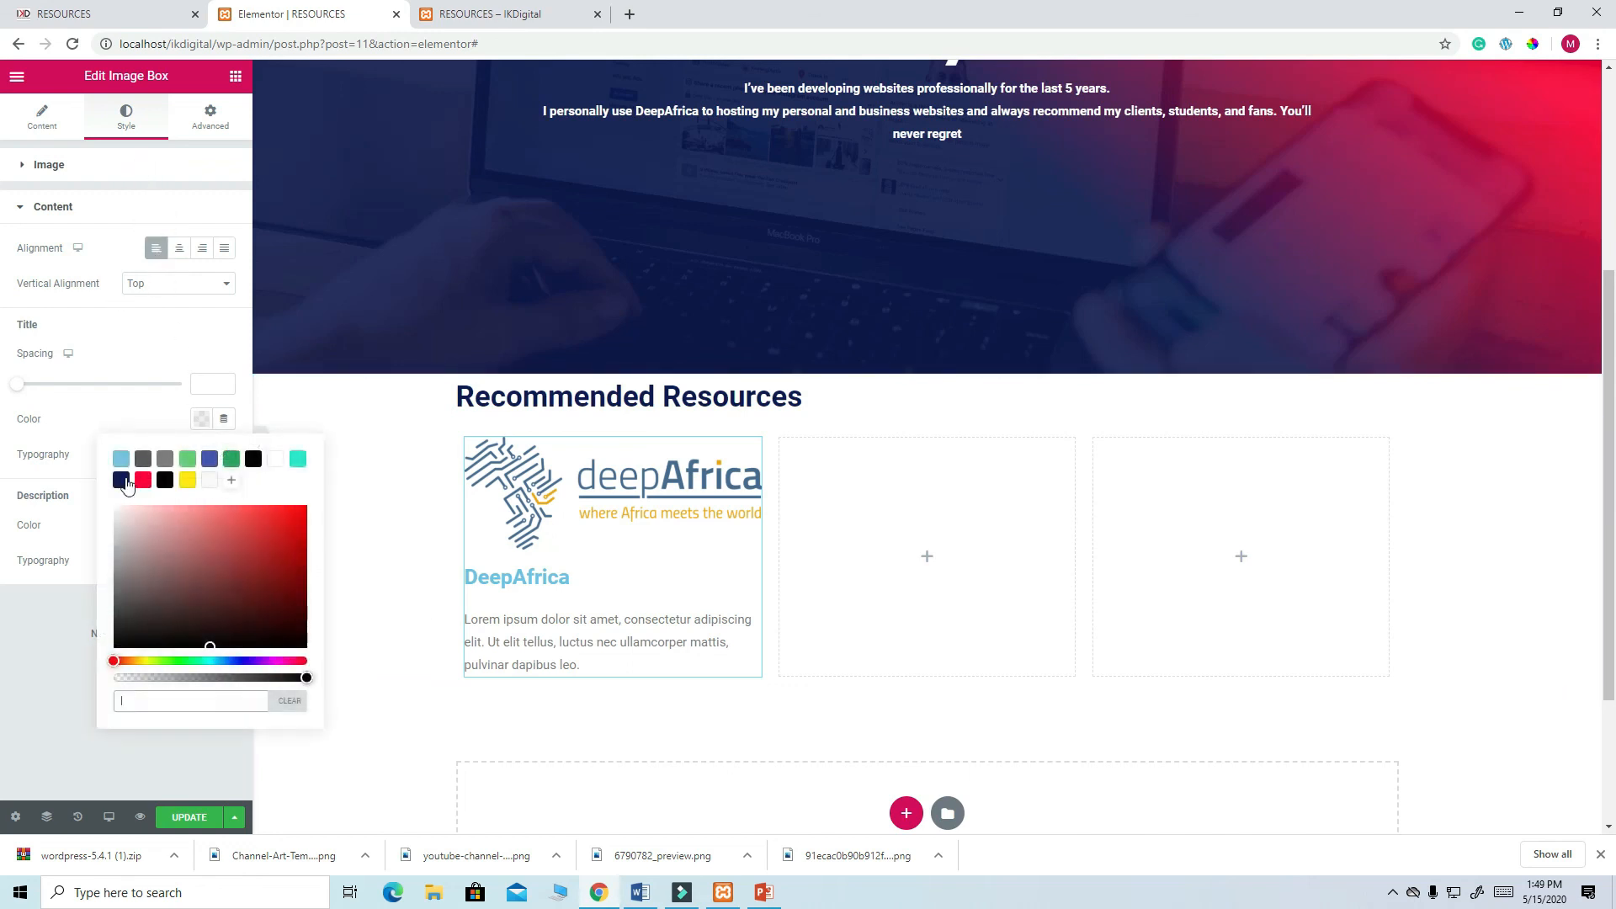
click(121, 480)
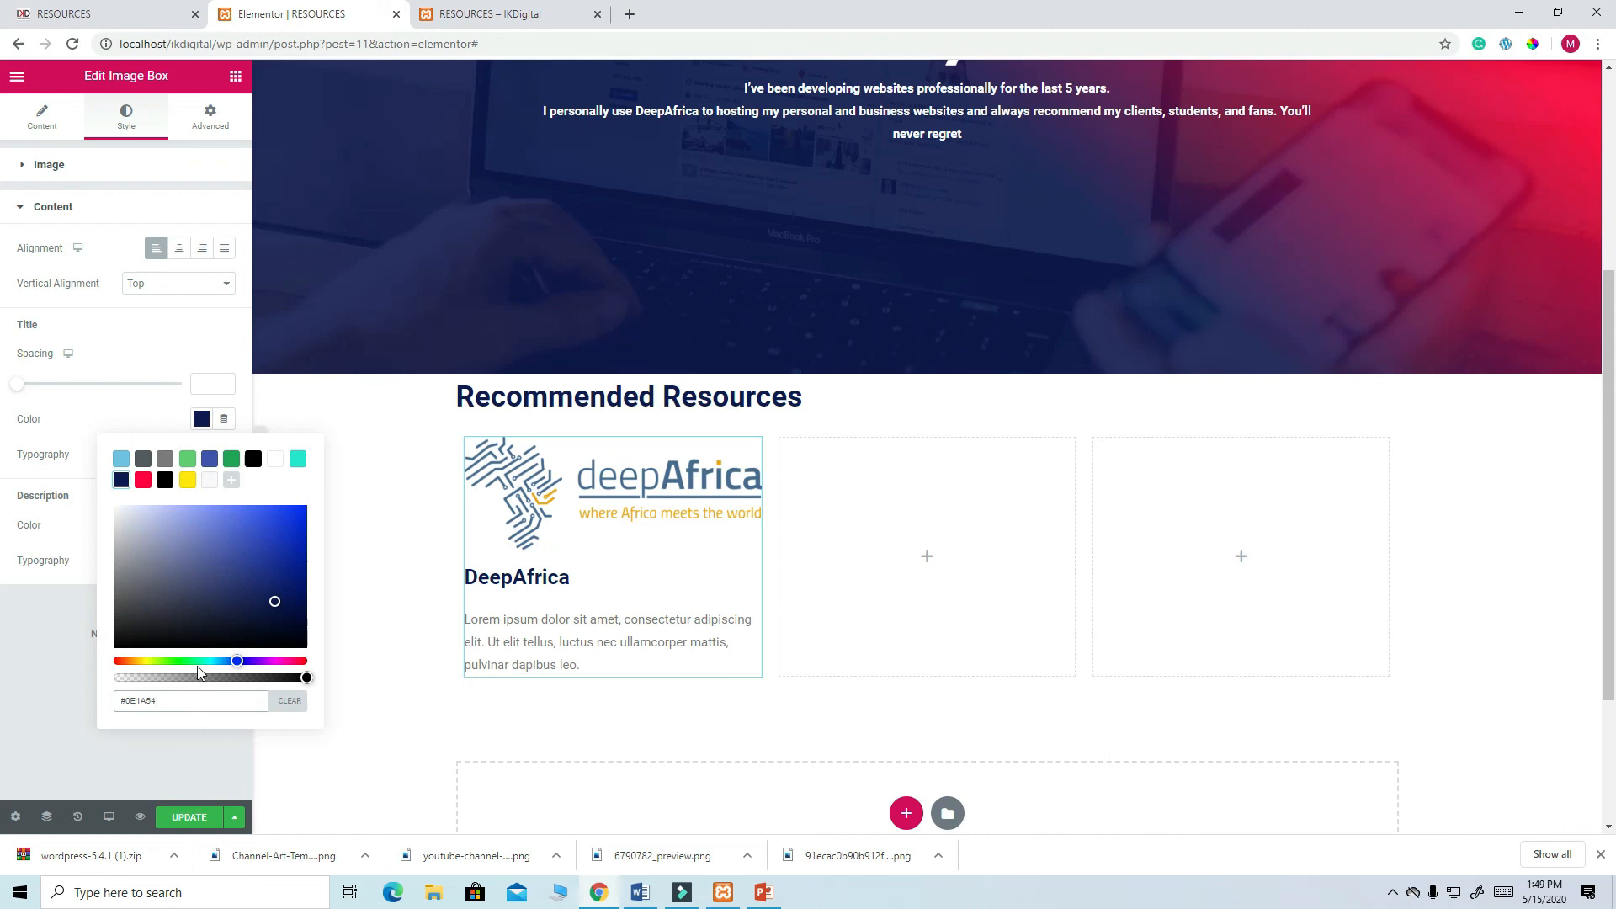
click(191, 820)
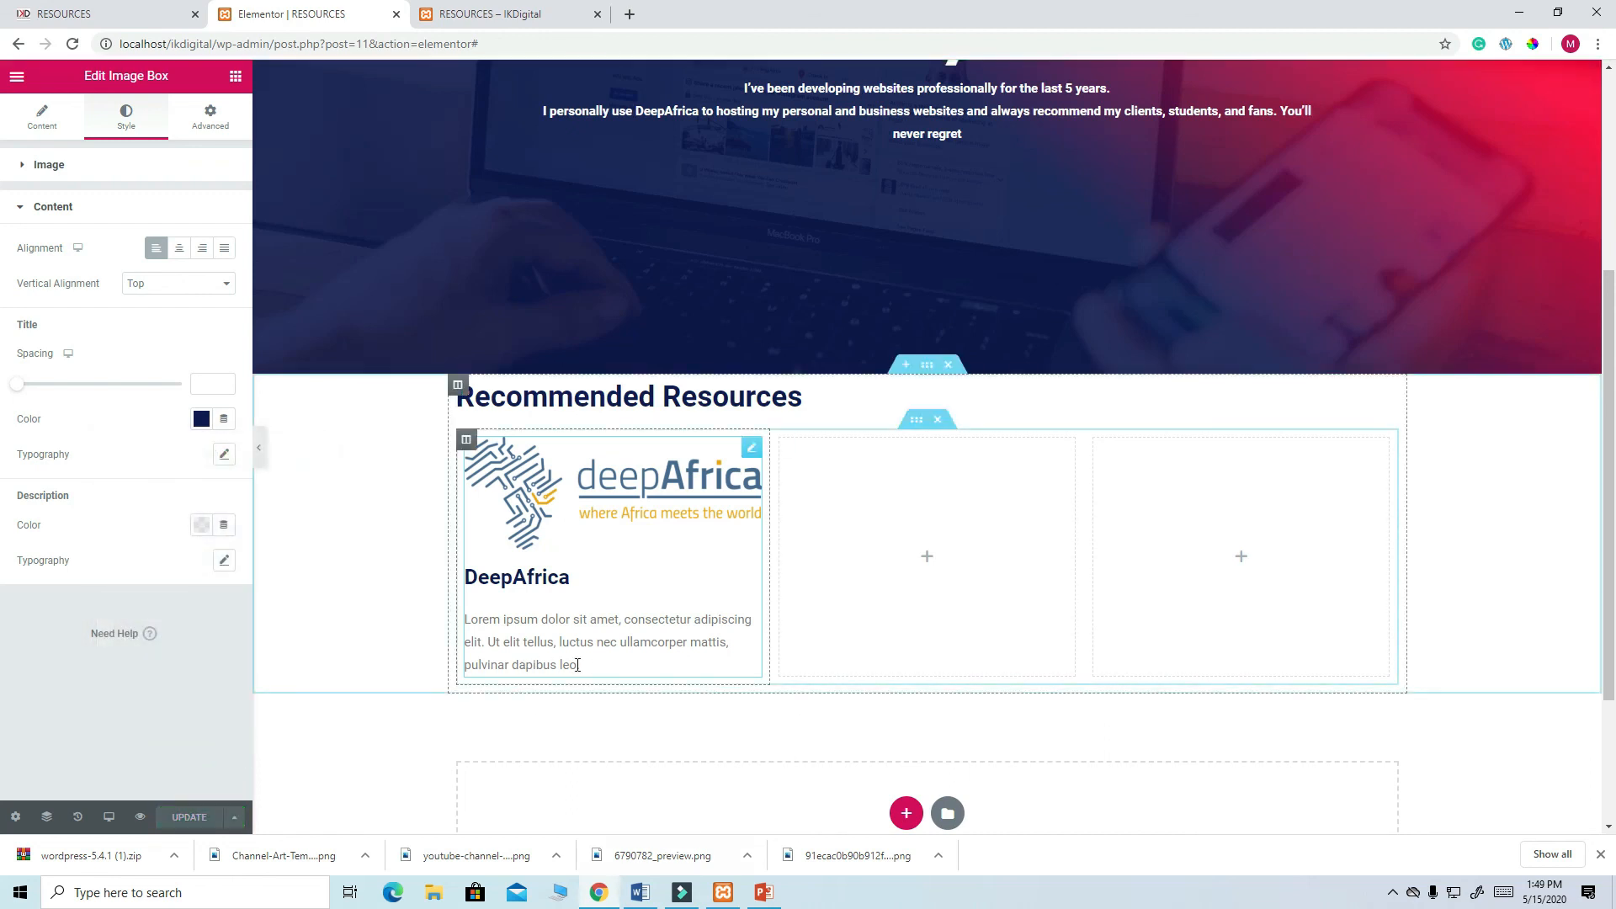
- Copy the DeepAfrica description paragraph from the live Resources page
click(126, 14)
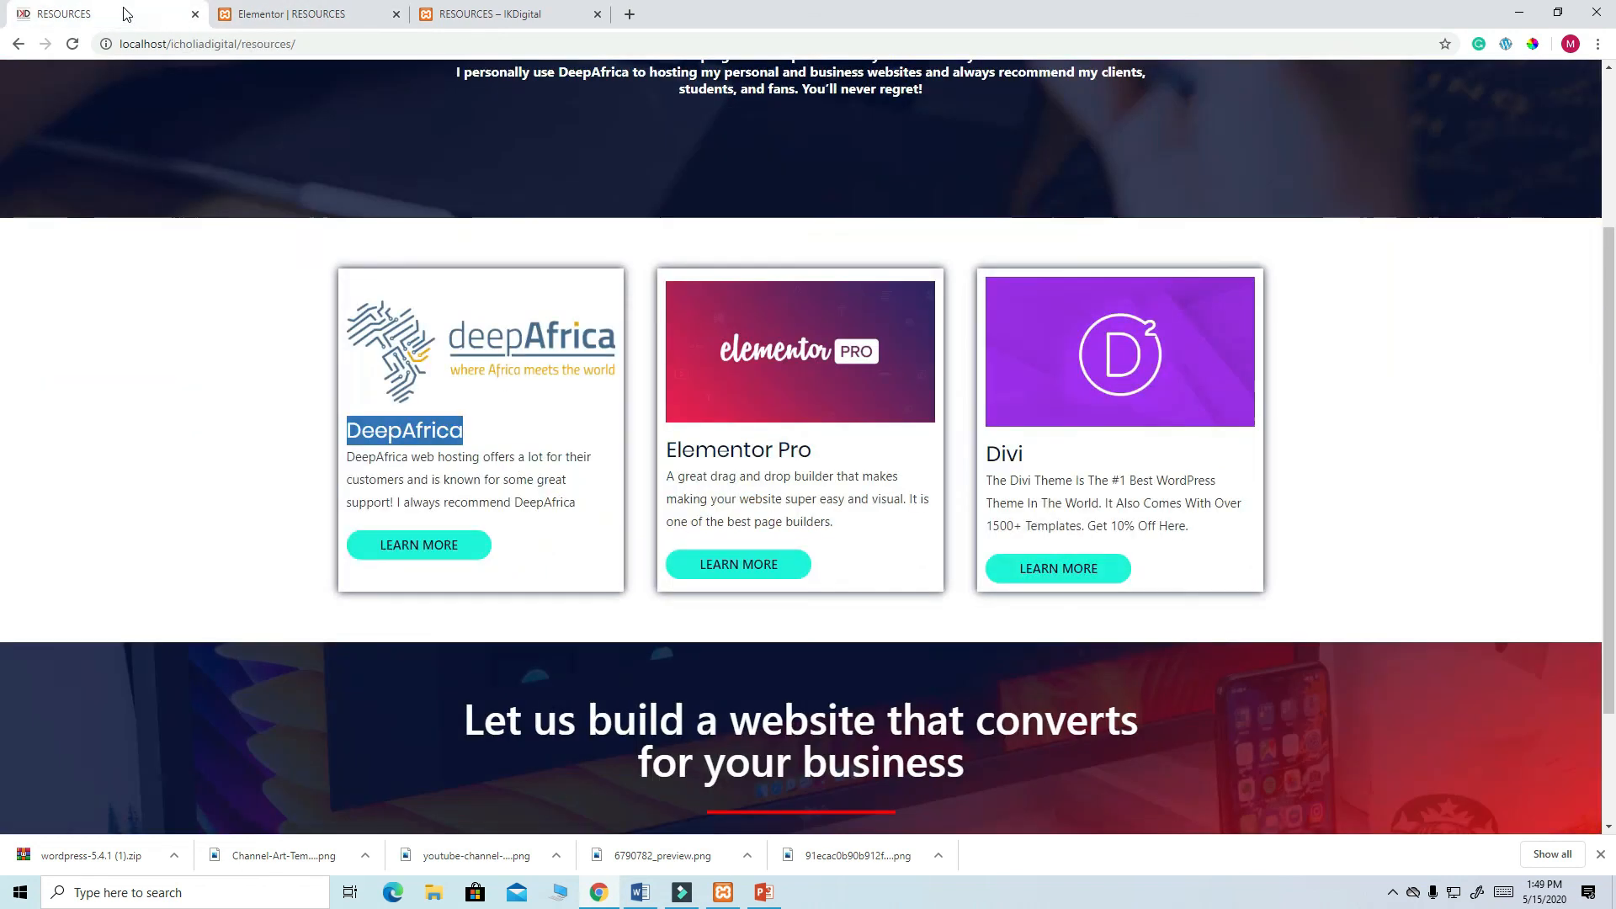
drag(576, 508, 347, 459)
key(ctrl+c)
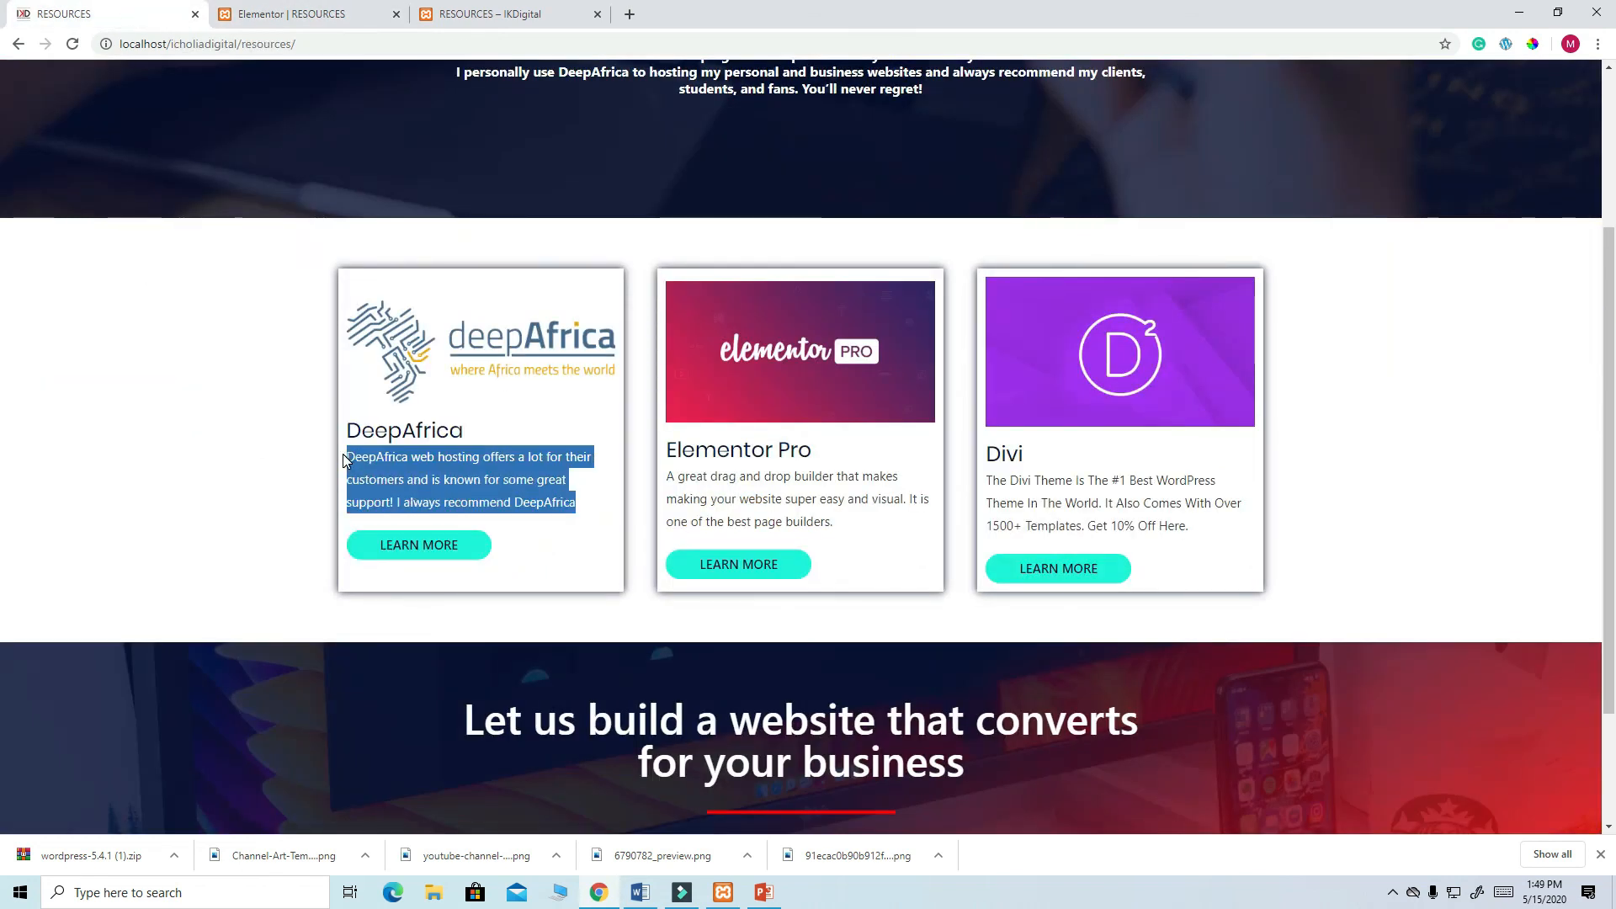
right_click(472, 464)
click(503, 474)
click(291, 14)
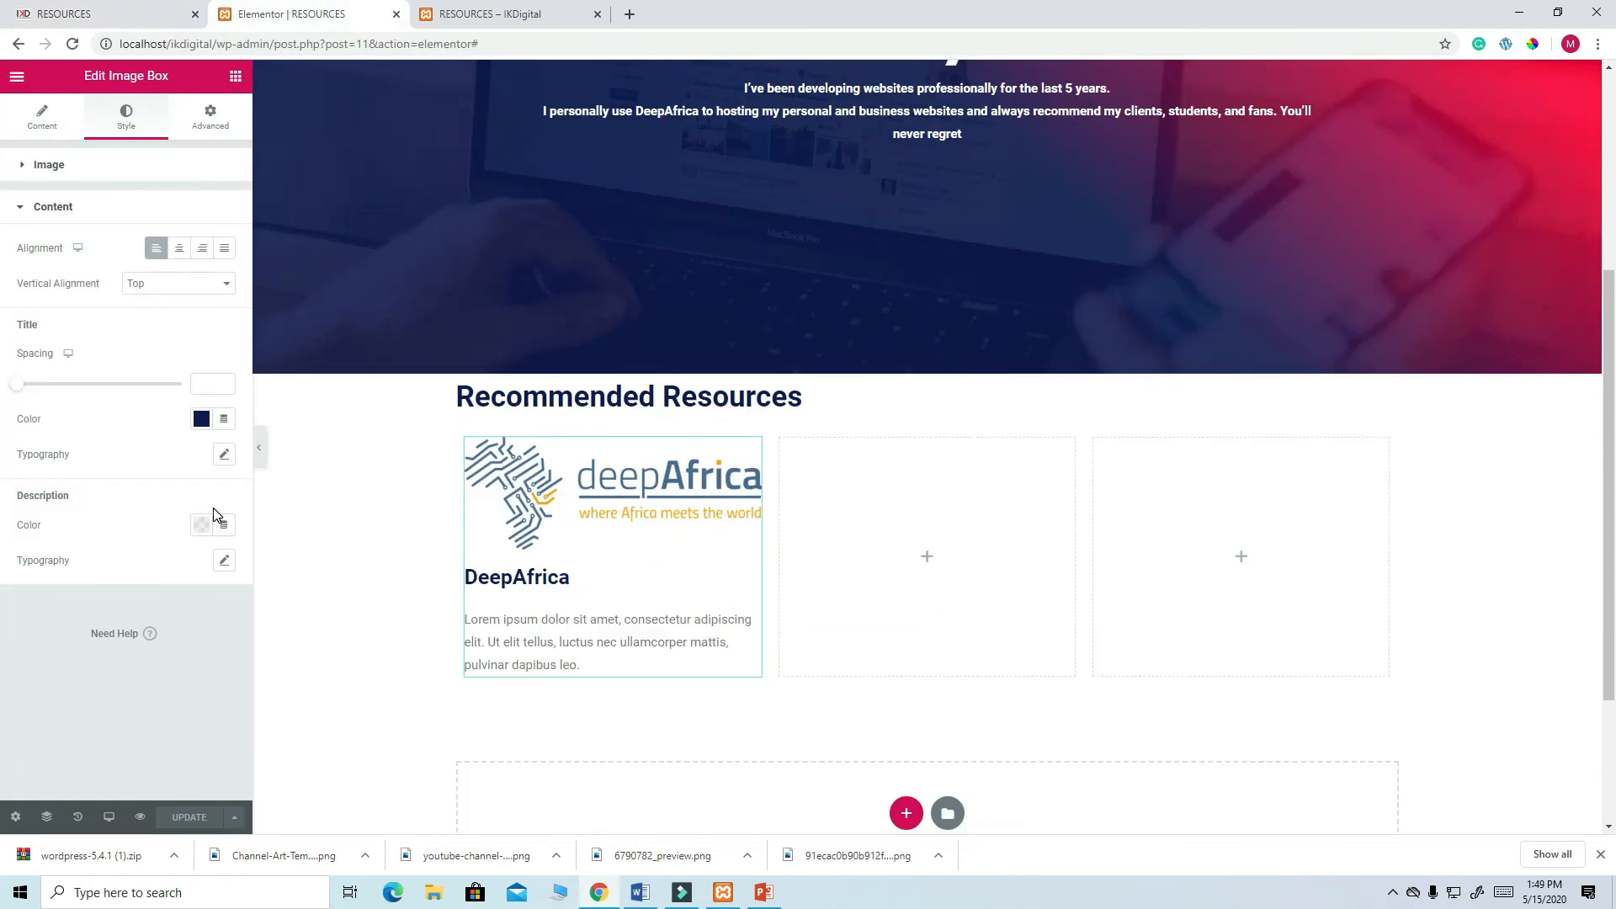
click(224, 560)
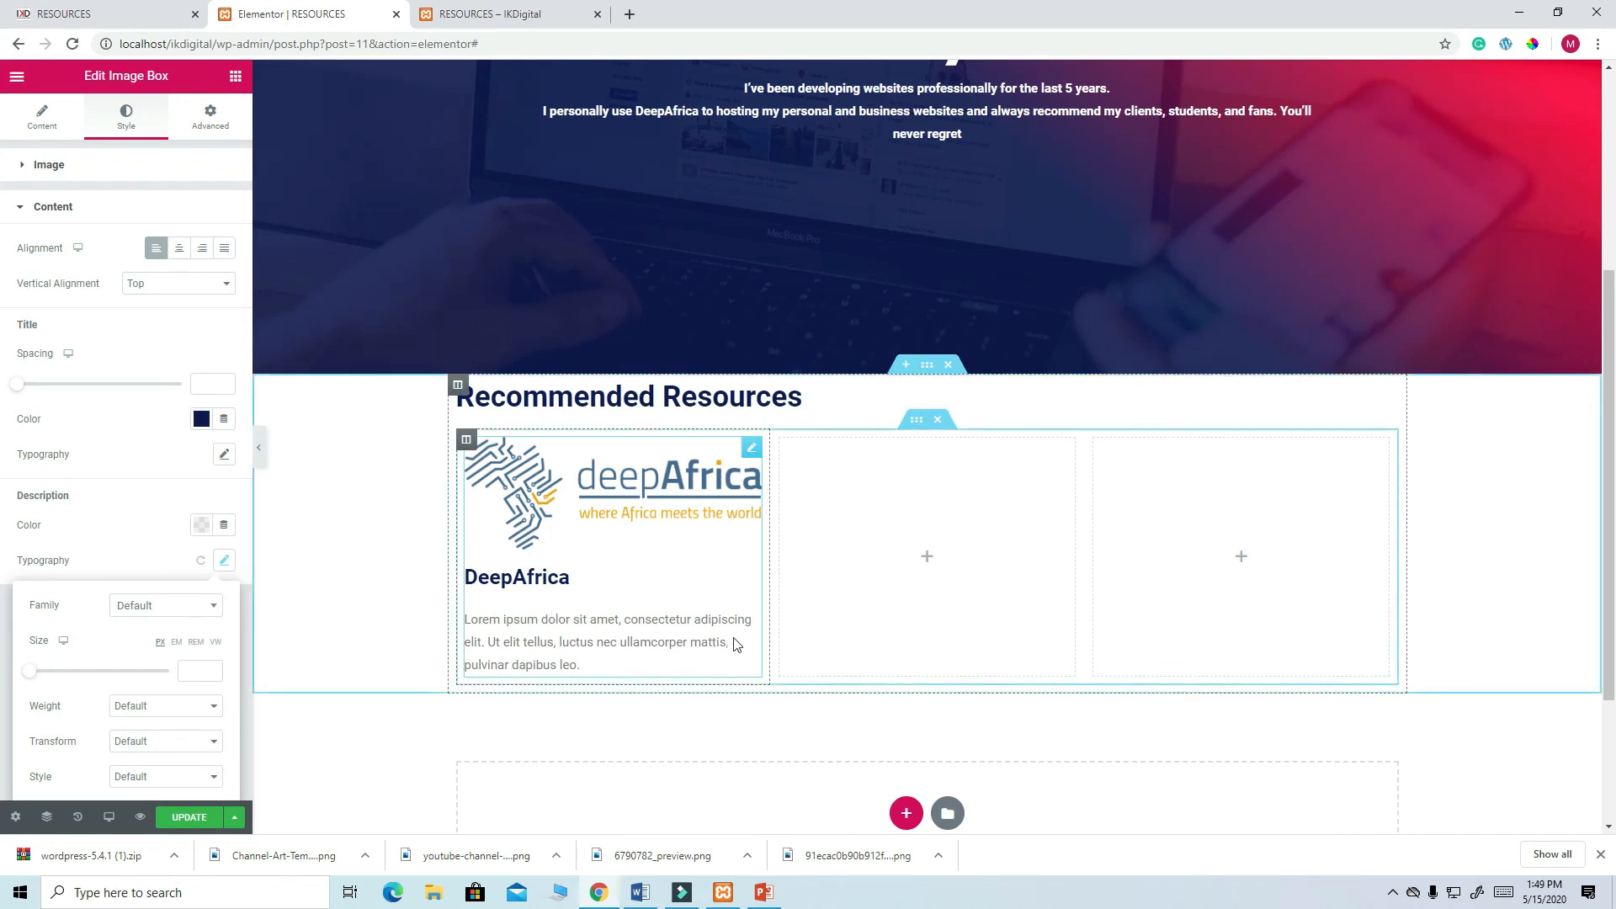
click(50, 133)
- Replace the placeholder description with the copied DeepAfrica hosting text
drag(199, 498, 19, 430)
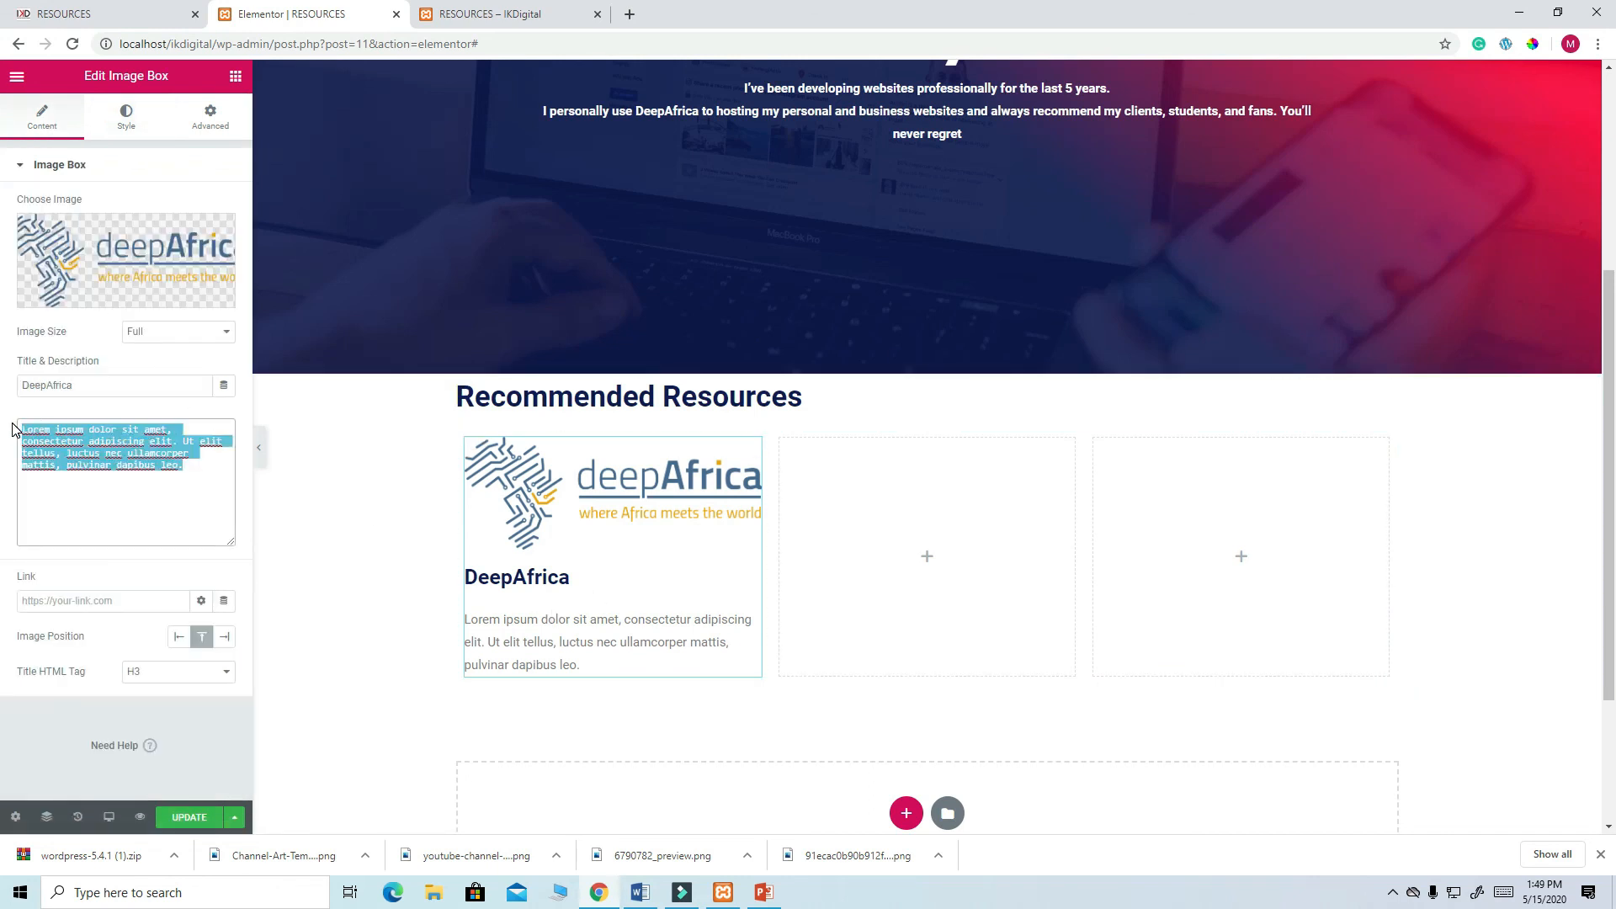
key(ctrl+v)
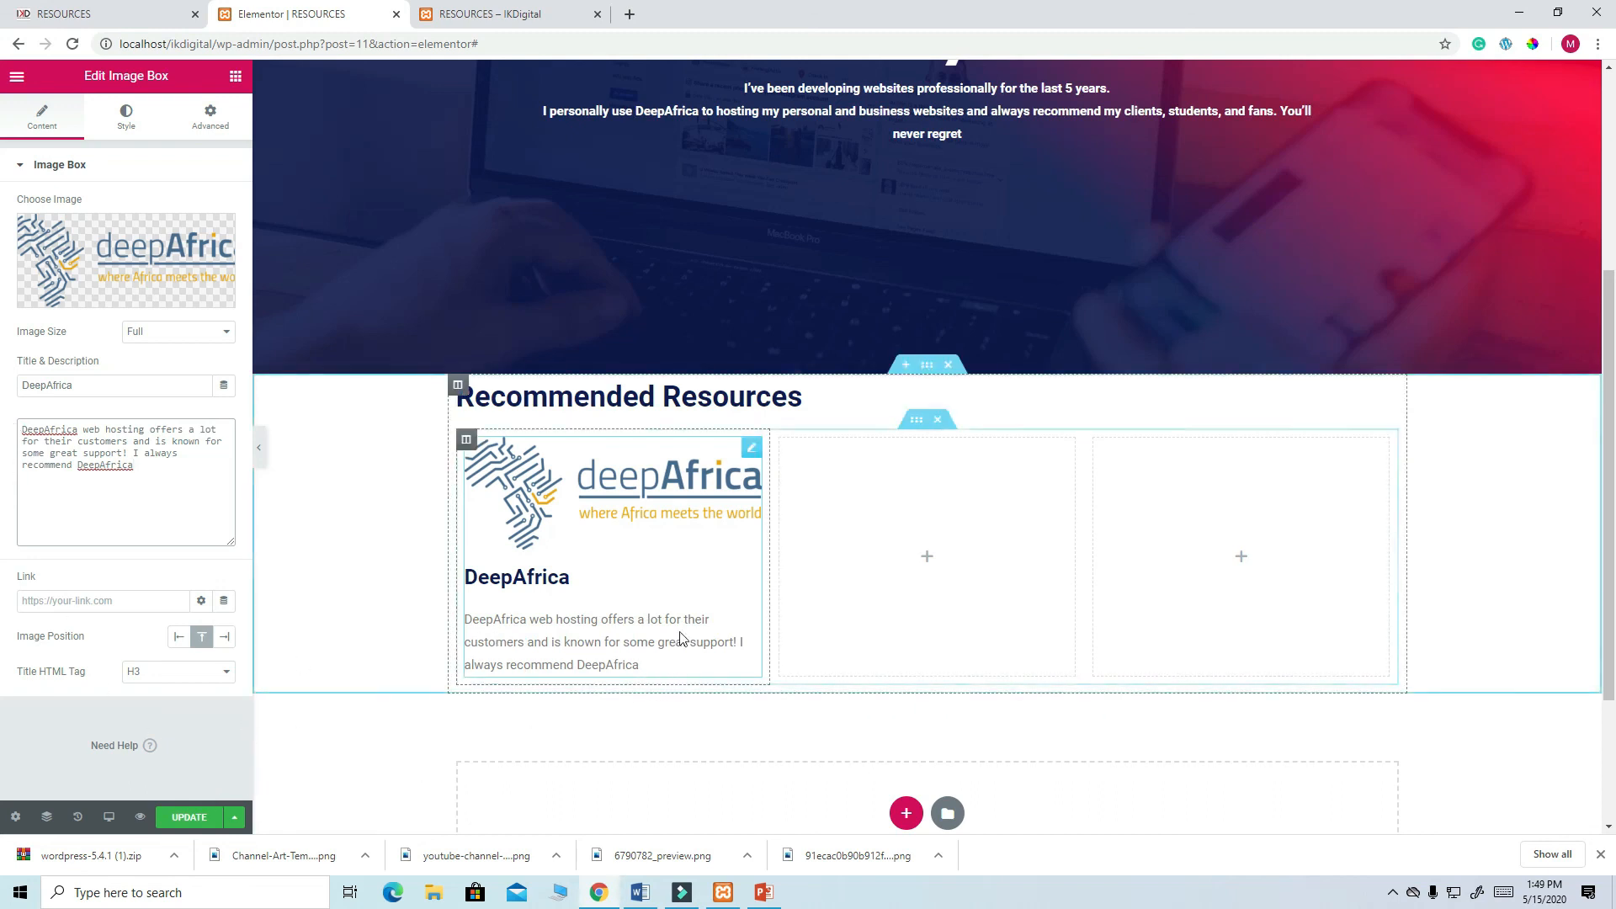
scroll(700, 584, up, 4)
scroll(707, 622, down, 6)
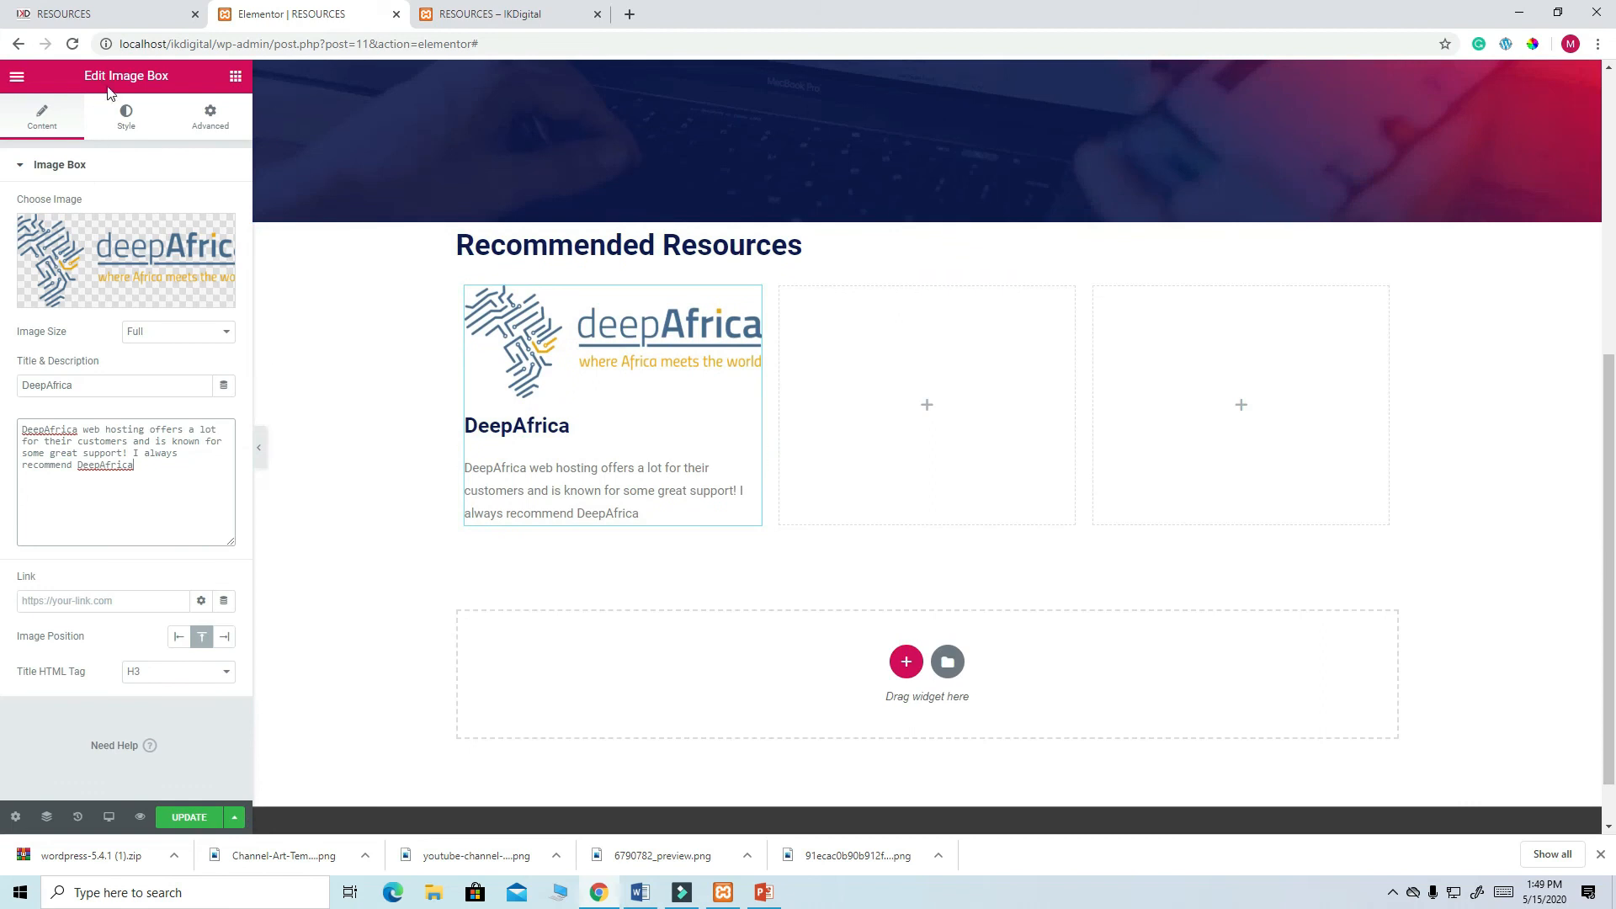
- Add a Button below the description with navy text, teal background and corner radius 3
click(235, 77)
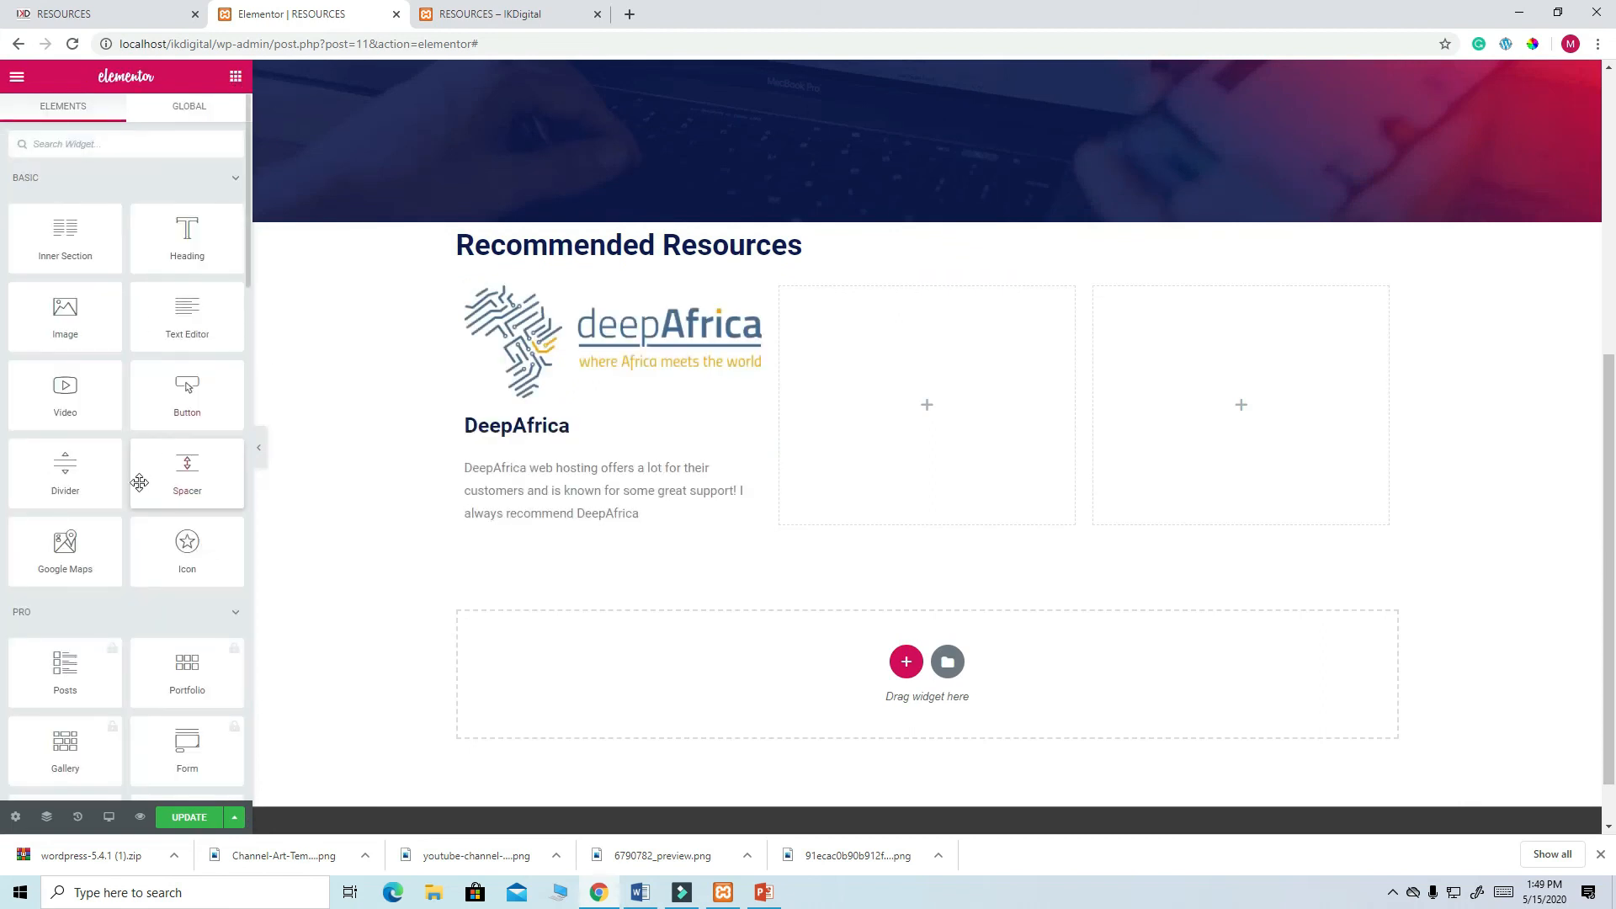
drag(187, 403, 524, 516)
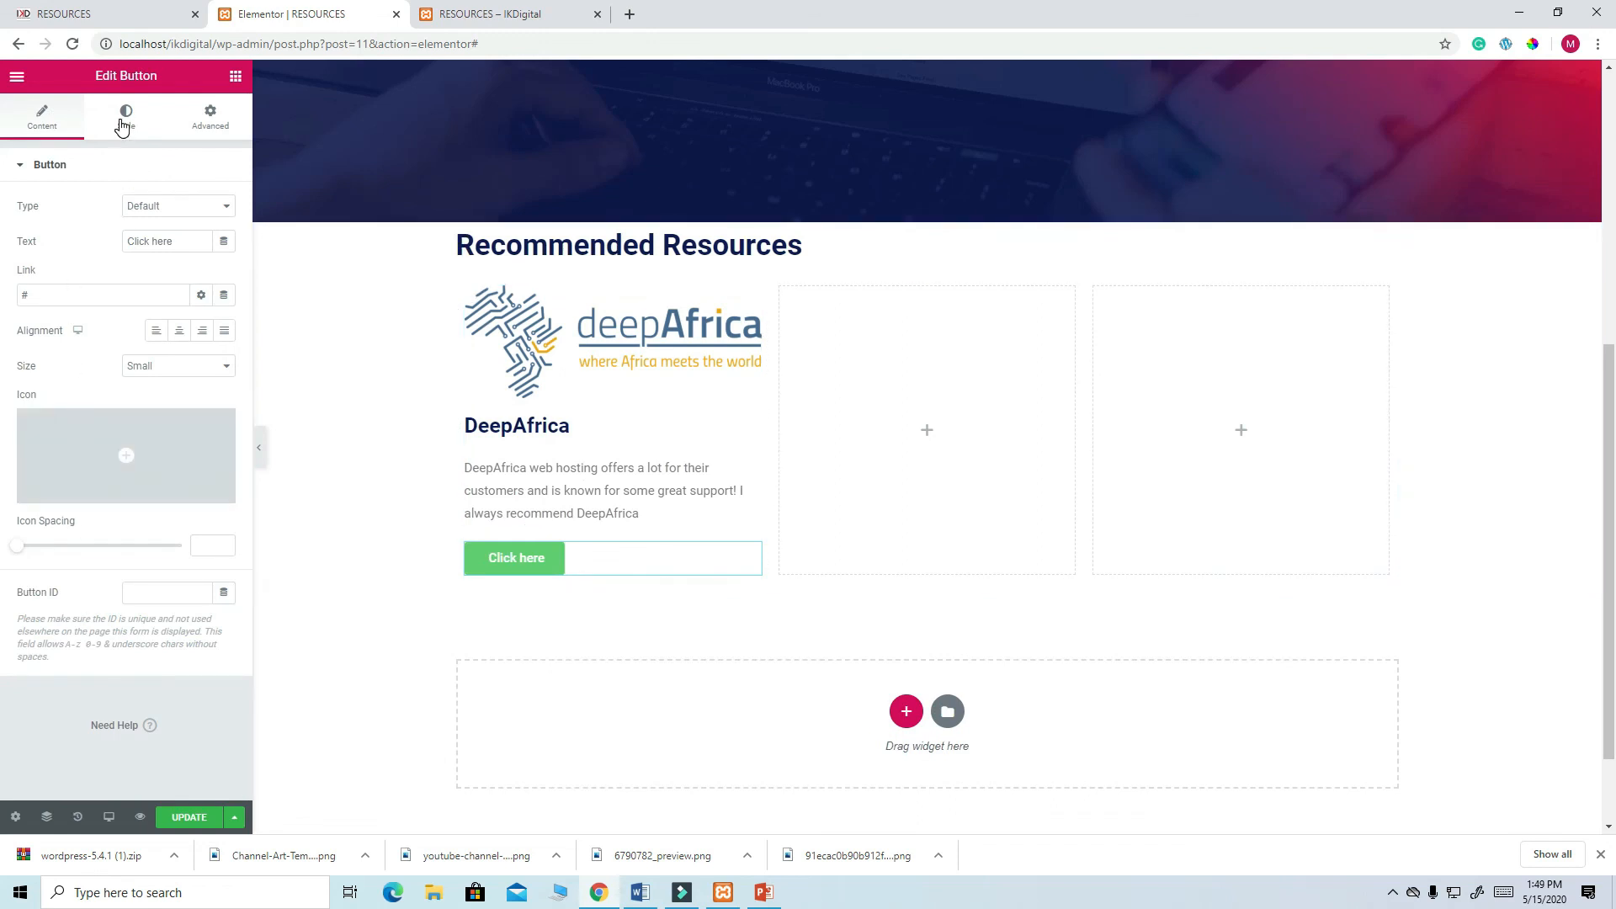
click(122, 125)
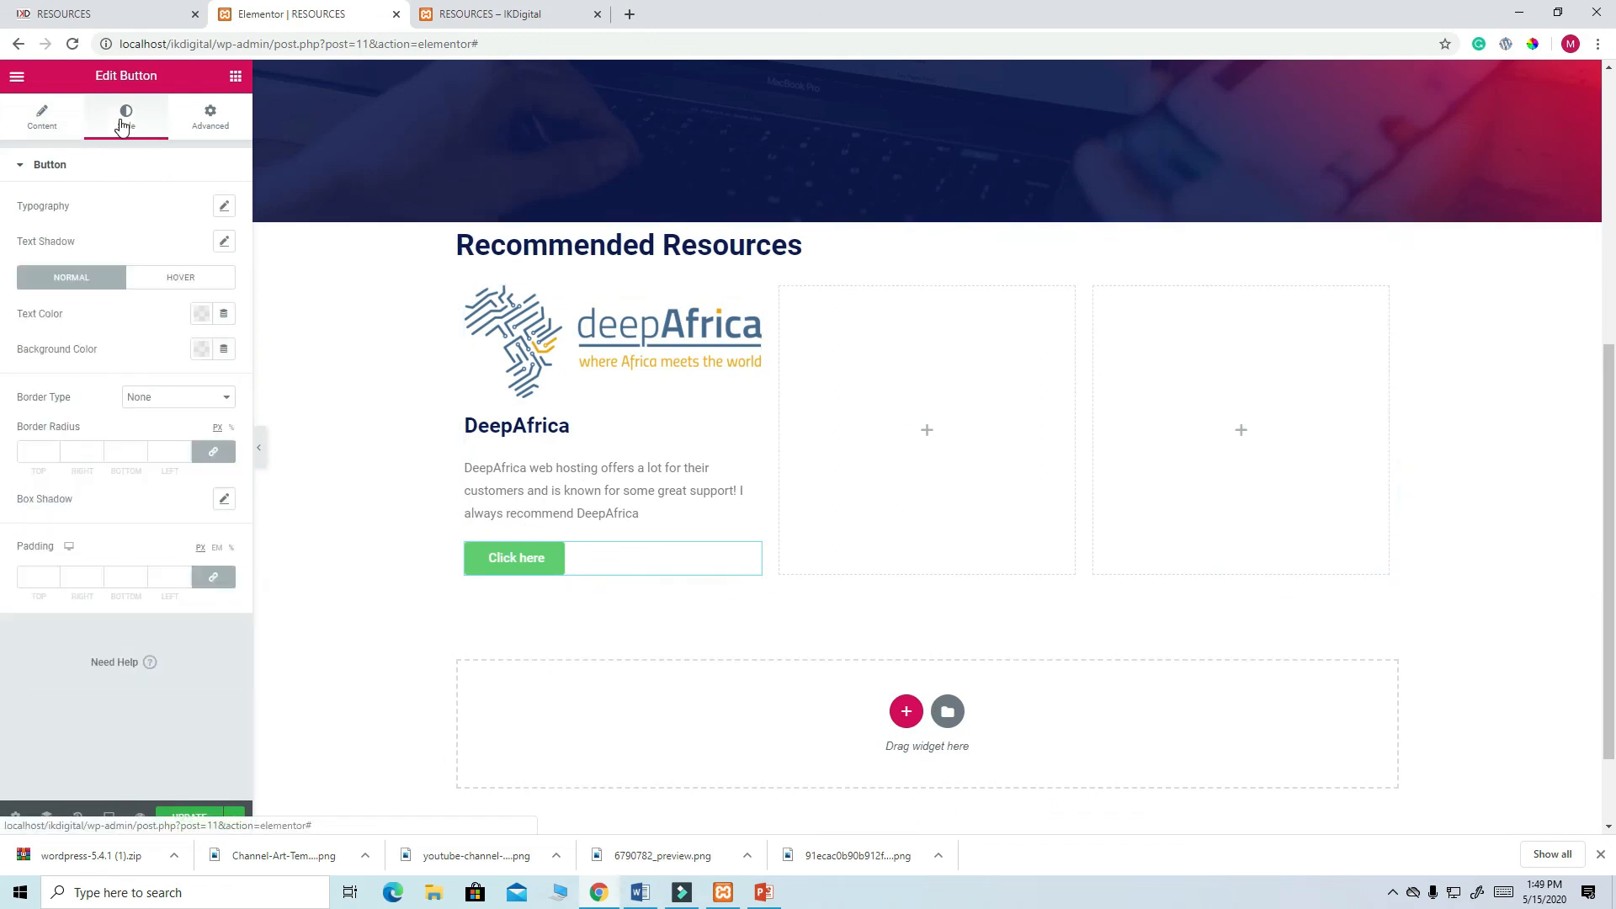
click(202, 315)
click(120, 375)
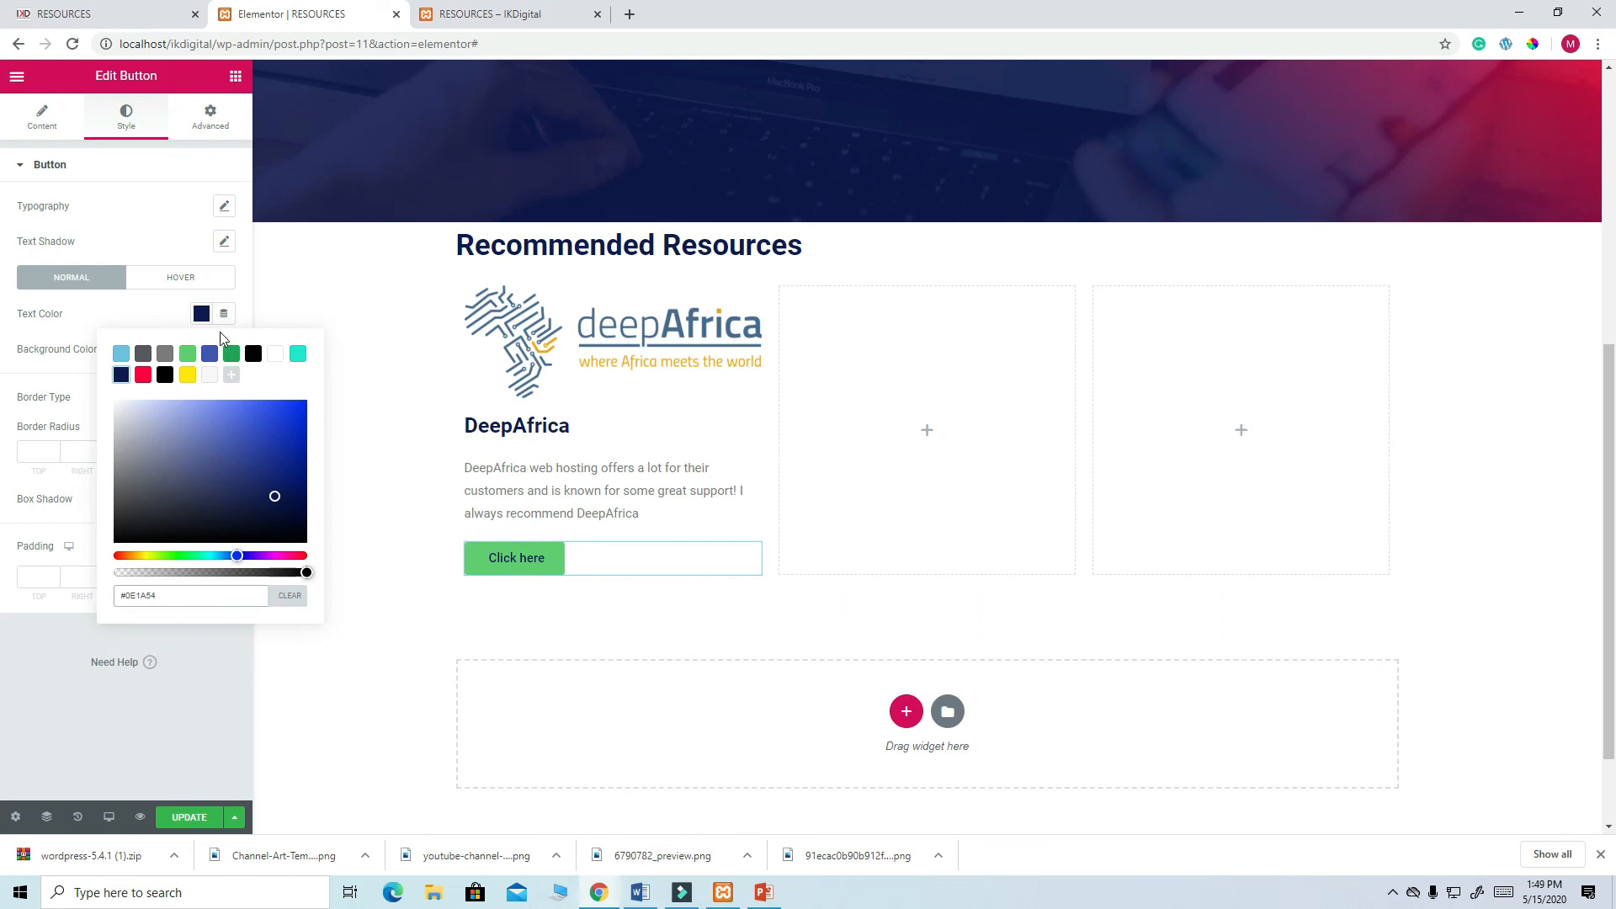
click(248, 292)
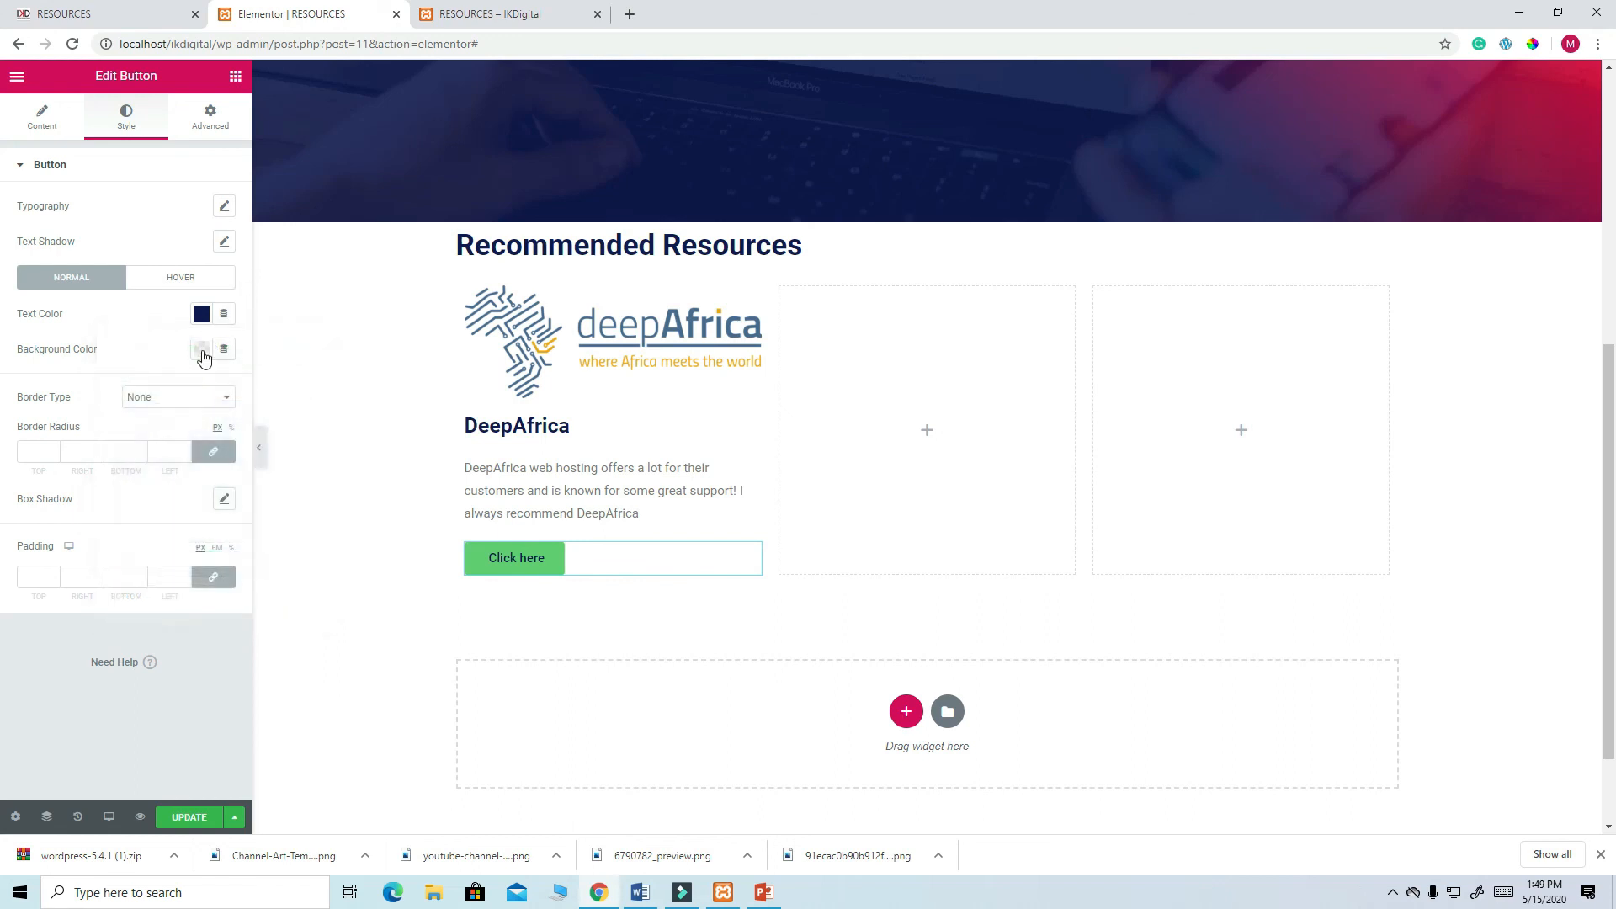
click(202, 349)
click(298, 389)
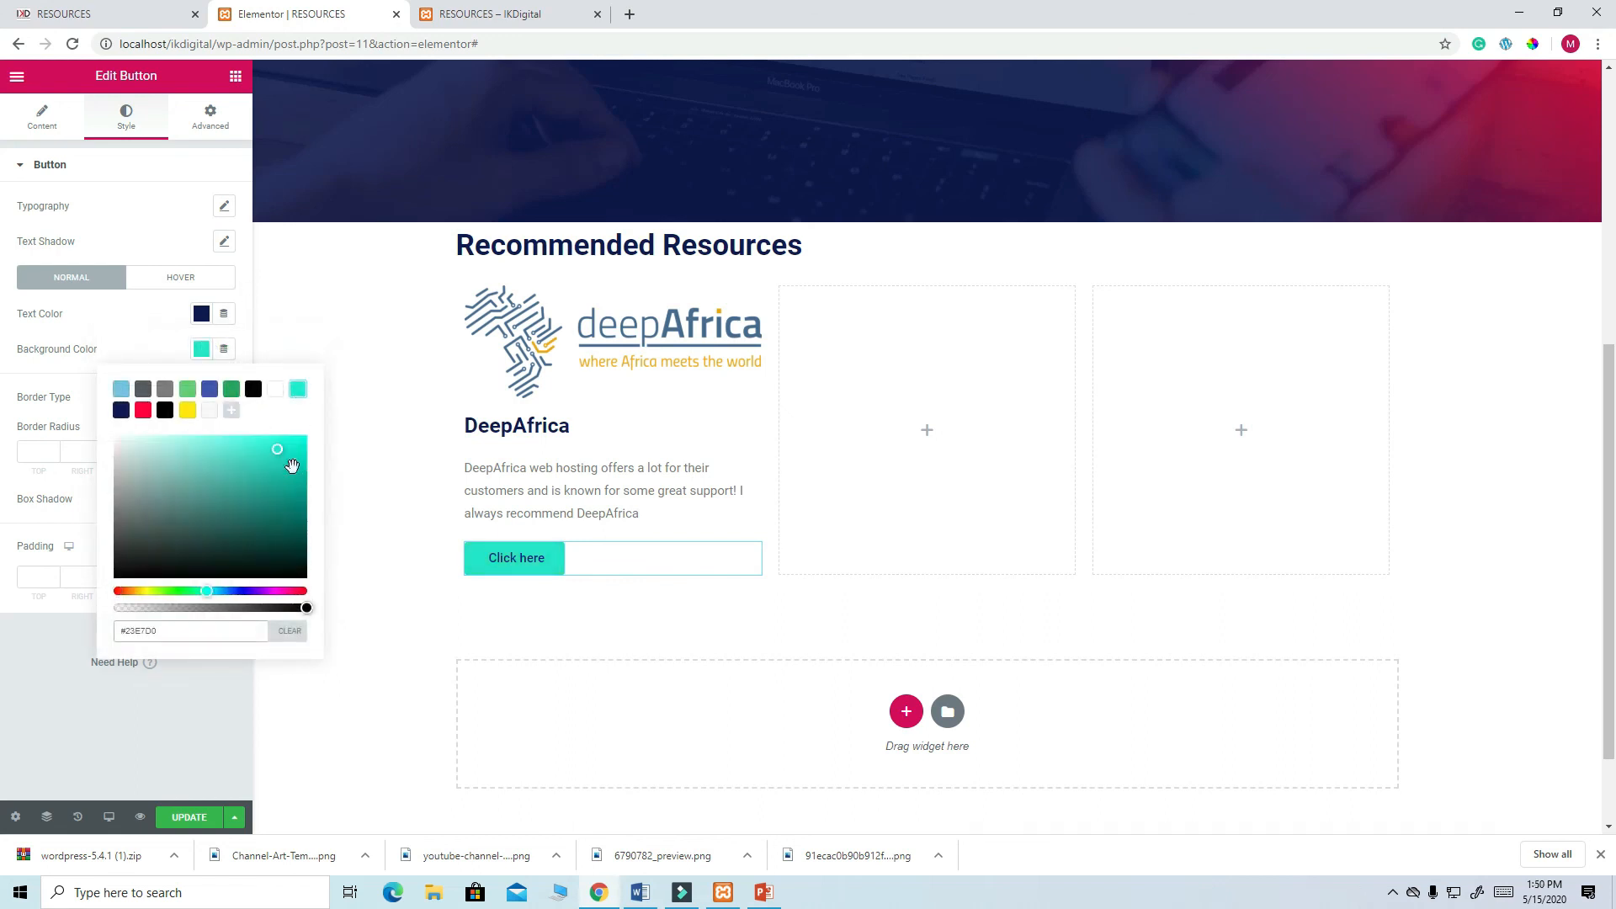
click(43, 454)
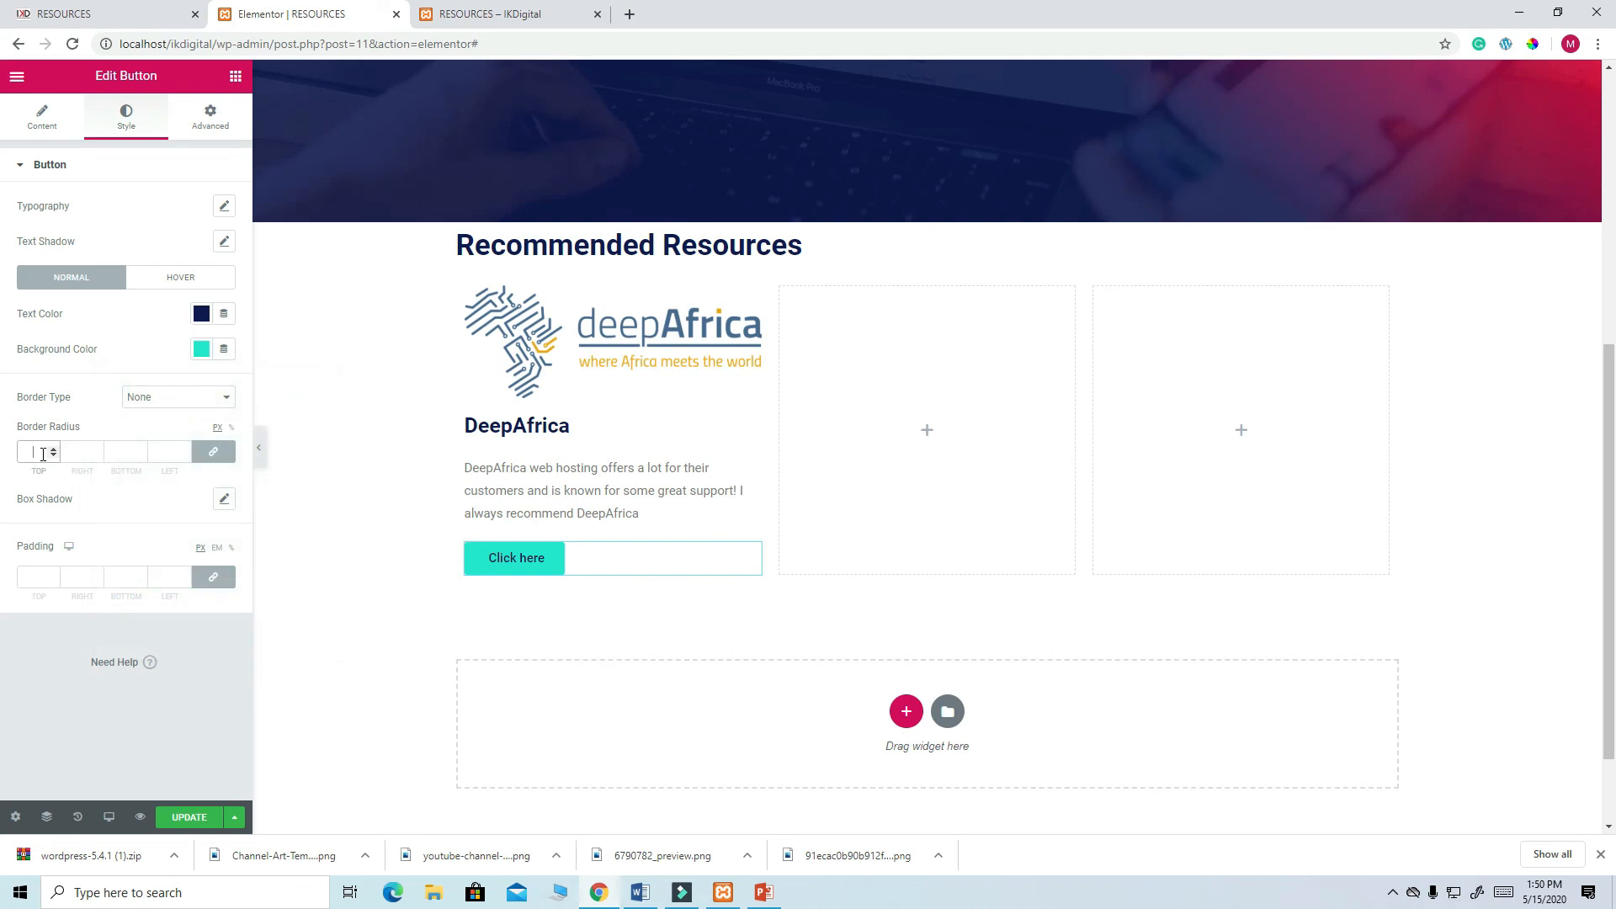
text(30)
key(BackSpace)
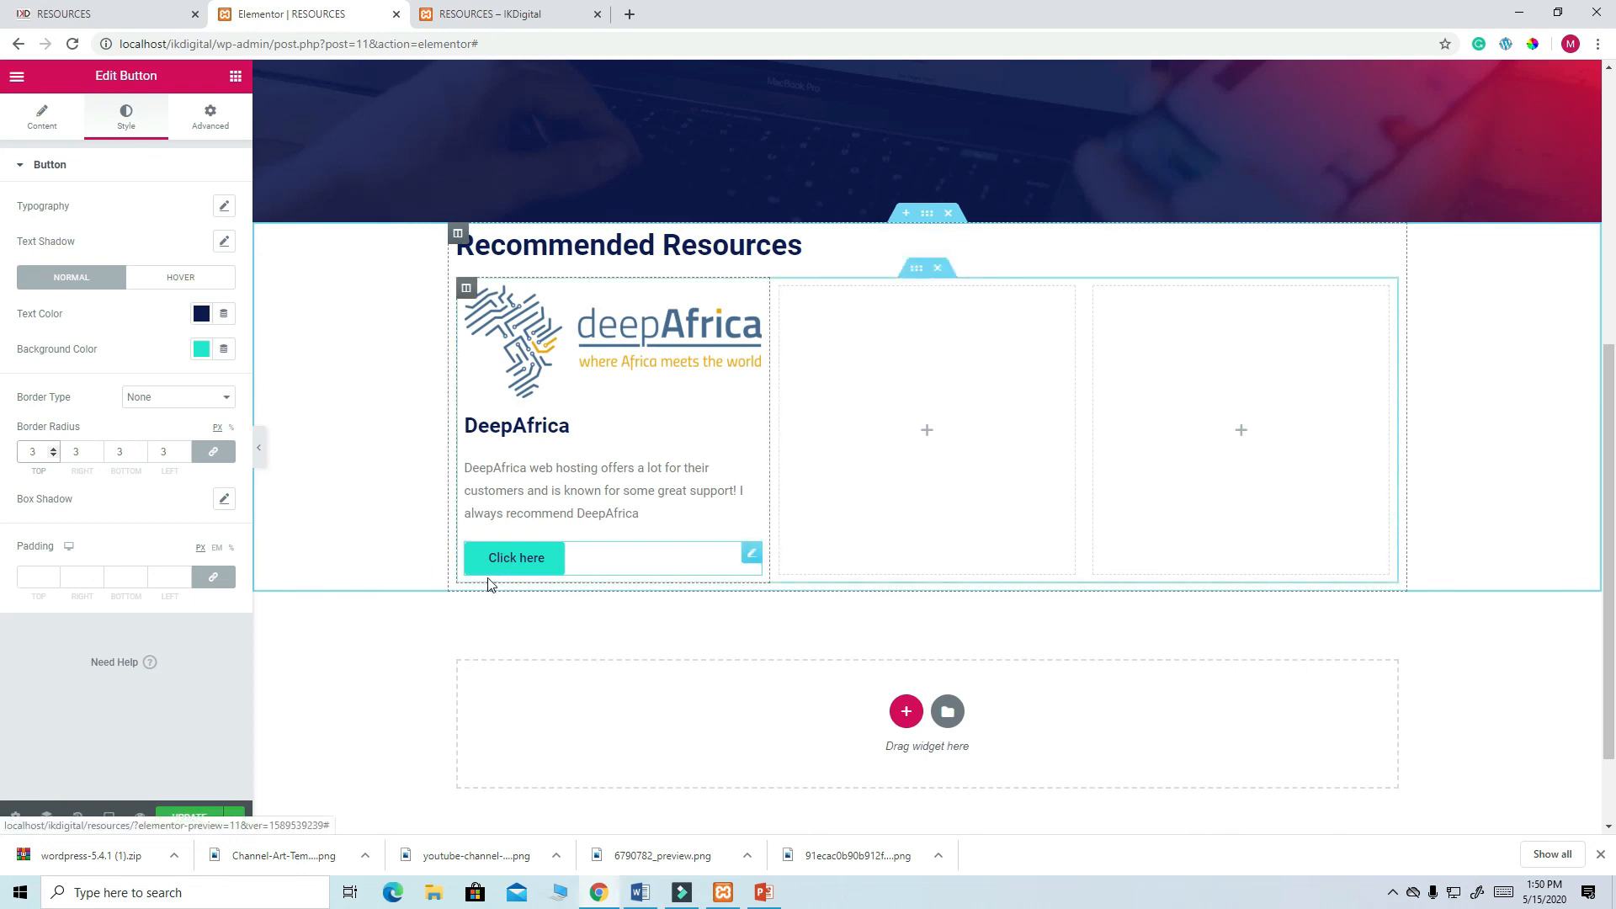
- Change the button label to 'LEARN MORE' and compare it with the live page
click(48, 126)
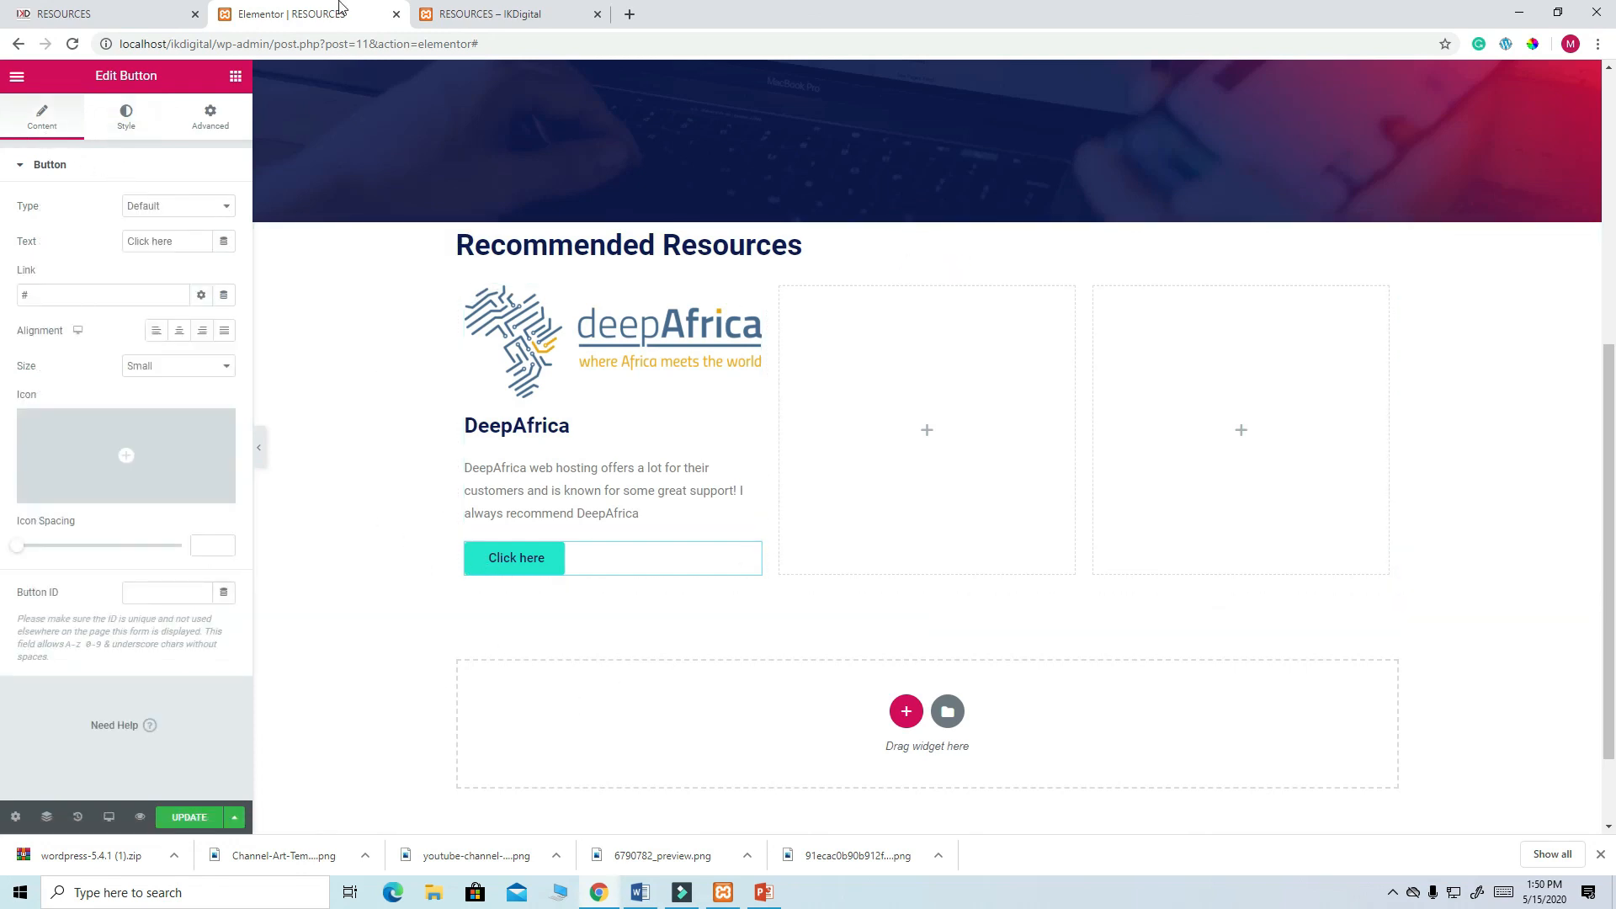
click(113, 25)
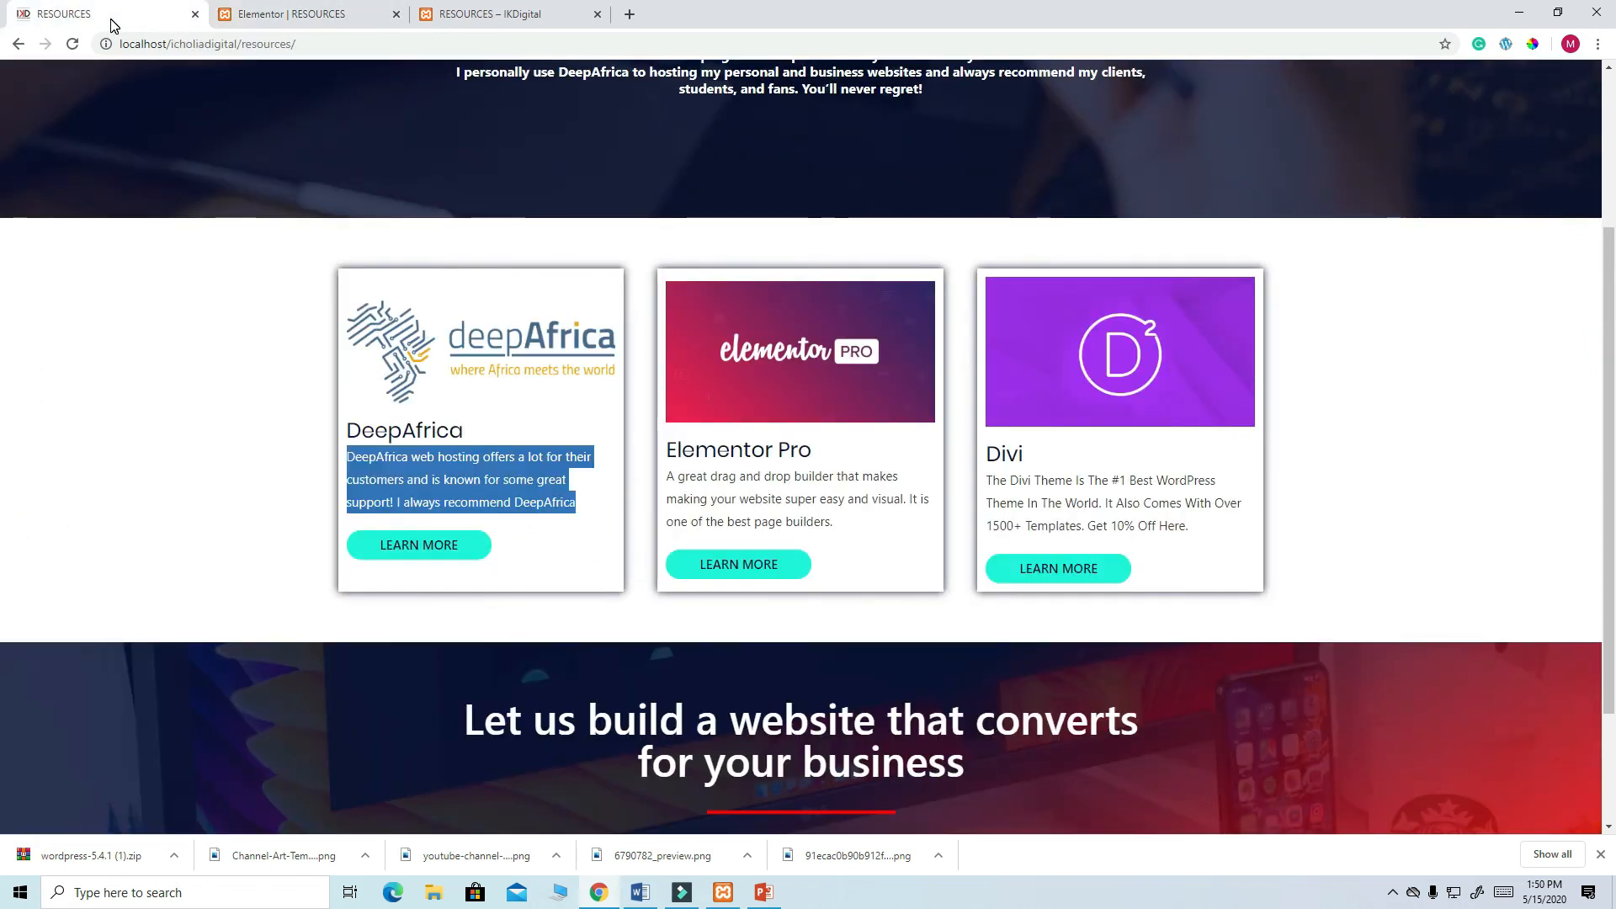
click(306, 18)
drag(176, 242, 106, 246)
text(lea)
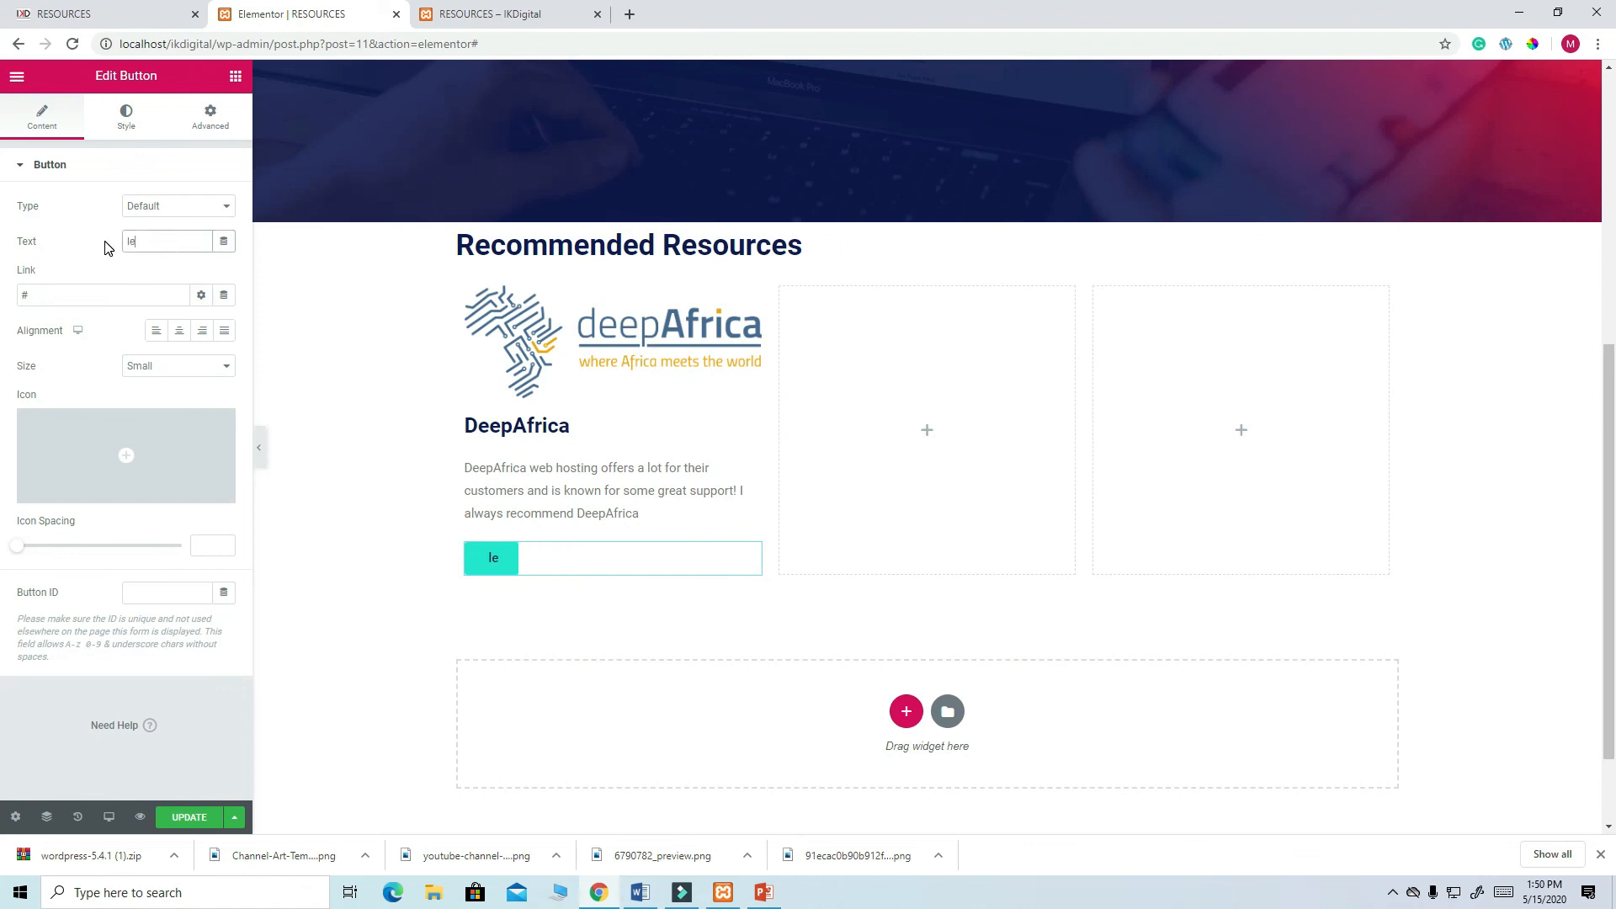
key(BackSpace)
key(BackSpace)
text(LEARN)
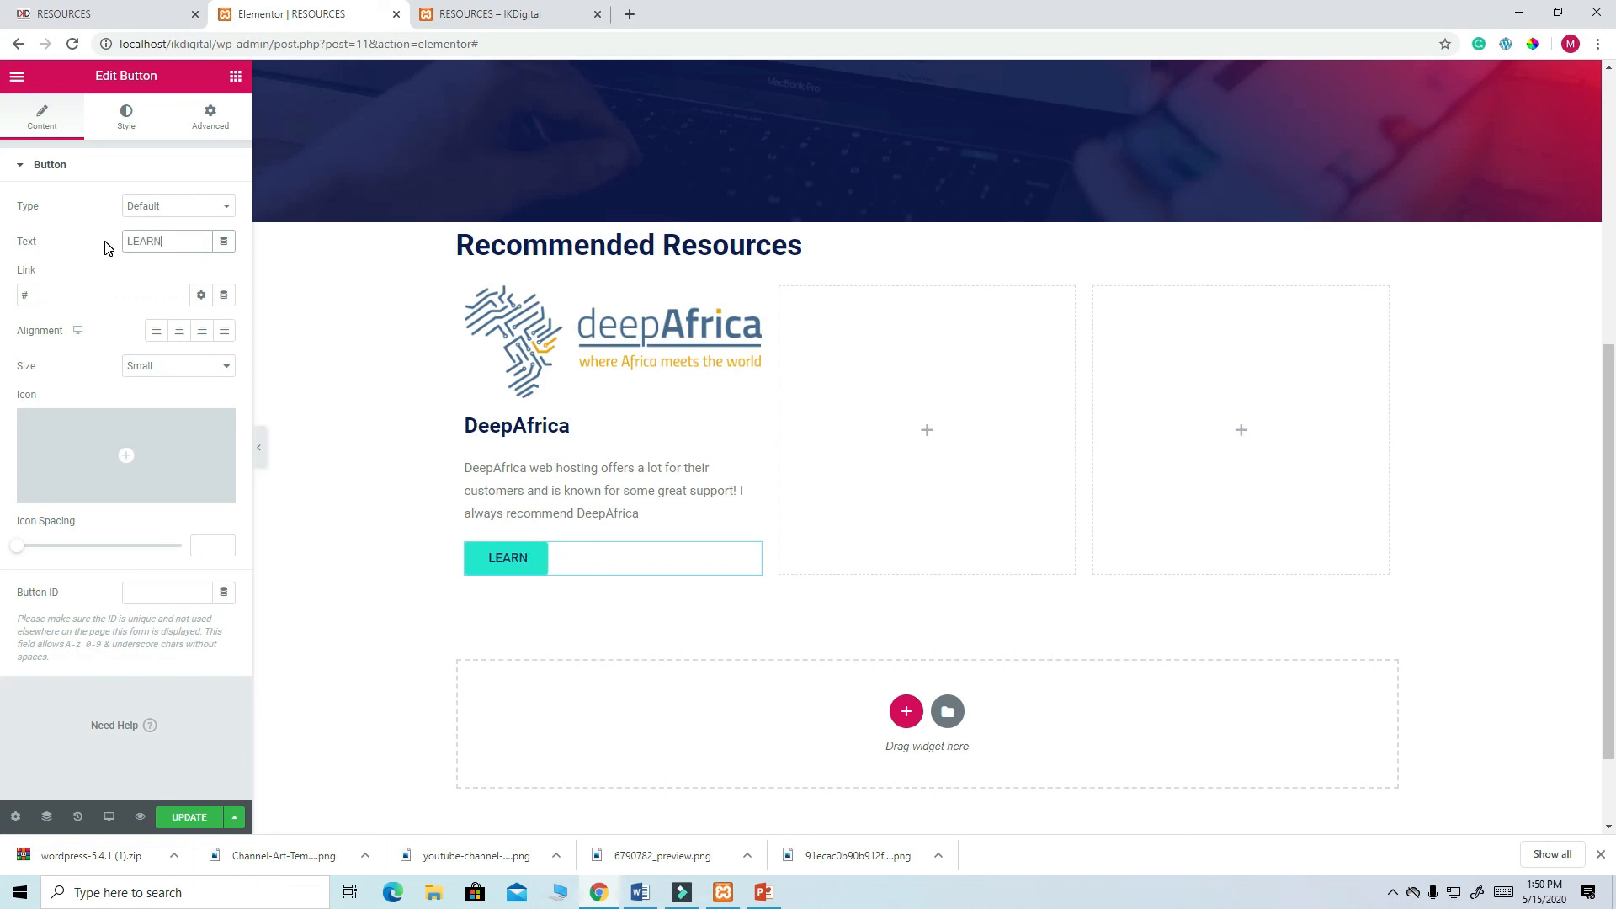
text( MORE)
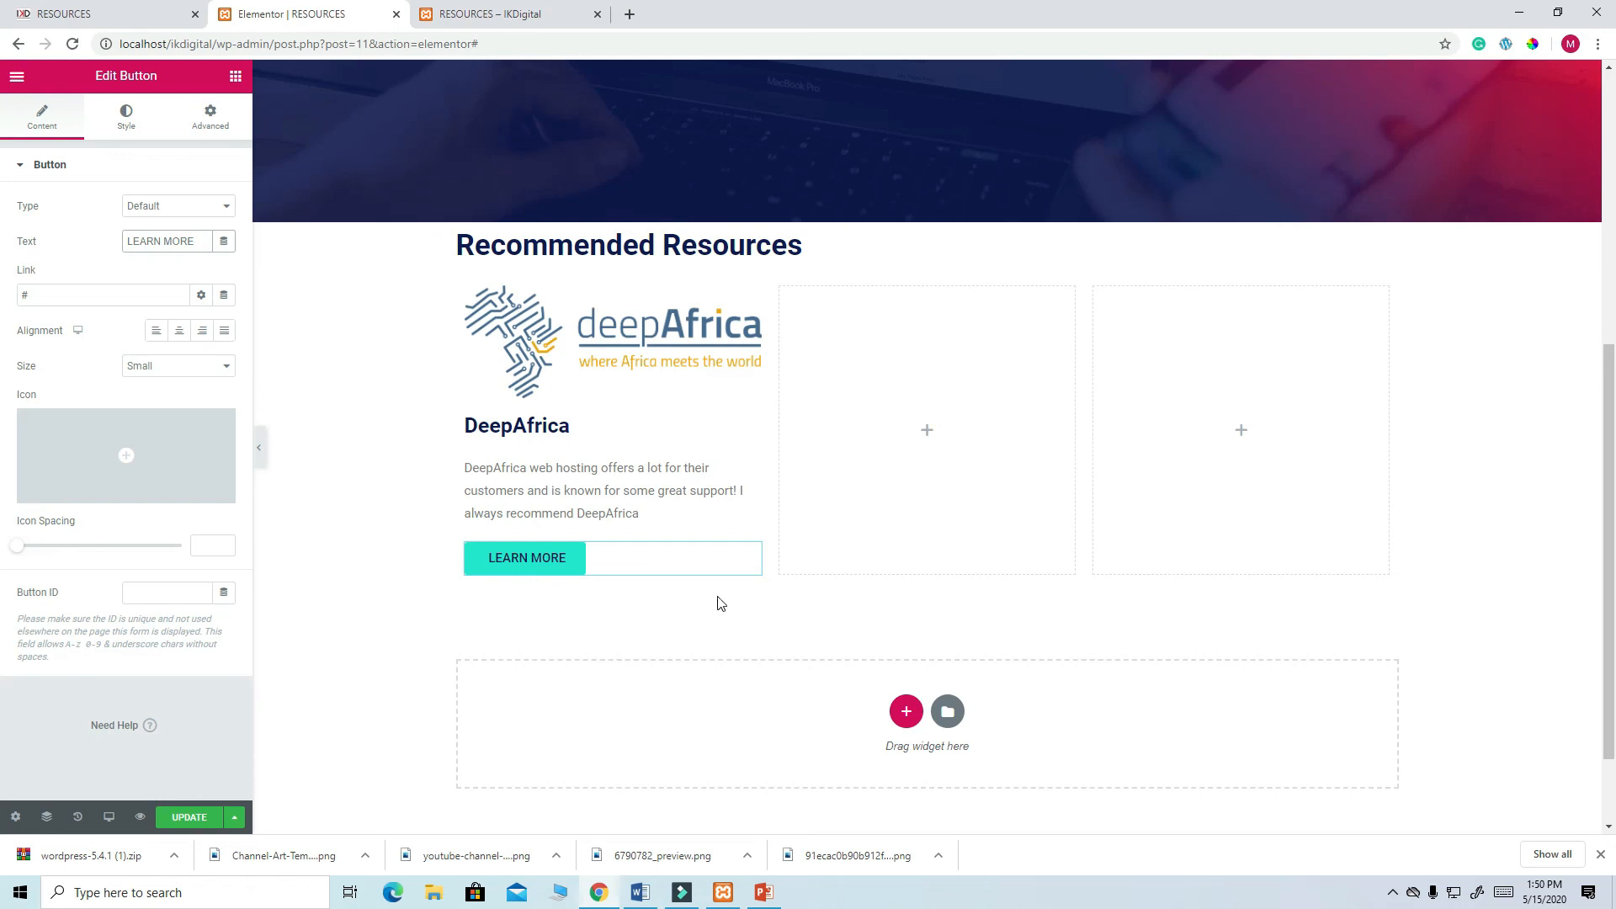
click(96, 17)
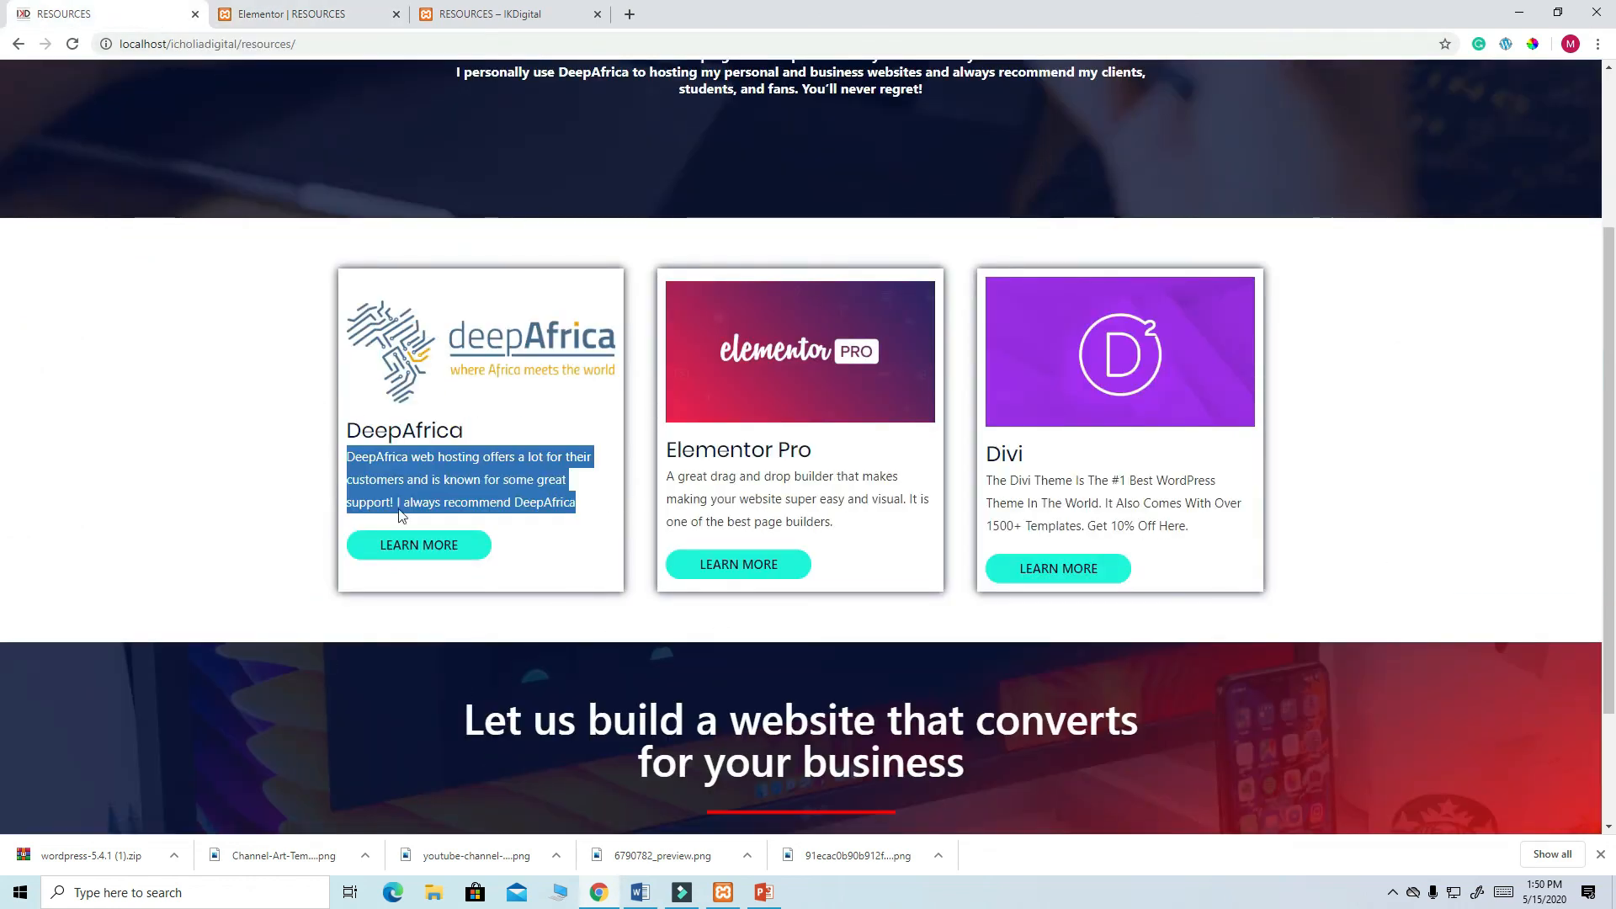
click(278, 19)
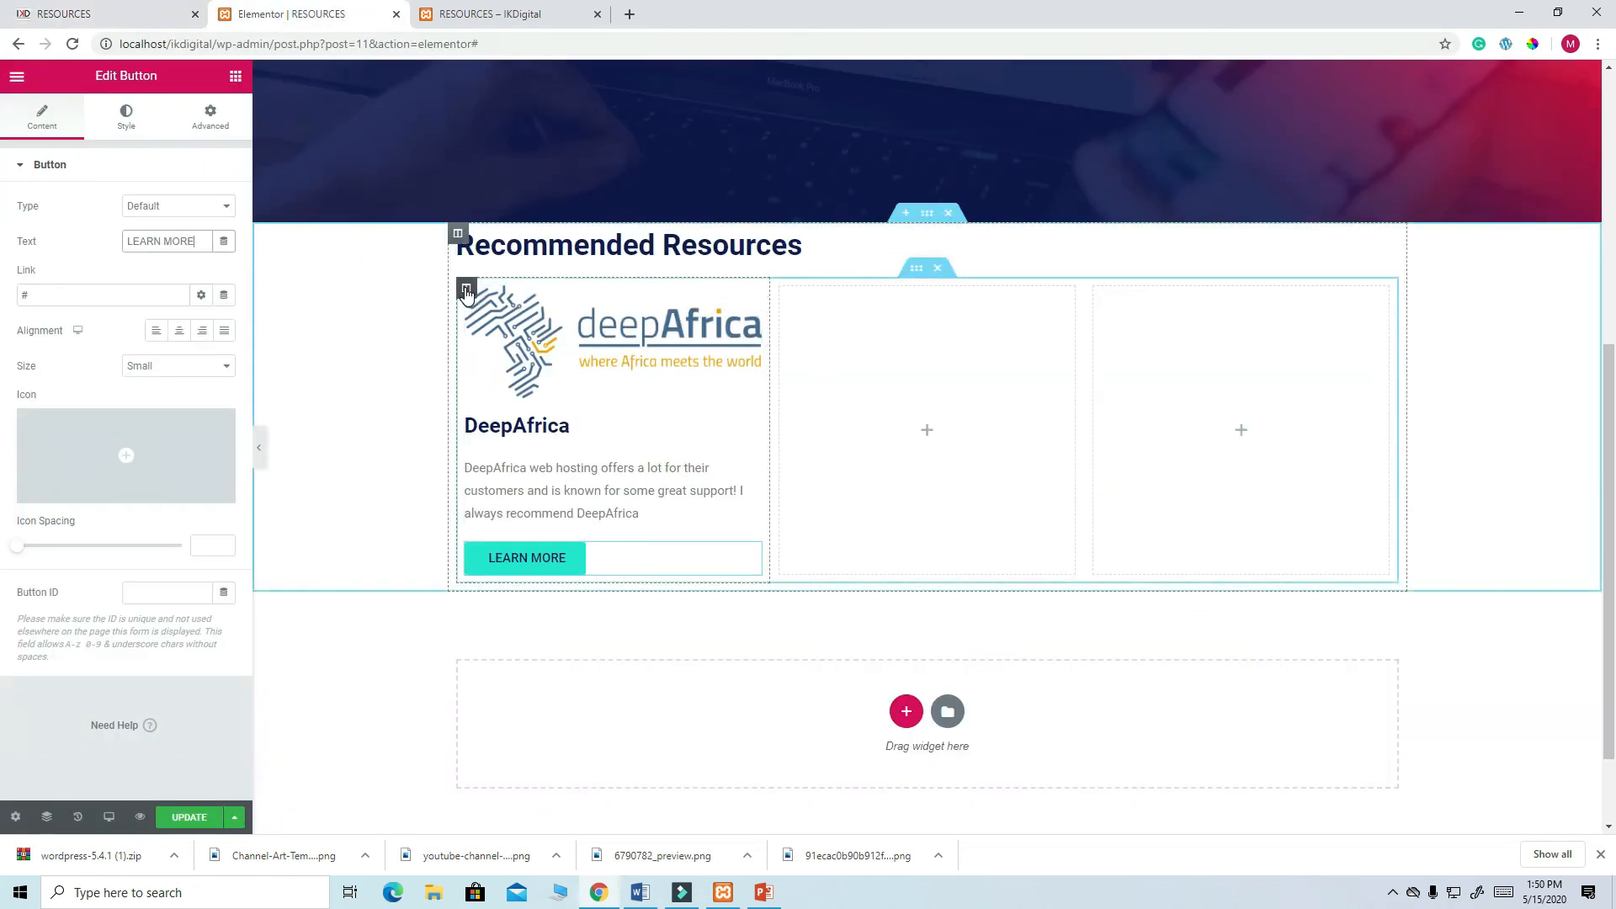
- Give the DeepAfrica image box a dark navy box shadow
click(751, 296)
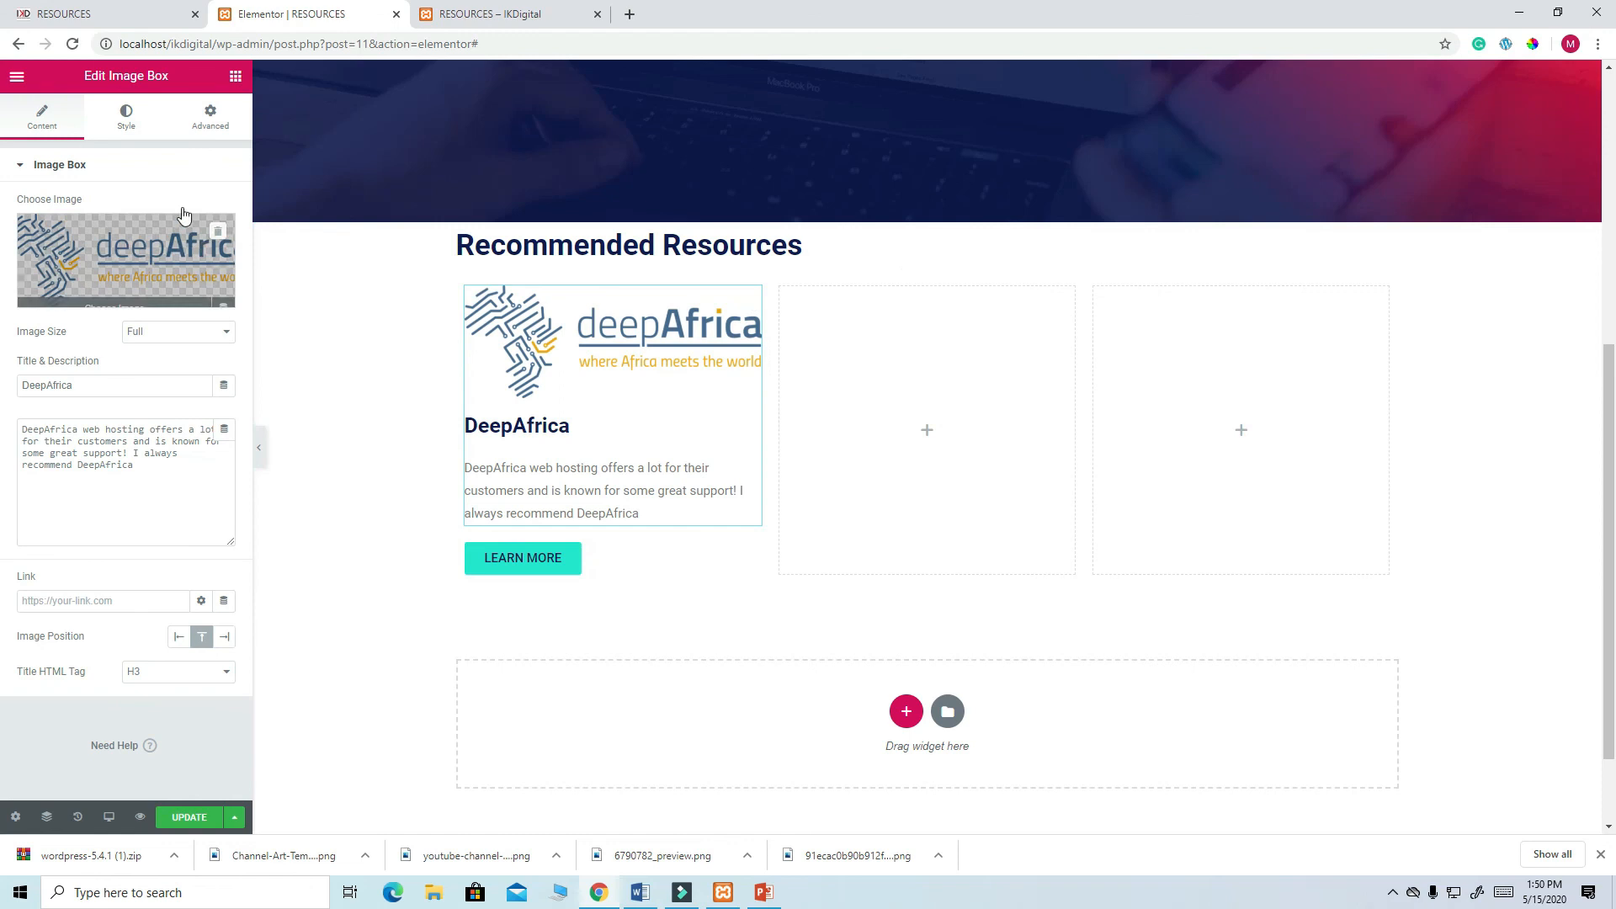
click(211, 124)
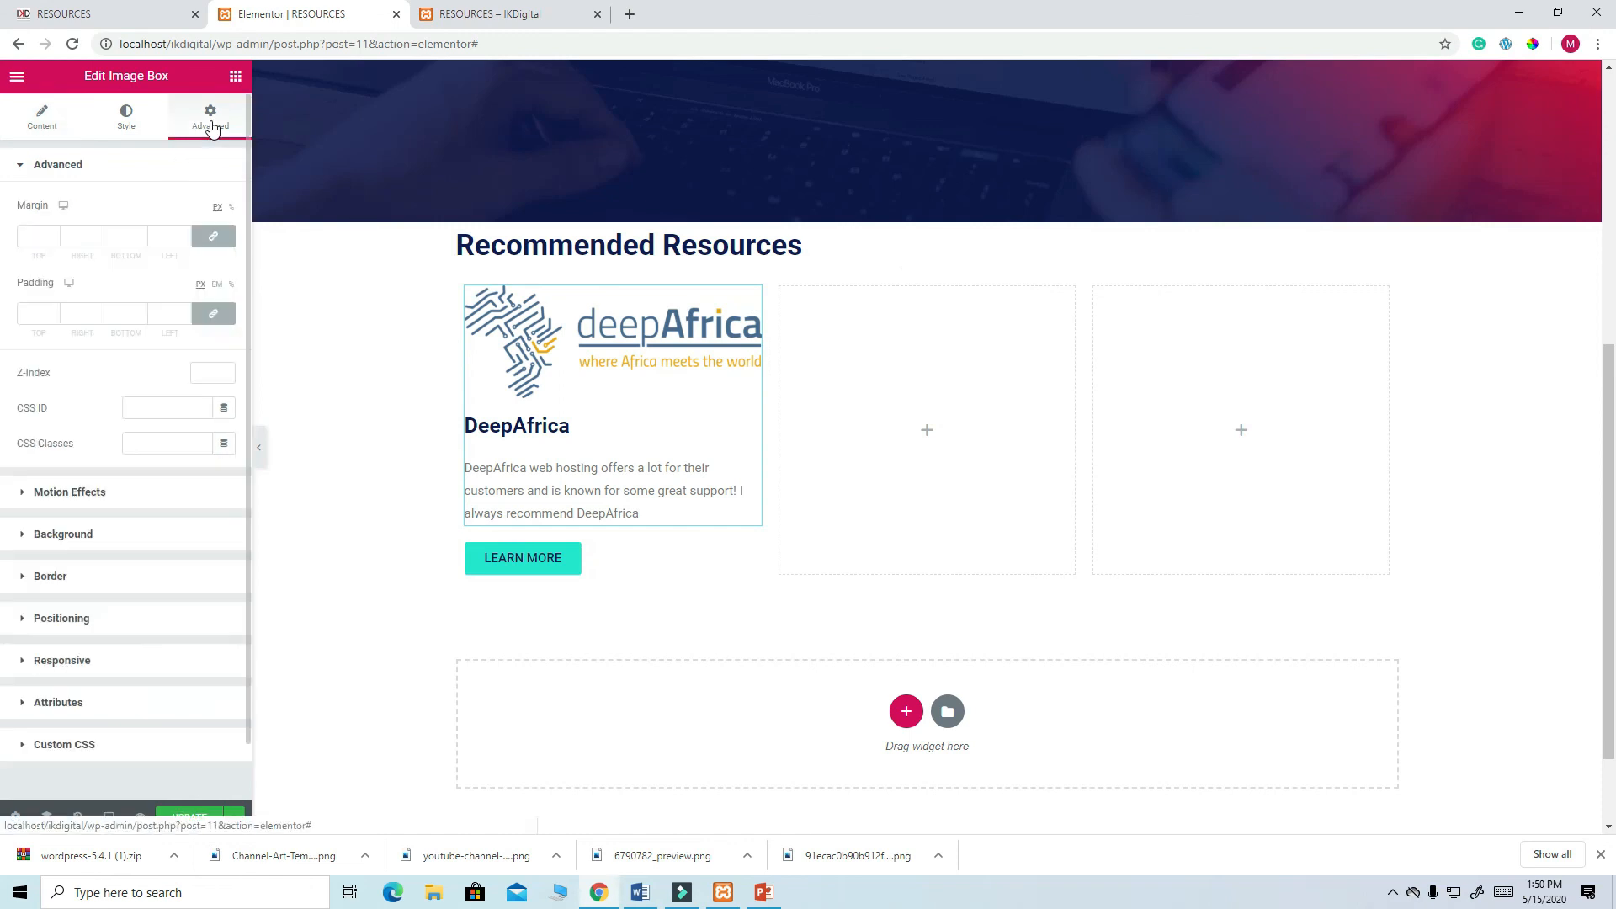
click(82, 577)
click(222, 485)
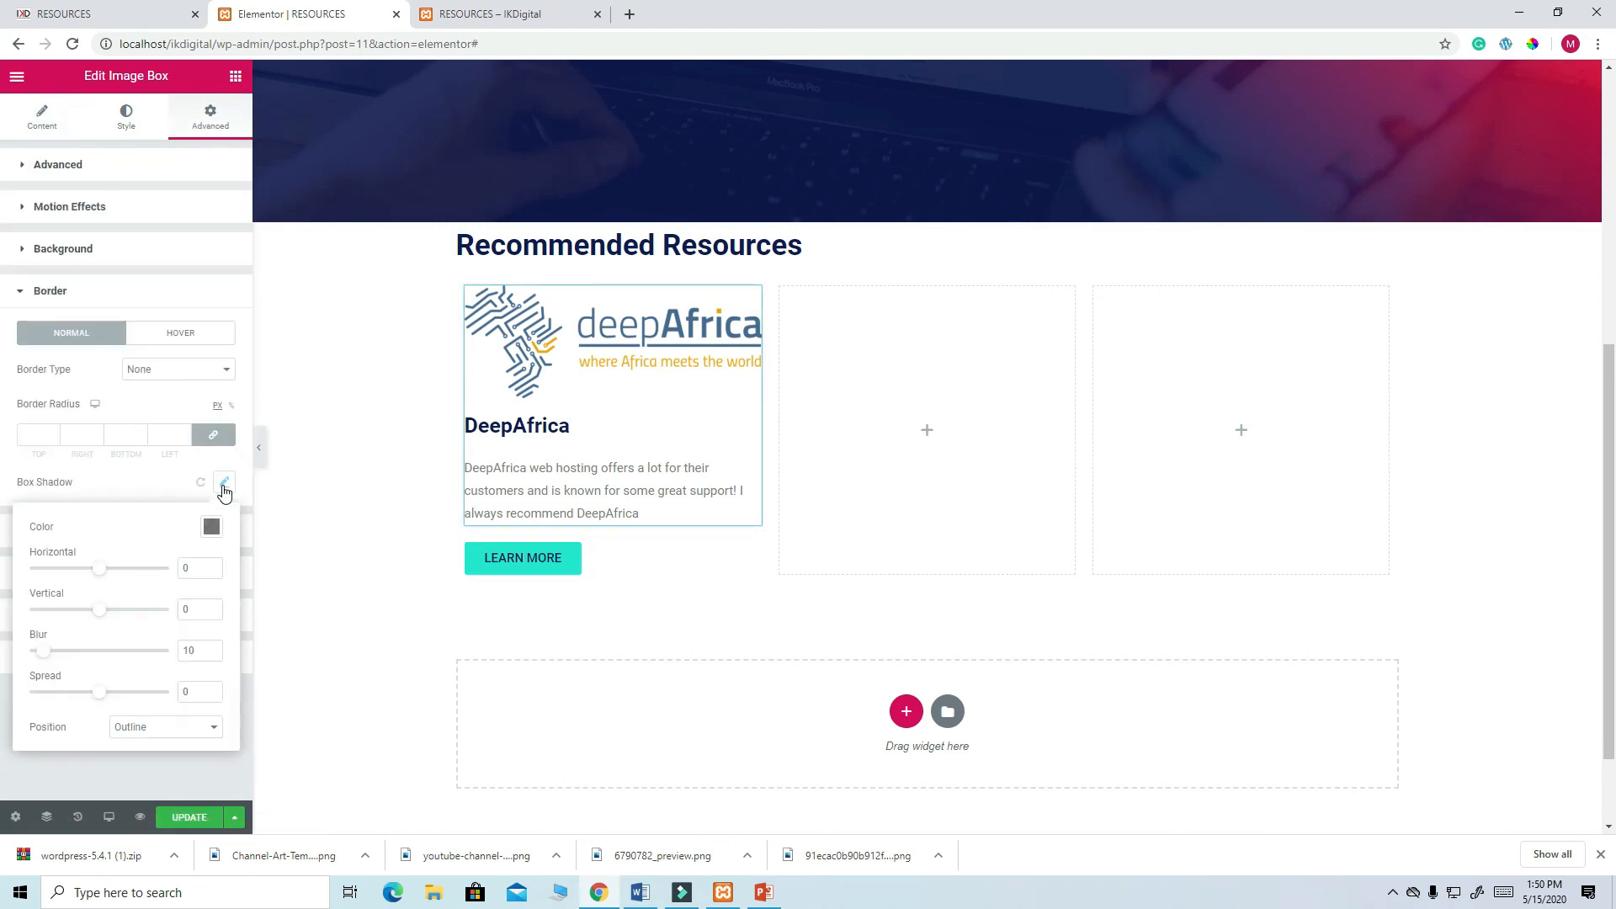
click(212, 527)
click(131, 588)
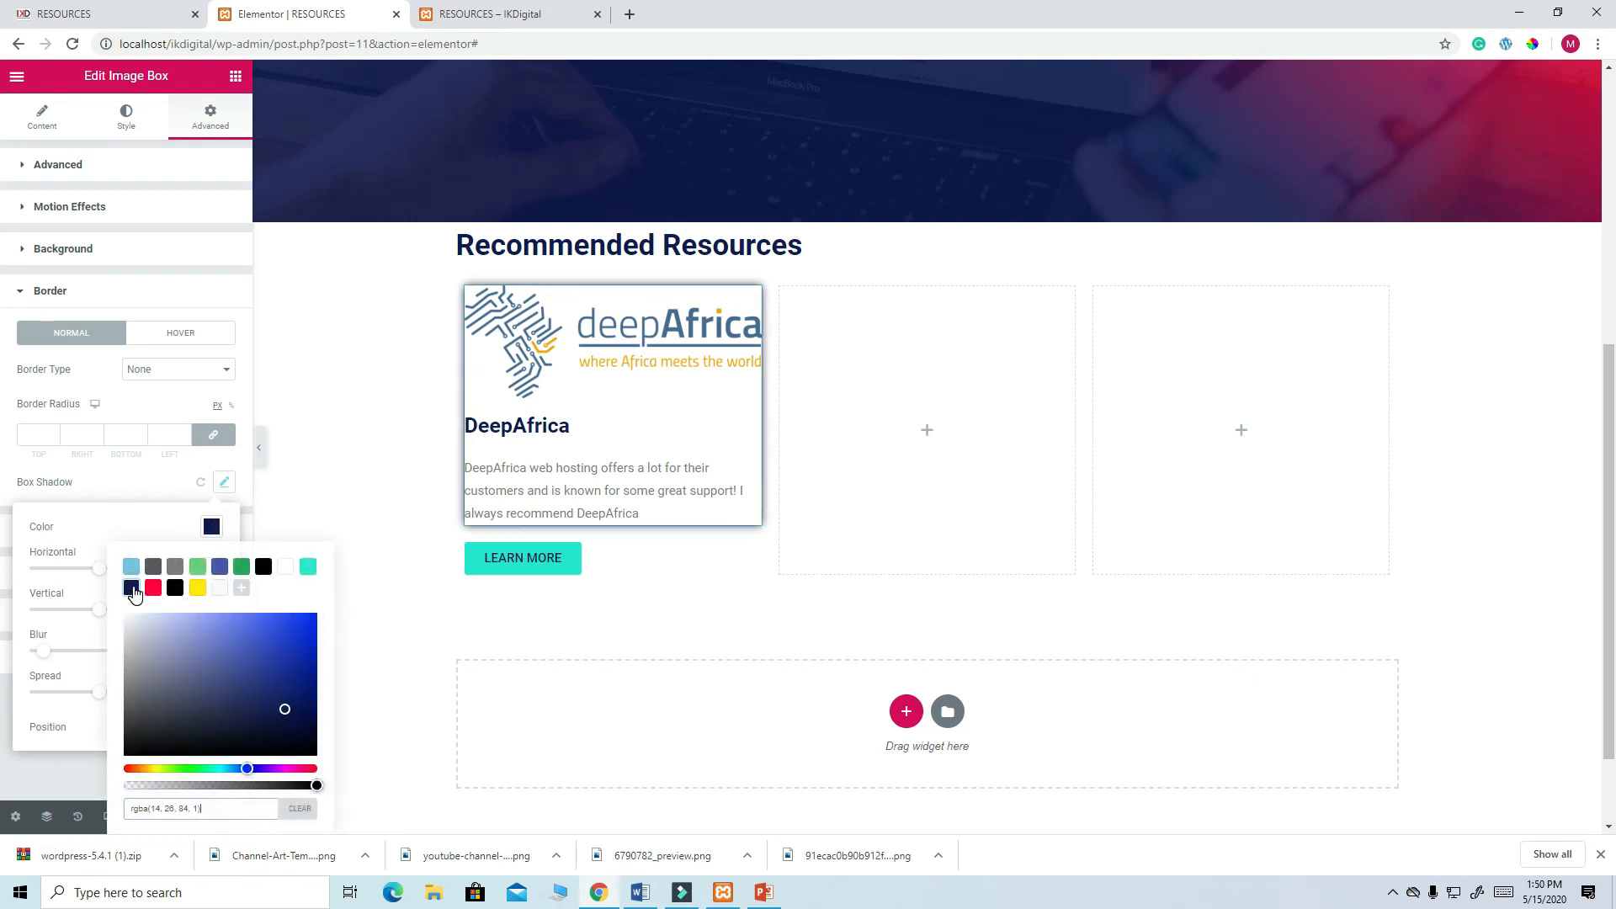
- Check the live page, then show the first column's Advanced settings
click(99, 13)
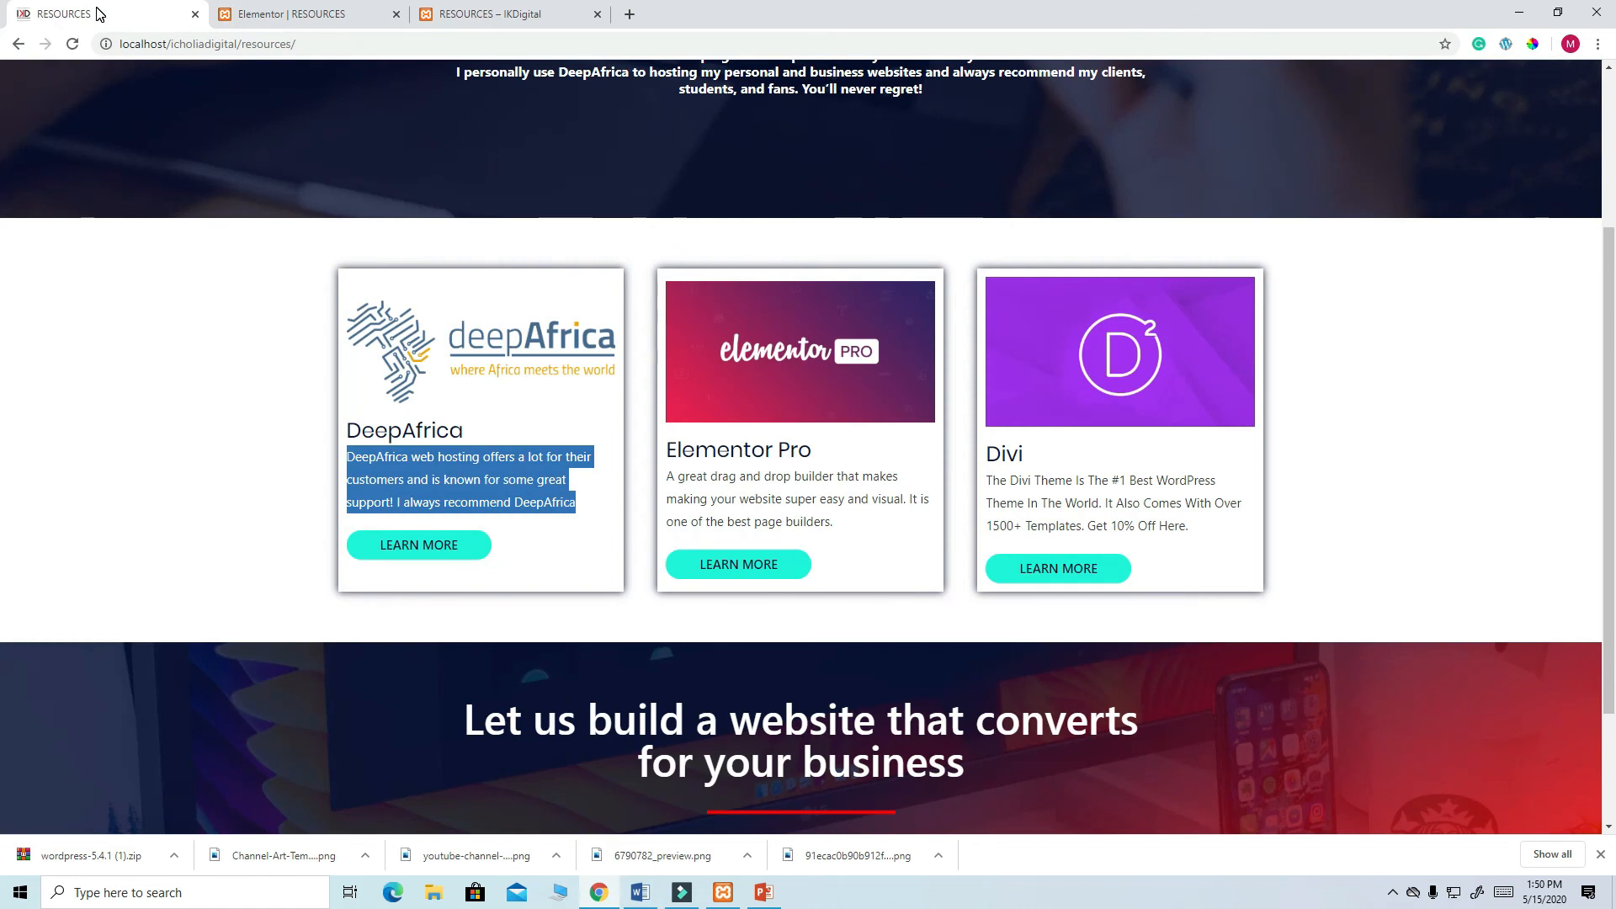
click(293, 15)
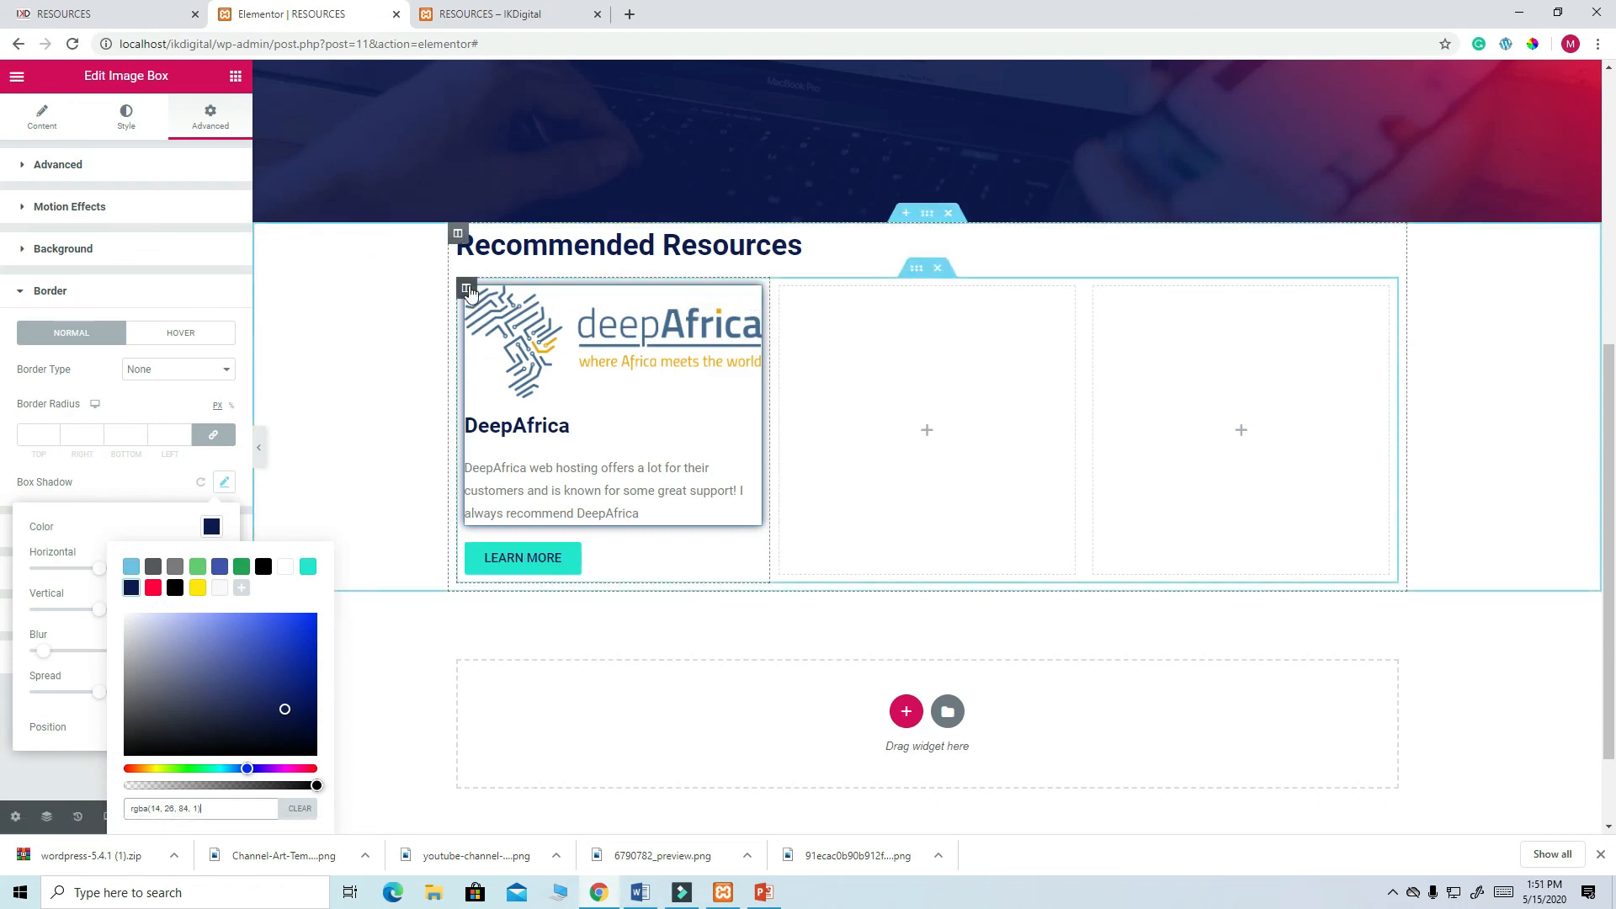
click(467, 289)
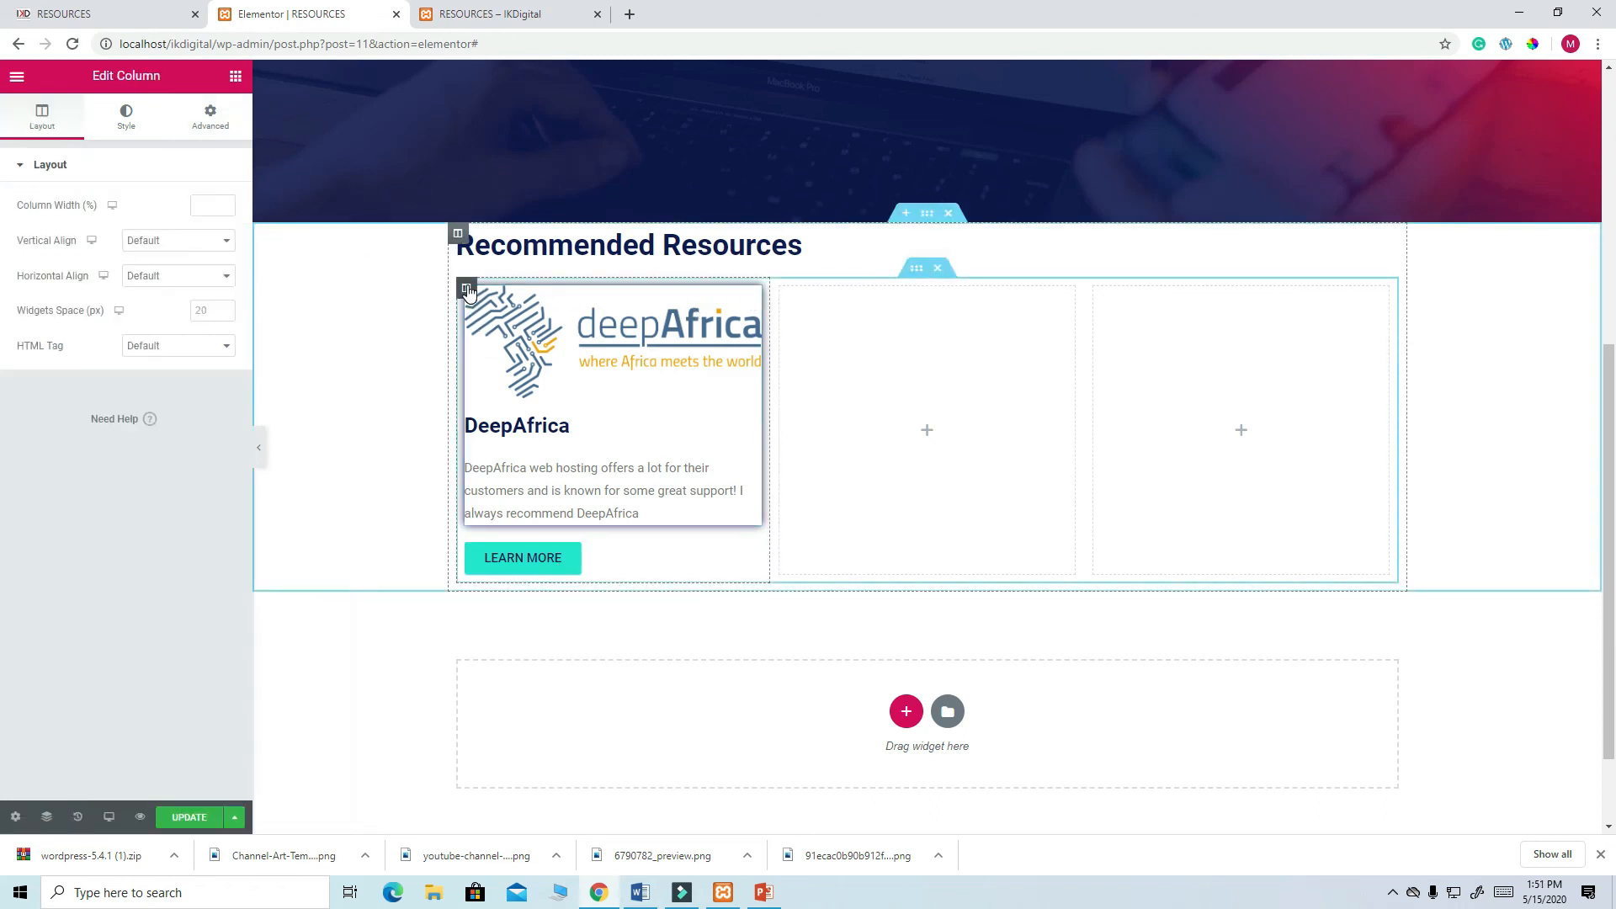
click(224, 126)
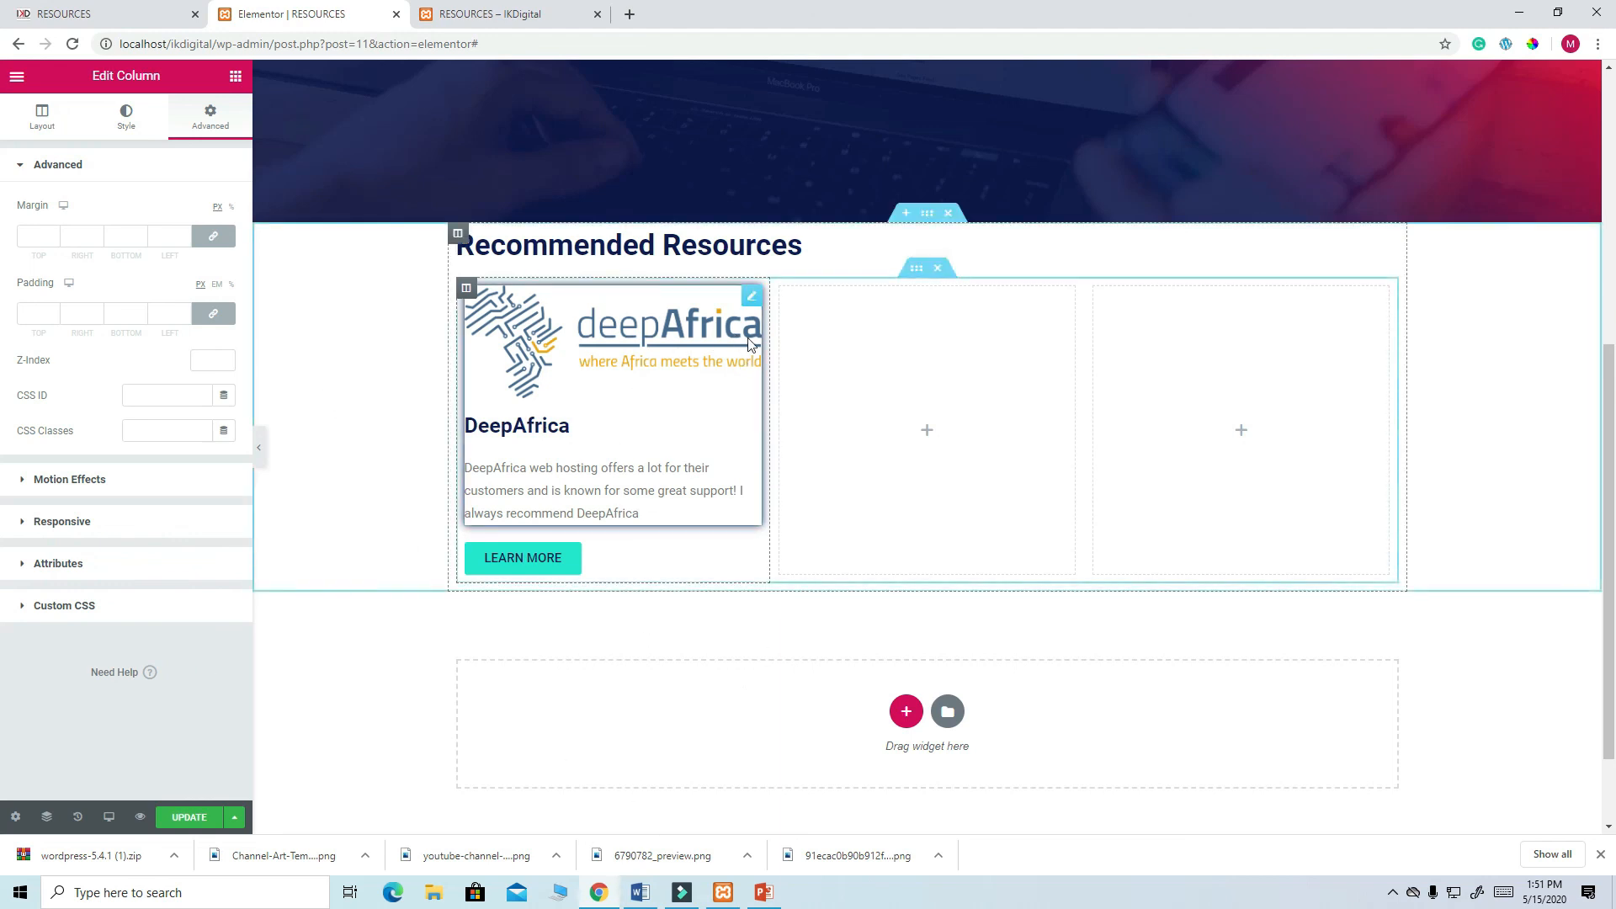
- Duplicate the DeepAfrica card into the second and third columns
right_click(751, 300)
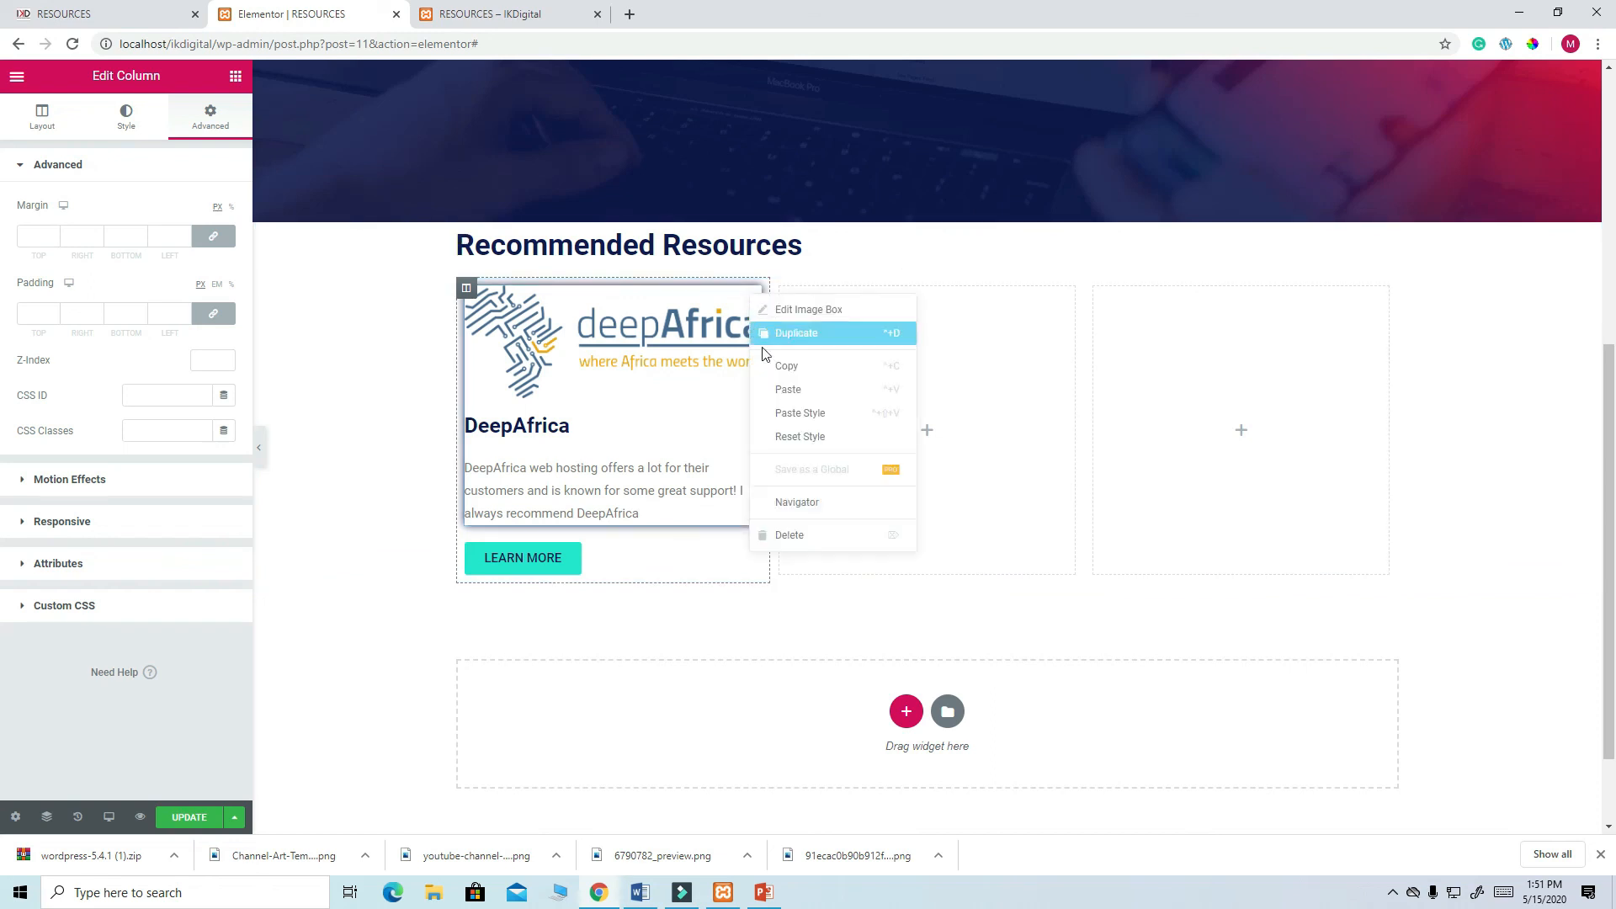
click(806, 335)
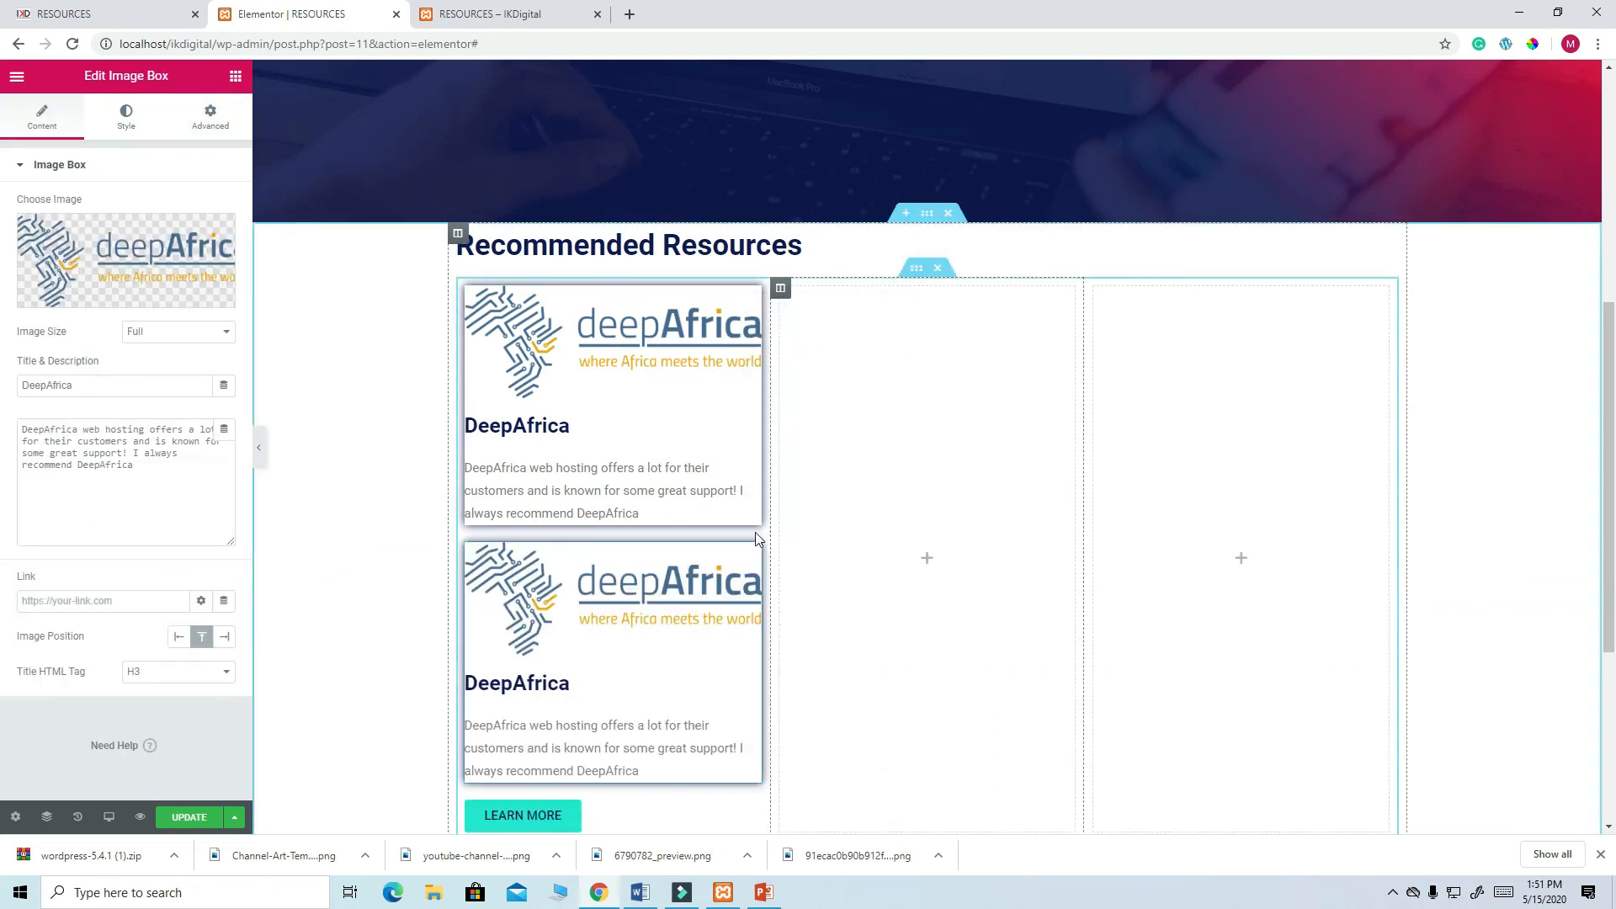
drag(749, 299, 934, 328)
right_click(1065, 296)
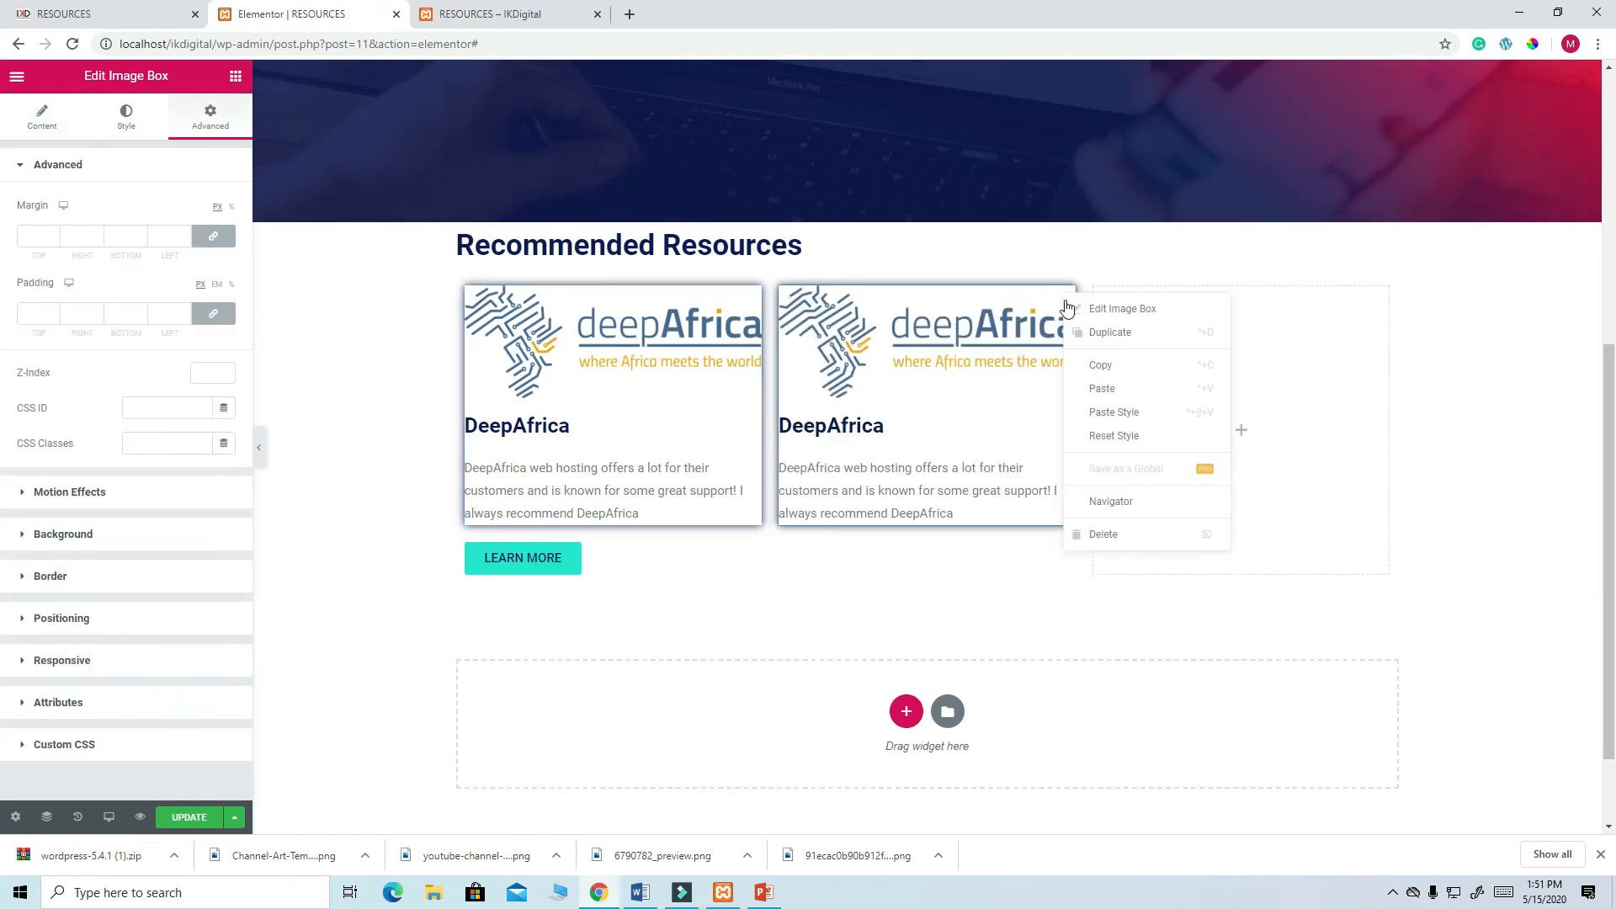
click(1116, 333)
drag(1065, 555, 1234, 374)
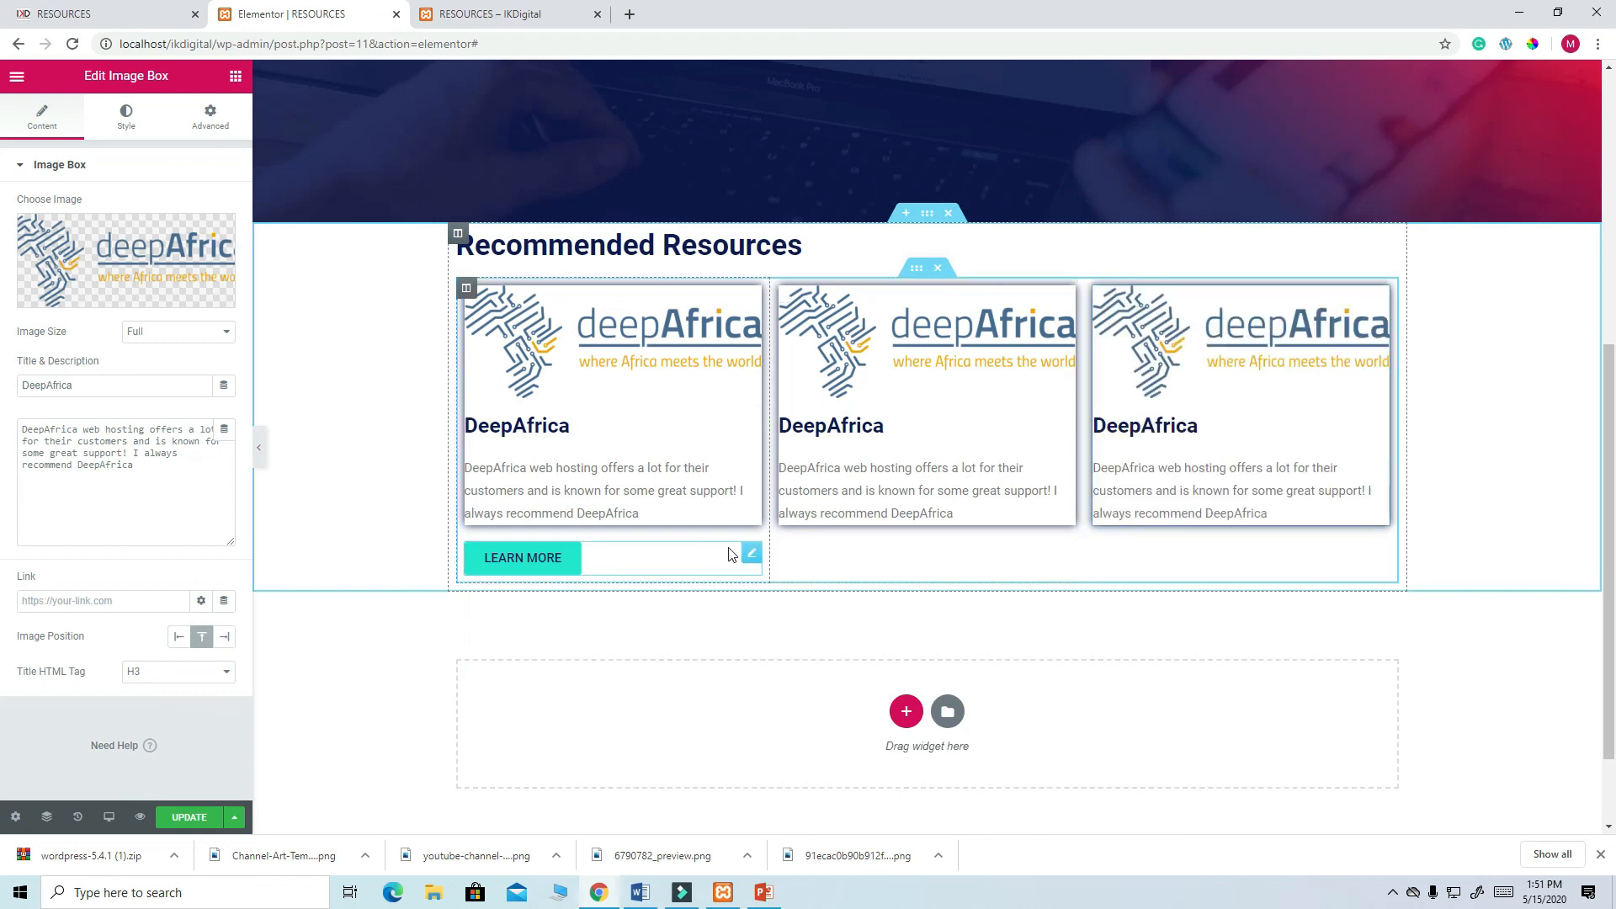
- Duplicate the LEARN MORE button beneath the second and third cards
right_click(750, 556)
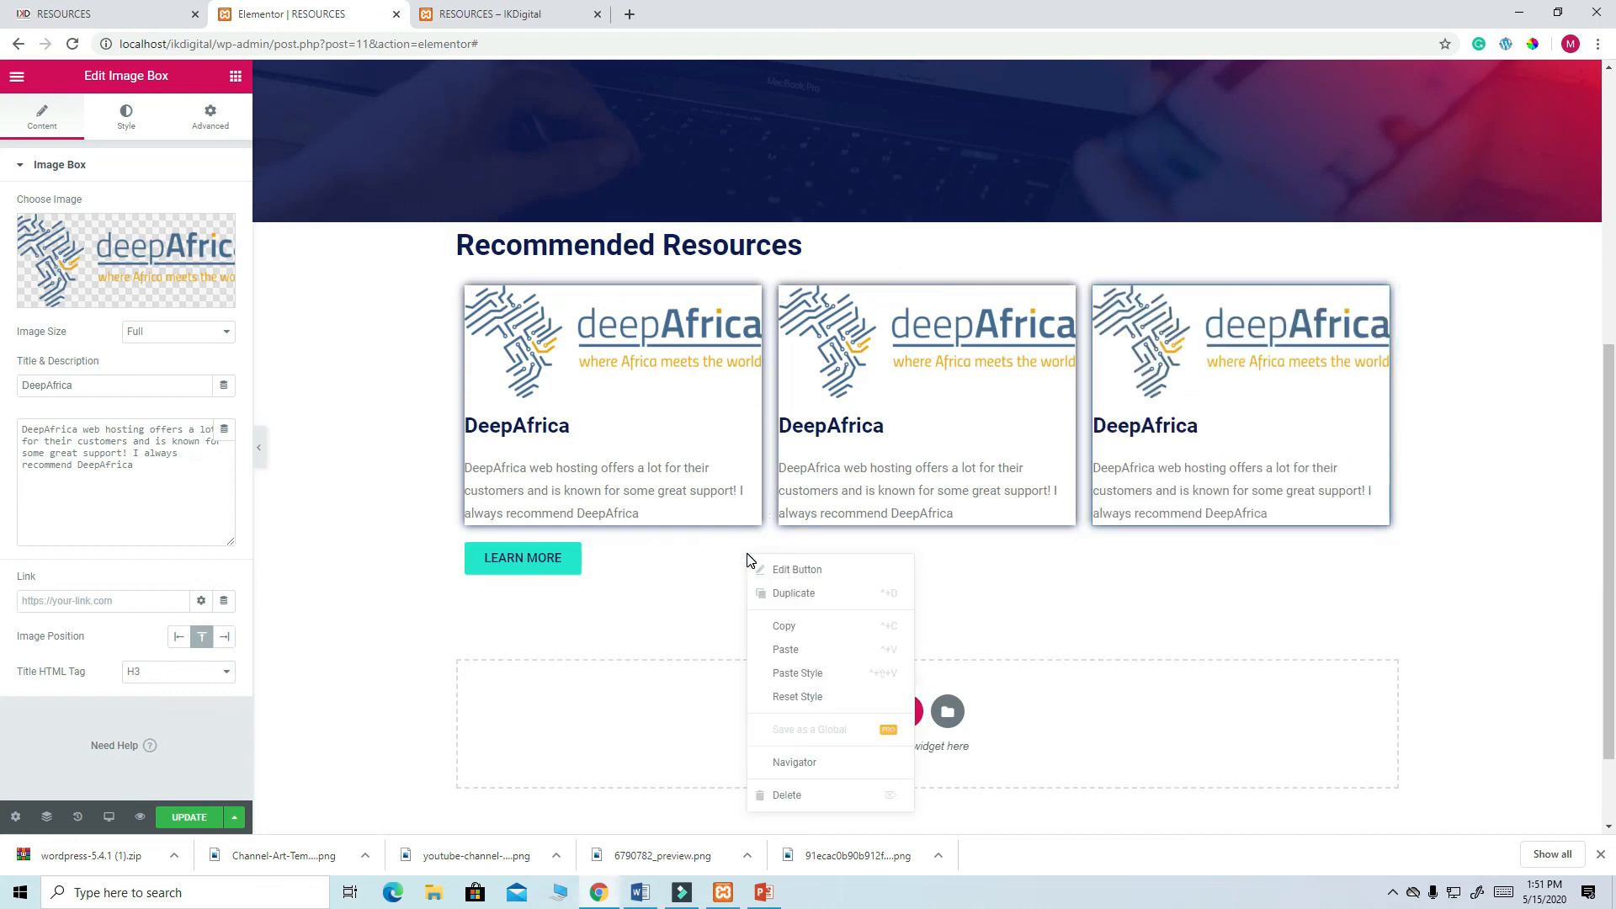
click(787, 600)
drag(750, 602, 827, 515)
right_click(1064, 551)
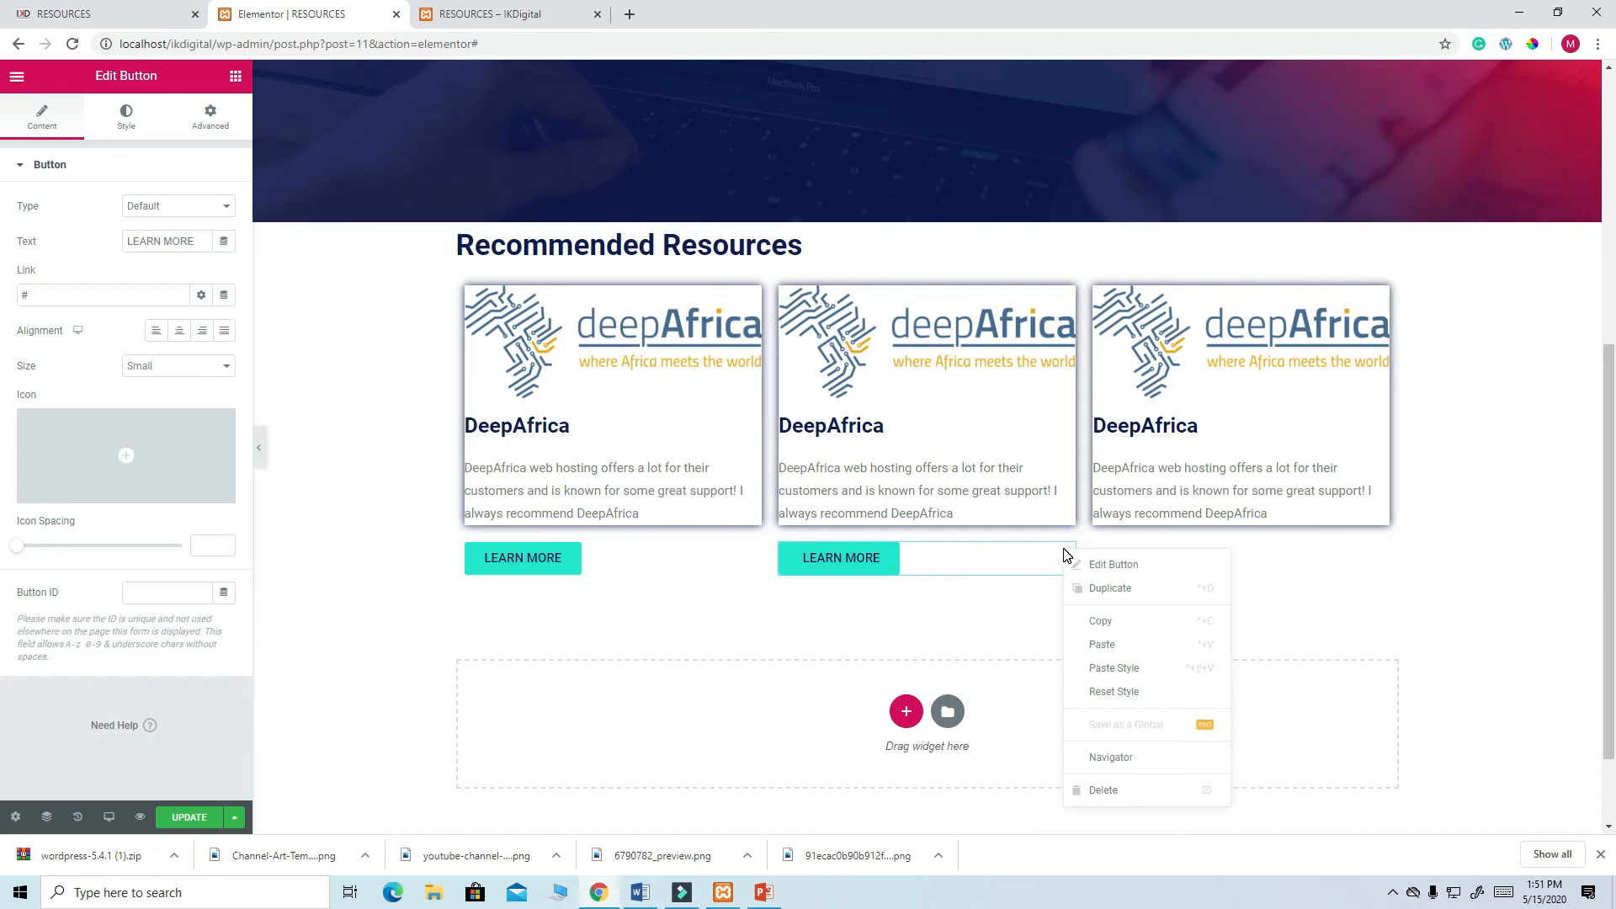
click(1129, 588)
drag(1064, 606, 1132, 571)
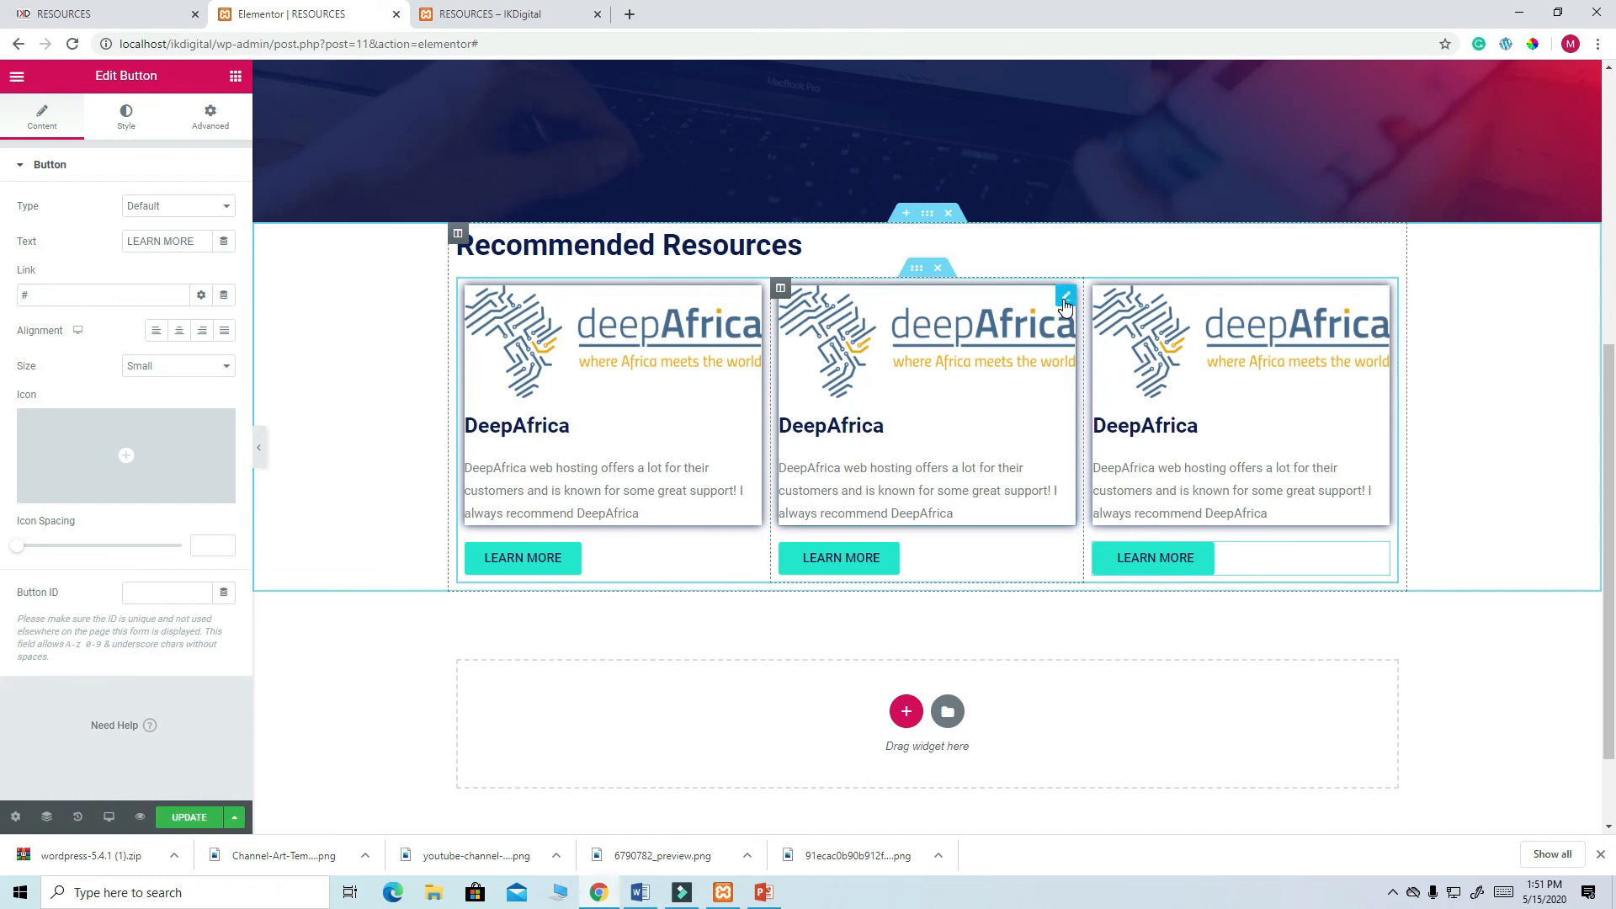
click(1065, 299)
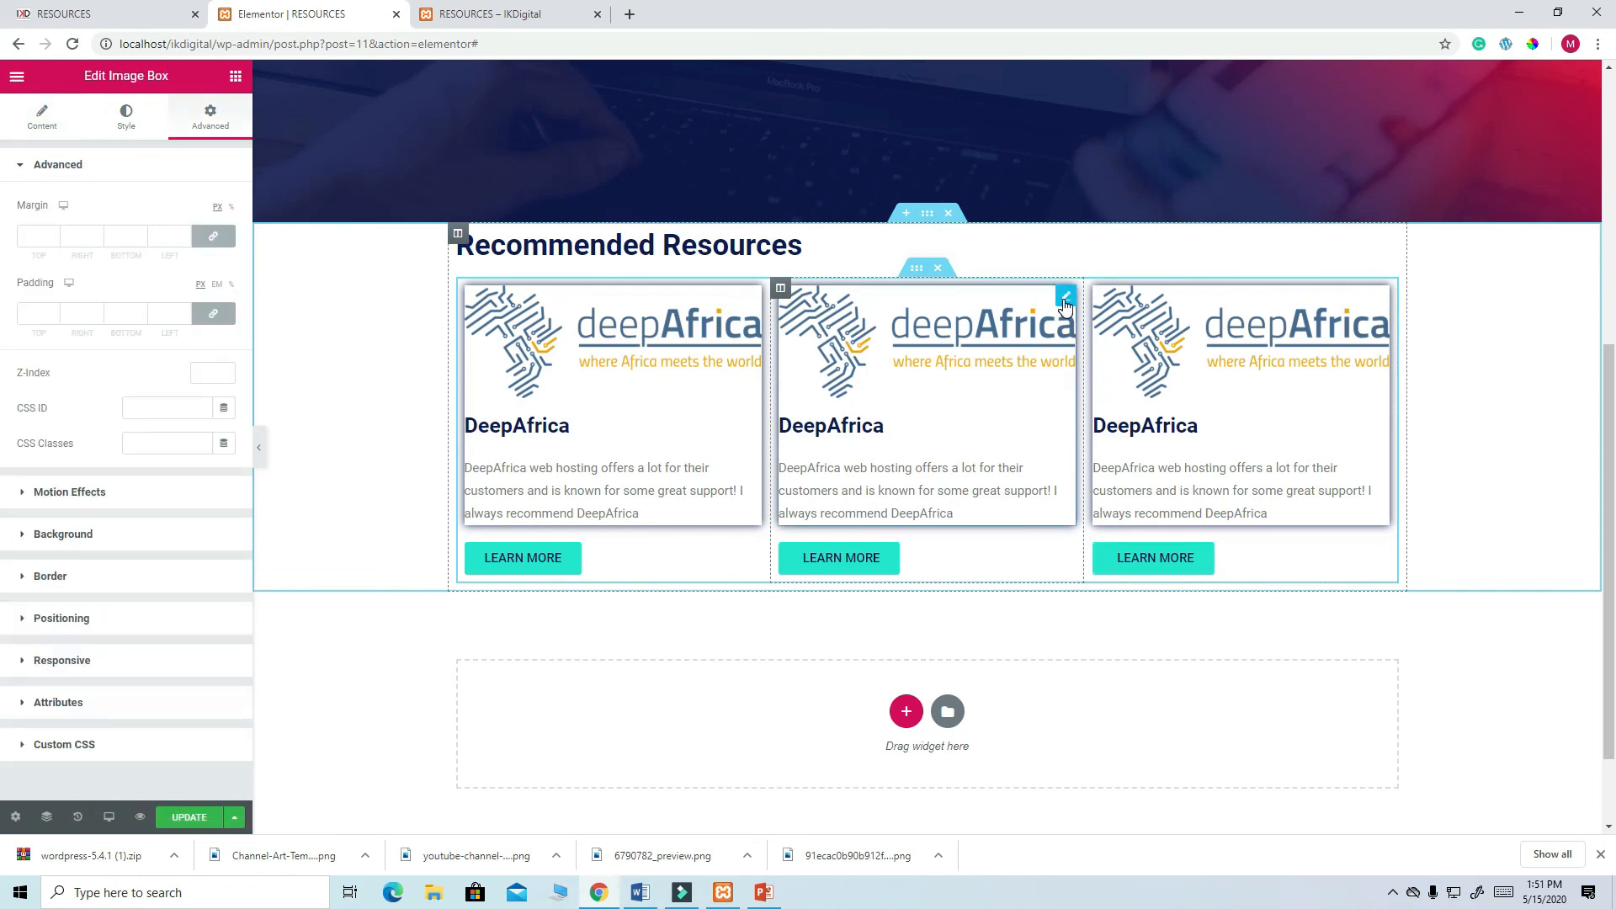
- Upload elementor-pro-logo from the Desktop and insert it into the second card
click(51, 126)
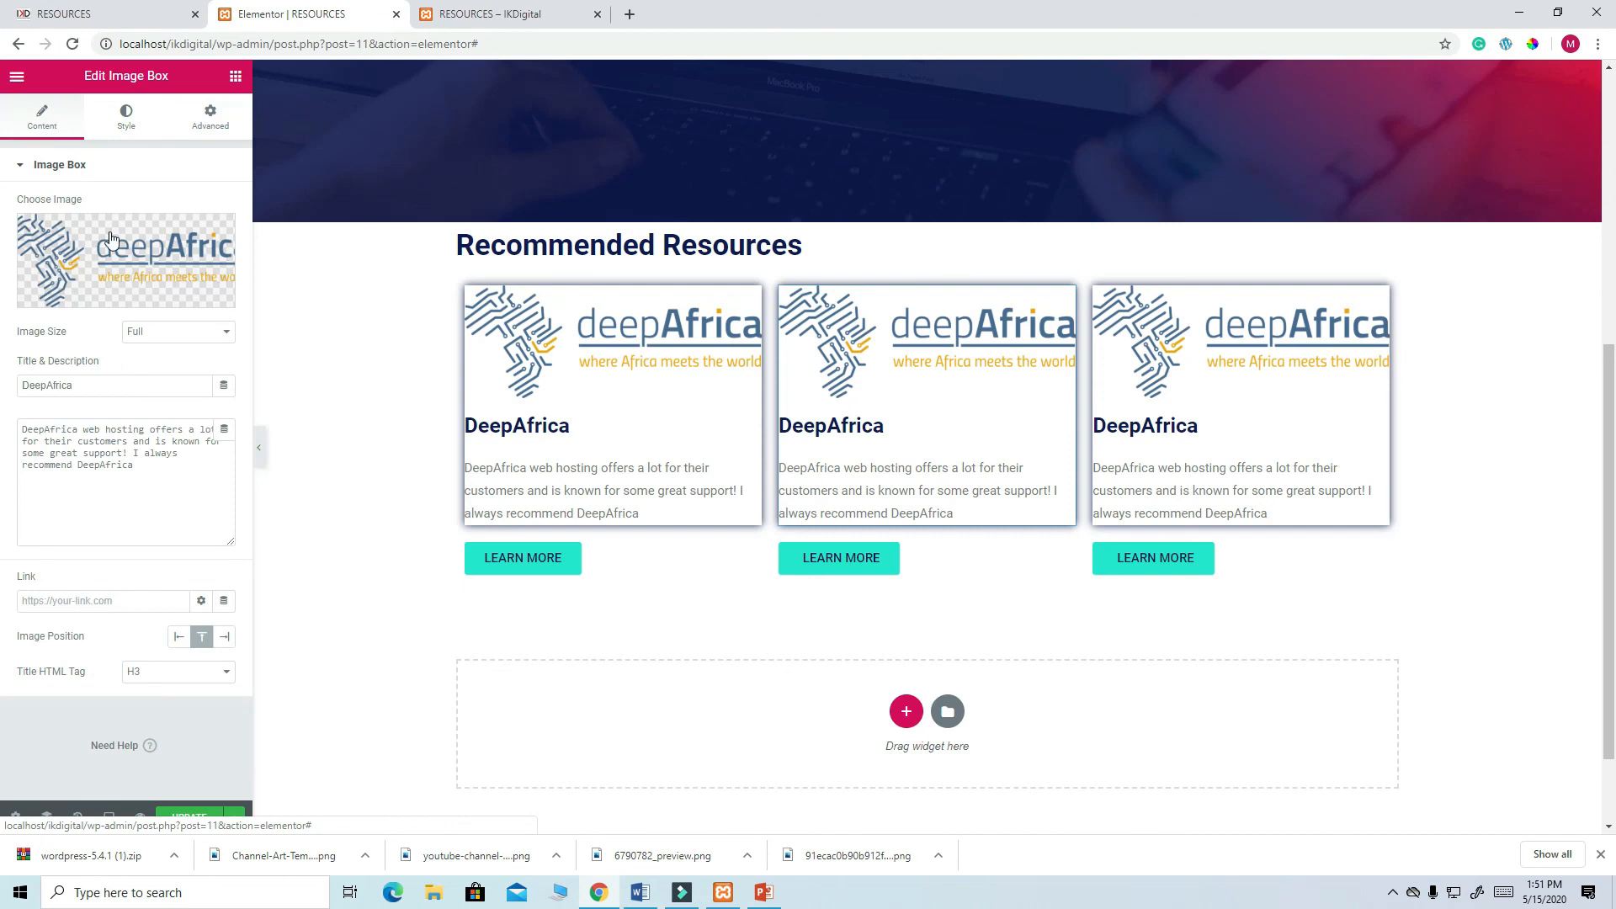
click(141, 280)
click(73, 142)
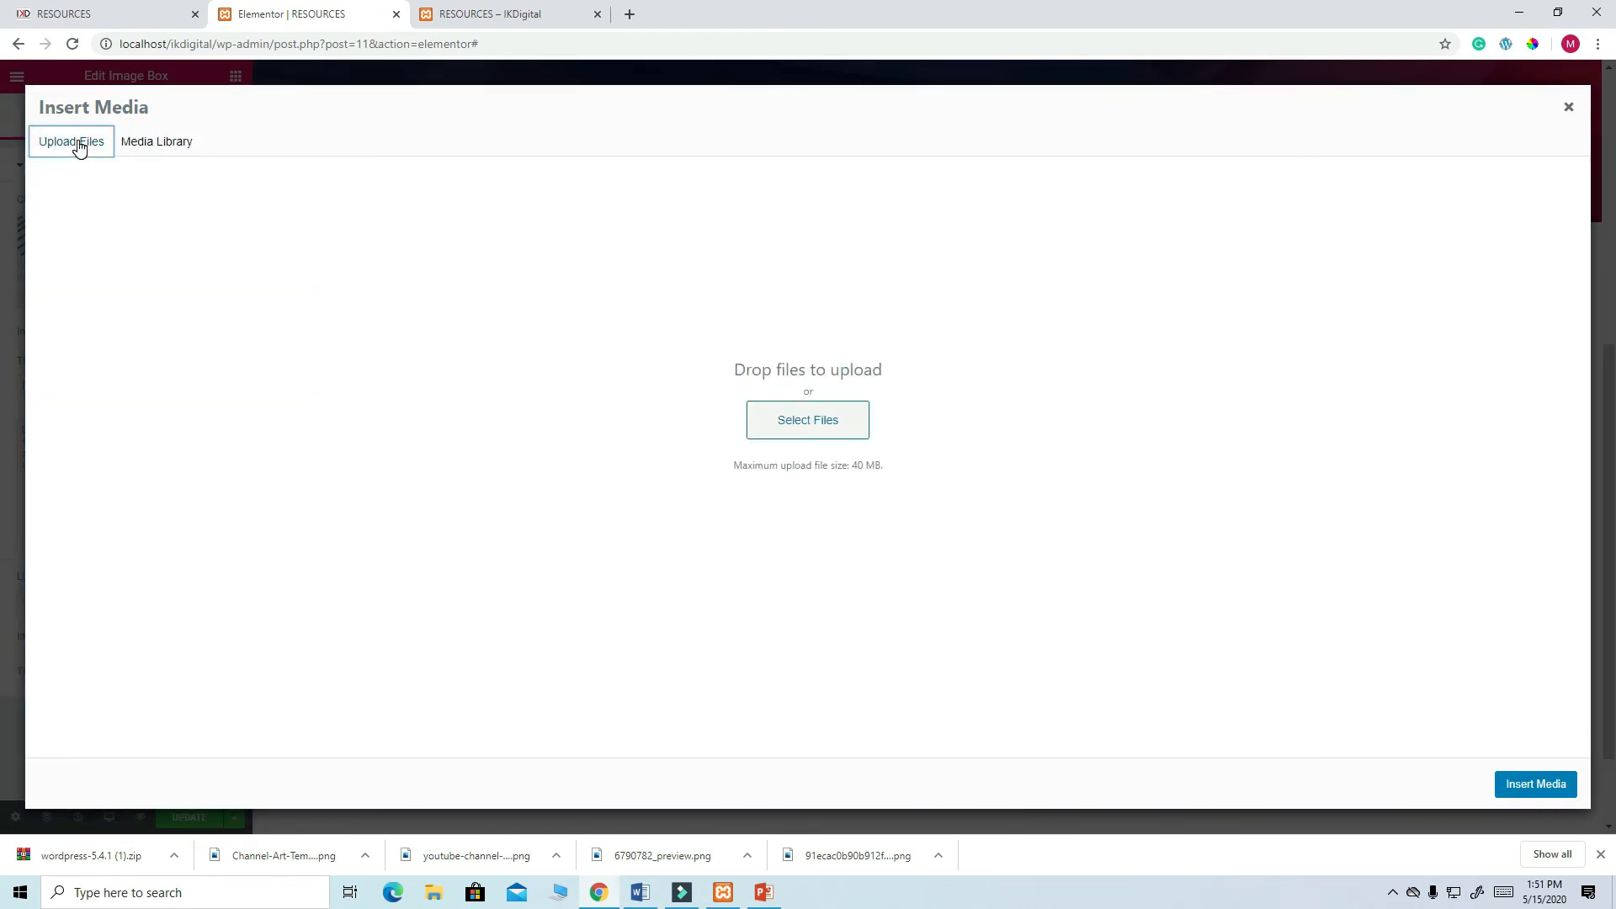
click(789, 425)
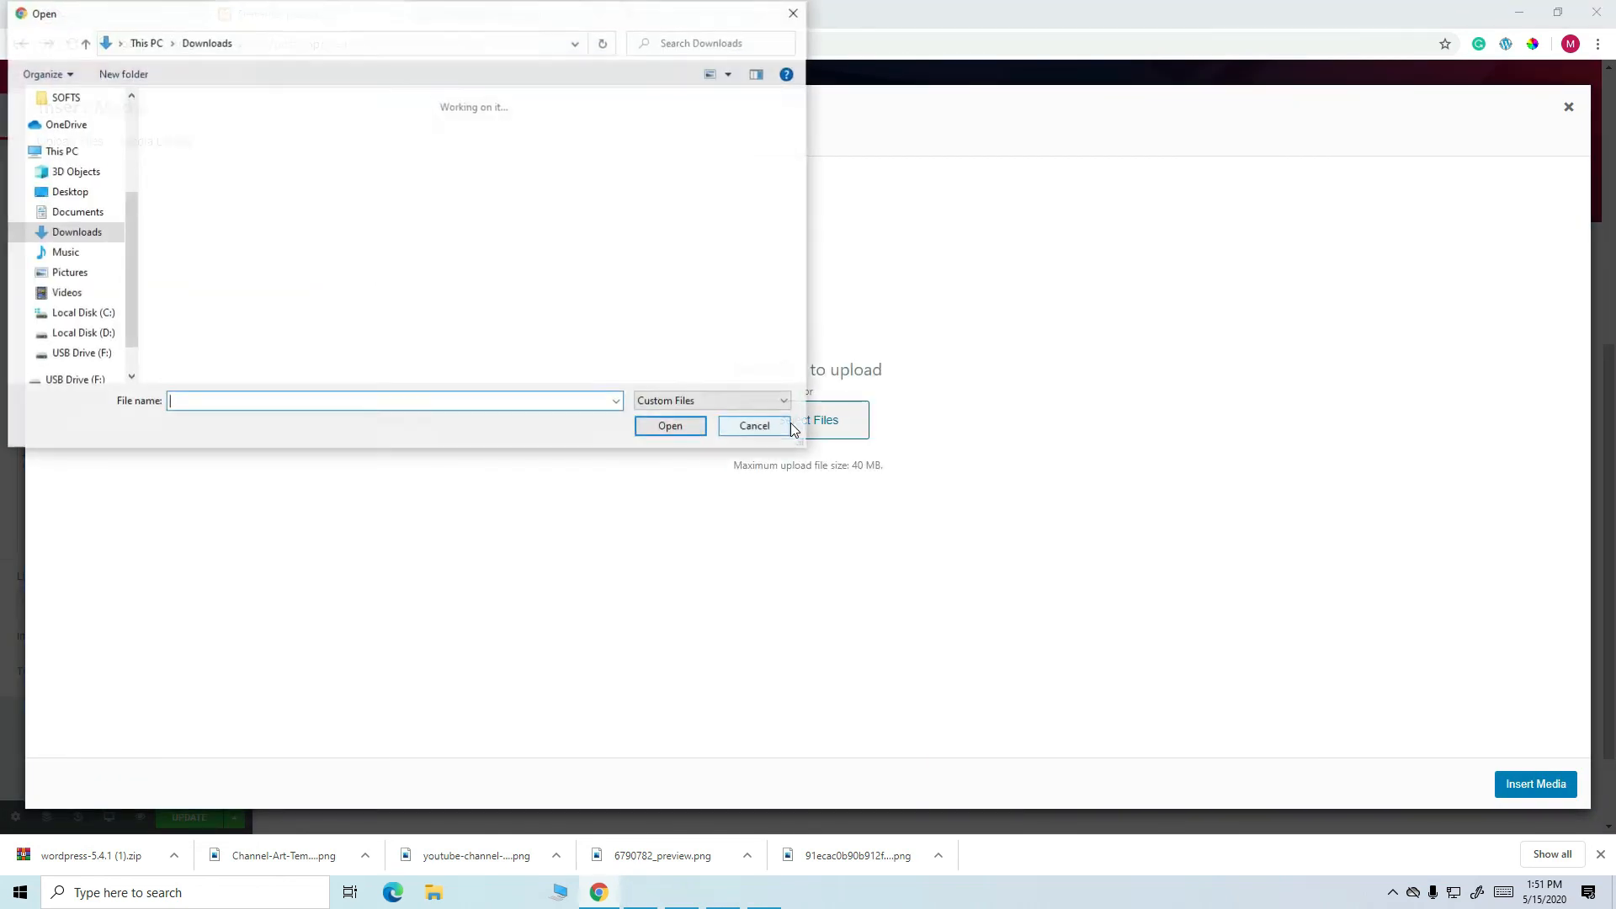
click(84, 193)
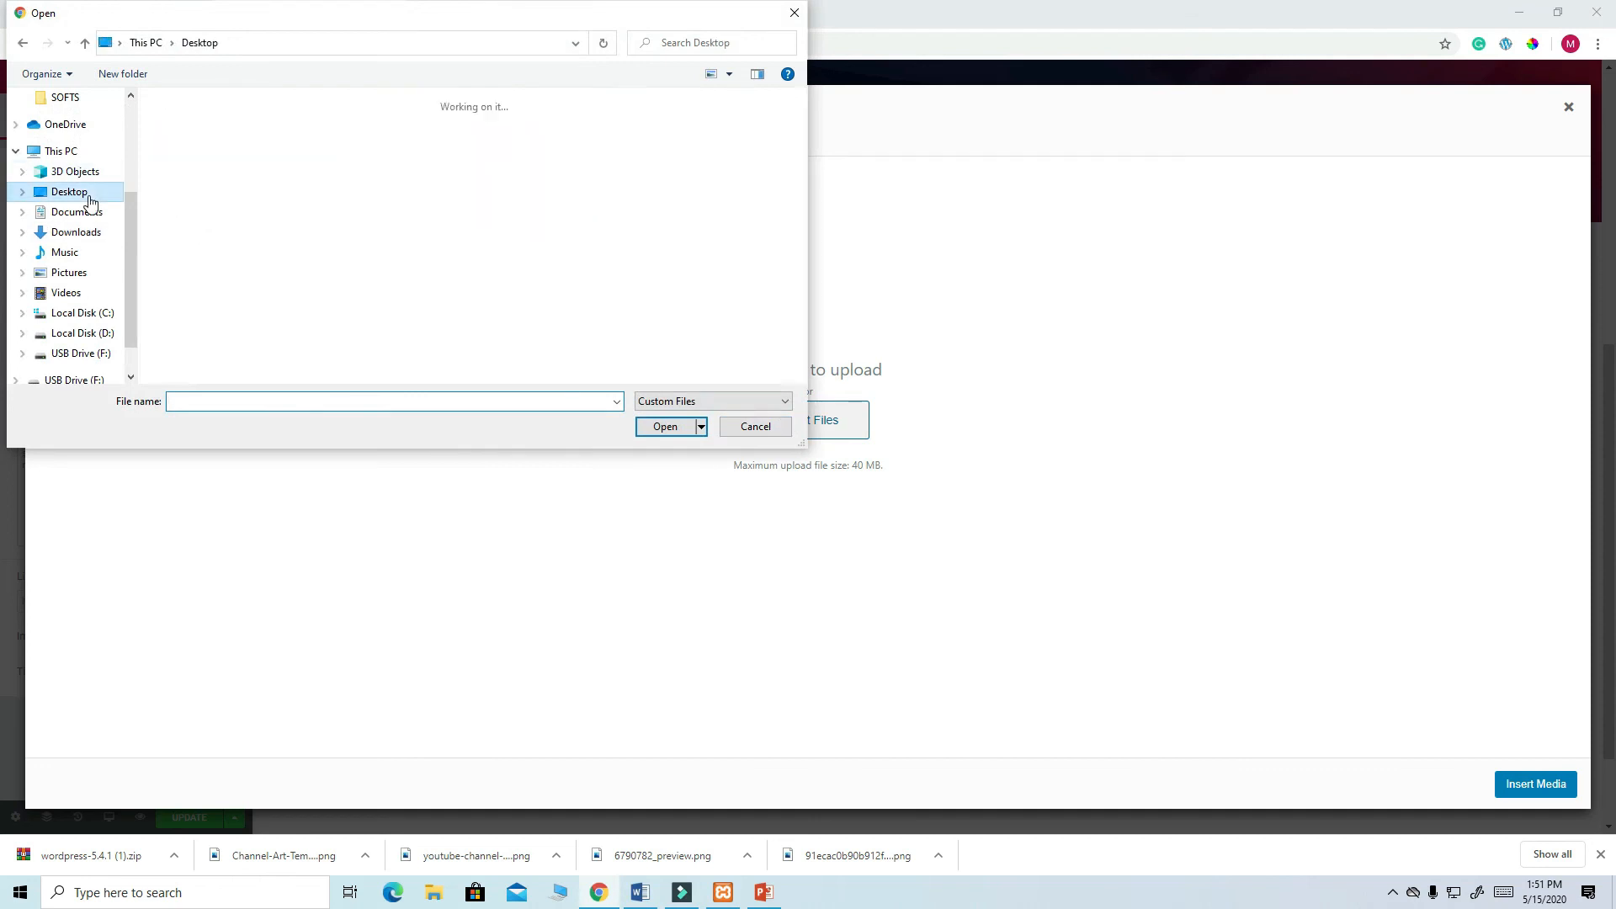
drag(803, 154, 807, 248)
click(742, 245)
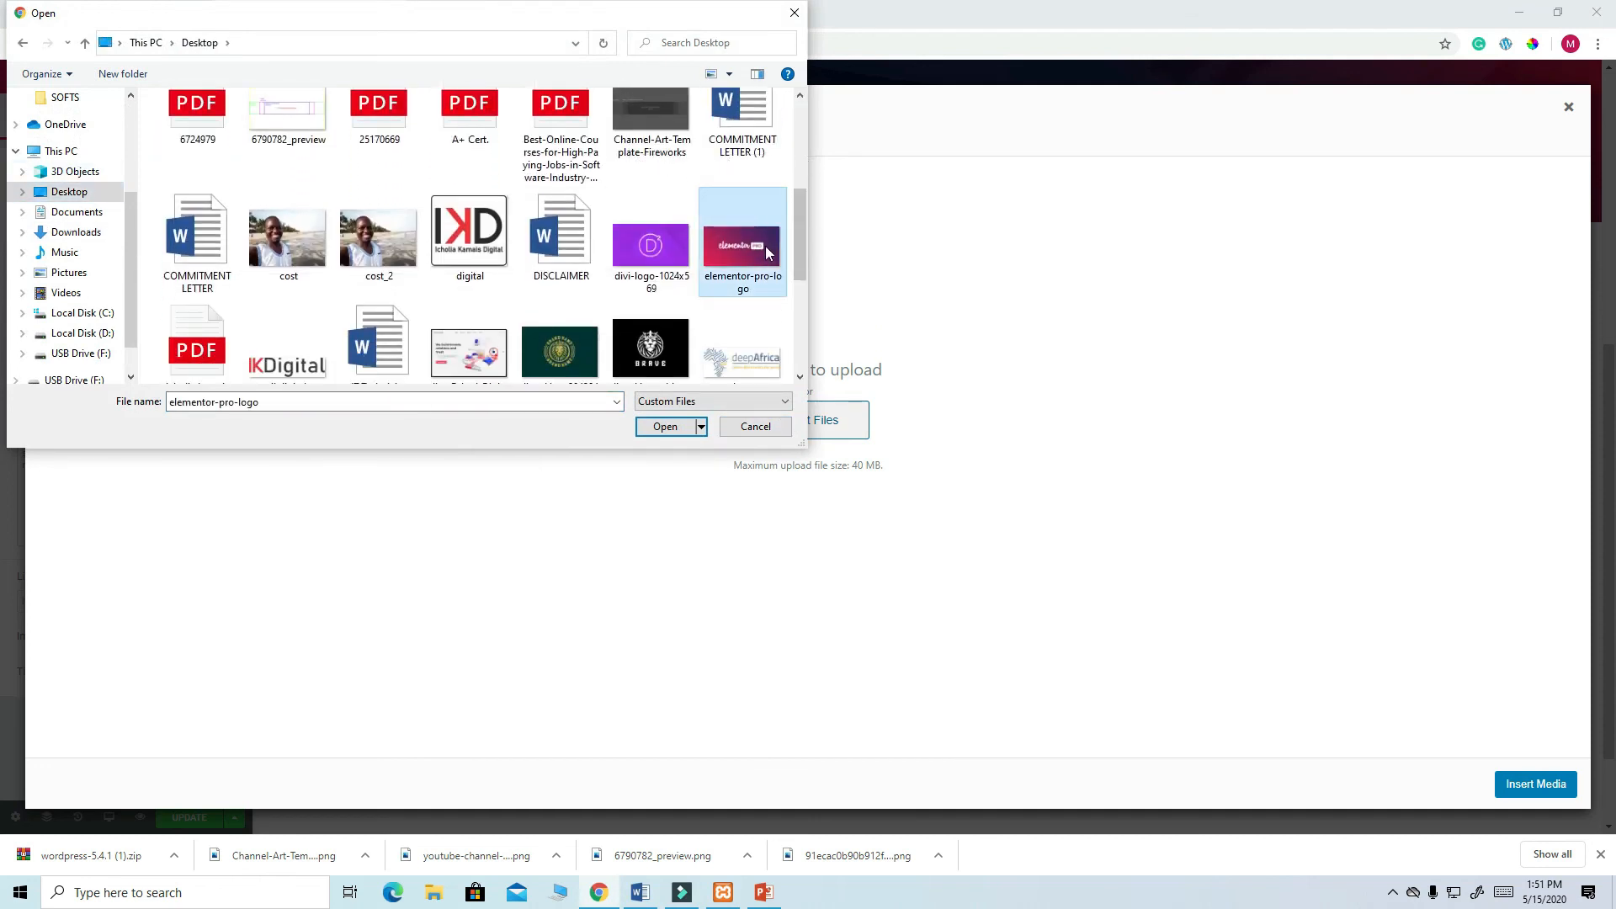
click(679, 427)
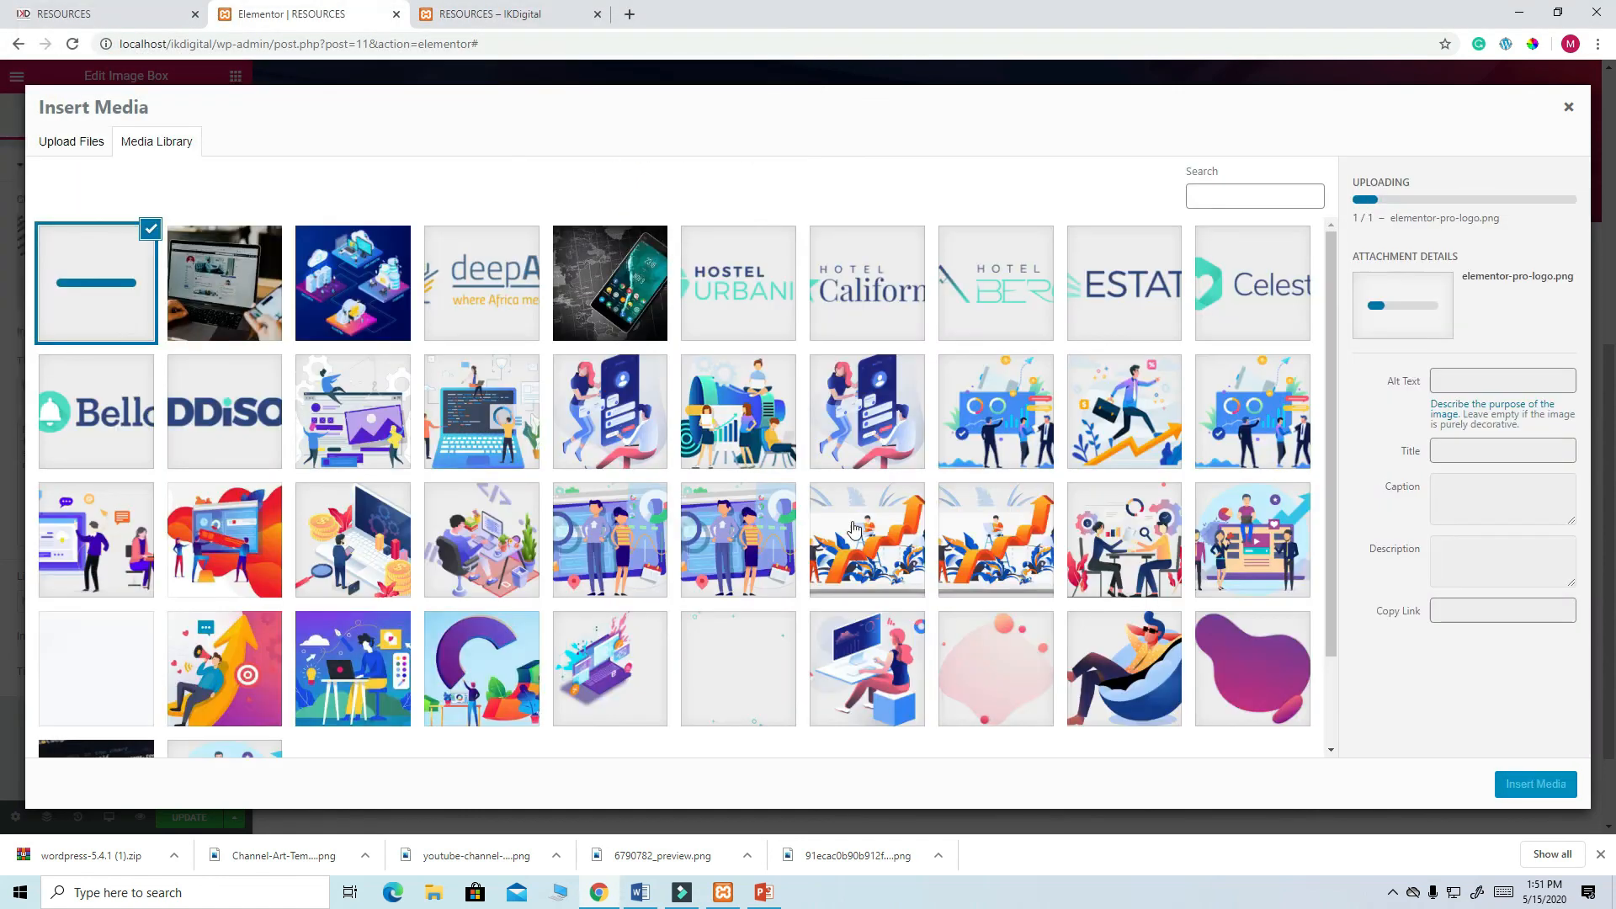
click(1517, 789)
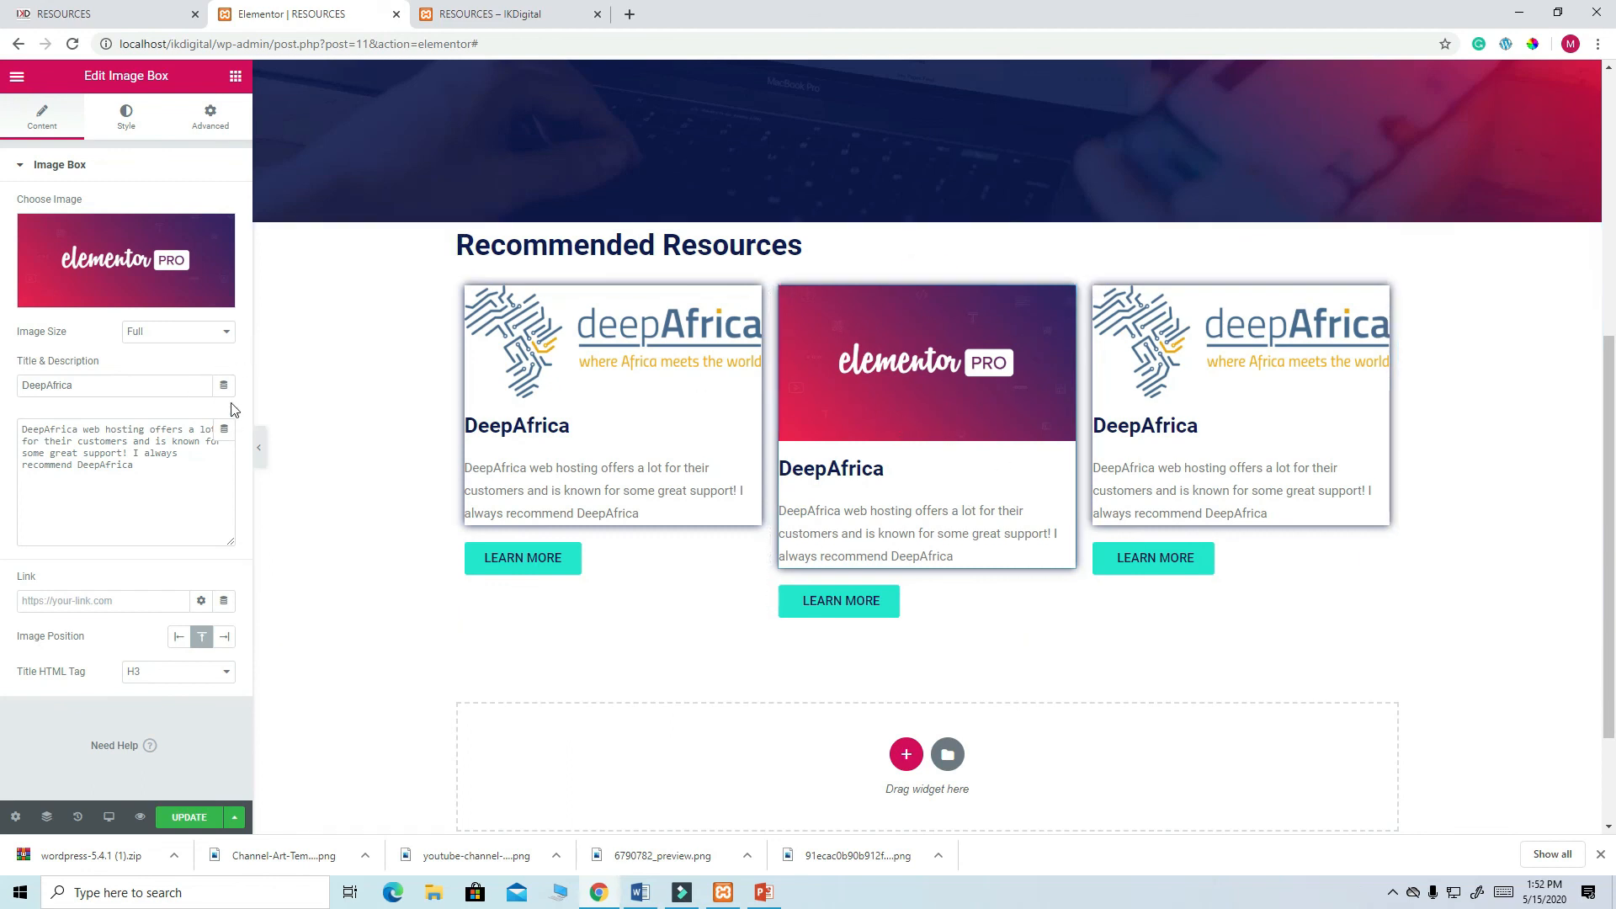
- Try image sizes Large 1024 x 1024 and 1536x1536, settling on 2048x2048
click(229, 334)
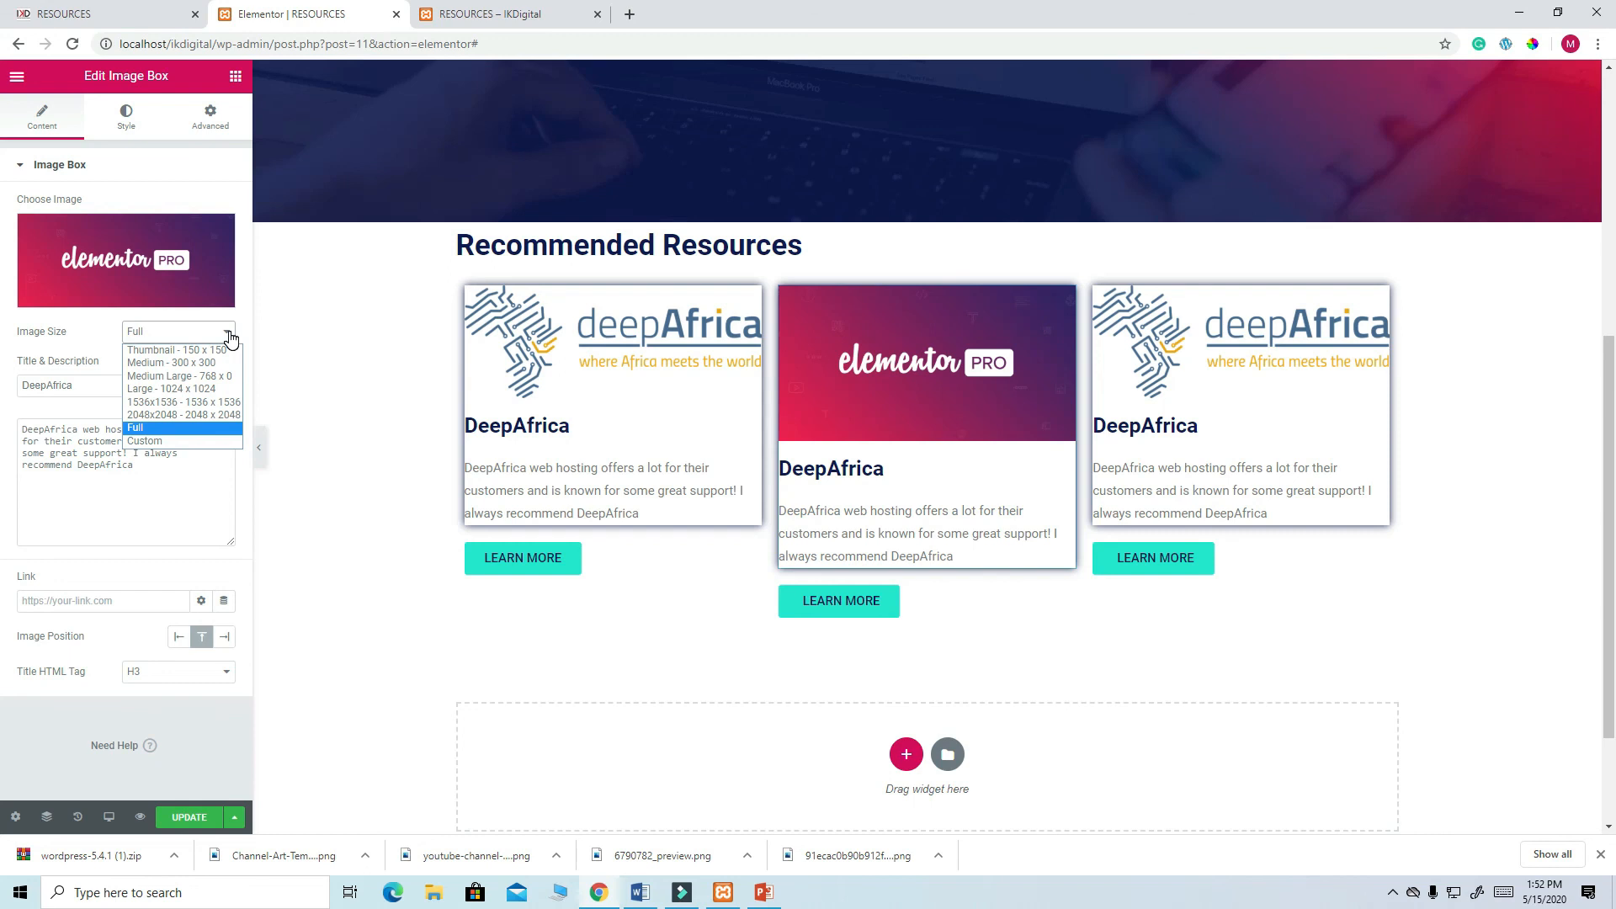
click(212, 388)
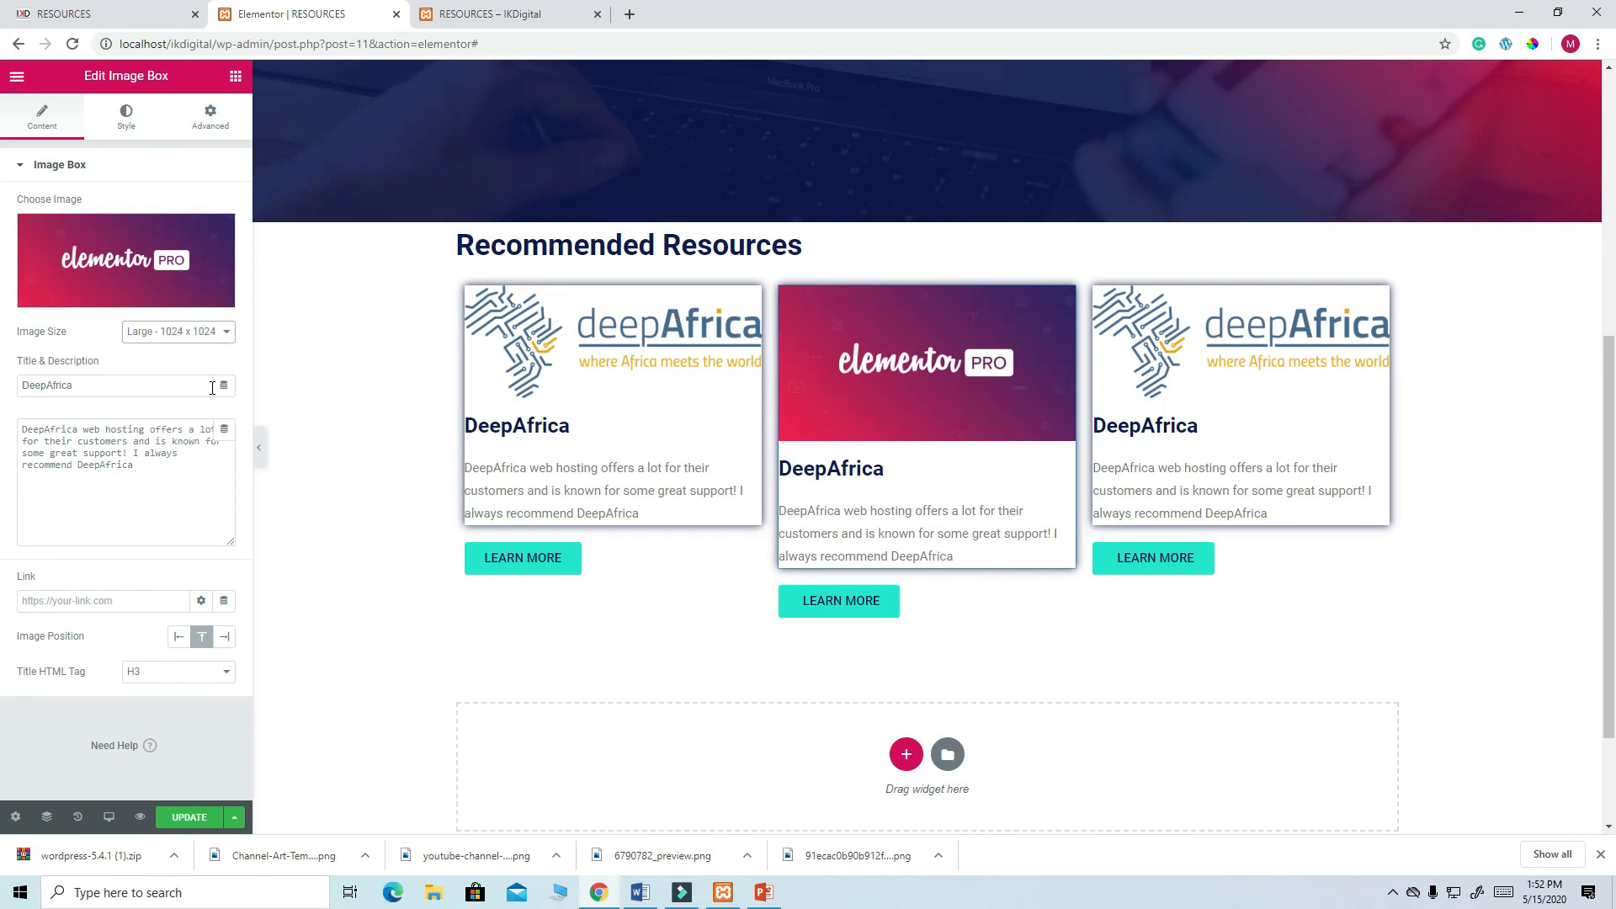
click(229, 334)
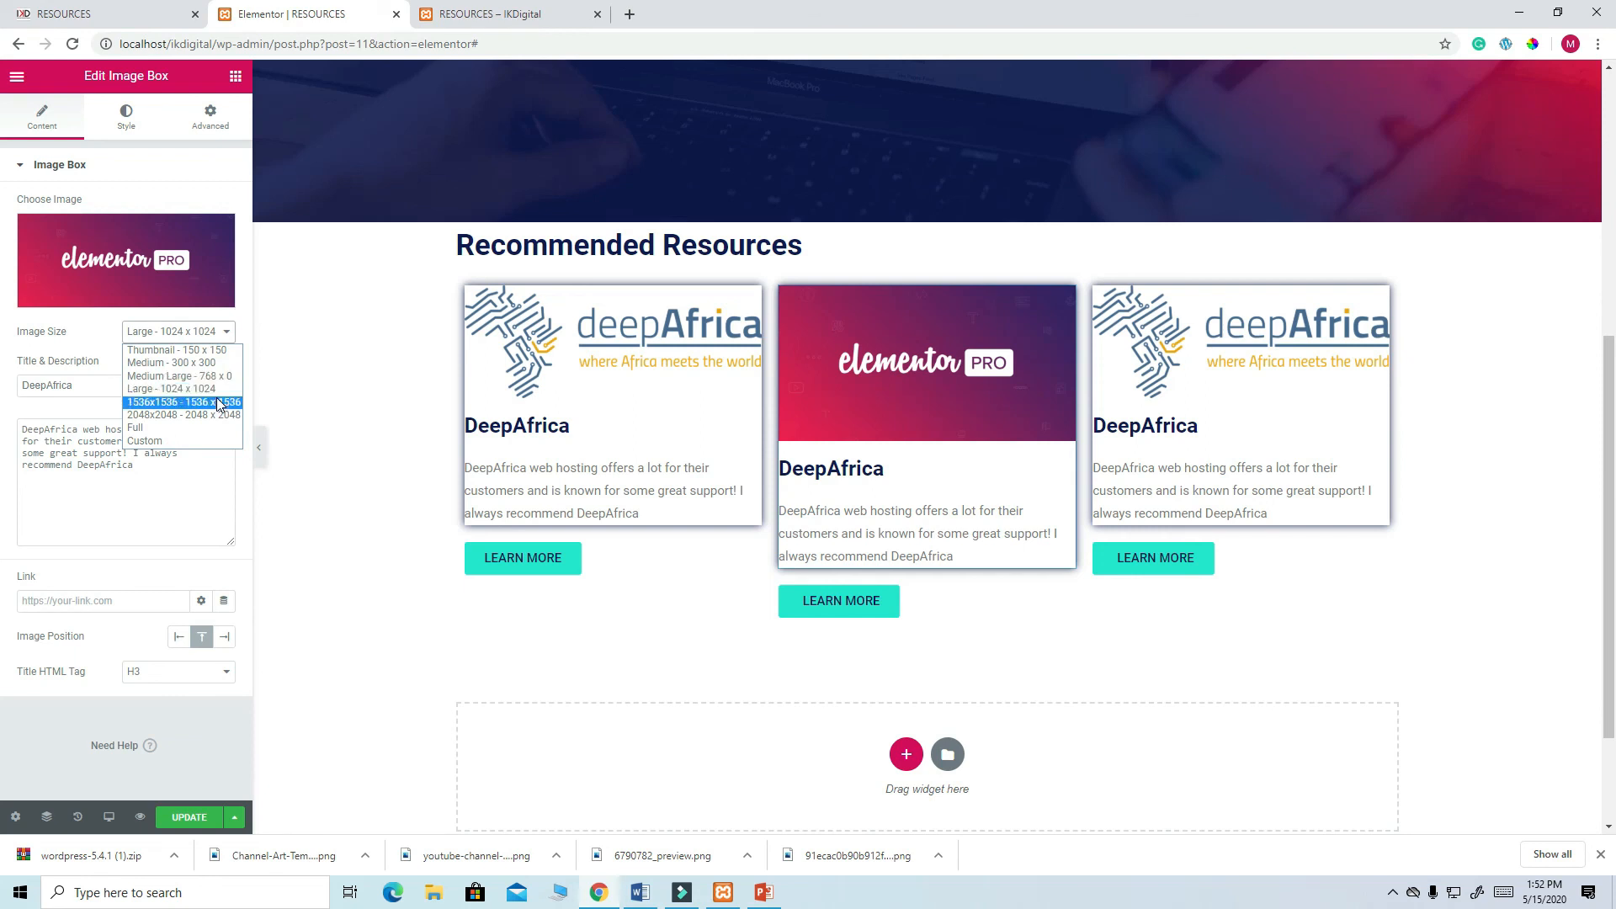
click(222, 403)
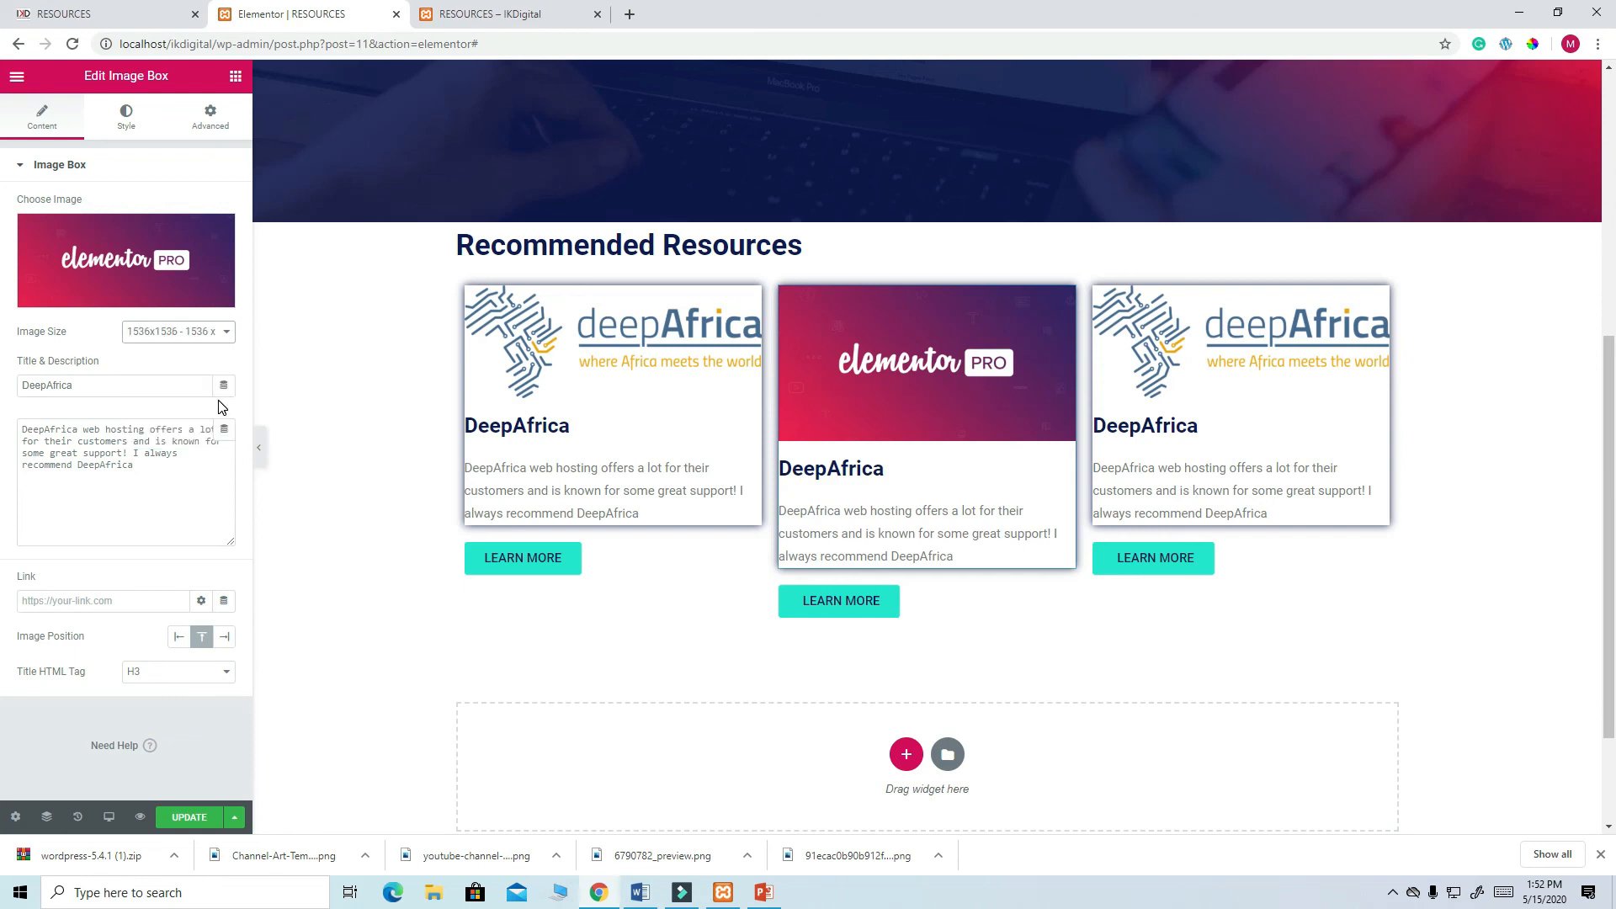
click(228, 335)
click(209, 415)
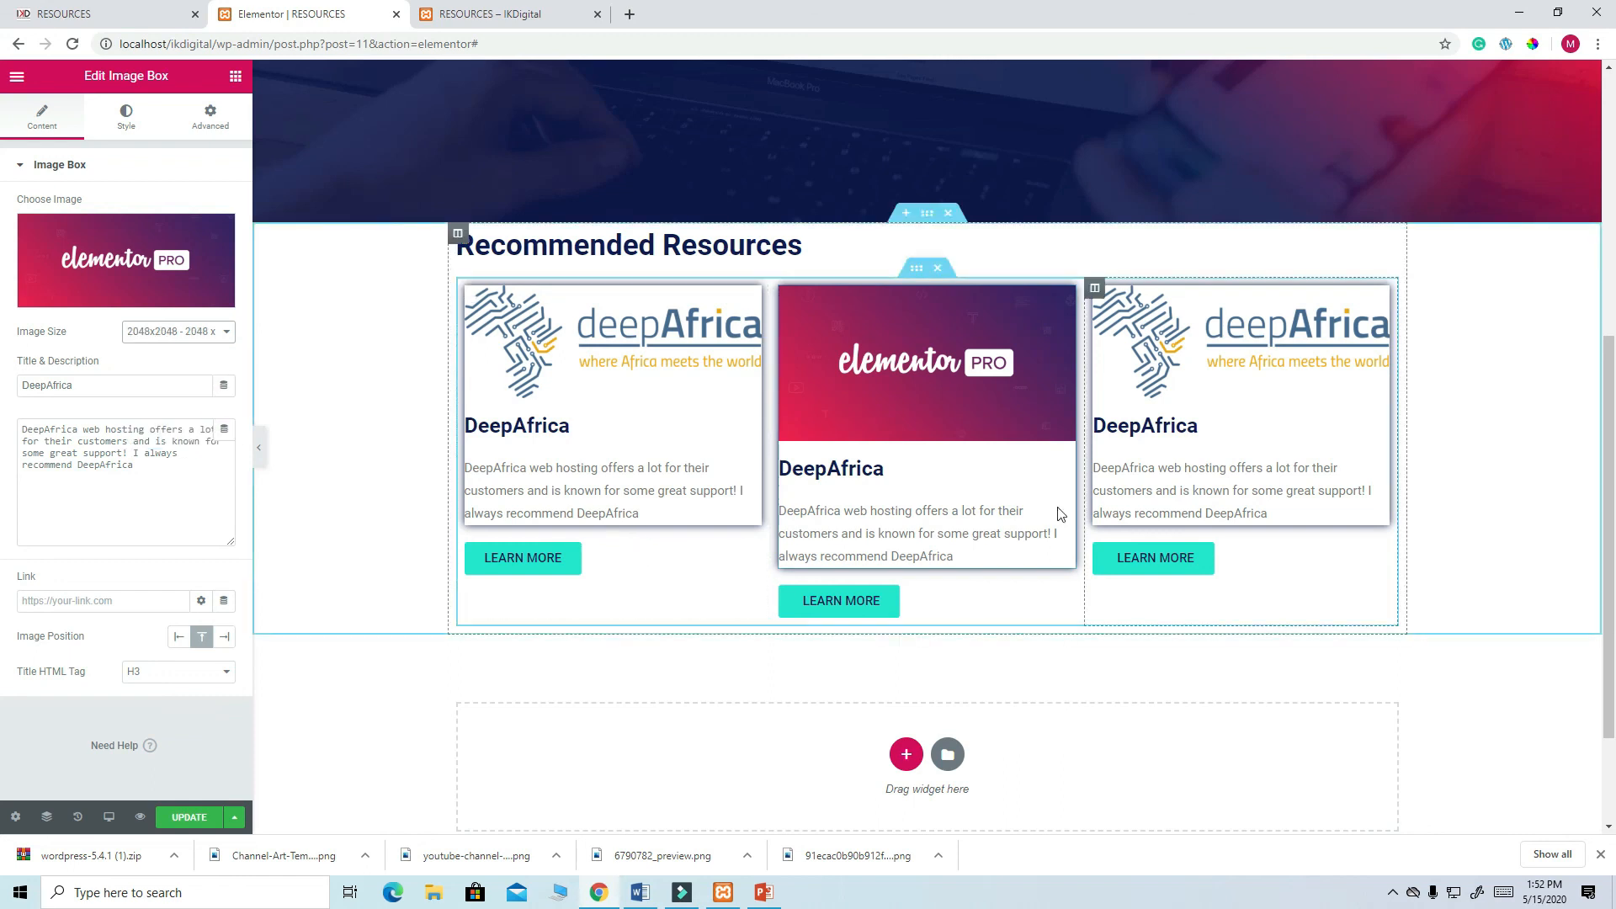
- Upload divi-logo-1024x569 and insert it into the third card
click(1378, 303)
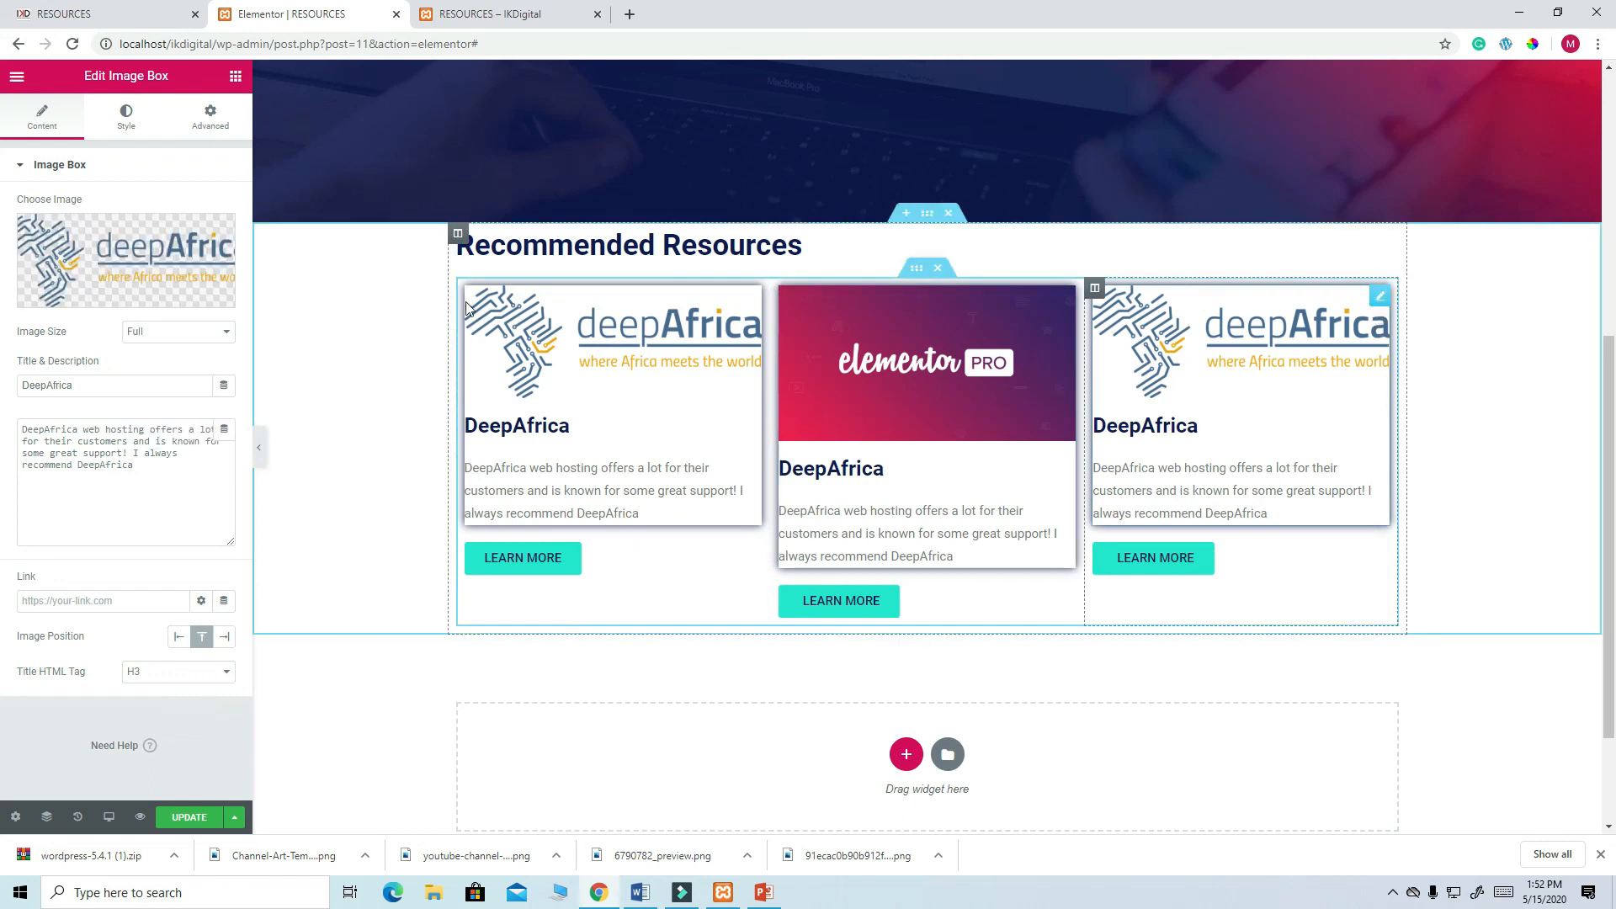
click(127, 252)
click(87, 151)
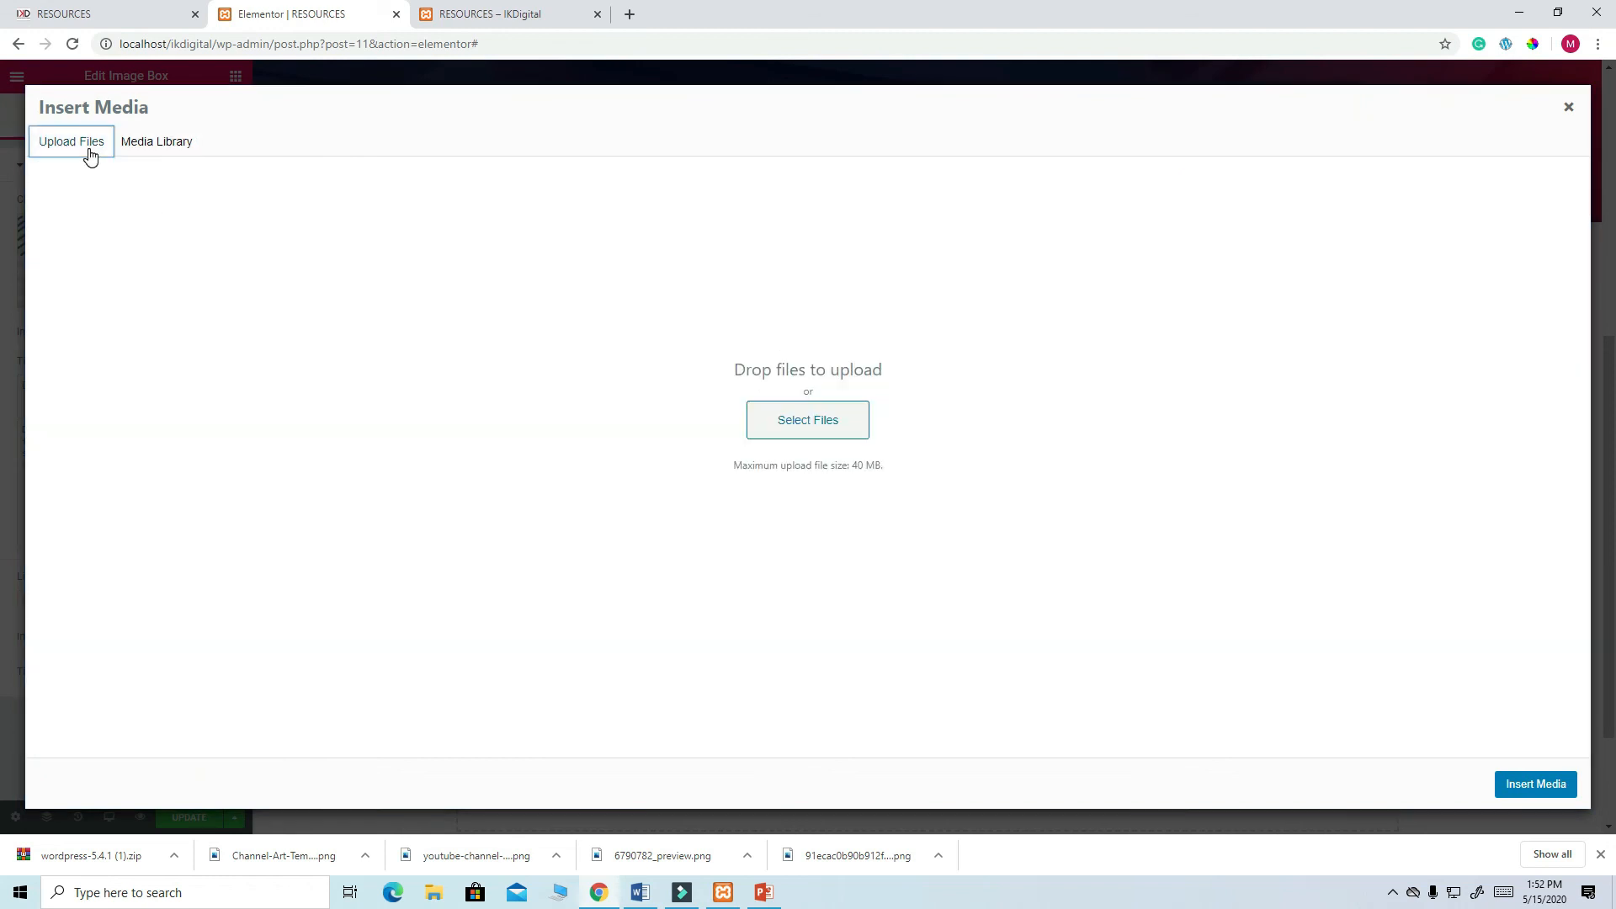
click(786, 418)
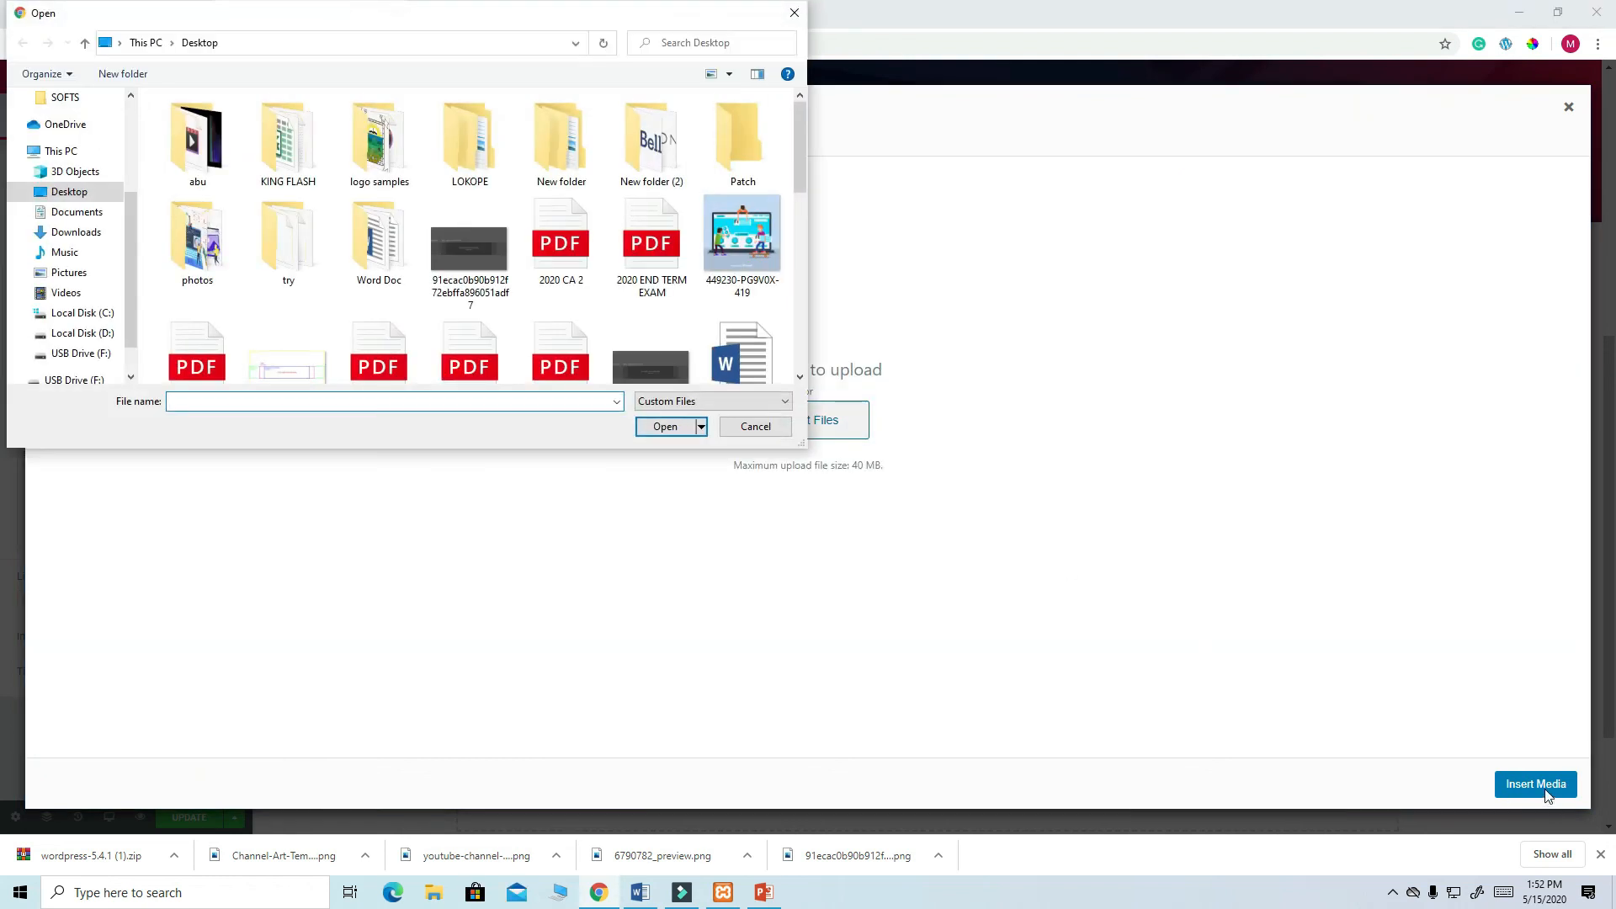
scroll(654, 277, down, 5)
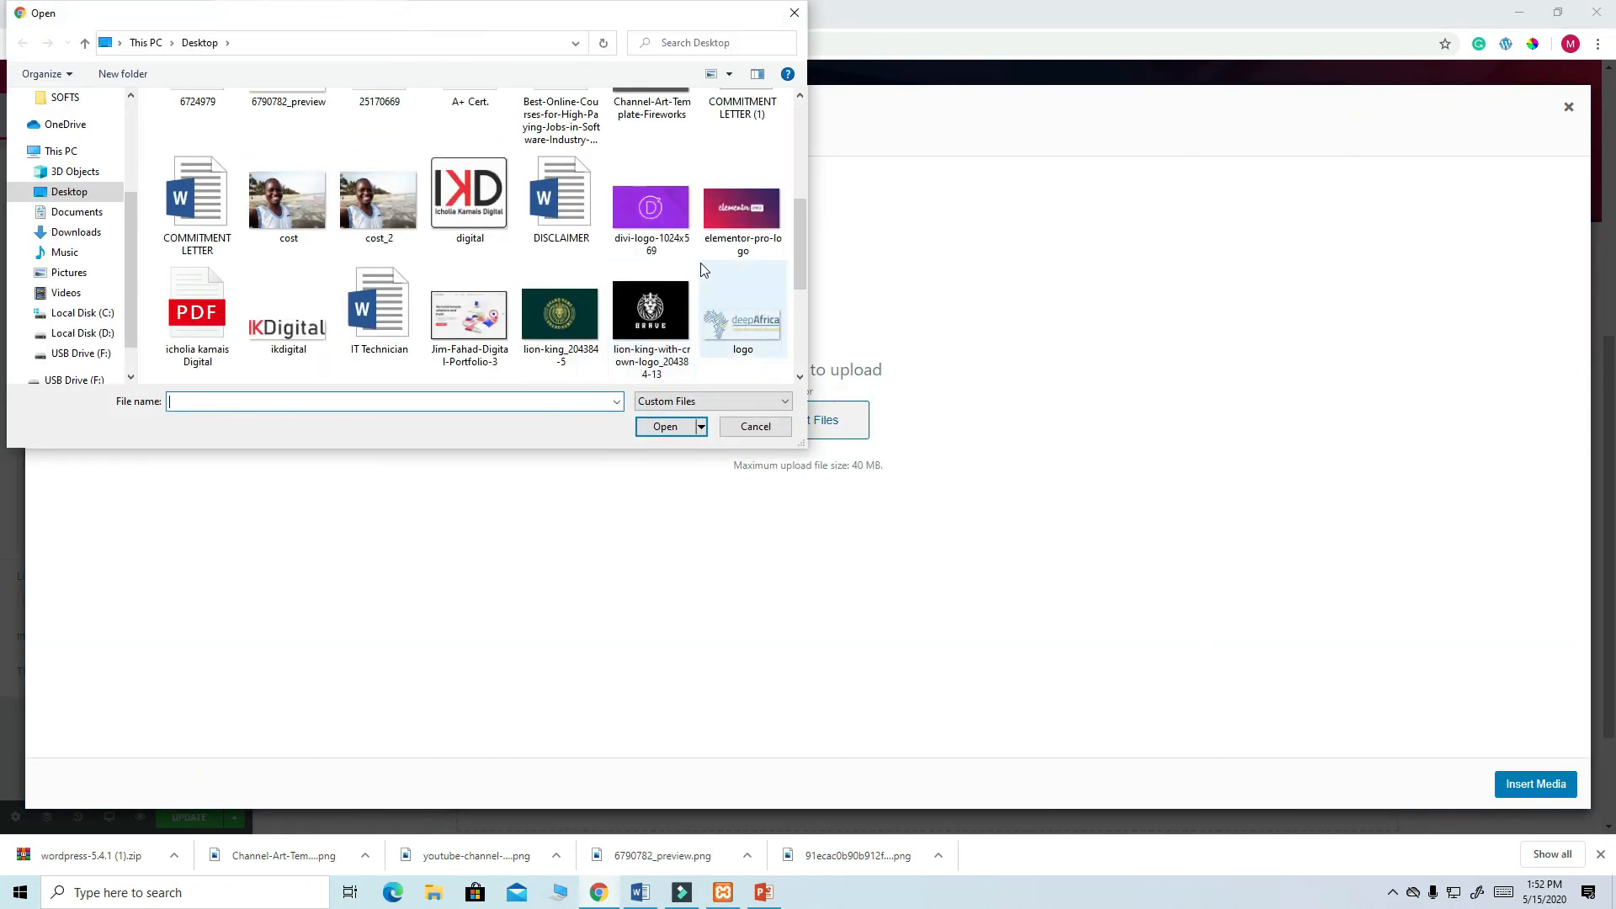
click(659, 223)
click(670, 431)
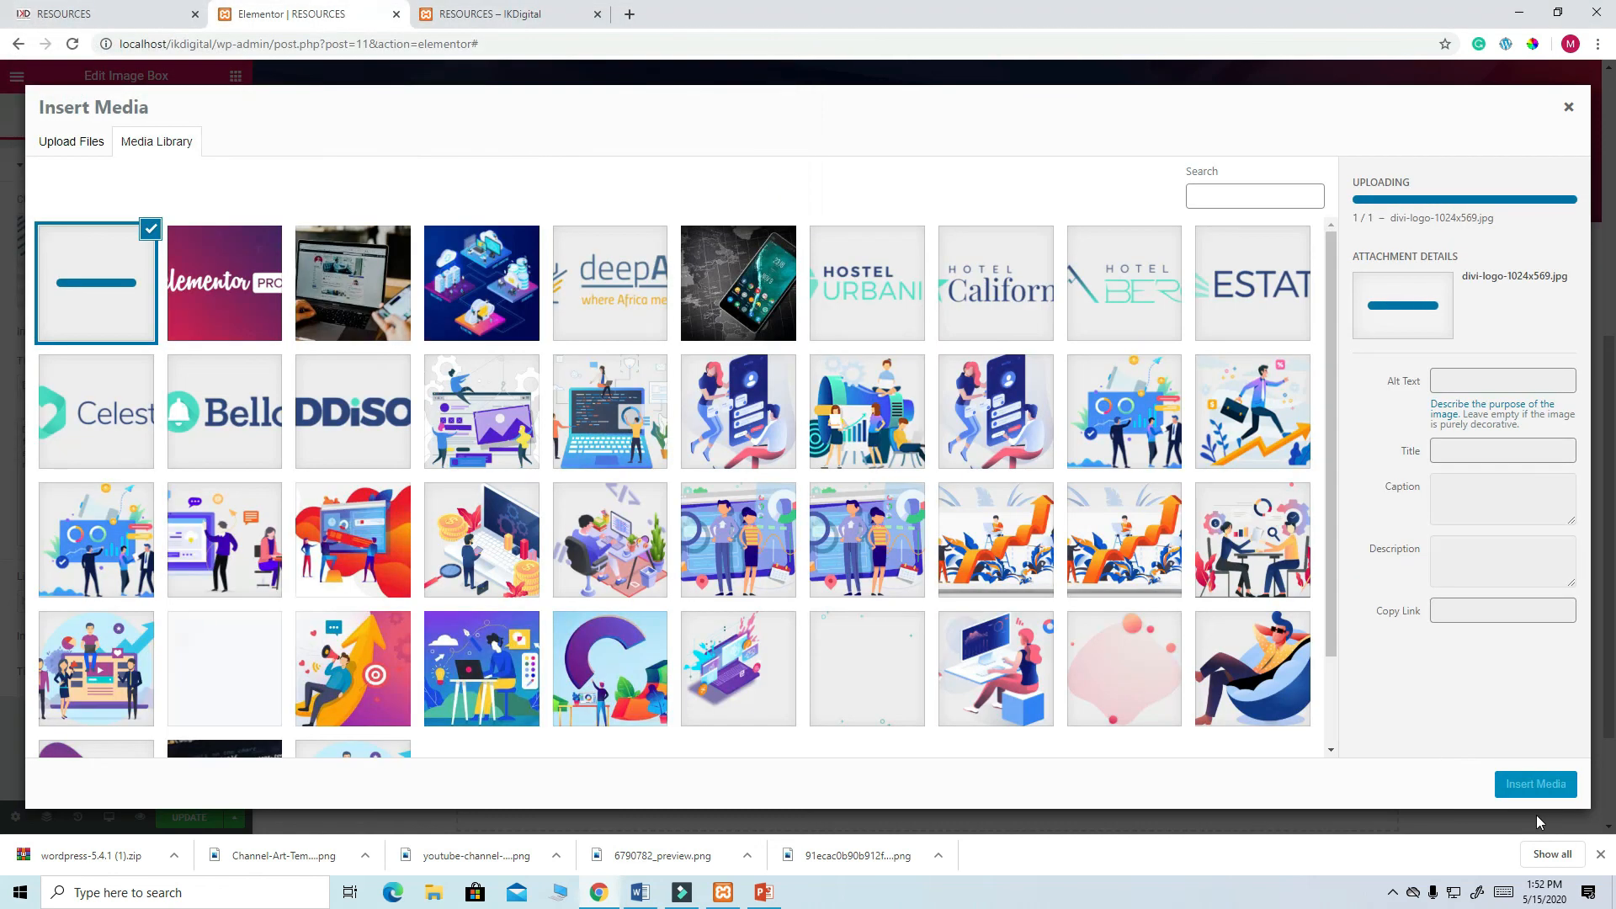
click(1542, 783)
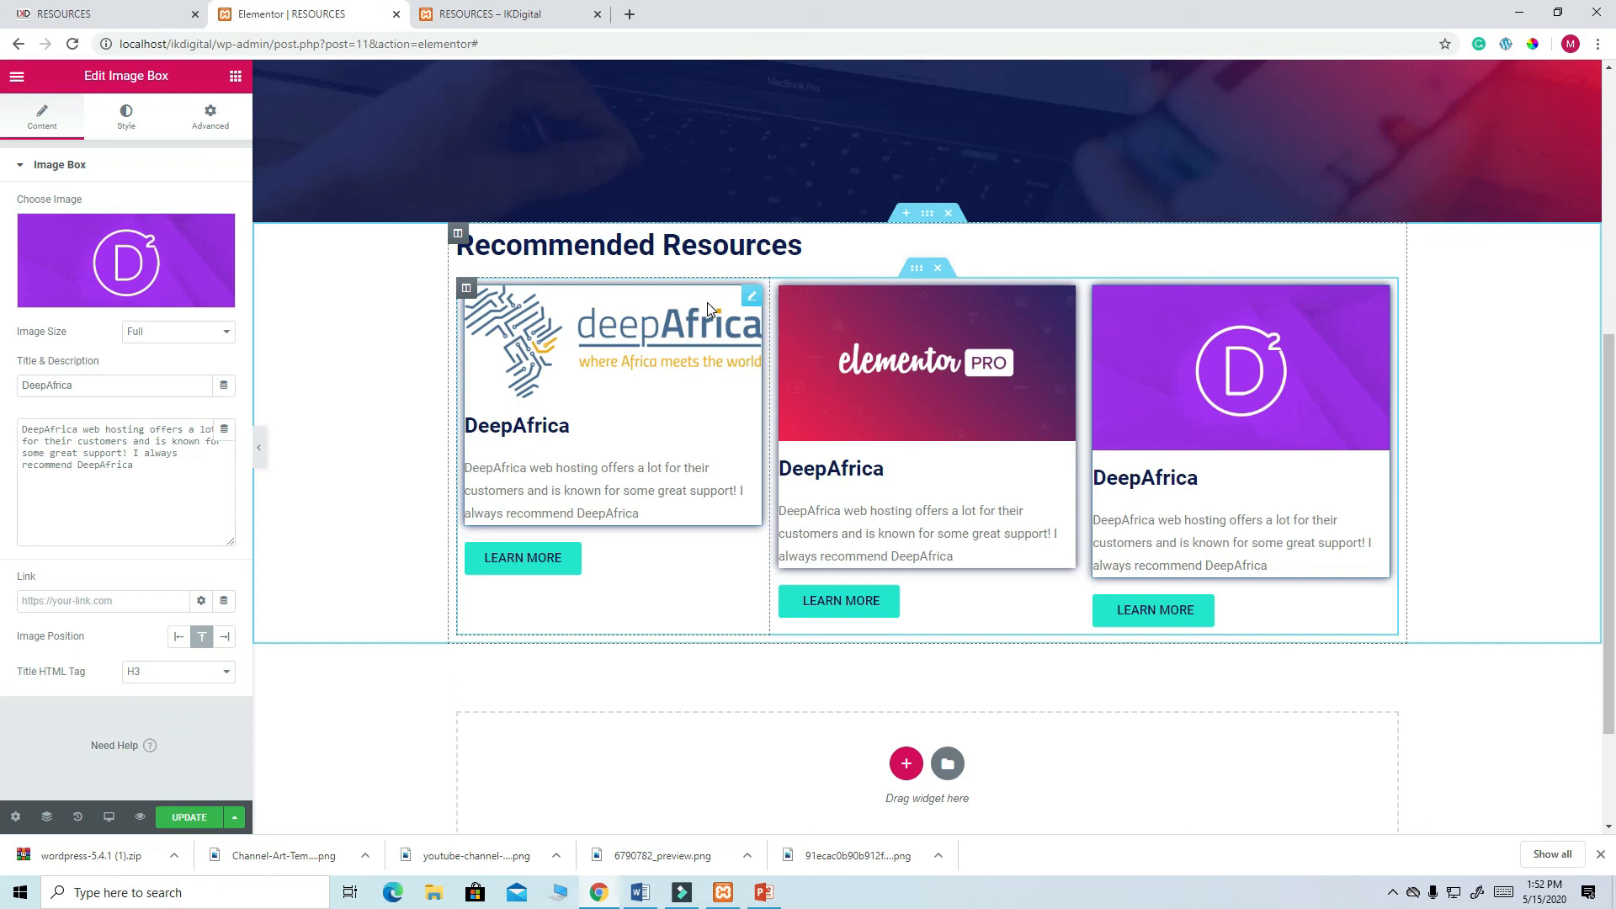
click(745, 302)
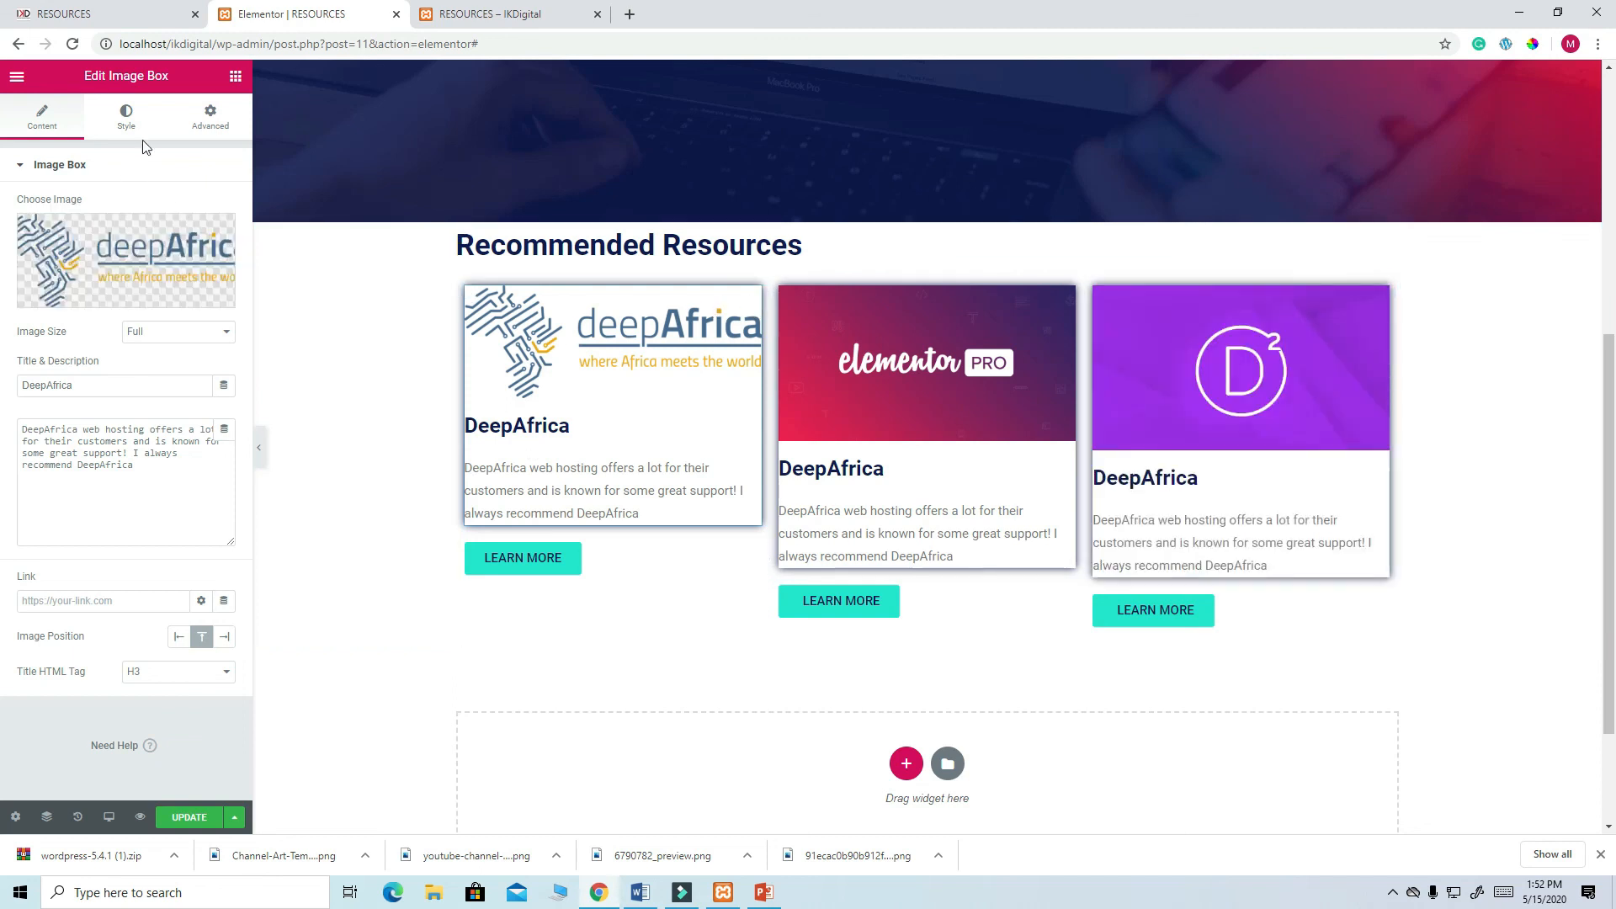
- Raise the image spacing to 24 and shorten the transition duration to 0.1
click(128, 117)
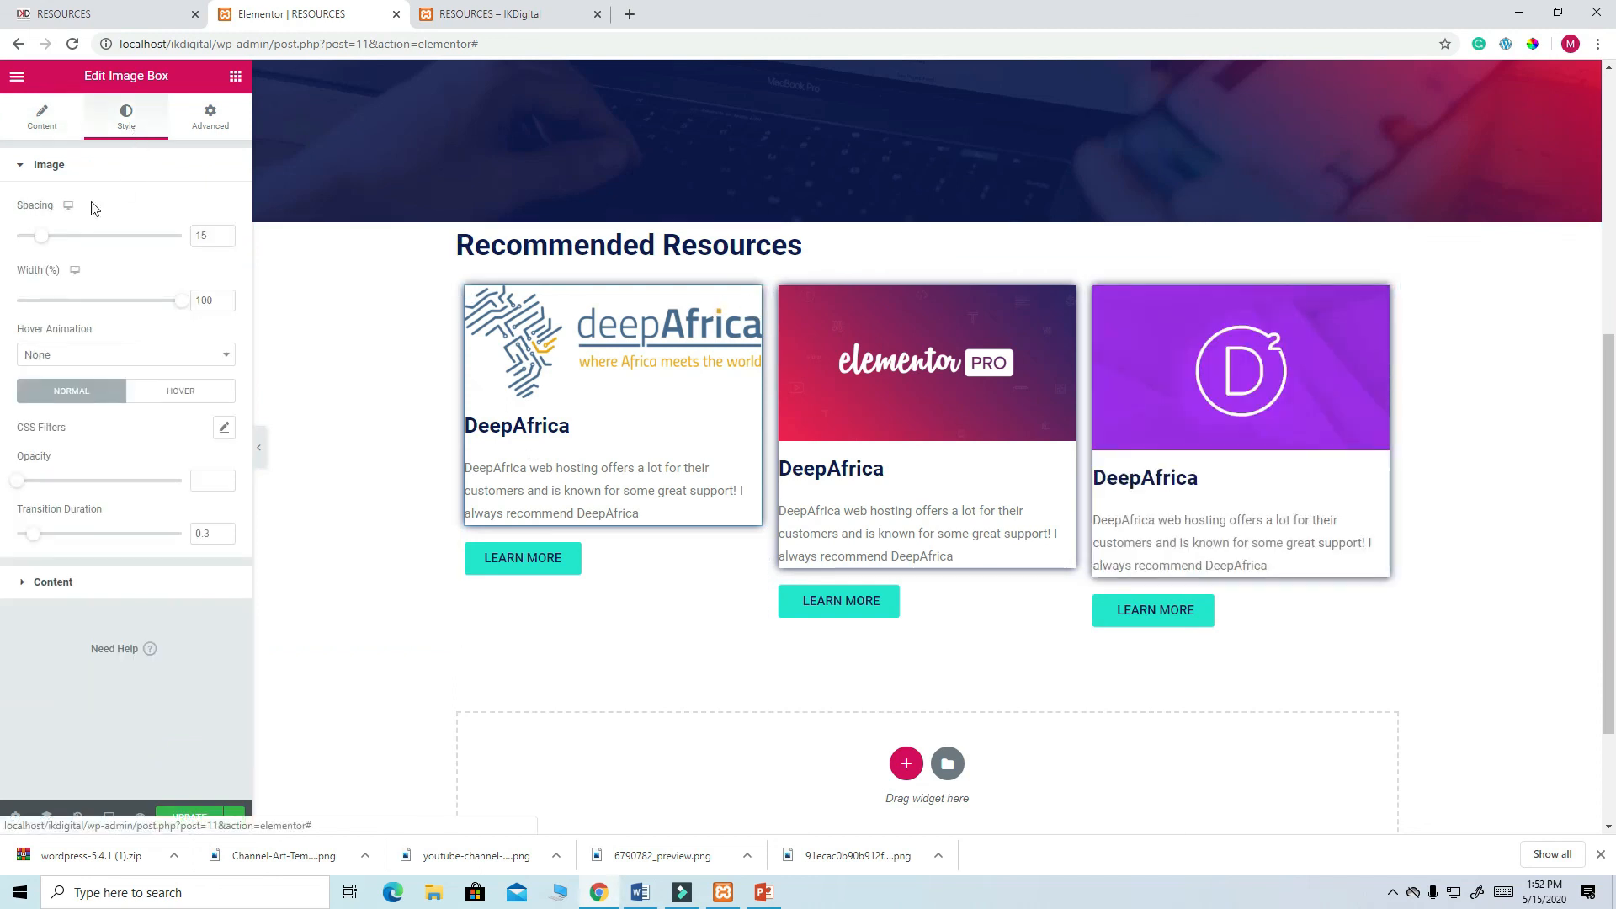
mouse_move(42, 235)
mouse_down()
mouse_move(57, 242)
mouse_move(32, 242)
mouse_up()
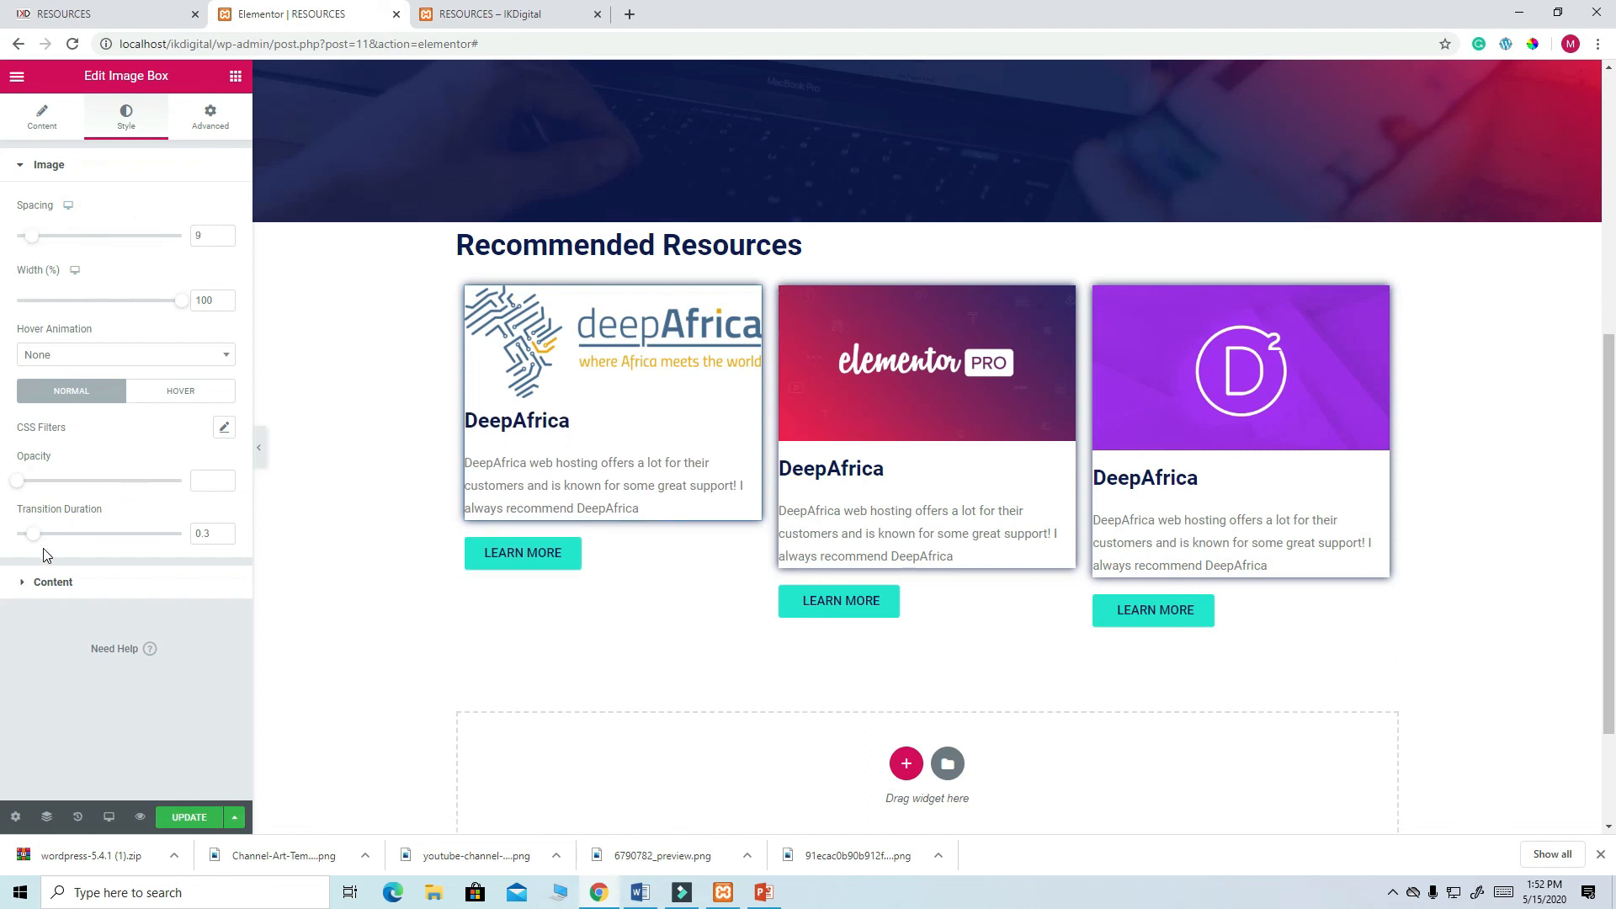
drag(34, 538, 23, 541)
- Set the image box margin to 60 and unlink the individual sides
click(212, 119)
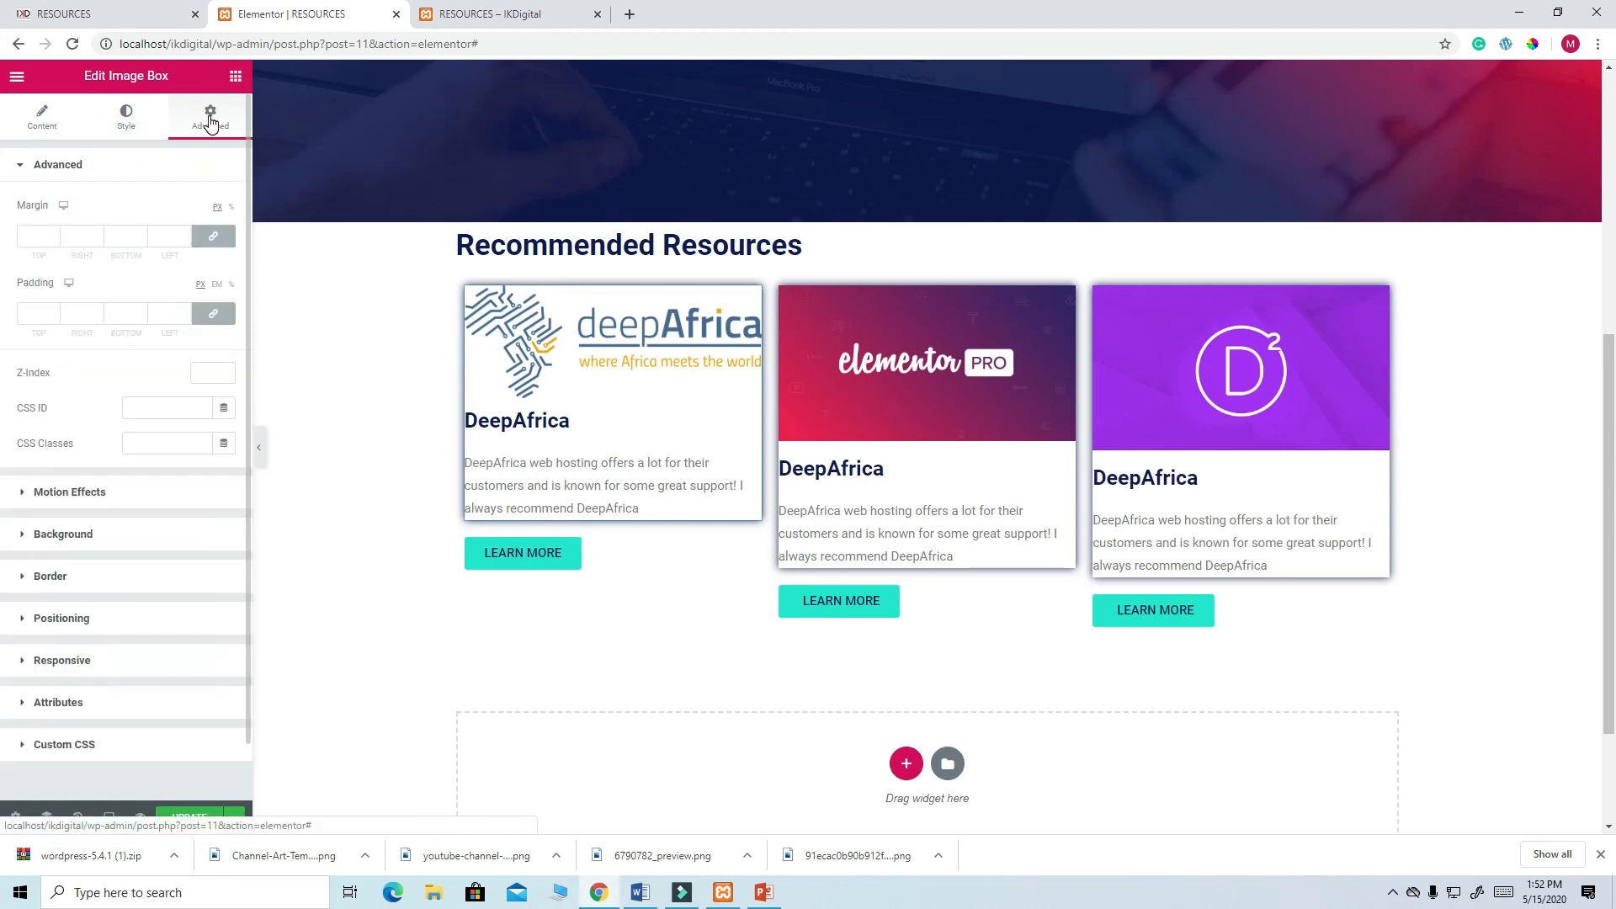
click(80, 234)
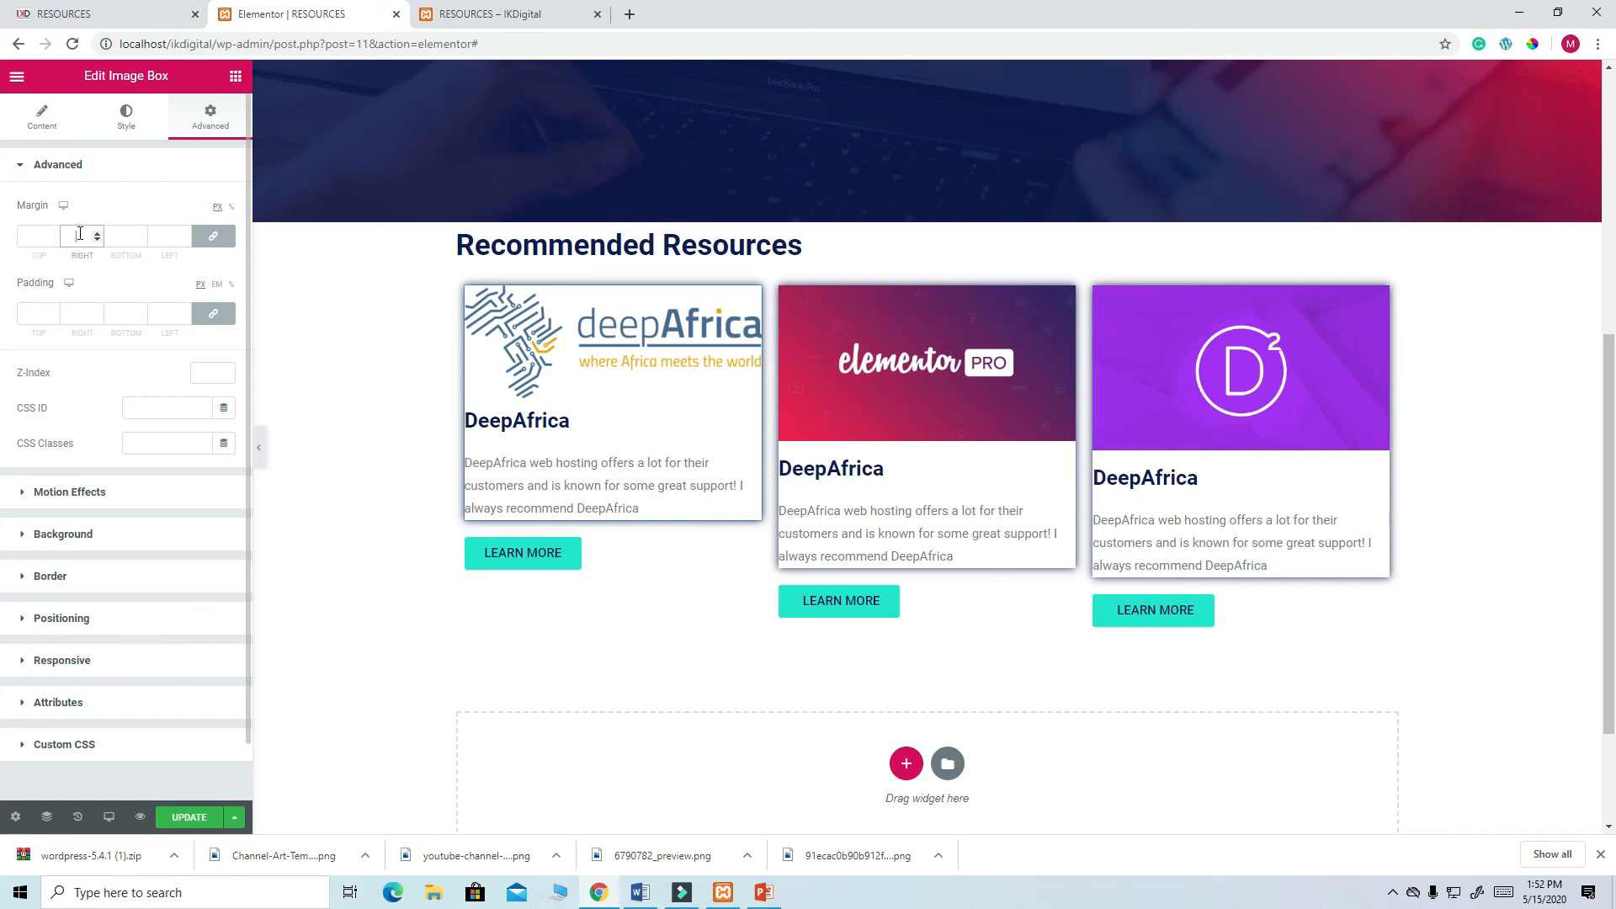
text(6)
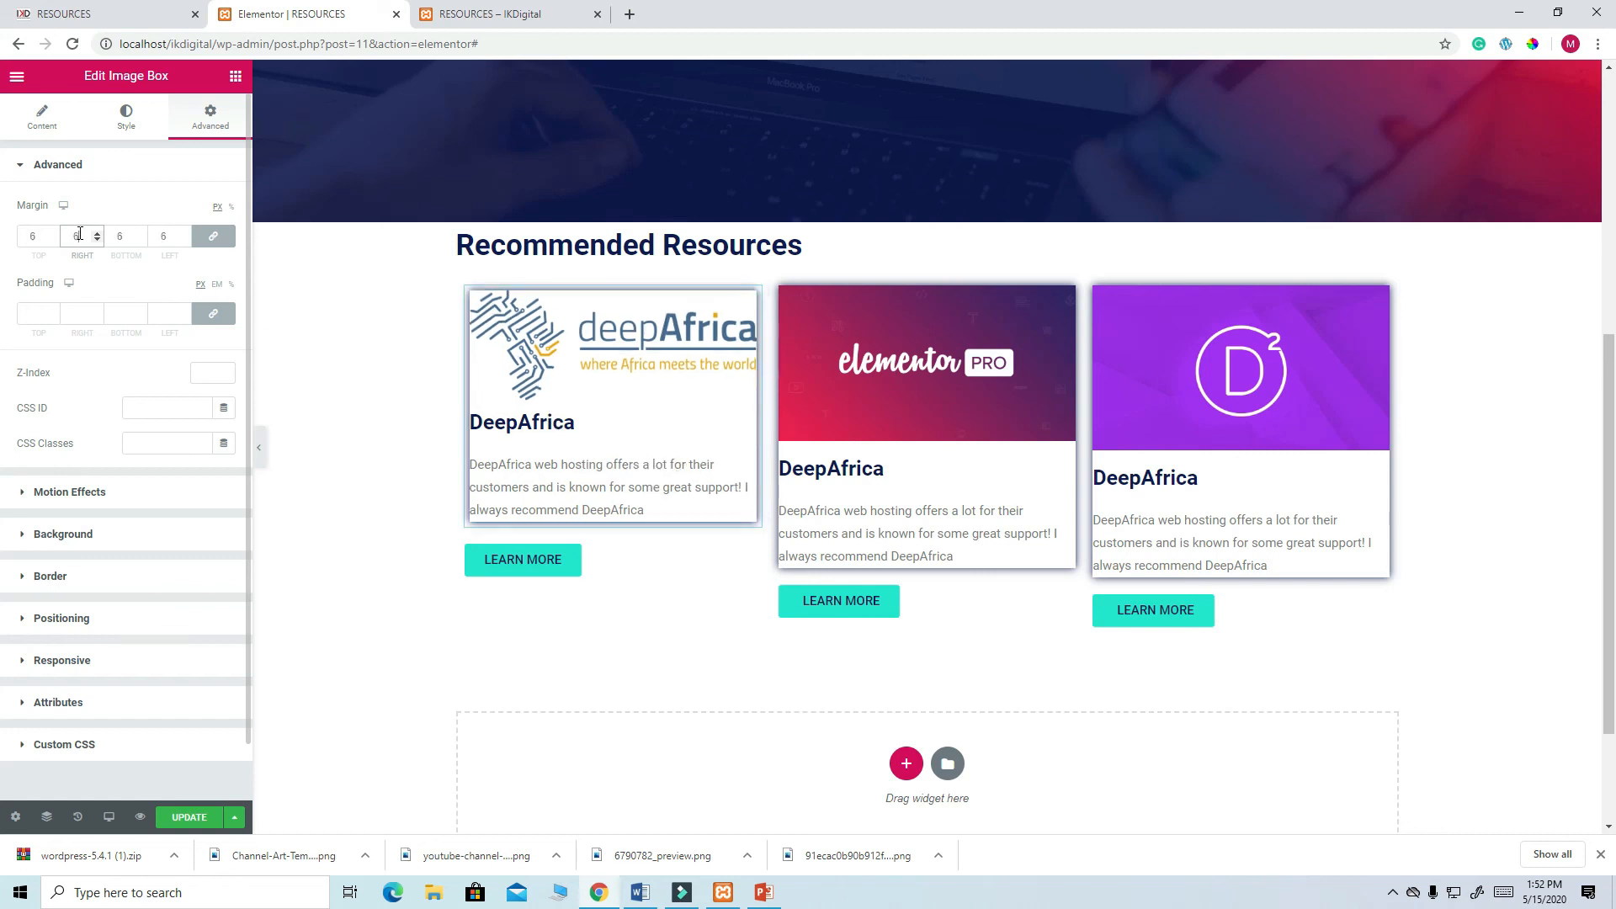
text(0)
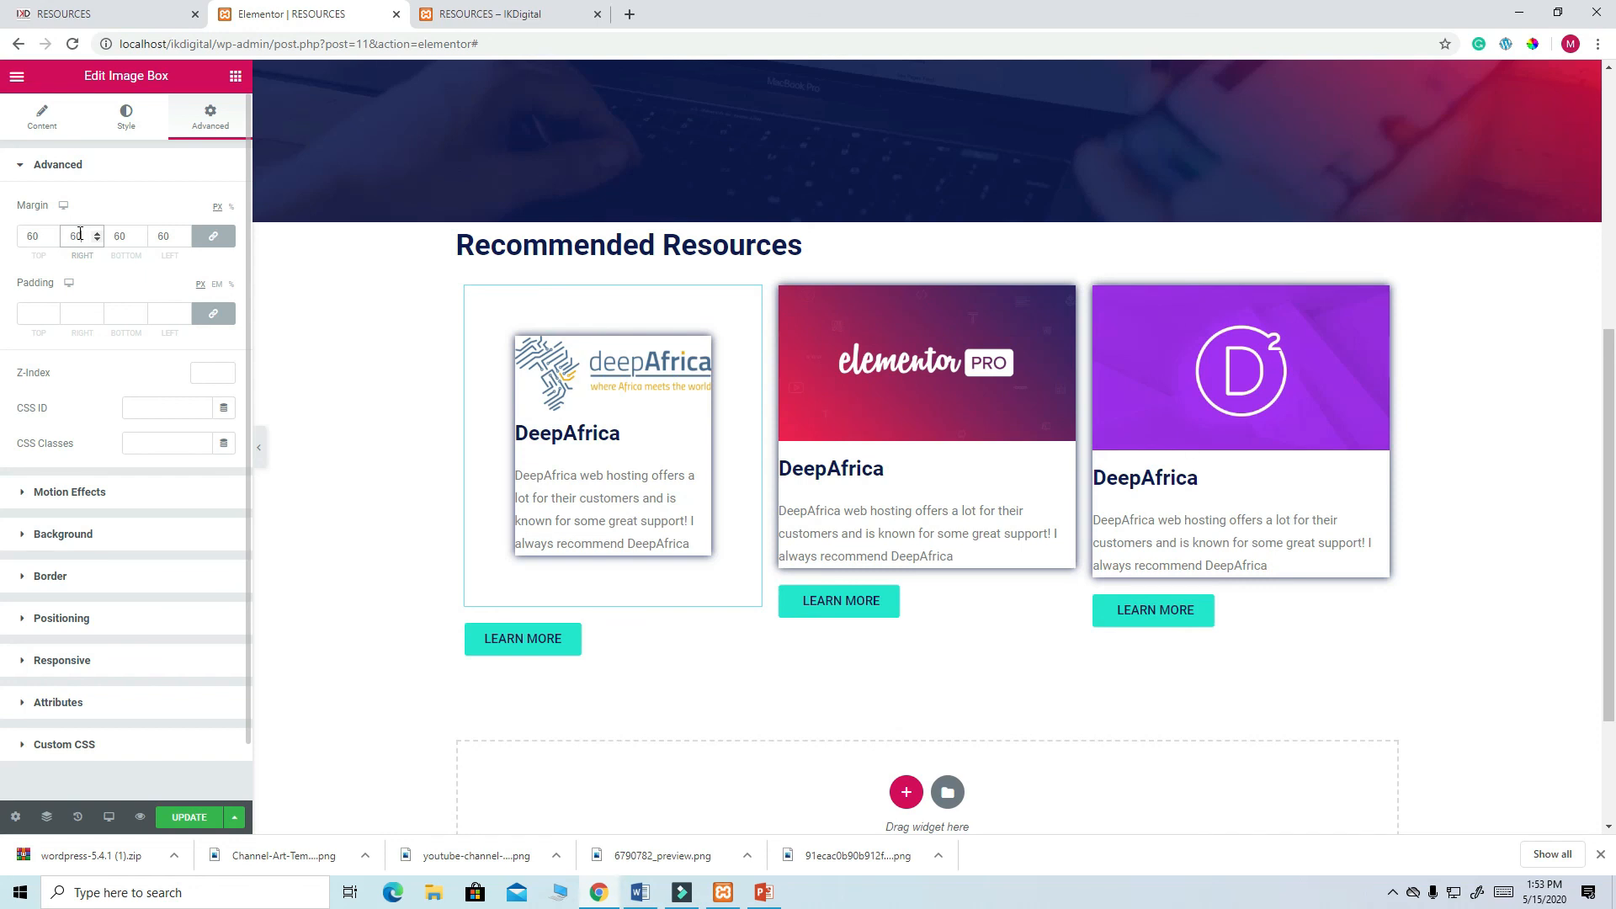
click(213, 236)
- Set the top, bottom, right and left margins all to 0
double_click(38, 235)
text(0)
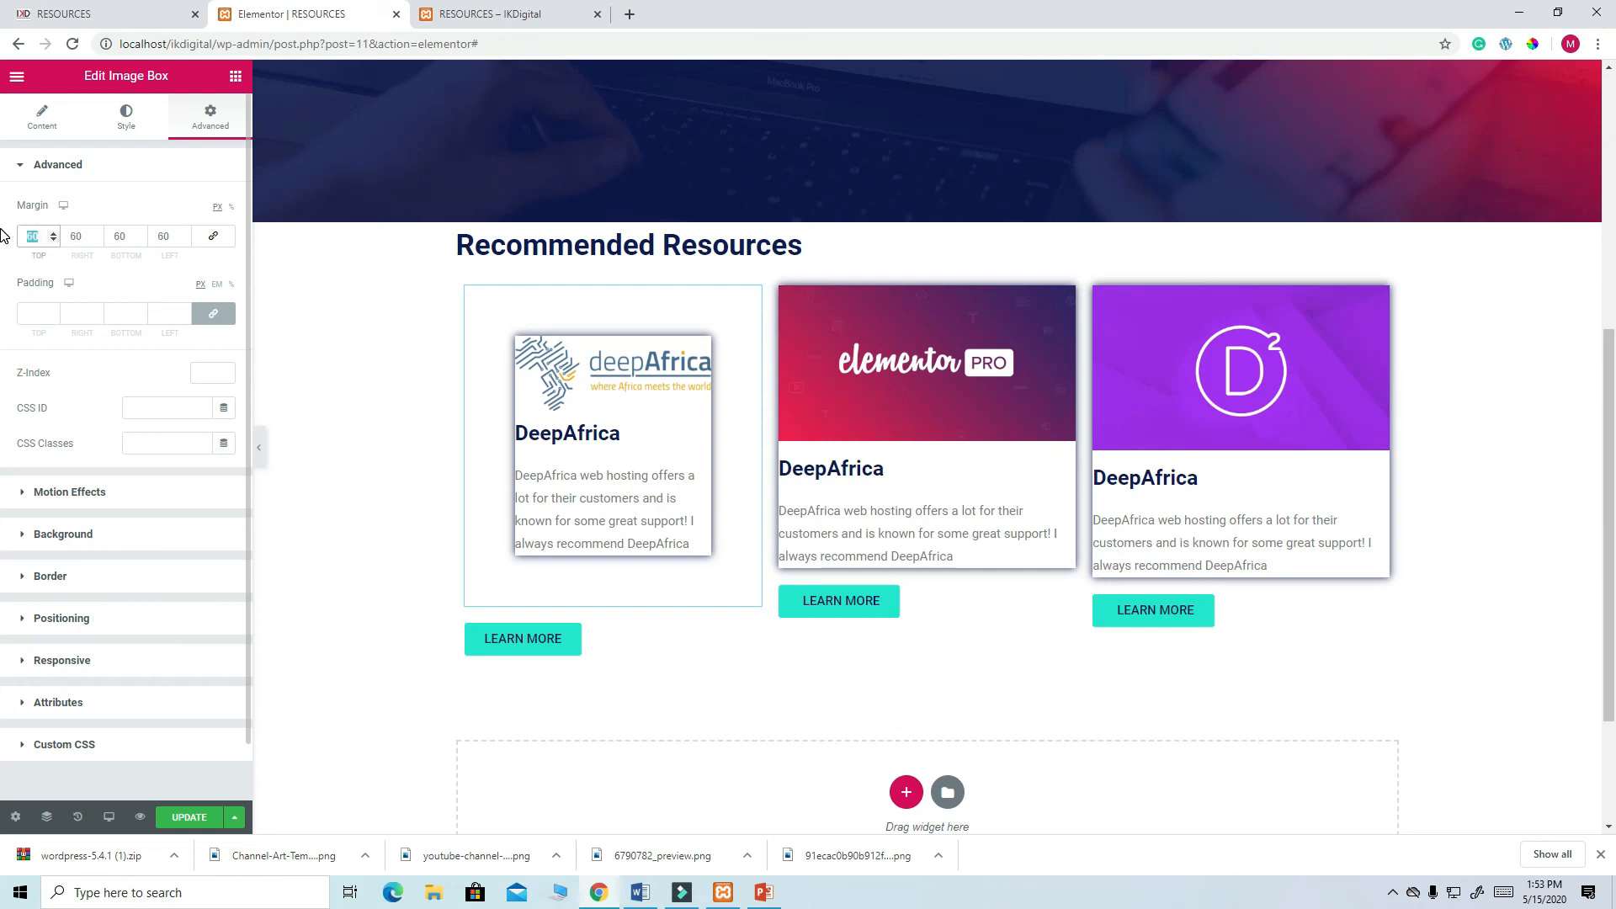
double_click(129, 235)
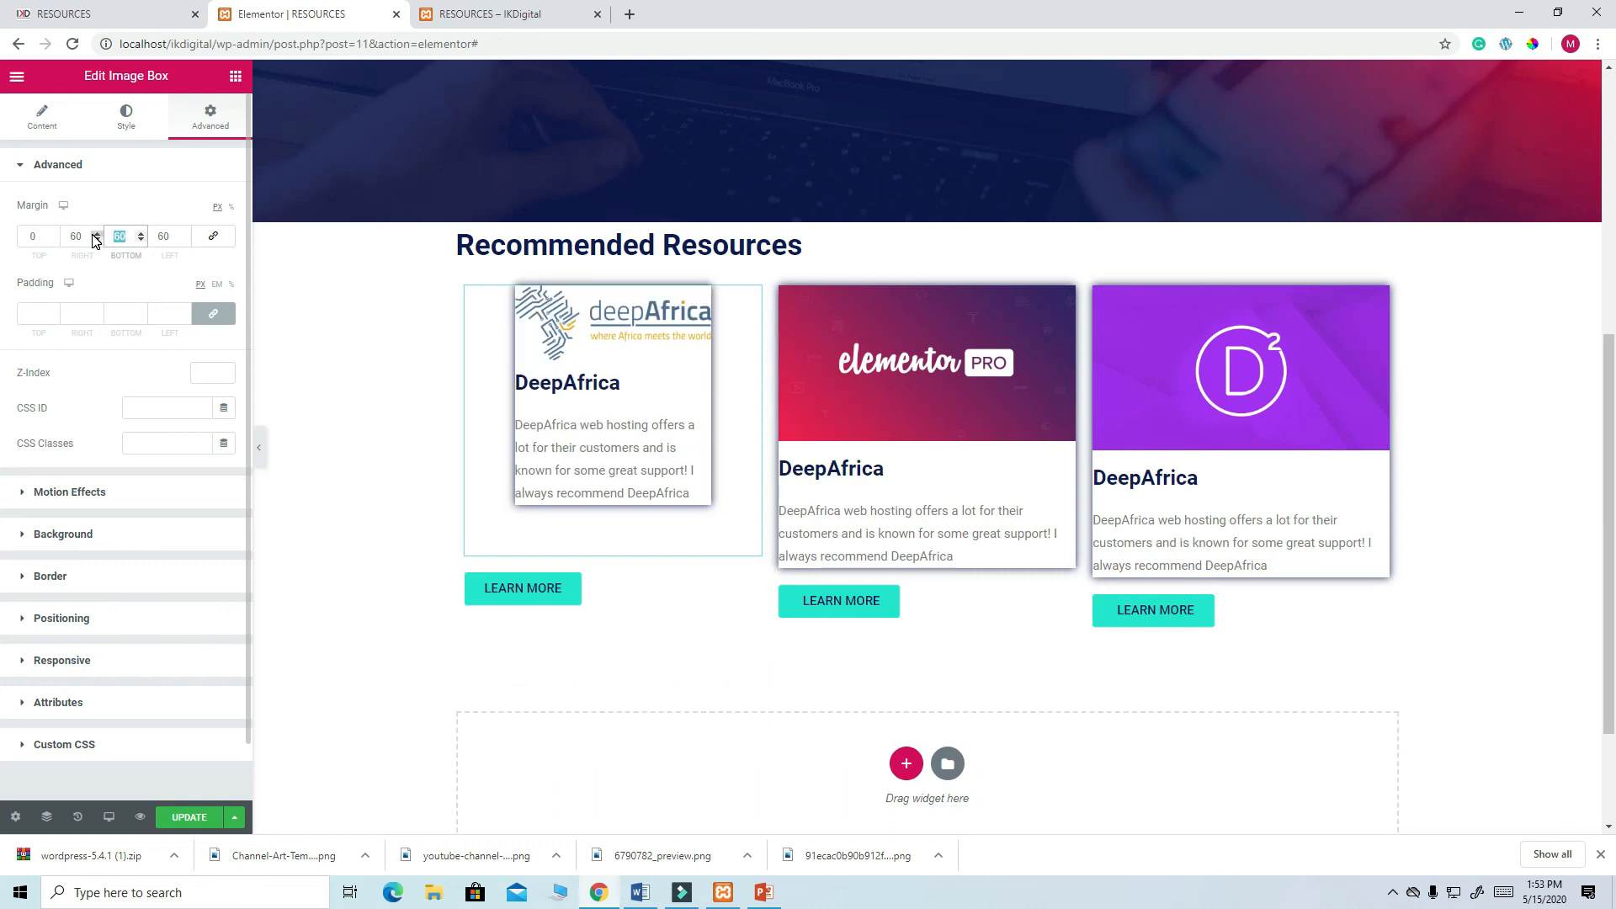
text(0)
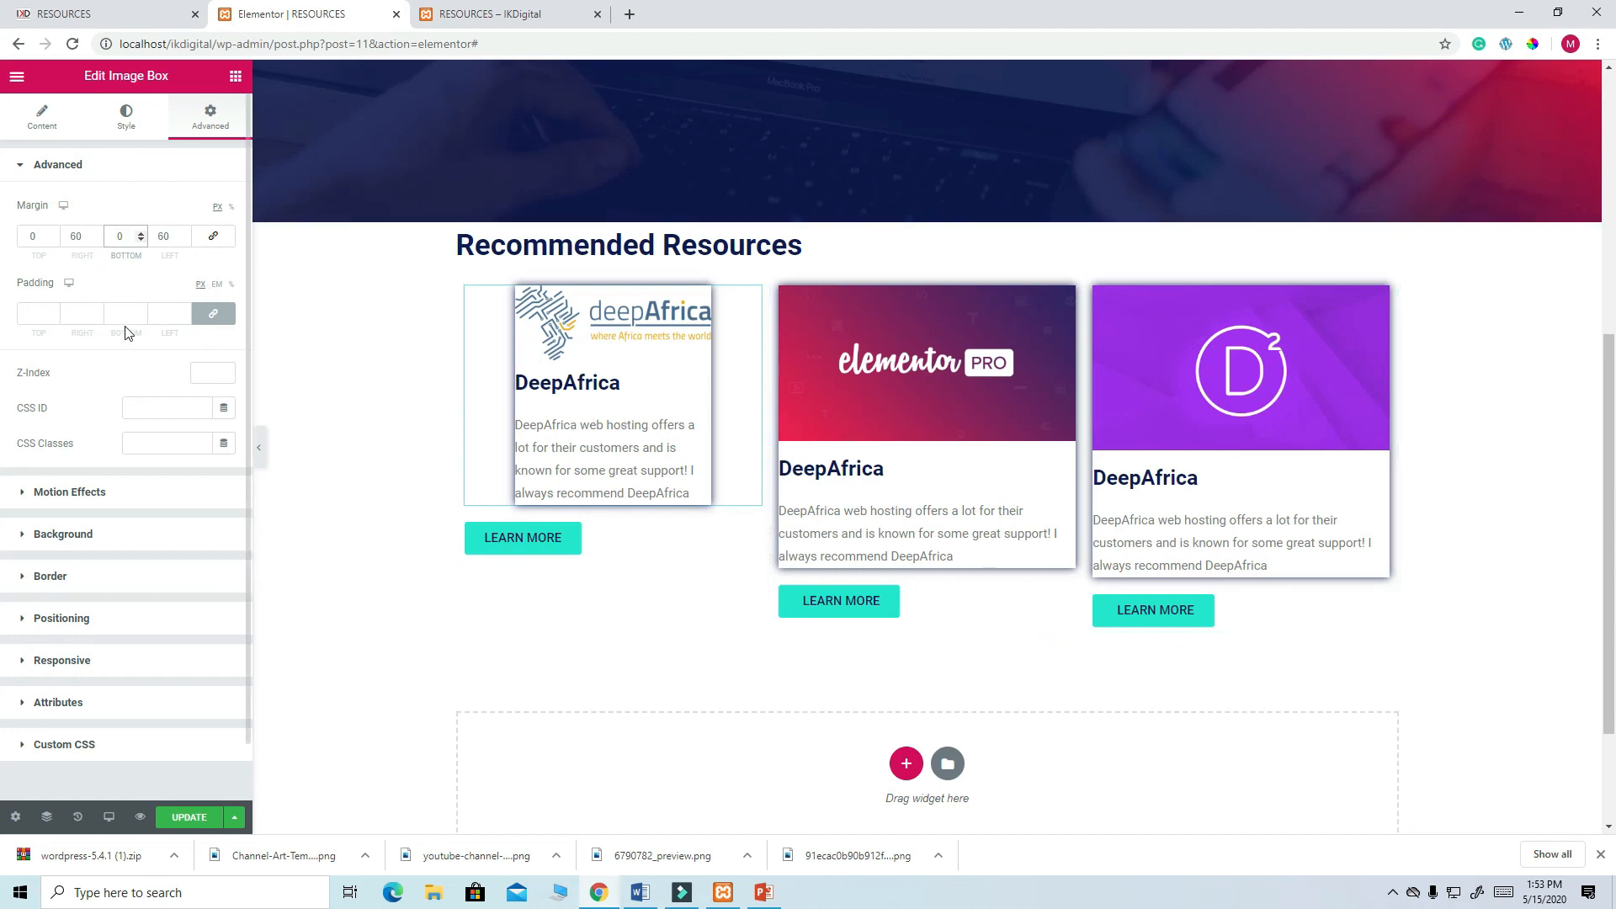
double_click(67, 237)
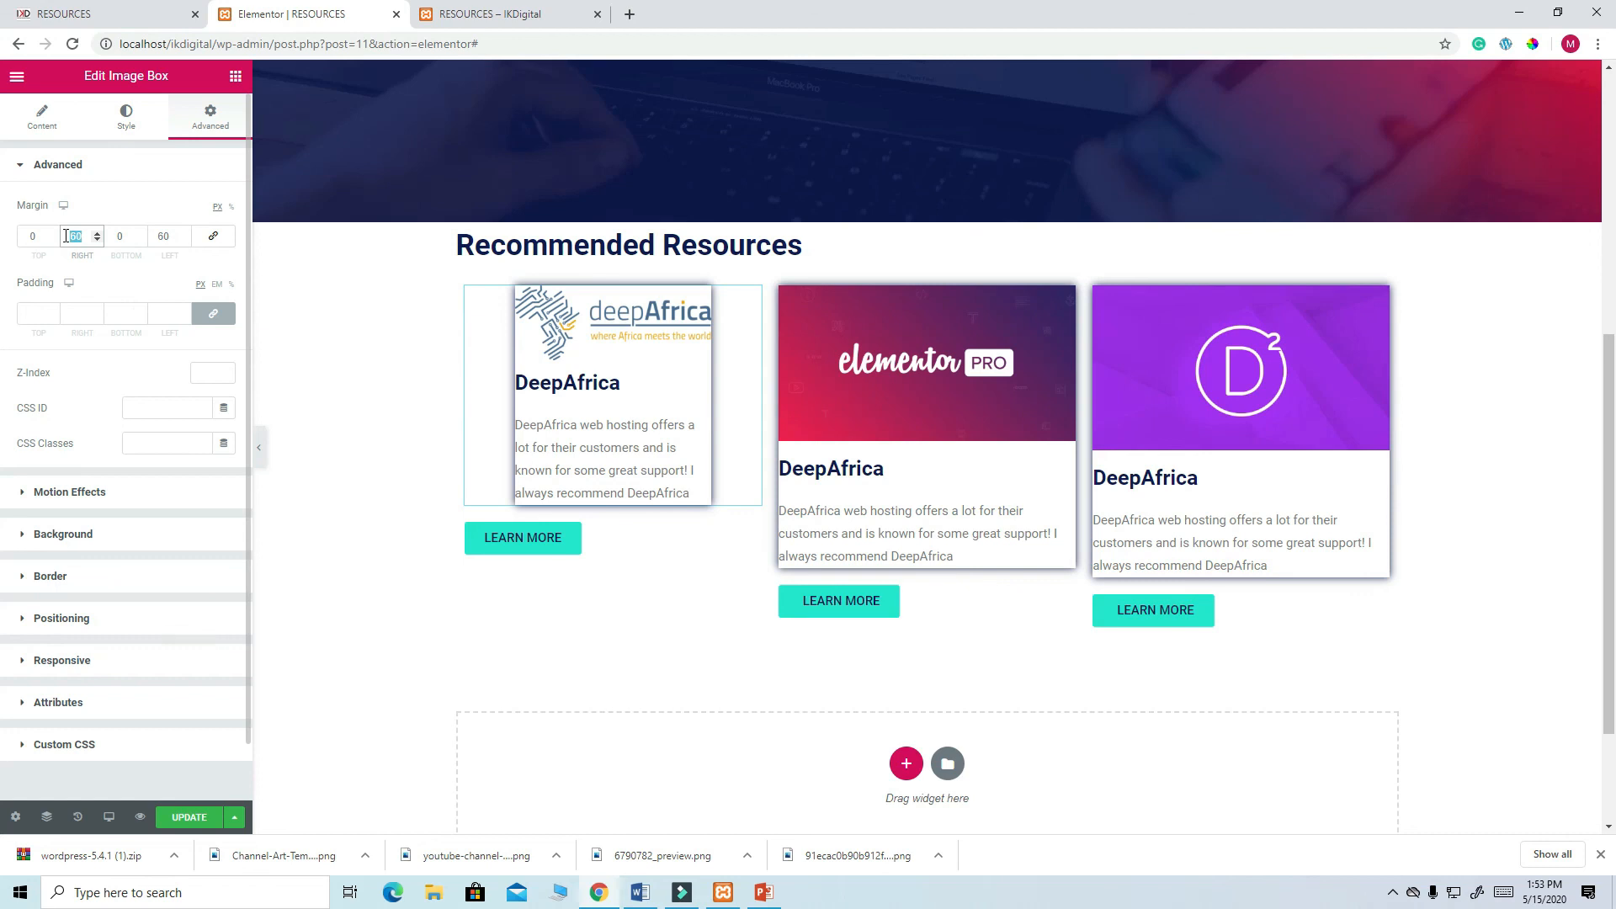
text(0)
double_click(172, 235)
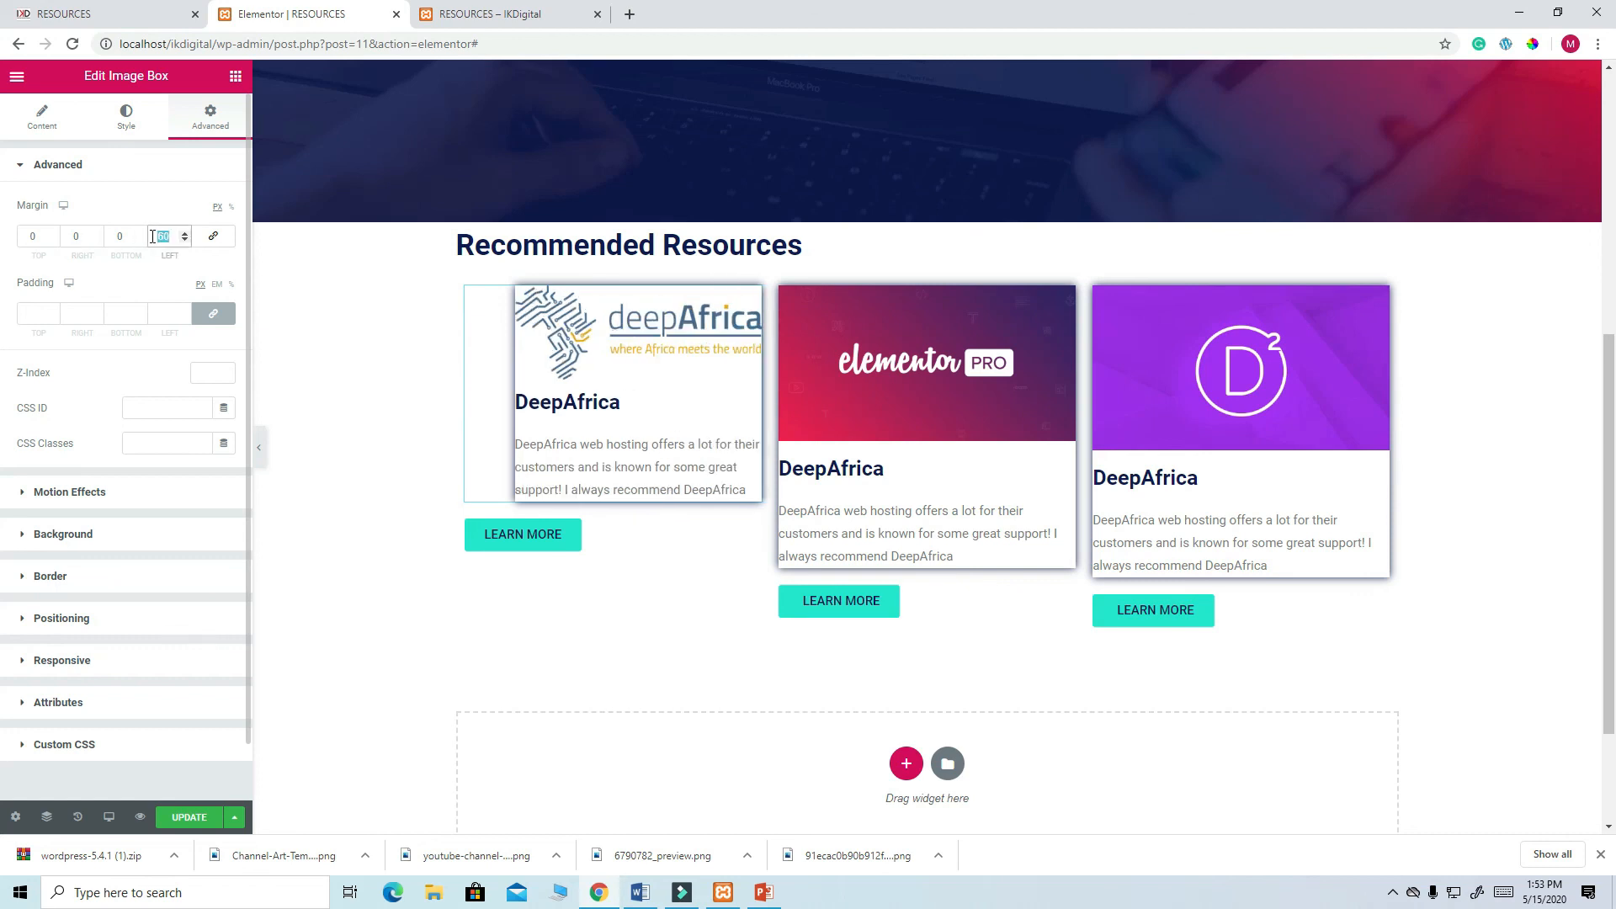
text(0)
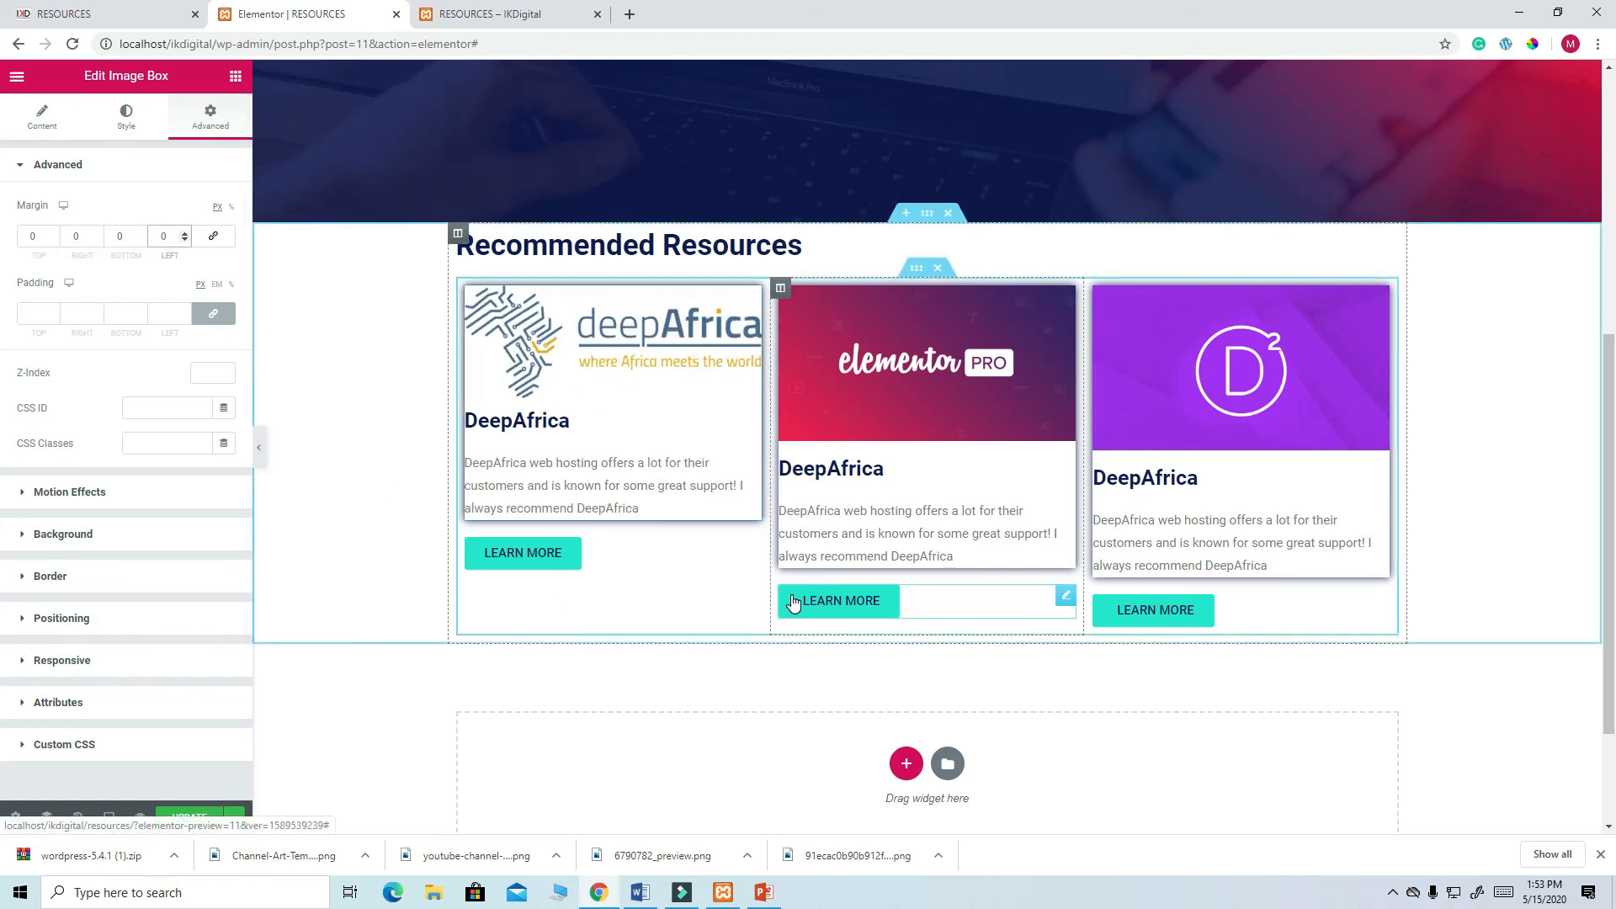
scroll(740, 606, down, 2)
scroll(649, 454, up, 1)
scroll(649, 457, up, 1)
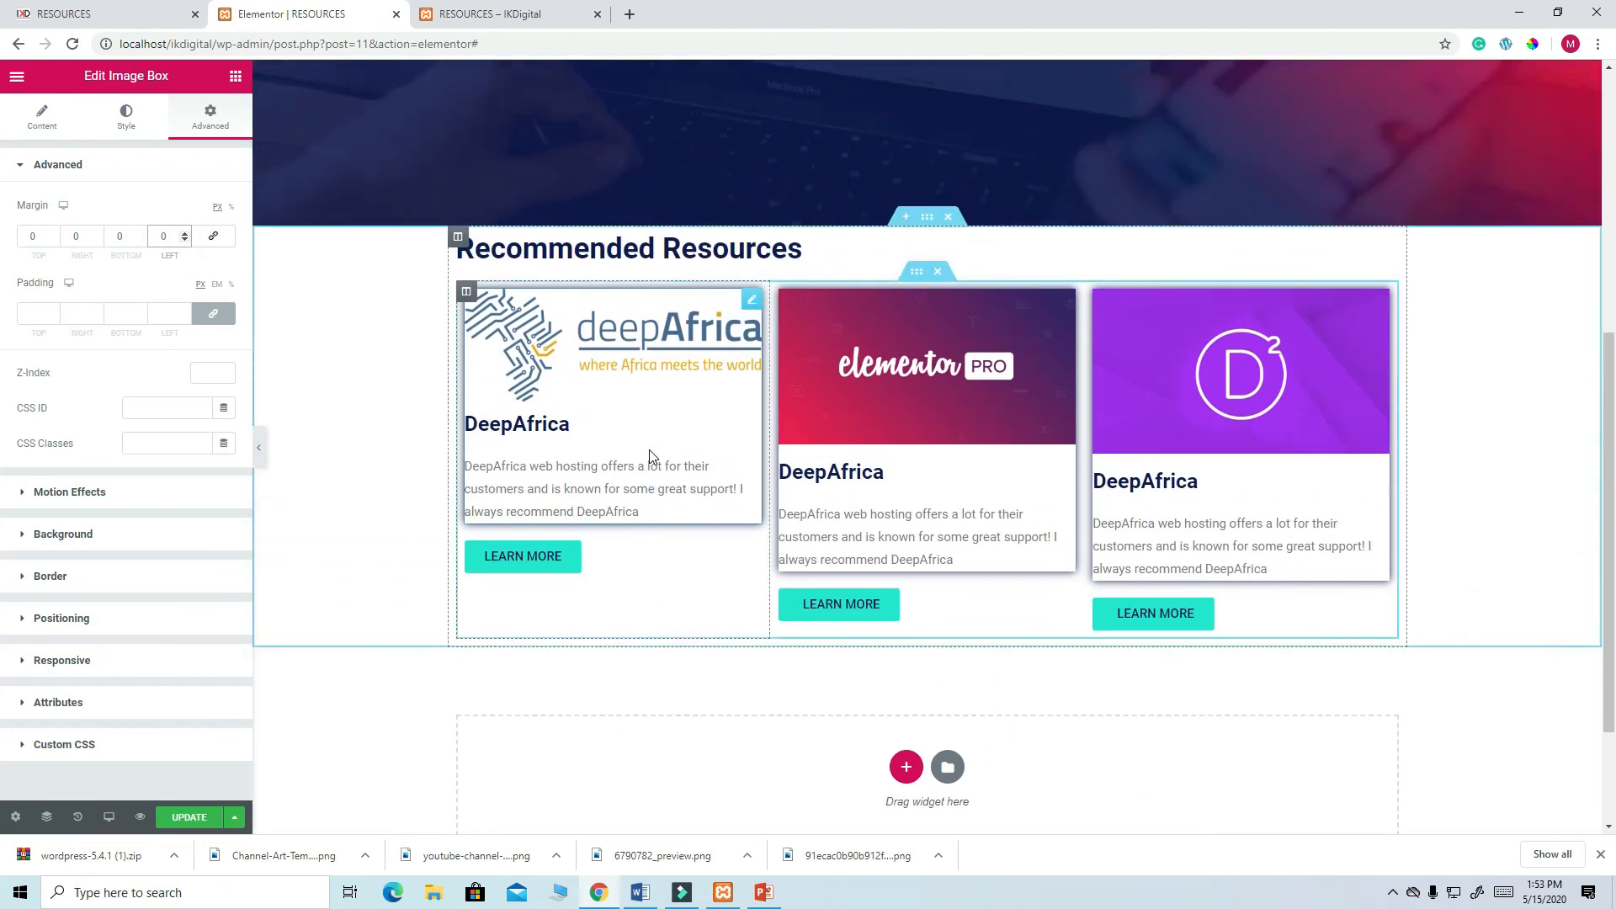
scroll(649, 455, up, 1)
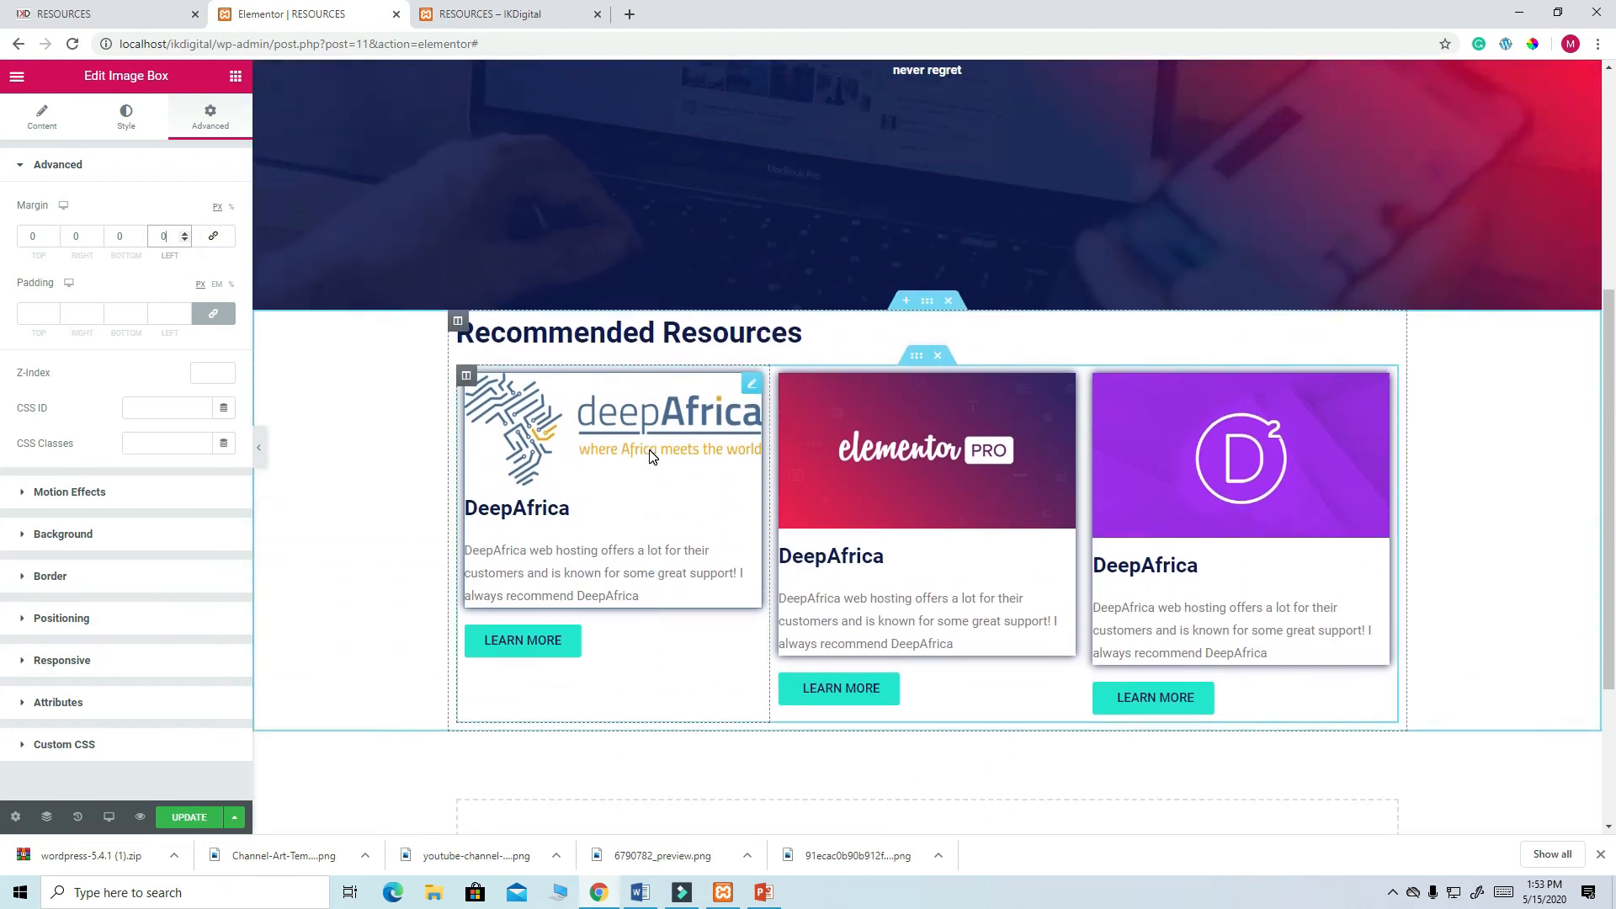
scroll(649, 455, down, 2)
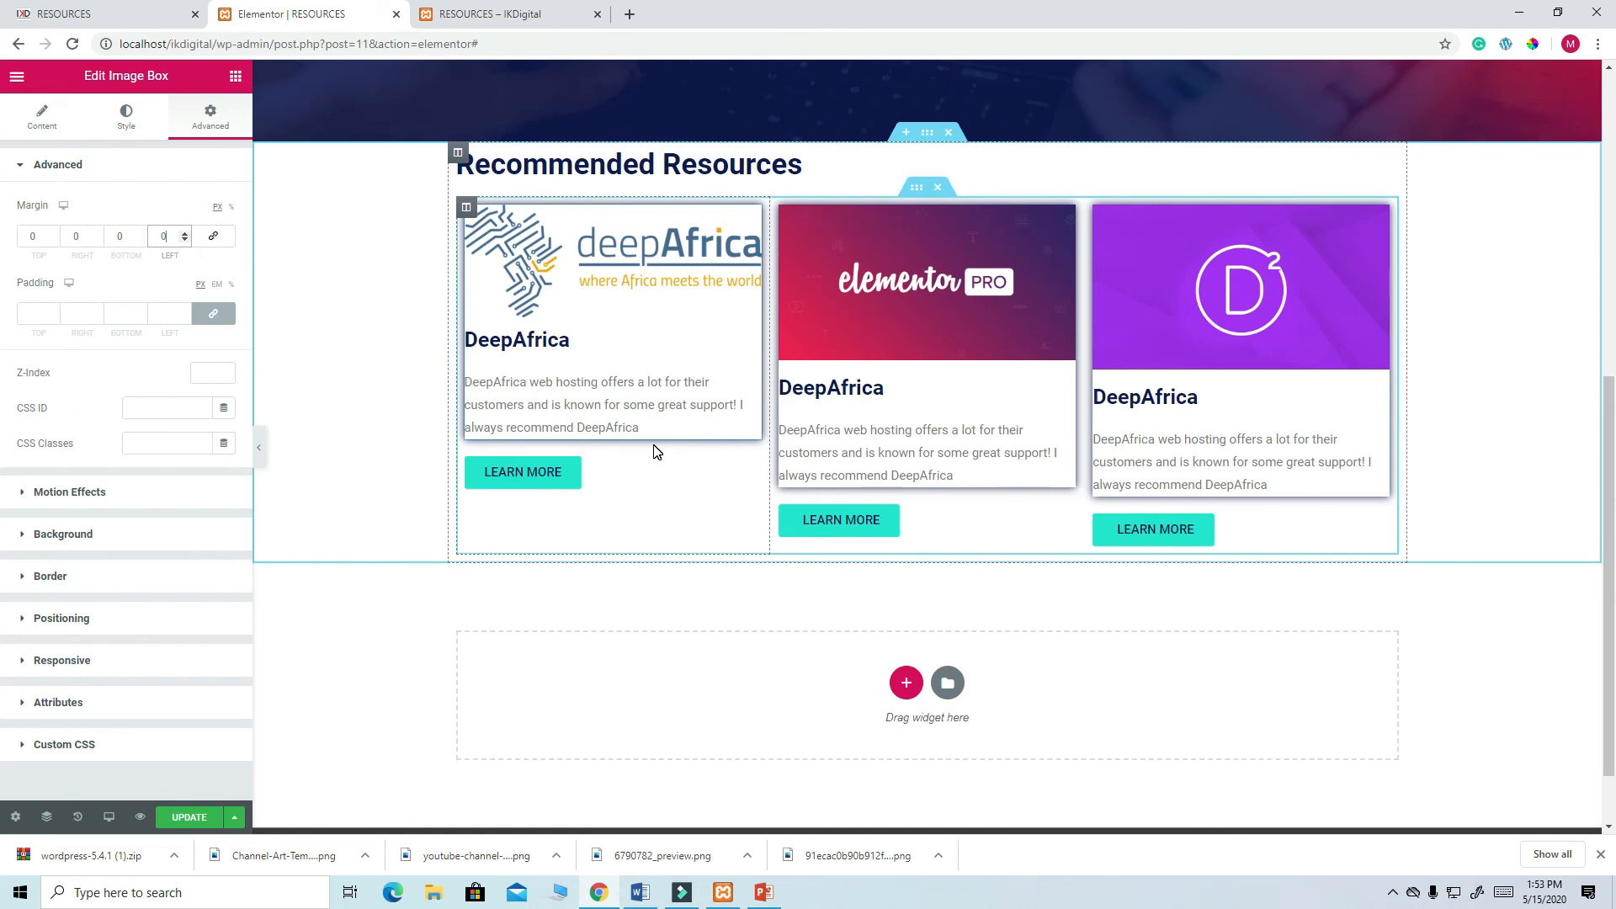
scroll(656, 452, up, 2)
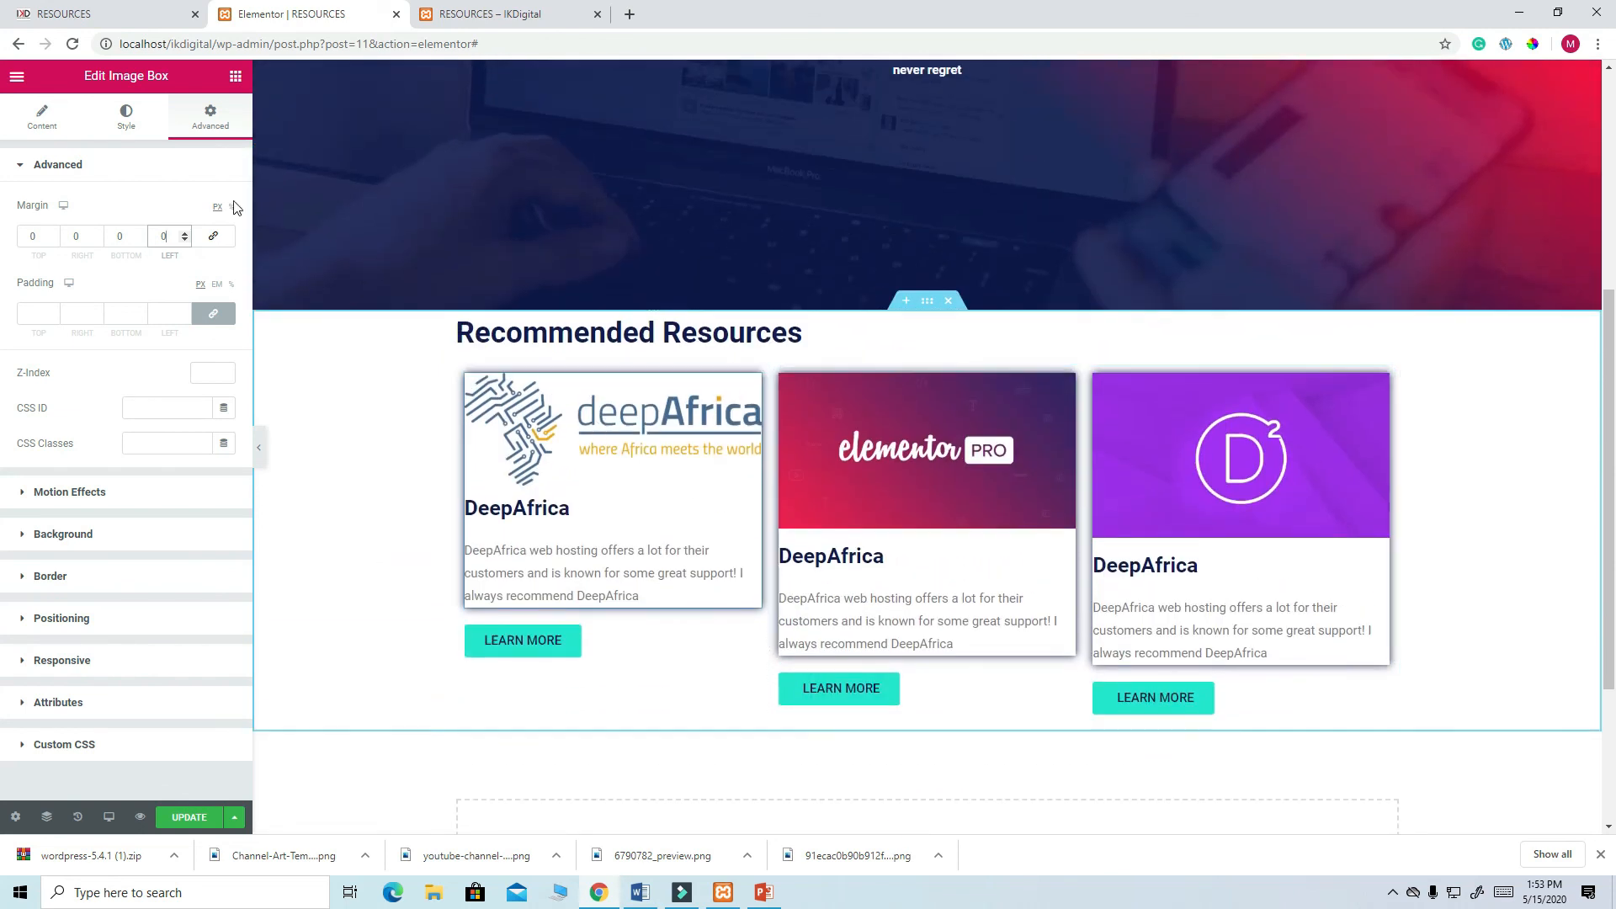
click(46, 122)
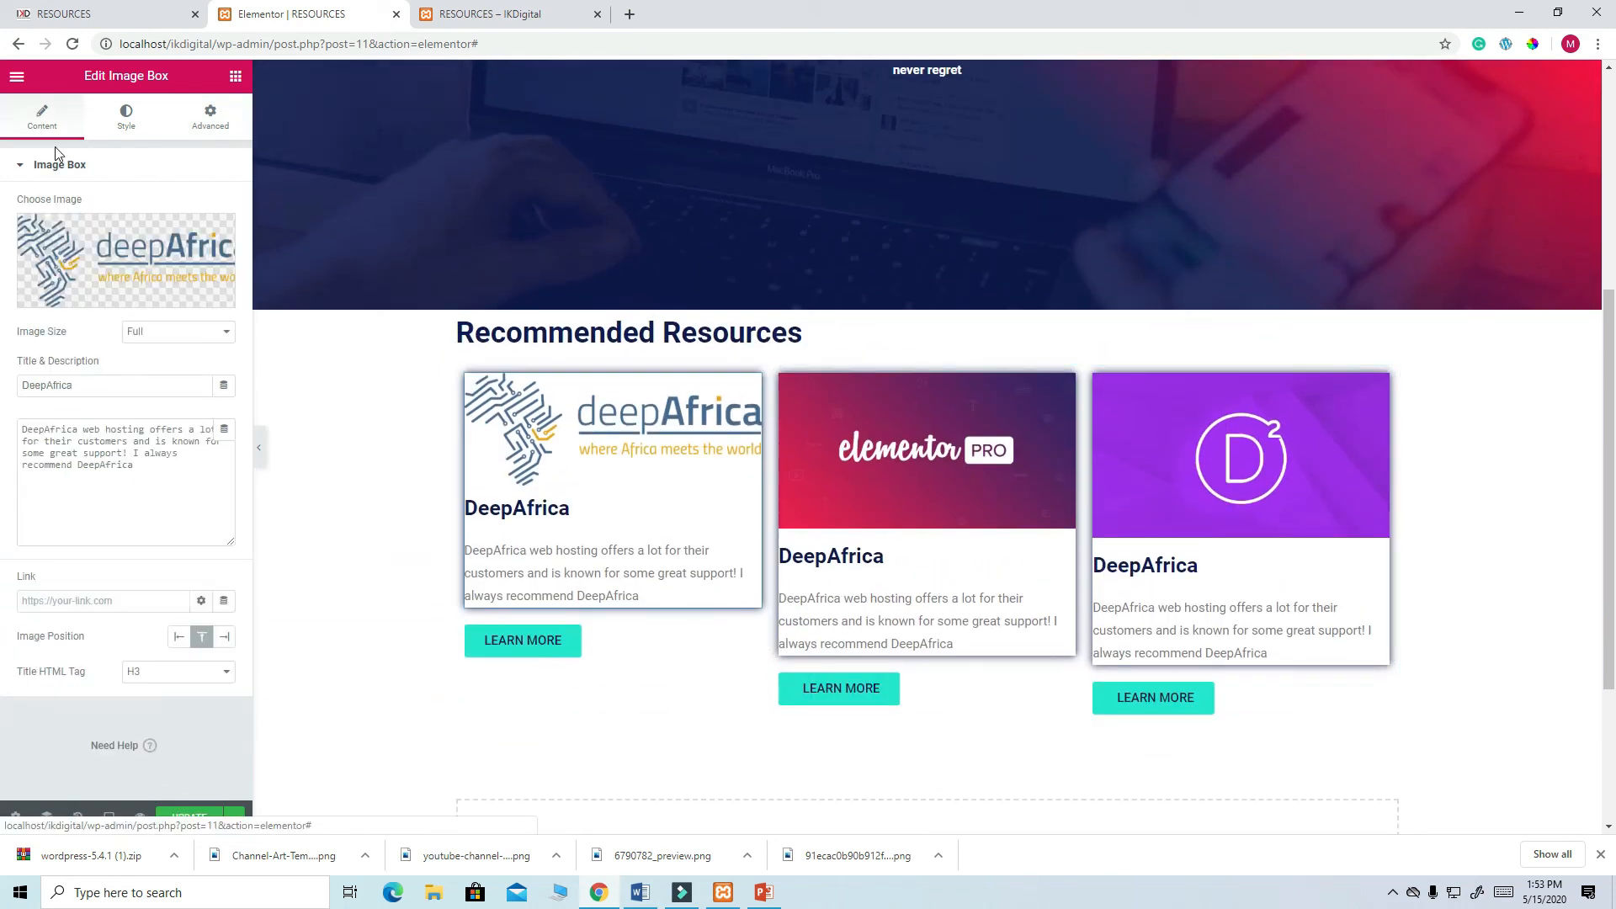
- Test the image width slider, leave it at 100%, then select the Recommended Resources section
click(133, 125)
drag(183, 310, 228, 310)
click(226, 299)
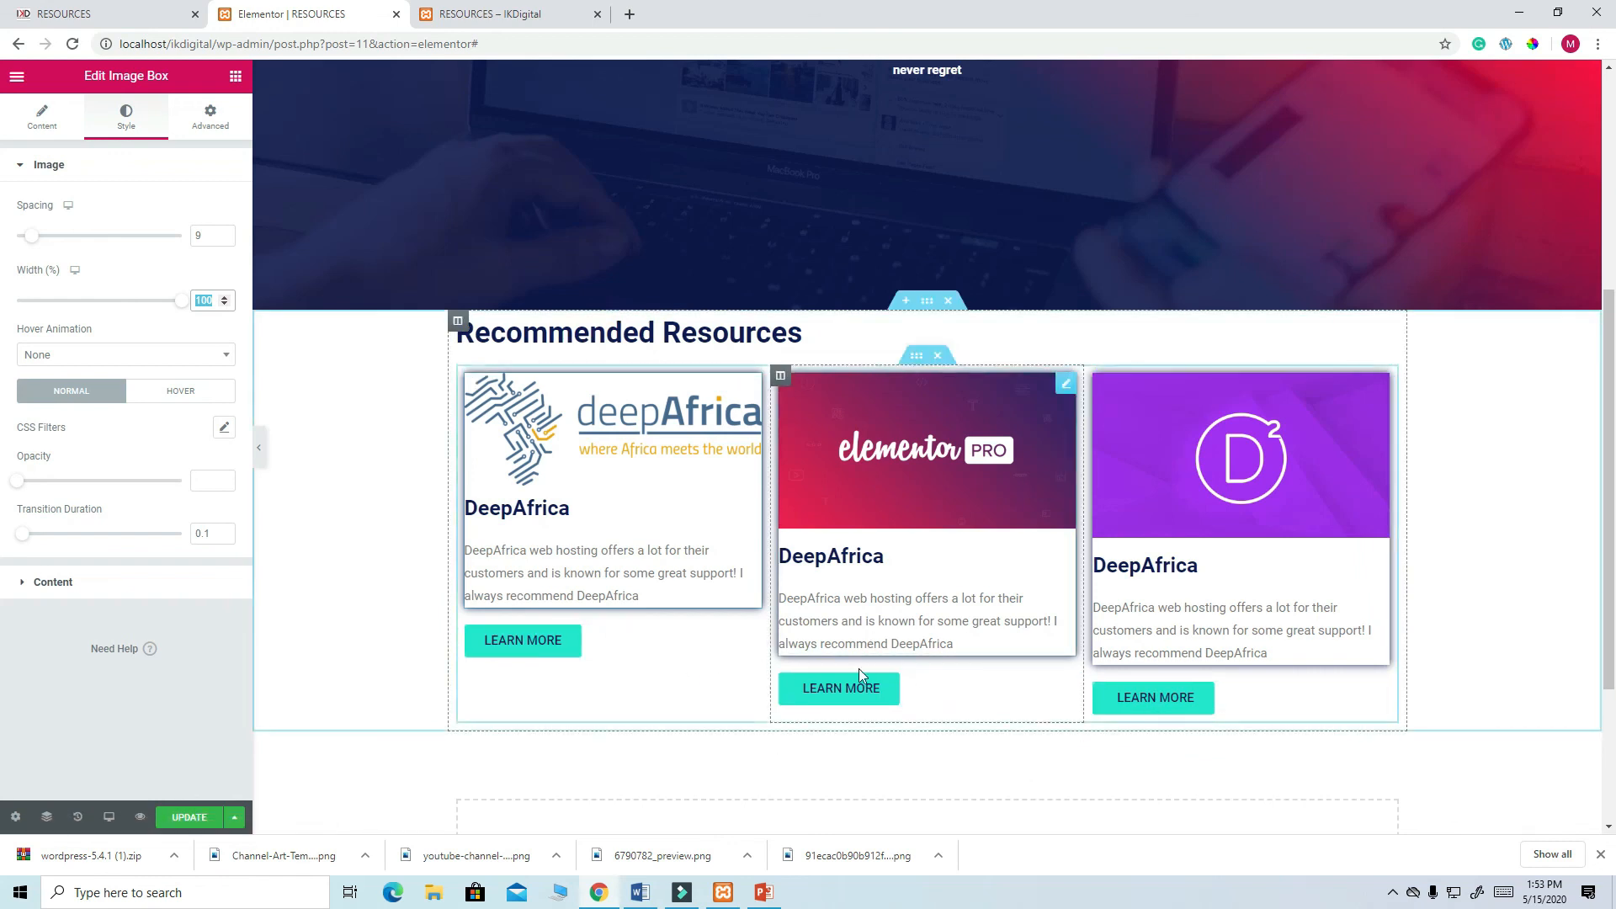
scroll(857, 683, down, 3)
scroll(682, 441, up, 3)
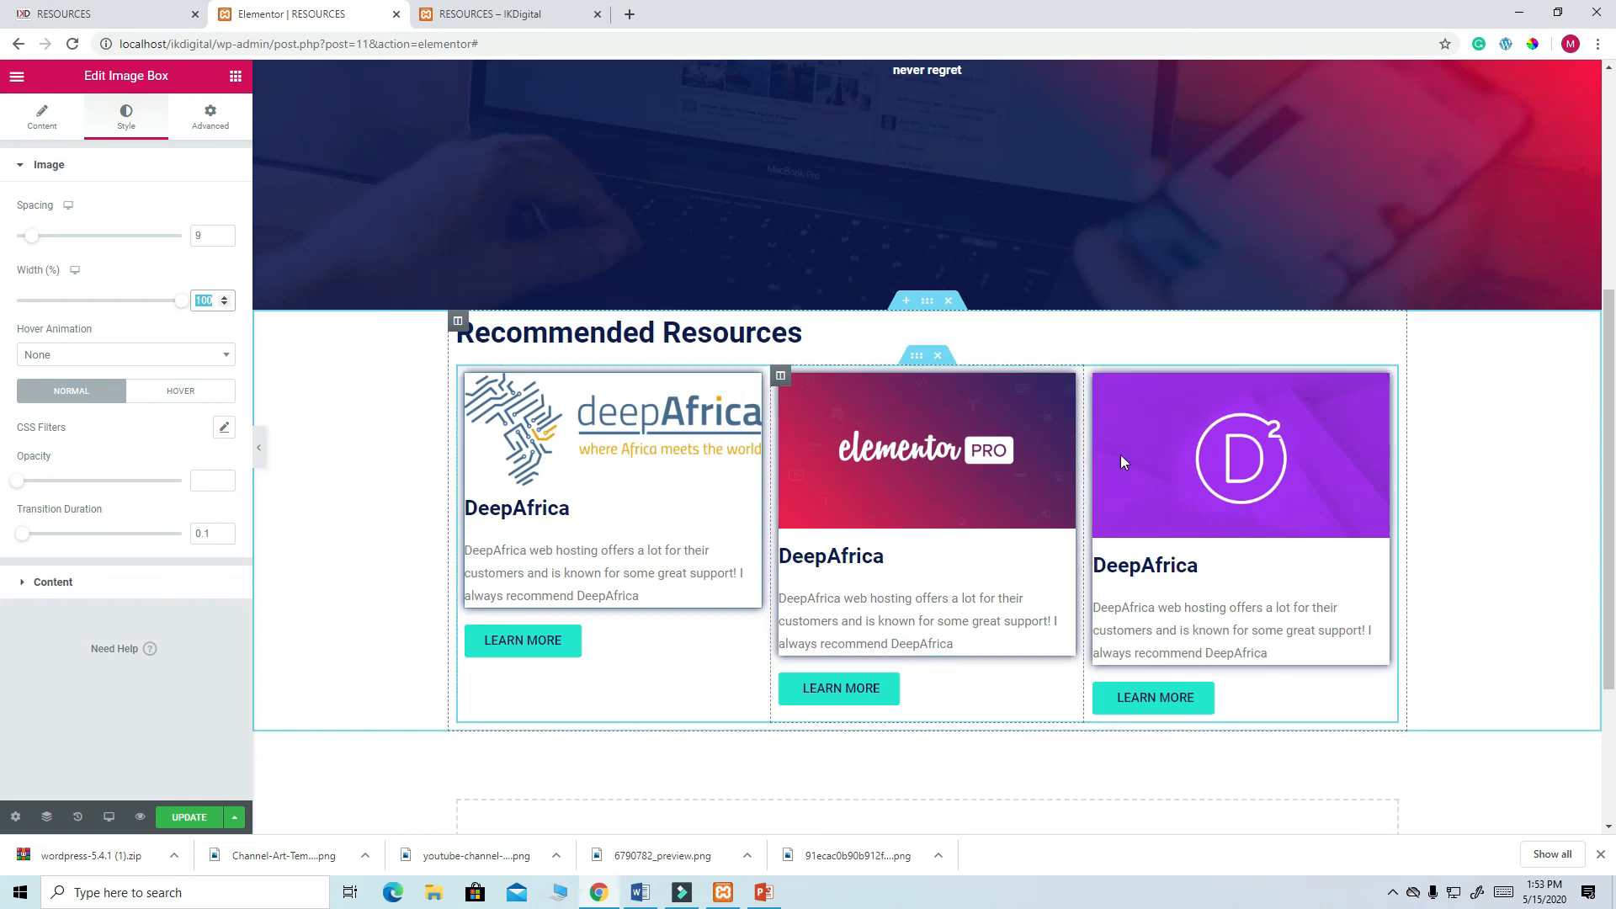
scroll(1339, 450, down, 3)
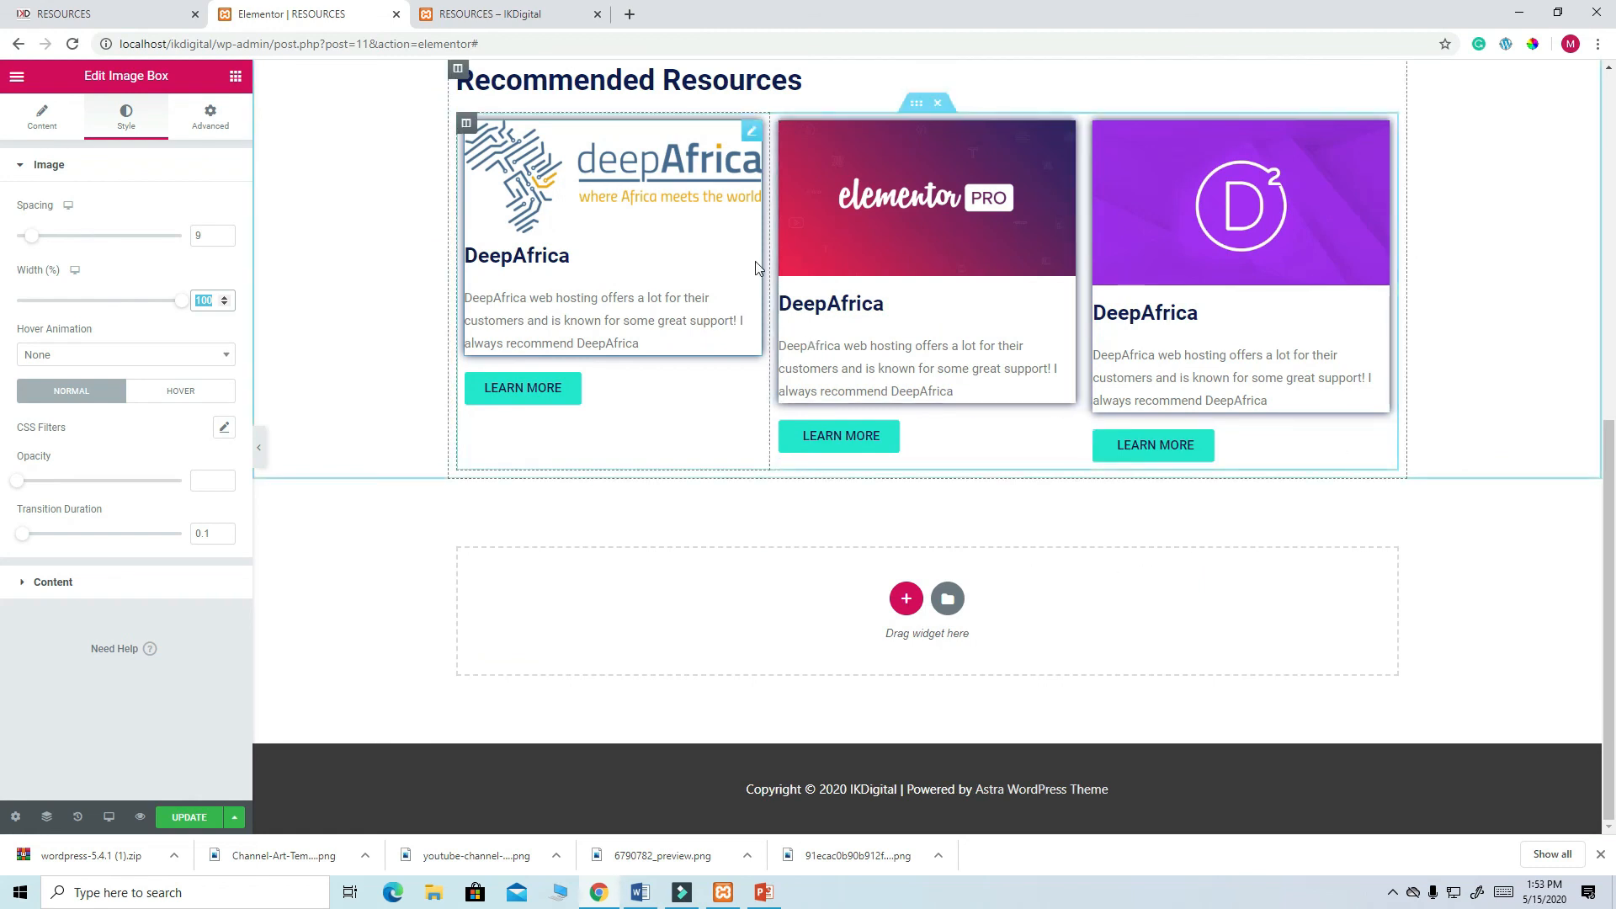
scroll(843, 286, up, 4)
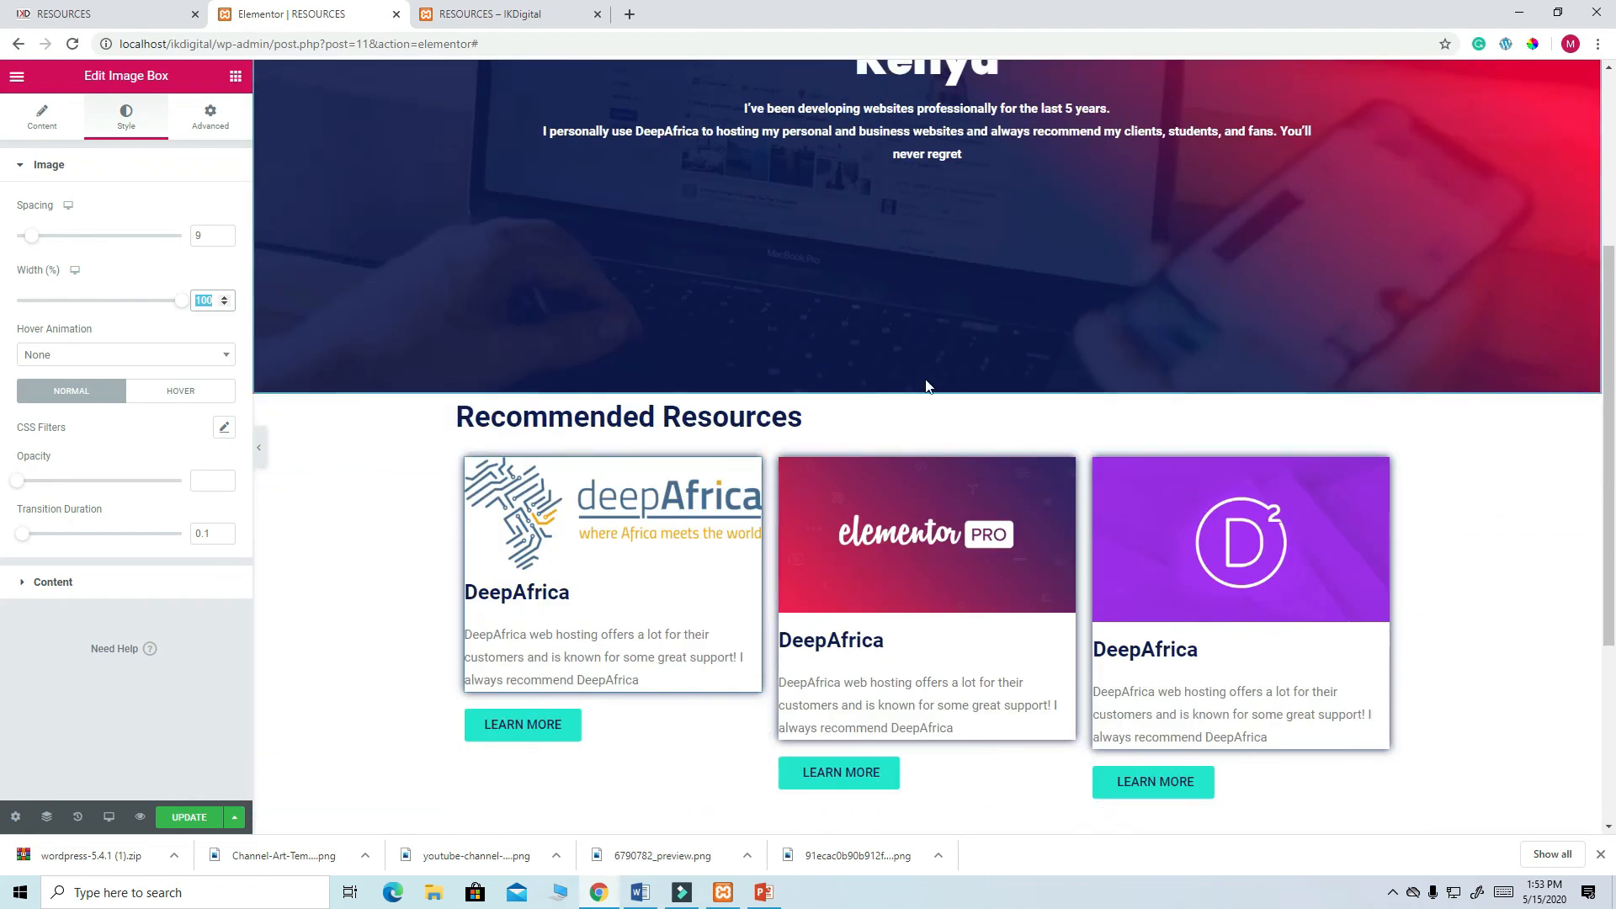
click(929, 390)
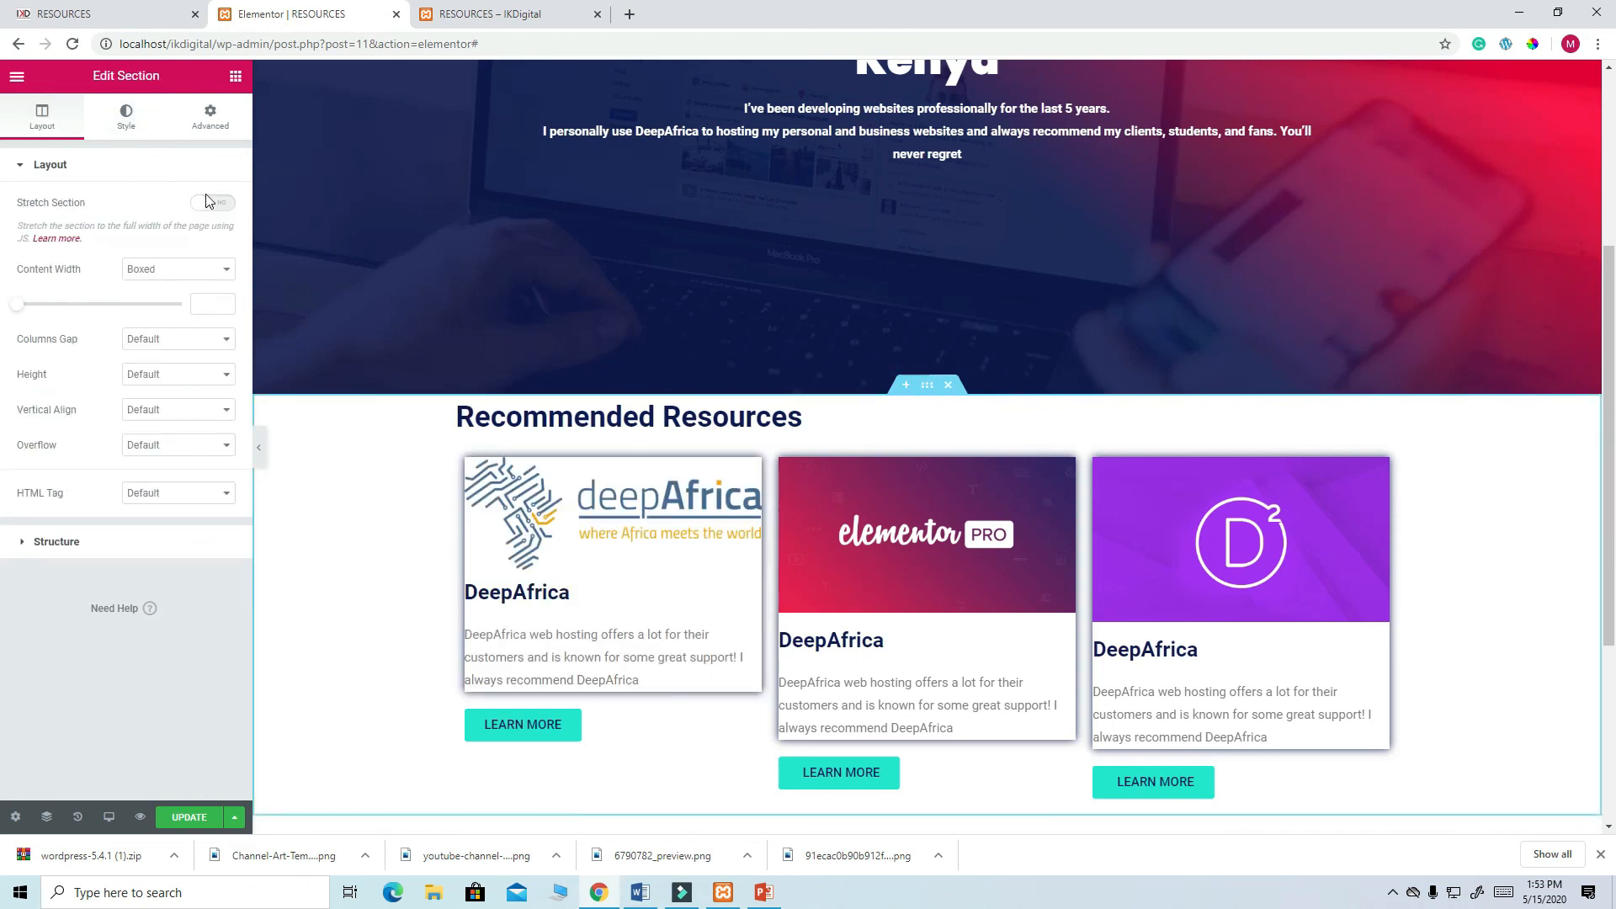
- Unlink the section's padding and set both Top and Bottom to 60 px
click(212, 119)
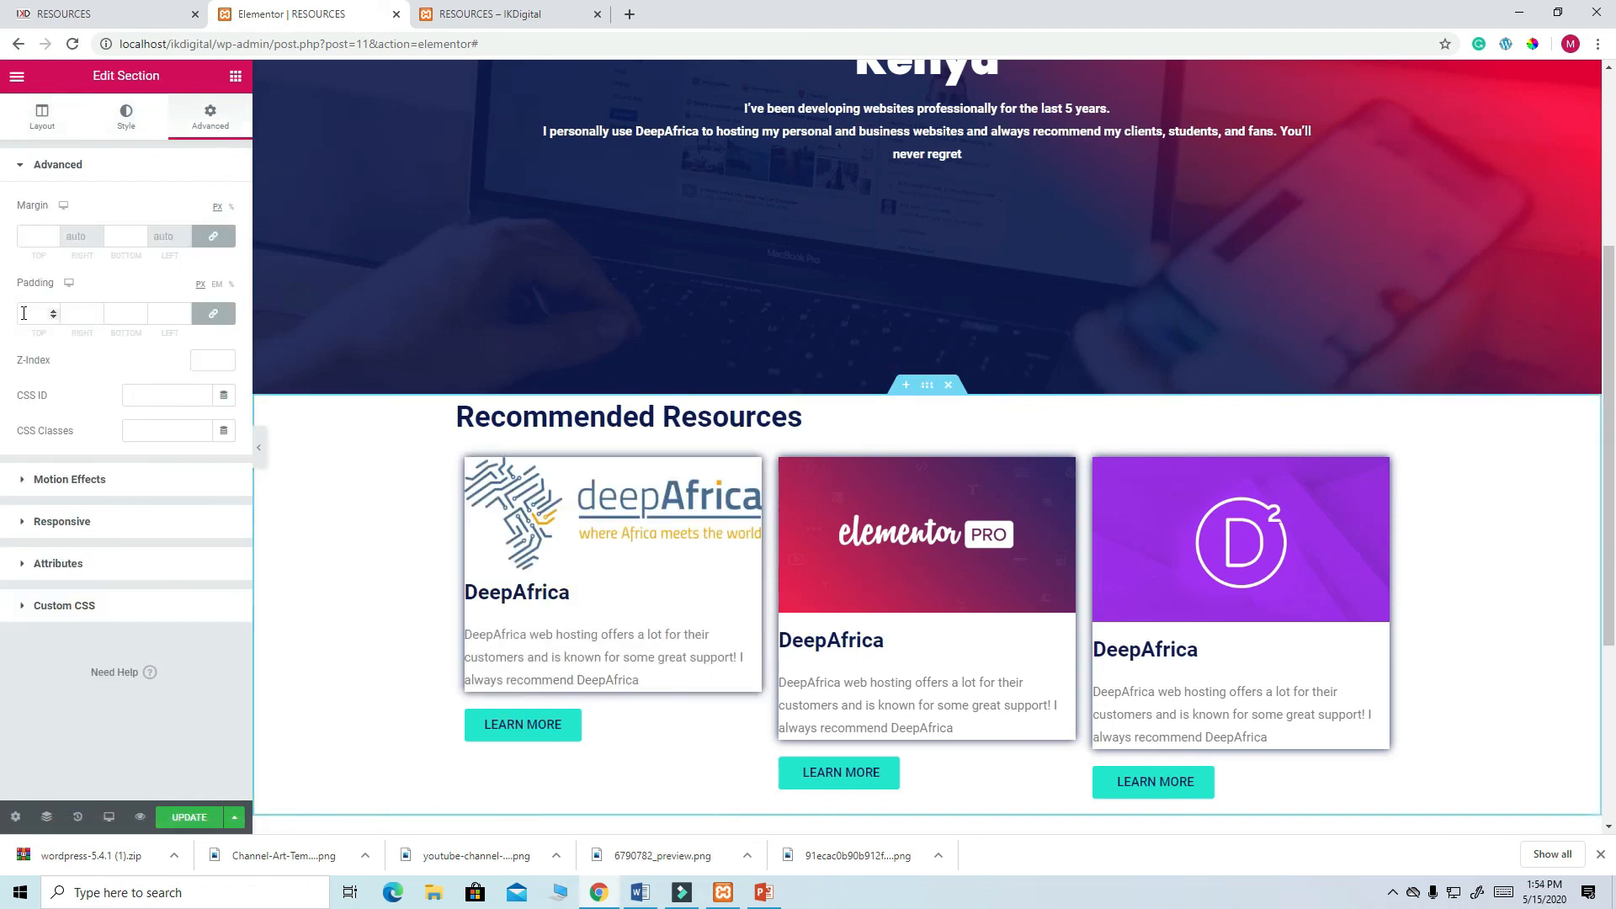
click(213, 313)
click(36, 313)
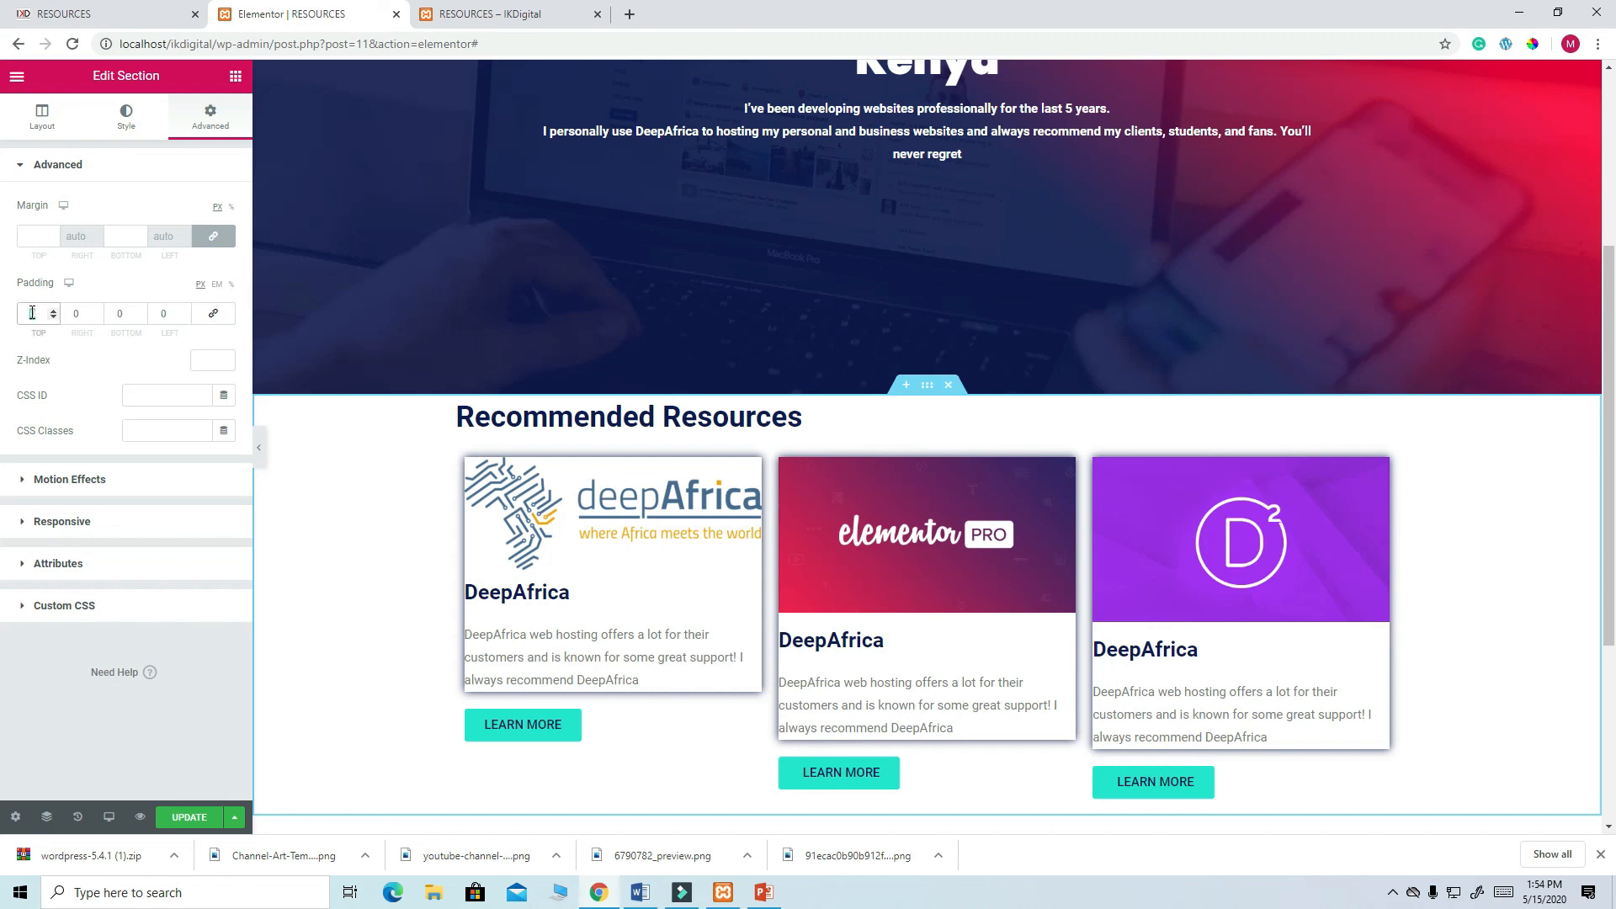
text(60)
double_click(114, 316)
text(60)
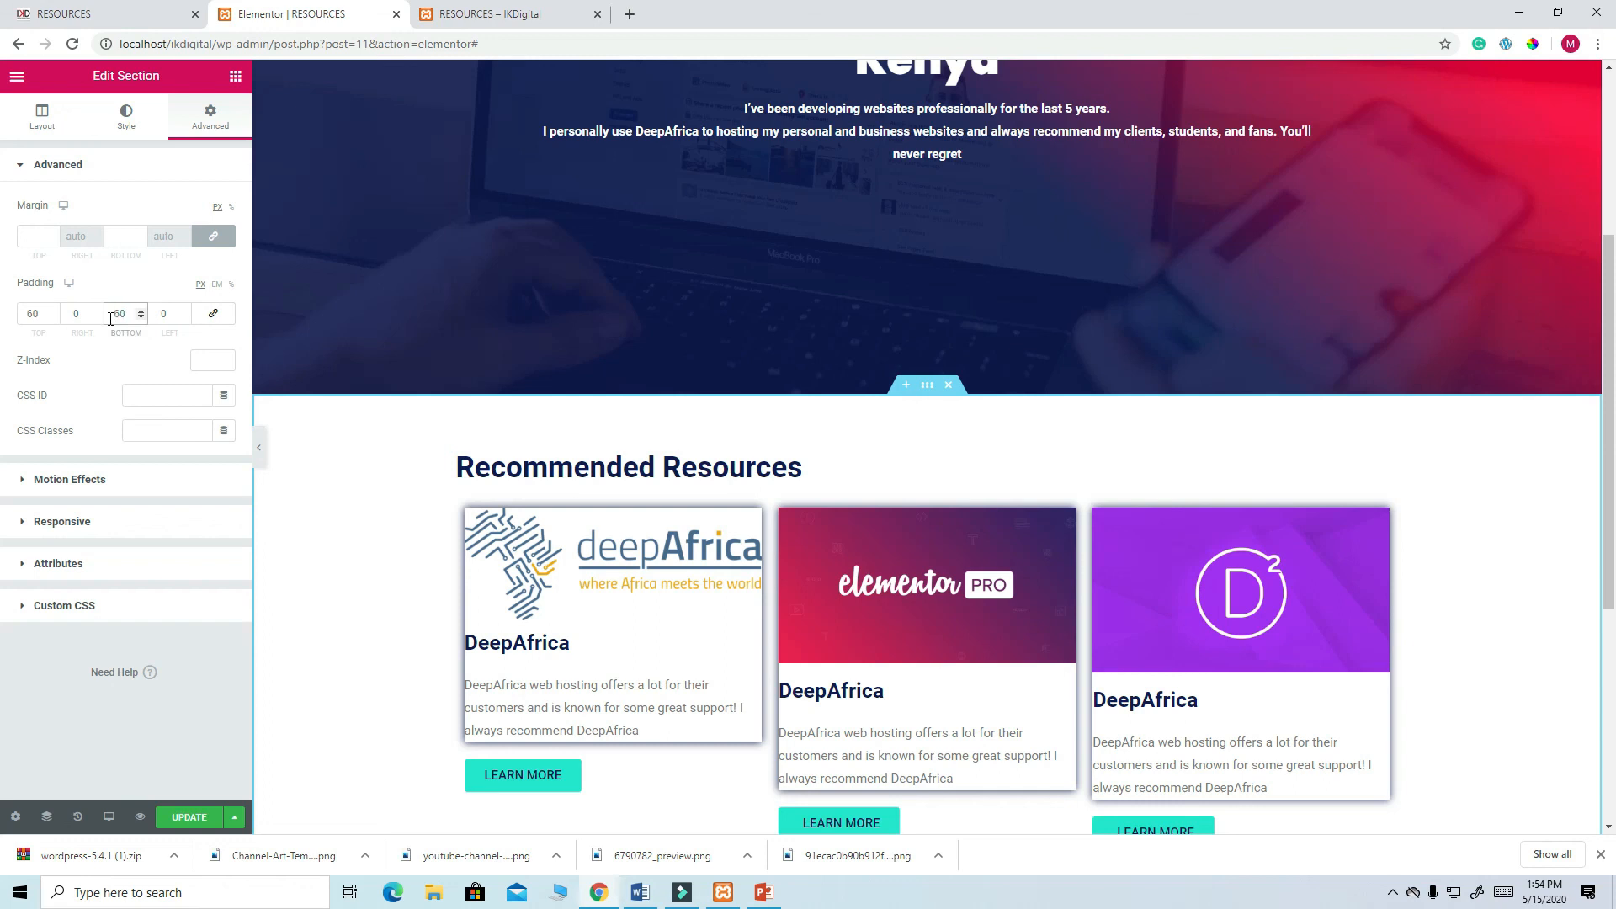
scroll(579, 439, down, 5)
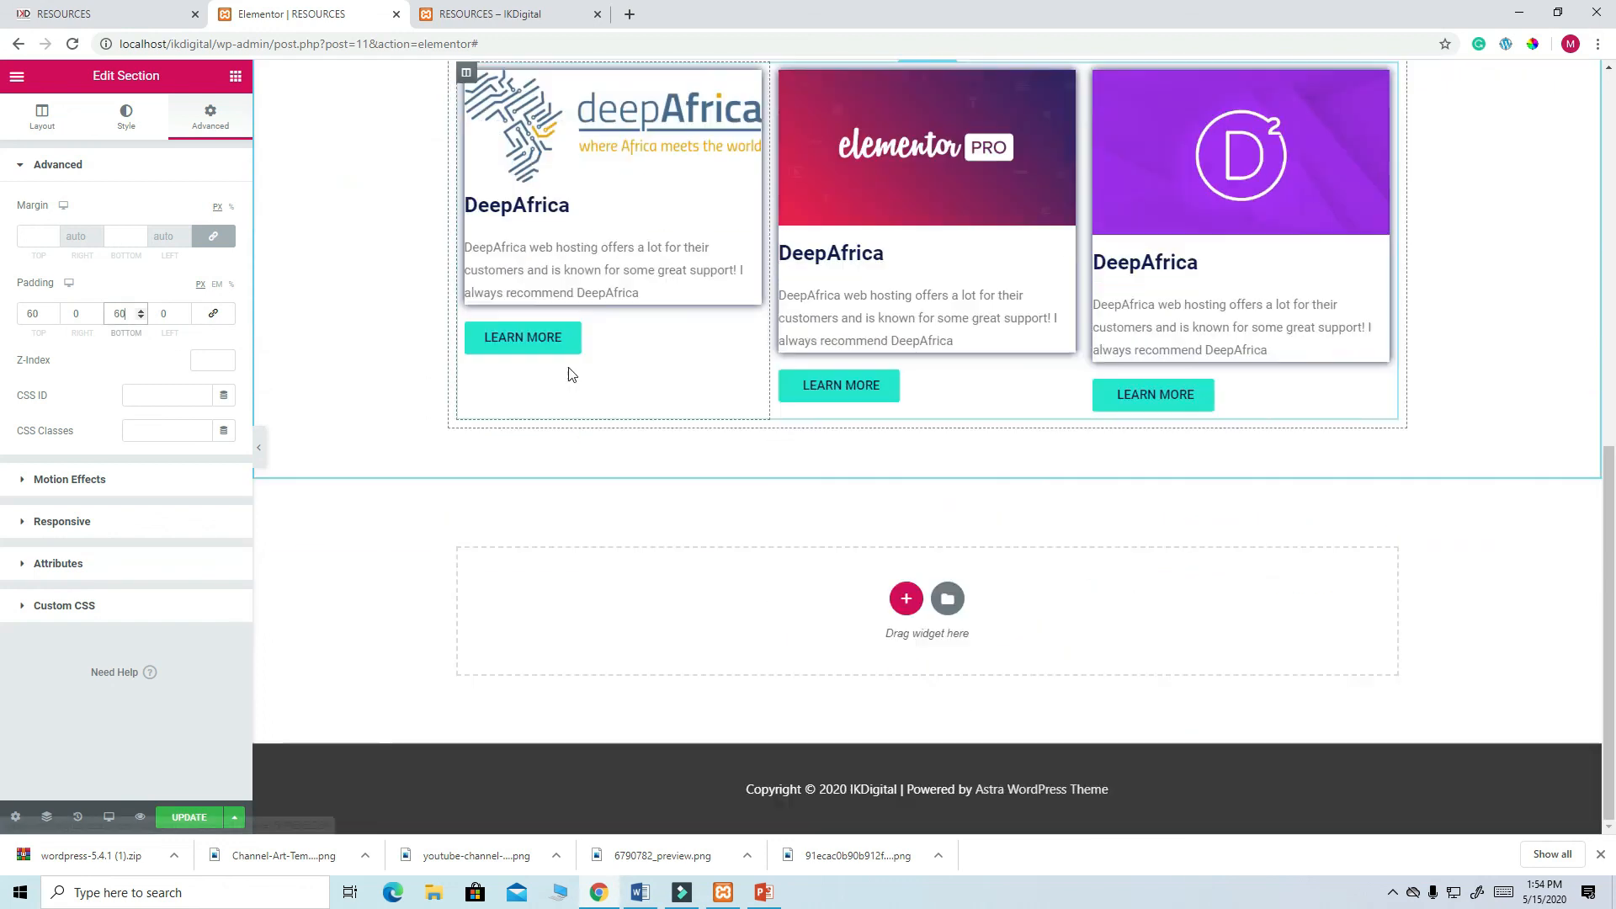
- Insert the saved CTA template from the library, importing its document settings
click(948, 601)
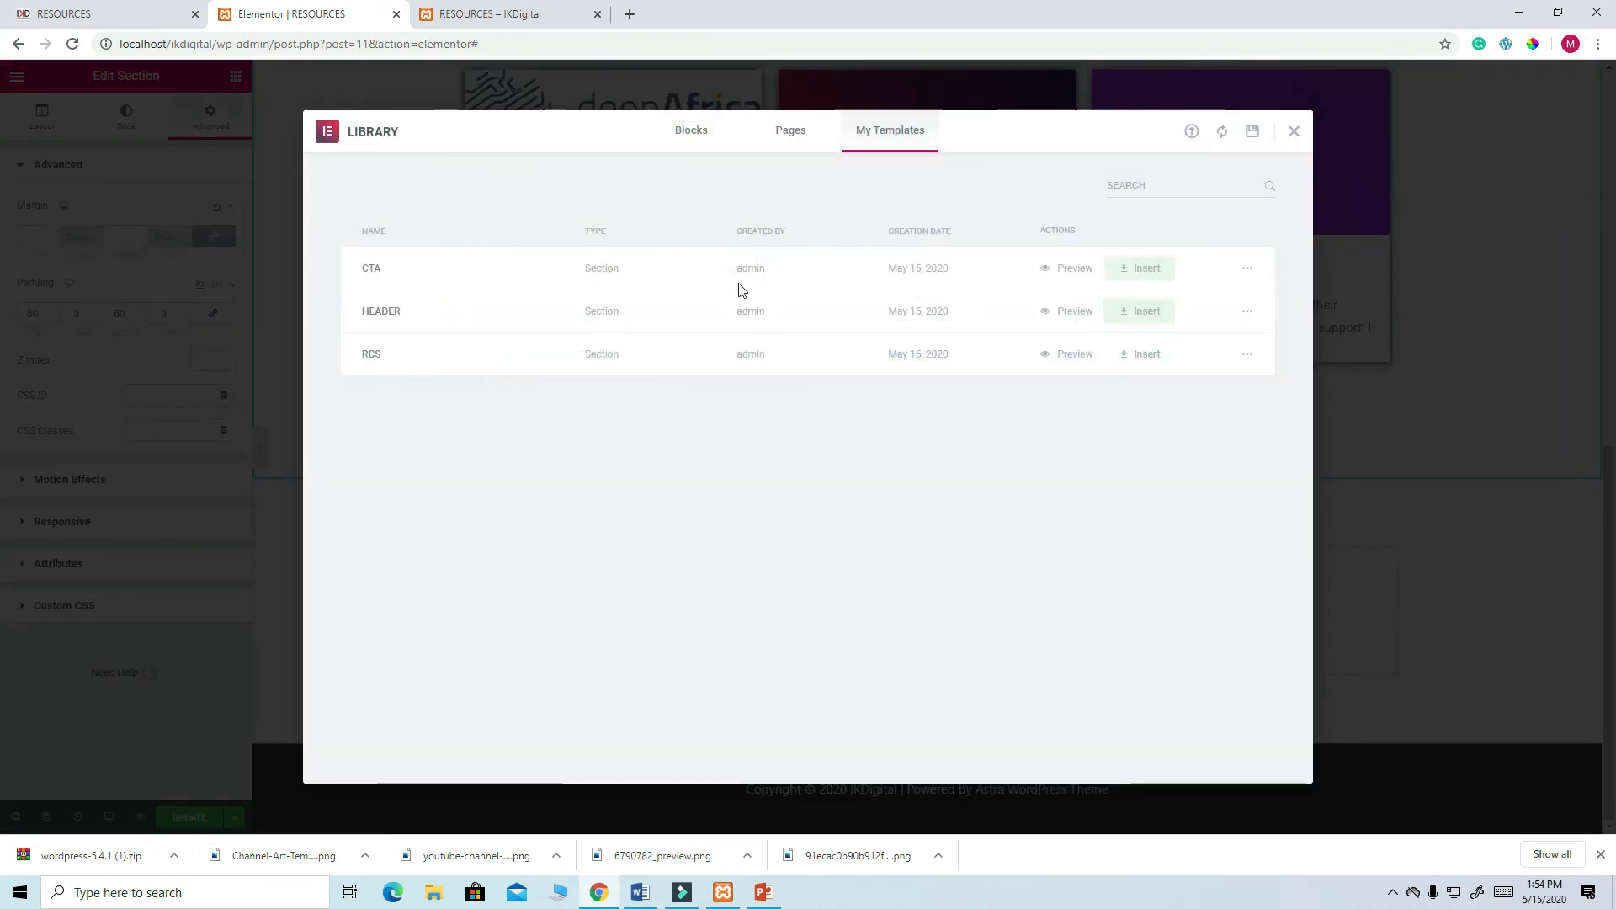
click(1145, 269)
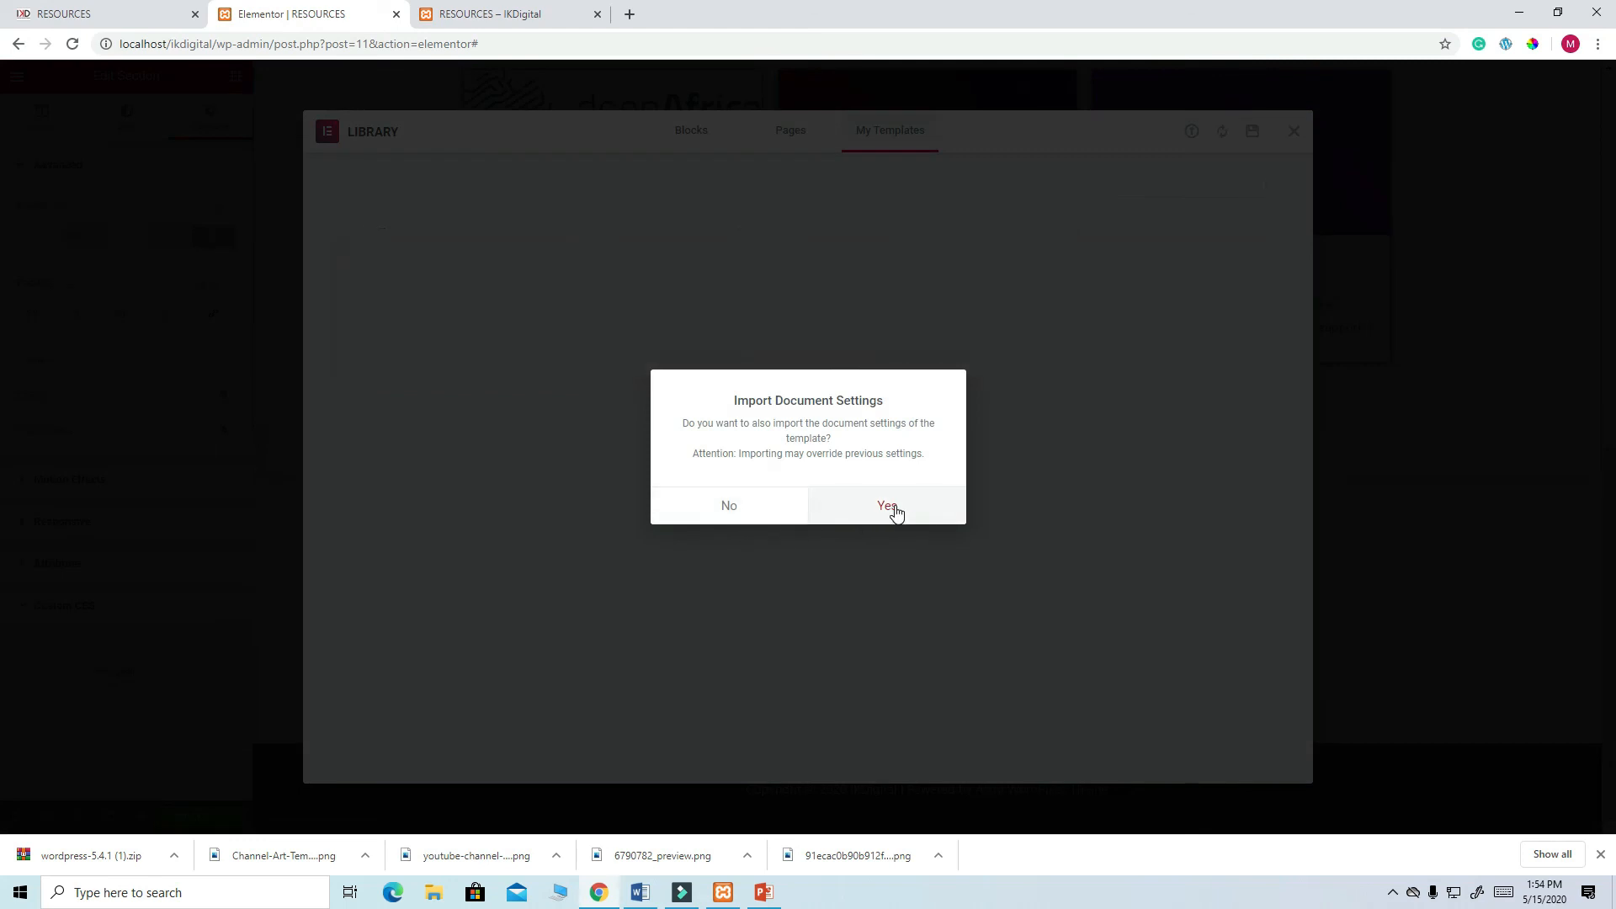
click(888, 506)
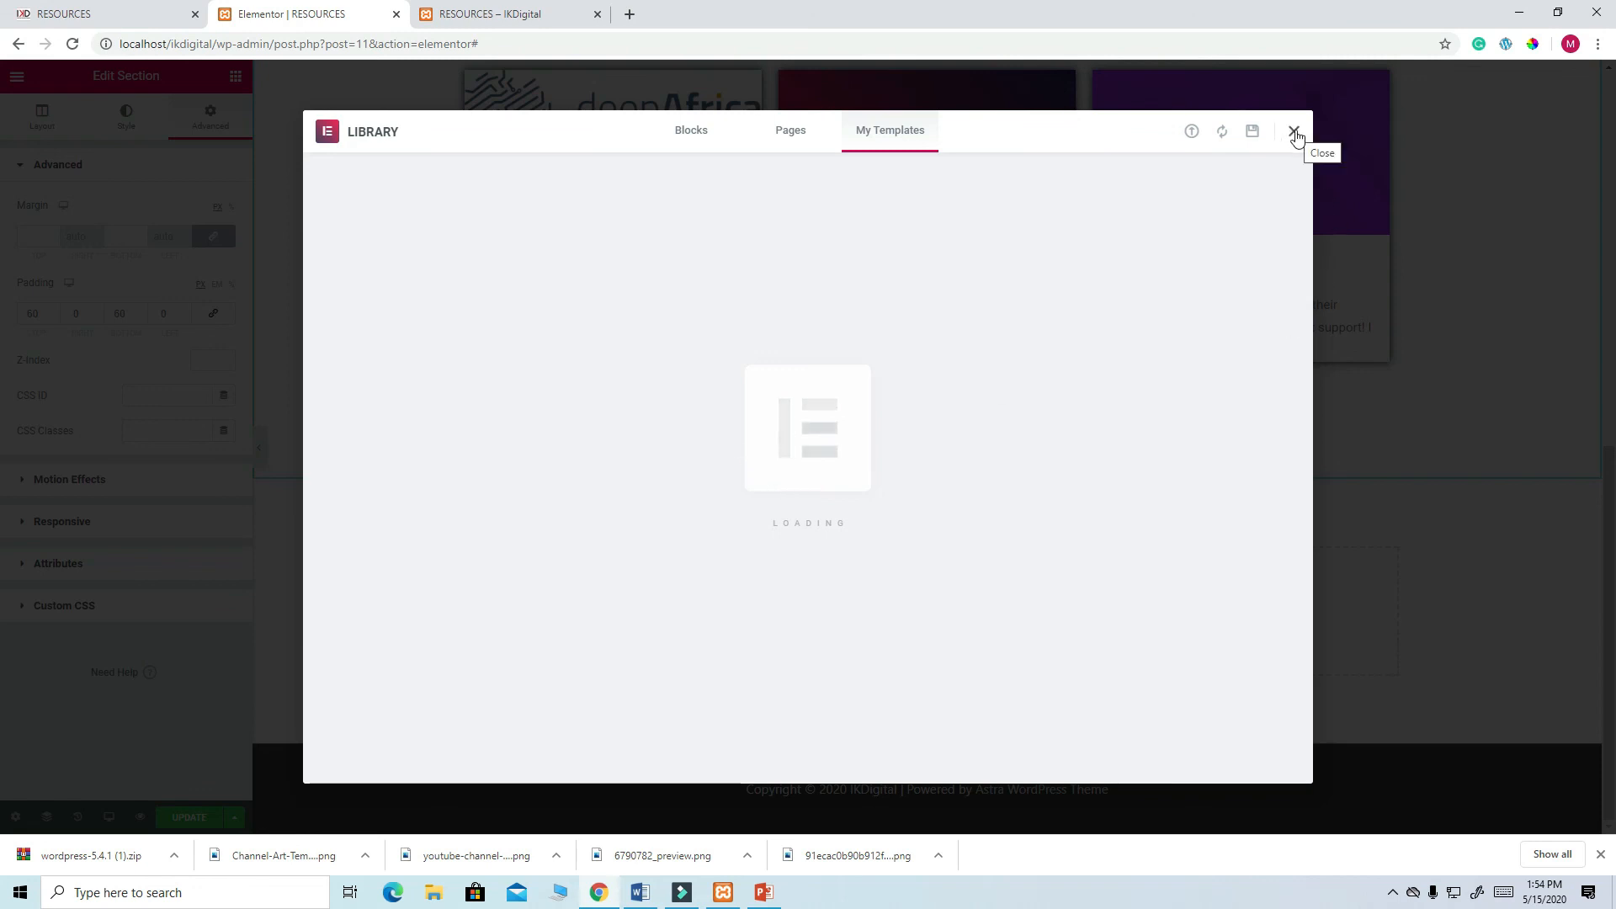
click(1295, 133)
- Paste the gradient 'IF YOU LAUNCH YOUR WEBSITE TODAY!' banner below the cards and view the live RESOURCES page
scroll(1122, 531, up, 4)
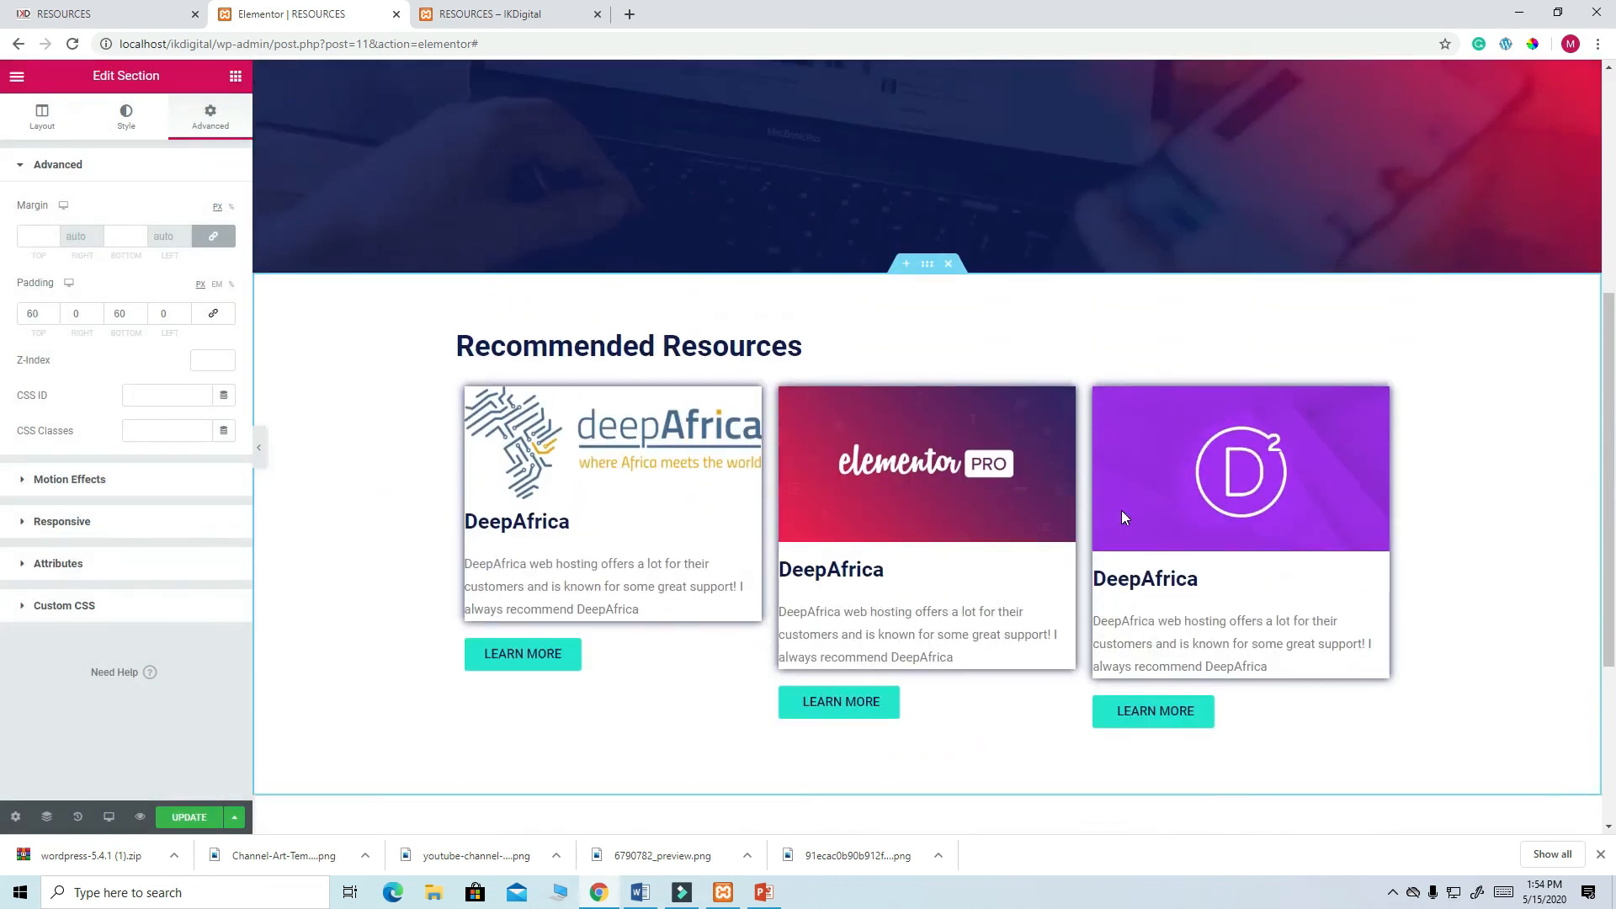
scroll(1121, 513, down, 4)
scroll(1119, 516, up, 3)
scroll(1098, 537, down, 3)
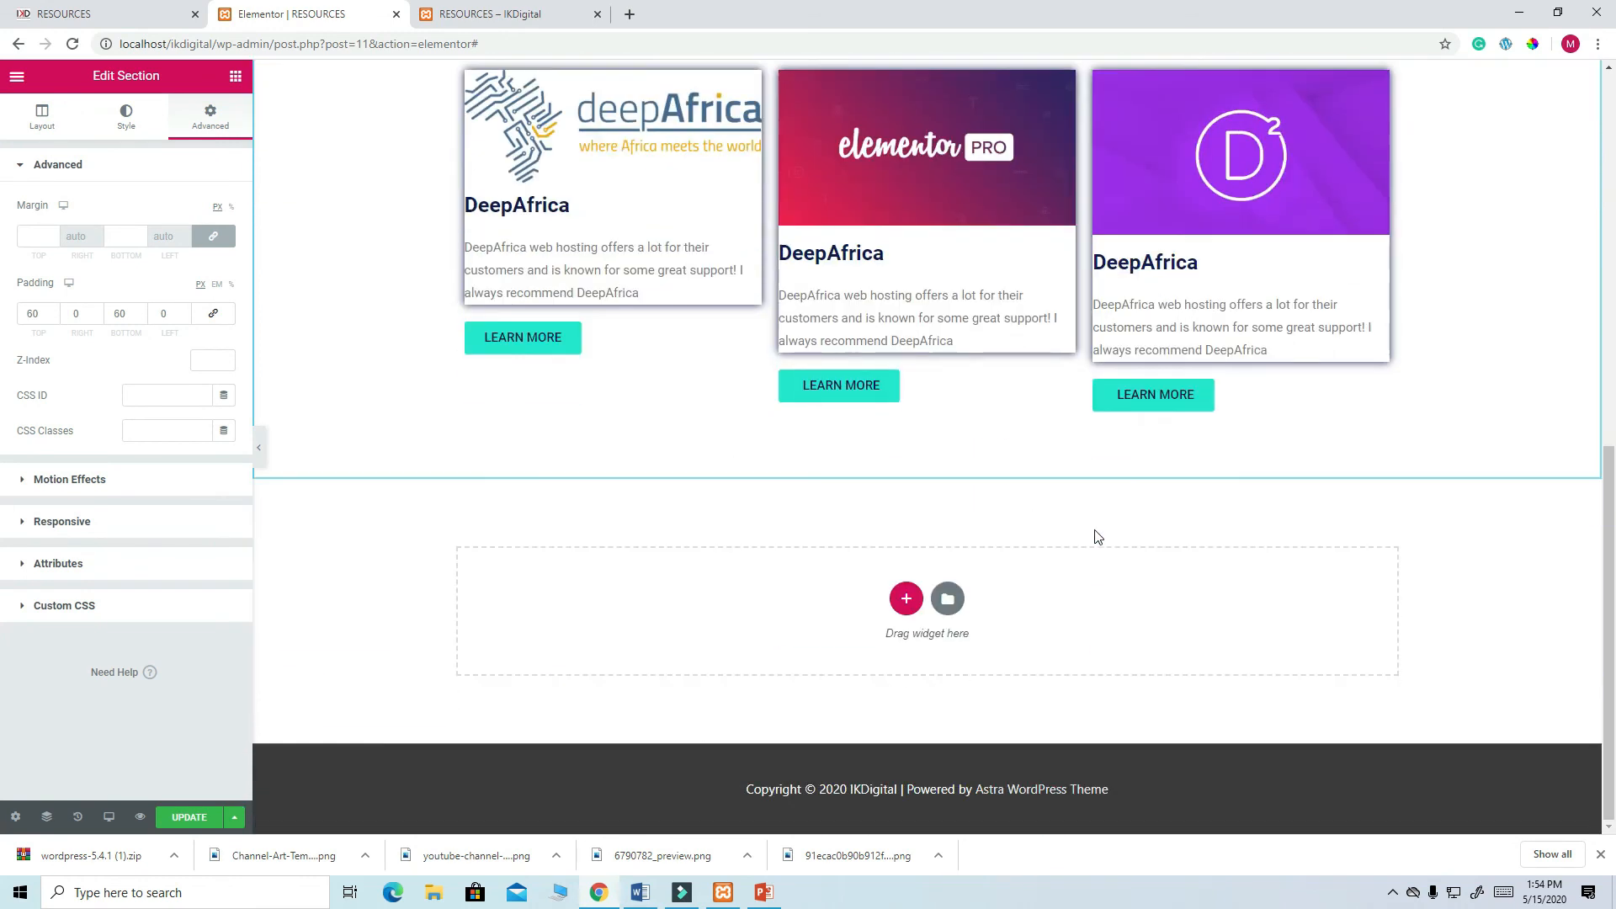
key(ctrl+v)
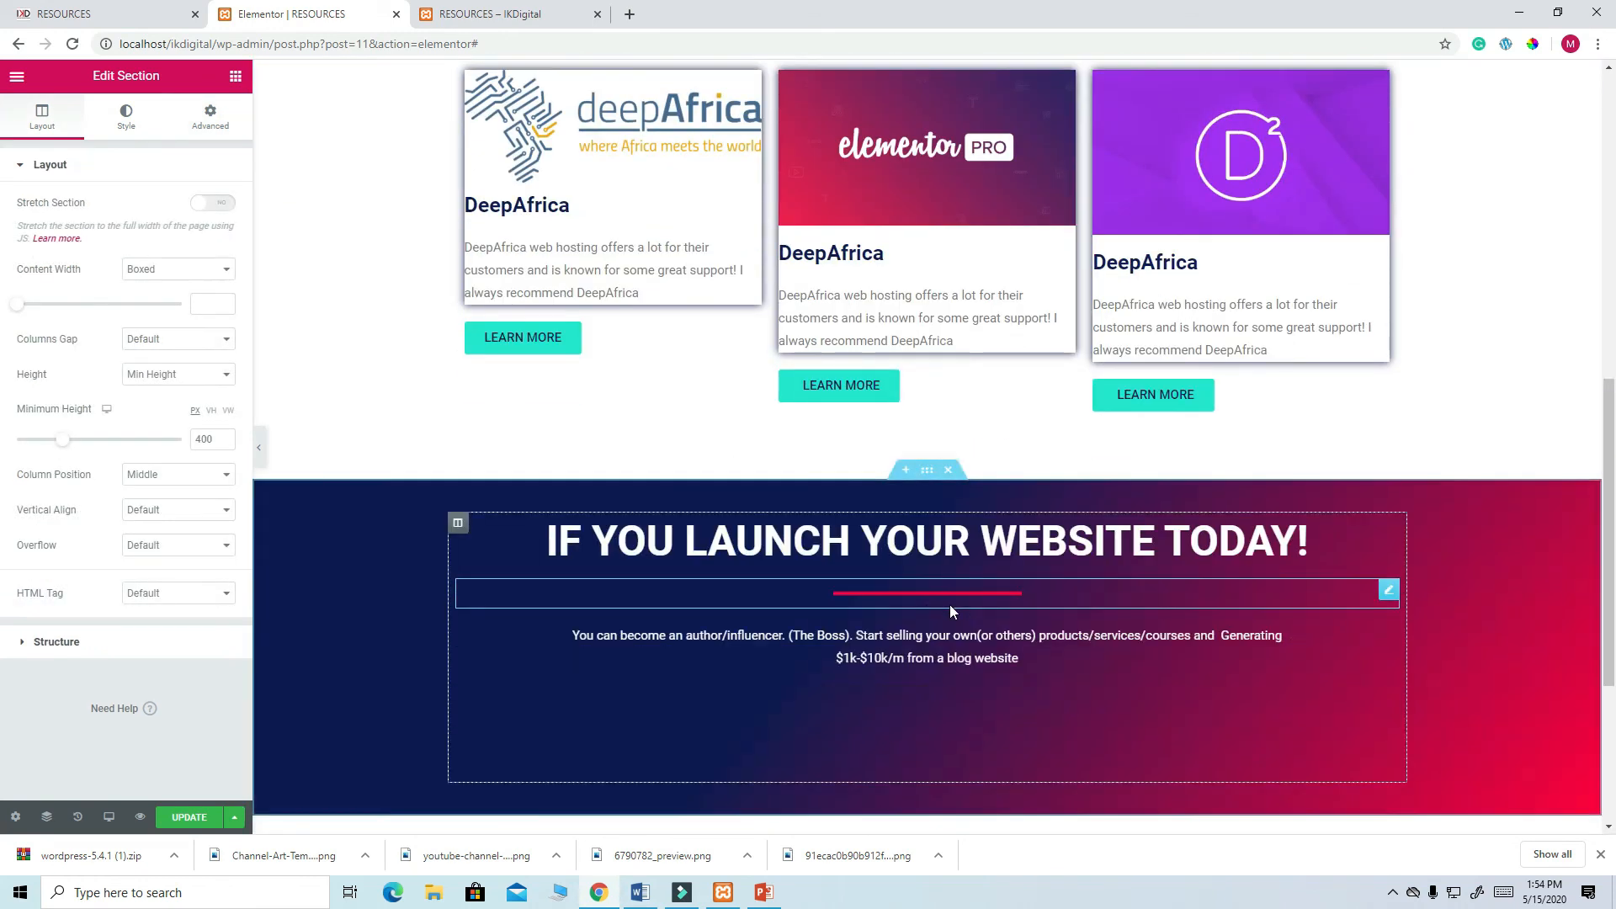
scroll(933, 598, down, 4)
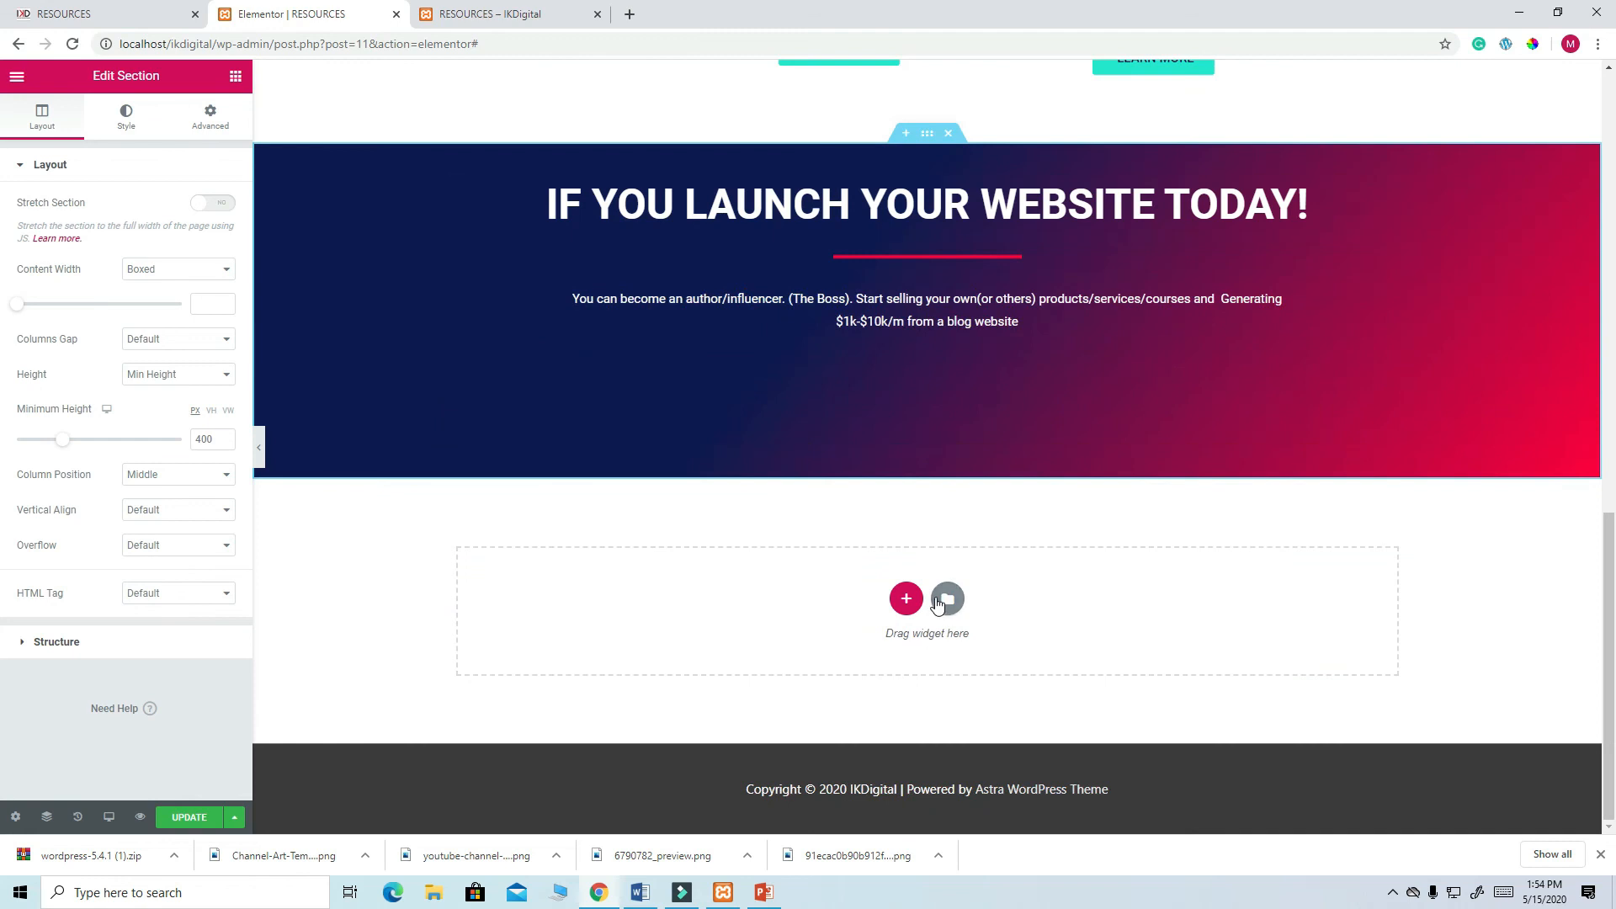
scroll(943, 597, up, 3)
scroll(945, 596, up, 4)
scroll(946, 594, down, 7)
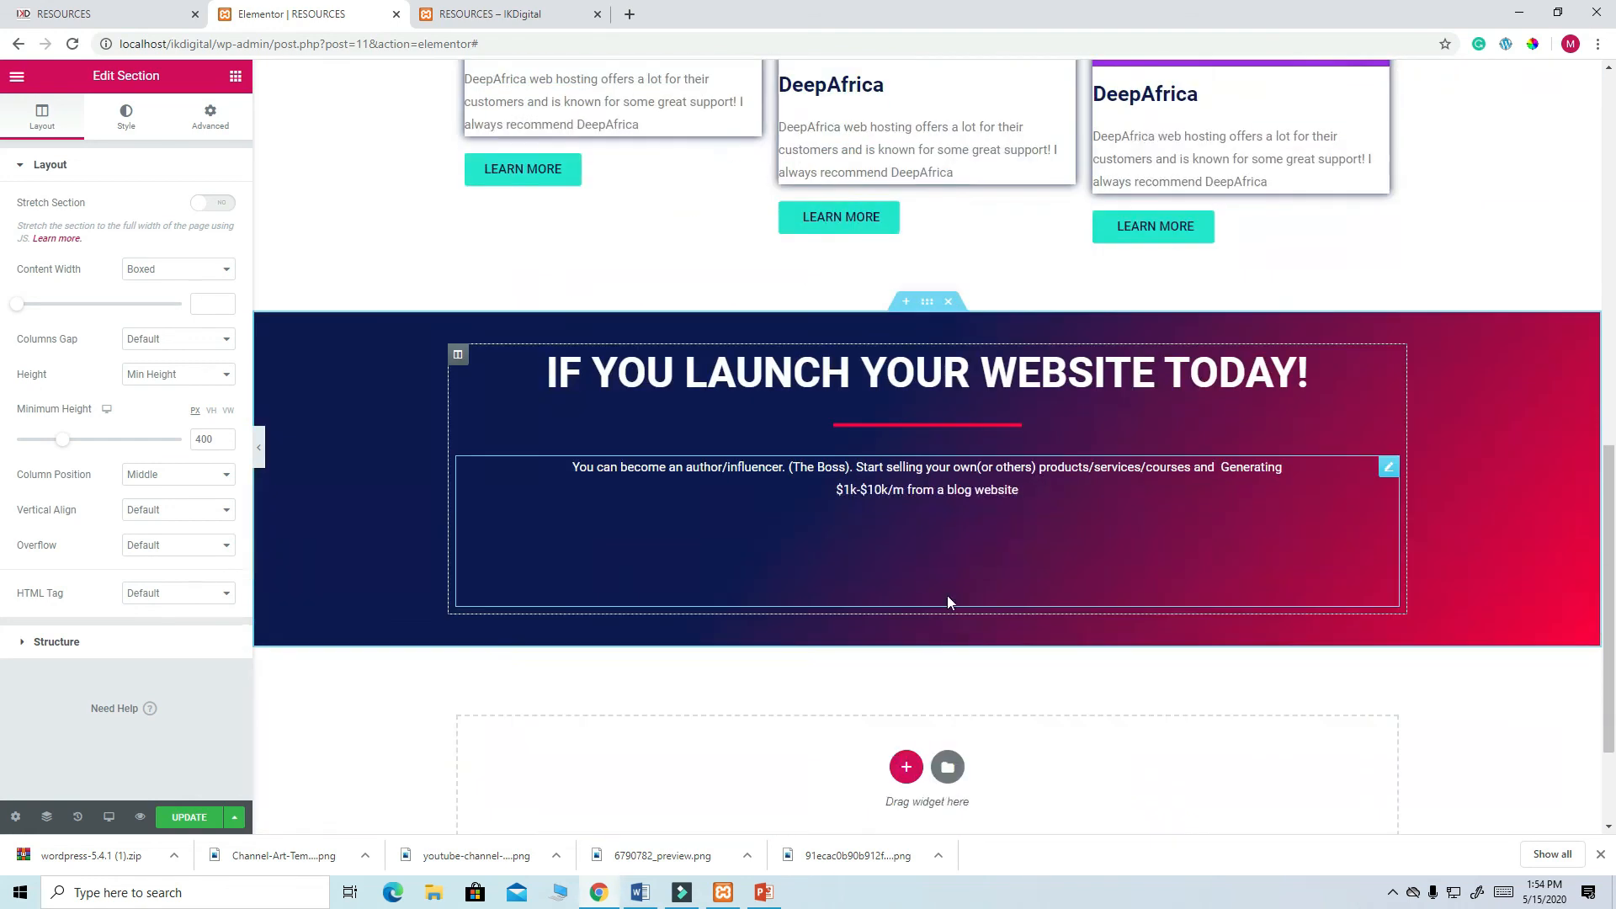
click(183, 20)
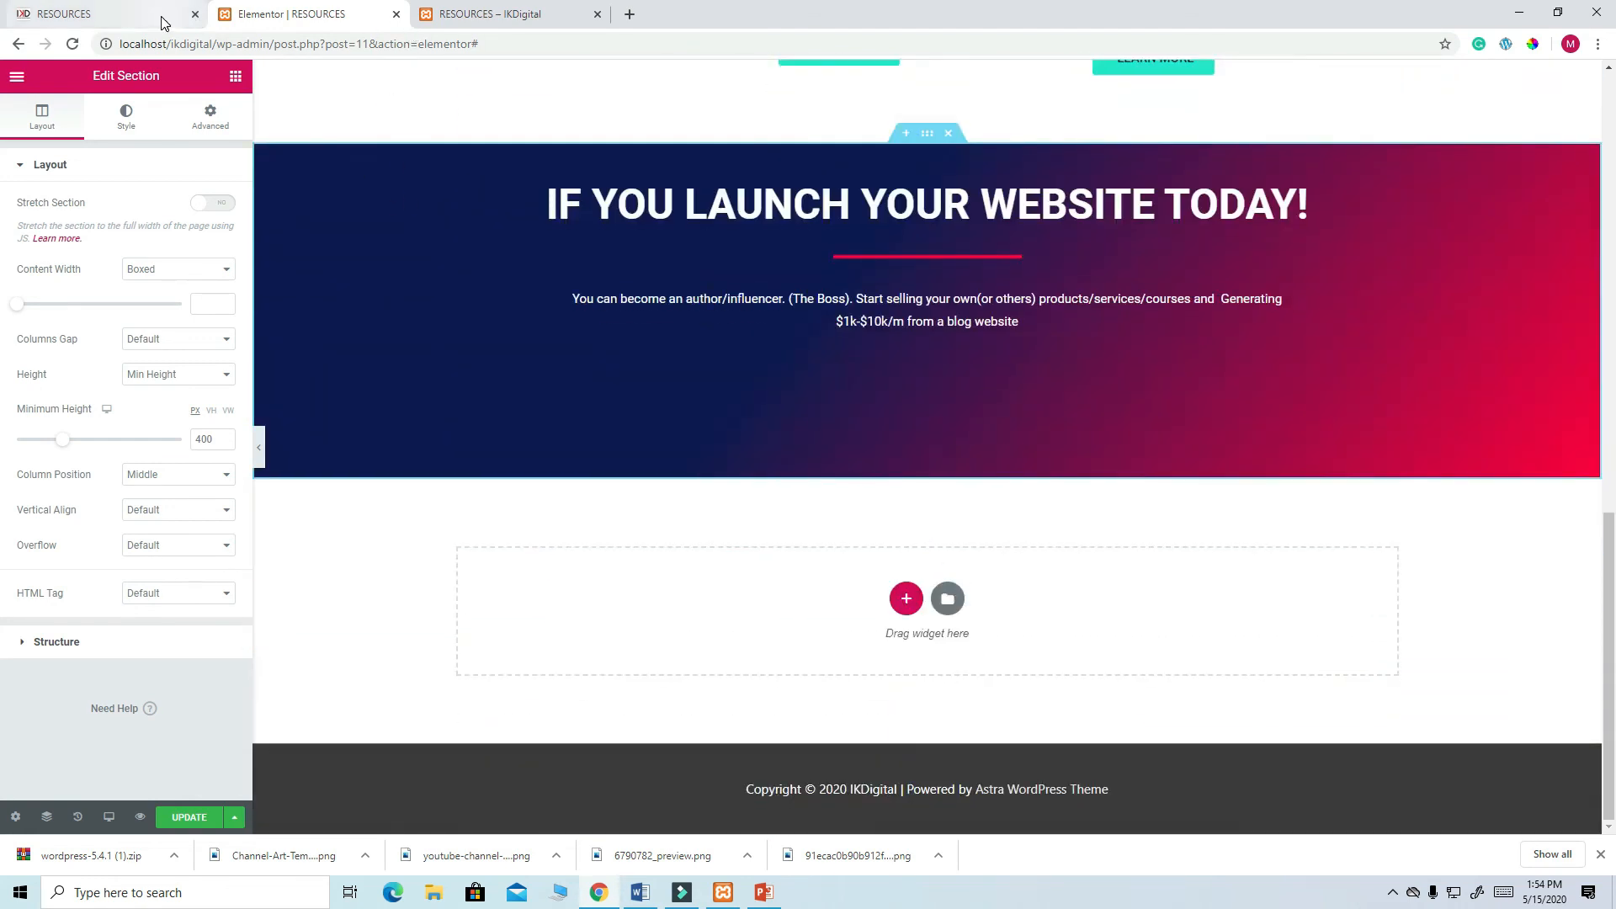
- Copy the live banner heading 'Let us build a website that converts for your business' and reopen the heading in Elementor
scroll(873, 539, down, 2)
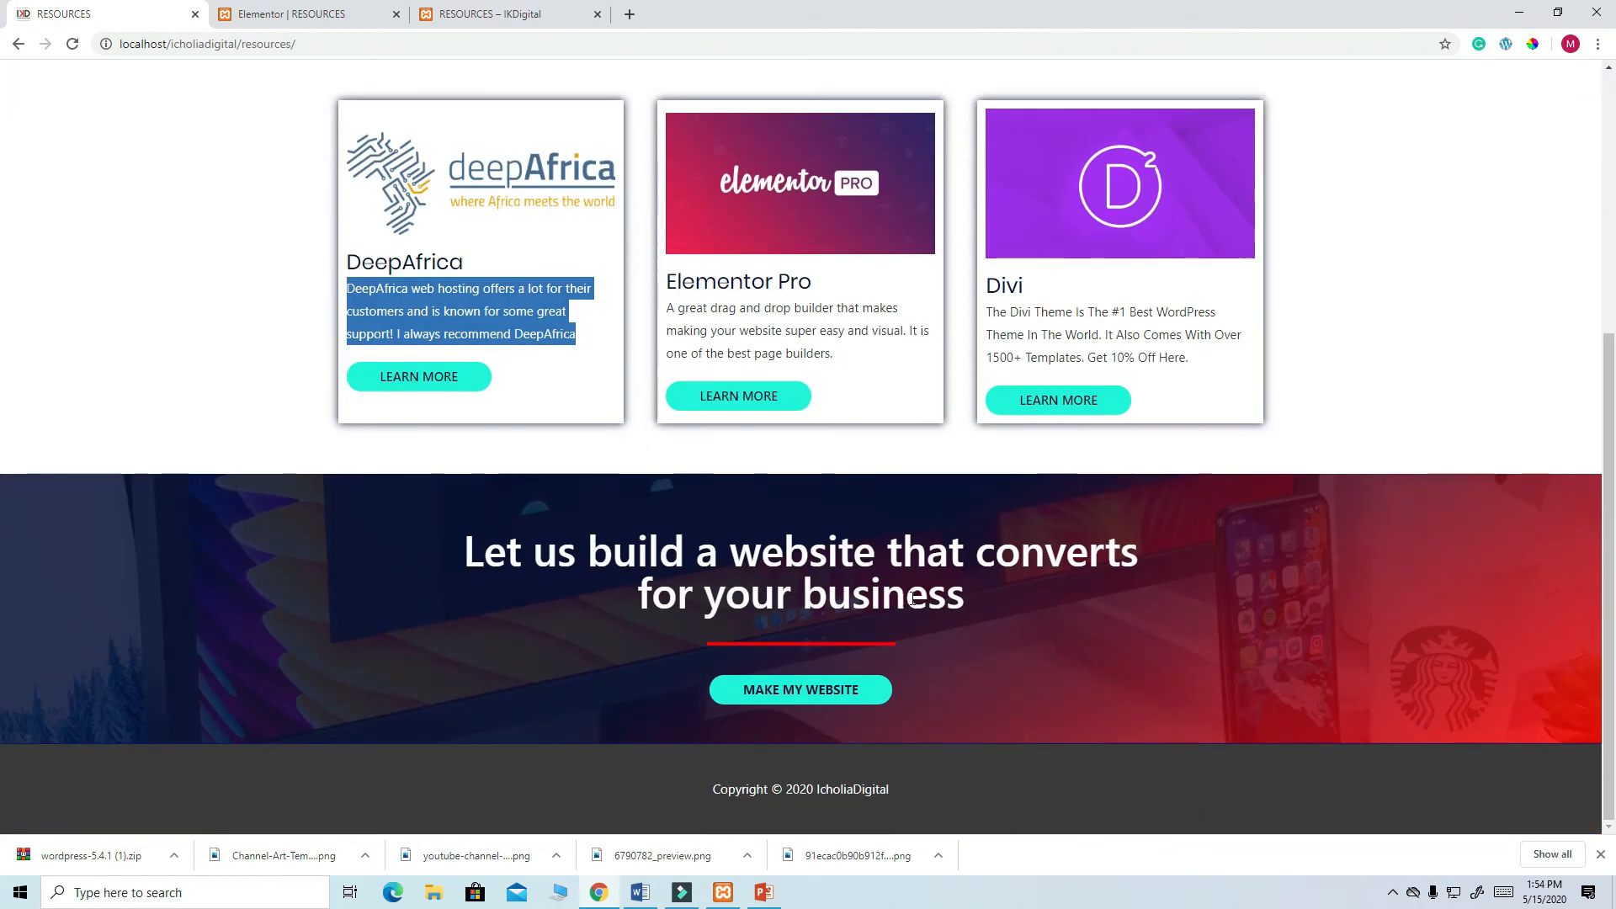
click(328, 20)
scroll(885, 404, up, 2)
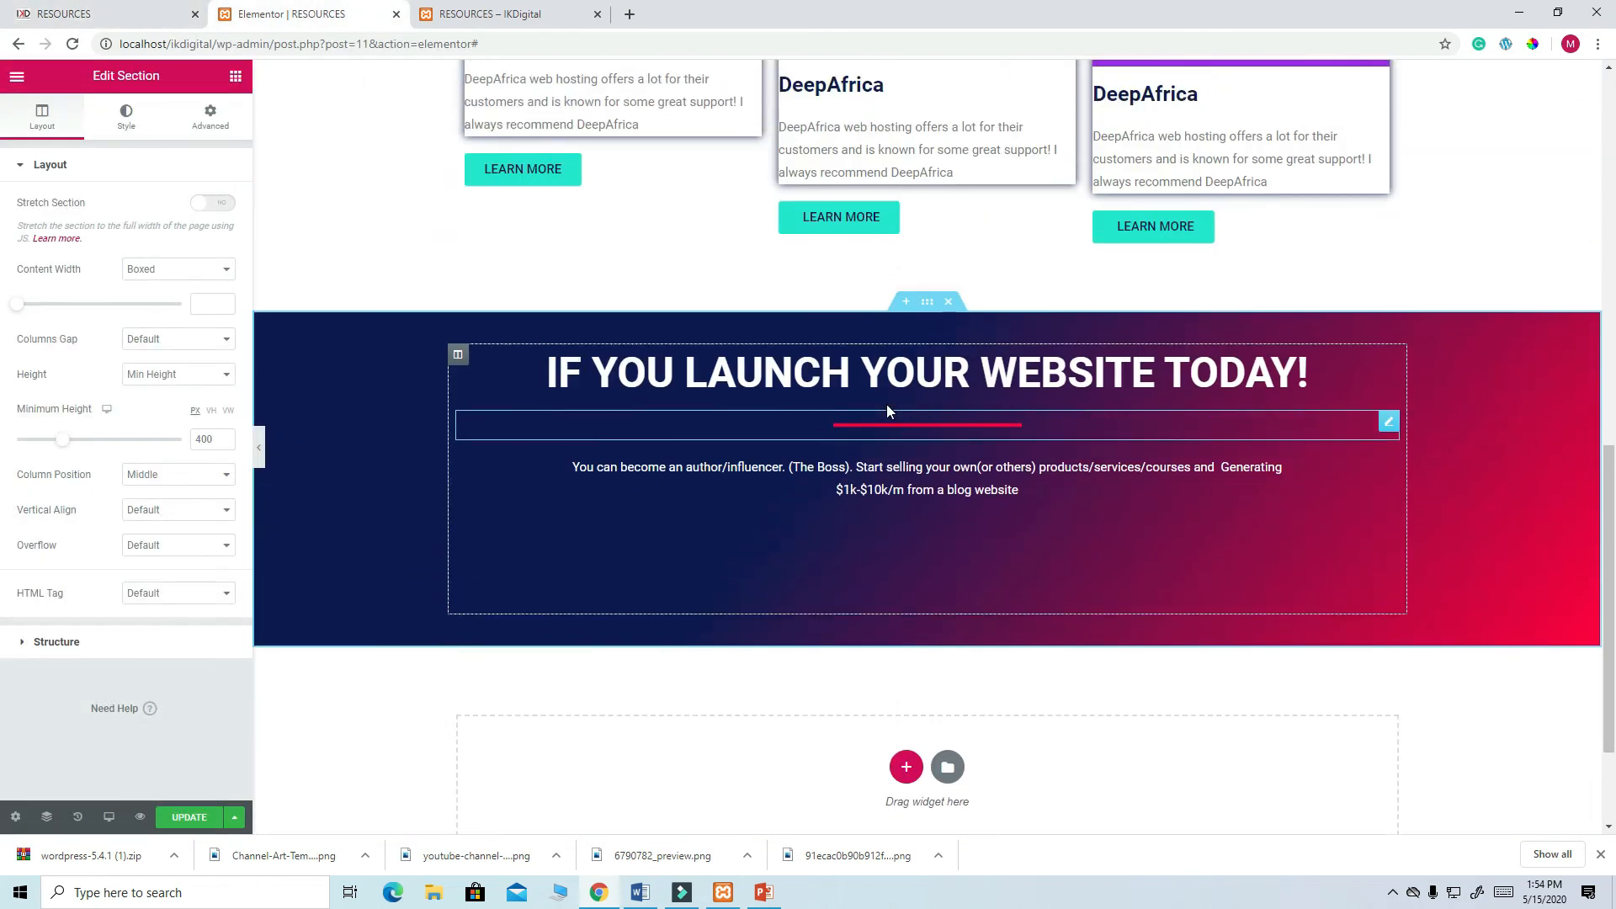
click(91, 10)
drag(965, 597, 472, 538)
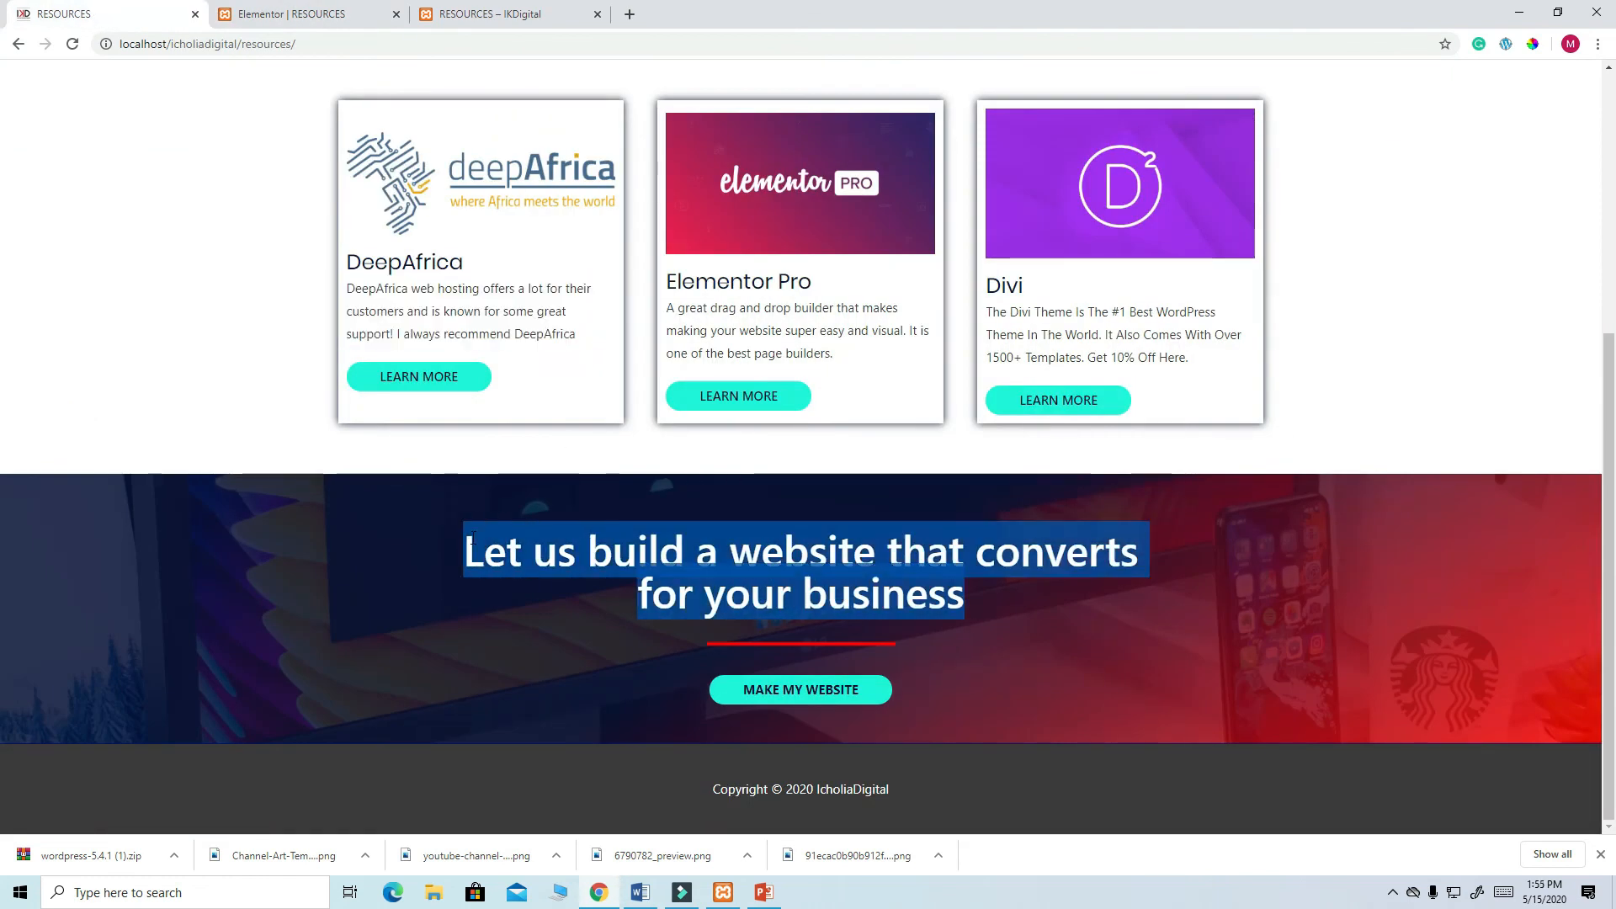
right_click(756, 553)
click(783, 567)
click(286, 15)
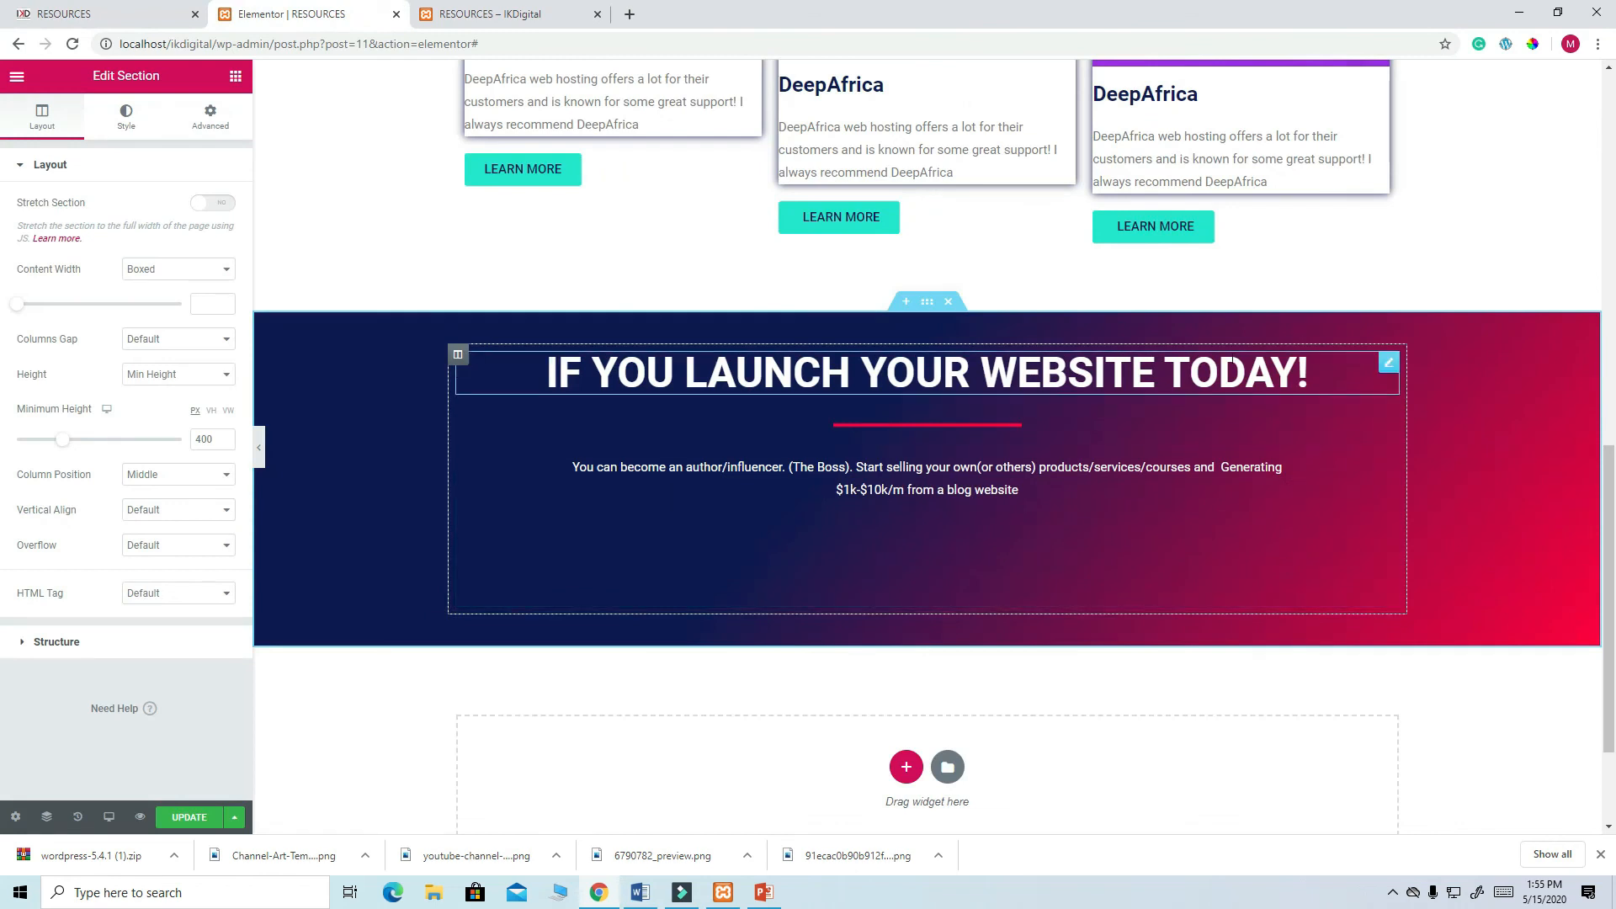
click(1389, 362)
- Paste 'Let us build a website that converts for your business' as the banner title and delete the paragraph below it
triple_click(190, 218)
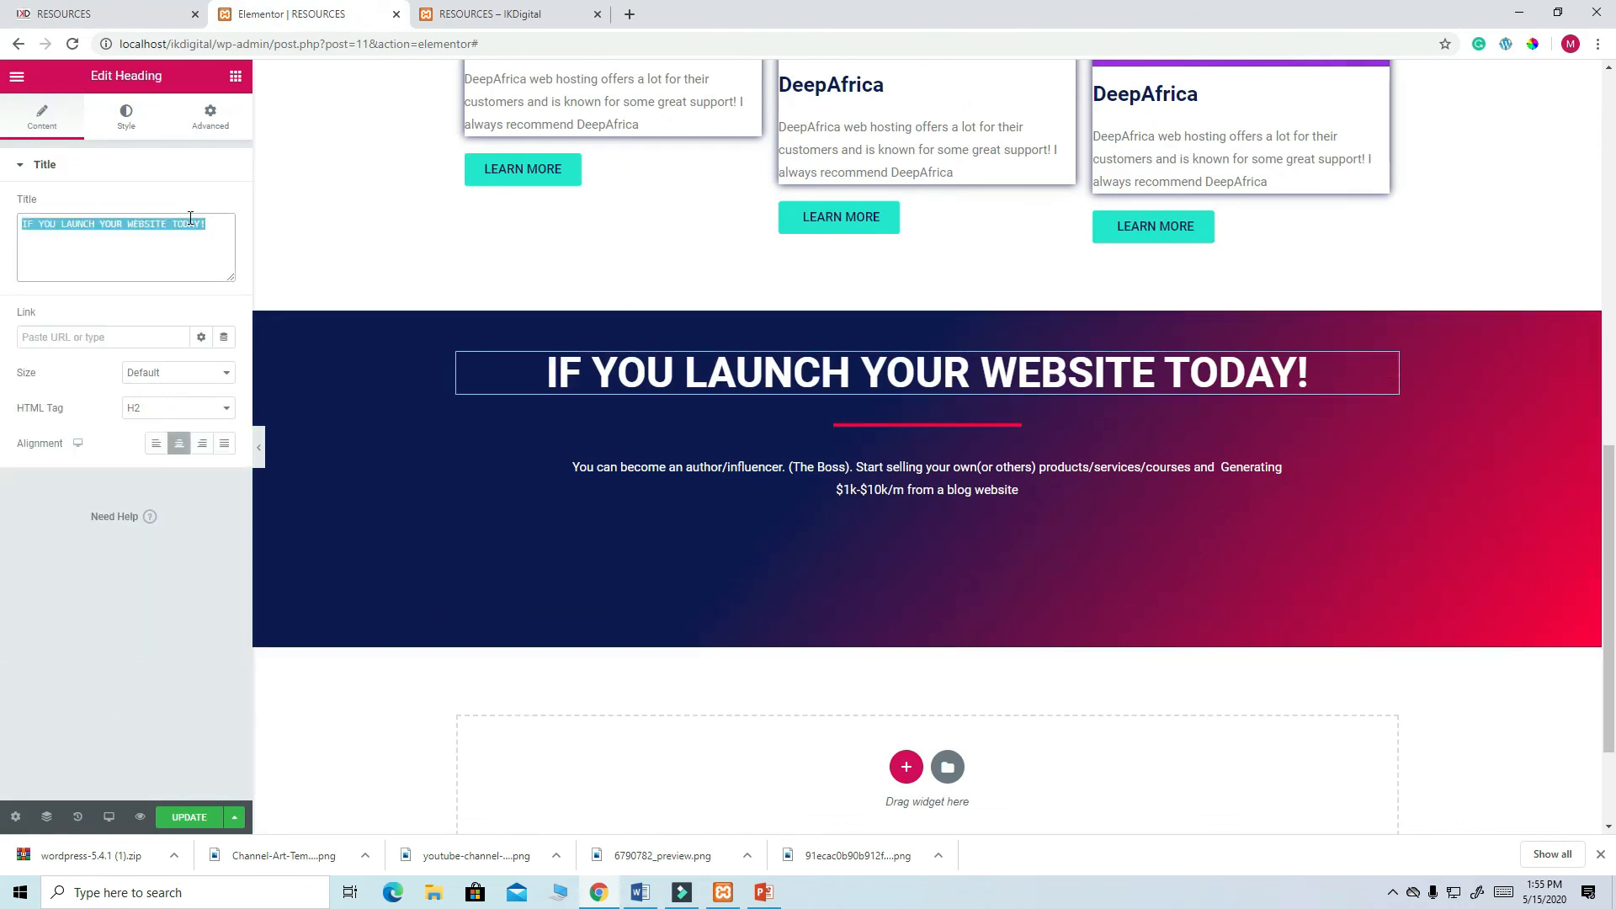
key(ctrl+v)
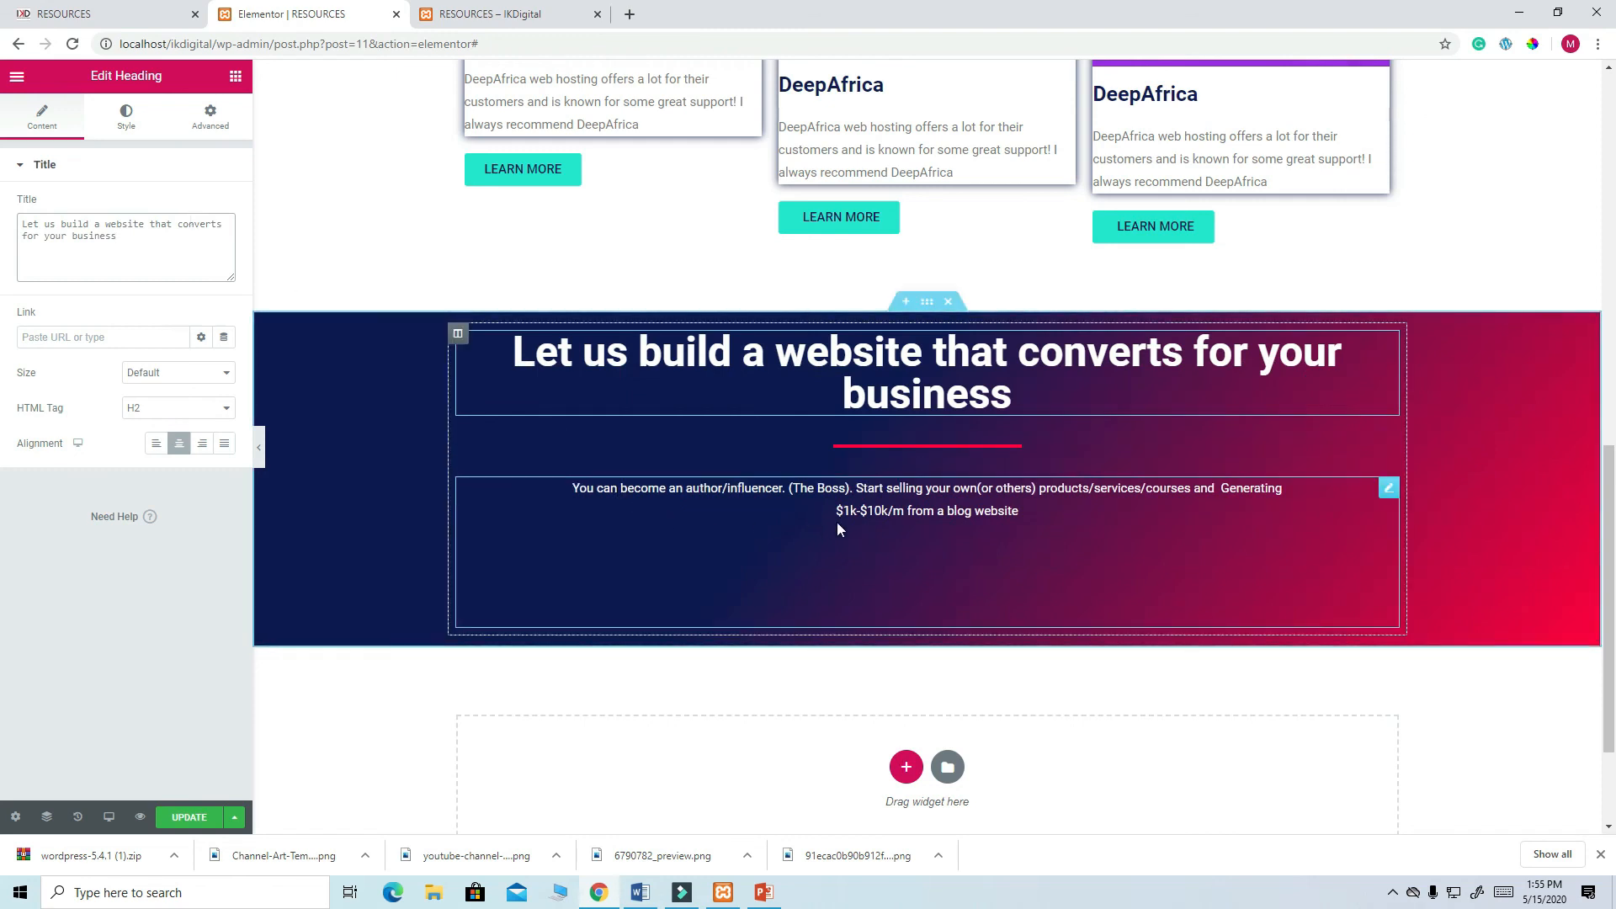
right_click(1385, 496)
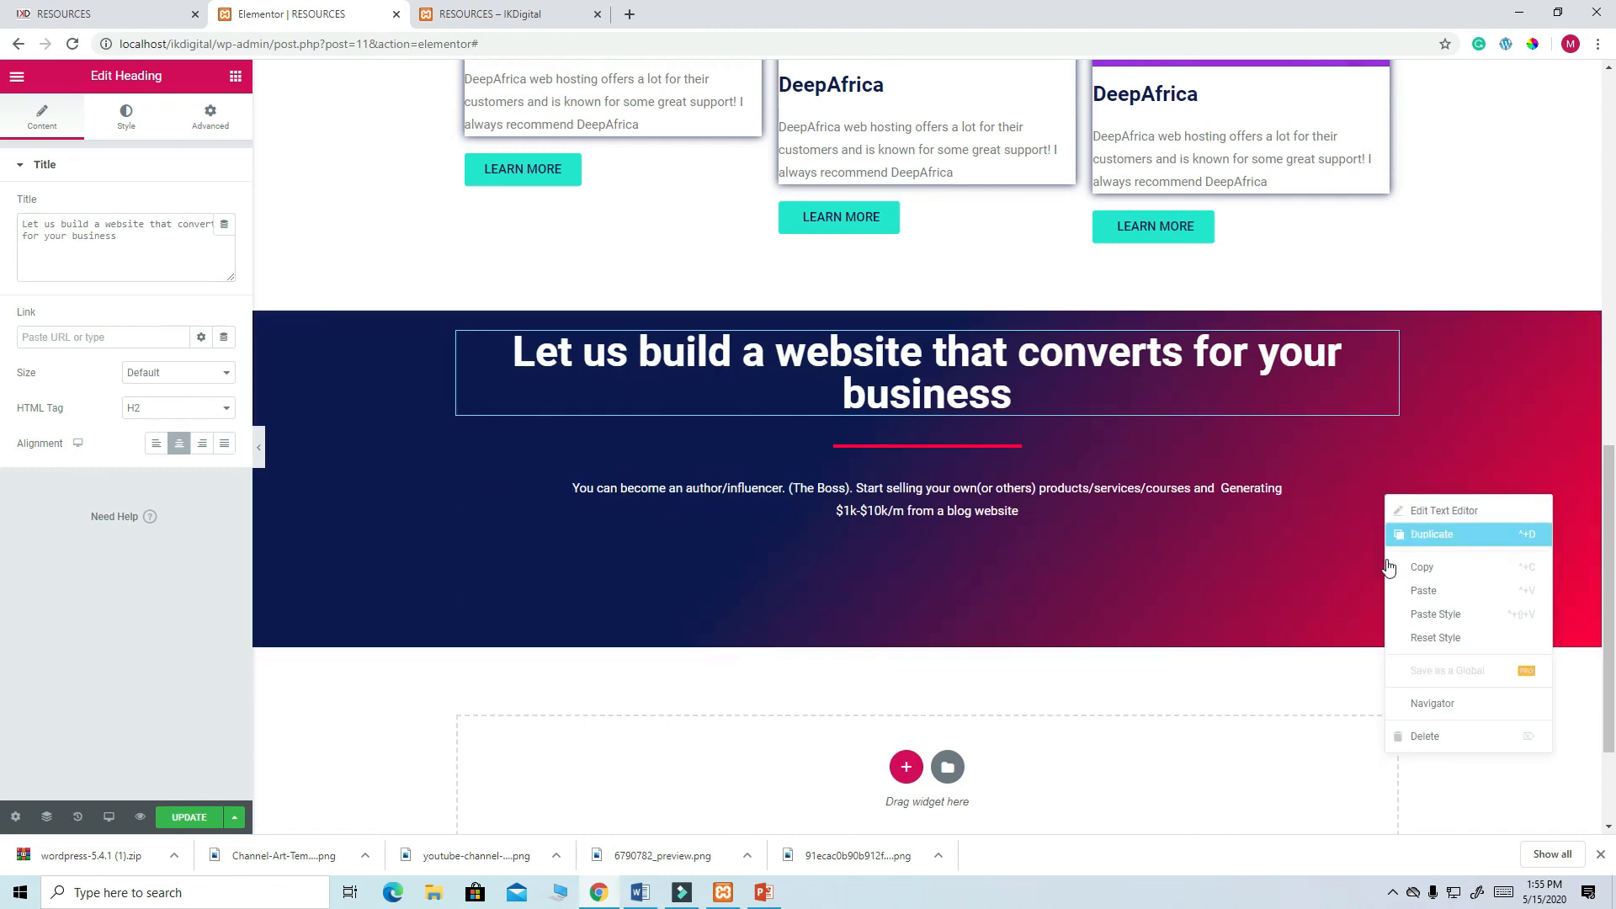
click(1434, 737)
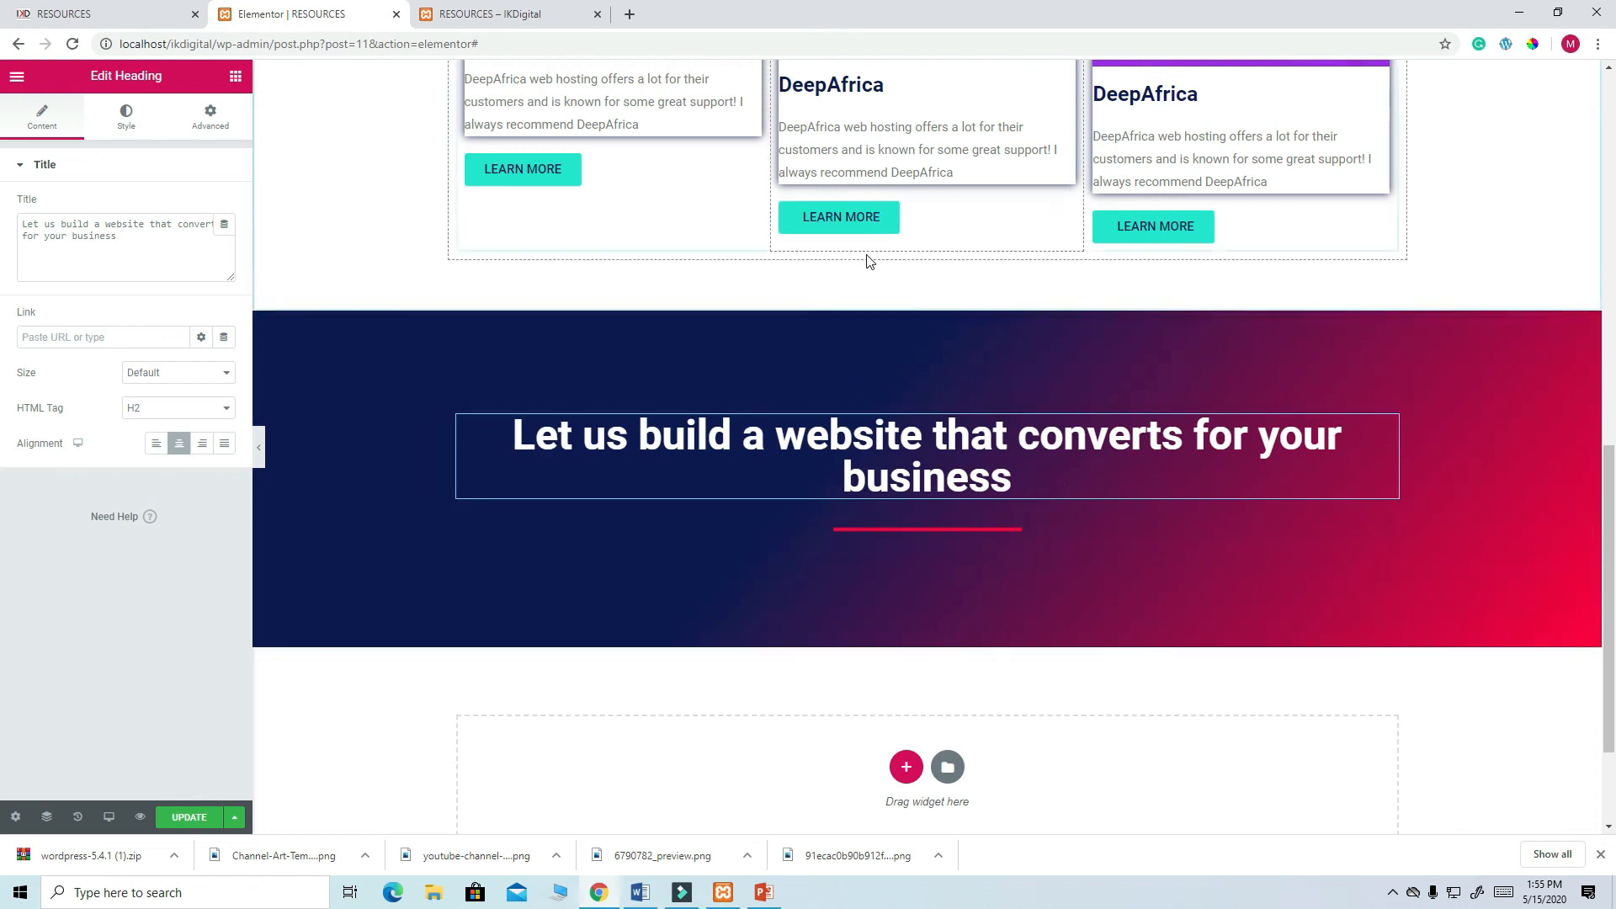
scroll(866, 254, up, 7)
scroll(866, 254, up, 3)
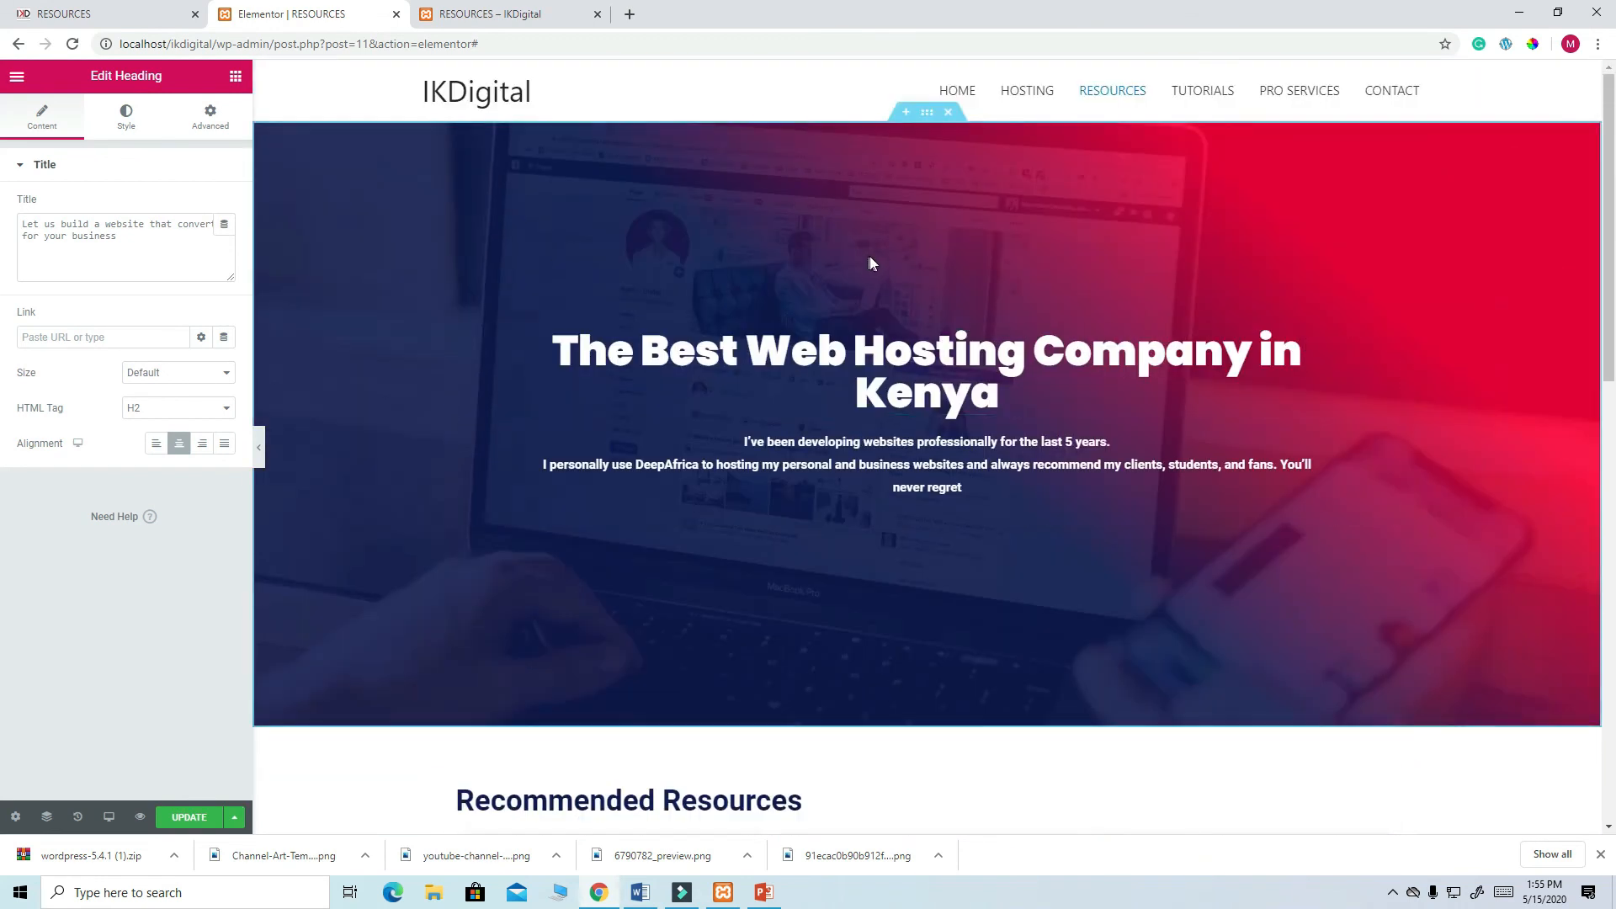
scroll(870, 261, down, 11)
- Duplicate a card's LEARN MORE button, move the copy into the banner, and centre-align it
right_click(751, 189)
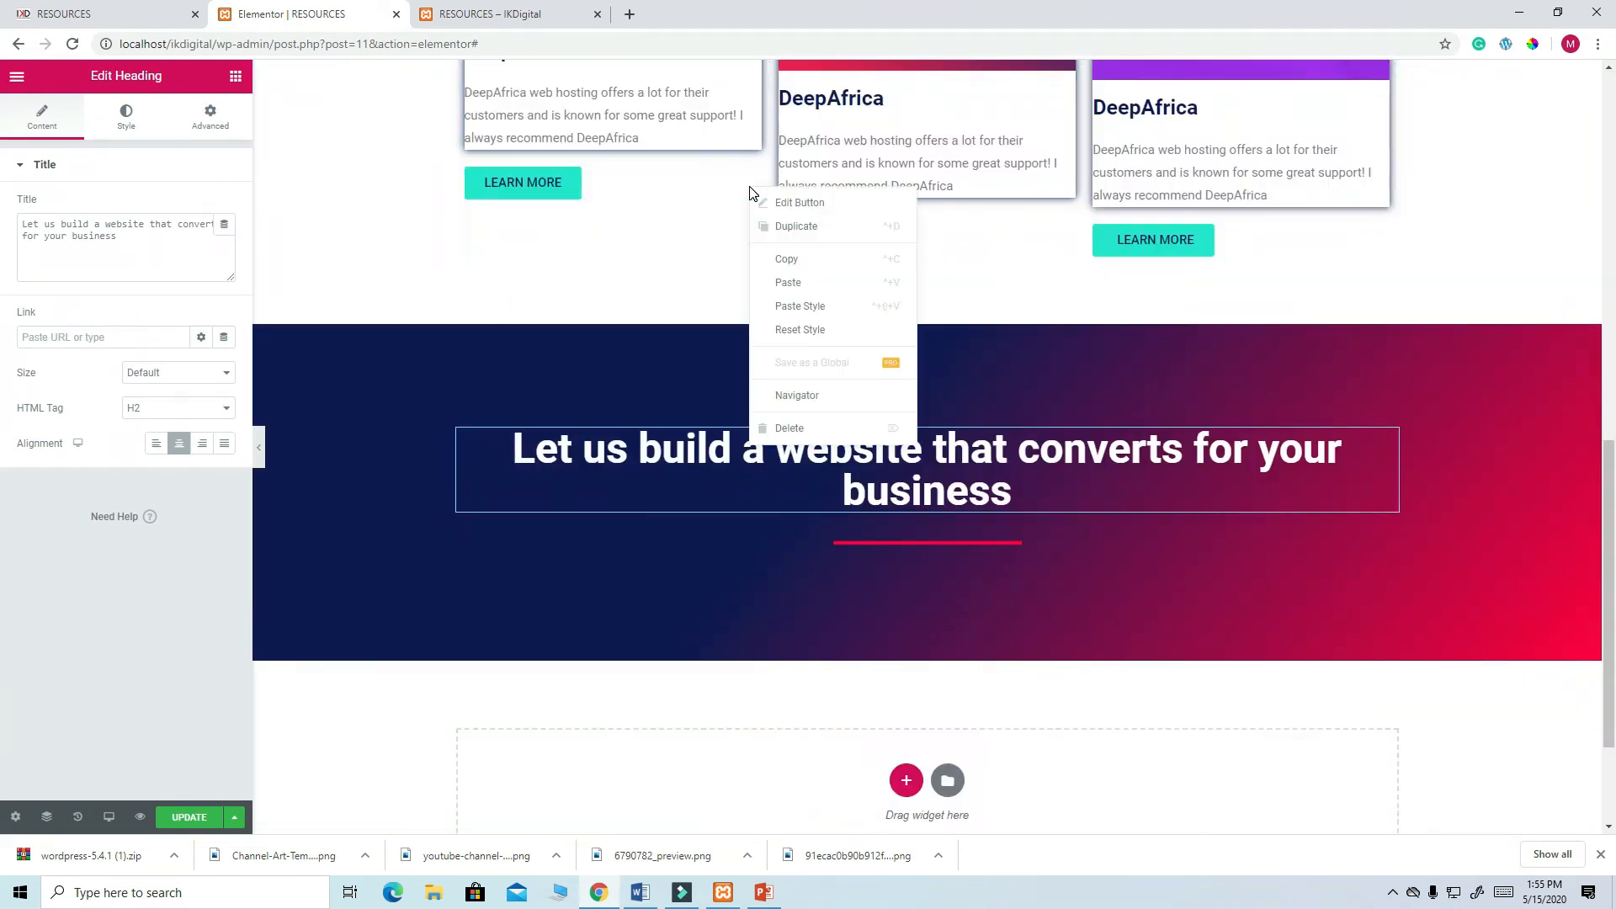
click(808, 227)
drag(748, 226, 859, 552)
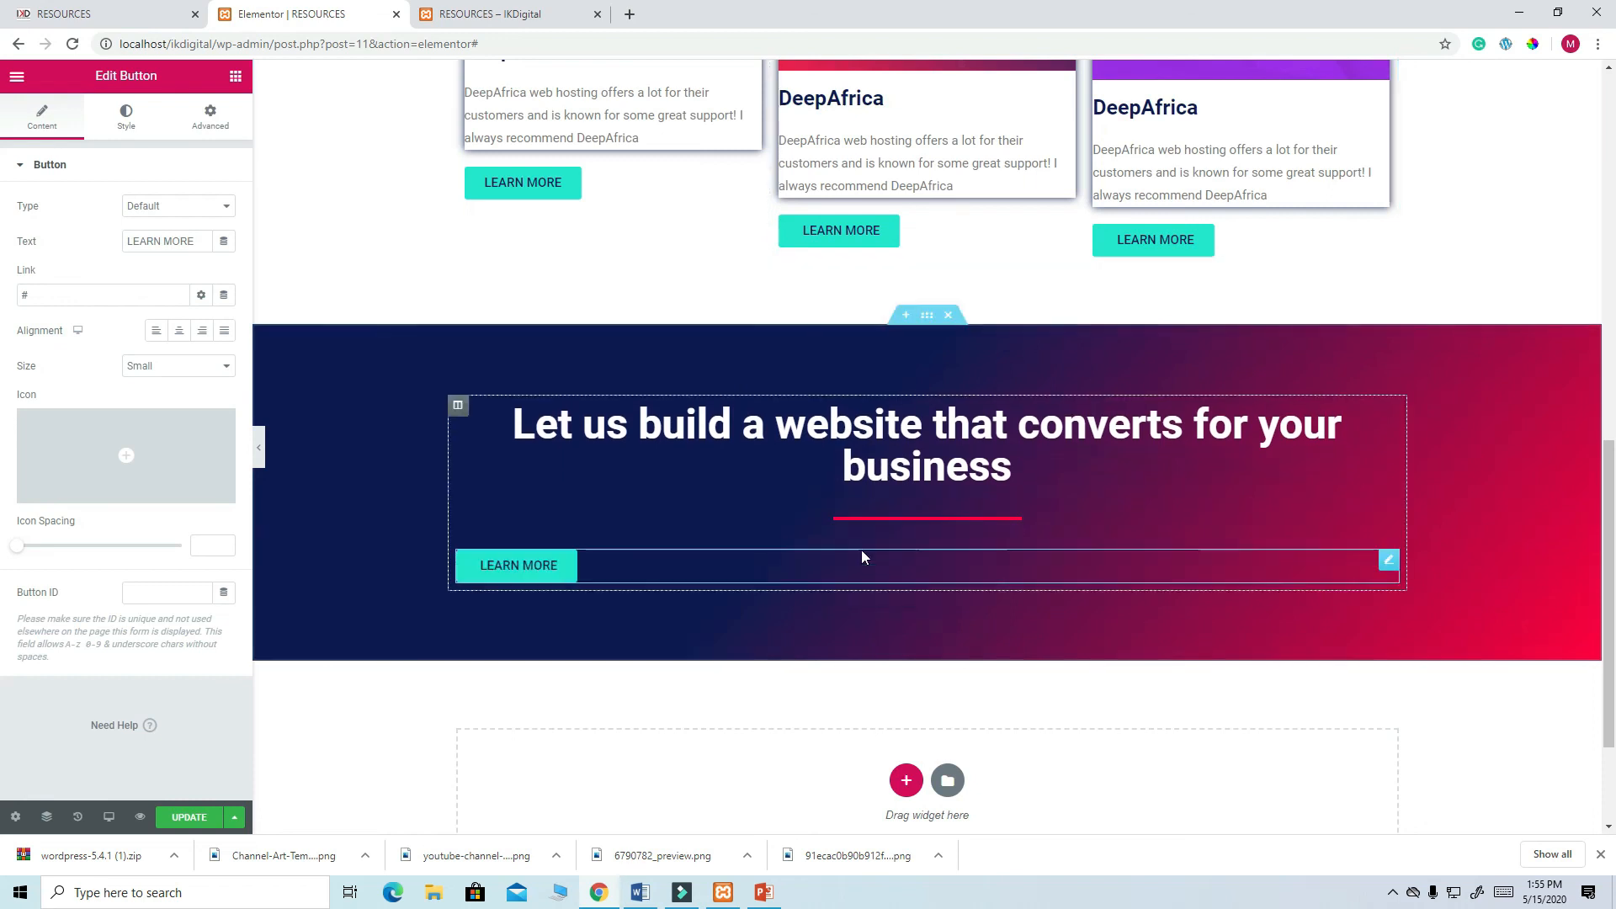
click(178, 330)
scroll(793, 574, up, 8)
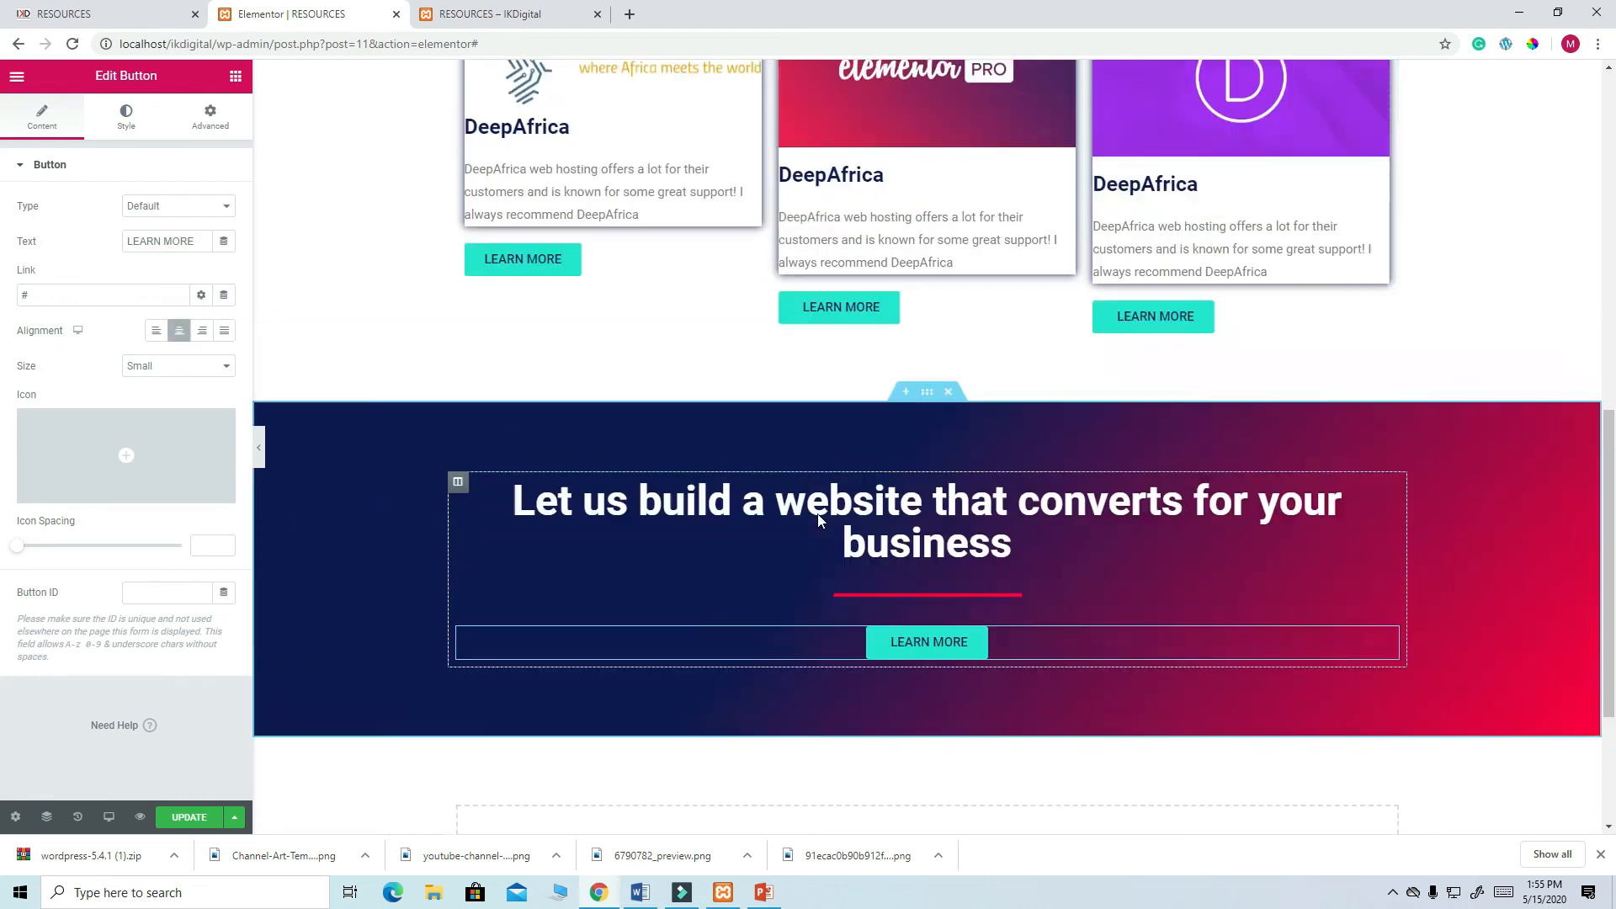
scroll(817, 515, up, 1)
scroll(817, 515, down, 9)
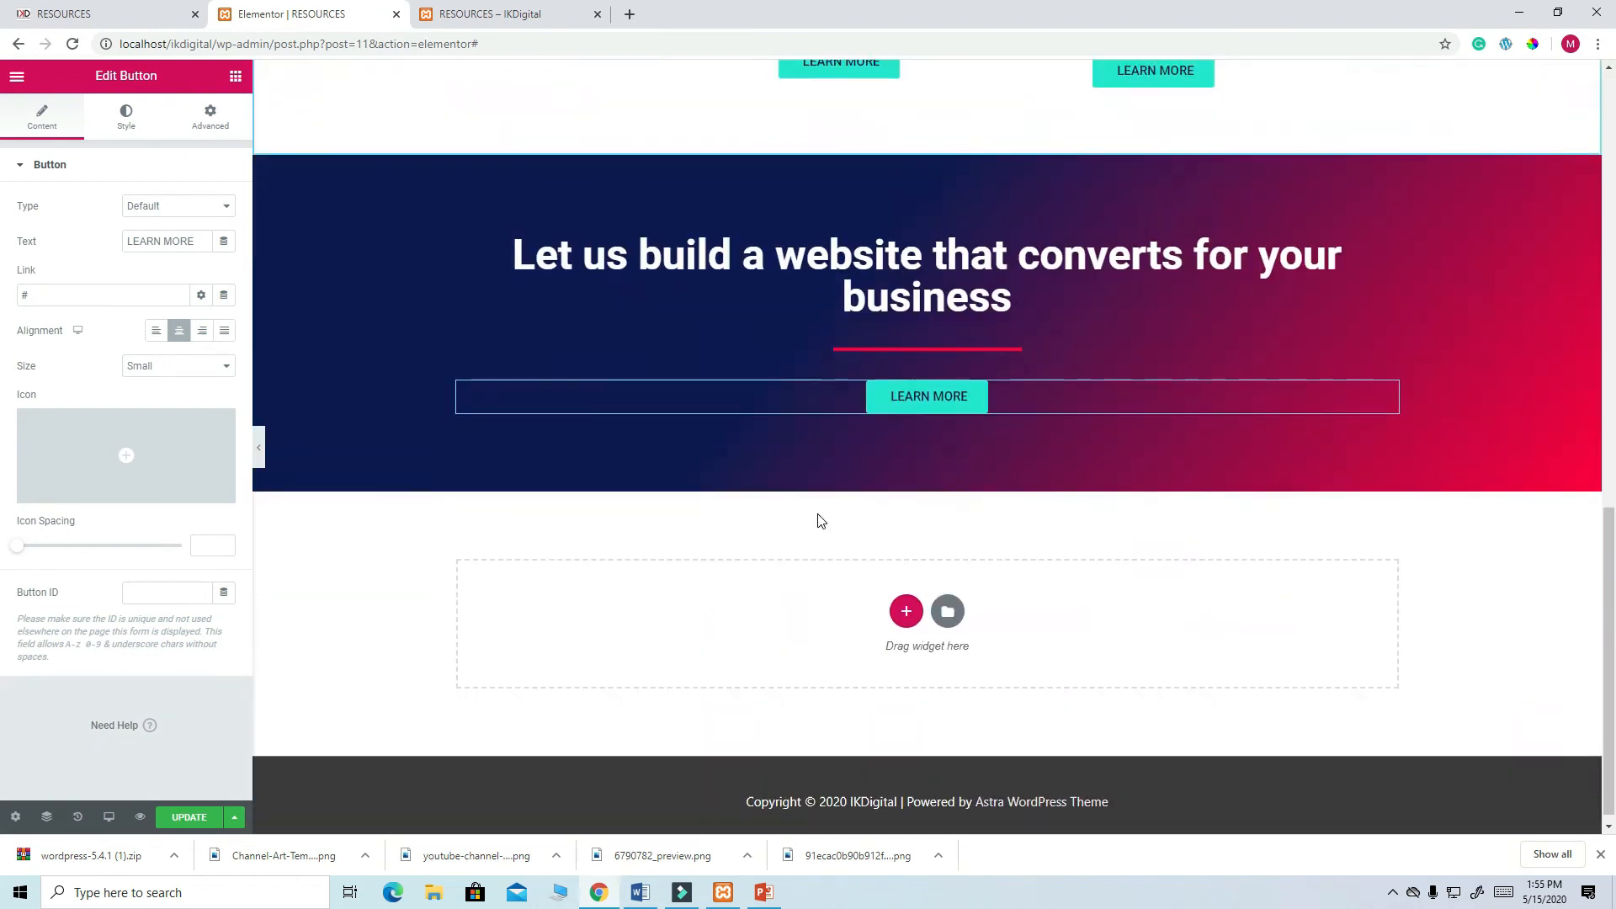
- Insert the RCS template from My Templates with its document settings, adding three $299 SEE DETAILS cards
click(946, 599)
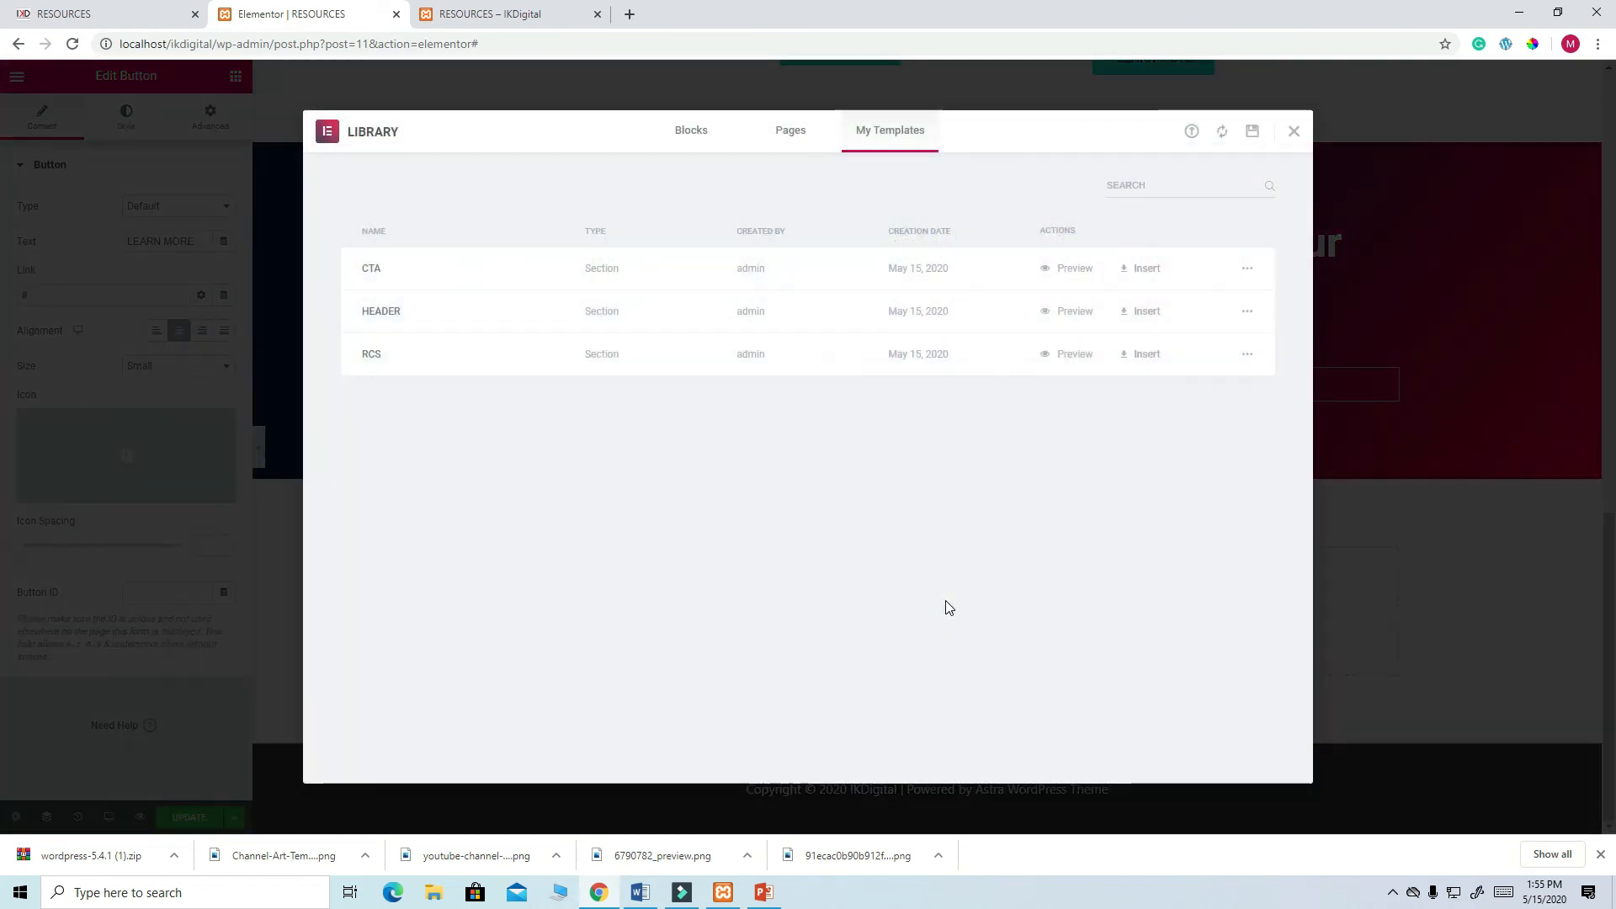
click(1143, 357)
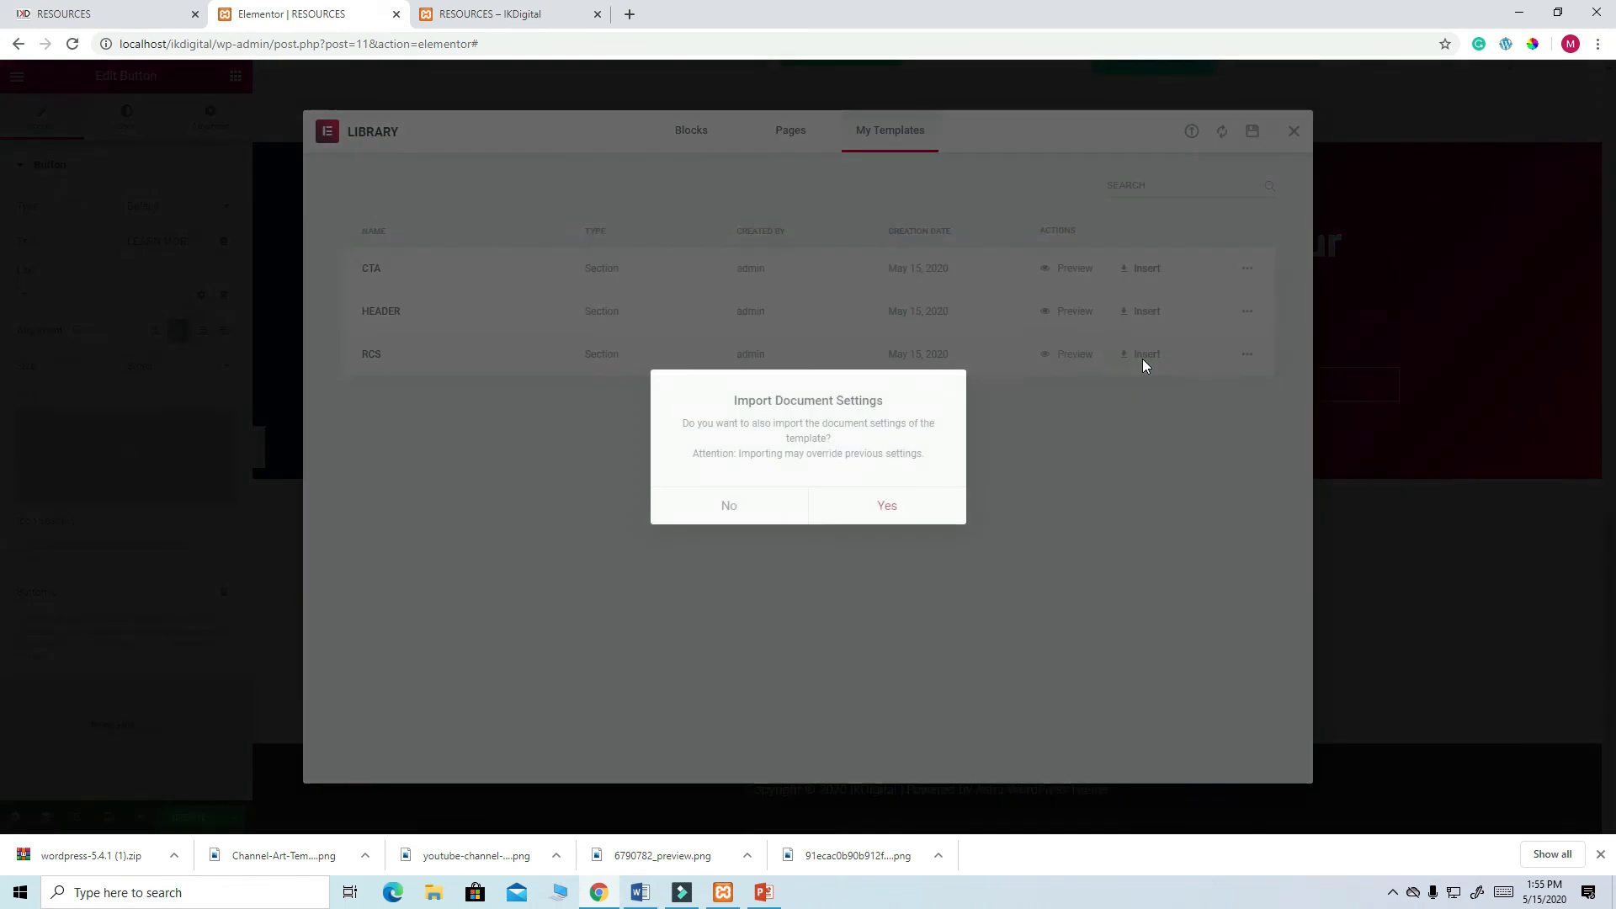
click(889, 508)
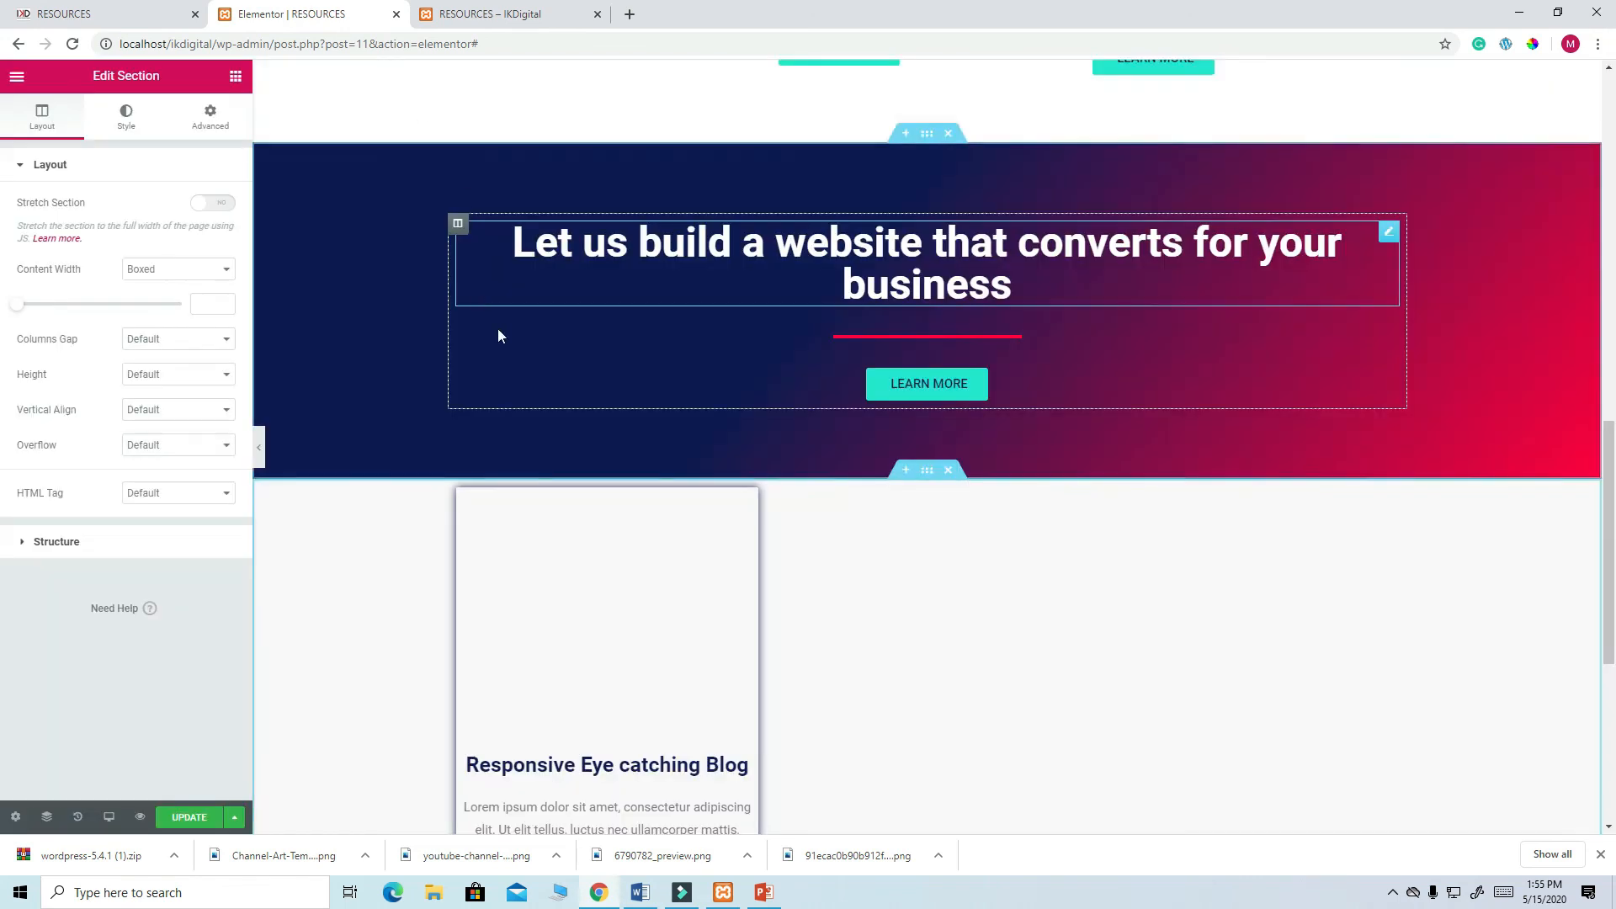
scroll(686, 499, down, 4)
scroll(686, 500, up, 3)
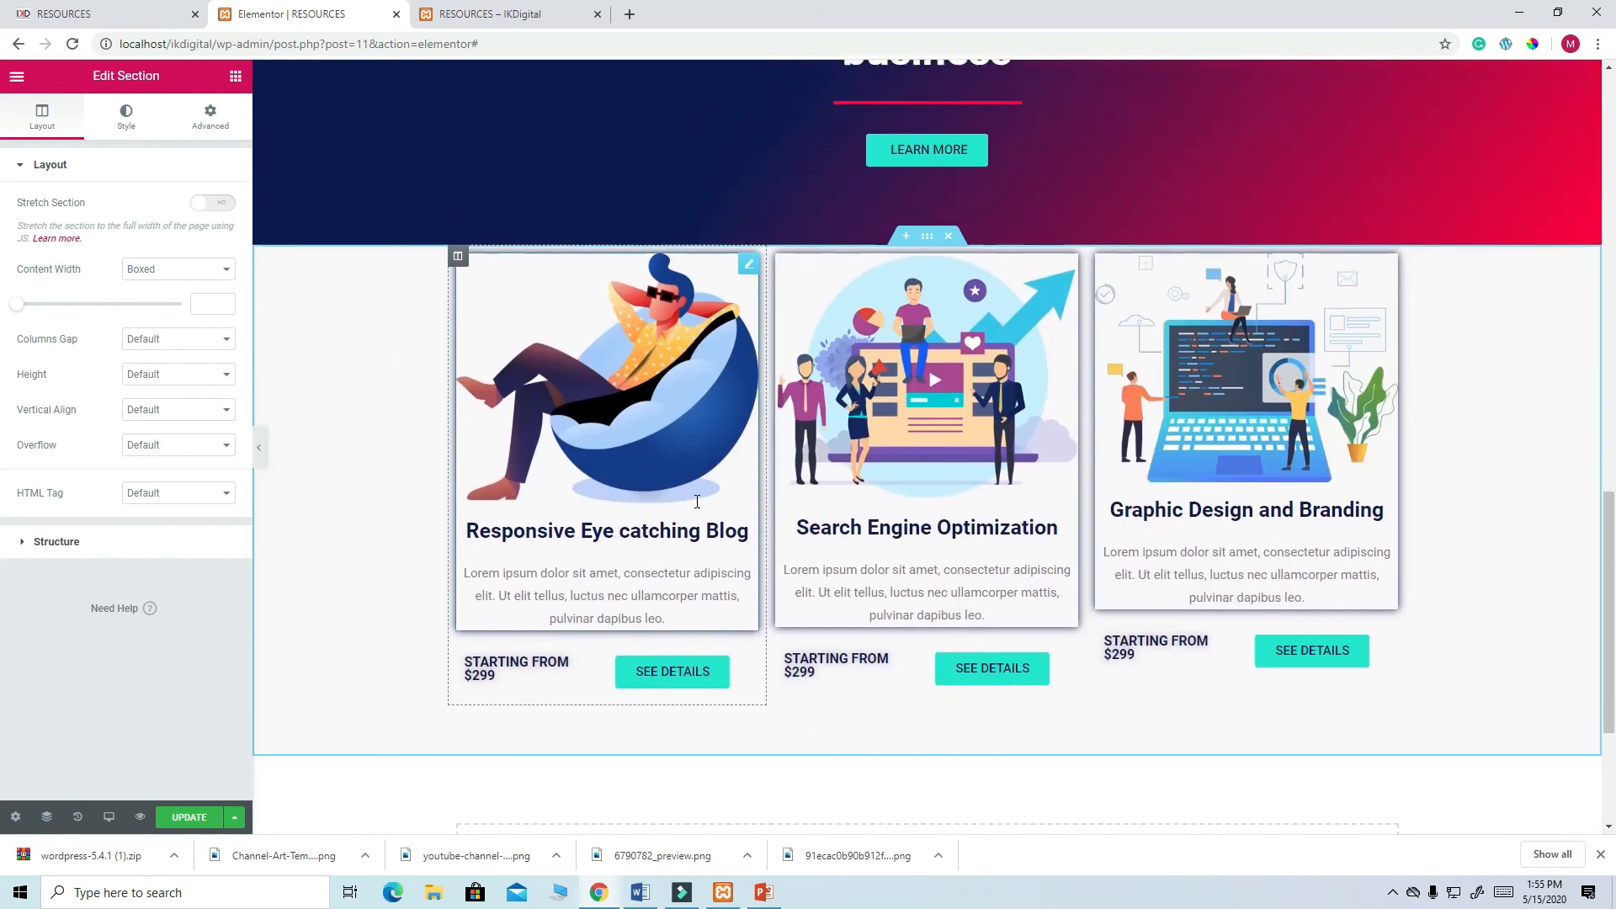
scroll(699, 507, up, 6)
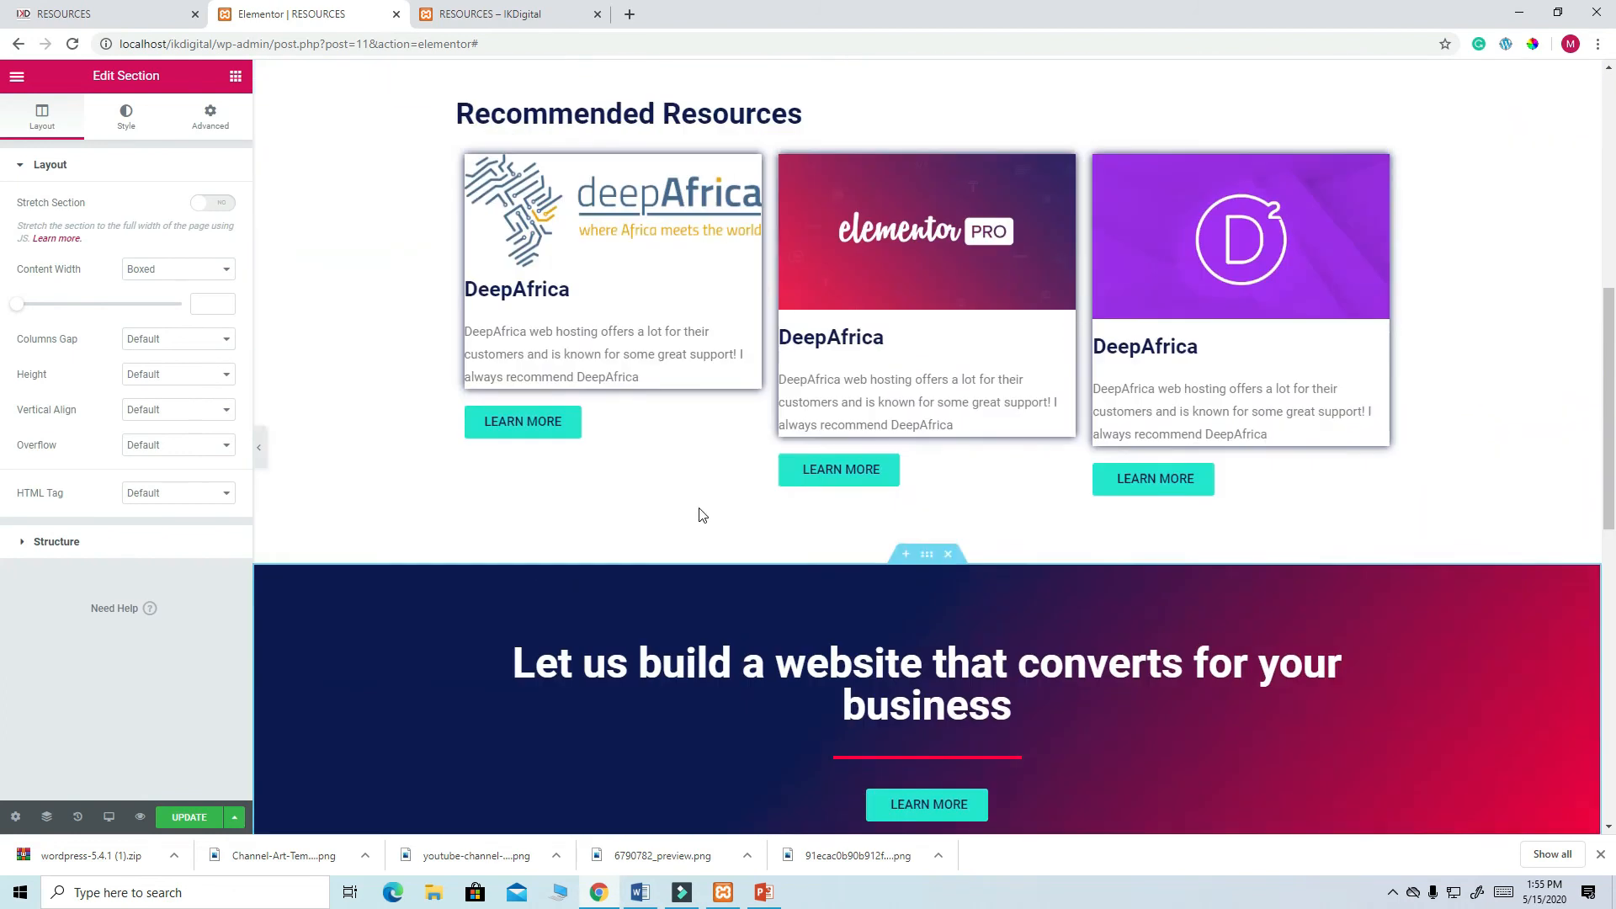
scroll(704, 514, down, 2)
scroll(702, 508, down, 3)
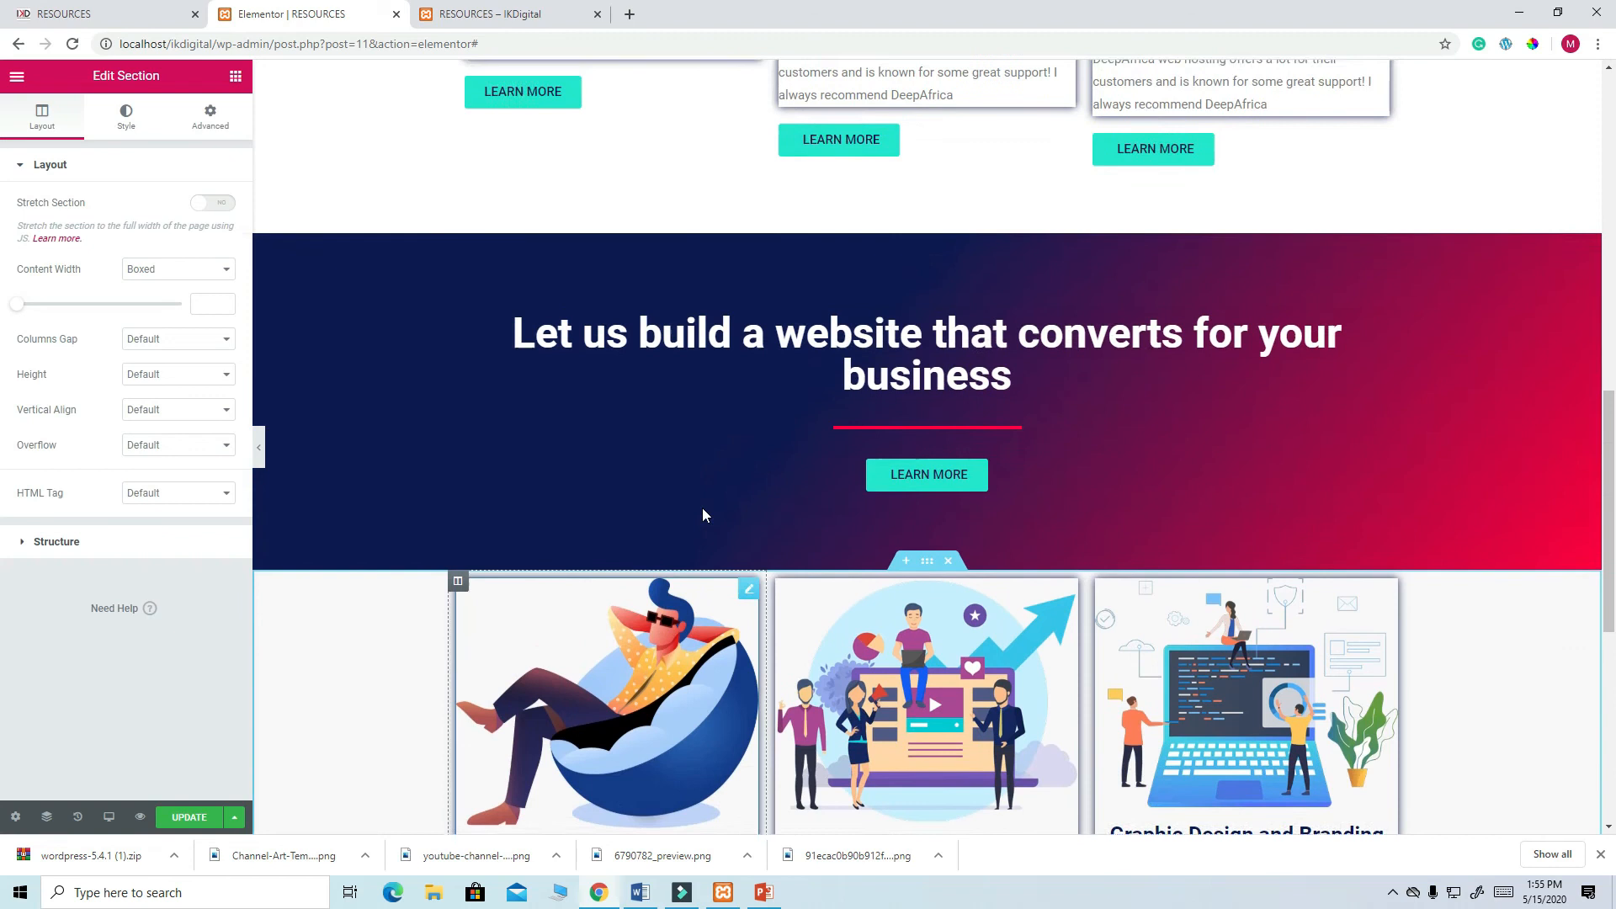
scroll(706, 505, up, 6)
scroll(711, 488, down, 3)
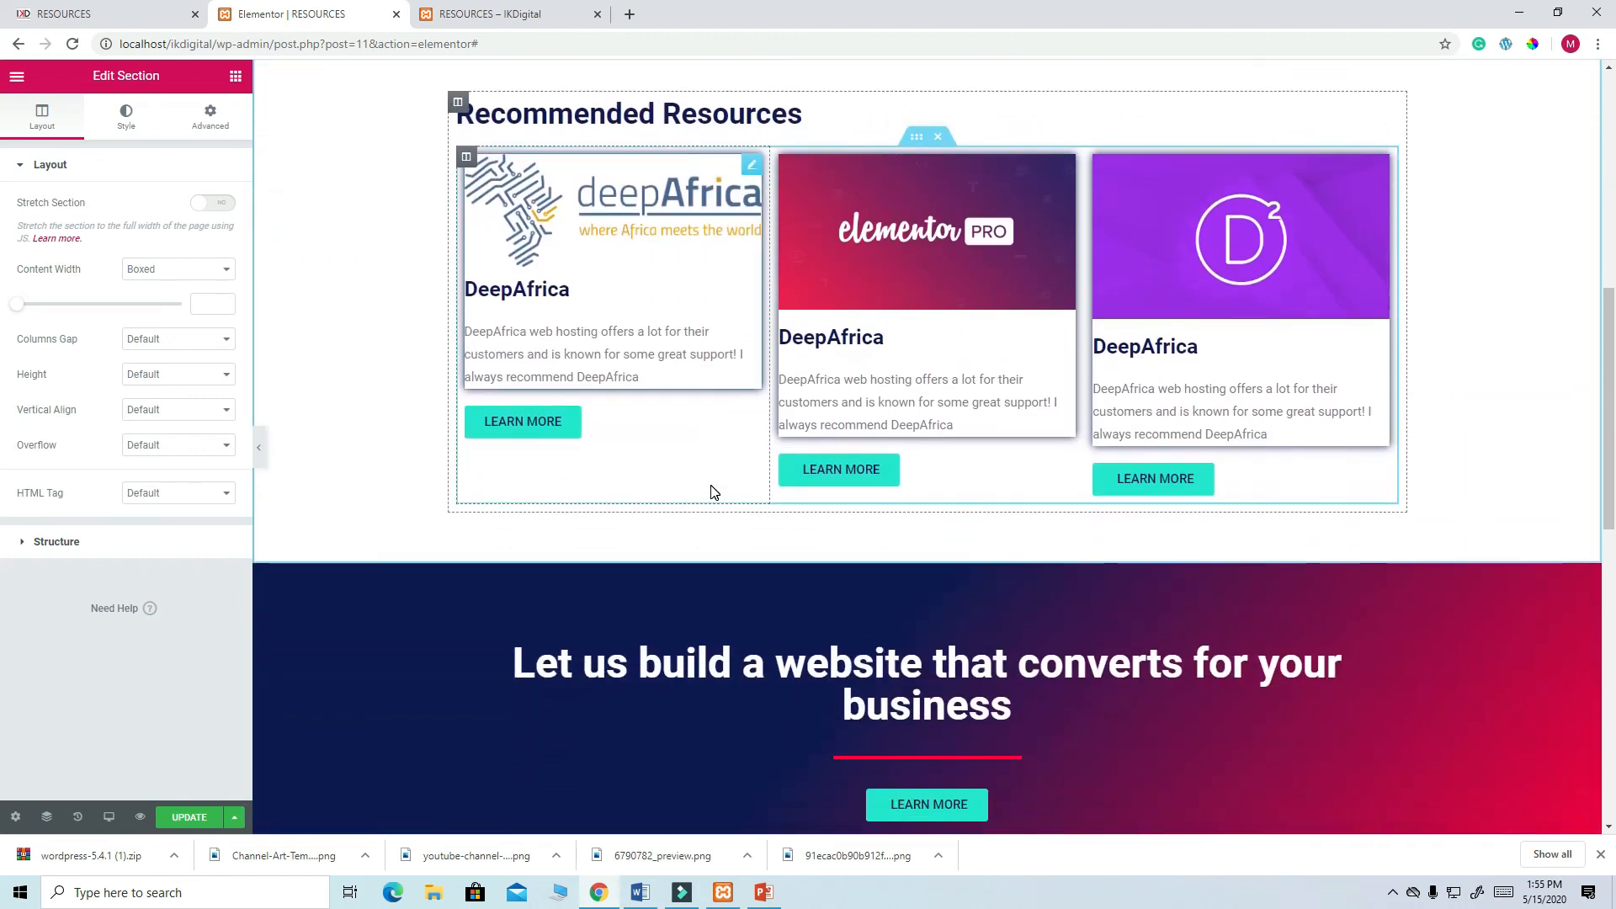
scroll(795, 315, up, 2)
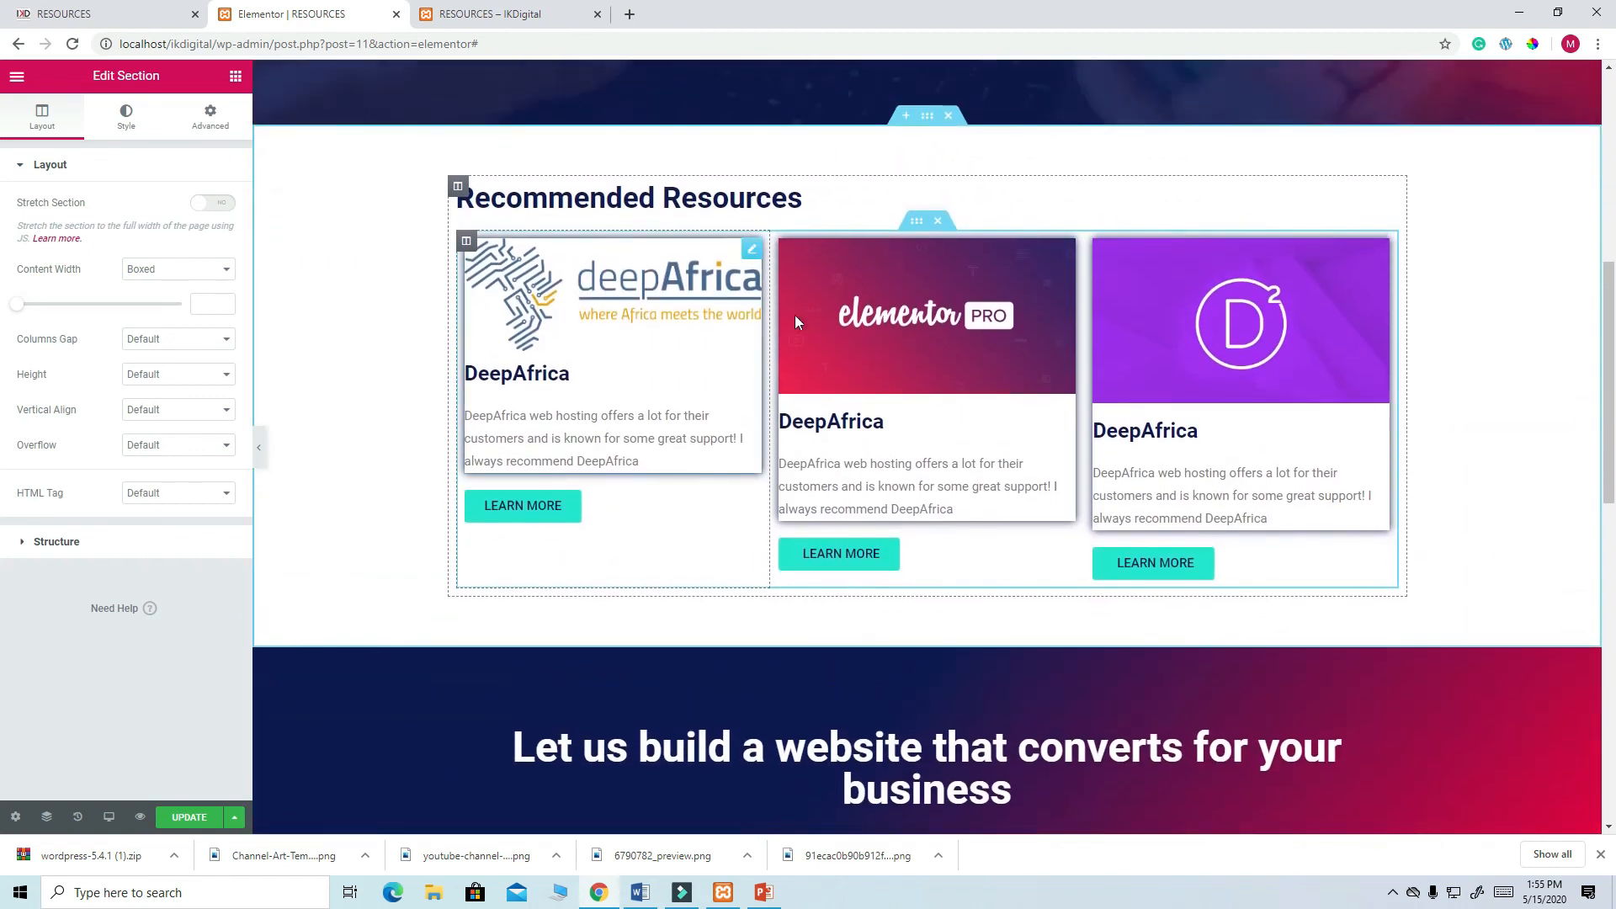
- Delete the old DeepAfrica cards and move the three $299 service cards above the CTA banner
click(938, 220)
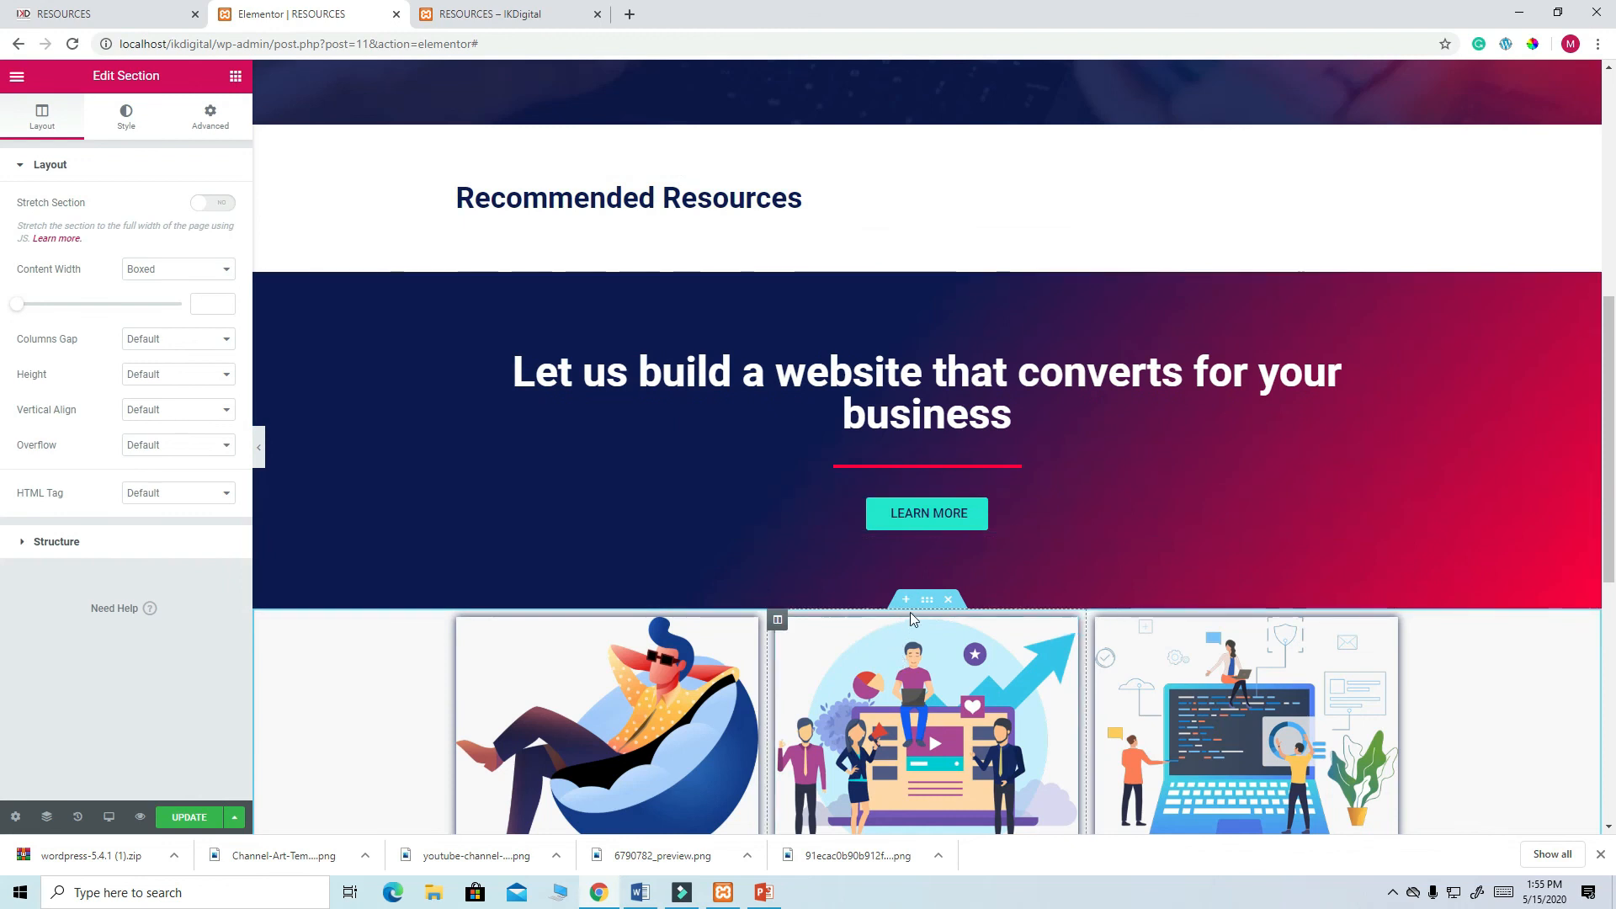
drag(927, 599, 772, 245)
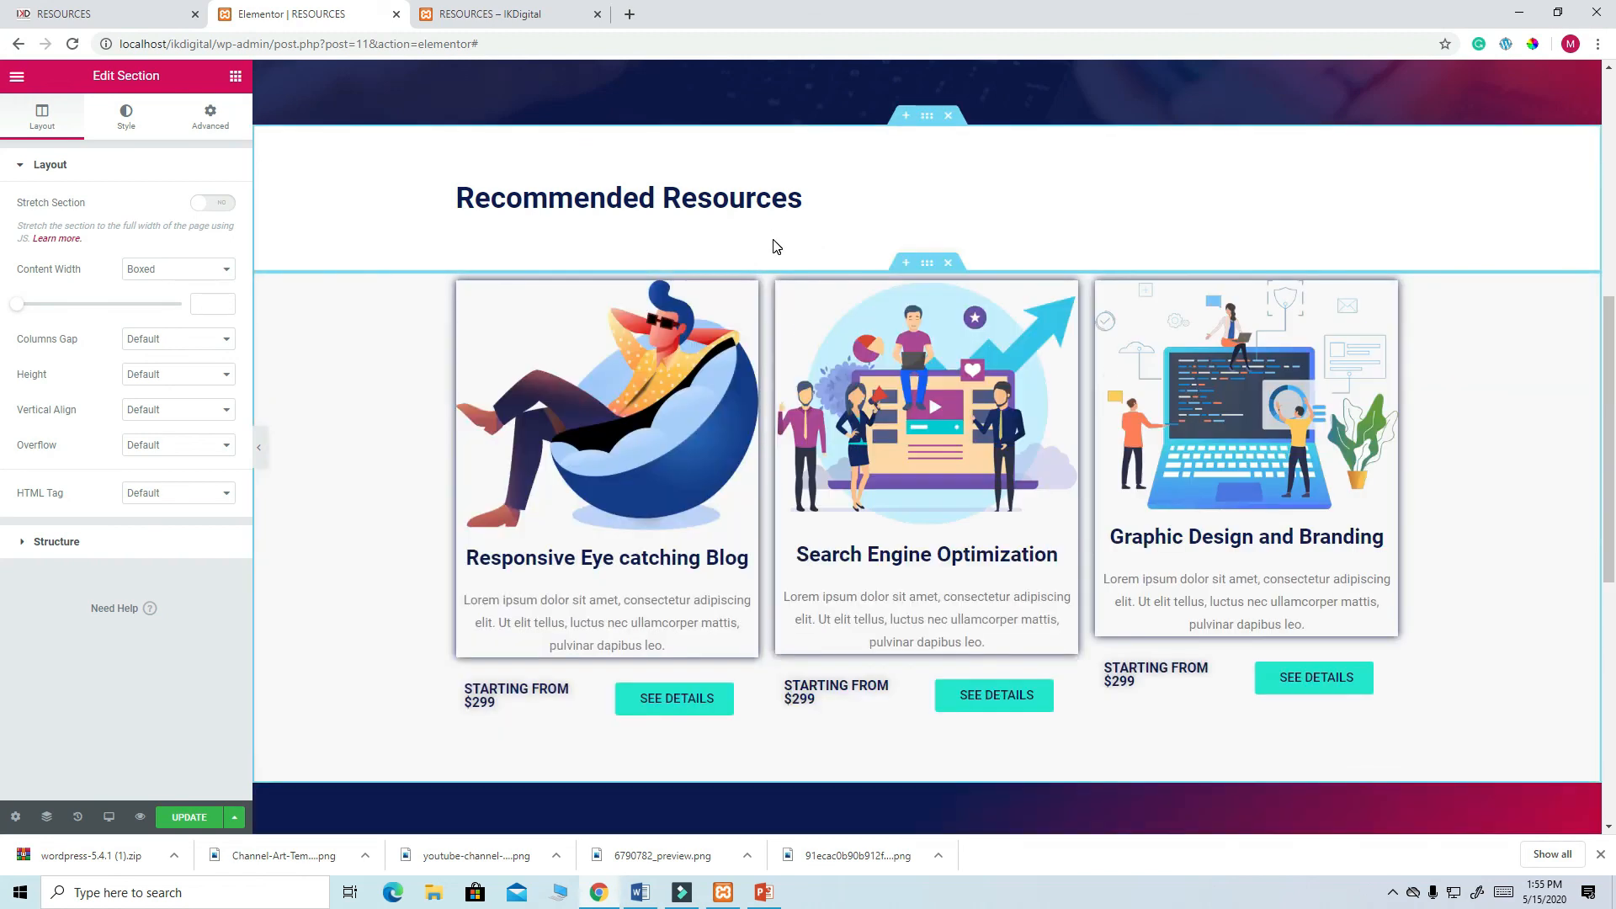
scroll(926, 505, down, 6)
scroll(1082, 644, up, 5)
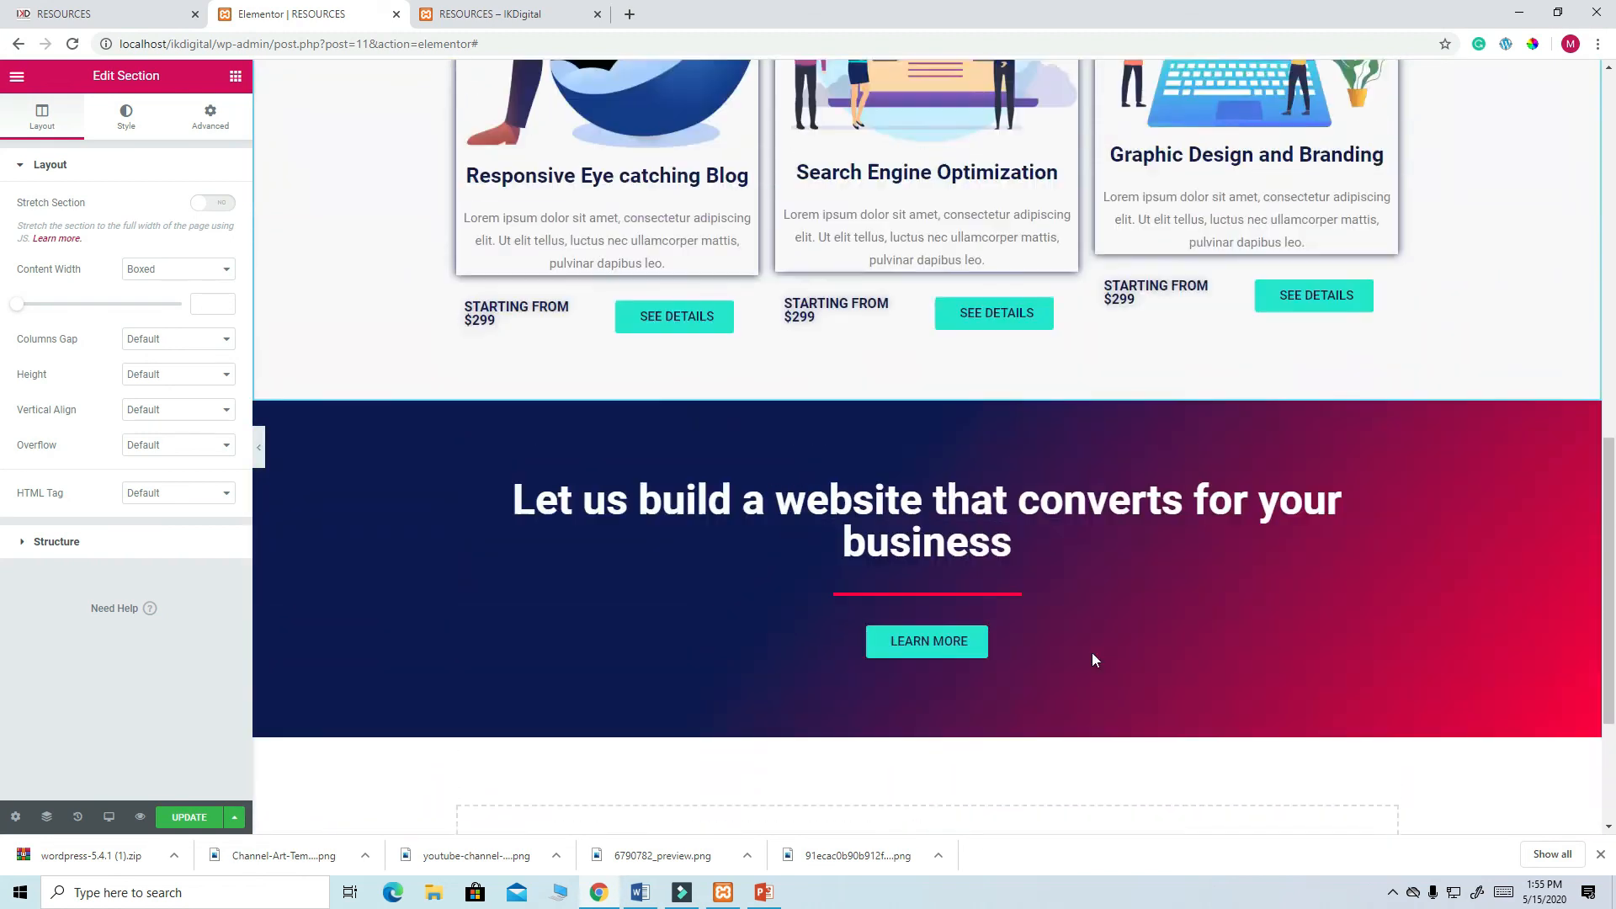
scroll(1096, 660, up, 1)
scroll(701, 336, down, 2)
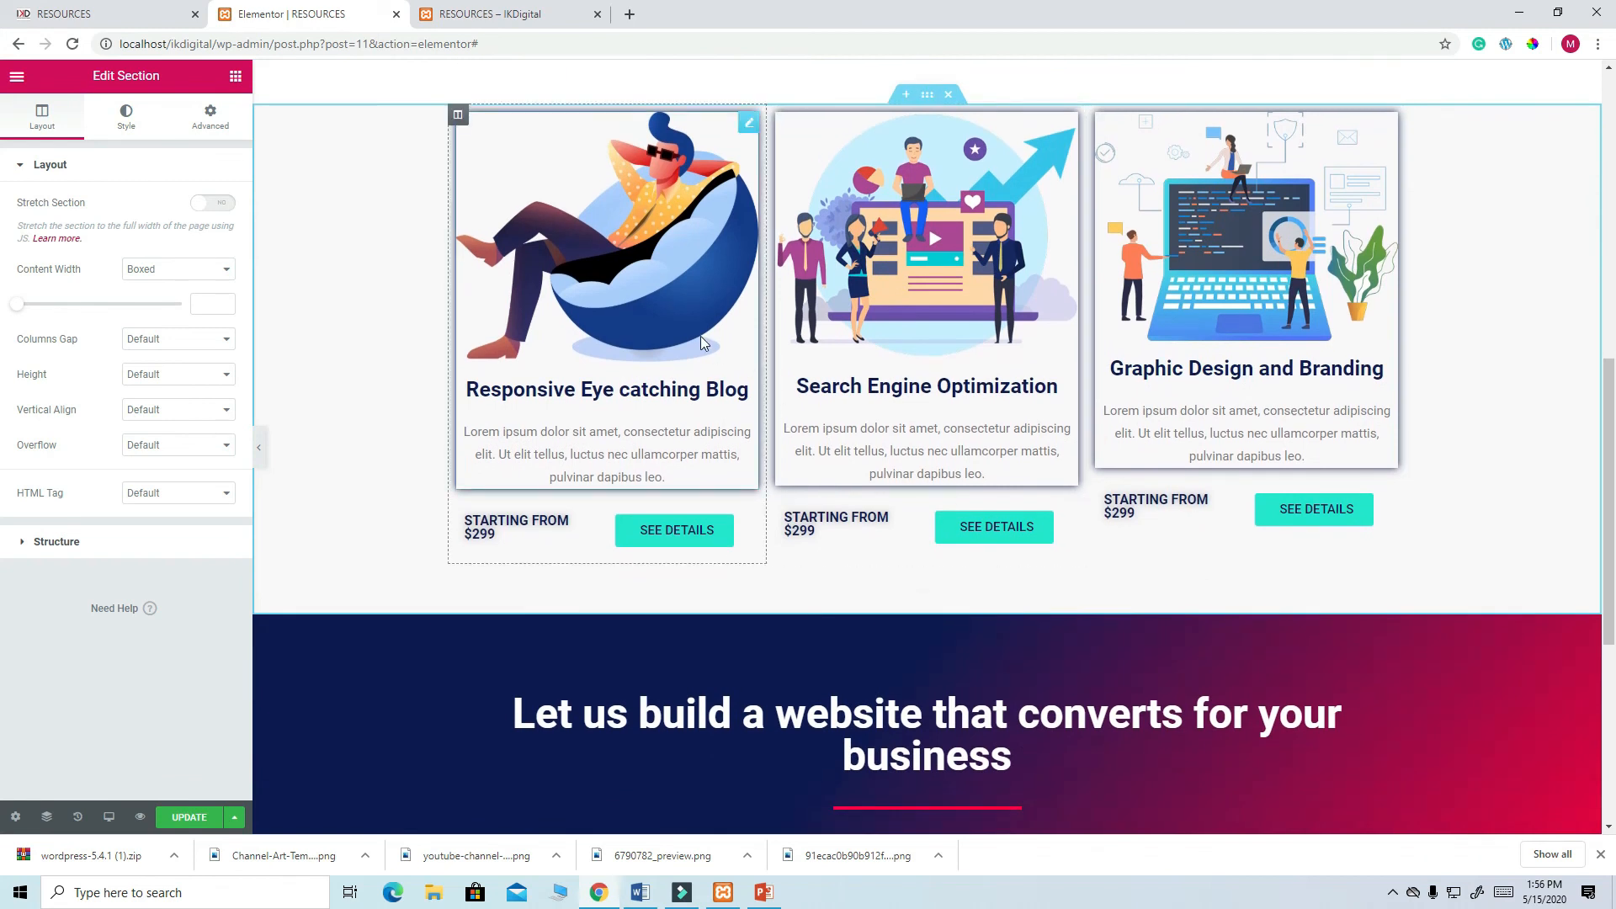
click(664, 239)
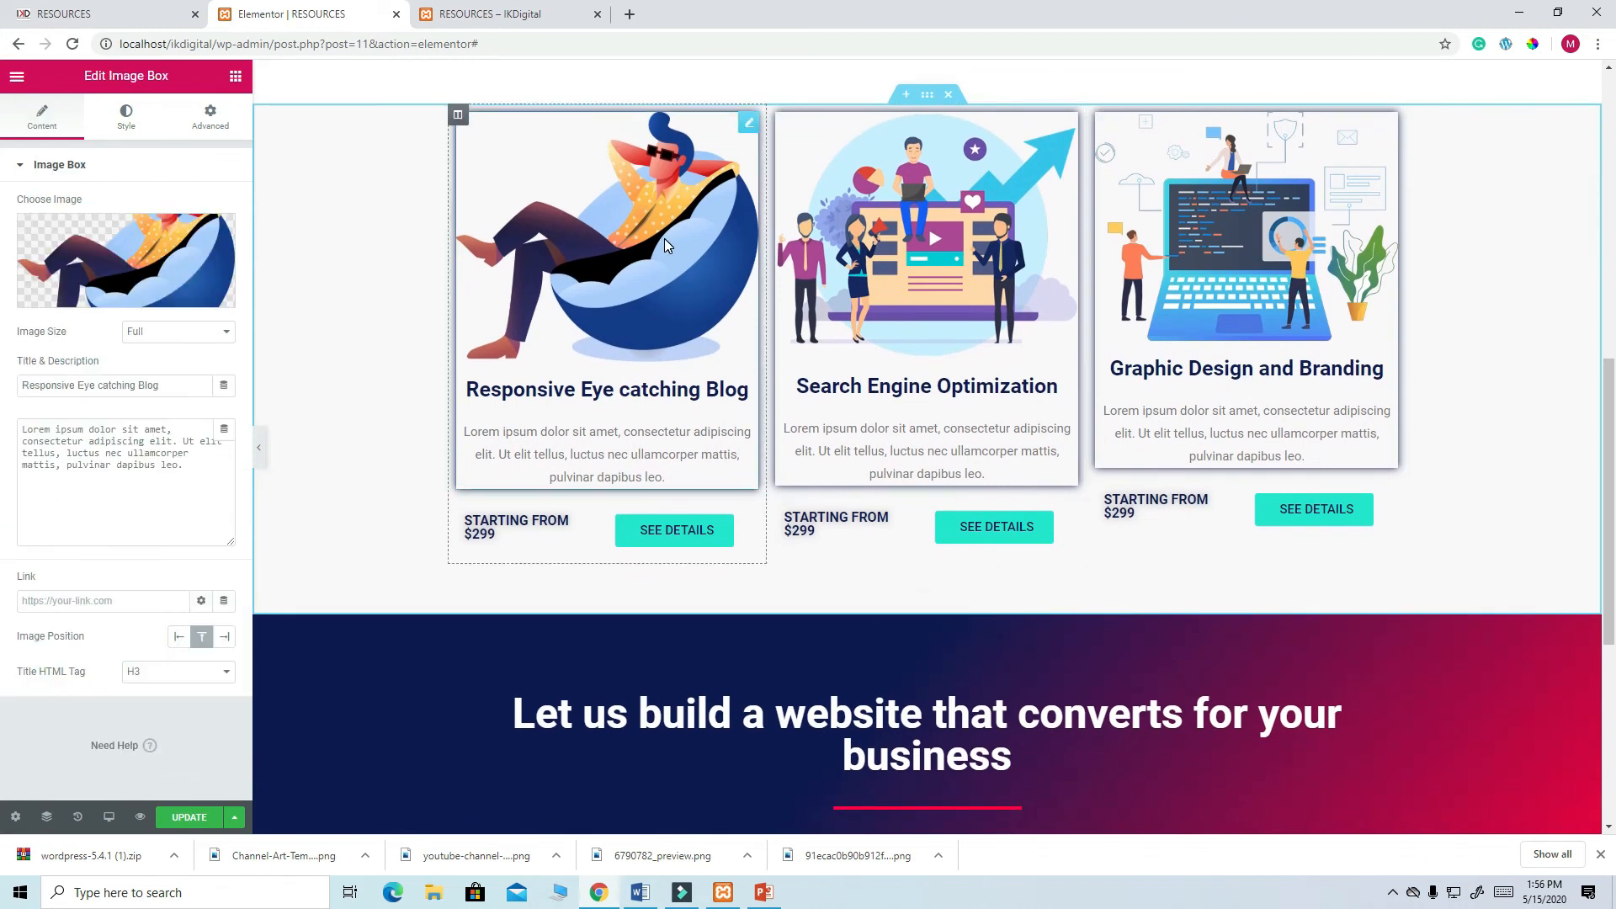
- Set the three card images to the Divi, Elementor PRO and deepAfrica logos
click(197, 269)
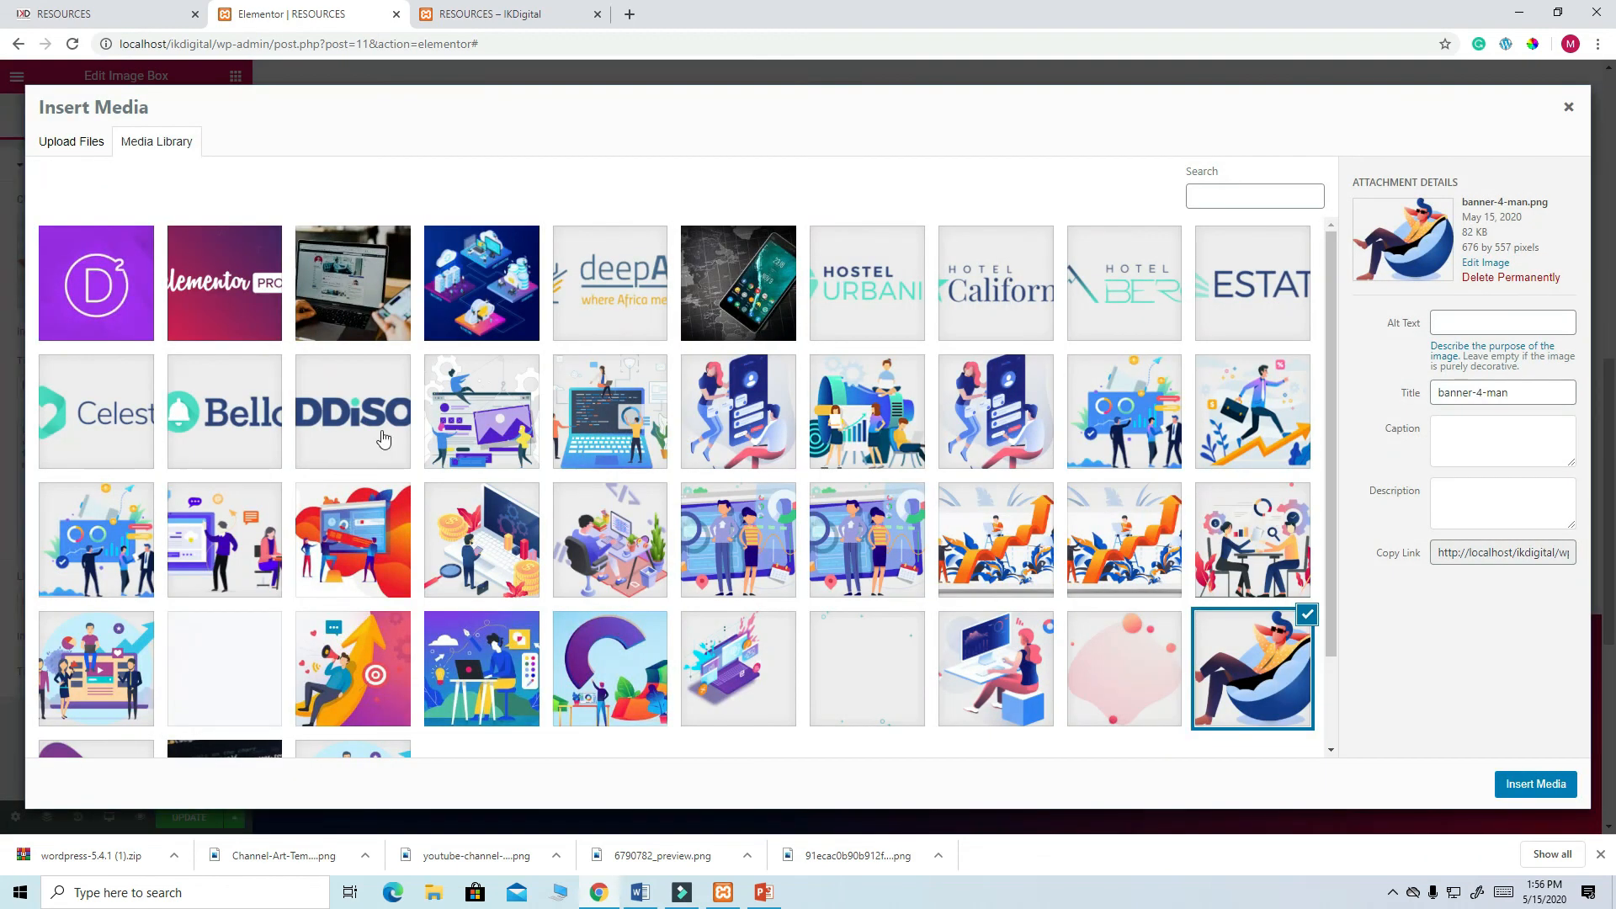
click(98, 280)
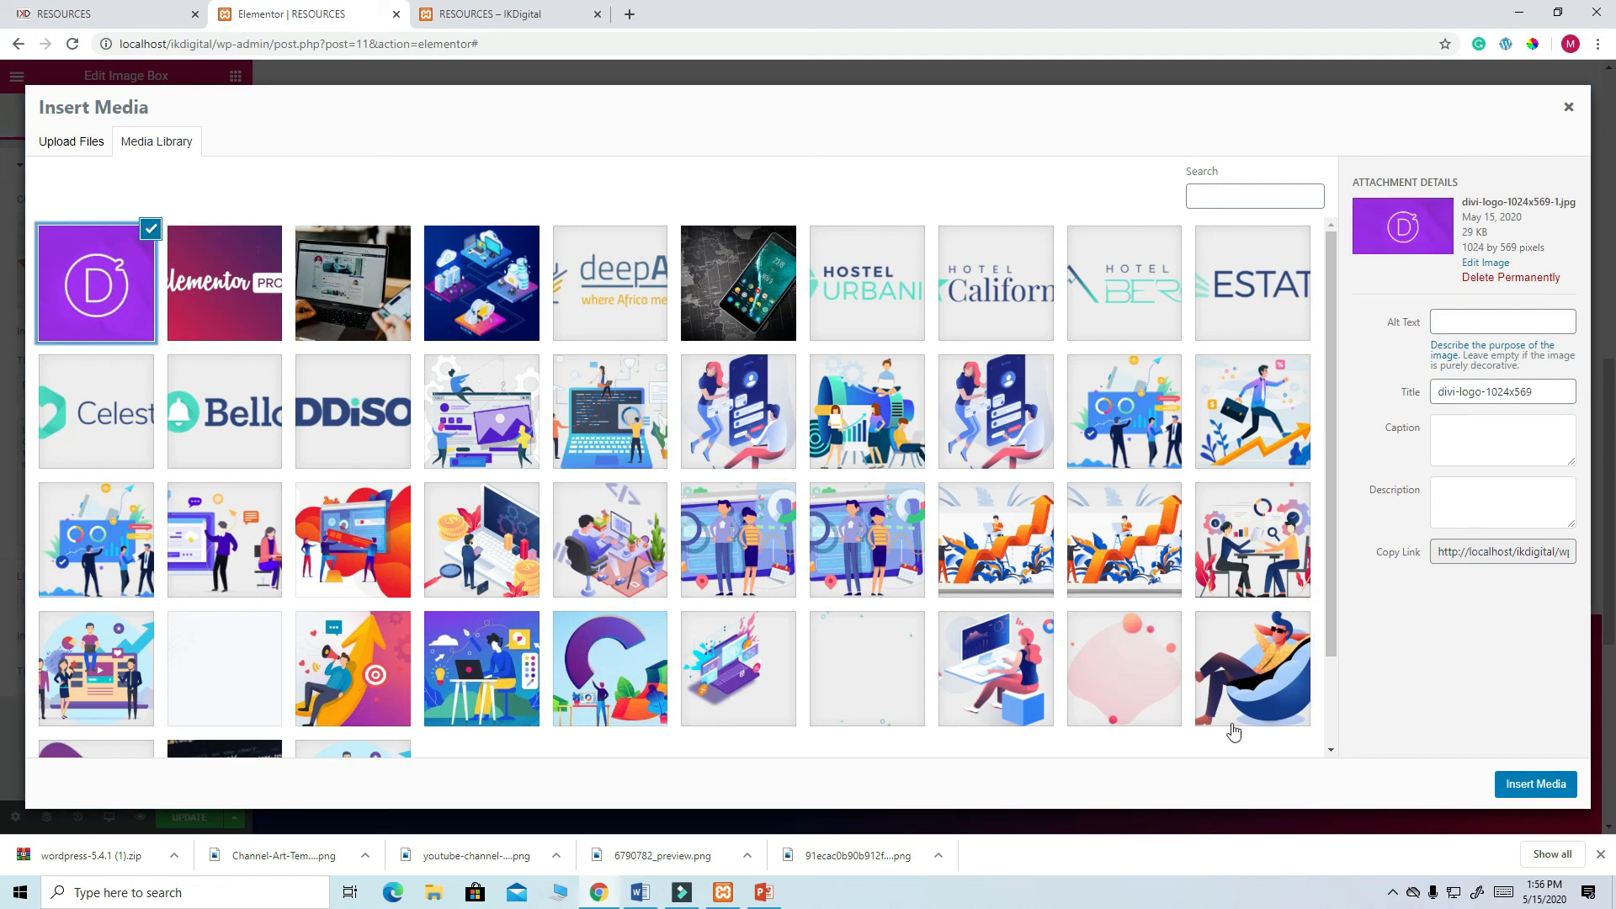
click(1544, 786)
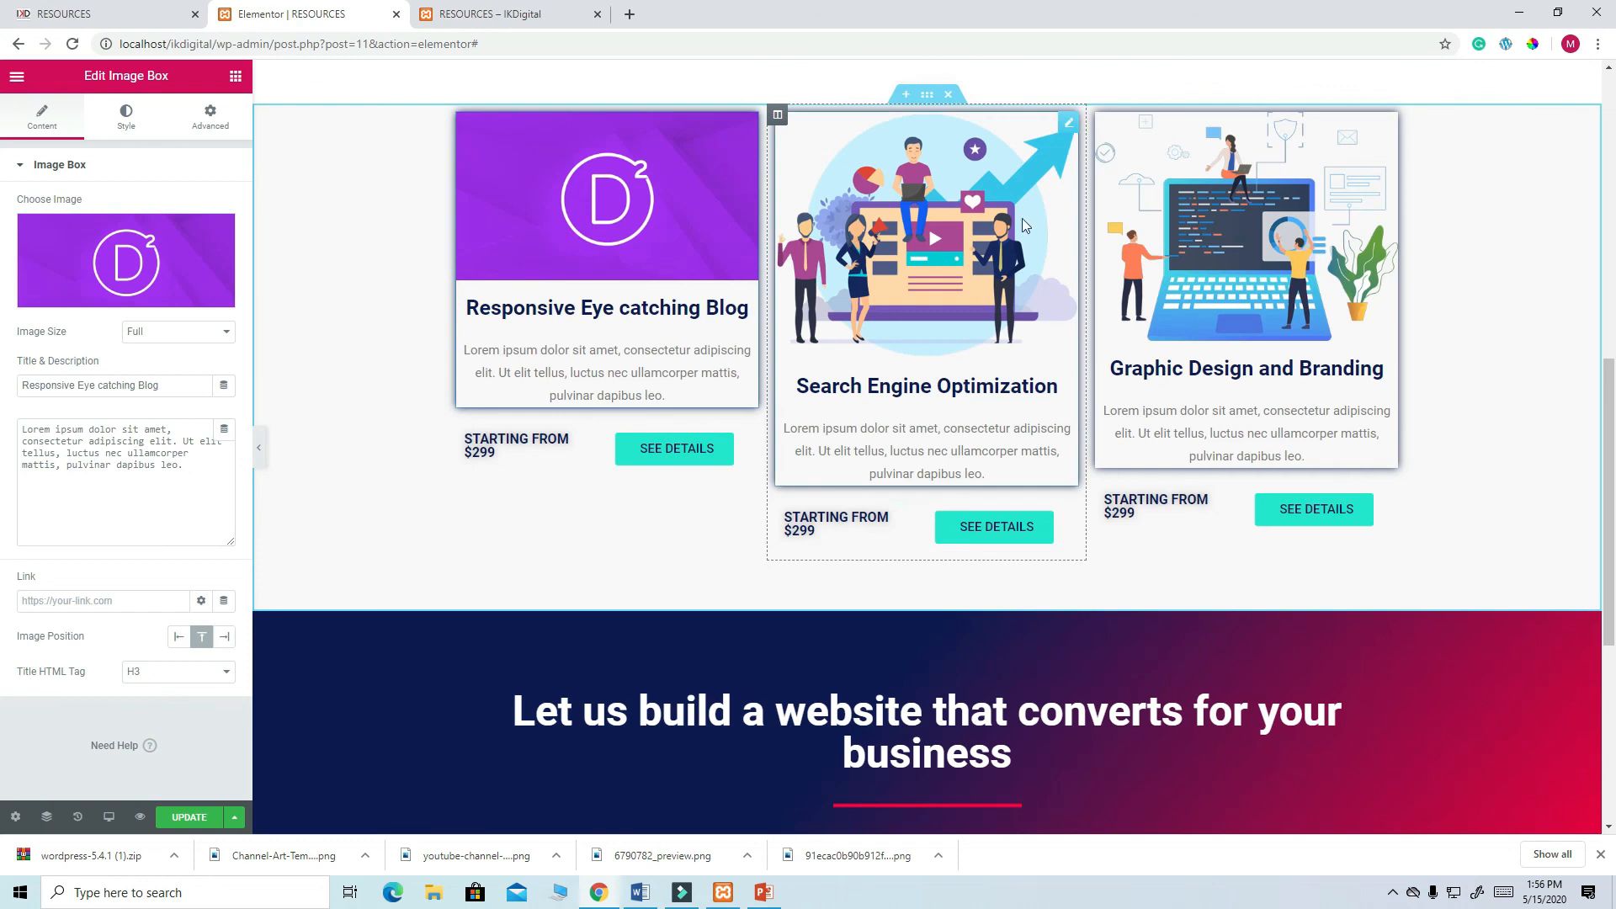
click(1069, 123)
click(131, 261)
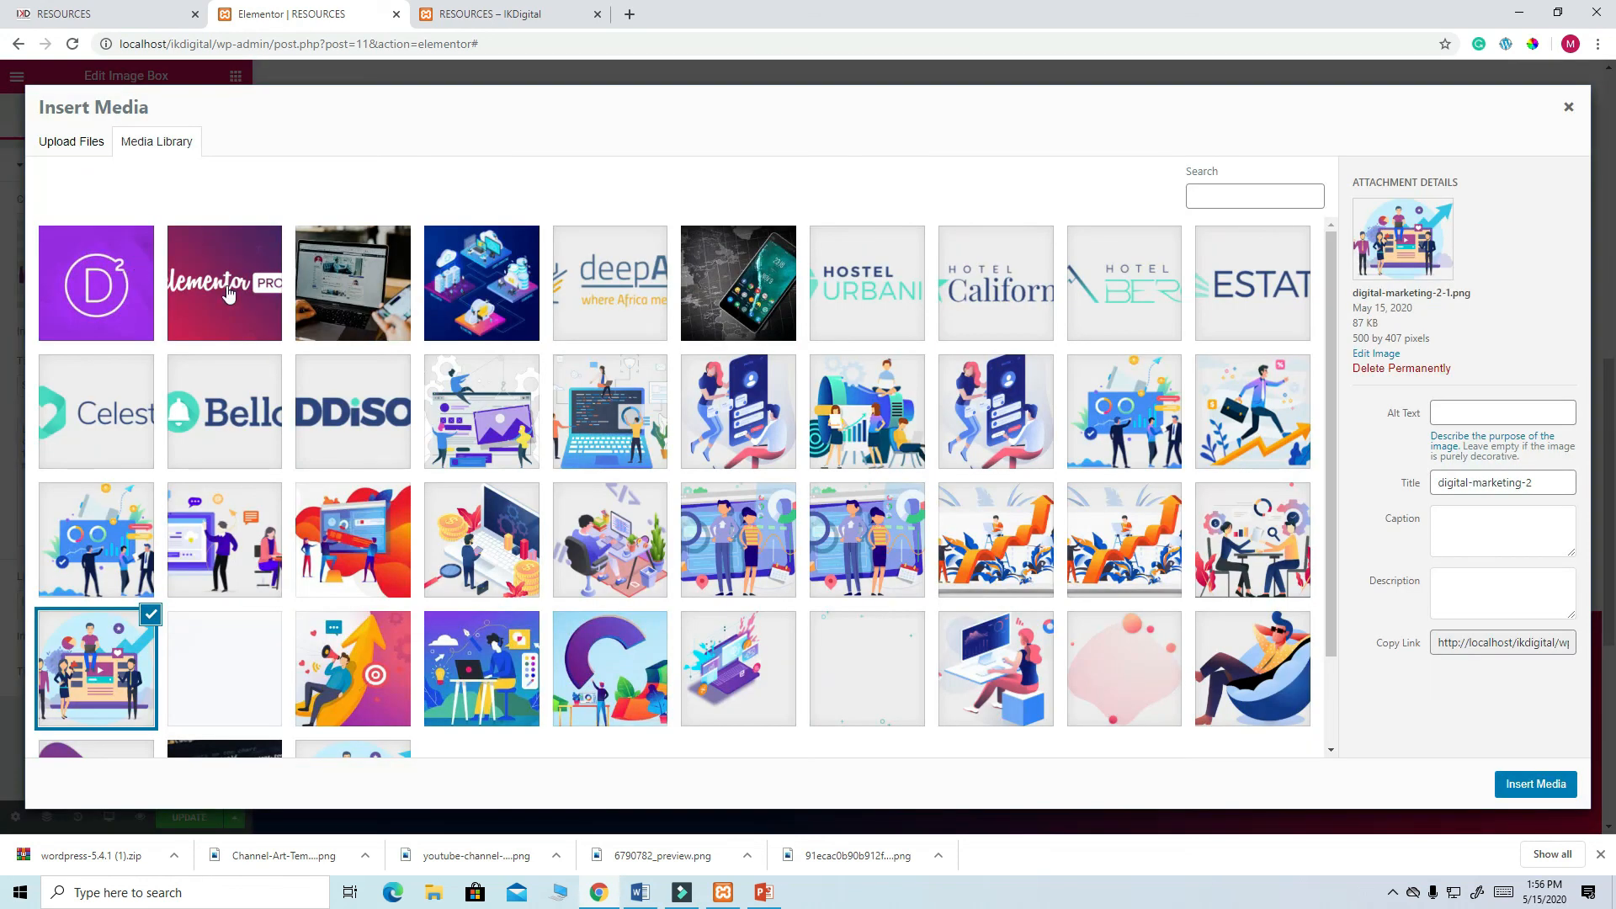
click(253, 304)
click(1520, 783)
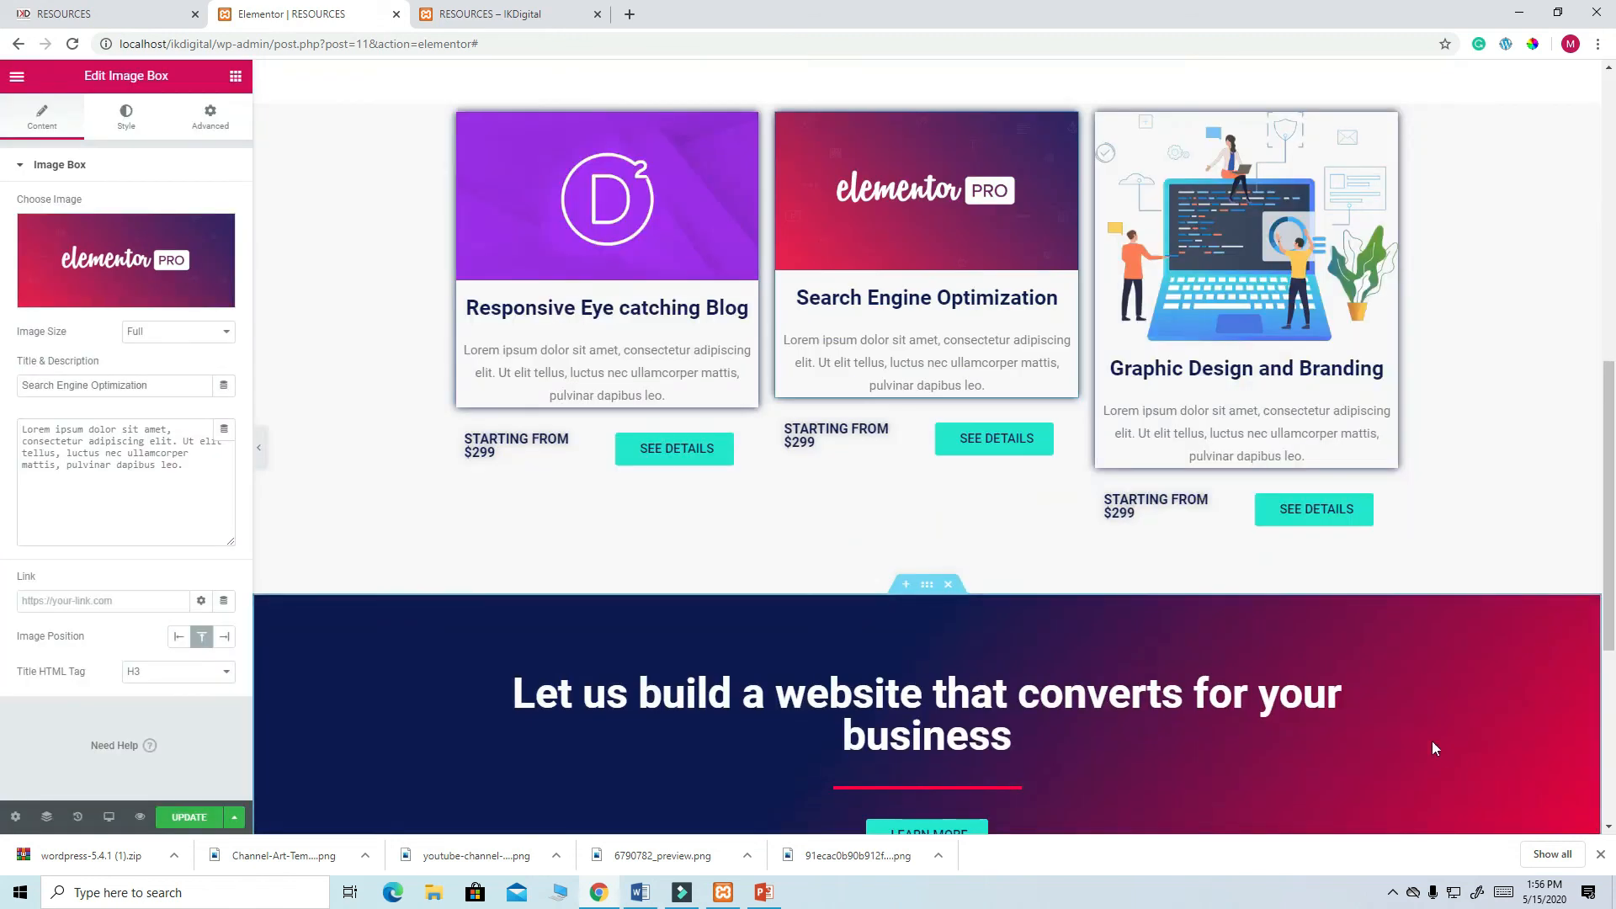
click(1384, 128)
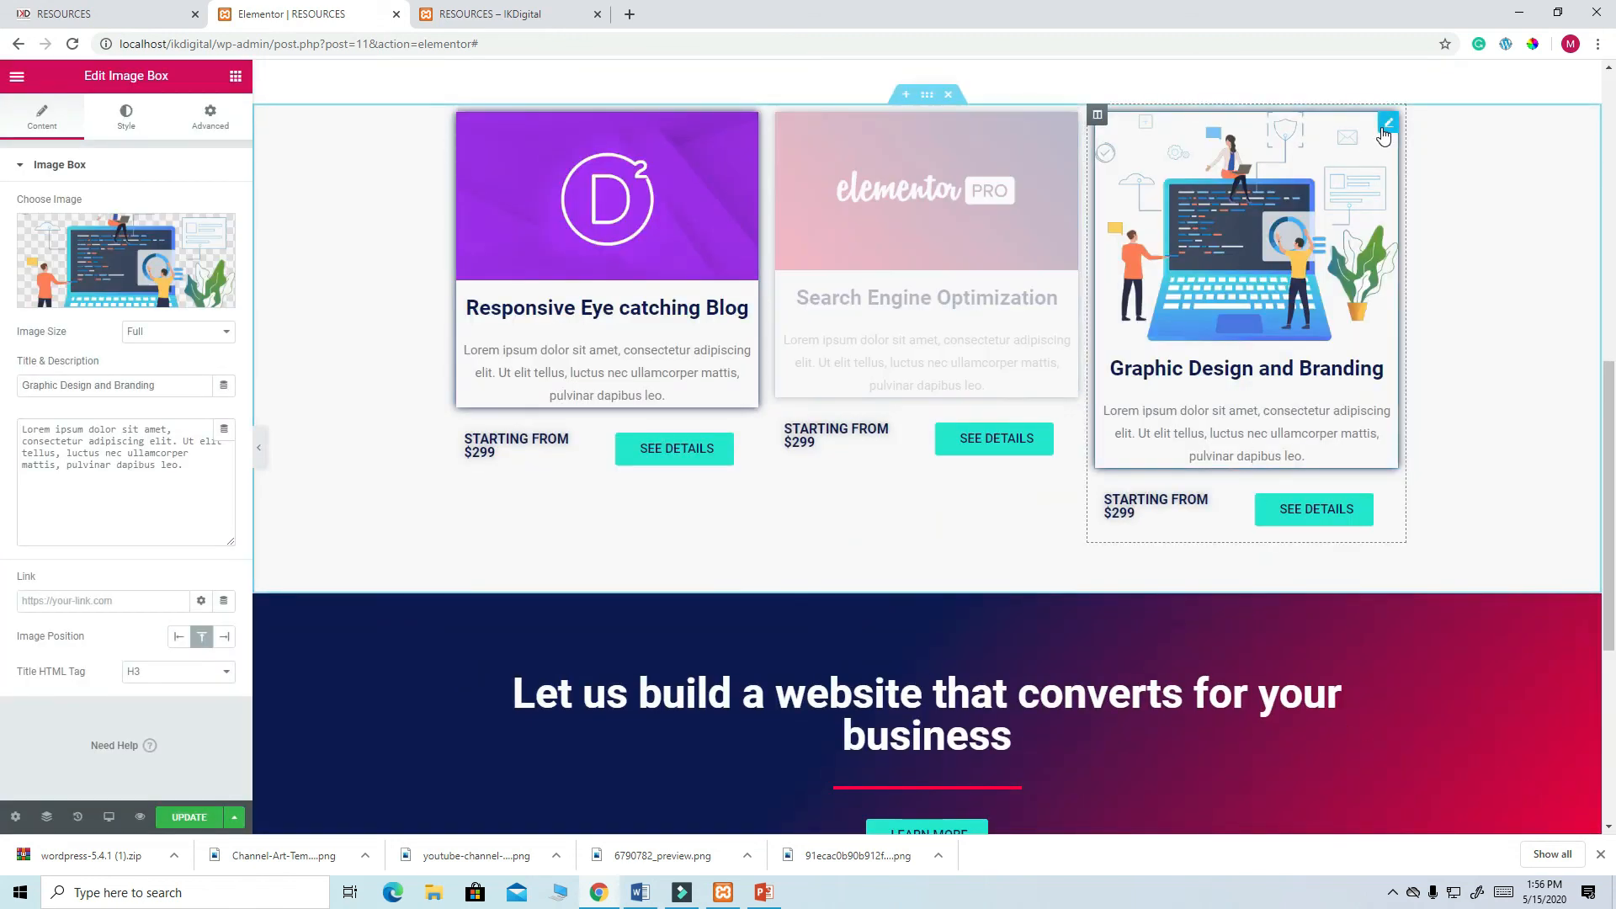
click(175, 287)
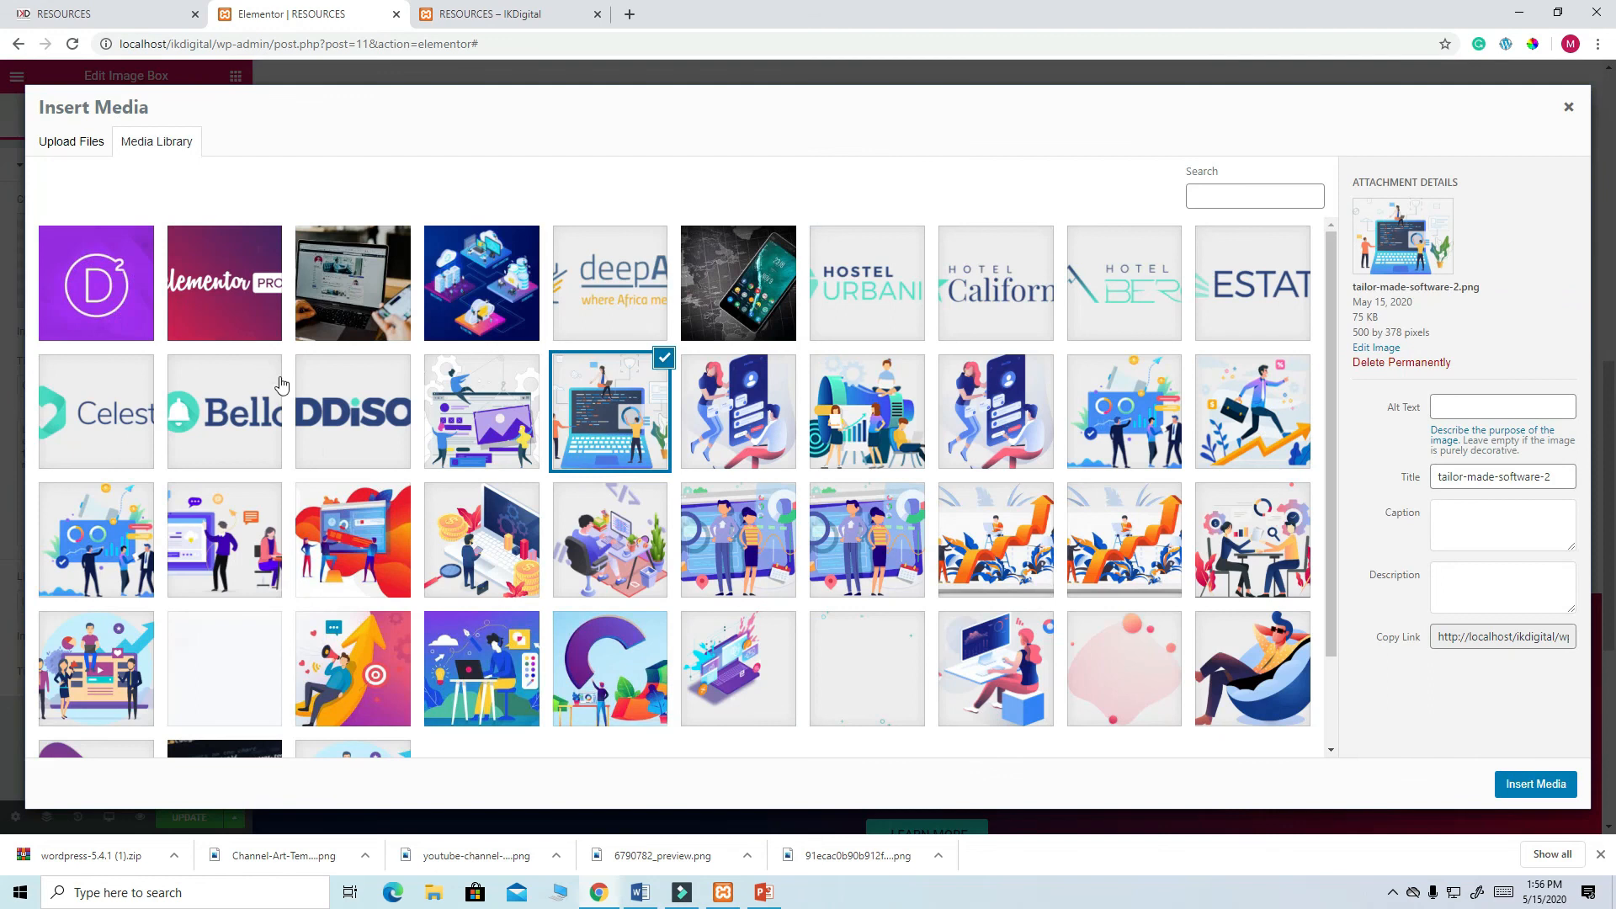
click(628, 290)
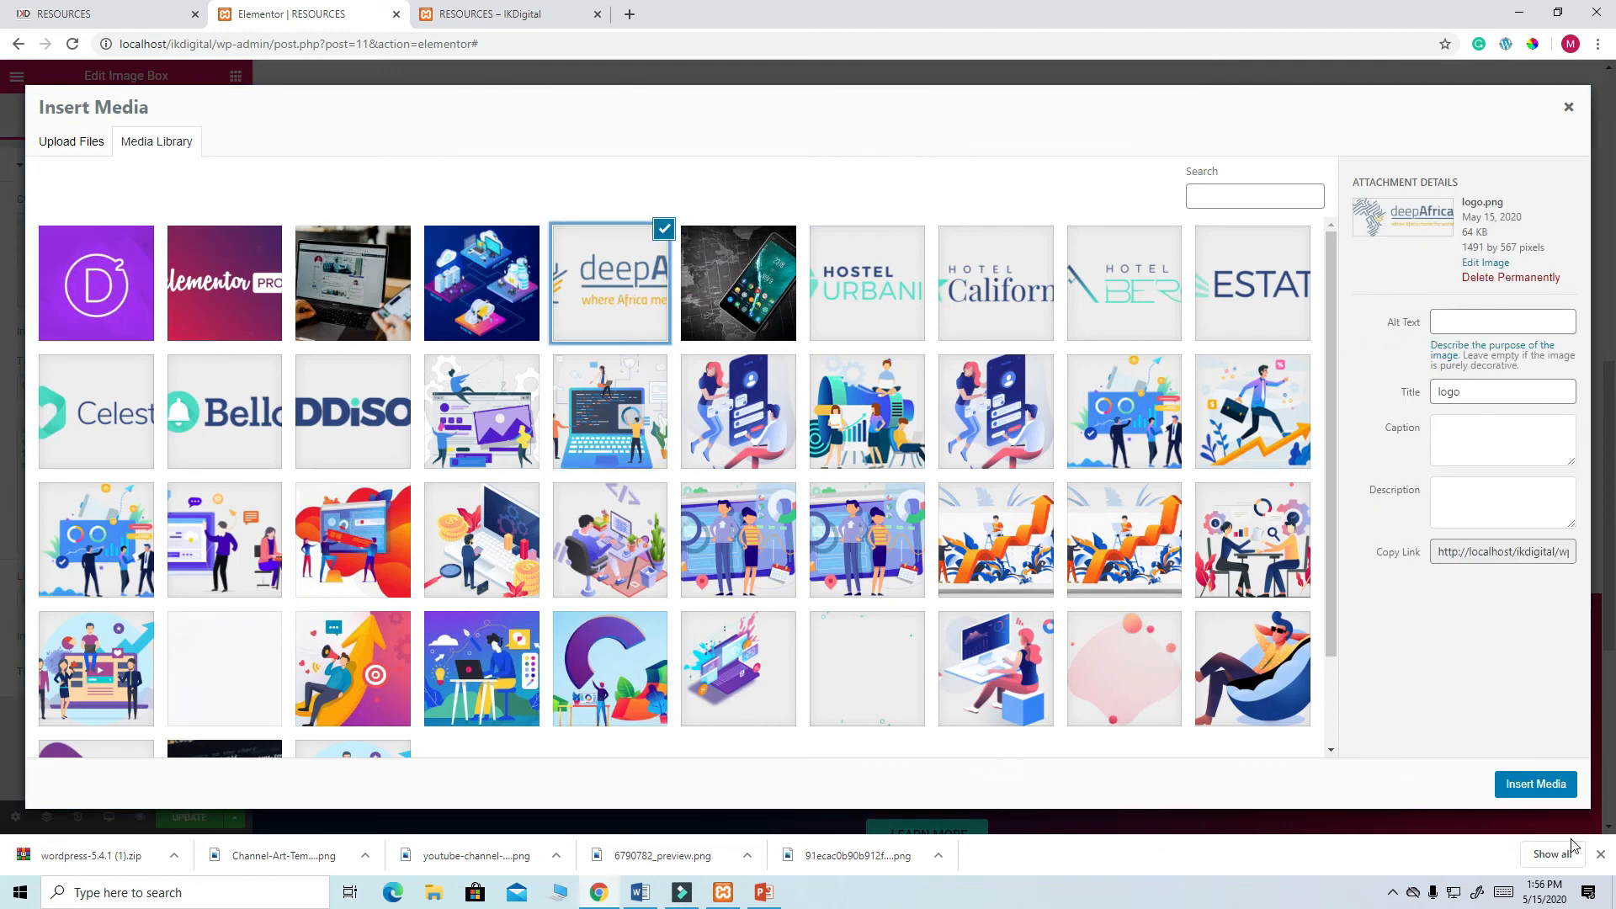
click(1545, 787)
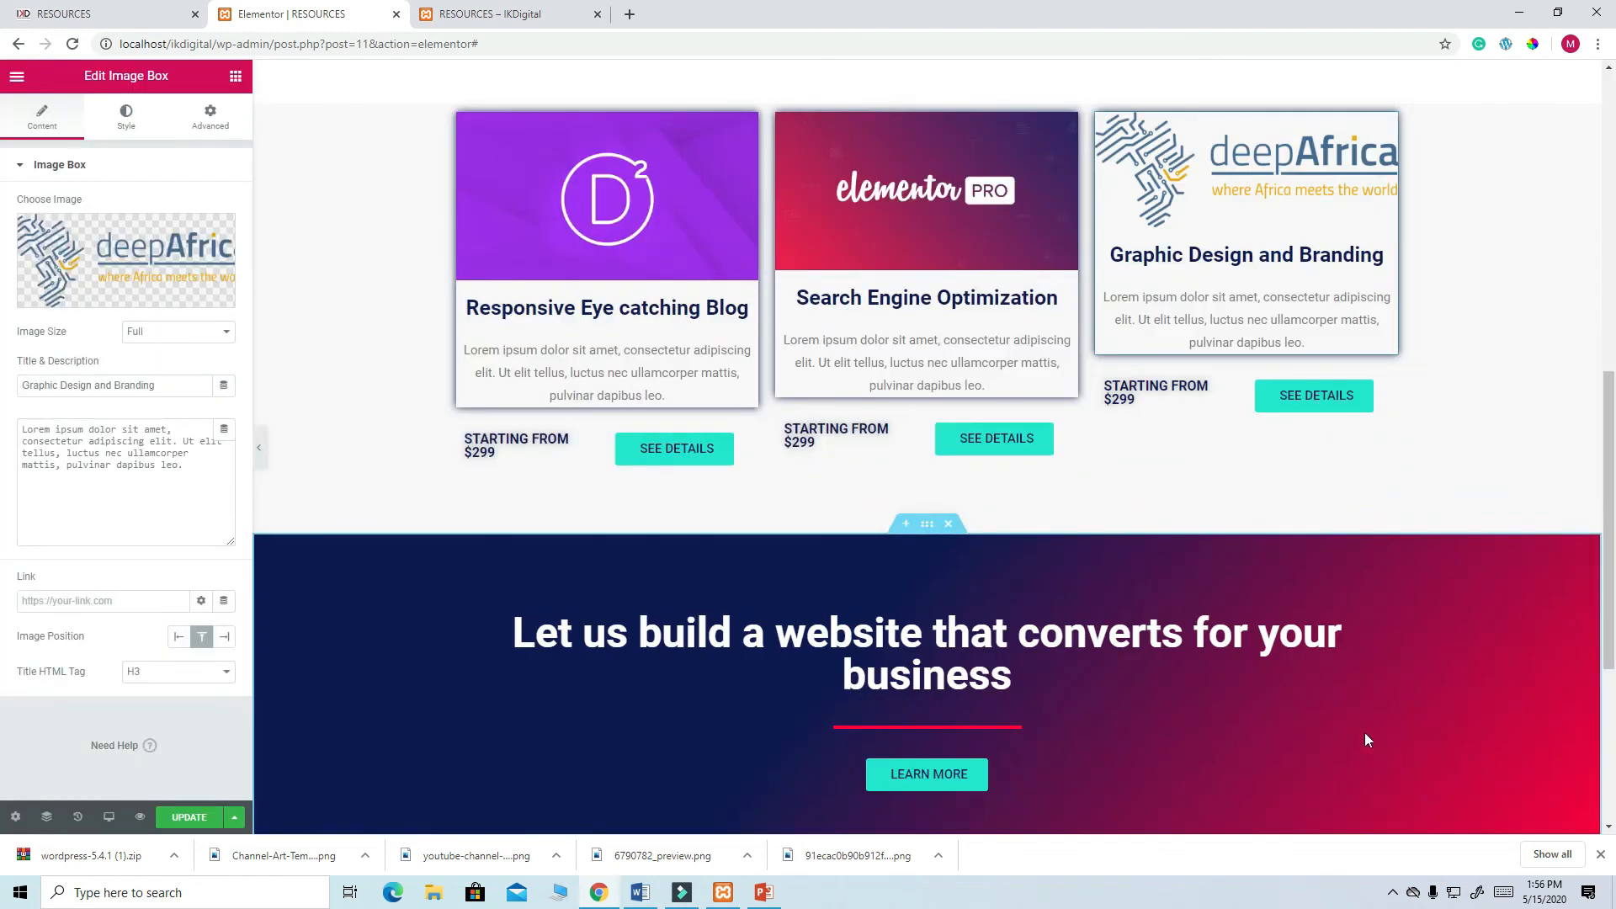
- Review the updated cards and open the live Resources page
scroll(1169, 505, down, 5)
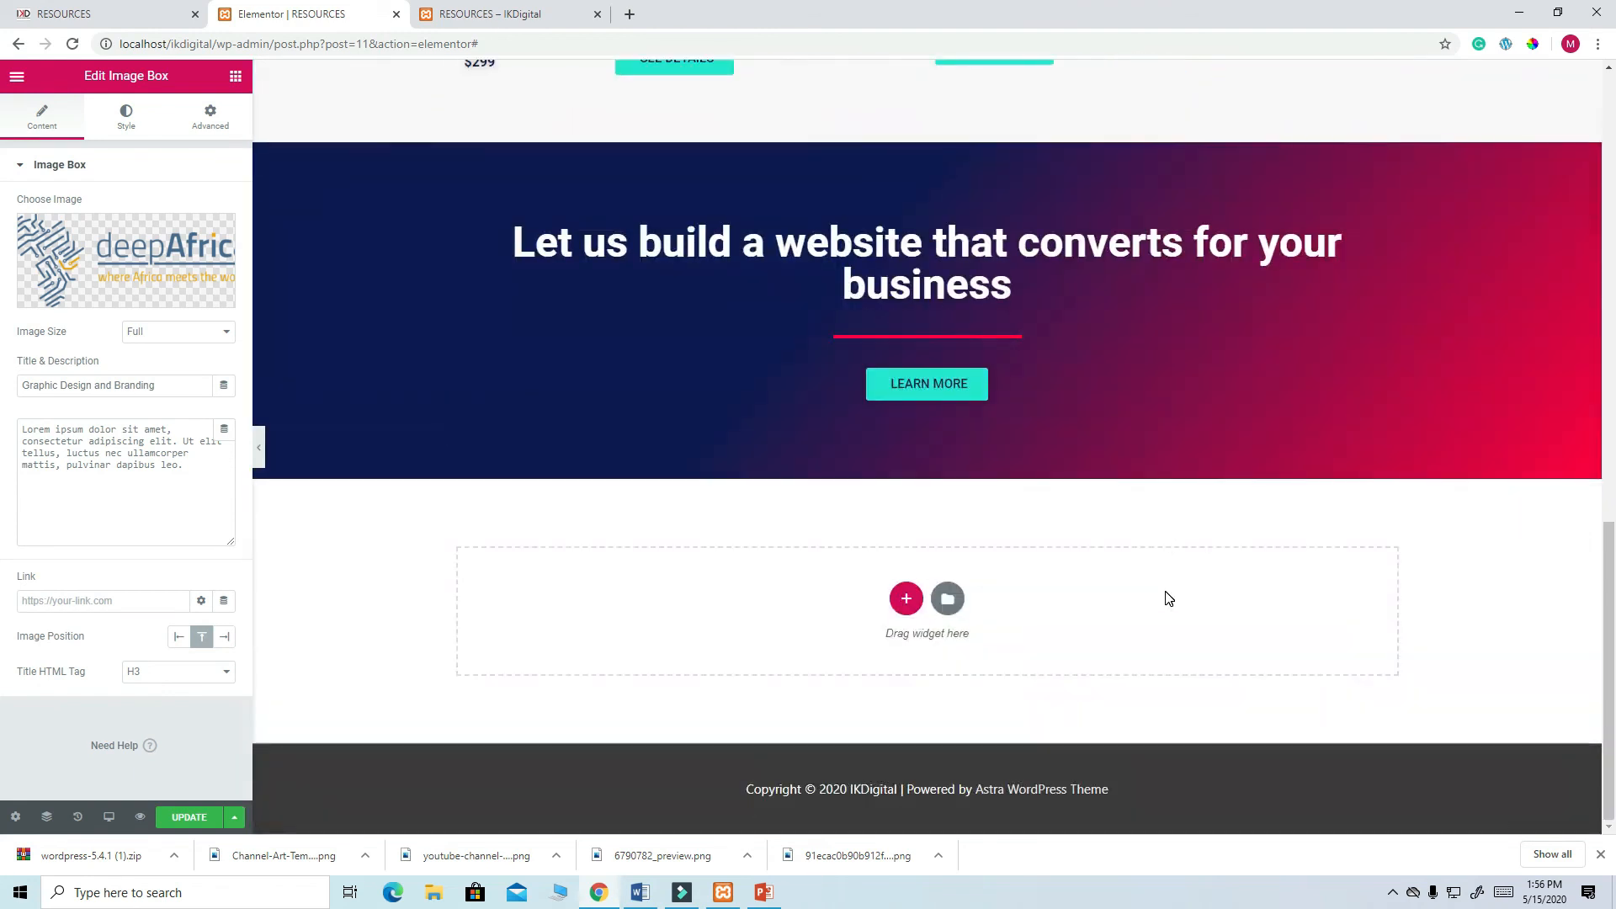
scroll(1165, 591, up, 4)
scroll(1165, 591, up, 5)
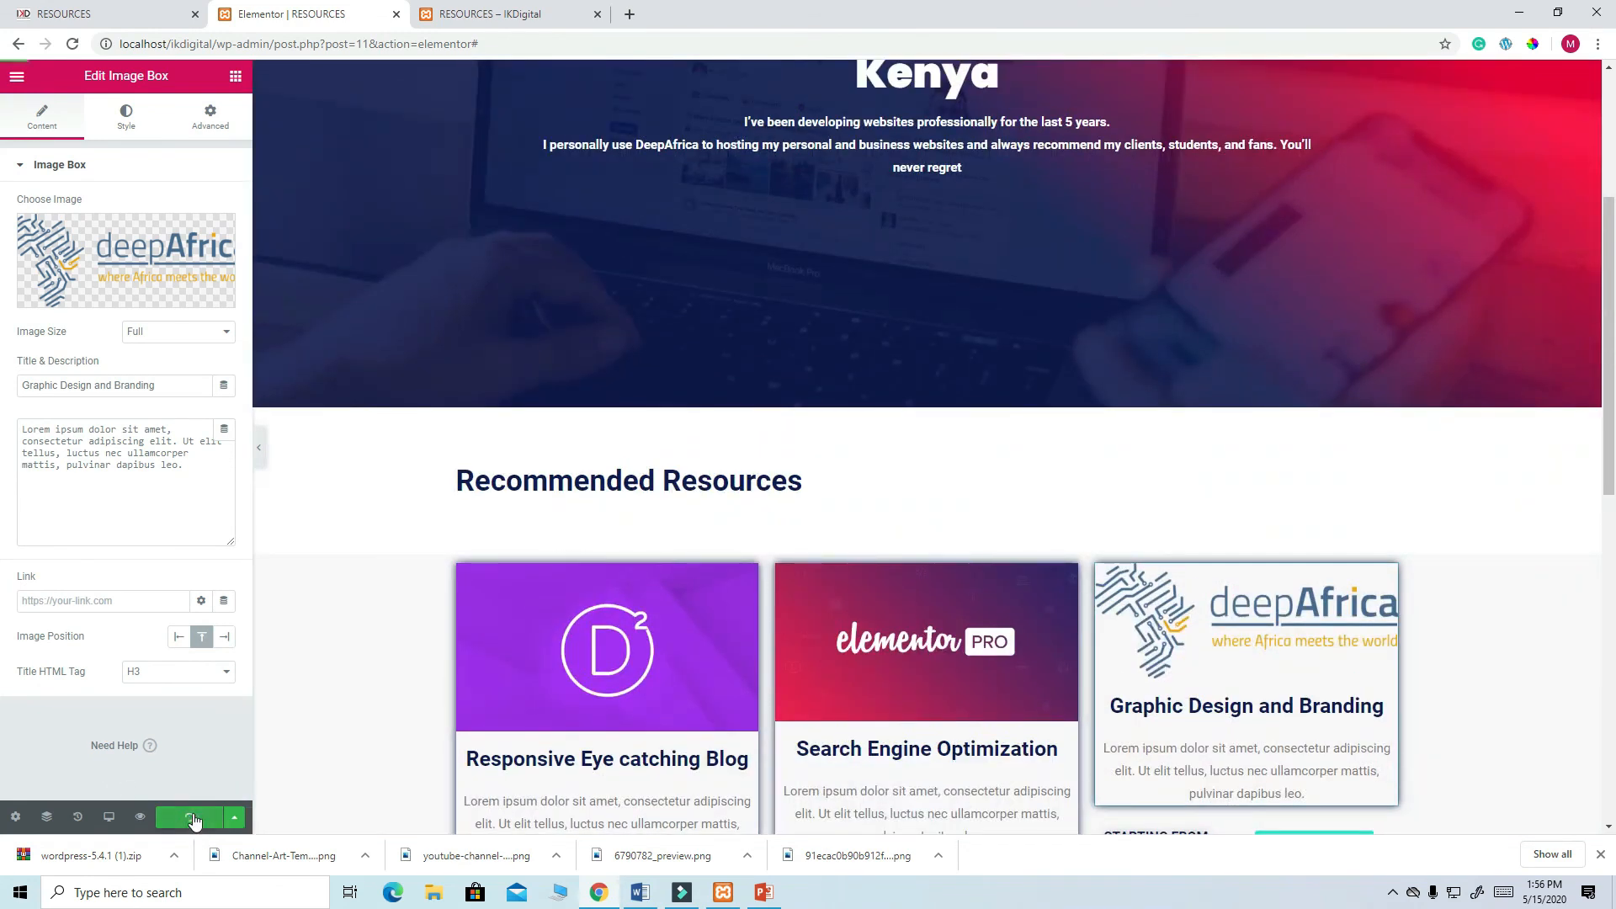
scroll(717, 372, down, 5)
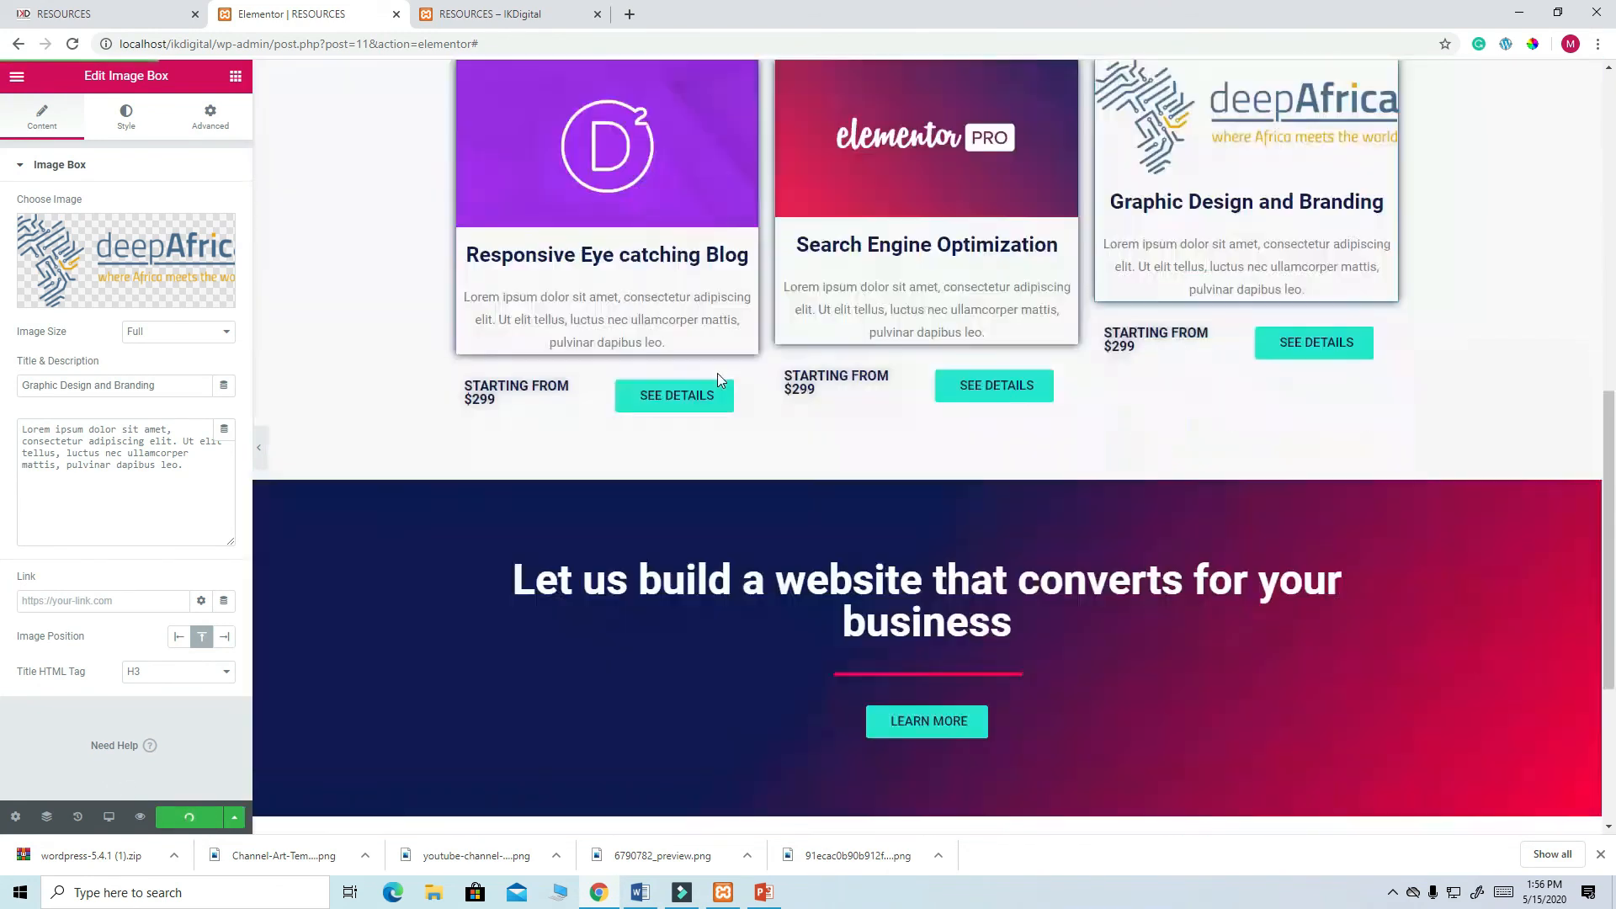
scroll(717, 372, down, 4)
scroll(717, 372, up, 5)
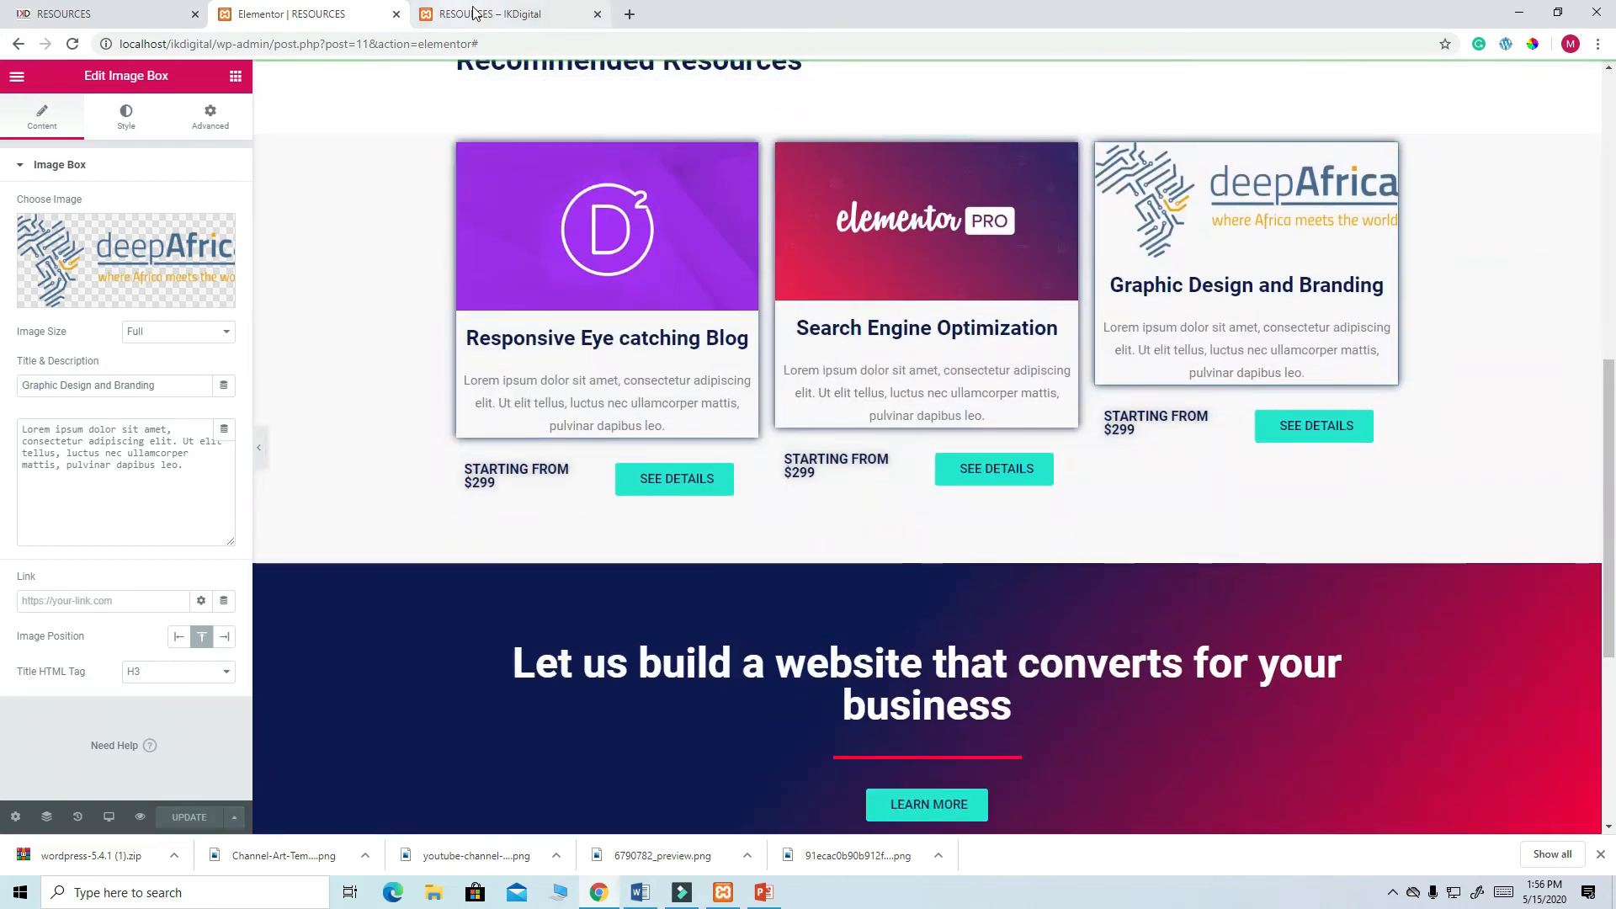
click(475, 14)
click(73, 45)
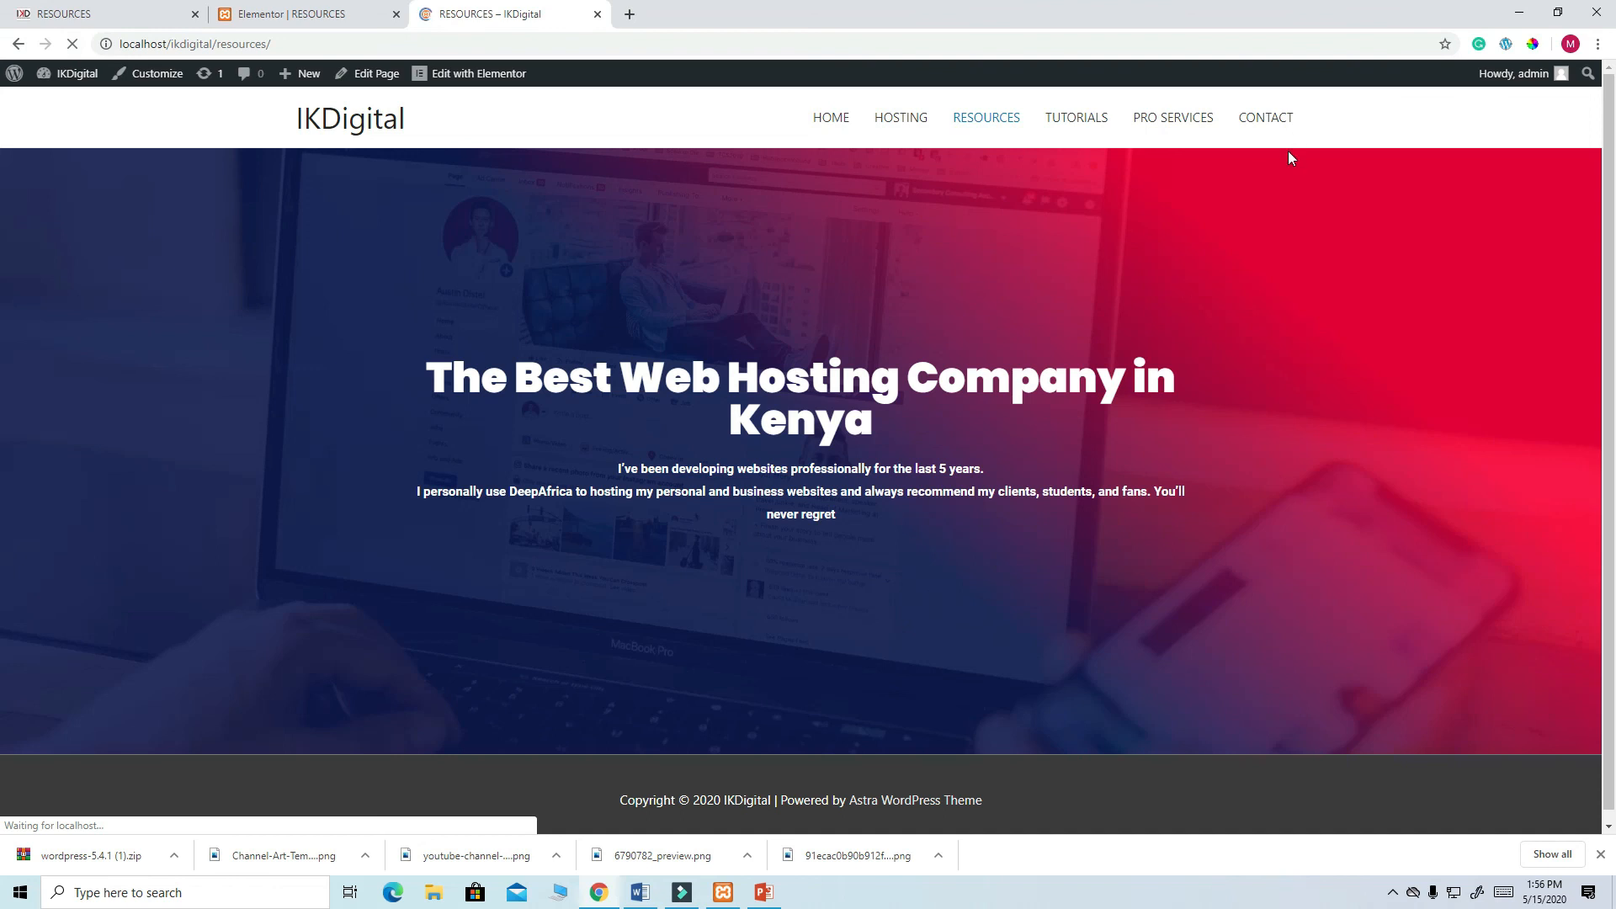
scroll(1182, 294, down, 5)
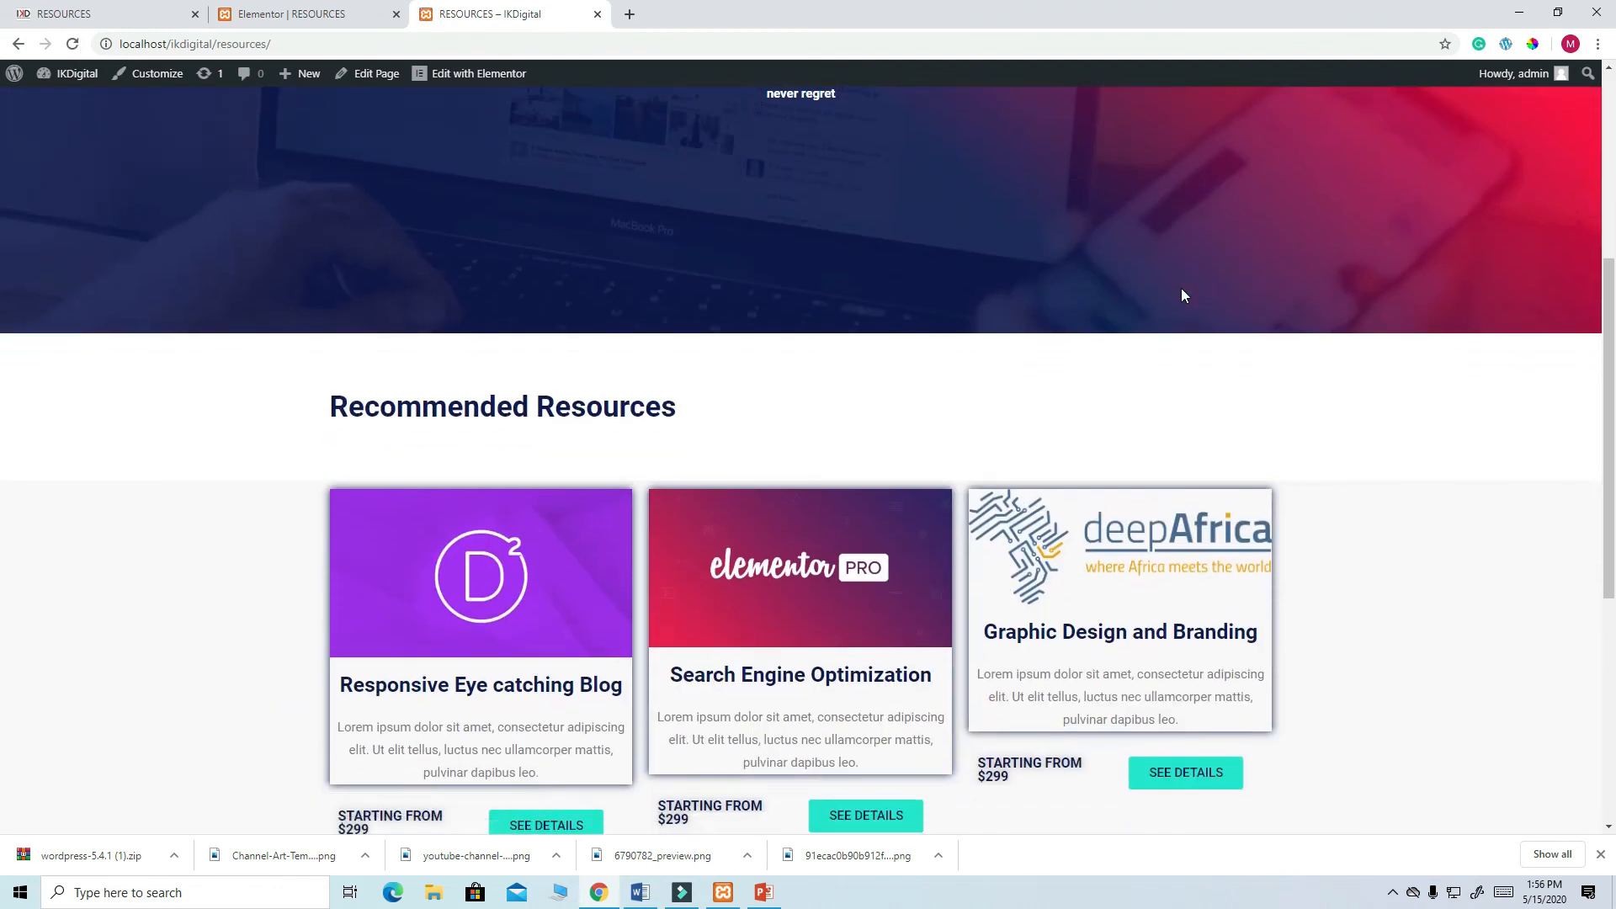
scroll(1182, 295, down, 6)
scroll(1182, 294, up, 7)
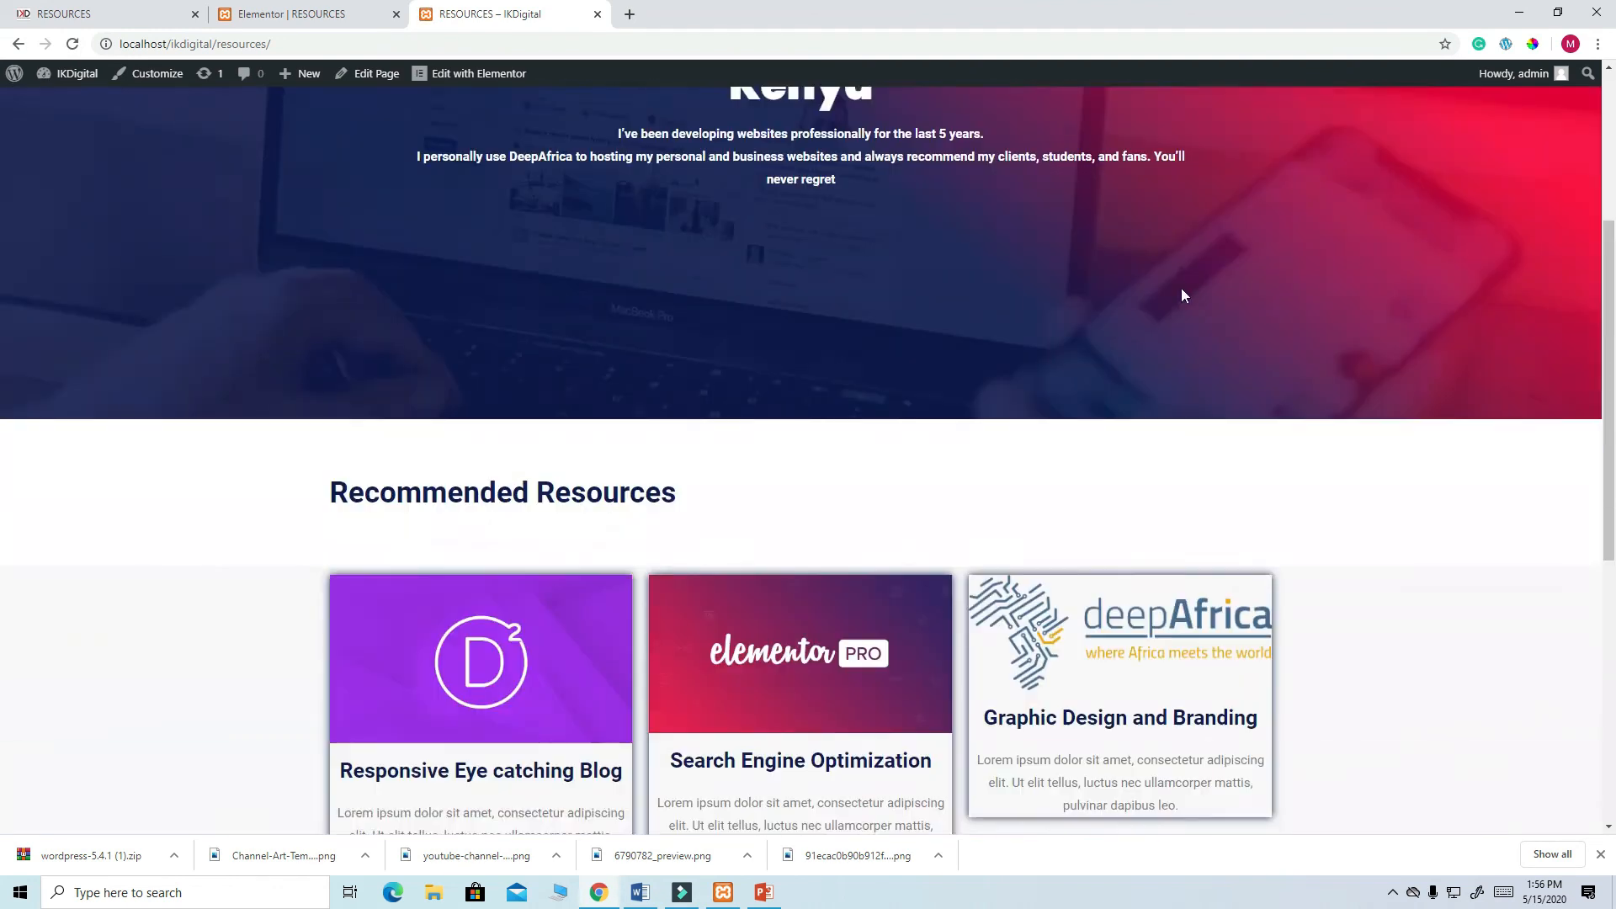
scroll(1182, 295, up, 4)
click(842, 118)
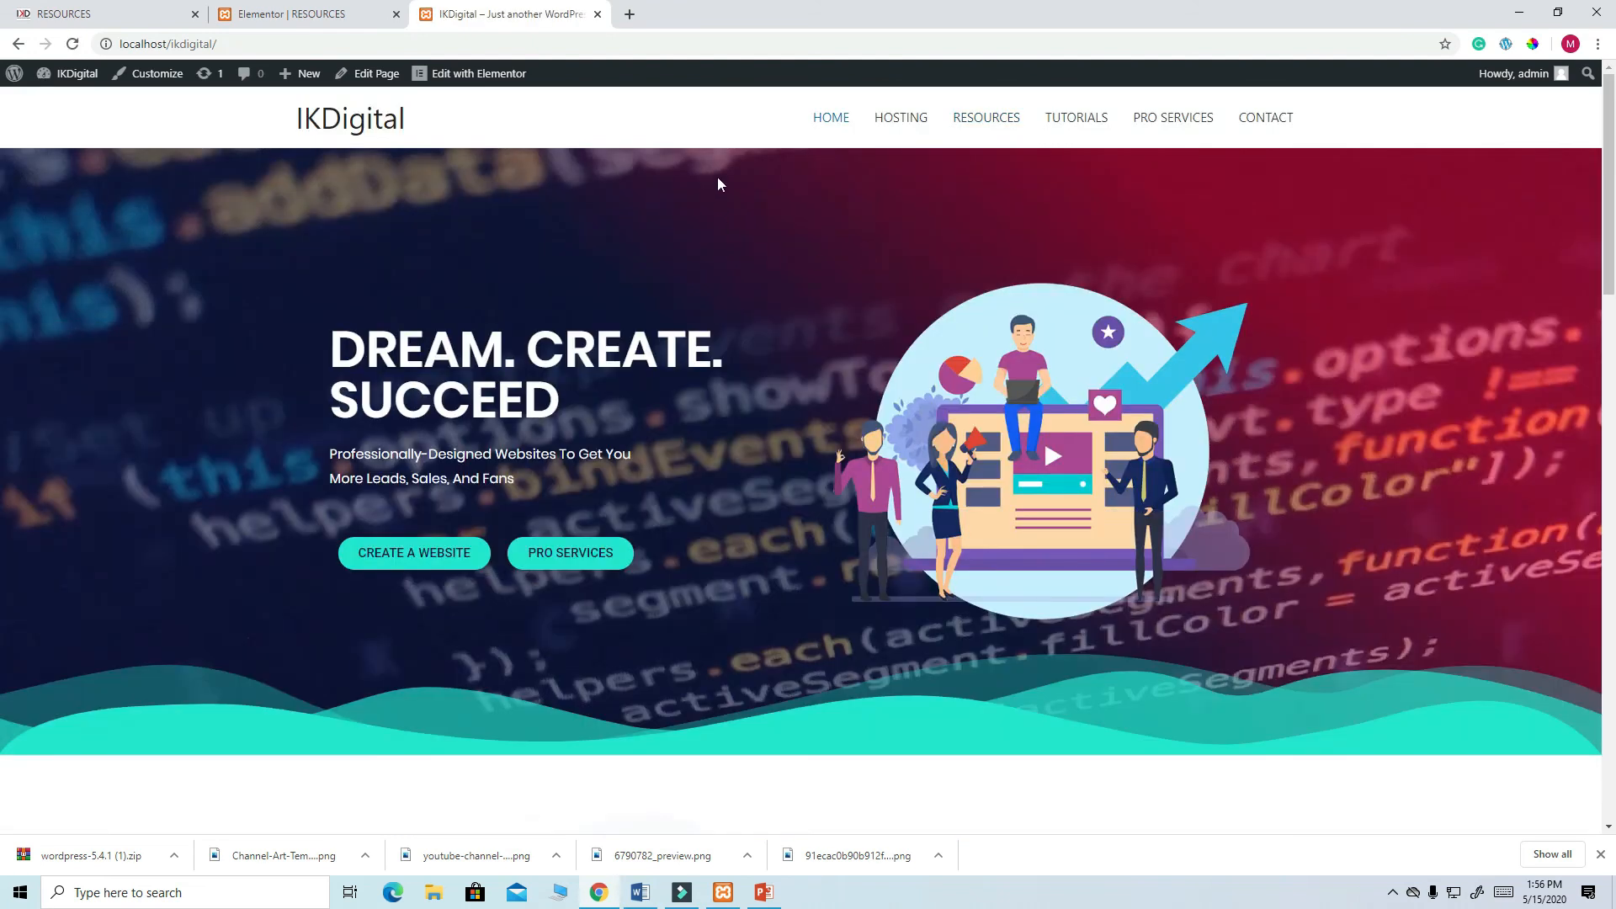
scroll(820, 278, down, 7)
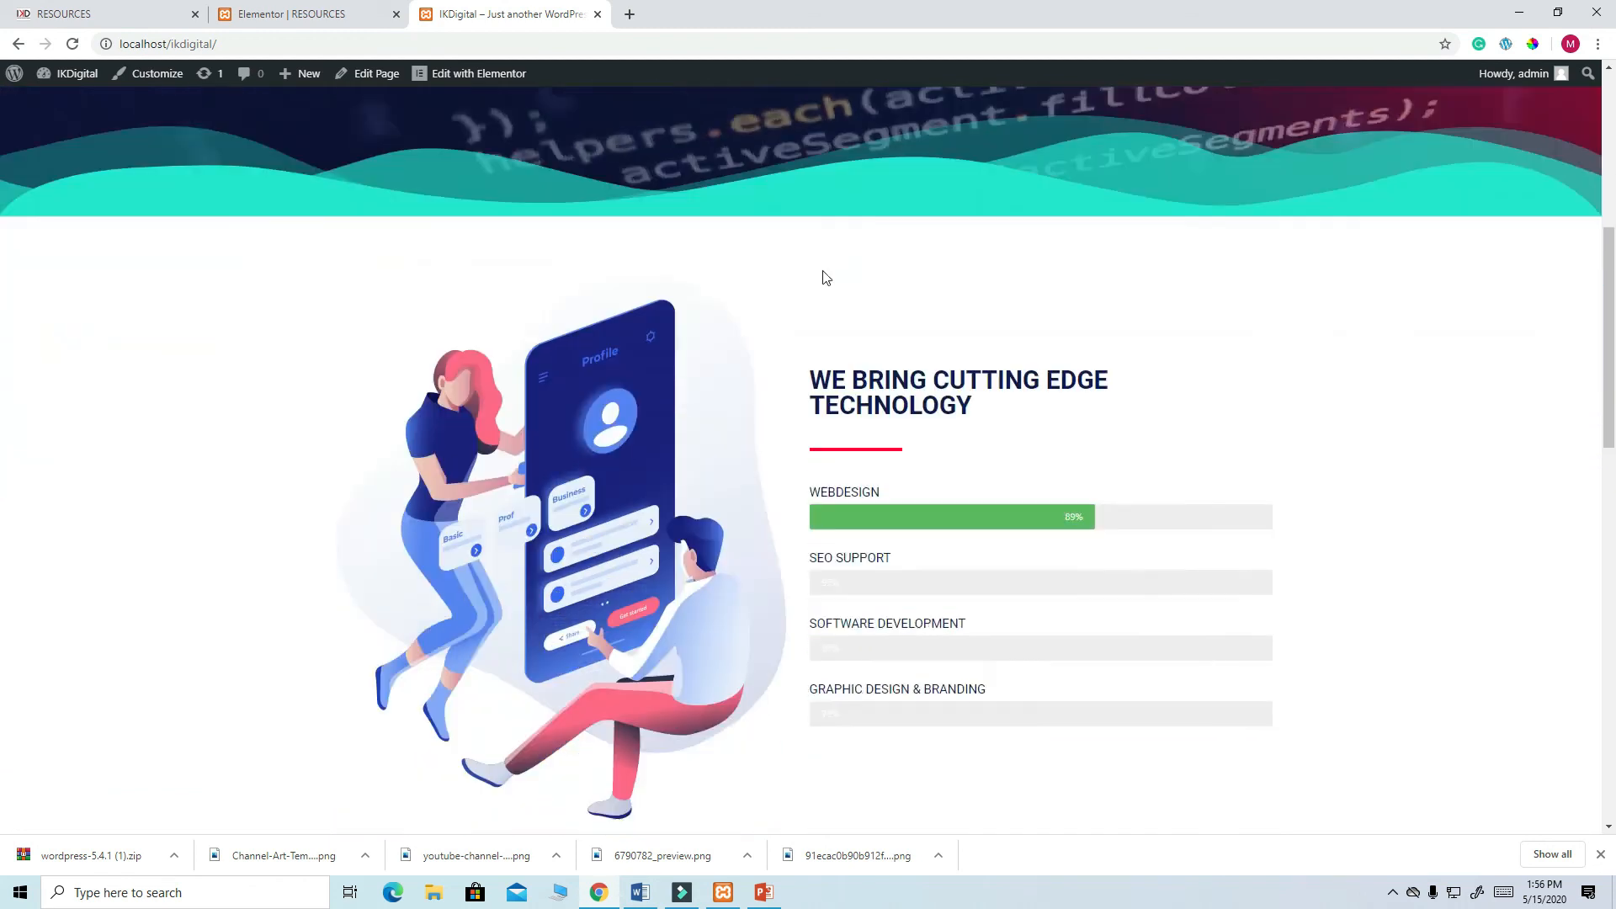
scroll(828, 263, down, 14)
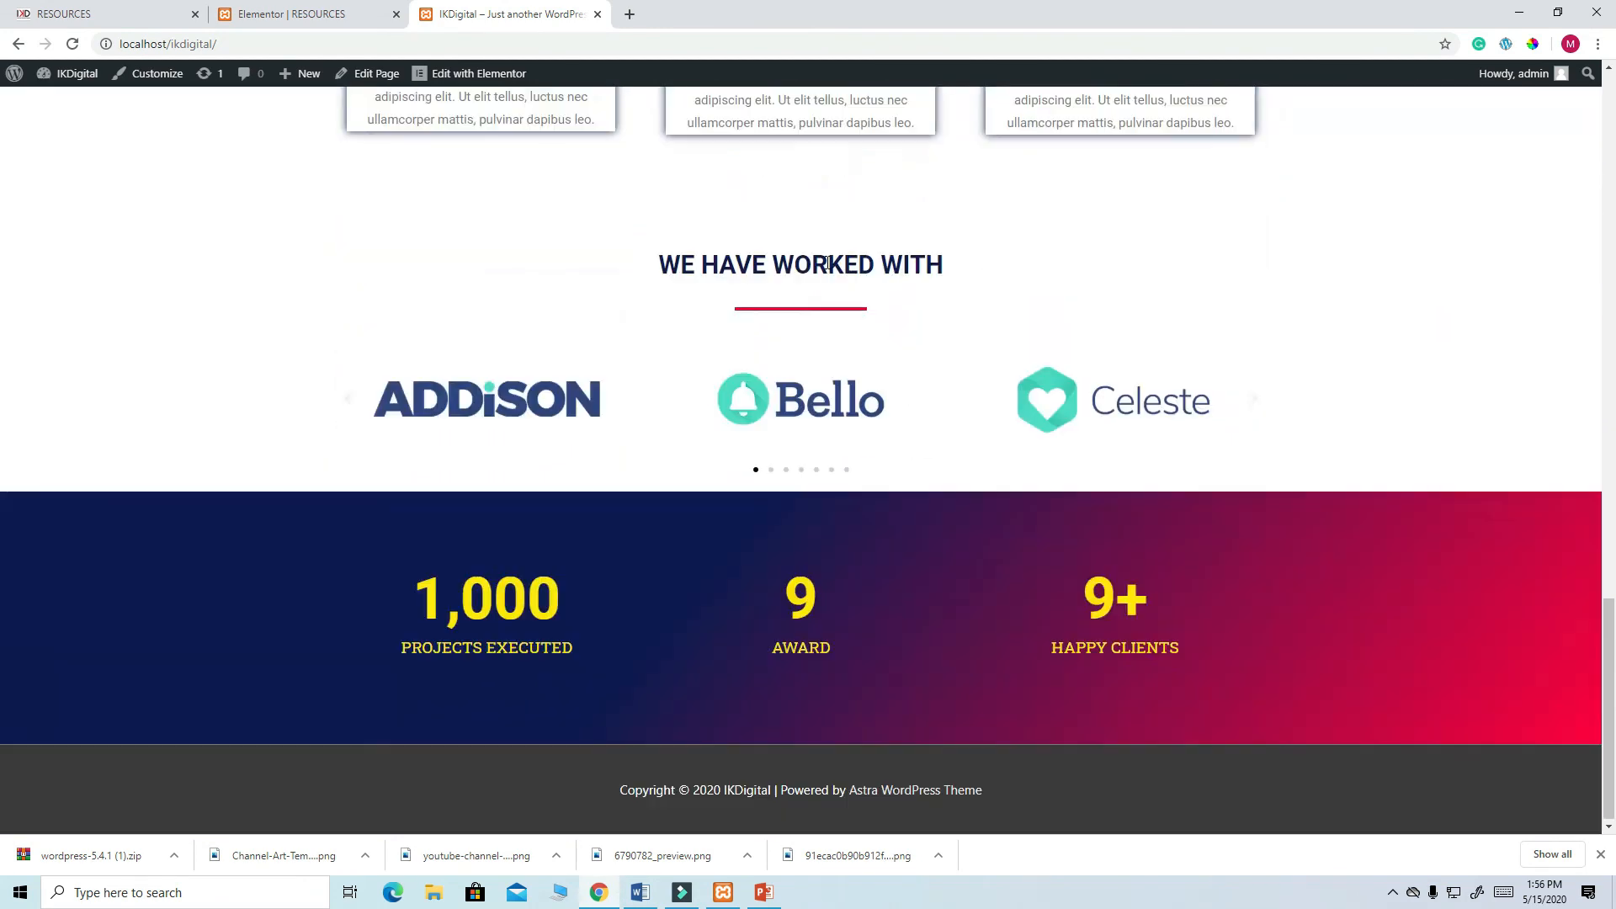
scroll(829, 262, up, 18)
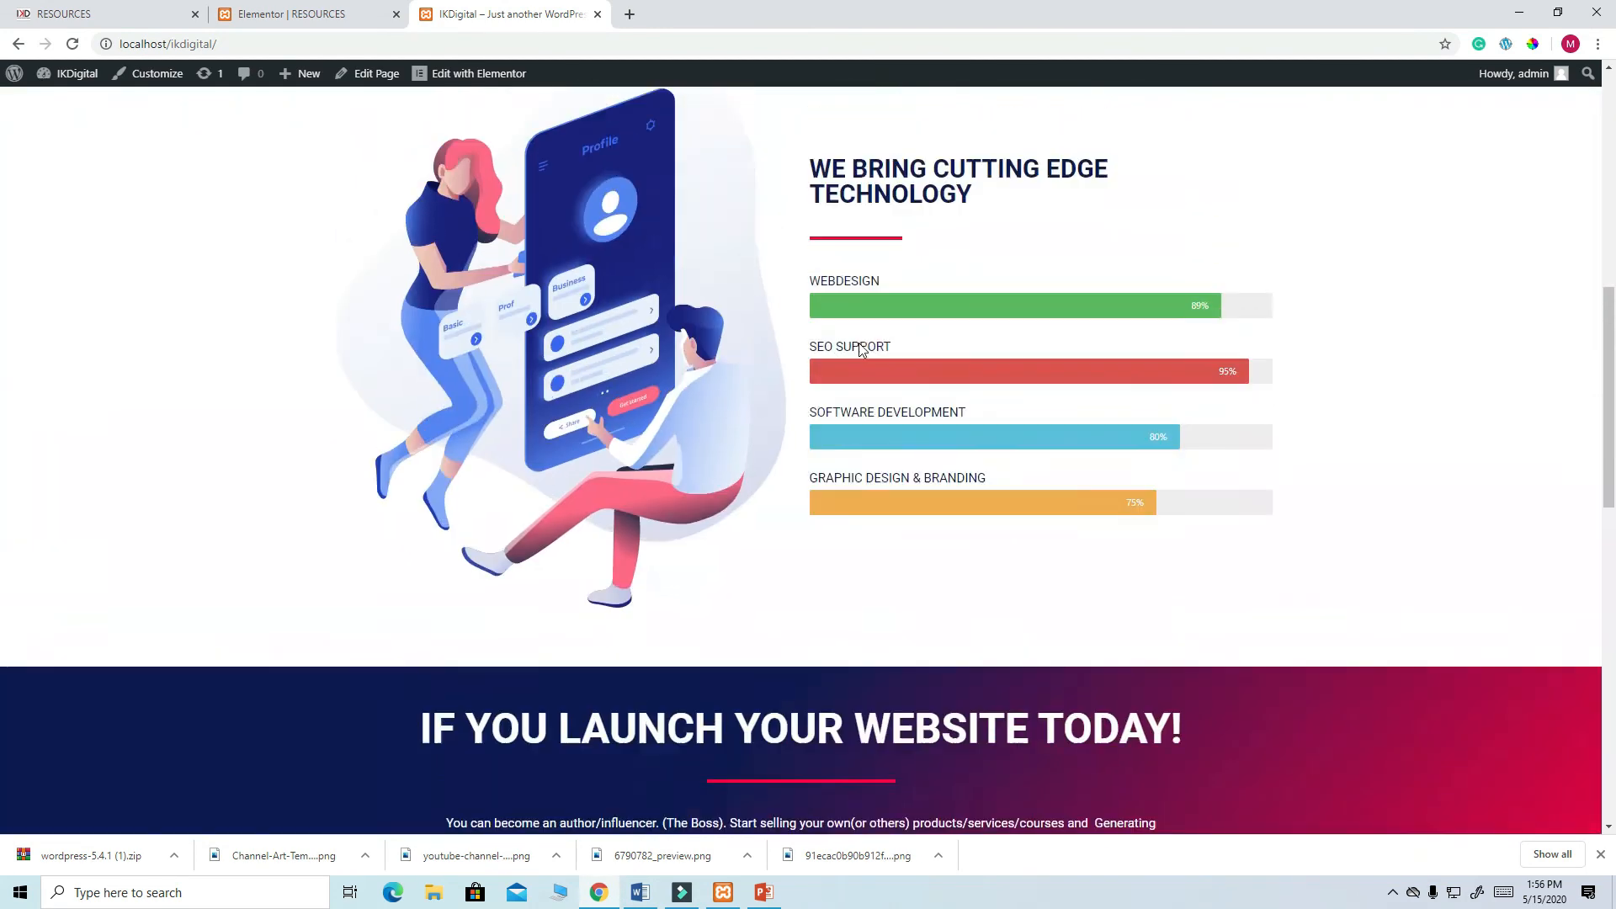
scroll(859, 342, up, 3)
click(909, 119)
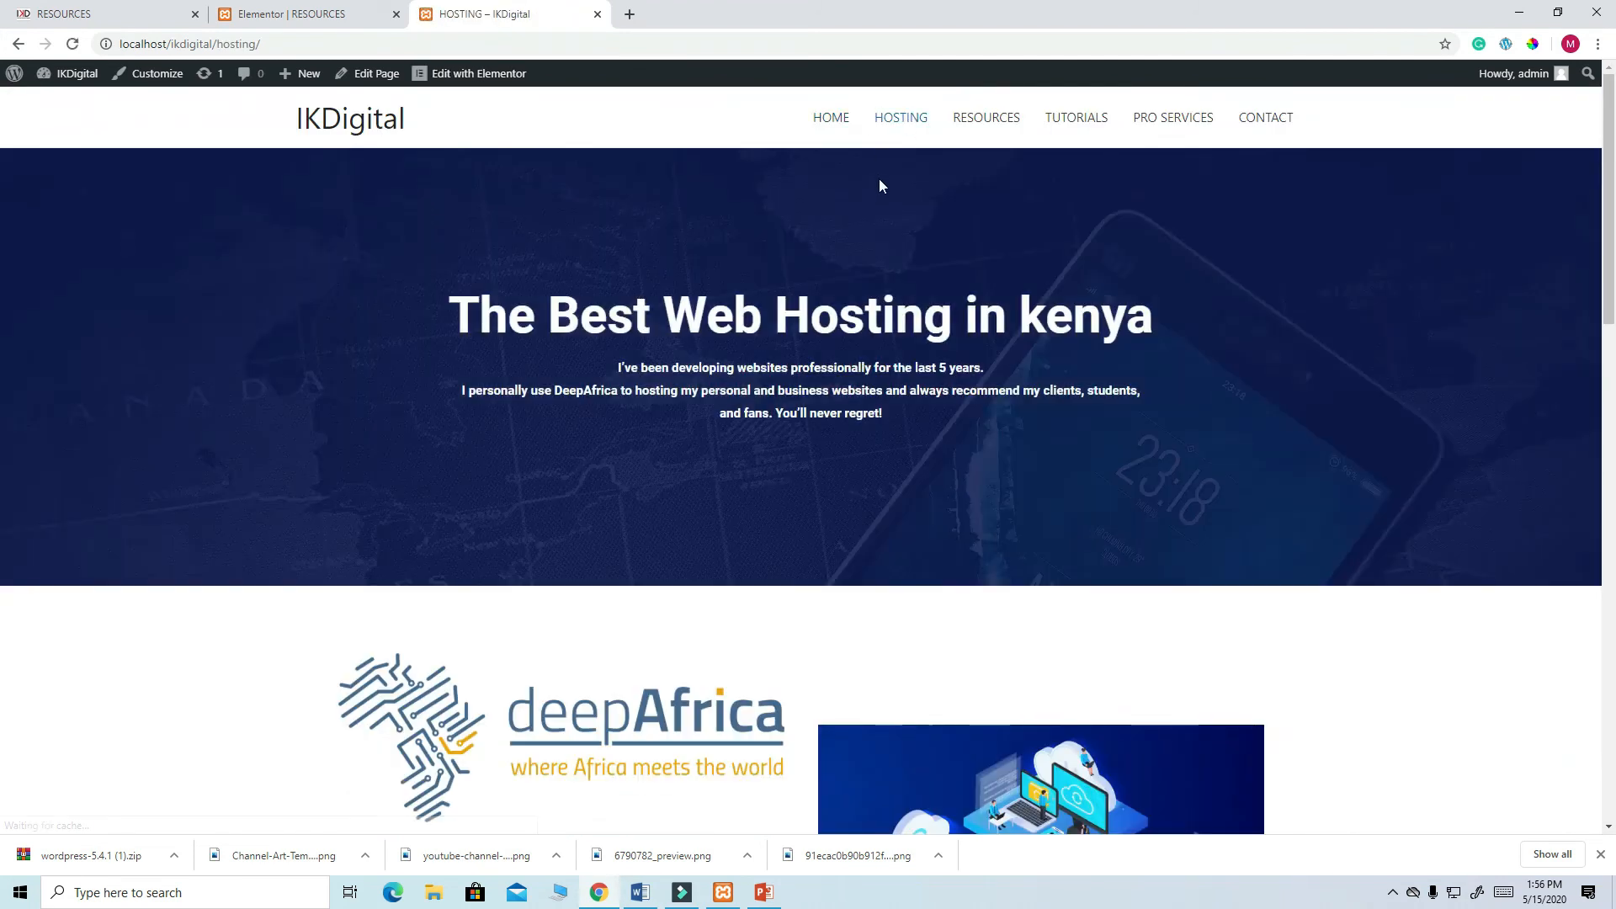
scroll(890, 207, down, 3)
scroll(890, 206, down, 15)
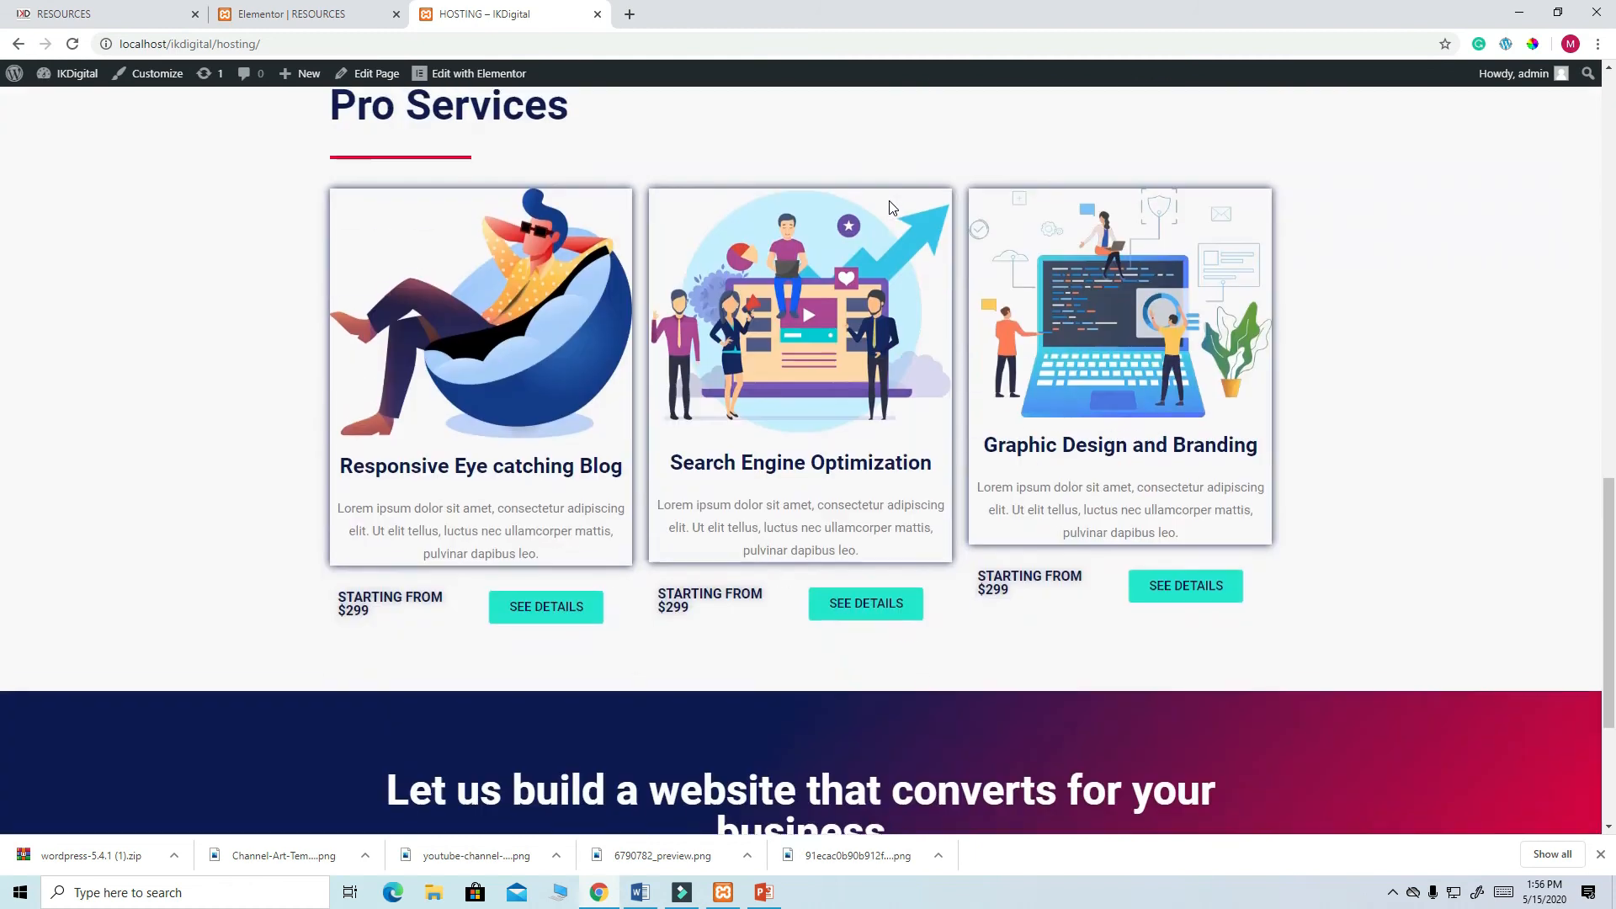
scroll(890, 206, up, 15)
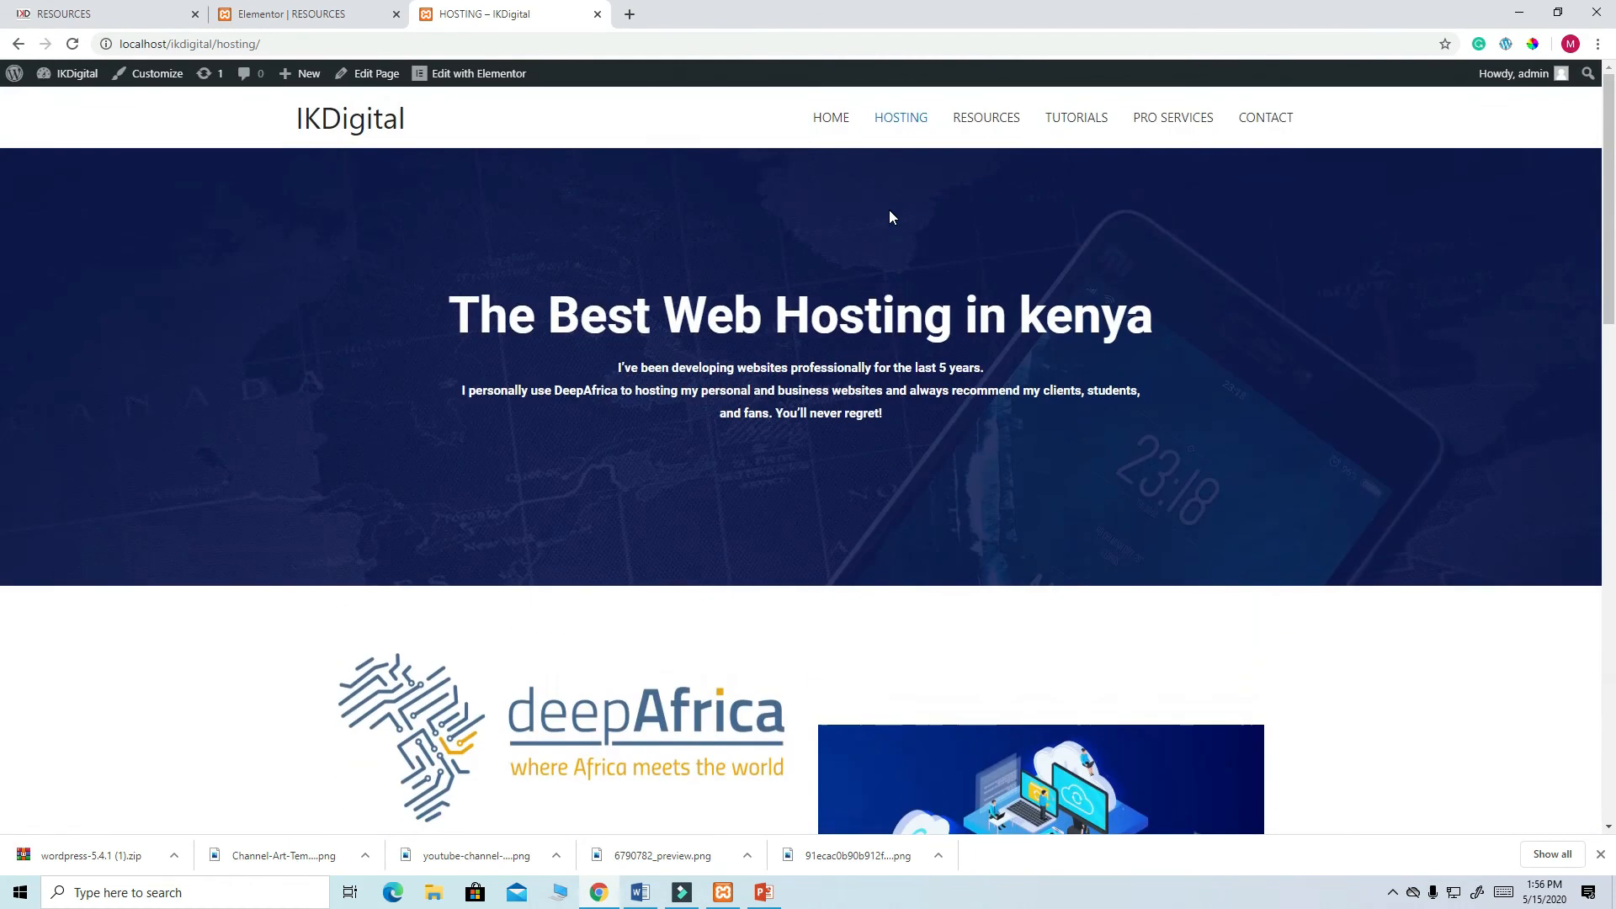
click(987, 118)
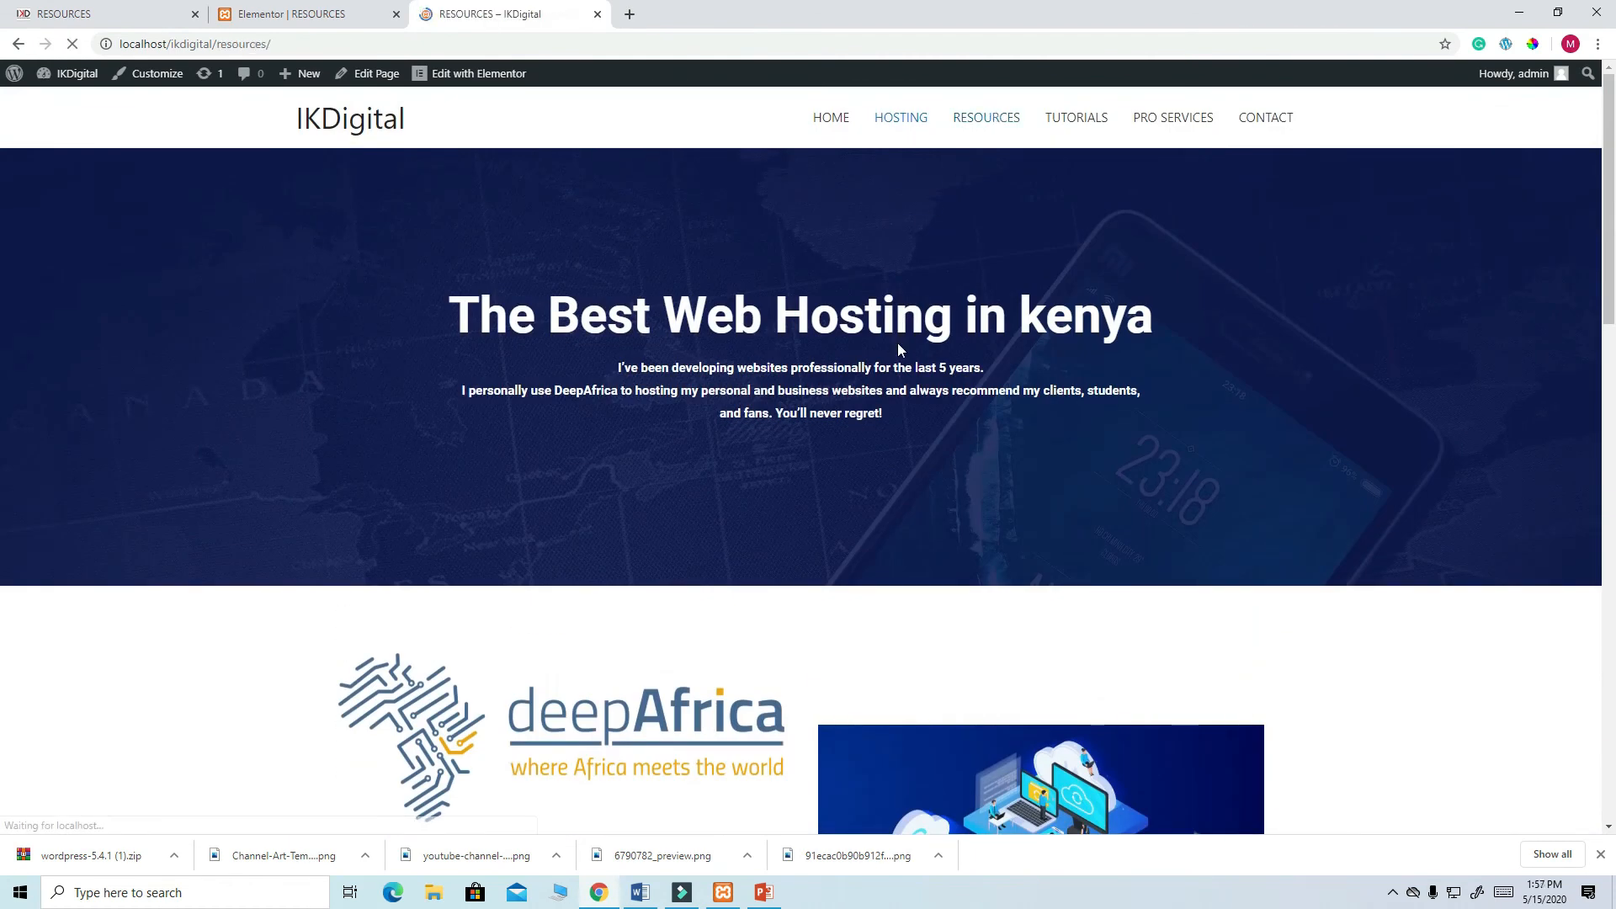
scroll(898, 345, down, 10)
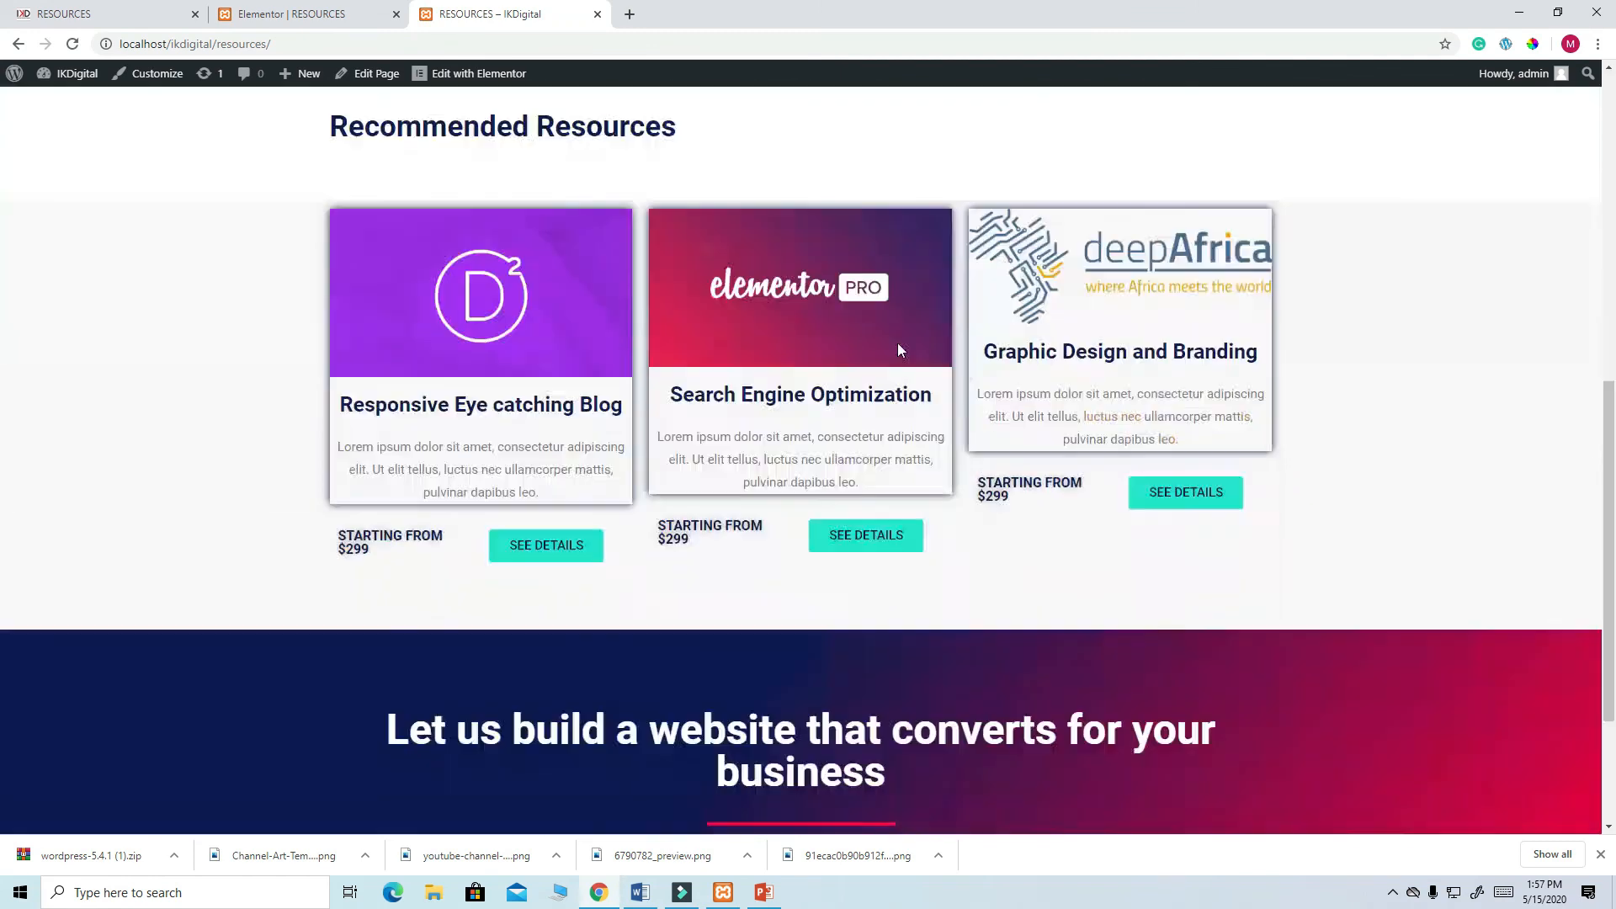
scroll(899, 349, up, 10)
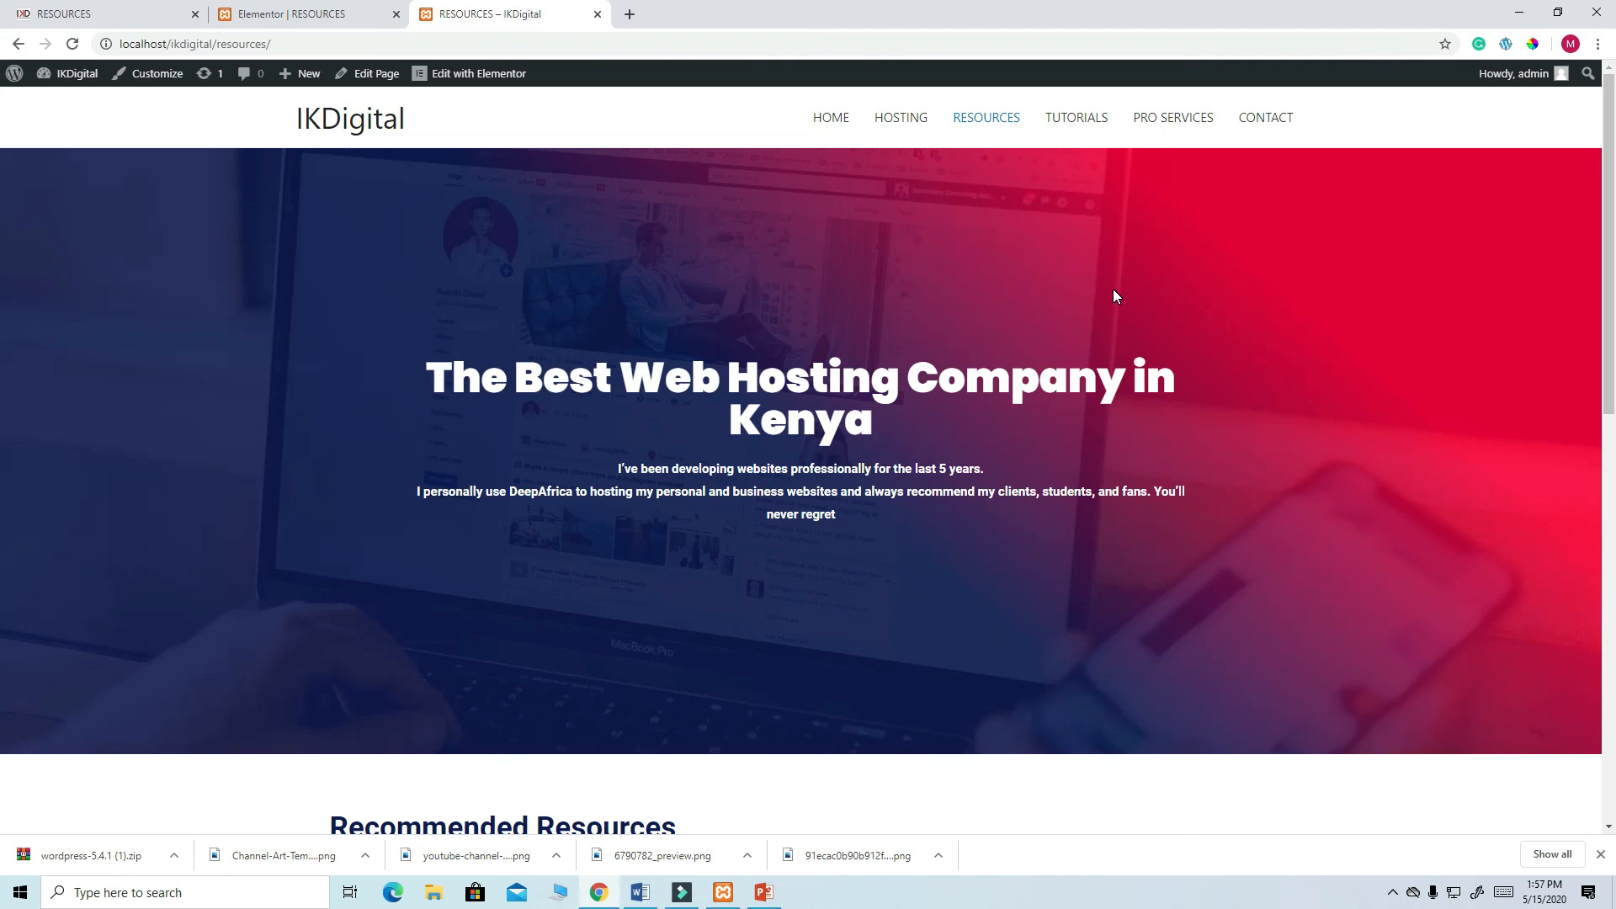
click(1393, 893)
right_click(1429, 861)
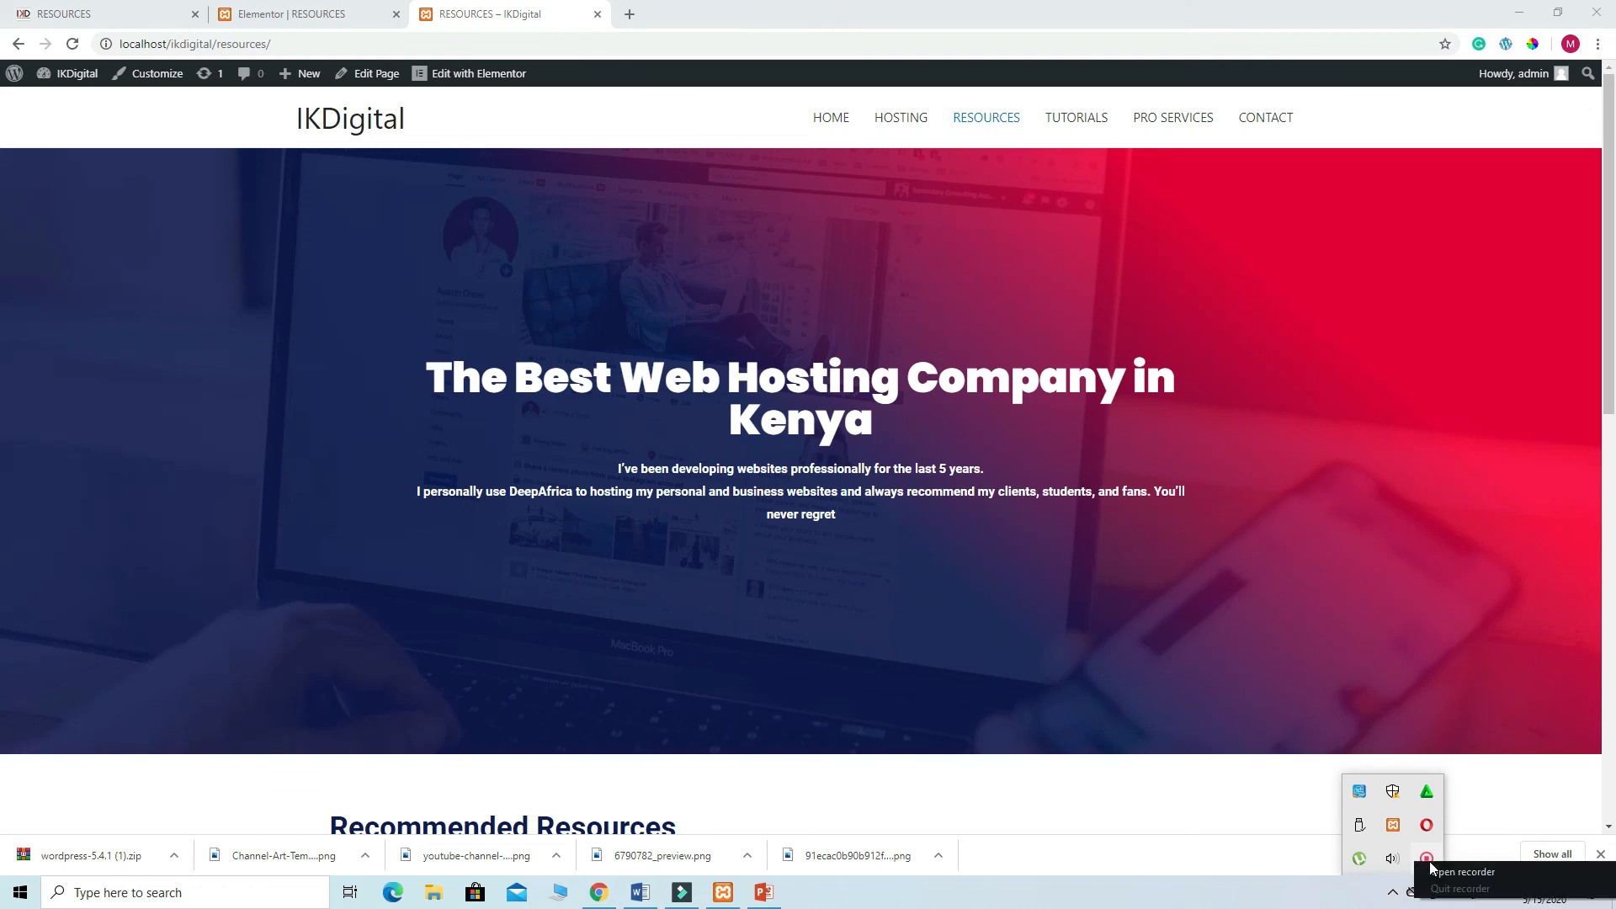
click(1458, 876)
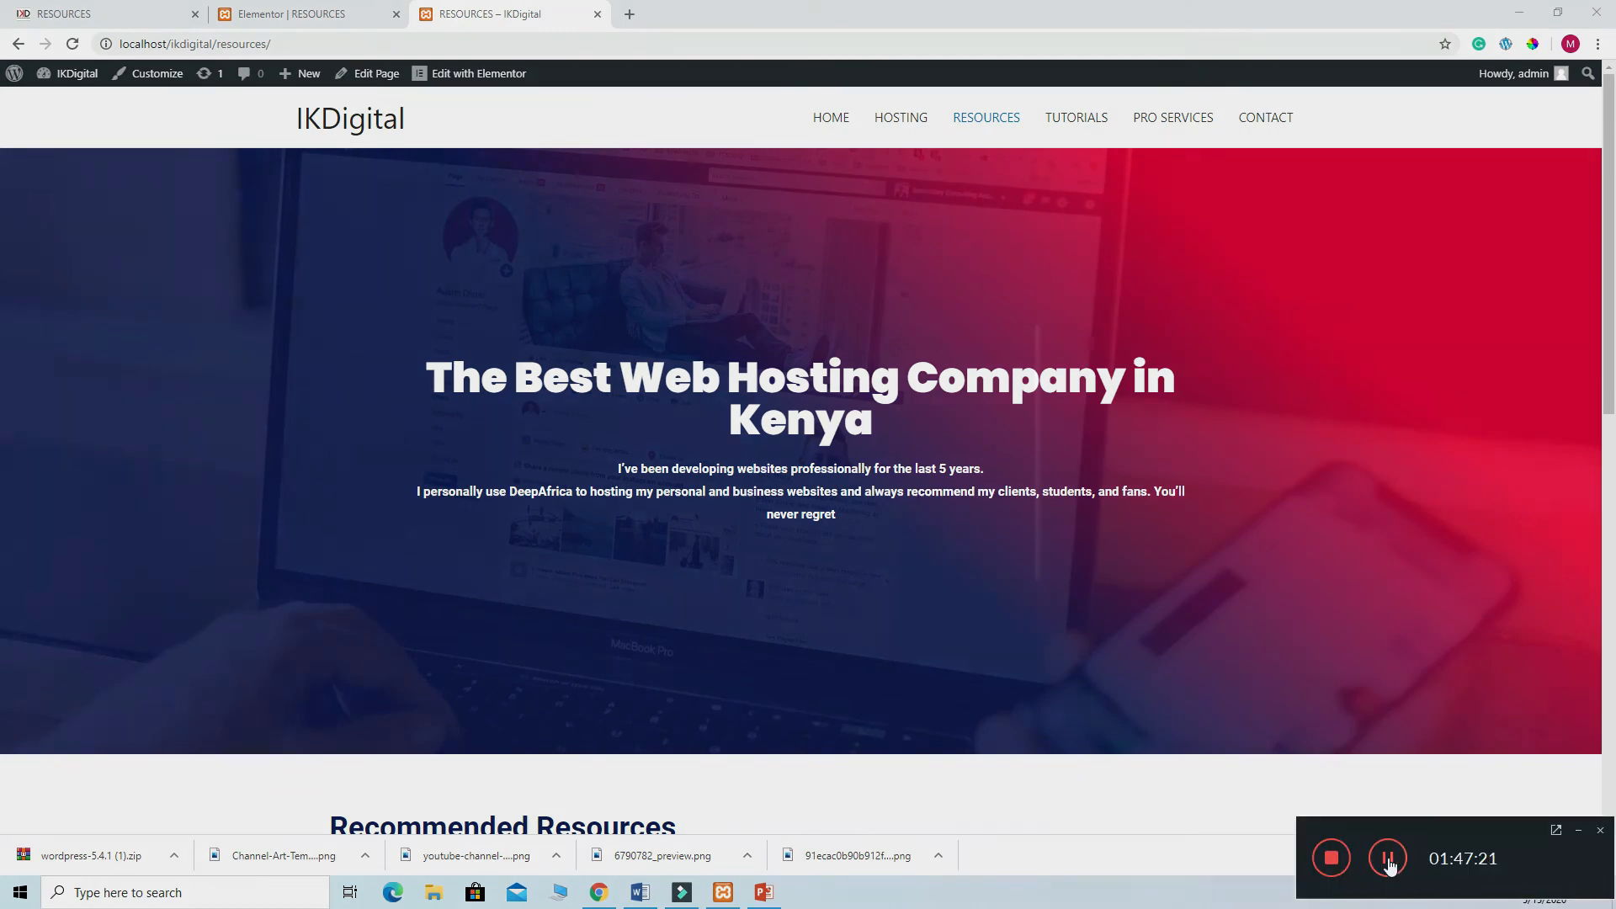